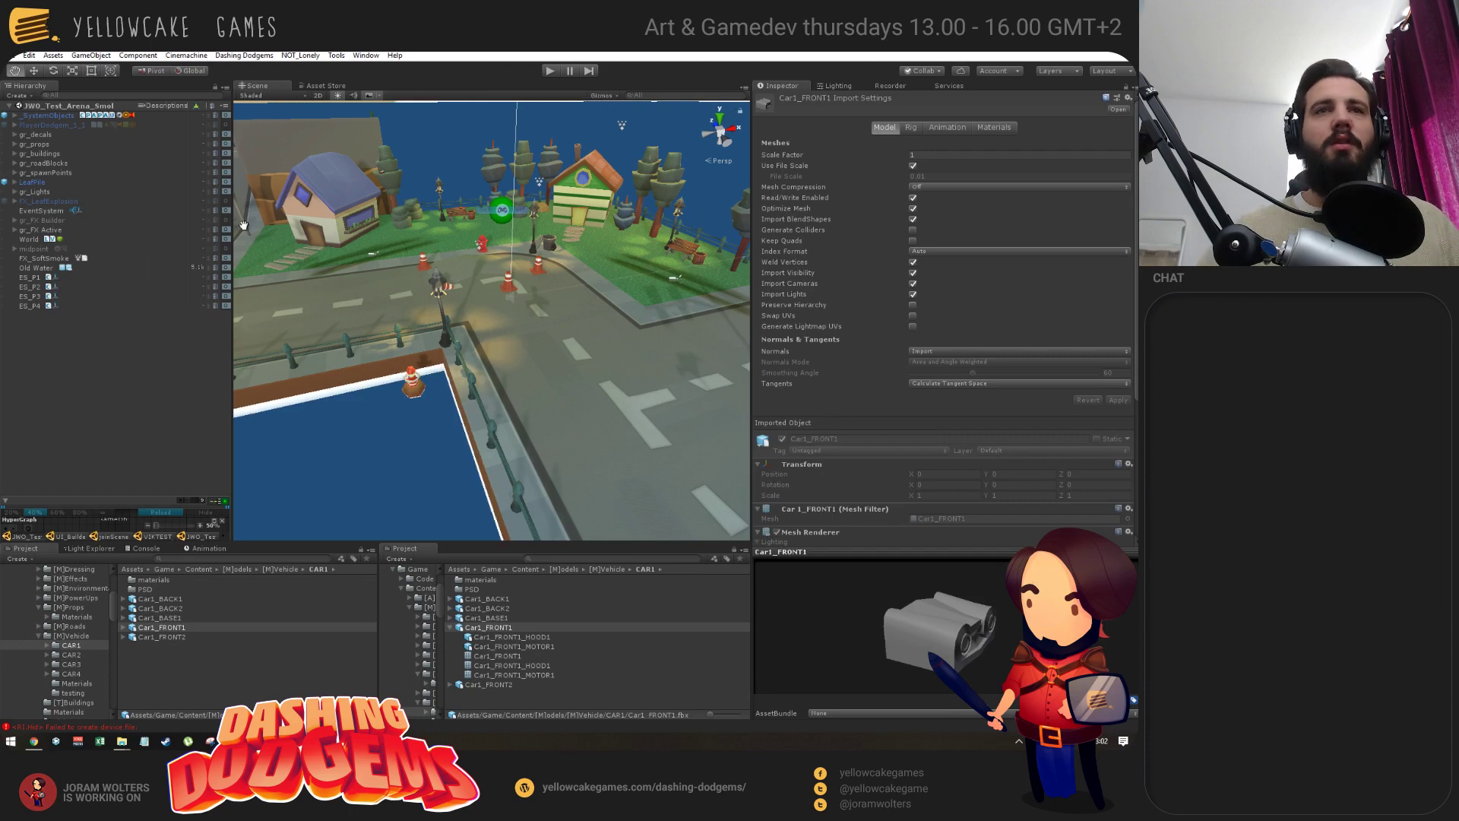
Open joinScene, run the game in Play mode from it, and stop the run.
{"action": "left_click_drag", "start_coordinate": [611, 335], "coordinate": [431, 377]}
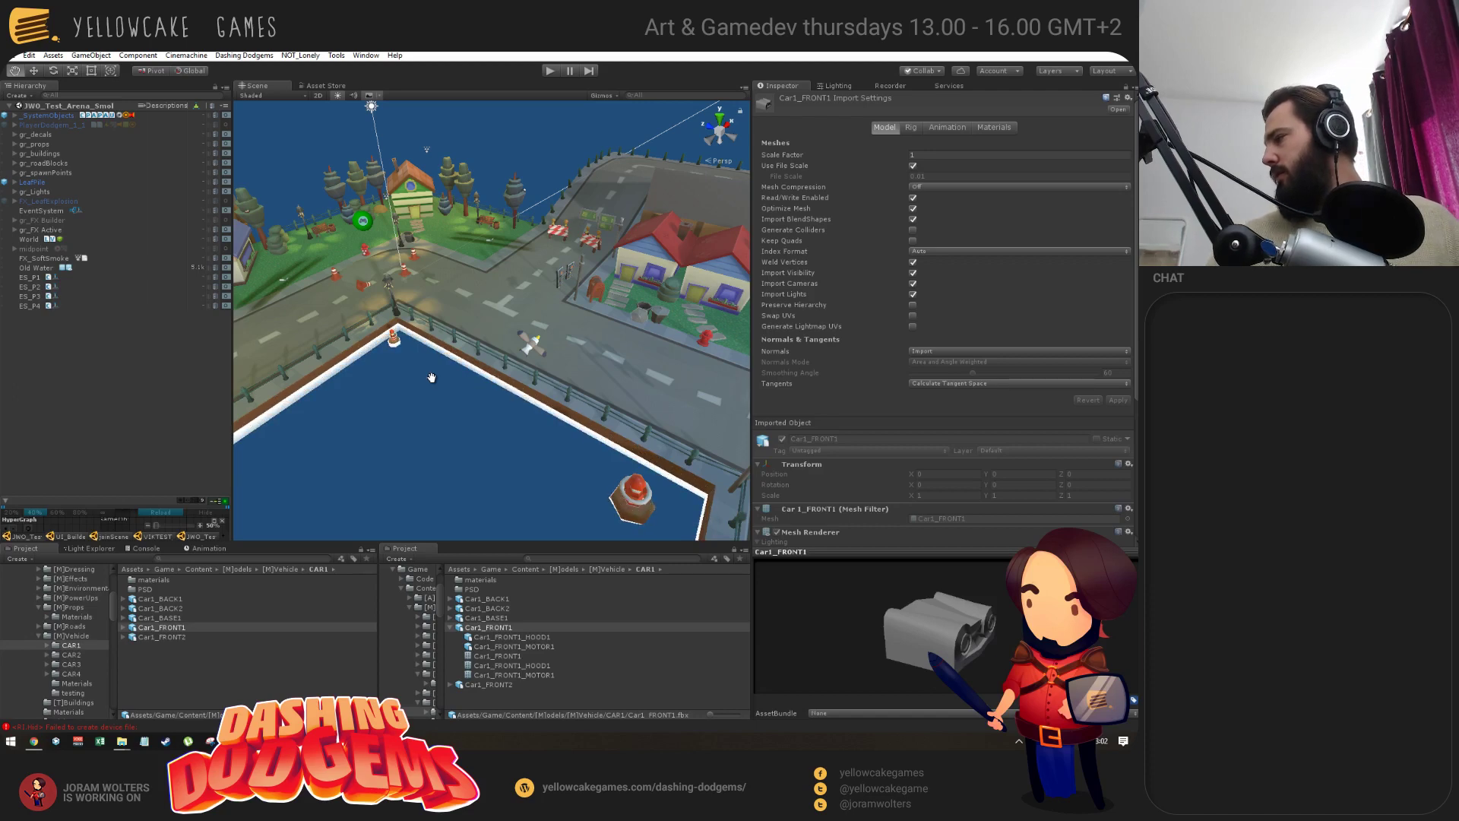
{"action": "left_click_drag", "start_coordinate": [431, 377], "coordinate": [465, 234], "text": "alt"}
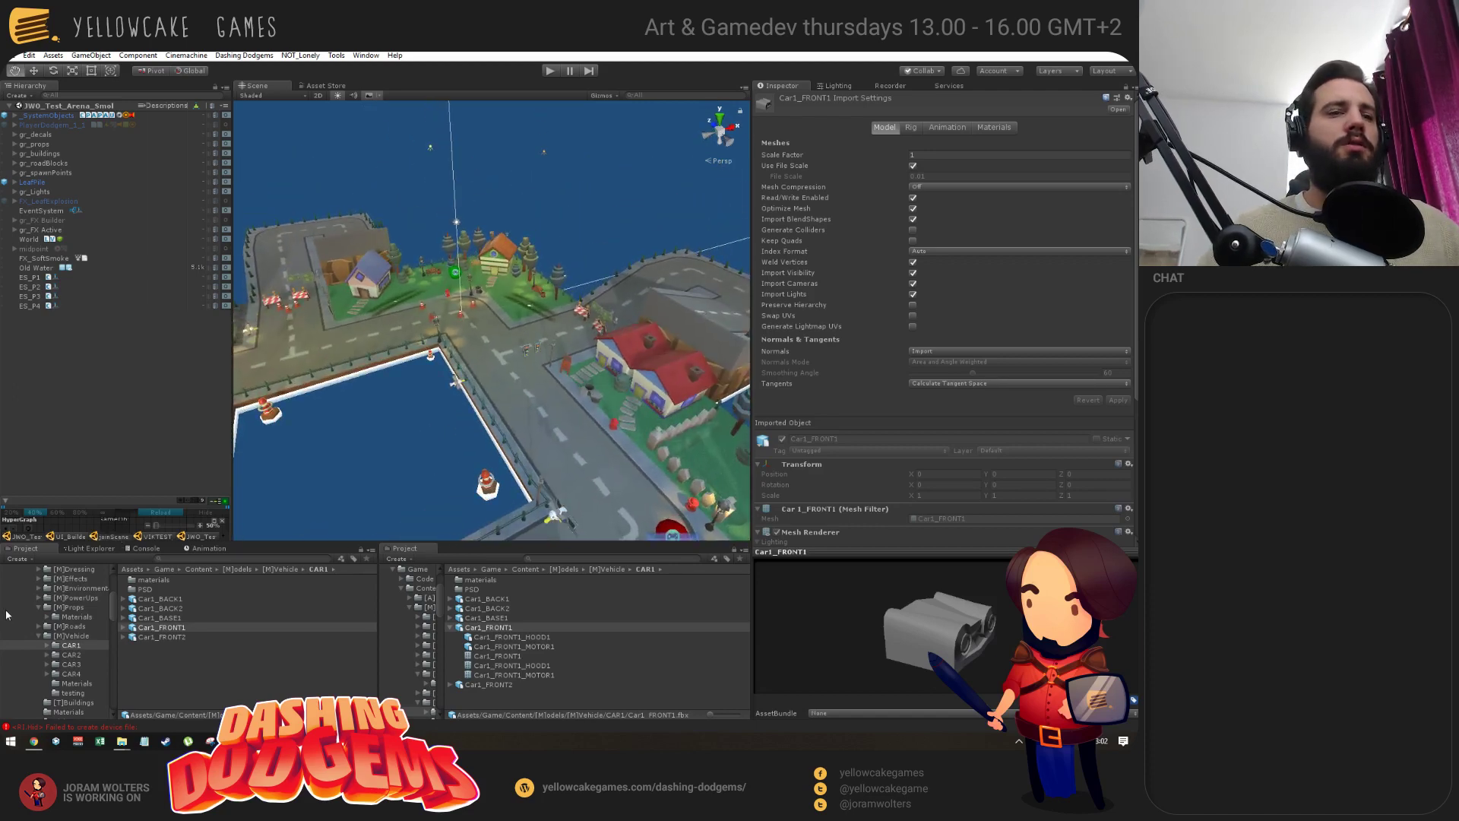
{"action": "left_click", "coordinate": [110, 536]}
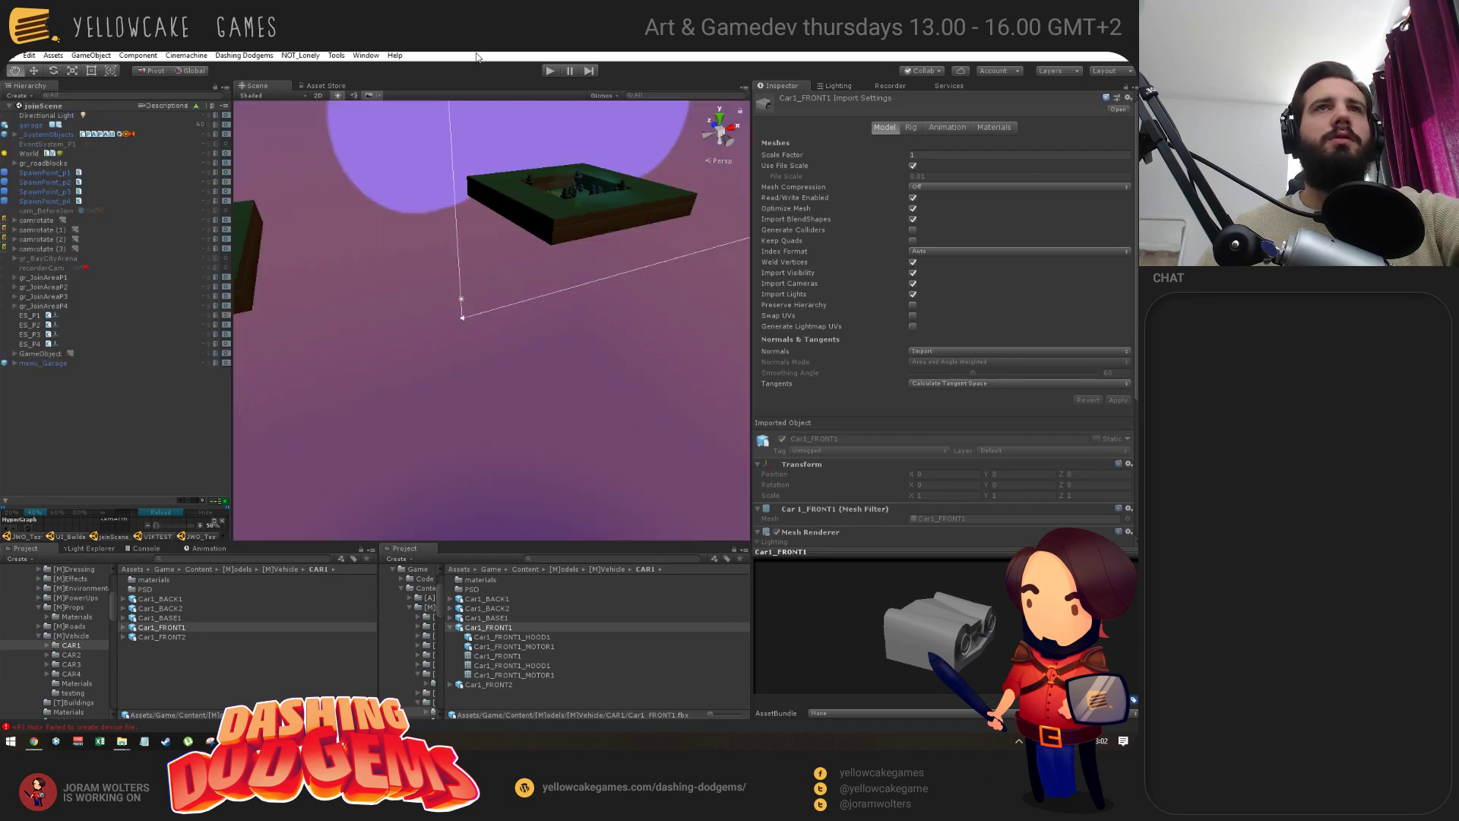
{"action": "left_click", "coordinate": [544, 72]}
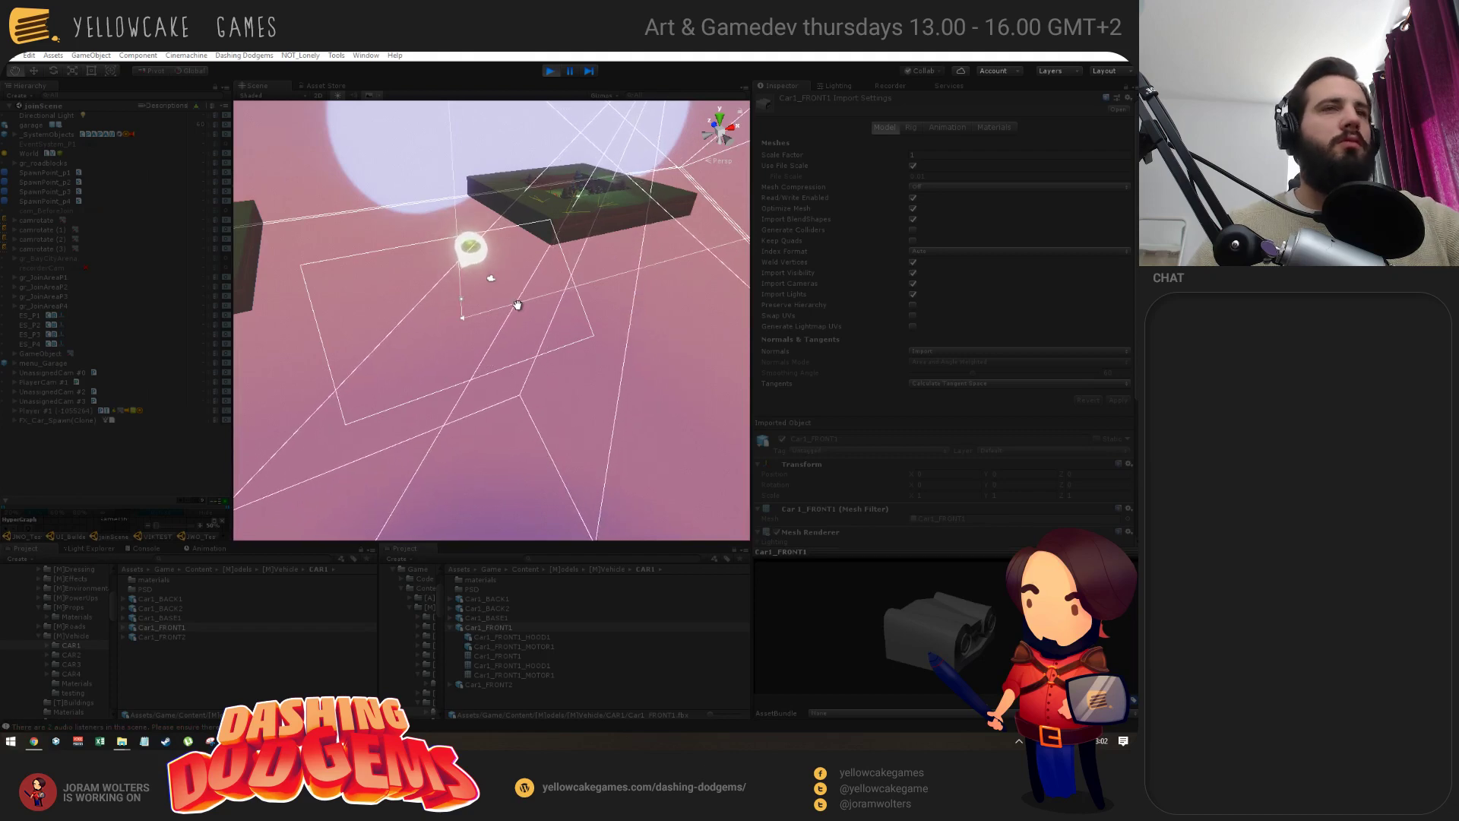
{"action": "left_click", "coordinate": [550, 71]}
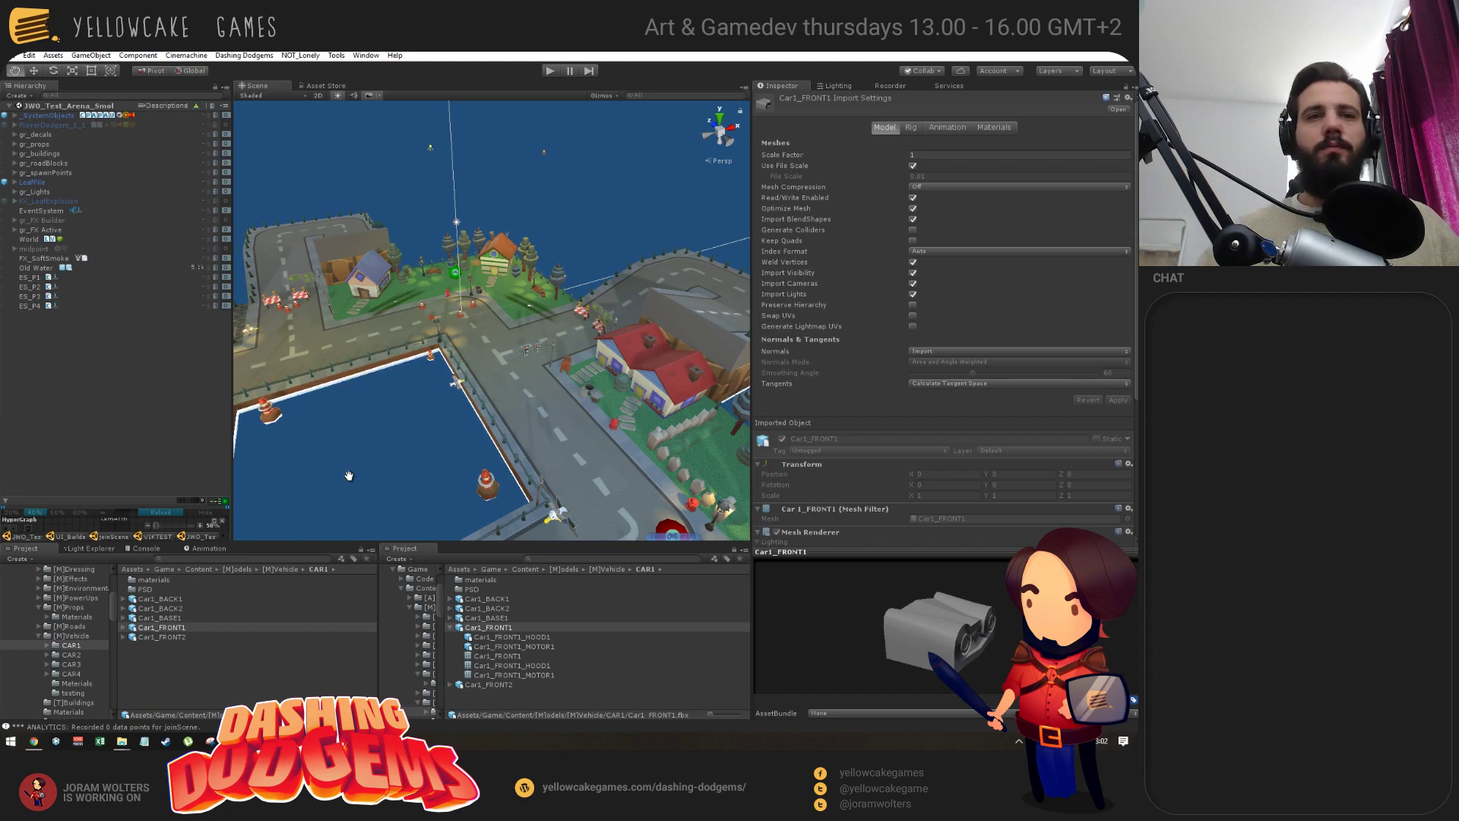
Switch to the streaming software to check the audio mixer levels, and return to the Unity editor.
{"action": "key", "text": "alt+Tab"}
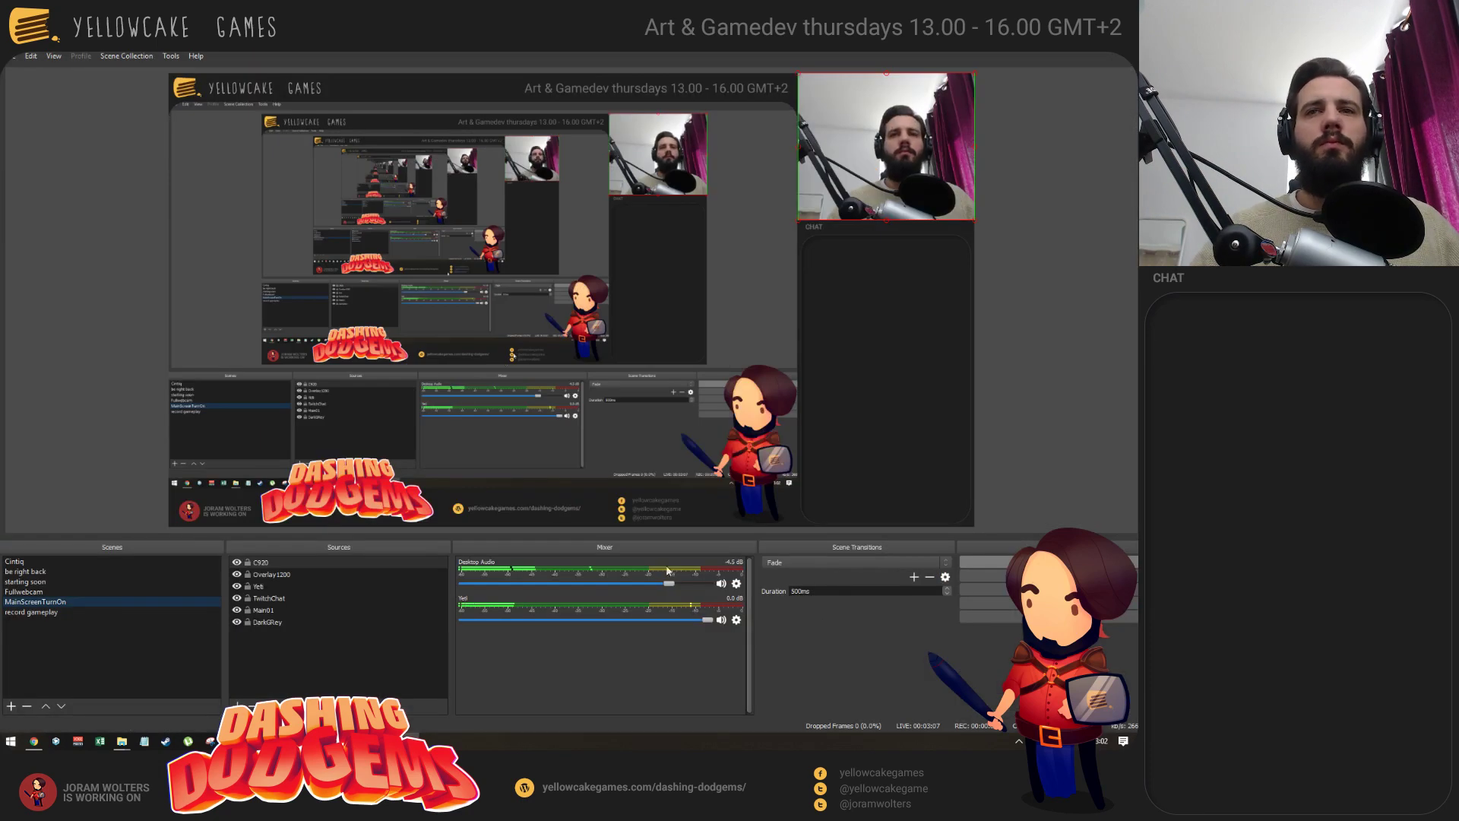
{"action": "key", "text": "alt+Tab"}
{"action": "left_click_drag", "start_coordinate": [519, 430], "coordinate": [521, 424], "text": "alt"}
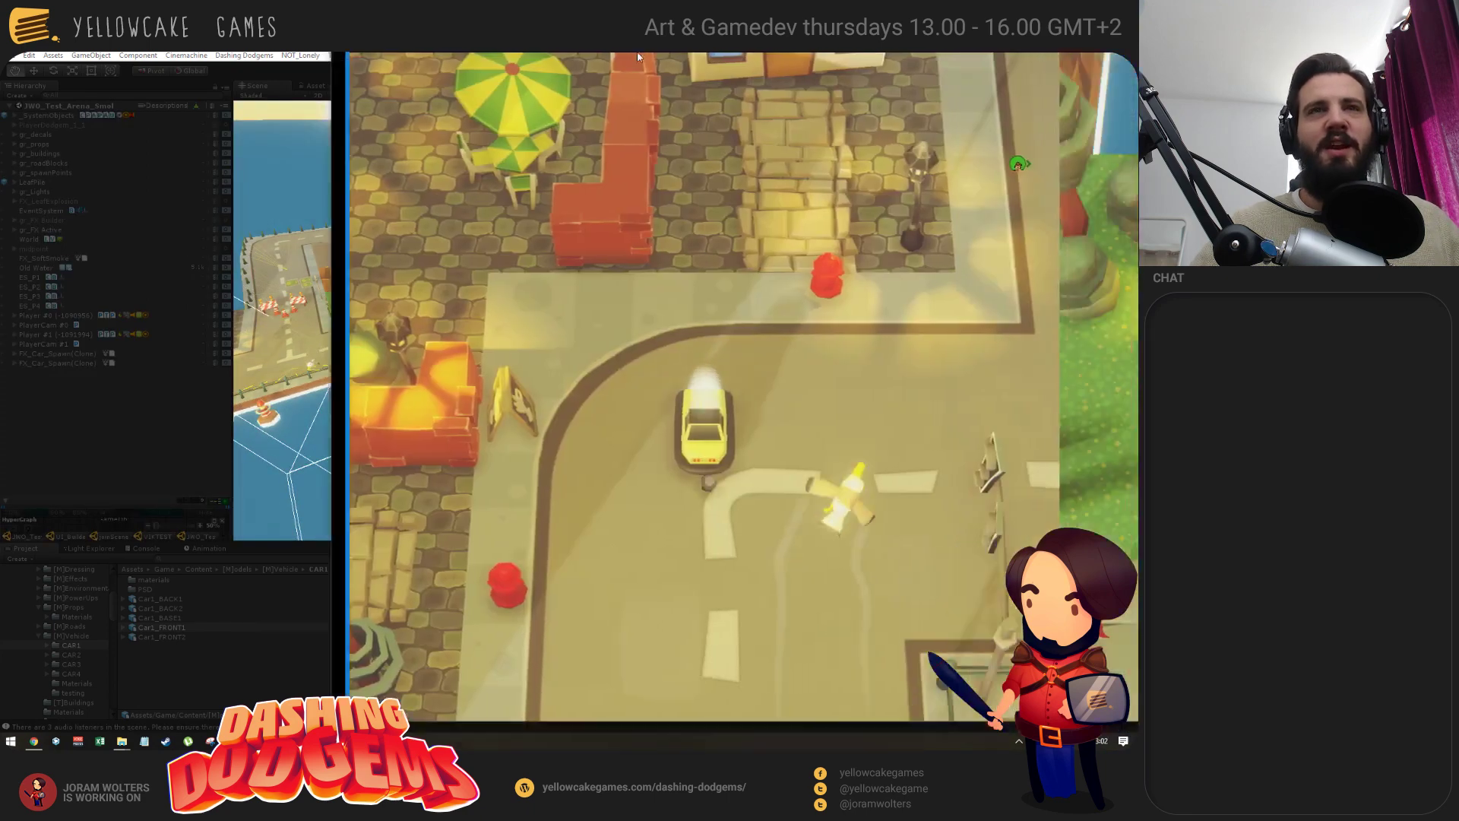
Dock the floating Game view beside the Scene view and resize the surrounding panels to give it more room.
{"action": "left_click_drag", "start_coordinate": [637, 57], "coordinate": [384, 85]}
{"action": "left_click_drag", "start_coordinate": [234, 155], "coordinate": [150, 156]}
{"action": "left_click_drag", "start_coordinate": [778, 239], "coordinate": [959, 259]}
{"action": "left_click_drag", "start_coordinate": [626, 540], "coordinate": [624, 589]}
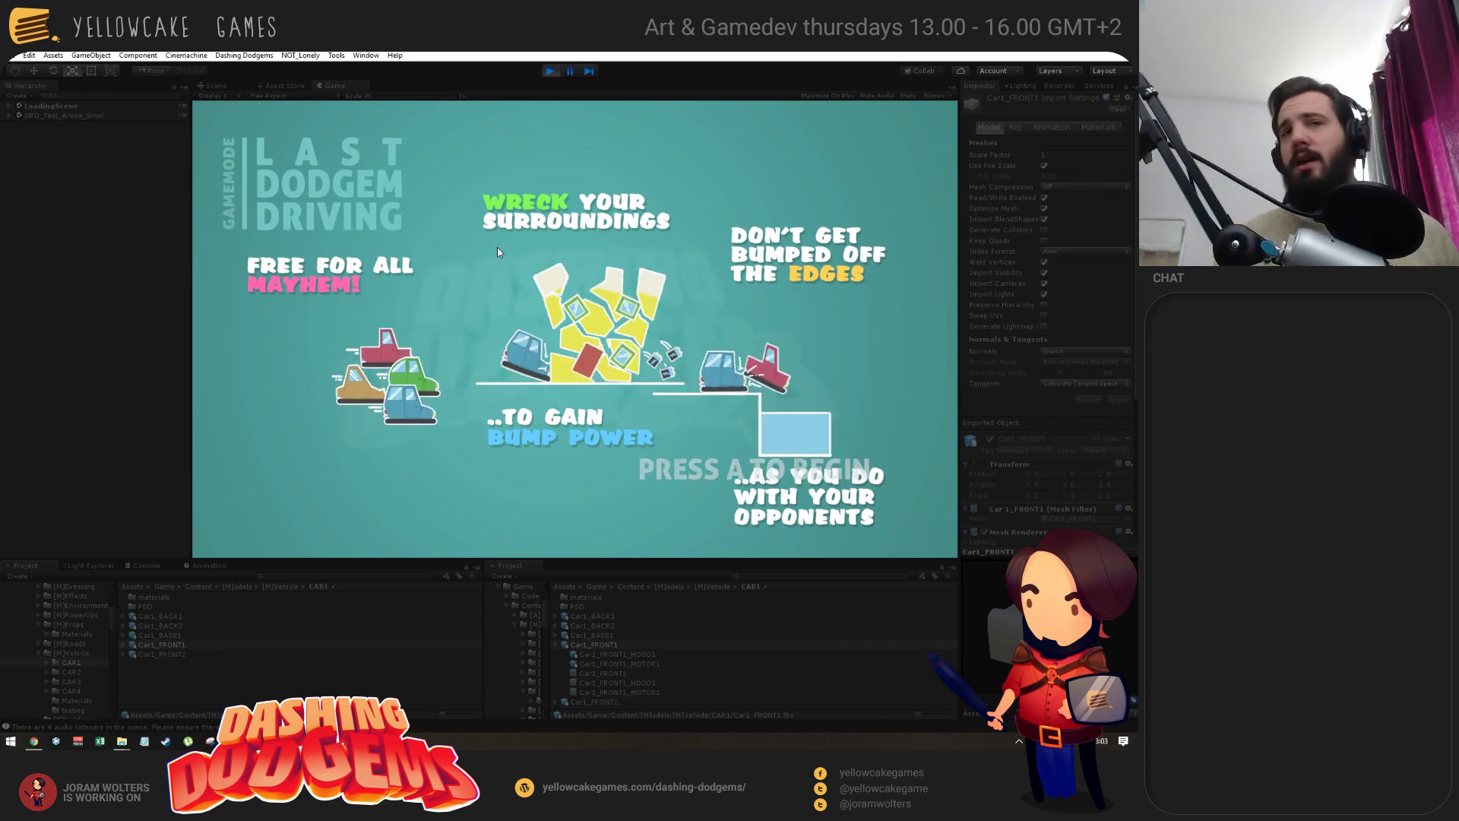
Start the Last Dodgem Driving match from its instruction screen, try the two-car split-screen gameplay, and exit Play mode.
{"action": "key", "text": "a"}
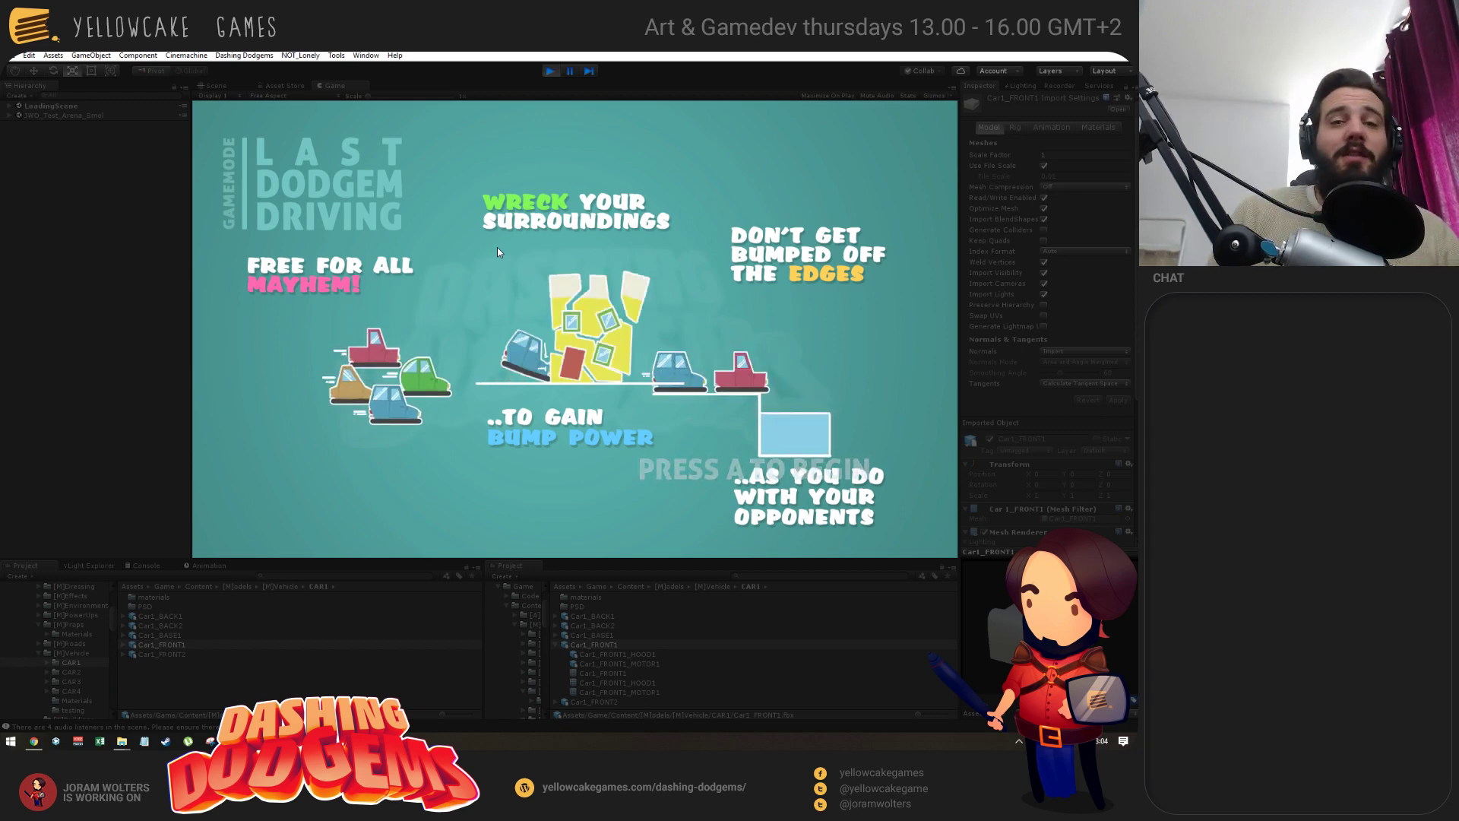
{"action": "key", "text": "a"}
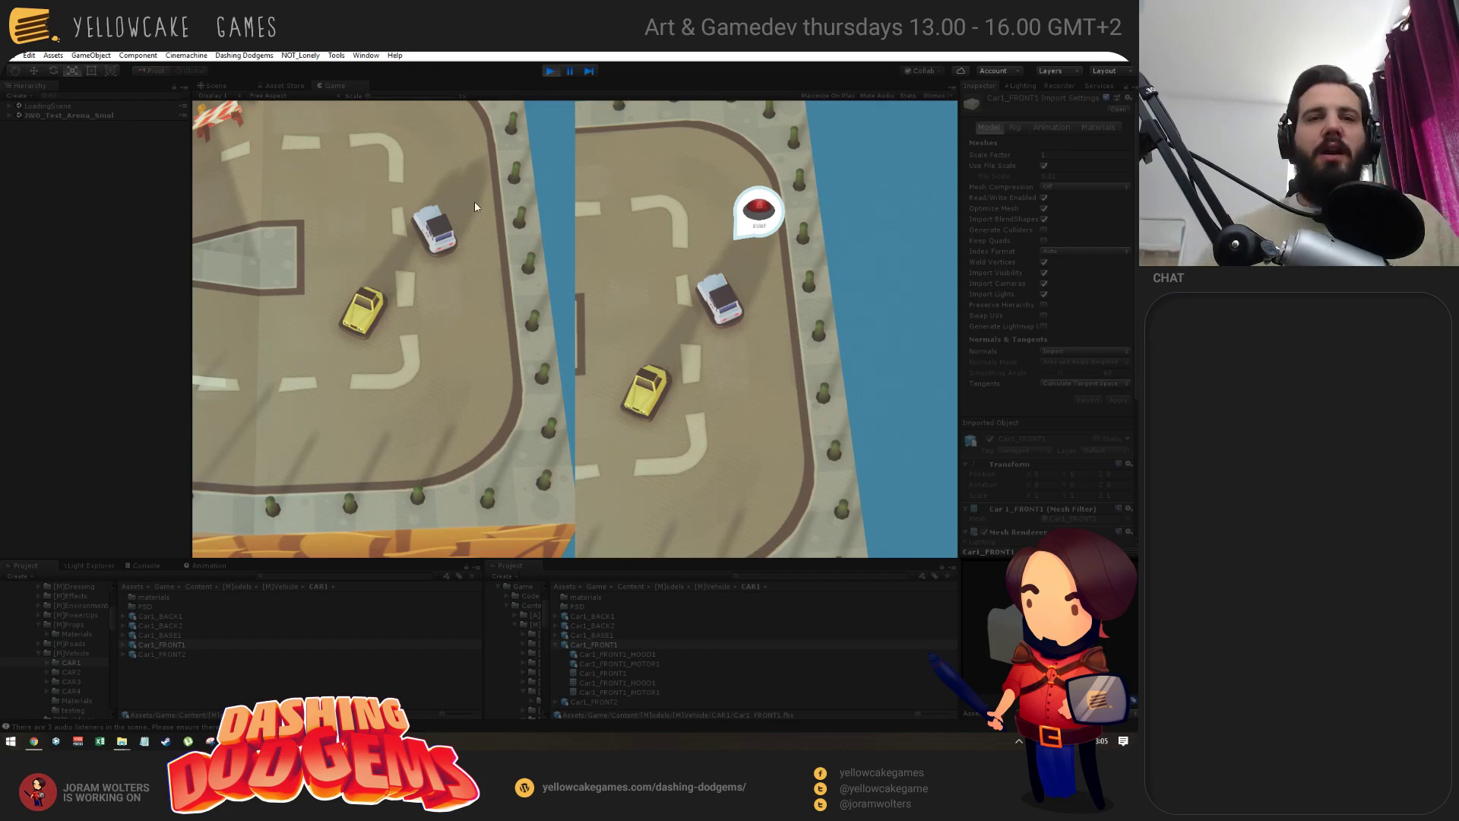
{"action": "left_click", "coordinate": [550, 71]}
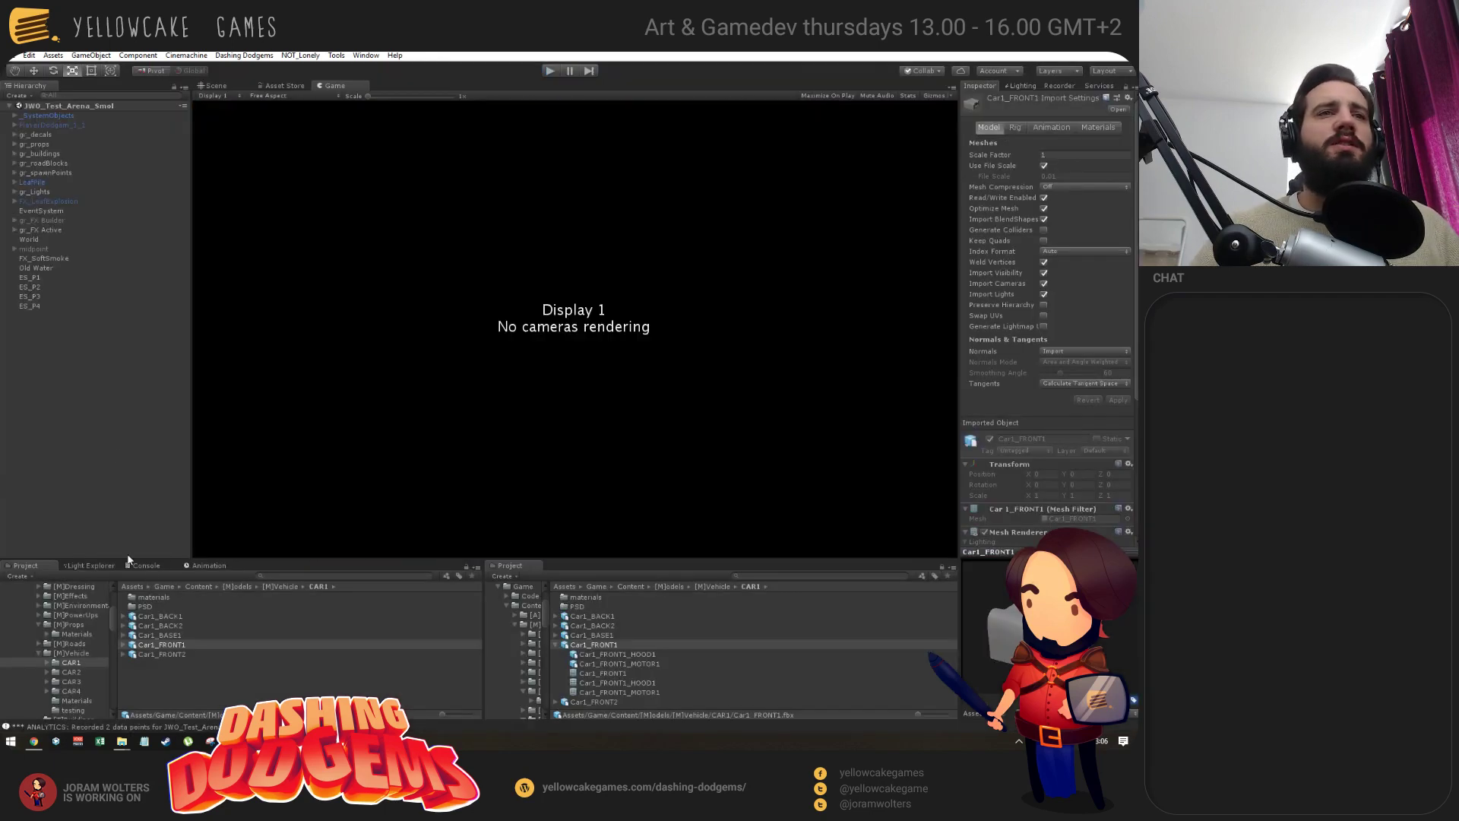
Switch to the Chrome browser and open the streamer's personal Twitter profile through the site's search.
{"action": "left_click", "coordinate": [33, 741]}
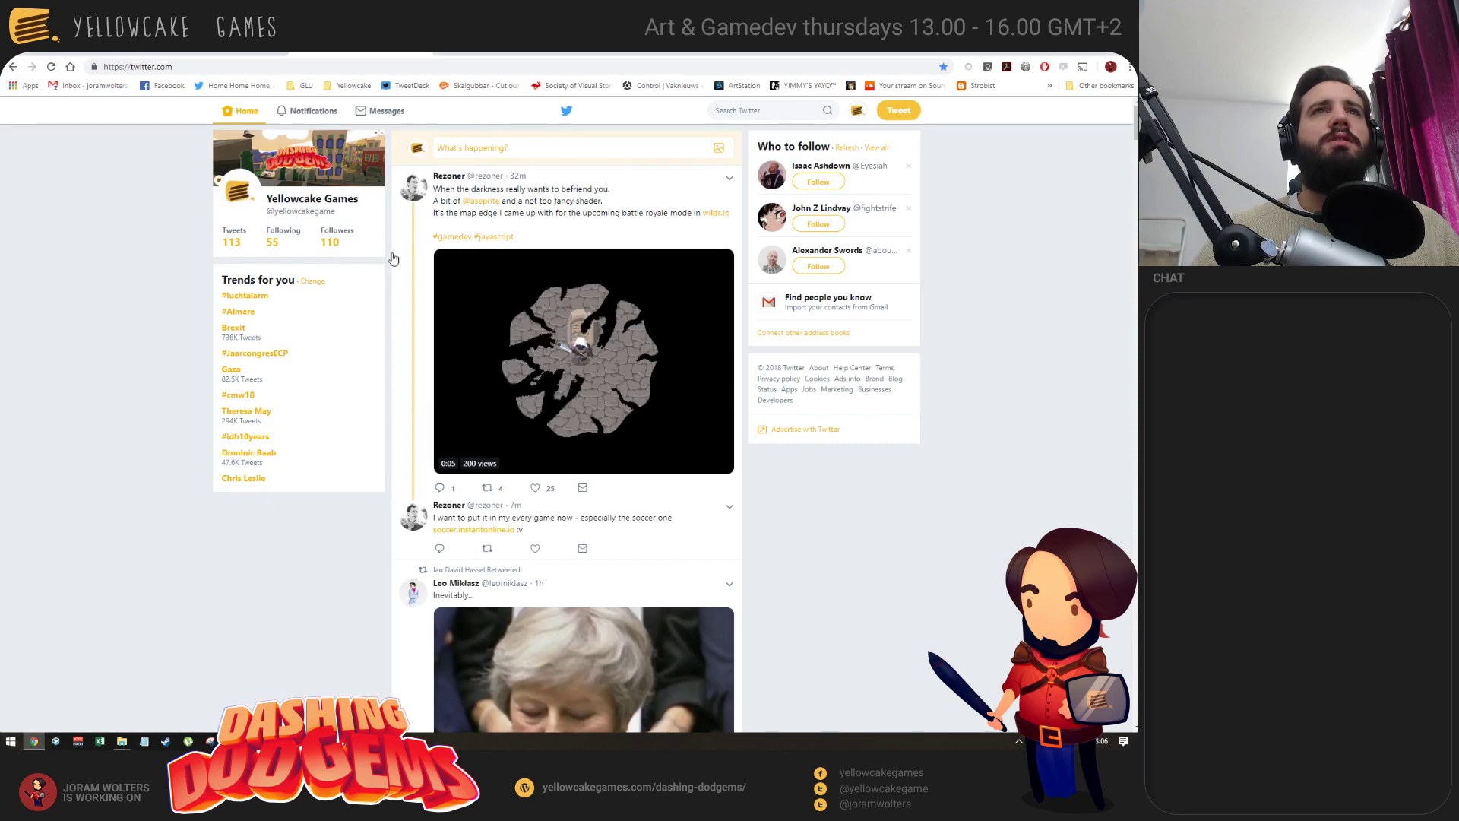
{"action": "left_click", "coordinate": [725, 108]}
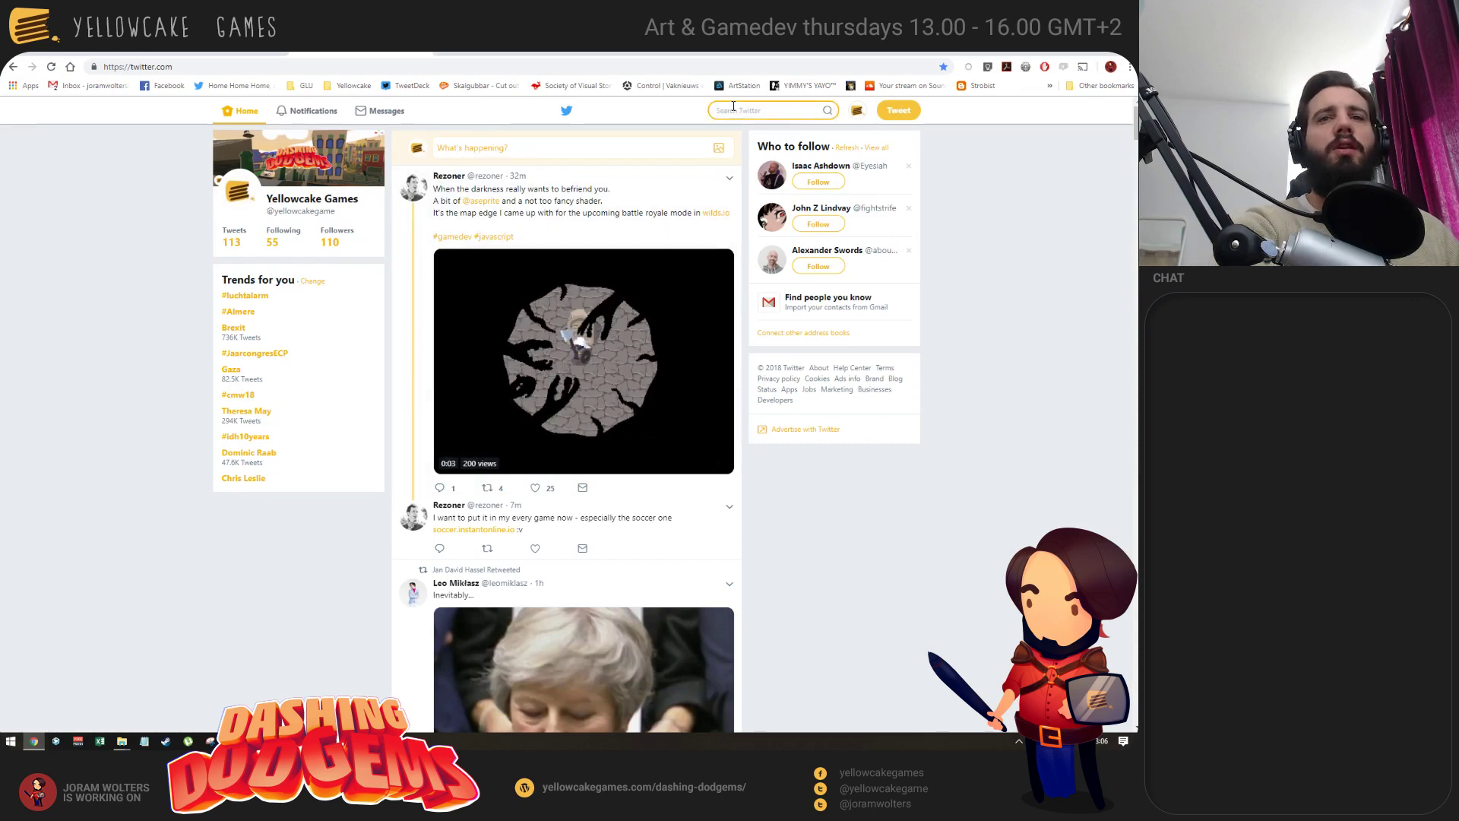
{"action": "type", "text": "jor"}
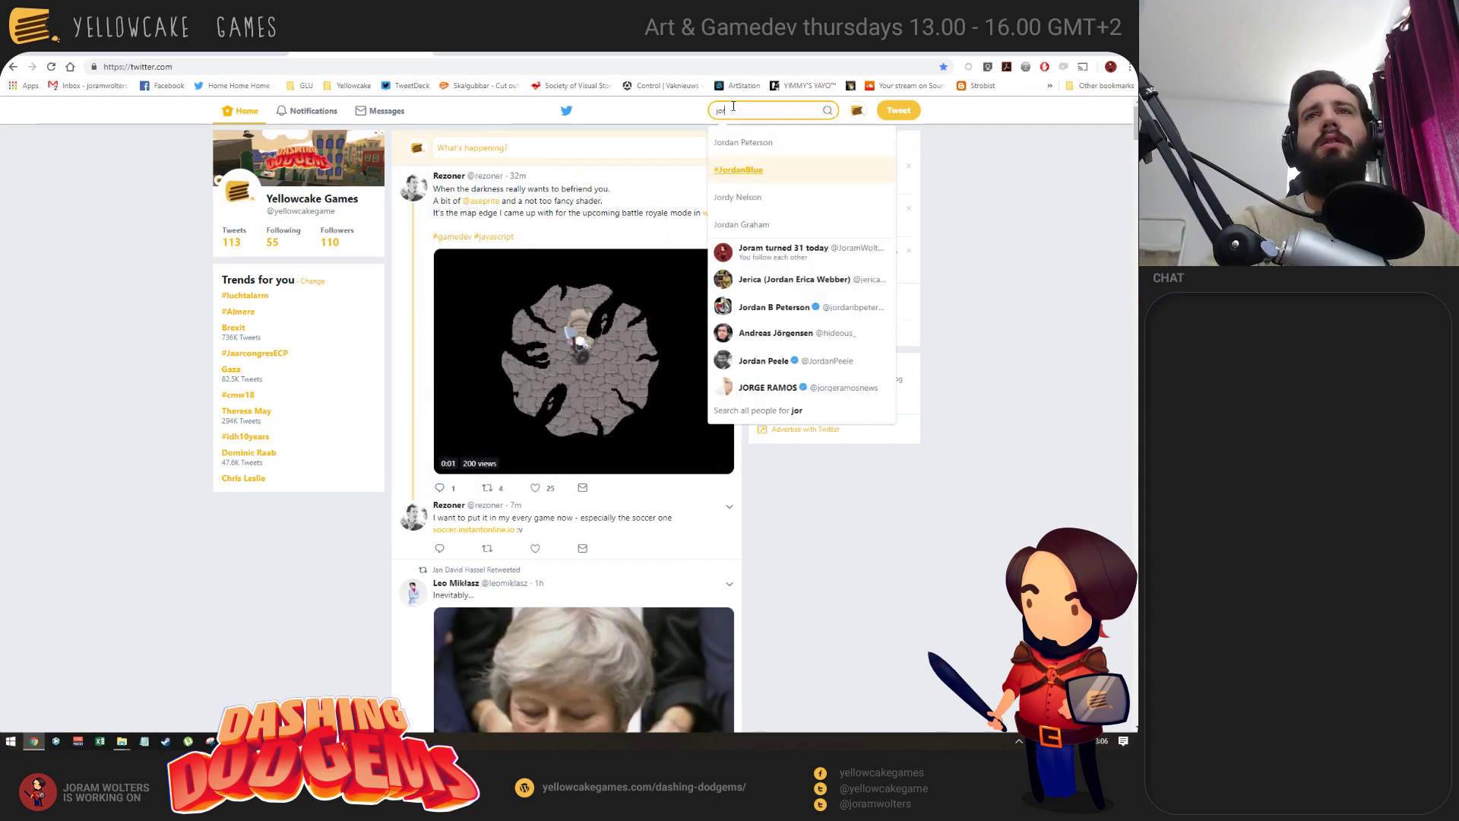
{"action": "key", "text": "Return"}
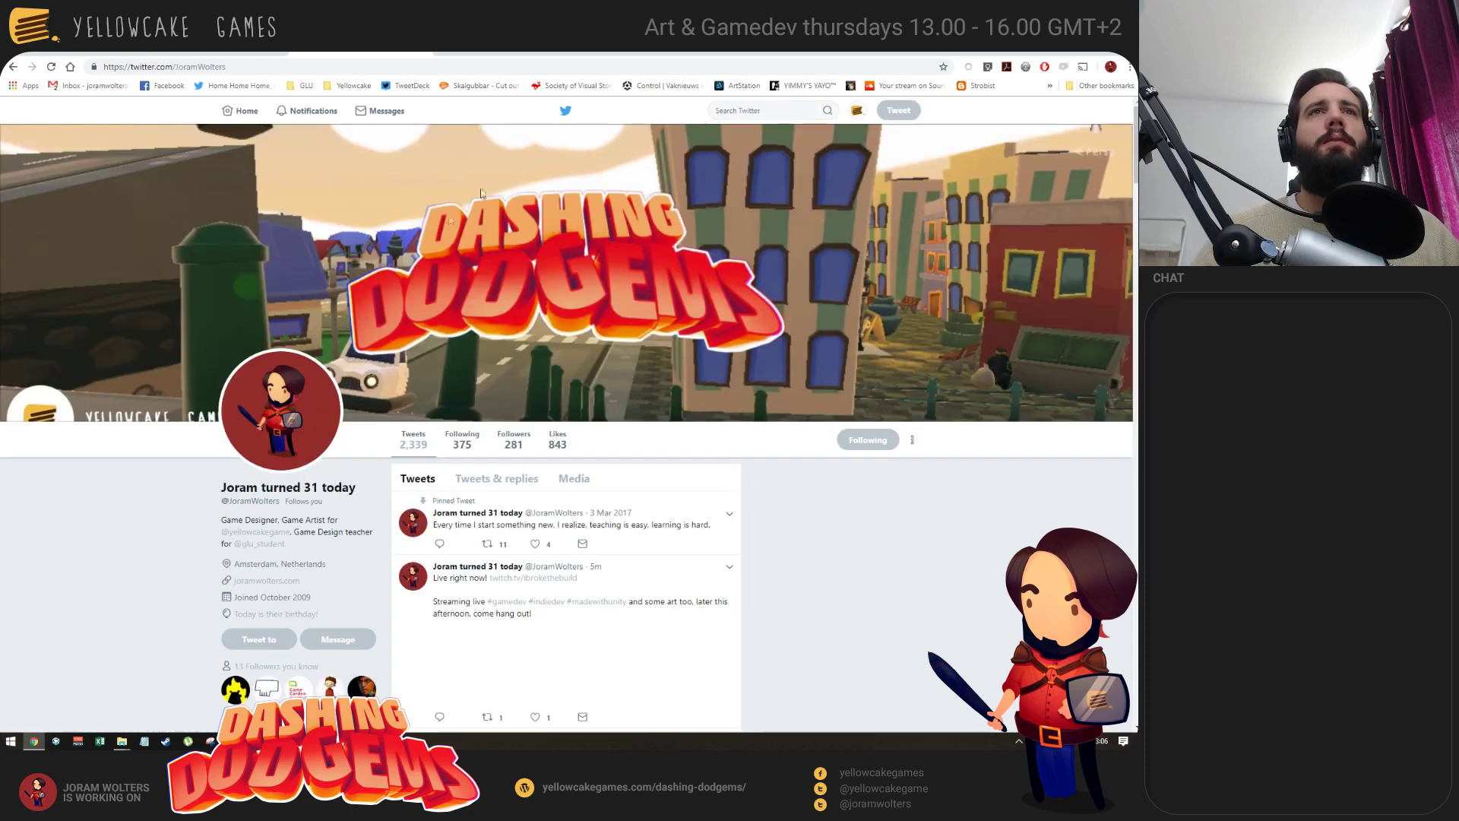
Retweet the profile's "Live right now!" tweet about the Twitch stream without adding a comment.
{"action": "scroll", "coordinate": [520, 543], "scroll_direction": "down", "scroll_amount": 2}
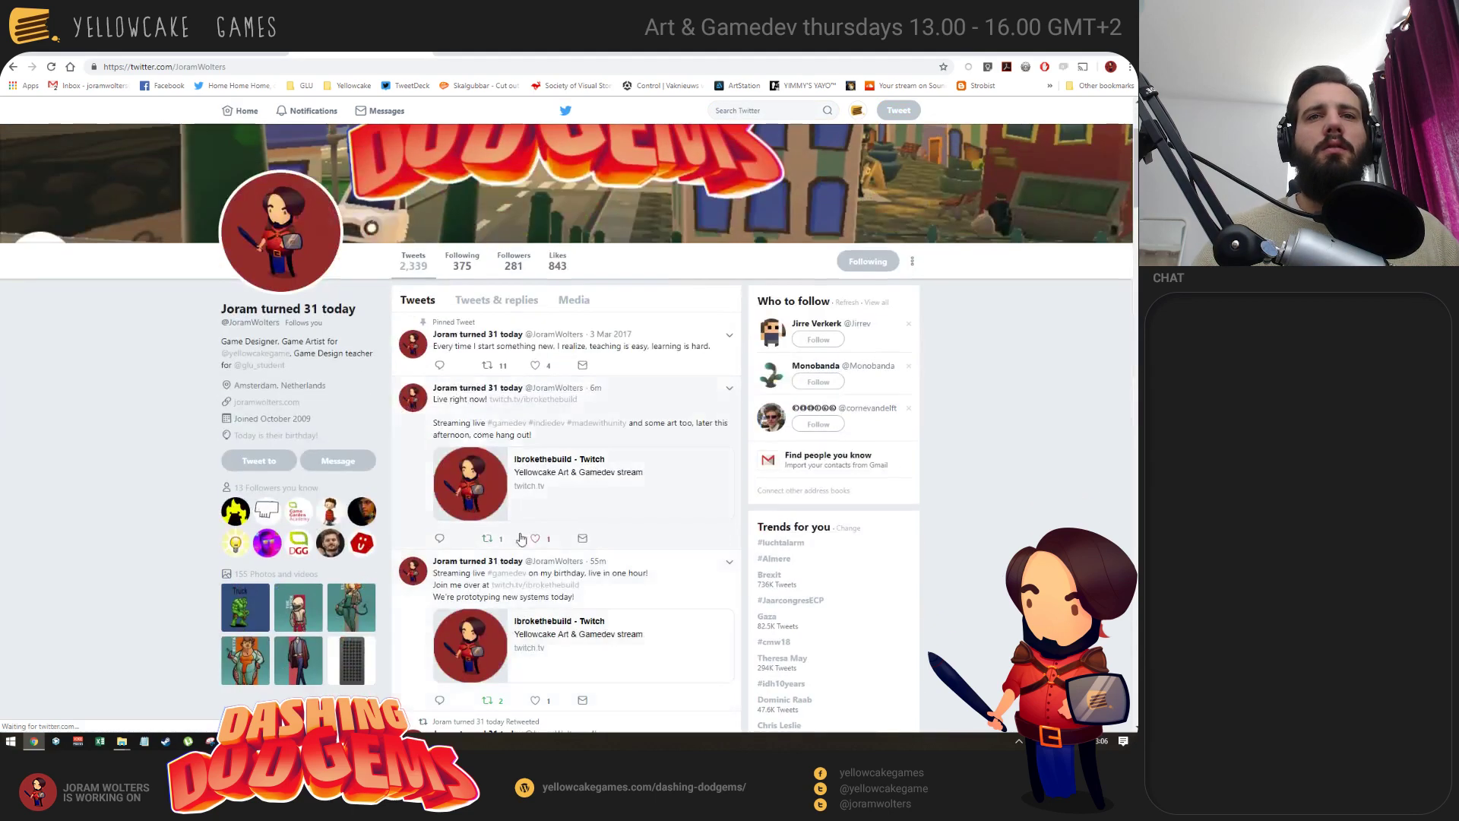
{"action": "left_click", "coordinate": [507, 540]}
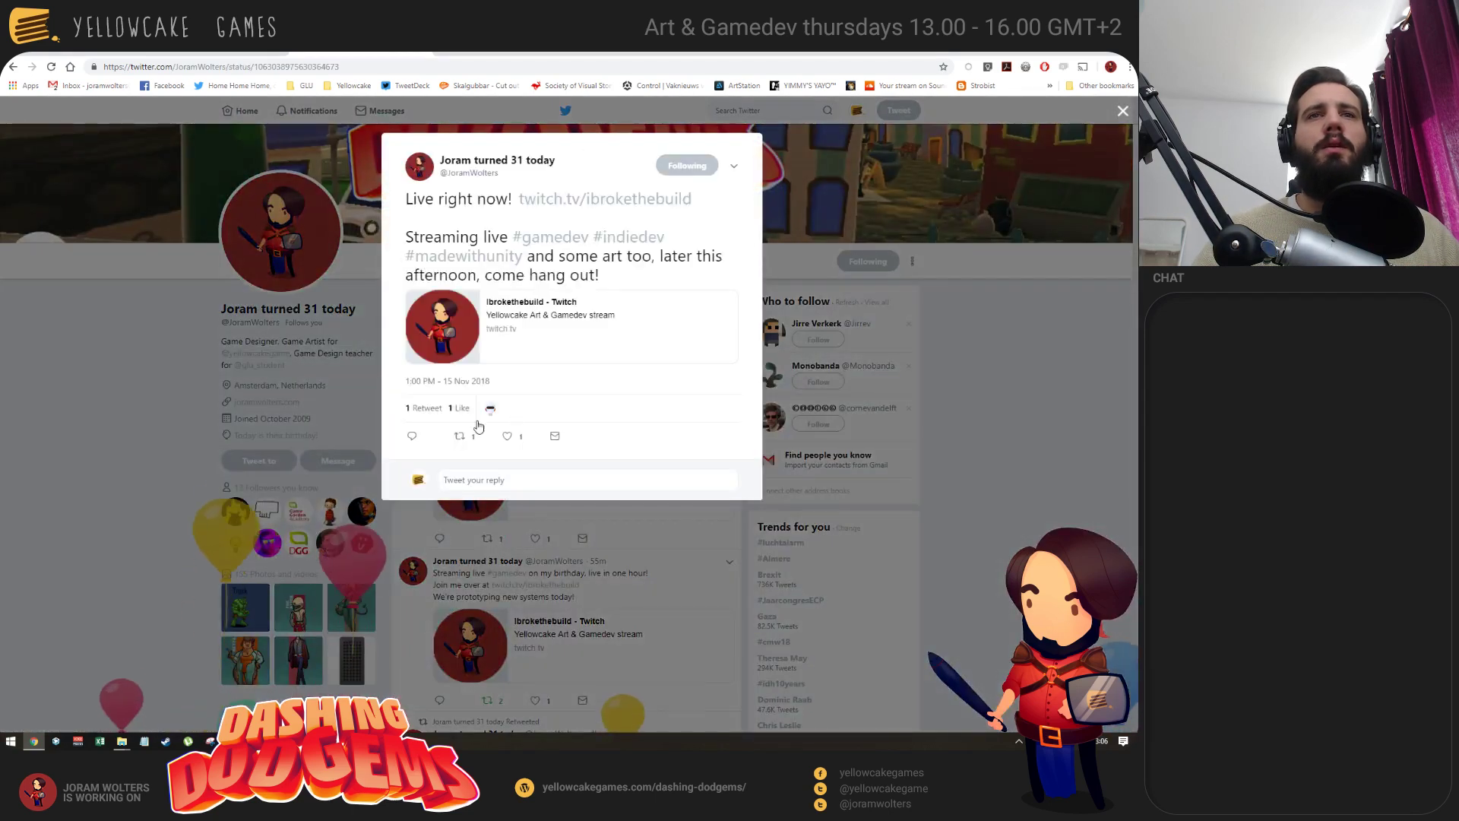
{"action": "left_click", "coordinate": [492, 541]}
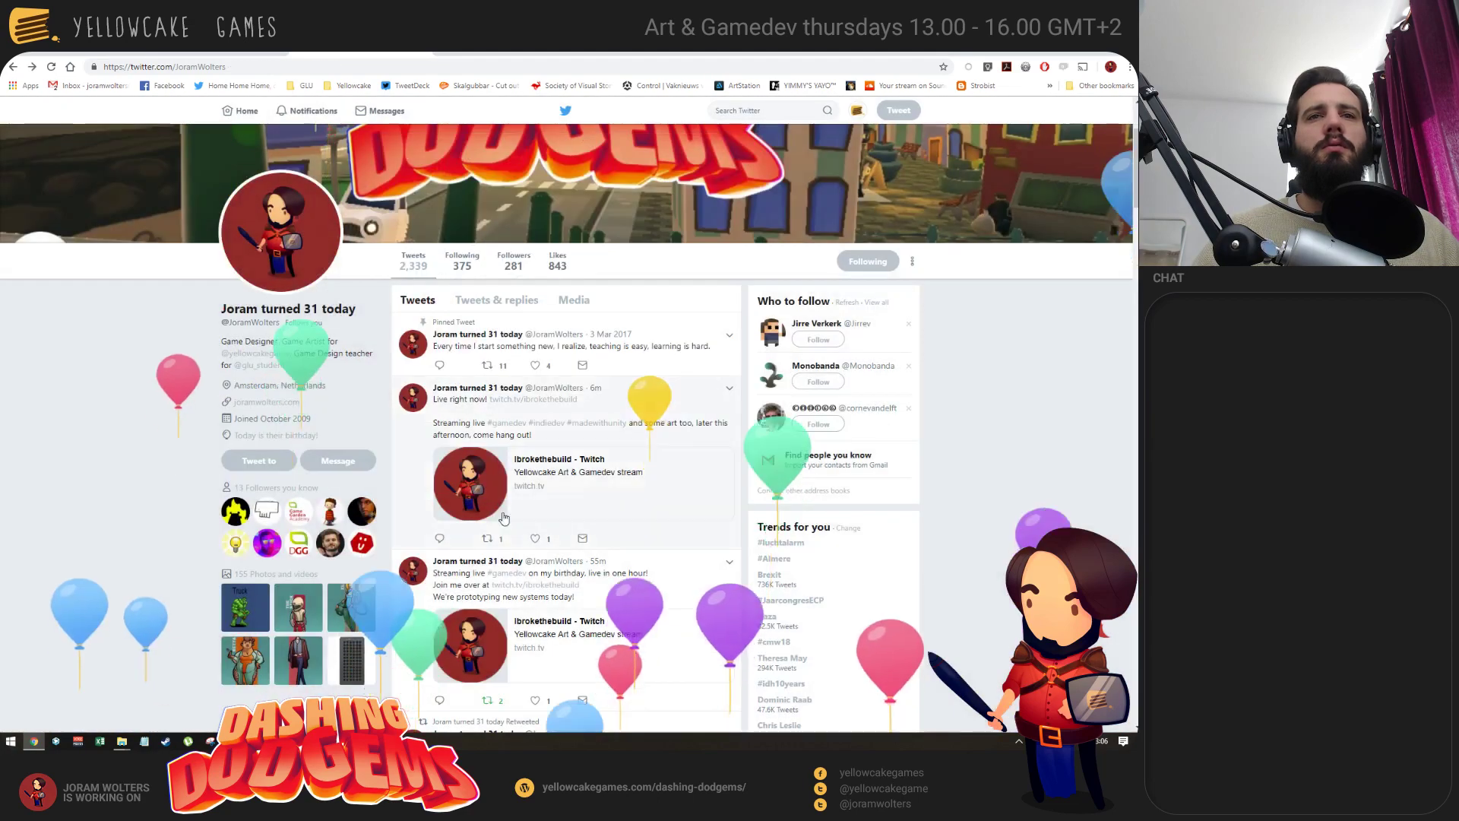
{"action": "left_click", "coordinate": [491, 539]}
{"action": "left_click", "coordinate": [710, 375]}
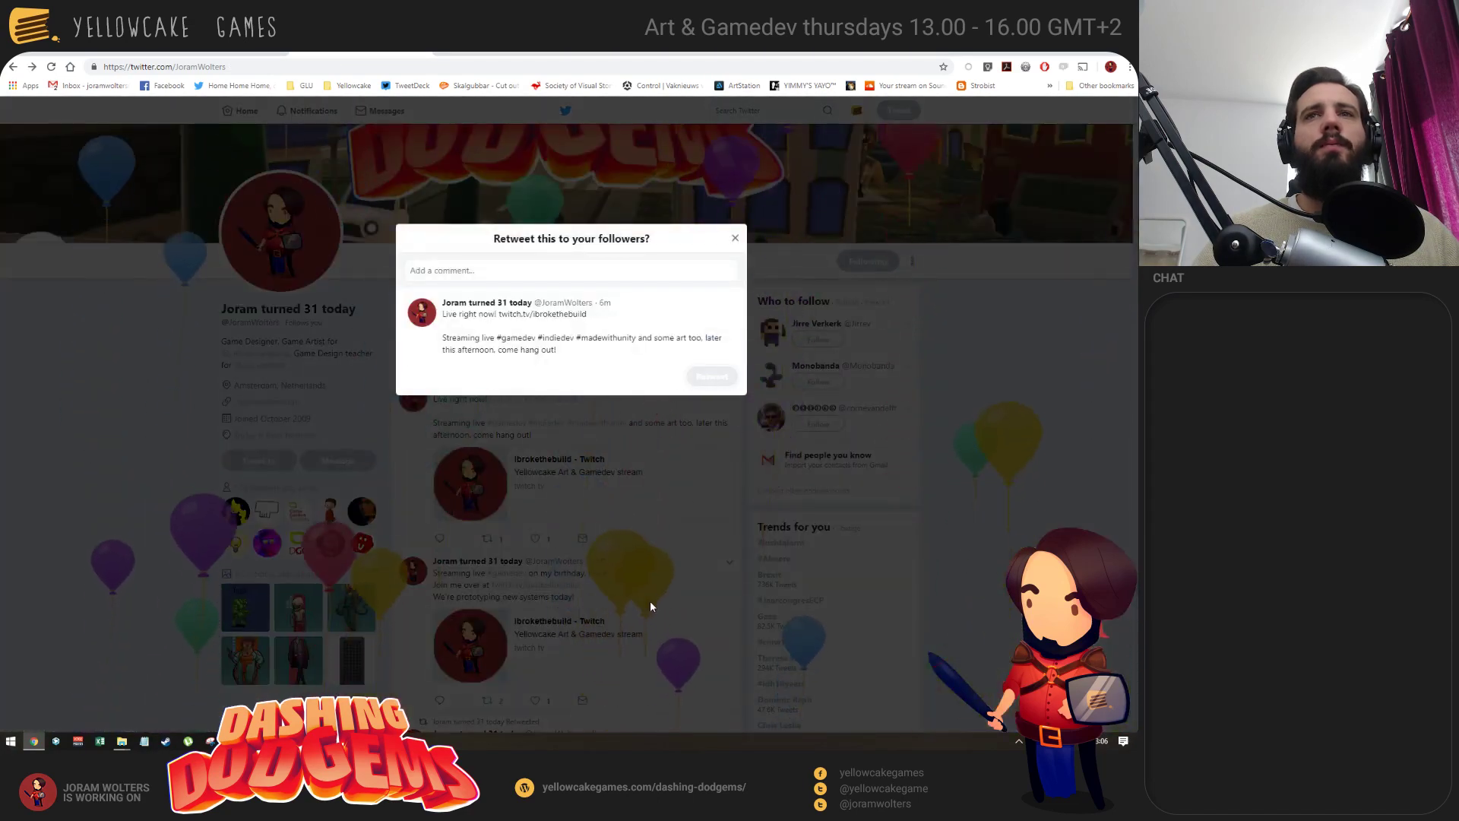
Open the GitLab issue "communicating energy and charge" and review the car effect mockups in its description and comments.
{"action": "left_click", "coordinate": [538, 86]}
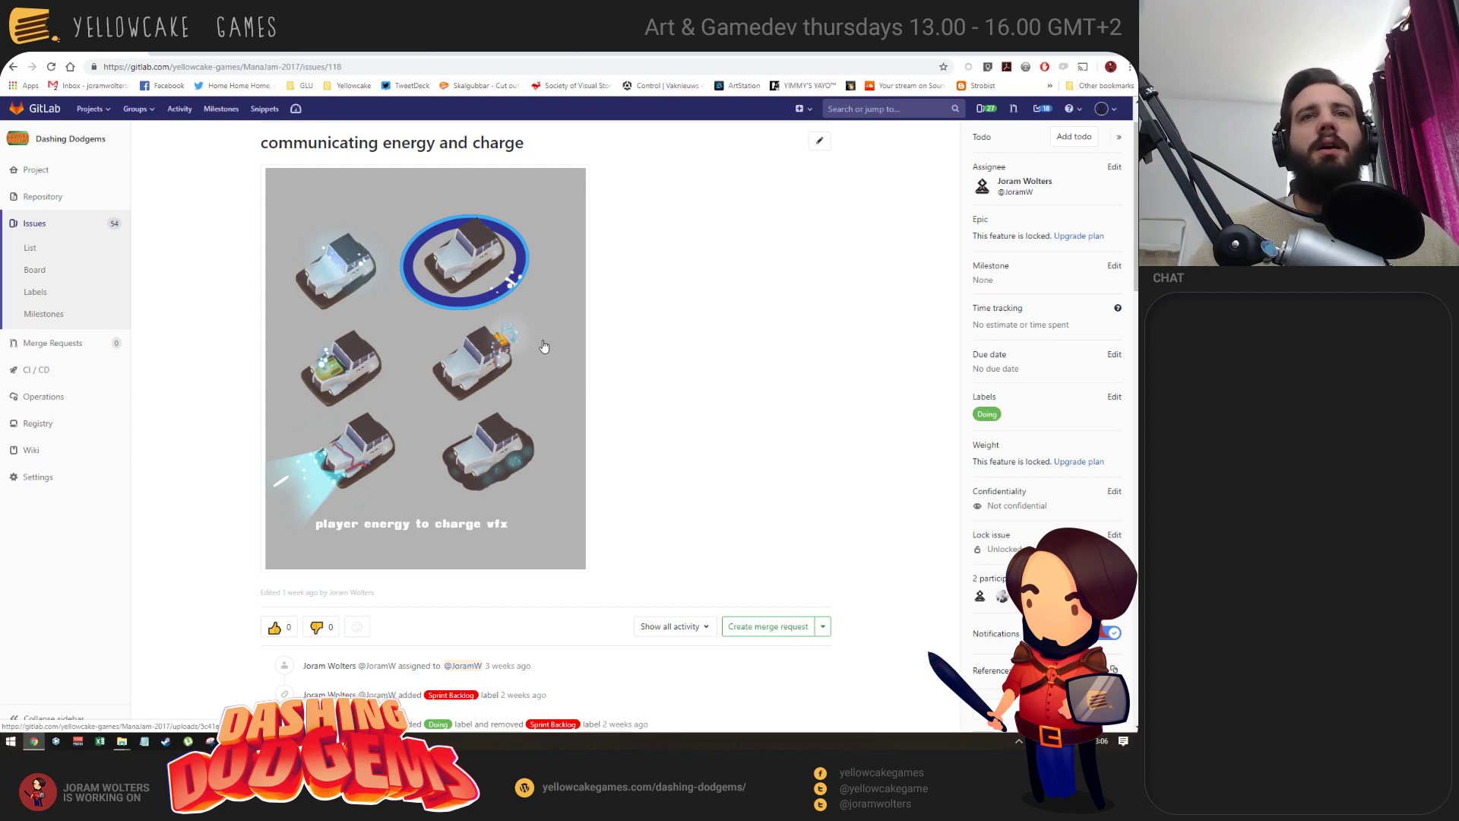
{"action": "scroll", "coordinate": [544, 342], "scroll_direction": "down", "scroll_amount": 10}
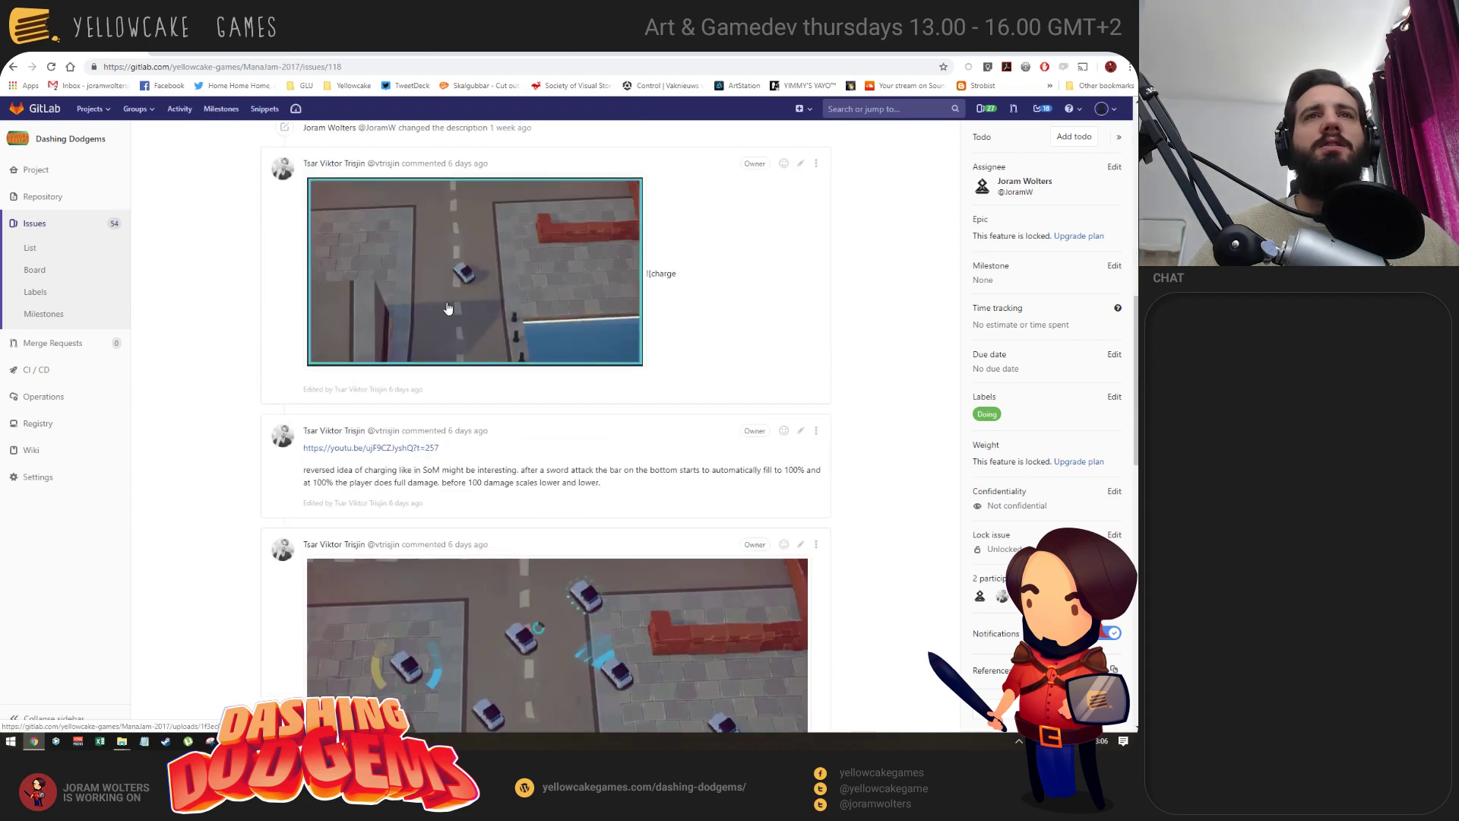
{"action": "scroll", "coordinate": [269, 323], "scroll_direction": "down", "scroll_amount": 4}
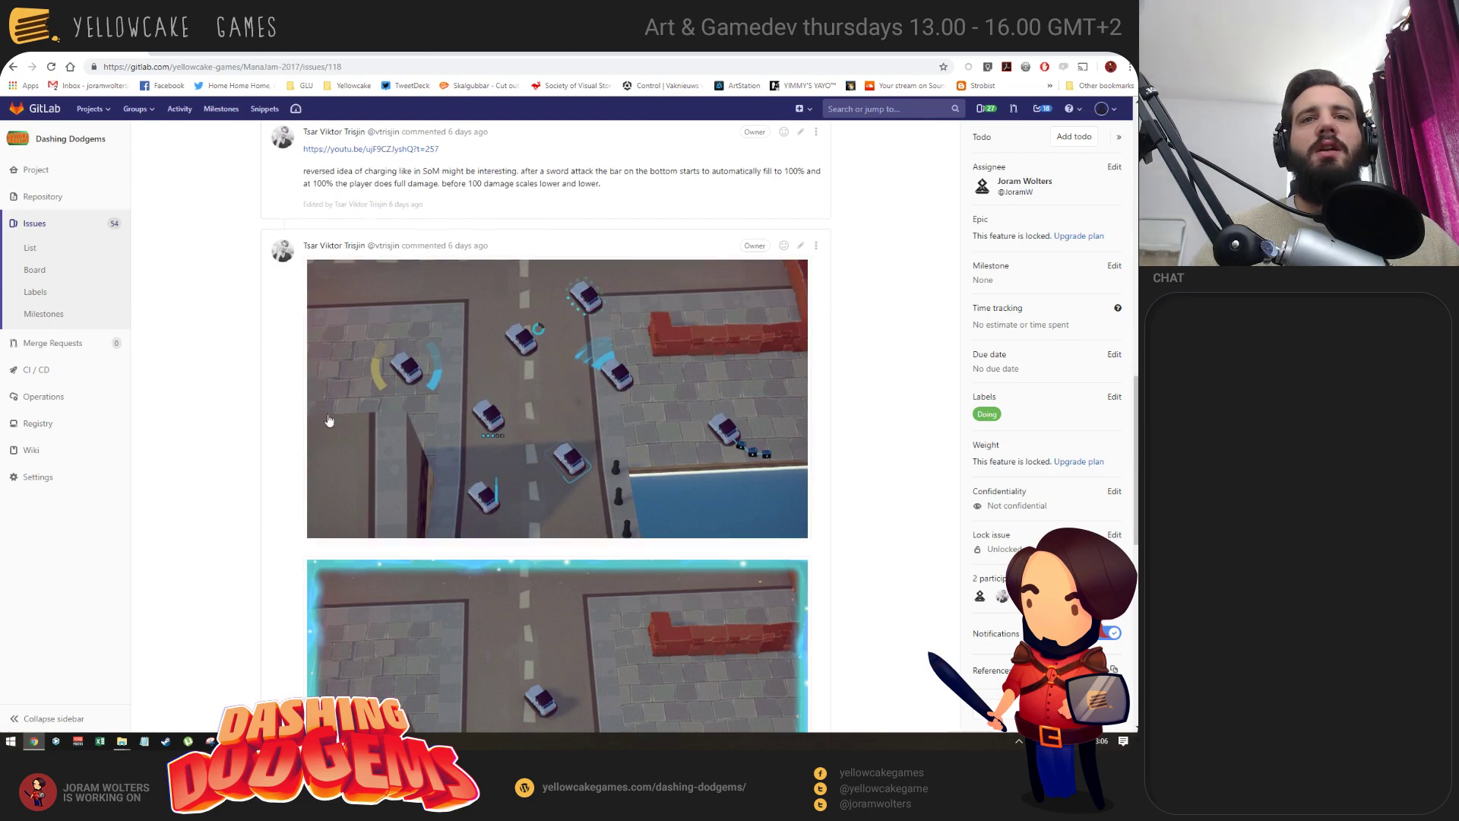
{"action": "scroll", "coordinate": [318, 454], "scroll_direction": "down", "scroll_amount": 4}
{"action": "scroll", "coordinate": [563, 385], "scroll_direction": "down", "scroll_amount": 4}
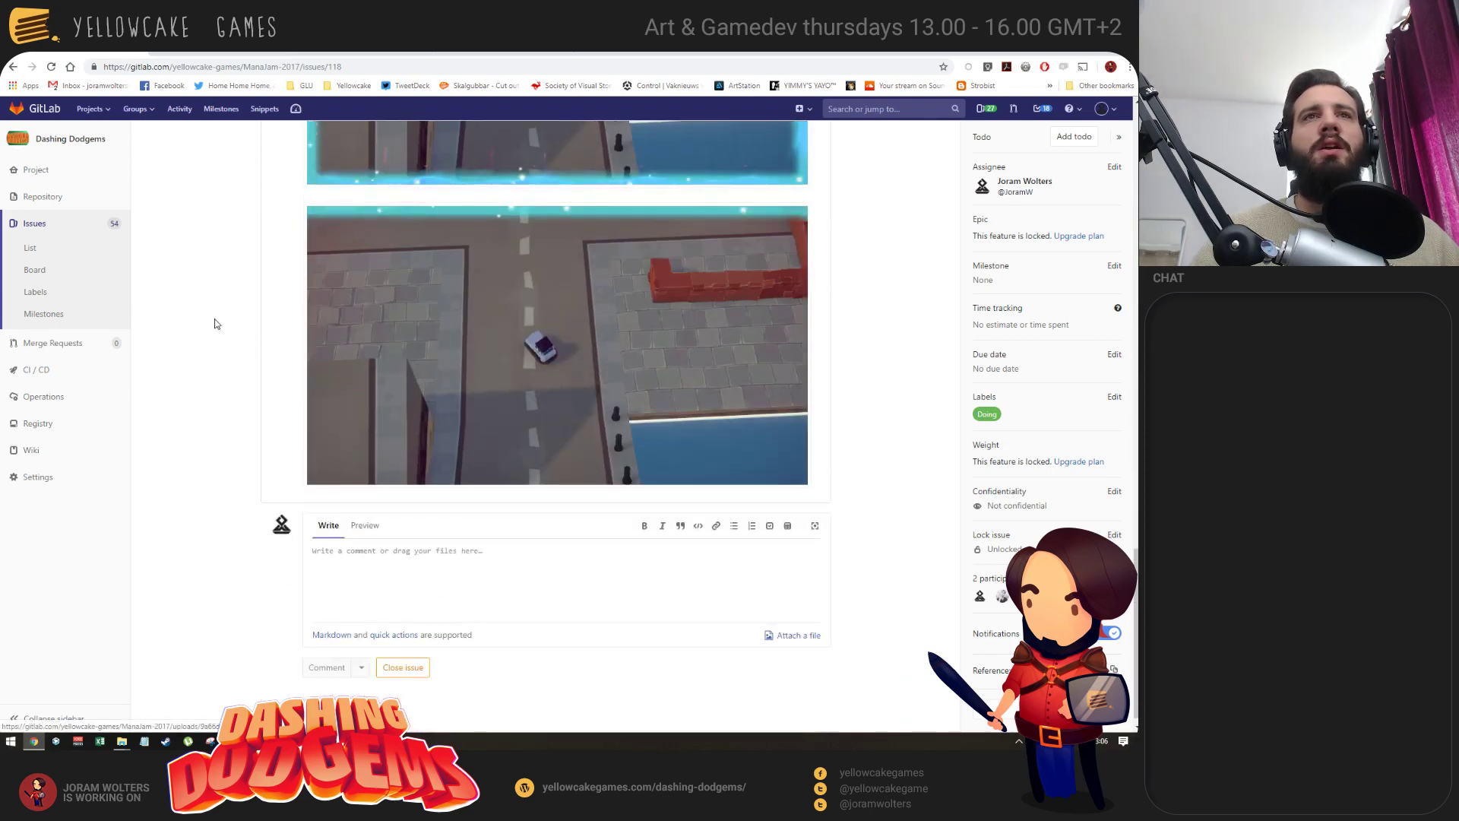
{"action": "scroll", "coordinate": [313, 337], "scroll_direction": "up", "scroll_amount": 5}
{"action": "scroll", "coordinate": [318, 393], "scroll_direction": "down", "scroll_amount": 2}
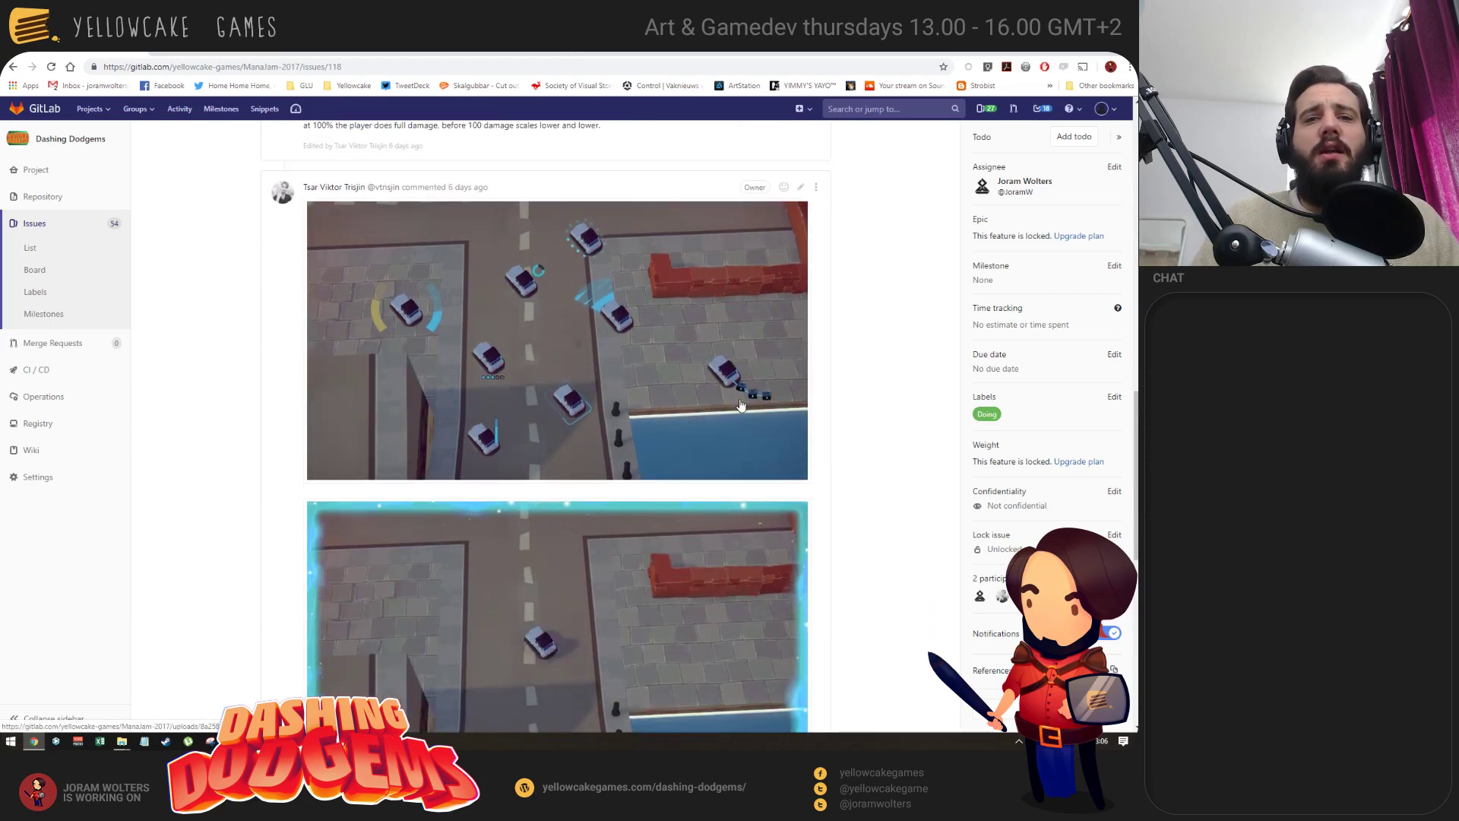
Return to the Unity editor's Scene view and enable Use Hierarchy Plugin in the Hierarchy Plugin settings.
{"action": "key", "text": "alt+Tab"}
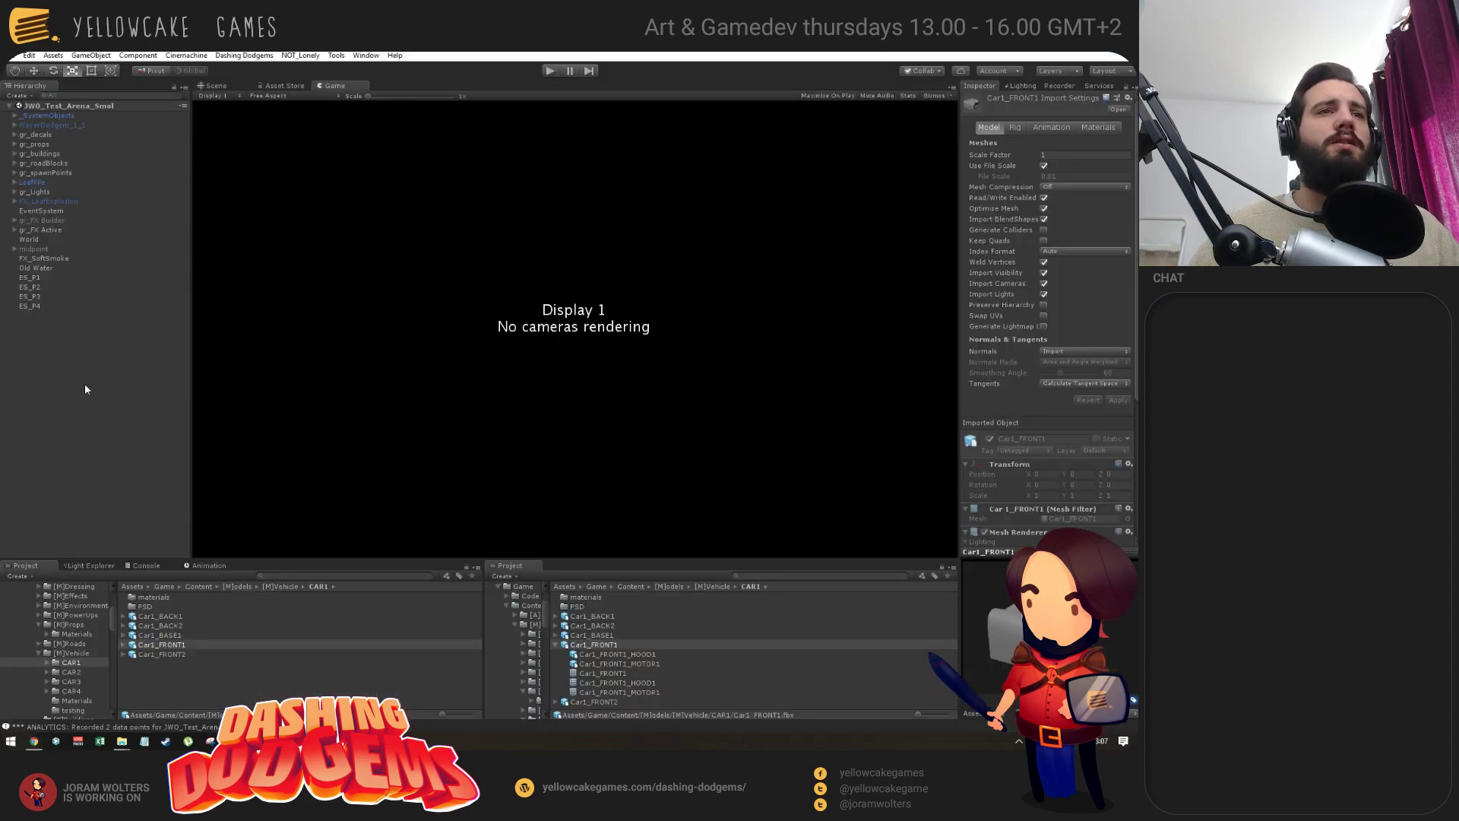
{"action": "left_click", "coordinate": [216, 85]}
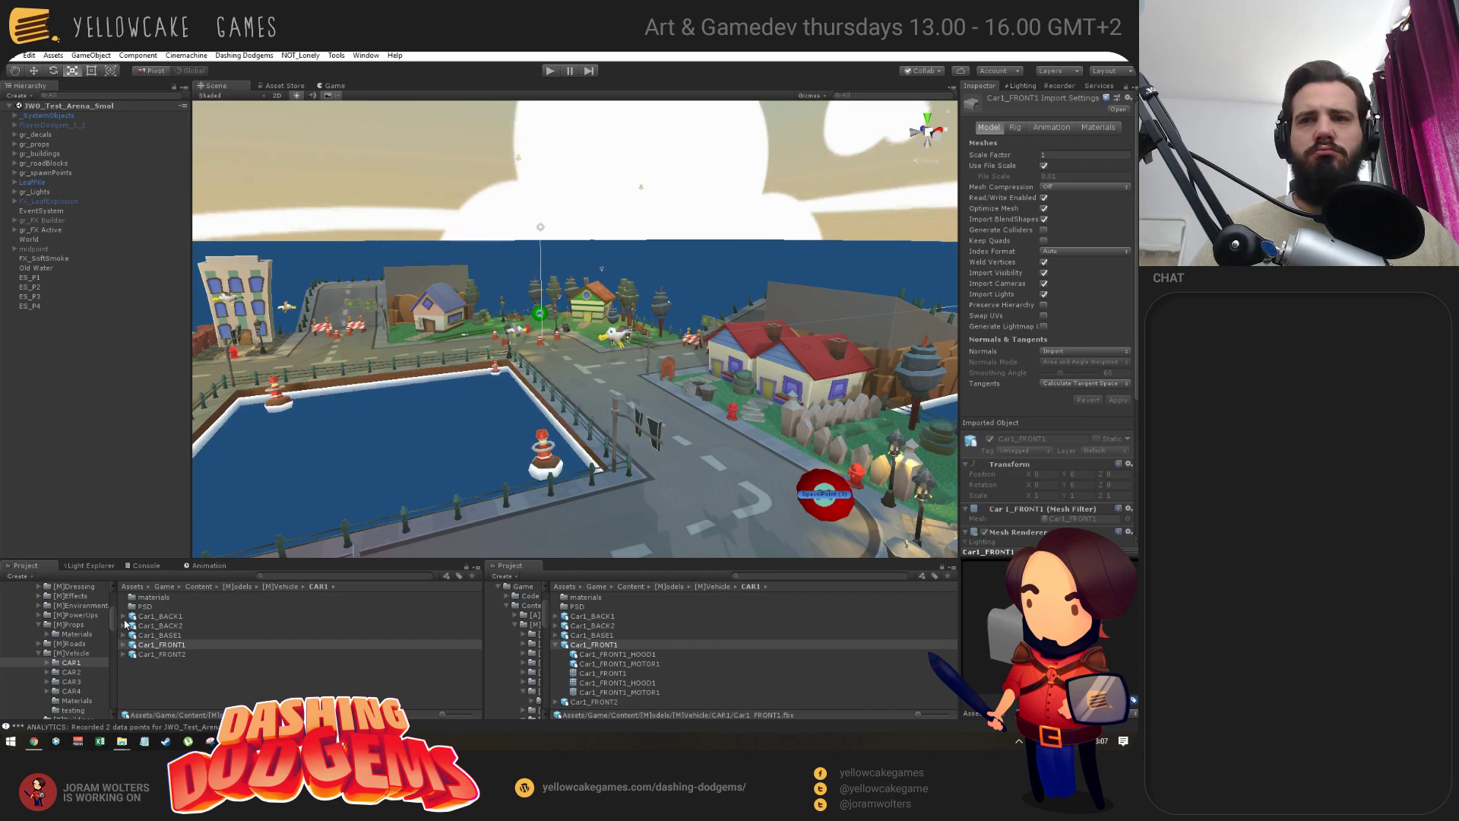
{"action": "left_click", "coordinate": [370, 56]}
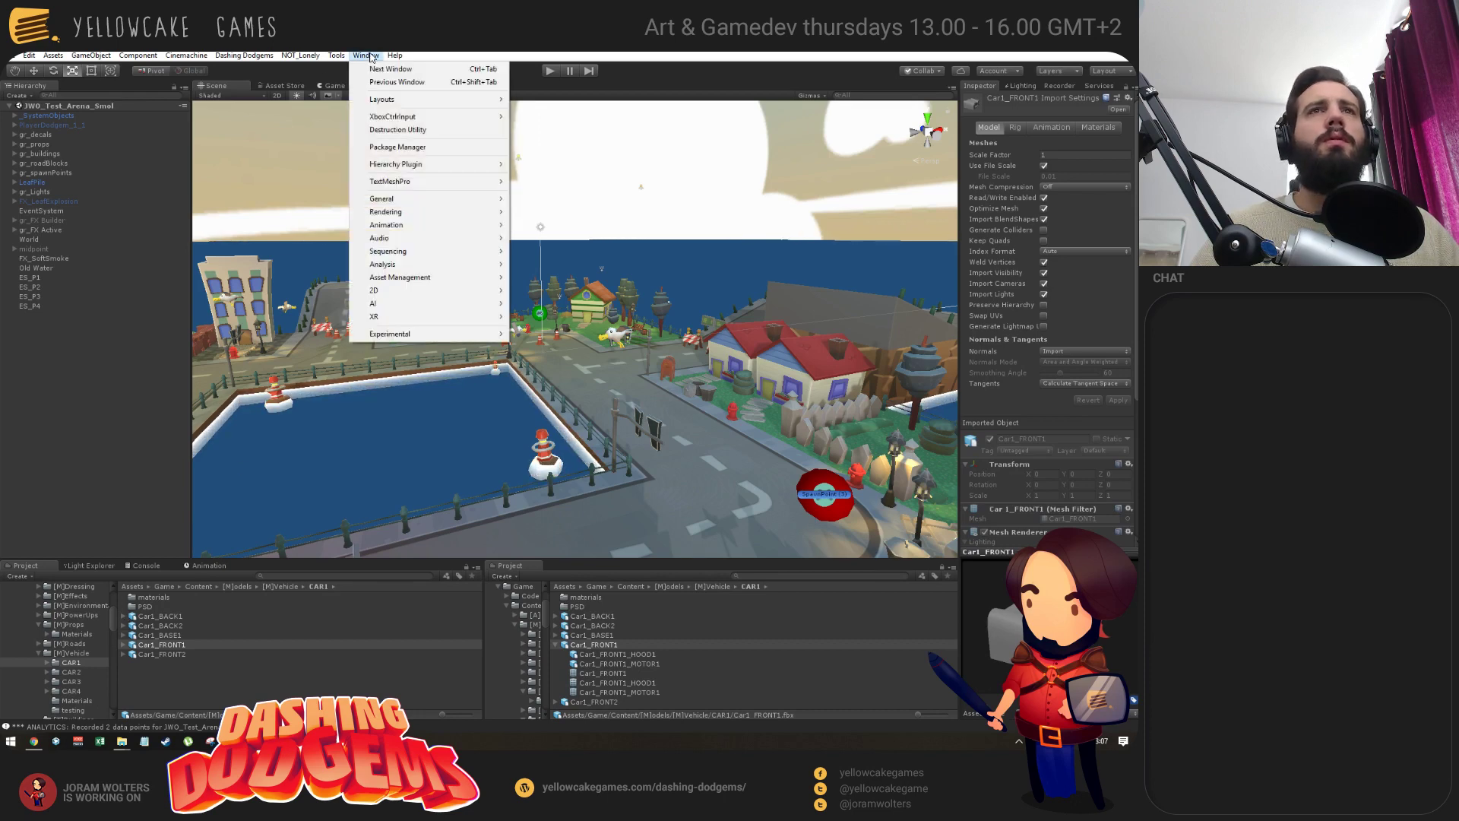
{"action": "mouse_move", "coordinate": [444, 171]}
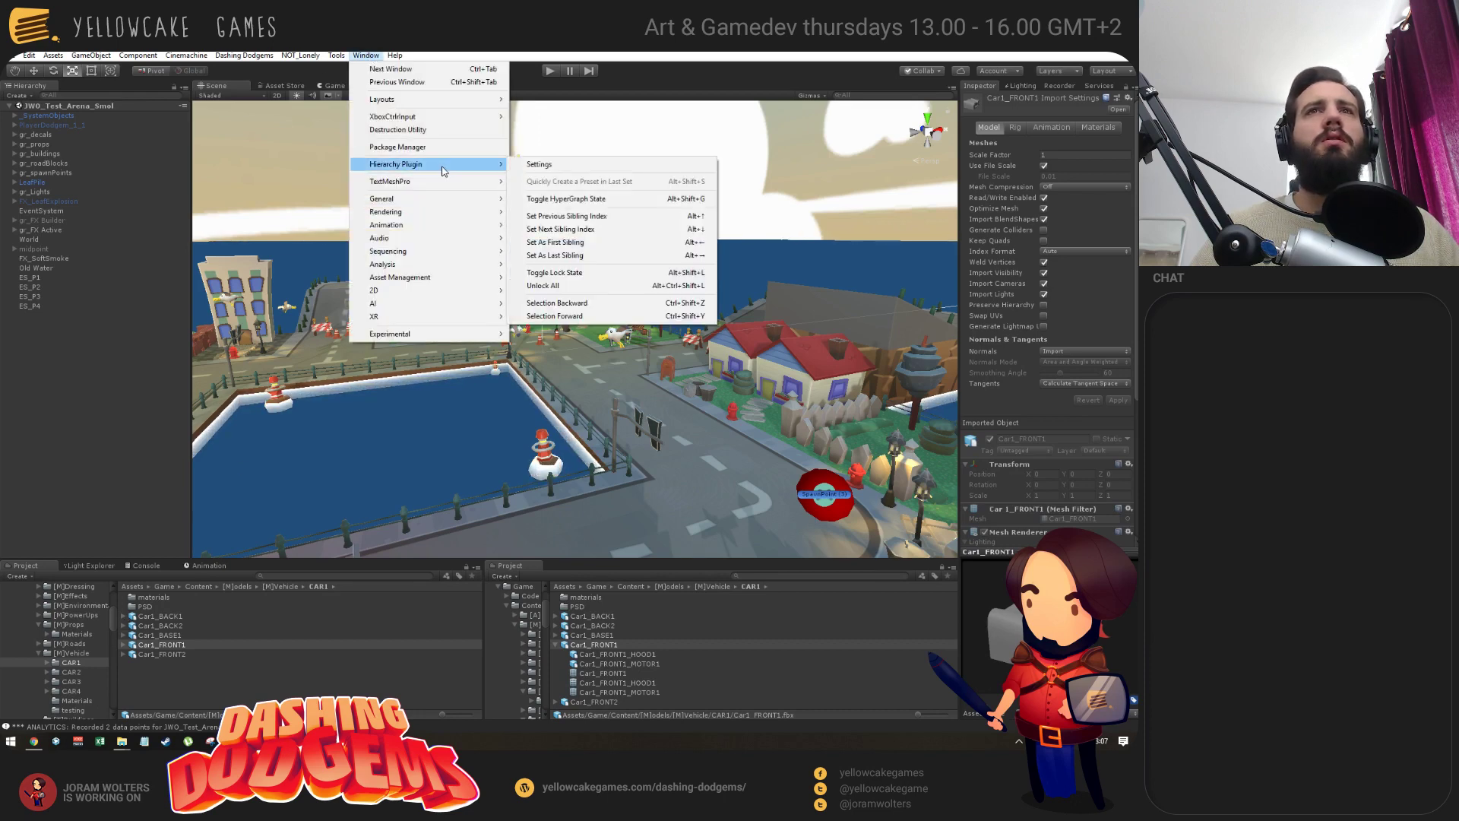
{"action": "left_click", "coordinate": [580, 167]}
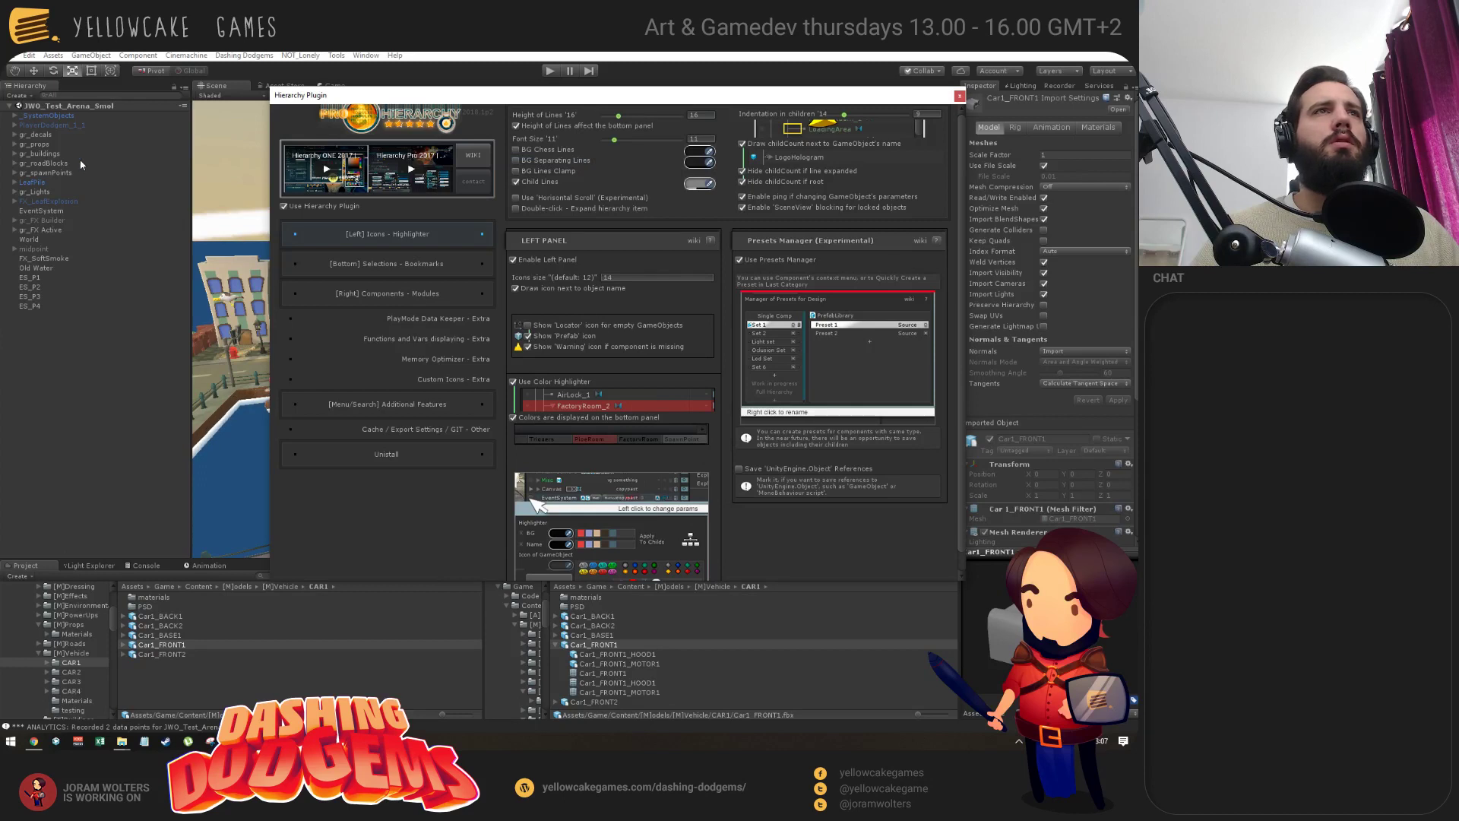
{"action": "left_click", "coordinate": [284, 206]}
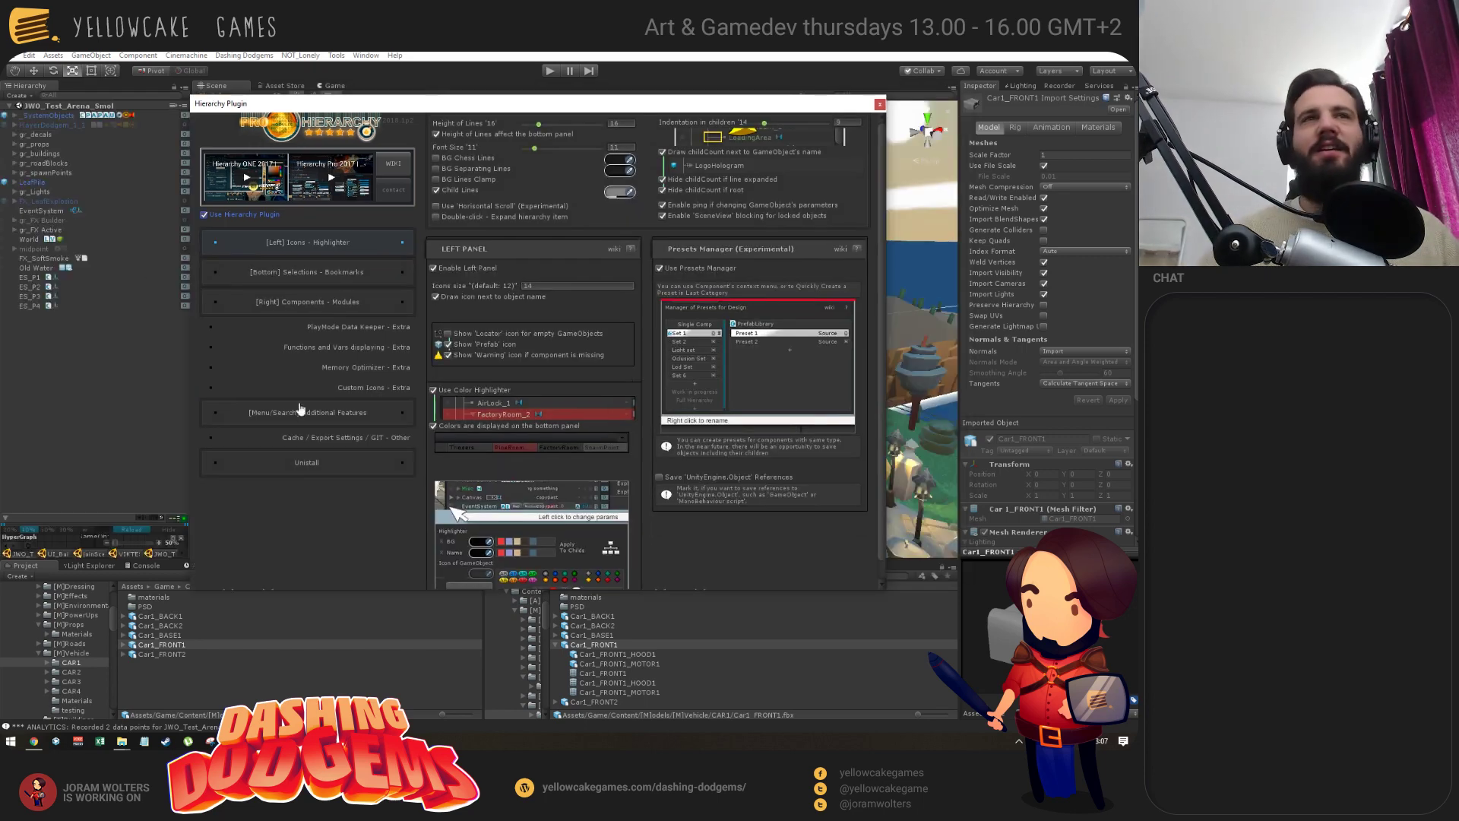
{"action": "left_click_drag", "start_coordinate": [340, 109], "coordinate": [446, 113]}
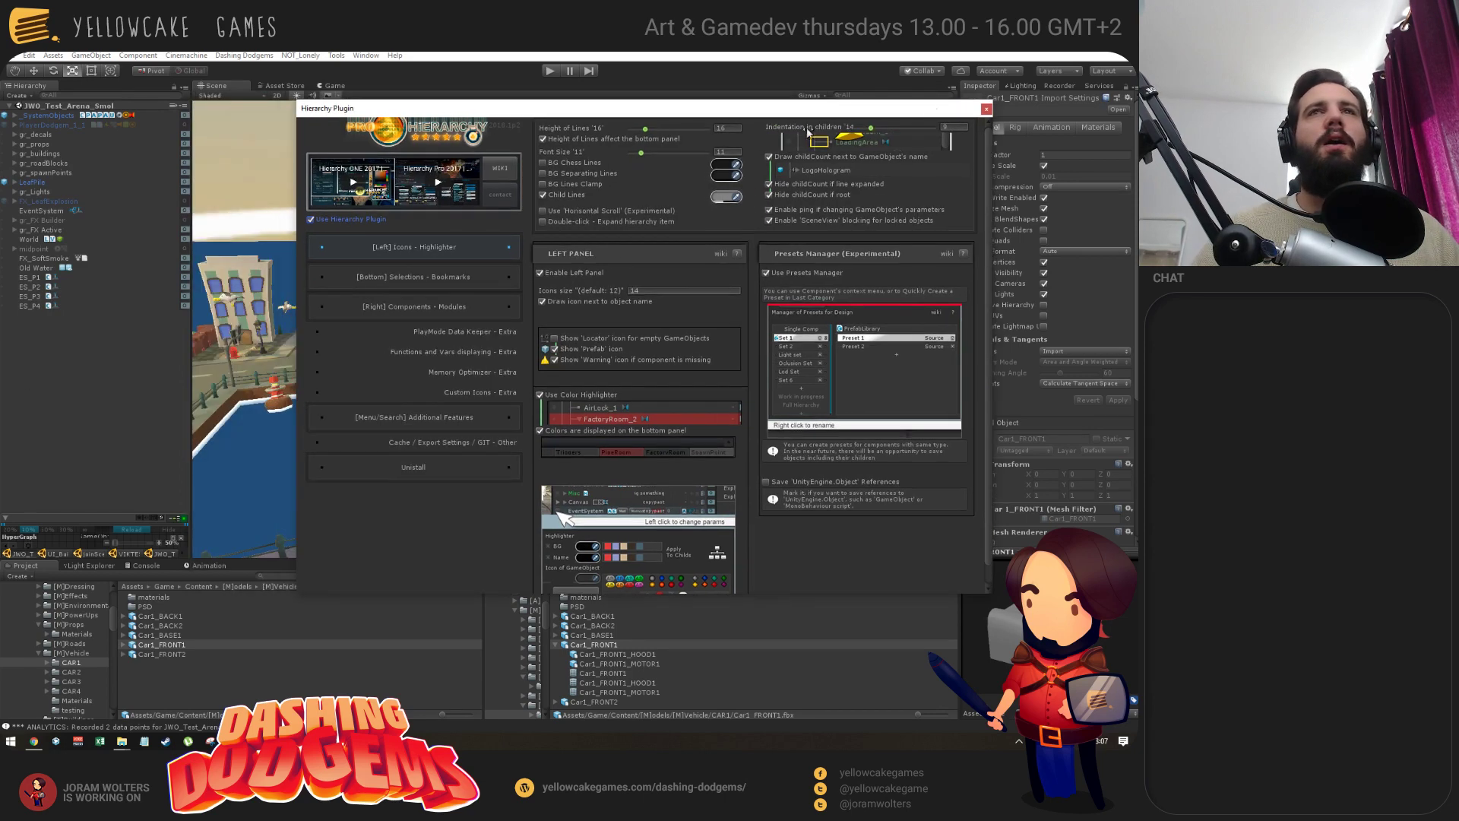
{"action": "left_click", "coordinate": [987, 111]}
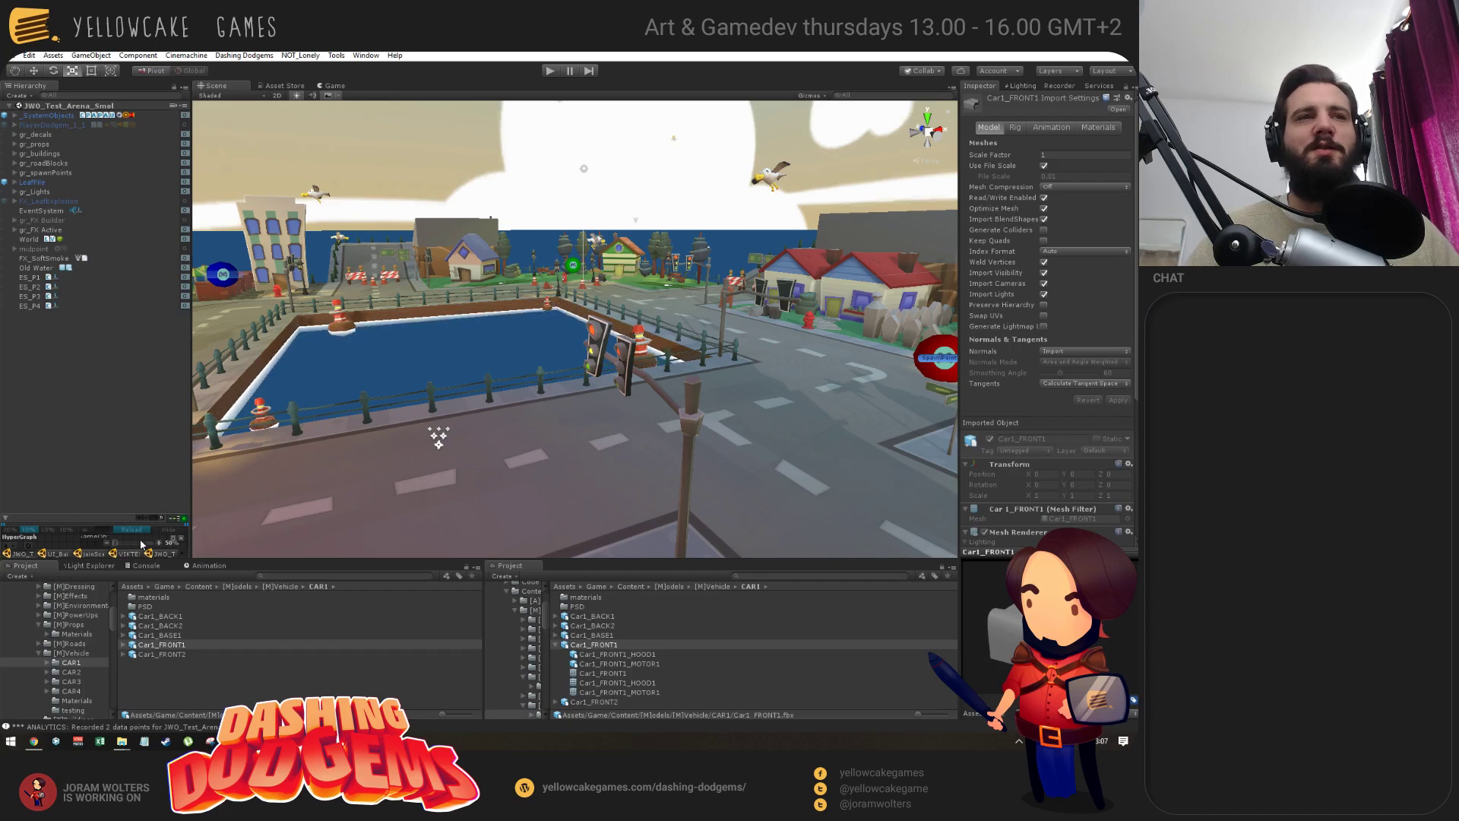
Open the JWO_Test_Arena_Test scene and frame the car on the paved ground.
{"action": "left_click_drag", "start_coordinate": [471, 327], "coordinate": [528, 380], "text": "alt"}
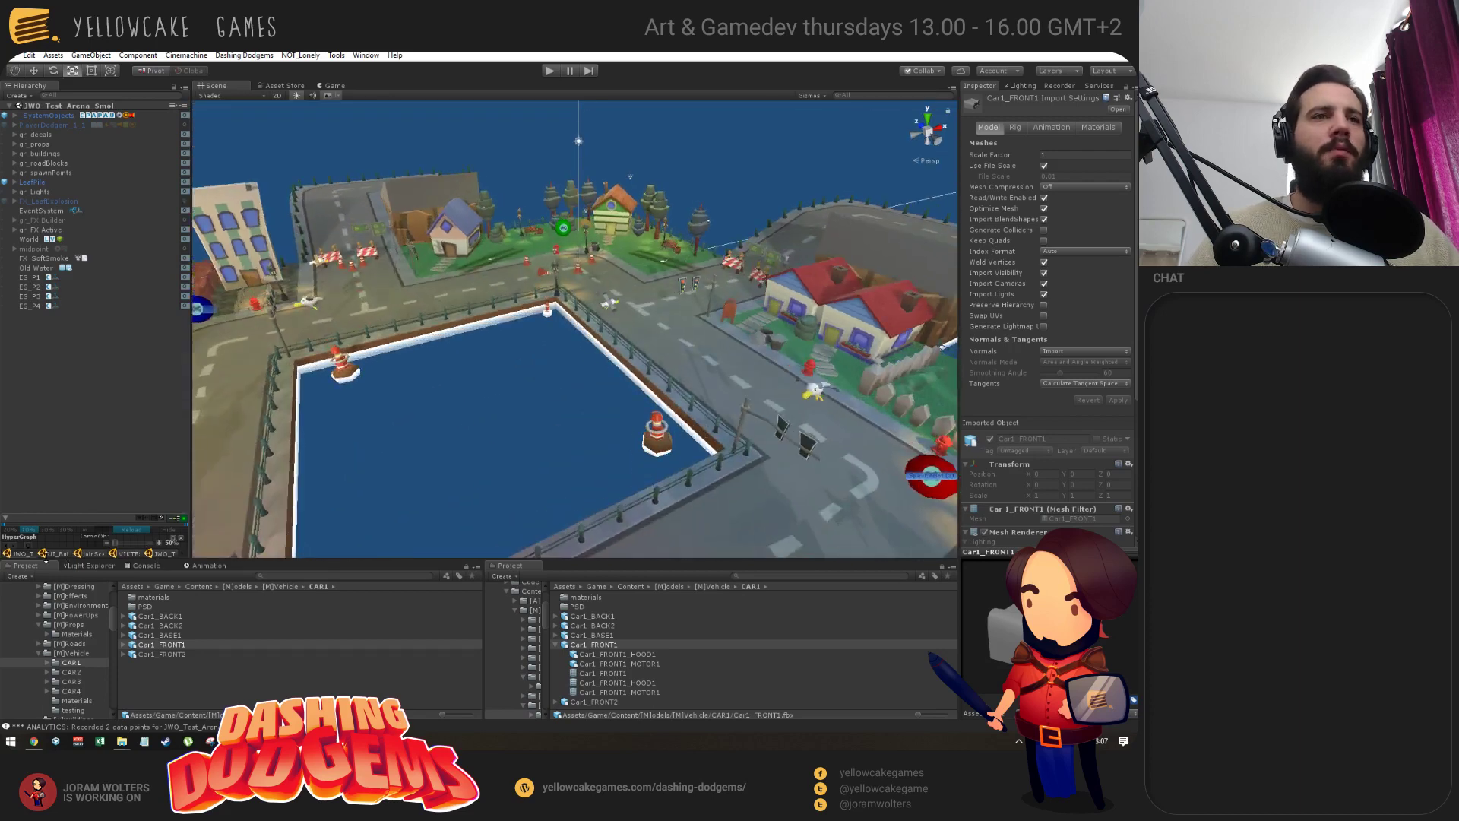
{"action": "left_click", "coordinate": [161, 553]}
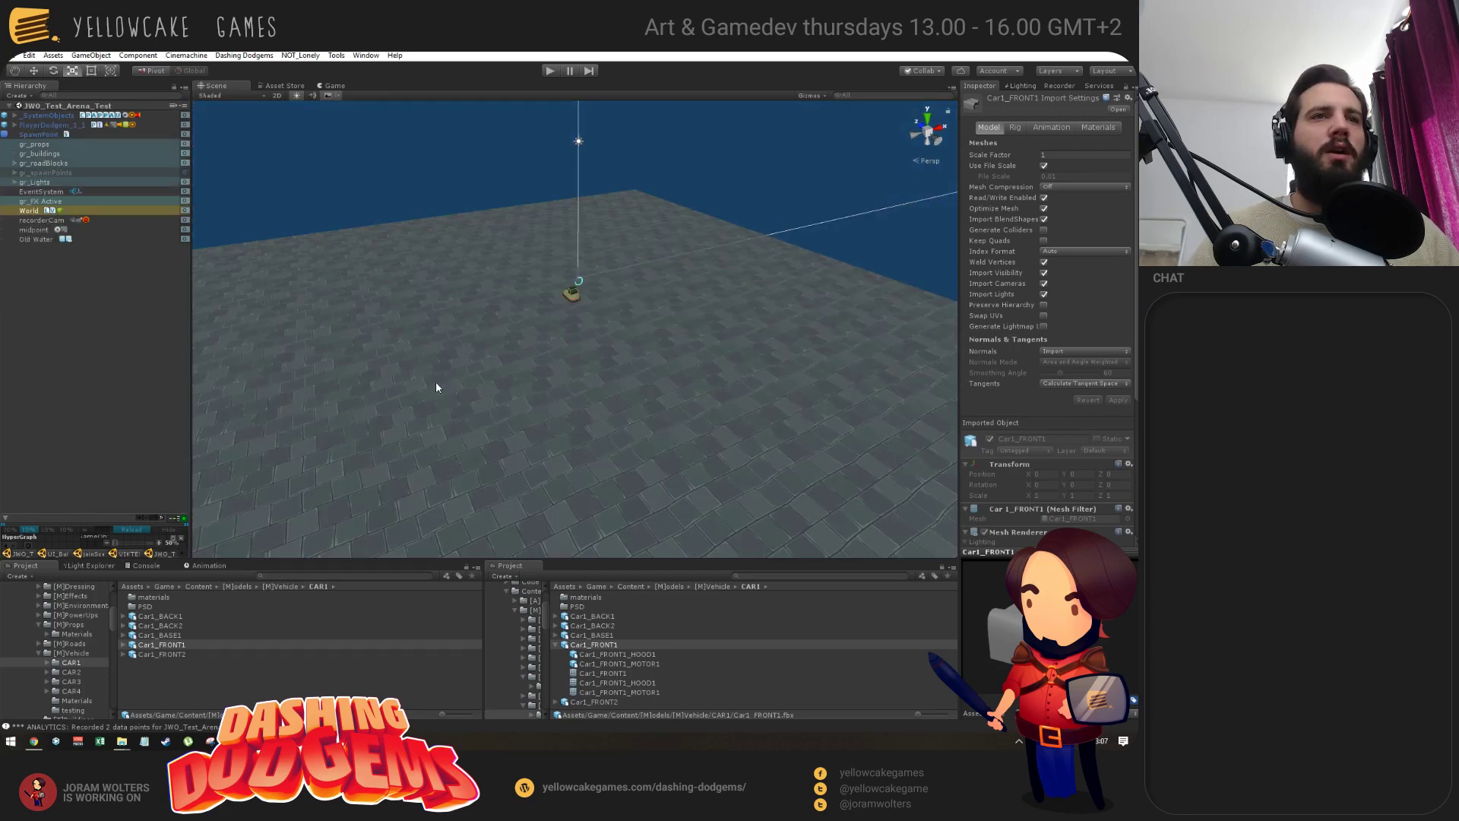
{"action": "mouse_move", "coordinate": [501, 389]}
{"action": "left_mouse_down", "text": "alt"}
{"action": "mouse_move", "coordinate": [742, 286]}
{"action": "mouse_move", "coordinate": [684, 297]}
{"action": "mouse_move", "coordinate": [737, 300]}
{"action": "mouse_move", "coordinate": [489, 316]}
{"action": "mouse_move", "coordinate": [505, 349]}
{"action": "mouse_move", "coordinate": [496, 381]}
{"action": "left_mouse_up", "text": "alt"}
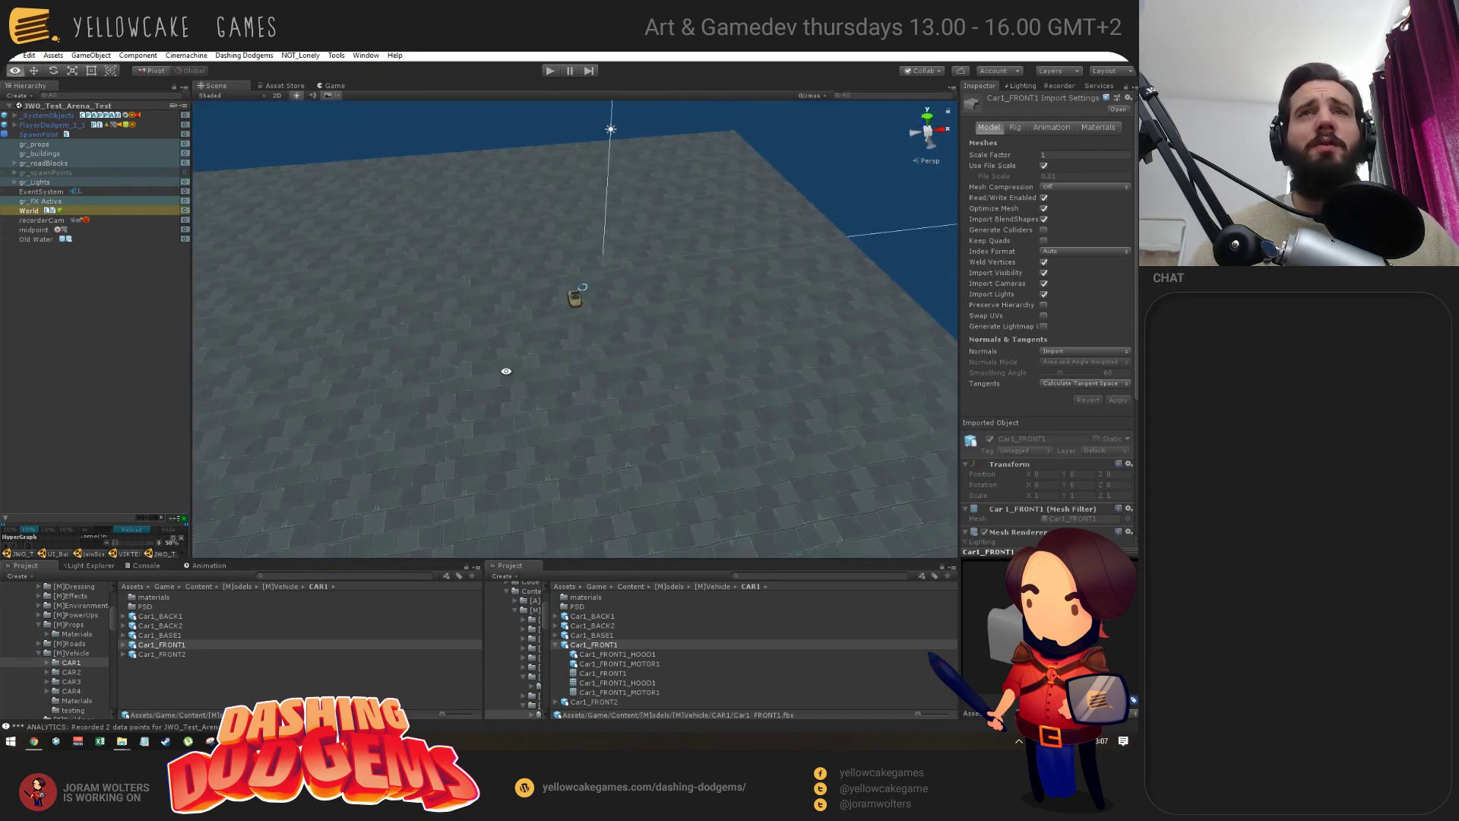
Frame the player car up close and expand PlayerDodgem_1_1 in the hierarchy to view its child objects.
{"action": "left_click", "coordinate": [582, 300]}
{"action": "scroll", "coordinate": [691, 360], "scroll_direction": "down", "scroll_amount": 5}
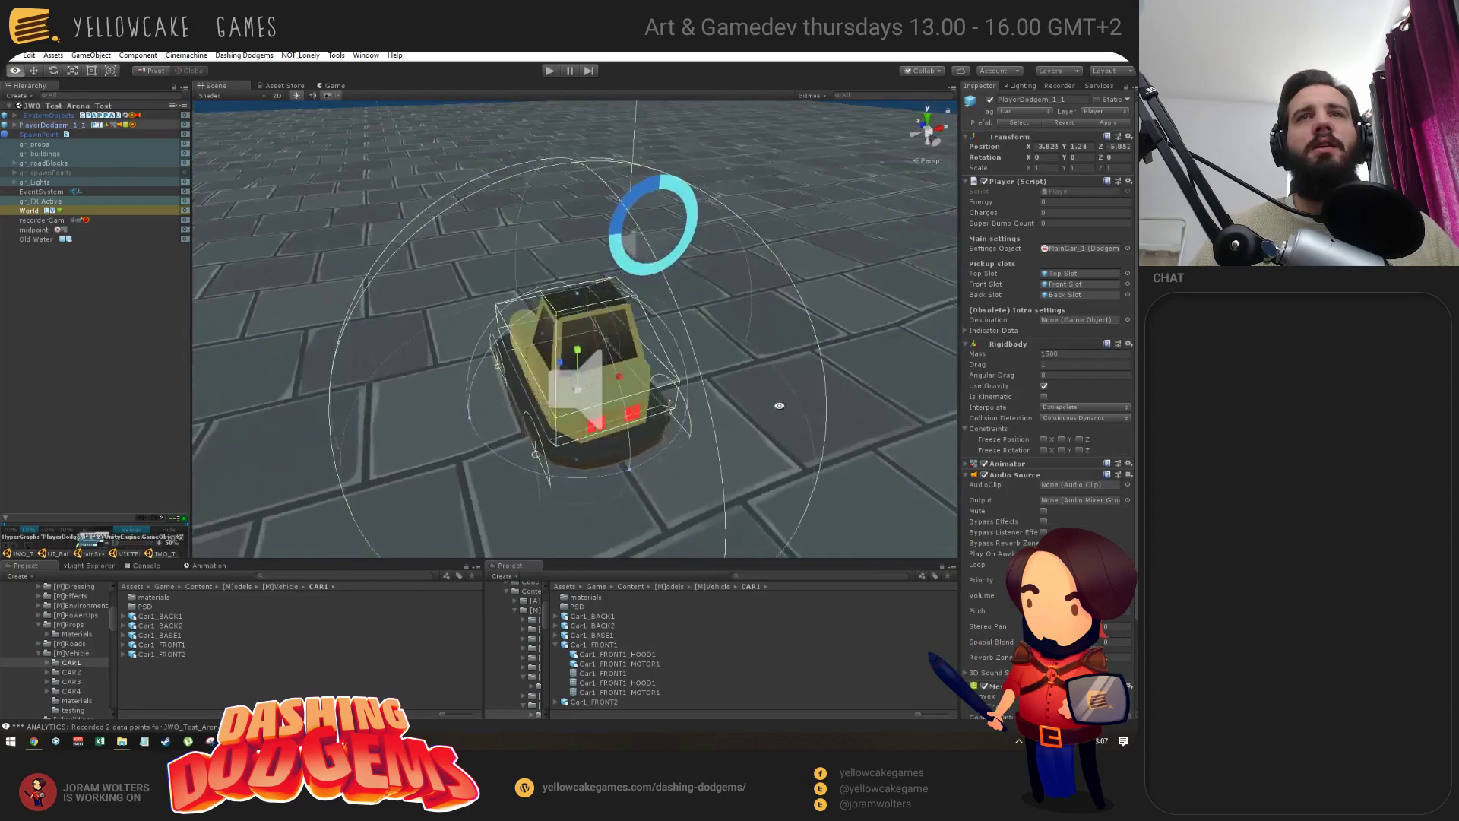
{"action": "mouse_move", "coordinate": [703, 417]}
{"action": "left_mouse_down", "text": "alt"}
{"action": "mouse_move", "coordinate": [739, 385]}
{"action": "mouse_move", "coordinate": [700, 390]}
{"action": "left_mouse_up", "text": "alt"}
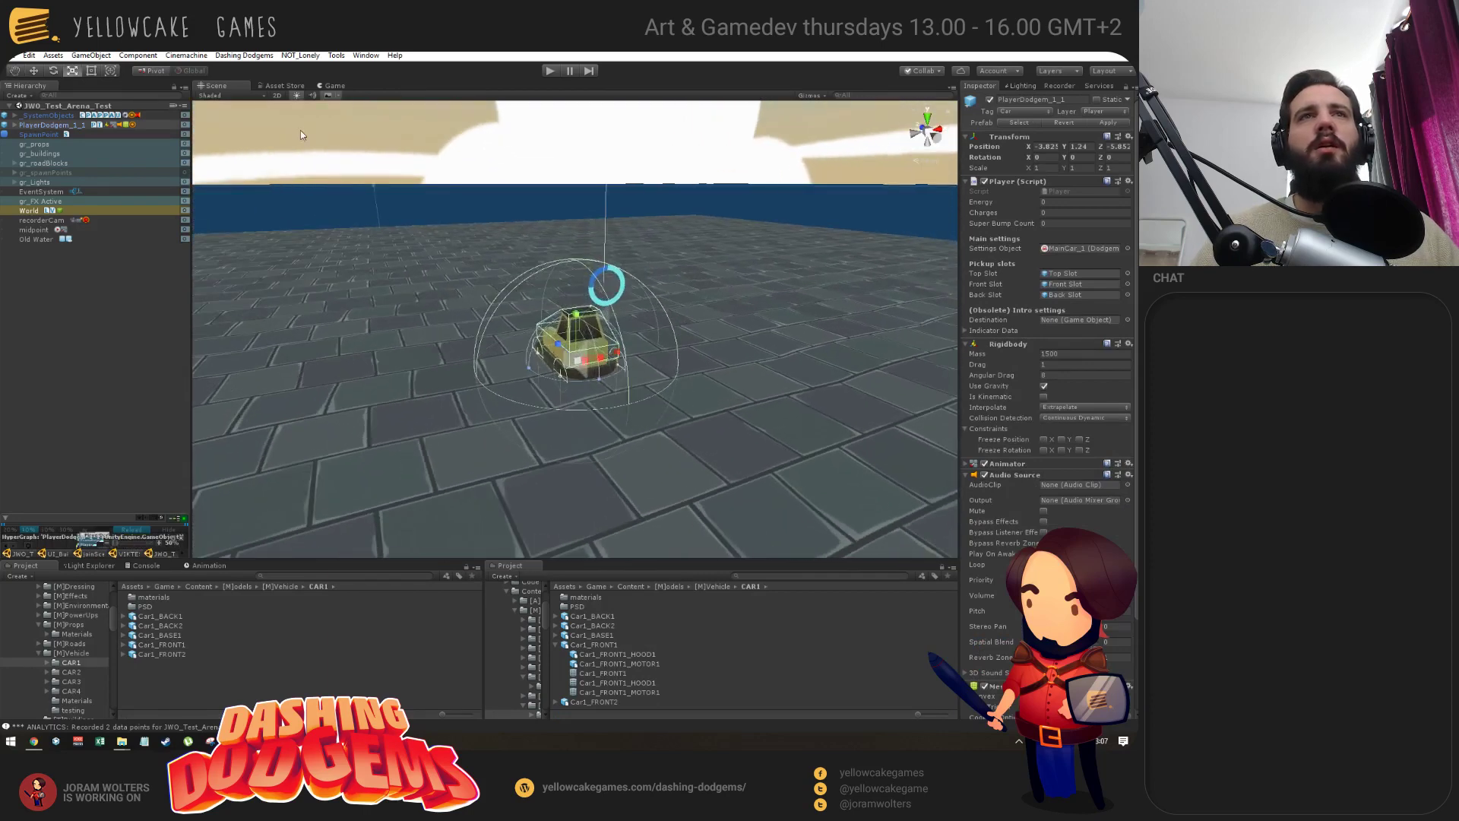
{"action": "left_click", "coordinate": [514, 342]}
{"action": "left_click_drag", "start_coordinate": [514, 342], "coordinate": [566, 344], "text": "alt"}
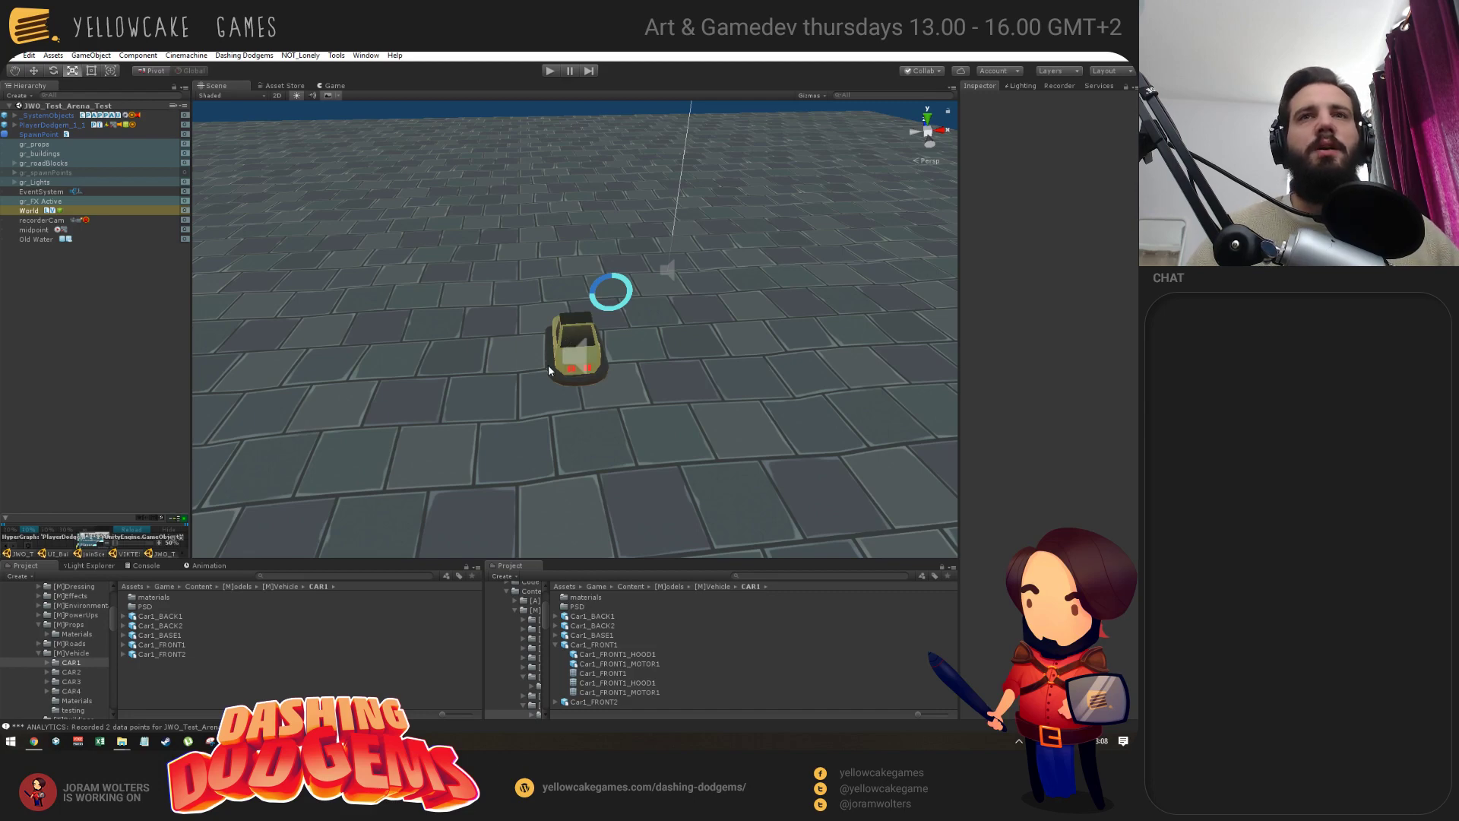
{"action": "left_click", "coordinate": [15, 126]}
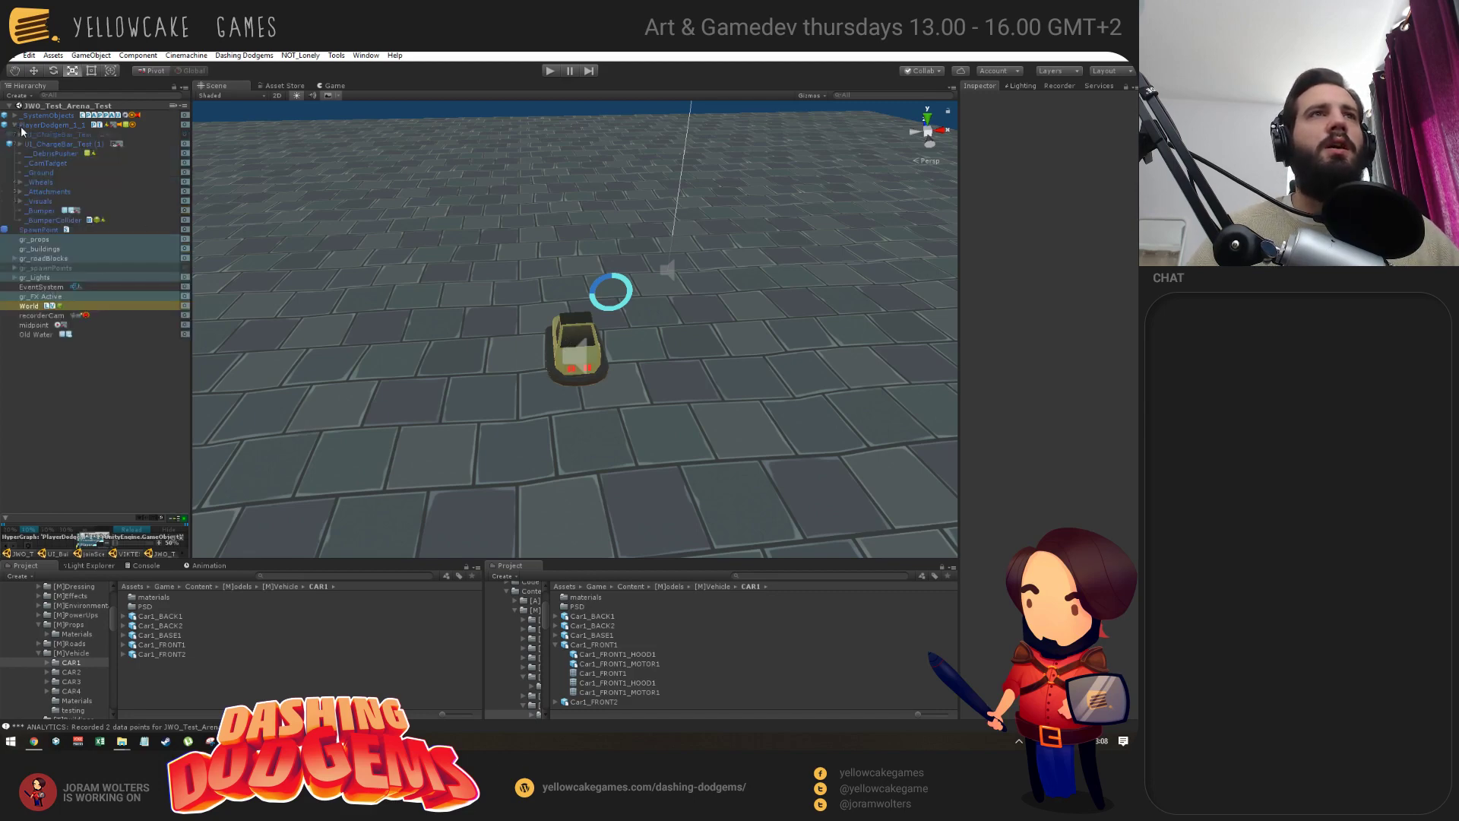
{"action": "left_click_drag", "start_coordinate": [564, 380], "coordinate": [600, 371], "text": "alt"}
Toggle UI_ChargeBar_Test on and off to preview the ring around the car's base, and select UI_ChargeBar_Test (1).
{"action": "left_click", "coordinate": [35, 135]}
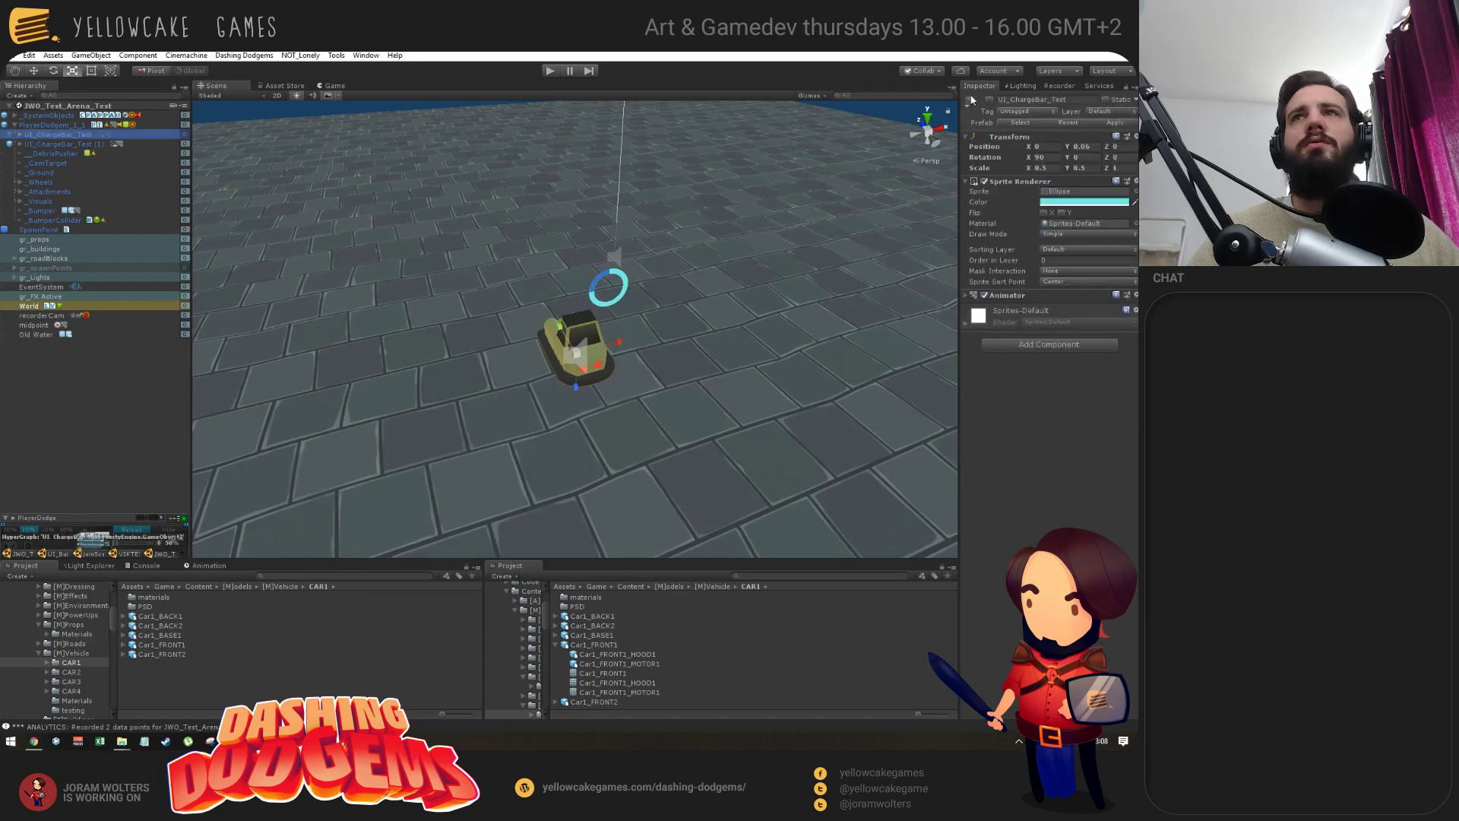
{"action": "left_click", "coordinate": [990, 100]}
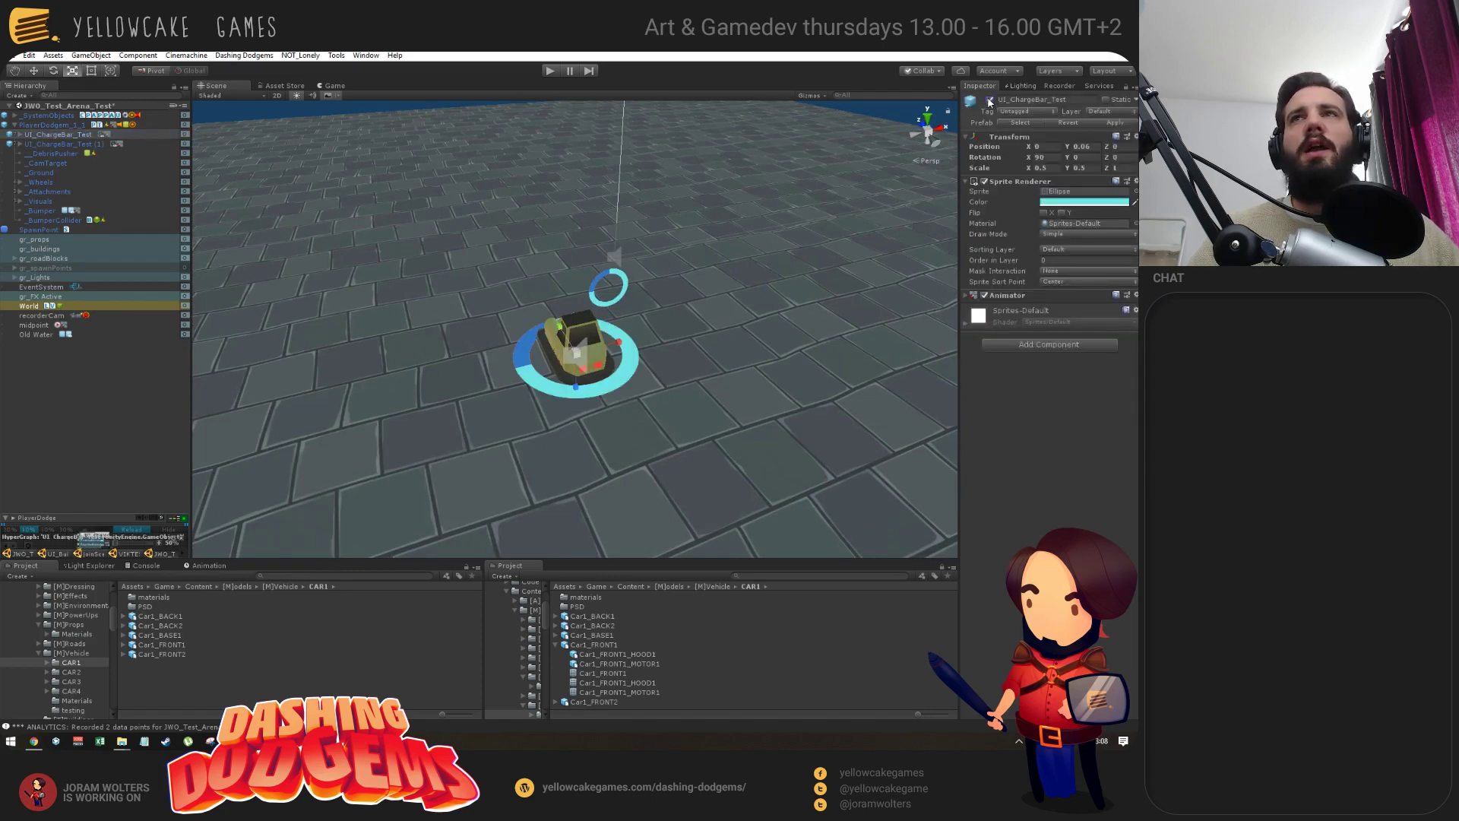
{"action": "left_click", "coordinate": [990, 100]}
{"action": "left_click", "coordinate": [48, 146]}
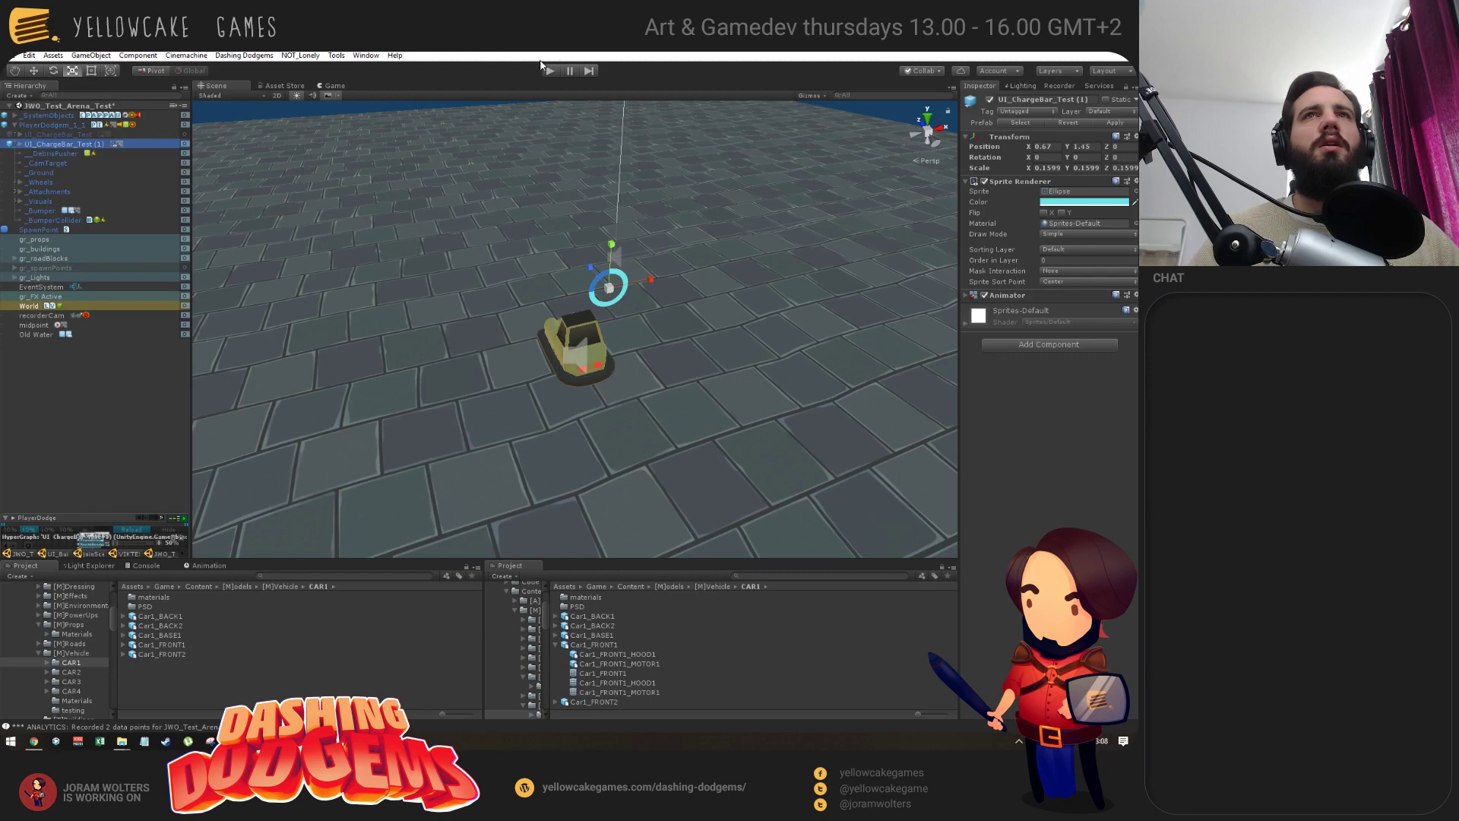
Play the test scene and watch the car with the floating charge bar from an elevated Scene view.
{"action": "left_click", "coordinate": [549, 70]}
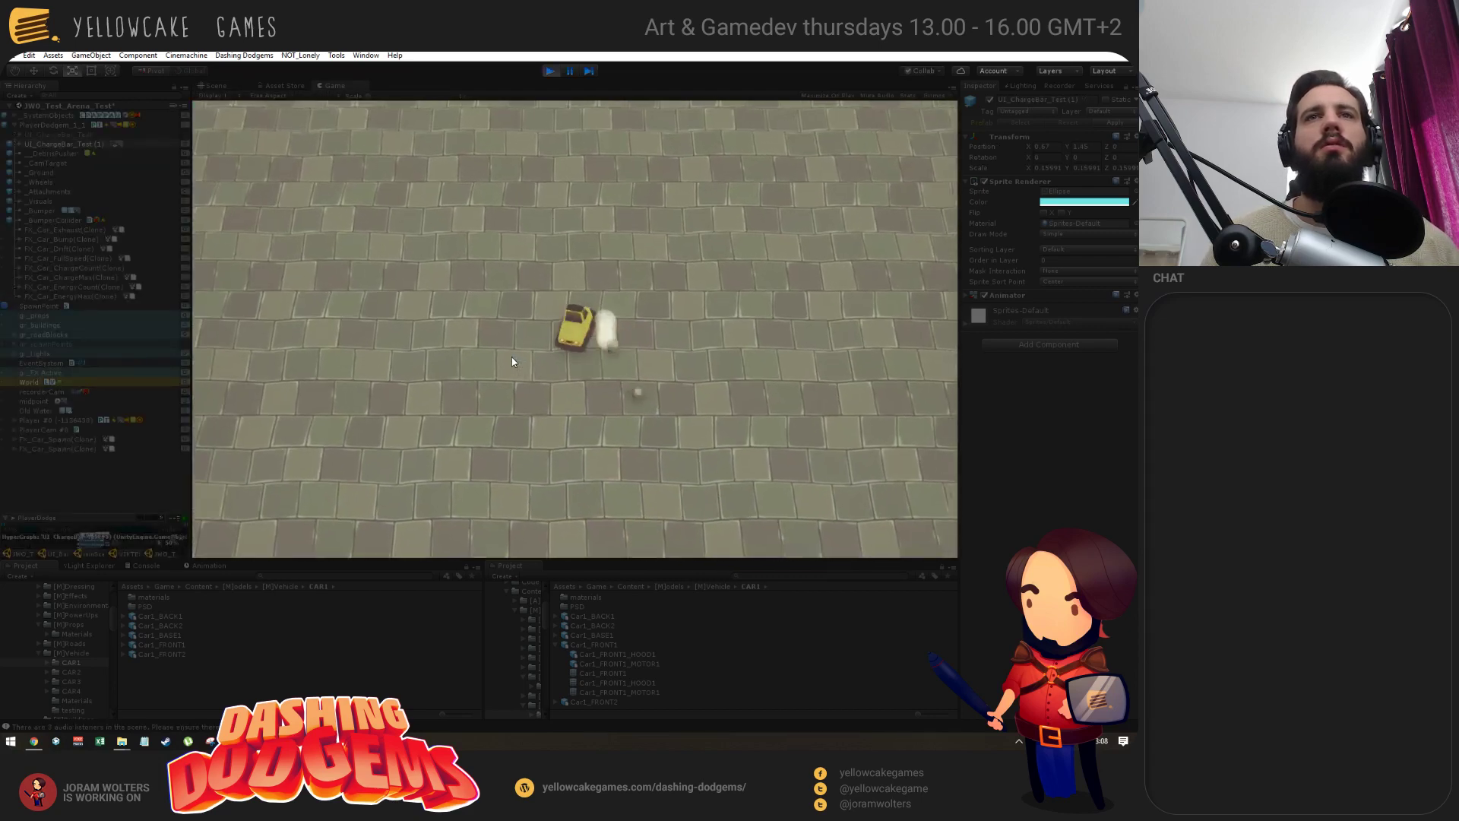
{"action": "left_click", "coordinate": [217, 87]}
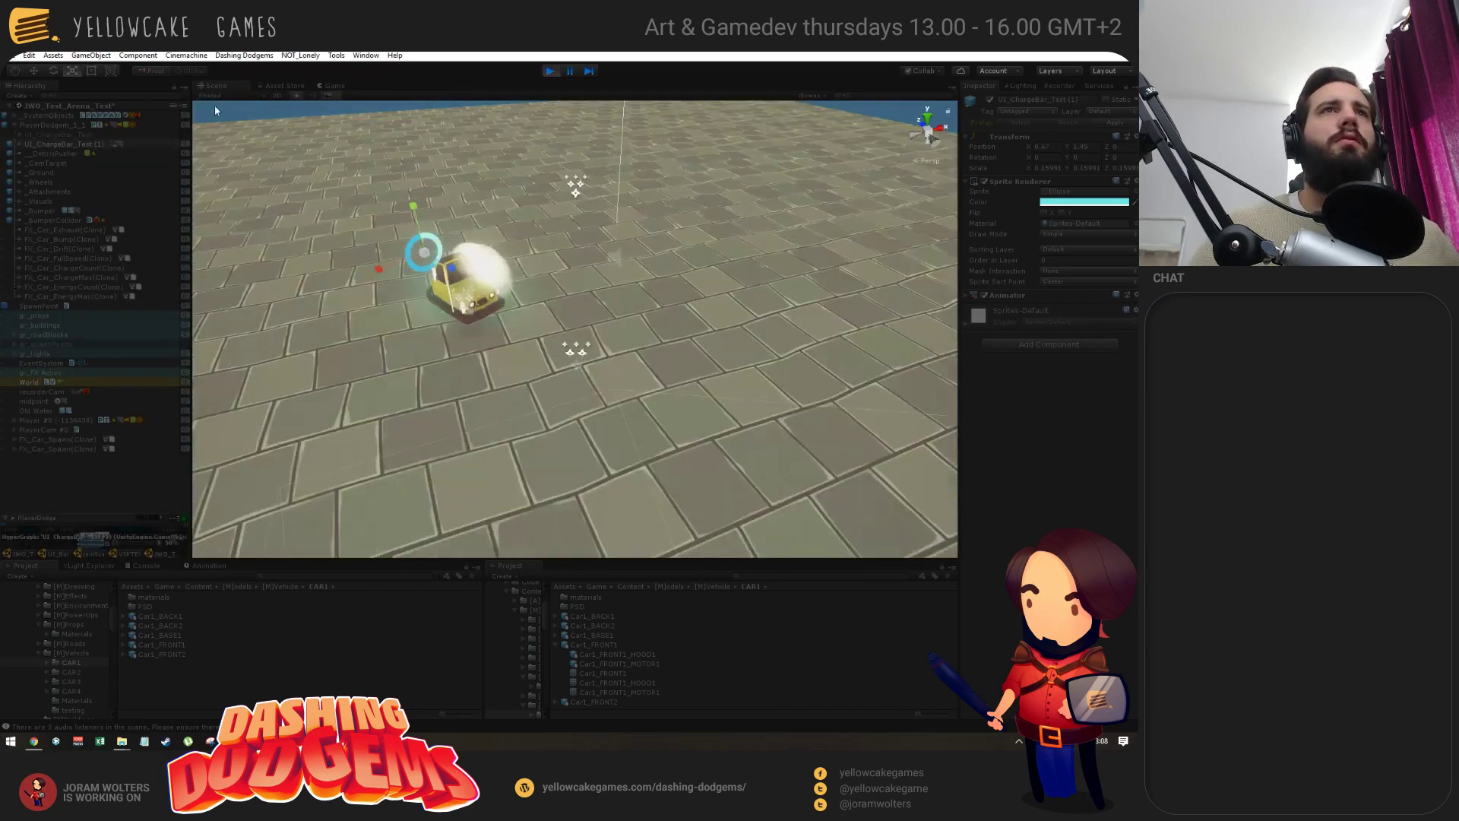
{"action": "right_click_drag", "start_coordinate": [623, 262], "coordinate": [612, 343]}
{"action": "left_click", "coordinate": [62, 134]}
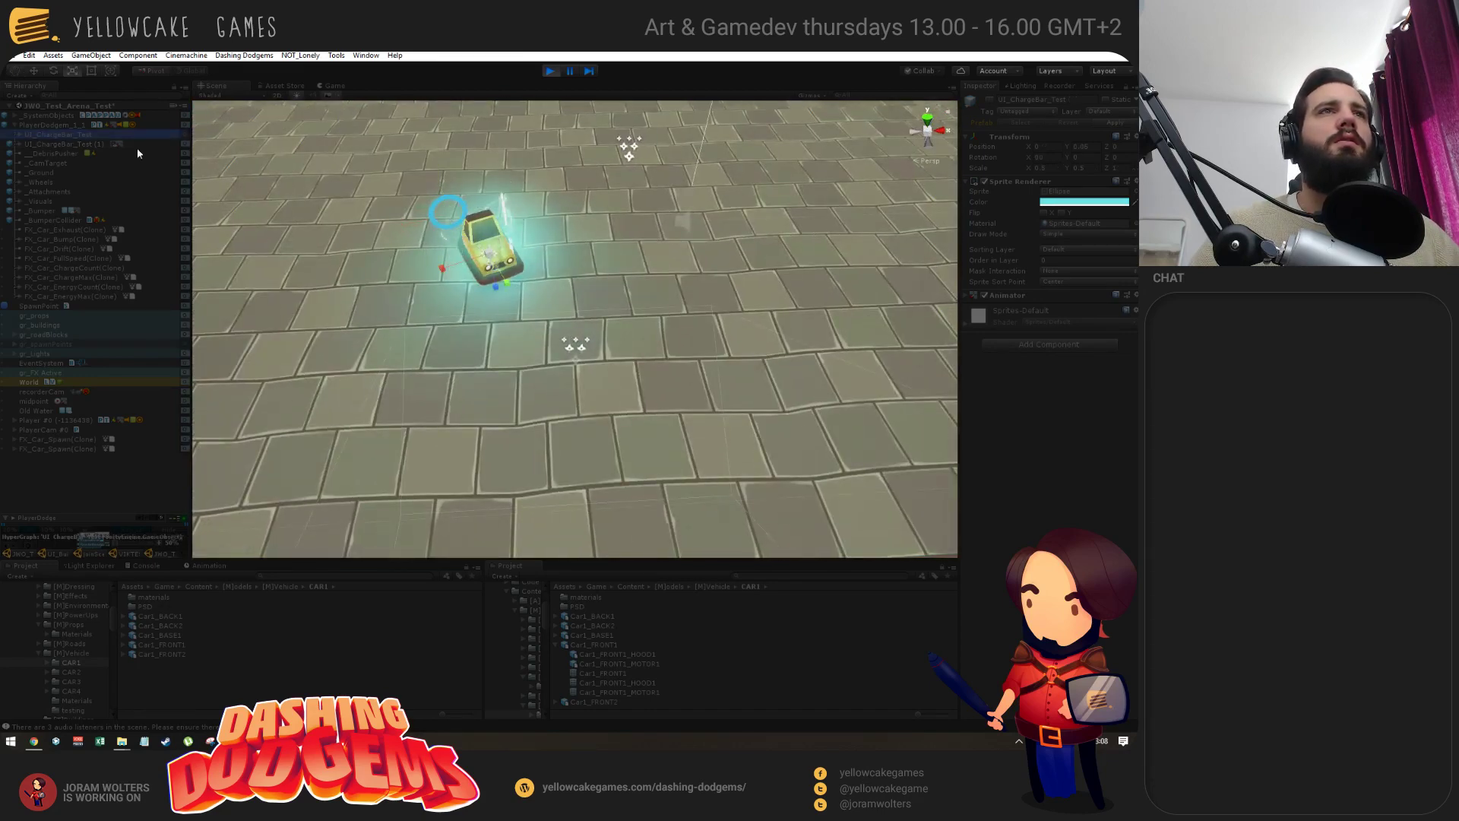
{"action": "key", "text": "f"}
{"action": "right_click_drag", "start_coordinate": [701, 409], "coordinate": [385, 252]}
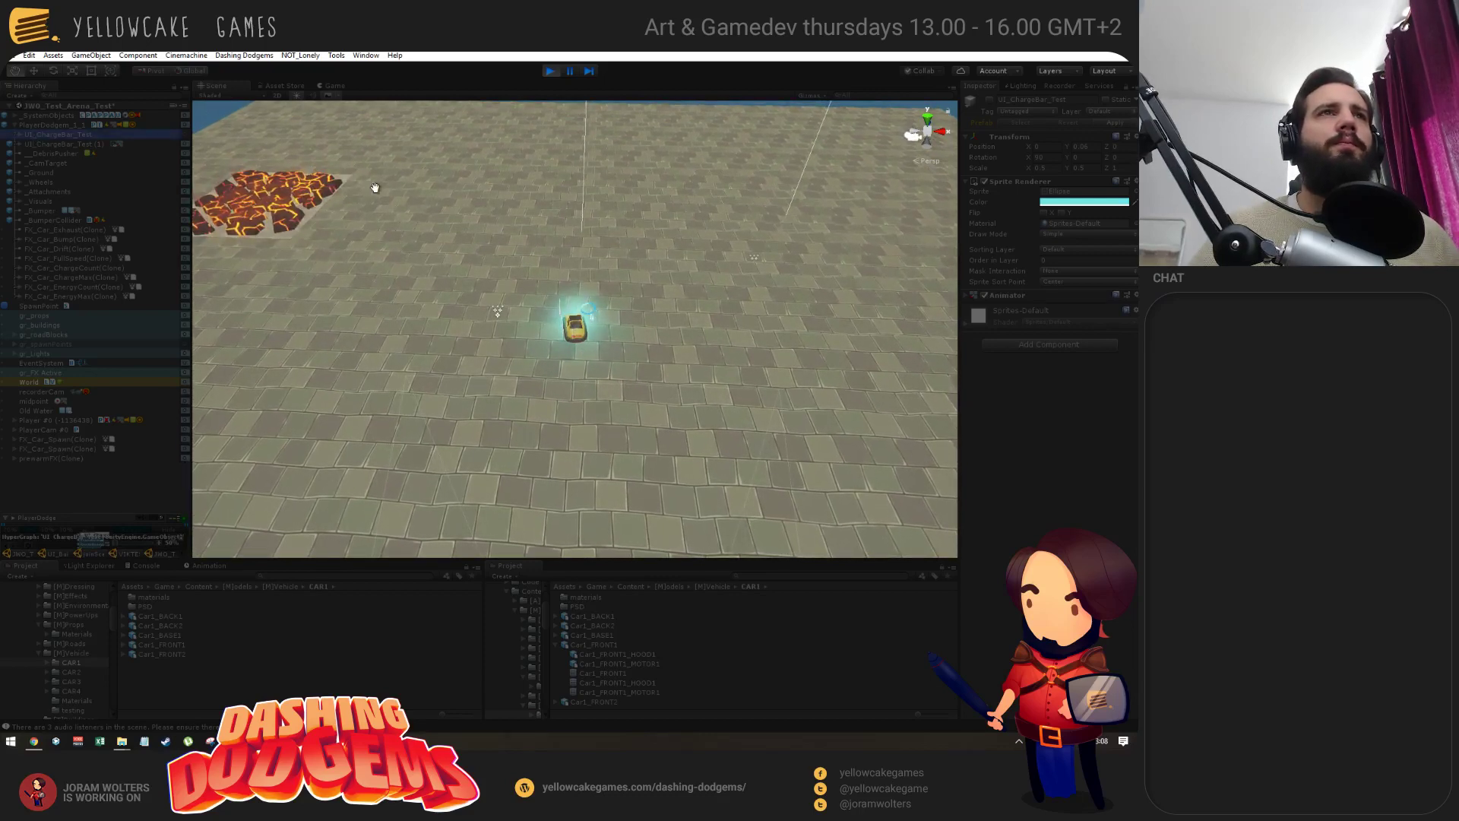
Deactivate UI_ChargeBar_Test (1) and activate UI_ChargeBar_Test during play to compare the ground ring, and stop playing the scene.
{"action": "left_click", "coordinate": [47, 144]}
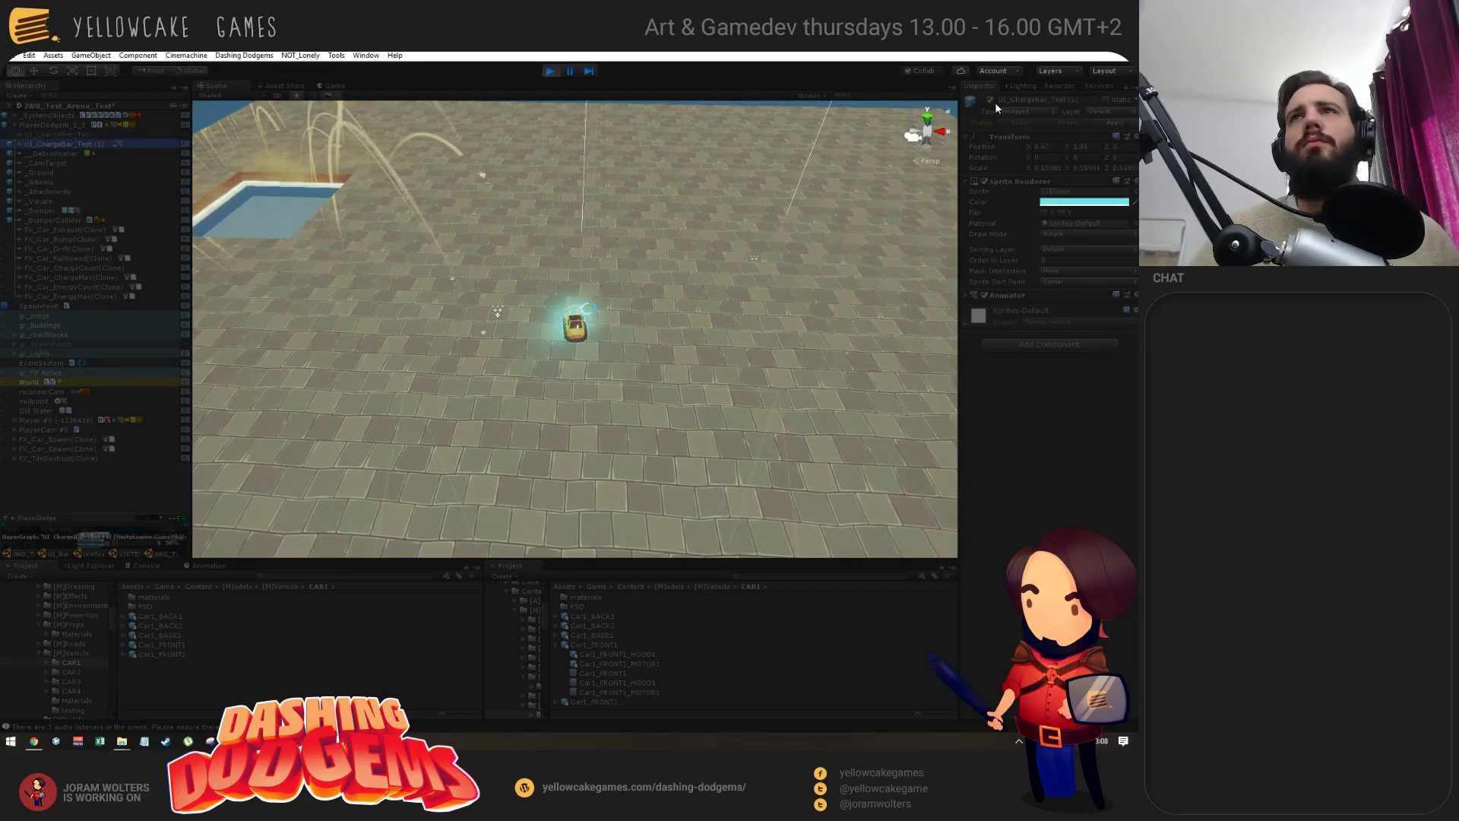
{"action": "left_click", "coordinate": [33, 133]}
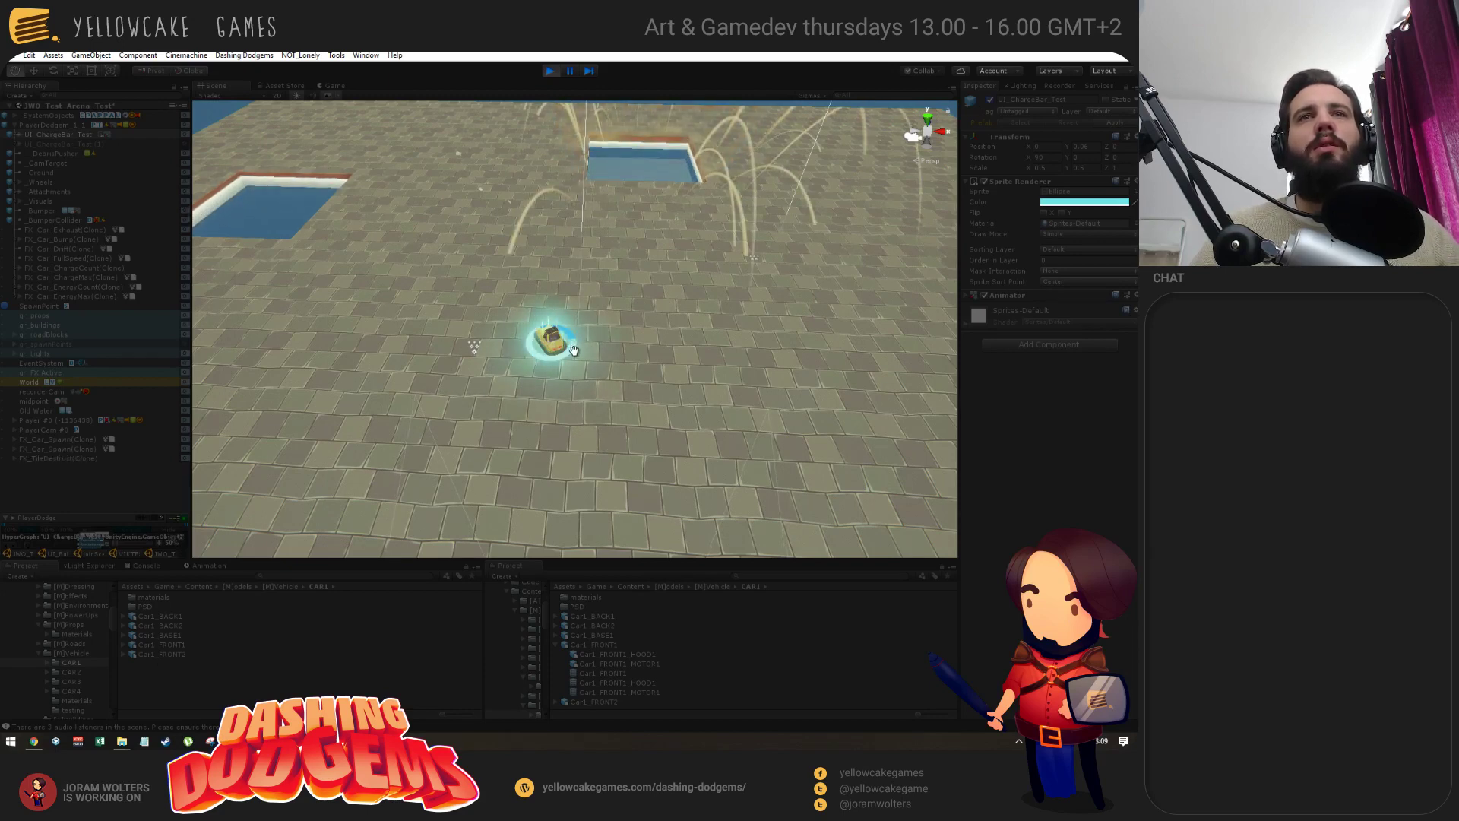
{"action": "key", "text": "ctrl+p"}
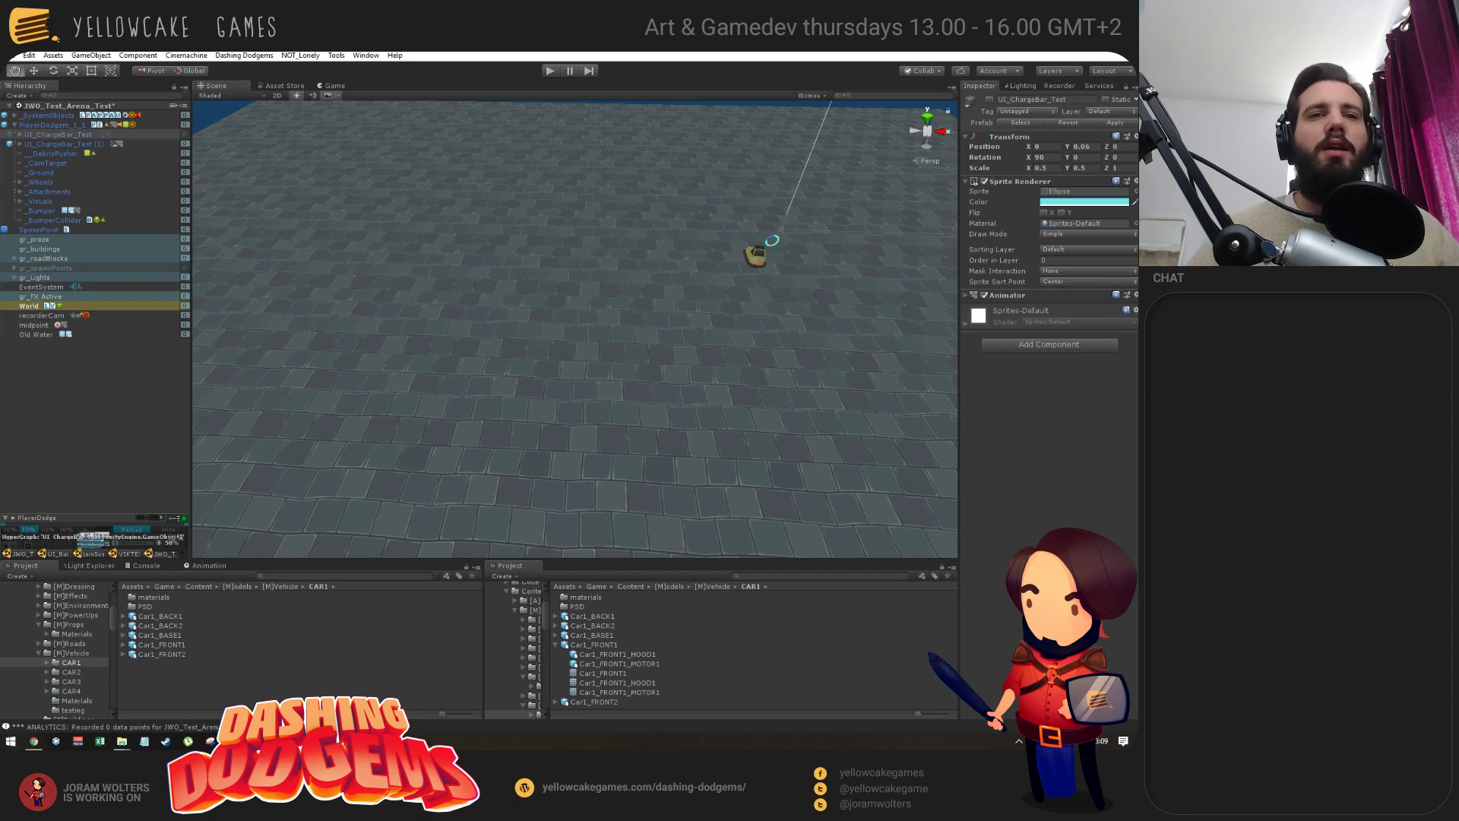
Switch to the GitLab issue "communicating energy and charge" and examine the six car mockups in its description.
{"action": "left_click", "coordinate": [456, 684]}
{"action": "left_click_drag", "start_coordinate": [658, 400], "coordinate": [267, 343], "text": "alt"}
{"action": "key", "text": "alt+Tab"}
{"action": "key", "text": "Tab"}
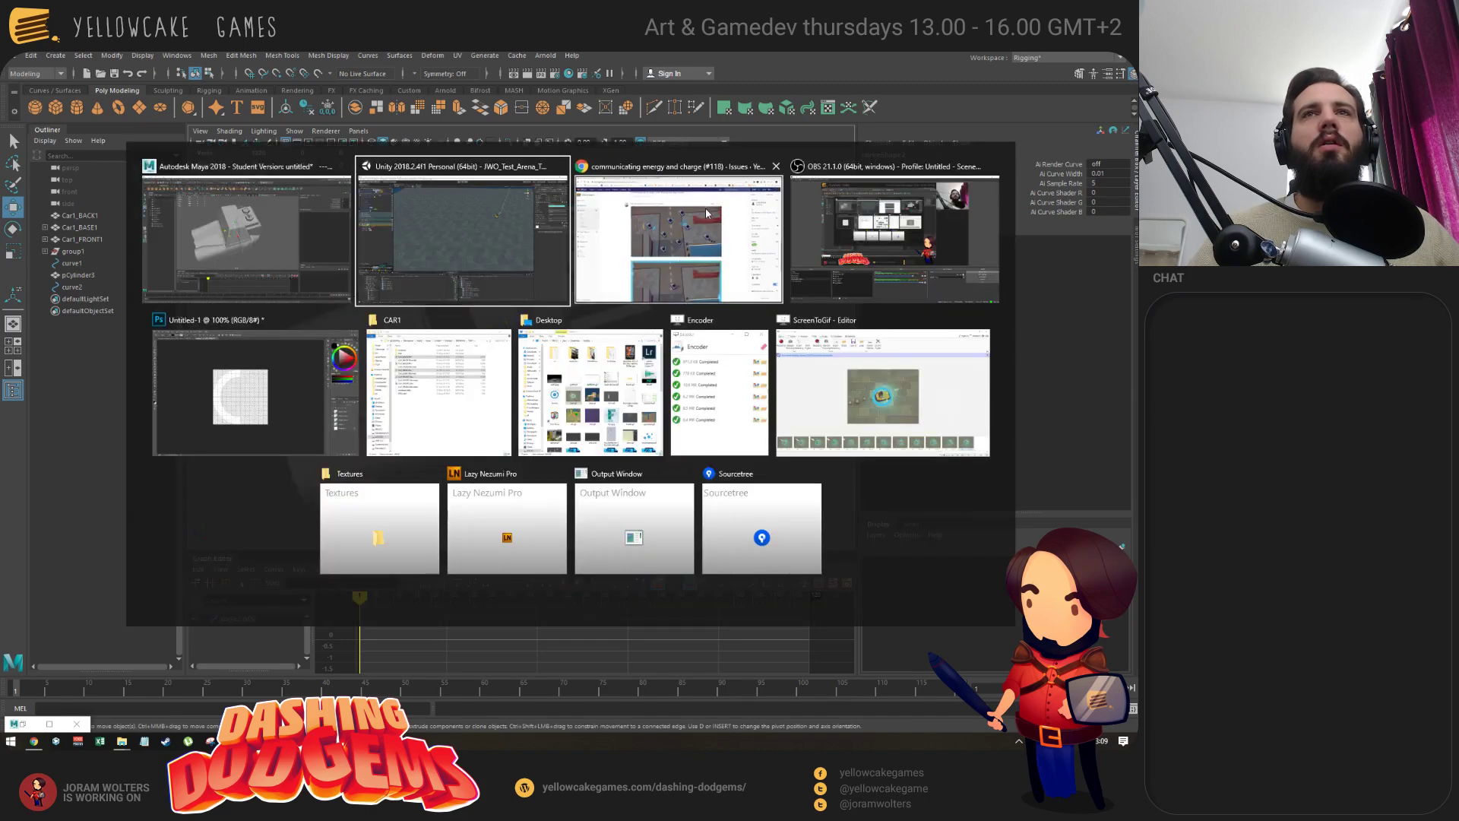
{"action": "scroll", "coordinate": [303, 348], "scroll_direction": "up", "scroll_amount": 15}
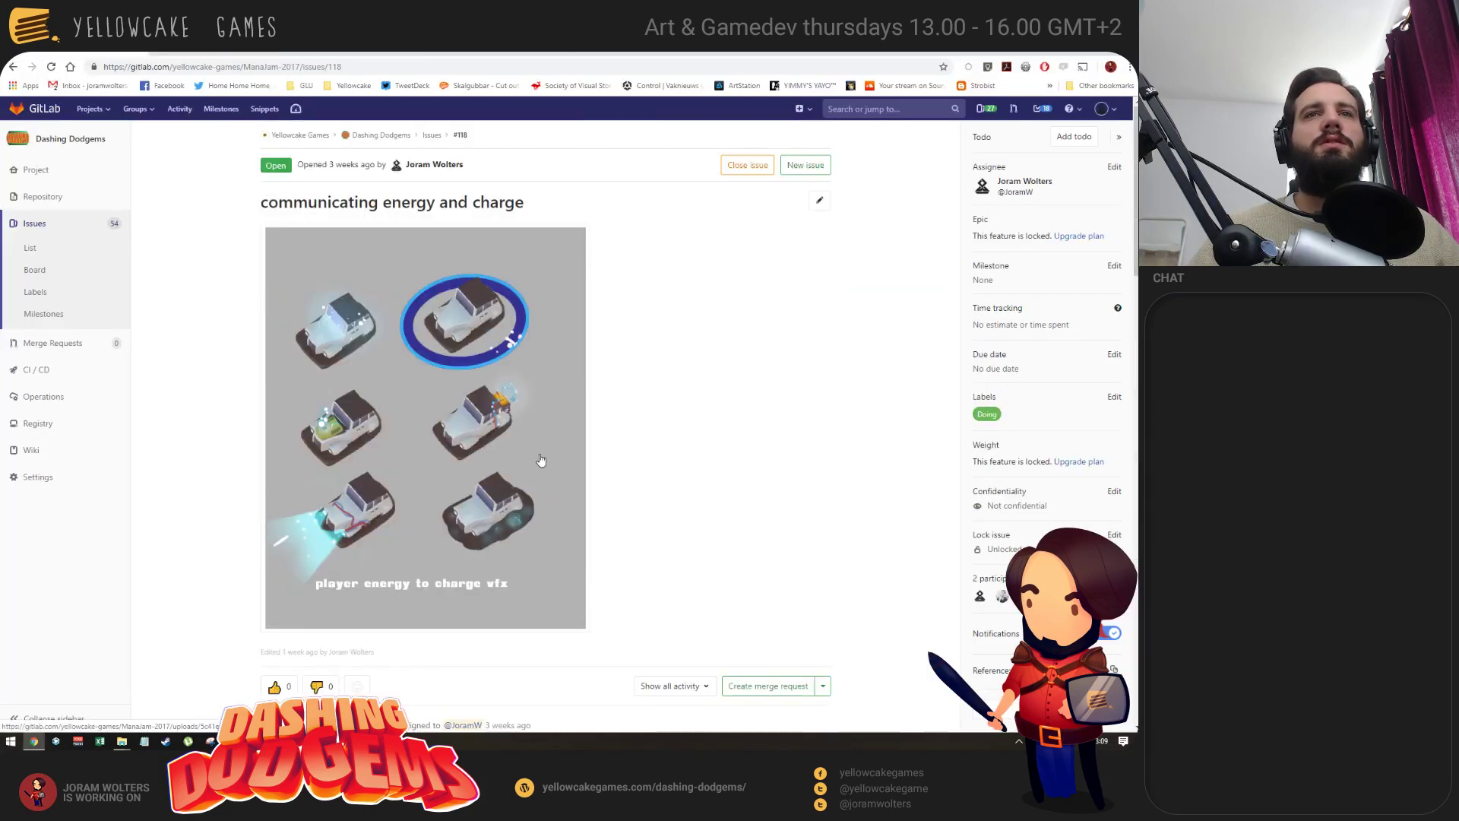
Switch to Maya, create a polygon cylinder scaled to about 50.2, and place it above the car's front part.
{"action": "key", "text": "alt+Tab"}
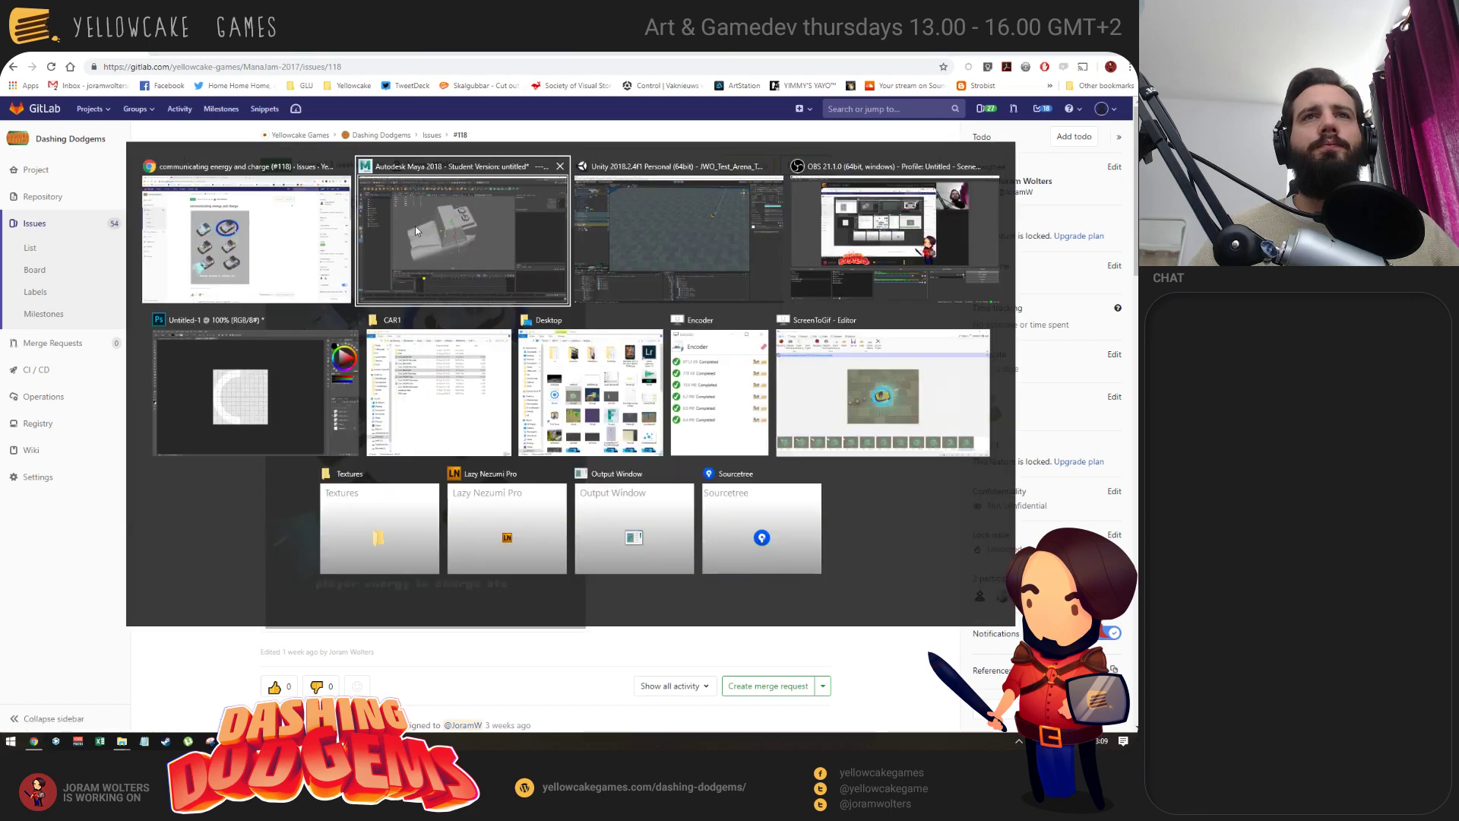
{"action": "left_click_drag", "start_coordinate": [593, 447], "coordinate": [271, 181], "text": "alt"}
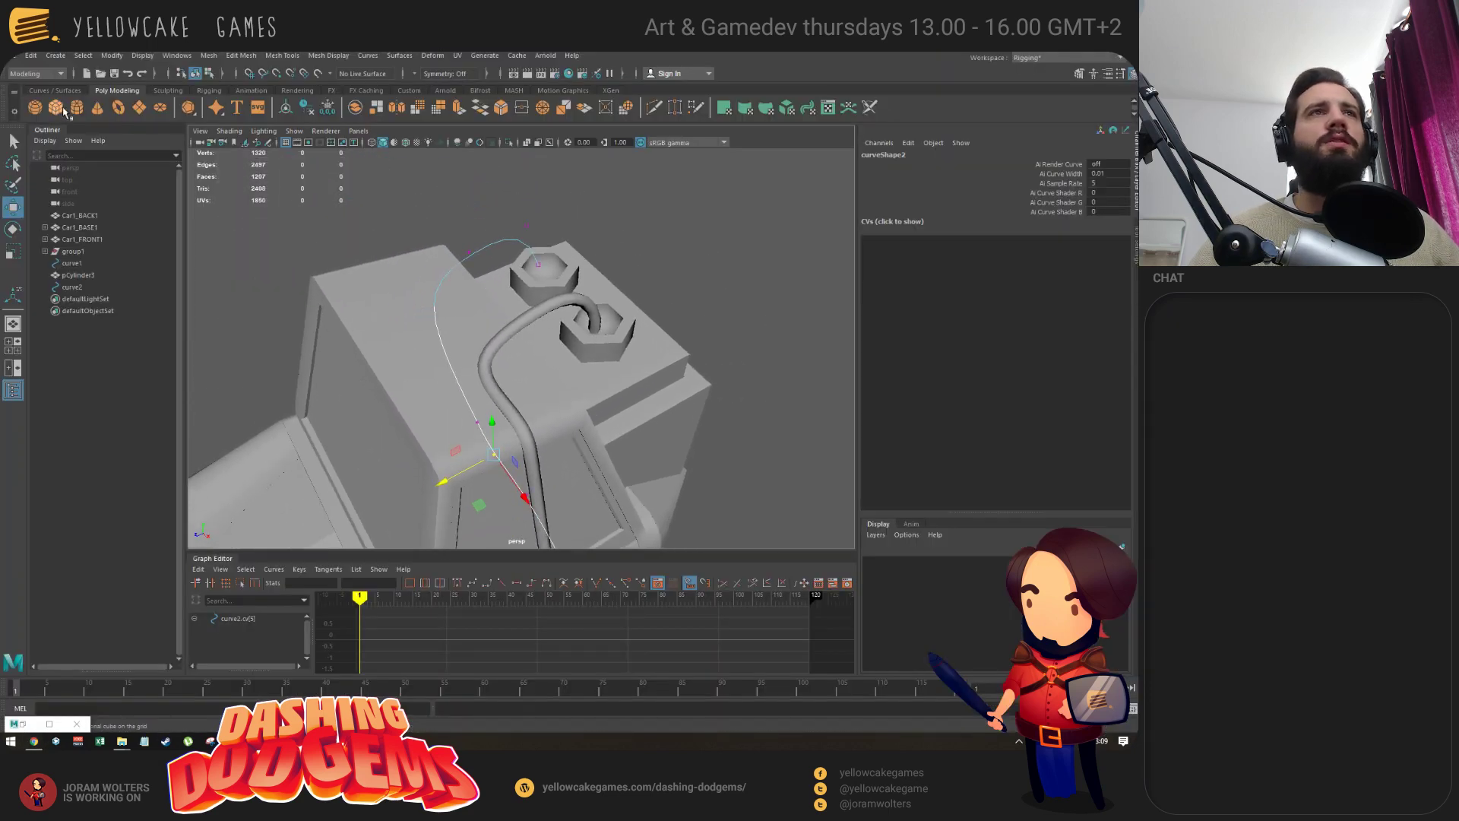
{"action": "right_click_drag", "start_coordinate": [631, 439], "coordinate": [562, 357], "text": "alt"}
{"action": "key", "text": "r"}
{"action": "left_click_drag", "start_coordinate": [492, 430], "coordinate": [536, 345]}
{"action": "key", "text": "w"}
{"action": "left_click_drag", "start_coordinate": [501, 262], "coordinate": [502, 286]}
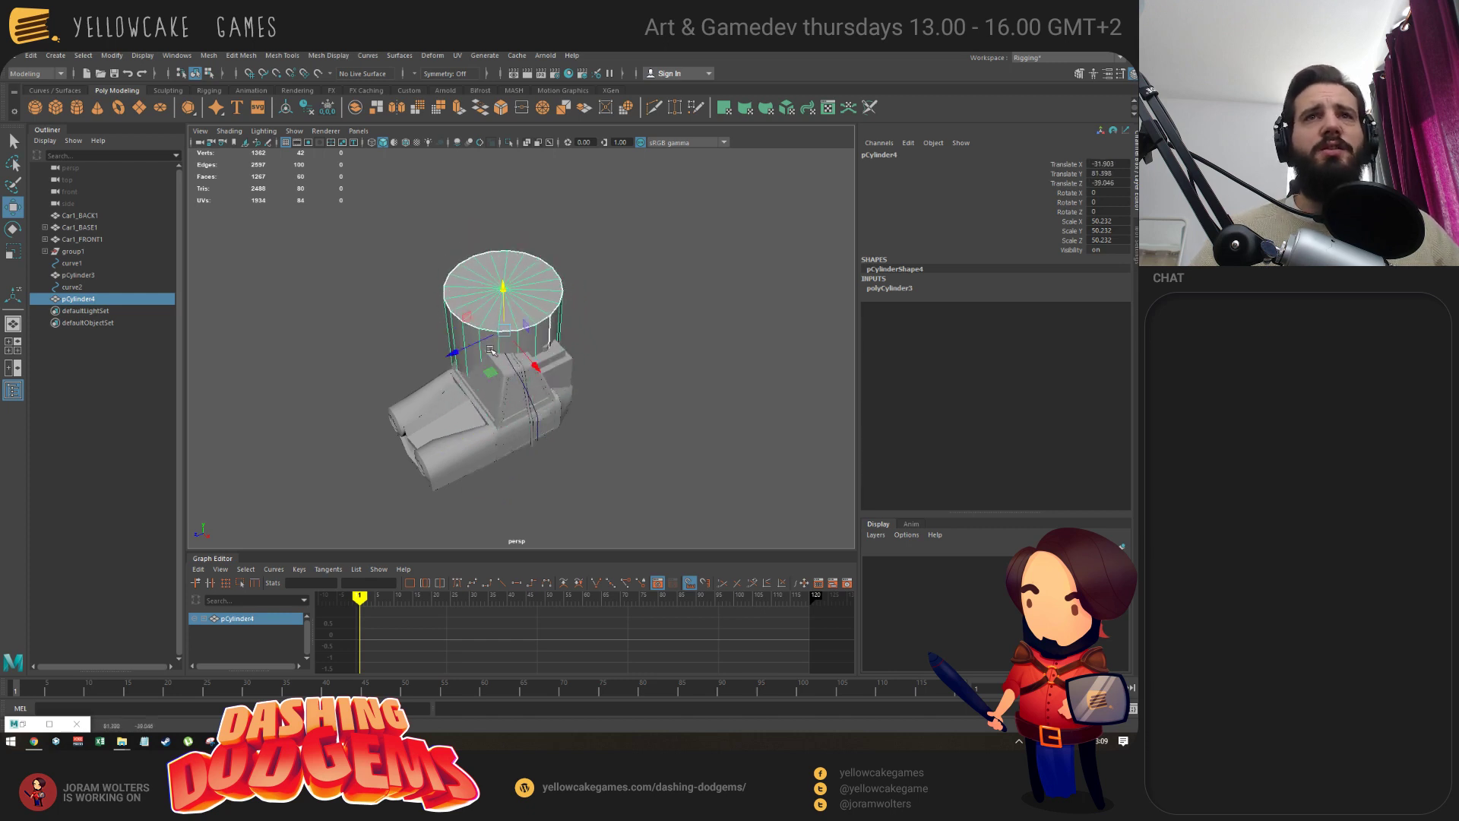
Move the new cylinder to about Z -56 and scale it uniformly down to about 6.0.
{"action": "left_click_drag", "start_coordinate": [451, 353], "coordinate": [463, 346]}
{"action": "key", "text": "r"}
{"action": "middle_click_drag", "start_coordinate": [456, 357], "coordinate": [445, 375]}
{"action": "key", "text": "f"}
{"action": "left_click_drag", "start_coordinate": [456, 364], "coordinate": [532, 357], "text": "alt"}
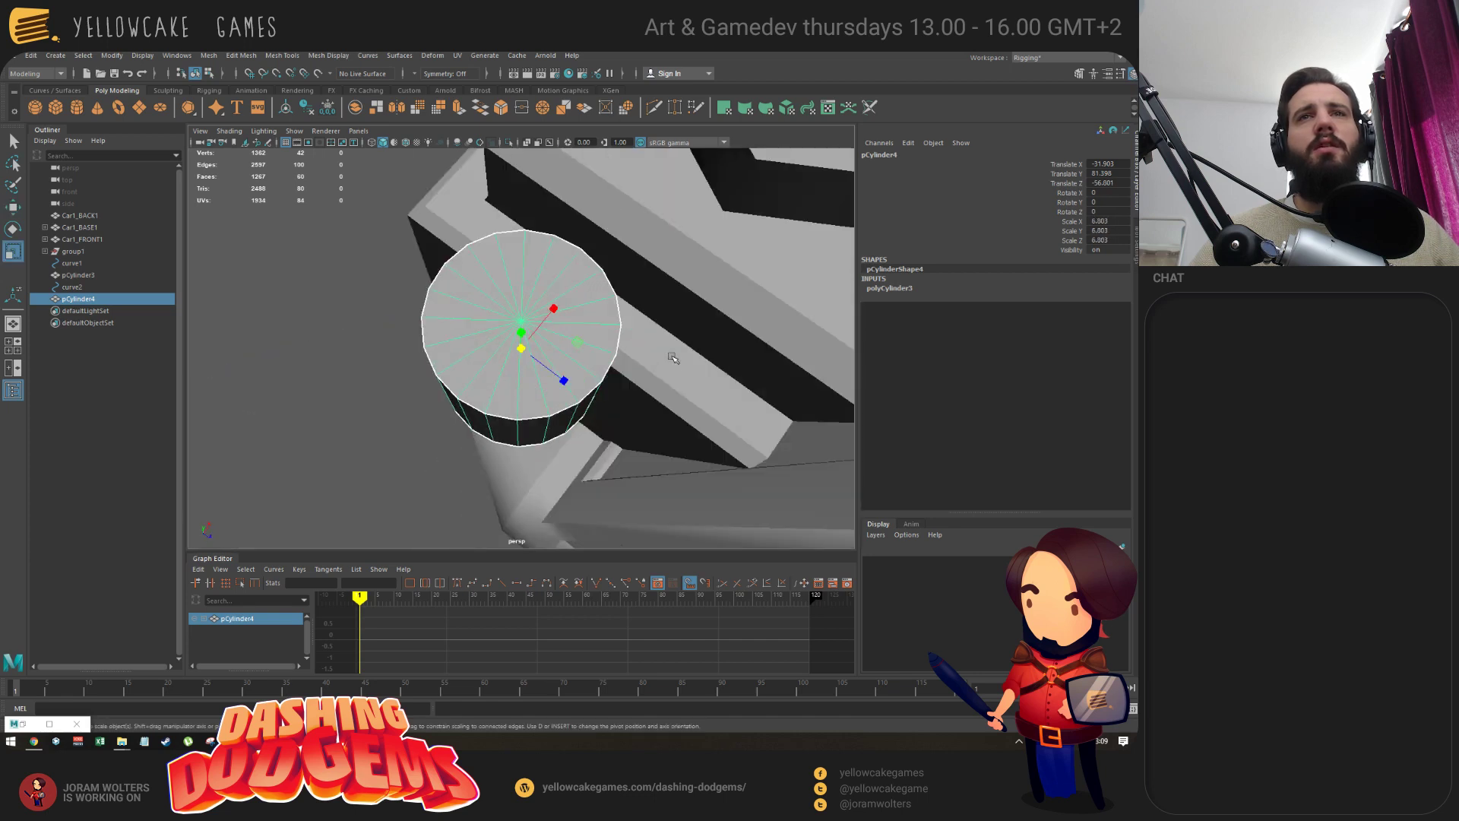
{"action": "middle_click_drag", "start_coordinate": [531, 357], "coordinate": [524, 365]}
{"action": "scroll", "coordinate": [591, 379], "scroll_direction": "up", "scroll_amount": 5}
{"action": "scroll", "coordinate": [590, 380], "scroll_direction": "down", "scroll_amount": 6}
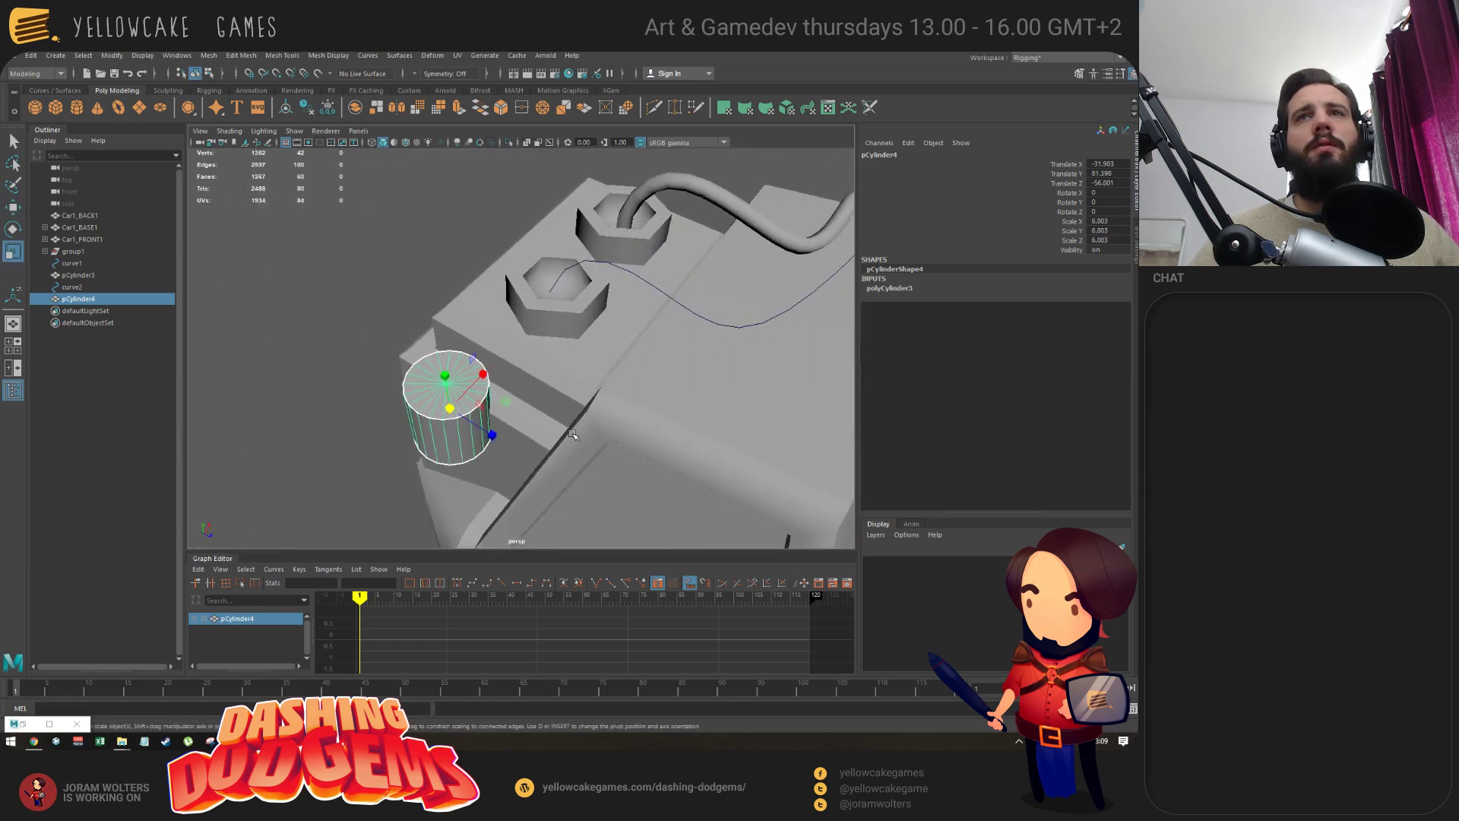
Move the cylinder above the hexagonal socket without a cable, make it much thinner, and shorten it to about 2.63 in Y scale.
{"action": "left_click_drag", "start_coordinate": [489, 380], "coordinate": [540, 256]}
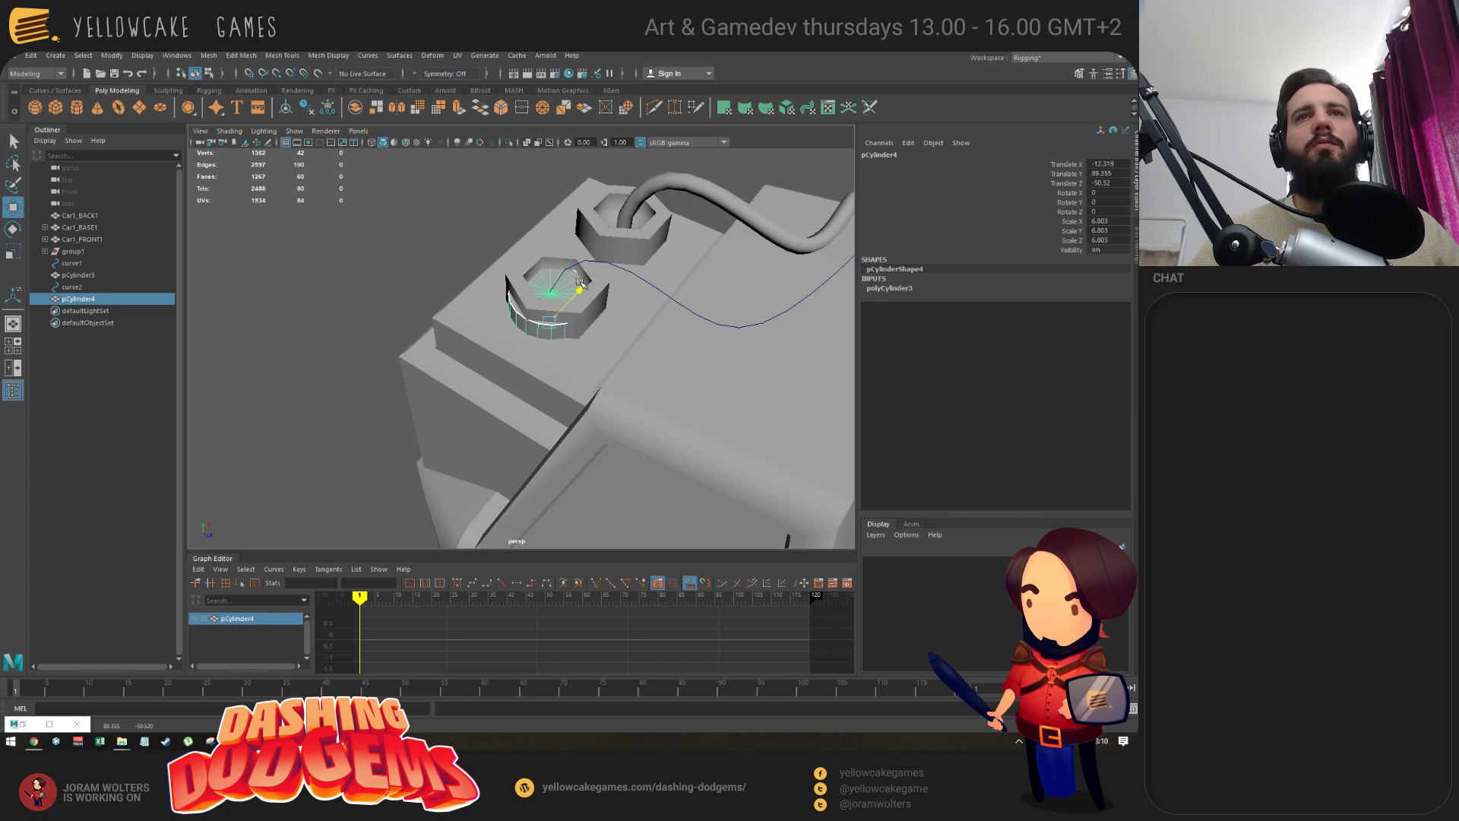
{"action": "key", "text": "r"}
{"action": "left_click_drag", "start_coordinate": [548, 289], "coordinate": [537, 286]}
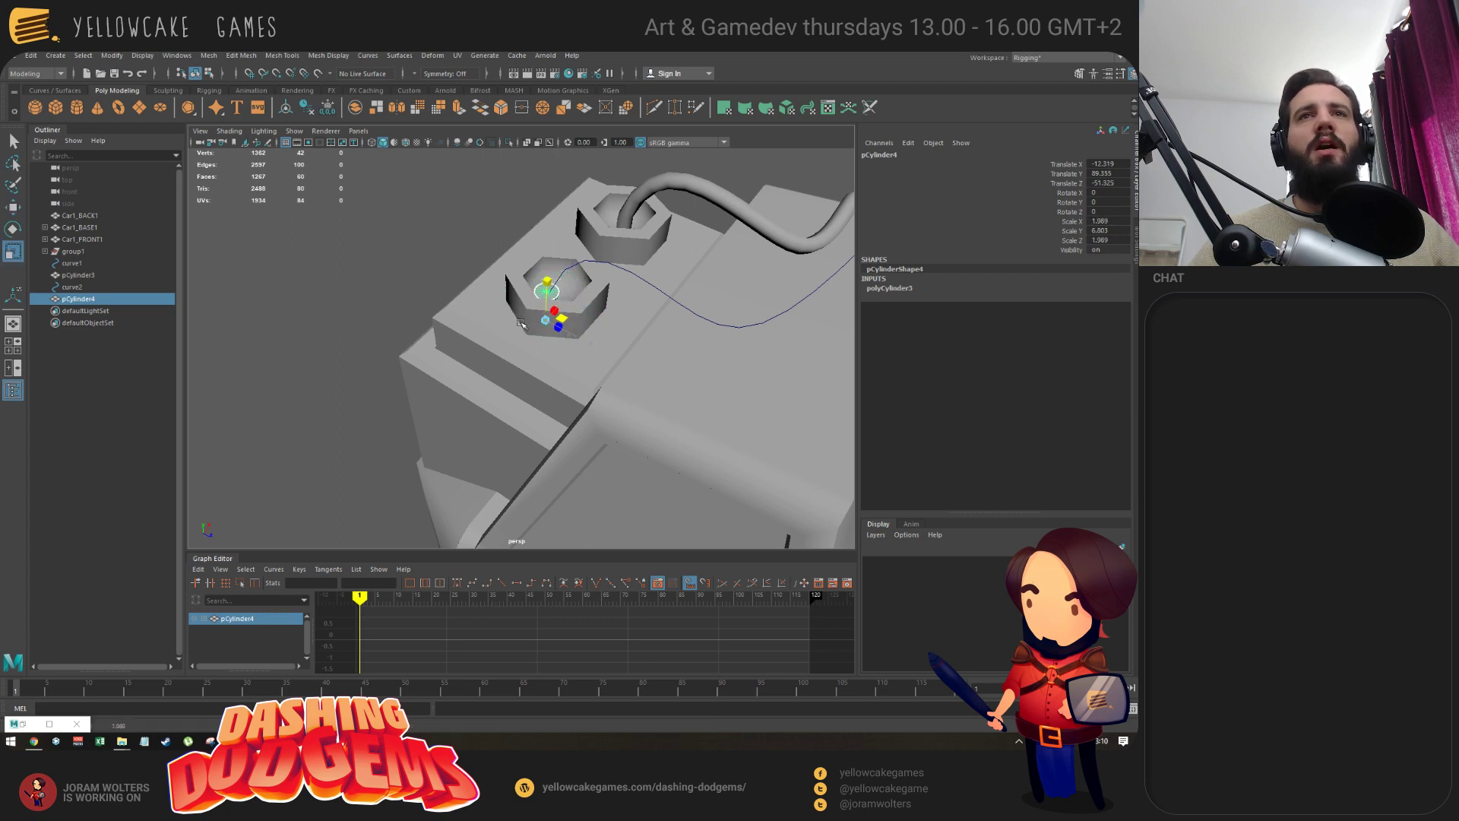
{"action": "key", "text": "w"}
{"action": "mouse_move", "coordinate": [547, 252]}
{"action": "left_mouse_down"}
{"action": "mouse_move", "coordinate": [543, 220]}
{"action": "mouse_move", "coordinate": [538, 237]}
{"action": "left_mouse_up"}
{"action": "key", "text": "r"}
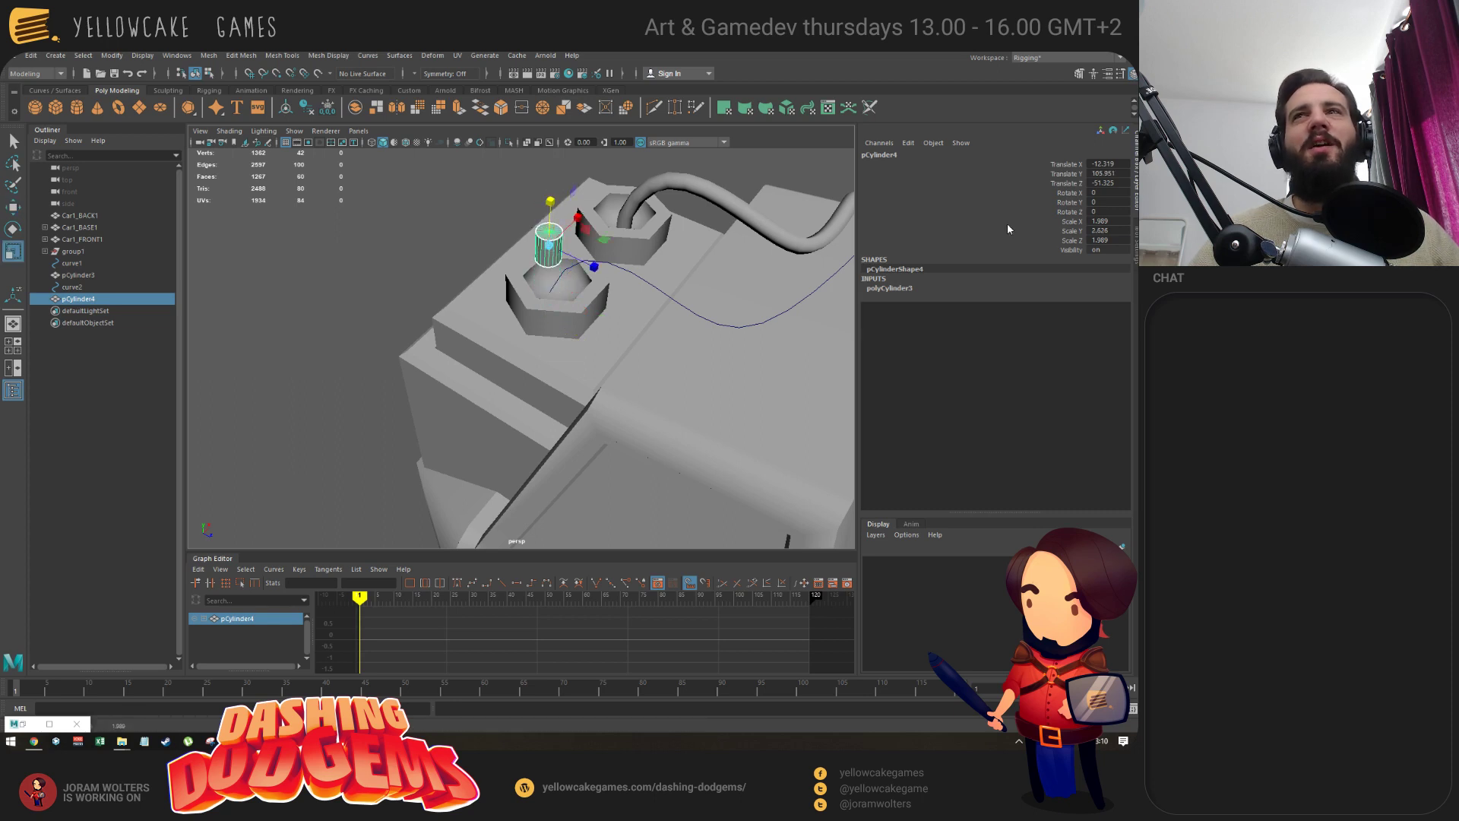
Set the cylinder's Subdivisions Axis to 5 and lower it into the hexagonal socket to about Y 94.4.
{"action": "left_click", "coordinate": [891, 288]}
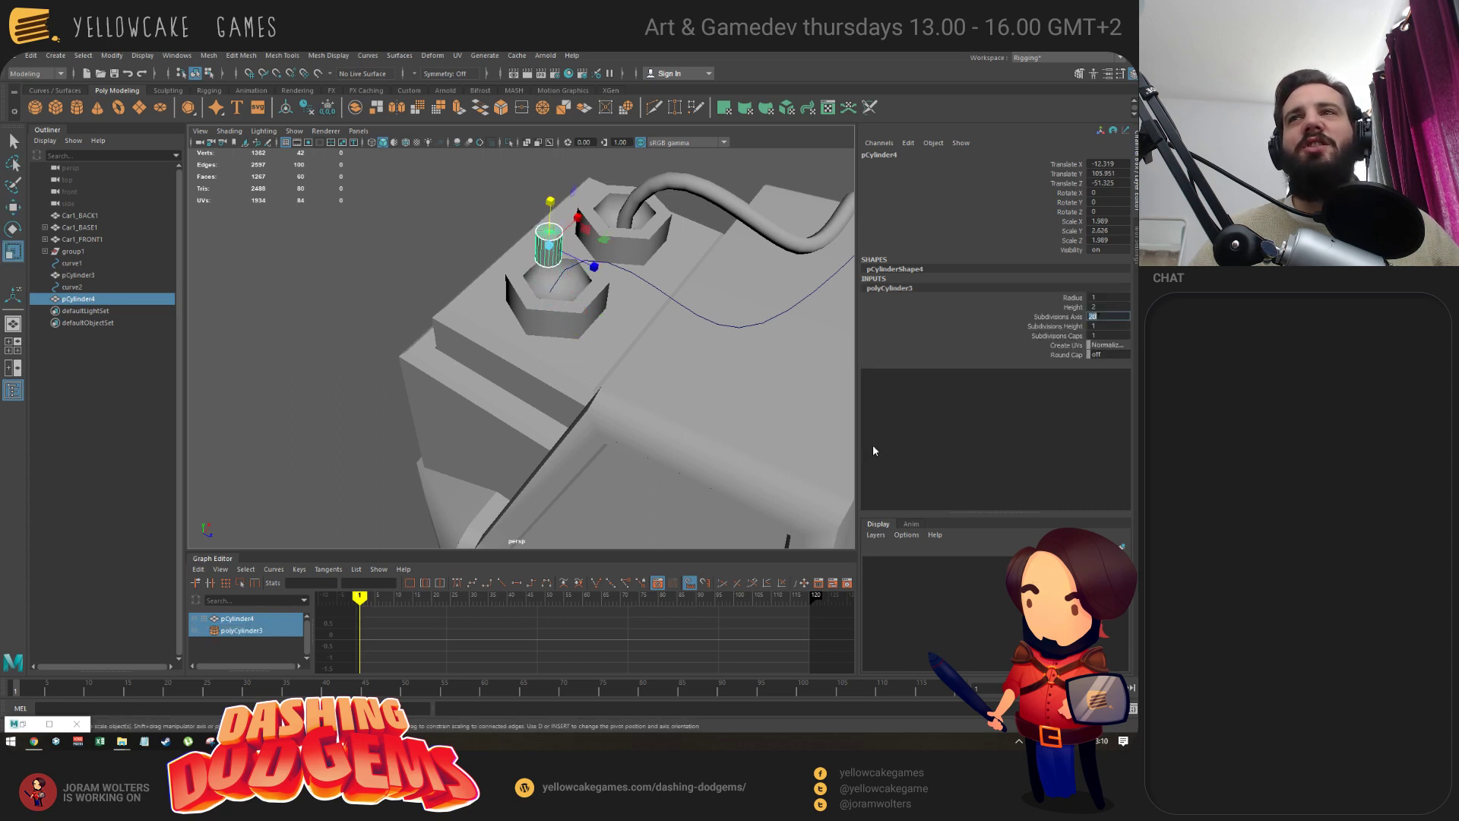
{"action": "key", "text": "Return"}
{"action": "left_click_drag", "start_coordinate": [613, 251], "coordinate": [546, 259], "text": "alt"}
{"action": "key", "text": "w"}
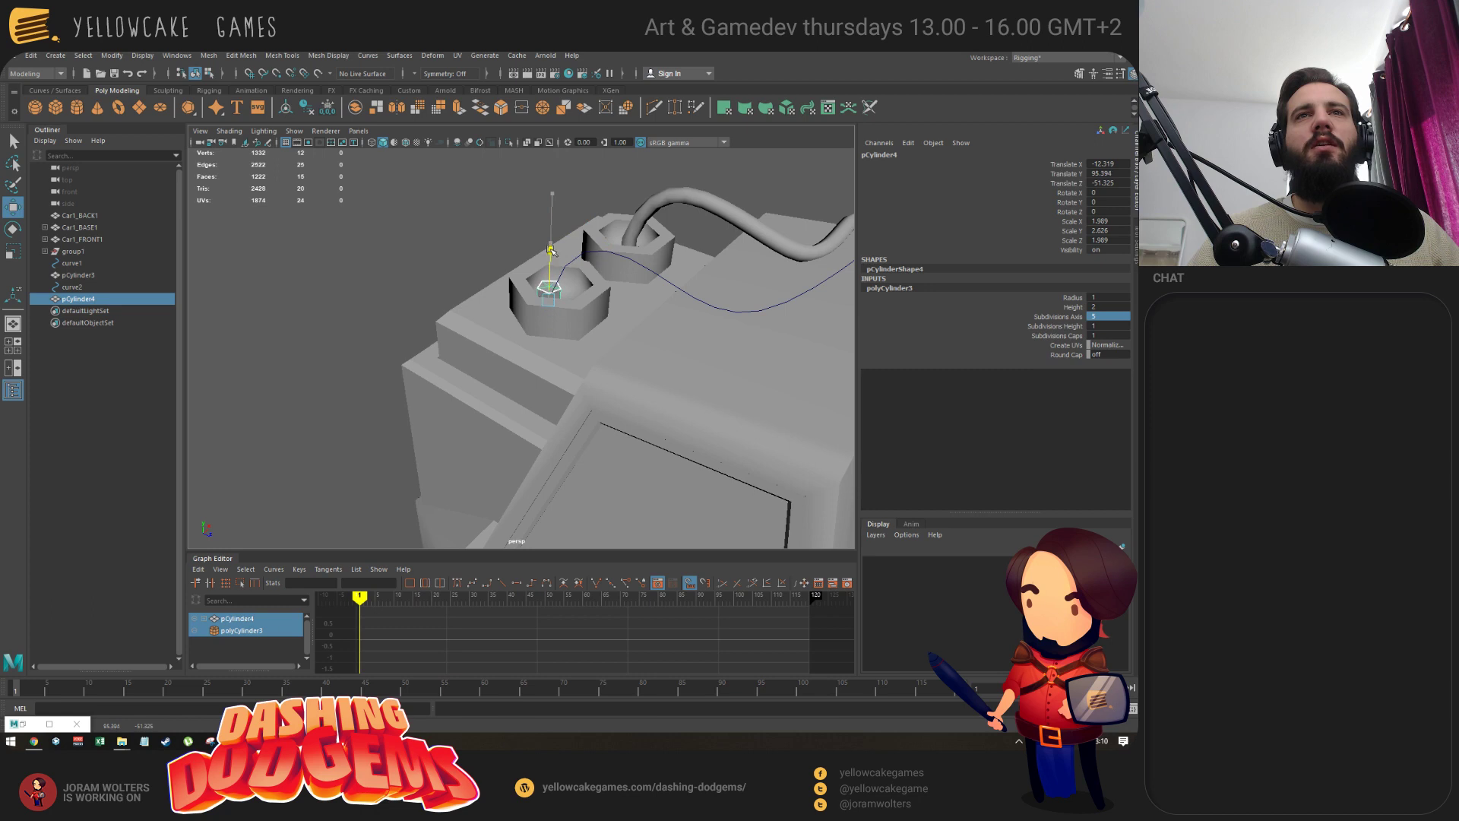
{"action": "key", "text": "f"}
{"action": "left_click_drag", "start_coordinate": [583, 313], "coordinate": [608, 343], "text": "alt"}
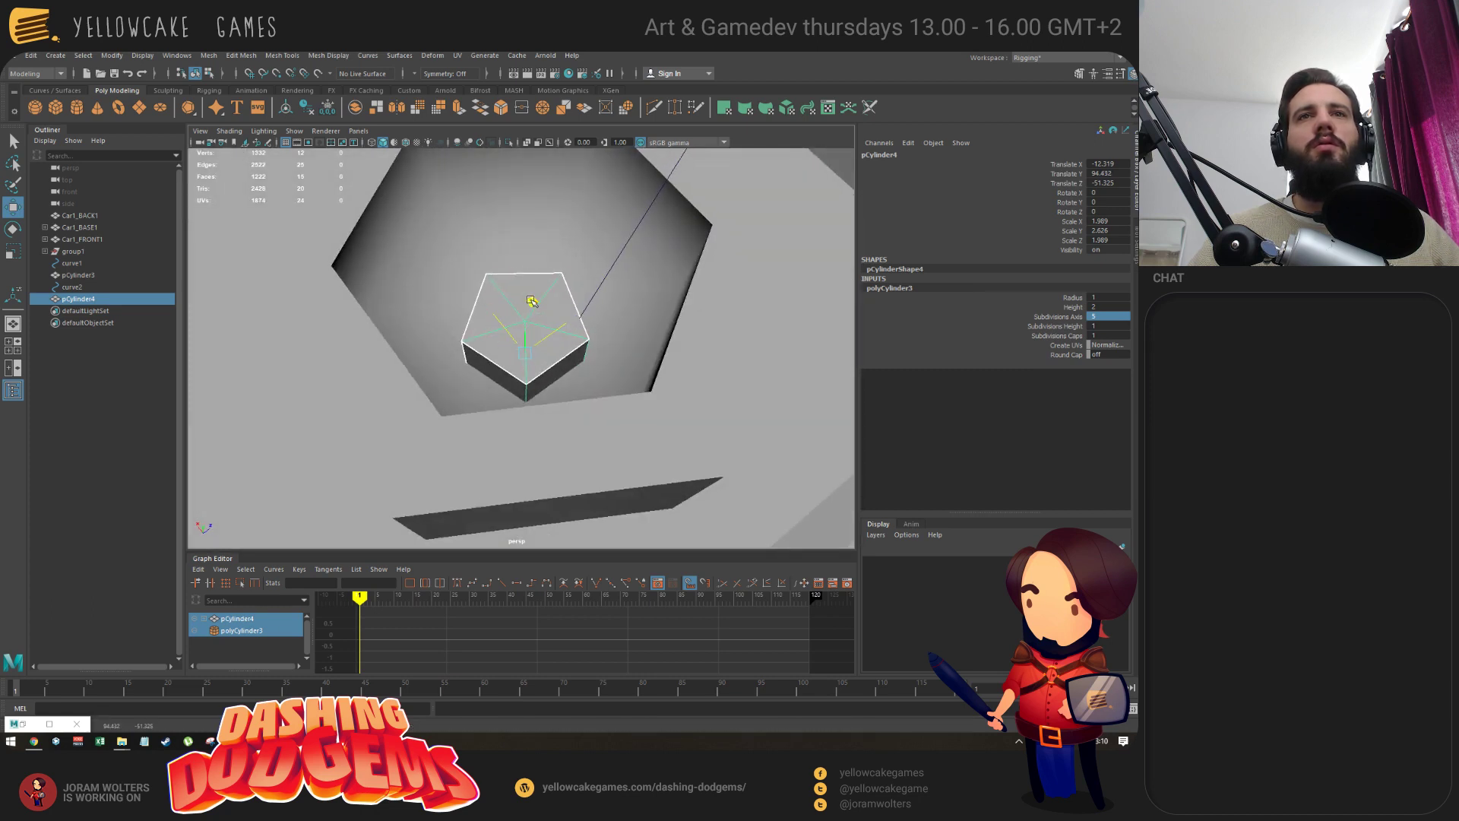
Shift curve2 to about X 1.09, Z -0.44 and align the cylinder's centre with the curve's lower end.
{"action": "left_click", "coordinate": [632, 236]}
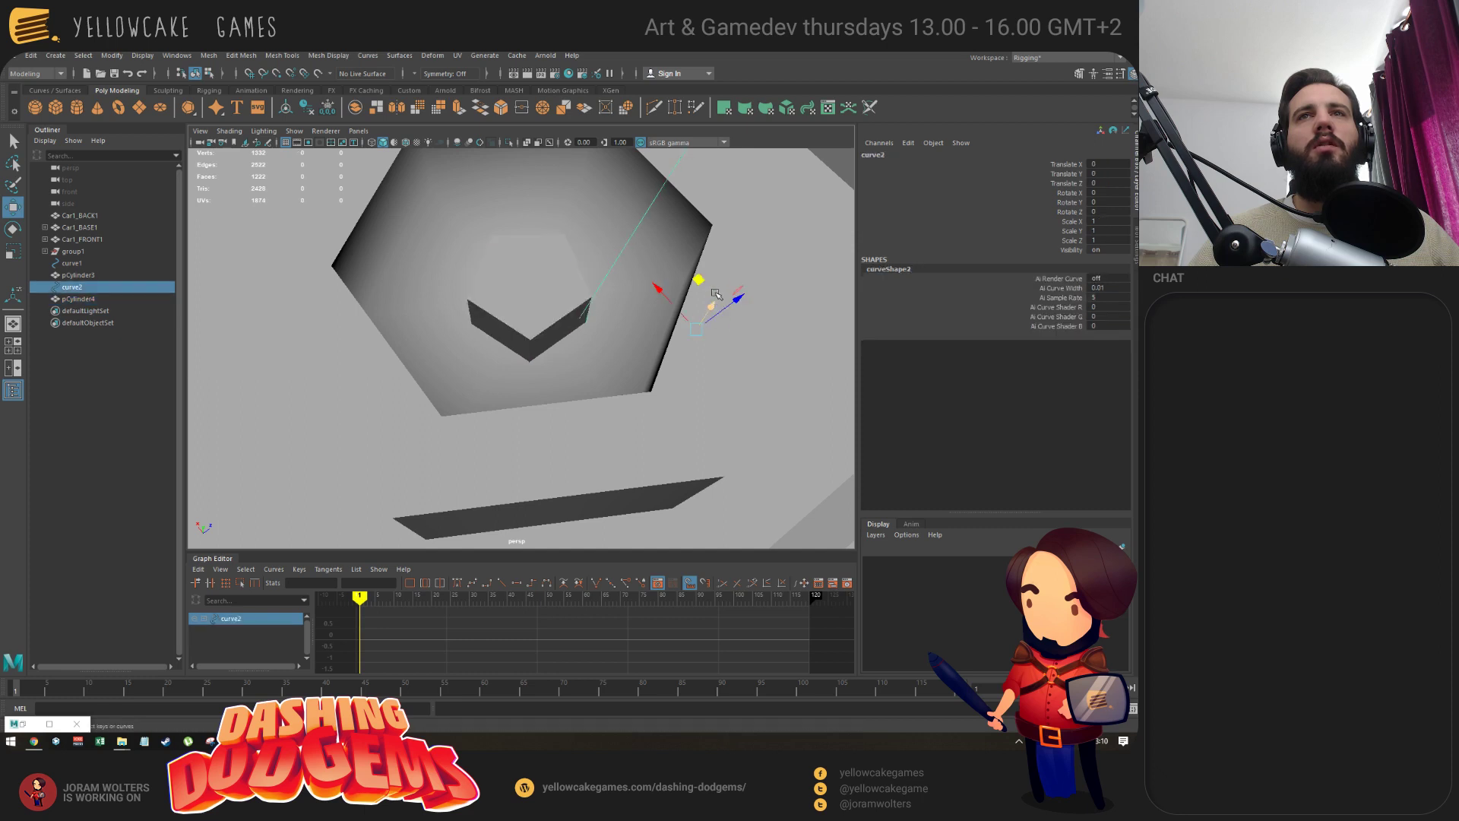
{"action": "left_click_drag", "start_coordinate": [697, 281], "coordinate": [685, 263]}
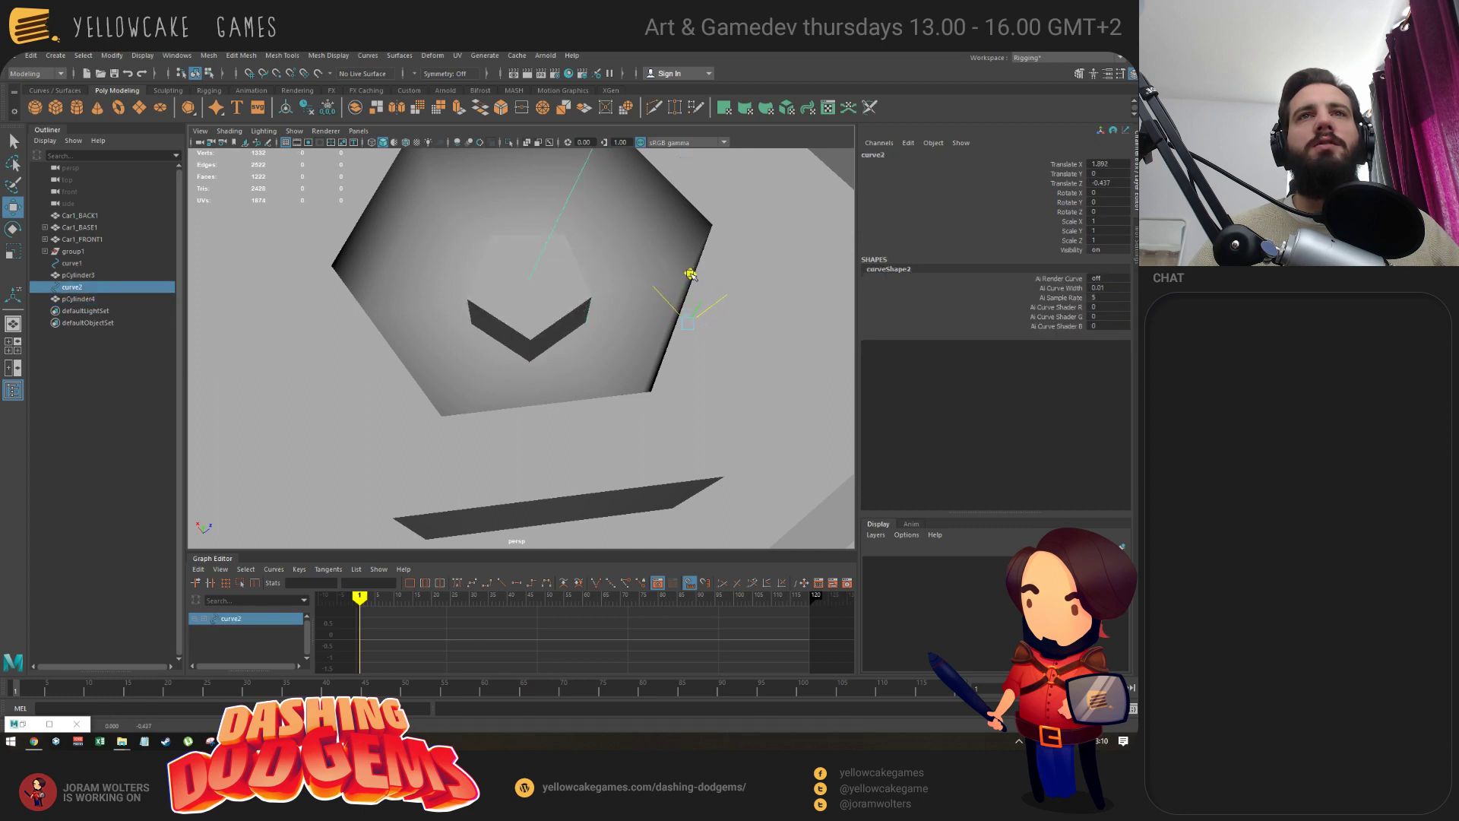
{"action": "left_click", "coordinate": [590, 303]}
{"action": "left_click_drag", "start_coordinate": [591, 304], "coordinate": [523, 260], "text": "alt"}
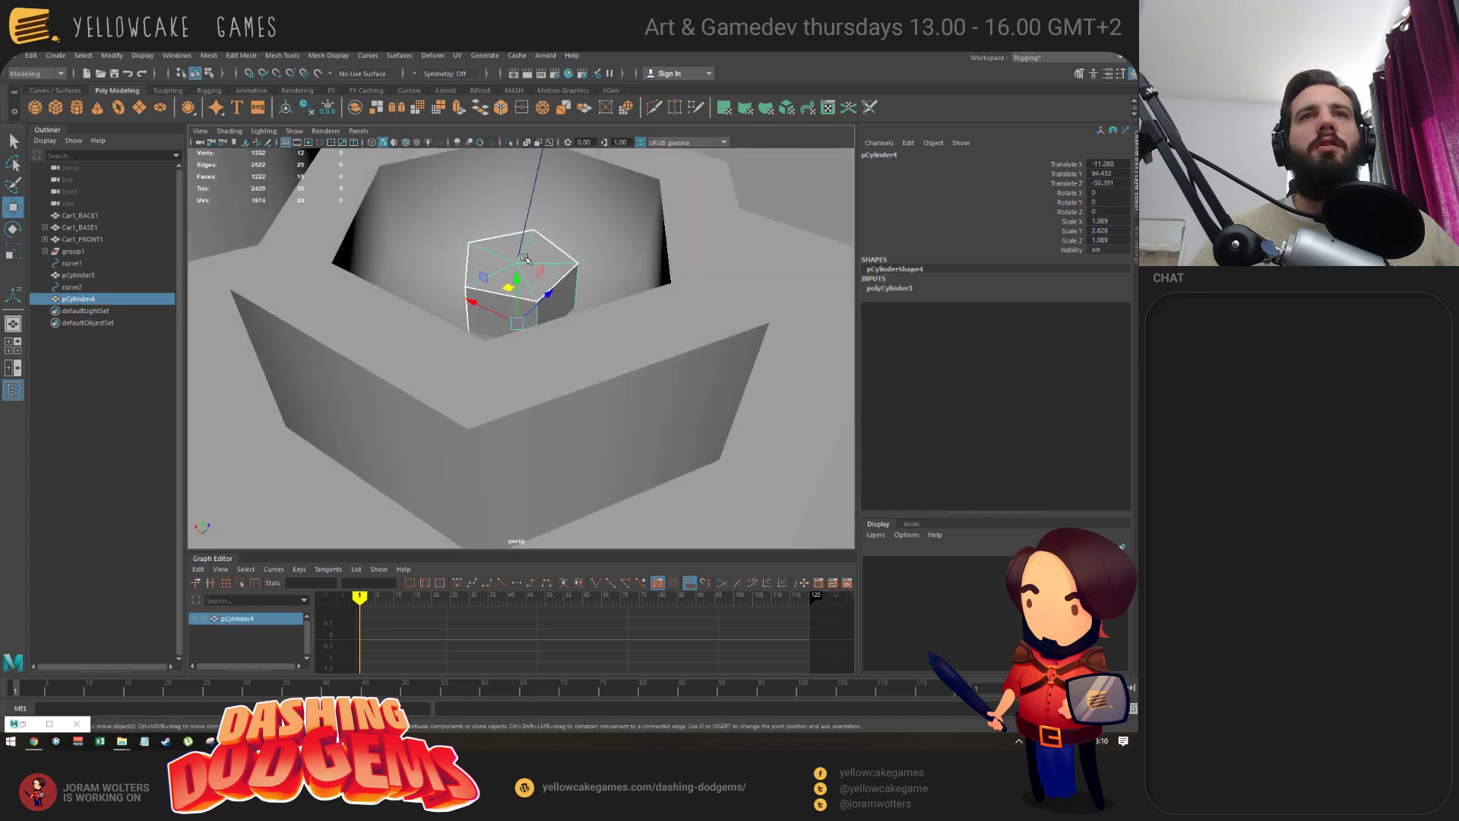
Try extruding the cylinder's top faces along curve2 with 50 divisions, and undo the extrusion.
{"action": "right_click", "coordinate": [523, 261]}
{"action": "left_click", "coordinate": [525, 291]}
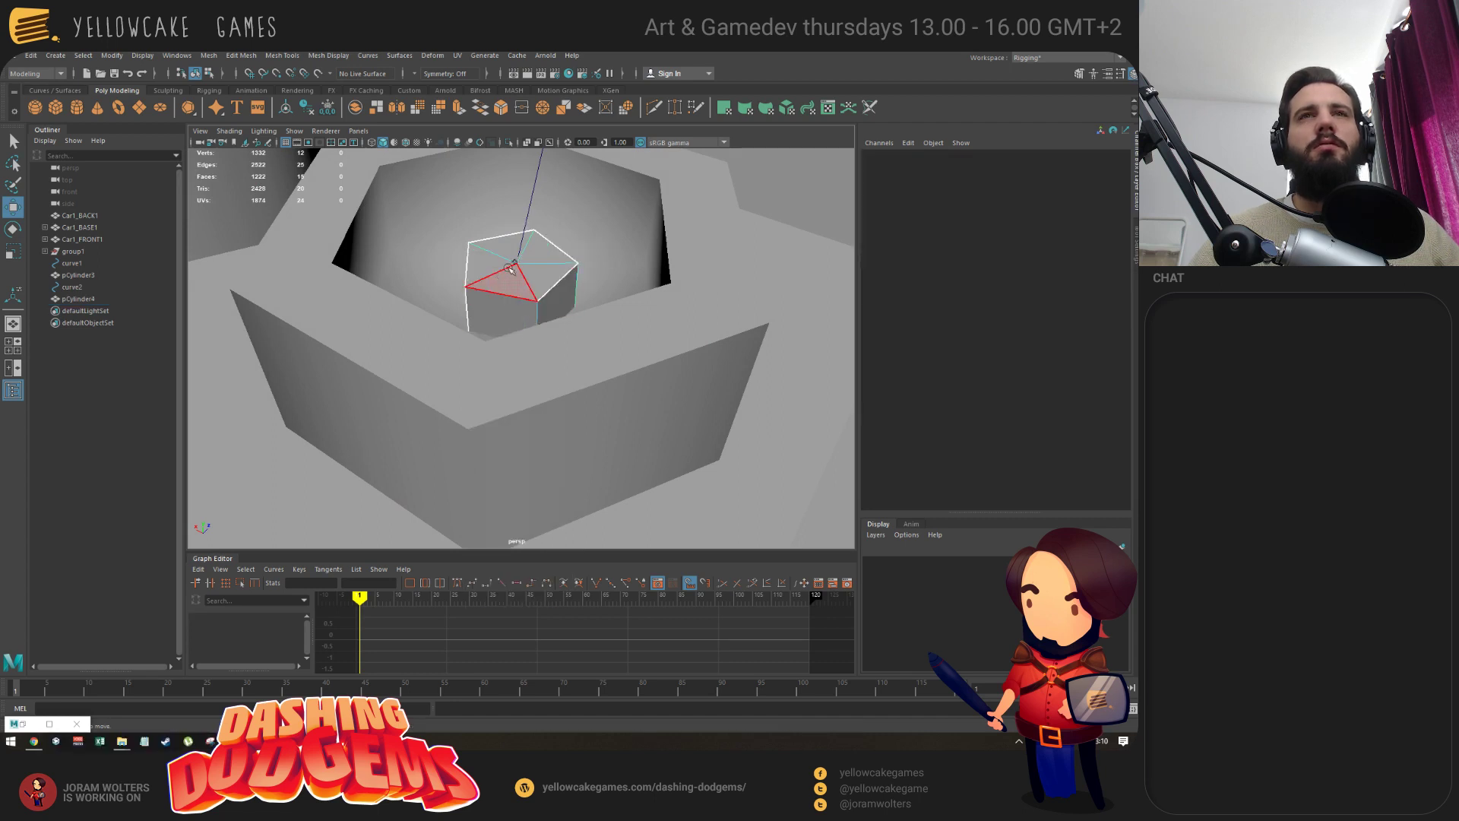
{"action": "left_click_drag", "start_coordinate": [521, 275], "coordinate": [542, 253]}
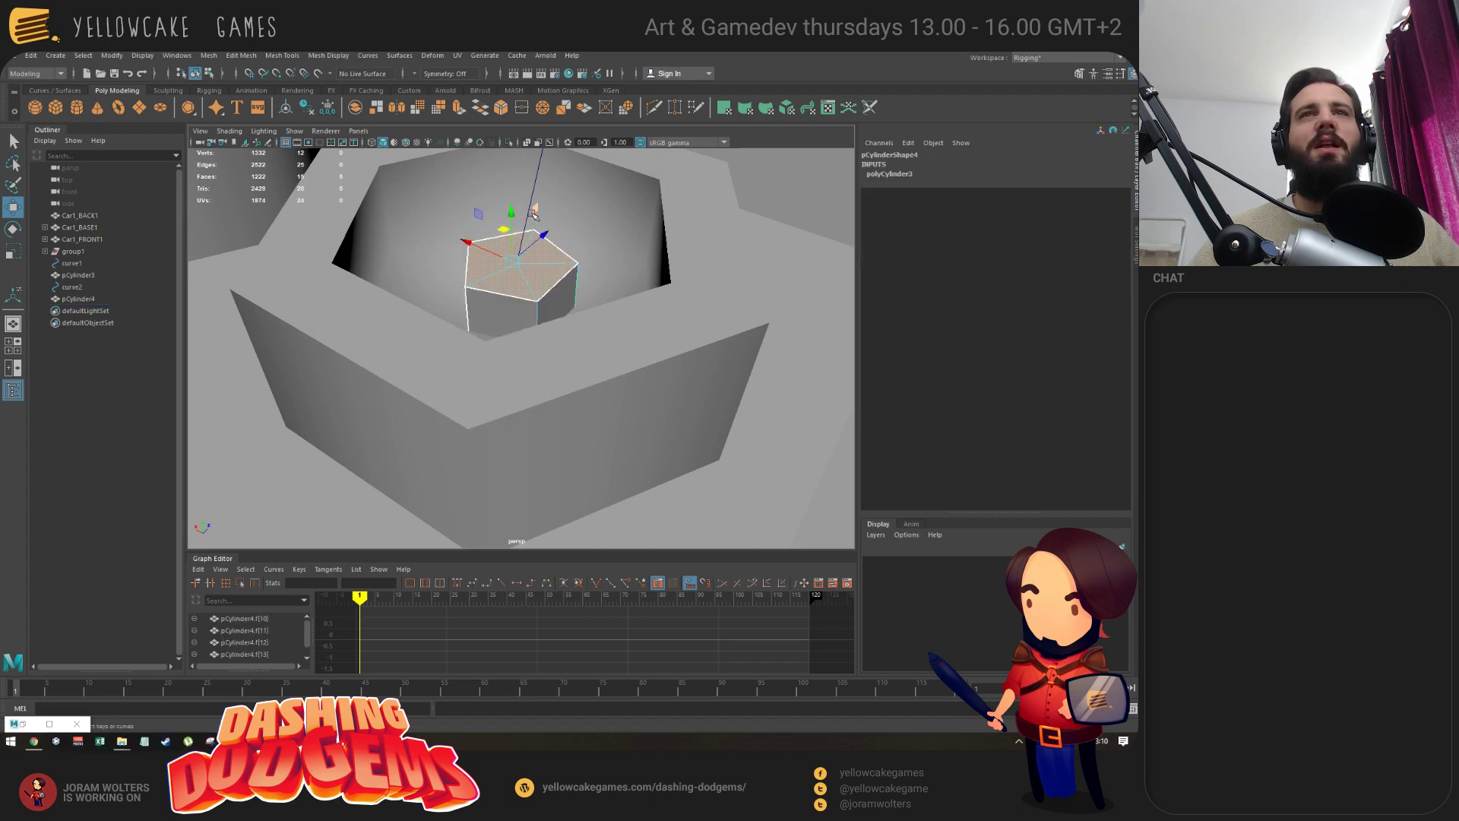
{"action": "key", "text": "q"}
{"action": "key", "text": "Delete"}
{"action": "left_click", "coordinate": [522, 301]}
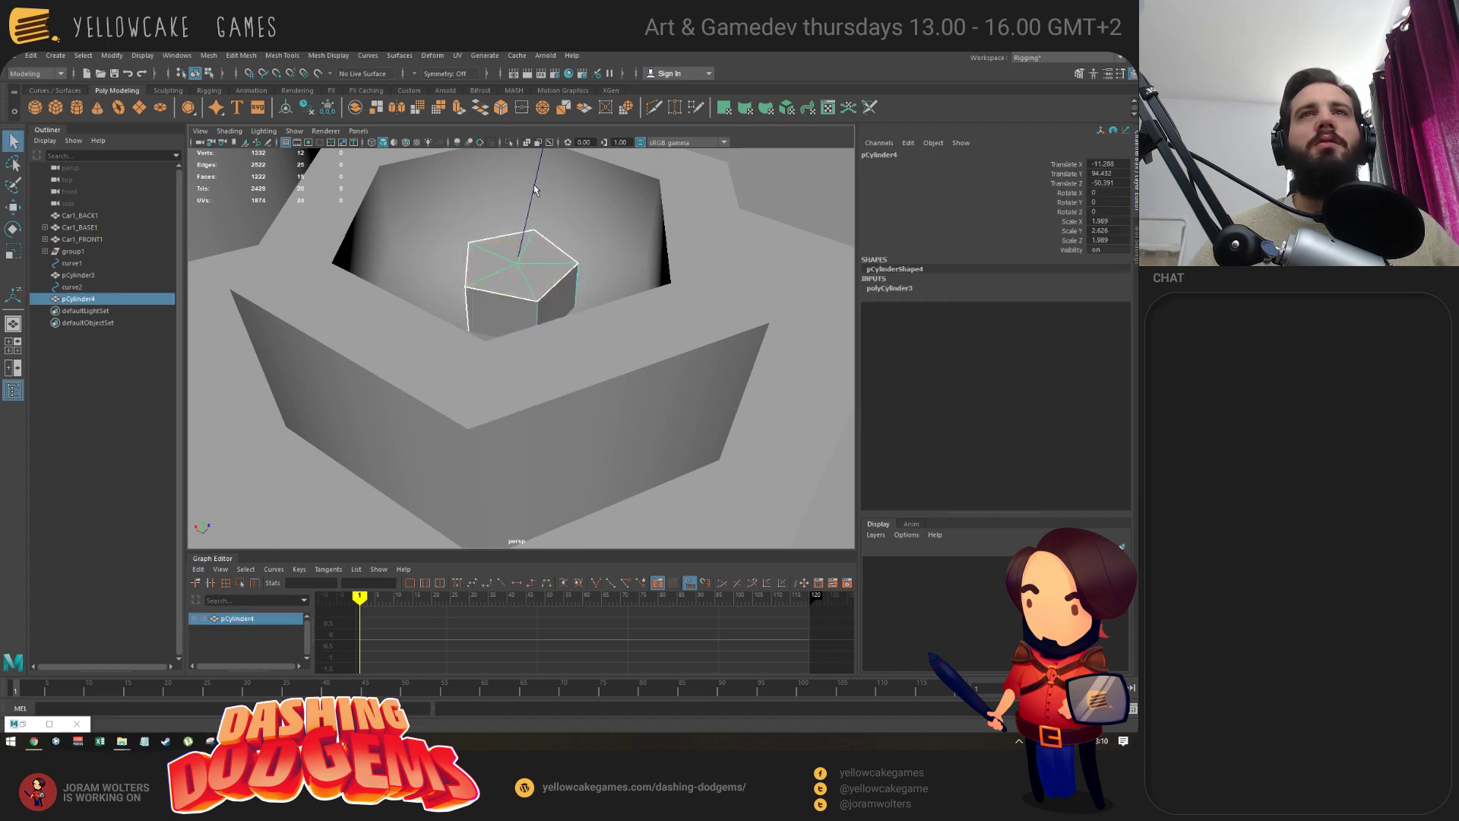
{"action": "left_click", "coordinate": [513, 305], "text": "shift"}
{"action": "right_click_drag", "start_coordinate": [514, 275], "coordinate": [506, 254]}
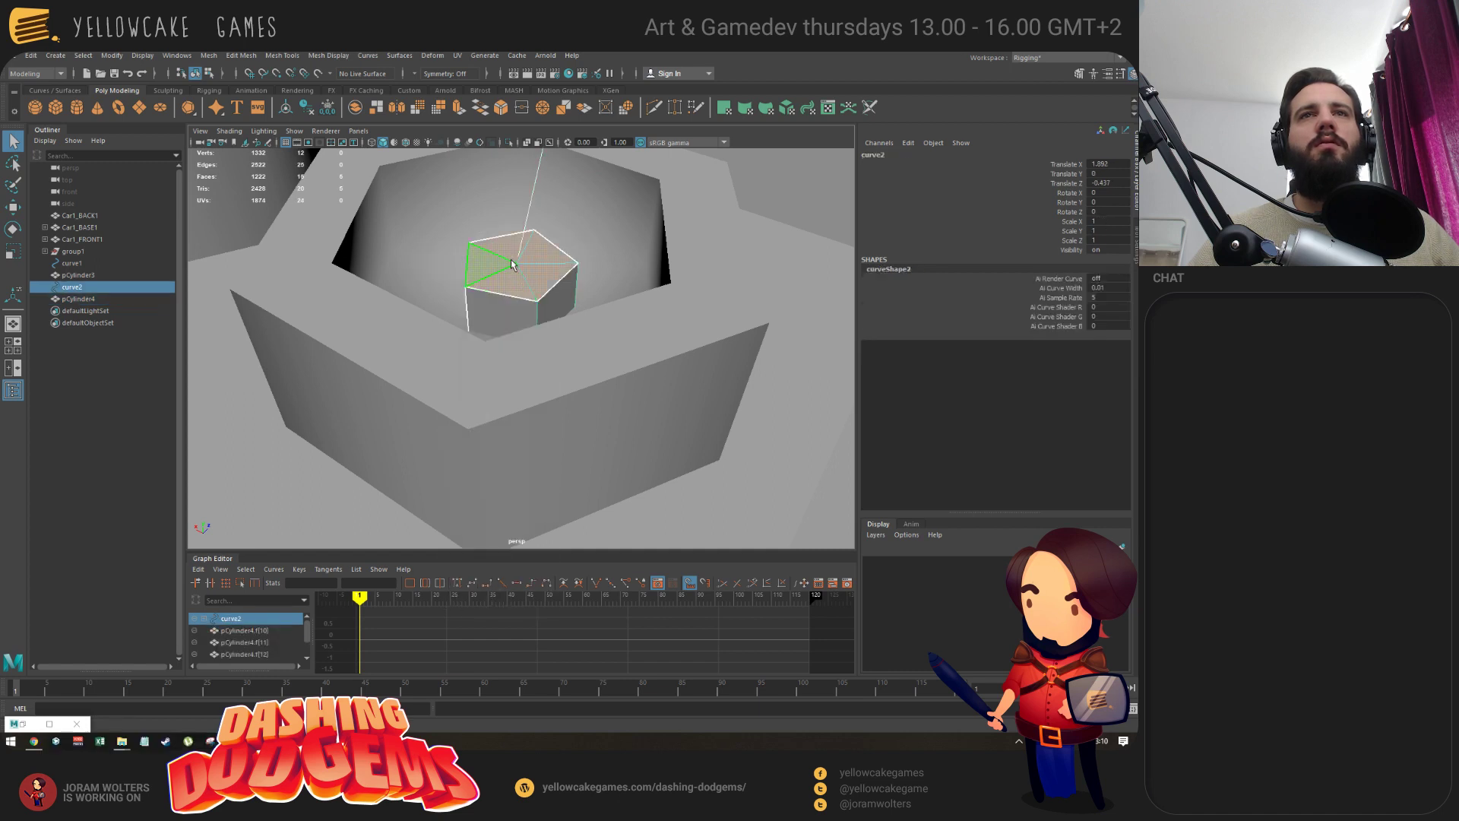
{"action": "scroll", "coordinate": [635, 259], "scroll_direction": "down", "scroll_amount": 3}
{"action": "left_click_drag", "start_coordinate": [634, 260], "coordinate": [654, 294], "text": "alt"}
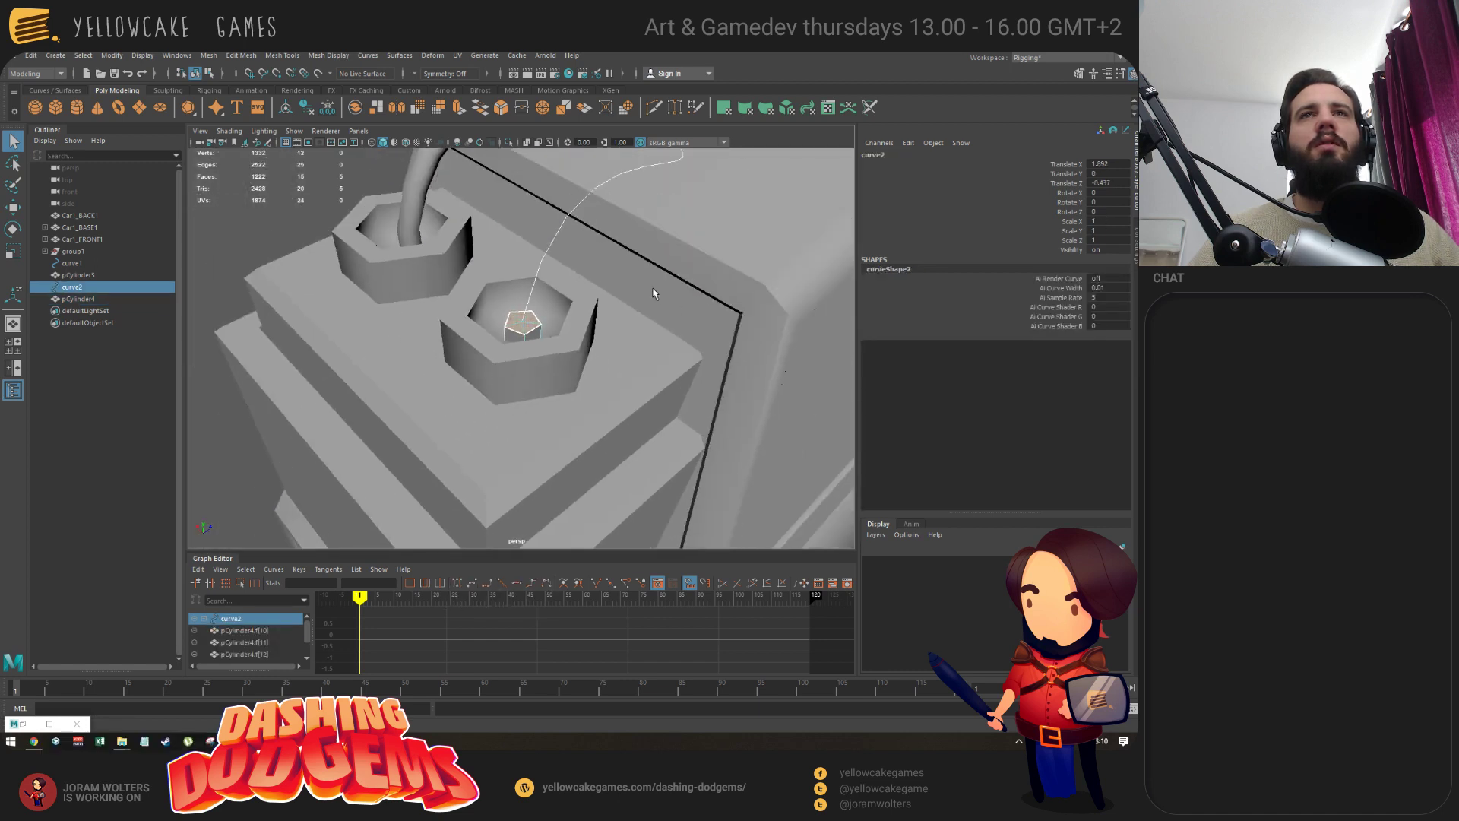
{"action": "scroll", "coordinate": [655, 294], "scroll_direction": "up", "scroll_amount": 2}
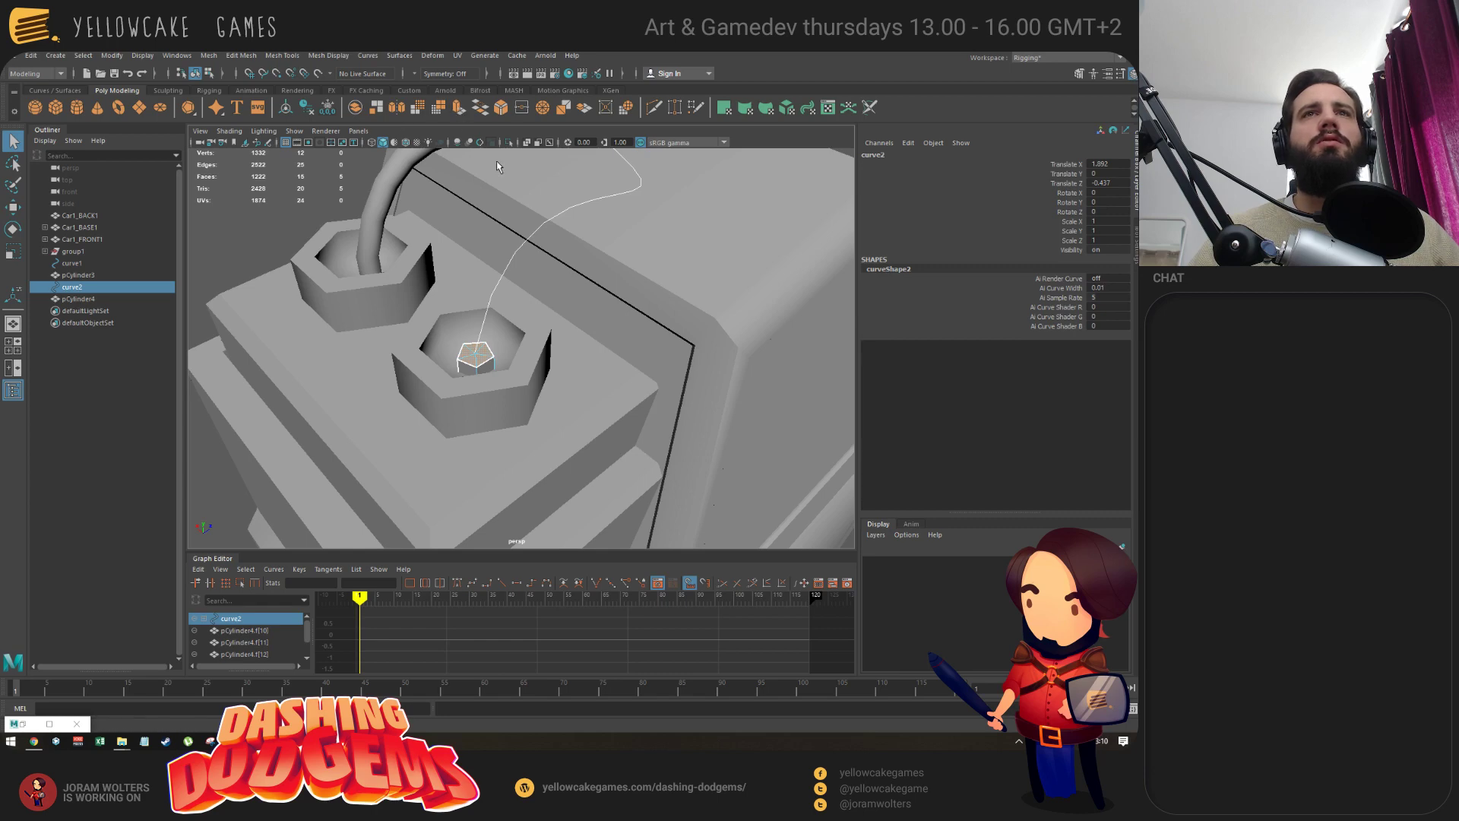
{"action": "key", "text": "ctrl+e"}
{"action": "left_click_drag", "start_coordinate": [426, 327], "coordinate": [297, 401], "text": "alt"}
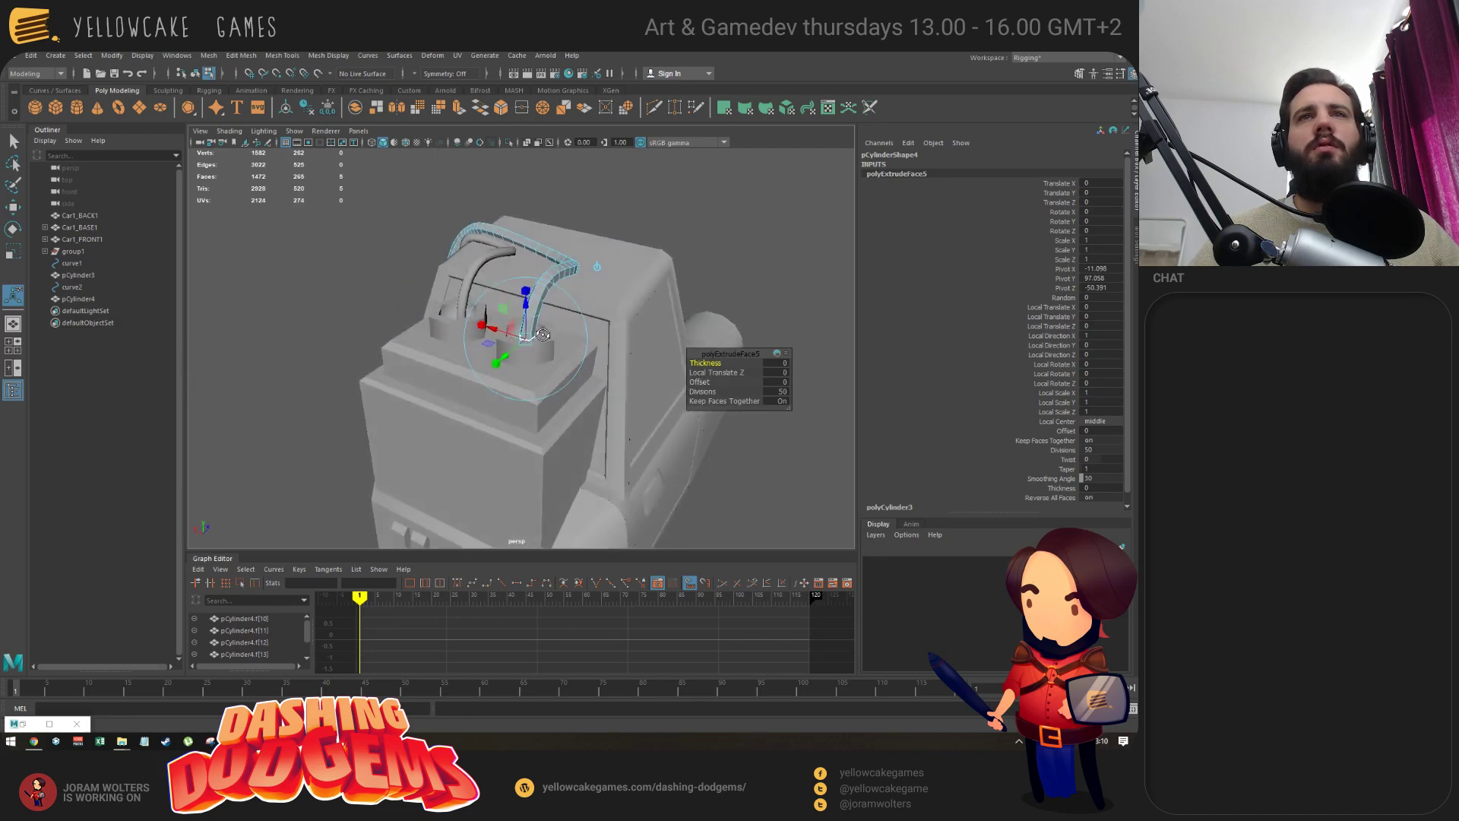
{"action": "scroll", "coordinate": [544, 332], "scroll_direction": "up", "scroll_amount": 5}
{"action": "key", "text": "ctrl+z"}
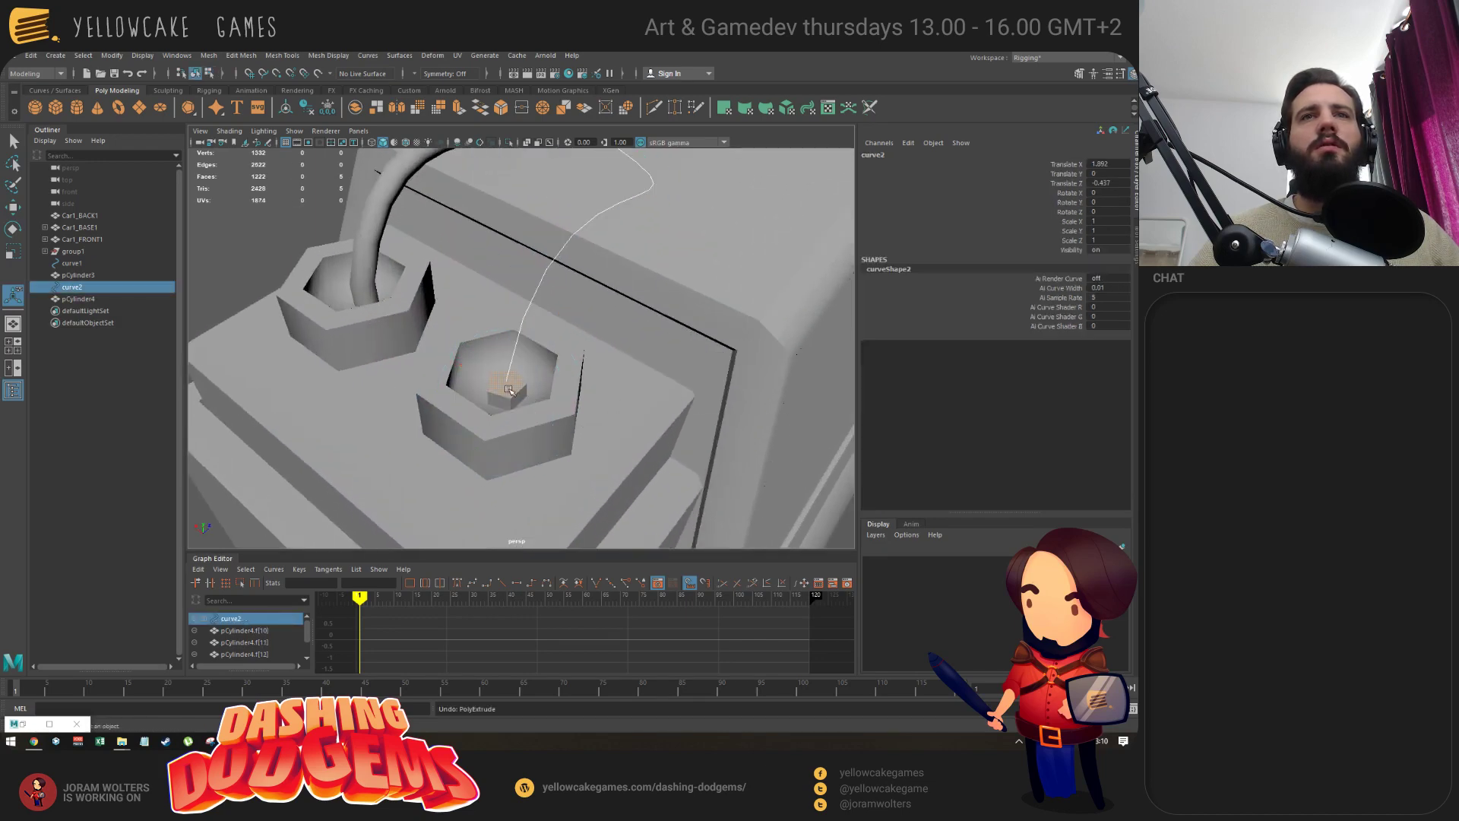
Scale the short cylinder in the empty hexagonal socket to about 1.26 in X and Z, keeping its height.
{"action": "right_click_drag", "start_coordinate": [509, 389], "coordinate": [538, 386]}
{"action": "left_click", "coordinate": [495, 403]}
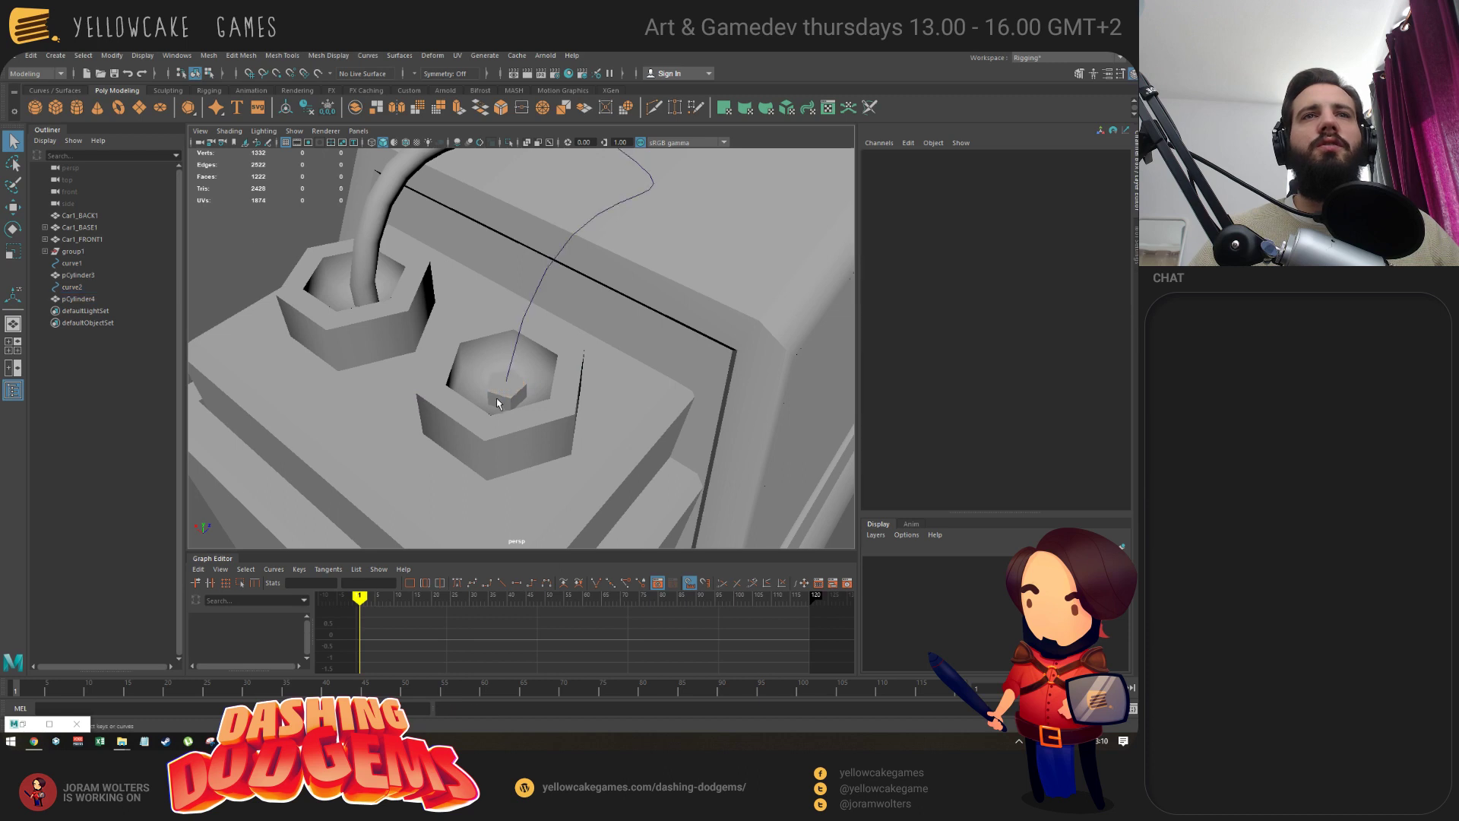
{"action": "left_click", "coordinate": [369, 281]}
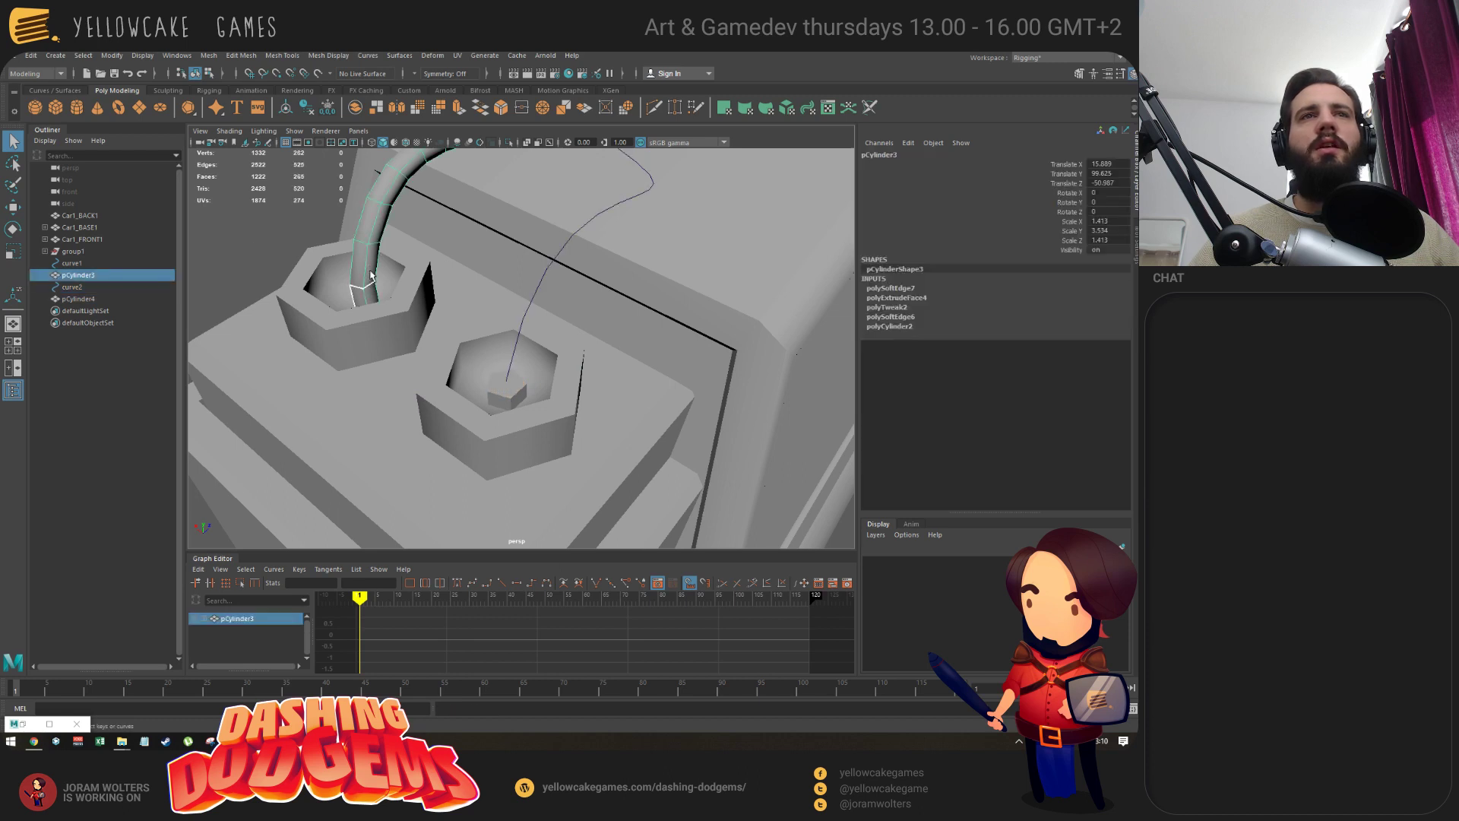
{"action": "left_click", "coordinate": [504, 396]}
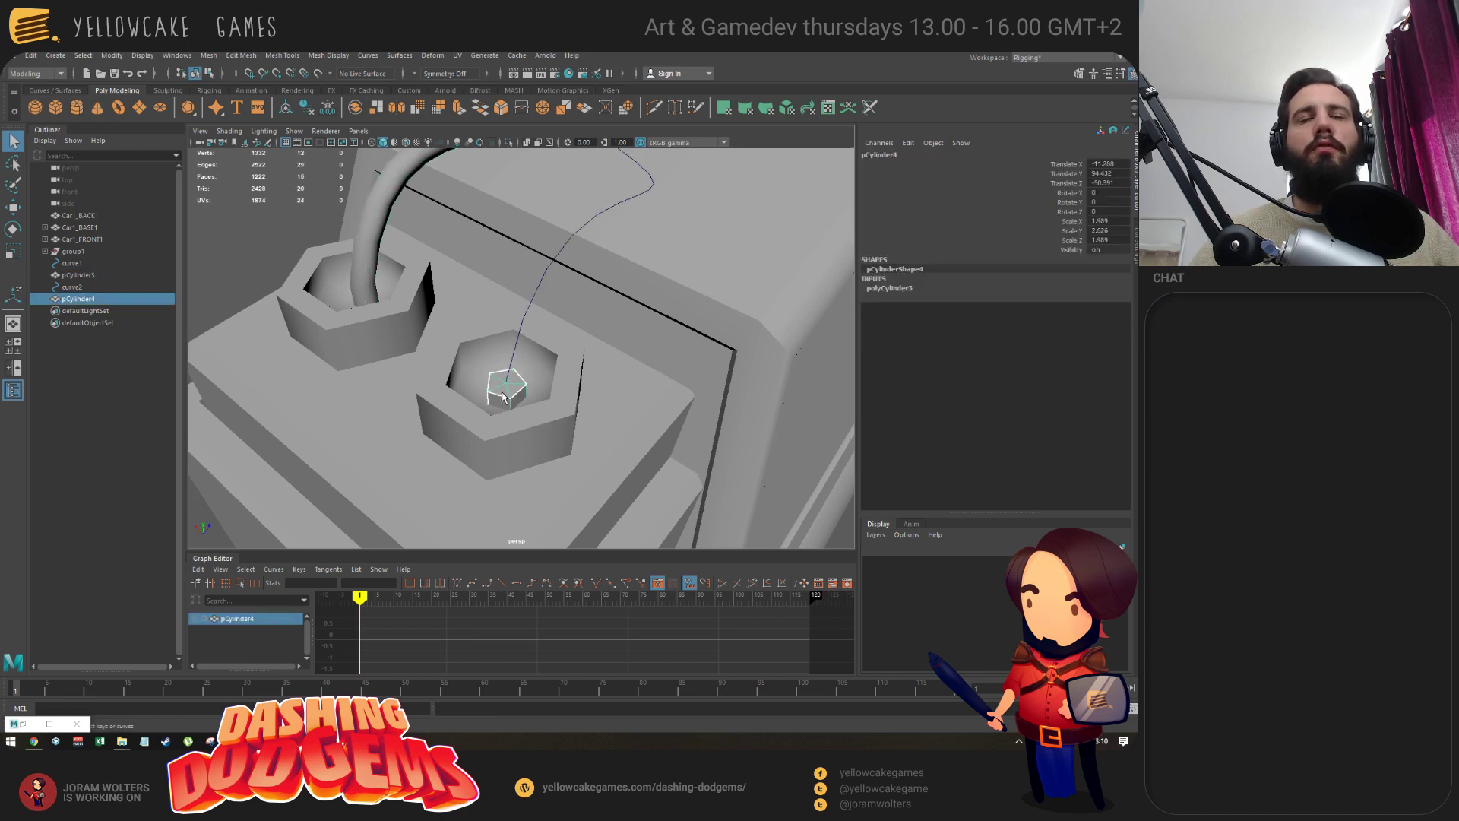
{"action": "key", "text": "r"}
{"action": "left_click_drag", "start_coordinate": [504, 368], "coordinate": [501, 370]}
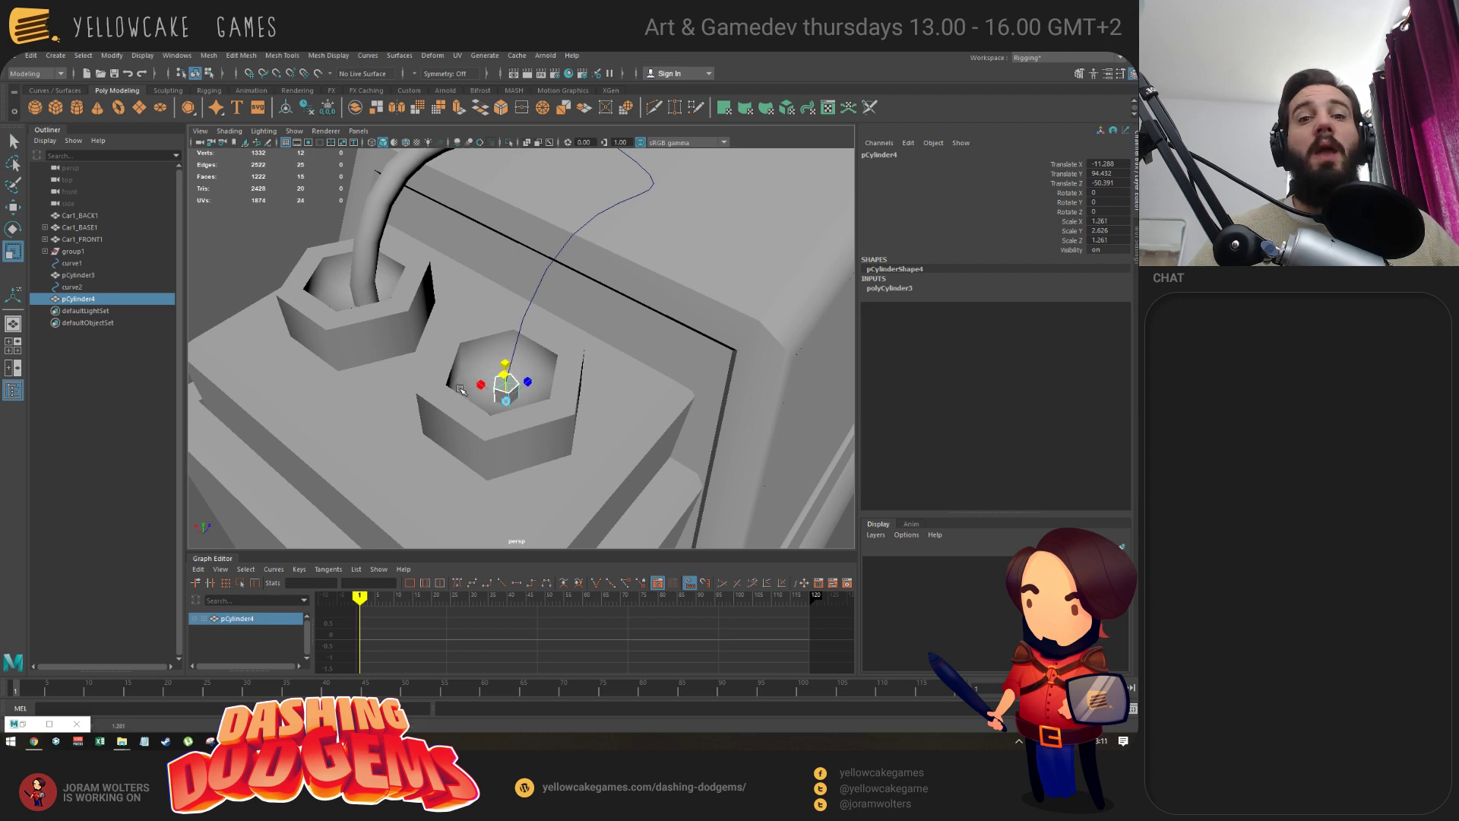
Extrude the resized cylinder's top faces along curve2 to form the second cable.
{"action": "middle_click_drag", "start_coordinate": [580, 219], "coordinate": [478, 248], "text": "alt"}
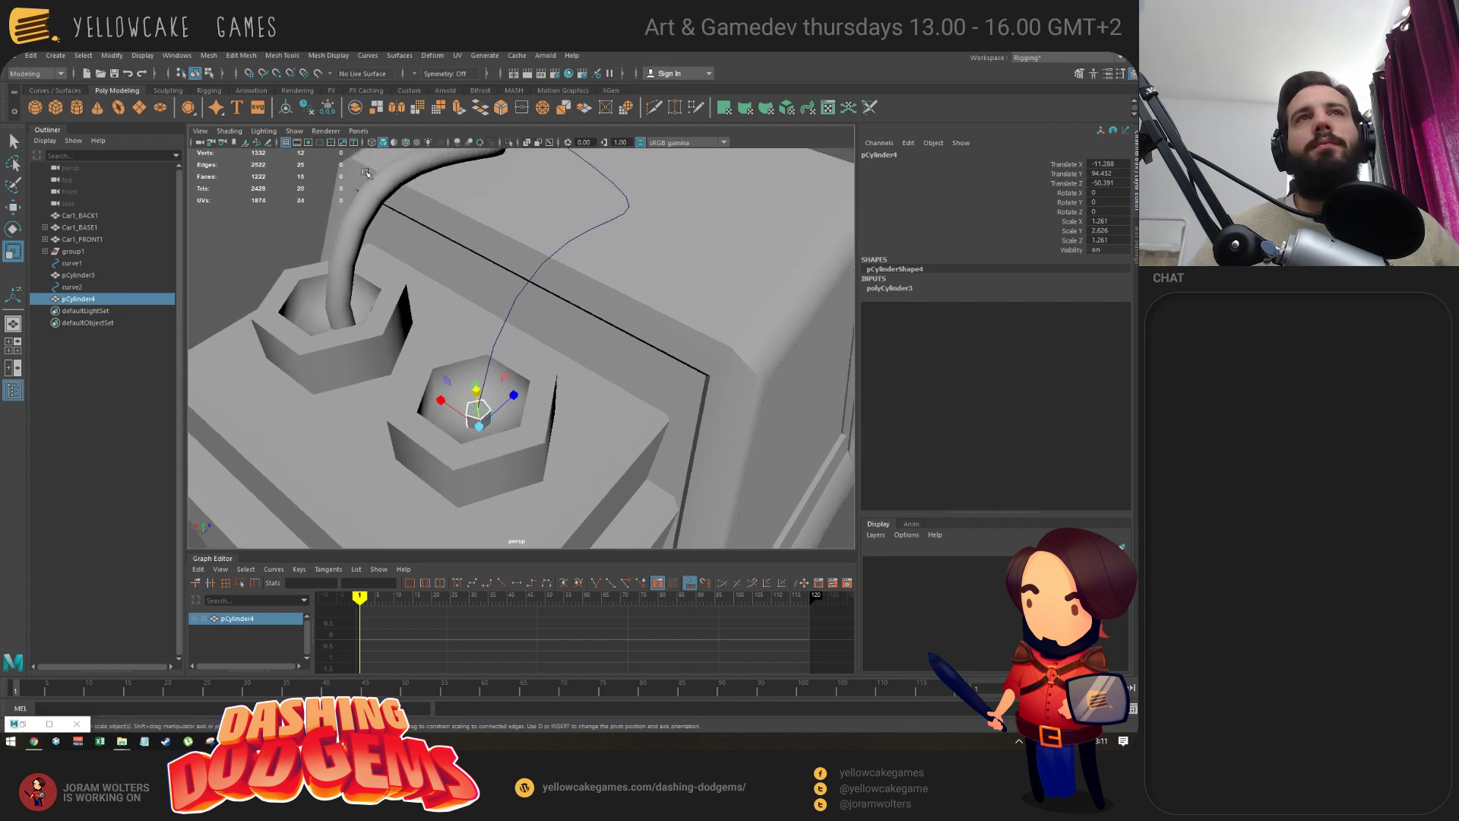
{"action": "left_click", "coordinate": [498, 343]}
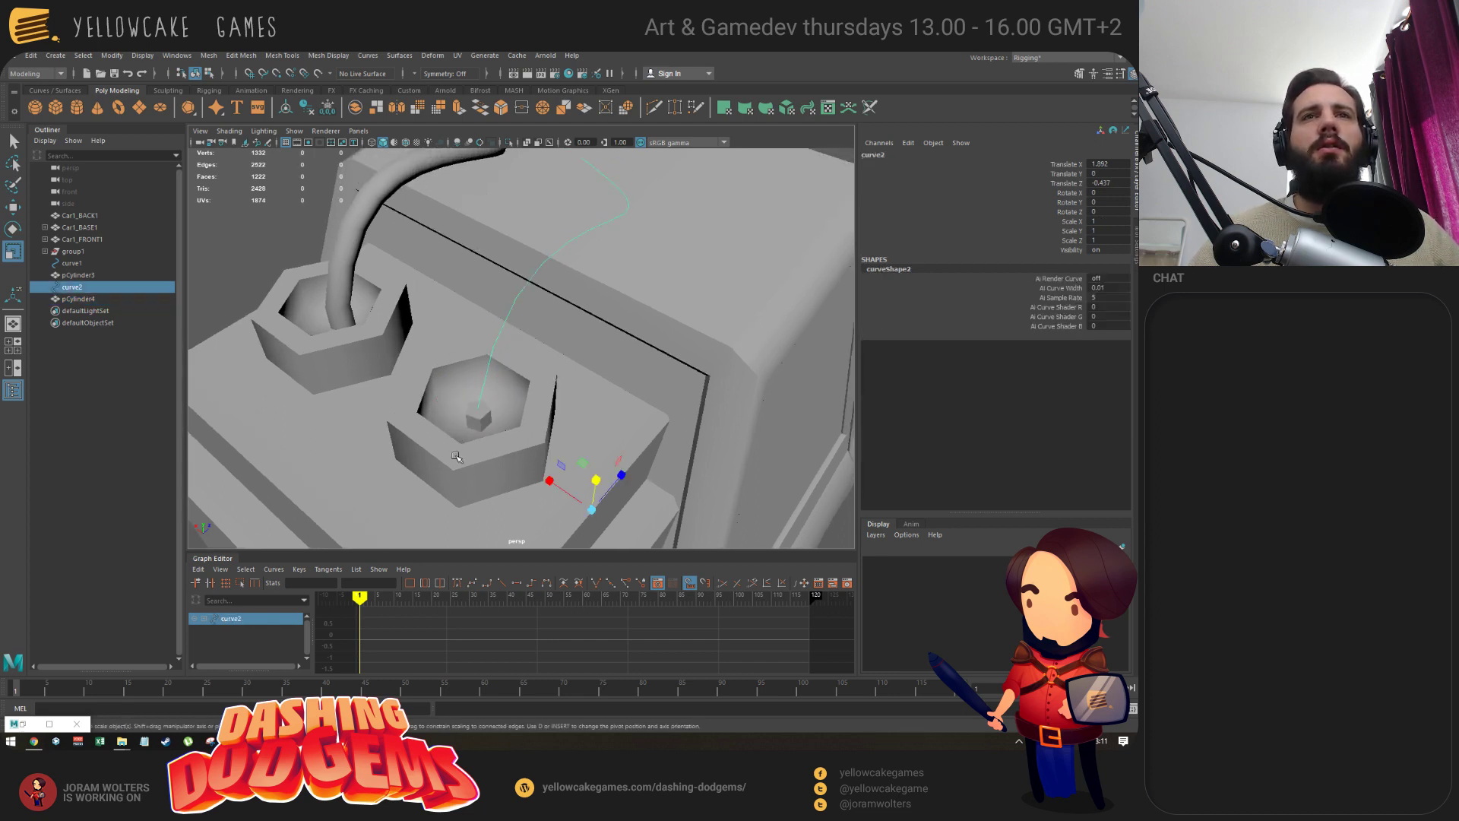
{"action": "scroll", "coordinate": [542, 435], "scroll_direction": "down", "scroll_amount": 5}
{"action": "scroll", "coordinate": [549, 388], "scroll_direction": "up", "scroll_amount": 6}
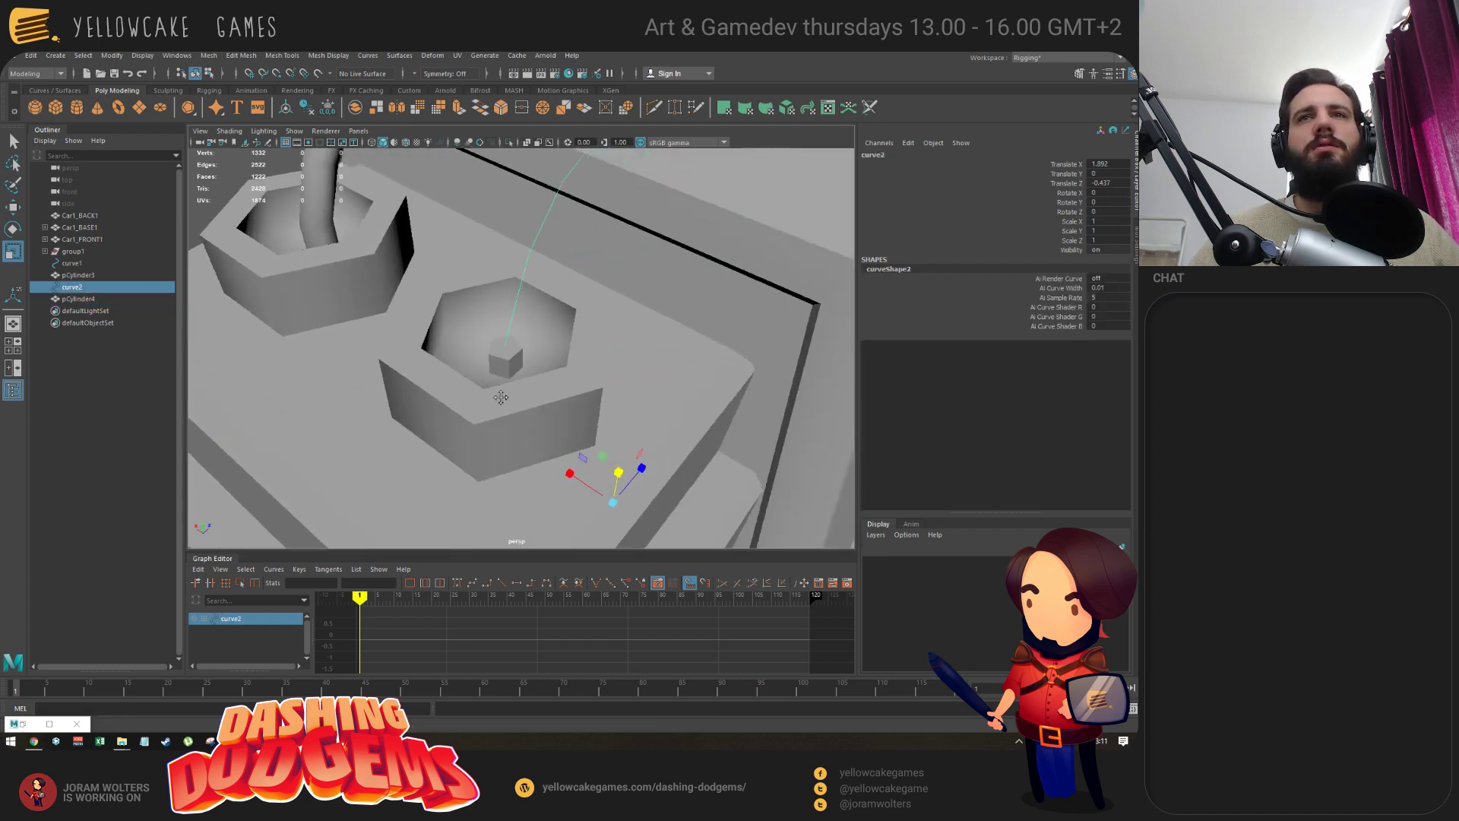
{"action": "left_click", "coordinate": [506, 354], "text": "shift"}
{"action": "key", "text": "q"}
{"action": "right_click_drag", "start_coordinate": [507, 358], "coordinate": [538, 397]}
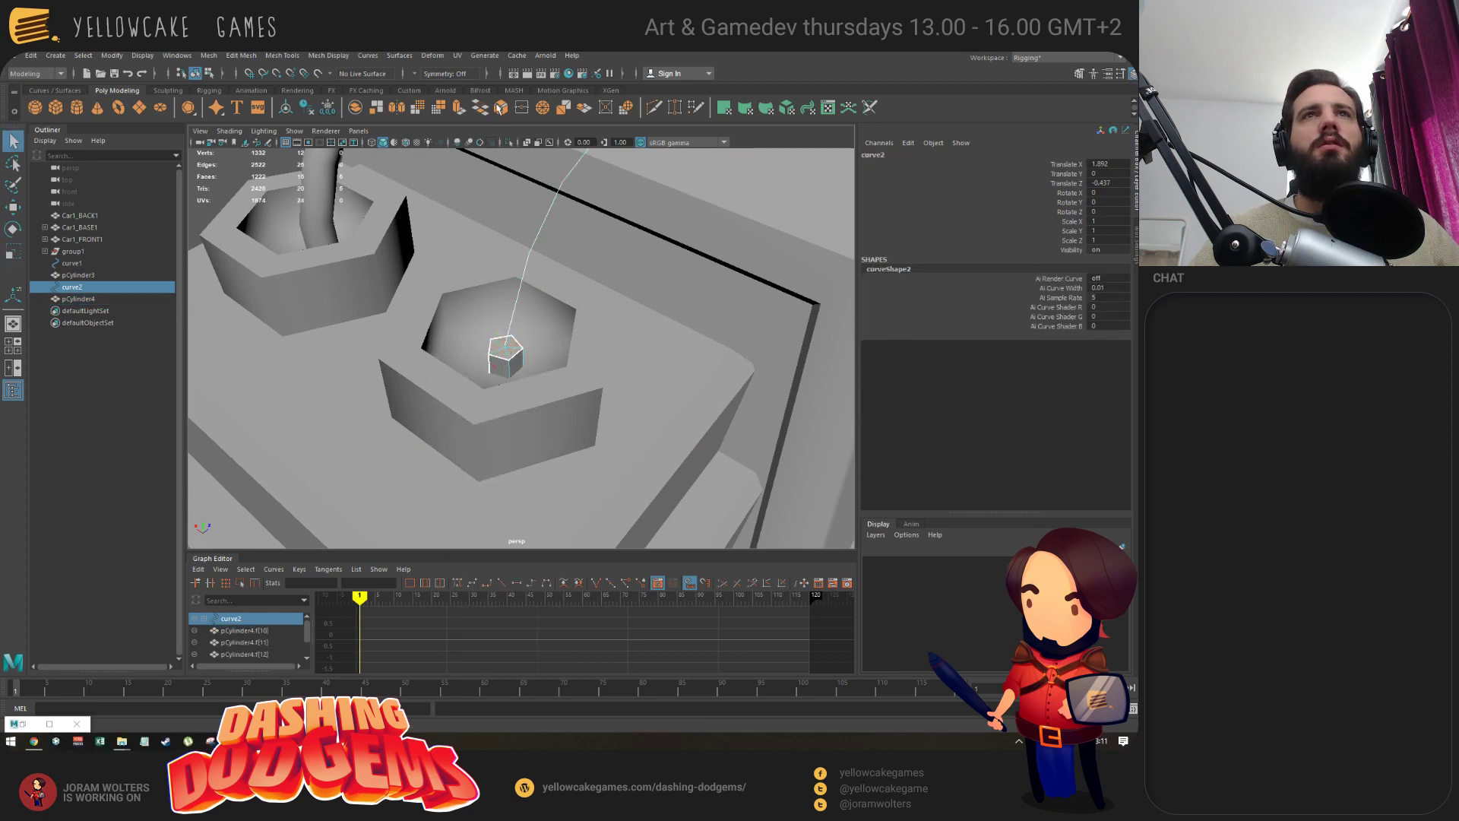
{"action": "left_click", "coordinate": [458, 109]}
{"action": "mouse_move", "coordinate": [464, 357]}
{"action": "left_mouse_down", "text": "alt"}
{"action": "mouse_move", "coordinate": [490, 389]}
{"action": "mouse_move", "coordinate": [475, 372]}
{"action": "left_mouse_up", "text": "alt"}
{"action": "left_click_drag", "start_coordinate": [591, 370], "coordinate": [451, 297], "text": "alt"}
{"action": "scroll", "coordinate": [577, 380], "scroll_direction": "down", "scroll_amount": 3}
{"action": "scroll", "coordinate": [456, 398], "scroll_direction": "up", "scroll_amount": 3}
{"action": "scroll", "coordinate": [378, 388], "scroll_direction": "up", "scroll_amount": 3}
Return the second cable to object mode and apply Soften/Harden Edges to it.
{"action": "key", "text": "q"}
{"action": "right_click_drag", "start_coordinate": [450, 298], "coordinate": [453, 294]}
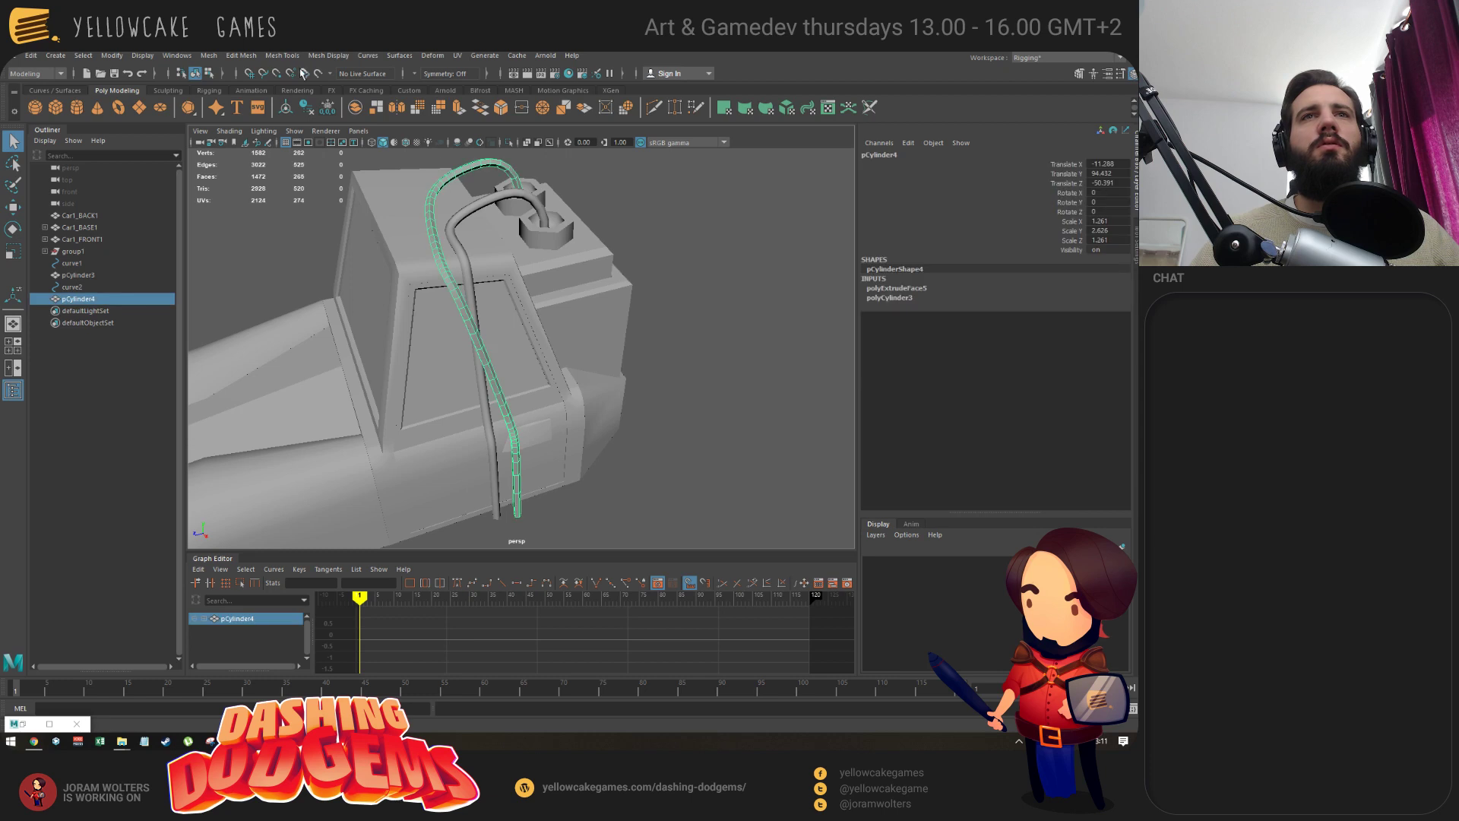
{"action": "left_click", "coordinate": [390, 58]}
{"action": "mouse_move", "coordinate": [351, 56]}
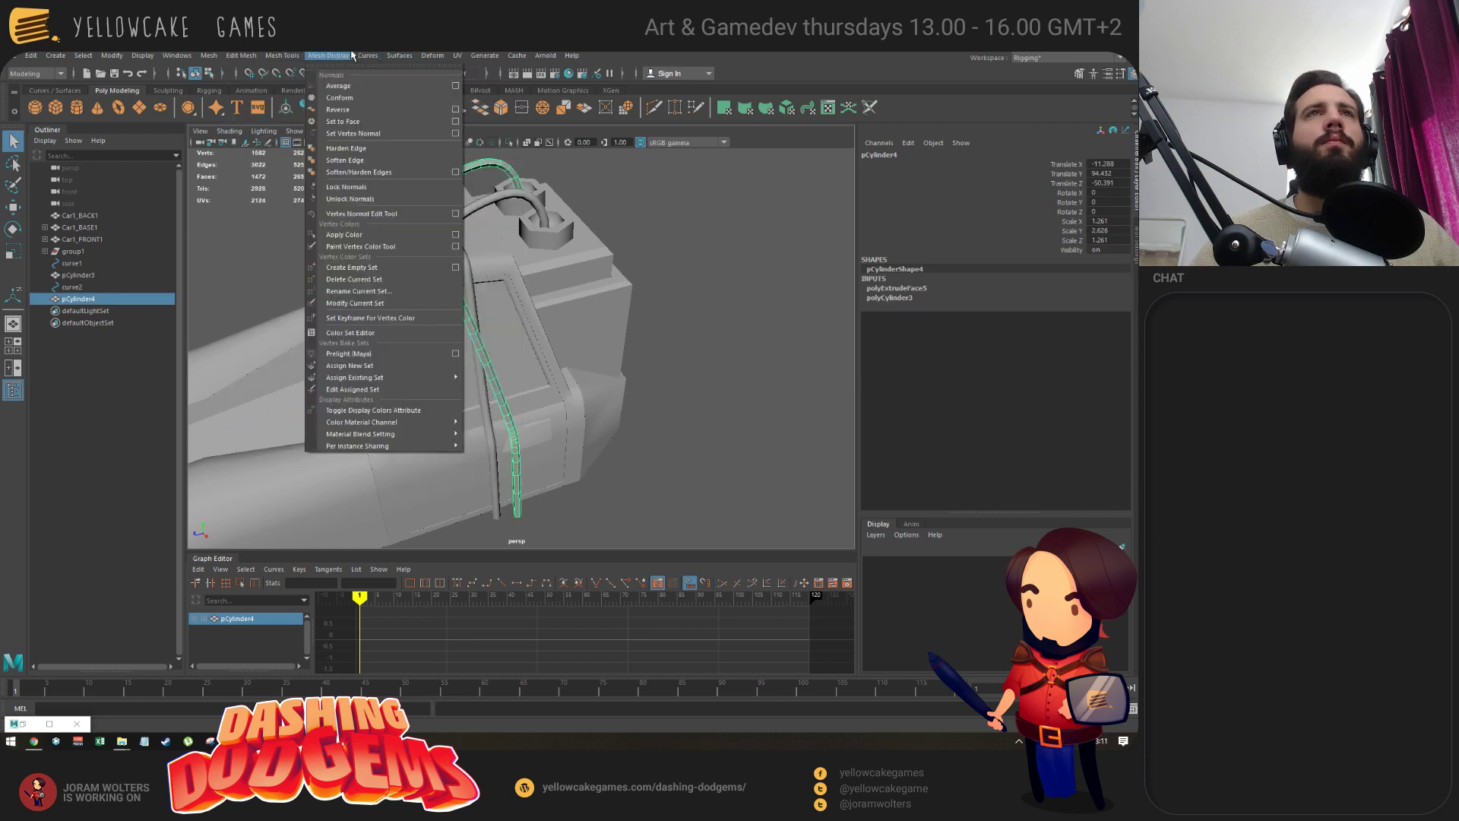
{"action": "left_click", "coordinate": [358, 172]}
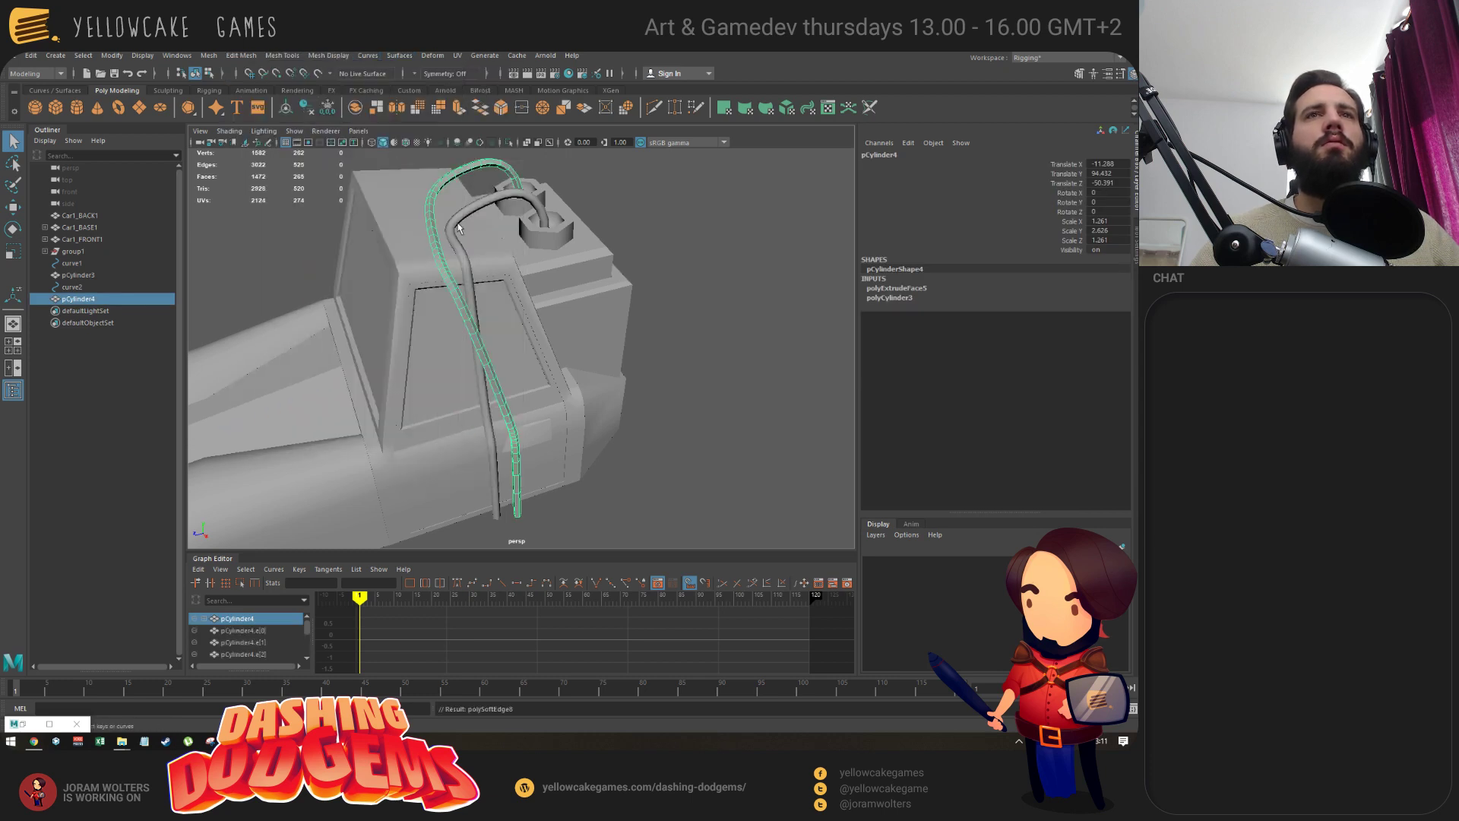
{"action": "left_click", "coordinate": [736, 364]}
{"action": "left_click_drag", "start_coordinate": [737, 365], "coordinate": [635, 391], "text": "alt"}
{"action": "left_click", "coordinate": [600, 345]}
Switch to the browser and examine the concept image in the GitLab energy and charge issue at full size.
{"action": "key", "text": "alt+Tab"}
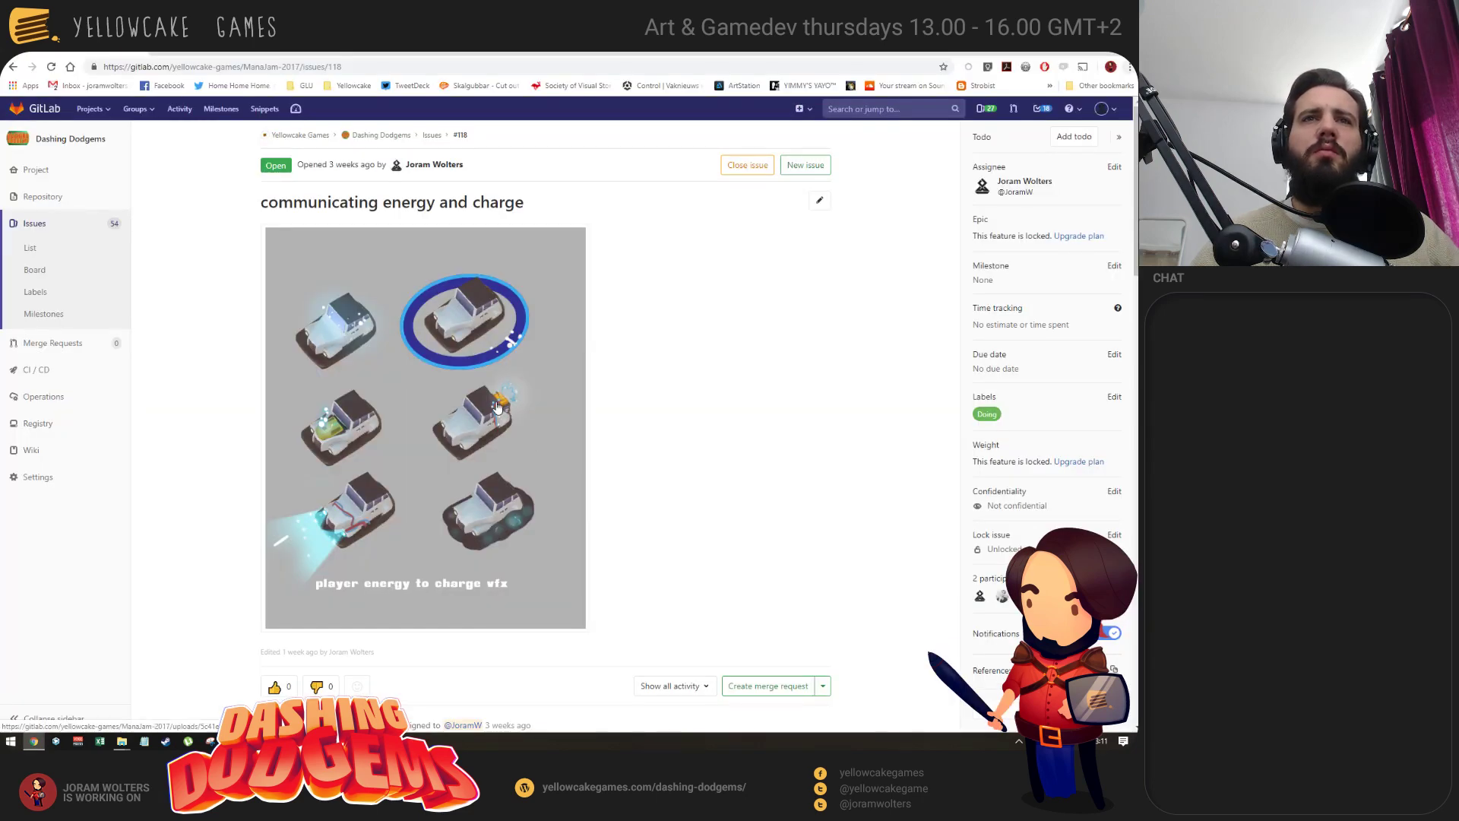
{"action": "left_click", "coordinate": [497, 407]}
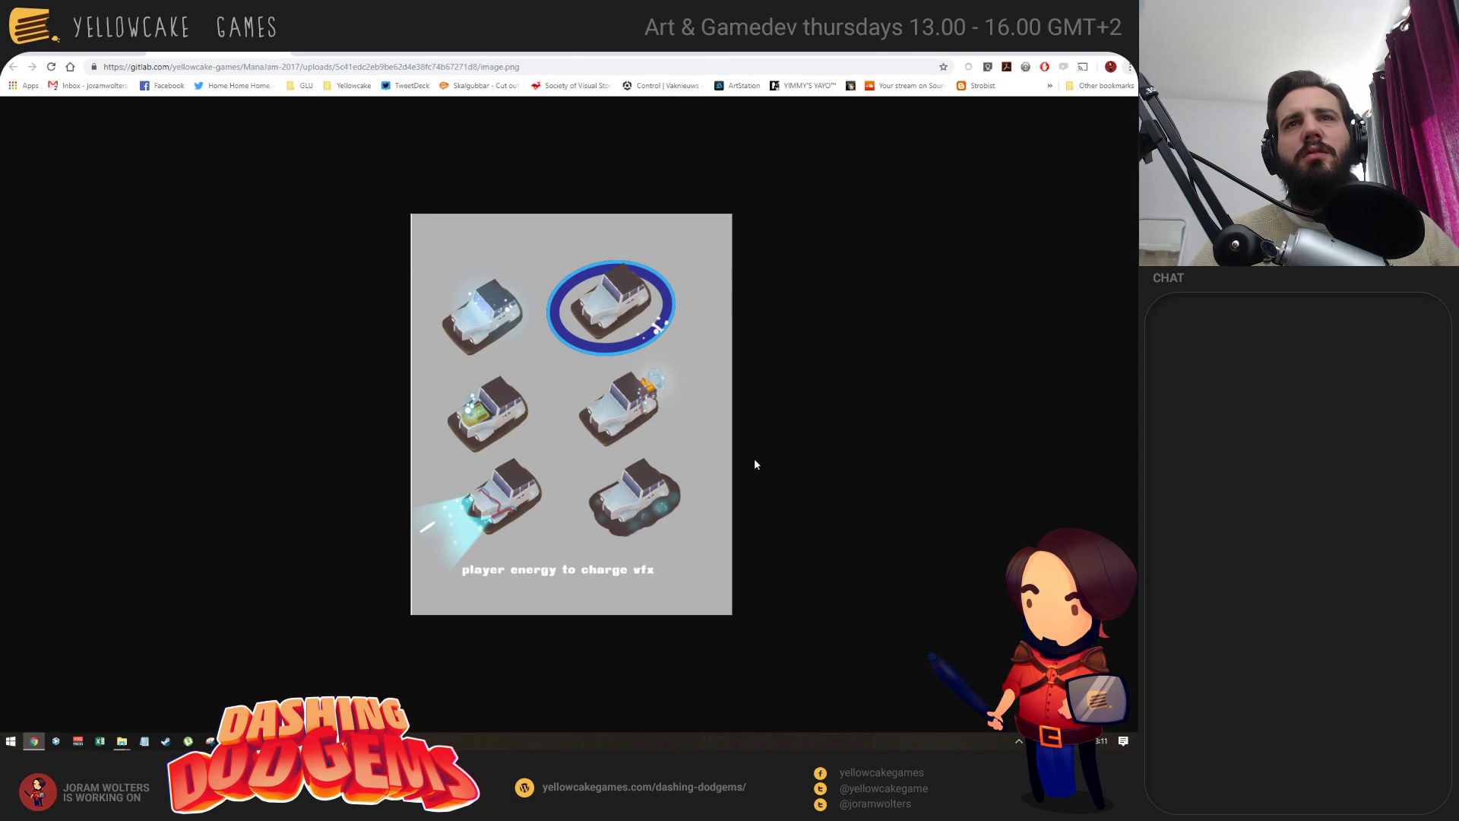
{"action": "key", "text": "alt+Tab"}
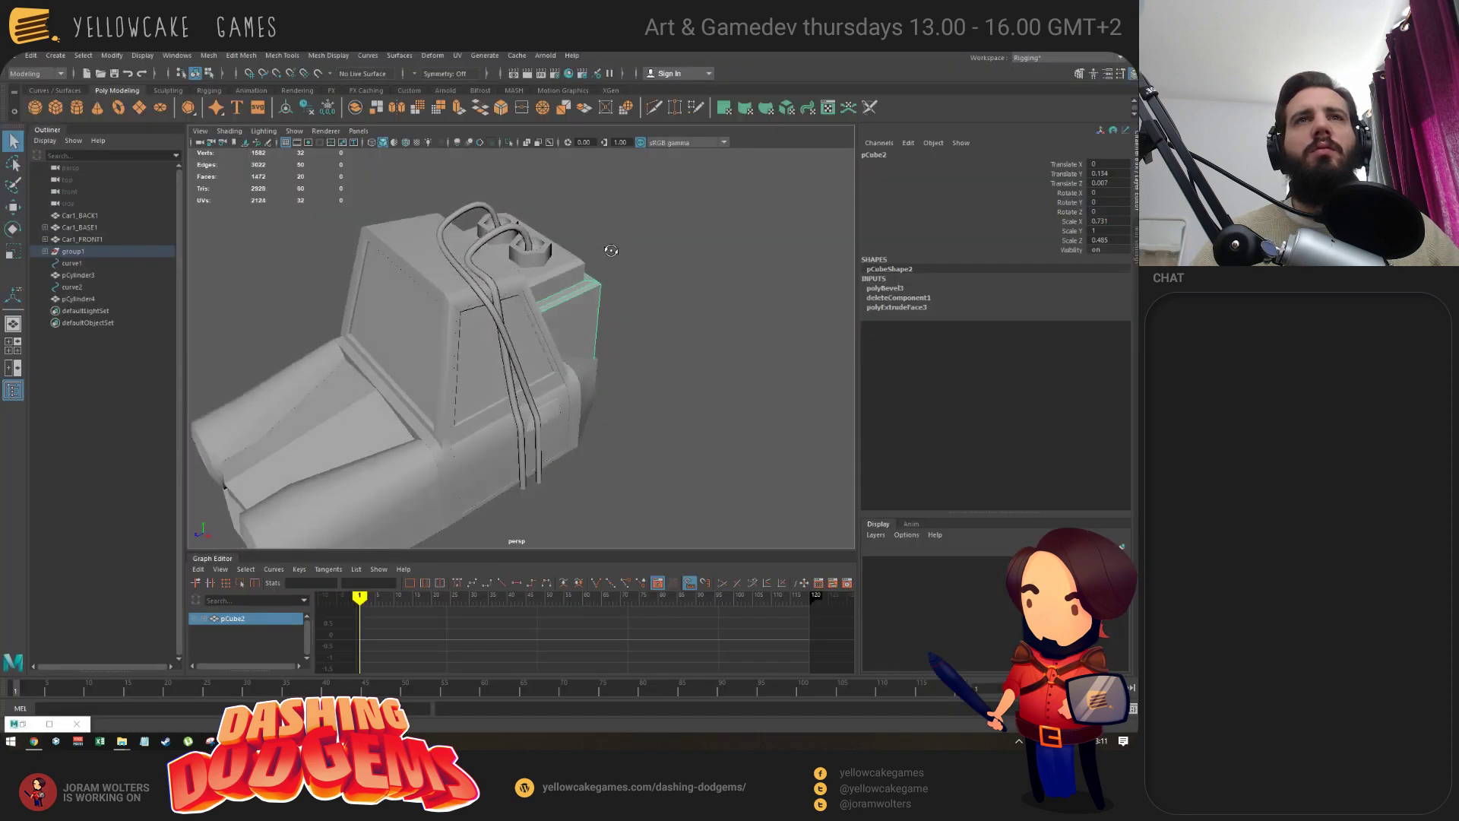
Select both cables, both hexagonal sockets and the battery body parts, and combine them into one mesh.
{"action": "left_click_drag", "start_coordinate": [604, 245], "coordinate": [603, 256], "text": "alt"}
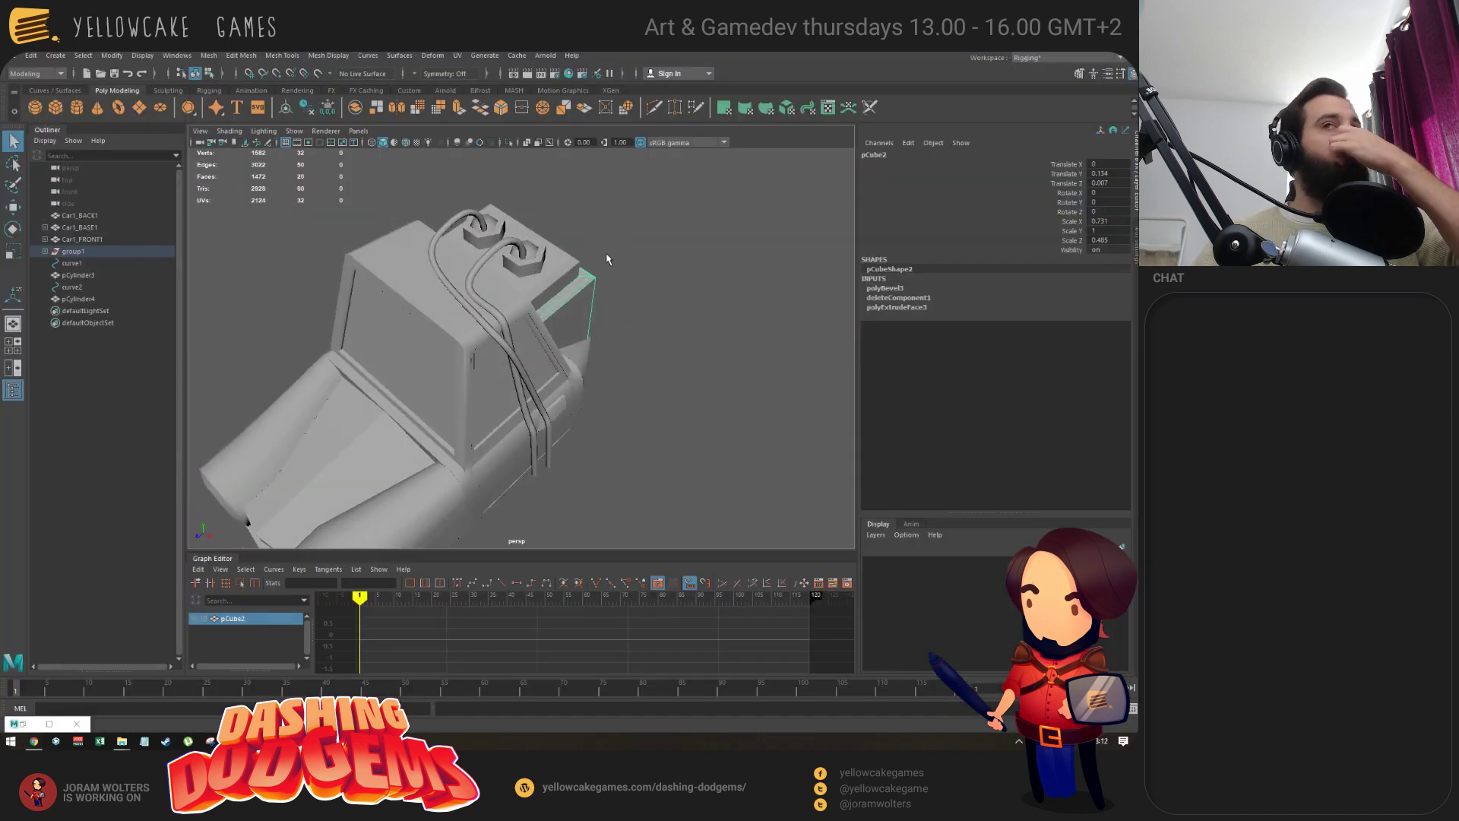
{"action": "left_click", "coordinate": [486, 242]}
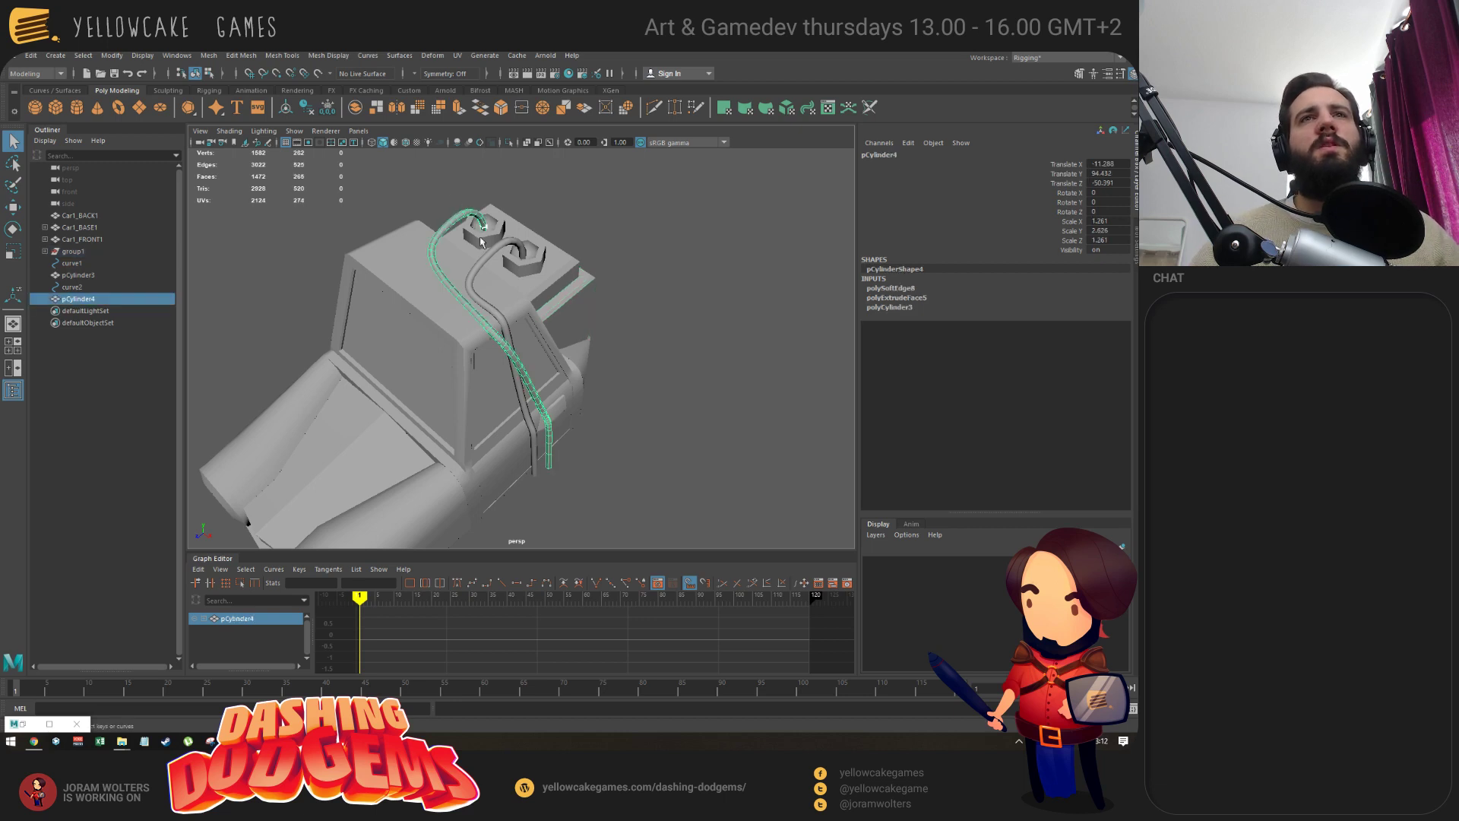
{"action": "left_click", "coordinate": [475, 240], "text": "shift"}
{"action": "left_click", "coordinate": [534, 249], "text": "shift"}
{"action": "left_click", "coordinate": [521, 272], "text": "shift"}
{"action": "left_click", "coordinate": [507, 252], "text": "shift"}
{"action": "left_click", "coordinate": [568, 302], "text": "shift"}
{"action": "left_click_drag", "start_coordinate": [608, 247], "coordinate": [238, 86], "text": "alt"}
{"action": "left_click", "coordinate": [216, 55]}
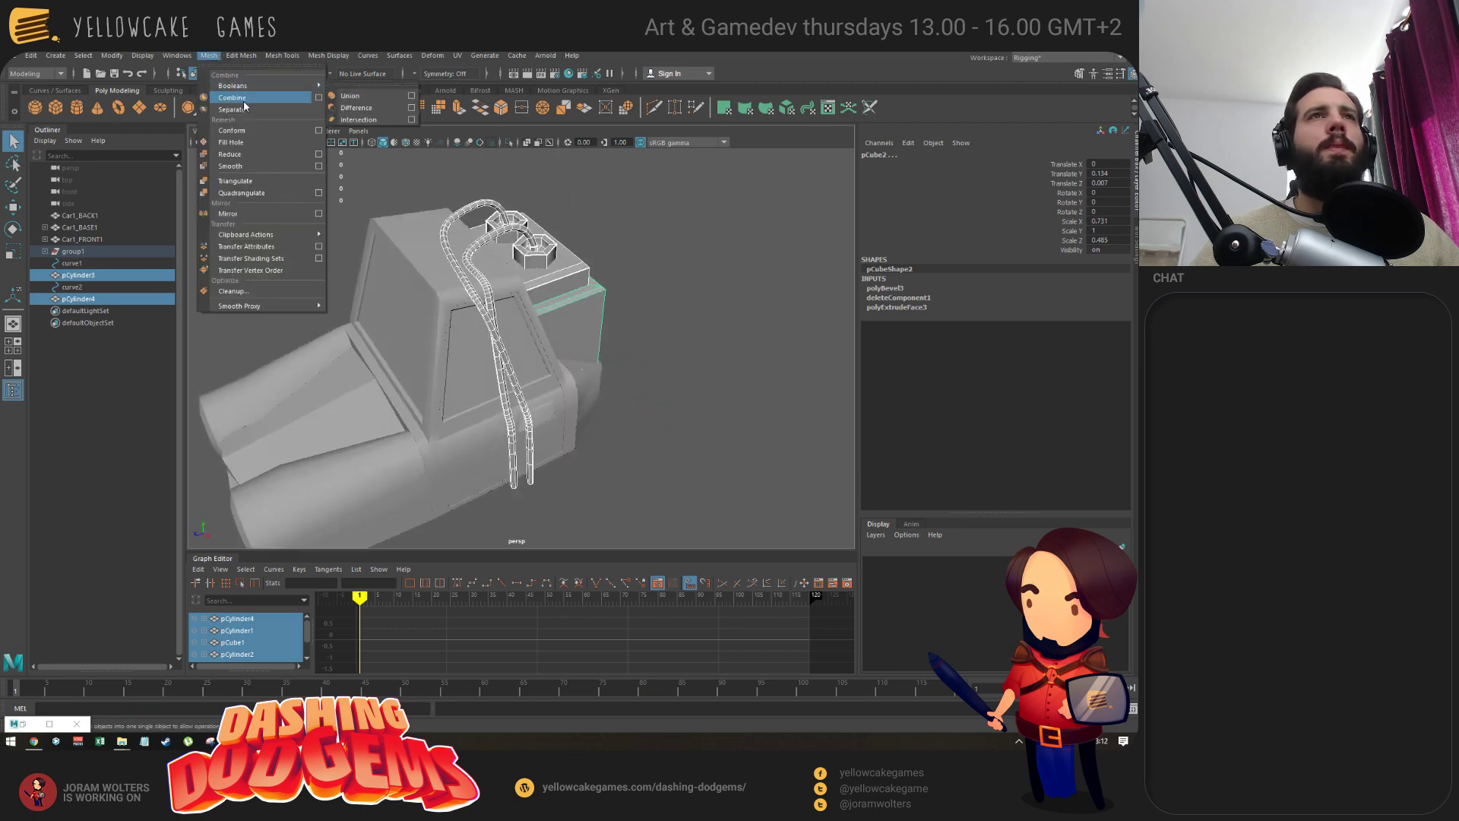
{"action": "left_click", "coordinate": [237, 86]}
Delete the combined mesh's construction history and rename it BatteryPack.
{"action": "left_click", "coordinate": [81, 55]}
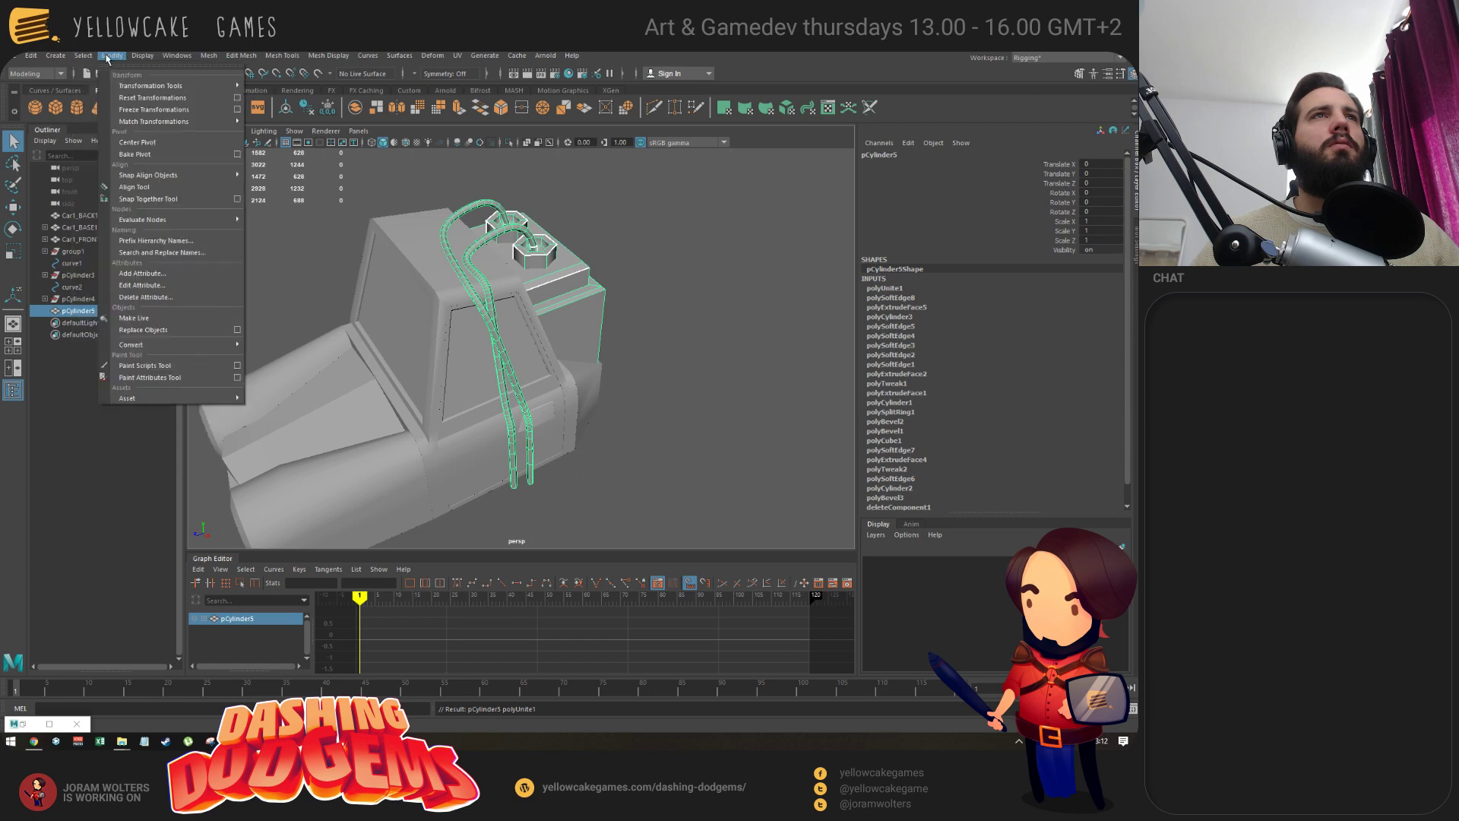
{"action": "left_click", "coordinate": [101, 150]}
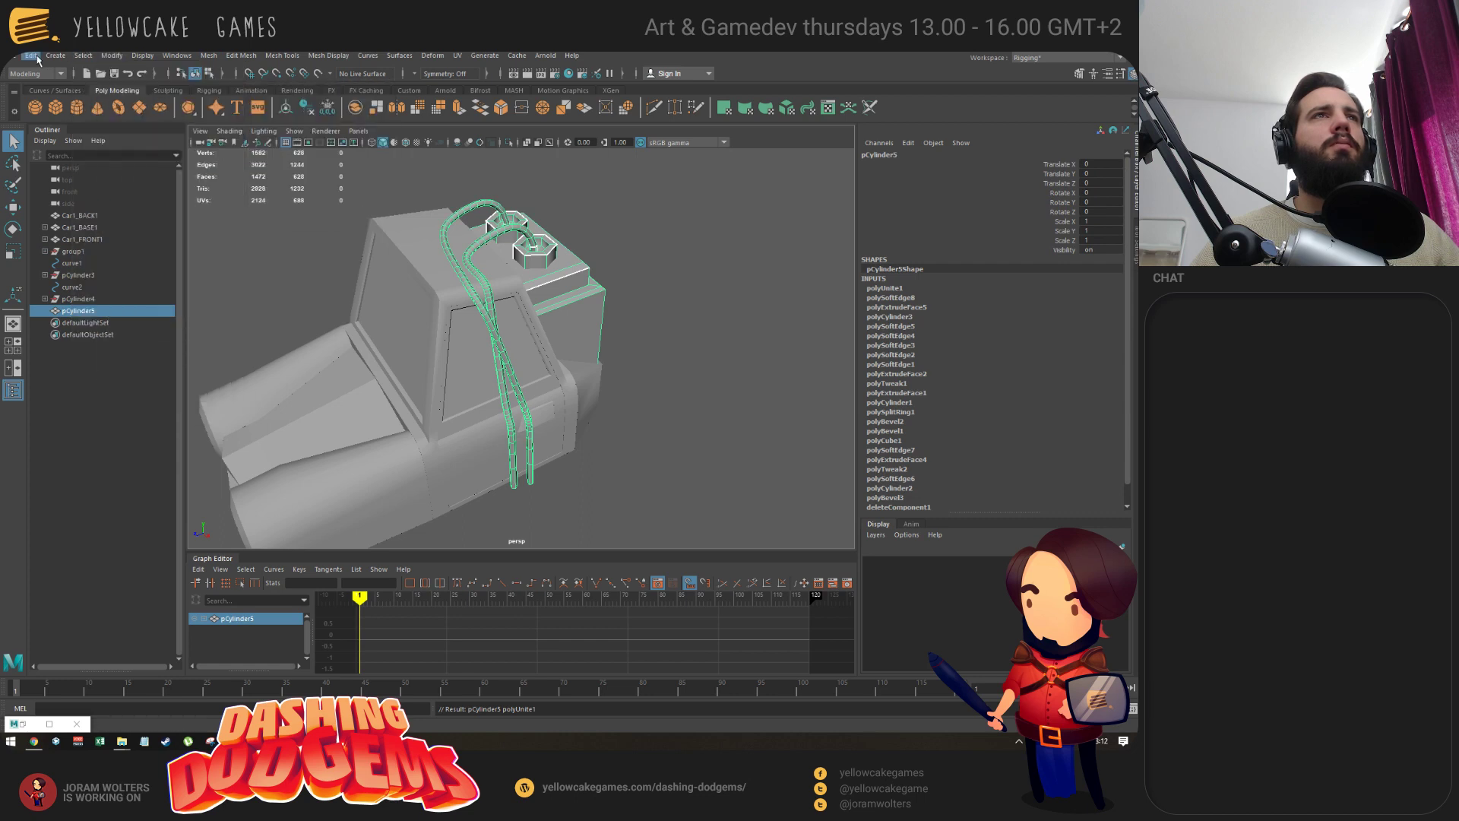
{"action": "left_click", "coordinate": [32, 56]}
{"action": "mouse_move", "coordinate": [114, 196]}
{"action": "left_click", "coordinate": [218, 224]}
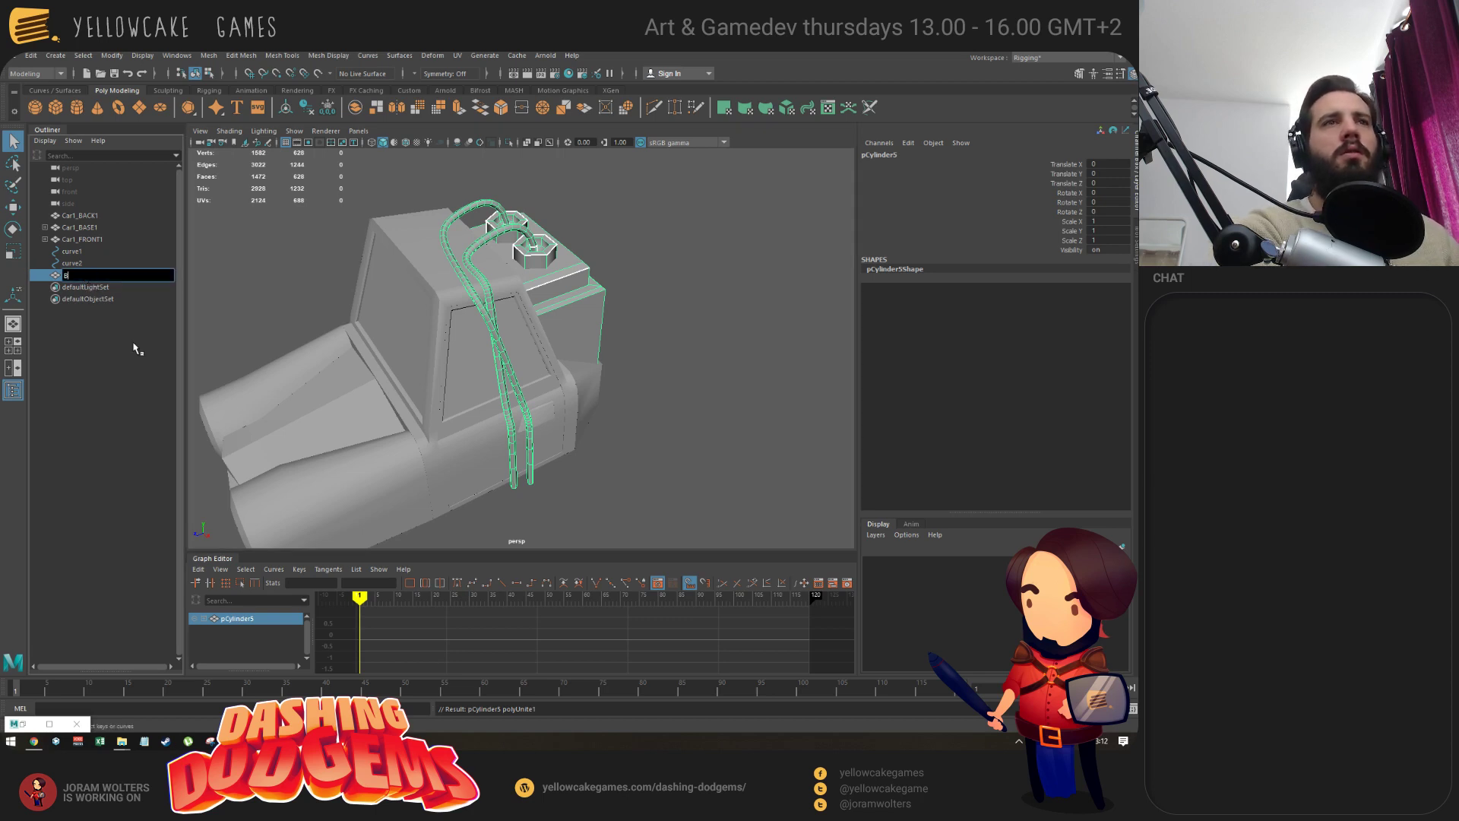
{"action": "key", "text": "Return"}
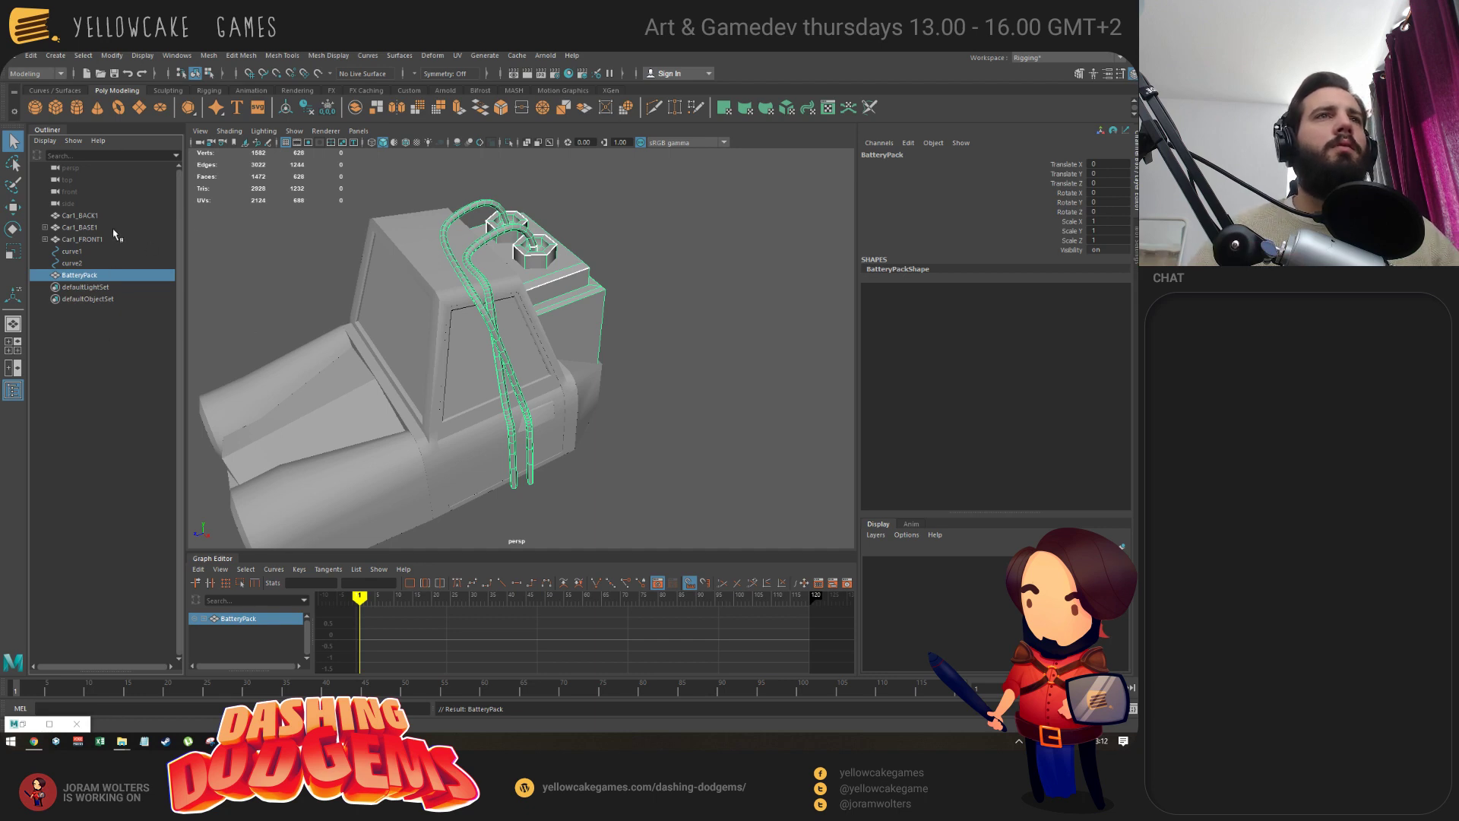
Delete the back, base and front cart meshes together with curve1 and curve2.
{"action": "left_click", "coordinate": [76, 263]}
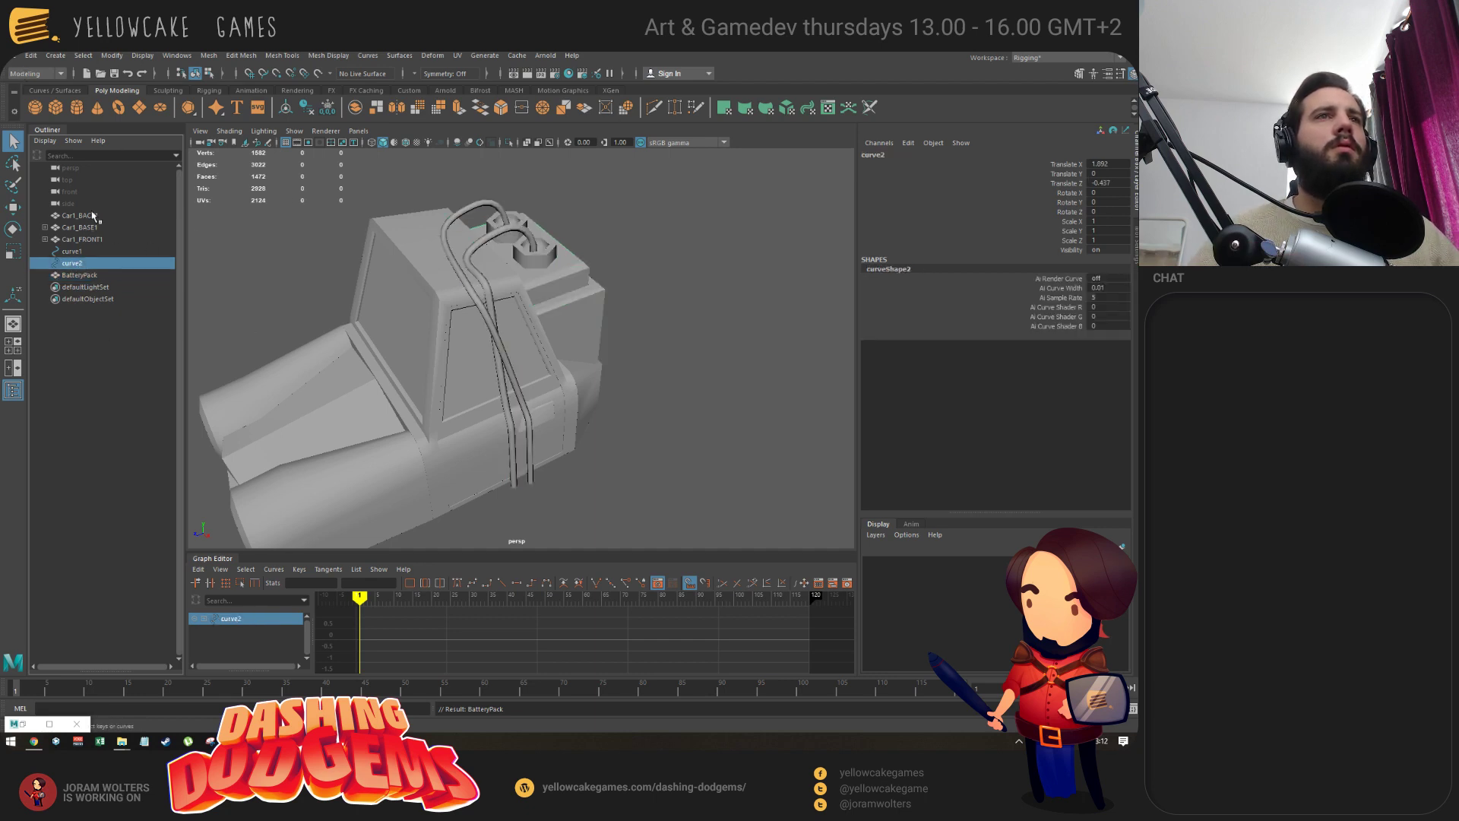
{"action": "left_click", "coordinate": [89, 216], "text": "shift"}
{"action": "key", "text": "Delete"}
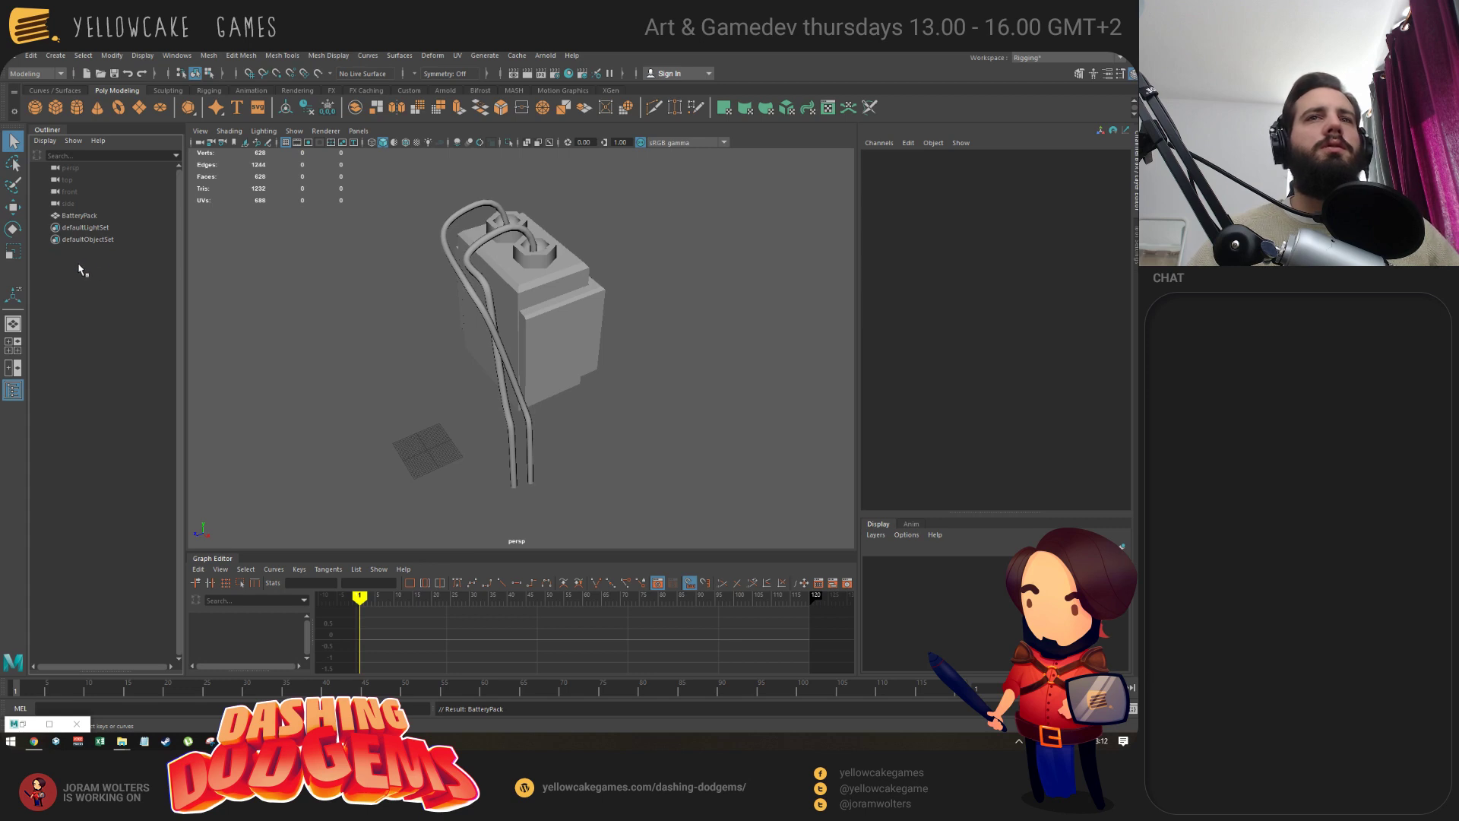
Select the BatteryPack mesh and start an export of the selection with FBX export as the file type.
{"action": "left_click", "coordinate": [79, 215]}
{"action": "left_click_drag", "start_coordinate": [430, 309], "coordinate": [378, 398], "text": "alt"}
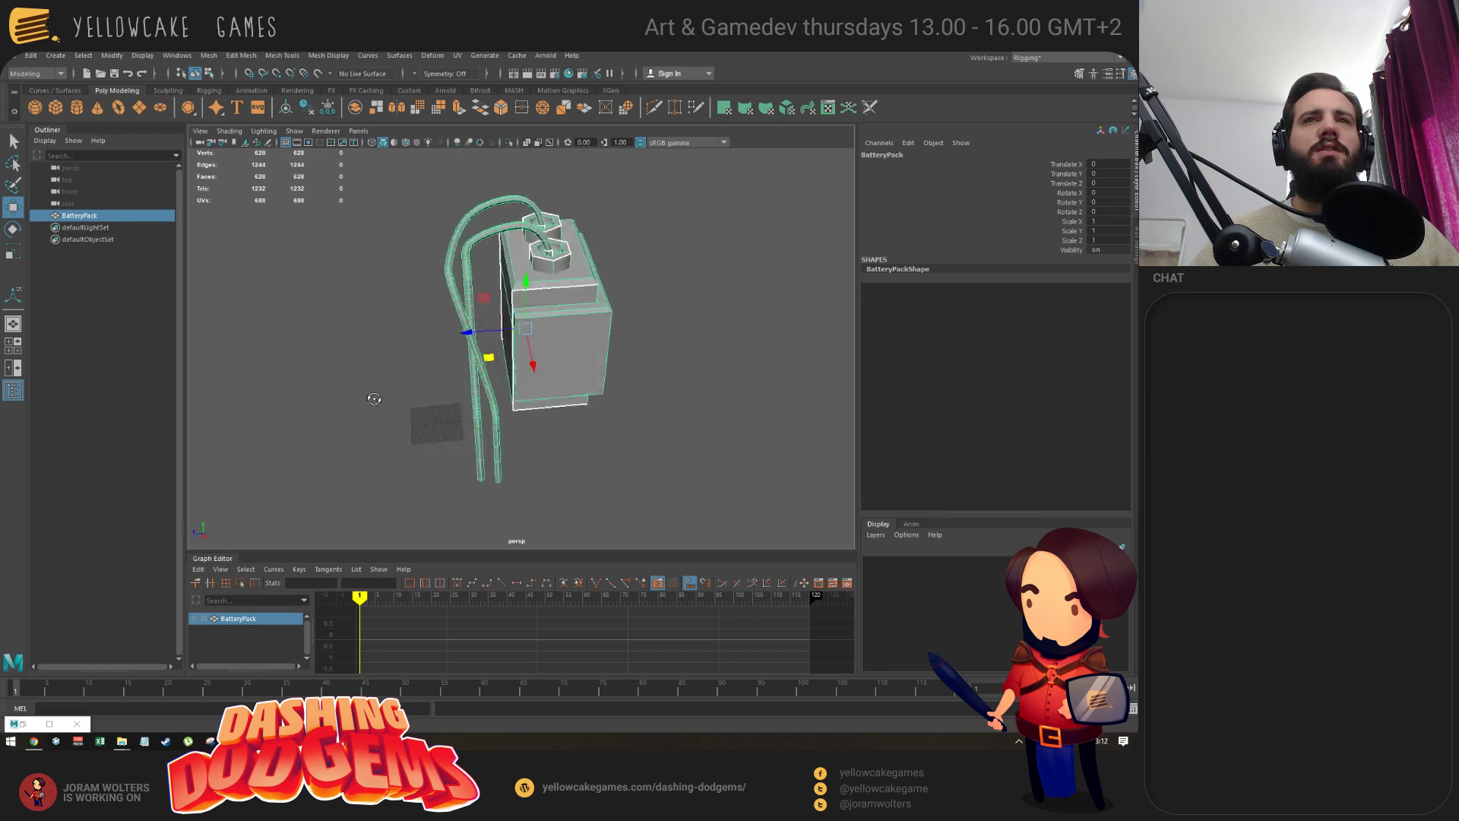
{"action": "left_click_drag", "start_coordinate": [283, 349], "coordinate": [395, 346], "text": "alt"}
{"action": "left_click", "coordinate": [11, 57]}
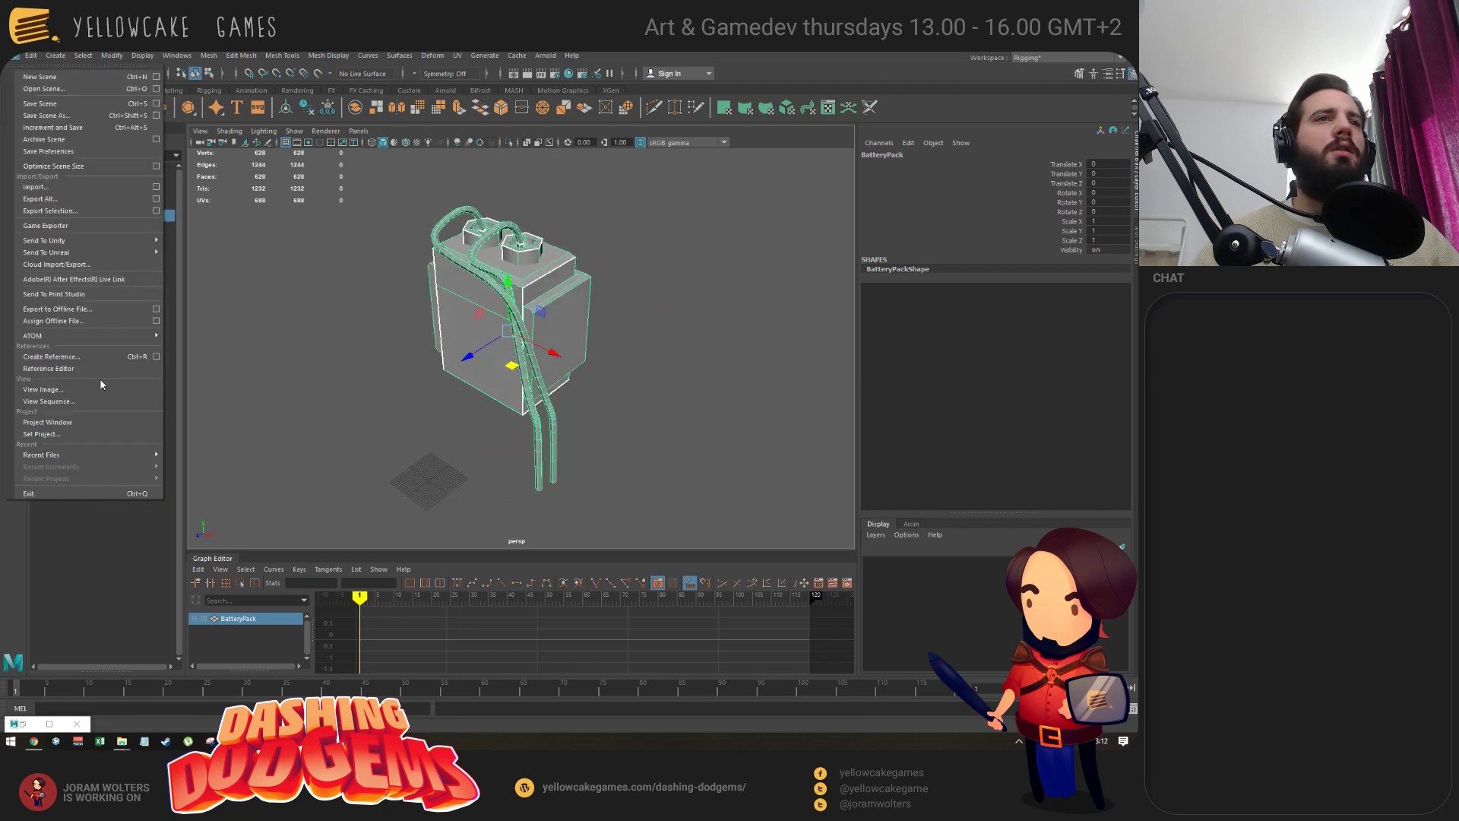
{"action": "mouse_move", "coordinate": [83, 55]}
{"action": "mouse_move", "coordinate": [11, 57]}
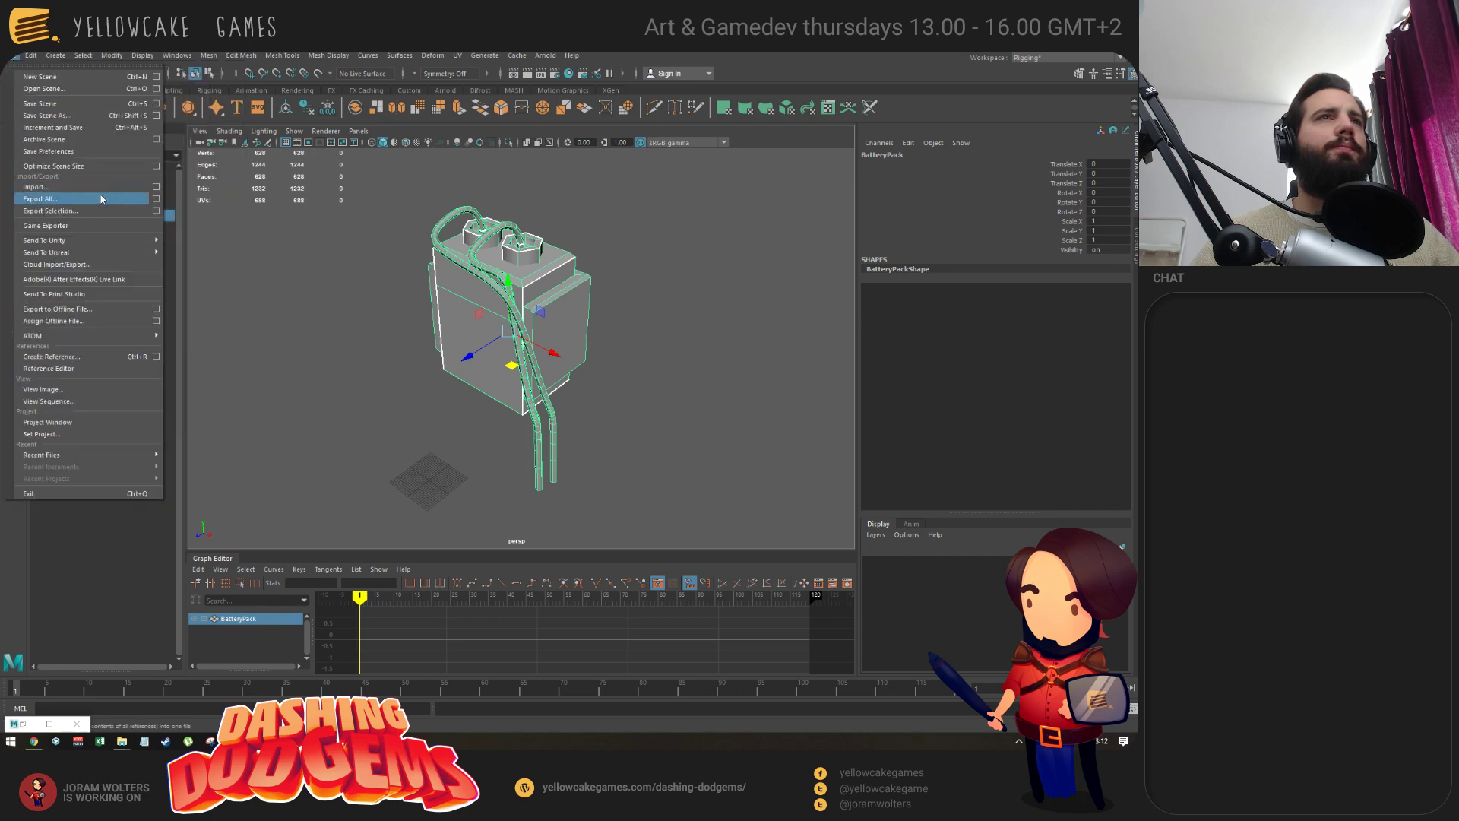
{"action": "left_click", "coordinate": [157, 213]}
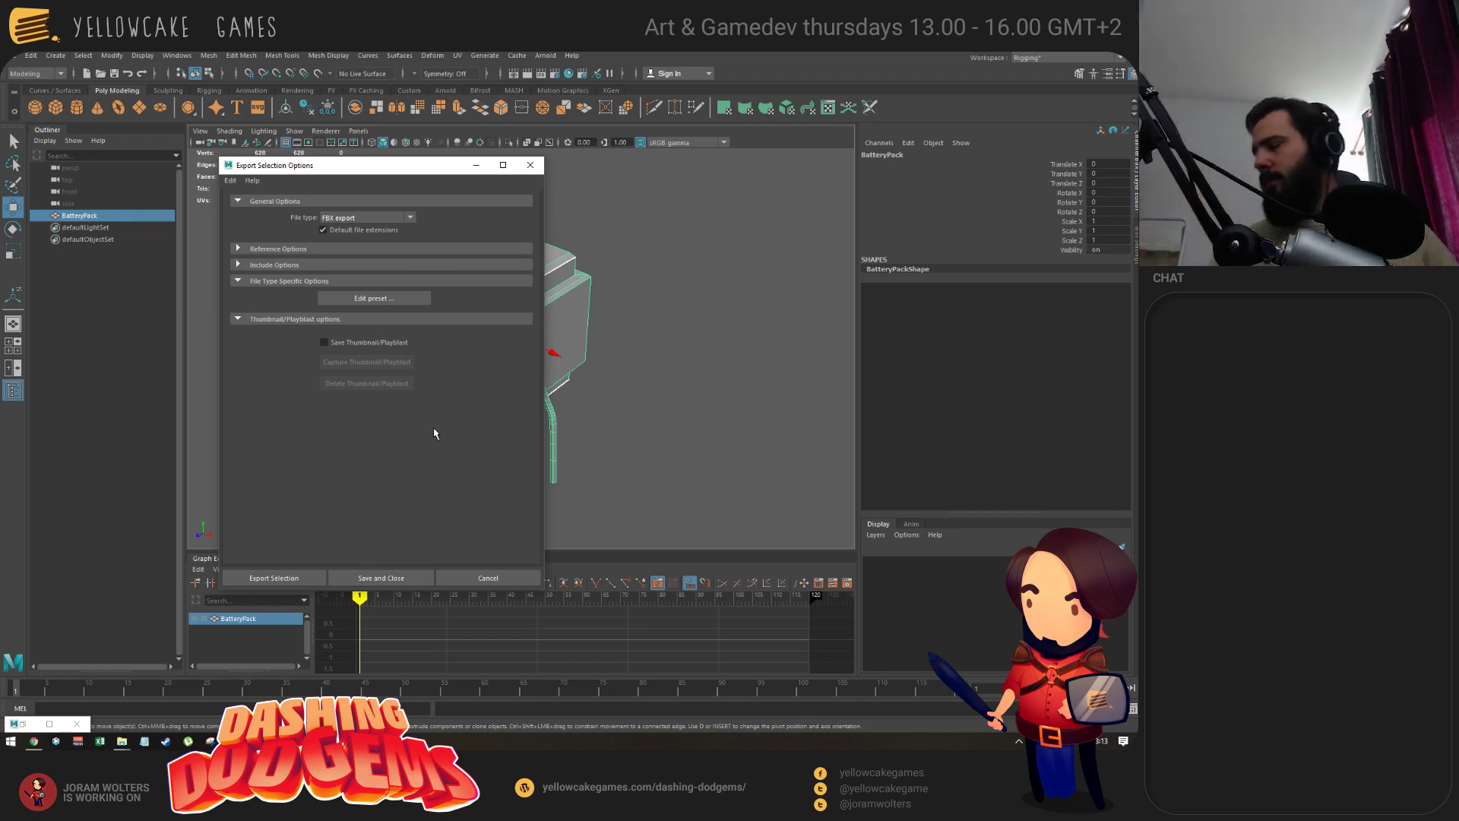
{"action": "left_click", "coordinate": [283, 579]}
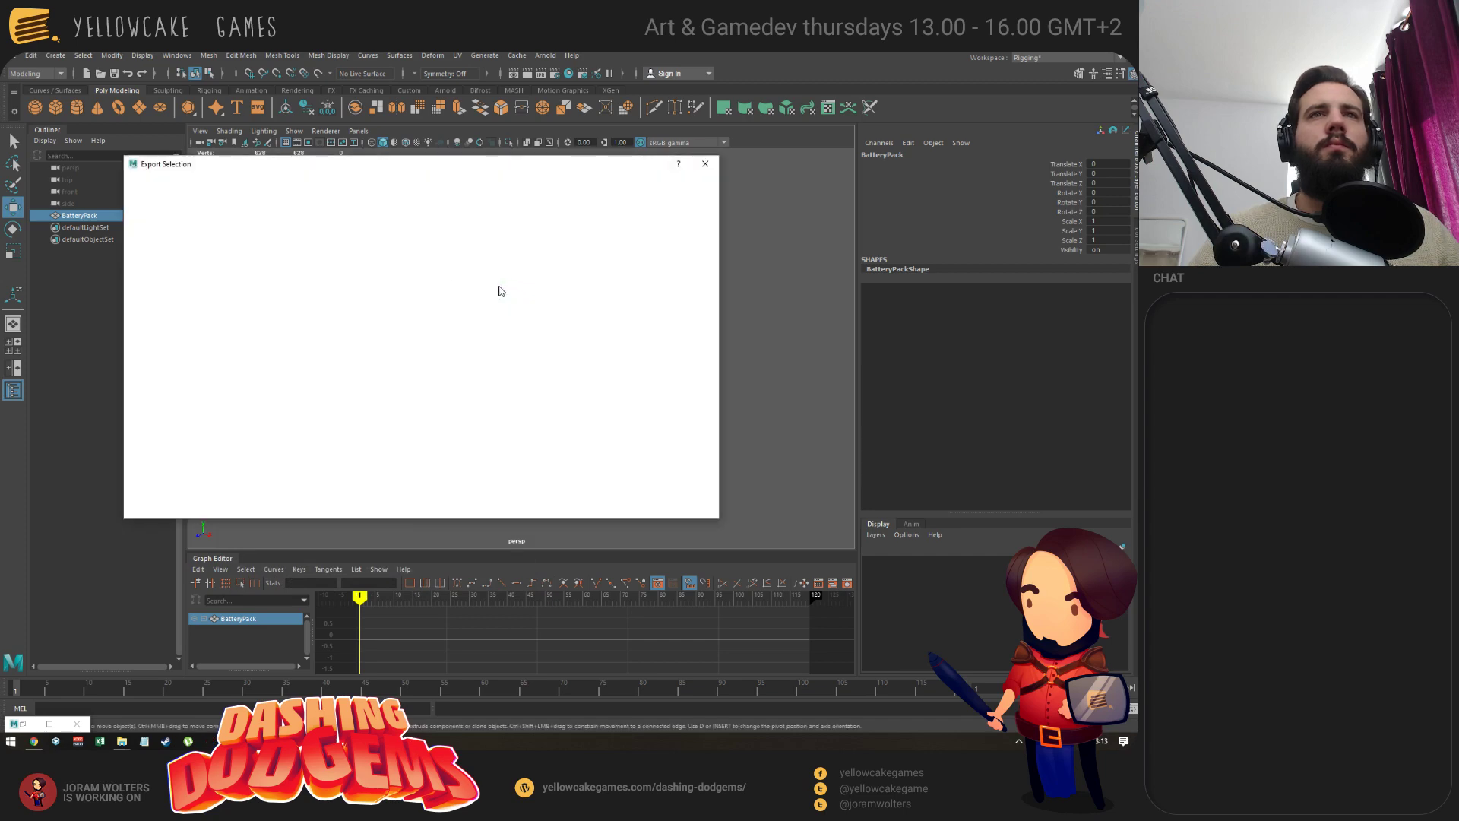
Switch to Unity, show the project's [M]Vehicle model folder in the file explorer and copy its path.
{"action": "key", "text": "alt+Tab"}
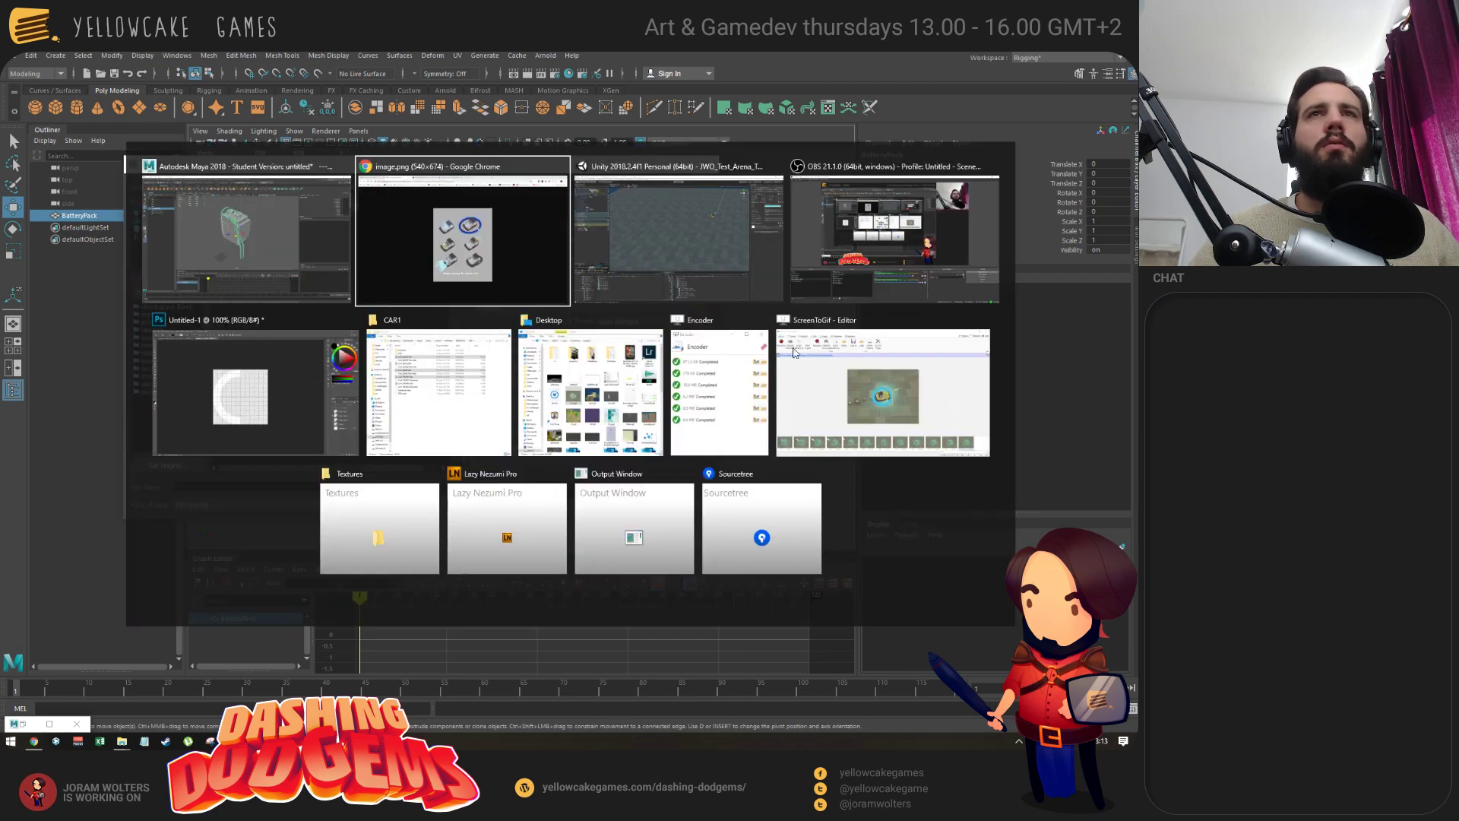
{"action": "left_click", "coordinate": [627, 196]}
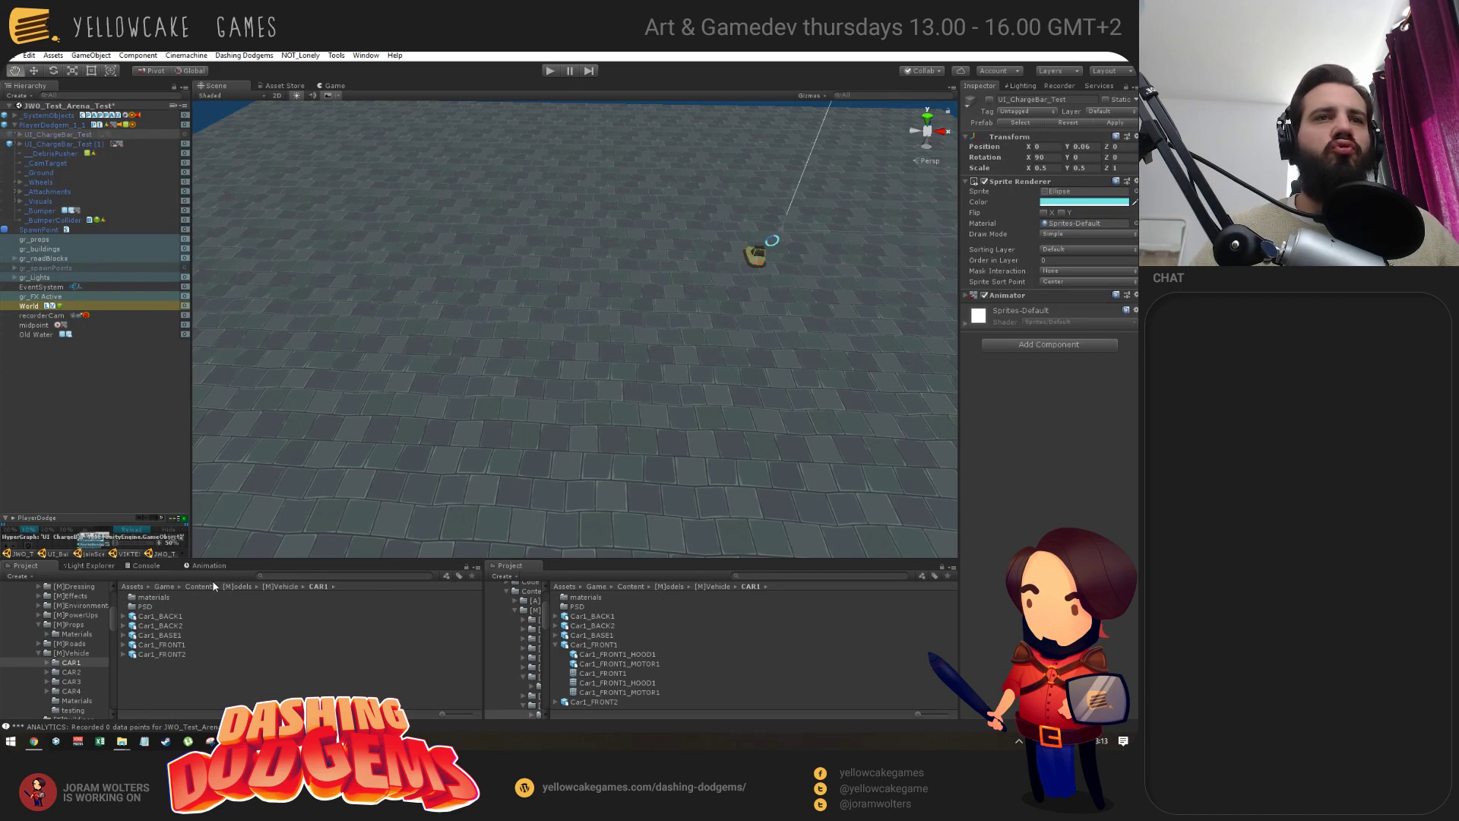
{"action": "left_click", "coordinate": [239, 587]}
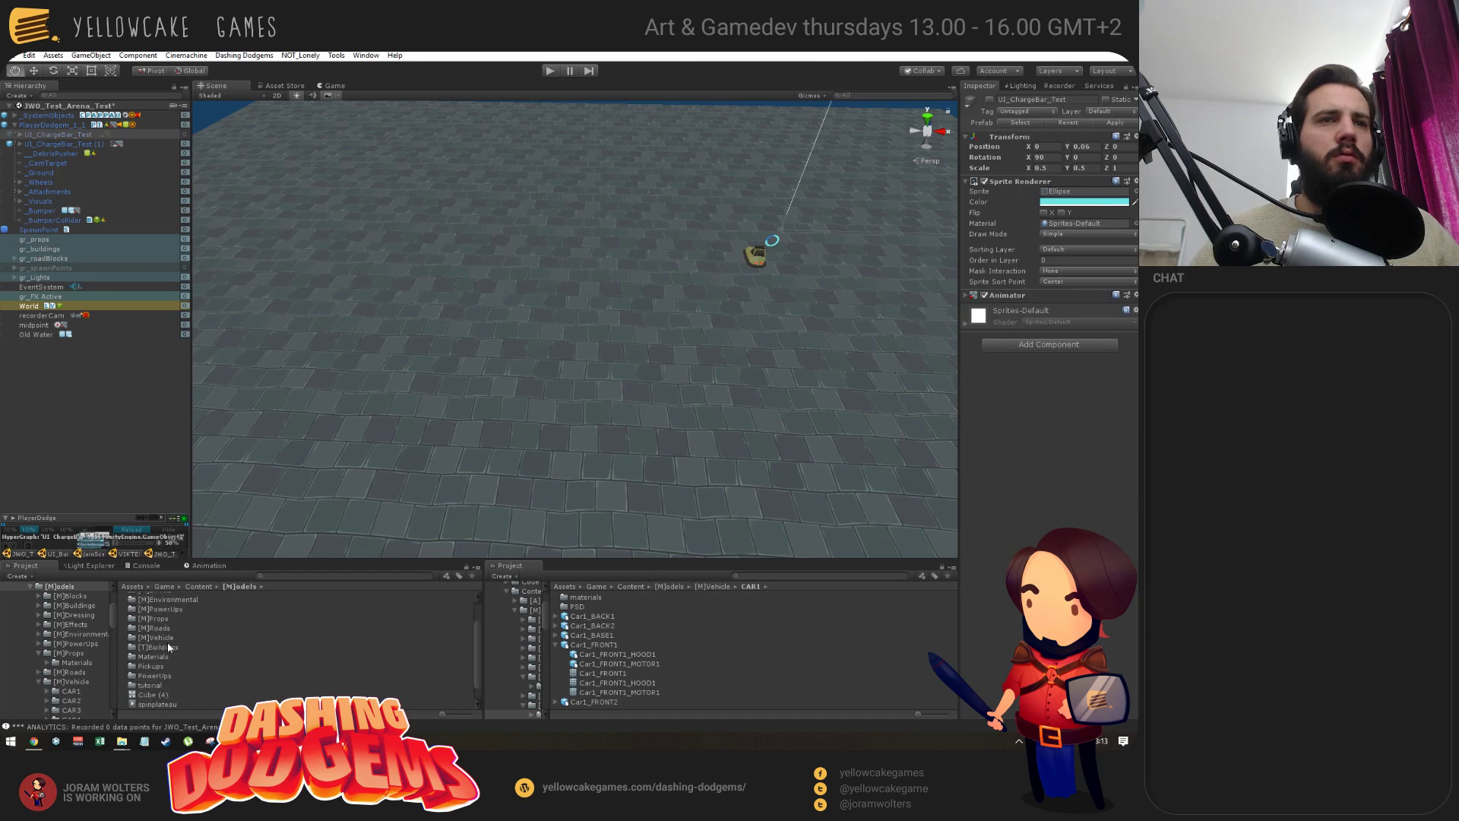
{"action": "double_click", "coordinate": [161, 637]}
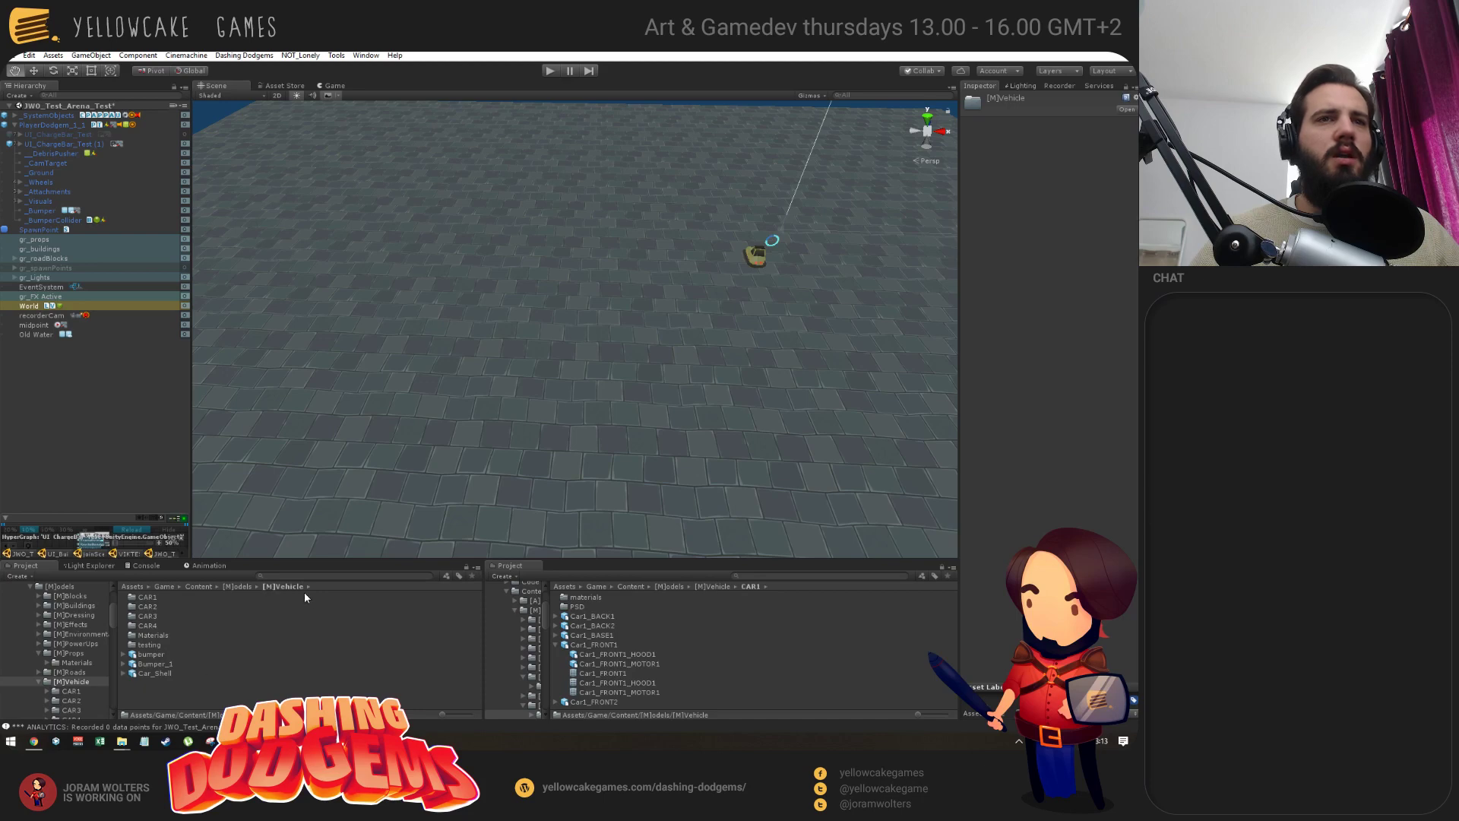
{"action": "right_click", "coordinate": [148, 597]}
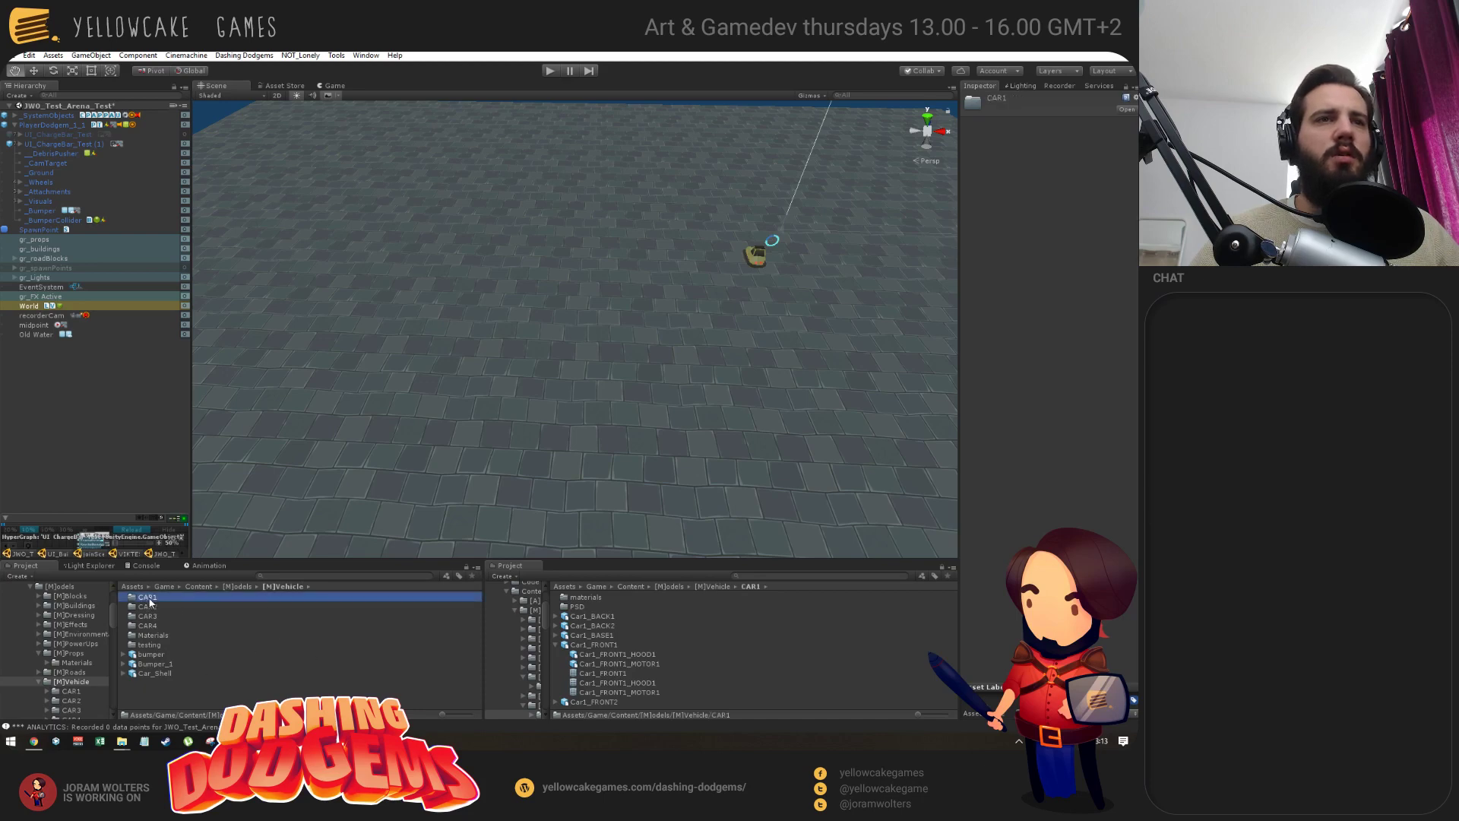
{"action": "left_click", "coordinate": [228, 333]}
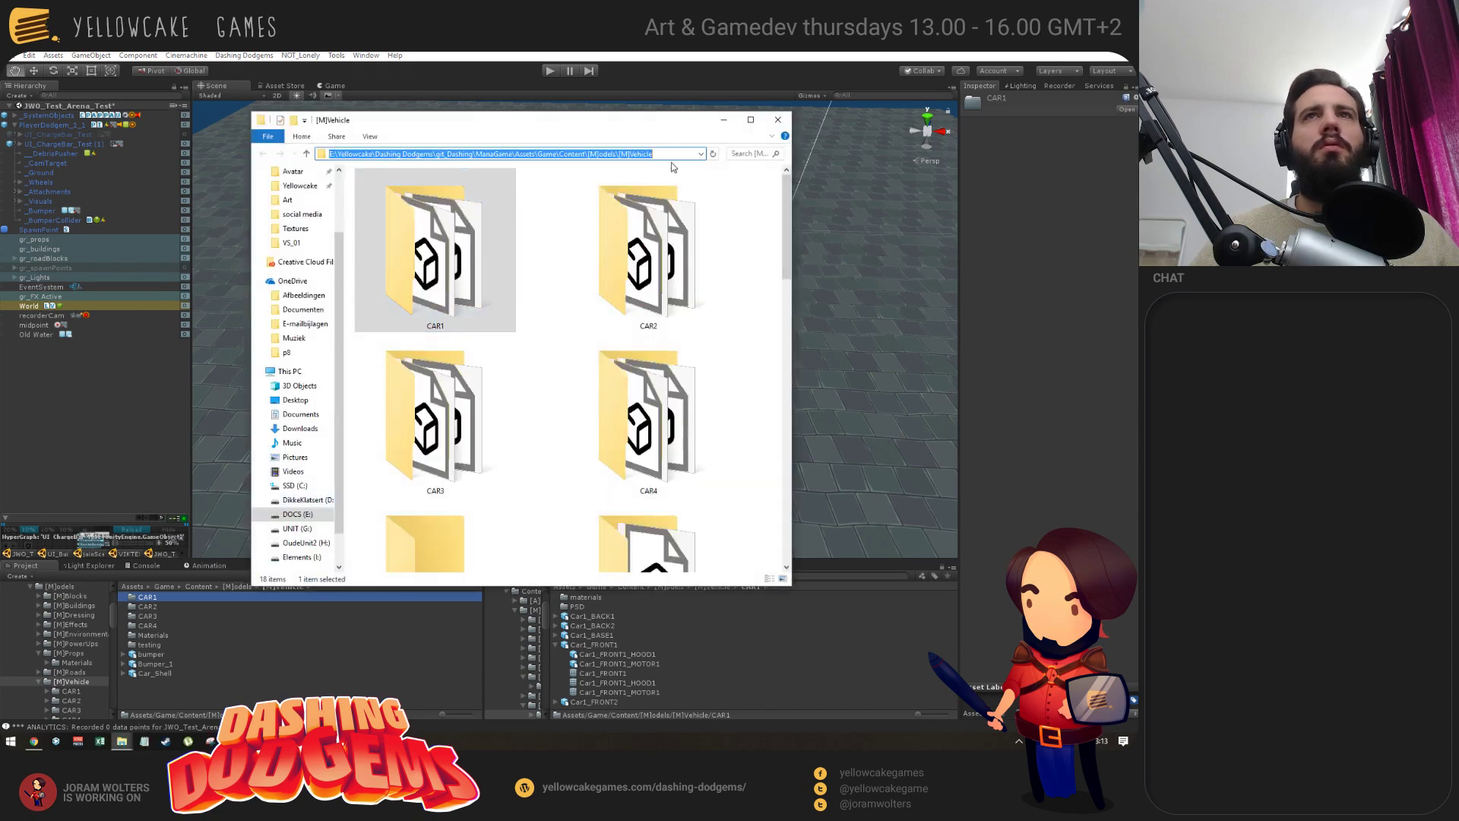
Switch back to Maya and export the selected mesh as batterypack into the project's Content\[M]odels\[M]Vehicle folder.
{"action": "key", "text": "alt+Tab"}
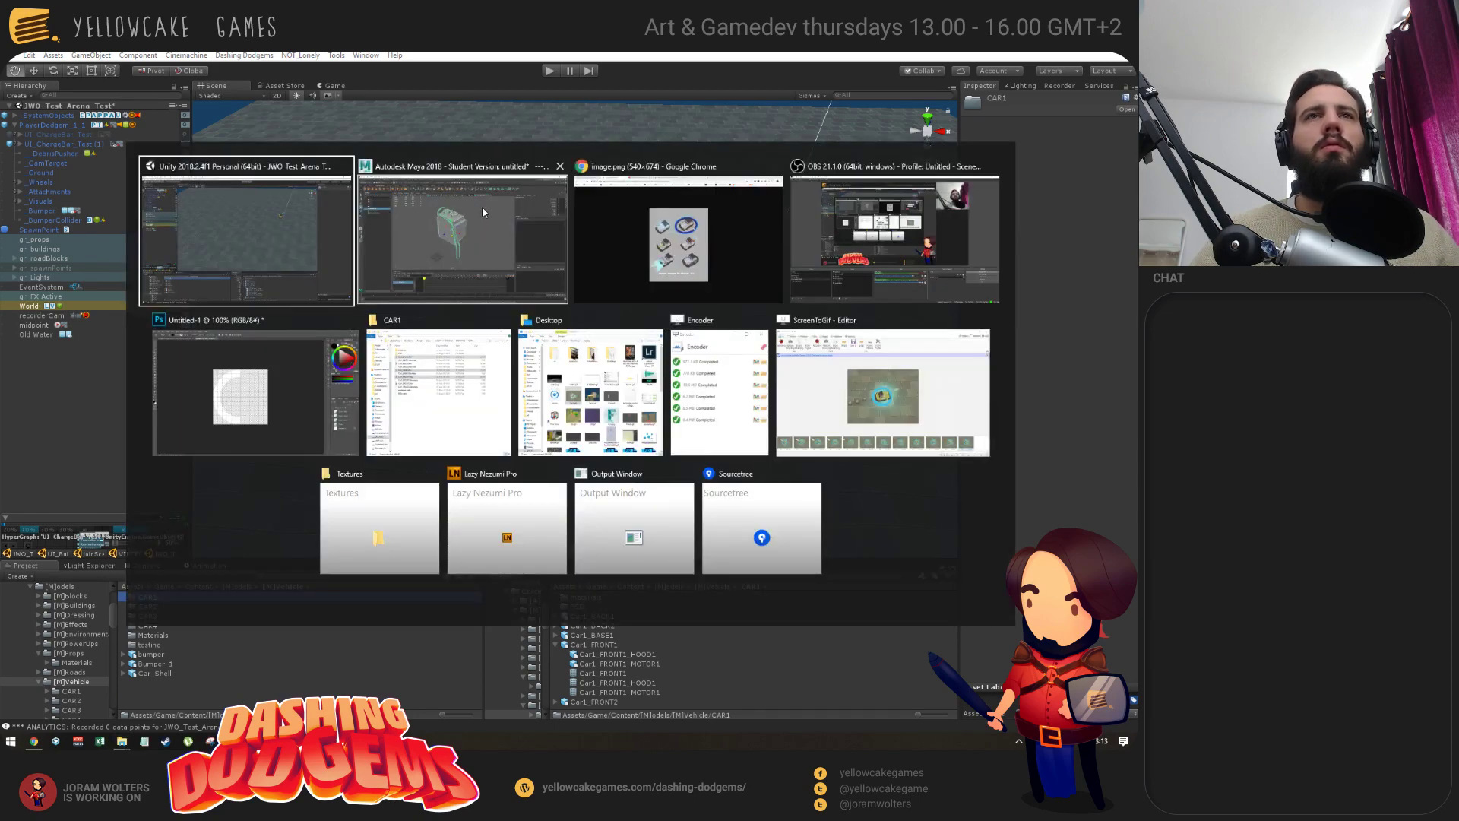
{"action": "type", "text": "E:\\Yellowcake\\Dashing Dodgems\\git_Dashing\\ManaGame\\Assets\\Game\\Content\\[M]odels\\[M]Vehicle"}
{"action": "key", "text": "Return"}
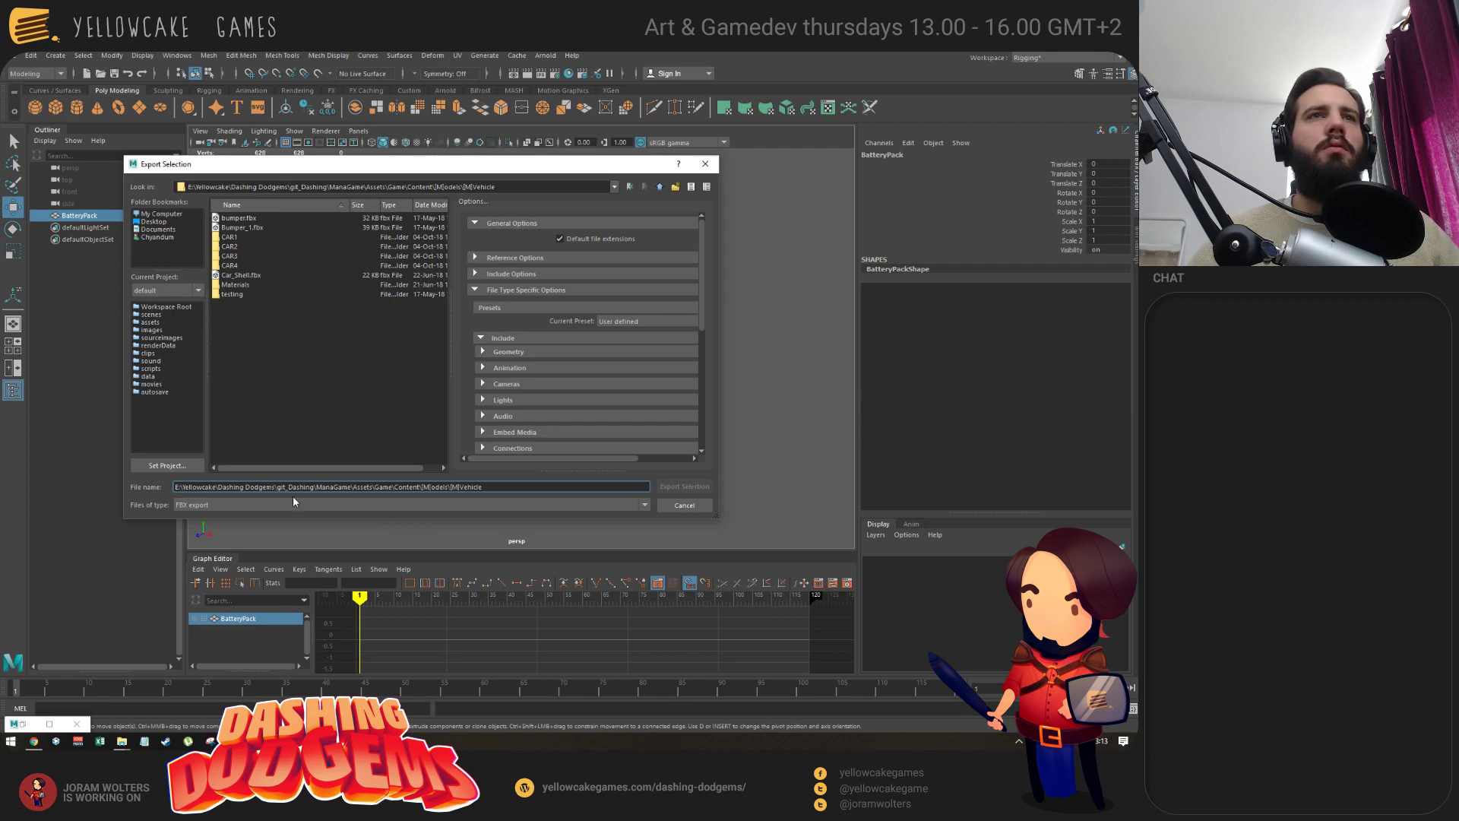
{"action": "key", "text": "ctrl+a"}
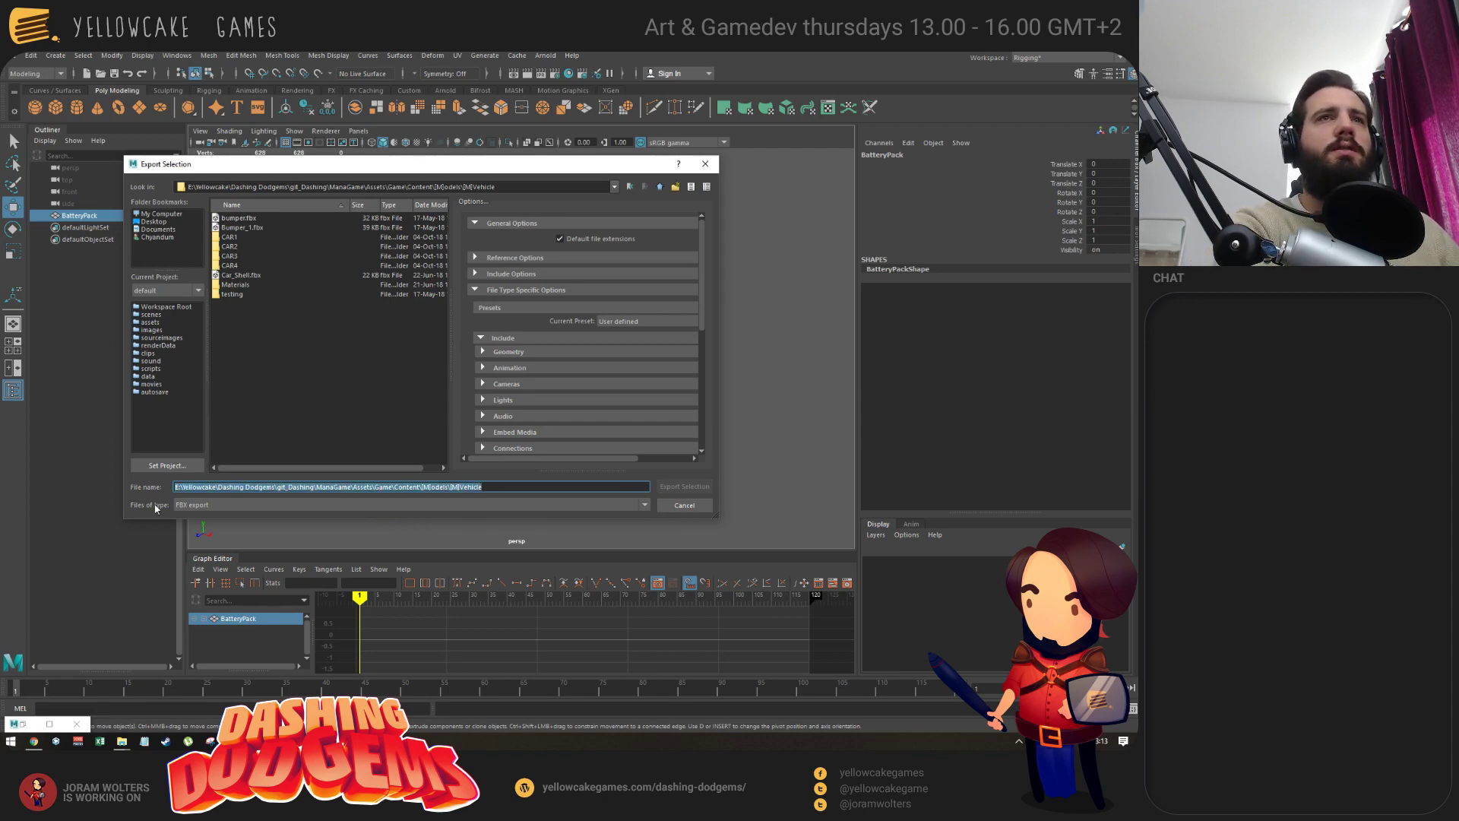
{"action": "type", "text": "batterypack"}
{"action": "key", "text": "Return"}
Switch to Unity and place the batterypack model in the scene near the player cart.
{"action": "key", "text": "alt+Tab"}
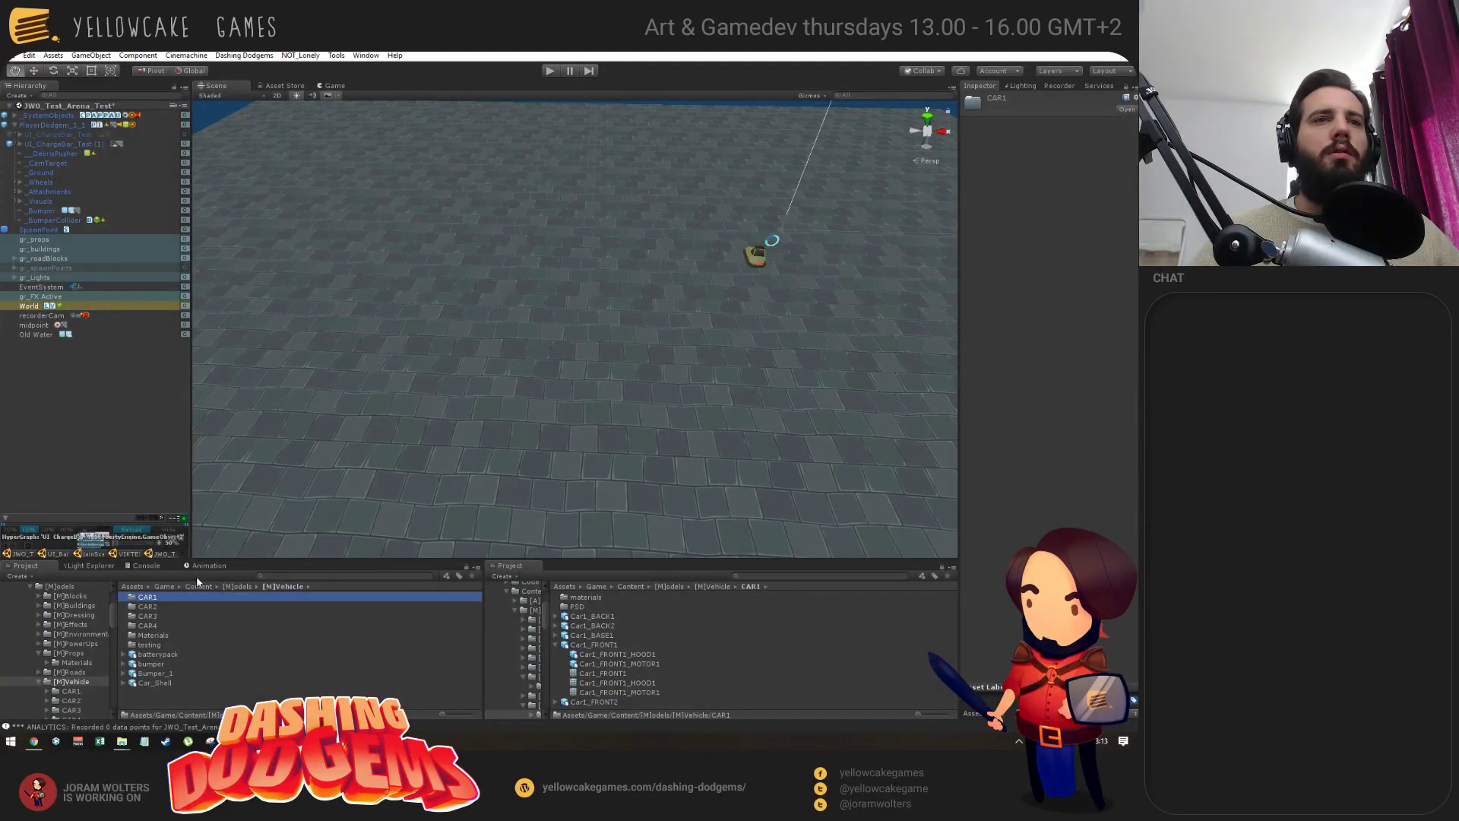
{"action": "left_click_drag", "start_coordinate": [172, 683], "coordinate": [801, 228]}
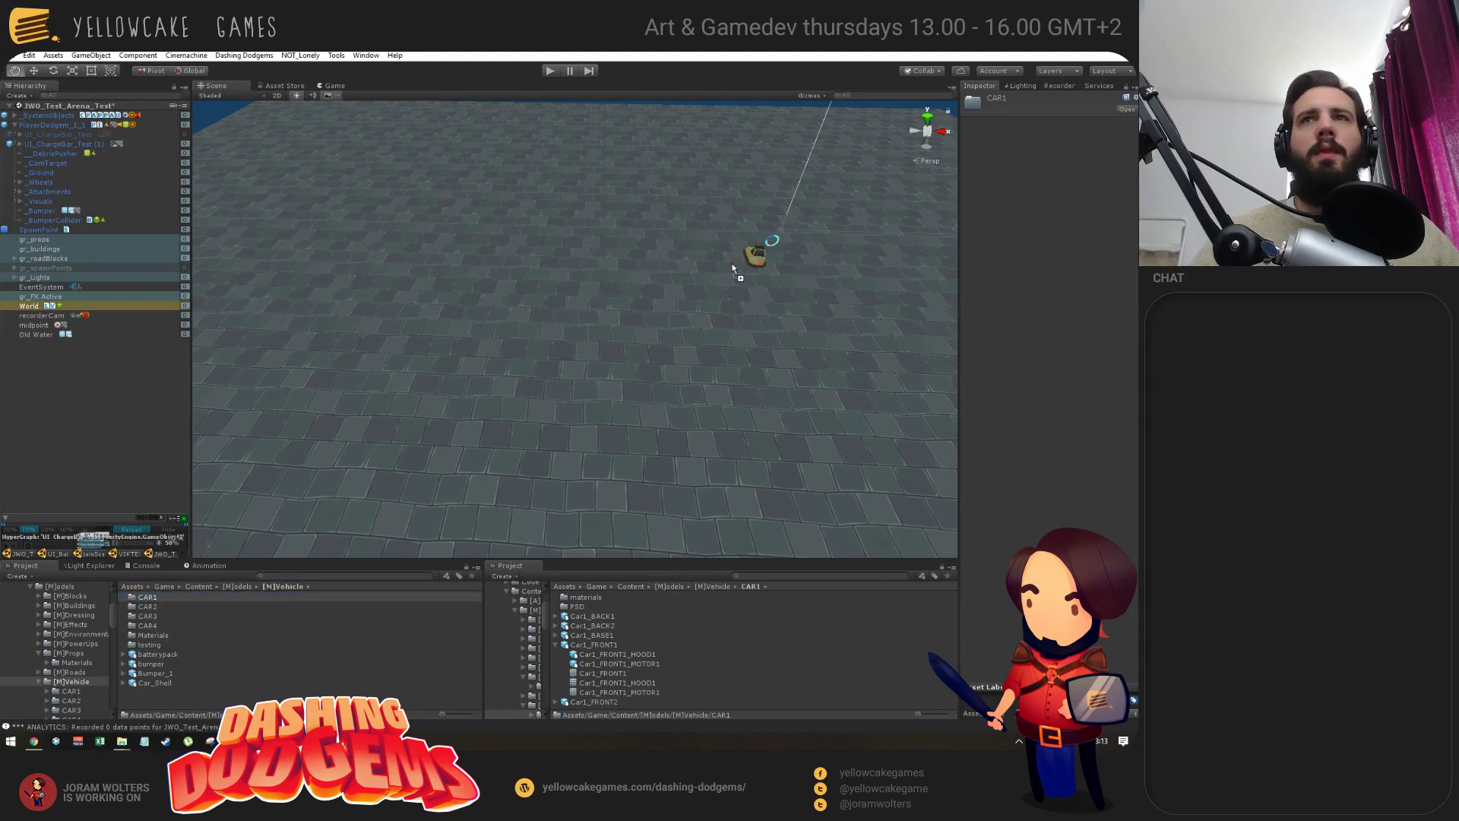
{"action": "left_click_drag", "start_coordinate": [732, 268], "coordinate": [741, 275]}
{"action": "key", "text": "f"}
{"action": "left_click_drag", "start_coordinate": [618, 309], "coordinate": [725, 377], "text": "alt"}
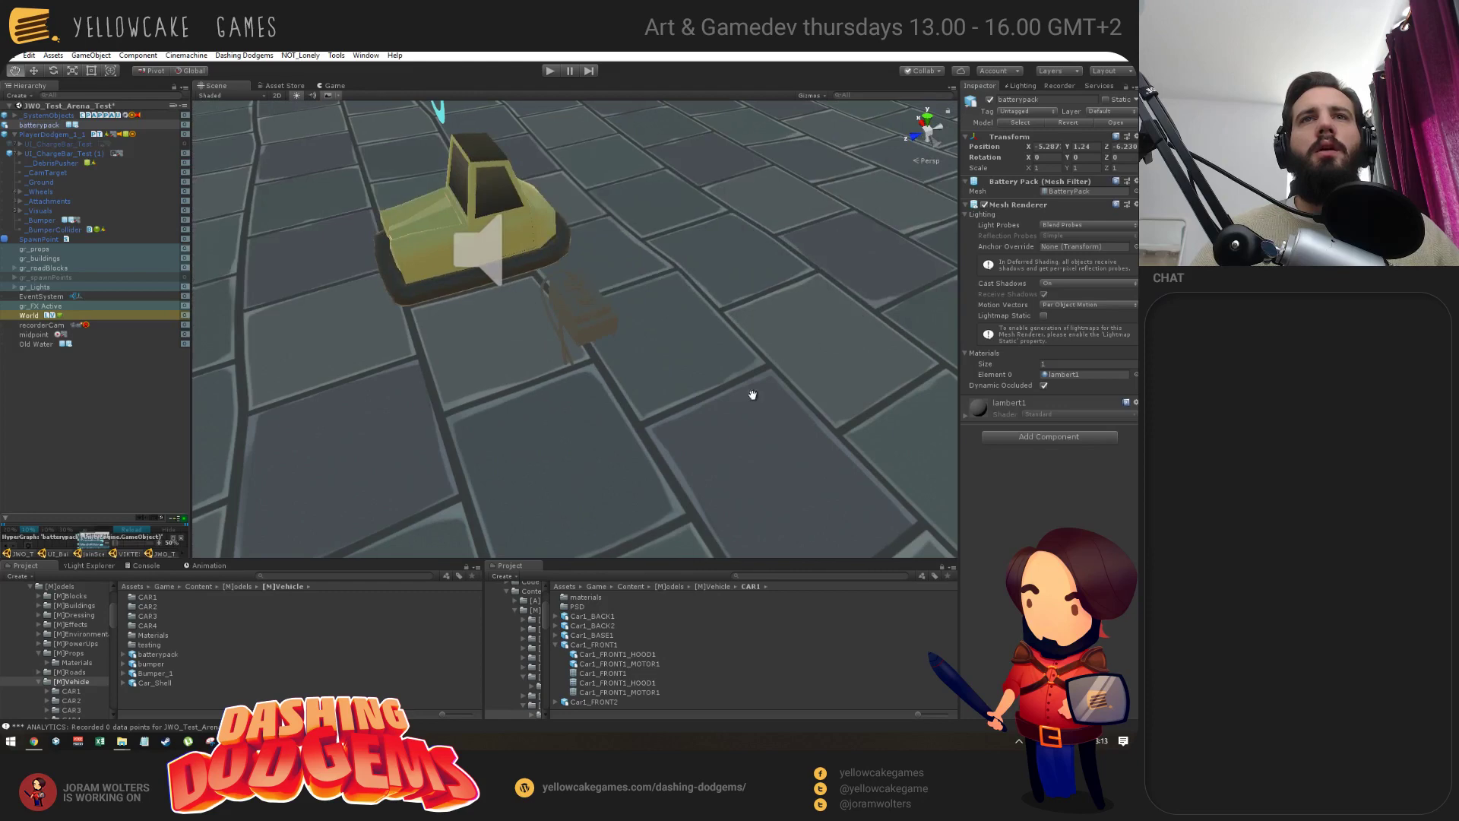
Move the battery pack onto the rear of the cart and inspect the model's lambert1 material.
{"action": "left_click_drag", "start_coordinate": [555, 308], "coordinate": [509, 237]}
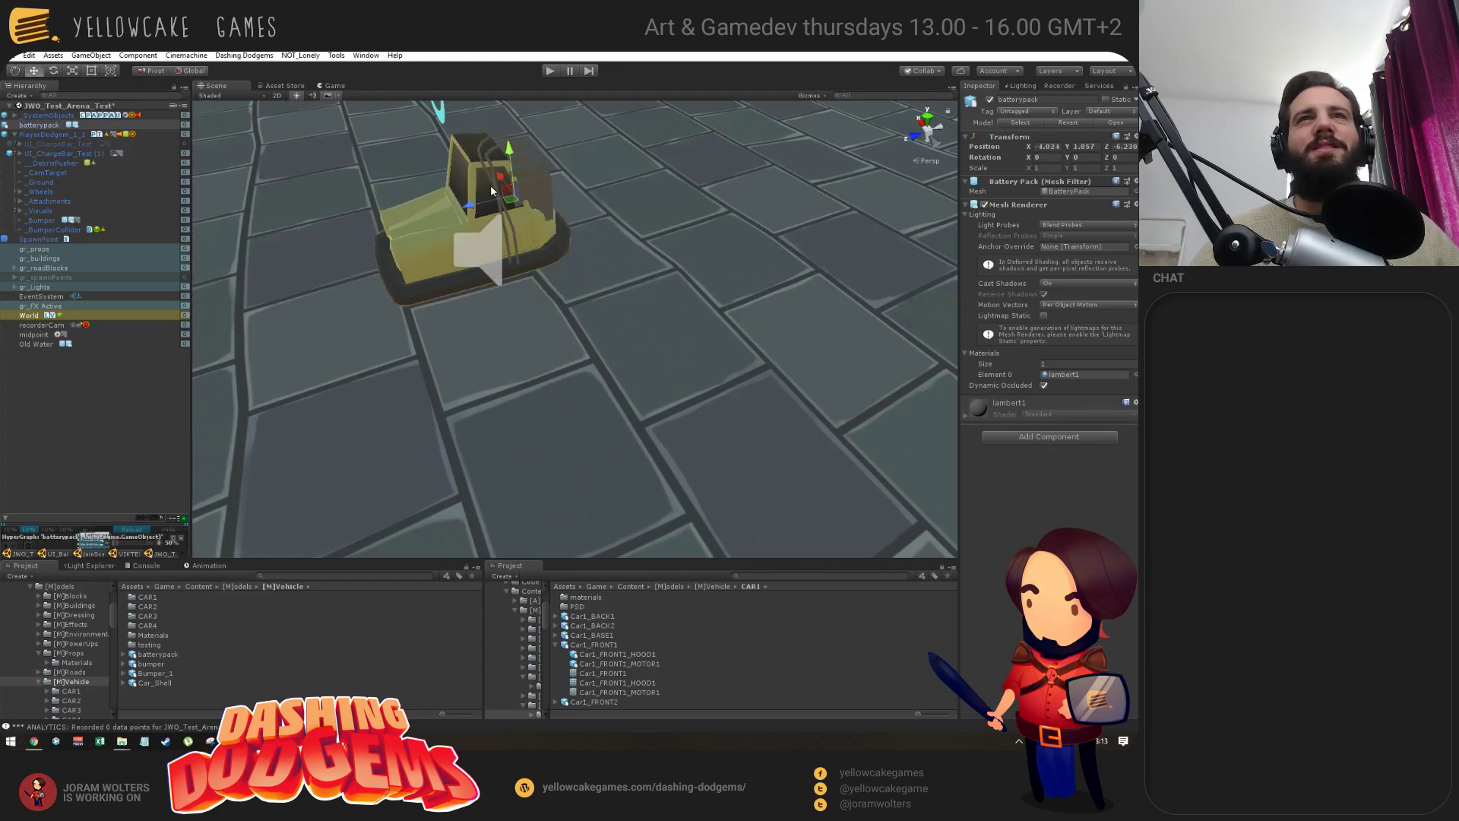
{"action": "left_click_drag", "start_coordinate": [478, 210], "coordinate": [605, 260]}
{"action": "left_click_drag", "start_coordinate": [566, 329], "coordinate": [640, 339]}
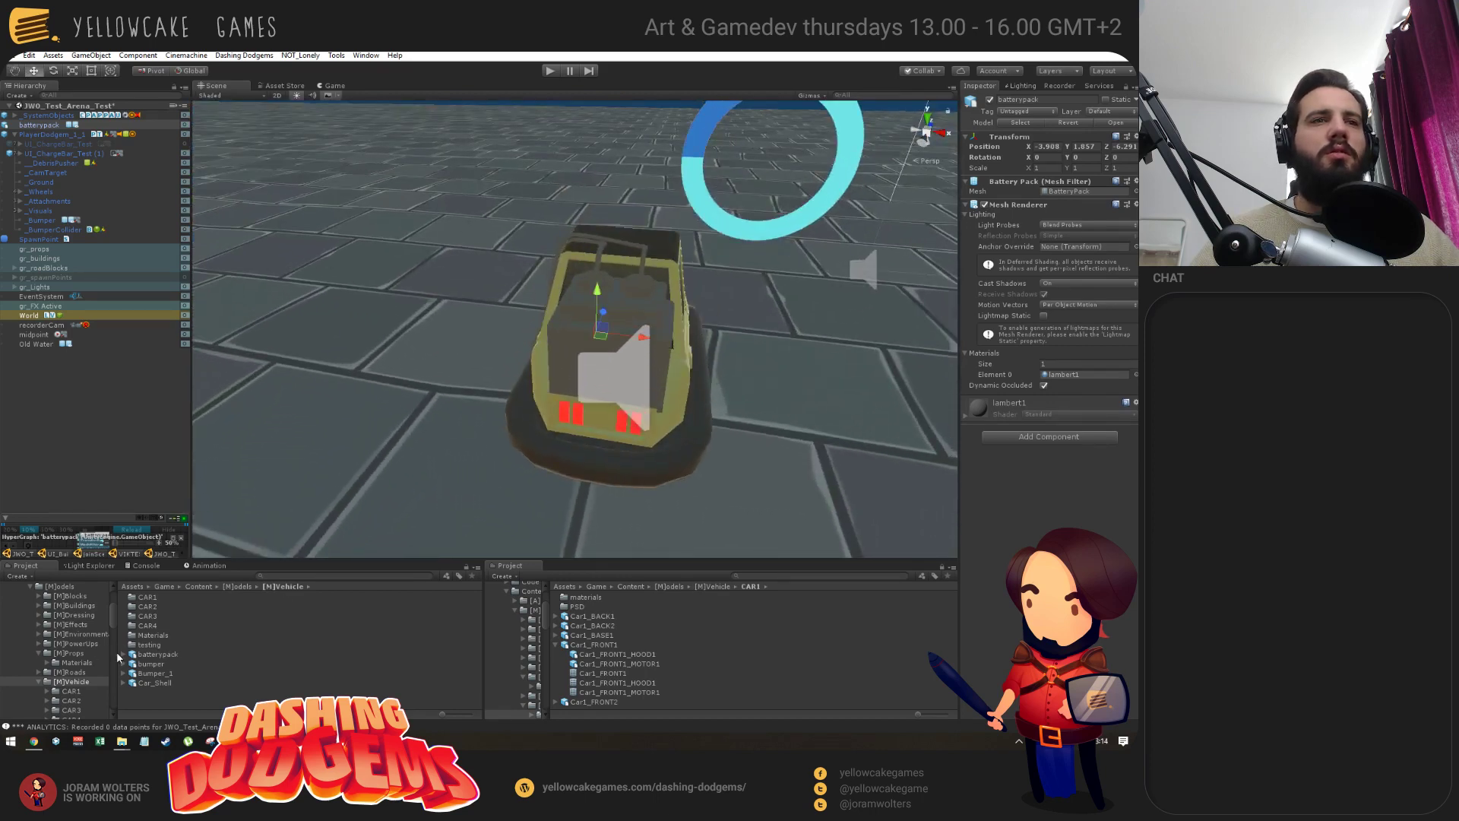
{"action": "left_click", "coordinate": [161, 663]}
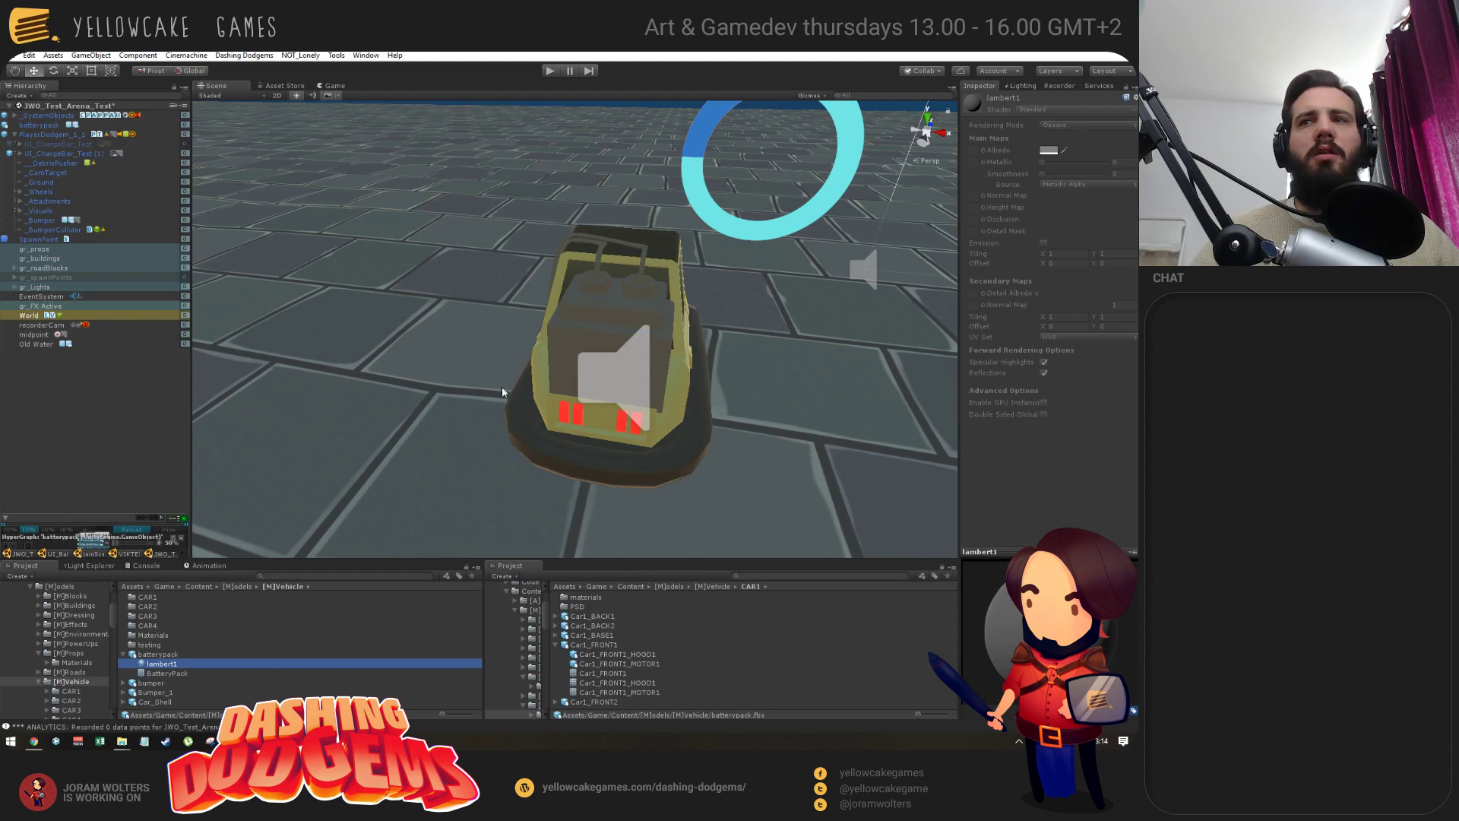
Switch to Maya and undo the cart mesh and curve deletion, the BatteryPack renaming and the history deletion.
{"action": "key", "text": "alt+Tab"}
{"action": "left_click_drag", "start_coordinate": [570, 253], "coordinate": [506, 445], "text": "alt"}
{"action": "key", "text": "ctrl+z"}
{"action": "key", "text": "ctrl+z"}
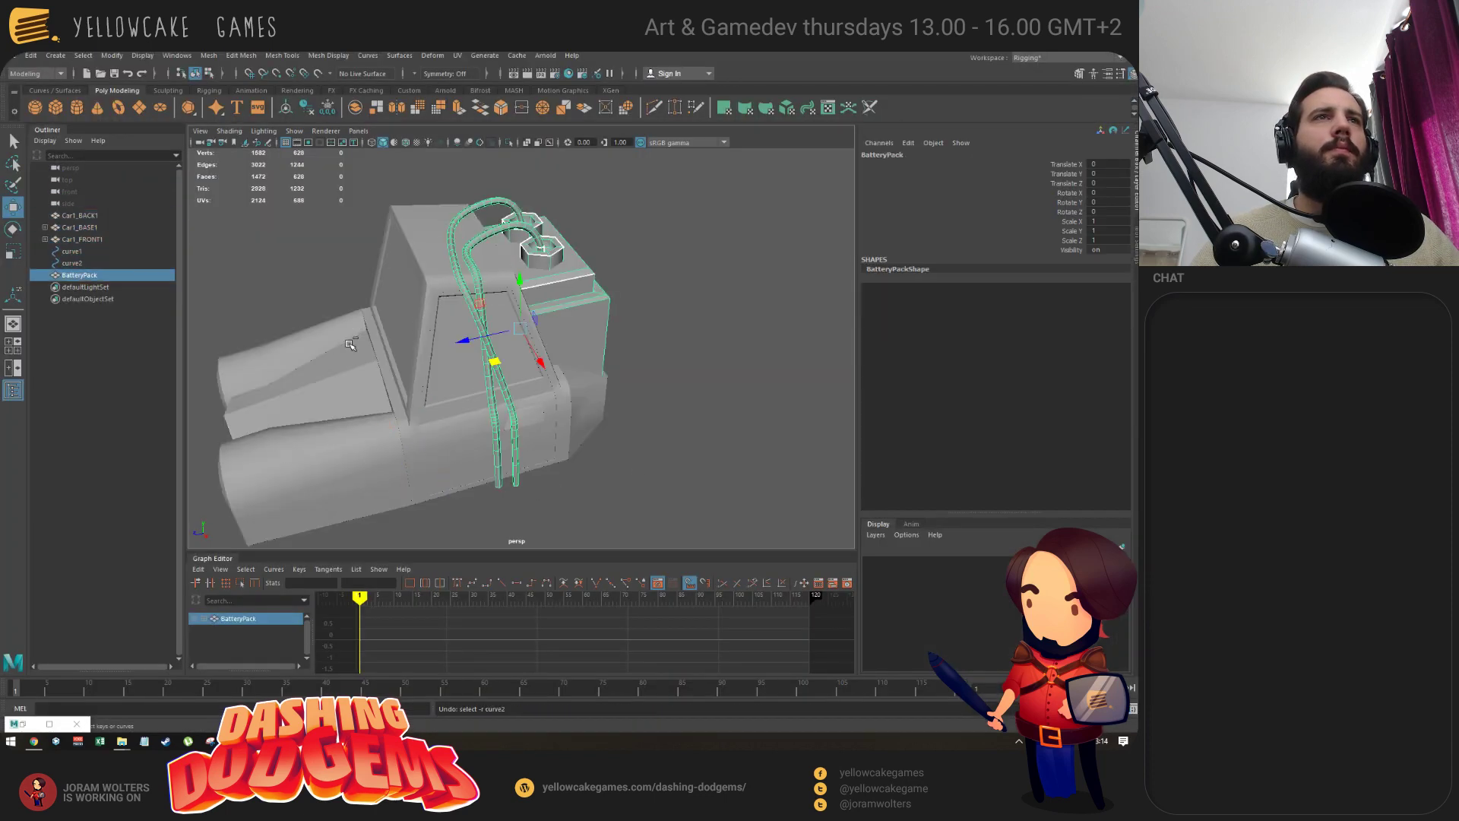
{"action": "key", "text": "ctrl+z"}
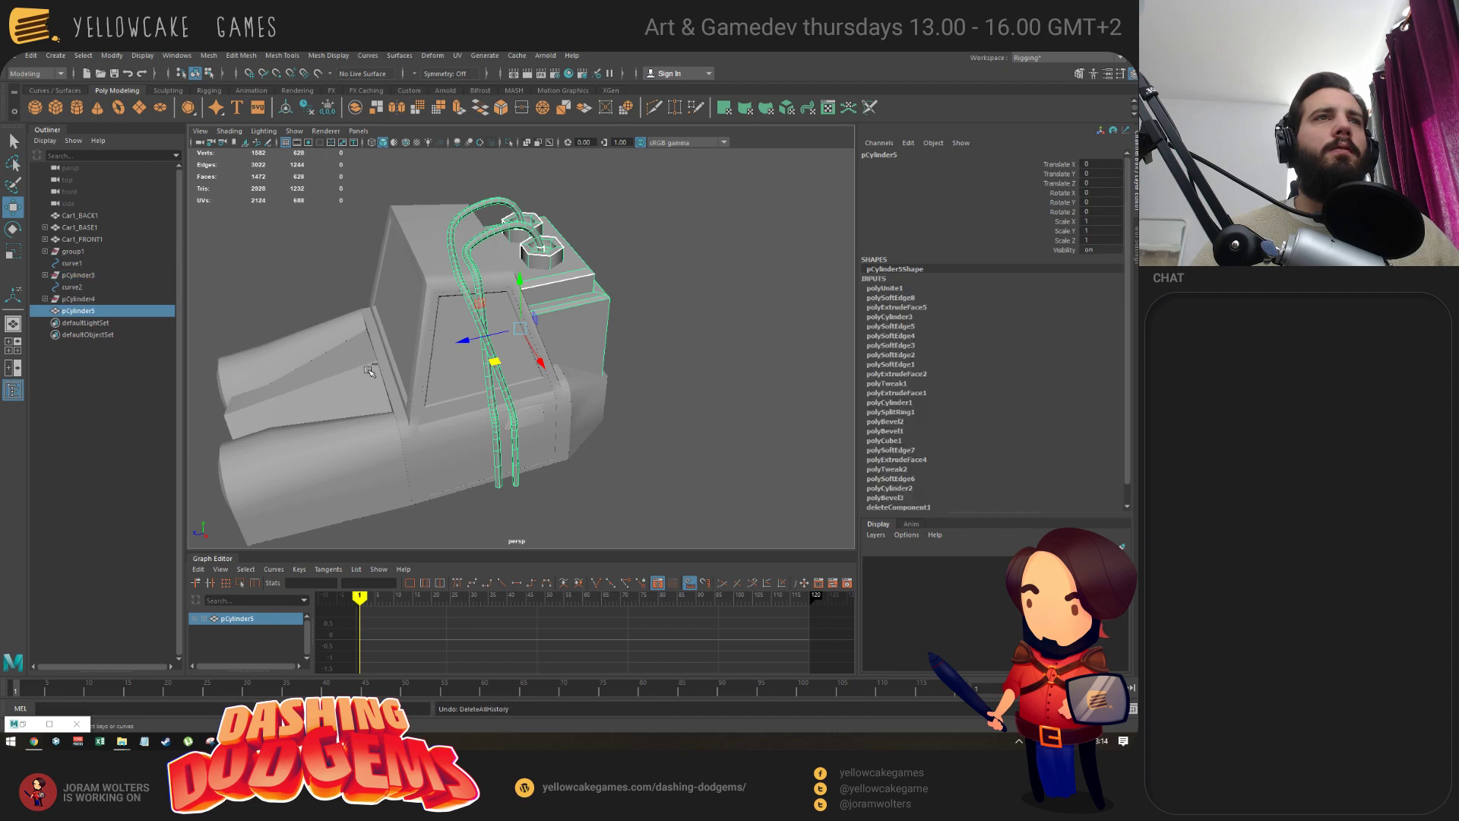
{"action": "left_click_drag", "start_coordinate": [451, 261], "coordinate": [199, 142], "text": "alt"}
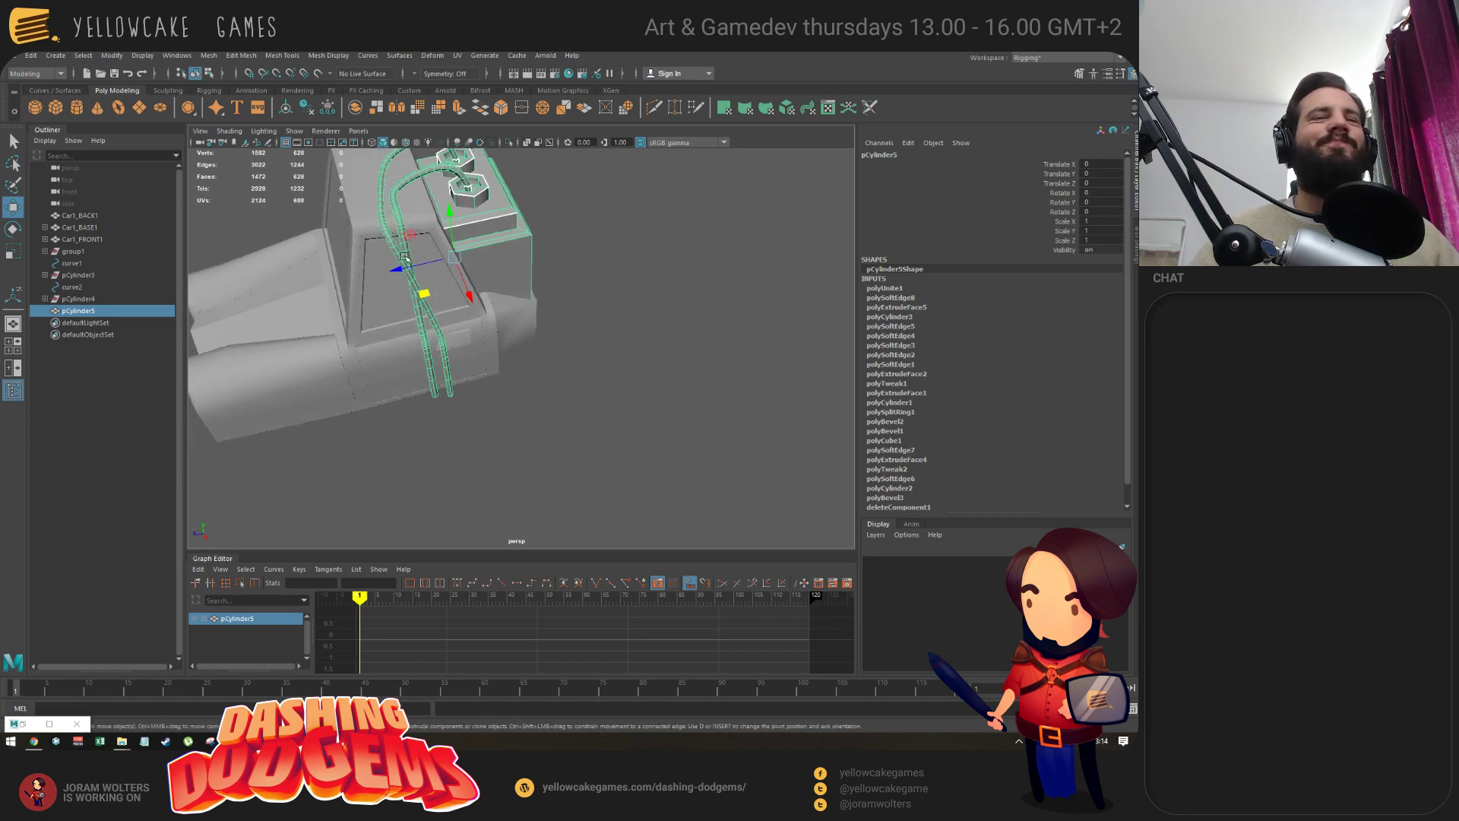
{"action": "left_click_drag", "start_coordinate": [435, 278], "coordinate": [369, 347], "text": "alt"}
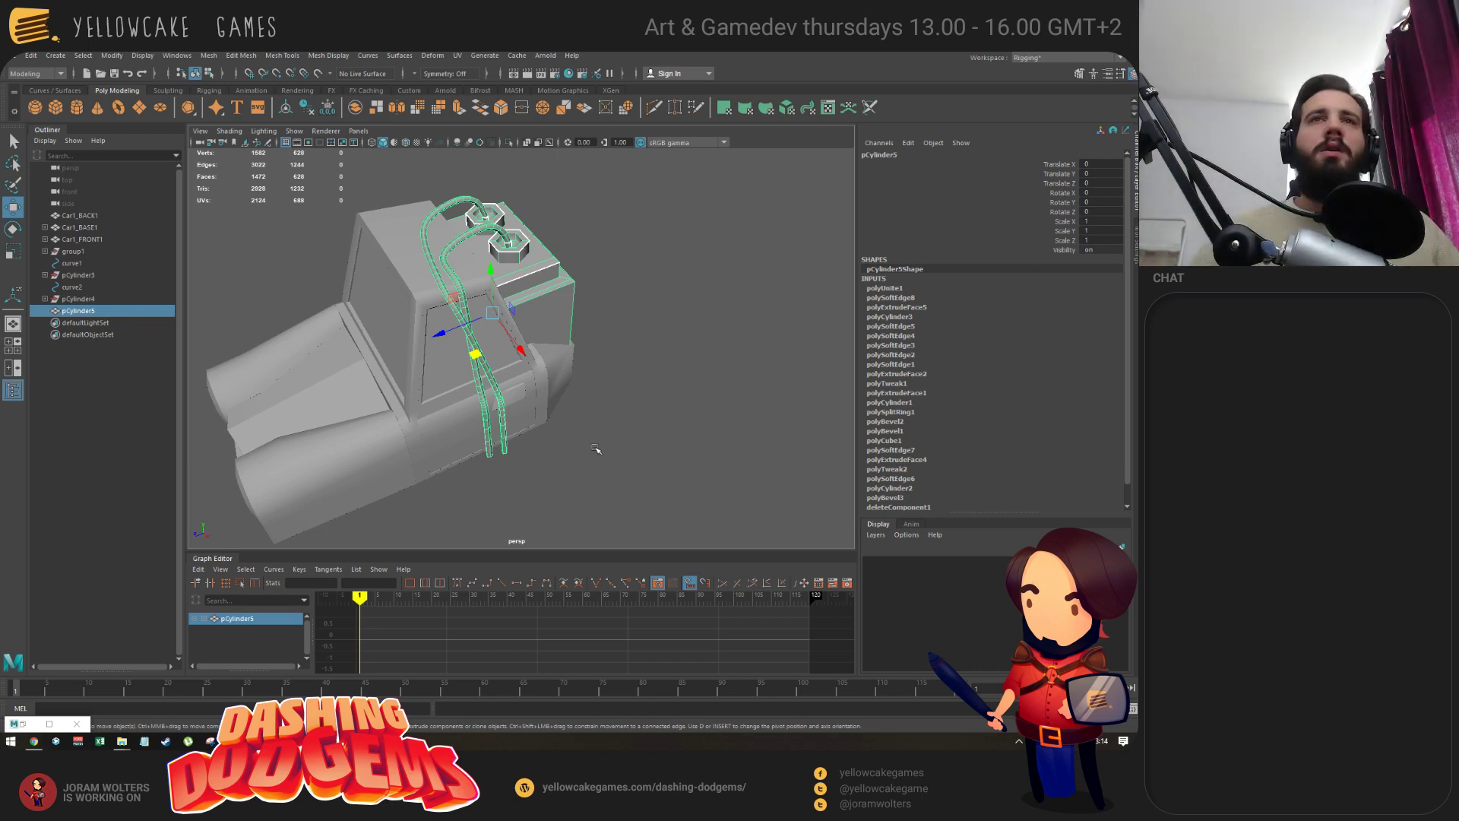
Open the Hypershade, deselect the combined mesh and arrange the window so the battery pack stays in view.
{"action": "left_click", "coordinate": [143, 56]}
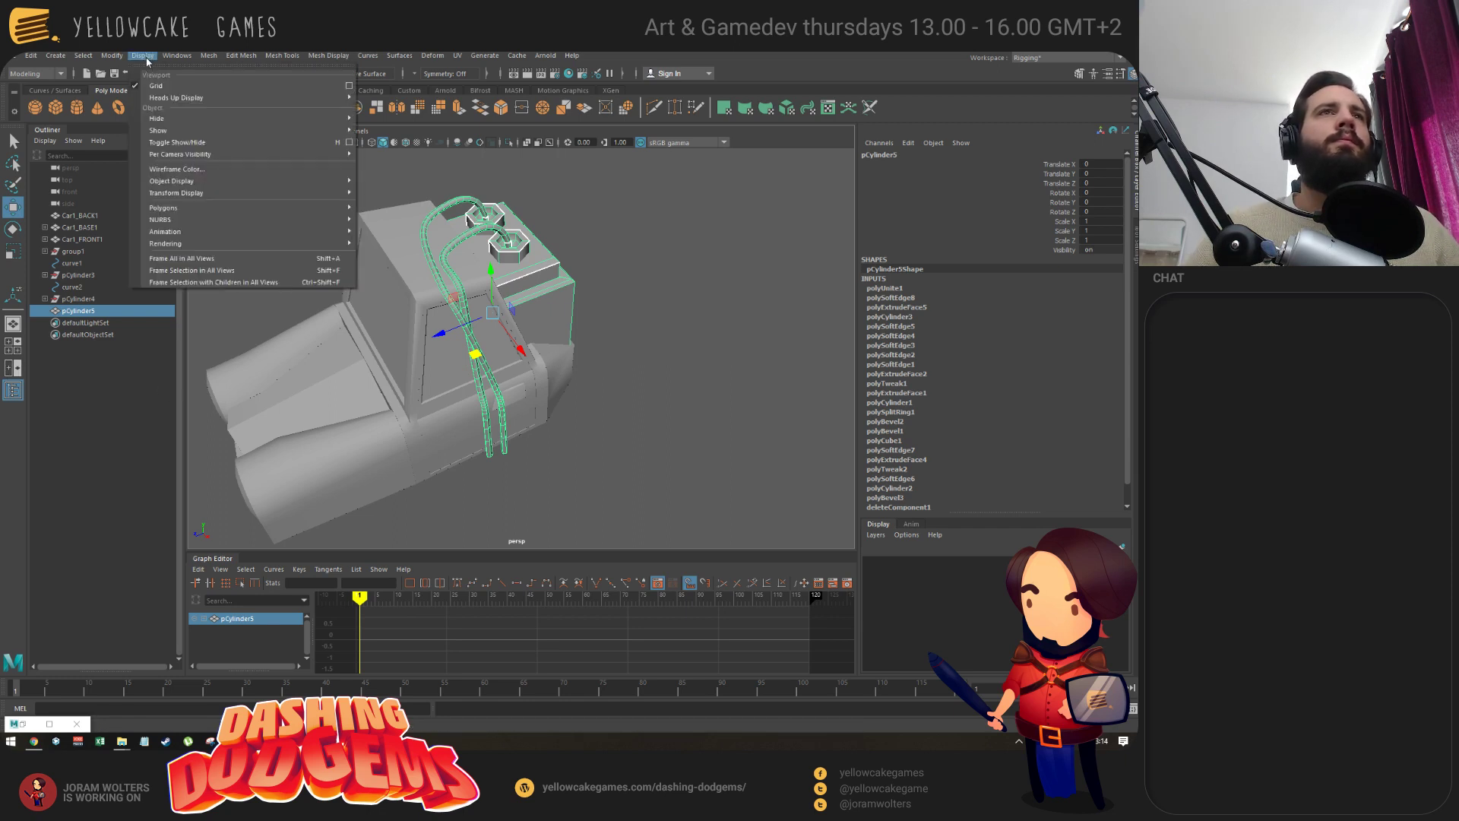
{"action": "mouse_move", "coordinate": [163, 55]}
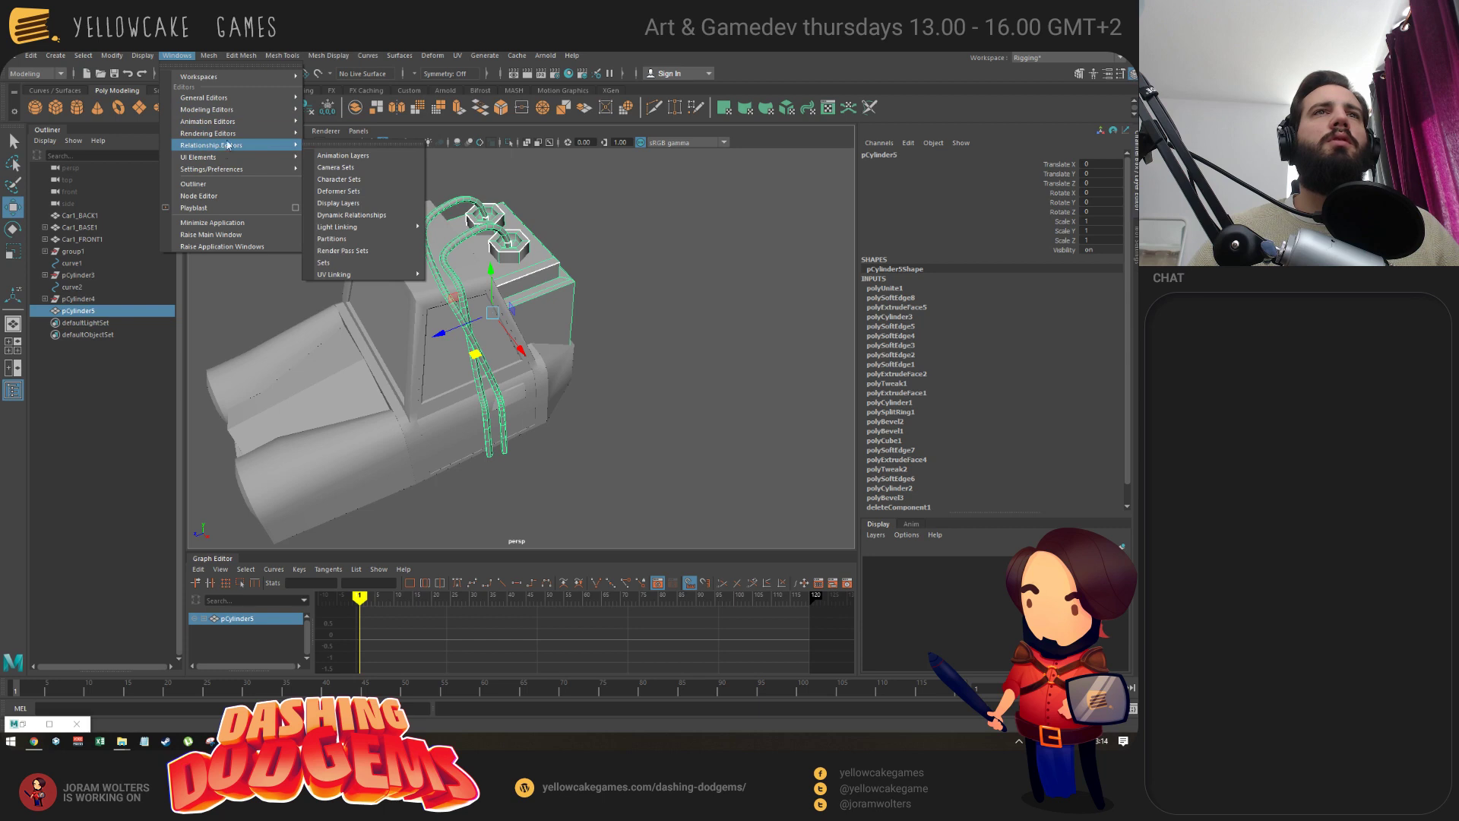
{"action": "left_click", "coordinate": [348, 169]}
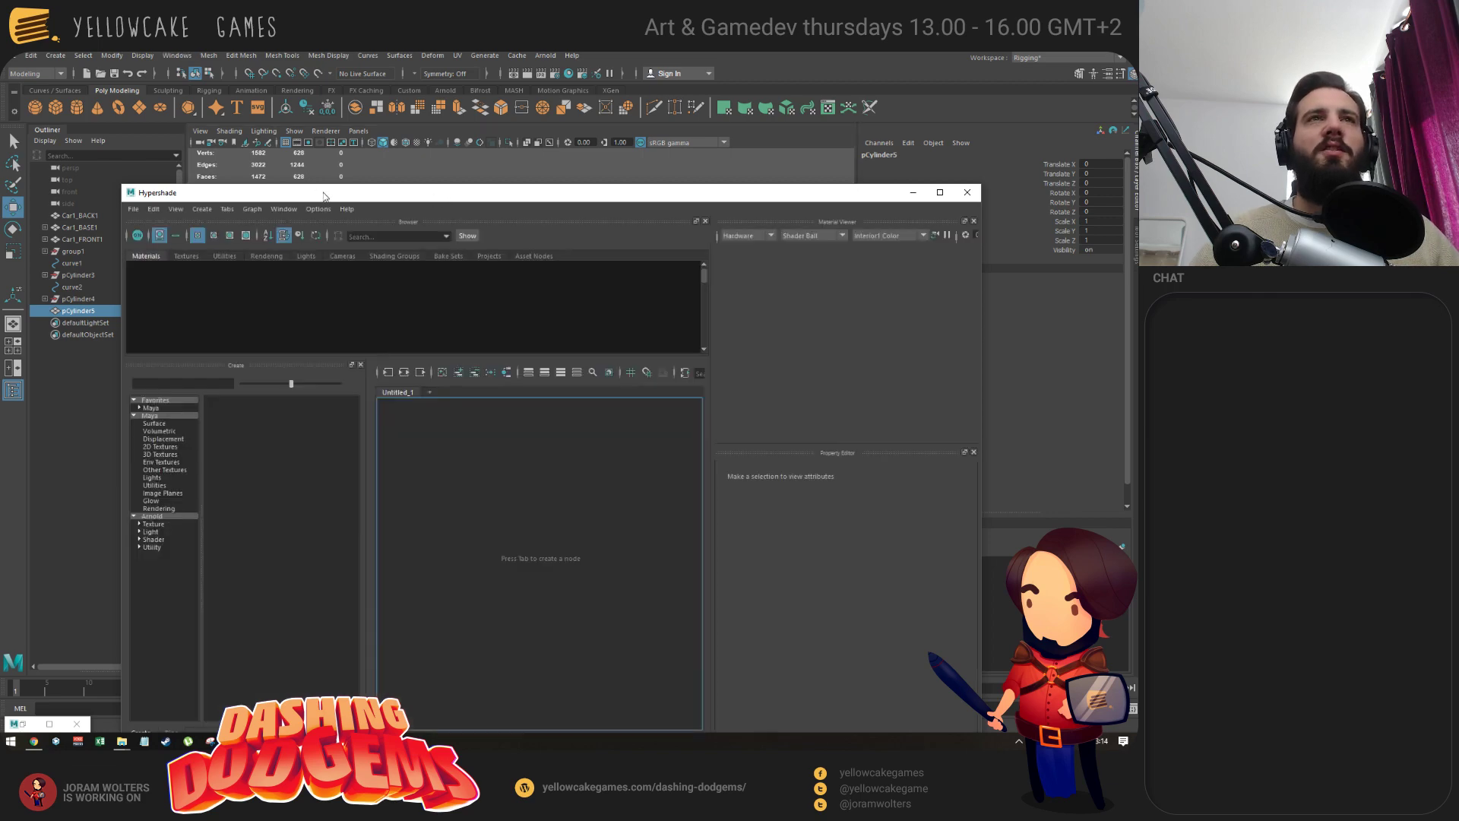
{"action": "left_click_drag", "start_coordinate": [316, 196], "coordinate": [402, 386]}
{"action": "left_click", "coordinate": [354, 483]}
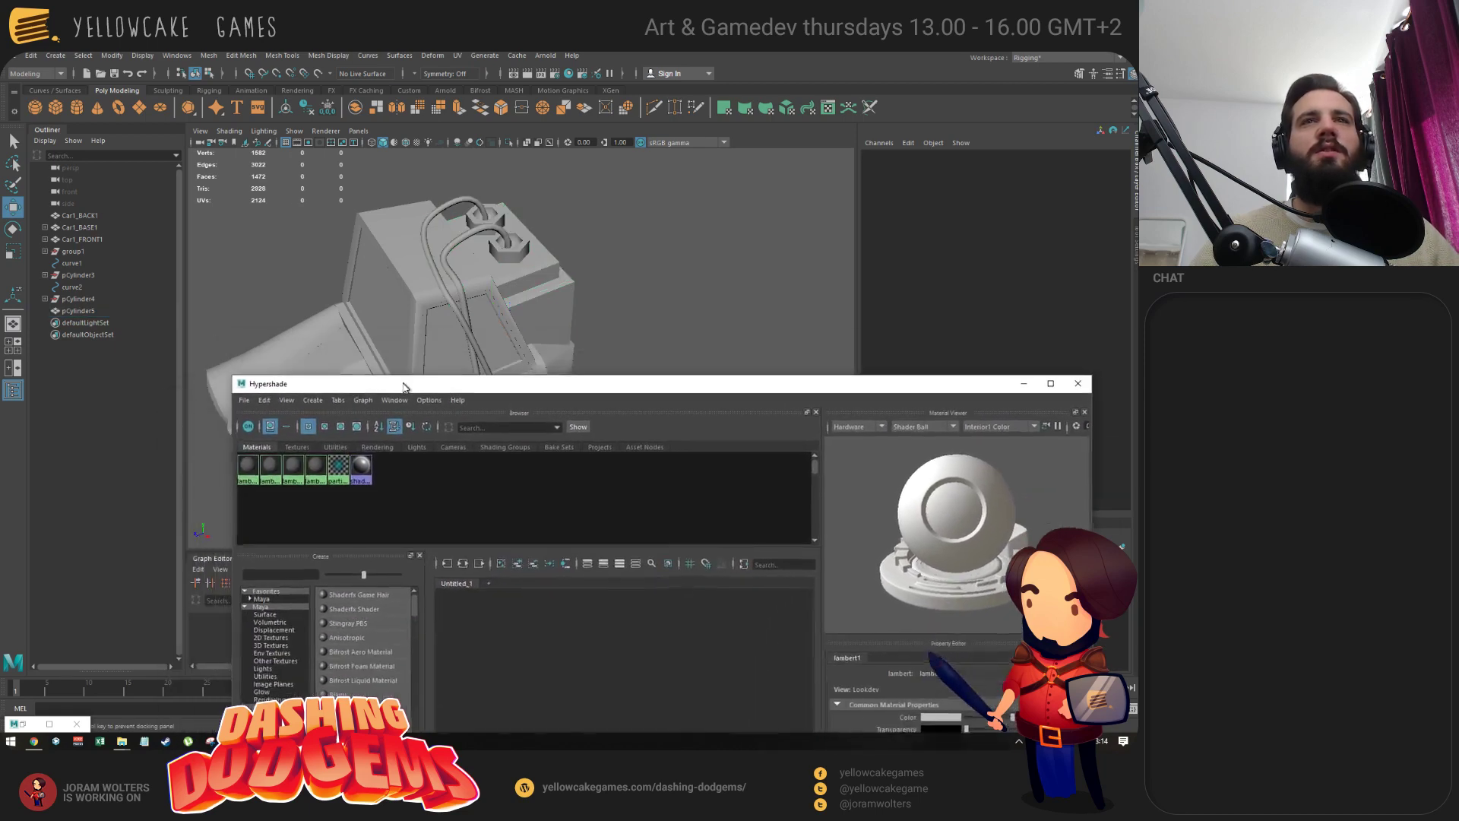
{"action": "left_click_drag", "start_coordinate": [341, 281], "coordinate": [424, 298], "text": "alt"}
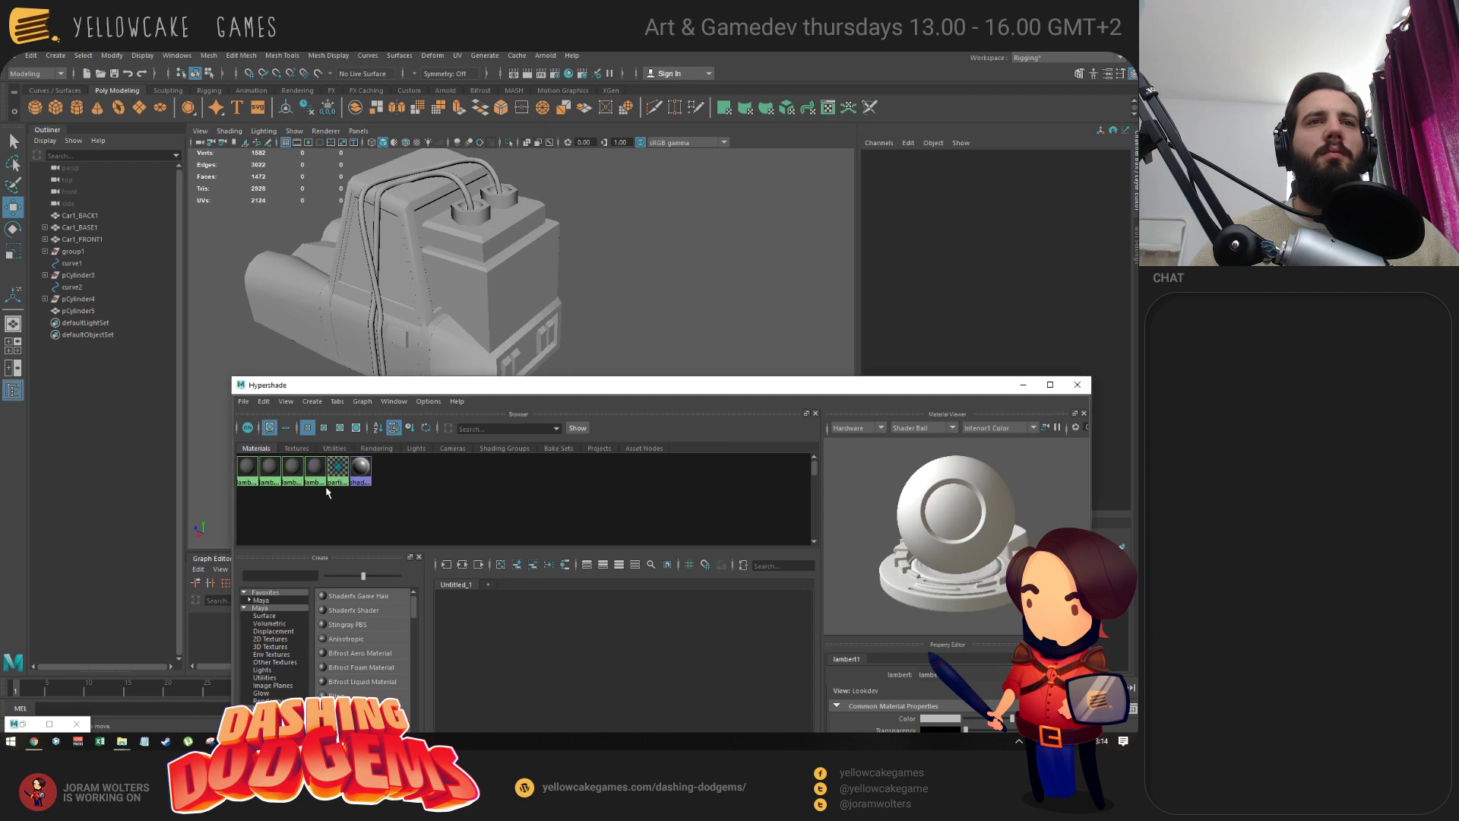
{"action": "left_click_drag", "start_coordinate": [304, 384], "coordinate": [271, 339]}
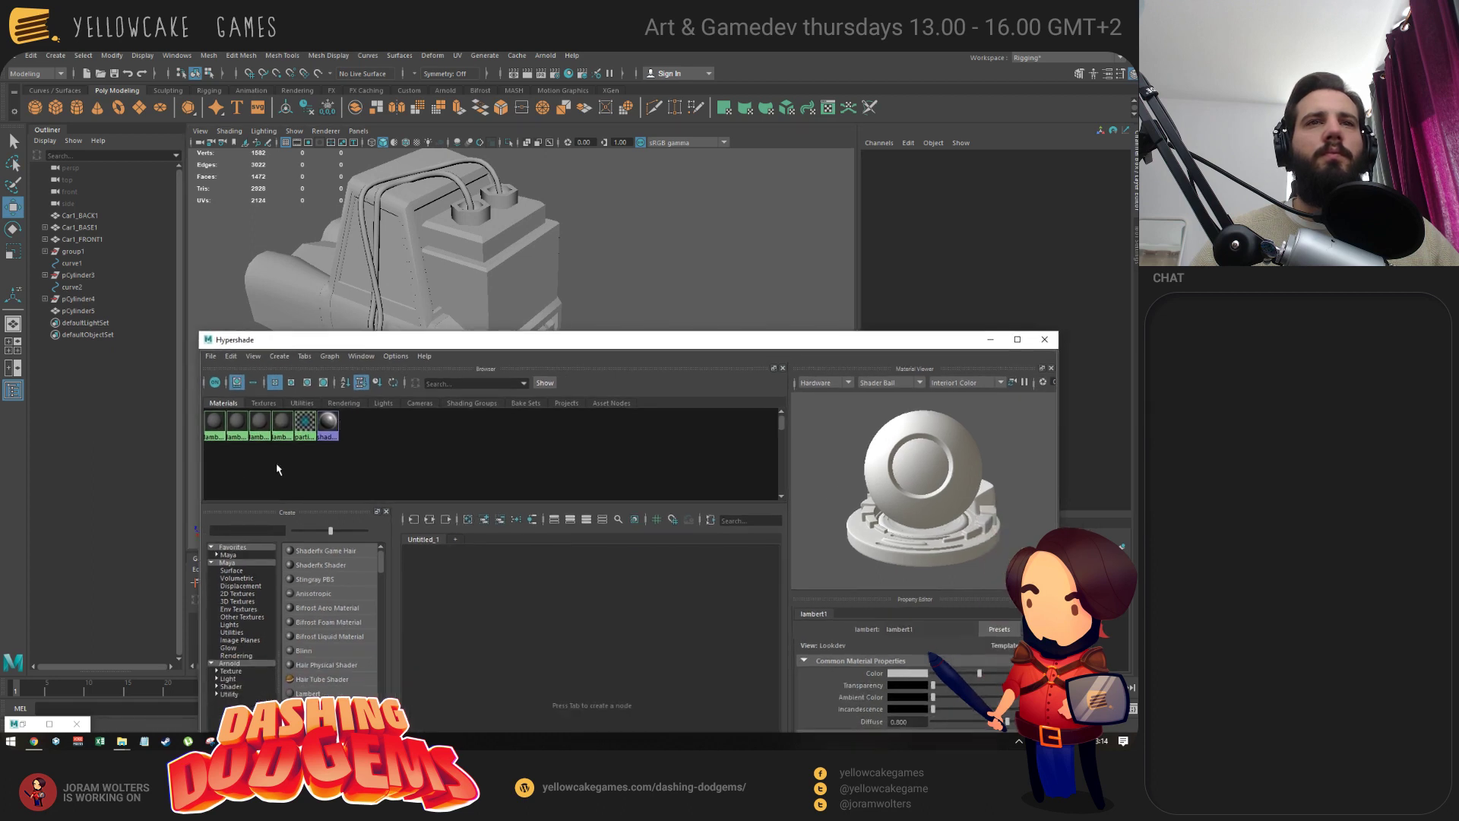
Create a new Lambert material and darken its color to about 0.077 in R, G and B.
{"action": "left_click", "coordinate": [216, 424]}
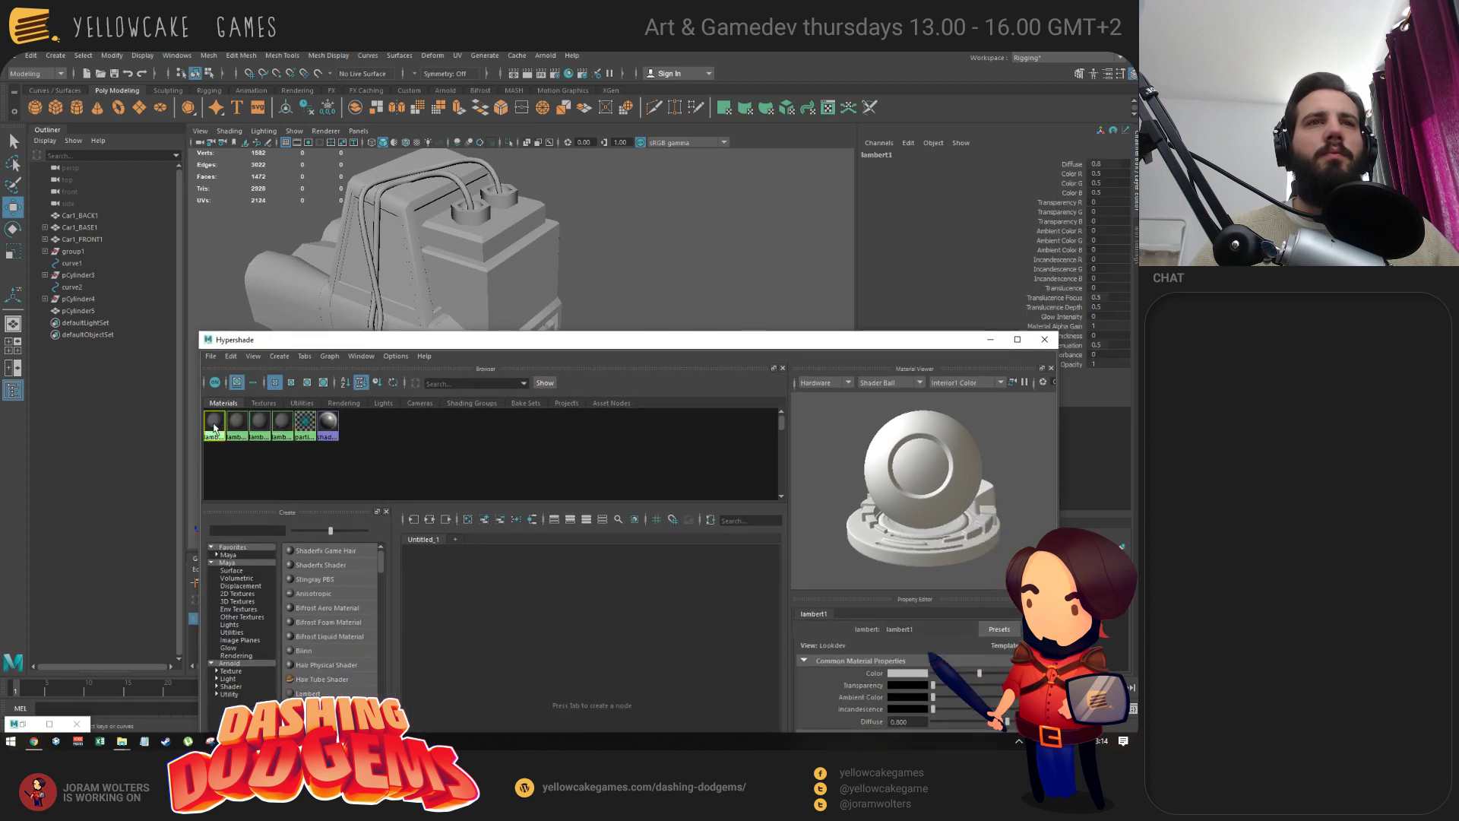
{"action": "left_click", "coordinate": [433, 455]}
{"action": "left_click", "coordinate": [229, 563]}
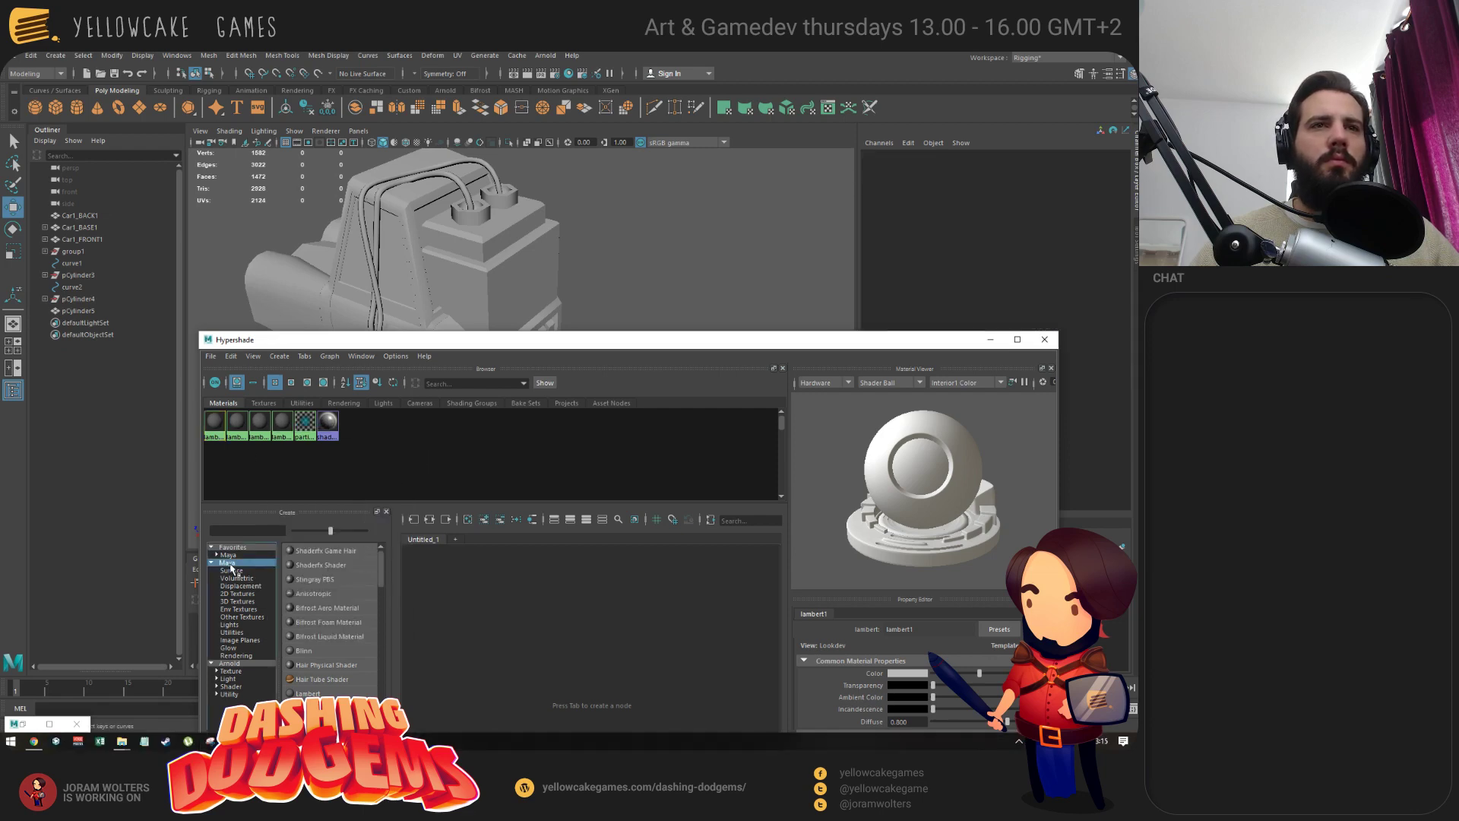
{"action": "scroll", "coordinate": [349, 587], "scroll_direction": "down", "scroll_amount": 1}
{"action": "left_click", "coordinate": [317, 651]}
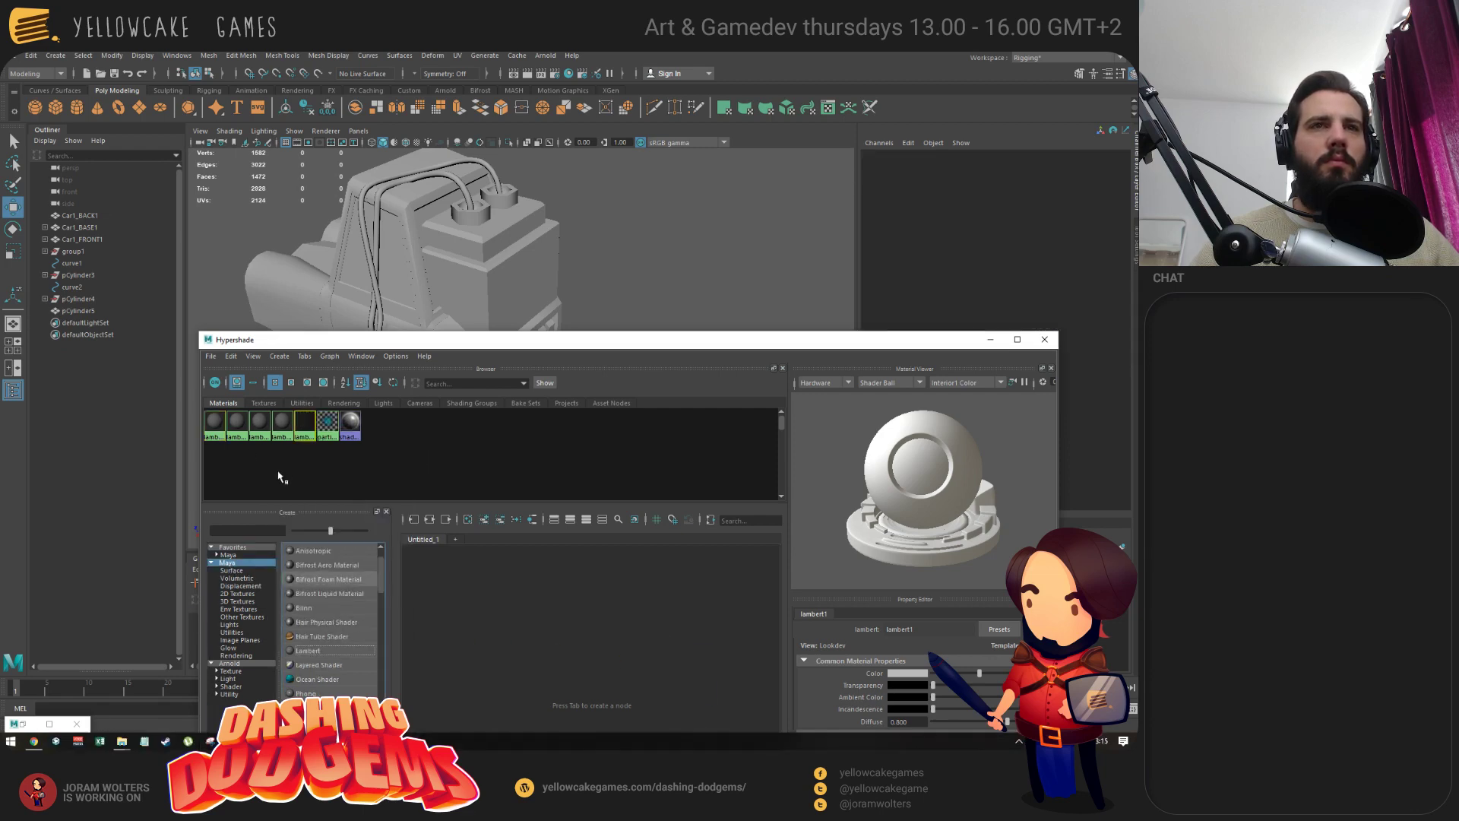
{"action": "left_click", "coordinate": [896, 674]}
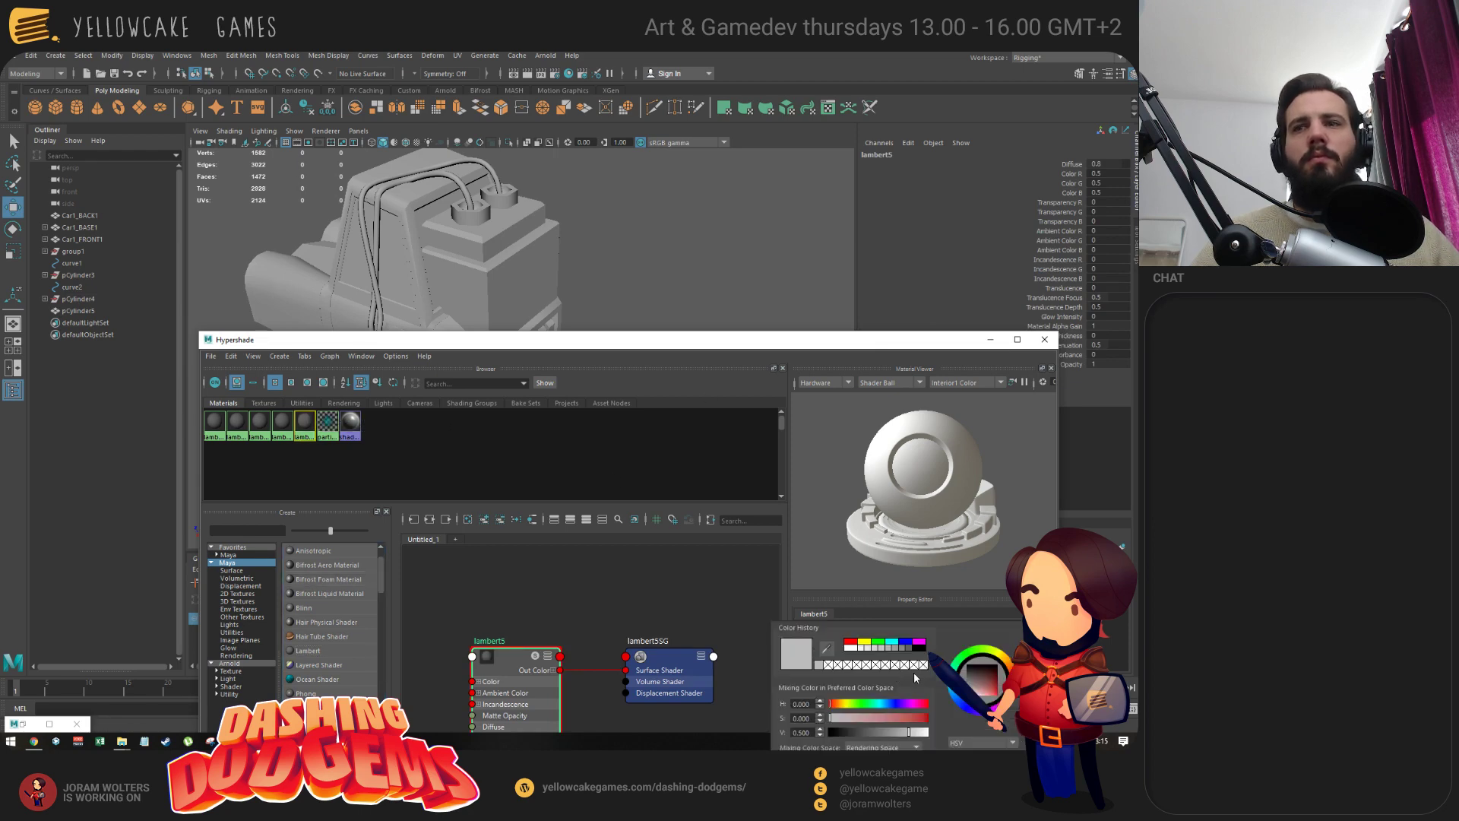
{"action": "left_click_drag", "start_coordinate": [980, 686], "coordinate": [982, 696]}
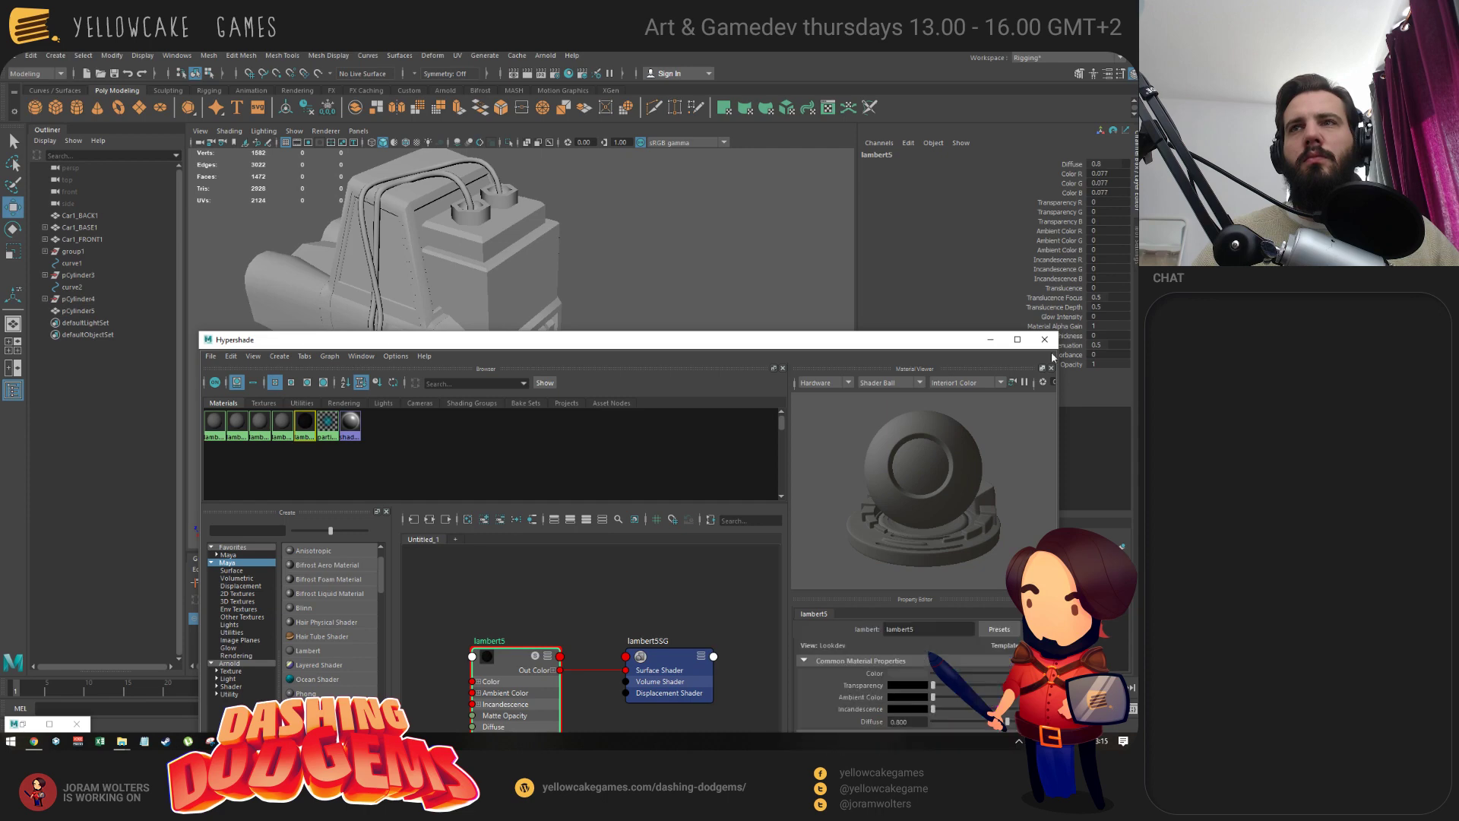
Reopen the Hypershade with the combined battery pack mesh selected and bring back the Channel Box.
{"action": "left_click", "coordinate": [1042, 340]}
{"action": "left_click", "coordinate": [456, 266]}
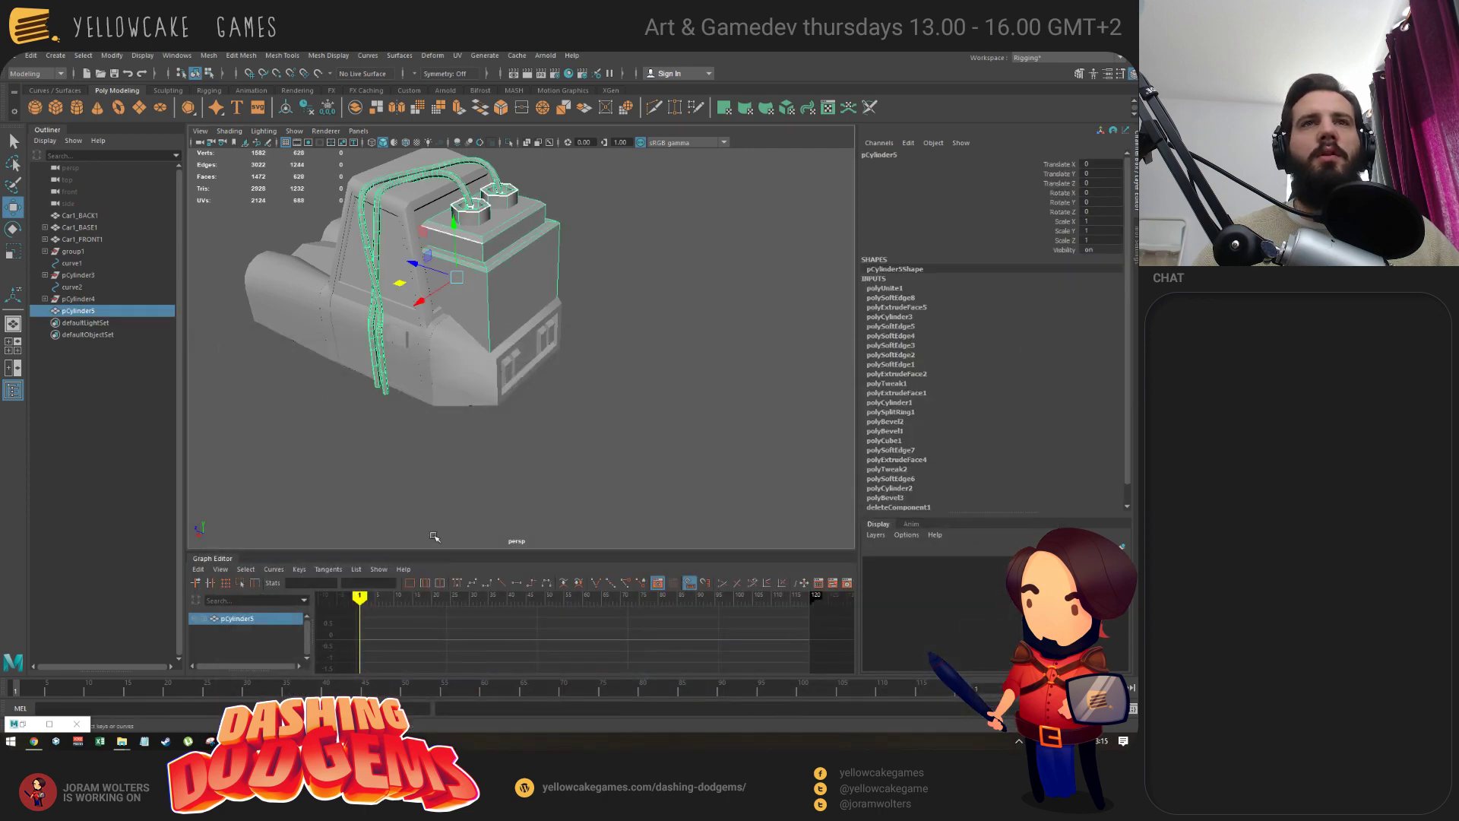
{"action": "left_click", "coordinate": [177, 56]}
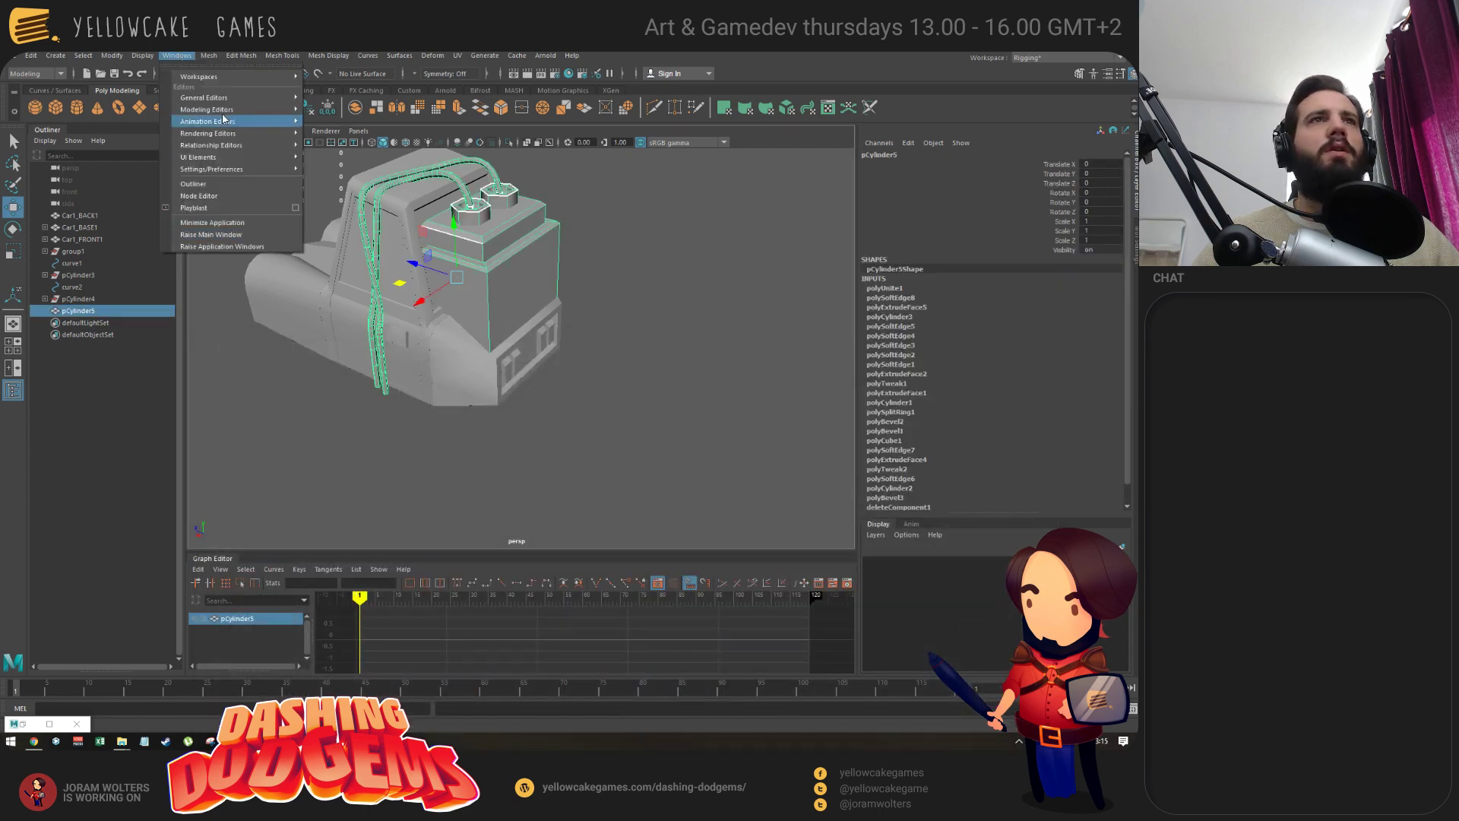
{"action": "mouse_move", "coordinate": [228, 133]}
{"action": "left_click", "coordinate": [391, 170]}
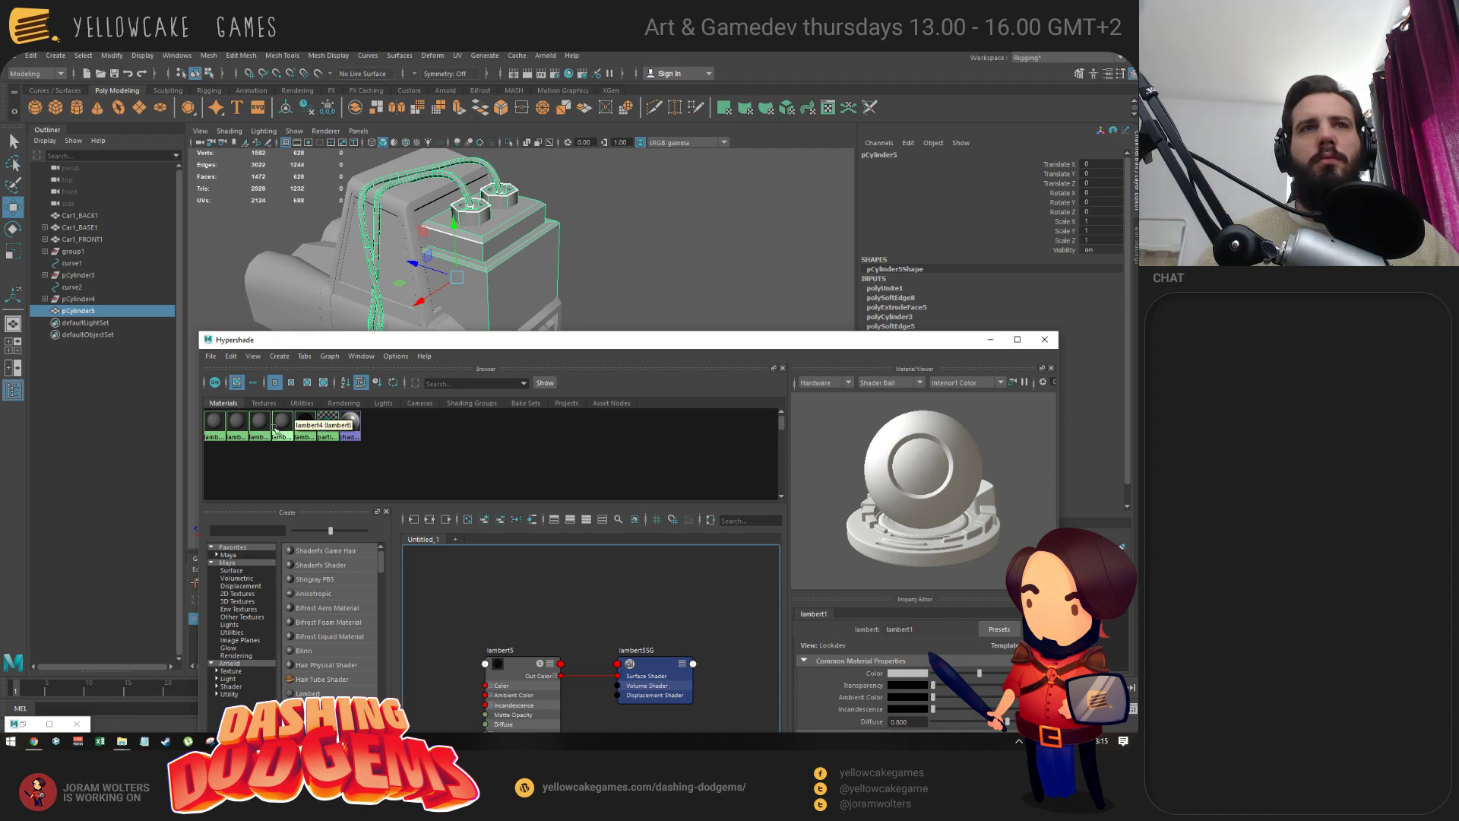
{"action": "left_click_drag", "start_coordinate": [574, 342], "coordinate": [360, 292]}
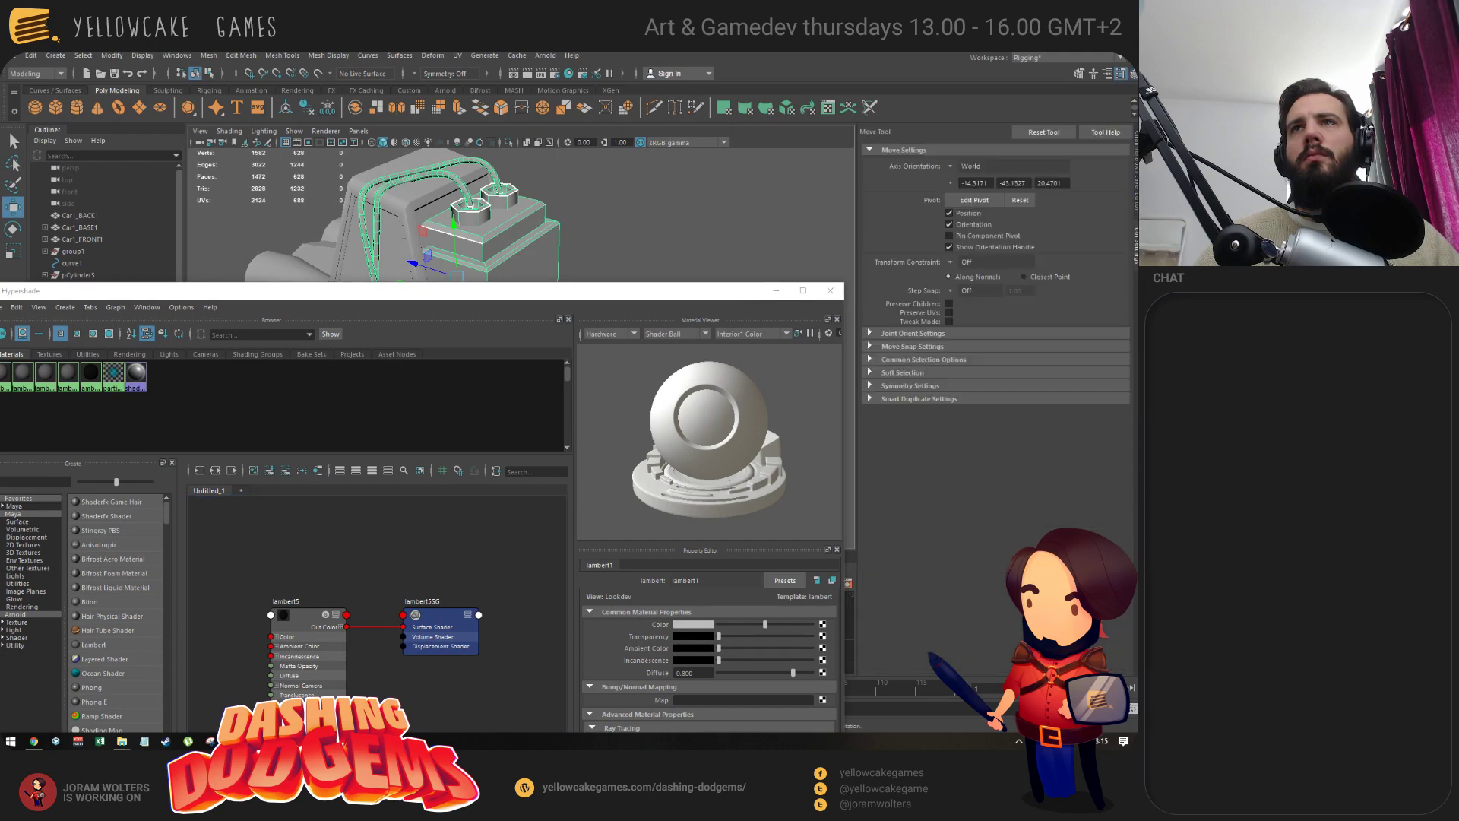
{"action": "key", "text": "alt+Tab"}
{"action": "key", "text": "alt+Tab"}
{"action": "left_click", "coordinate": [1079, 74]}
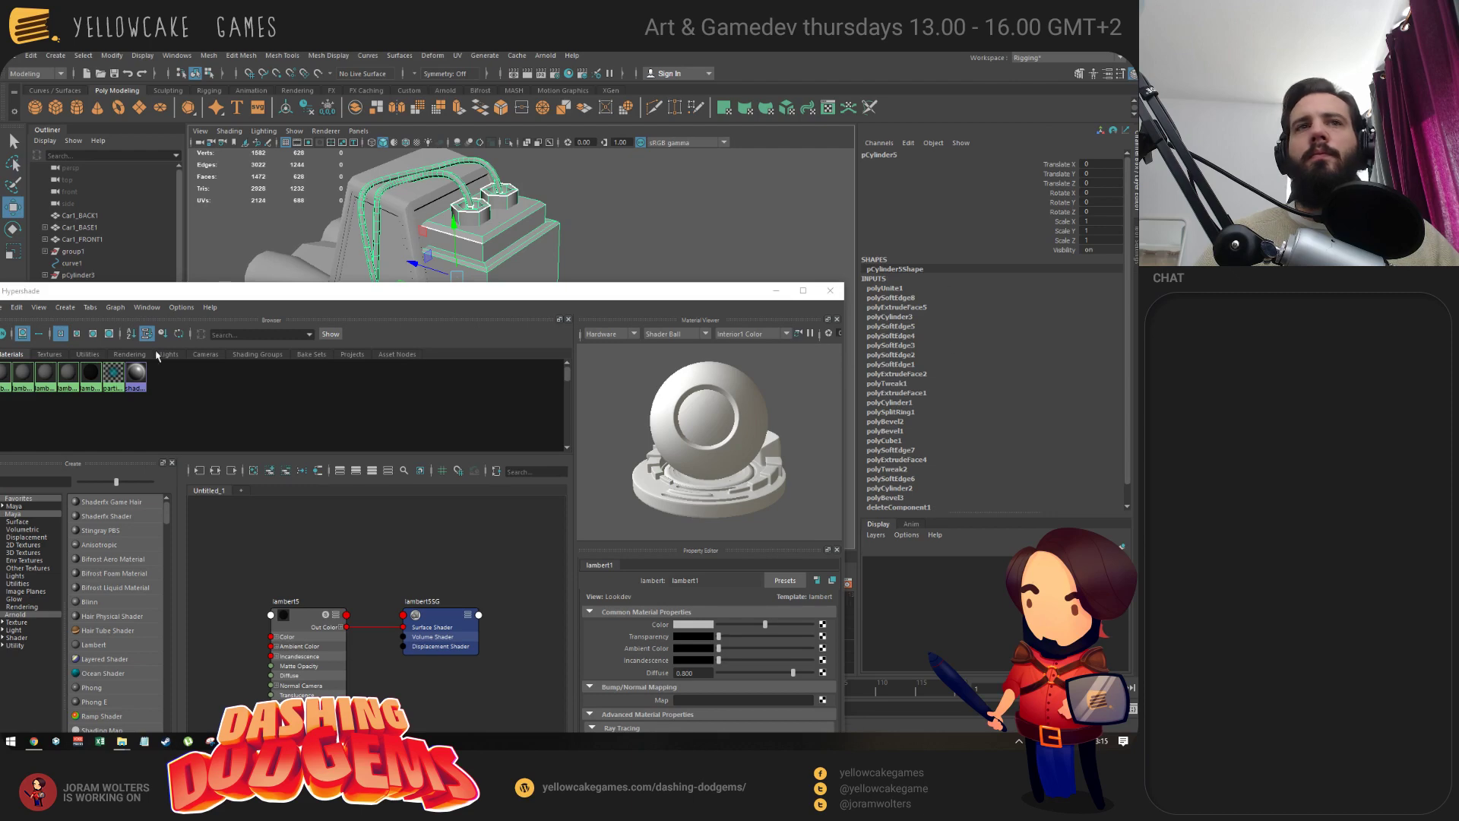
Rename the dark lambert5 material as DarkGrey.
{"action": "left_click_drag", "start_coordinate": [145, 291], "coordinate": [225, 312]}
{"action": "left_click", "coordinate": [183, 402]}
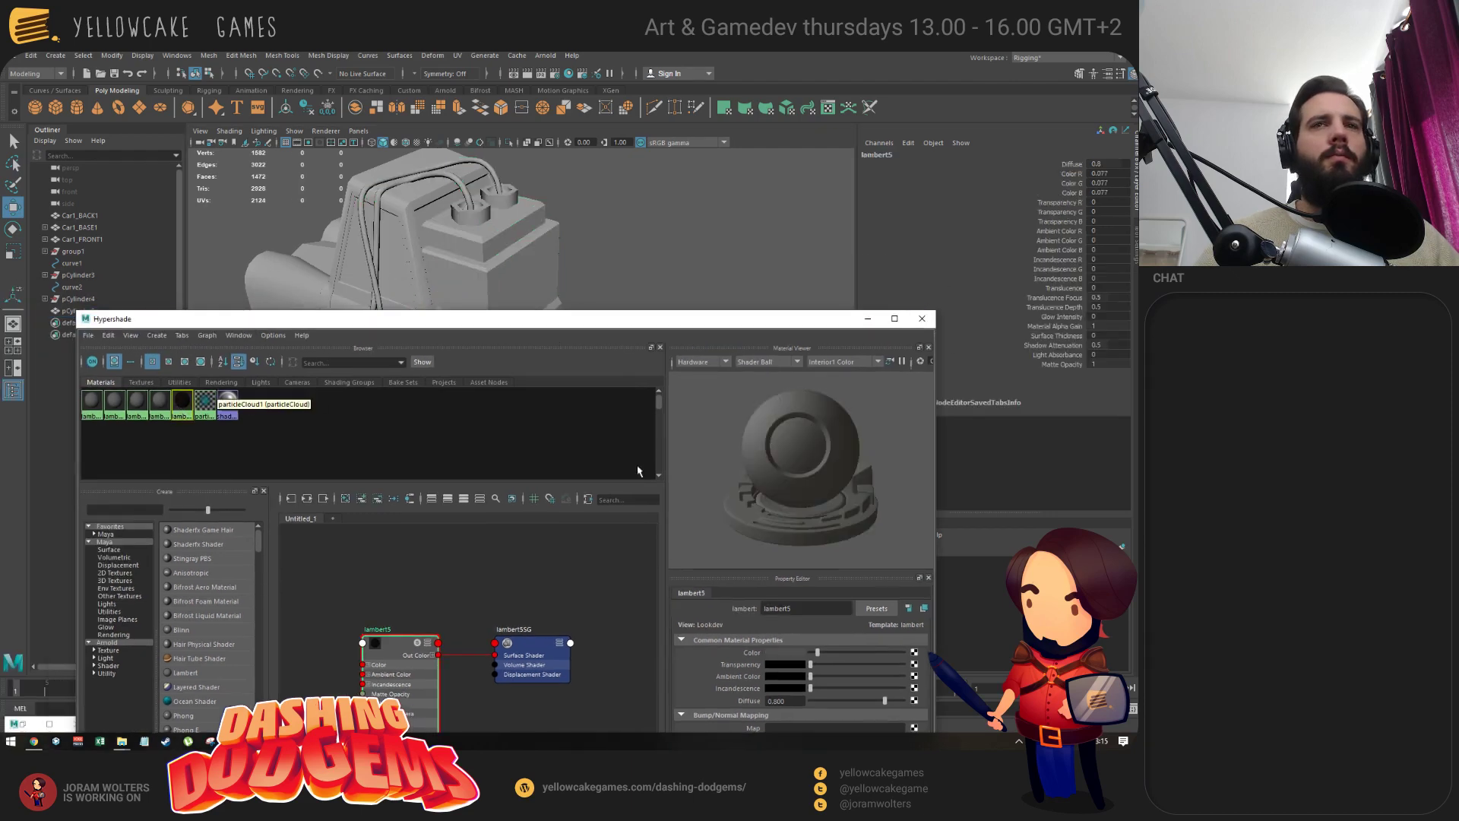
{"action": "double_click", "coordinate": [797, 608]}
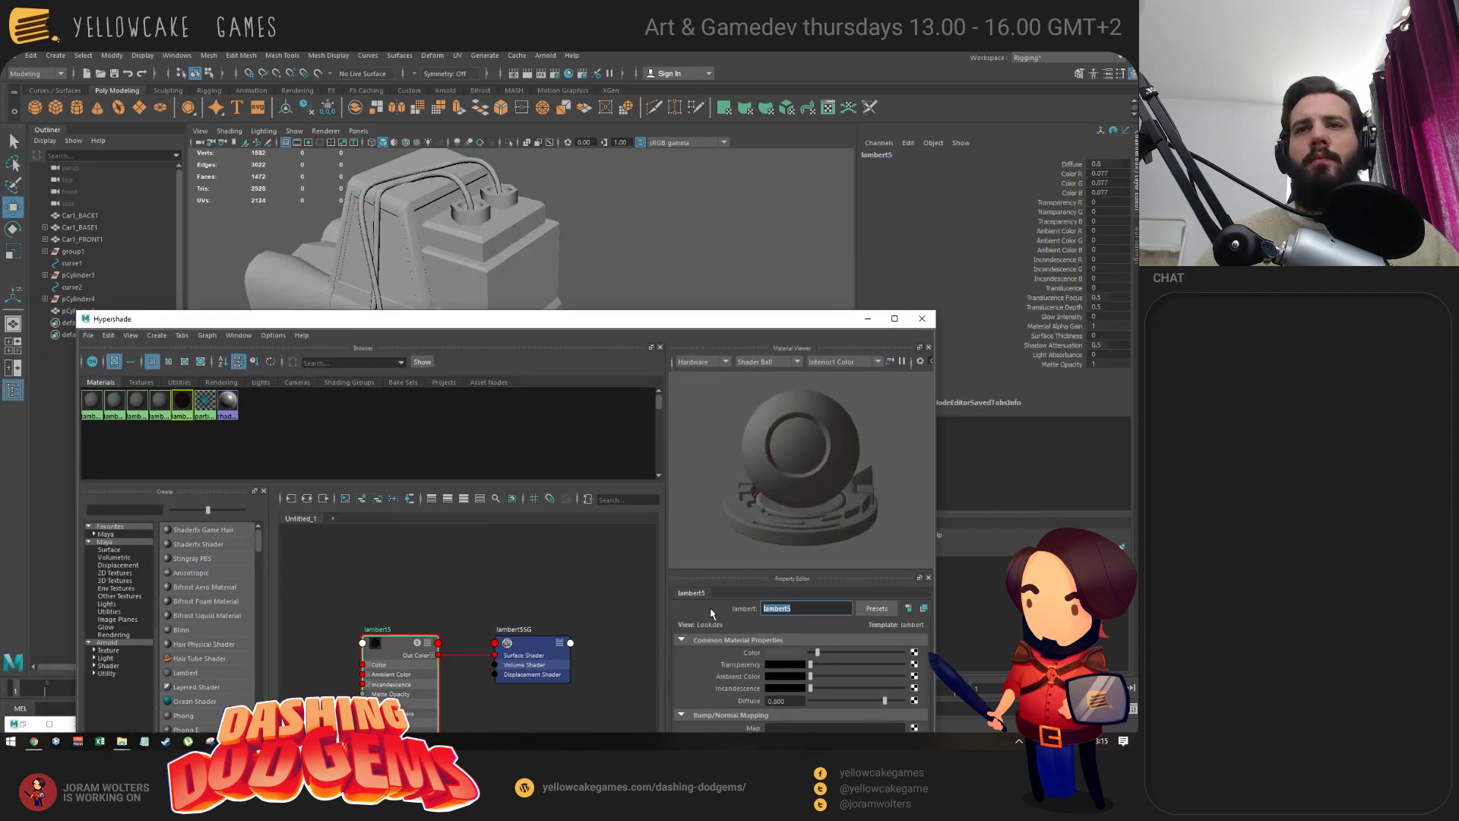
{"action": "type", "text": "Dark"}
{"action": "key", "text": "BackSpace"}
{"action": "key", "text": "BackSpace"}
{"action": "type", "text": "ey"}
{"action": "key", "text": "Return"}
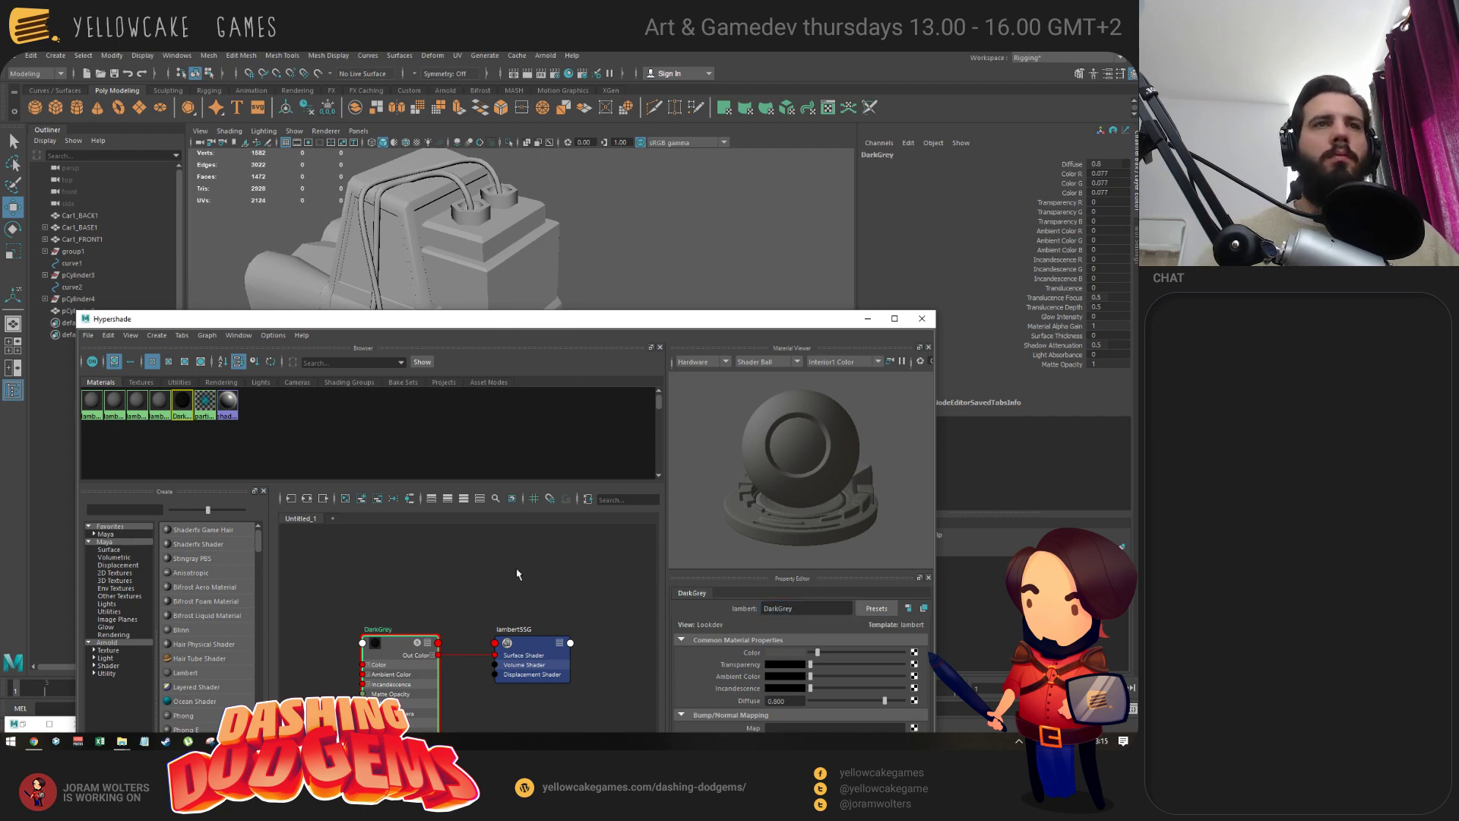
Undo the DarkGrey material and the mesh combination, going back to separate battery pack and cable parts.
{"action": "left_click", "coordinate": [472, 240]}
{"action": "left_click_drag", "start_coordinate": [472, 240], "coordinate": [481, 231], "text": "alt"}
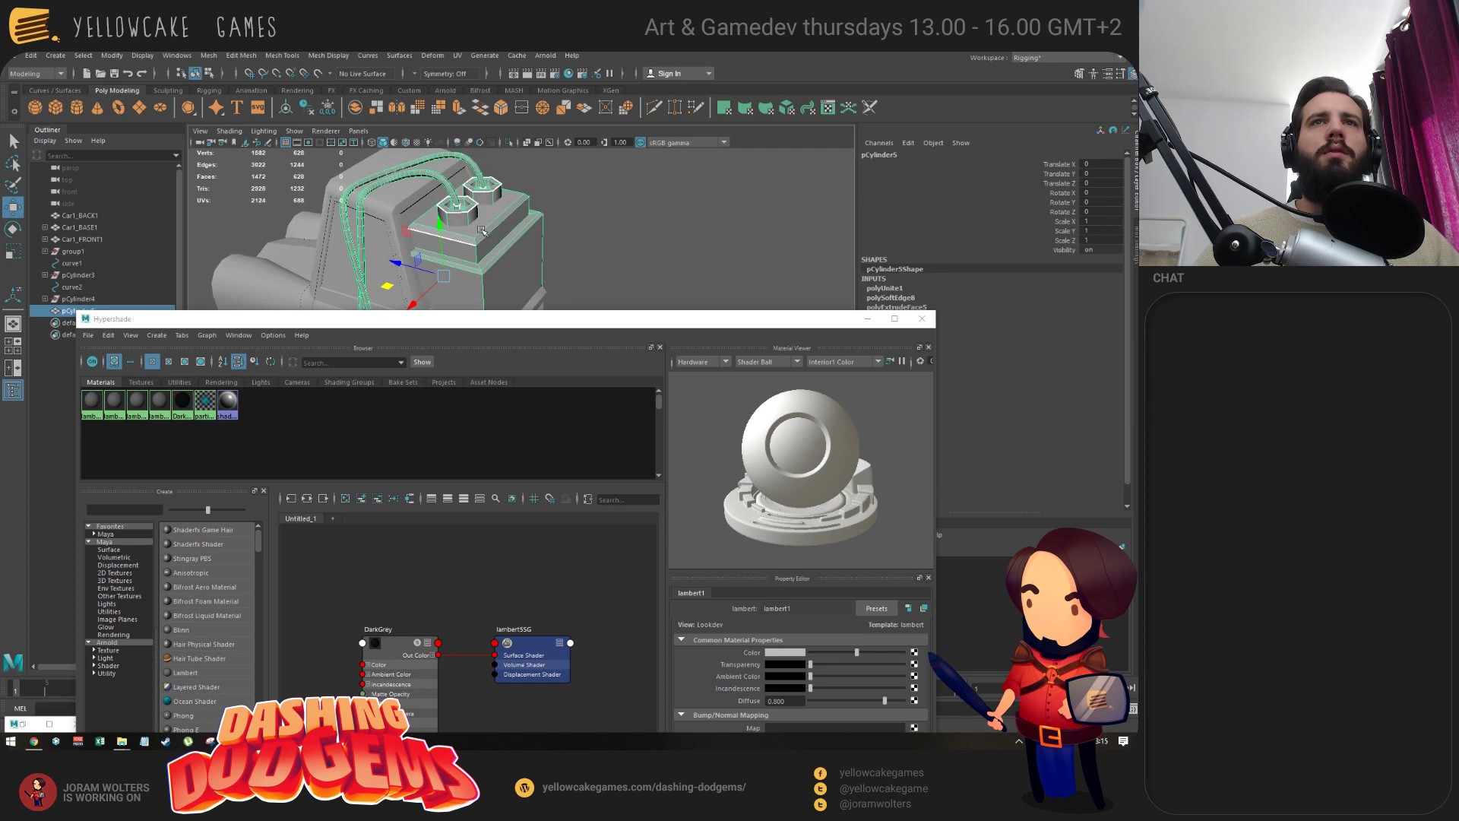
{"action": "left_click_drag", "start_coordinate": [318, 320], "coordinate": [275, 399]}
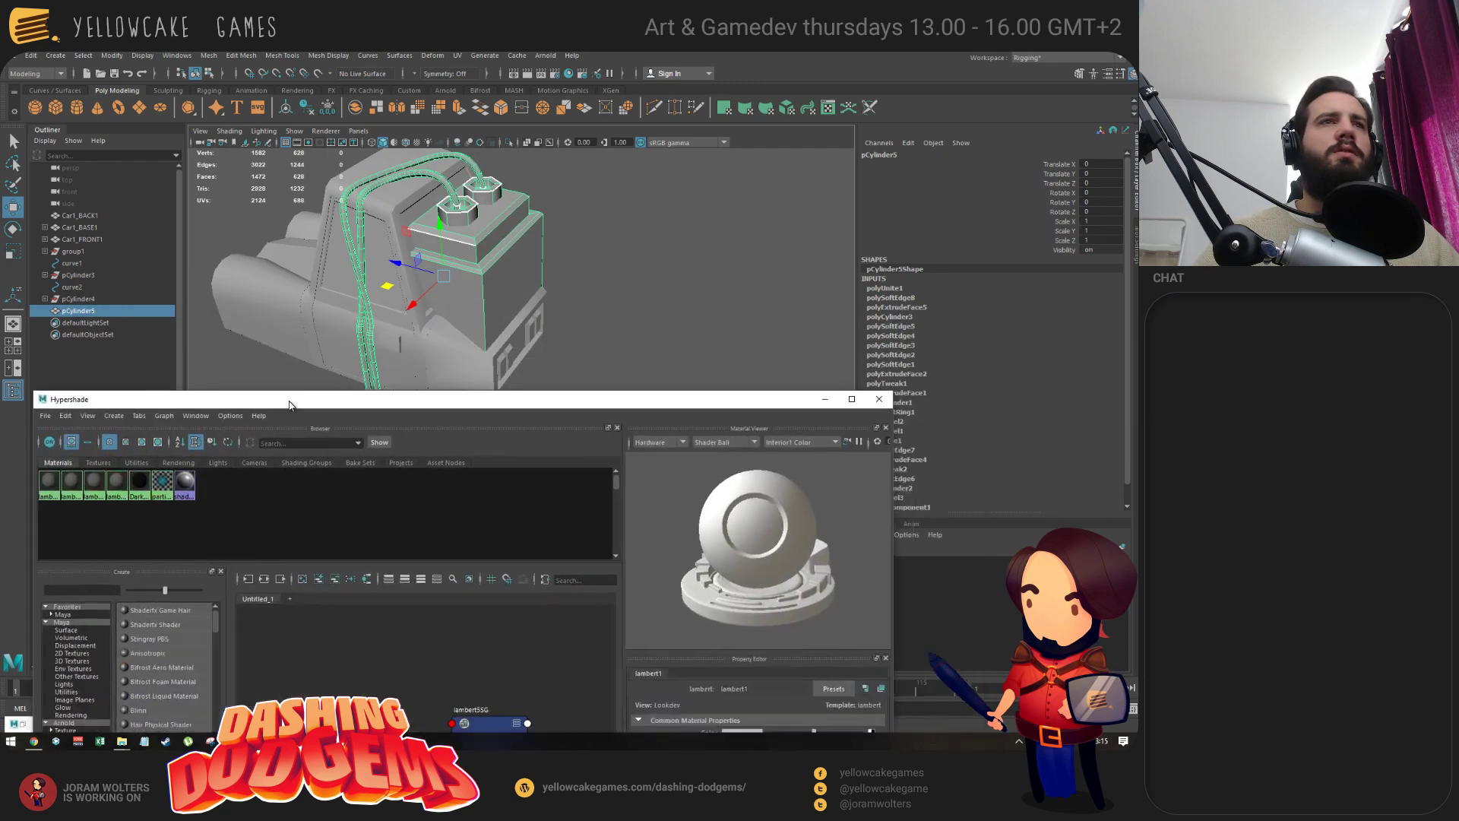
{"action": "left_click", "coordinate": [72, 251]}
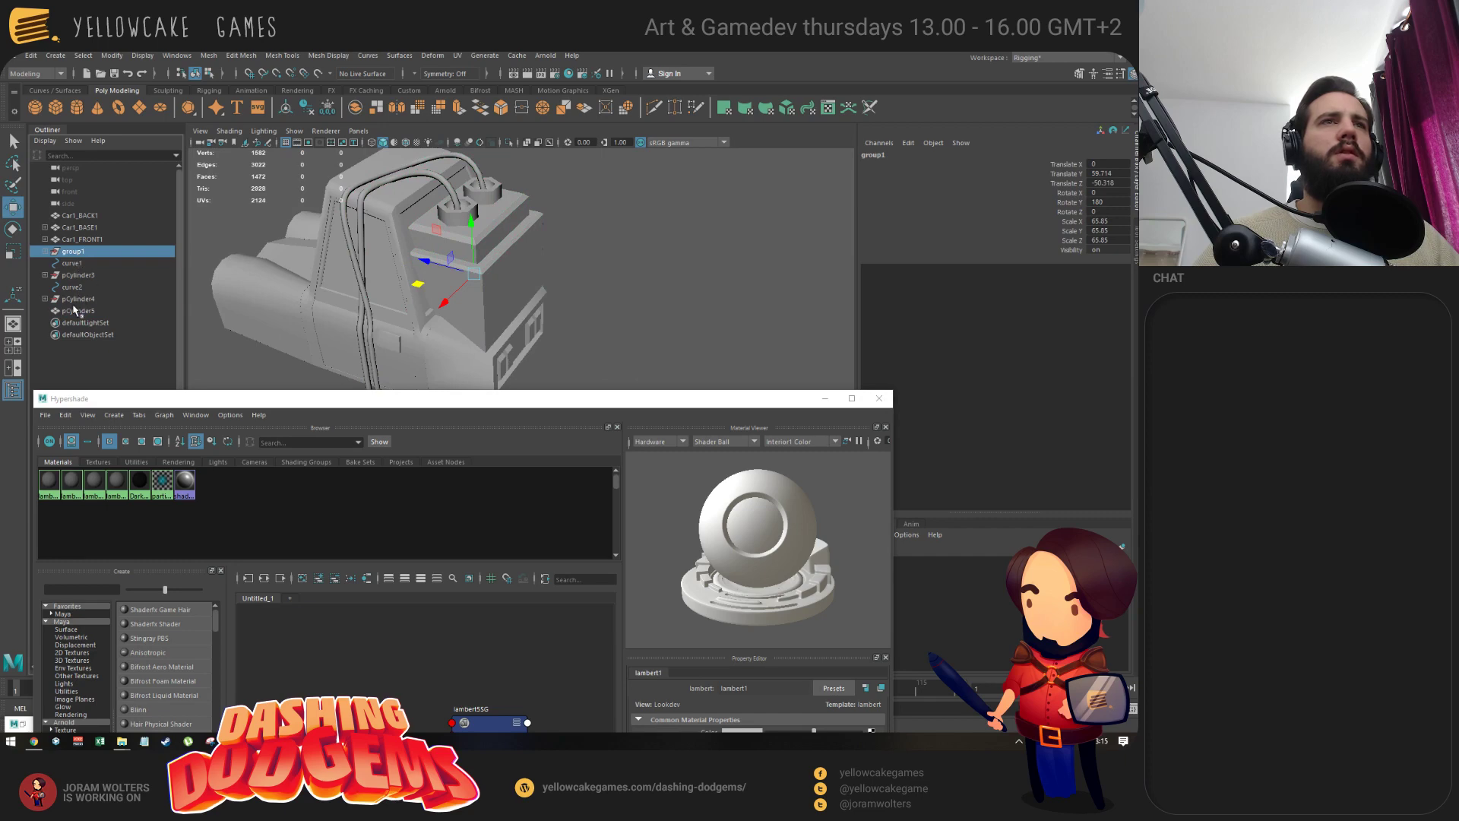
{"action": "left_click", "coordinate": [390, 298]}
{"action": "left_click", "coordinate": [390, 298]}
{"action": "left_click", "coordinate": [339, 246]}
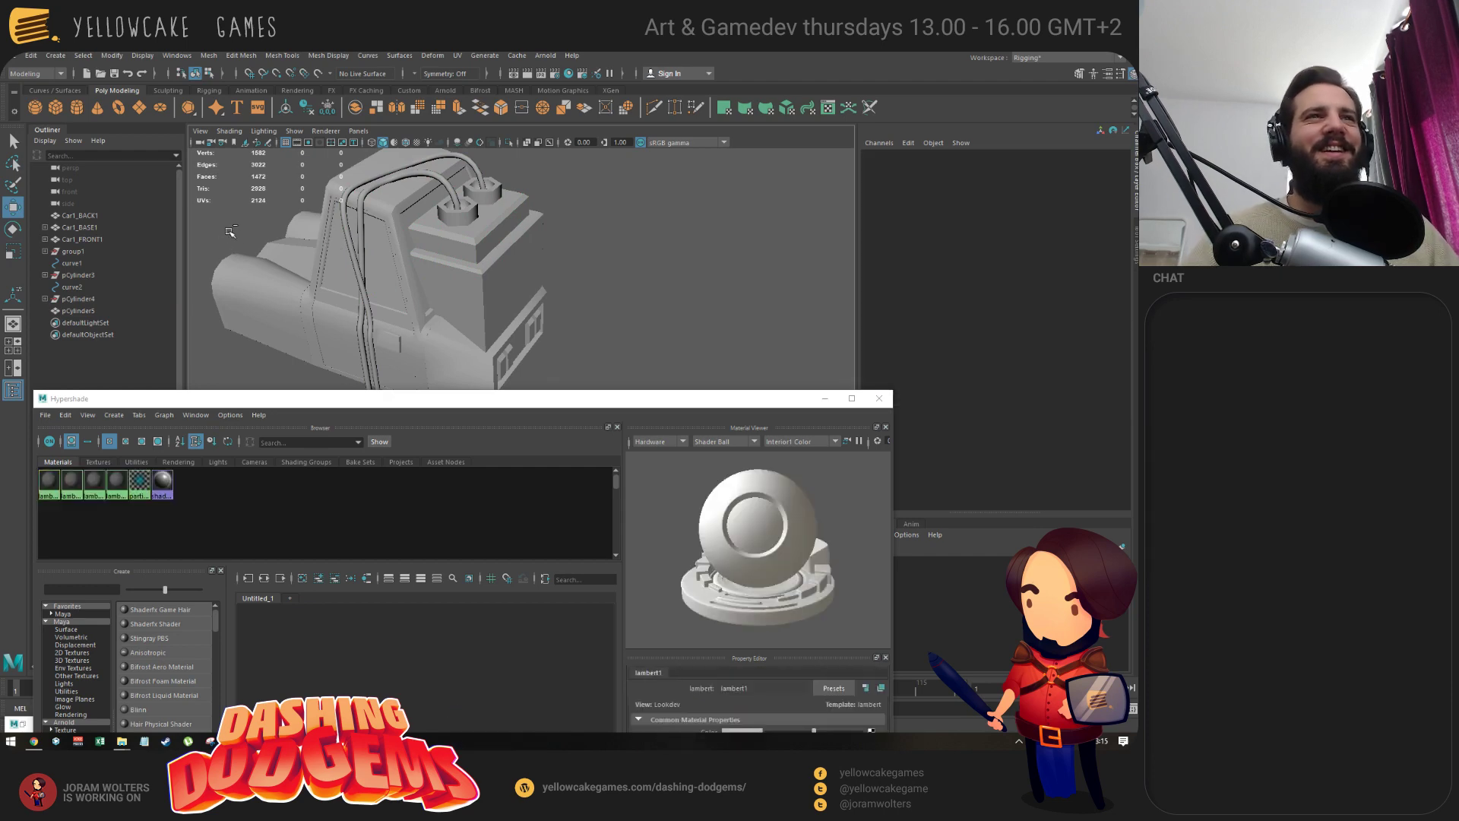
{"action": "key", "text": "ctrl+z"}
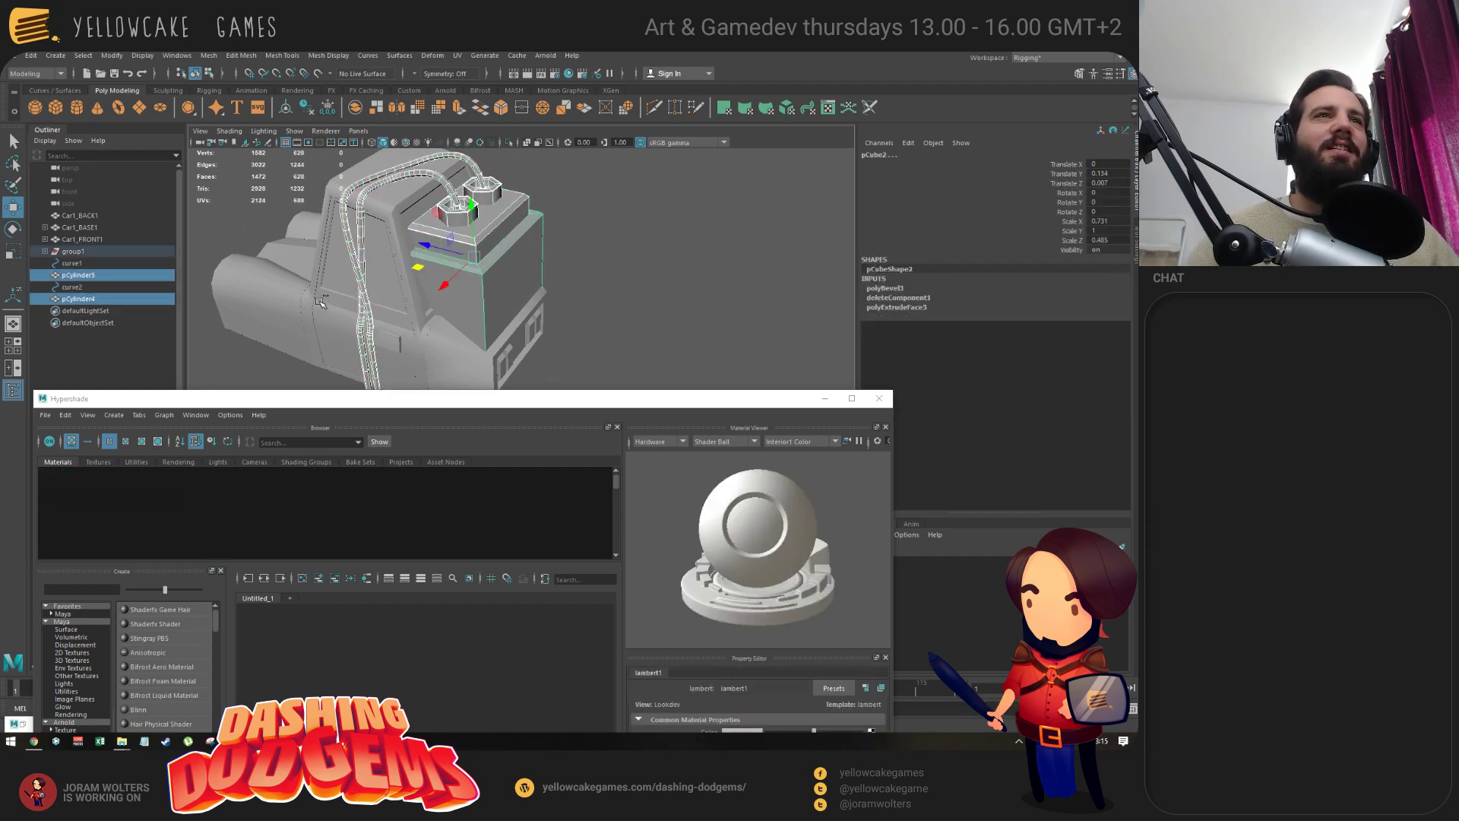
Select individual parts of the battery pack to check that they are separate objects again.
{"action": "left_click", "coordinate": [624, 267]}
{"action": "left_click", "coordinate": [486, 225]}
{"action": "left_click", "coordinate": [577, 190]}
{"action": "left_click", "coordinate": [443, 171]}
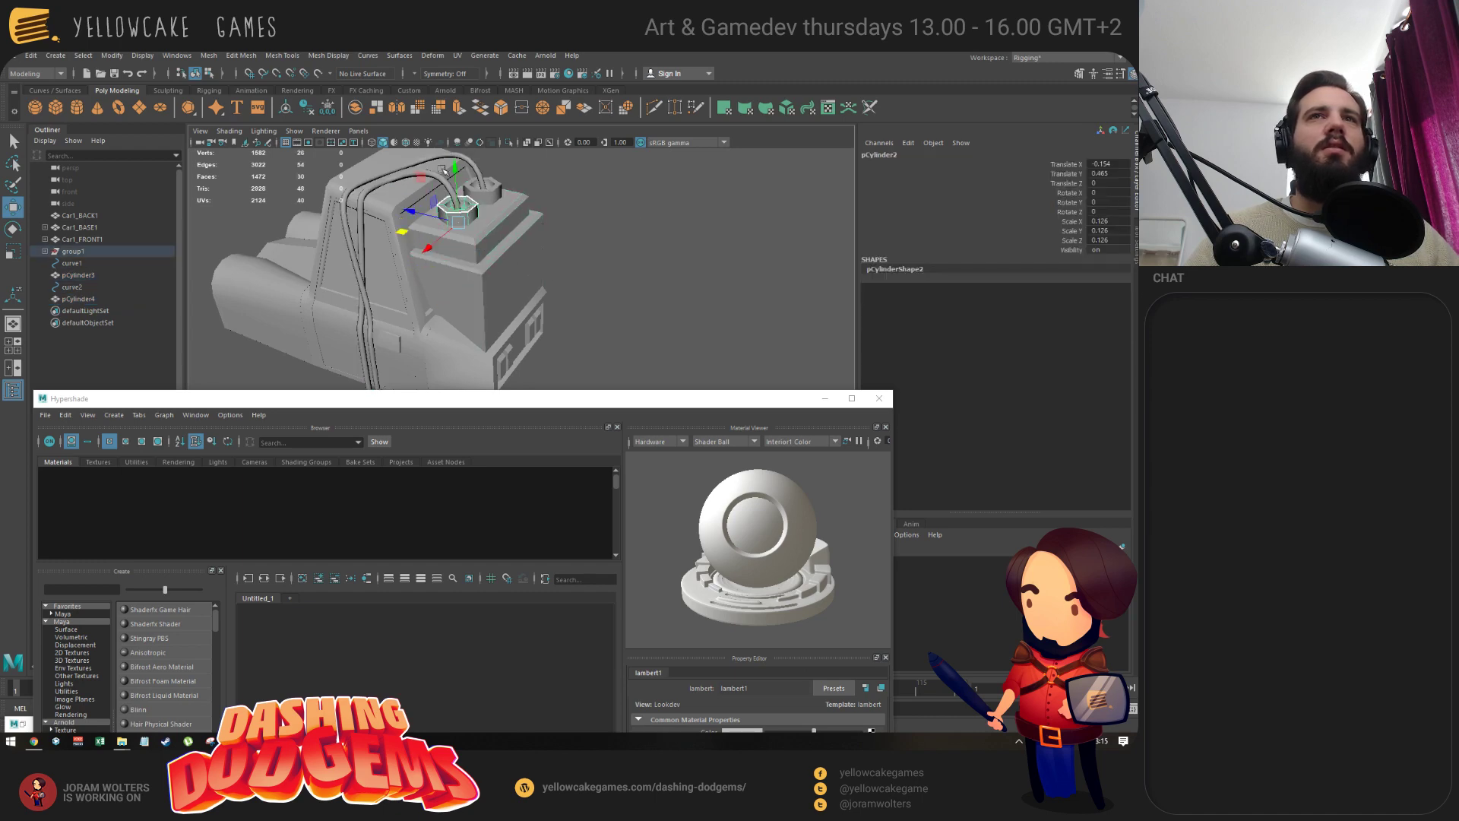
{"action": "left_click", "coordinate": [633, 210]}
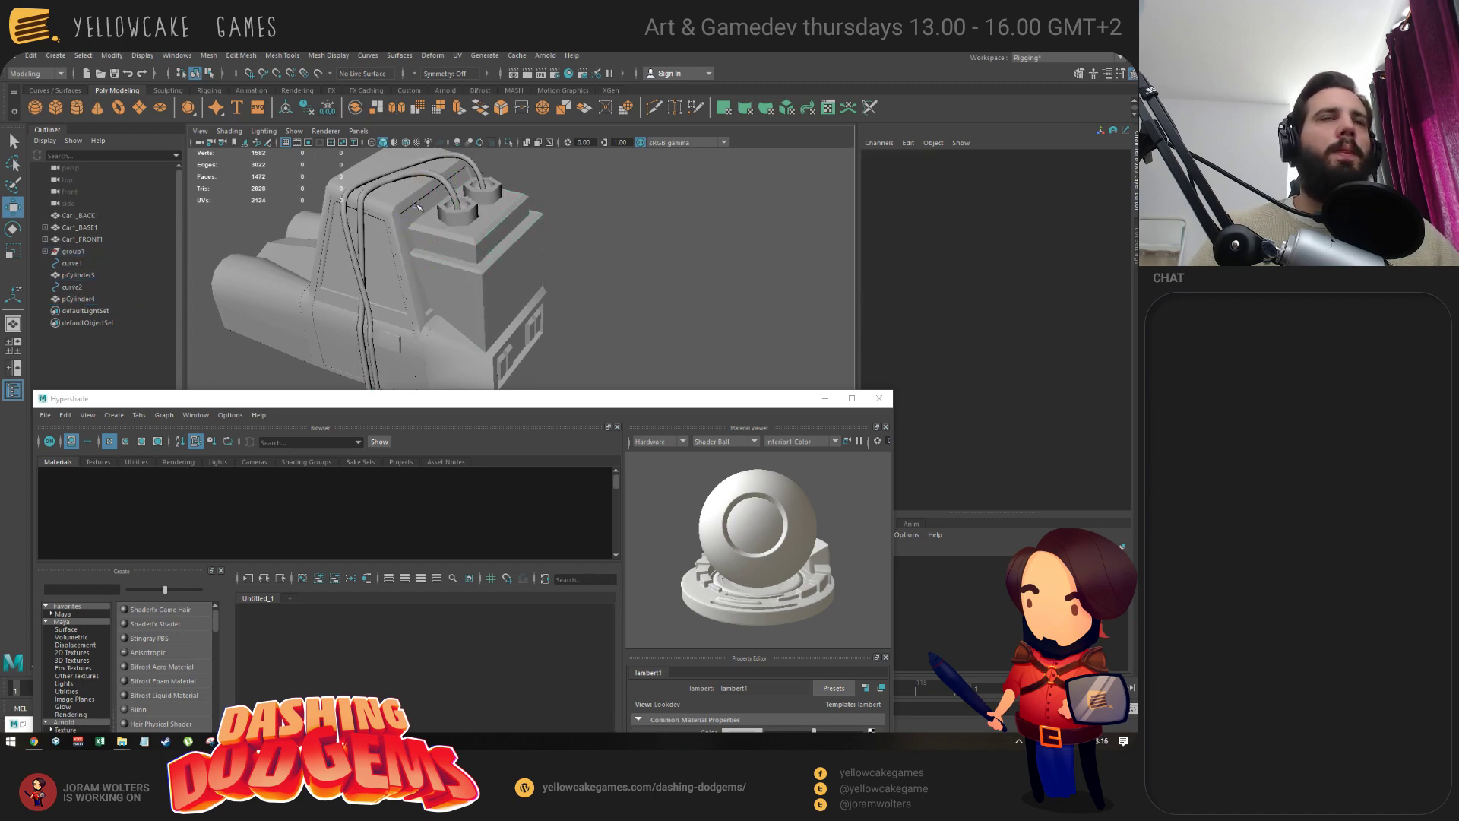
{"action": "left_click", "coordinate": [387, 217]}
{"action": "left_click", "coordinate": [179, 505]}
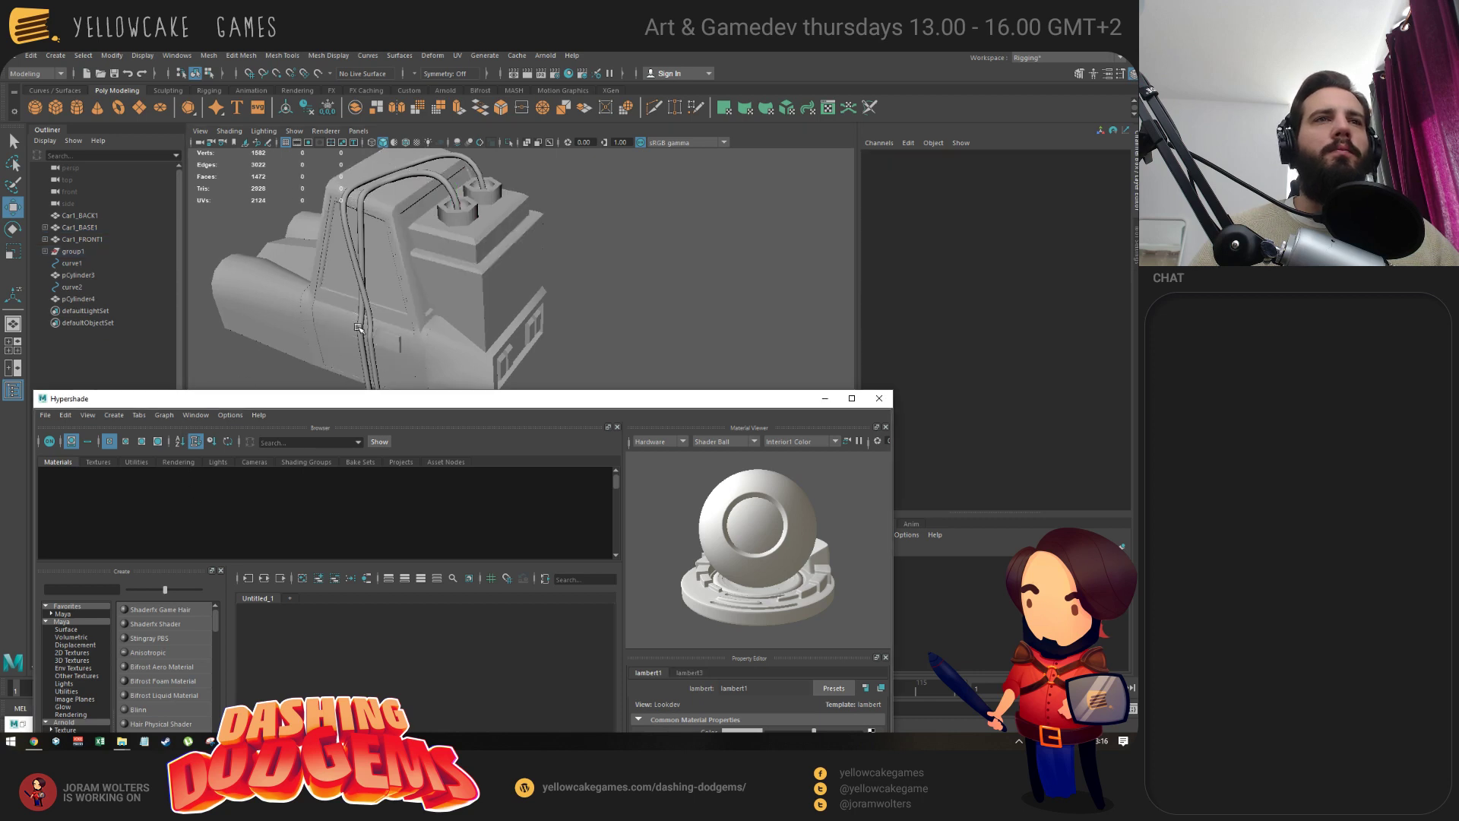
{"action": "left_click", "coordinate": [473, 238]}
{"action": "left_click", "coordinate": [114, 498]}
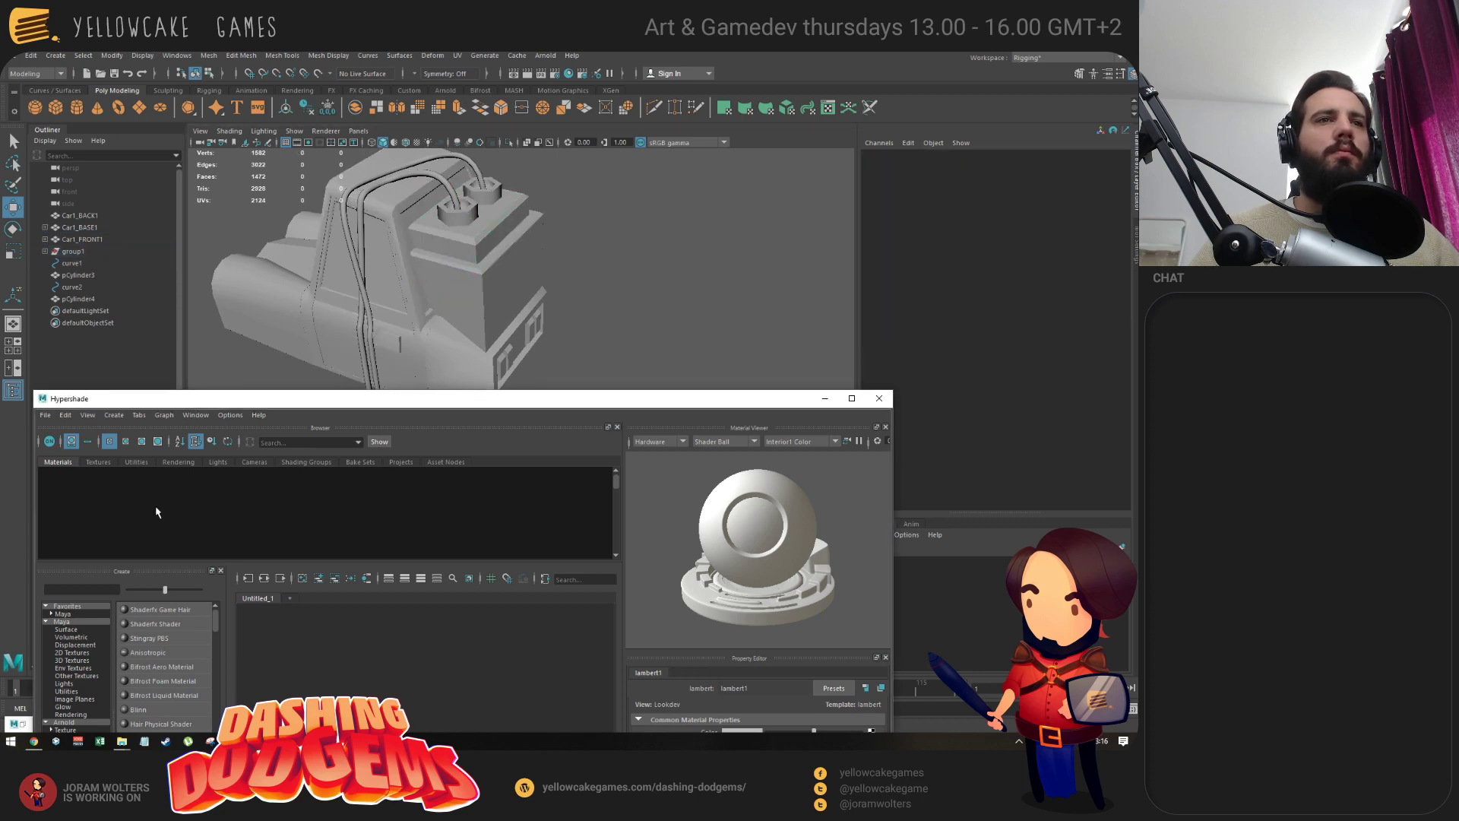
Create a new Lambert material and refresh the Hypershade's material list so it appears there.
{"action": "scroll", "coordinate": [166, 661], "scroll_direction": "down", "scroll_amount": 1}
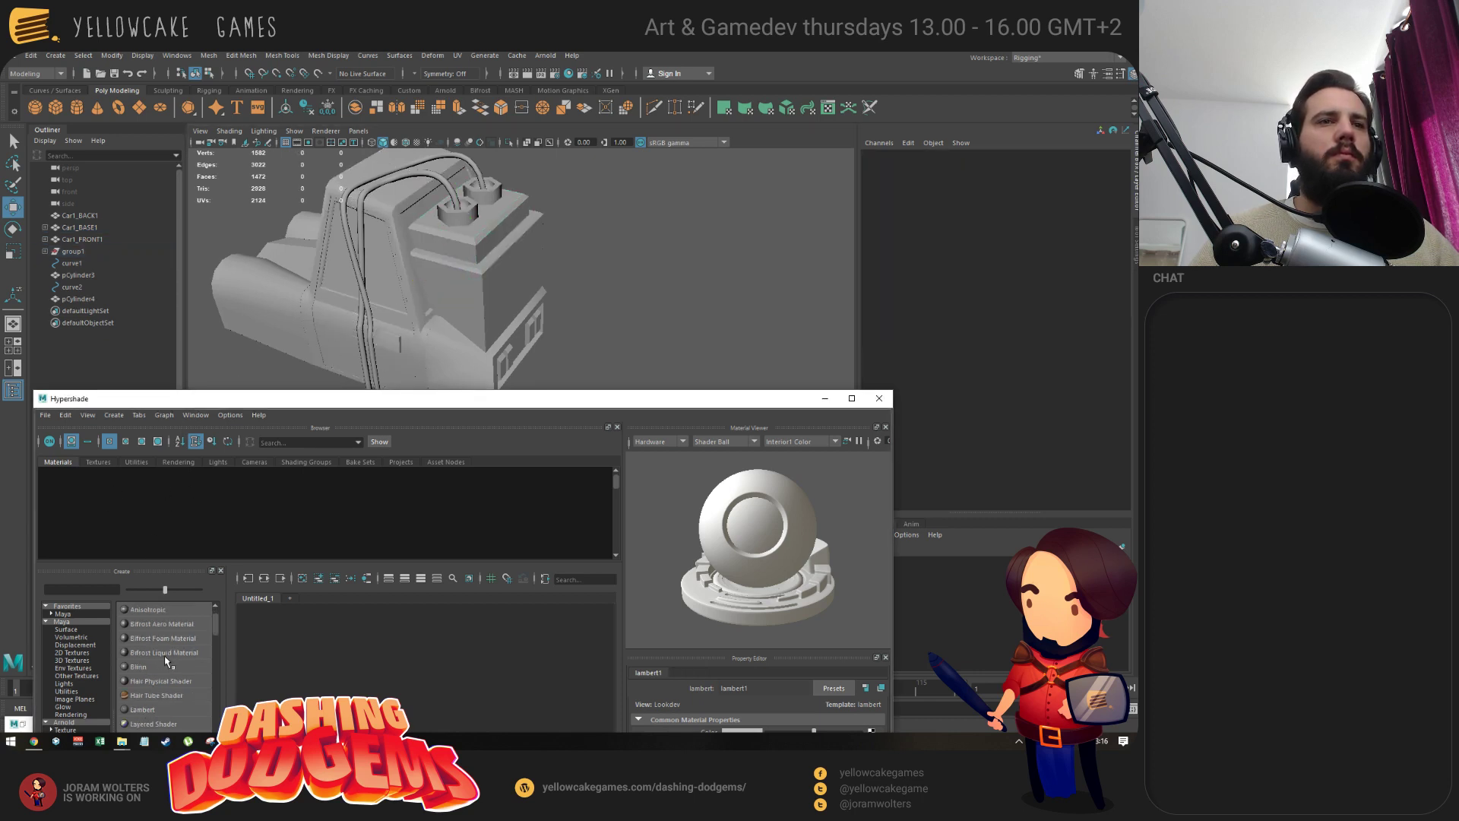
{"action": "left_click", "coordinate": [151, 710]}
{"action": "left_click_drag", "start_coordinate": [274, 406], "coordinate": [356, 420]}
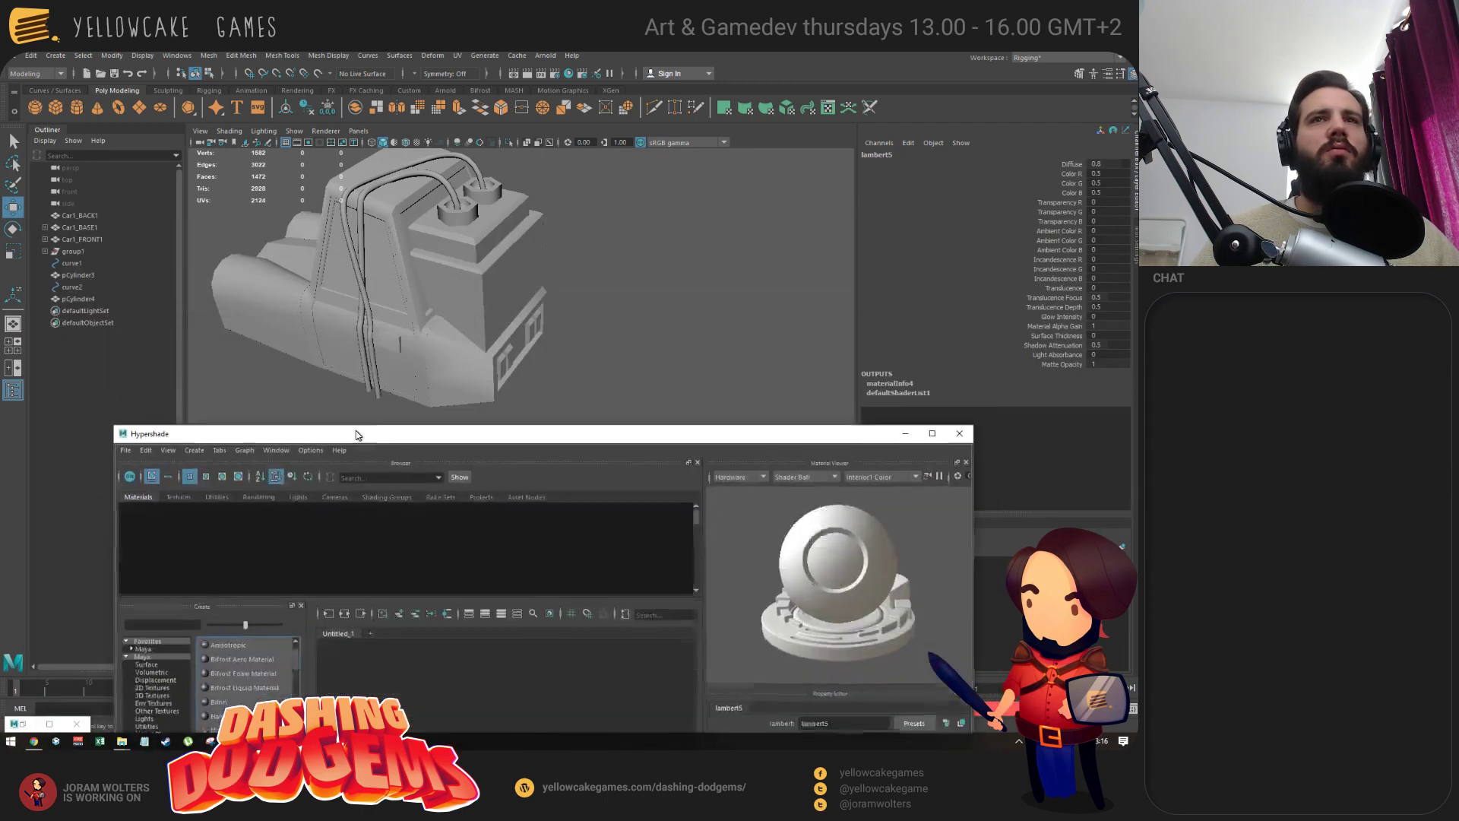
{"action": "left_click", "coordinate": [449, 271]}
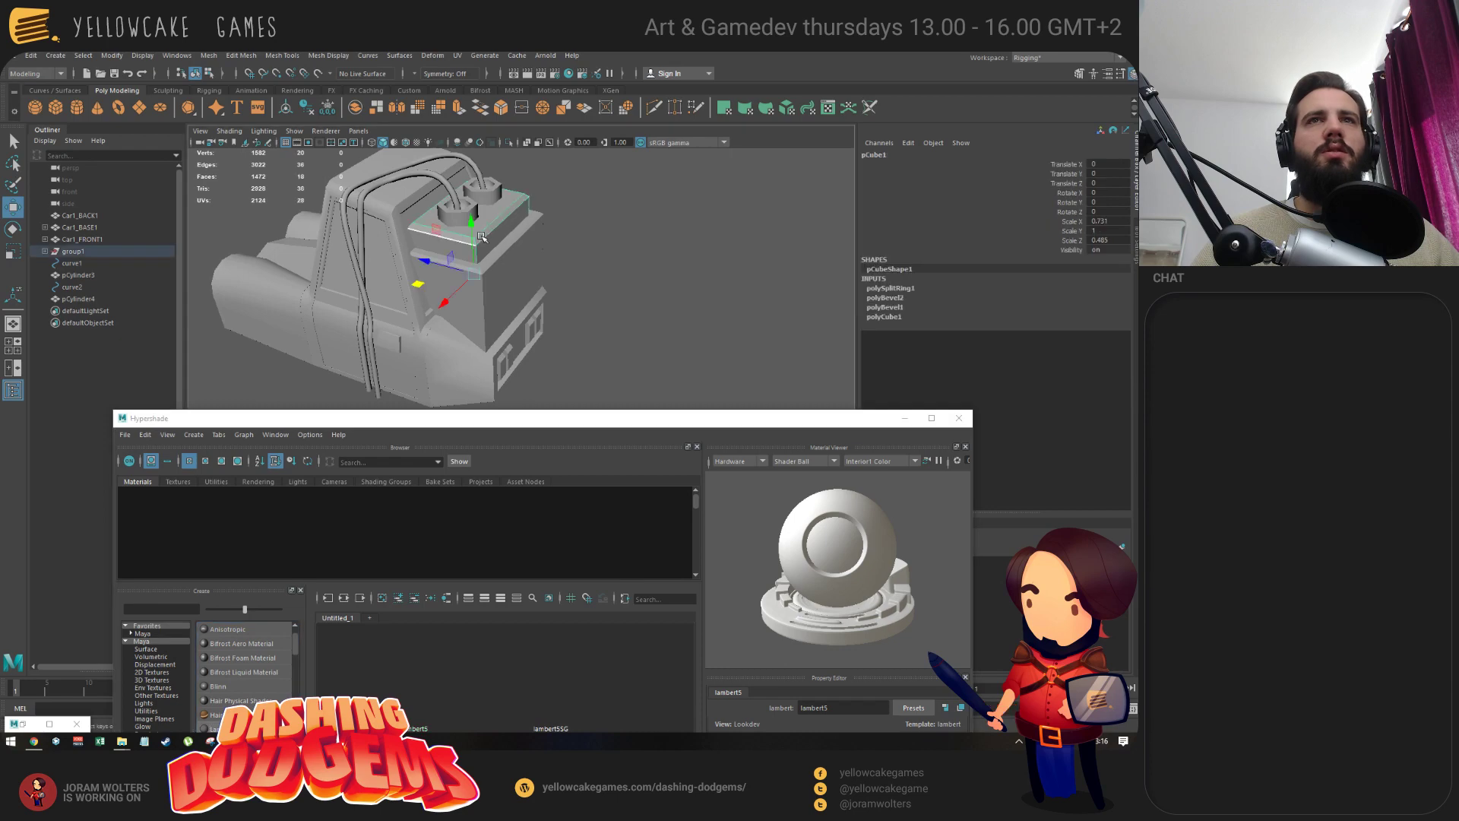
{"action": "left_click_drag", "start_coordinate": [535, 240], "coordinate": [567, 244], "text": "alt"}
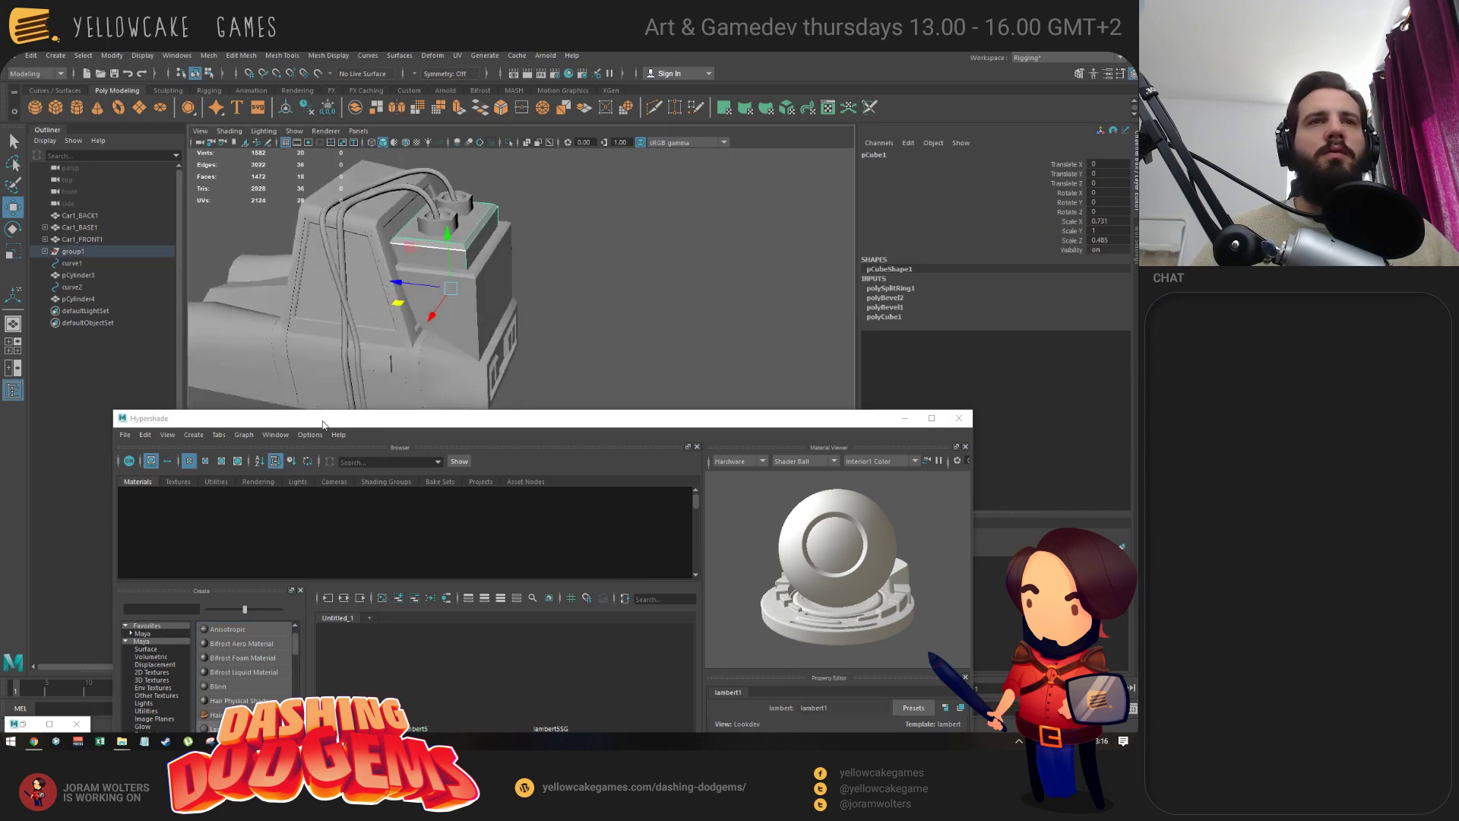
{"action": "left_click_drag", "start_coordinate": [322, 428], "coordinate": [321, 202]}
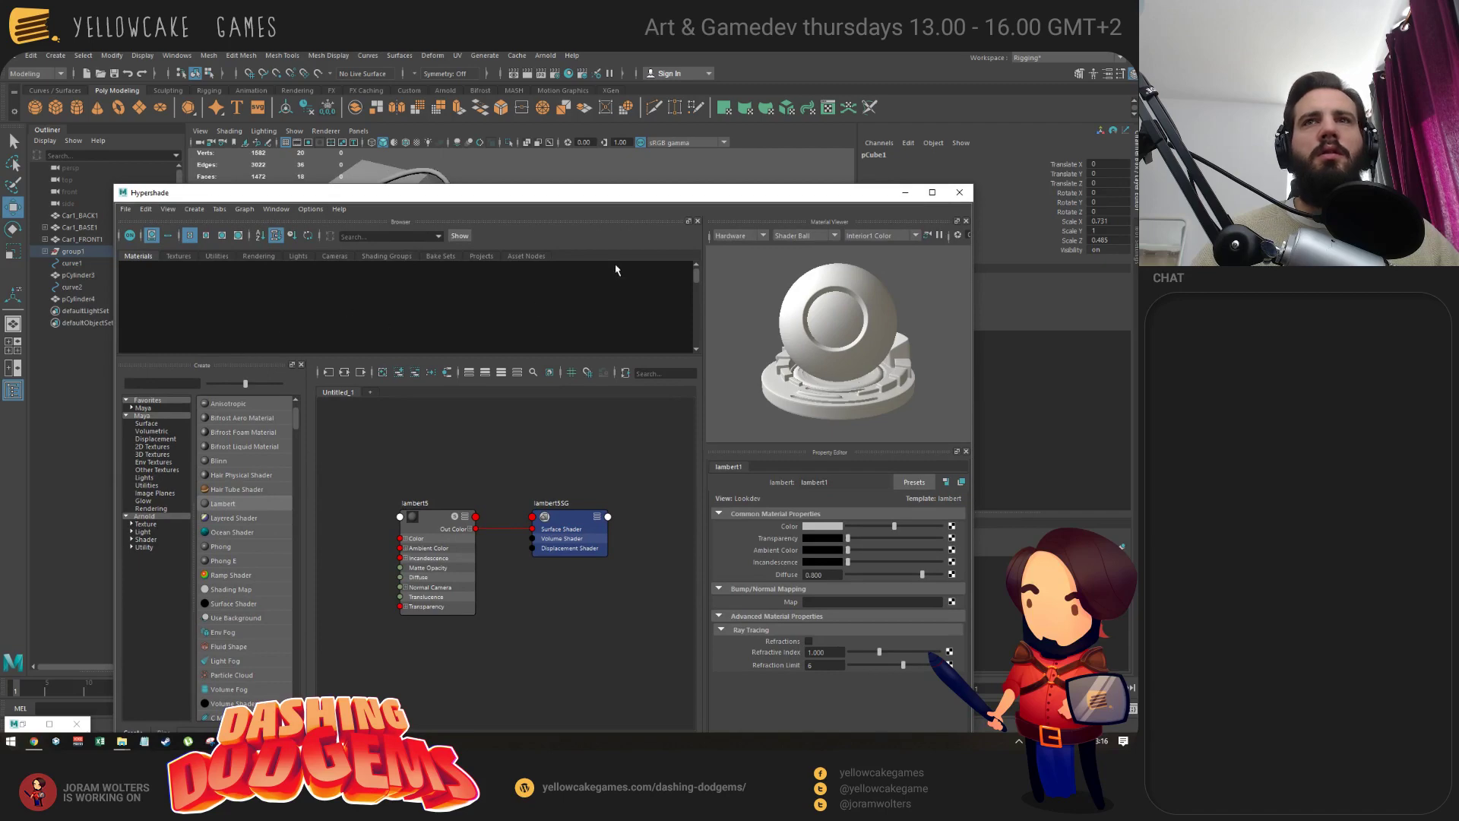
{"action": "left_click_drag", "start_coordinate": [694, 311], "coordinate": [698, 257]}
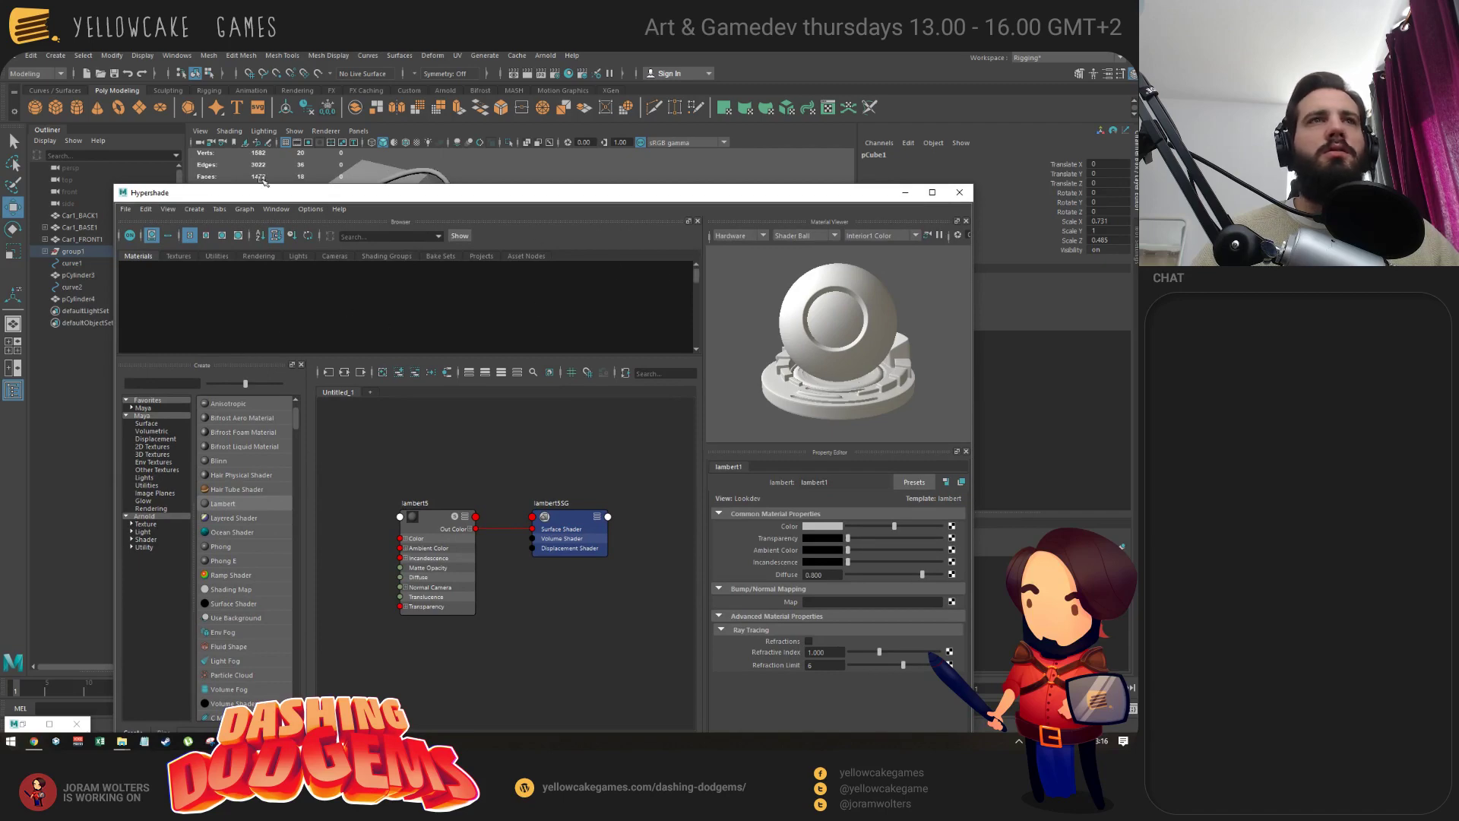
{"action": "left_click", "coordinate": [130, 258]}
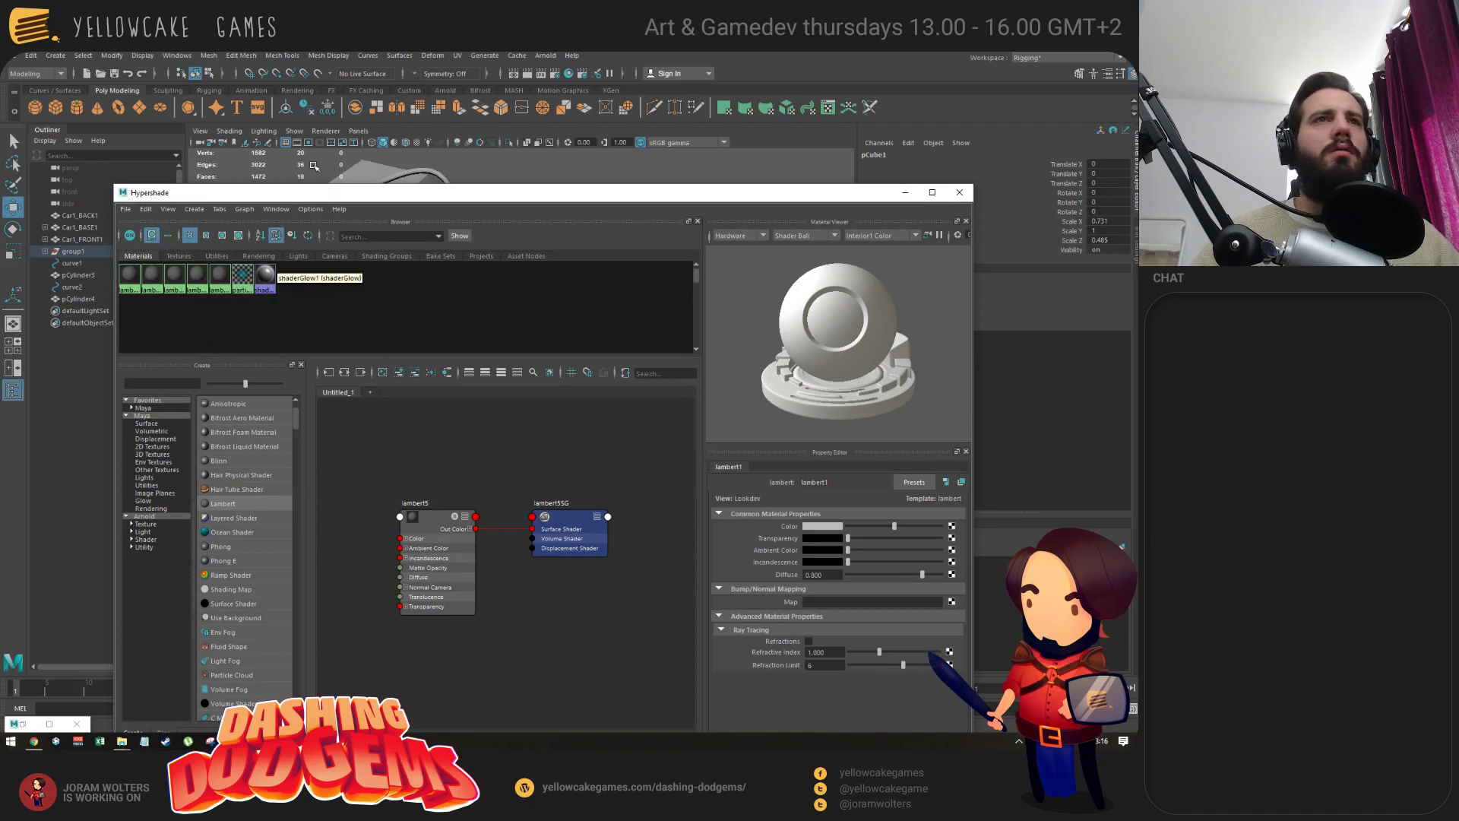
{"action": "left_click_drag", "start_coordinate": [292, 199], "coordinate": [295, 251]}
Rename the new Lambert material as DarkGrey and darken its color to about 0.065 in R, G and B.
{"action": "left_click", "coordinate": [221, 329]}
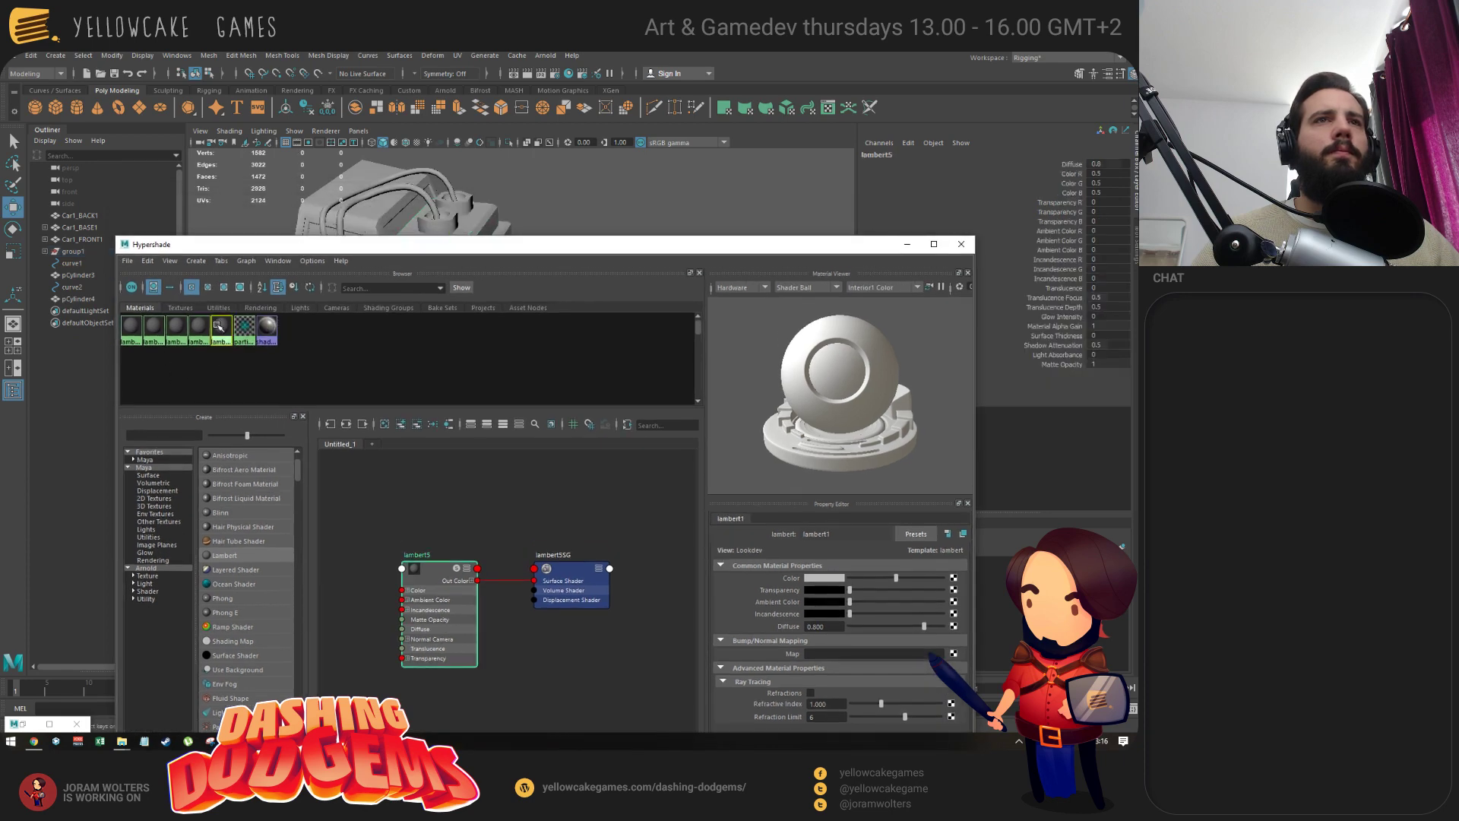
{"action": "double_click", "coordinate": [836, 534]}
{"action": "type", "text": "DarkGrey"}
{"action": "key", "text": "Return"}
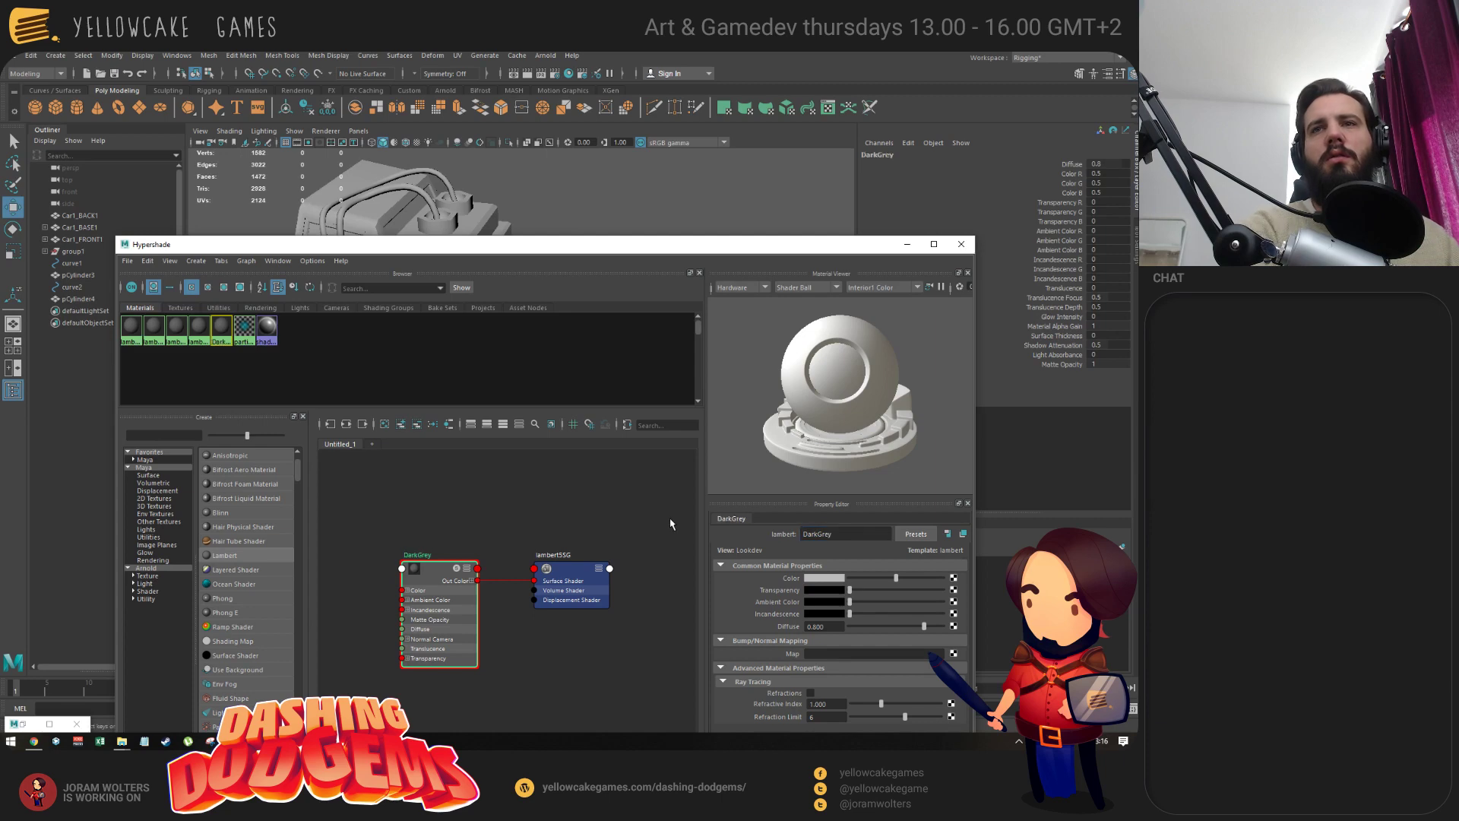
{"action": "left_click_drag", "start_coordinate": [895, 578], "coordinate": [856, 581]}
Assign the DarkGrey material to the battery pack's lower box and to both cables.
{"action": "left_click_drag", "start_coordinate": [400, 253], "coordinate": [416, 408]}
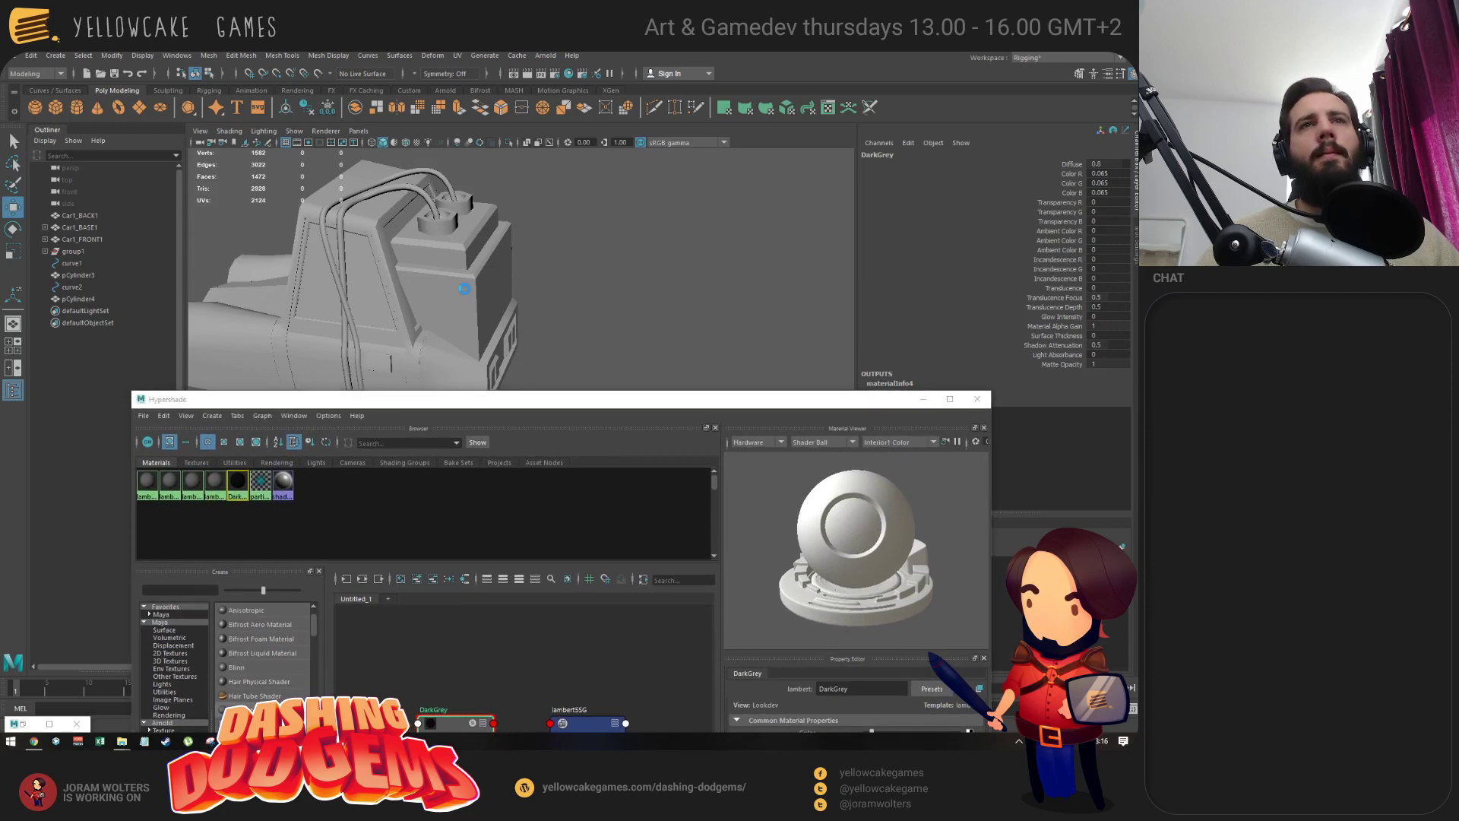
{"action": "left_click", "coordinate": [447, 242]}
{"action": "right_click_drag", "start_coordinate": [237, 481], "coordinate": [244, 448]}
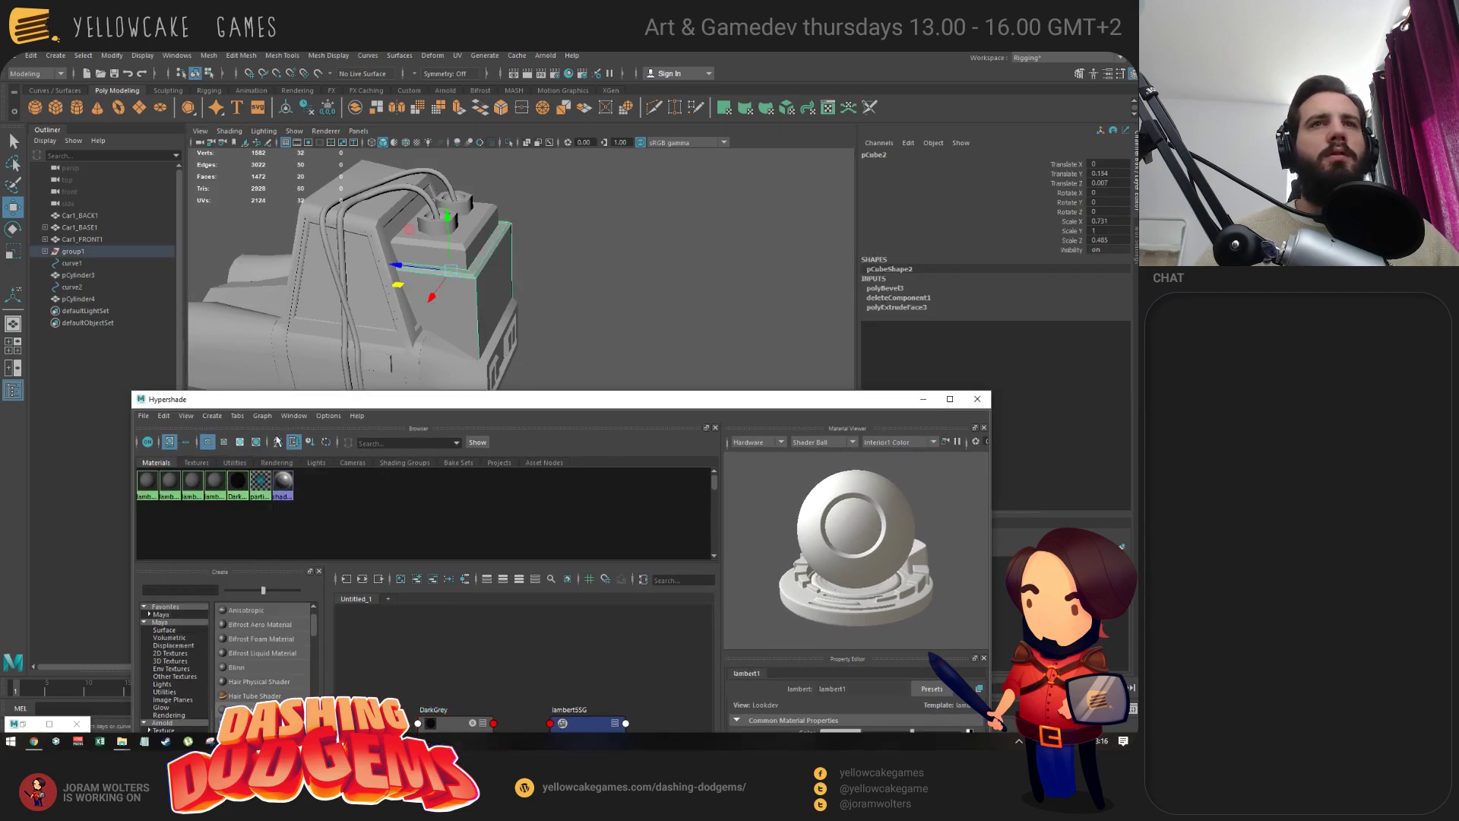
{"action": "left_click_drag", "start_coordinate": [490, 315], "coordinate": [474, 227], "text": "alt"}
{"action": "left_click", "coordinate": [379, 199]}
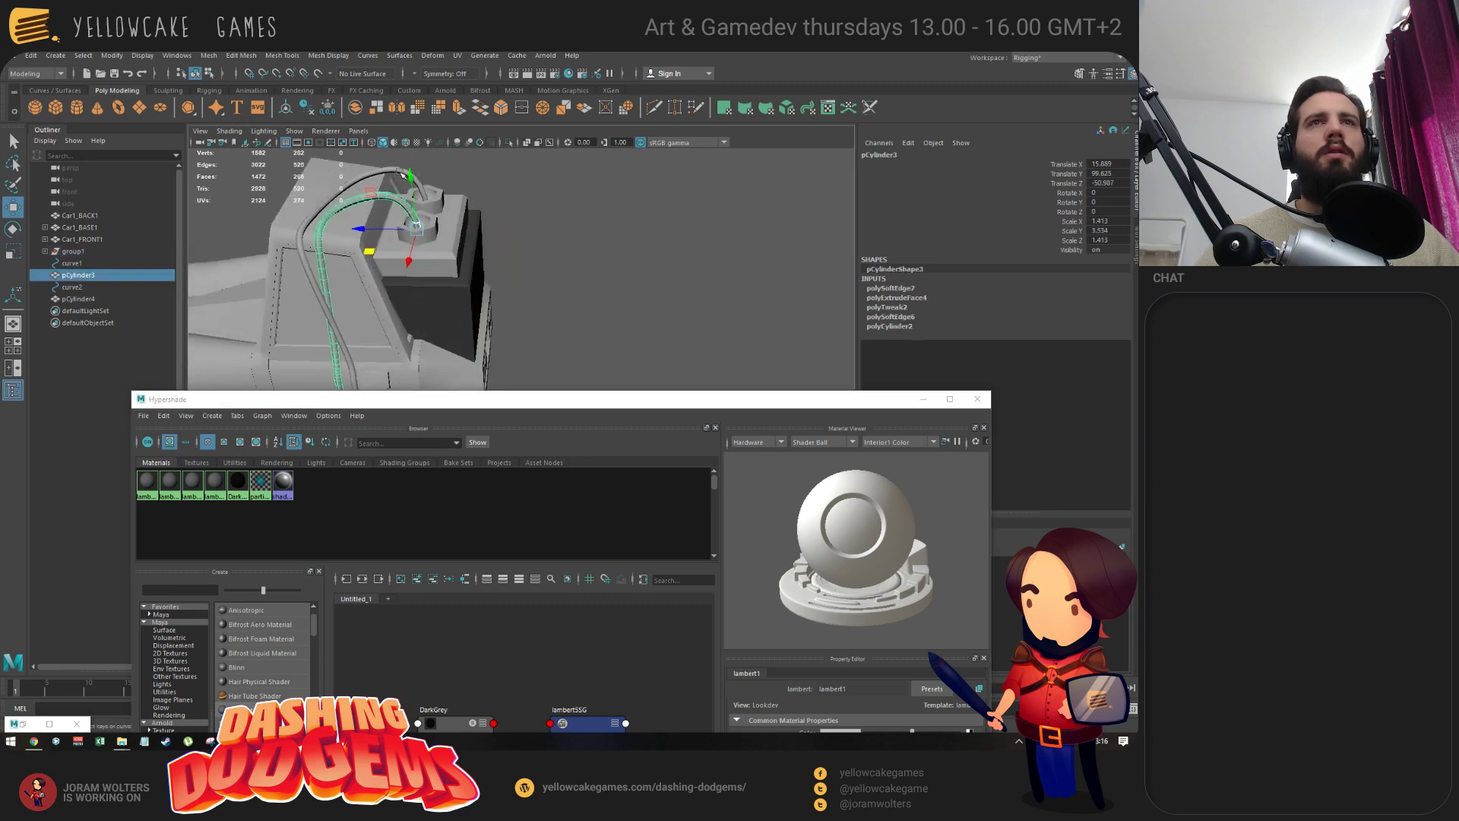
{"action": "left_click", "coordinate": [398, 171], "text": "shift"}
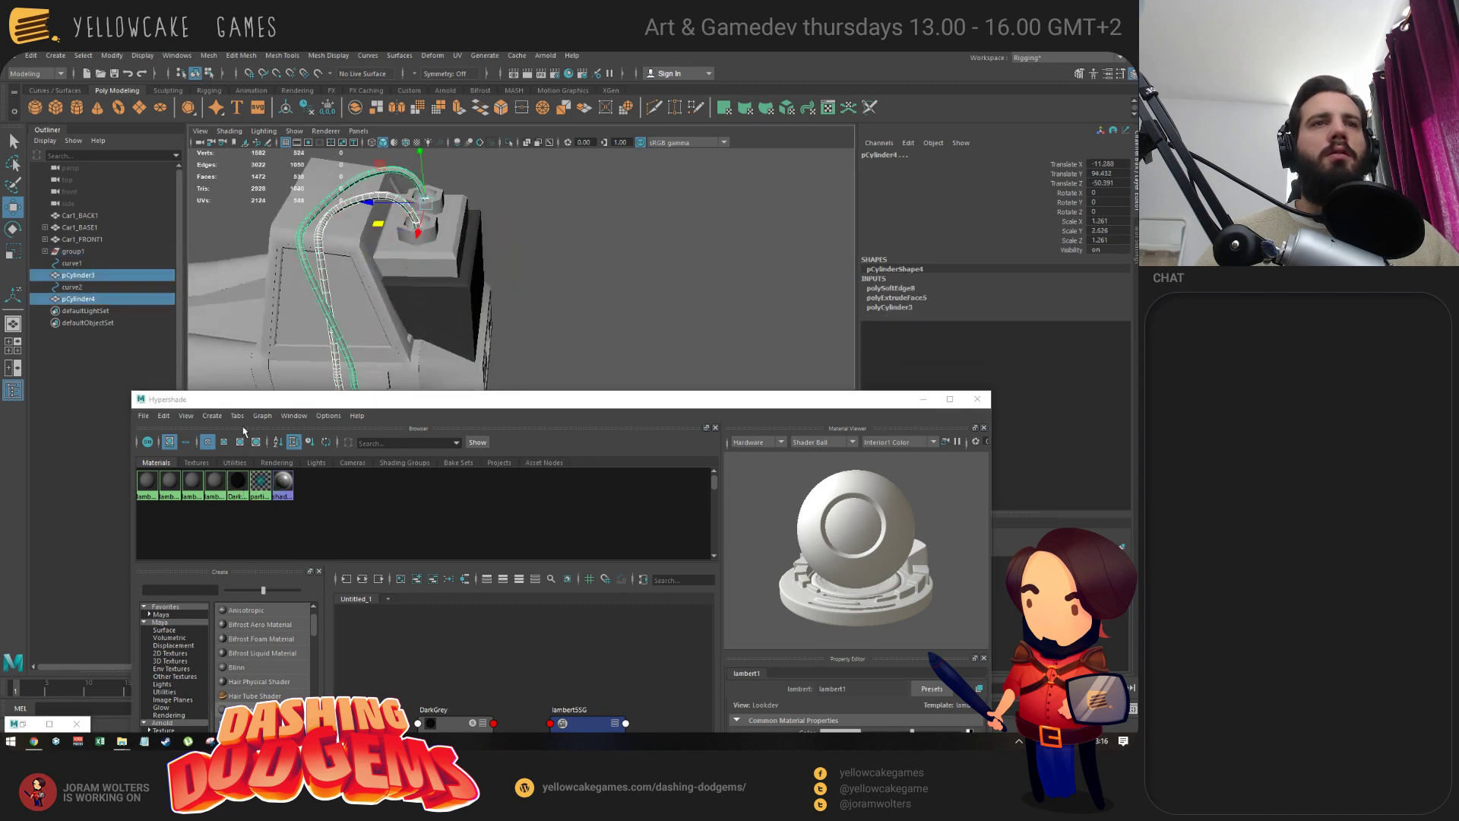
{"action": "right_click_drag", "start_coordinate": [234, 475], "coordinate": [236, 448]}
Create a new Blinn material and set its color to a dark brown of about R 0.129, G 0.063, B 0.02.
{"action": "left_click_drag", "start_coordinate": [529, 256], "coordinate": [475, 225], "text": "alt"}
{"action": "left_click", "coordinate": [474, 226]}
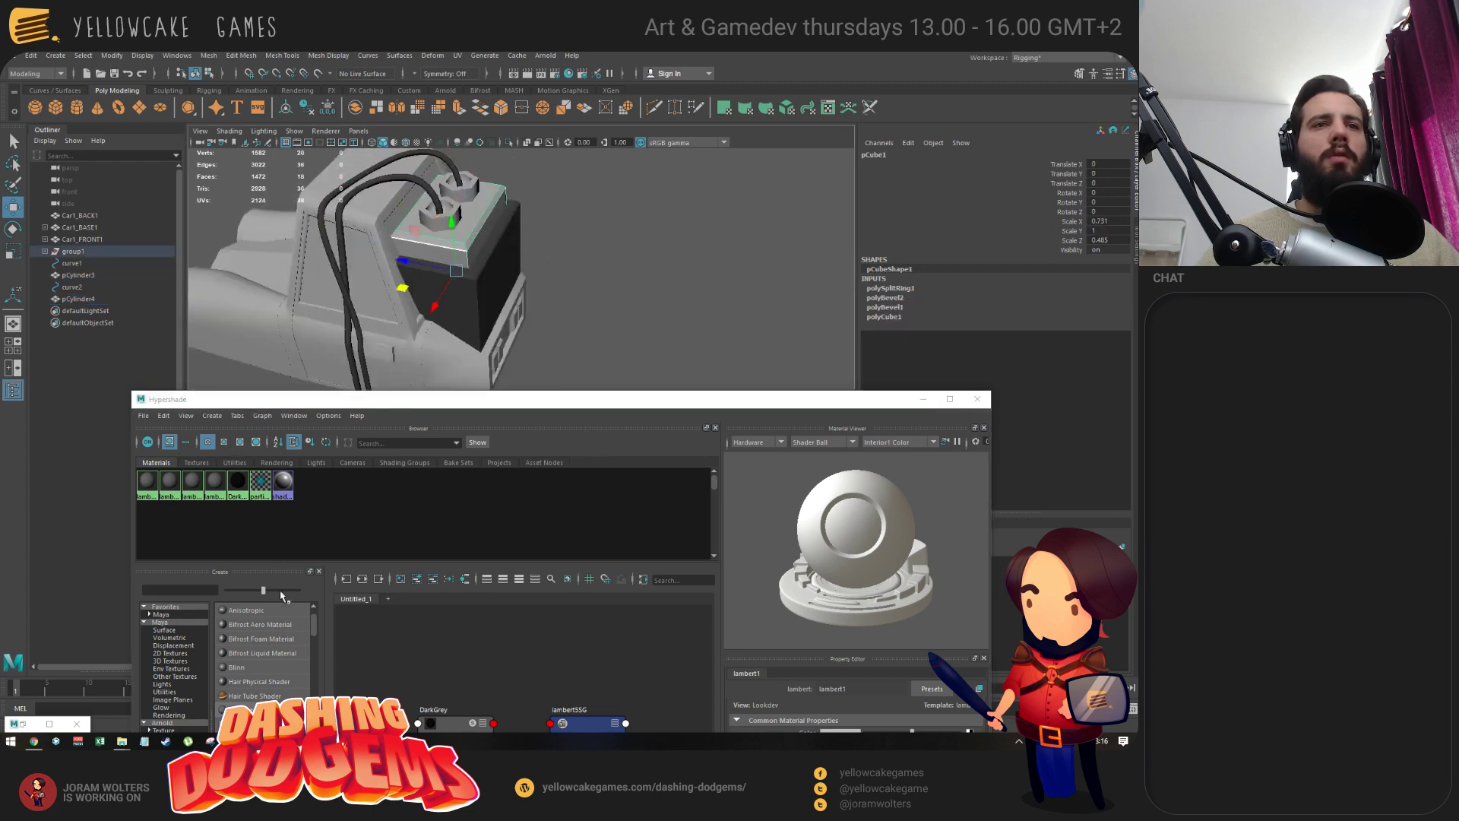
{"action": "left_click", "coordinate": [246, 661]}
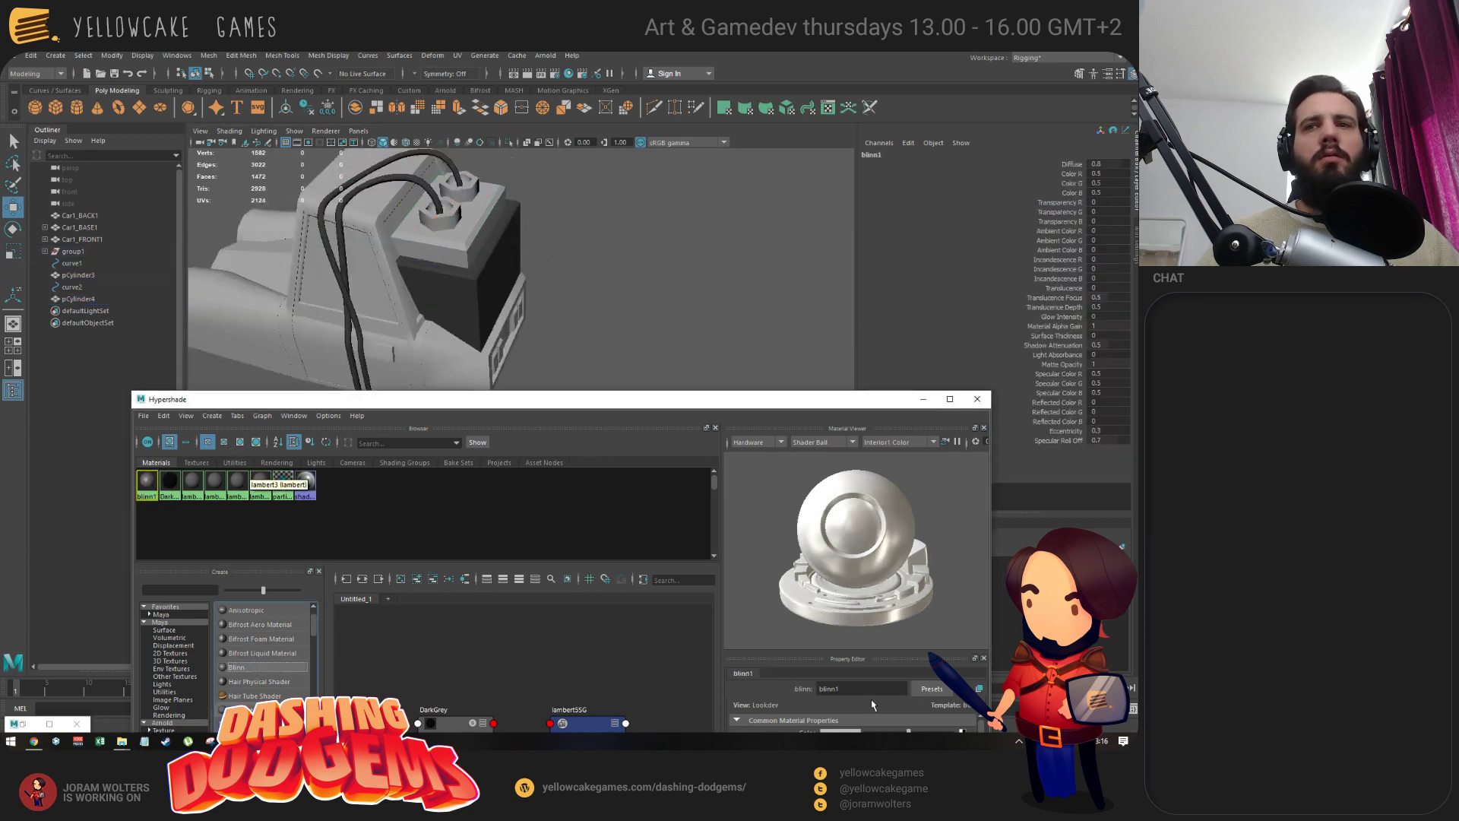
{"action": "left_click_drag", "start_coordinate": [750, 395], "coordinate": [726, 306]}
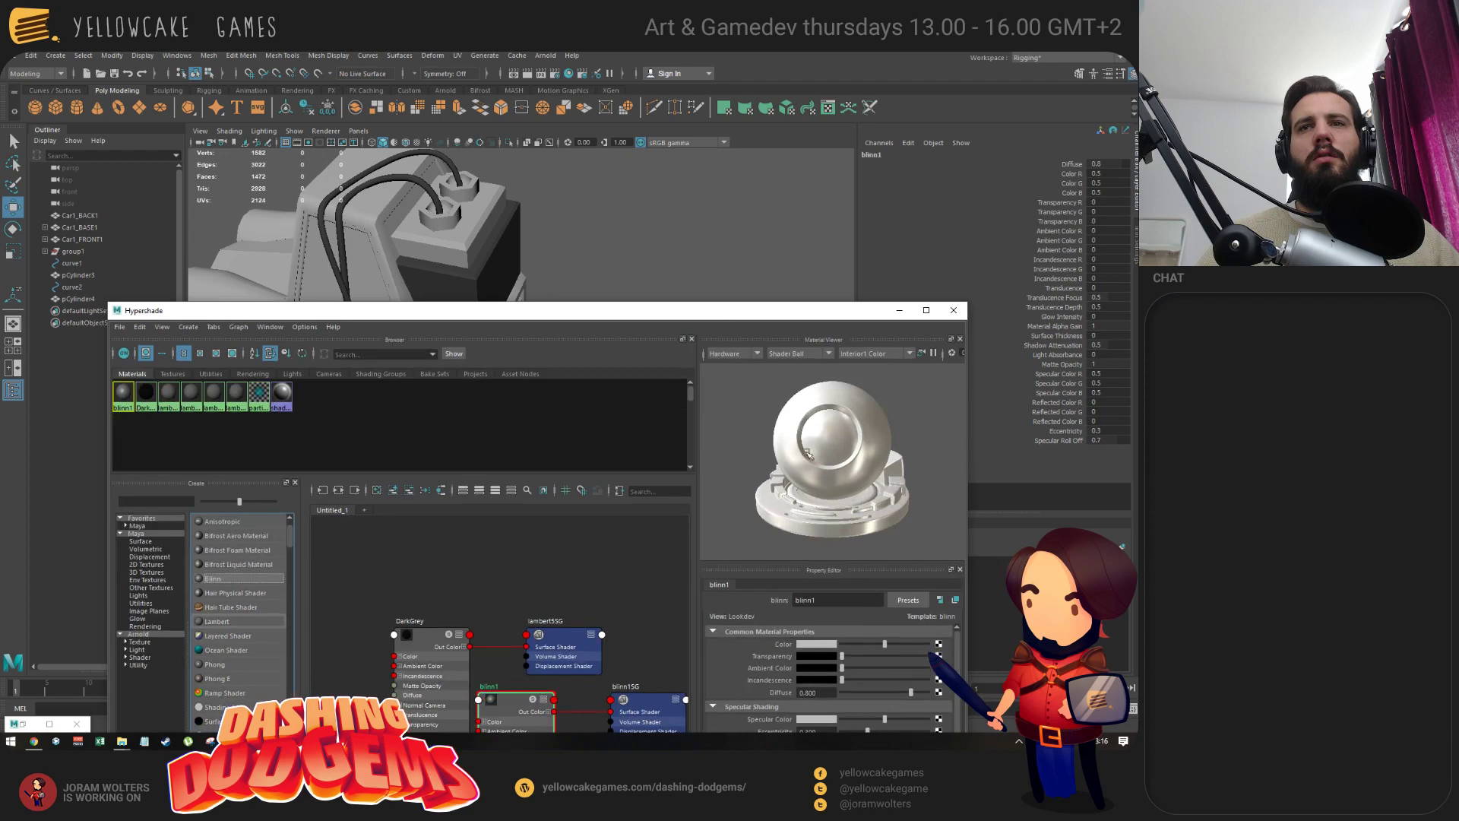
{"action": "left_click", "coordinate": [813, 646]}
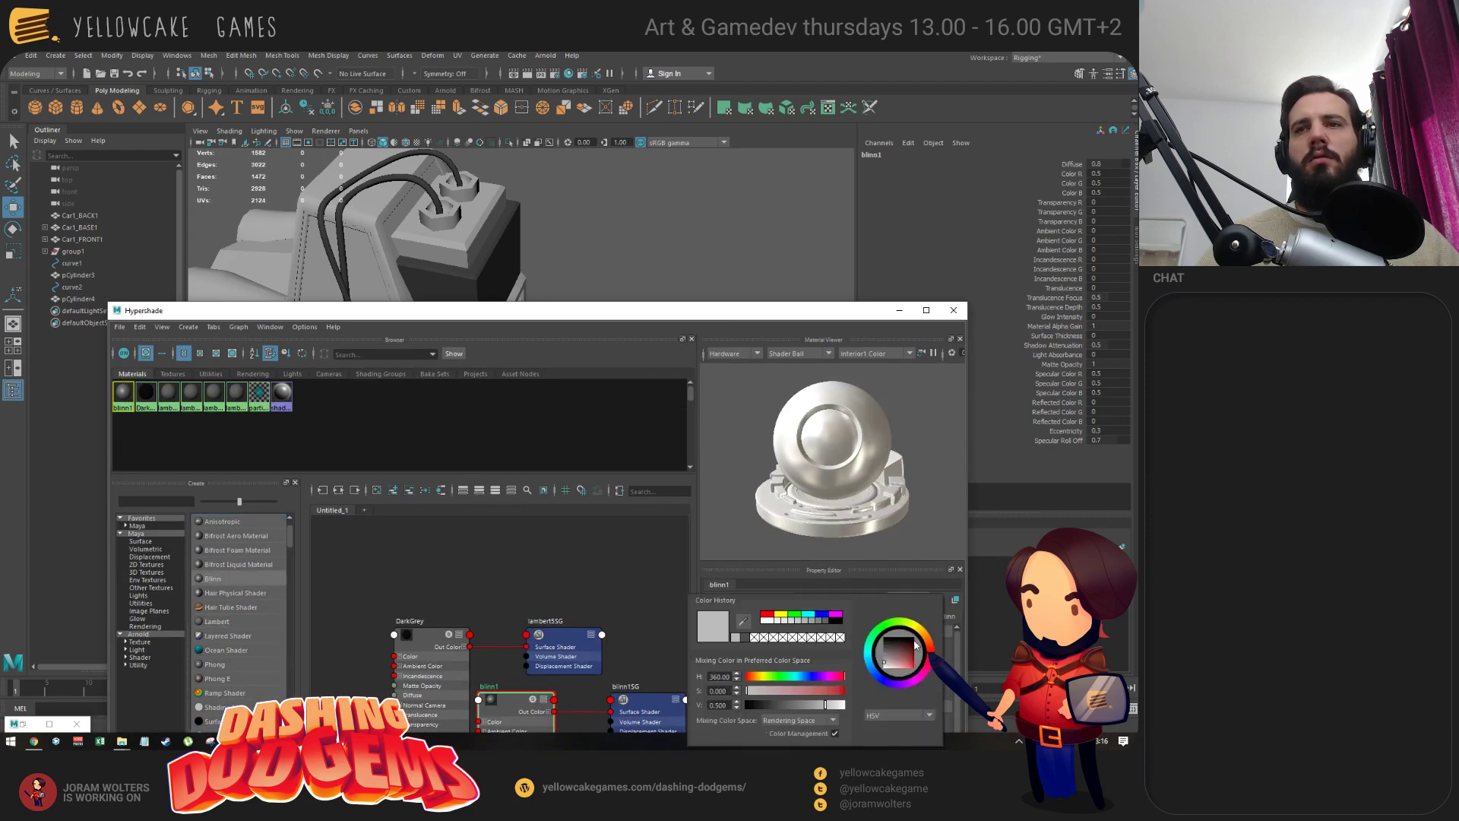
{"action": "left_click_drag", "start_coordinate": [926, 637], "coordinate": [909, 655]}
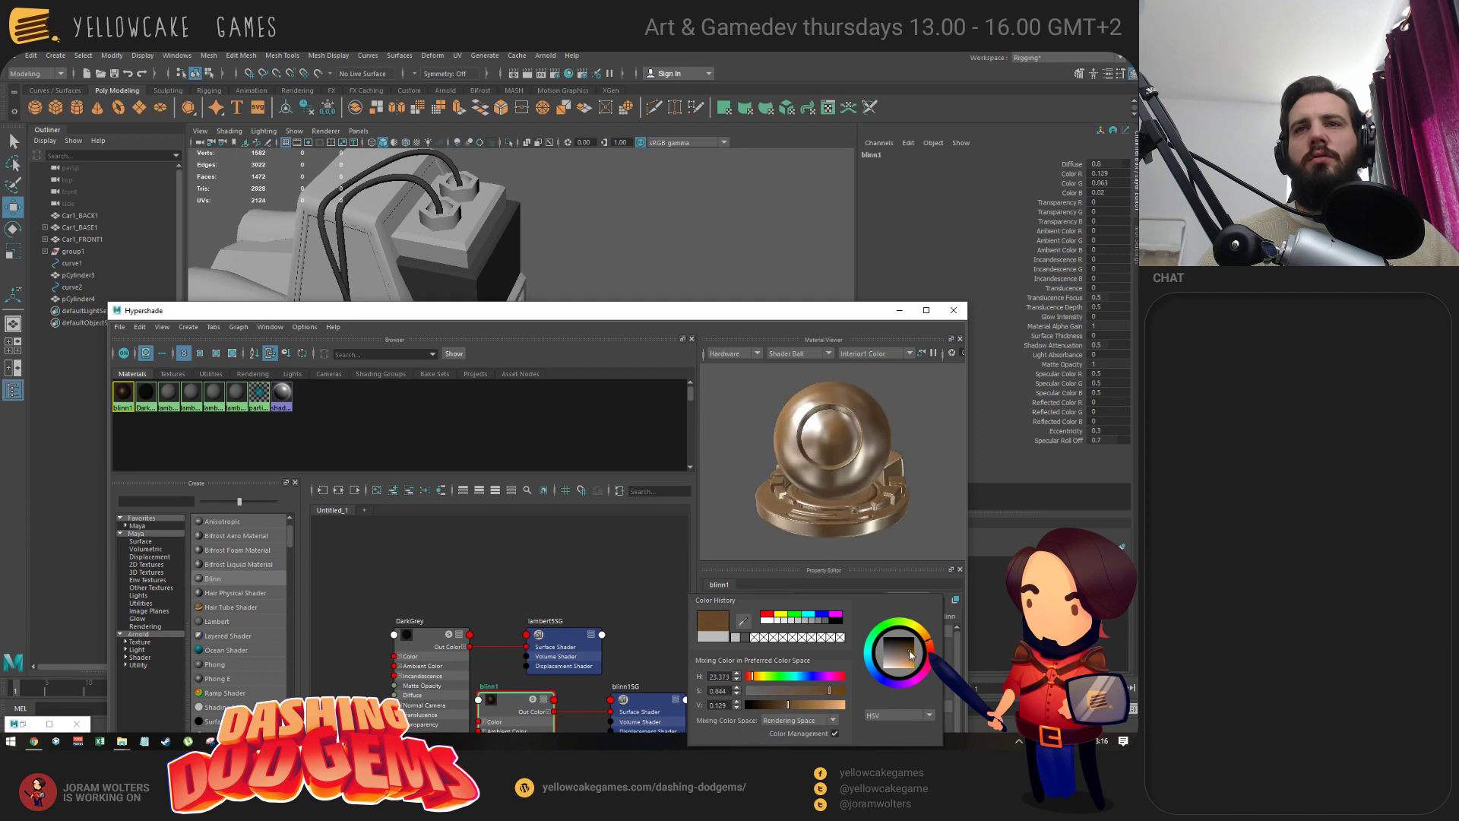
Assign the brown Blinn material to the battery pack's upper box and both cable terminals.
{"action": "left_click", "coordinate": [452, 232]}
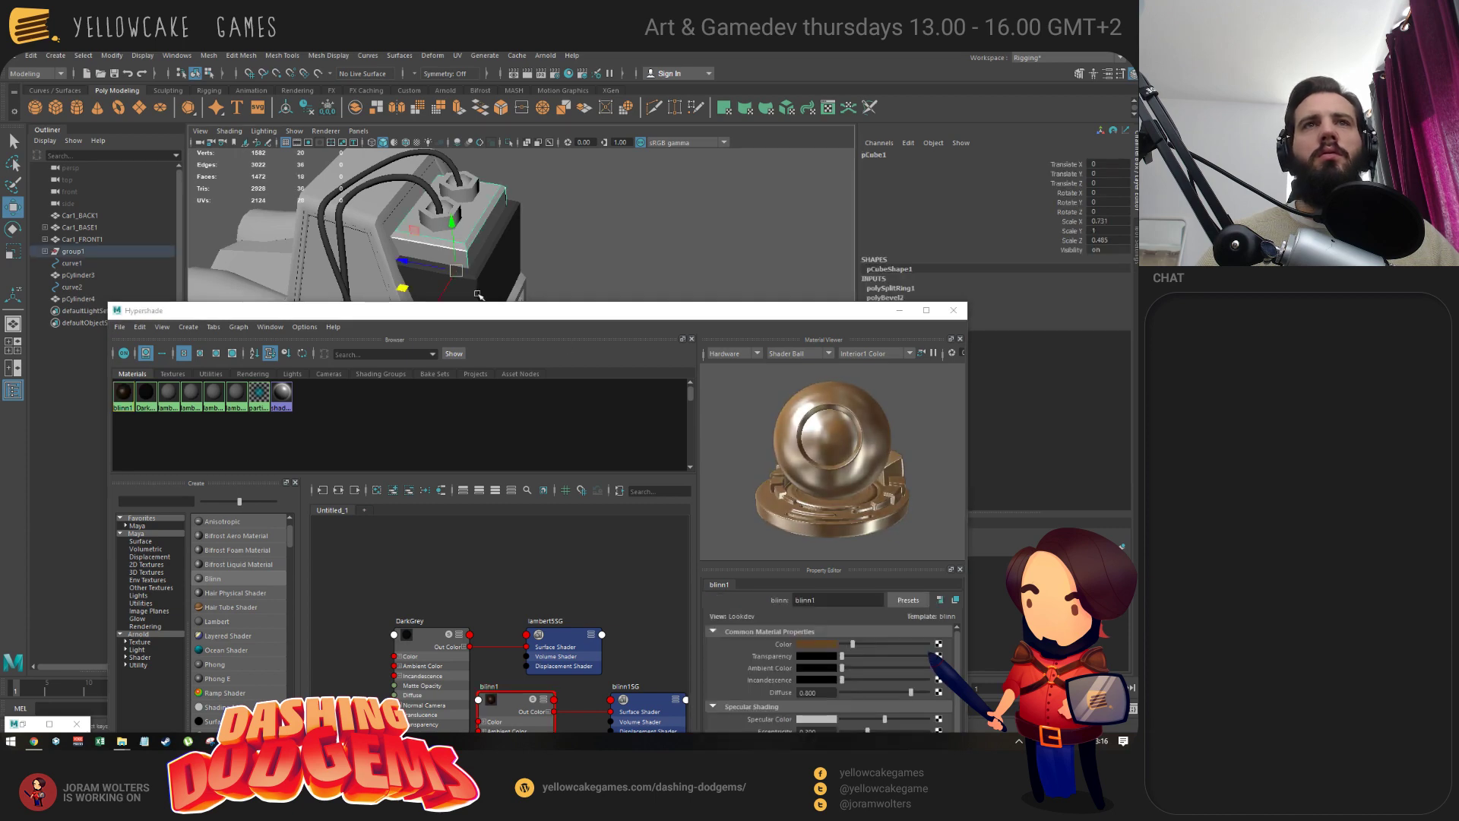
{"action": "key", "text": "q"}
{"action": "left_click", "coordinate": [456, 204]}
{"action": "left_click", "coordinate": [462, 190], "text": "shift"}
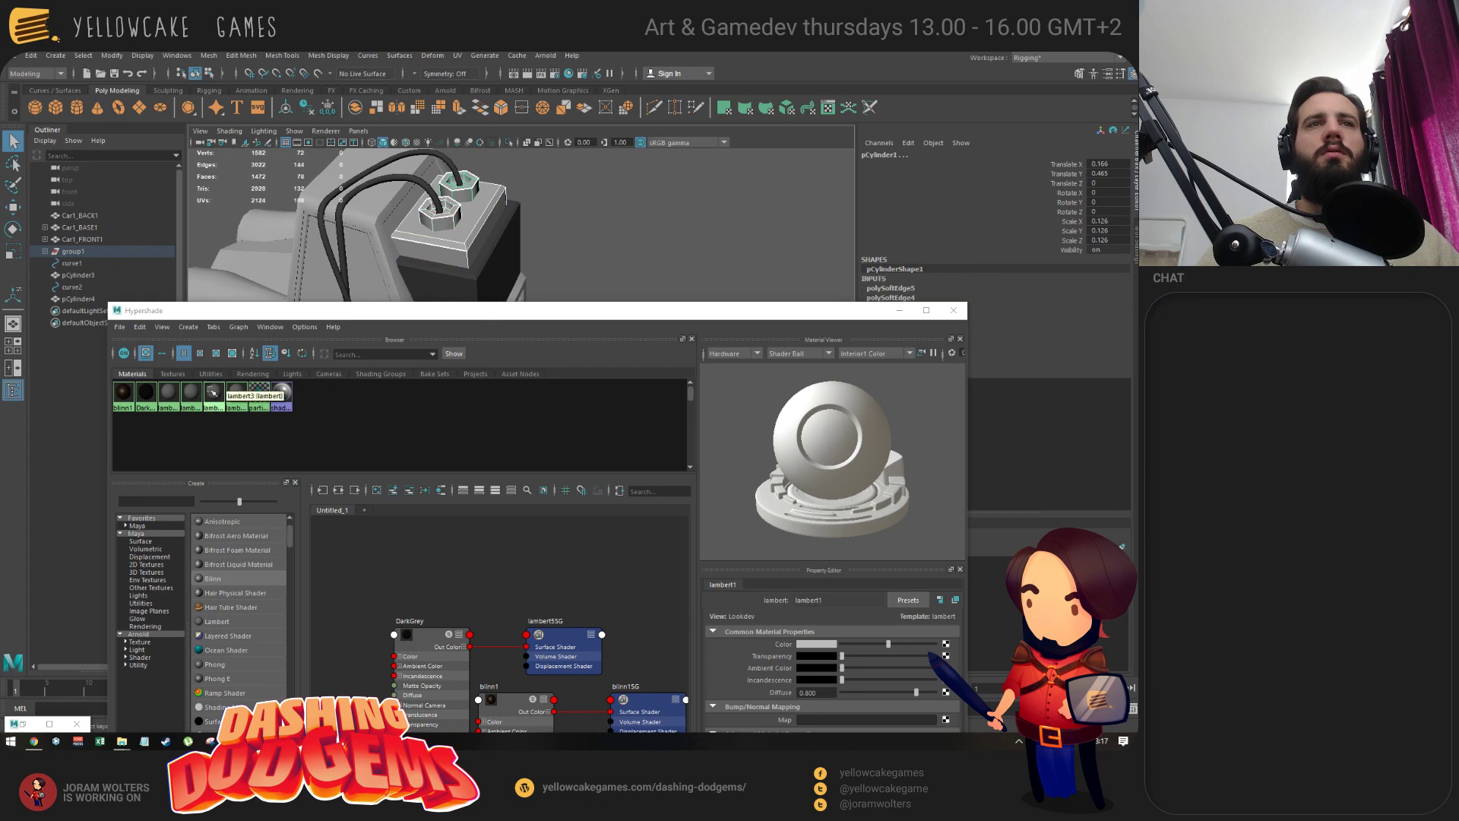
{"action": "right_click_drag", "start_coordinate": [124, 392], "coordinate": [127, 362]}
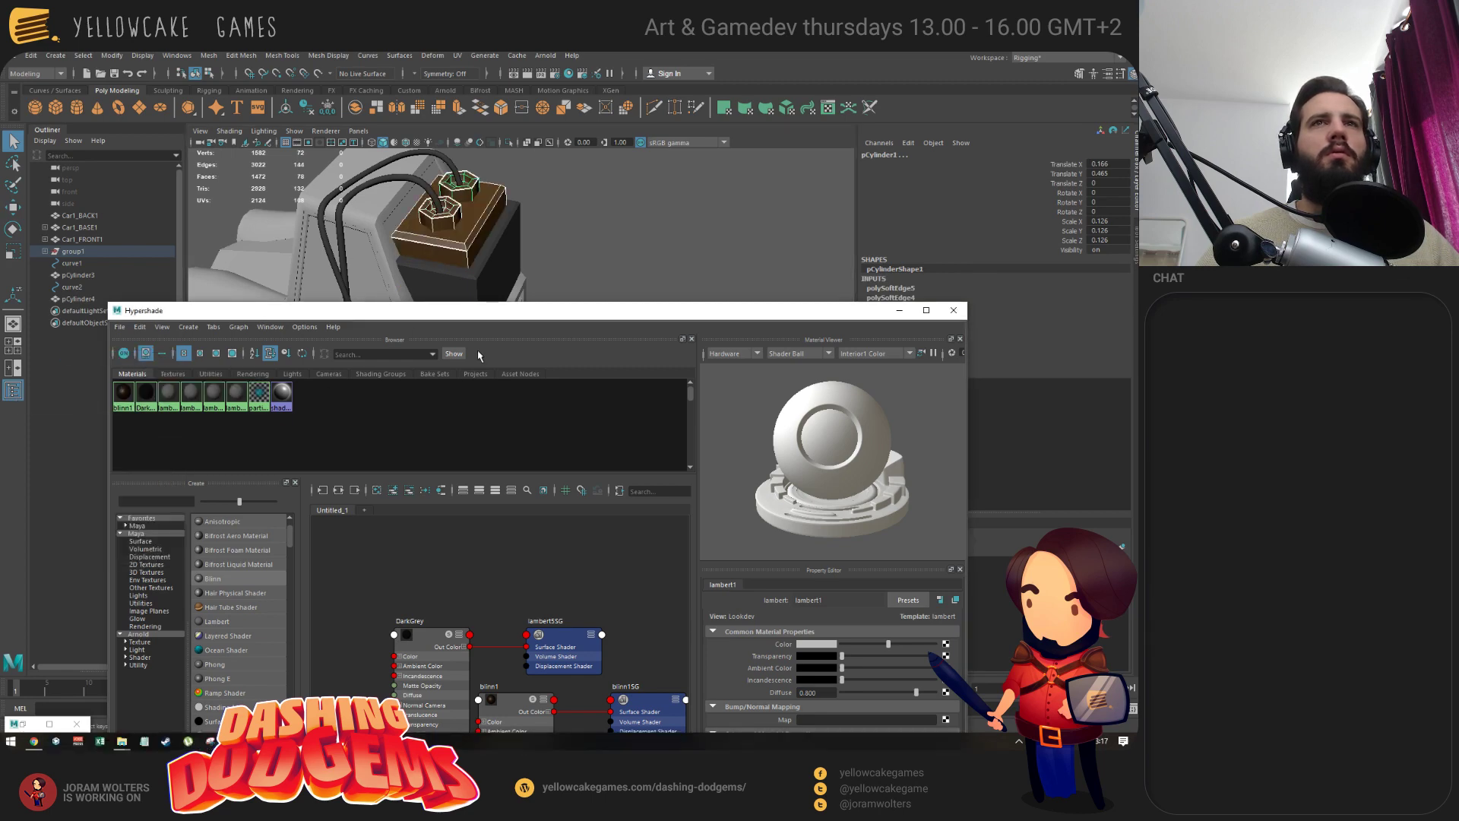
Change the Blinn material's color to a bright orange of about R 0.471, G 0.119, B 0.
{"action": "left_click", "coordinate": [123, 393]}
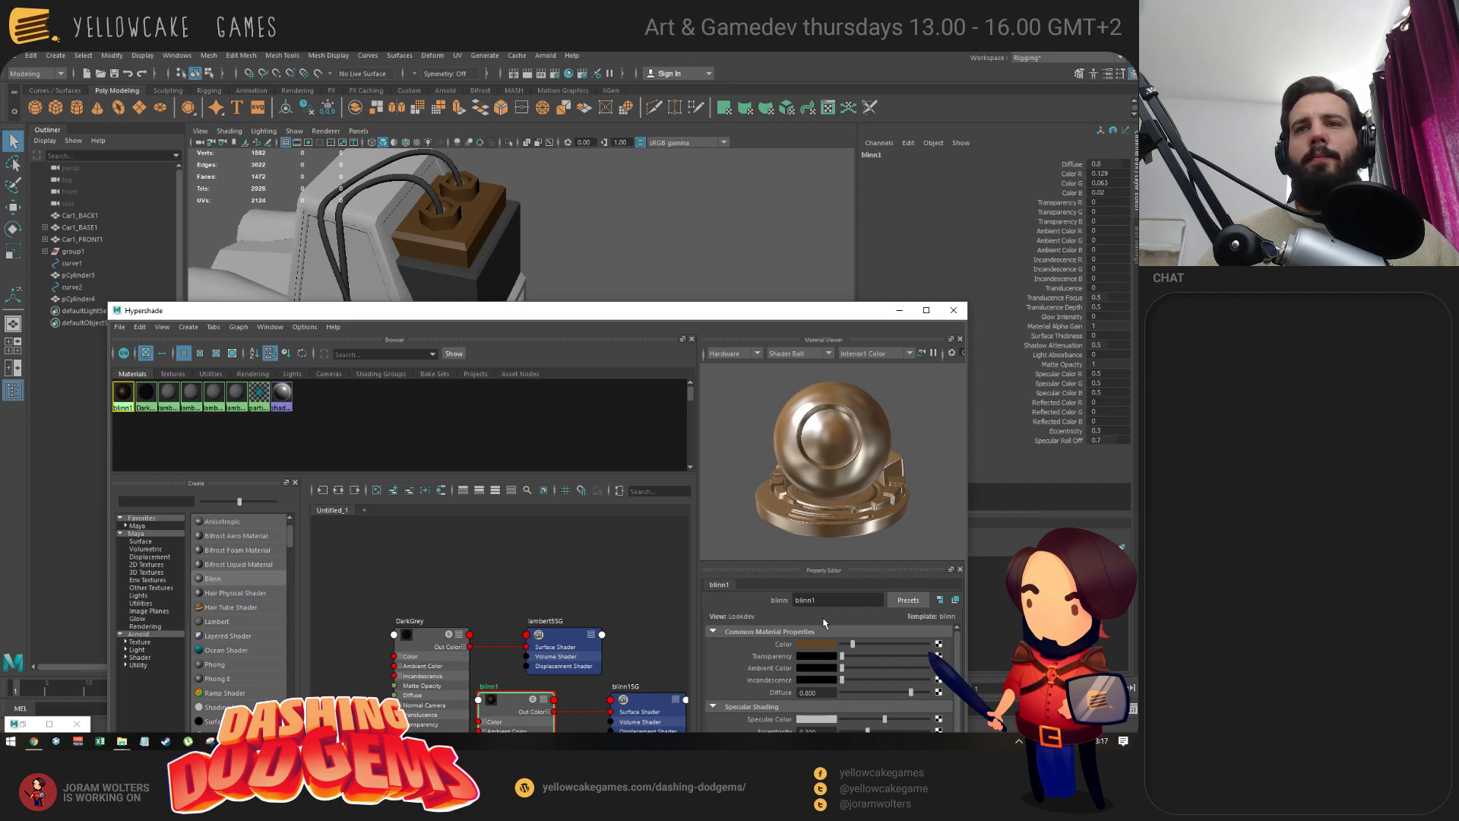
{"action": "left_click", "coordinate": [817, 645]}
{"action": "left_click_drag", "start_coordinate": [914, 663], "coordinate": [922, 663]}
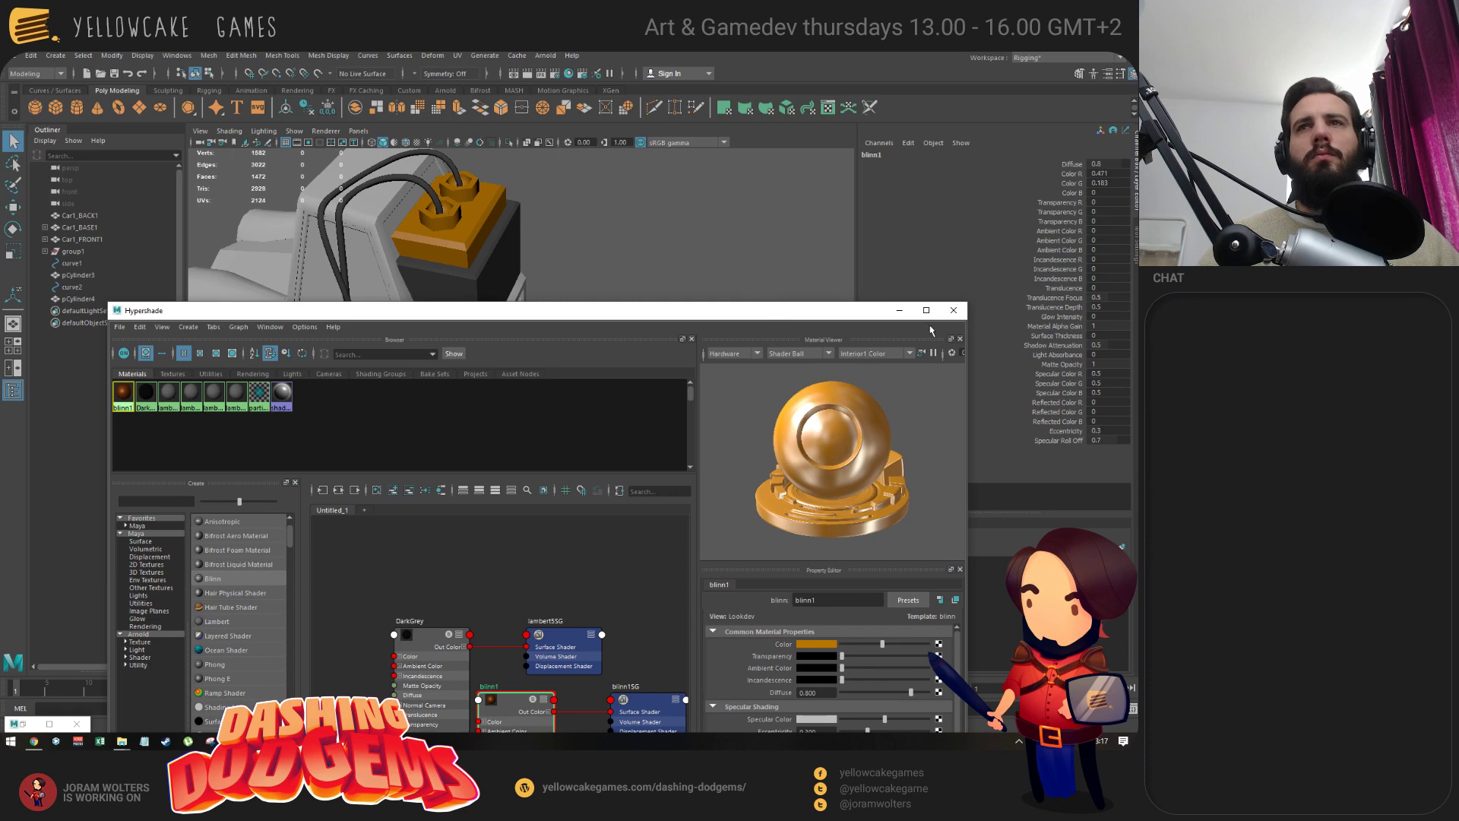
{"action": "left_click", "coordinate": [825, 645]}
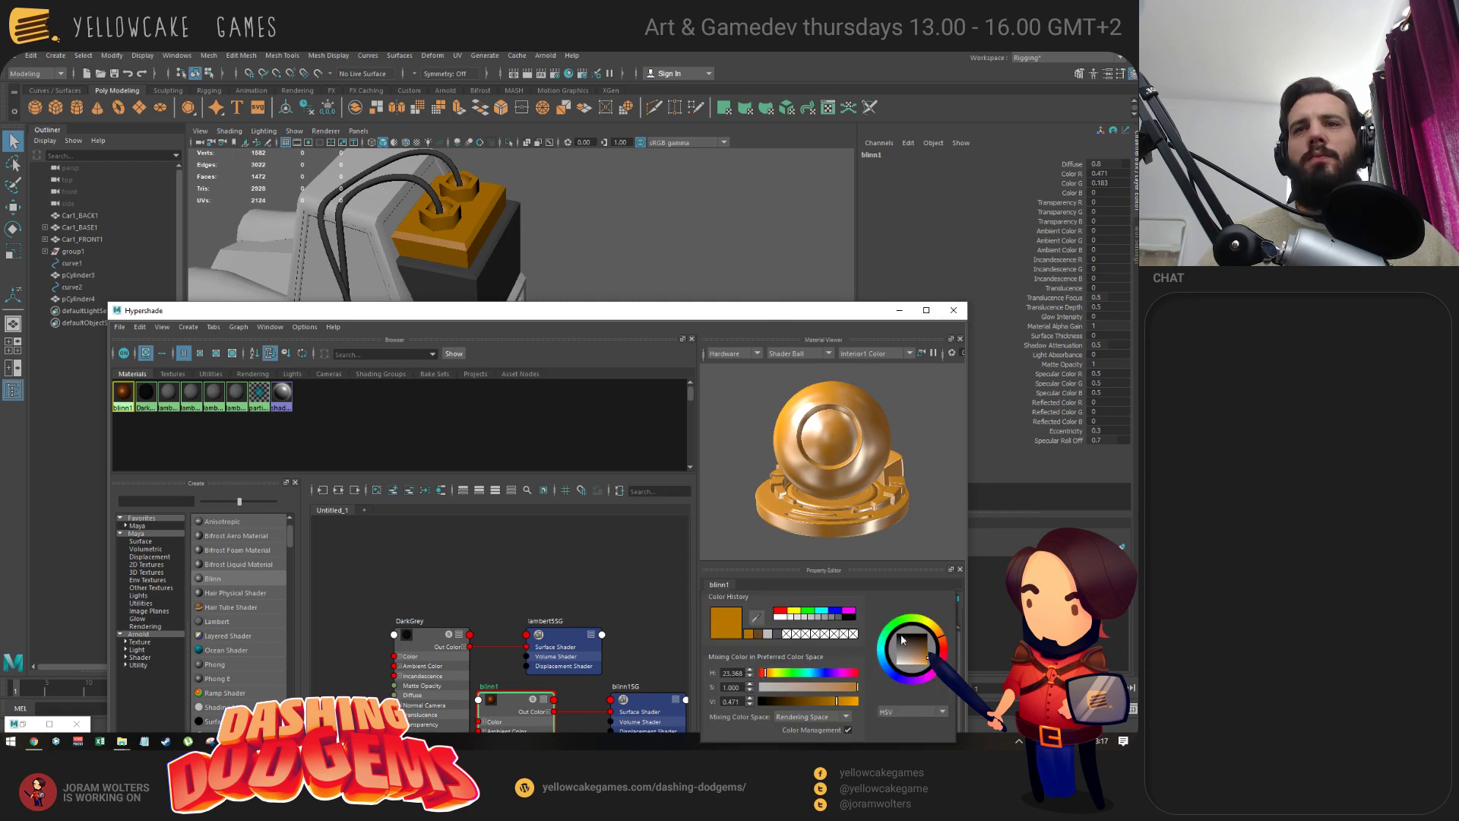
{"action": "left_click_drag", "start_coordinate": [941, 643], "coordinate": [942, 646]}
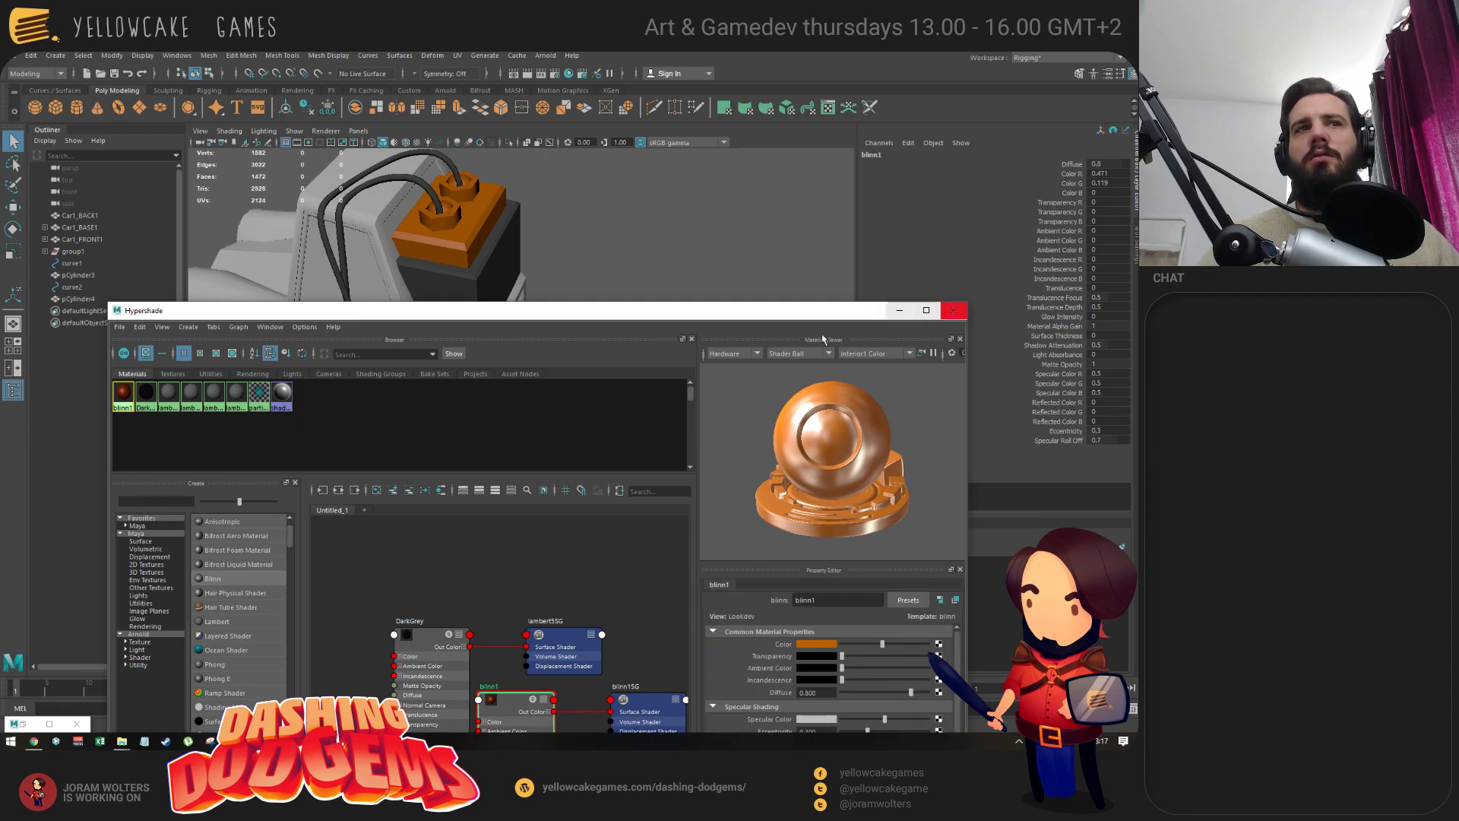
Rename the orange Blinn material as Copper and close the Hypershade to view the battery pack.
{"action": "double_click", "coordinate": [836, 600]}
{"action": "type", "text": "C"}
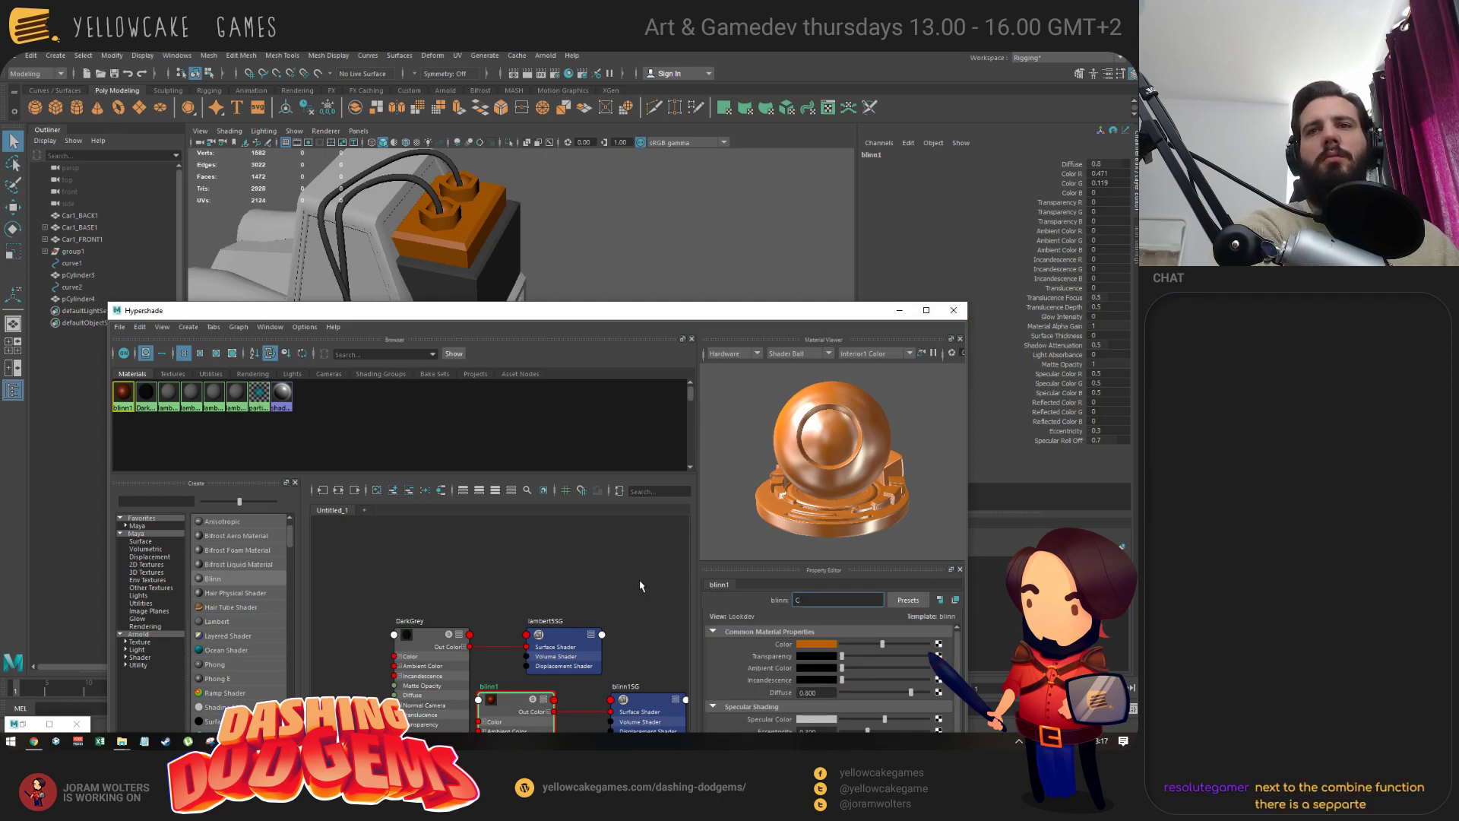
{"action": "type", "text": "opper"}
{"action": "key", "text": "Return"}
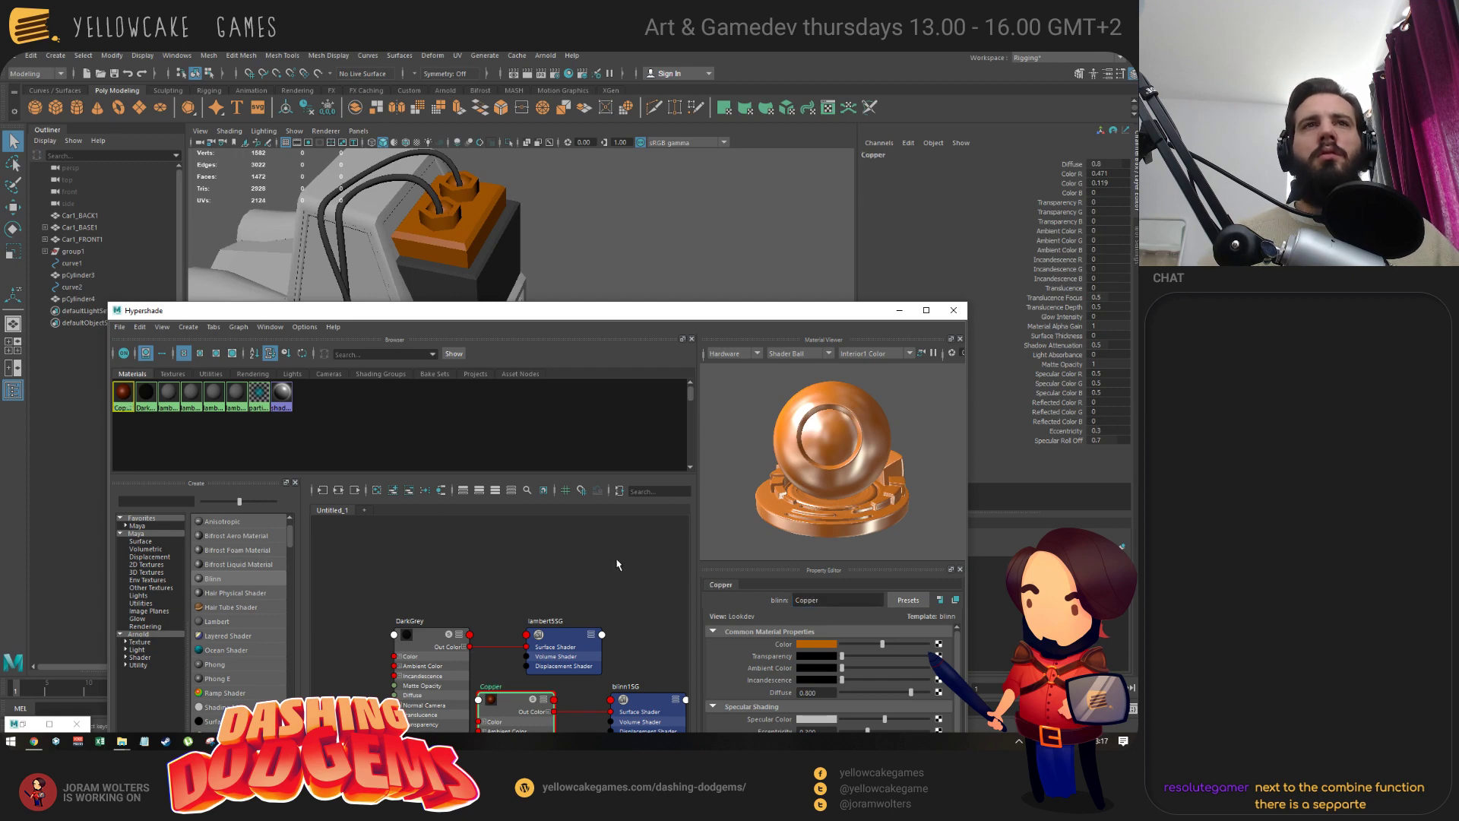
{"action": "left_click", "coordinate": [954, 310]}
{"action": "mouse_move", "coordinate": [614, 294]}
{"action": "left_mouse_down", "text": "alt"}
{"action": "mouse_move", "coordinate": [635, 300]}
{"action": "mouse_move", "coordinate": [414, 306]}
{"action": "mouse_move", "coordinate": [377, 322]}
{"action": "mouse_move", "coordinate": [661, 329]}
{"action": "mouse_move", "coordinate": [564, 359]}
{"action": "left_mouse_up", "text": "alt"}
{"action": "left_click_drag", "start_coordinate": [486, 389], "coordinate": [384, 463], "text": "alt"}
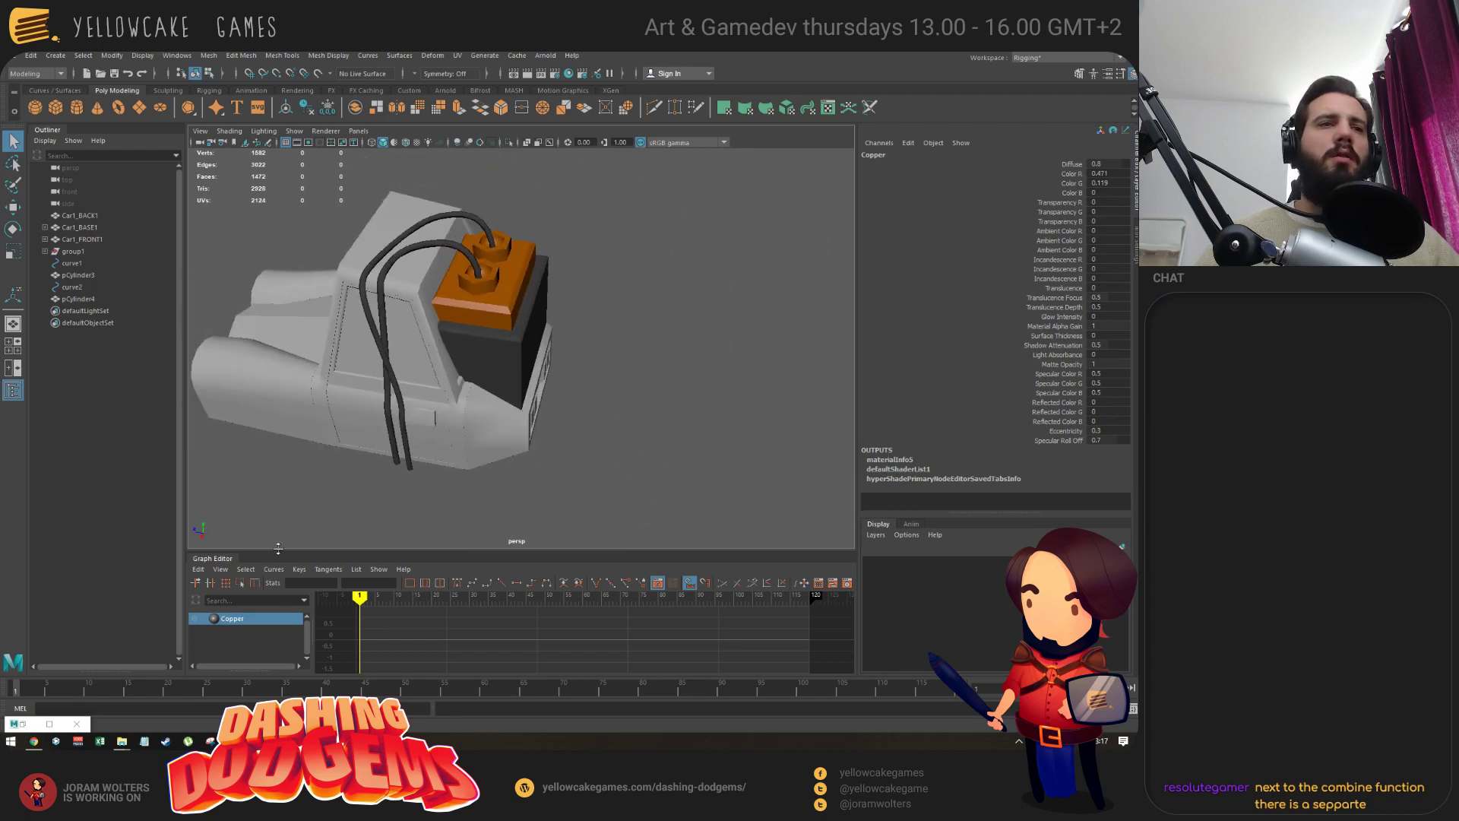
Reopen the Hypershade and create a new Lambert material named red.
{"action": "left_click", "coordinate": [143, 57]}
{"action": "mouse_move", "coordinate": [177, 55]}
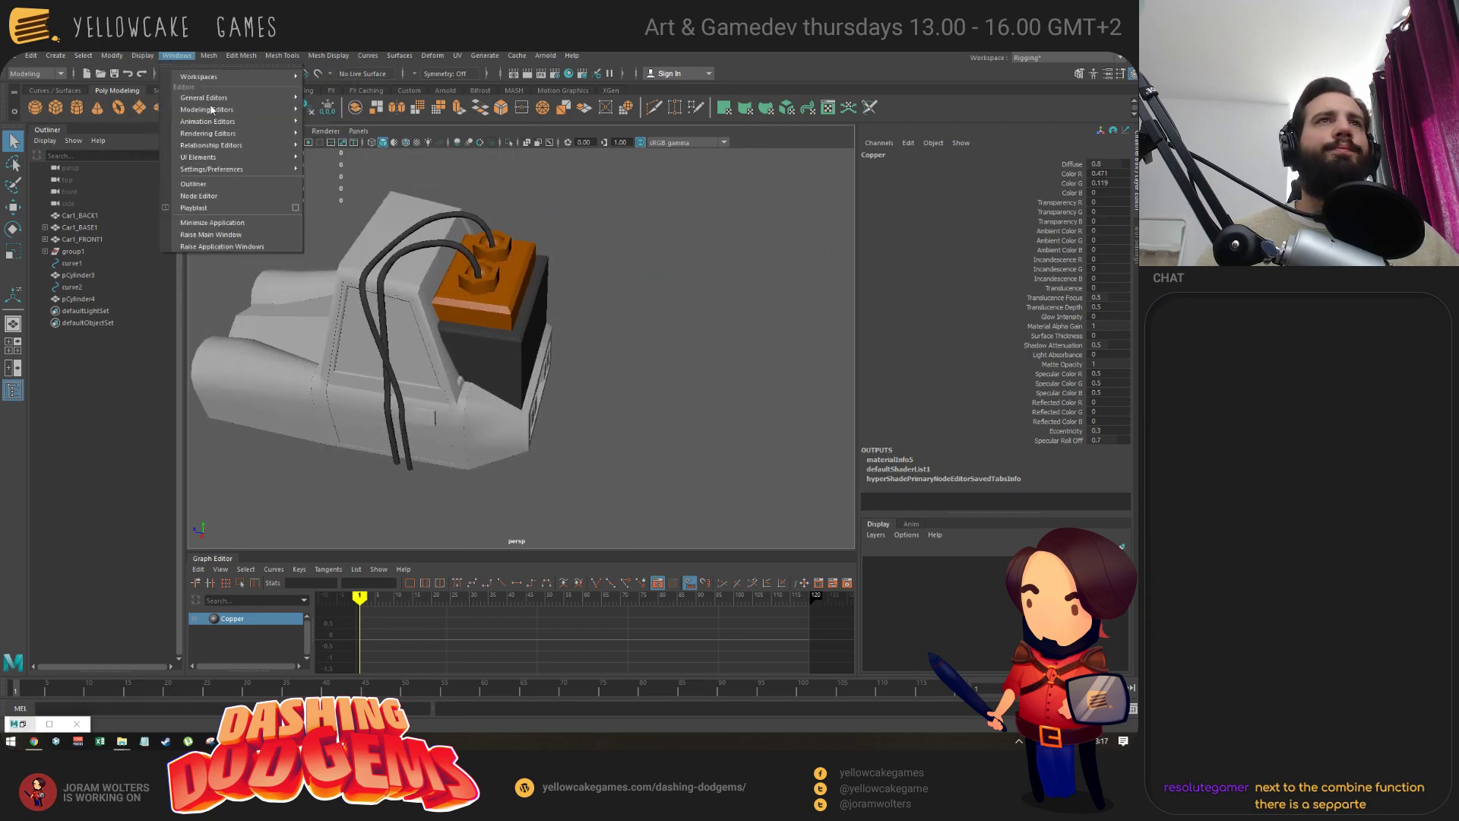
{"action": "mouse_move", "coordinate": [259, 133]}
{"action": "left_click", "coordinate": [335, 167]}
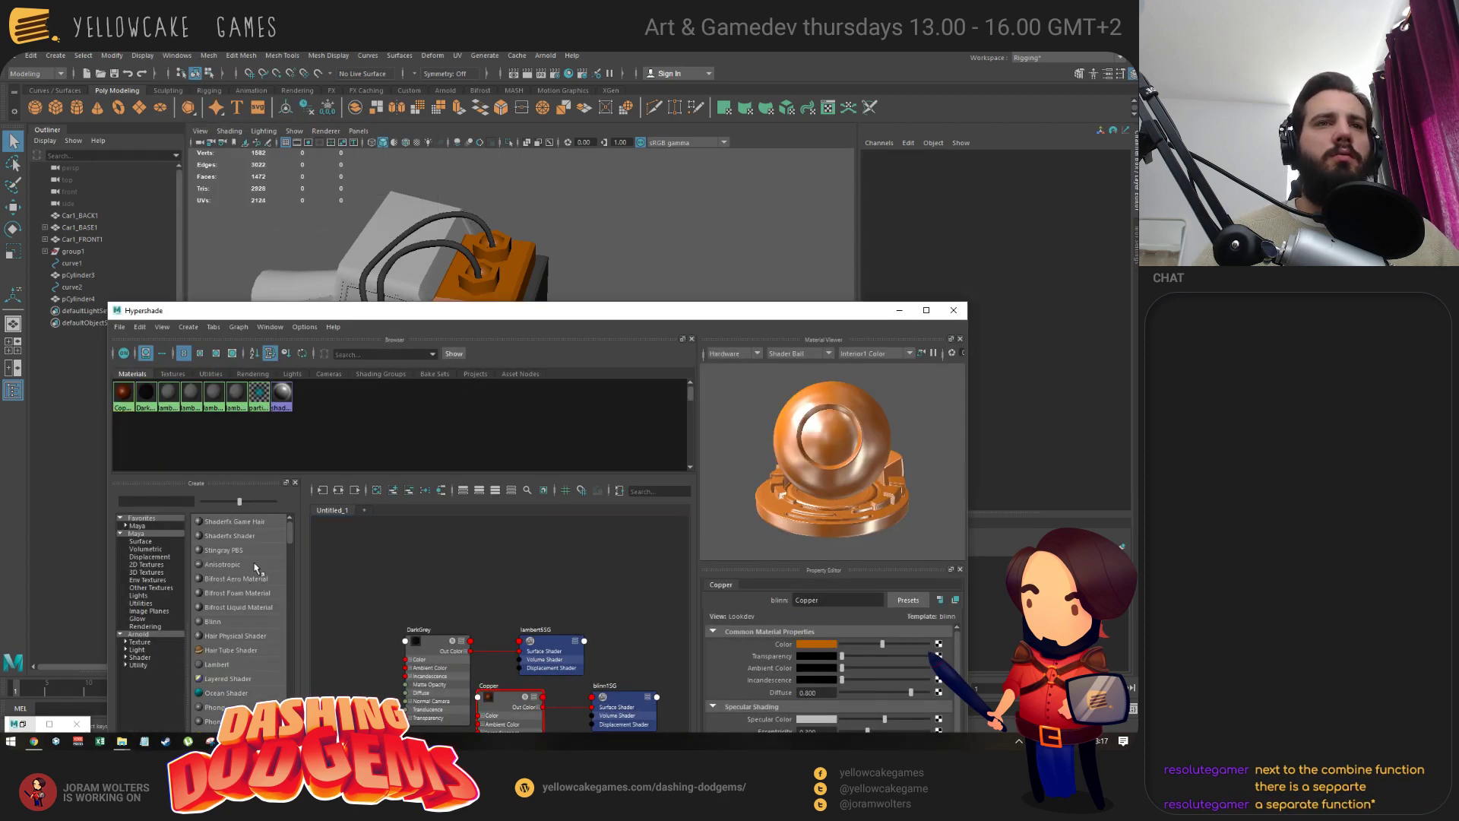
{"action": "left_click", "coordinate": [231, 666]}
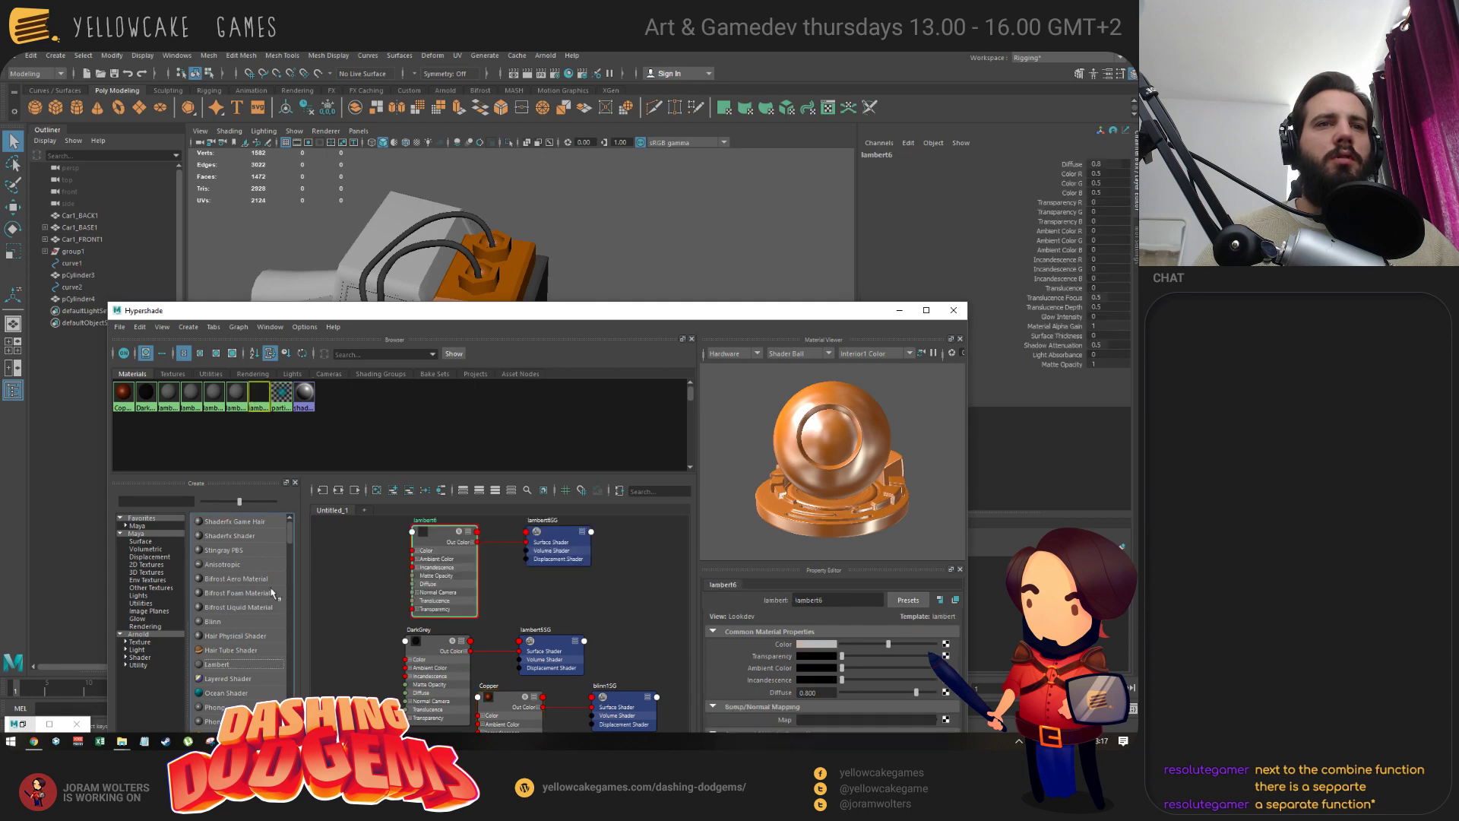
{"action": "double_click", "coordinate": [851, 600]}
{"action": "type", "text": "red"}
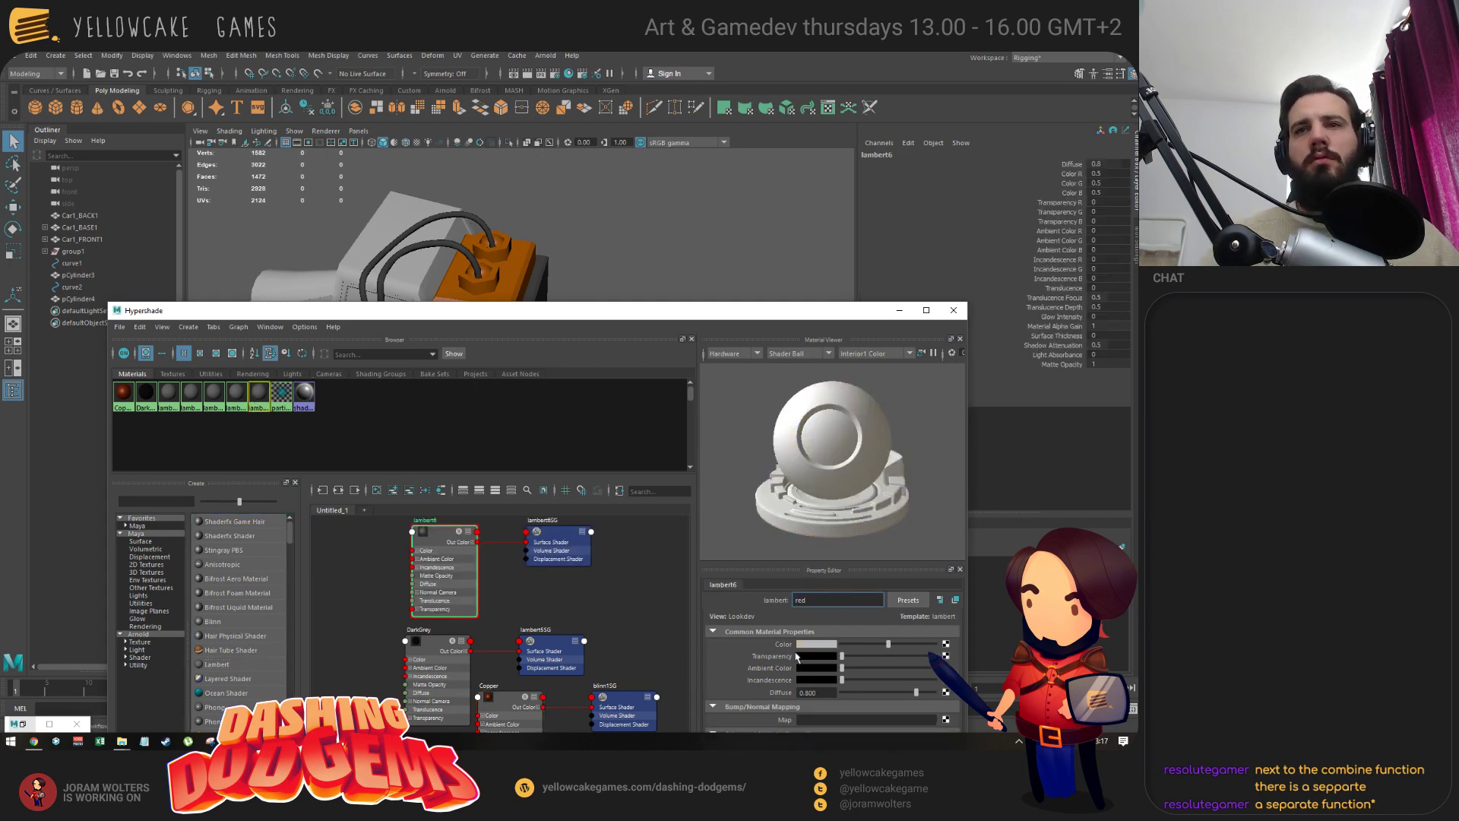
{"action": "key", "text": "Return"}
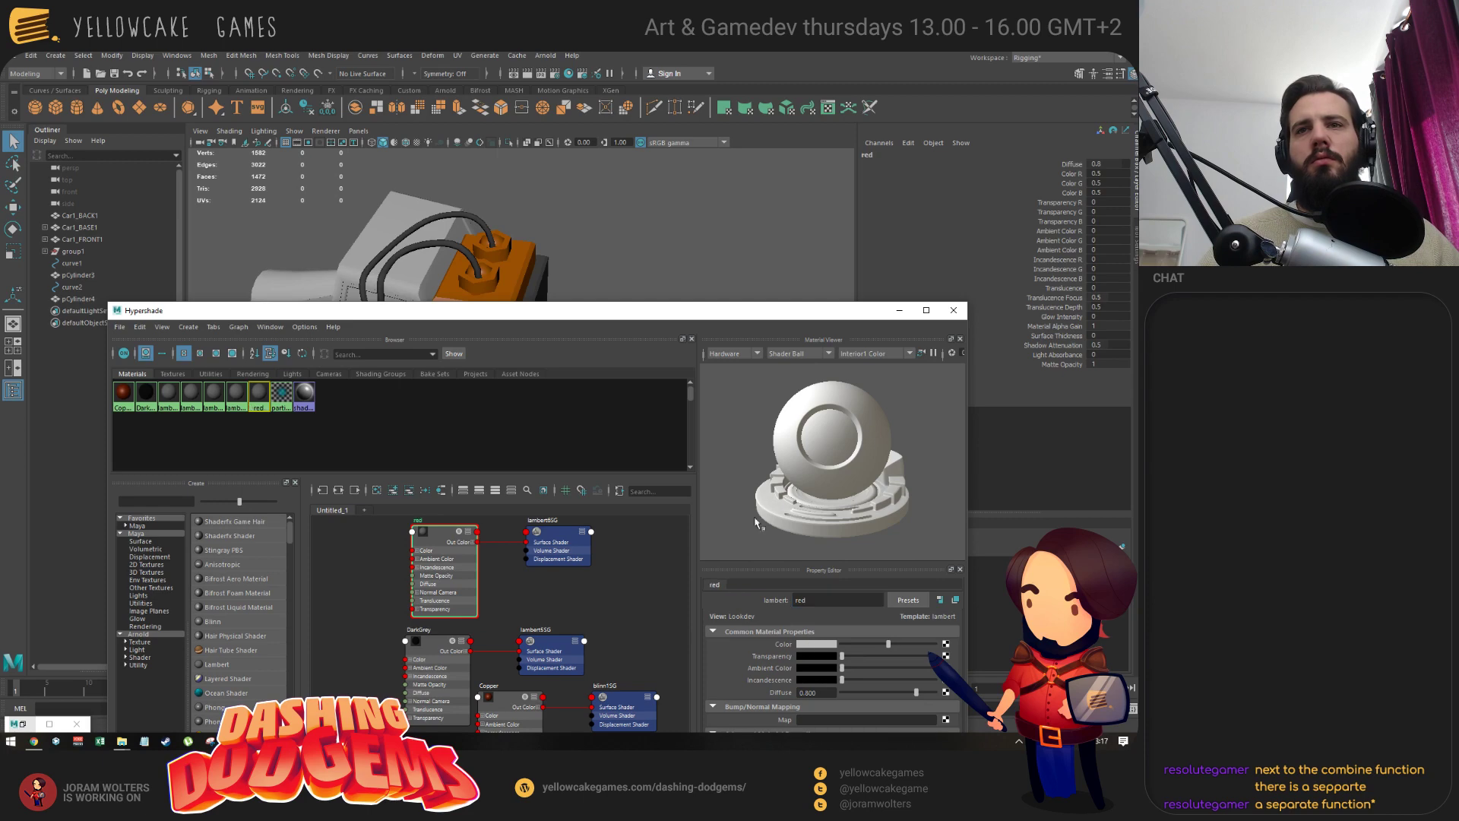
Set the red material's color to a deep red of about R 0.312, G 0.018, B 0.018.
{"action": "left_click", "coordinate": [822, 644]}
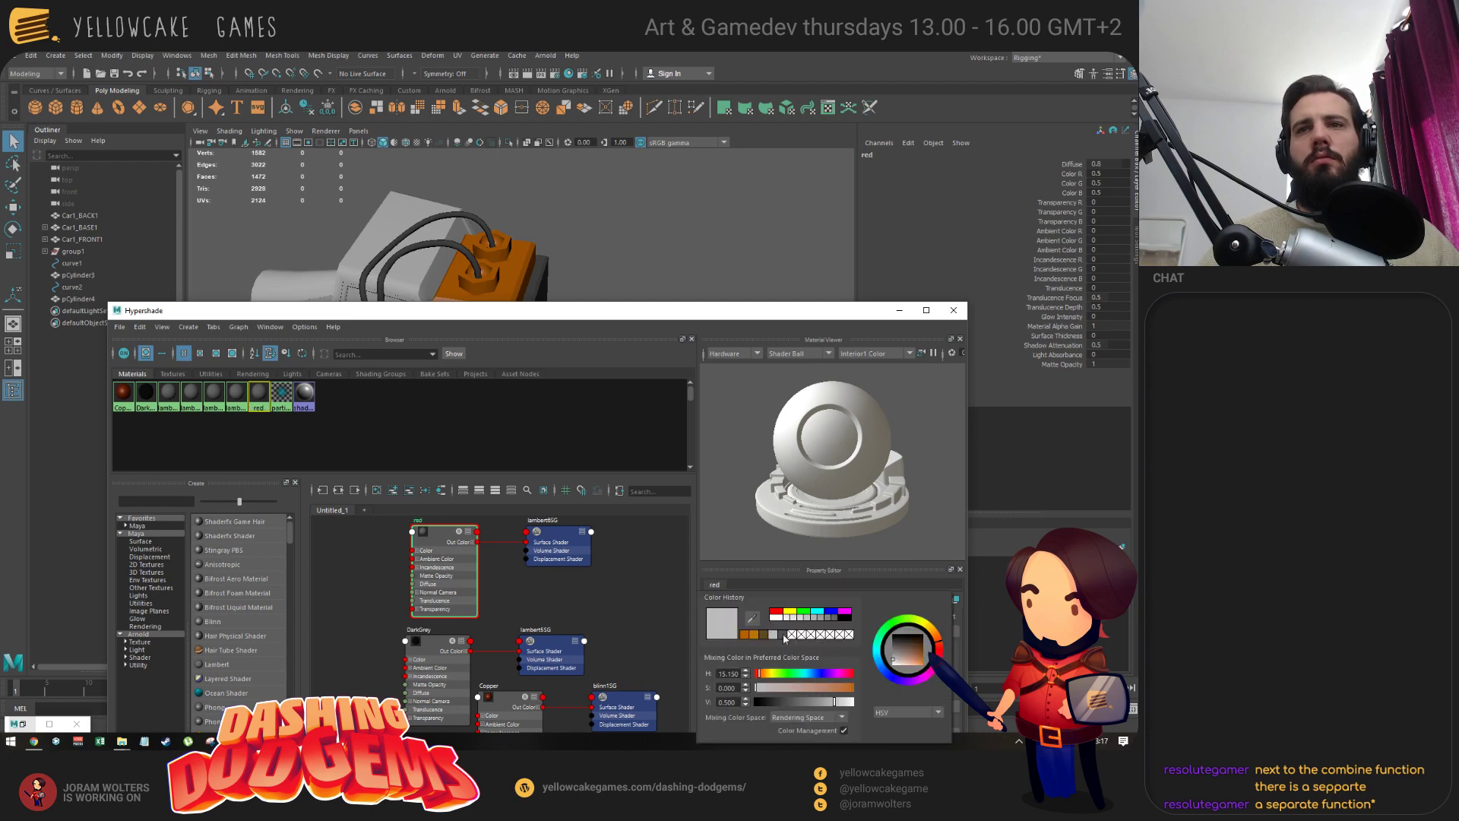
{"action": "left_click", "coordinate": [775, 614]}
{"action": "left_click", "coordinate": [920, 660]}
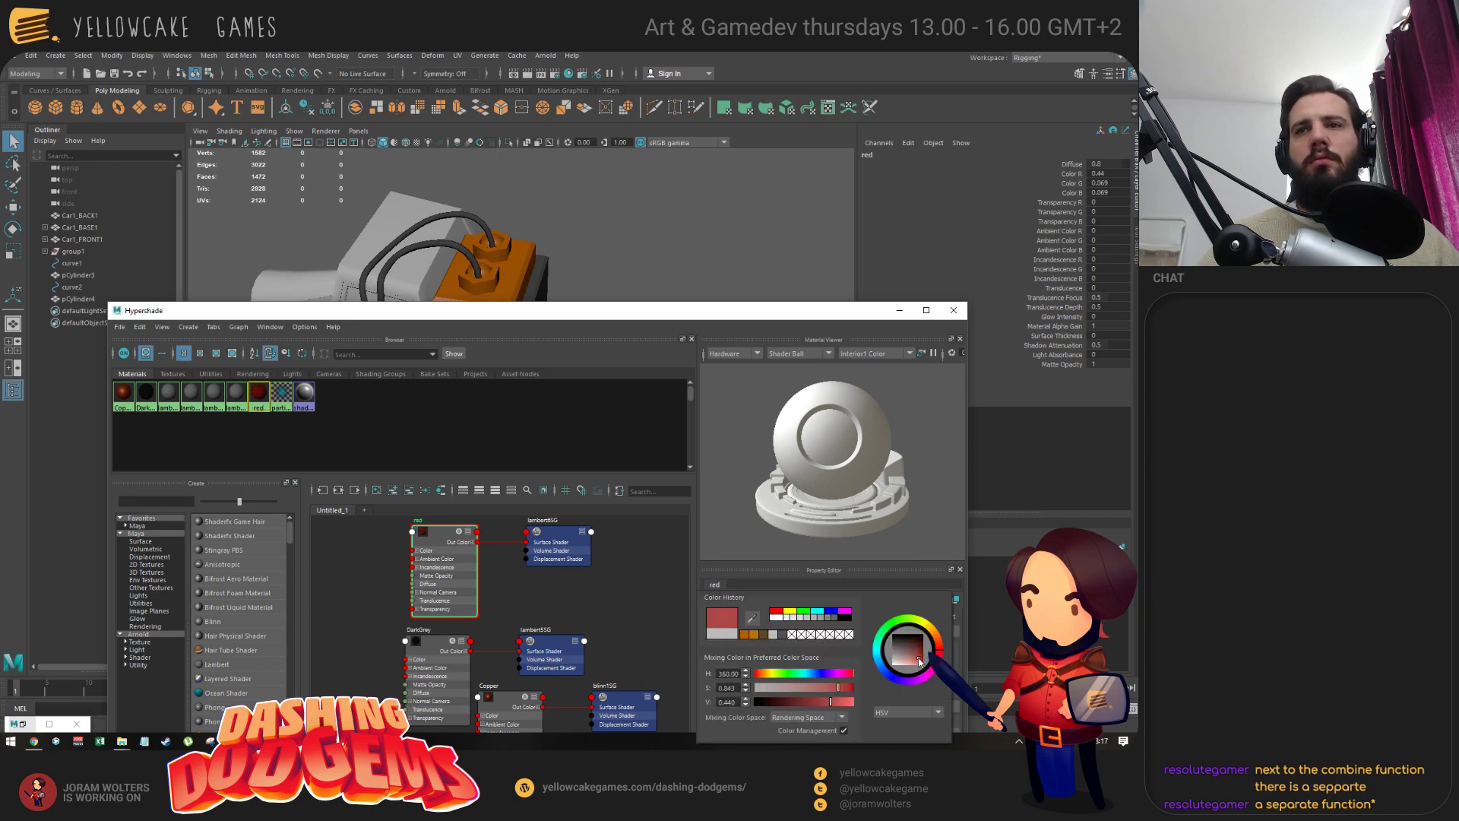
{"action": "left_click_drag", "start_coordinate": [919, 662], "coordinate": [926, 663]}
{"action": "left_click_drag", "start_coordinate": [922, 658], "coordinate": [921, 658]}
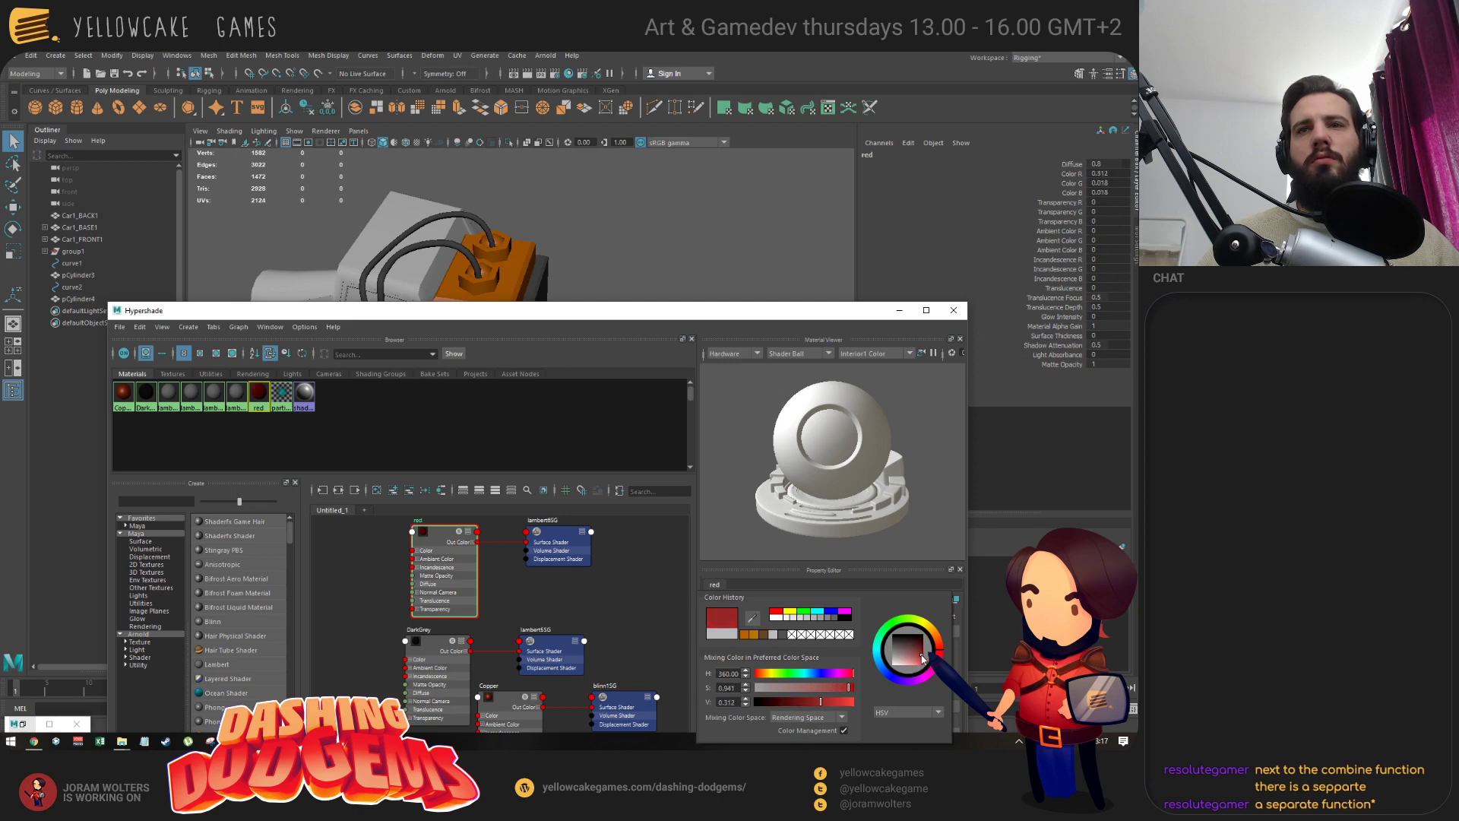
Assign the red material to the cable plugged into the battery's nearer terminal.
{"action": "left_click", "coordinate": [461, 258]}
{"action": "right_click", "coordinate": [260, 393]}
{"action": "left_click", "coordinate": [263, 362]}
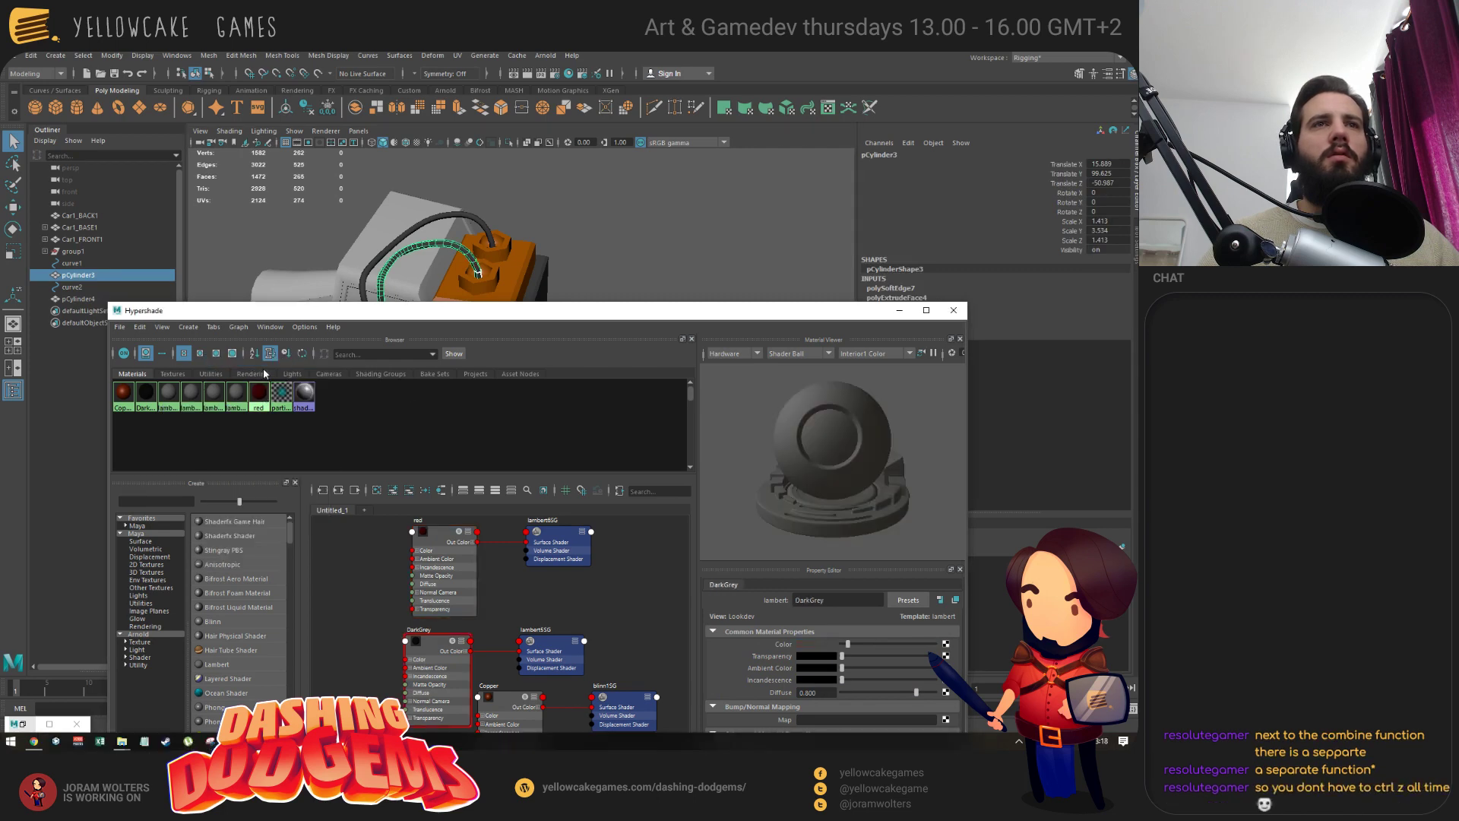
Create another Lambert material and name it blue.
{"action": "left_click", "coordinate": [483, 229]}
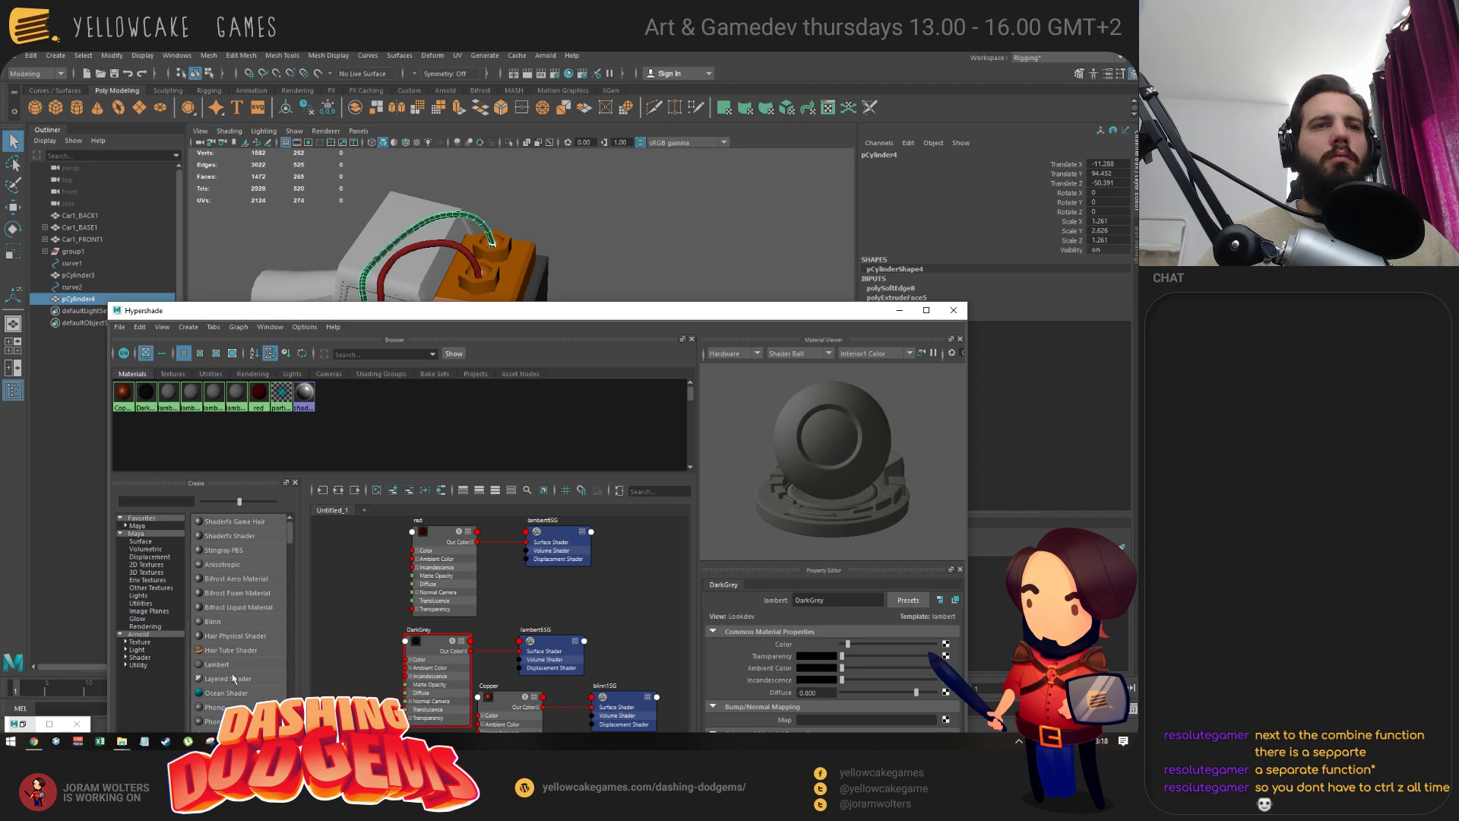
{"action": "scroll", "coordinate": [241, 665], "scroll_direction": "down", "scroll_amount": 1}
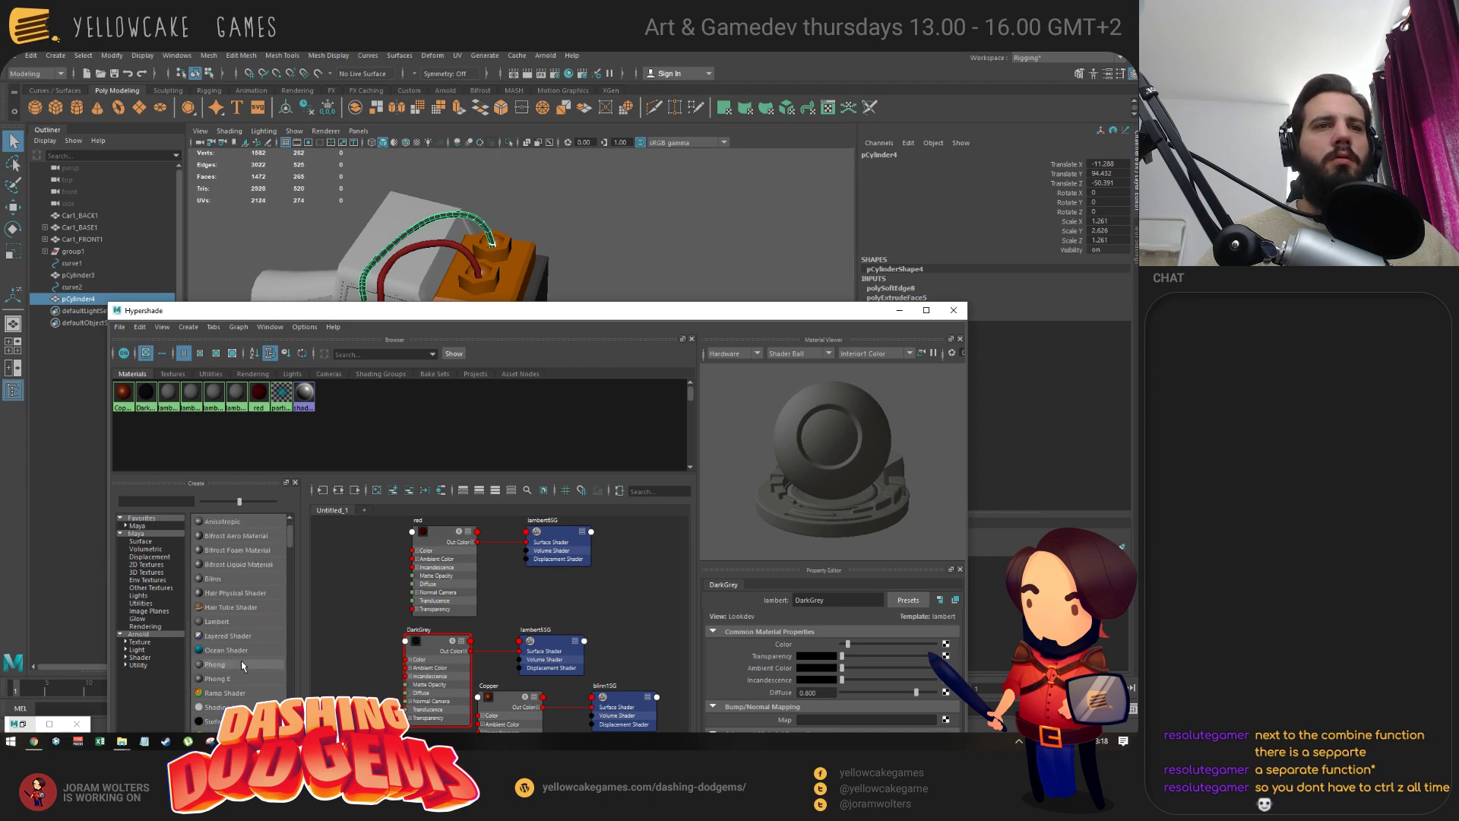
{"action": "left_click", "coordinate": [225, 621]}
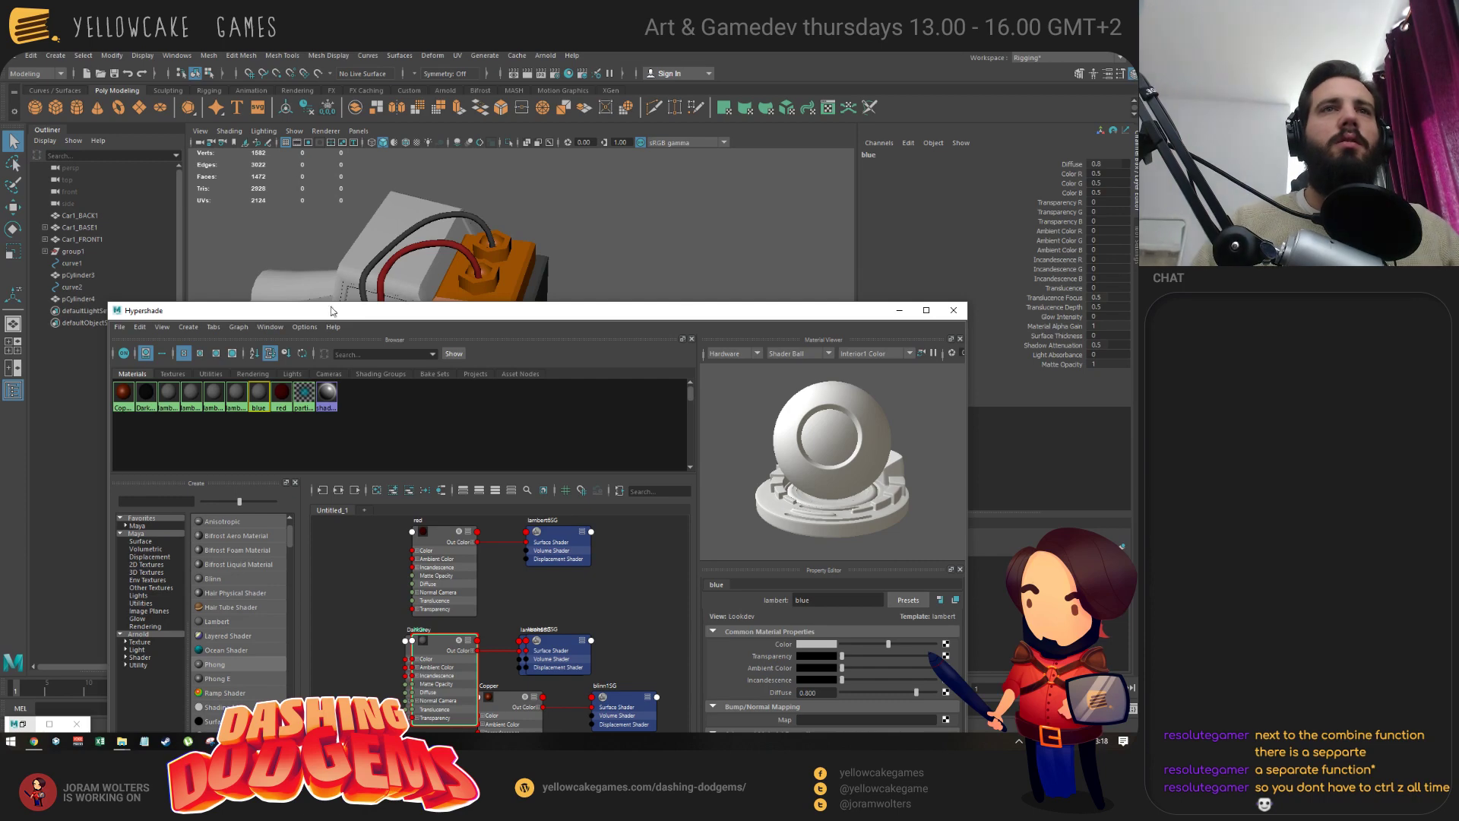
Change the blue material's color from the default grey to a medium blue.
{"action": "left_click_drag", "start_coordinate": [329, 314], "coordinate": [228, 315]}
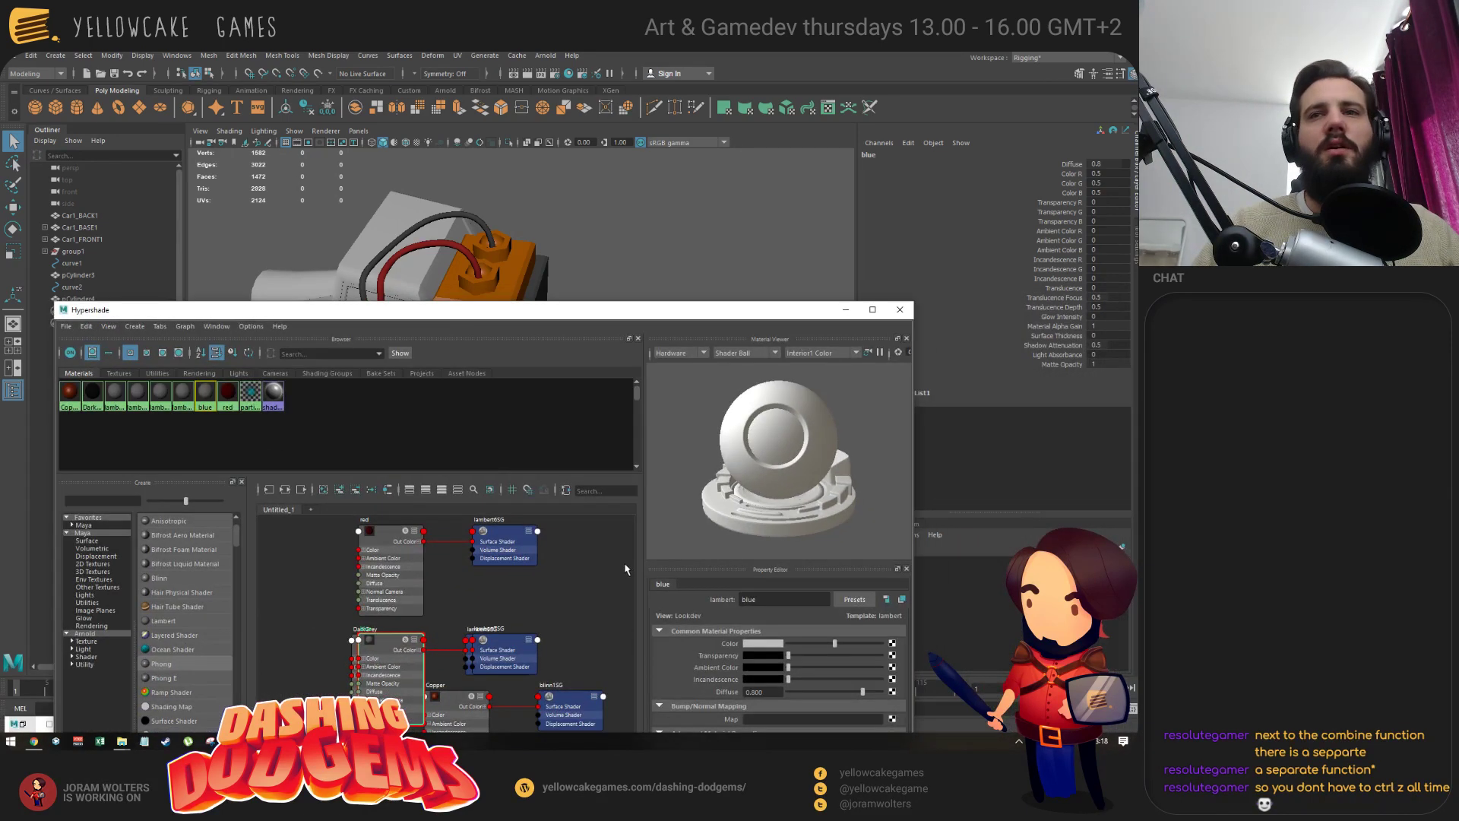
{"action": "left_click", "coordinate": [763, 644]}
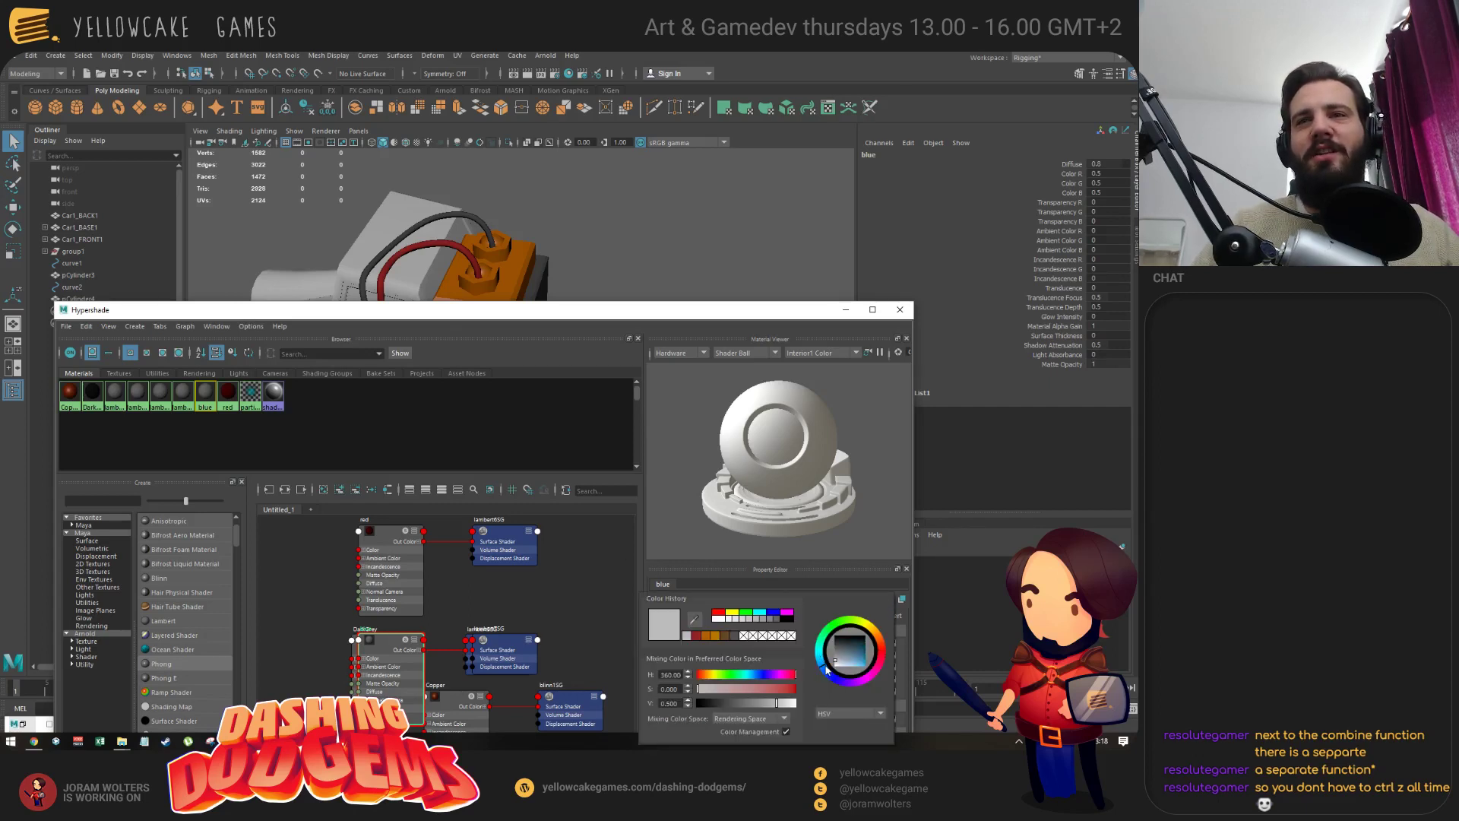
{"action": "left_click_drag", "start_coordinate": [831, 676], "coordinate": [859, 663]}
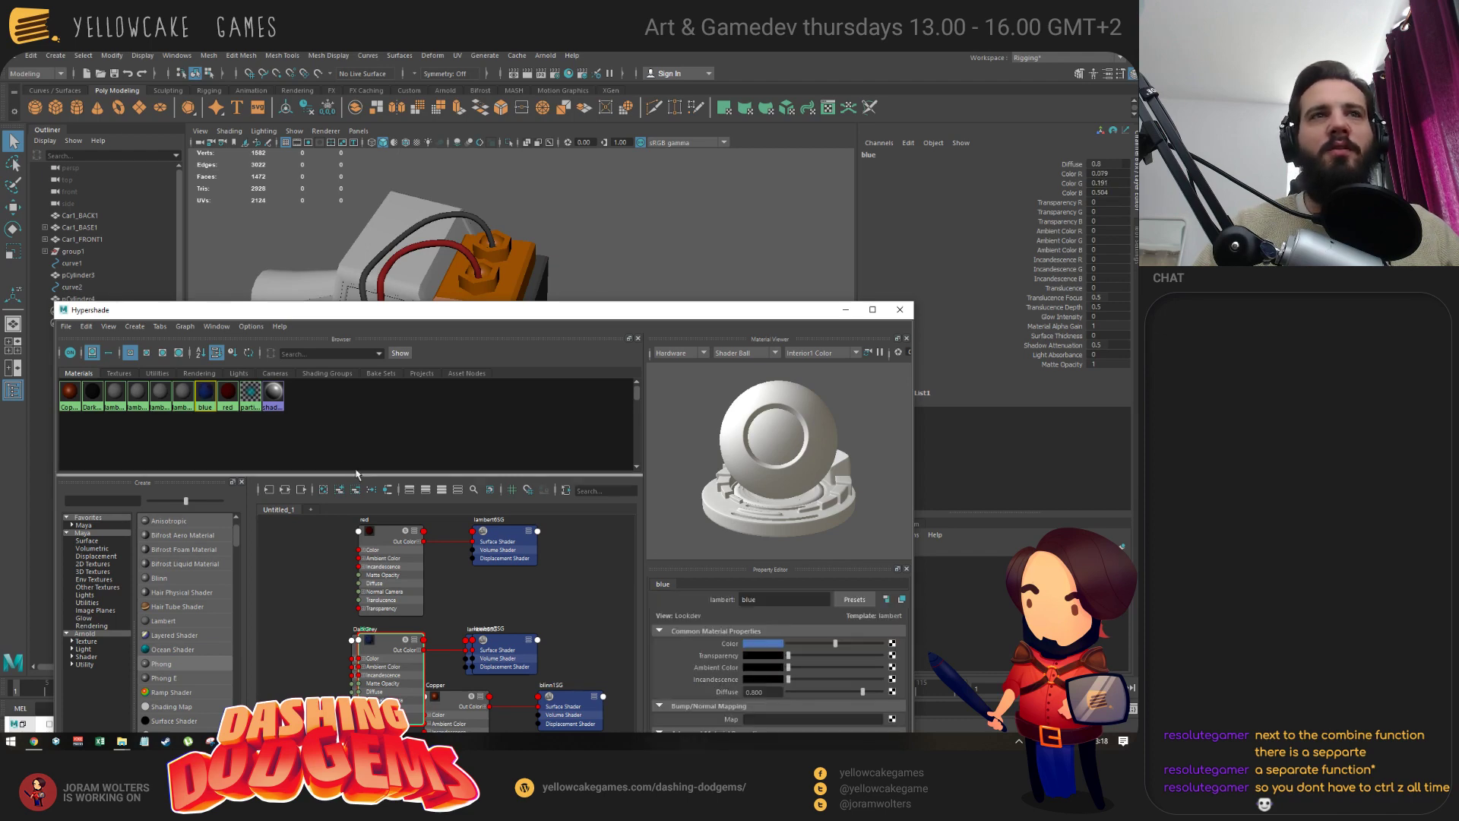
Assign the blue material to the cable plugged into the battery's farther terminal and inspect the colored parts.
{"action": "left_click_drag", "start_coordinate": [304, 310], "coordinate": [374, 353]}
{"action": "left_click", "coordinate": [385, 253]}
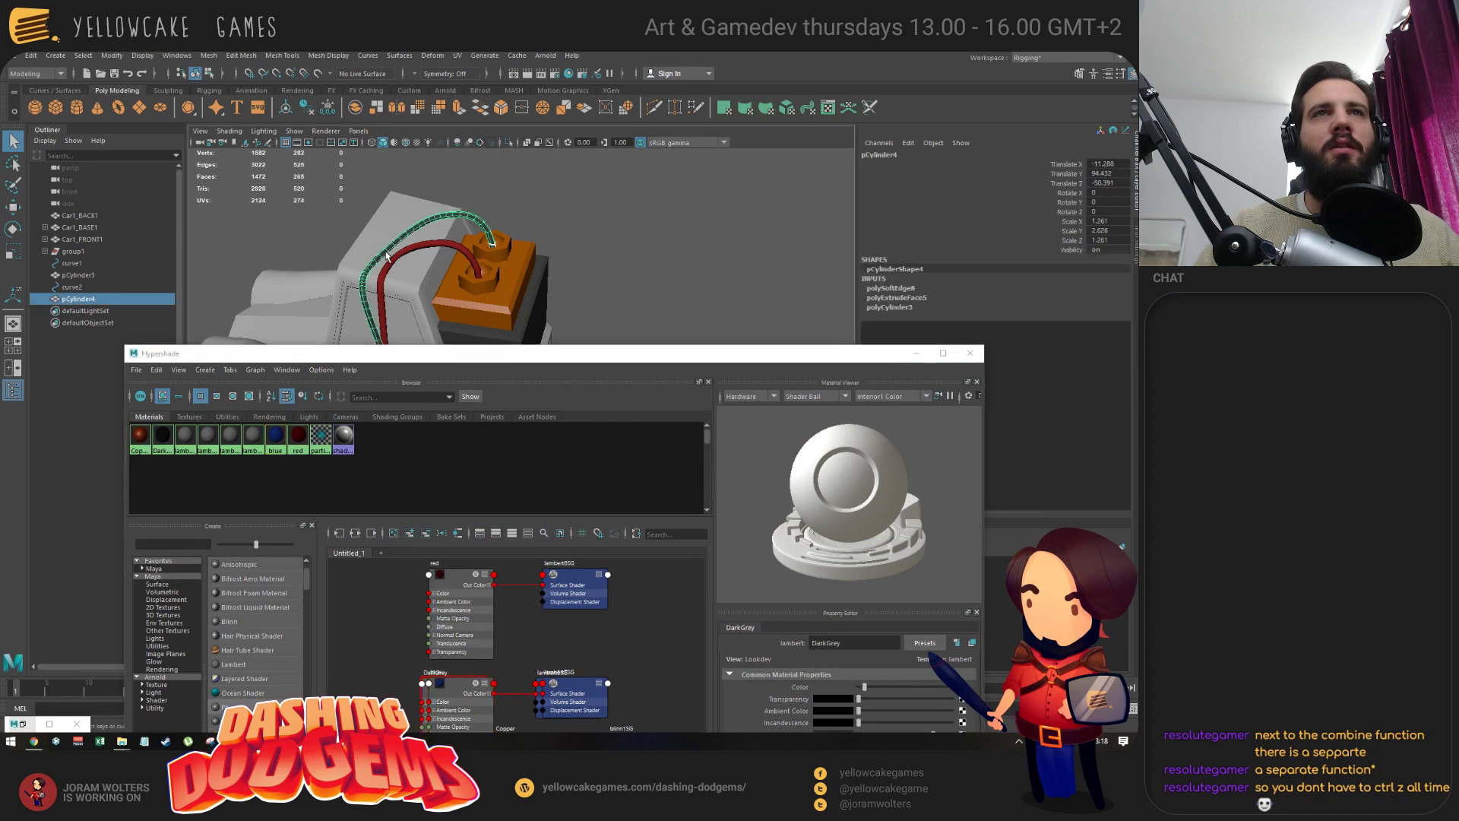
{"action": "right_click_drag", "start_coordinate": [275, 443], "coordinate": [272, 417]}
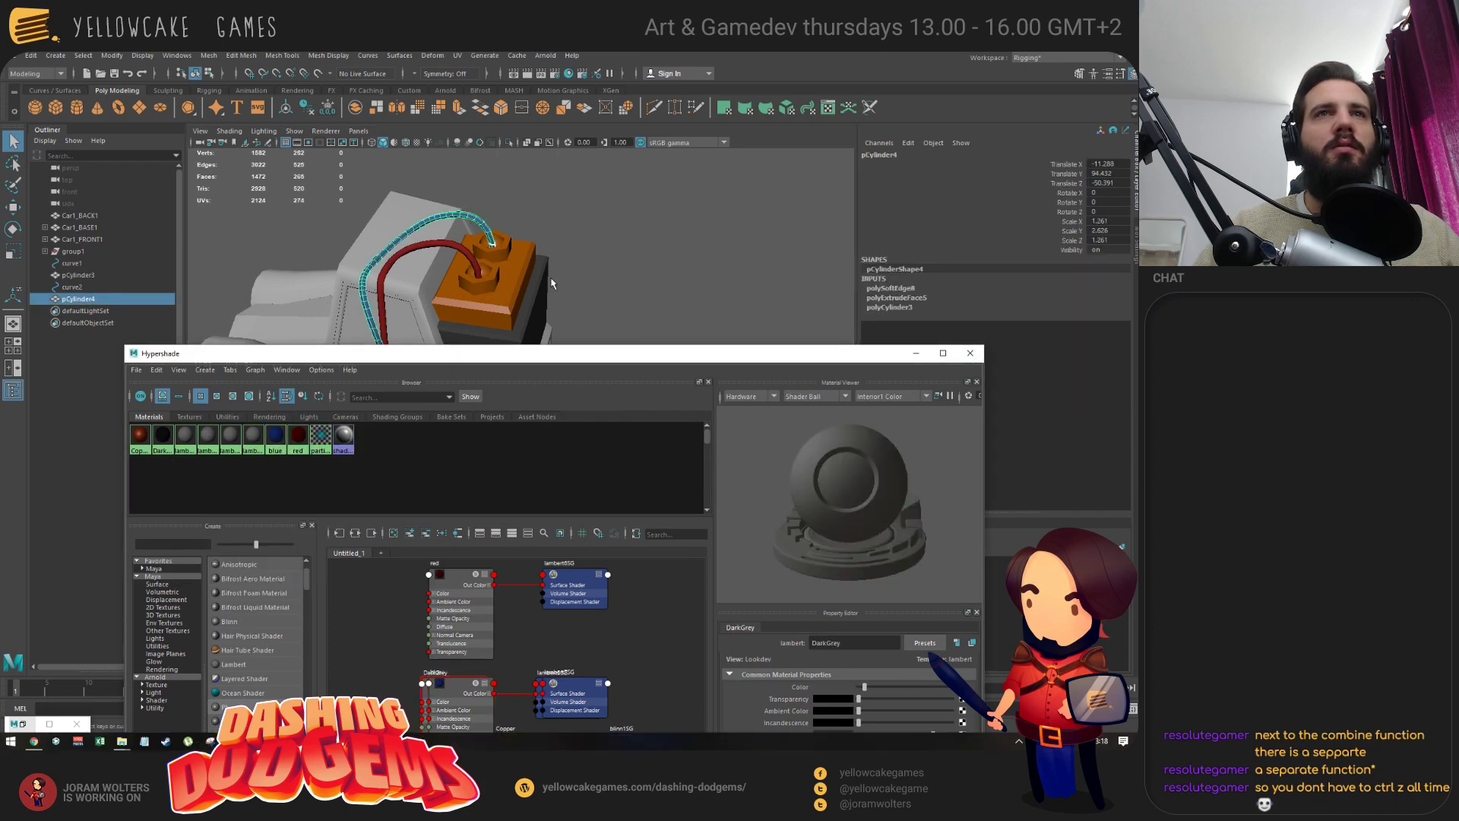
{"action": "left_click", "coordinate": [581, 247]}
{"action": "left_click_drag", "start_coordinate": [582, 247], "coordinate": [543, 269], "text": "alt"}
{"action": "scroll", "coordinate": [543, 269], "scroll_direction": "up", "scroll_amount": 3}
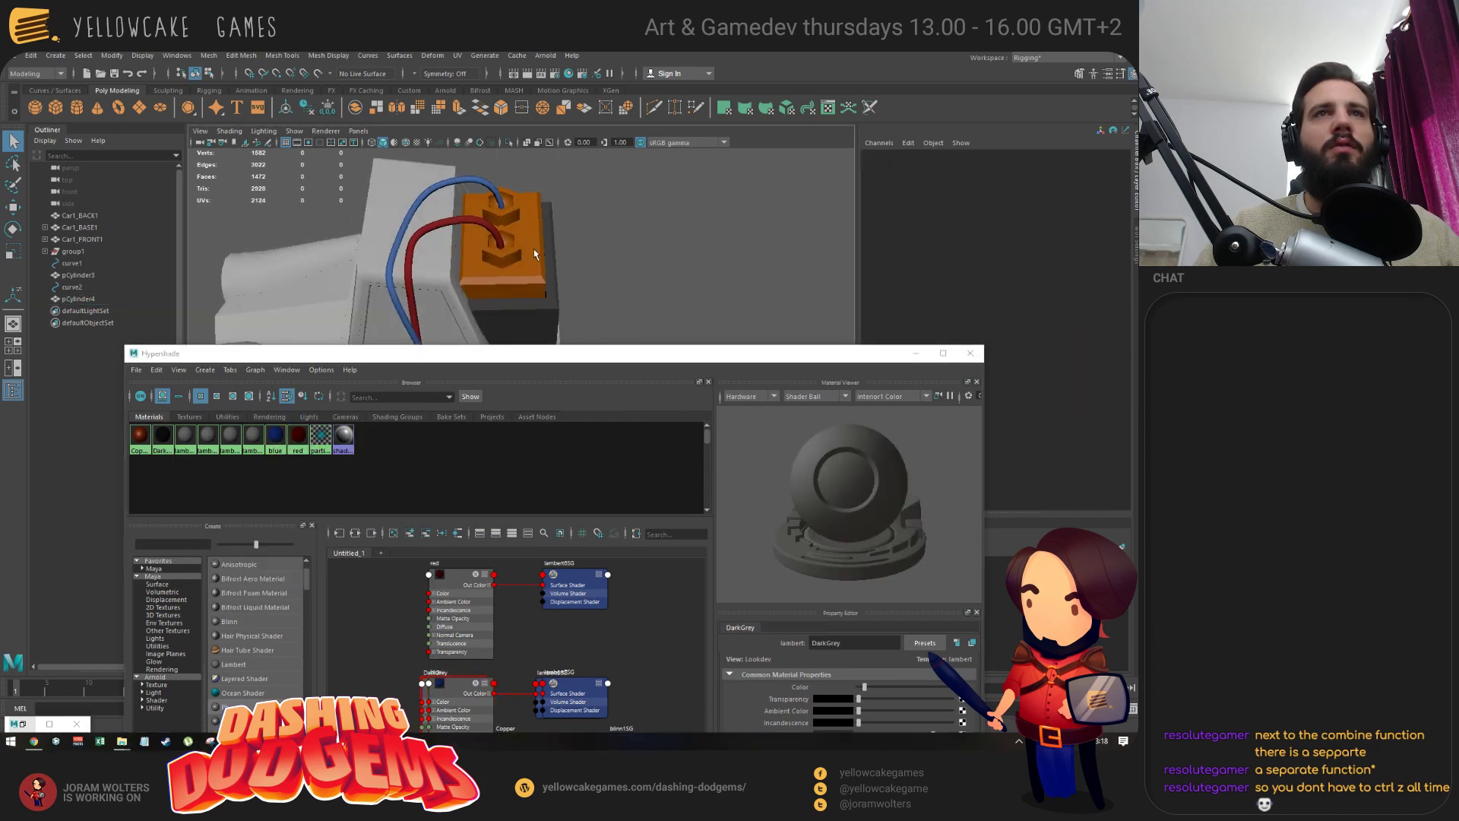
Darken the blue material's color to about R 0.055, G 0.123, B 0.312.
{"action": "left_click", "coordinate": [275, 436]}
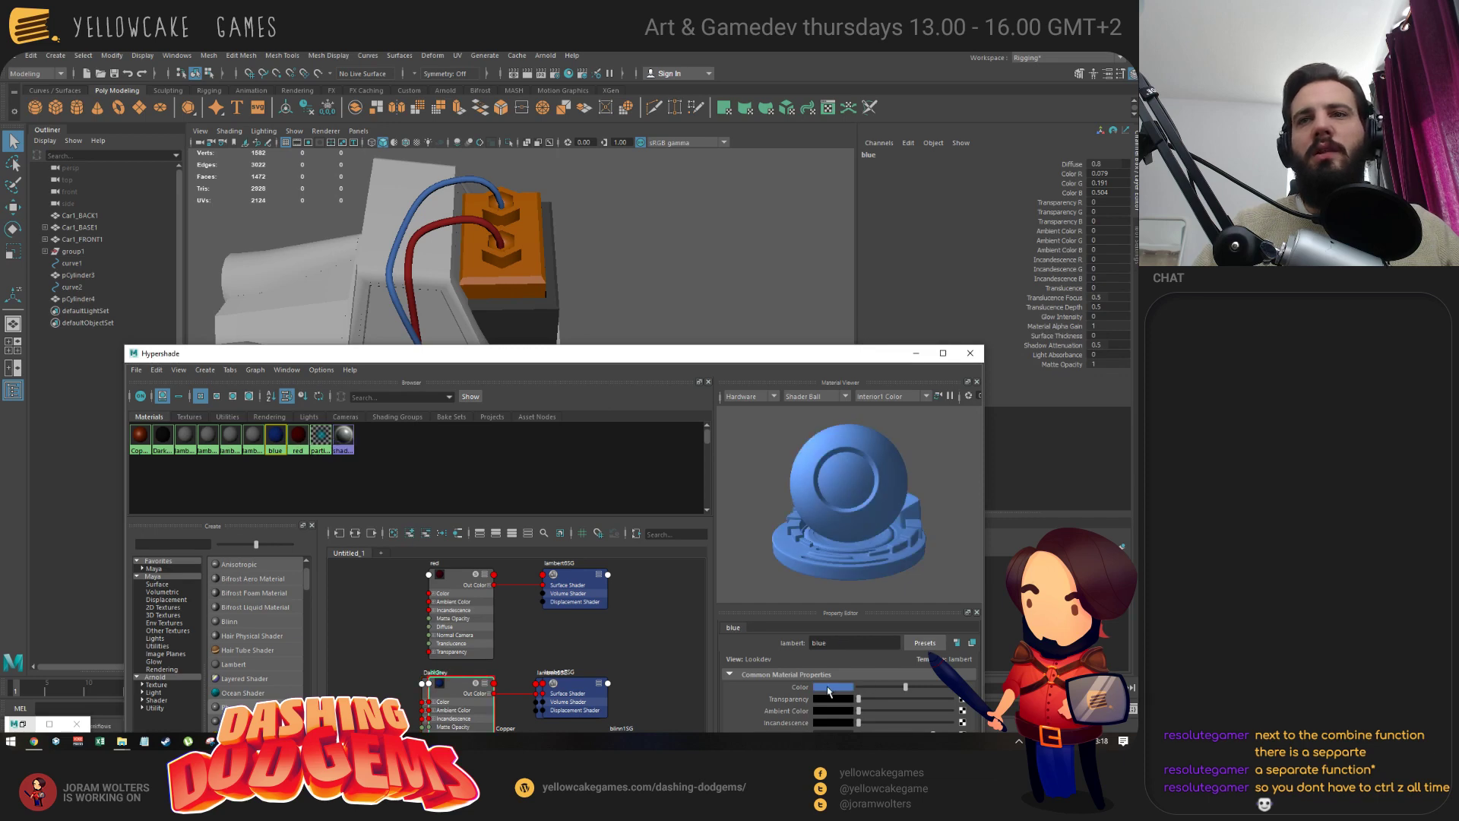
{"action": "left_click", "coordinate": [829, 688]}
{"action": "left_click", "coordinate": [924, 705]}
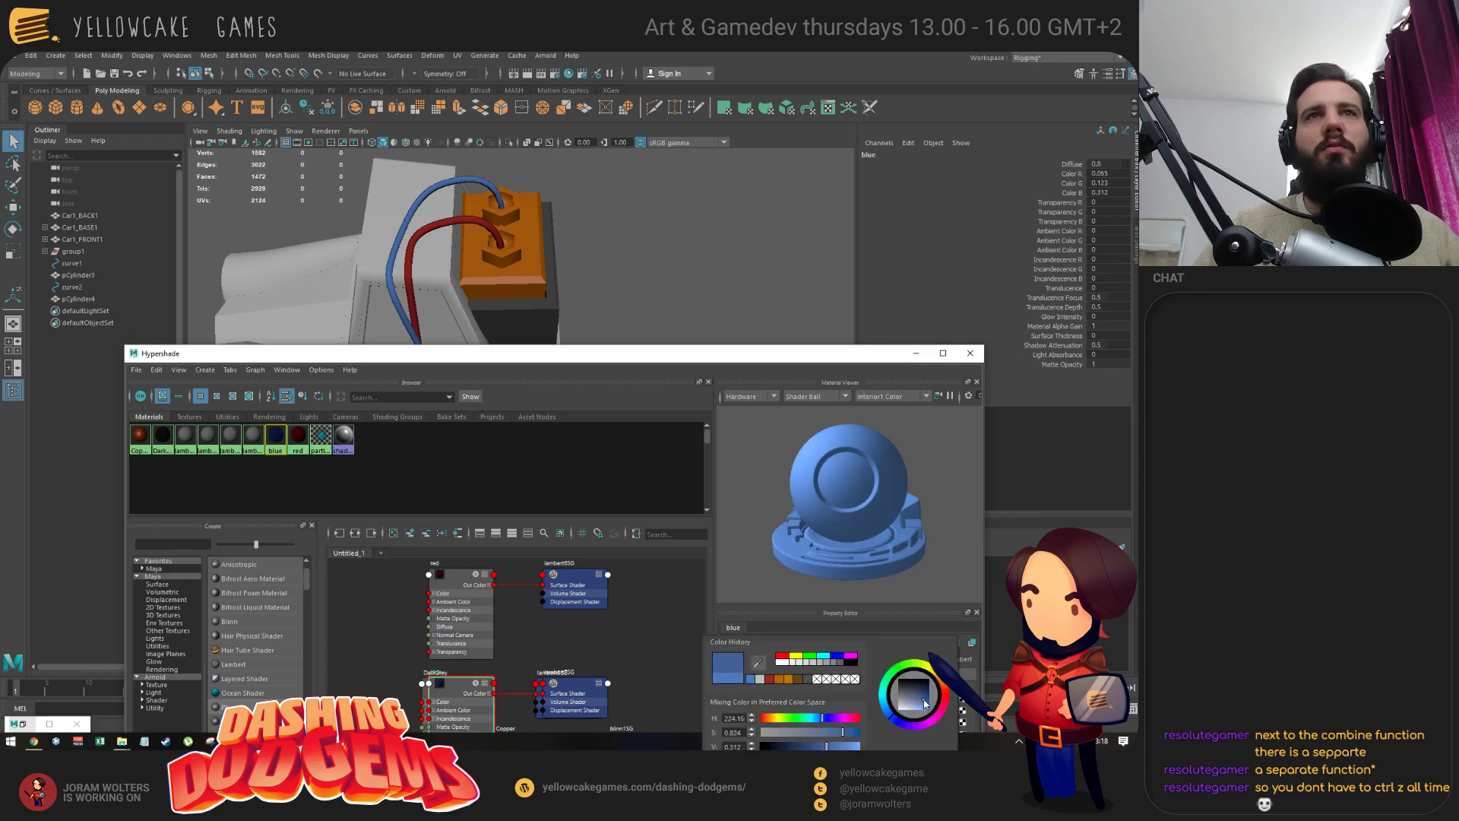
Minimize Hypershade and compare the colored battery pack and cables with the player energy to charge VFX reference image.
{"action": "left_click", "coordinate": [924, 709]}
{"action": "left_click", "coordinate": [916, 353]}
{"action": "left_click_drag", "start_coordinate": [577, 448], "coordinate": [554, 303], "text": "alt"}
{"action": "key", "text": "alt+Tab"}
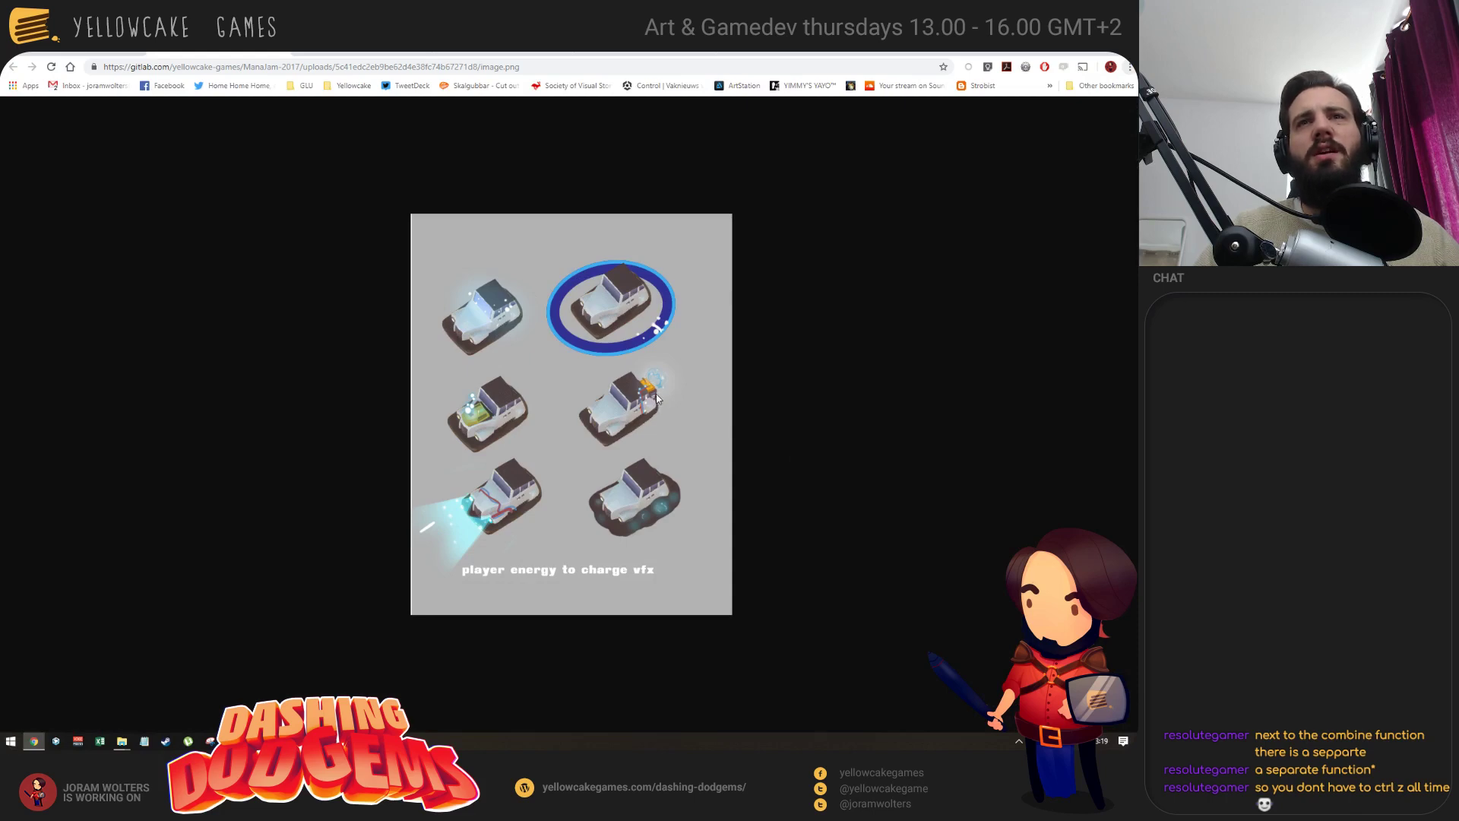
{"action": "key", "text": "alt+Tab"}
{"action": "left_click_drag", "start_coordinate": [561, 284], "coordinate": [590, 403], "text": "alt"}
Switch to Unity to examine the battery pack on the car from far away, then compare it with the colored Maya model.
{"action": "key", "text": "alt+Tab"}
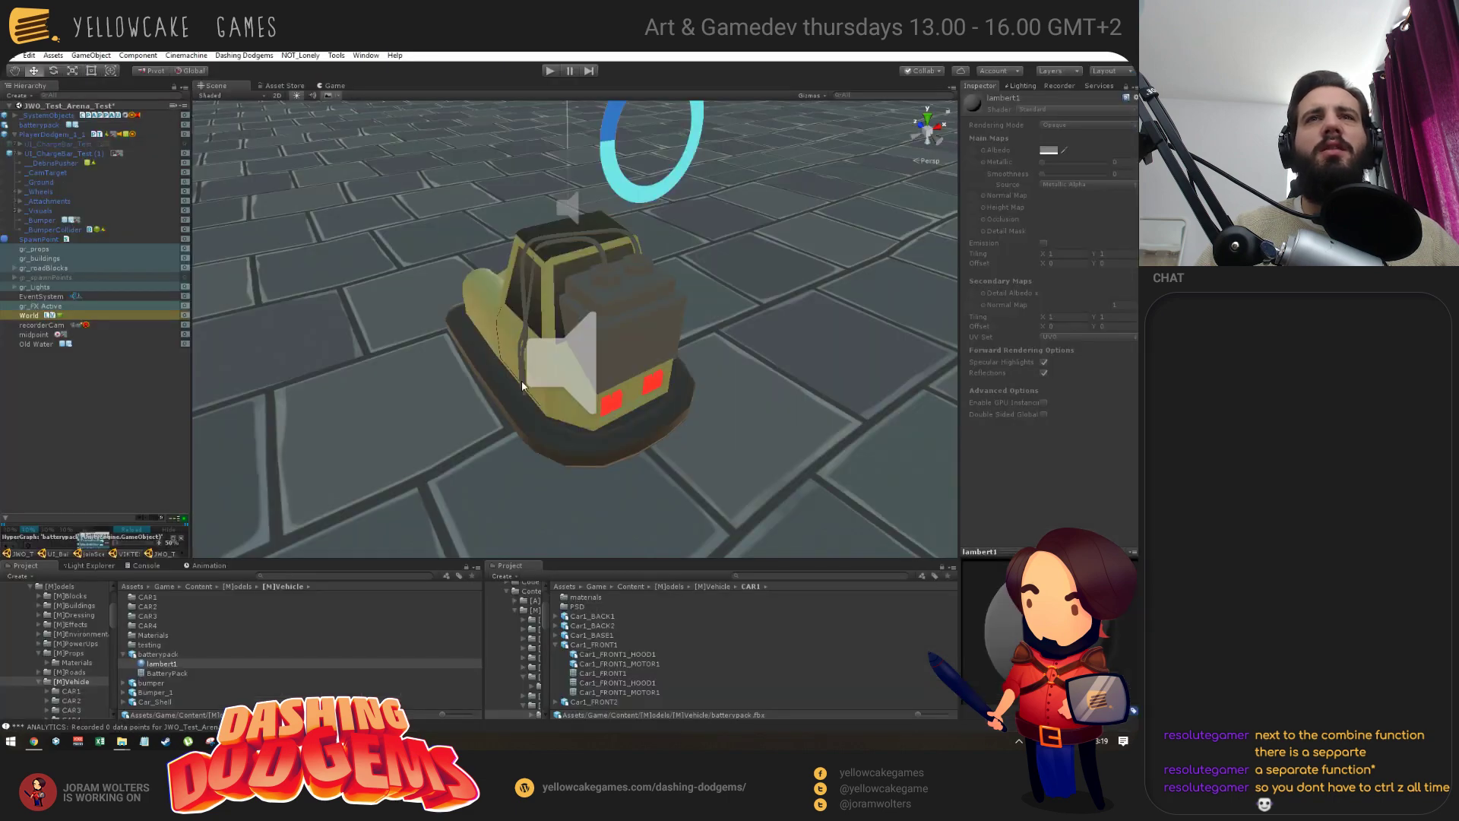
{"action": "scroll", "coordinate": [417, 362], "scroll_direction": "down", "scroll_amount": 10}
{"action": "left_click_drag", "start_coordinate": [304, 372], "coordinate": [554, 321], "text": "alt"}
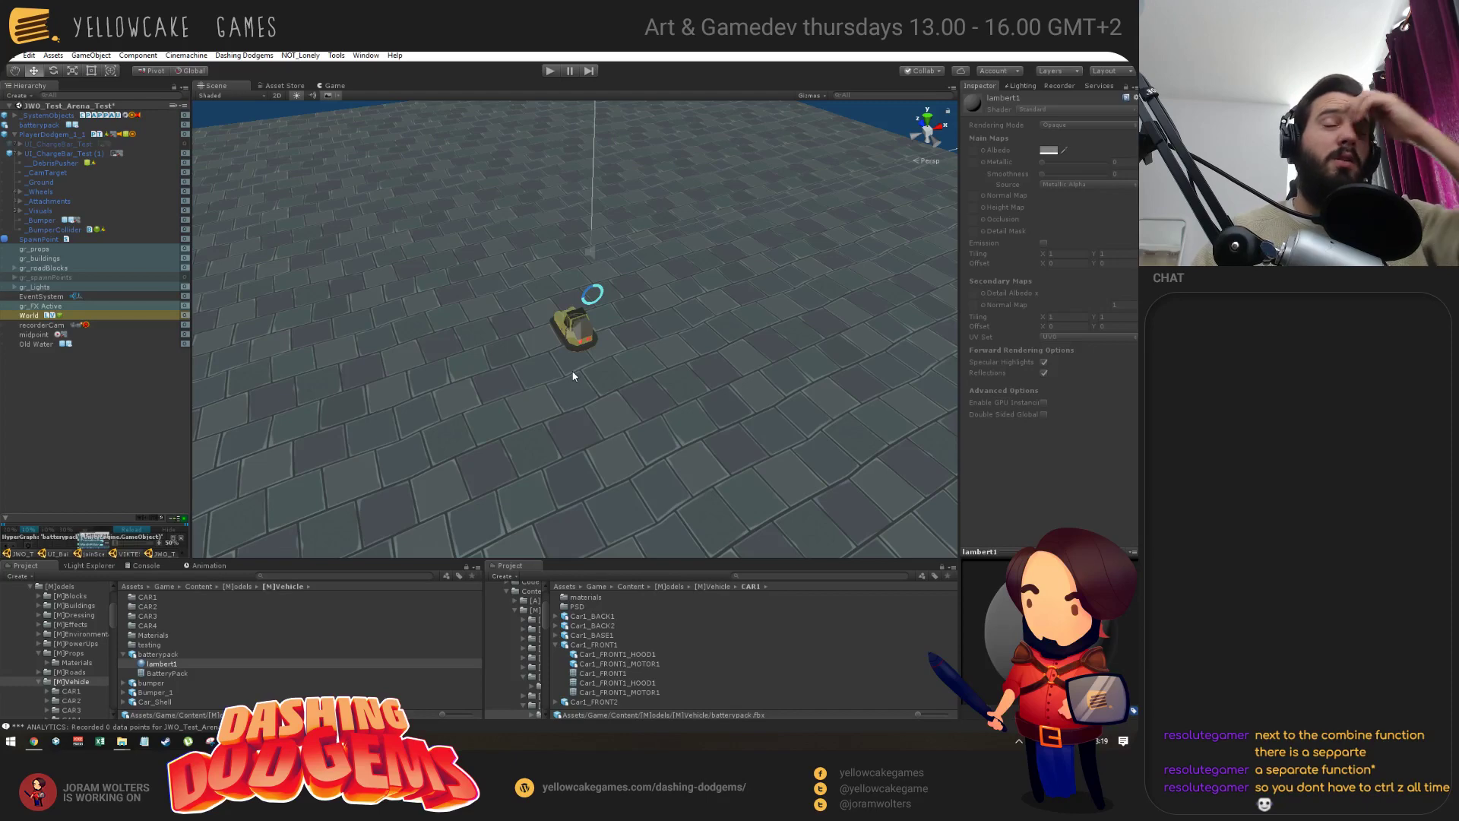
{"action": "key", "text": "alt+Tab"}
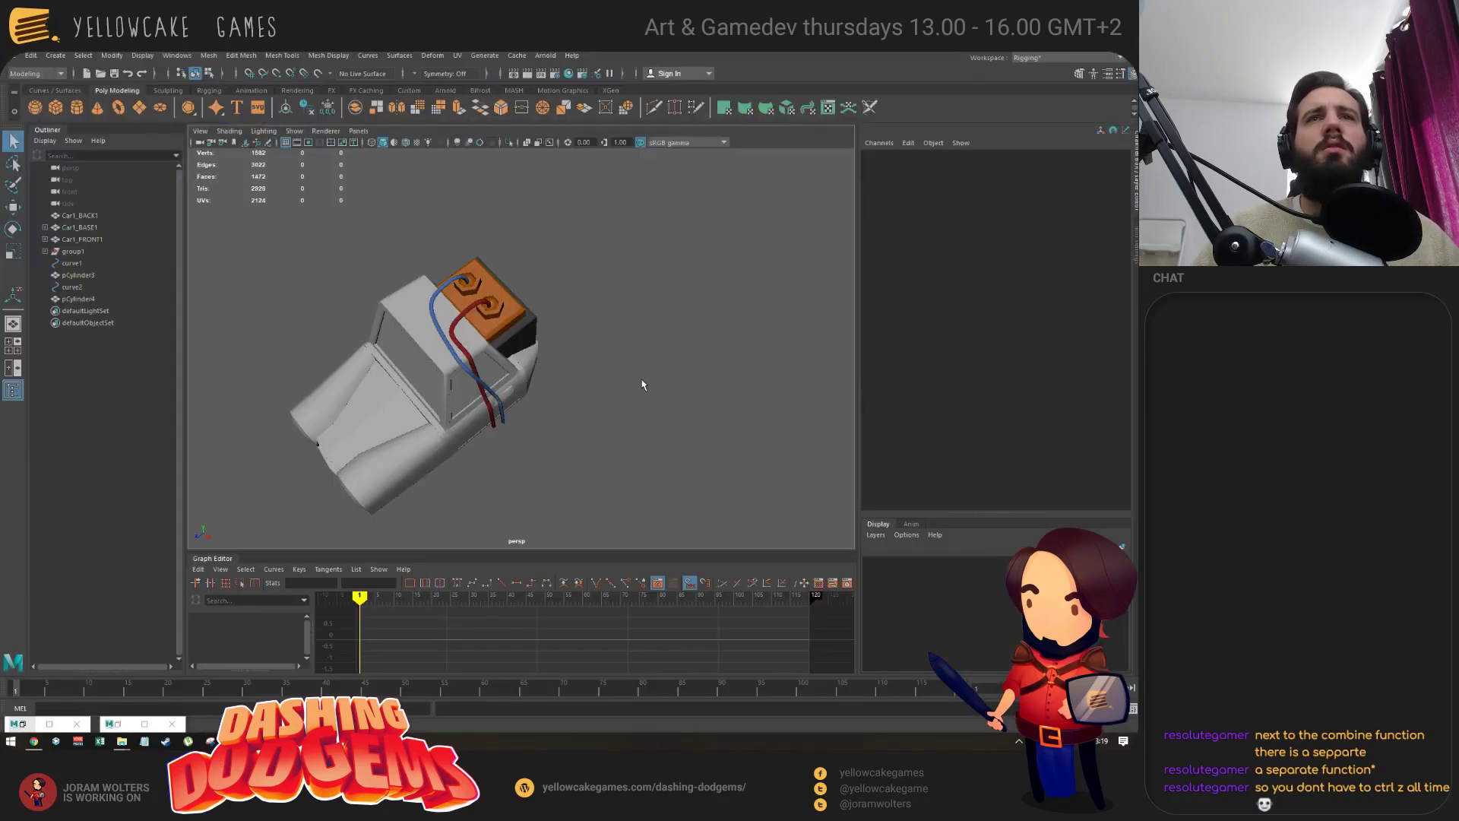
{"action": "left_click_drag", "start_coordinate": [642, 385], "coordinate": [608, 428], "text": "alt"}
{"action": "left_click", "coordinate": [508, 275]}
{"action": "left_click", "coordinate": [641, 423]}
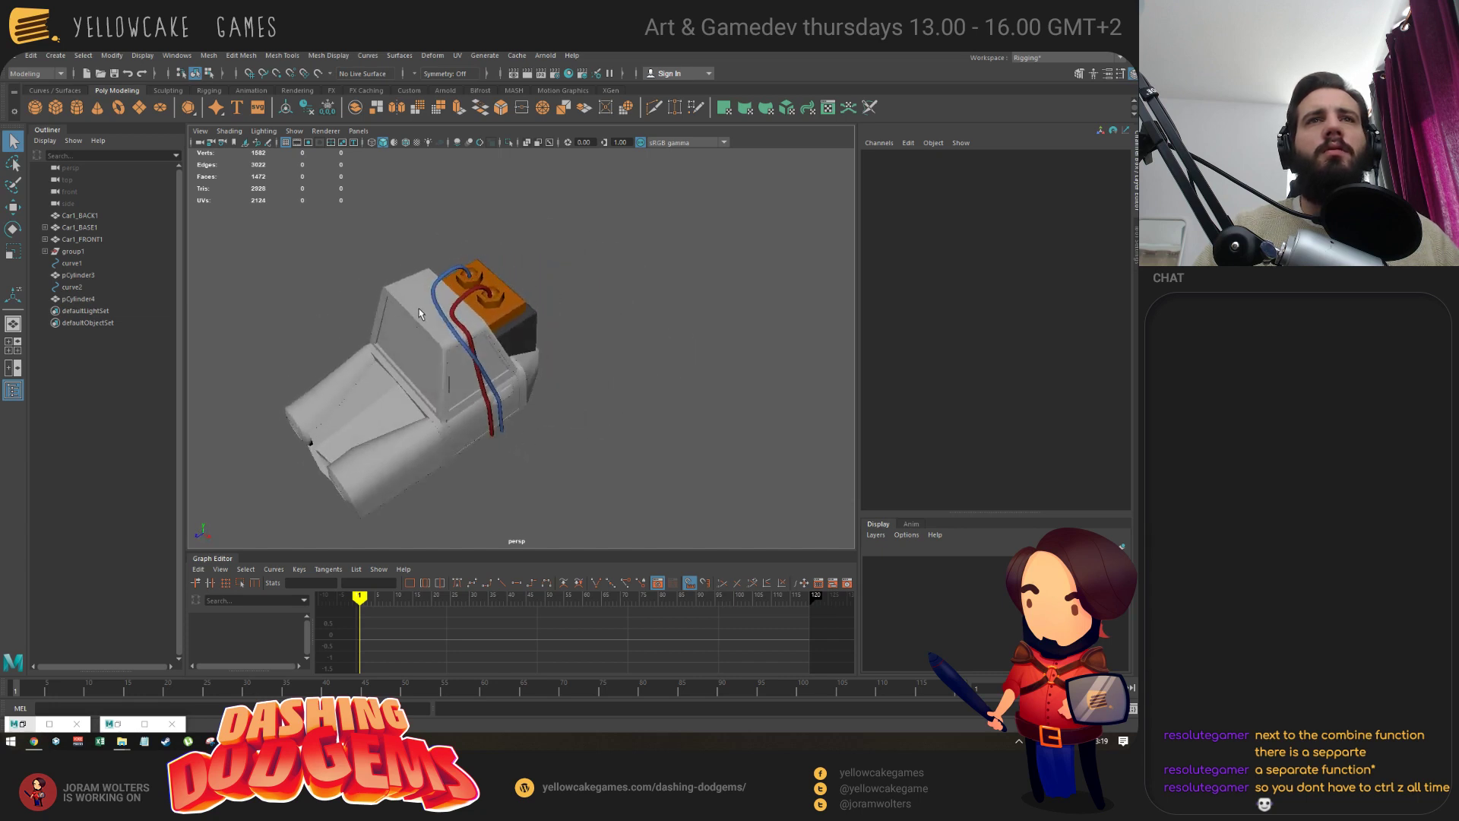
Select both cables and all battery pack parts and delete all construction history, including the non-deformer history.
{"action": "left_click", "coordinate": [472, 298]}
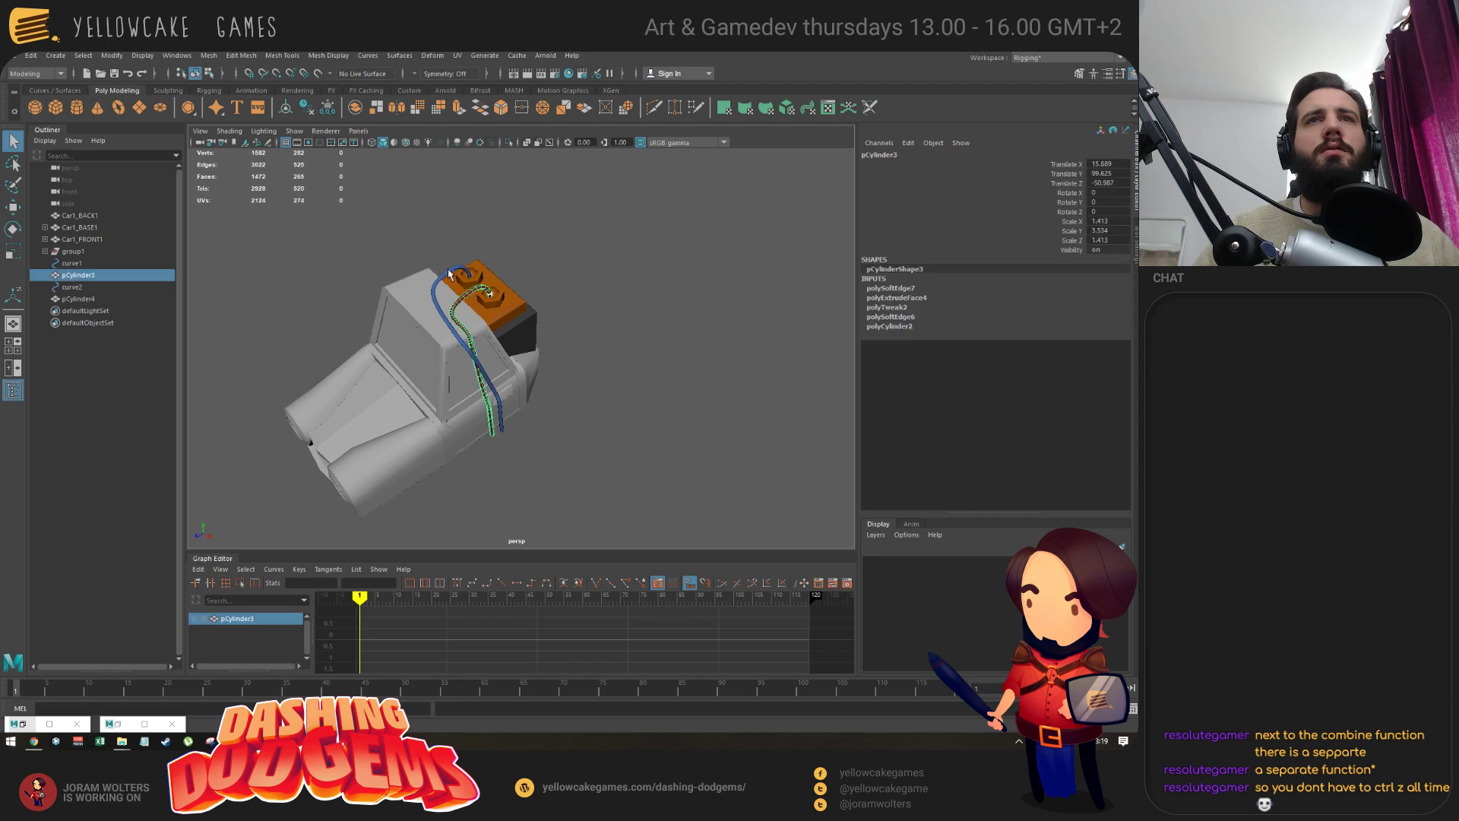
{"action": "left_click", "coordinate": [449, 274], "text": "shift"}
{"action": "left_click", "coordinate": [460, 287], "text": "shift"}
{"action": "left_click_drag", "start_coordinate": [578, 354], "coordinate": [519, 296], "text": "alt"}
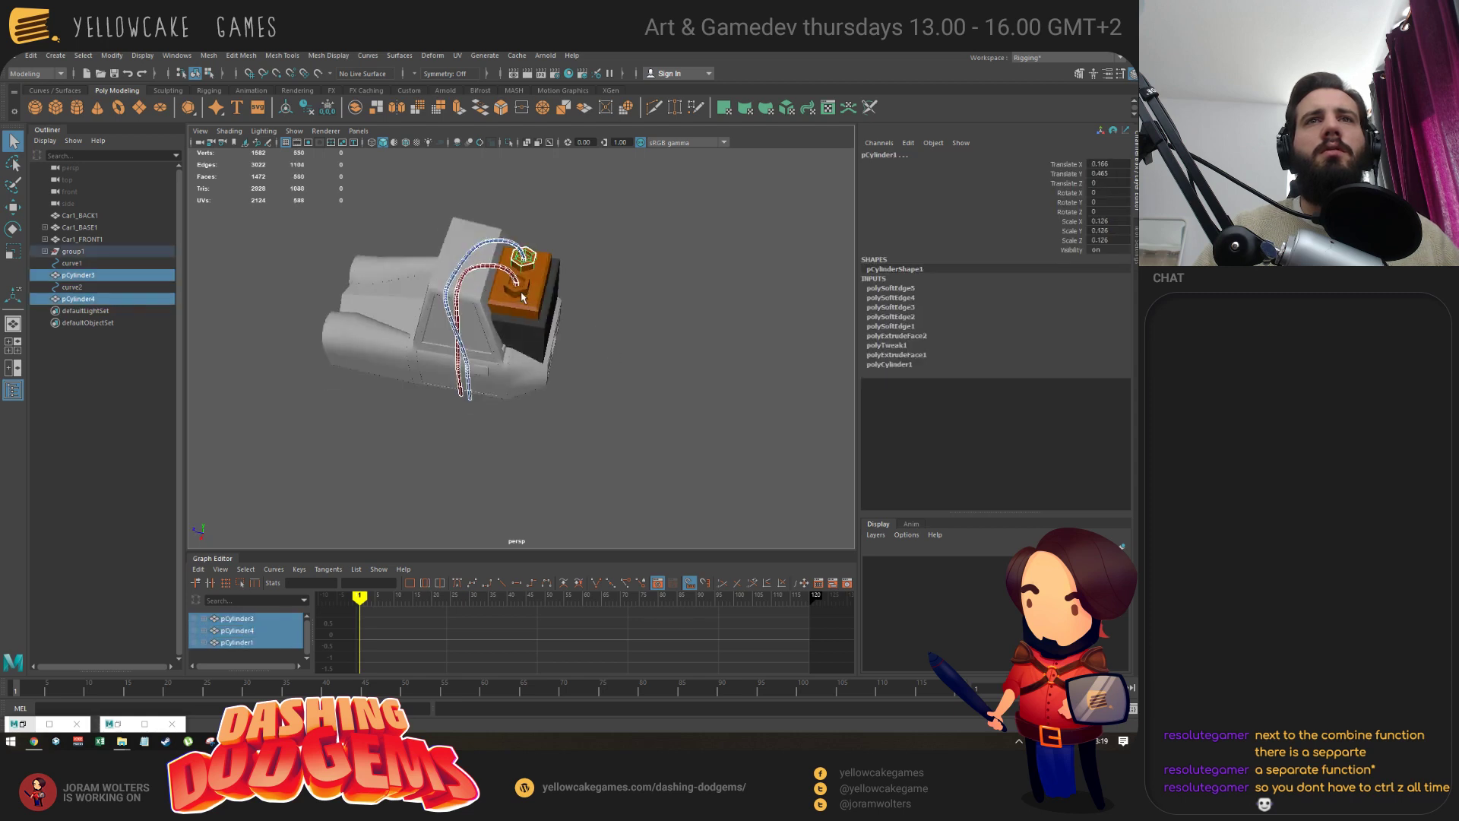
{"action": "left_click", "coordinate": [520, 295], "text": "shift"}
{"action": "left_click", "coordinate": [534, 308], "text": "shift"}
{"action": "left_click_drag", "start_coordinate": [632, 347], "coordinate": [327, 230], "text": "alt"}
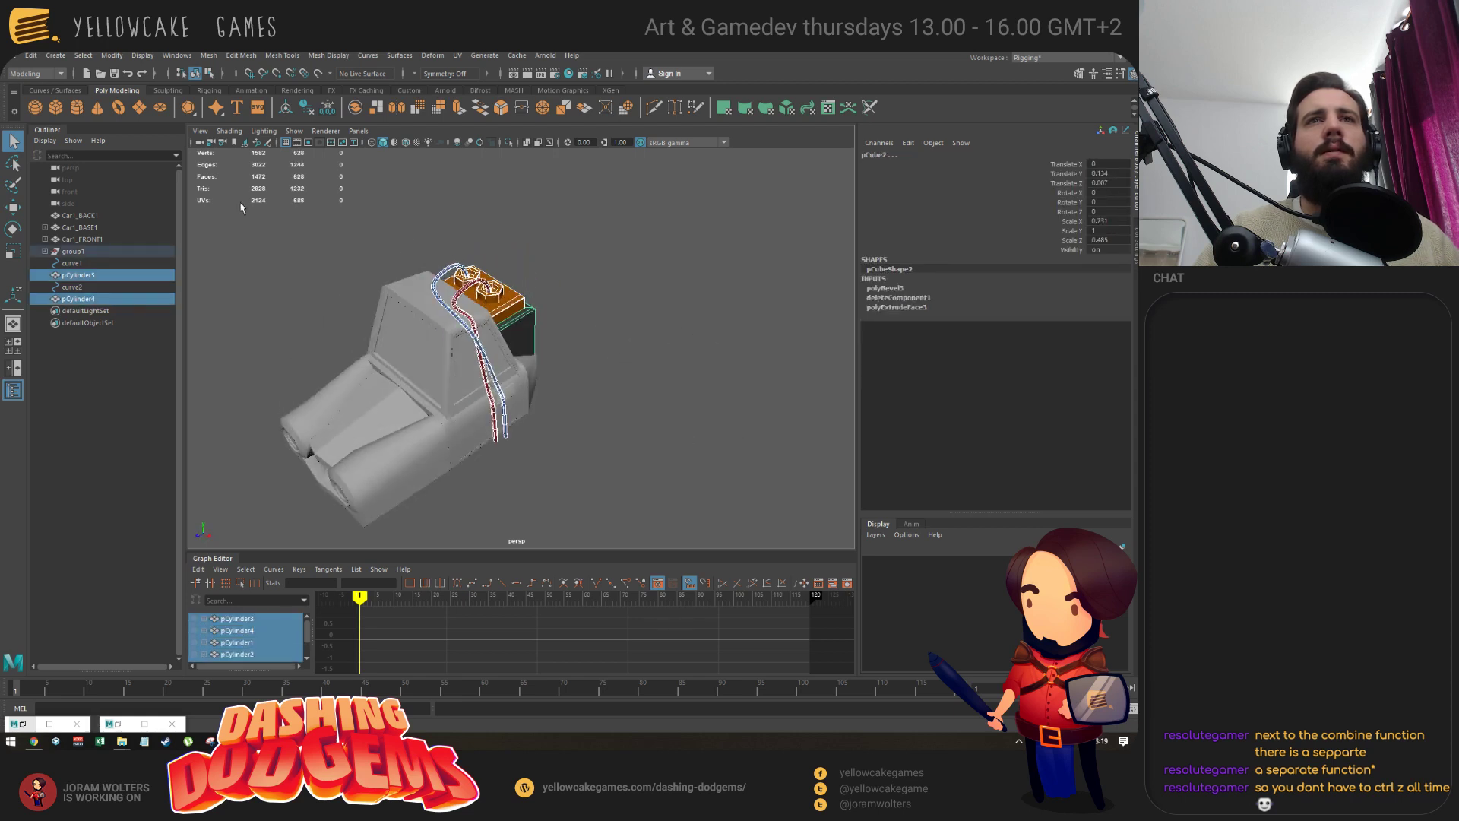
{"action": "left_click", "coordinate": [31, 56]}
{"action": "mouse_move", "coordinate": [129, 209]}
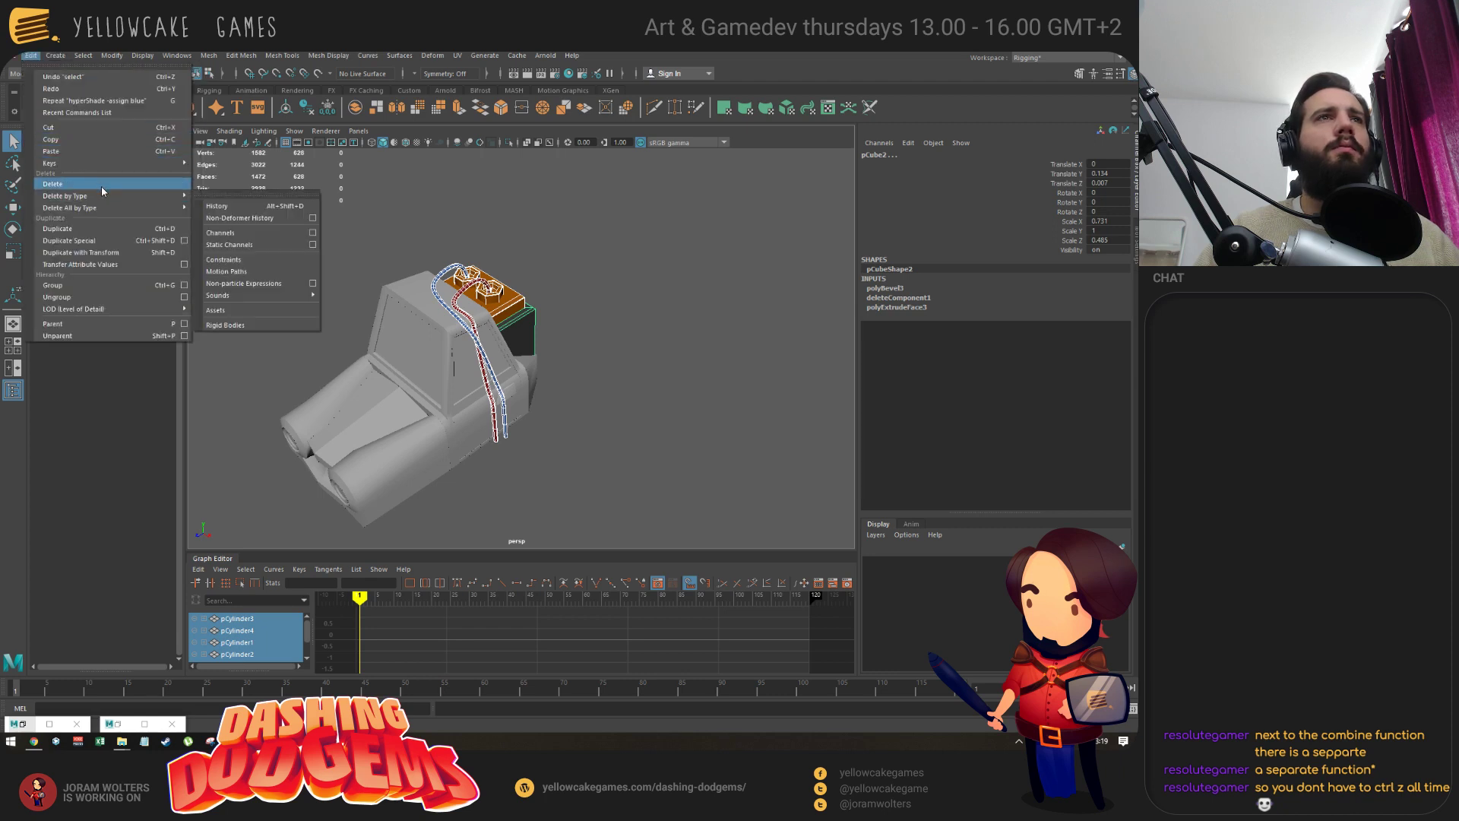
{"action": "left_click", "coordinate": [270, 229]}
{"action": "left_click", "coordinate": [31, 56]}
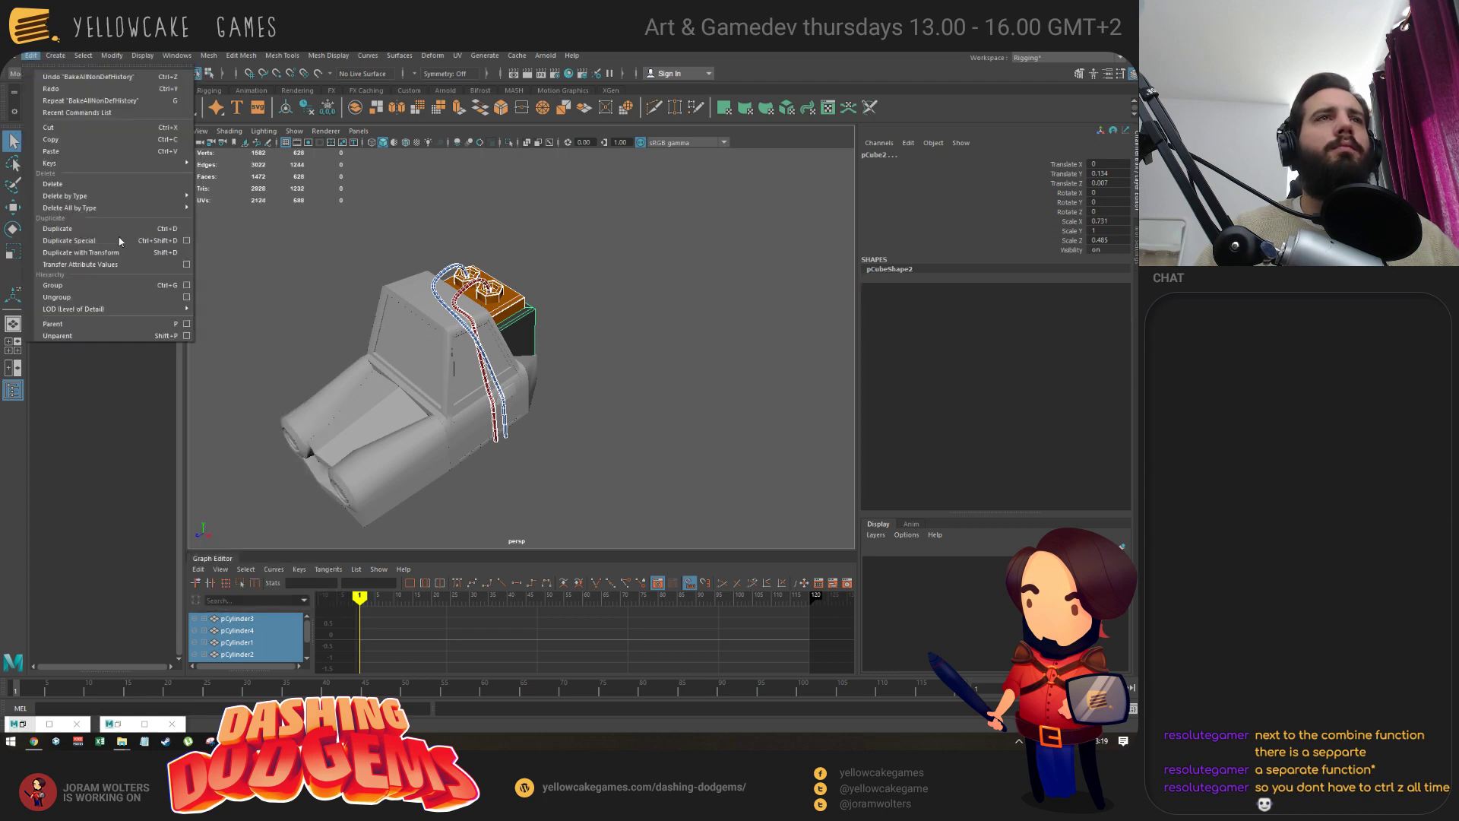
{"action": "left_click", "coordinate": [251, 220]}
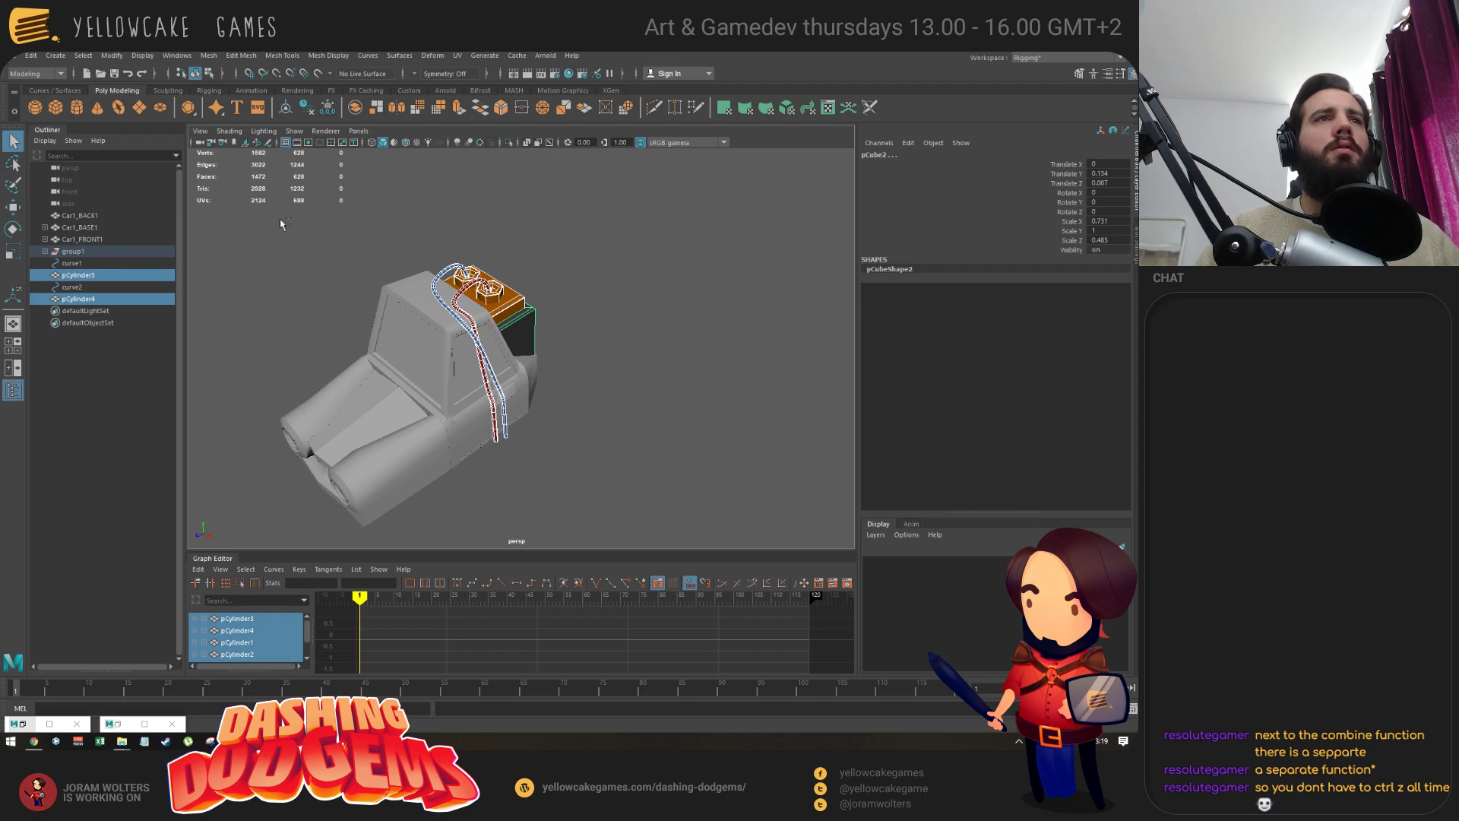
Combine the selected cables and battery pack parts into one mesh.
{"action": "left_click", "coordinate": [87, 58]}
{"action": "mouse_move", "coordinate": [151, 62]}
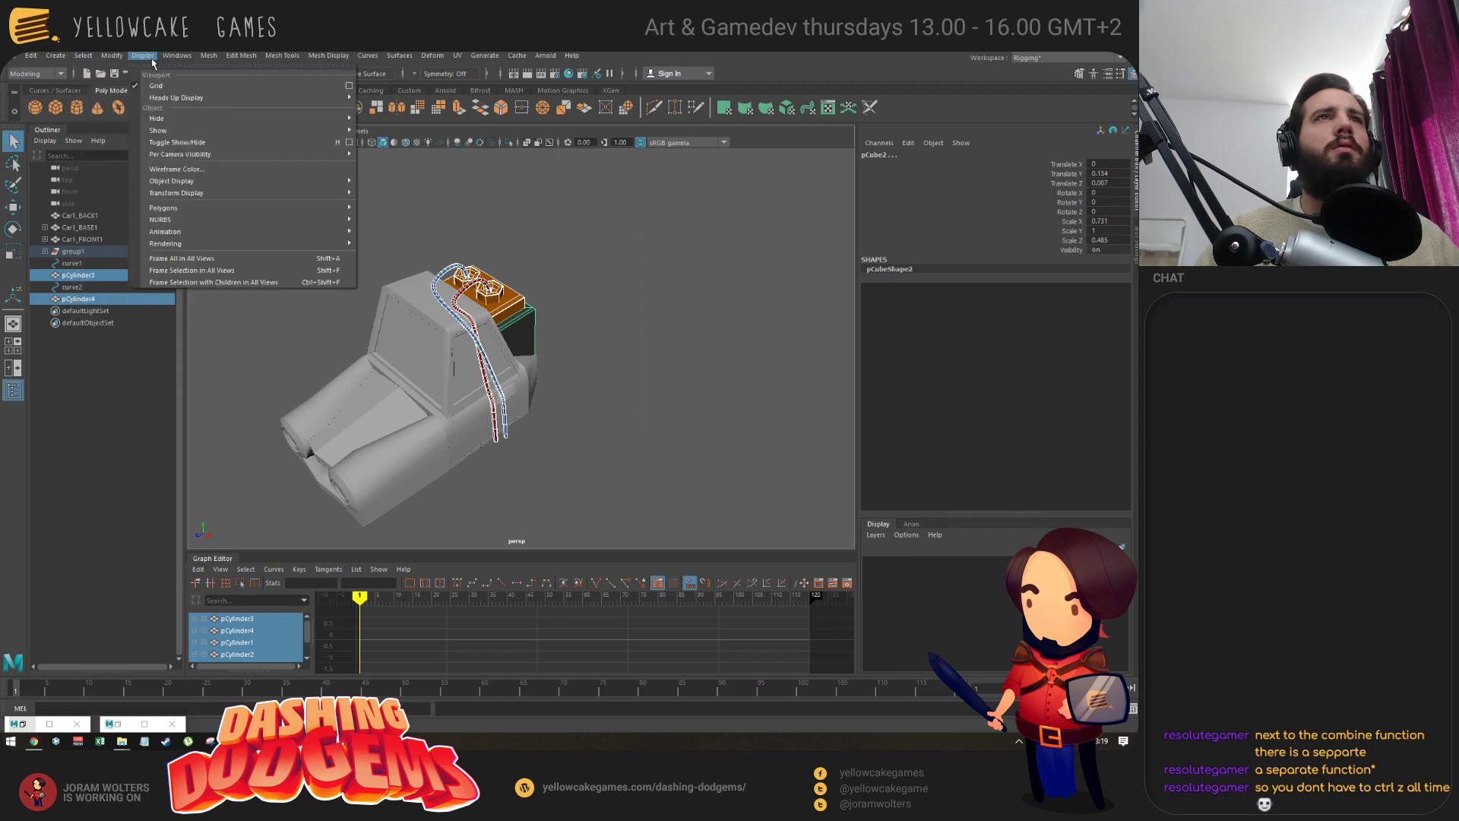
{"action": "mouse_move", "coordinate": [208, 56]}
{"action": "left_click", "coordinate": [228, 99]}
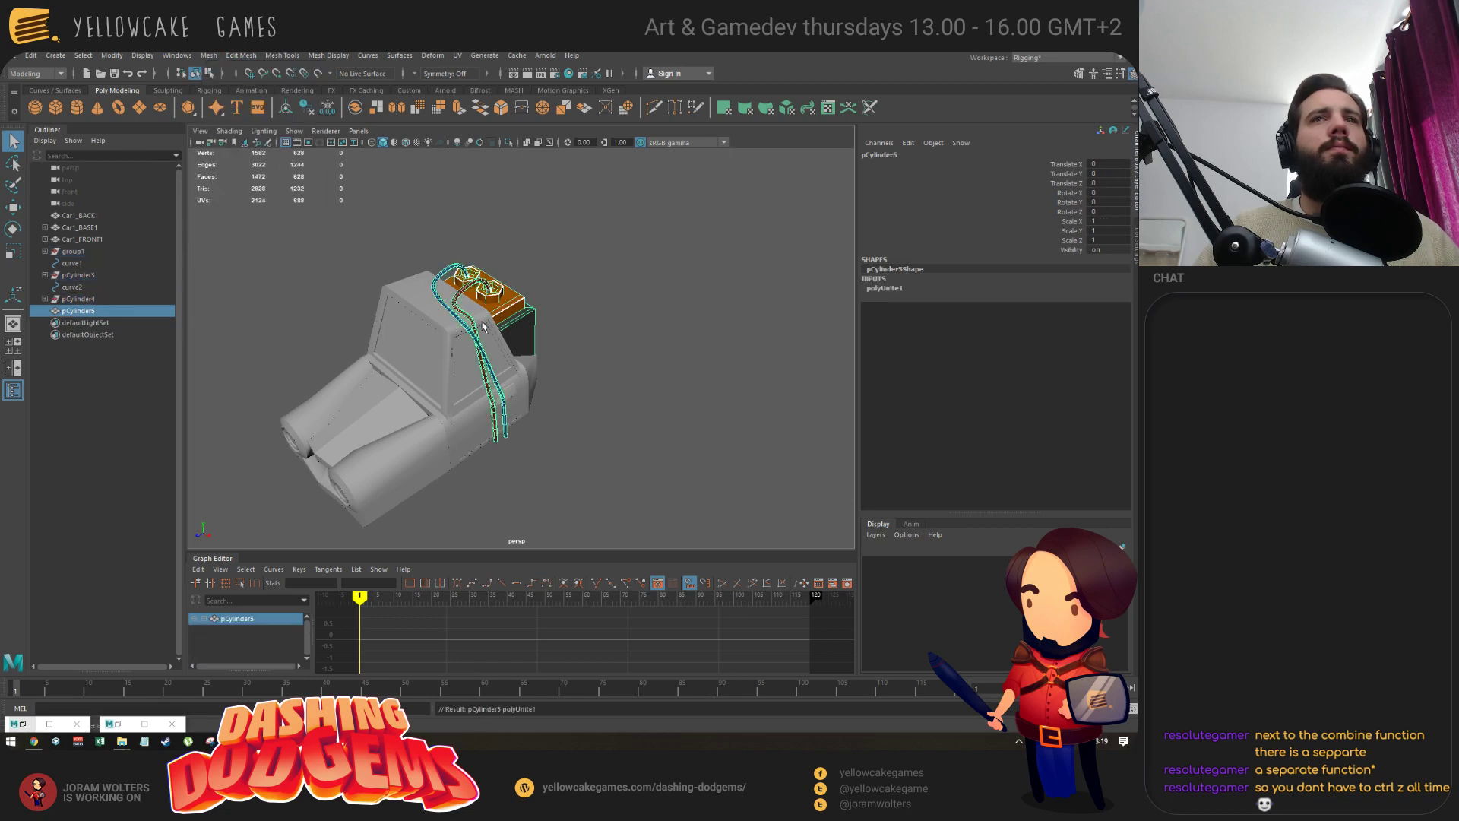
Center the pivot of the combined battery pack mesh and delete its history.
{"action": "left_click", "coordinate": [114, 55]}
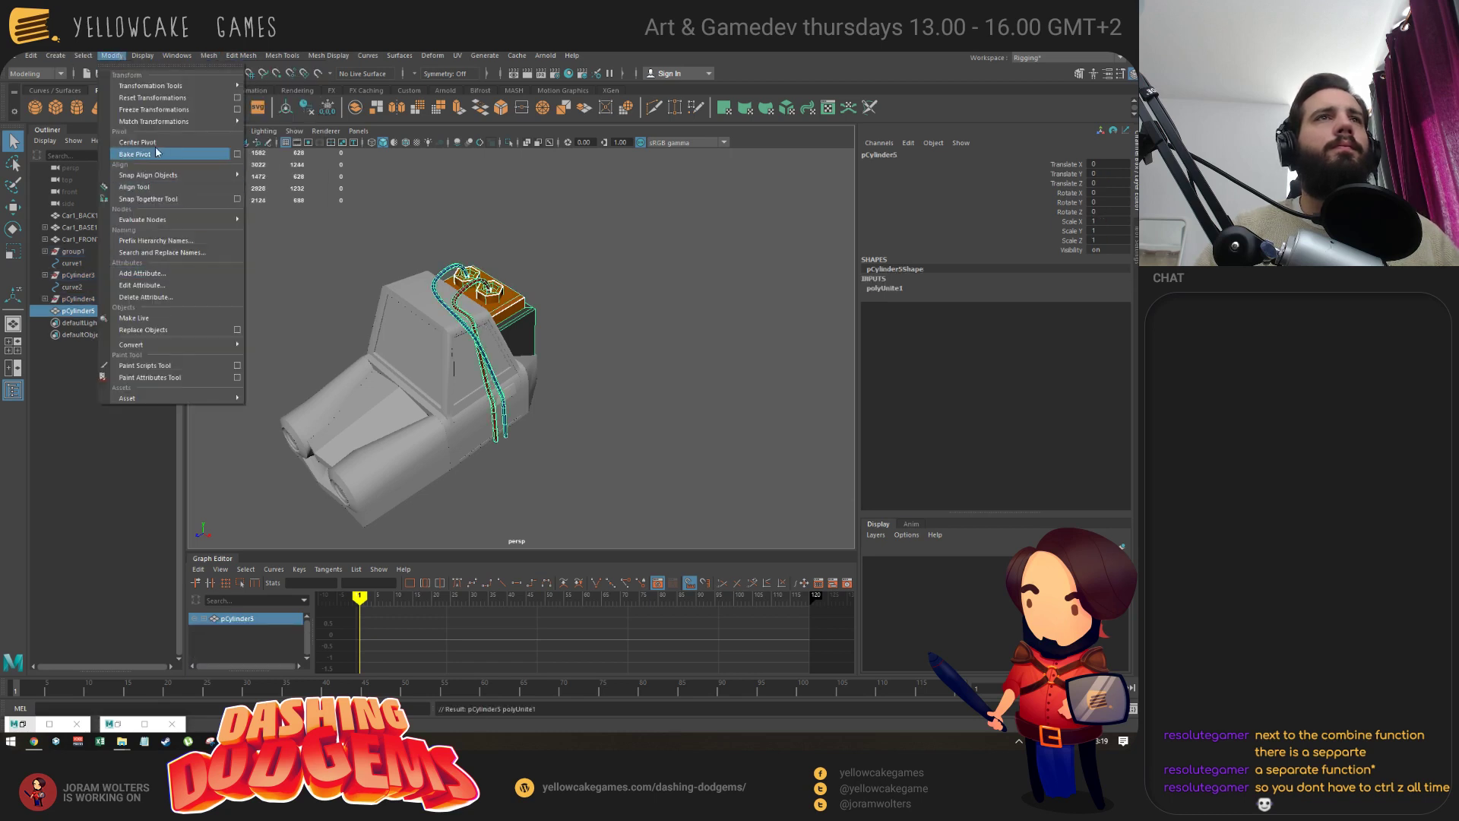
{"action": "left_click", "coordinate": [159, 147]}
{"action": "left_click", "coordinate": [32, 56]}
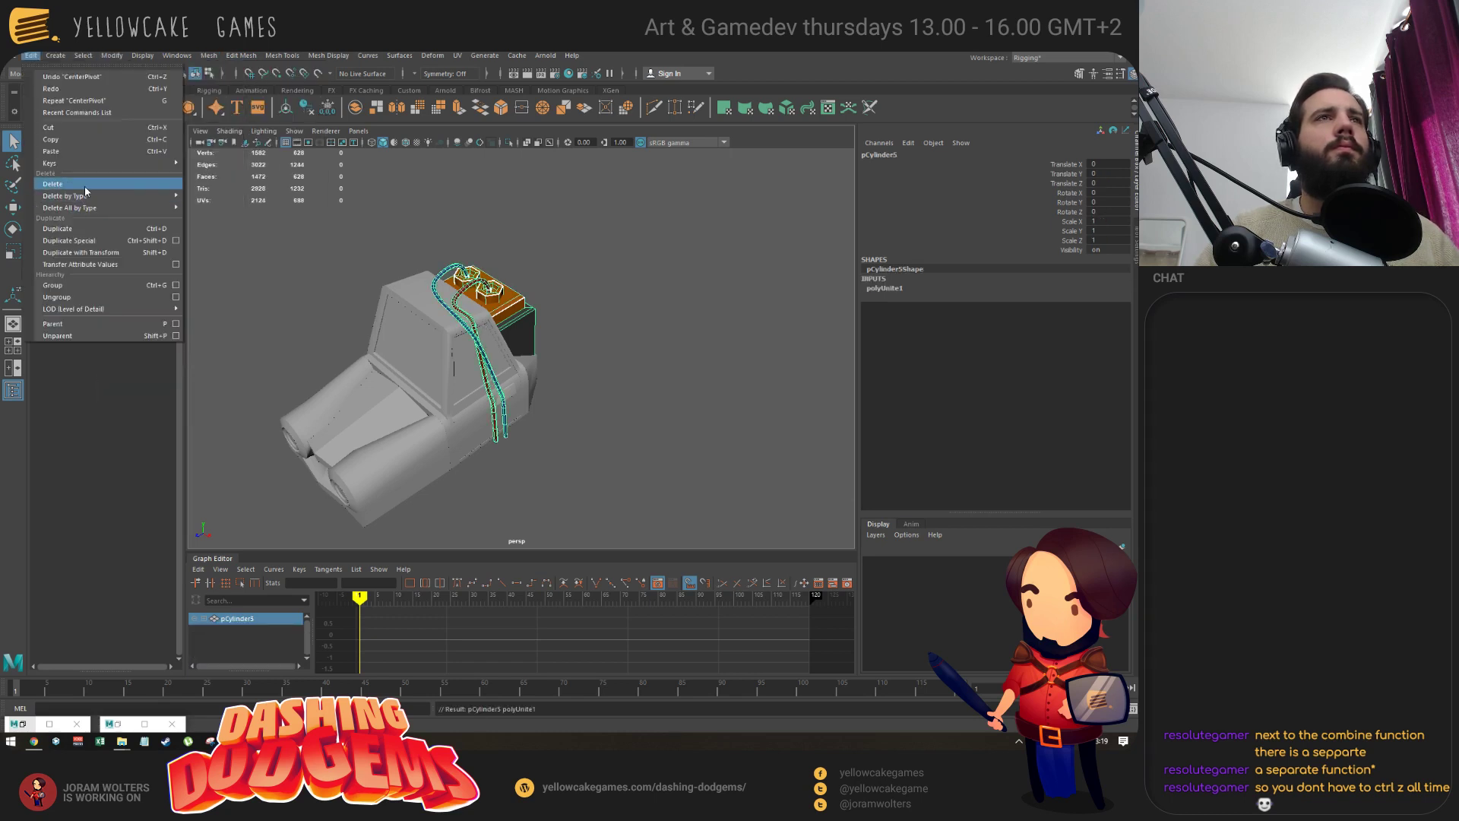
{"action": "mouse_move", "coordinate": [123, 208]}
{"action": "left_click", "coordinate": [213, 220]}
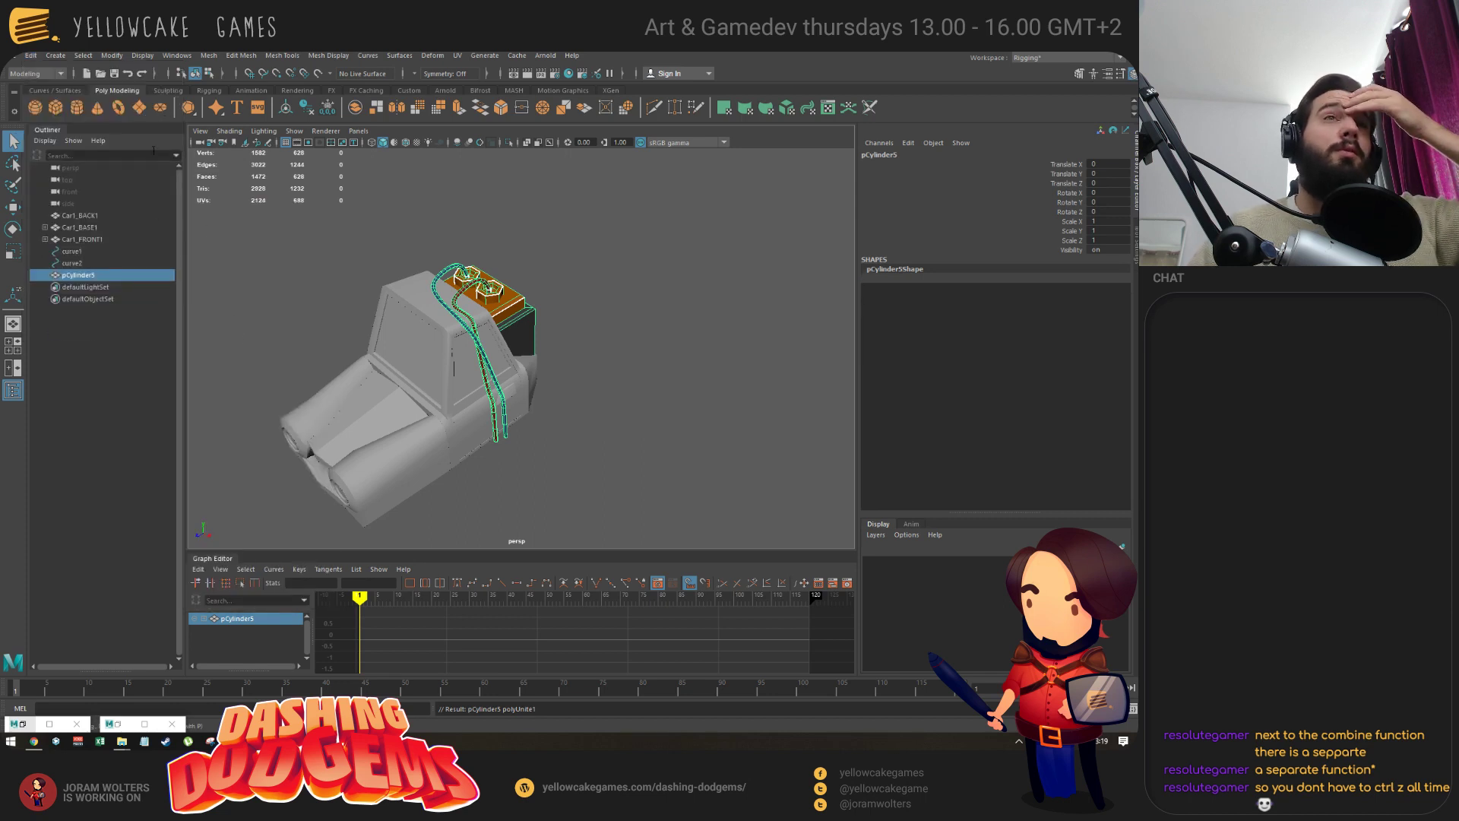
Export the selected battery pack as FBX, overwriting batterypack.fbx in the project's vehicle models folder.
{"action": "left_click", "coordinate": [16, 55]}
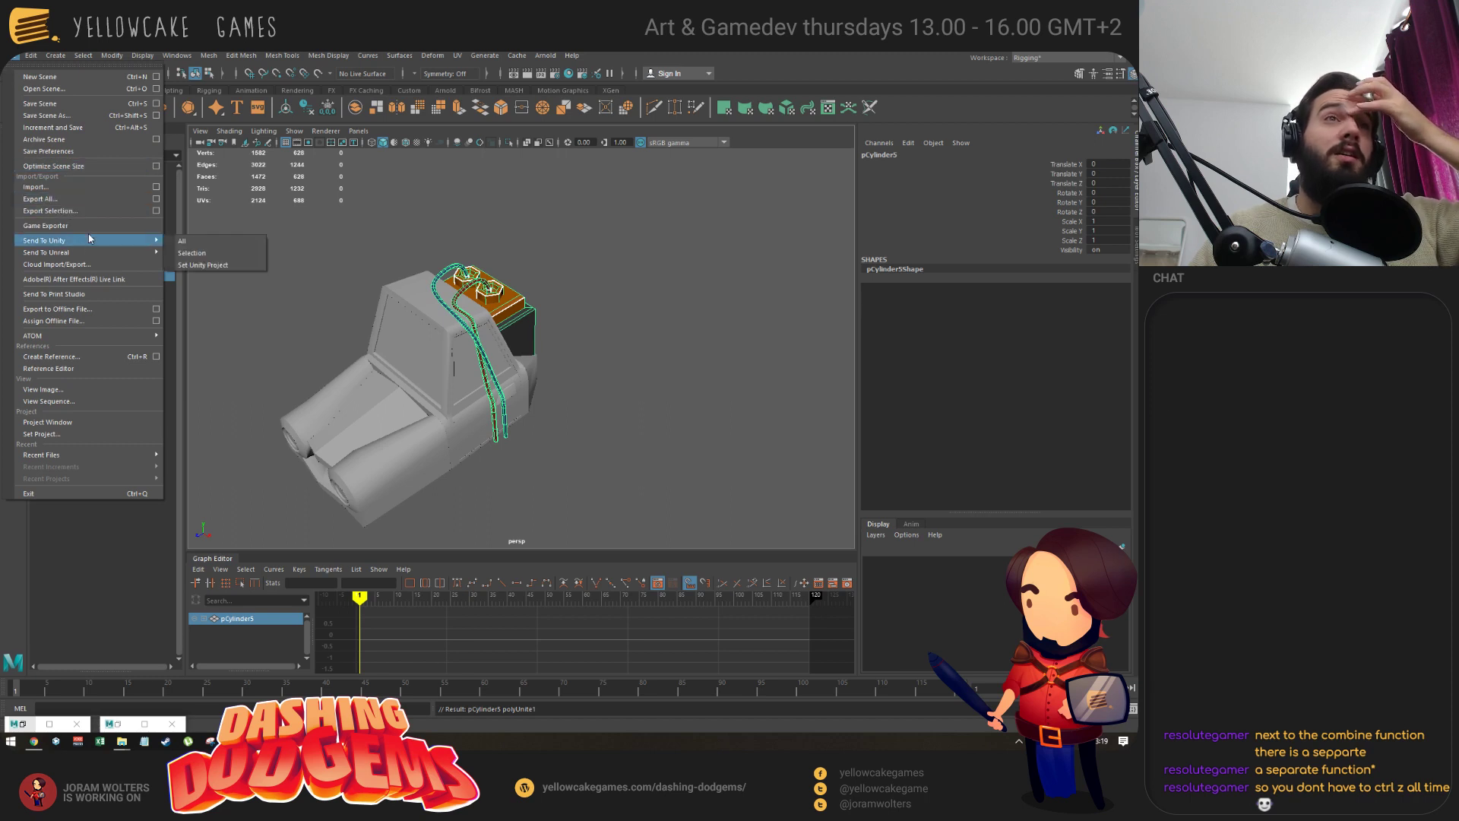
{"action": "left_click", "coordinate": [156, 211]}
{"action": "left_click_drag", "start_coordinate": [392, 170], "coordinate": [752, 159]}
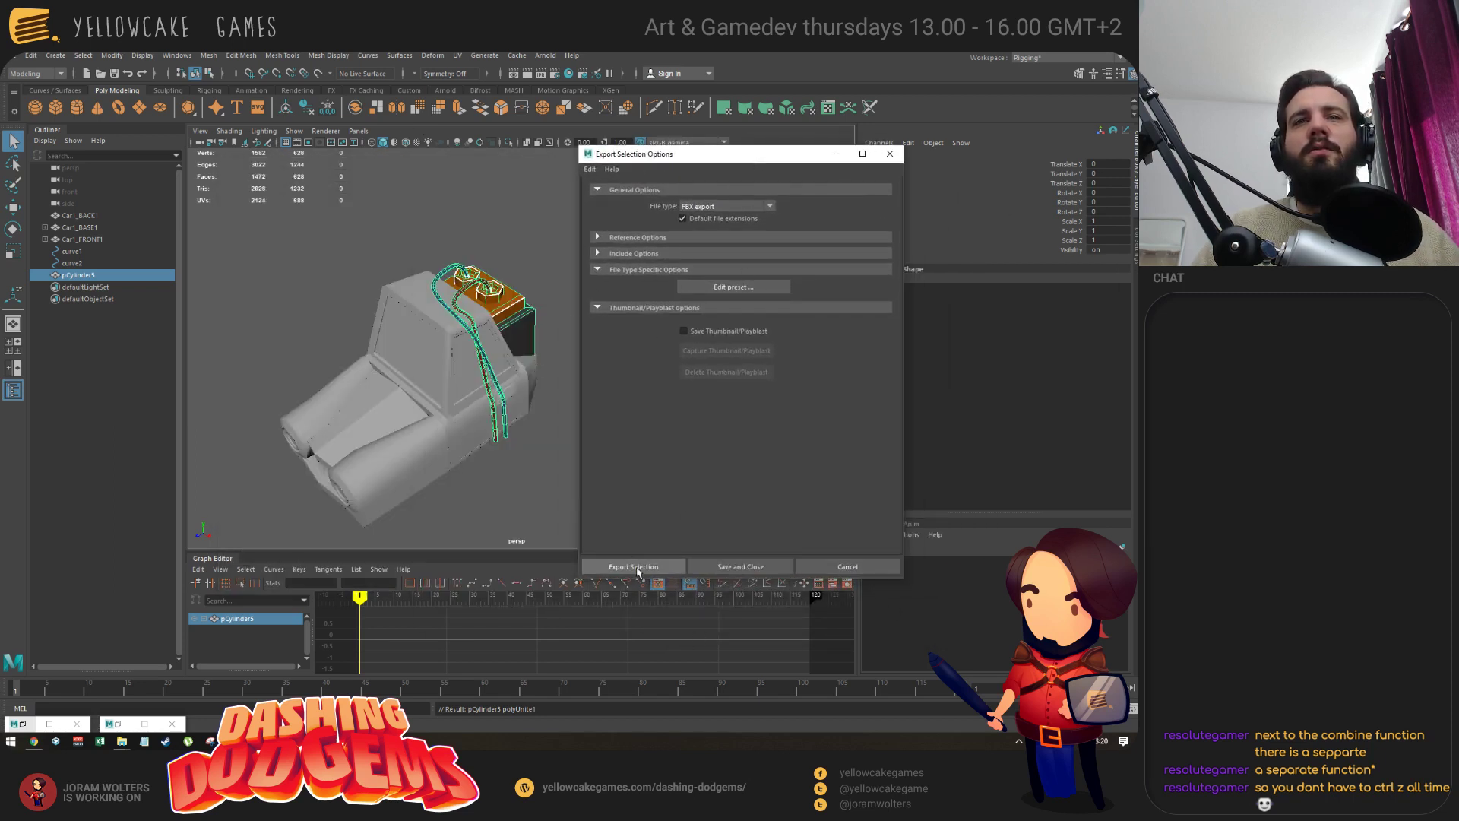
{"action": "left_click", "coordinate": [680, 568]}
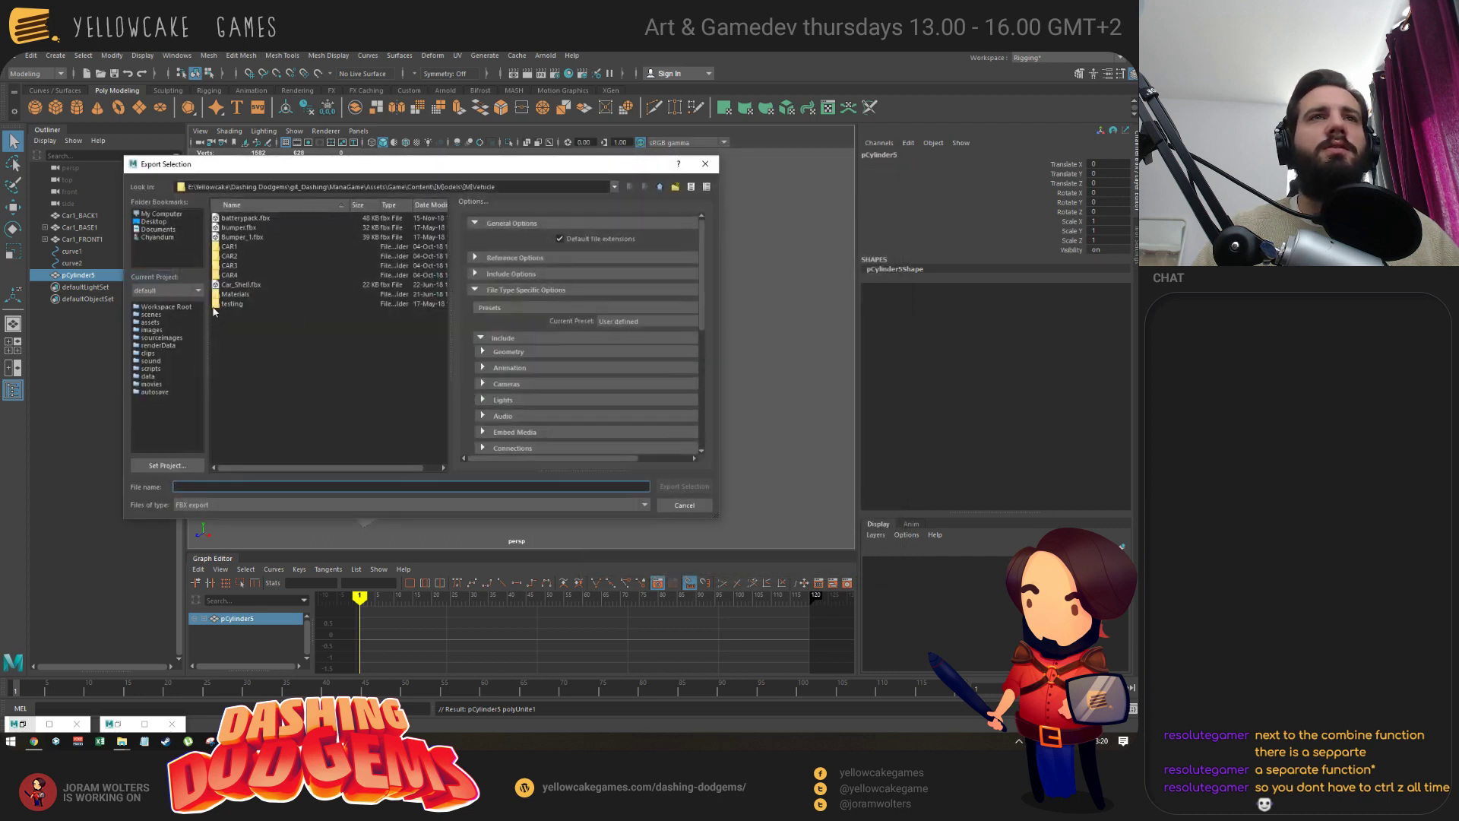
{"action": "double_click", "coordinate": [242, 219]}
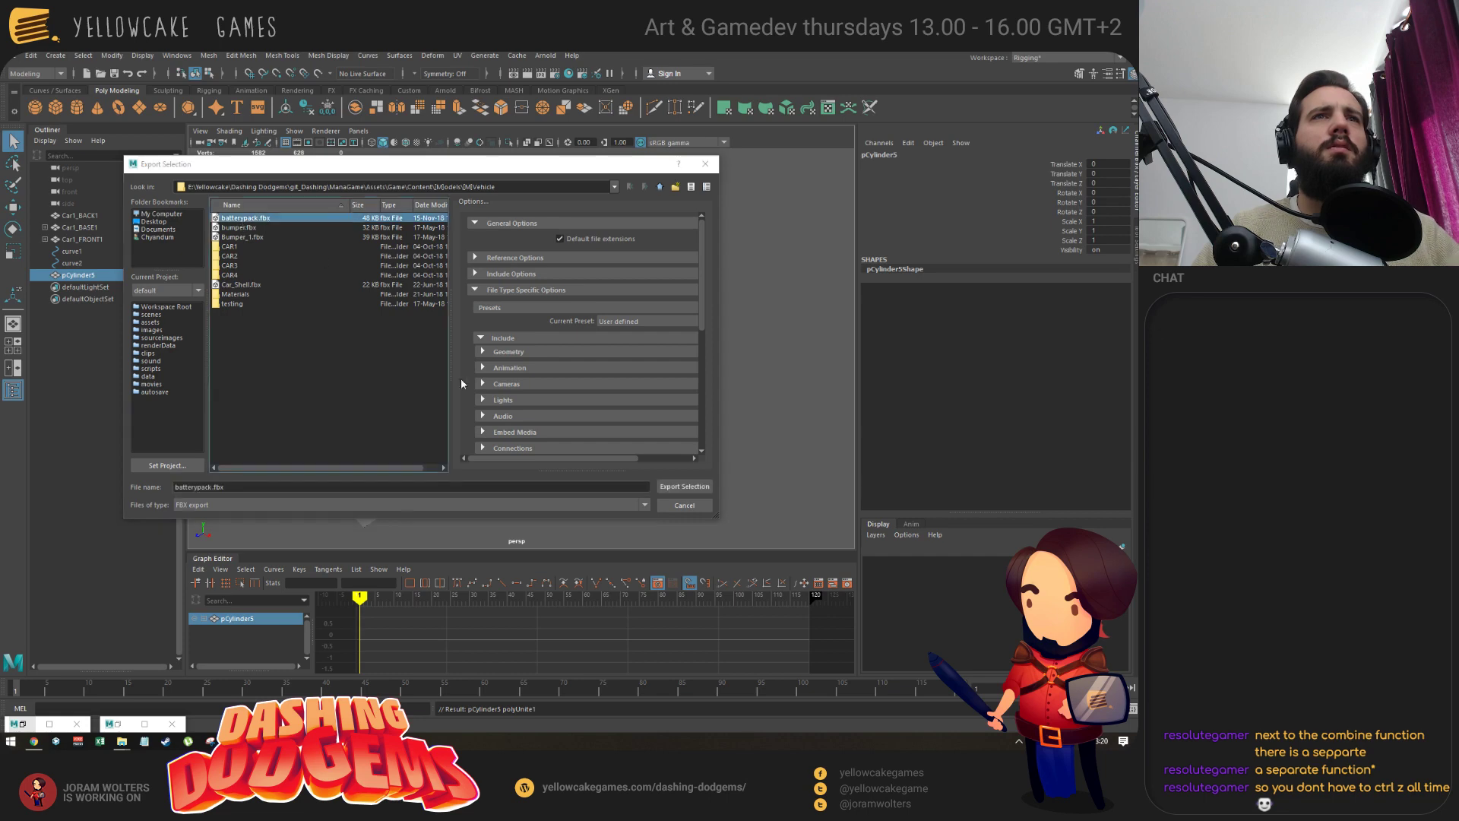
{"action": "left_click", "coordinate": [389, 356]}
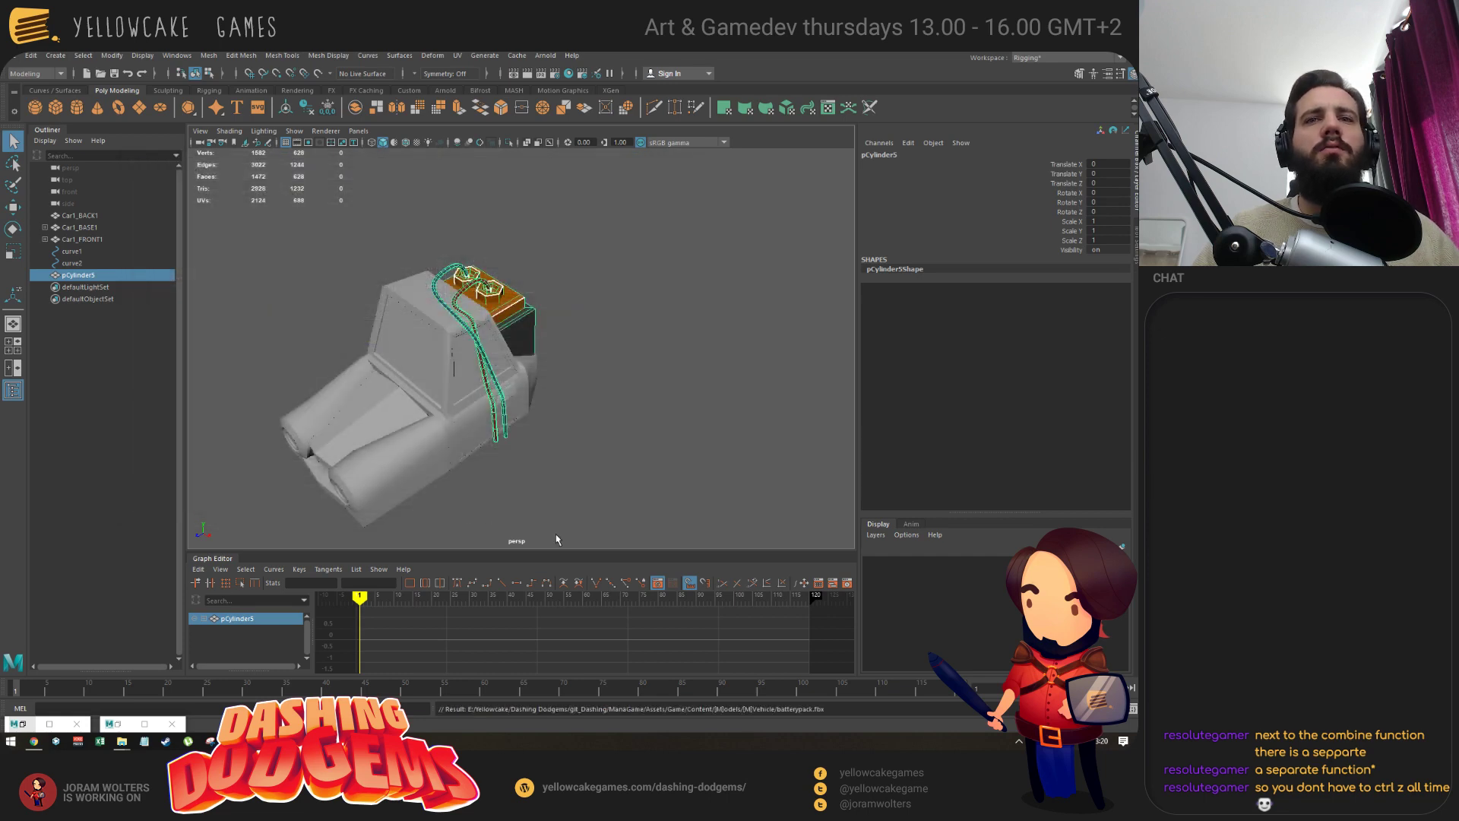
Switch to Unity and select and frame the reimported battery pack on the car to check its materials.
{"action": "key", "text": "alt+Tab"}
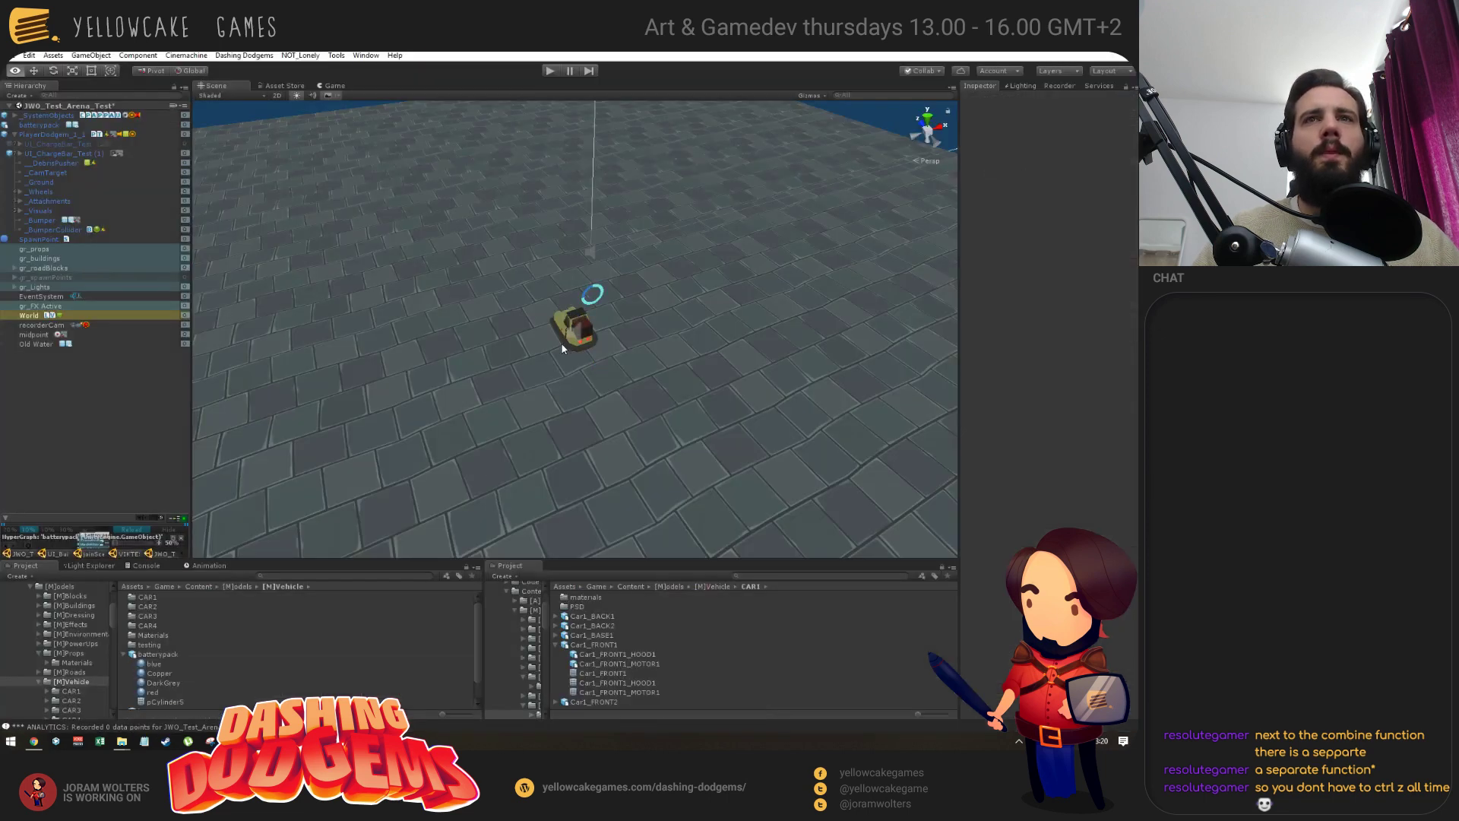
{"action": "scroll", "coordinate": [524, 351], "scroll_direction": "up", "scroll_amount": 3}
{"action": "left_click_drag", "start_coordinate": [524, 351], "coordinate": [604, 314], "text": "alt"}
{"action": "left_click", "coordinate": [604, 315]}
{"action": "key", "text": "f"}
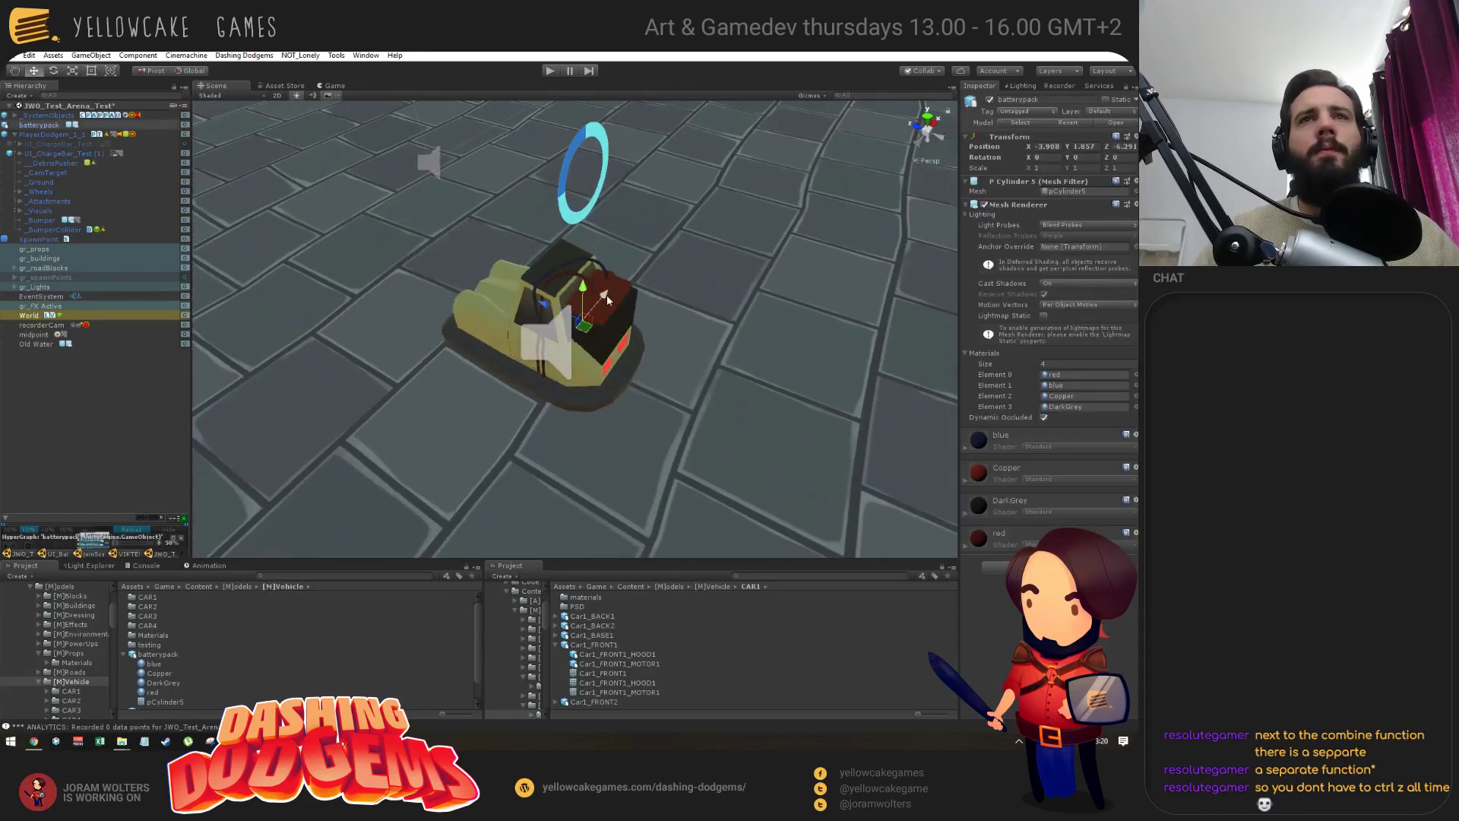
Shrink the scene's gizmo icons and raise the battery pack on the car to about Y 1.919.
{"action": "left_click", "coordinate": [814, 94]}
{"action": "left_click", "coordinate": [819, 134]}
{"action": "left_click", "coordinate": [821, 112]}
{"action": "left_click_drag", "start_coordinate": [820, 116], "coordinate": [584, 295], "text": "alt"}
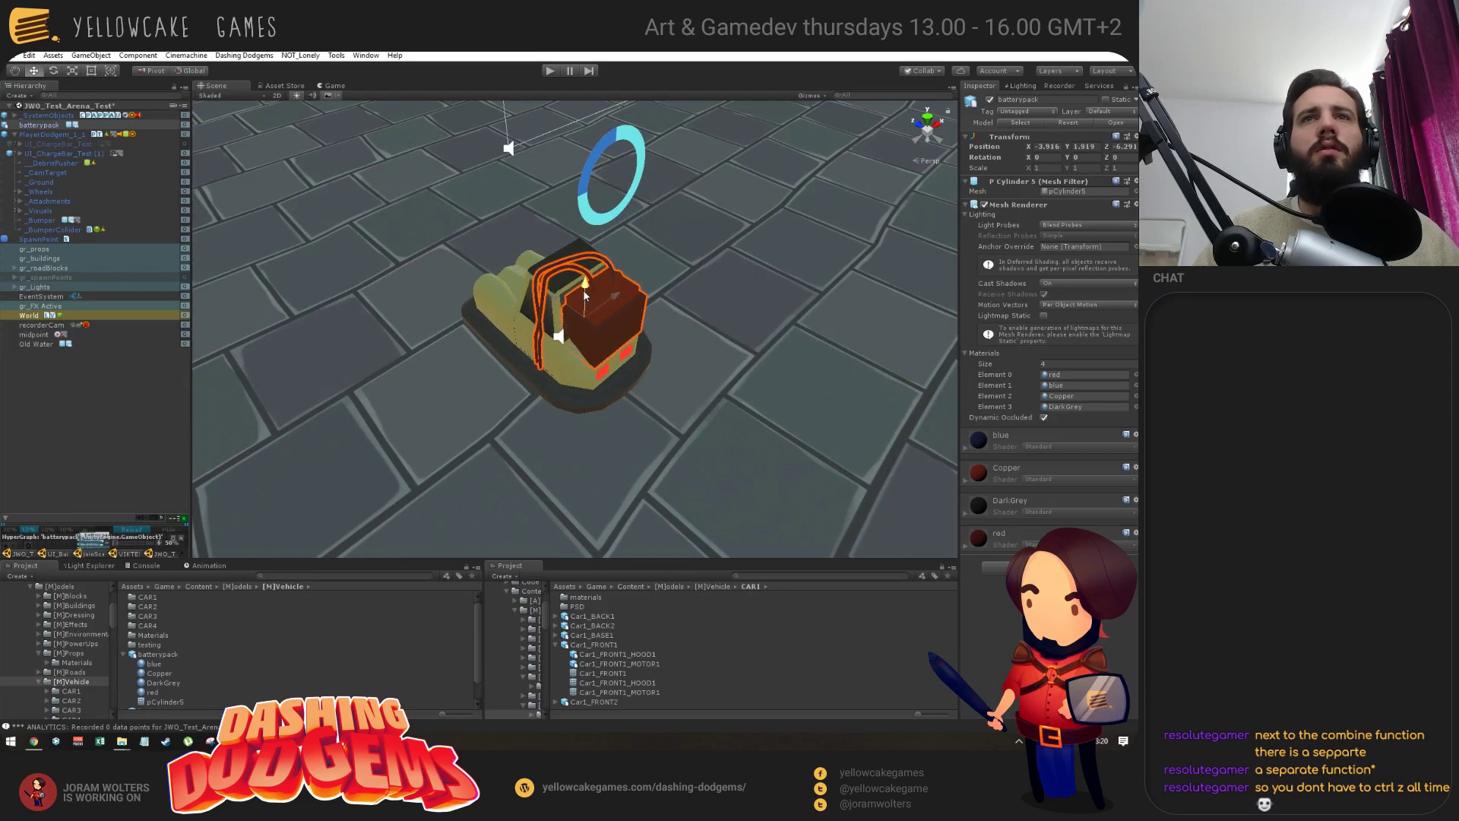
Parent the batterypack object under the PlayerDodgem_1_1 car and inspect it from several angles.
{"action": "left_click_drag", "start_coordinate": [32, 127], "coordinate": [41, 144]}
{"action": "left_click_drag", "start_coordinate": [393, 313], "coordinate": [426, 248], "text": "alt"}
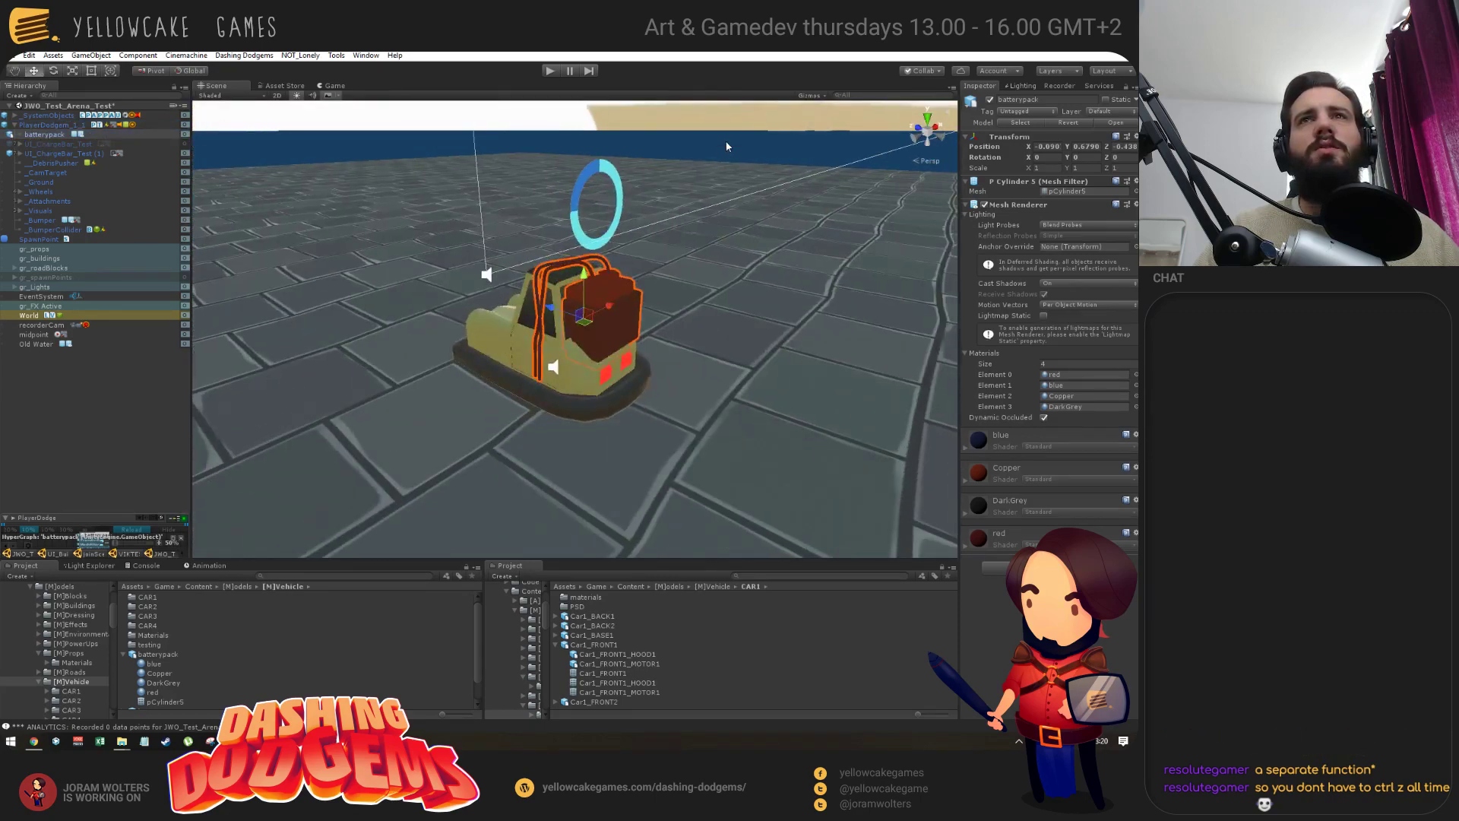
{"action": "left_click", "coordinate": [723, 211]}
{"action": "left_click_drag", "start_coordinate": [722, 211], "coordinate": [420, 234], "text": "alt"}
Play-test the arena, inspect the car with its battery pack in the Scene view, and stop the game.
{"action": "left_click", "coordinate": [551, 72]}
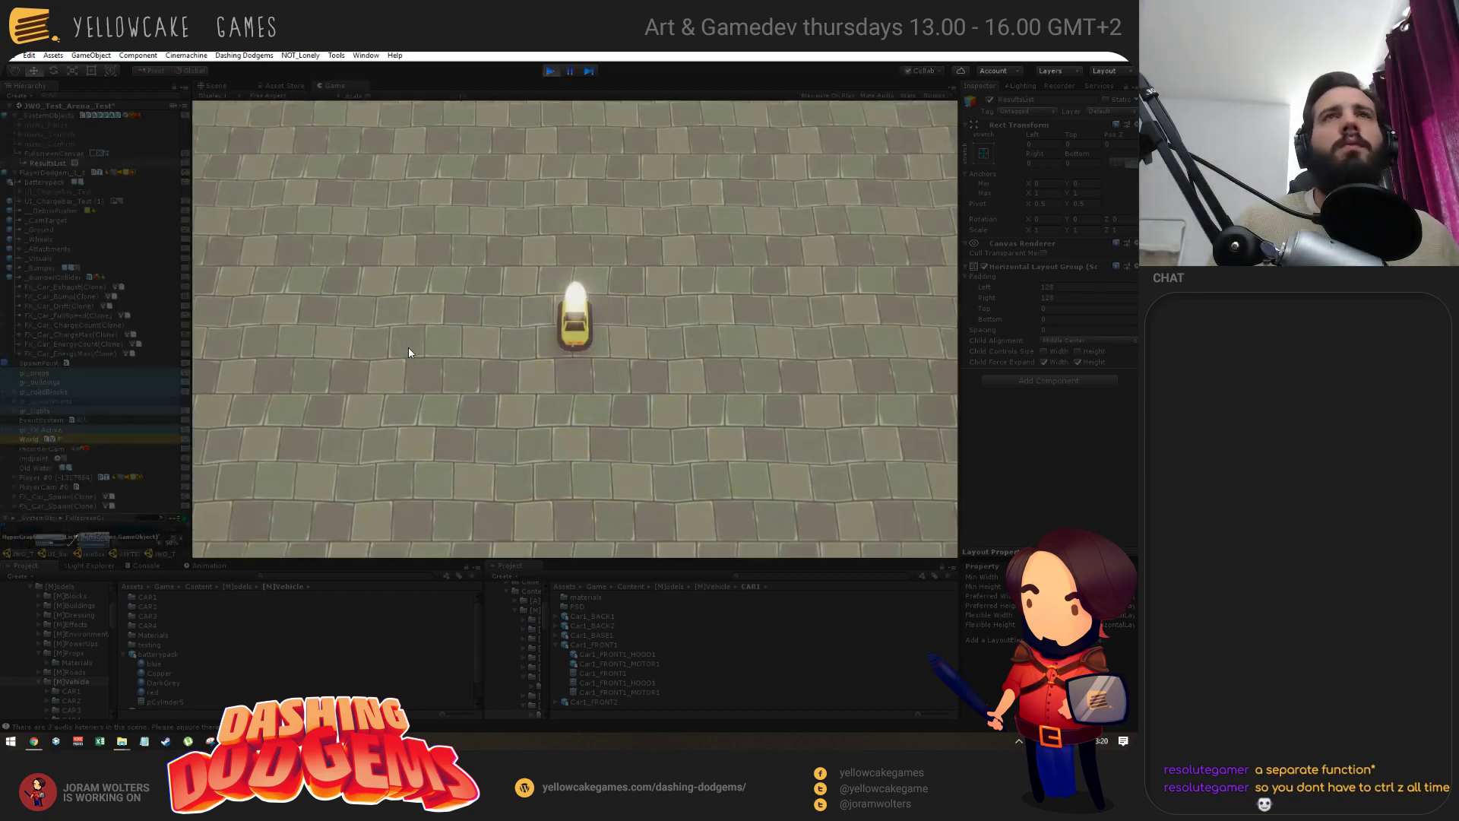
{"action": "left_click", "coordinate": [216, 85]}
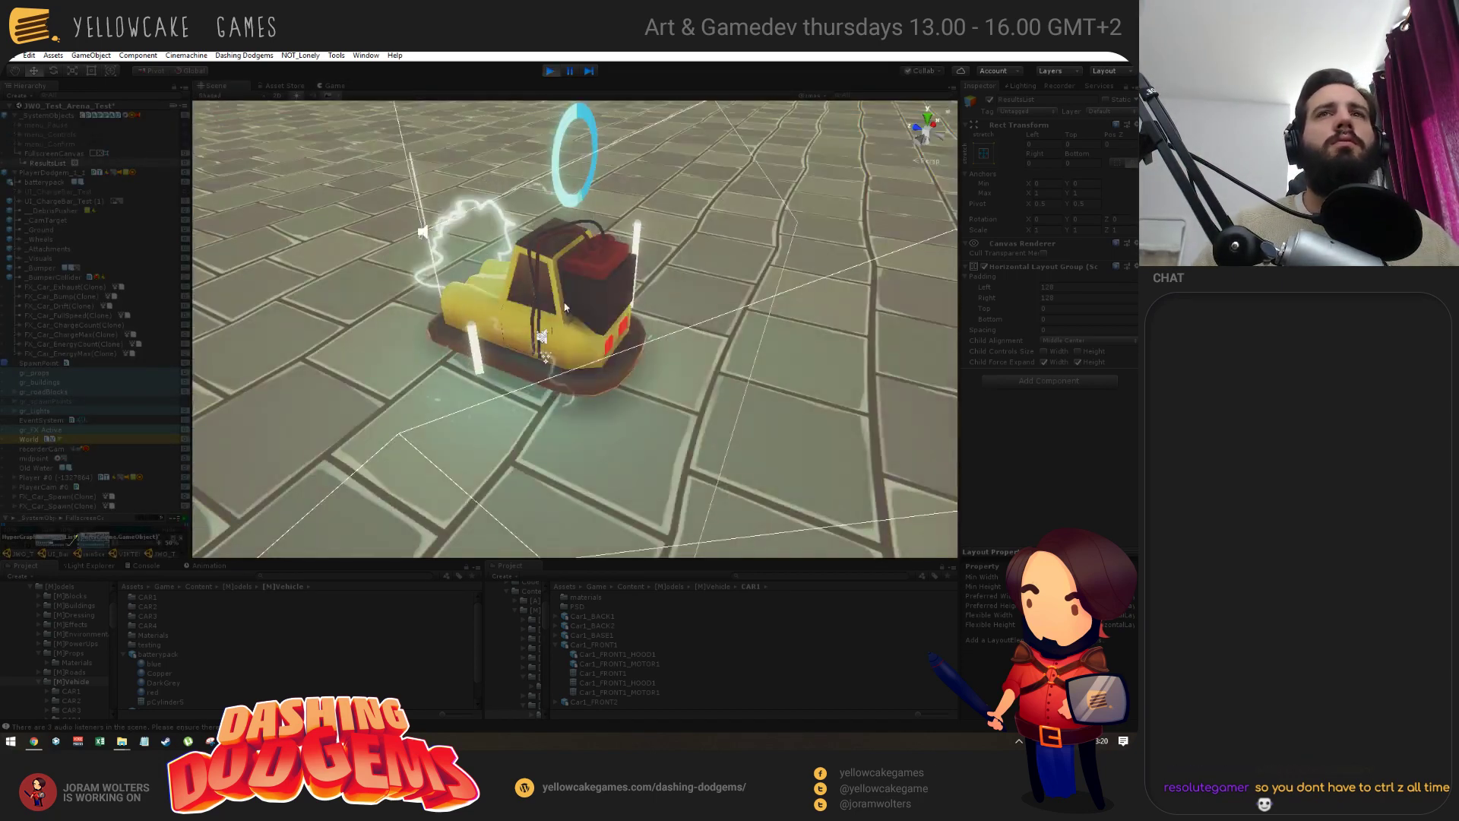
{"action": "scroll", "coordinate": [507, 364], "scroll_direction": "down", "scroll_amount": 5}
{"action": "left_click_drag", "start_coordinate": [507, 365], "coordinate": [593, 304], "text": "alt"}
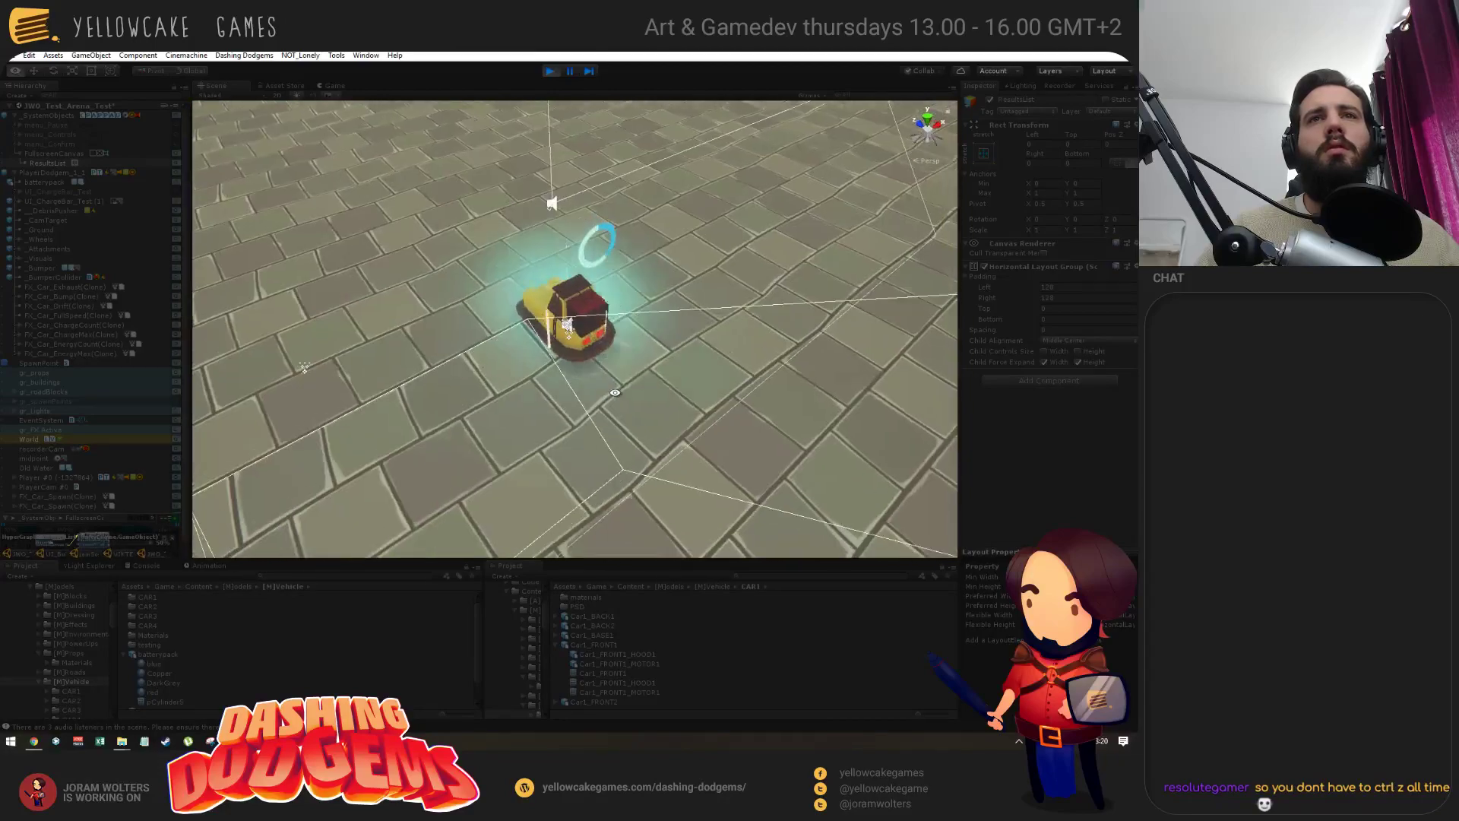
{"action": "left_click", "coordinate": [550, 71]}
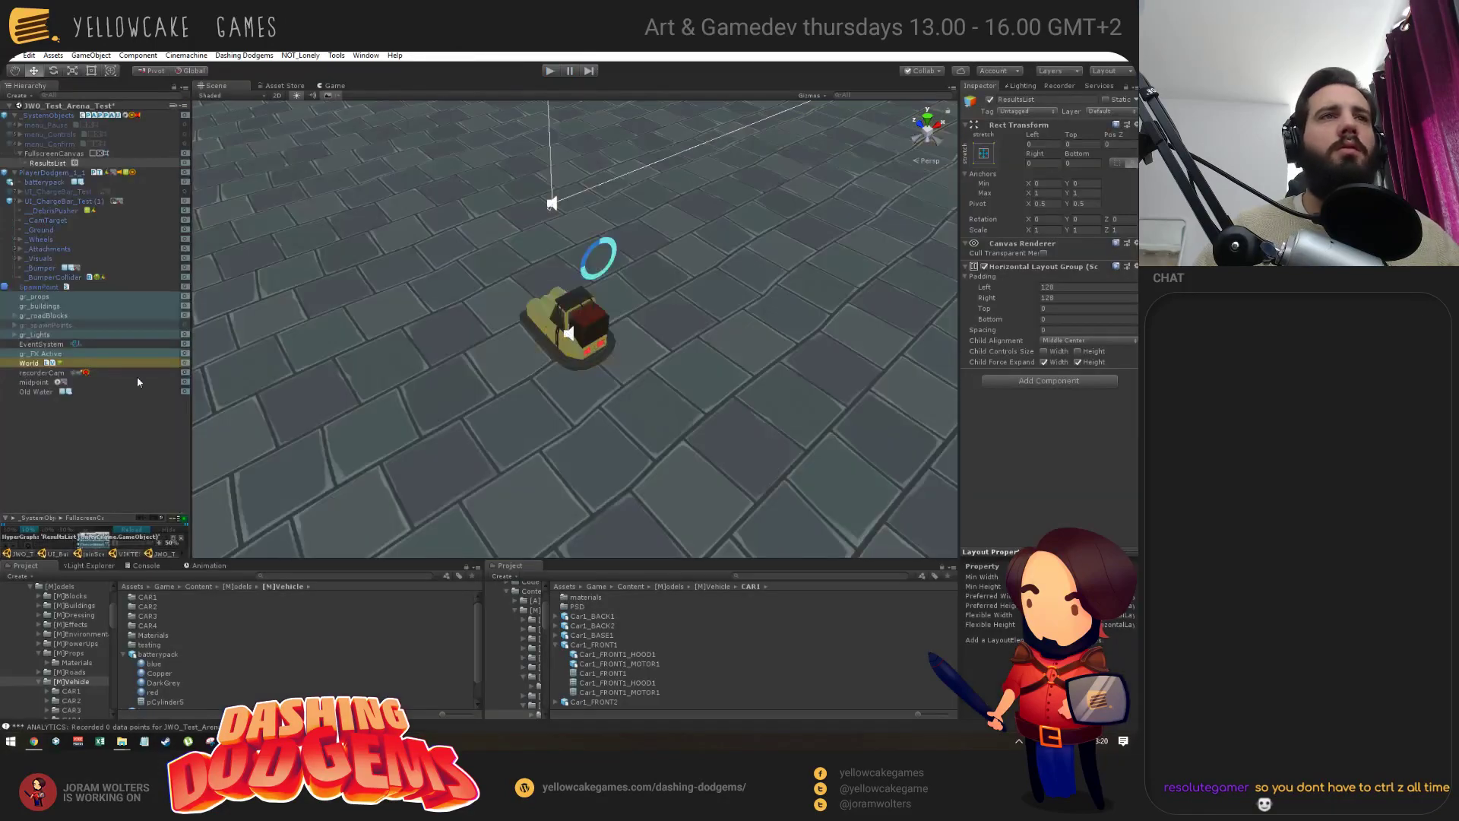
Examine the settings of the imported battery pack materials blue, Copper and red in the vehicle models folder.
{"action": "scroll", "coordinate": [172, 651], "scroll_direction": "down", "scroll_amount": 2}
{"action": "left_click", "coordinate": [303, 637]}
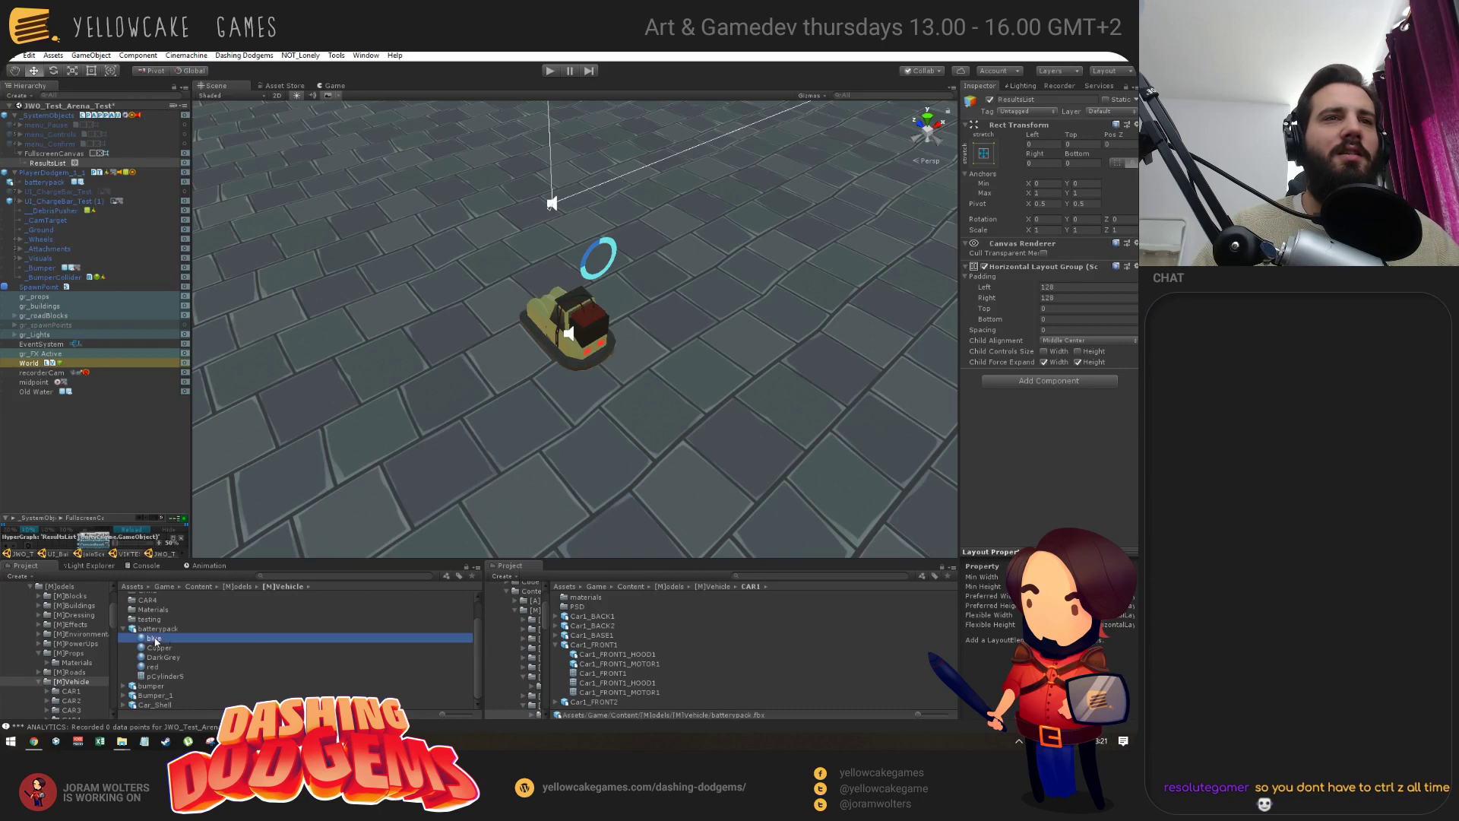
{"action": "left_click", "coordinate": [1049, 153]}
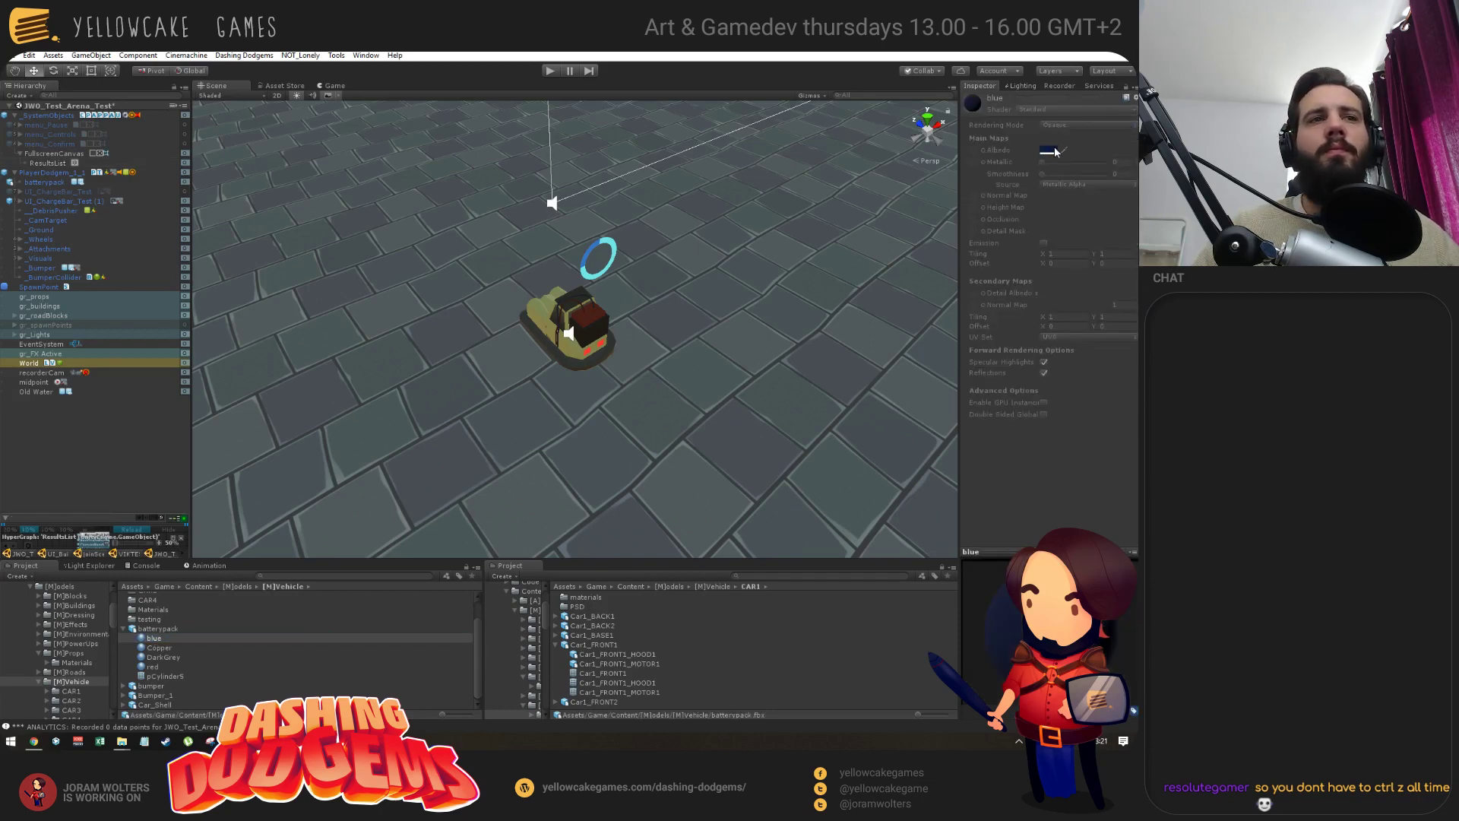
{"action": "left_click", "coordinate": [156, 640]}
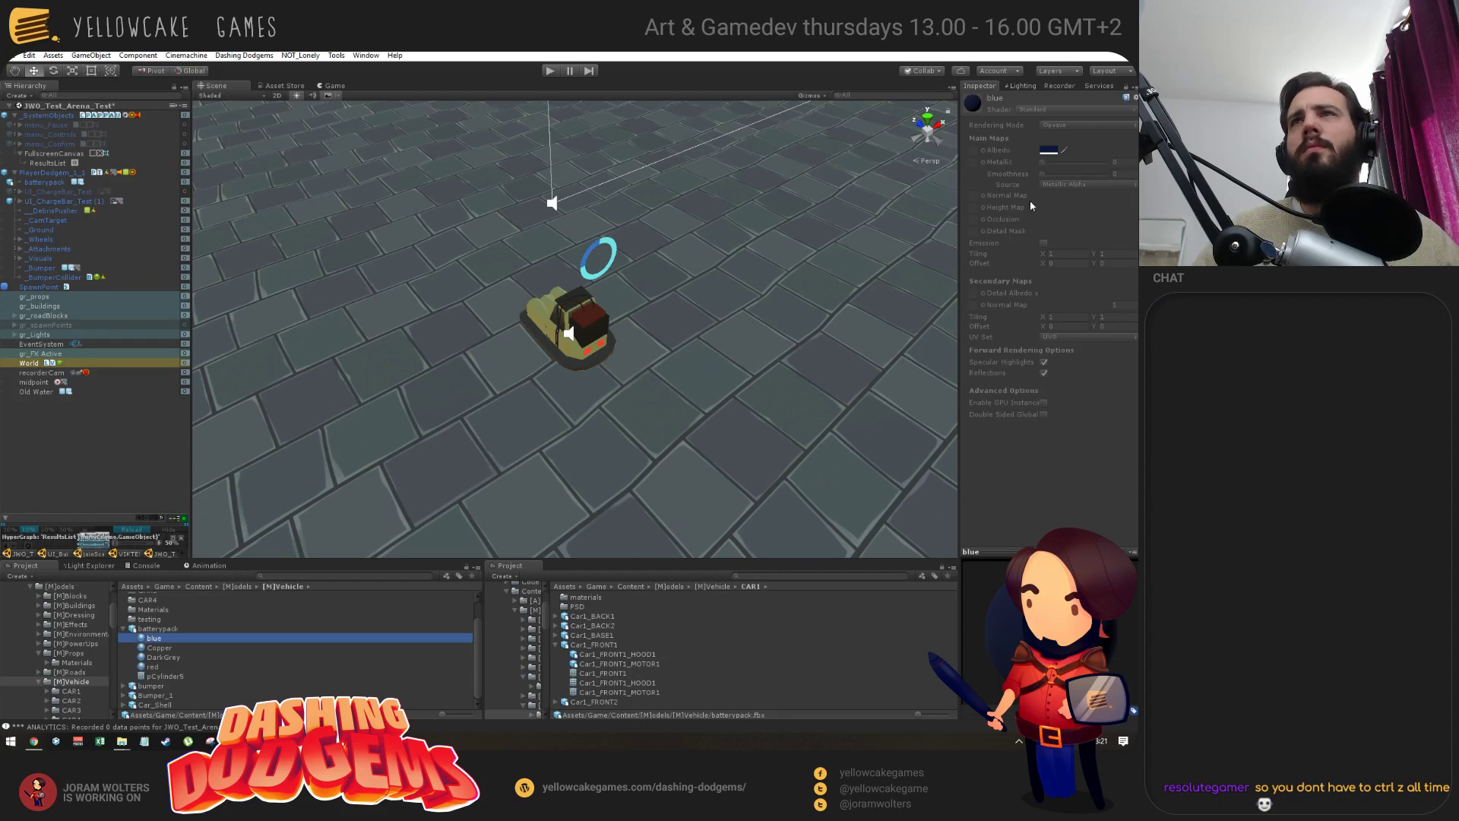
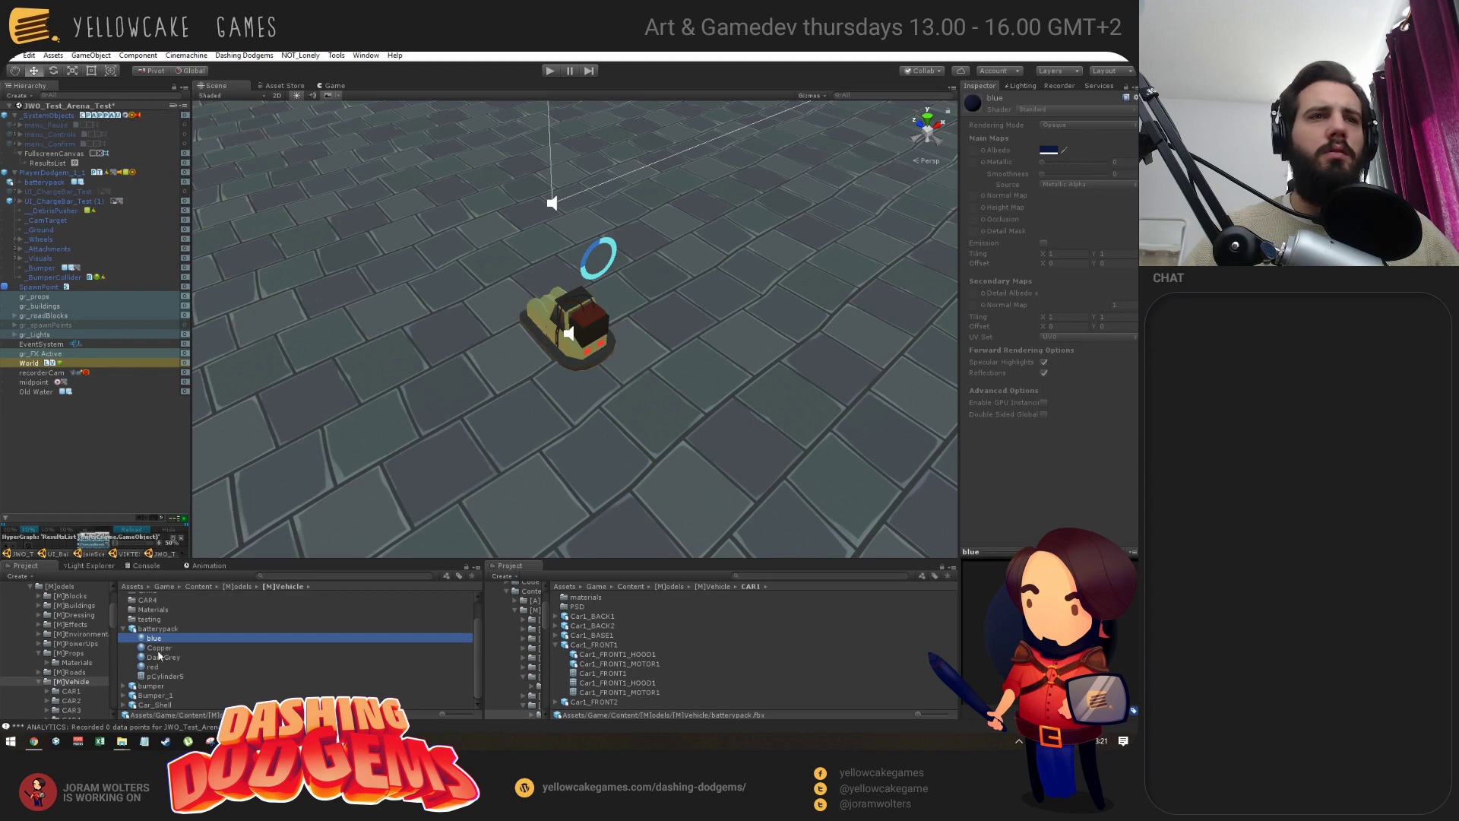
{"action": "key", "text": "Down"}
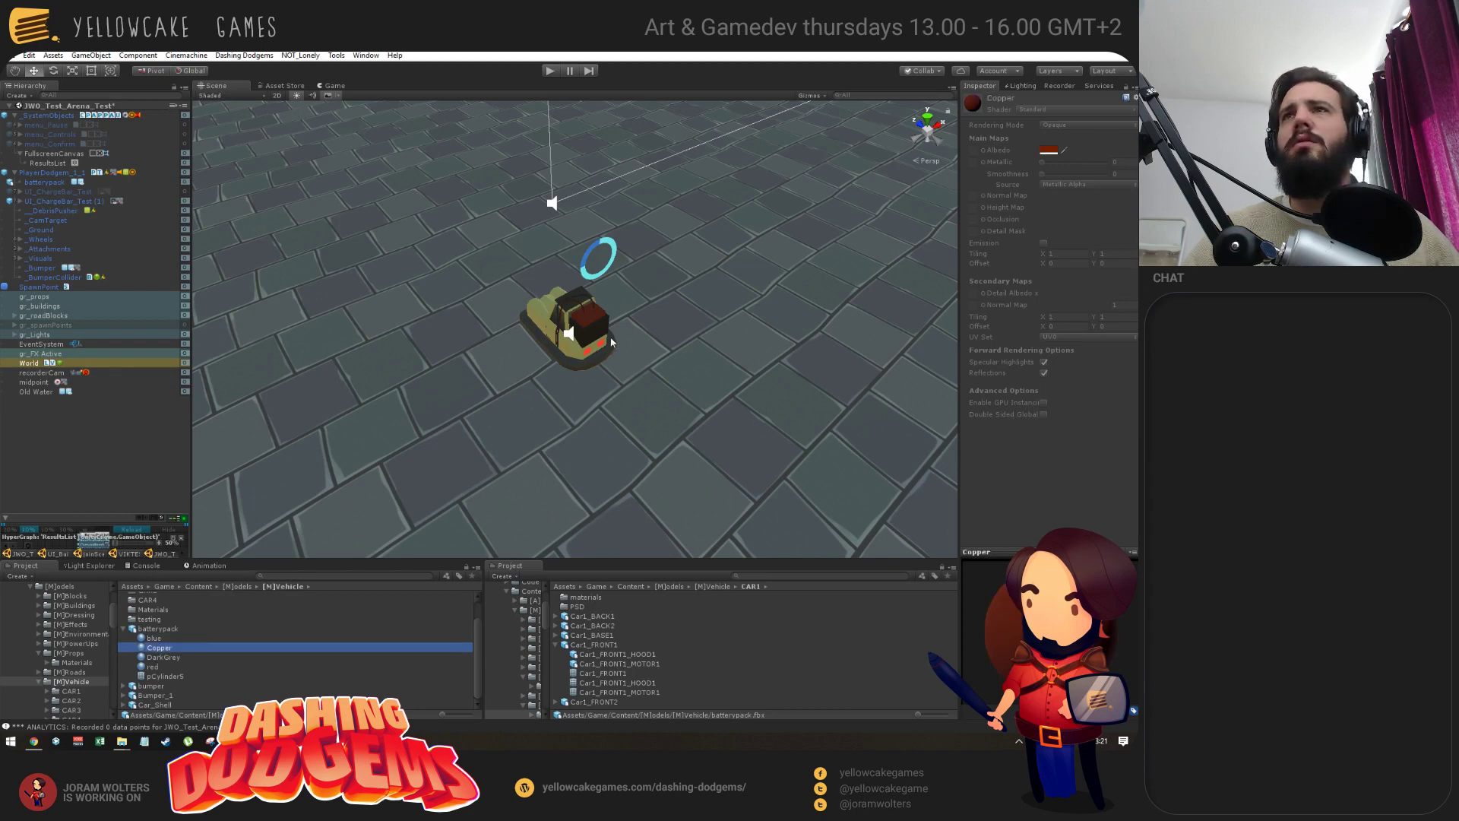
{"action": "left_click", "coordinate": [154, 638]}
{"action": "left_click", "coordinate": [169, 667]}
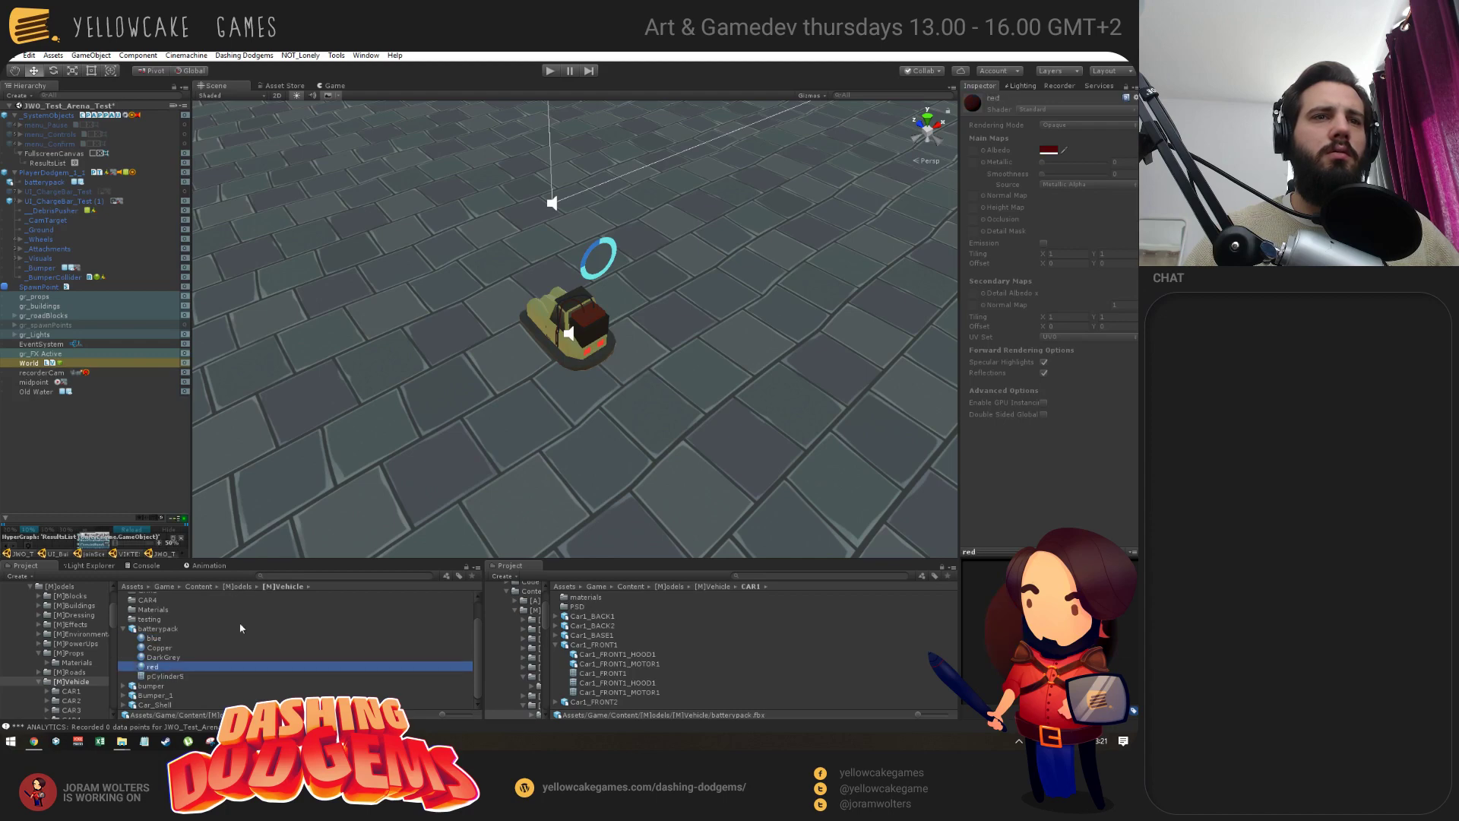
Extract the batterypack model's embedded materials into the Materials subfolder of the vehicle models folder.
{"action": "left_click_drag", "start_coordinate": [714, 289], "coordinate": [663, 278], "text": "alt"}
{"action": "left_click", "coordinate": [154, 628]}
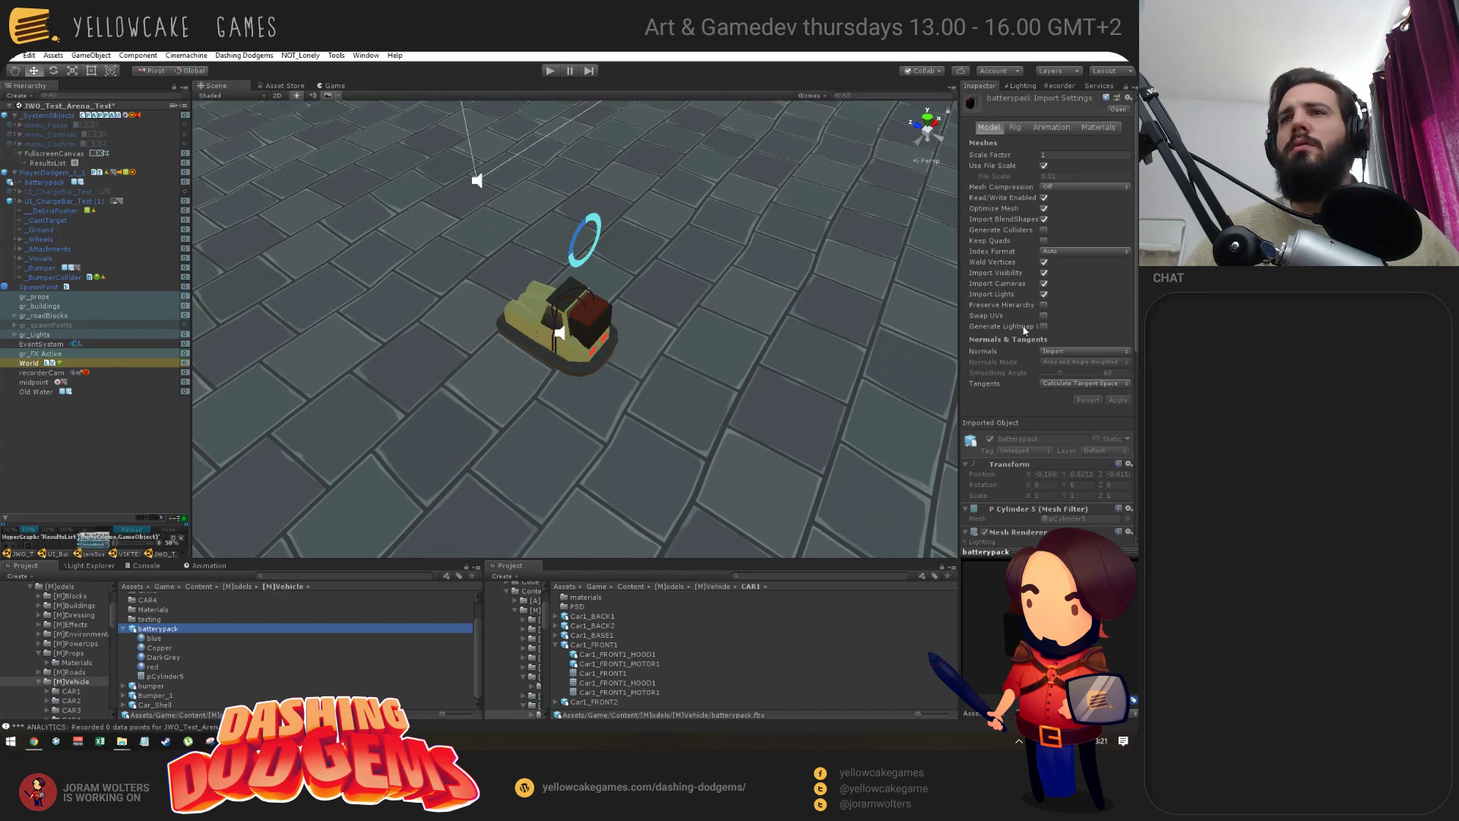
{"action": "left_click", "coordinate": [1097, 127]}
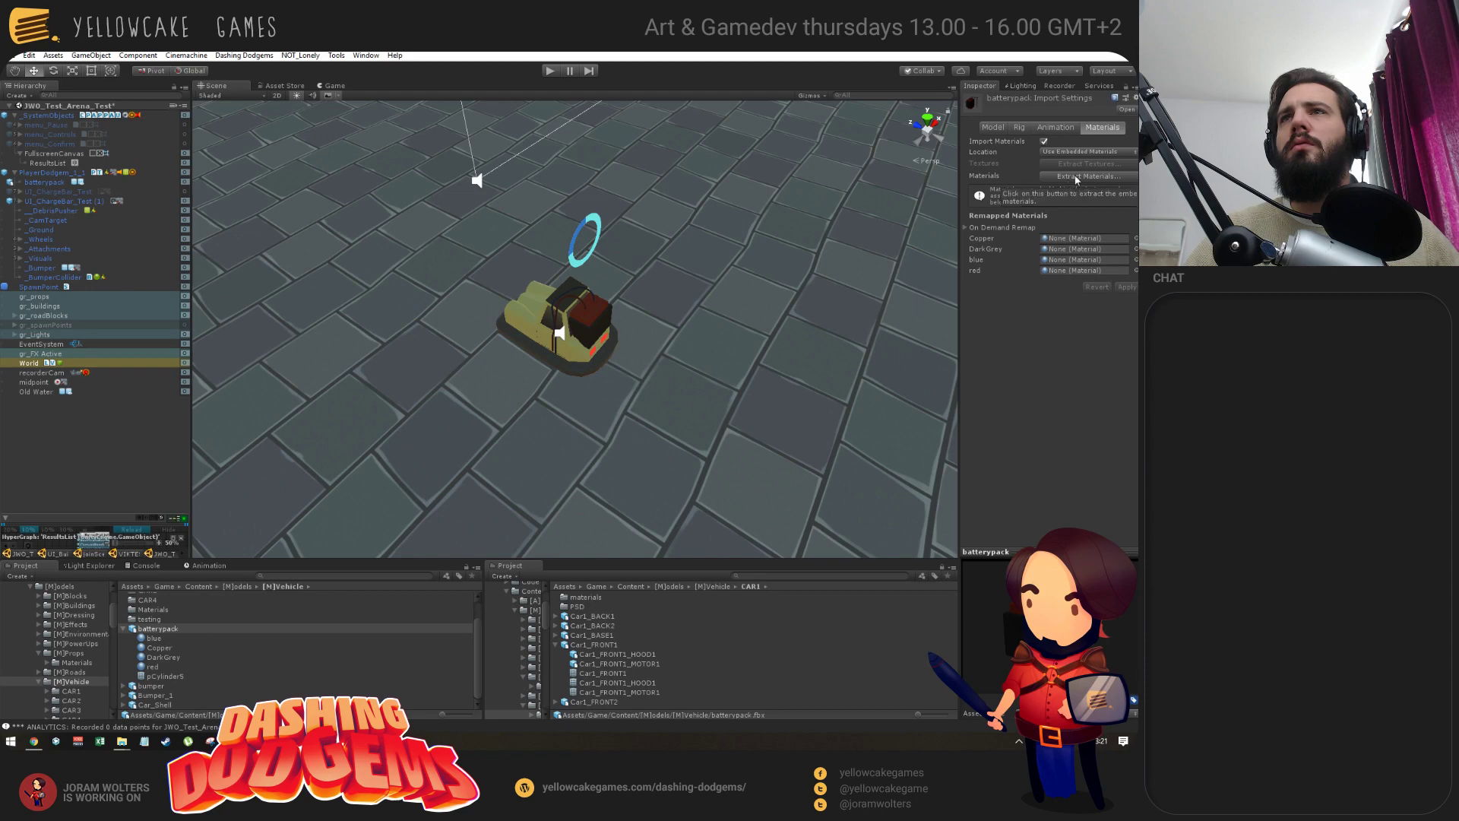
{"action": "left_click", "coordinate": [966, 227]}
{"action": "left_click", "coordinate": [966, 228]}
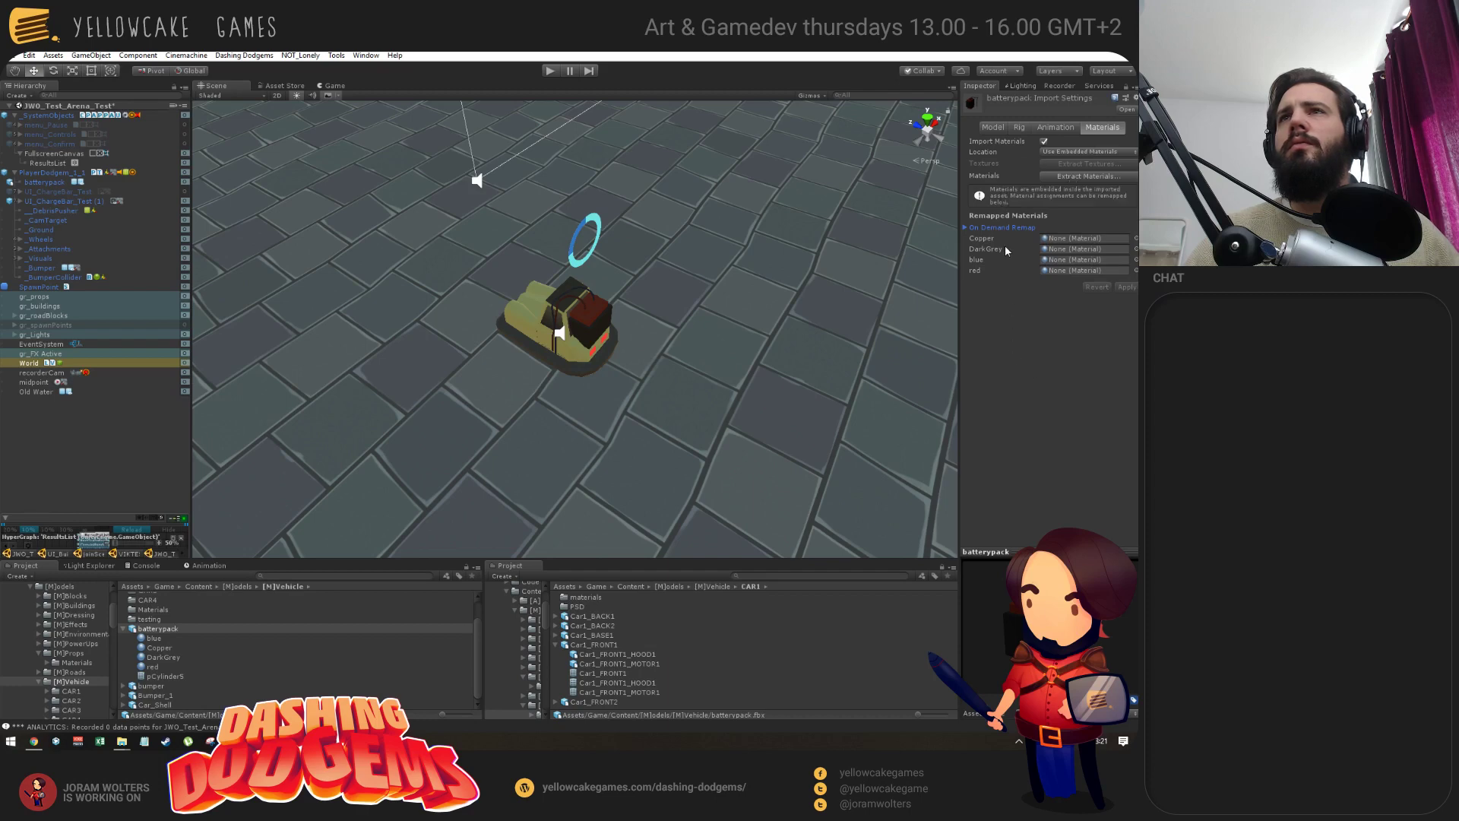
{"action": "left_click", "coordinate": [1074, 177]}
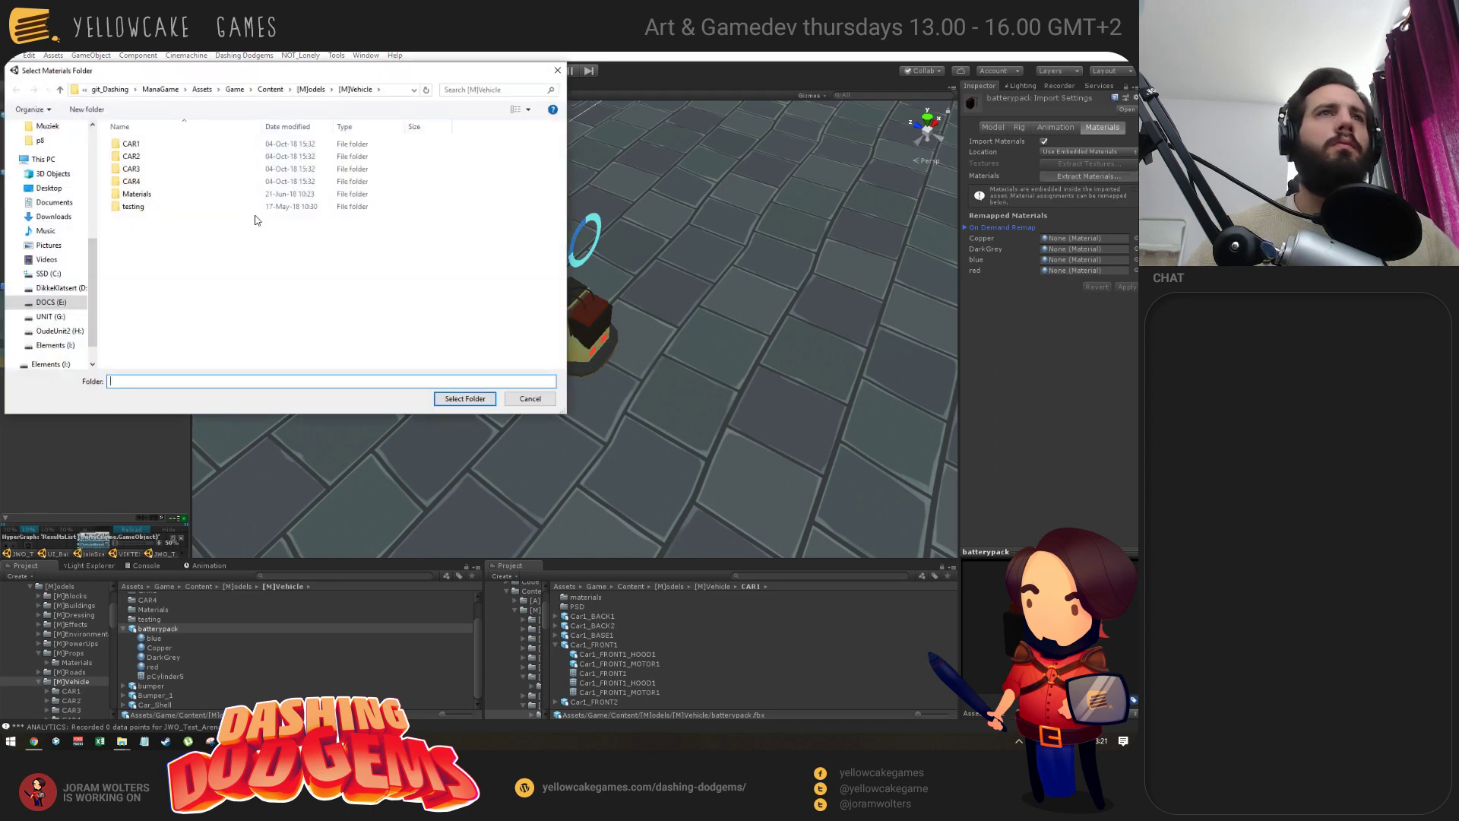
{"action": "double_click", "coordinate": [137, 194]}
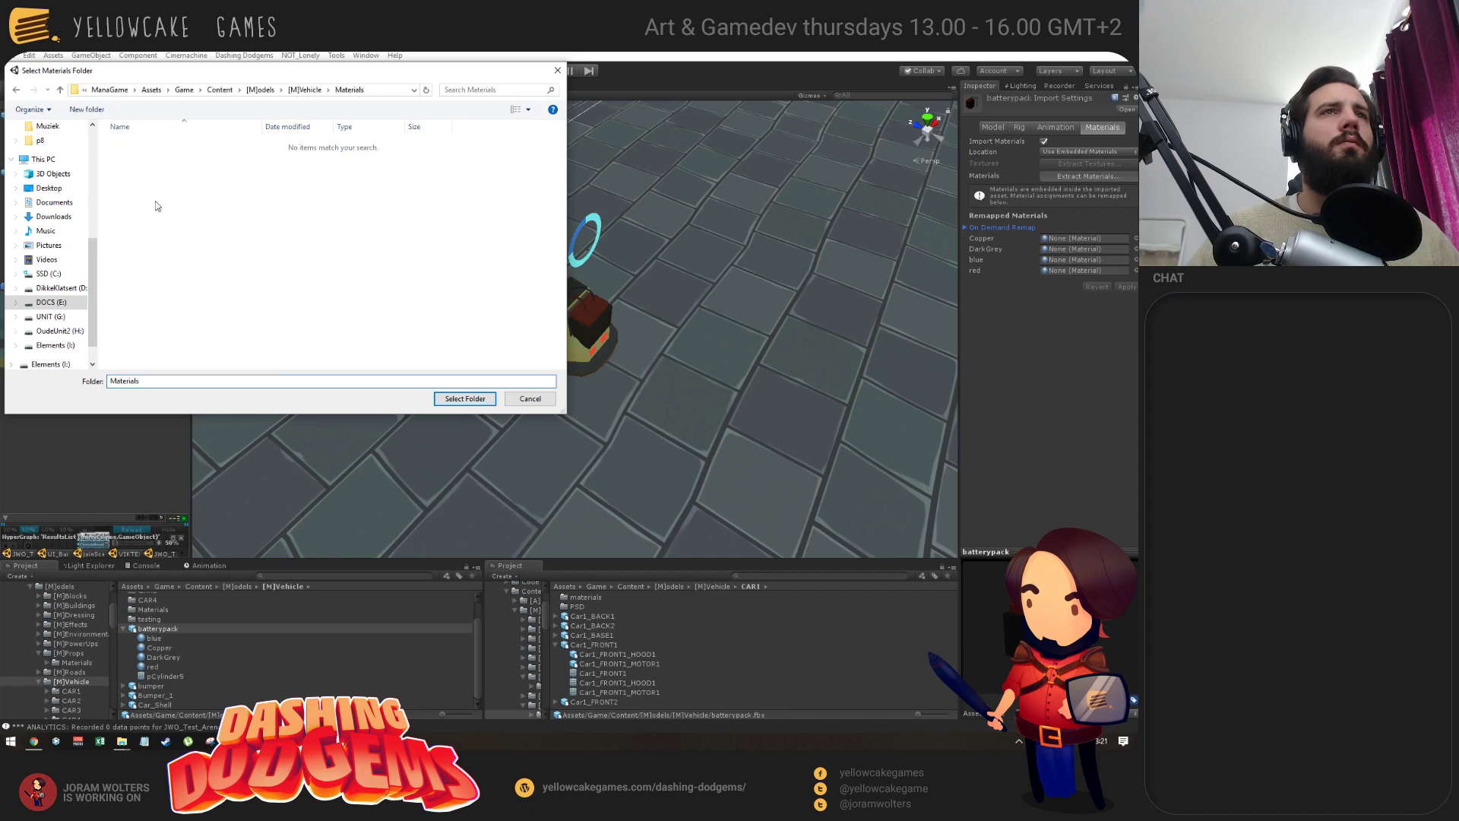
{"action": "left_click", "coordinate": [459, 397]}
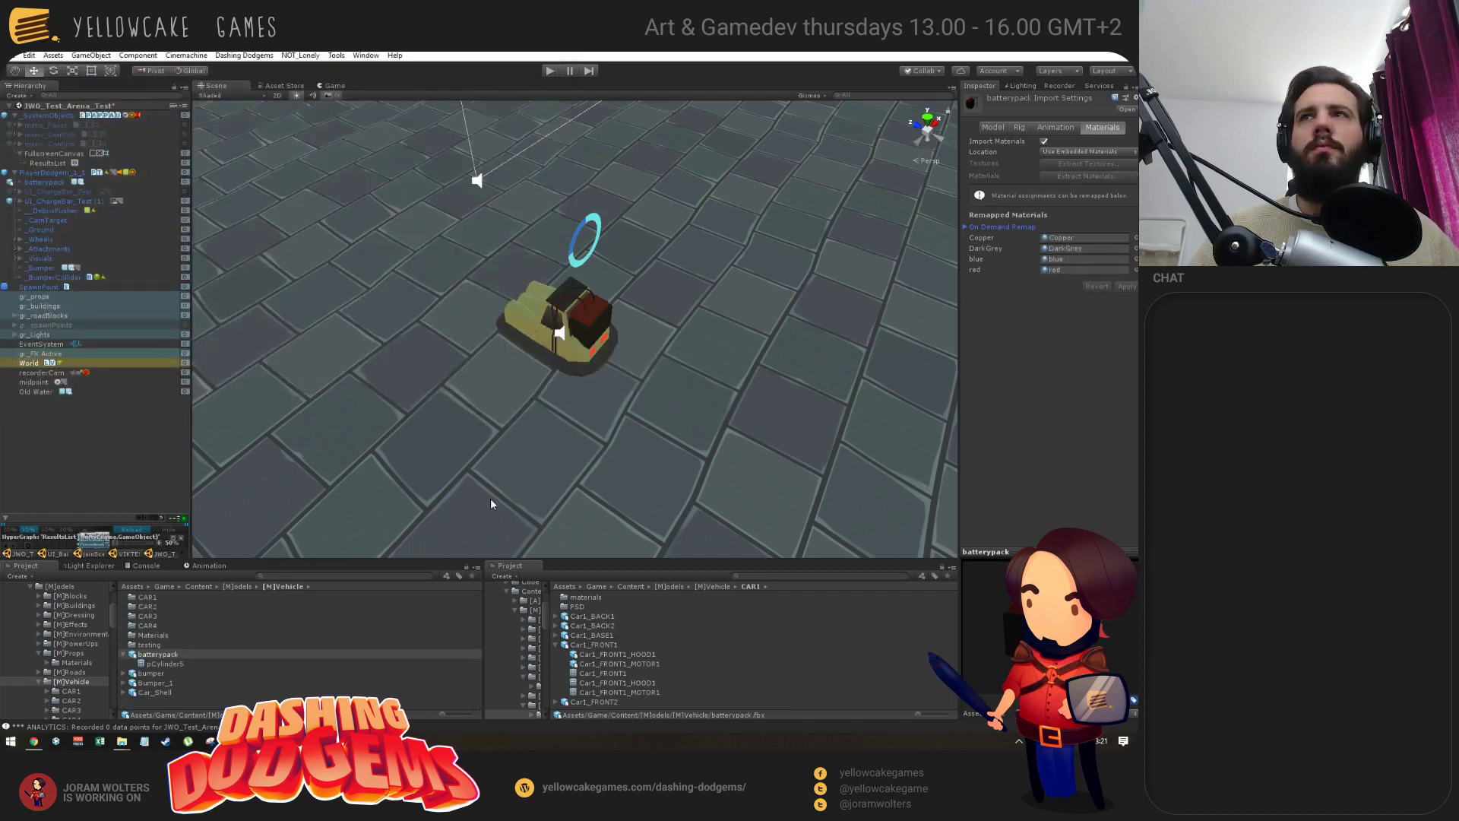
Brighten the albedo colour of the extracted blue material in the vehicle Materials folder to a vivid blue.
{"action": "double_click", "coordinate": [152, 636]}
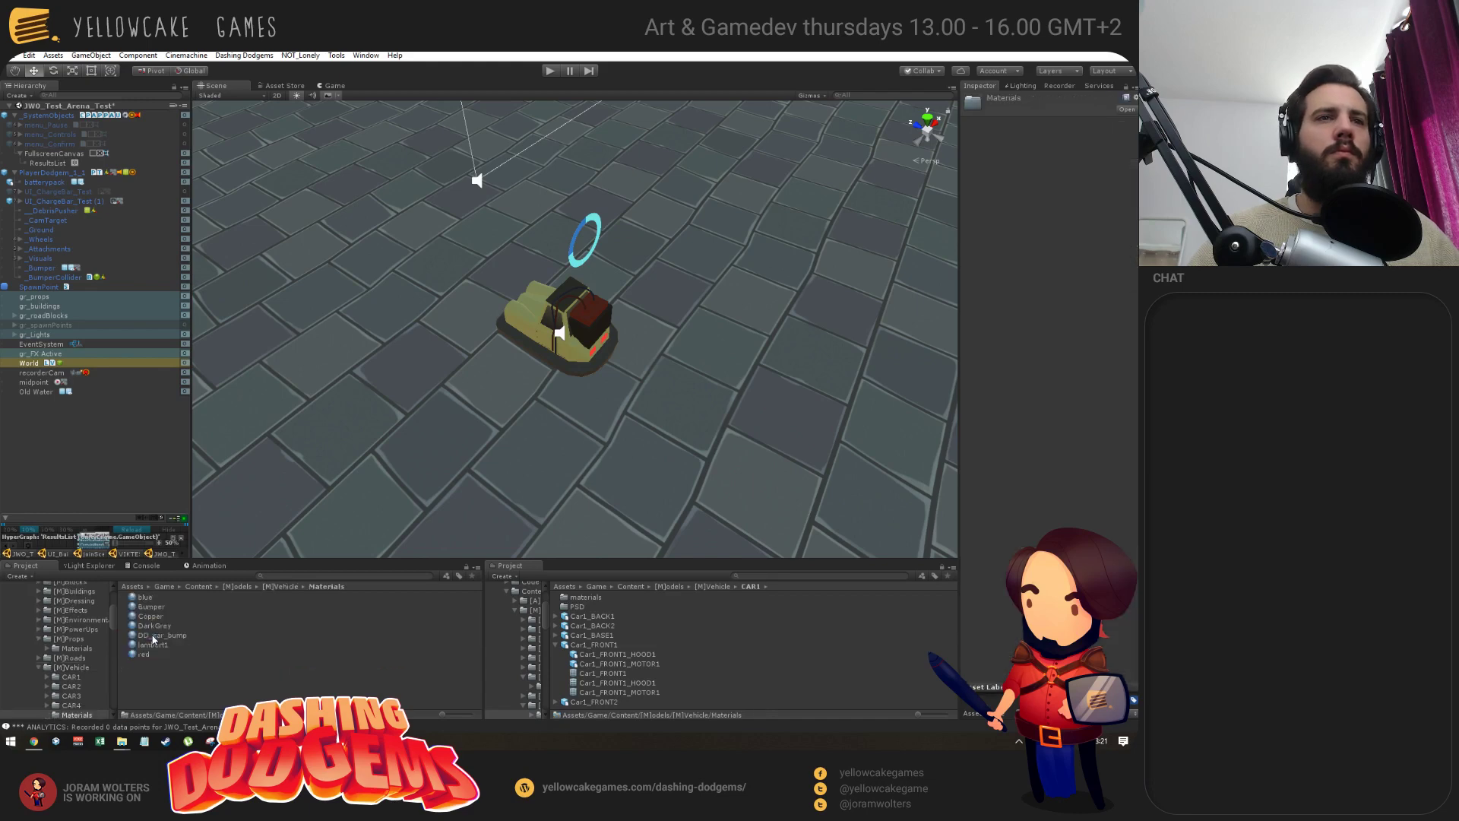
{"action": "left_click", "coordinate": [144, 598]}
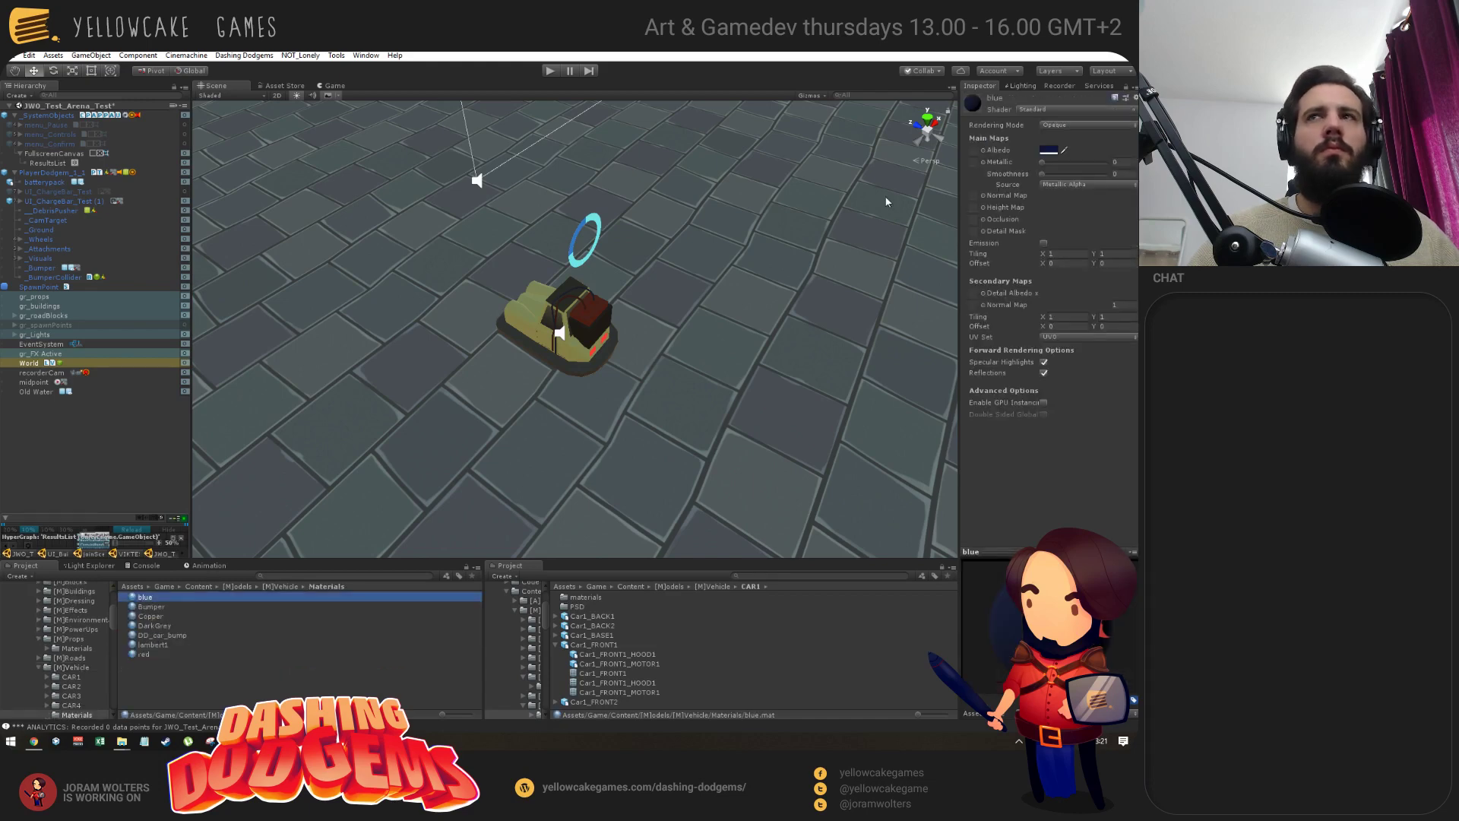
{"action": "left_click", "coordinate": [1043, 151]}
{"action": "left_click_drag", "start_coordinate": [291, 210], "coordinate": [297, 199]}
{"action": "left_click_drag", "start_coordinate": [231, 253], "coordinate": [229, 250]}
{"action": "left_click_drag", "start_coordinate": [299, 196], "coordinate": [295, 186]}
{"action": "left_click", "coordinate": [332, 108]}
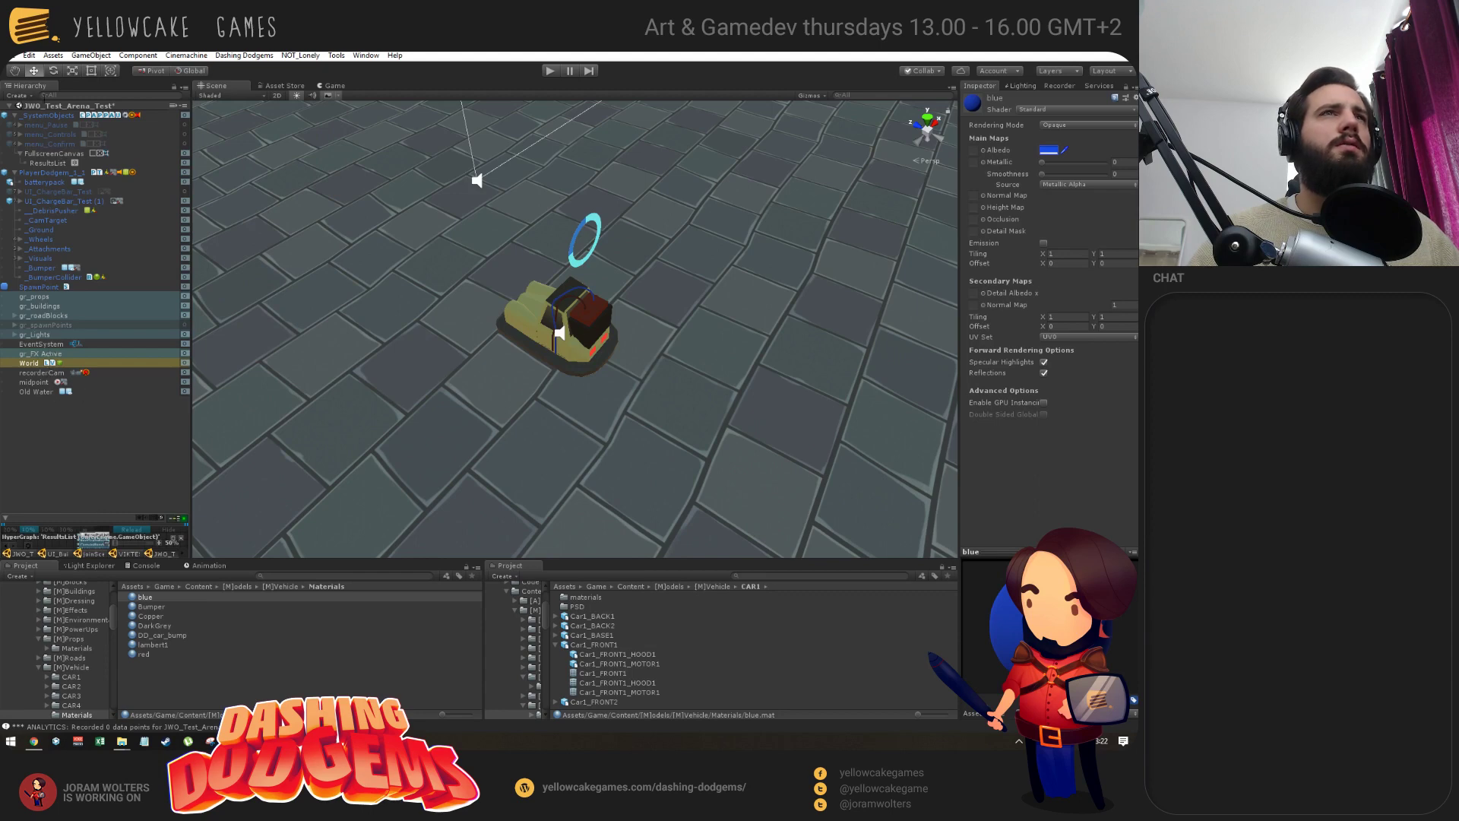
Add a directional light to the scene and raise it above the car.
{"action": "left_click_drag", "start_coordinate": [221, 292], "coordinate": [144, 84], "text": "alt"}
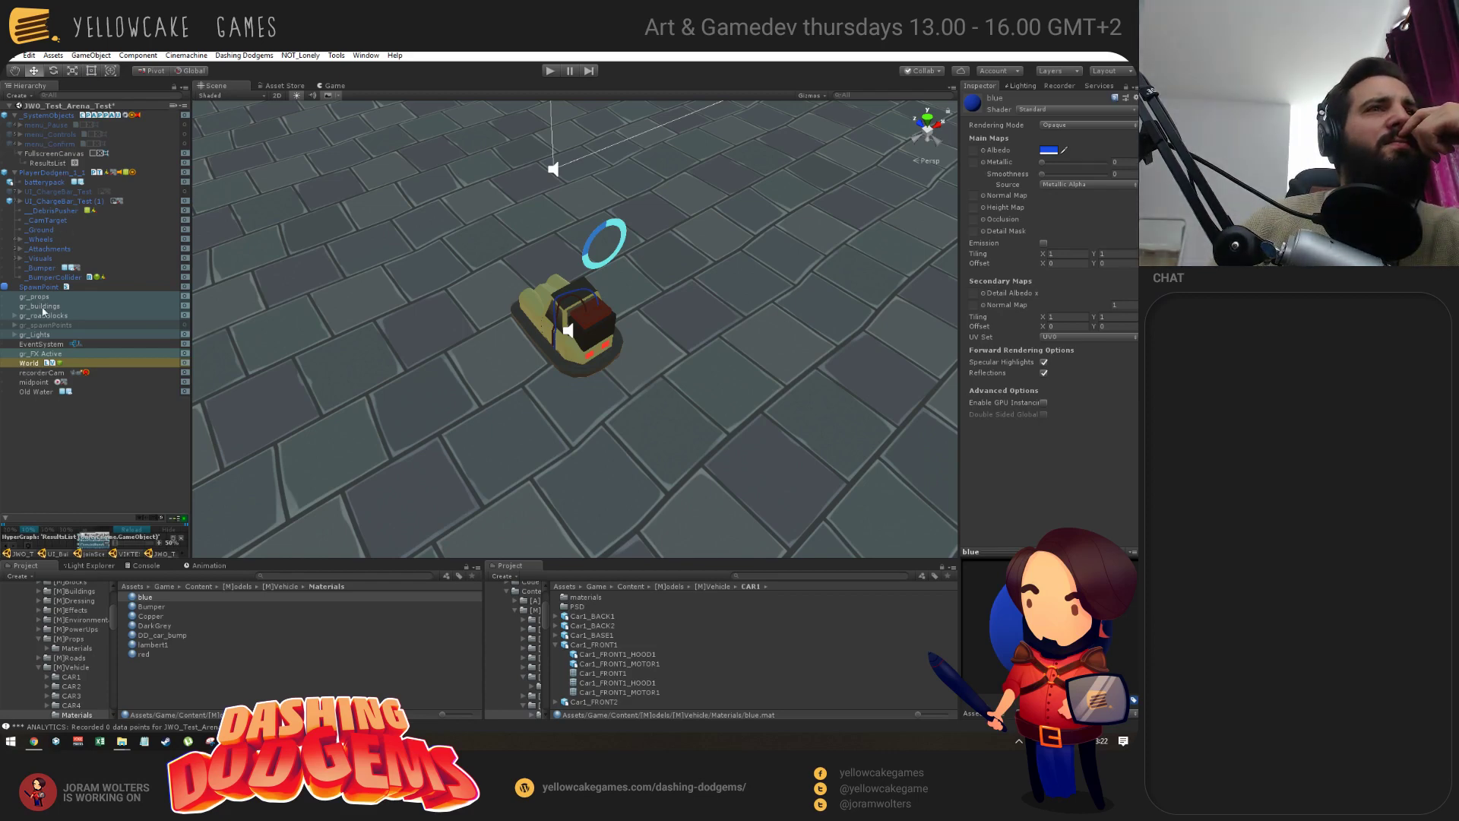
{"action": "left_click", "coordinate": [91, 55]}
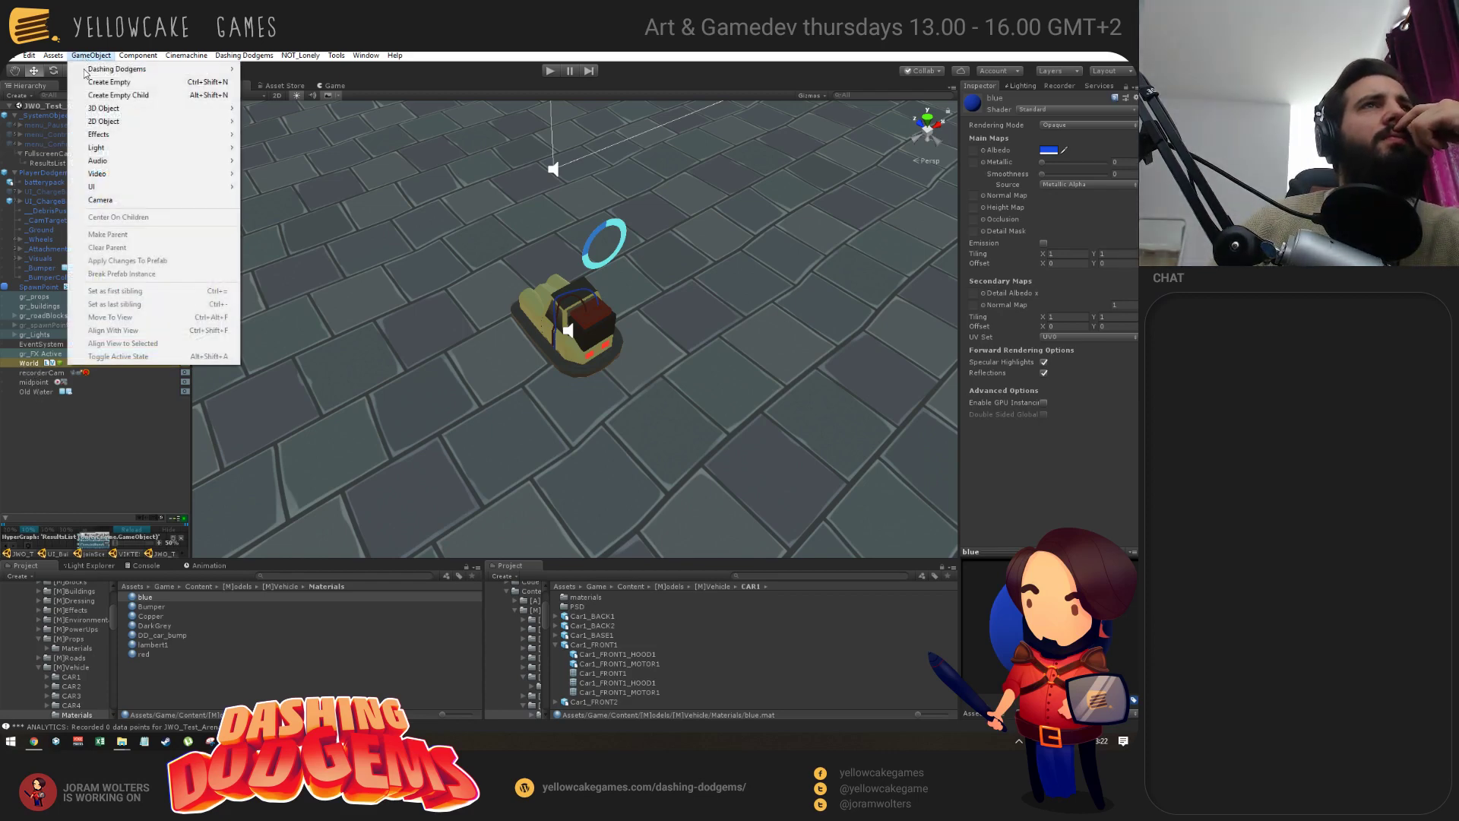
{"action": "mouse_move", "coordinate": [127, 151]}
{"action": "left_click", "coordinate": [281, 145]}
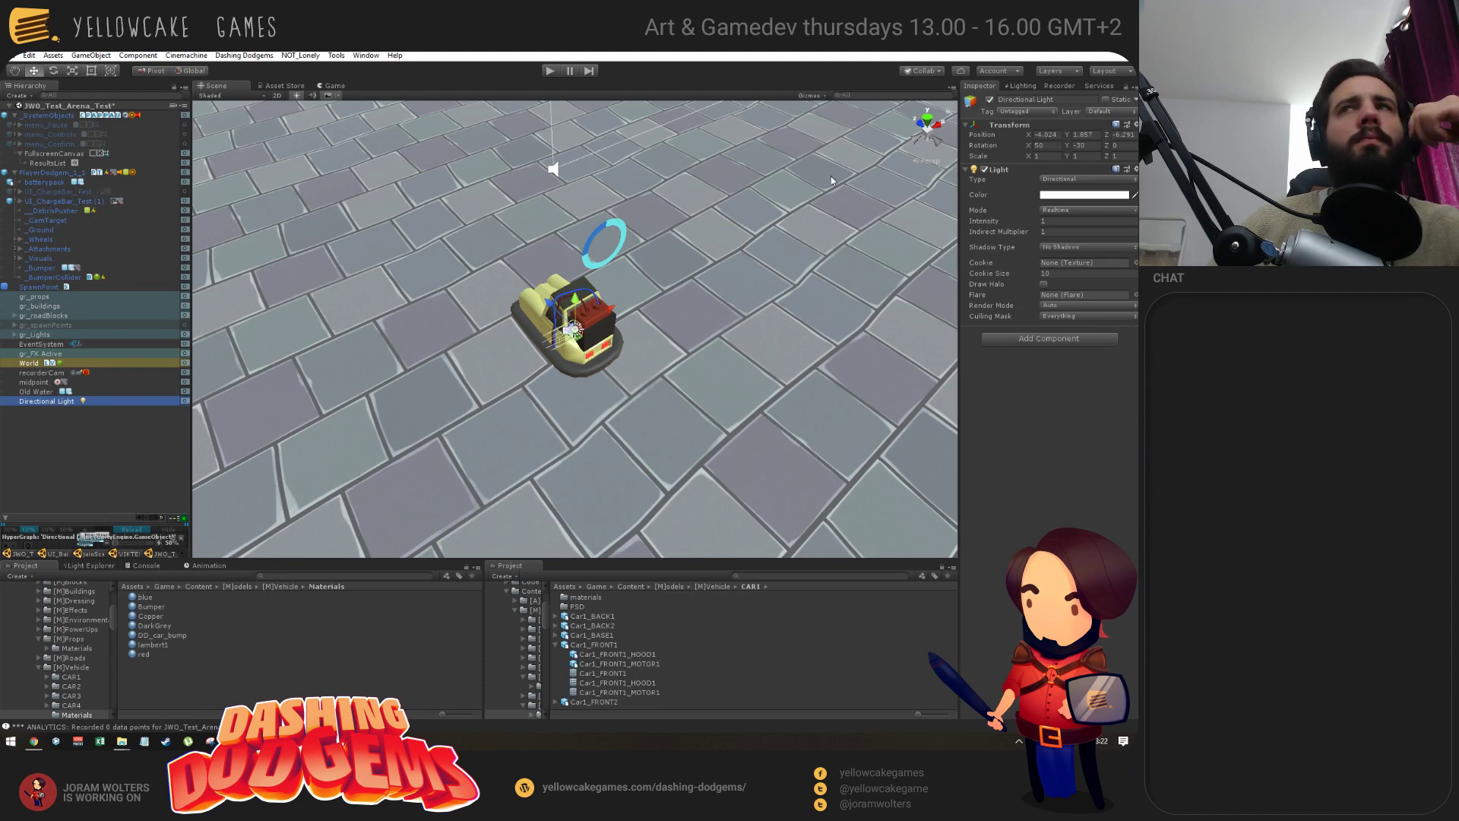
{"action": "key", "text": "e"}
{"action": "mouse_move", "coordinate": [568, 312]}
{"action": "left_mouse_down"}
{"action": "mouse_move", "coordinate": [485, 390]}
{"action": "mouse_move", "coordinate": [512, 341]}
{"action": "mouse_move", "coordinate": [395, 301]}
{"action": "mouse_move", "coordinate": [528, 329]}
{"action": "mouse_move", "coordinate": [472, 303]}
{"action": "mouse_move", "coordinate": [532, 334]}
{"action": "mouse_move", "coordinate": [526, 363]}
{"action": "mouse_move", "coordinate": [456, 341]}
{"action": "mouse_move", "coordinate": [486, 335]}
{"action": "left_mouse_up"}
{"action": "key", "text": "ctrl+z"}
{"action": "scroll", "coordinate": [526, 363], "scroll_direction": "up", "scroll_amount": 3}
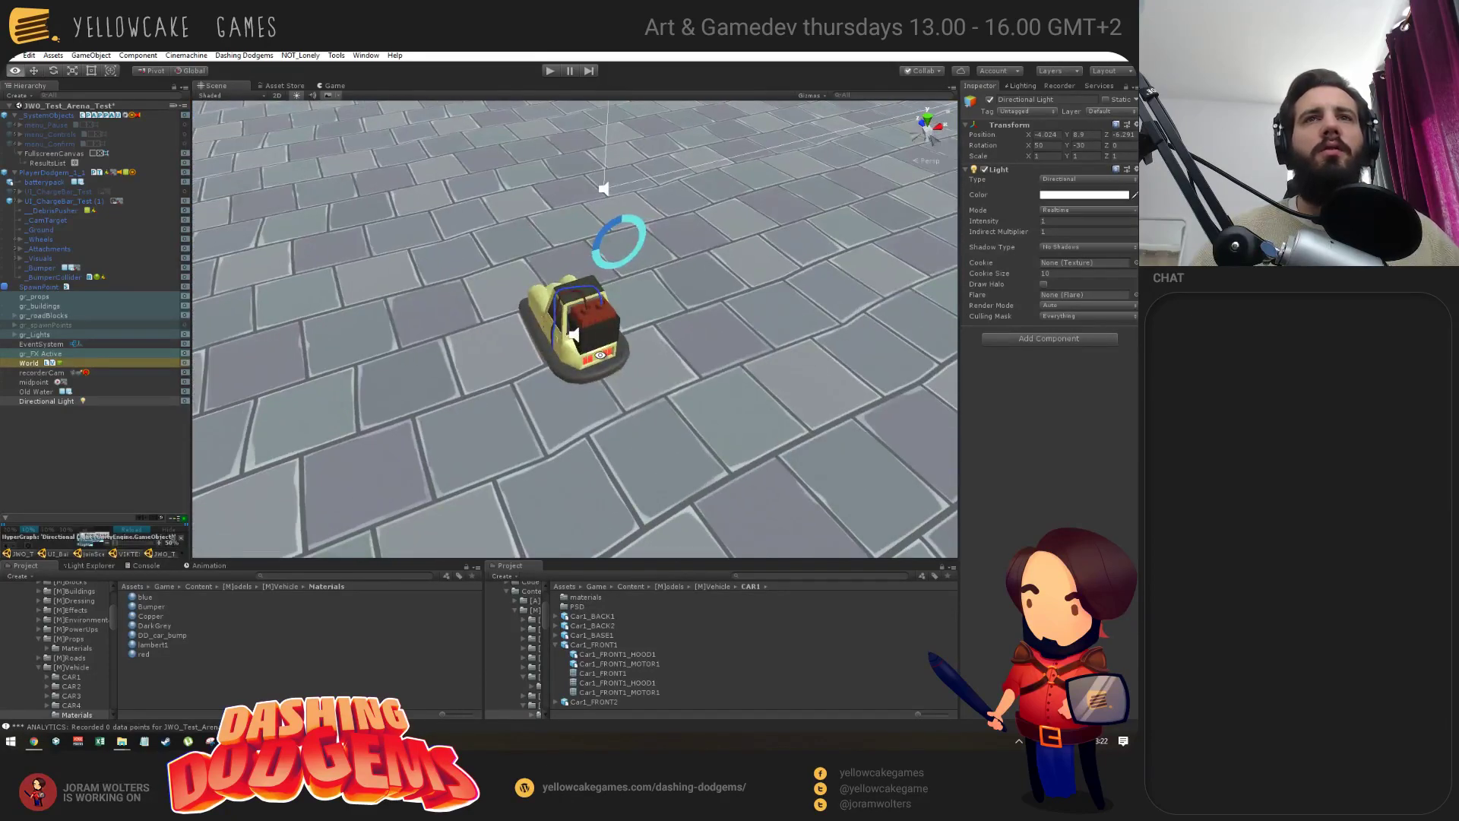
Fine-tune the blue material's albedo to a slightly deeper, more saturated blue.
{"action": "left_click", "coordinate": [146, 597]}
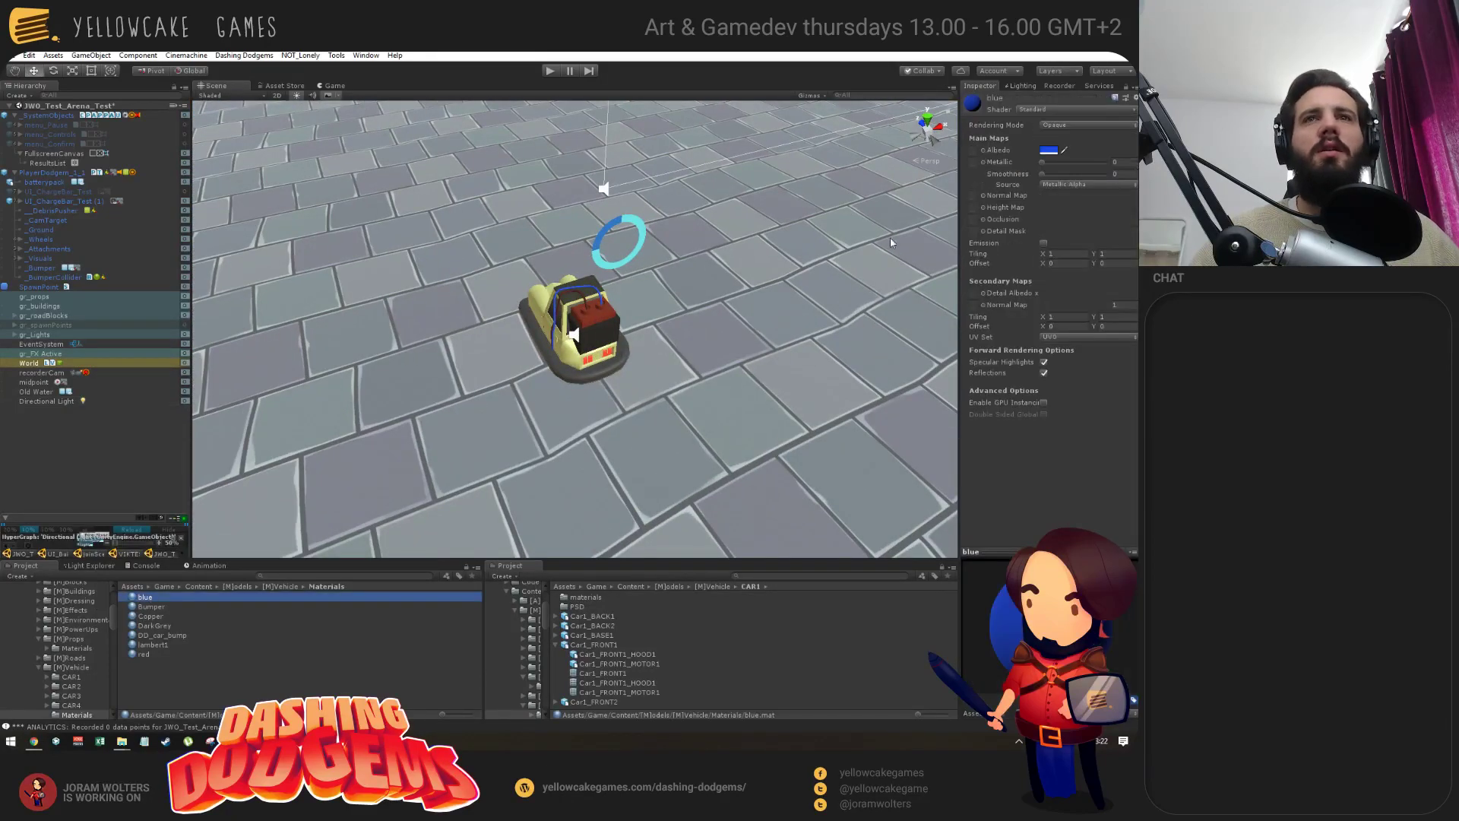
{"action": "left_click", "coordinate": [1047, 150]}
{"action": "left_click_drag", "start_coordinate": [293, 201], "coordinate": [296, 192]}
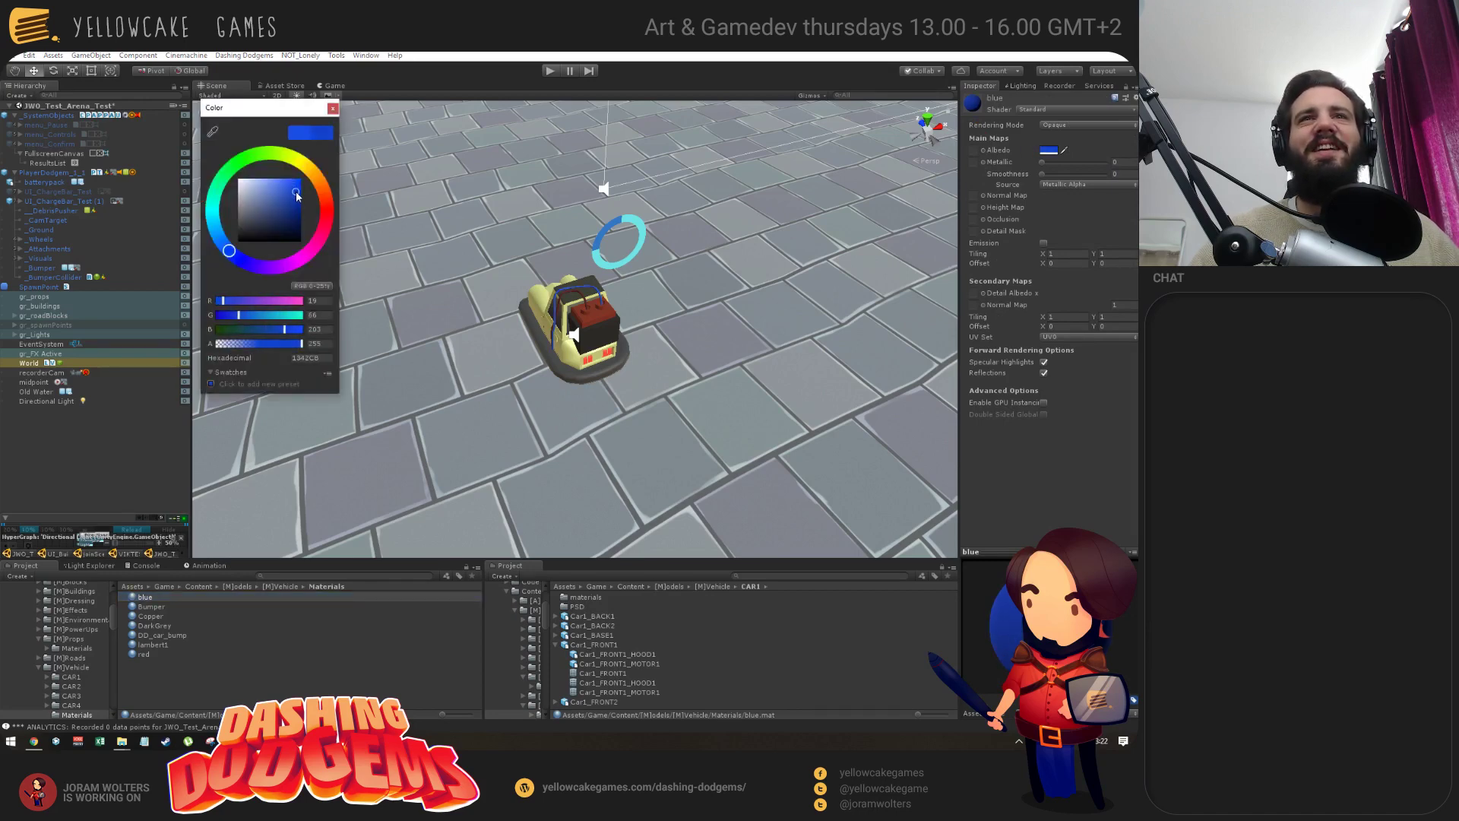
{"action": "left_click", "coordinate": [333, 108]}
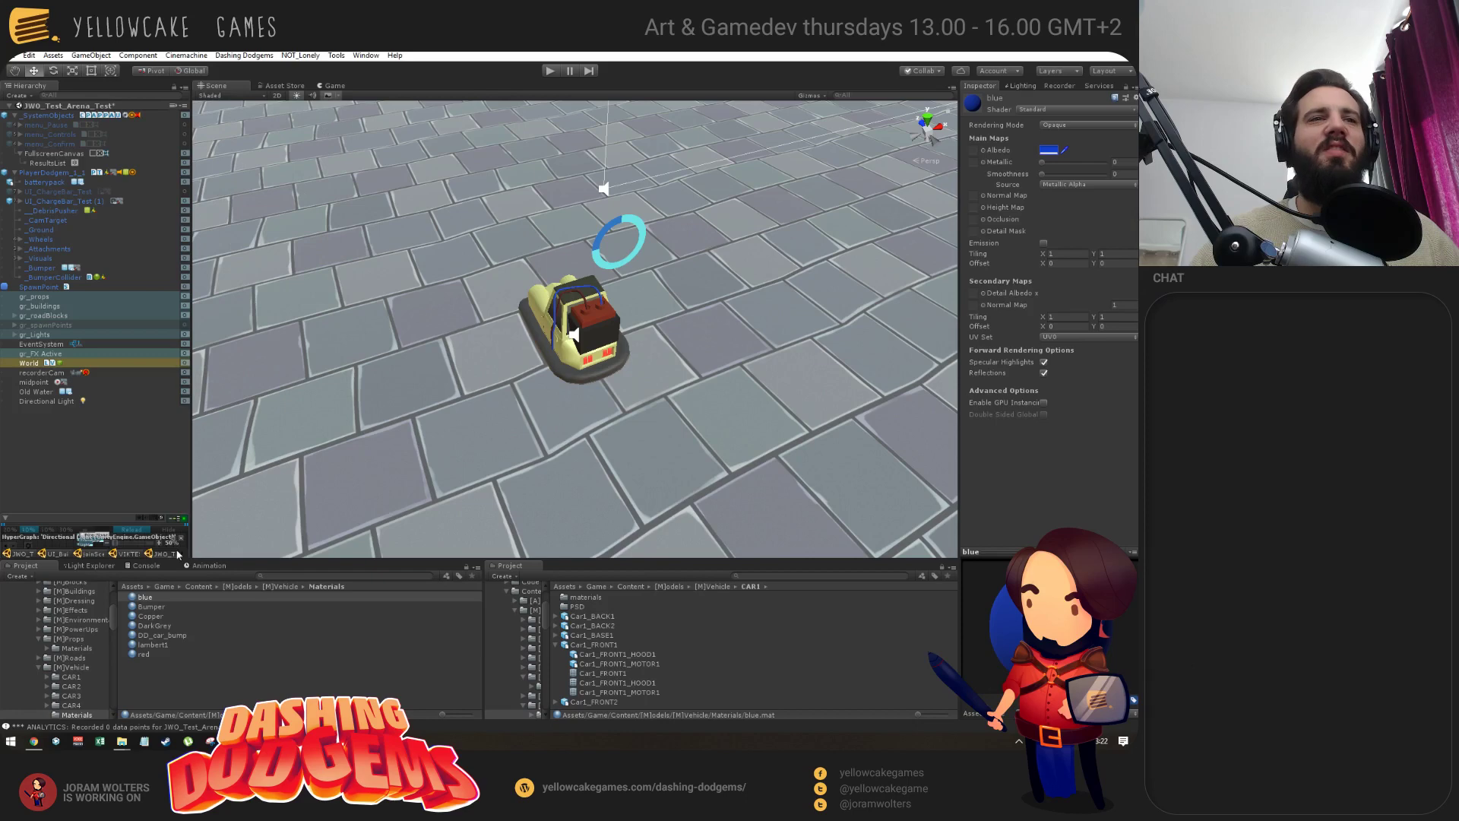
Brighten the red material's albedo to a vivid red.
{"action": "left_click", "coordinate": [144, 656]}
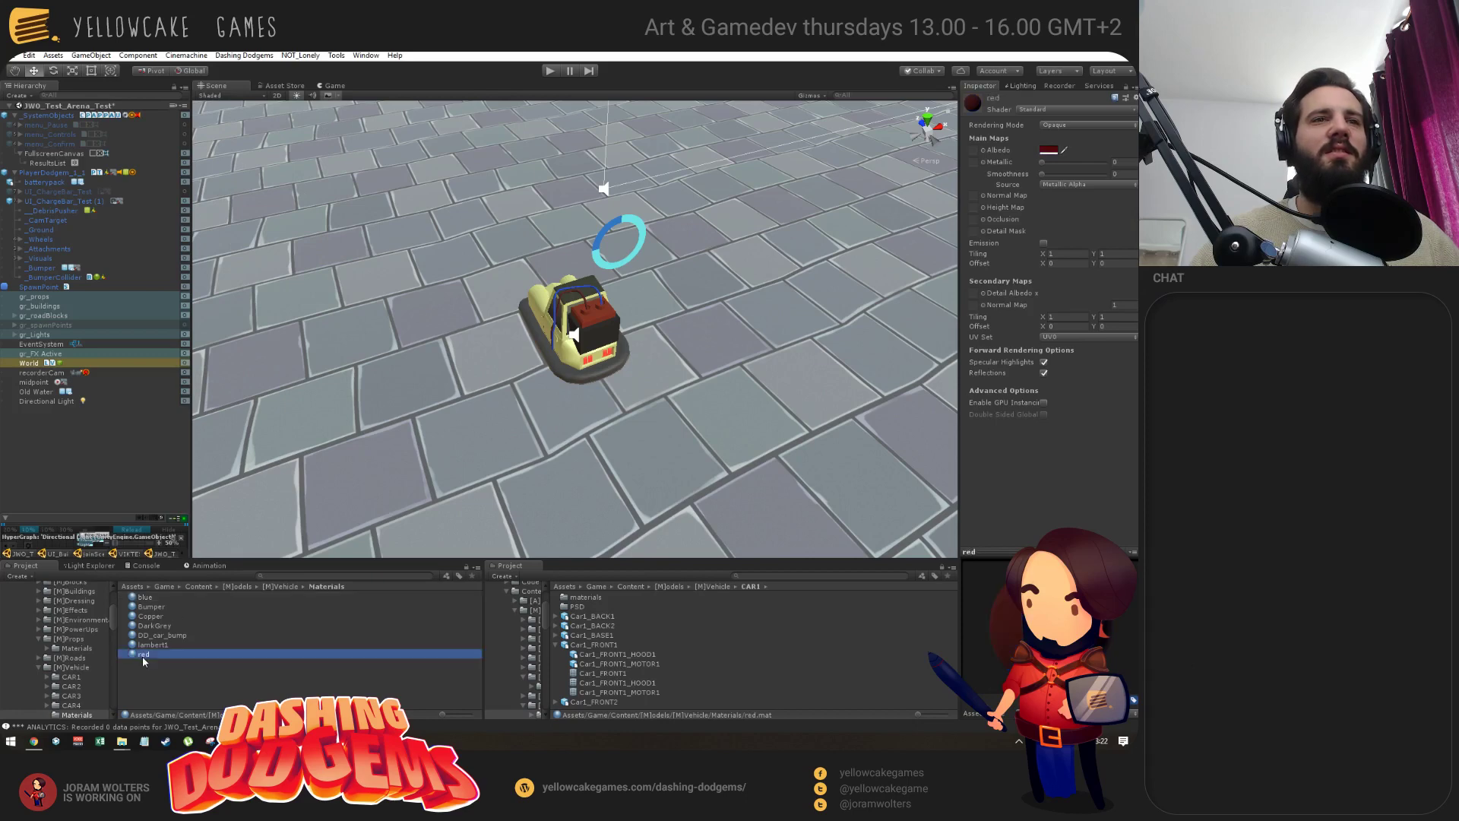
{"action": "left_click", "coordinate": [1052, 150]}
{"action": "mouse_move", "coordinate": [290, 205]}
{"action": "left_mouse_down"}
{"action": "mouse_move", "coordinate": [297, 189]}
{"action": "mouse_move", "coordinate": [329, 208]}
{"action": "mouse_move", "coordinate": [288, 196]}
{"action": "left_mouse_up"}
{"action": "left_click", "coordinate": [328, 203]}
{"action": "left_click", "coordinate": [333, 109]}
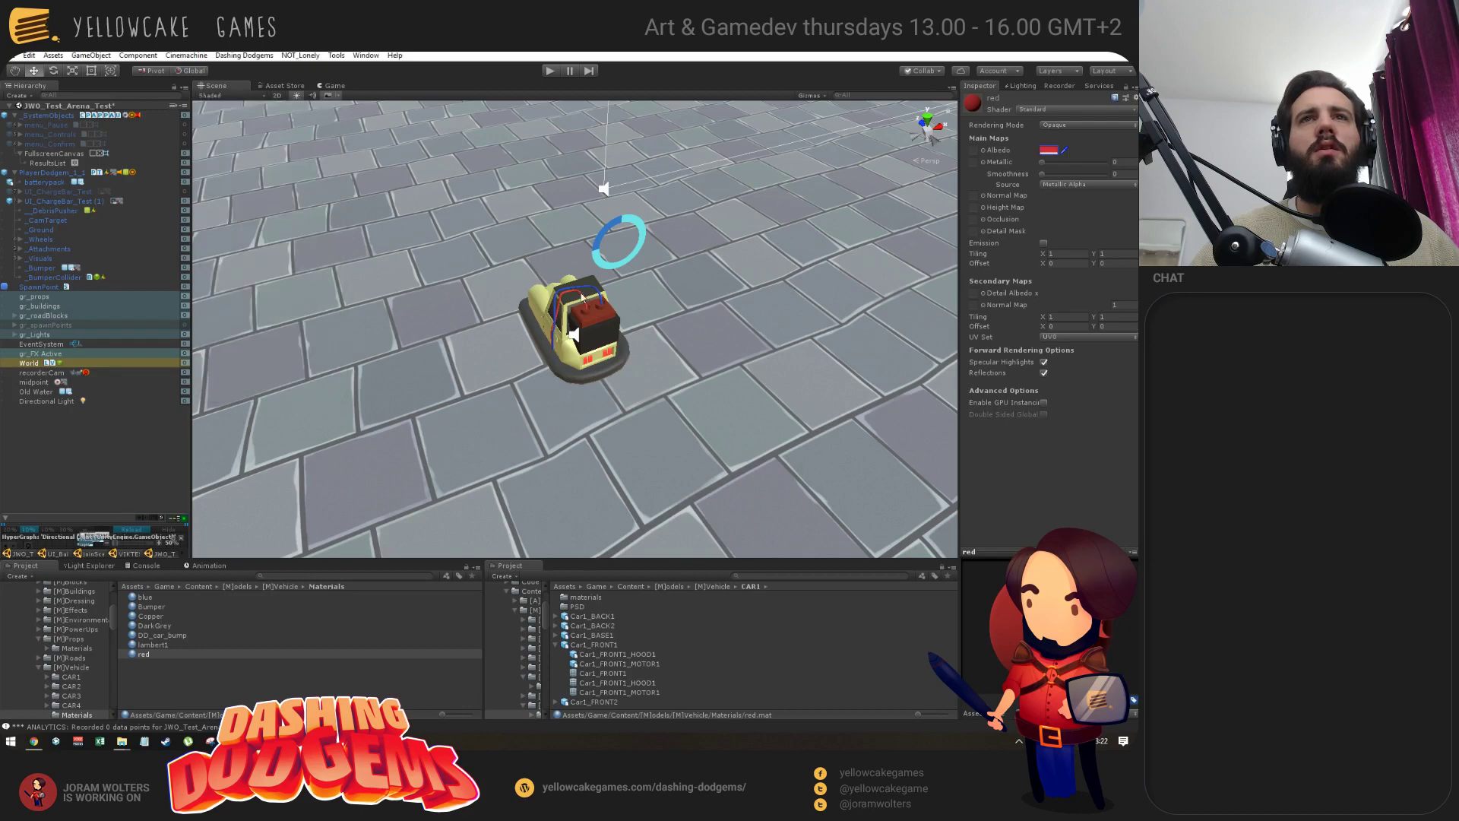
Lighten the Copper material's albedo to an orange-brown and adjust its metallic value.
{"action": "left_click", "coordinate": [150, 617]}
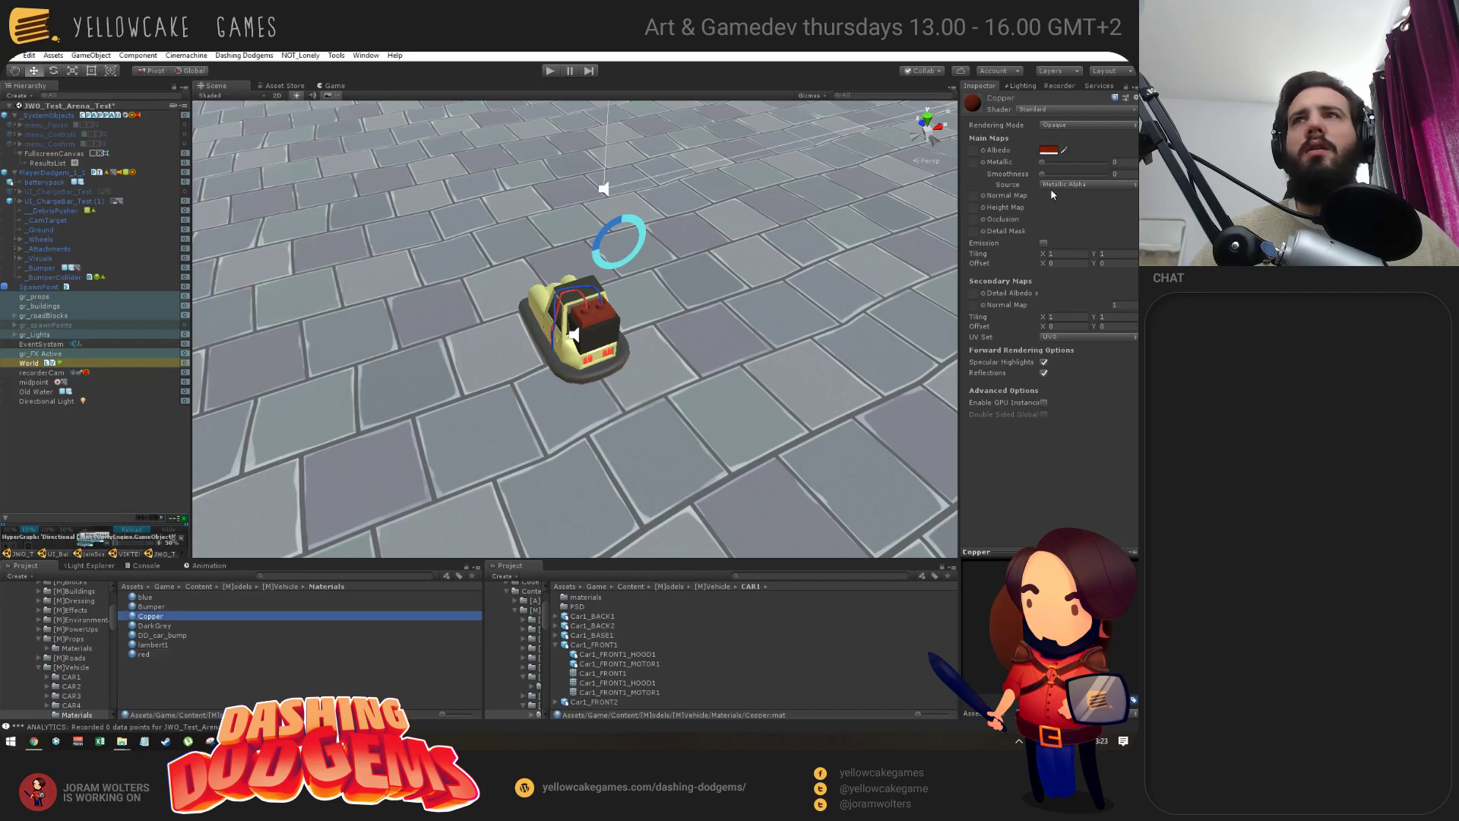
{"action": "left_click_drag", "start_coordinate": [1050, 166], "coordinate": [1117, 169]}
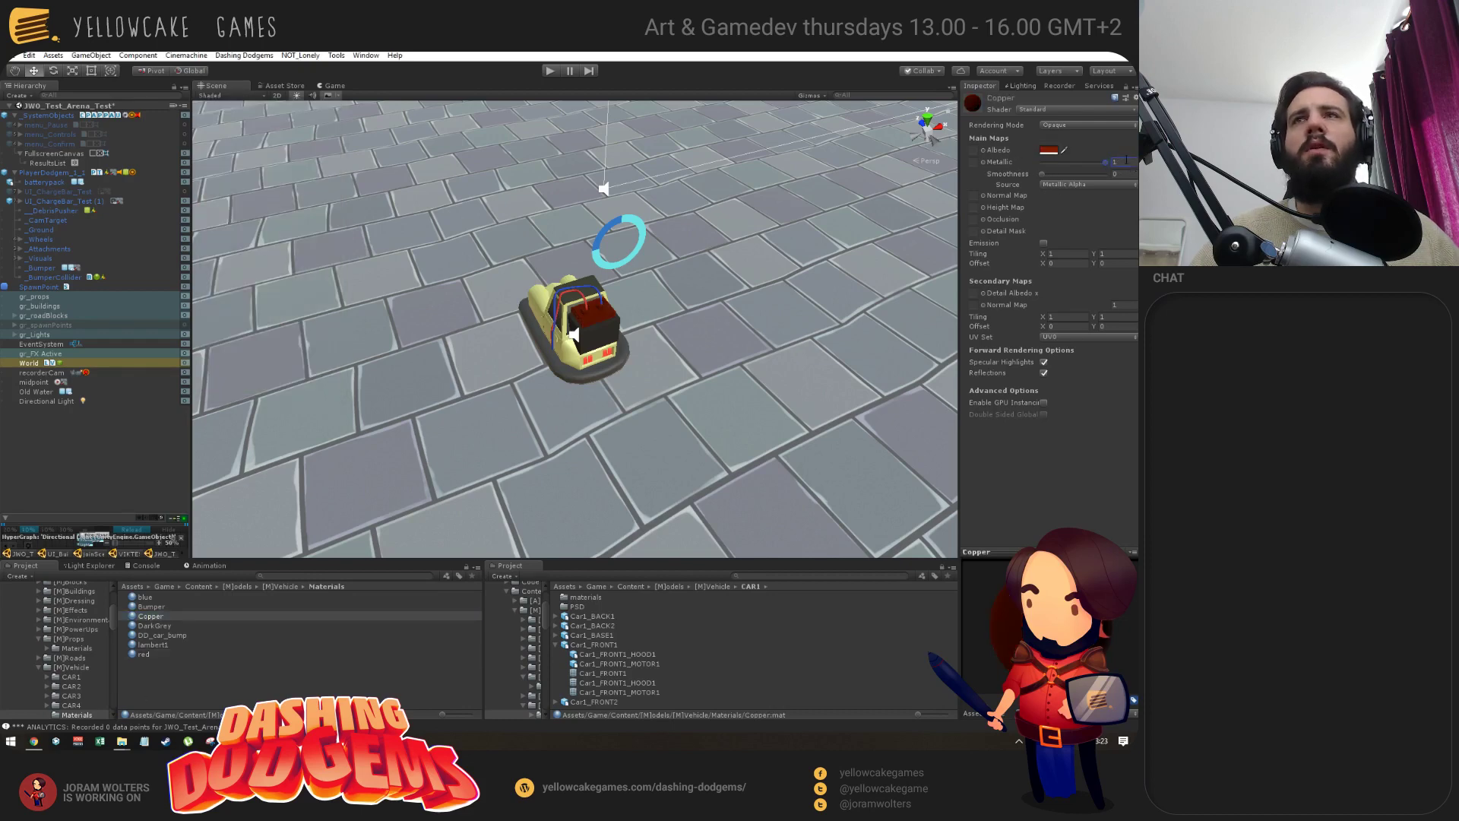
{"action": "left_click", "coordinate": [1050, 151]}
{"action": "mouse_move", "coordinate": [285, 199]}
{"action": "left_mouse_down"}
{"action": "mouse_move", "coordinate": [313, 187]}
{"action": "mouse_move", "coordinate": [290, 203]}
{"action": "left_mouse_up"}
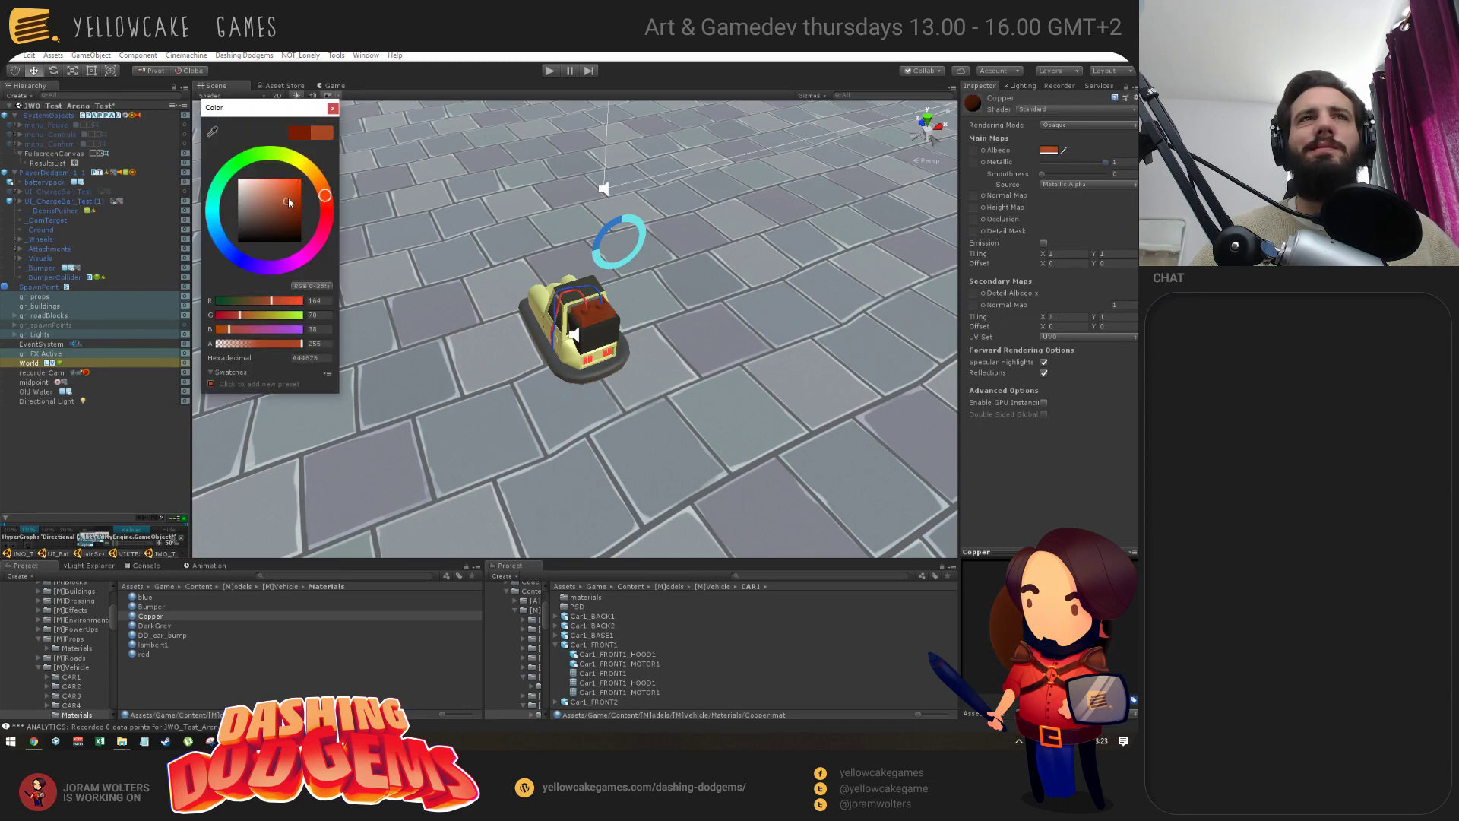
{"action": "left_click", "coordinate": [333, 109]}
{"action": "left_click_drag", "start_coordinate": [1088, 167], "coordinate": [1073, 181]}
{"action": "left_click_drag", "start_coordinate": [760, 319], "coordinate": [817, 334], "text": "alt"}
Lighten the DarkGrey material's albedo to a dark grey of RGB 46, 46, 46.
{"action": "left_click", "coordinate": [156, 626]}
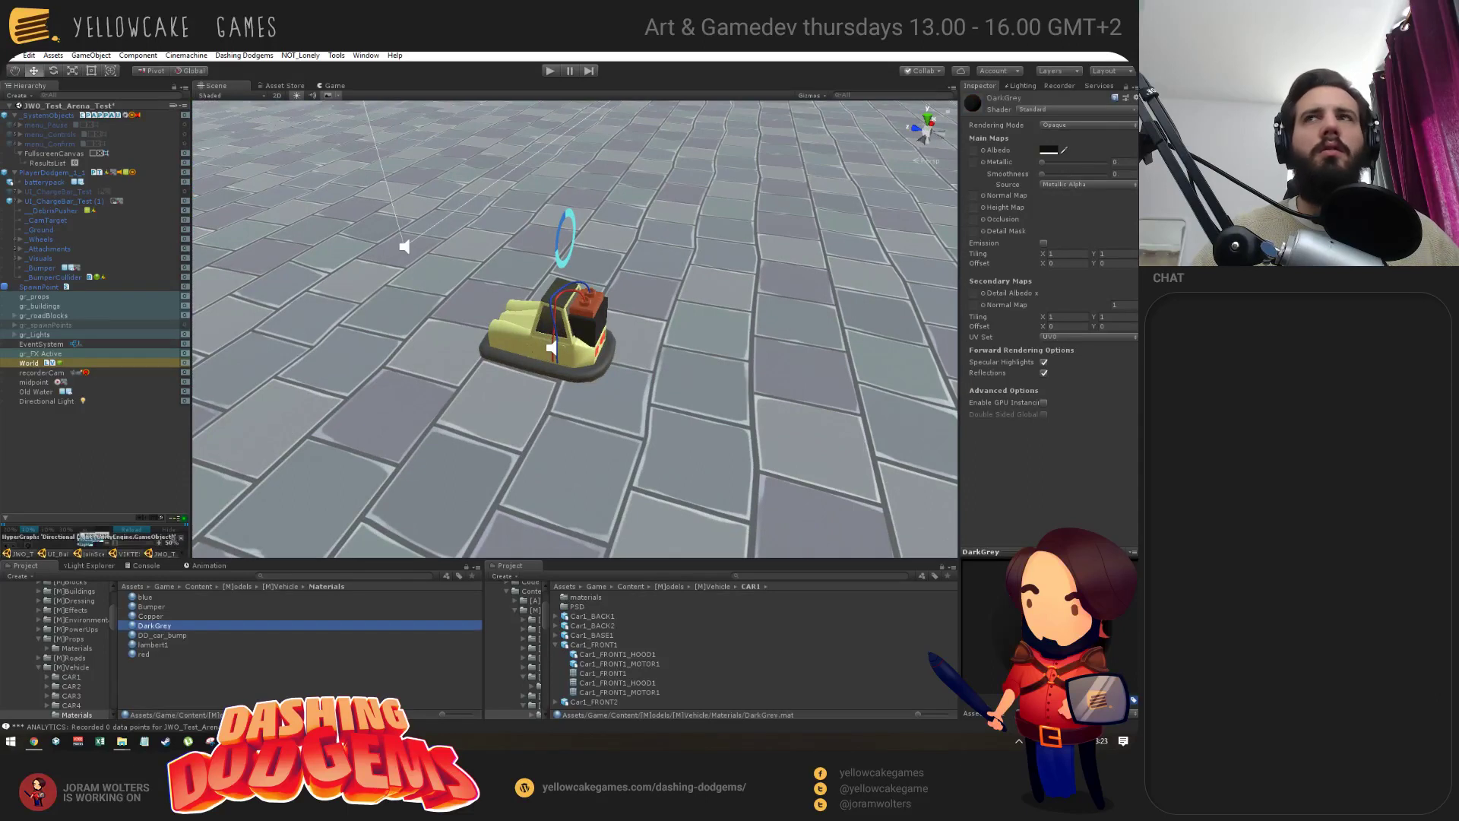
{"action": "left_click", "coordinate": [1051, 151]}
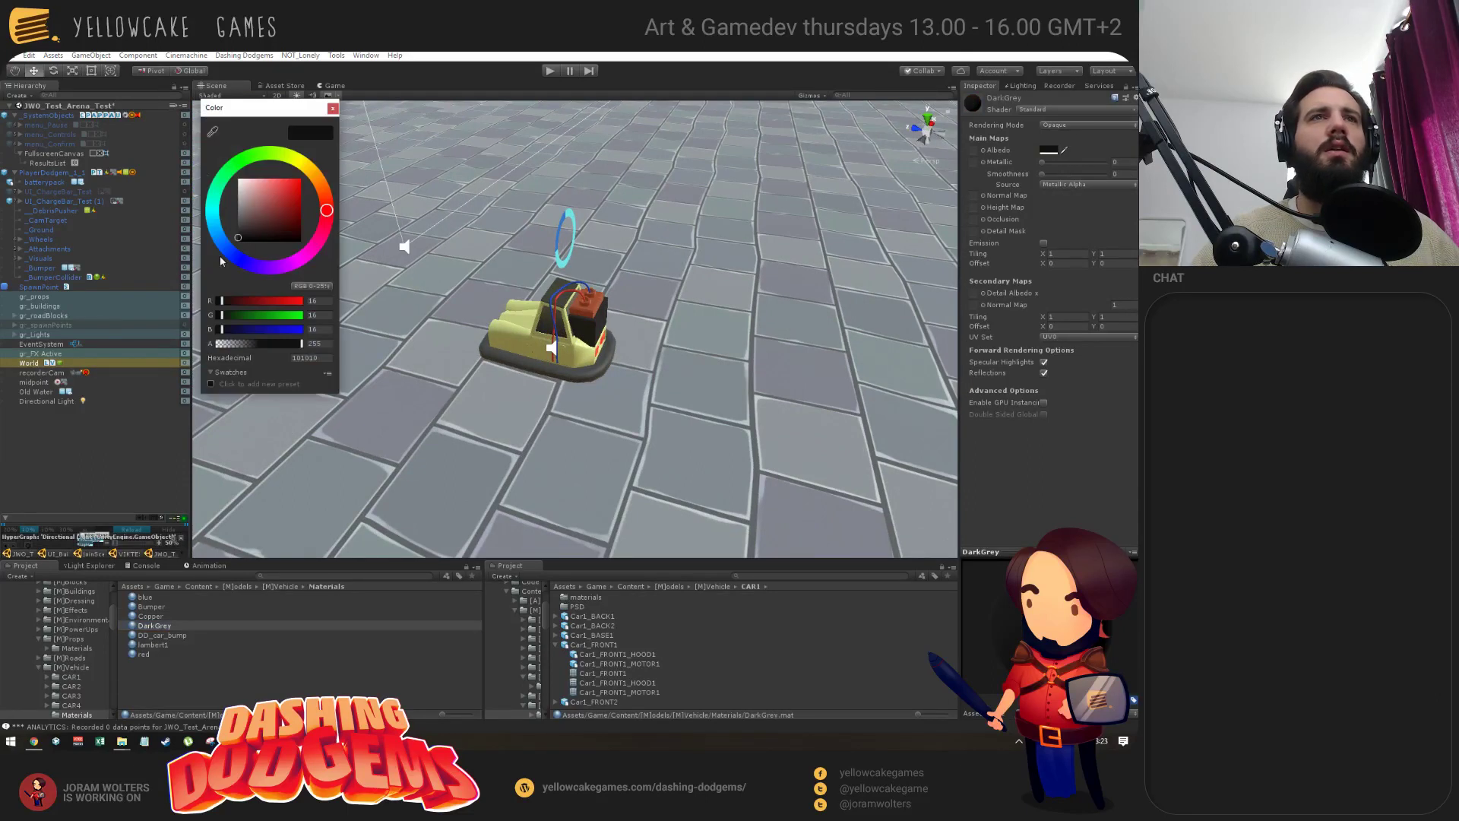
{"action": "left_click", "coordinate": [239, 225]}
{"action": "key", "text": "Escape"}
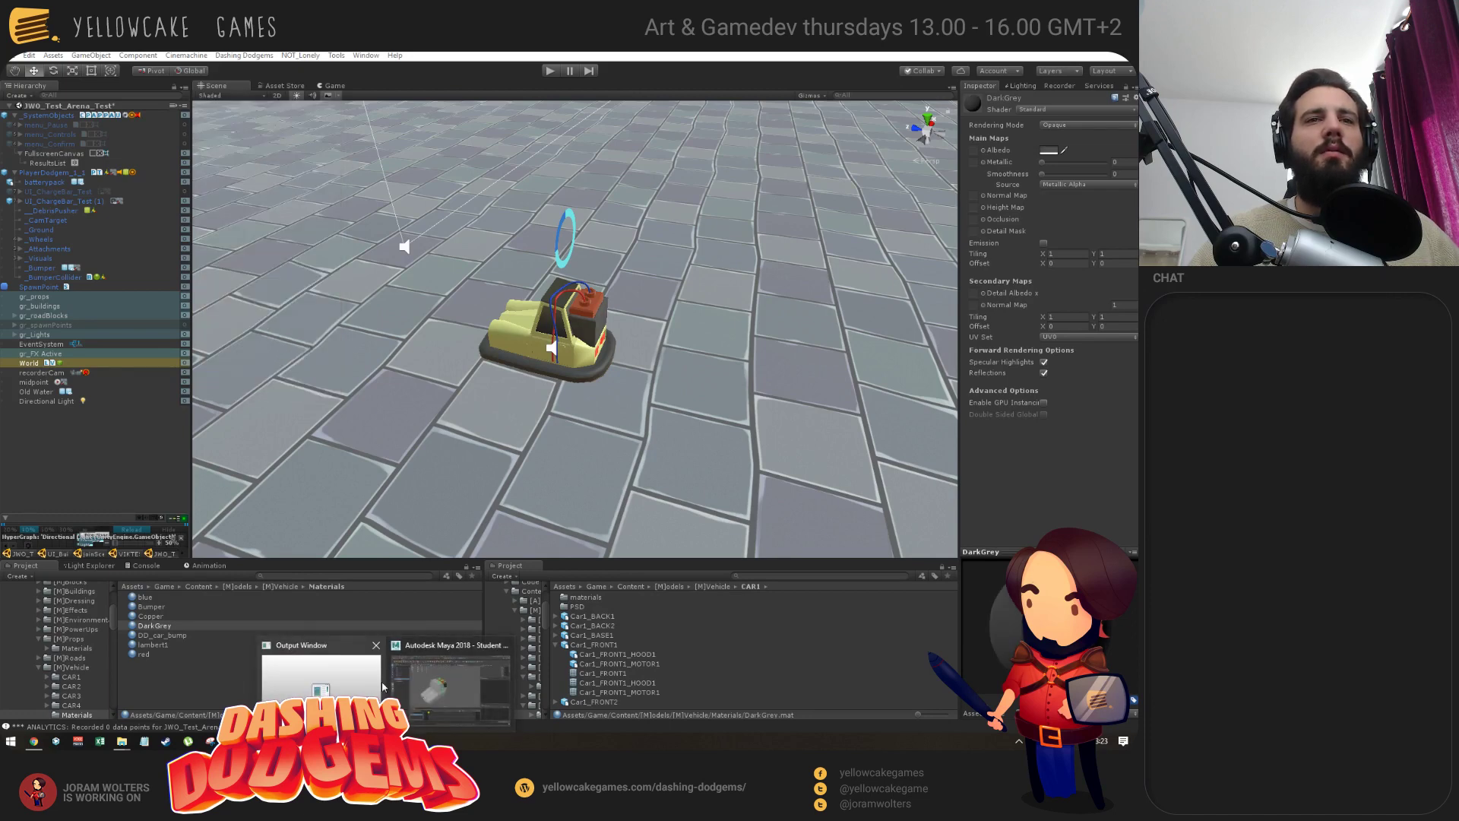
{"action": "left_click_drag", "start_coordinate": [645, 364], "coordinate": [341, 477], "text": "alt"}
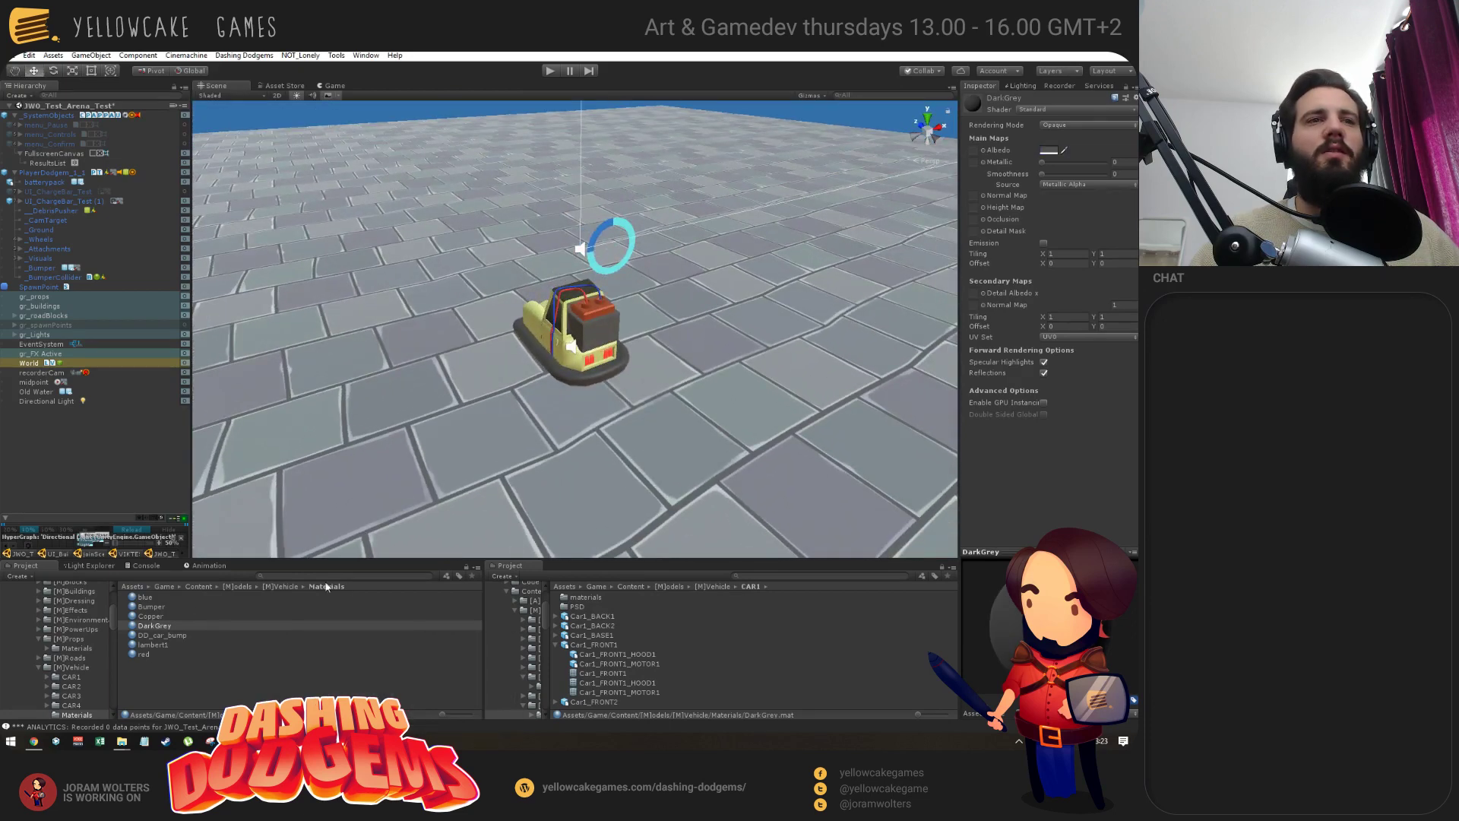
{"action": "left_click", "coordinate": [1048, 152]}
{"action": "left_click_drag", "start_coordinate": [243, 238], "coordinate": [206, 235]}
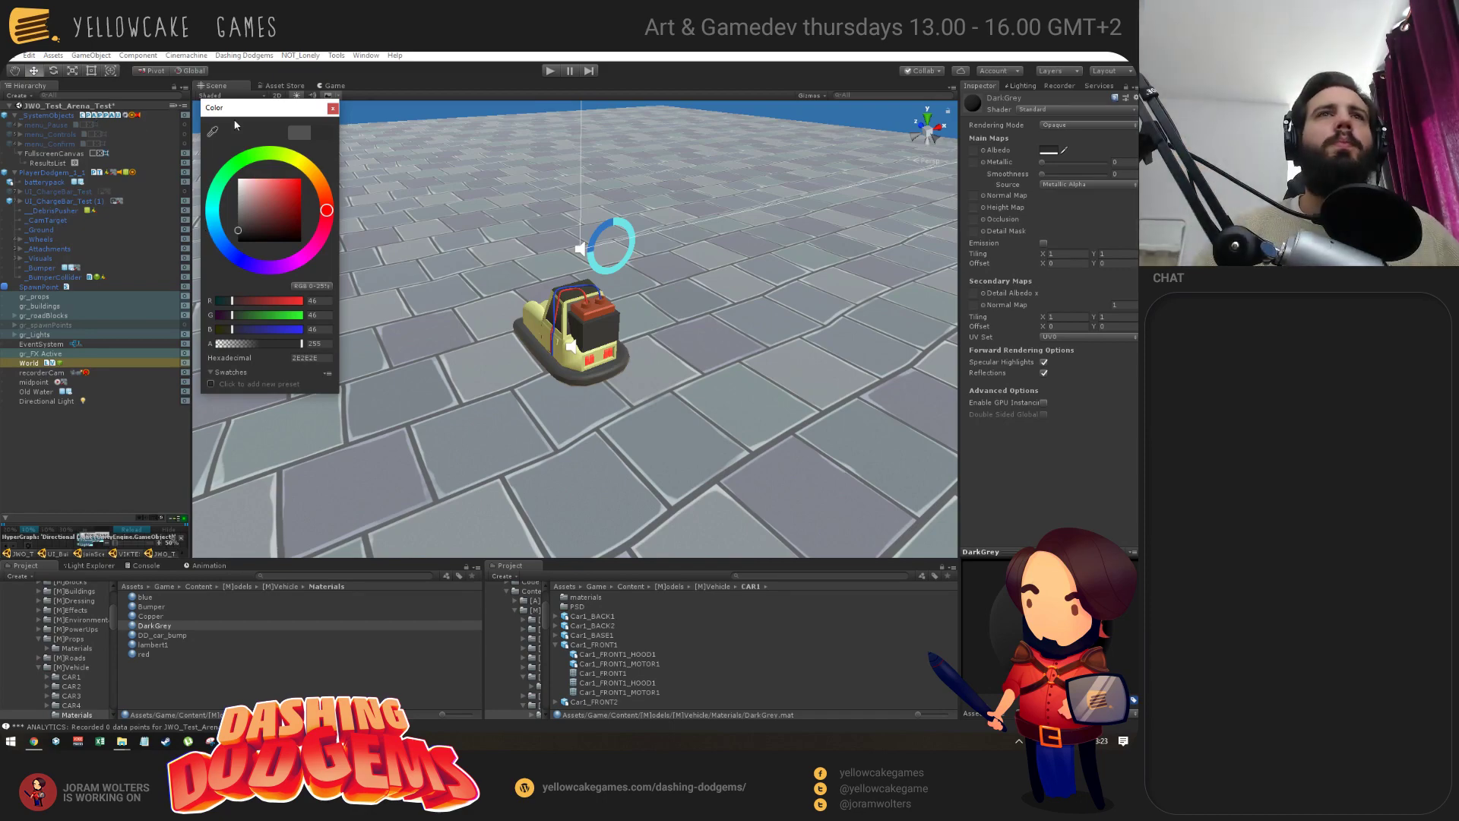
{"action": "left_click_drag", "start_coordinate": [684, 342], "coordinate": [392, 199], "text": "alt"}
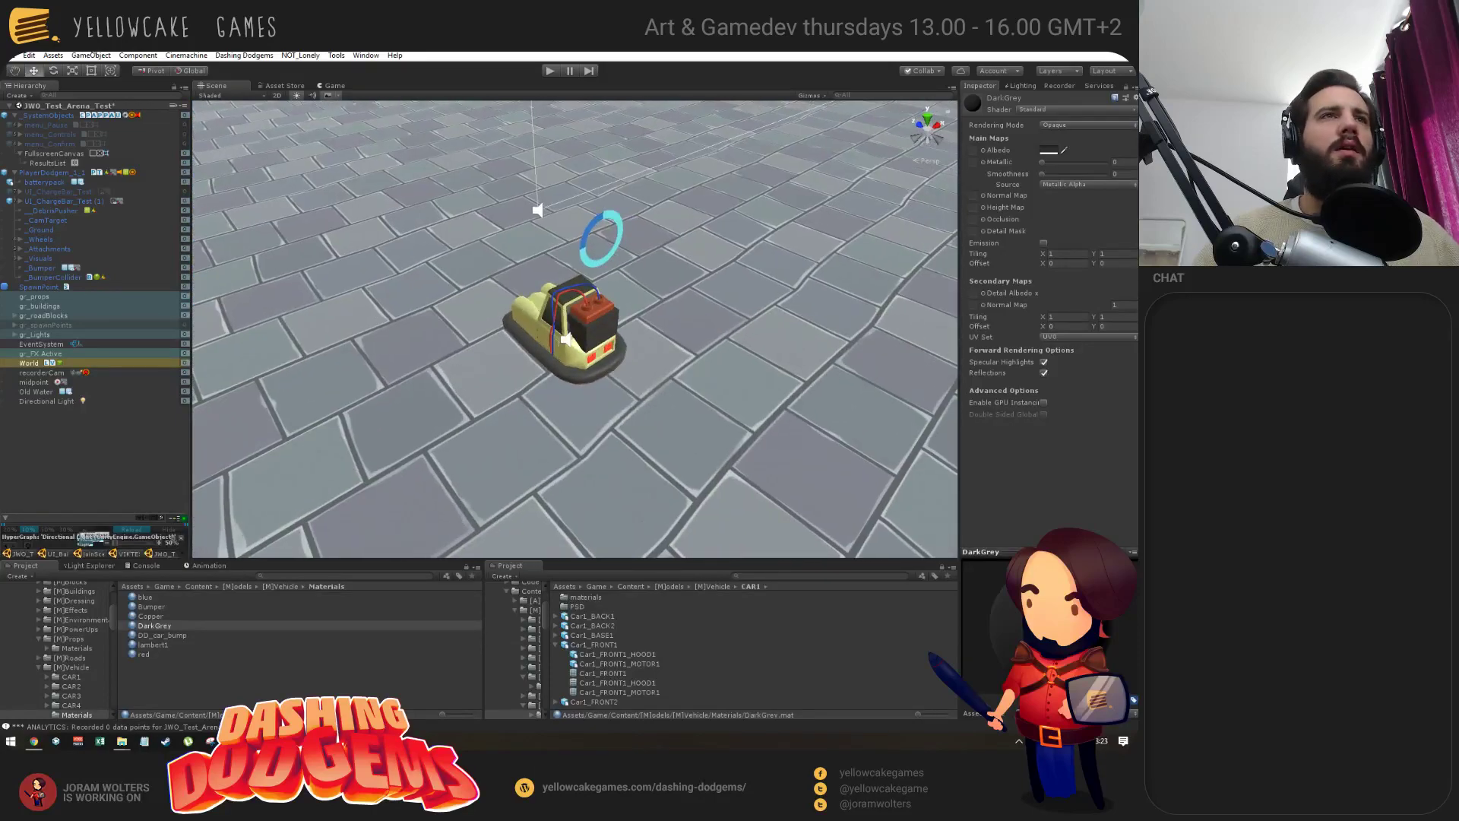
Search the project assets for "lighten", try the FX_SmallLightening effect beside the car, and delete it from the scene.
{"action": "left_click", "coordinate": [802, 575]}
{"action": "type", "text": "lighten"}
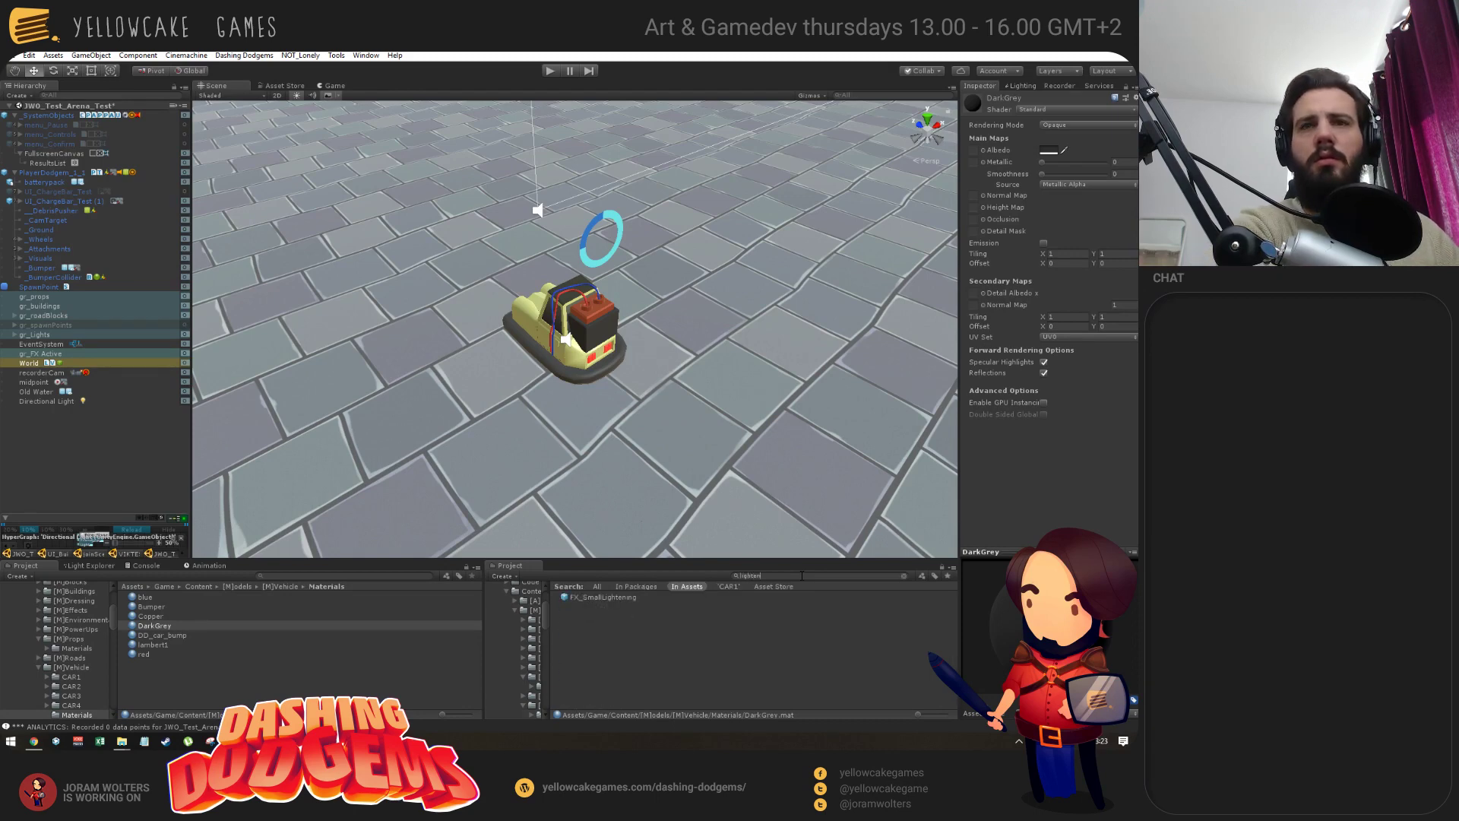
{"action": "left_click_drag", "start_coordinate": [601, 597], "coordinate": [449, 365]}
{"action": "right_click_drag", "start_coordinate": [453, 438], "coordinate": [582, 475]}
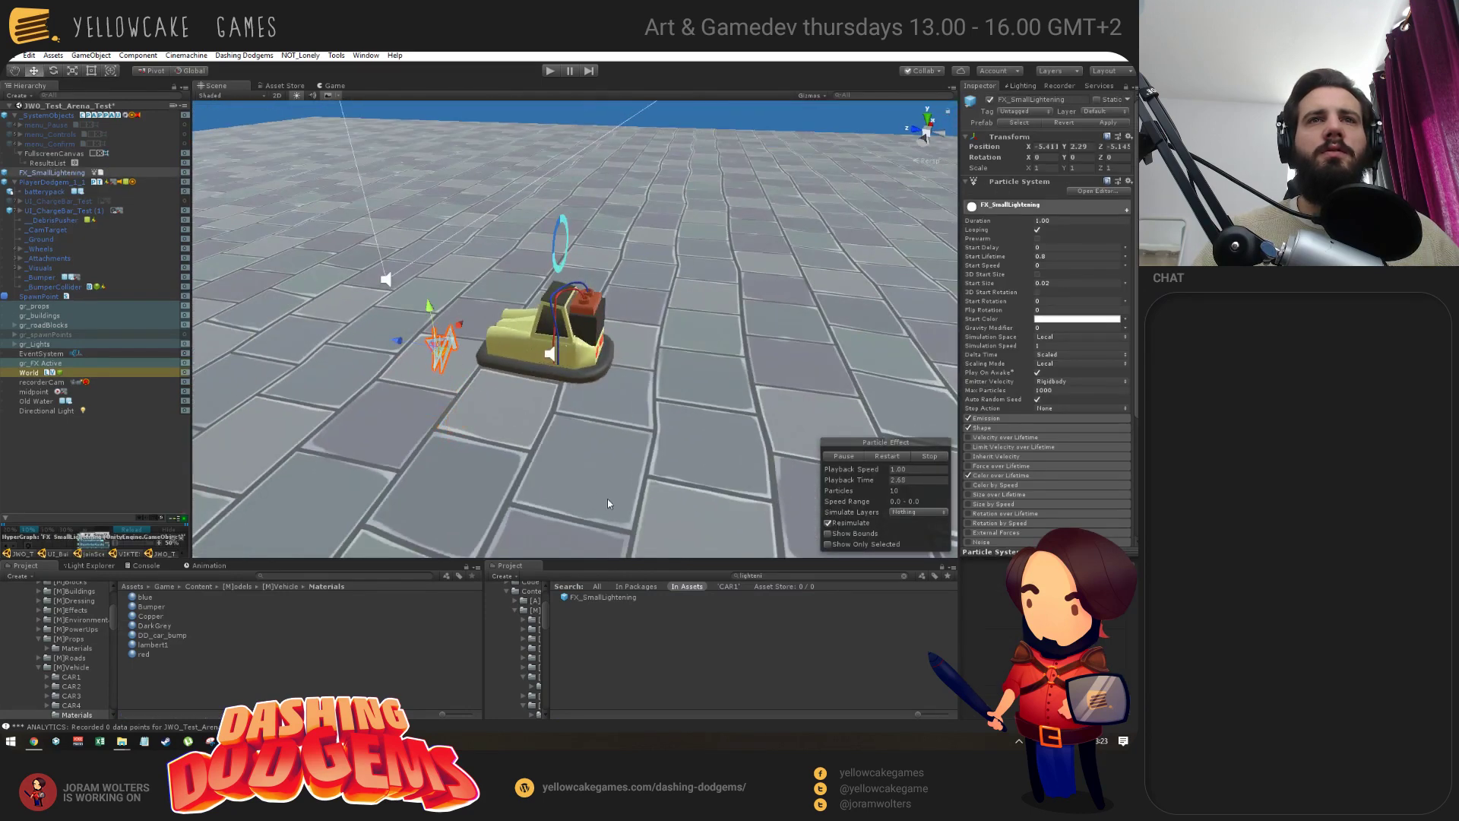
{"action": "key", "text": "Delete"}
Locate FX_SmallLightening in the Effects folder and browse to the [P]Effects folder inside [P]refabs to look for other effects.
{"action": "left_click", "coordinate": [623, 598]}
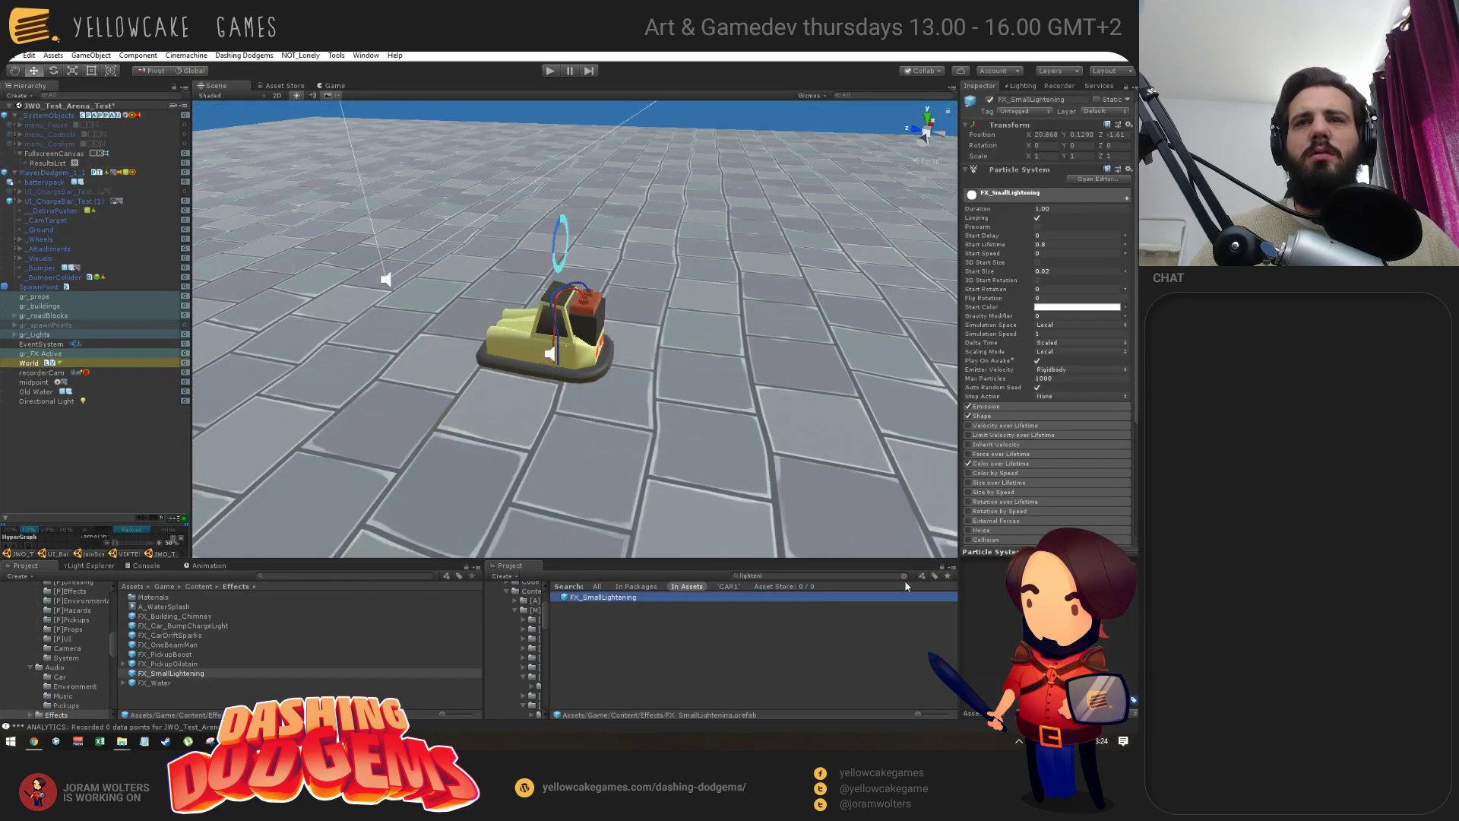
{"action": "left_click", "coordinate": [904, 575]}
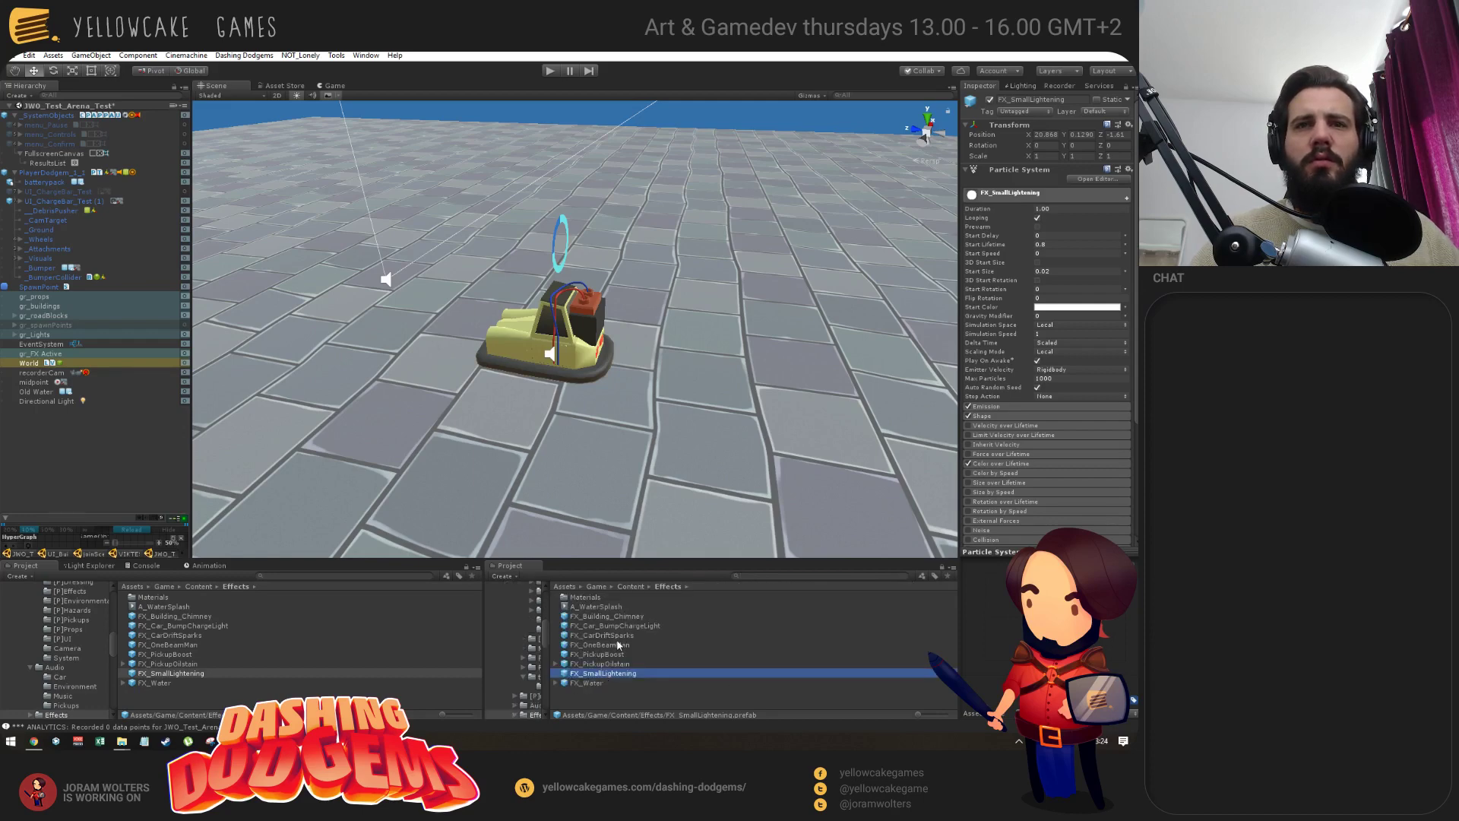
{"action": "left_click", "coordinate": [630, 586]}
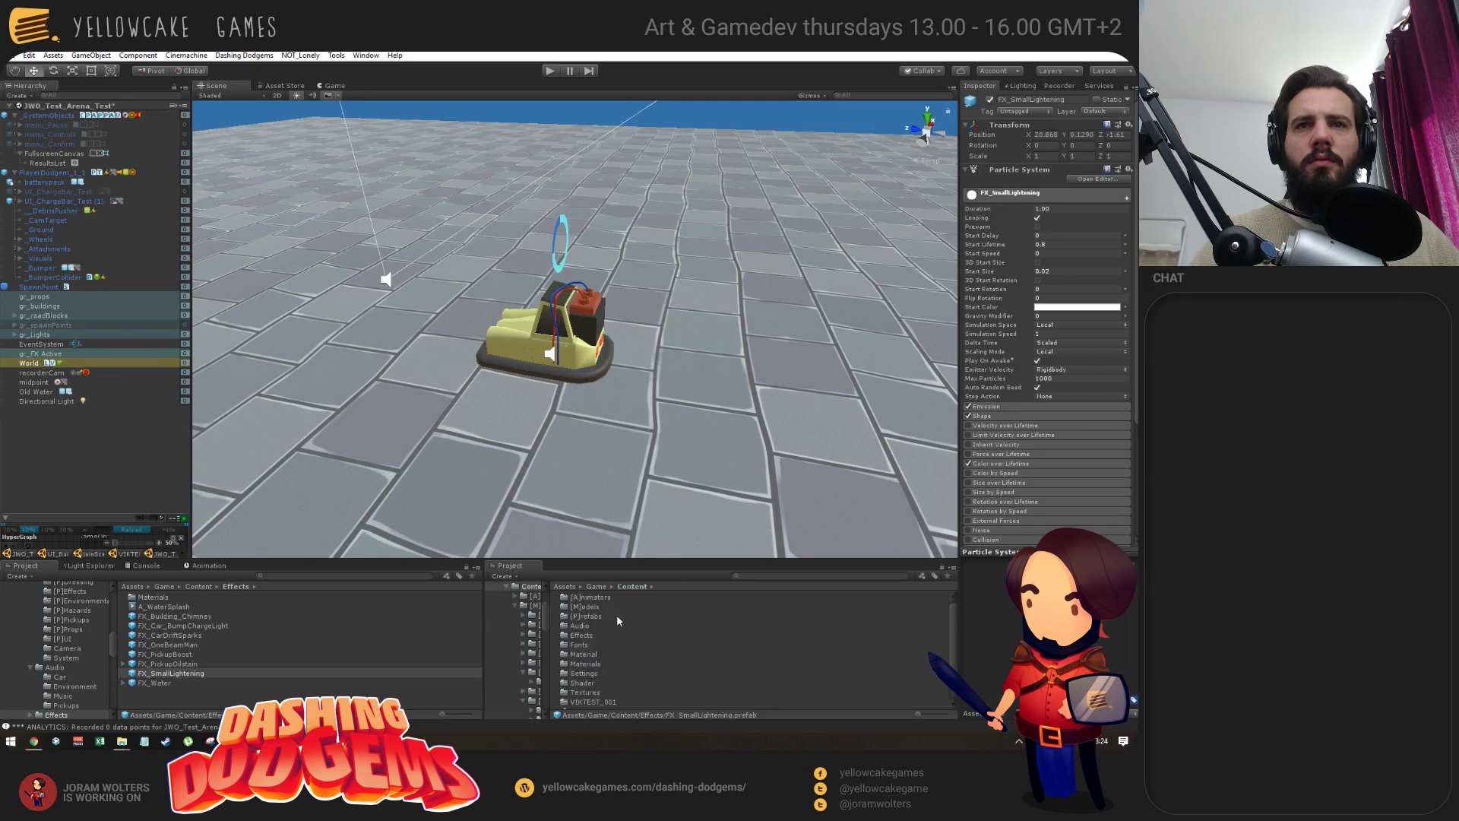
{"action": "left_click", "coordinate": [595, 586]}
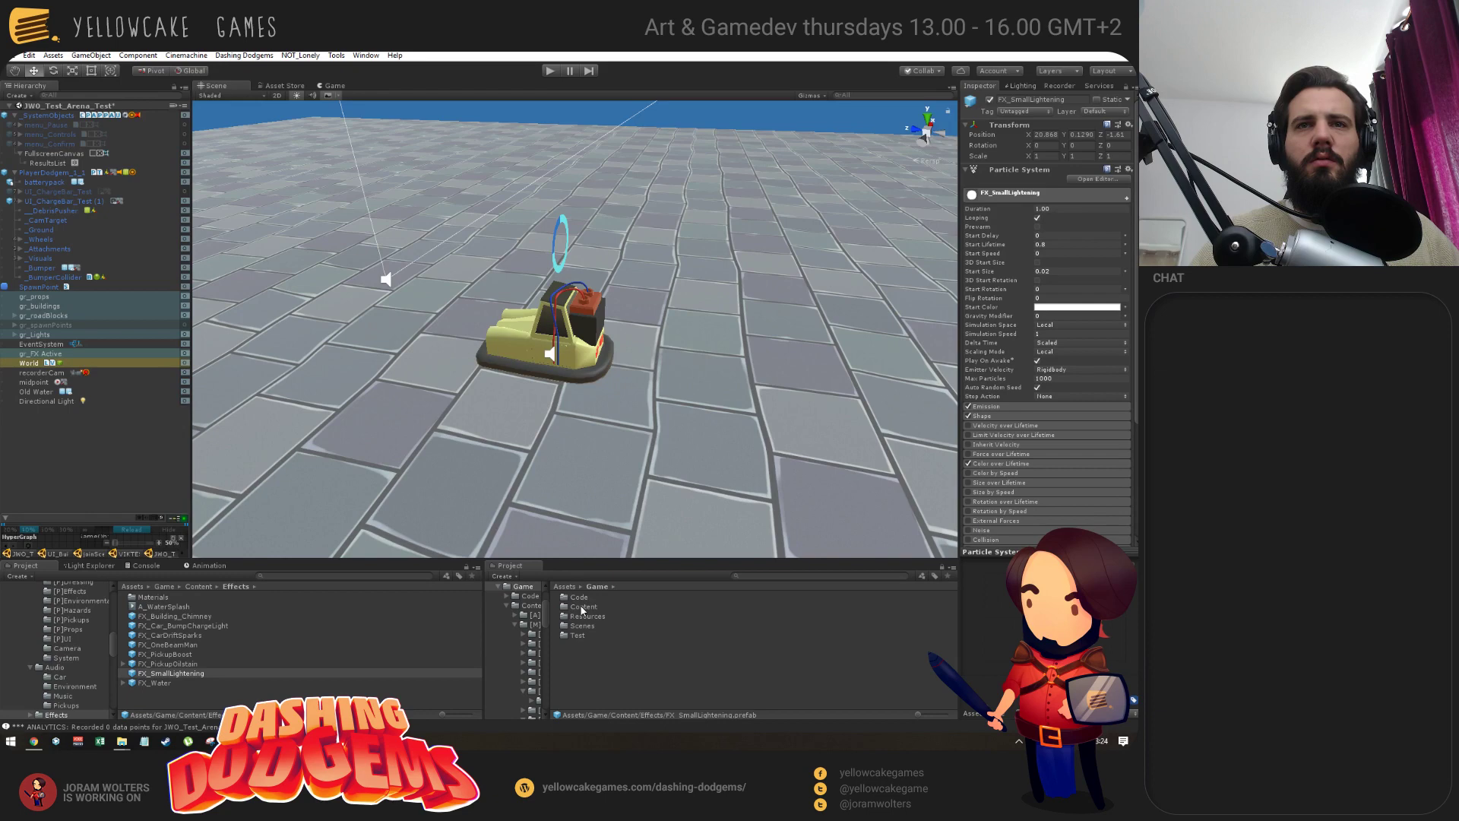
{"action": "double_click", "coordinate": [582, 607]}
{"action": "double_click", "coordinate": [587, 615]}
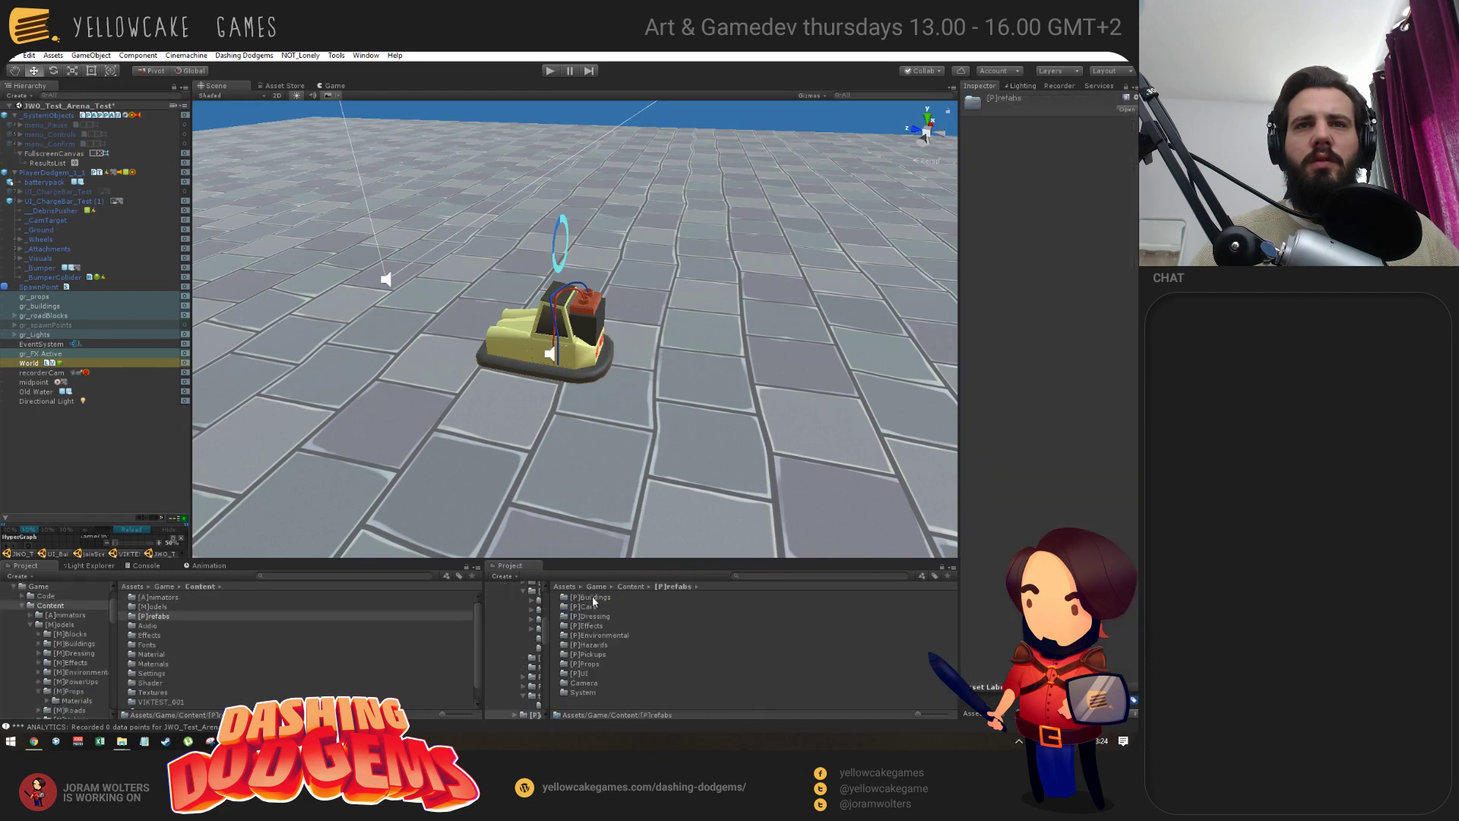
{"action": "double_click", "coordinate": [591, 626]}
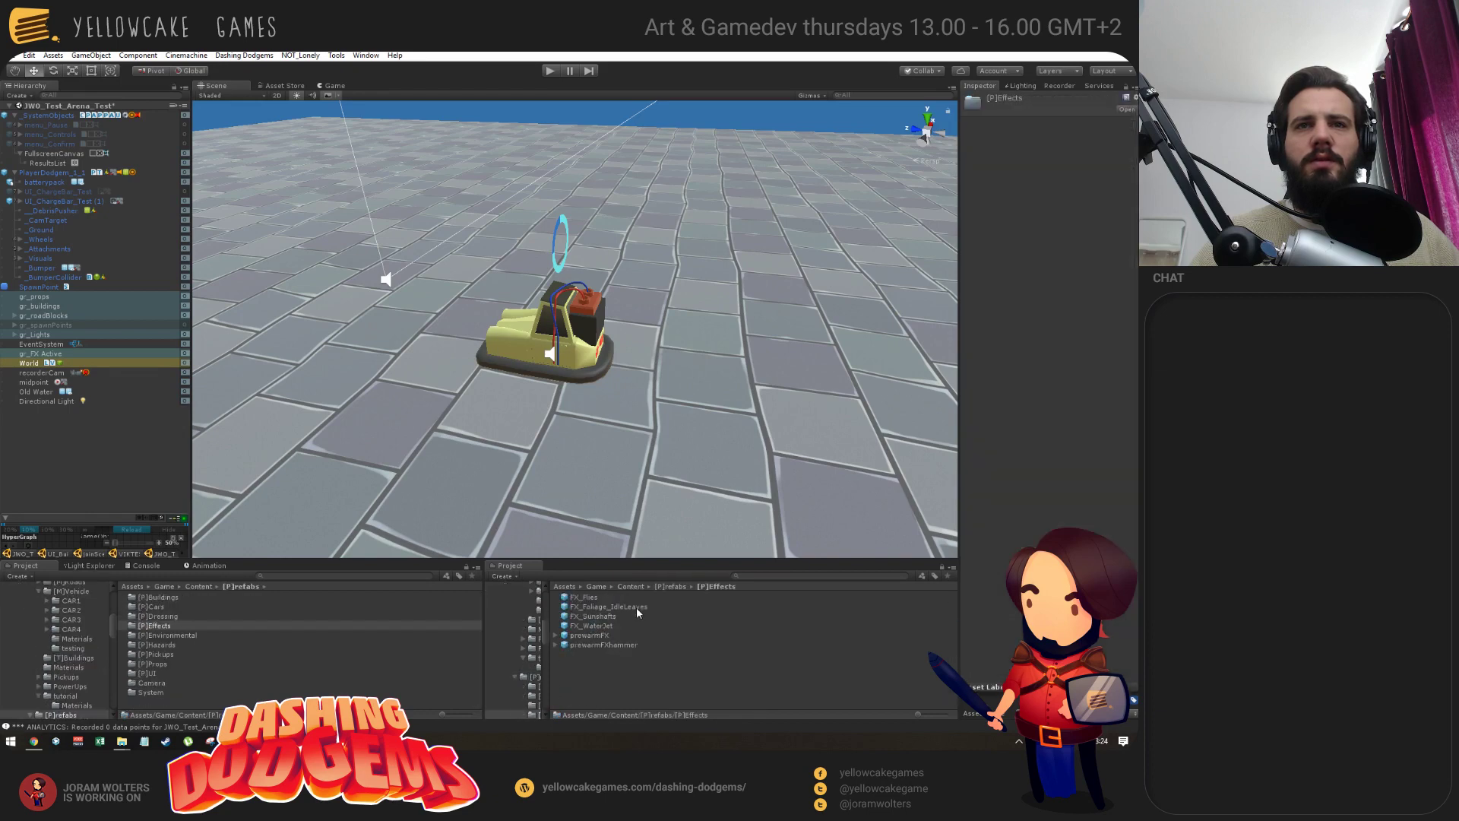
Check the [P]UI prefab folder, open the Effects folder inside Resources and look through the car effects.
{"action": "left_click", "coordinate": [670, 586]}
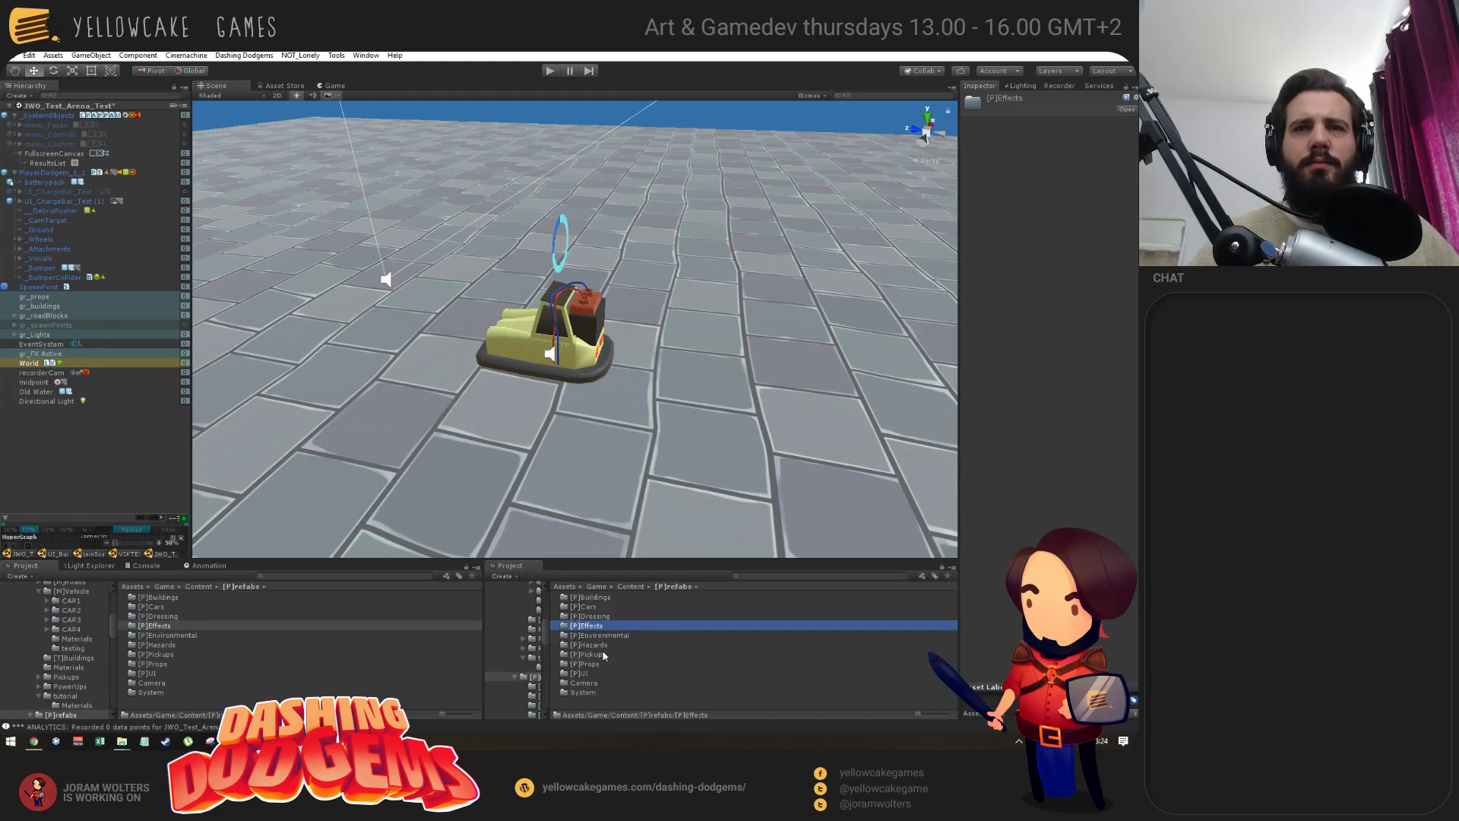
{"action": "double_click", "coordinate": [582, 671]}
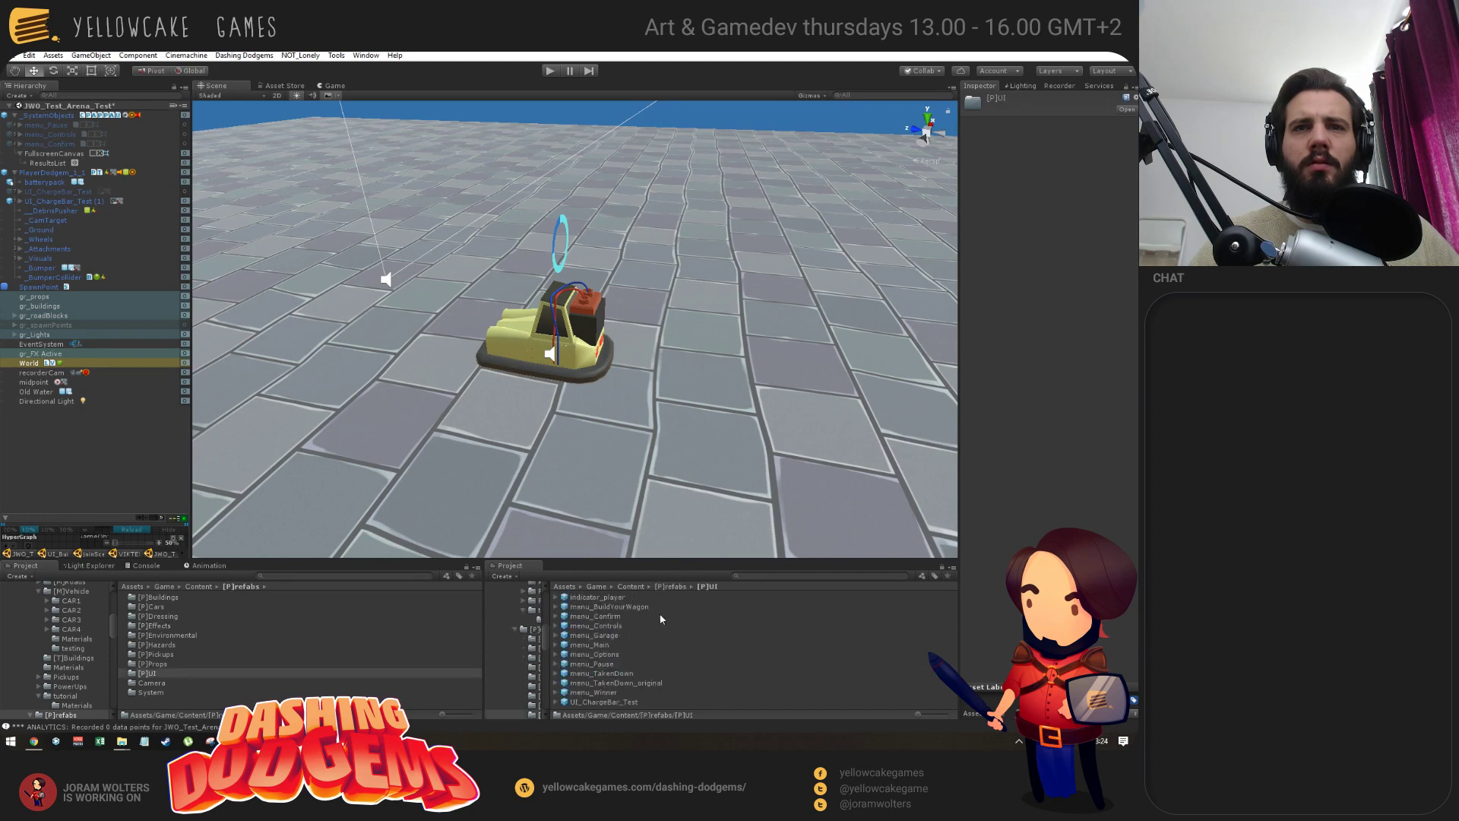
{"action": "left_click", "coordinate": [631, 587]}
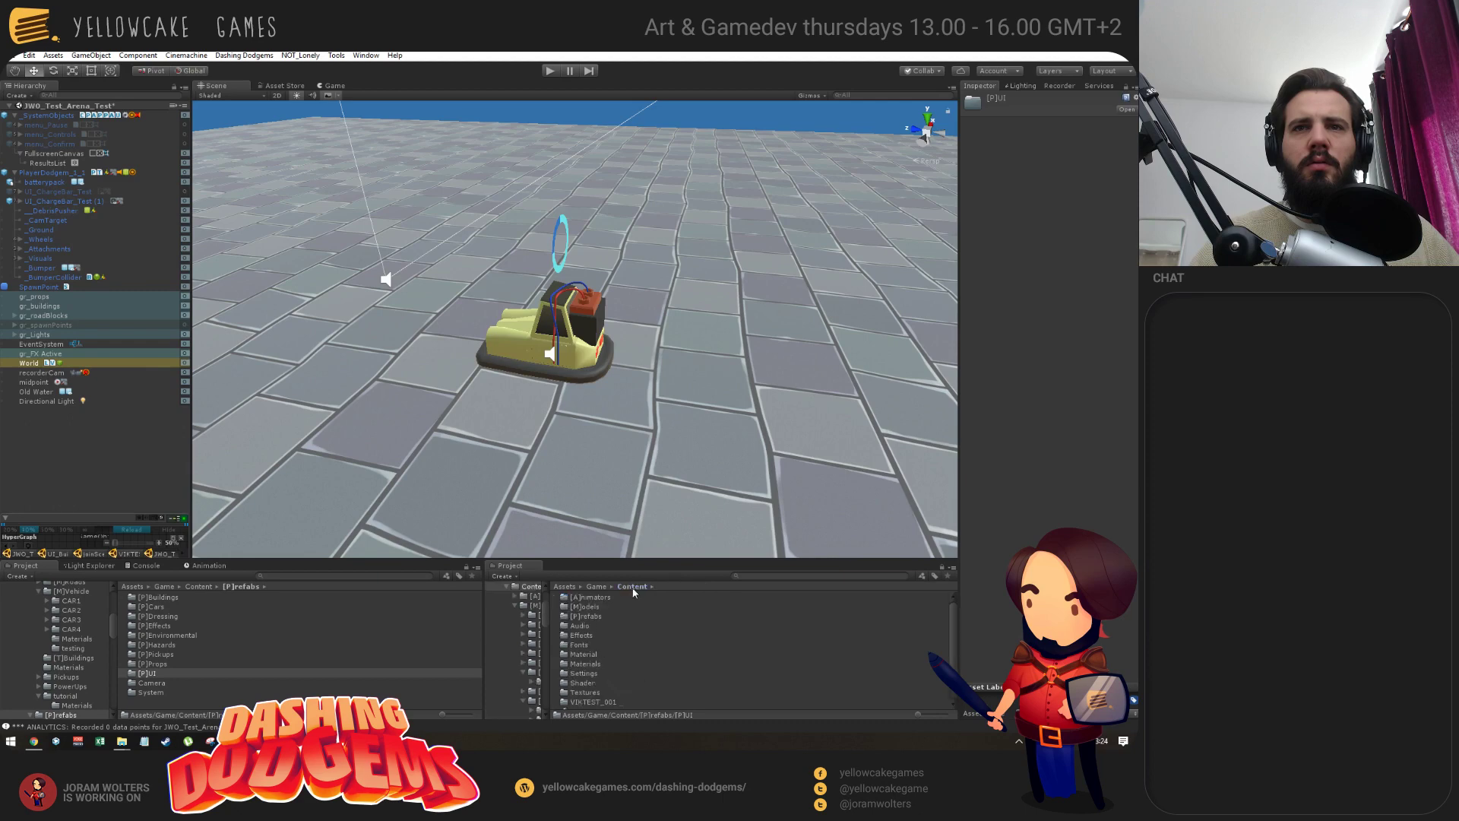
{"action": "left_click", "coordinate": [597, 586]}
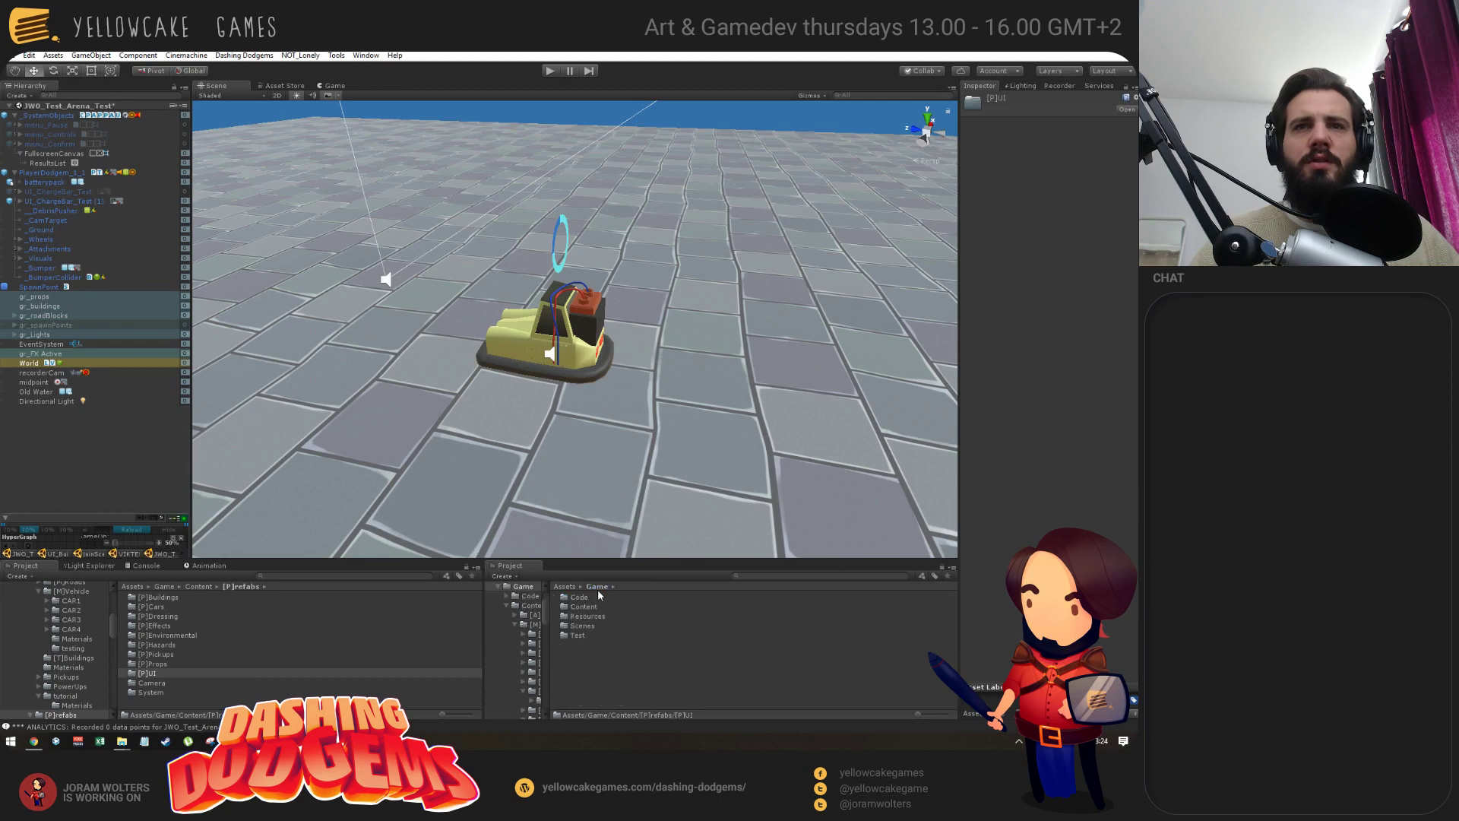
{"action": "double_click", "coordinate": [590, 616]}
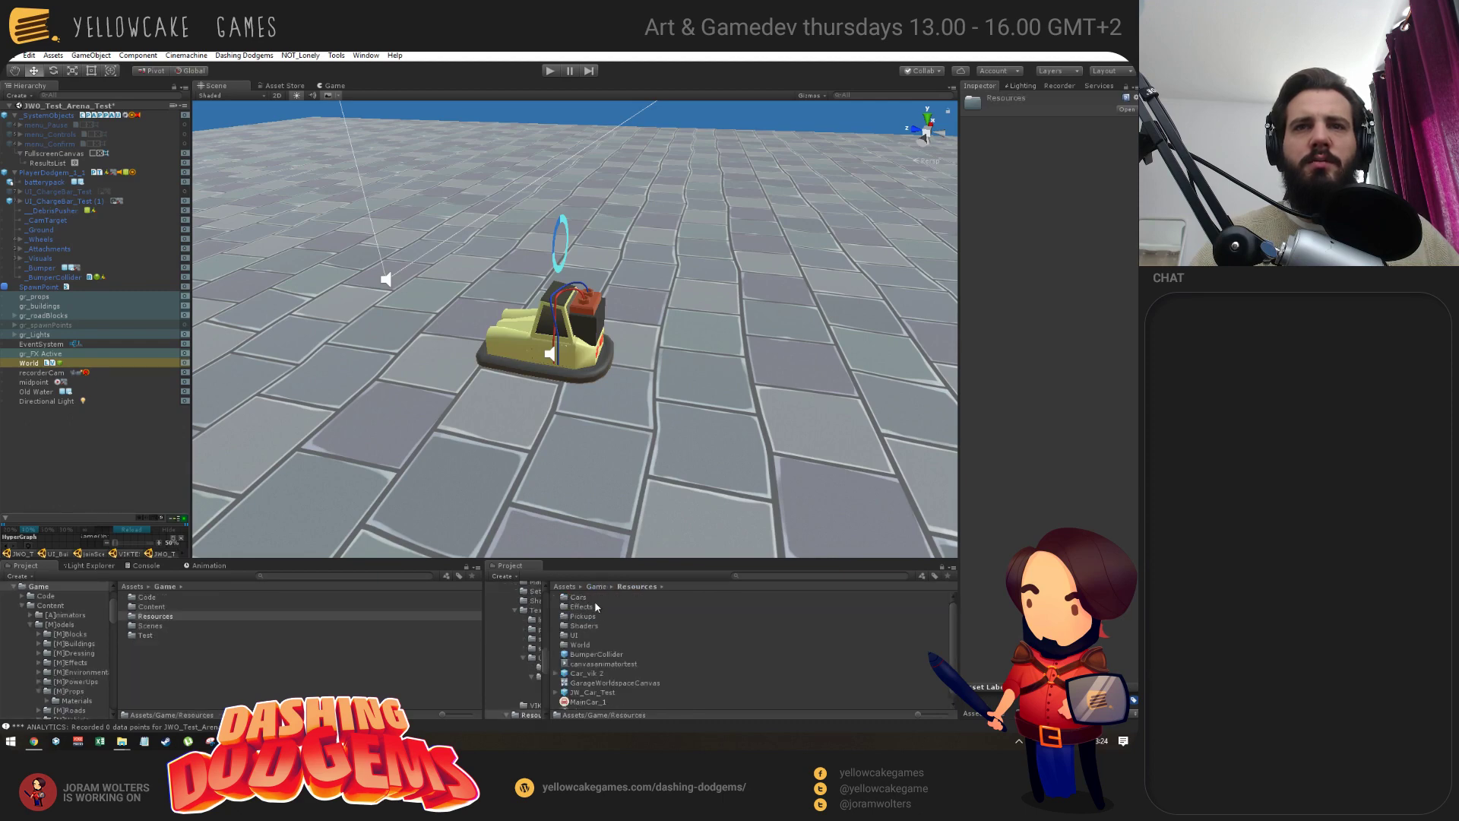
{"action": "double_click", "coordinate": [599, 605]}
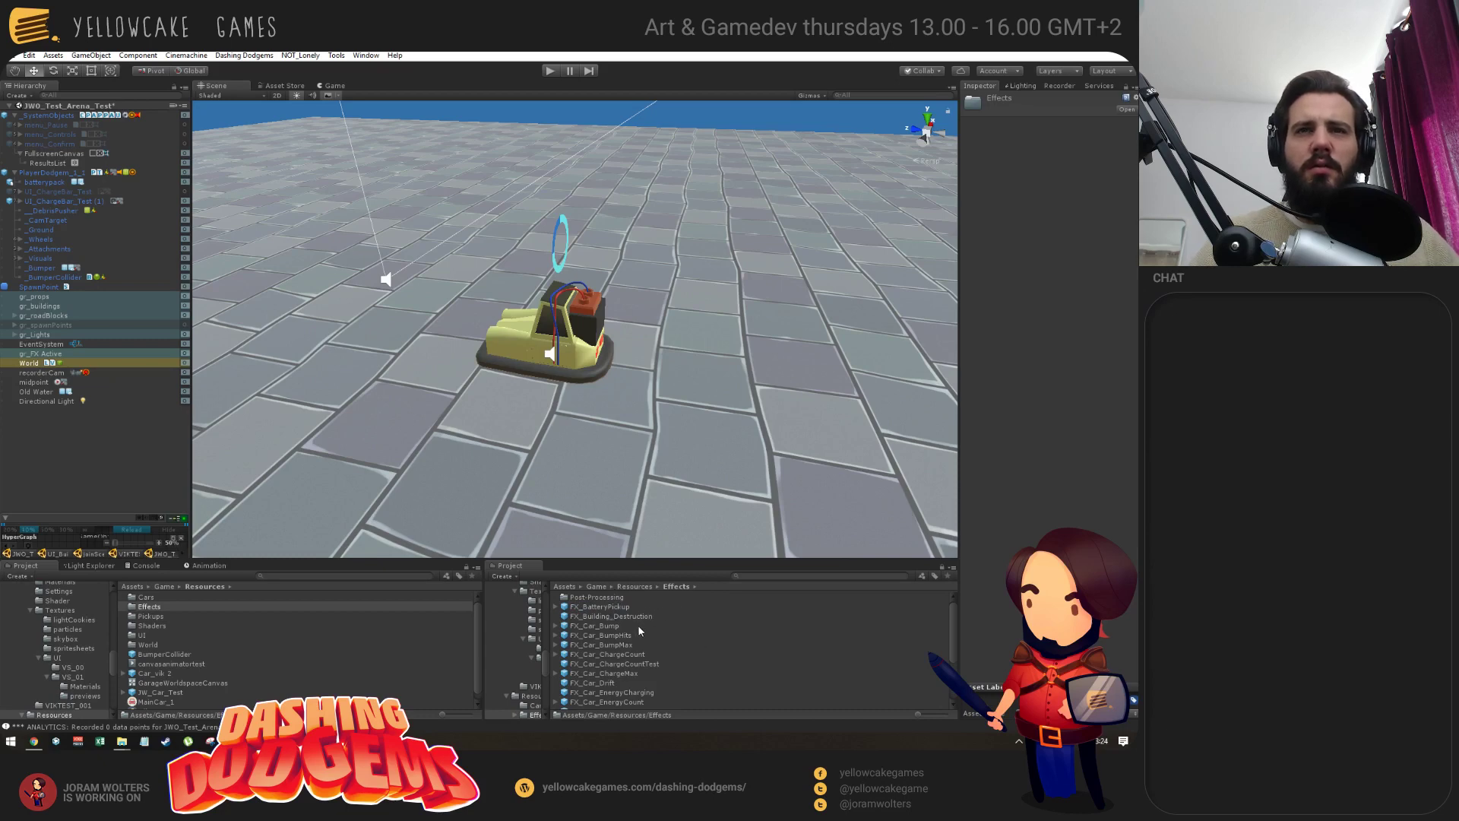
{"action": "scroll", "coordinate": [634, 672], "scroll_direction": "down", "scroll_amount": 2}
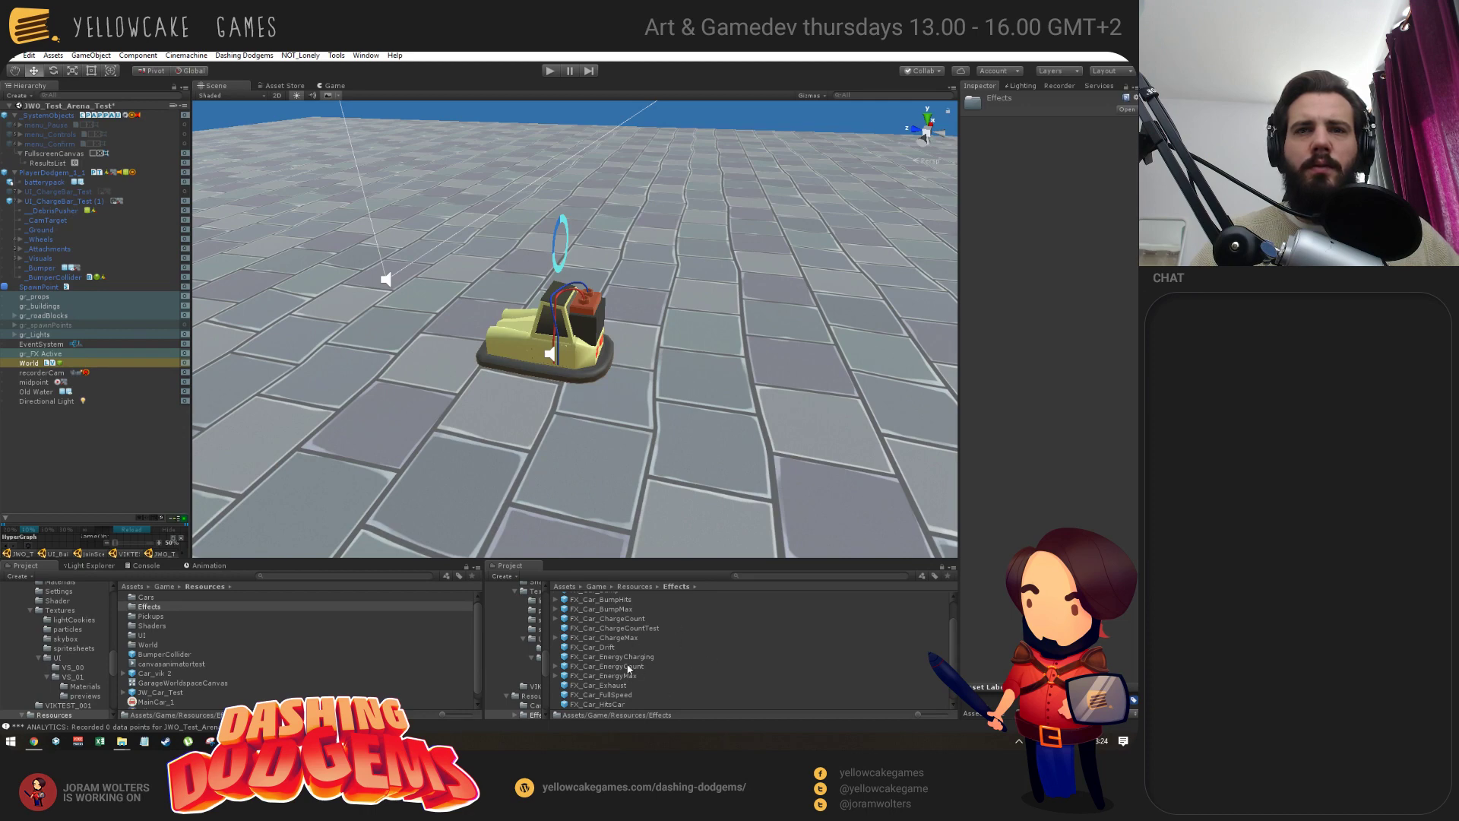
Place the FX_Car_EnergyCount effect in the scene beside the car and preview its particles.
{"action": "left_click_drag", "start_coordinate": [623, 662], "coordinate": [513, 291]}
{"action": "key", "text": "r"}
{"action": "key", "text": "ctrl+z"}
{"action": "left_click", "coordinate": [928, 445]}
{"action": "left_click_drag", "start_coordinate": [471, 232], "coordinate": [640, 239], "text": "alt"}
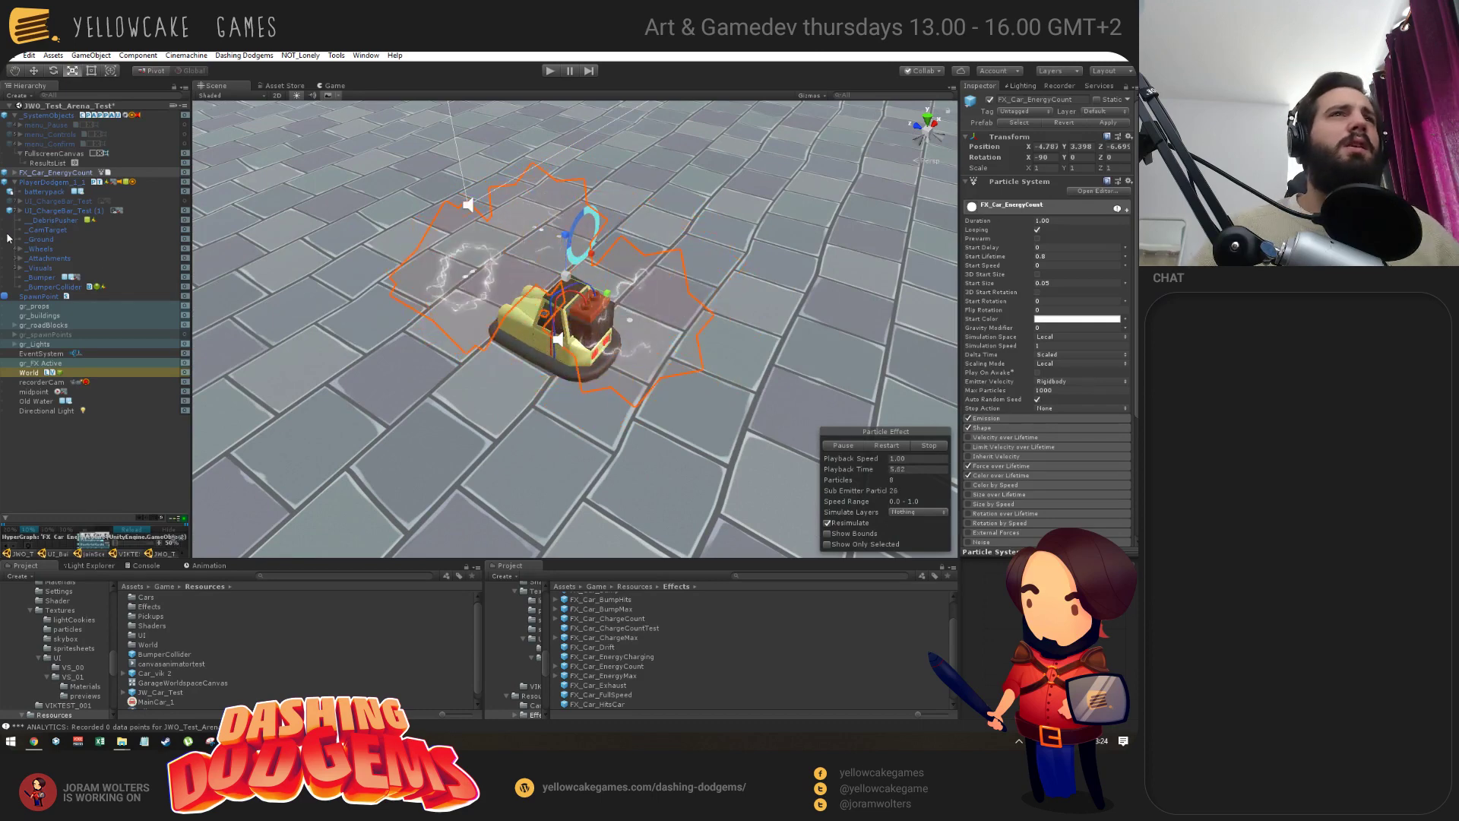
Pull SmallLightningBall out of FX_Car_EnergyCount to the scene root, breaking the prefab instance, and delete the rest of the effect.
{"action": "left_click", "coordinate": [14, 172]}
{"action": "left_click_drag", "start_coordinate": [55, 191], "coordinate": [44, 456]}
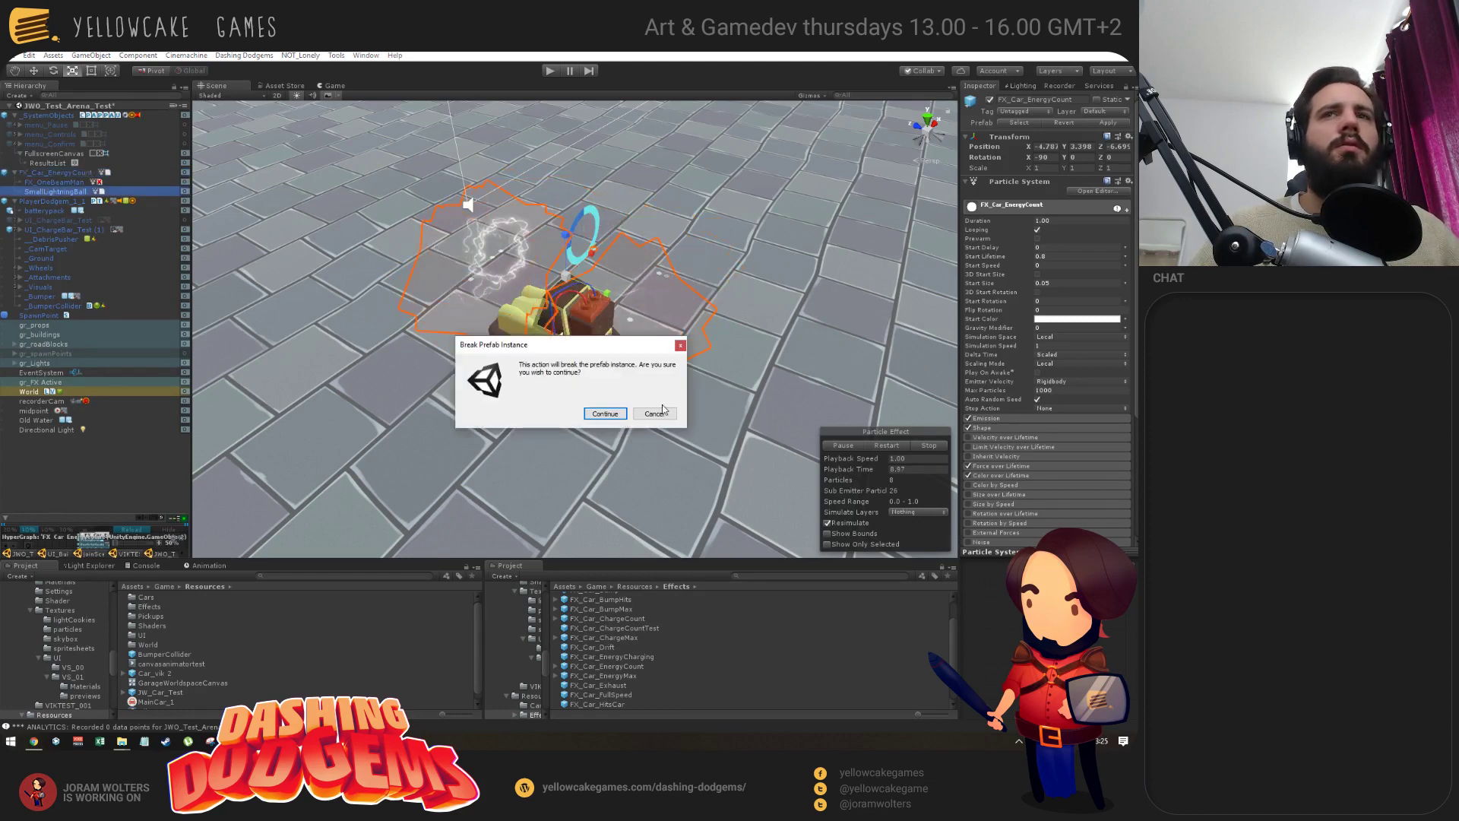
{"action": "left_click", "coordinate": [605, 413]}
{"action": "left_click", "coordinate": [61, 455]}
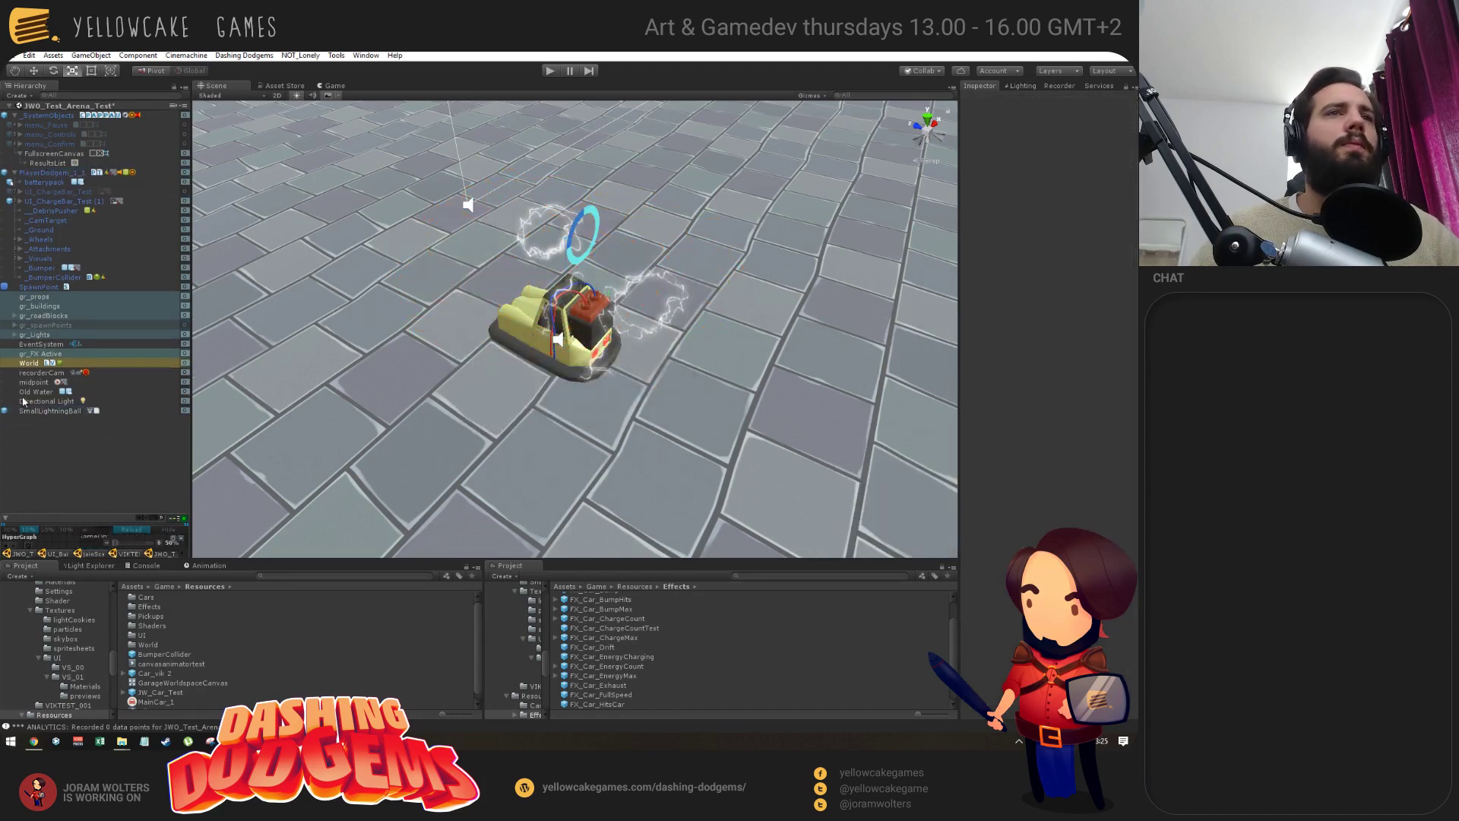
Make SmallLightningBall a child of the car's batterypack object.
{"action": "left_click", "coordinate": [44, 412]}
{"action": "left_click_drag", "start_coordinate": [622, 317], "coordinate": [699, 270], "text": "alt"}
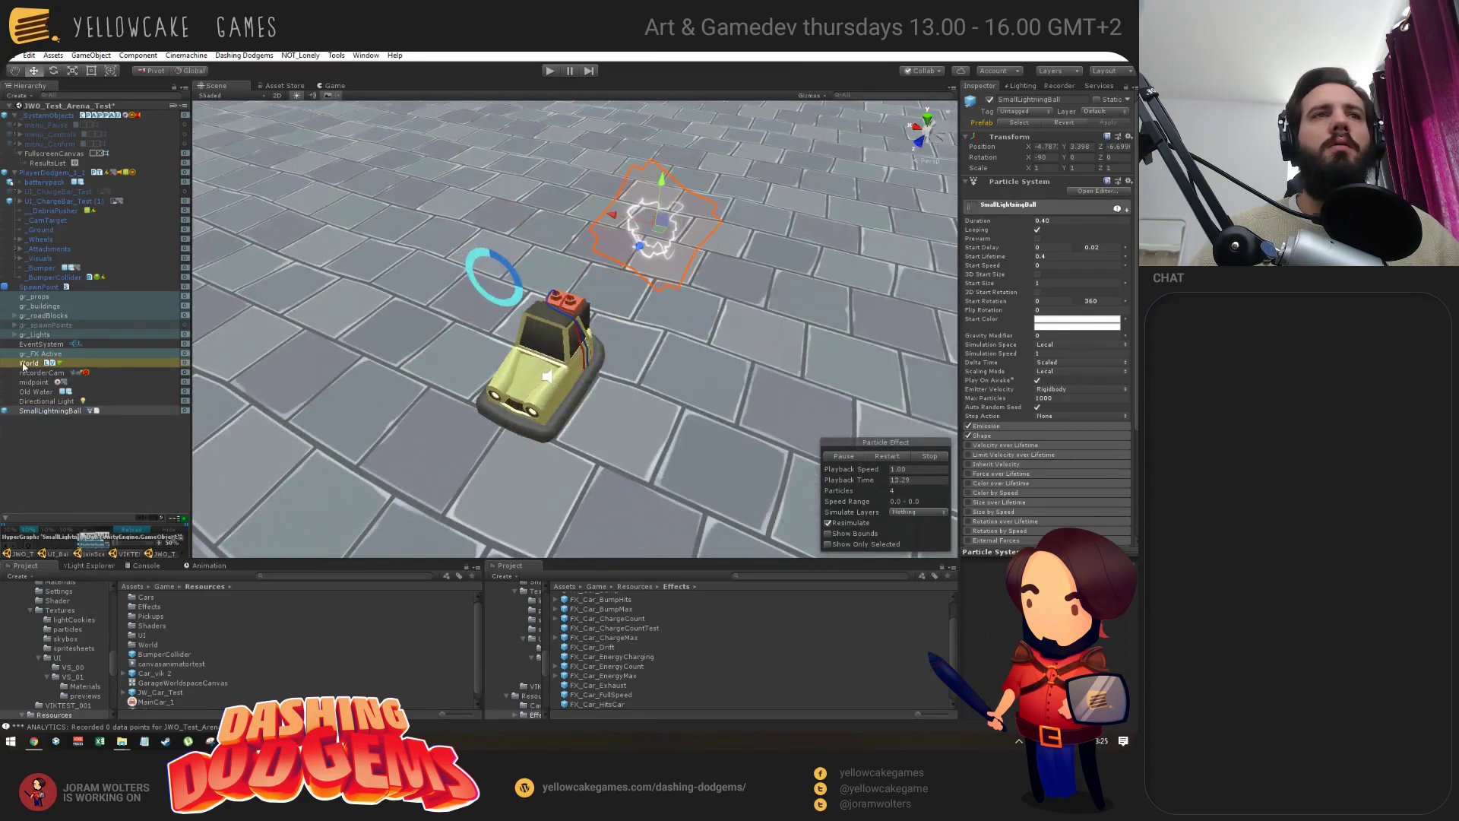
{"action": "left_click", "coordinate": [47, 411]}
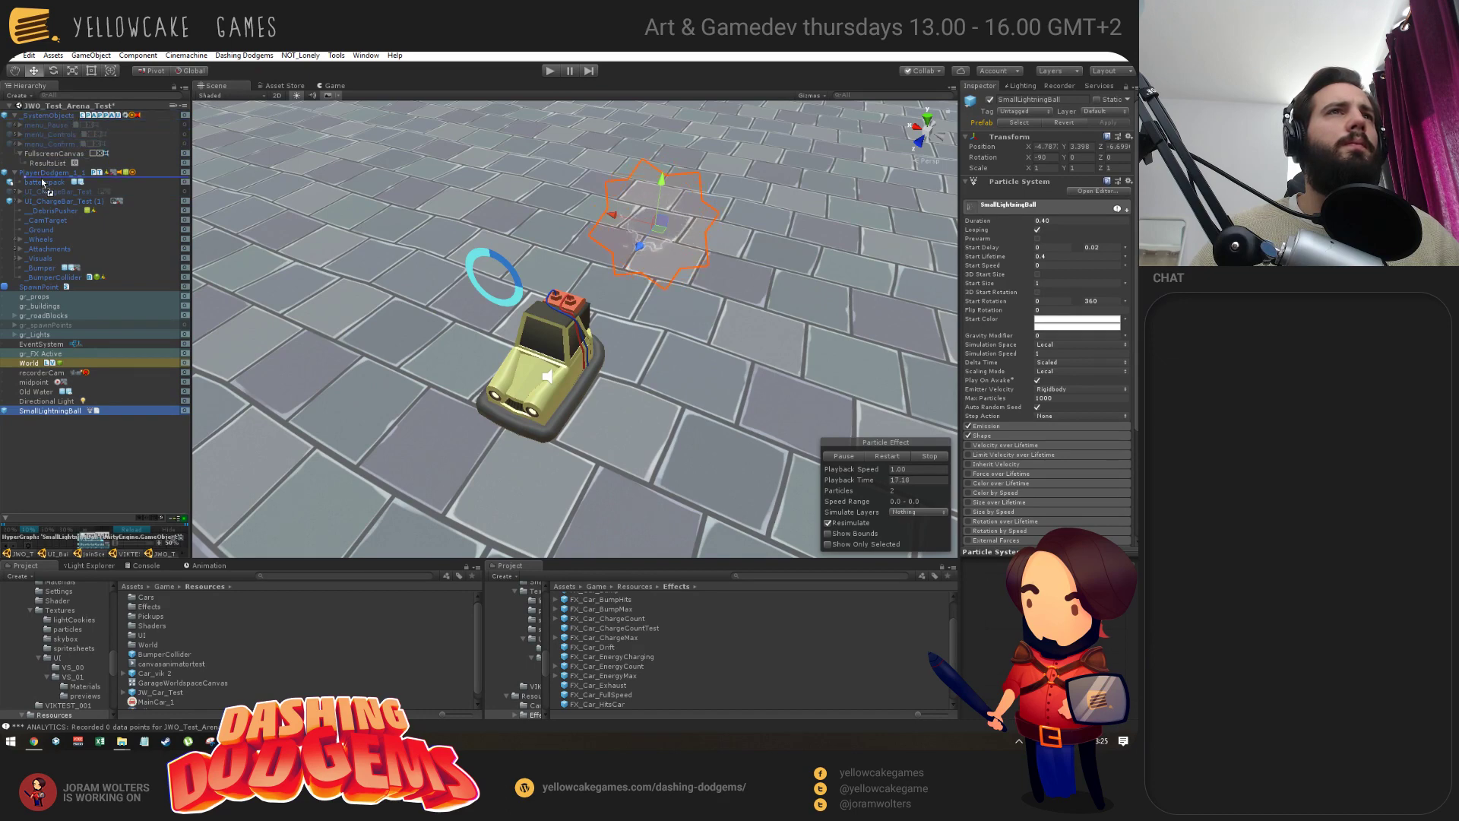
{"action": "left_click_drag", "start_coordinate": [42, 184], "coordinate": [42, 185]}
Zero SmallLightningBall's position and rotation, and move it over the battery to about Y 0.355, Z -0.222.
{"action": "left_click", "coordinate": [1054, 146]}
{"action": "type", "text": "0"}
{"action": "key", "text": "Tab"}
{"action": "type", "text": "0"}
{"action": "key", "text": "Tab"}
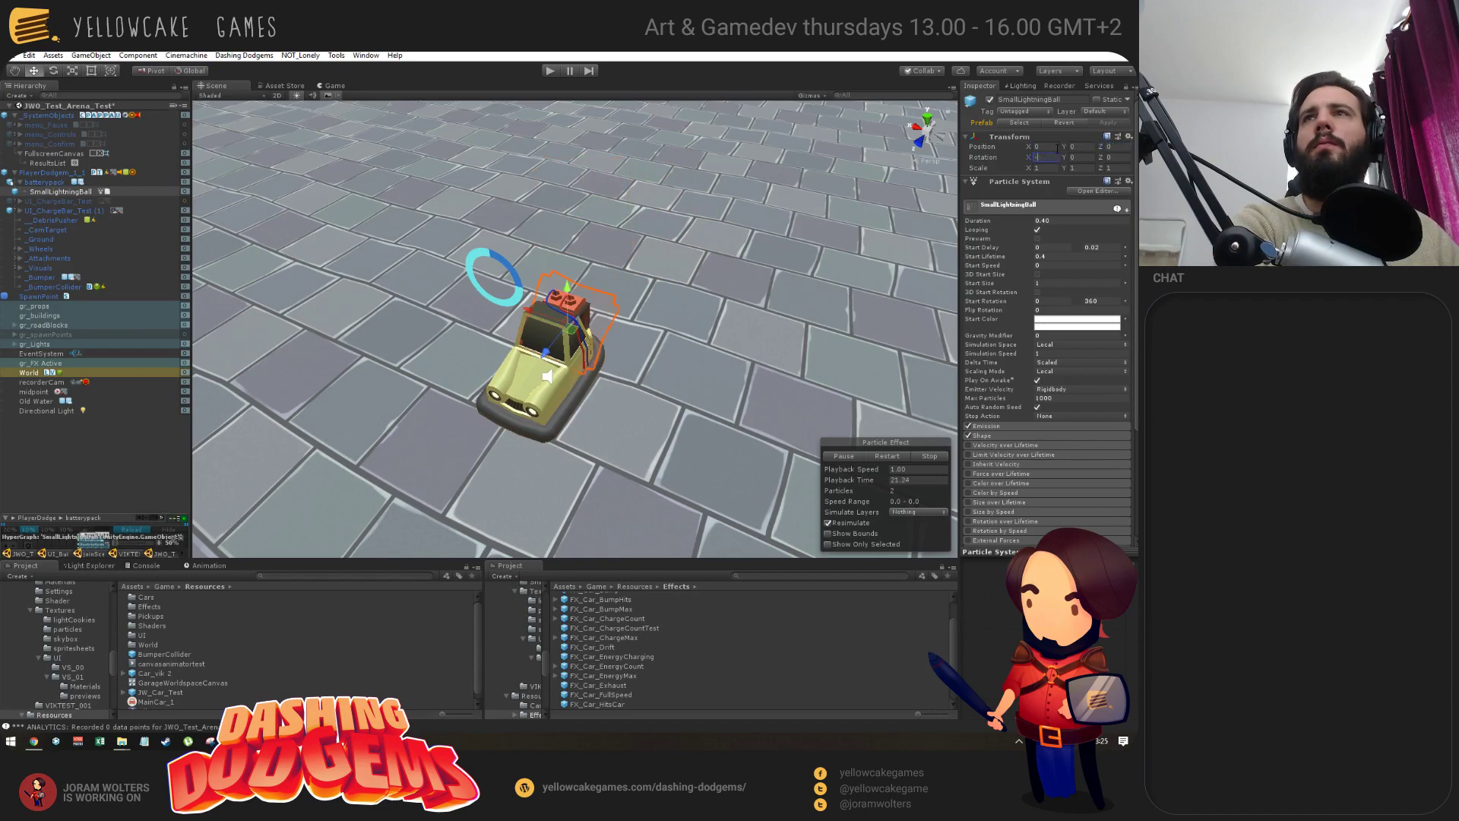
{"action": "left_click_drag", "start_coordinate": [540, 210], "coordinate": [536, 322], "text": "alt"}
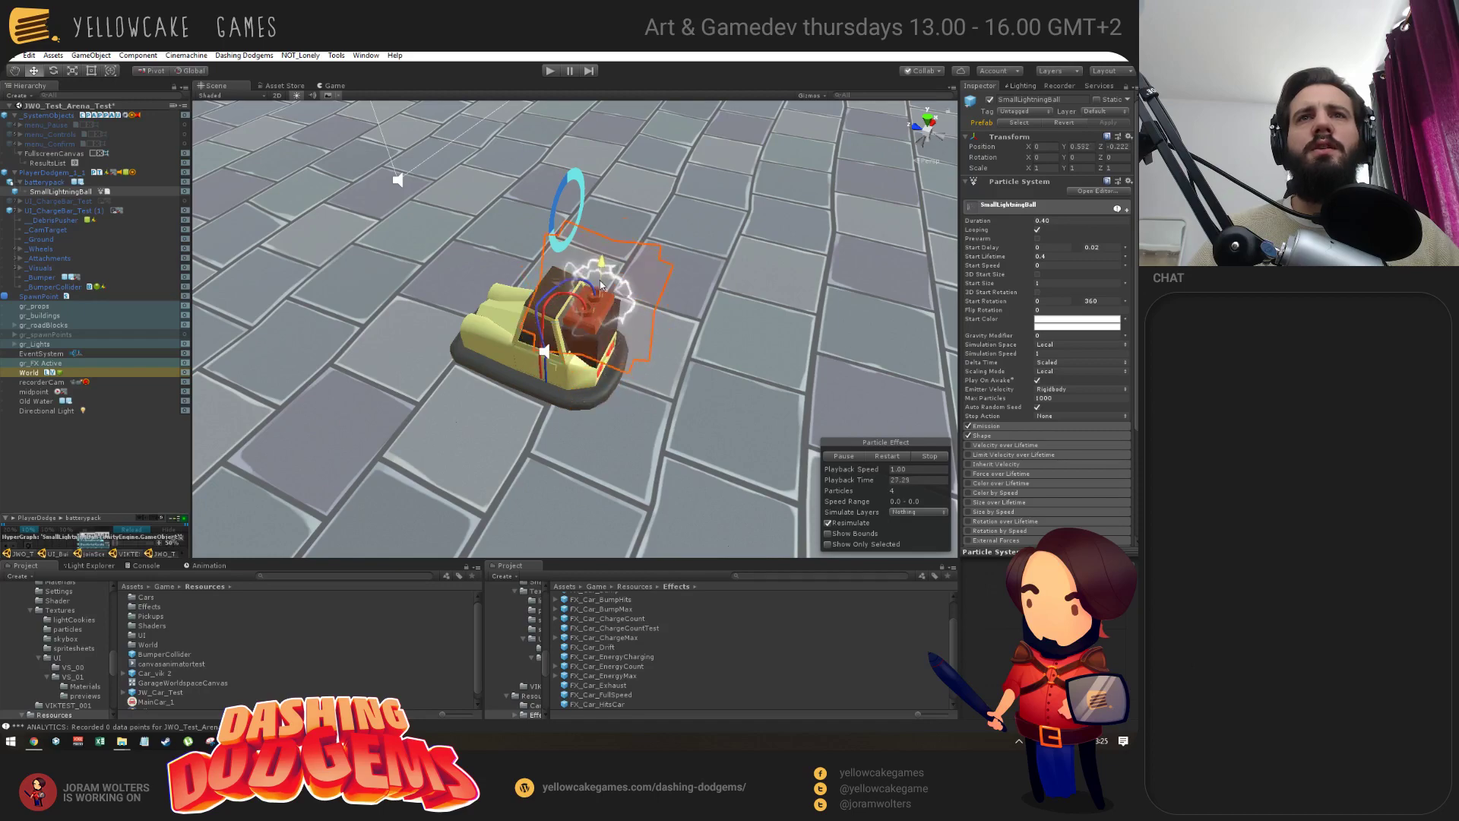
{"action": "left_click_drag", "start_coordinate": [597, 295], "coordinate": [631, 348], "text": "alt"}
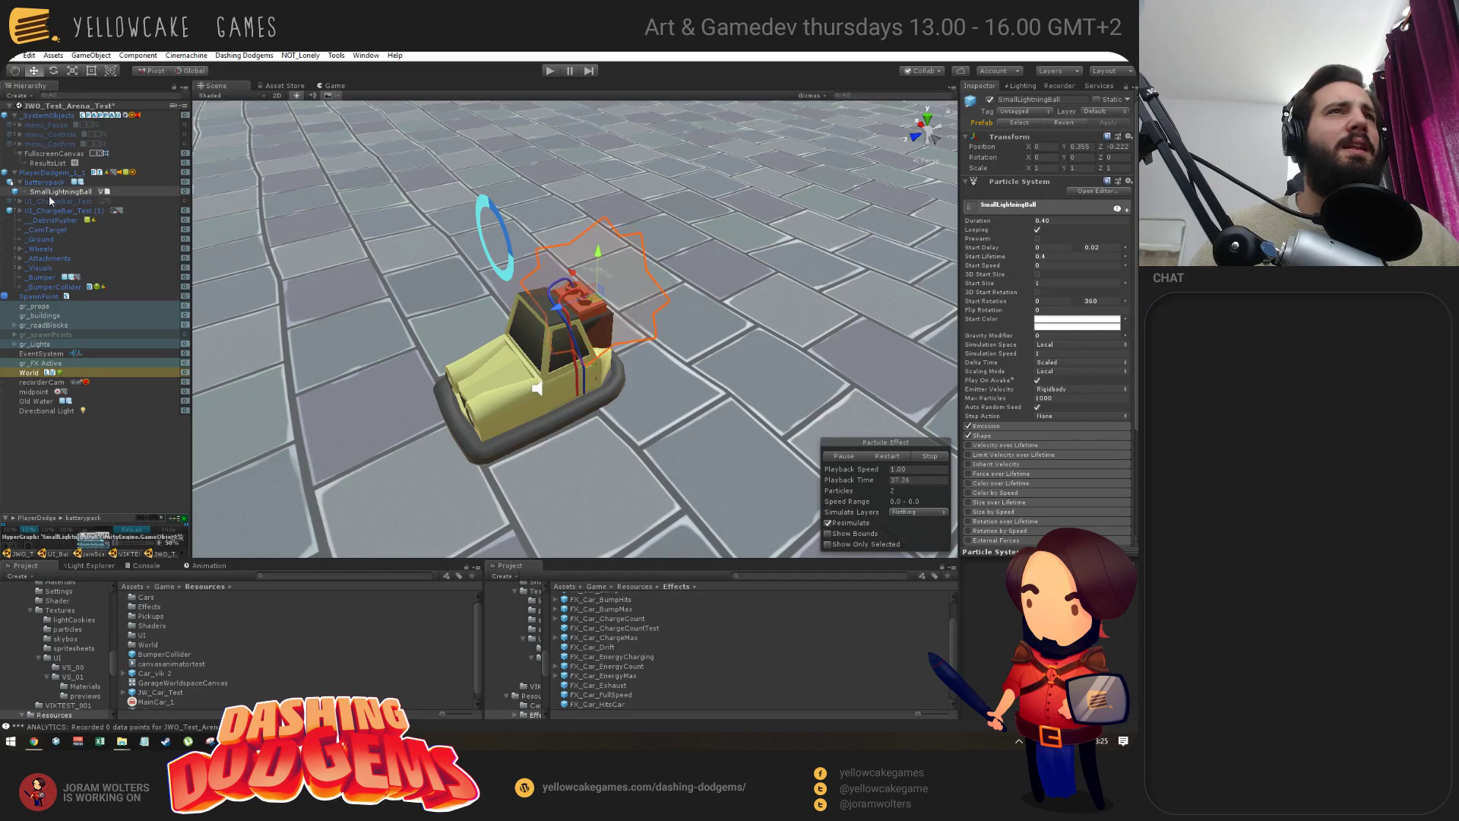
Examine the contents of the car's _Visuals and _Attachments groups in the hierarchy.
{"action": "left_click", "coordinate": [20, 269]}
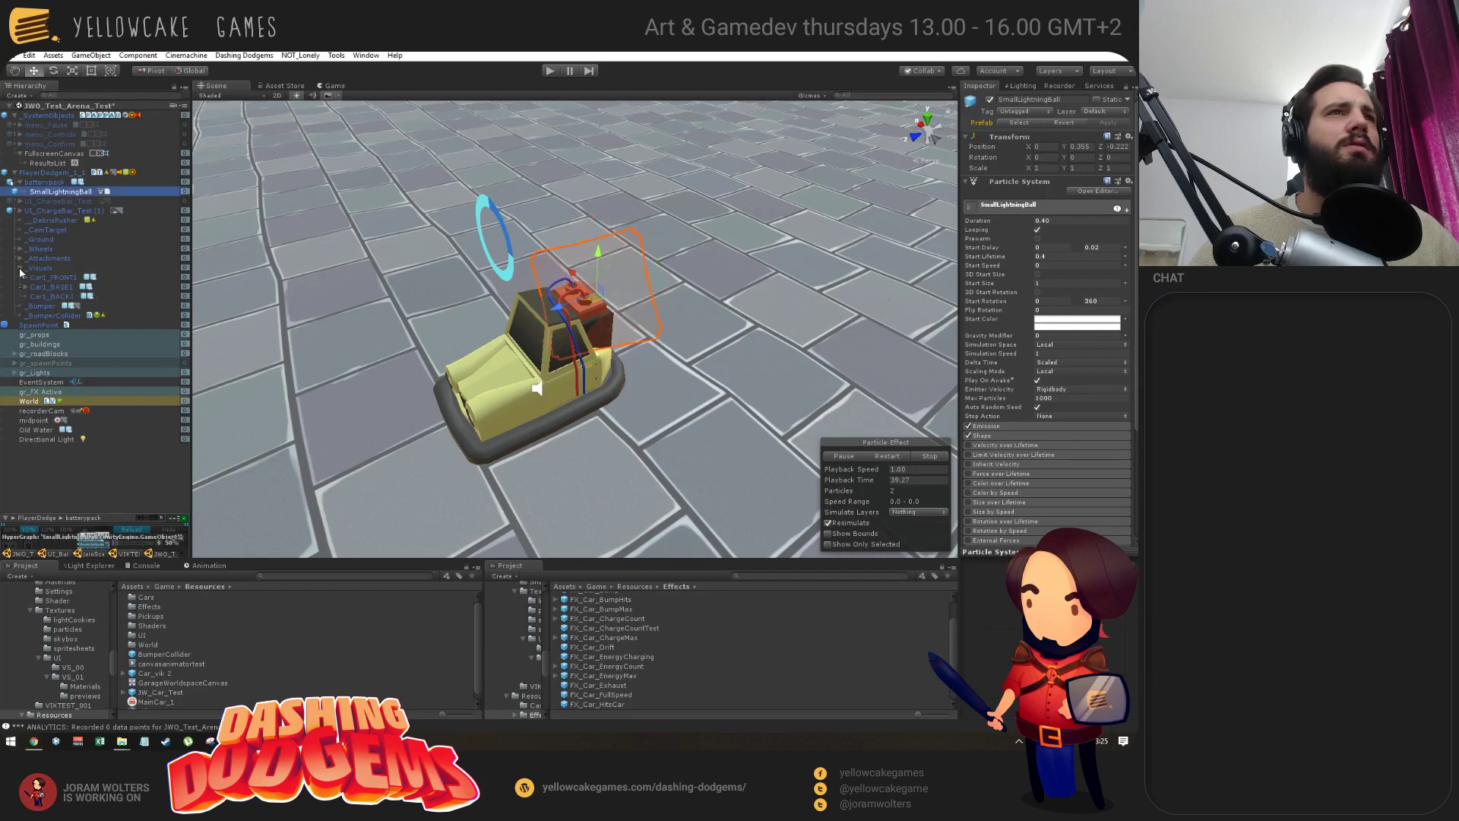
{"action": "left_click", "coordinate": [21, 269]}
{"action": "left_click", "coordinate": [20, 269]}
{"action": "left_click", "coordinate": [25, 286]}
{"action": "left_click", "coordinate": [25, 287]}
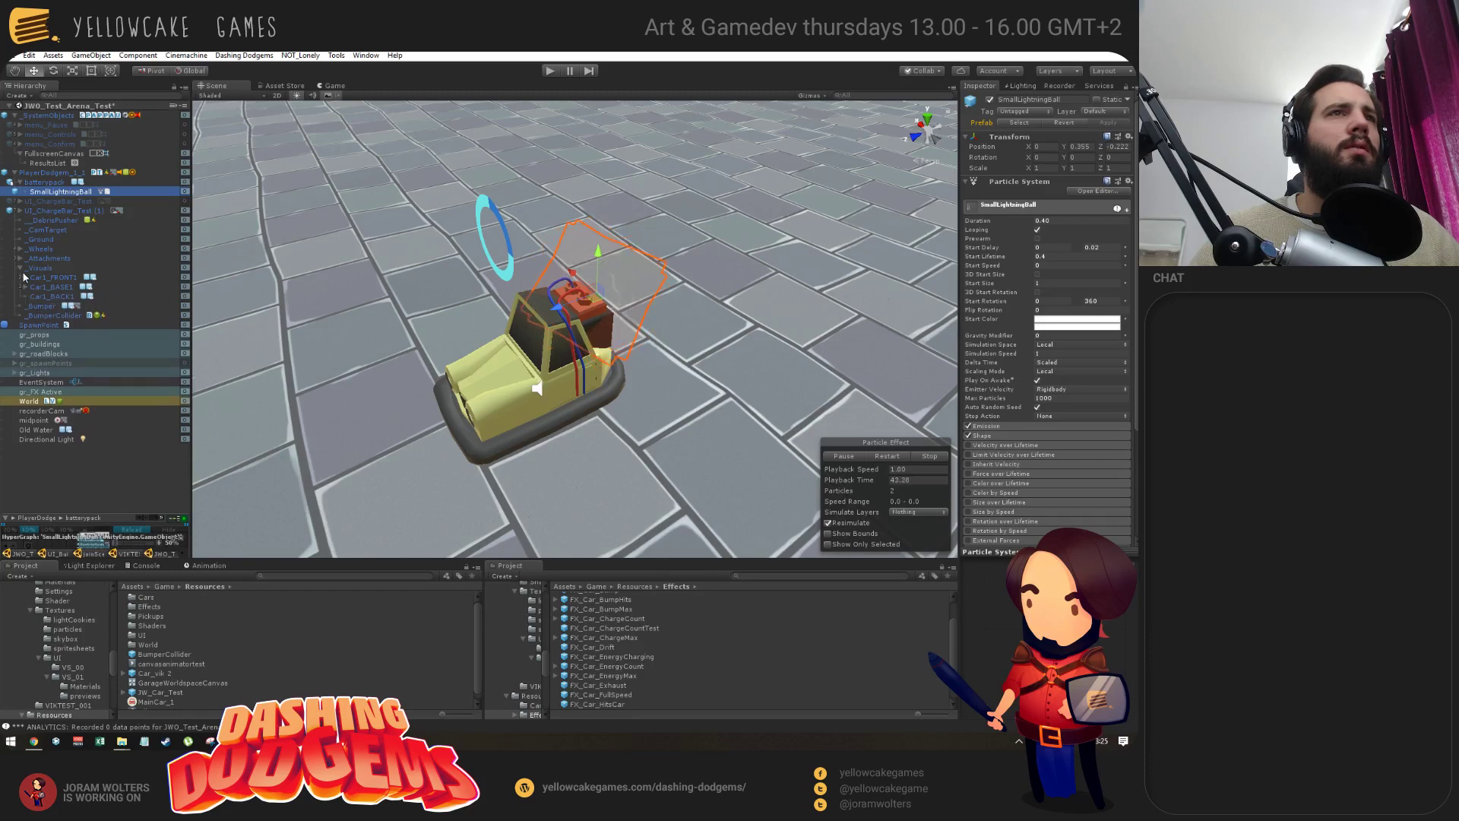
{"action": "left_click", "coordinate": [20, 269]}
{"action": "left_click", "coordinate": [20, 258]}
{"action": "left_click", "coordinate": [20, 259]}
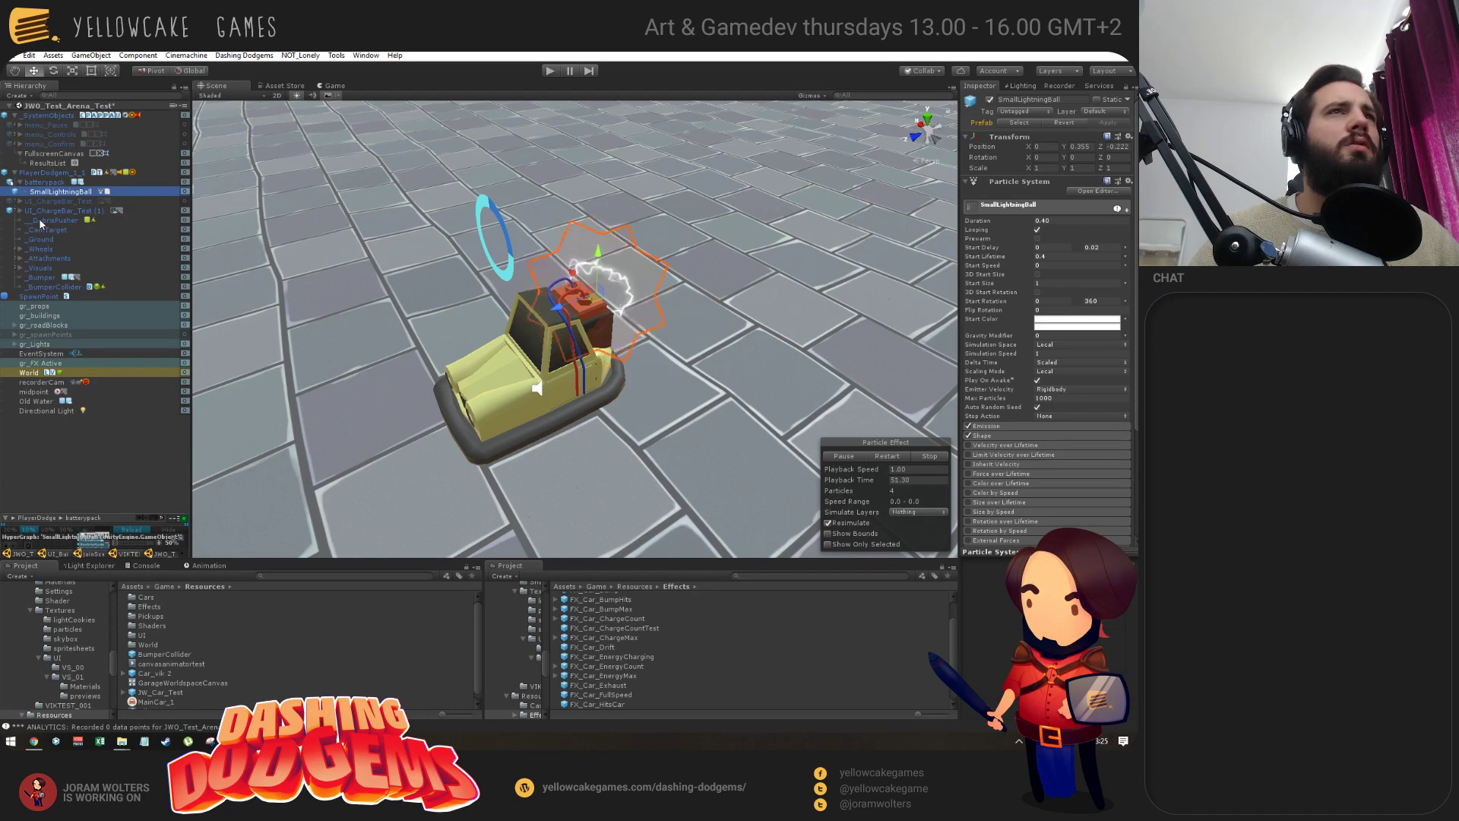
Deactivate the UI_ChargeBar_Test (1) ring above the car.
{"action": "left_click", "coordinate": [27, 212]}
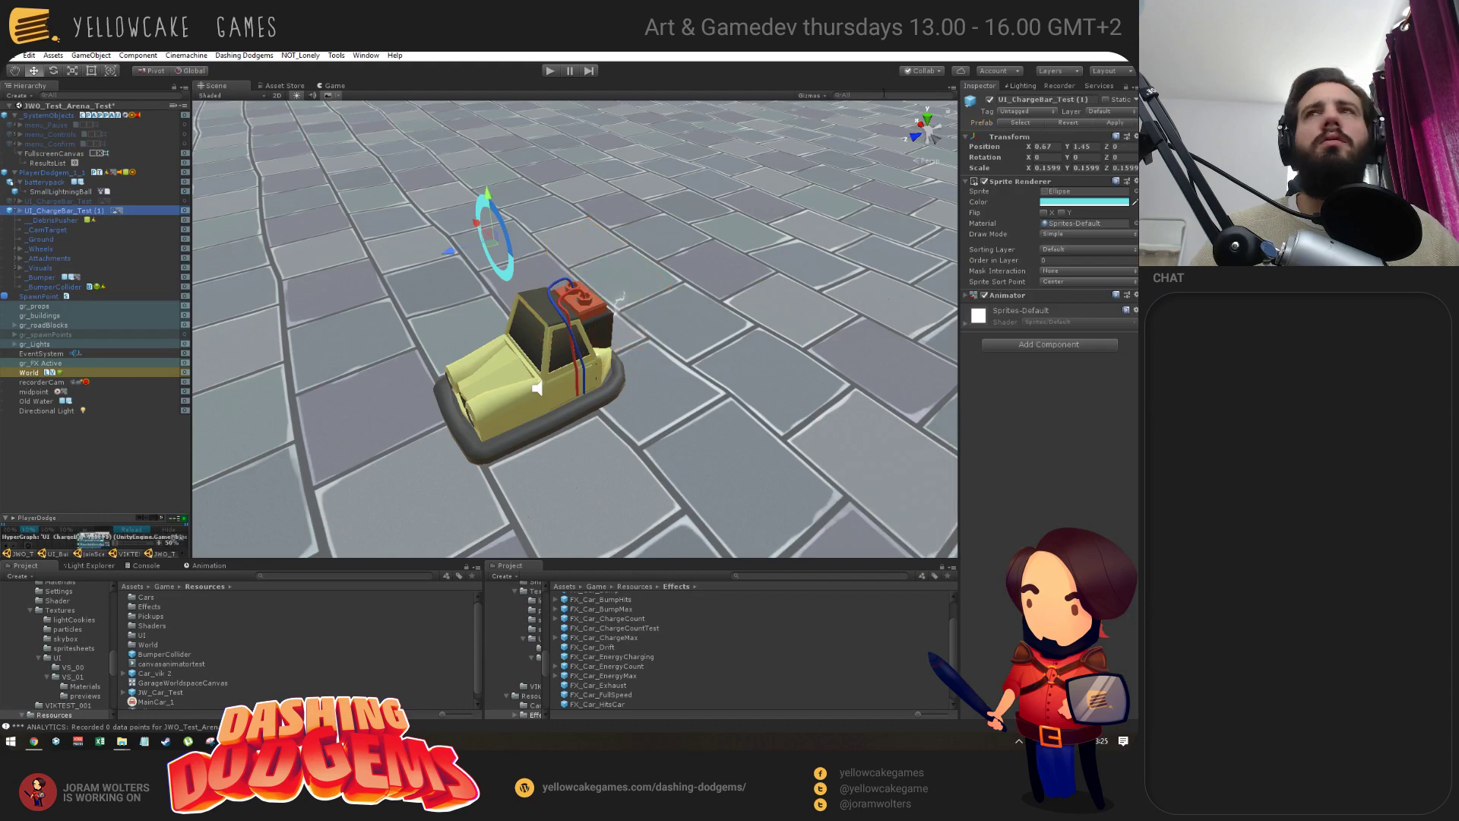
{"action": "left_click", "coordinate": [989, 99]}
{"action": "left_click_drag", "start_coordinate": [518, 328], "coordinate": [570, 284], "text": "alt"}
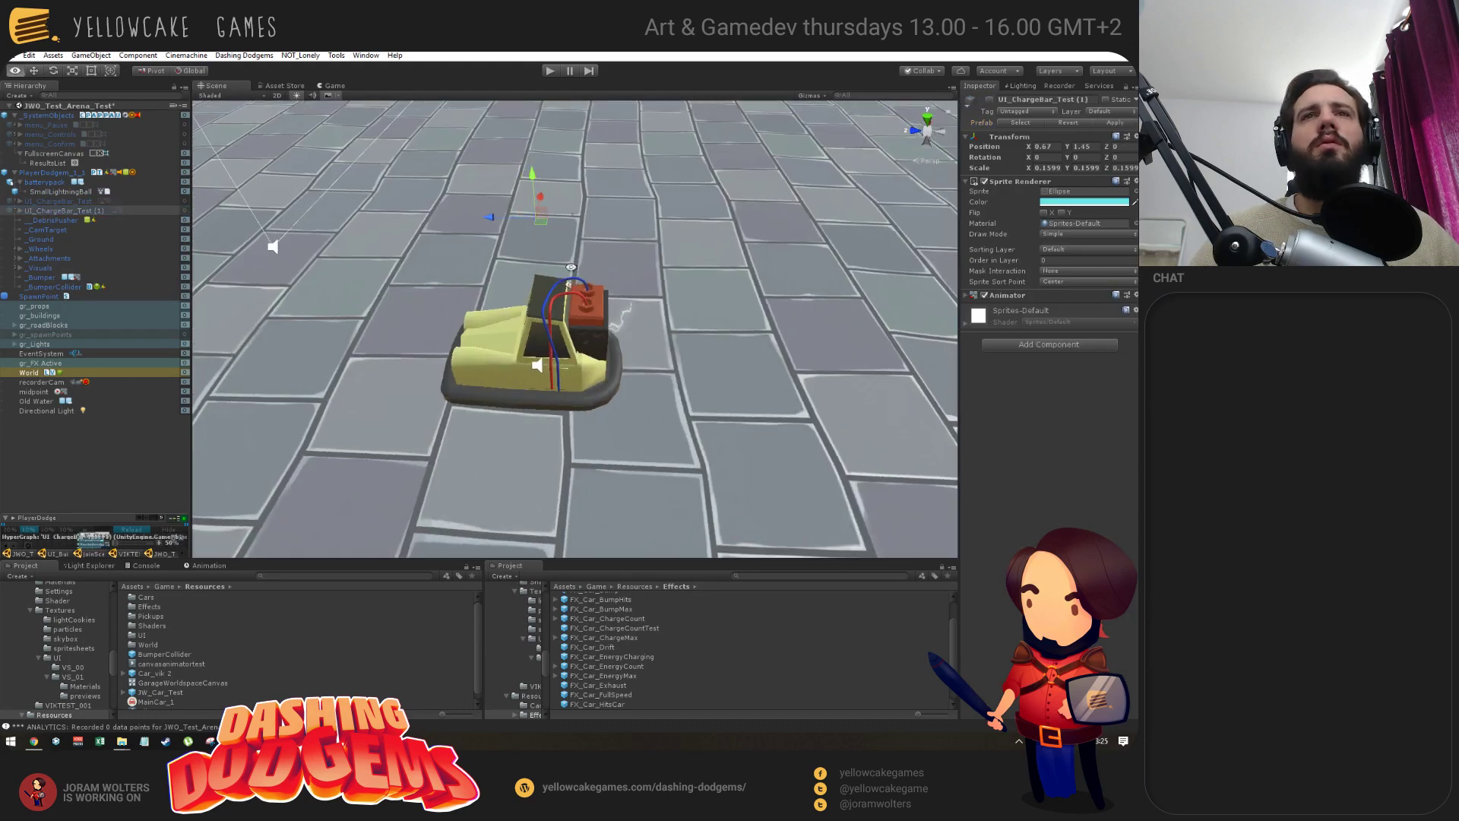
Run the game and, in the Scene view, deactivate the car's effect clones from FX_Car_Bump through FX_Car_EnergyMax.
{"action": "left_click", "coordinate": [551, 70]}
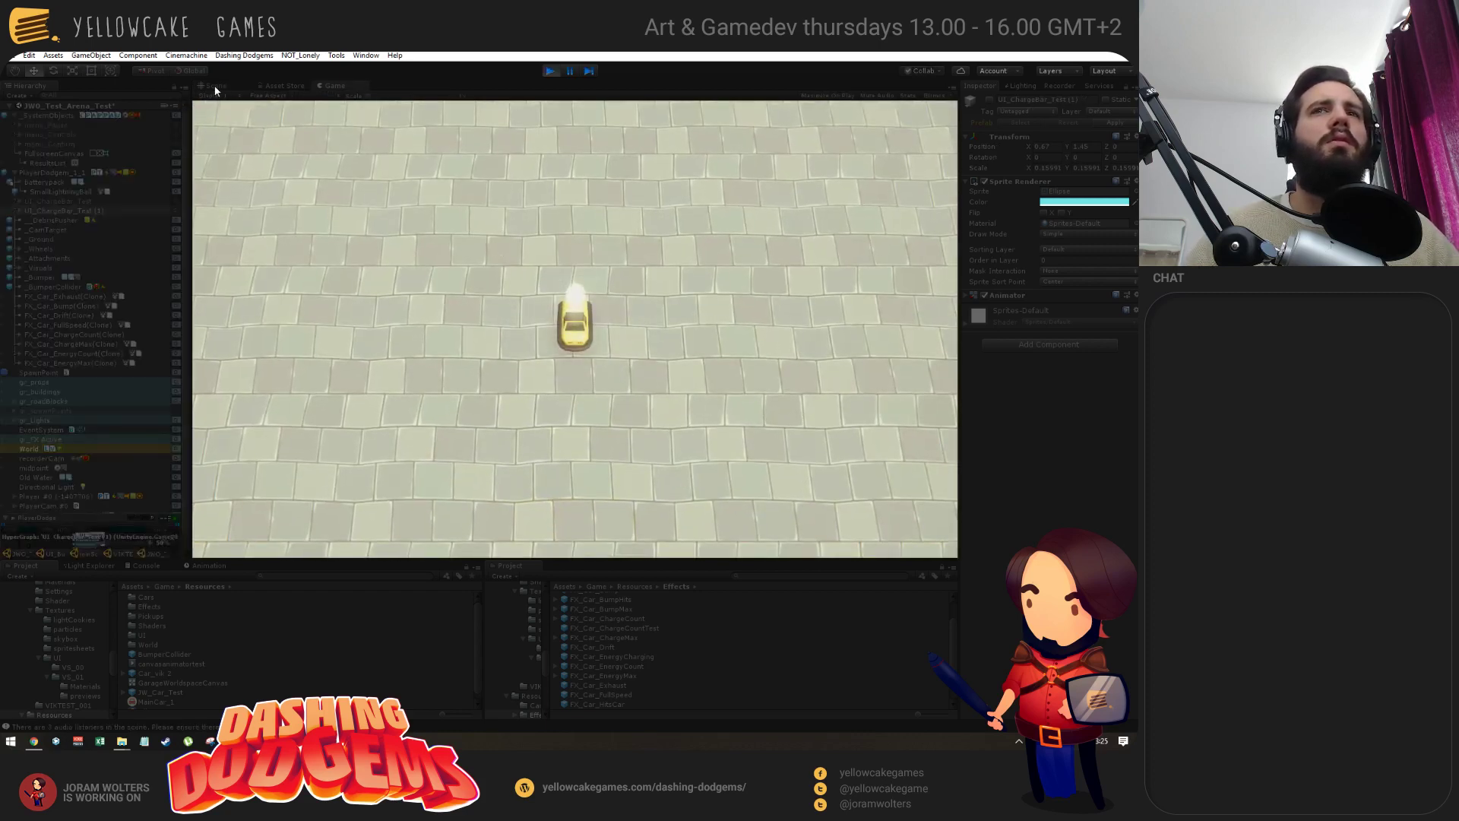
{"action": "left_click", "coordinate": [215, 86]}
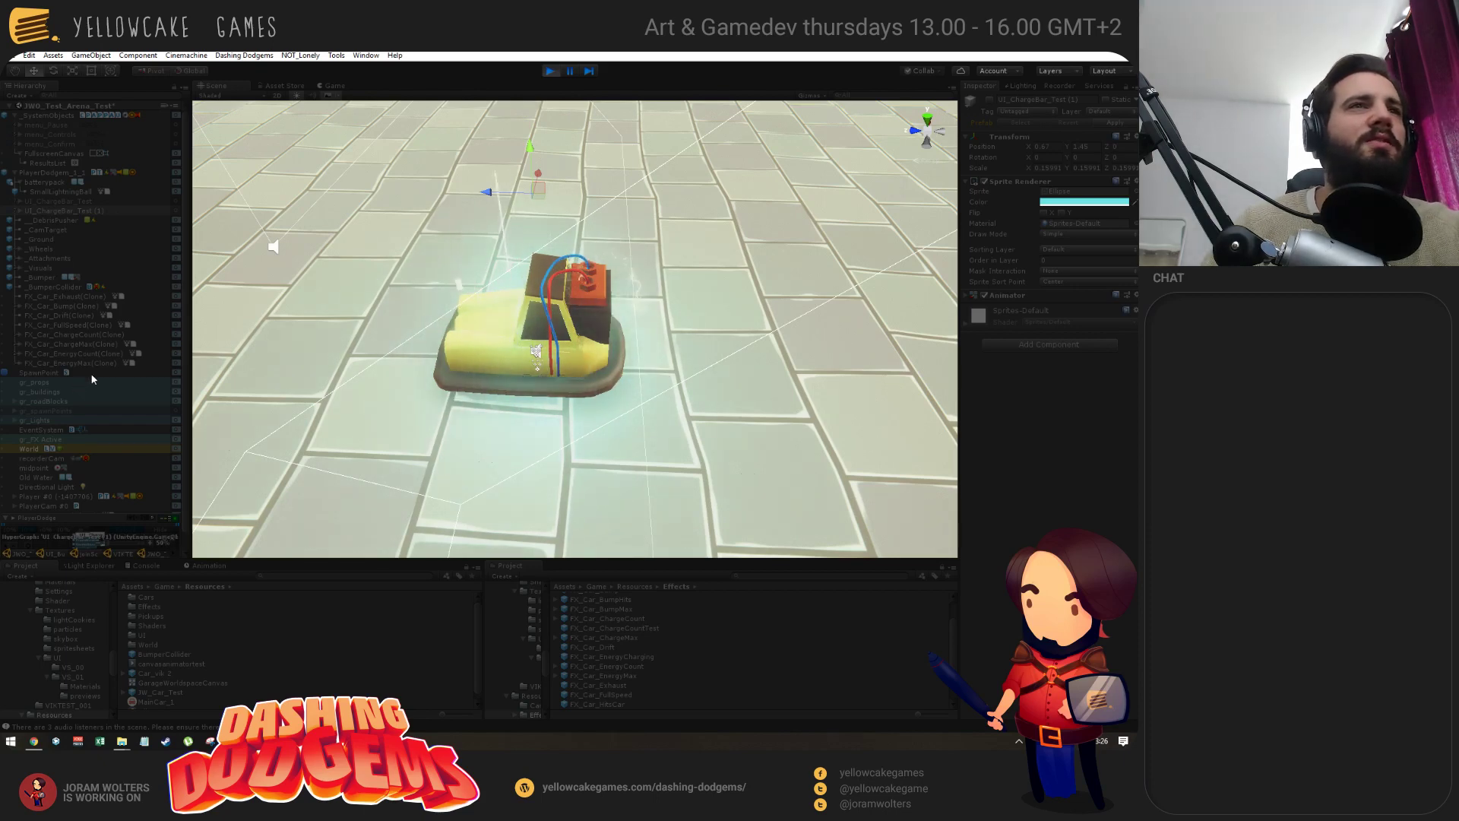
{"action": "left_click", "coordinate": [72, 362]}
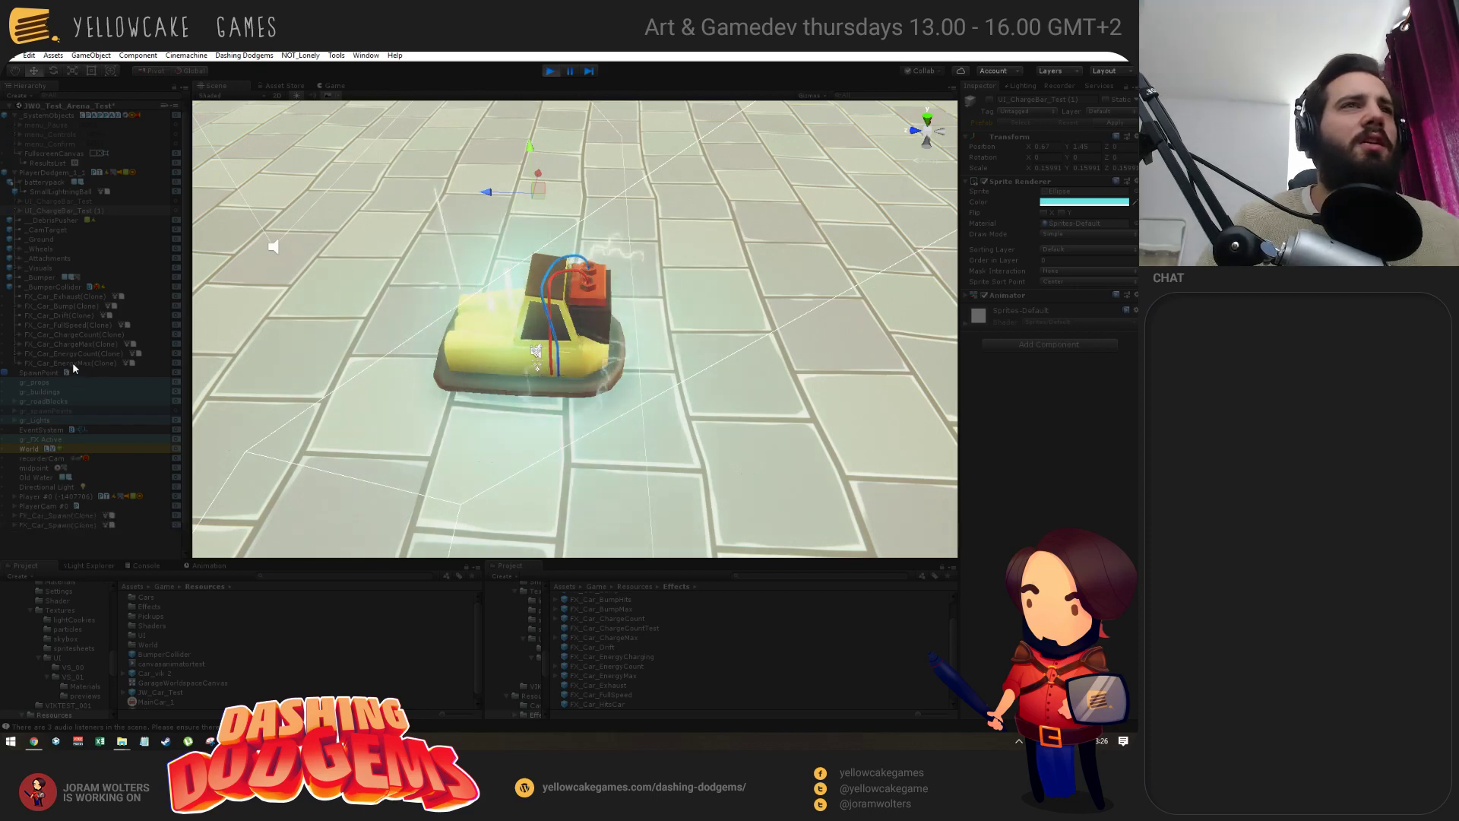
{"action": "left_click", "coordinate": [70, 297], "text": "shift"}
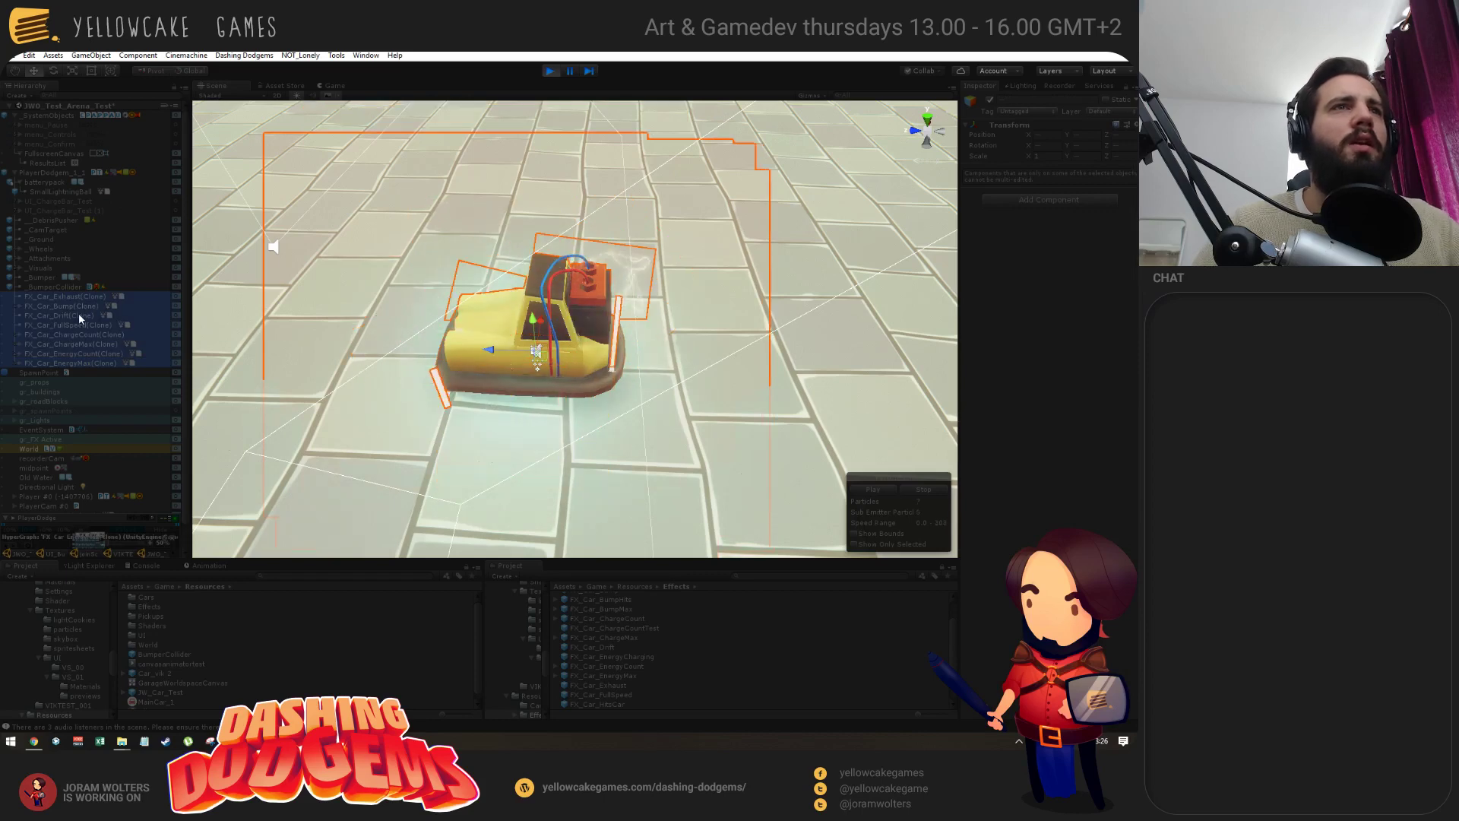
{"action": "left_click", "coordinate": [84, 305]}
{"action": "left_click", "coordinate": [94, 360], "text": "shift"}
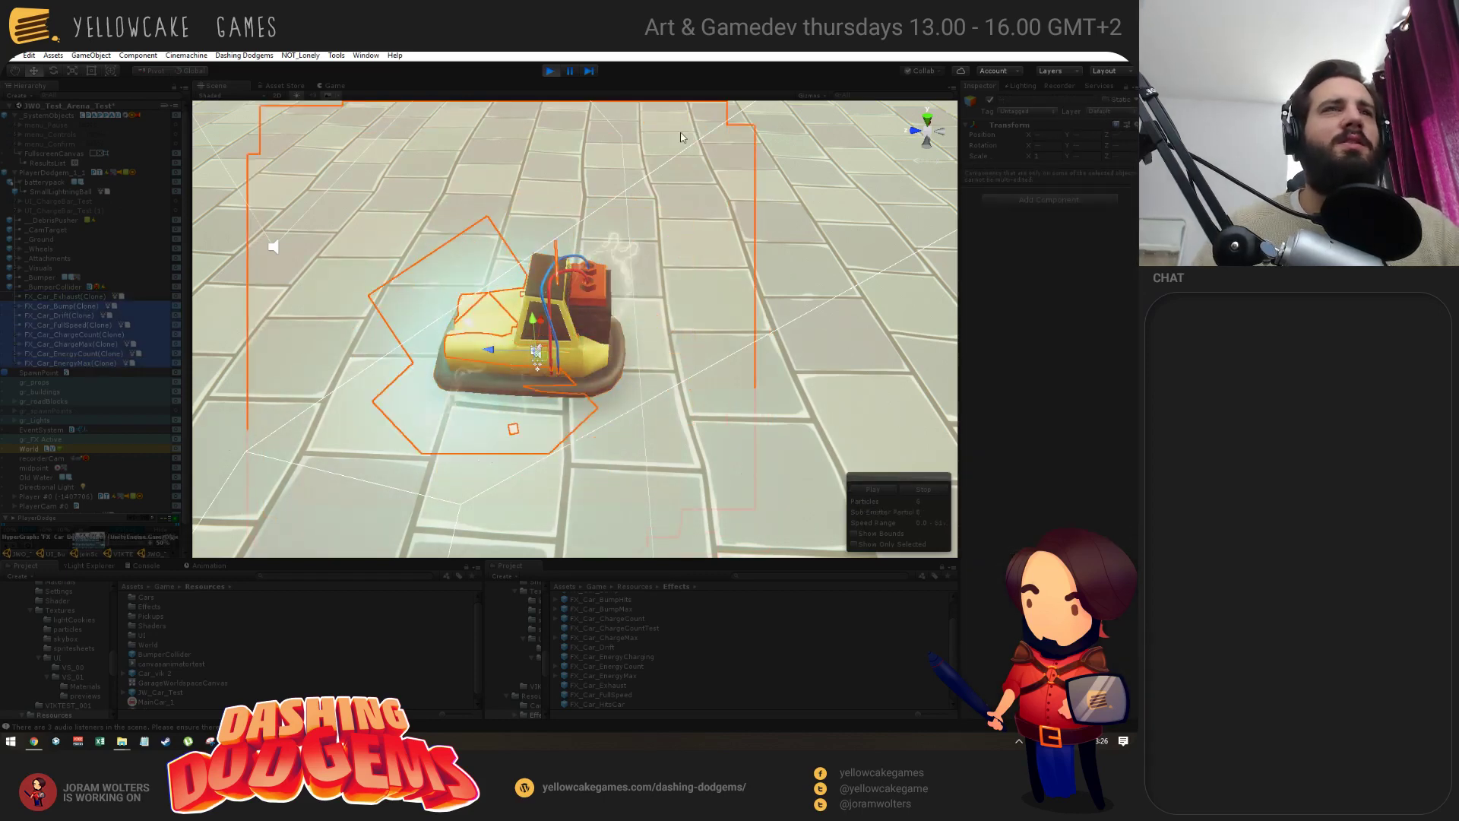
{"action": "left_click", "coordinate": [747, 249]}
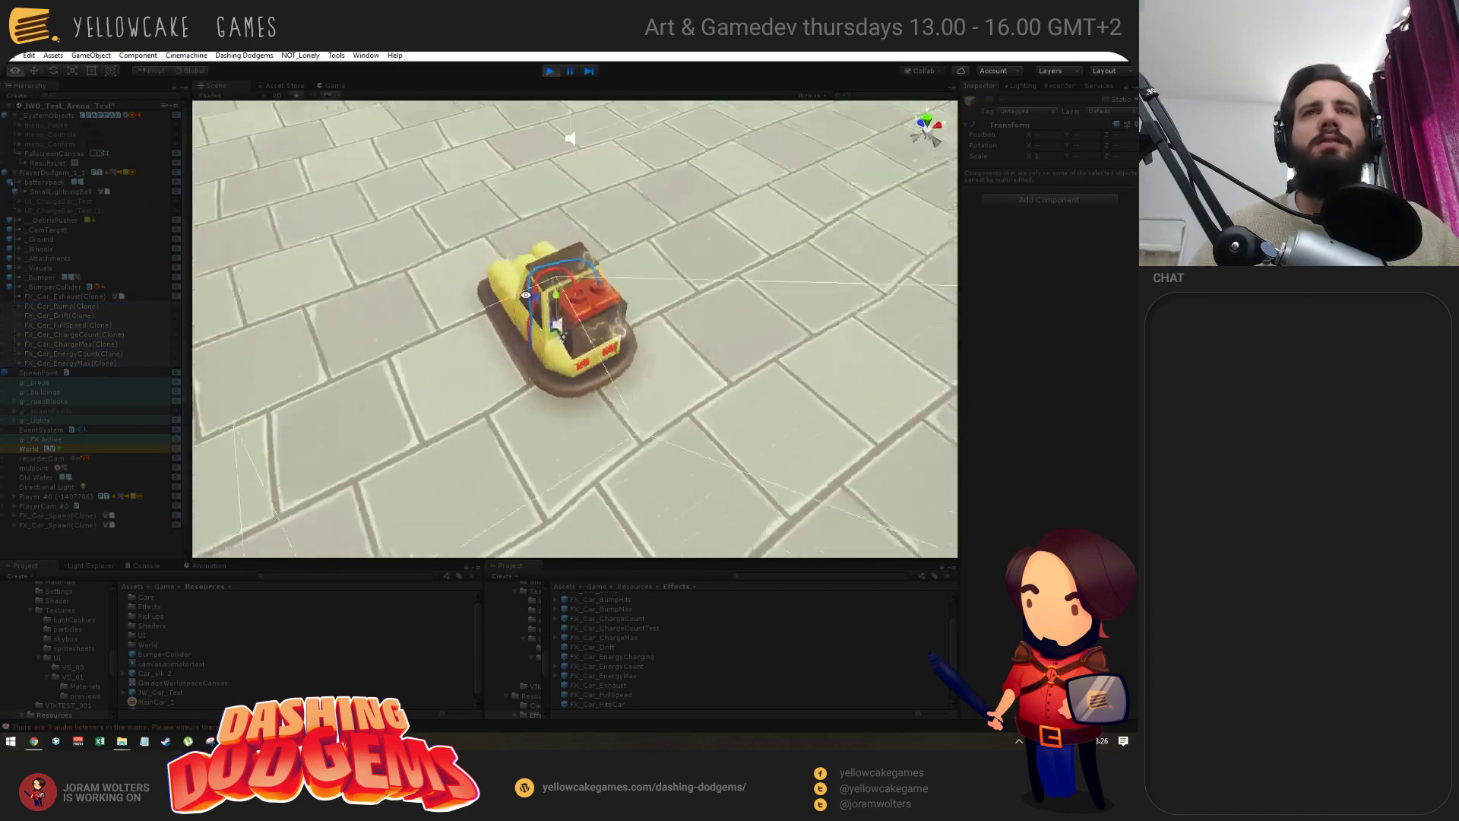
Examine the car's battery lightning from a distance in the Game and Scene views, framing the batterypack.
{"action": "scroll", "coordinate": [574, 329], "scroll_direction": "down", "scroll_amount": 10}
{"action": "left_click_drag", "start_coordinate": [557, 324], "coordinate": [409, 368], "text": "alt"}
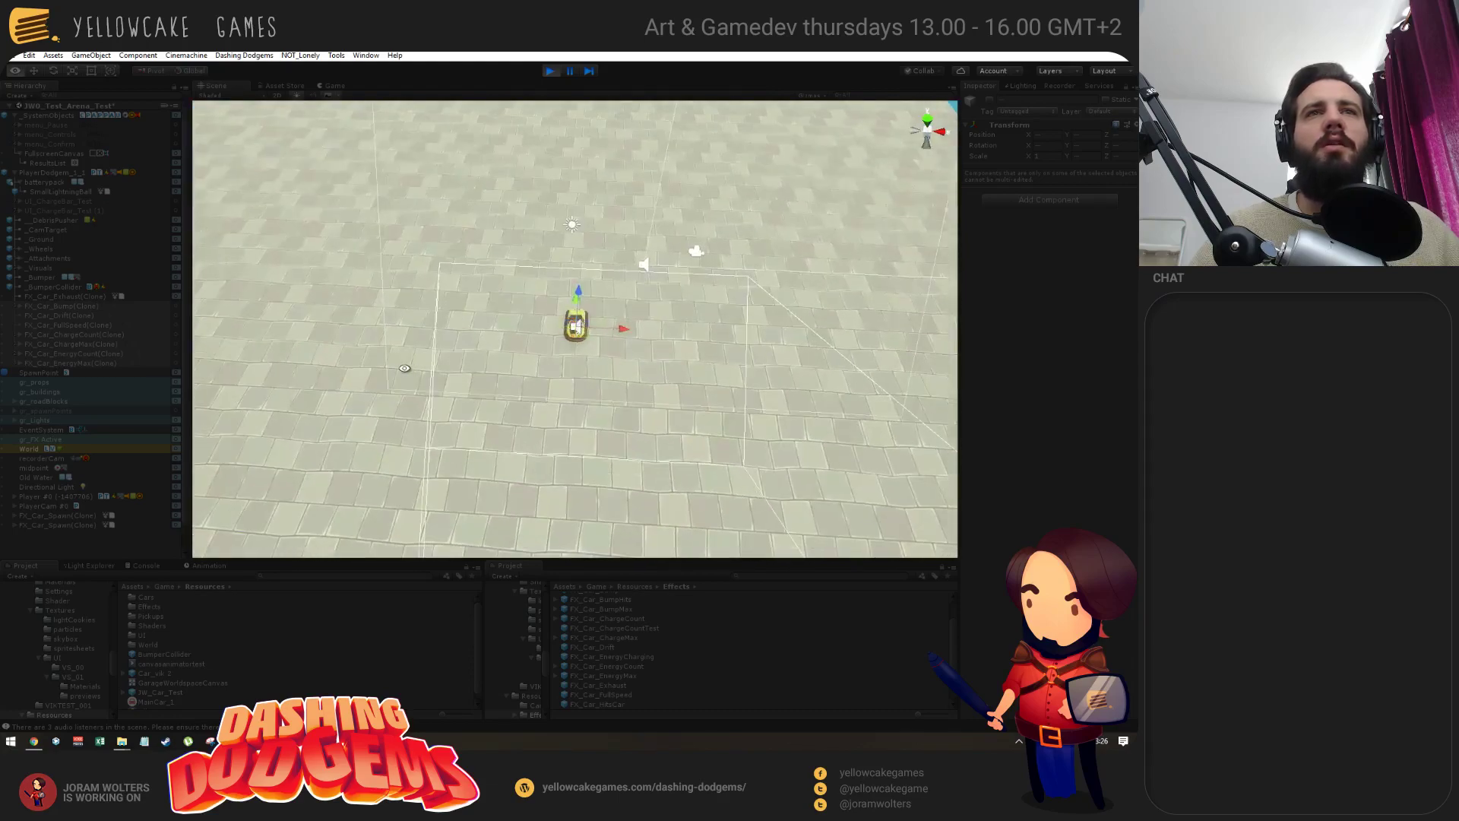
{"action": "left_click", "coordinate": [331, 85]}
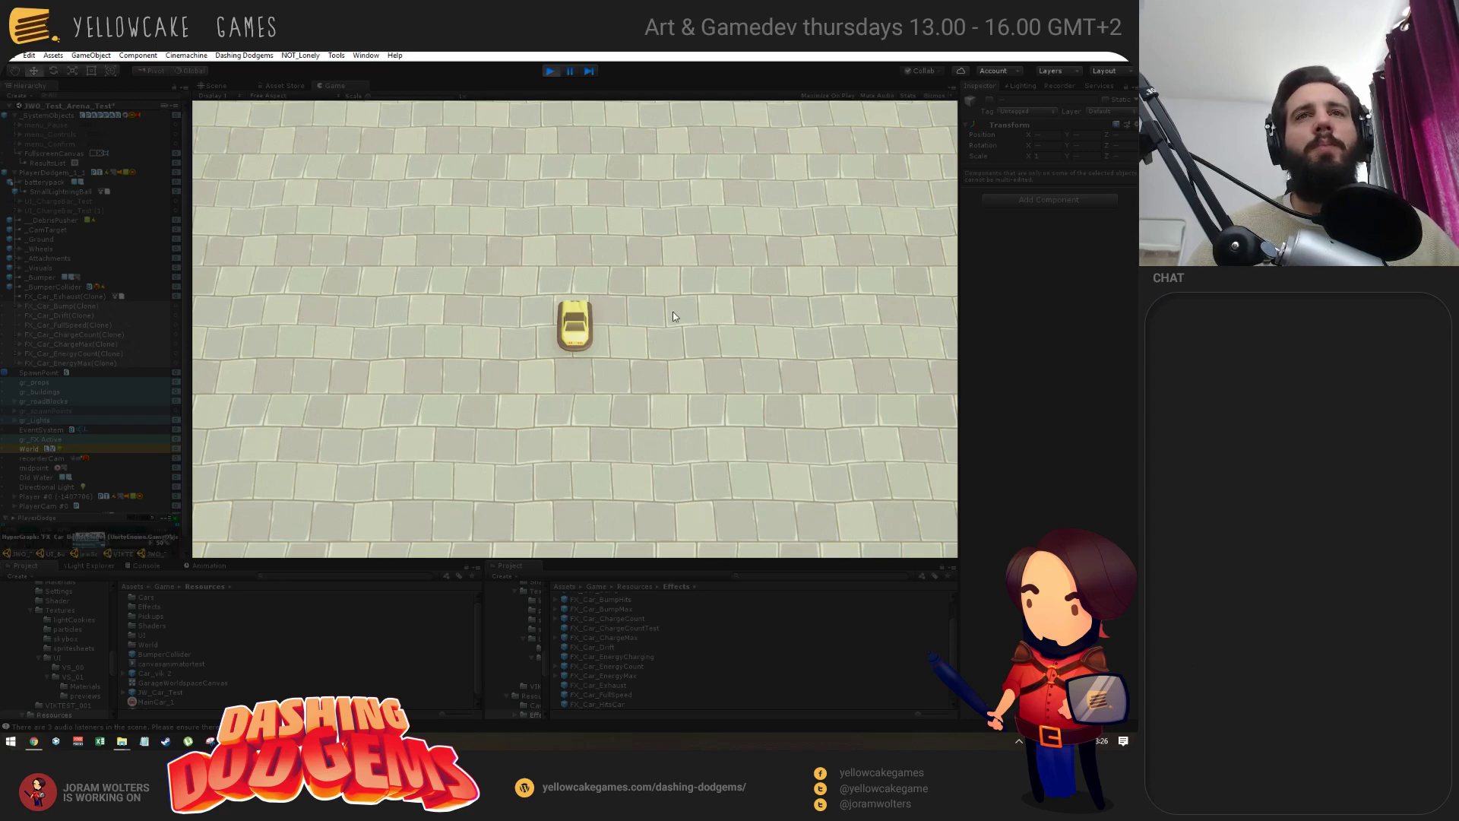
{"action": "left_click", "coordinate": [214, 87]}
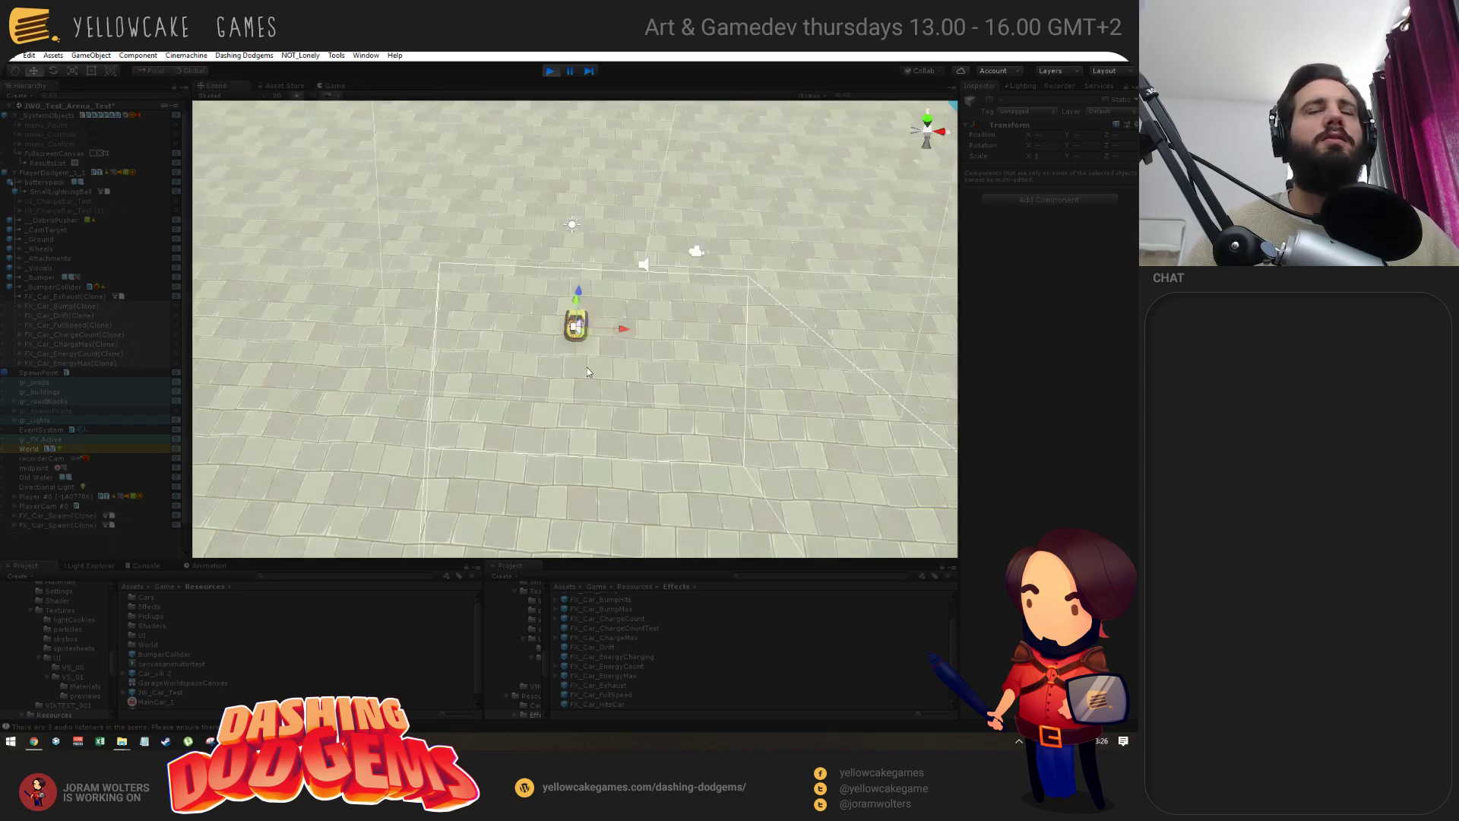
{"action": "scroll", "coordinate": [494, 368], "scroll_direction": "down", "scroll_amount": 10}
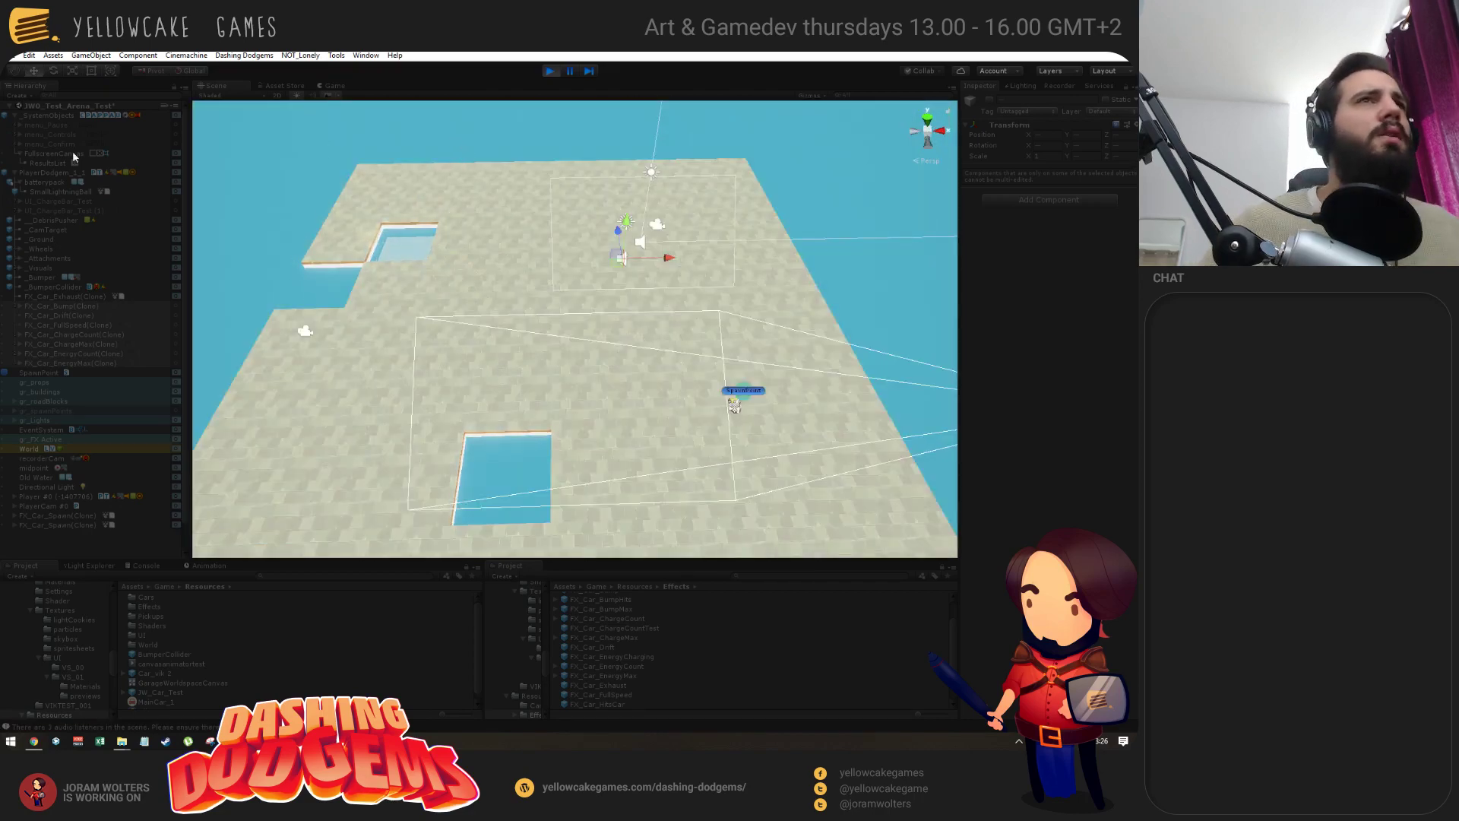
{"action": "left_click", "coordinate": [43, 182]}
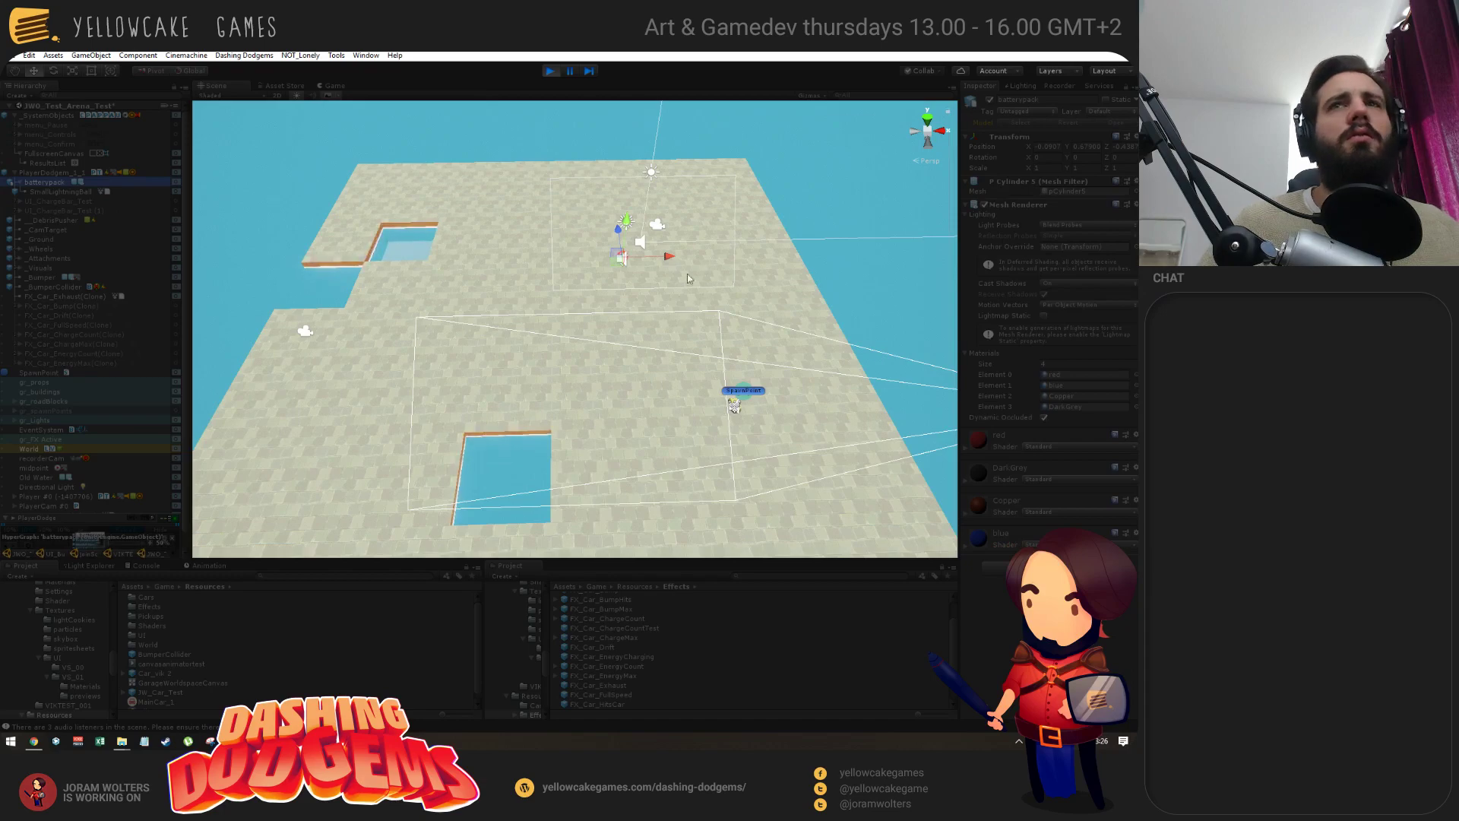
{"action": "key", "text": "f"}
{"action": "scroll", "coordinate": [608, 388], "scroll_direction": "down", "scroll_amount": 5}
{"action": "left_click_drag", "start_coordinate": [608, 388], "coordinate": [596, 391], "text": "alt"}
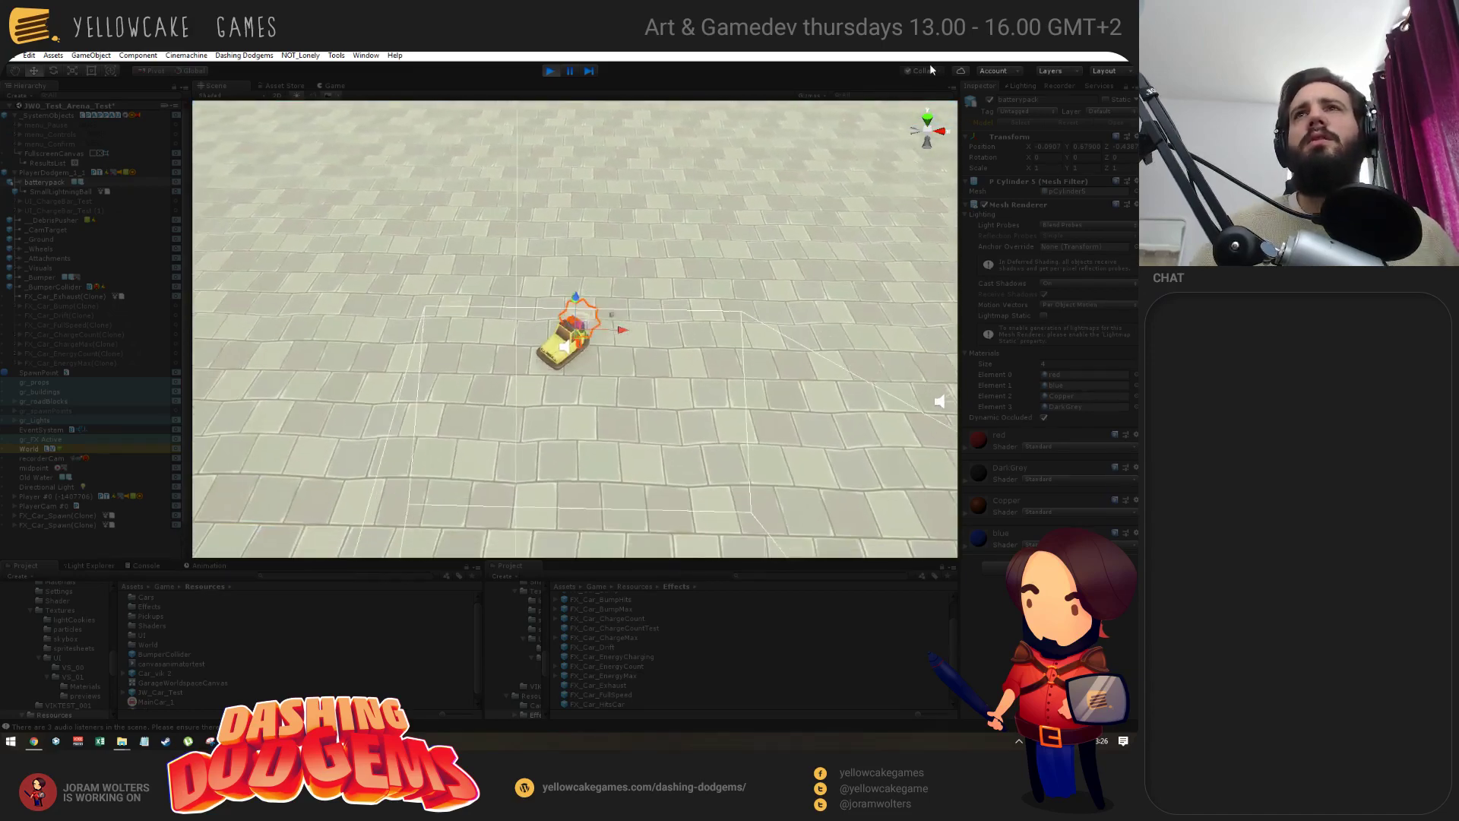
Turn off the Selection Outline gizmo in the Scene view and watch the battery effect on the running car.
{"action": "left_click", "coordinate": [807, 94]}
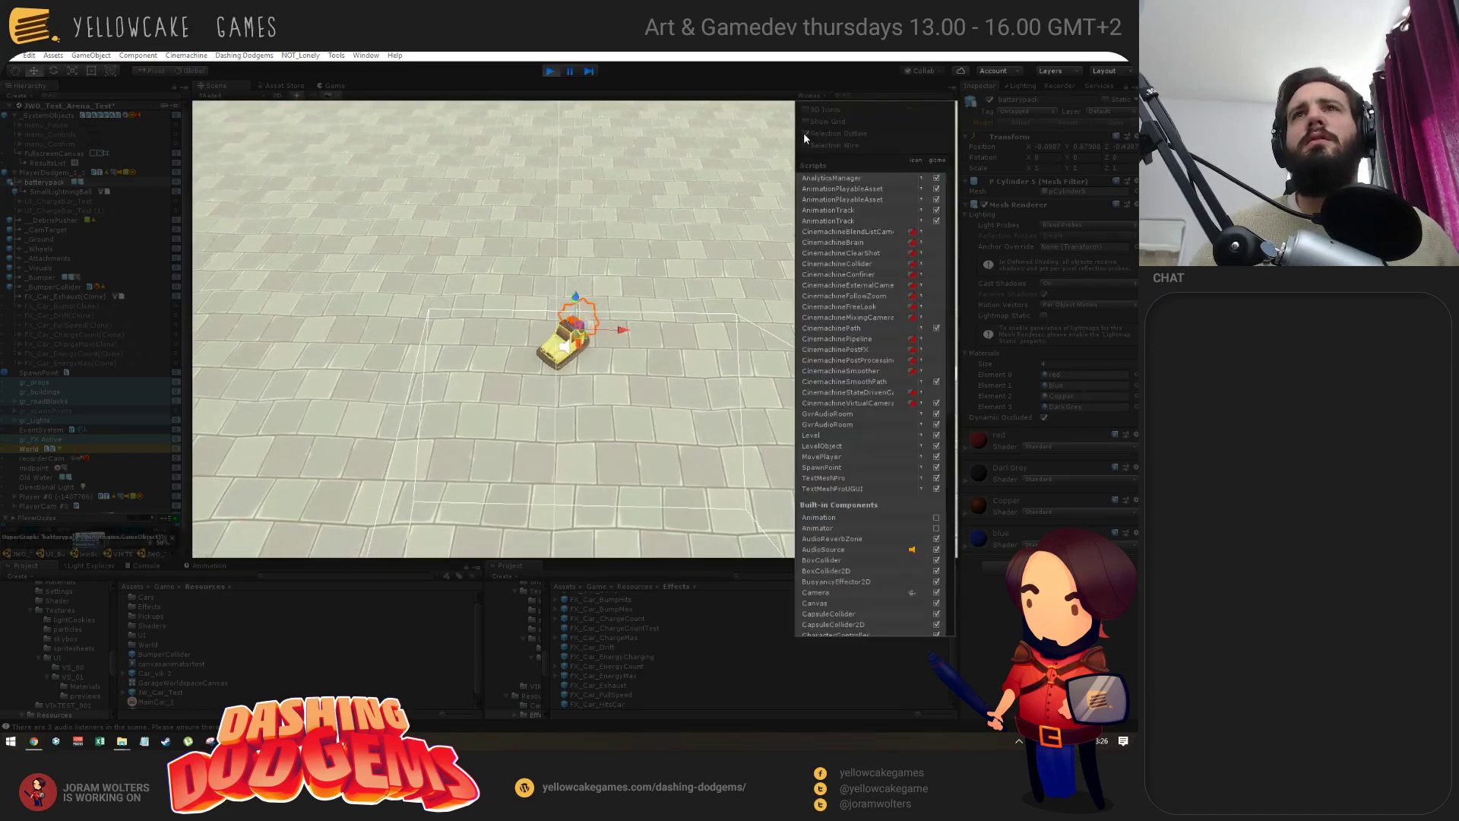
{"action": "left_click", "coordinate": [805, 133]}
{"action": "left_click", "coordinate": [813, 97]}
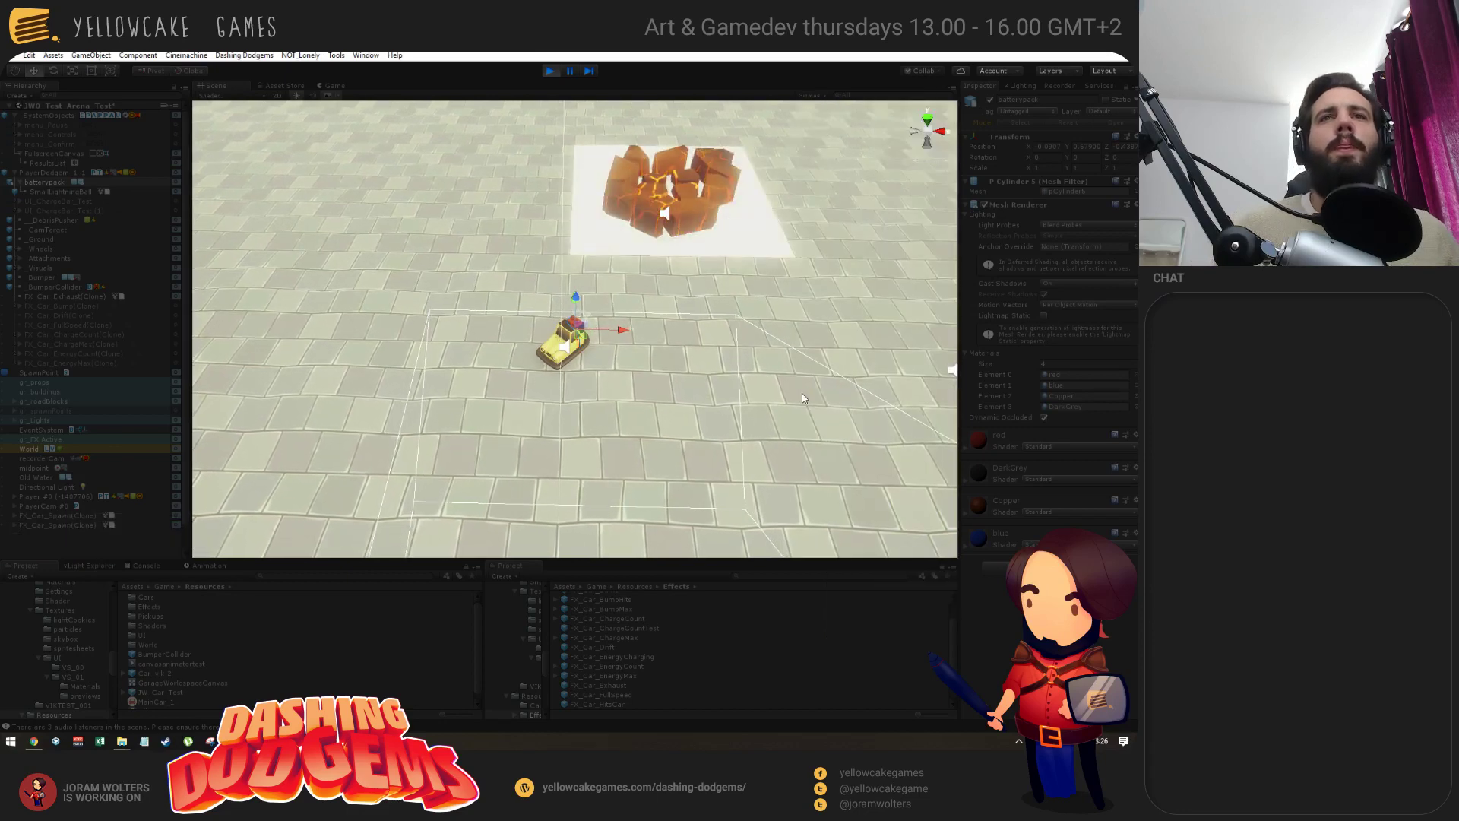
{"action": "key", "text": "q"}
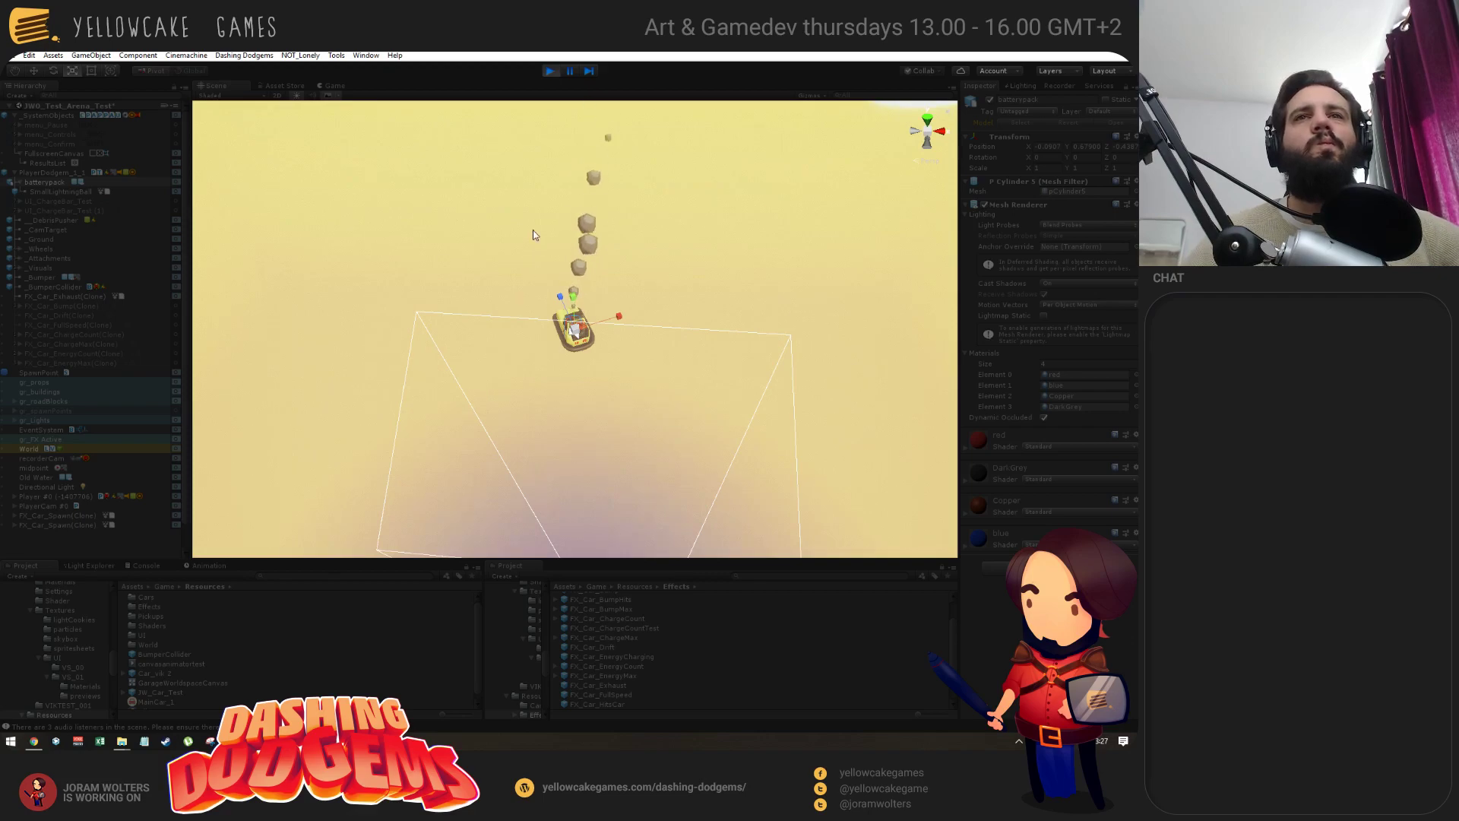
Stop the game, inspect the car's battery pack from several close angles in the Scene view and clear the selection.
{"action": "left_click", "coordinate": [549, 70]}
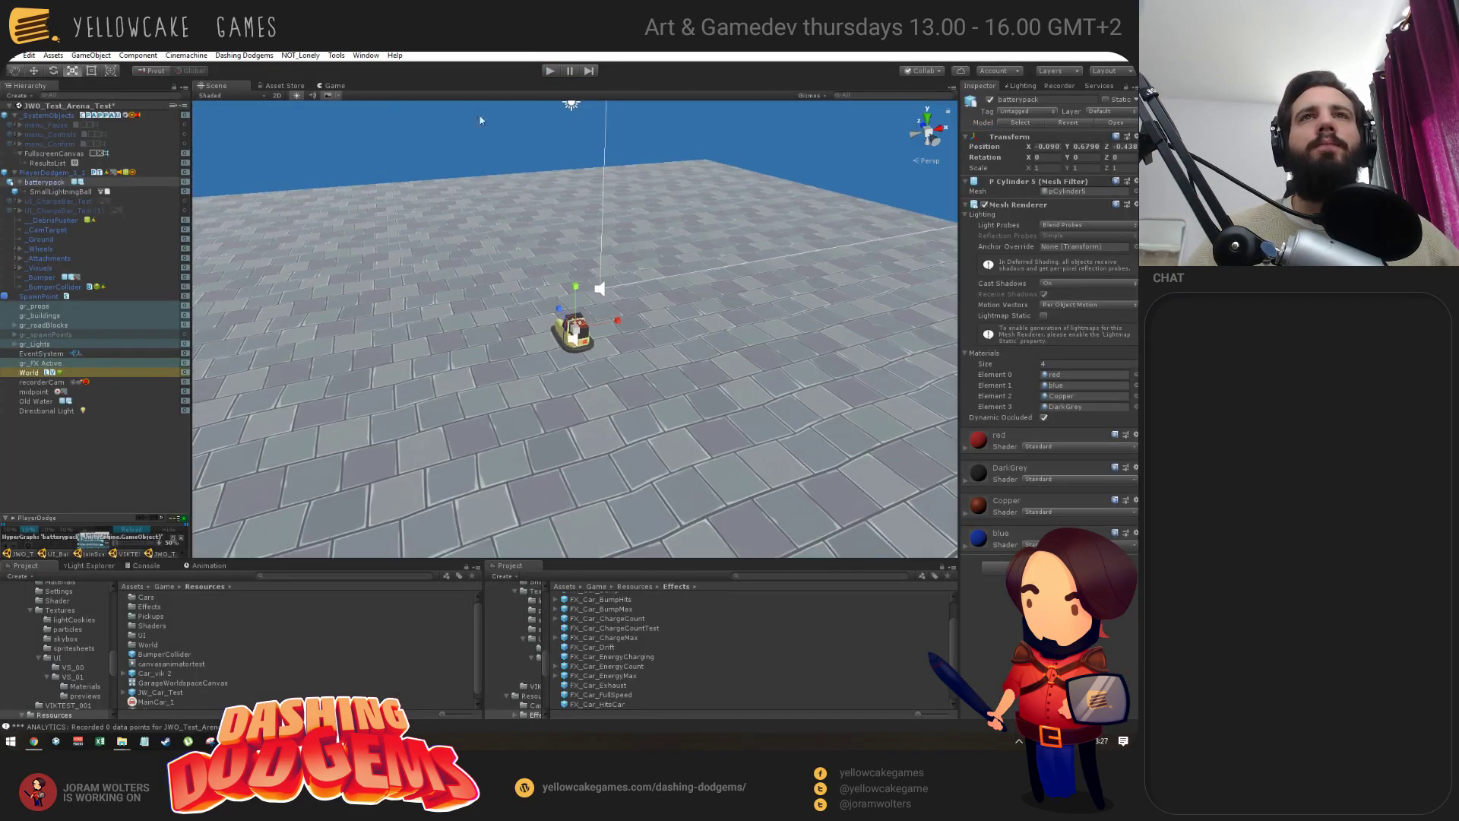
{"action": "left_click", "coordinate": [513, 348]}
{"action": "left_click_drag", "start_coordinate": [514, 348], "coordinate": [604, 329], "text": "alt"}
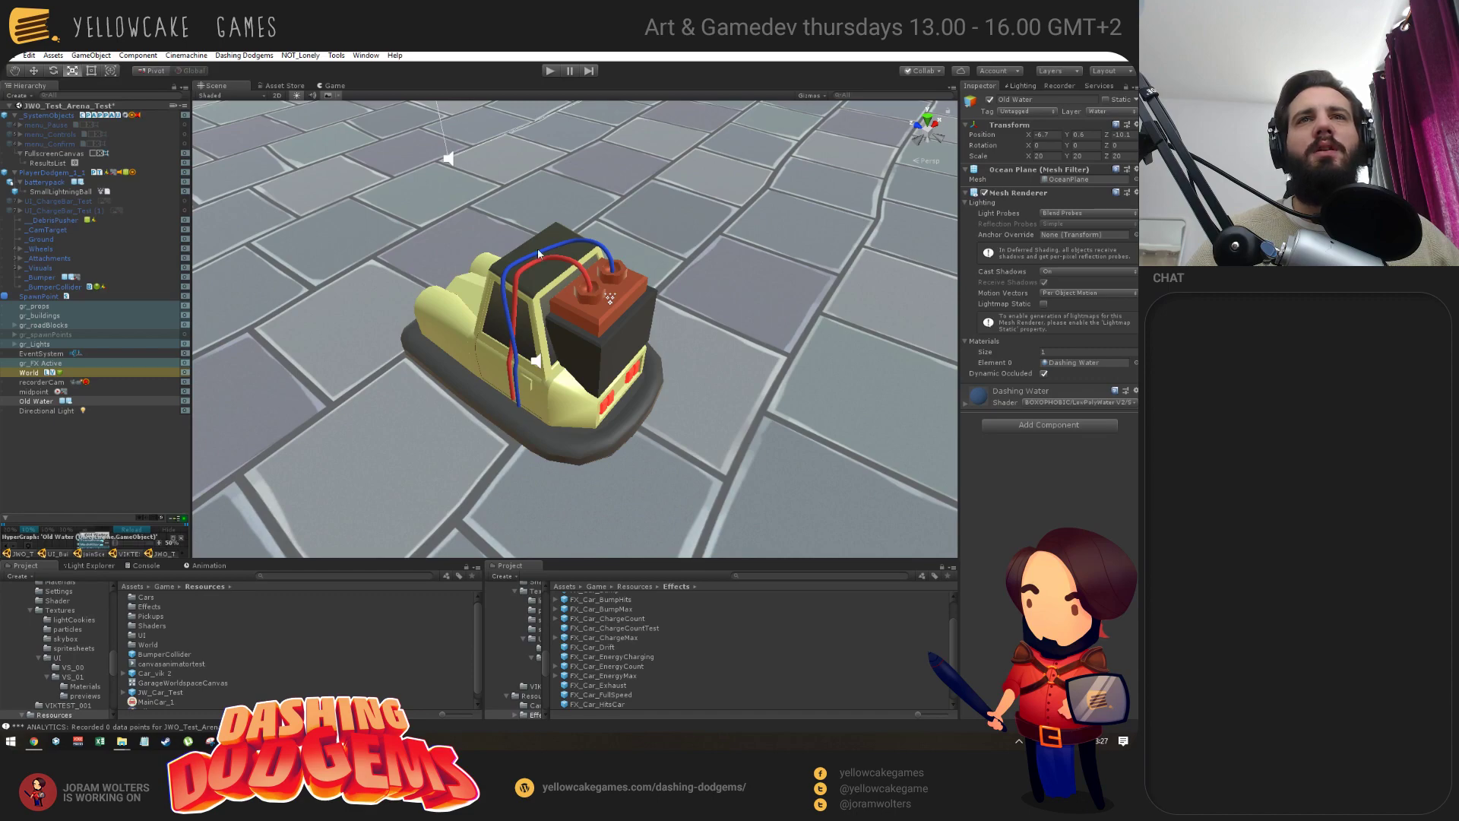
{"action": "left_click_drag", "start_coordinate": [591, 270], "coordinate": [589, 307], "text": "alt"}
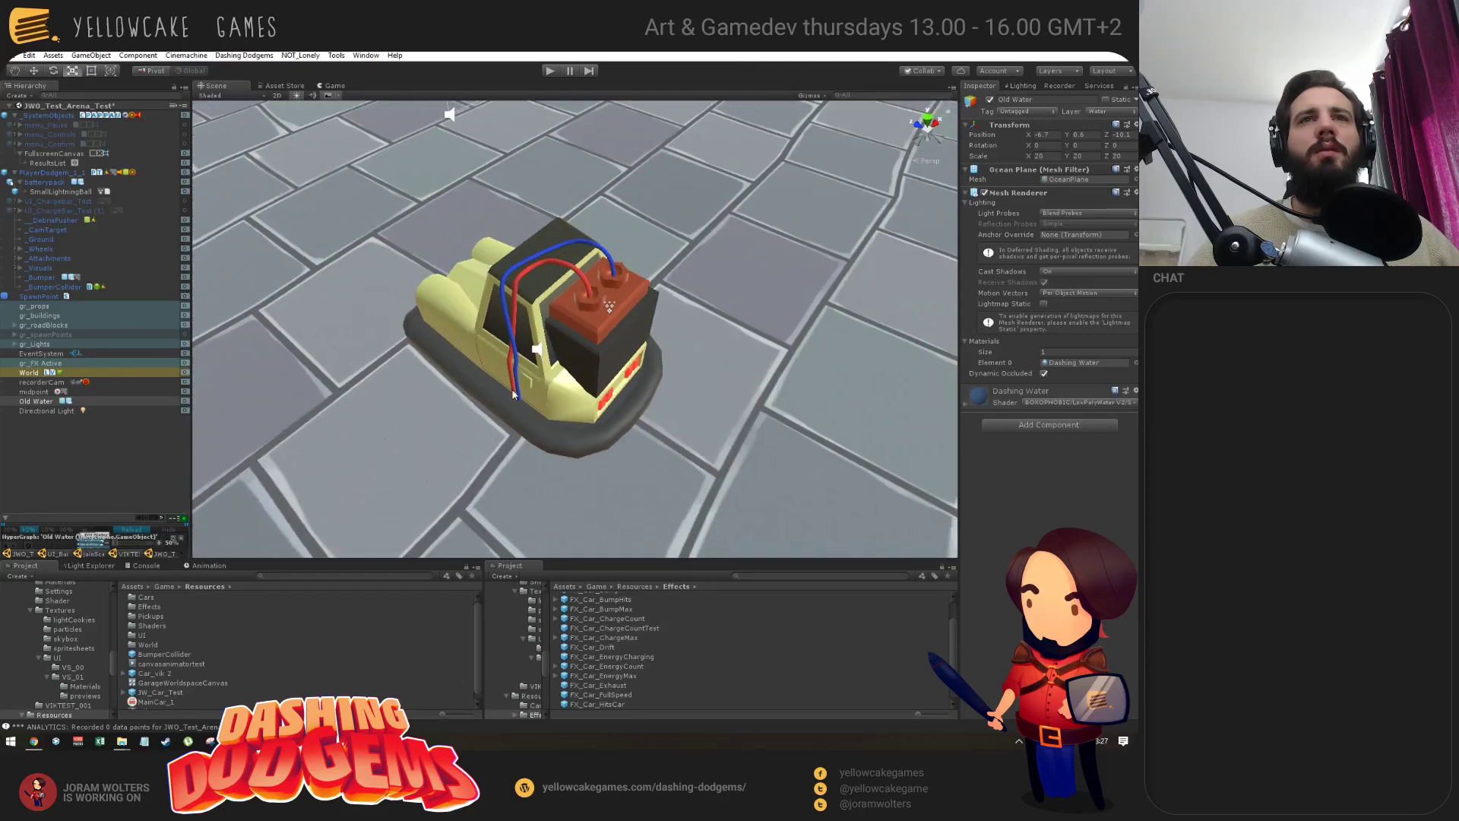
{"action": "left_click_drag", "start_coordinate": [591, 302], "coordinate": [395, 272], "text": "alt"}
{"action": "left_click", "coordinate": [68, 477]}
Compare the car from several angles with the "player energy to charge vfx" reference image open in Chrome.
{"action": "key", "text": "alt+Tab"}
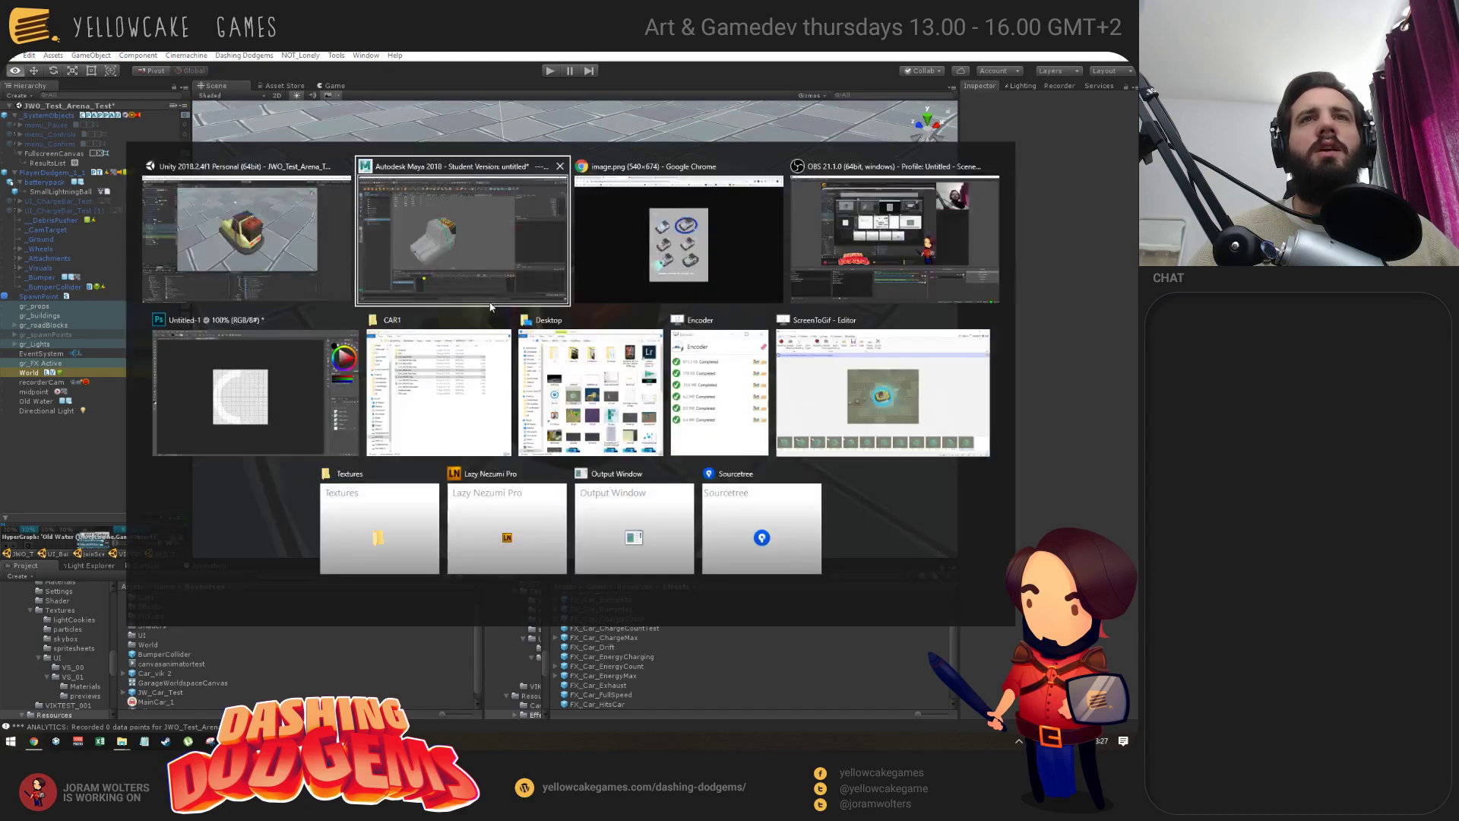
{"action": "left_click", "coordinate": [707, 250]}
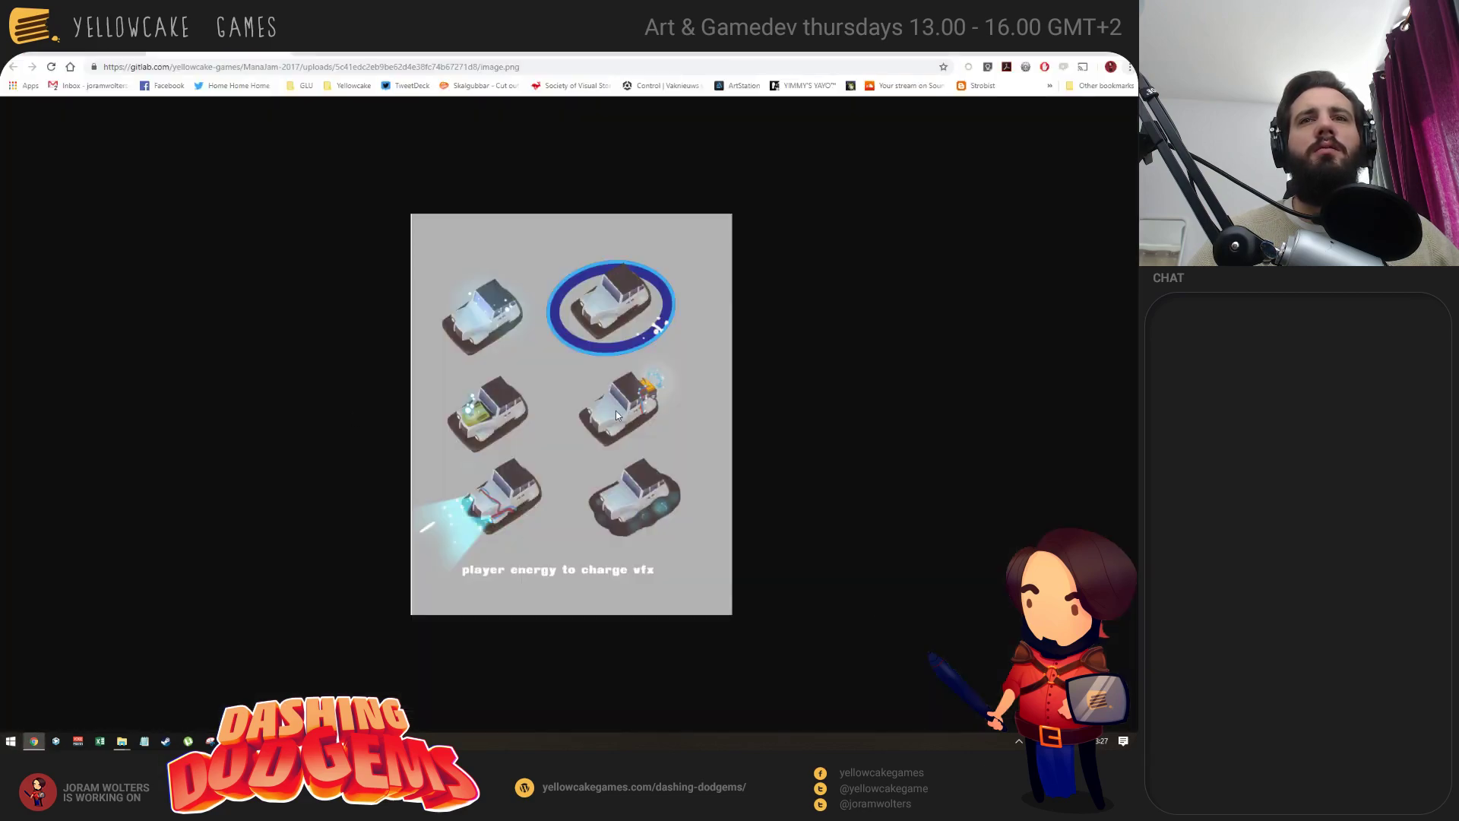
{"action": "key", "text": "alt+Tab"}
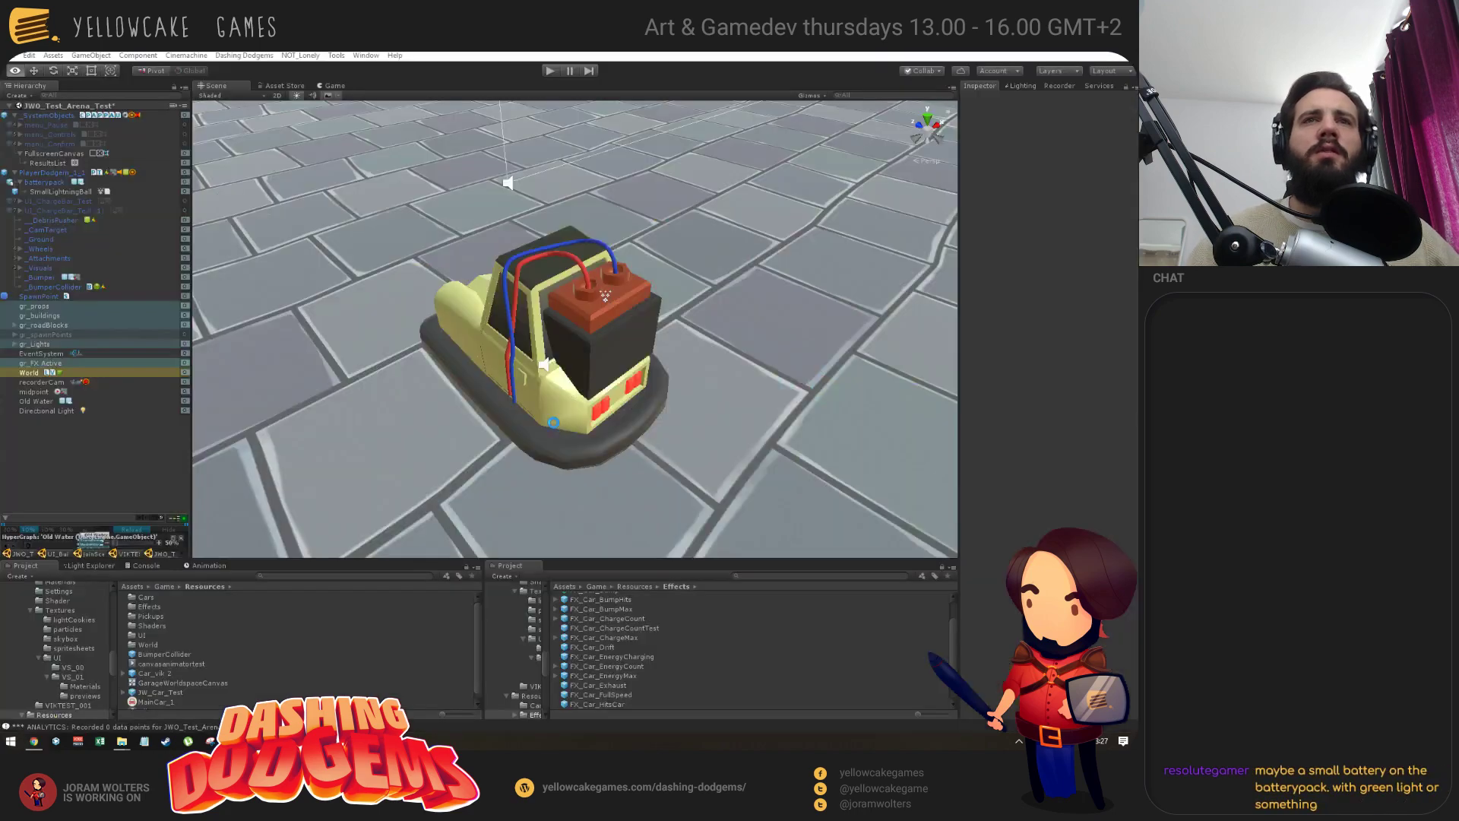
{"action": "left_click_drag", "start_coordinate": [683, 319], "coordinate": [521, 421], "text": "alt"}
{"action": "scroll", "coordinate": [532, 403], "scroll_direction": "down", "scroll_amount": 5}
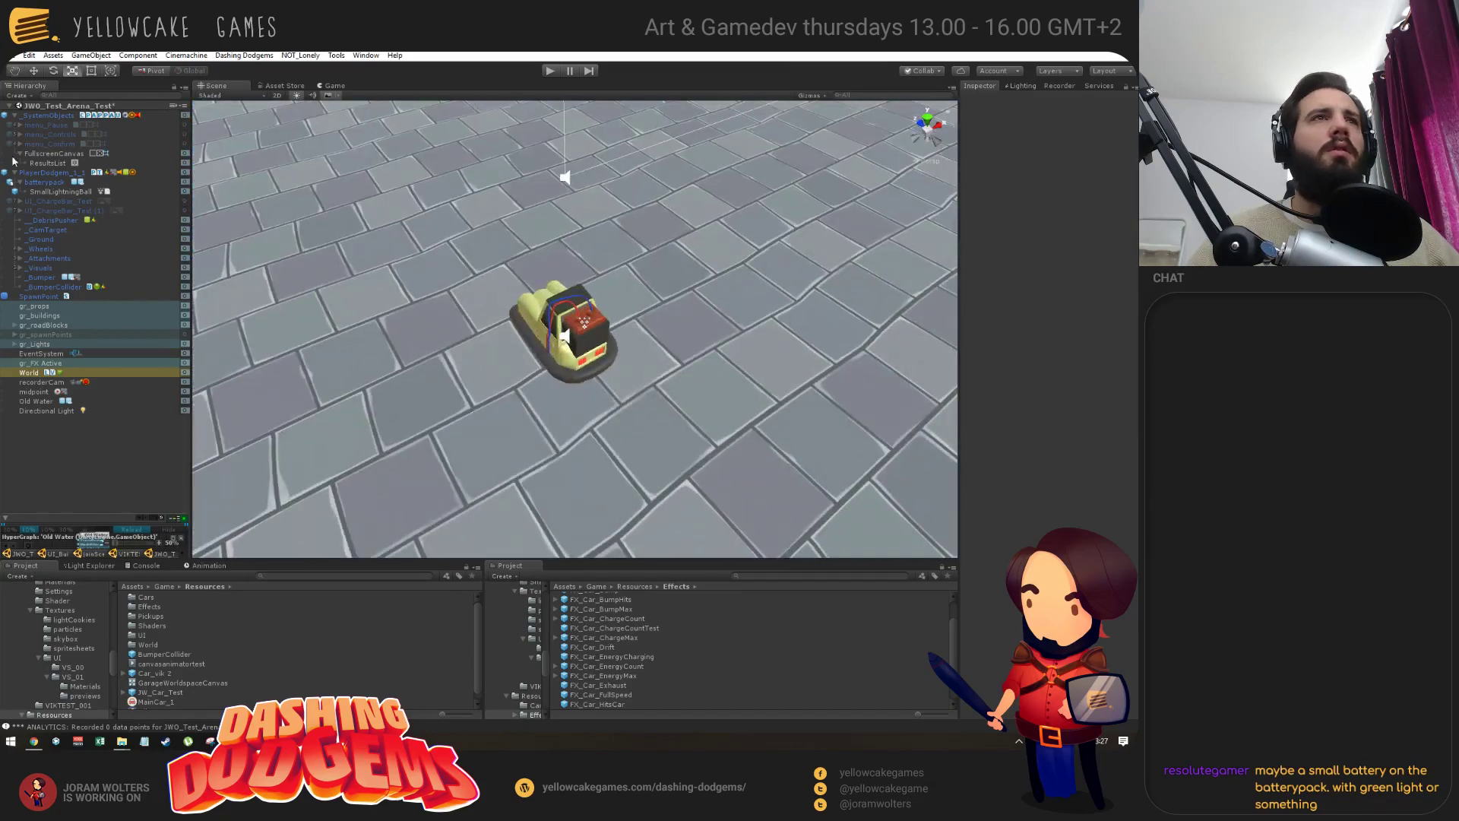
{"action": "key", "text": "alt+Tab"}
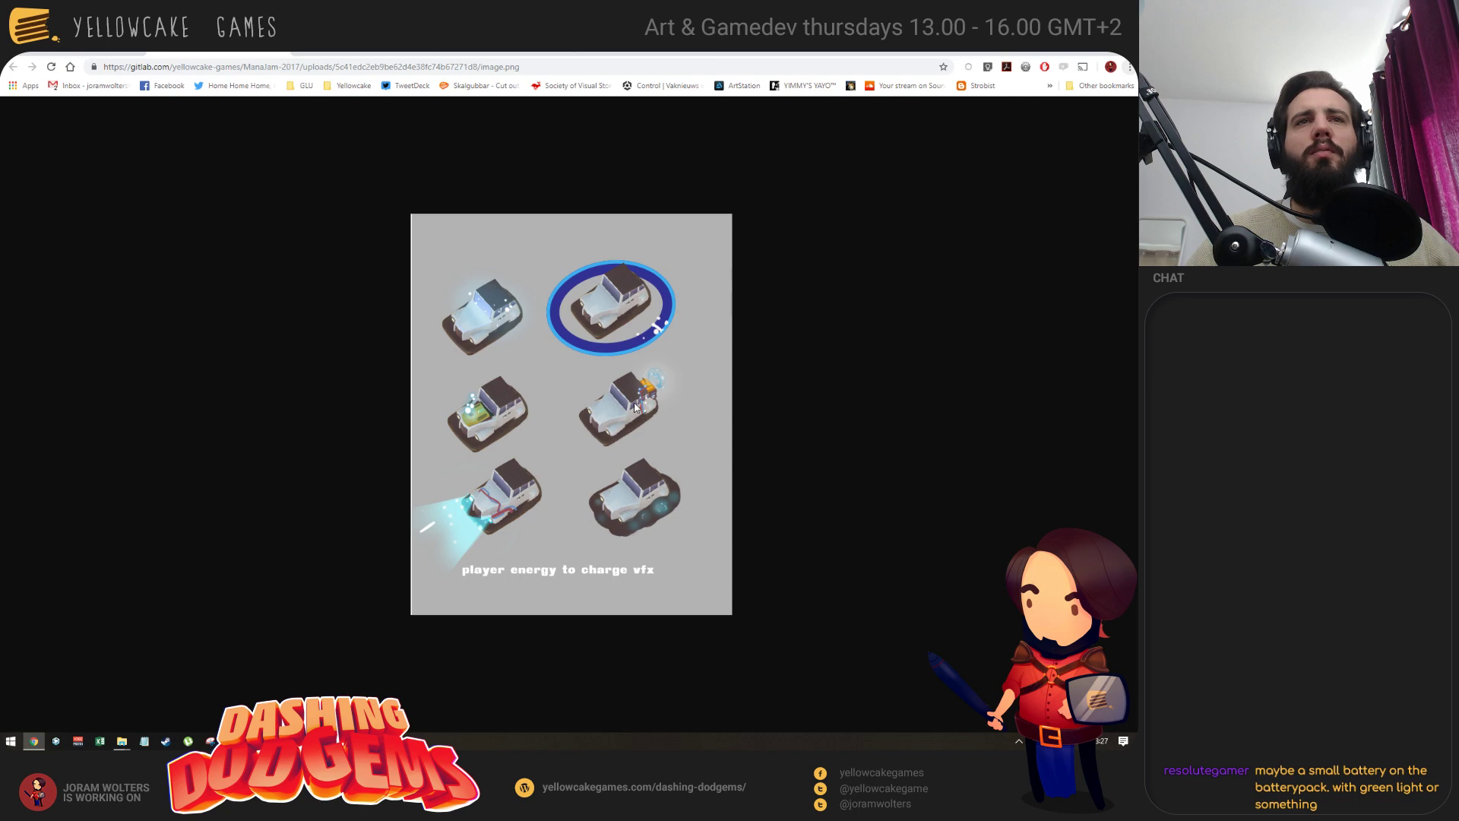
{"action": "key", "text": "alt+Tab"}
{"action": "left_click", "coordinate": [488, 204]}
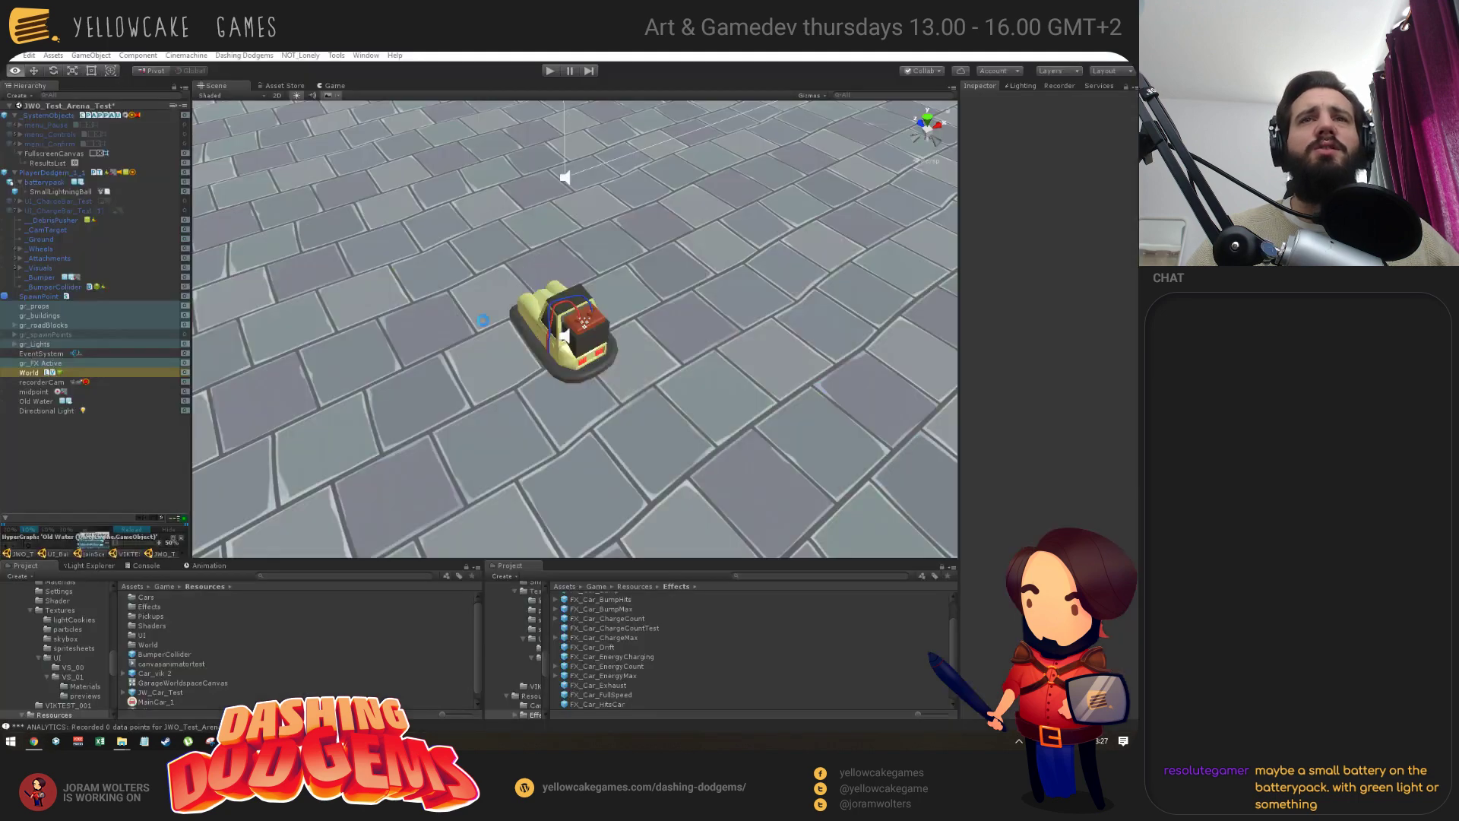
{"action": "left_click_drag", "start_coordinate": [607, 301], "coordinate": [527, 351], "text": "alt"}
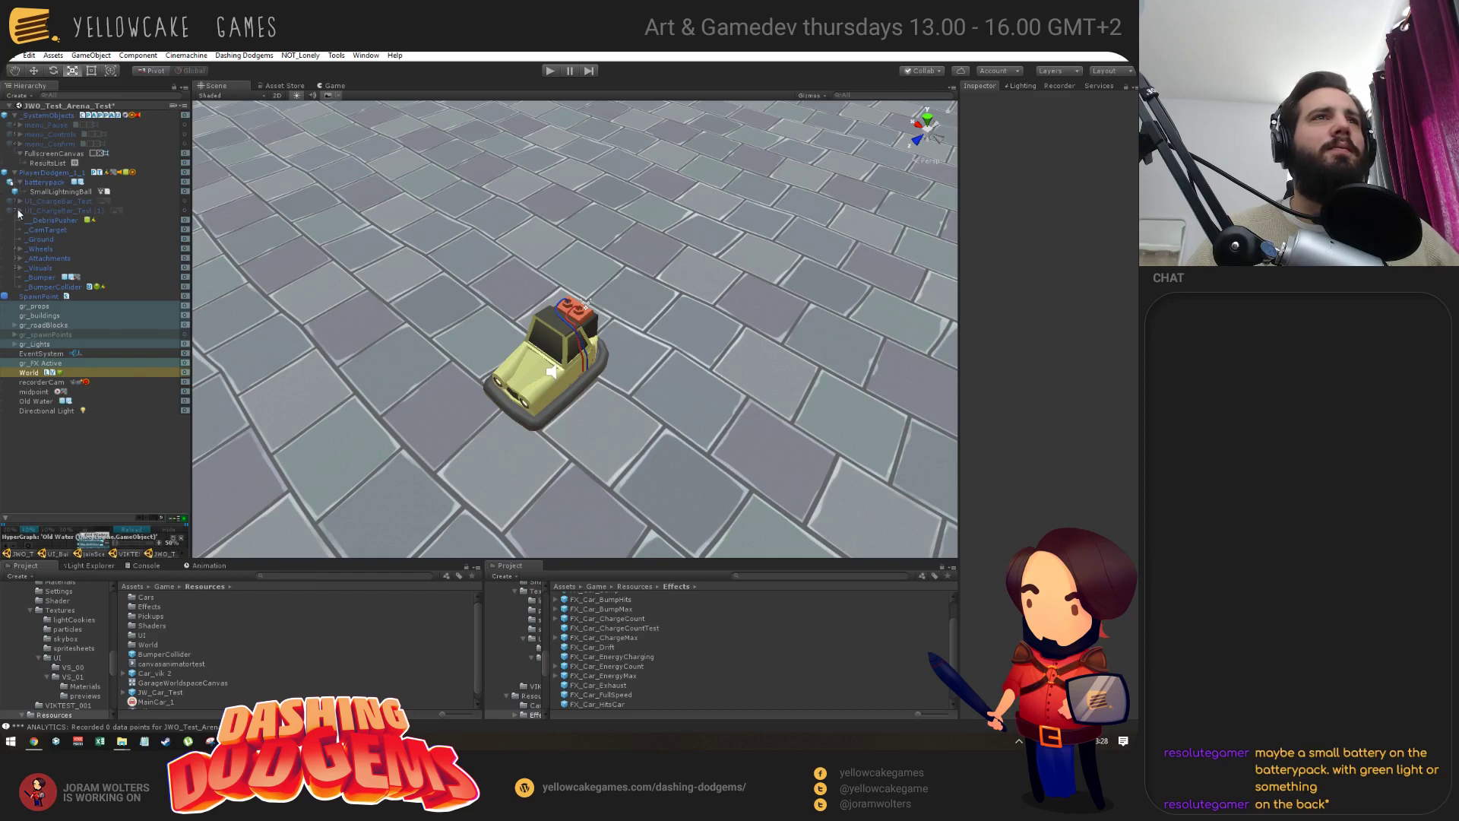
Find Car1_FRONT1_MOTOR1 under the car's _Visuals, raise it to Y 0.133 and compare it with the reference image.
{"action": "left_click", "coordinate": [20, 268]}
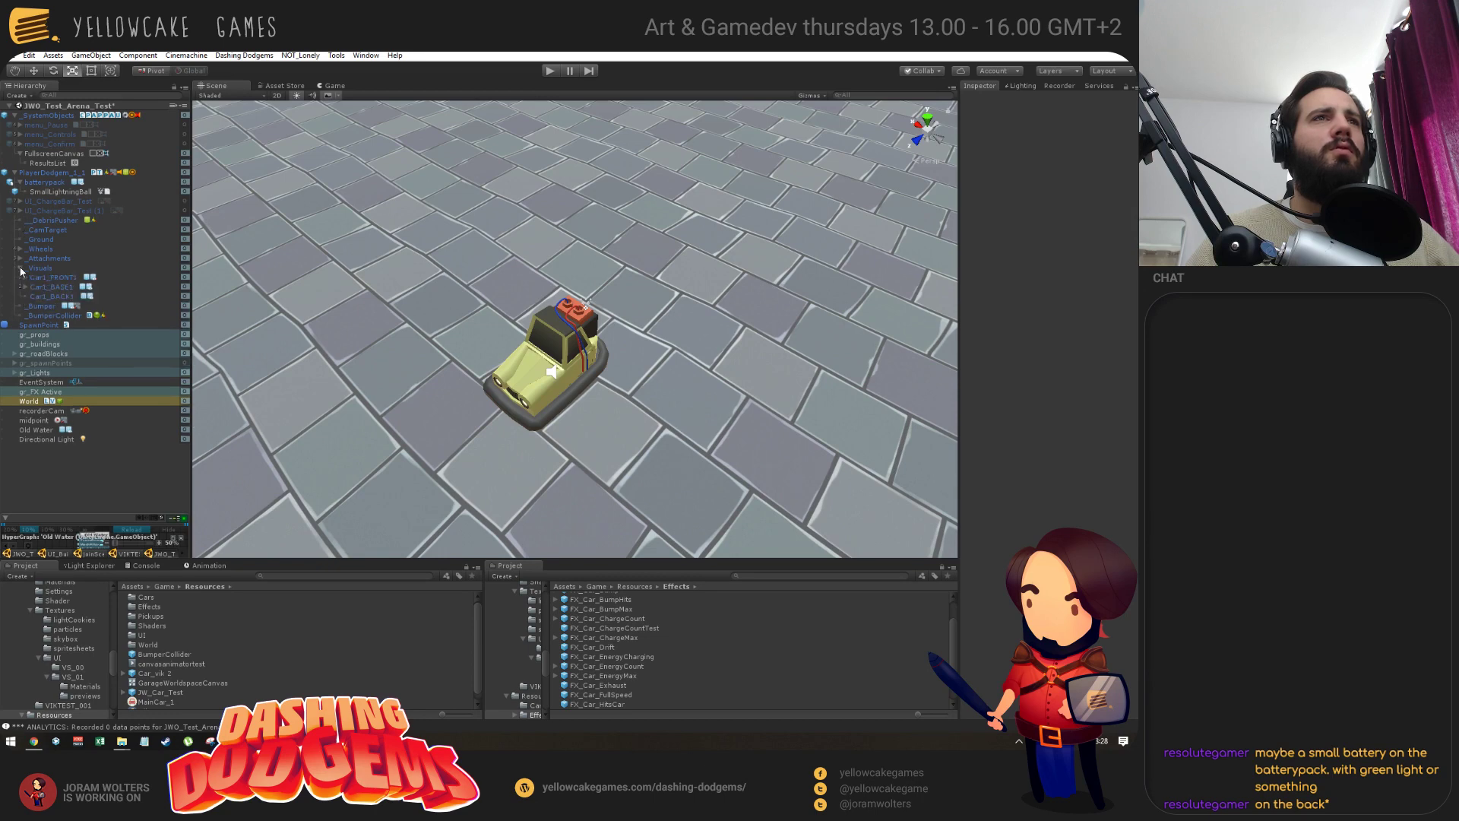
{"action": "left_click", "coordinate": [21, 278]}
{"action": "left_click", "coordinate": [25, 278]}
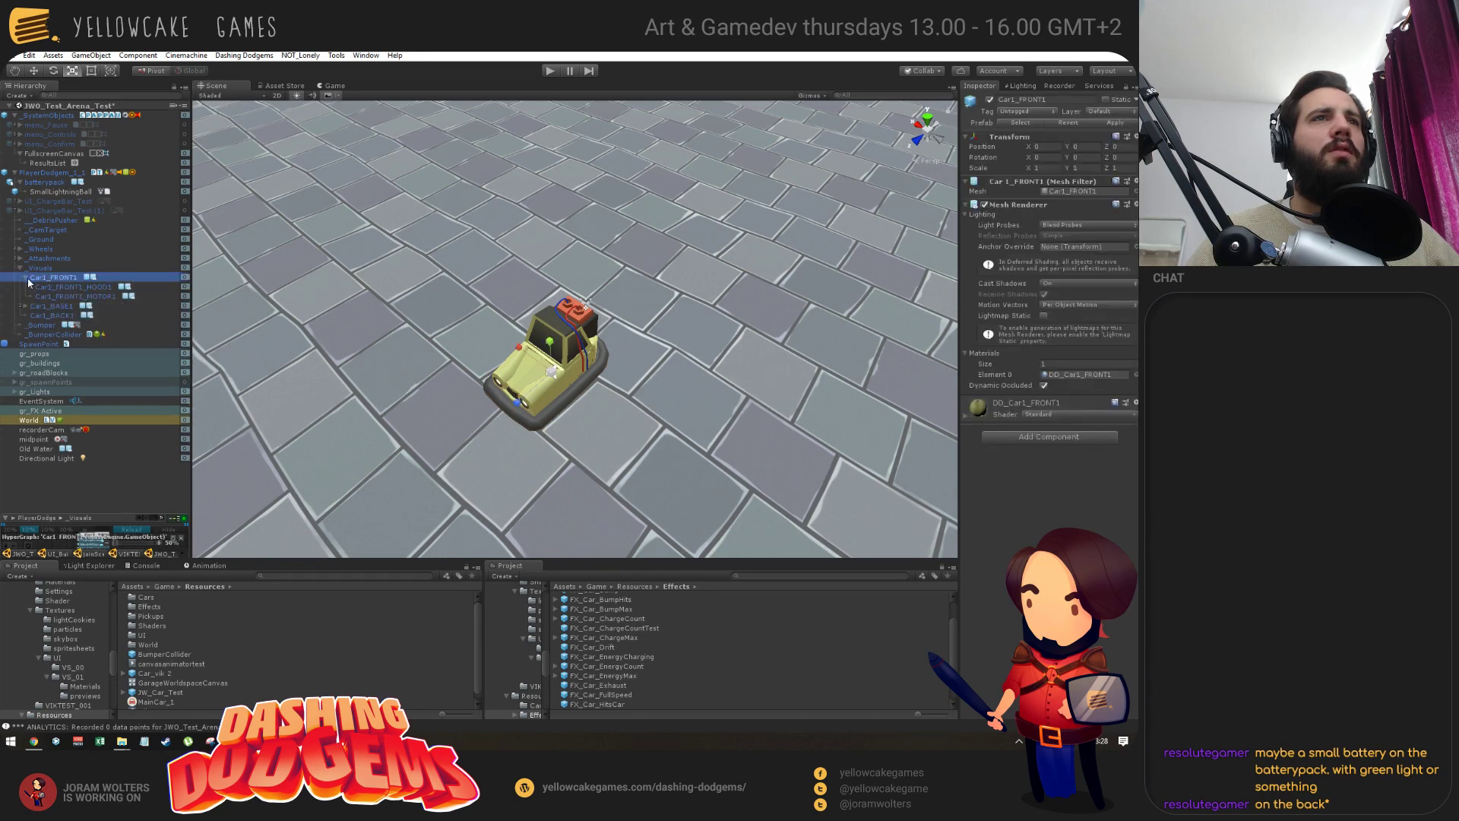
{"action": "left_click", "coordinate": [76, 296]}
{"action": "scroll", "coordinate": [480, 407], "scroll_direction": "up", "scroll_amount": 2}
{"action": "key", "text": "f"}
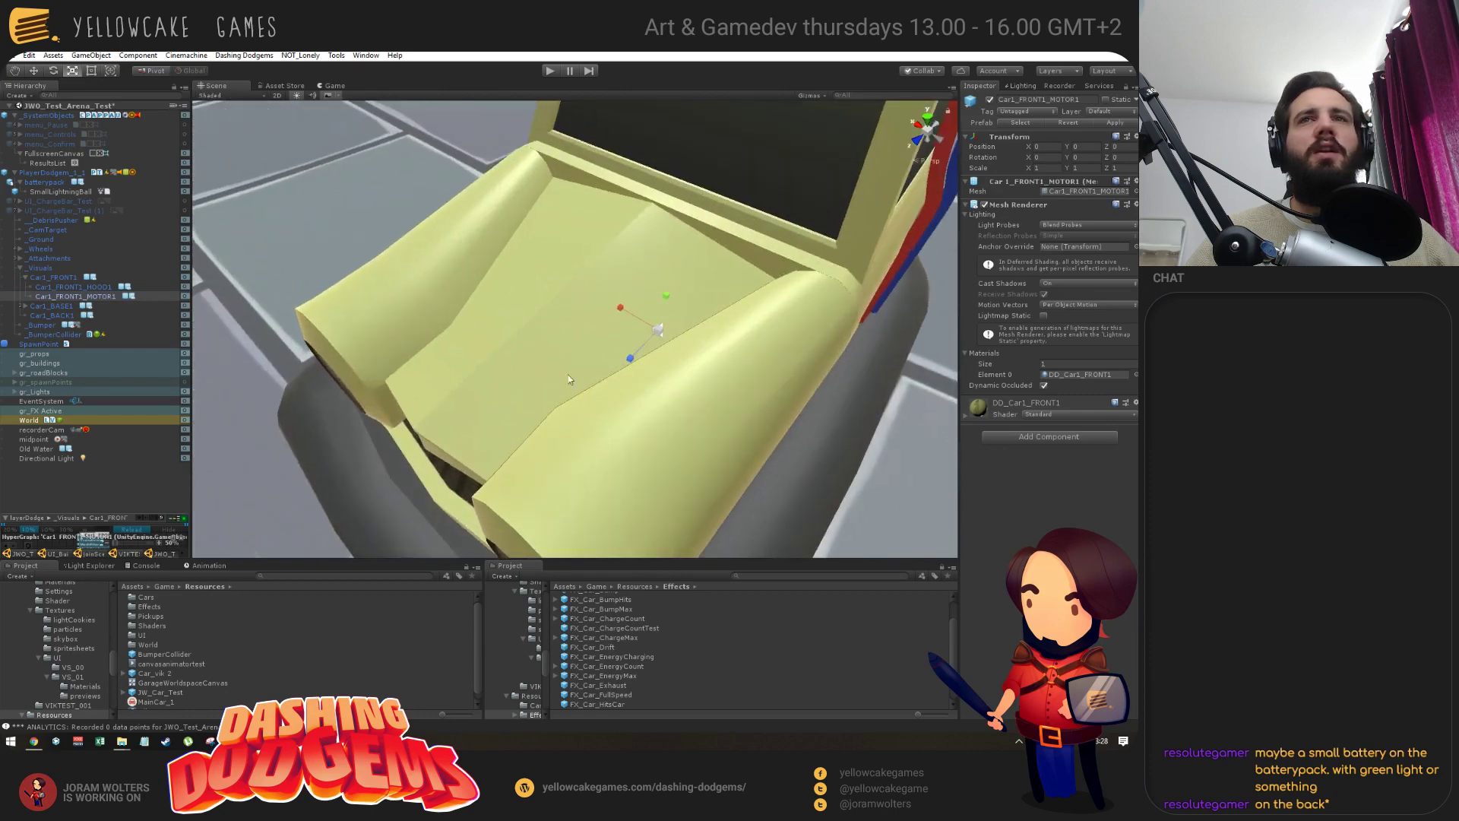
{"action": "key", "text": "w"}
{"action": "left_click_drag", "start_coordinate": [654, 189], "coordinate": [669, 357]}
{"action": "key", "text": "alt+Tab"}
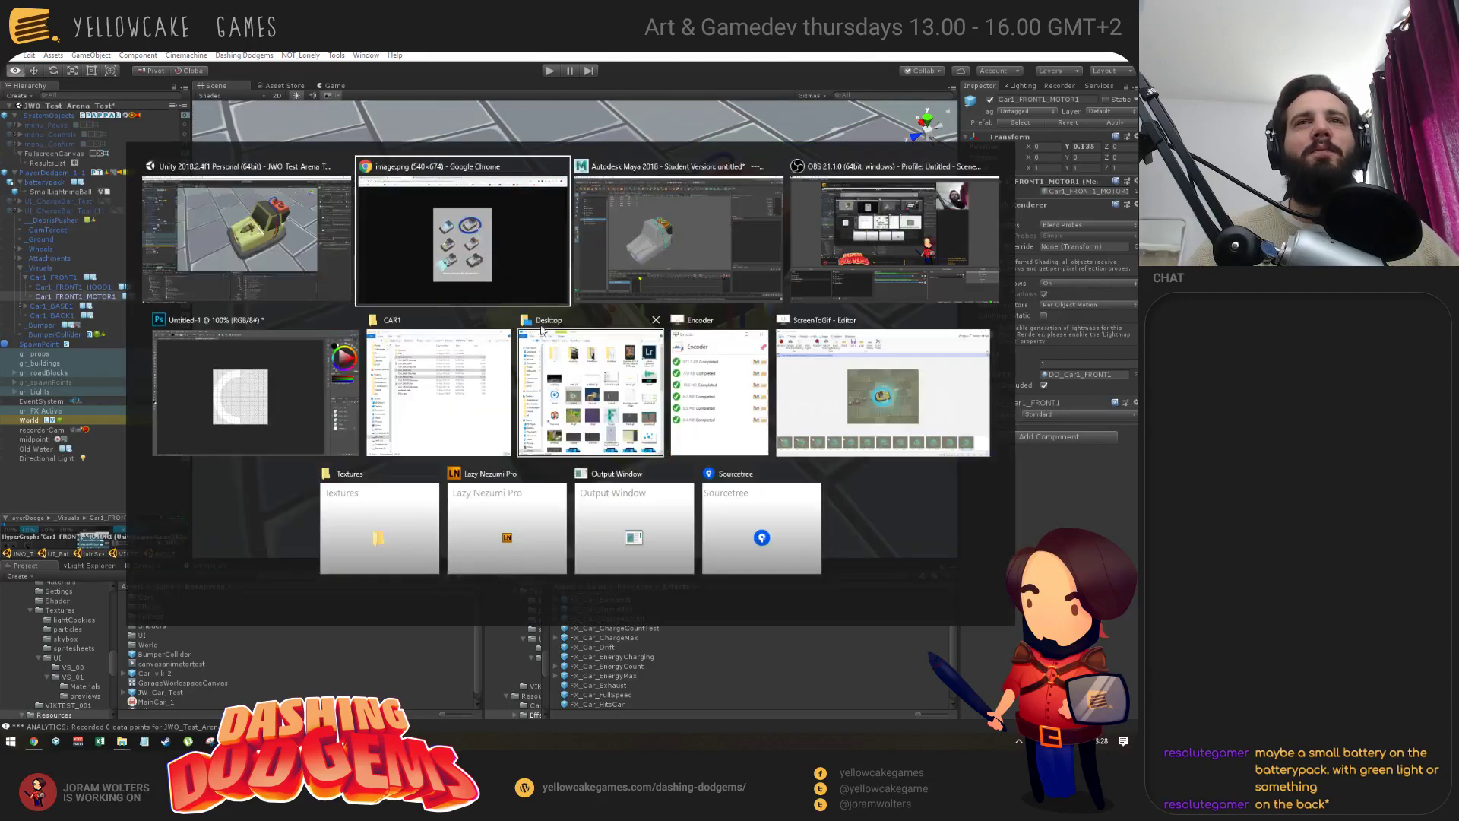
{"action": "left_click", "coordinate": [440, 262]}
{"action": "key", "text": "alt+Tab"}
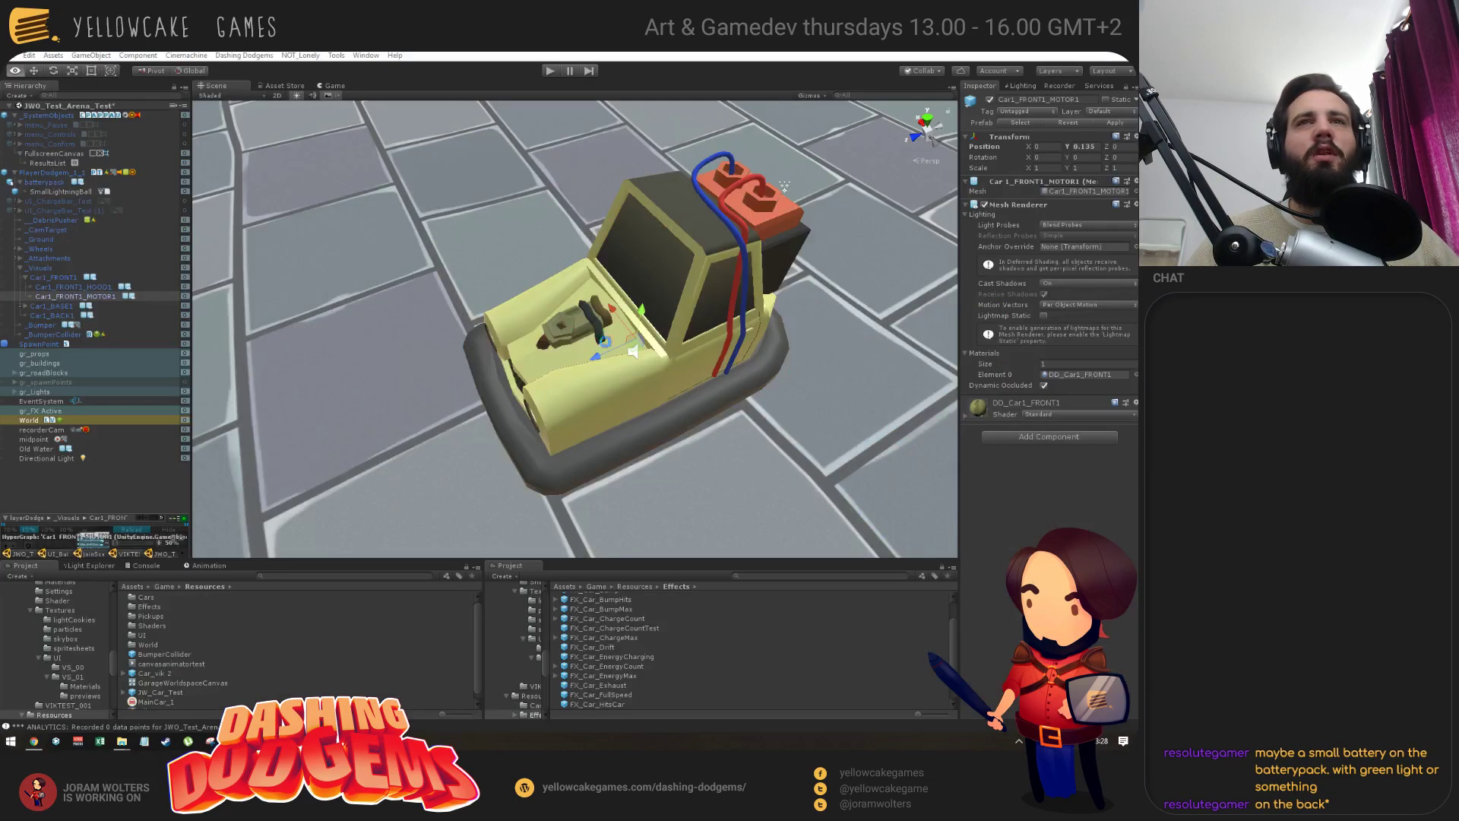
Try an oversized Car1_FRONT1_MOTOR1 by scaling it uniformly to about 2.434 and repositioning it on the car's front at about Y -0.413.
{"action": "left_click_drag", "start_coordinate": [636, 342], "coordinate": [653, 251]}
{"action": "key", "text": "w"}
{"action": "left_click_drag", "start_coordinate": [640, 336], "coordinate": [700, 325]}
{"action": "key", "text": "r"}
{"action": "key", "text": "w"}
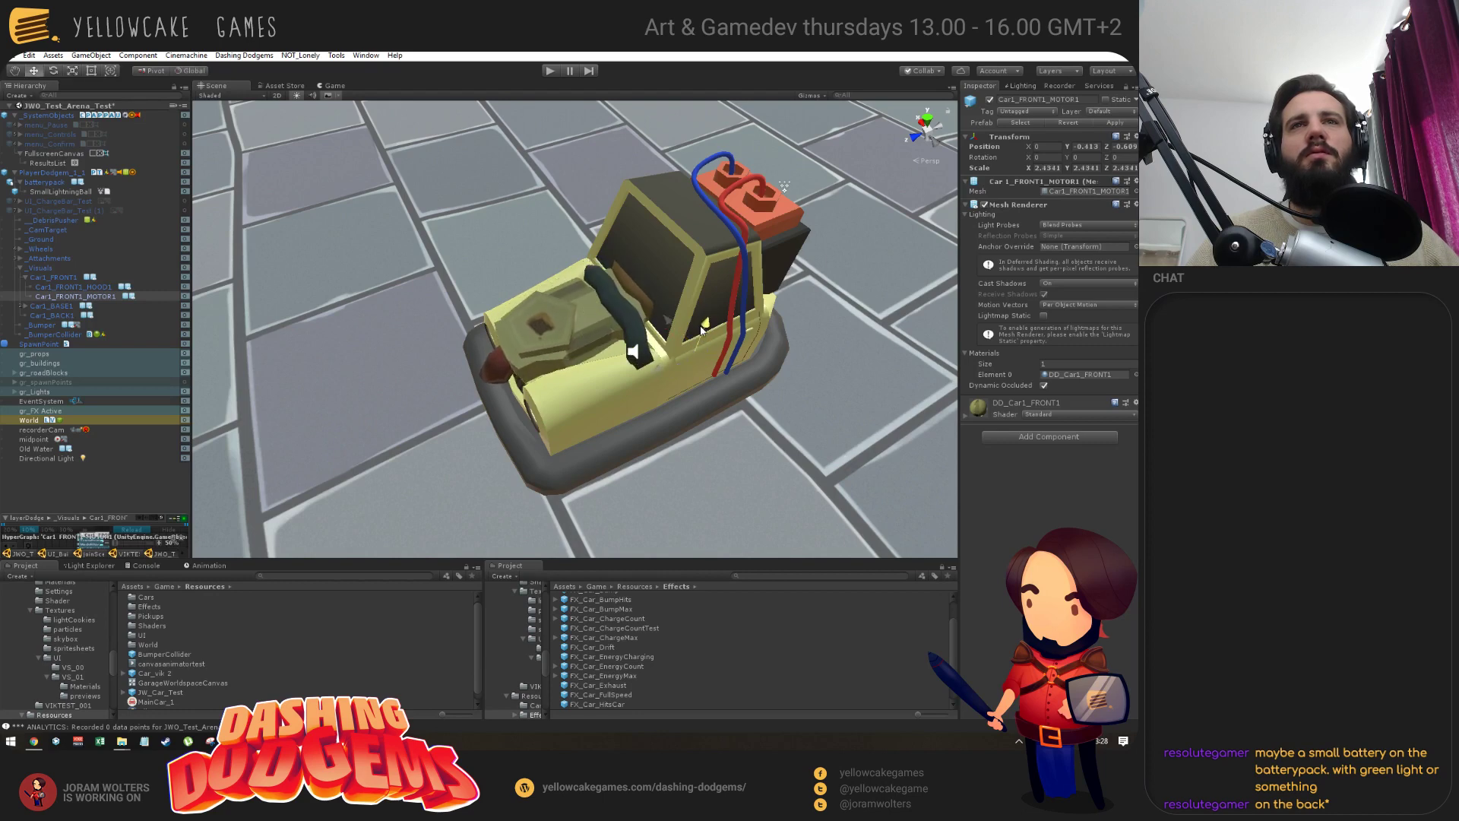
Run the game and, in the Scene view, deactivate the car's effect clones from FX_Car_Bump through FX_Car_EnergyMax.
{"action": "left_click_drag", "start_coordinate": [624, 417], "coordinate": [486, 190], "text": "alt"}
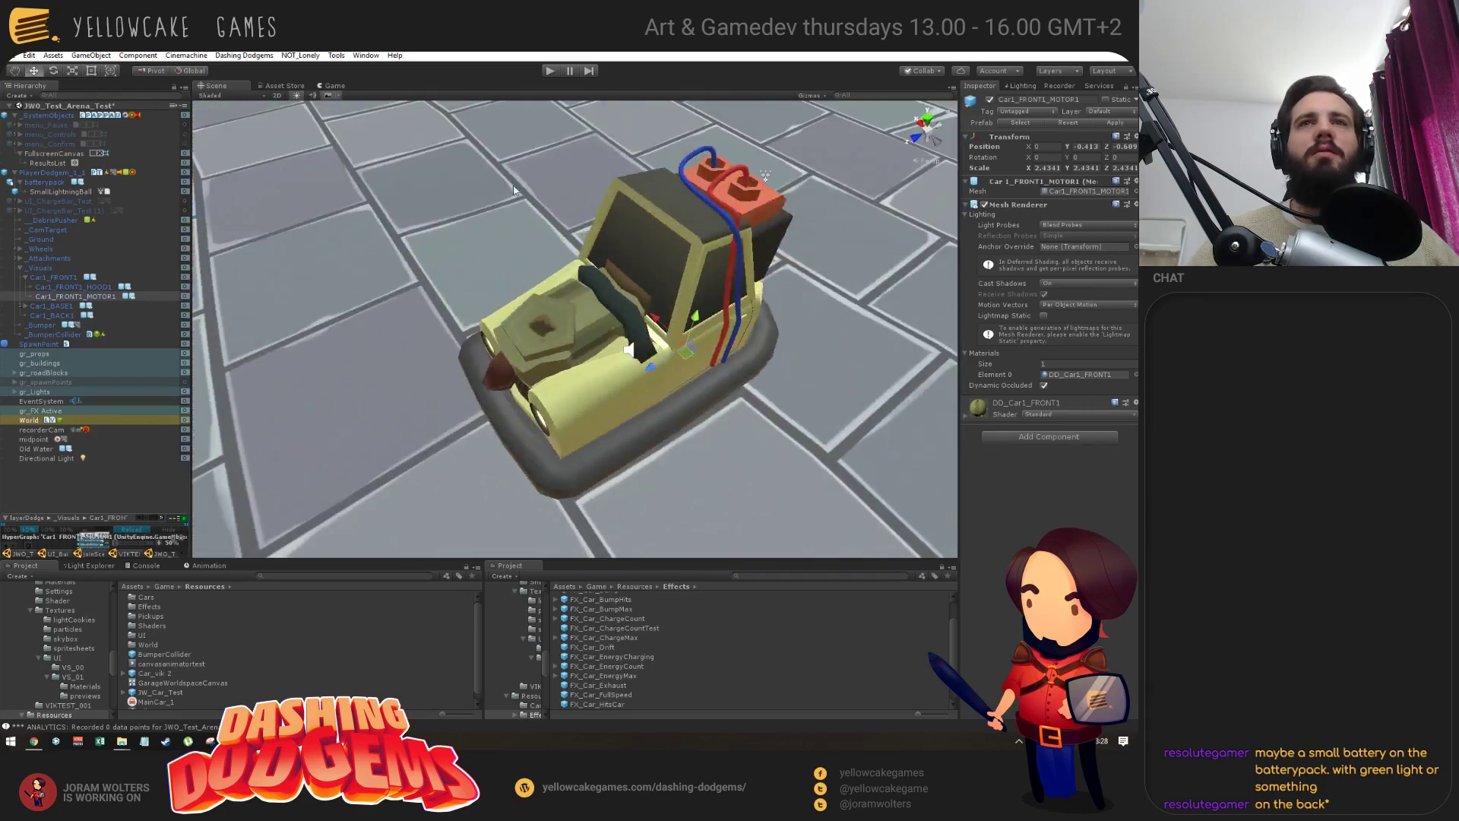
{"action": "left_click", "coordinate": [551, 71]}
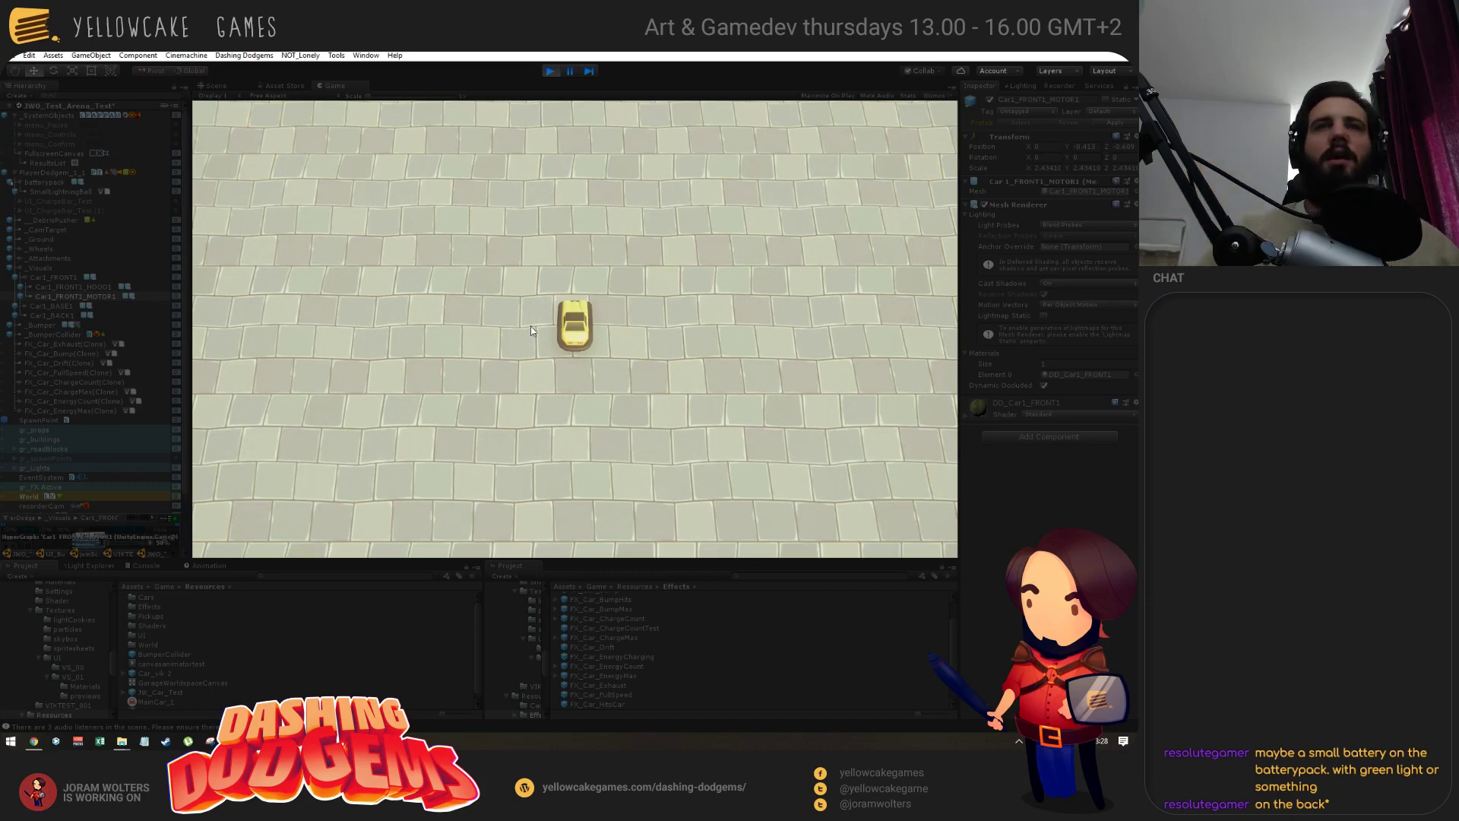
{"action": "left_click", "coordinate": [217, 83]}
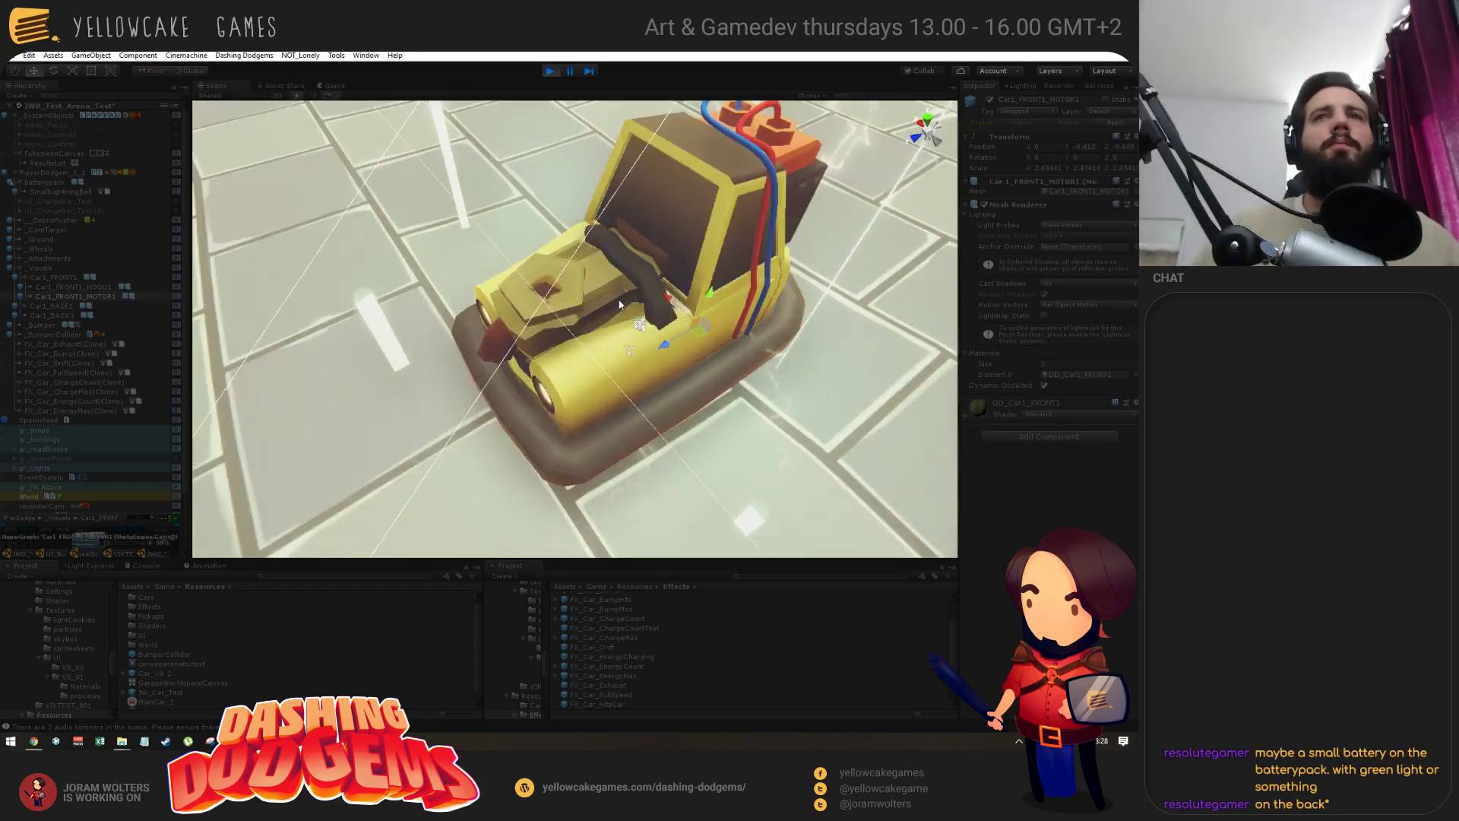
{"action": "left_click", "coordinate": [82, 410]}
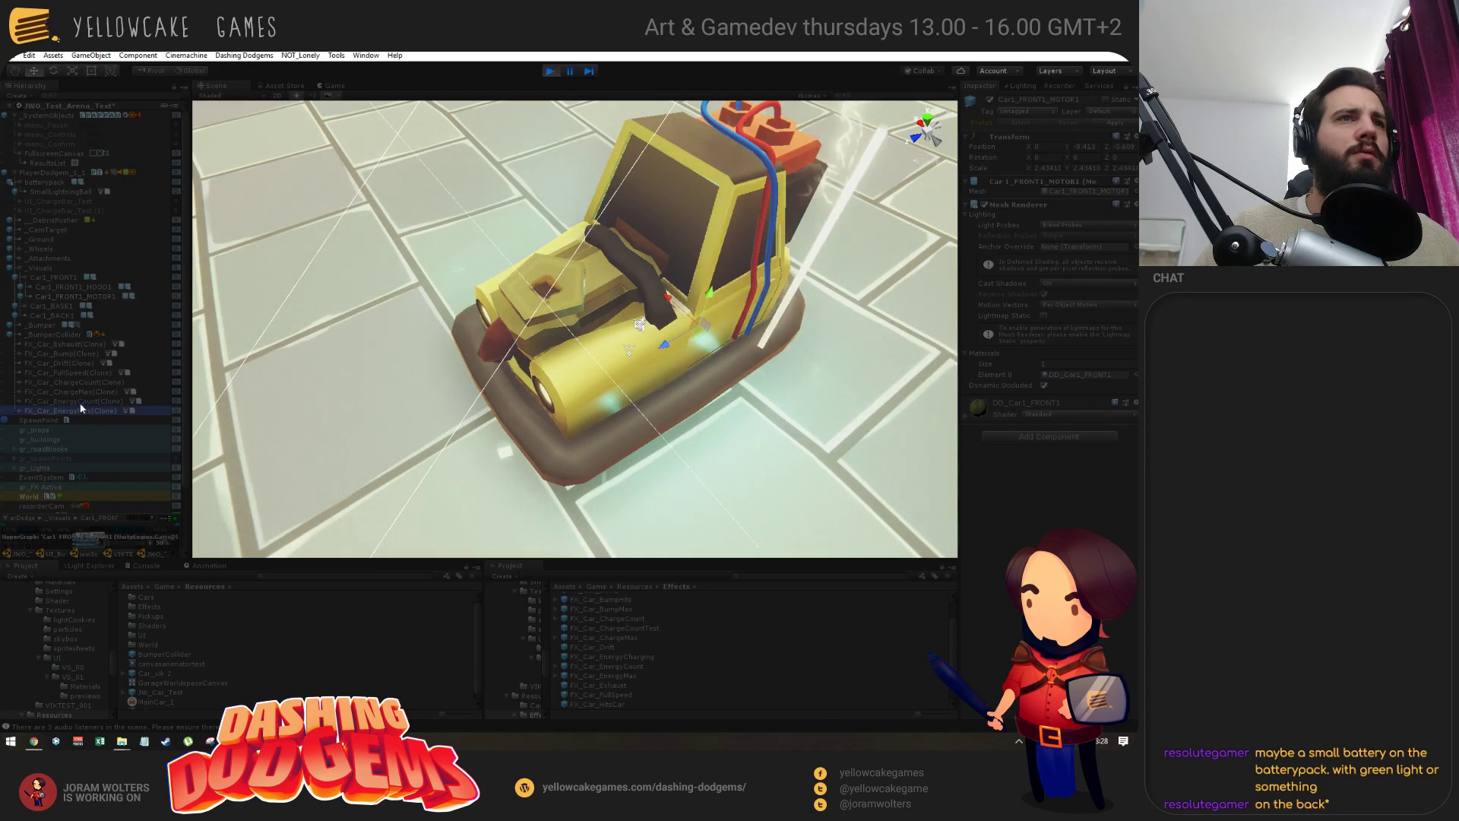
{"action": "left_click", "coordinate": [81, 353], "text": "shift"}
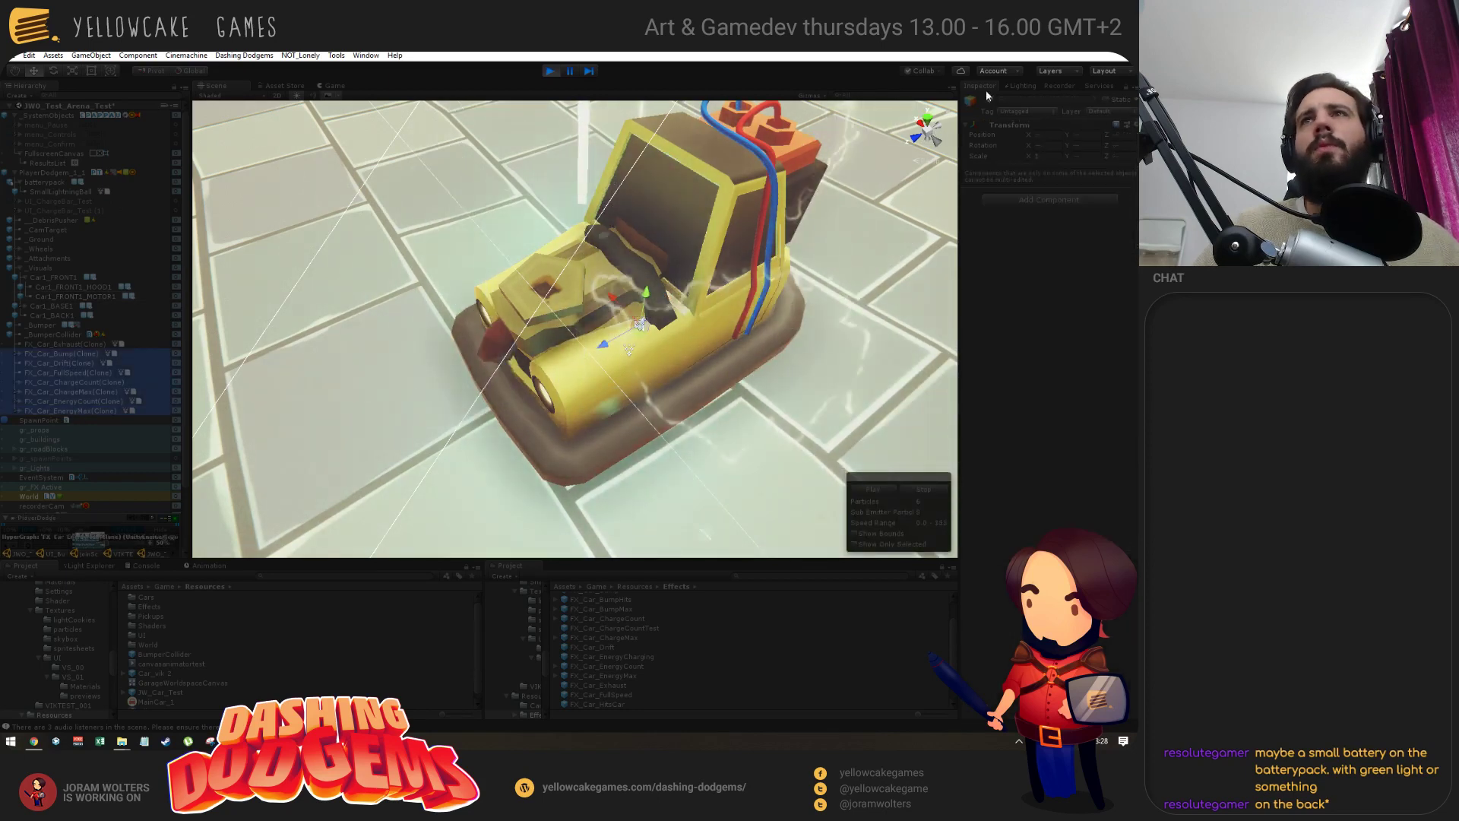
Frame the batterypack and watch the running car with its enlarged motor from a distant overhead angle, with the transform handles hidden.
{"action": "scroll", "coordinate": [532, 327], "scroll_direction": "down", "scroll_amount": 5}
{"action": "mouse_move", "coordinate": [425, 274]}
{"action": "left_mouse_down", "text": "alt"}
{"action": "mouse_move", "coordinate": [335, 231]}
{"action": "mouse_move", "coordinate": [482, 195]}
{"action": "mouse_move", "coordinate": [380, 221]}
{"action": "left_mouse_up", "text": "alt"}
{"action": "mouse_move", "coordinate": [169, 224]}
{"action": "left_mouse_down", "text": "alt"}
{"action": "mouse_move", "coordinate": [262, 294]}
{"action": "mouse_move", "coordinate": [420, 266]}
{"action": "mouse_move", "coordinate": [304, 319]}
{"action": "mouse_move", "coordinate": [499, 228]}
{"action": "mouse_move", "coordinate": [547, 234]}
{"action": "mouse_move", "coordinate": [349, 351]}
{"action": "mouse_move", "coordinate": [857, 240]}
{"action": "mouse_move", "coordinate": [499, 261]}
{"action": "mouse_move", "coordinate": [453, 417]}
{"action": "mouse_move", "coordinate": [364, 395]}
{"action": "mouse_move", "coordinate": [291, 405]}
{"action": "left_mouse_up", "text": "alt"}
{"action": "right_click_drag", "start_coordinate": [291, 405], "coordinate": [591, 415], "text": "alt"}
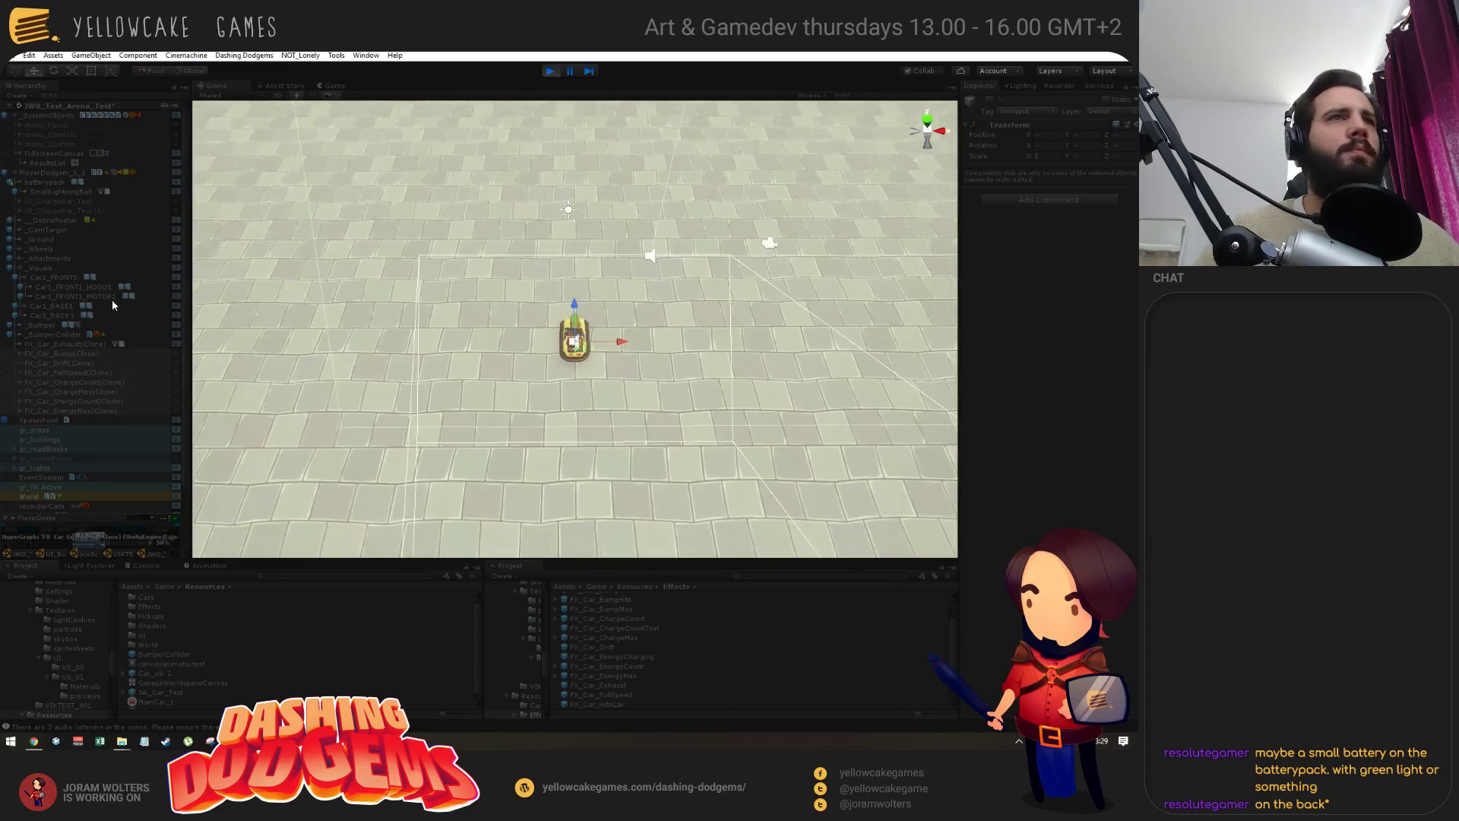
{"action": "left_click", "coordinate": [49, 182]}
{"action": "key", "text": "f"}
{"action": "scroll", "coordinate": [488, 372], "scroll_direction": "down", "scroll_amount": 5}
{"action": "scroll", "coordinate": [488, 373], "scroll_direction": "down", "scroll_amount": 2}
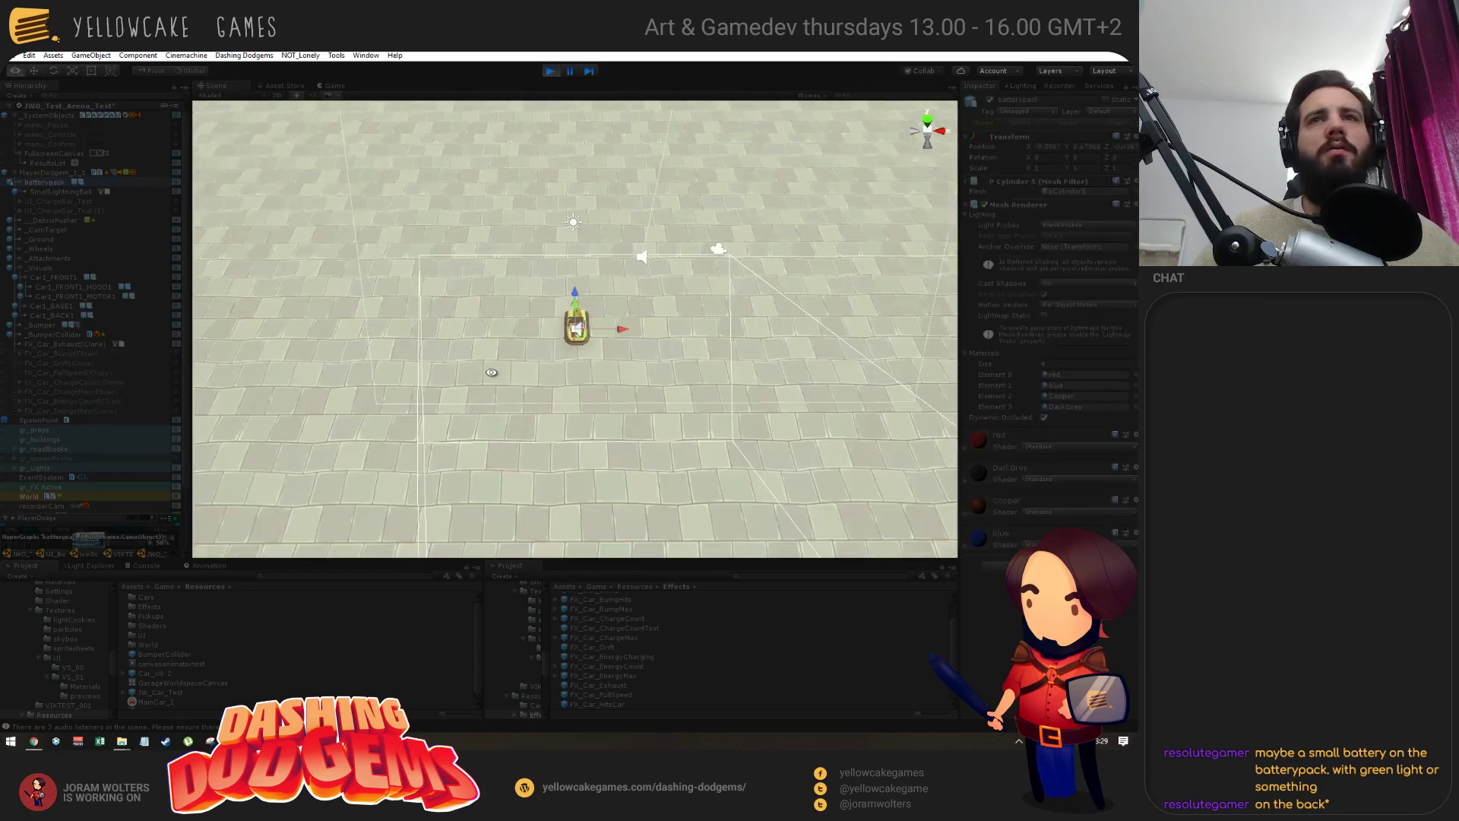
{"action": "left_click", "coordinate": [14, 71]}
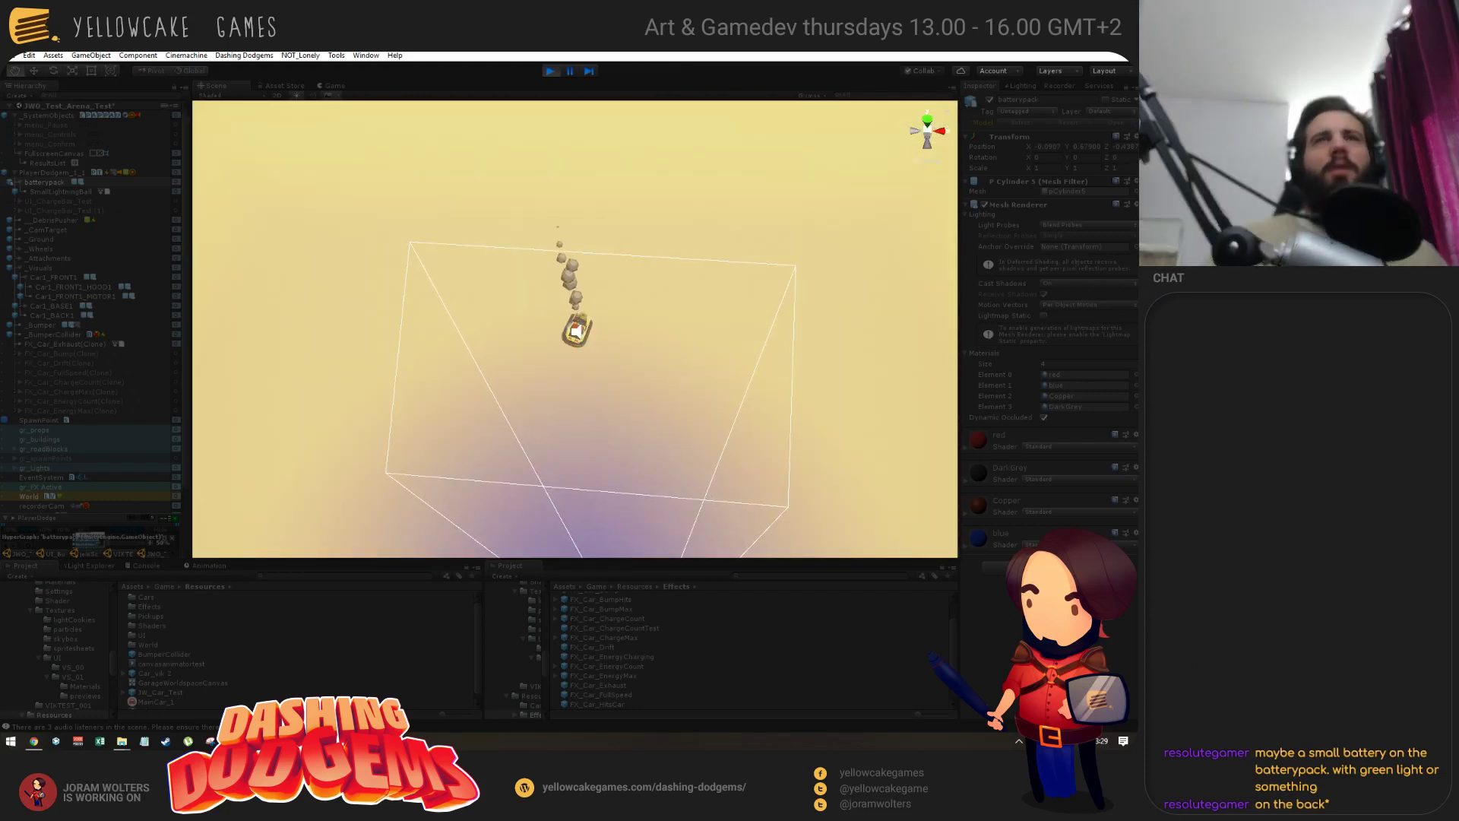
Stop the game and inspect the car's enlarged motor up close from the front.
{"action": "left_click", "coordinate": [547, 71]}
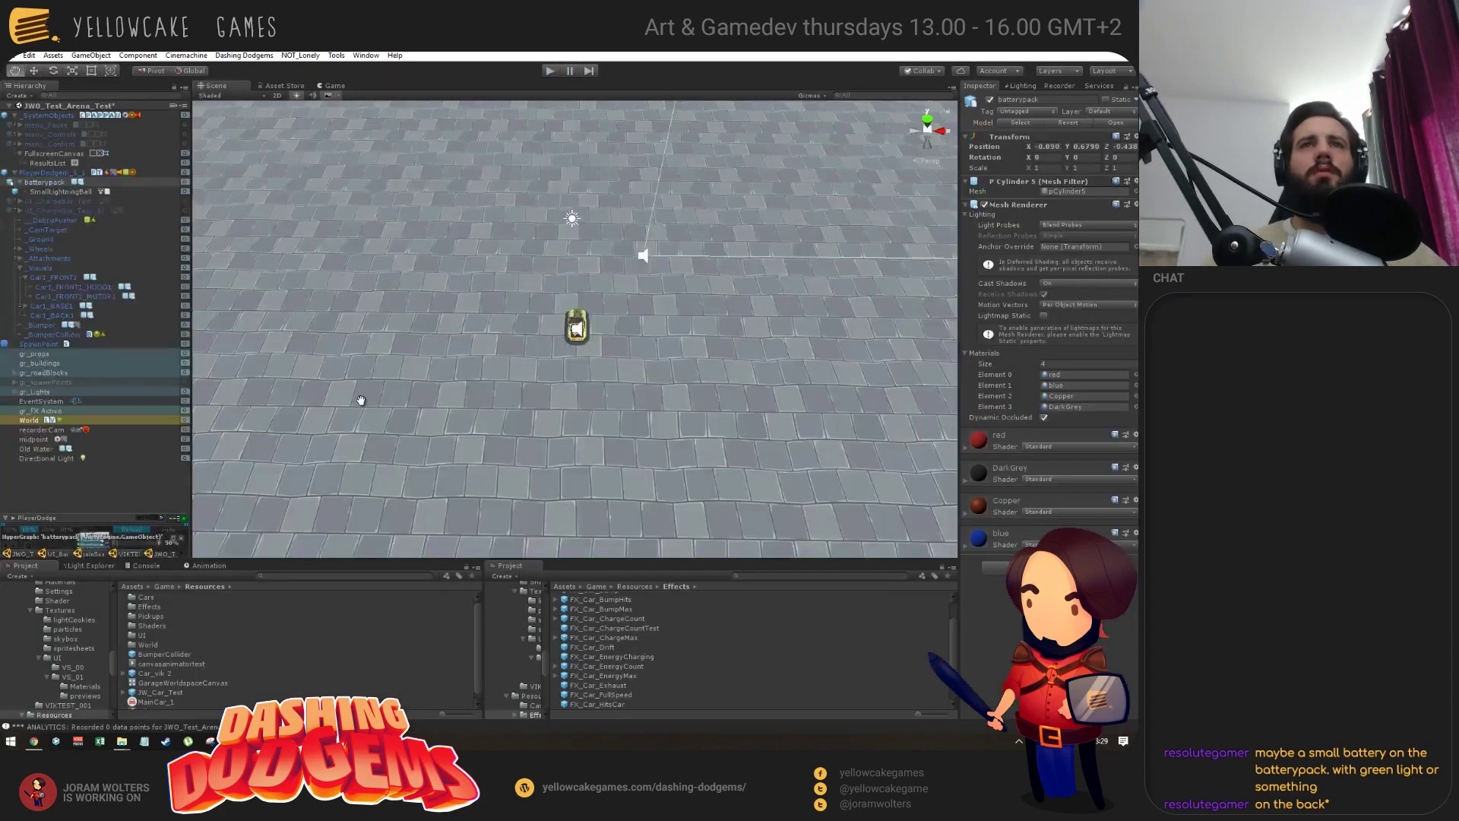
{"action": "key", "text": "f"}
{"action": "left_click_drag", "start_coordinate": [473, 346], "coordinate": [620, 363], "text": "alt"}
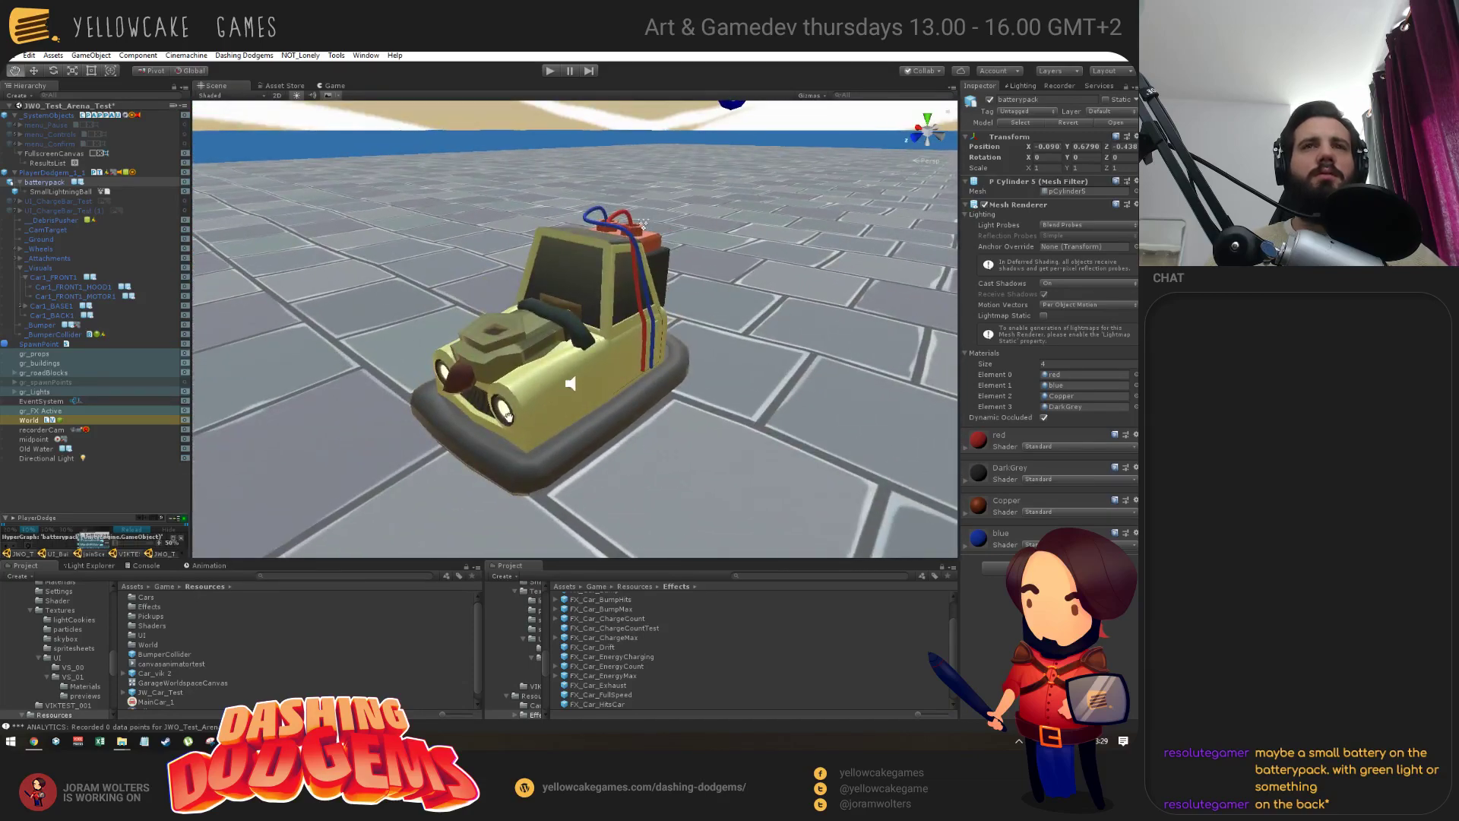
Undo the scaling and moves of Car1_FRONT1_MOTOR1 back to its original placement inside the hood.
{"action": "left_click", "coordinate": [547, 392]}
{"action": "key", "text": "ctrl+z"}
{"action": "key", "text": "ctrl+z"}
{"action": "key", "text": "ctrl+z"}
{"action": "key", "text": "ctrl+z"}
{"action": "key", "text": "ctrl+z"}
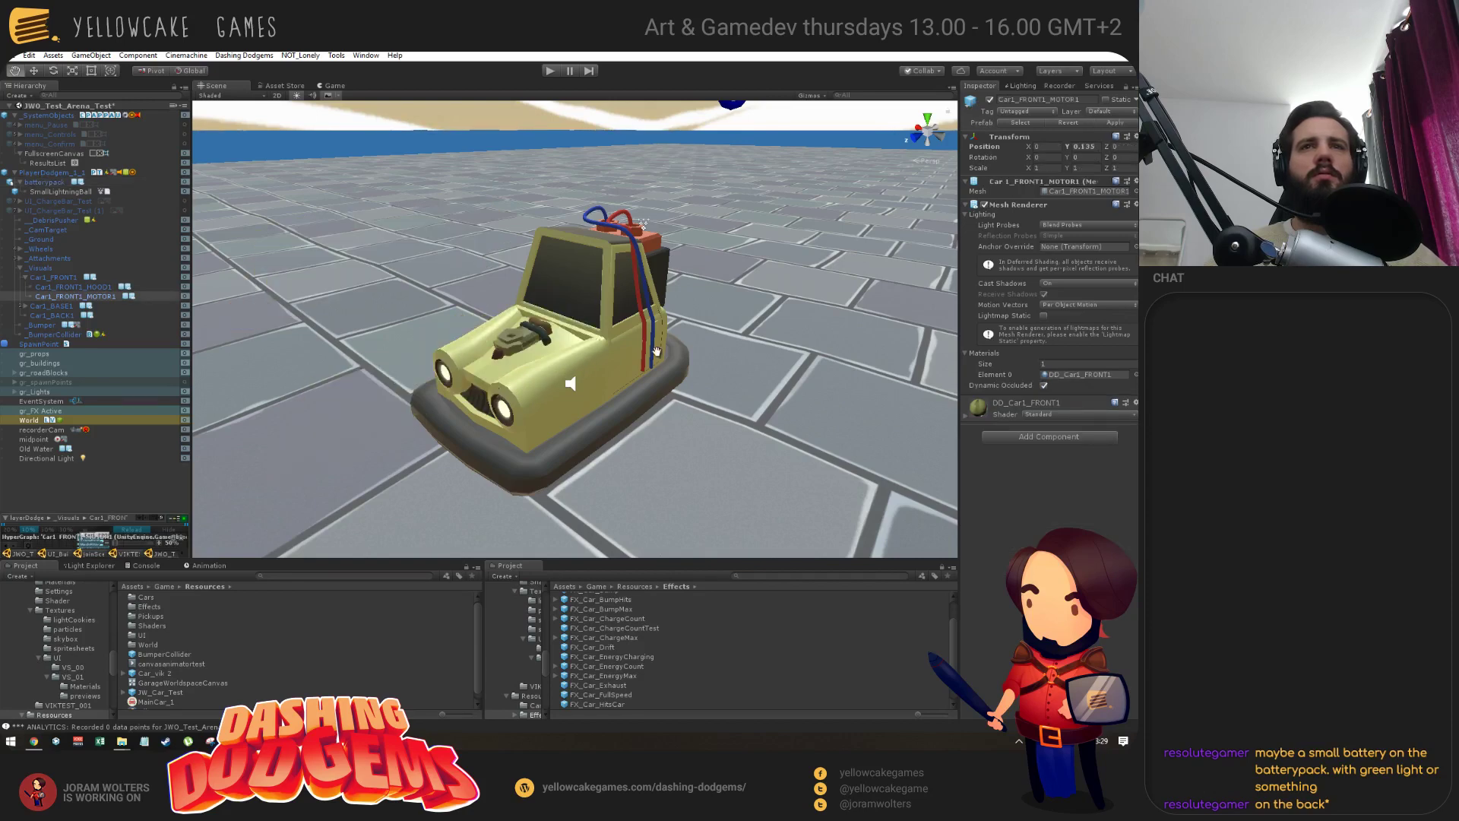
{"action": "key", "text": "ctrl+z"}
{"action": "left_click_drag", "start_coordinate": [647, 320], "coordinate": [619, 385], "text": "alt"}
Recheck the charge vfx reference image, search the project assets for "headl" and clear the search.
{"action": "key", "text": "alt+Tab"}
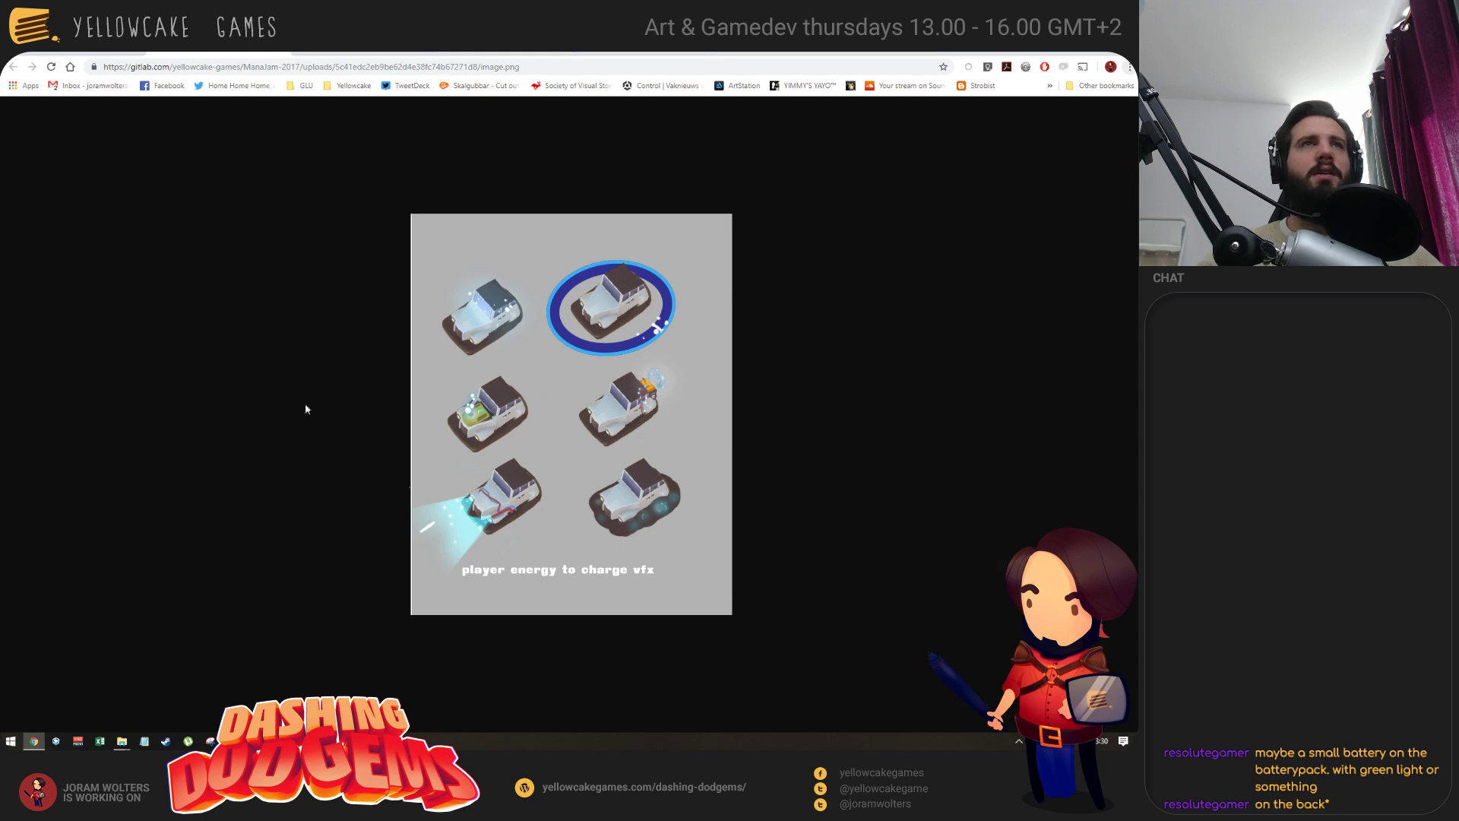
{"action": "key", "text": "alt+Tab"}
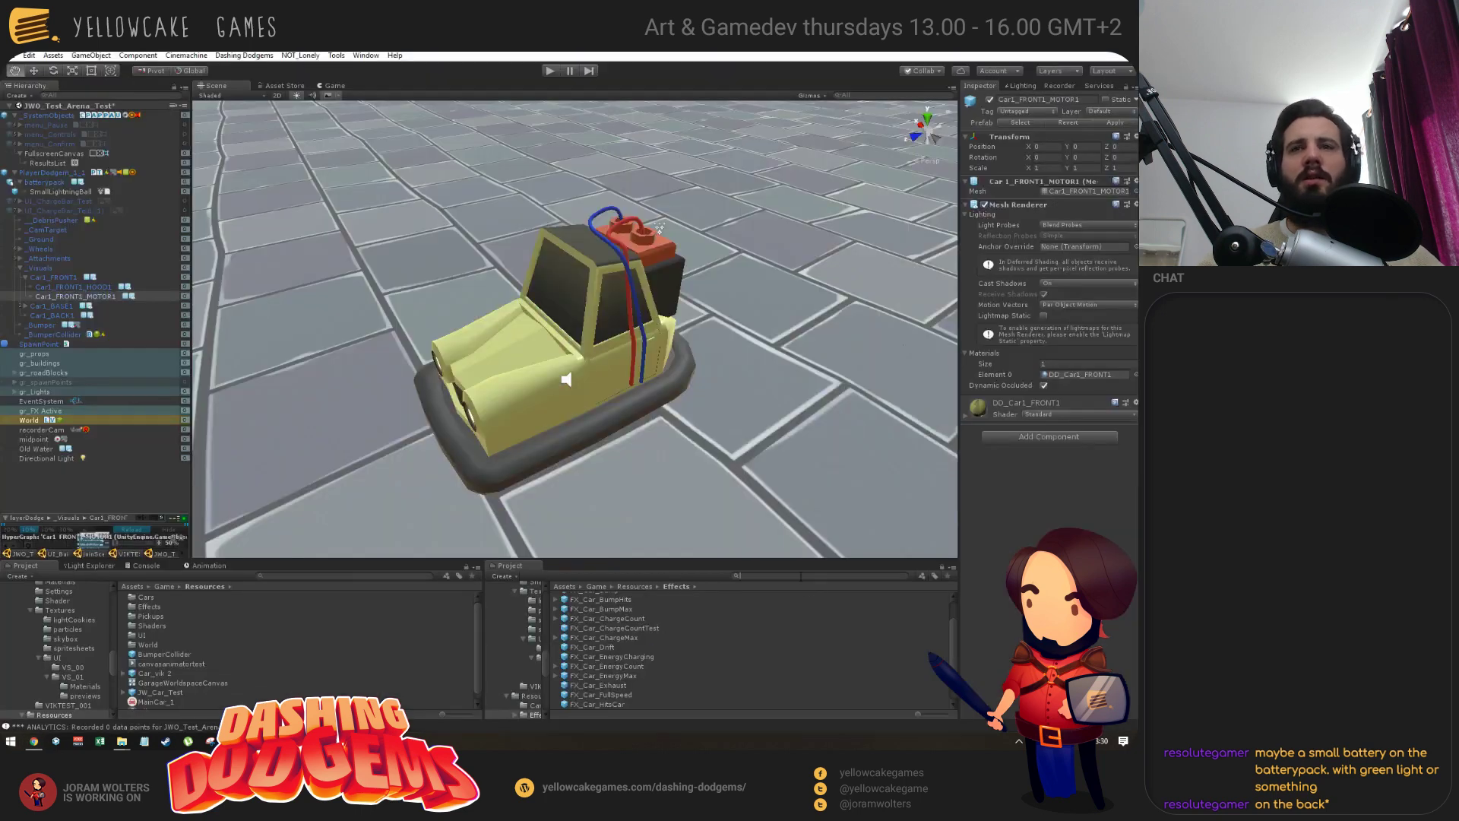
{"action": "type", "text": "headl"}
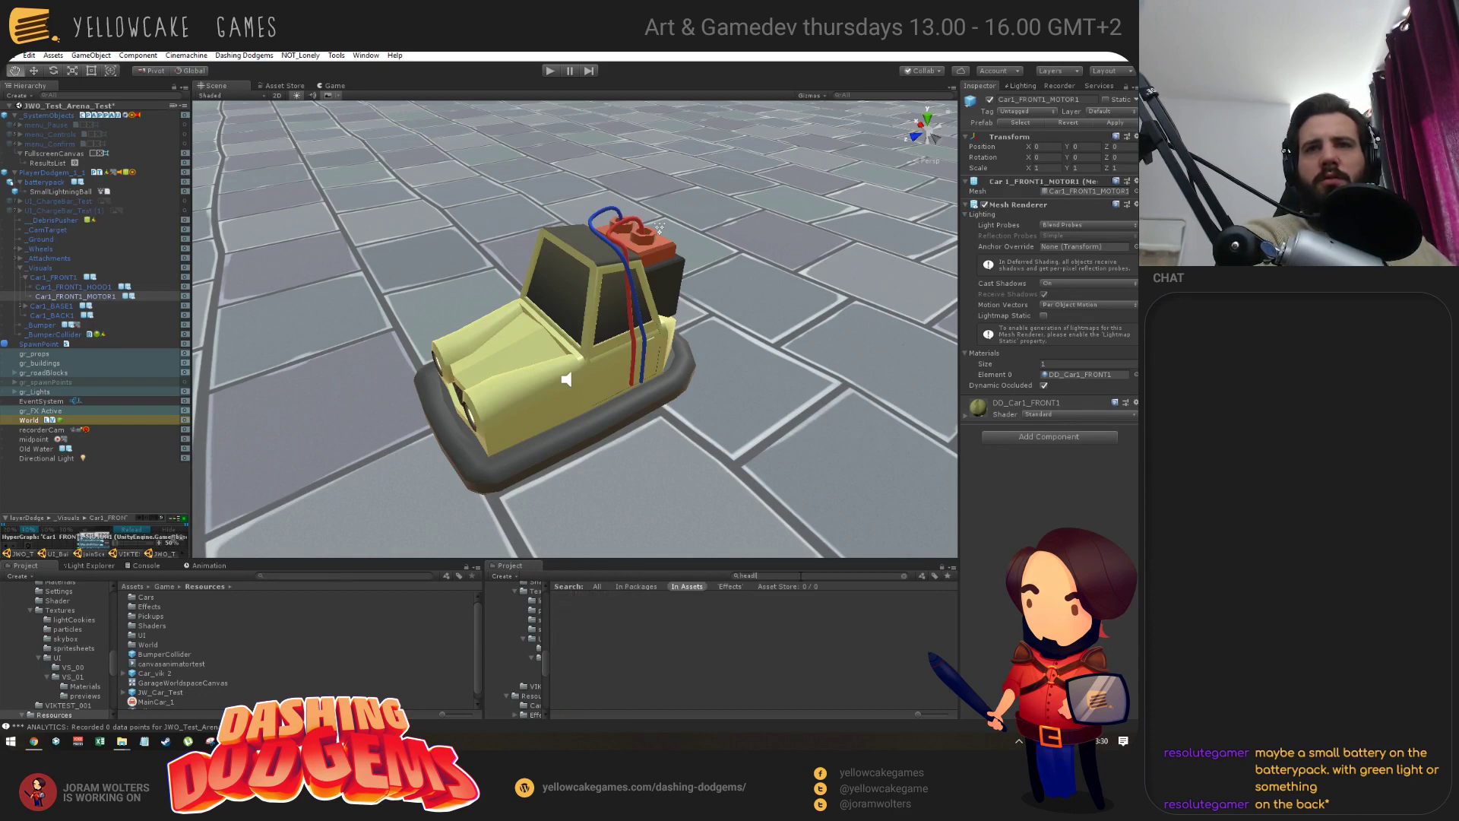
{"action": "key", "text": "BackSpace"}
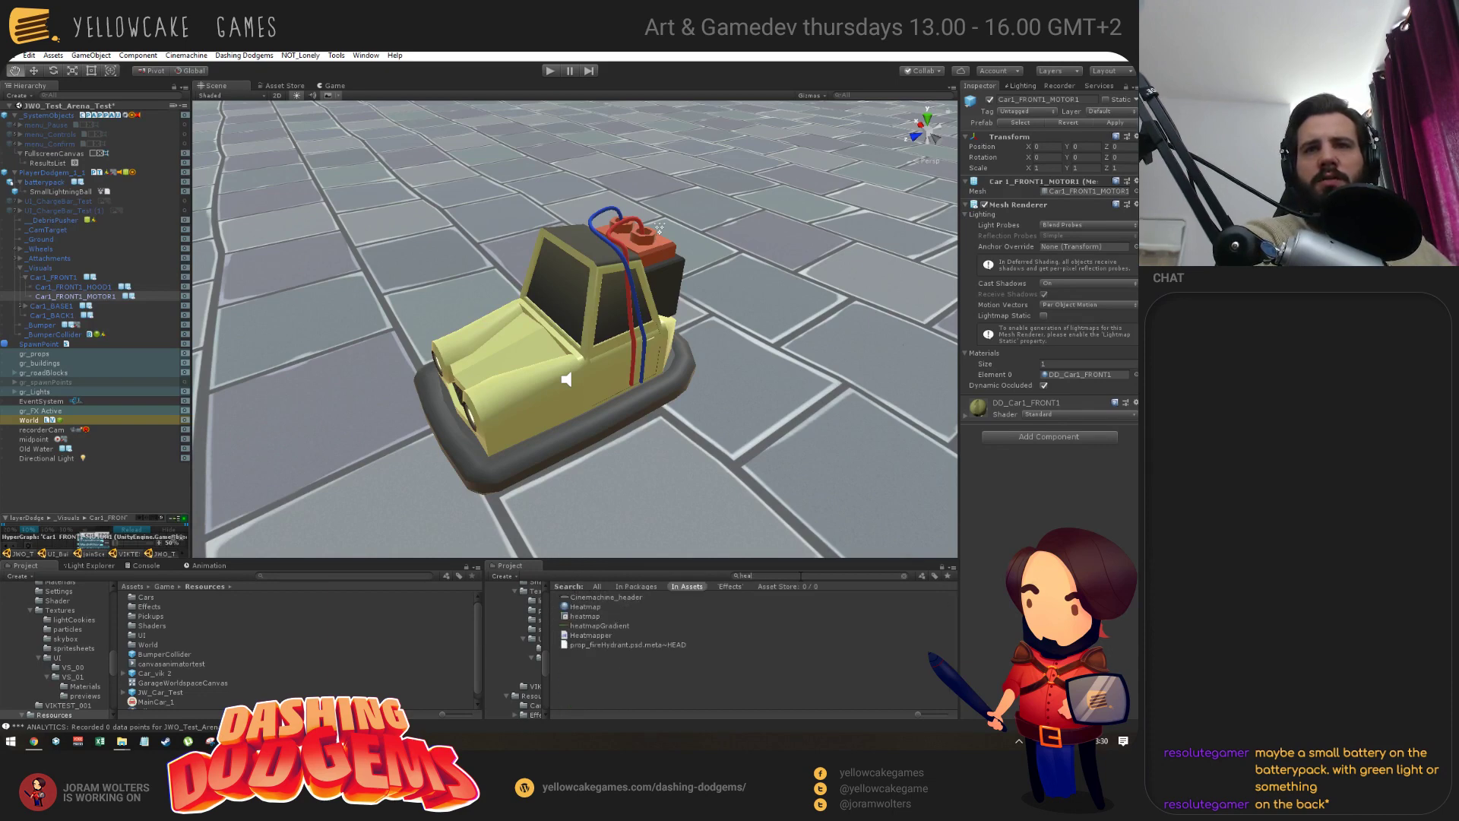
{"action": "key", "text": "BackSpace"}
{"action": "key", "text": "BackSpace"}
{"action": "key", "text": "BackSpace"}
{"action": "key", "text": "BackSpace"}
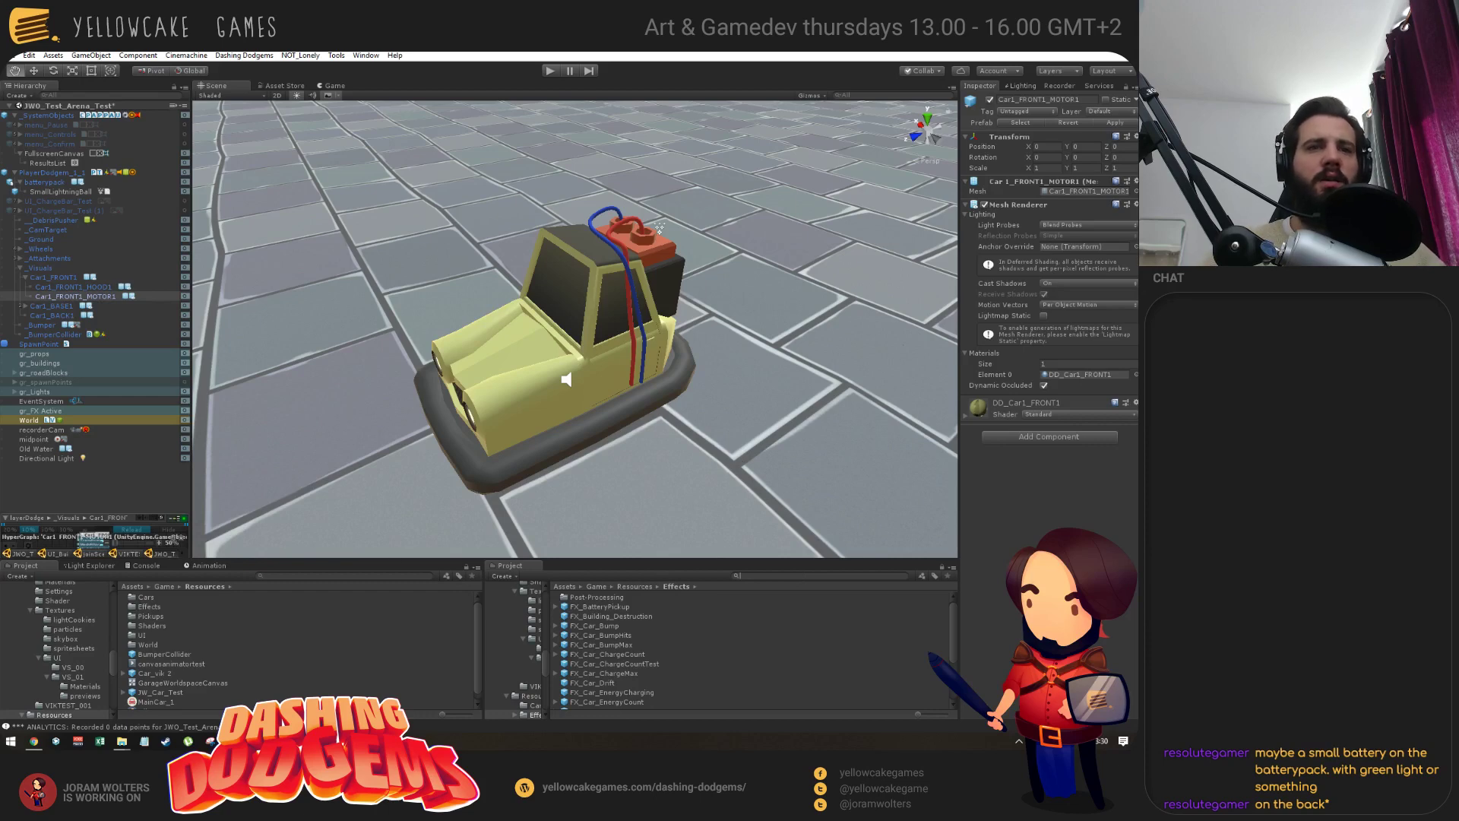
Switch to Photoshop, create a new 512 × 512 px document and draw a black 512 × 256 px rectangle across its vertical middle.
{"action": "key", "text": "alt+Tab"}
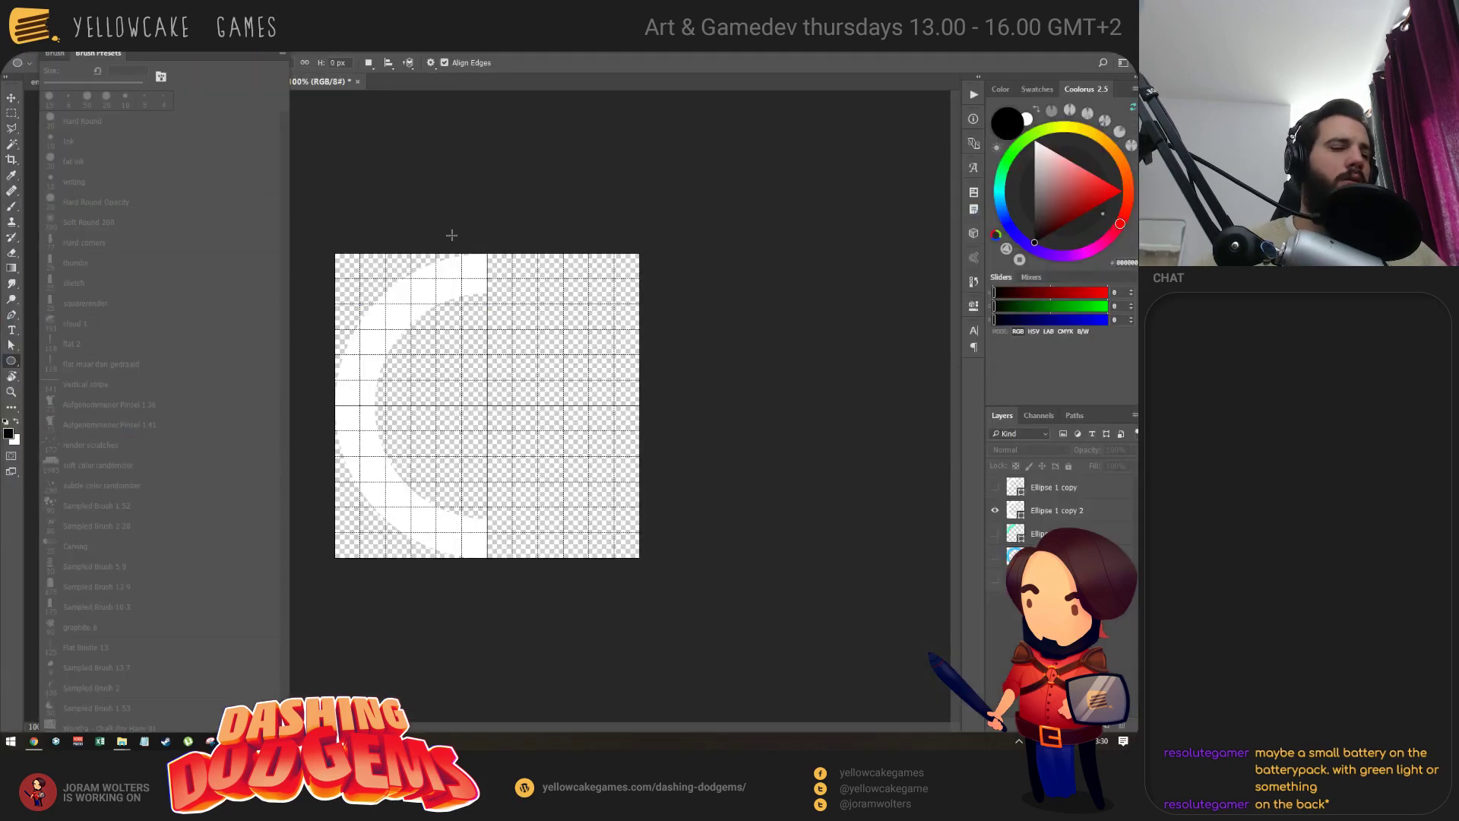
{"action": "key", "text": "ctrl+alt+n"}
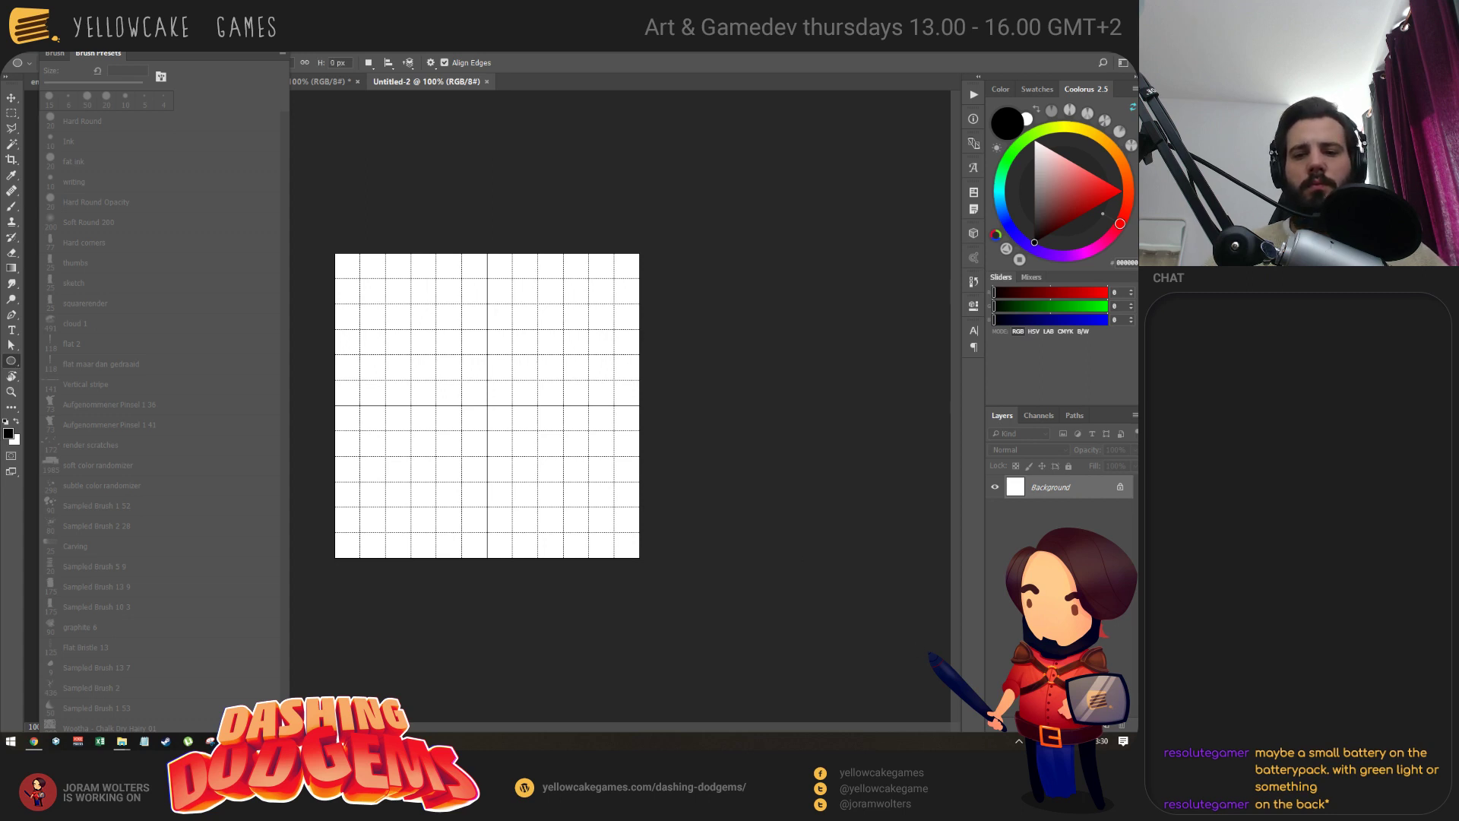
{"action": "left_click", "coordinate": [12, 361]}
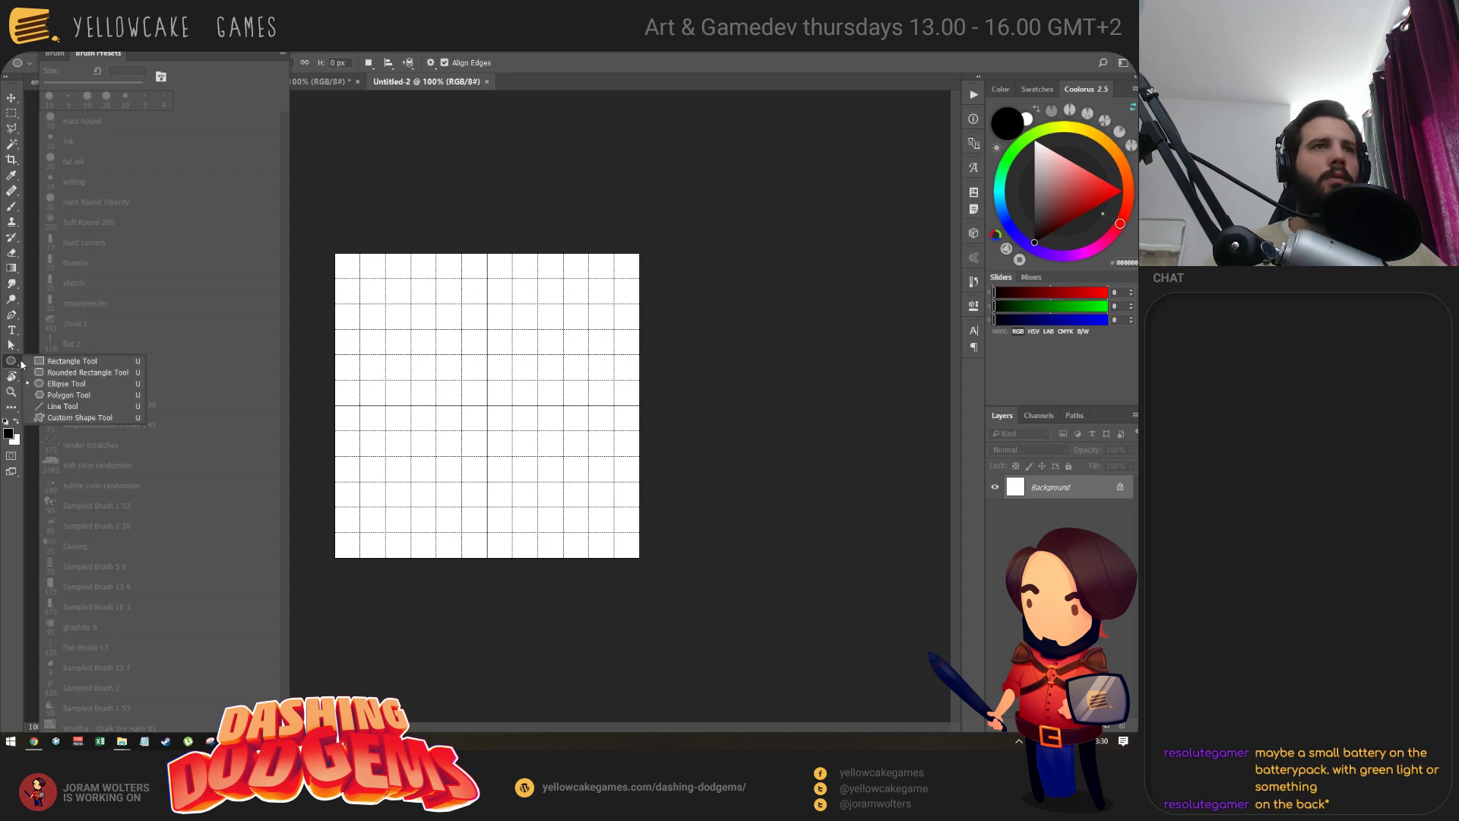
{"action": "left_click", "coordinate": [76, 369]}
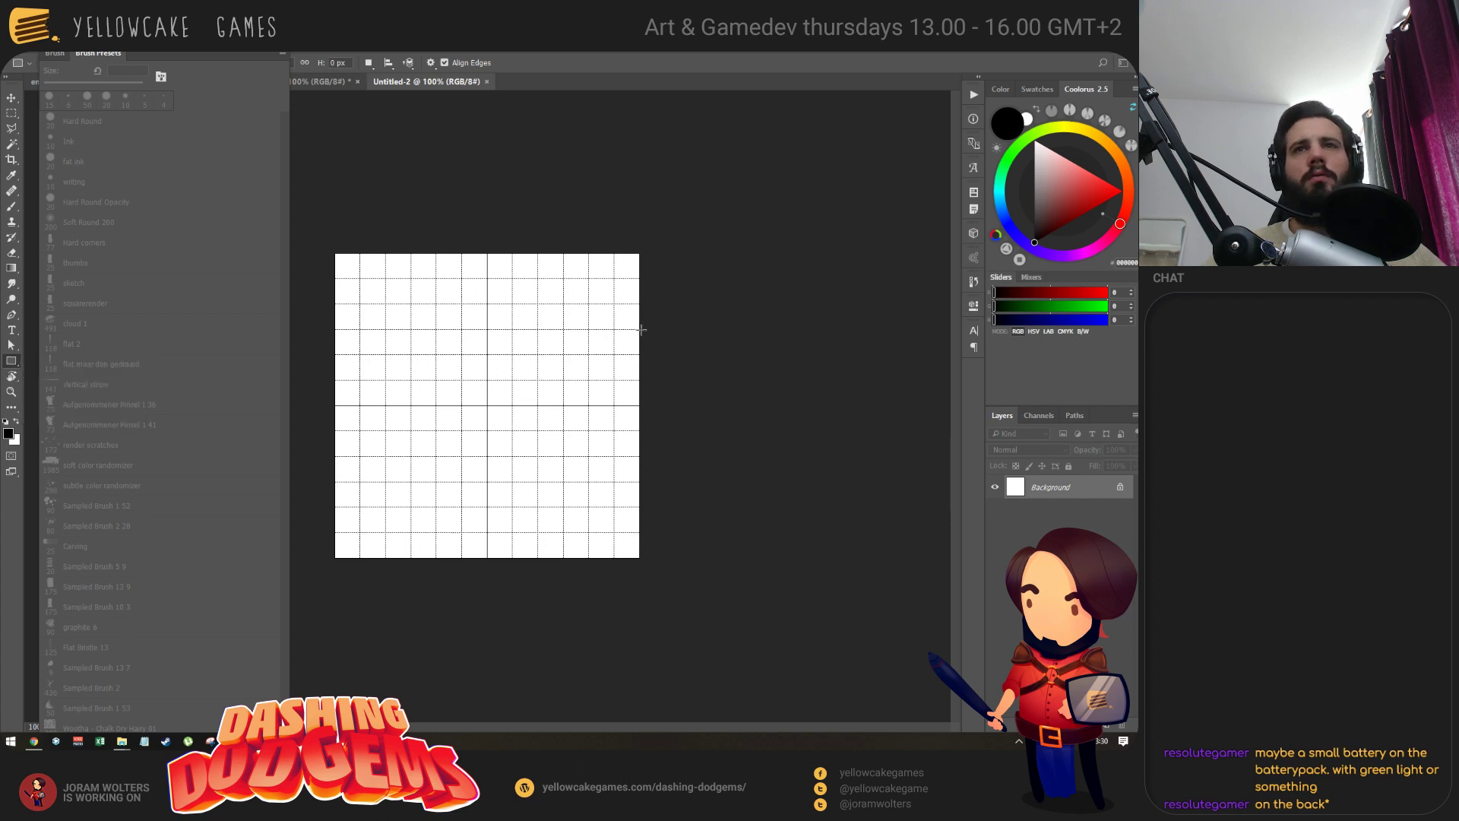
{"action": "left_click_drag", "start_coordinate": [640, 328], "coordinate": [335, 481]}
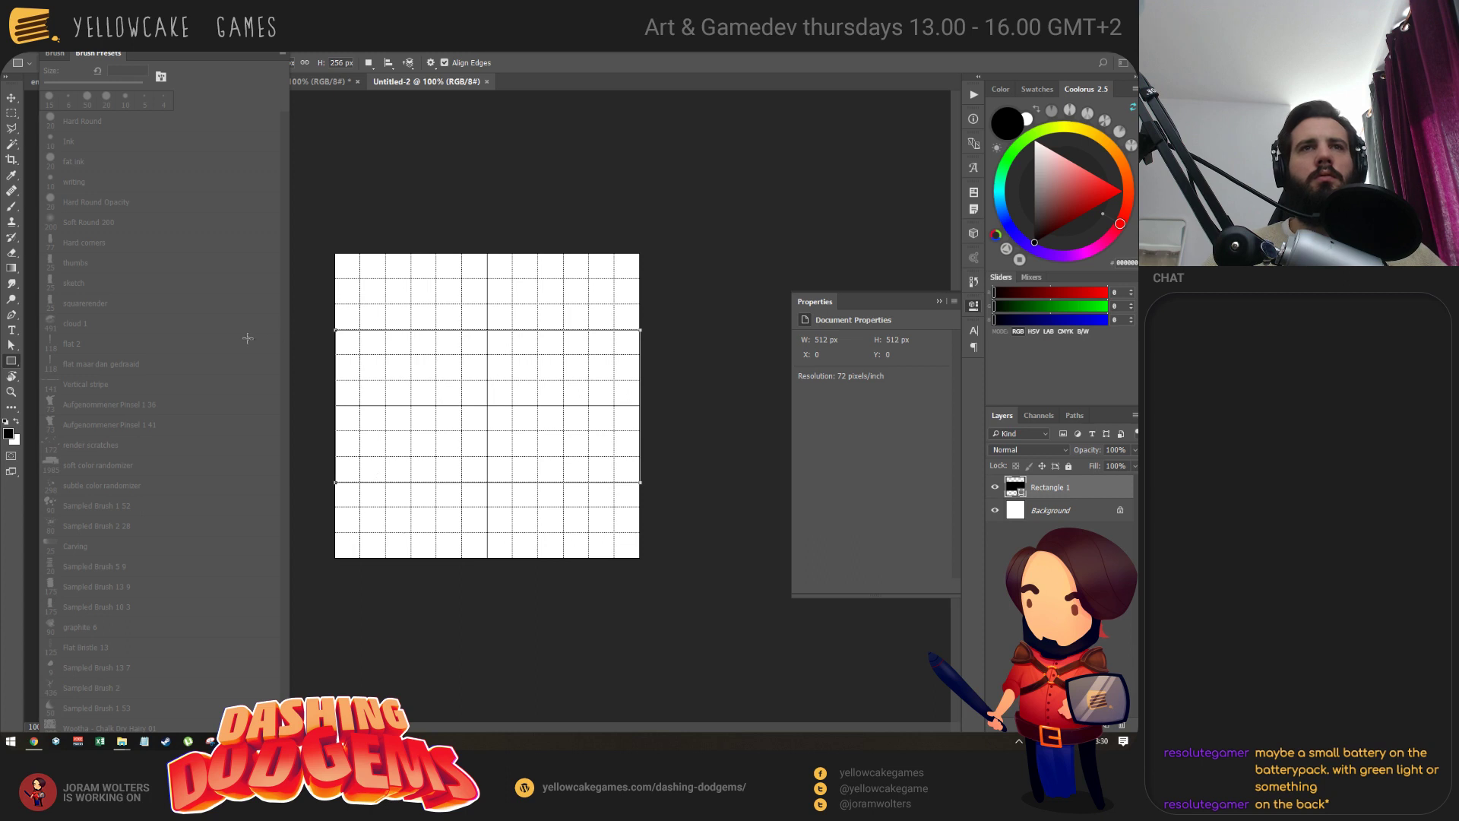
Reshape the rectangle into a trapezoid by moving its two left corner points to the canvas's top-left and bottom-left corners.
{"action": "key", "text": "a"}
{"action": "left_click_drag", "start_coordinate": [336, 332], "coordinate": [335, 253]}
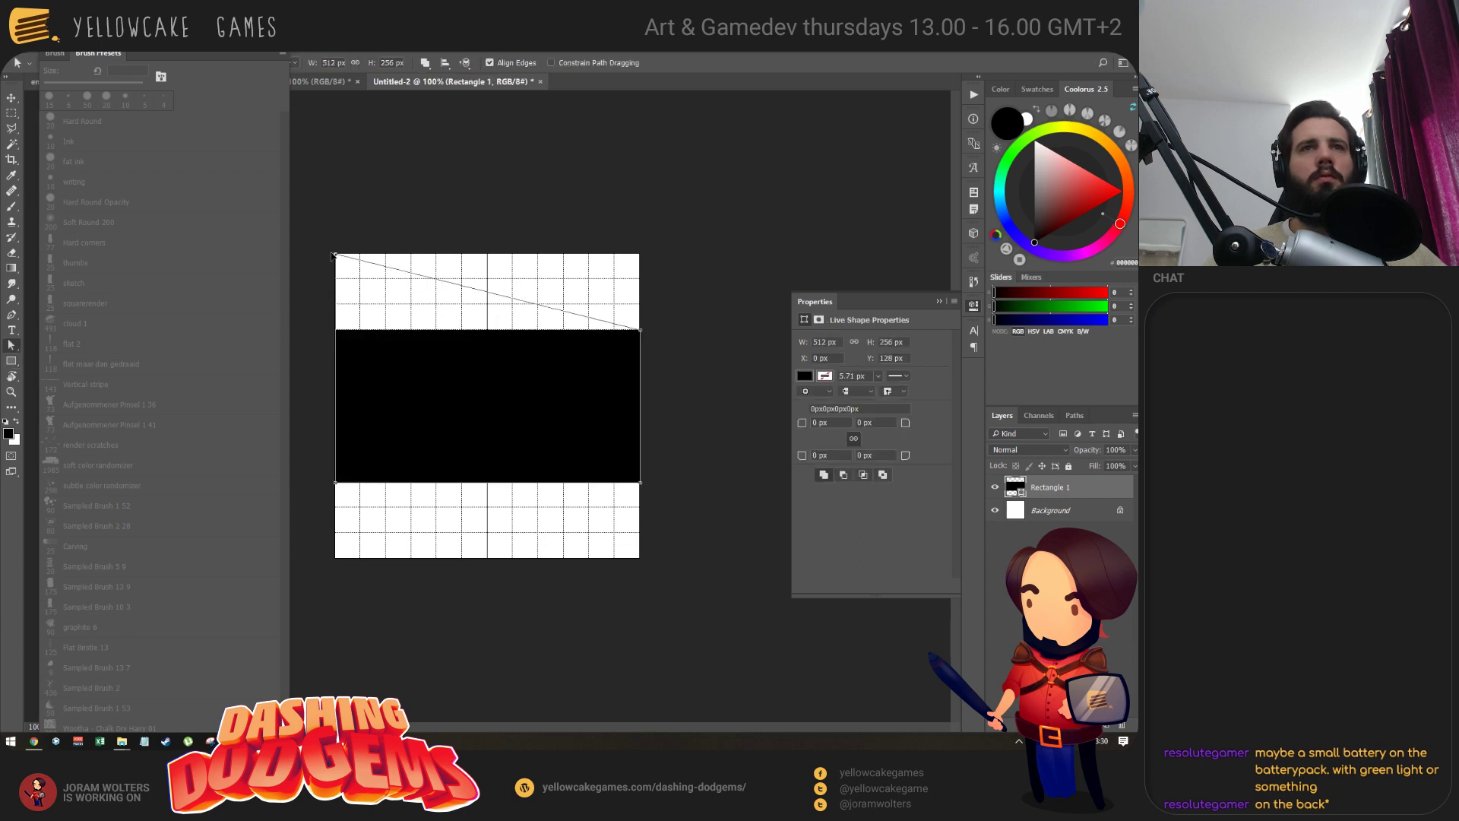
{"action": "key", "text": "Return"}
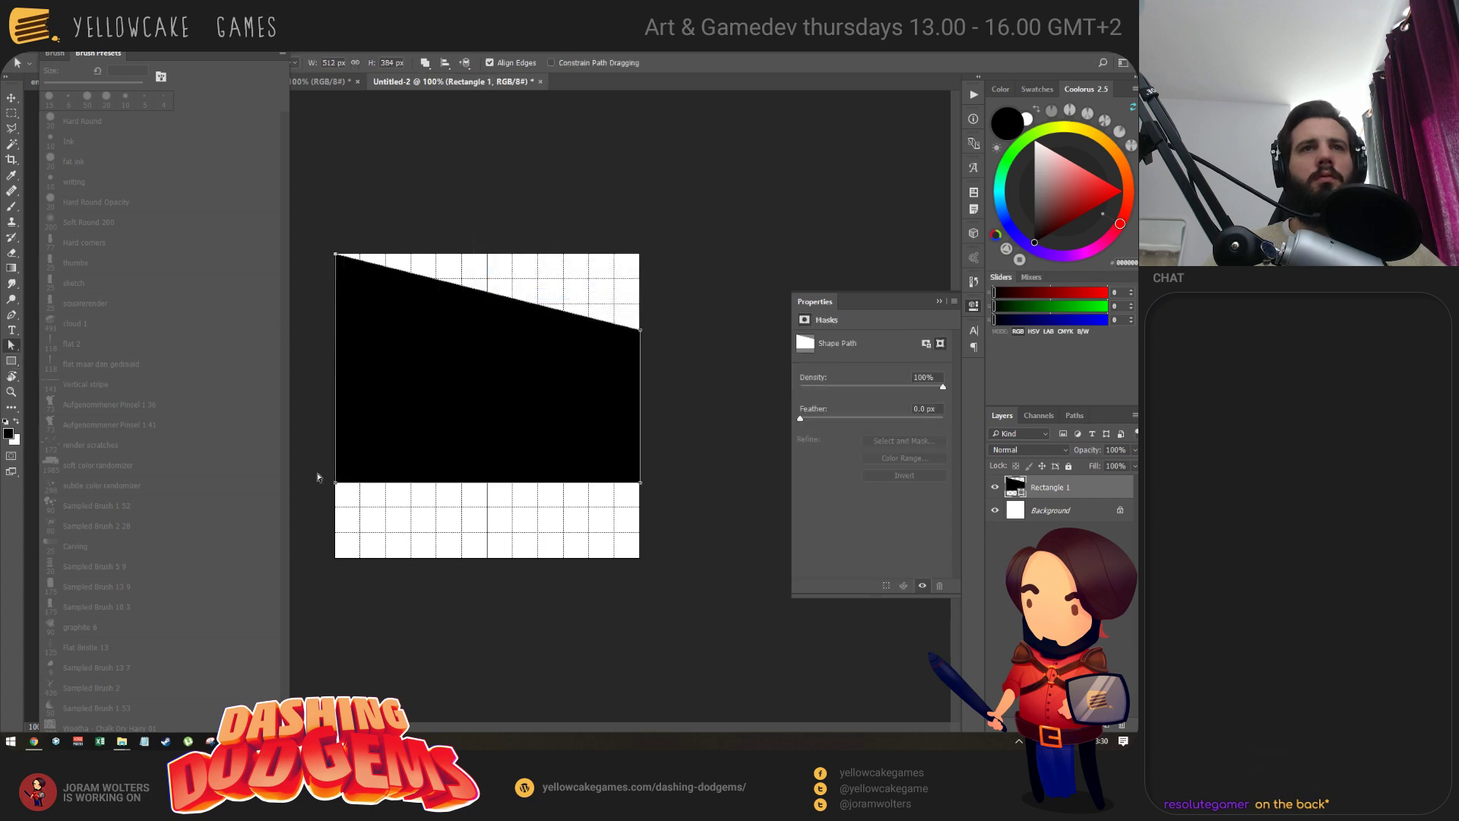
{"action": "left_click_drag", "start_coordinate": [335, 484], "coordinate": [335, 558]}
Change the trapezoid's fill colour to white and hide the Background layer.
{"action": "key", "text": "i"}
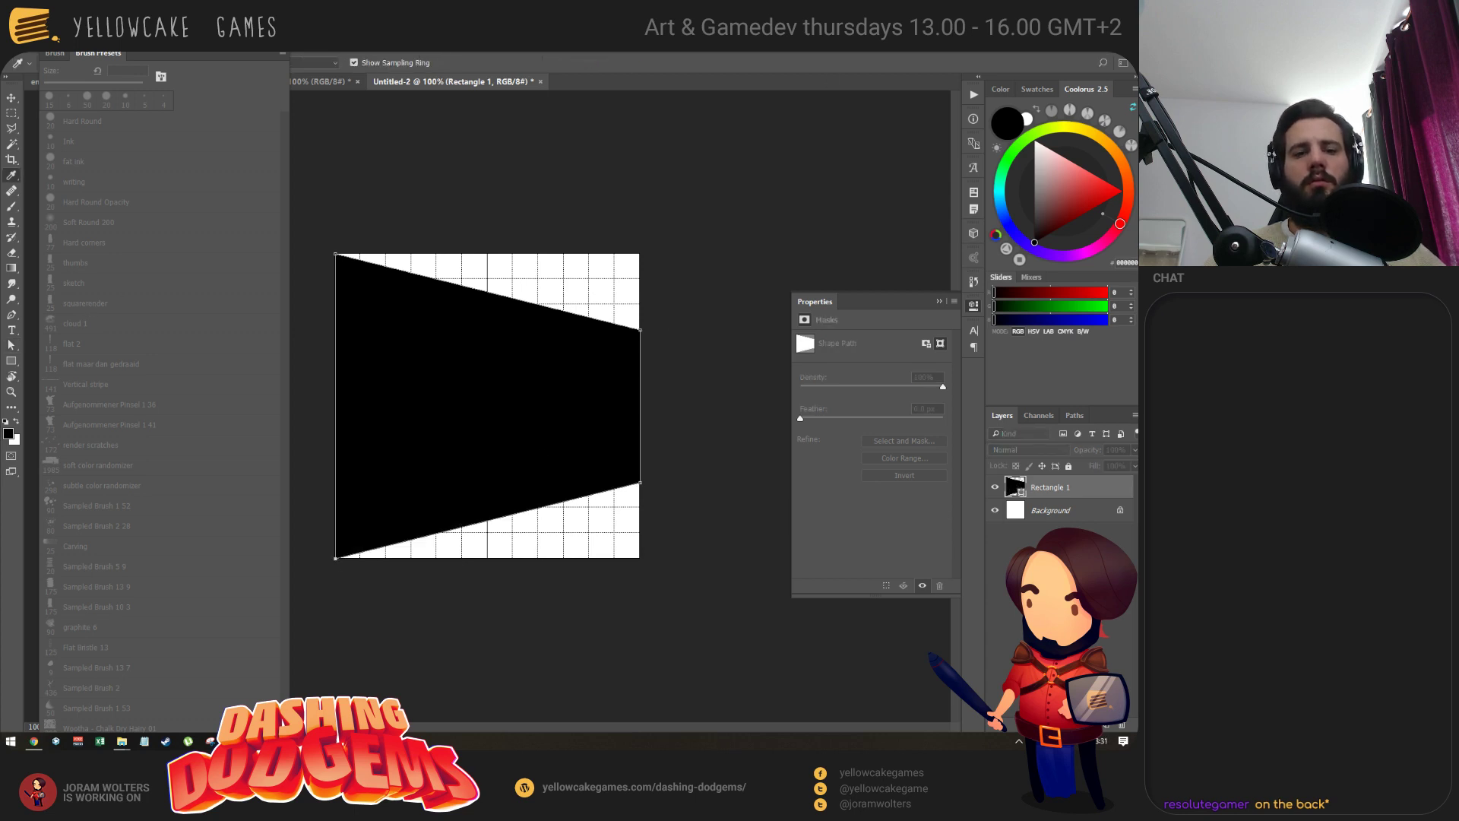
{"action": "double_click", "coordinate": [1014, 486]}
{"action": "left_click_drag", "start_coordinate": [631, 245], "coordinate": [586, 126]}
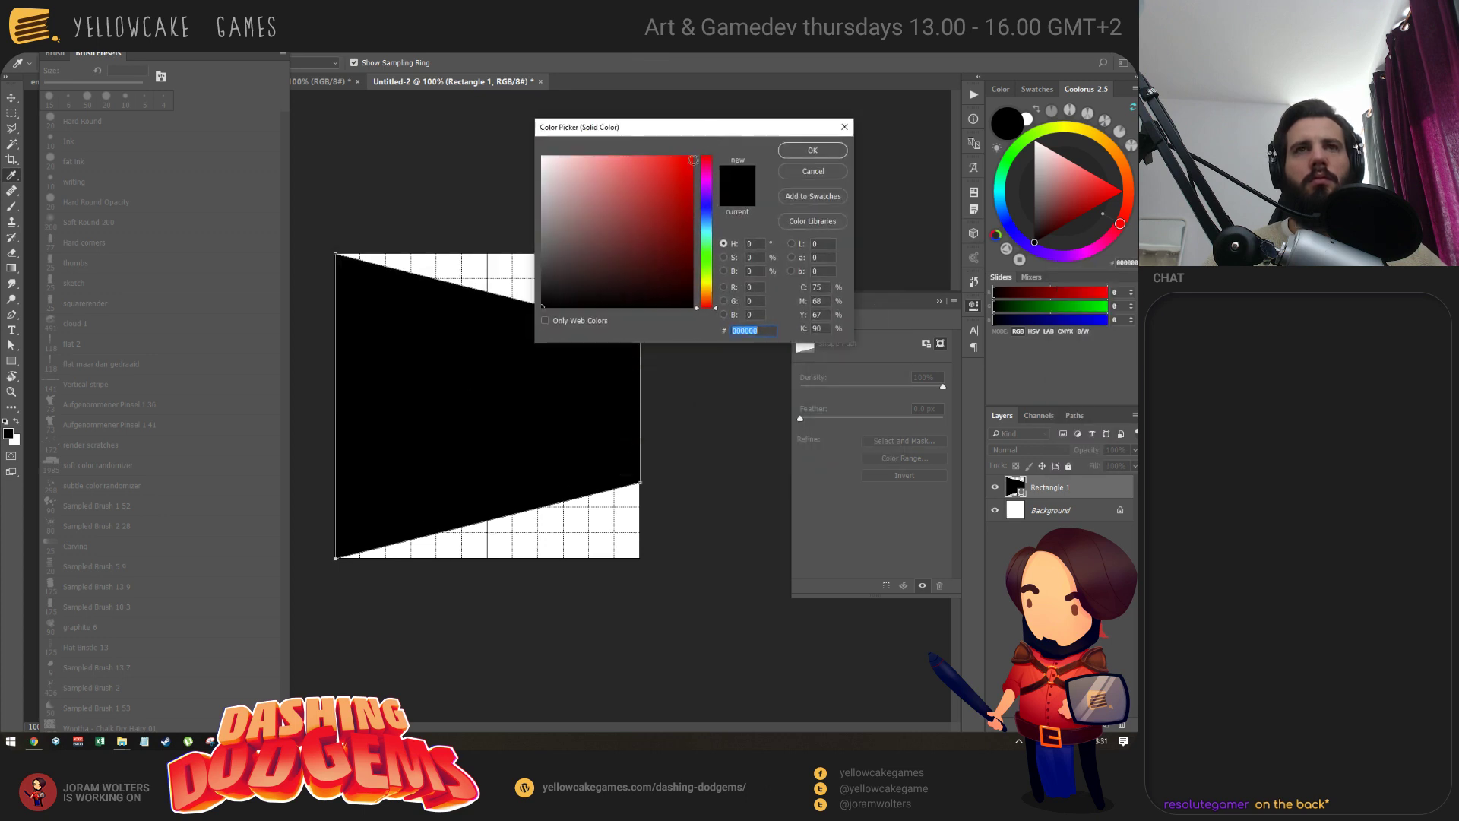
{"action": "left_click", "coordinate": [543, 156]}
{"action": "left_click", "coordinate": [812, 151]}
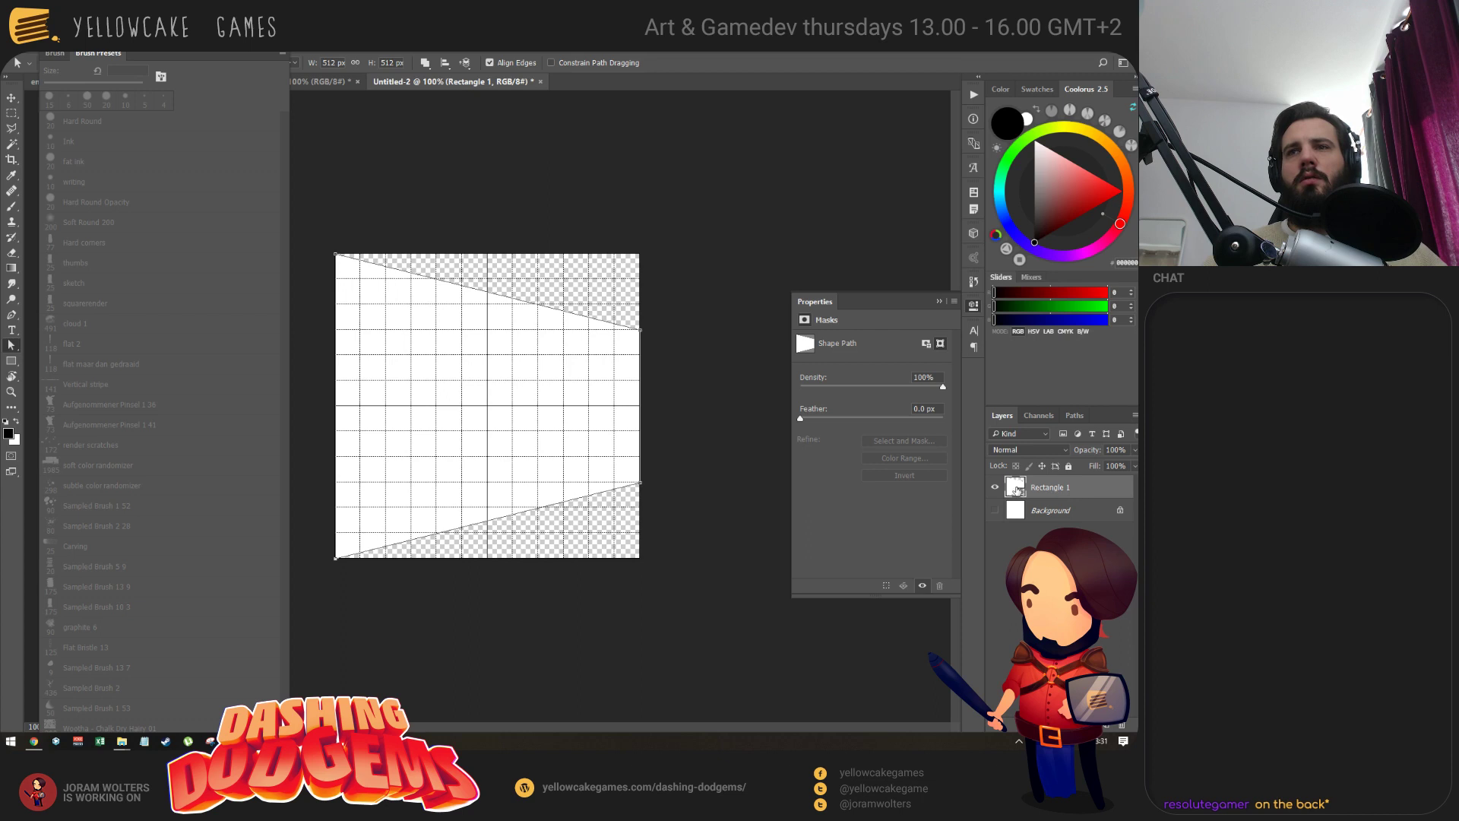
Add a layer mask to Rectangle 1 and draw a horizontal black-to-transparent gradient on it, fading out the trapezoid's wide left end.
{"action": "left_click", "coordinate": [926, 343]}
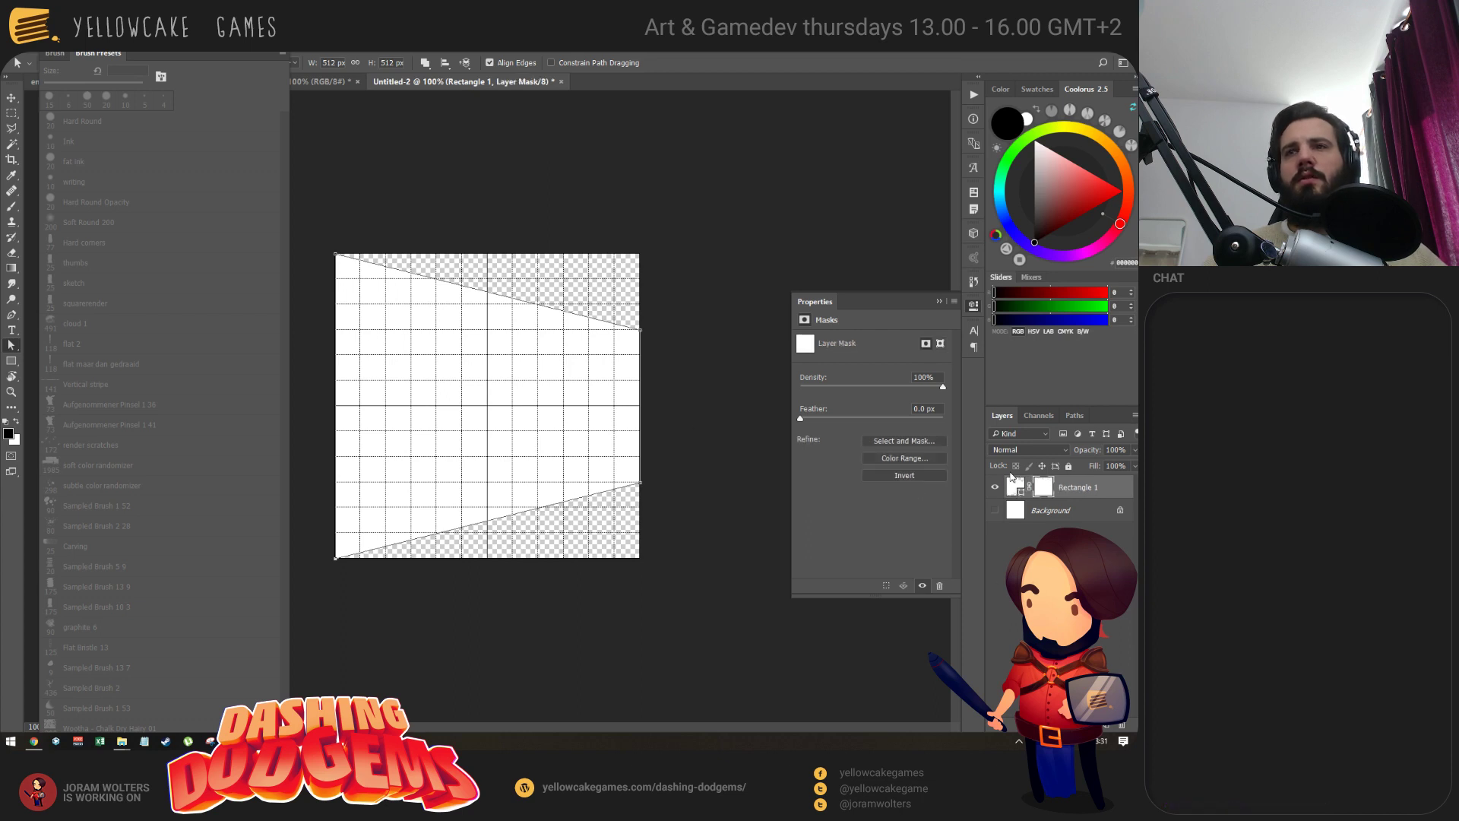
{"action": "key", "text": "g"}
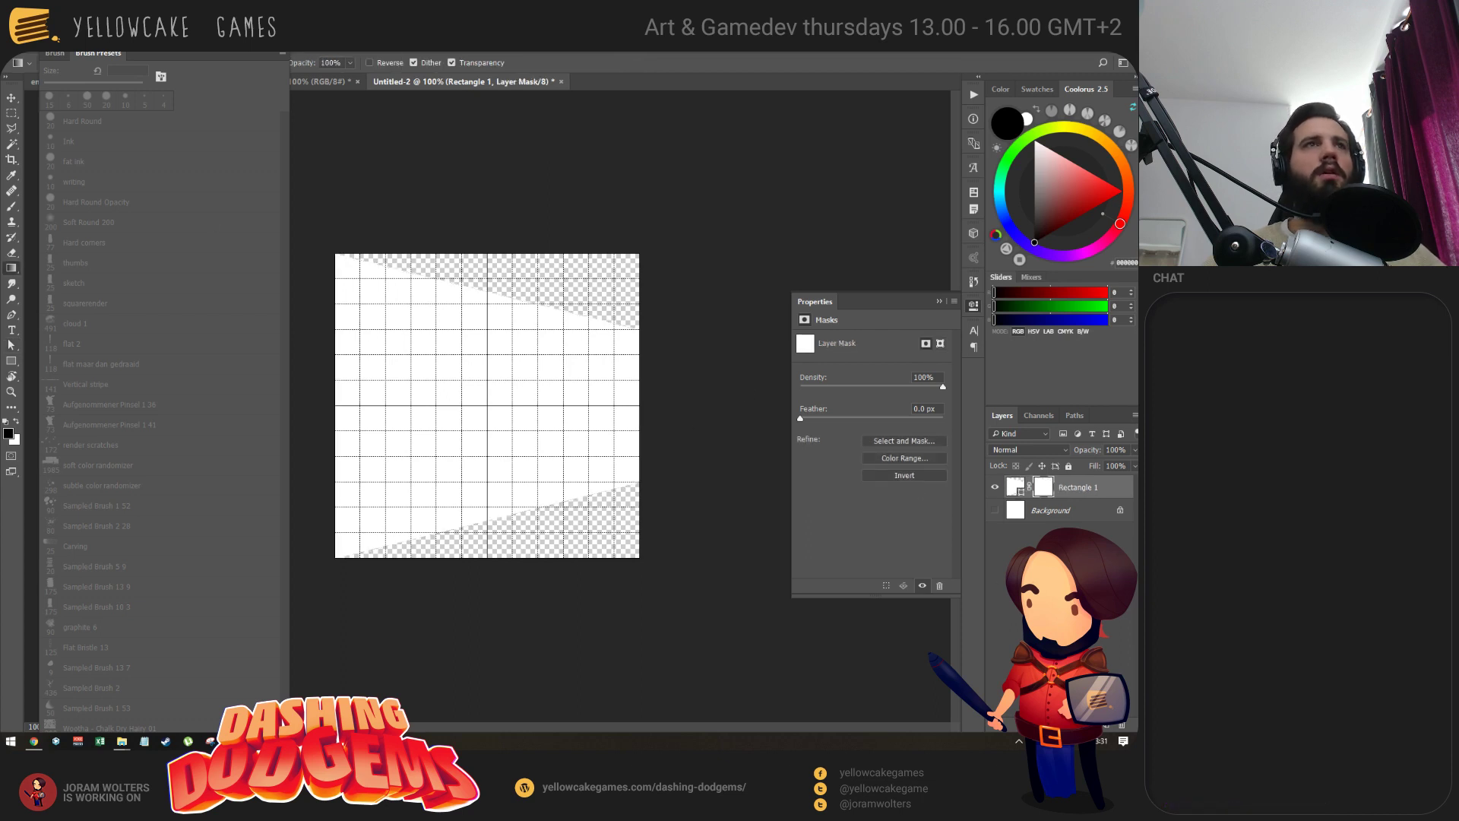
{"action": "left_click_drag", "start_coordinate": [98, 53], "coordinate": [185, 313]}
{"action": "left_click", "coordinate": [89, 62]}
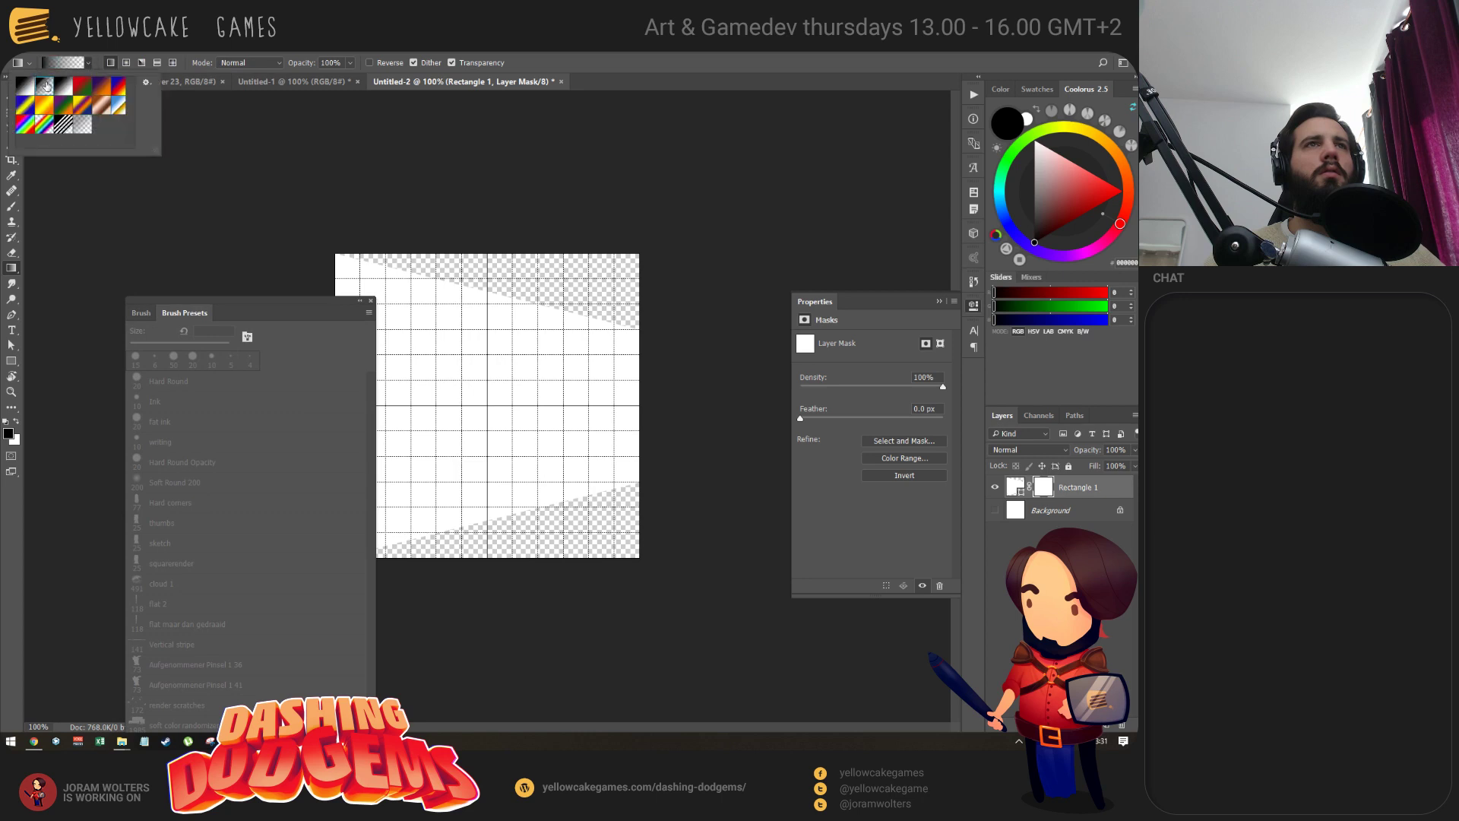
{"action": "key", "text": "alt+t"}
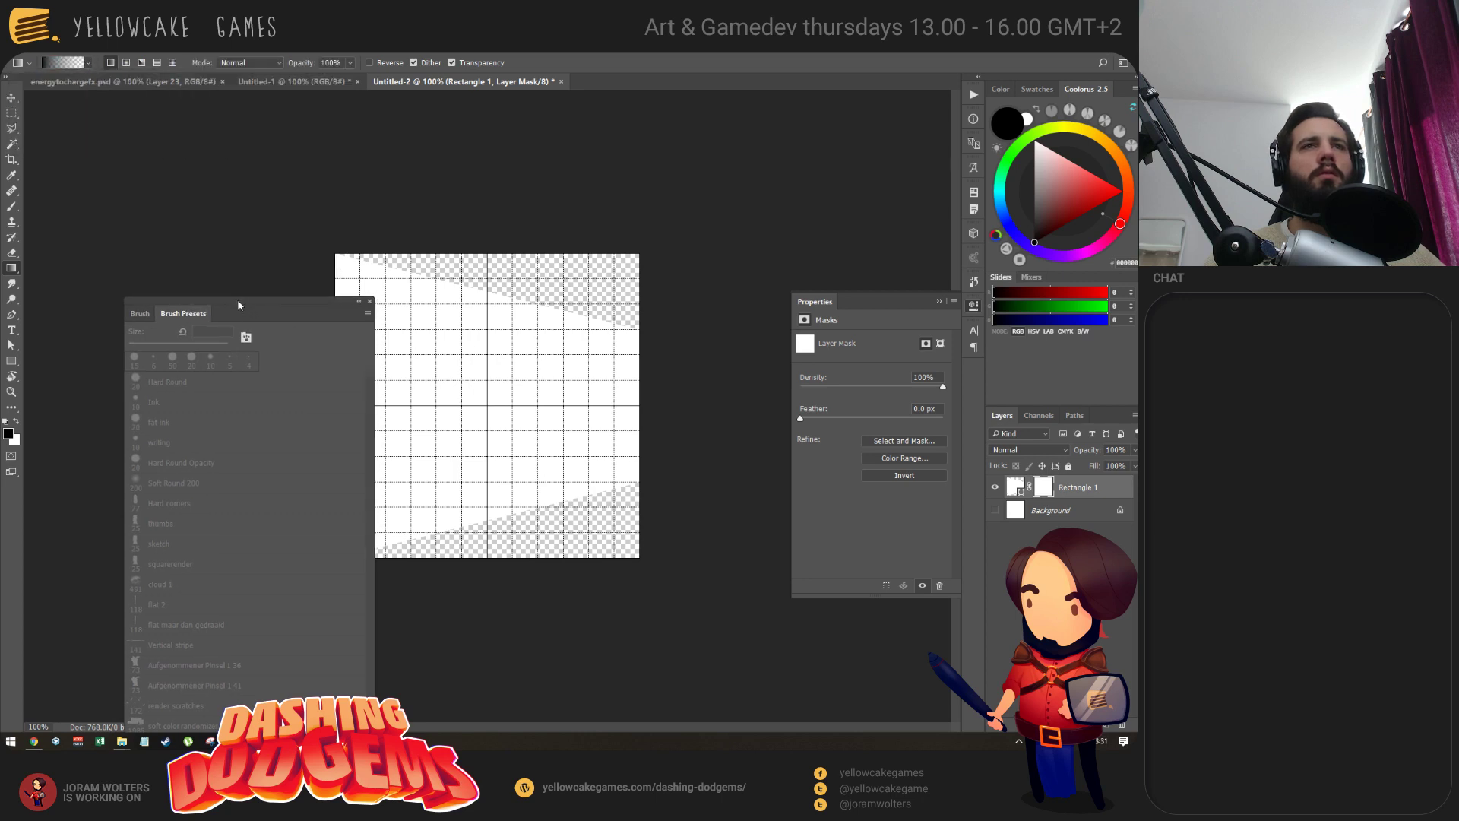
{"action": "left_click_drag", "start_coordinate": [241, 301], "coordinate": [148, 311]}
{"action": "left_click_drag", "start_coordinate": [334, 407], "coordinate": [610, 405]}
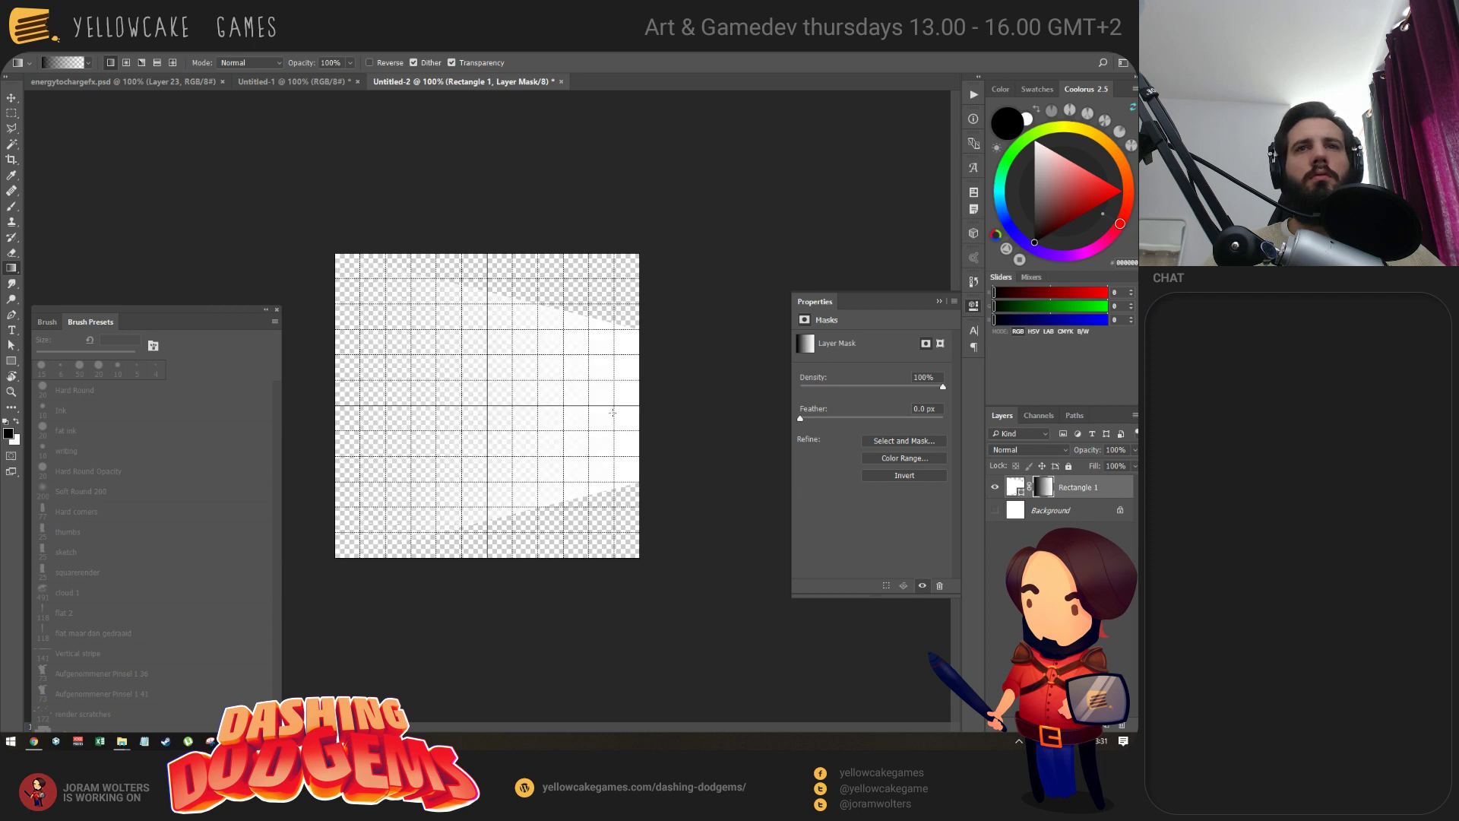
Start a quick PNG export of the Rectangle 1 layer and go to the game's Content/Textures folder as the destination.
{"action": "right_click", "coordinate": [1116, 494]}
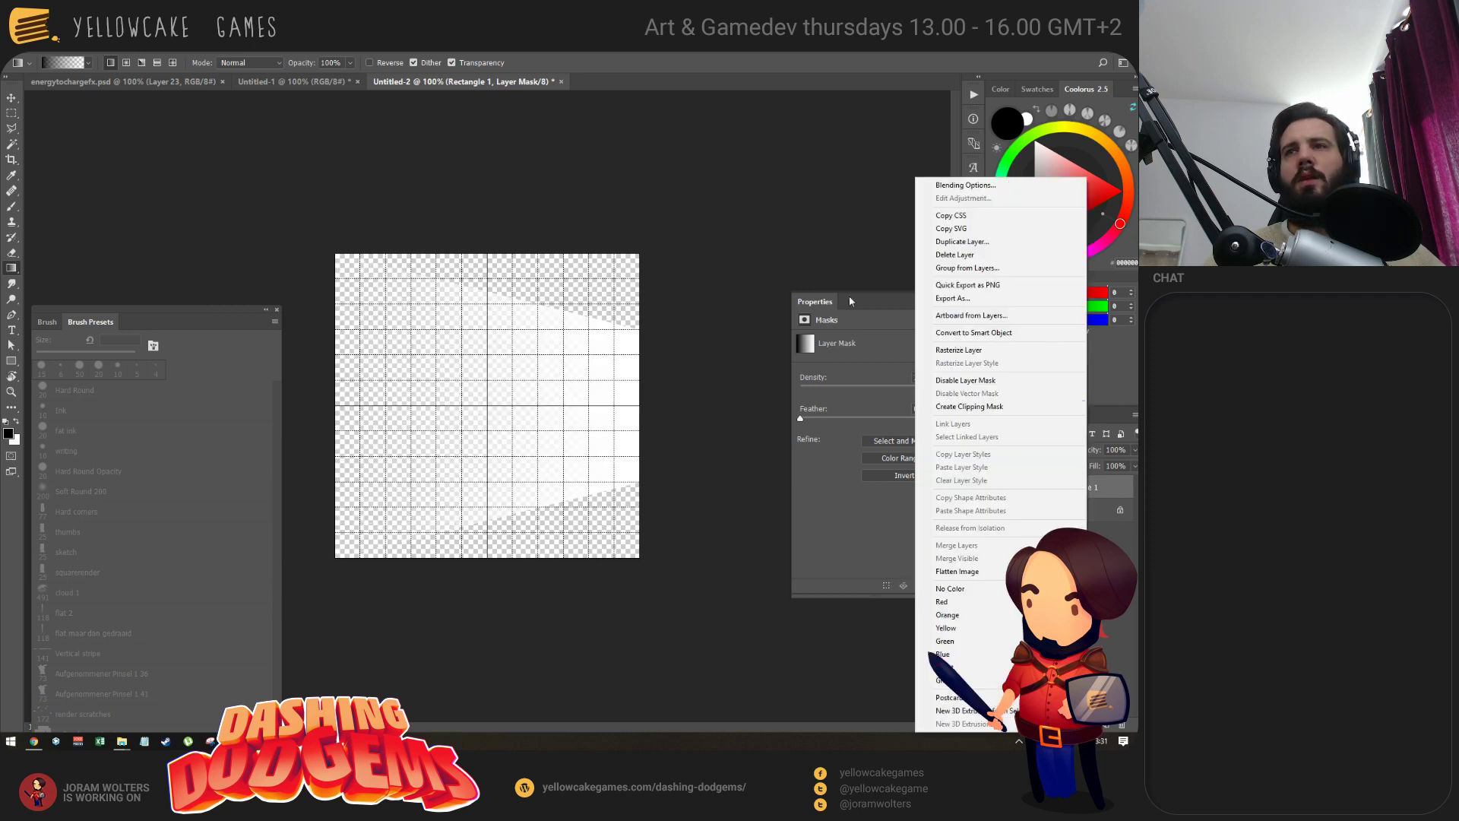
{"action": "left_click", "coordinate": [945, 286]}
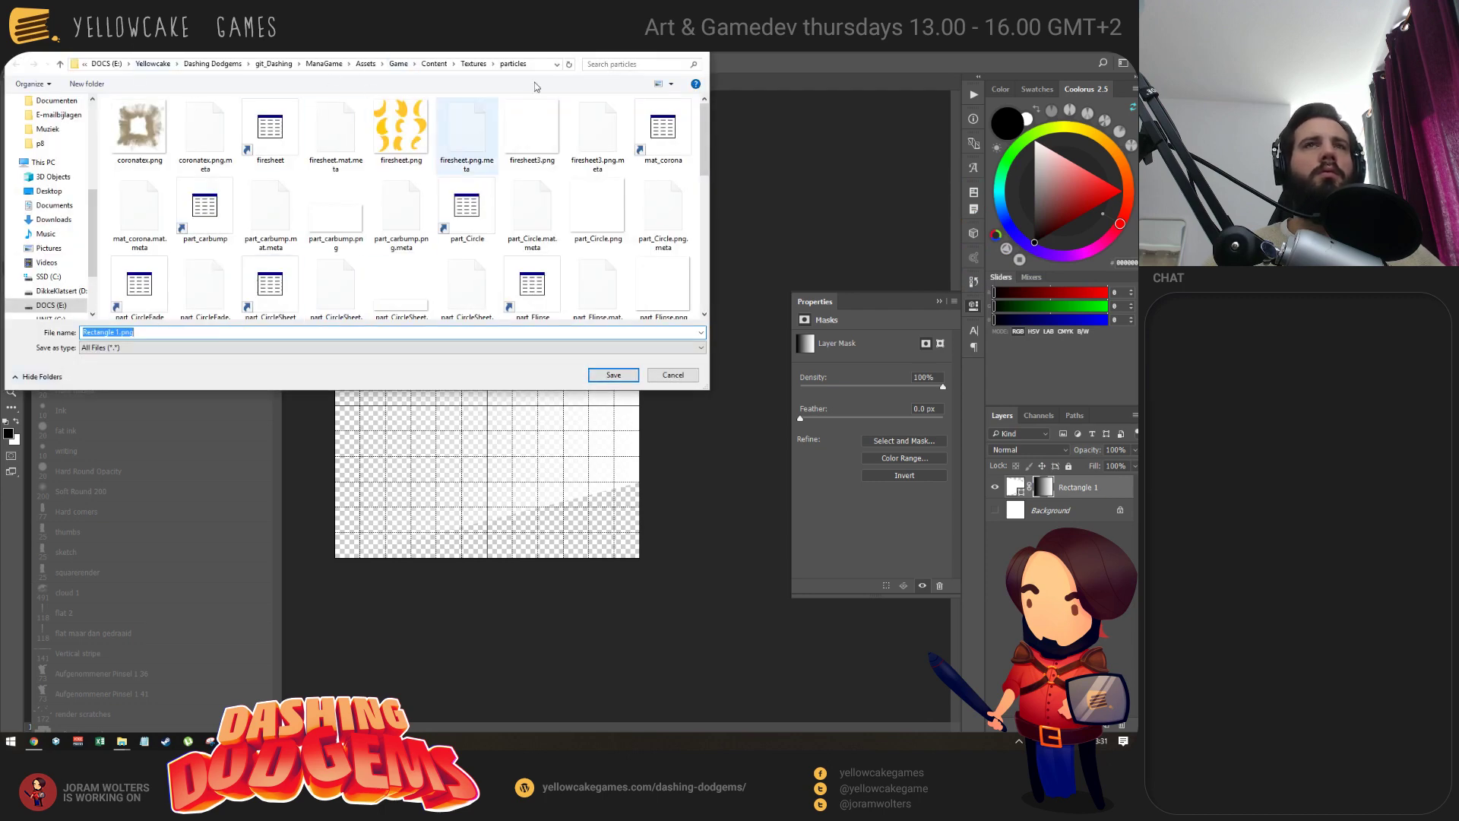
{"action": "left_click", "coordinate": [473, 64]}
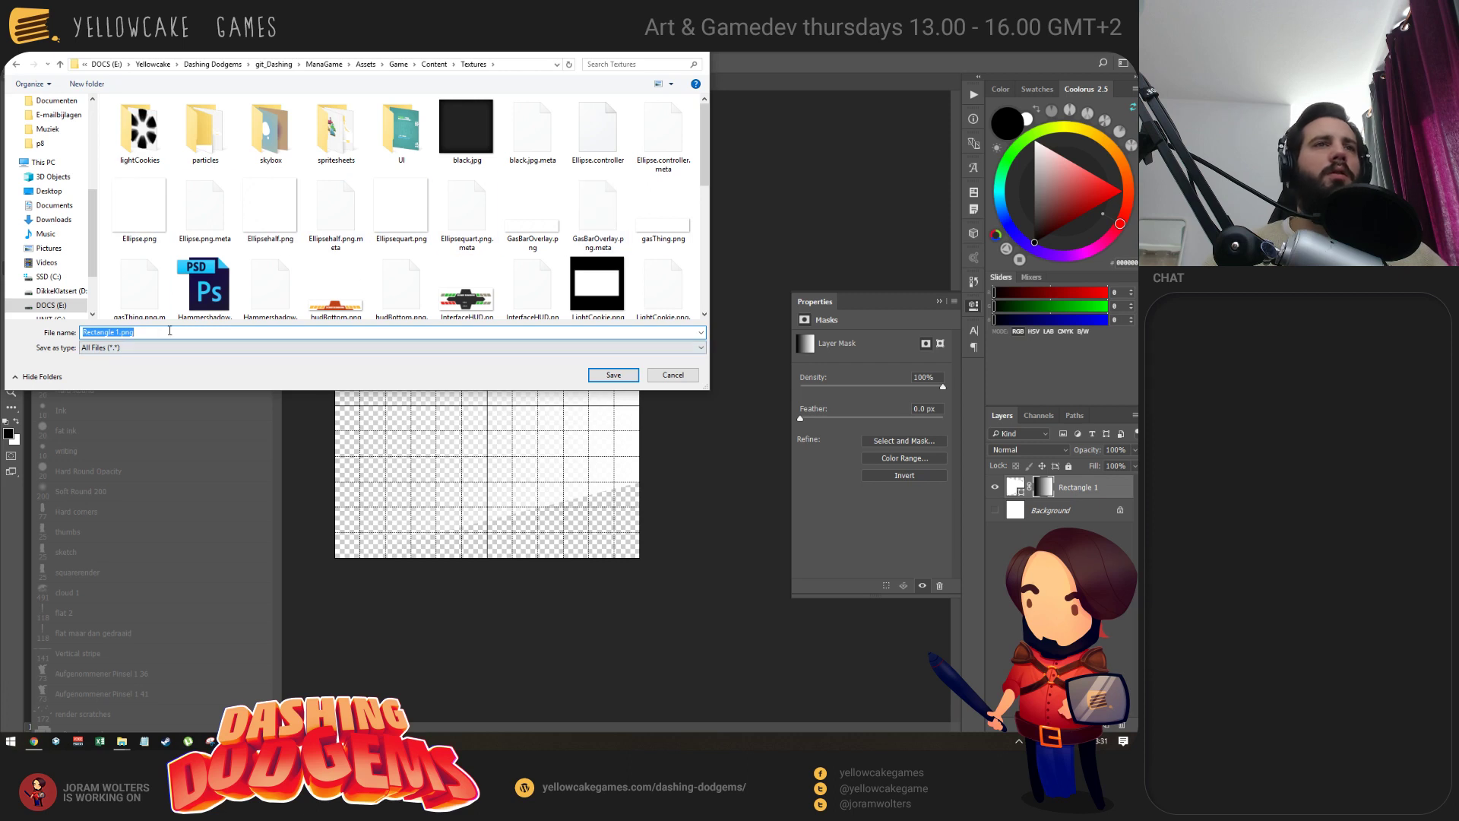
Save the exported image as headlightcookie in the game's Textures folder and switch to the Unity editor.
{"action": "type", "text": "headlightcookie"}
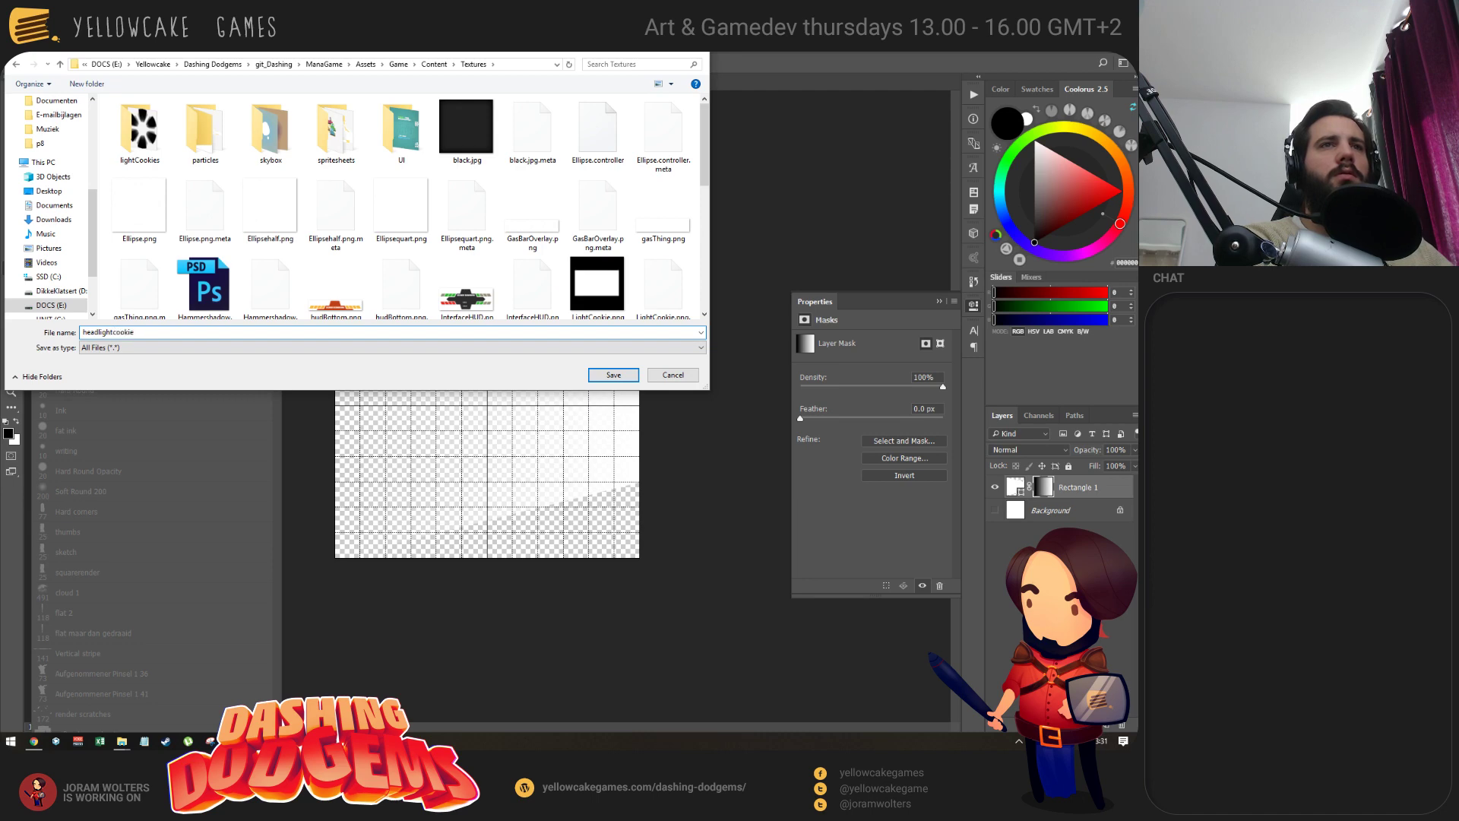
{"action": "key", "text": "Return"}
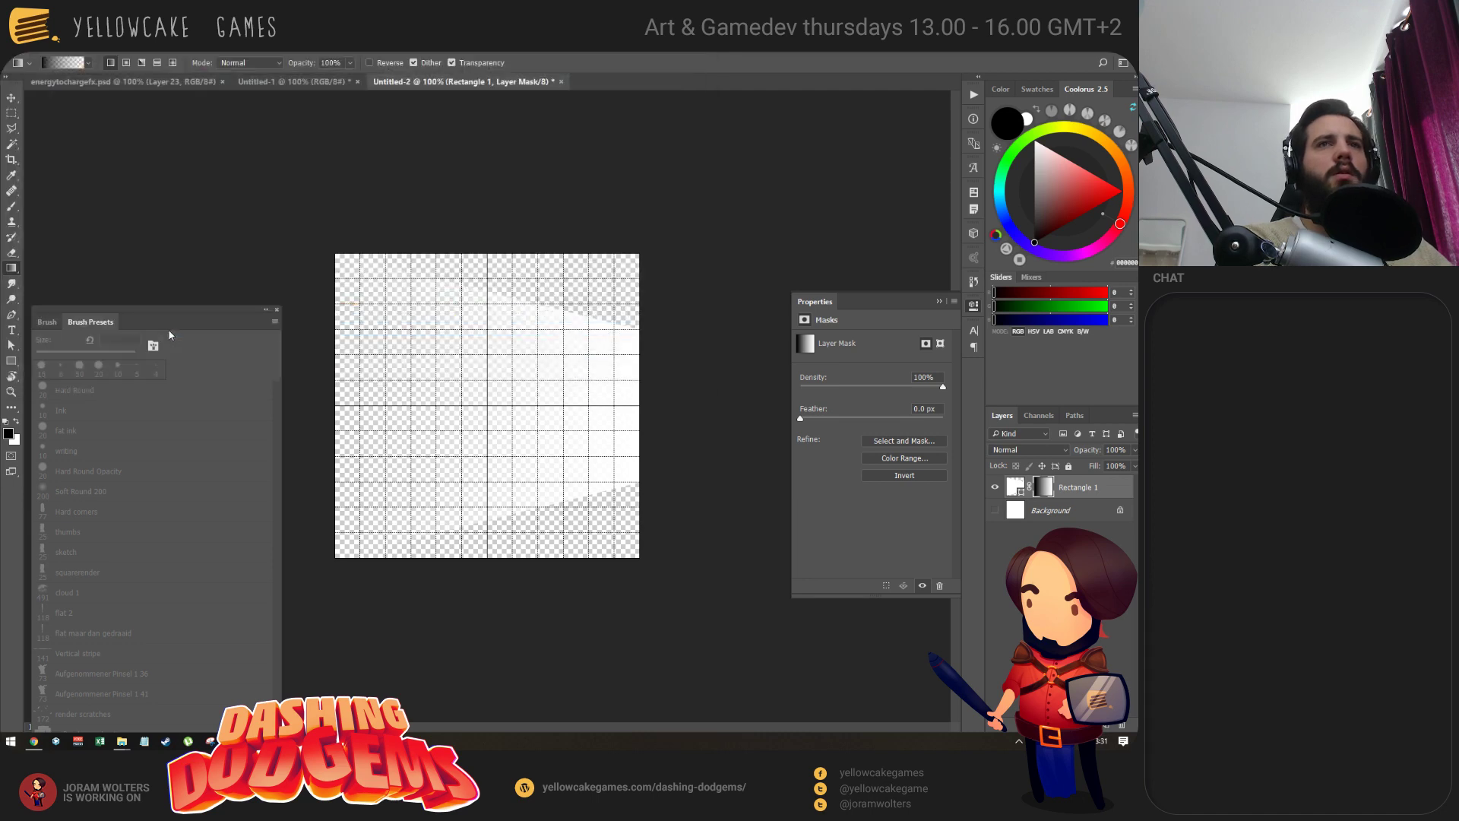
{"action": "key", "text": "super+Tab"}
{"action": "left_click", "coordinate": [893, 236]}
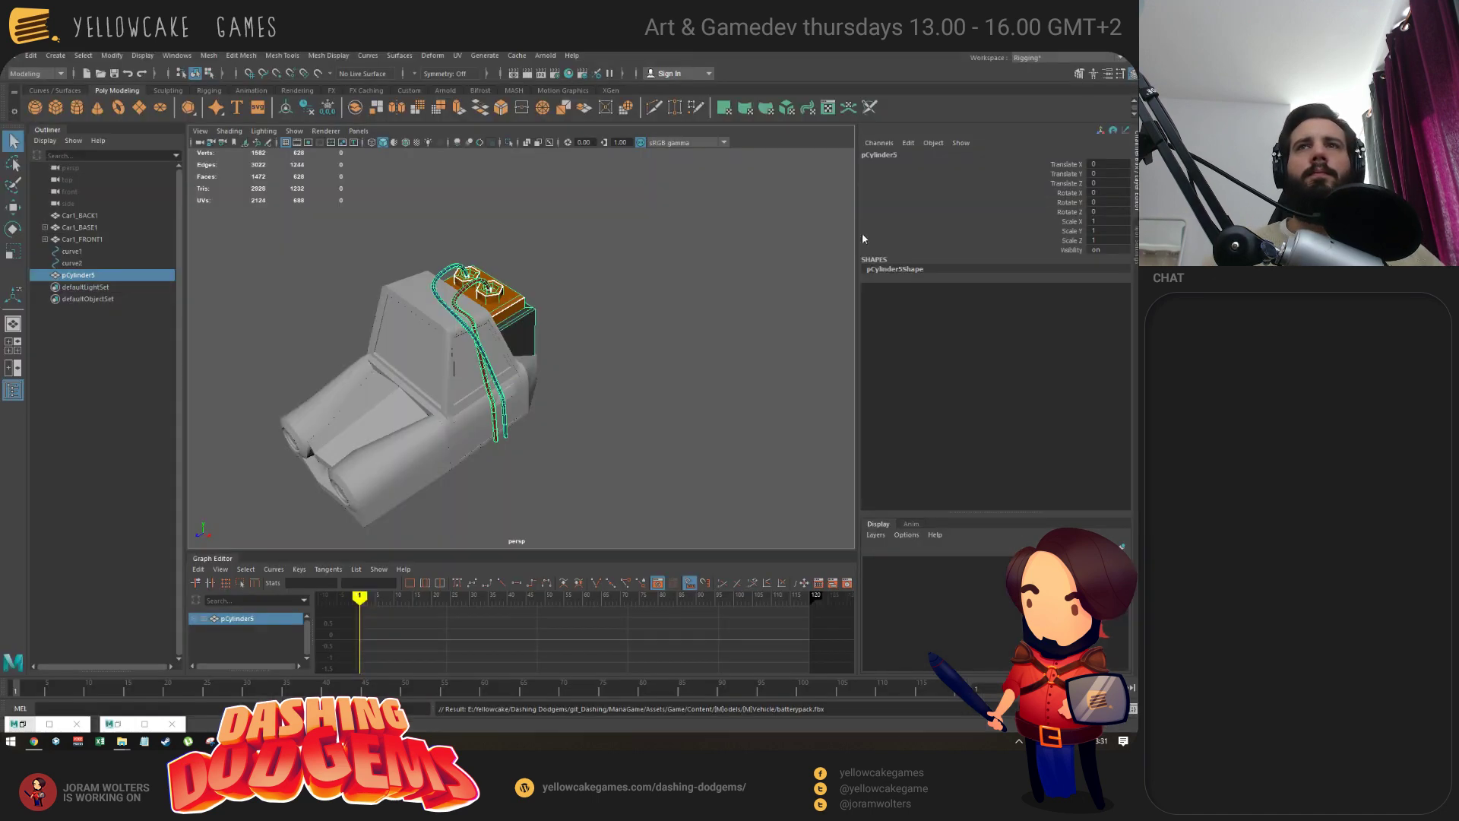
{"action": "key", "text": "super+Tab"}
{"action": "left_click", "coordinate": [669, 231]}
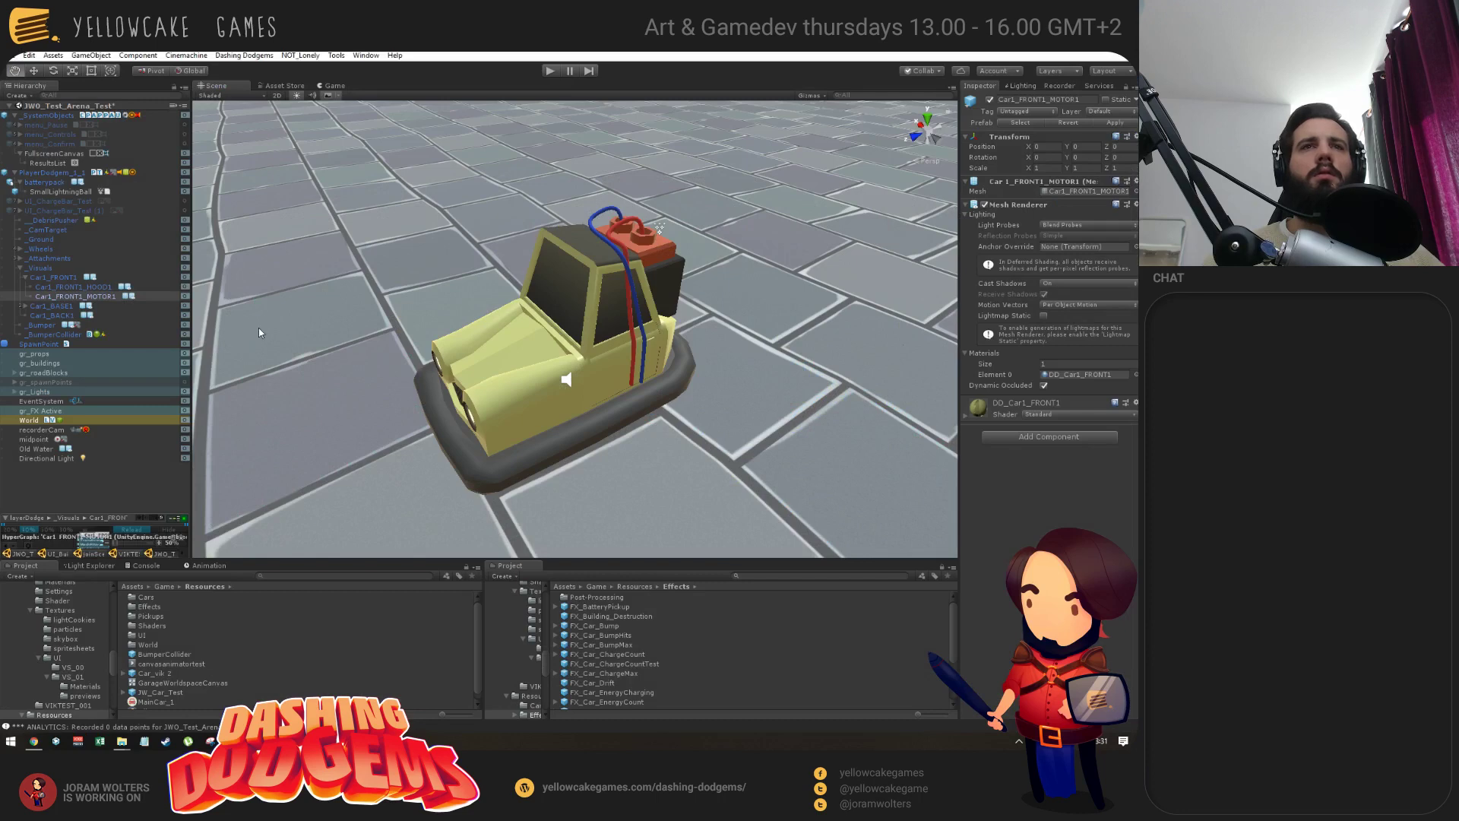
Find the headlightcookie texture in the project assets and set its texture type to Sprite (2D and UI).
{"action": "left_click_drag", "start_coordinate": [476, 408], "coordinate": [573, 408], "text": "alt"}
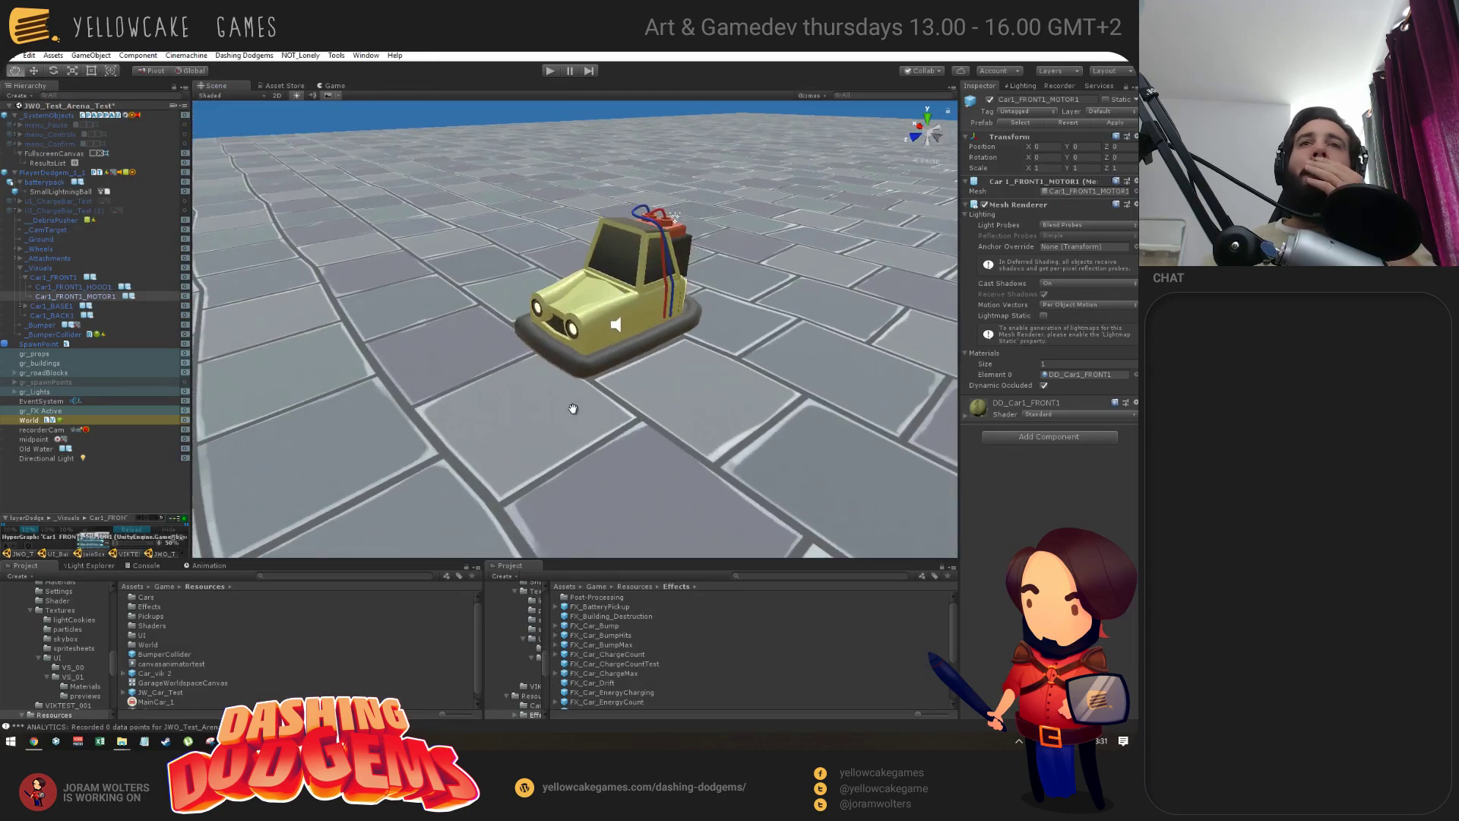
{"action": "left_click", "coordinate": [301, 576]}
{"action": "type", "text": "headli"}
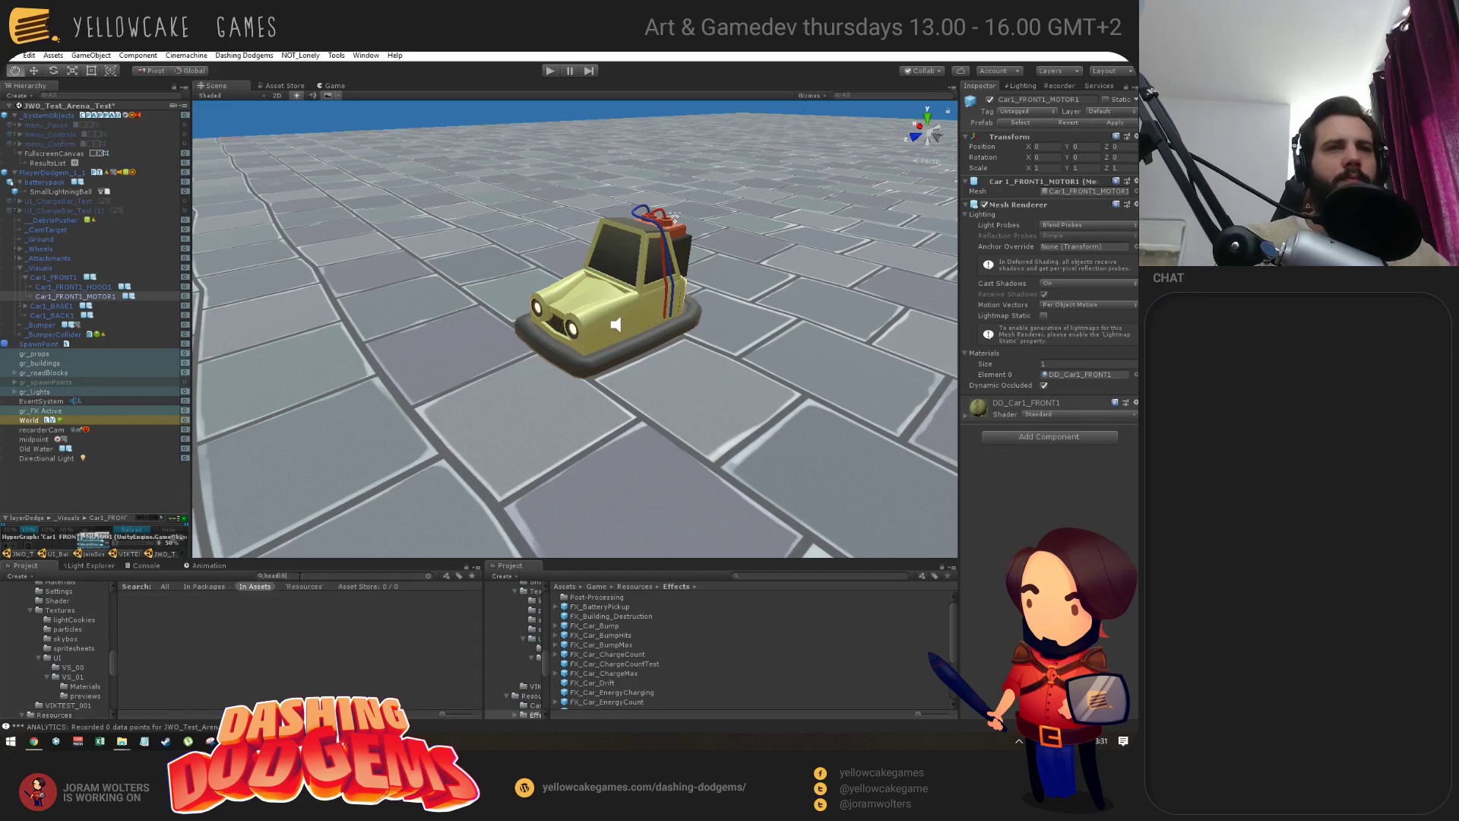
{"action": "left_click", "coordinate": [157, 598]}
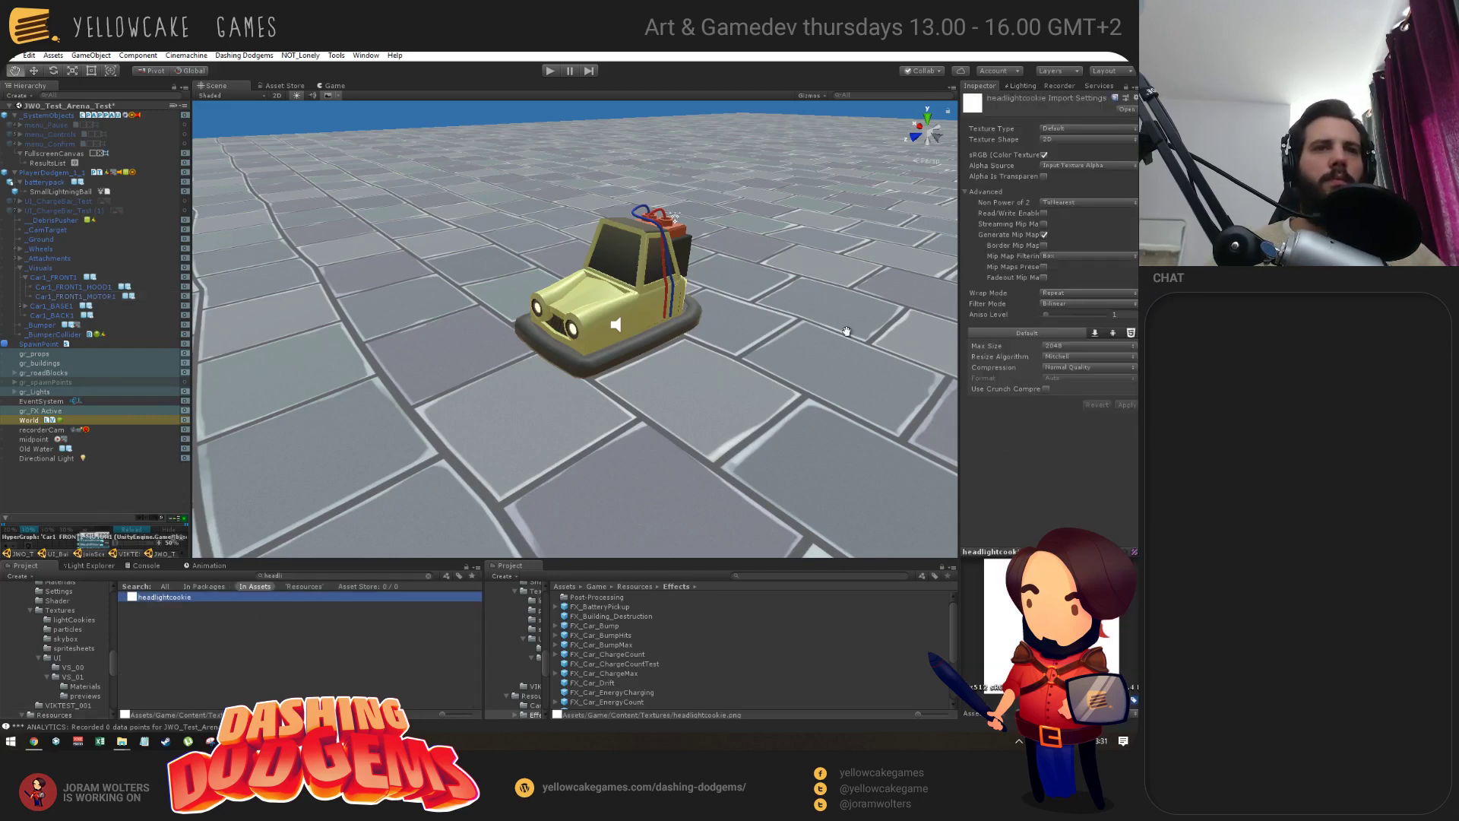
{"action": "left_click", "coordinate": [1086, 129]}
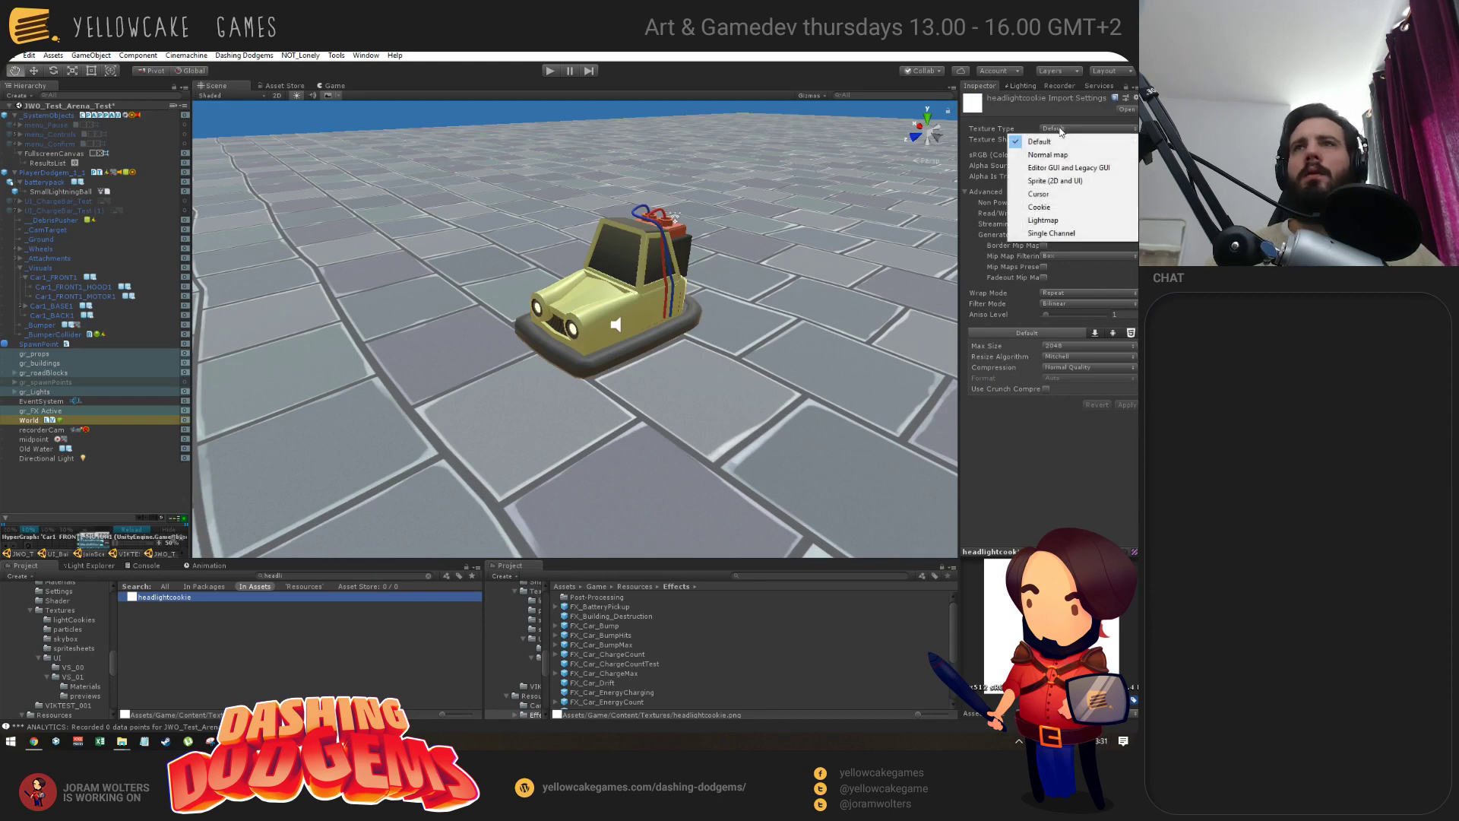
{"action": "left_click", "coordinate": [1060, 183]}
{"action": "left_click", "coordinate": [1069, 130]}
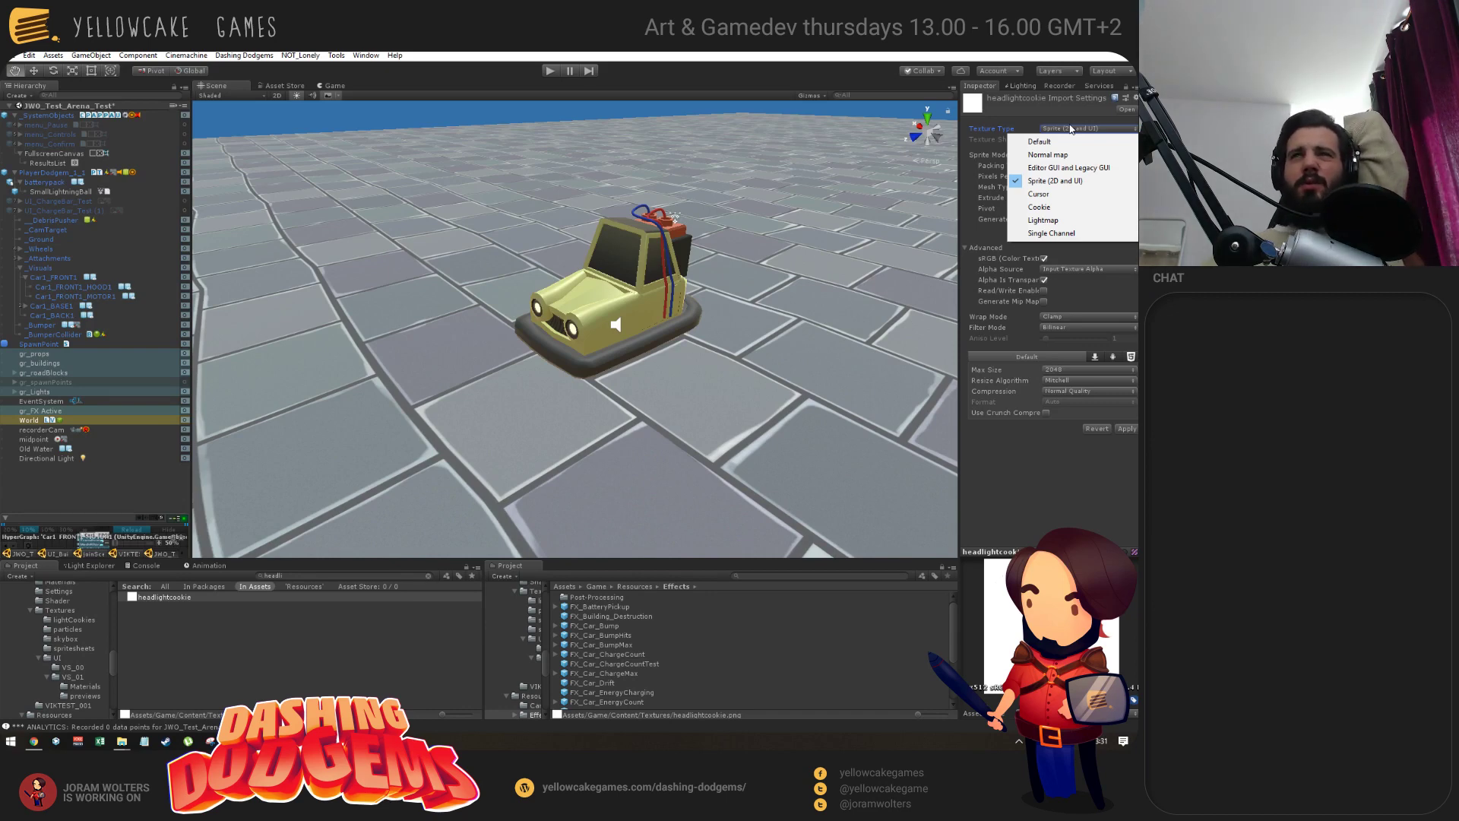
{"action": "left_click", "coordinate": [1067, 182]}
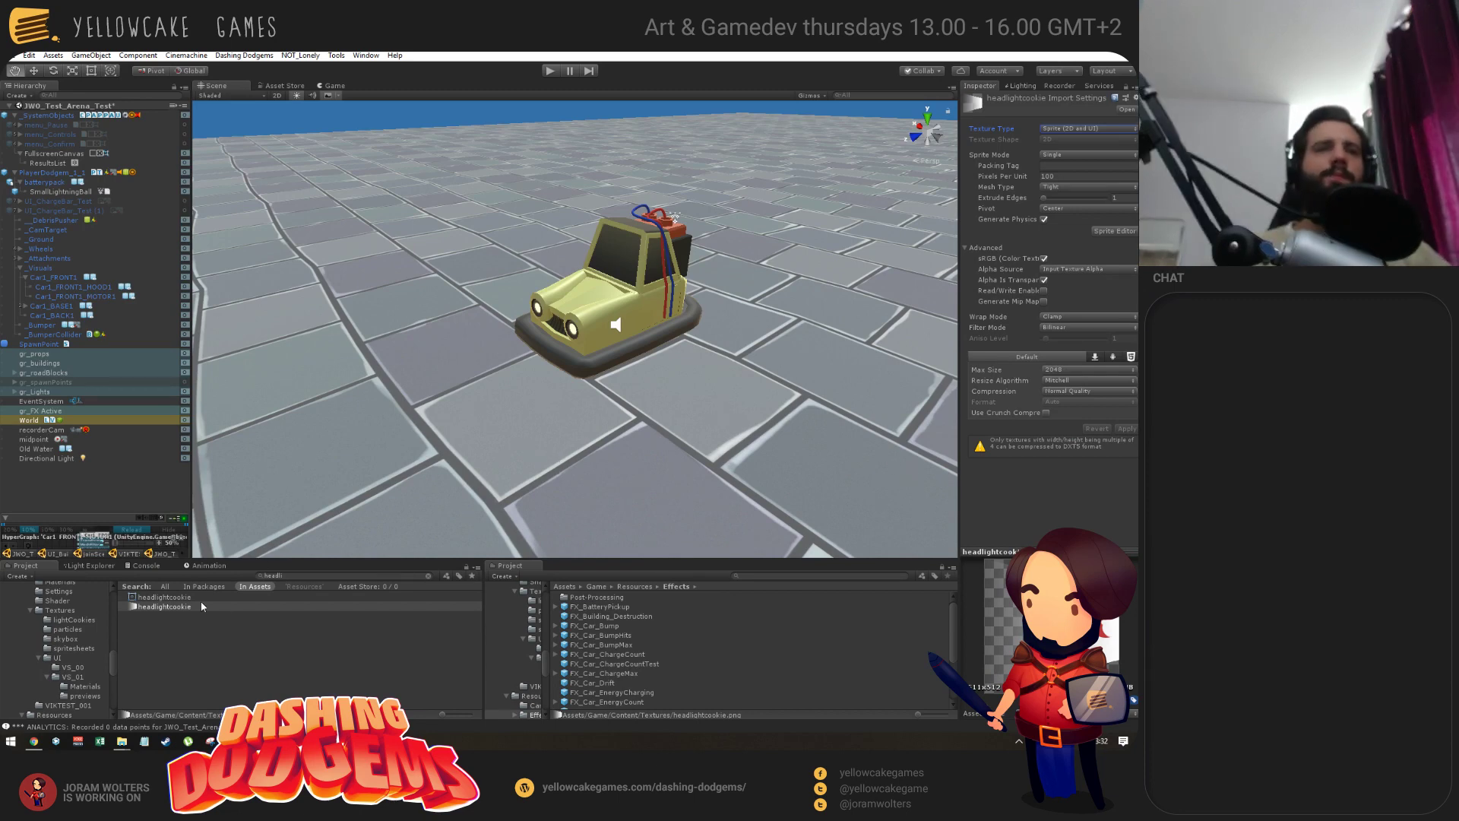
Add the headlightcookie sprite as a child of the player car and set its position to 0, 0, 0.
{"action": "left_click_drag", "start_coordinate": [185, 610], "coordinate": [45, 174]}
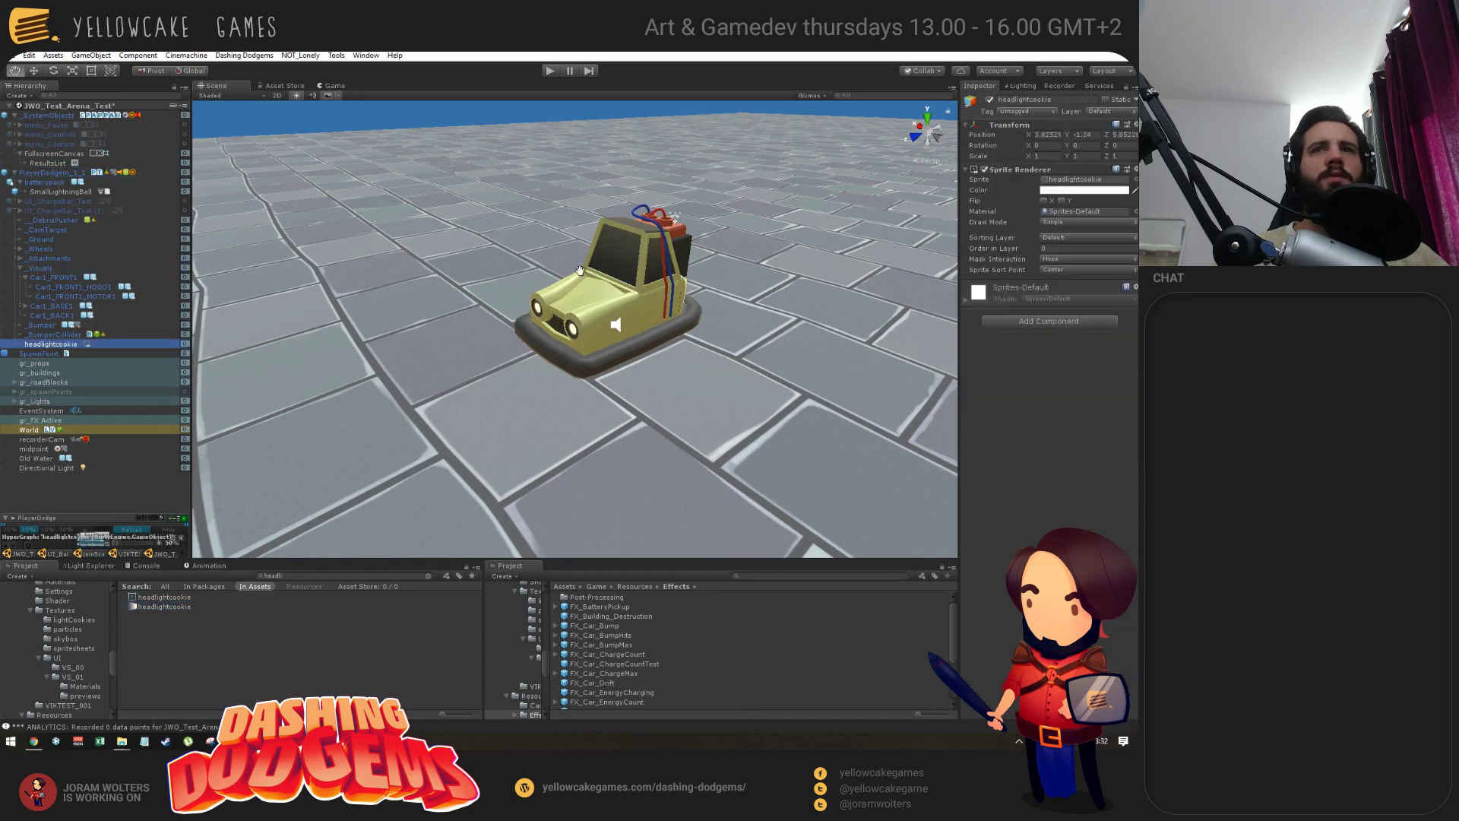
{"action": "left_click", "coordinate": [1058, 135]}
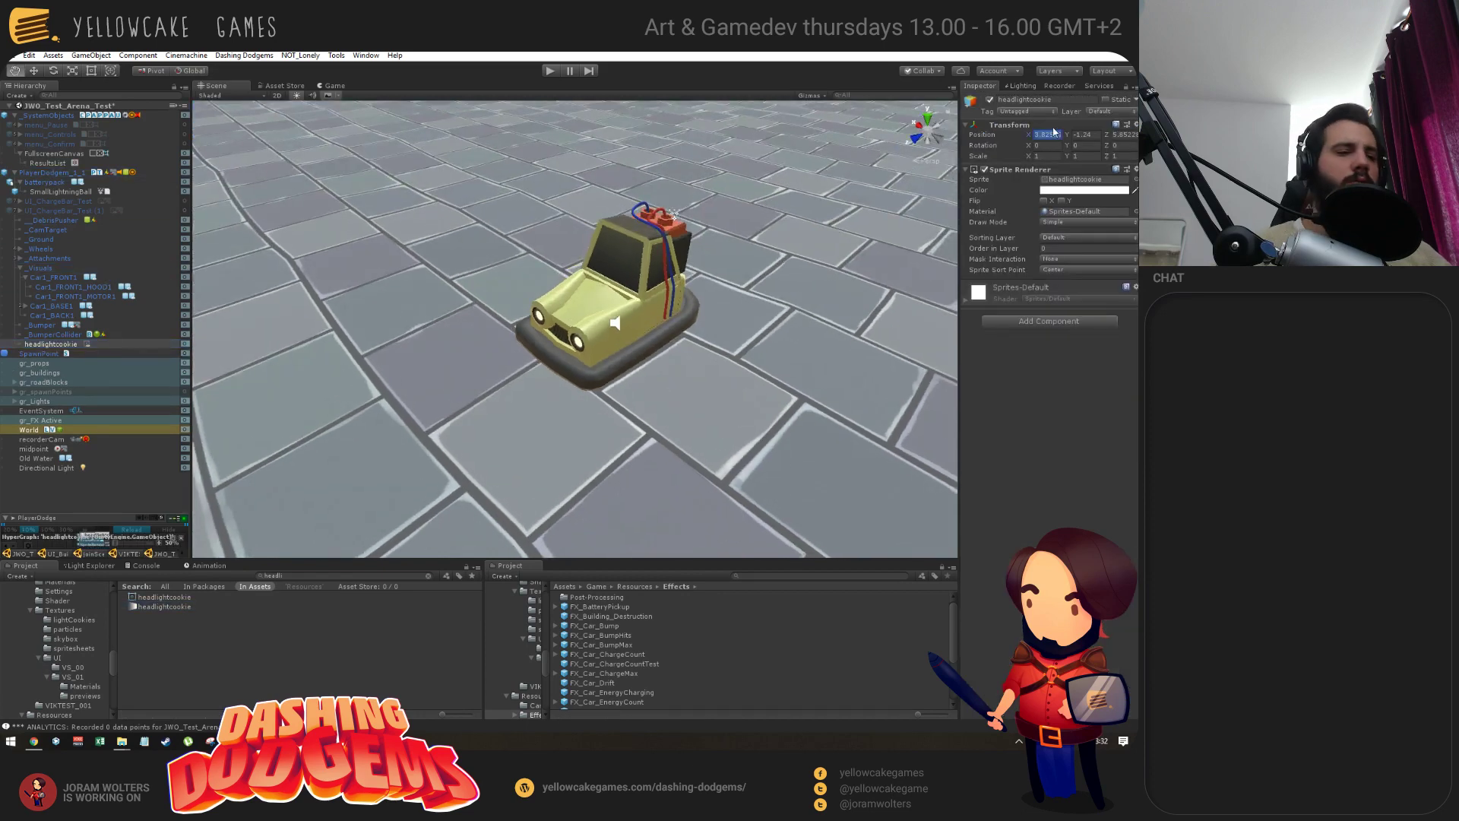
{"action": "type", "text": "0"}
{"action": "key", "text": "Tab"}
{"action": "type", "text": "0"}
{"action": "key", "text": "Tab"}
{"action": "type", "text": "0"}
{"action": "key", "text": "Return"}
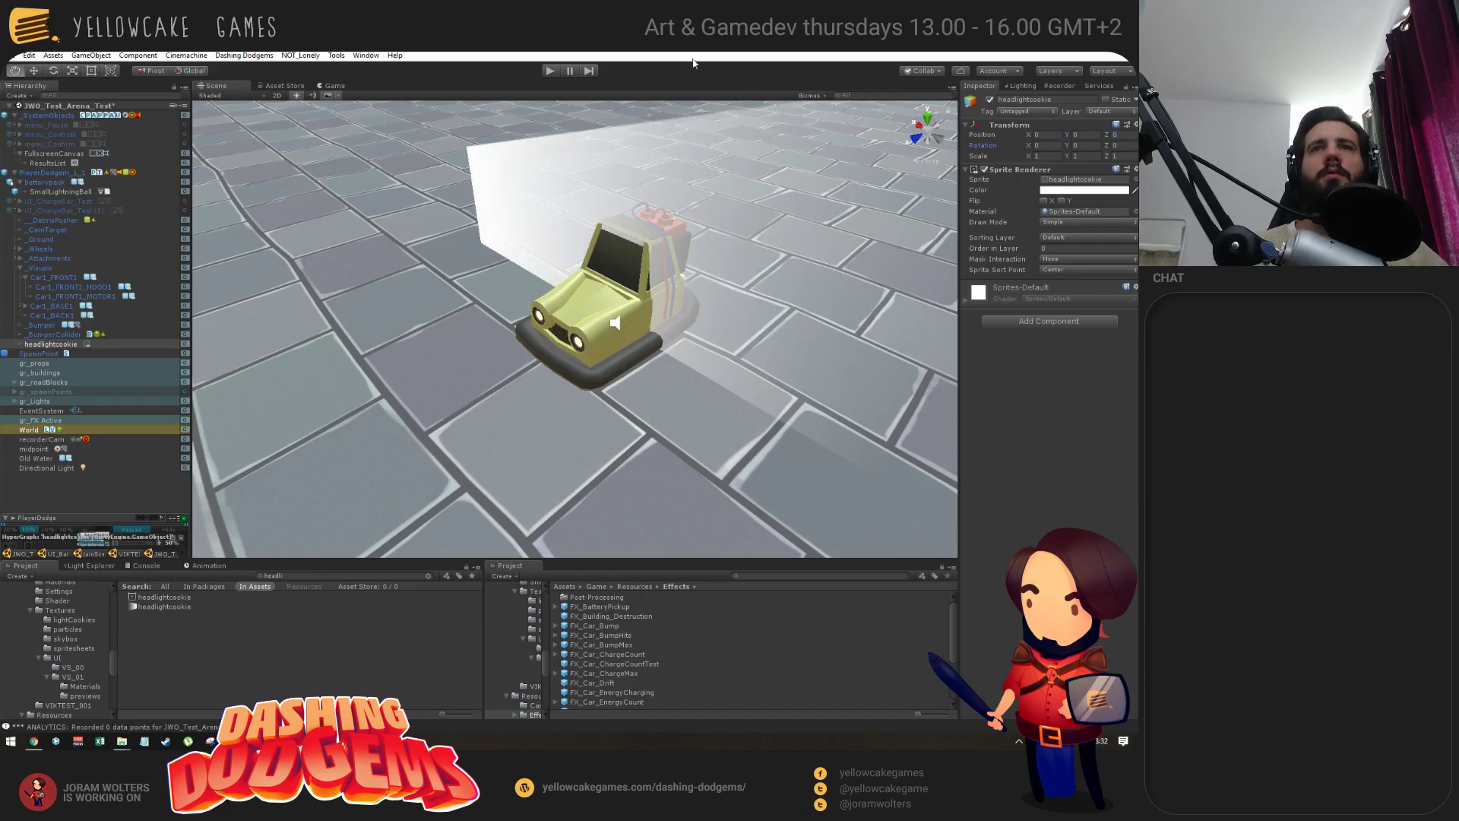
Rotate the headlight sprite 90 degrees on X and Y and move it ahead of the car to about Z 3.1.
{"action": "left_click_drag", "start_coordinate": [832, 265], "coordinate": [777, 276], "text": "alt"}
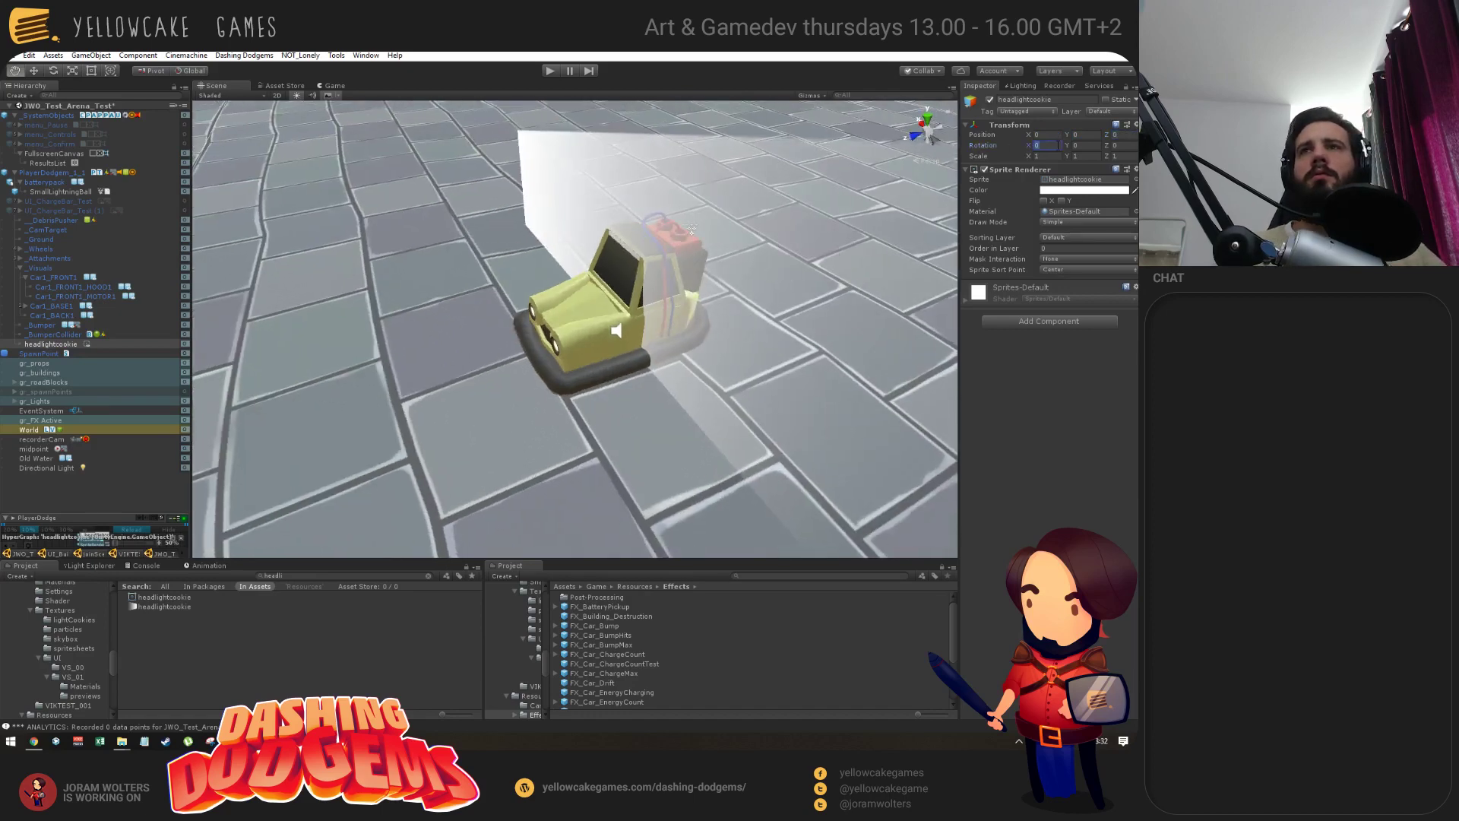
{"action": "type", "text": "90"}
{"action": "key", "text": "Tab"}
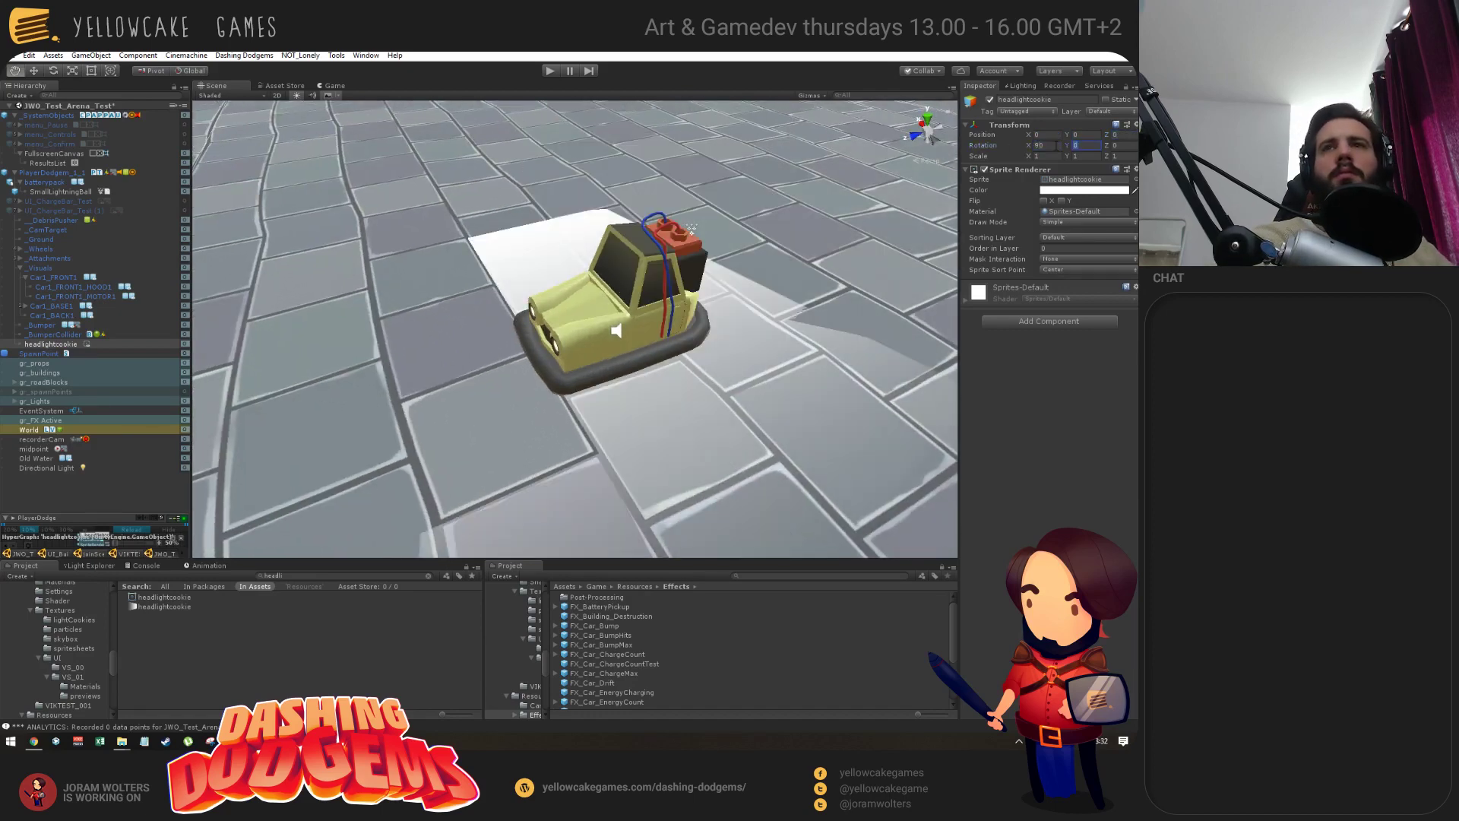
{"action": "type", "text": "90"}
{"action": "key", "text": "Tab"}
{"action": "left_click_drag", "start_coordinate": [809, 348], "coordinate": [323, 320], "text": "alt"}
{"action": "key", "text": "w"}
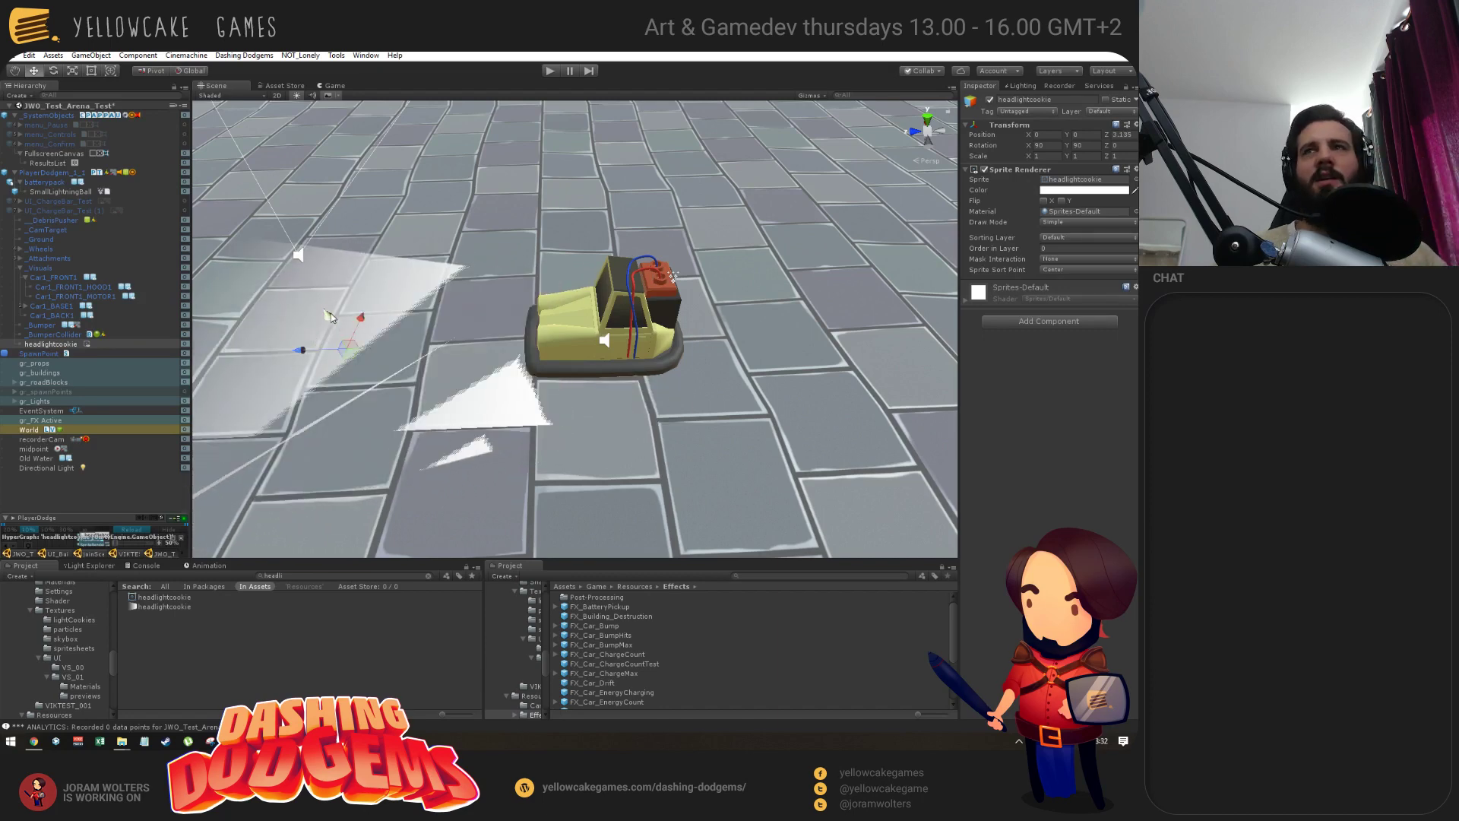
Try Order in Layer values of 300 and -30 on the headlight sprite.
{"action": "left_click", "coordinate": [1045, 250]}
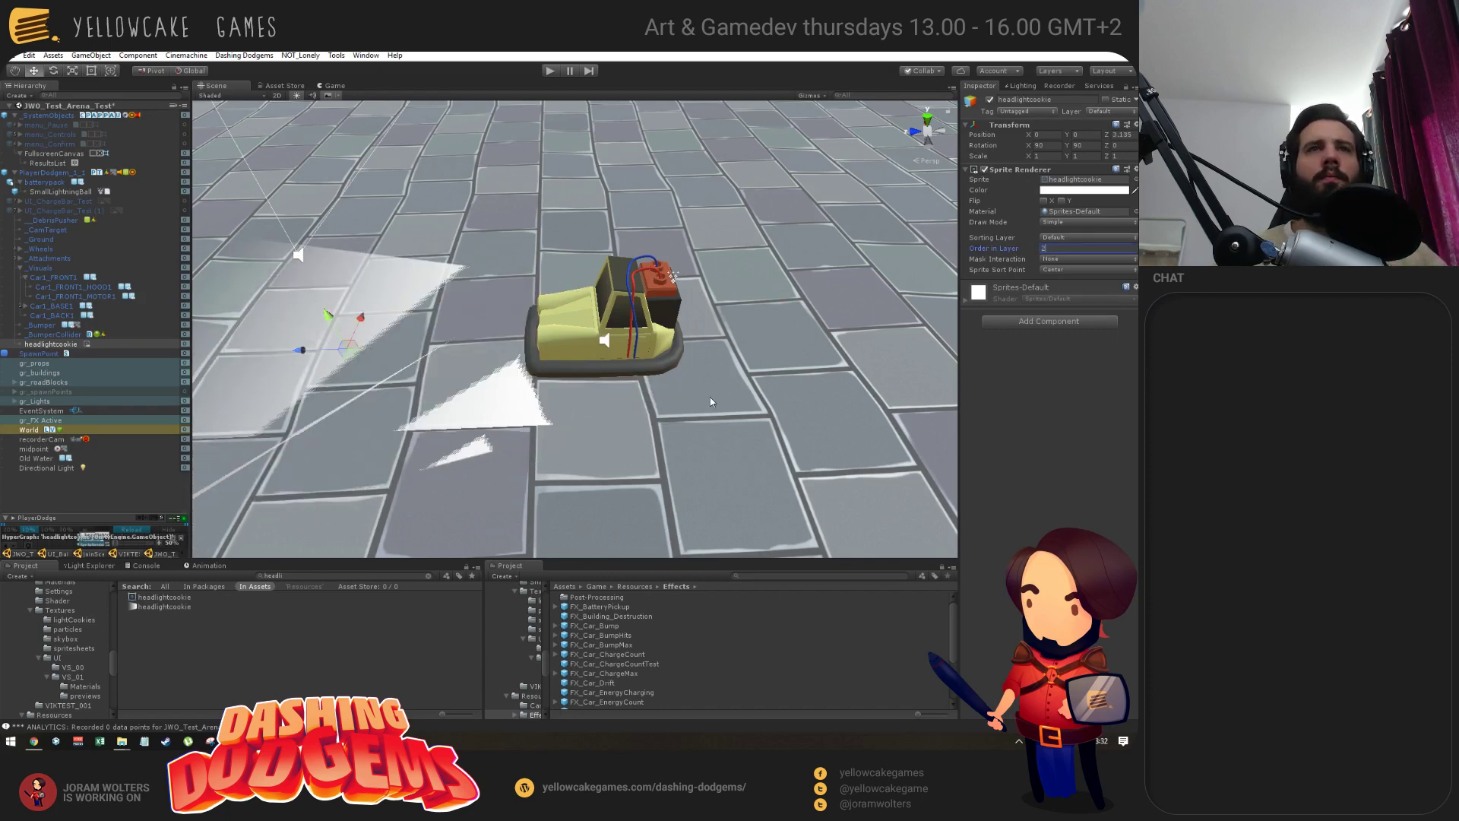
{"action": "type", "text": "2"}
{"action": "key", "text": "BackSpace"}
{"action": "type", "text": "300"}
{"action": "key", "text": "Return"}
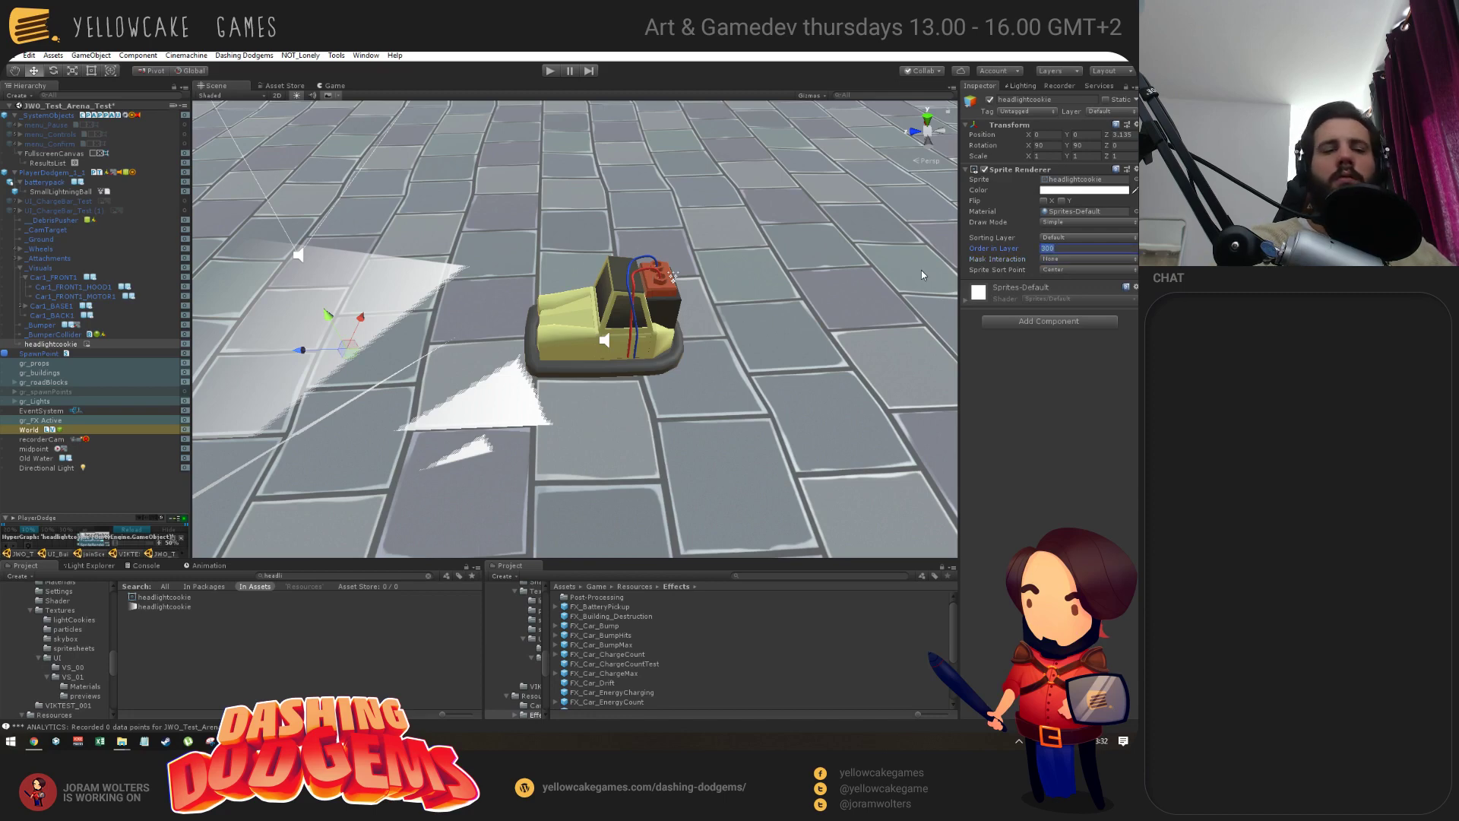
{"action": "type", "text": "-30"}
{"action": "key", "text": "Tab"}
Set the headlight sprite's Order in Layer to 1 with the Default sorting layer.
{"action": "key", "text": "shift+Tab"}
{"action": "type", "text": "1"}
{"action": "key", "text": "Return"}
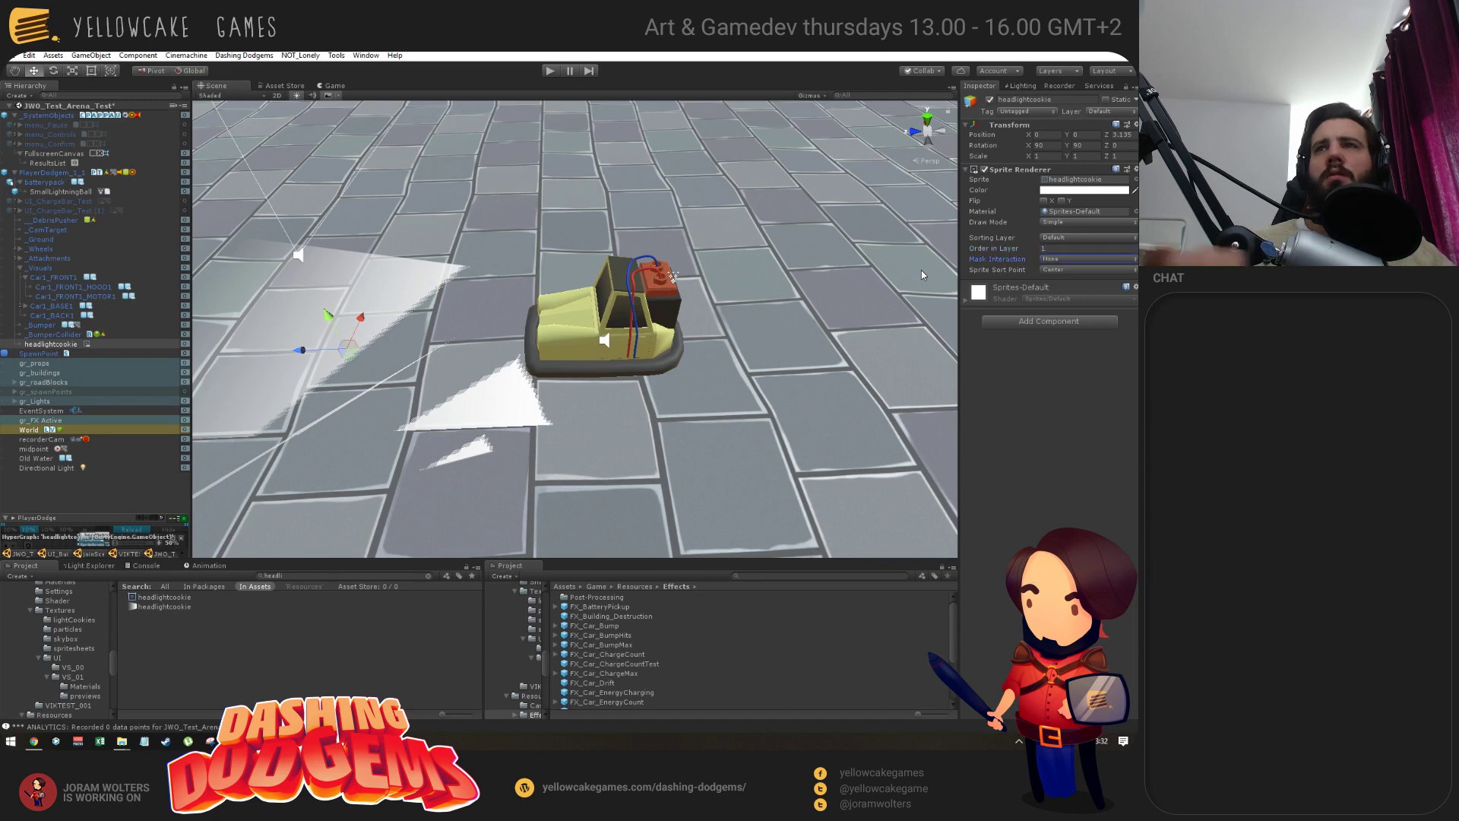
{"action": "left_click", "coordinate": [1072, 239]}
{"action": "left_click", "coordinate": [1070, 254]}
Raise the headlight sprite to about Y 0.22 and narrow it to a Y scale of about 0.31.
{"action": "left_click_drag", "start_coordinate": [425, 358], "coordinate": [318, 363], "text": "alt"}
{"action": "key", "text": "r"}
{"action": "left_click_drag", "start_coordinate": [348, 439], "coordinate": [322, 404]}
{"action": "left_click_drag", "start_coordinate": [458, 439], "coordinate": [373, 346], "text": "alt"}
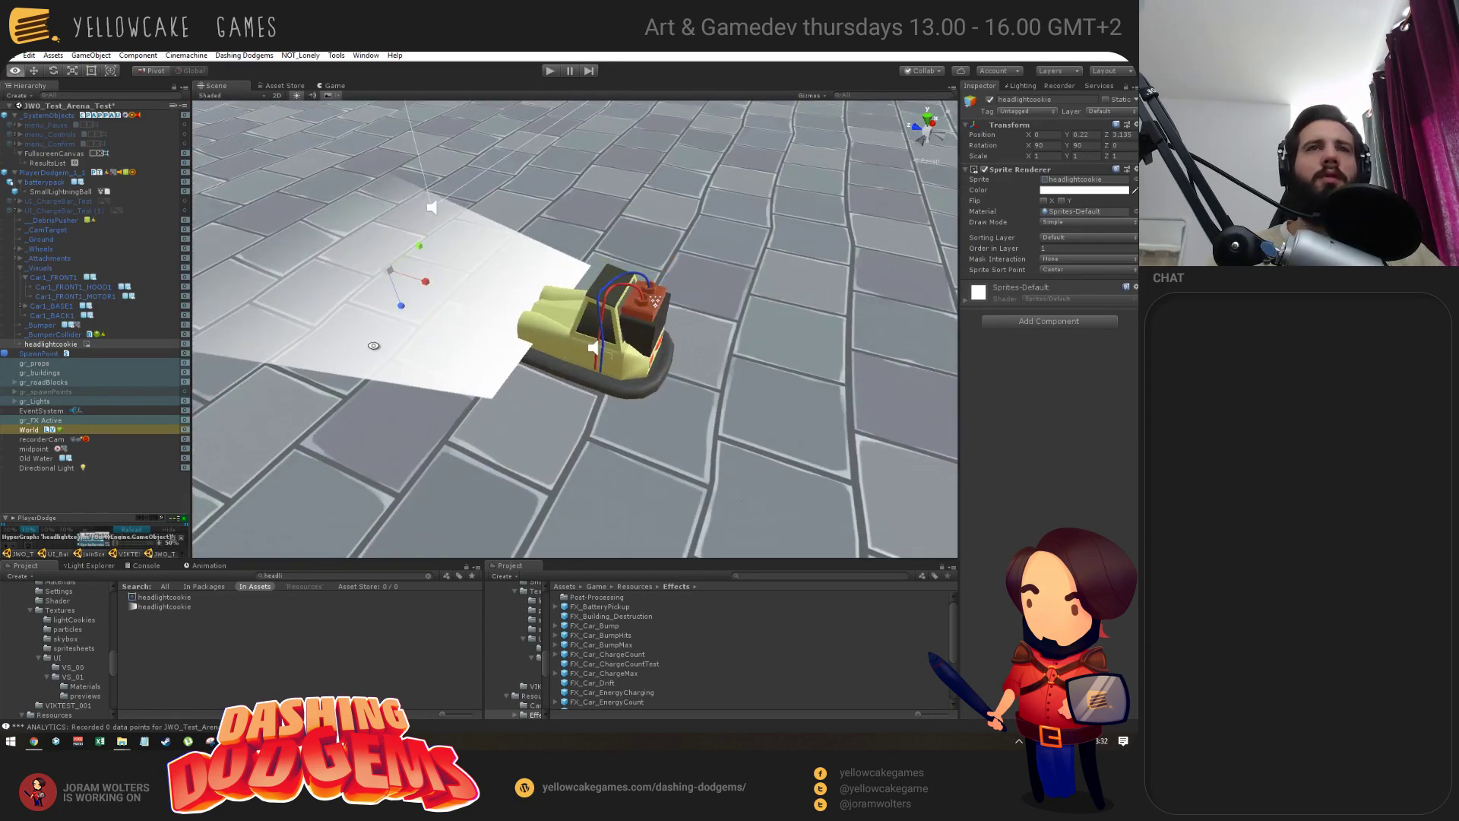
{"action": "left_click_drag", "start_coordinate": [448, 299], "coordinate": [502, 274], "text": "alt"}
{"action": "left_click_drag", "start_coordinate": [425, 243], "coordinate": [397, 255]}
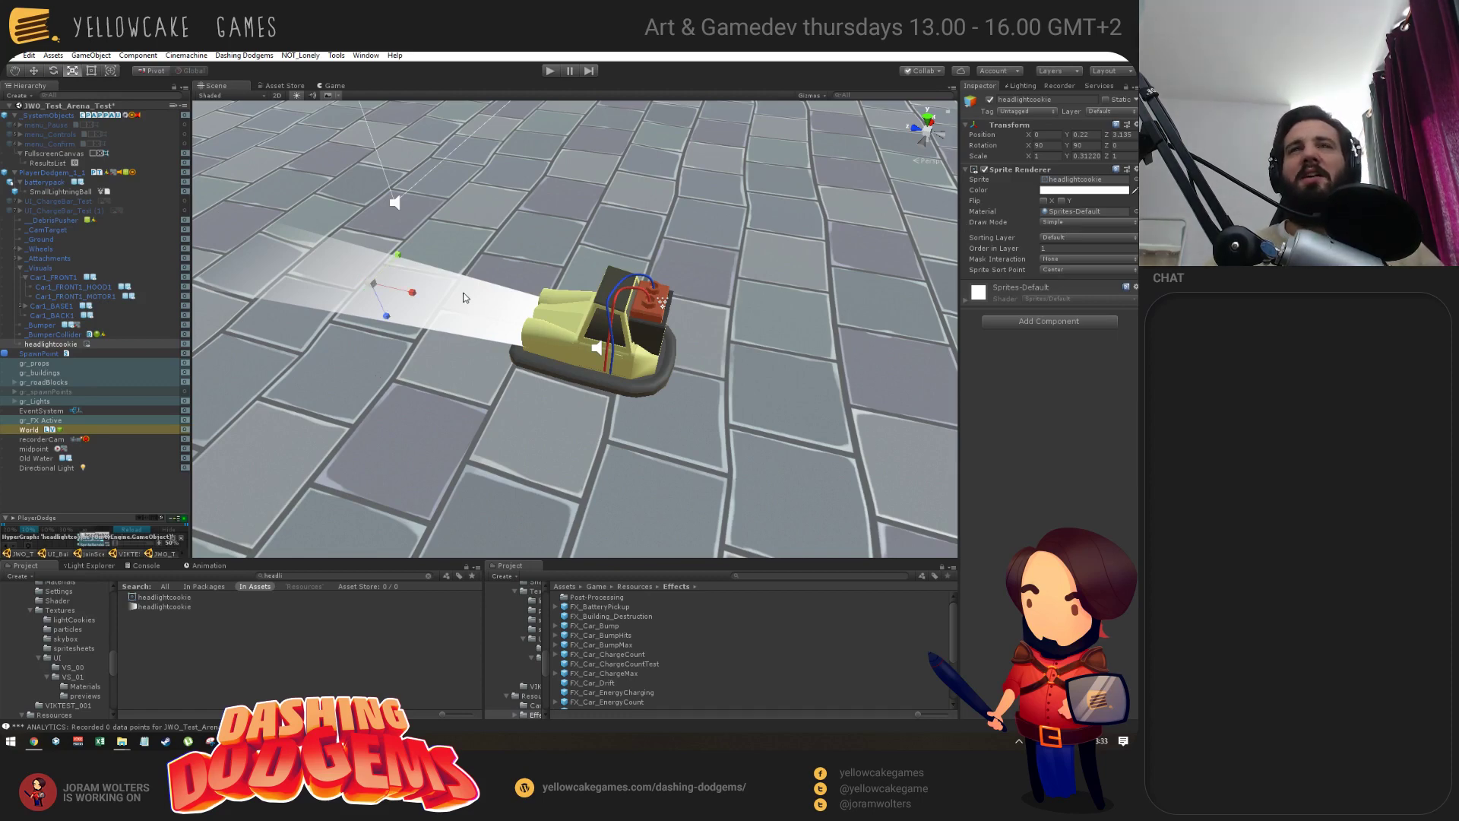
Shorten the headlight sprite to an X scale of about 0.49 and move it against the car's front at about Z 1.9.
{"action": "left_click_drag", "start_coordinate": [411, 295], "coordinate": [574, 371]}
{"action": "key", "text": "w"}
{"action": "key", "text": "r"}
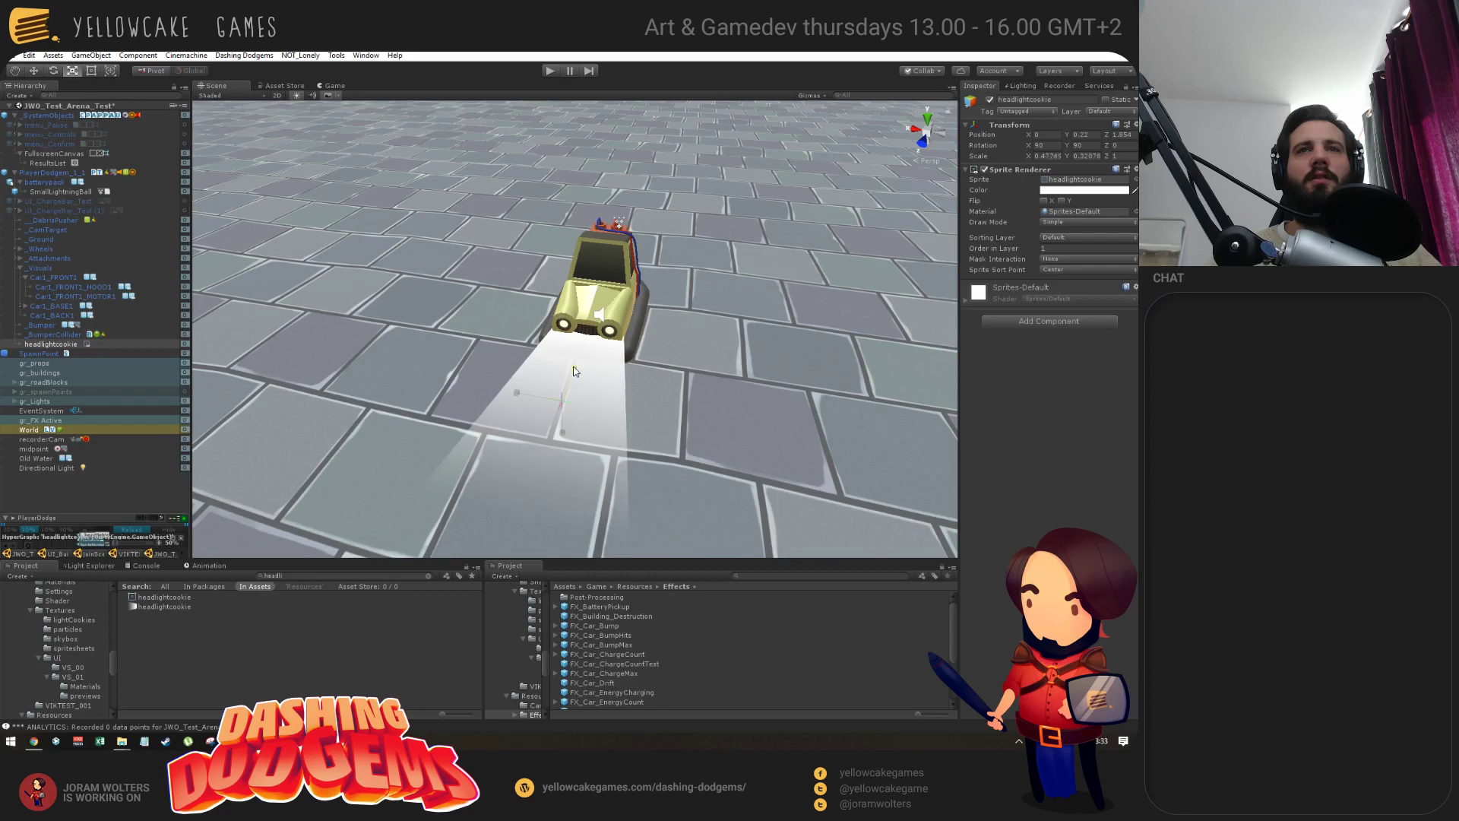
{"action": "left_click_drag", "start_coordinate": [881, 198], "coordinate": [1062, 158], "text": "alt"}
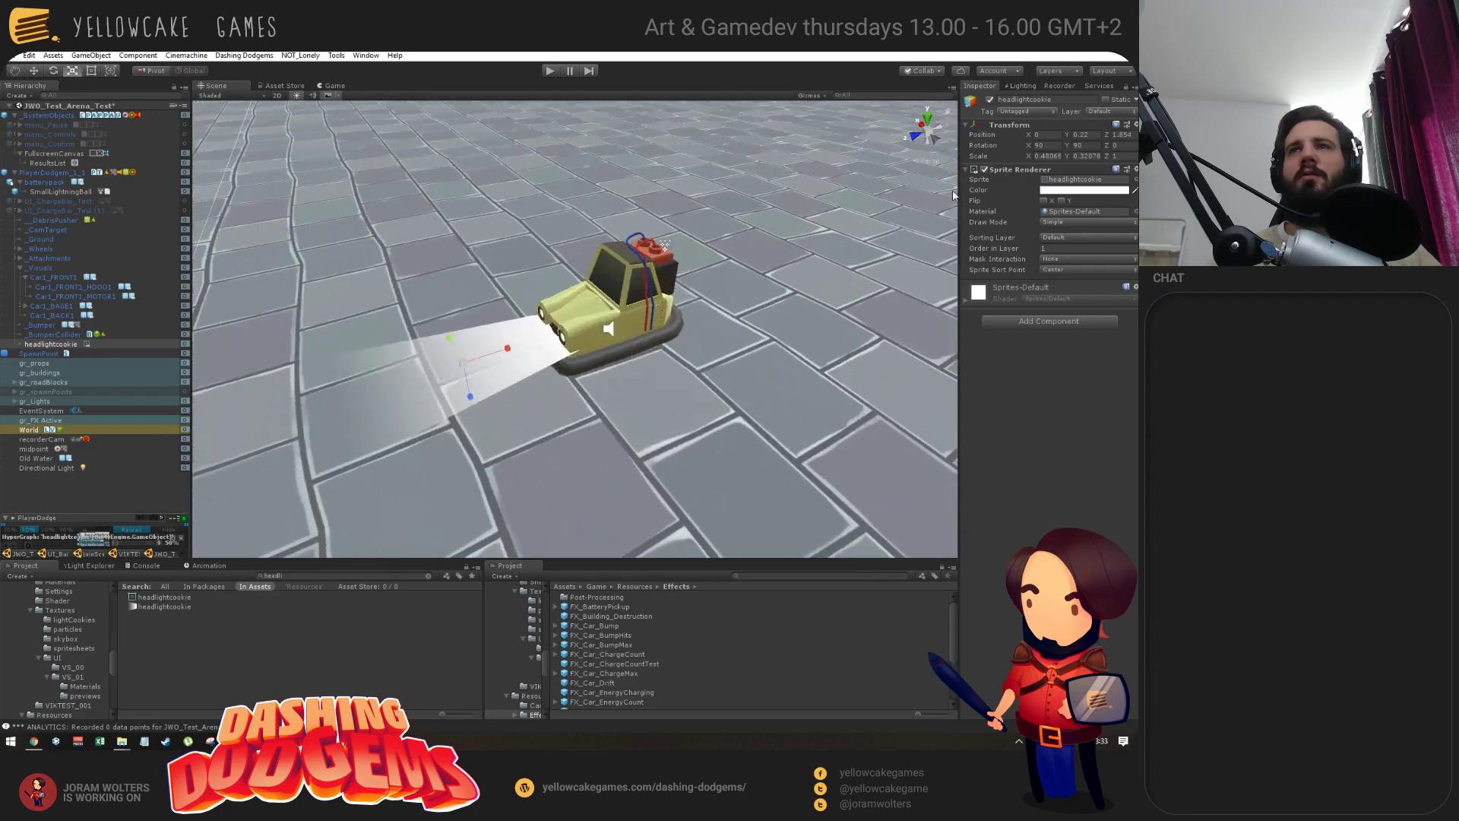
Browse the materials available for the headlight sprite's renderer without changing the assigned one.
{"action": "left_click", "coordinate": [1135, 212]}
{"action": "left_click_drag", "start_coordinate": [605, 110], "coordinate": [818, 264]}
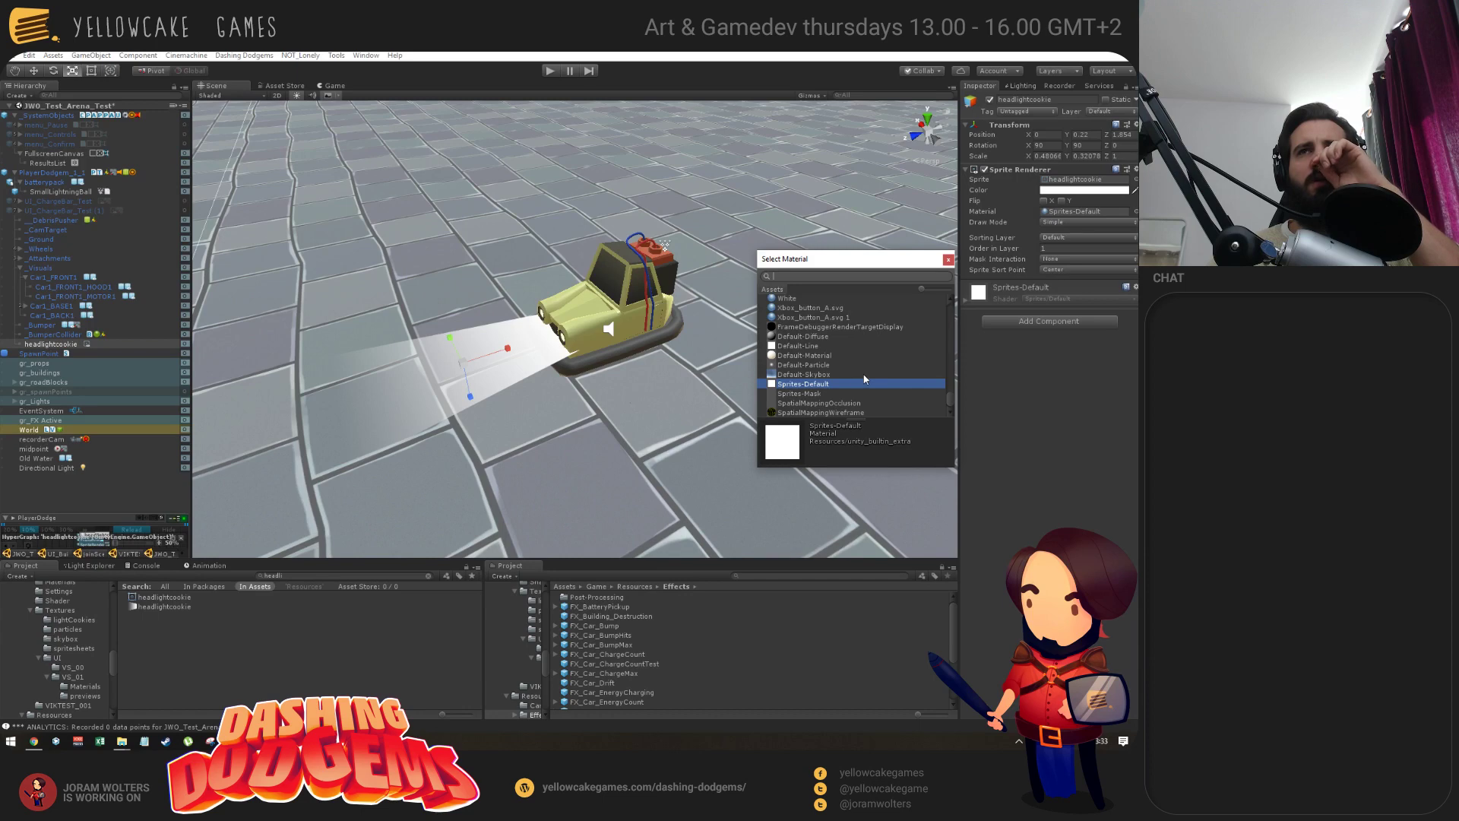
{"action": "left_click", "coordinate": [949, 260]}
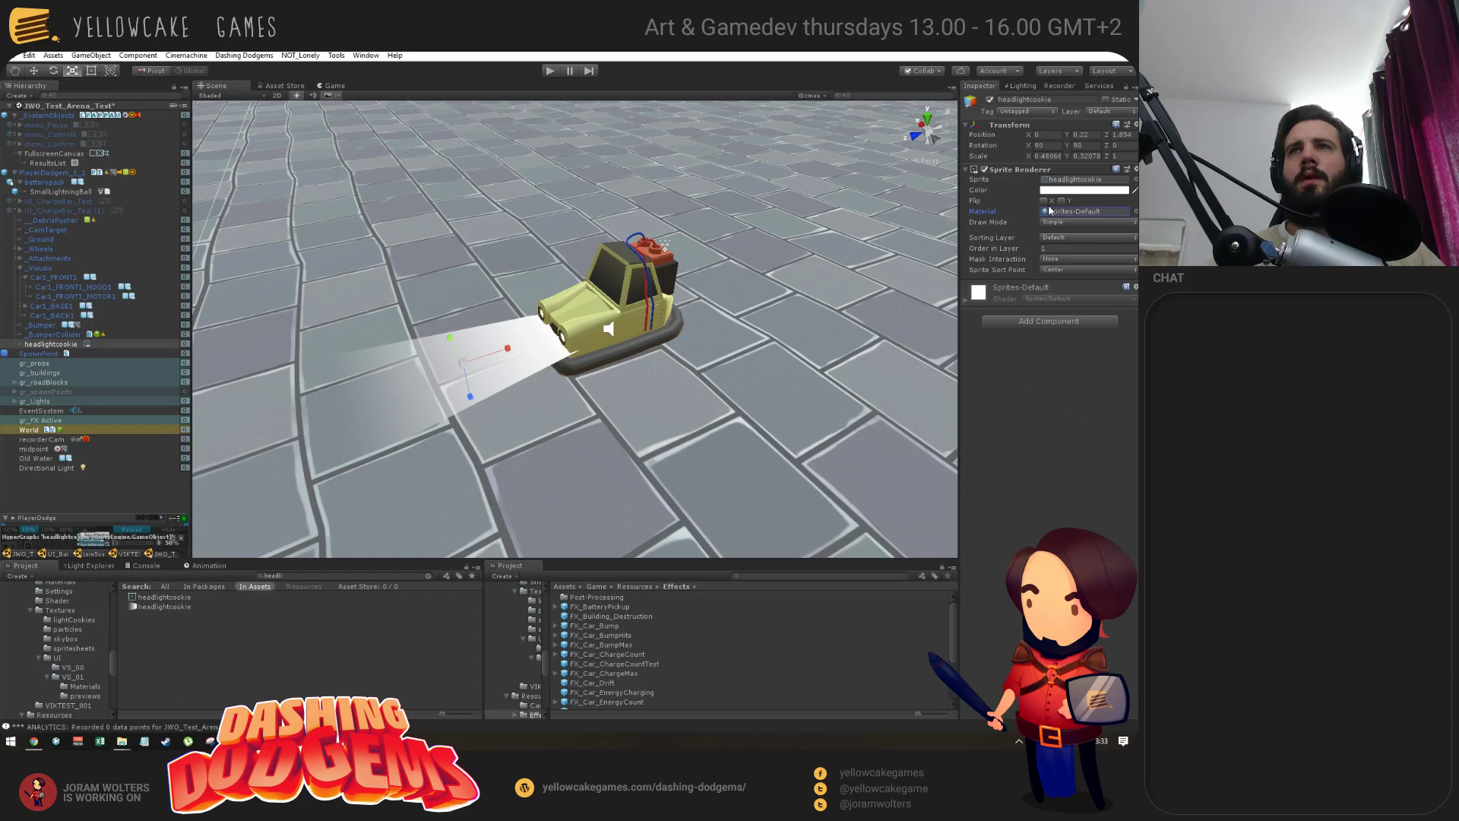
{"action": "left_click", "coordinate": [1136, 211]}
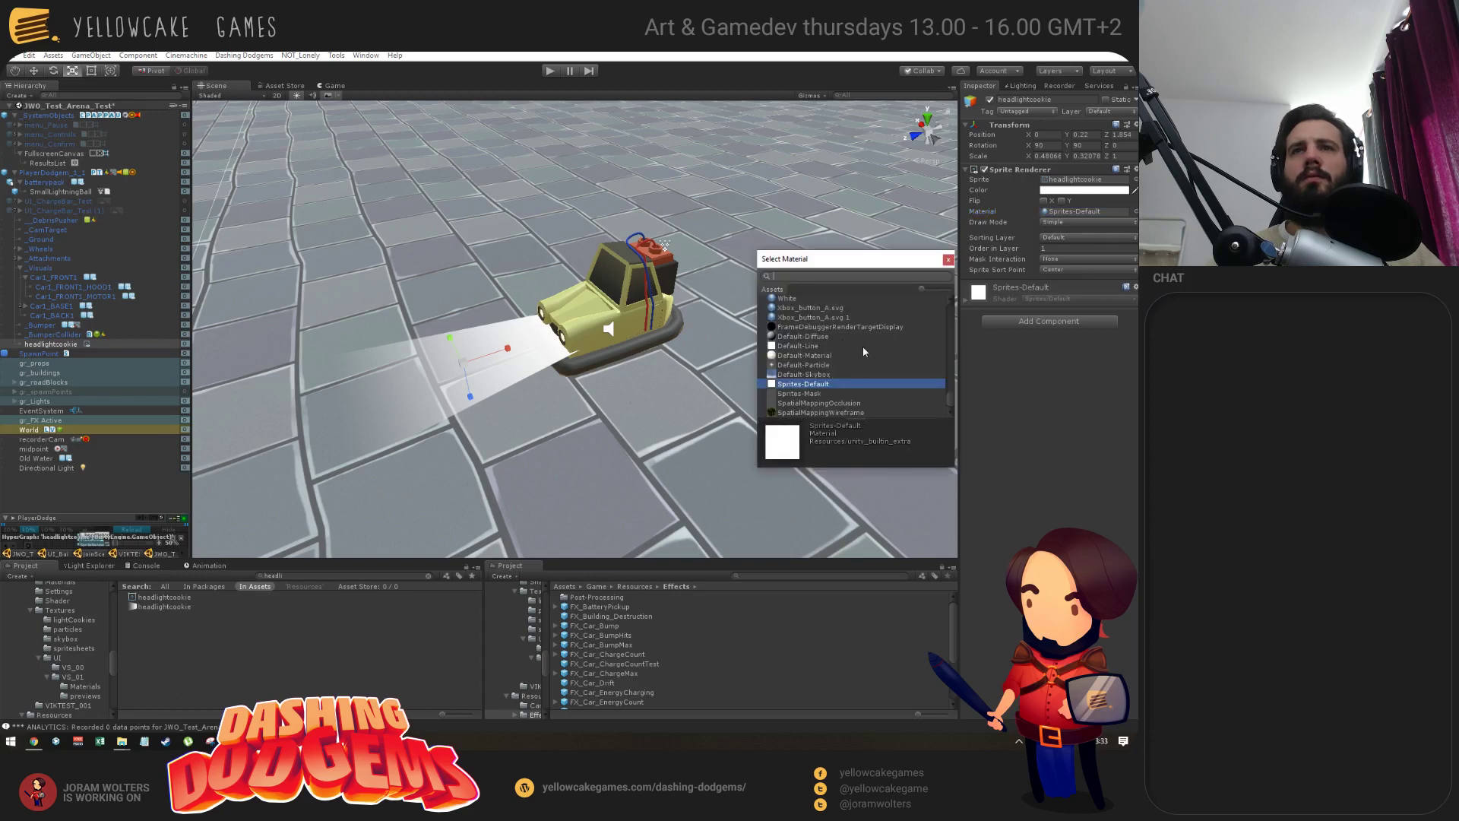
{"action": "left_click", "coordinate": [1002, 406]}
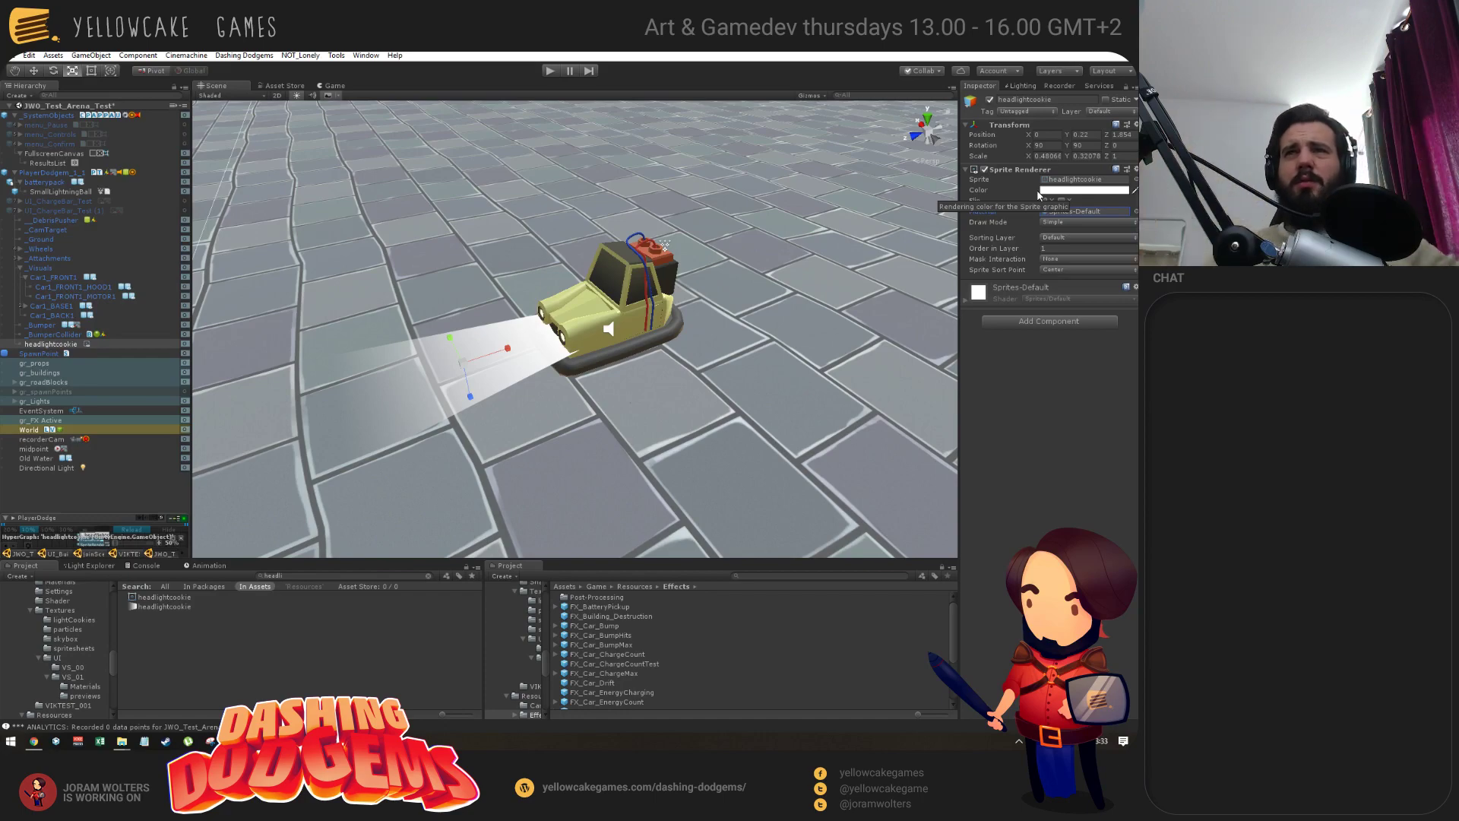
Lower the headlight sprite closer to the ground beneath the front of the car.
{"action": "left_click_drag", "start_coordinate": [836, 380], "coordinate": [644, 376], "text": "alt"}
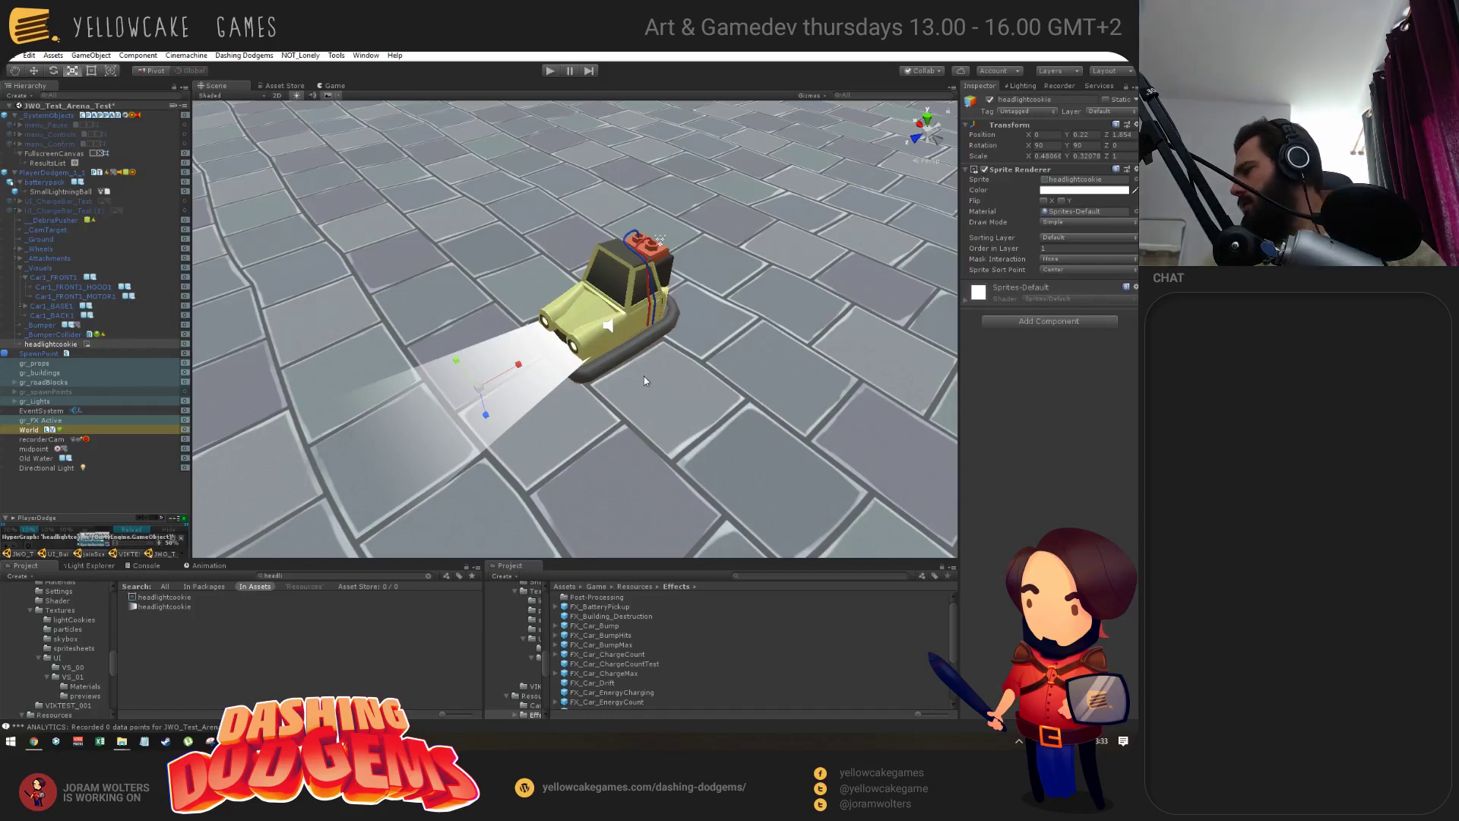
{"action": "left_click_drag", "start_coordinate": [731, 204], "coordinate": [487, 346], "text": "alt"}
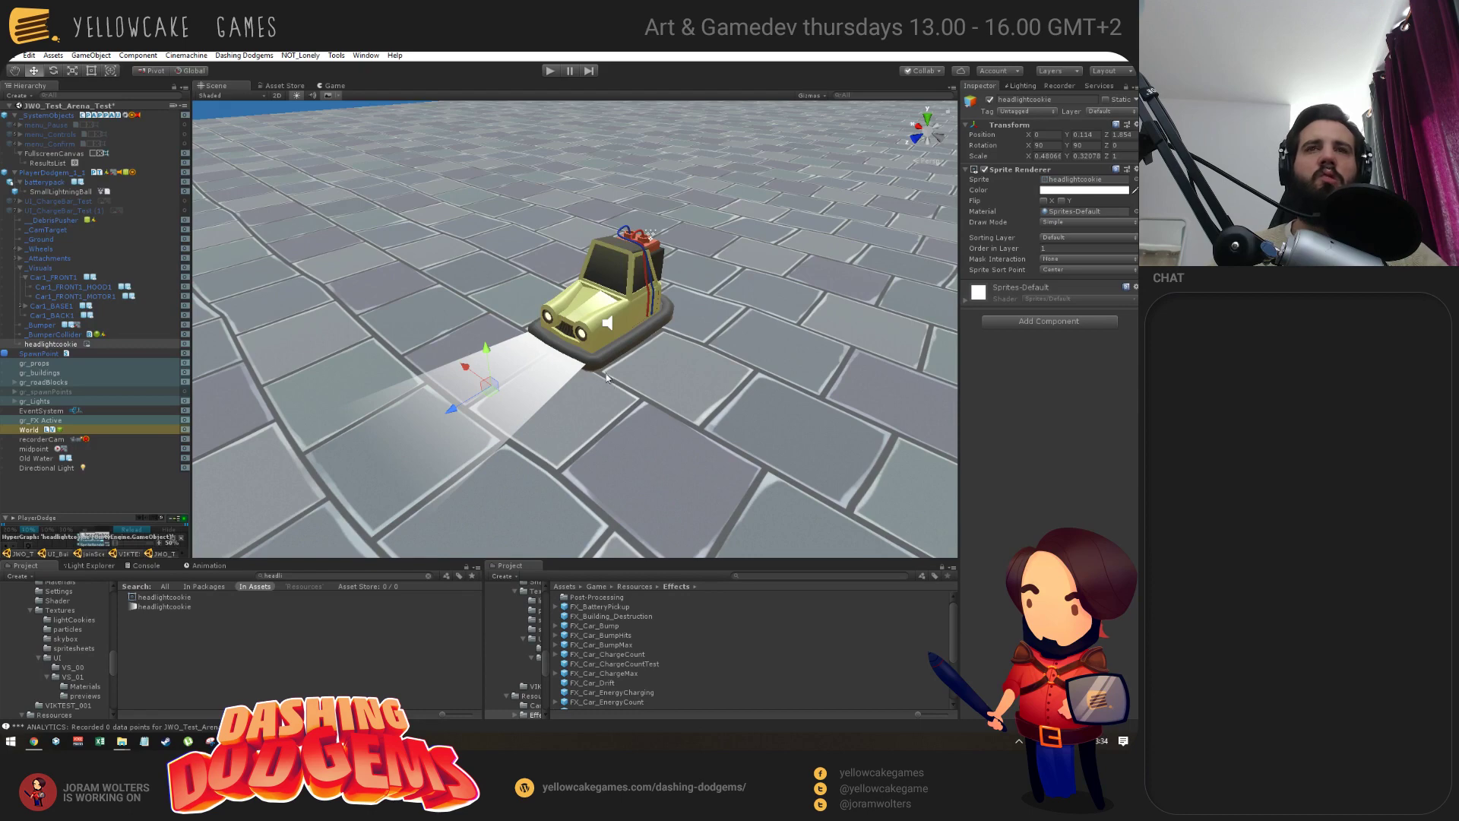
Run the game and inspect the headlight beam from above in the Scene view.
{"action": "left_click", "coordinate": [549, 72]}
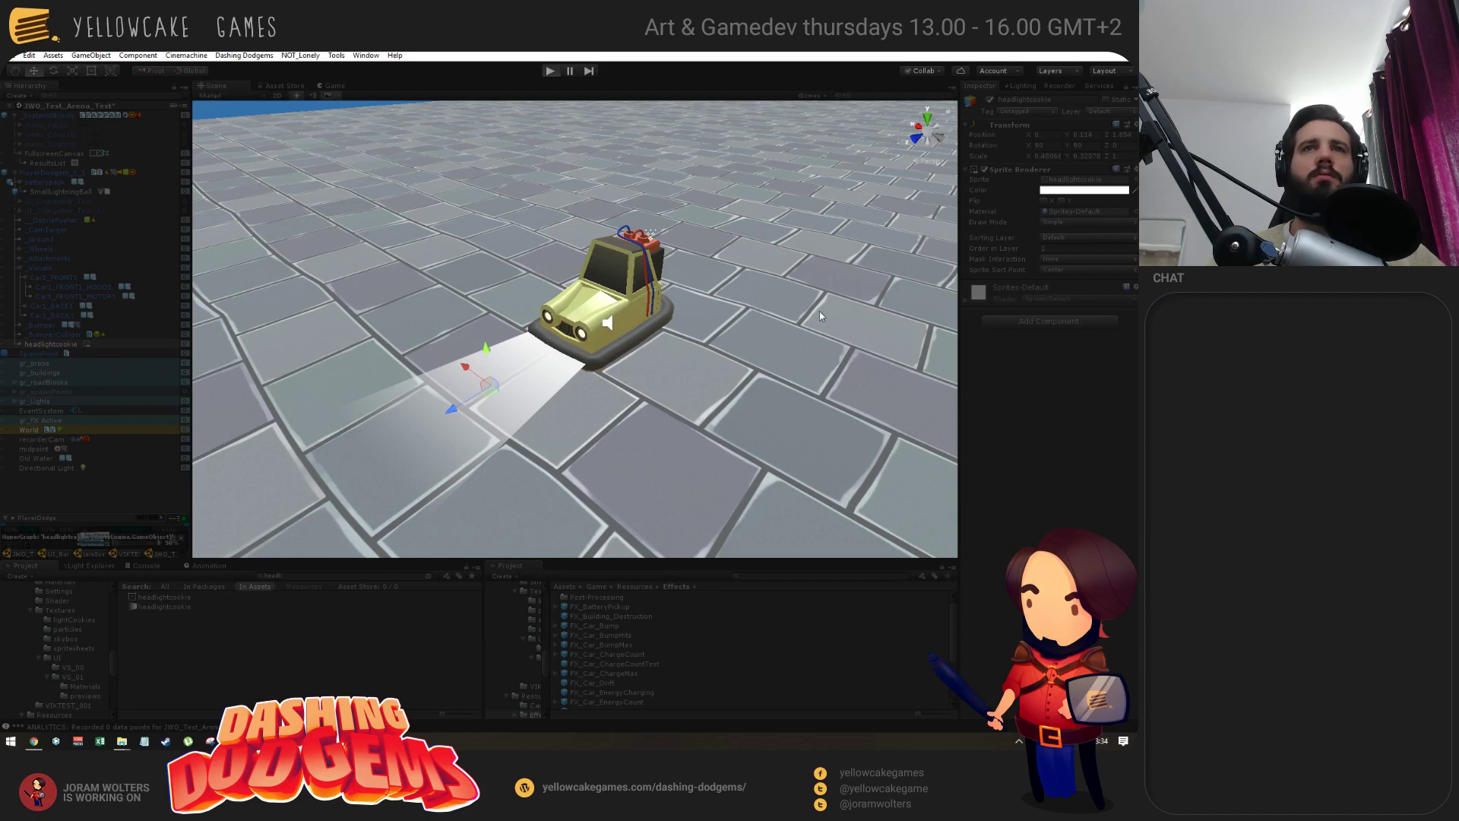
{"action": "key", "text": "alt+Tab"}
{"action": "key", "text": "ctrl+p"}
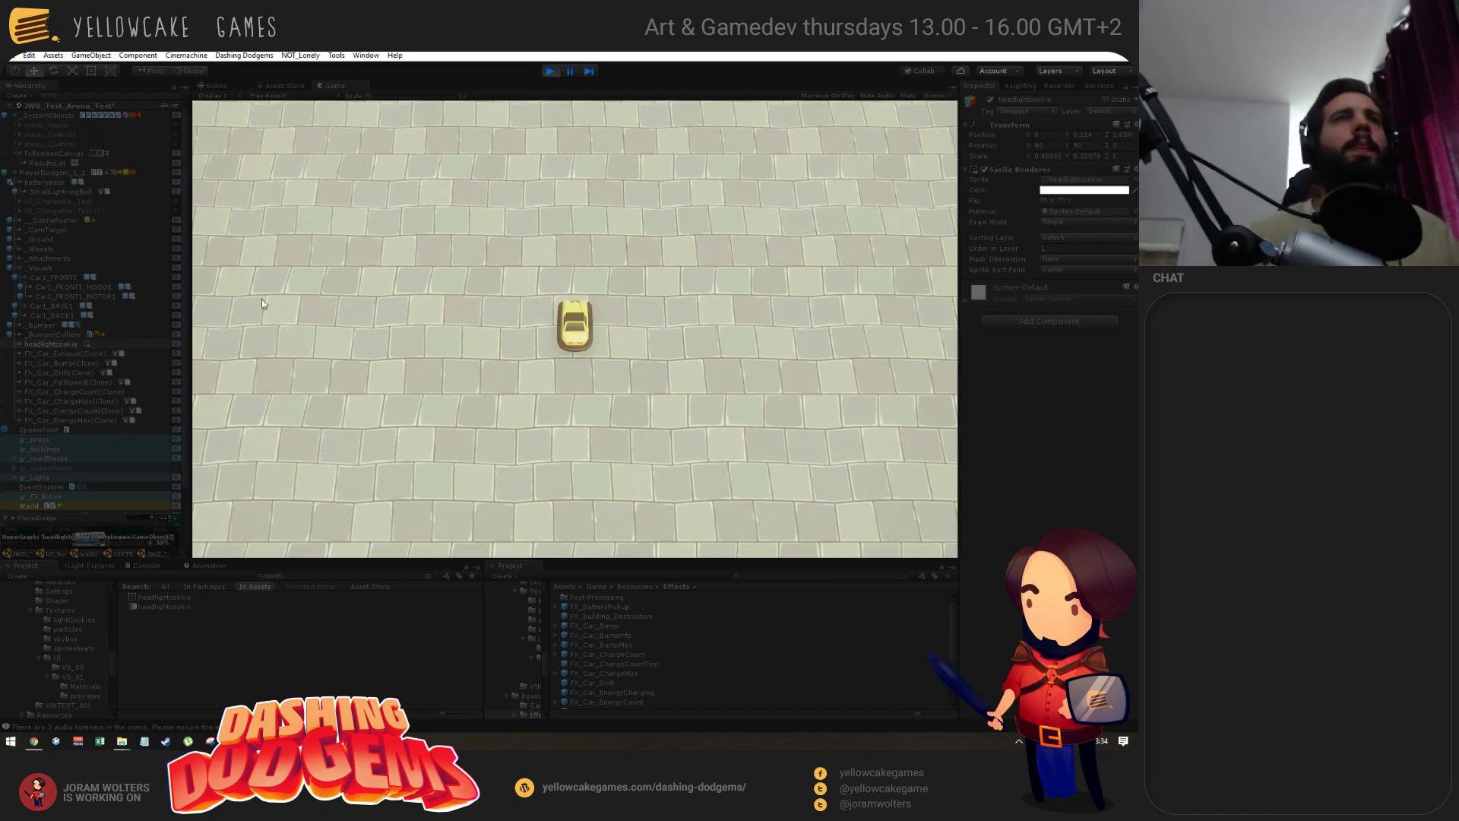
{"action": "left_click", "coordinate": [215, 86]}
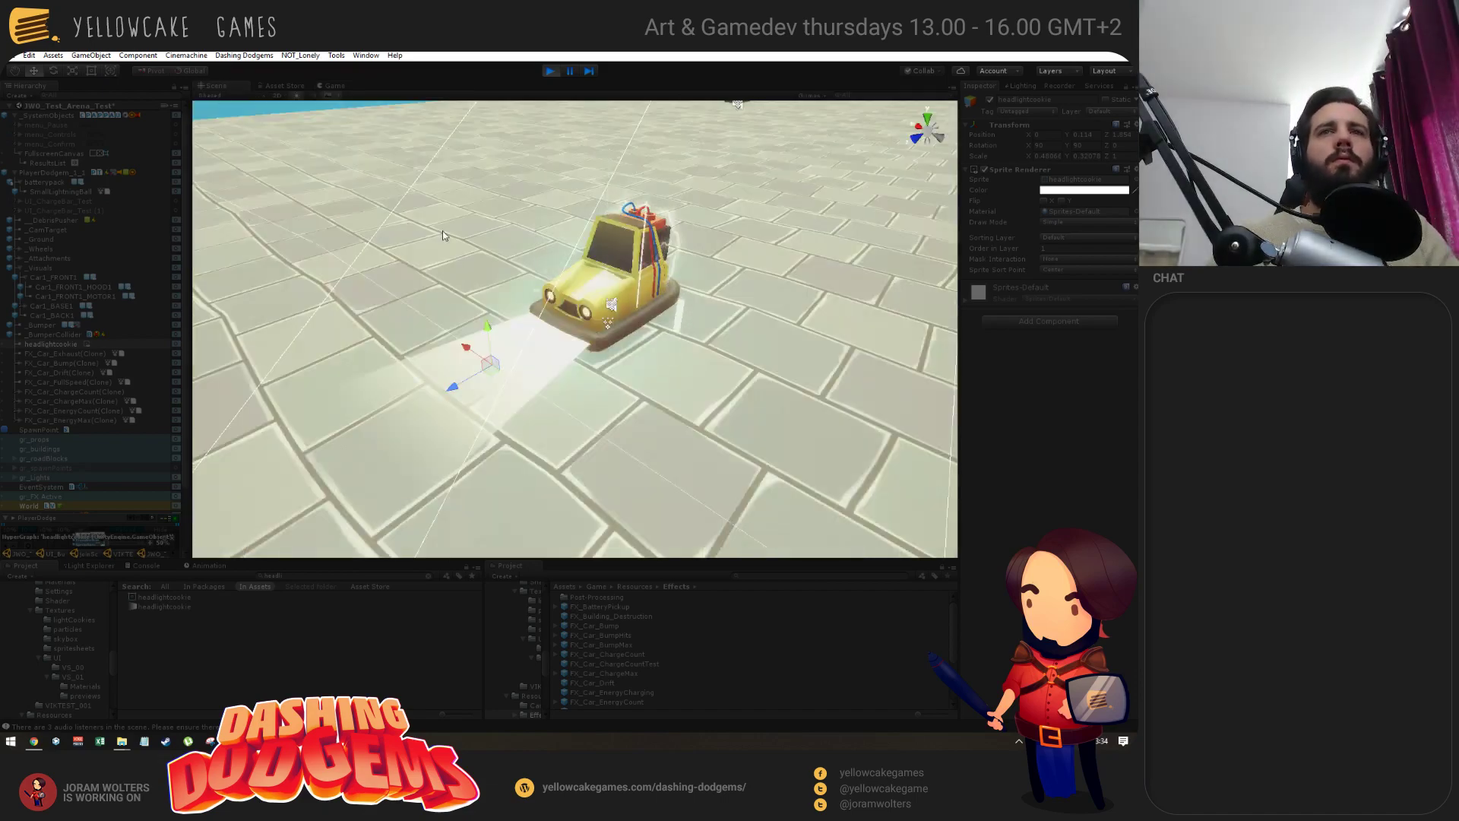
{"action": "left_click_drag", "start_coordinate": [697, 288], "coordinate": [444, 444], "text": "alt"}
Tint the headlight sprite's colour pale cyan-blue.
{"action": "left_click", "coordinate": [1064, 189]}
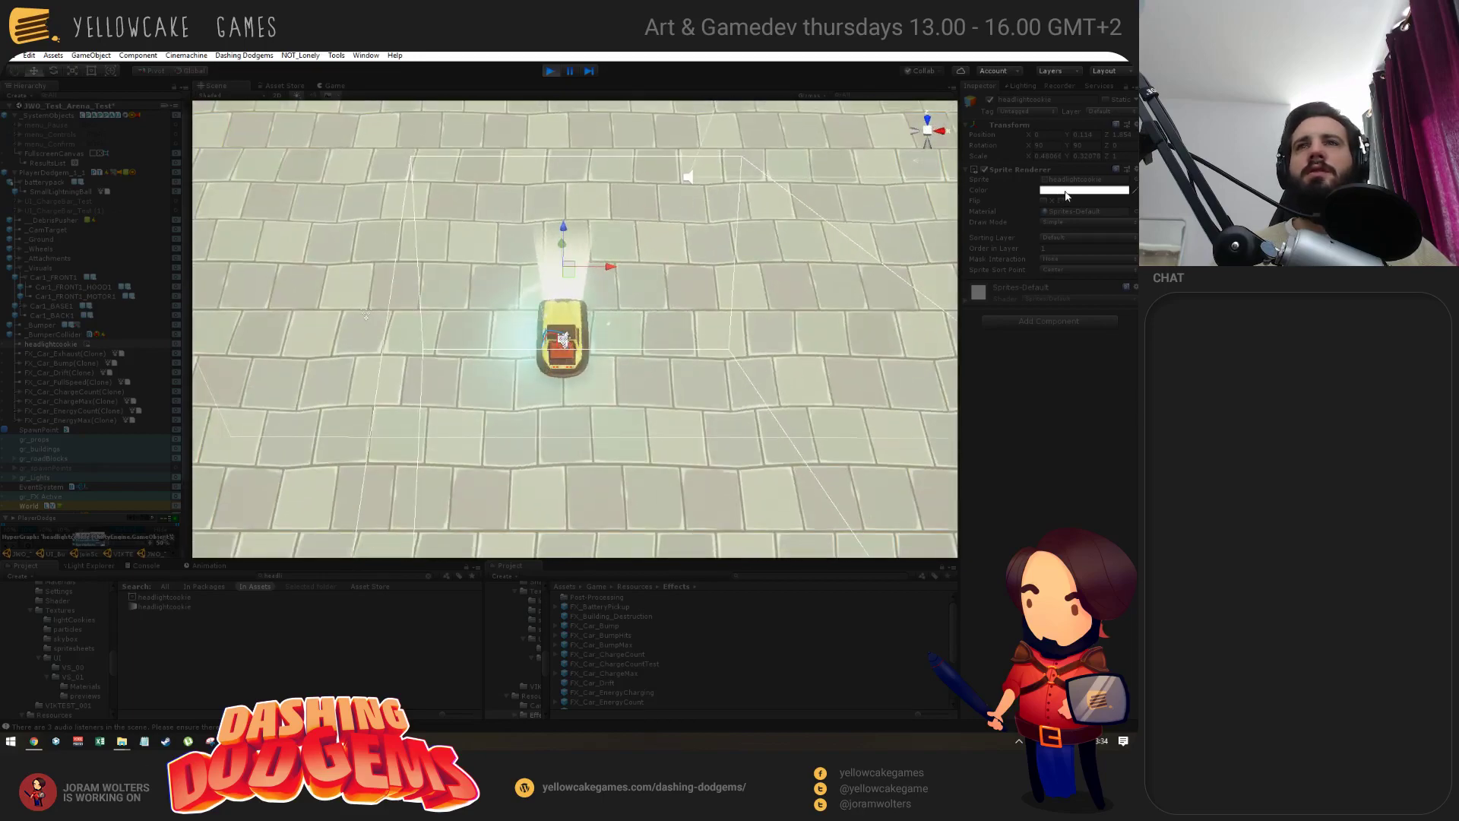
{"action": "left_click", "coordinate": [213, 215]}
{"action": "left_click", "coordinate": [253, 182]}
{"action": "mouse_move", "coordinate": [253, 183]}
{"action": "left_mouse_down"}
{"action": "mouse_move", "coordinate": [276, 185]}
{"action": "mouse_move", "coordinate": [256, 189]}
{"action": "left_mouse_up"}
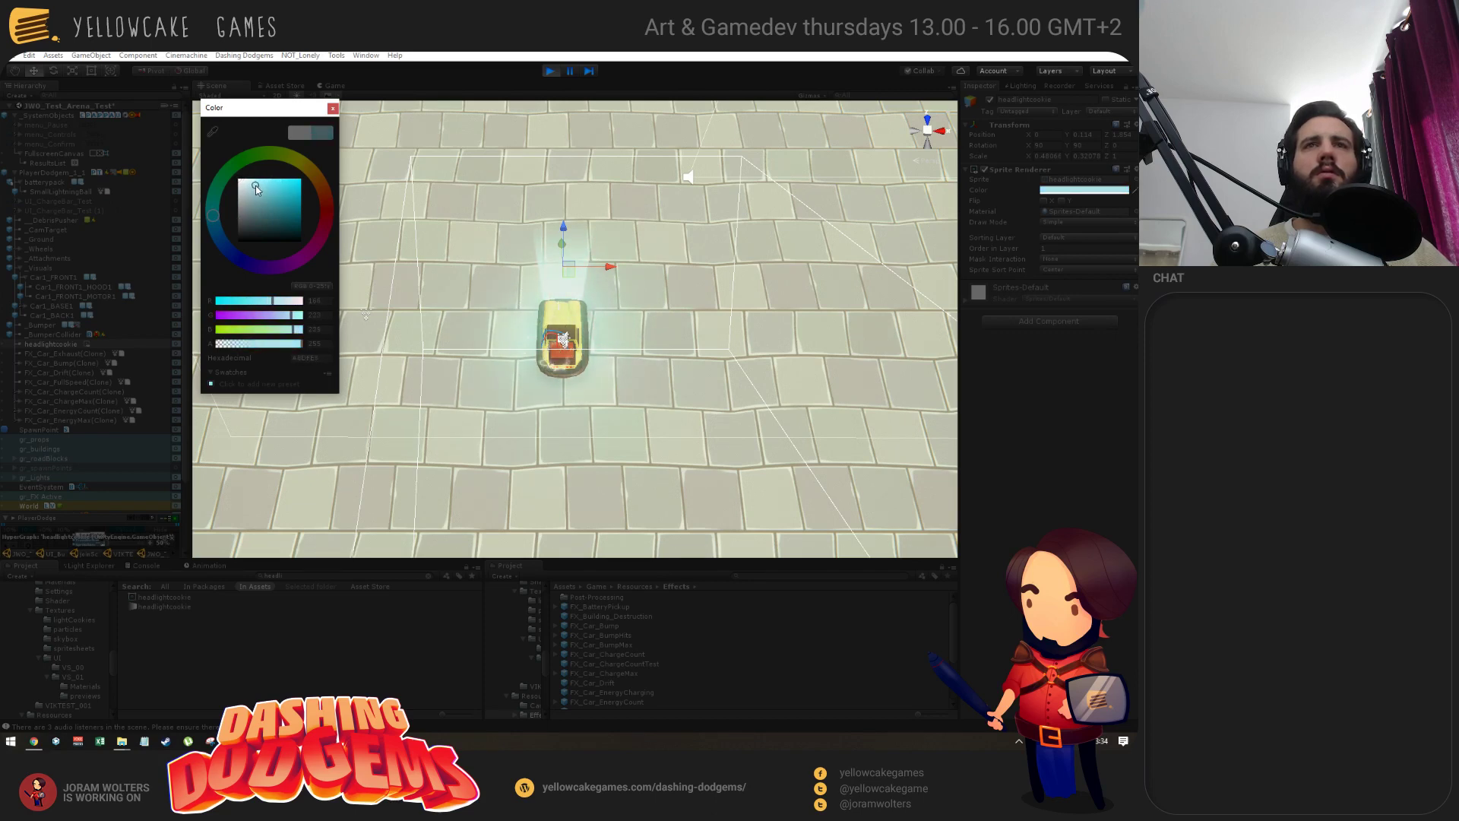
{"action": "left_click", "coordinate": [332, 109]}
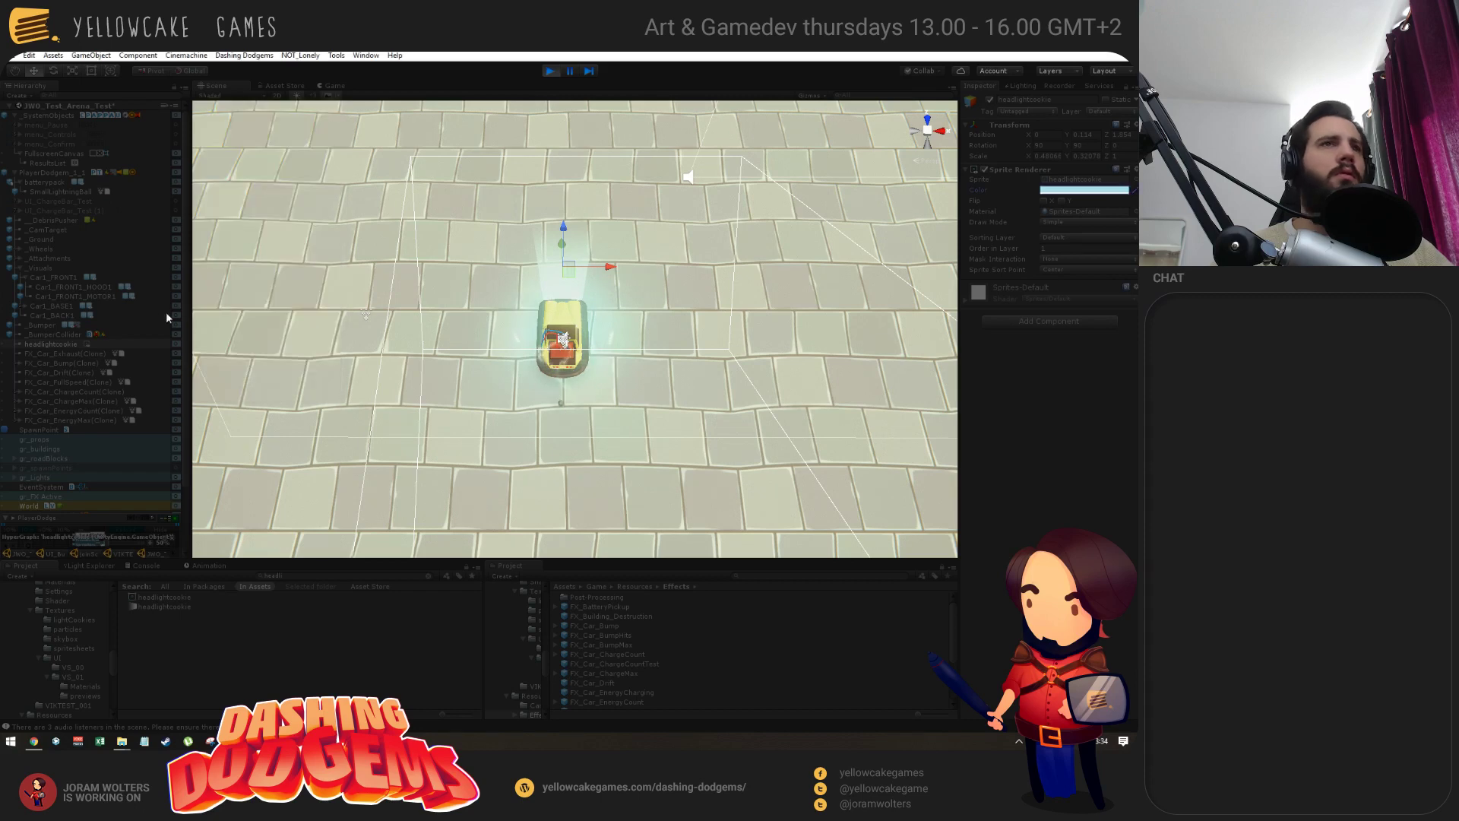
Deactivate all the FX_Car effect clones, from Exhaust to EnergyMax, on the running car.
{"action": "left_click", "coordinate": [59, 419]}
{"action": "left_click", "coordinate": [69, 354], "text": "shift"}
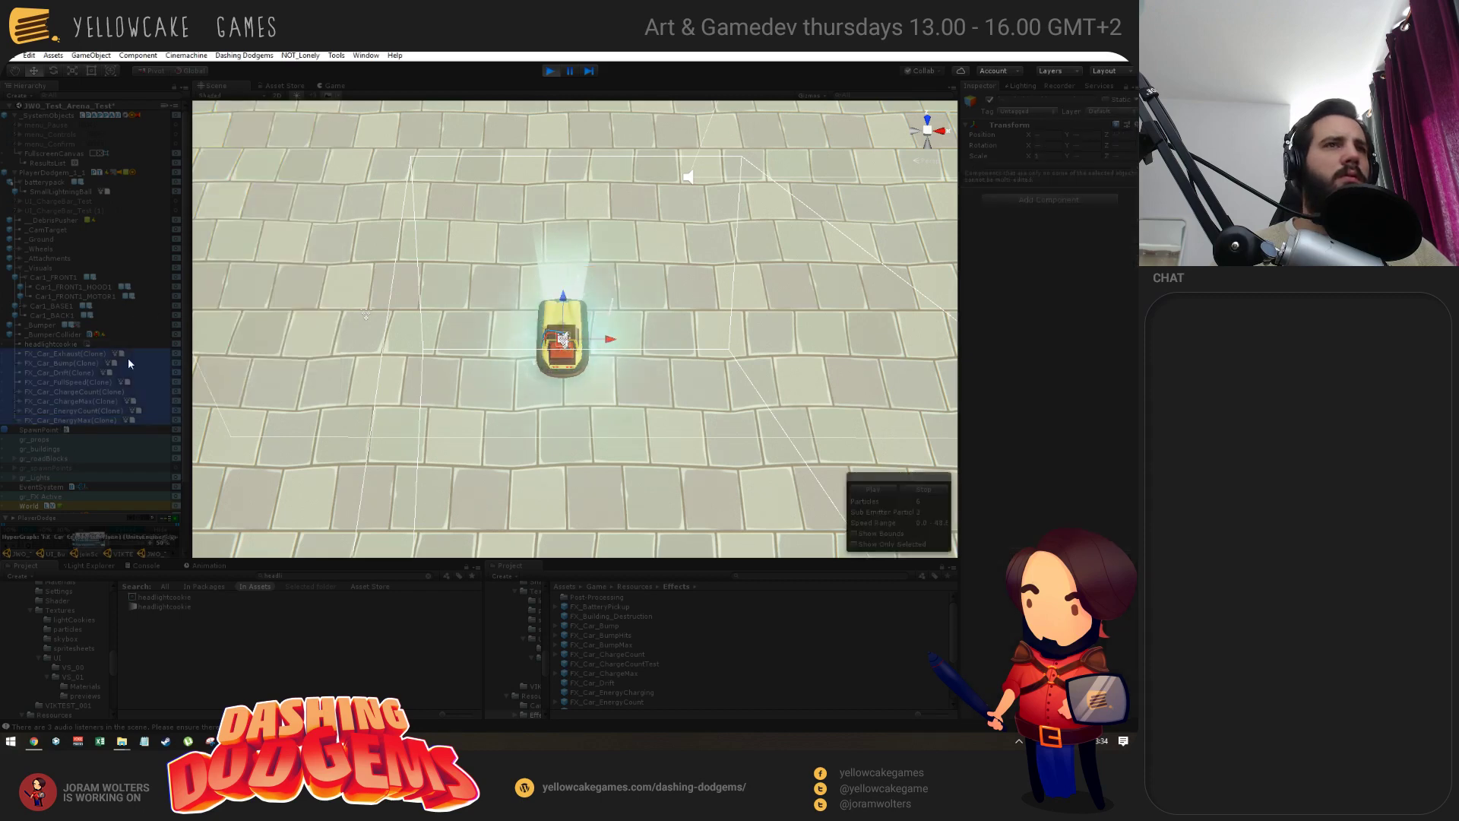
{"action": "left_click", "coordinate": [992, 107]}
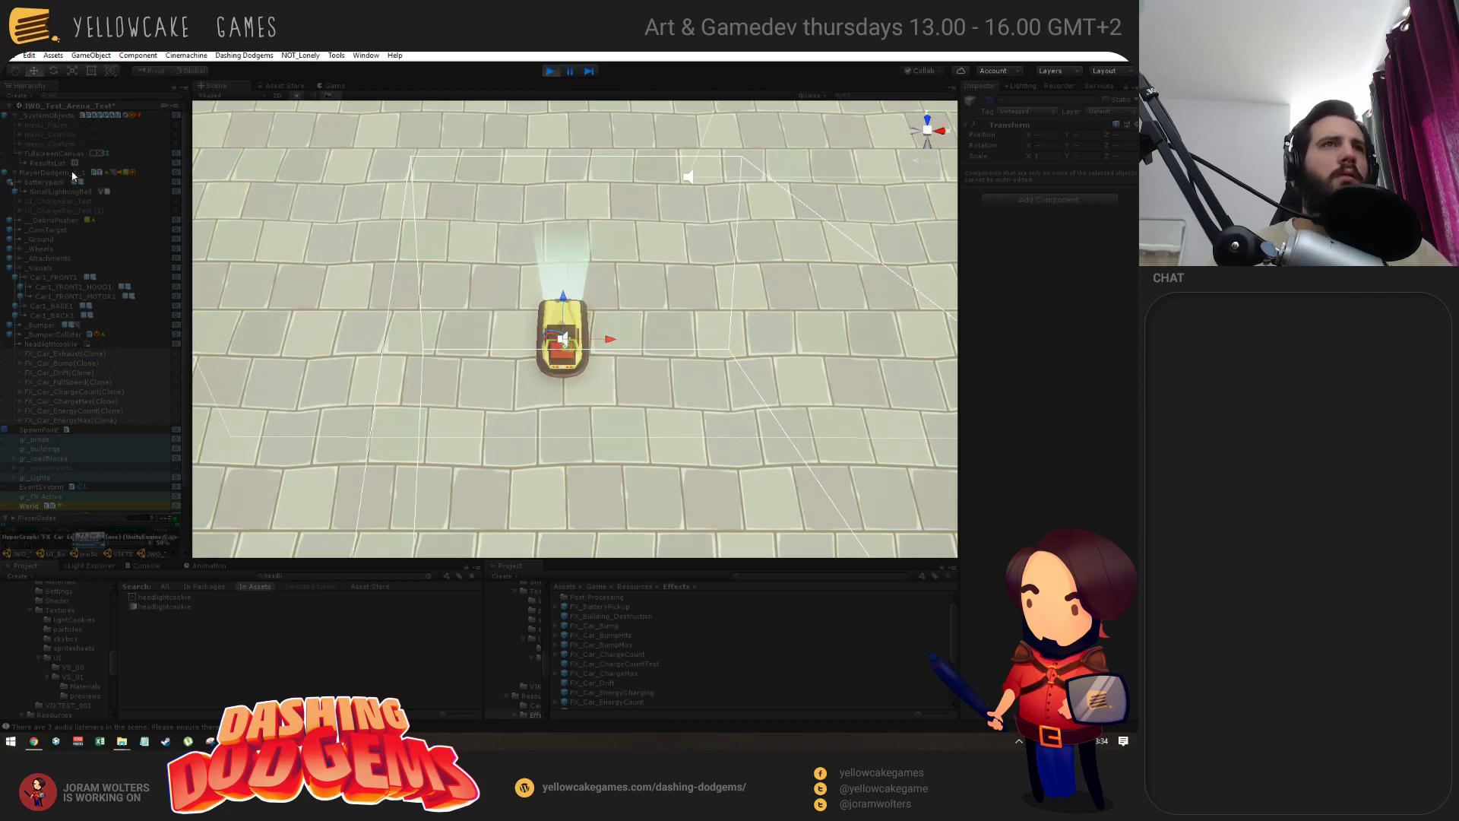
{"action": "left_click_drag", "start_coordinate": [410, 348], "coordinate": [40, 481], "text": "alt"}
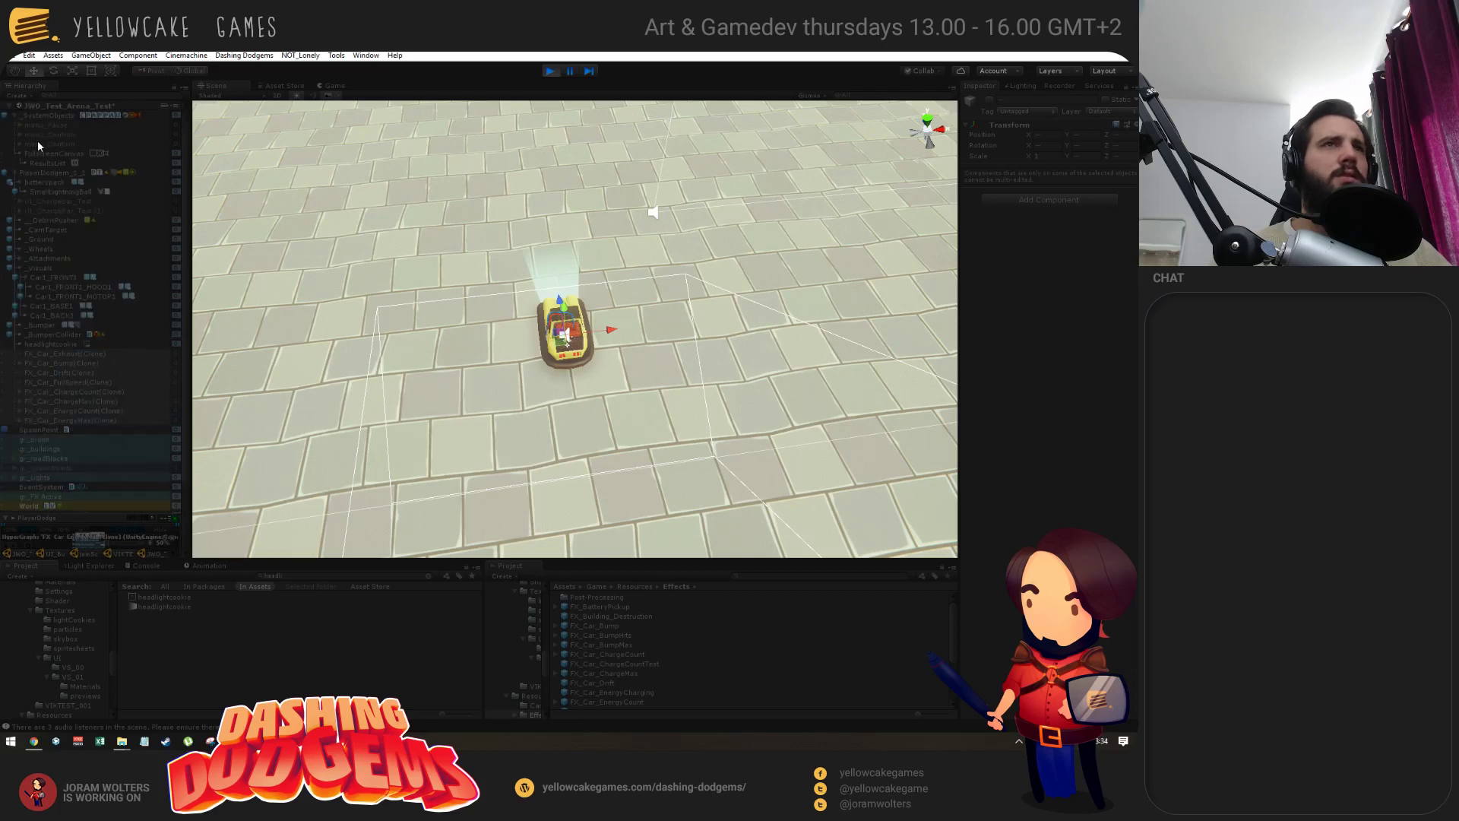
Deactivate the battery pack object on the running car.
{"action": "left_click", "coordinate": [21, 182]}
{"action": "left_click", "coordinate": [263, 204]}
{"action": "left_click", "coordinate": [3, 185]}
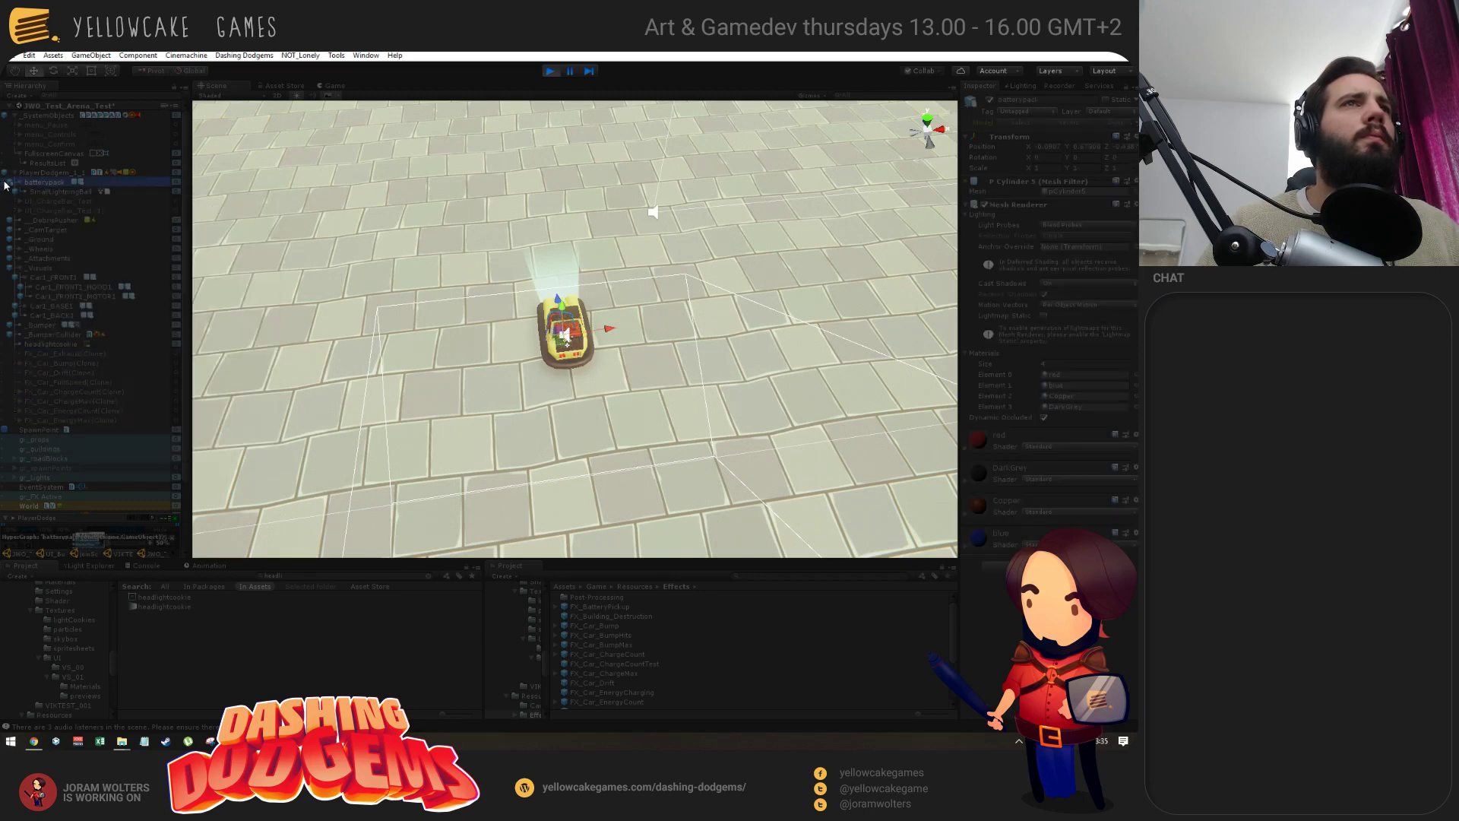
{"action": "left_click", "coordinate": [4, 185]}
{"action": "left_click", "coordinate": [79, 212]}
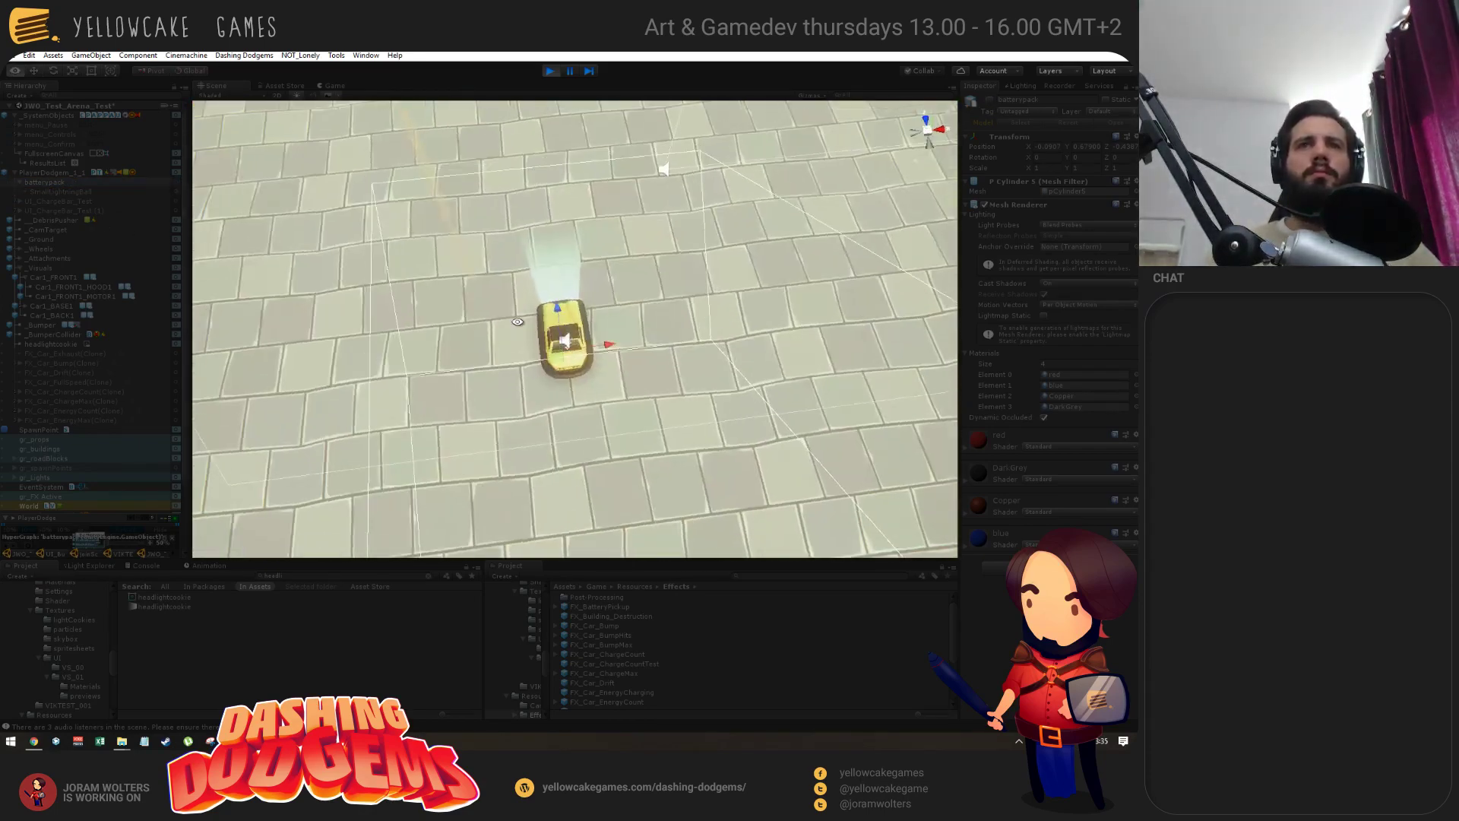
Examine the tinted headlight beam on the running car from several distances and angles, and stop the game.
{"action": "left_click_drag", "start_coordinate": [550, 352], "coordinate": [547, 365], "text": "alt"}
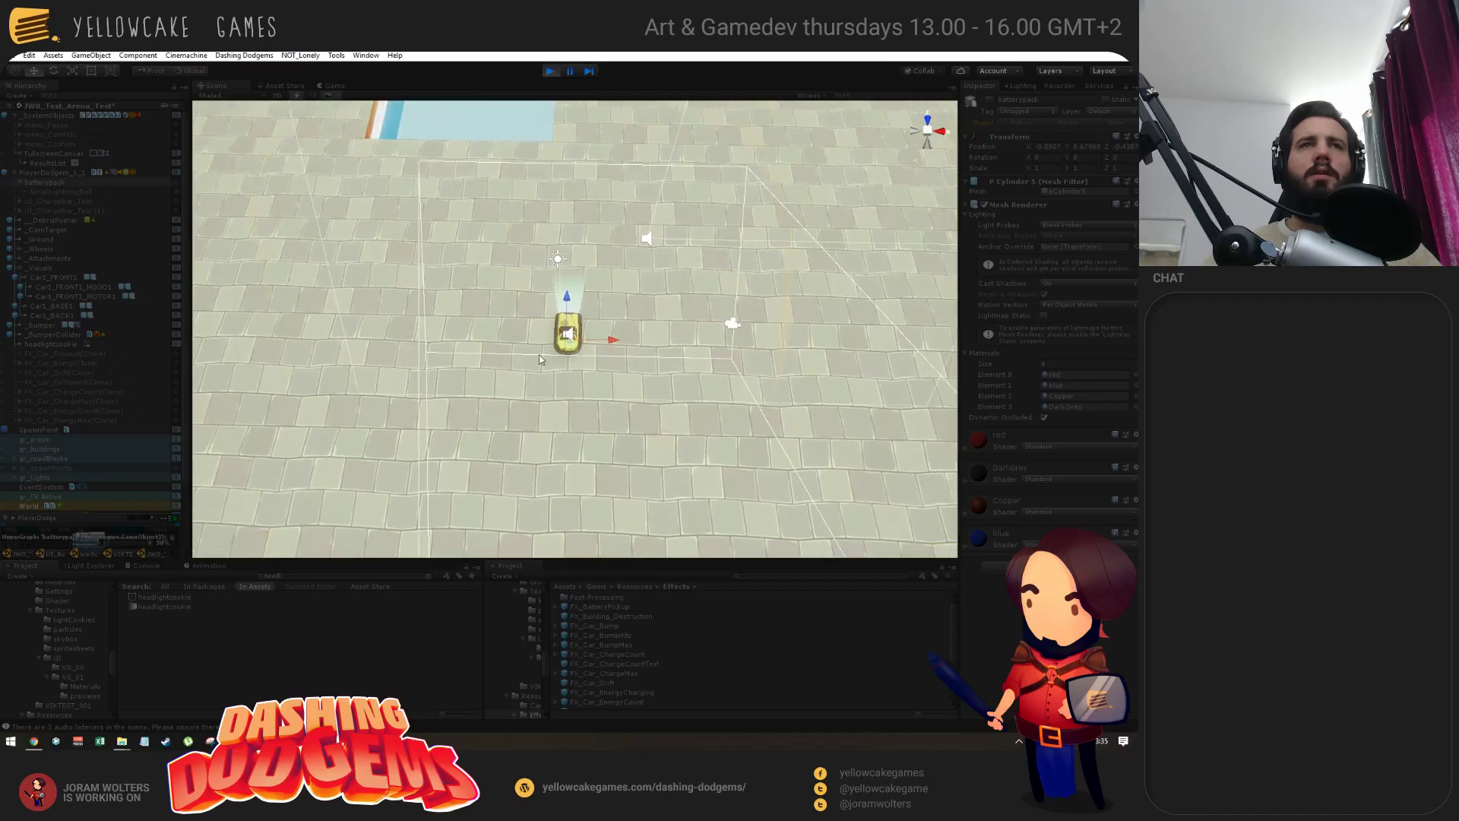
{"action": "scroll", "coordinate": [122, 441], "scroll_direction": "down", "scroll_amount": 3}
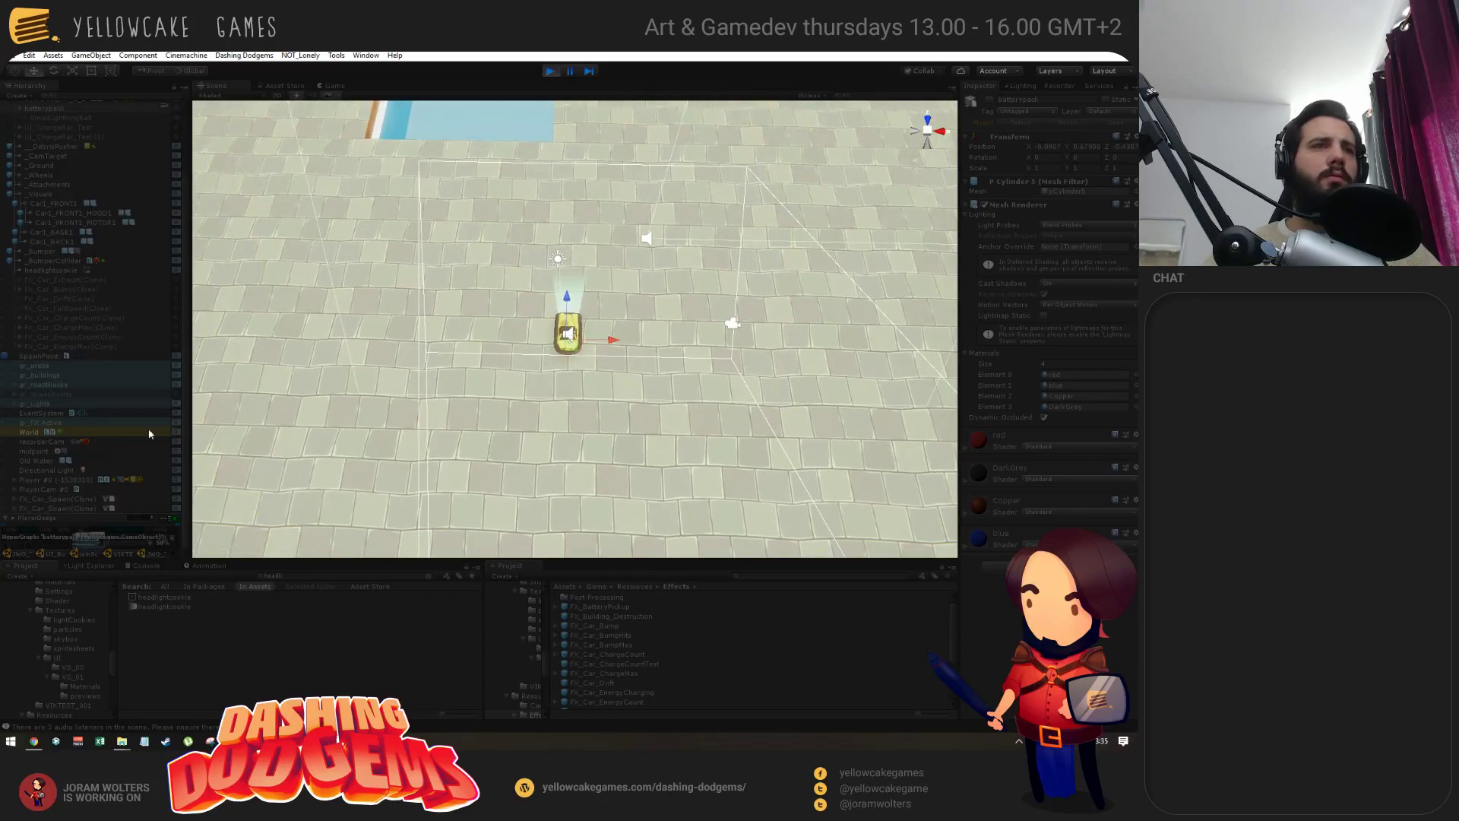
{"action": "left_click_drag", "start_coordinate": [653, 251], "coordinate": [721, 183], "text": "alt"}
{"action": "left_click", "coordinate": [528, 307]}
{"action": "mouse_move", "coordinate": [527, 307]}
{"action": "left_mouse_down", "text": "alt"}
{"action": "mouse_move", "coordinate": [695, 206]}
{"action": "mouse_move", "coordinate": [512, 289]}
{"action": "left_mouse_up", "text": "alt"}
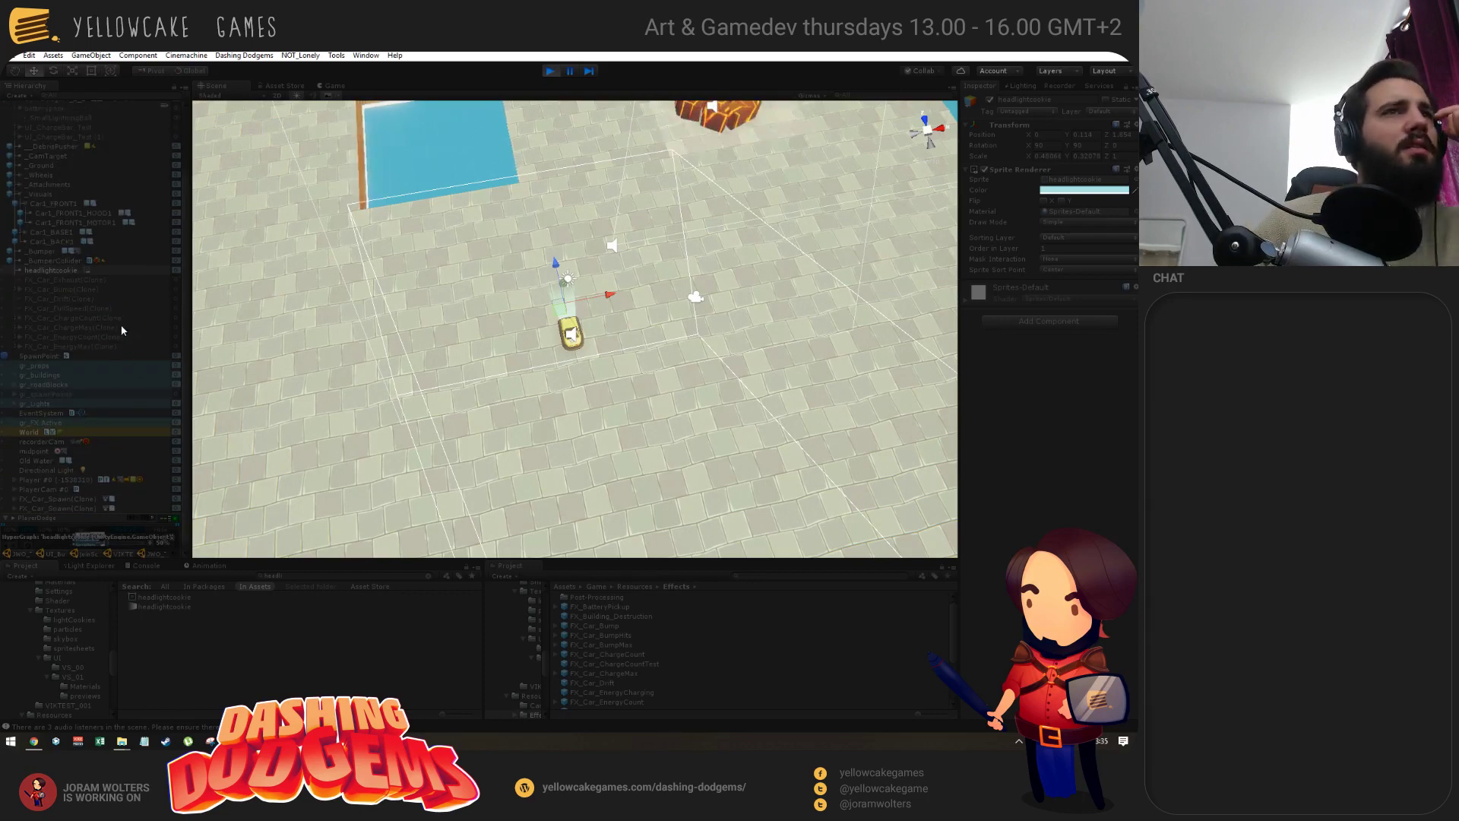
{"action": "scroll", "coordinate": [89, 289], "scroll_direction": "up", "scroll_amount": 3}
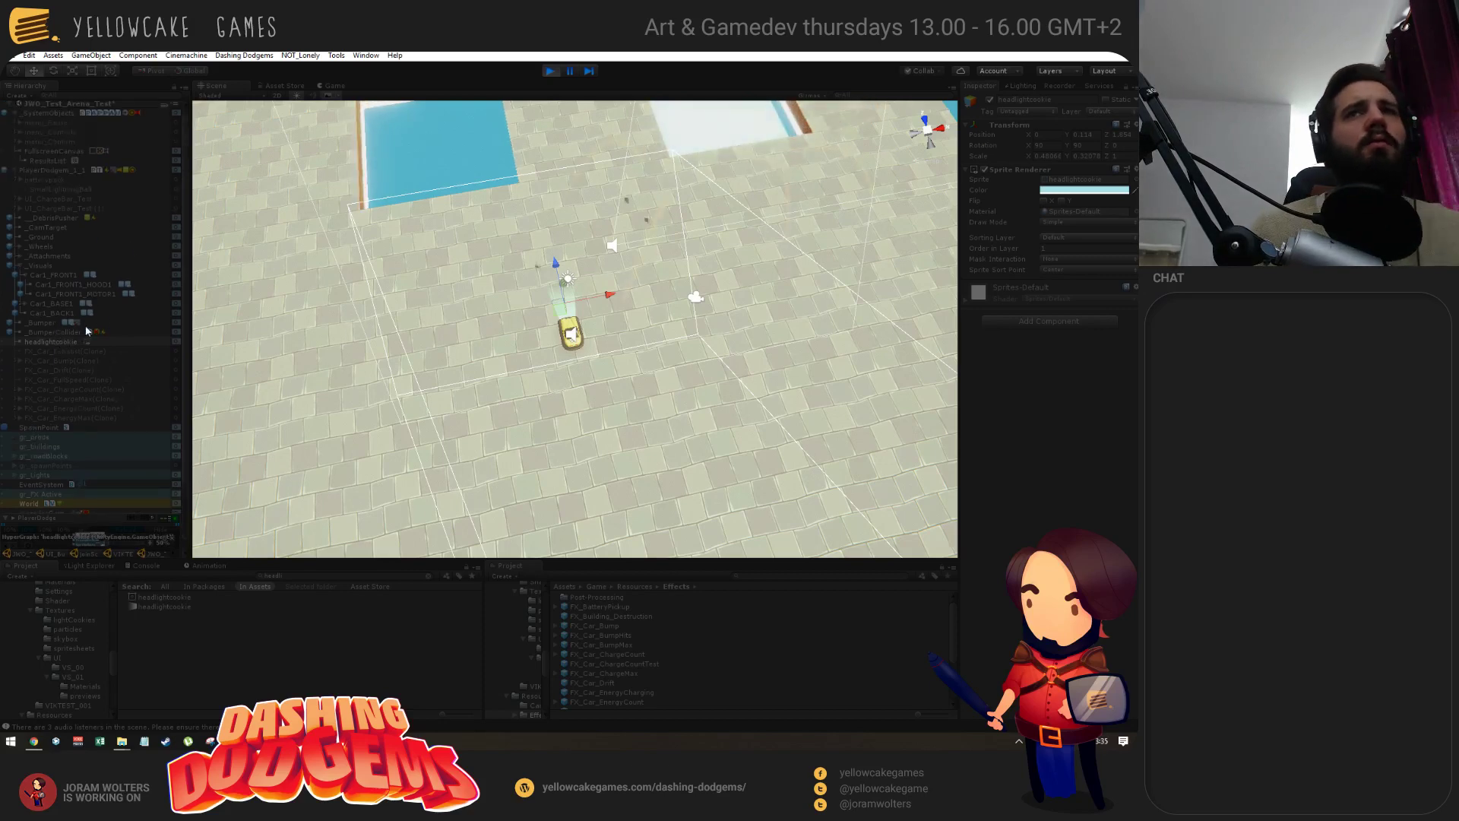
{"action": "key", "text": "f"}
{"action": "scroll", "coordinate": [652, 357], "scroll_direction": "down", "scroll_amount": 3}
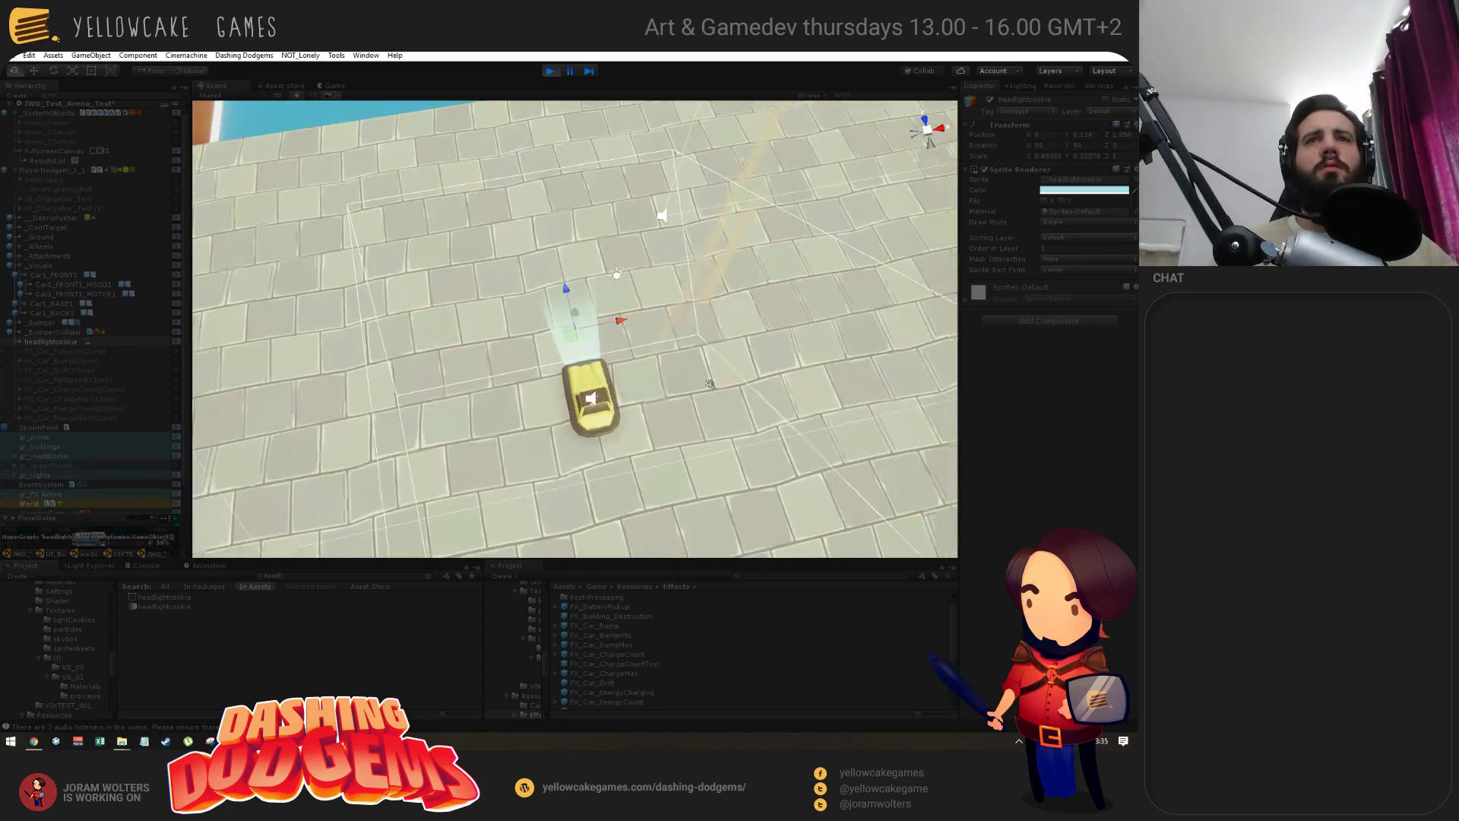
{"action": "left_click_drag", "start_coordinate": [671, 382], "coordinate": [517, 359], "text": "alt"}
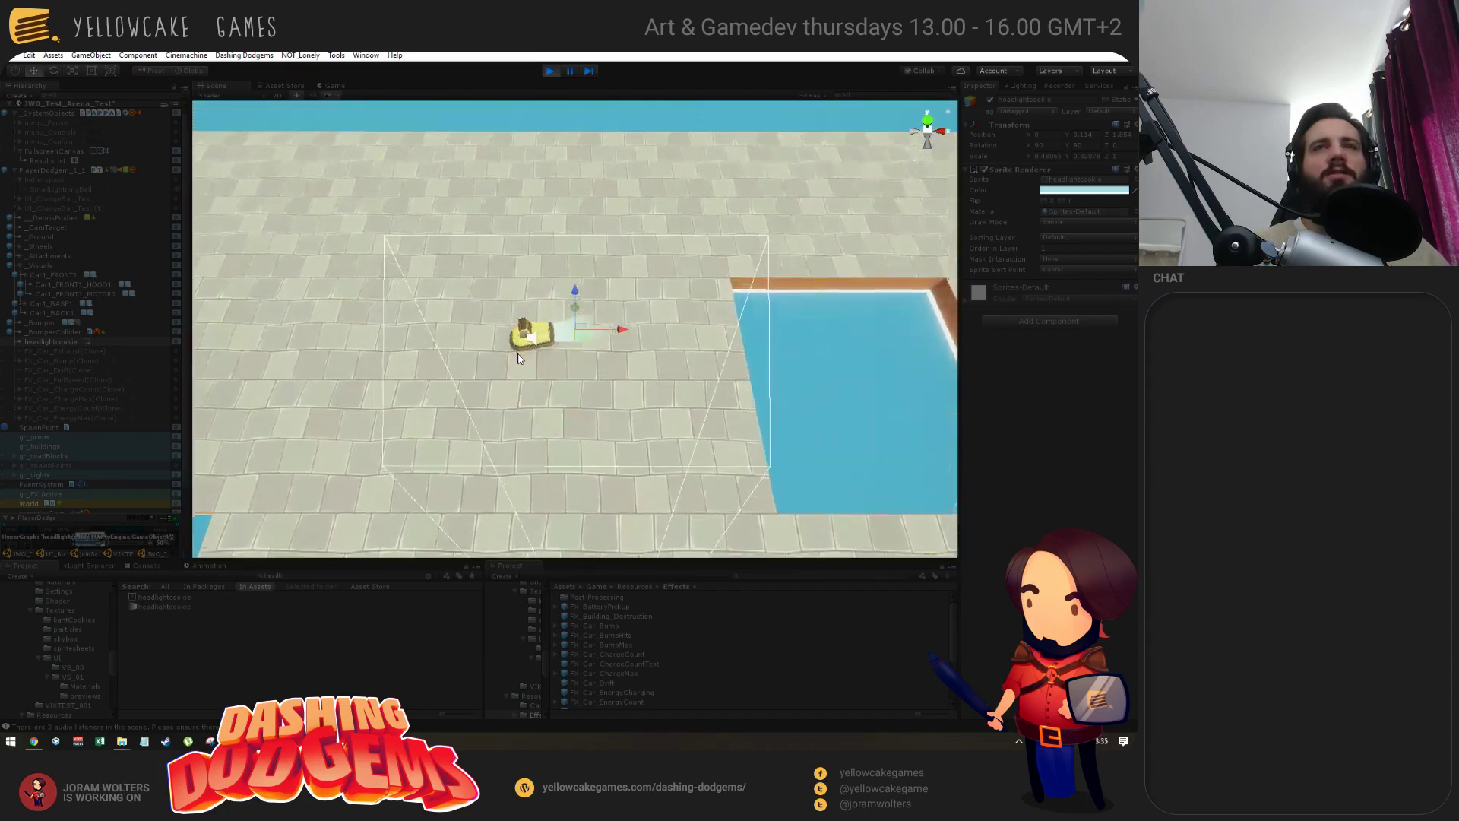
{"action": "key", "text": "r"}
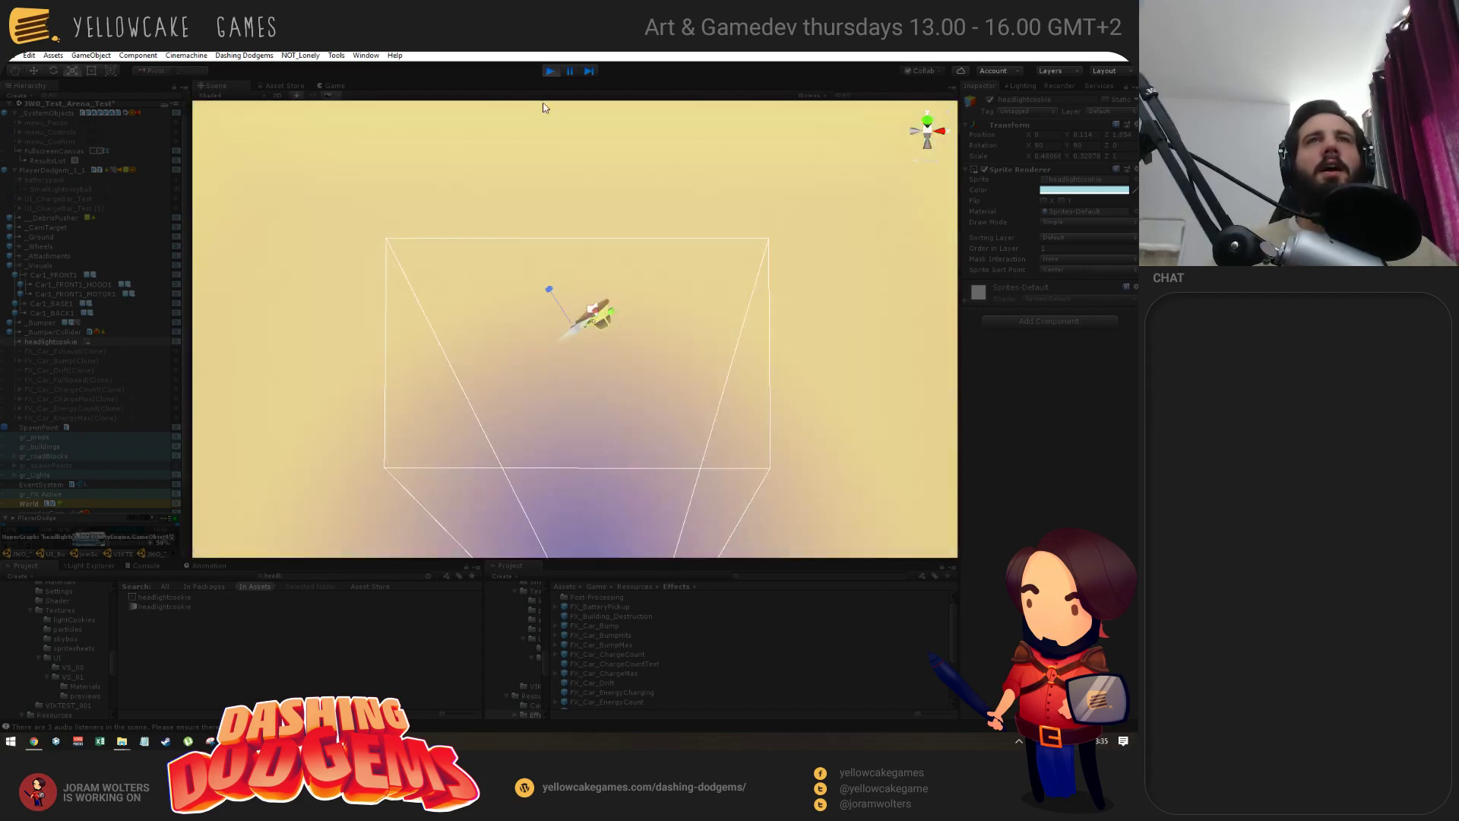
{"action": "left_click", "coordinate": [549, 71]}
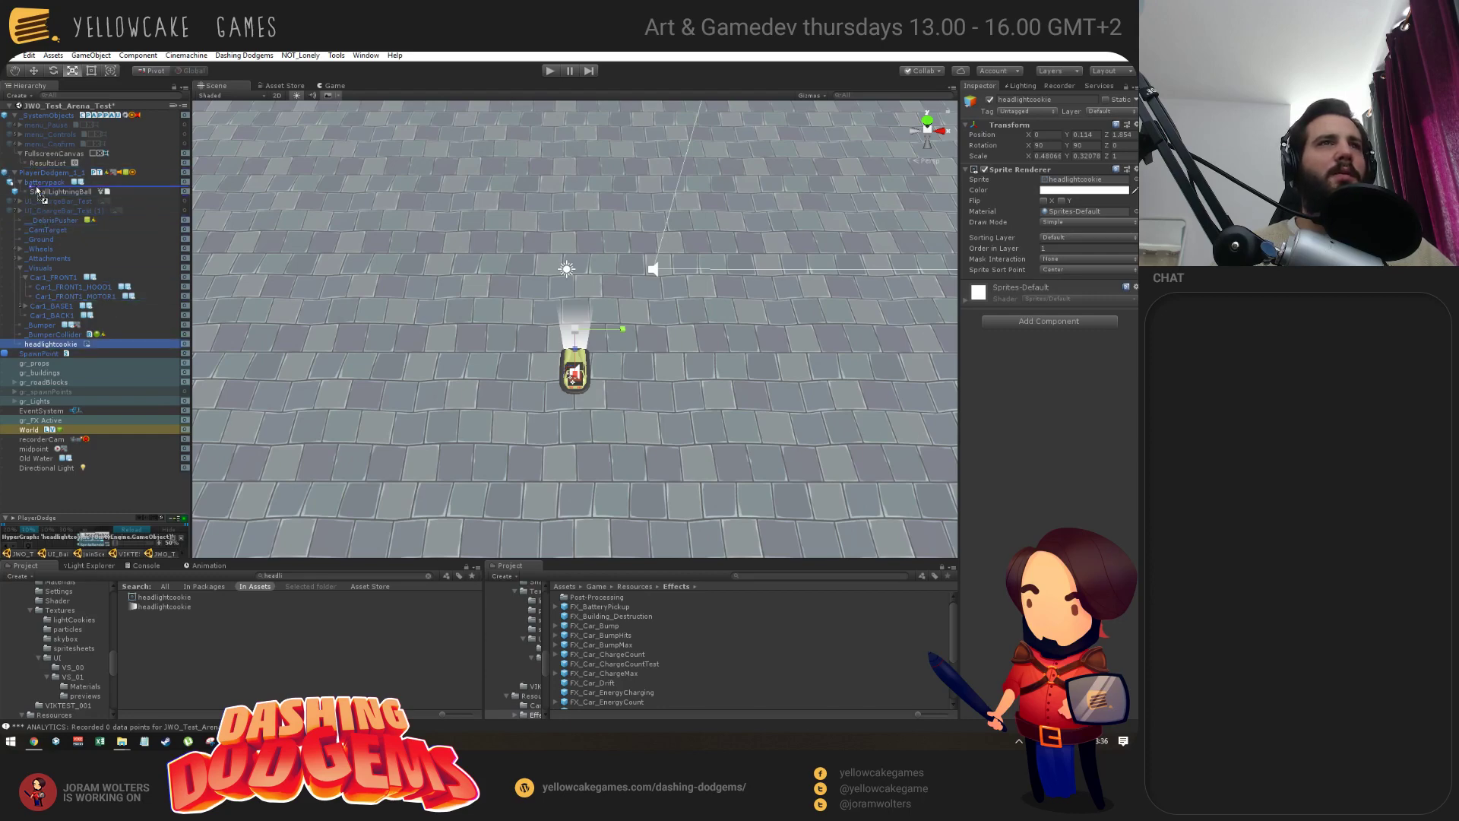
Reorder headlightcookie to be the first child of the player dodgem, above the battery pack.
{"action": "left_click_drag", "start_coordinate": [36, 183], "coordinate": [36, 179]}
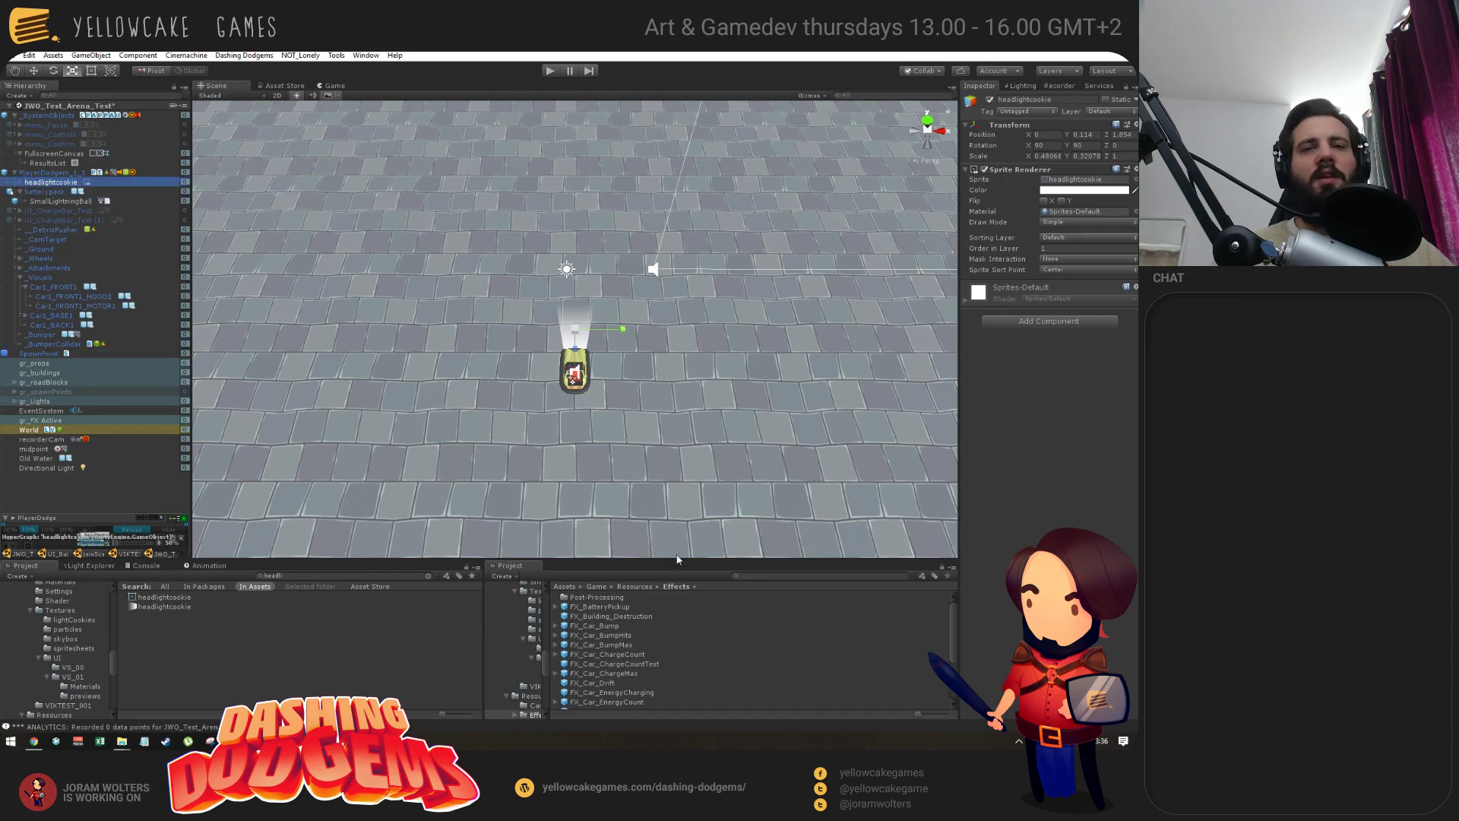
{"action": "left_click_drag", "start_coordinate": [487, 395], "coordinate": [654, 411], "text": "alt"}
{"action": "left_click_drag", "start_coordinate": [600, 357], "coordinate": [624, 378], "text": "alt"}
Switch to Chrome to check the car reference image, and return to Unity.
{"action": "key", "text": "alt+Tab"}
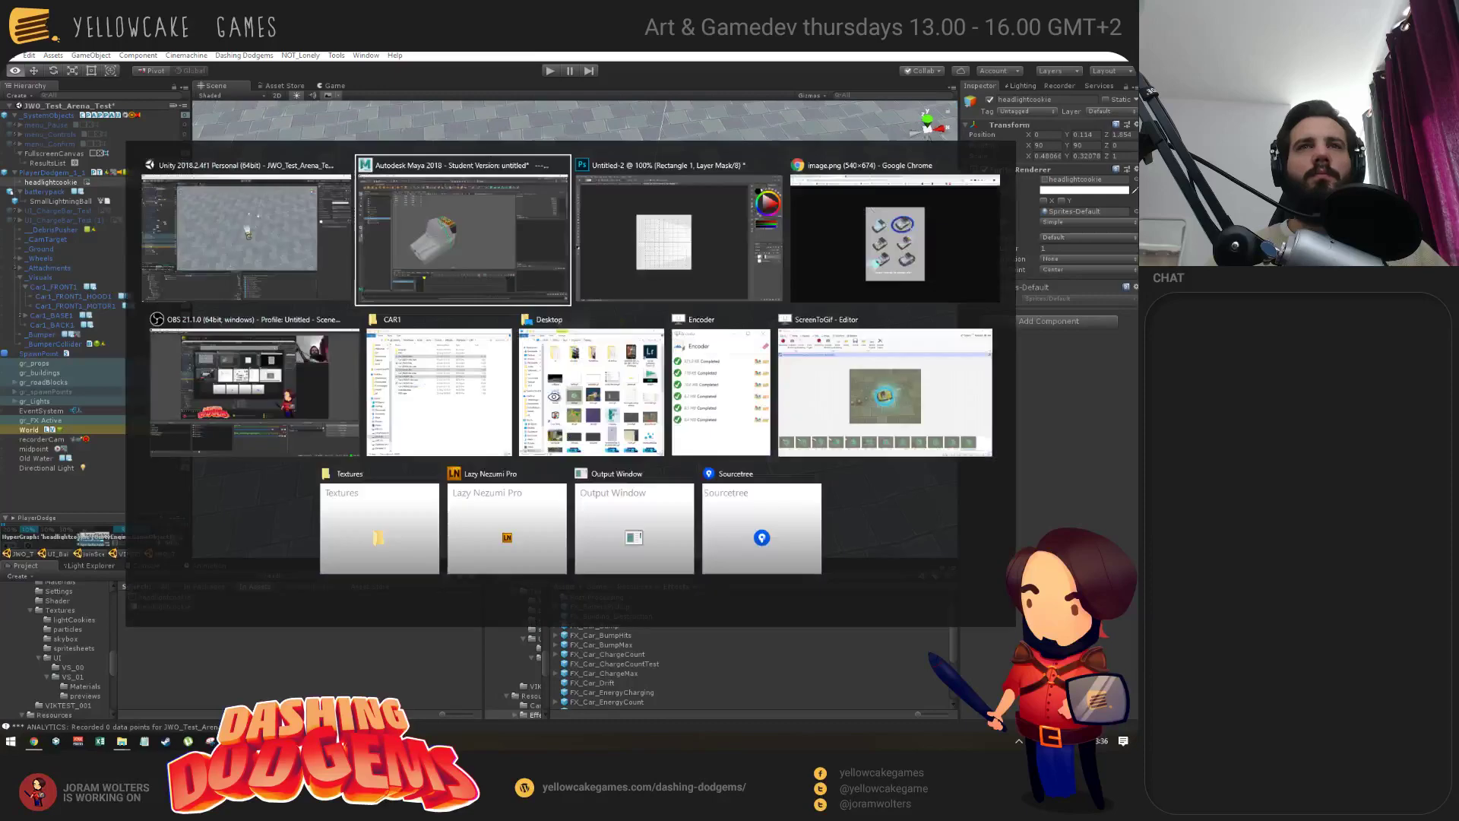
{"action": "left_click", "coordinate": [923, 211]}
{"action": "key", "text": "alt+Tab"}
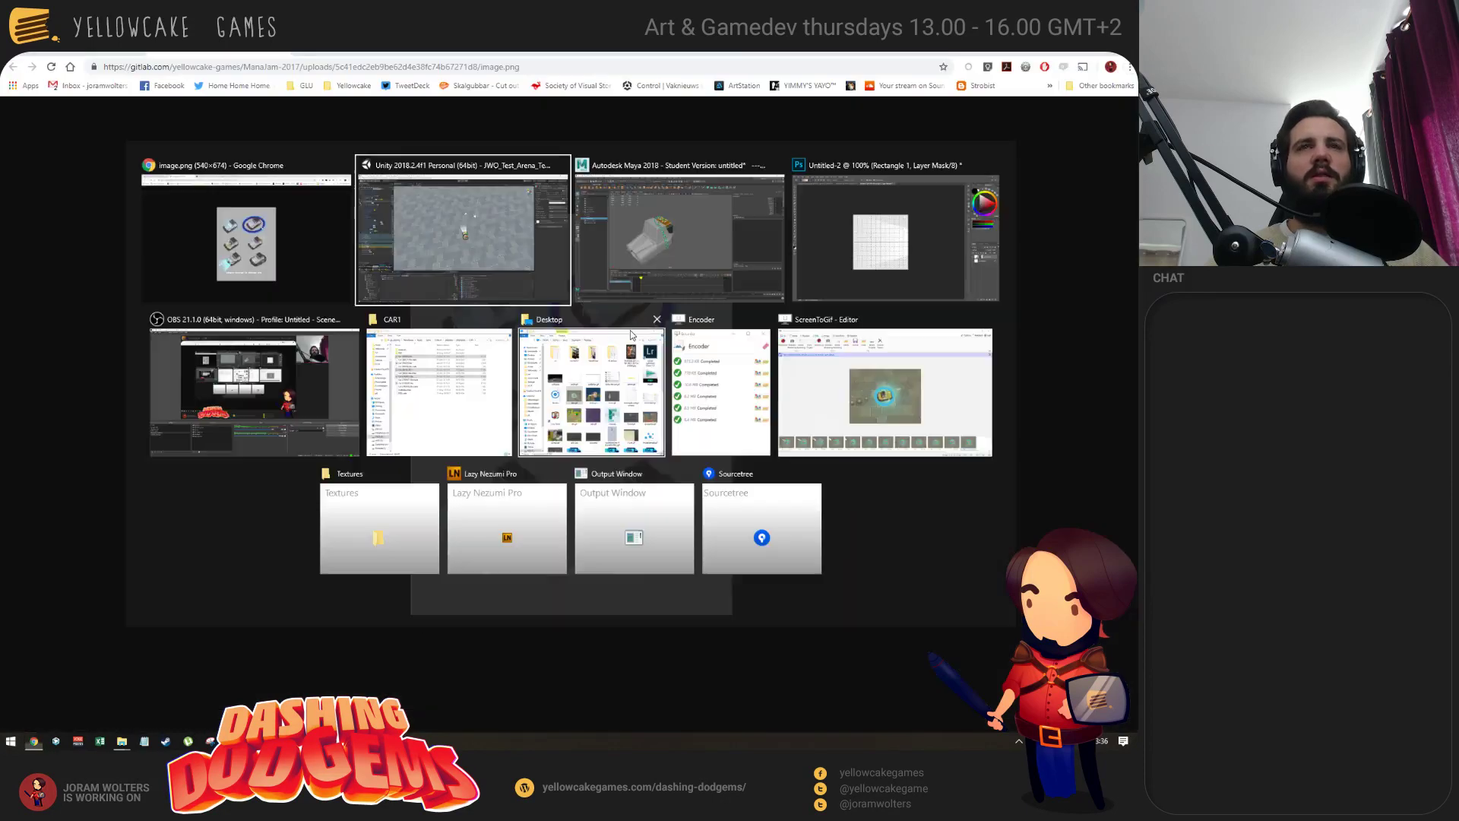
{"action": "left_click", "coordinate": [435, 253]}
Add a new Particle System object to the scene near the front of the car.
{"action": "scroll", "coordinate": [840, 393], "scroll_direction": "up", "scroll_amount": 5}
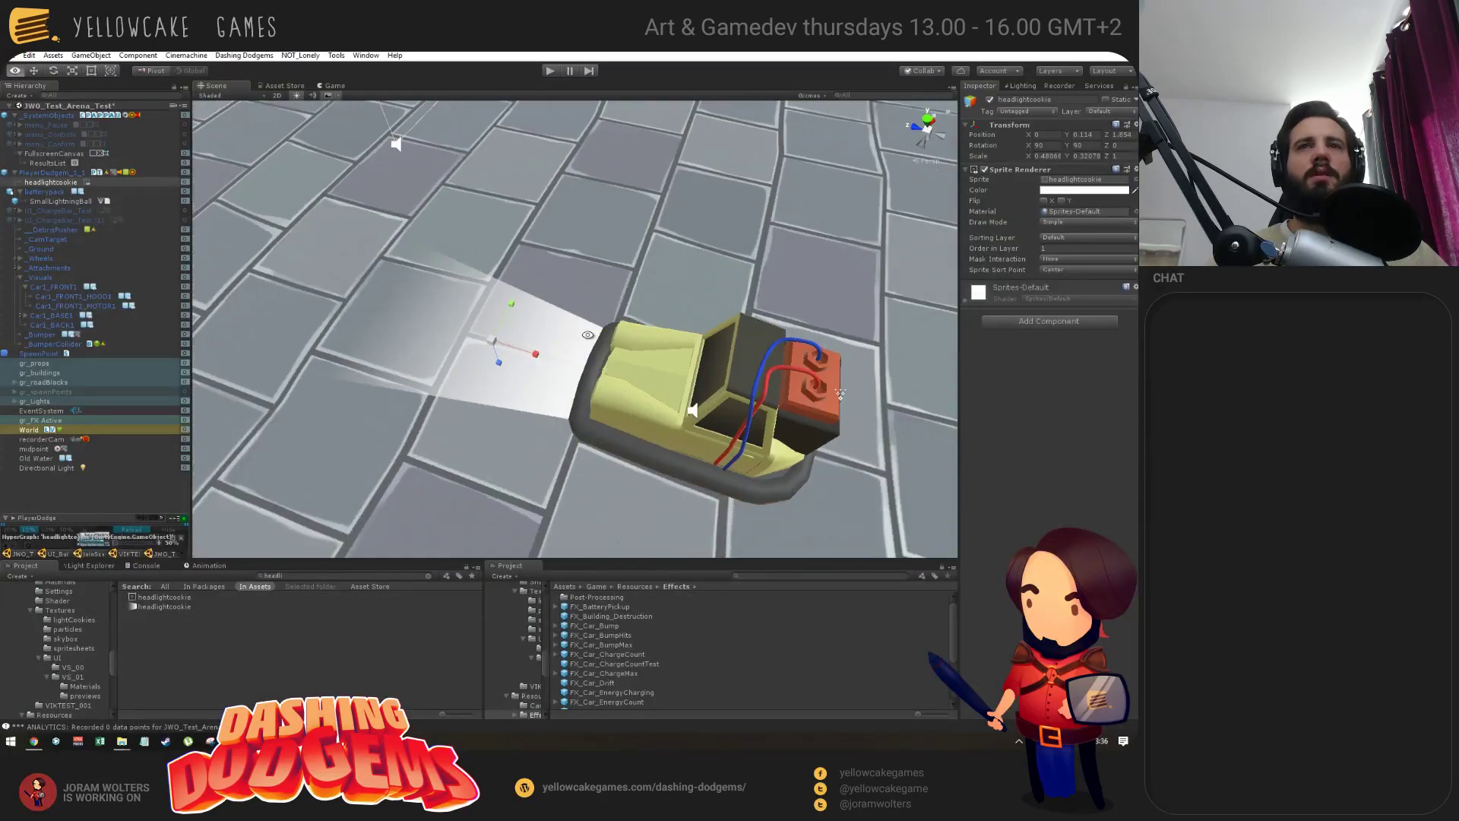
{"action": "scroll", "coordinate": [840, 394], "scroll_direction": "down", "scroll_amount": 3}
{"action": "left_click_drag", "start_coordinate": [840, 394], "coordinate": [695, 261], "text": "alt"}
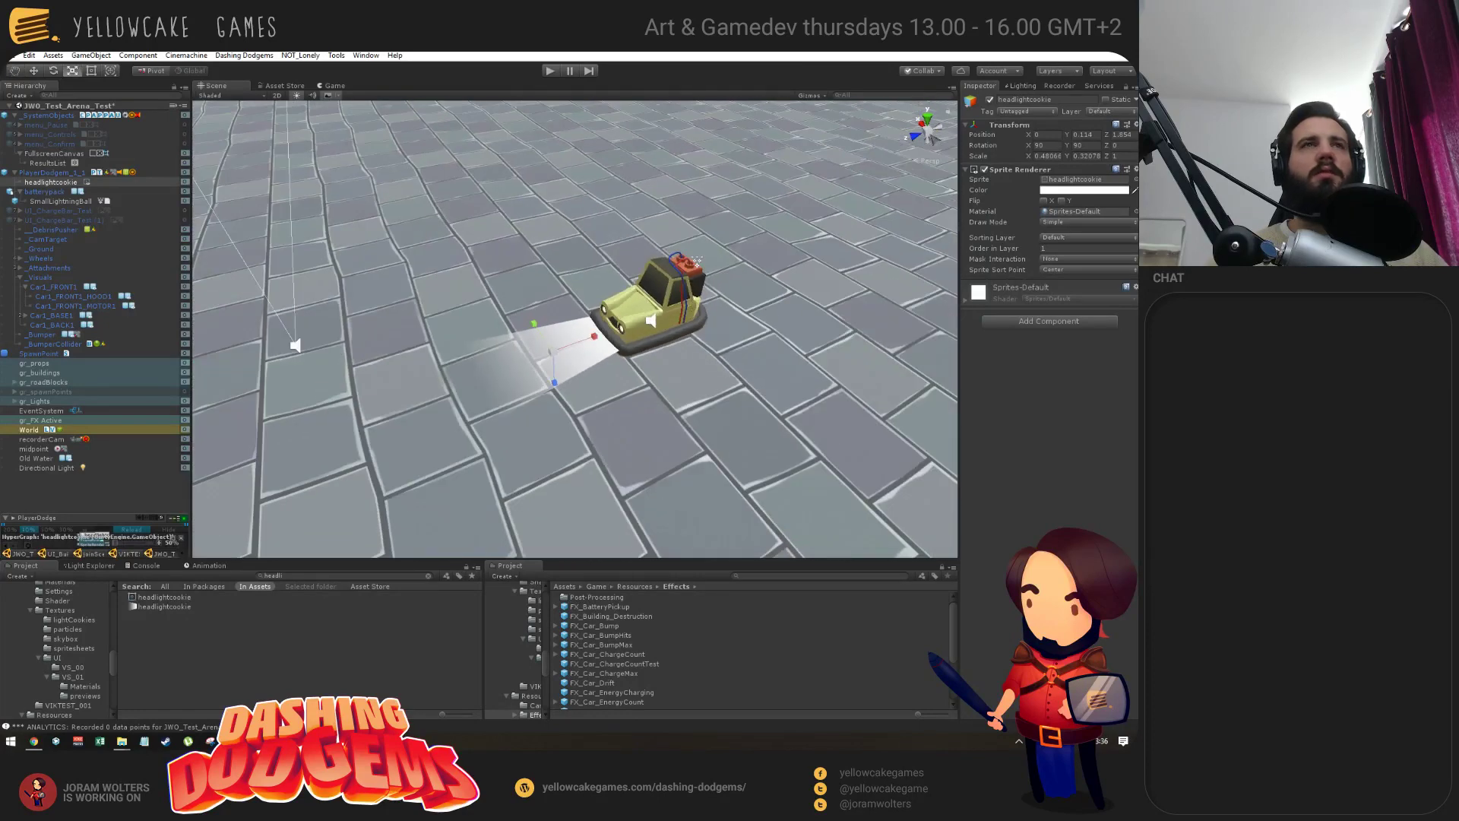
{"action": "left_click", "coordinate": [89, 56]}
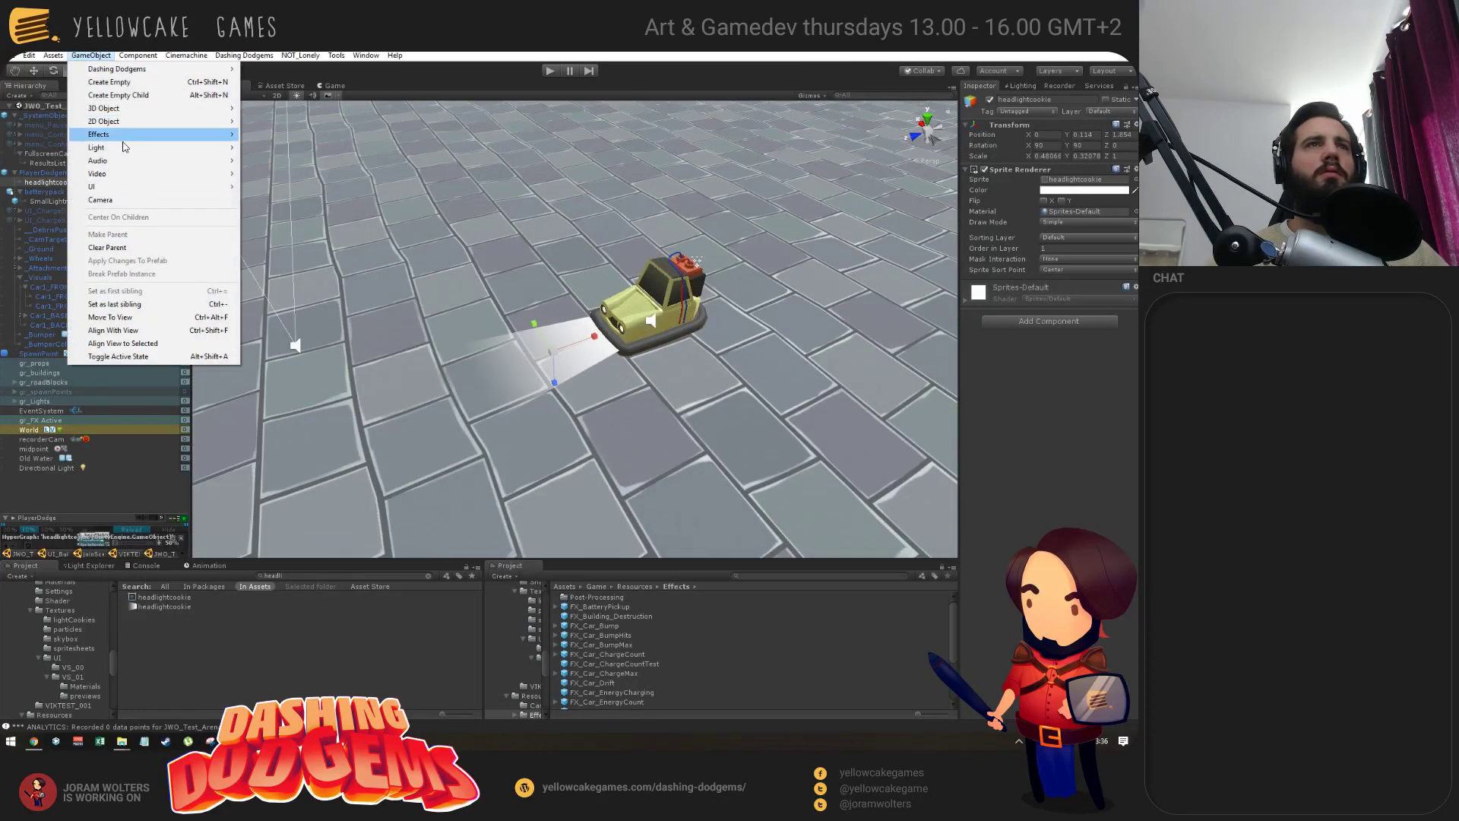
{"action": "mouse_move", "coordinate": [129, 108]}
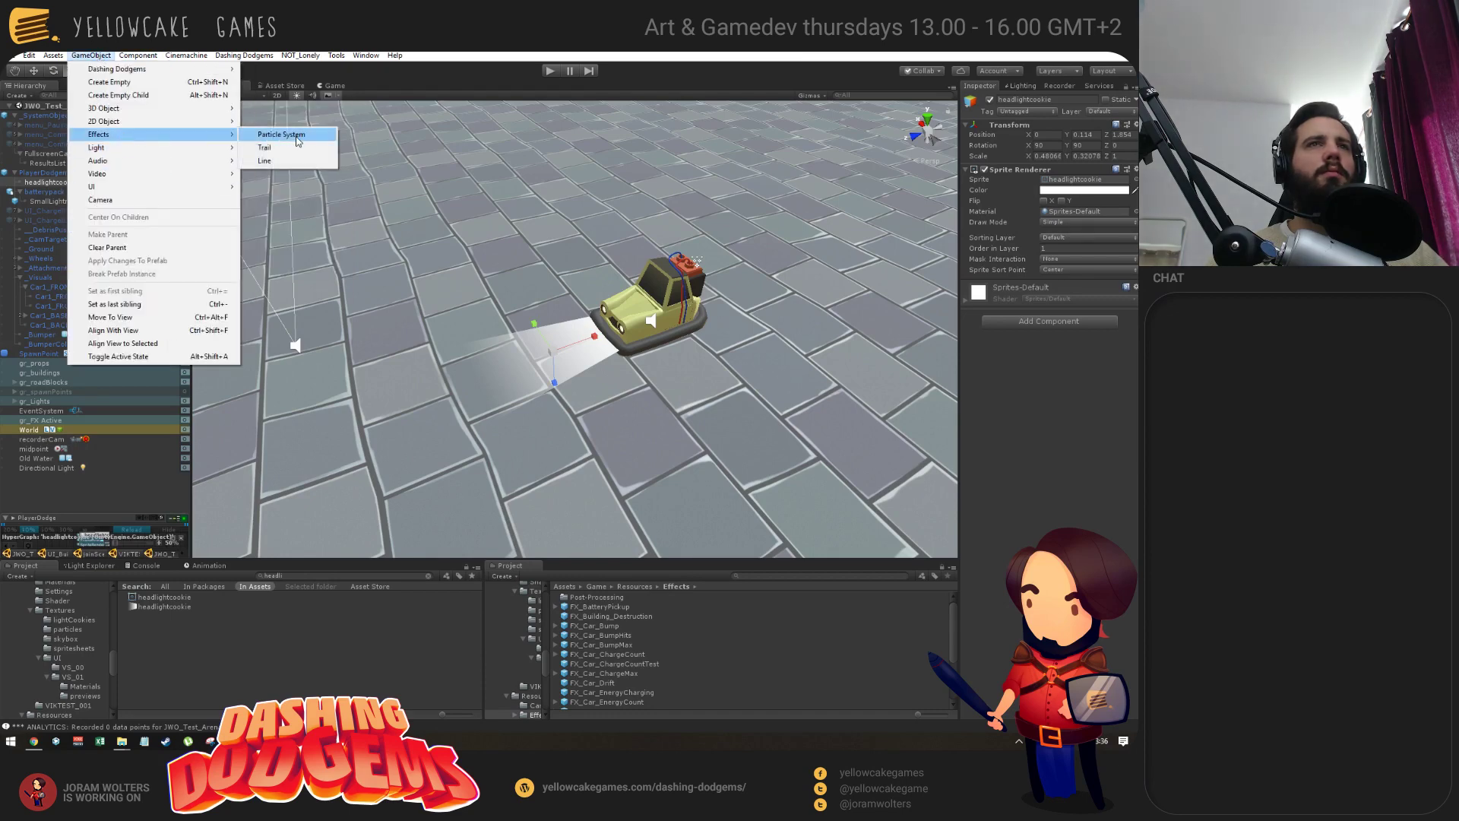
{"action": "left_click", "coordinate": [295, 136]}
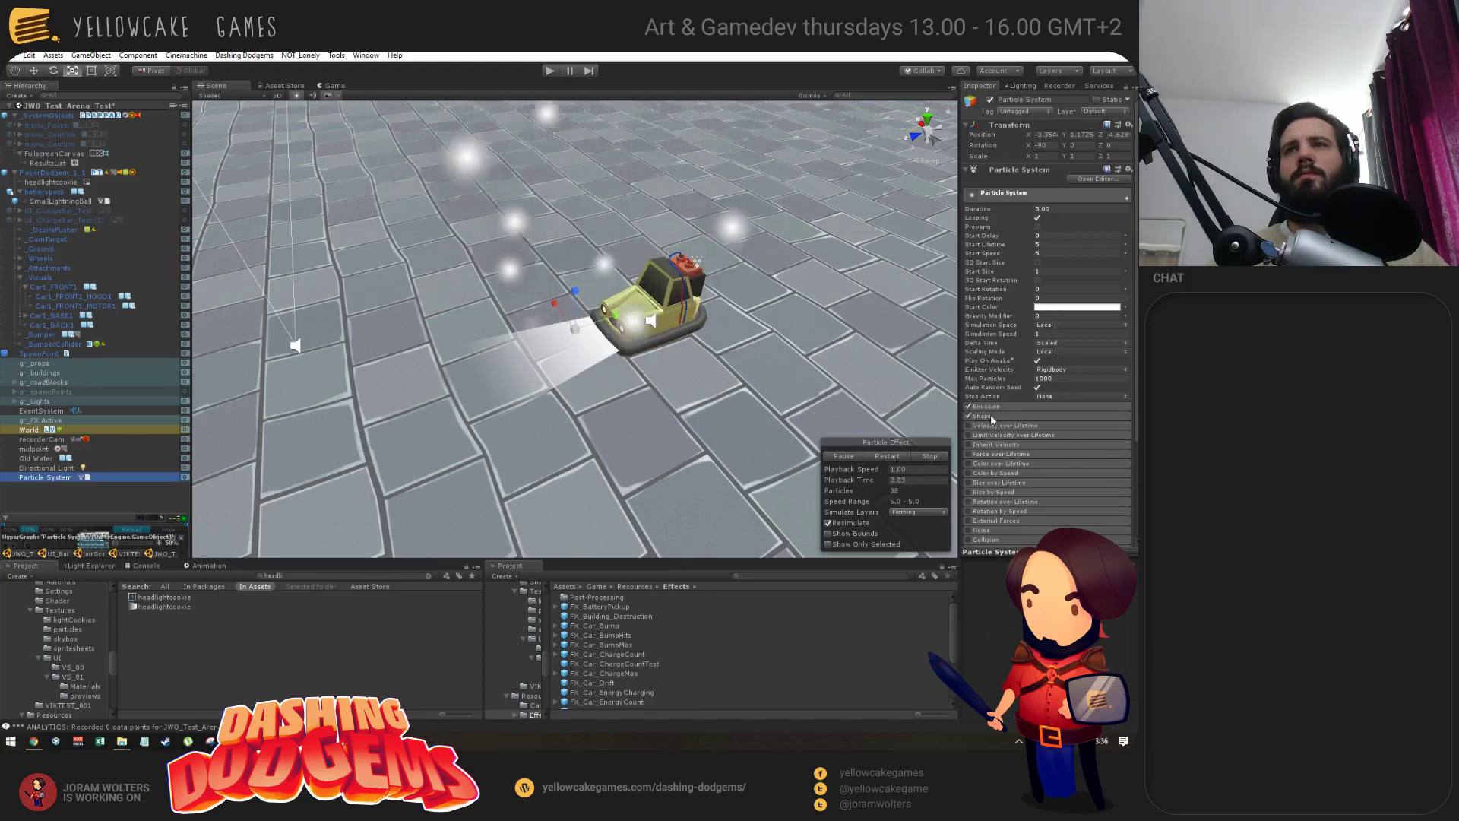
Assign the part_GlowPart material to the particle system's renderer.
{"action": "scroll", "coordinate": [994, 505], "scroll_direction": "down", "scroll_amount": 3}
{"action": "left_click", "coordinate": [988, 477]}
{"action": "scroll", "coordinate": [990, 456], "scroll_direction": "down", "scroll_amount": 4}
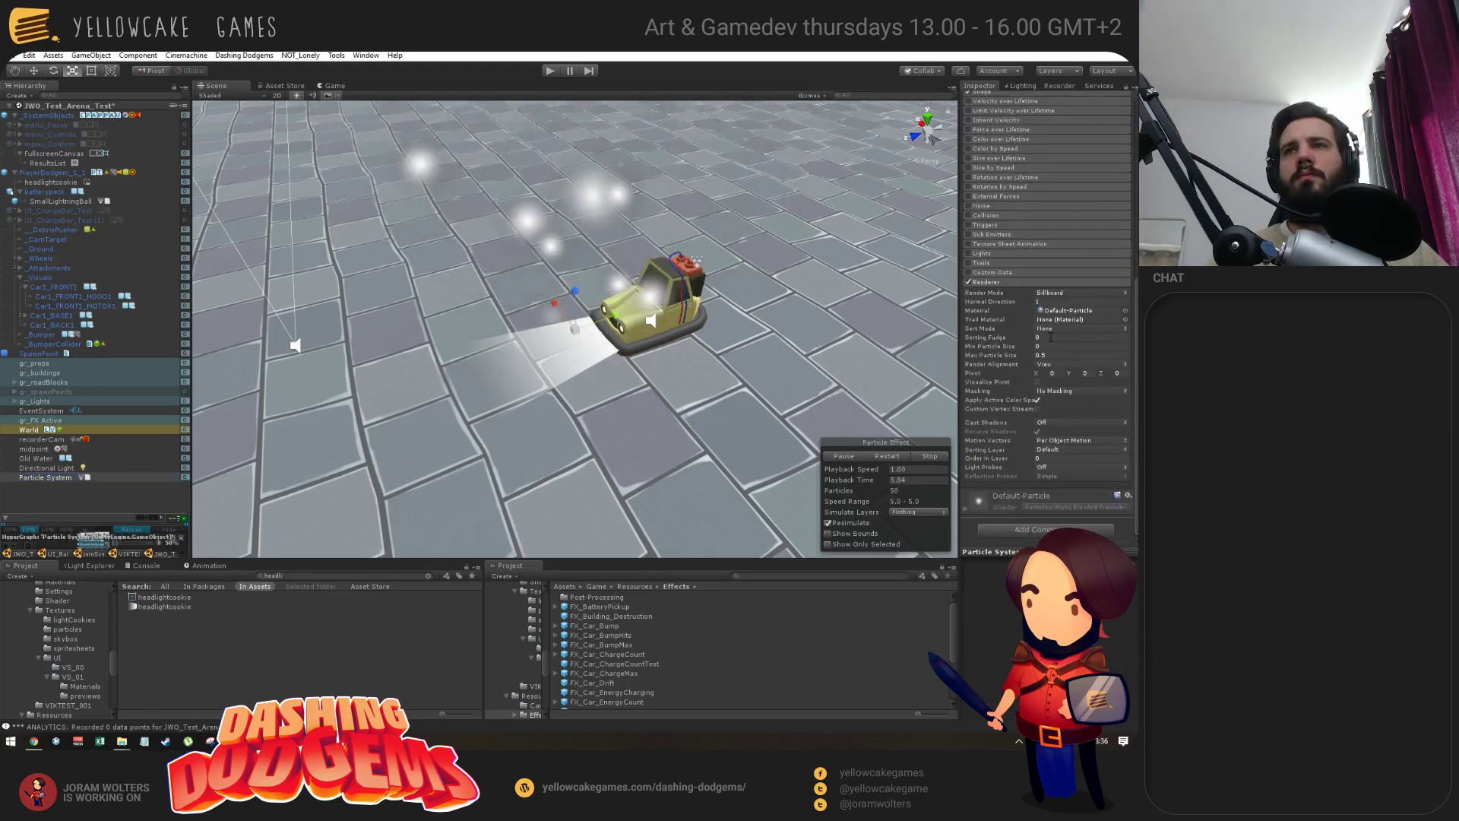
{"action": "left_click", "coordinate": [1124, 310]}
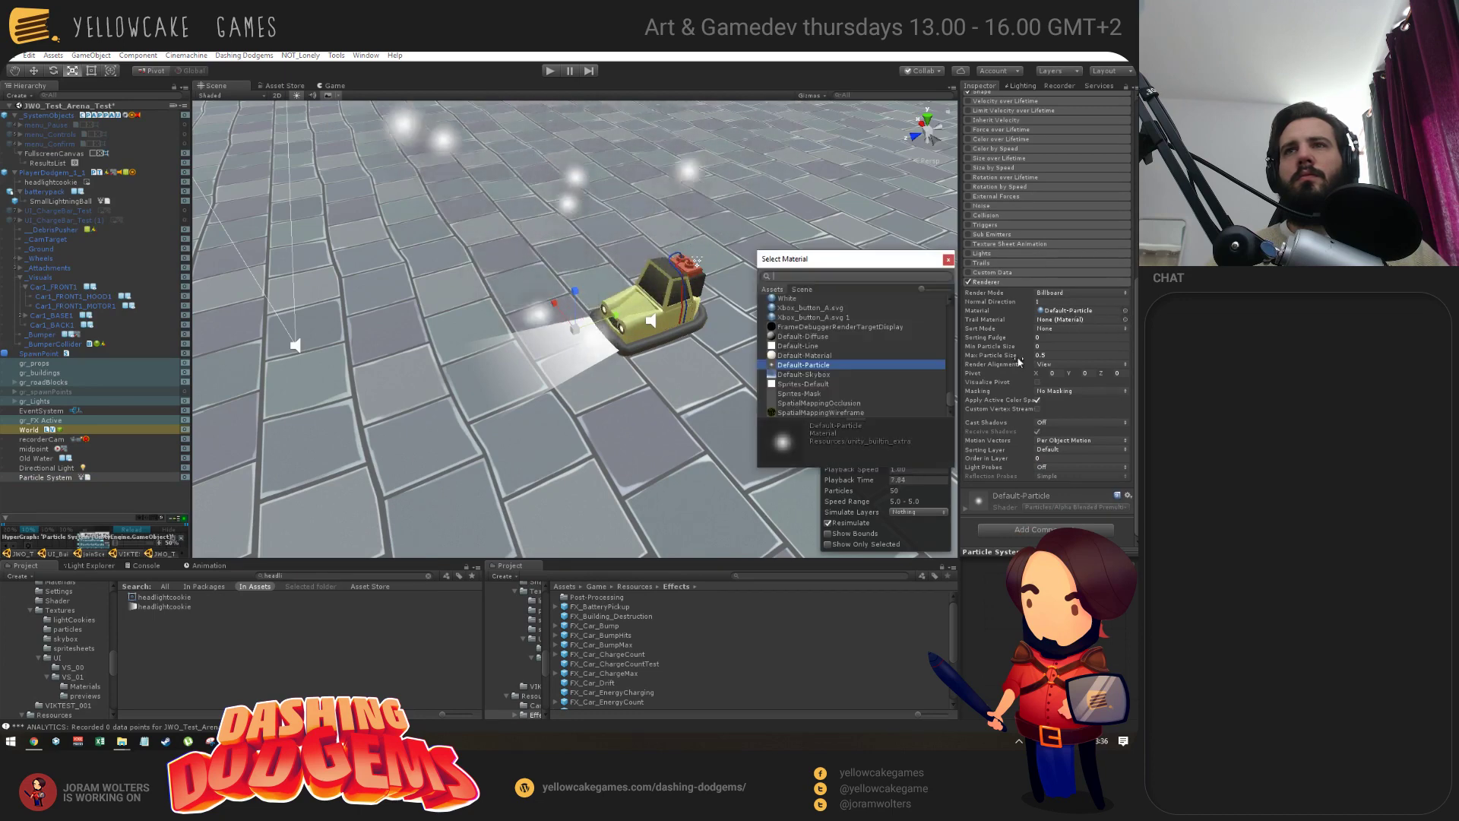
{"action": "type", "text": "glow"}
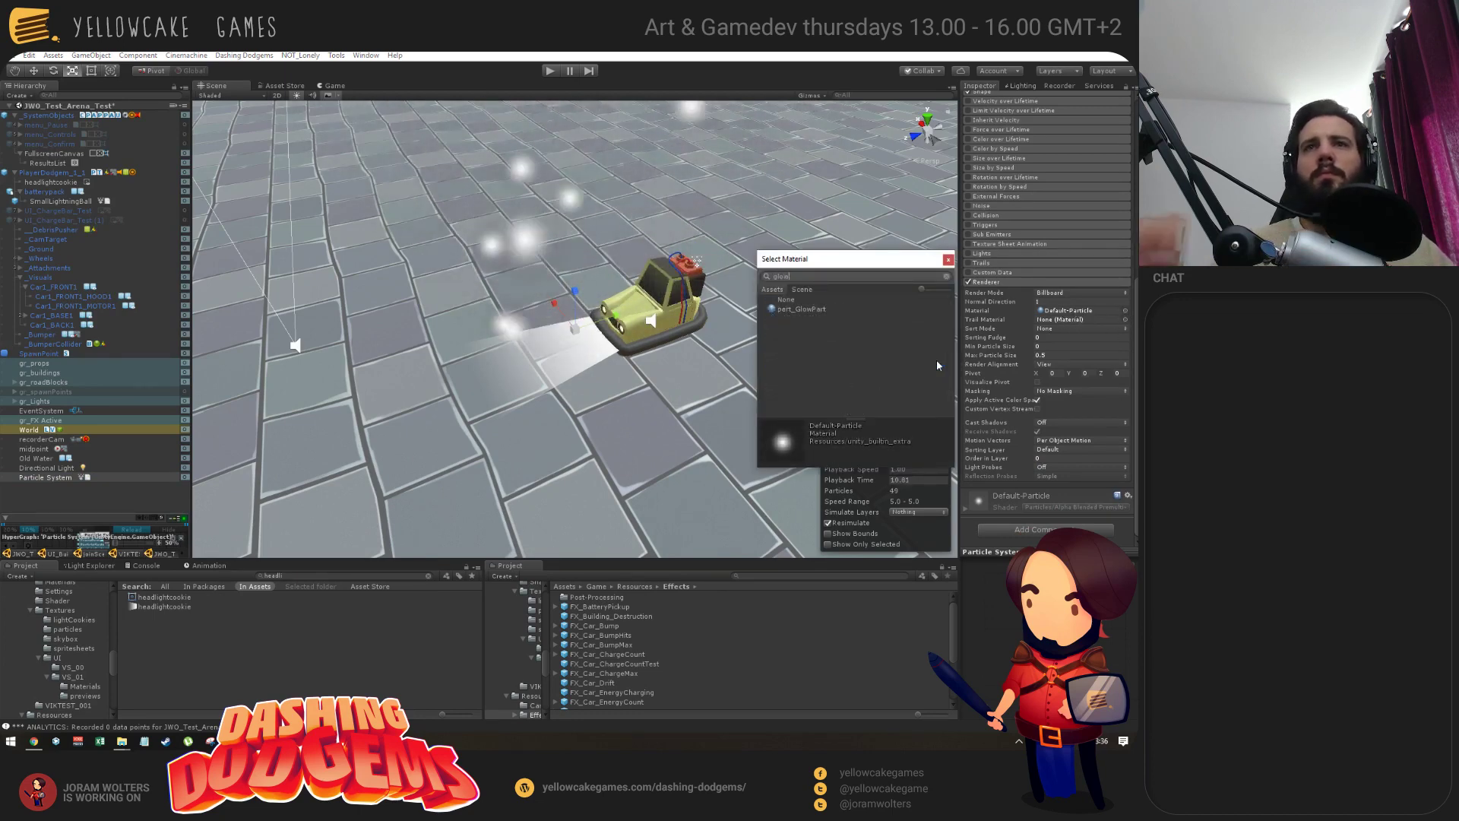
{"action": "left_click", "coordinate": [819, 310]}
{"action": "left_click", "coordinate": [819, 310]}
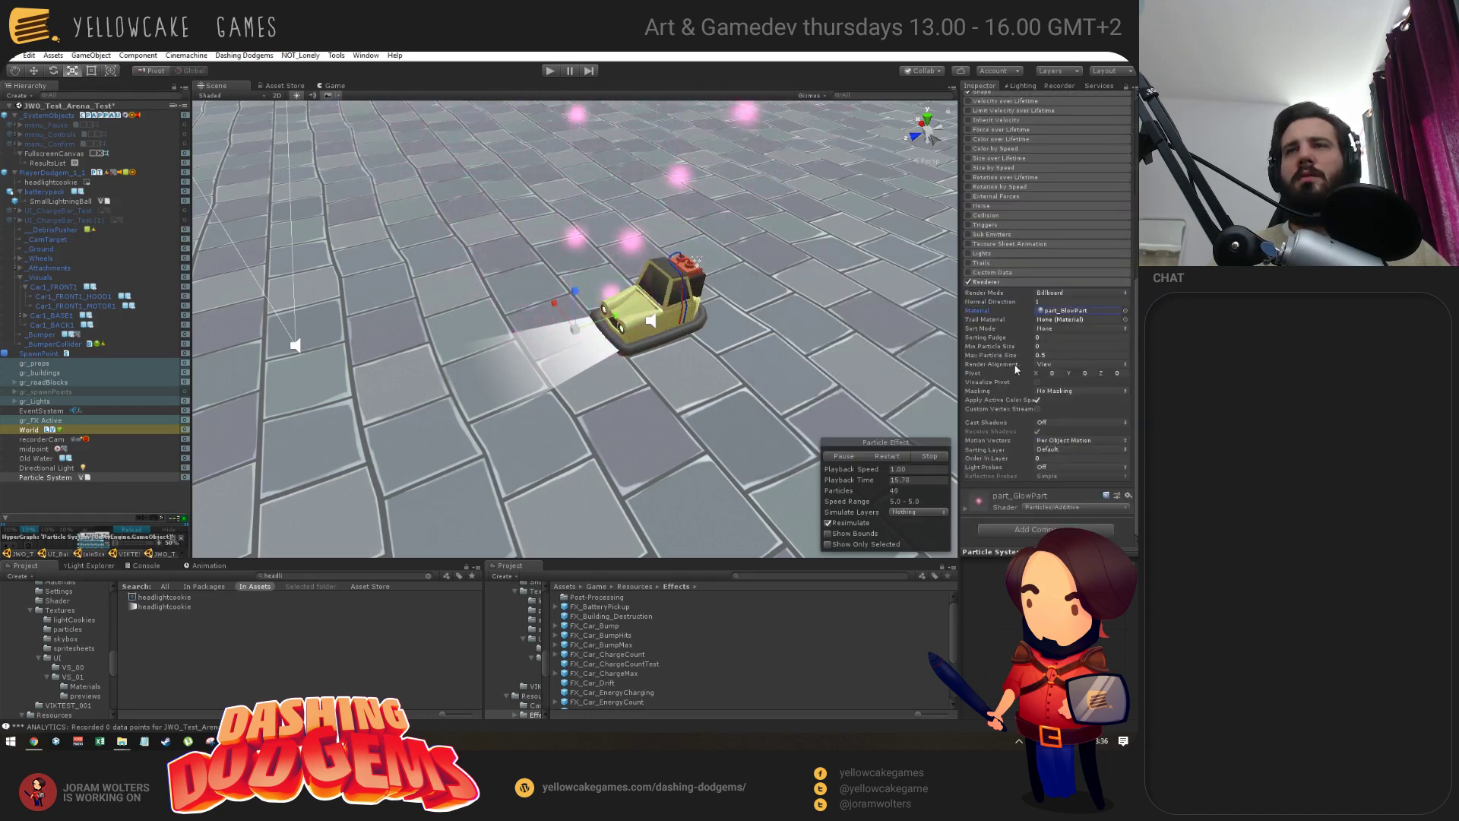
Expand the particle system's Emission settings and set its Start Color to bright cyan.
{"action": "scroll", "coordinate": [1035, 357], "scroll_direction": "up", "scroll_amount": 5}
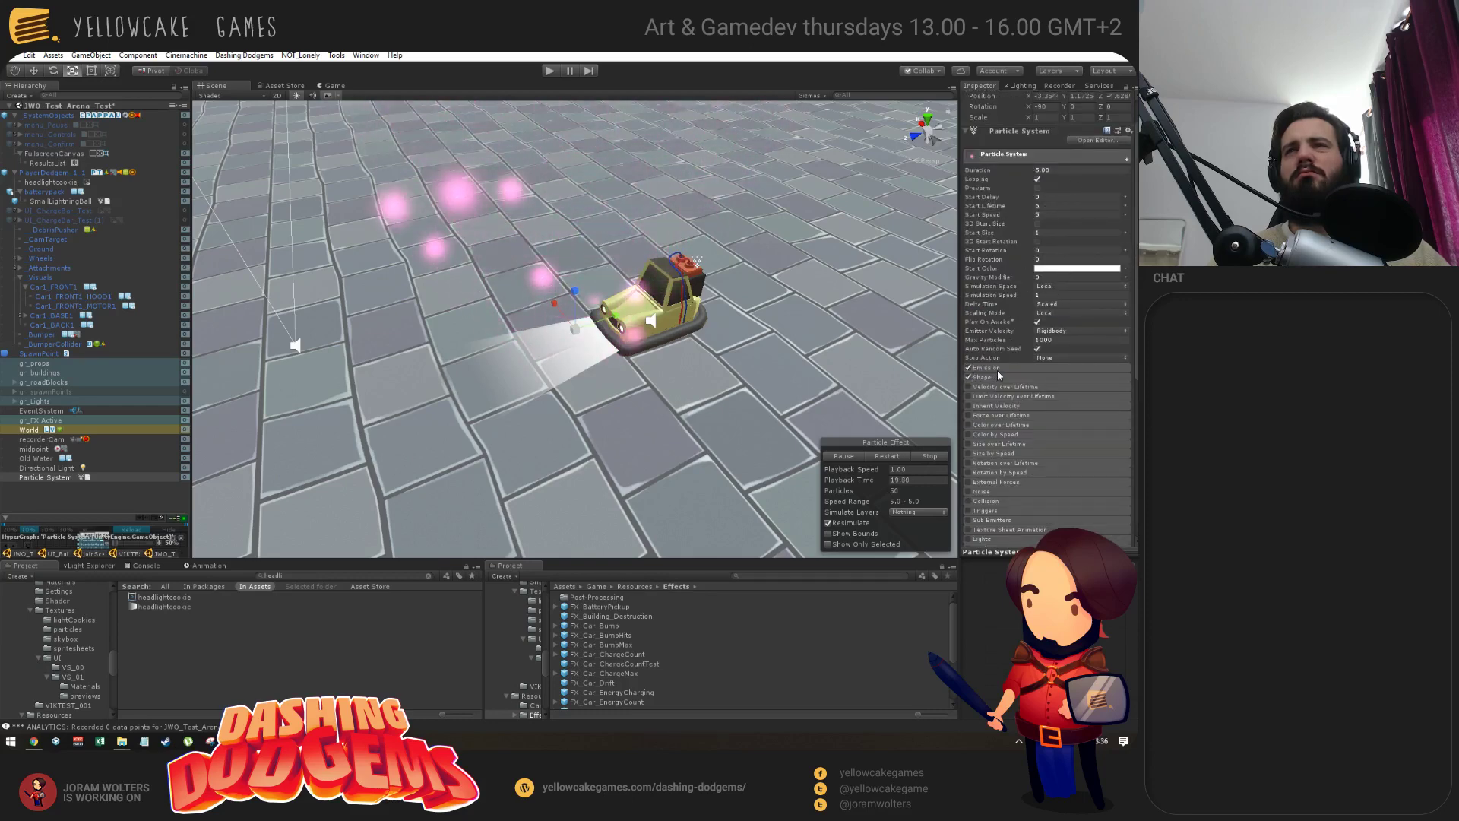
{"action": "left_click", "coordinate": [986, 368]}
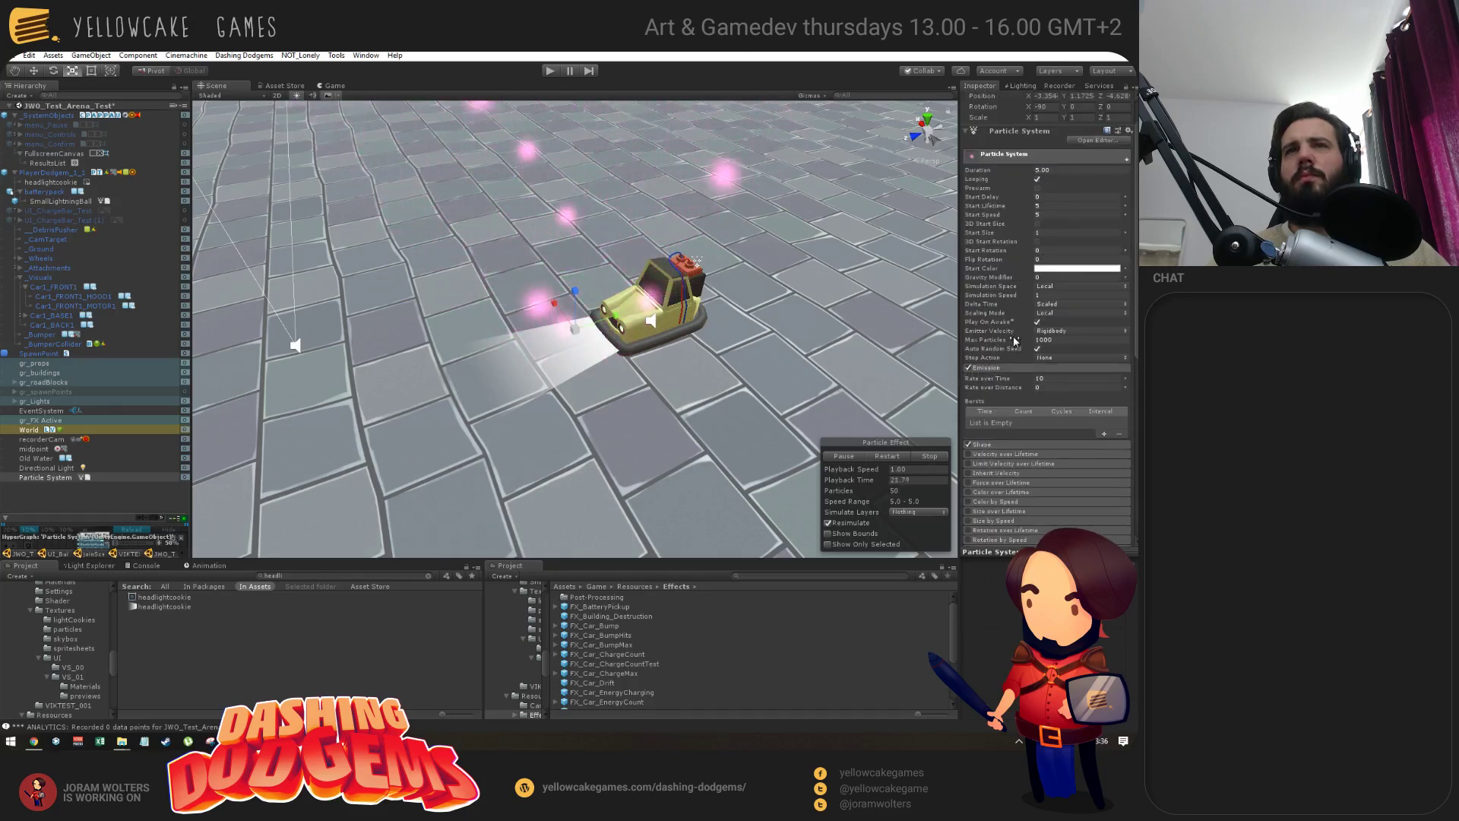
{"action": "left_click", "coordinate": [1077, 268]}
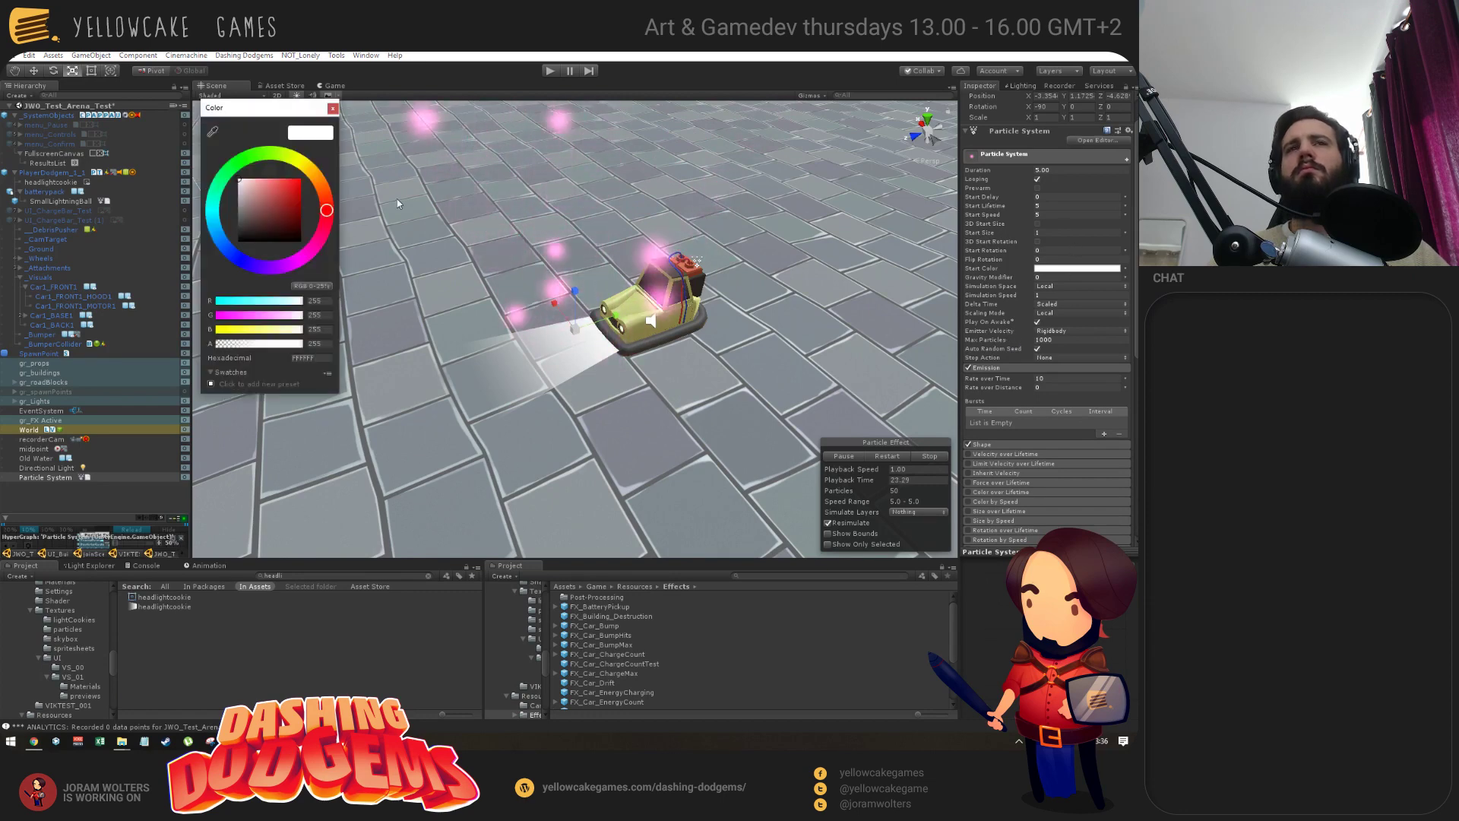
{"action": "mouse_move", "coordinate": [283, 258]}
{"action": "left_mouse_down"}
{"action": "mouse_move", "coordinate": [213, 215]}
{"action": "mouse_move", "coordinate": [318, 178]}
{"action": "left_mouse_up"}
{"action": "left_click", "coordinate": [261, 183]}
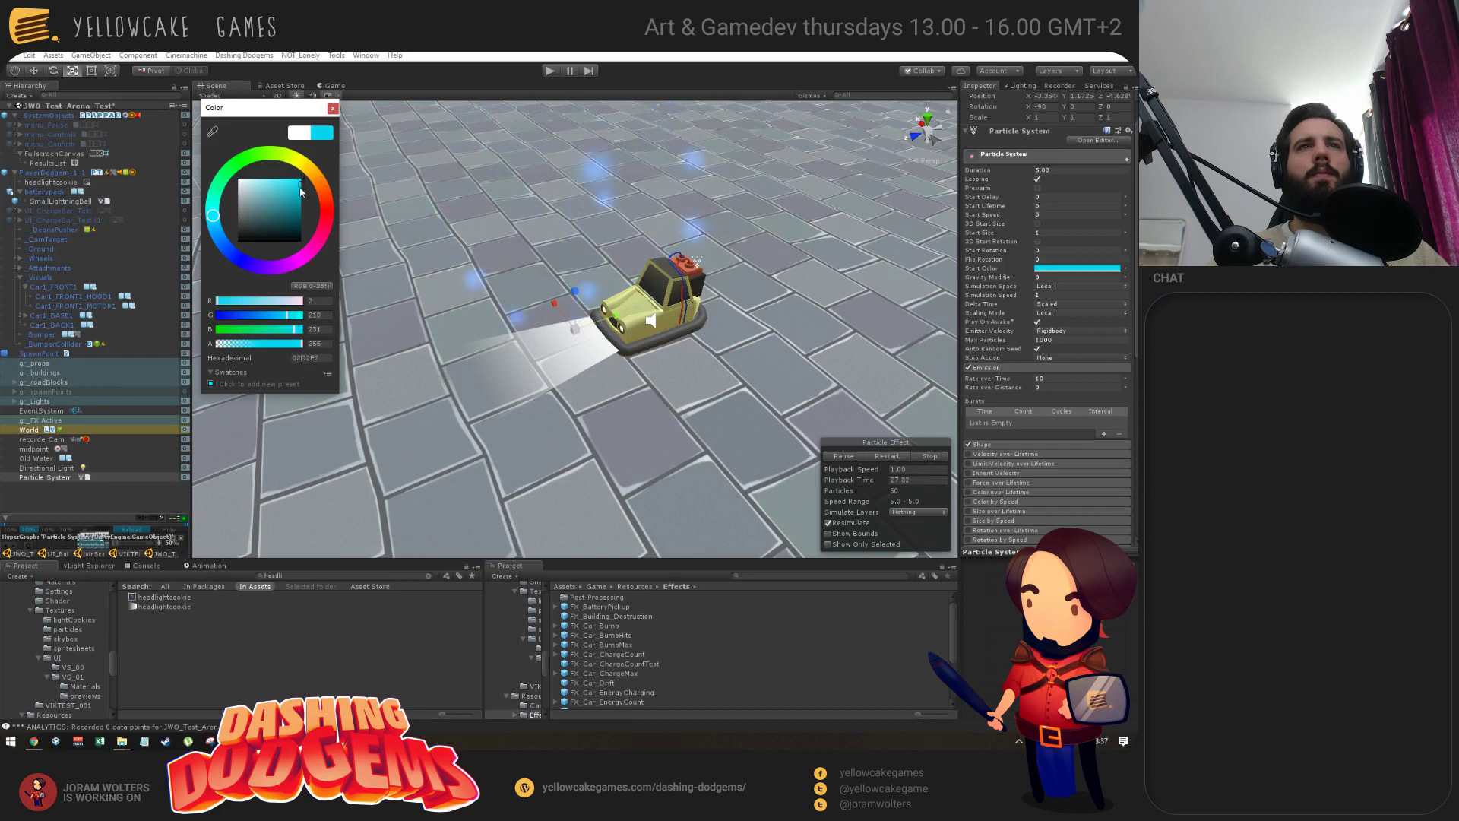
{"action": "left_click", "coordinate": [333, 108]}
Find the part_GlowPart material in the project assets and set its Tint Color to white.
{"action": "scroll", "coordinate": [997, 522], "scroll_direction": "down", "scroll_amount": 10}
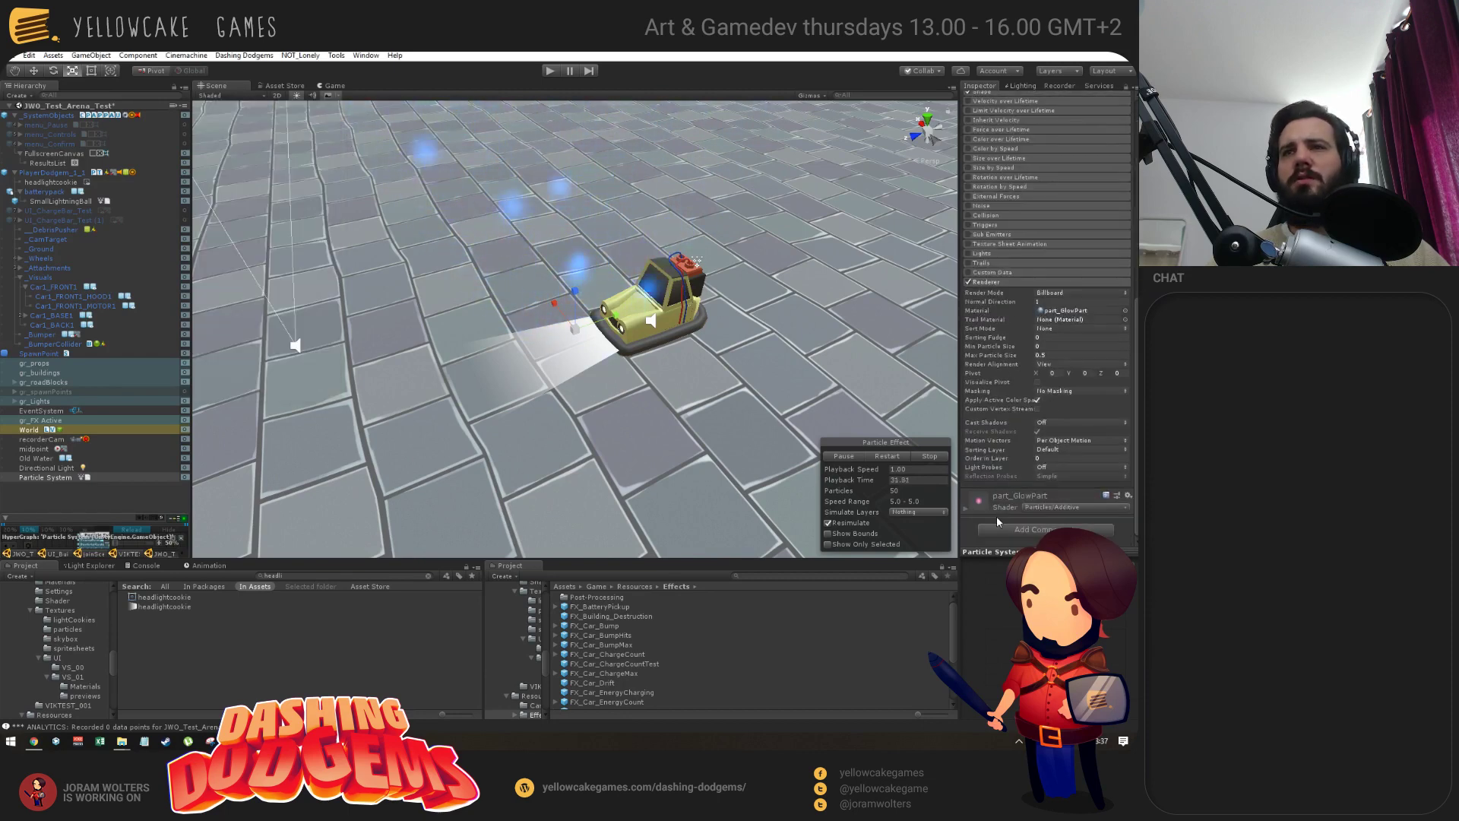
{"action": "left_click", "coordinate": [304, 575]}
{"action": "type", "text": "glowpart"}
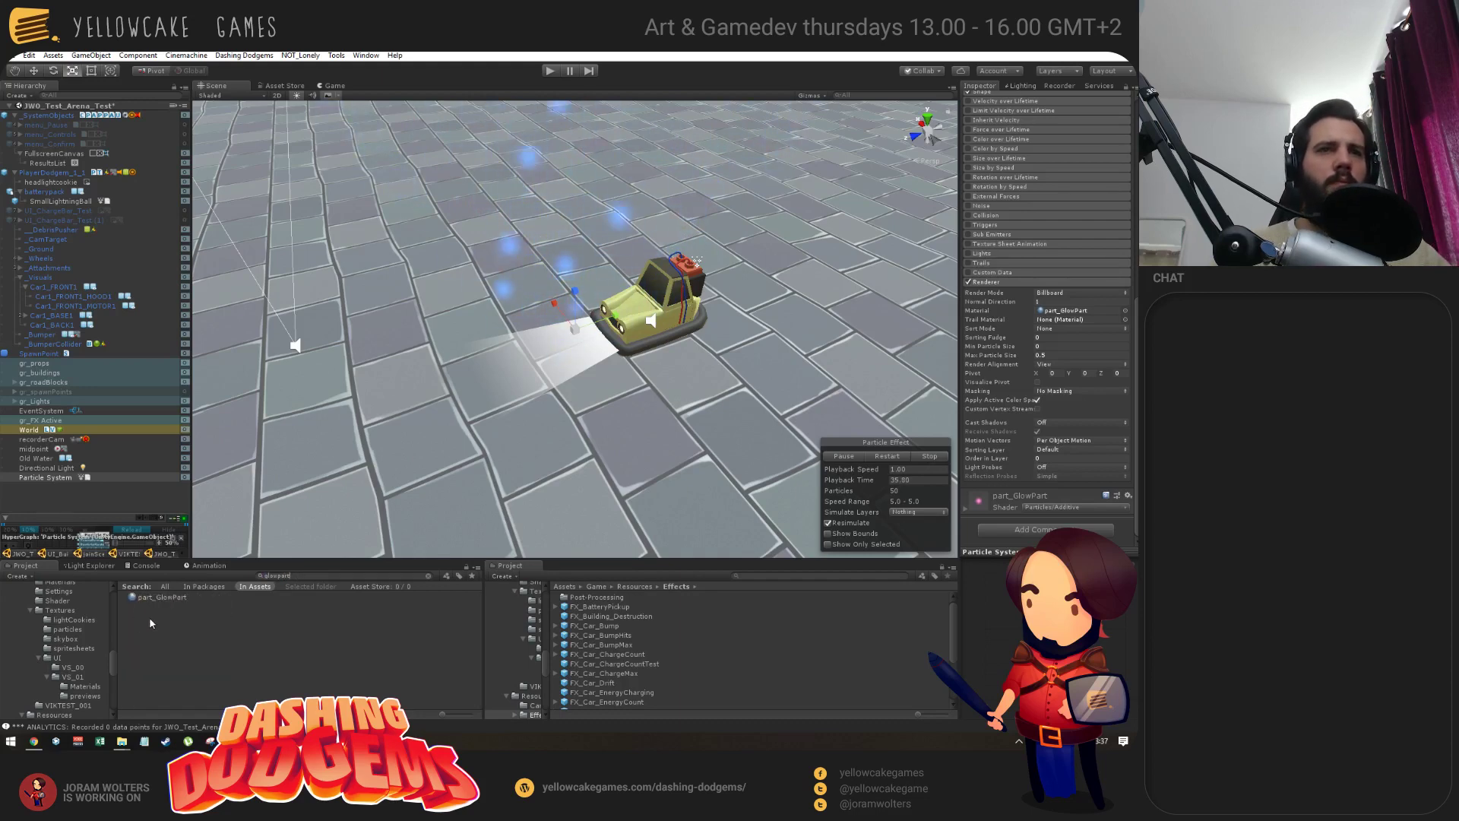
{"action": "left_click", "coordinate": [158, 598]}
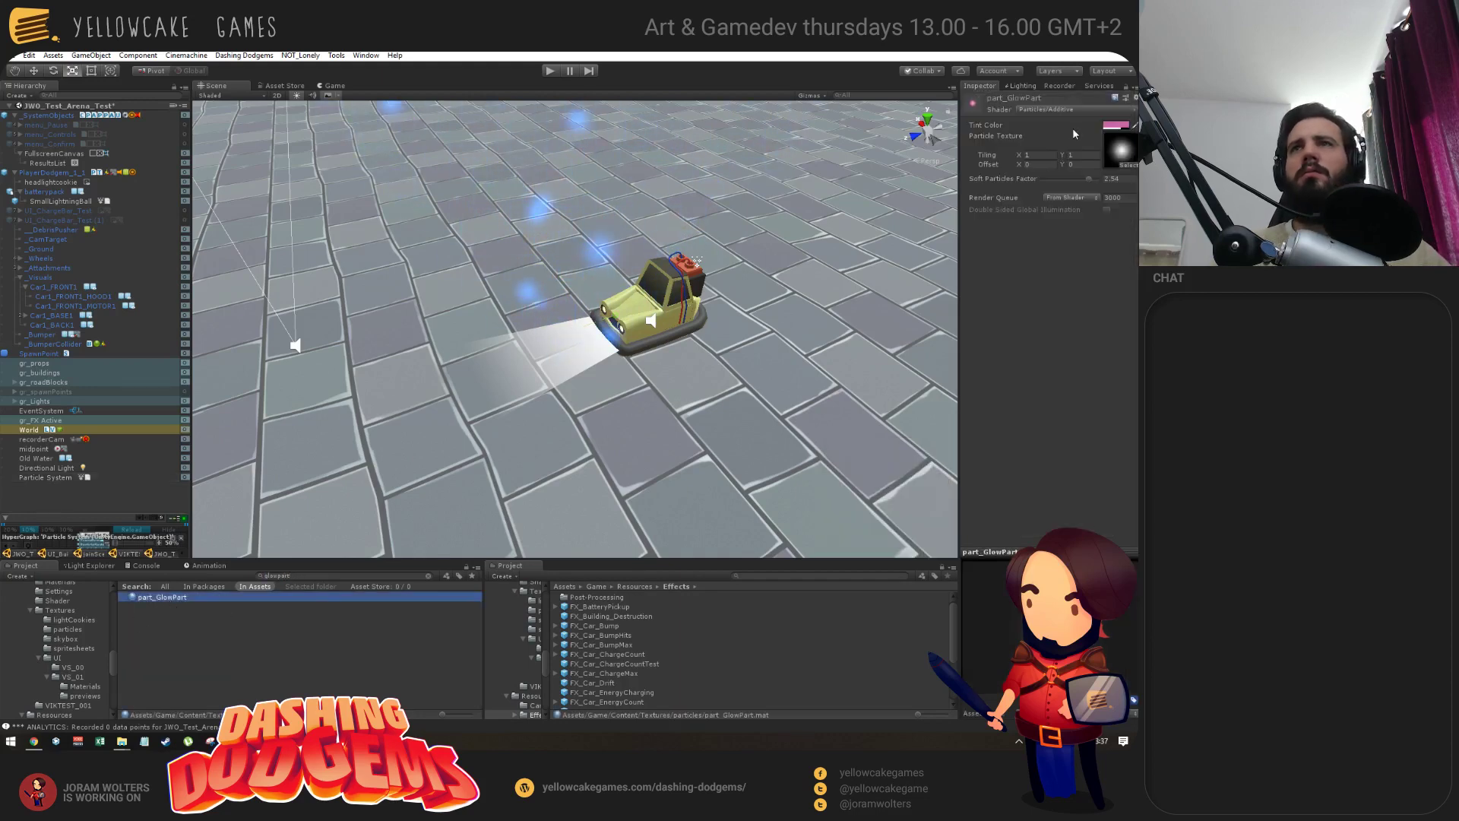
{"action": "left_click", "coordinate": [1116, 126]}
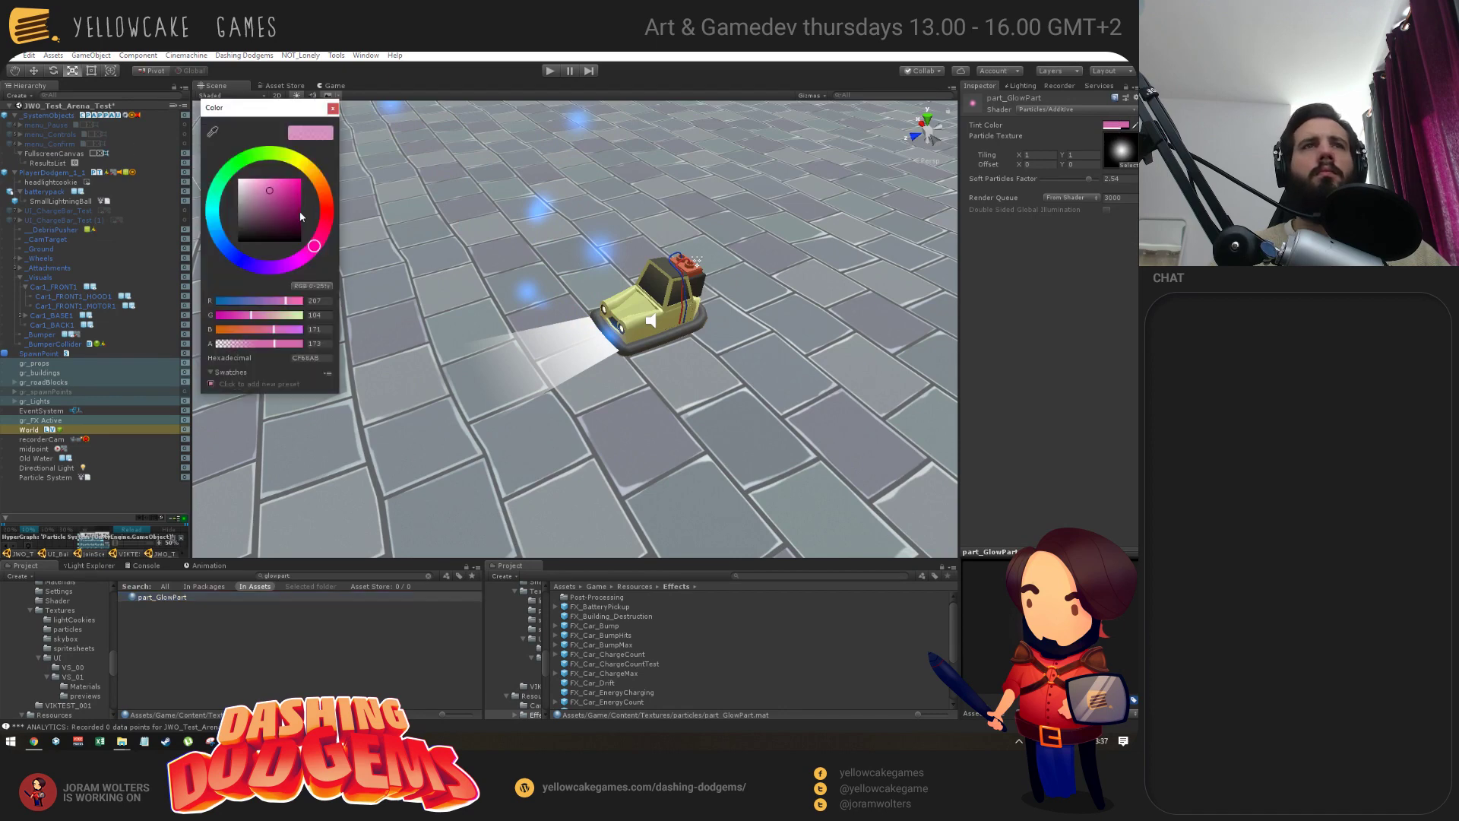
{"action": "left_click", "coordinate": [239, 180]}
{"action": "left_click", "coordinate": [333, 108]}
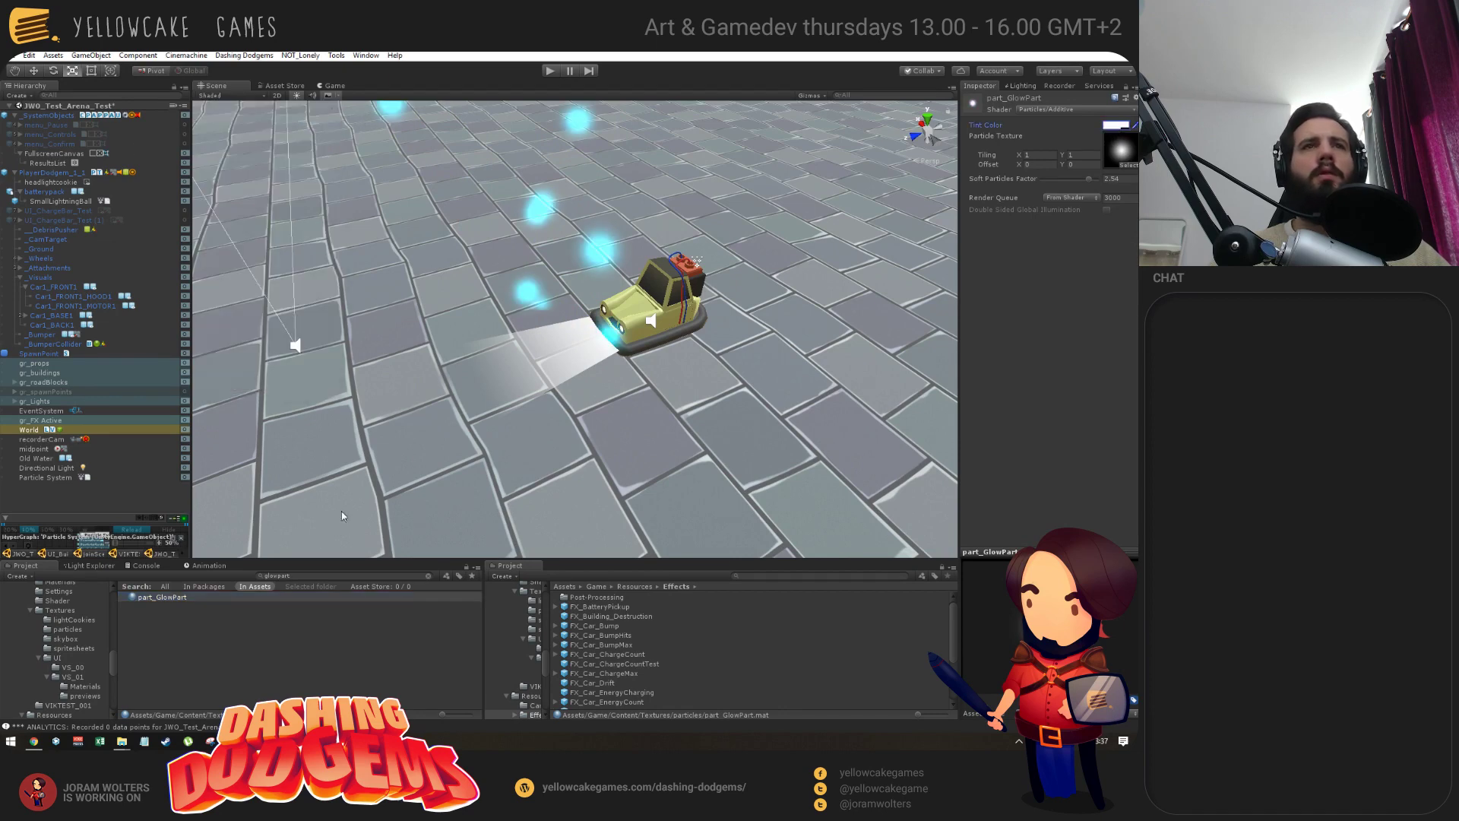
Select the particle system, expand its Shape settings and set the emitter shape to Edge.
{"action": "left_click", "coordinate": [595, 258]}
{"action": "left_click_drag", "start_coordinate": [595, 258], "coordinate": [699, 363], "text": "alt"}
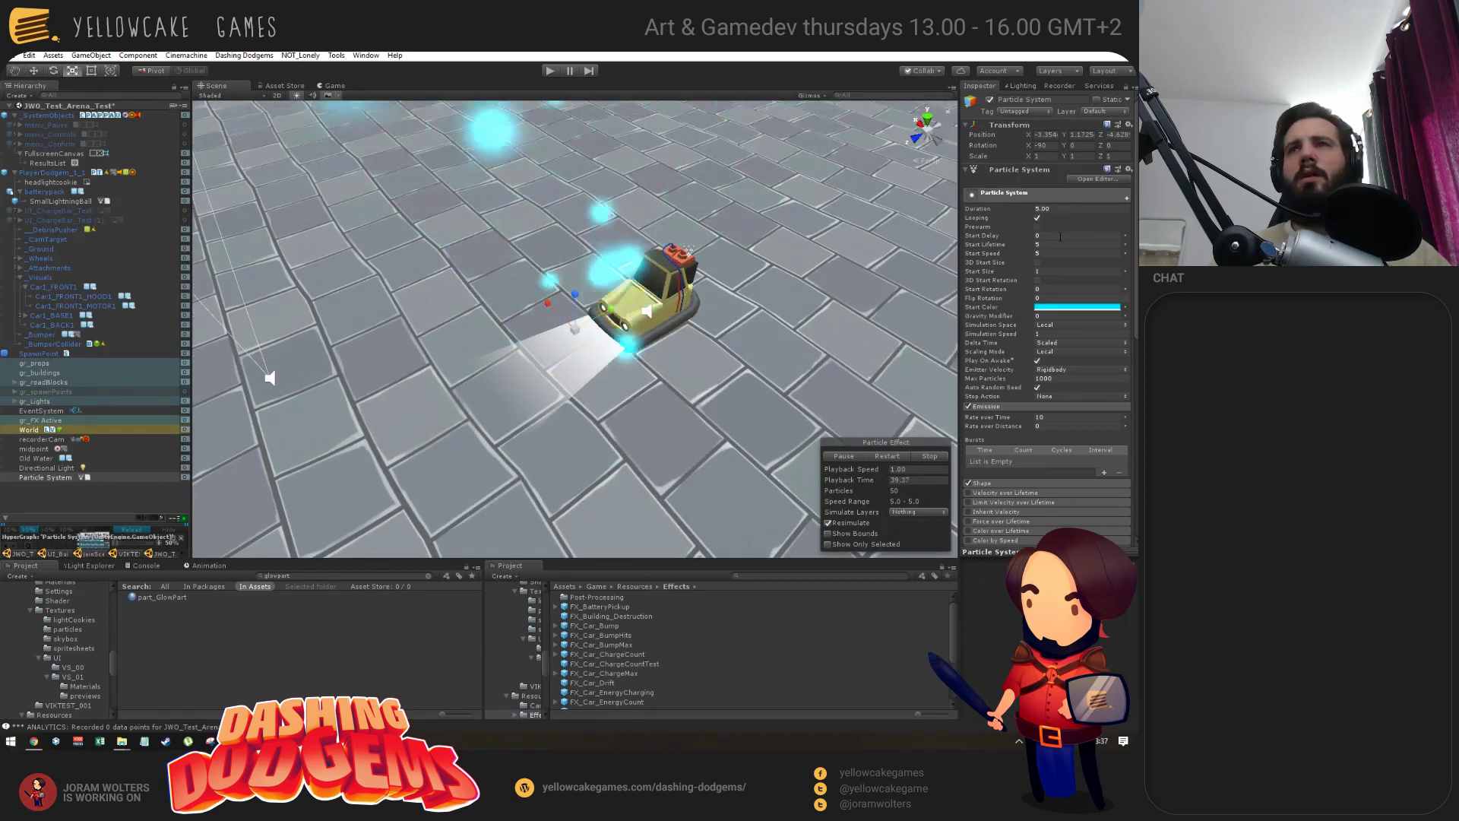
{"action": "scroll", "coordinate": [1042, 402], "scroll_direction": "down", "scroll_amount": 3}
{"action": "left_click", "coordinate": [1053, 376]}
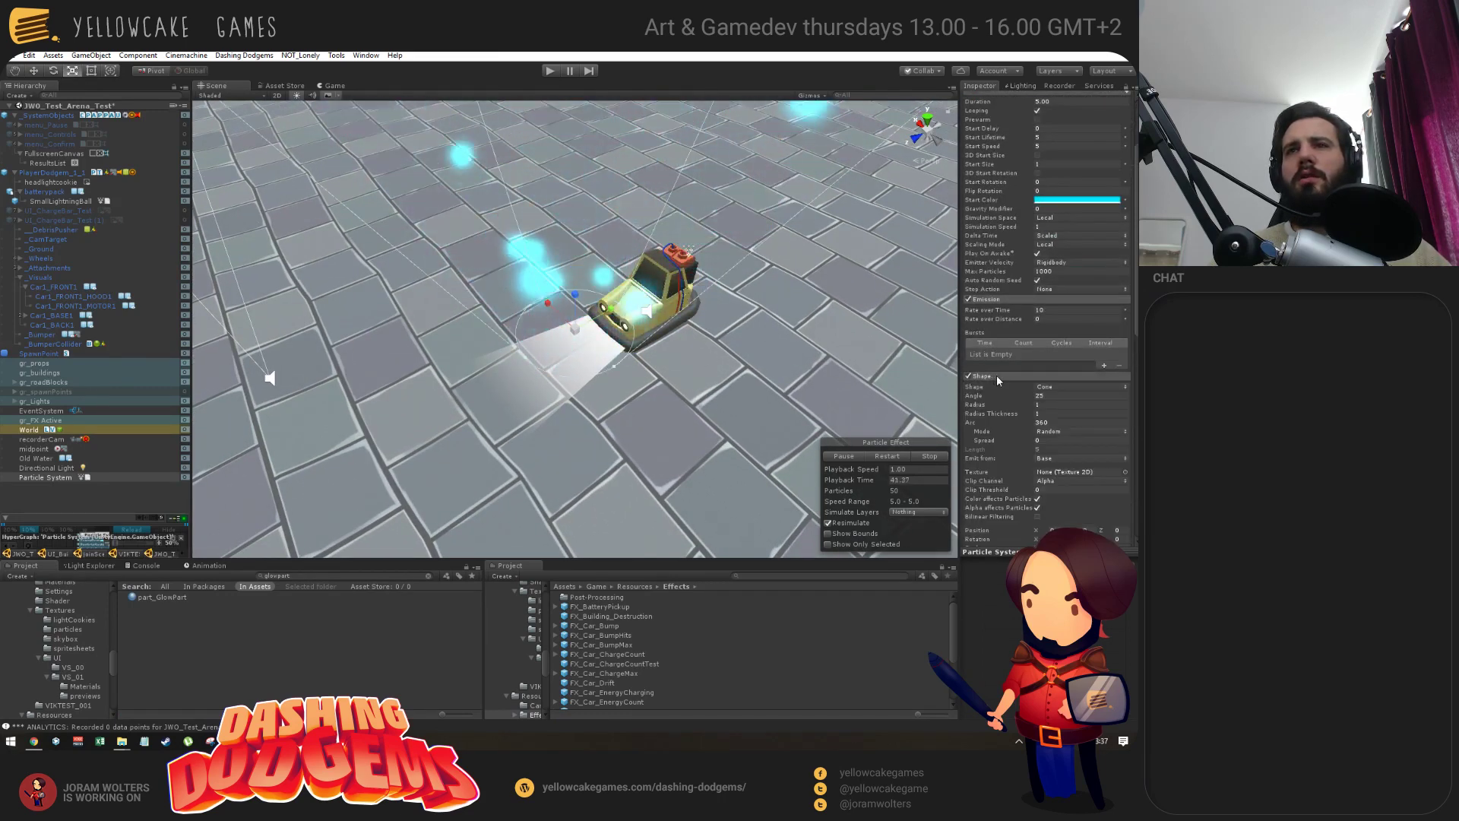
{"action": "left_click", "coordinate": [1071, 388]}
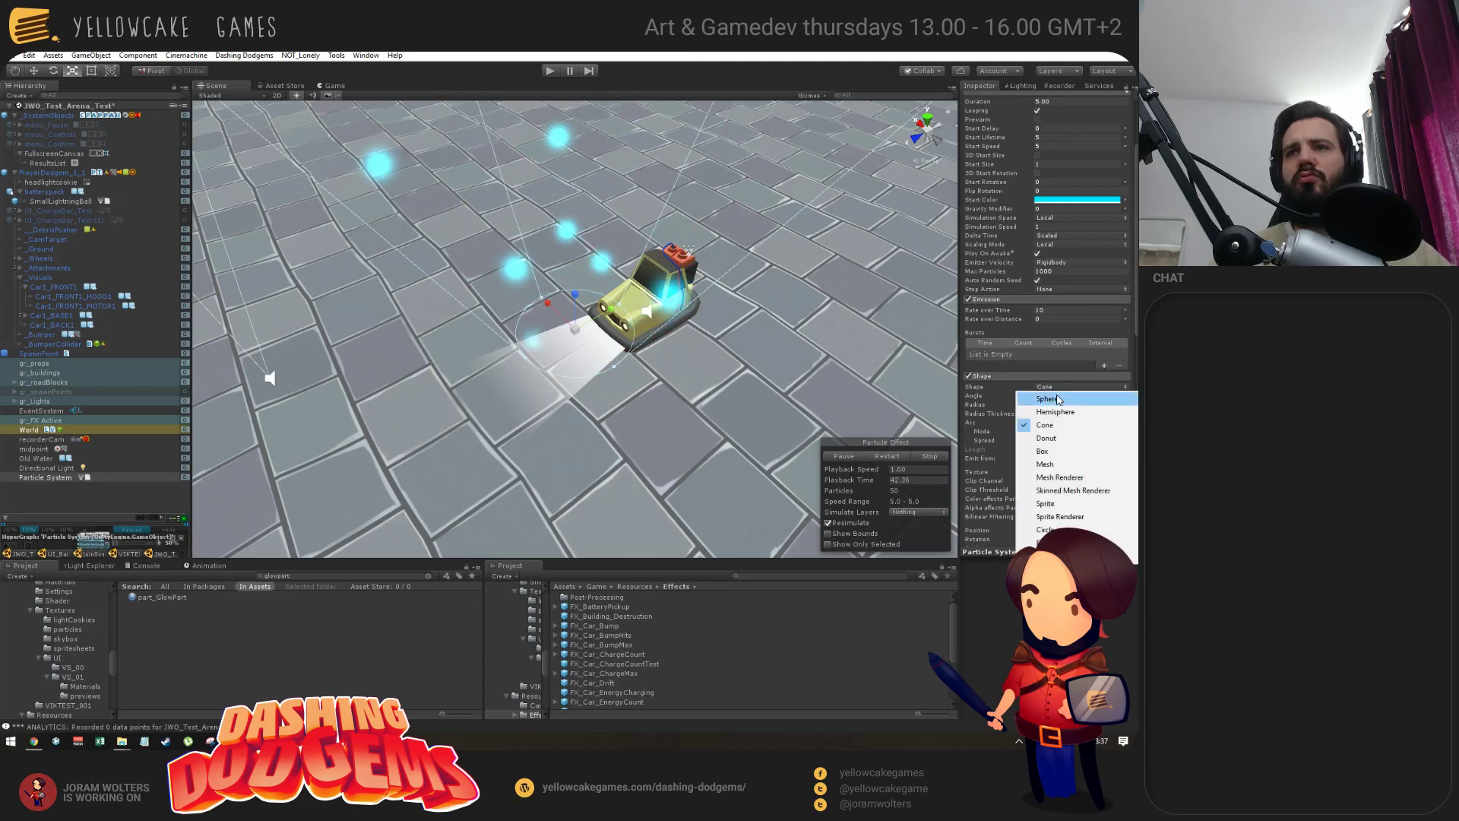
{"action": "left_click", "coordinate": [1056, 542]}
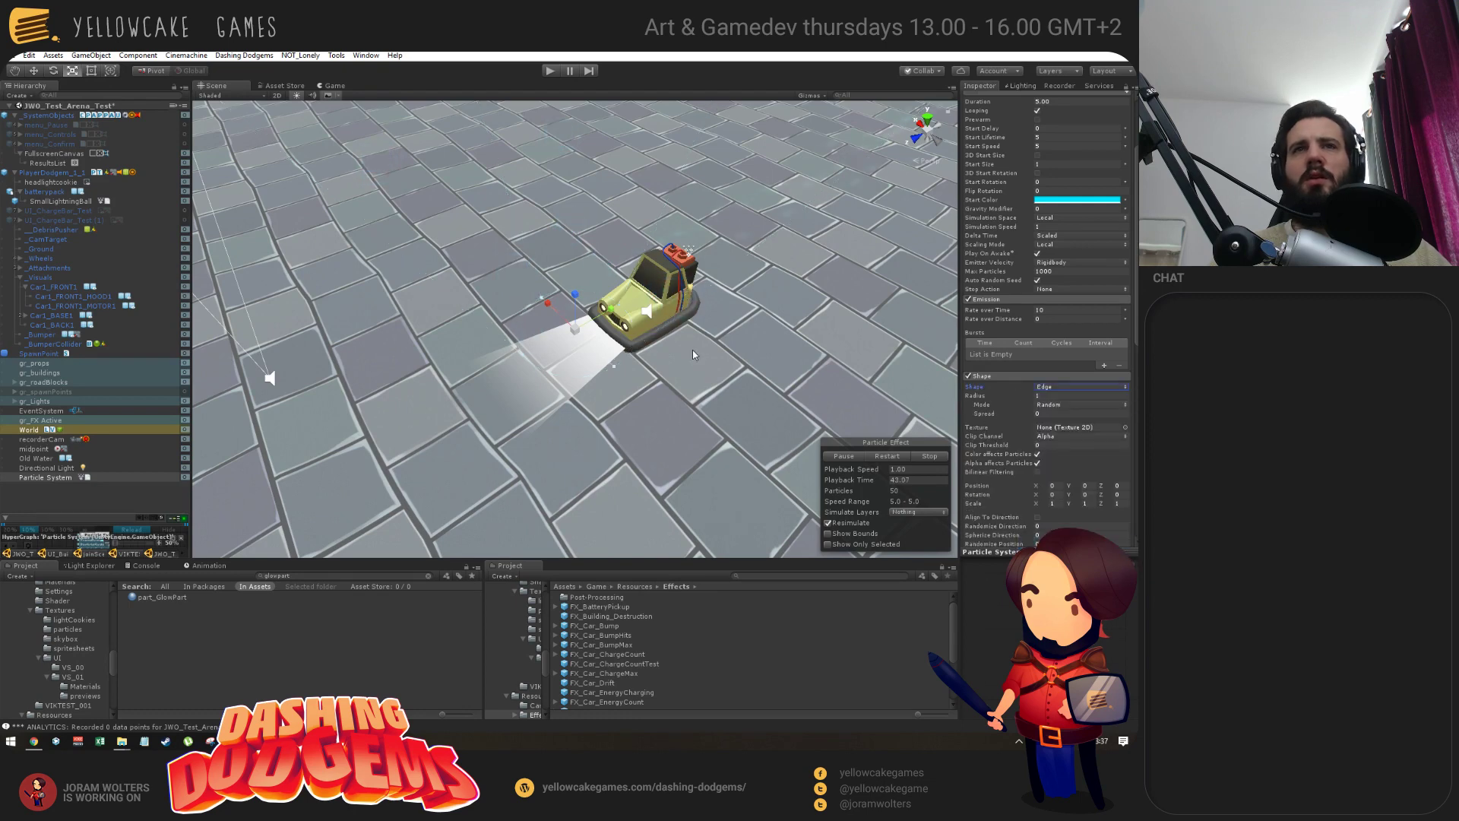
Parent the particle system under the headlightcookie object and set its local position to 0, 0, 0.
{"action": "left_click_drag", "start_coordinate": [751, 304], "coordinate": [2, 382], "text": "alt"}
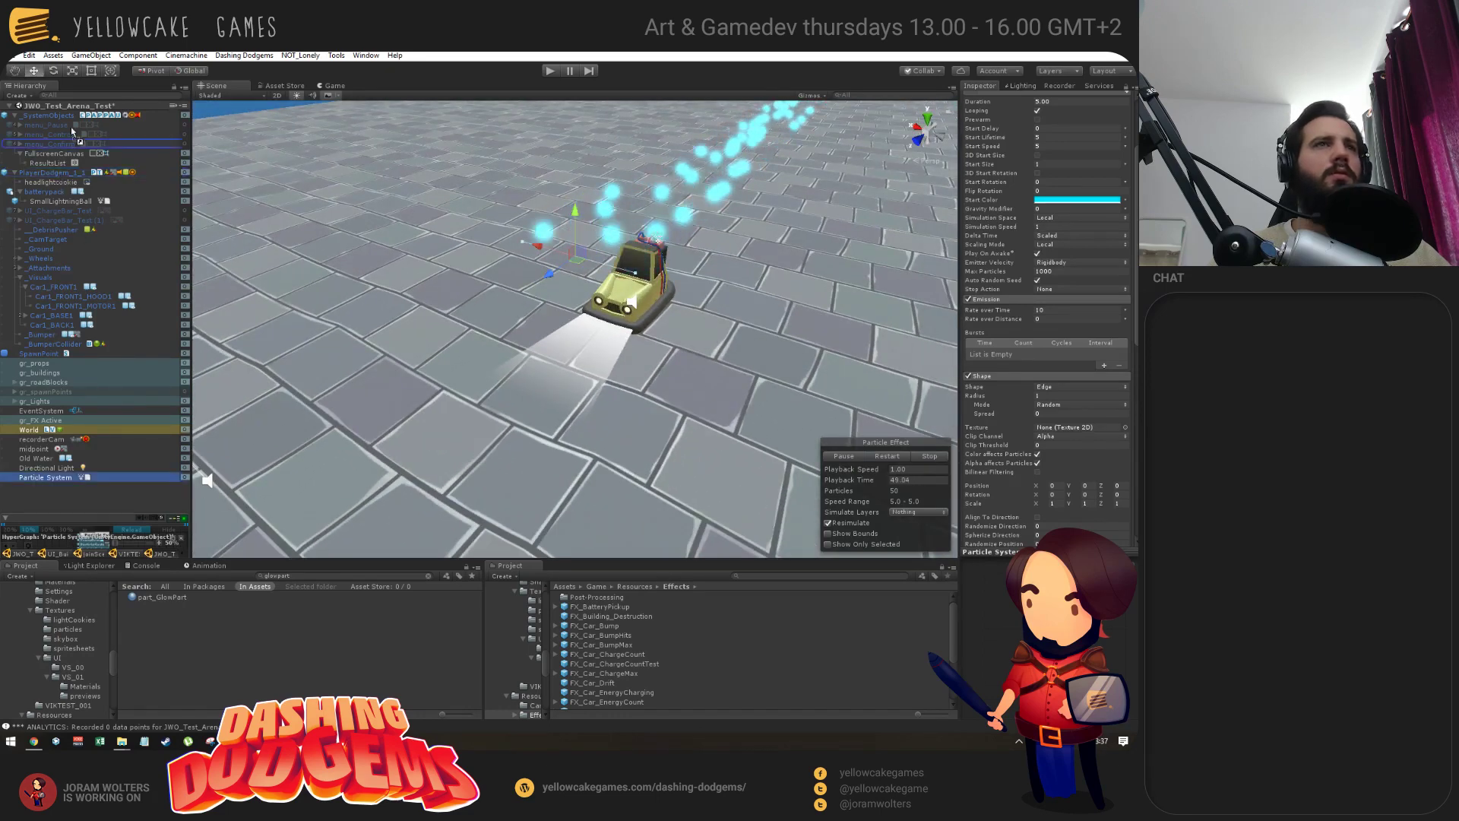
{"action": "left_click_drag", "start_coordinate": [58, 185], "coordinate": [60, 183]}
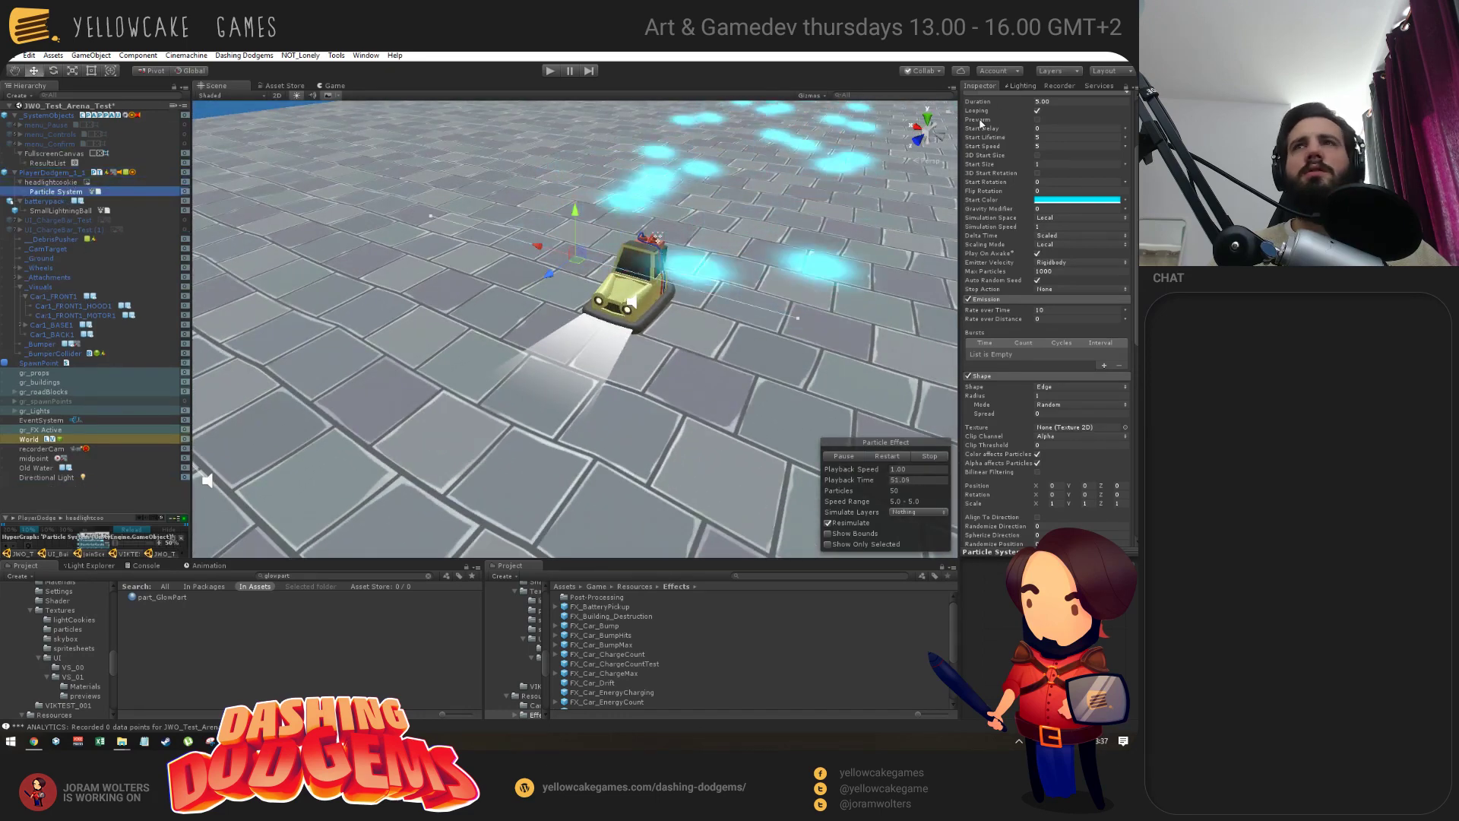
{"action": "scroll", "coordinate": [1003, 152], "scroll_direction": "up", "scroll_amount": 3}
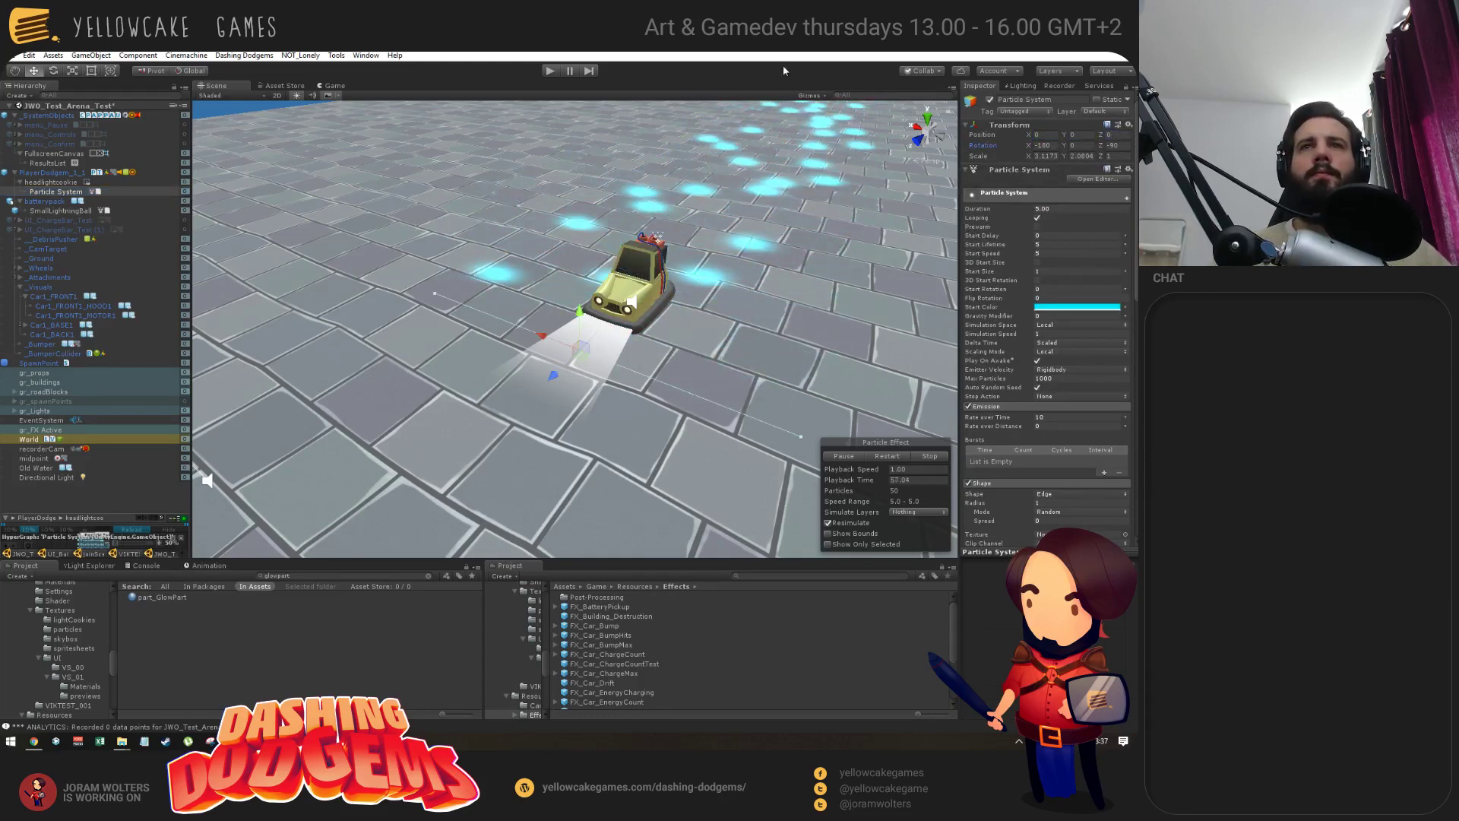
{"action": "left_click_drag", "start_coordinate": [750, 287], "coordinate": [783, 280], "text": "alt"}
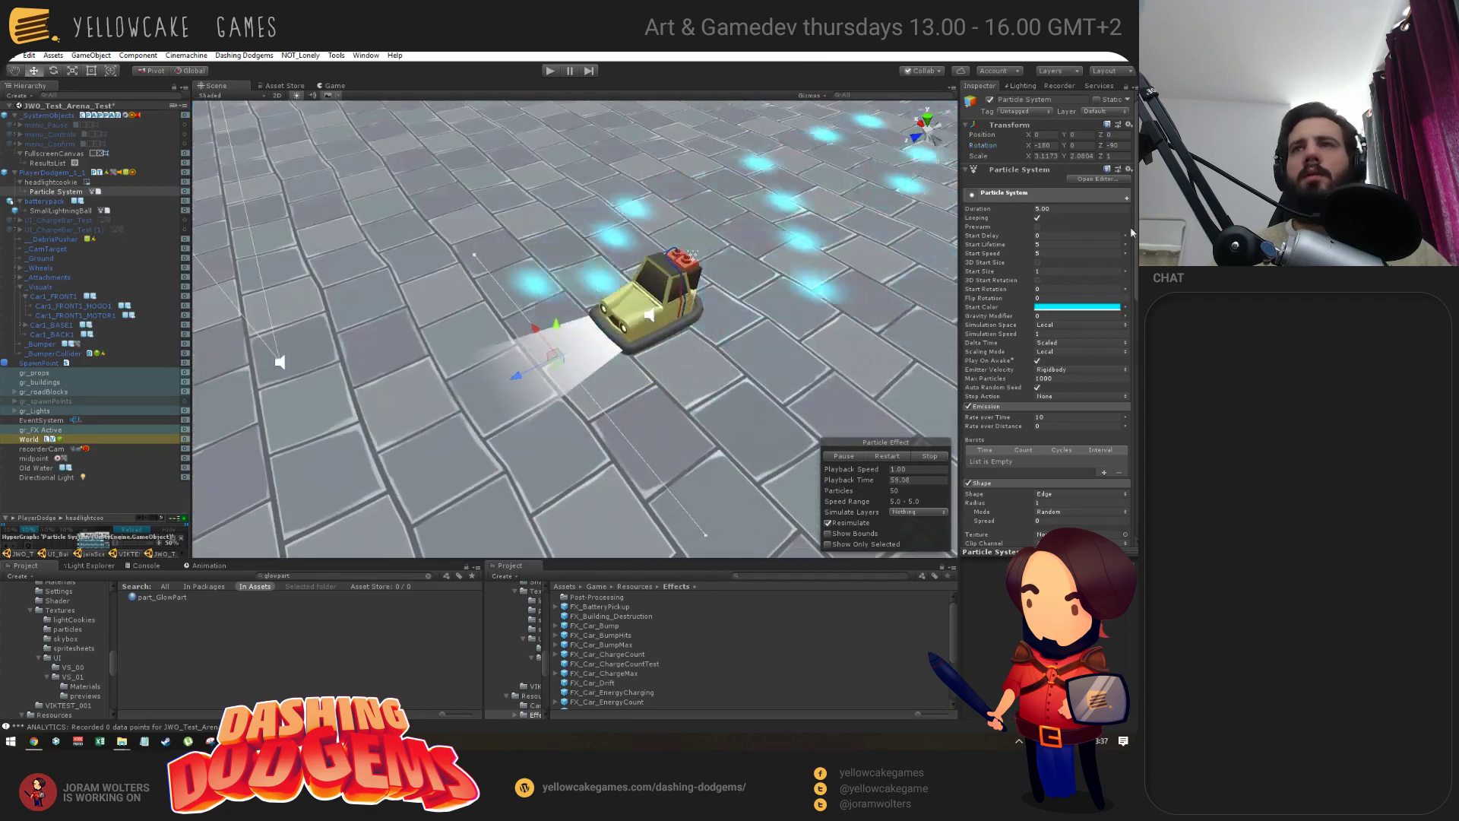
Rotate the particle system to 0, 0, 90 and fit its emitting edge, with a radius of about 0.11, against the car's front.
{"action": "left_click", "coordinate": [1053, 252]}
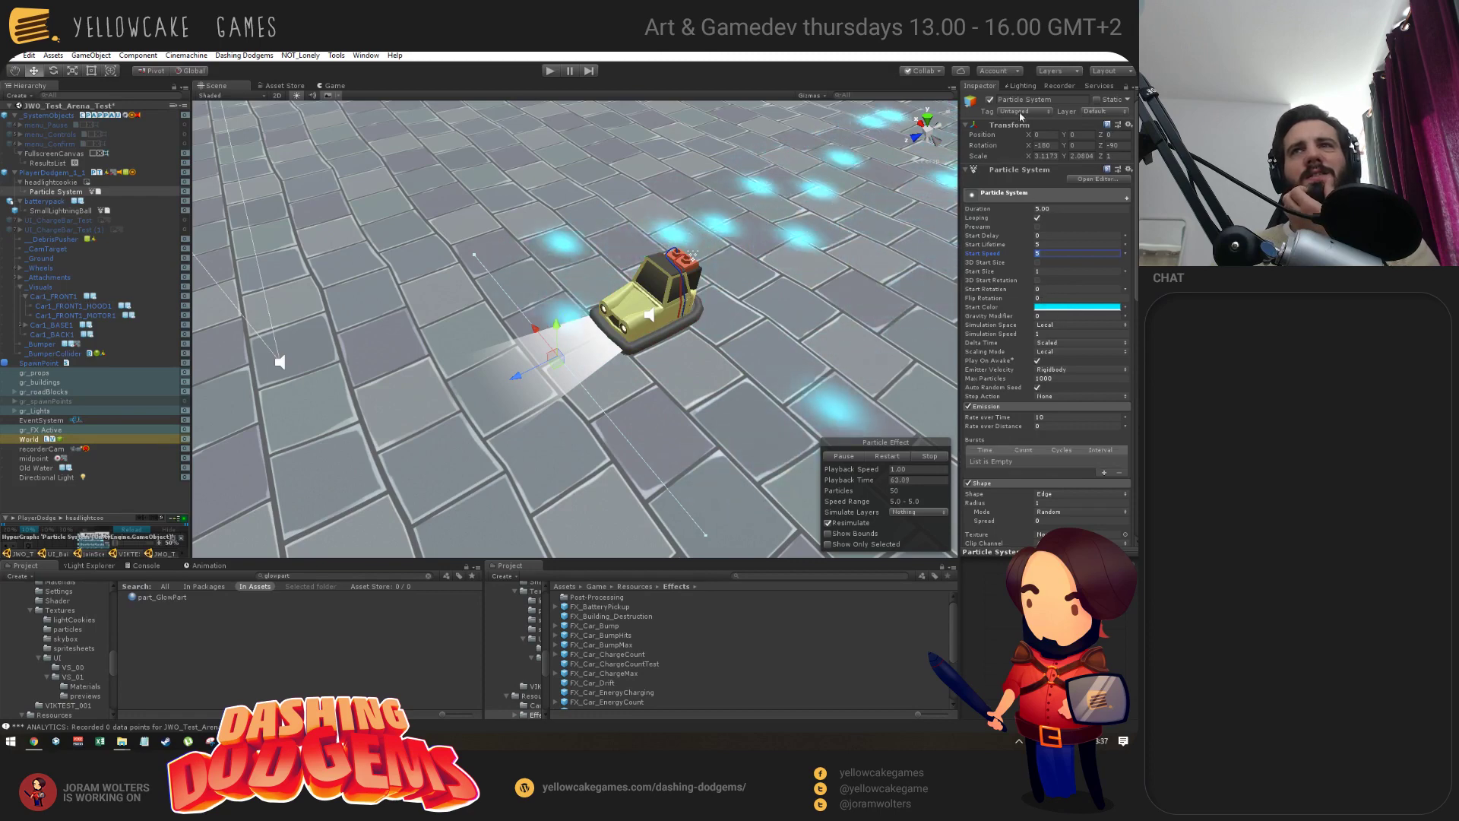
{"action": "left_click", "coordinate": [1044, 145]}
{"action": "type", "text": "0"}
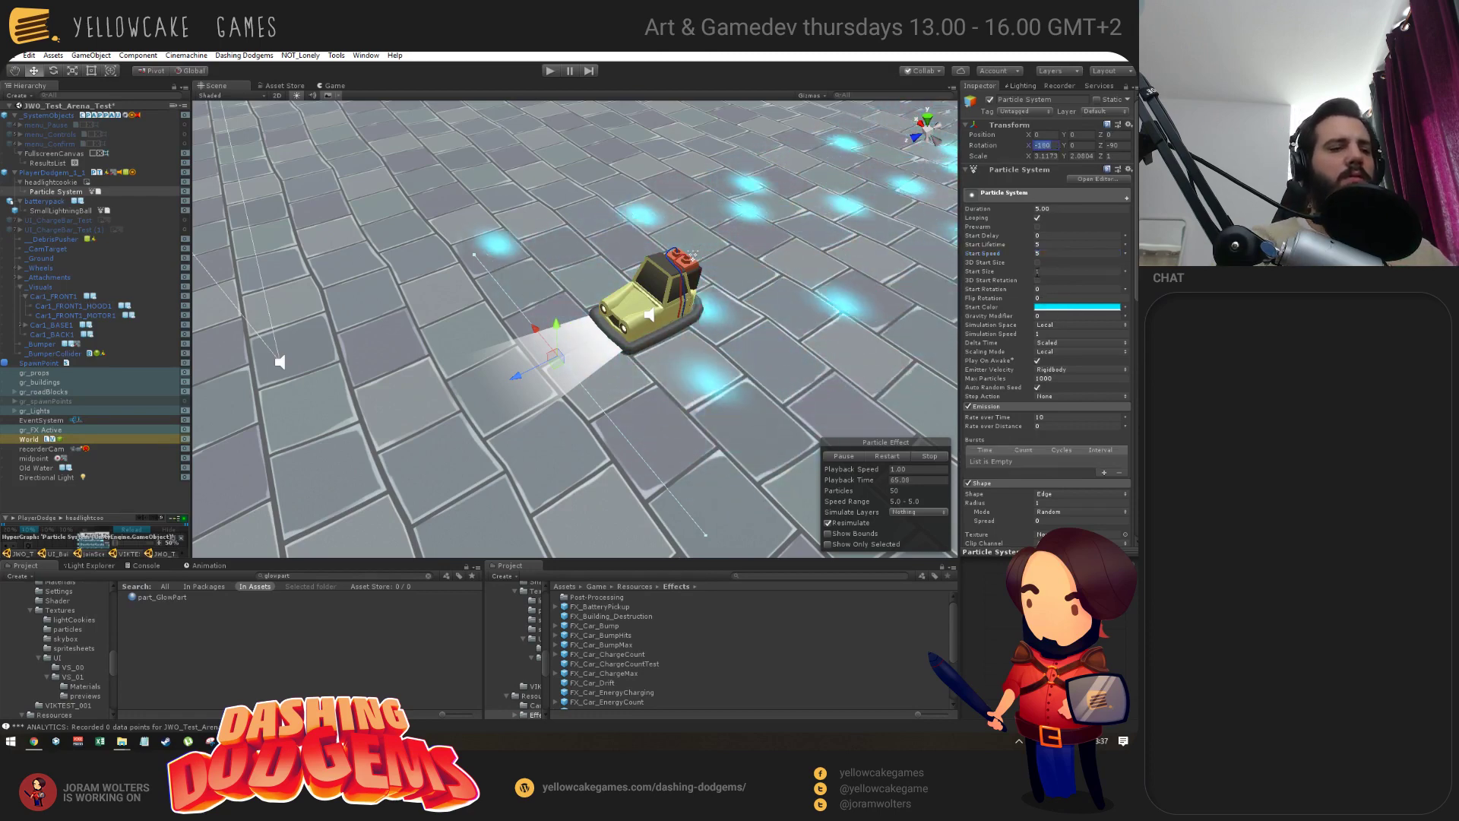
{"action": "key", "text": "Tab"}
{"action": "key", "text": "Tab"}
{"action": "type", "text": "0"}
{"action": "key", "text": "Tab"}
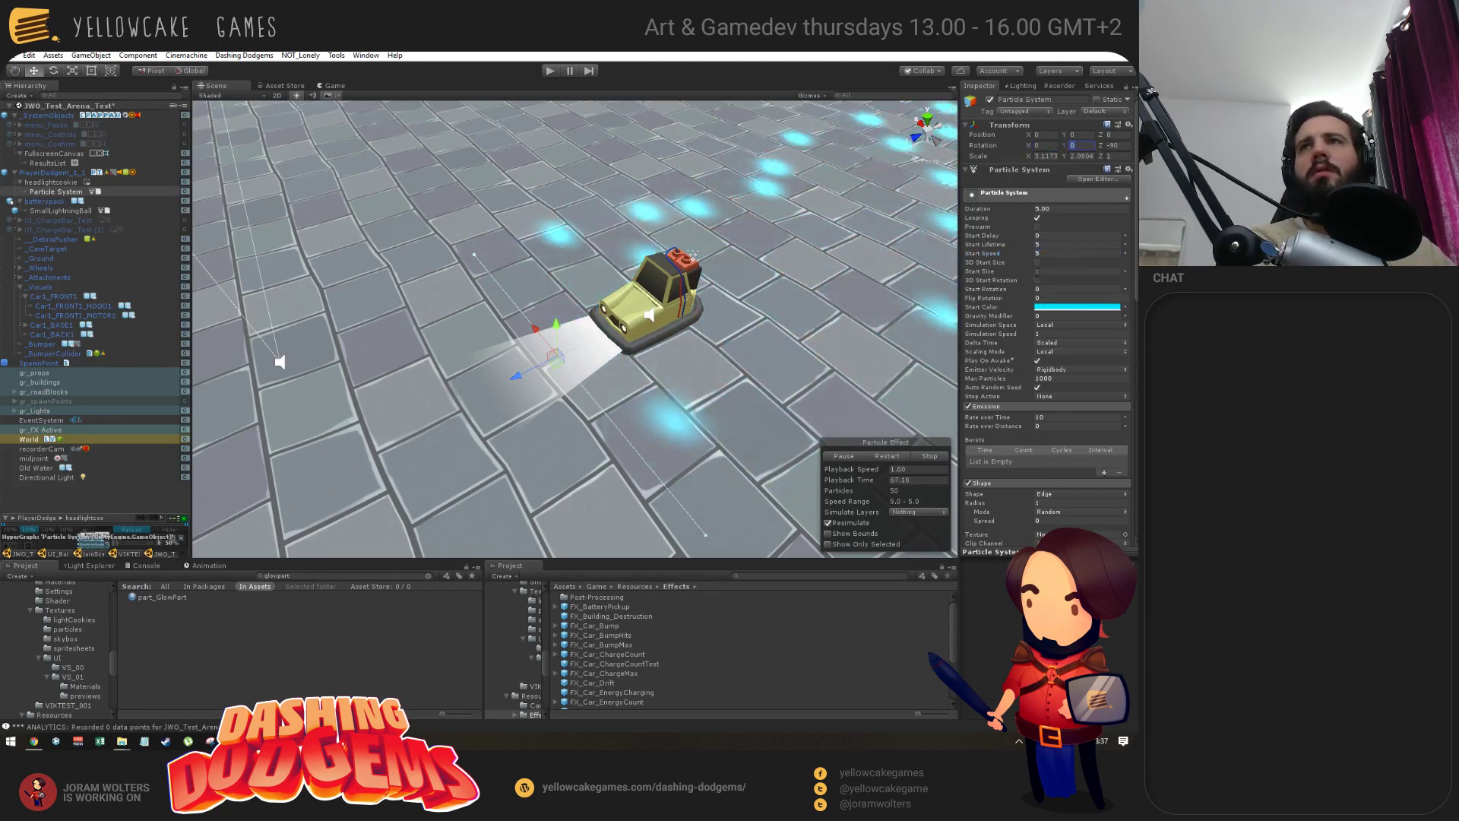
{"action": "left_click", "coordinate": [1105, 145]}
{"action": "type", "text": "180"}
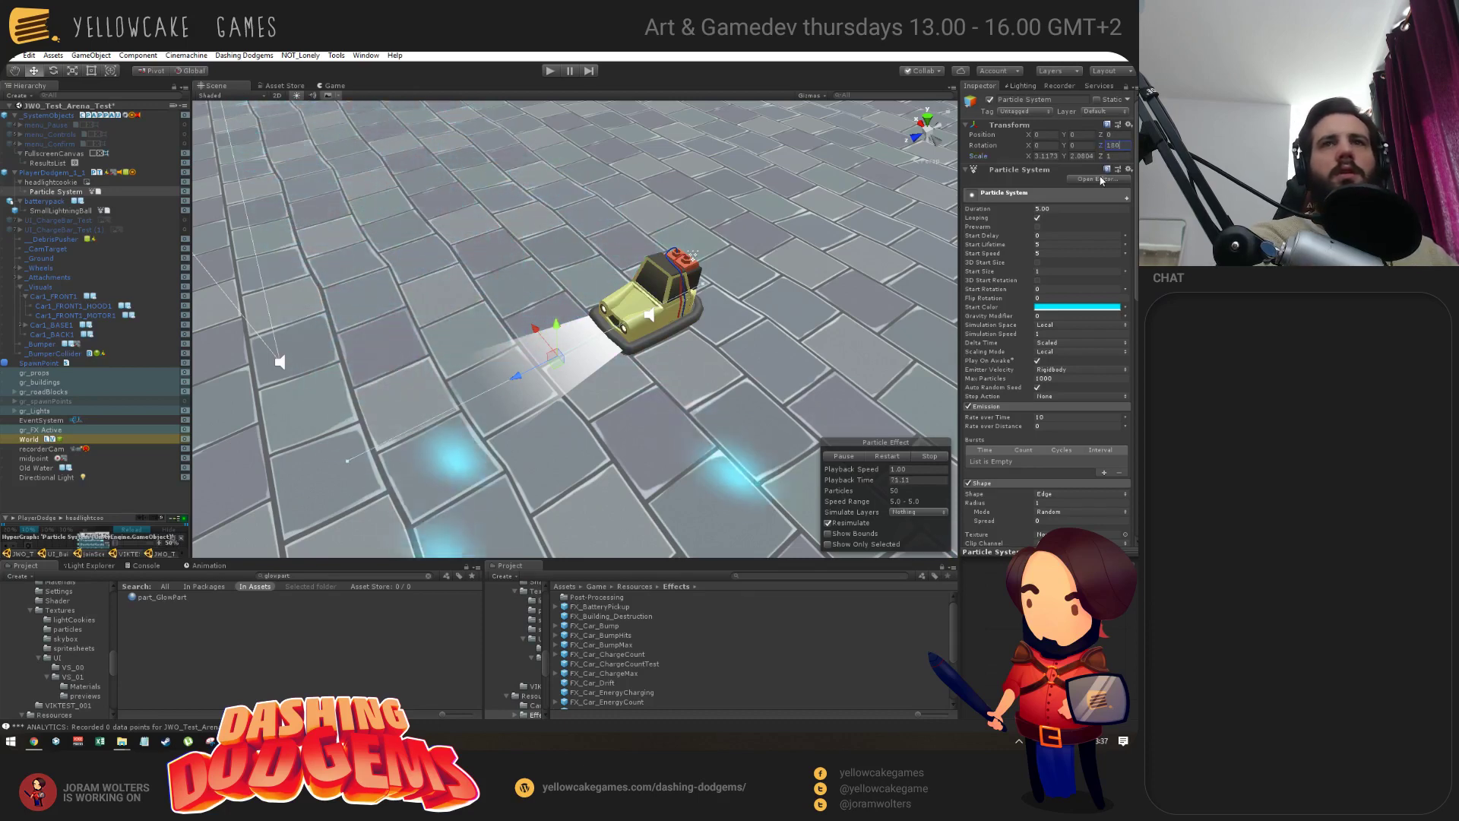
{"action": "key", "text": "BackSpace"}
{"action": "key", "text": "BackSpace"}
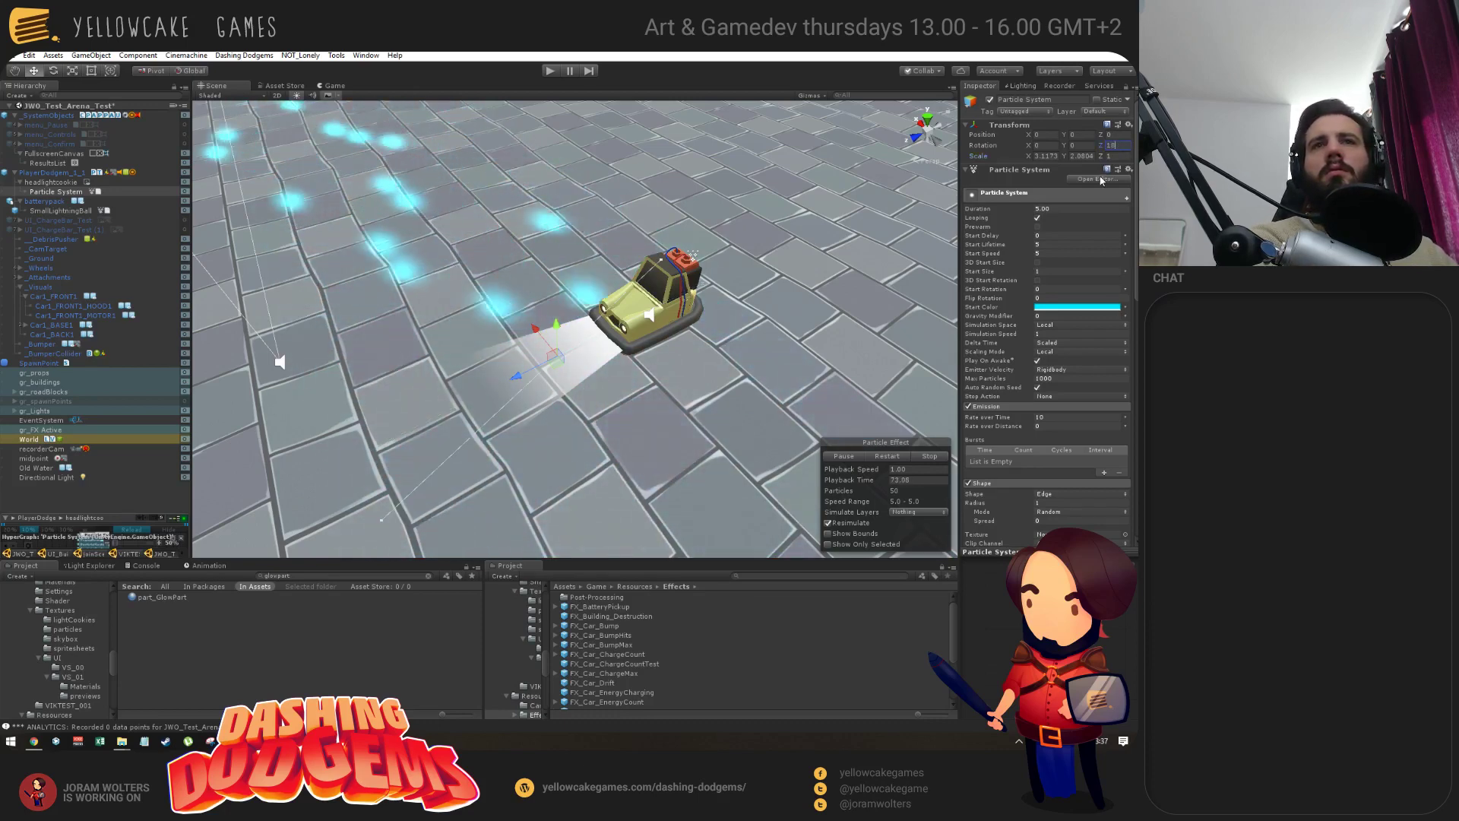
{"action": "key", "text": "BackSpace"}
{"action": "type", "text": "90"}
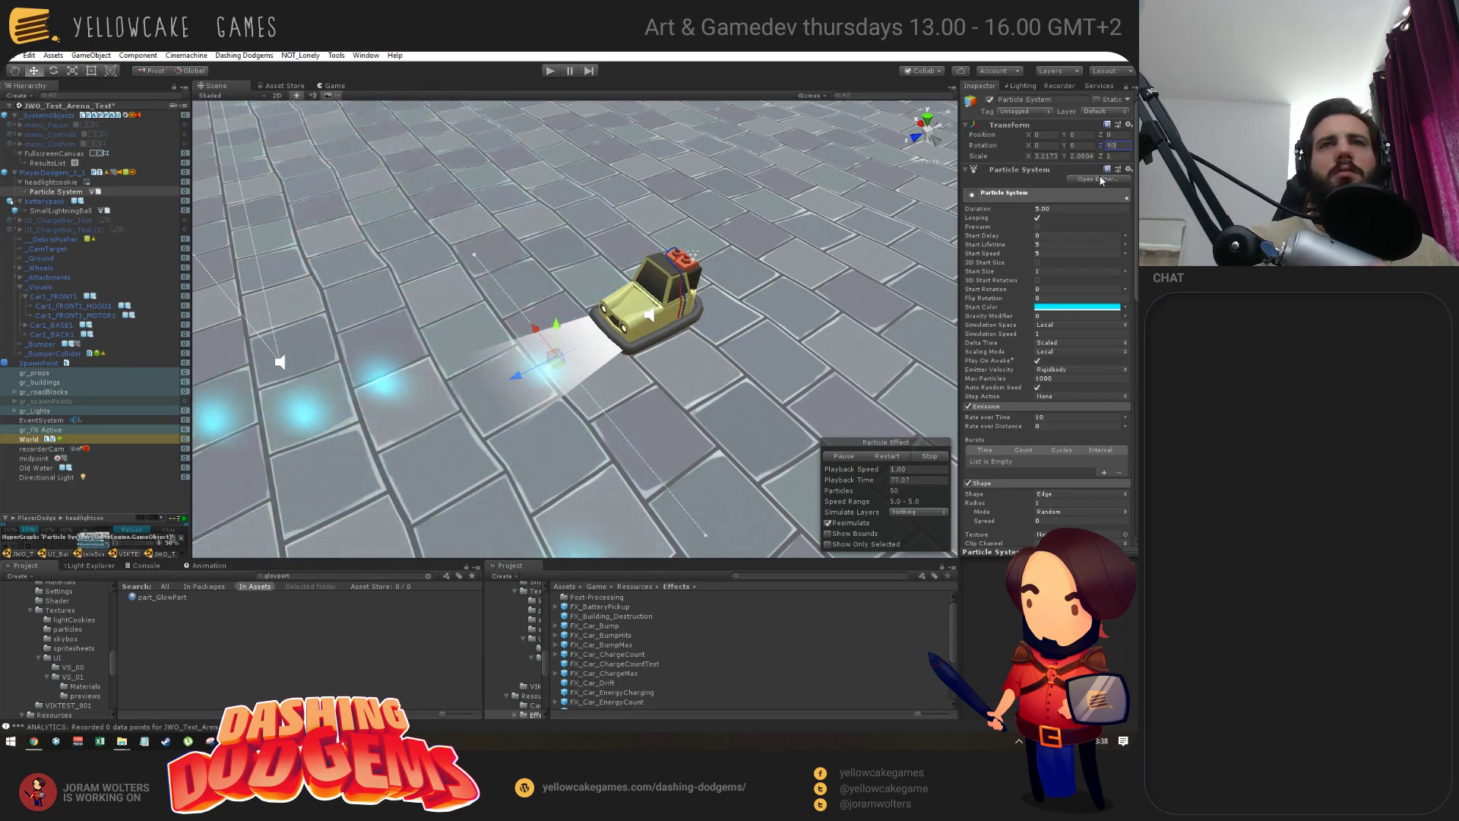
{"action": "left_click_drag", "start_coordinate": [512, 376], "coordinate": [558, 301]}
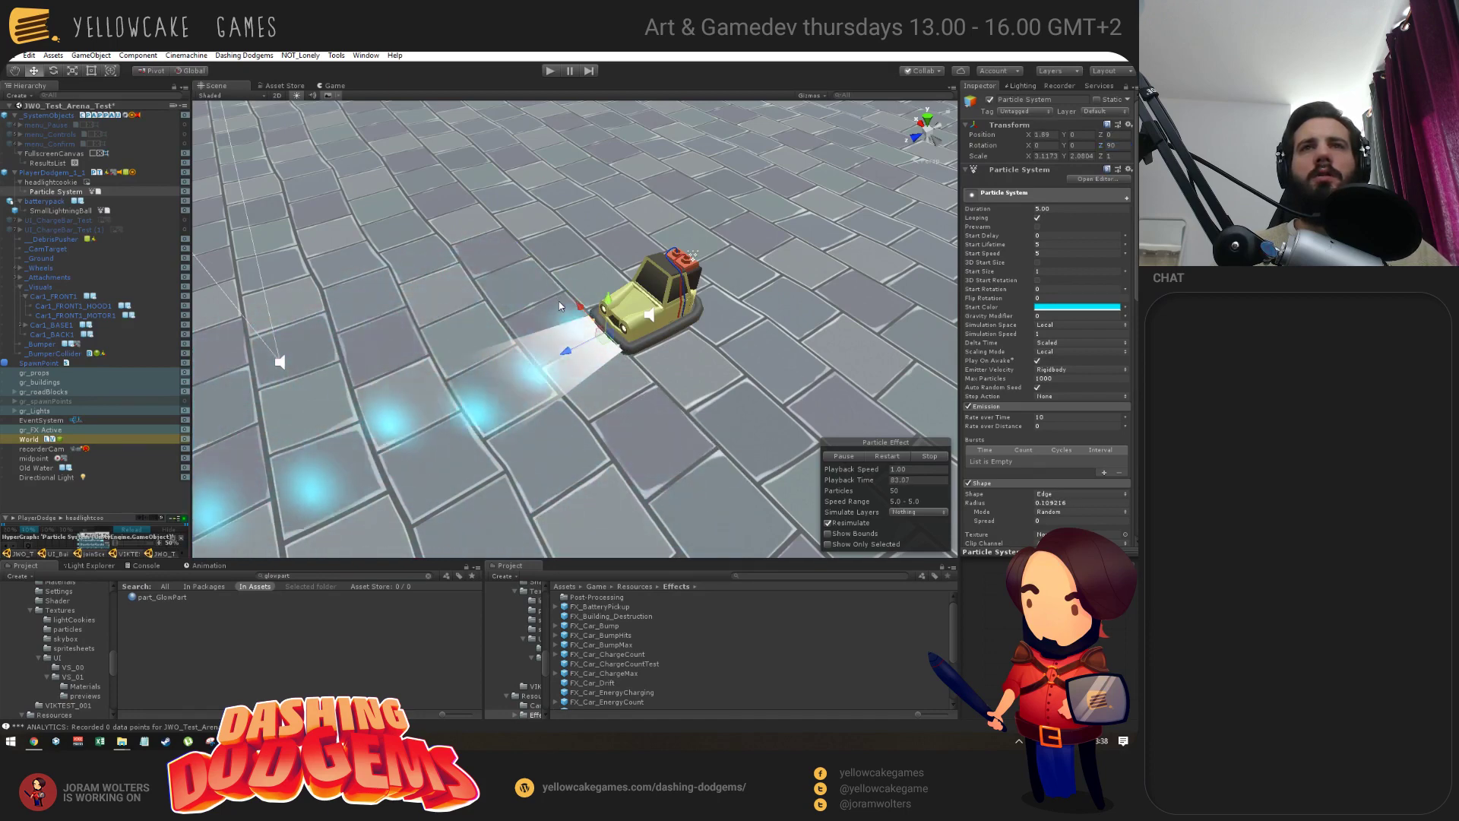
Set the particles' Start Size to 0.1, Start Speed to 2 and Start Lifetime to about 0.44.
{"action": "left_click", "coordinate": [1055, 271]}
{"action": "type", "text": "0.01"}
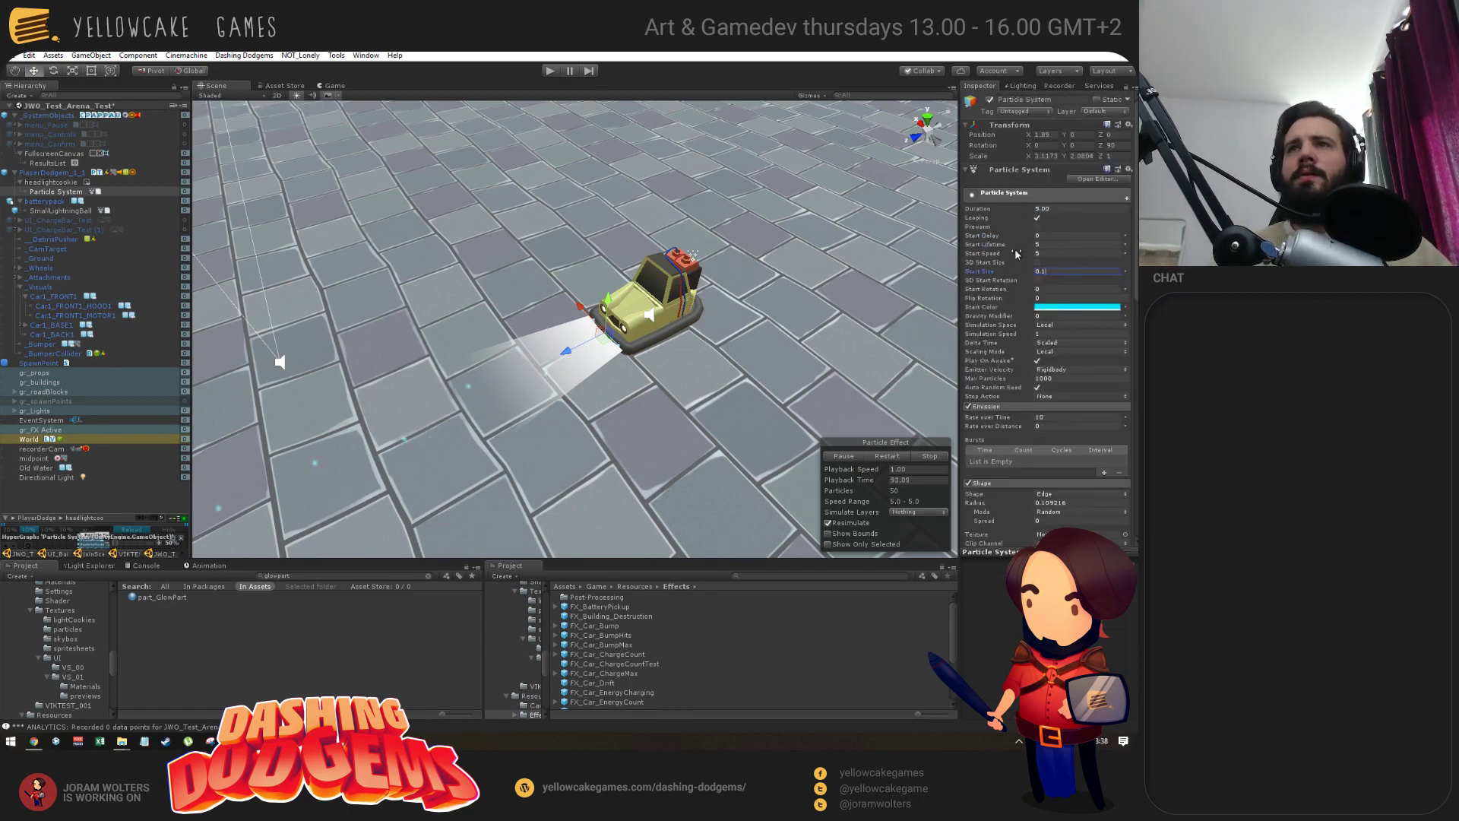
{"action": "left_click", "coordinate": [1066, 254]}
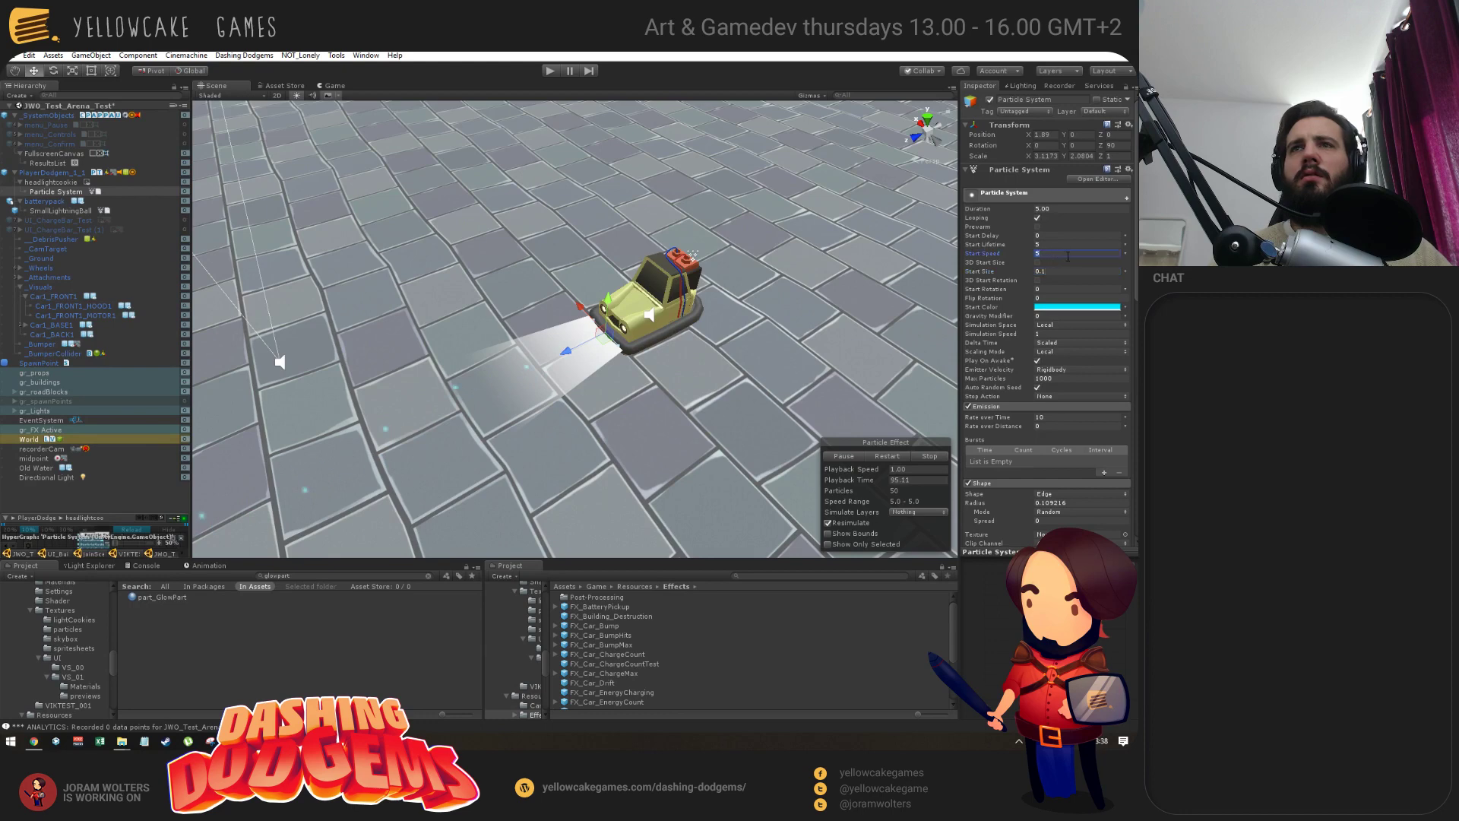
{"action": "type", "text": "1"}
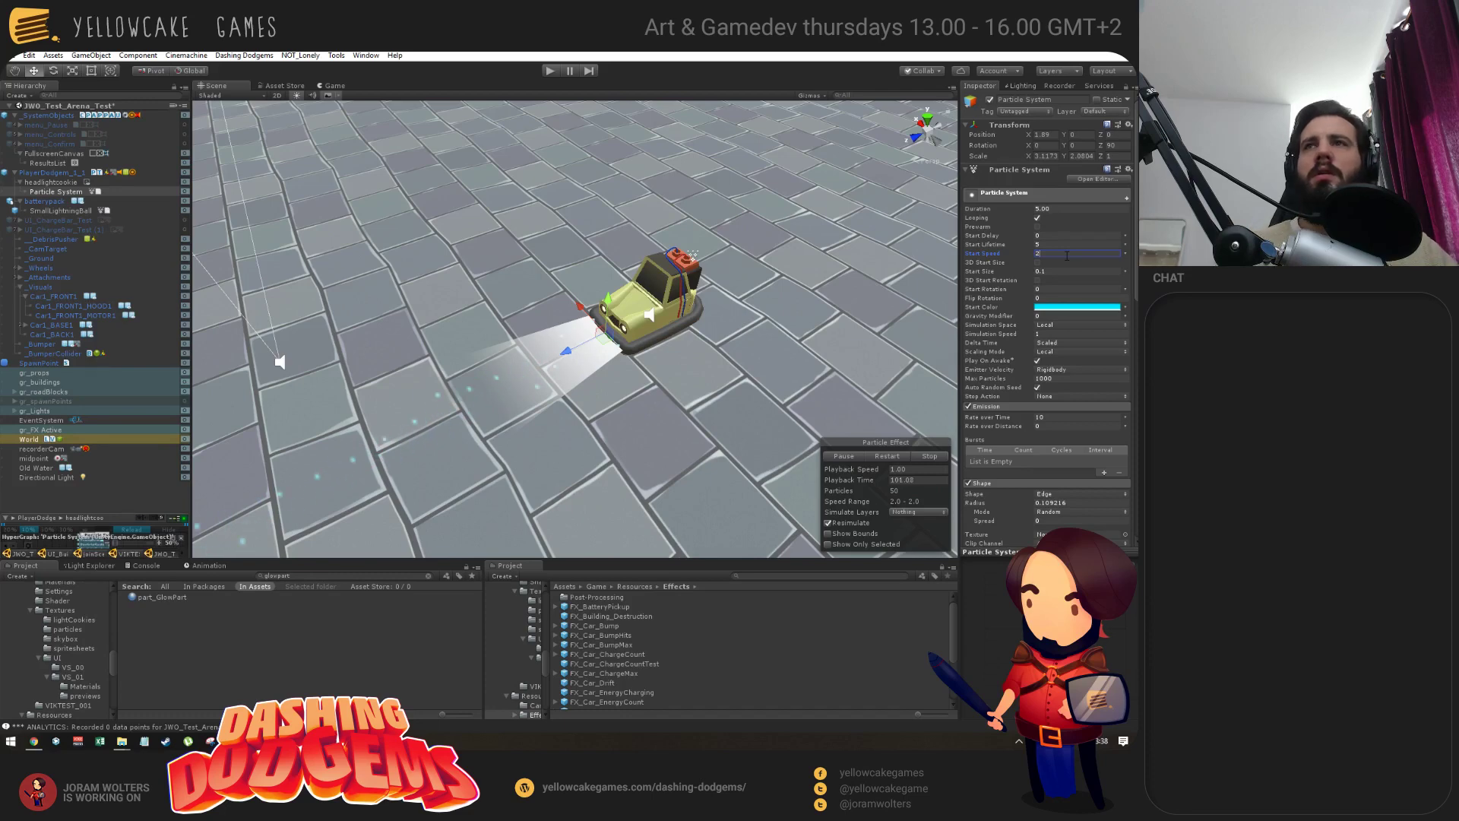
{"action": "left_click", "coordinate": [1002, 245]}
{"action": "left_click_drag", "start_coordinate": [1010, 249], "coordinate": [922, 262]}
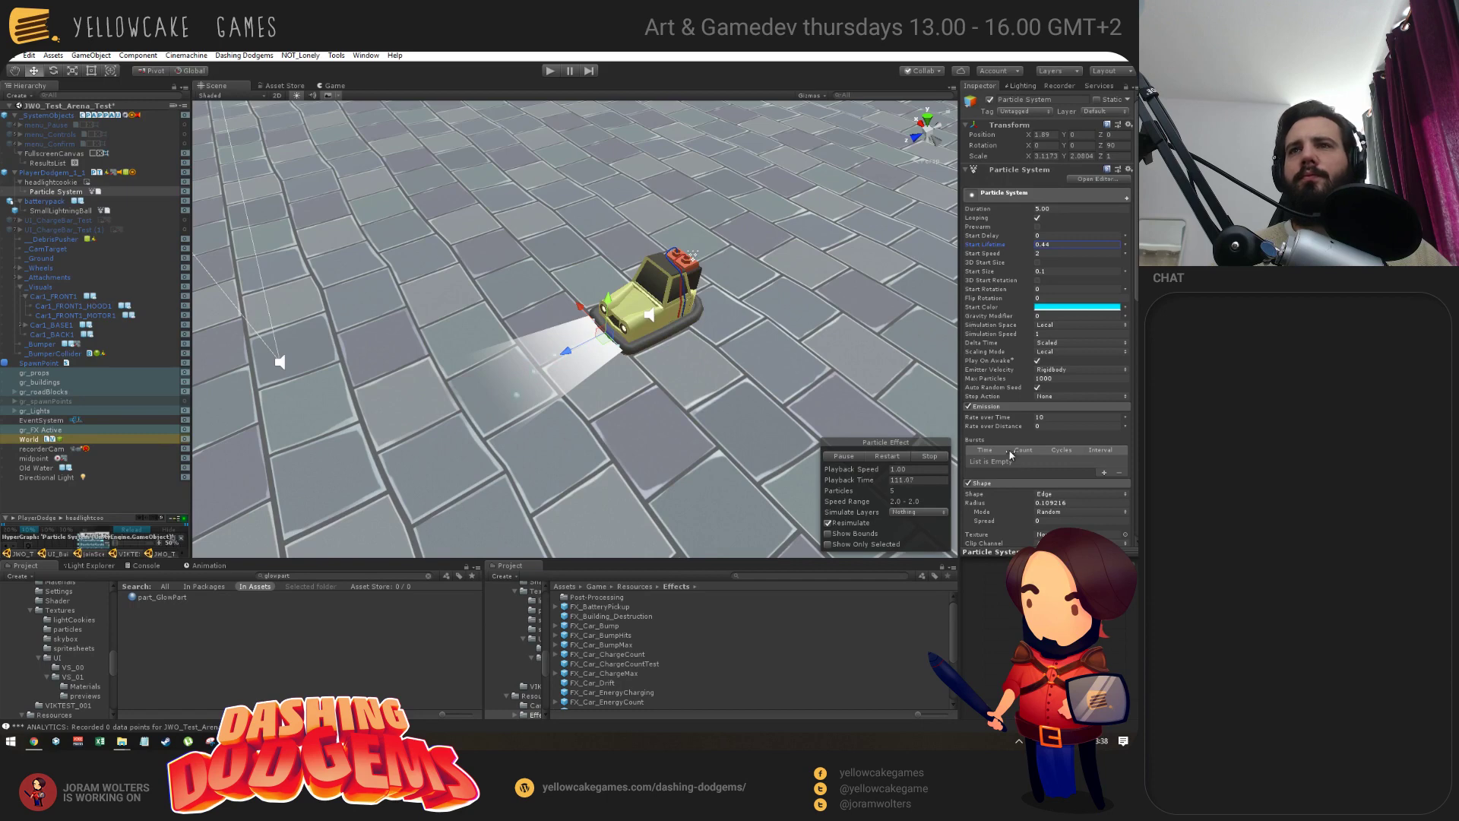
Set the particle system's emission Rate over Time to 30.
{"action": "left_click_drag", "start_coordinate": [1013, 424], "coordinate": [1051, 431]}
{"action": "left_click", "coordinate": [1061, 416]}
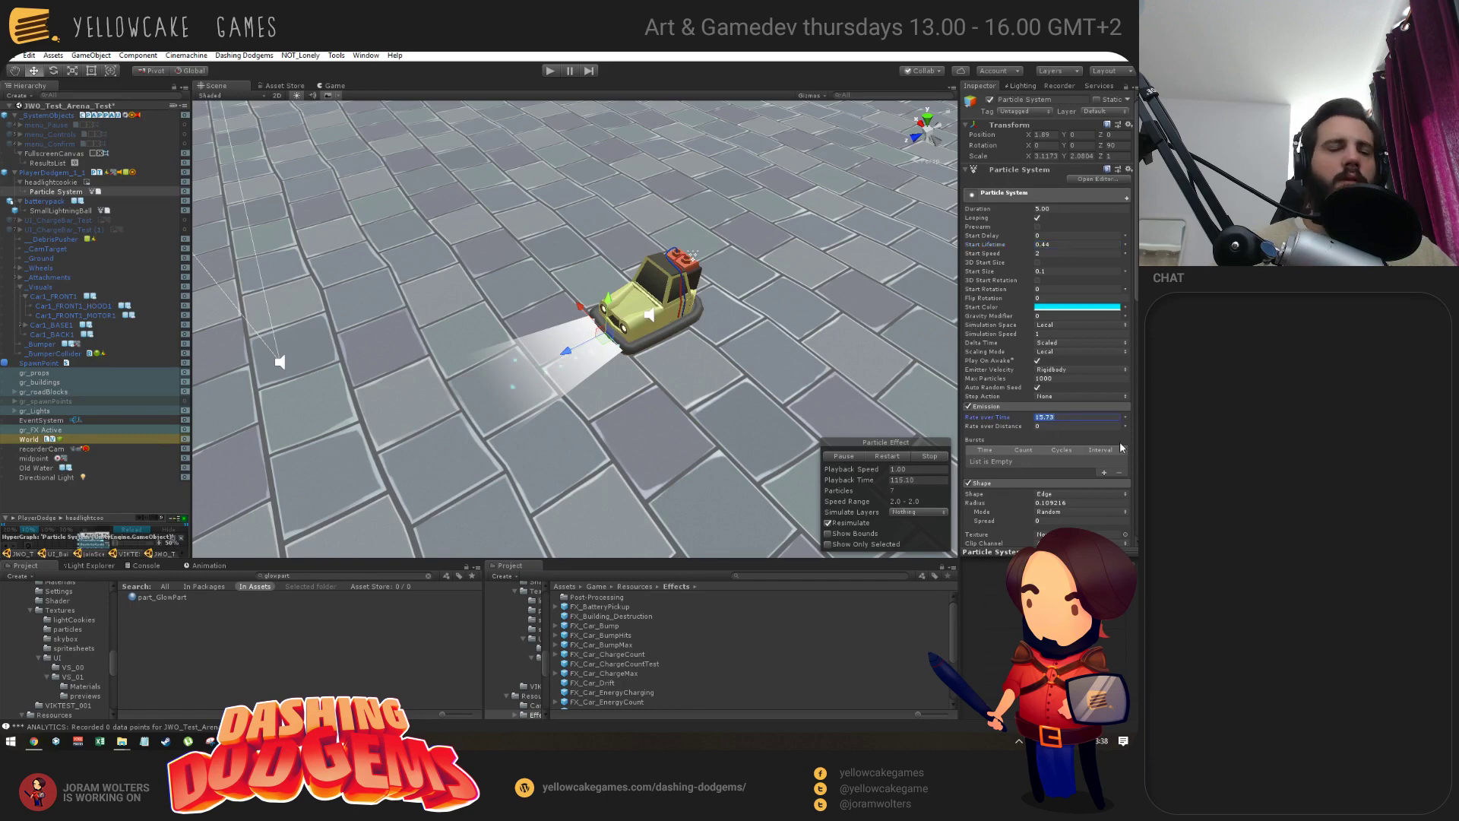
{"action": "type", "text": "60"}
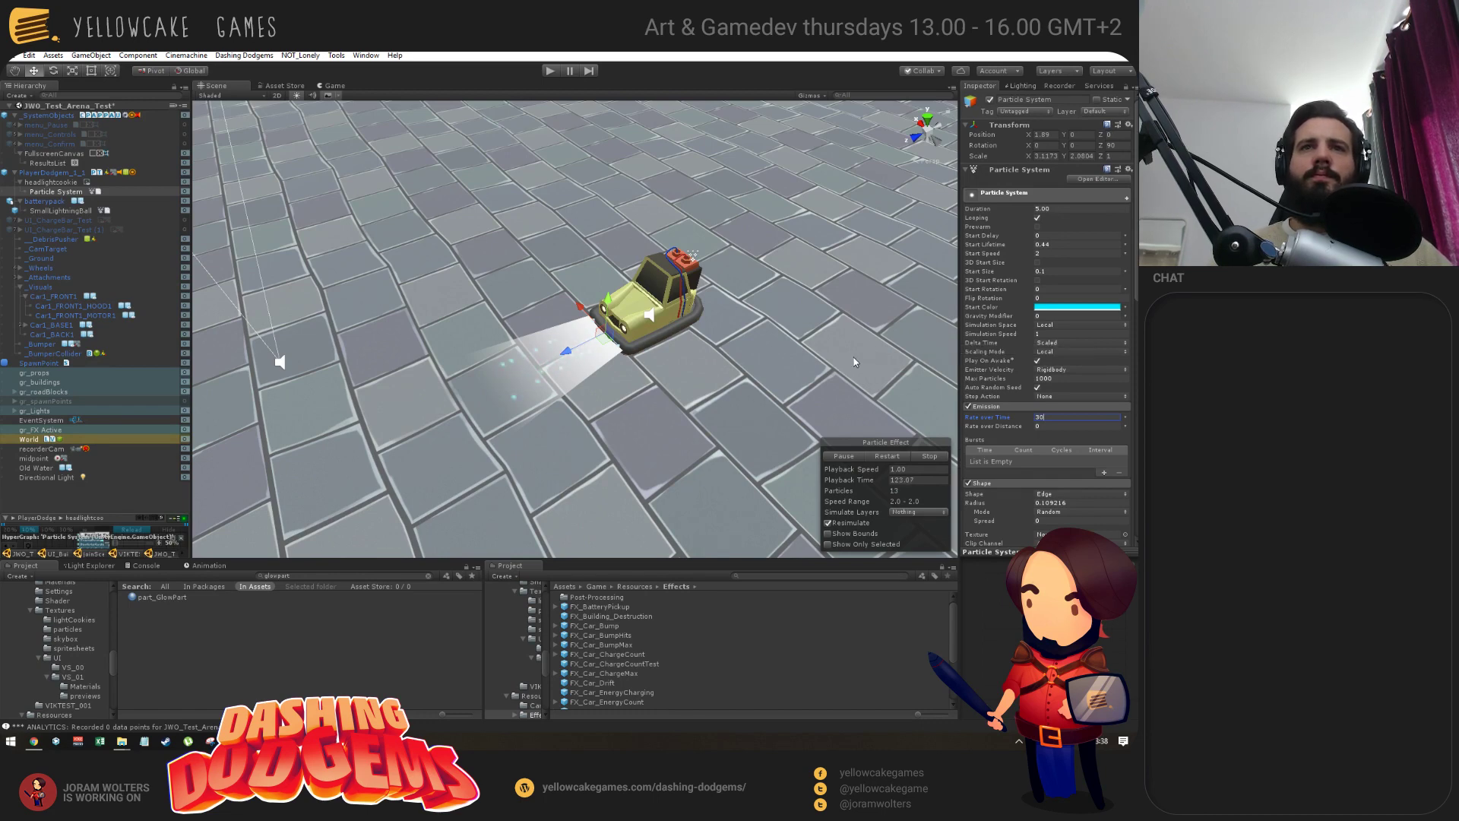
Enable Limit Velocity over Lifetime with Drag about 1.46 and no size or velocity multipliers, and raise Start Speed to about 2.8.
{"action": "scroll", "coordinate": [980, 397], "scroll_direction": "down", "scroll_amount": 6}
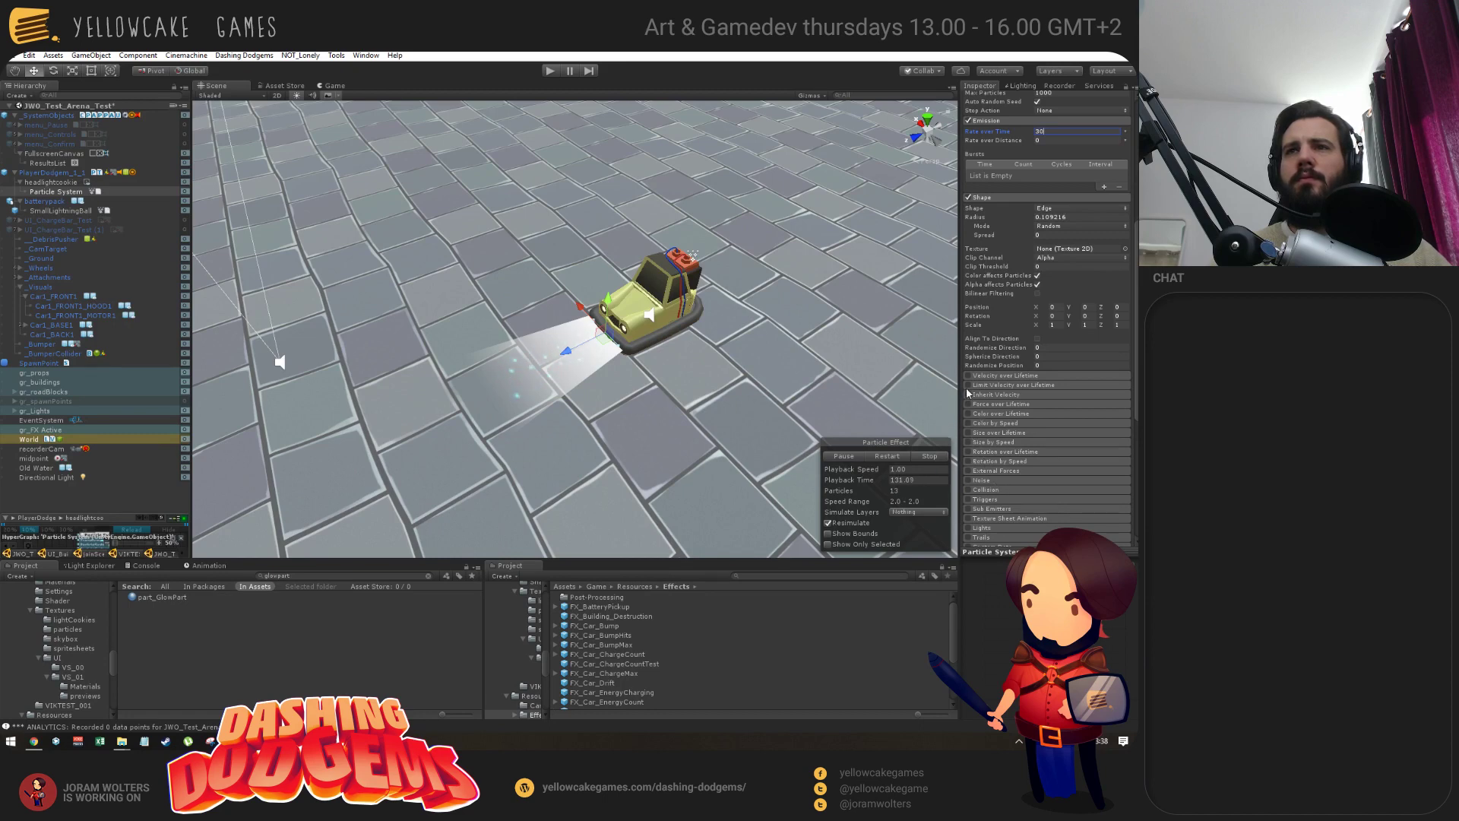
{"action": "left_click", "coordinate": [1014, 385]}
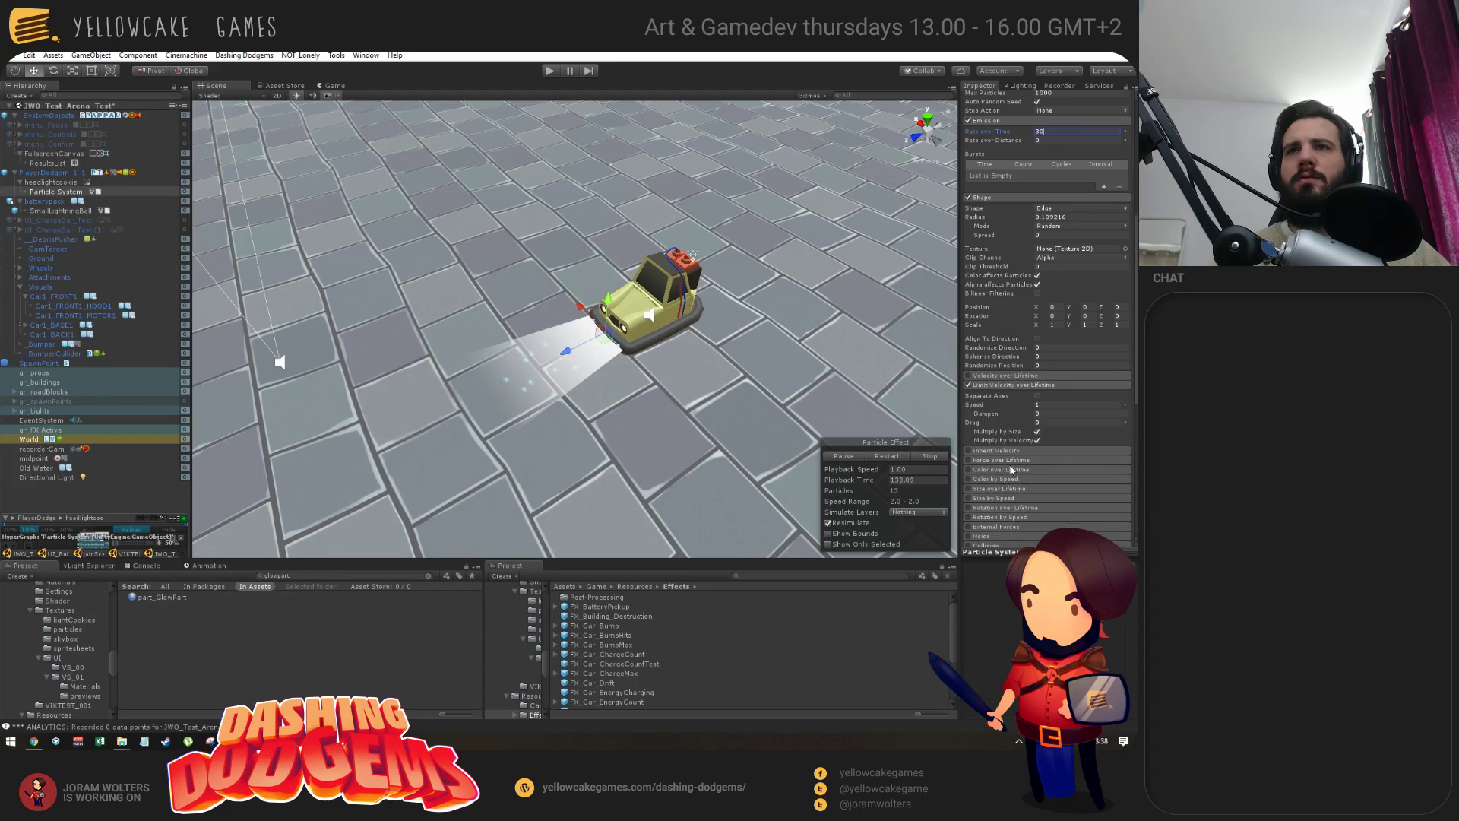
{"action": "left_click_drag", "start_coordinate": [1013, 426], "coordinate": [42, 440]}
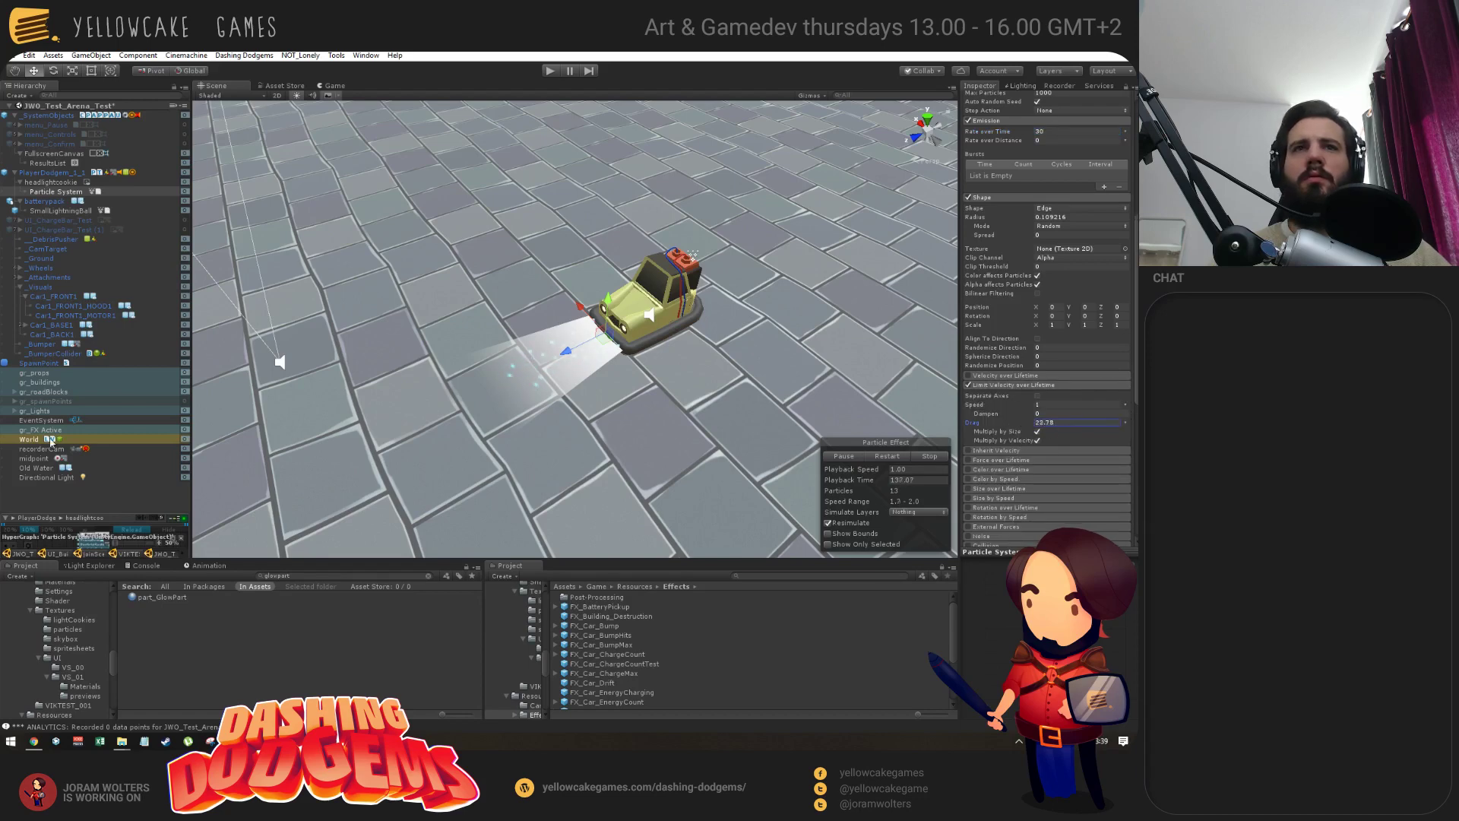
{"action": "left_click_drag", "start_coordinate": [440, 468], "coordinate": [966, 483]}
{"action": "left_click", "coordinate": [1037, 431]}
{"action": "left_click_drag", "start_coordinate": [1014, 424], "coordinate": [27, 383]}
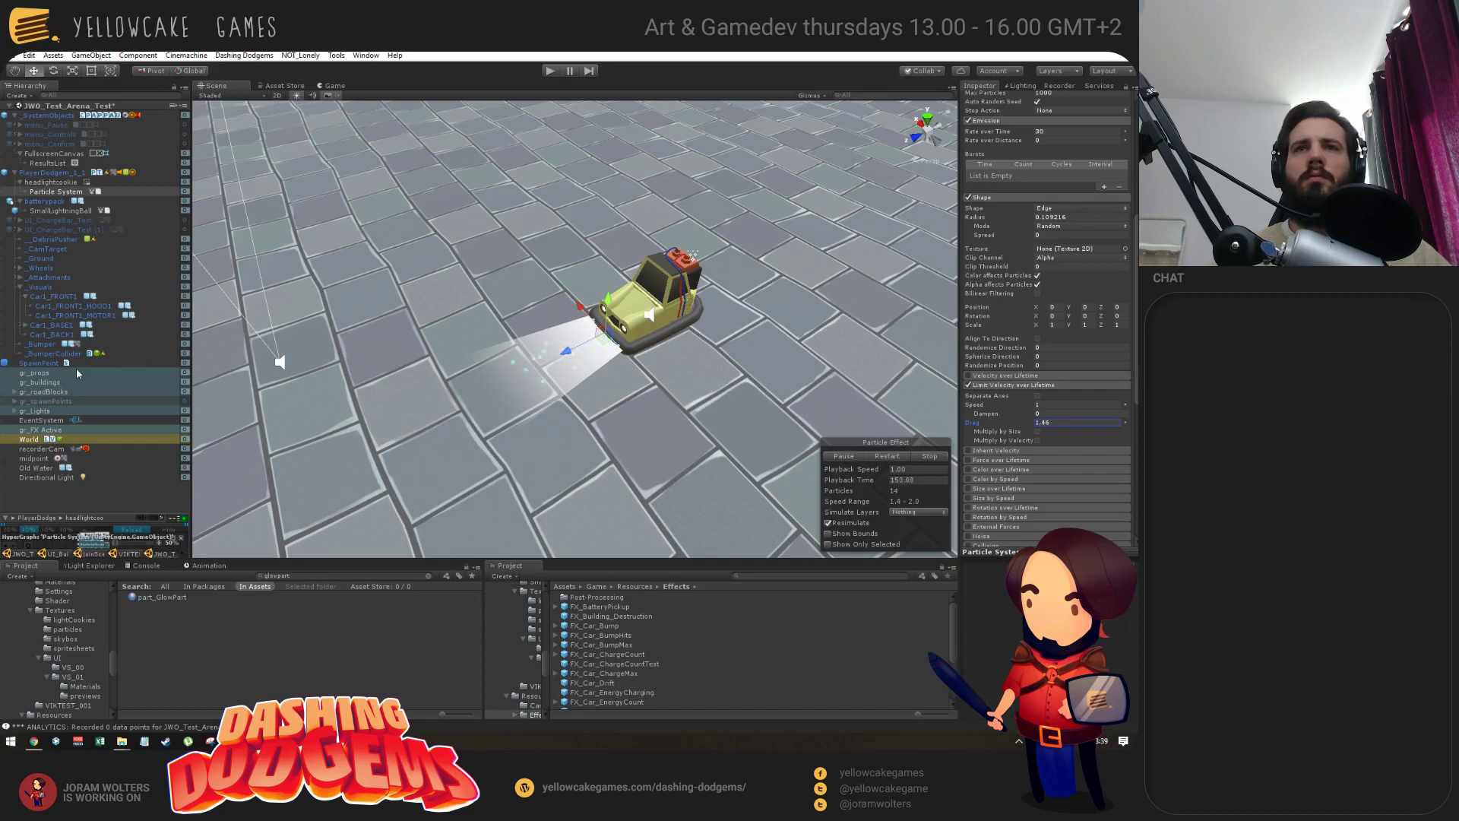
{"action": "scroll", "coordinate": [1054, 203], "scroll_direction": "up", "scroll_amount": 8}
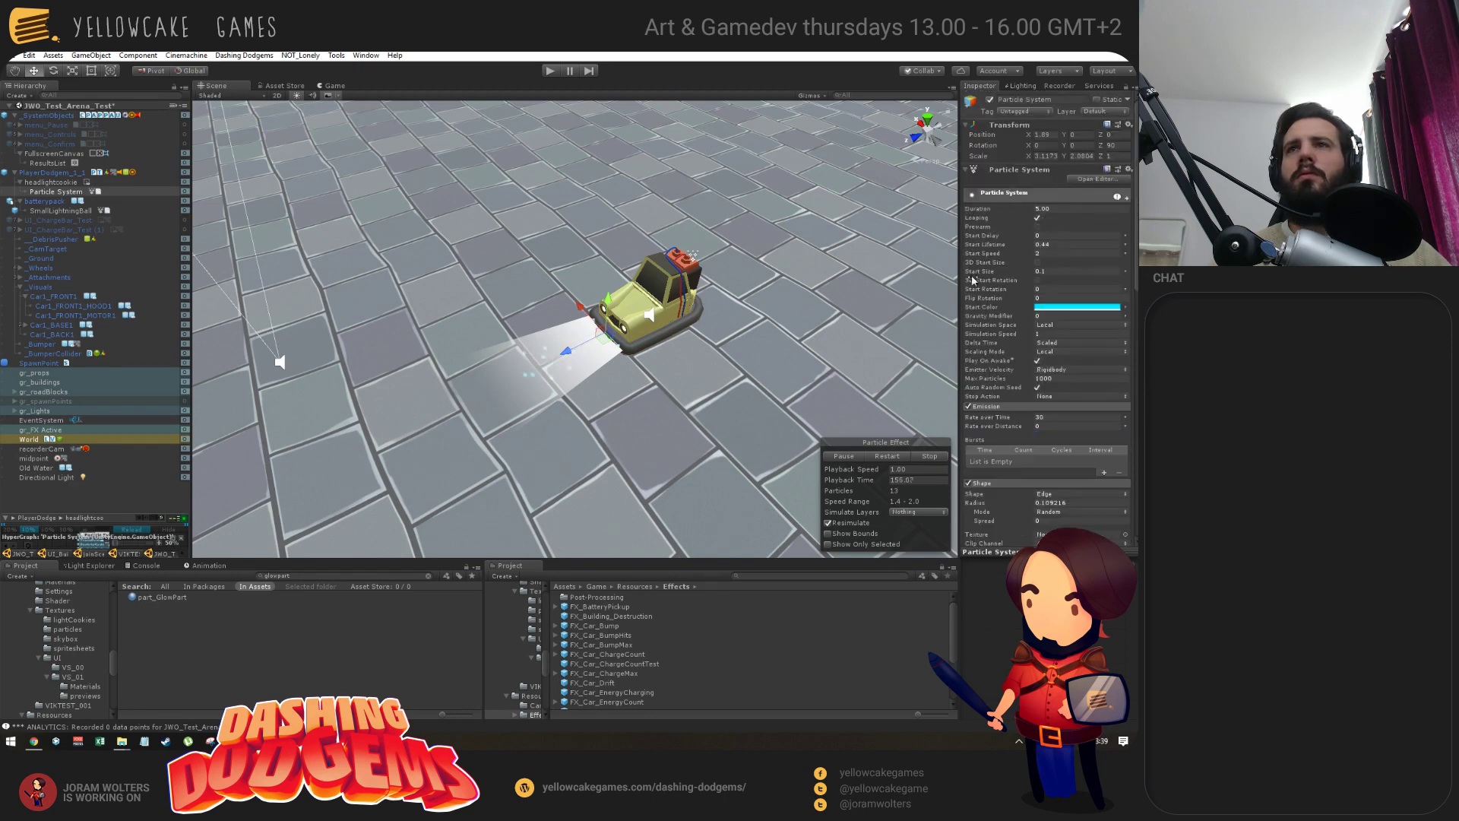
{"action": "left_click_drag", "start_coordinate": [971, 253], "coordinate": [978, 258]}
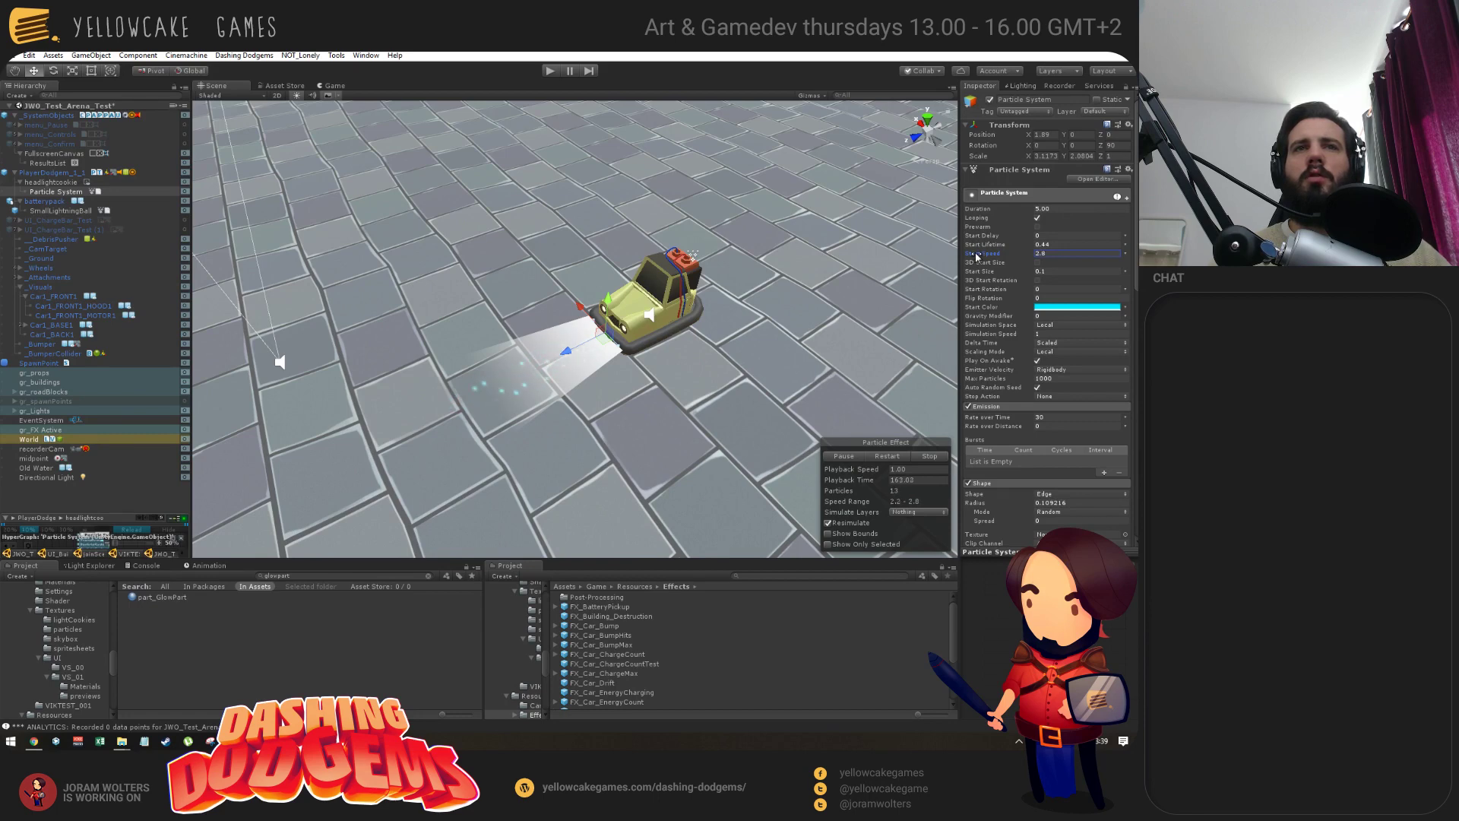
Enable Color over Lifetime and fade the gradient's end to alpha 0.
{"action": "scroll", "coordinate": [988, 380], "scroll_direction": "down", "scroll_amount": 5}
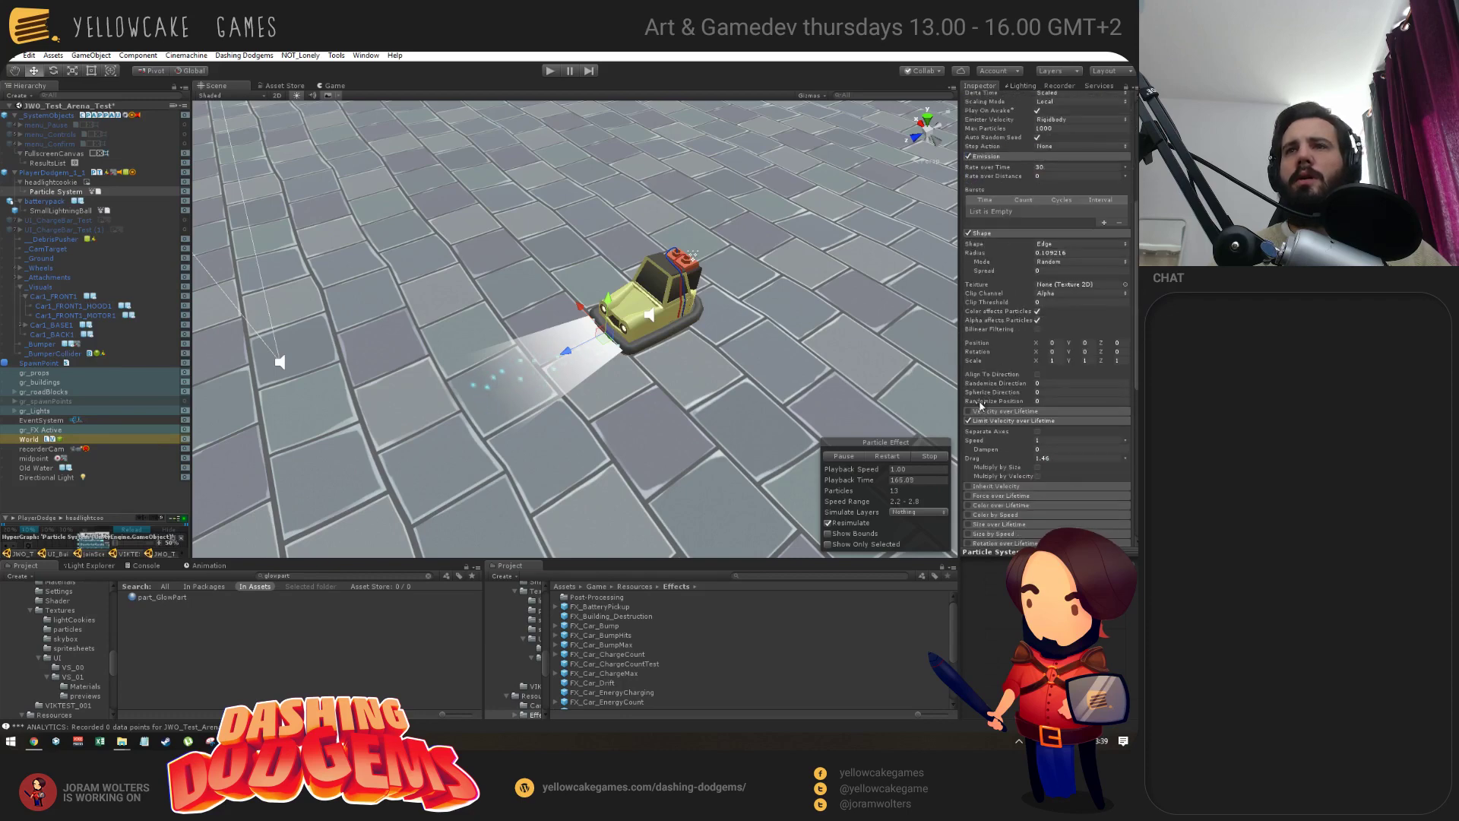
{"action": "scroll", "coordinate": [1010, 455], "scroll_direction": "down", "scroll_amount": 2}
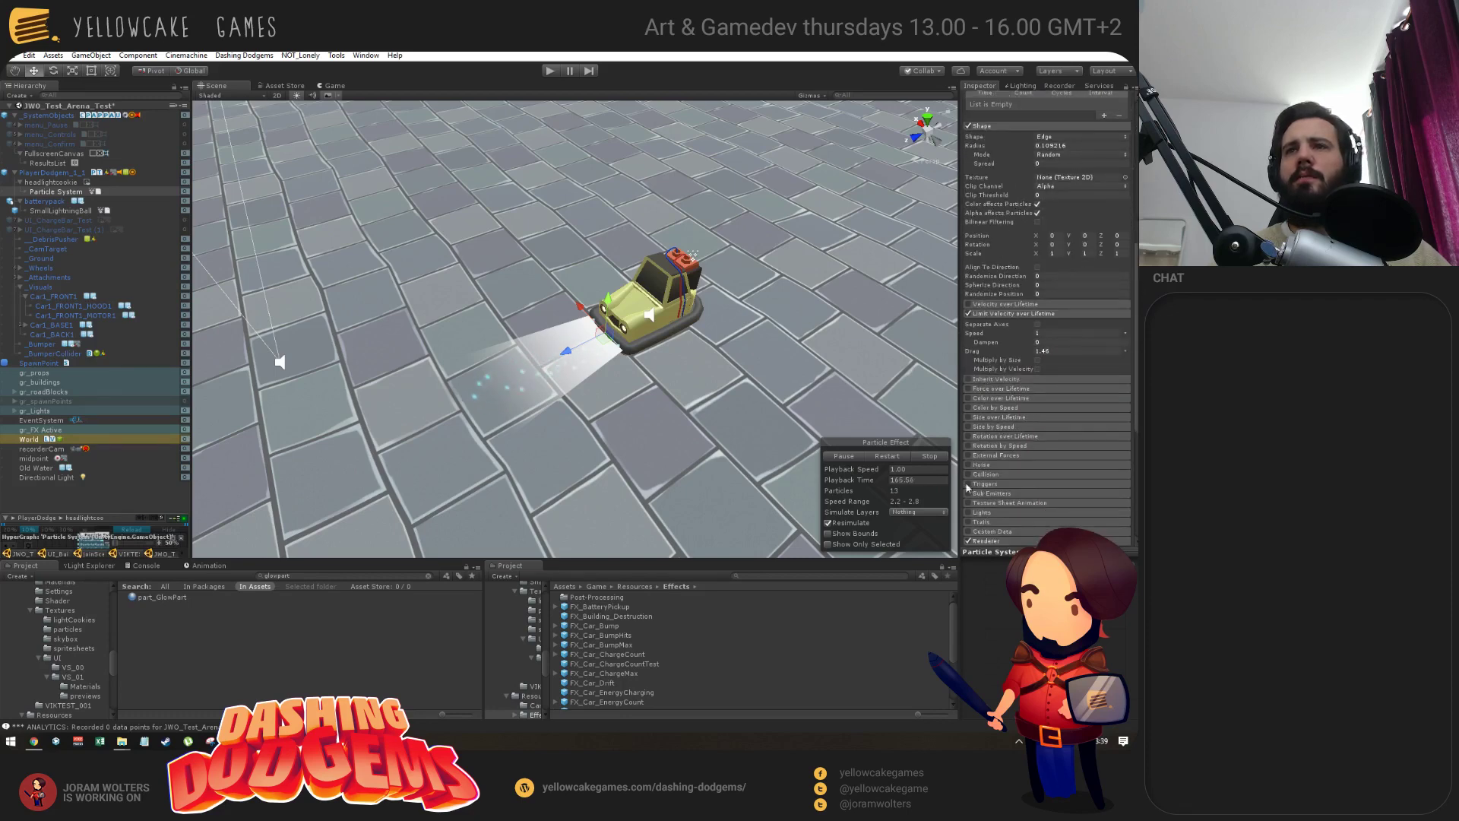
{"action": "left_click", "coordinate": [970, 398]}
{"action": "left_click", "coordinate": [1047, 411]}
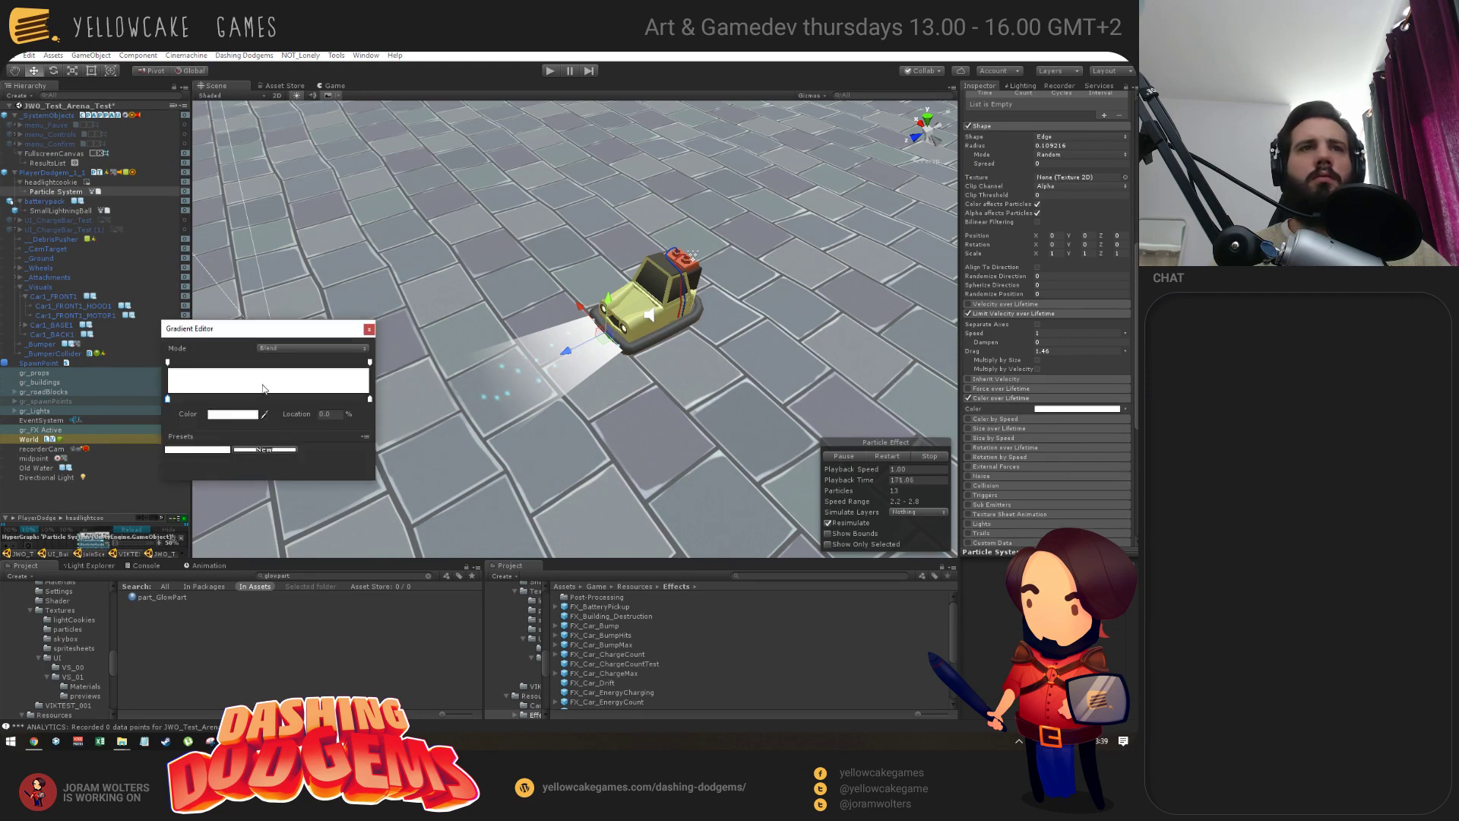
{"action": "left_click", "coordinate": [371, 364]}
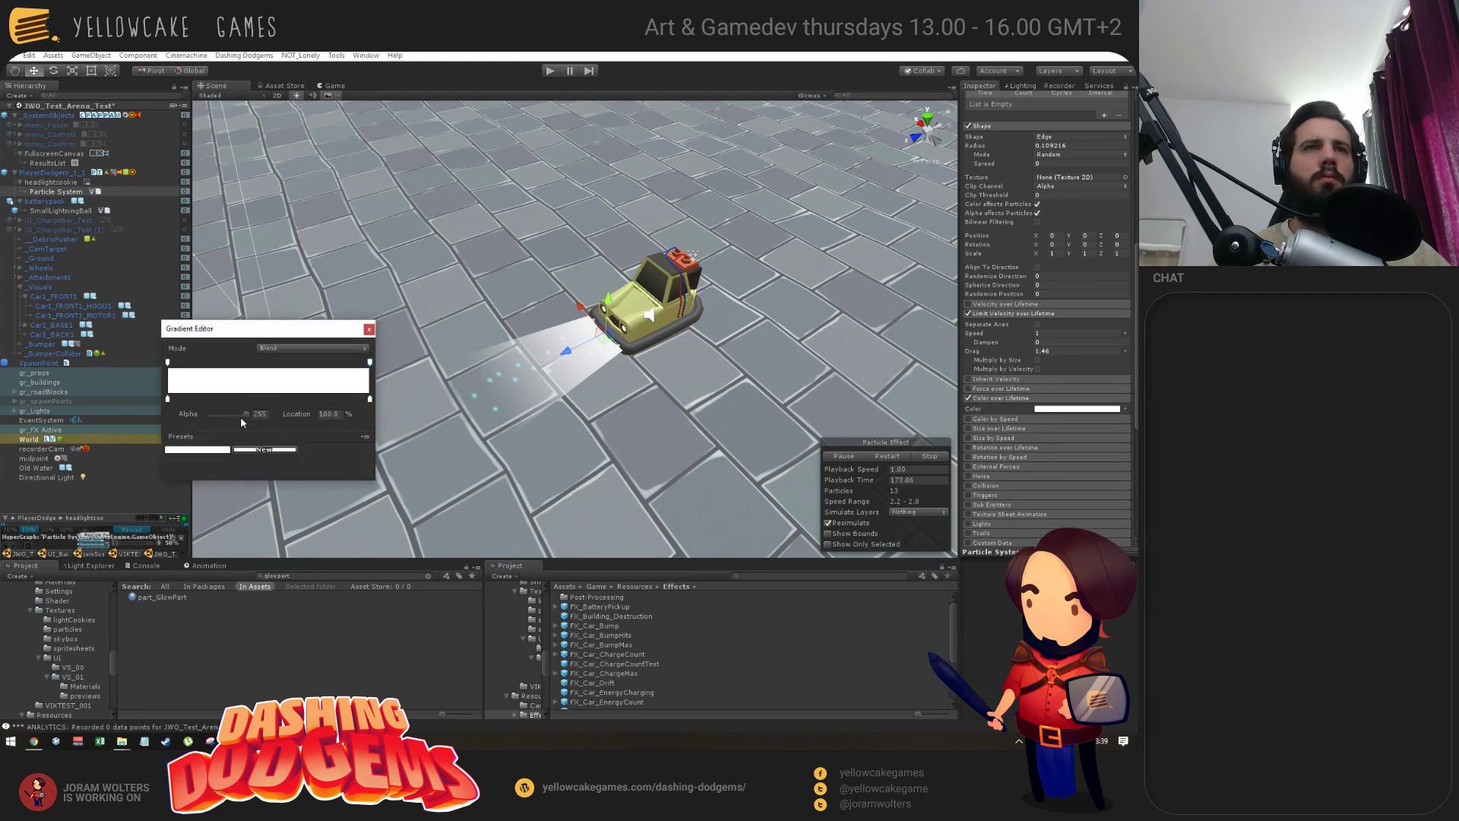
{"action": "left_click_drag", "start_coordinate": [244, 416], "coordinate": [157, 451]}
{"action": "left_click", "coordinate": [370, 329]}
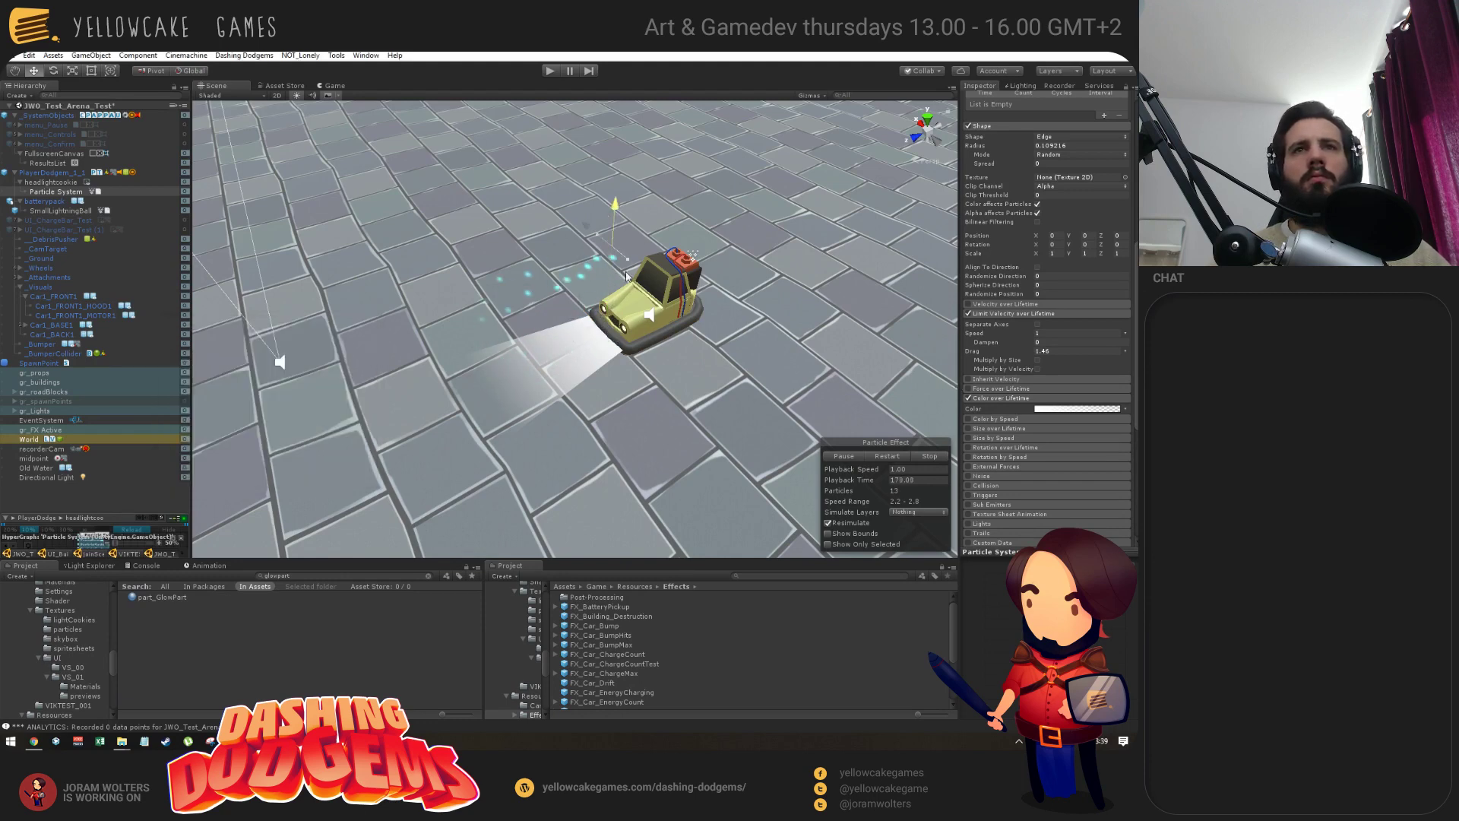
Change the headlightcookie sprite's color from white to light cyan.
{"action": "left_click_drag", "start_coordinate": [608, 308], "coordinate": [642, 444], "text": "alt"}
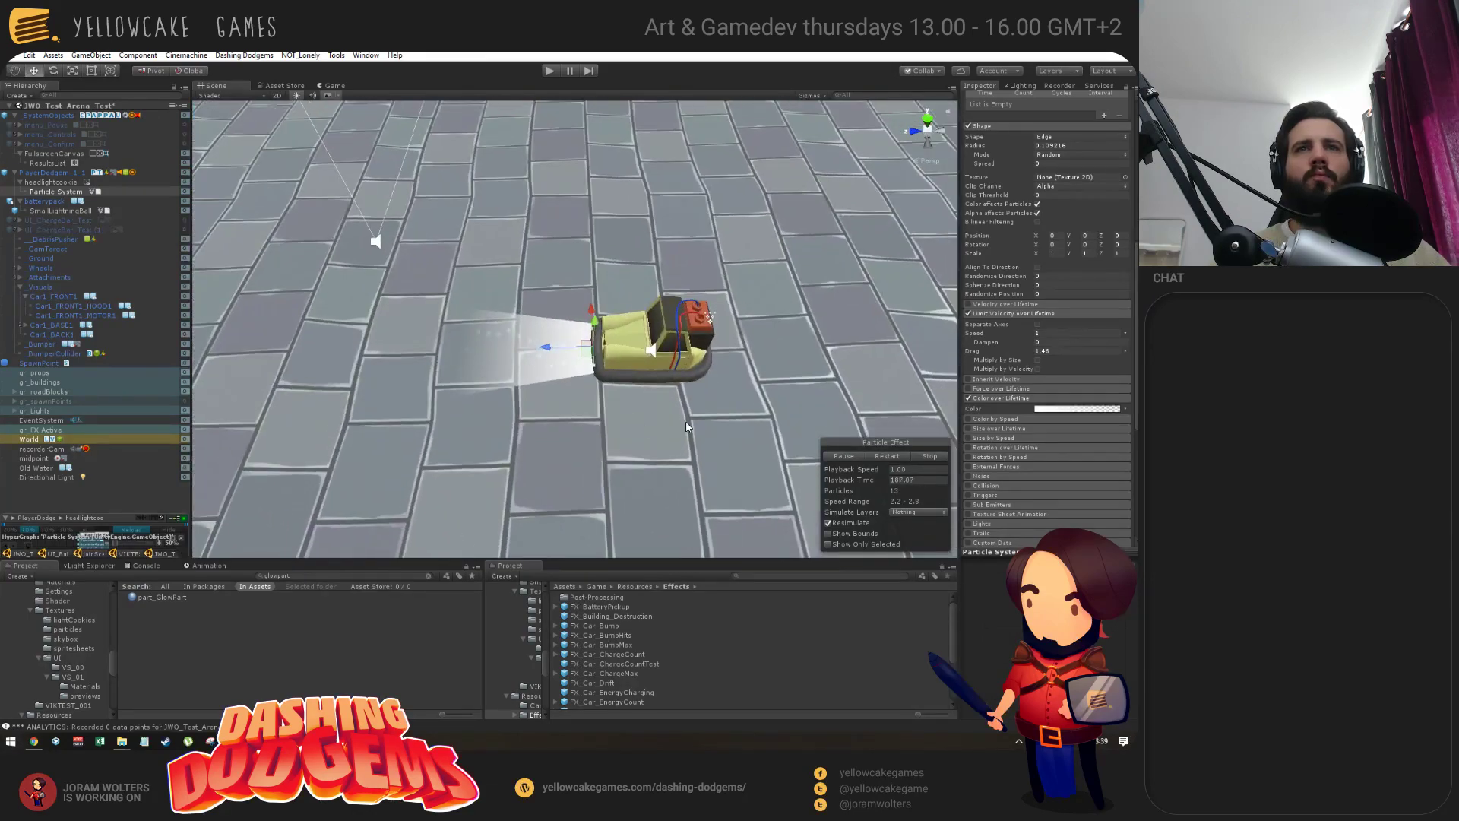
{"action": "left_click", "coordinate": [46, 183]}
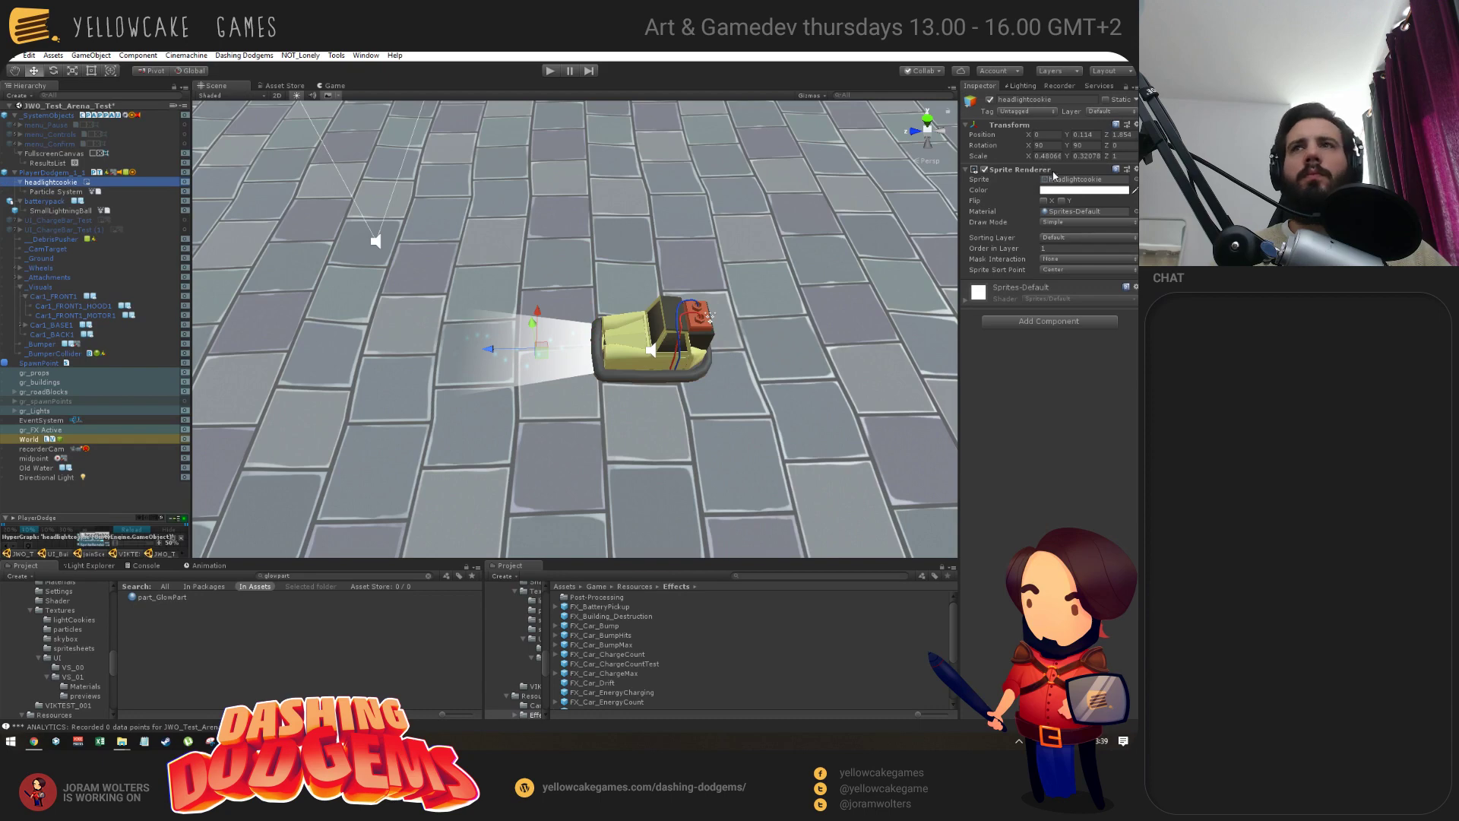
{"action": "left_click", "coordinate": [1047, 190]}
{"action": "left_click", "coordinate": [213, 215]}
{"action": "left_click", "coordinate": [266, 182]}
{"action": "left_click_drag", "start_coordinate": [266, 184], "coordinate": [263, 186]}
{"action": "left_click", "coordinate": [332, 108]}
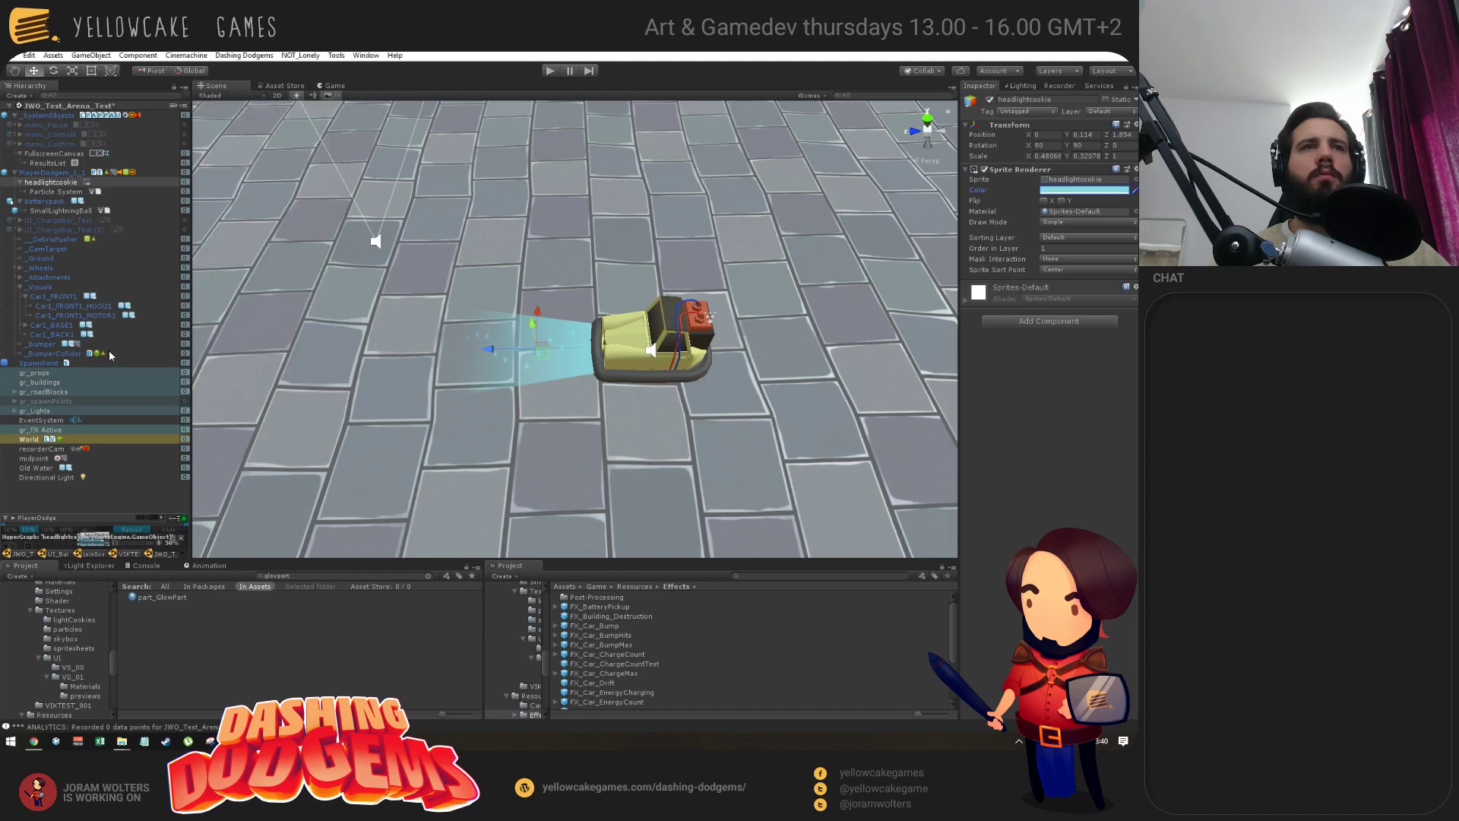
Try the Noise module on the headlight Particle System with Quality set to Medium (2D), and switch it off again.
{"action": "left_click", "coordinate": [59, 192]}
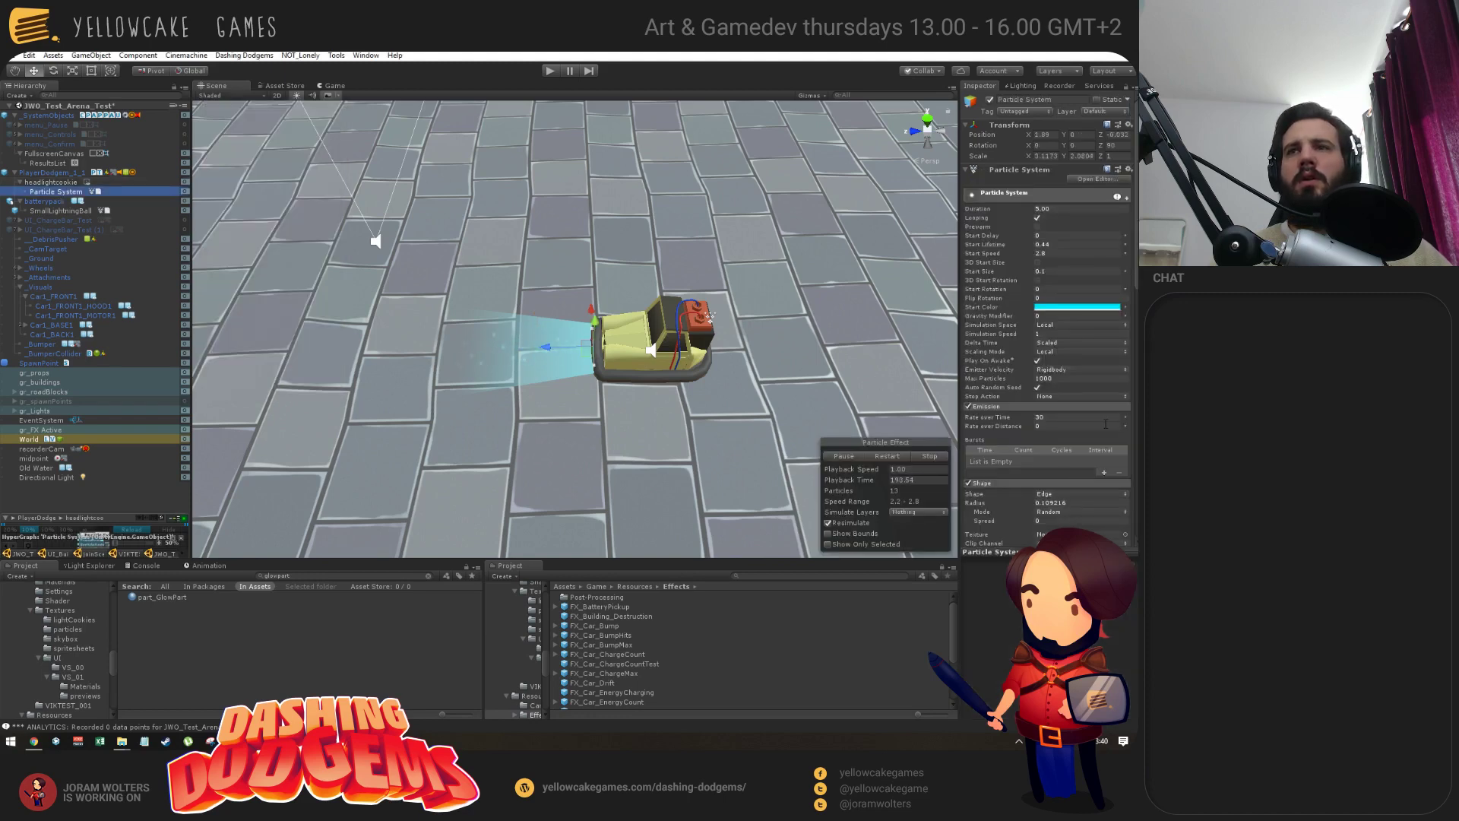
{"action": "scroll", "coordinate": [1088, 428], "scroll_direction": "down", "scroll_amount": 8}
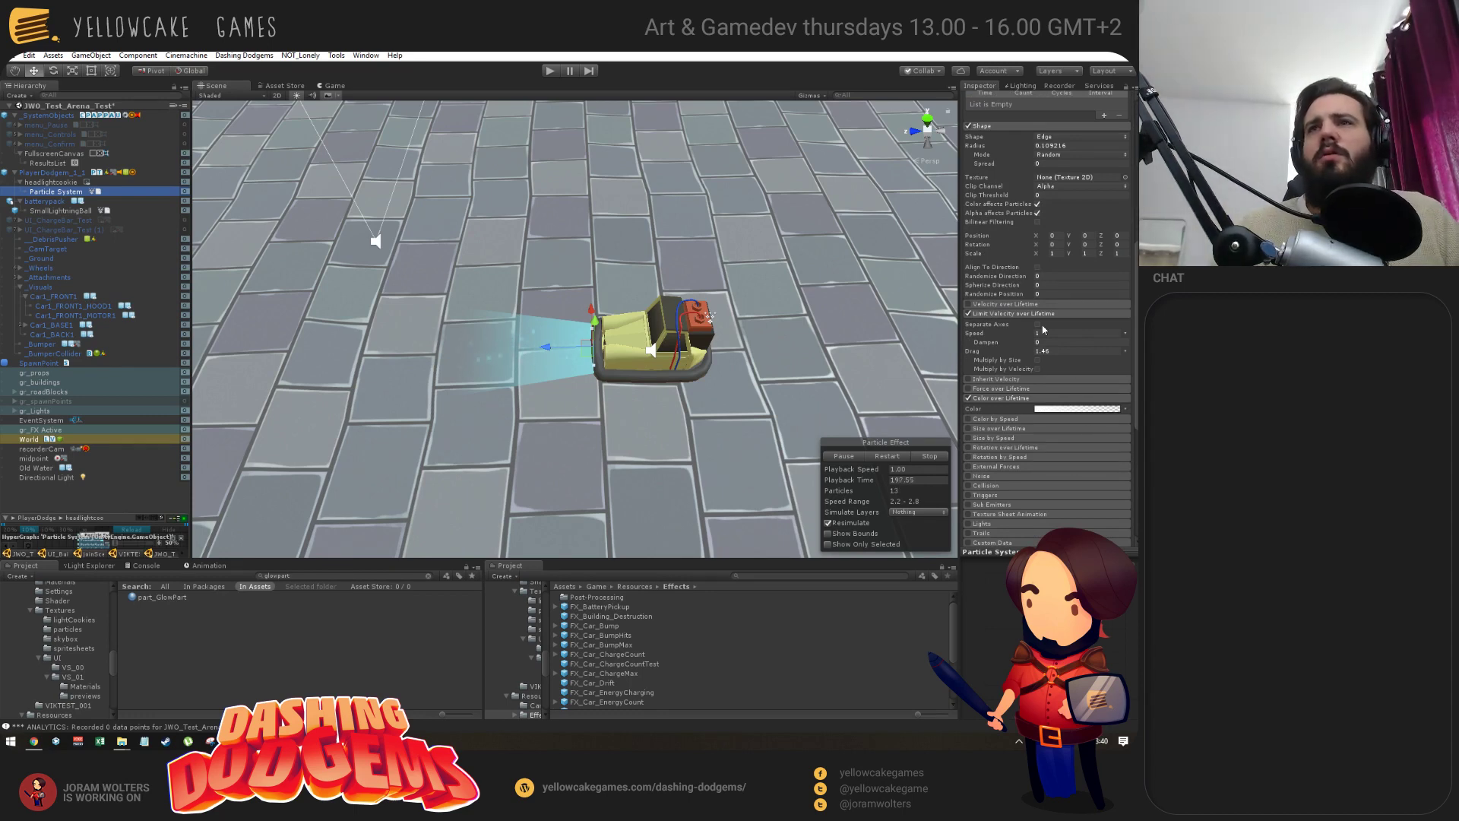
{"action": "scroll", "coordinate": [1049, 397], "scroll_direction": "down", "scroll_amount": 4}
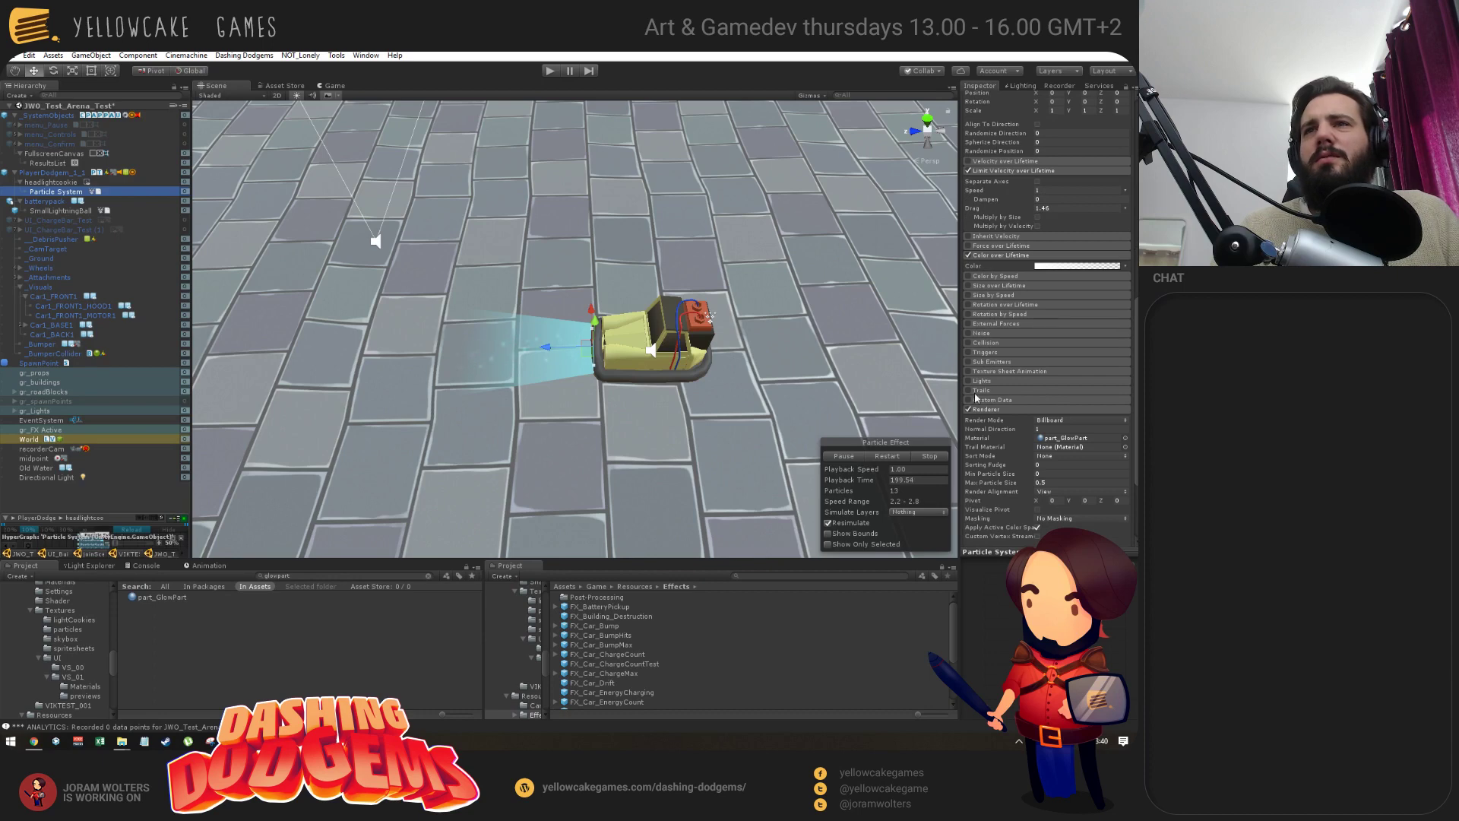
{"action": "left_click", "coordinate": [968, 334]}
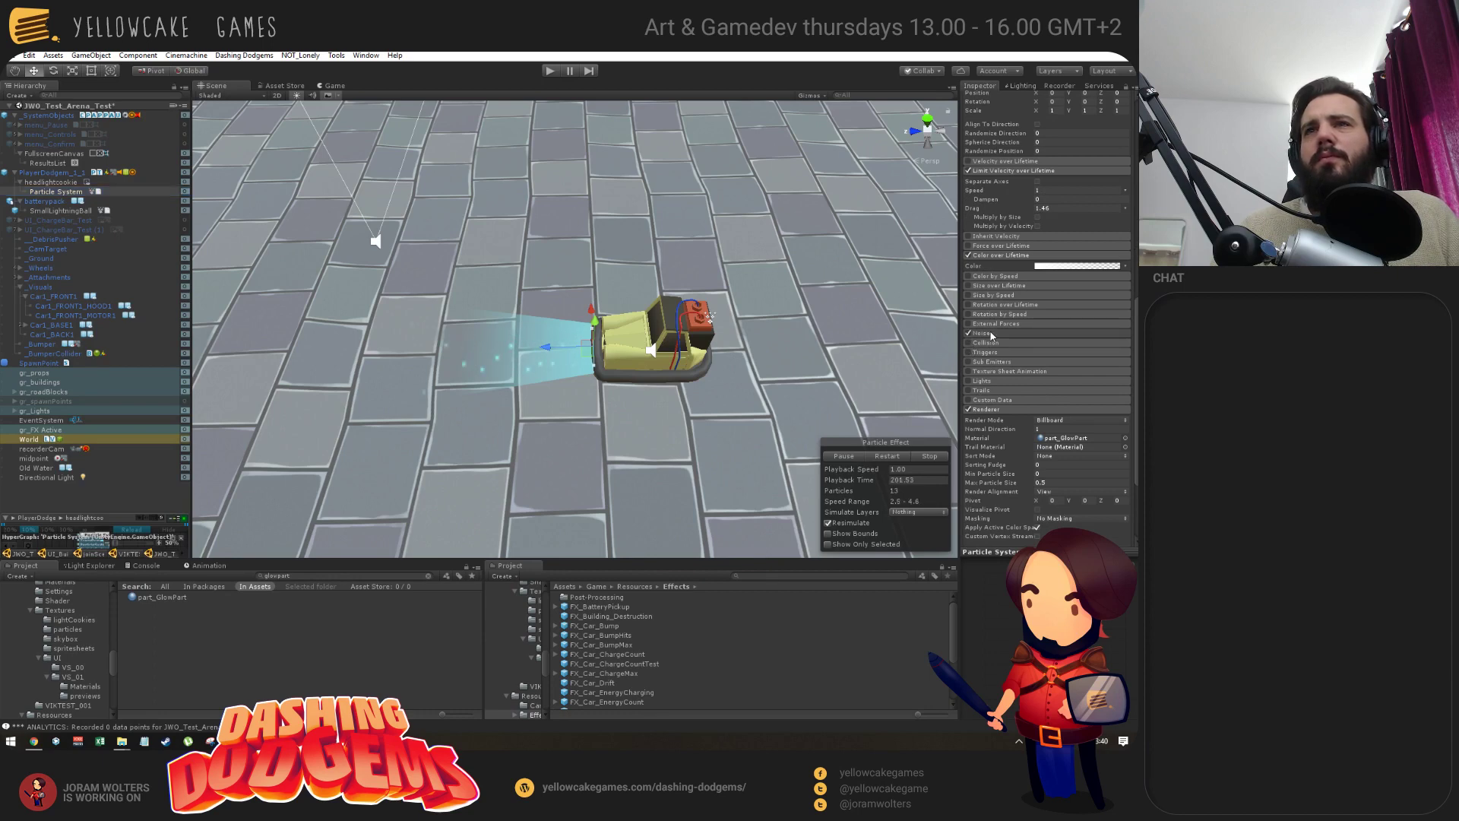
{"action": "left_click", "coordinate": [996, 333]}
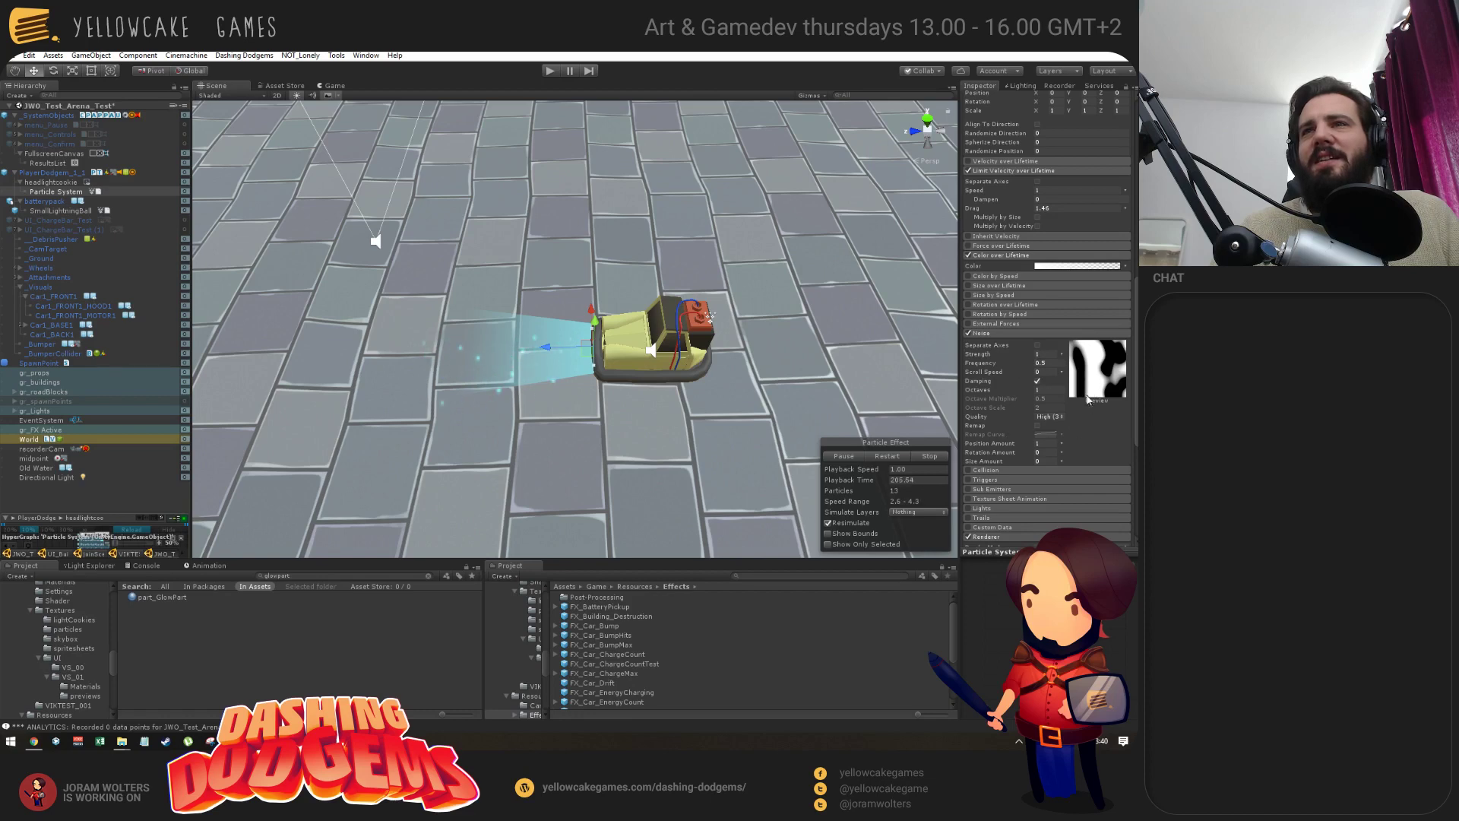
{"action": "left_click", "coordinate": [1056, 417]}
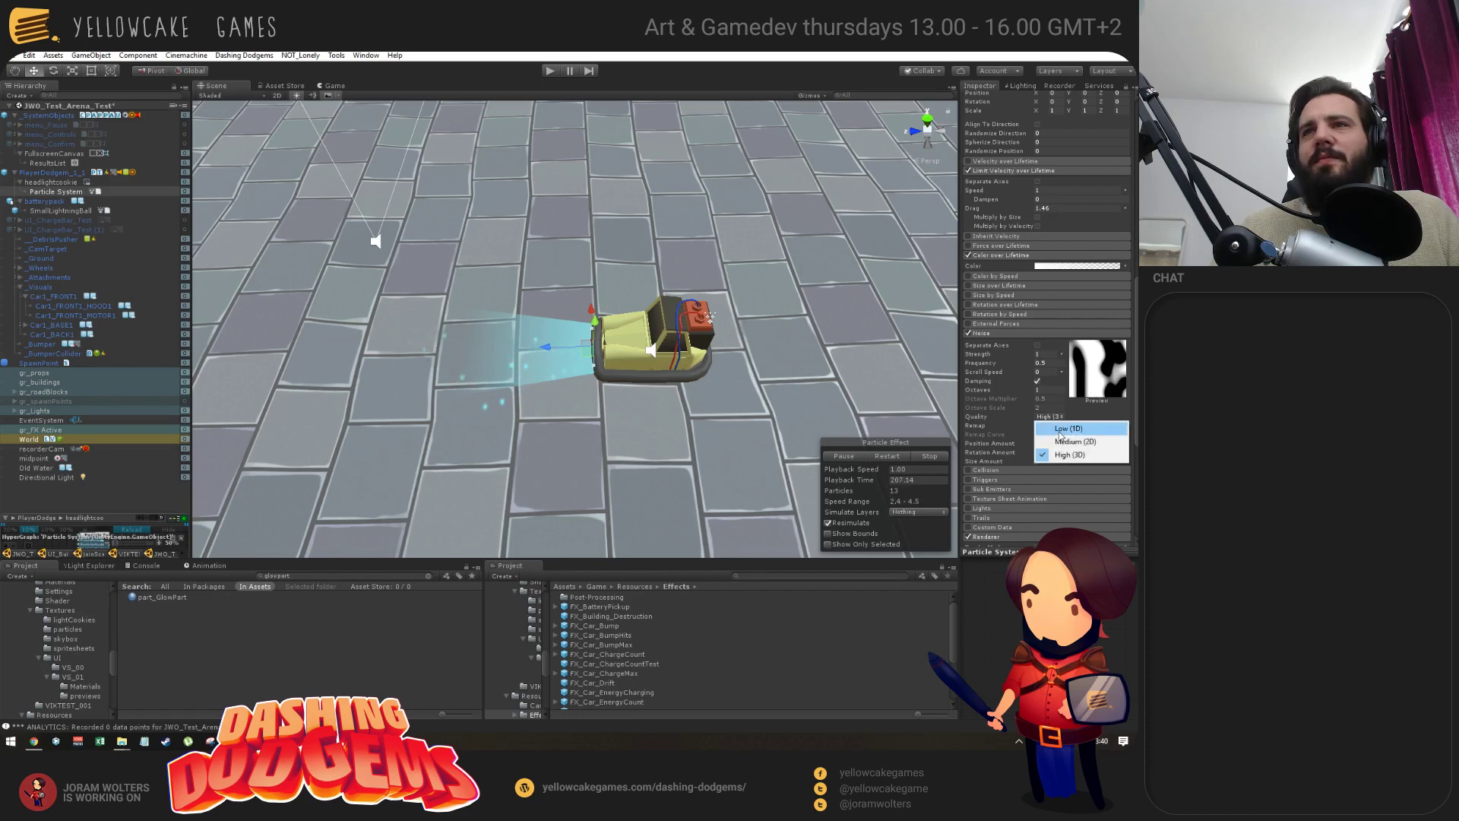
{"action": "left_click", "coordinate": [1060, 437]}
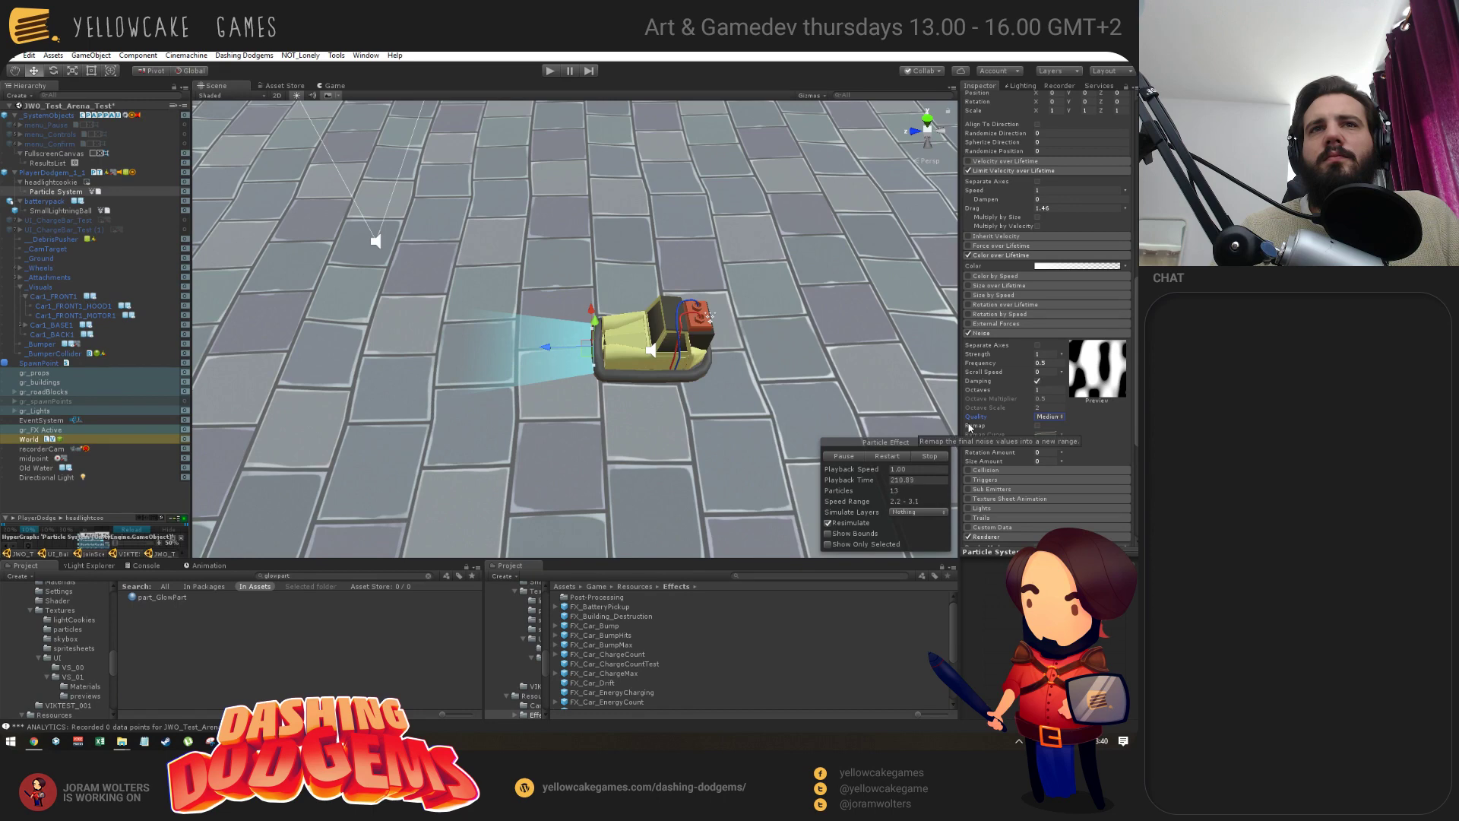
{"action": "left_click", "coordinate": [968, 333]}
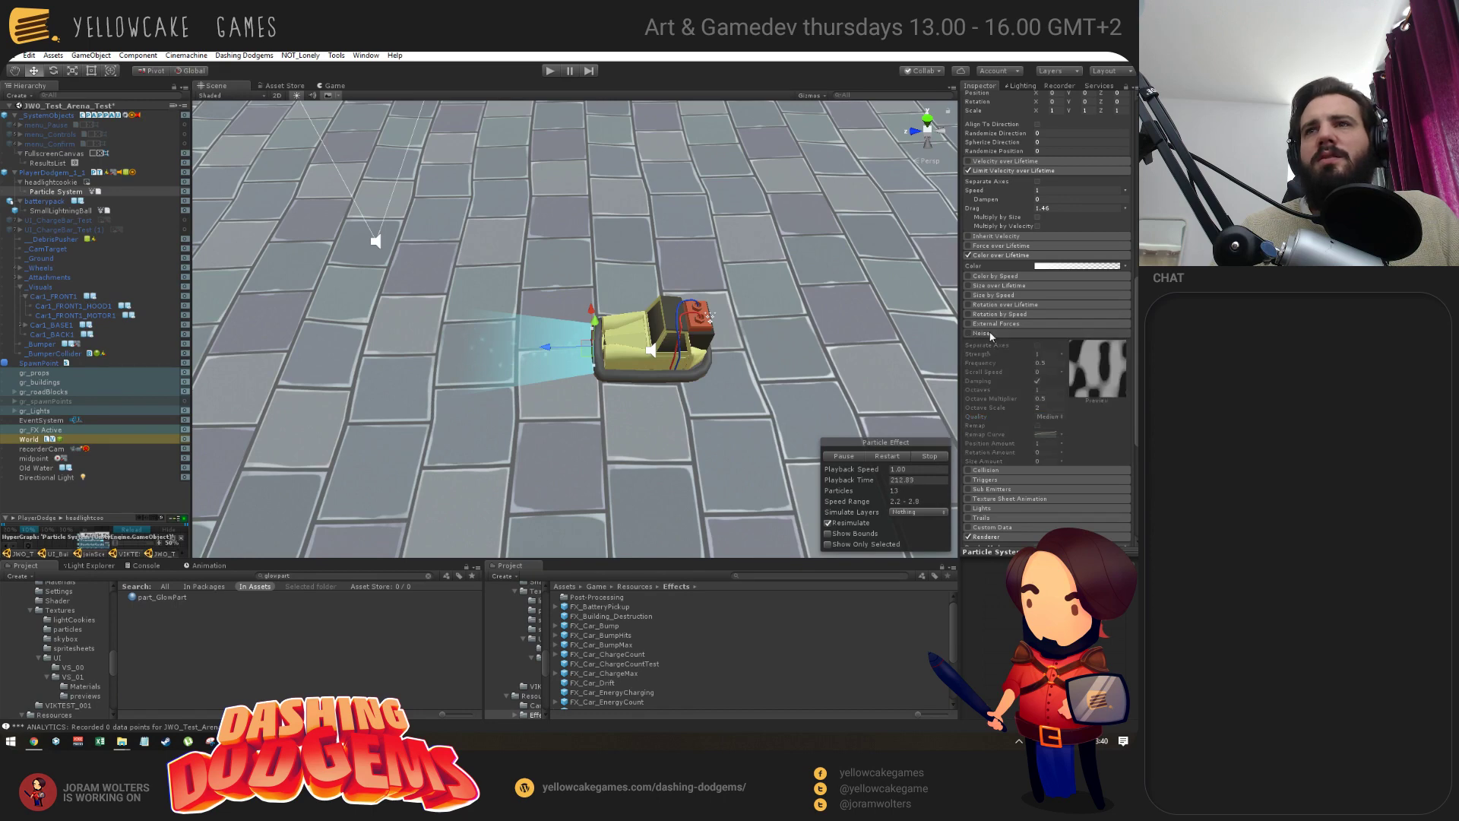
{"action": "left_click", "coordinate": [996, 333]}
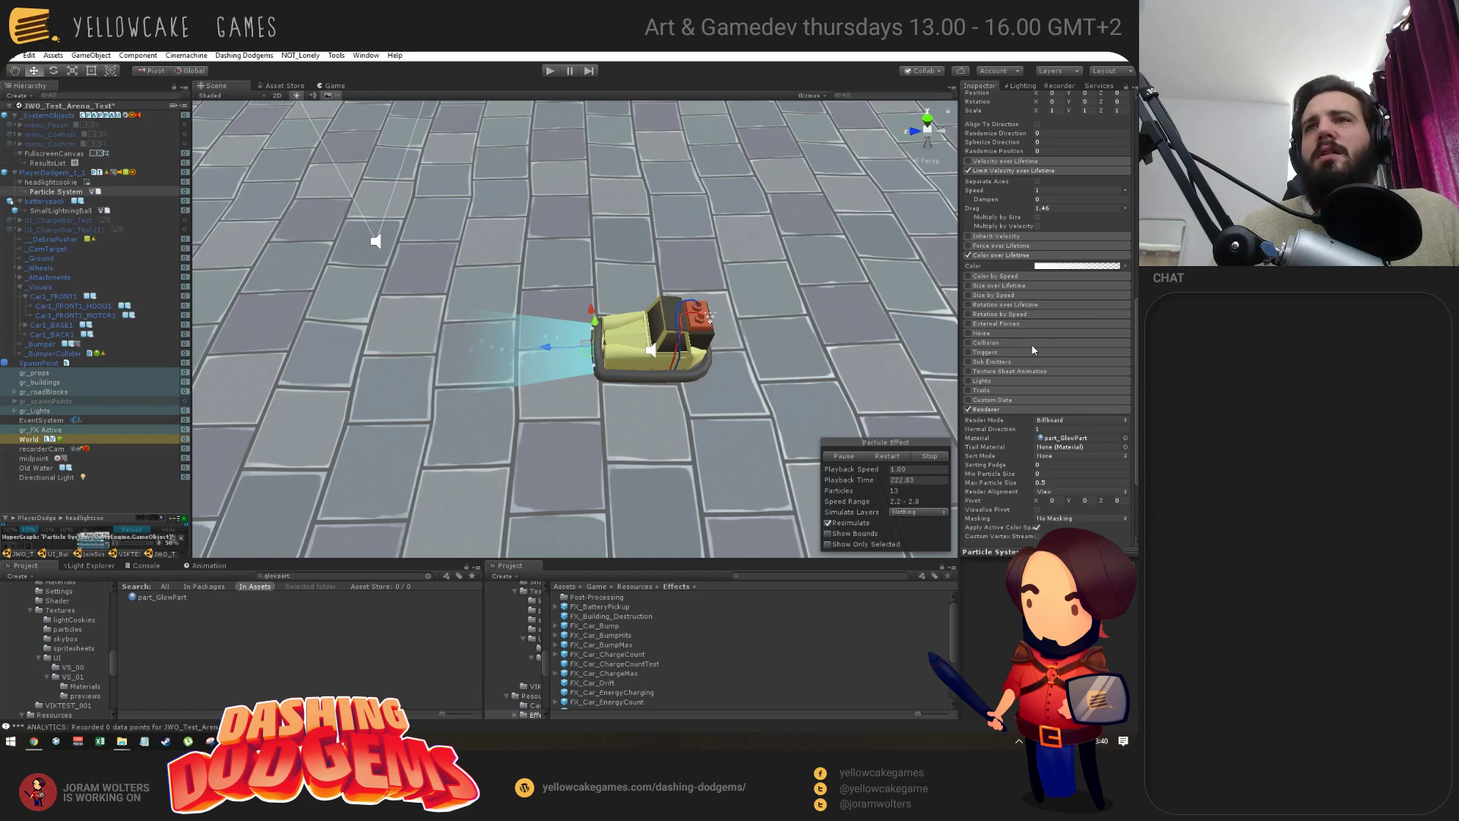
Reduce the particle emission's Rate over Time to 6 and add a first burst.
{"action": "scroll", "coordinate": [1033, 349], "scroll_direction": "up", "scroll_amount": 4}
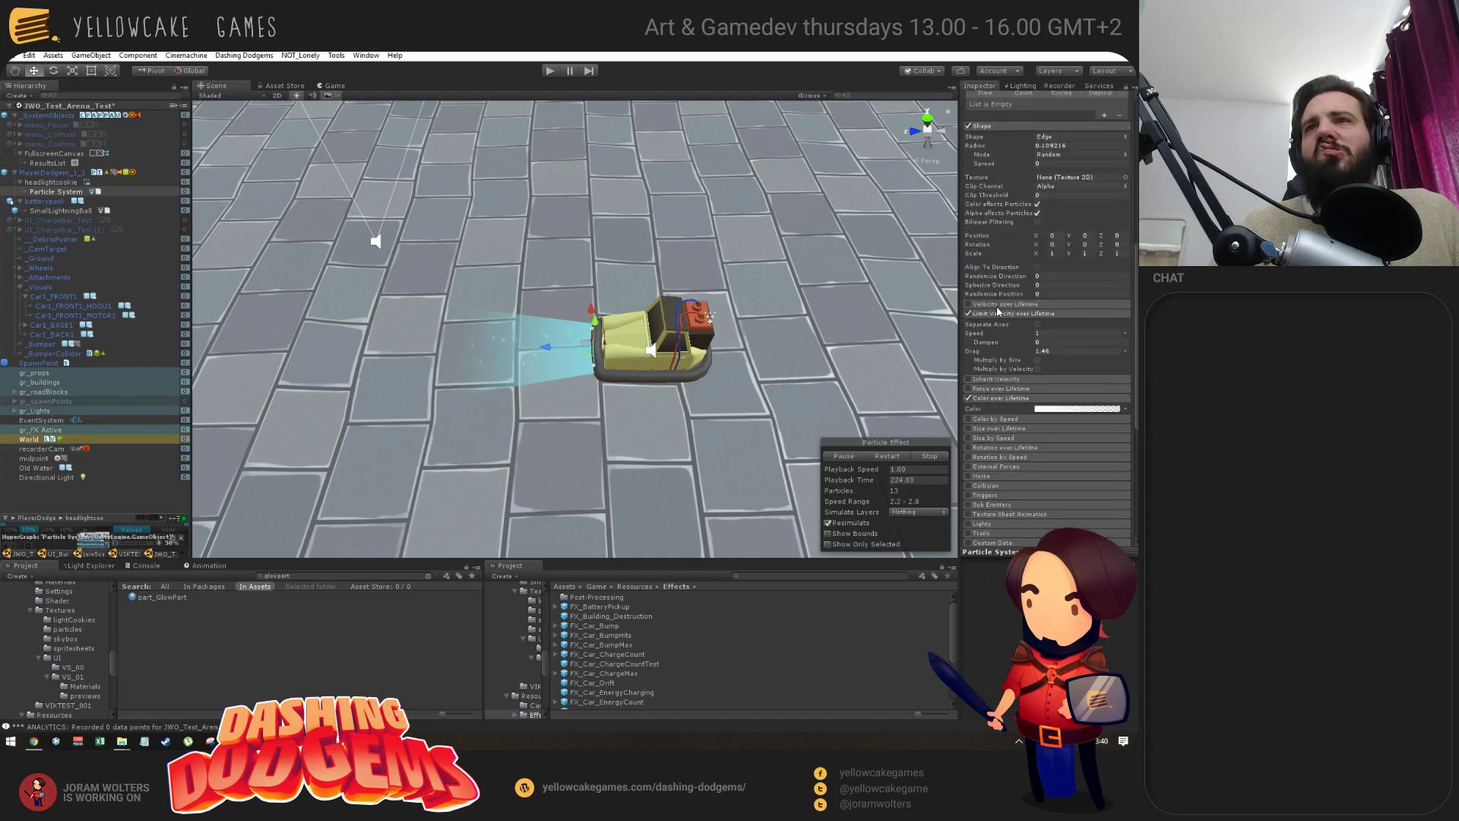
{"action": "scroll", "coordinate": [1038, 306], "scroll_direction": "up", "scroll_amount": 4}
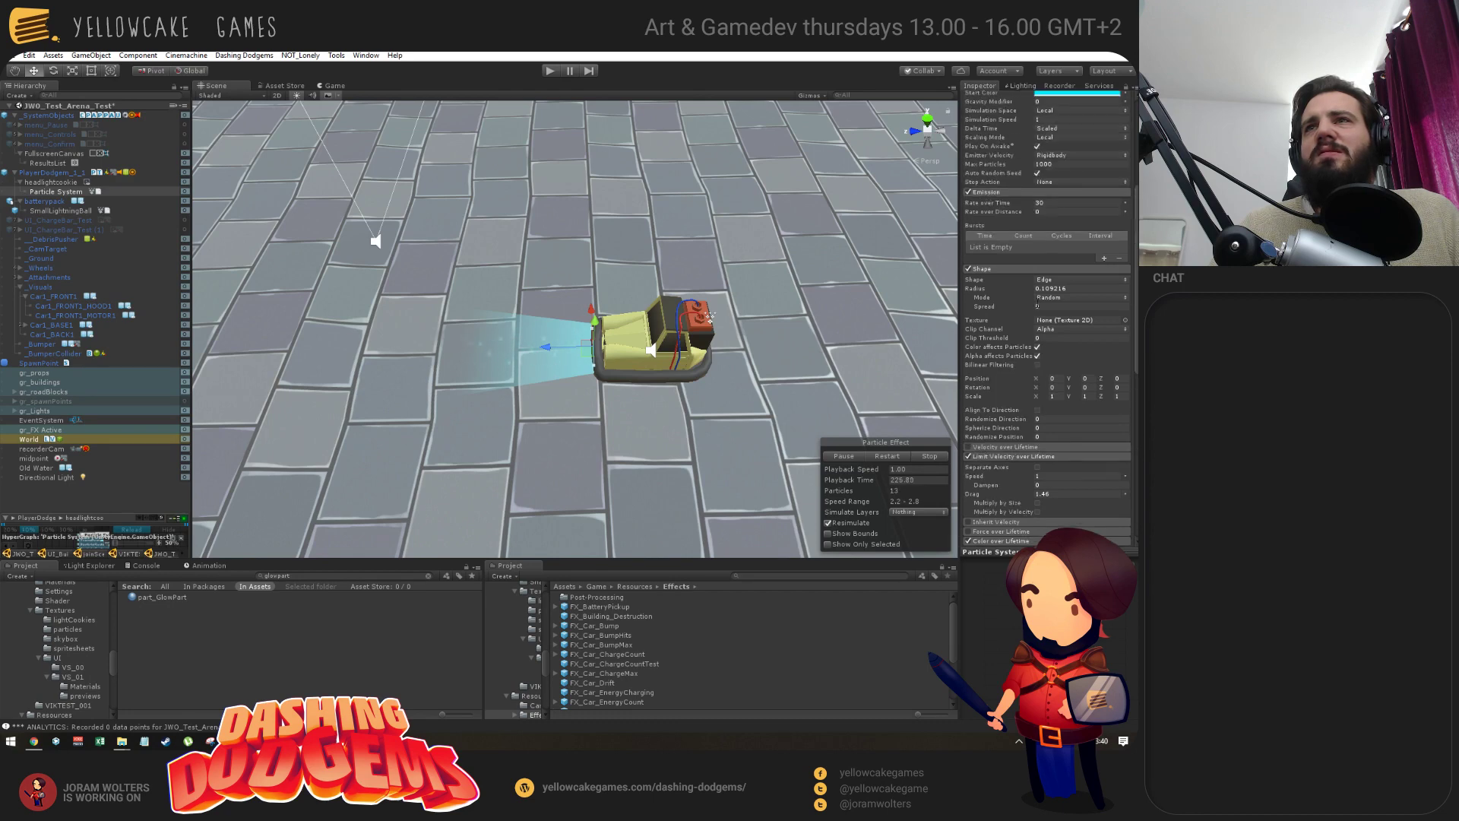
{"action": "left_click", "coordinate": [1051, 203]}
{"action": "type", "text": "0"}
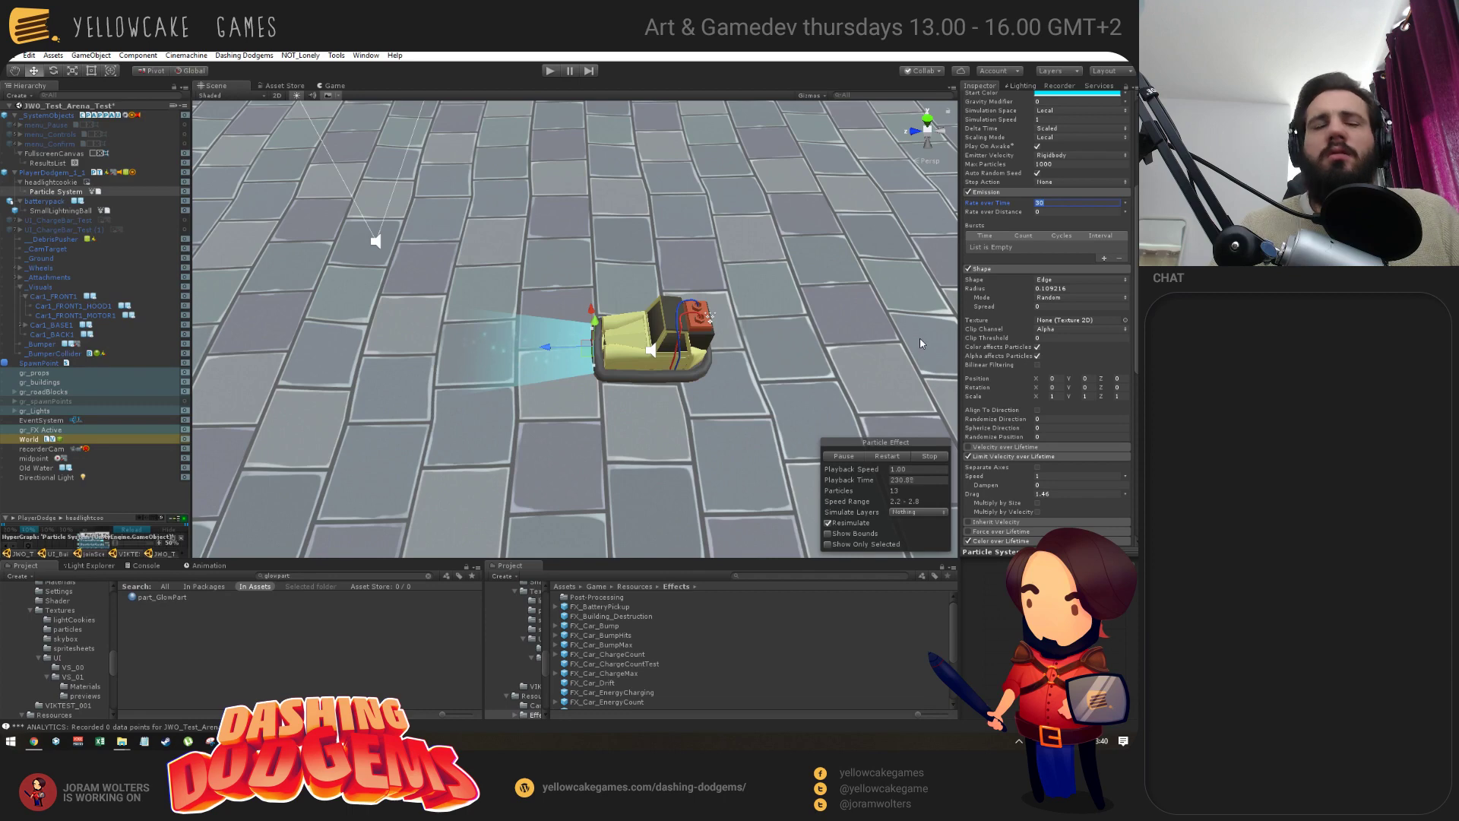
{"action": "left_click", "coordinate": [1106, 260]}
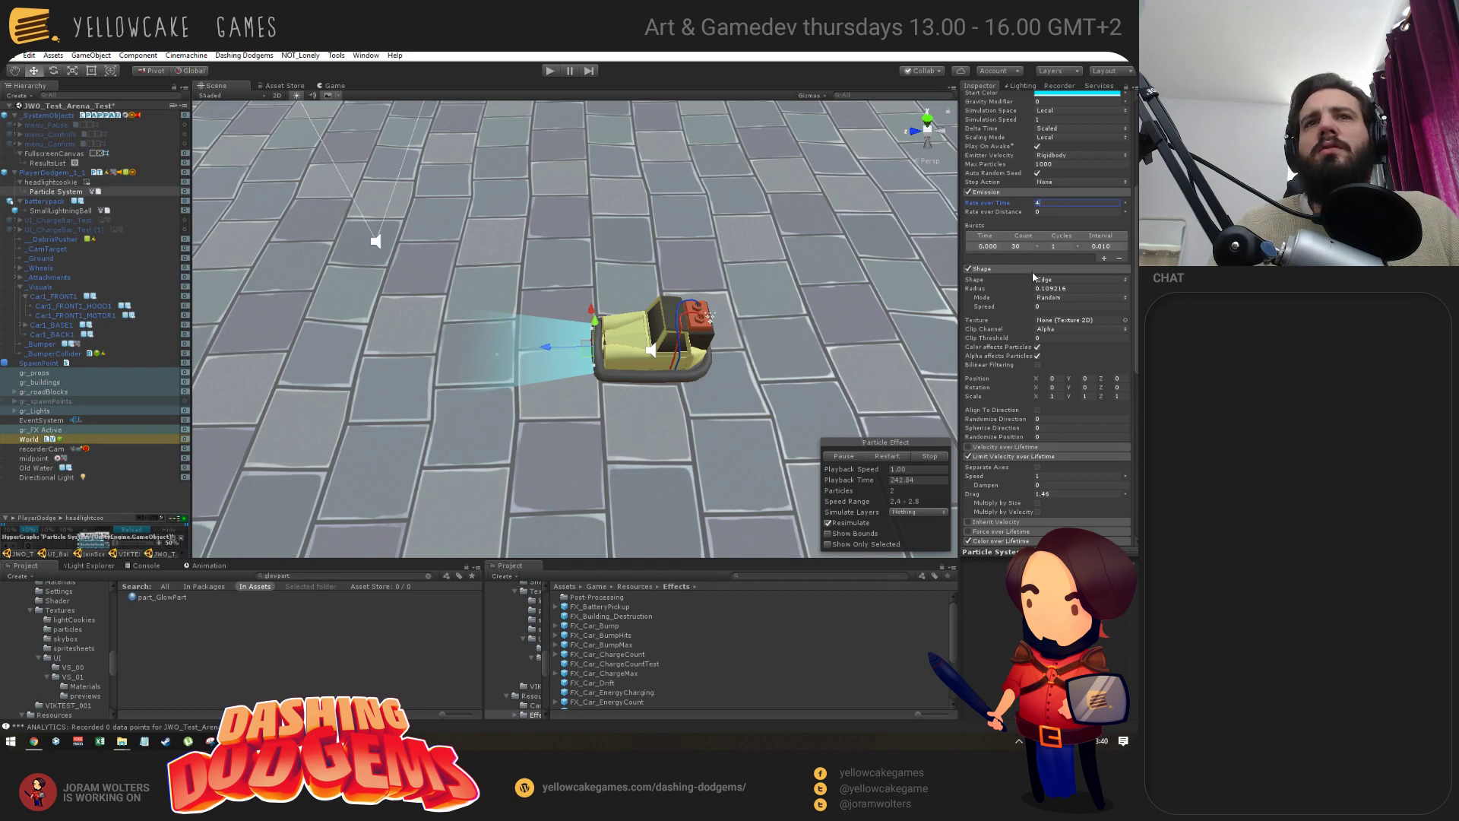
{"action": "type", "text": "4"}
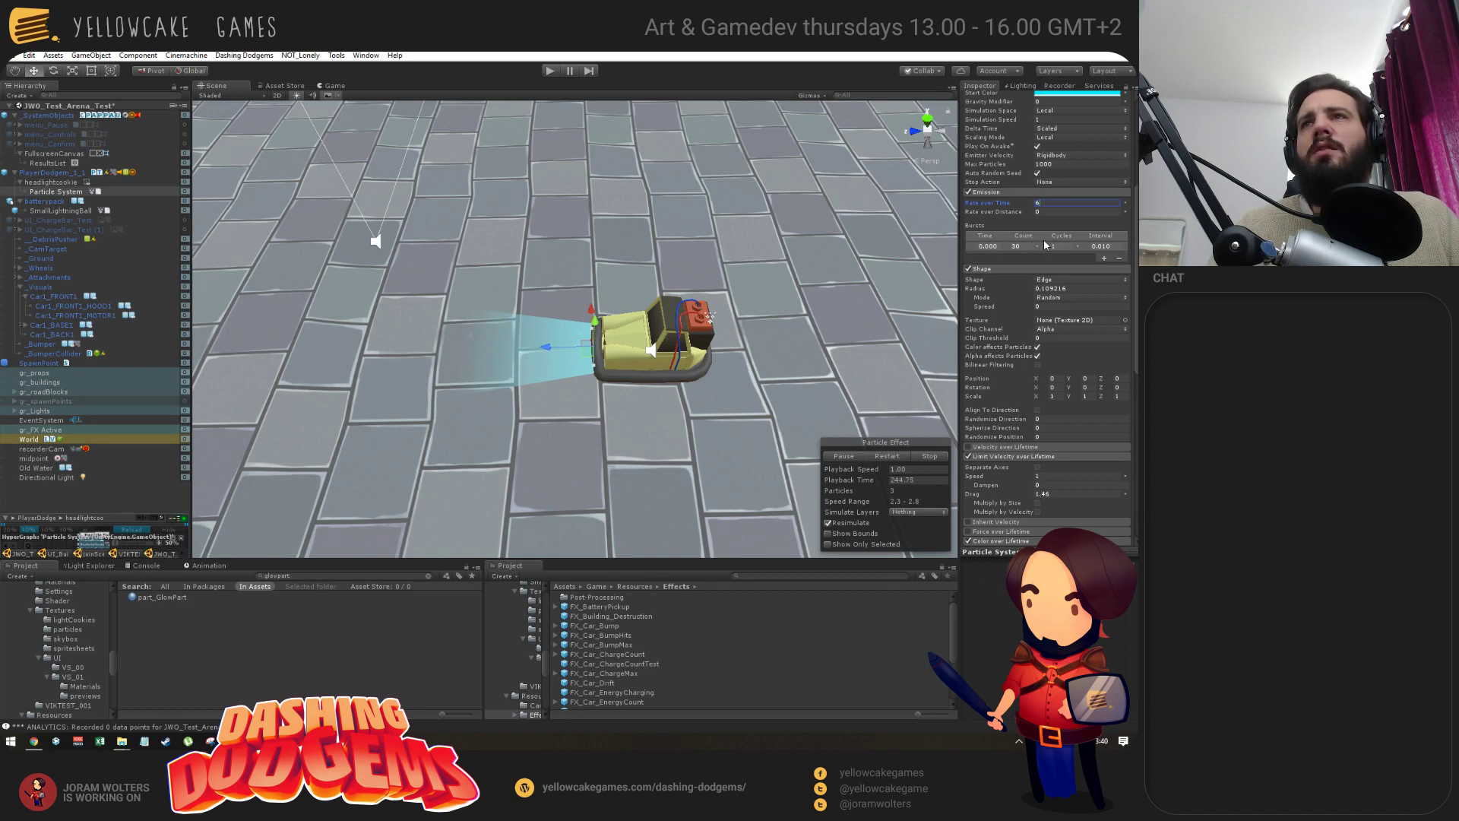
Set the first burst's Count to 2 and add a second burst with Count 5.
{"action": "left_click", "coordinate": [1015, 246]}
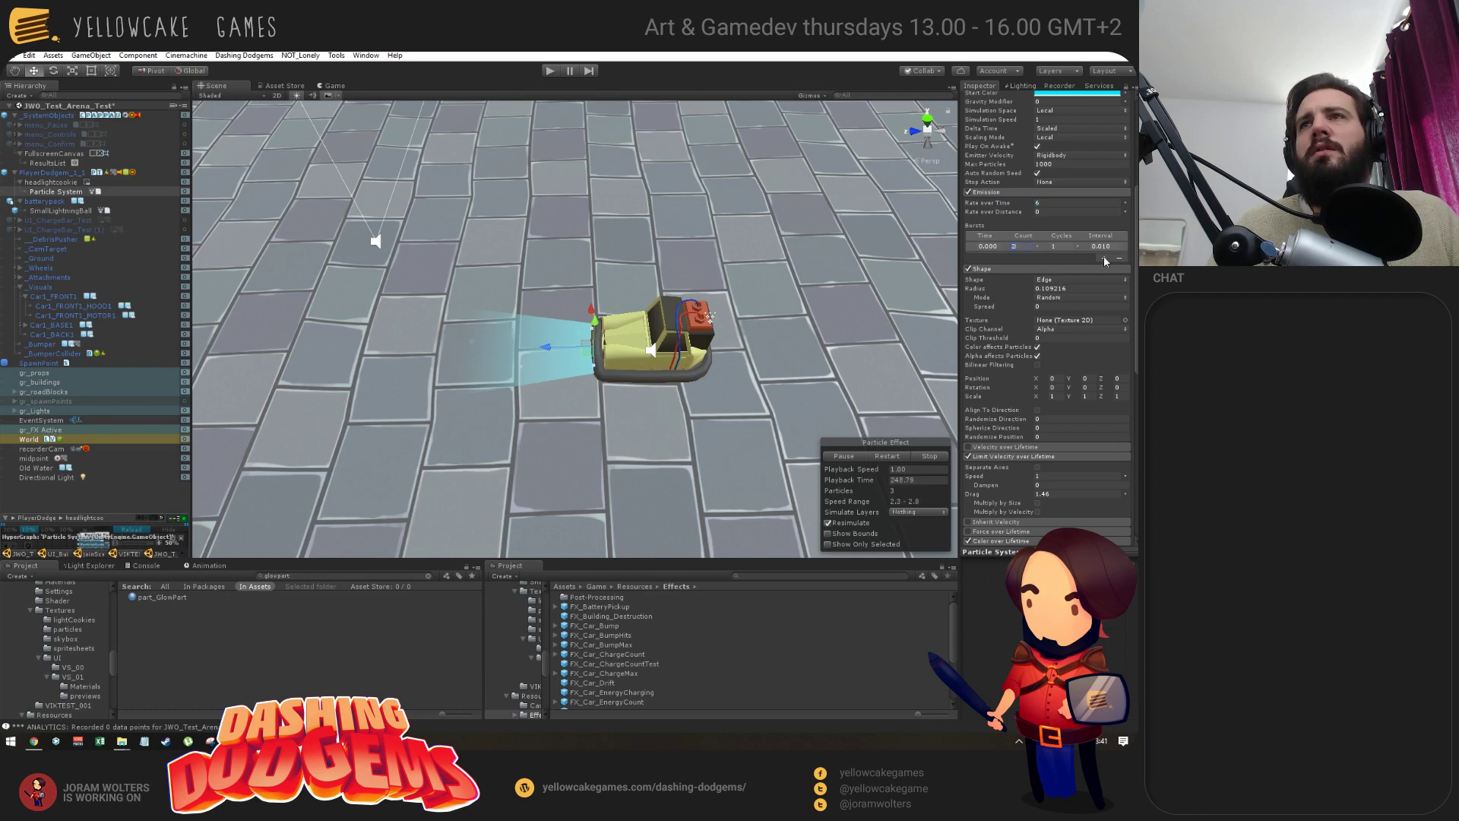
{"action": "left_click", "coordinate": [1104, 260]}
{"action": "type", "text": "2"}
{"action": "left_click", "coordinate": [1022, 256]}
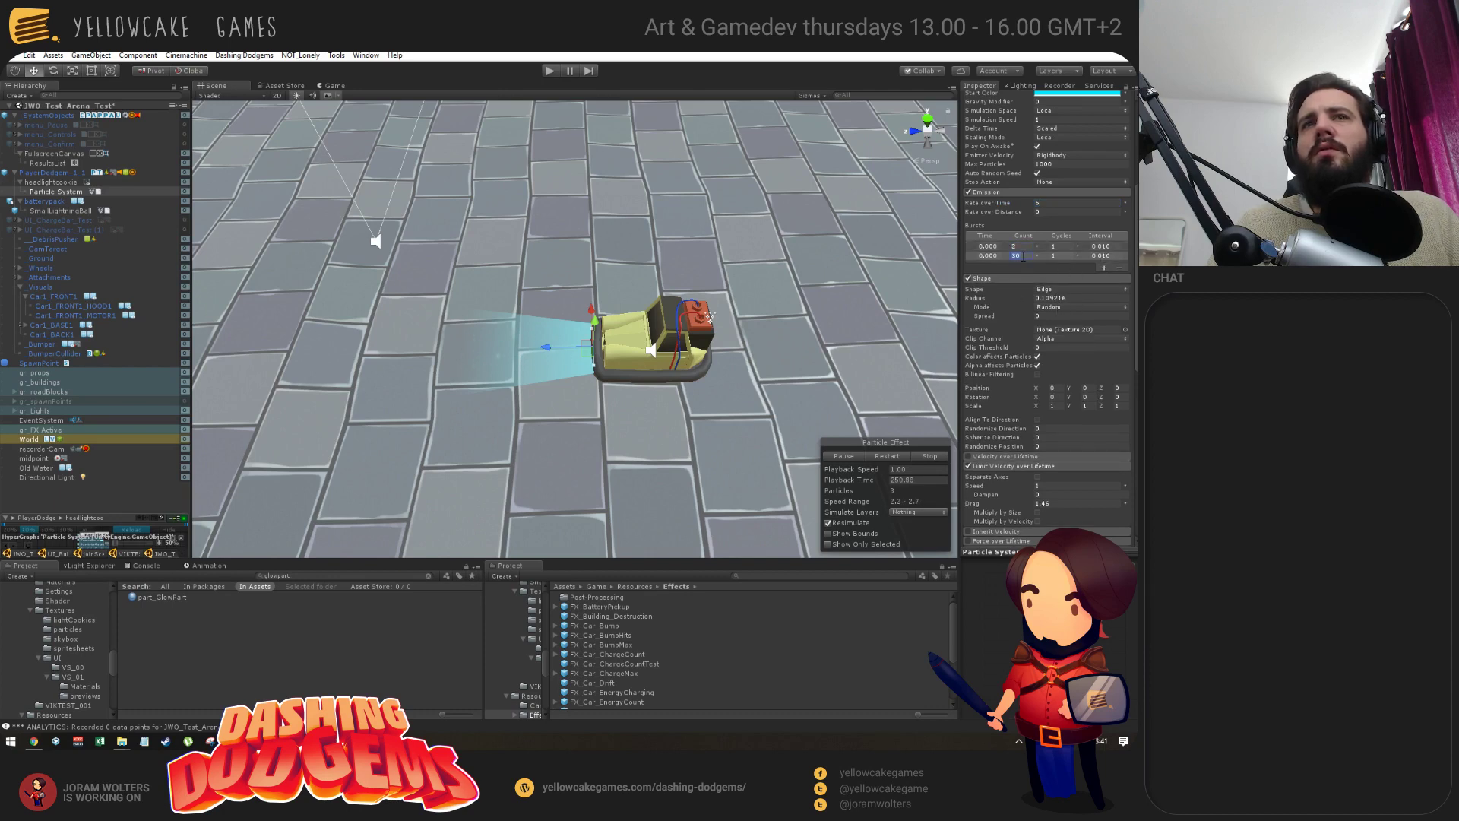
{"action": "type", "text": "5"}
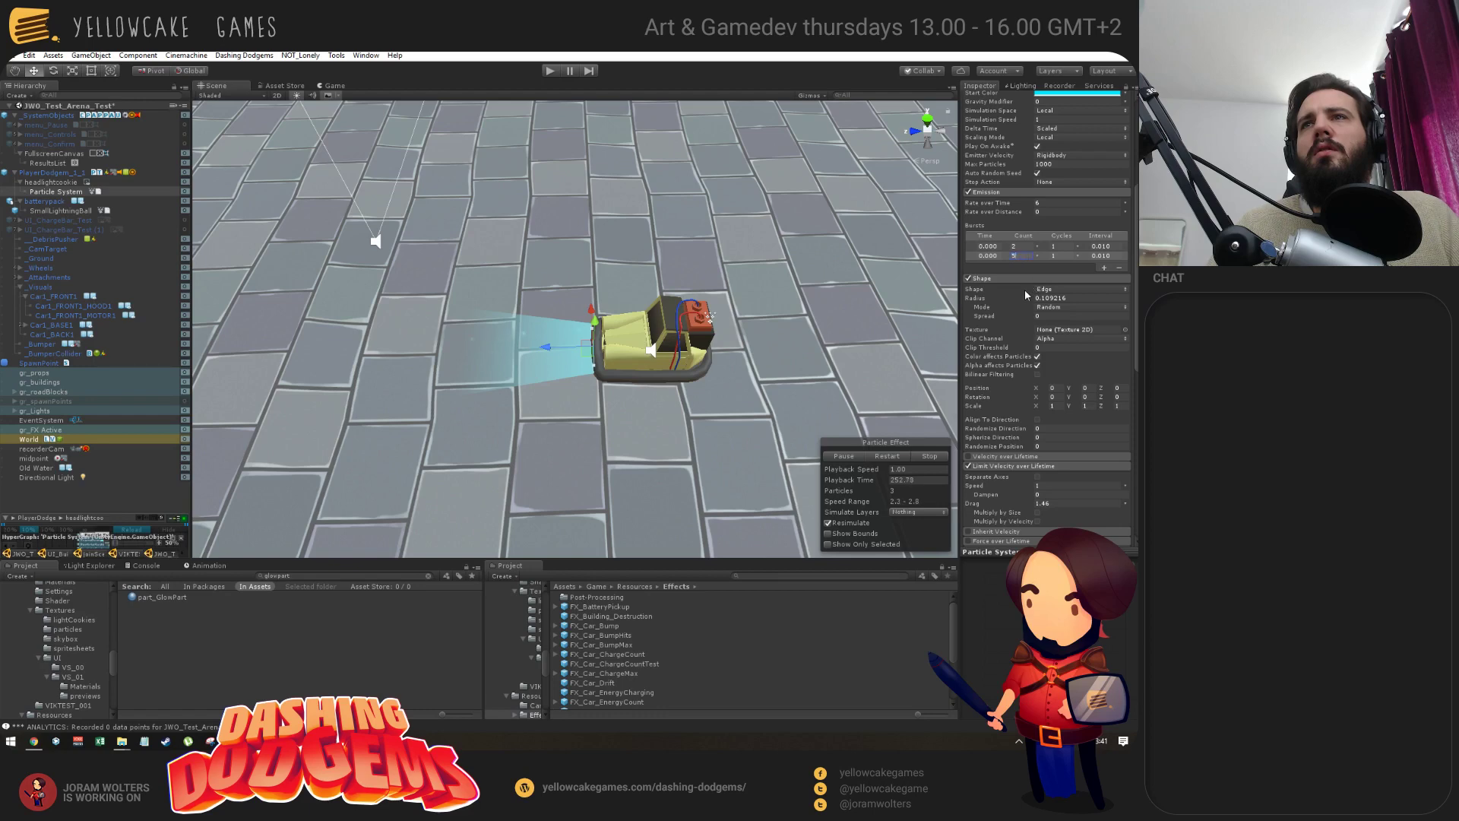
Give the first burst 2 cycles at a 0.4 interval and the second burst 4 cycles at a 0.23 interval.
{"action": "left_click", "coordinate": [1077, 256]}
{"action": "left_click", "coordinate": [1040, 270]}
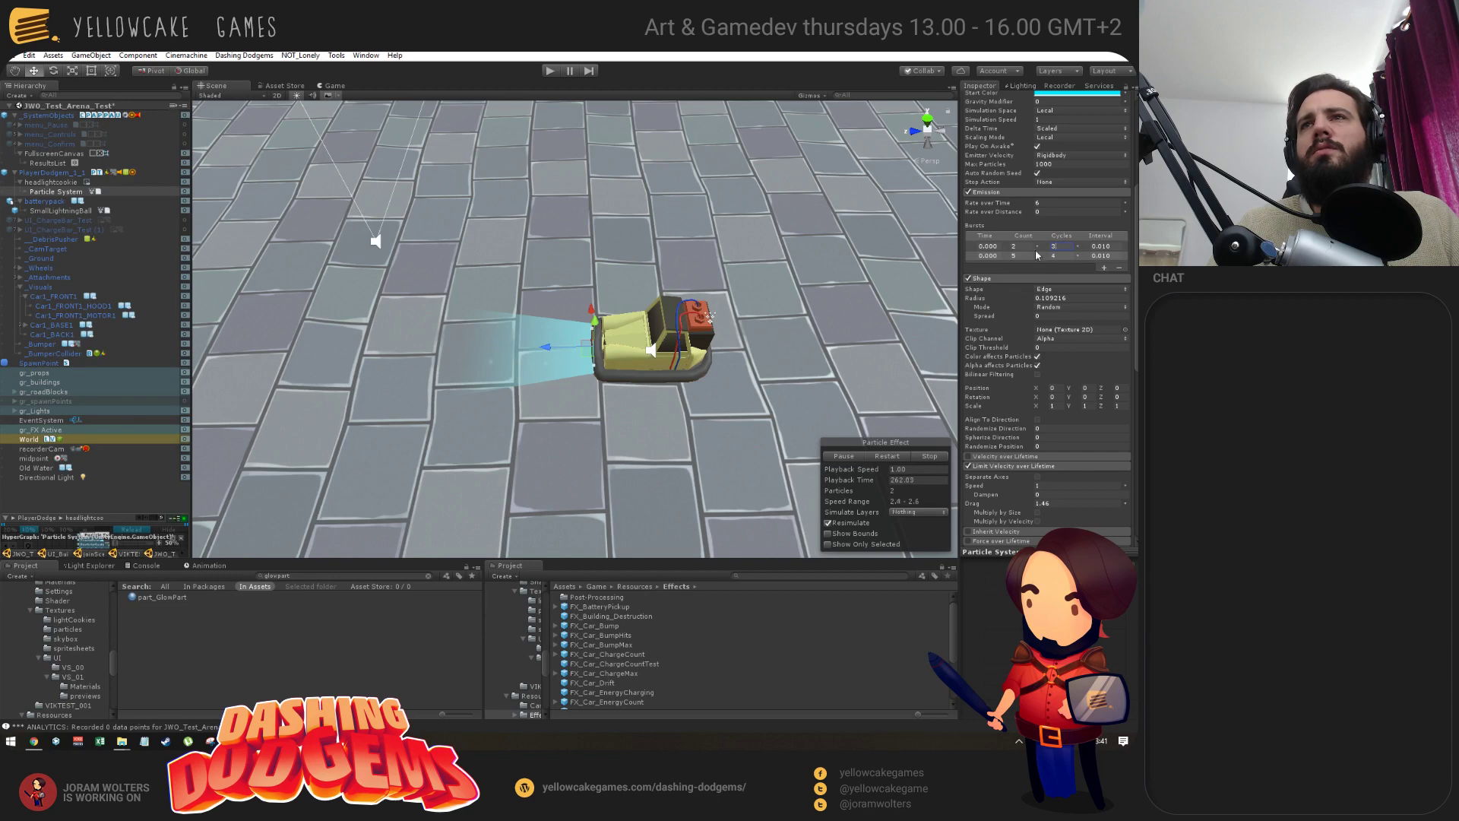
{"action": "key", "text": "Tab"}
{"action": "type", "text": "0.48"}
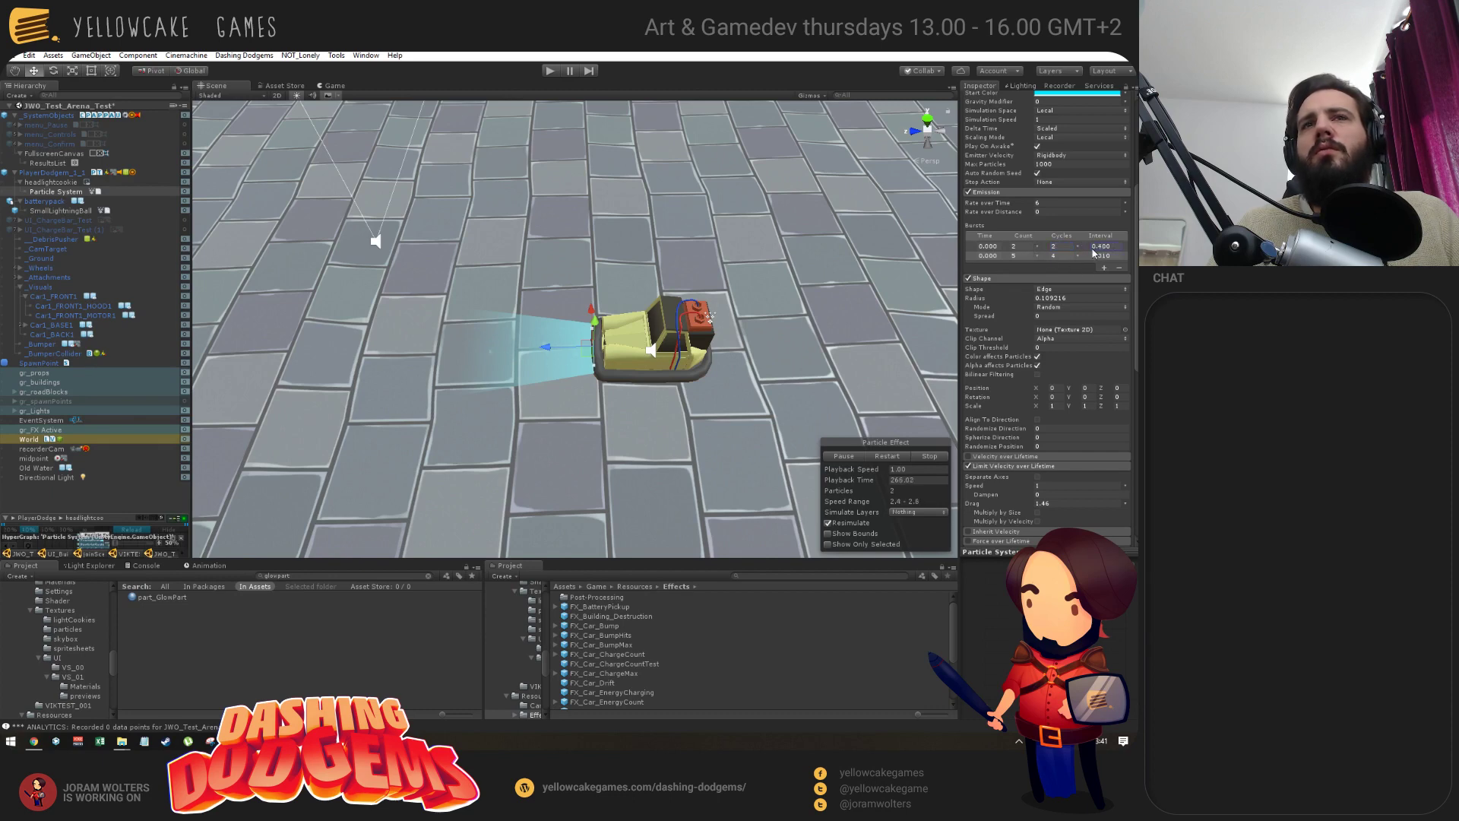
{"action": "left_click", "coordinate": [1094, 255]}
{"action": "type", "text": "0.23"}
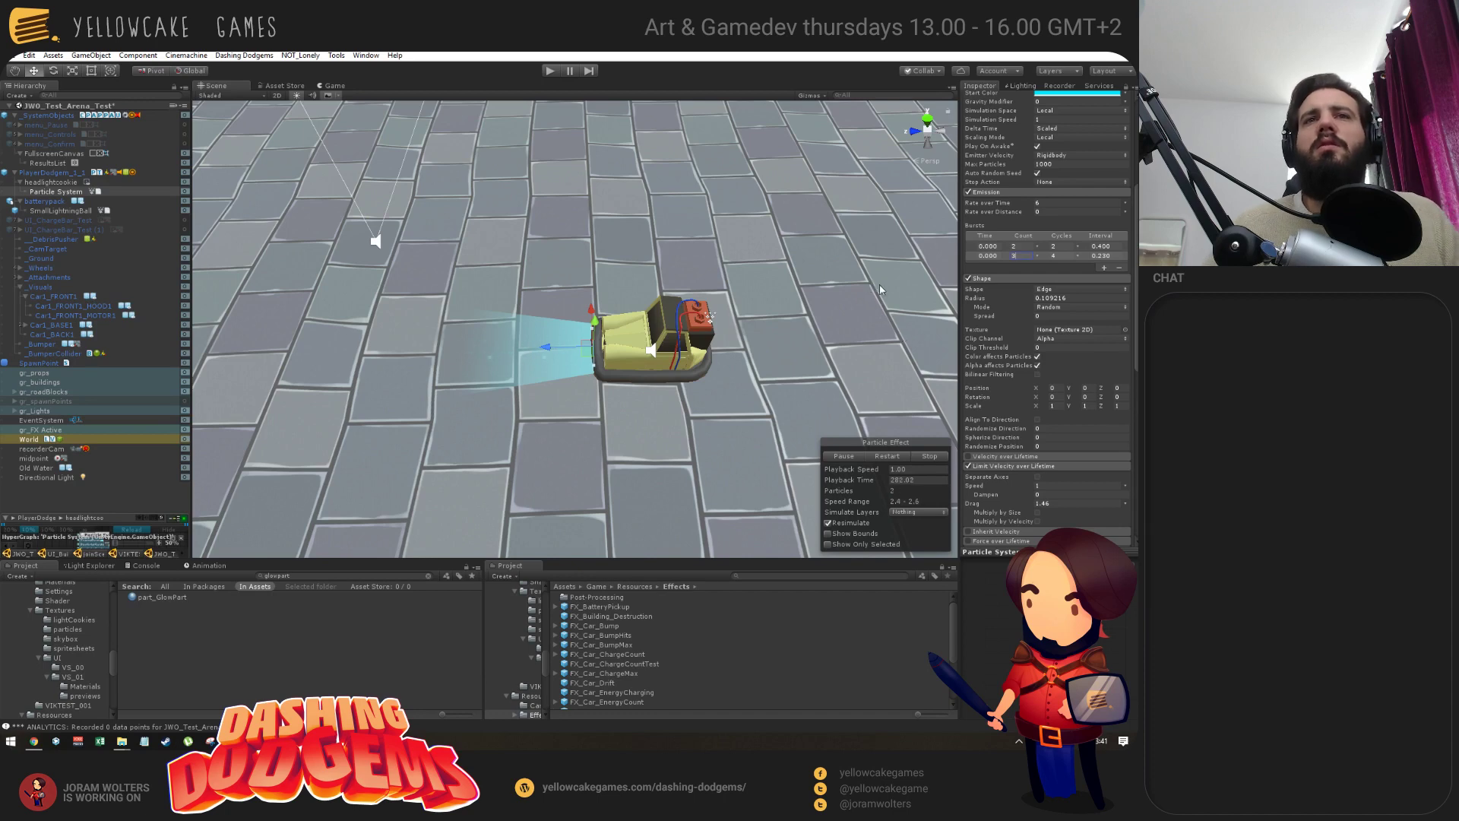
Change the particle system's Start Color from cyan to white.
{"action": "left_click_drag", "start_coordinate": [783, 287], "coordinate": [683, 410], "text": "alt"}
{"action": "scroll", "coordinate": [1062, 141], "scroll_direction": "up", "scroll_amount": 3}
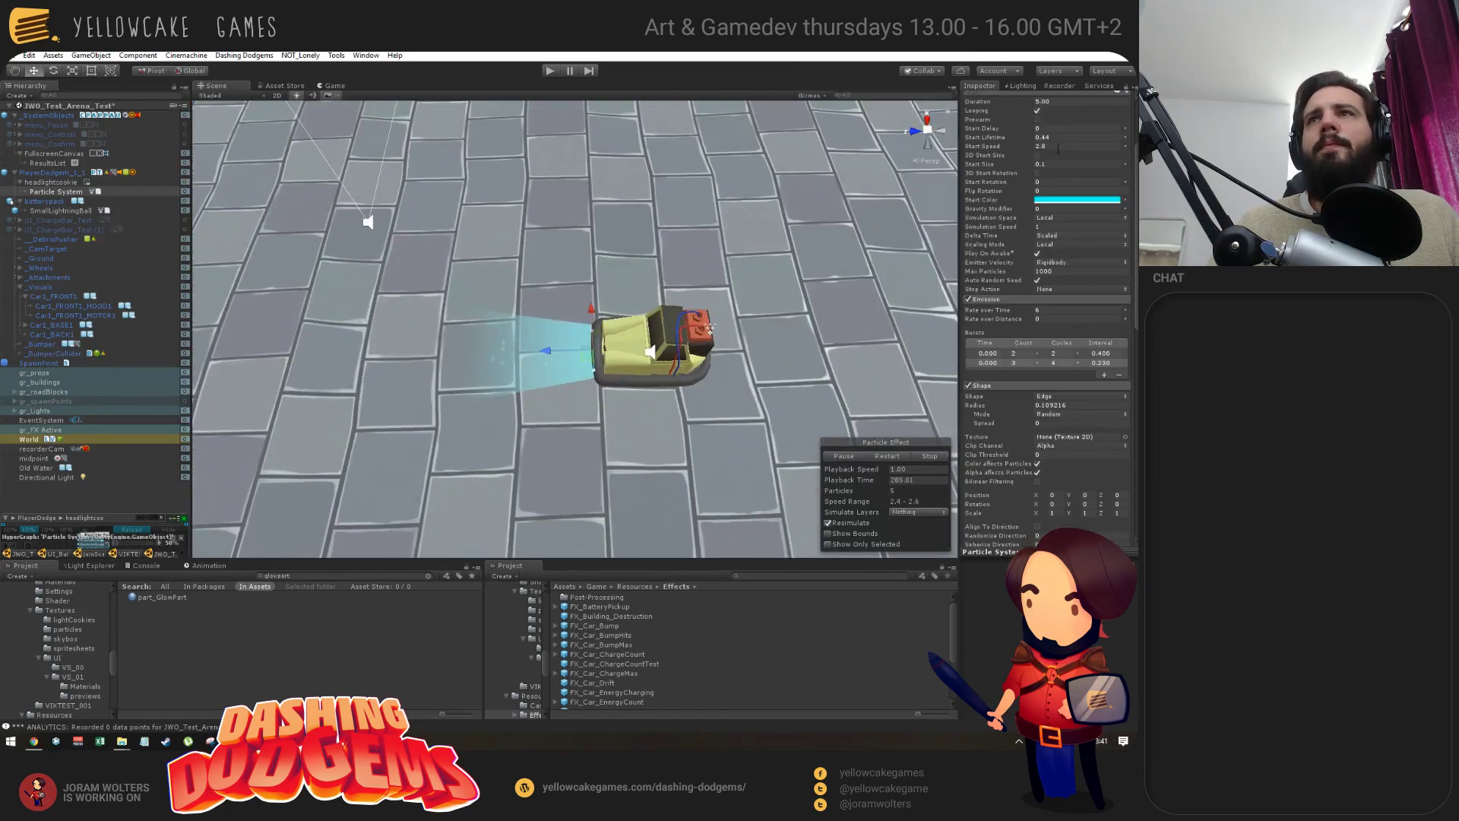
{"action": "left_click", "coordinate": [1061, 199]}
{"action": "left_click_drag", "start_coordinate": [258, 190], "coordinate": [236, 175]}
{"action": "left_click", "coordinate": [333, 108]}
{"action": "left_click_drag", "start_coordinate": [334, 152], "coordinate": [320, 317], "text": "alt"}
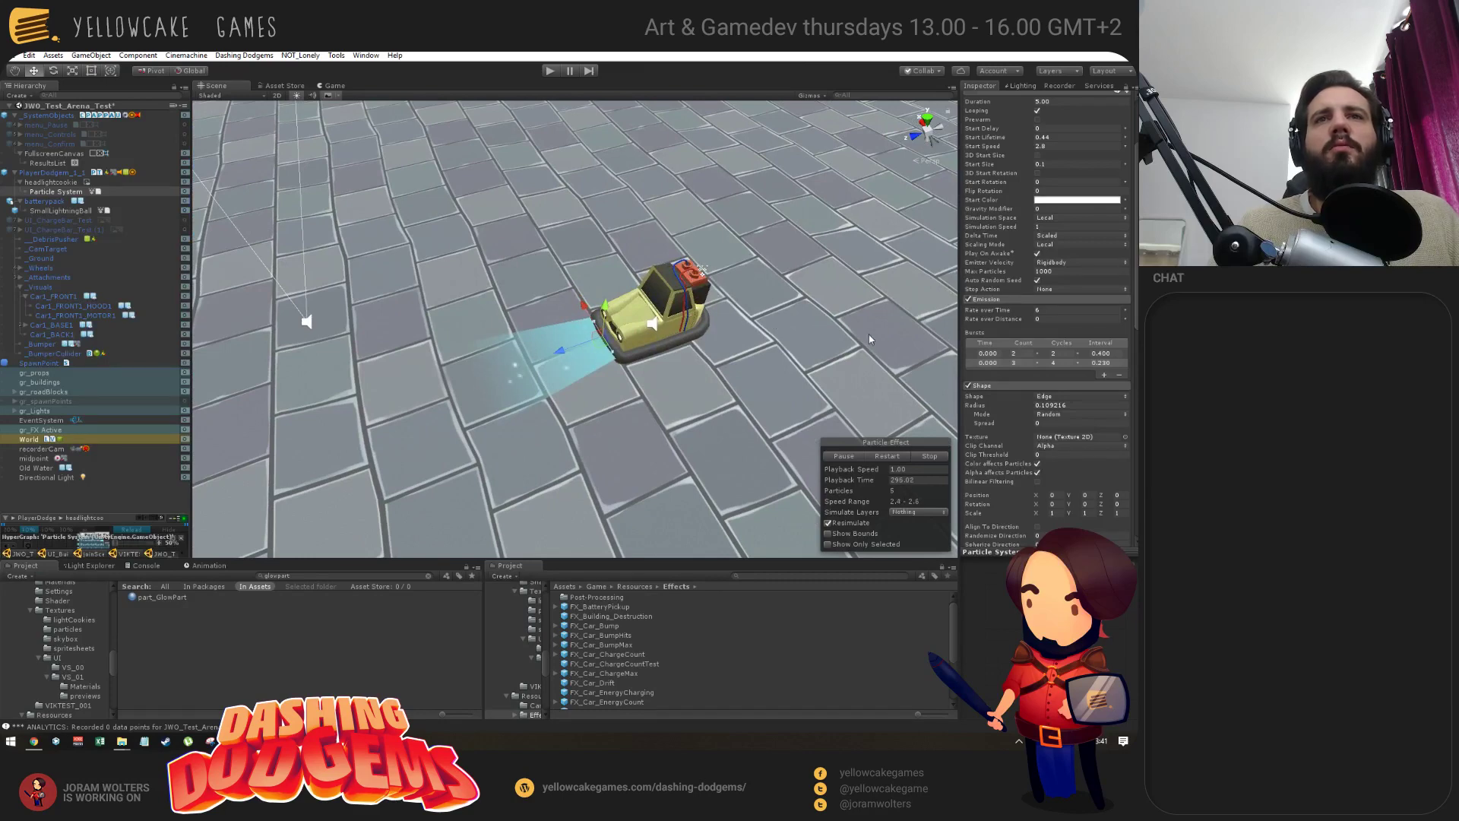
Set the burst counts to 2 for the first and 1 for the second, and start the second burst at time 0.2.
{"action": "type", "text": "1"}
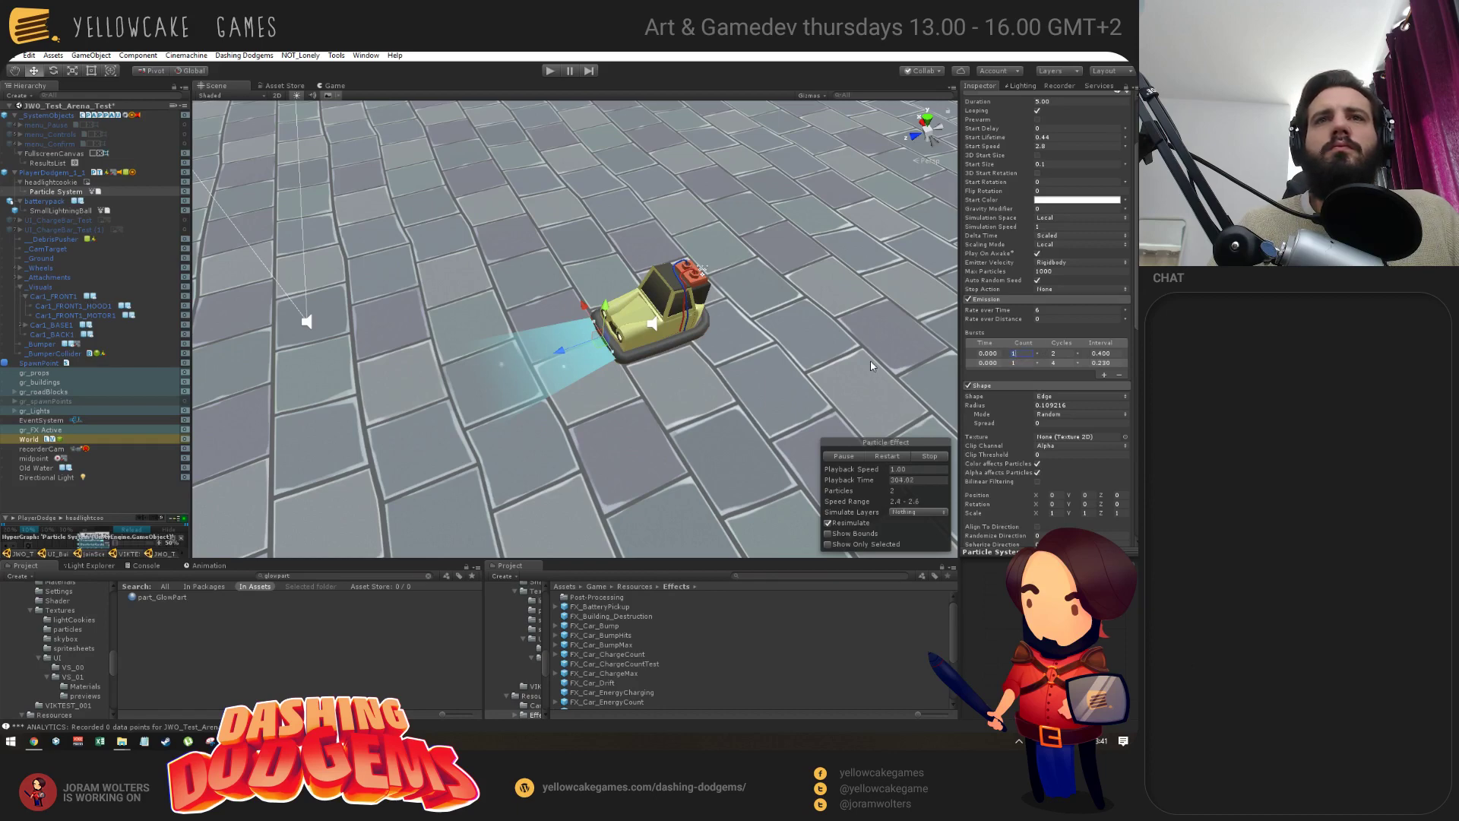
{"action": "type", "text": "2"}
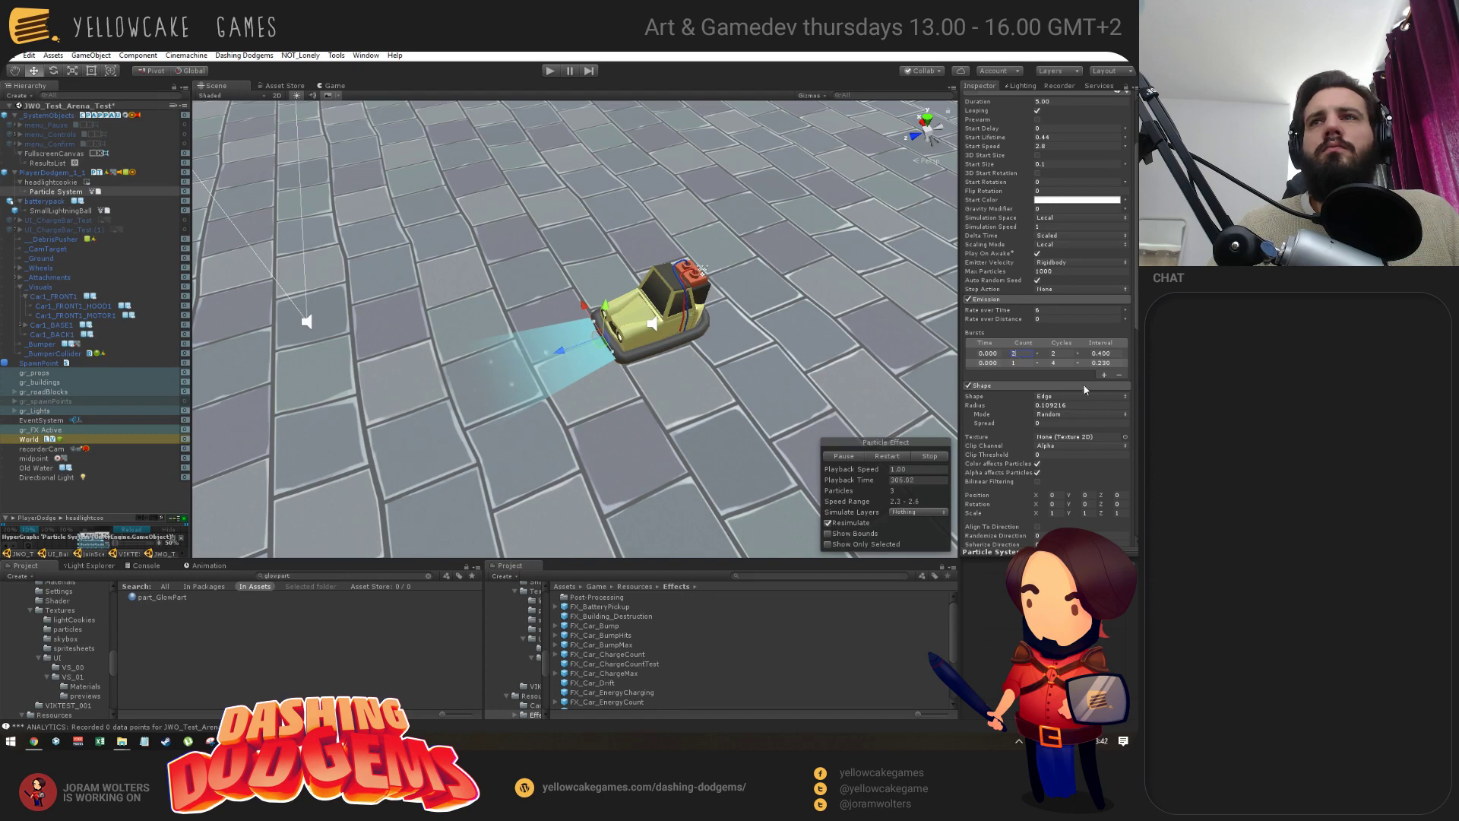
{"action": "left_click", "coordinate": [983, 363]}
{"action": "type", "text": "0.14"}
{"action": "key", "text": "Return"}
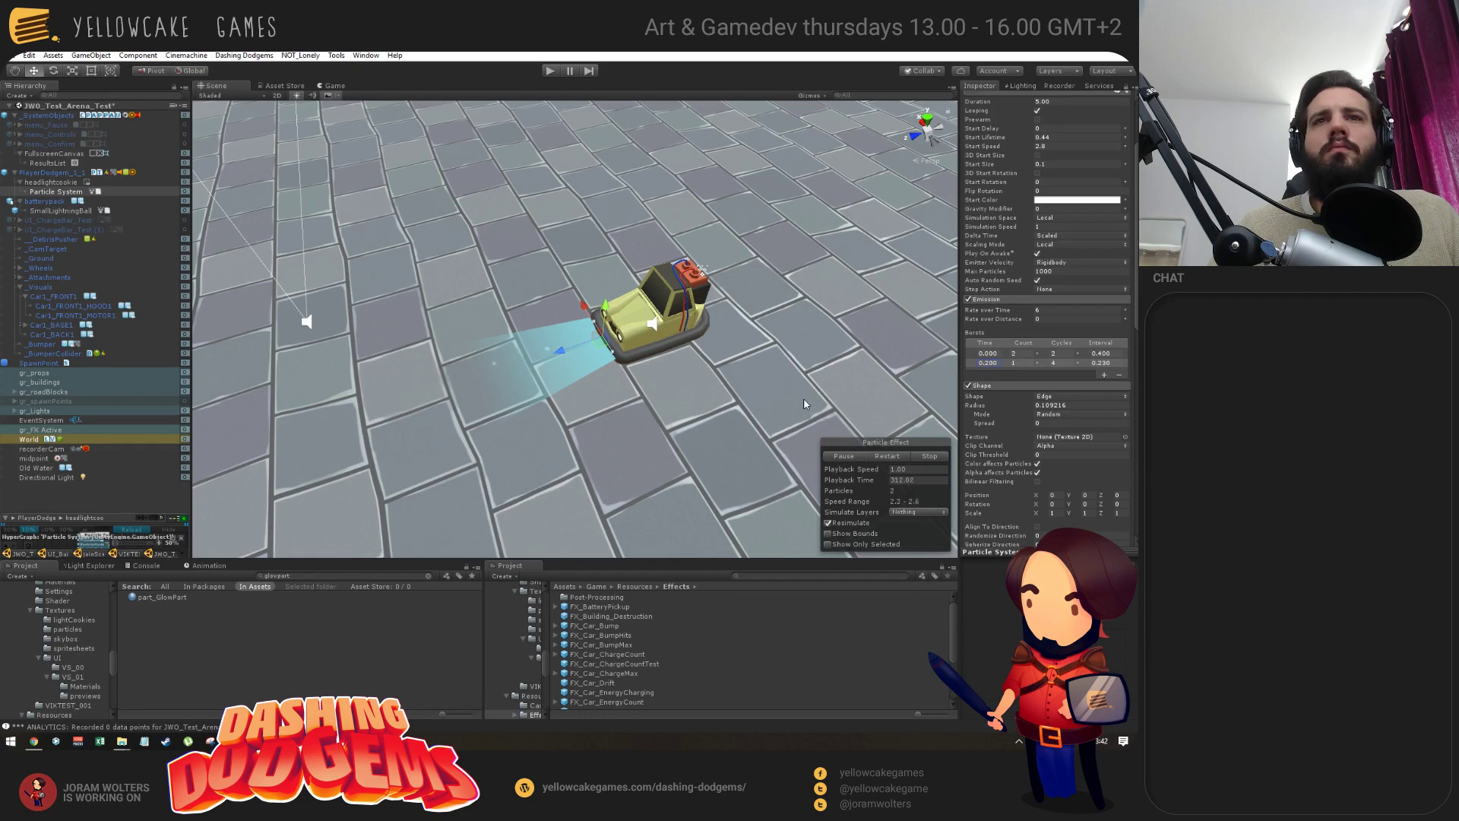
Raise the burst cycles to 15 for the first burst and 12 for the second.
{"action": "left_click_drag", "start_coordinate": [689, 397], "coordinate": [781, 353], "text": "alt"}
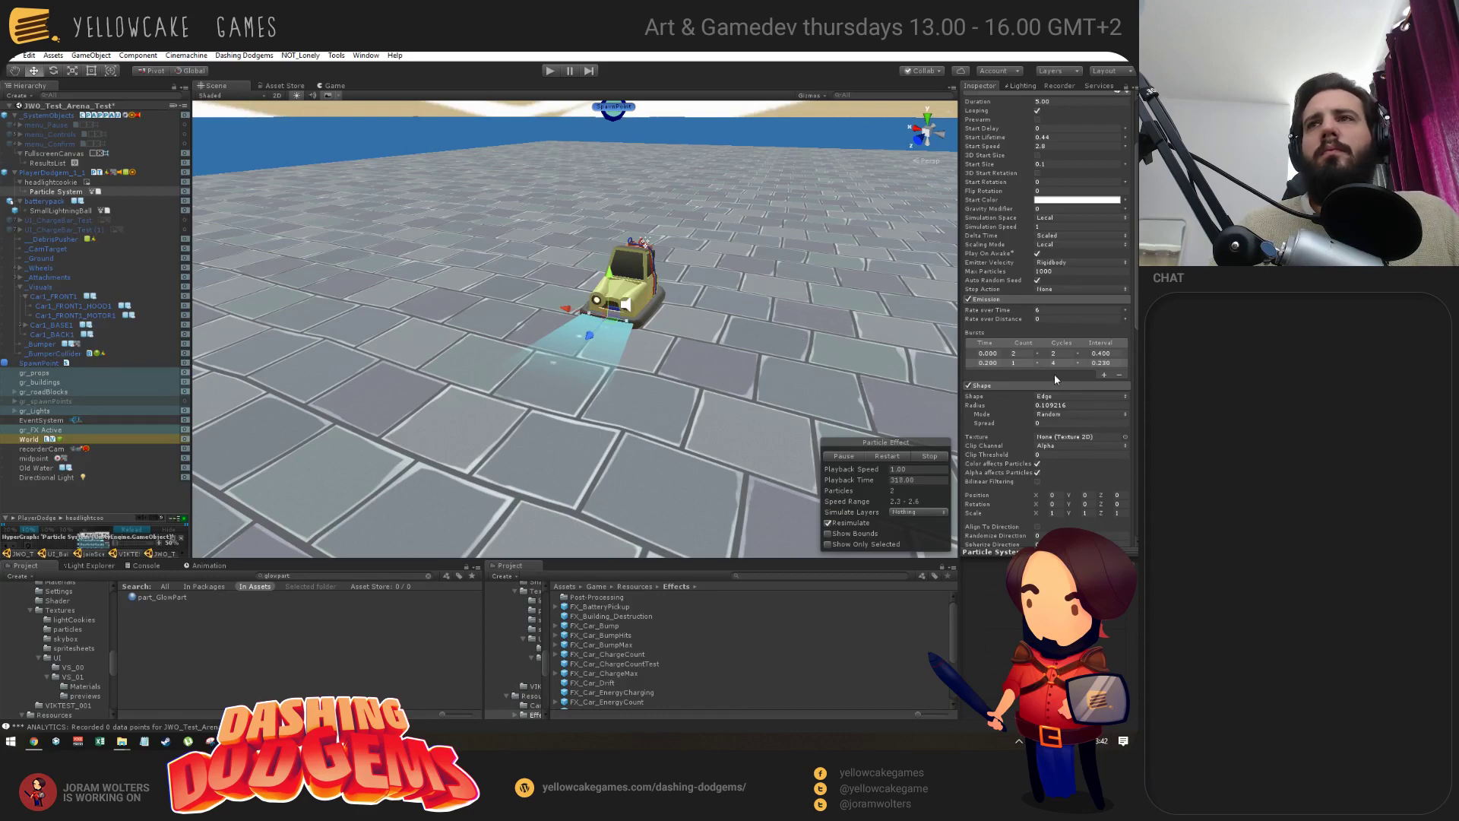
{"action": "left_click", "coordinate": [1053, 352]}
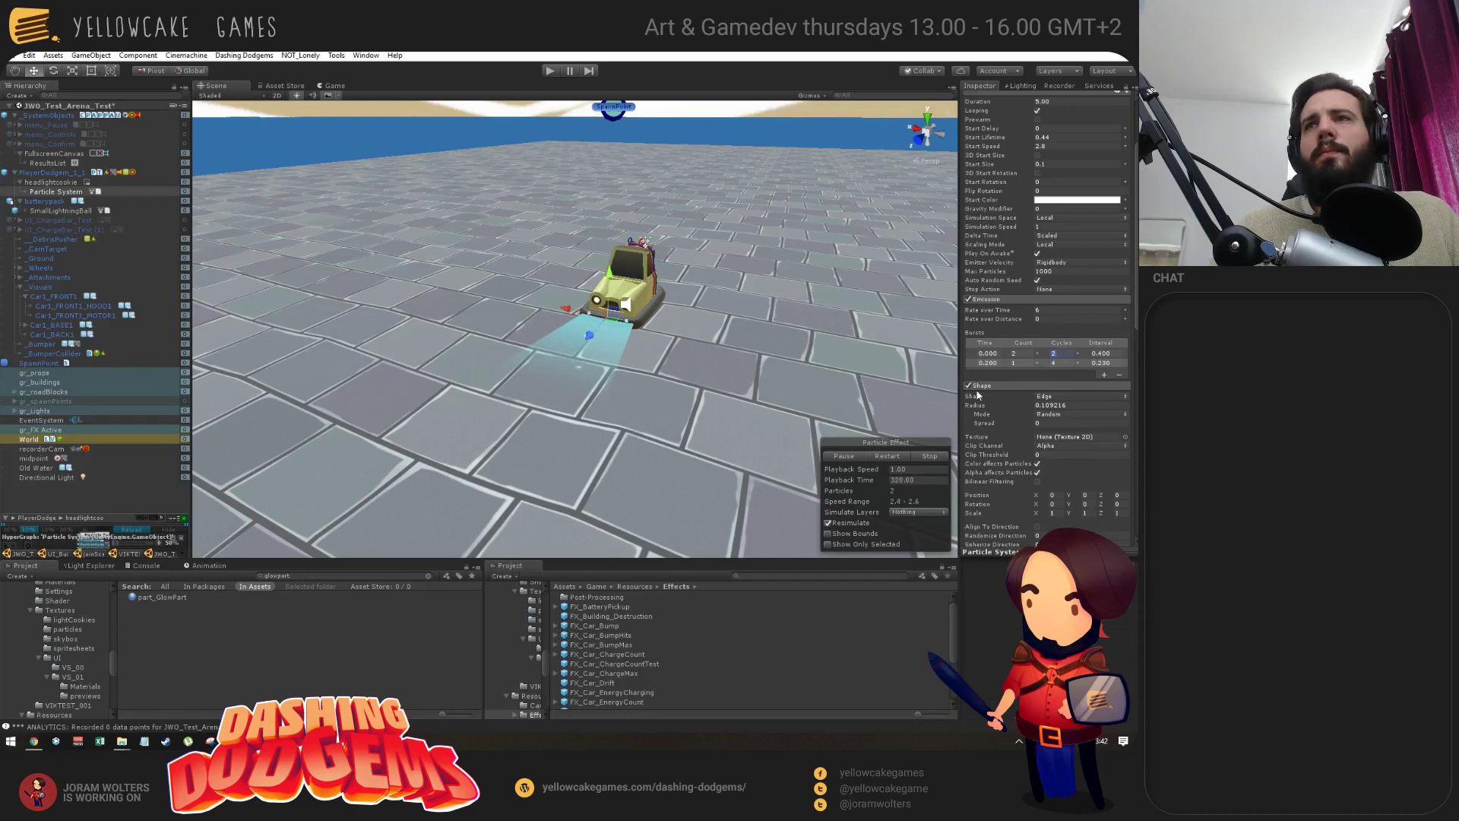
{"action": "type", "text": "15"}
{"action": "left_click_drag", "start_coordinate": [761, 249], "coordinate": [800, 339], "text": "alt"}
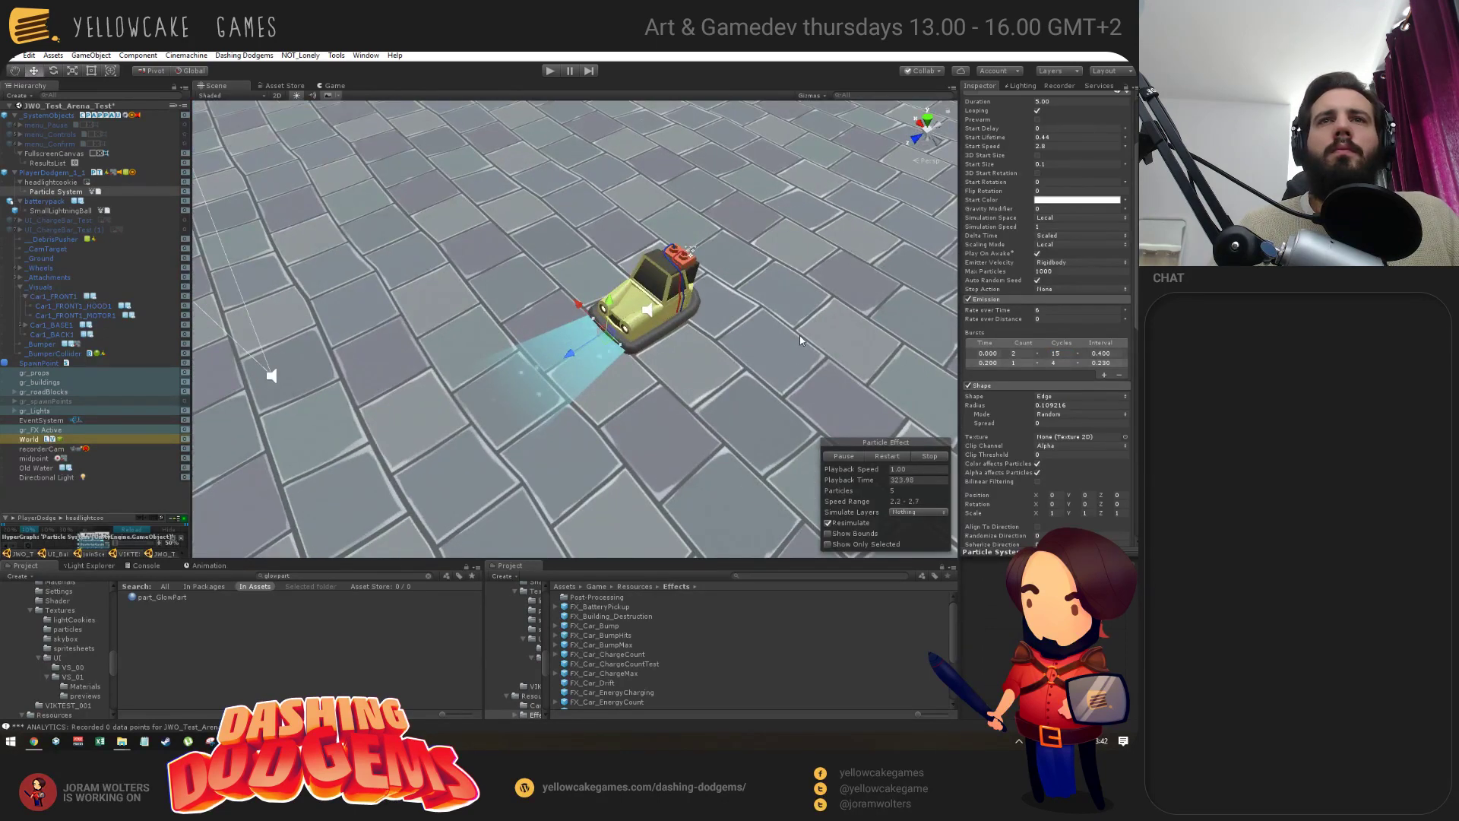
{"action": "left_click_drag", "start_coordinate": [833, 311], "coordinate": [943, 350], "text": "alt"}
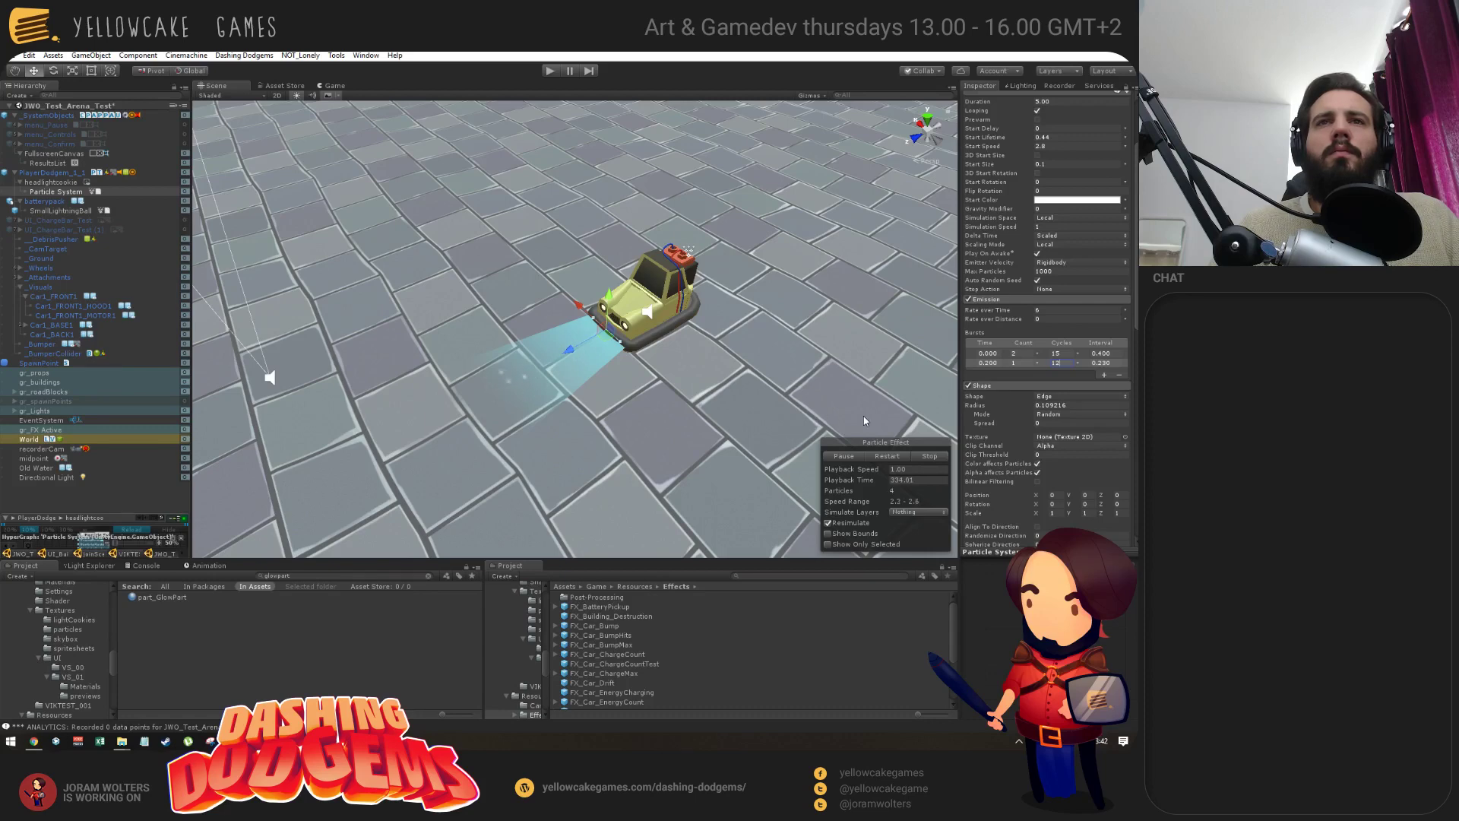
Lower the particles' Start Speed to about 1.7, and set Limit Velocity over Lifetime to Speed 0 with Drag about 0.26.
{"action": "scroll", "coordinate": [1044, 248], "scroll_direction": "up", "scroll_amount": 3}
{"action": "left_click_drag", "start_coordinate": [1001, 254], "coordinate": [980, 261]}
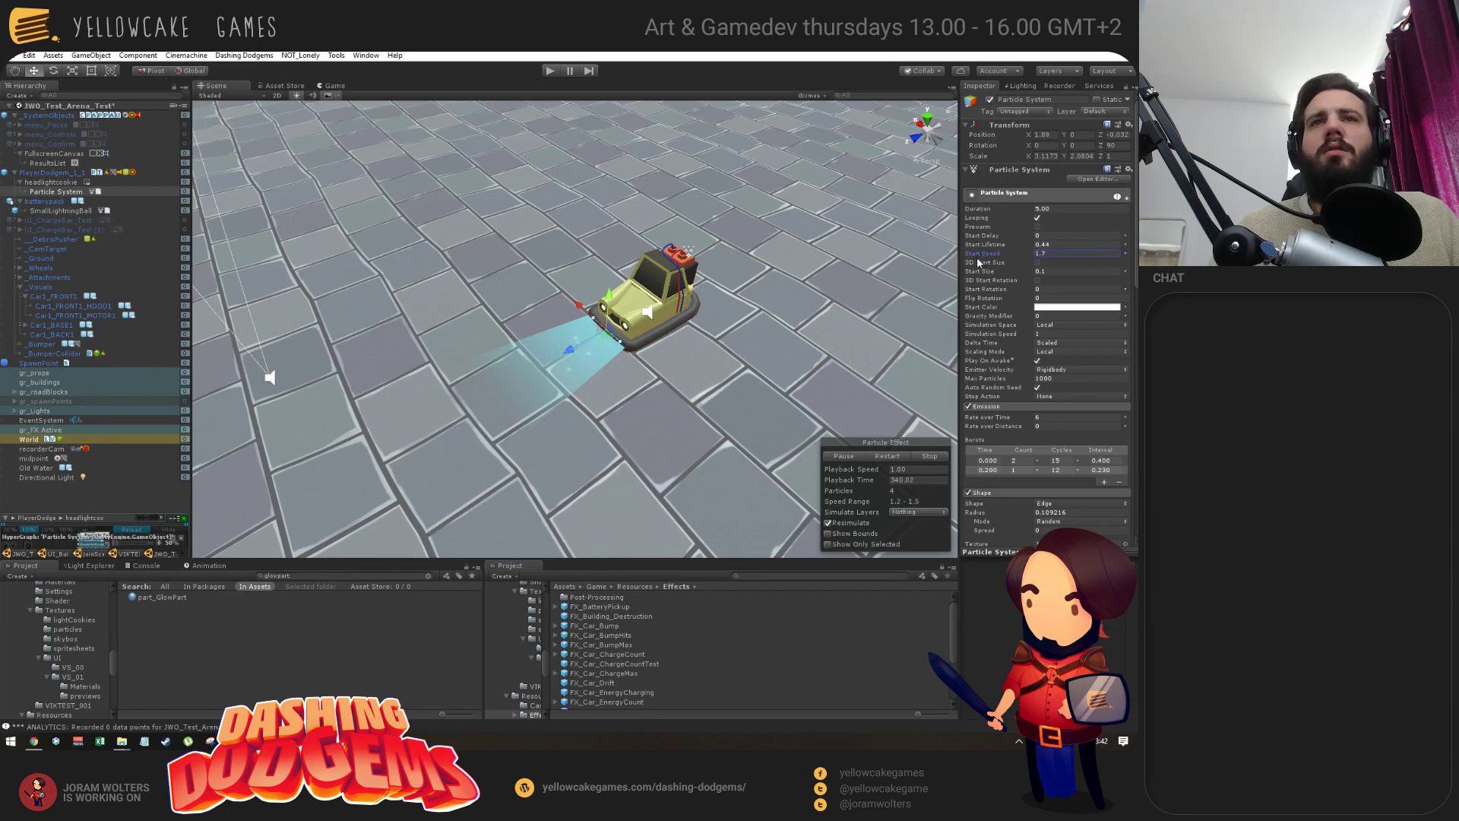
{"action": "scroll", "coordinate": [1099, 415], "scroll_direction": "down", "scroll_amount": 4}
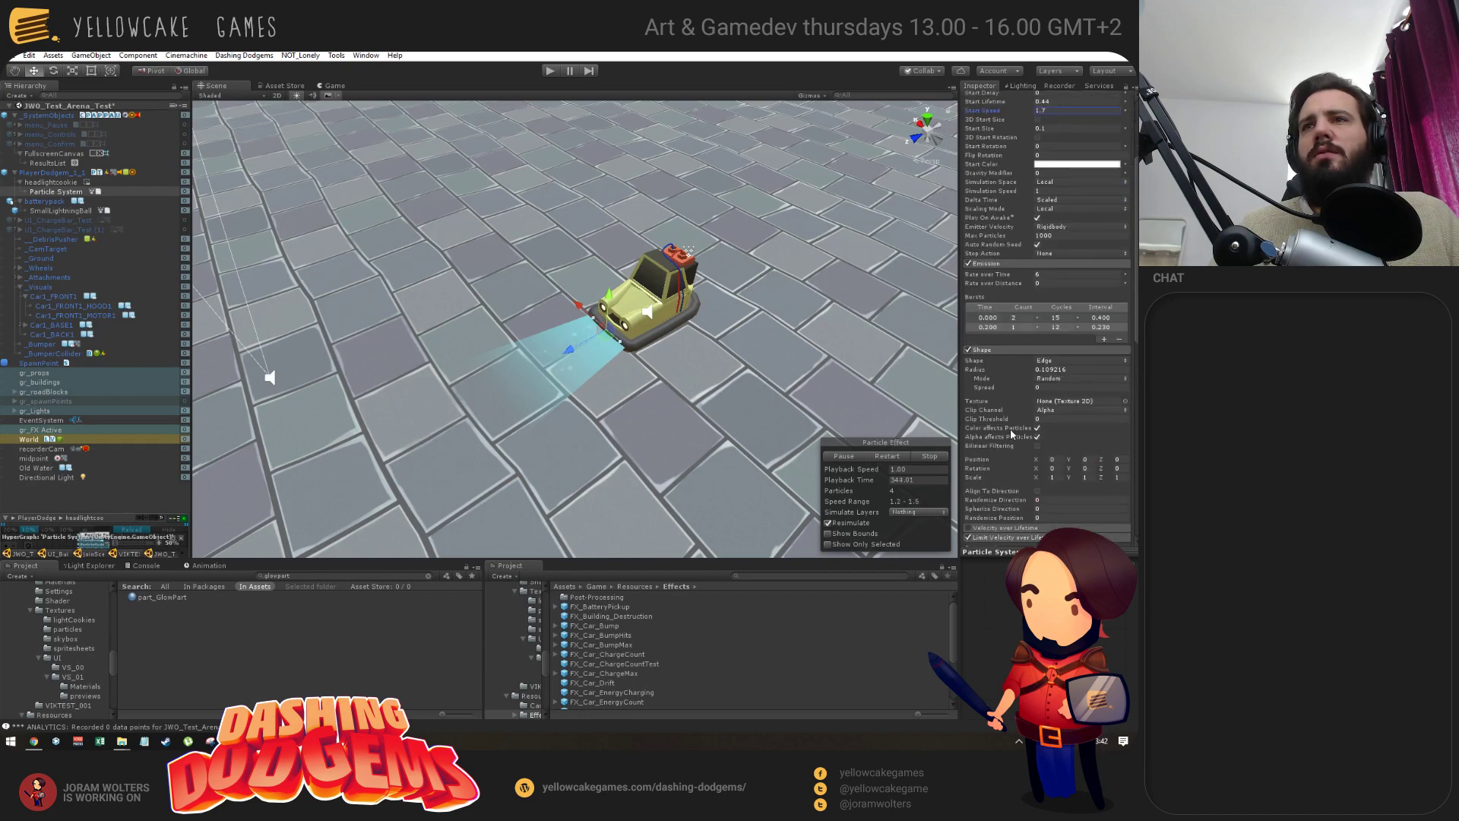
{"action": "scroll", "coordinate": [1014, 433], "scroll_direction": "down", "scroll_amount": 5}
{"action": "left_click_drag", "start_coordinate": [1006, 399], "coordinate": [994, 404]}
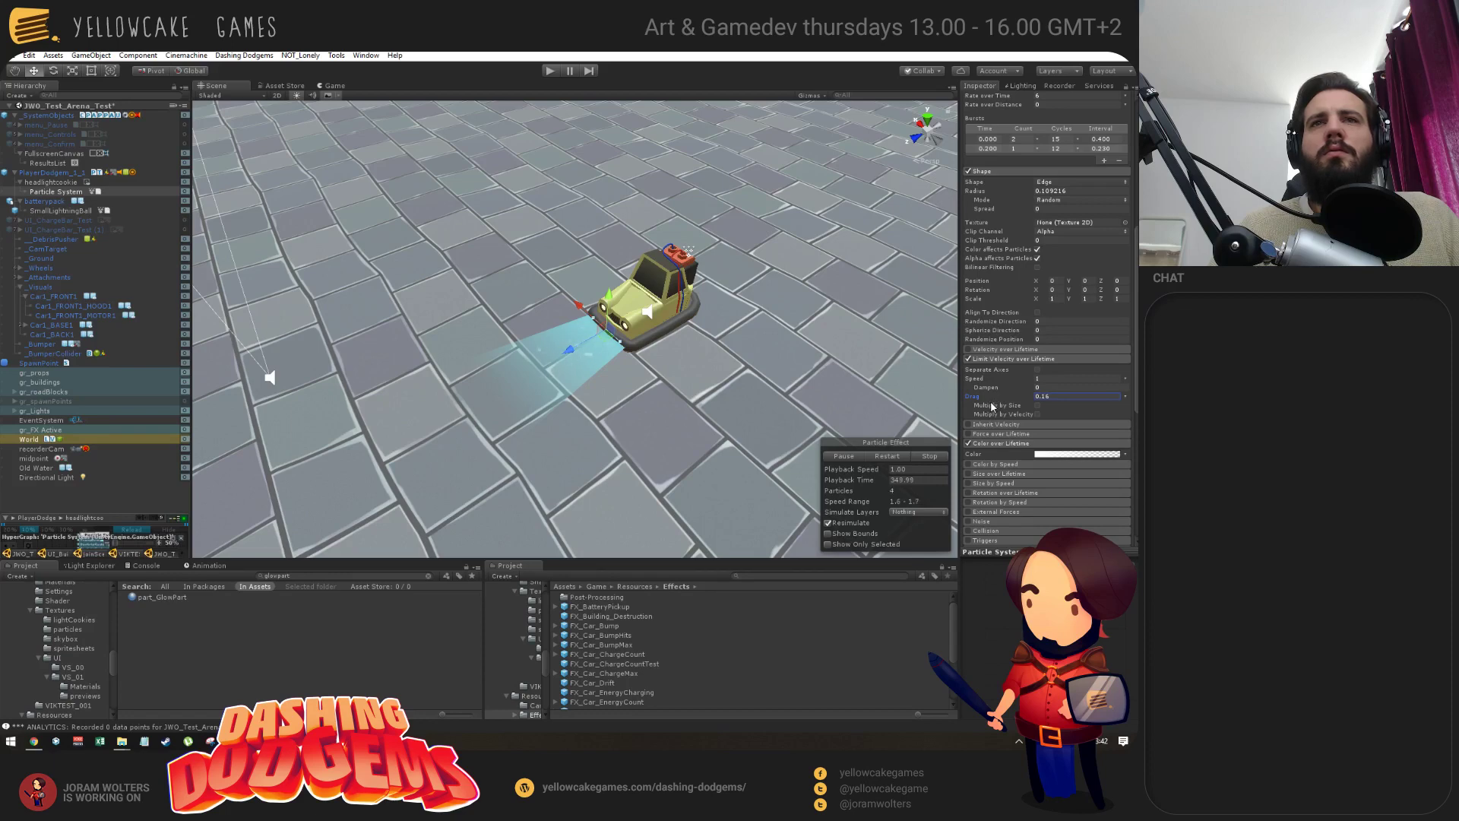
{"action": "mouse_move", "coordinate": [993, 406]}
{"action": "left_mouse_down"}
{"action": "mouse_move", "coordinate": [1013, 383]}
{"action": "mouse_move", "coordinate": [997, 389]}
{"action": "left_mouse_up"}
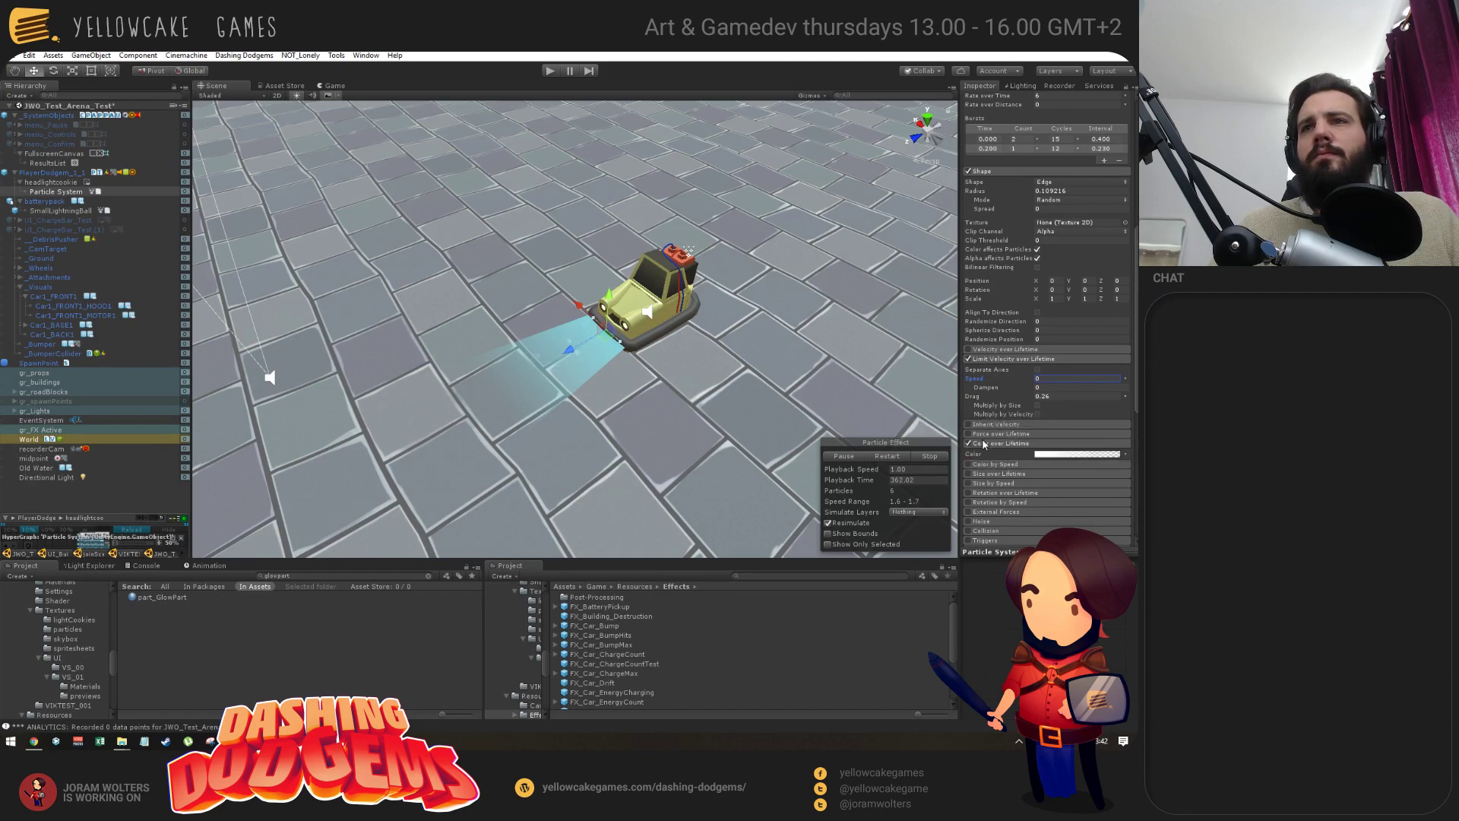
{"action": "scroll", "coordinate": [1030, 461], "scroll_direction": "down", "scroll_amount": 1}
{"action": "left_click", "coordinate": [968, 428]}
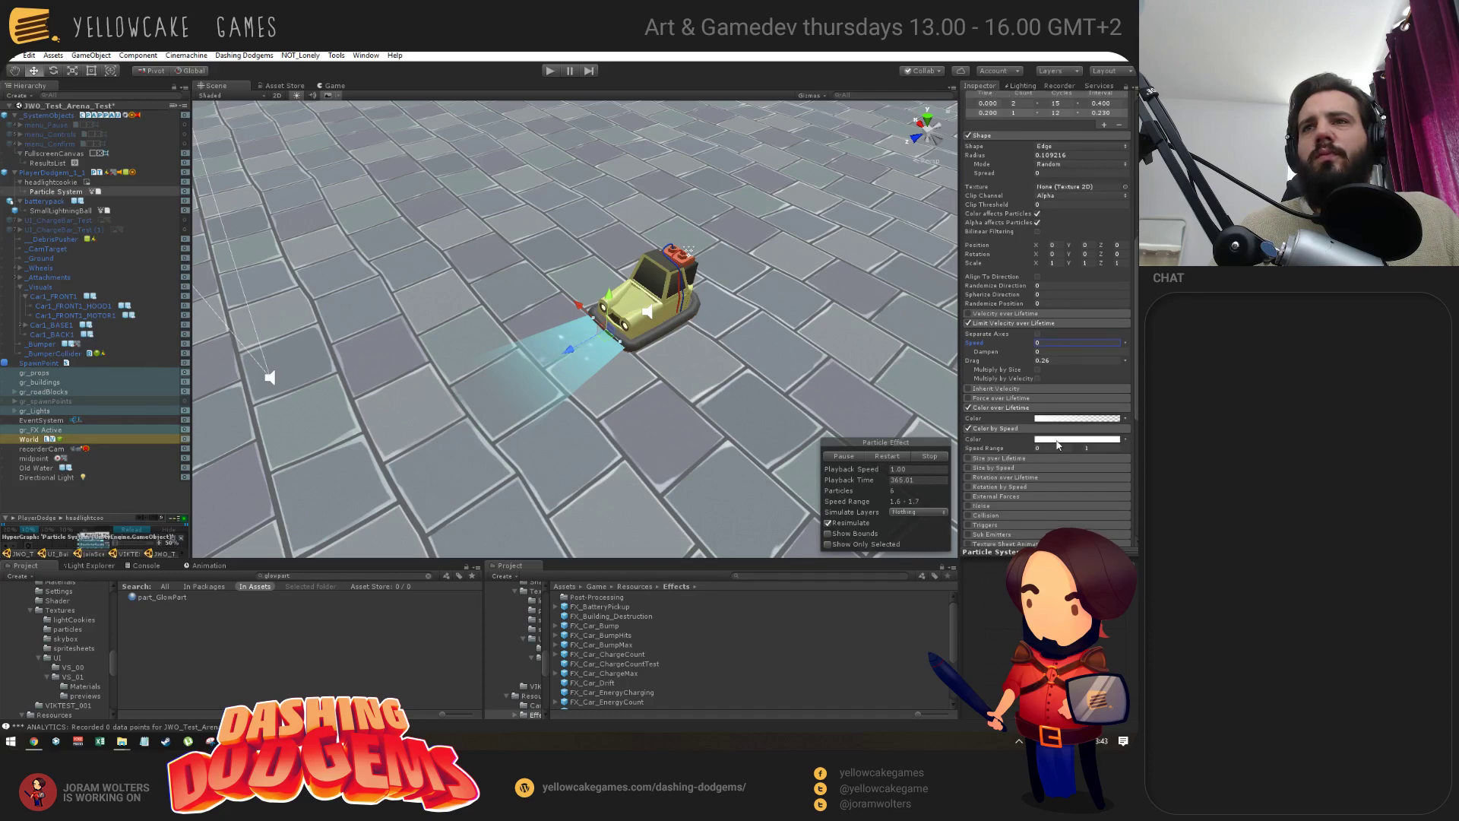
{"action": "left_click", "coordinate": [969, 429]}
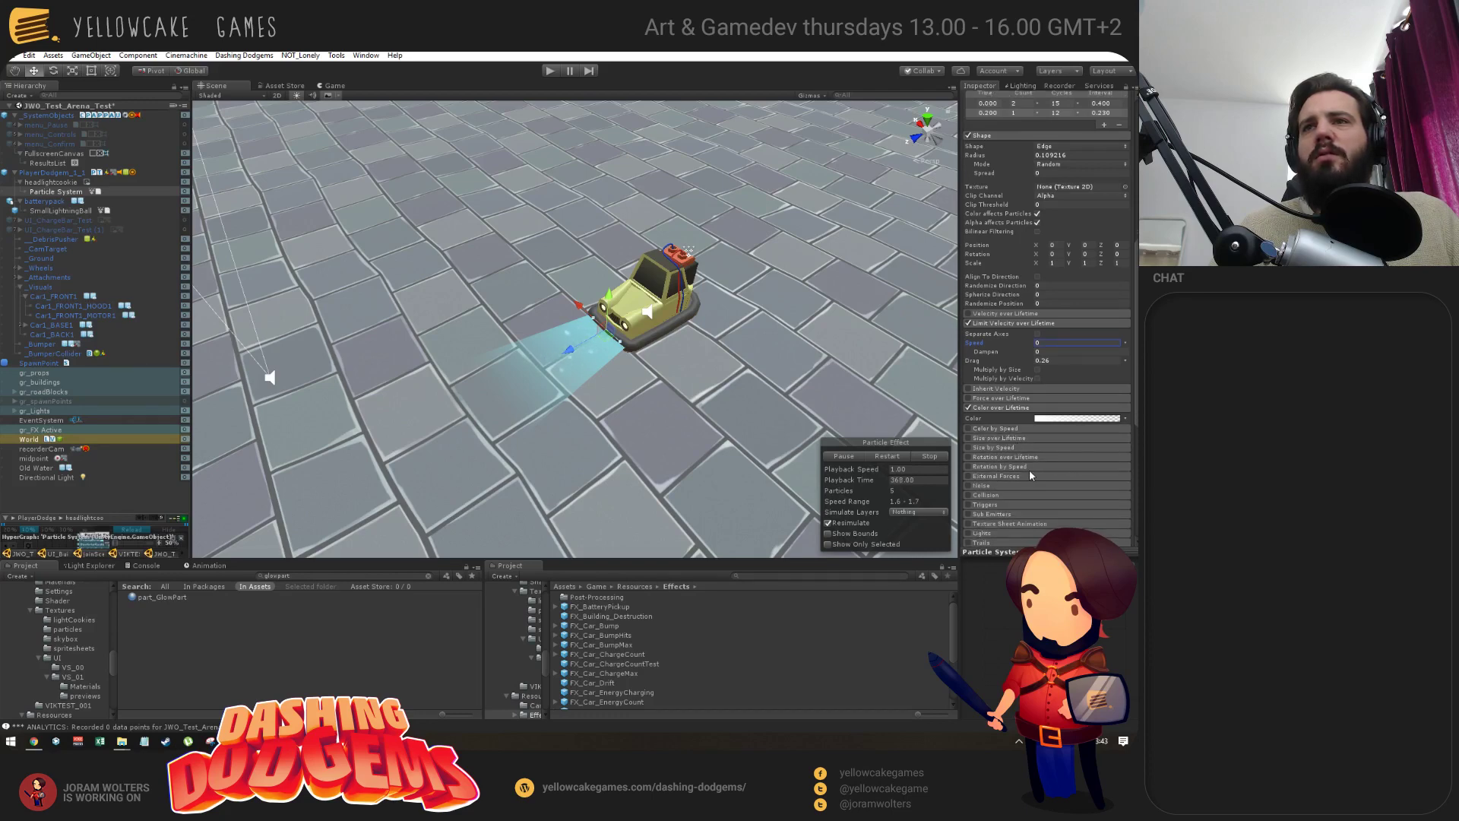
Enable Size over Lifetime on the headlight particle system and open its size curve for editing.
{"action": "scroll", "coordinate": [1054, 449], "scroll_direction": "down", "scroll_amount": 3}
{"action": "left_click", "coordinate": [971, 330]}
{"action": "left_click", "coordinate": [970, 331]}
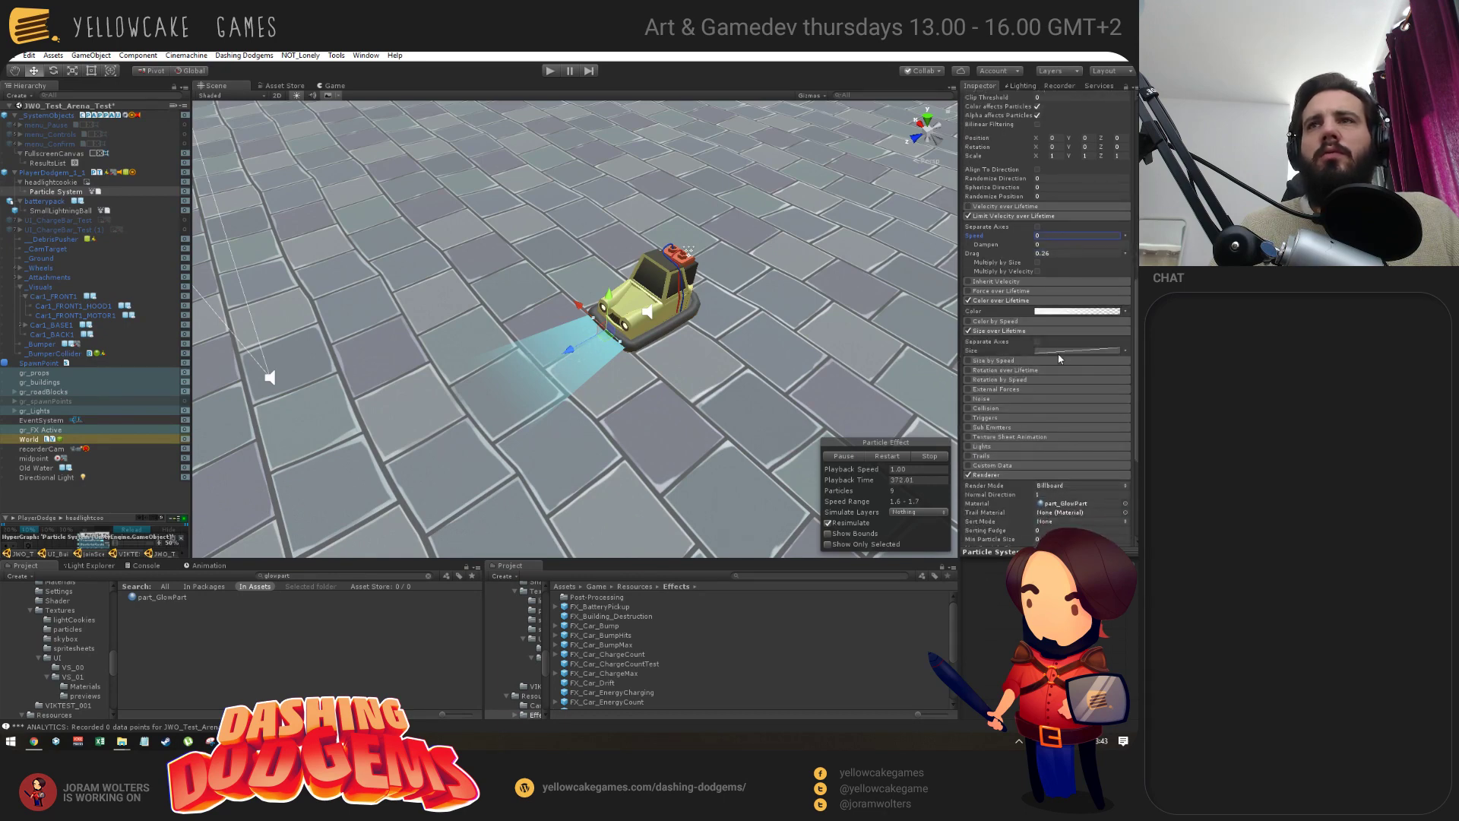
{"action": "left_click", "coordinate": [1063, 351]}
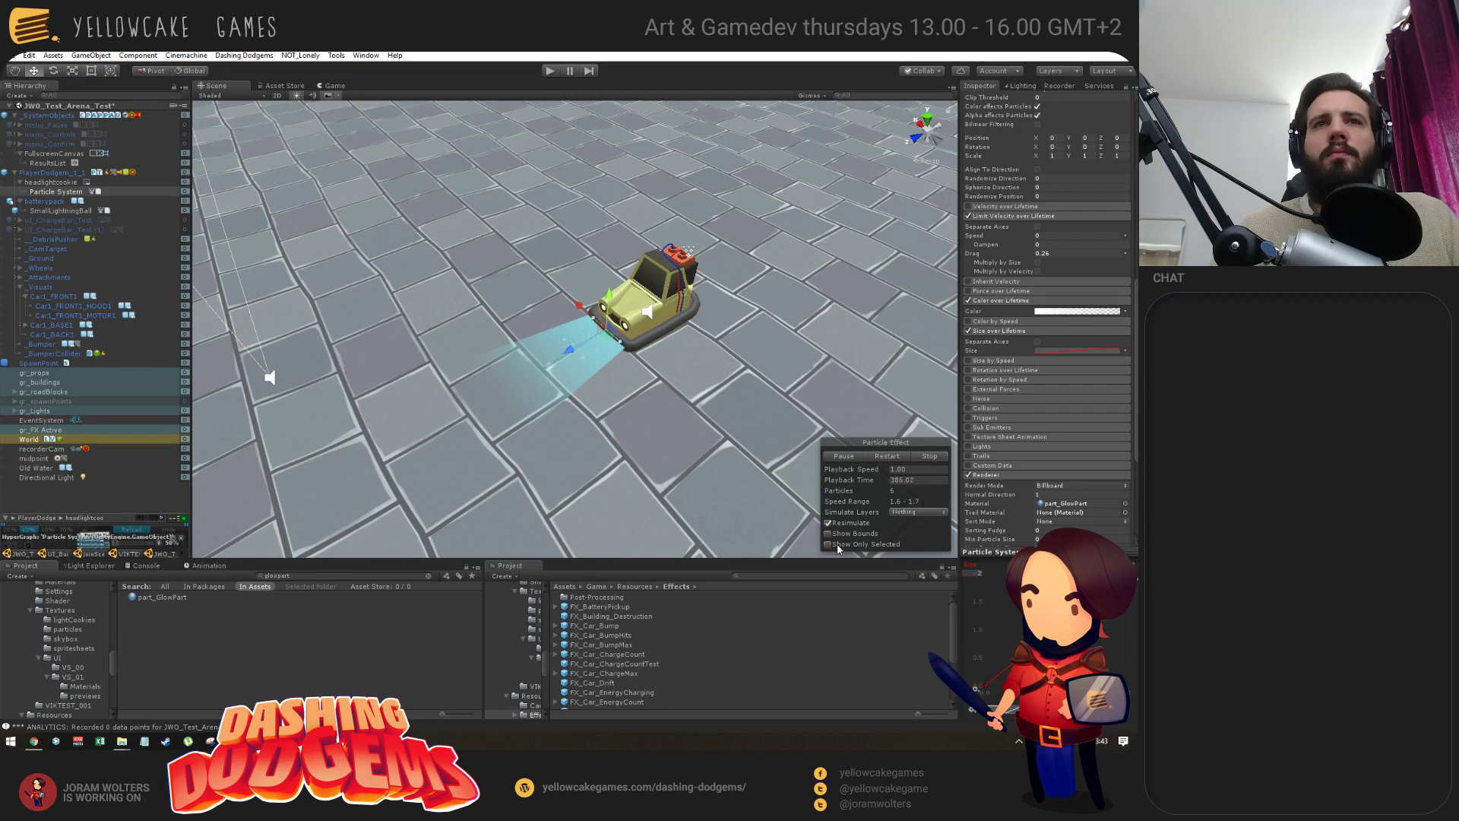
Run the game and, in the Scene view, deactivate the car's effect clones from FX_Car_Bump through FX_Car_EnergyMax.
{"action": "left_click_drag", "start_coordinate": [780, 487], "coordinate": [623, 376], "text": "alt"}
{"action": "left_click", "coordinate": [655, 357]}
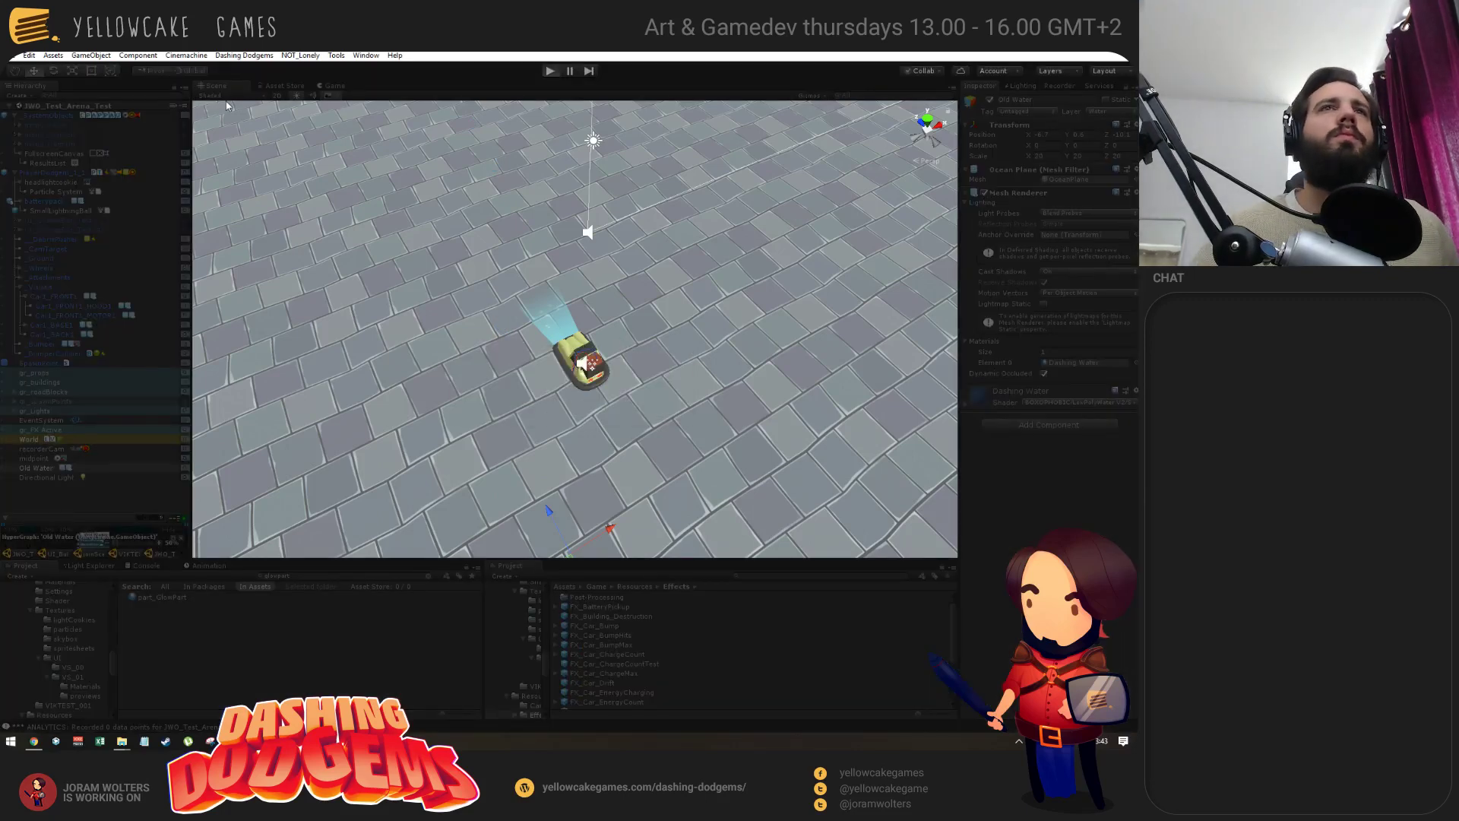
{"action": "key", "text": "ctrl+p"}
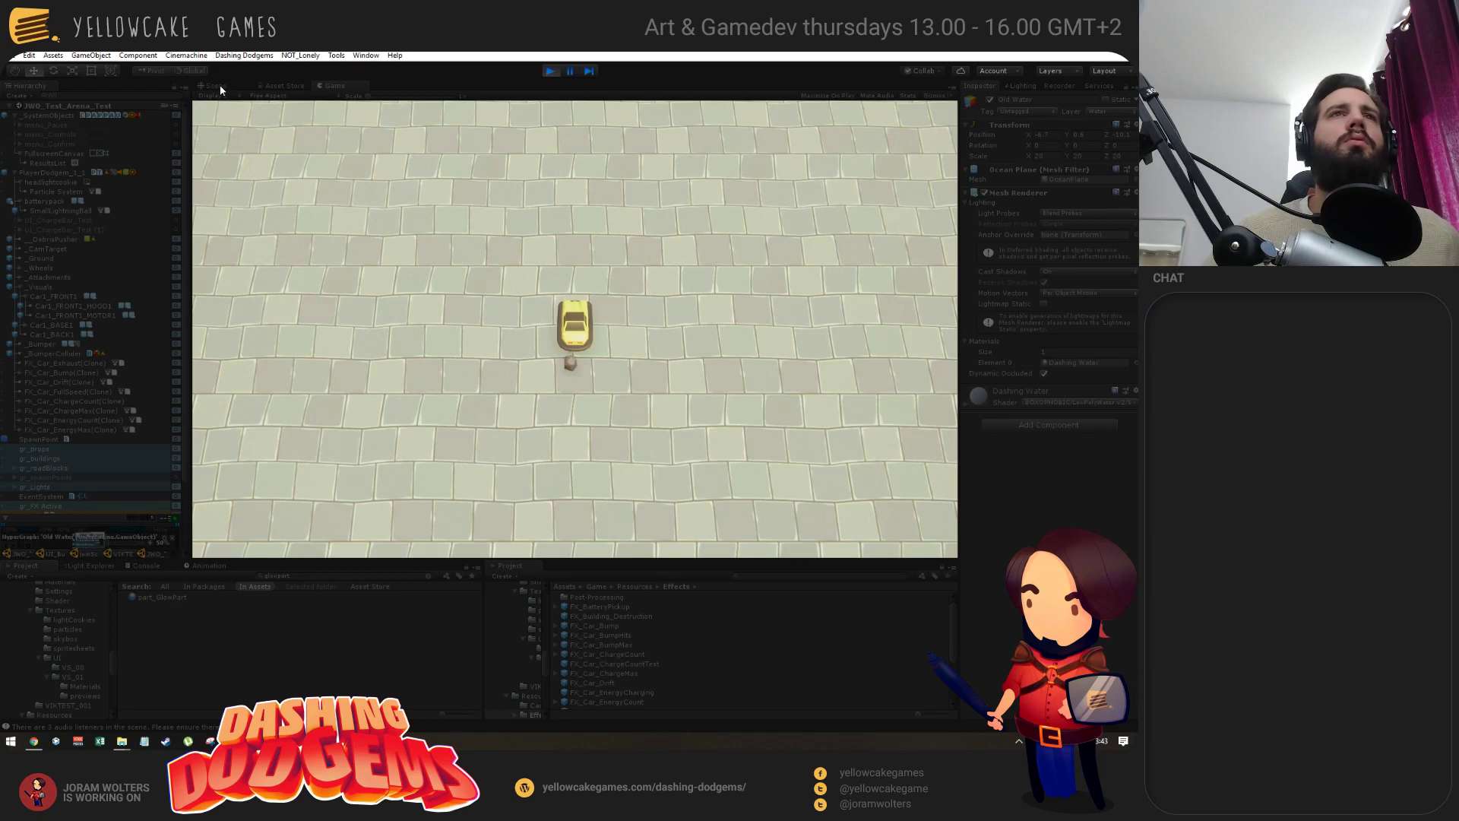
{"action": "left_click", "coordinate": [219, 85]}
{"action": "left_click", "coordinate": [61, 429]}
{"action": "left_click", "coordinate": [61, 373], "text": "shift"}
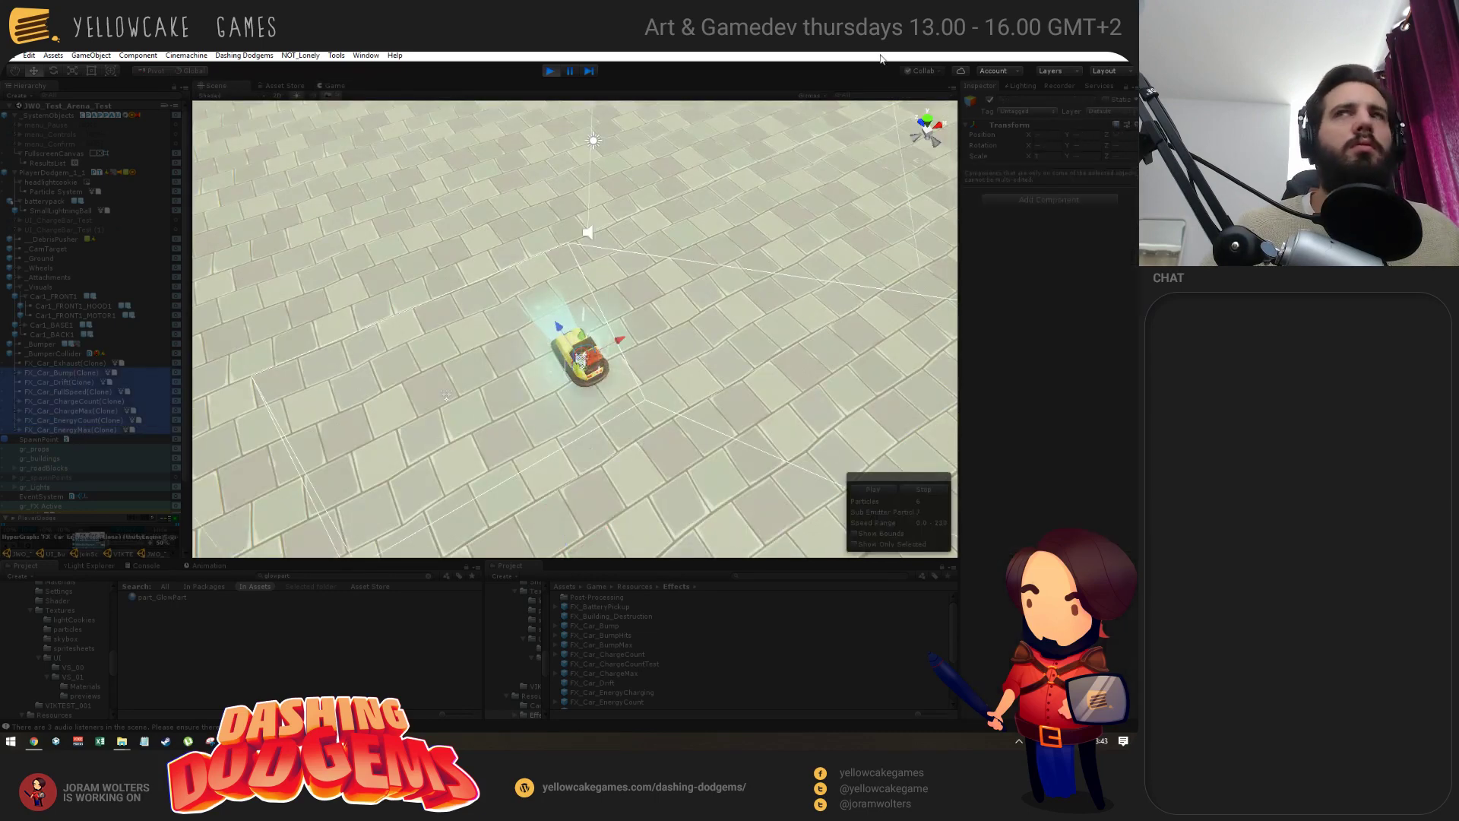
{"action": "left_click", "coordinate": [989, 100]}
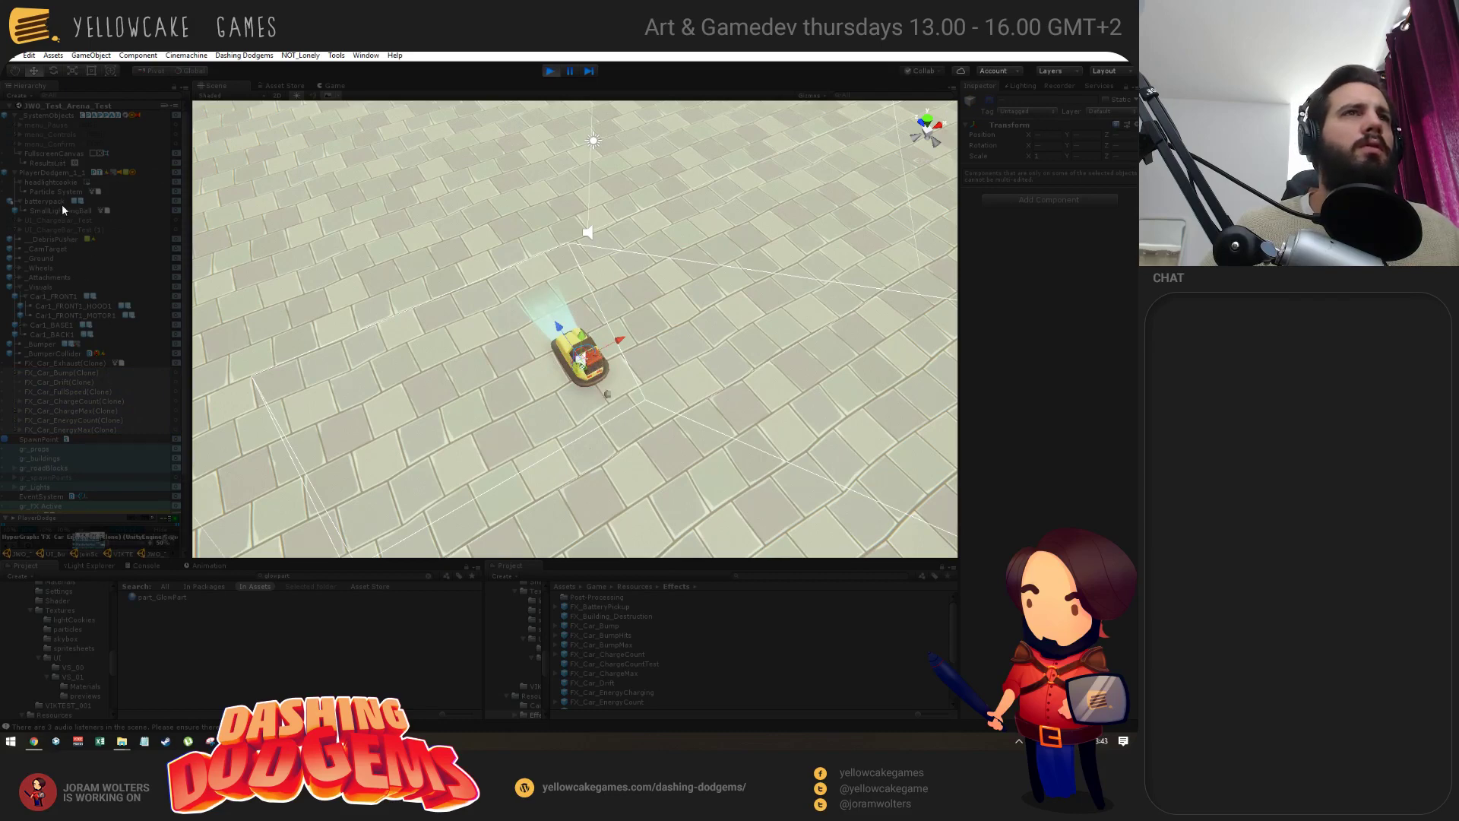
Frame the player dodgem in the running scene and compare it with headlightcookie deactivated and reactivated.
{"action": "double_click", "coordinate": [48, 173]}
{"action": "scroll", "coordinate": [684, 421], "scroll_direction": "up", "scroll_amount": 2}
{"action": "scroll", "coordinate": [684, 421], "scroll_direction": "down", "scroll_amount": 5}
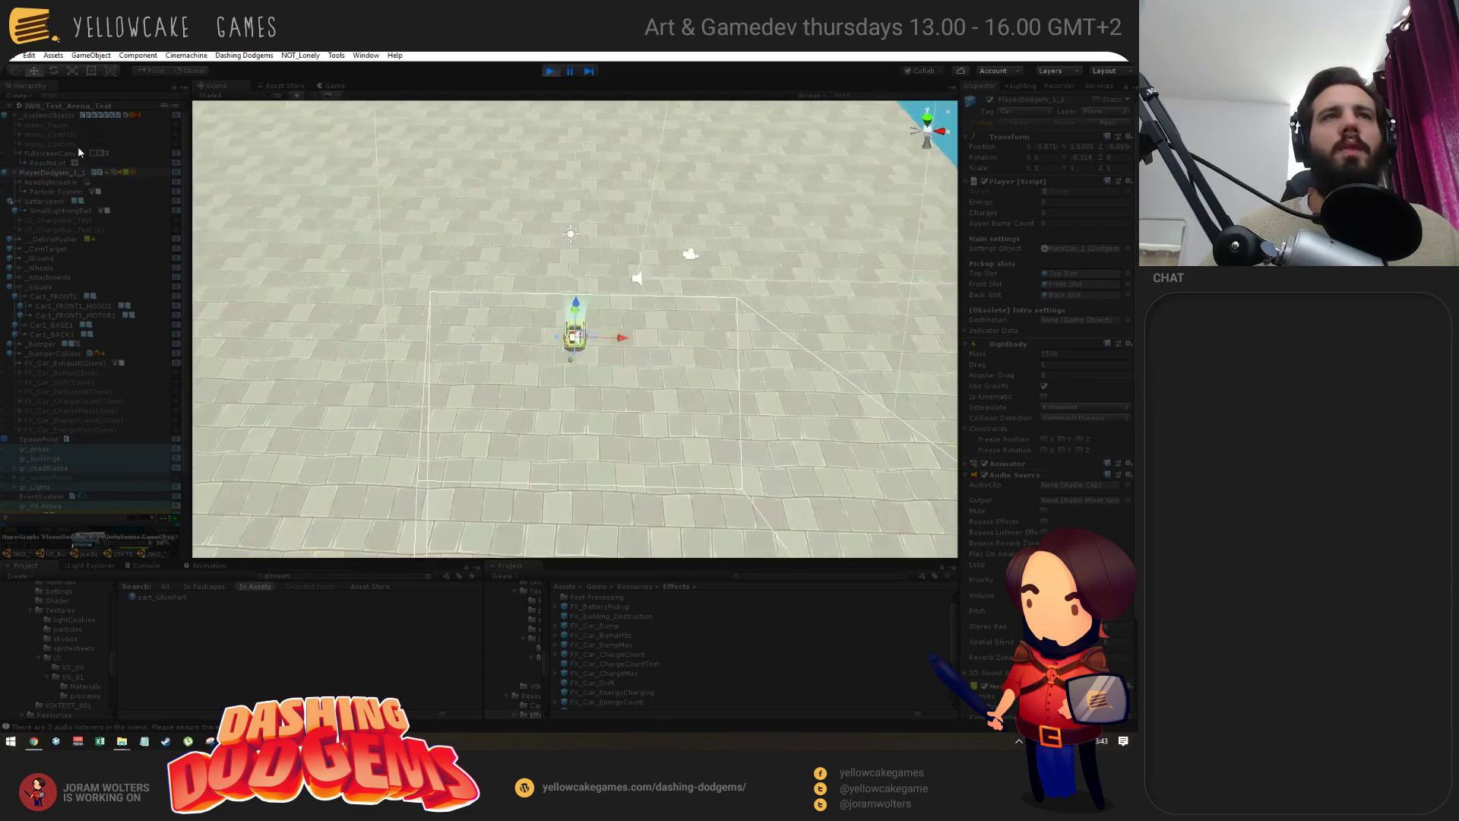
{"action": "left_click", "coordinate": [15, 72]}
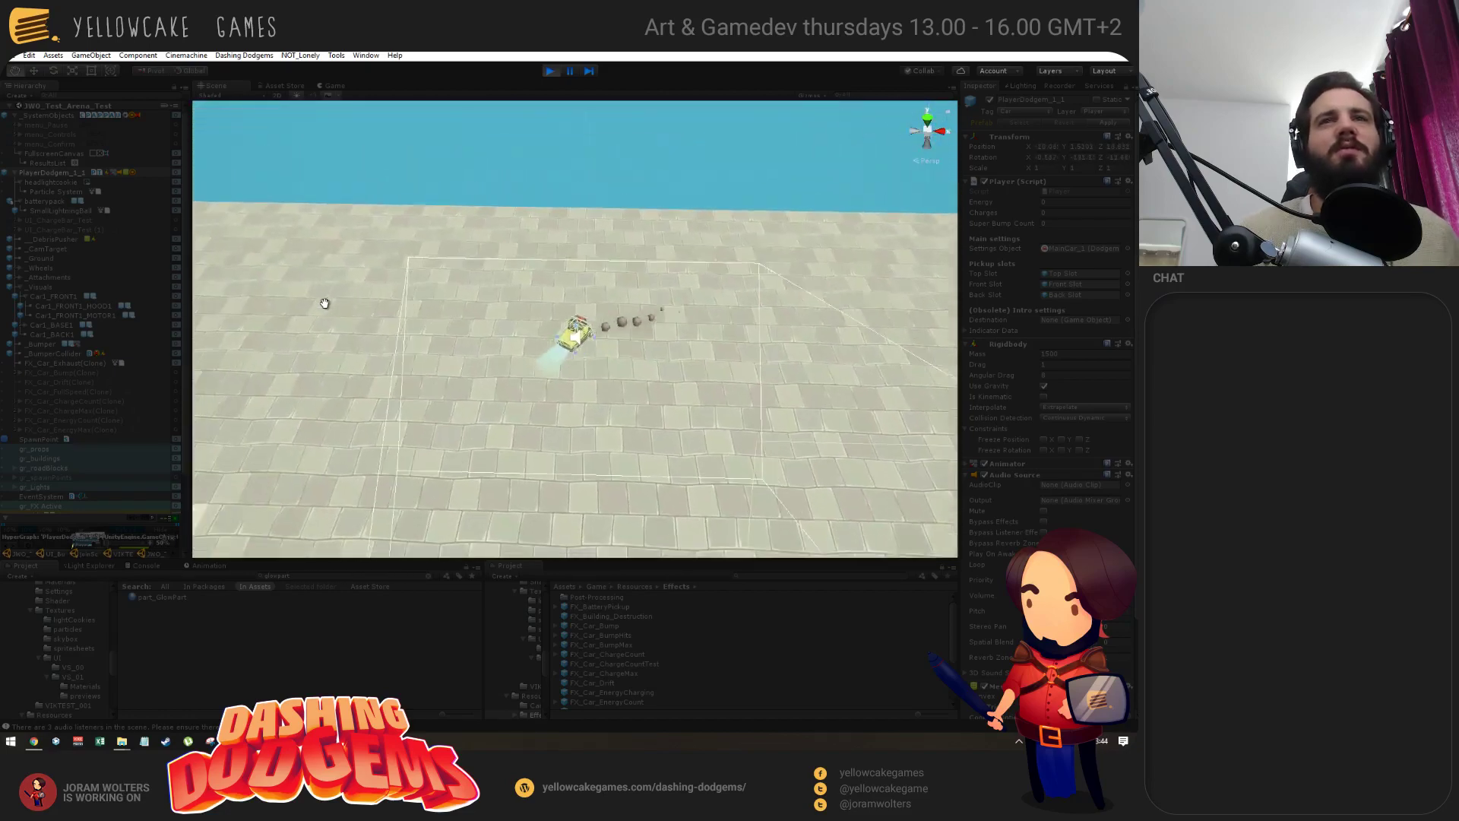
{"action": "left_click", "coordinate": [48, 183]}
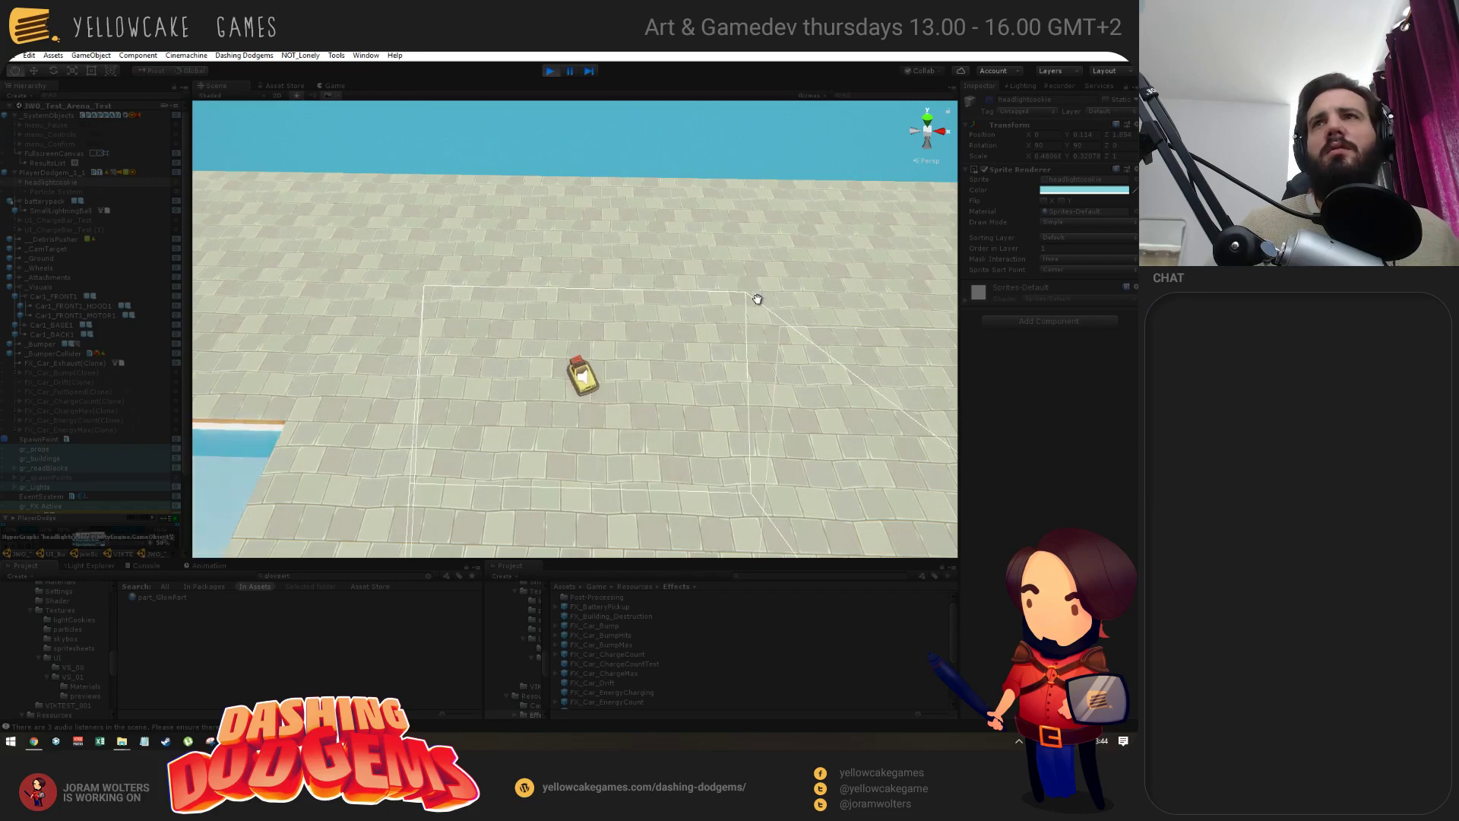
{"action": "left_click", "coordinate": [989, 100]}
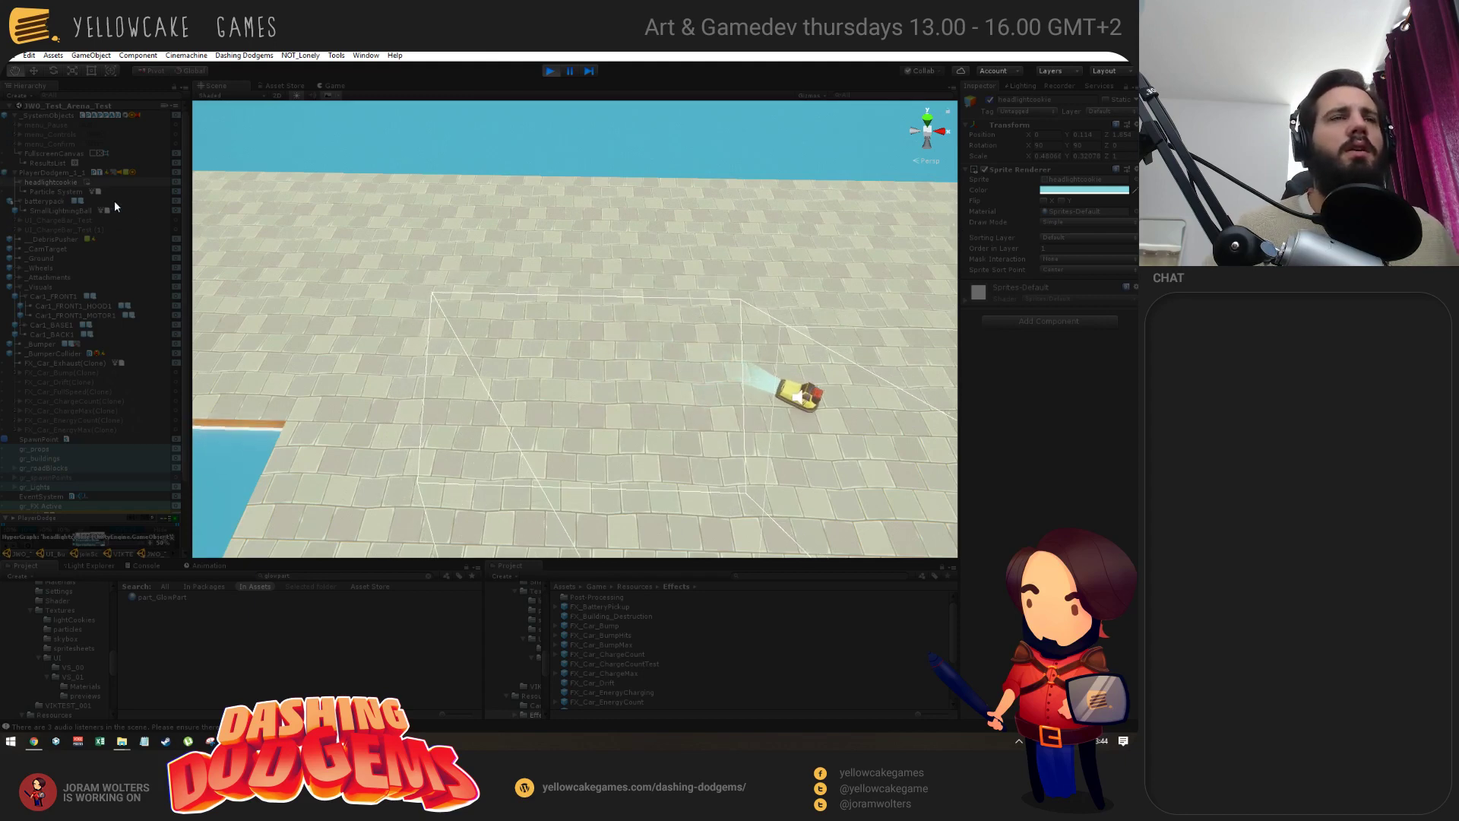
Examine the headlight beam up close and from afar while the car drives around, and stop the game.
{"action": "key", "text": "f"}
{"action": "key", "text": "f"}
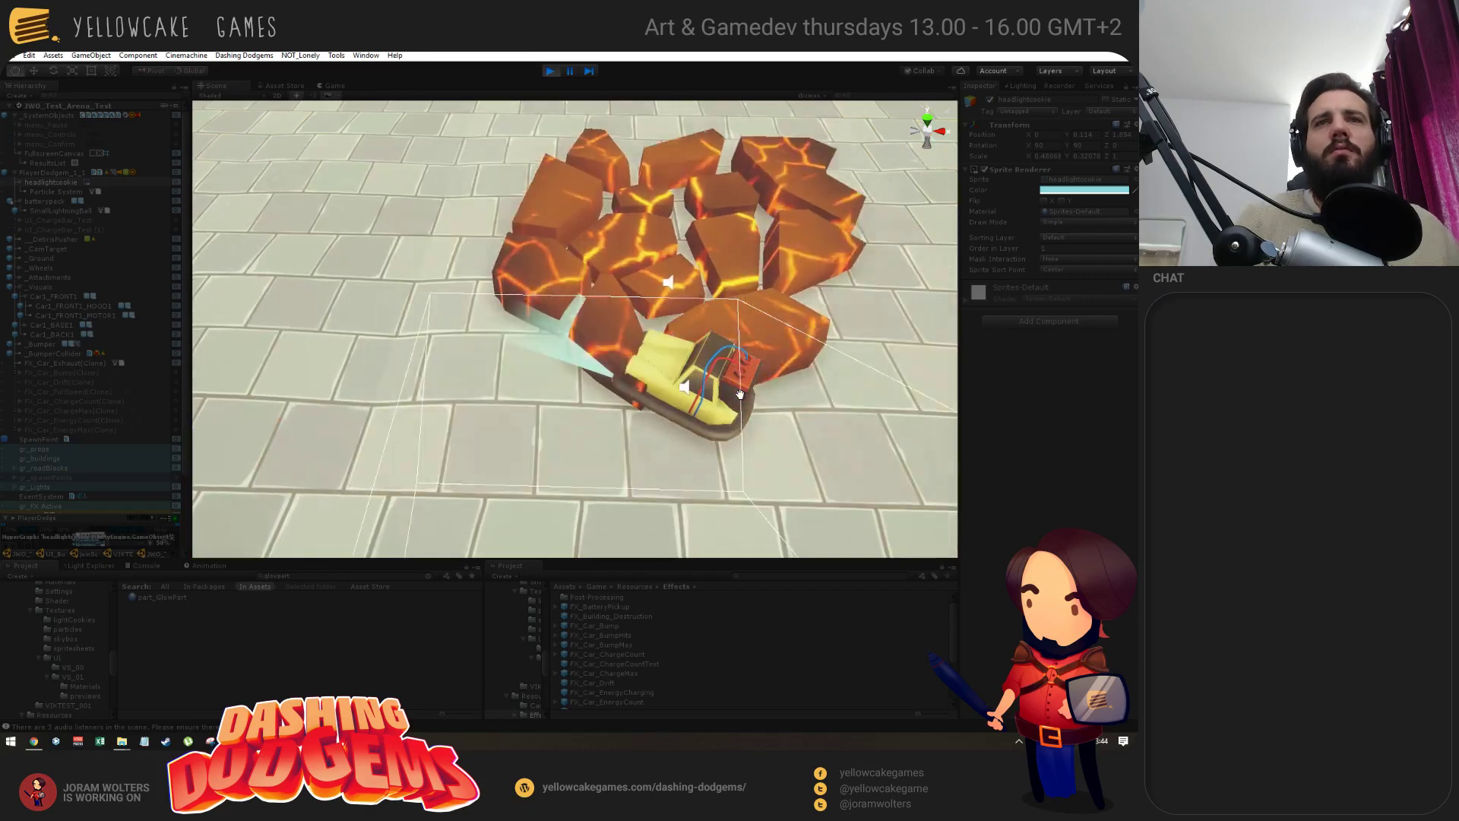
{"action": "scroll", "coordinate": [740, 394], "scroll_direction": "down", "scroll_amount": 5}
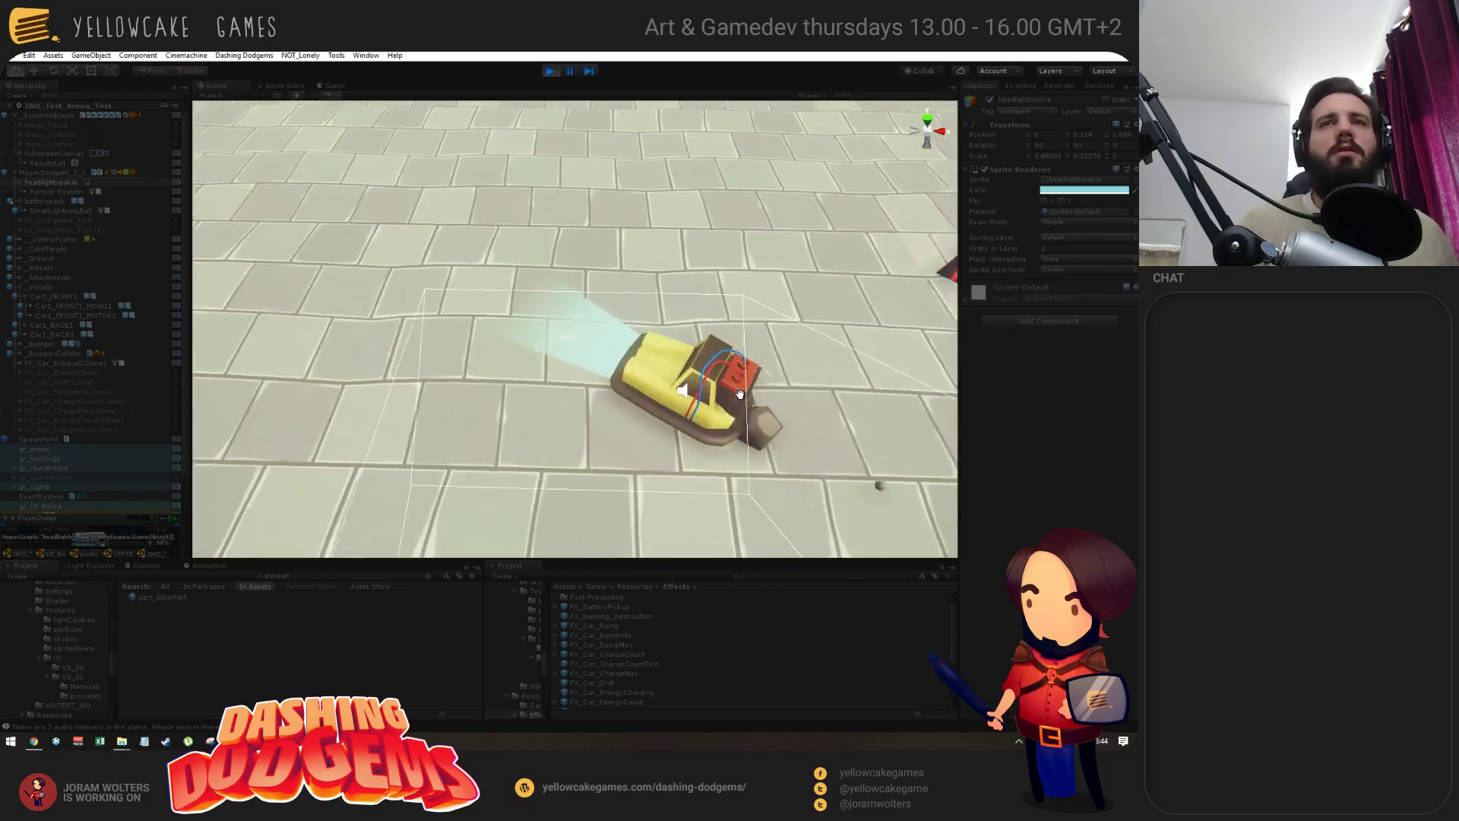
{"action": "scroll", "coordinate": [474, 323], "scroll_direction": "down", "scroll_amount": 3}
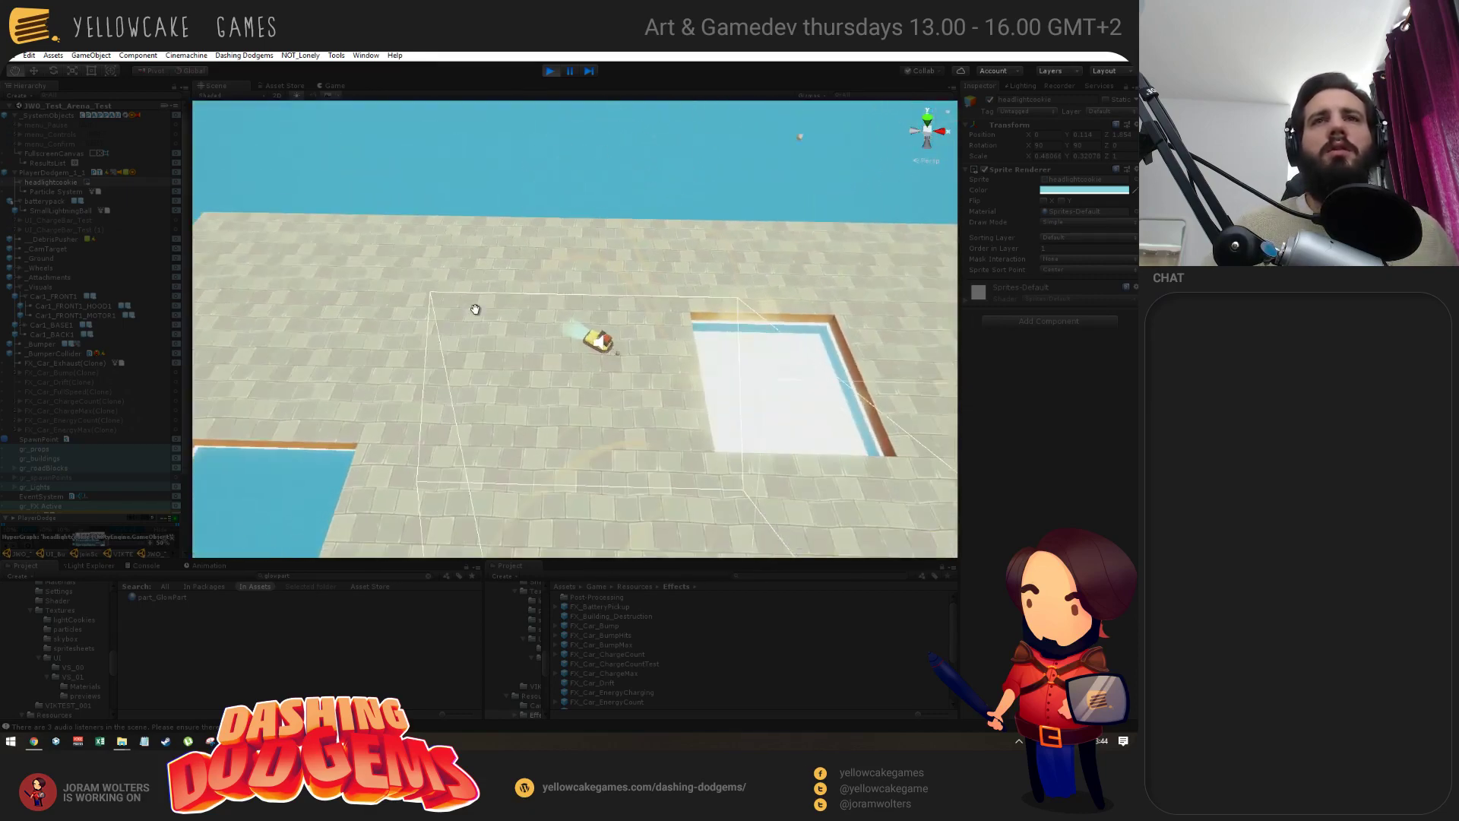
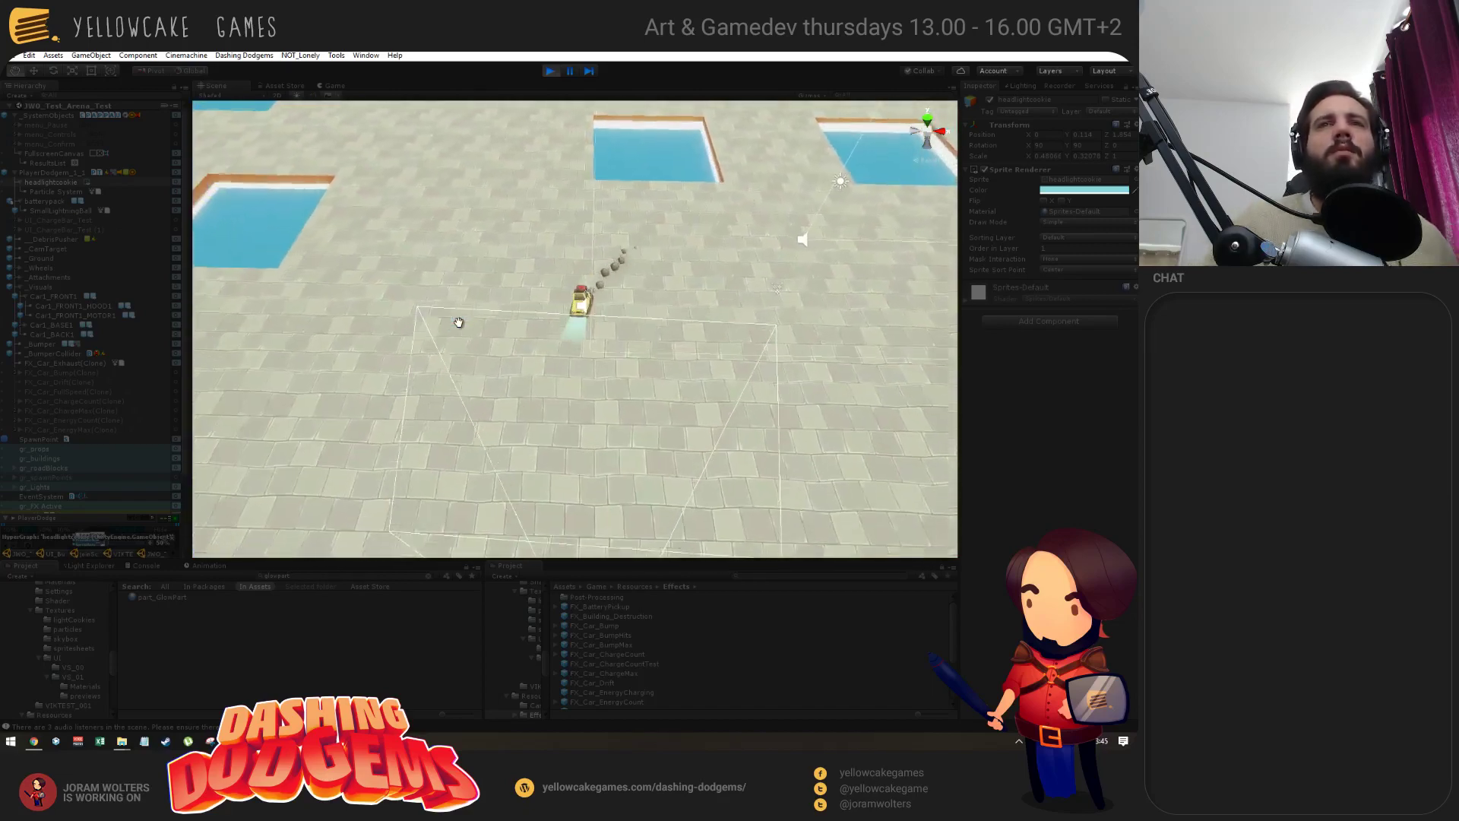
{"action": "left_click", "coordinate": [549, 70]}
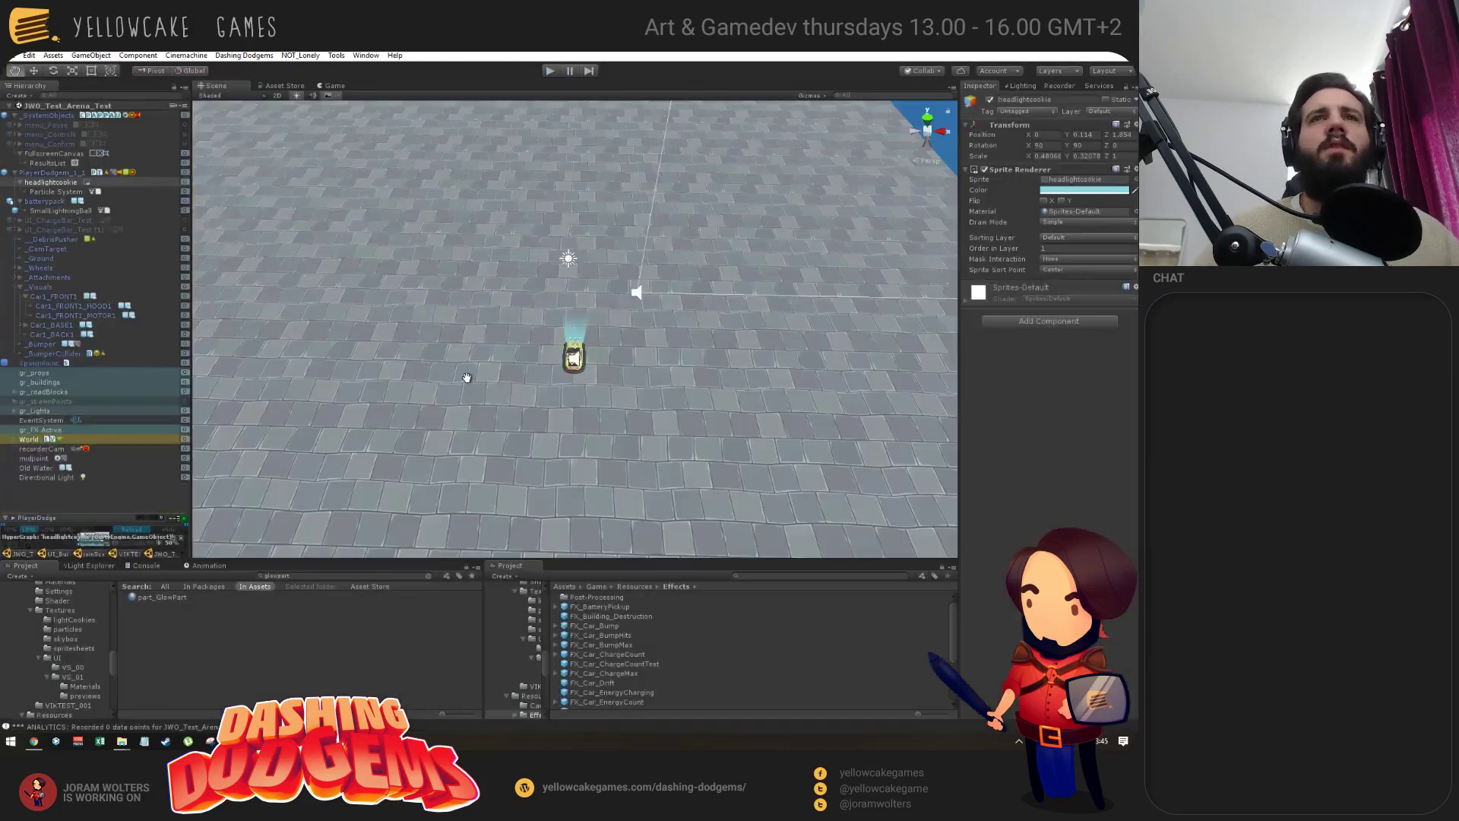
Collapse headlightcookie and batterypack in the hierarchy and deactivate both objects.
{"action": "left_click_drag", "start_coordinate": [384, 330], "coordinate": [205, 227], "text": "alt"}
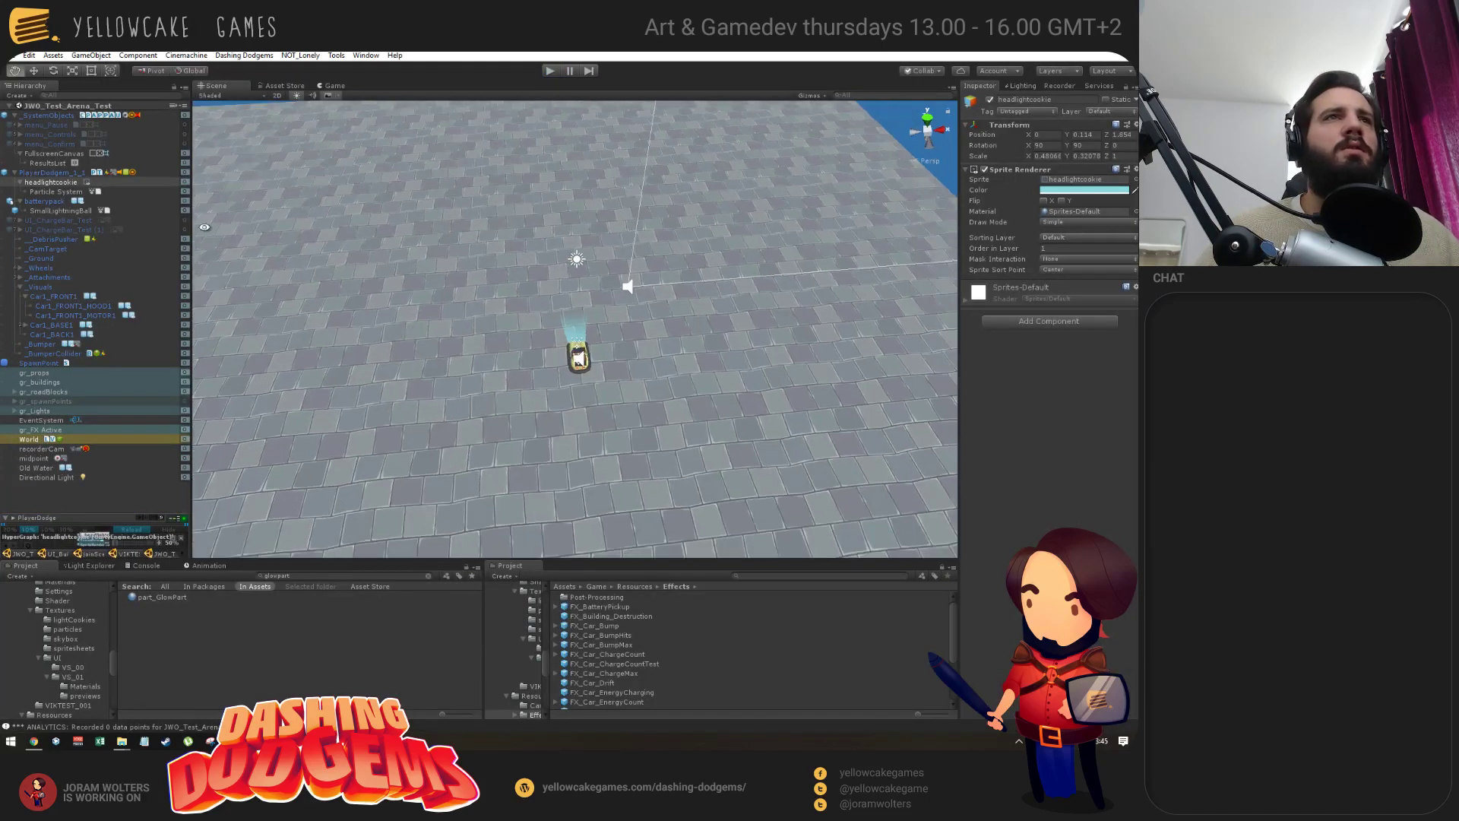
{"action": "left_click", "coordinate": [19, 183]}
{"action": "left_click", "coordinate": [20, 192]}
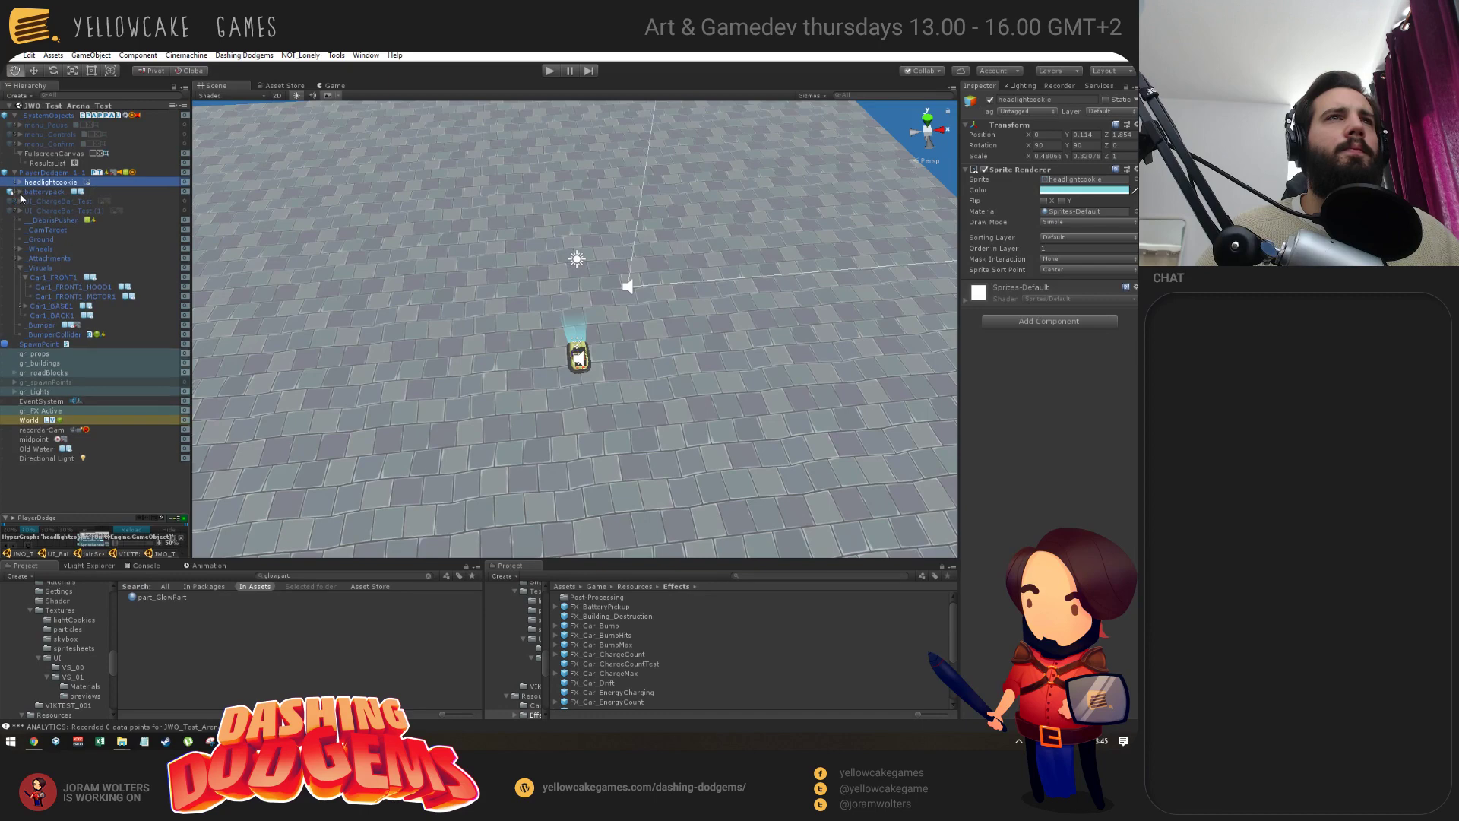
{"action": "left_click", "coordinate": [41, 193], "text": "ctrl"}
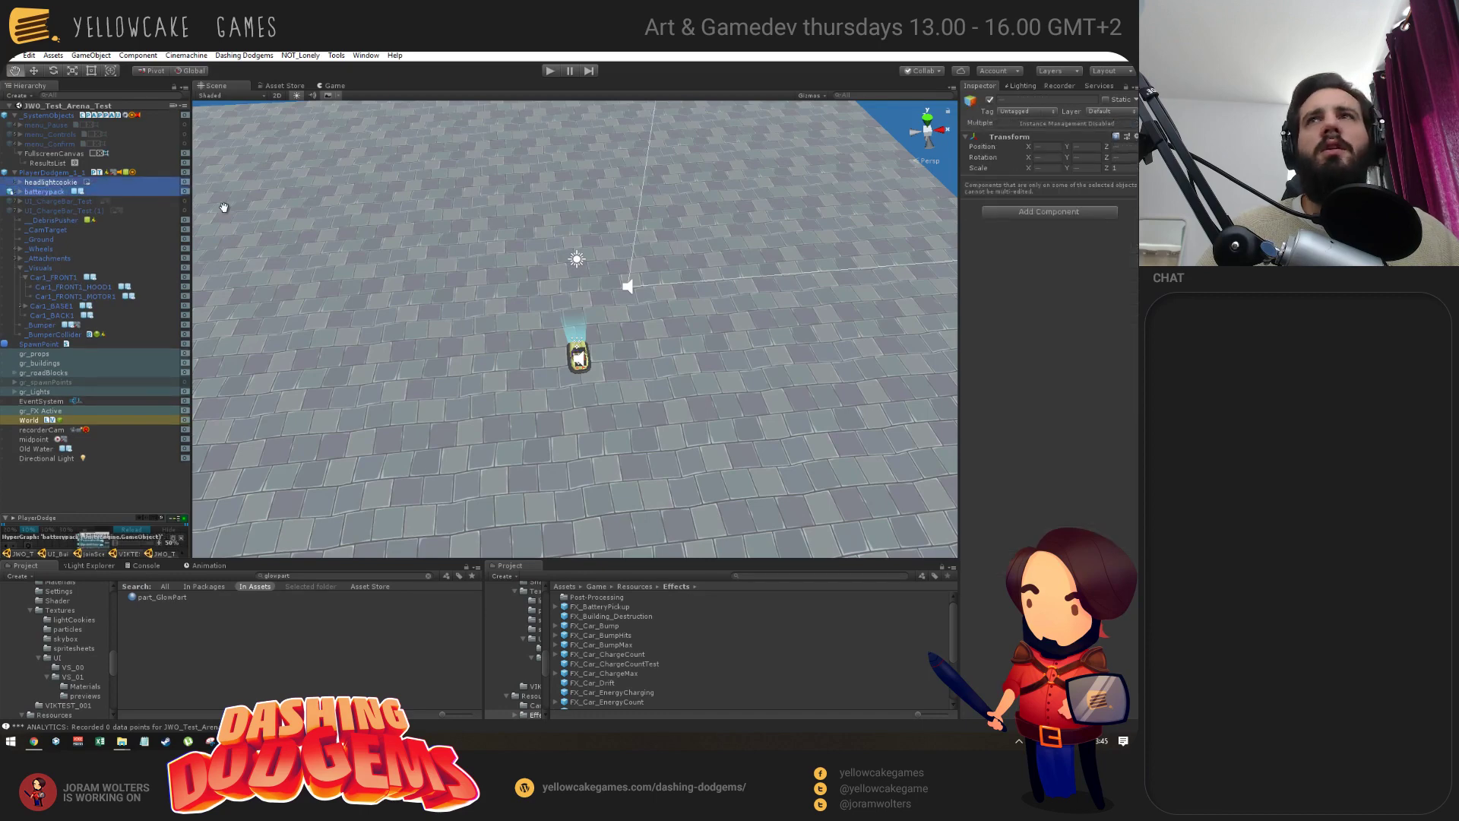
{"action": "left_click", "coordinate": [42, 193]}
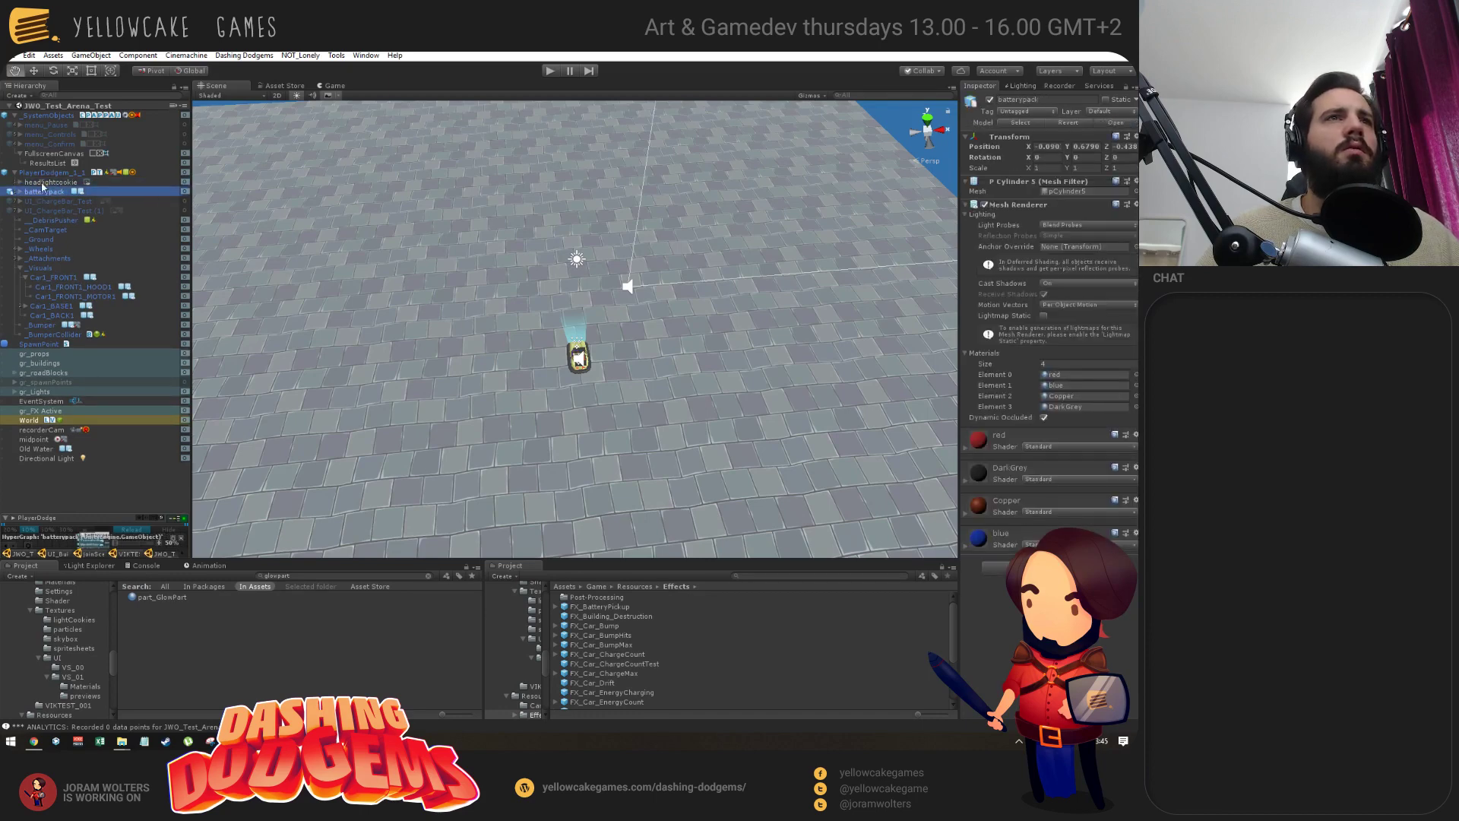
{"action": "left_click", "coordinate": [45, 182]}
{"action": "left_click", "coordinate": [989, 101]}
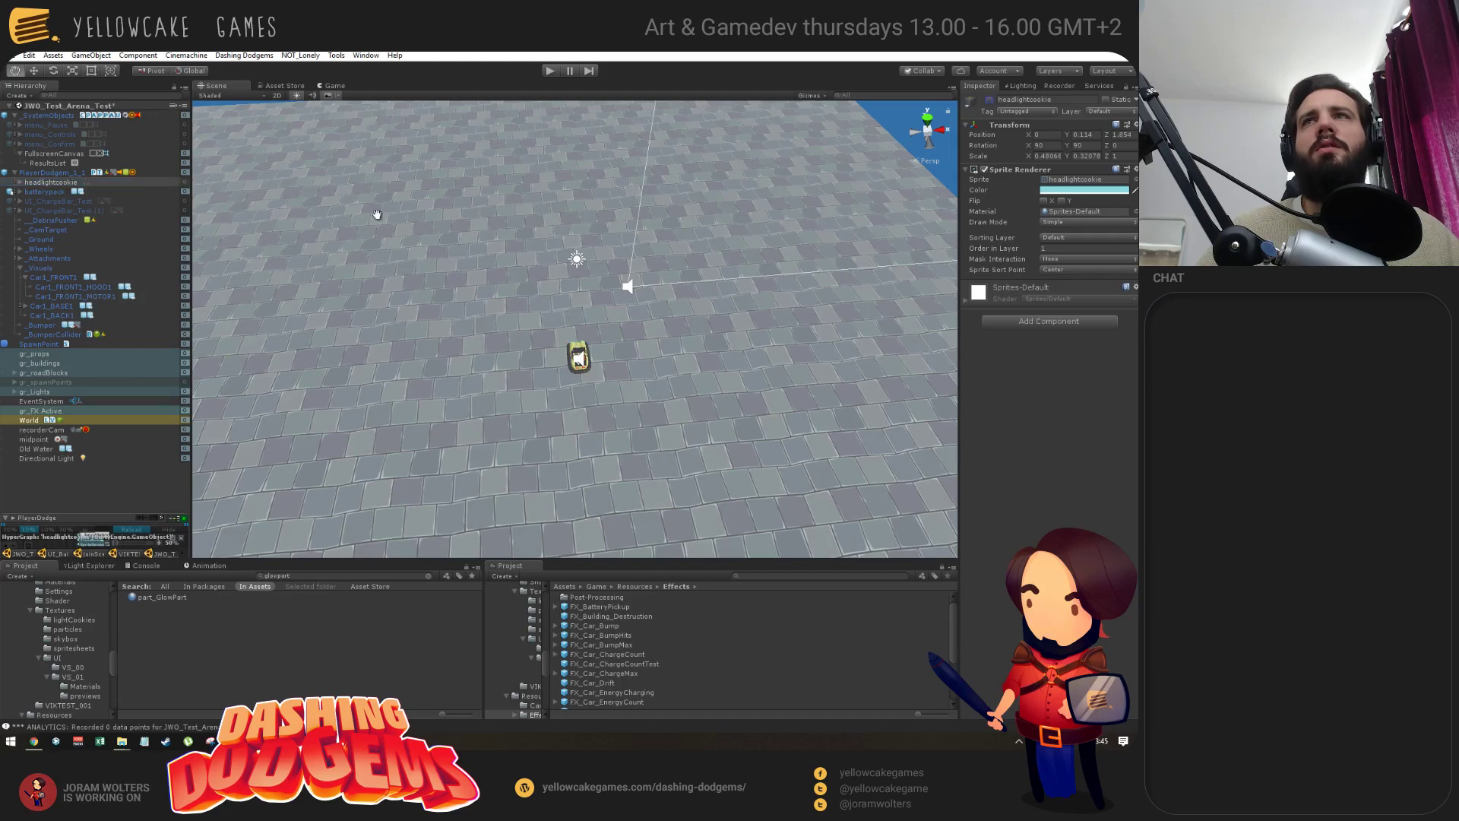
{"action": "left_click", "coordinate": [50, 193]}
{"action": "left_click", "coordinate": [989, 100]}
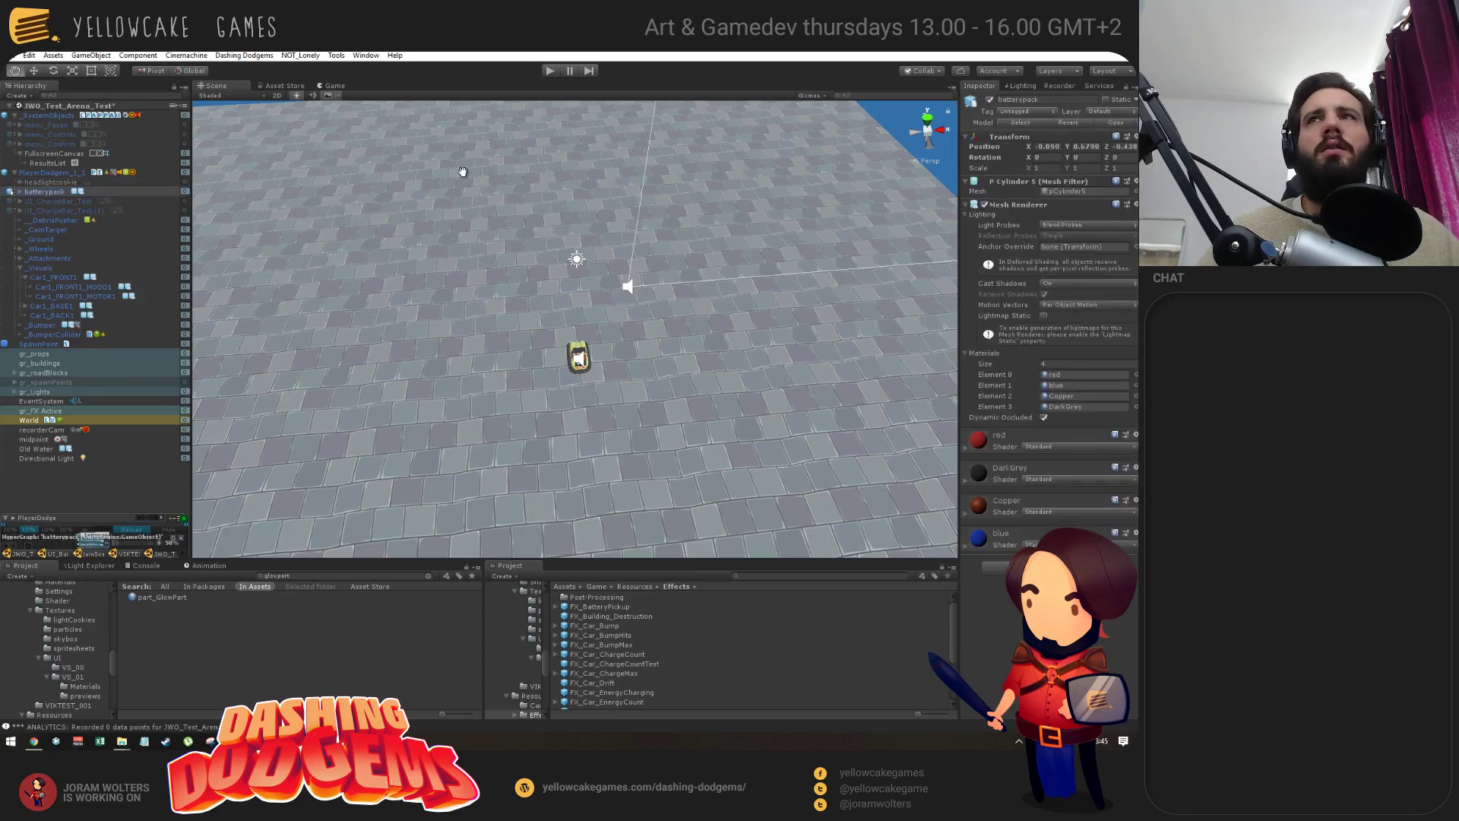
Select UI_ChargeBar_Test (1) and check the player energy to charge VFX concept image in the browser.
{"action": "left_click_drag", "start_coordinate": [410, 316], "coordinate": [228, 251], "text": "alt"}
{"action": "left_click", "coordinate": [58, 211]}
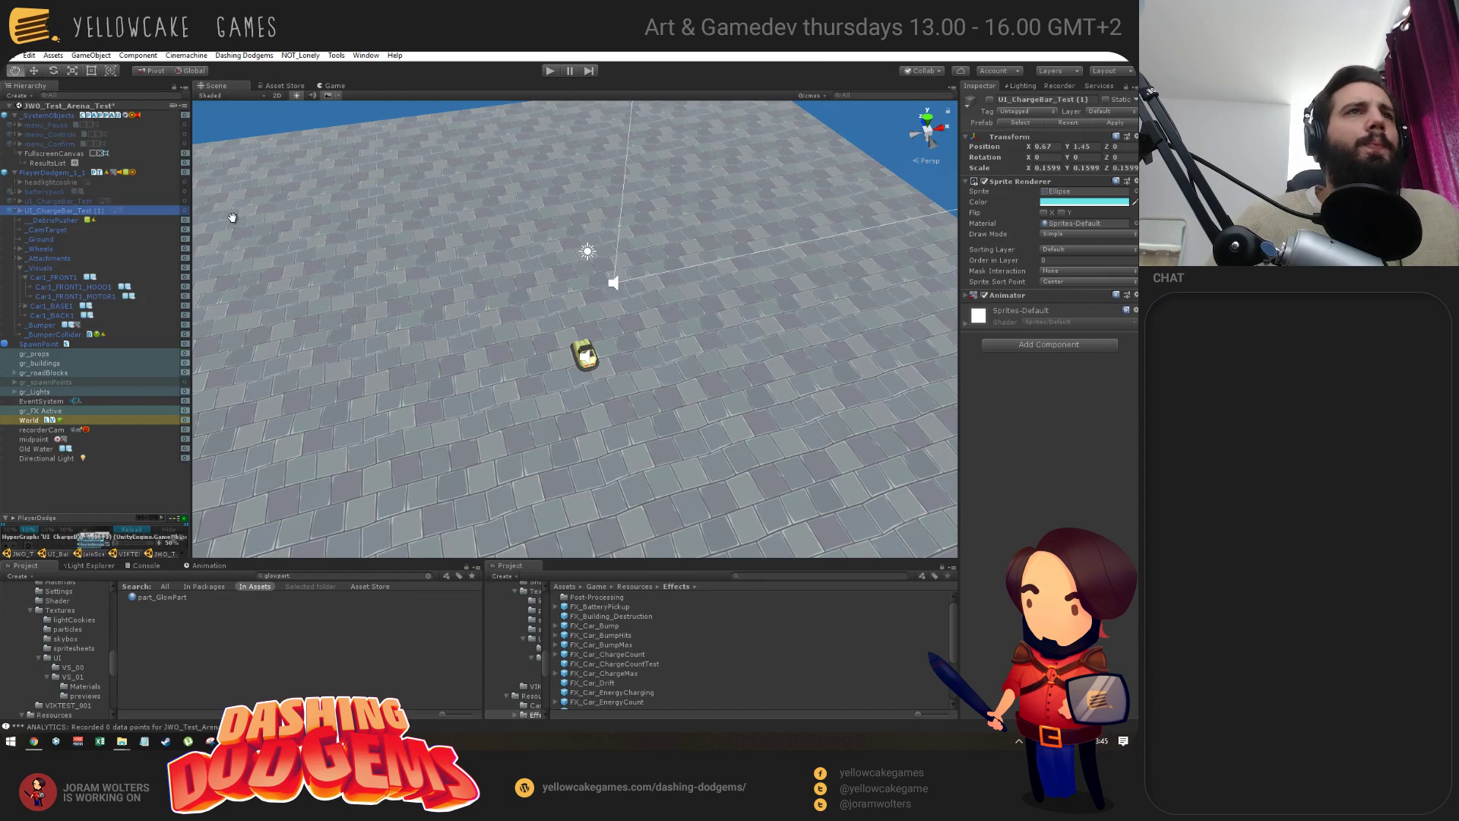
{"action": "key", "text": "alt+Tab"}
{"action": "left_click", "coordinate": [485, 226]}
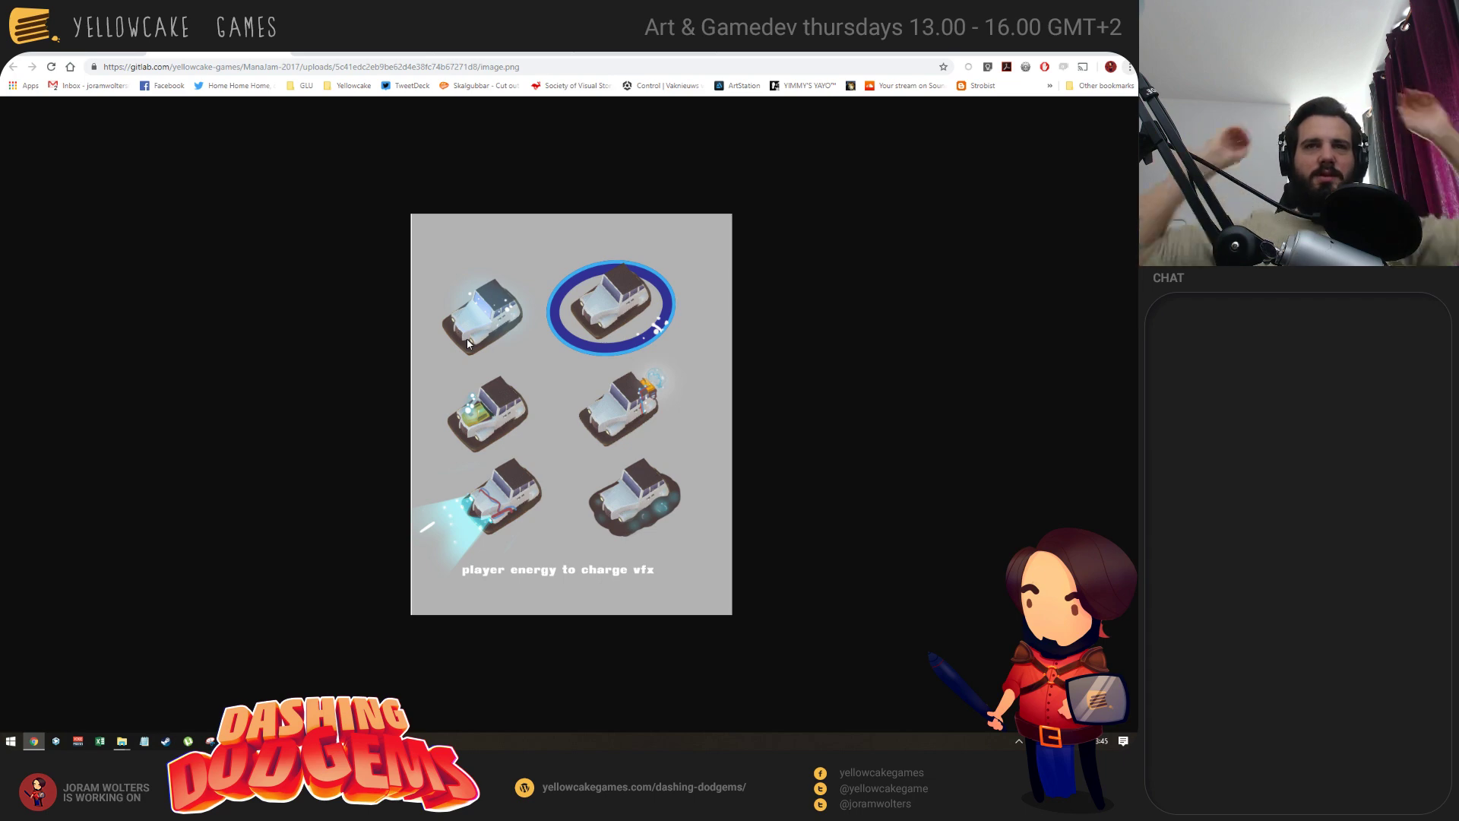
{"action": "key", "text": "alt+Tab"}
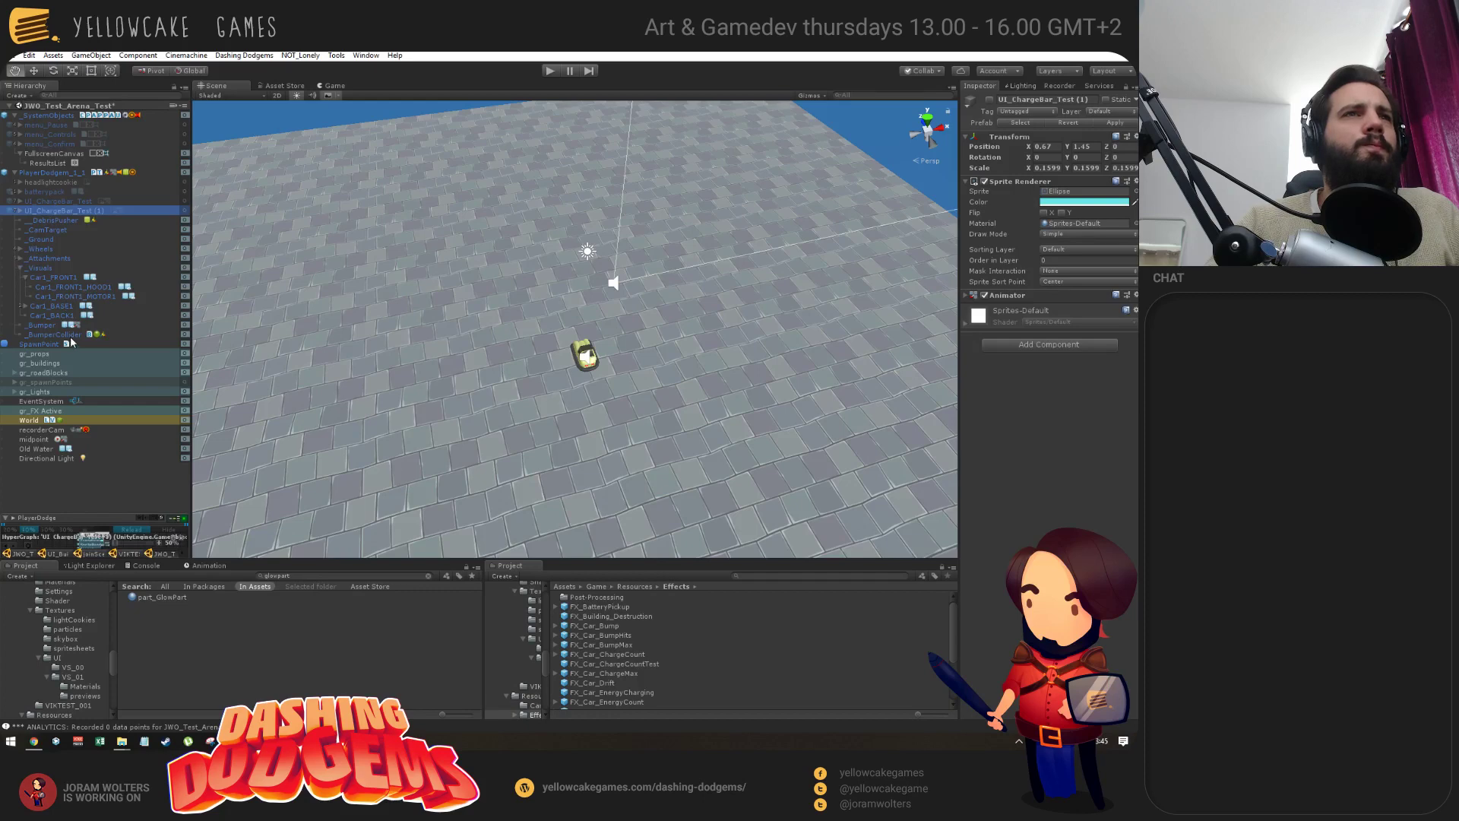
Expand and frame Car1_BASE1, show its DD_Car1_BASE1 material properties, and inspect the car body from several sides.
{"action": "left_click", "coordinate": [26, 305]}
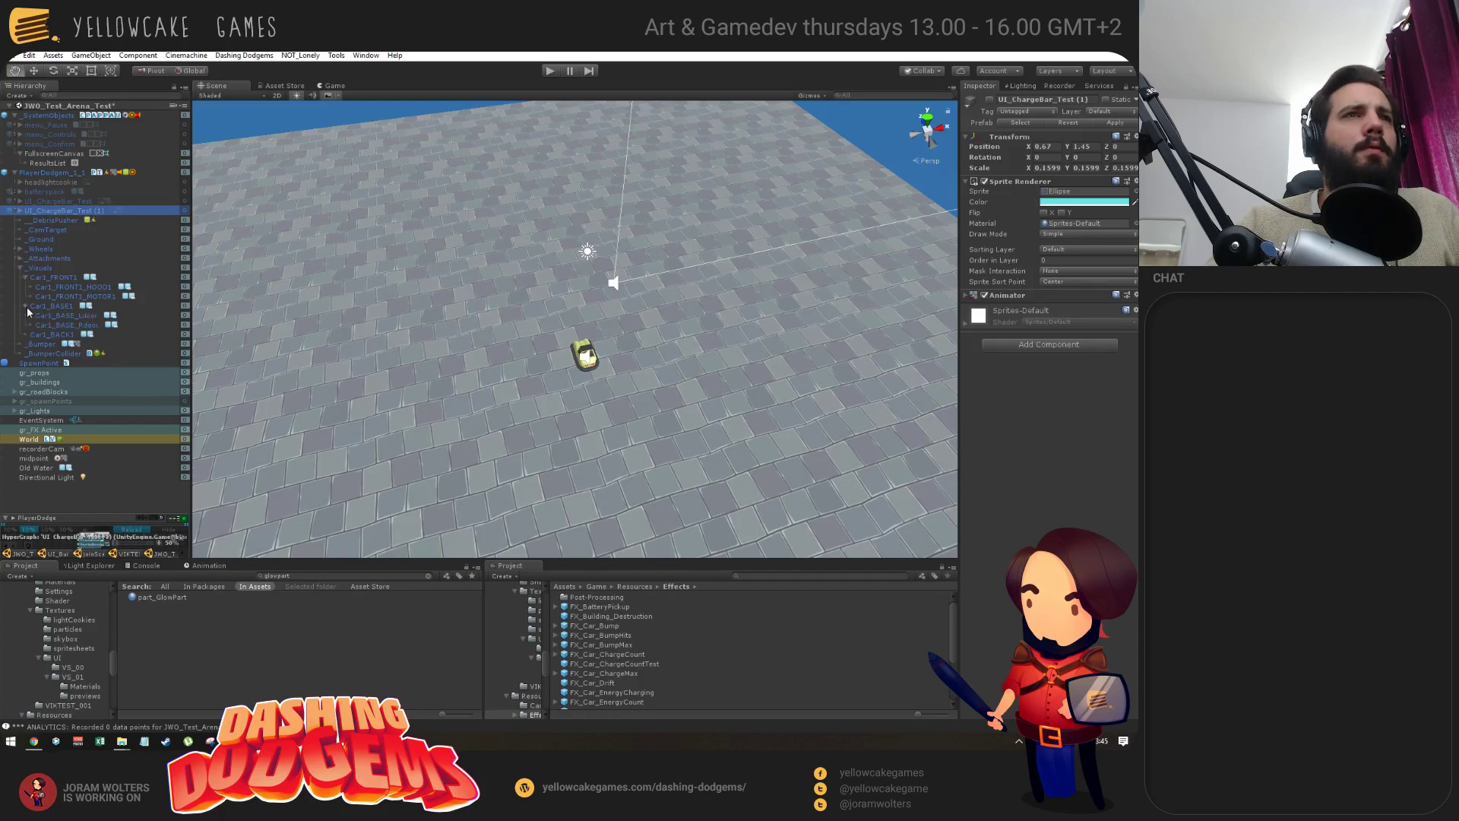
{"action": "left_click", "coordinate": [57, 309]}
{"action": "key", "text": "f"}
{"action": "left_click_drag", "start_coordinate": [847, 348], "coordinate": [598, 320], "text": "alt"}
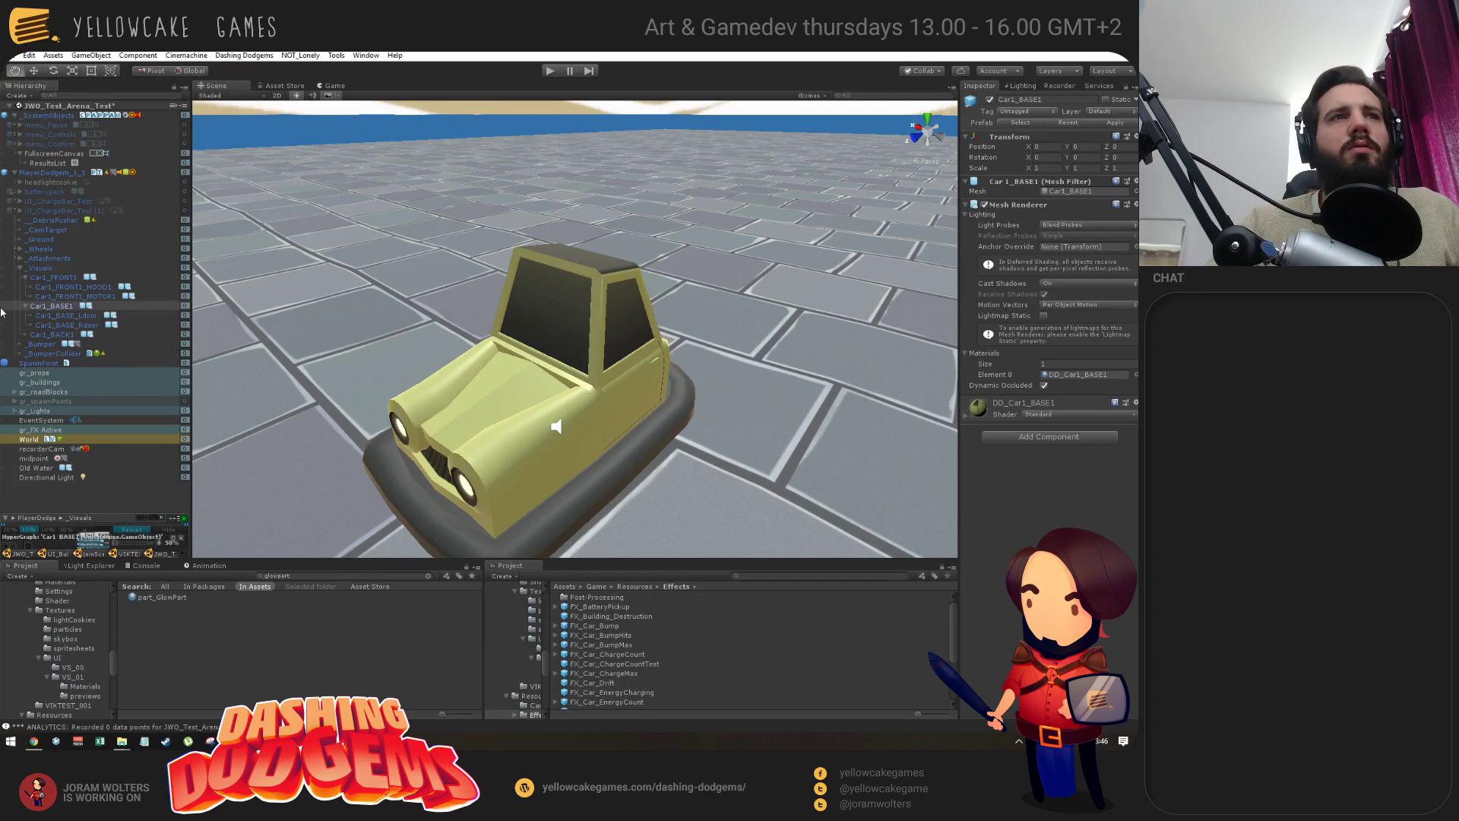
{"action": "left_click", "coordinate": [965, 417]}
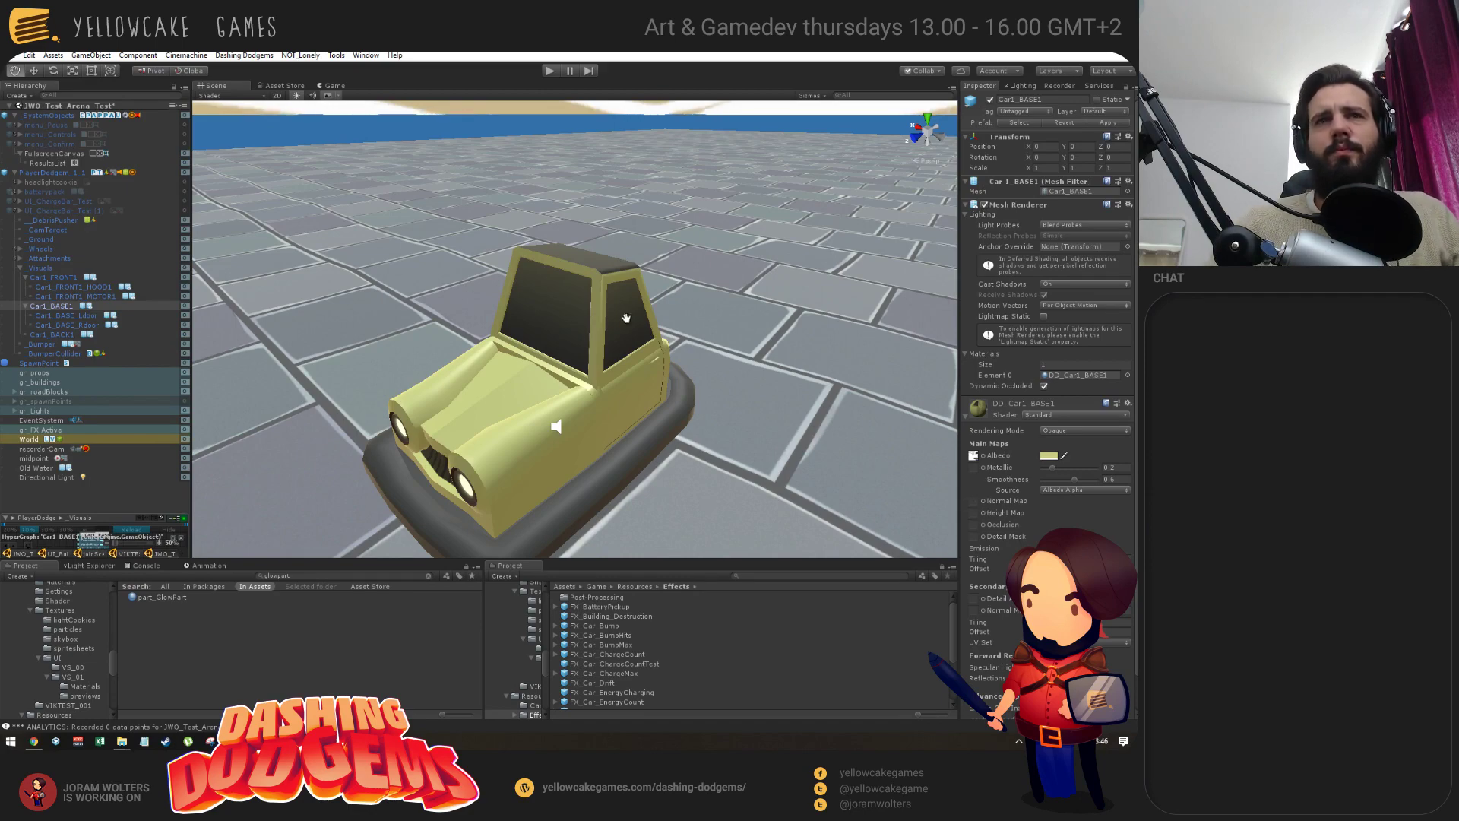
{"action": "left_click_drag", "start_coordinate": [811, 306], "coordinate": [562, 236], "text": "alt"}
Switch to the browser, return to the GitLab issue "communicating energy and charge", and review the mockup images in its comments.
{"action": "key", "text": "alt+Tab"}
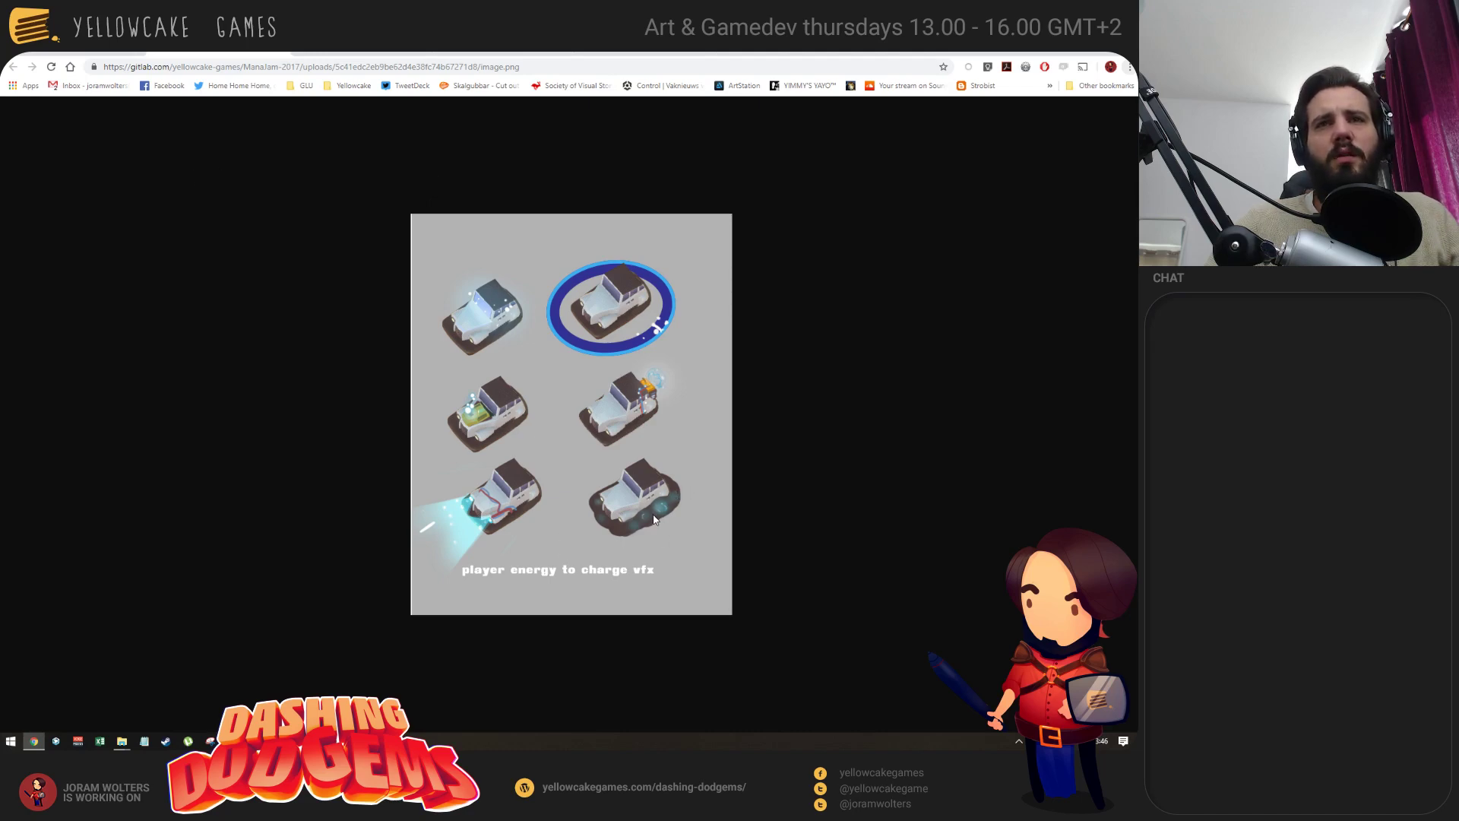
{"action": "key", "text": "alt+Left"}
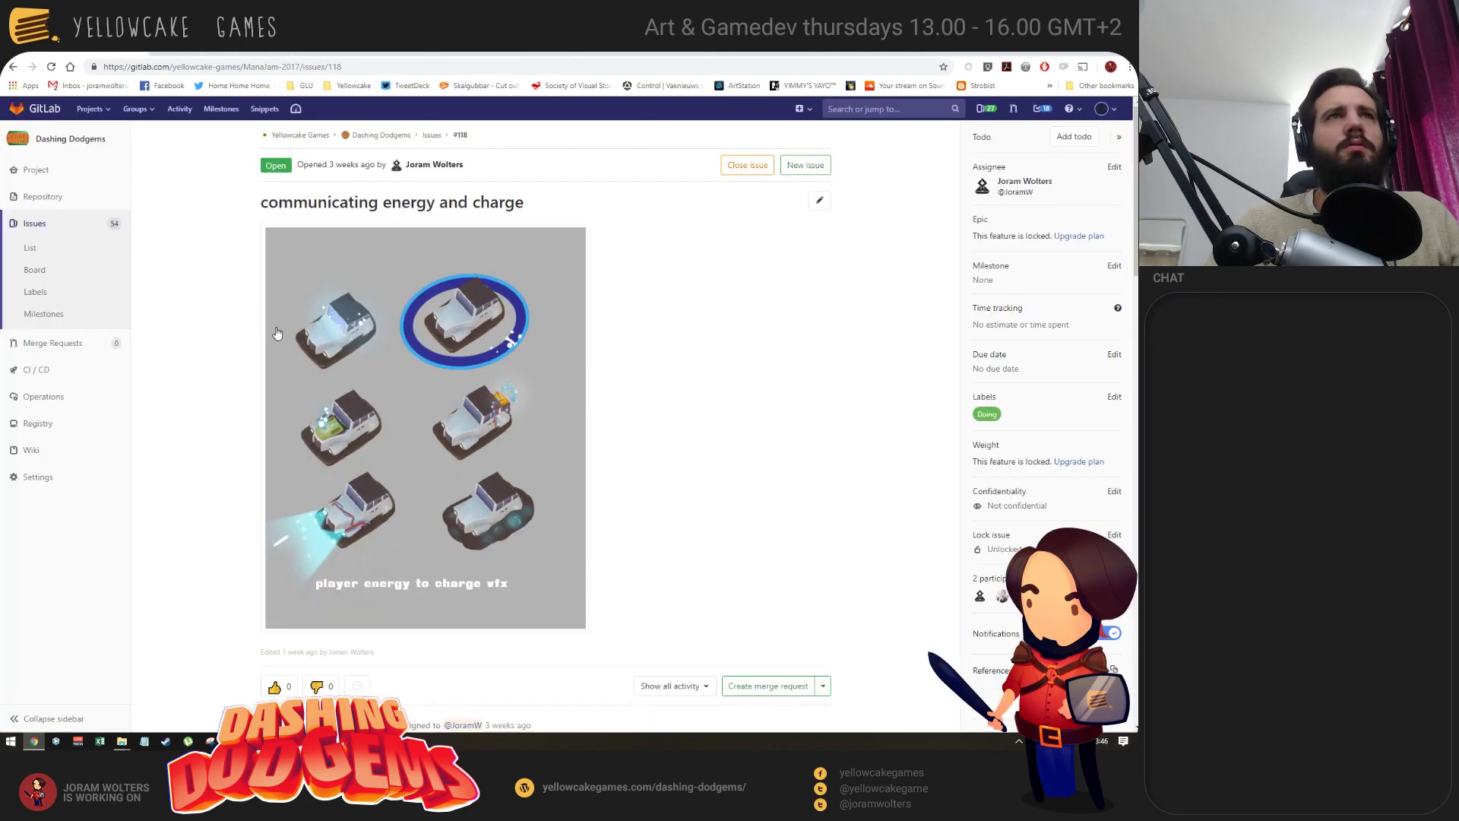
{"action": "scroll", "coordinate": [570, 395], "scroll_direction": "down", "scroll_amount": 10}
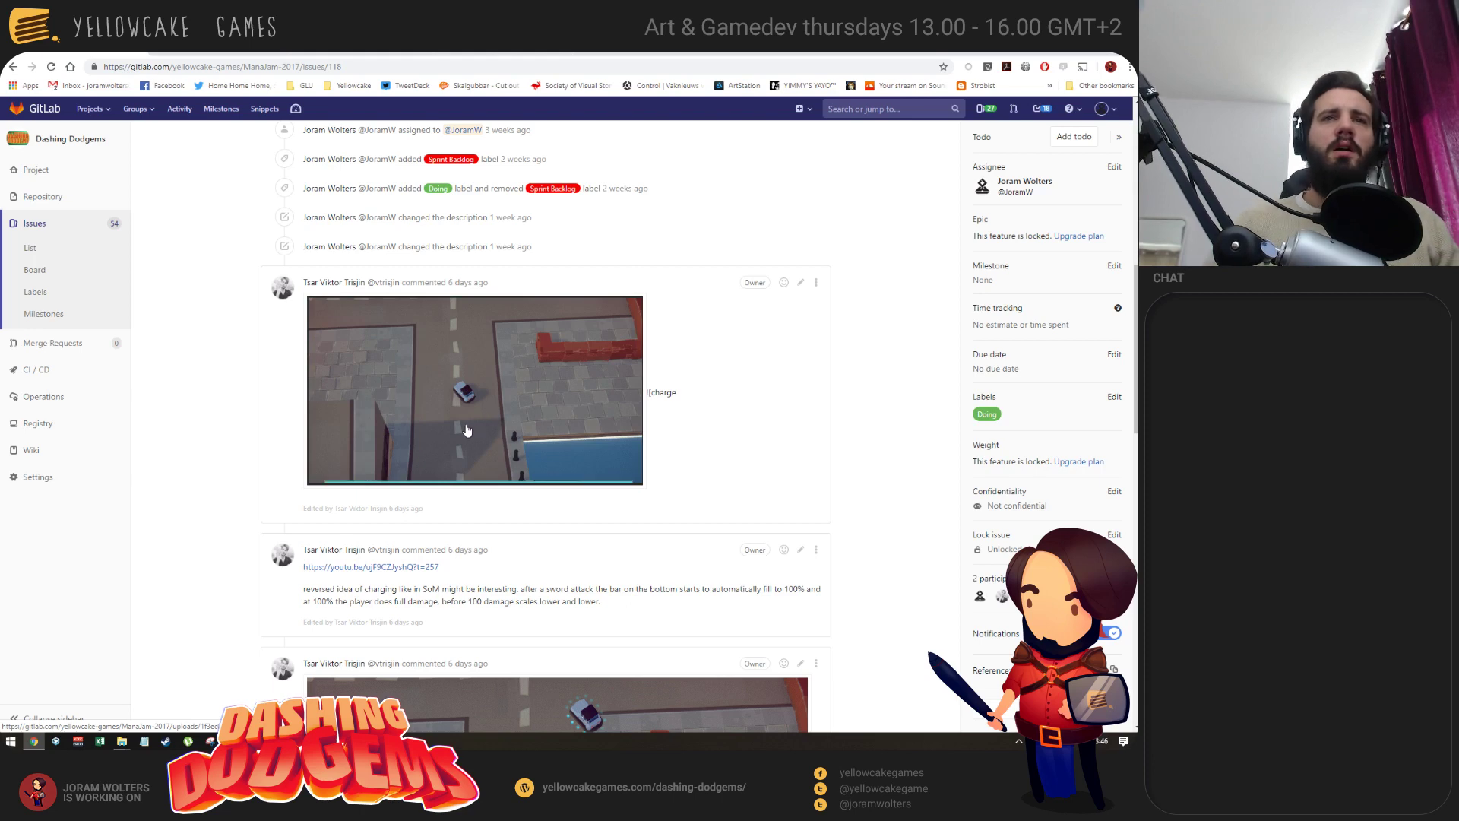
{"action": "scroll", "coordinate": [463, 426], "scroll_direction": "down", "scroll_amount": 5}
{"action": "scroll", "coordinate": [426, 414], "scroll_direction": "down", "scroll_amount": 5}
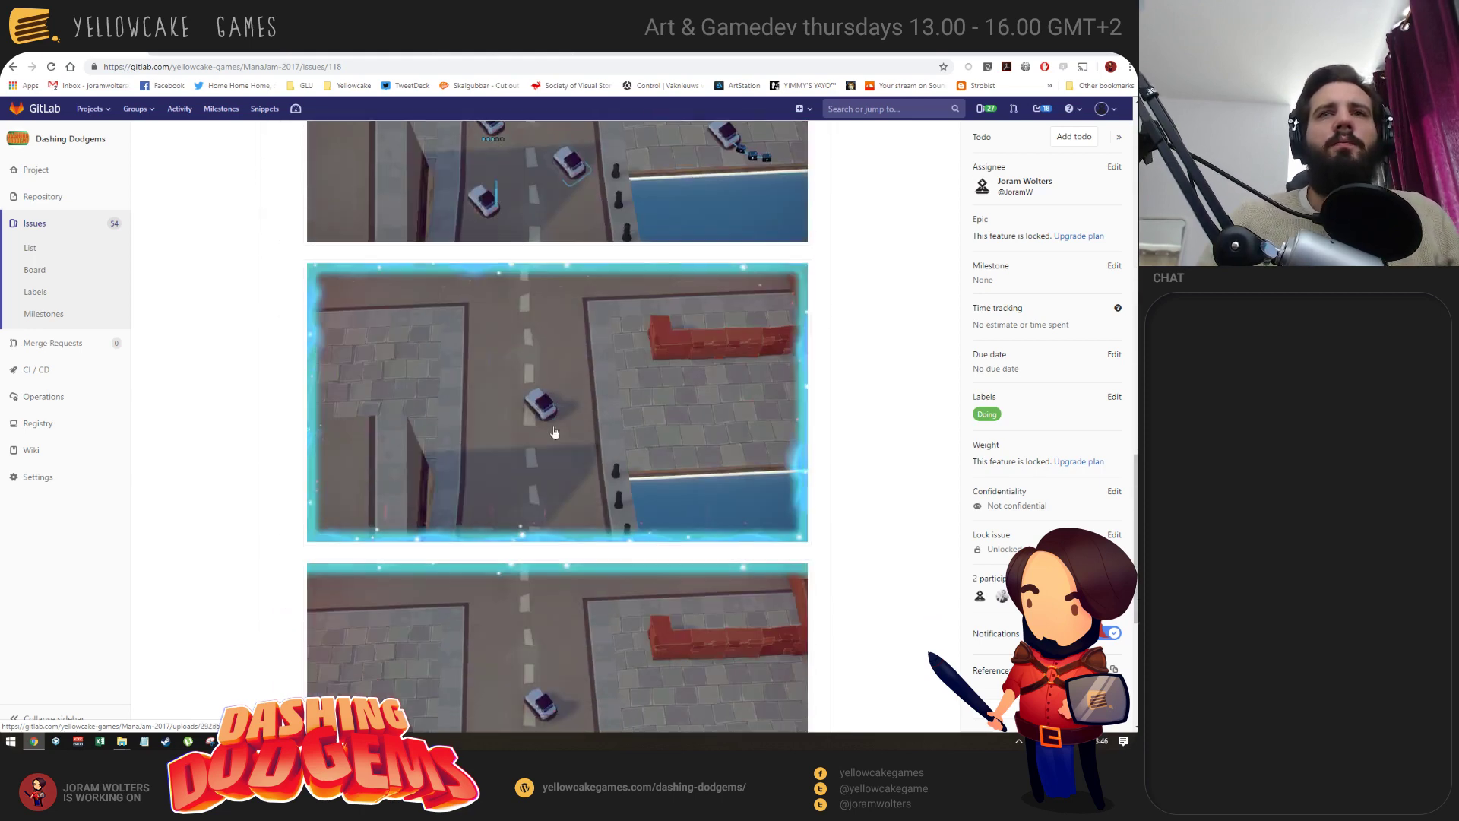
{"action": "scroll", "coordinate": [338, 410], "scroll_direction": "up", "scroll_amount": 6}
{"action": "scroll", "coordinate": [530, 277], "scroll_direction": "down", "scroll_amount": 3}
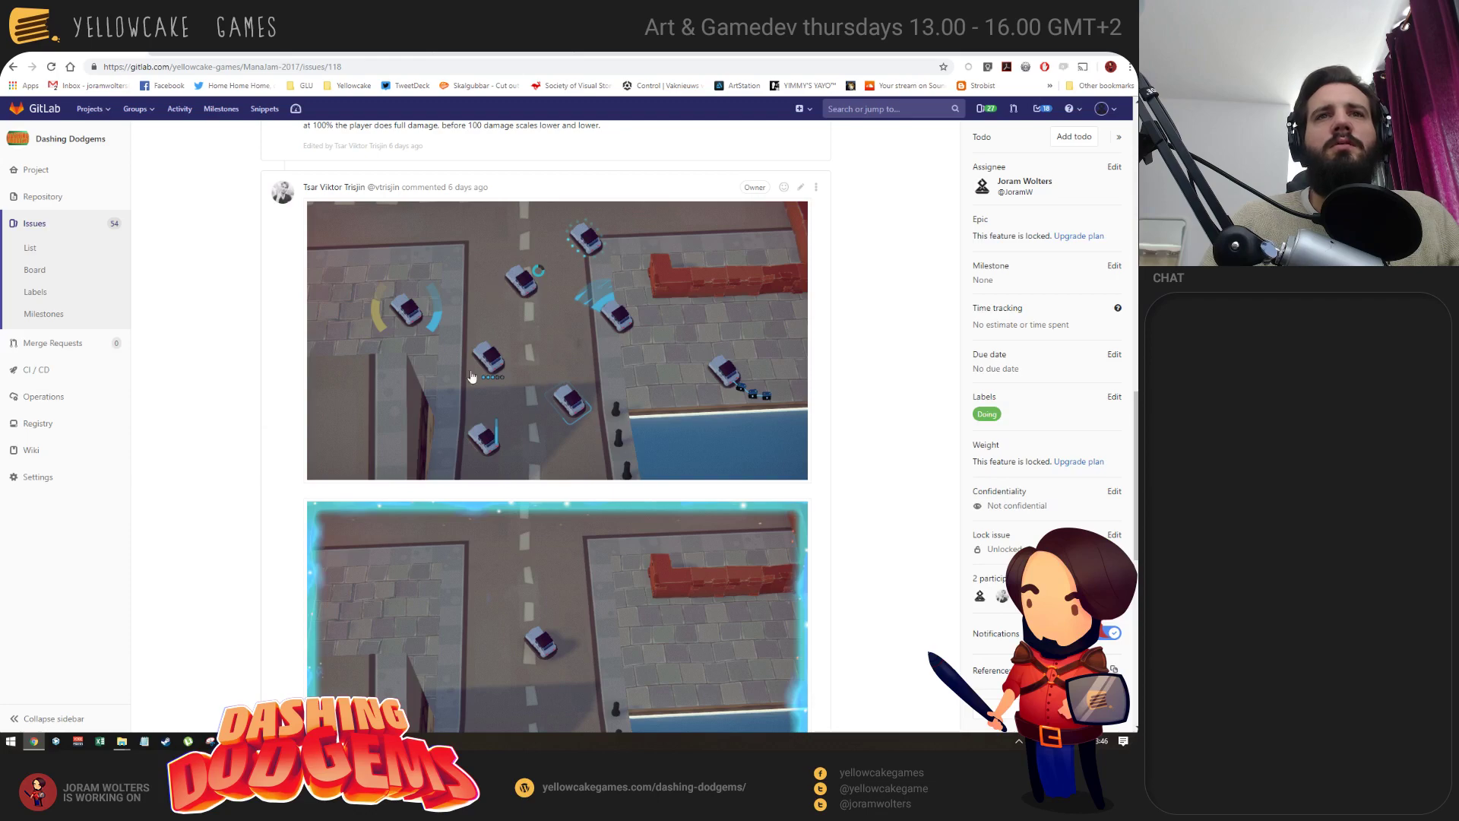
Compare the car in the Unity scene with the energy indicator mockups in the GitLab issue.
{"action": "key", "text": "alt+Tab"}
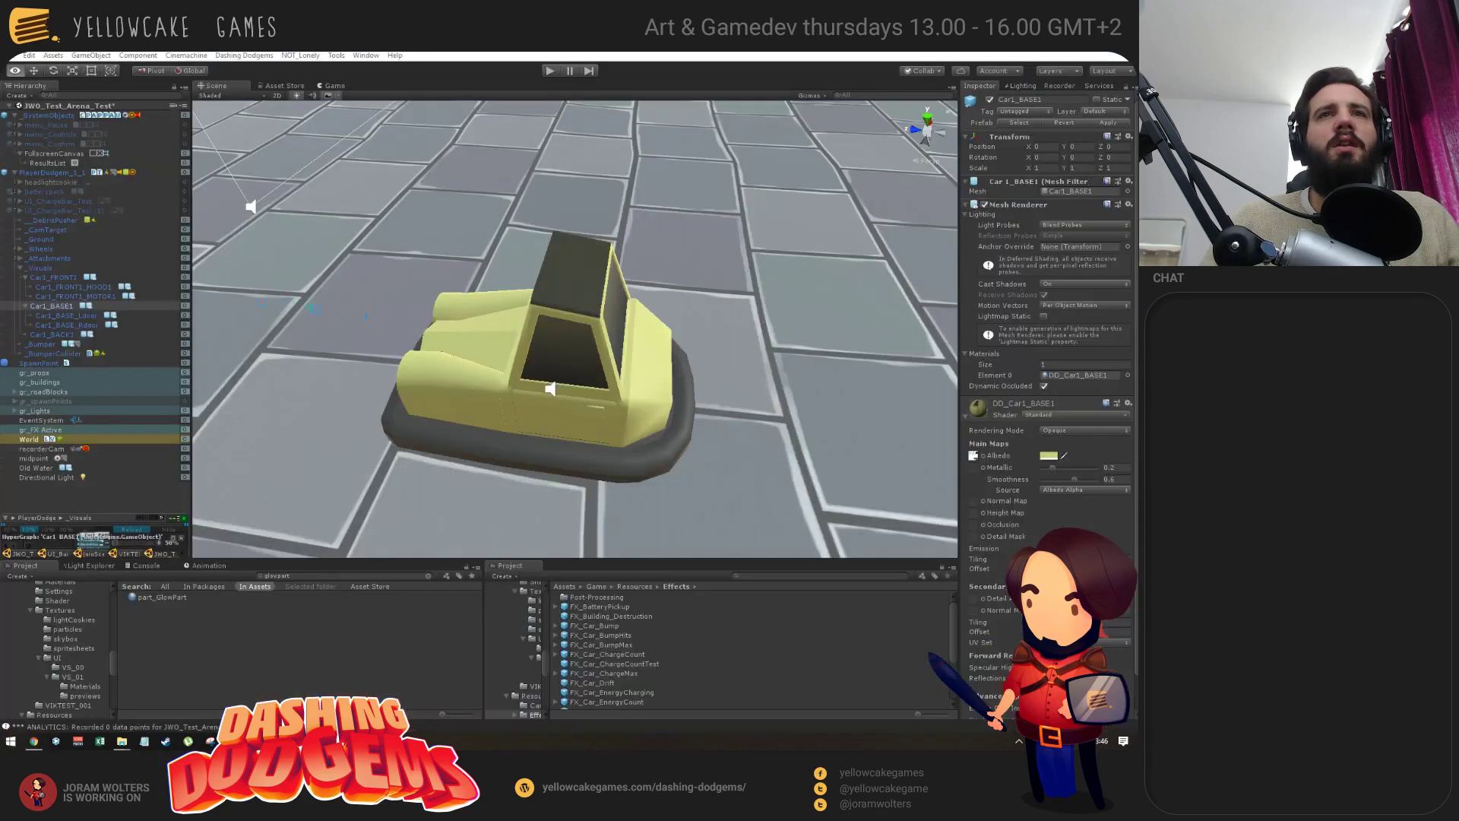
{"action": "scroll", "coordinate": [501, 361], "scroll_direction": "down", "scroll_amount": 2}
{"action": "scroll", "coordinate": [501, 361], "scroll_direction": "down", "scroll_amount": 2}
{"action": "key", "text": "alt+Tab"}
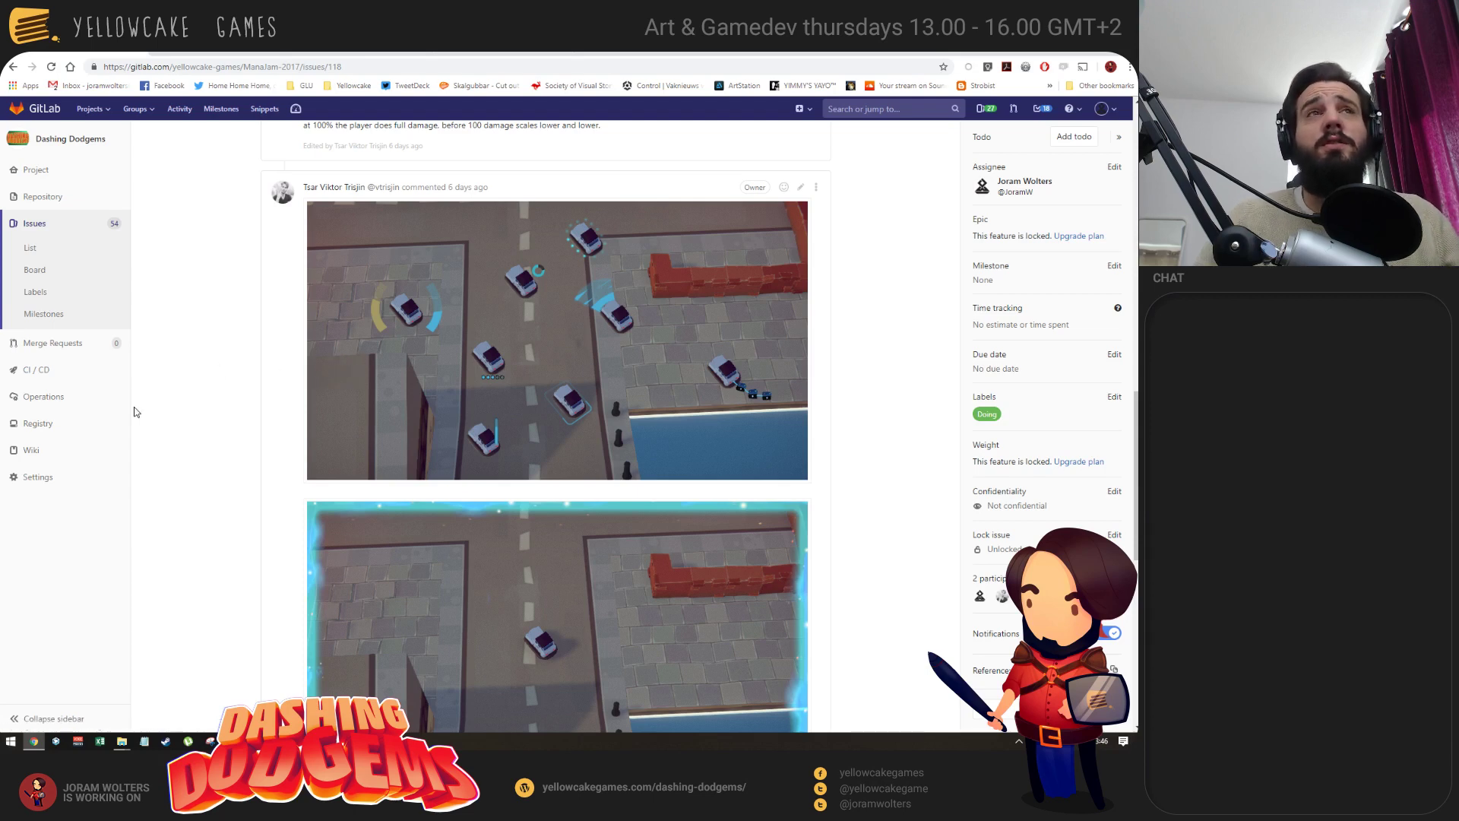
{"action": "scroll", "coordinate": [231, 441], "scroll_direction": "down", "scroll_amount": 2}
{"action": "scroll", "coordinate": [233, 440], "scroll_direction": "up", "scroll_amount": 2}
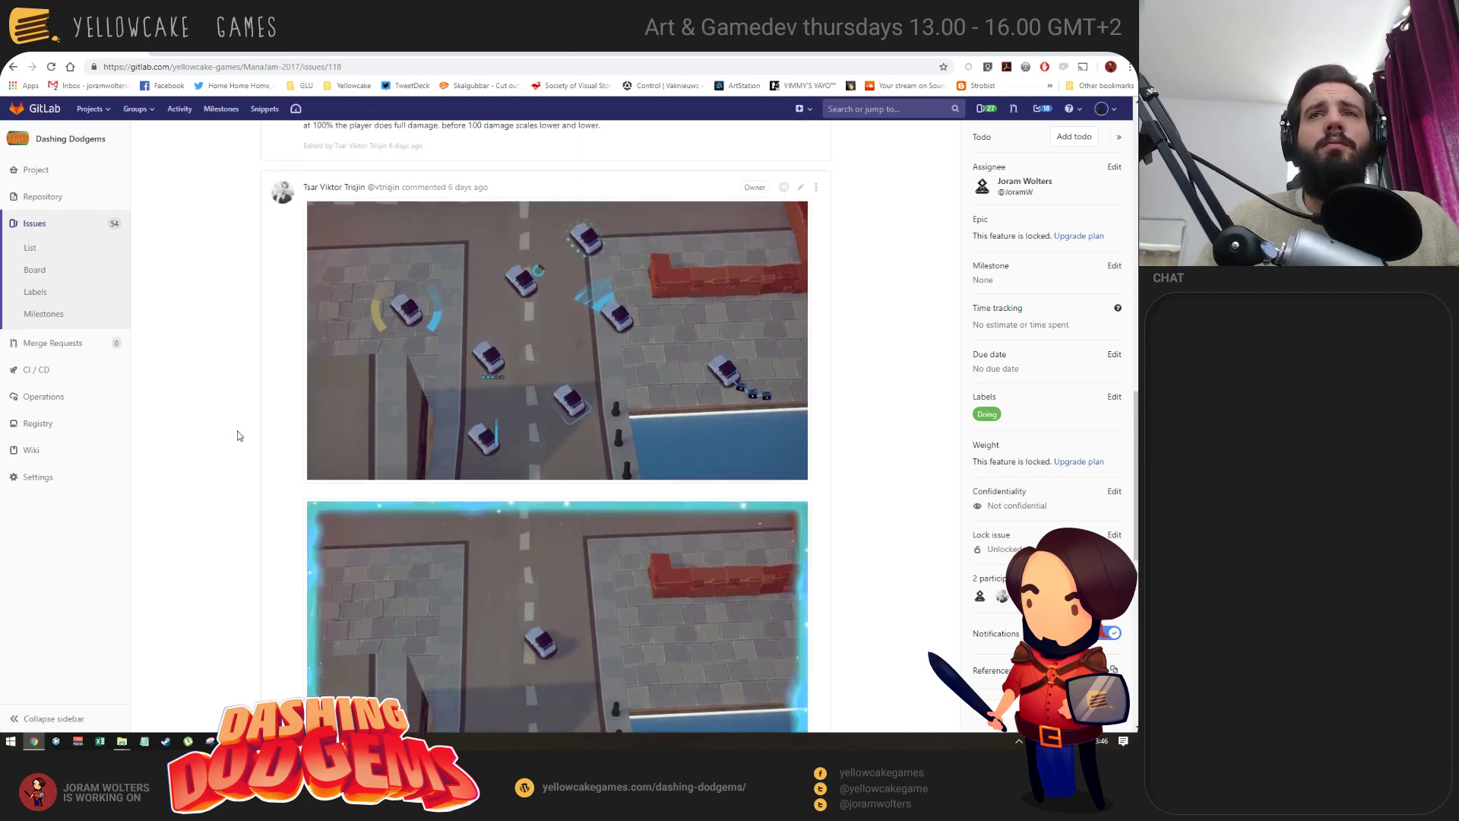
Review the car indicator and glowing screen-edge mockups in the GitLab issue comments.
{"action": "scroll", "coordinate": [237, 429], "scroll_direction": "down", "scroll_amount": 1}
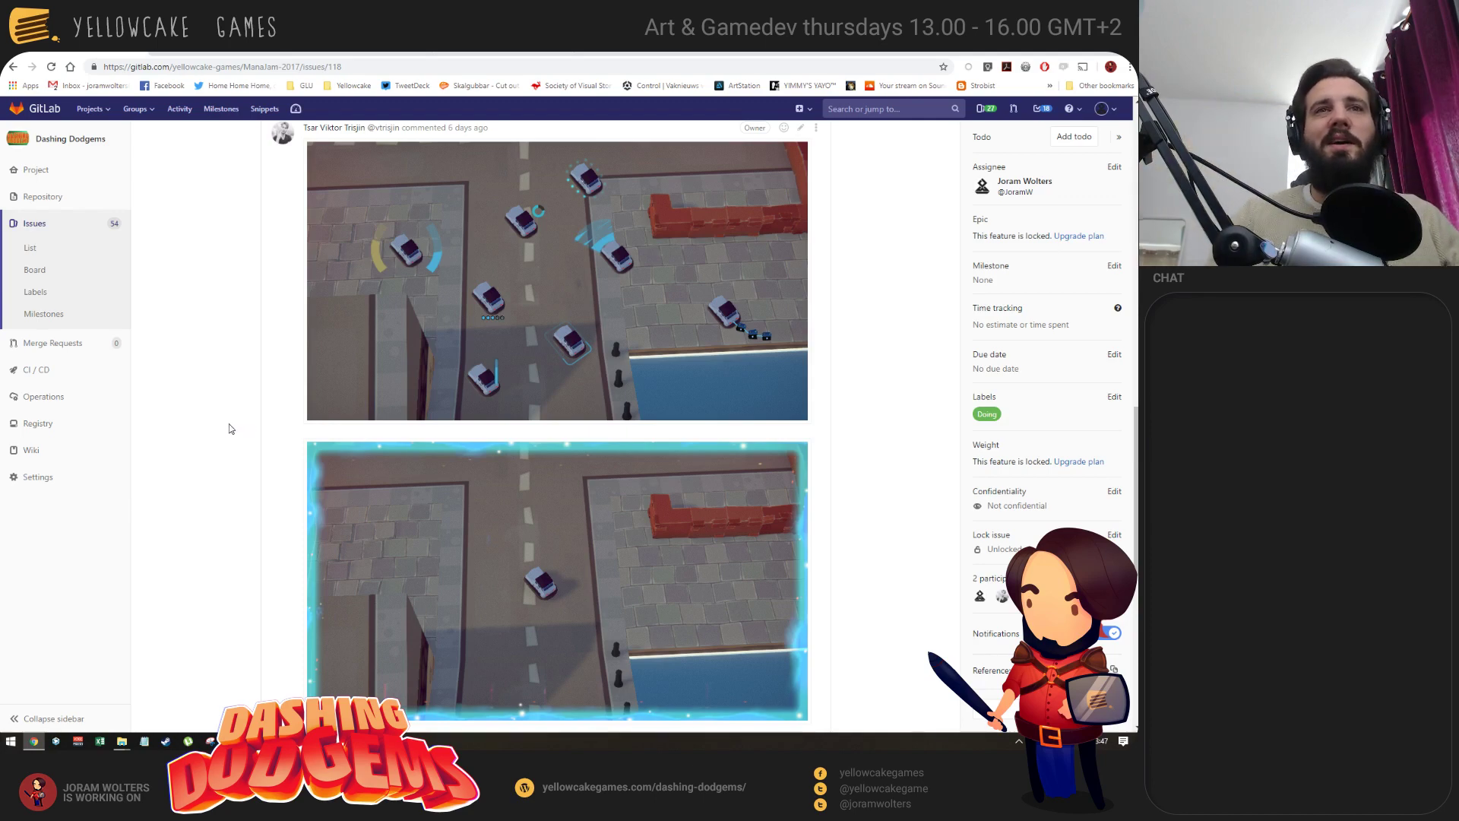
{"action": "scroll", "coordinate": [255, 395], "scroll_direction": "down", "scroll_amount": 3}
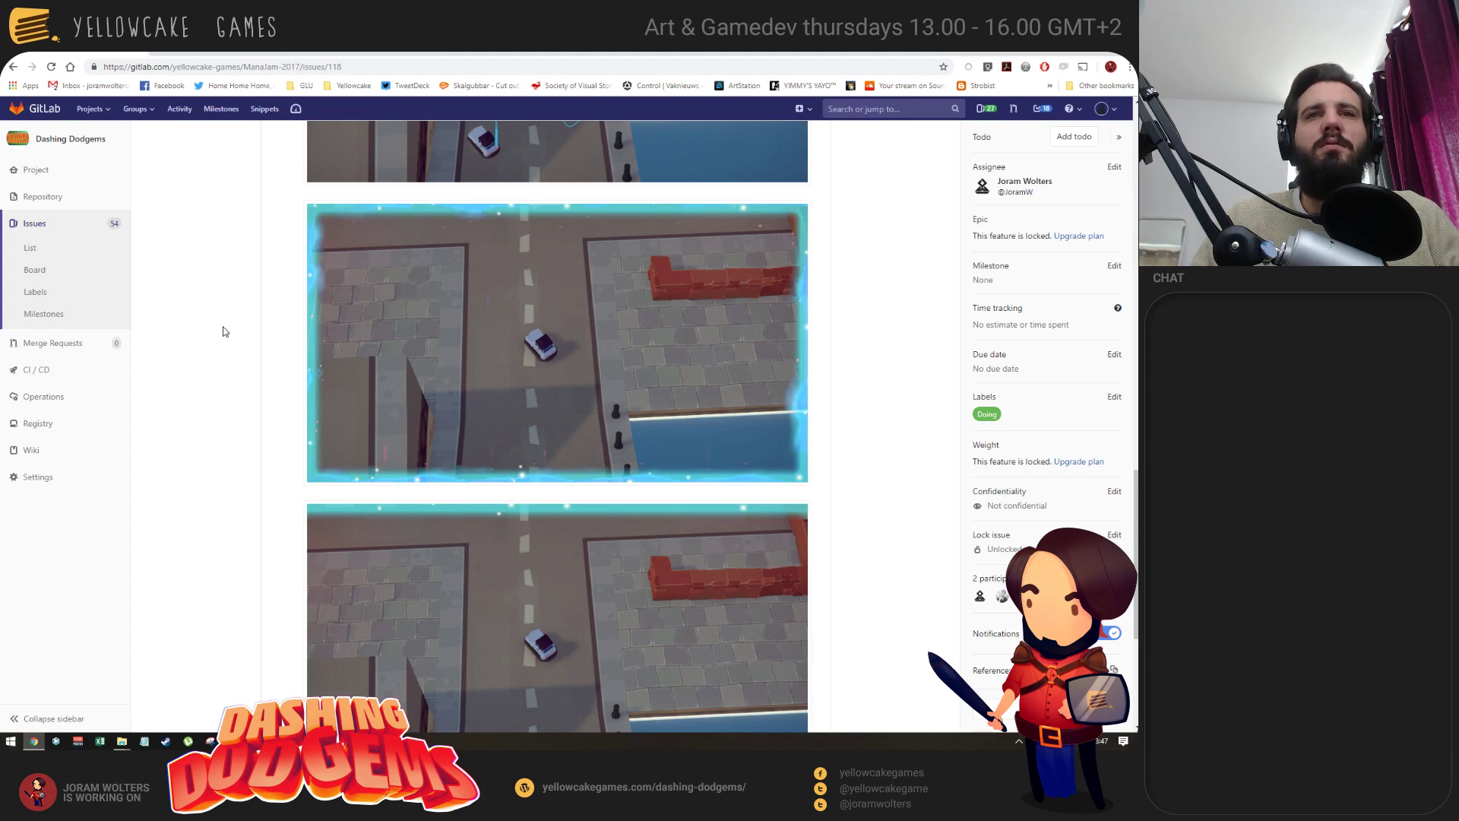
{"action": "scroll", "coordinate": [254, 335], "scroll_direction": "down", "scroll_amount": 2}
{"action": "scroll", "coordinate": [255, 326], "scroll_direction": "up", "scroll_amount": 2}
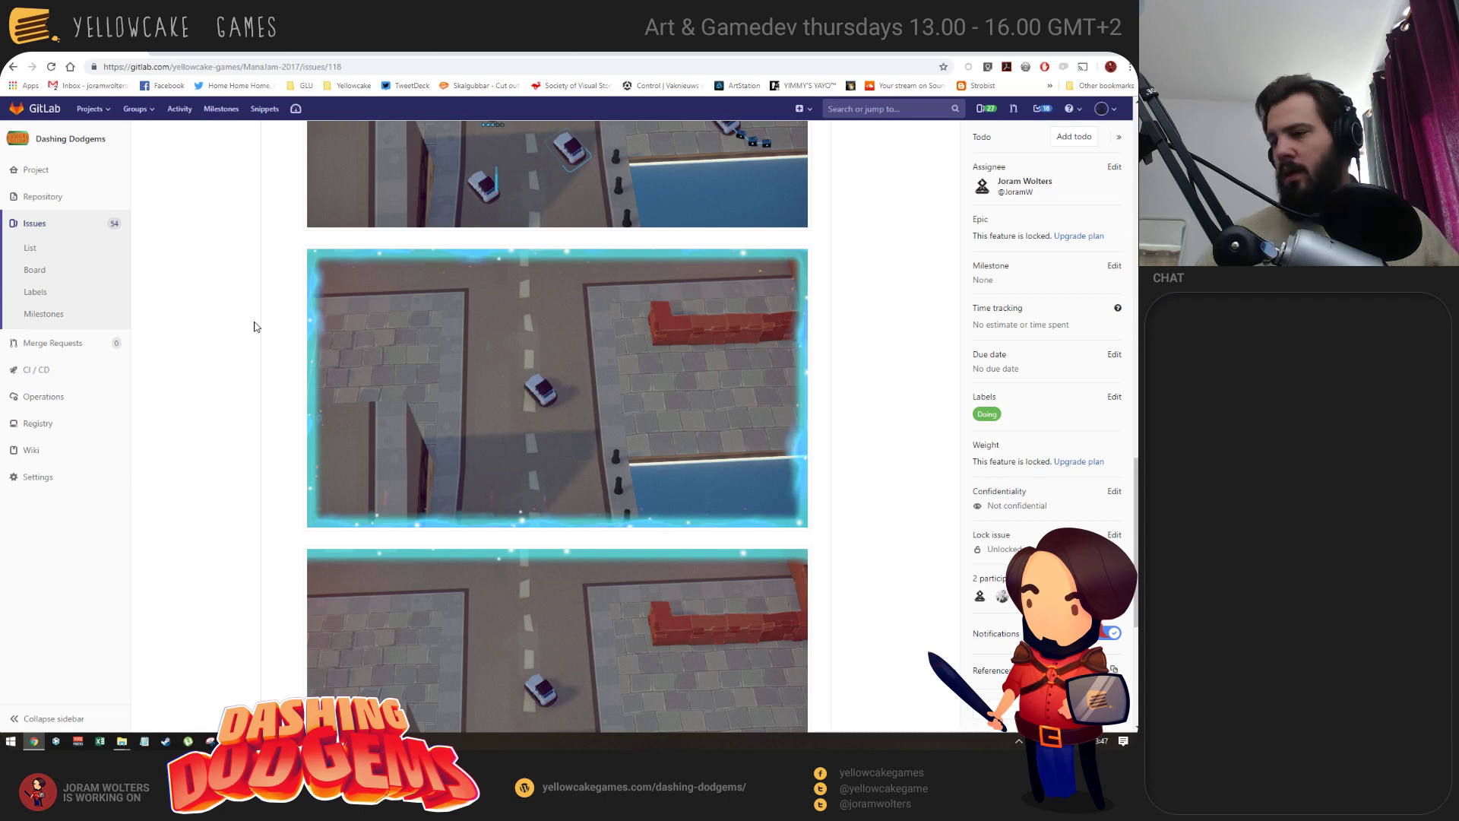
{"action": "scroll", "coordinate": [254, 326], "scroll_direction": "up", "scroll_amount": 1}
{"action": "scroll", "coordinate": [449, 488], "scroll_direction": "down", "scroll_amount": 3}
{"action": "scroll", "coordinate": [460, 421], "scroll_direction": "down", "scroll_amount": 1}
Switch to Unity and inspect the recorderCam, FullscreenCanvas and Directional Light objects in the arena test scene.
{"action": "key", "text": "alt+Tab"}
{"action": "left_click_drag", "start_coordinate": [624, 287], "coordinate": [410, 296], "text": "alt"}
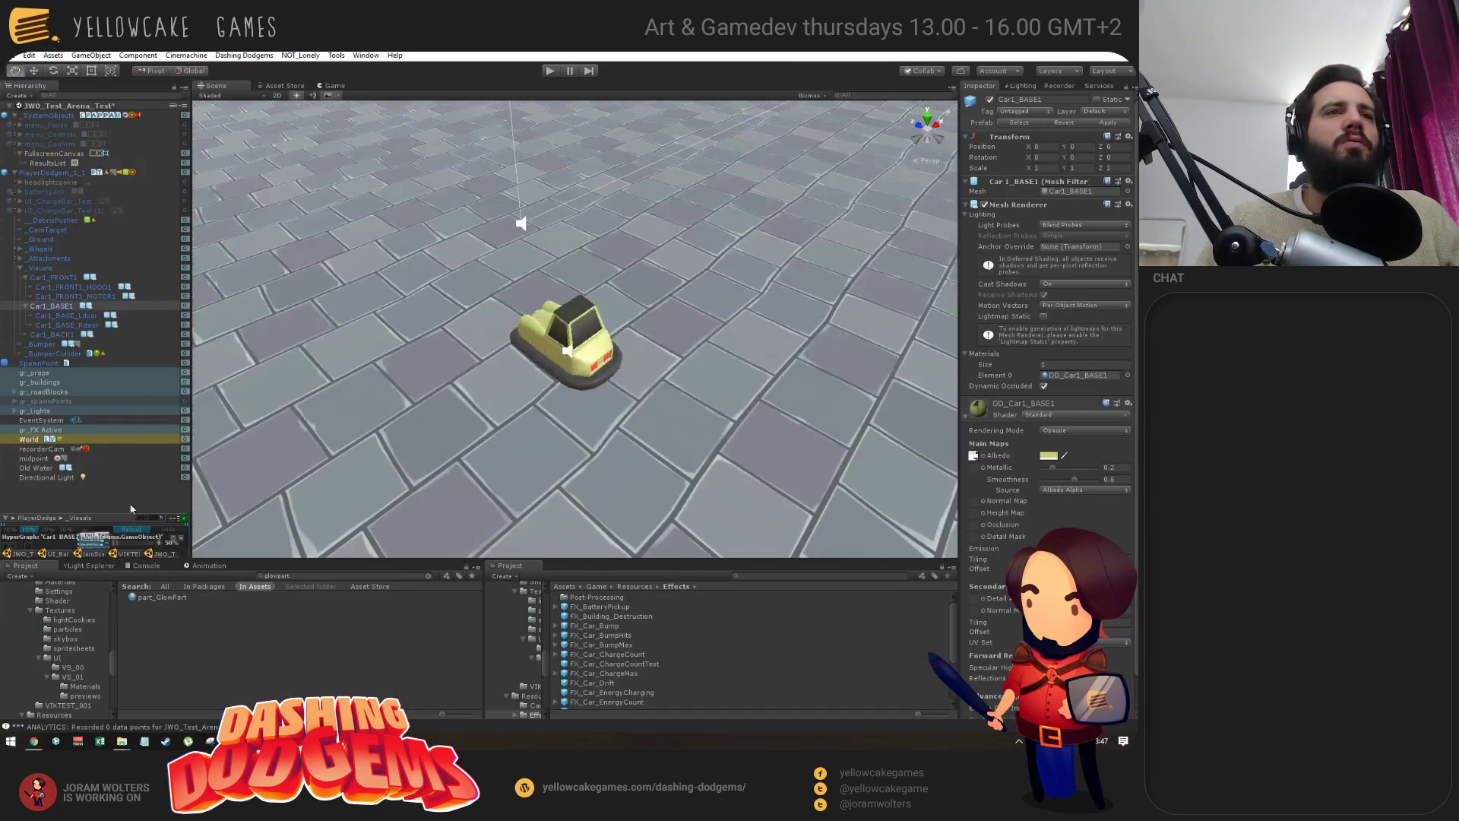
{"action": "left_click", "coordinate": [30, 449]}
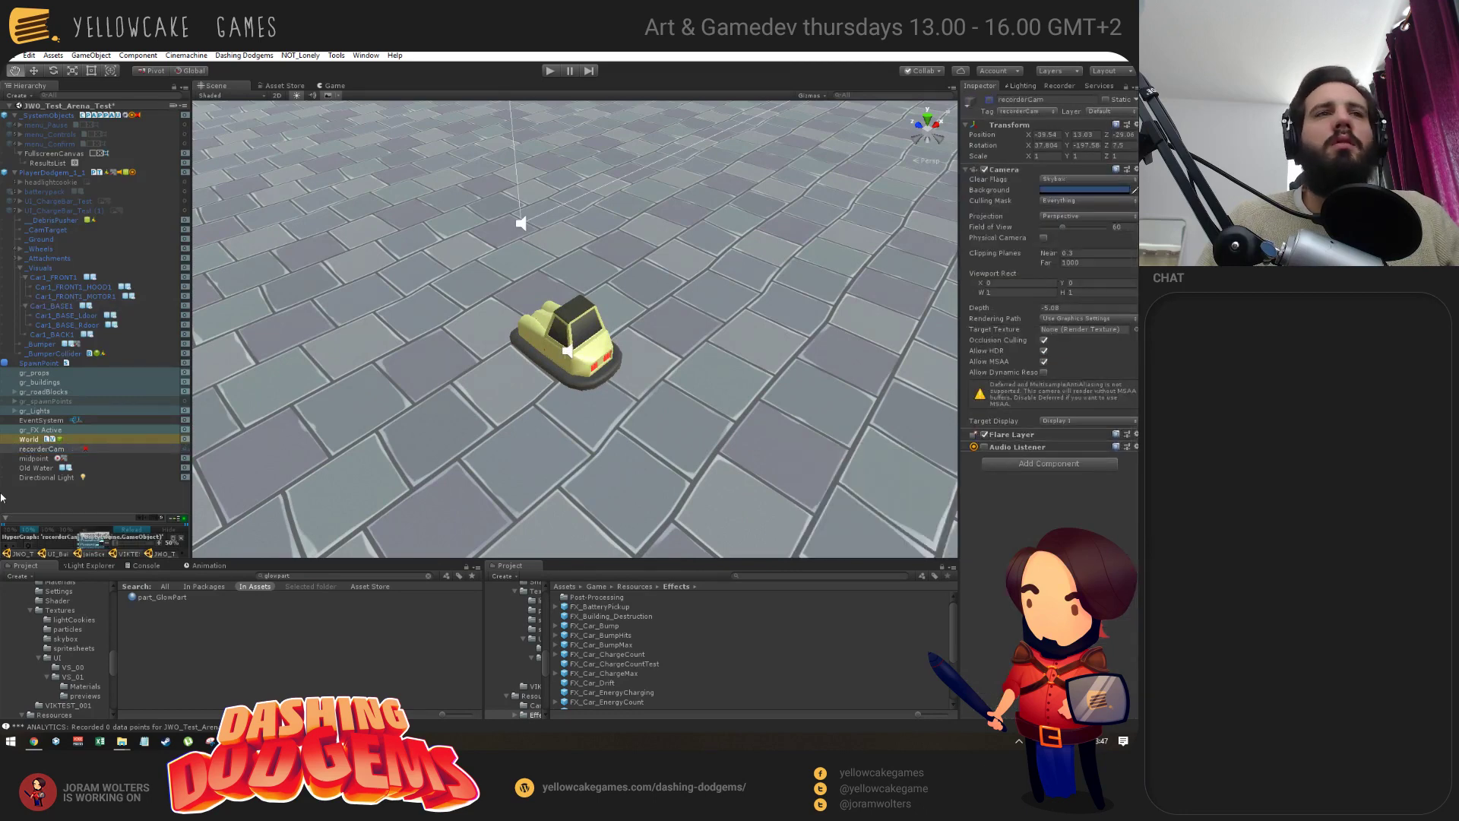
{"action": "left_click_drag", "start_coordinate": [436, 373], "coordinate": [535, 418], "text": "alt"}
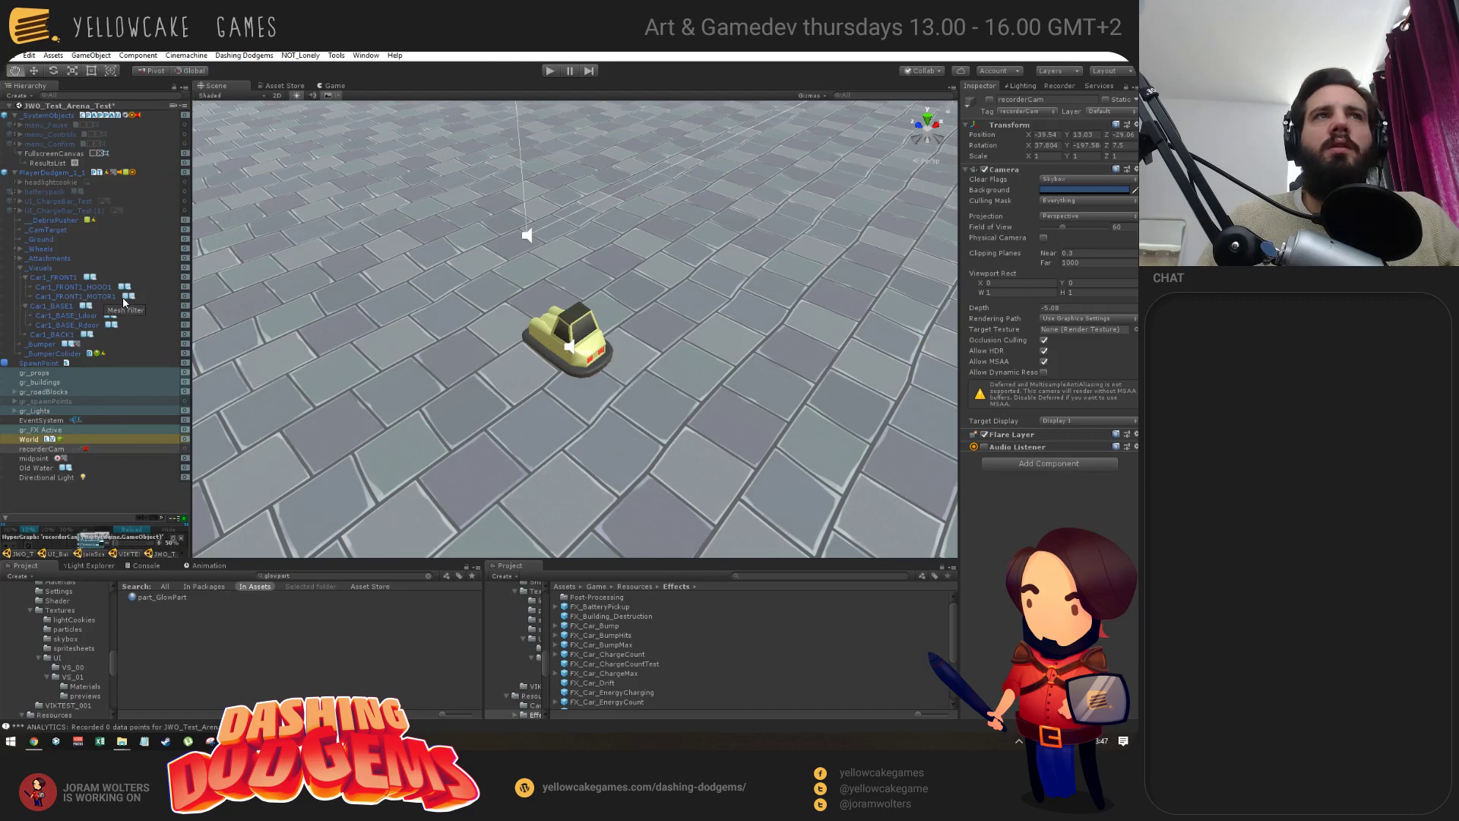
{"action": "double_click", "coordinate": [53, 154]}
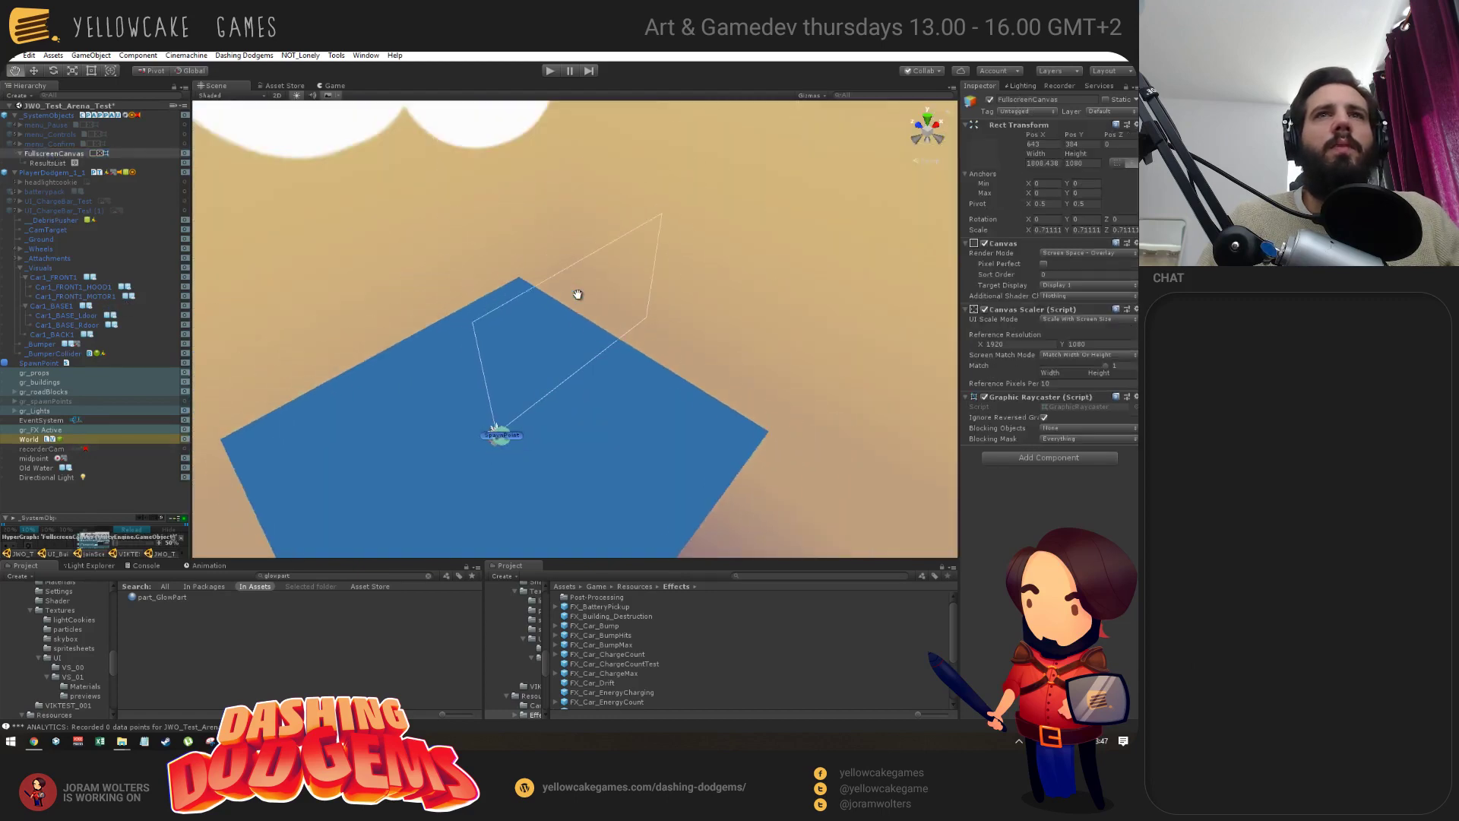
{"action": "right_click_drag", "start_coordinate": [576, 343], "coordinate": [559, 319]}
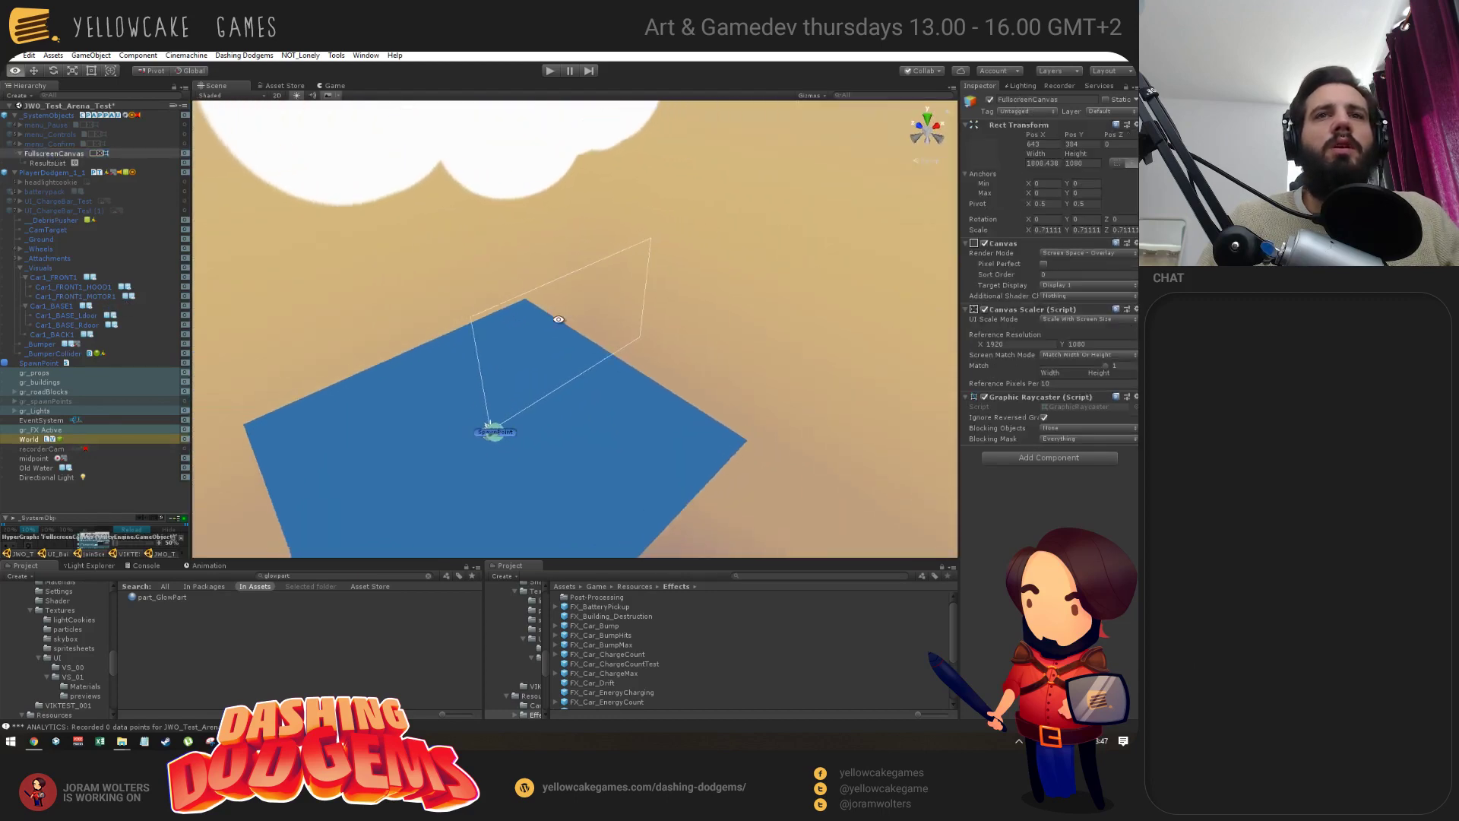
{"action": "double_click", "coordinate": [46, 478]}
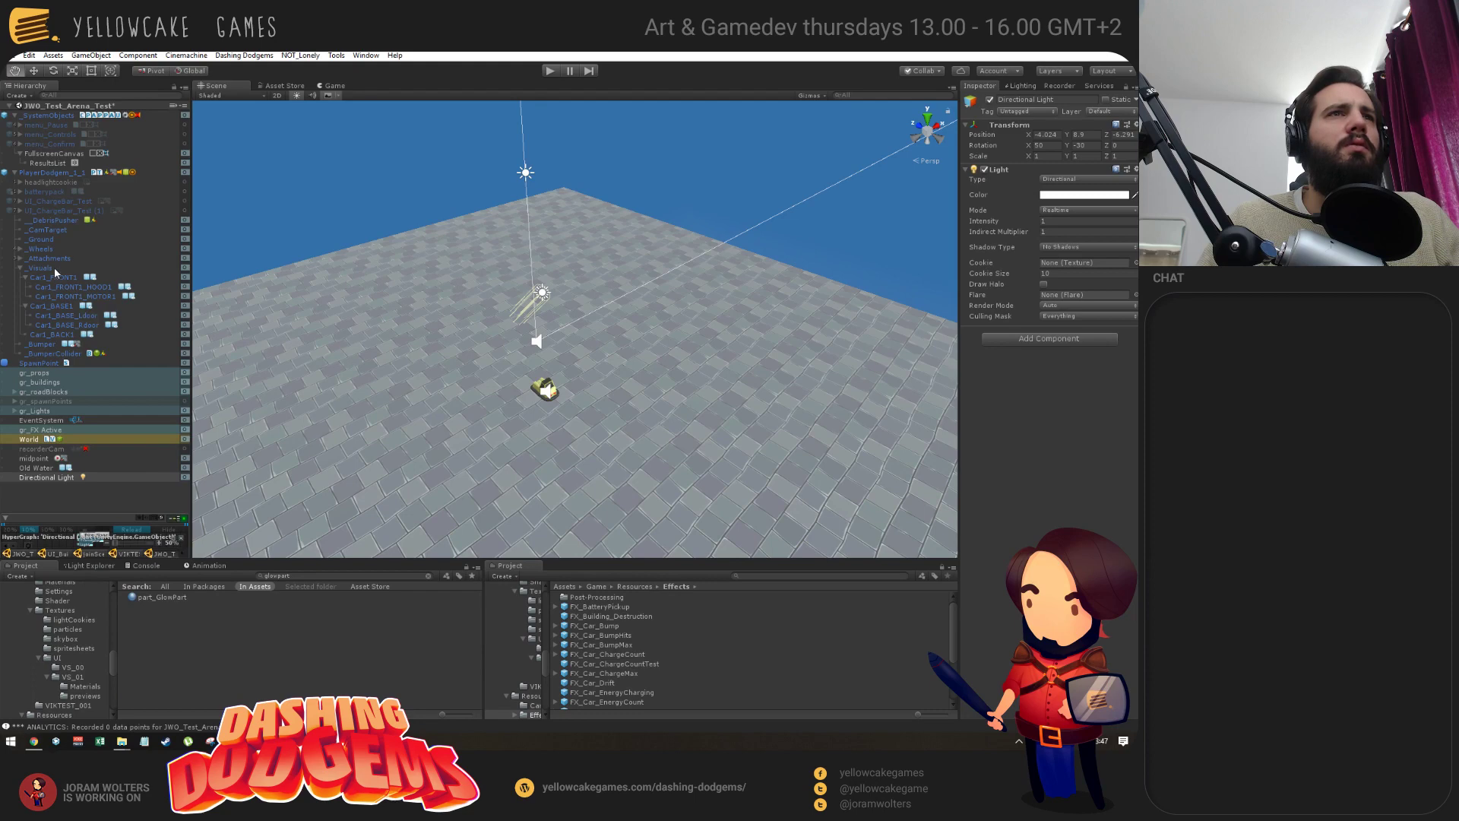
Open the UI_Builder scene and activate the CanvasForWIP canvas.
{"action": "left_click", "coordinate": [16, 173]}
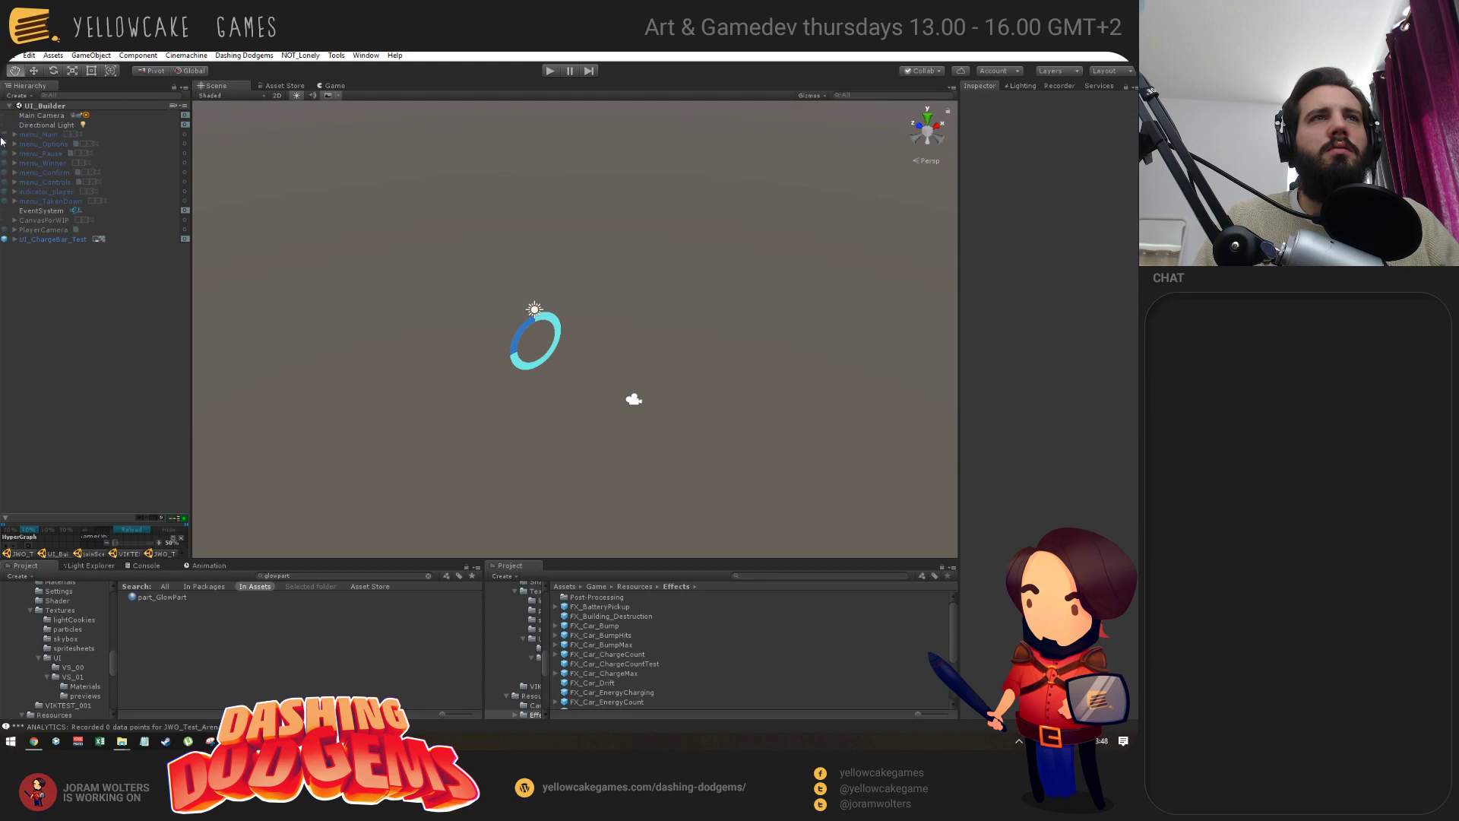
{"action": "left_click", "coordinate": [42, 219]}
{"action": "left_click", "coordinate": [989, 100]}
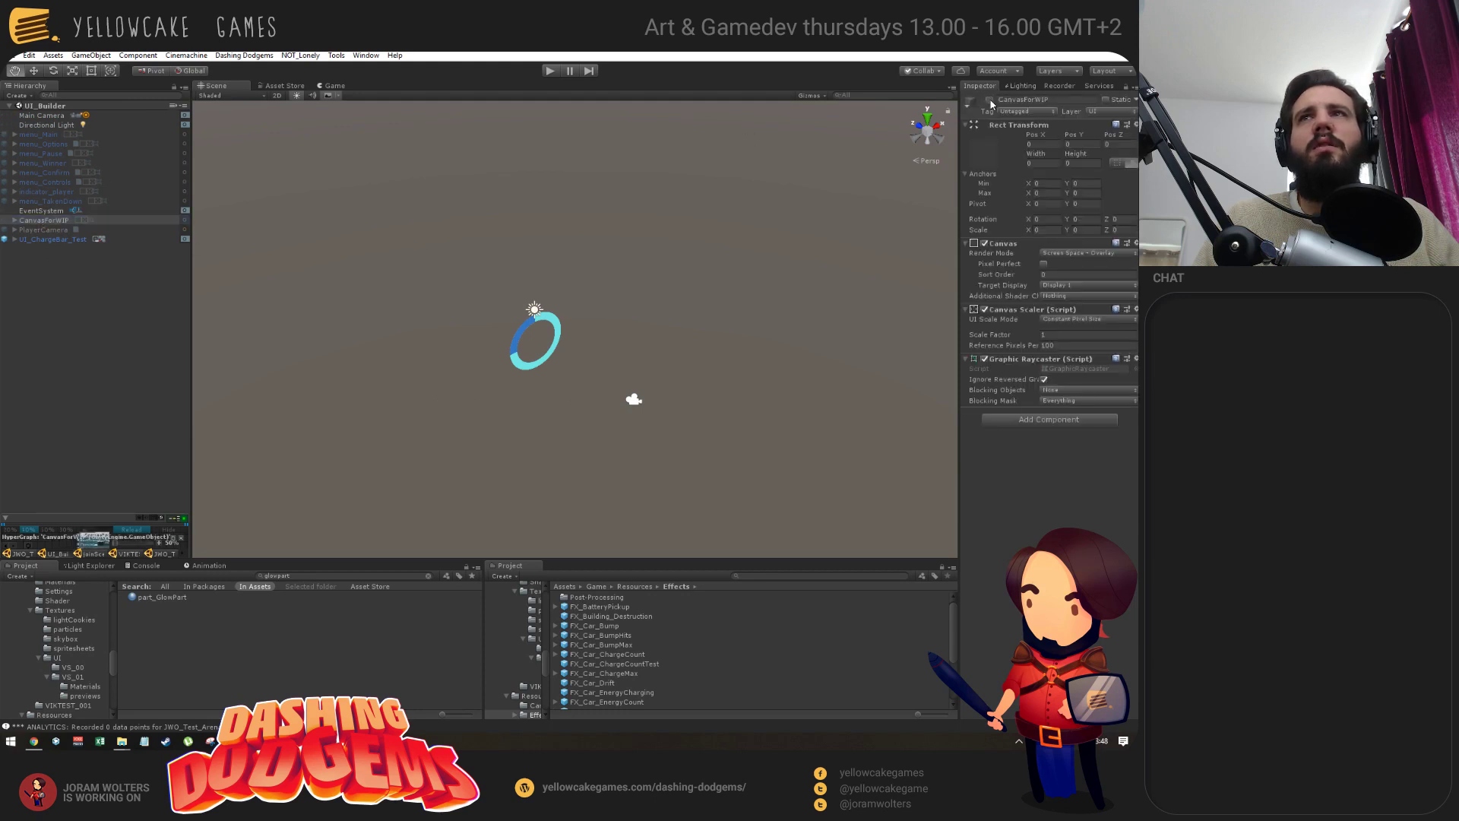
{"action": "key", "text": "f"}
{"action": "left_click_drag", "start_coordinate": [727, 290], "coordinate": [600, 270], "text": "alt"}
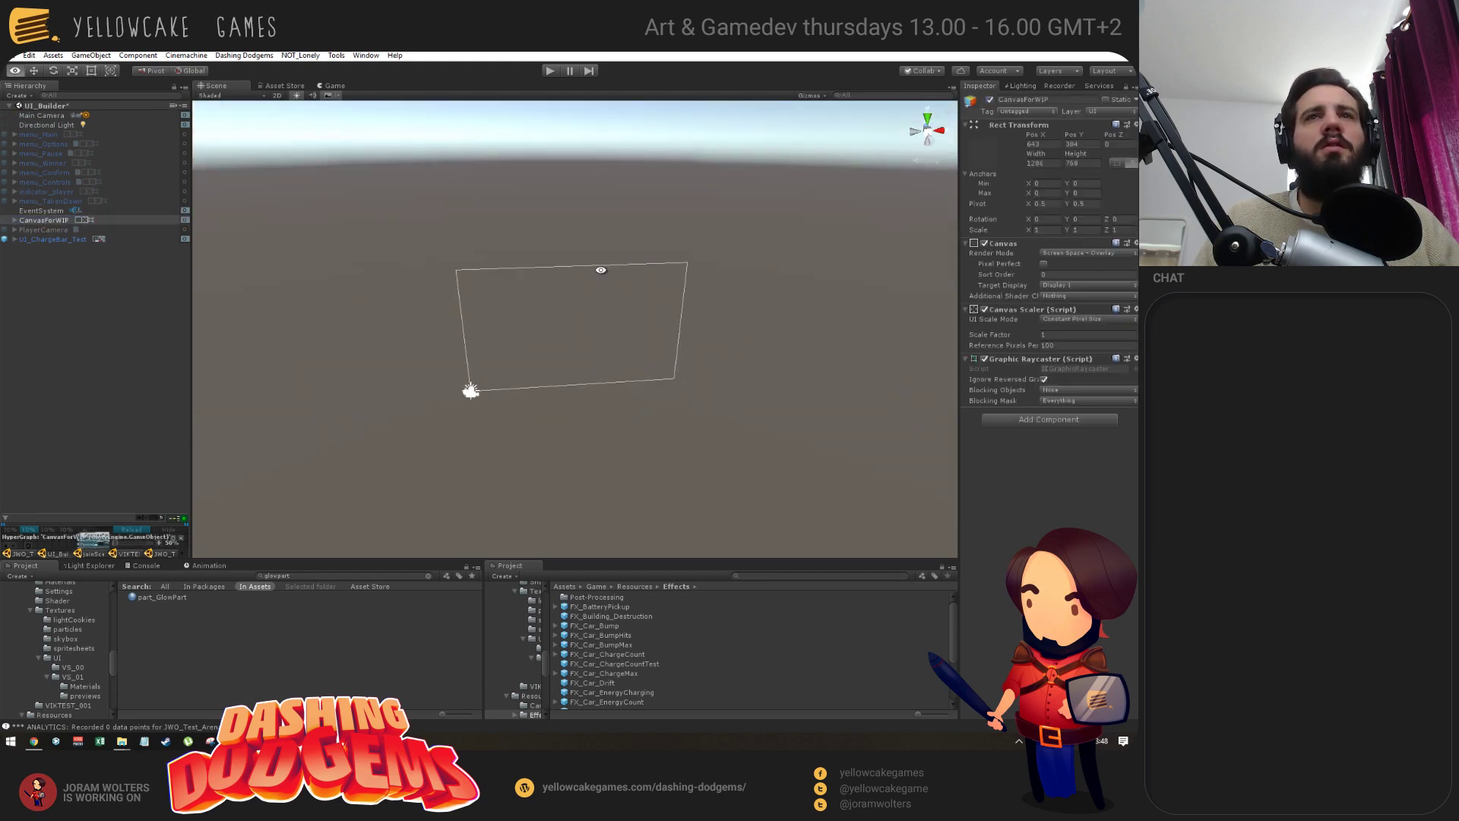
{"action": "scroll", "coordinate": [651, 358], "scroll_direction": "up", "scroll_amount": 6}
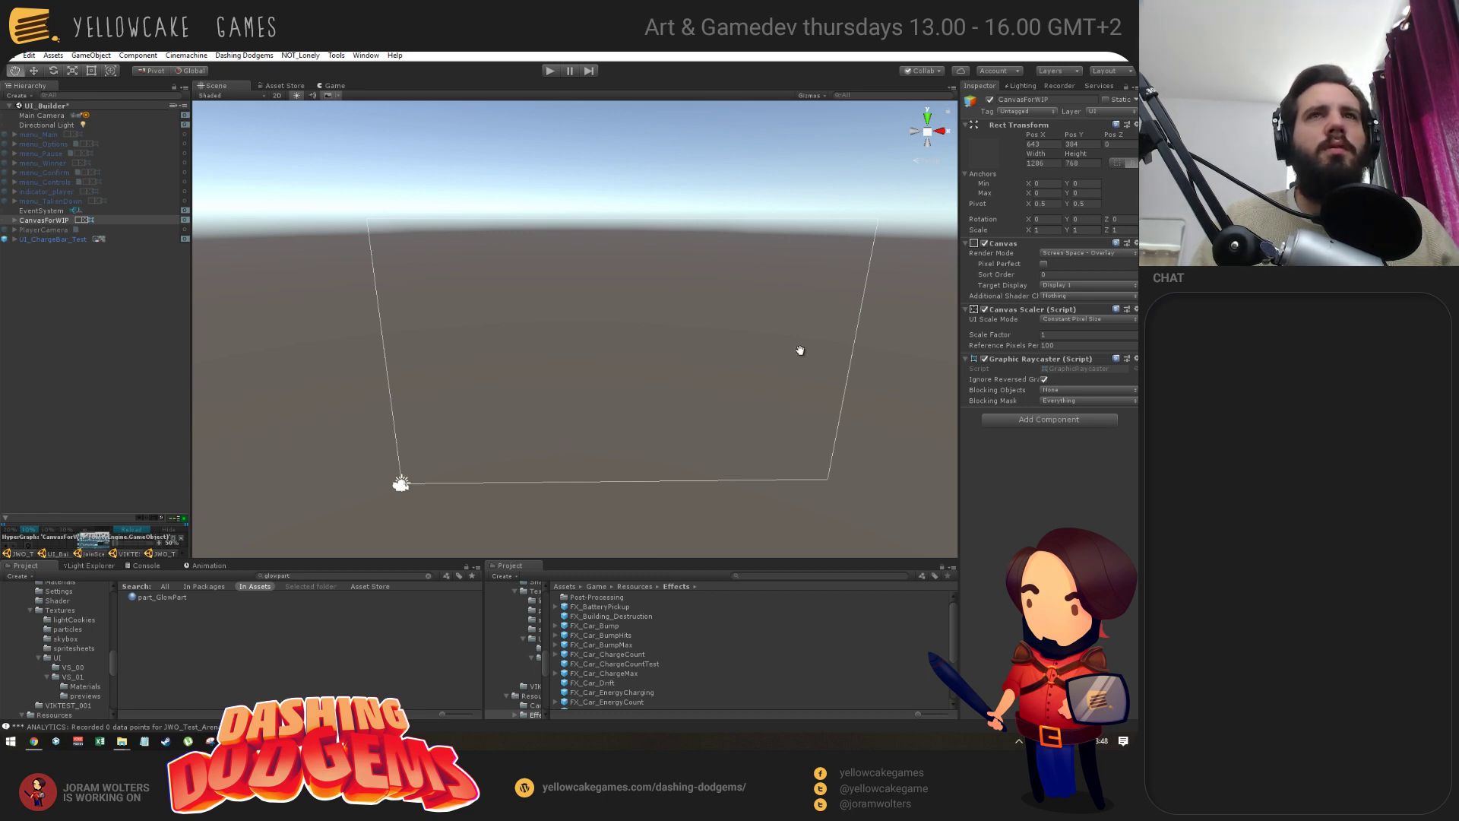
{"action": "left_click_drag", "start_coordinate": [482, 286], "coordinate": [585, 414], "text": "alt"}
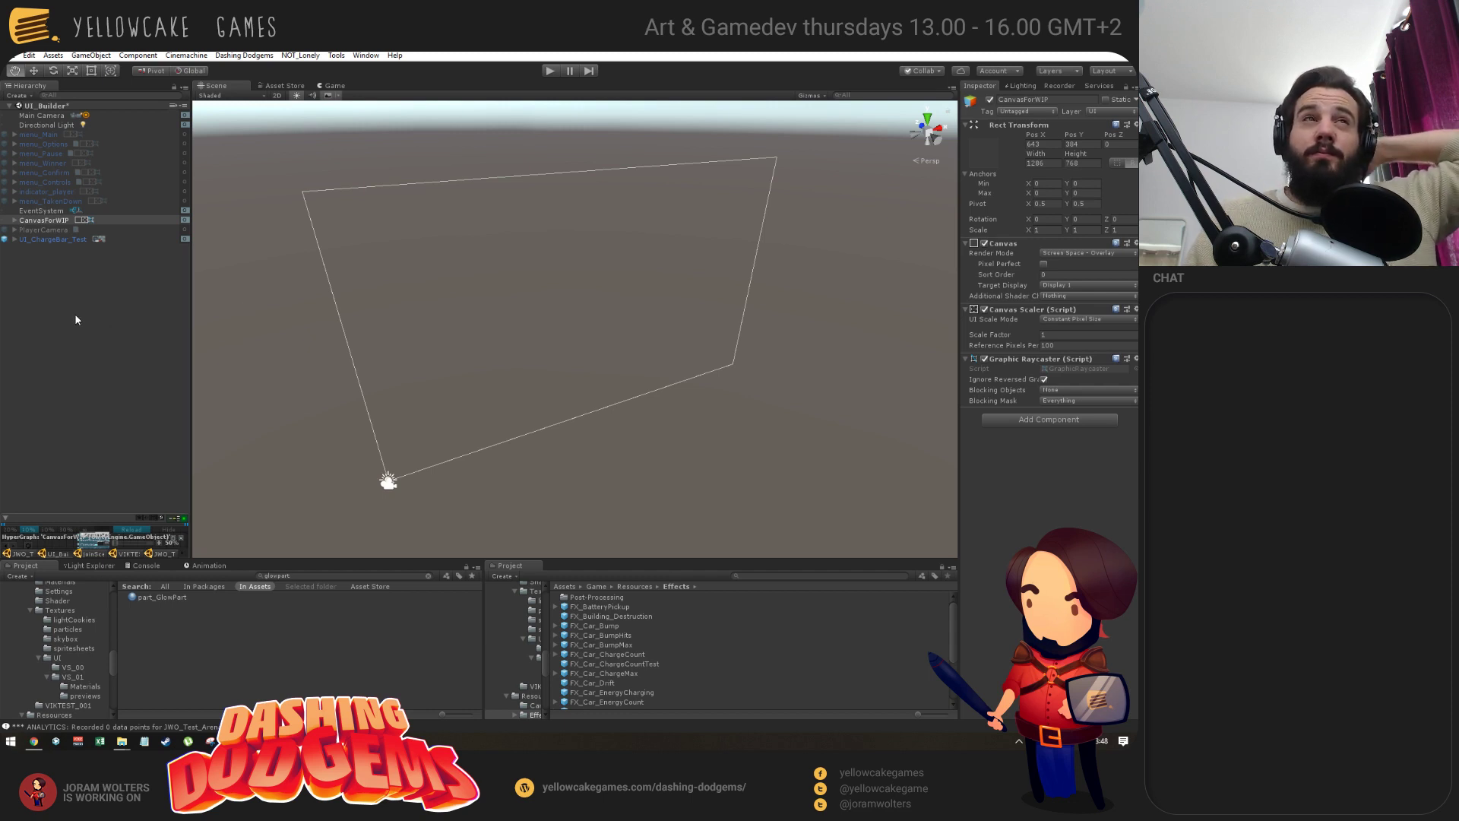
Add a UI Panel inside CanvasForWIP.
{"action": "left_click", "coordinate": [80, 57]}
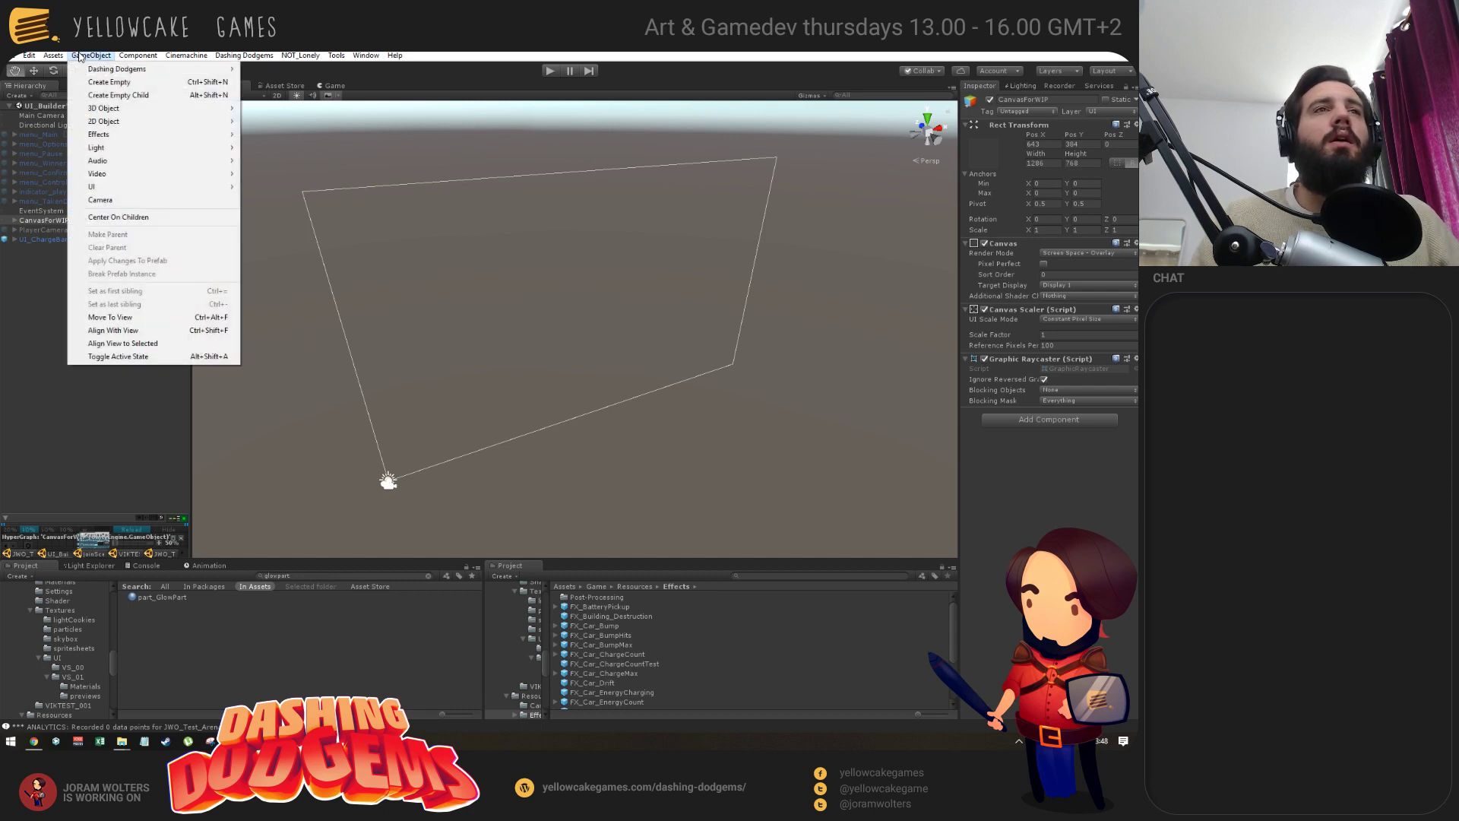
{"action": "mouse_move", "coordinate": [106, 124]}
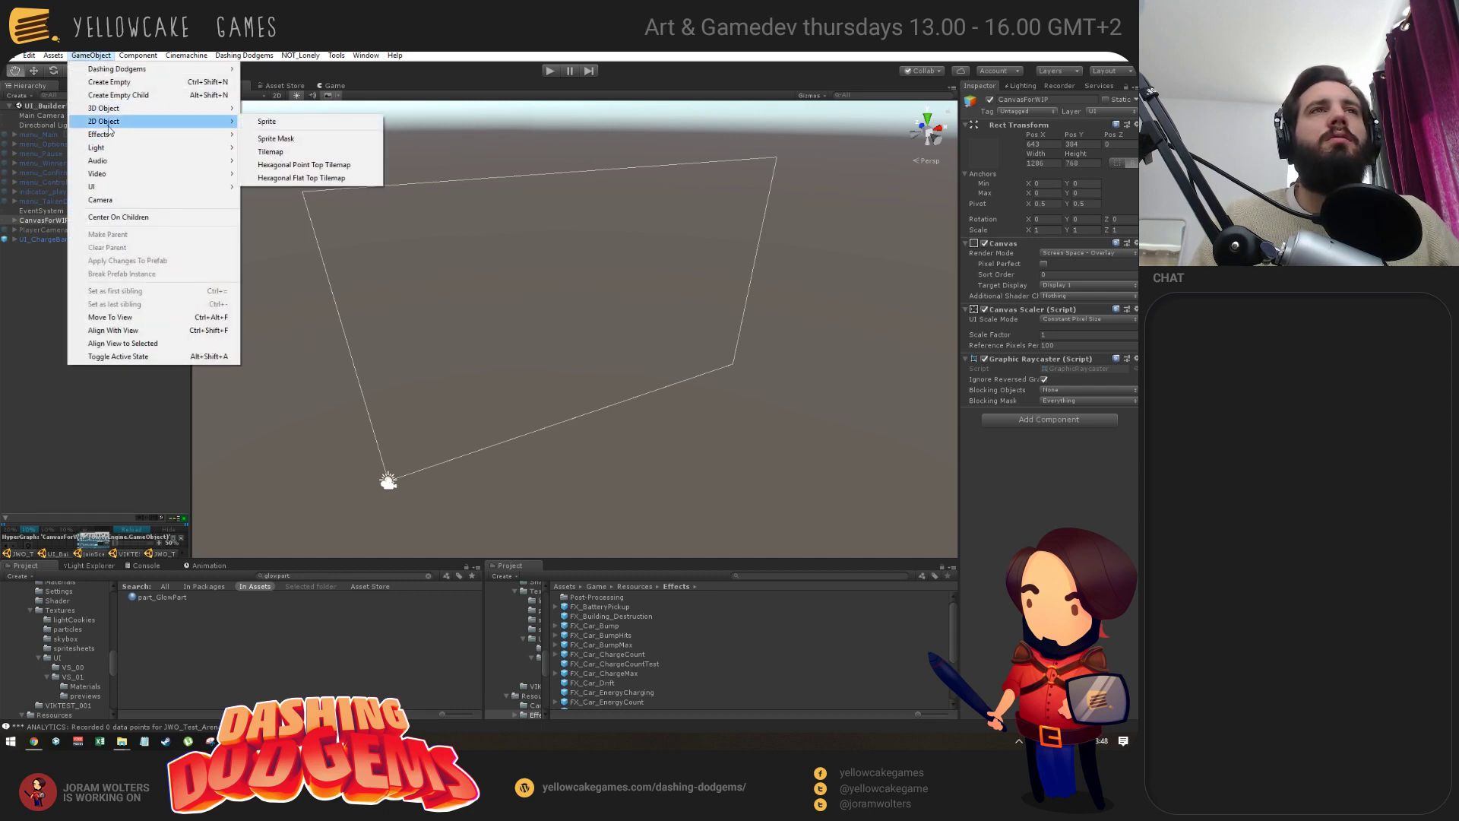
{"action": "mouse_move", "coordinate": [120, 188]}
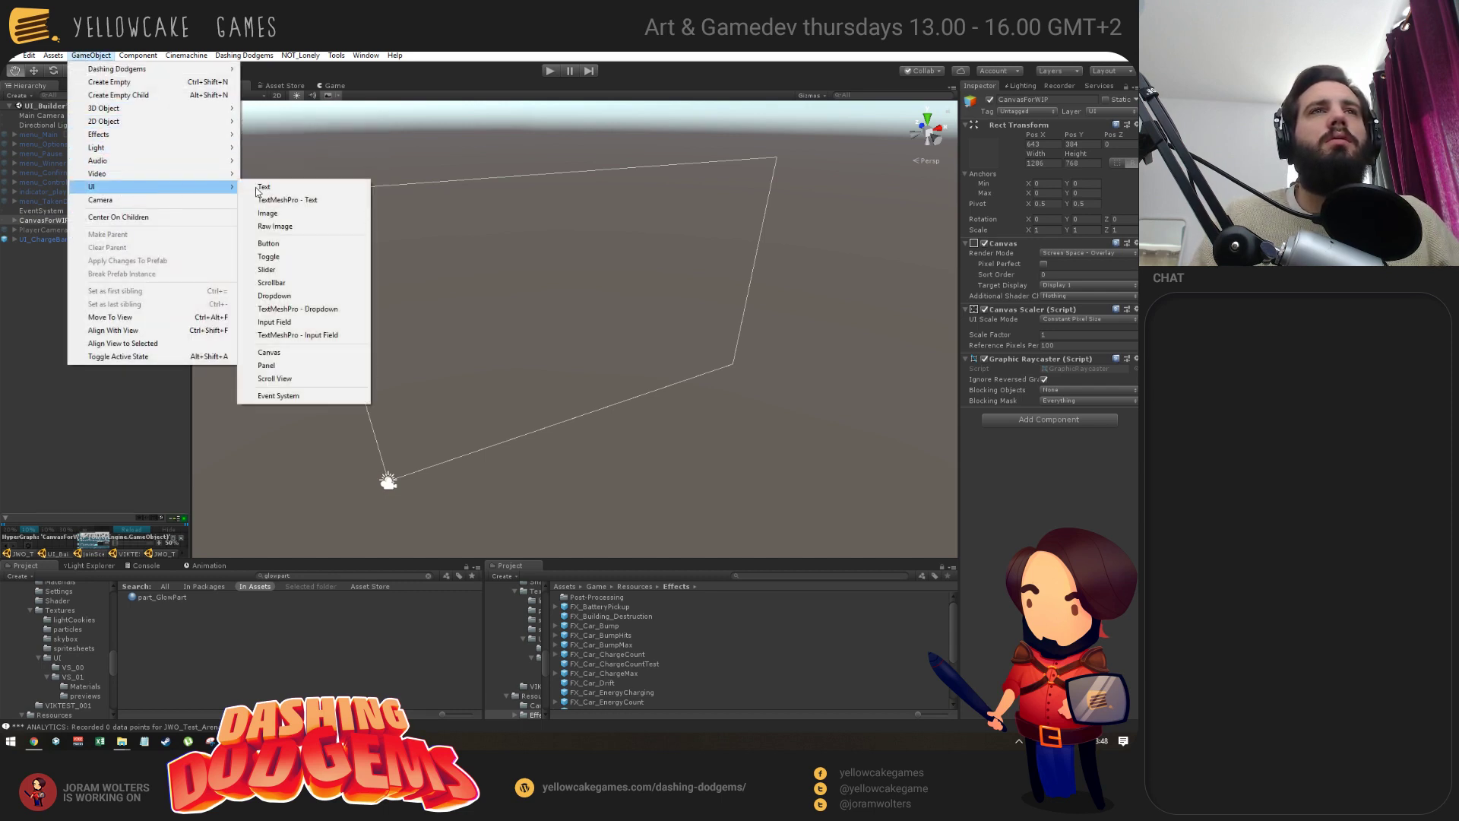
{"action": "left_click", "coordinate": [303, 365]}
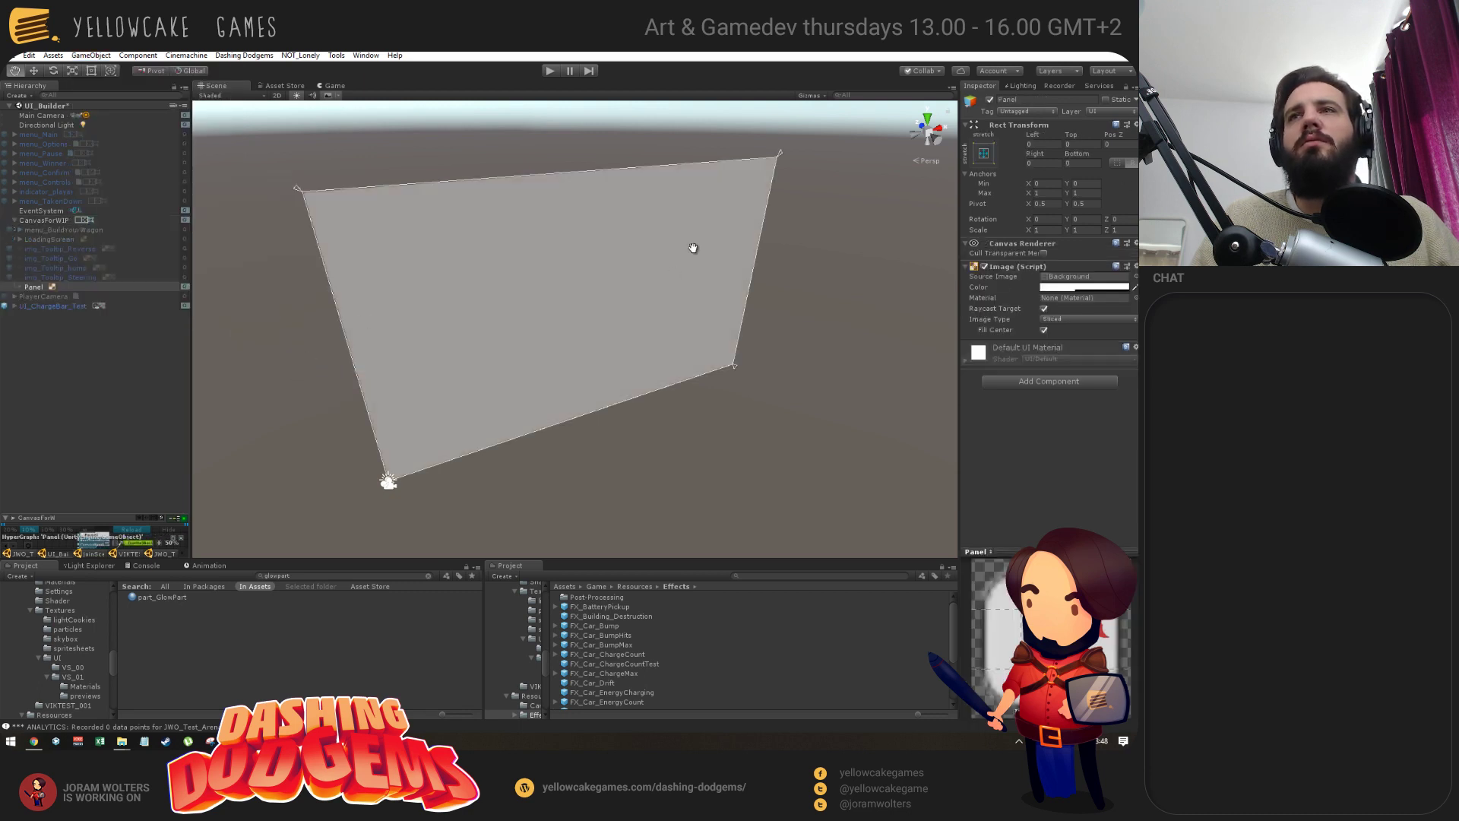
Move the Panel out of CanvasForWIP to the scene root and set its size to 1920 by 1080.
{"action": "left_click_drag", "start_coordinate": [759, 293], "coordinate": [743, 335], "text": "alt"}
{"action": "left_click_drag", "start_coordinate": [33, 286], "coordinate": [45, 311]}
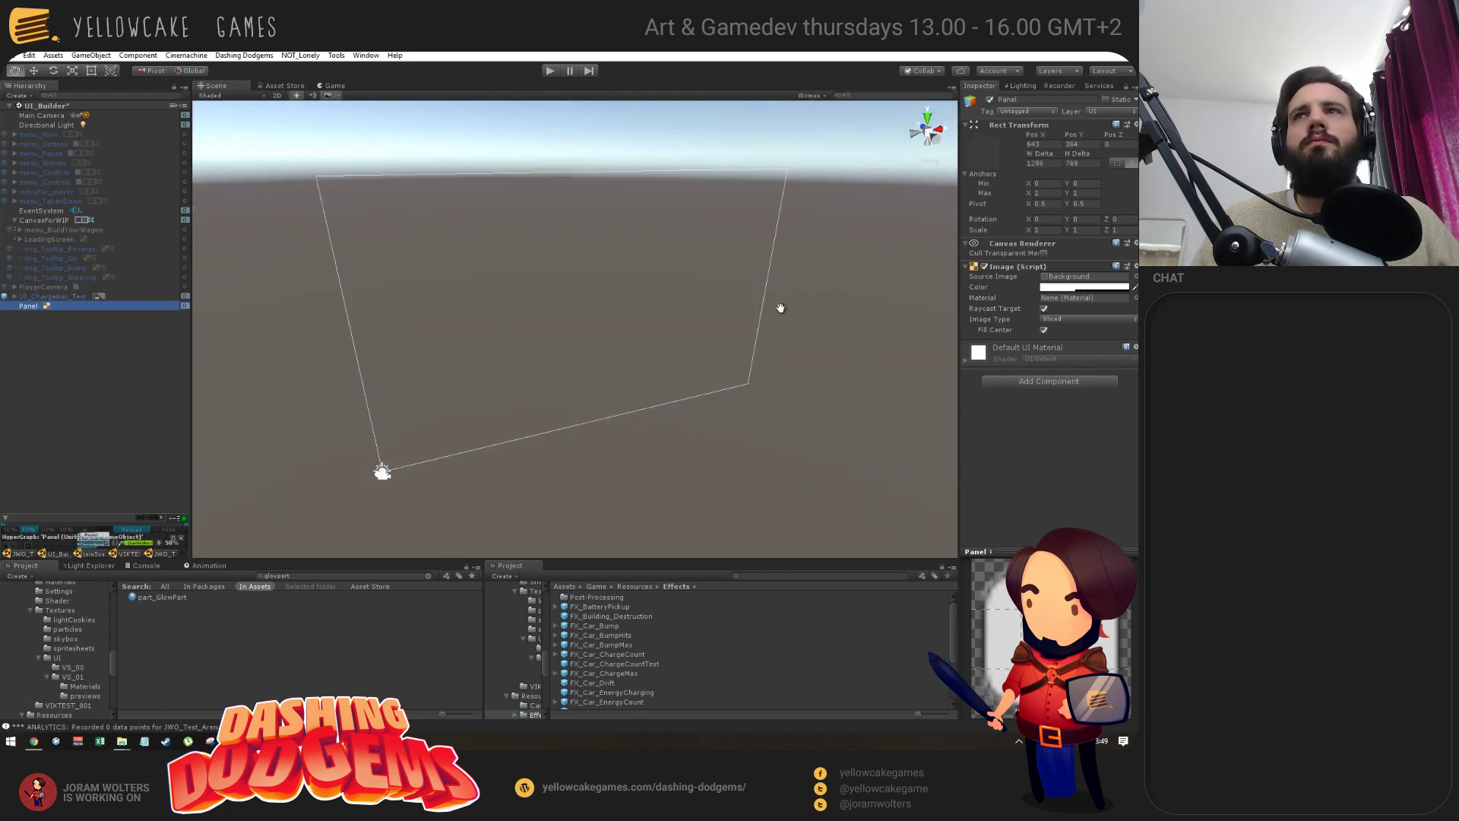
{"action": "left_click_drag", "start_coordinate": [682, 363], "coordinate": [674, 348], "text": "alt"}
{"action": "left_click", "coordinate": [1035, 162]}
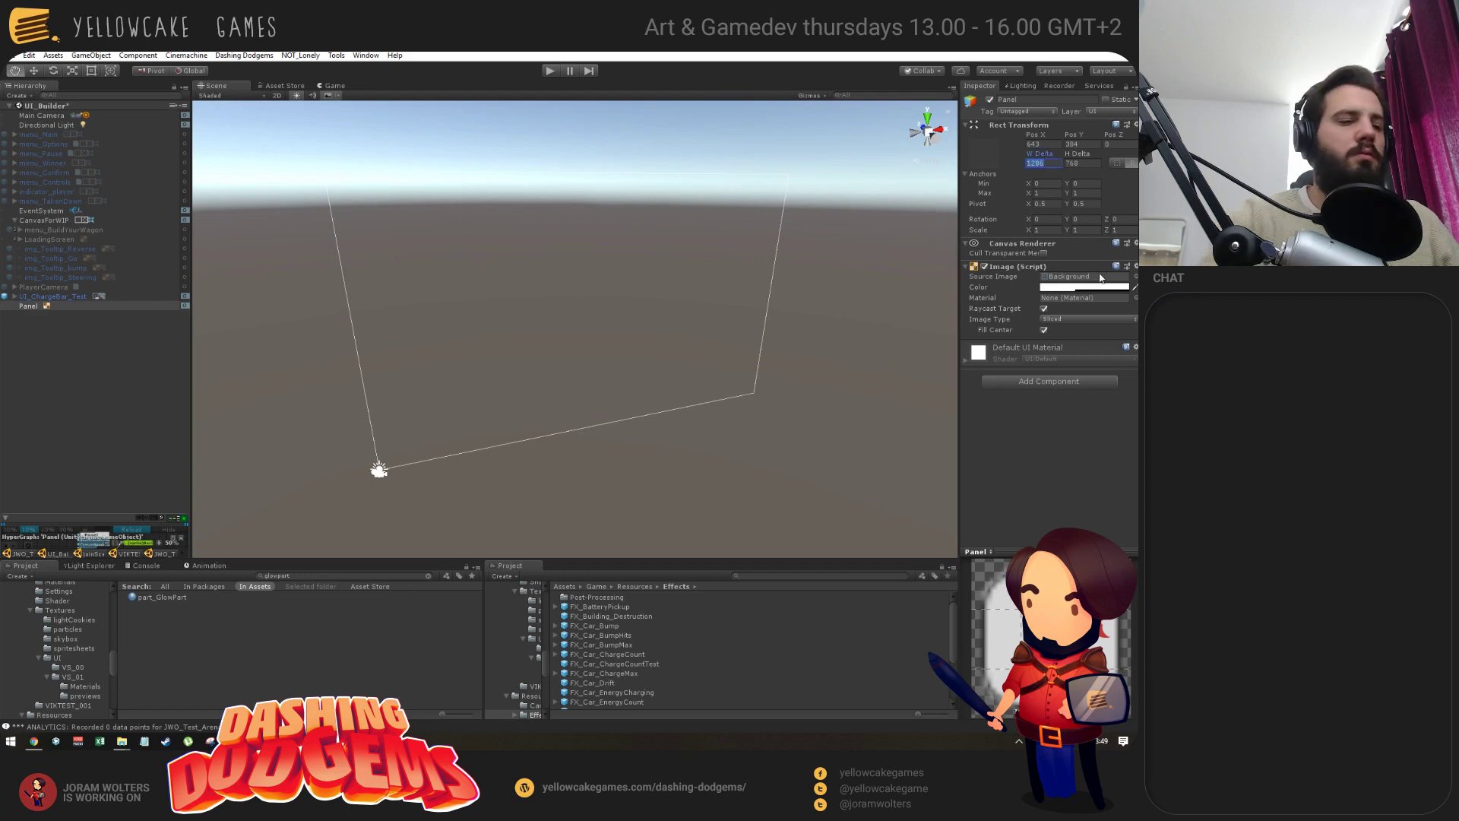
{"action": "type", "text": "1920"}
{"action": "key", "text": "Tab"}
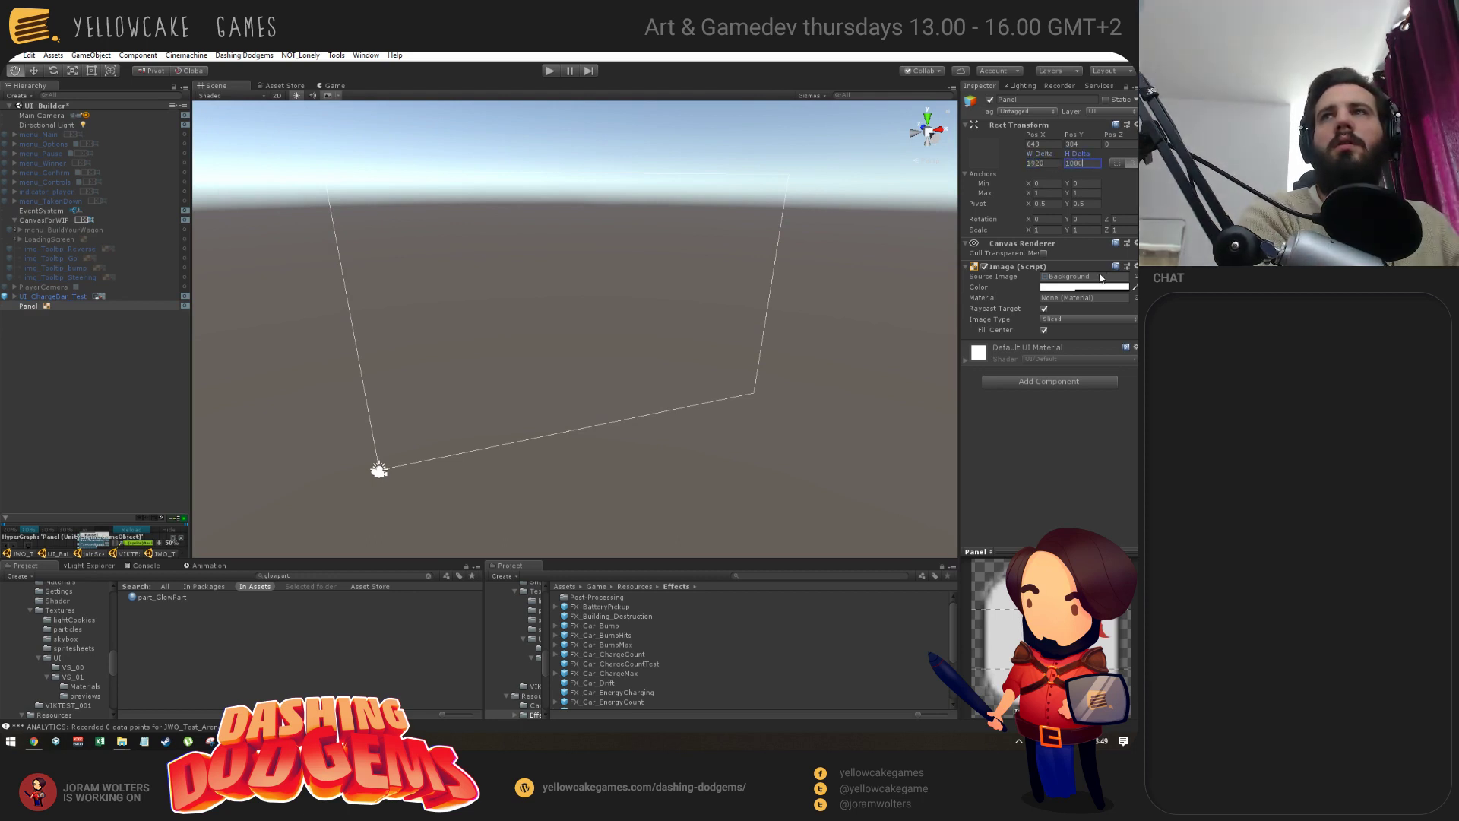
Raise the alpha of the Panel's white image colour to fully opaque.
{"action": "left_click_drag", "start_coordinate": [658, 334], "coordinate": [443, 342], "text": "alt"}
{"action": "scroll", "coordinate": [578, 362], "scroll_direction": "down", "scroll_amount": 3}
{"action": "scroll", "coordinate": [638, 384], "scroll_direction": "up", "scroll_amount": 4}
{"action": "left_click_drag", "start_coordinate": [619, 382], "coordinate": [612, 387]}
{"action": "left_click", "coordinate": [1058, 288]}
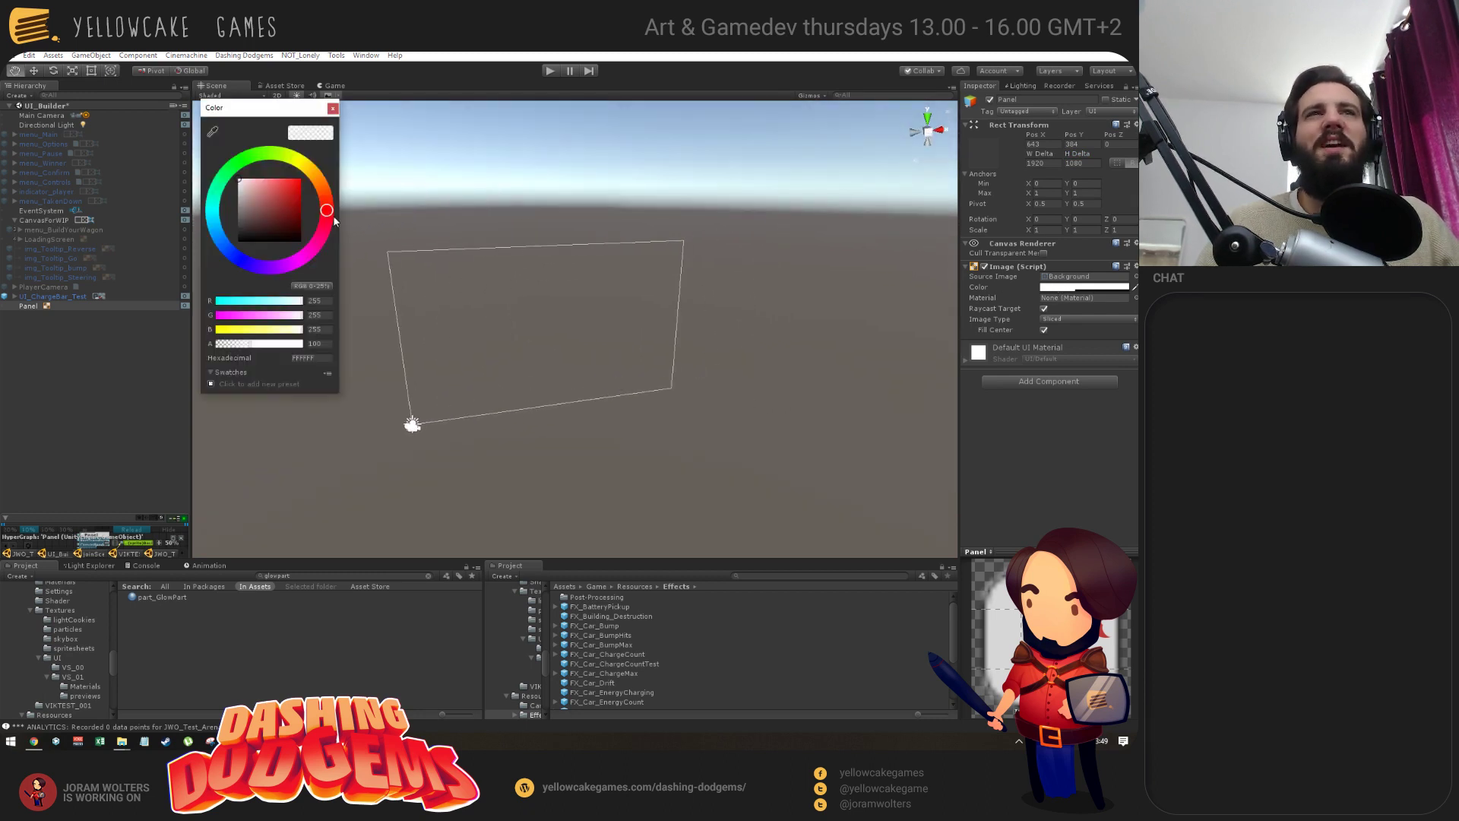
{"action": "left_click", "coordinate": [332, 108]}
{"action": "mouse_move", "coordinate": [486, 399]}
{"action": "left_mouse_down", "text": "alt"}
{"action": "mouse_move", "coordinate": [495, 414]}
{"action": "mouse_move", "coordinate": [540, 316]}
{"action": "mouse_move", "coordinate": [577, 378]}
{"action": "mouse_move", "coordinate": [482, 413]}
{"action": "left_mouse_up", "text": "alt"}
{"action": "right_click_drag", "start_coordinate": [482, 413], "coordinate": [514, 407], "text": "alt"}
{"action": "left_click_drag", "start_coordinate": [515, 407], "coordinate": [653, 400], "text": "alt"}
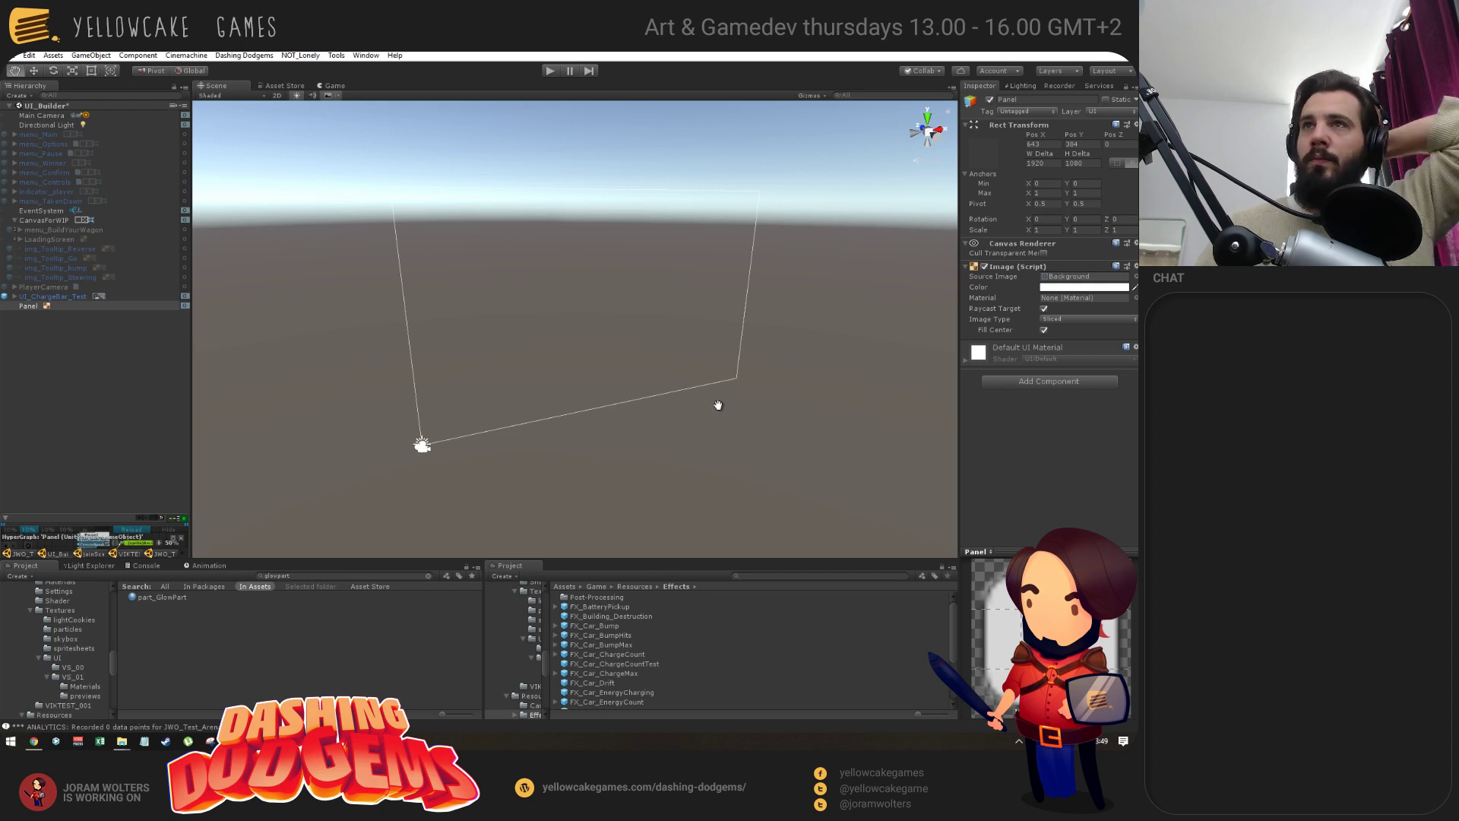
Set the Panel's X and Y position to 0.
{"action": "left_click", "coordinate": [1035, 144]}
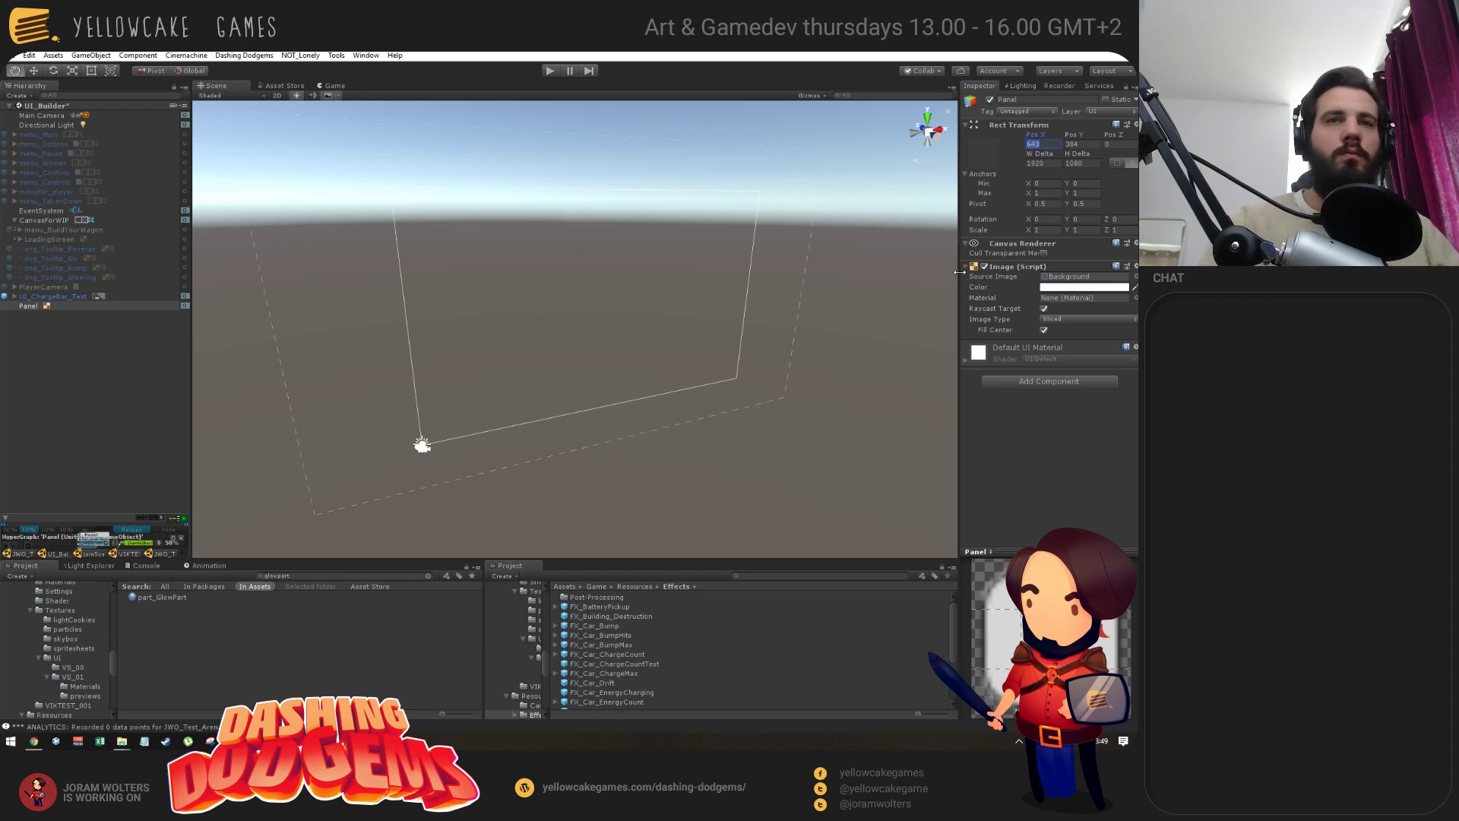
{"action": "type", "text": "0"}
{"action": "key", "text": "Tab"}
{"action": "type", "text": "0"}
{"action": "key", "text": "Tab"}
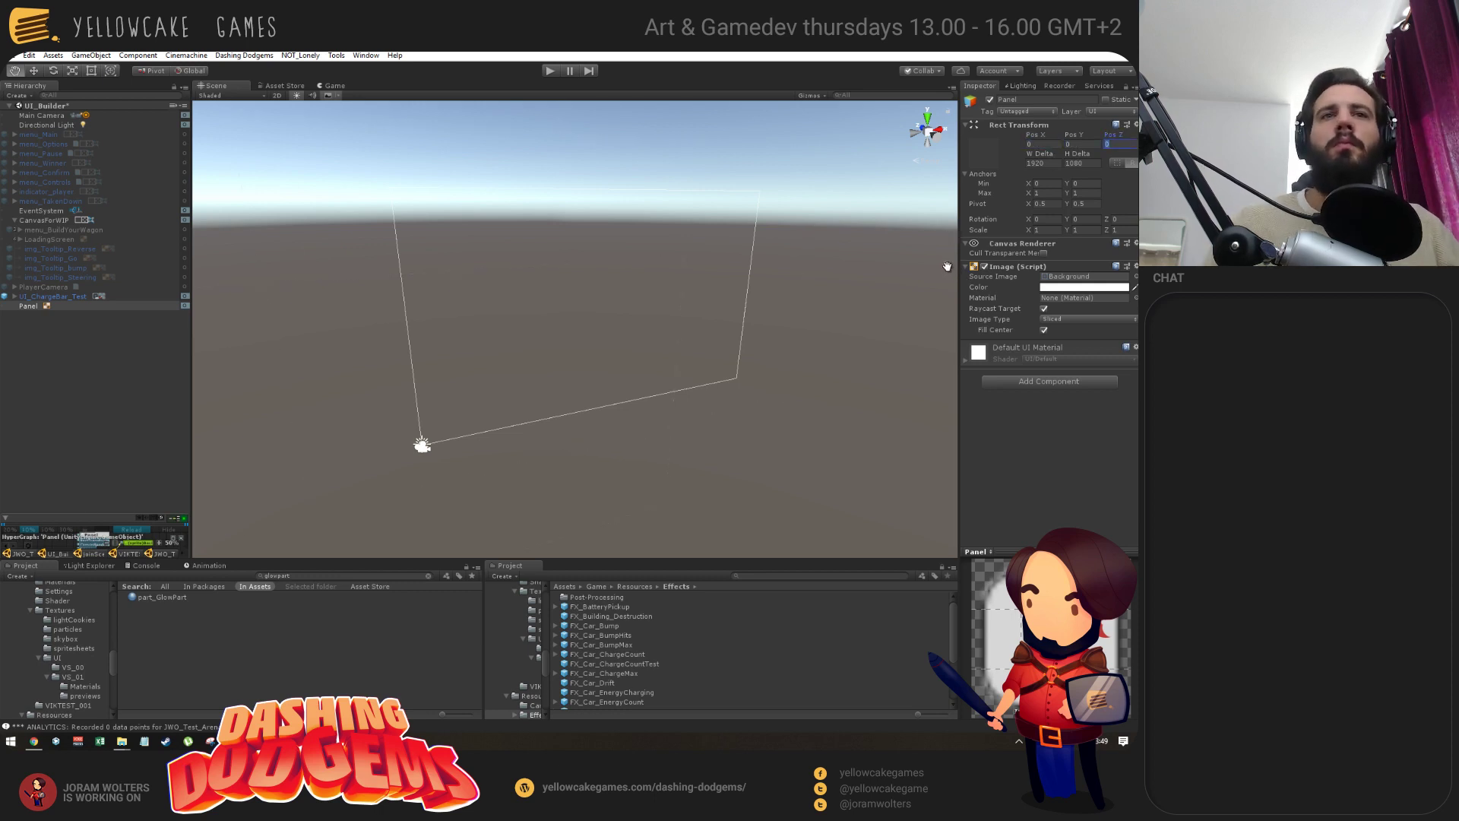
{"action": "left_click_drag", "start_coordinate": [537, 369], "coordinate": [403, 395], "text": "alt"}
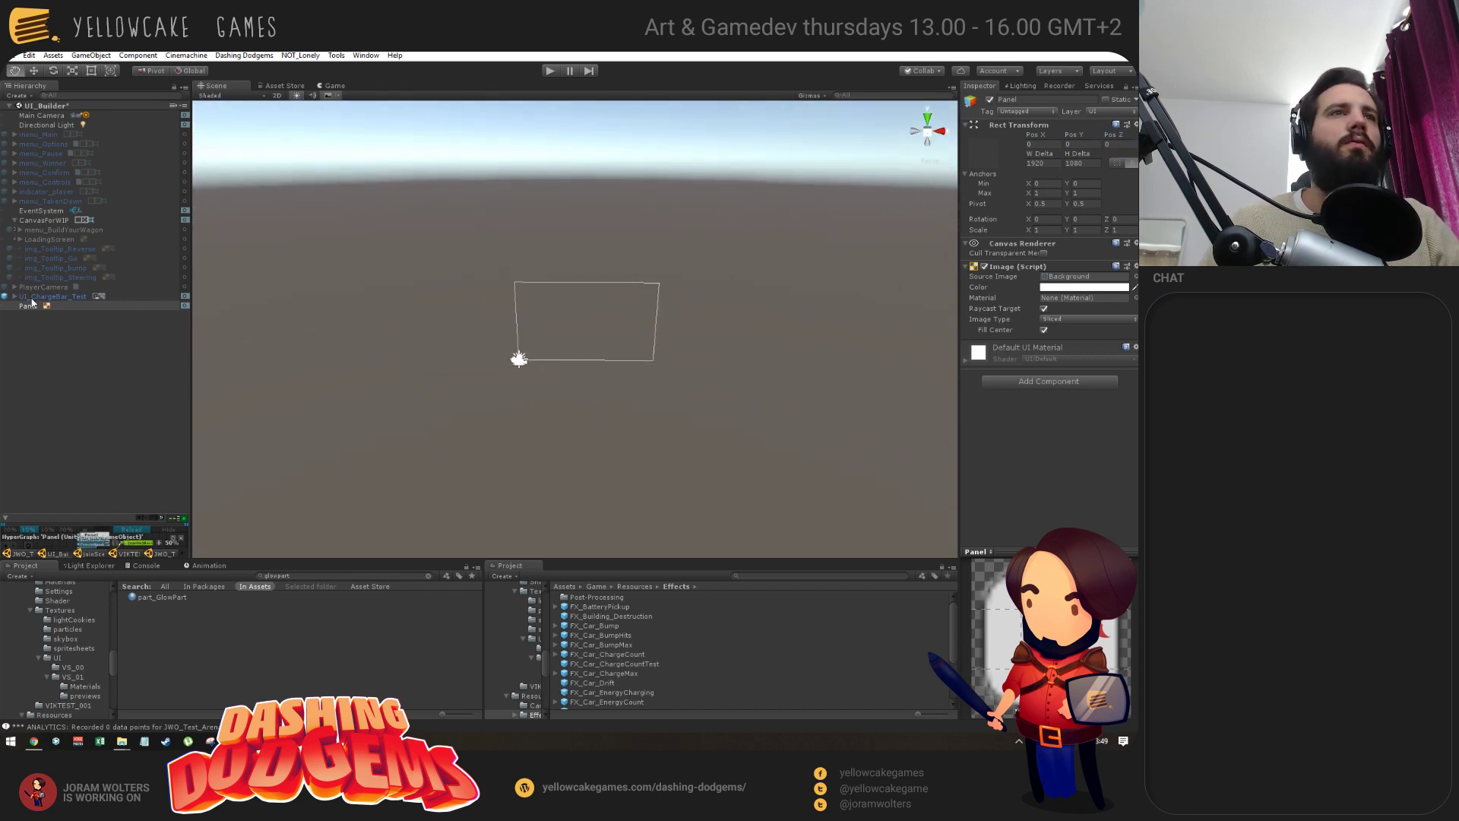
Parent the Panel back under CanvasForWIP and set its left, top, right and bottom offsets to 0.
{"action": "left_click_drag", "start_coordinate": [28, 306], "coordinate": [45, 220]}
{"action": "left_click_drag", "start_coordinate": [410, 254], "coordinate": [855, 181], "text": "alt"}
{"action": "left_click", "coordinate": [1052, 142]}
{"action": "type", "text": "0"}
{"action": "key", "text": "Tab"}
{"action": "type", "text": "0"}
{"action": "key", "text": "Tab"}
{"action": "type", "text": "0"}
{"action": "key", "text": "Tab"}
{"action": "type", "text": "0"}
{"action": "key", "text": "Tab"}
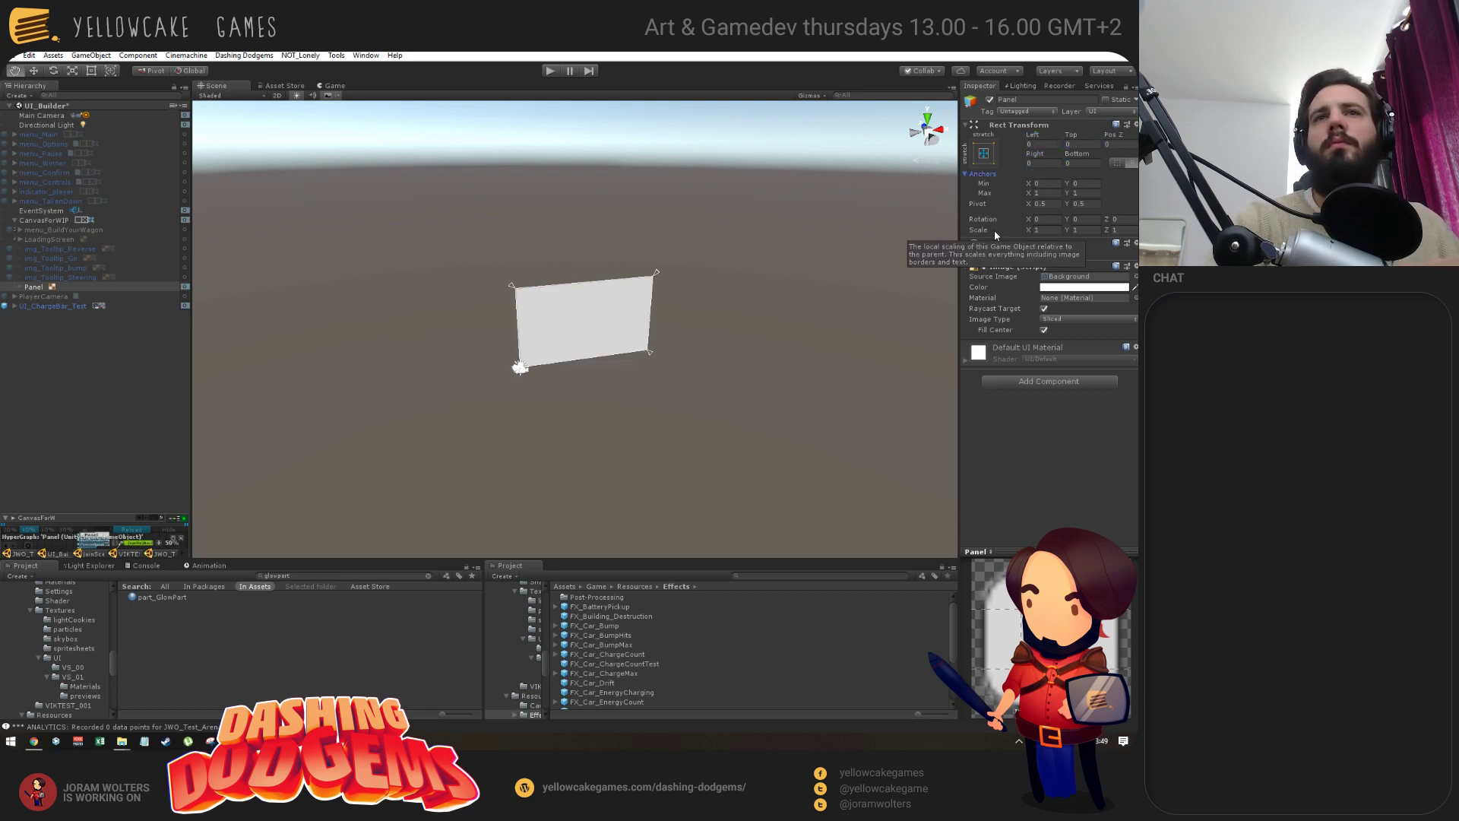
{"action": "left_click_drag", "start_coordinate": [645, 403], "coordinate": [608, 352], "text": "alt"}
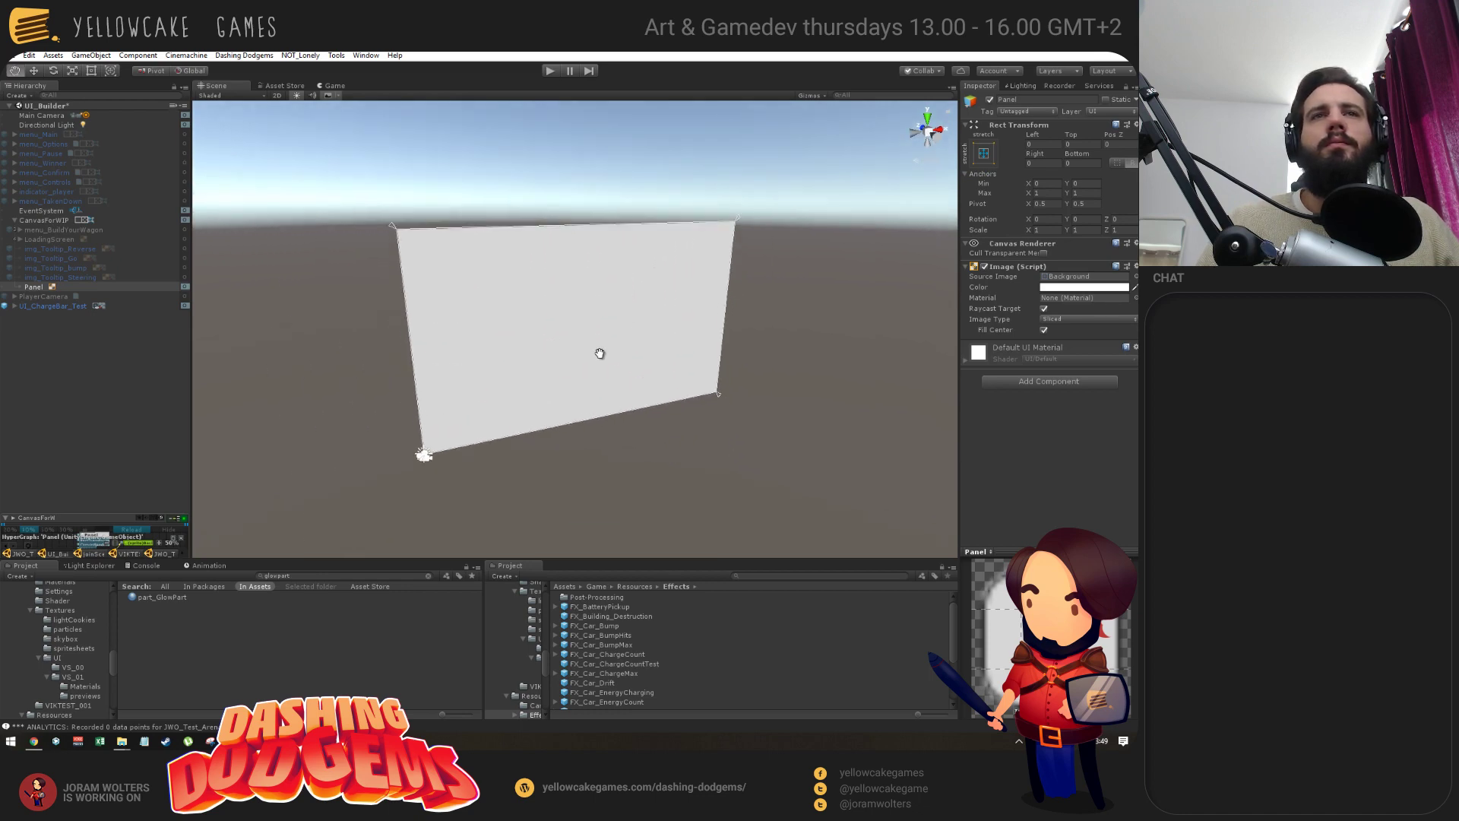
Switch to the browser and study the cyan screen-border mockups as reference for the full-screen panel.
{"action": "key", "text": "alt+Tab"}
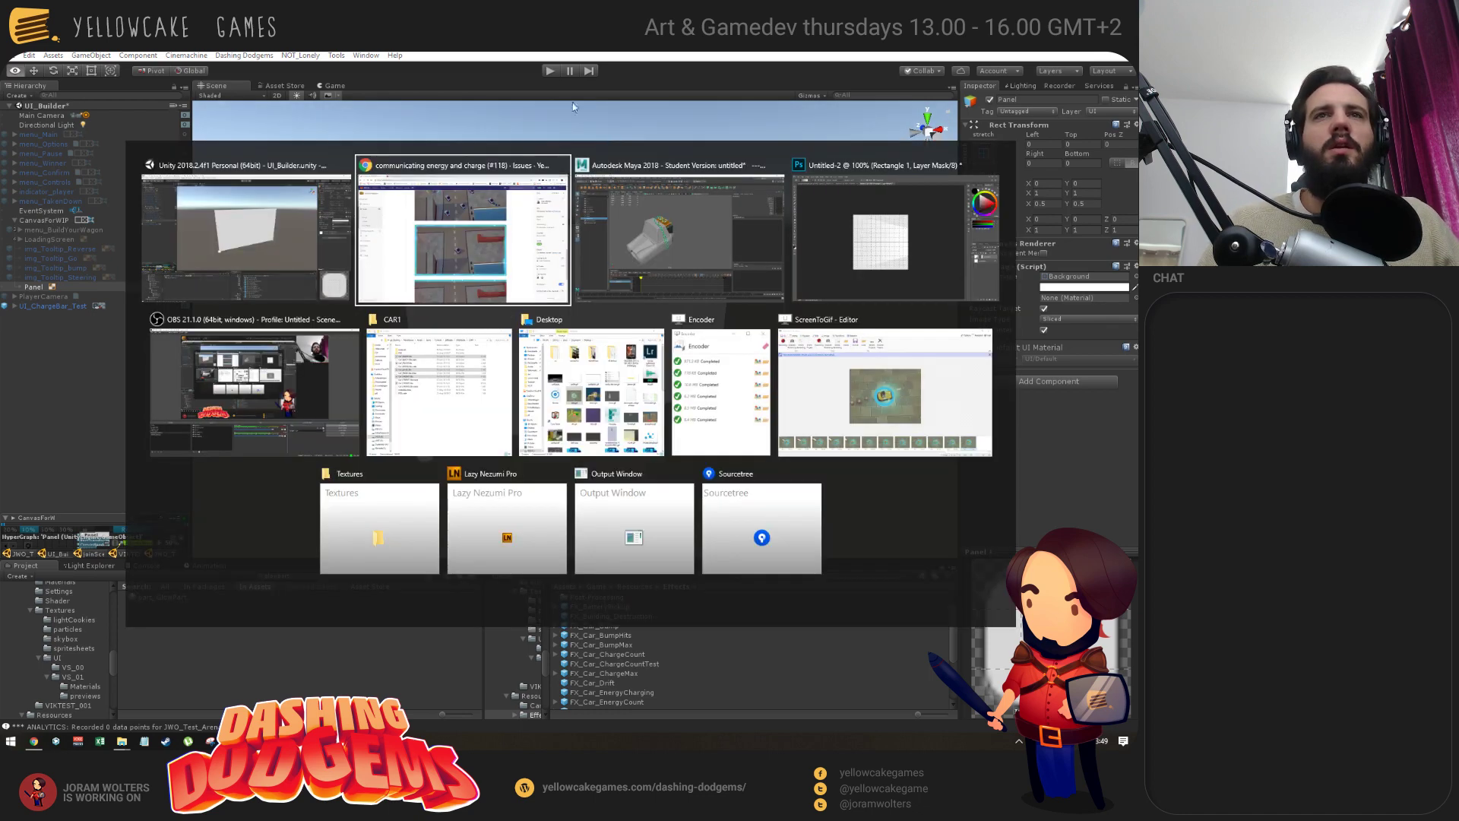
{"action": "scroll", "coordinate": [377, 342], "scroll_direction": "down", "scroll_amount": 2}
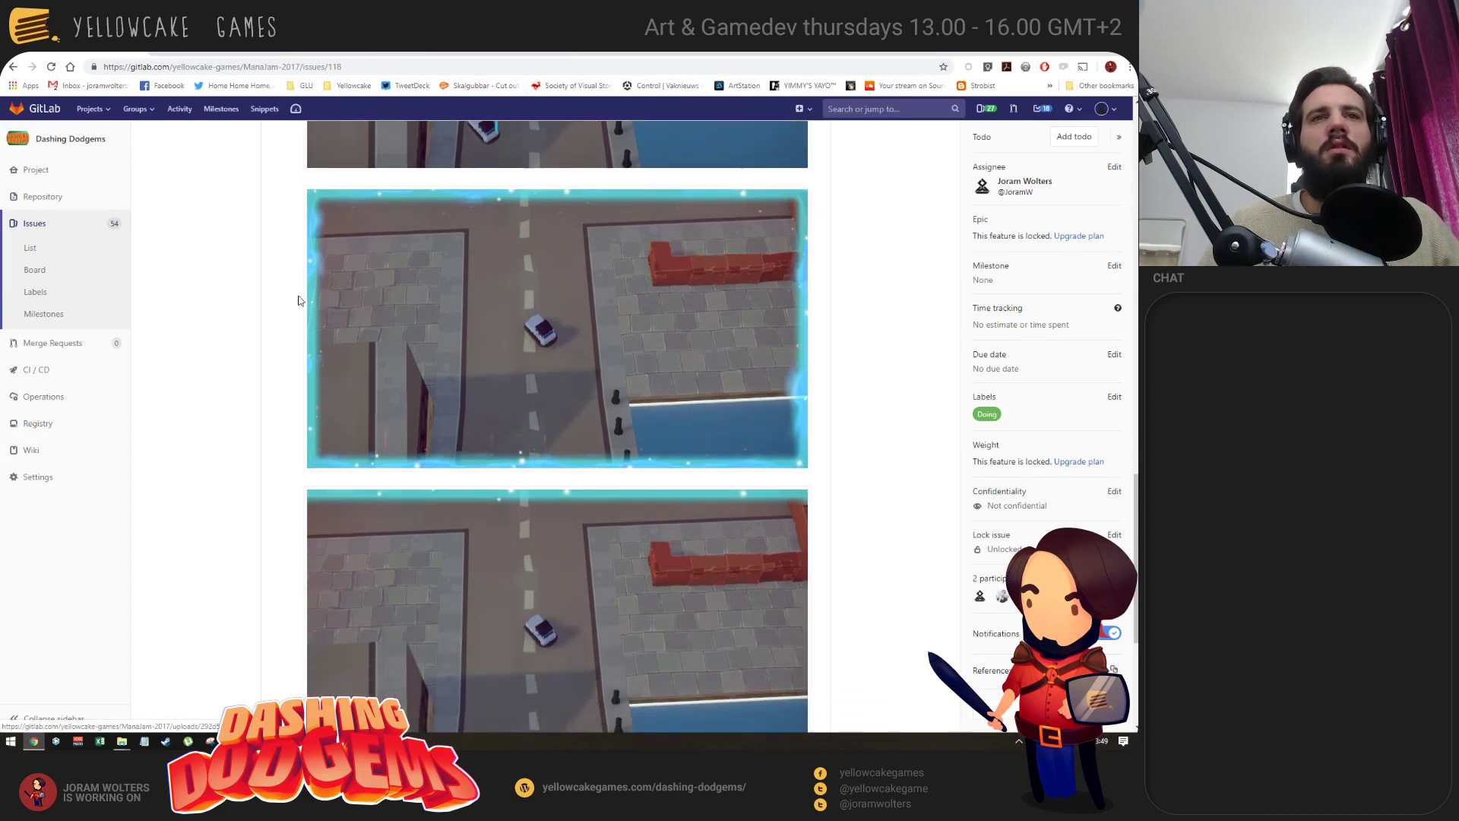
{"action": "scroll", "coordinate": [357, 339], "scroll_direction": "up", "scroll_amount": 4}
{"action": "scroll", "coordinate": [352, 344], "scroll_direction": "down", "scroll_amount": 8}
{"action": "scroll", "coordinate": [412, 340], "scroll_direction": "up", "scroll_amount": 4}
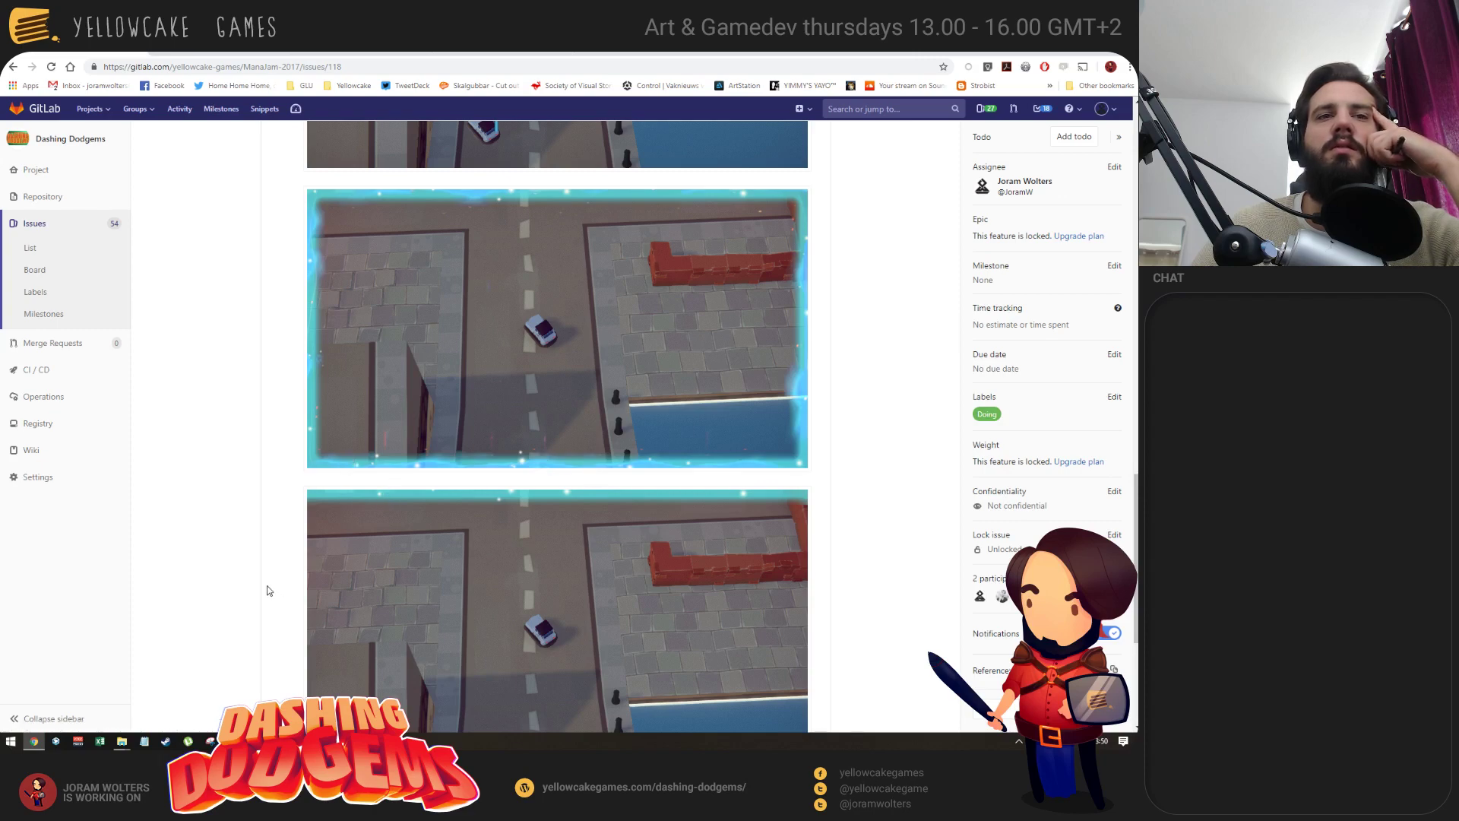
Switch to Photoshop and create a new 1920 x 1080 pixel document.
{"action": "key", "text": "alt+Tab"}
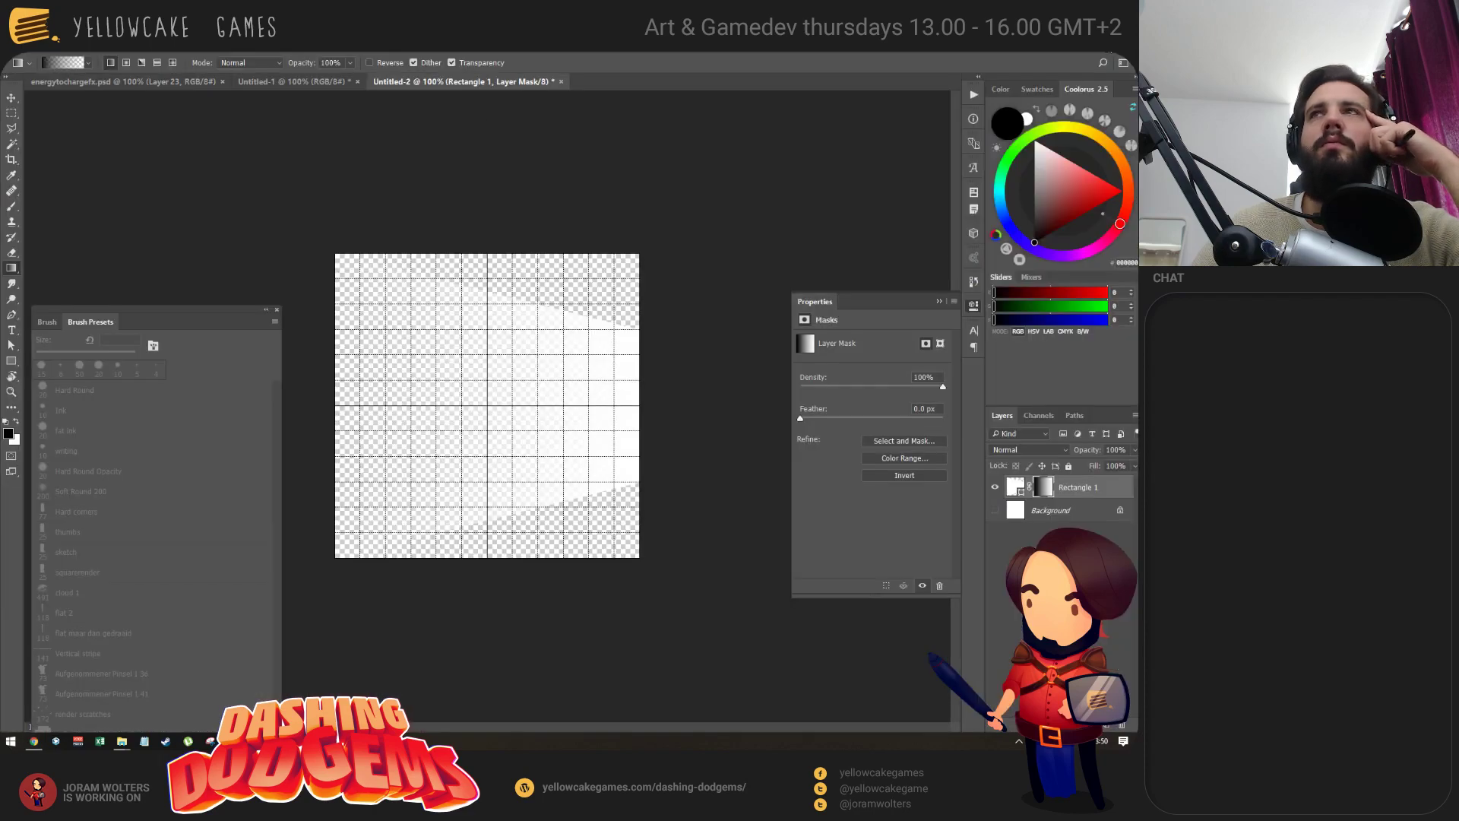
{"action": "key", "text": "alt+Tab"}
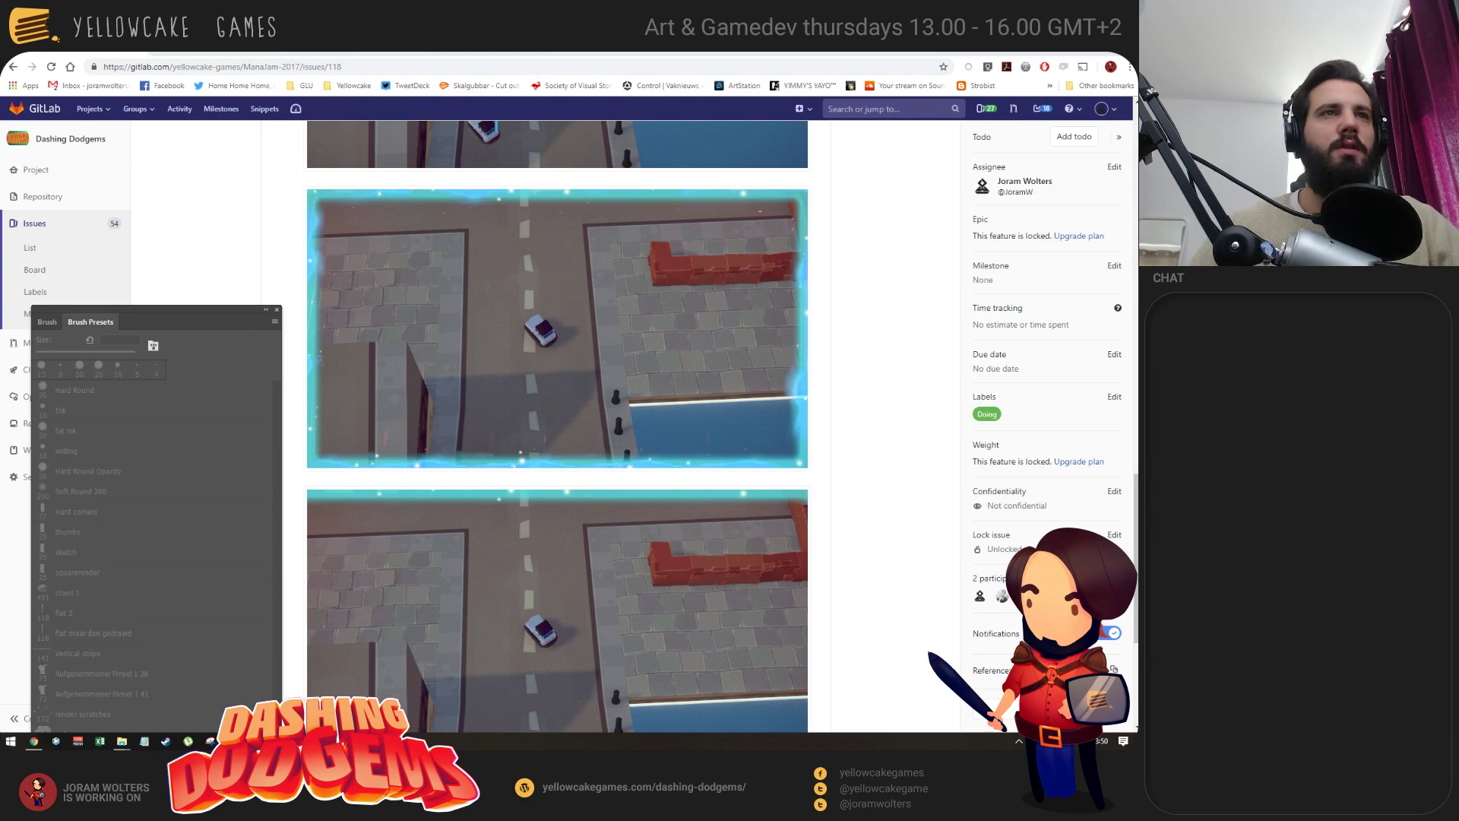
{"action": "left_click_drag", "start_coordinate": [168, 306], "coordinate": [473, 345]}
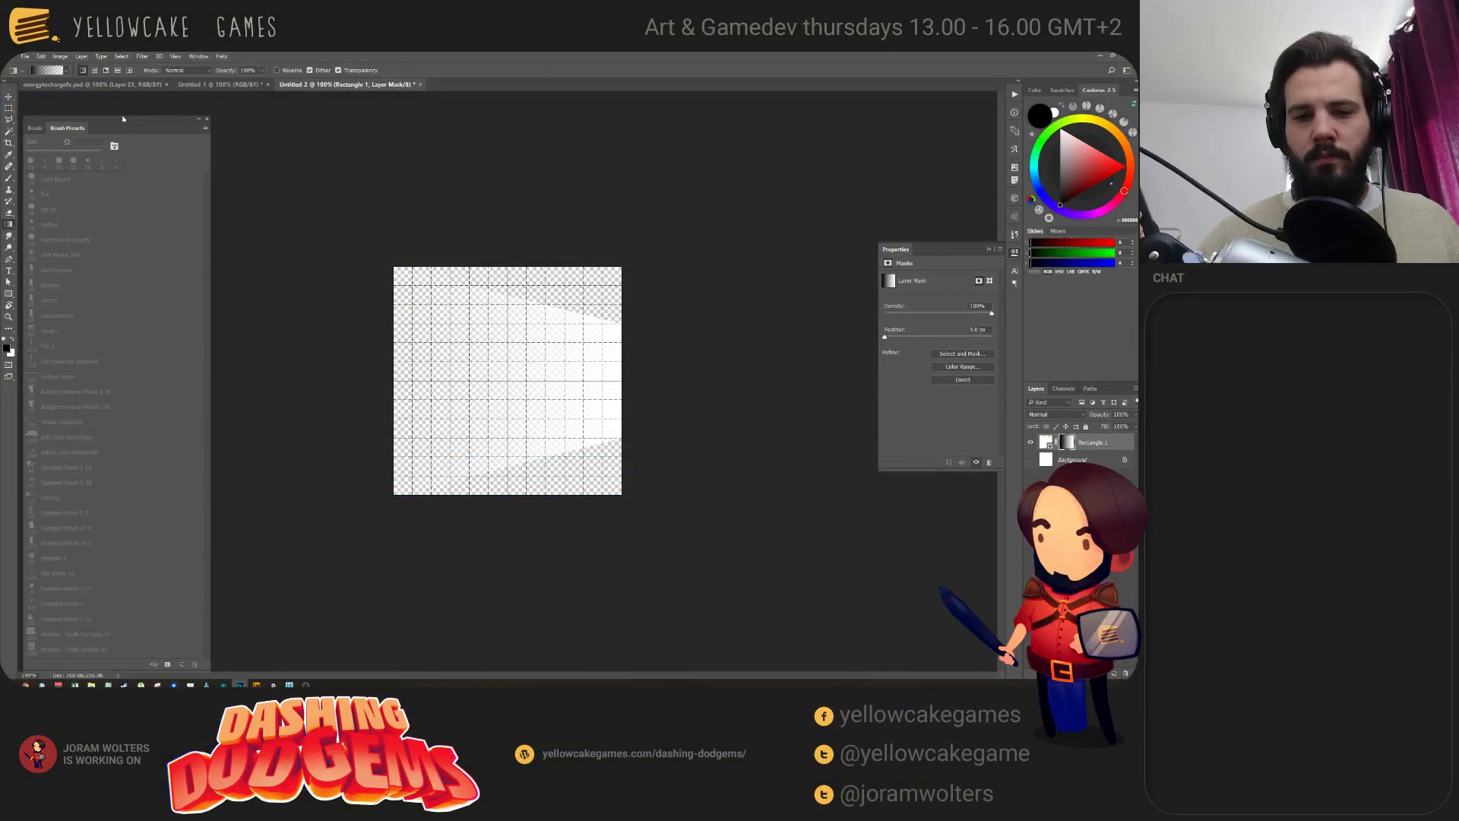
{"action": "left_click", "coordinate": [26, 57]}
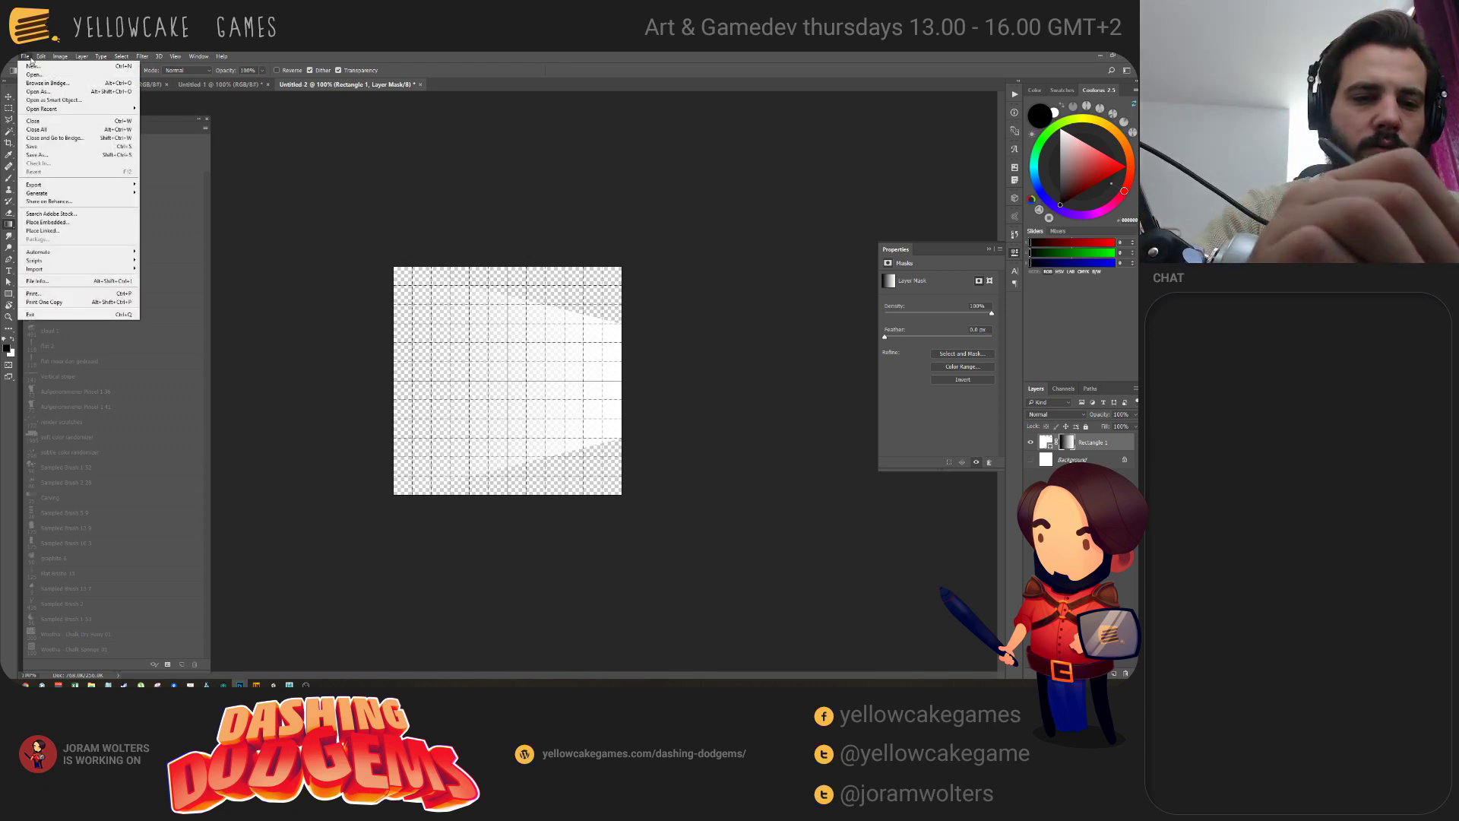
{"action": "left_click", "coordinate": [34, 66]}
{"action": "key", "text": "Tab"}
{"action": "key", "text": "Tab"}
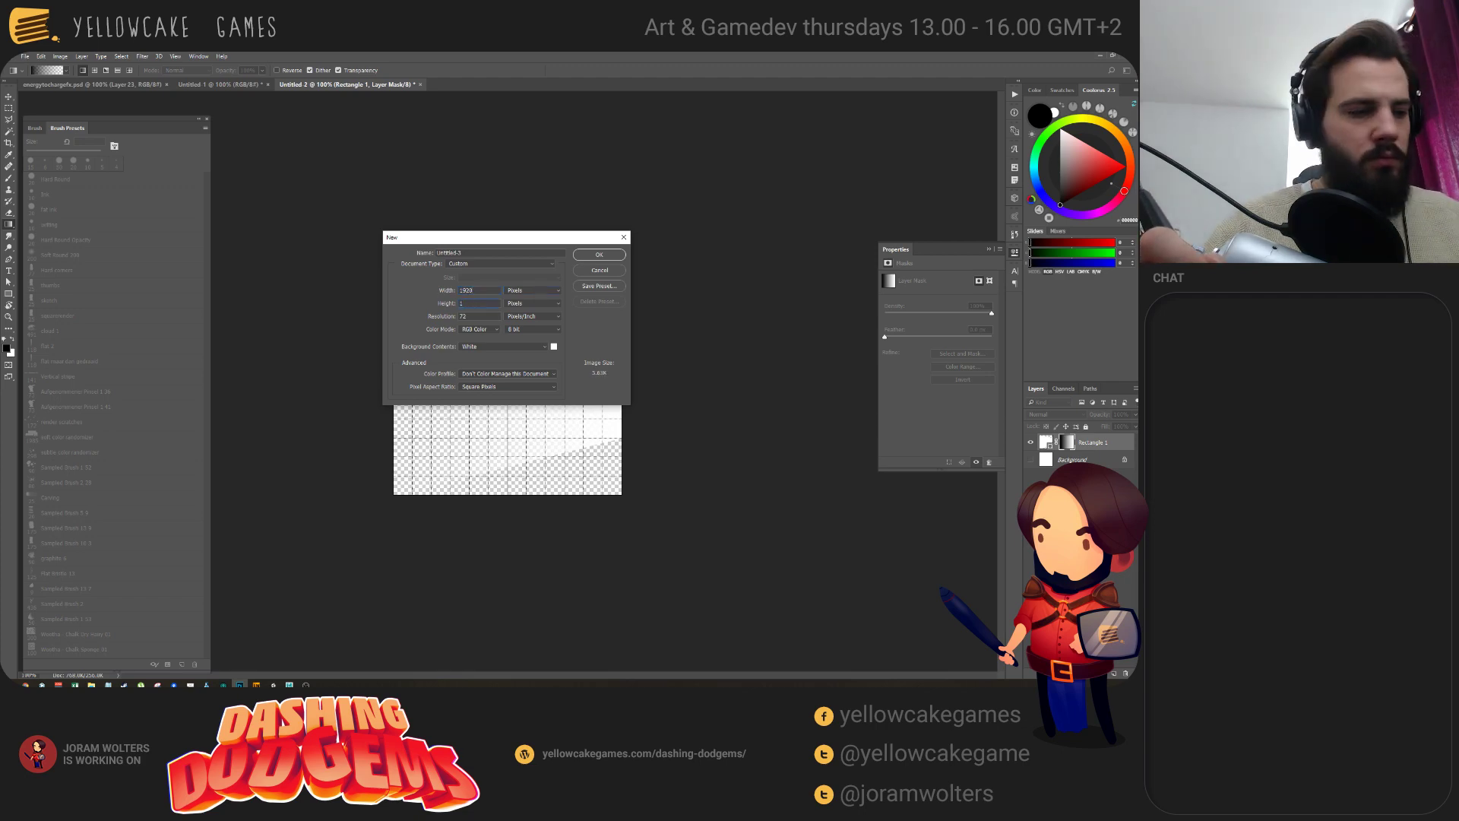
{"action": "type", "text": "80"}
{"action": "key", "text": "Return"}
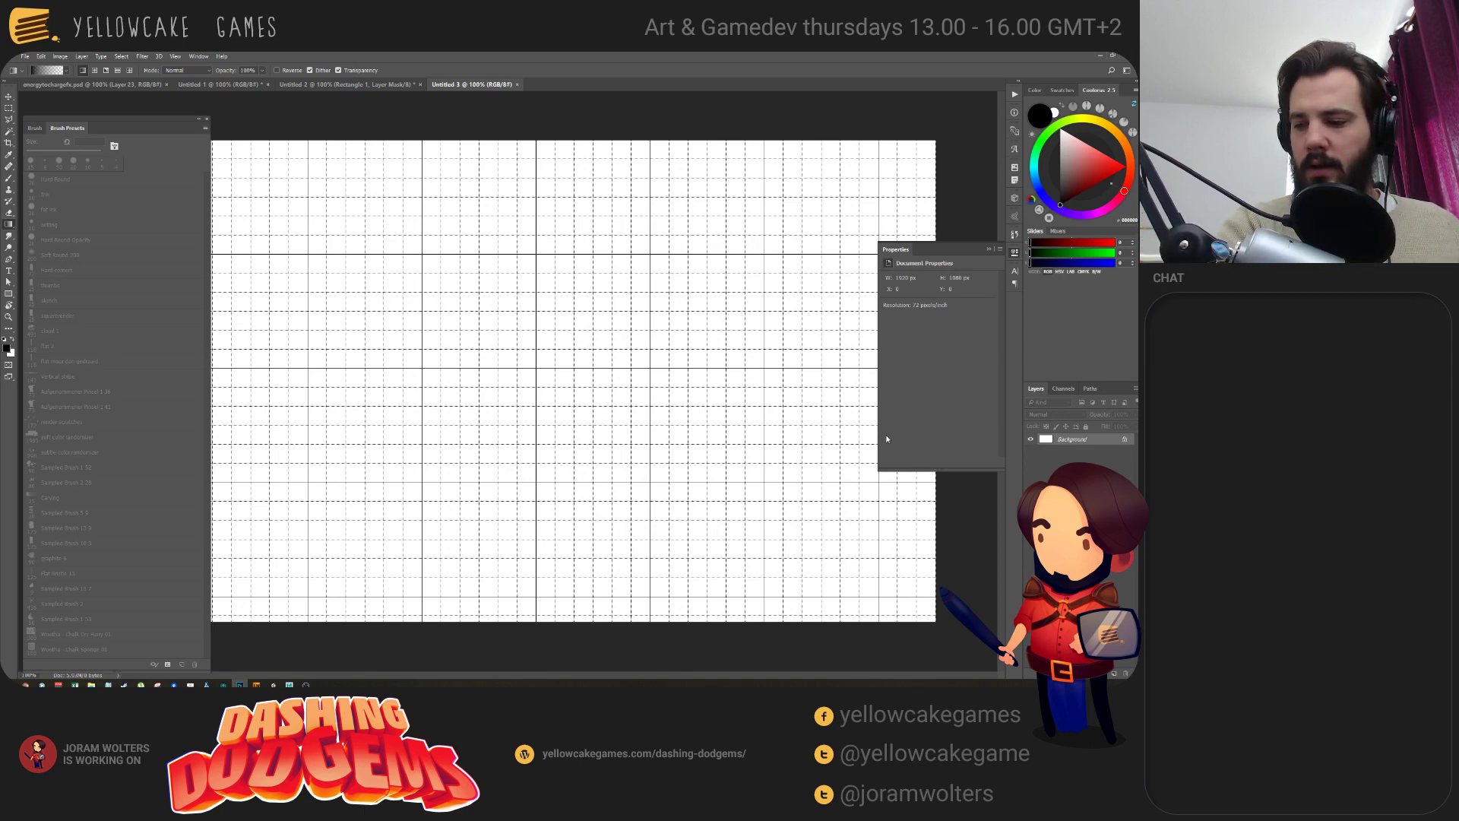
Add an empty layer, paste the copied game scene screenshot beneath it and enlarge the screenshot to cover the whole canvas.
{"action": "key", "text": "ctrl+shift+alt+n"}
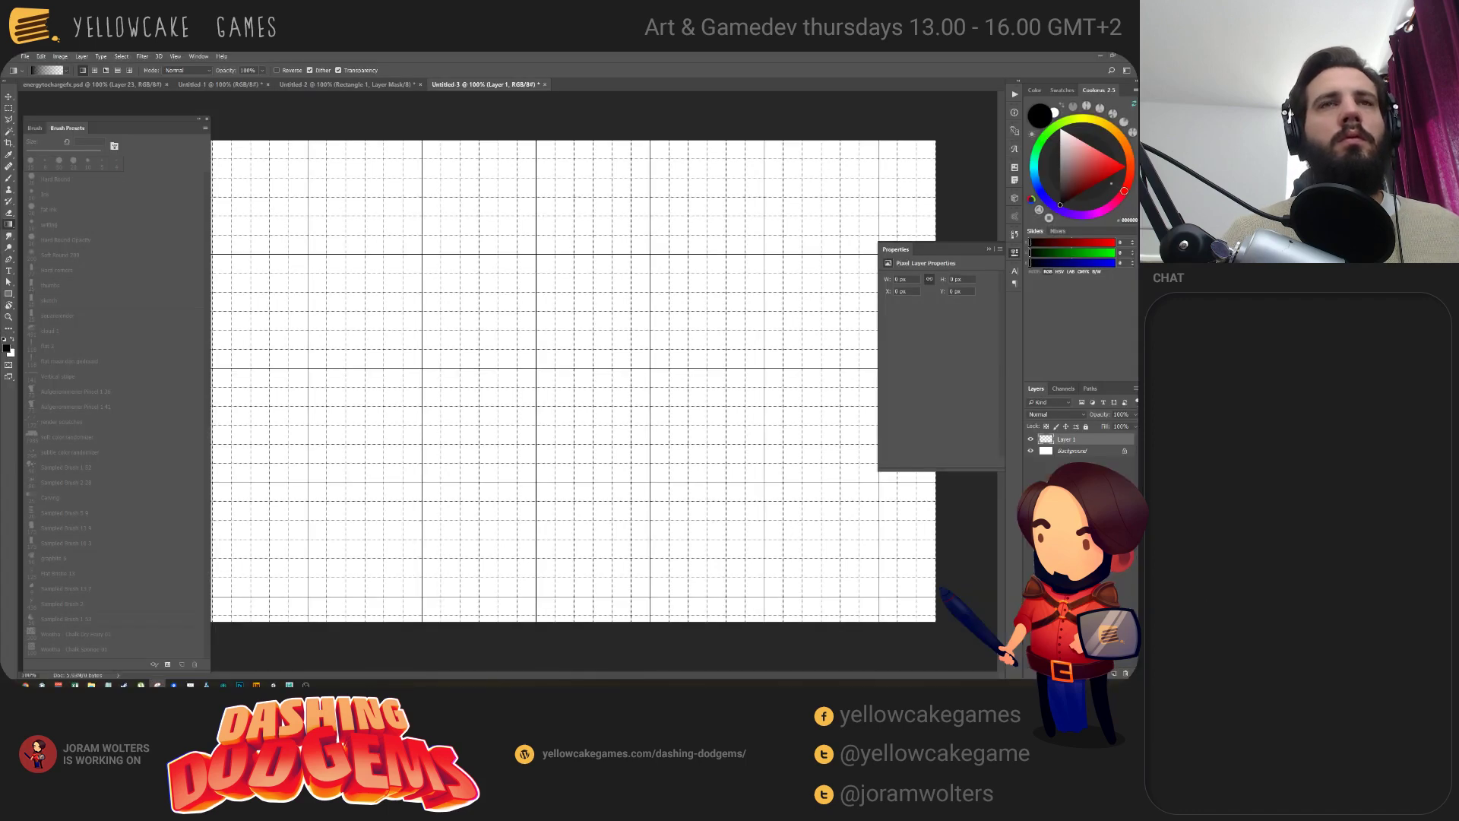
{"action": "left_click", "coordinate": [1072, 451]}
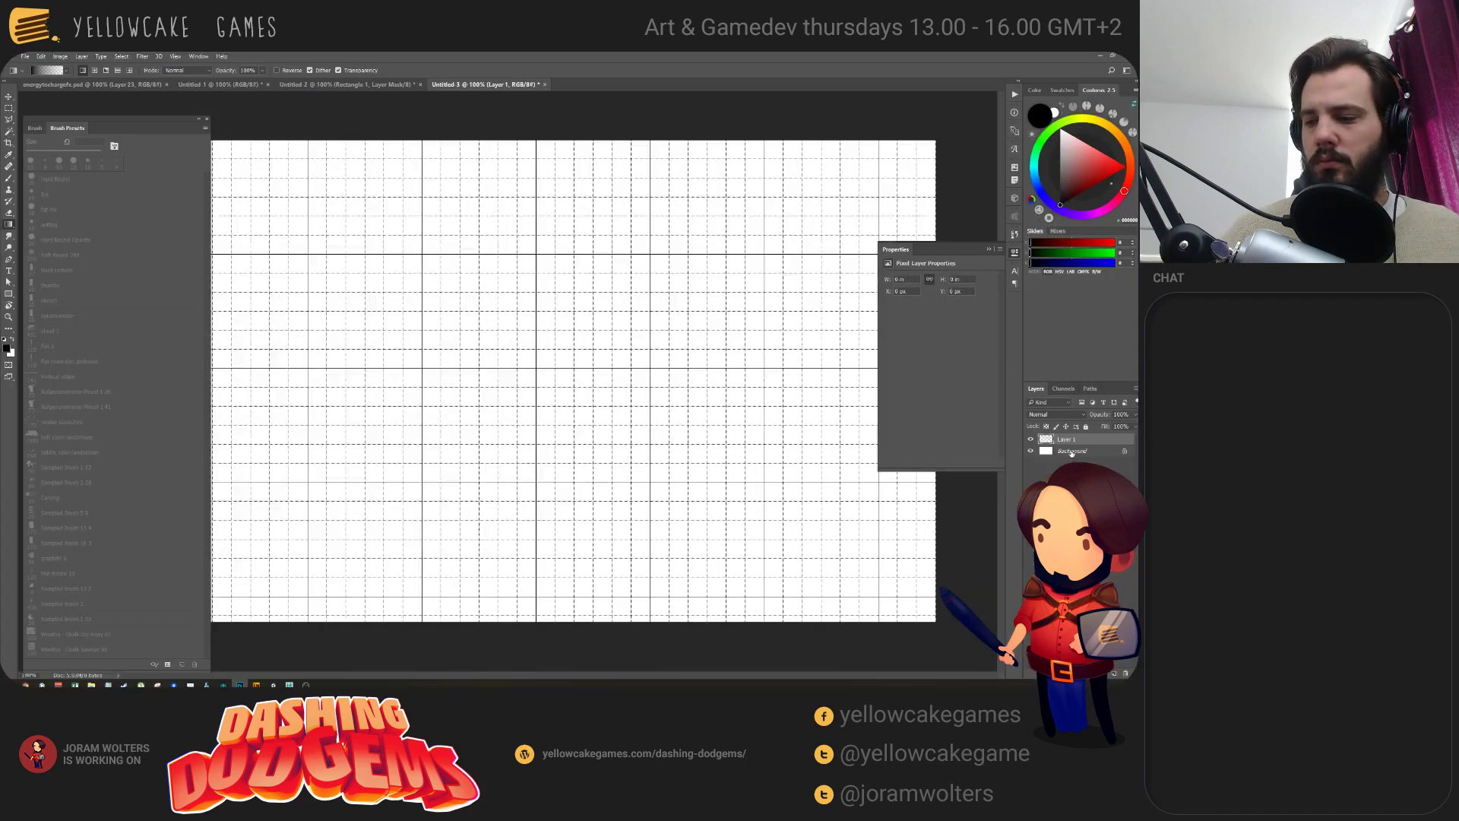
{"action": "key", "text": "ctrl+v"}
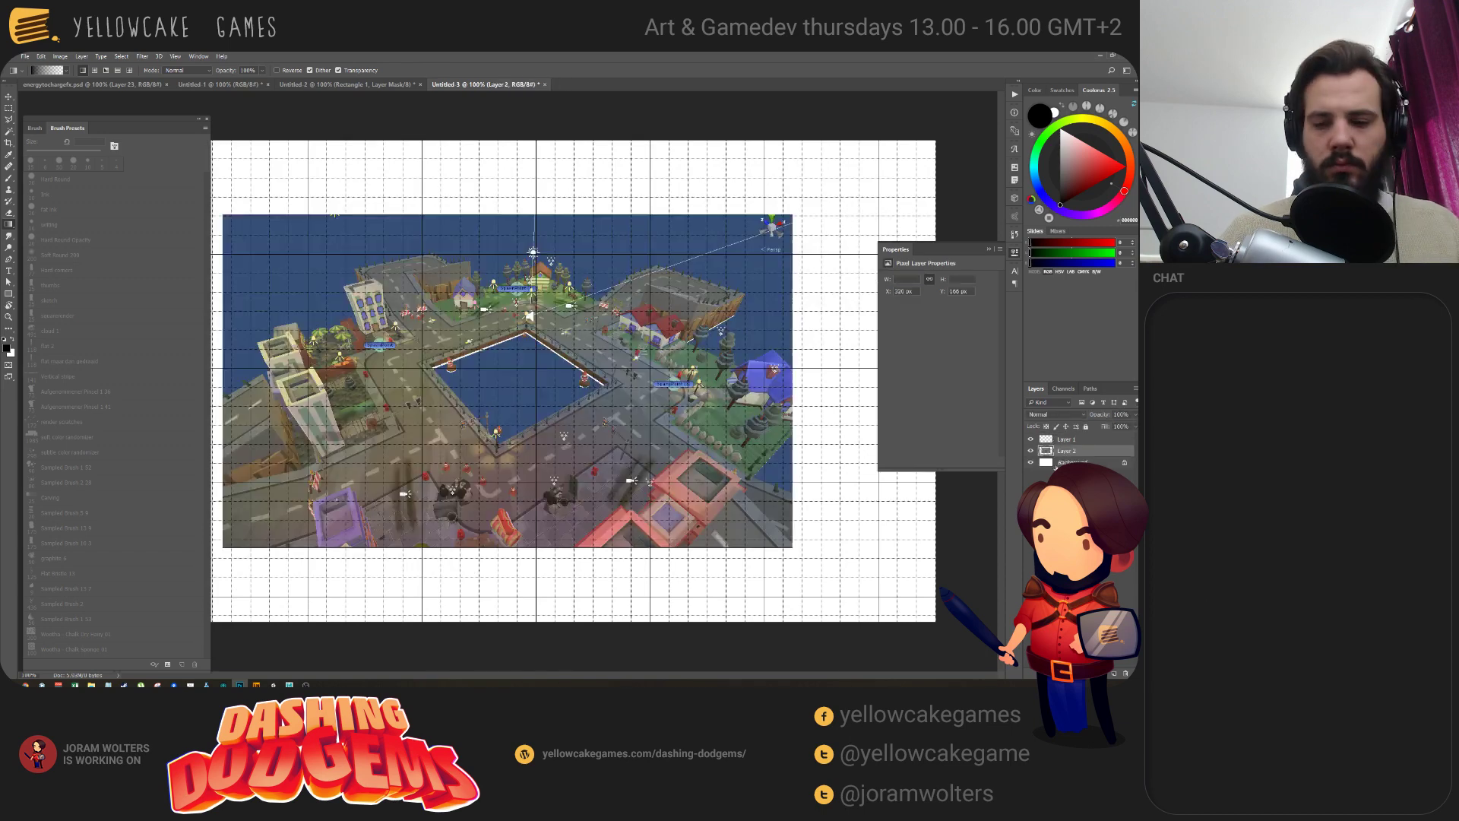
{"action": "key", "text": "ctrl+t"}
{"action": "left_click_drag", "start_coordinate": [793, 214], "coordinate": [1003, 106], "text": "alt"}
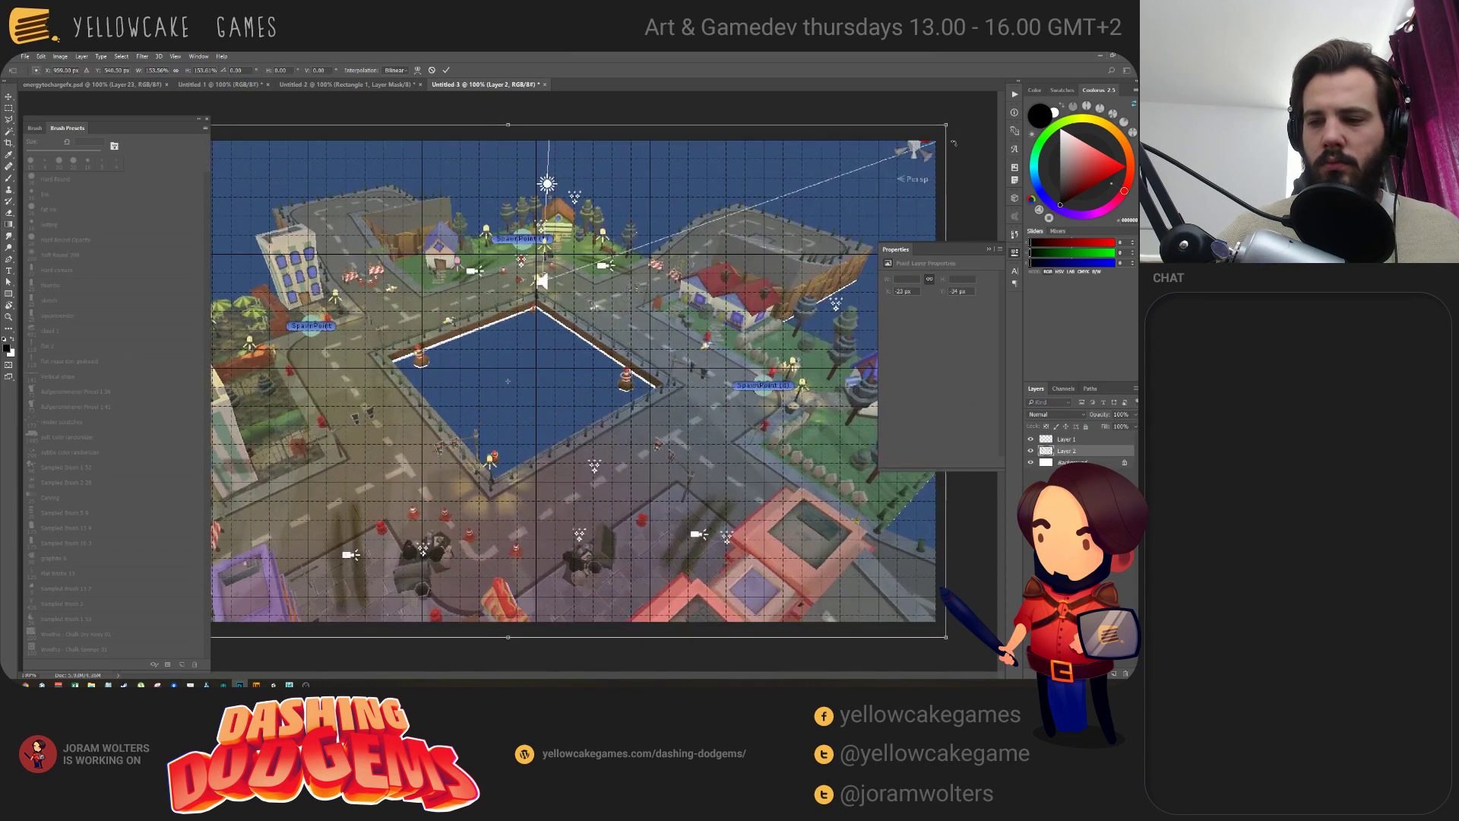
{"action": "key", "text": "Return"}
Select the empty top layer, hide the grid and set the foreground colour to light cyan.
{"action": "left_click", "coordinate": [1069, 440]}
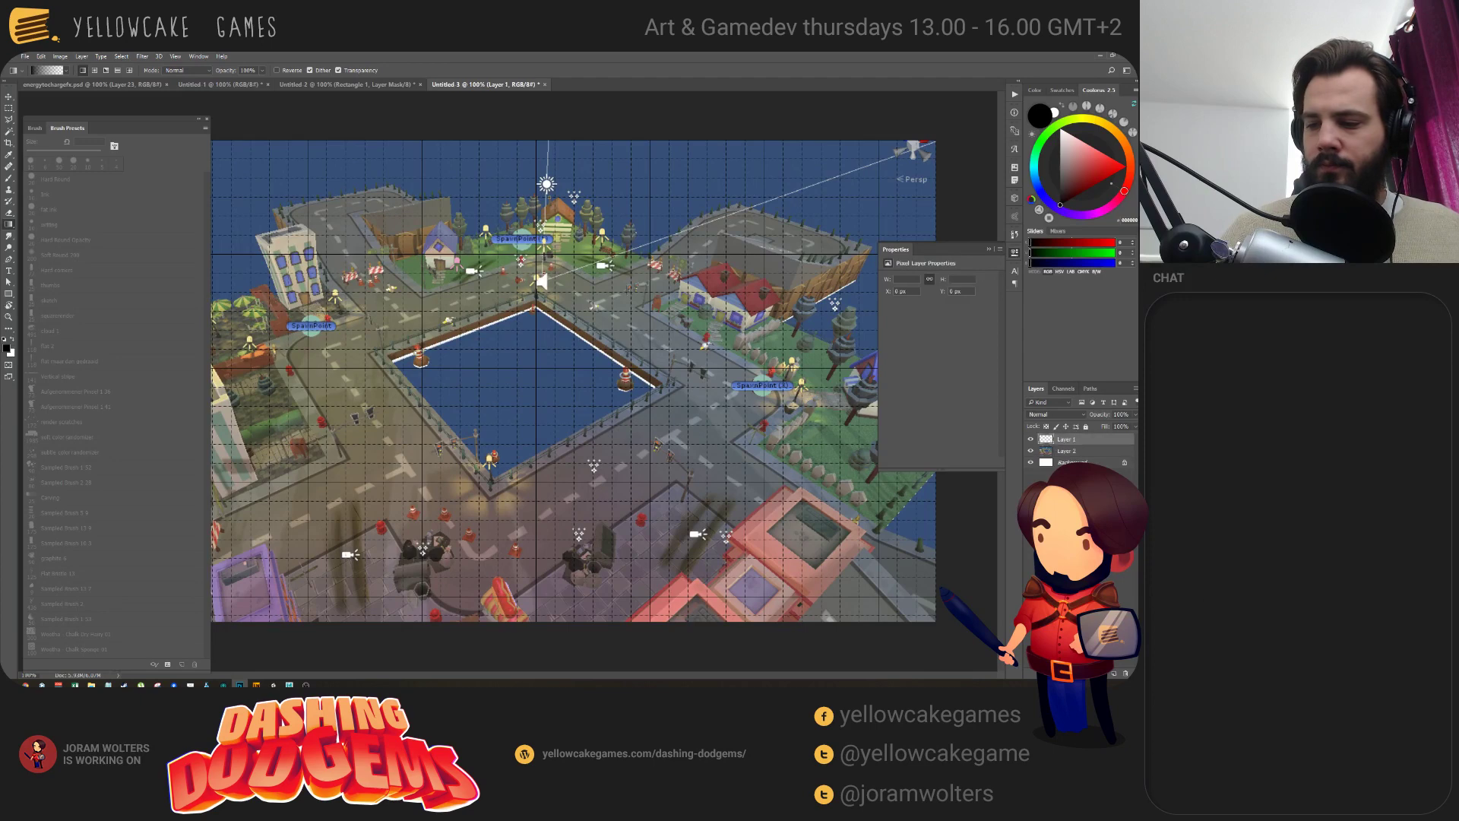
{"action": "key", "text": "ctrl+apostrophe"}
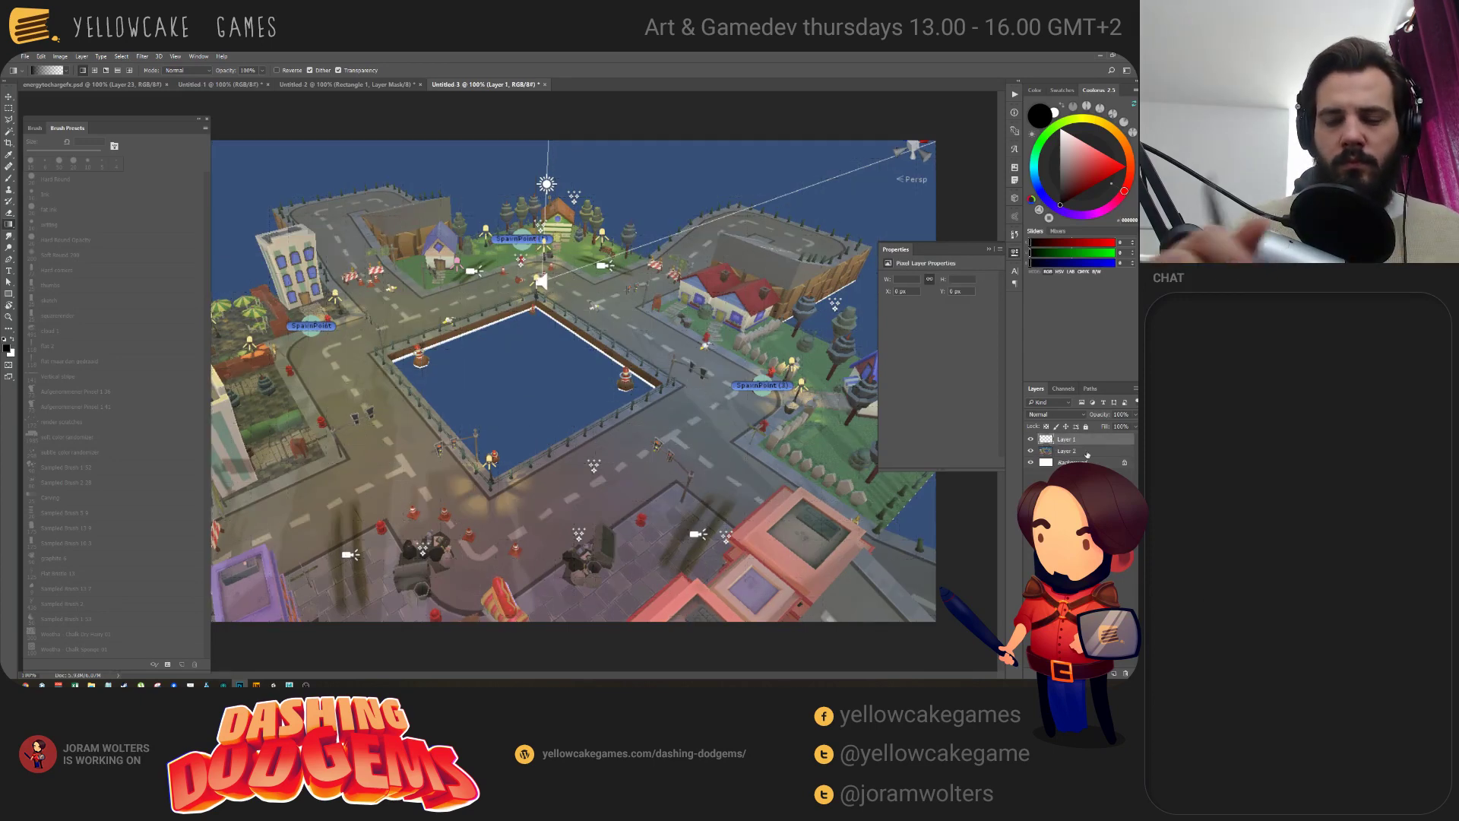
{"action": "left_click_drag", "start_coordinate": [1034, 168], "coordinate": [1038, 175]}
{"action": "left_click", "coordinate": [1106, 160]}
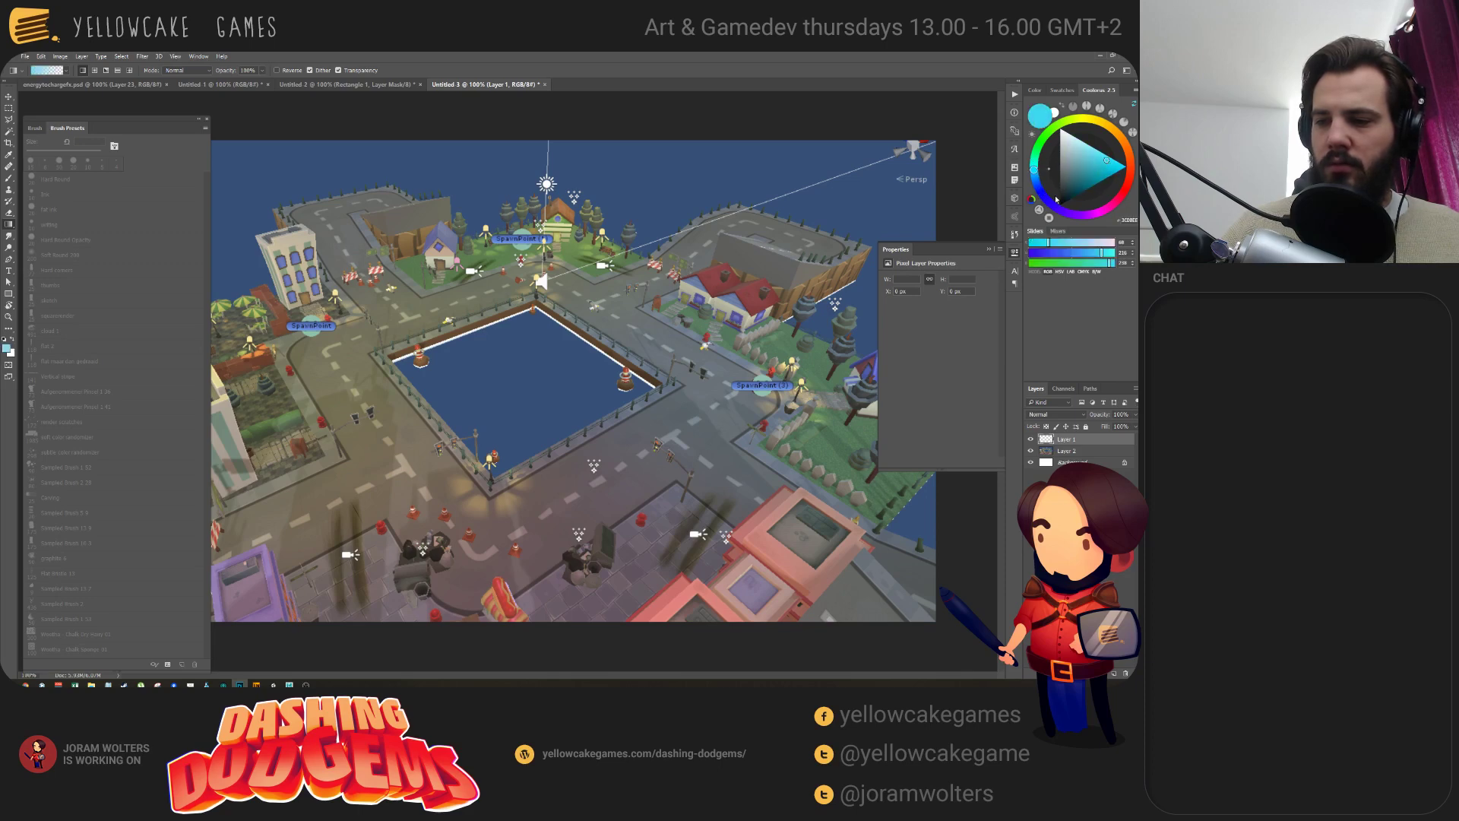
Choose the Soft Round brush, discard a trial stroke along the upper edge and enlarge the brush.
{"action": "key", "text": "ctrl+minus"}
{"action": "key", "text": "Tab"}
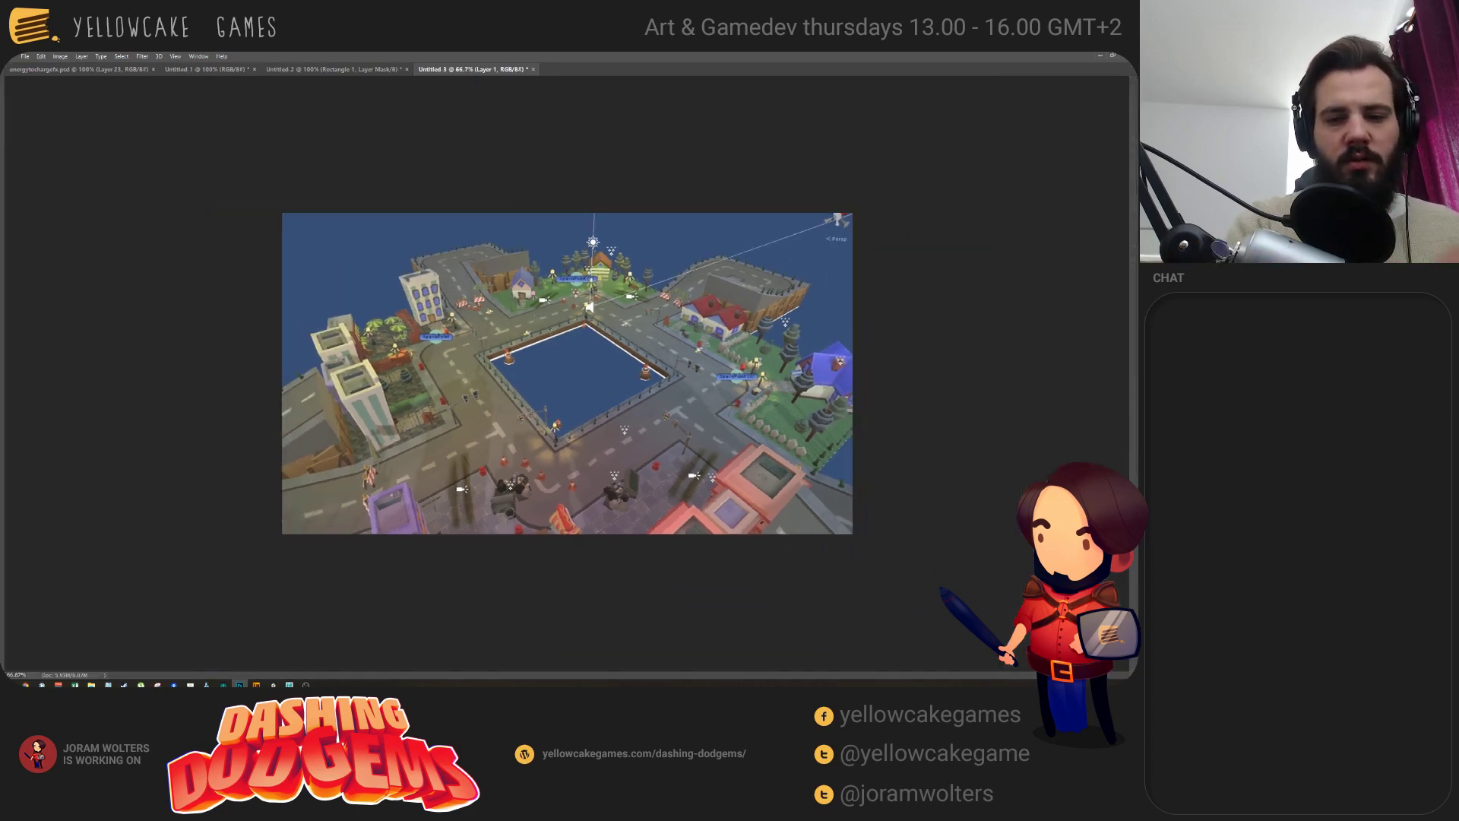
{"action": "key", "text": "Tab"}
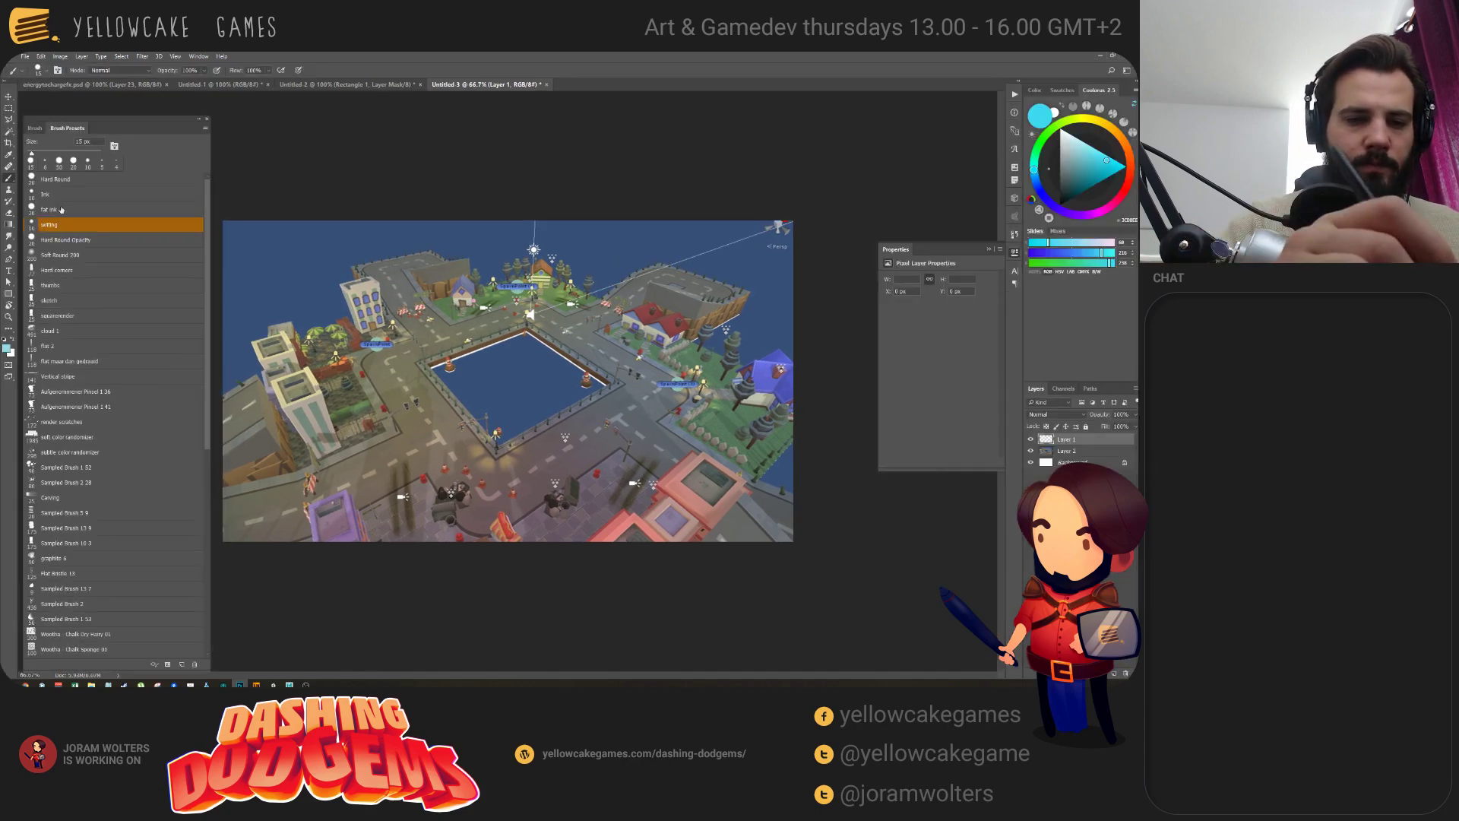
{"action": "left_click", "coordinate": [72, 254]}
{"action": "key", "text": "Tab"}
{"action": "left_click_drag", "start_coordinate": [276, 212], "coordinate": [961, 218]}
{"action": "key", "text": "ctrl+z"}
{"action": "key", "text": "bracketright"}
{"action": "key", "text": "bracketright"}
{"action": "key", "text": "bracketright"}
{"action": "key", "text": "bracketright"}
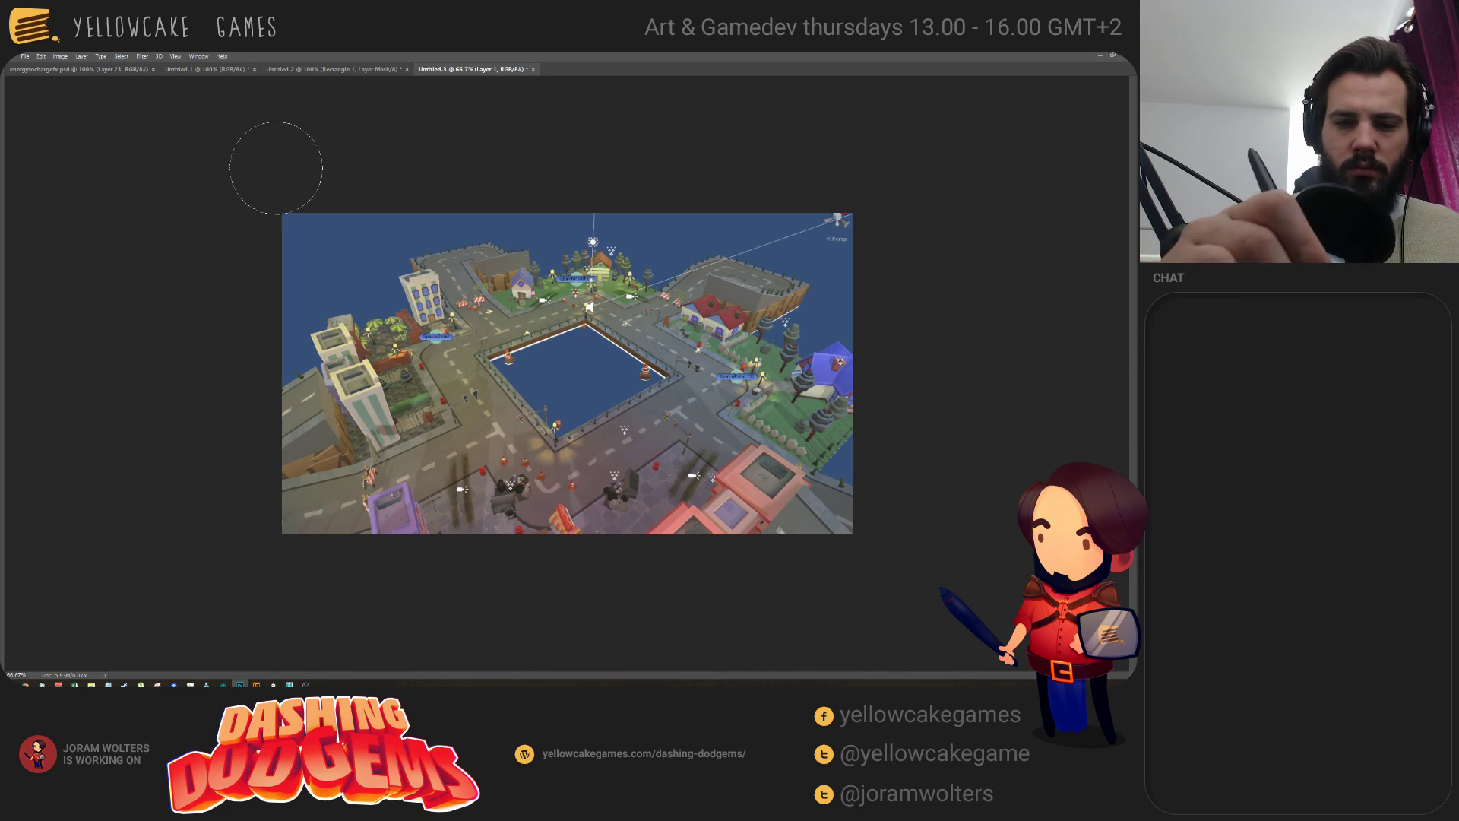
Paint soft cyan strokes along all four edges of the canvas to form a glowing screen border.
{"action": "mouse_move", "coordinate": [272, 167]}
{"action": "left_mouse_down"}
{"action": "mouse_move", "coordinate": [357, 157]}
{"action": "mouse_move", "coordinate": [904, 178]}
{"action": "mouse_move", "coordinate": [951, 537]}
{"action": "left_mouse_up"}
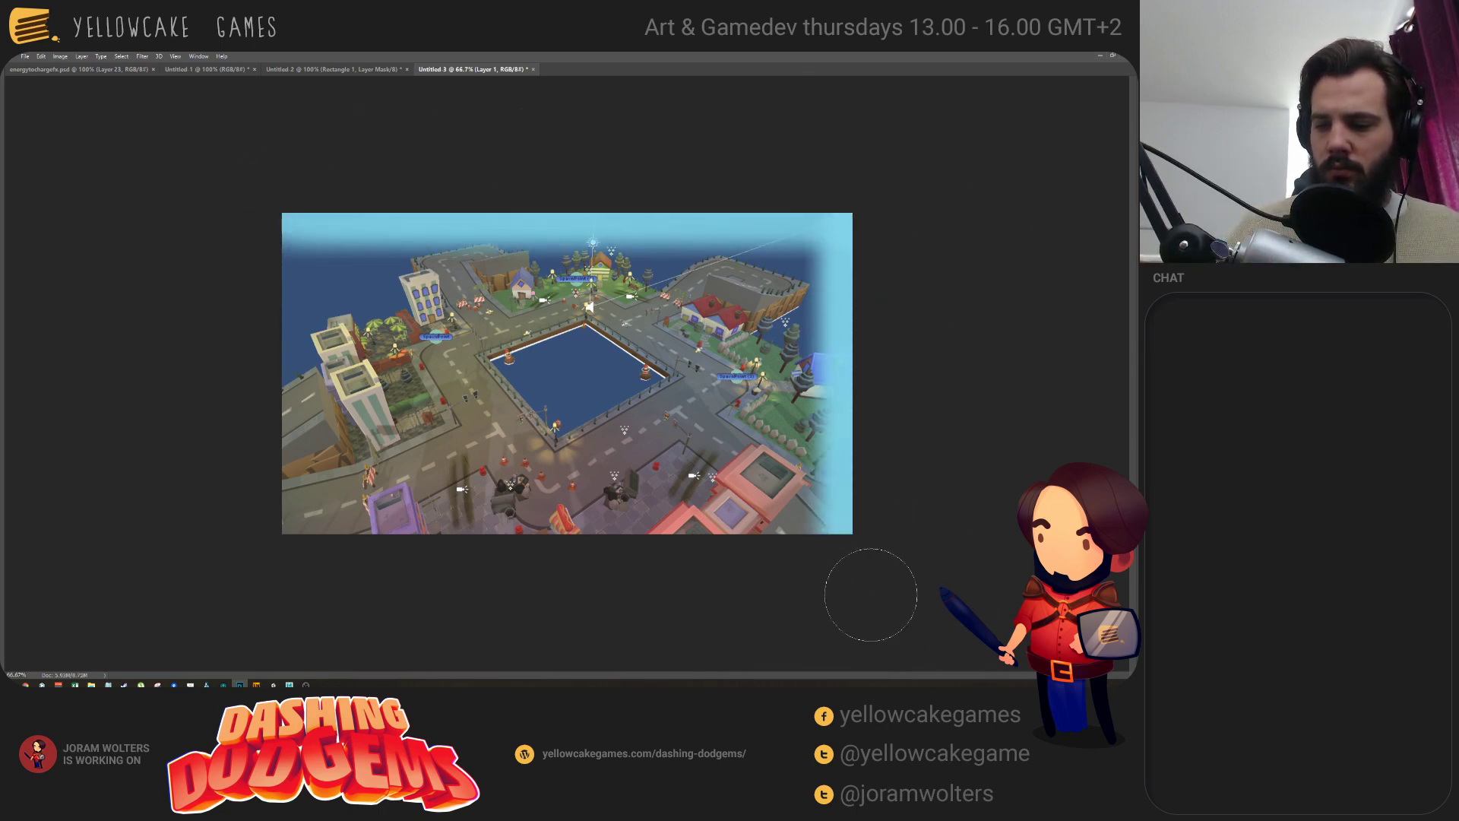
{"action": "mouse_move", "coordinate": [855, 585]}
{"action": "left_mouse_down"}
{"action": "mouse_move", "coordinate": [729, 612]}
{"action": "mouse_move", "coordinate": [144, 612]}
{"action": "left_mouse_up"}
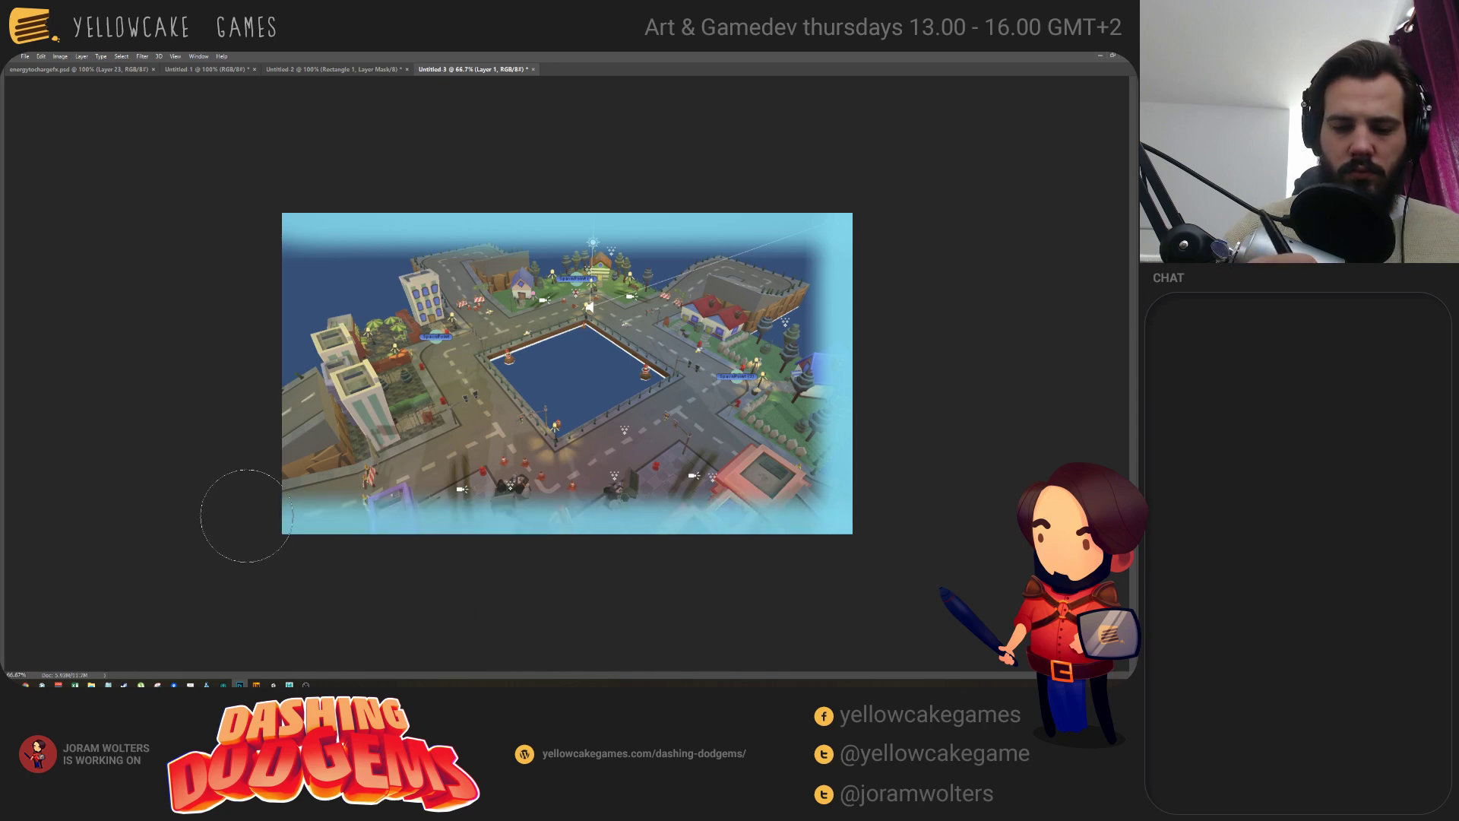
{"action": "left_click_drag", "start_coordinate": [235, 521], "coordinate": [235, 150]}
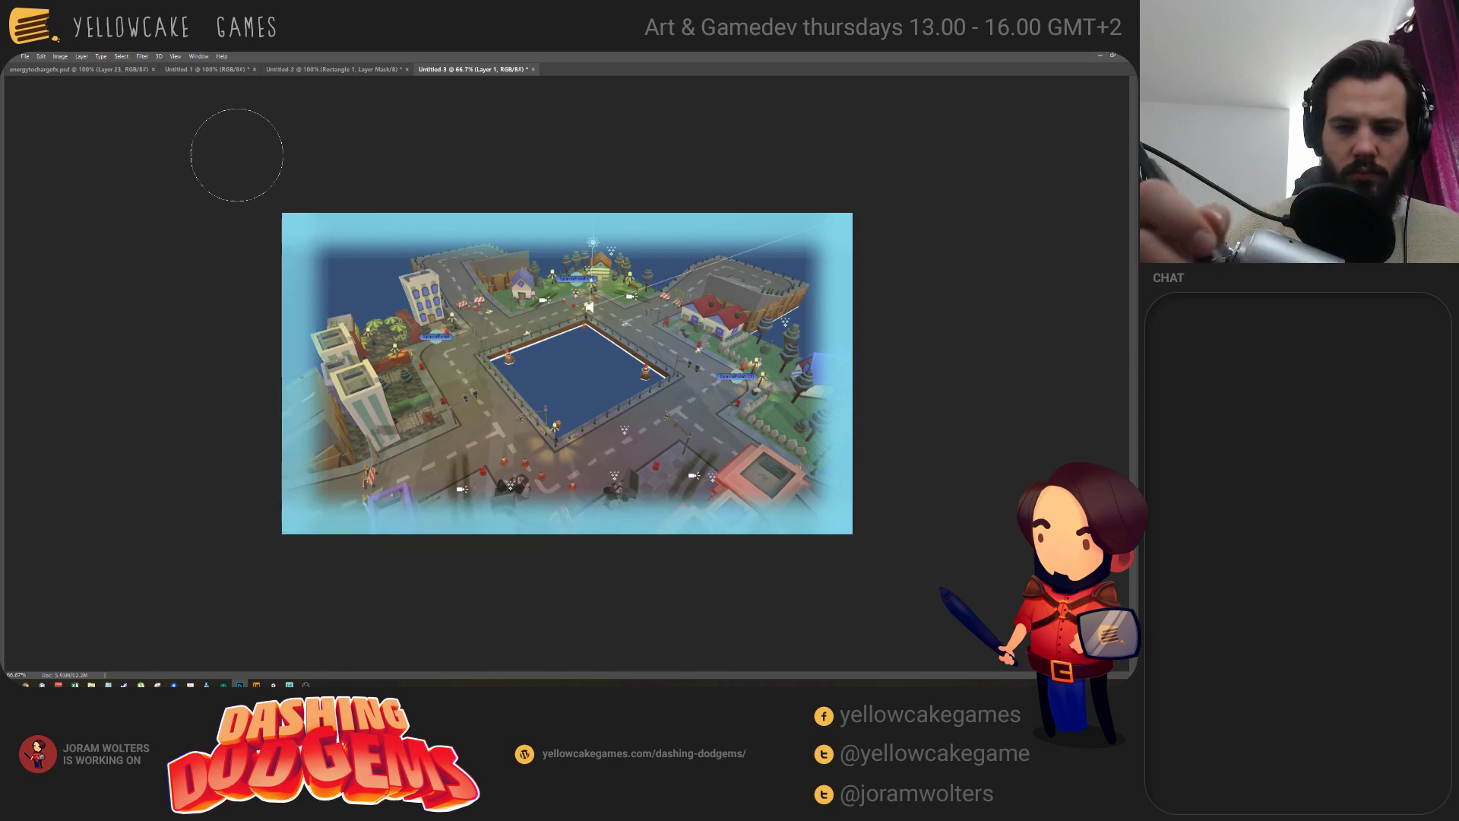
Lower the cyan border layer's opacity to 45% and scale it up to about 110% around its centre.
{"action": "key", "text": "Tab"}
{"action": "key", "text": "v"}
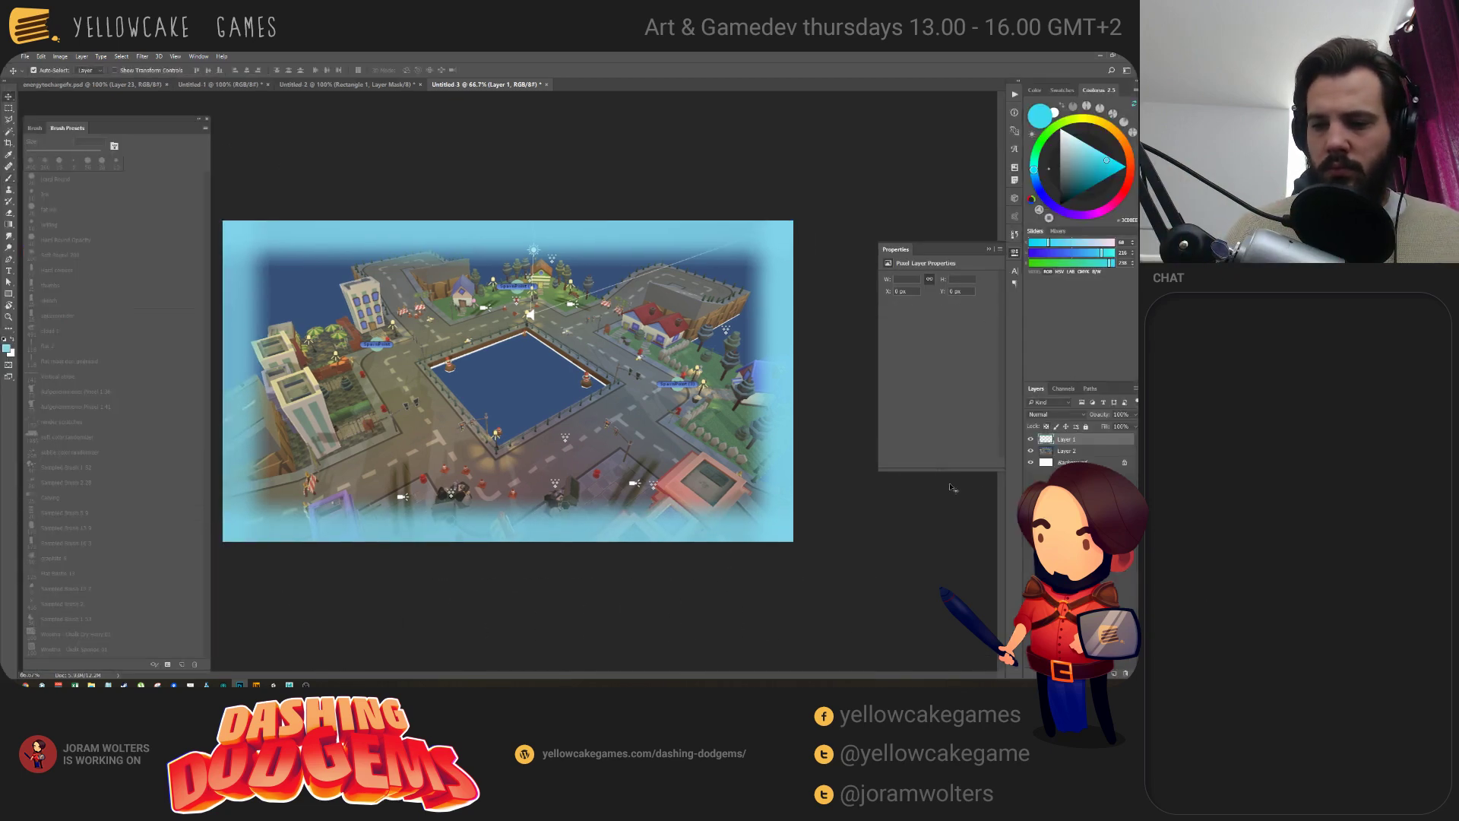
{"action": "key", "text": "4"}
{"action": "key", "text": "5"}
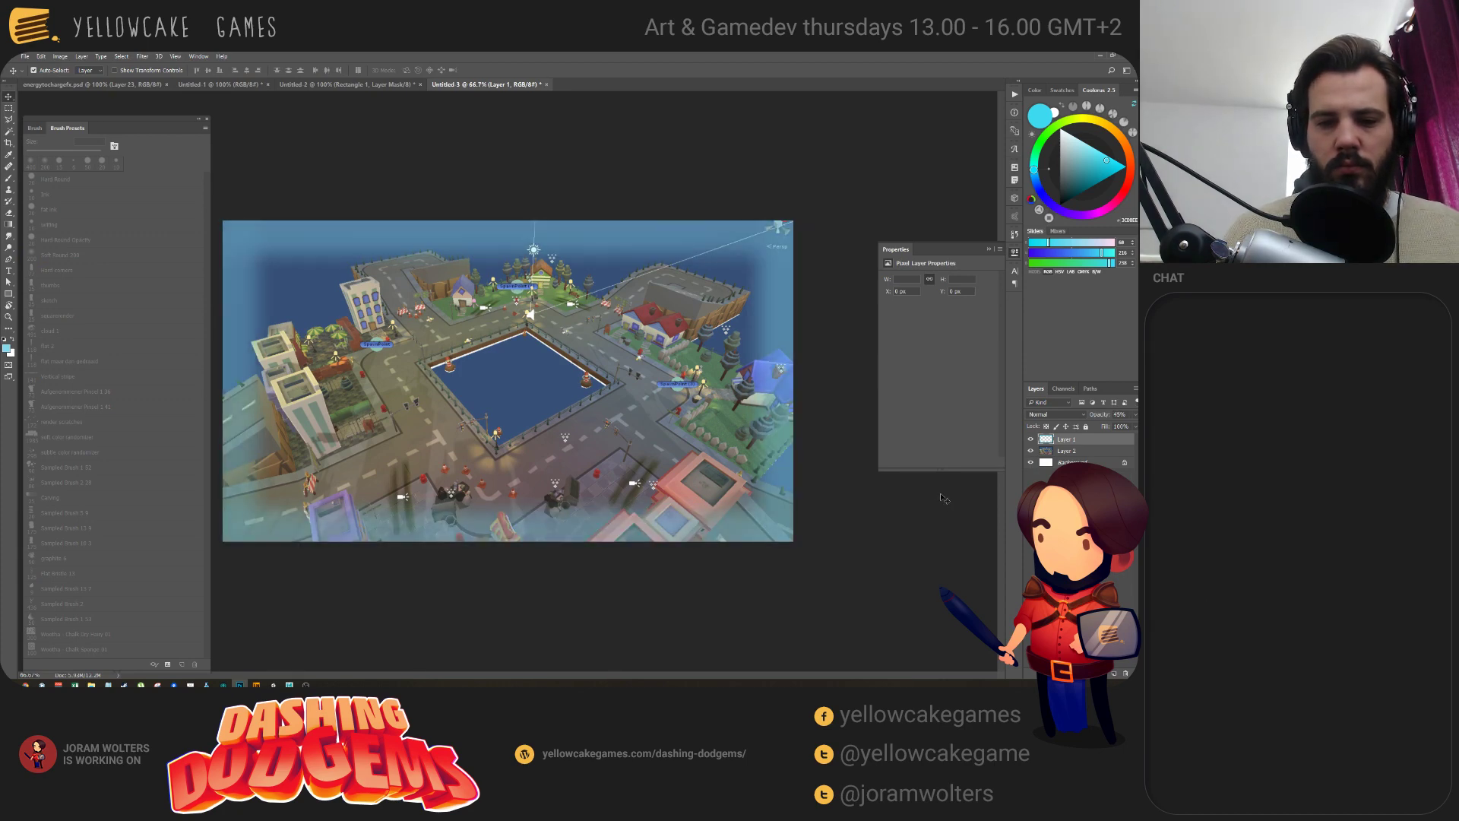
{"action": "key", "text": "ctrl+t"}
{"action": "left_click_drag", "start_coordinate": [793, 221], "coordinate": [824, 205], "text": "alt"}
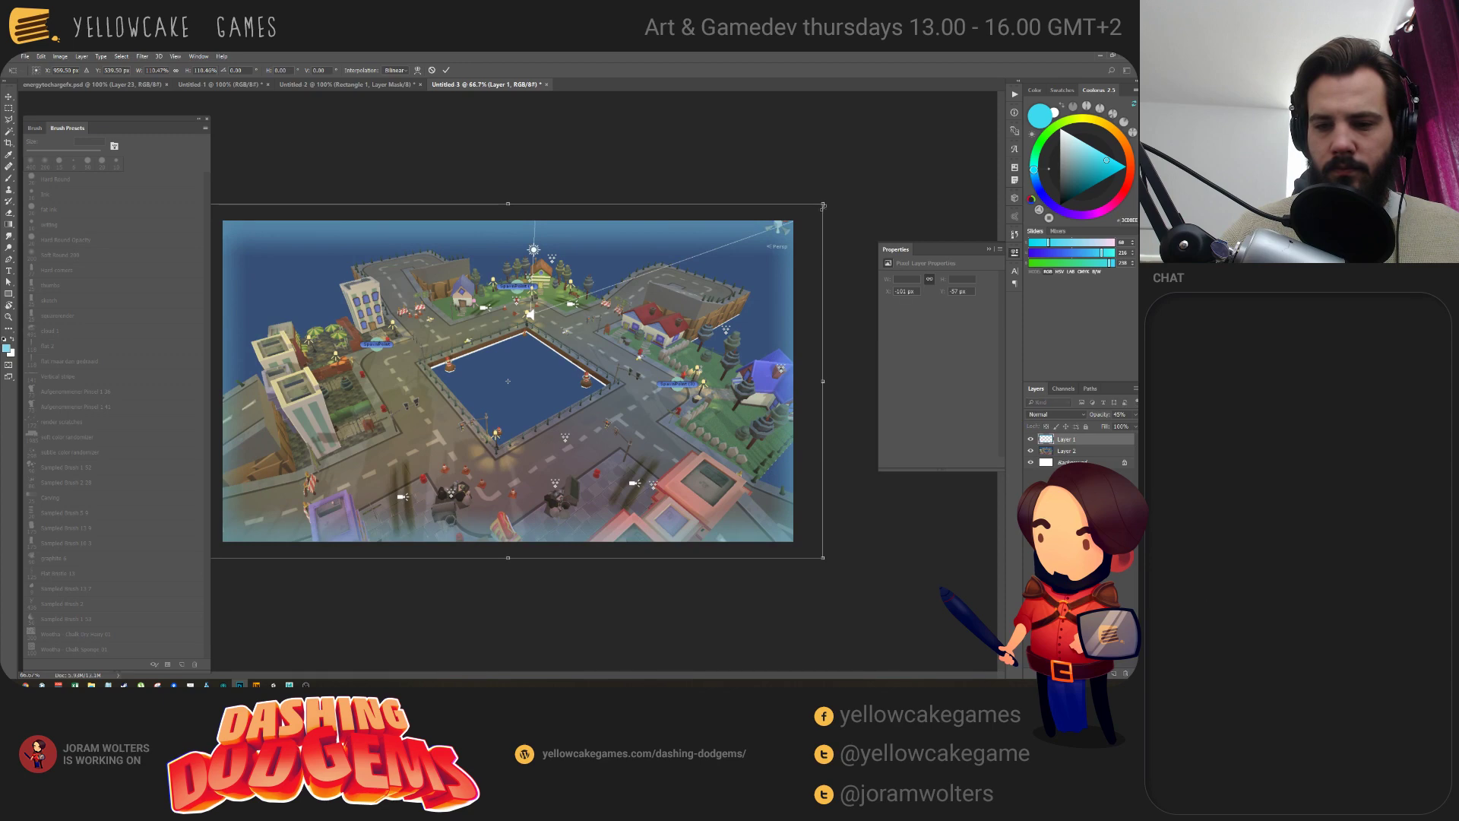
{"action": "key", "text": "Return"}
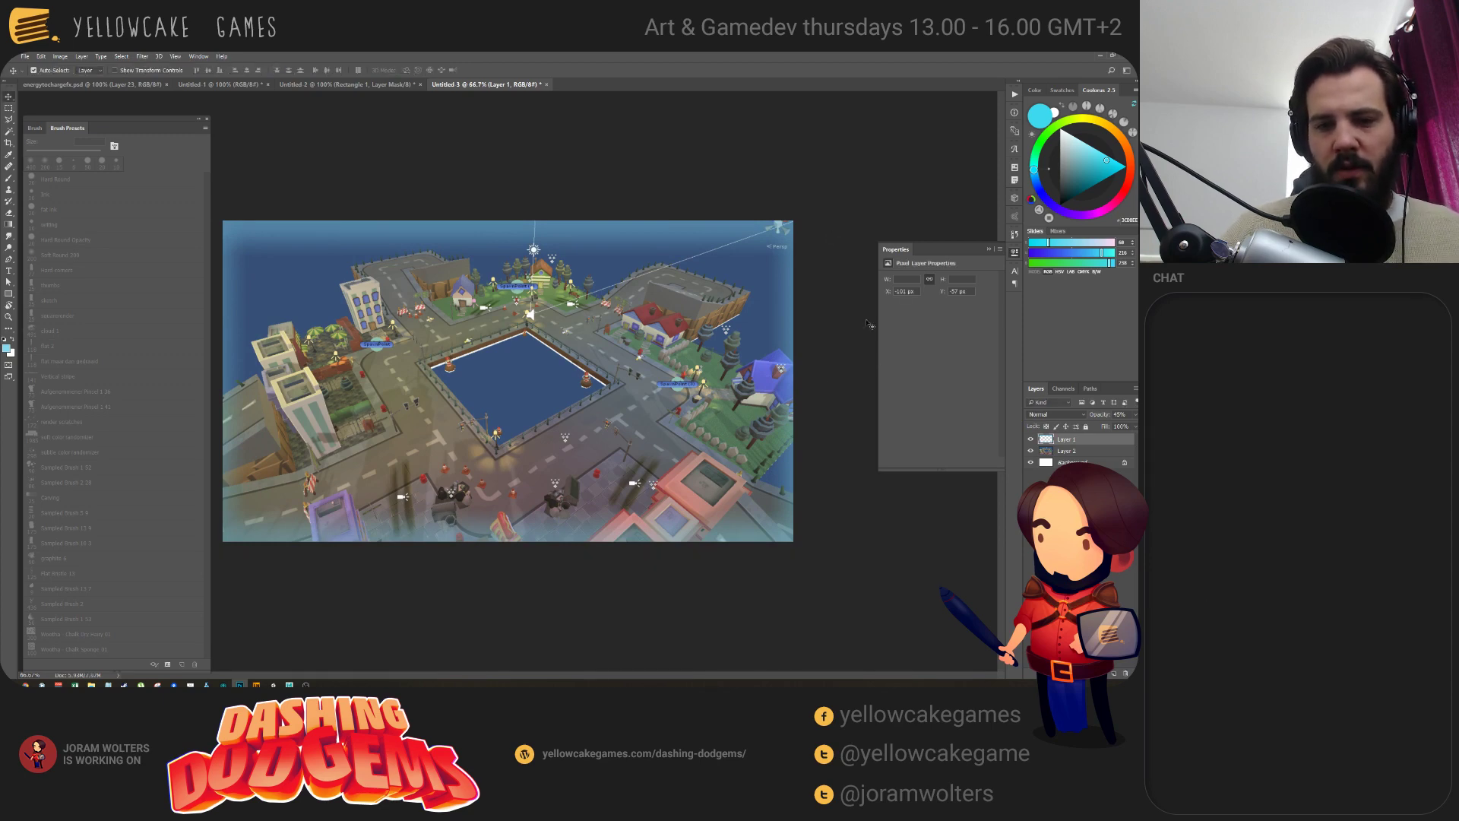
Show the Timeline and widen it beneath the canvas.
{"action": "left_click", "coordinate": [199, 56]}
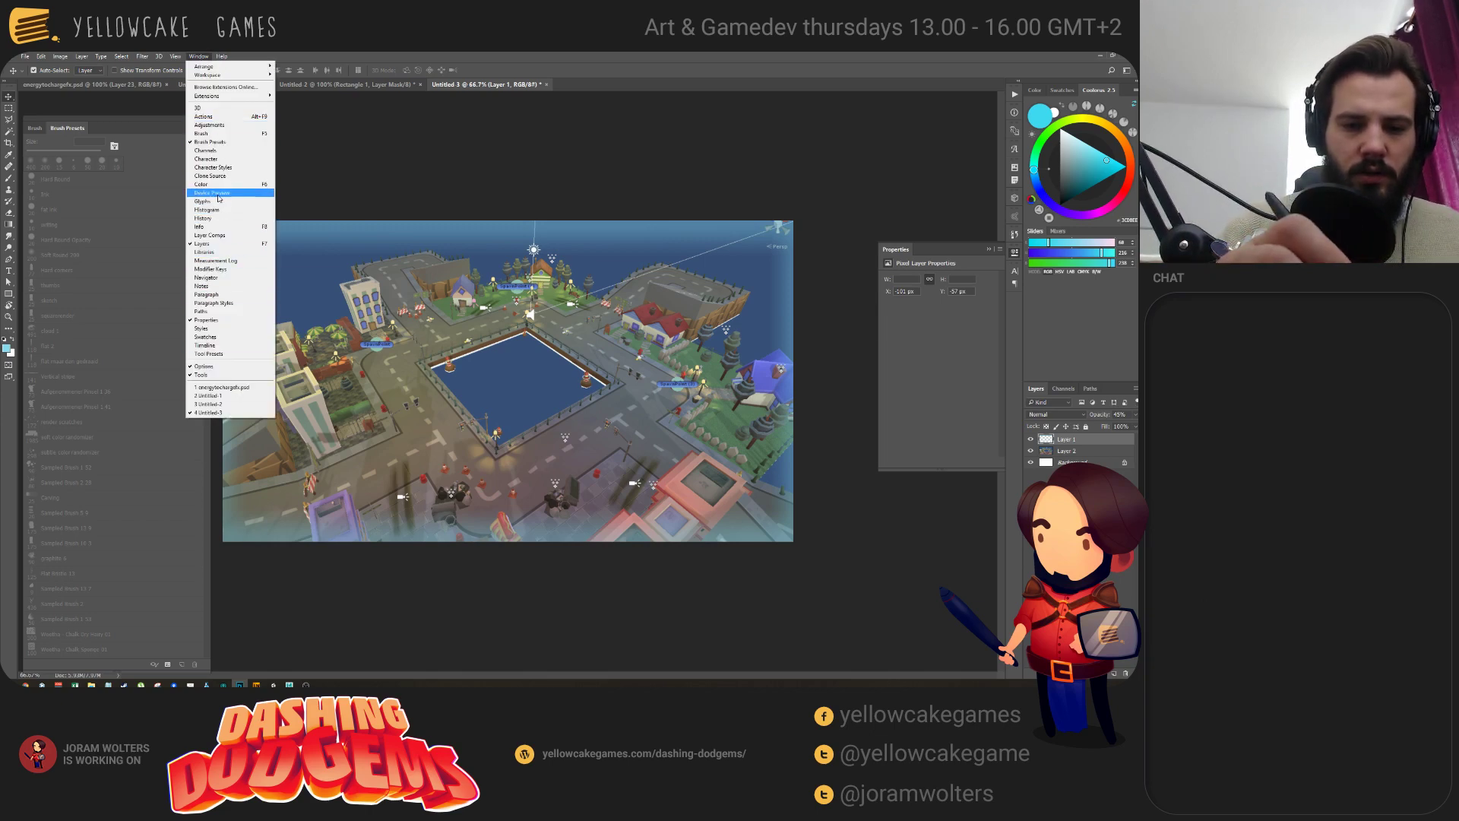
{"action": "left_click", "coordinate": [344, 332]}
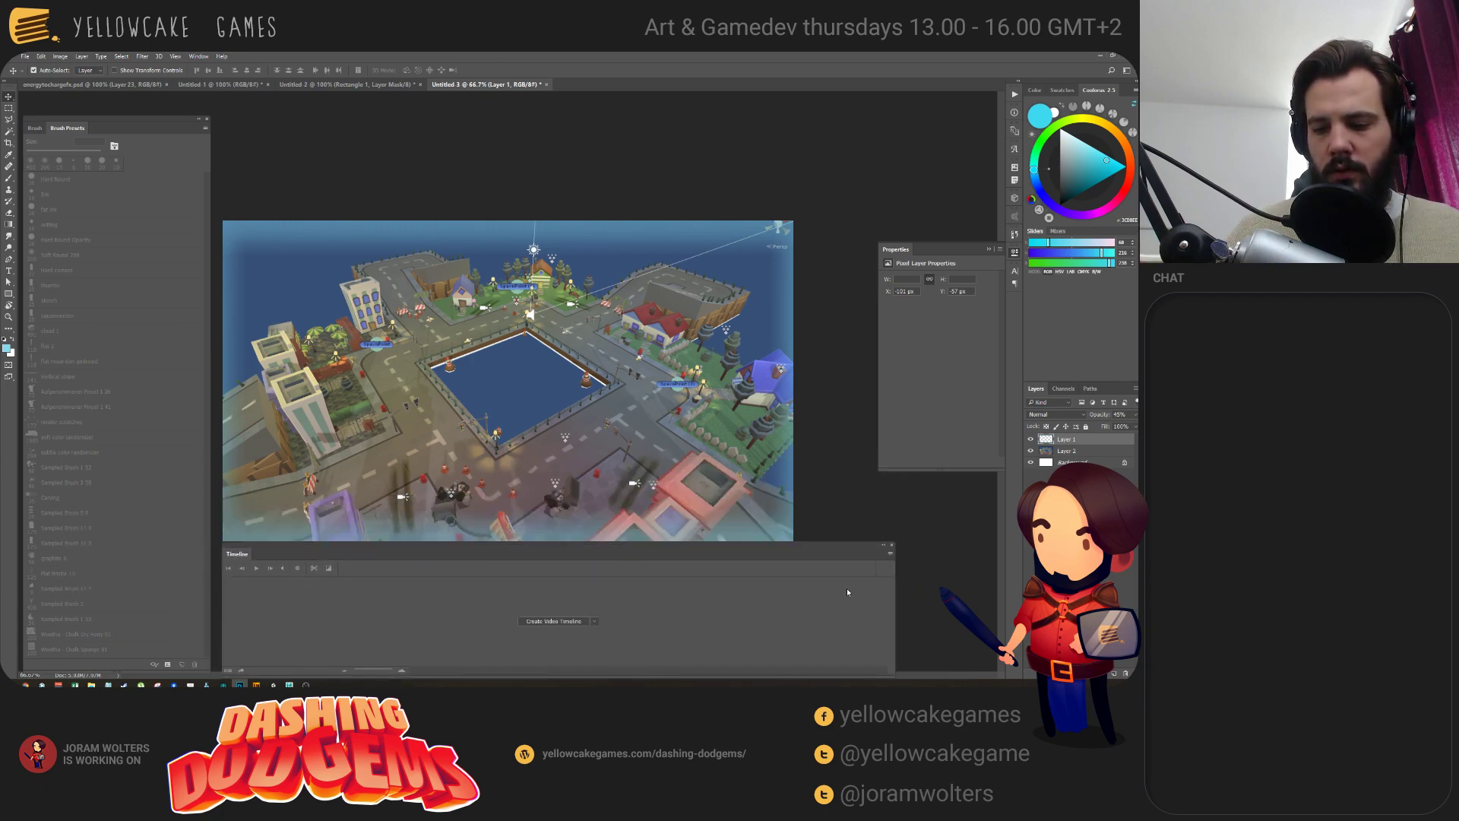
{"action": "left_click_drag", "start_coordinate": [896, 598], "coordinate": [962, 597]}
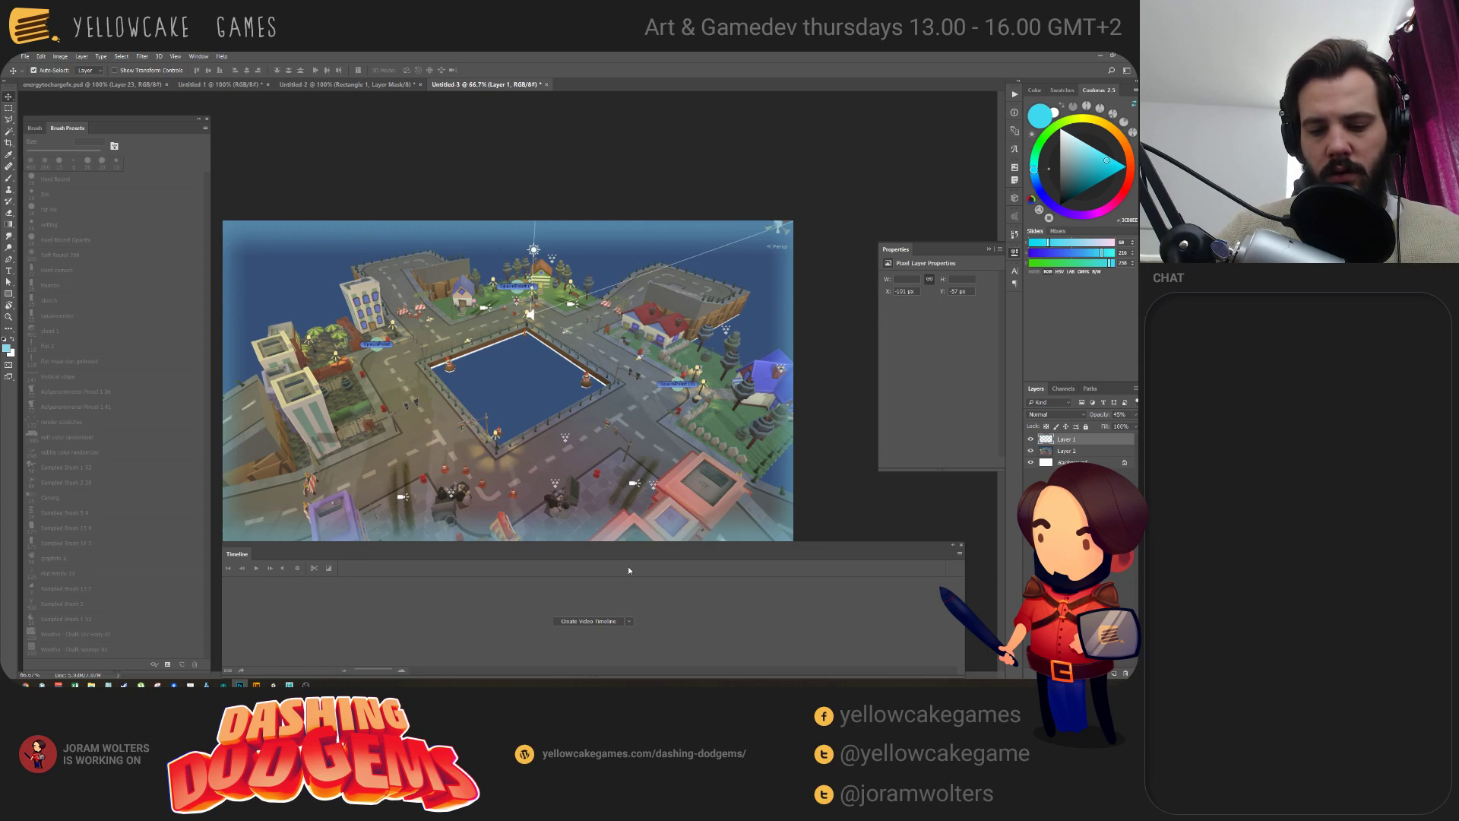
Create a frame animation for the document and move the Timeline clear of the image.
{"action": "left_click", "coordinate": [630, 622]}
{"action": "left_click", "coordinate": [596, 641]}
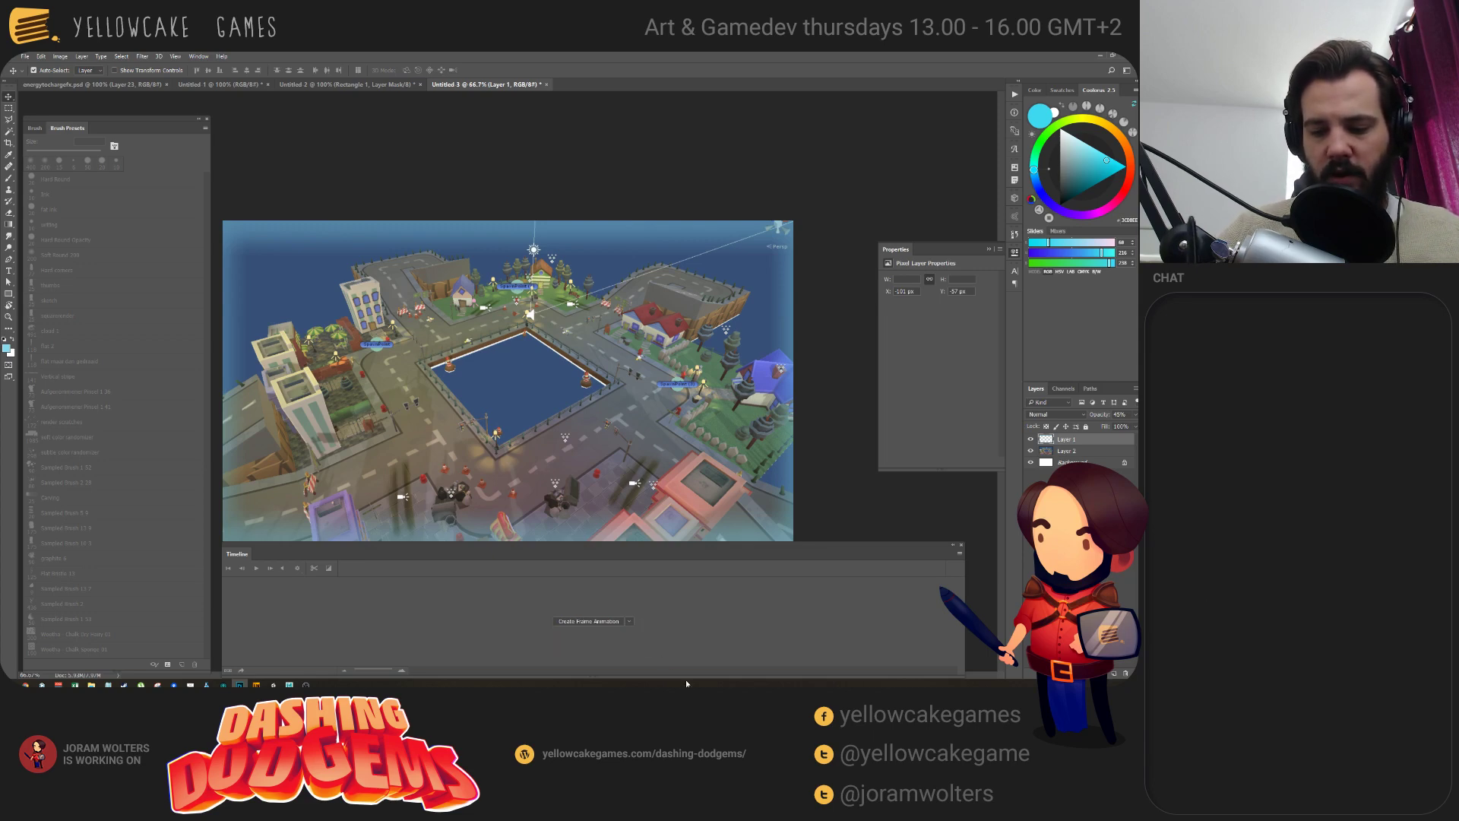
{"action": "left_click", "coordinate": [589, 622]}
{"action": "left_click_drag", "start_coordinate": [600, 552], "coordinate": [566, 612]}
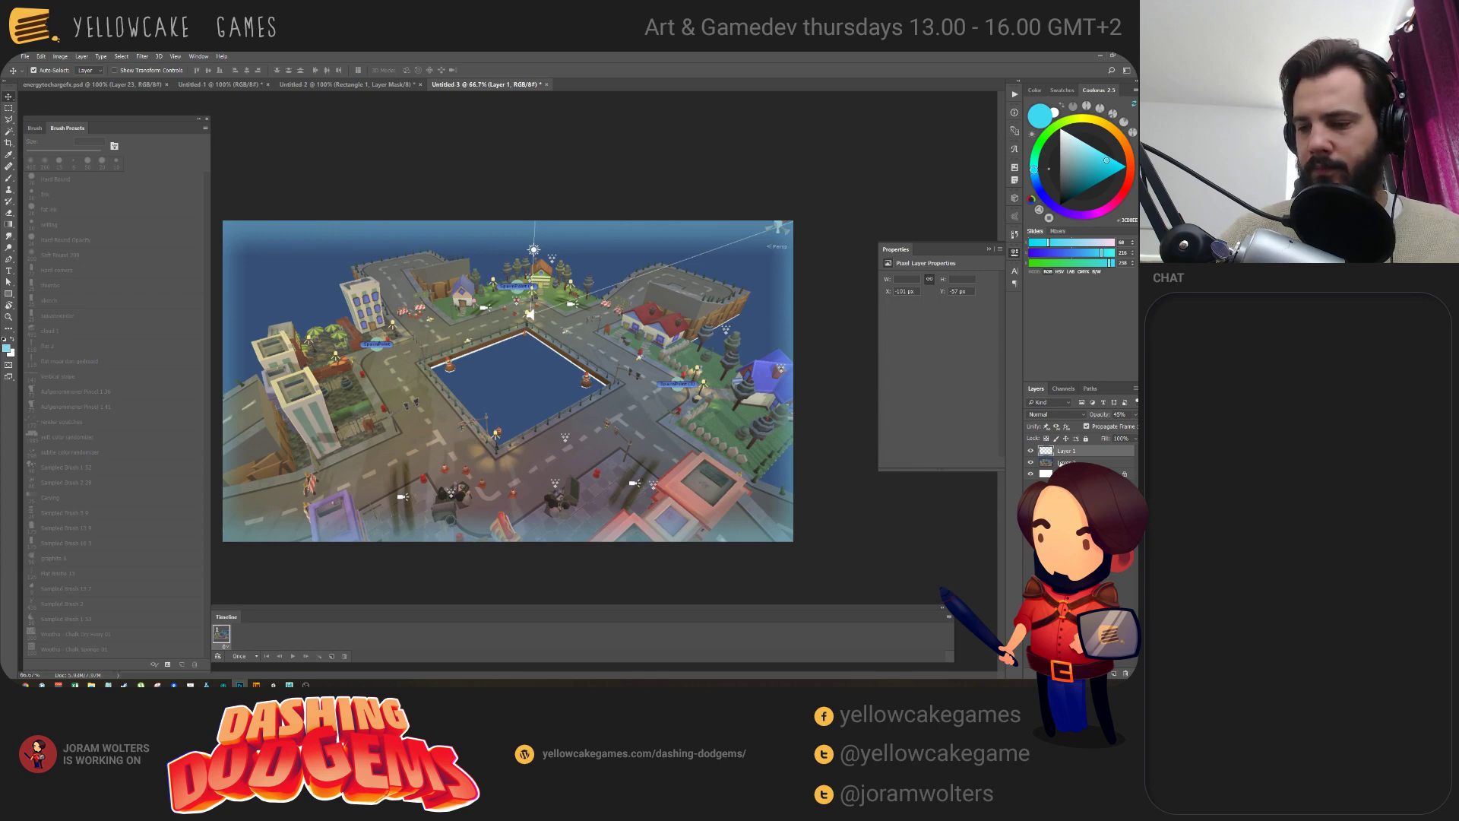
Select the scene screenshot layer, make the Timeline taller and create a video timeline with the layers as clips.
{"action": "left_click", "coordinate": [1053, 464]}
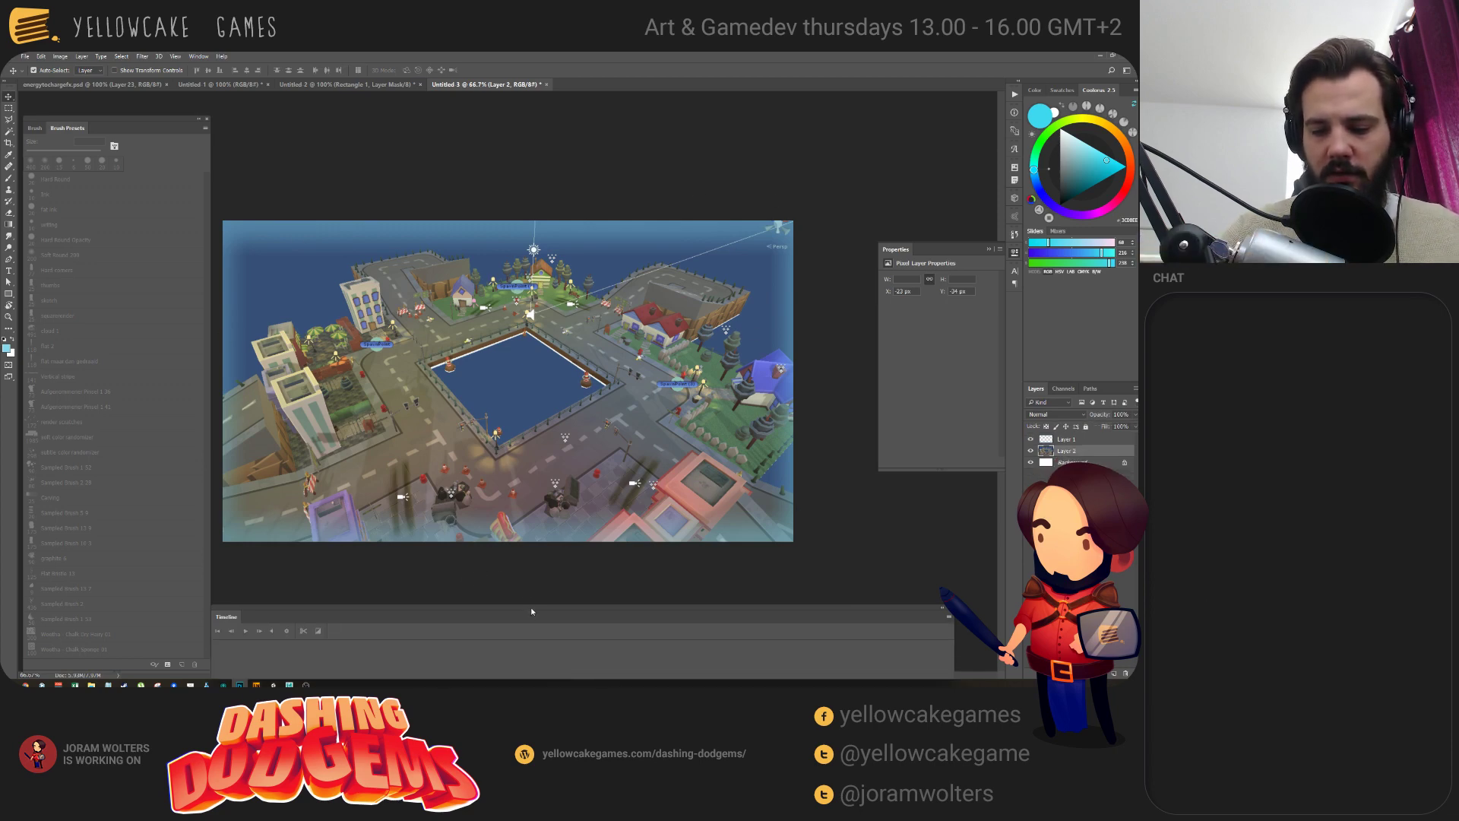
{"action": "left_click_drag", "start_coordinate": [531, 608], "coordinate": [536, 531]}
{"action": "left_click", "coordinate": [623, 608]}
{"action": "left_click", "coordinate": [585, 614]}
{"action": "left_click", "coordinate": [586, 609]}
{"action": "left_click_drag", "start_coordinate": [462, 535], "coordinate": [459, 551]}
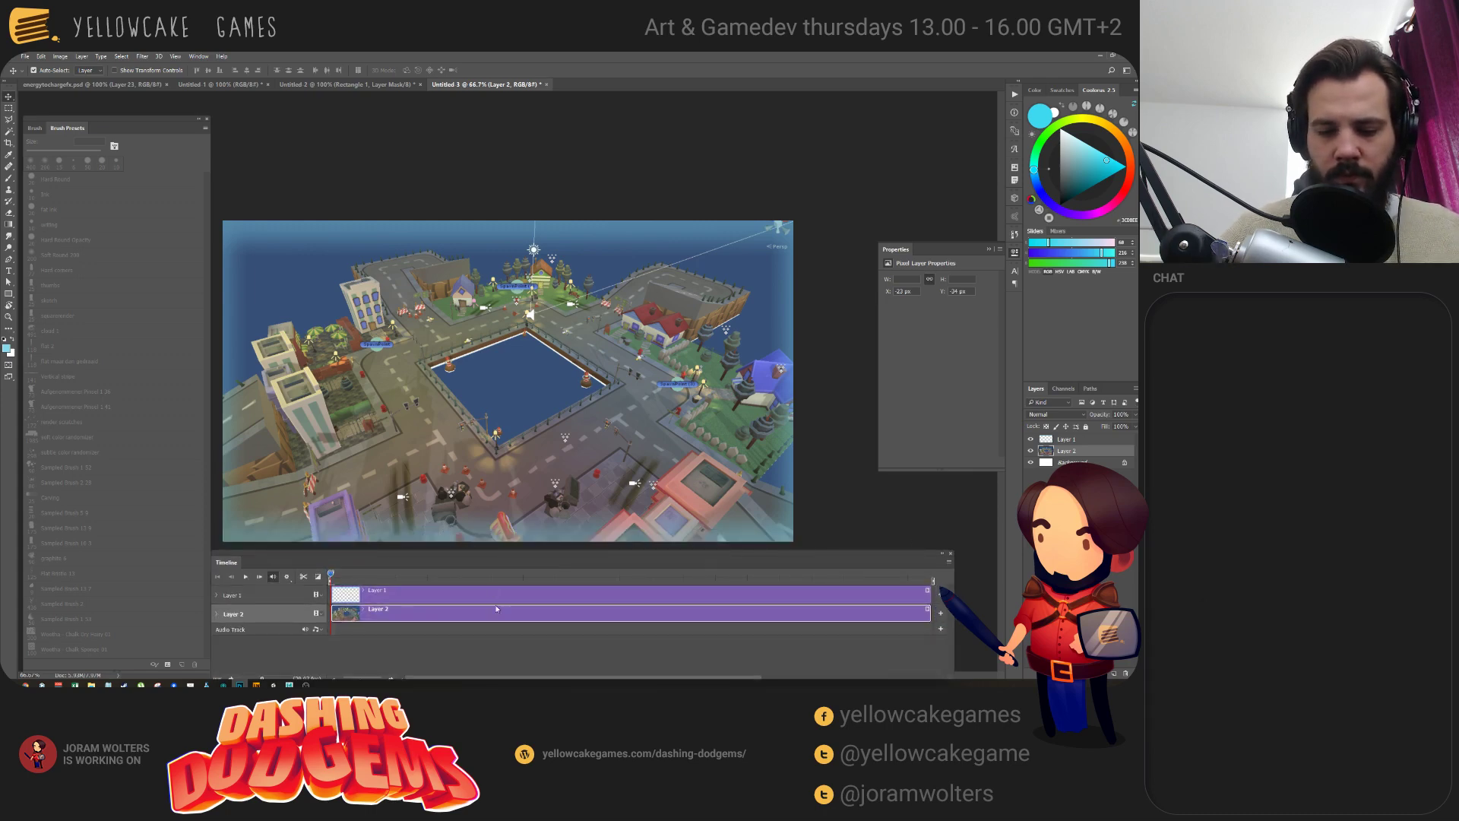
{"action": "left_click", "coordinate": [925, 591]}
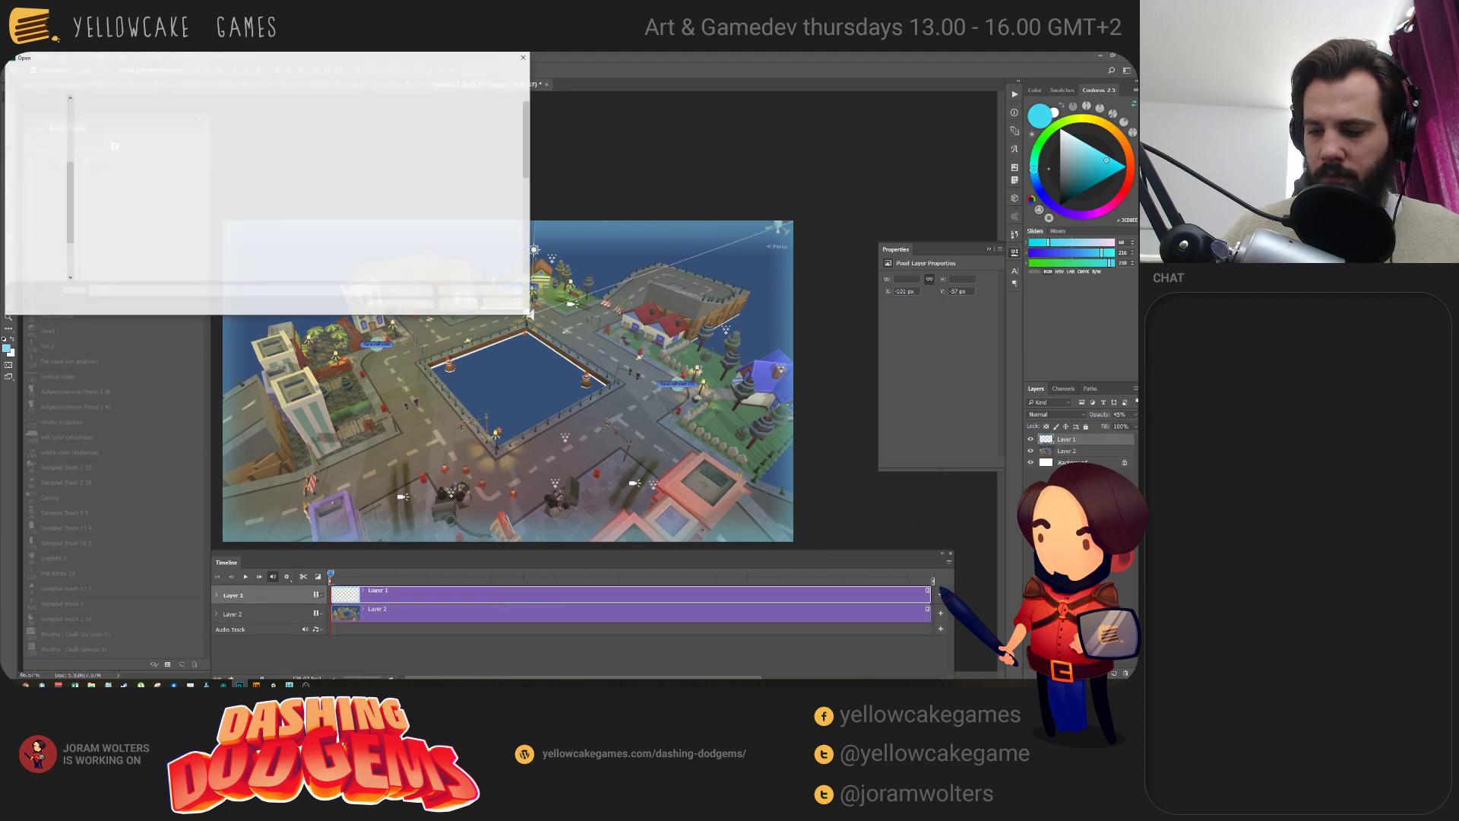
{"action": "left_click", "coordinate": [949, 562]}
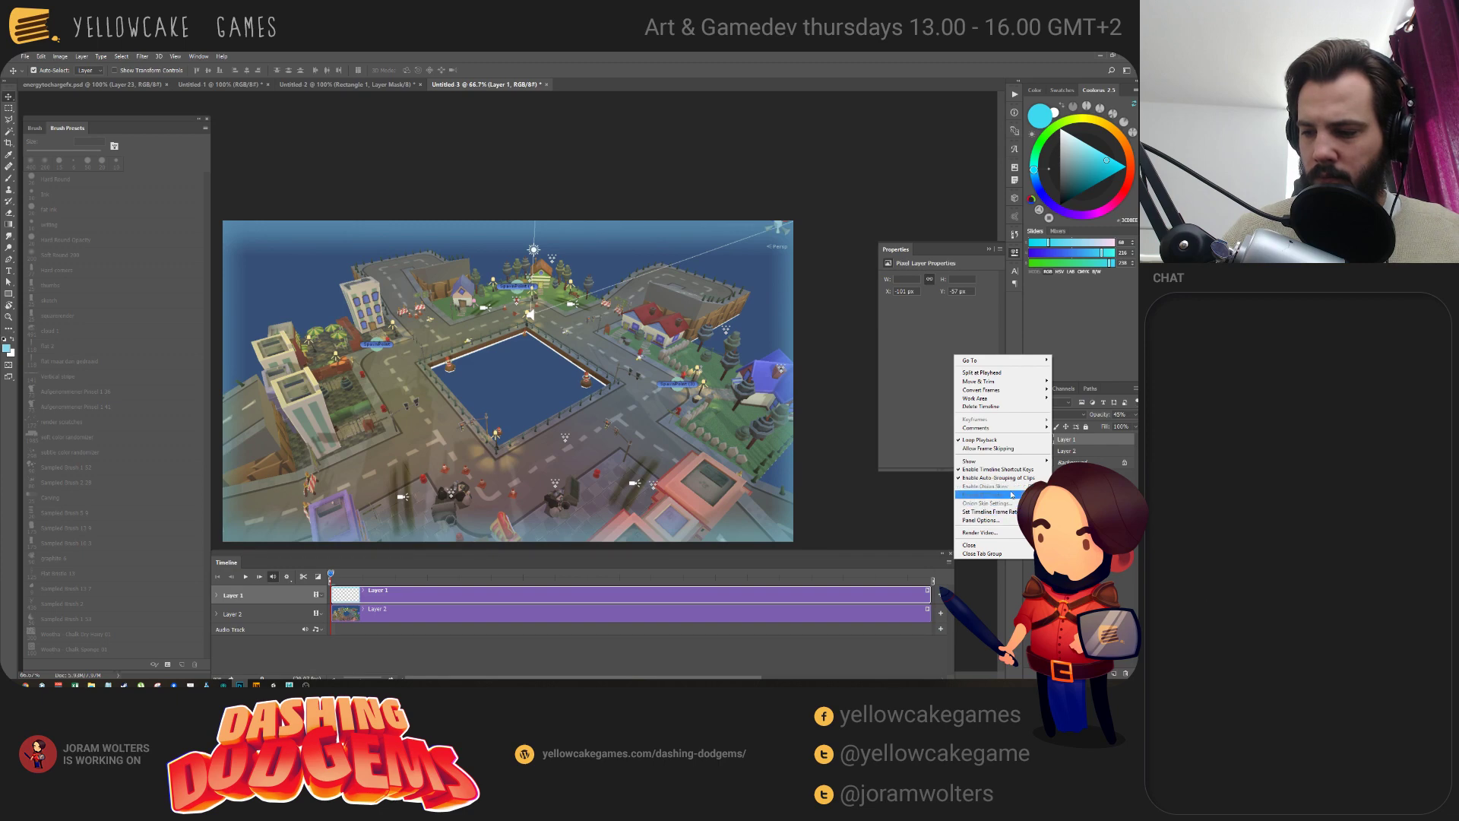
{"action": "left_click", "coordinate": [968, 476]}
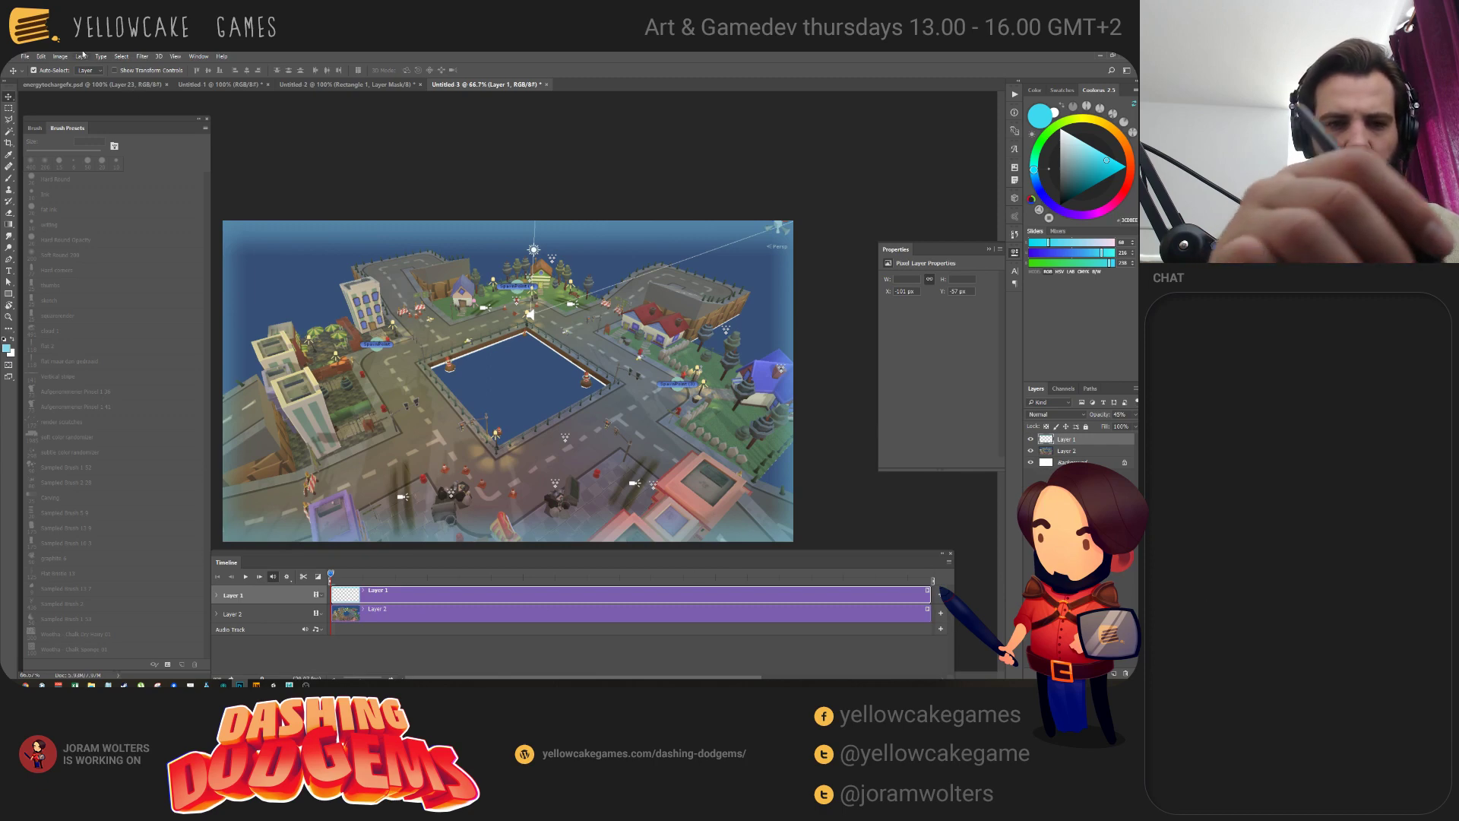
Add a blank video layer above the cyan glow layer and enable onion skins for the timeline.
{"action": "left_click", "coordinate": [60, 56]}
{"action": "mouse_move", "coordinate": [81, 56]}
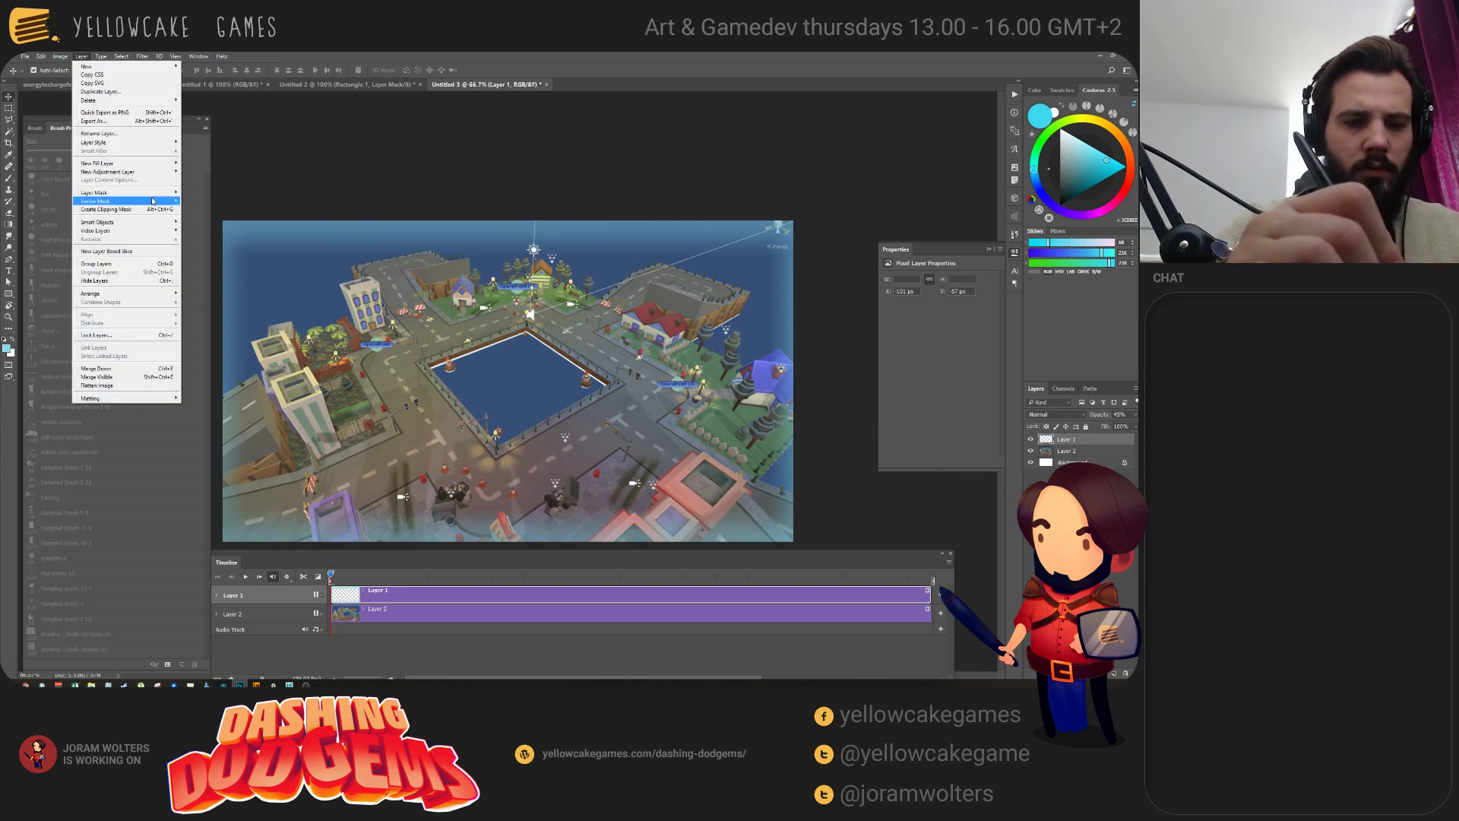
{"action": "mouse_move", "coordinate": [150, 202]}
{"action": "mouse_move", "coordinate": [161, 231]}
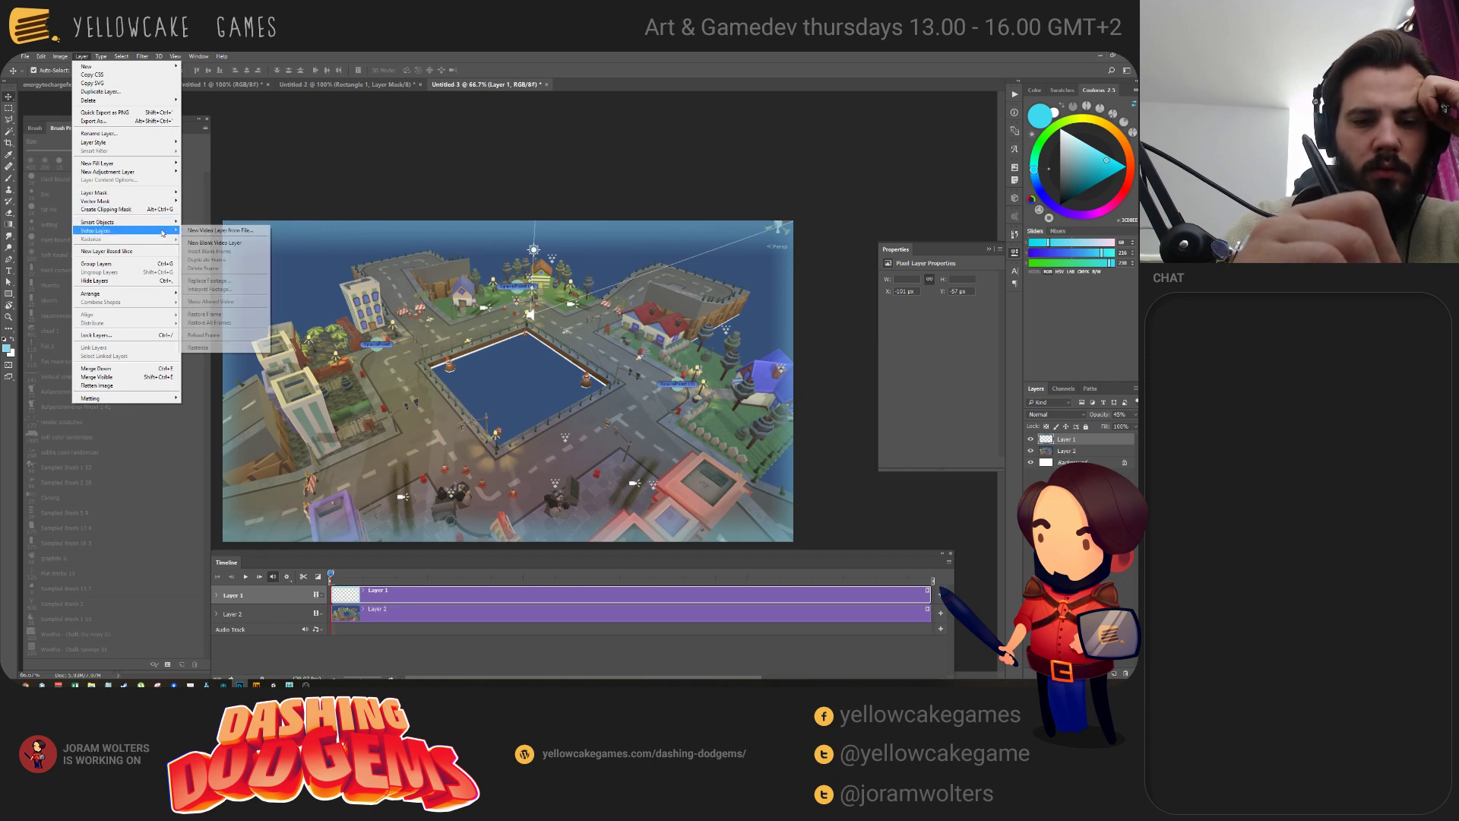
{"action": "left_click", "coordinate": [214, 243]}
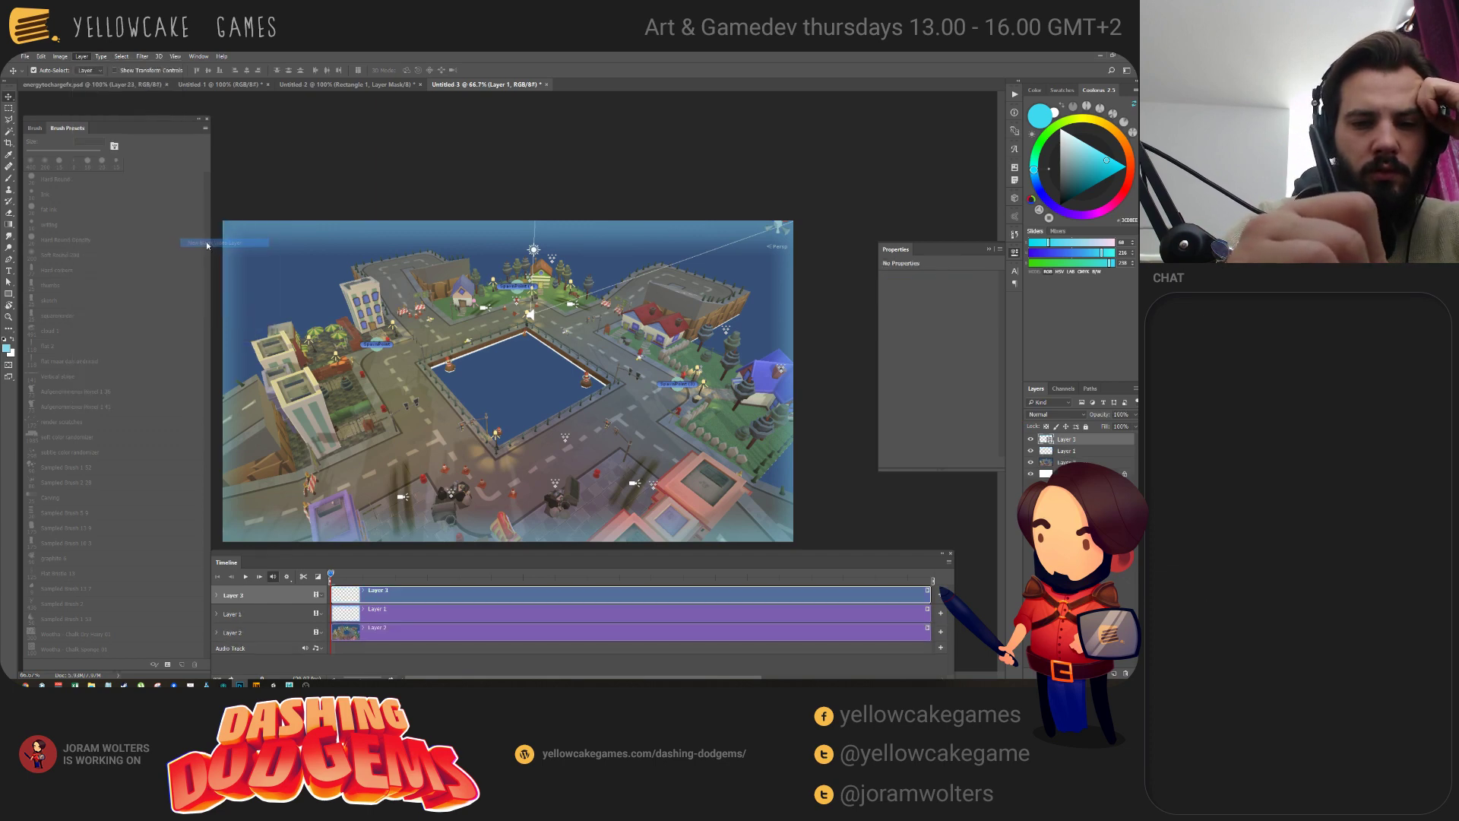
{"action": "left_click", "coordinate": [949, 561]}
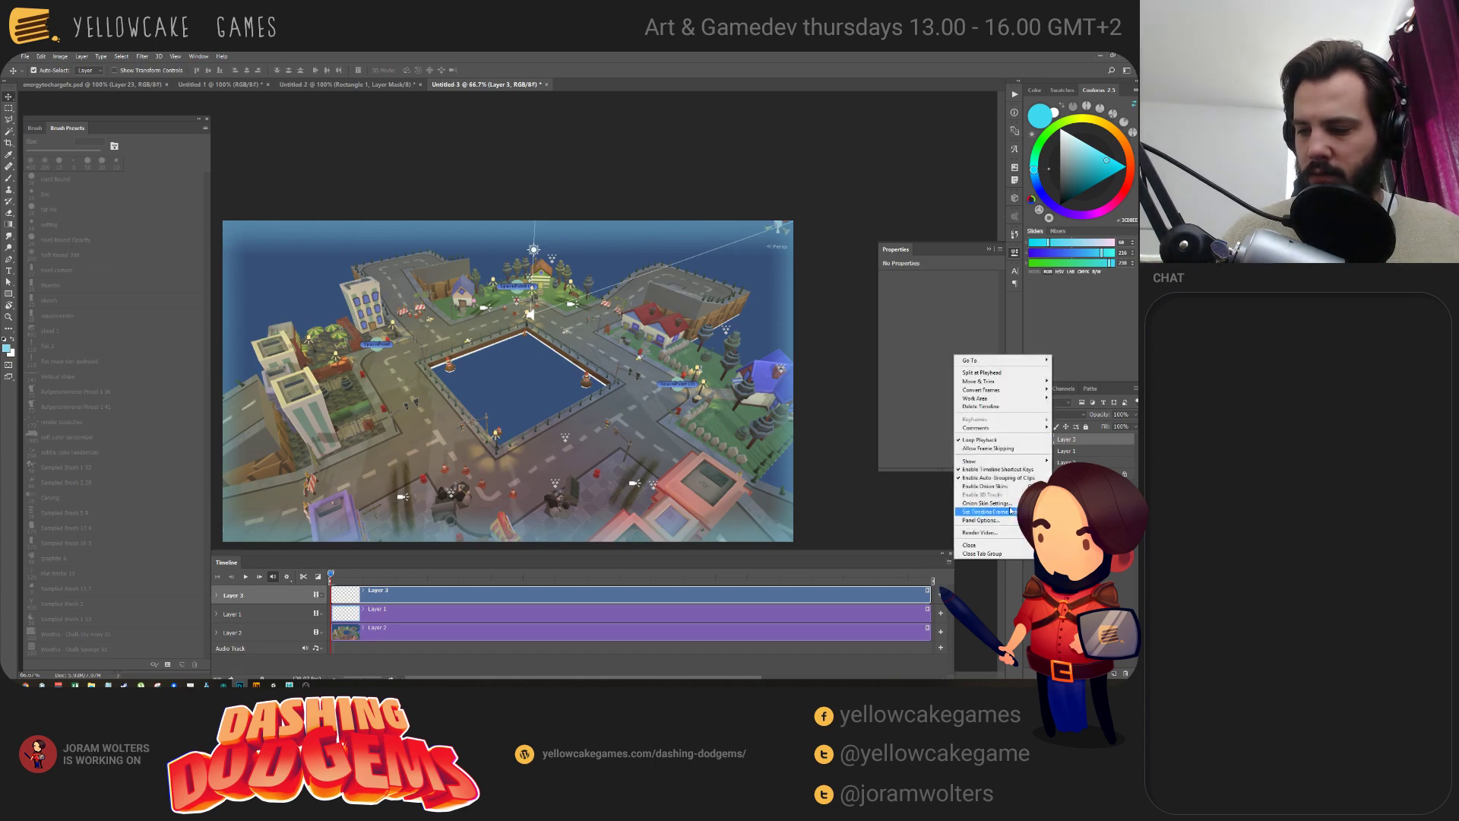
{"action": "left_click", "coordinate": [986, 486]}
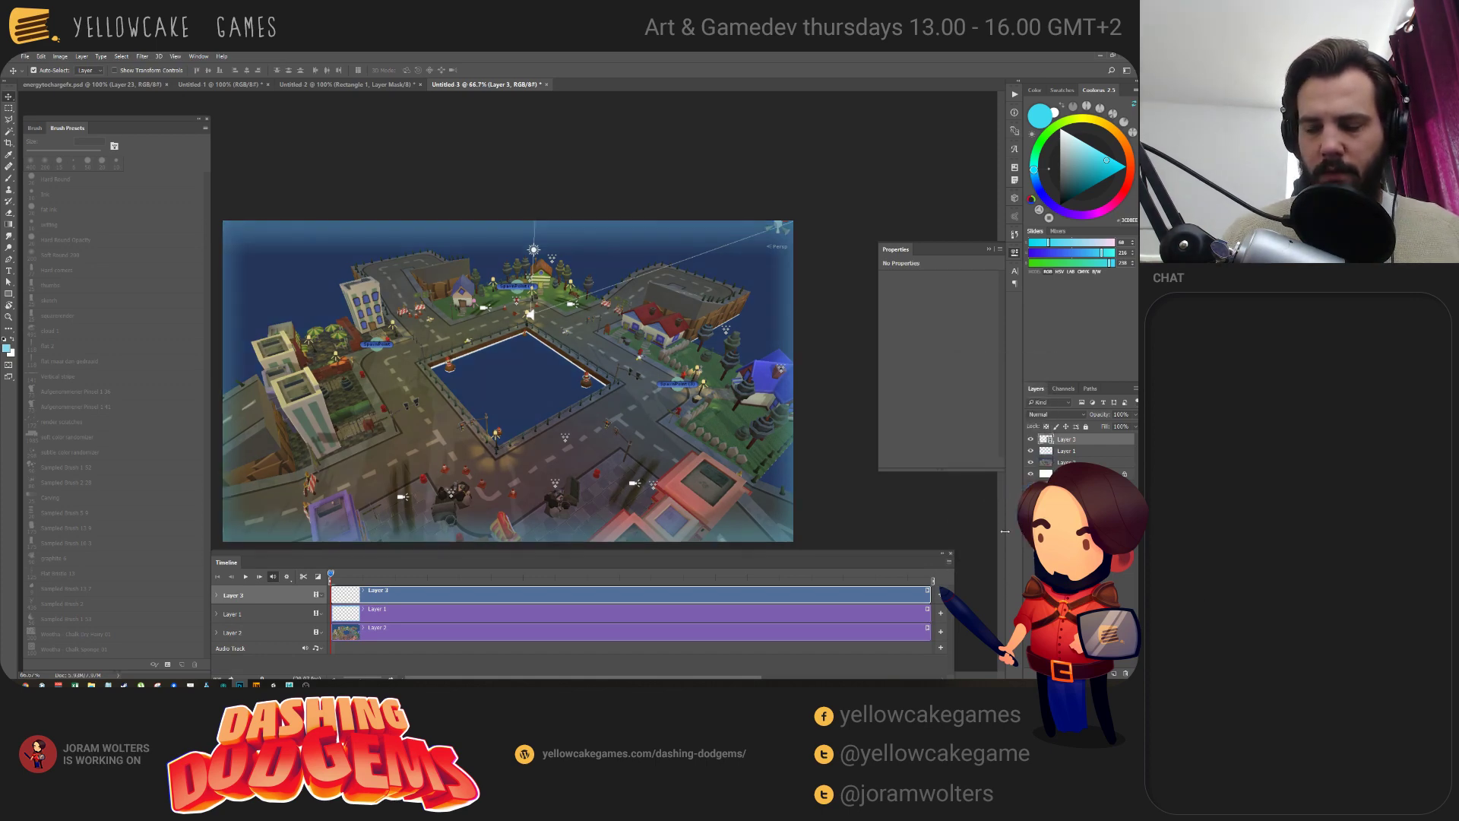
Choose a thin ink-like brush with white as the colour and paint lightning arcs along the scene's left and bottom edges.
{"action": "key", "text": "b"}
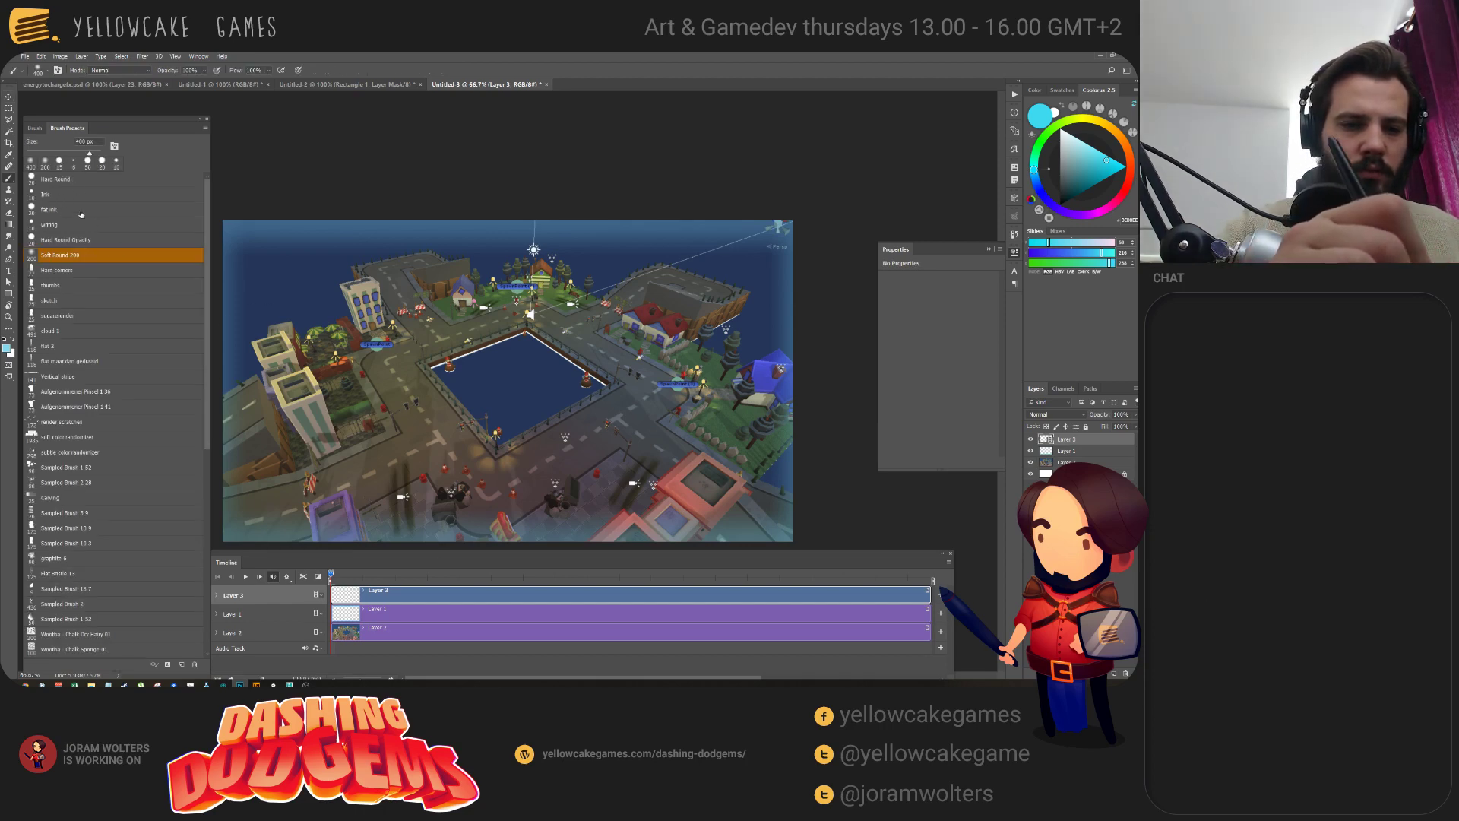
{"action": "left_click", "coordinate": [87, 210]}
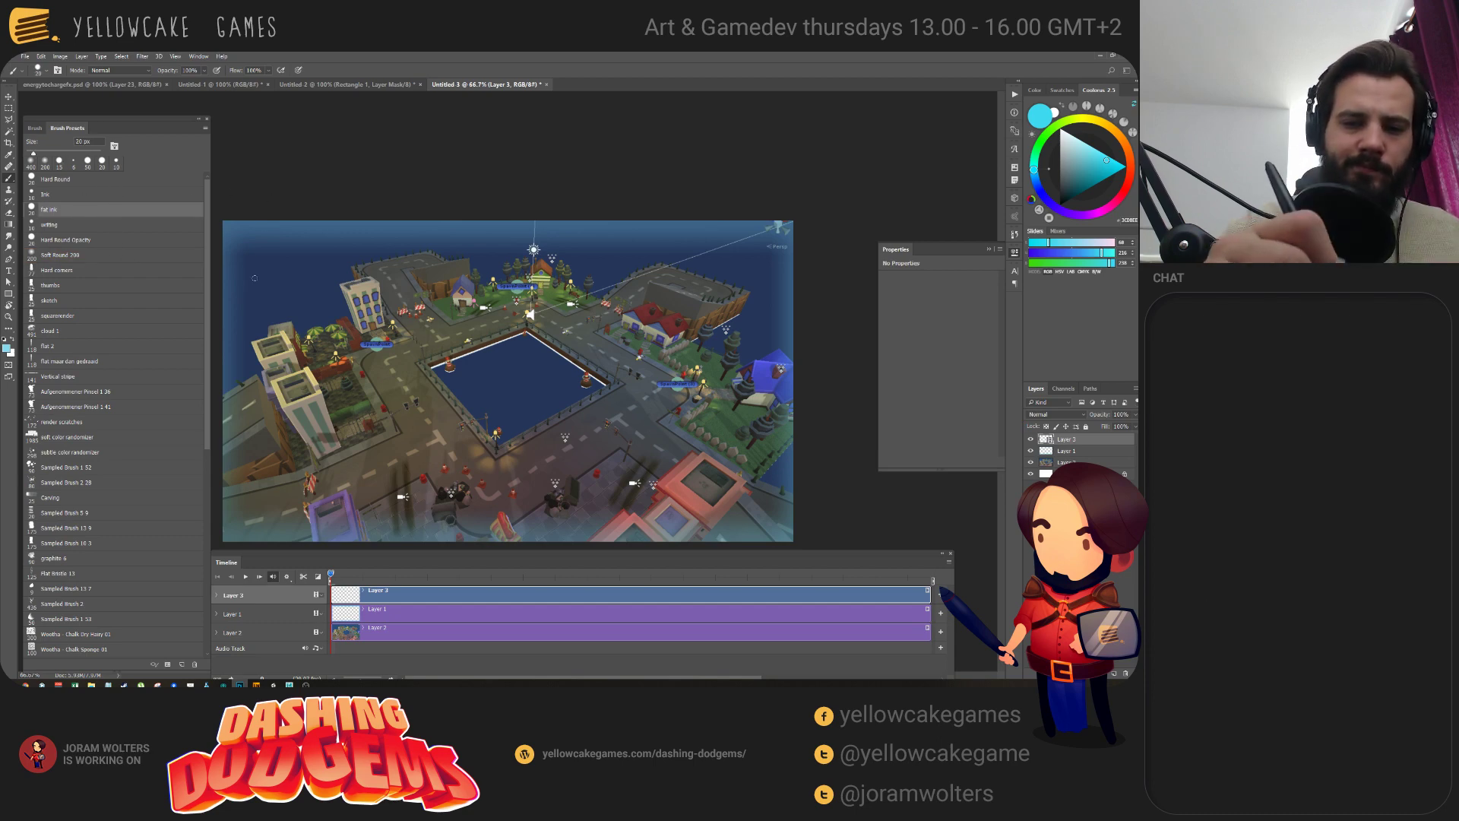
{"action": "key", "text": "d"}
{"action": "key", "text": "x"}
{"action": "left_click_drag", "start_coordinate": [229, 240], "coordinate": [237, 305]}
{"action": "key", "text": "ctrl+z"}
{"action": "left_click_drag", "start_coordinate": [225, 245], "coordinate": [230, 321]}
{"action": "key", "text": "ctrl+z"}
{"action": "left_click_drag", "start_coordinate": [225, 245], "coordinate": [230, 285]}
{"action": "left_click_drag", "start_coordinate": [234, 473], "coordinate": [235, 503]}
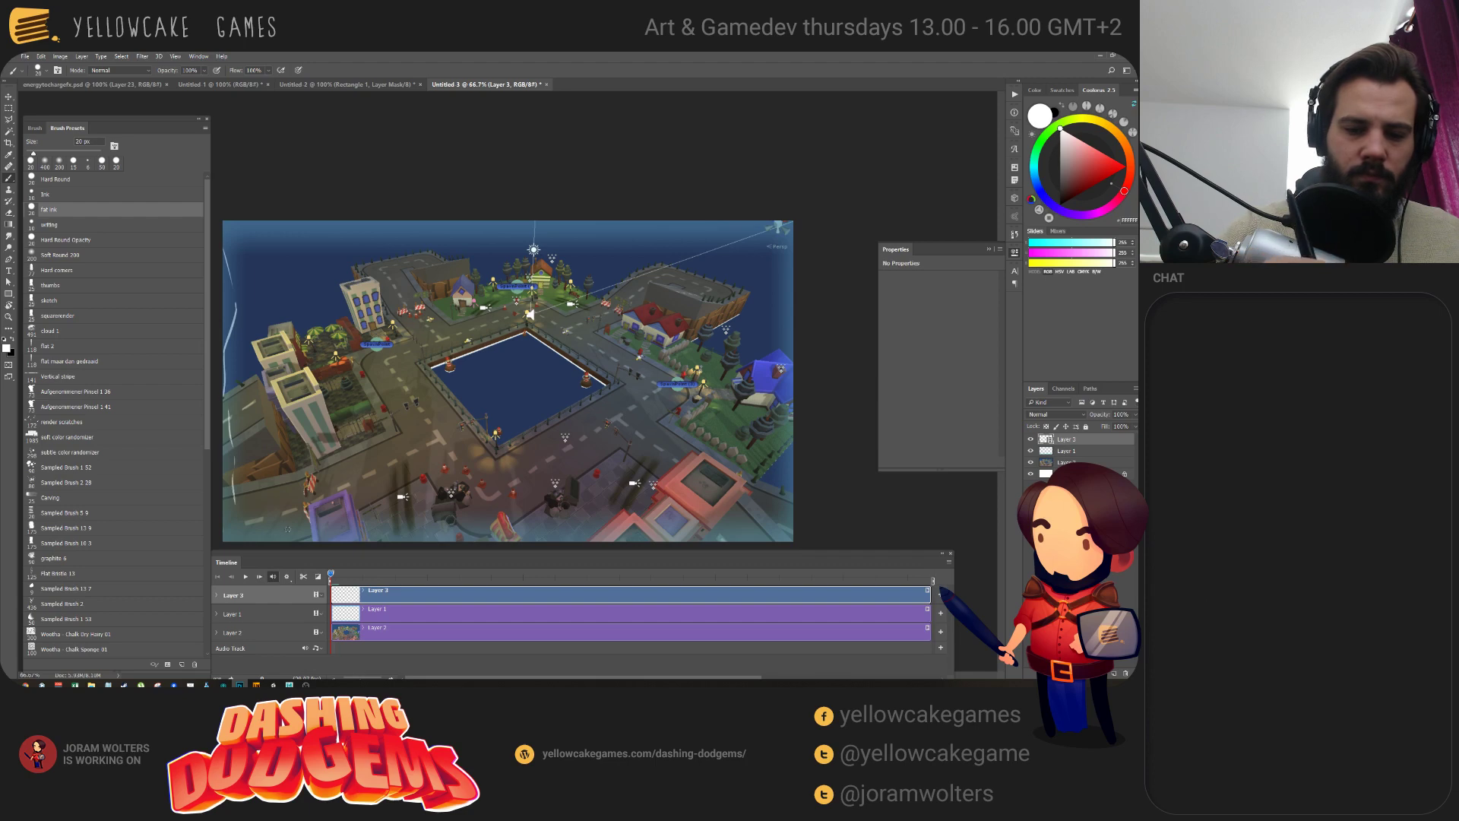
{"action": "left_click_drag", "start_coordinate": [419, 541], "coordinate": [541, 526]}
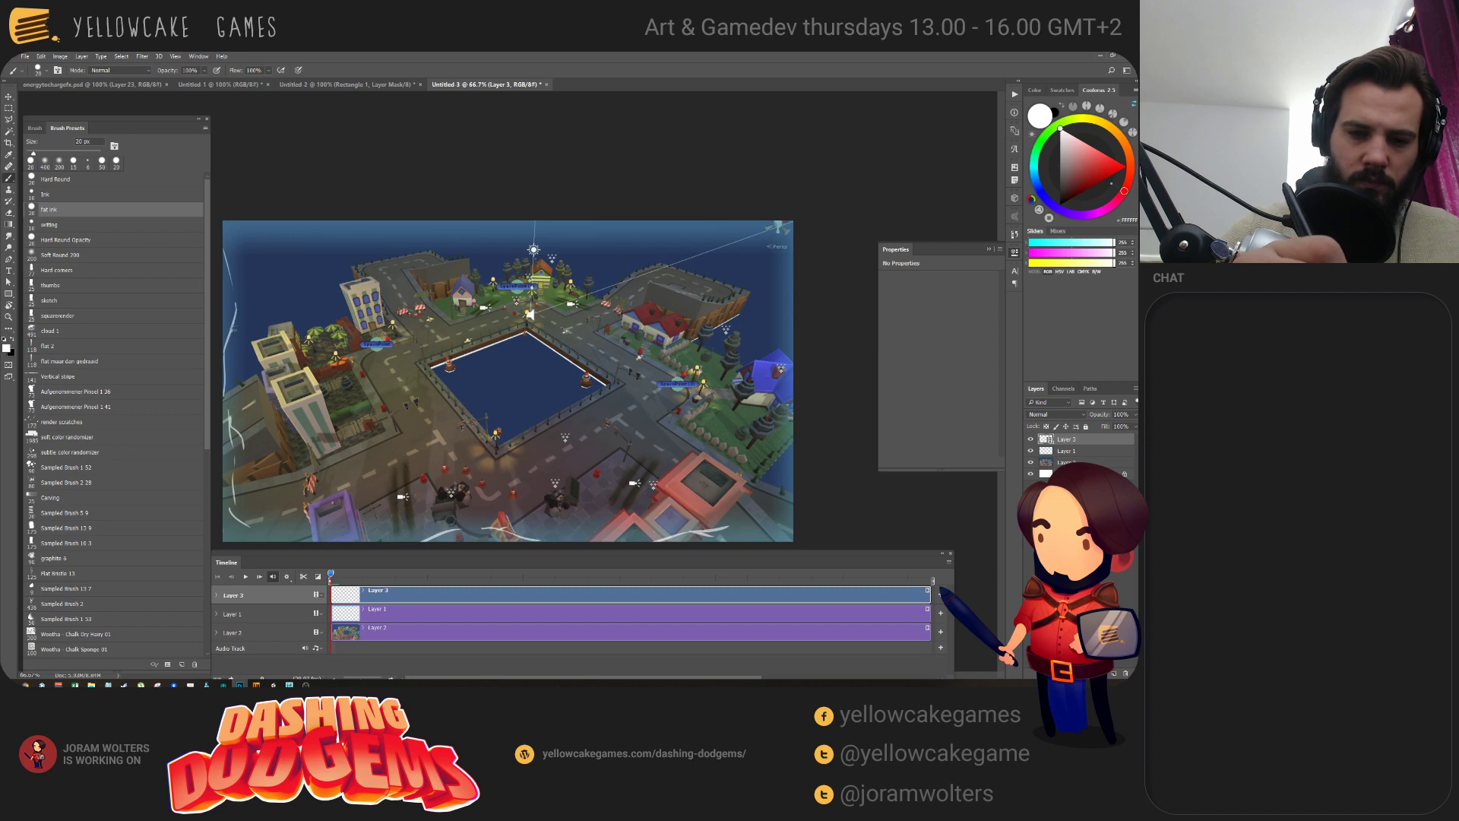
Paint more white lightning arcs around the left, right and top edges to complete the first frame.
{"action": "left_click_drag", "start_coordinate": [236, 316], "coordinate": [230, 393]}
{"action": "left_click_drag", "start_coordinate": [762, 419], "coordinate": [785, 494]}
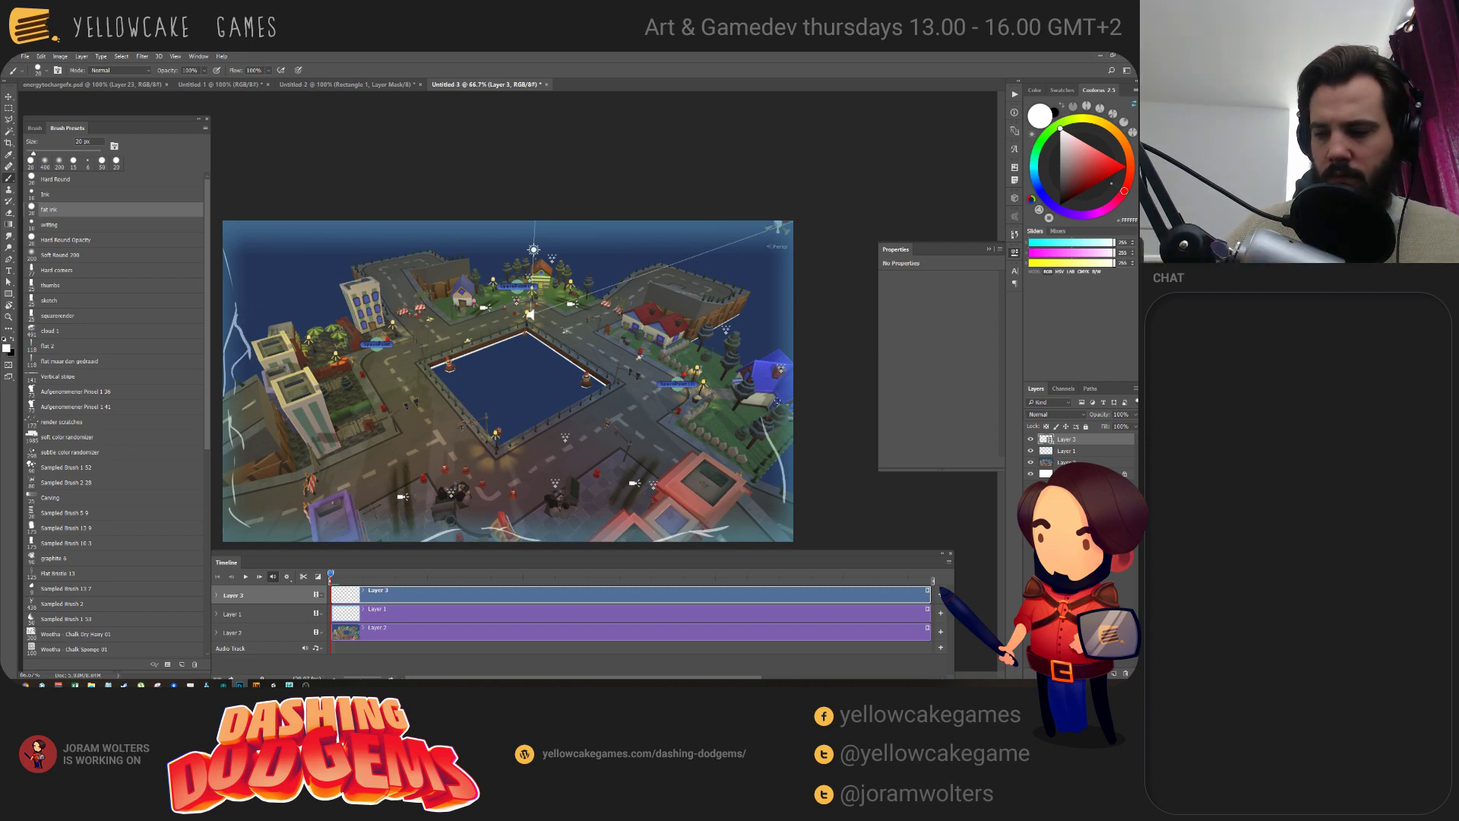
{"action": "left_click_drag", "start_coordinate": [765, 420], "coordinate": [775, 465]}
{"action": "left_click_drag", "start_coordinate": [788, 407], "coordinate": [776, 309]}
{"action": "key", "text": "ctrl+z"}
{"action": "left_click_drag", "start_coordinate": [790, 399], "coordinate": [780, 339]}
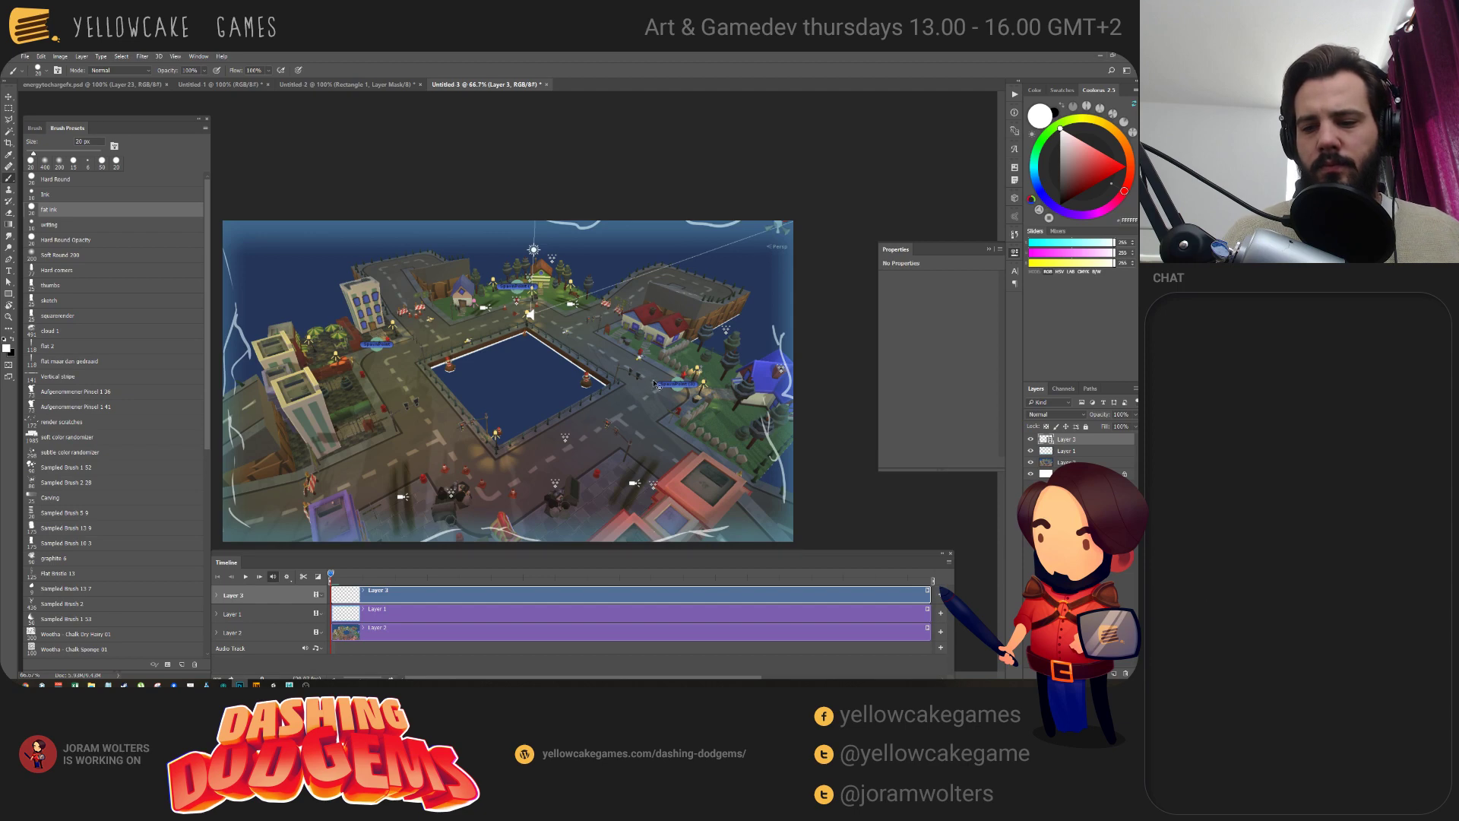
{"action": "key", "text": "ctrl+v"}
{"action": "key", "text": "ctrl+z"}
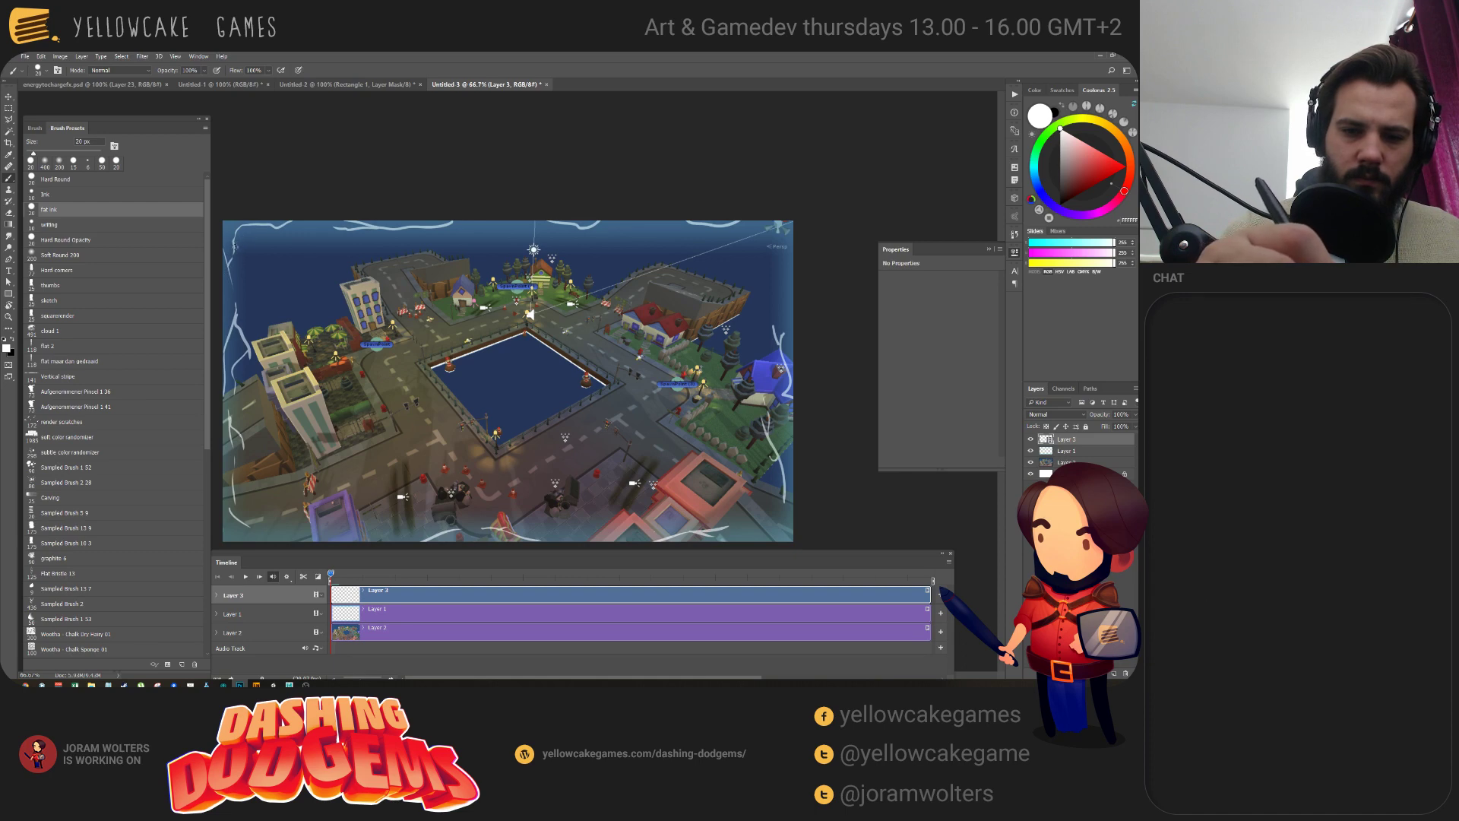
{"action": "left_click_drag", "start_coordinate": [235, 490], "coordinate": [244, 519]}
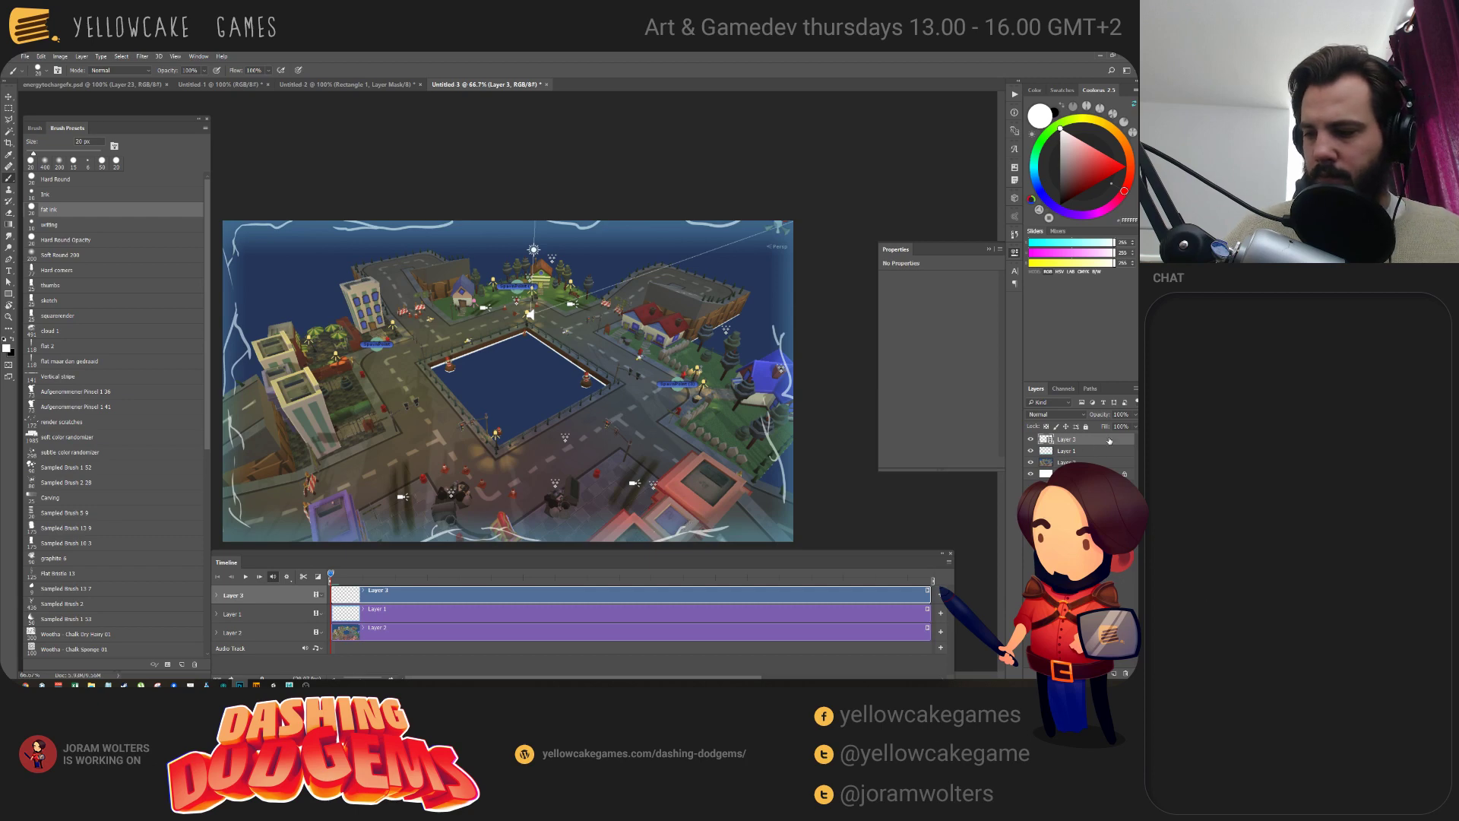
Give the lightning layer an Outer Glow effect in light blue.
{"action": "double_click", "coordinate": [1108, 446]}
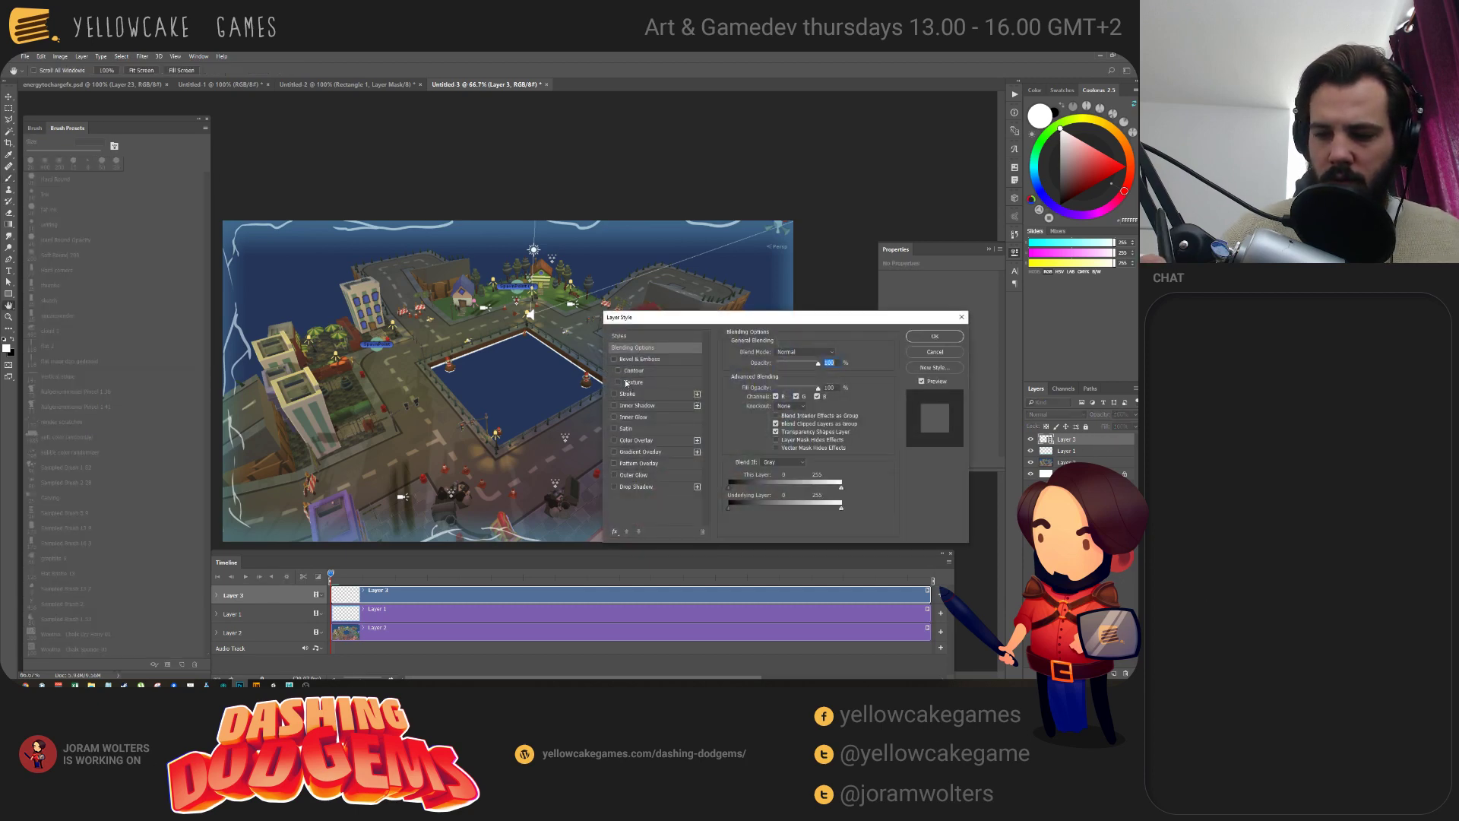
{"action": "left_click", "coordinate": [614, 474]}
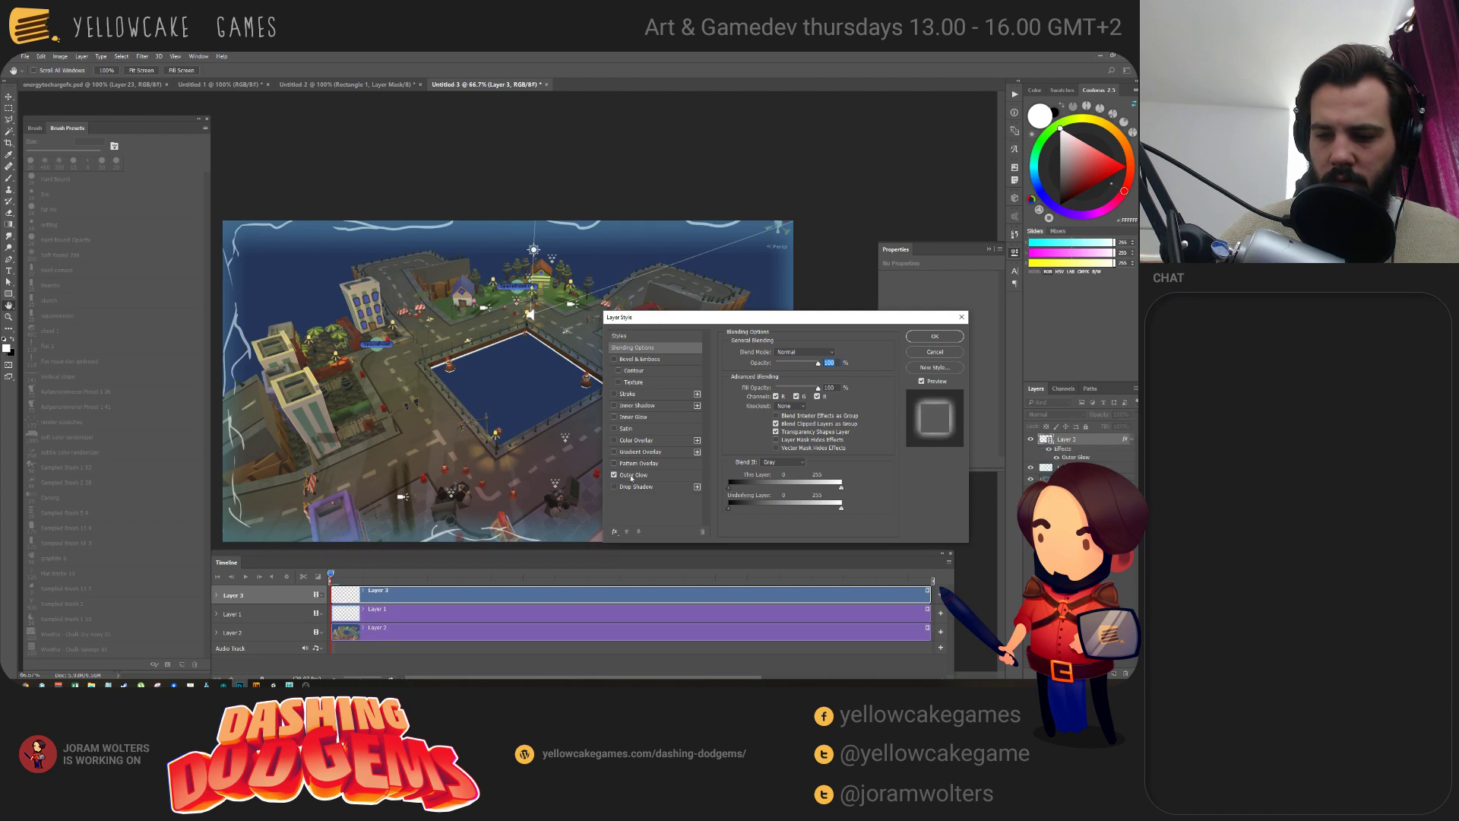
{"action": "left_click", "coordinate": [634, 474]}
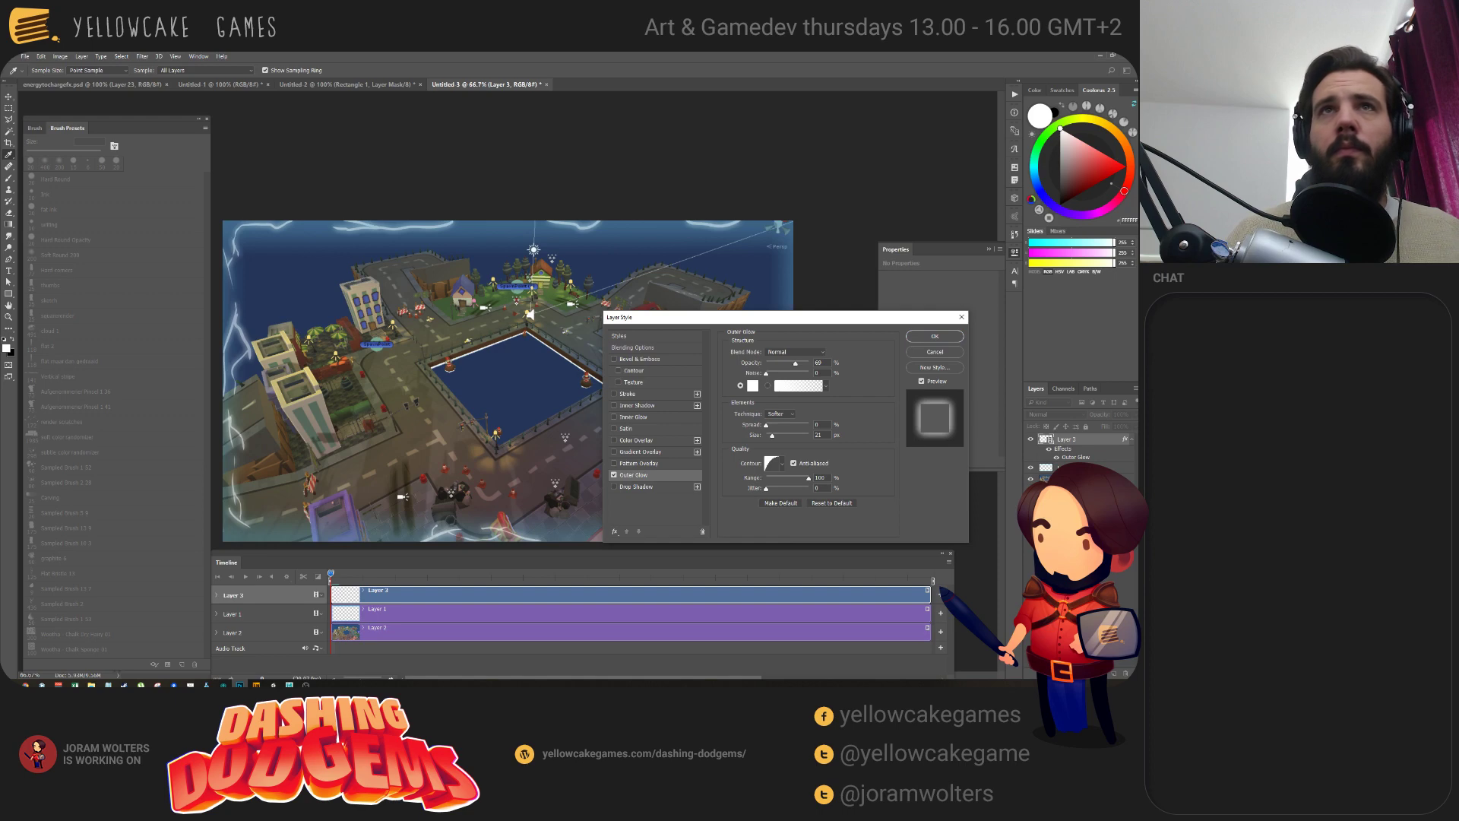
{"action": "left_click", "coordinate": [752, 385]}
{"action": "left_click_drag", "start_coordinate": [439, 228], "coordinate": [750, 281]}
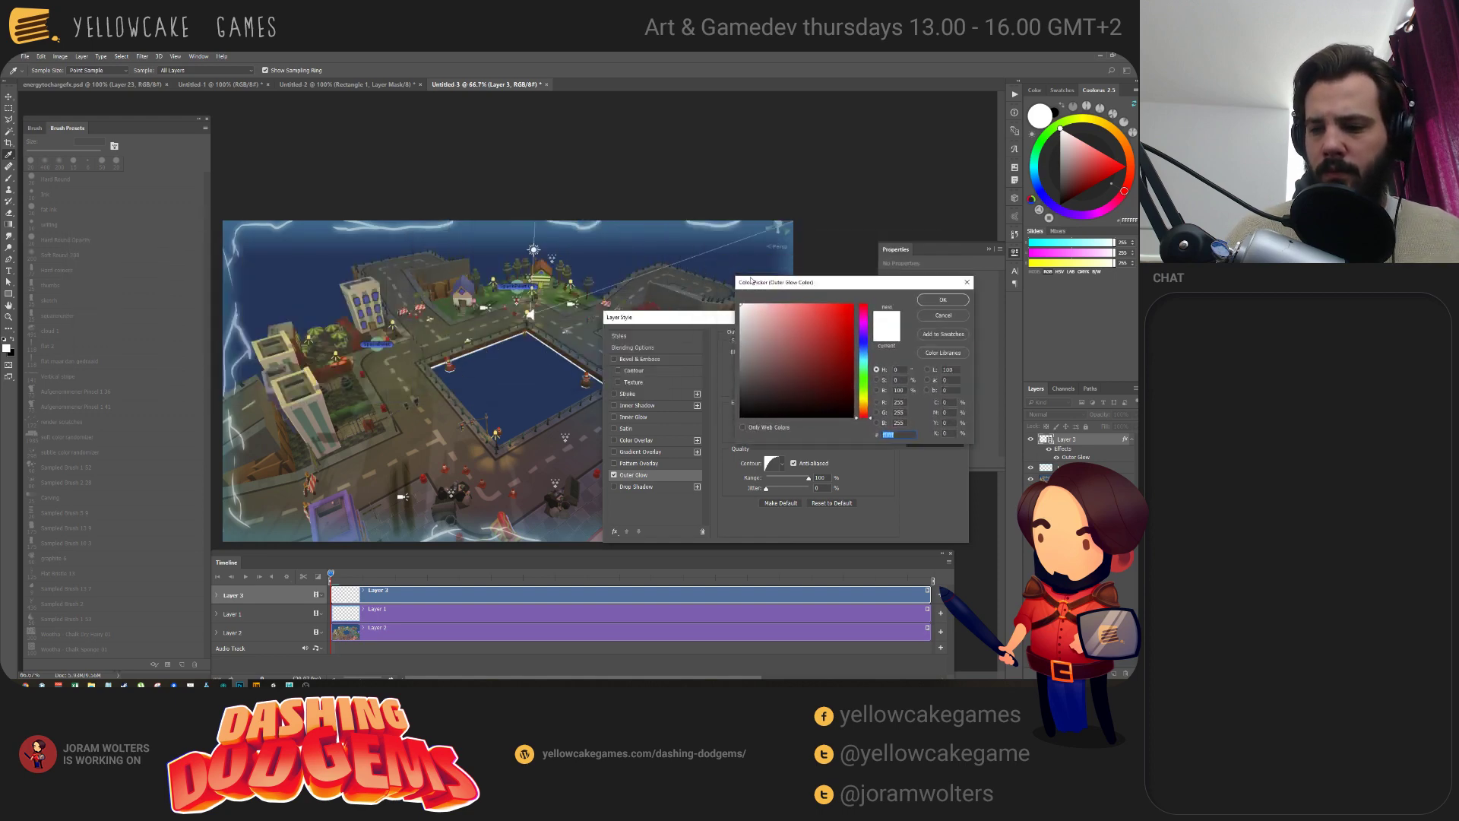
{"action": "left_click_drag", "start_coordinate": [864, 362], "coordinate": [834, 311]}
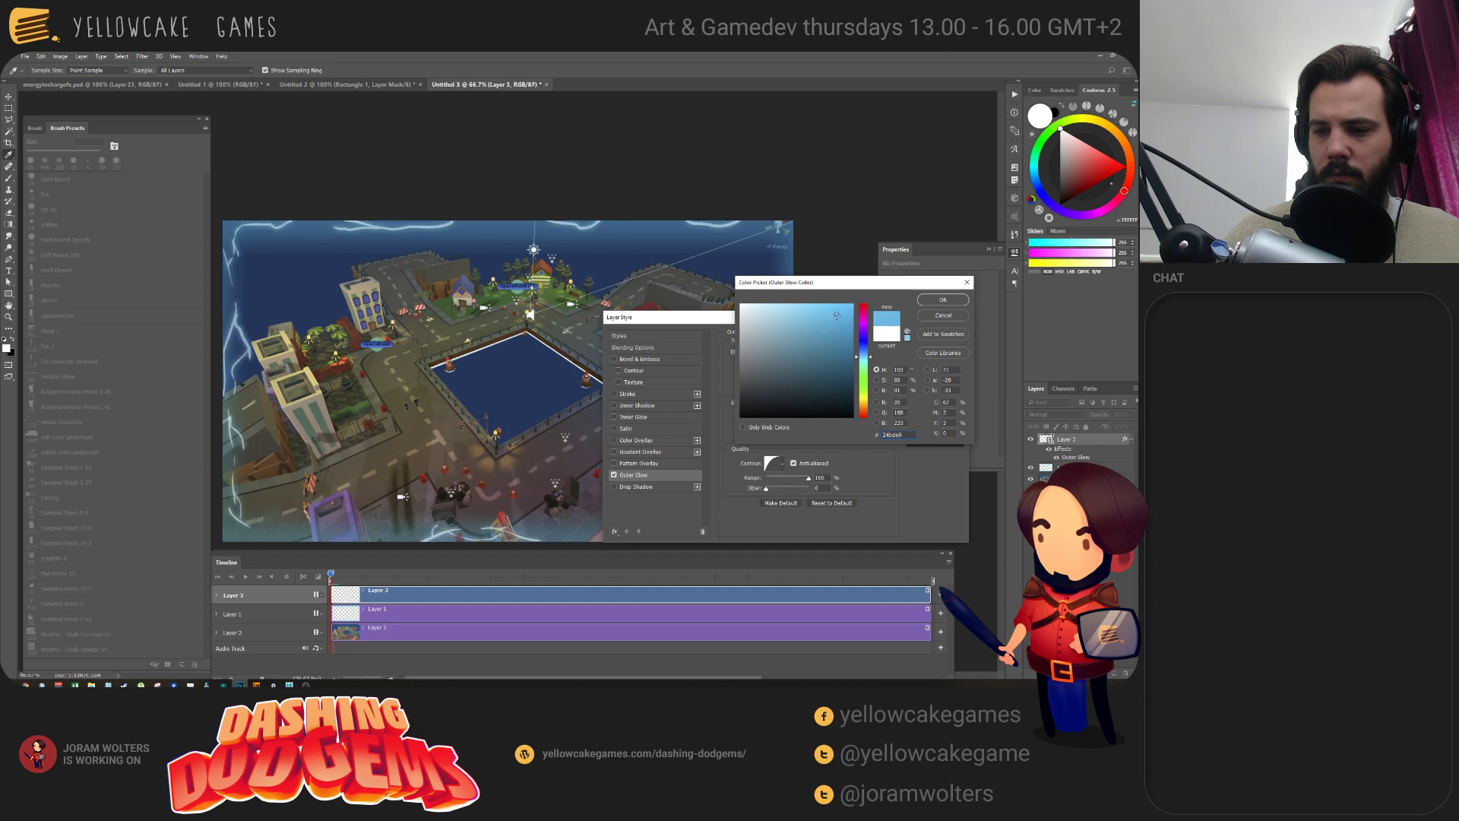
{"action": "left_click", "coordinate": [963, 300]}
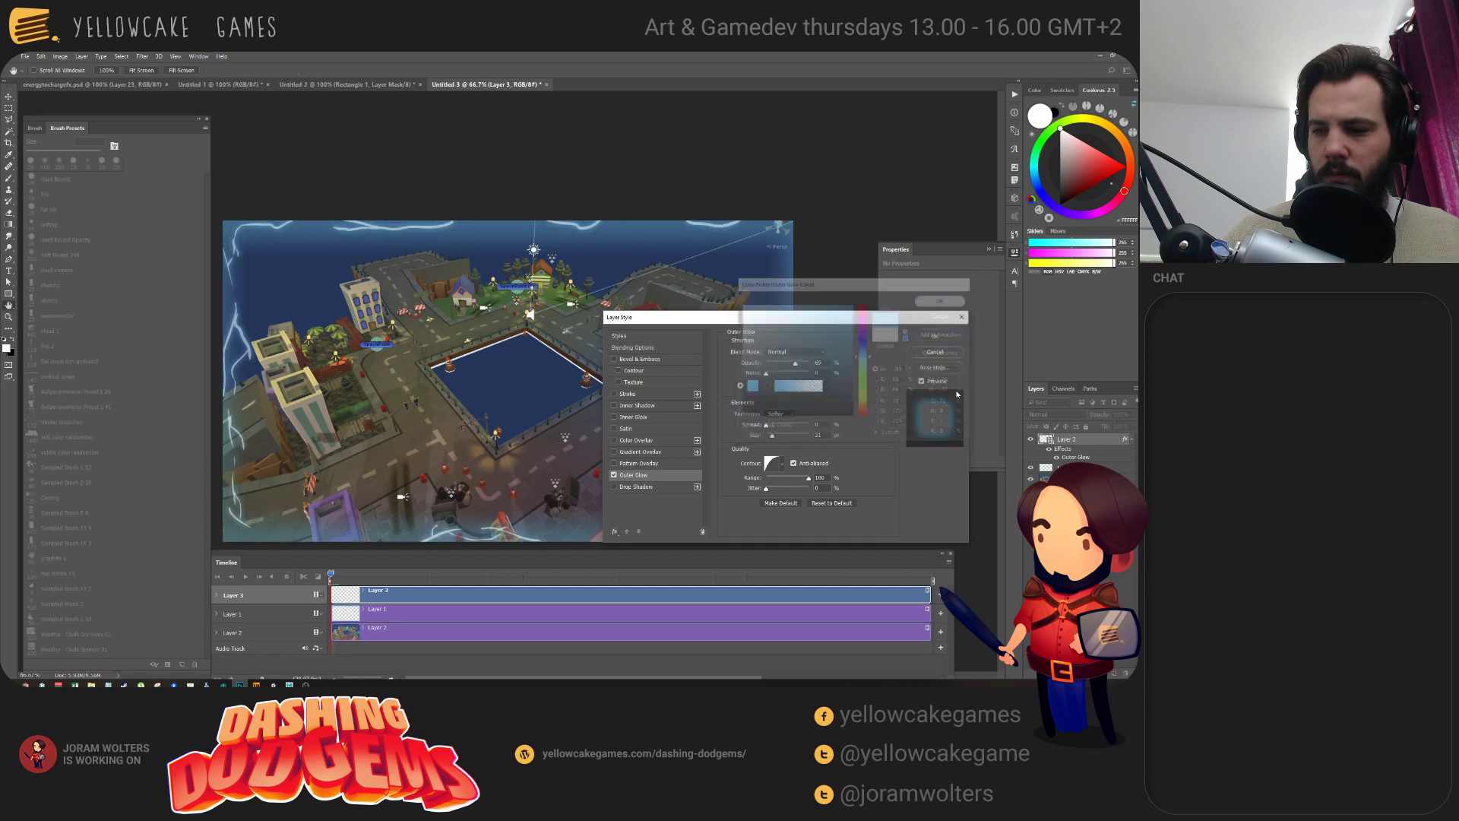
{"action": "left_click", "coordinate": [937, 339]}
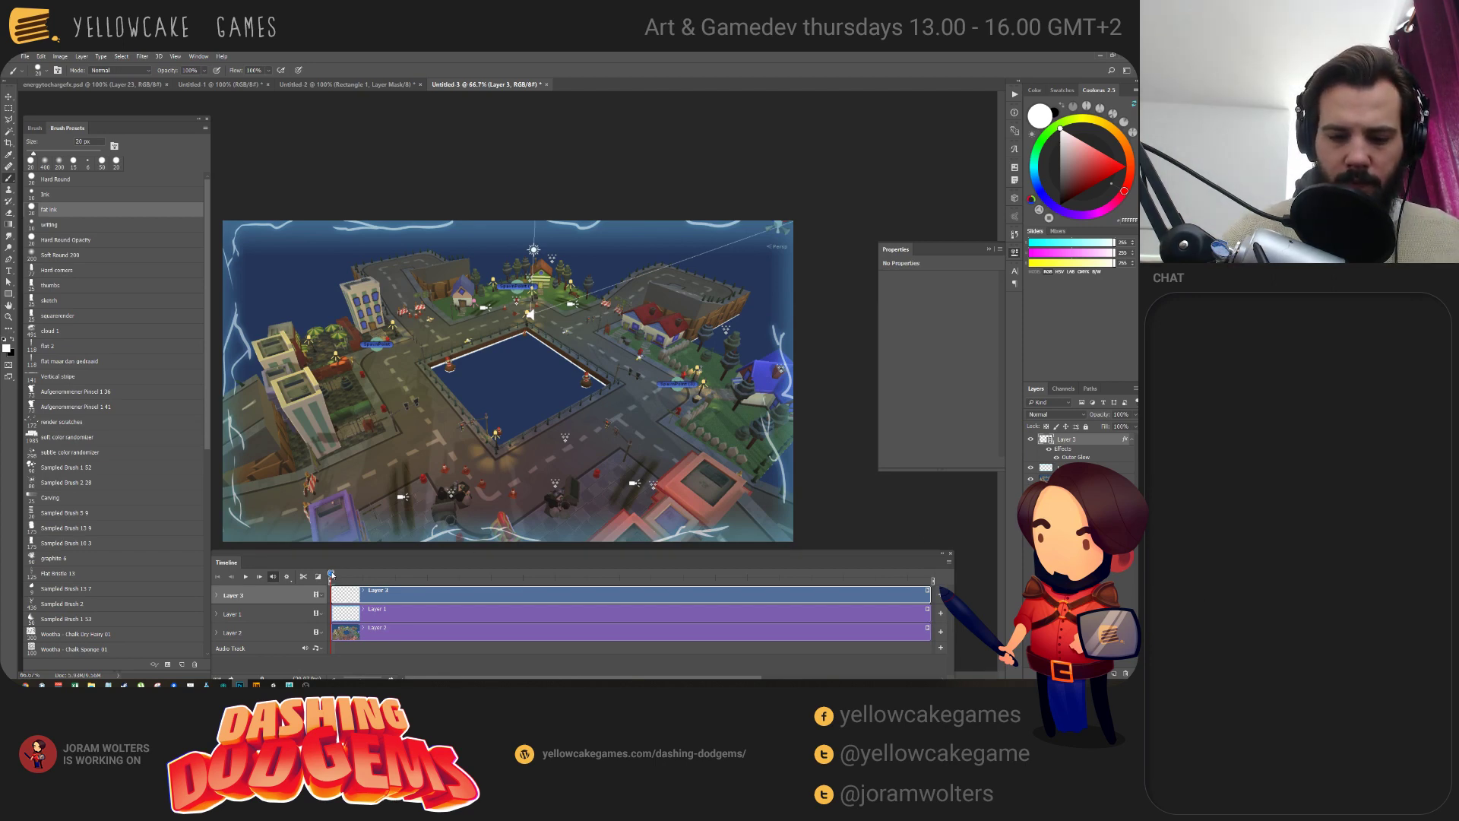
Paint a new set of lightning arcs around the screen edges on each of the second, third and fourth frames.
{"action": "left_click_drag", "start_coordinate": [331, 575], "coordinate": [335, 577]}
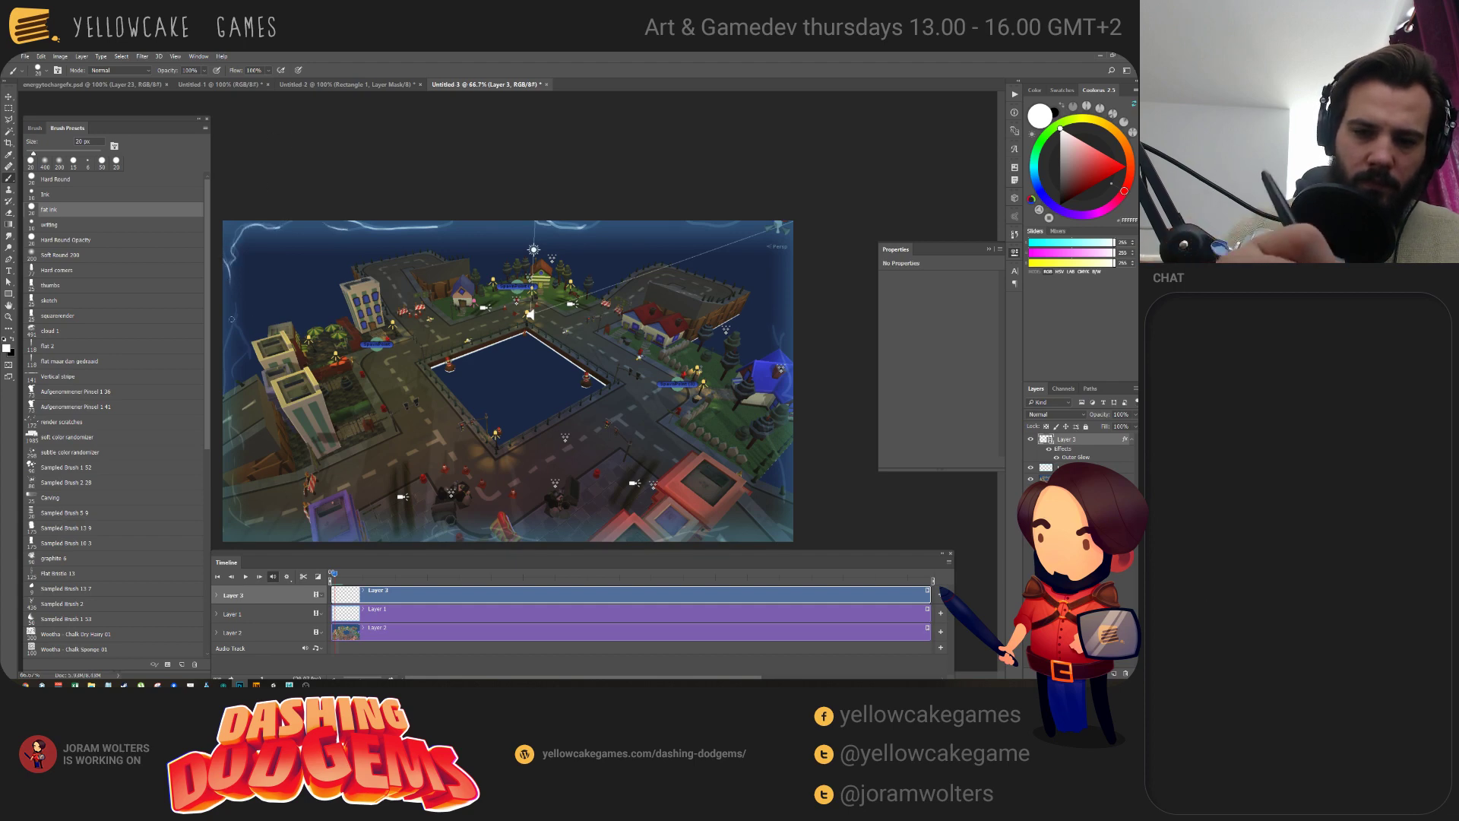
{"action": "left_click_drag", "start_coordinate": [243, 335], "coordinate": [253, 365]}
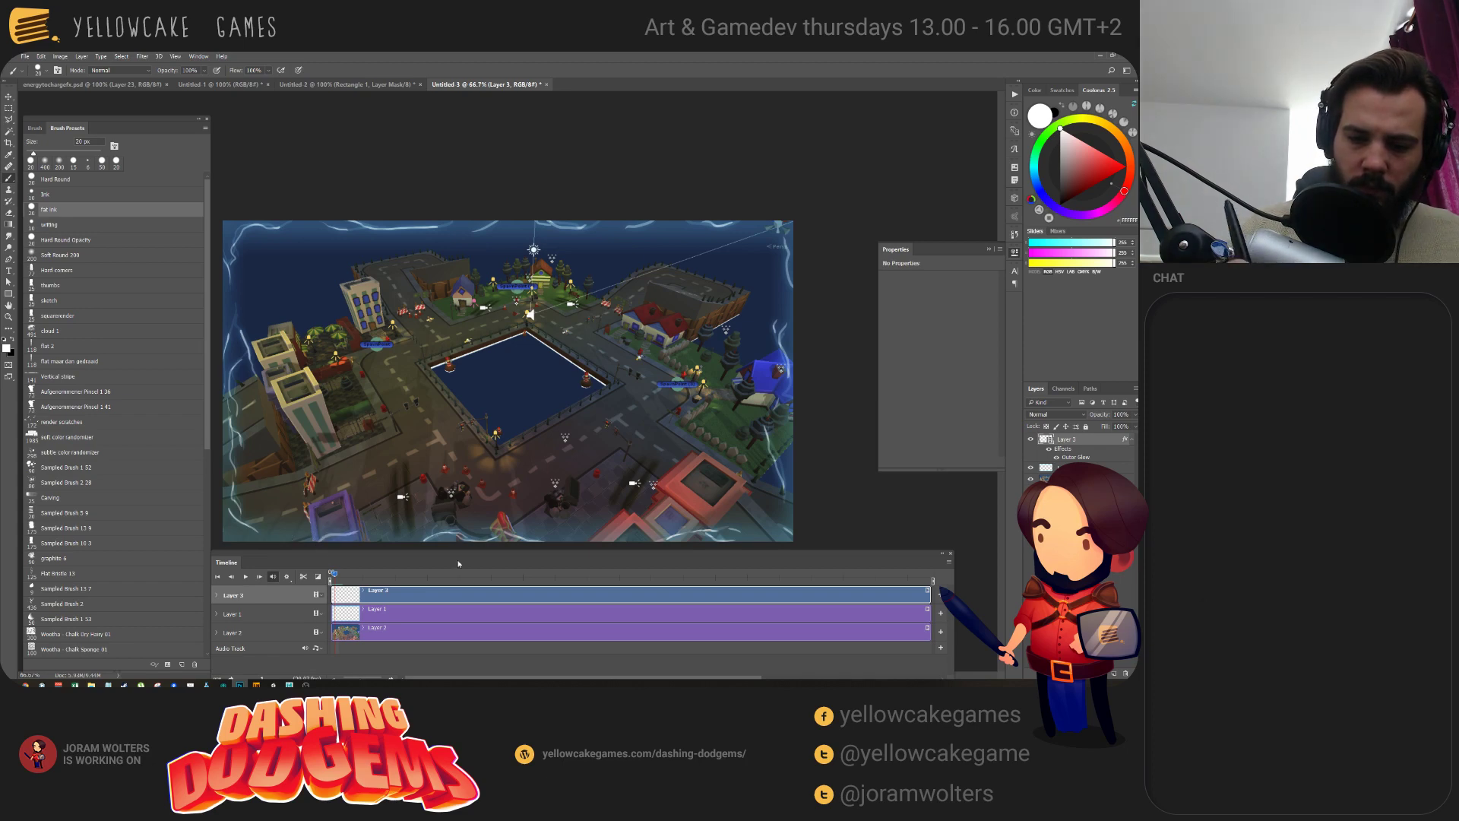
{"action": "left_click", "coordinate": [338, 575]}
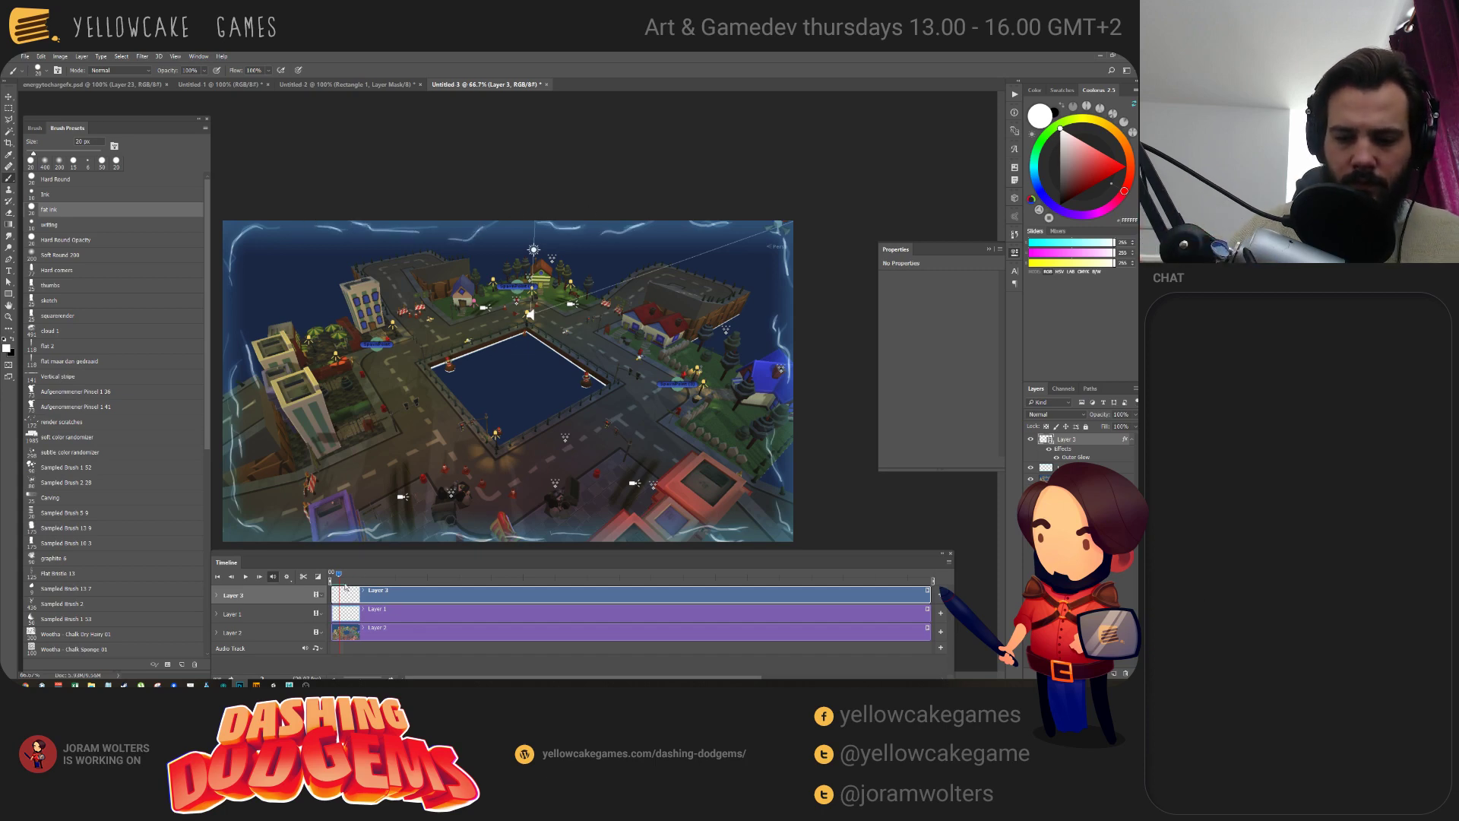
{"action": "left_click_drag", "start_coordinate": [339, 575], "coordinate": [343, 574]}
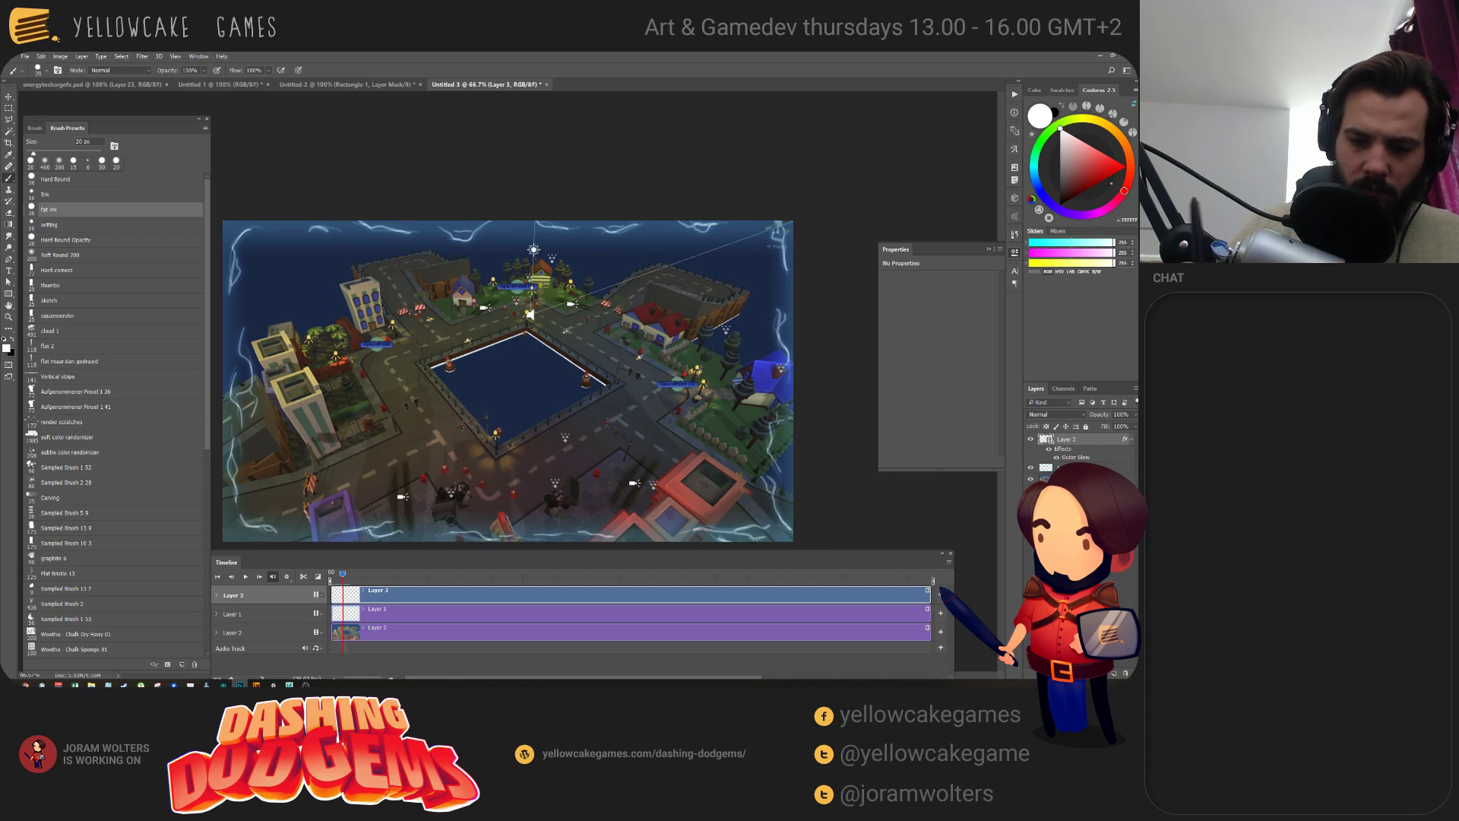
Play the painted lightning frames from the start several times to check the motion.
{"action": "key", "text": "Left"}
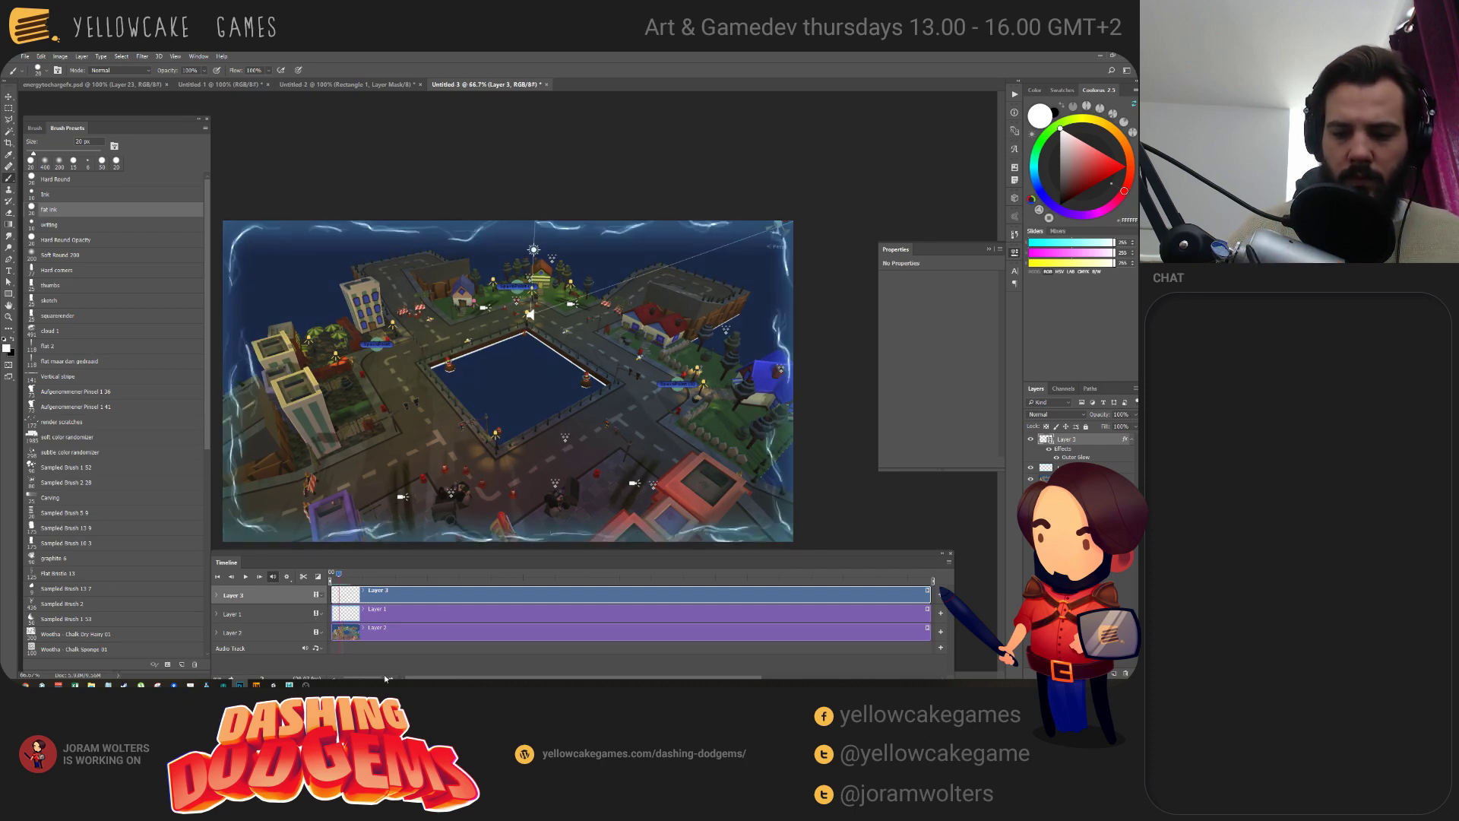
{"action": "key", "text": "space"}
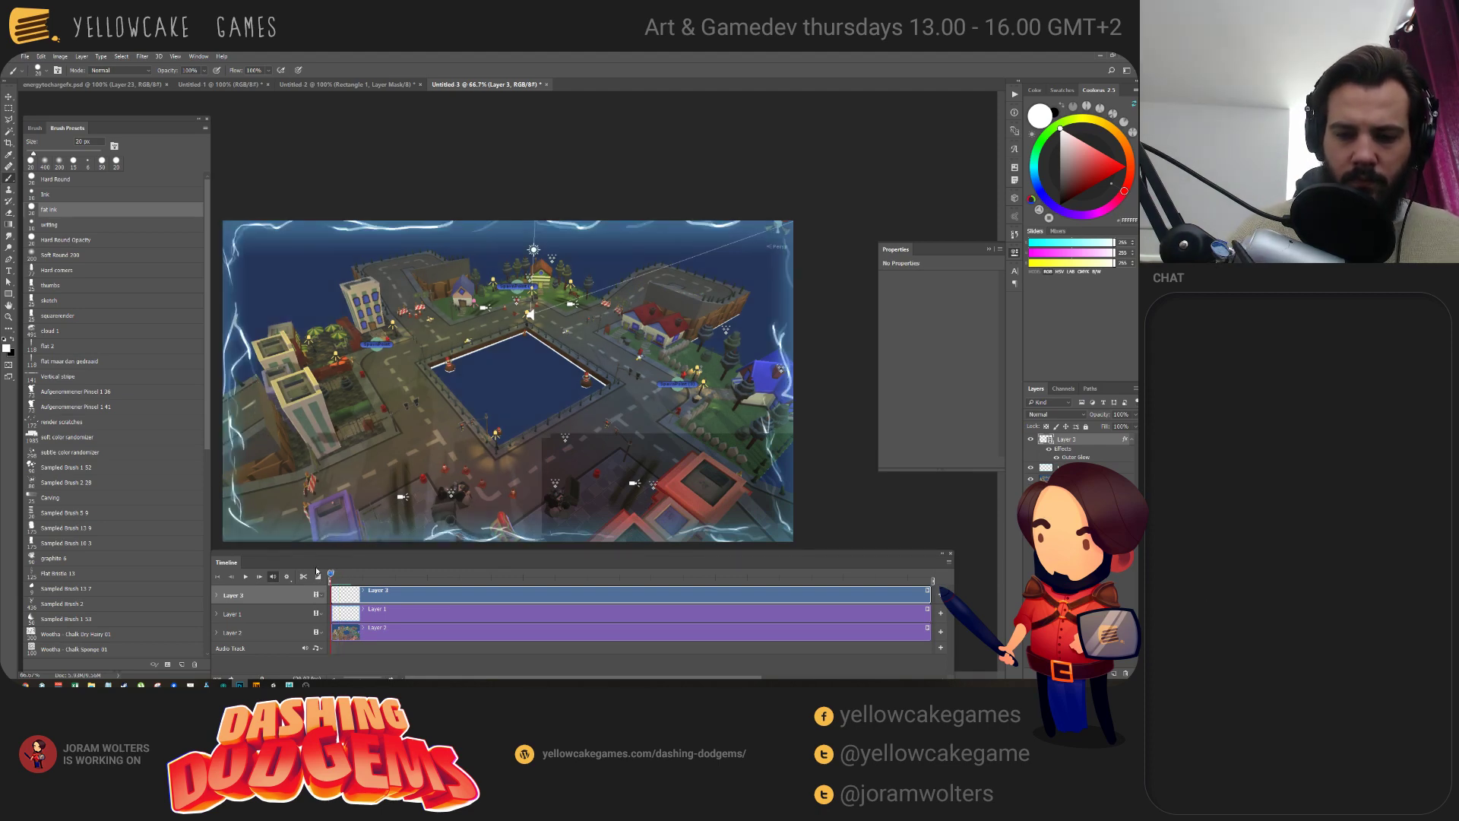
{"action": "key", "text": "space"}
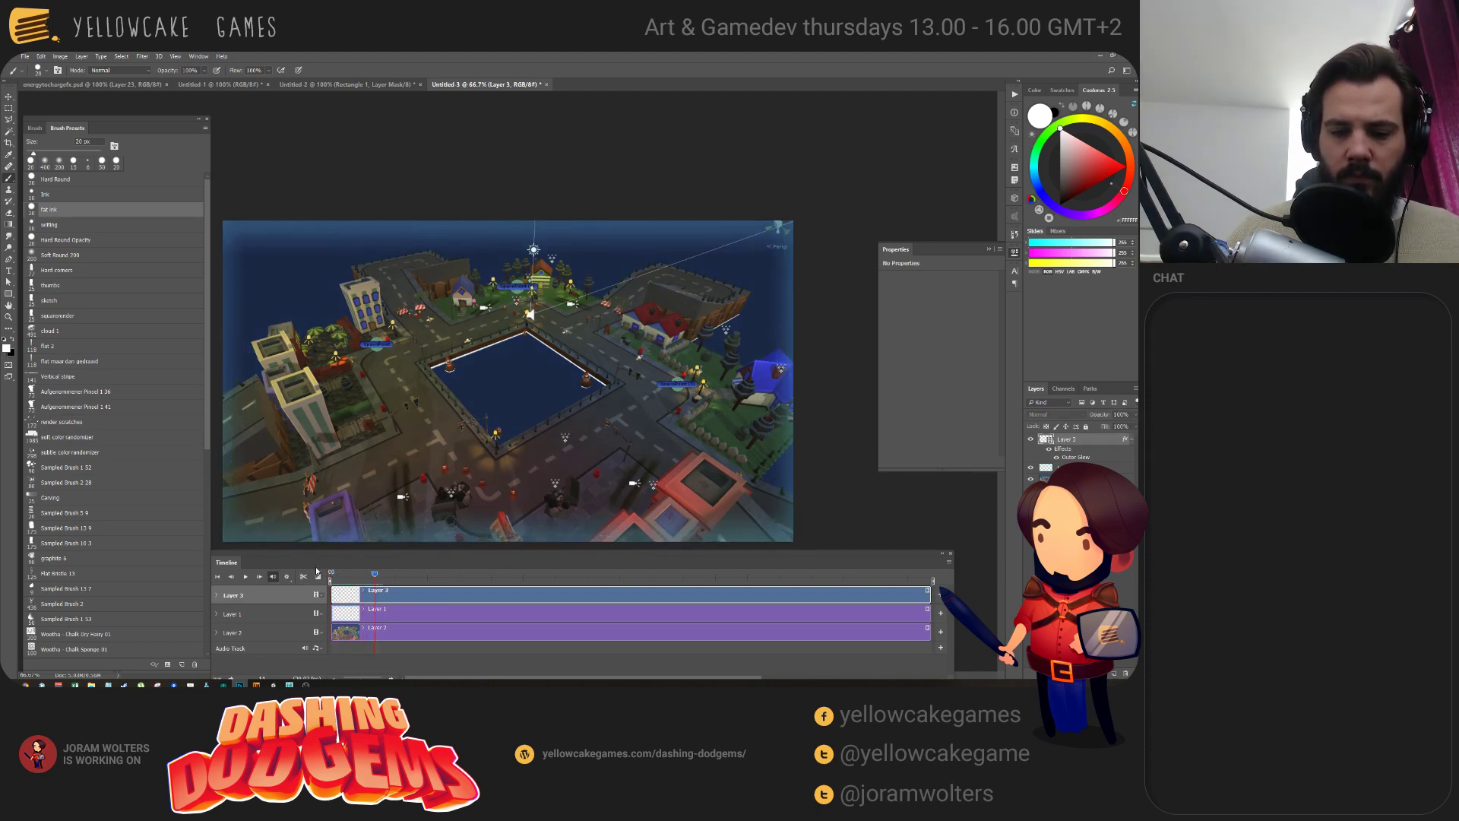
{"action": "left_click_drag", "start_coordinate": [376, 574], "coordinate": [326, 572]}
{"action": "key", "text": "space"}
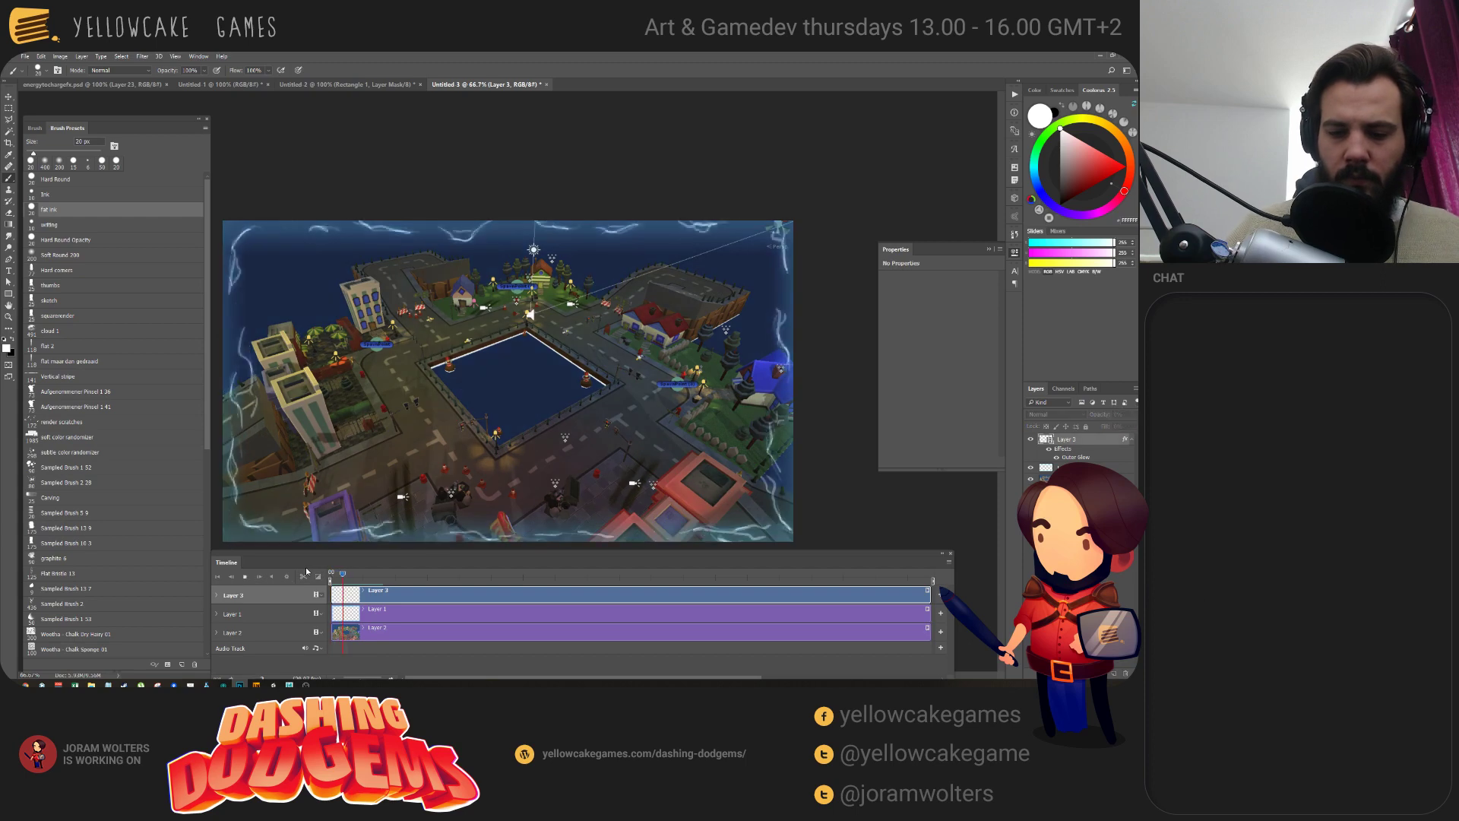
{"action": "key", "text": "space"}
{"action": "left_click_drag", "start_coordinate": [380, 575], "coordinate": [321, 572]}
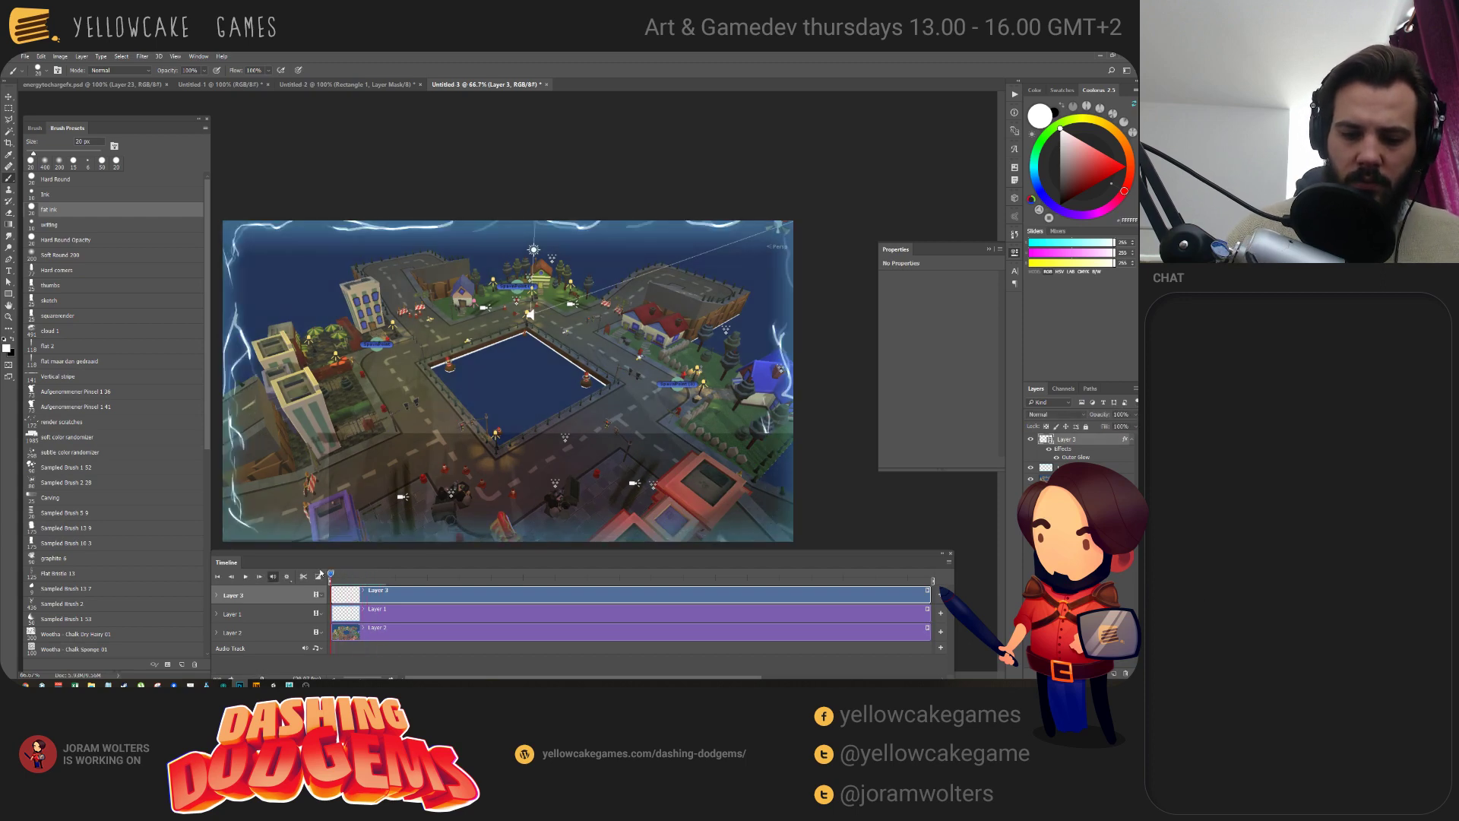
{"action": "key", "text": "space"}
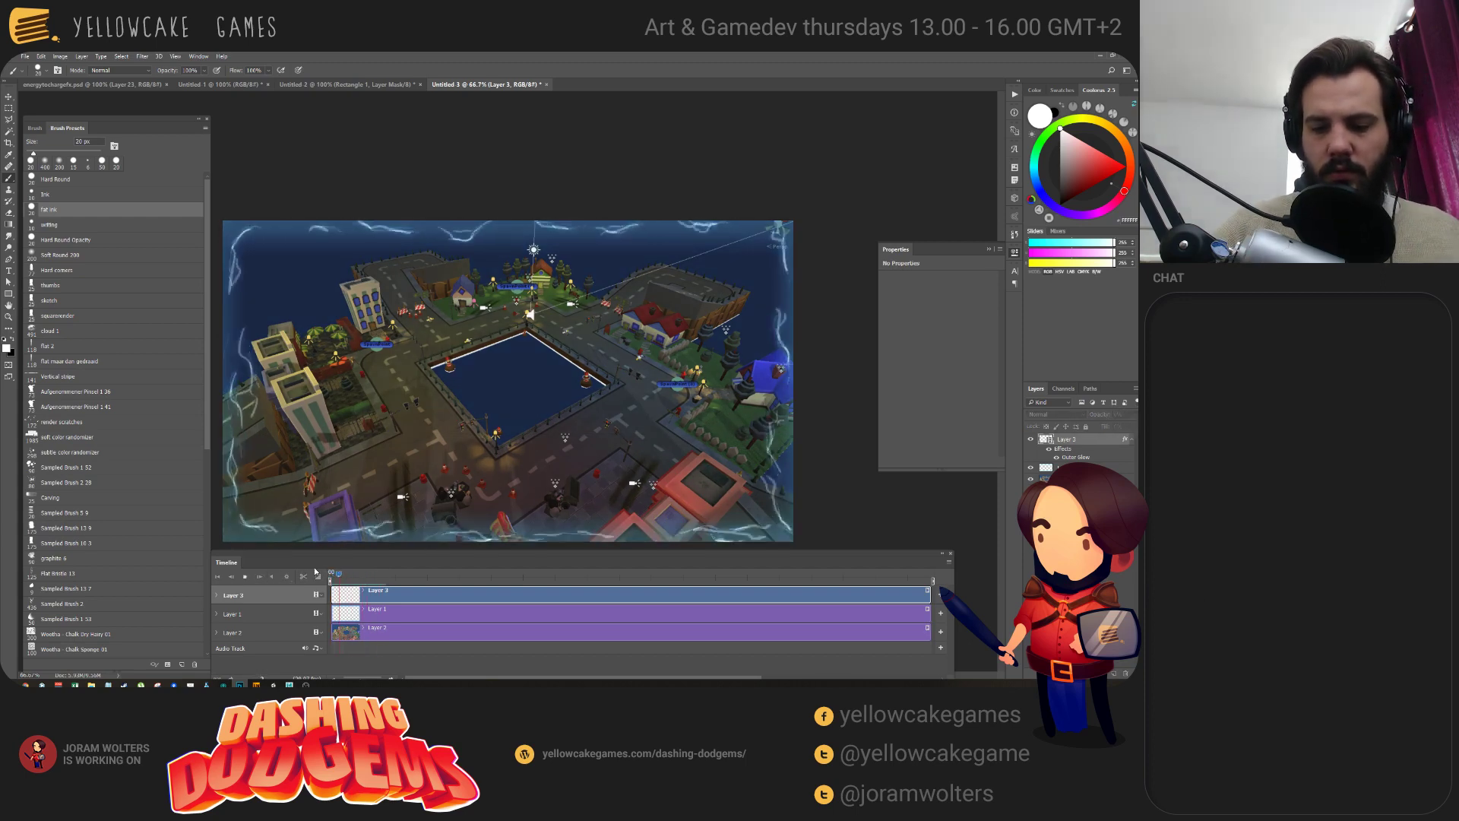
Paint a fifth frame of lightning arcs around the screen edges and return the playhead to the start.
{"action": "mouse_move", "coordinate": [361, 577]}
{"action": "left_mouse_down"}
{"action": "mouse_move", "coordinate": [325, 572]}
{"action": "mouse_move", "coordinate": [347, 576]}
{"action": "left_mouse_up"}
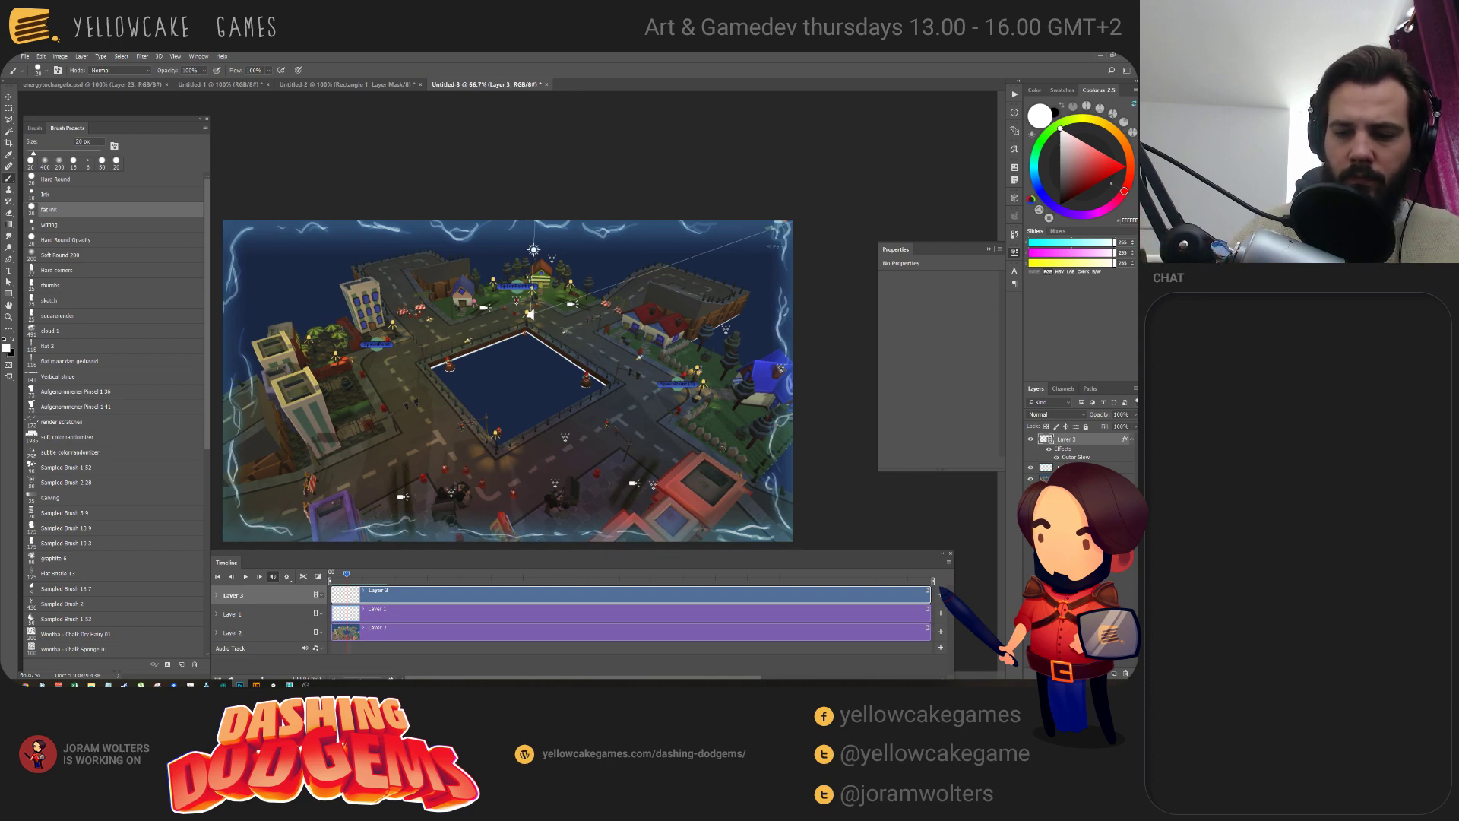
{"action": "left_click_drag", "start_coordinate": [347, 578], "coordinate": [319, 573]}
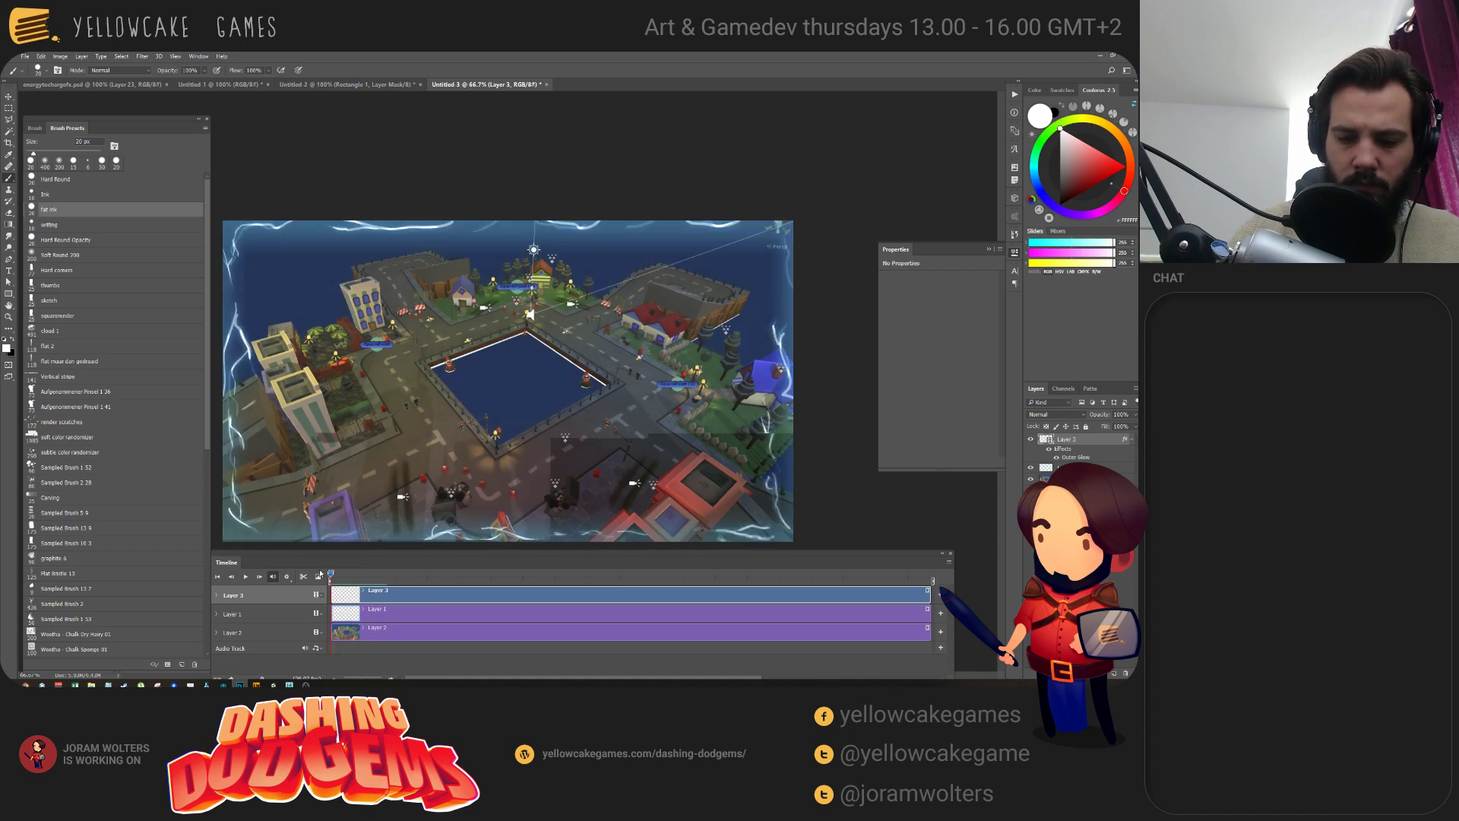
Trim the lightning layer's clip in the timeline so it ends with the last painted frame.
{"action": "left_click_drag", "start_coordinate": [929, 596], "coordinate": [329, 579]}
{"action": "left_click", "coordinate": [347, 575]}
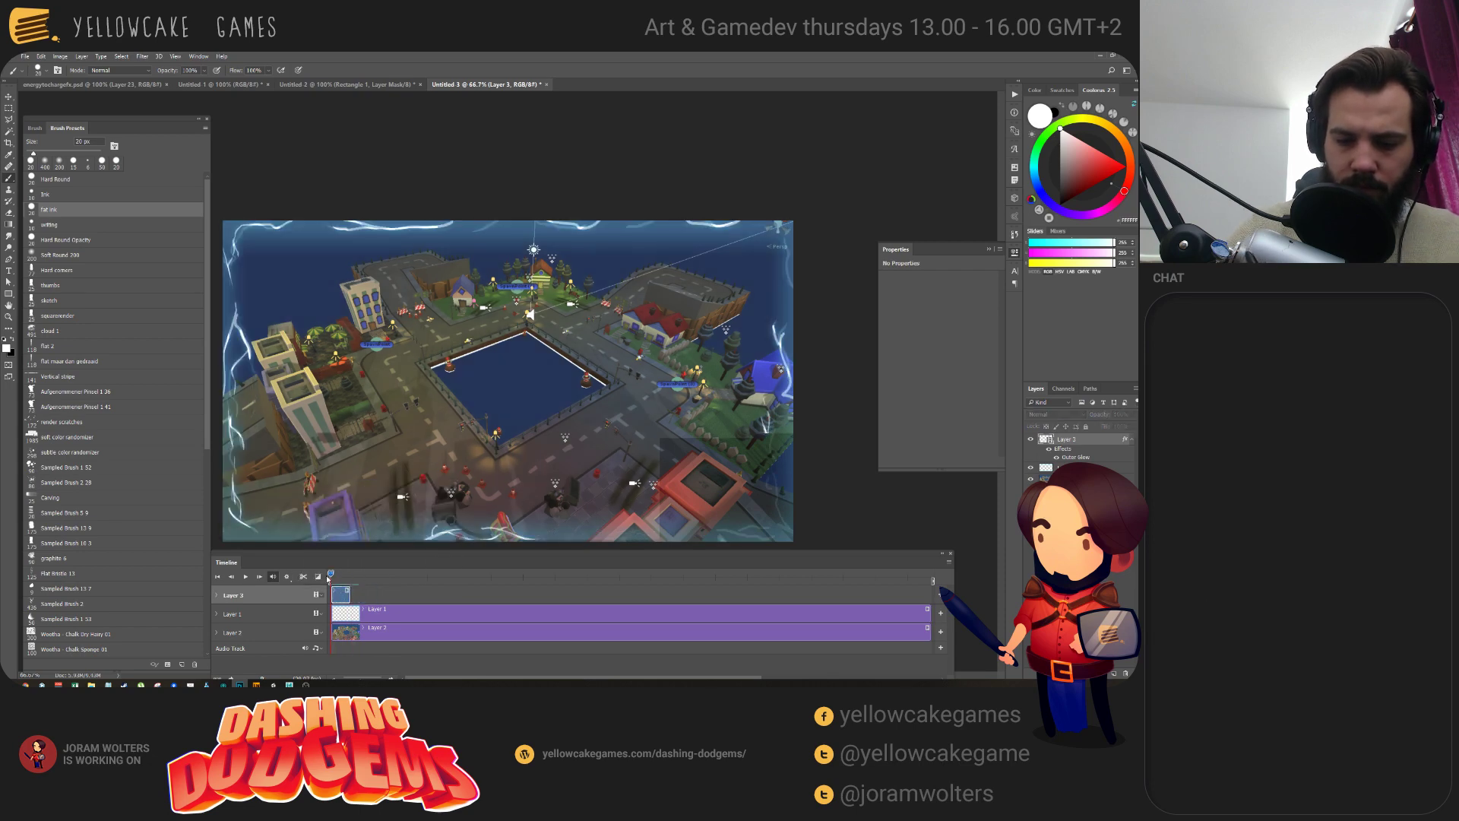
{"action": "key", "text": "space"}
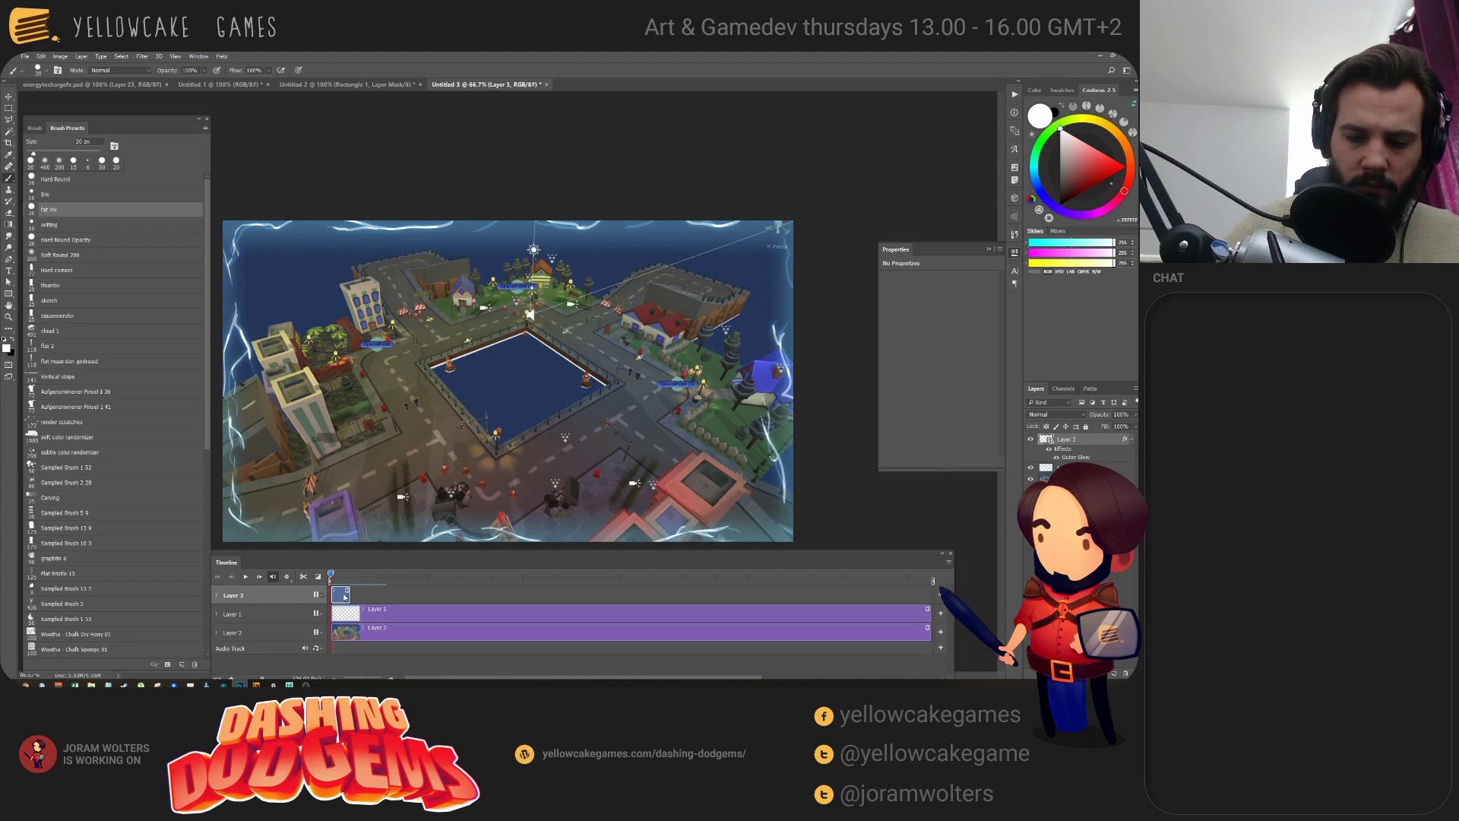
{"action": "left_click_drag", "start_coordinate": [377, 592], "coordinate": [342, 599]}
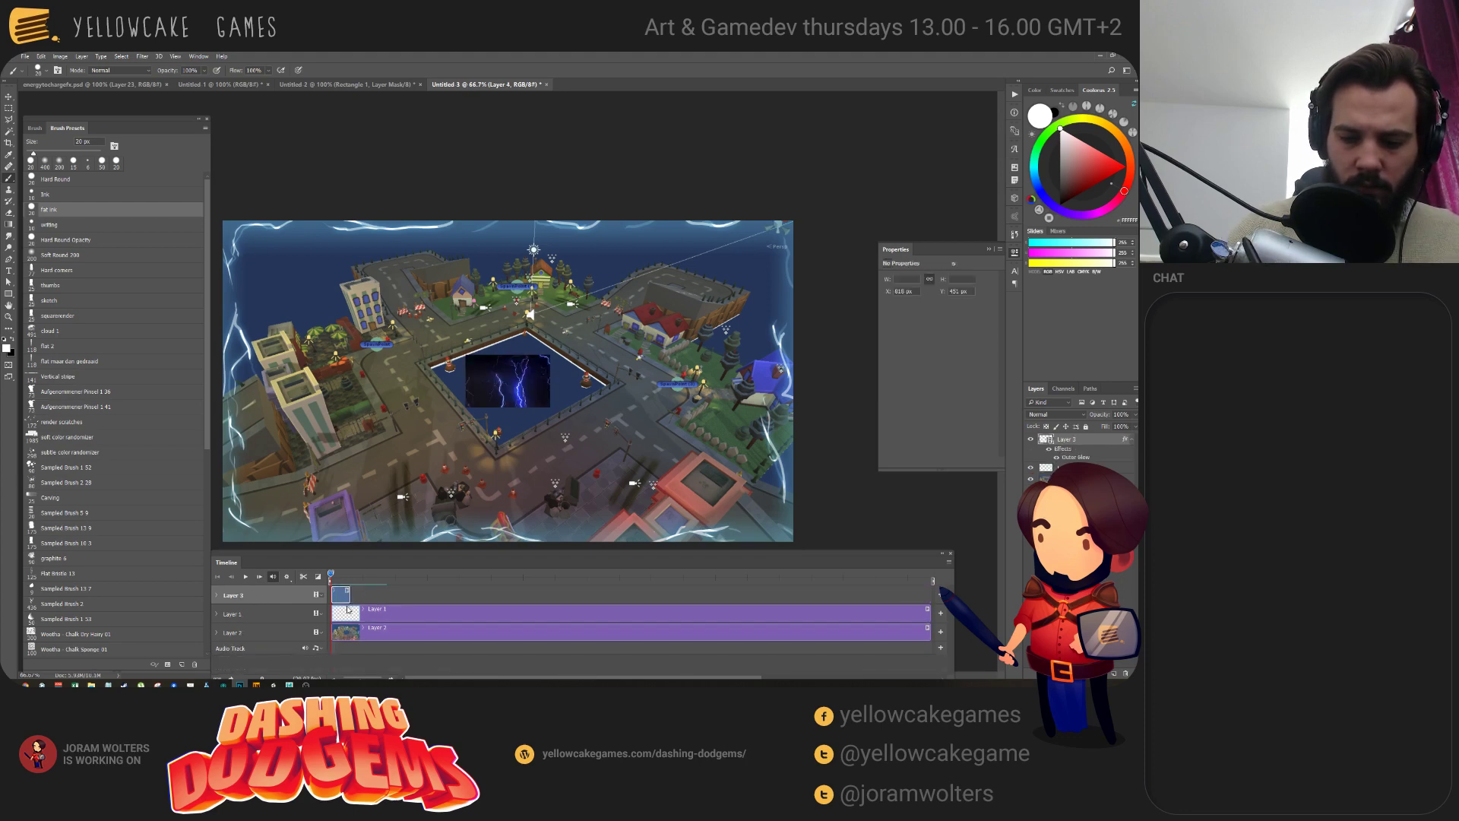
{"action": "right_click", "coordinate": [338, 594]}
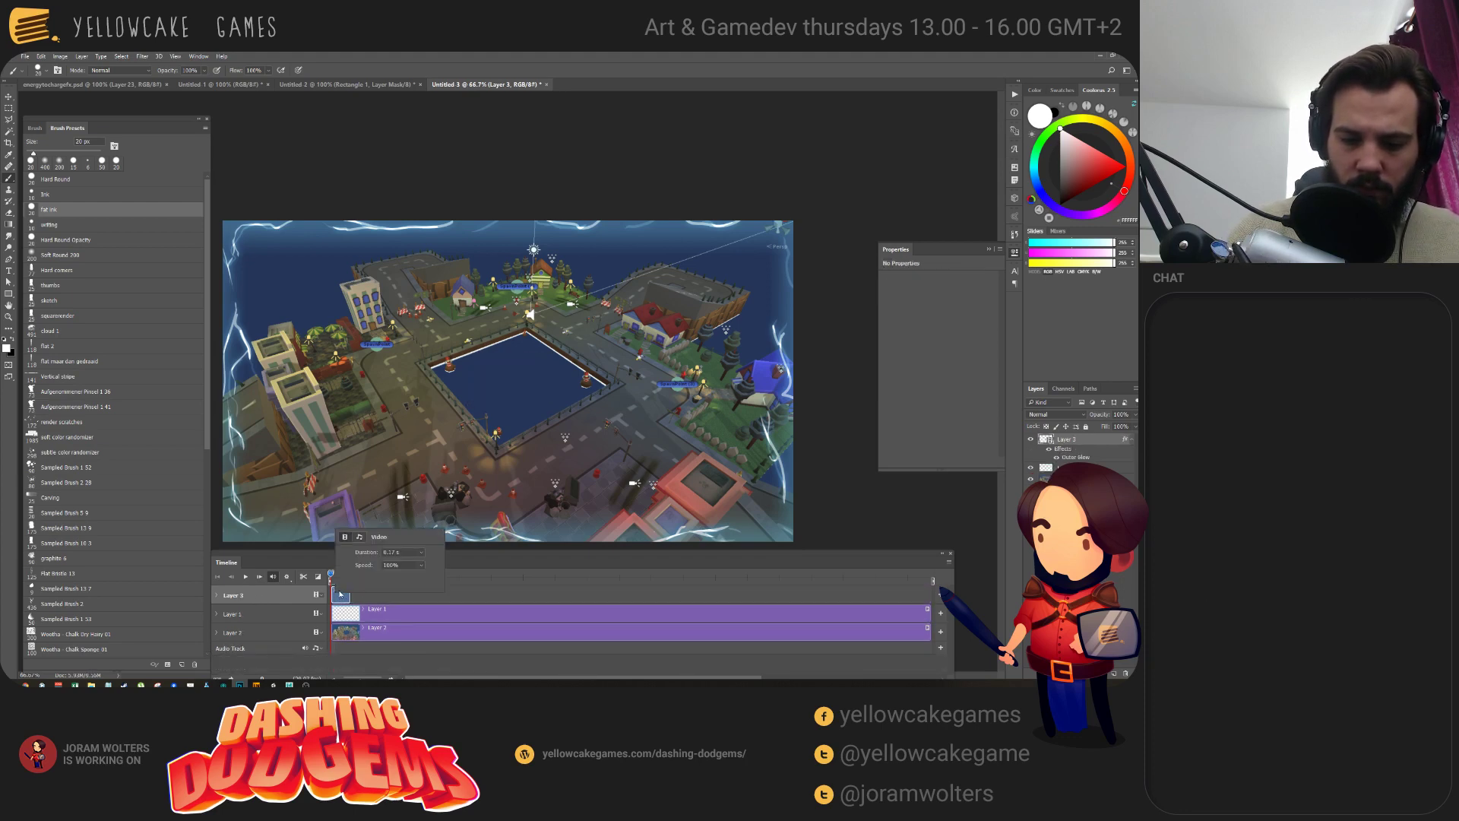
{"action": "left_click", "coordinate": [440, 587]}
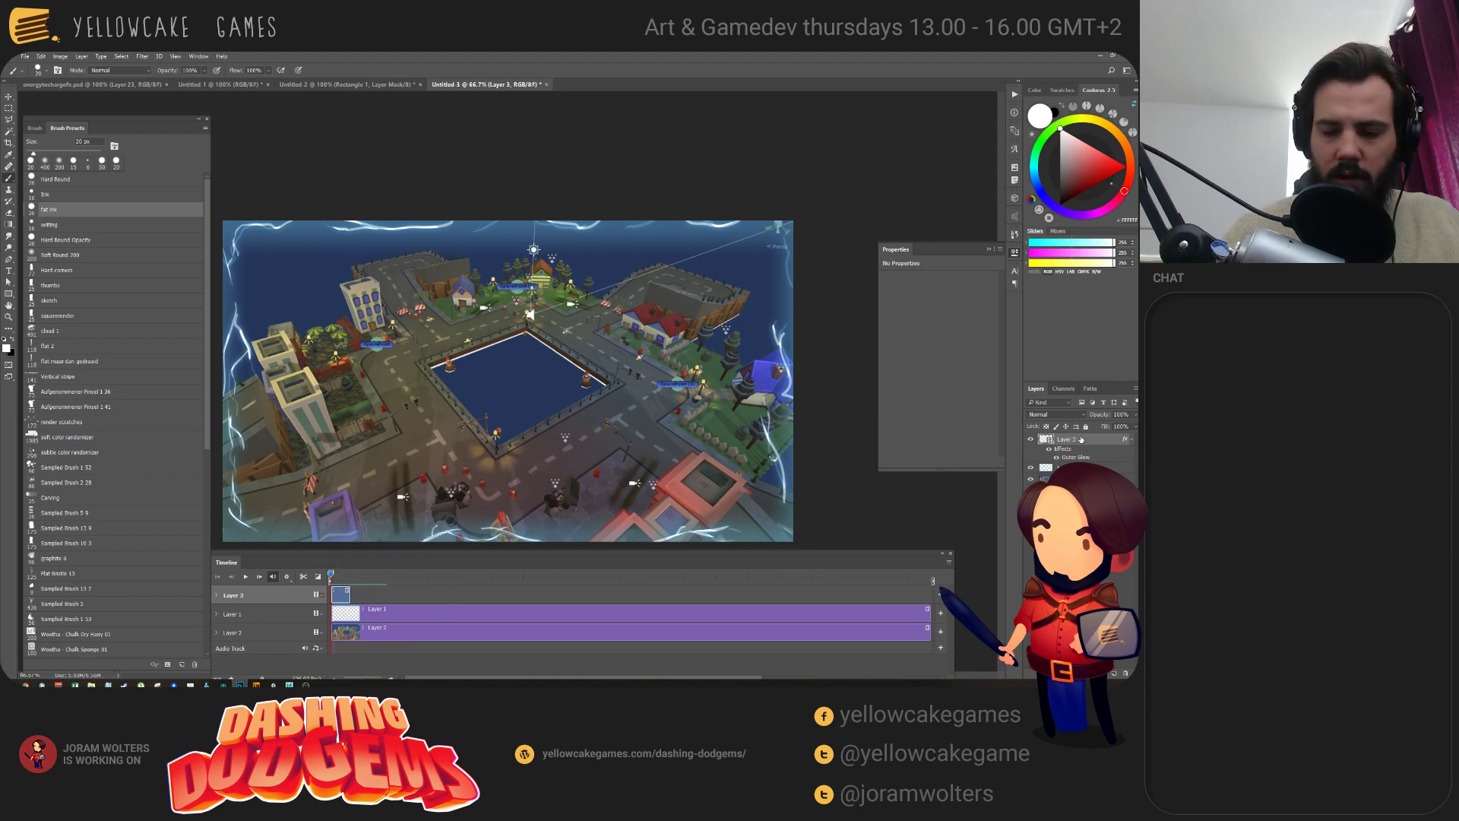
Try duplicating the lightning layer and lowering the playback speed of the copy's clip, and undo both.
{"action": "key", "text": "ctrl+j"}
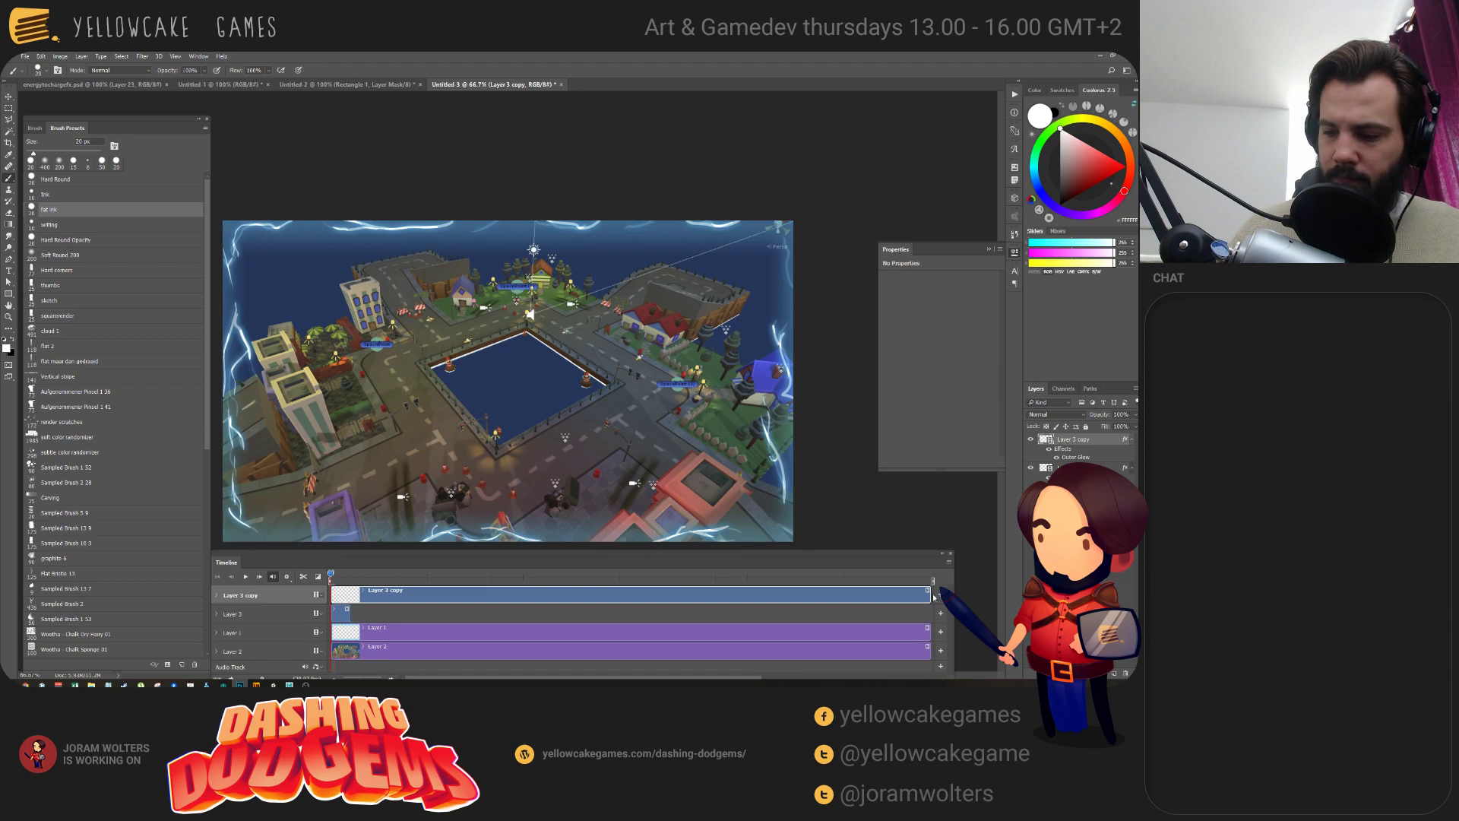
{"action": "right_click", "coordinate": [408, 596]}
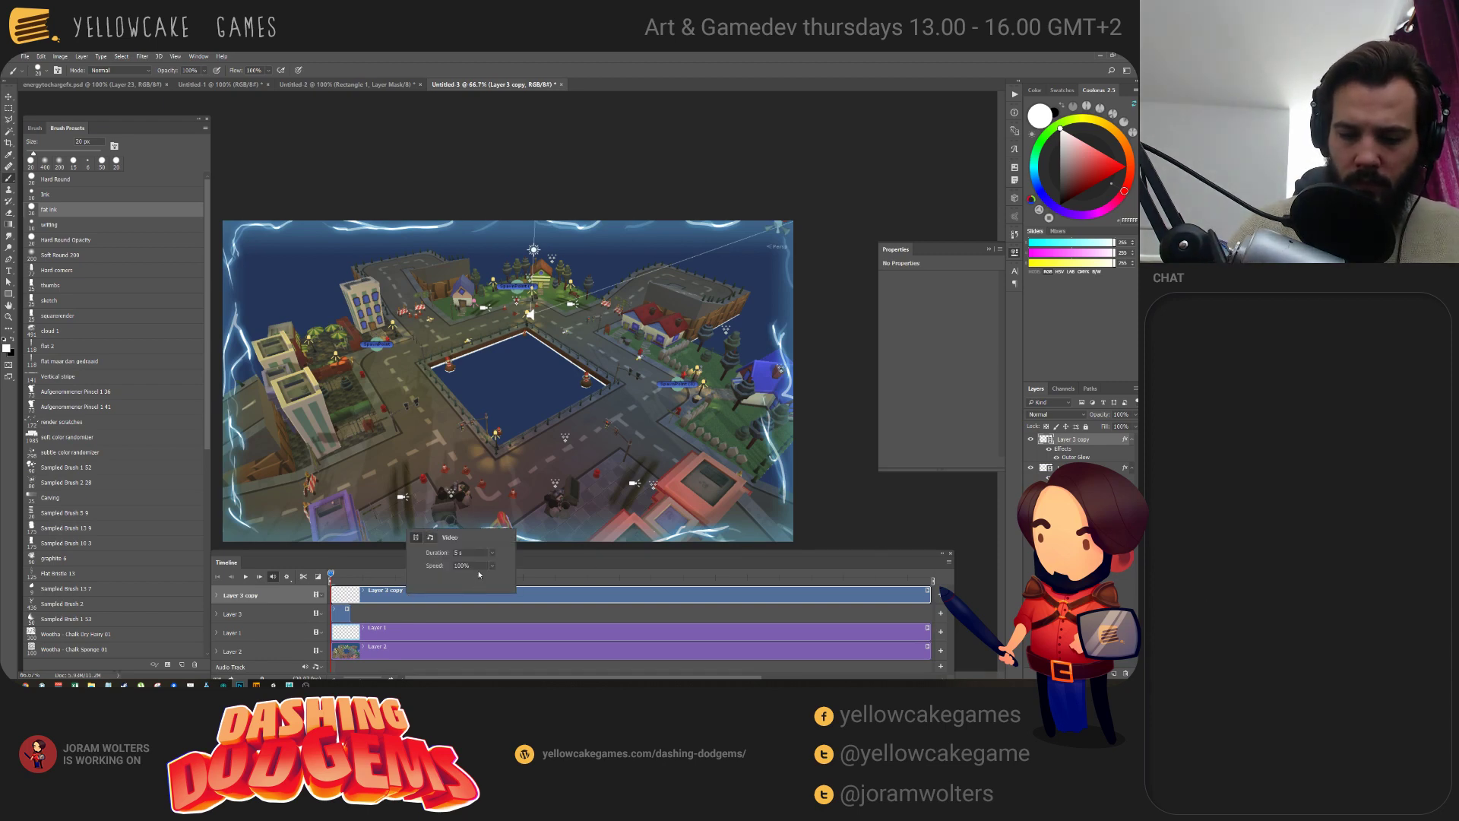
{"action": "left_click", "coordinate": [493, 566]}
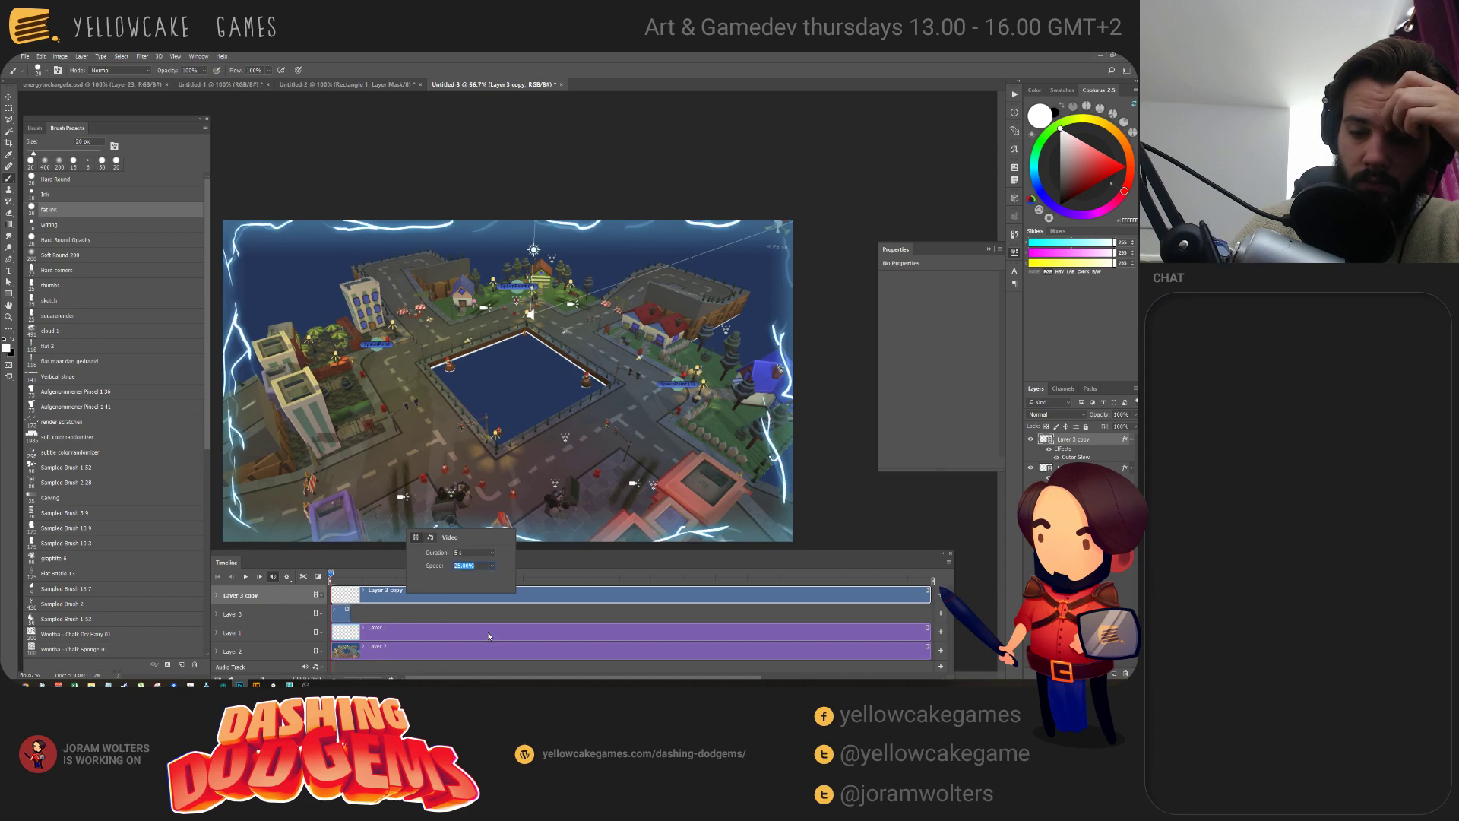
{"action": "key", "text": "Return"}
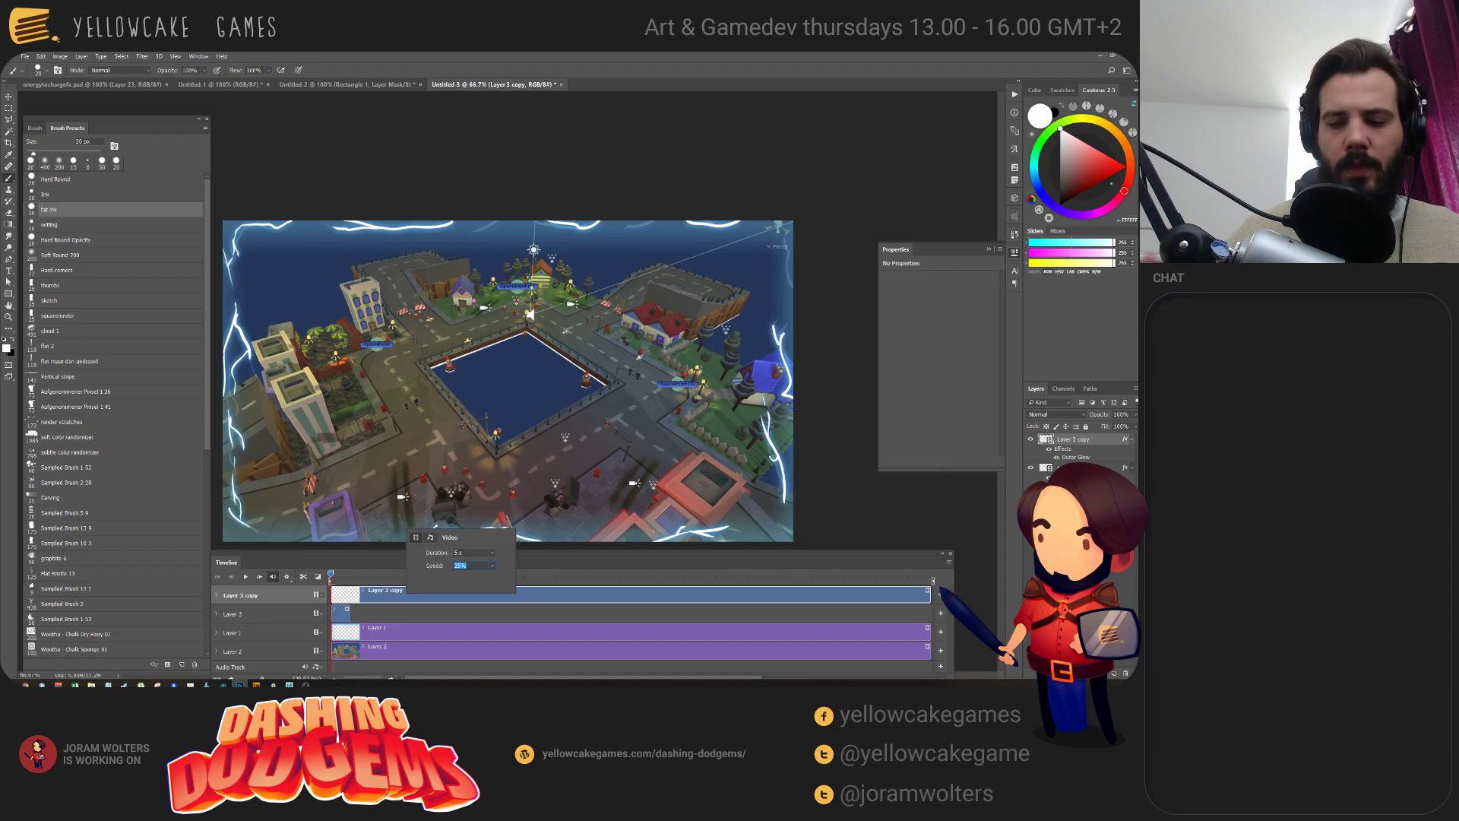
{"action": "left_click", "coordinate": [549, 595]}
{"action": "left_click", "coordinate": [649, 645]}
{"action": "key", "text": "ctrl+z"}
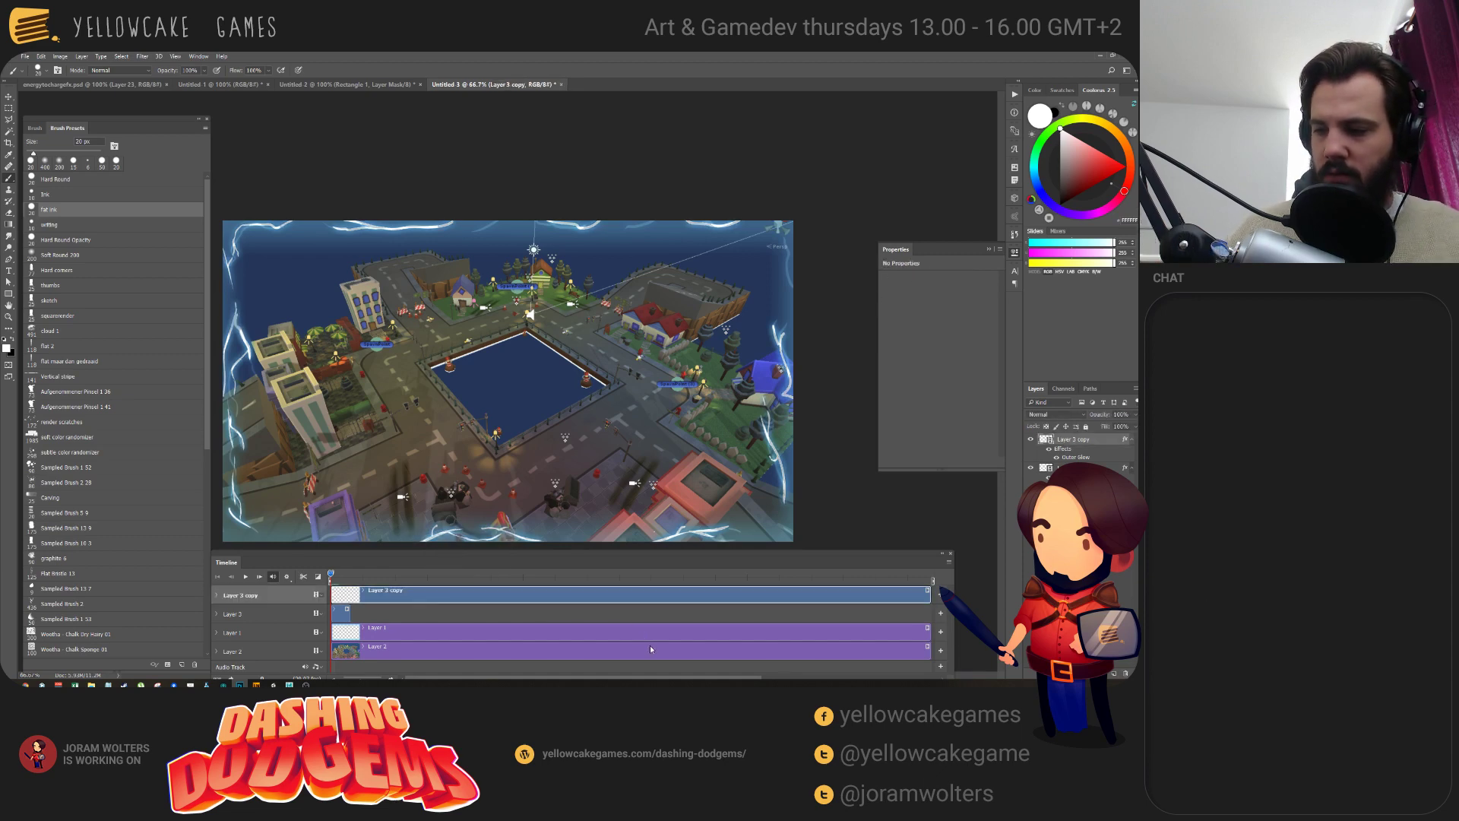
{"action": "key", "text": "ctrl+z"}
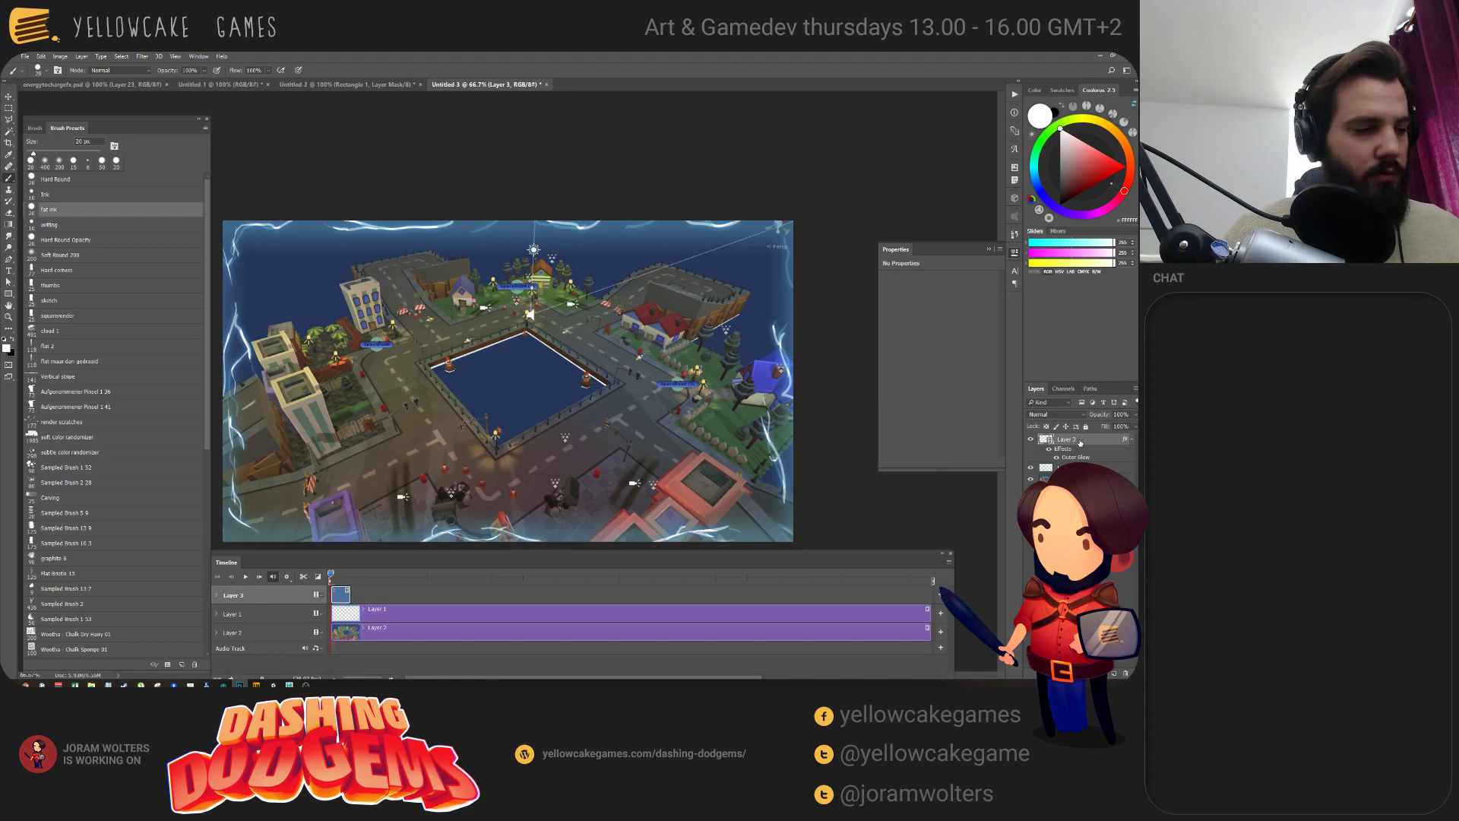
Duplicate the lightning layer again, check the copy's clip settings and track options, and delete the copy.
{"action": "key", "text": "ctrl+j"}
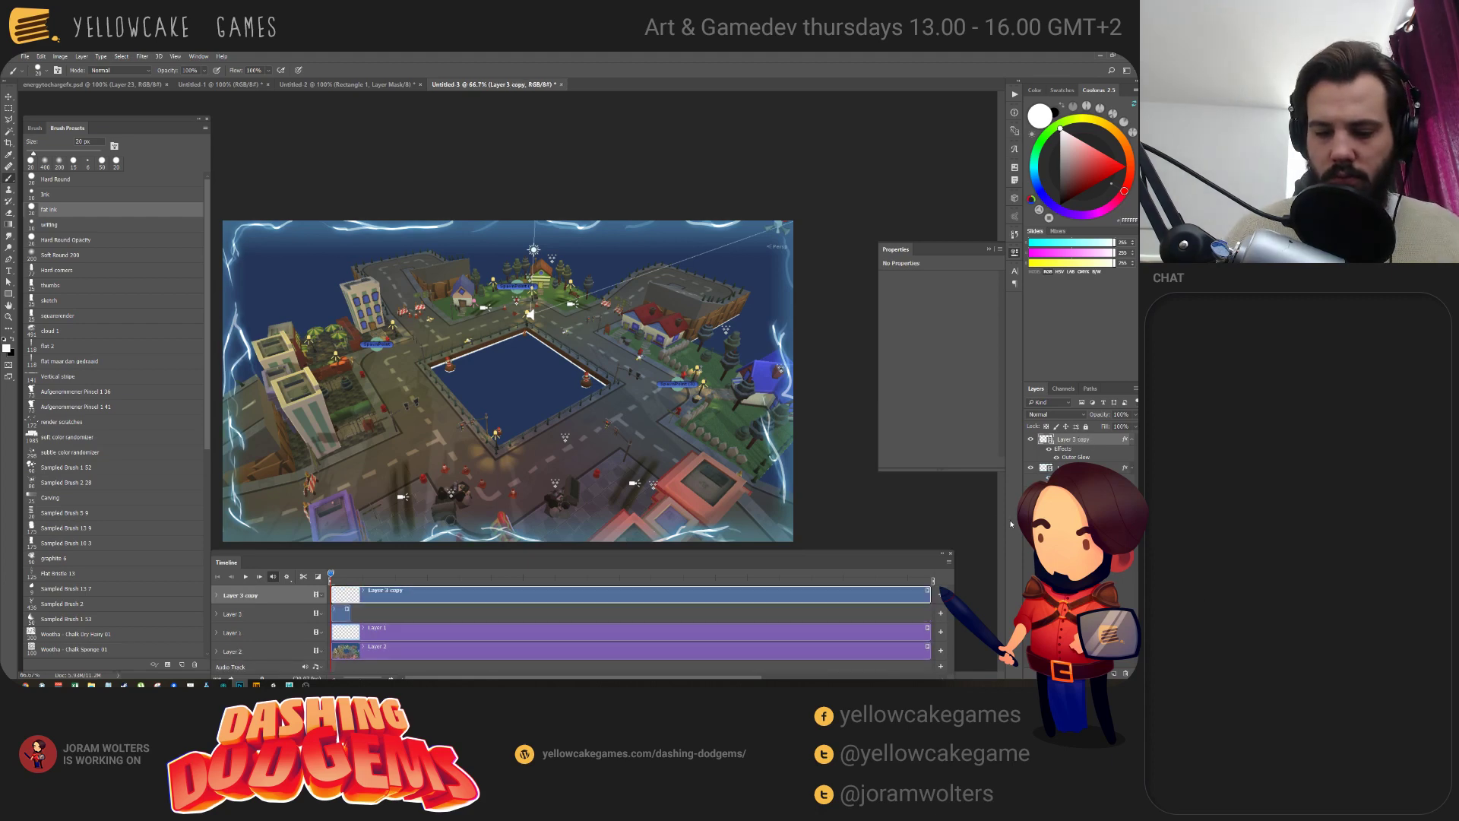
{"action": "left_click", "coordinate": [928, 592]}
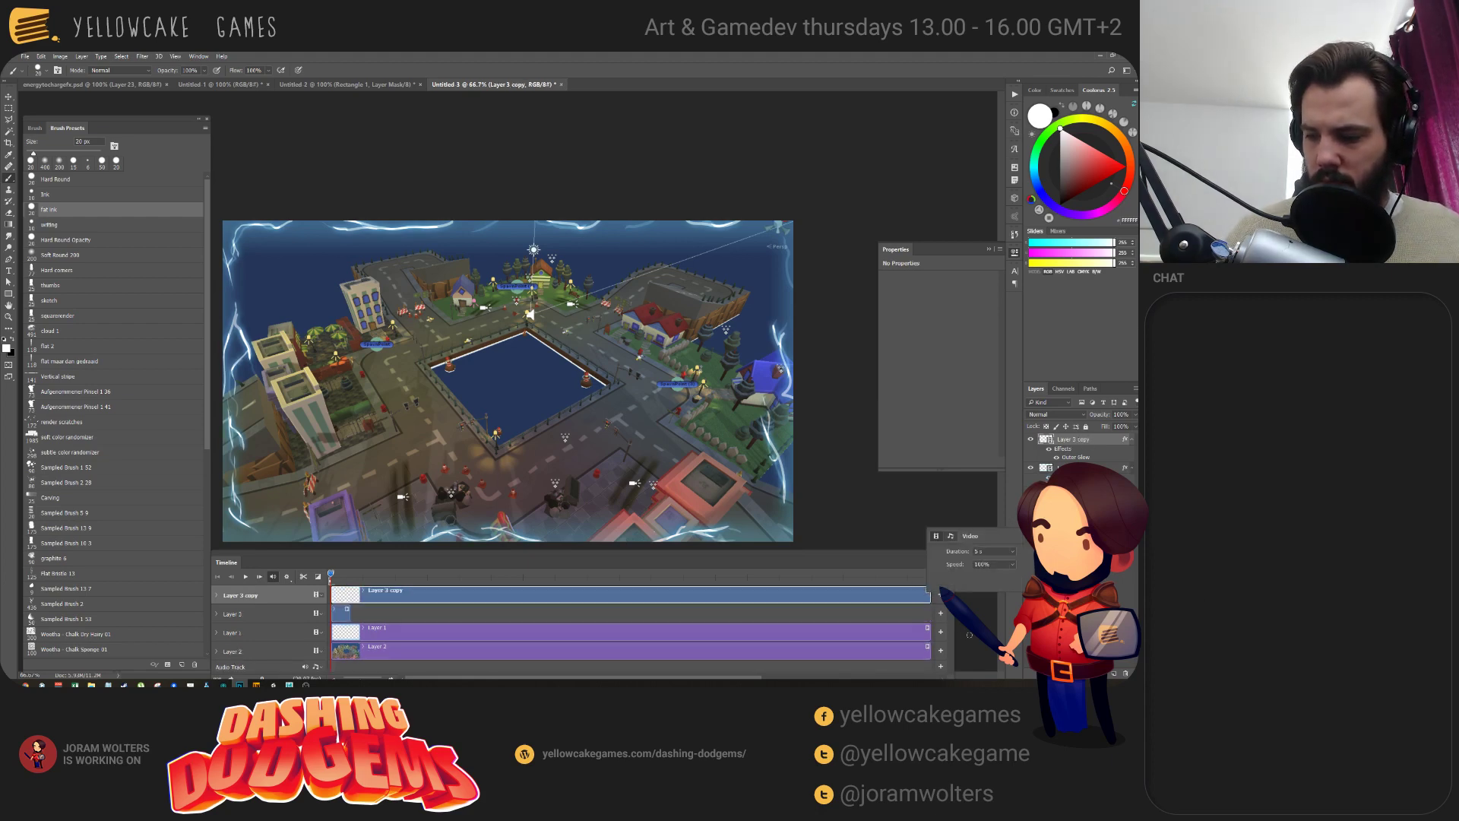
{"action": "left_click", "coordinate": [976, 592]}
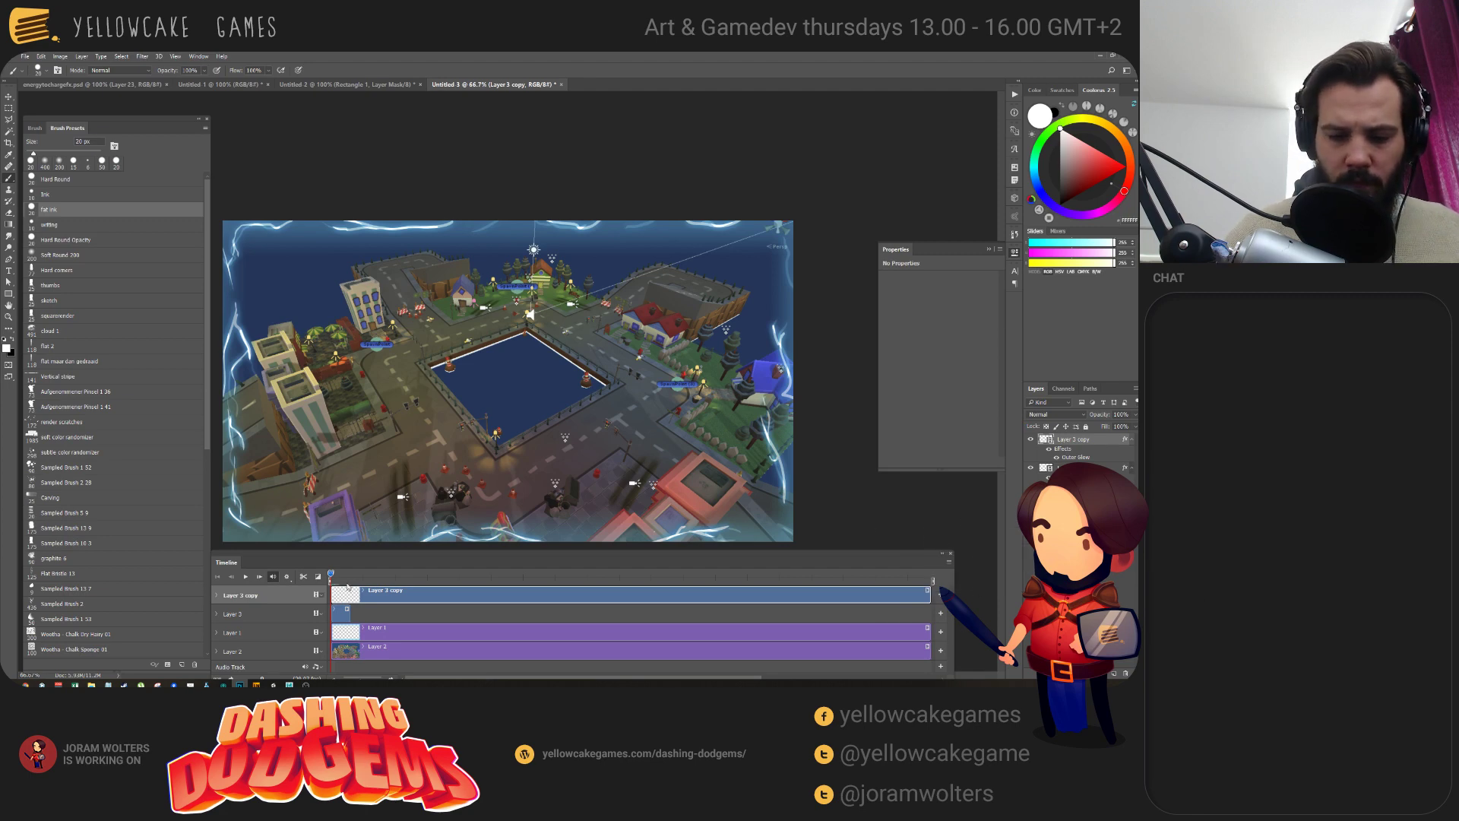
{"action": "left_click", "coordinate": [322, 597]}
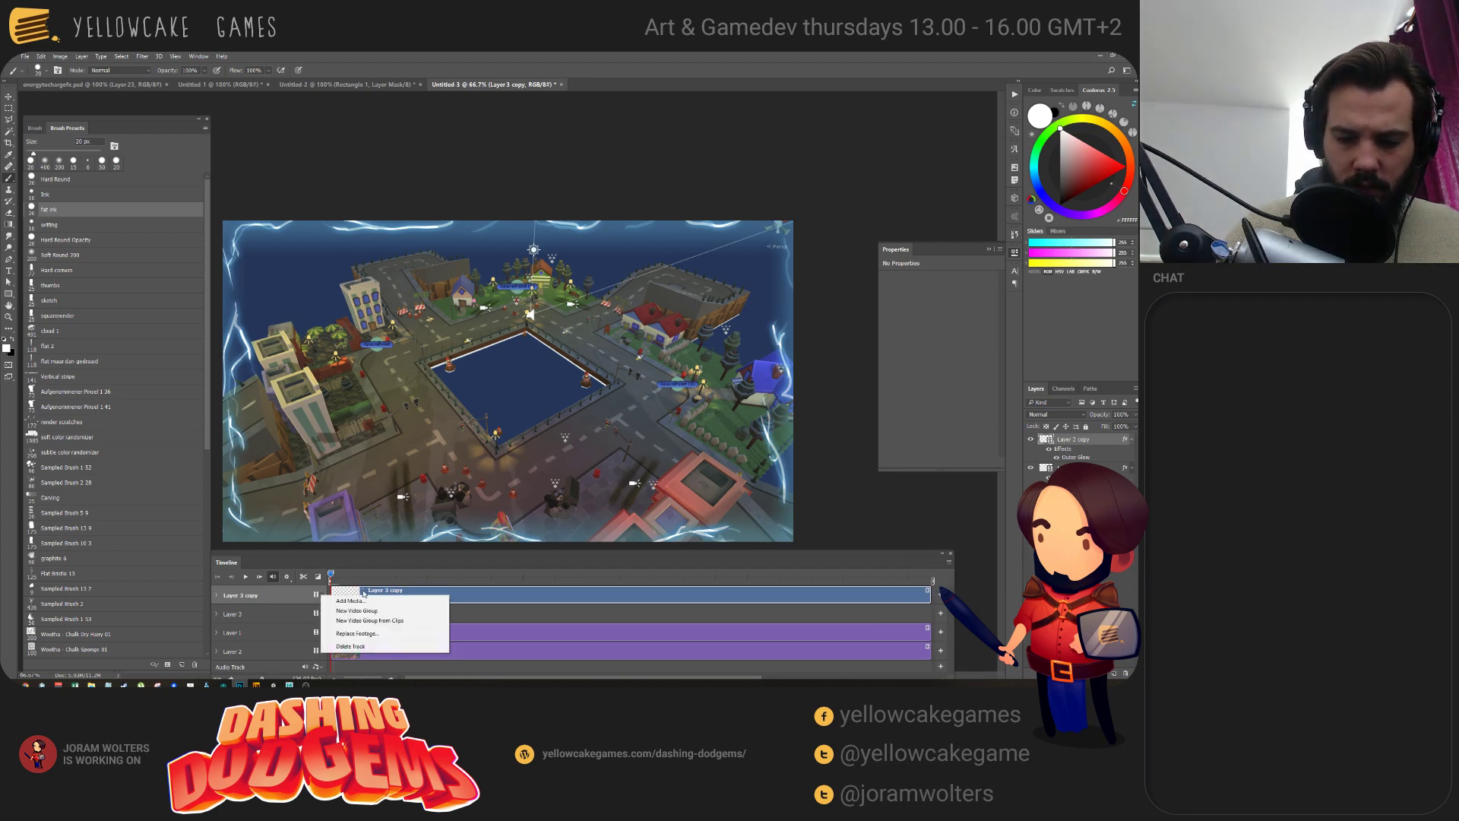
{"action": "left_click", "coordinate": [364, 601]}
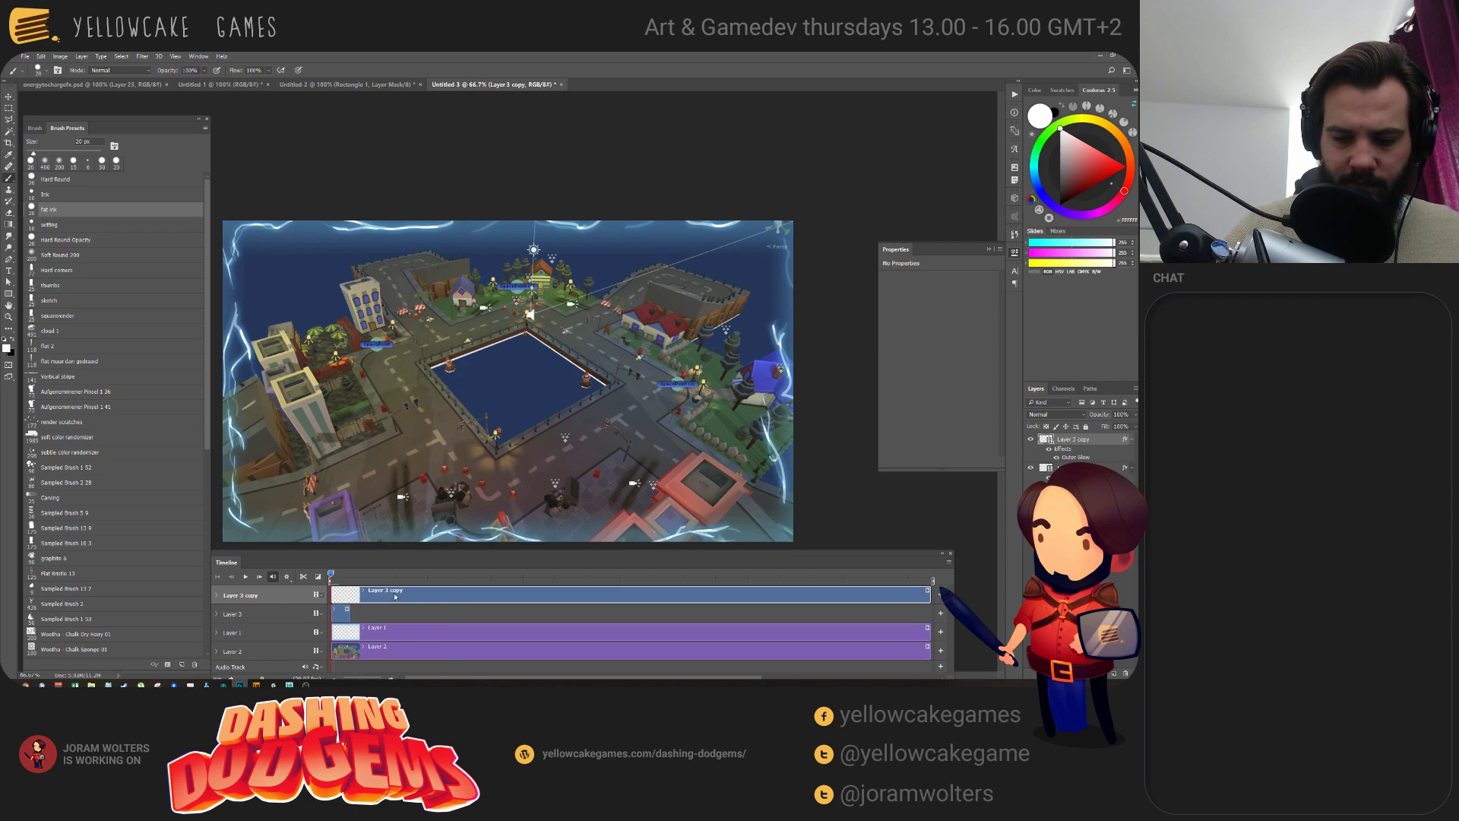
{"action": "left_click", "coordinate": [287, 577]}
{"action": "left_click", "coordinate": [329, 573]}
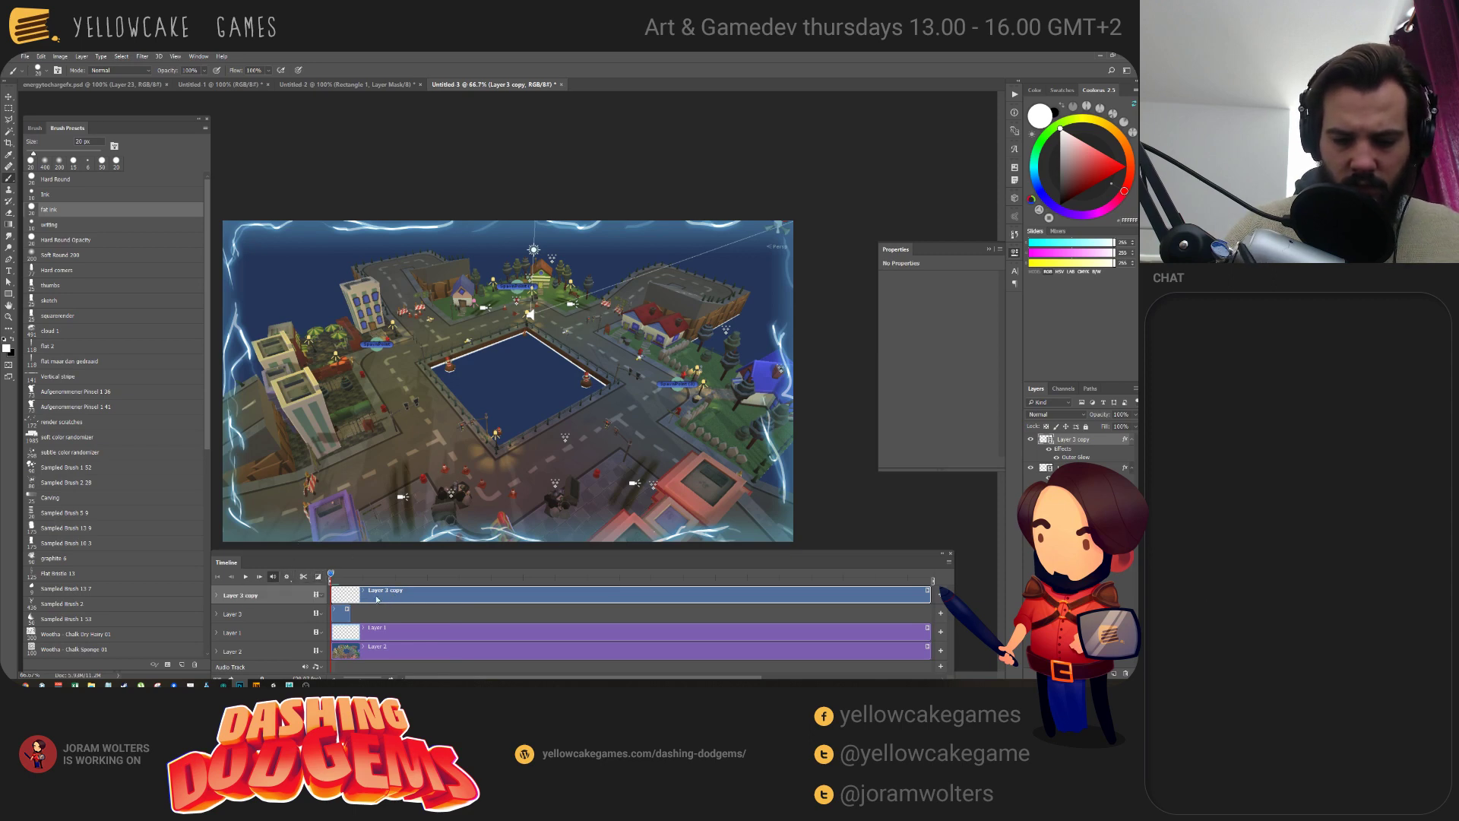
{"action": "key", "text": "Delete"}
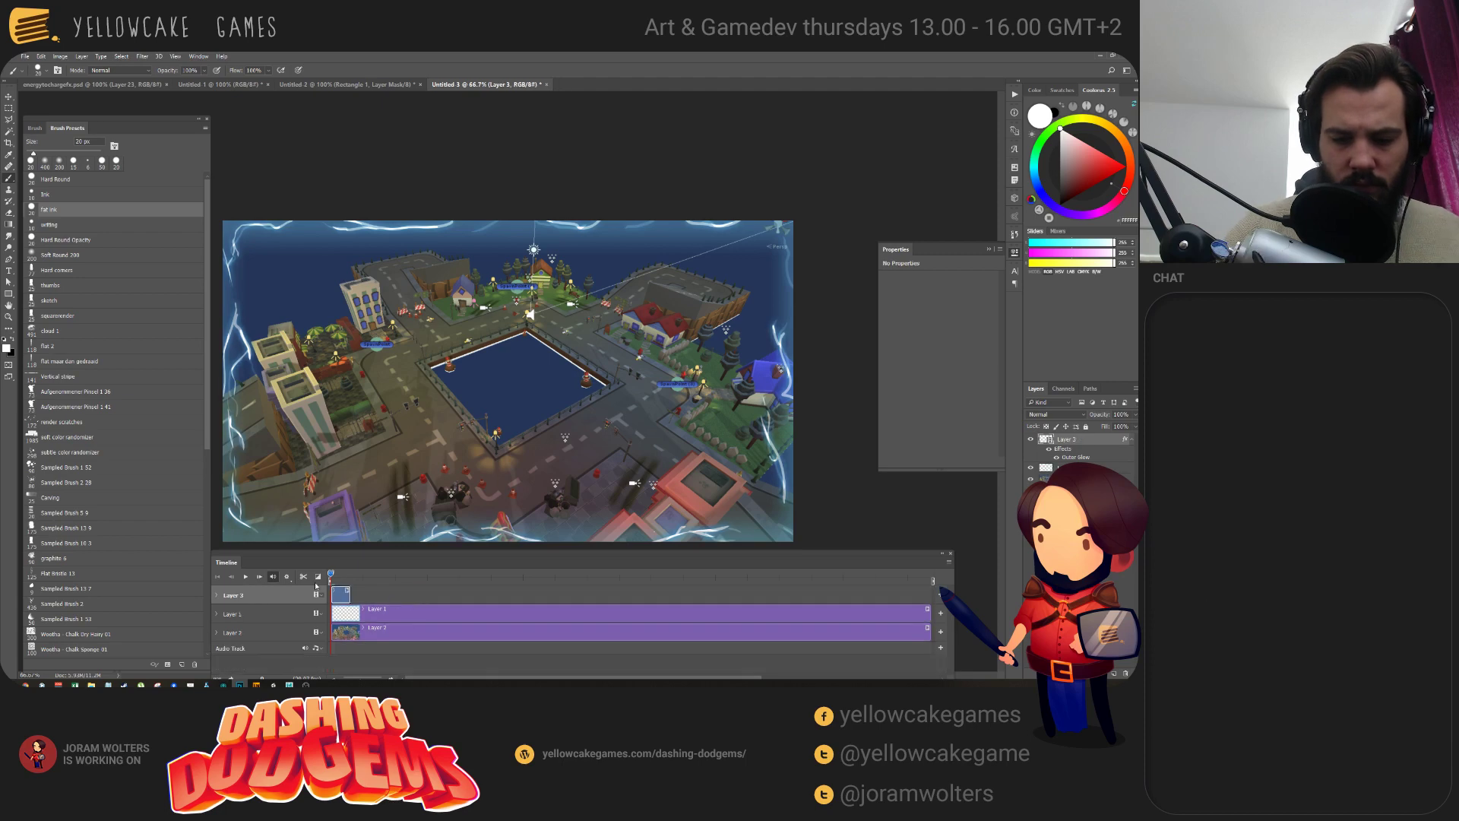
Trim the clips of the vignette layer and the game screenshot layer to end together with the lightning clip.
{"action": "key", "text": "space"}
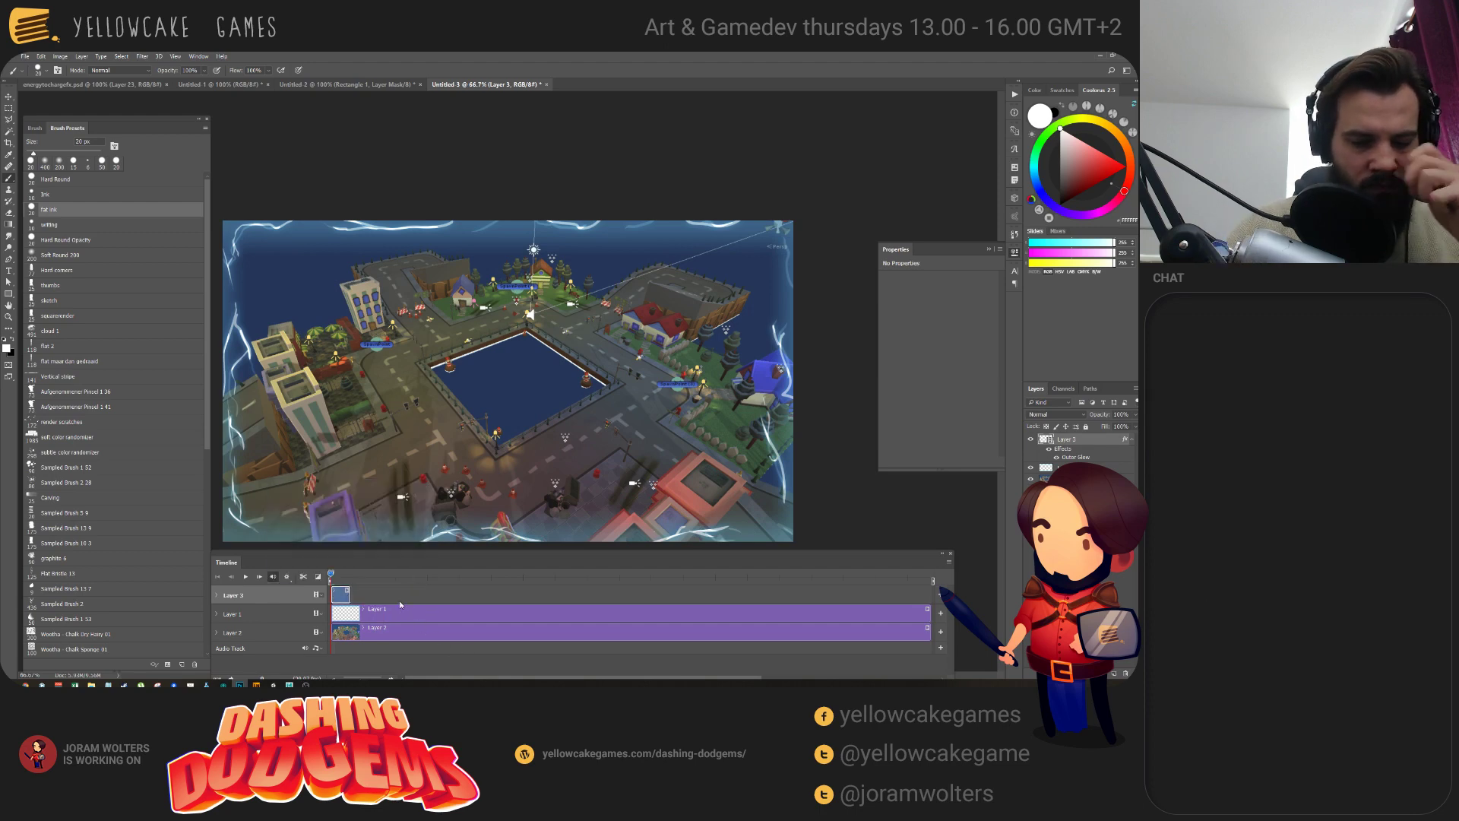
{"action": "left_click", "coordinate": [925, 613]}
{"action": "left_click", "coordinate": [444, 614]}
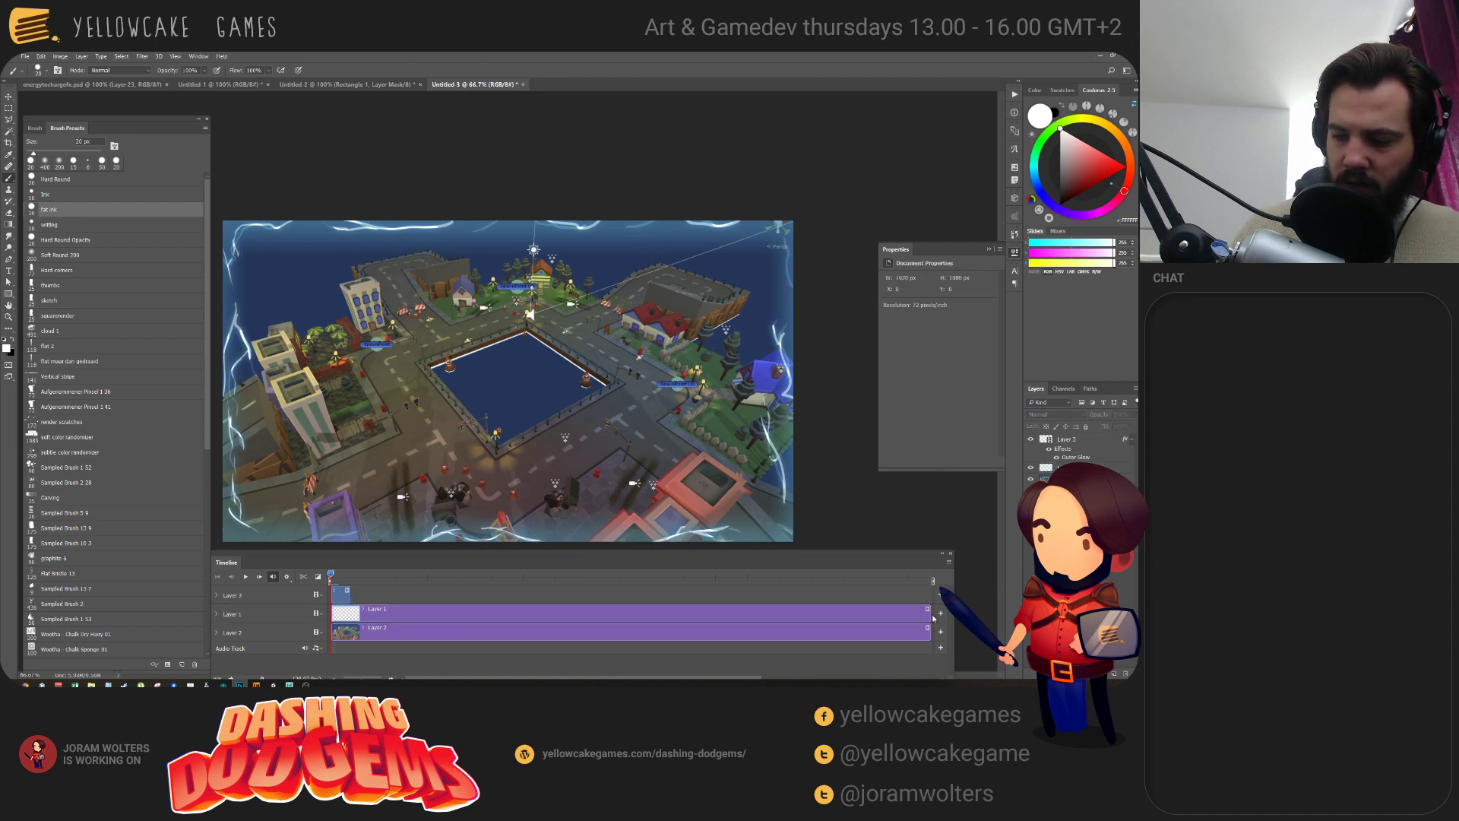
{"action": "left_click", "coordinate": [928, 614]}
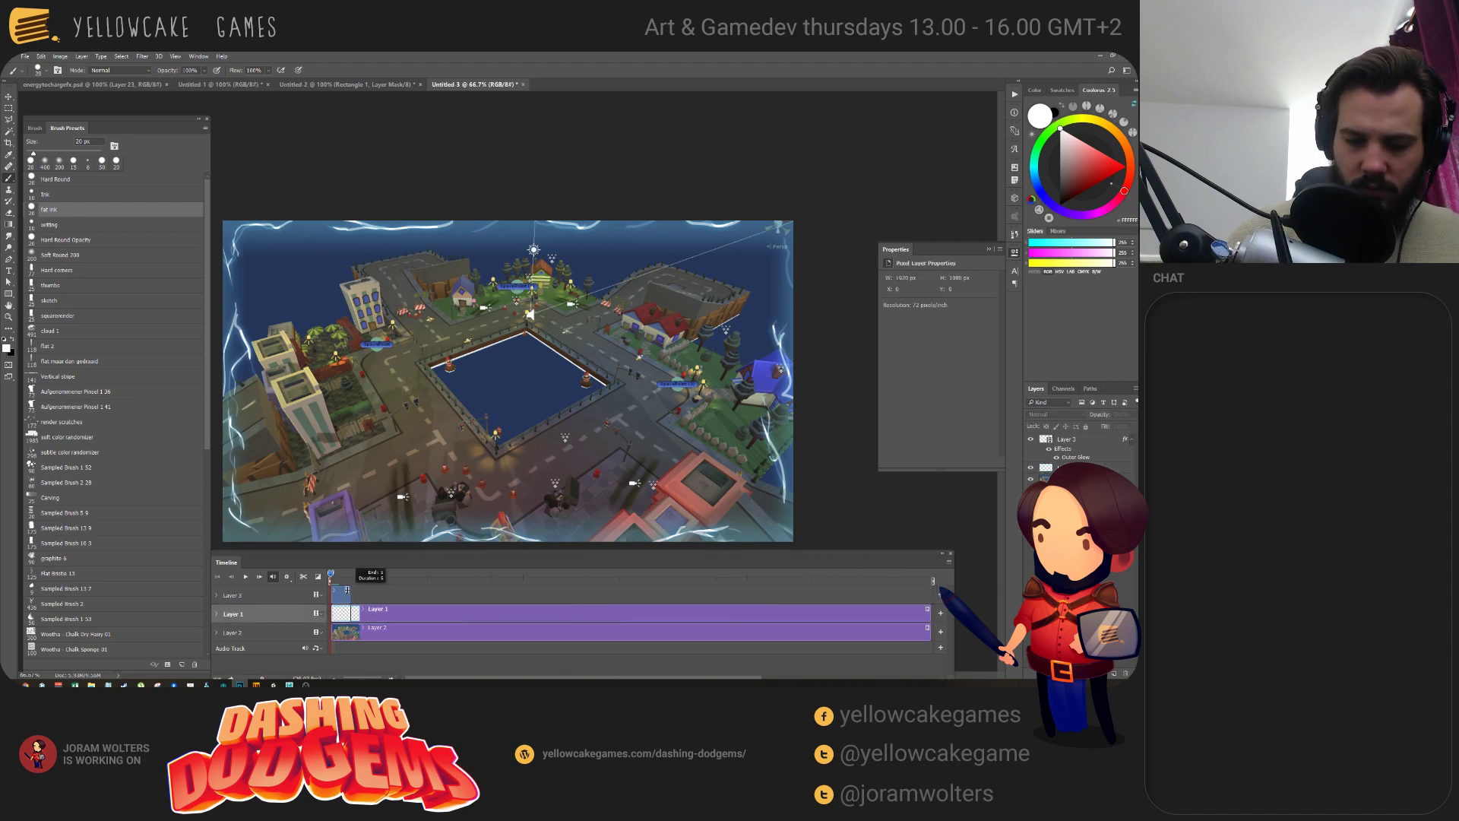
{"action": "left_click_drag", "start_coordinate": [346, 590], "coordinate": [349, 613]}
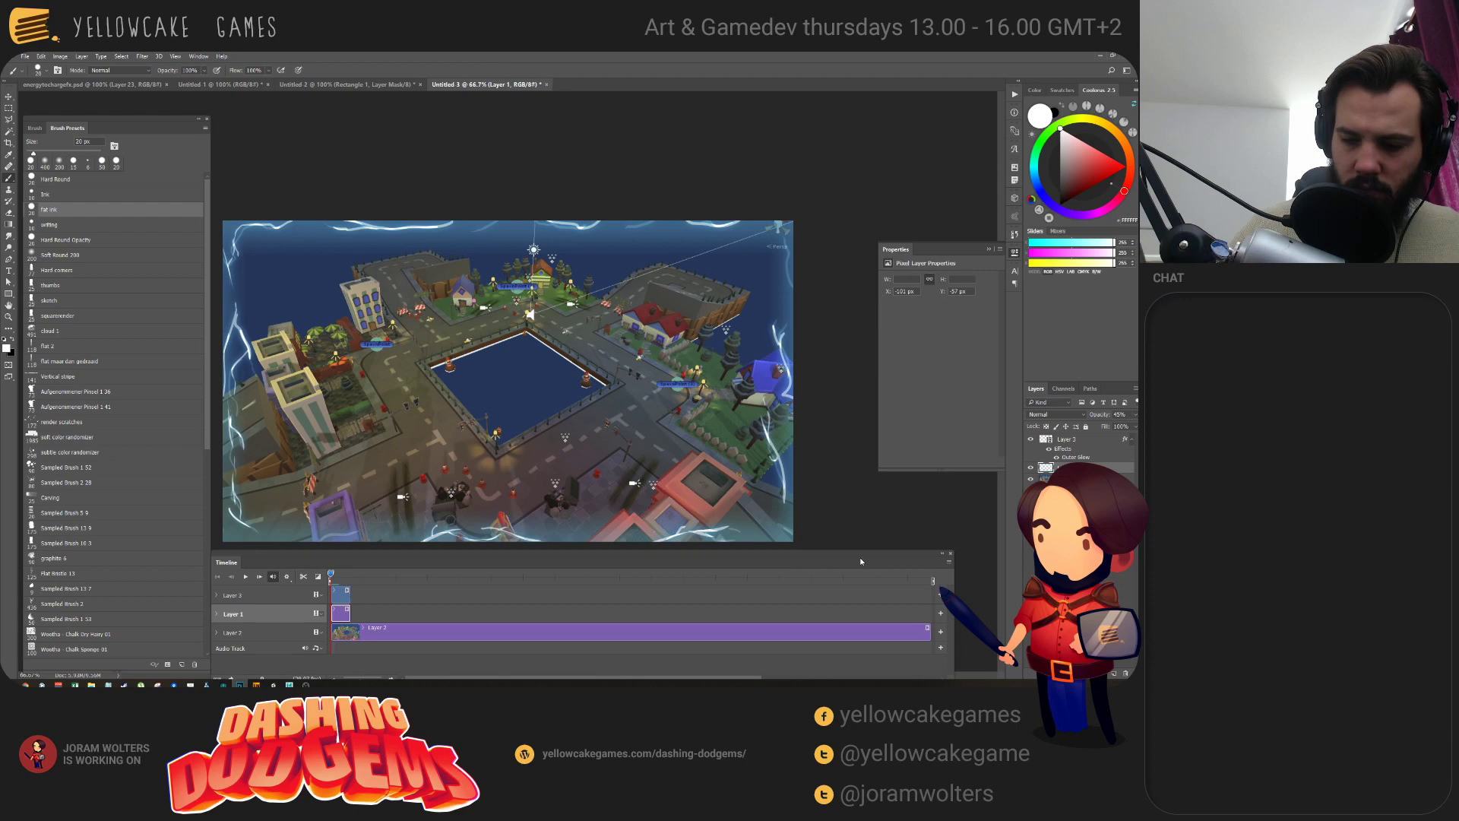
{"action": "left_click", "coordinate": [932, 636]}
{"action": "left_click", "coordinate": [939, 634]}
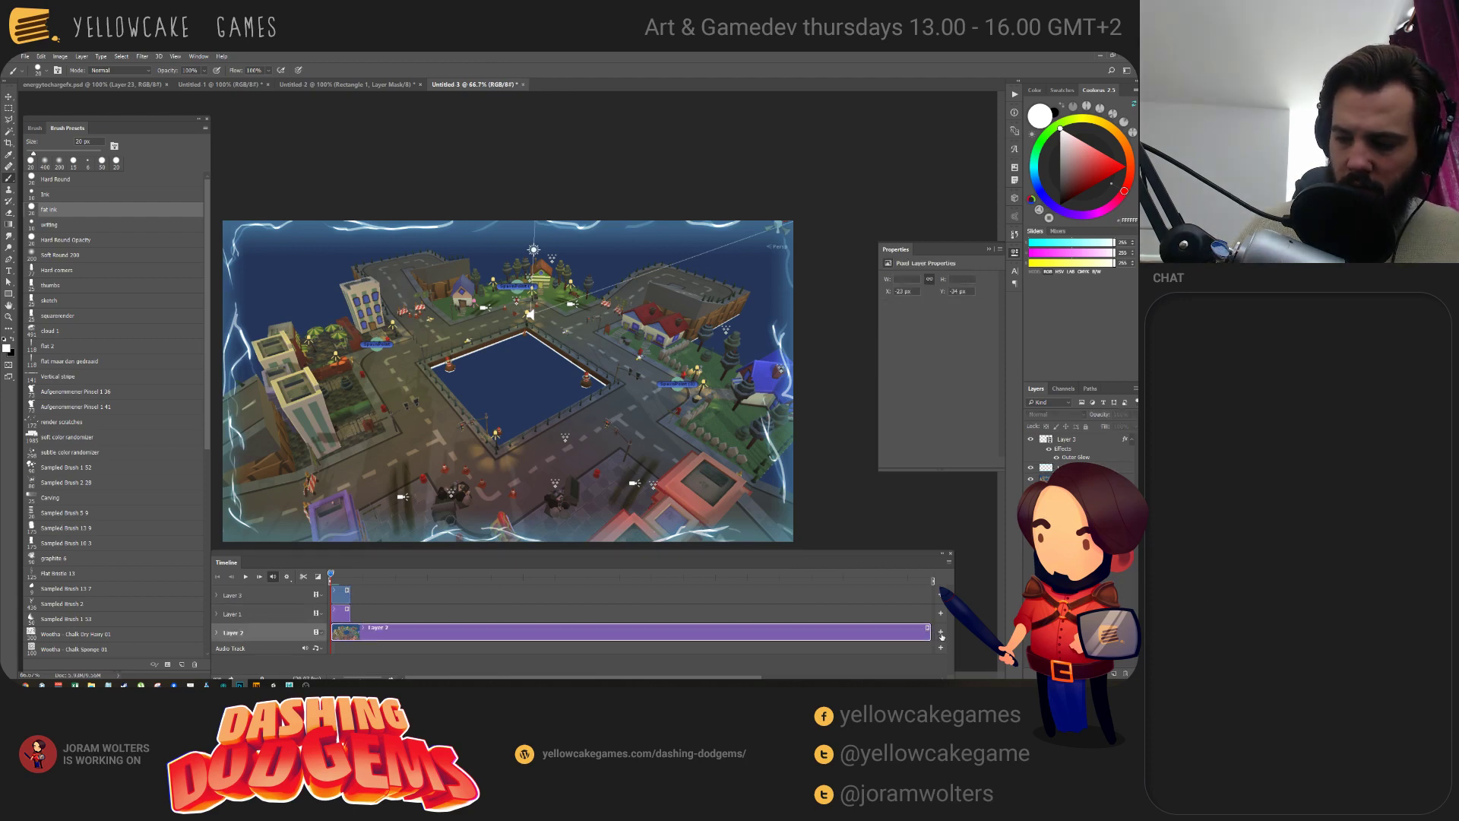
{"action": "left_click_drag", "start_coordinate": [928, 632], "coordinate": [351, 603]}
Turn off onion skins for the timeline and play the shortened lightning loop from the start.
{"action": "key", "text": "space"}
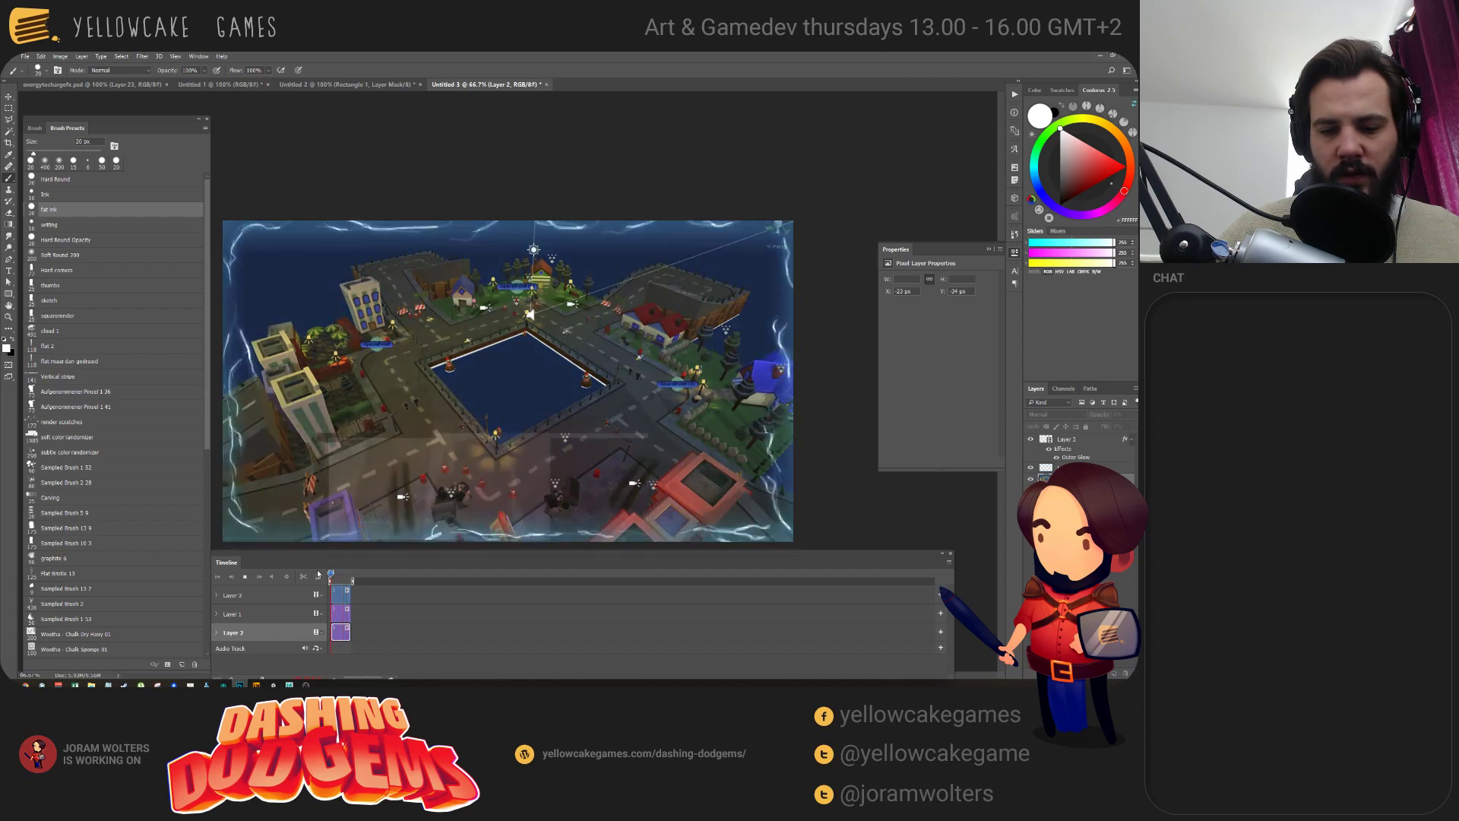
{"action": "left_click", "coordinate": [339, 578]}
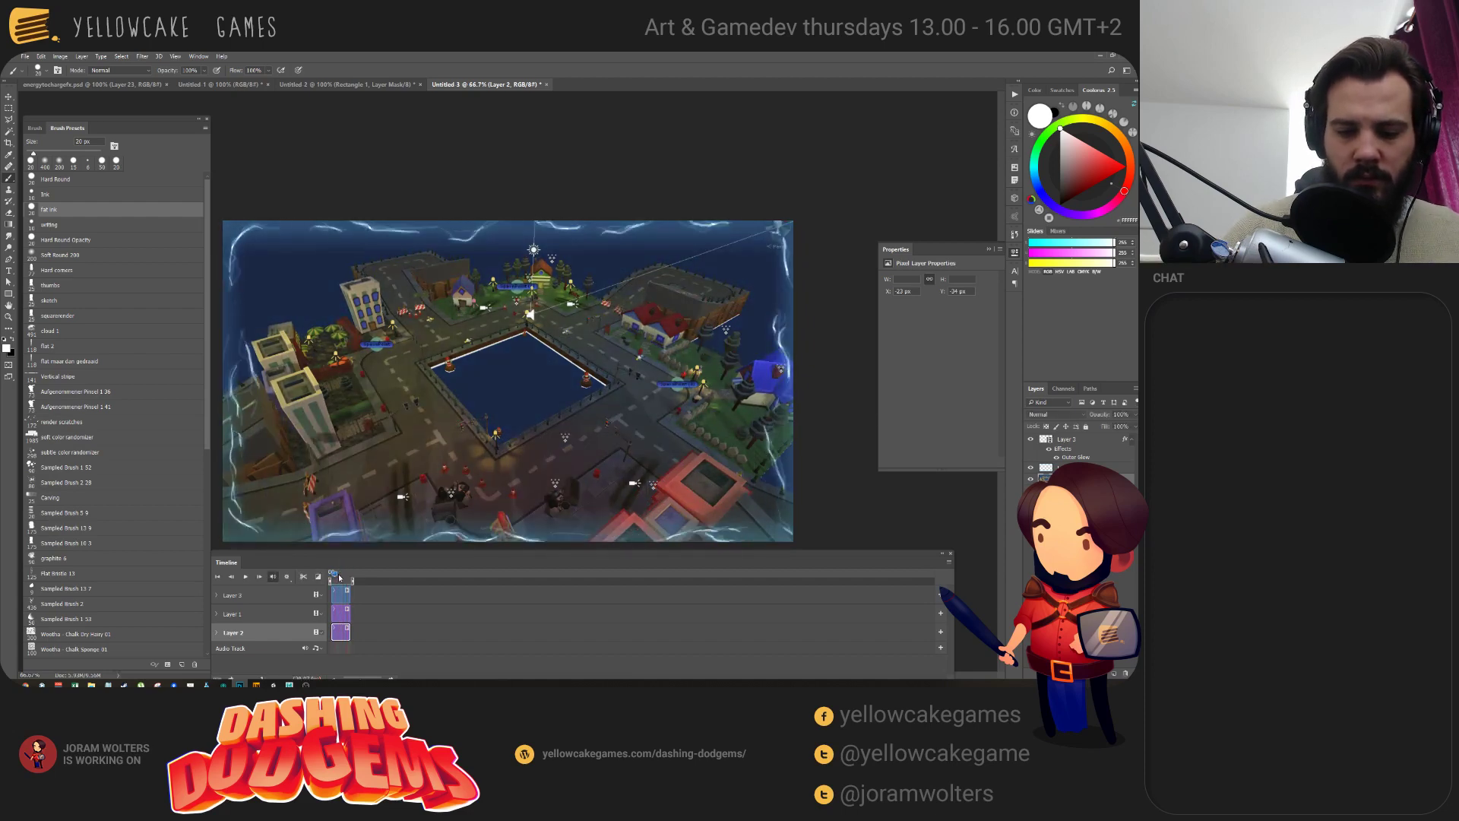
{"action": "left_click_drag", "start_coordinate": [345, 577], "coordinate": [332, 577]}
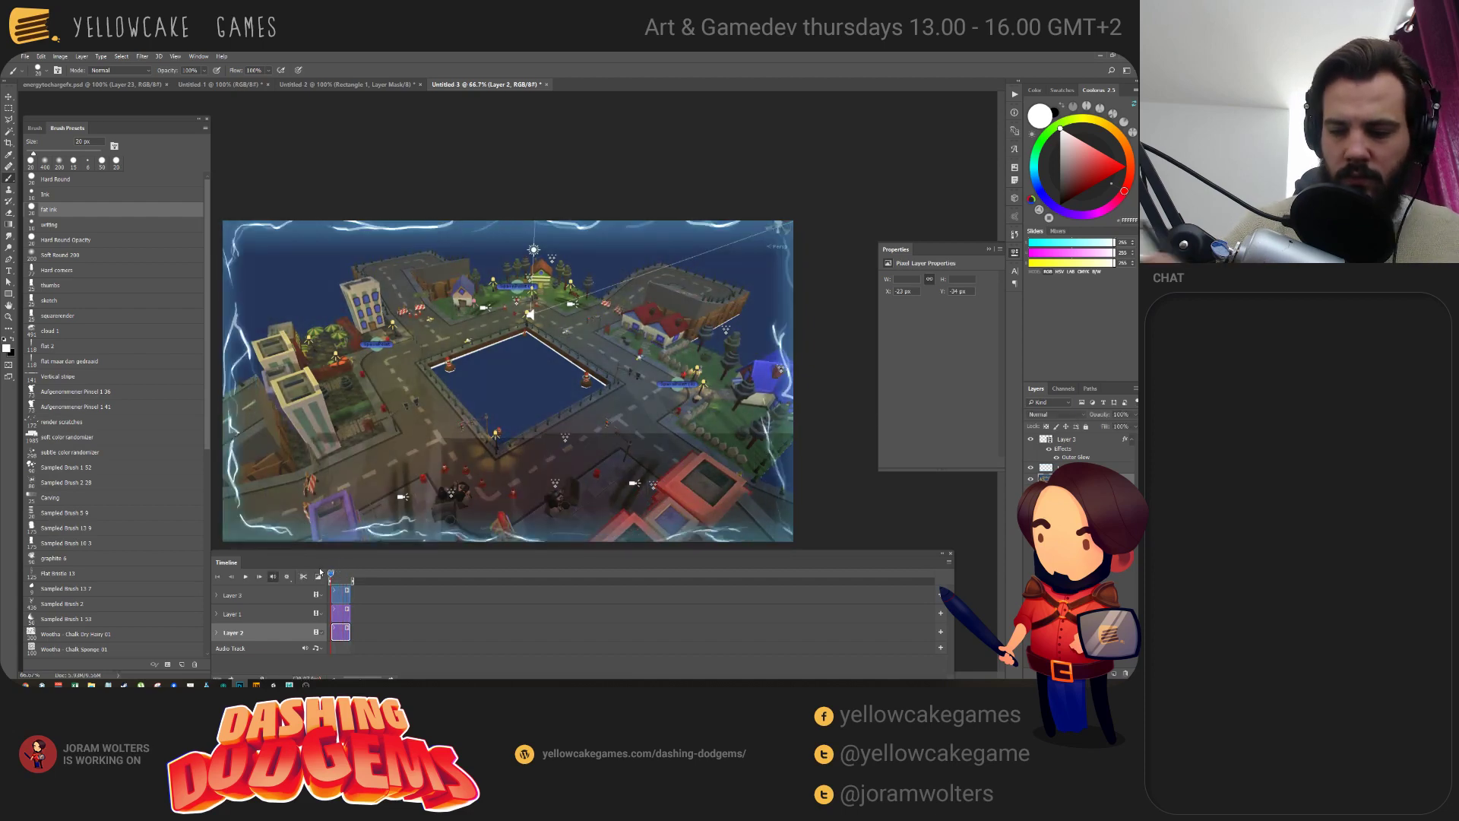
{"action": "left_click", "coordinate": [947, 564]}
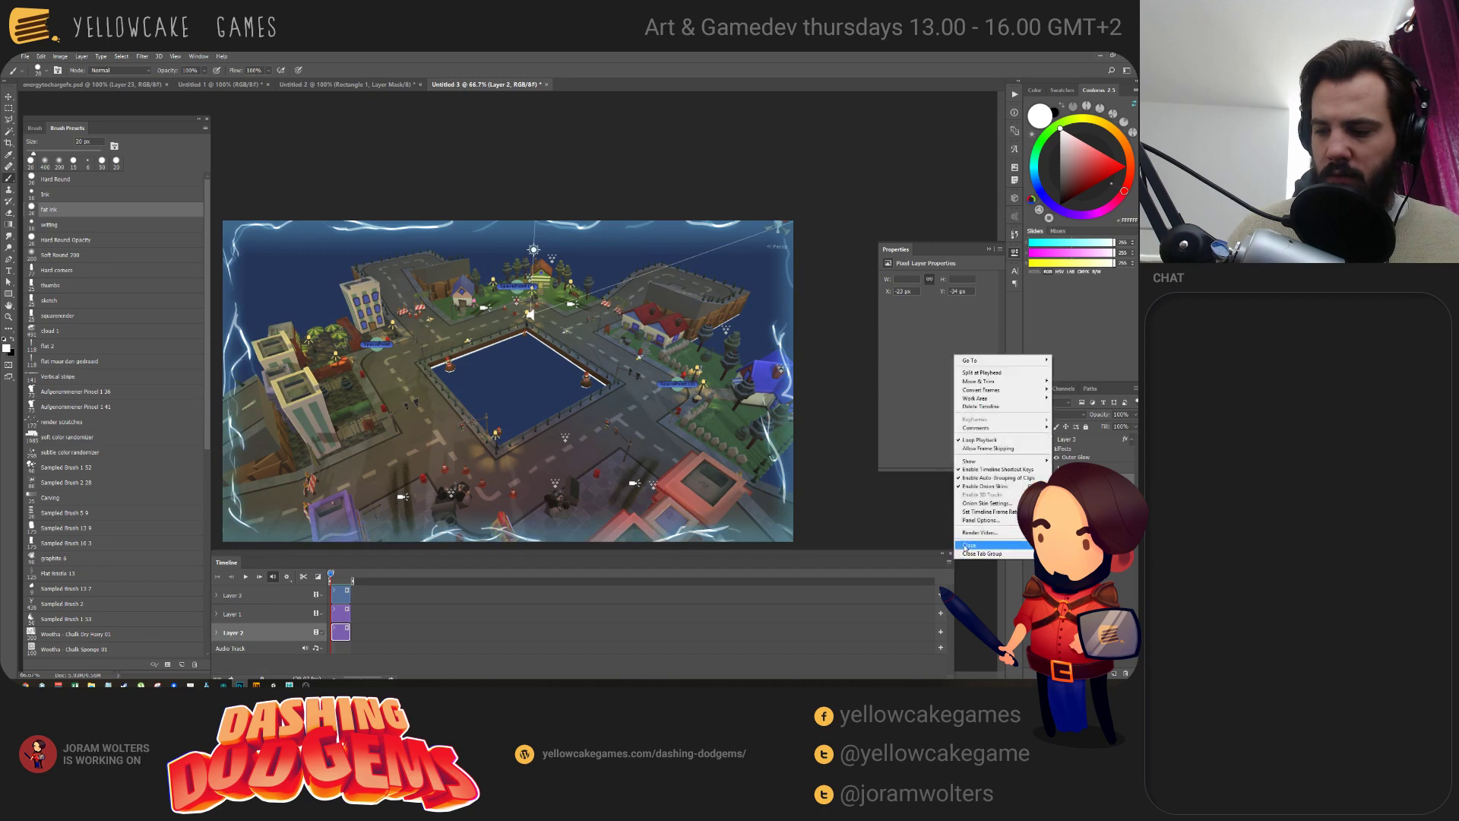
{"action": "left_click", "coordinate": [997, 490]}
{"action": "key", "text": "space"}
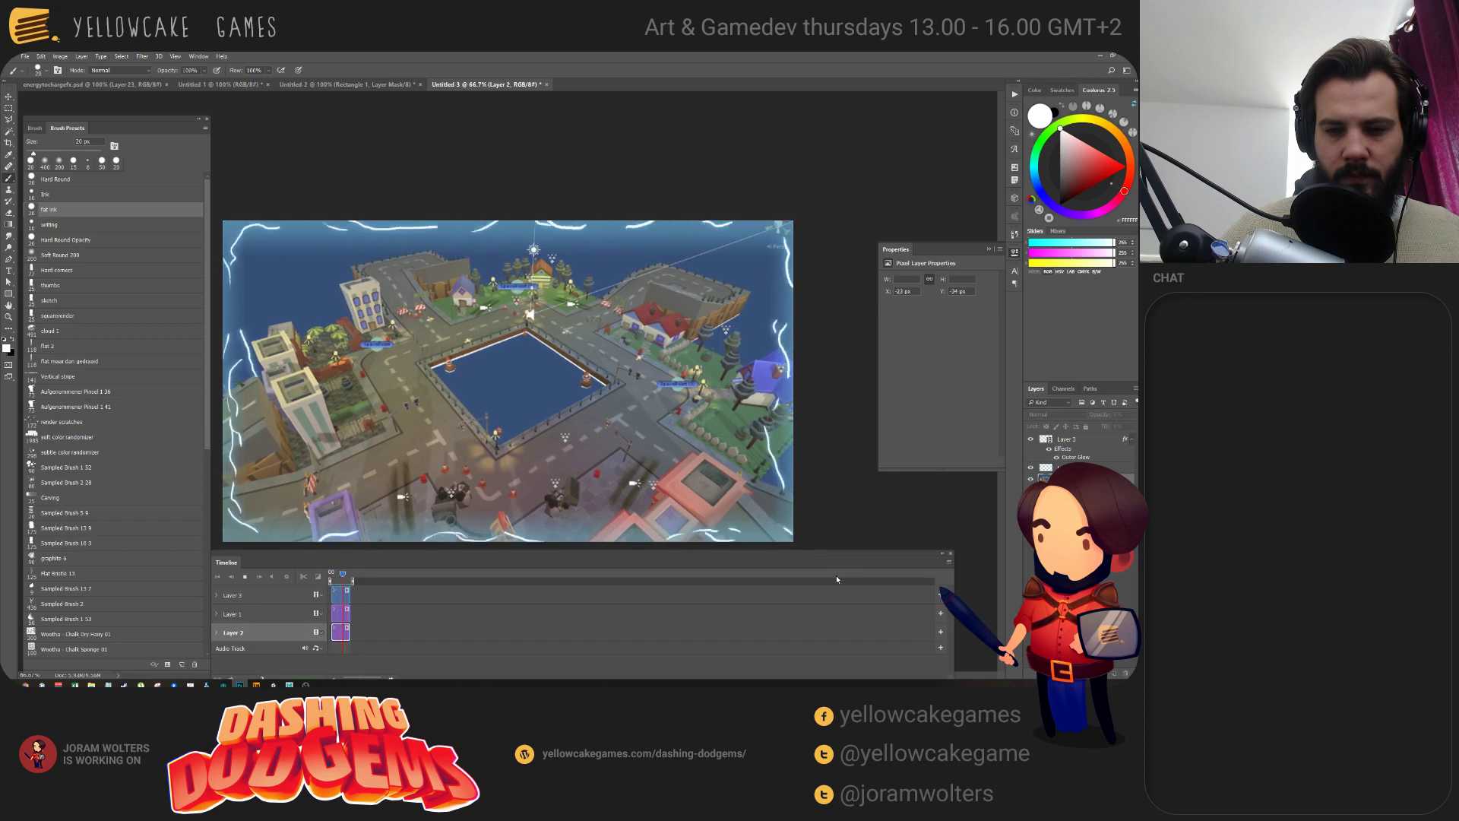
{"action": "key", "text": "space"}
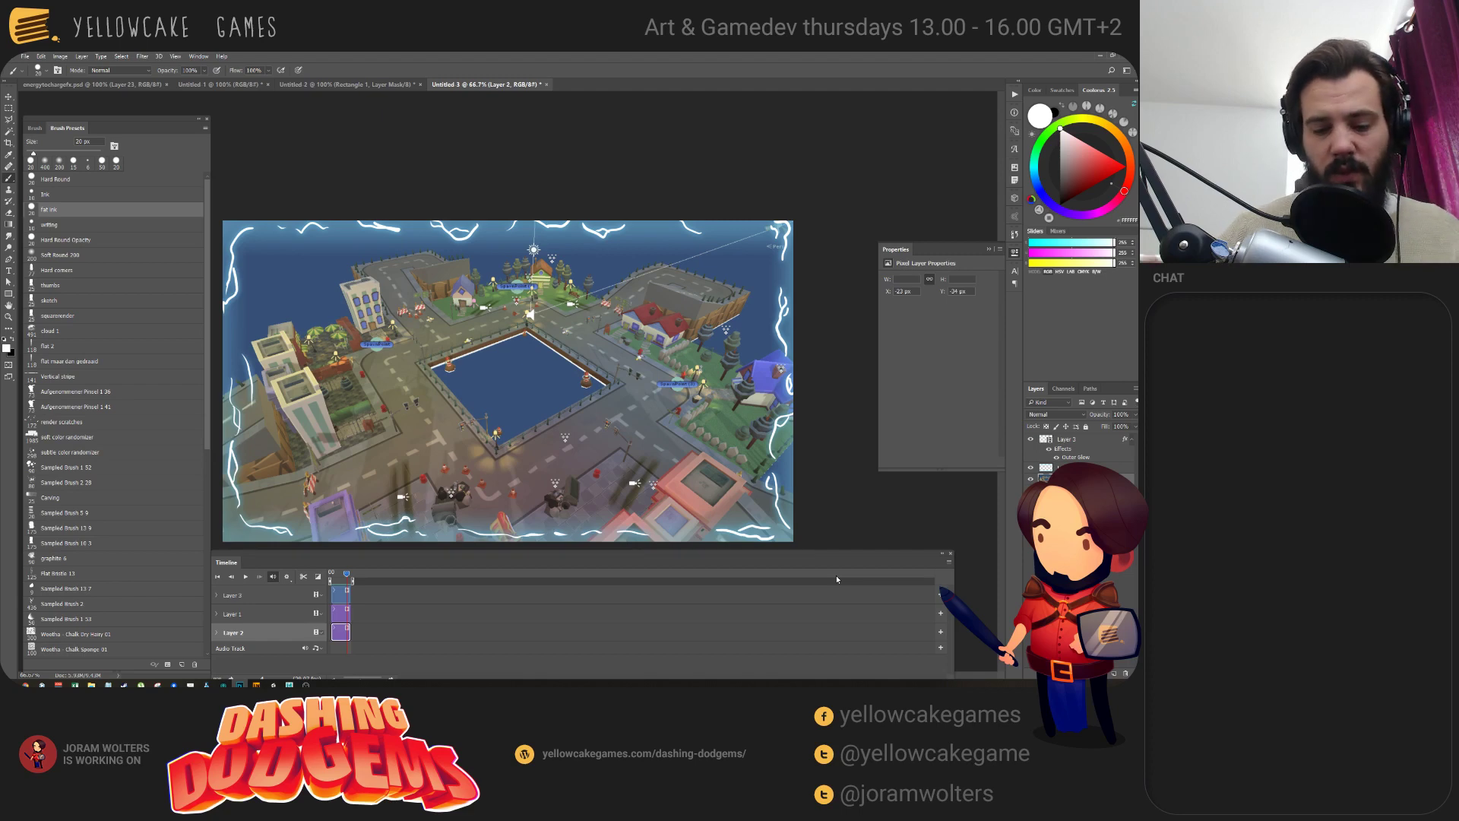
{"action": "left_click_drag", "start_coordinate": [347, 573], "coordinate": [321, 572]}
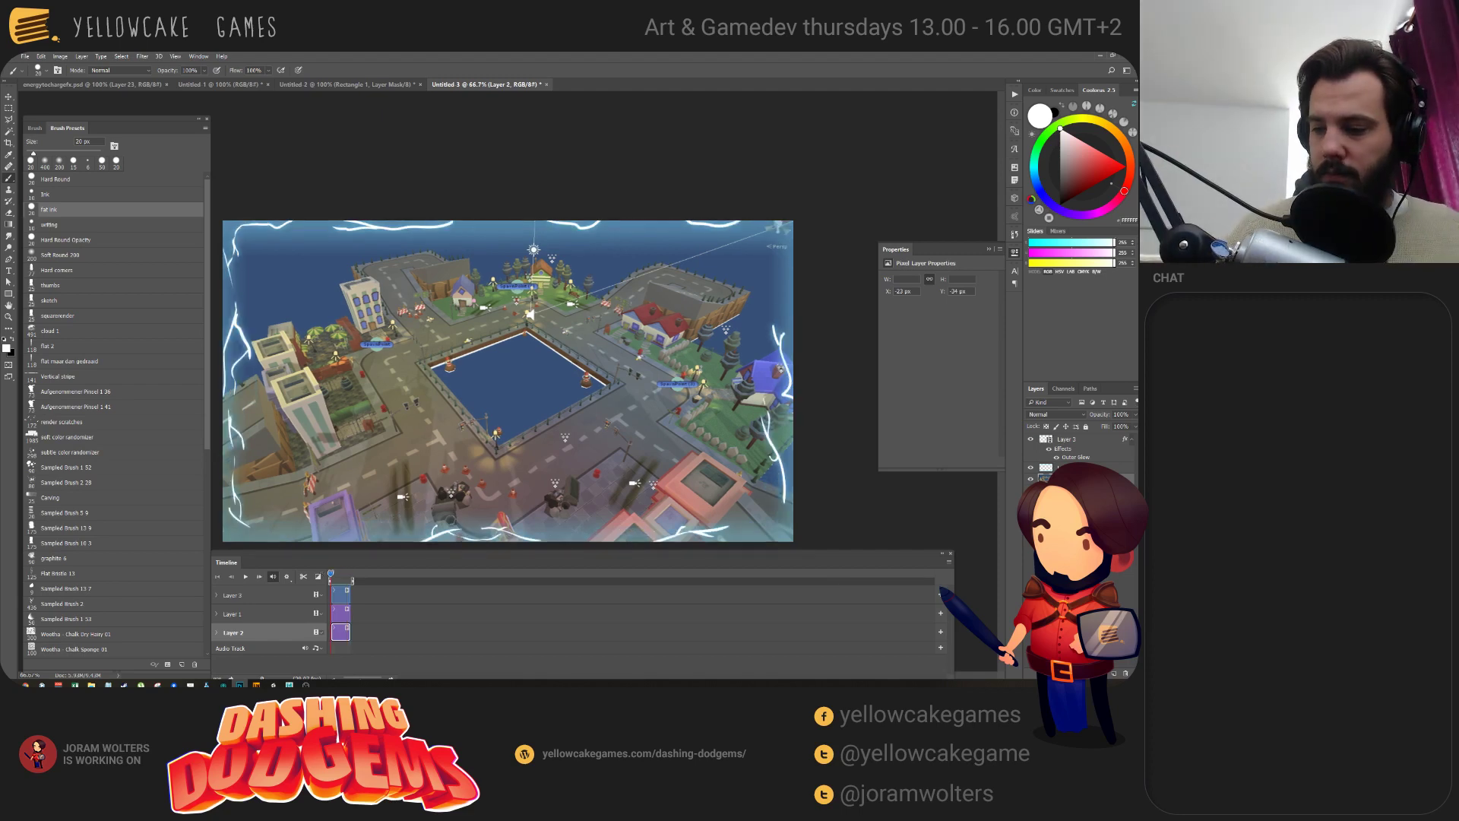
Set the lightning layer's opacity to 40% and play the loop to check the fainter arcs.
{"action": "left_click", "coordinate": [1080, 440]}
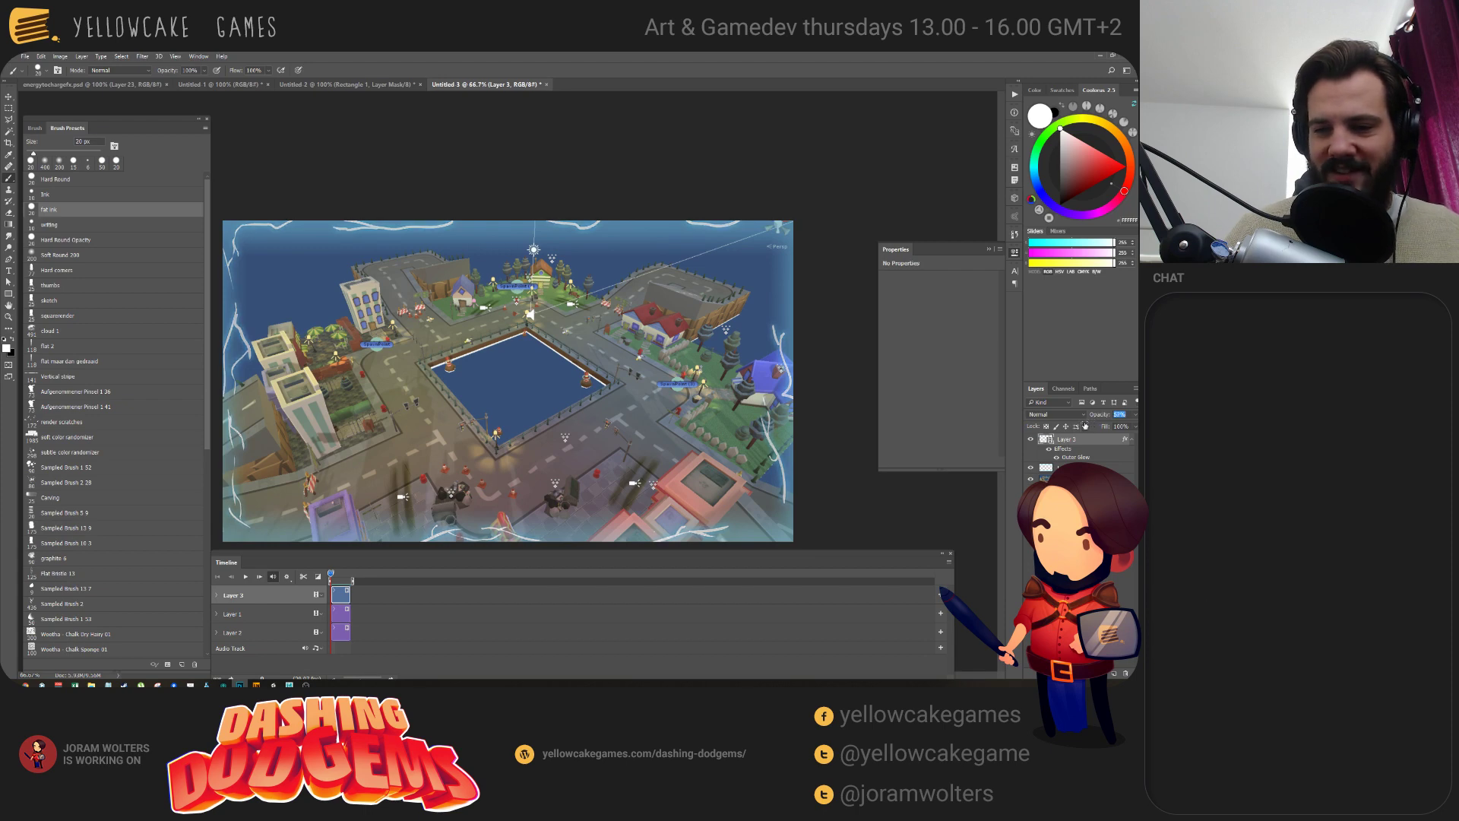
{"action": "type", "text": "40"}
{"action": "key", "text": "Return"}
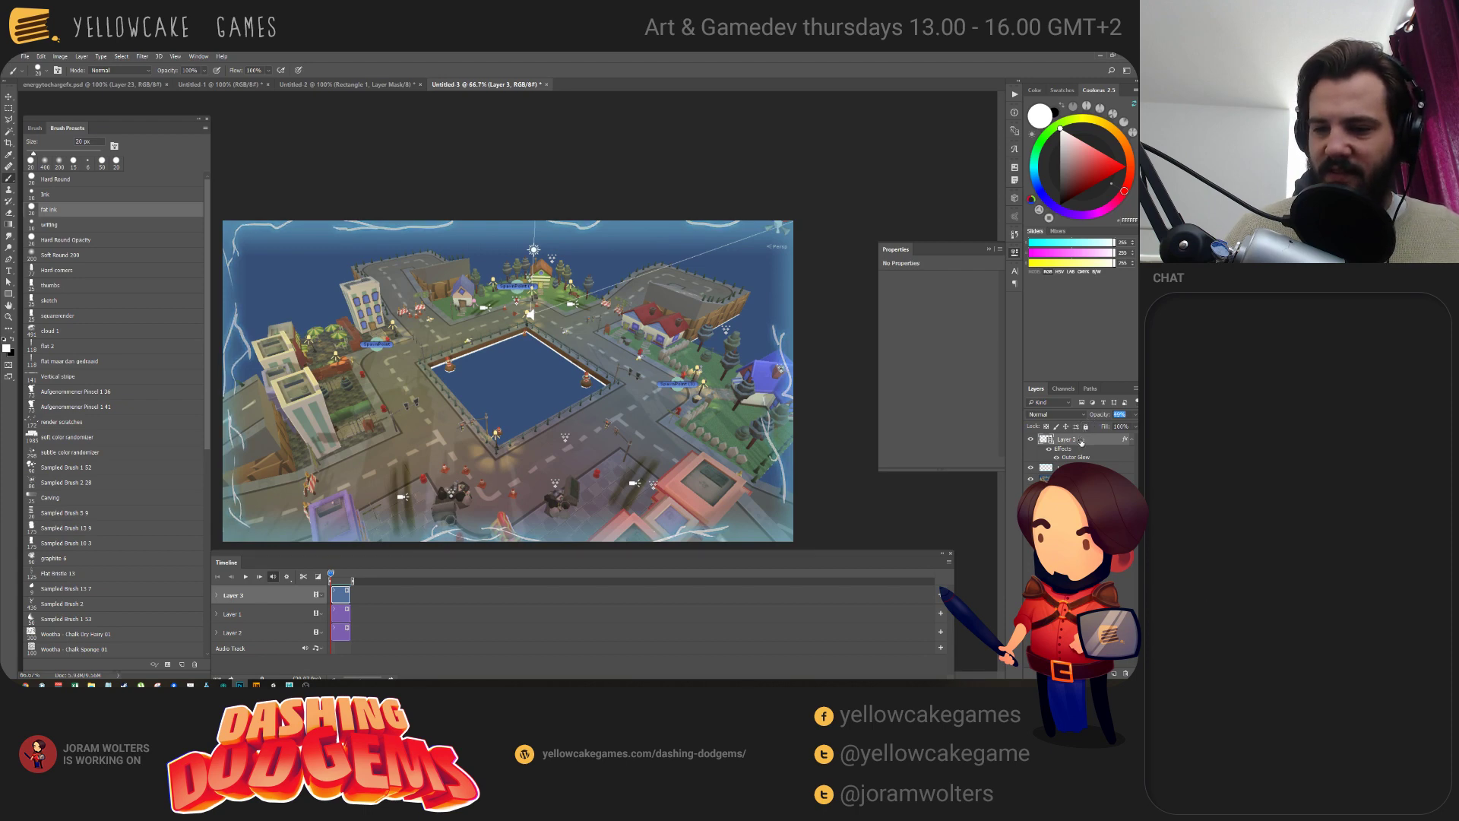
{"action": "key", "text": "space"}
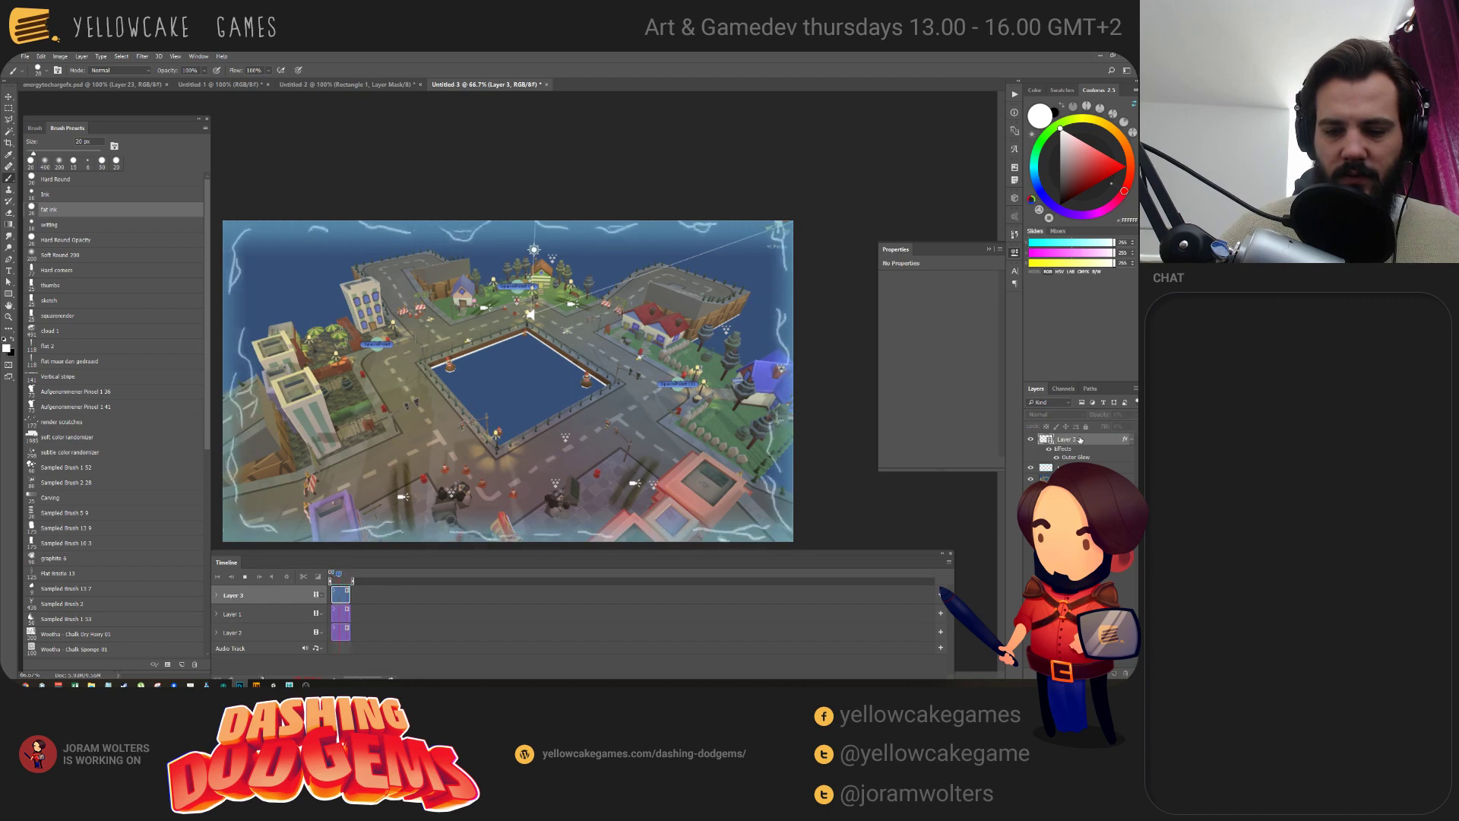
{"action": "key", "text": "space"}
{"action": "left_click", "coordinate": [286, 576]}
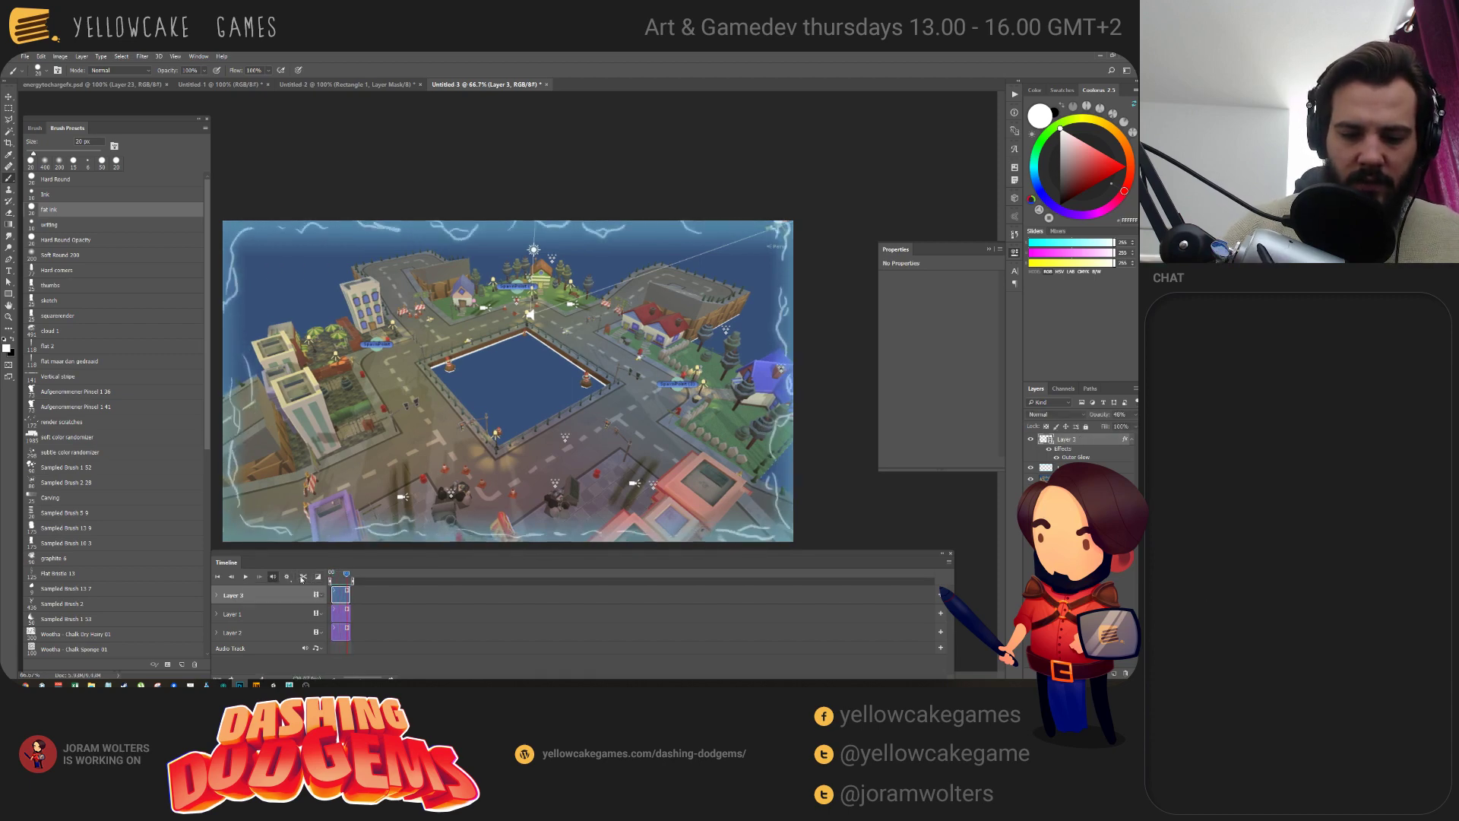
{"action": "key", "text": "space"}
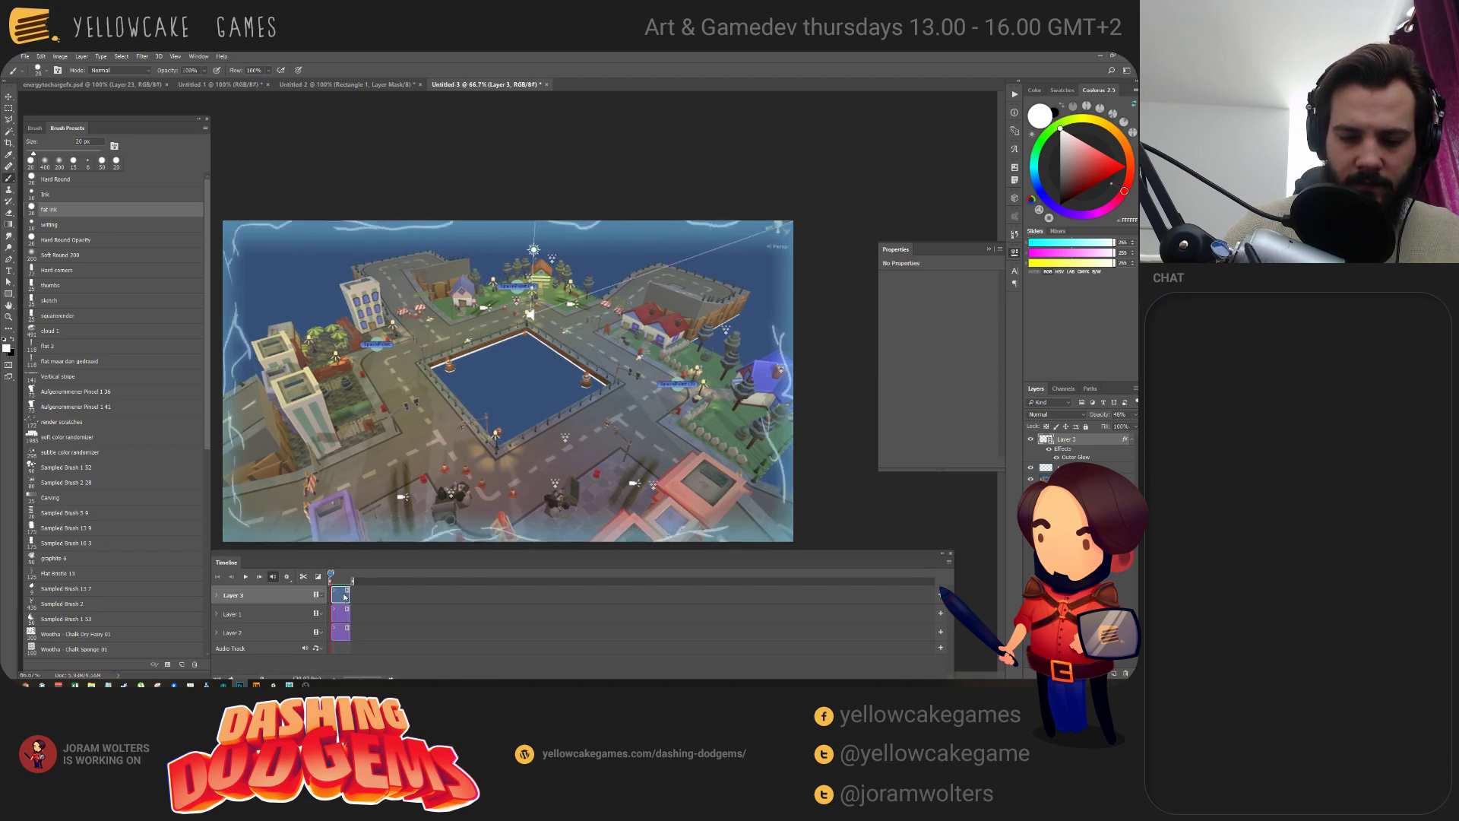
Slow down the lightning clip's playback speed and extend the clip so the whole arc animation fits.
{"action": "left_click", "coordinate": [345, 597]}
{"action": "left_click", "coordinate": [416, 566]}
{"action": "type", "text": "5"}
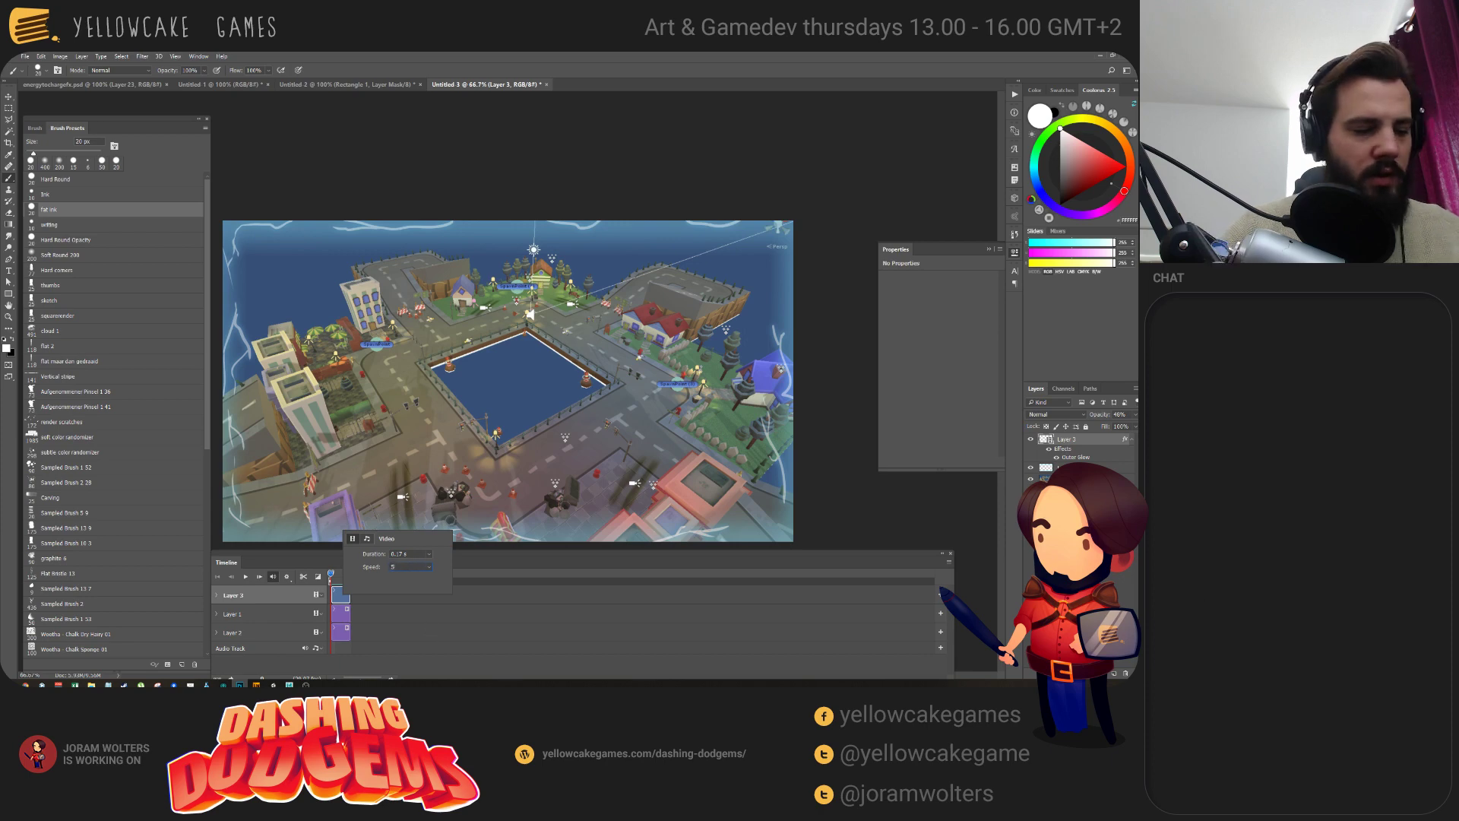
{"action": "key", "text": "Return"}
{"action": "left_click_drag", "start_coordinate": [351, 597], "coordinate": [359, 597]}
Extend the vignette and game screenshot clips to end with the lightning clip, and play the slower loop from the start.
{"action": "mouse_move", "coordinate": [366, 595]}
{"action": "left_mouse_down"}
{"action": "mouse_move", "coordinate": [369, 579]}
{"action": "mouse_move", "coordinate": [367, 614]}
{"action": "left_mouse_up"}
{"action": "left_click", "coordinate": [371, 576]}
{"action": "left_click", "coordinate": [345, 619]}
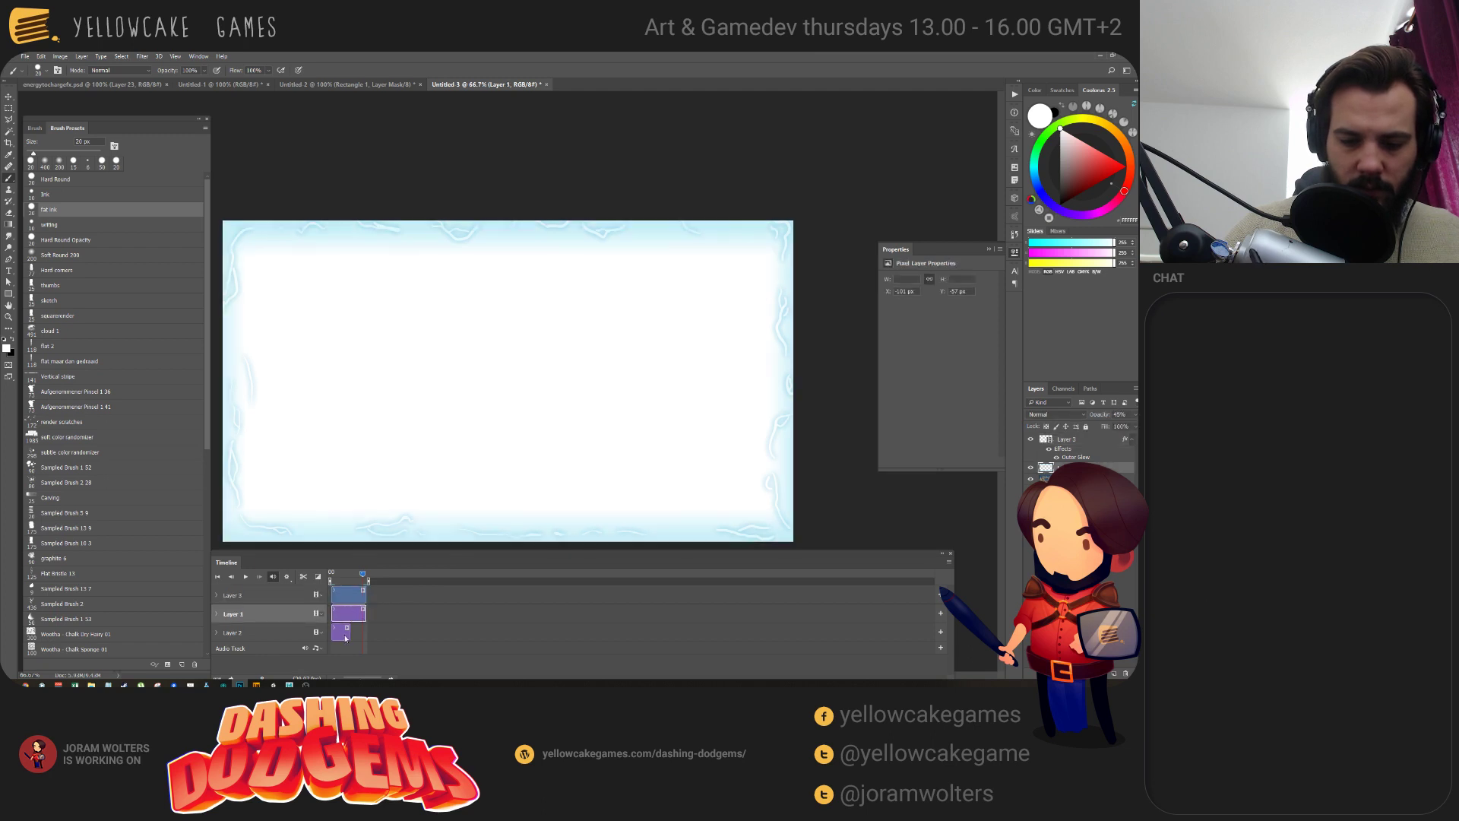
{"action": "left_click", "coordinate": [352, 637]}
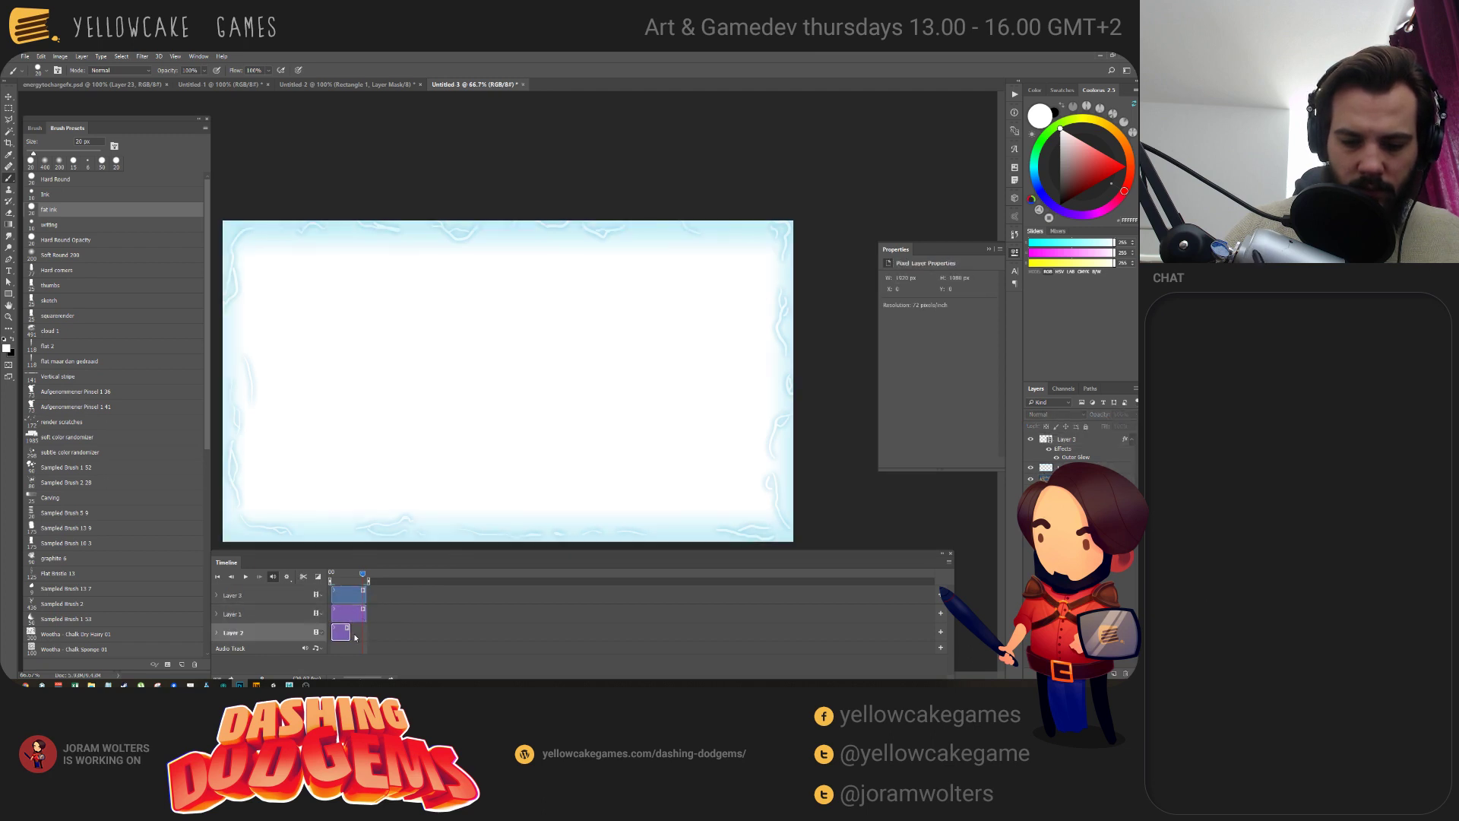
{"action": "left_click_drag", "start_coordinate": [352, 636], "coordinate": [366, 634]}
{"action": "left_click", "coordinate": [328, 571]}
{"action": "key", "text": "space"}
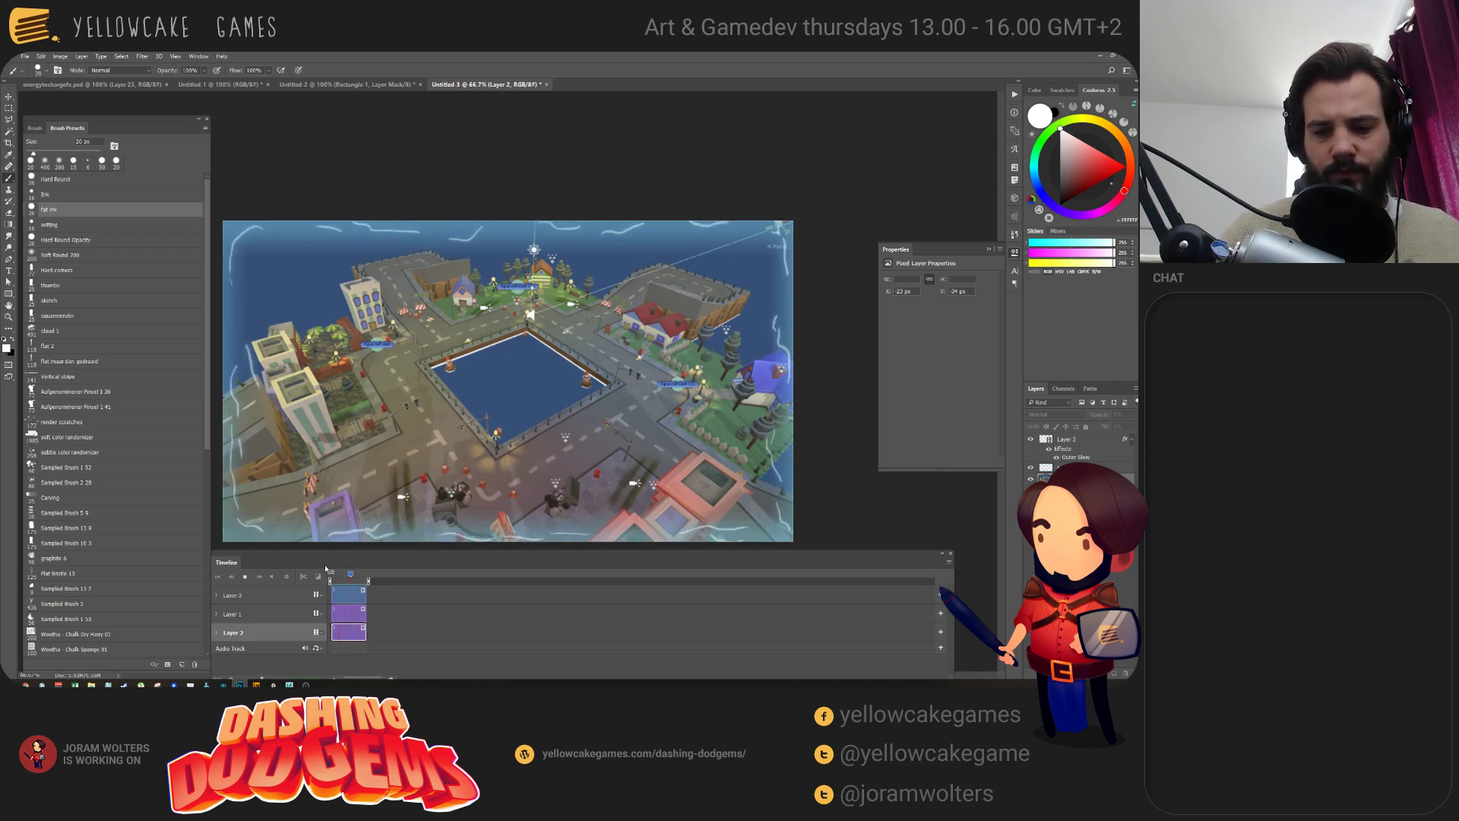
Set the lightning layer's opacity to 100% and play the loop.
{"action": "left_click", "coordinate": [1076, 442]}
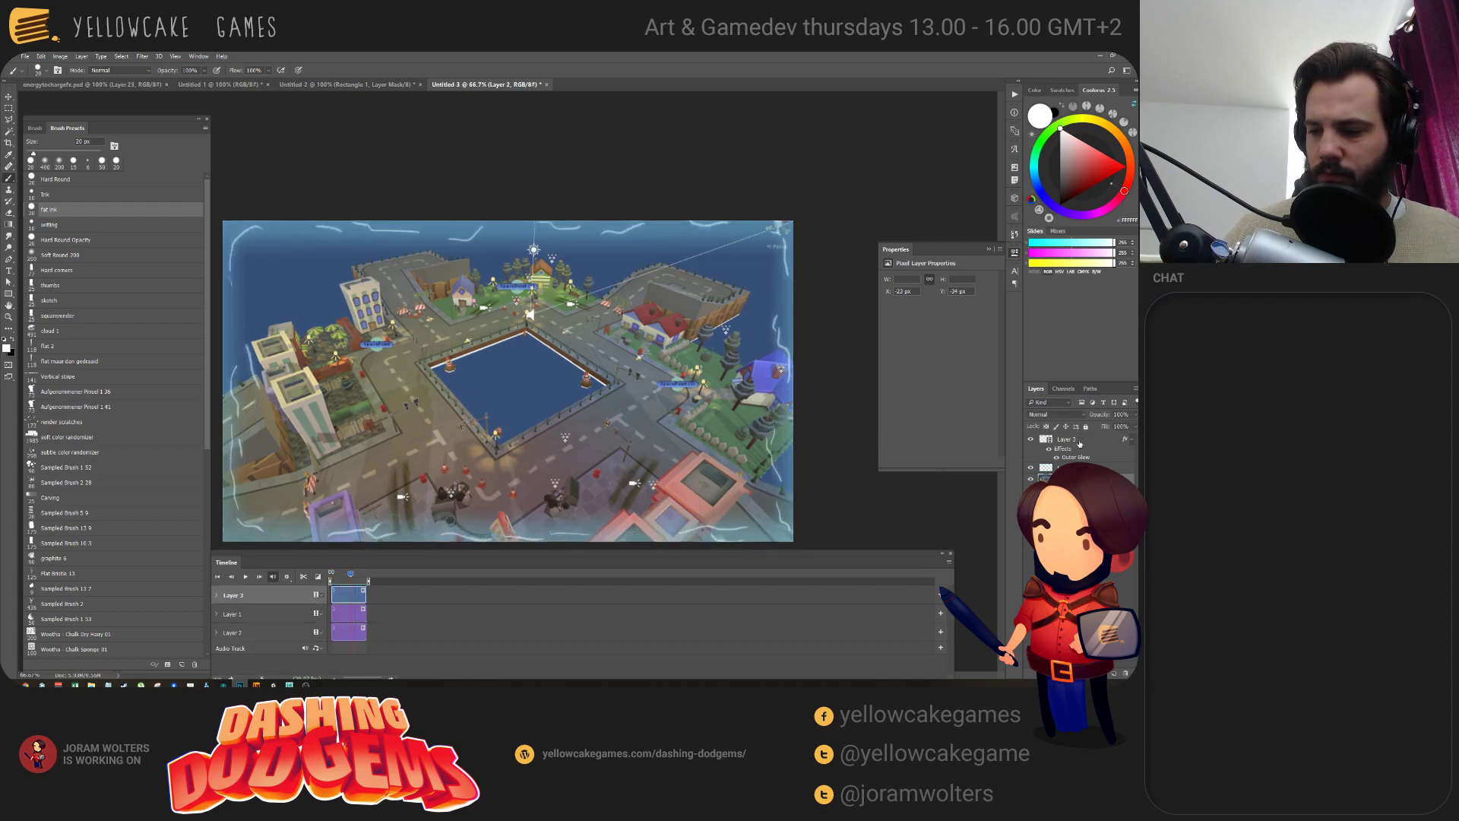
{"action": "left_click_drag", "start_coordinate": [1103, 416], "coordinate": [1145, 435]}
{"action": "key", "text": "space"}
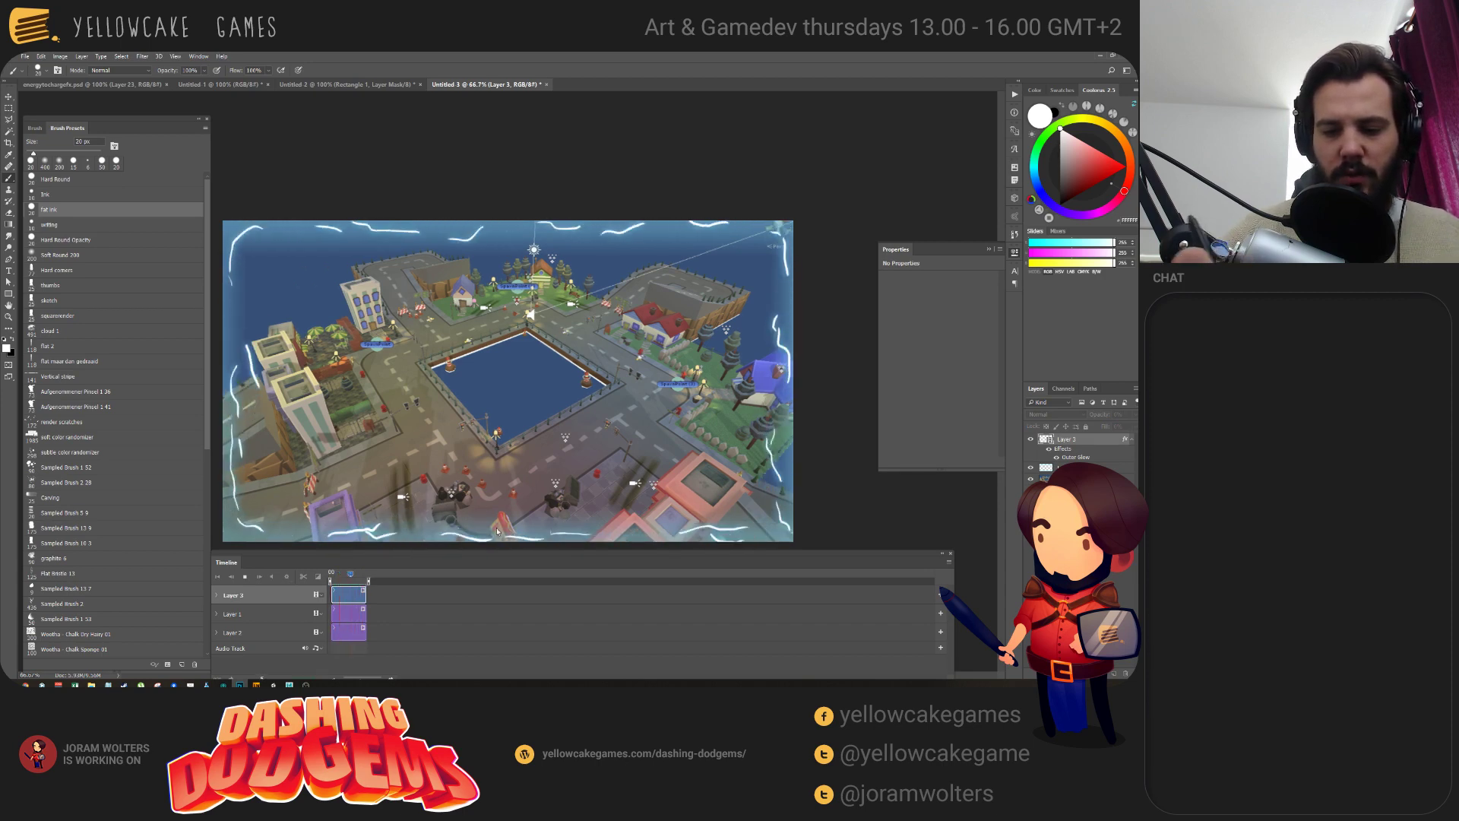
Extend the lightning clip to about twice its length and lengthen the vignette and game screenshot clips to match.
{"action": "left_click", "coordinate": [356, 575]}
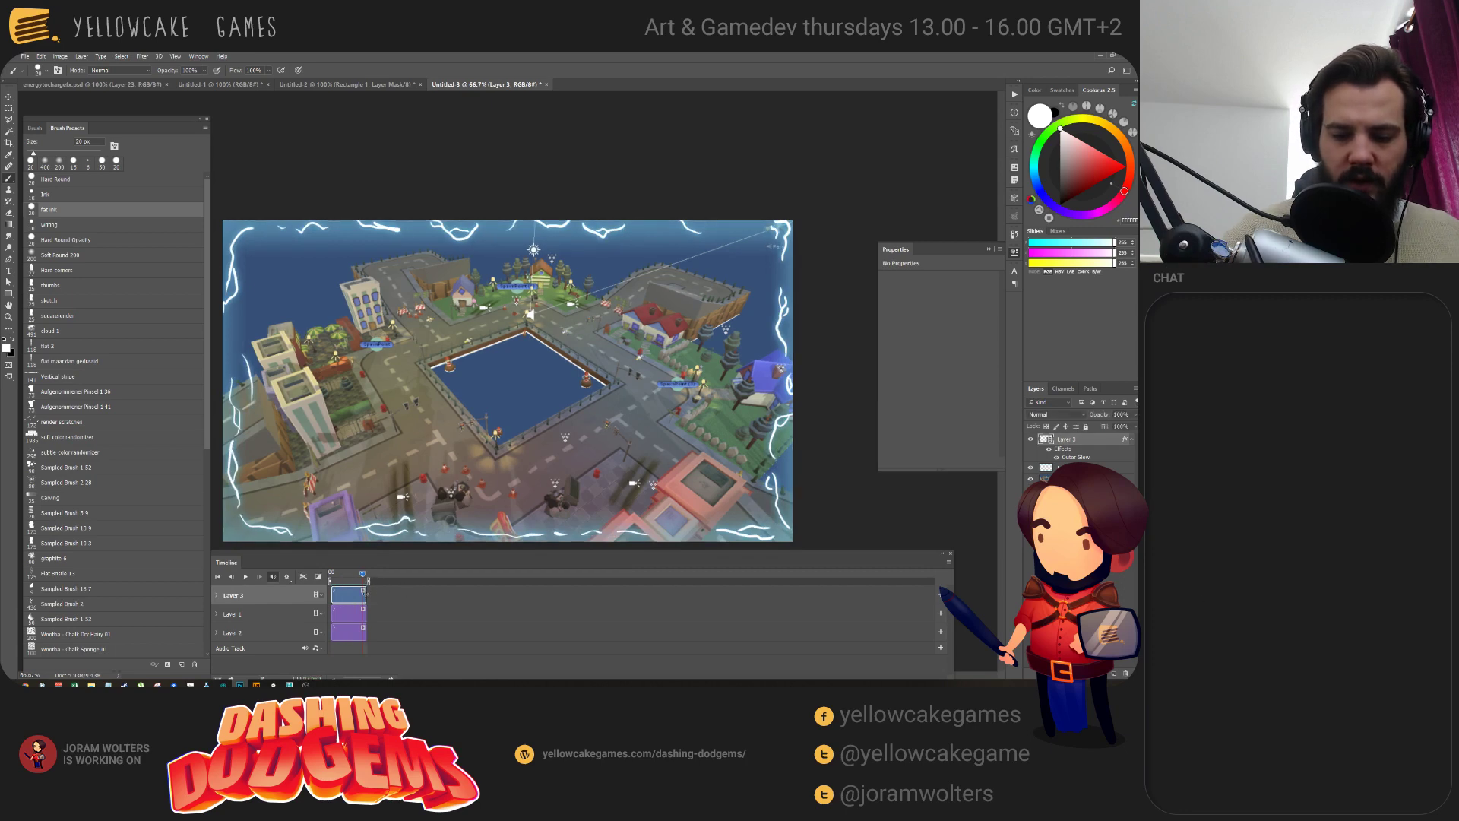
{"action": "left_click", "coordinate": [365, 592]}
{"action": "mouse_move", "coordinate": [366, 592]}
{"action": "left_mouse_down"}
{"action": "mouse_move", "coordinate": [397, 592]}
{"action": "mouse_move", "coordinate": [368, 579]}
{"action": "left_mouse_up"}
{"action": "left_click", "coordinate": [353, 612]}
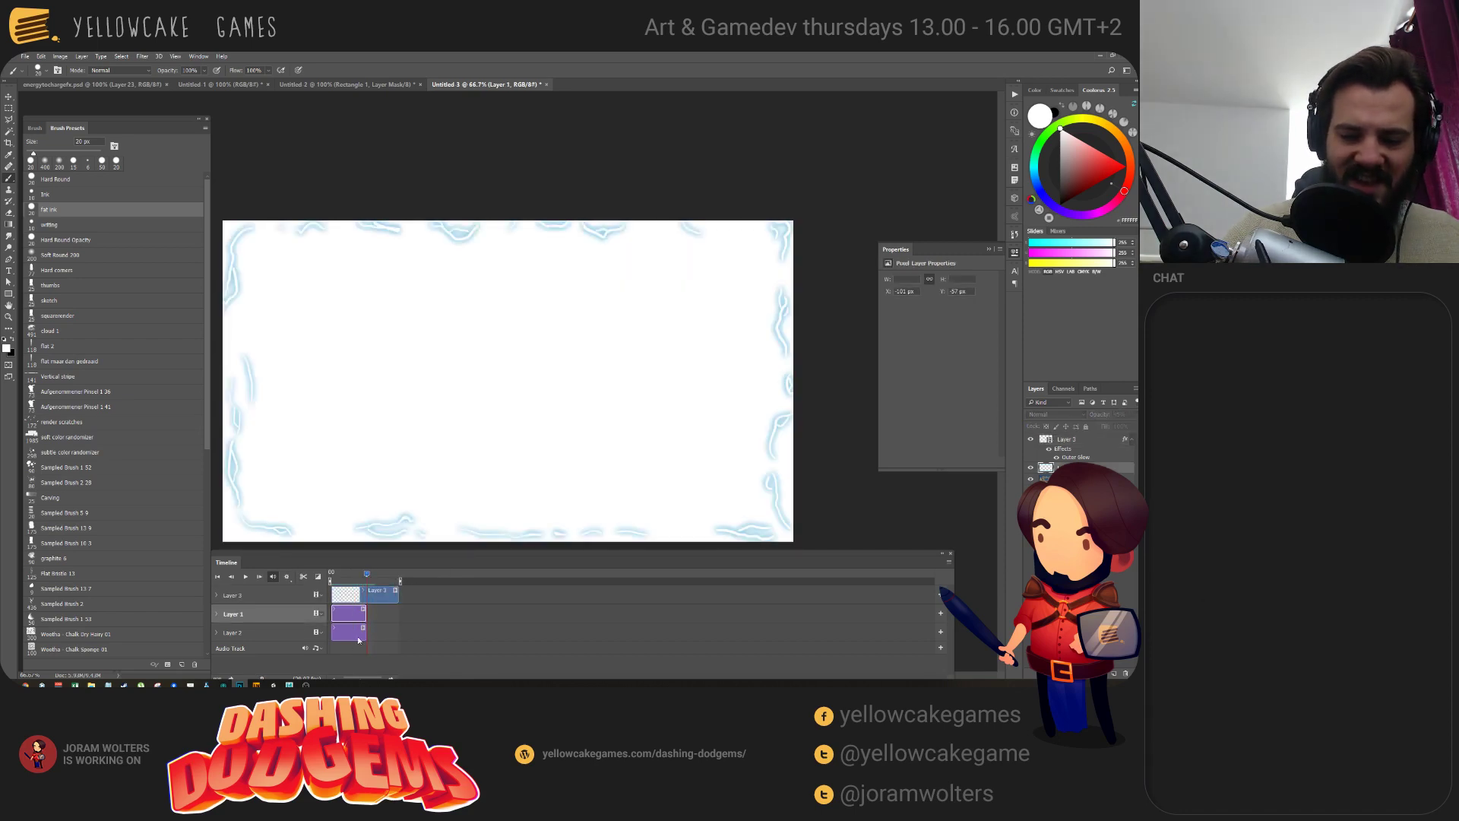
{"action": "left_click", "coordinate": [354, 631], "text": "shift"}
{"action": "left_click", "coordinate": [369, 620]}
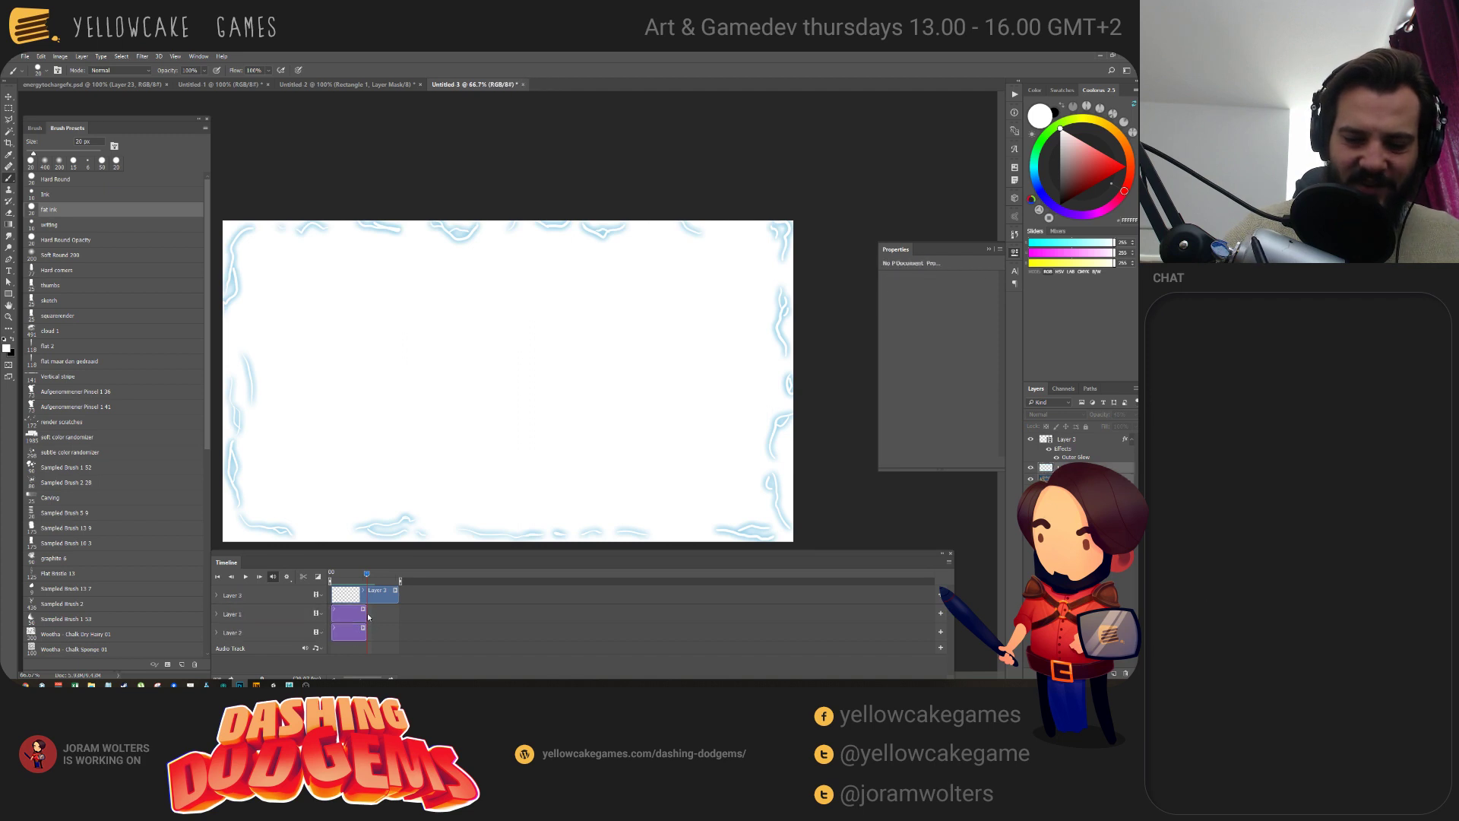
{"action": "left_click", "coordinate": [362, 612]}
{"action": "left_click", "coordinate": [364, 630], "text": "shift"}
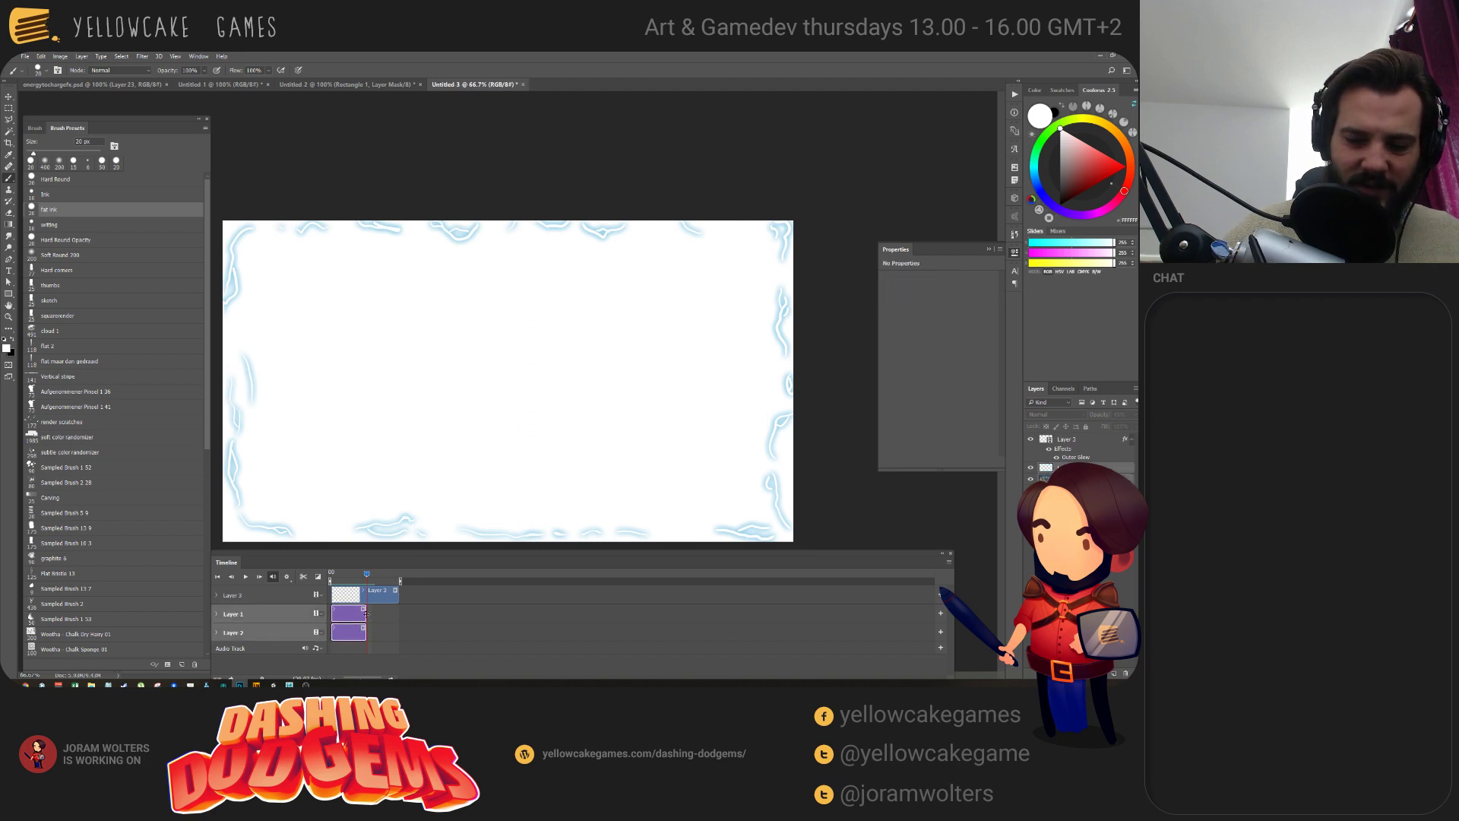
{"action": "left_click", "coordinate": [371, 630]}
{"action": "left_click", "coordinate": [354, 613]}
{"action": "left_click", "coordinate": [355, 634], "text": "shift"}
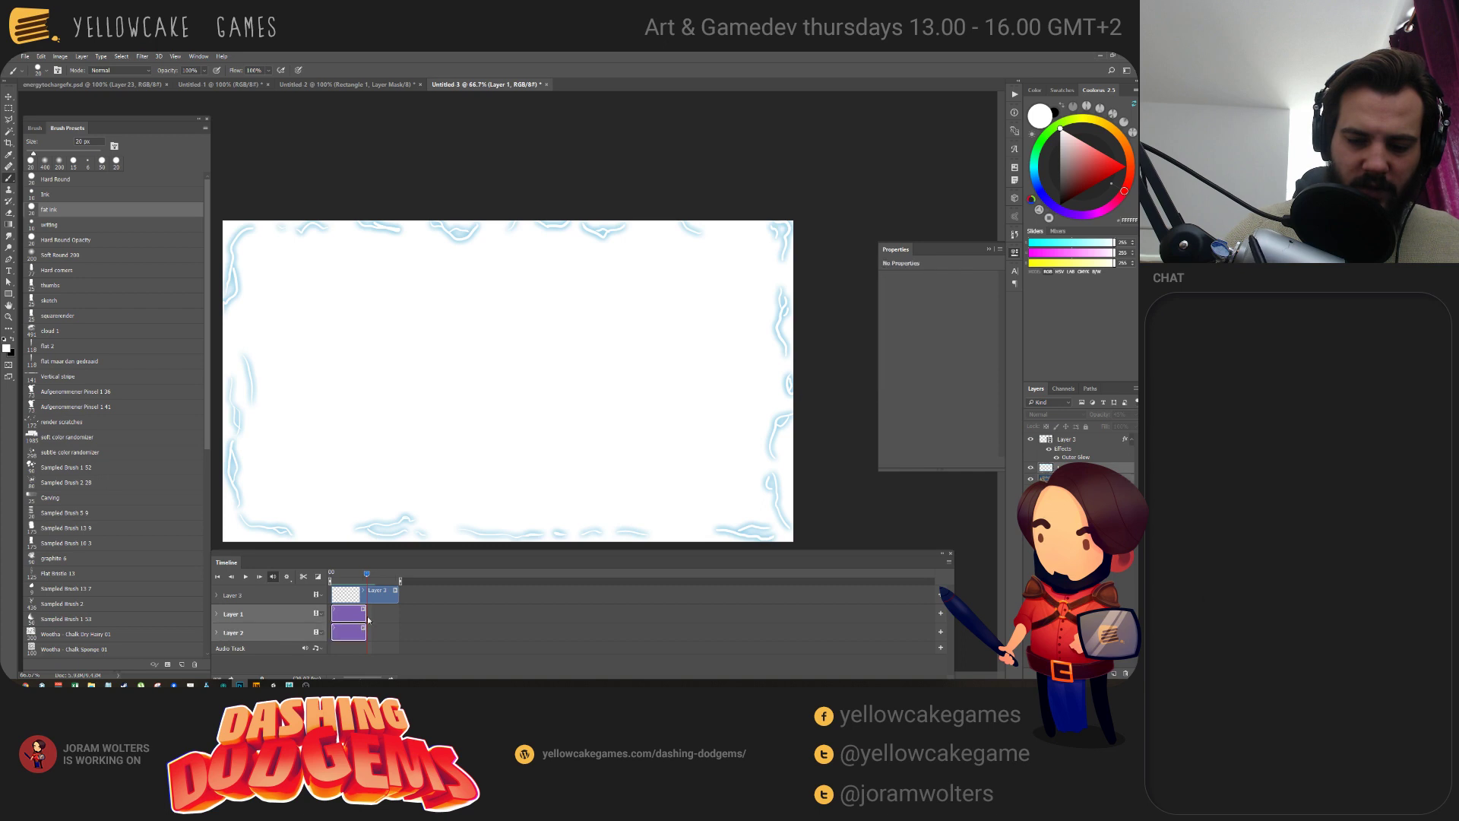
{"action": "left_click_drag", "start_coordinate": [365, 612], "coordinate": [398, 630]}
Enable onion skins on the frame just after the last arcs and paint broken, fading arcs on the lightning layer.
{"action": "left_click", "coordinate": [374, 578]}
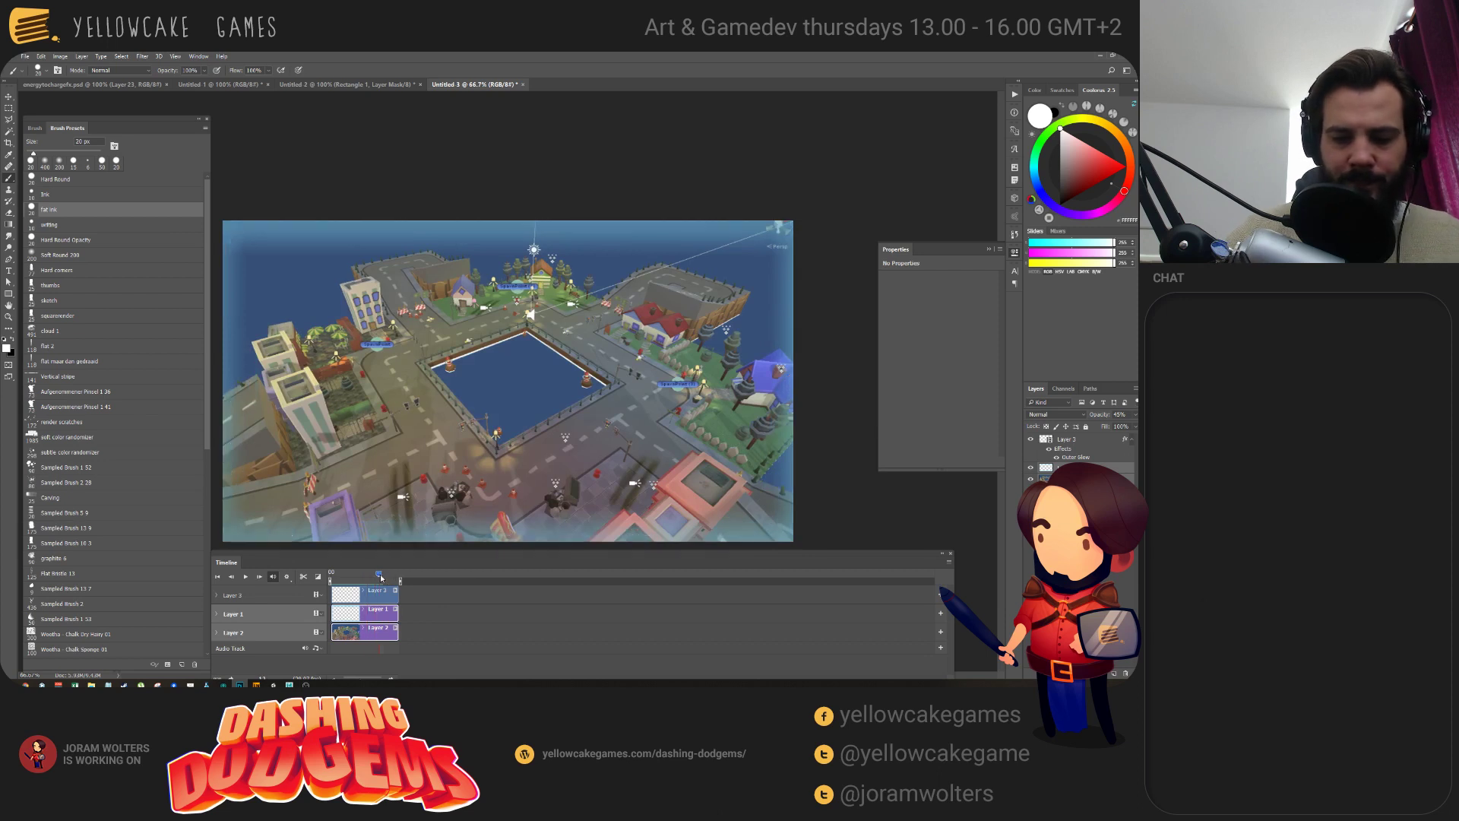
{"action": "left_click_drag", "start_coordinate": [393, 579], "coordinate": [355, 579]}
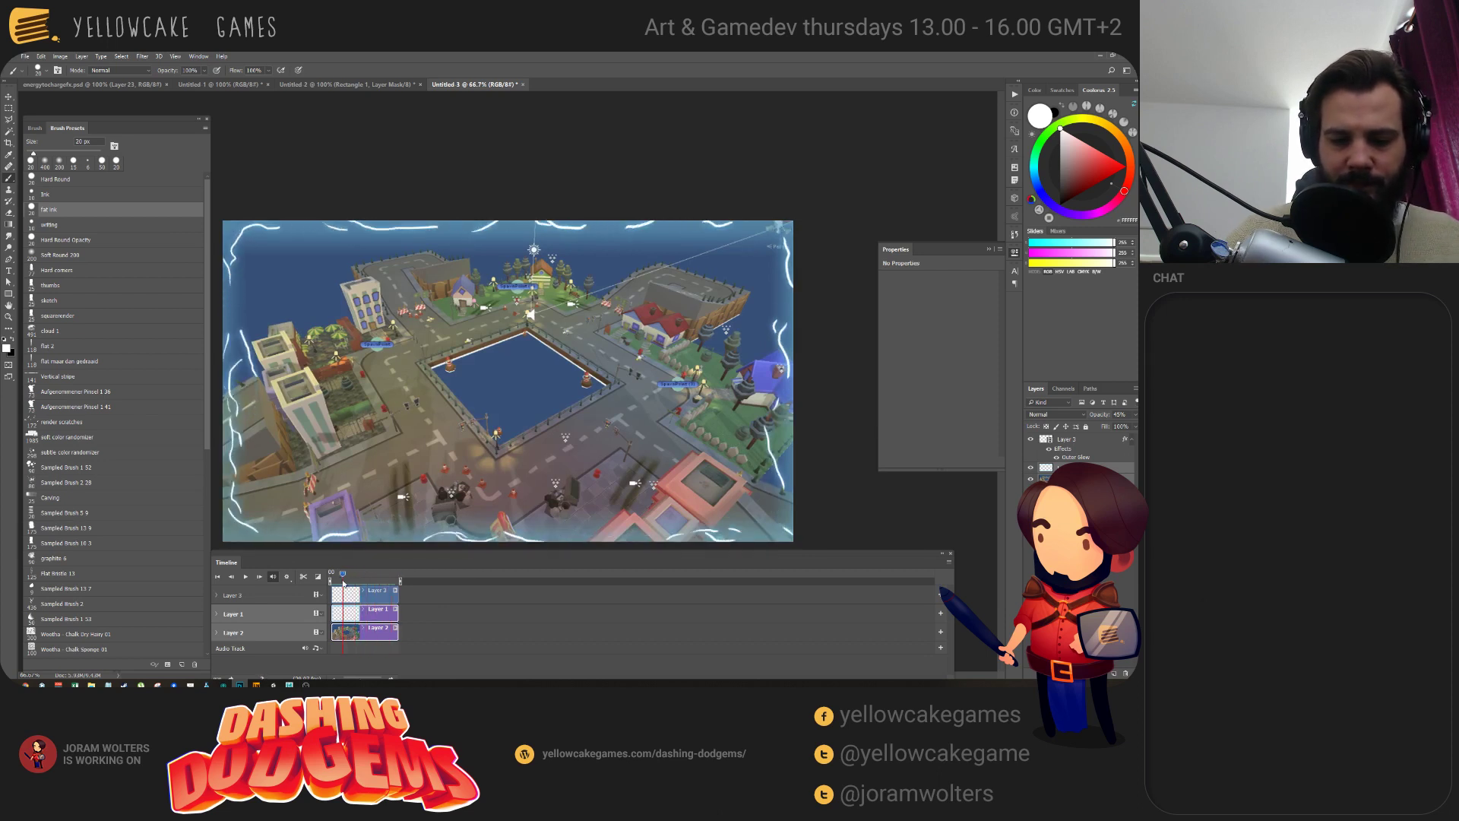
{"action": "left_click", "coordinate": [370, 597]}
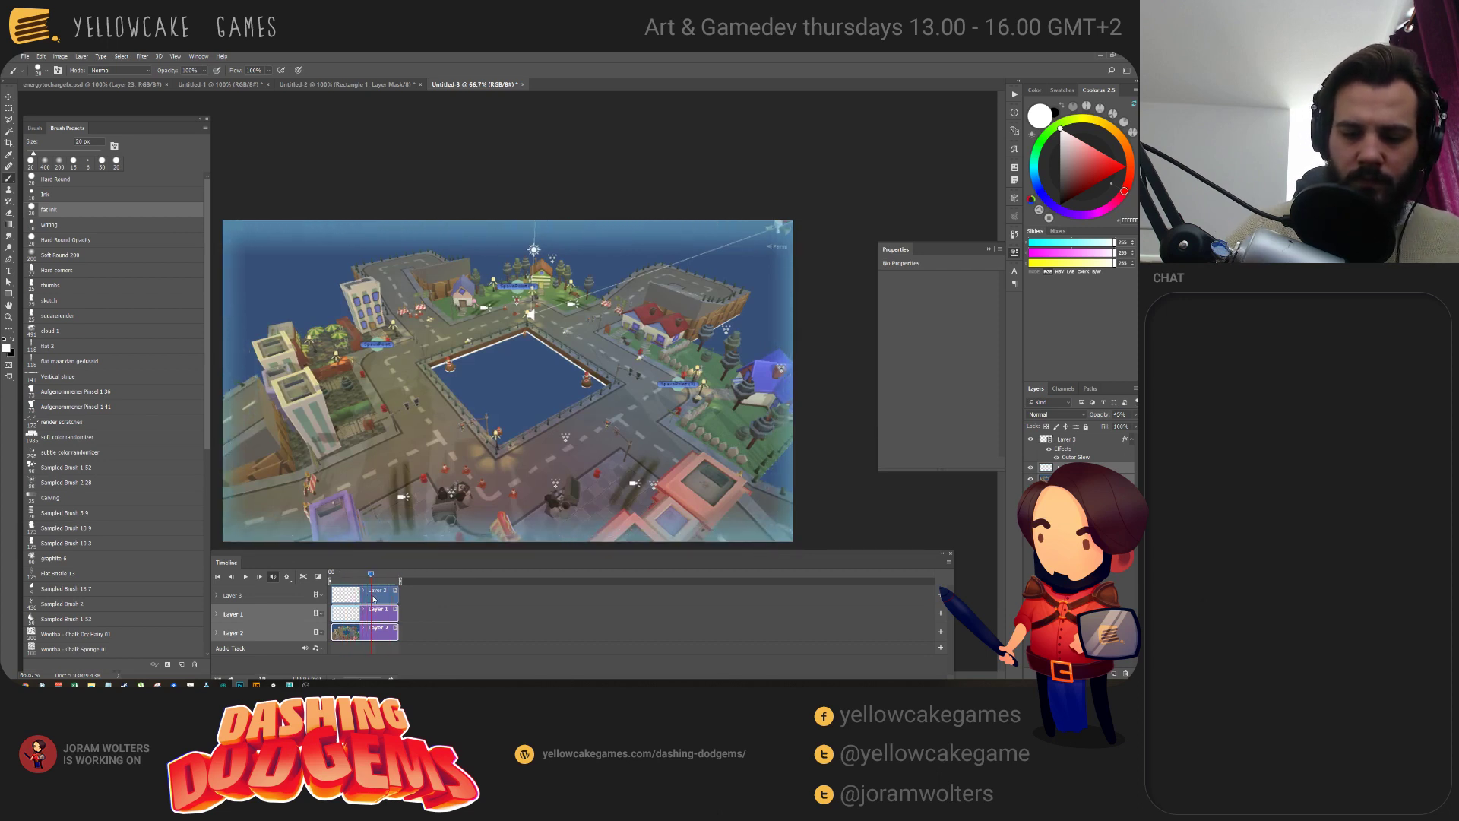
{"action": "left_click_drag", "start_coordinate": [371, 597], "coordinate": [369, 597]}
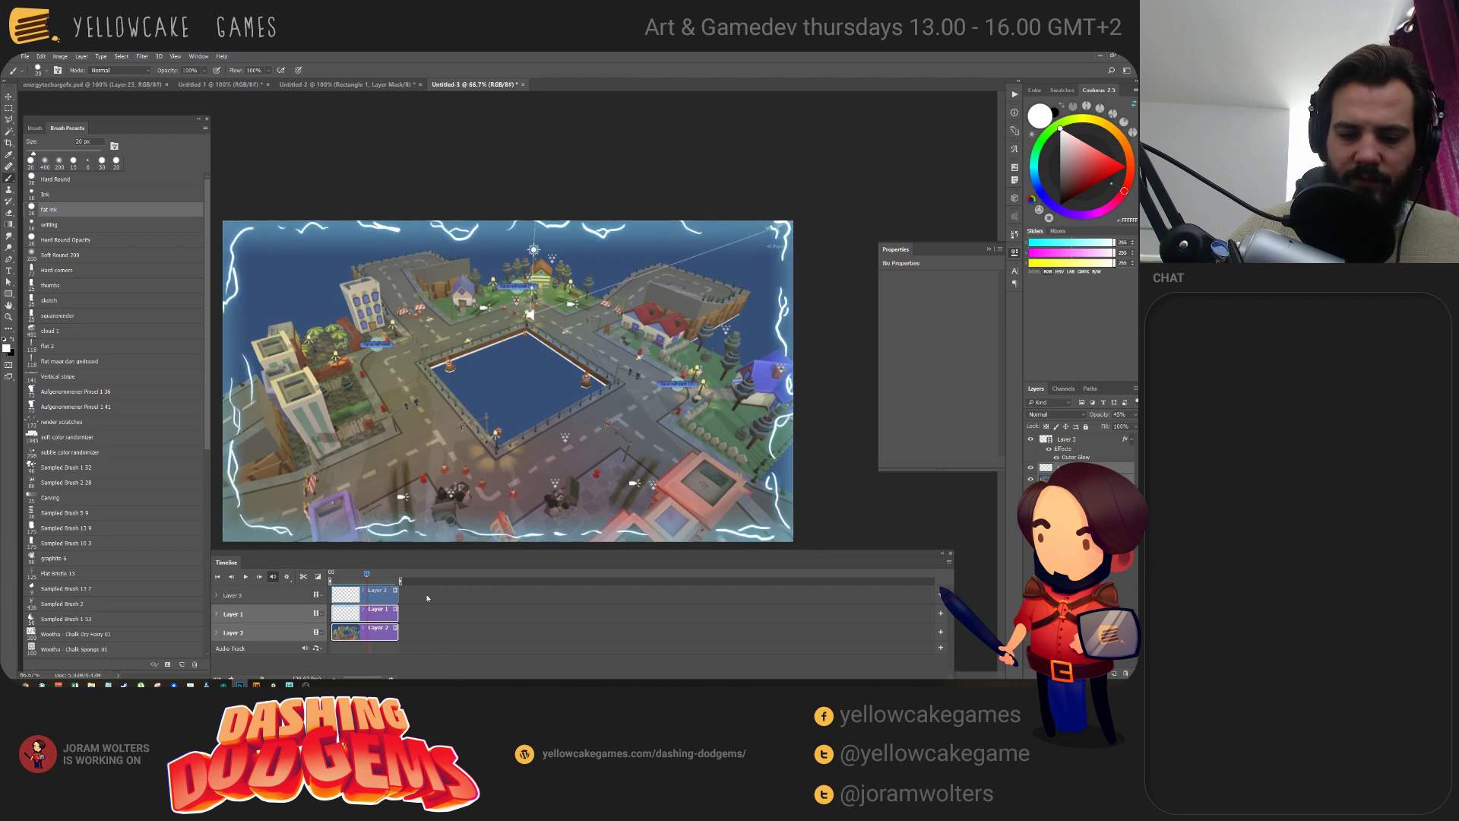
{"action": "left_click", "coordinate": [949, 561]}
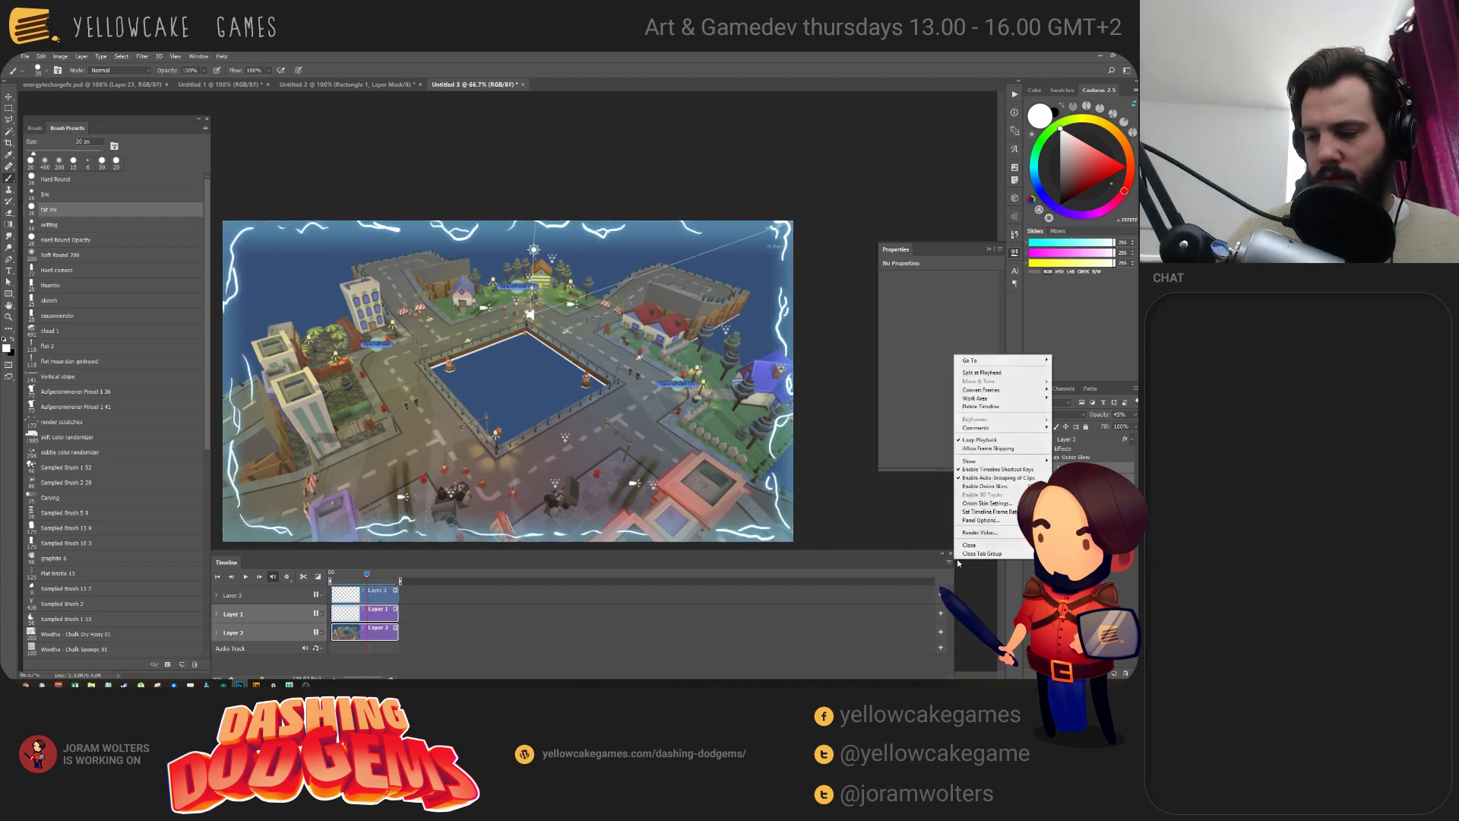
{"action": "left_click", "coordinate": [985, 485]}
{"action": "left_click_drag", "start_coordinate": [368, 576], "coordinate": [371, 577]}
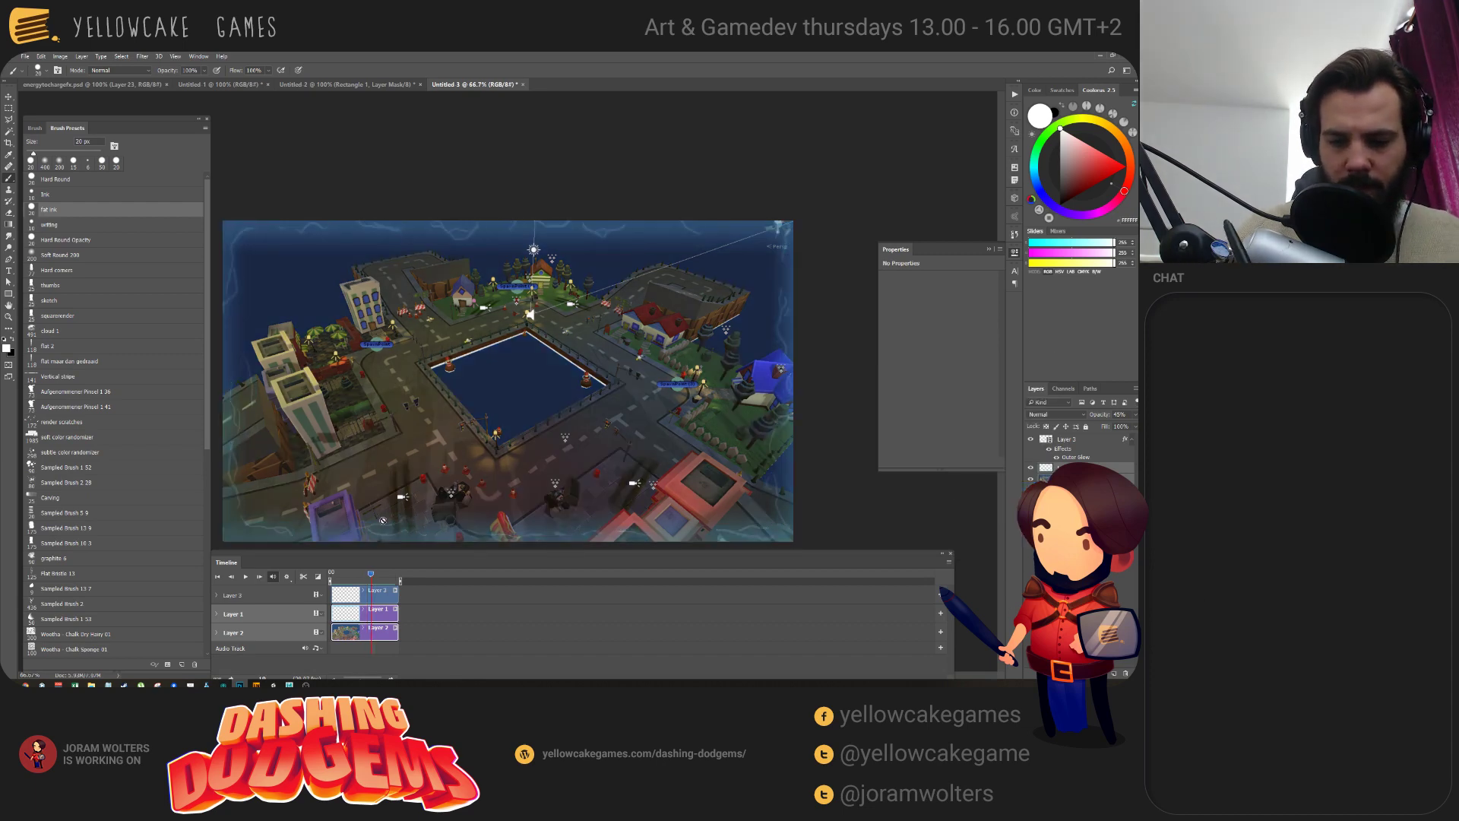
{"action": "left_click", "coordinate": [1067, 439]}
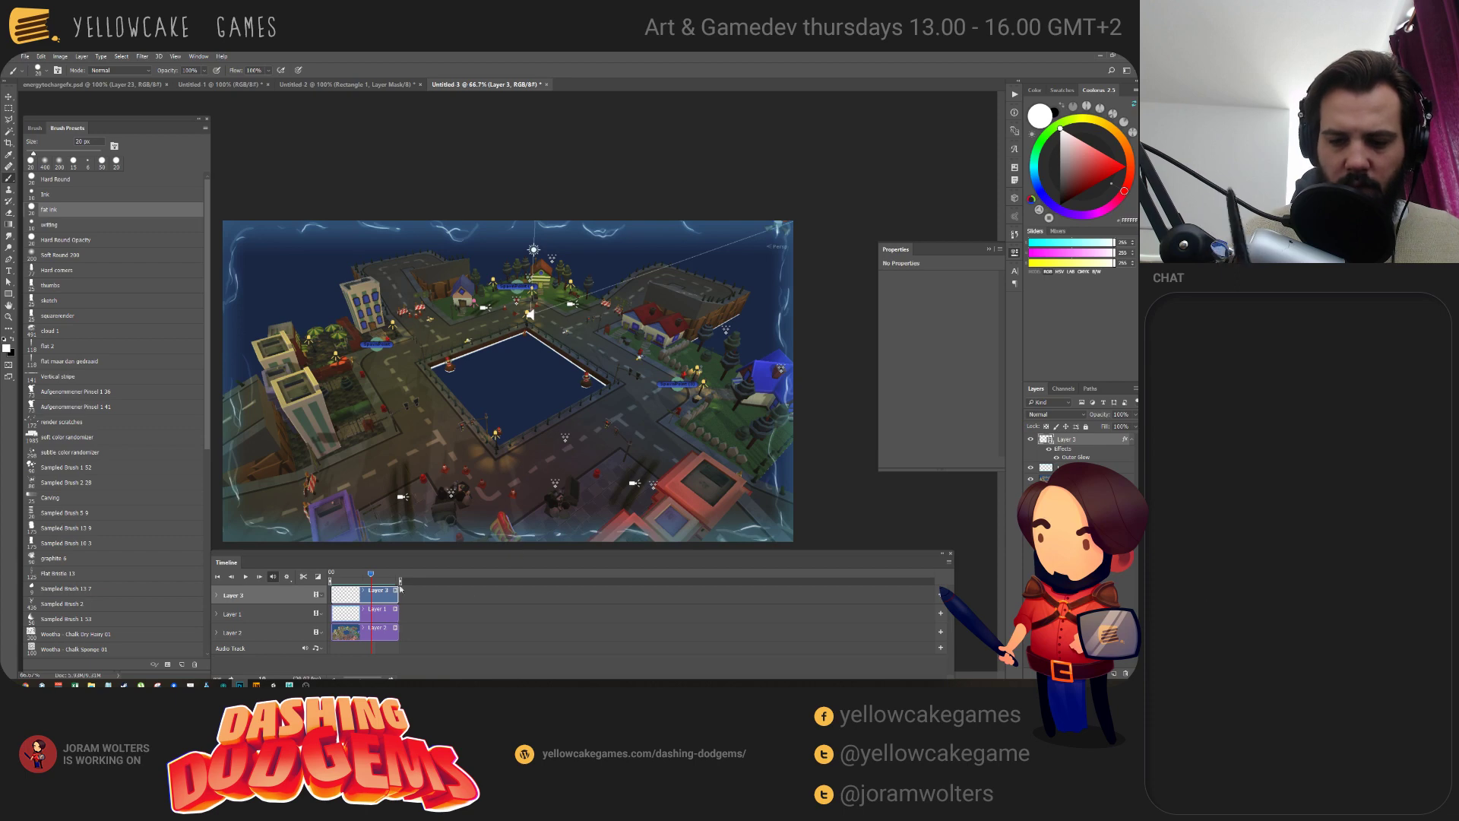
Advance through the following frames and paint small dissipating sparks along the image edges on the lightning layer.
{"action": "left_click", "coordinate": [375, 575]}
{"action": "left_click", "coordinate": [374, 573]}
{"action": "left_click", "coordinate": [378, 575]}
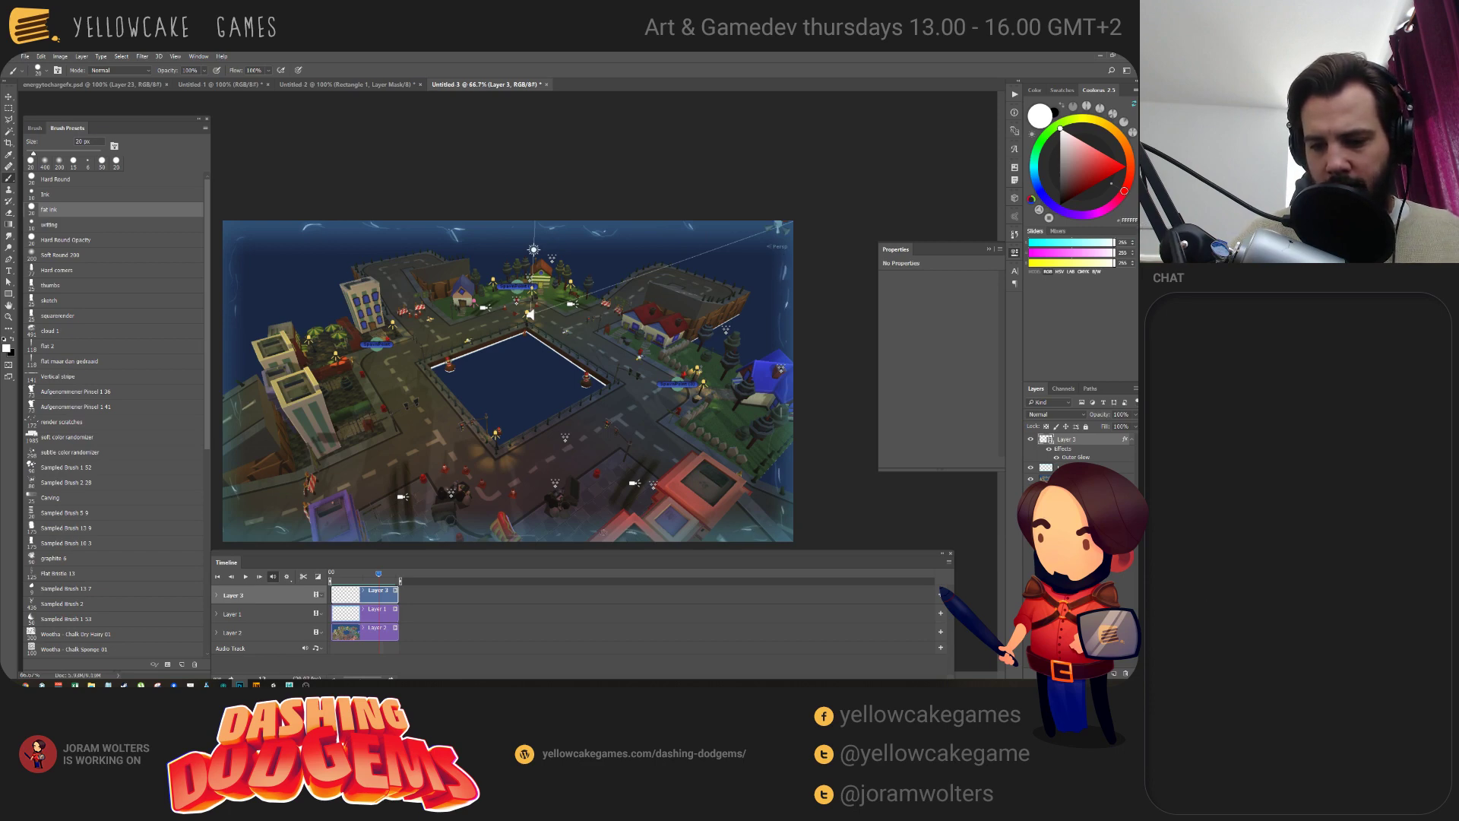
{"action": "left_click", "coordinate": [386, 575]}
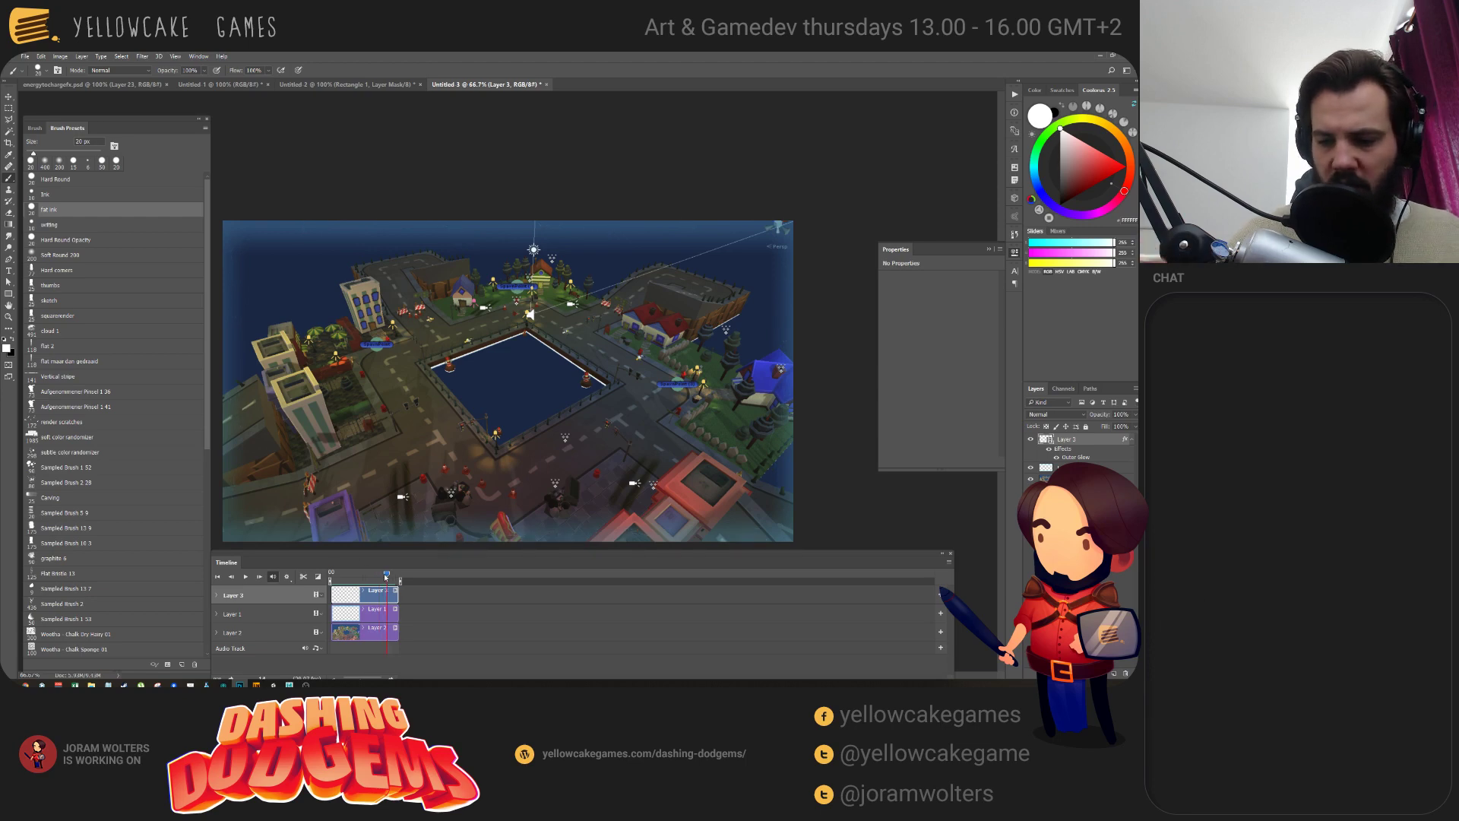
Check the onion skin settings and turn off onion skins for the timeline.
{"action": "left_click", "coordinate": [950, 562]}
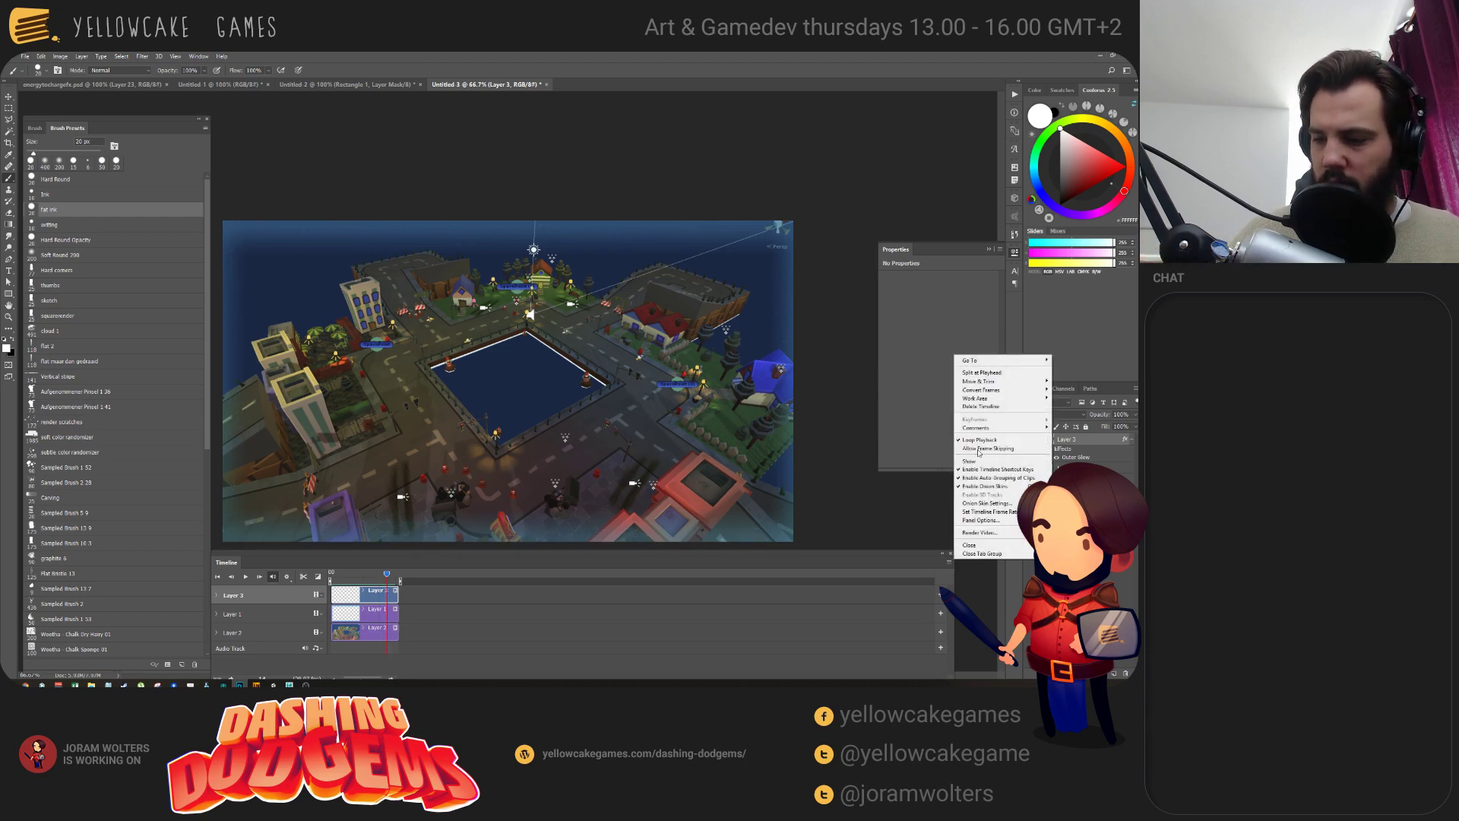
{"action": "left_click", "coordinate": [987, 504]}
{"action": "key", "text": "Return"}
{"action": "left_click", "coordinate": [950, 562]}
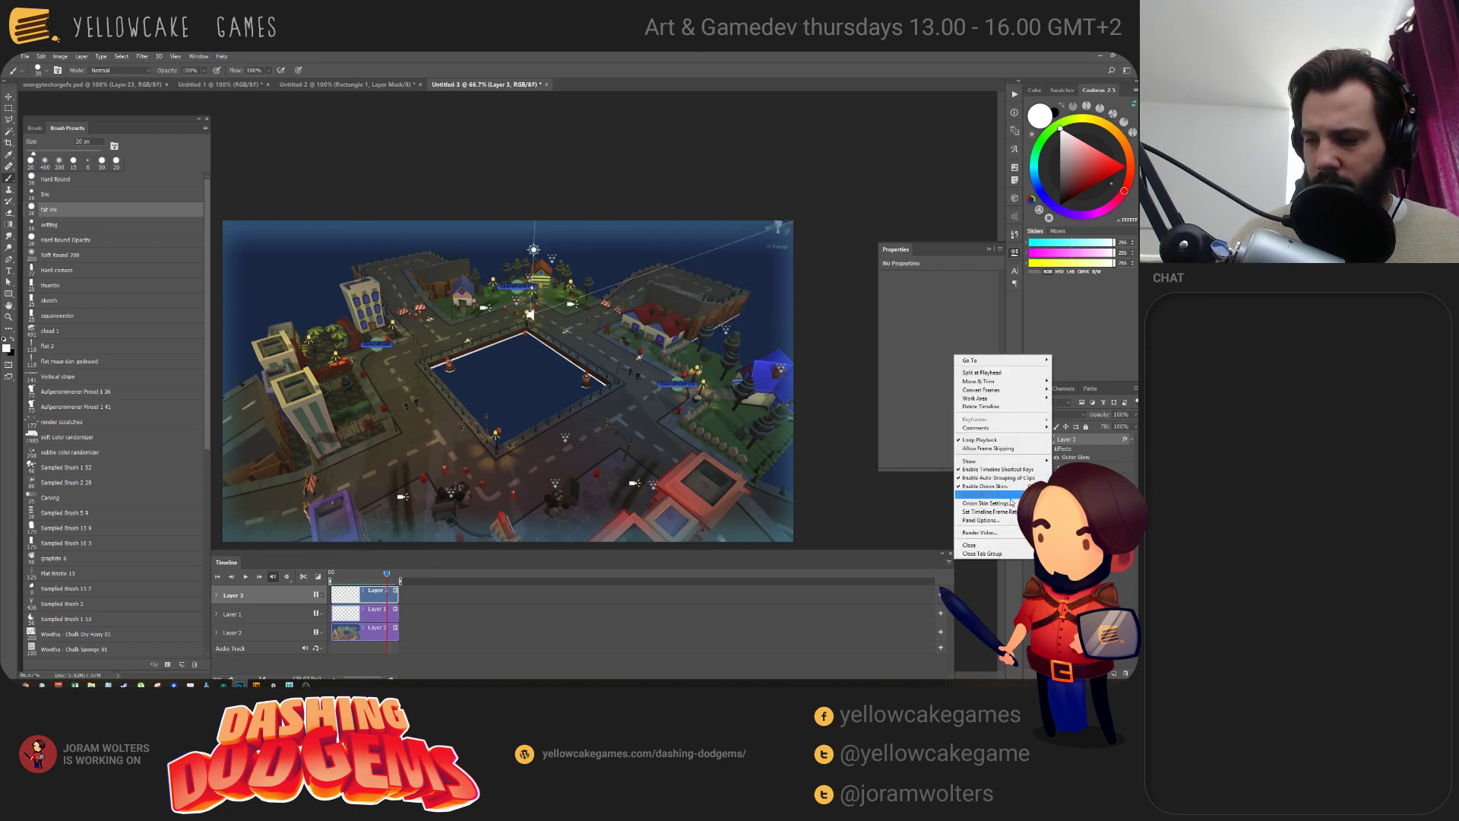
{"action": "left_click", "coordinate": [985, 486]}
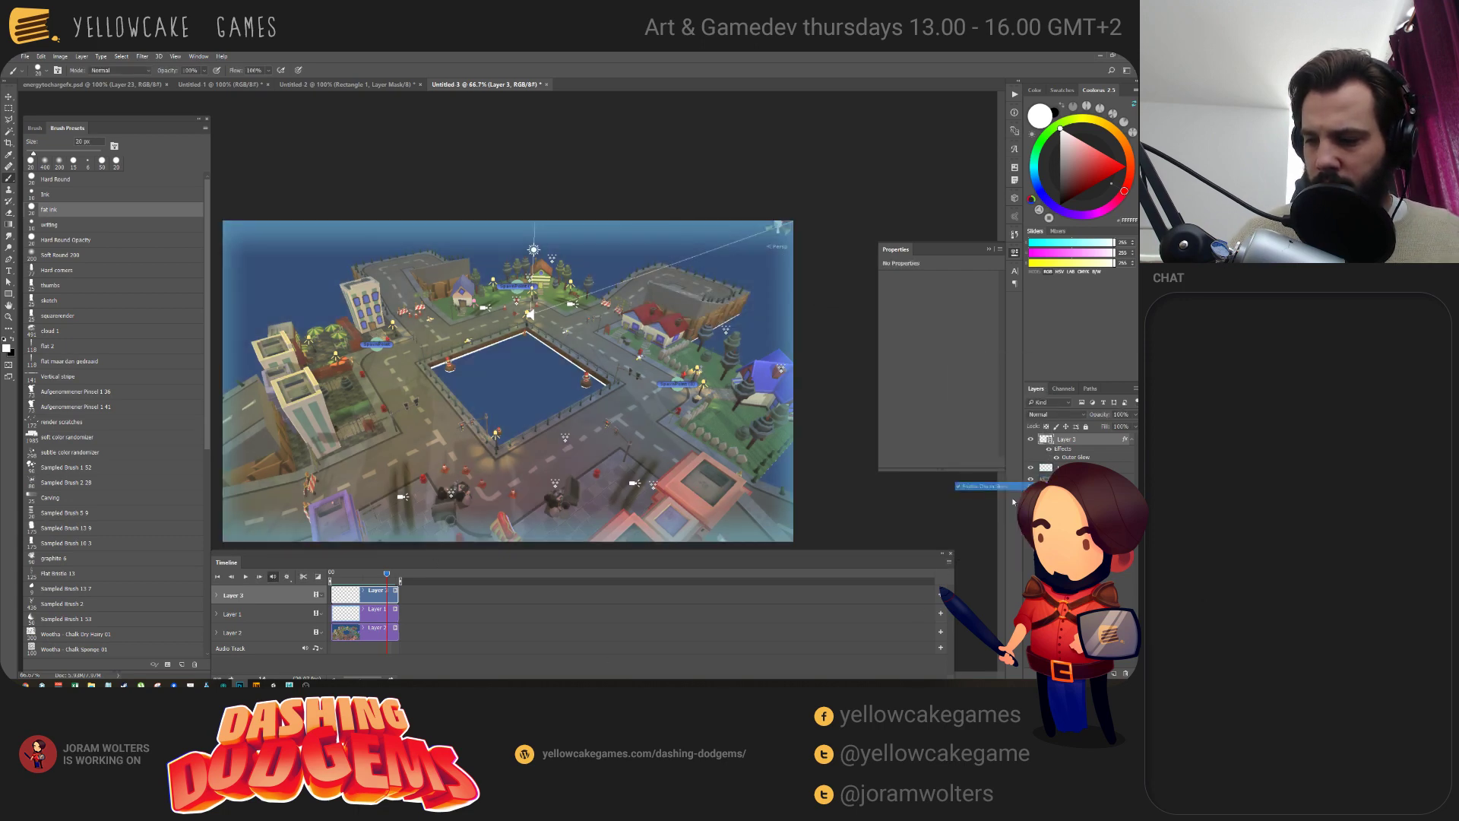
Shorten the work area to end just after the last spark frame, and check the fading lightning by scrubbing and playing the loop.
{"action": "left_click", "coordinate": [387, 601]}
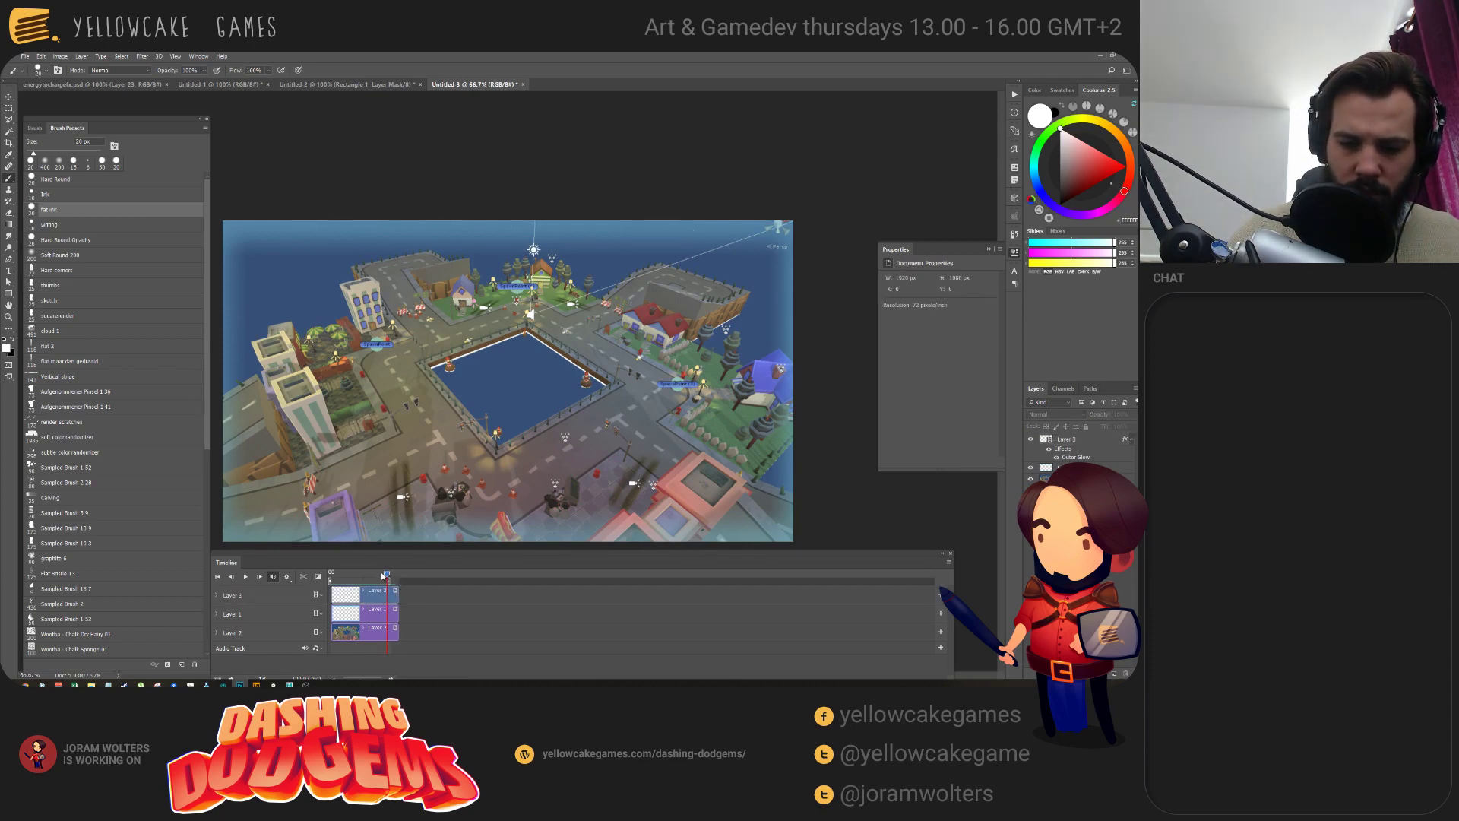
{"action": "key", "text": "space"}
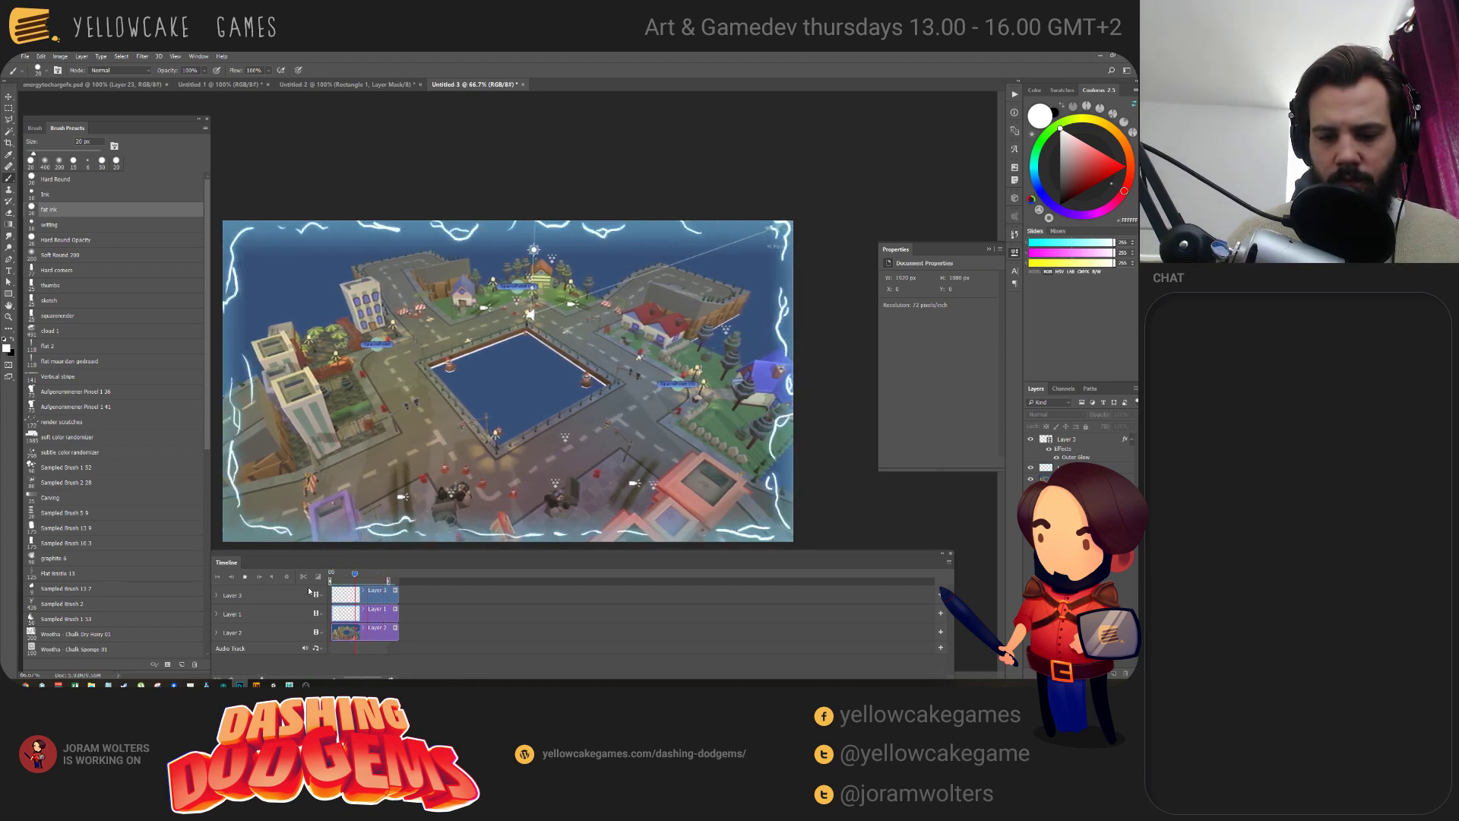
{"action": "key", "text": "space"}
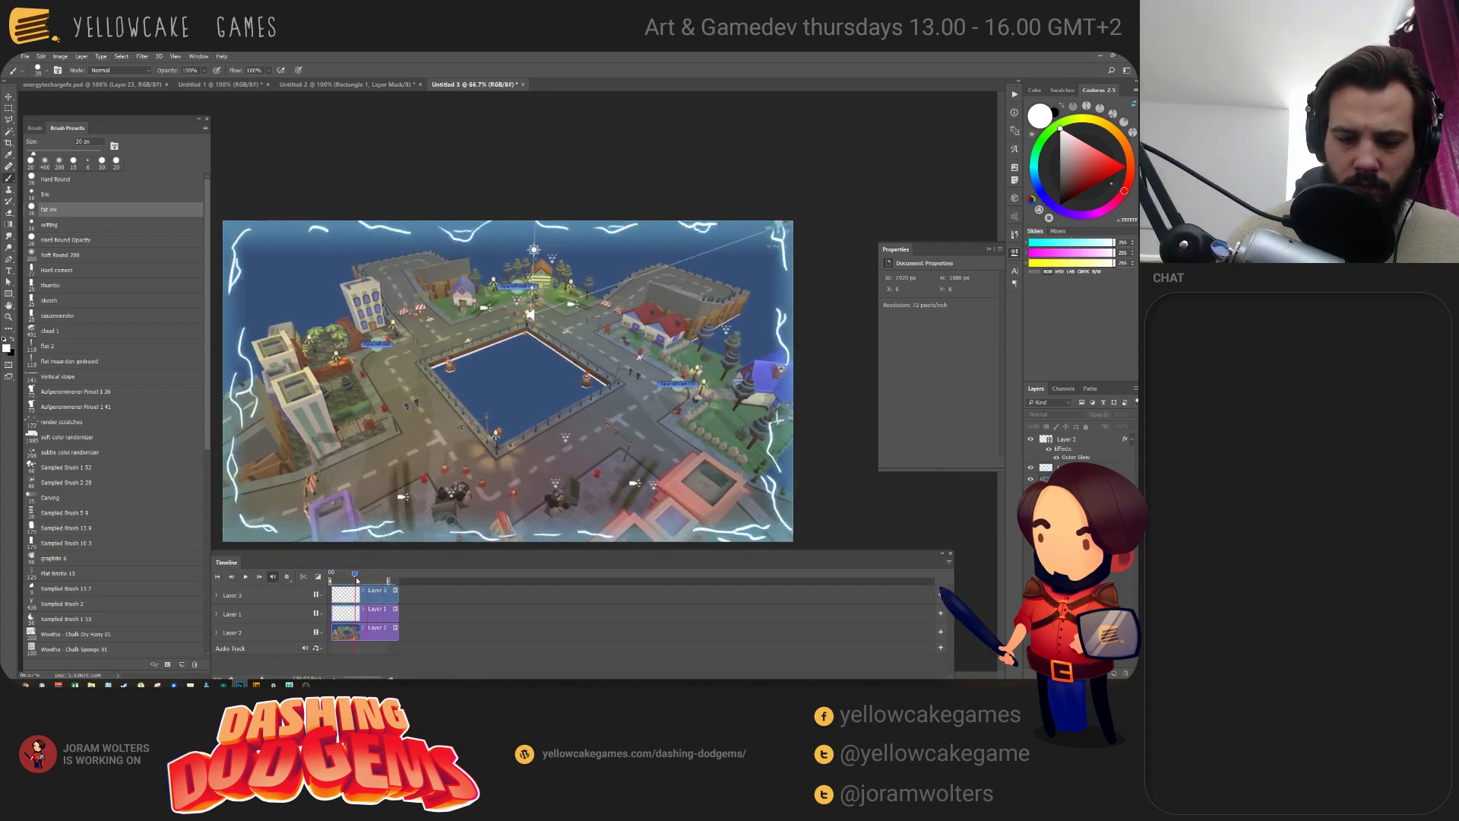
{"action": "left_click", "coordinate": [382, 574]}
{"action": "left_click_drag", "start_coordinate": [384, 574], "coordinate": [380, 575]}
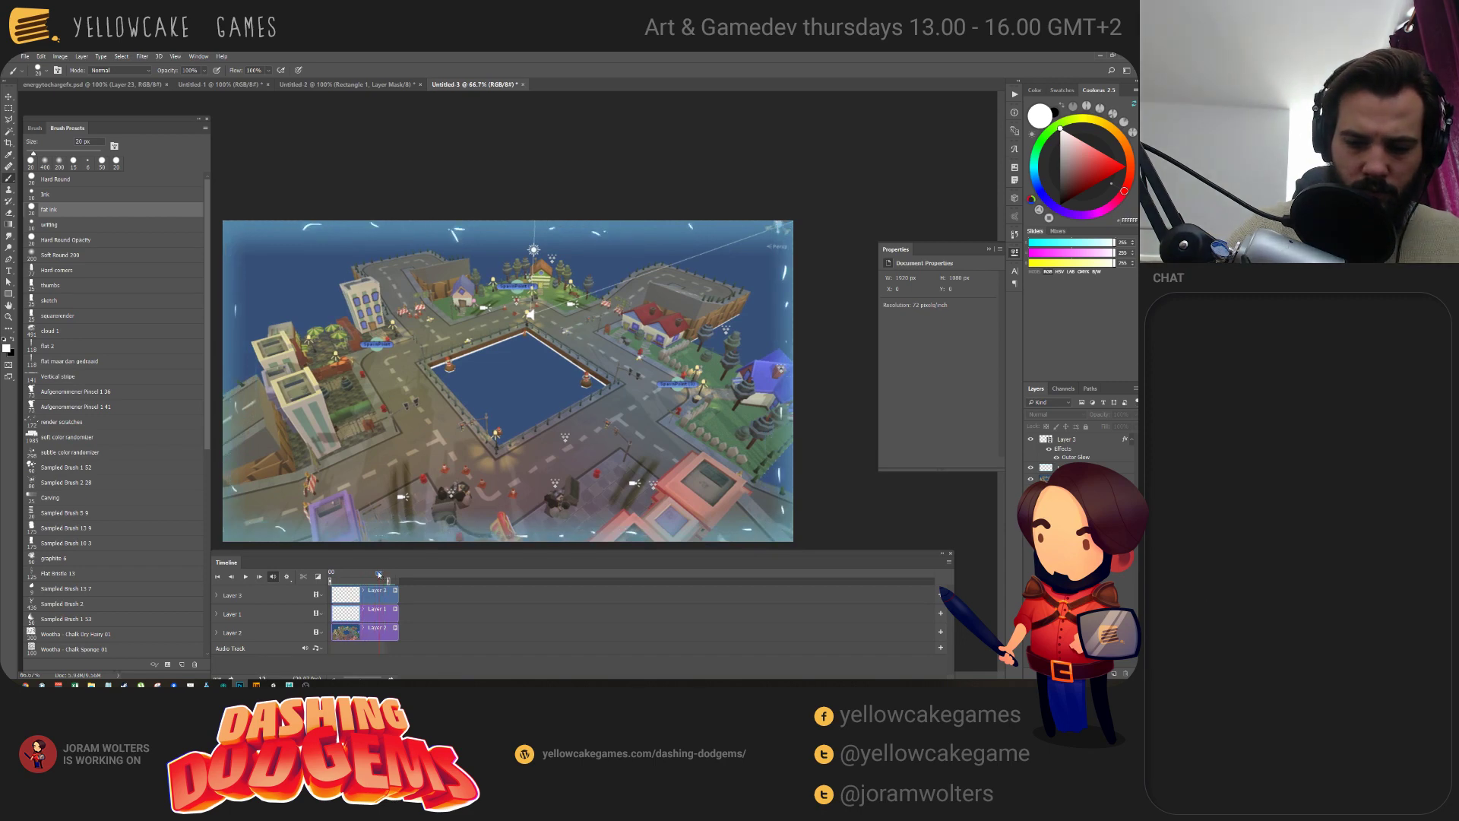
{"action": "key", "text": "space"}
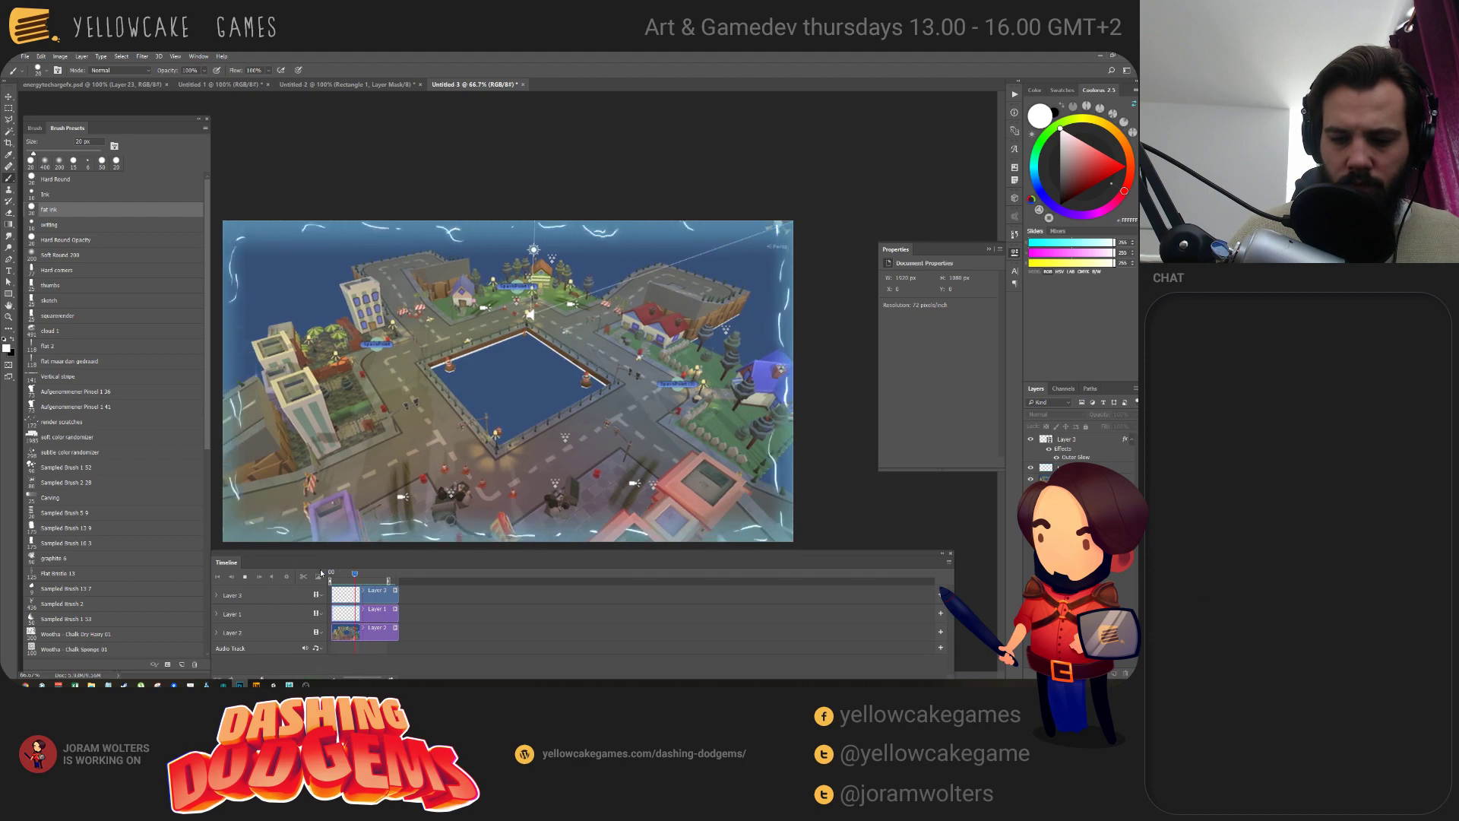
{"action": "key", "text": "space"}
Move the lightning layer beneath the vignette layer and play the loop.
{"action": "key", "text": "ctrl+bracketleft"}
{"action": "key", "text": "space"}
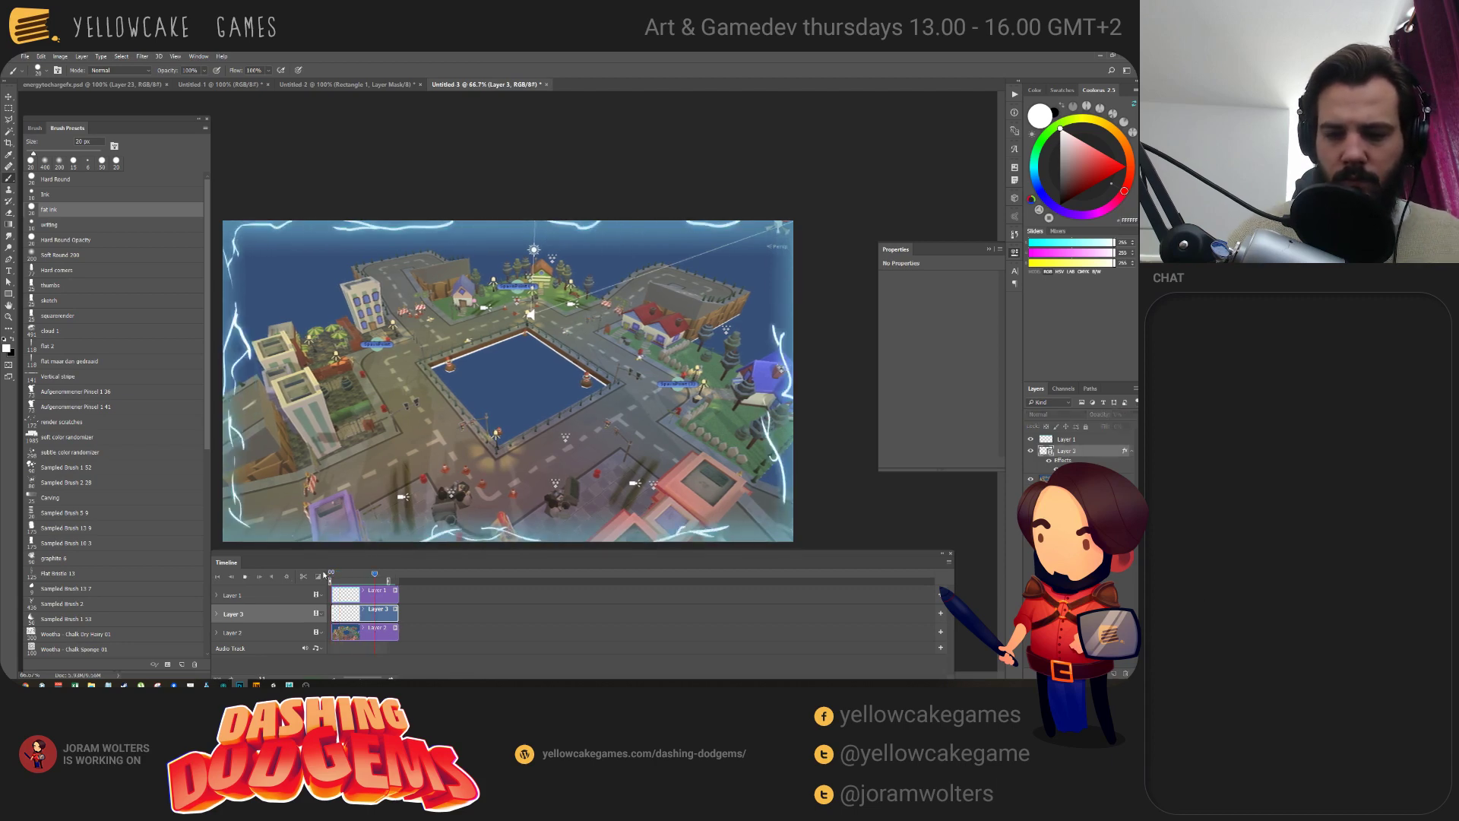
{"action": "key", "text": "space"}
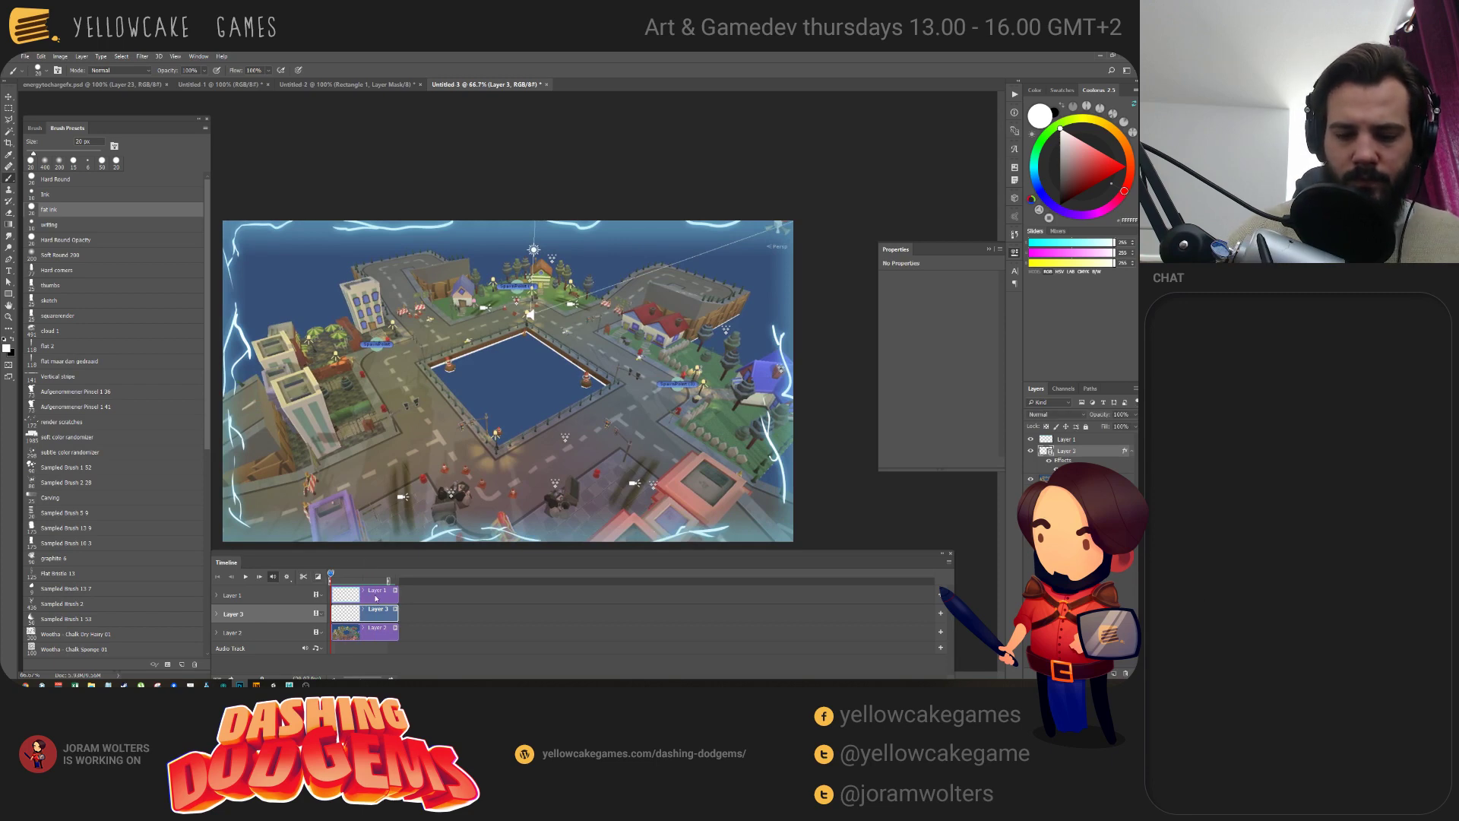
Apply the Maximum filter to the vignette layer with Squareness preserved, and scrub through the timeline to check it.
{"action": "left_click", "coordinate": [233, 595]}
{"action": "left_click", "coordinate": [142, 57]}
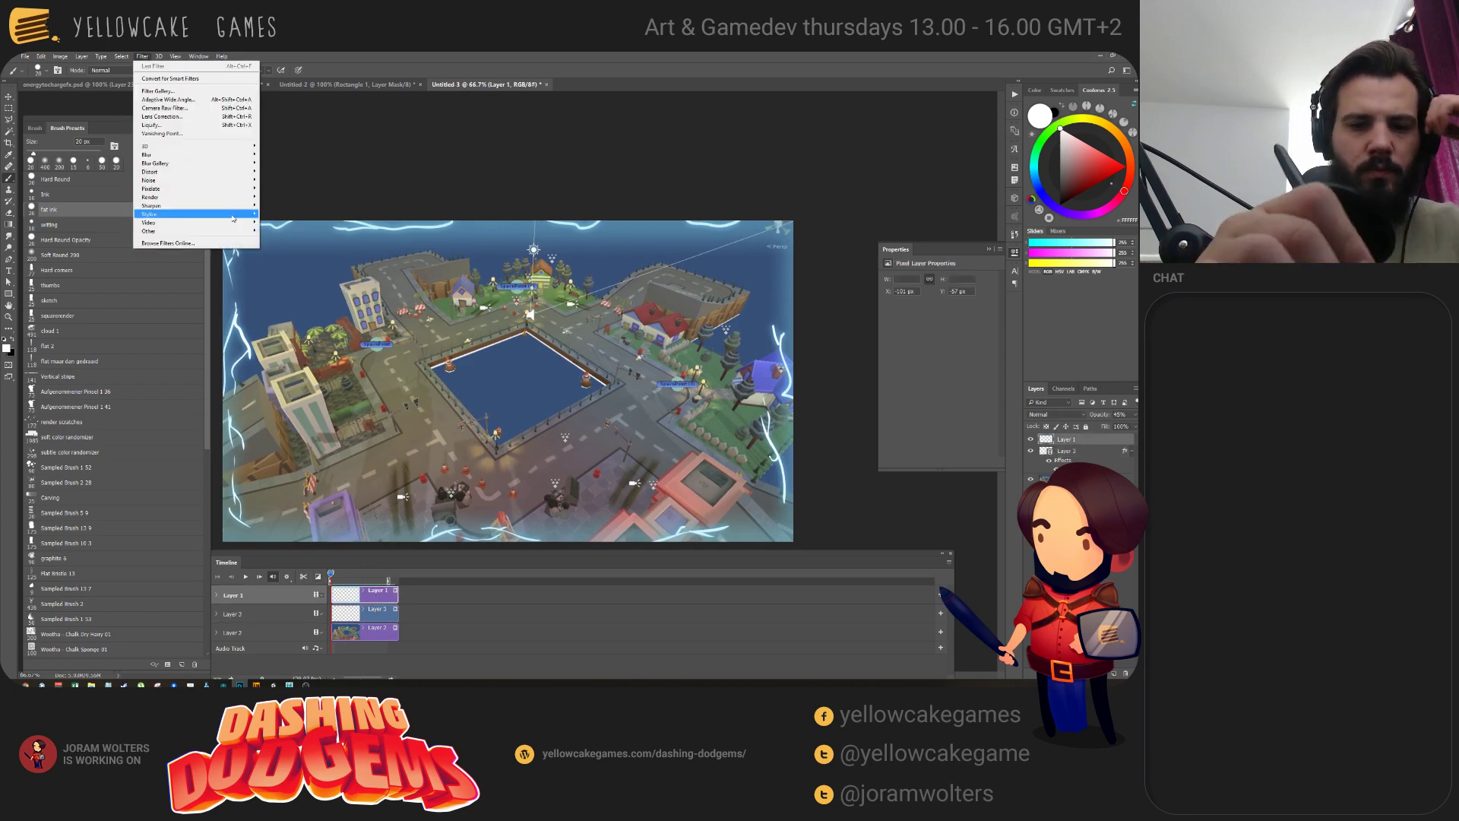
{"action": "mouse_move", "coordinate": [246, 232]}
{"action": "left_click", "coordinate": [280, 256]}
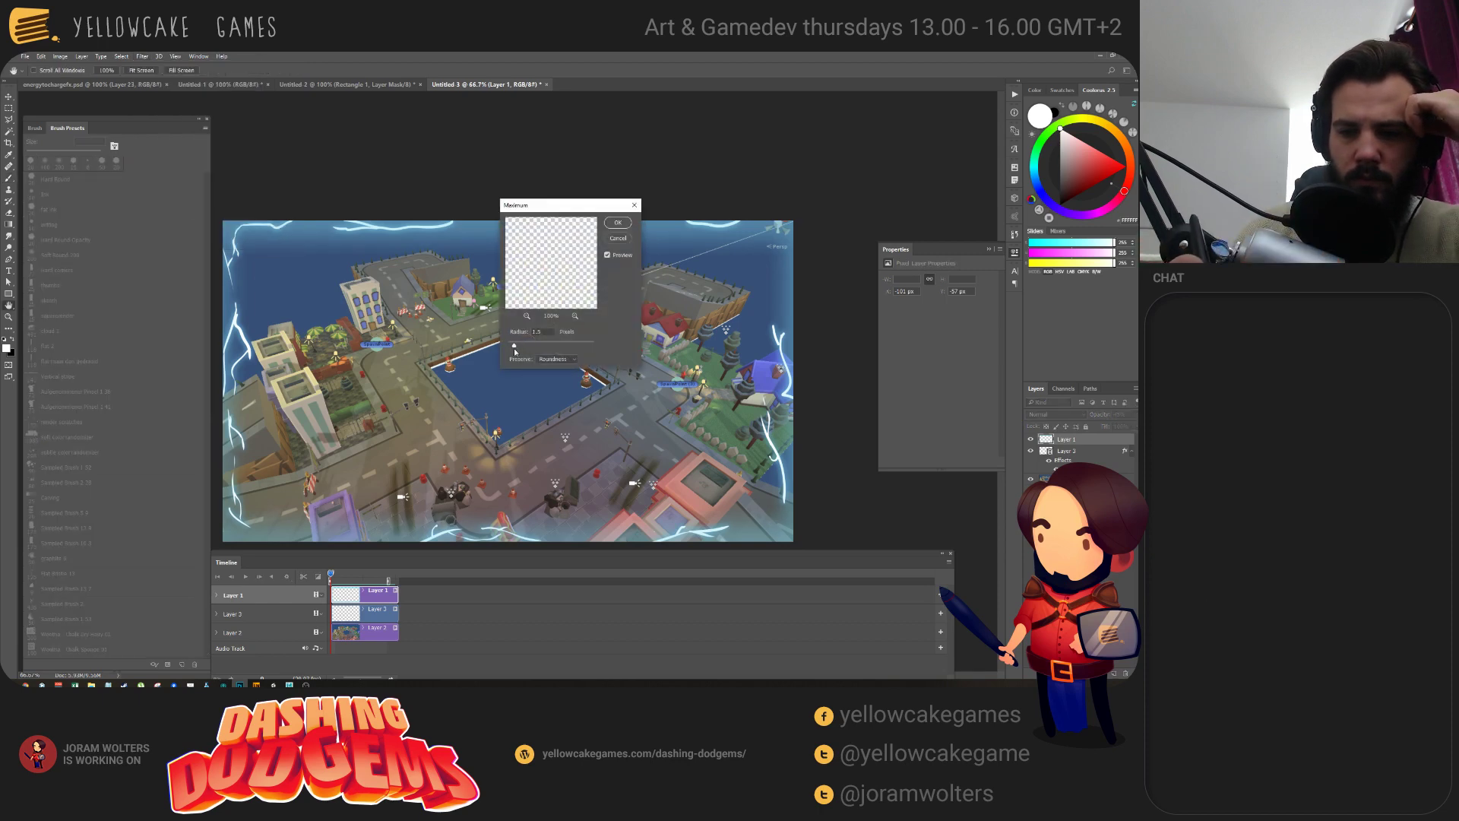
{"action": "left_click_drag", "start_coordinate": [556, 348], "coordinate": [514, 346]}
{"action": "left_click", "coordinate": [555, 358]}
{"action": "left_click", "coordinate": [554, 351]}
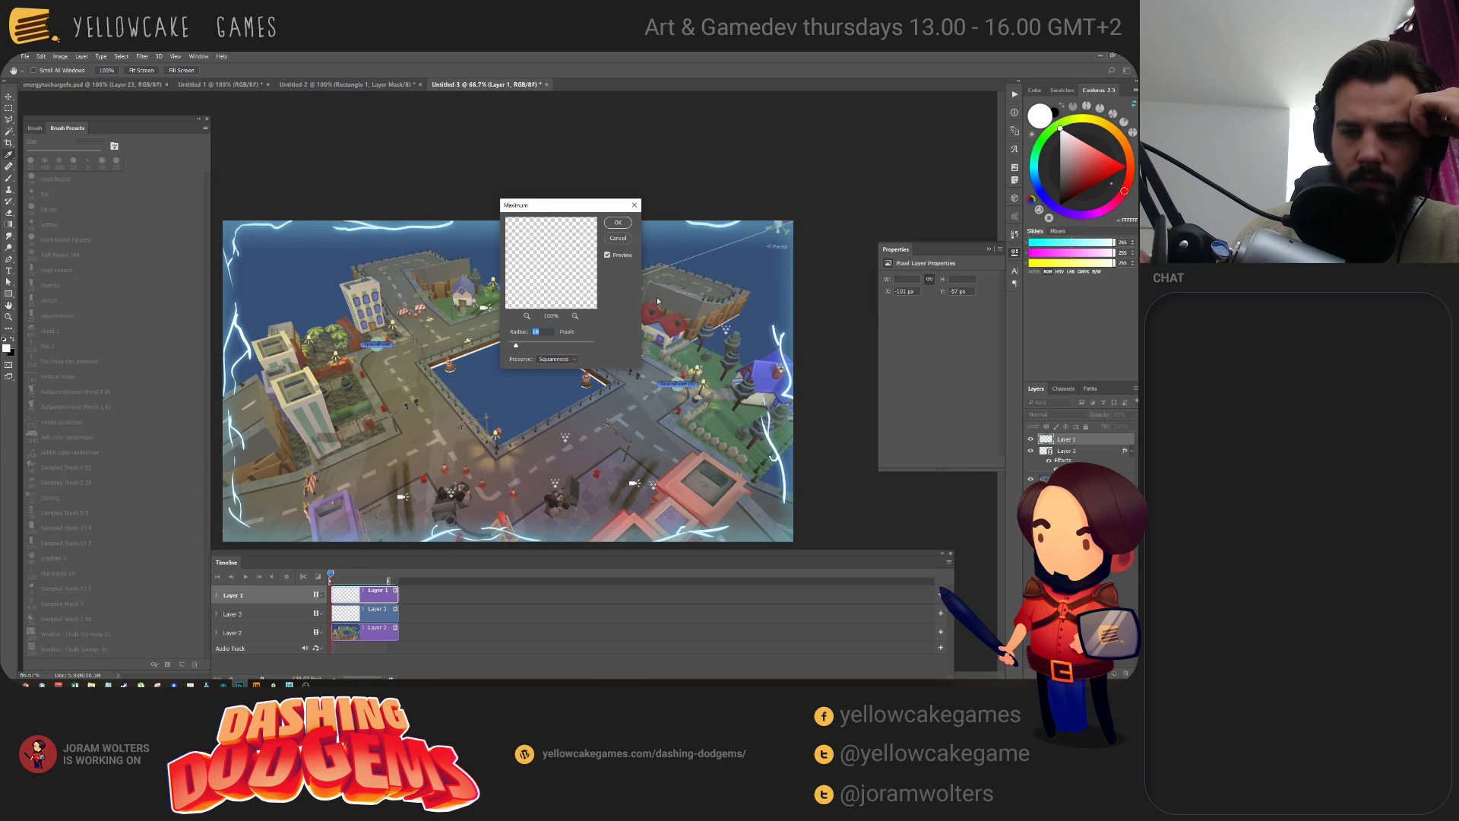
{"action": "key", "text": "Return"}
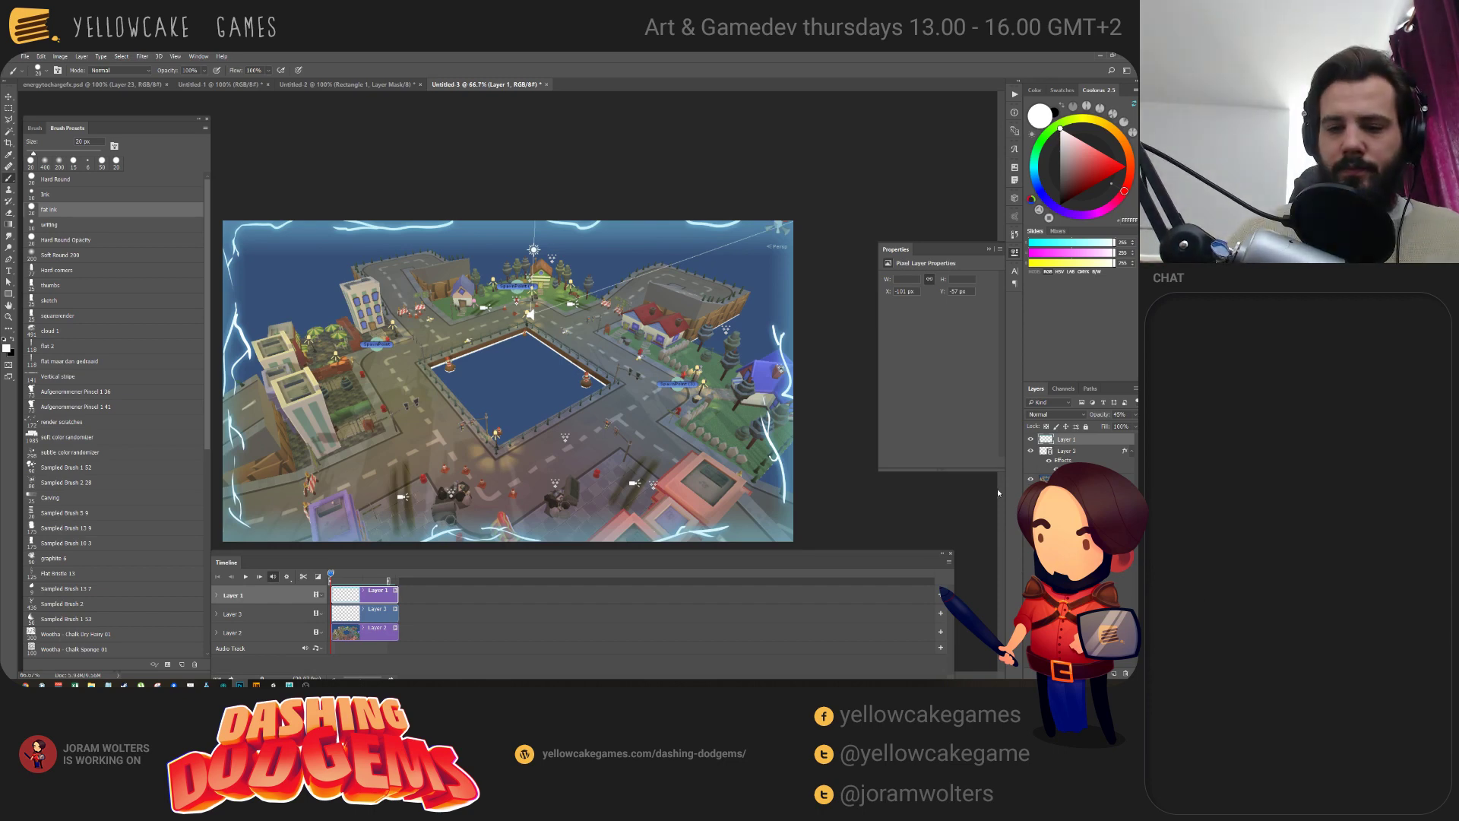
{"action": "left_click", "coordinate": [356, 575]}
{"action": "mouse_move", "coordinate": [355, 576]}
{"action": "left_mouse_down"}
{"action": "mouse_move", "coordinate": [389, 582]}
{"action": "mouse_move", "coordinate": [330, 582]}
{"action": "left_mouse_up"}
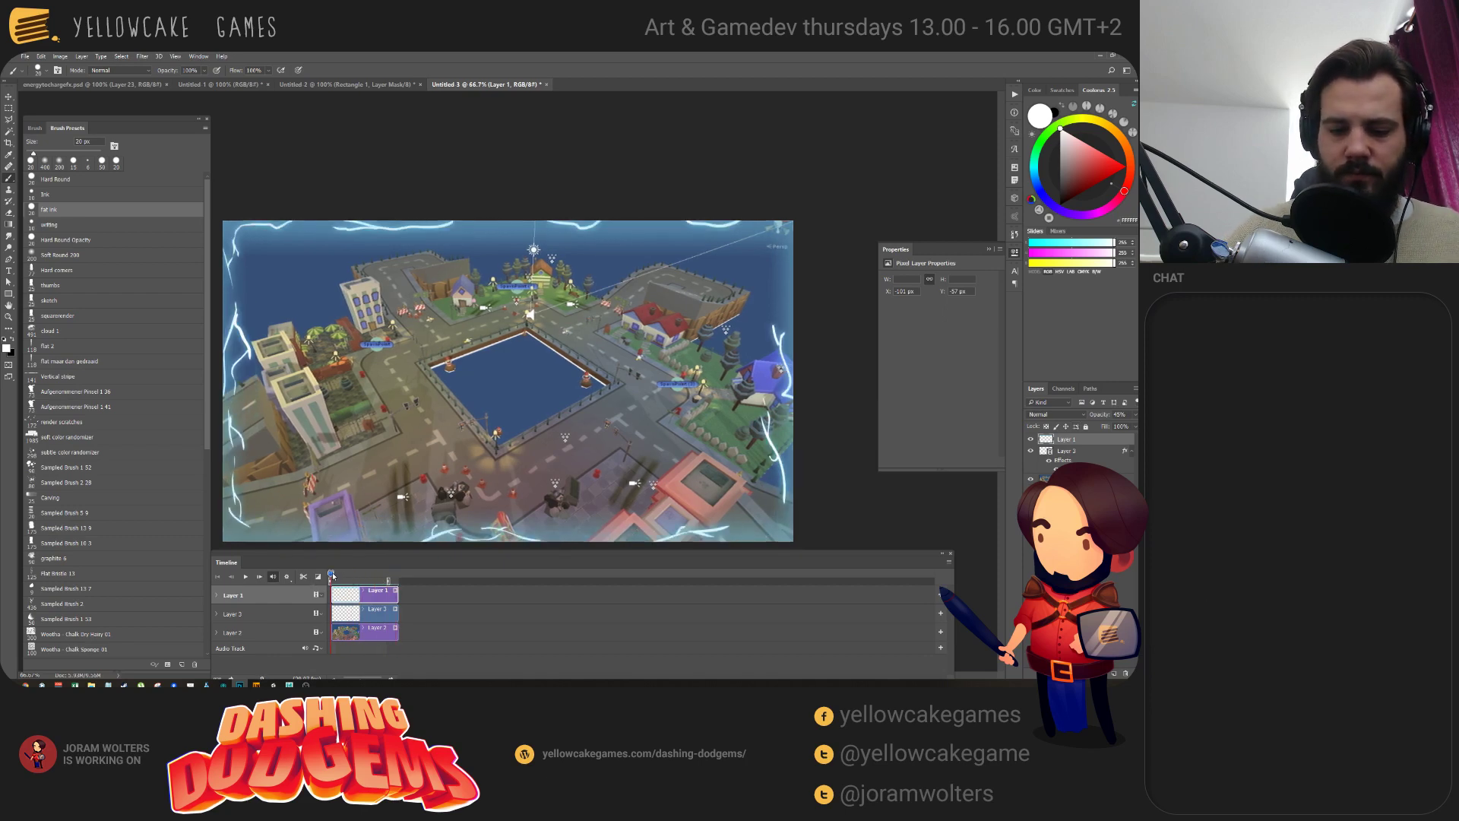
Try blend modes such as Darker Color and Lighten on the vignette layer, and return it to Normal.
{"action": "key", "text": "space"}
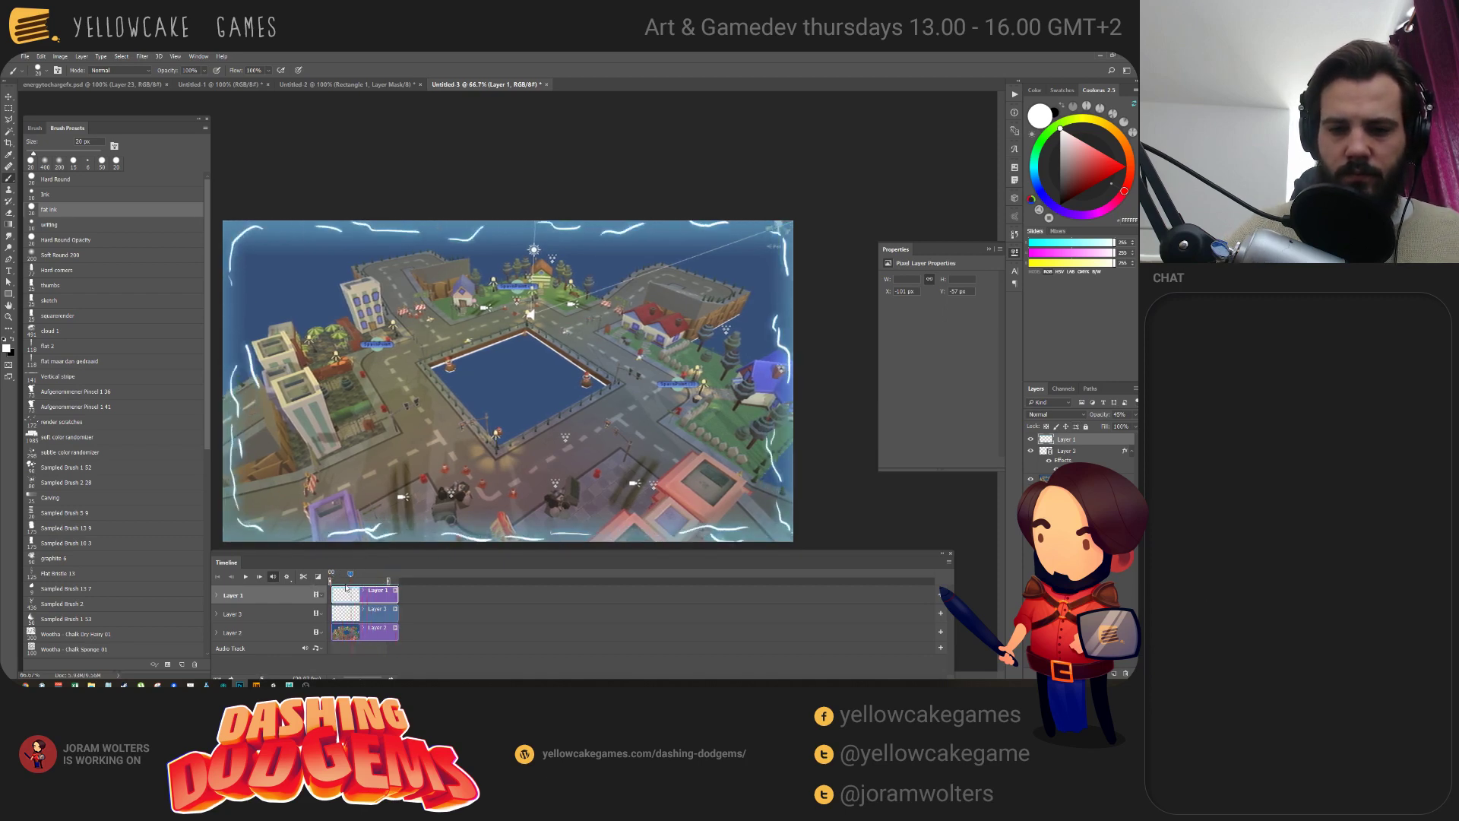
{"action": "left_click", "coordinate": [1044, 417]}
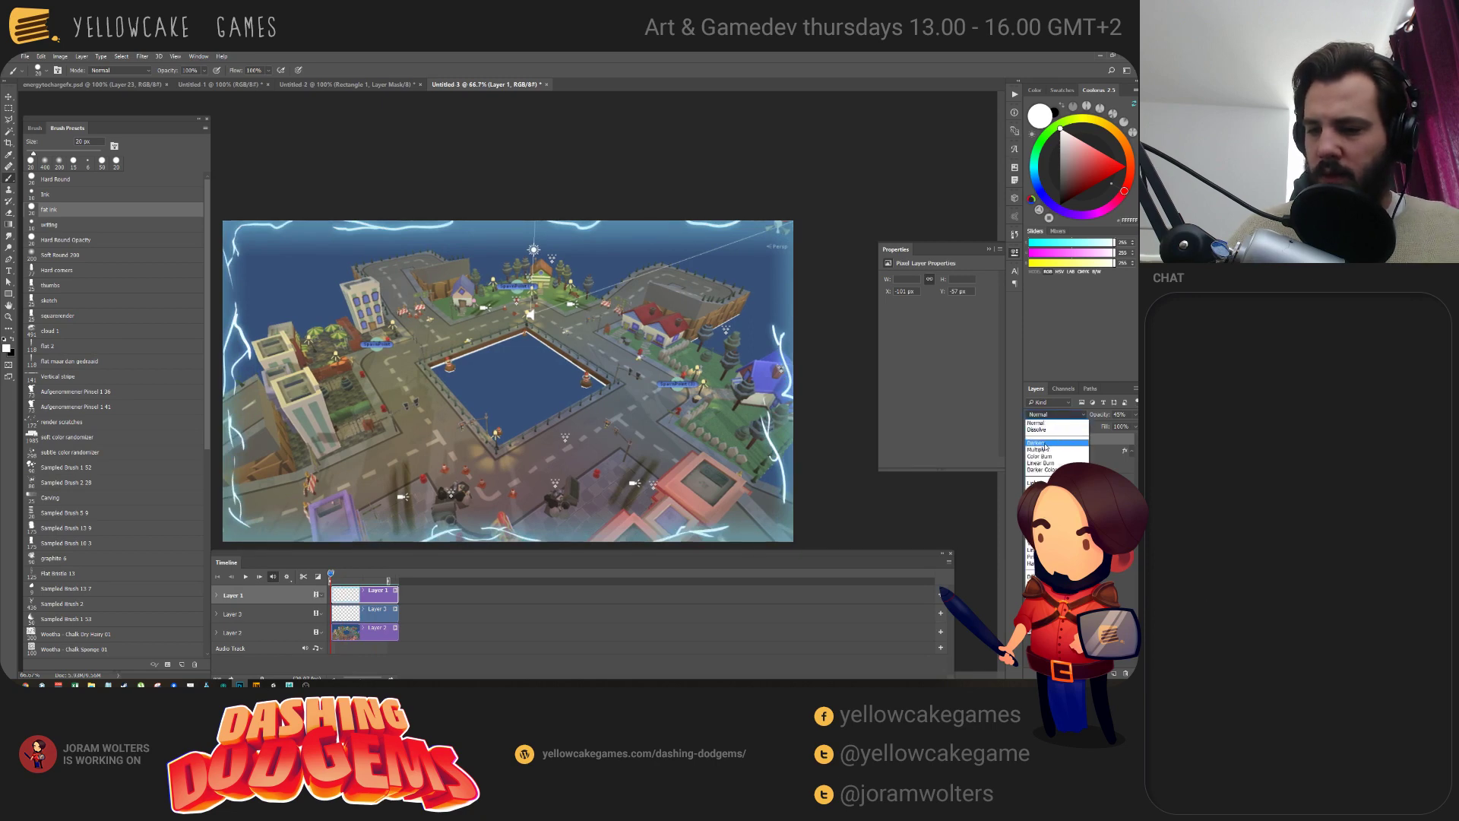
{"action": "left_click", "coordinate": [1054, 436]}
{"action": "key", "text": "Down"}
{"action": "key", "text": "Down"}
{"action": "key", "text": "Down"}
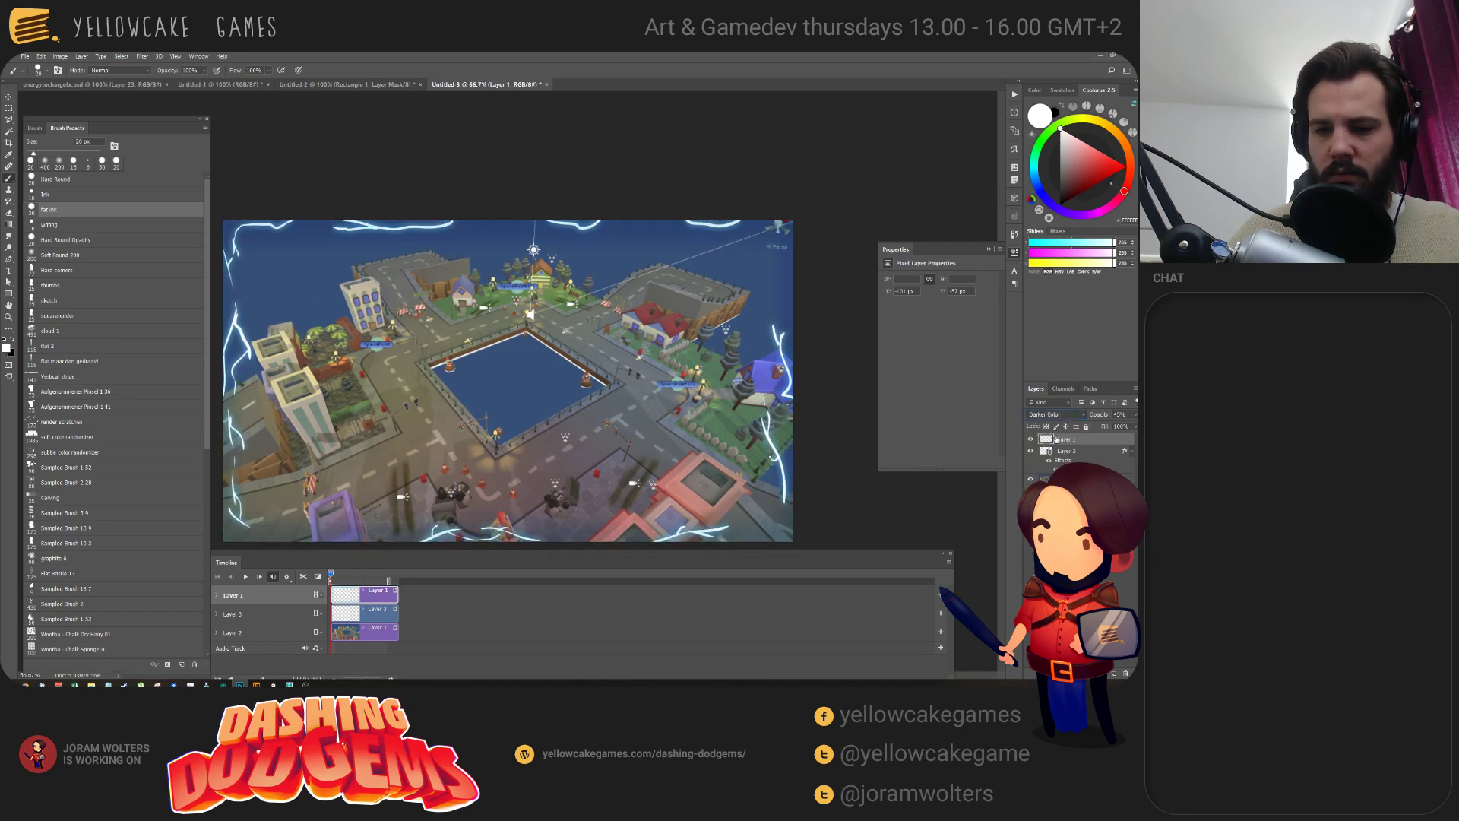
{"action": "key", "text": "Down"}
{"action": "key", "text": "Down"}
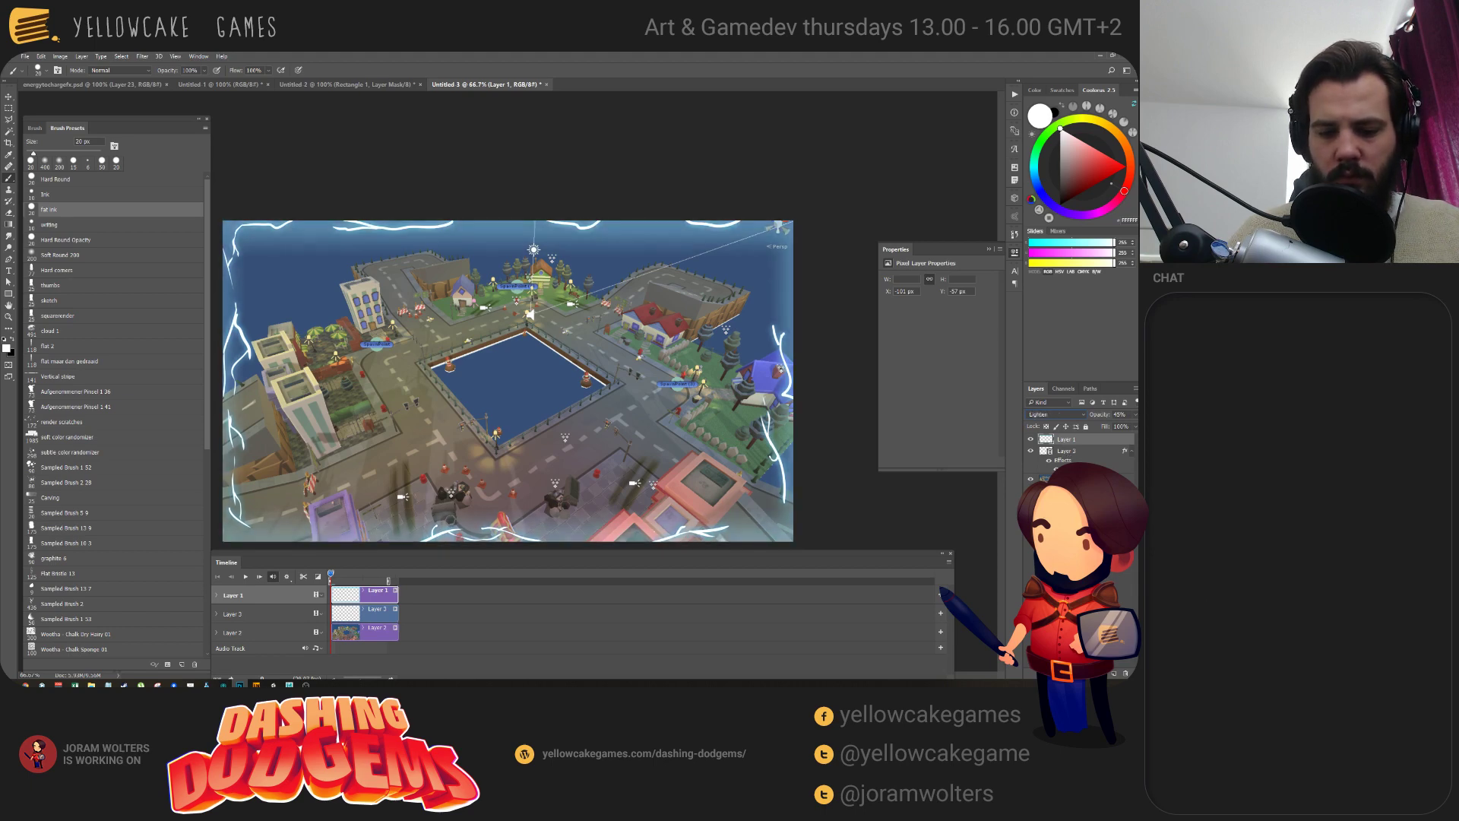
{"action": "key", "text": "Up"}
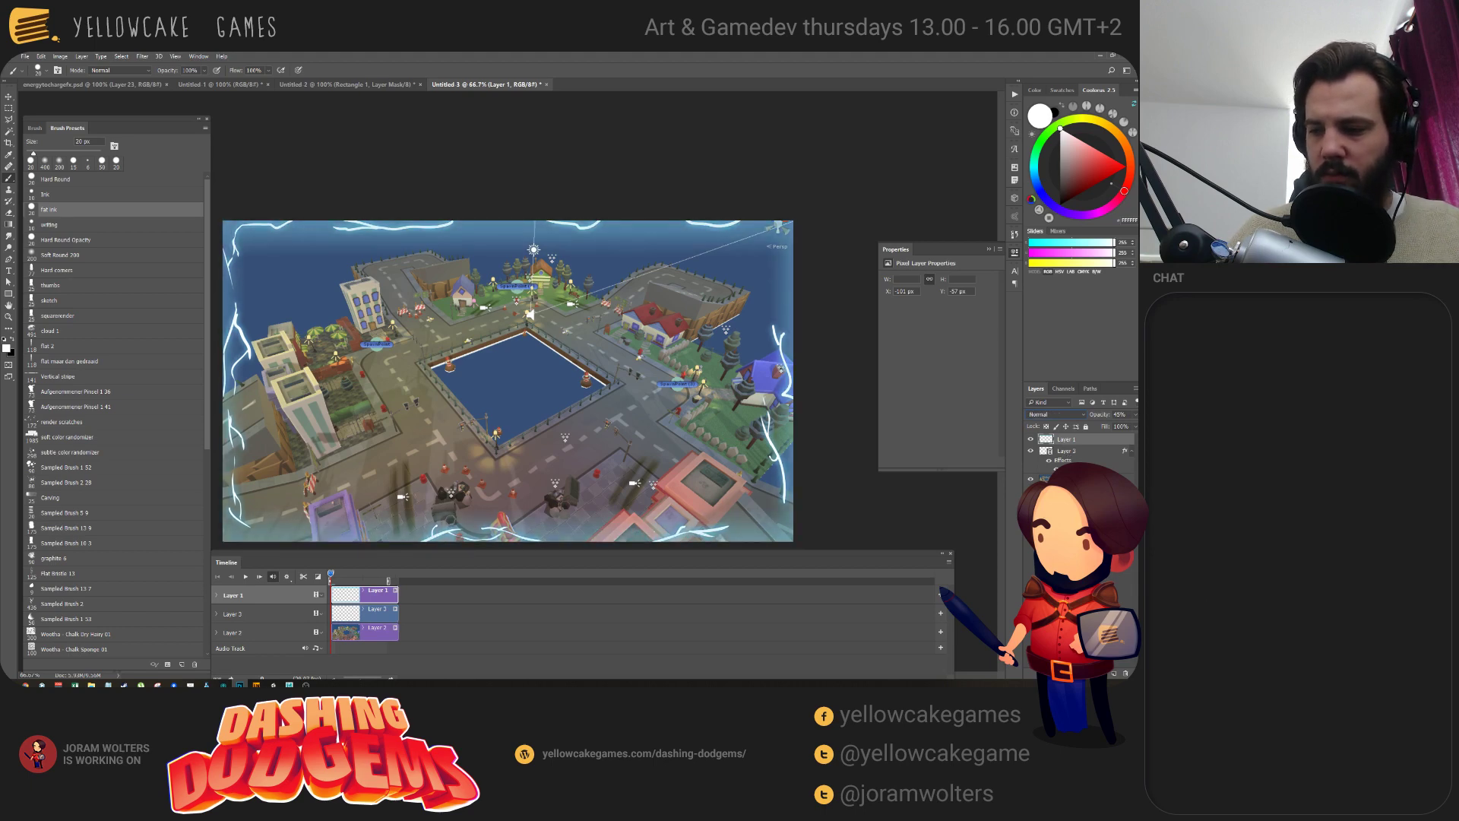
Set the lightning layer's blend mode to Soft Light after trying Color Burn and Color Dodge, and play the loop.
{"action": "left_click", "coordinate": [1076, 453]}
{"action": "left_click", "coordinate": [1056, 414]}
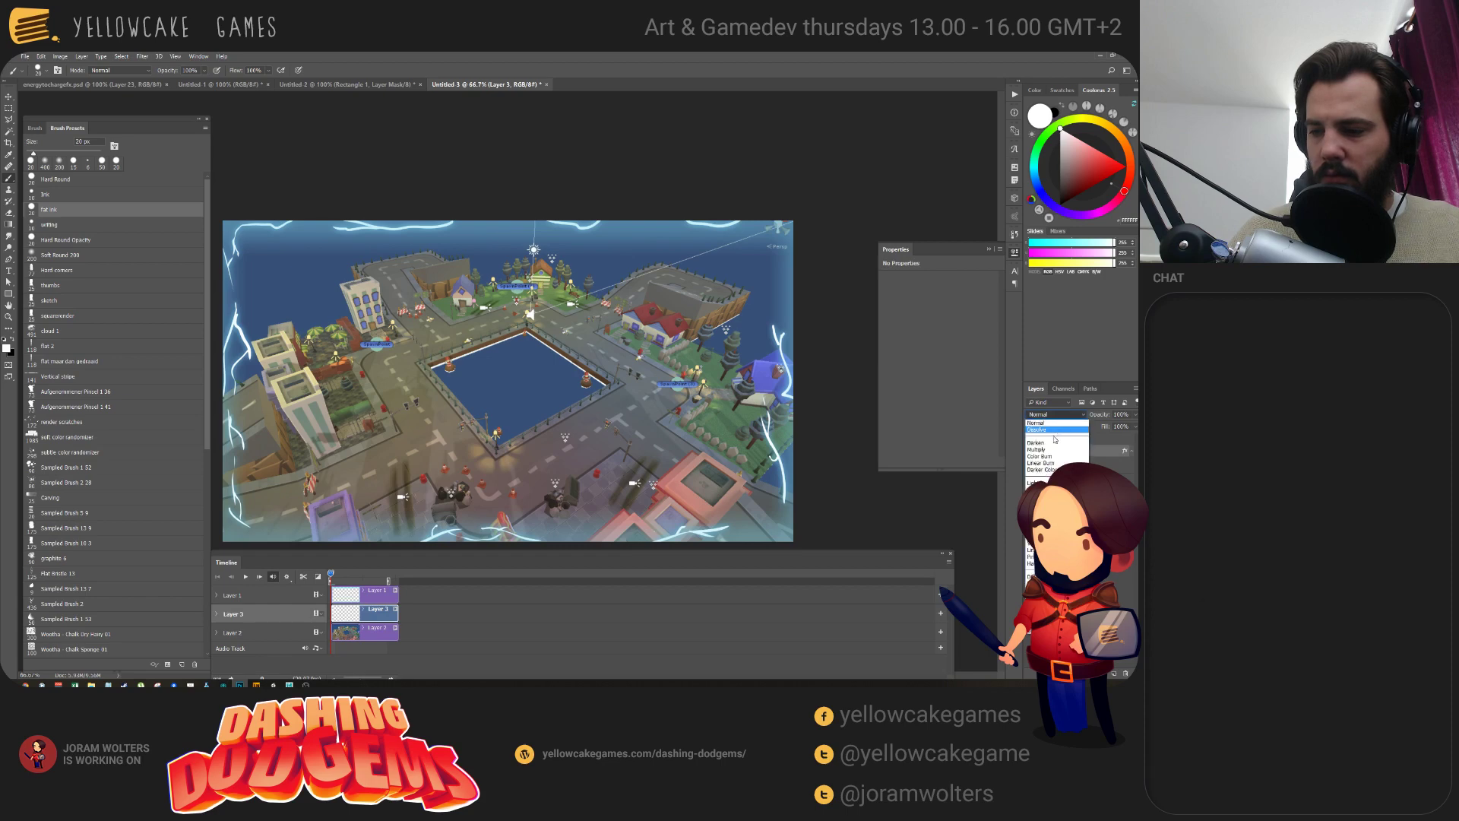
{"action": "left_click", "coordinate": [1048, 441]}
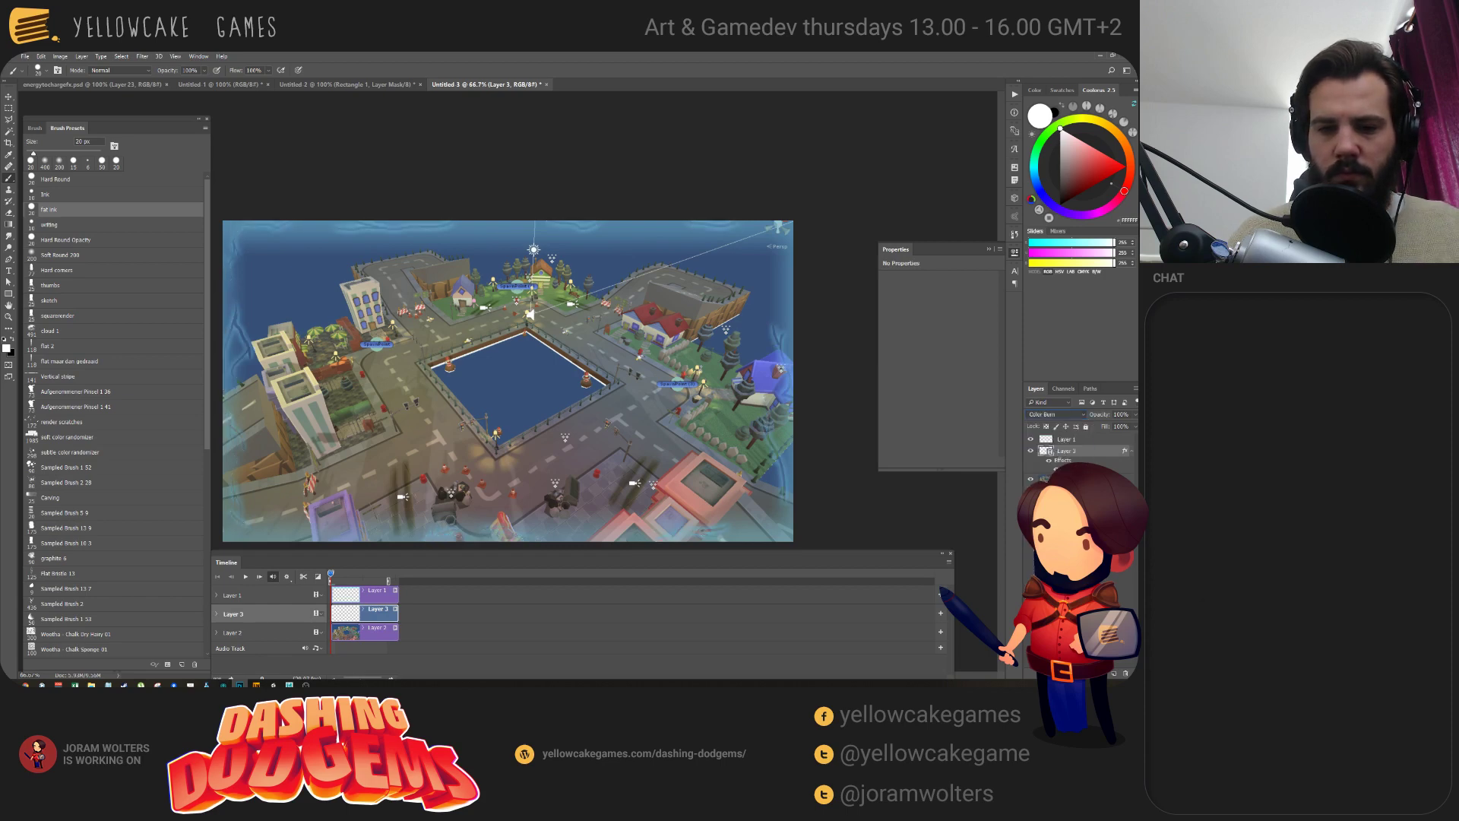
{"action": "key", "text": "Down"}
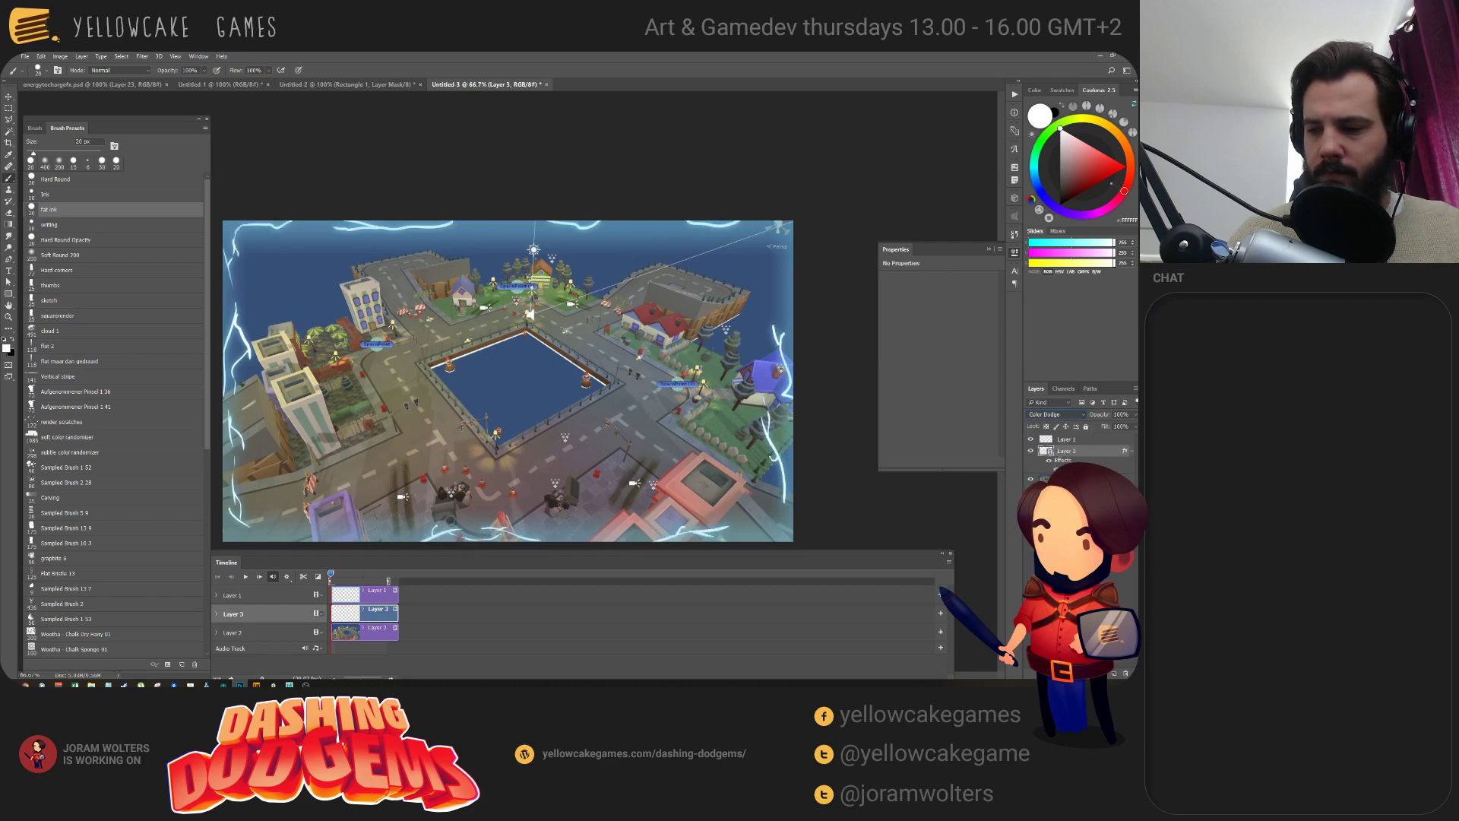
{"action": "key", "text": "Down"}
{"action": "key", "text": "Down"}
{"action": "key", "text": "Down"}
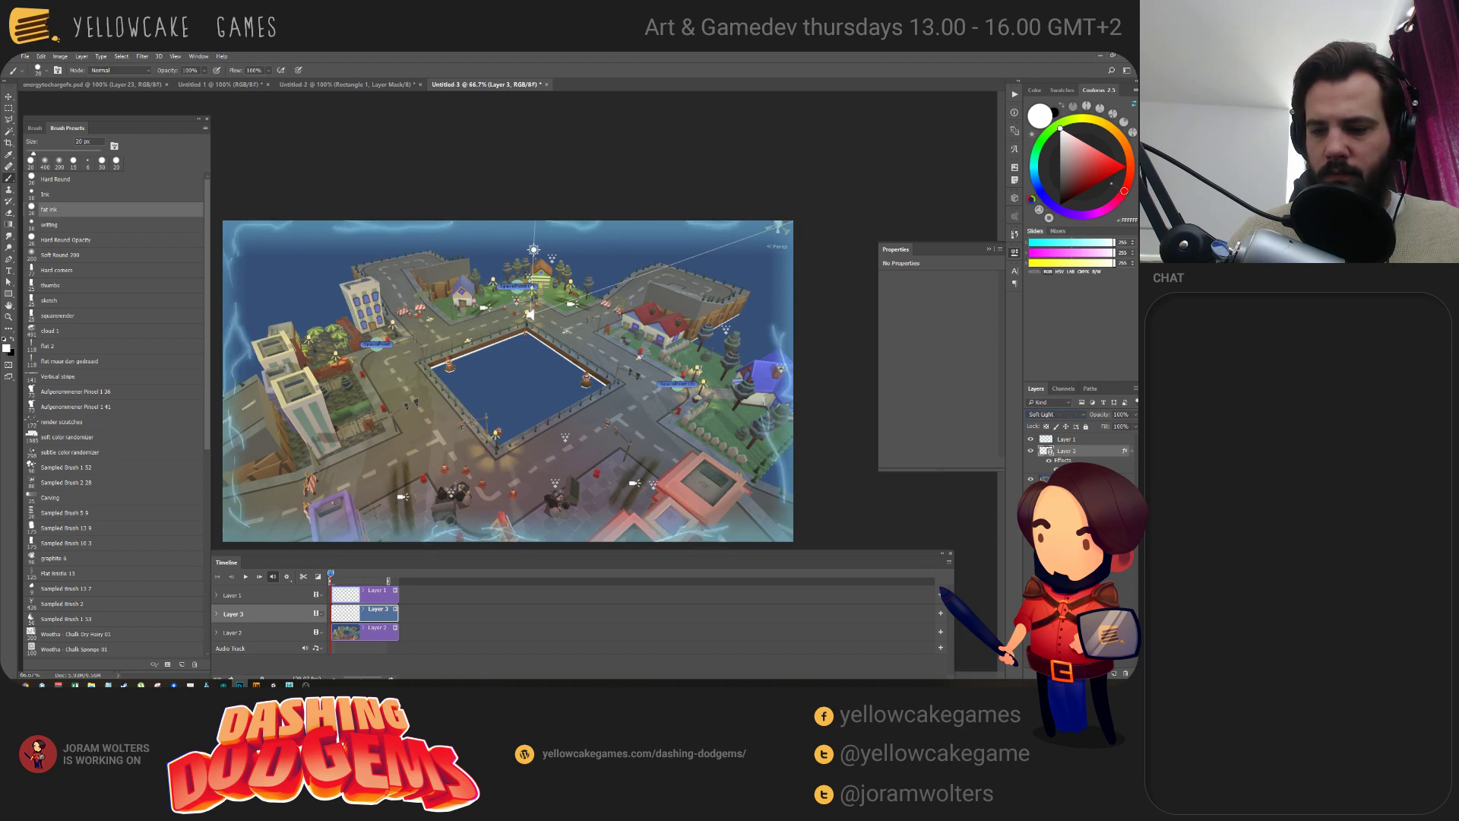
{"action": "key", "text": "Down"}
{"action": "key", "text": "Down"}
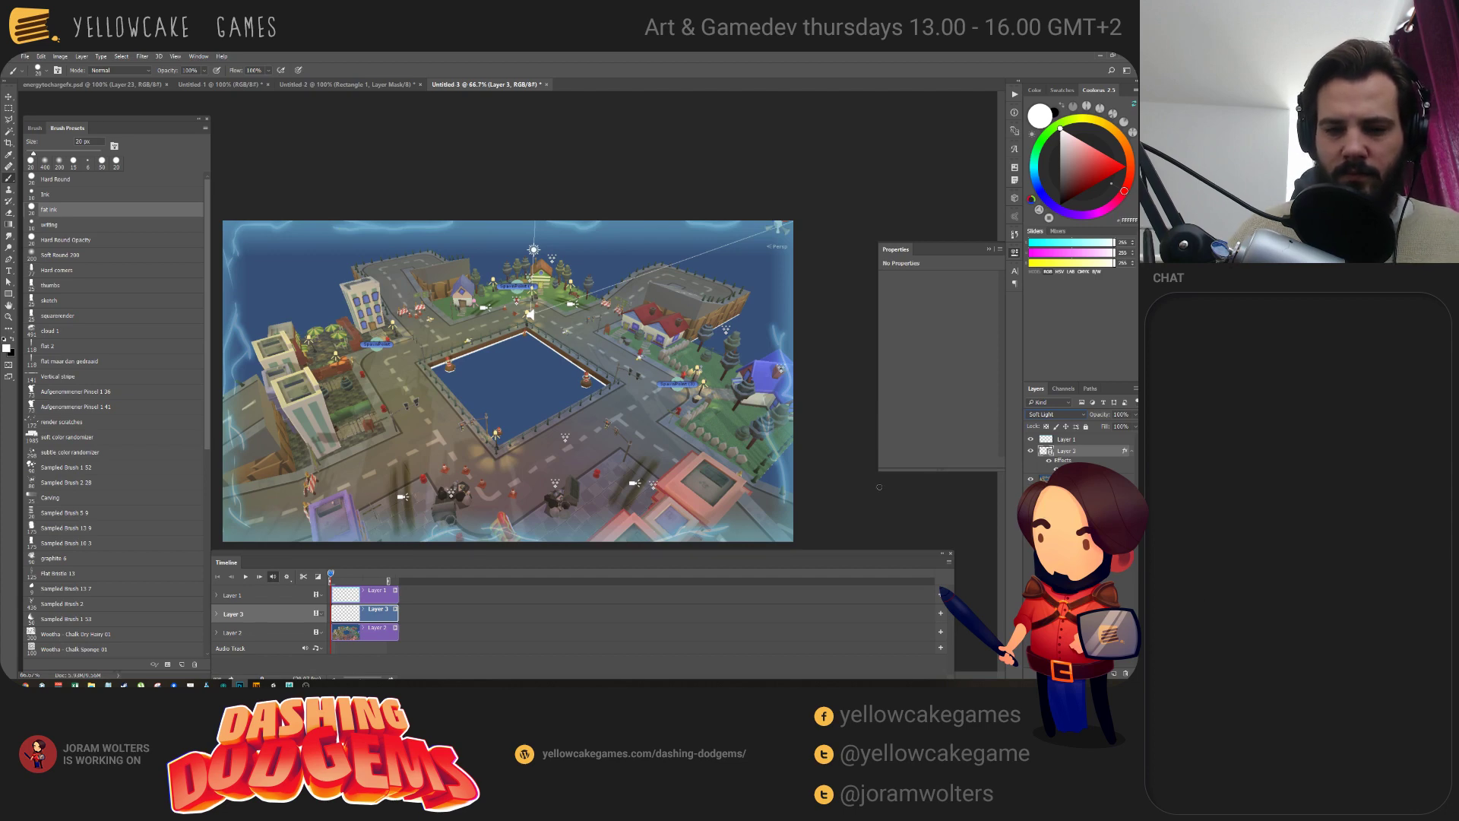
{"action": "left_click", "coordinate": [246, 575]}
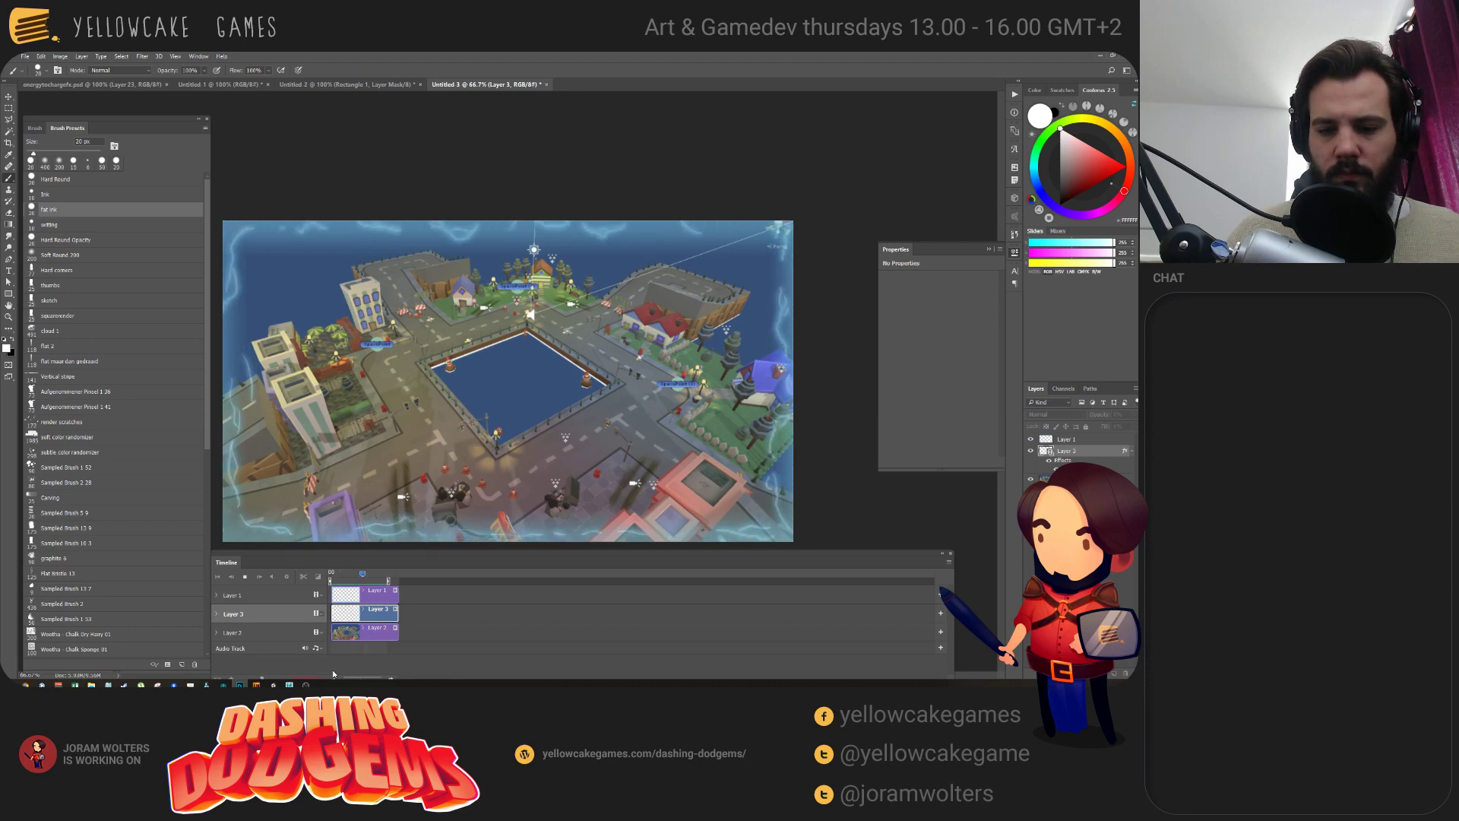
Play back the timeline animation to review the water border effect around the game scene.
{"action": "key", "text": "space"}
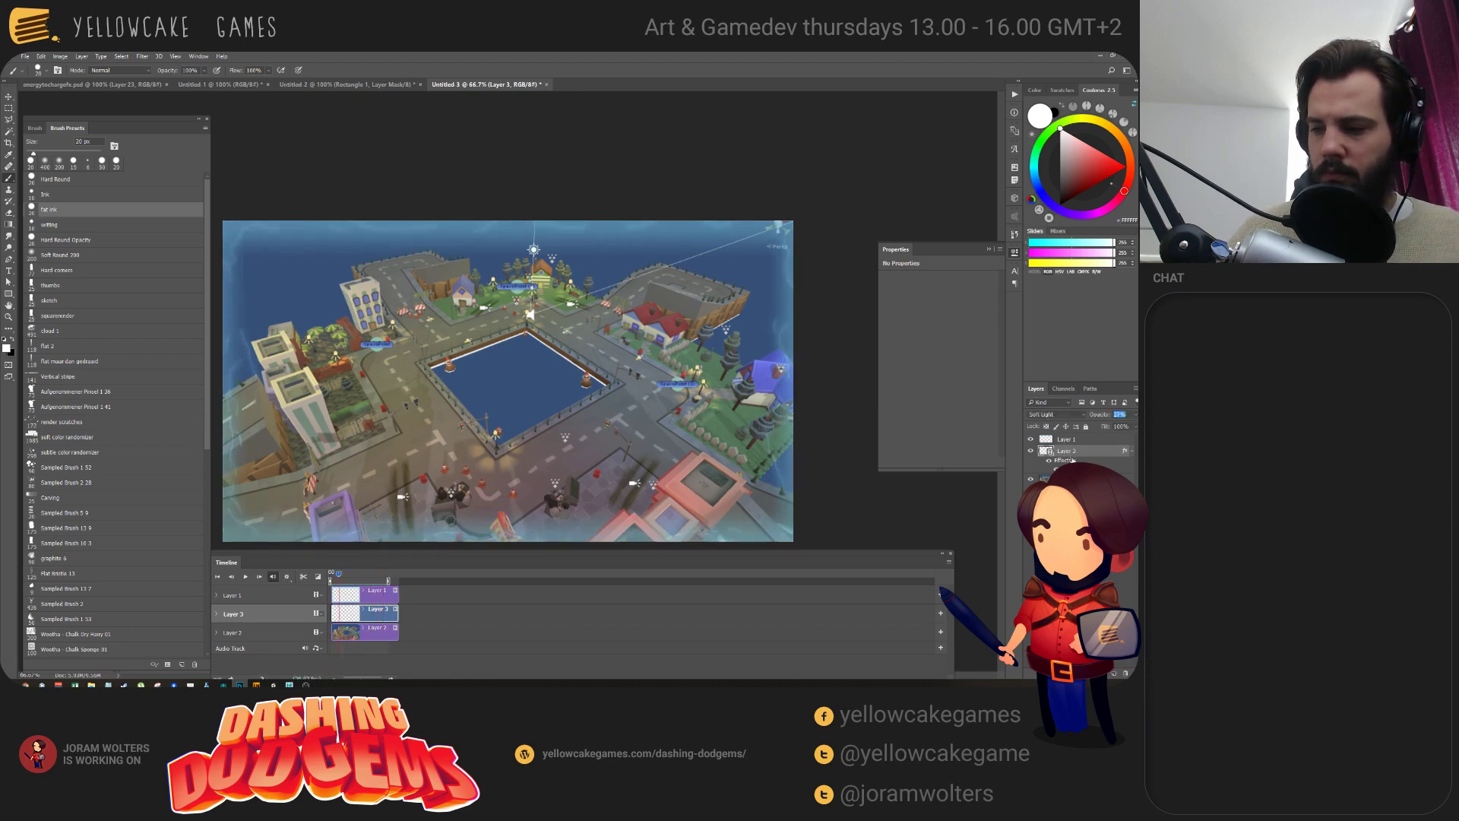
{"action": "key", "text": "space"}
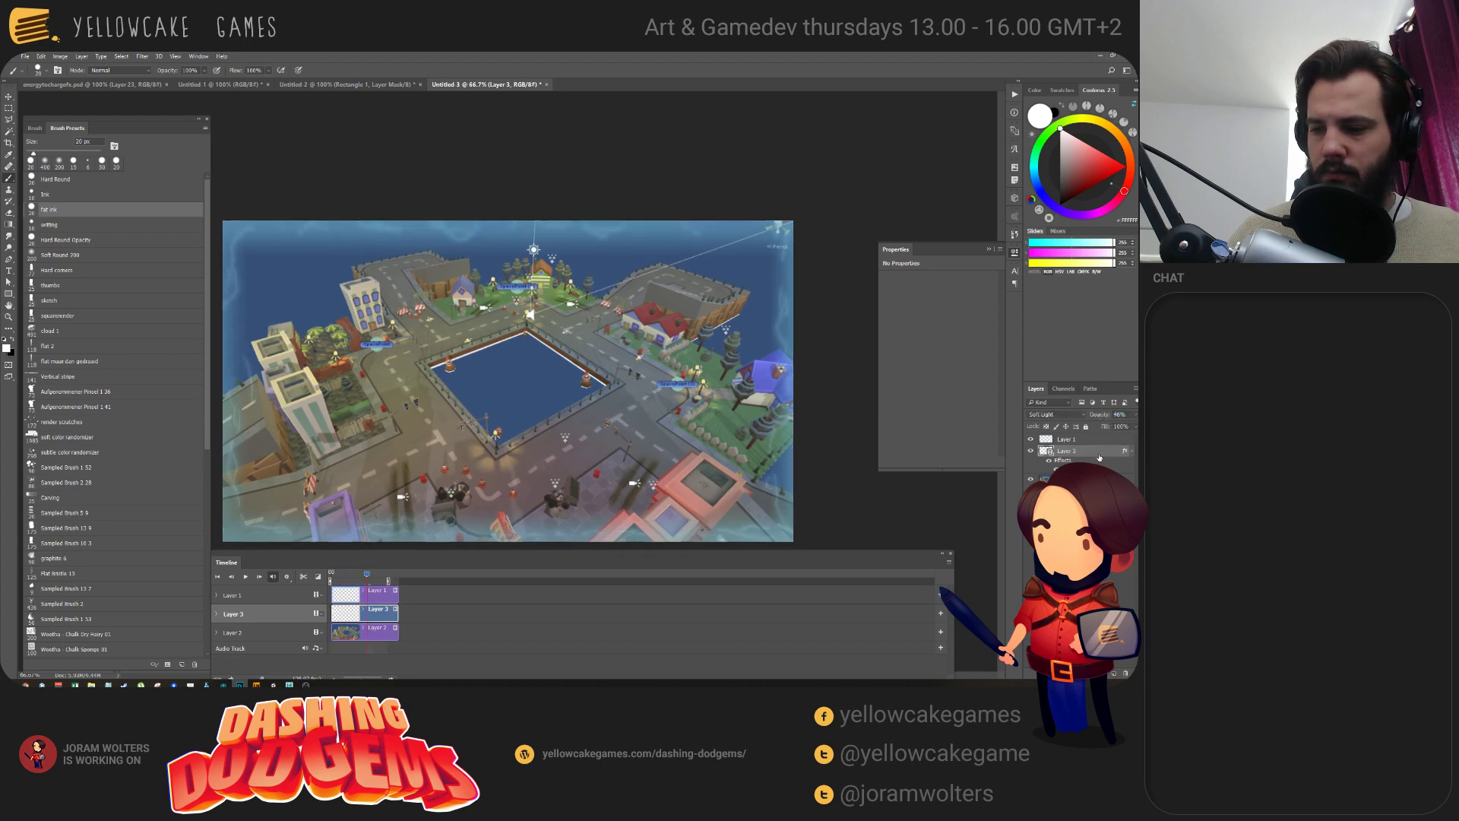
{"action": "key", "text": "space"}
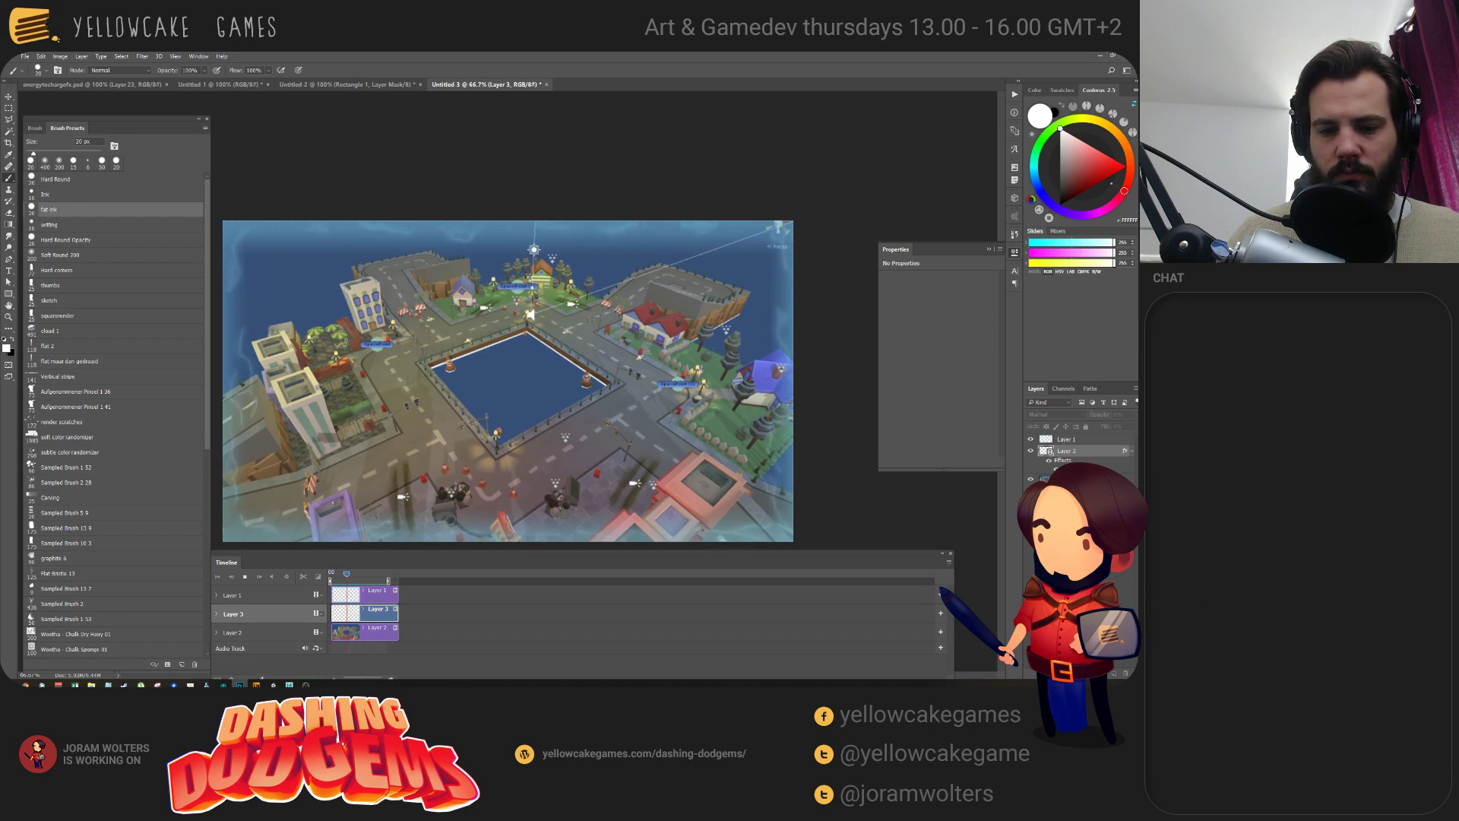
{"action": "key", "text": "space"}
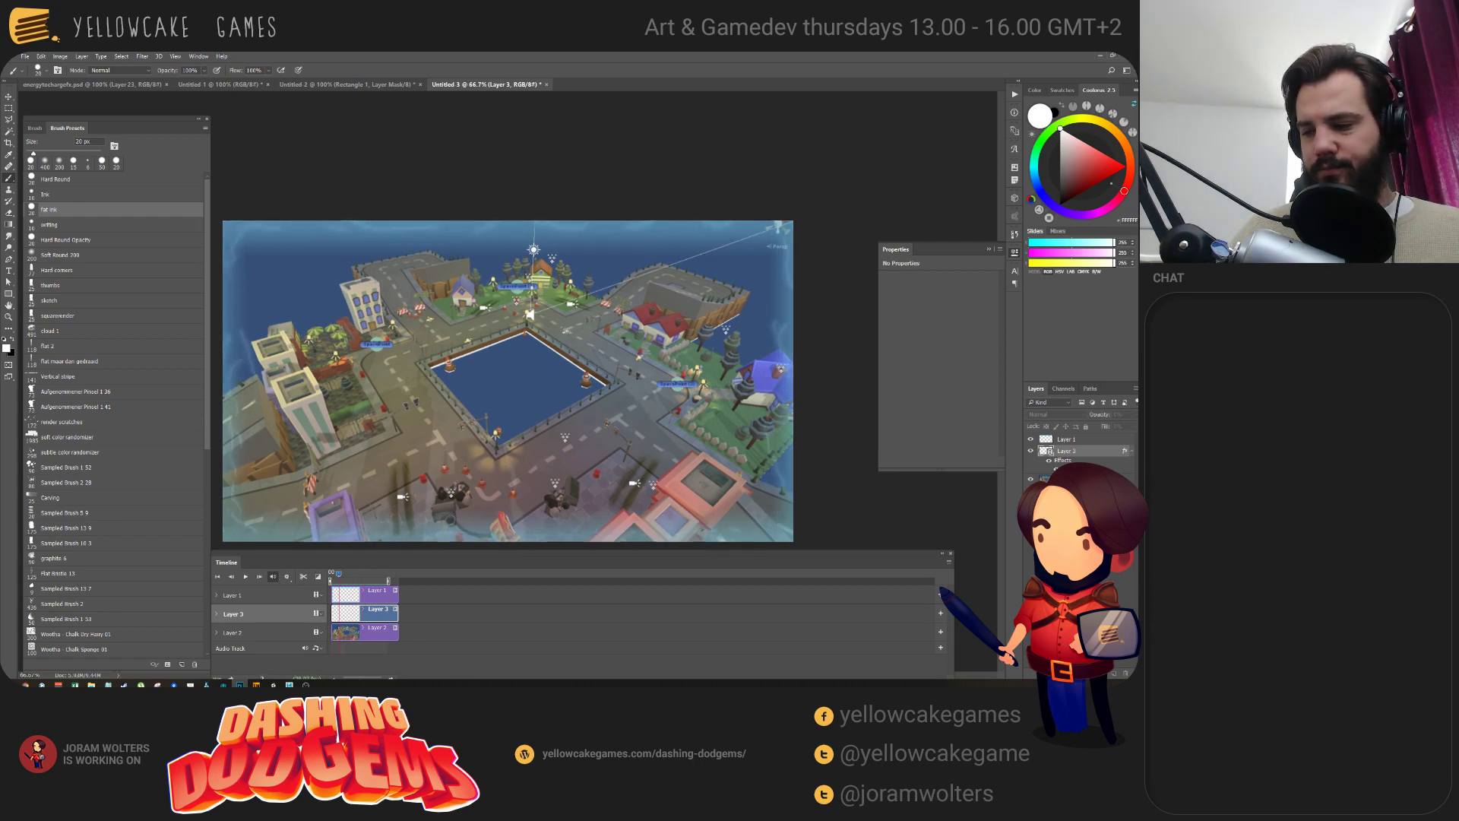
Duplicate Layer 3 and position the copy's clip on the timeline so it starts slightly after the original.
{"action": "key", "text": "ctrl+j"}
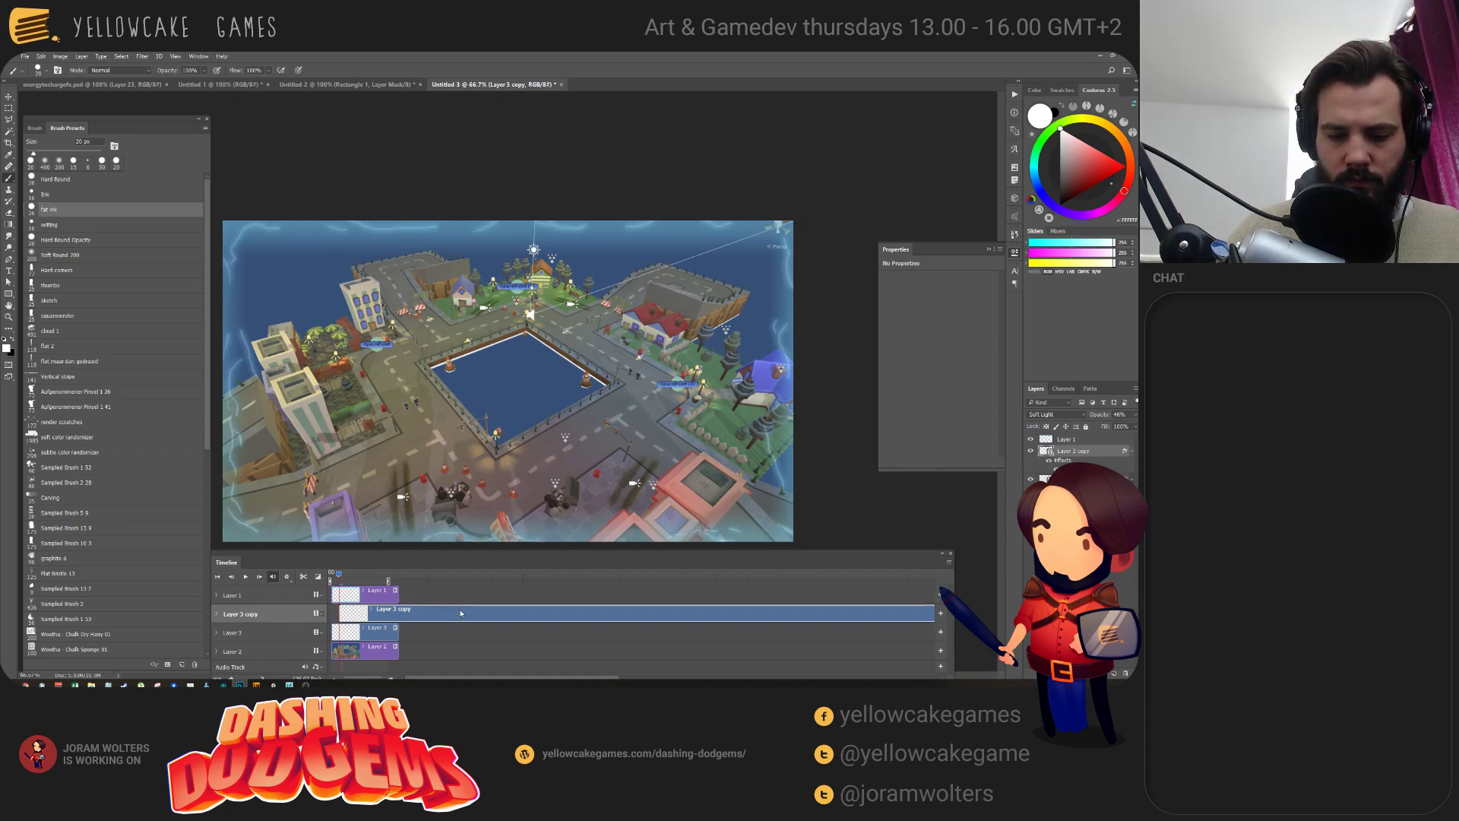
{"action": "left_click_drag", "start_coordinate": [460, 616], "coordinate": [439, 617]}
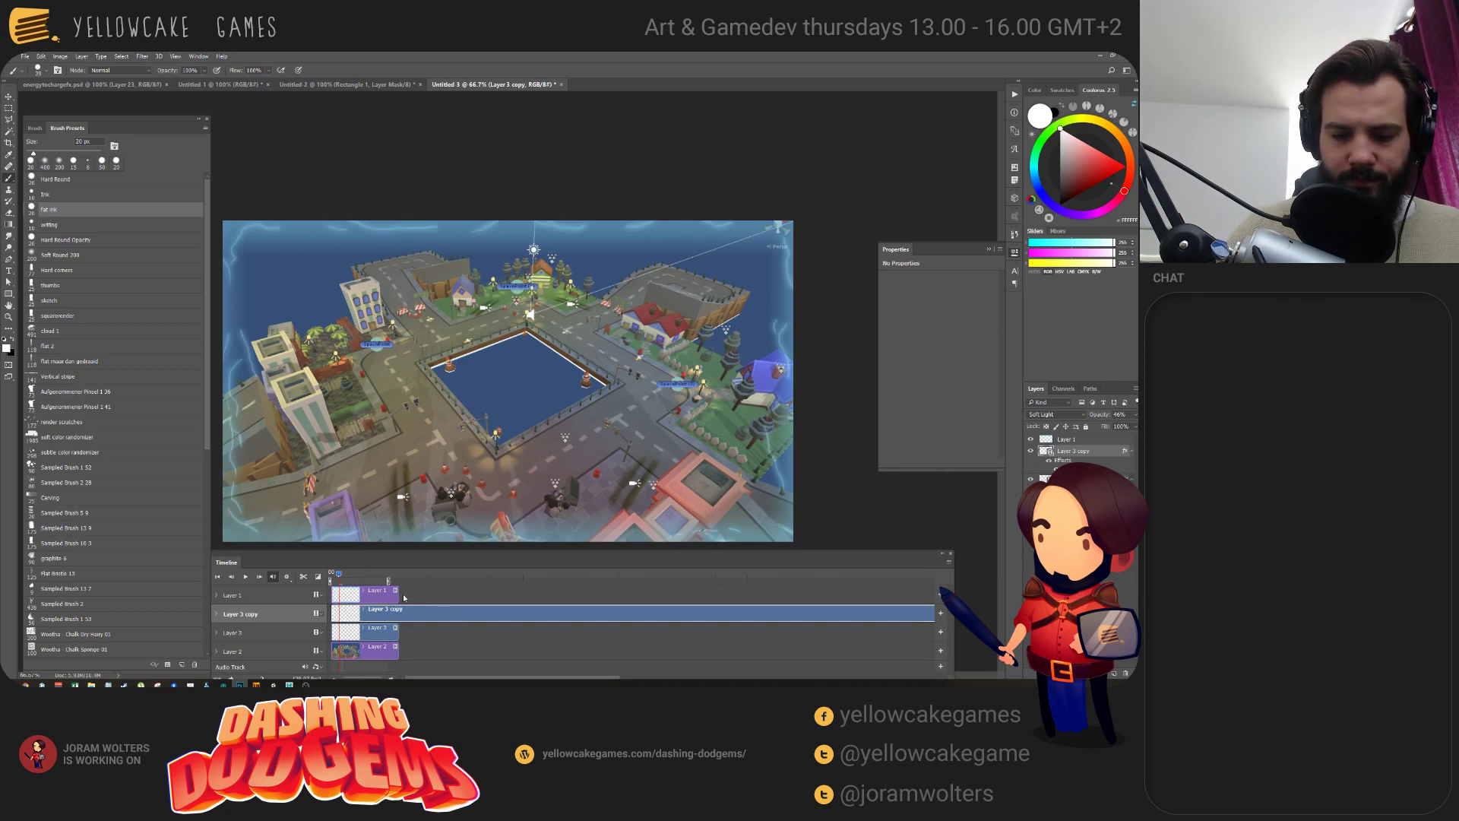
{"action": "left_click_drag", "start_coordinate": [380, 614], "coordinate": [323, 611]}
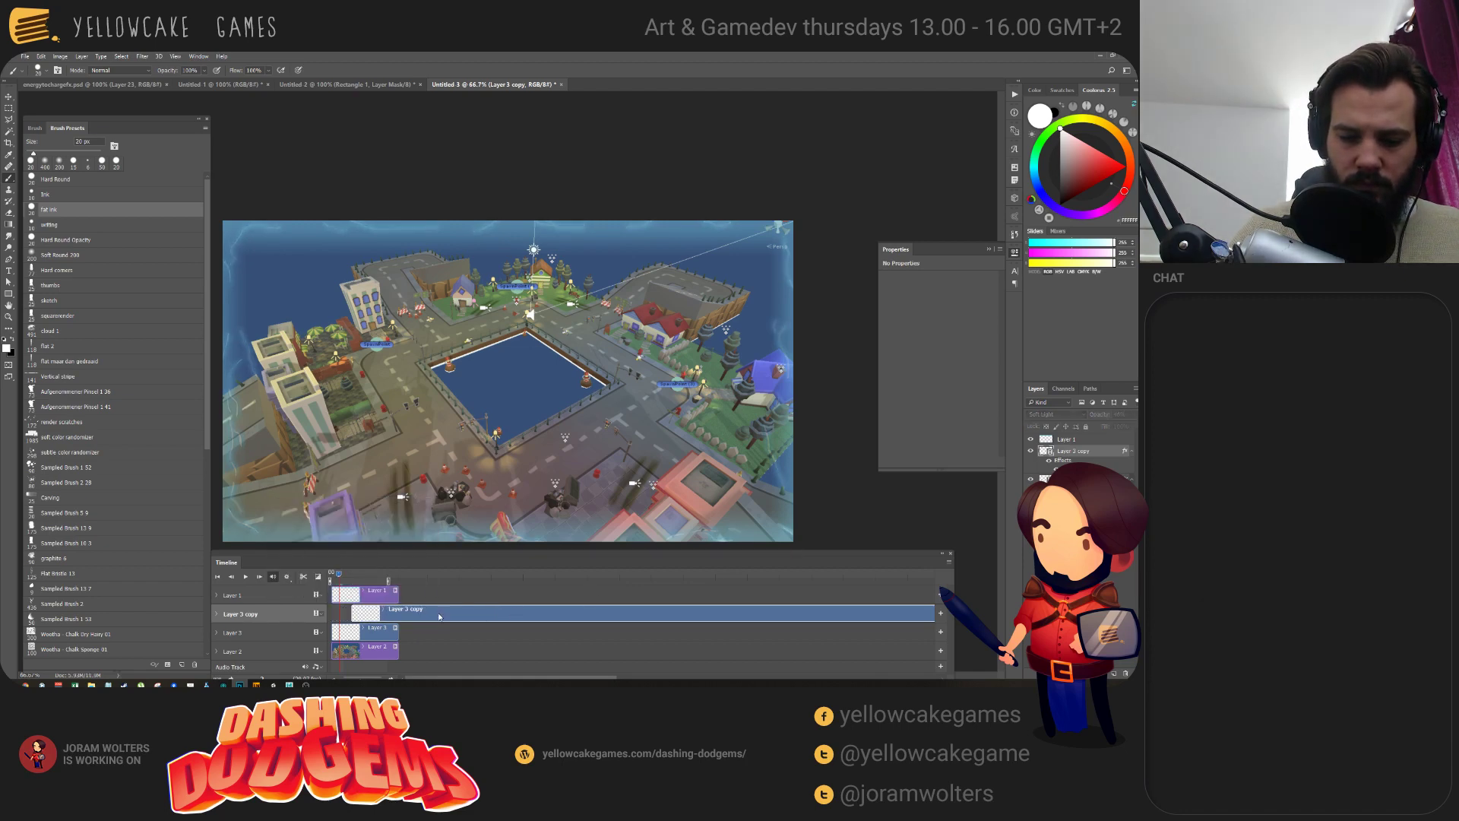
{"action": "left_click_drag", "start_coordinate": [426, 614], "coordinate": [430, 618]}
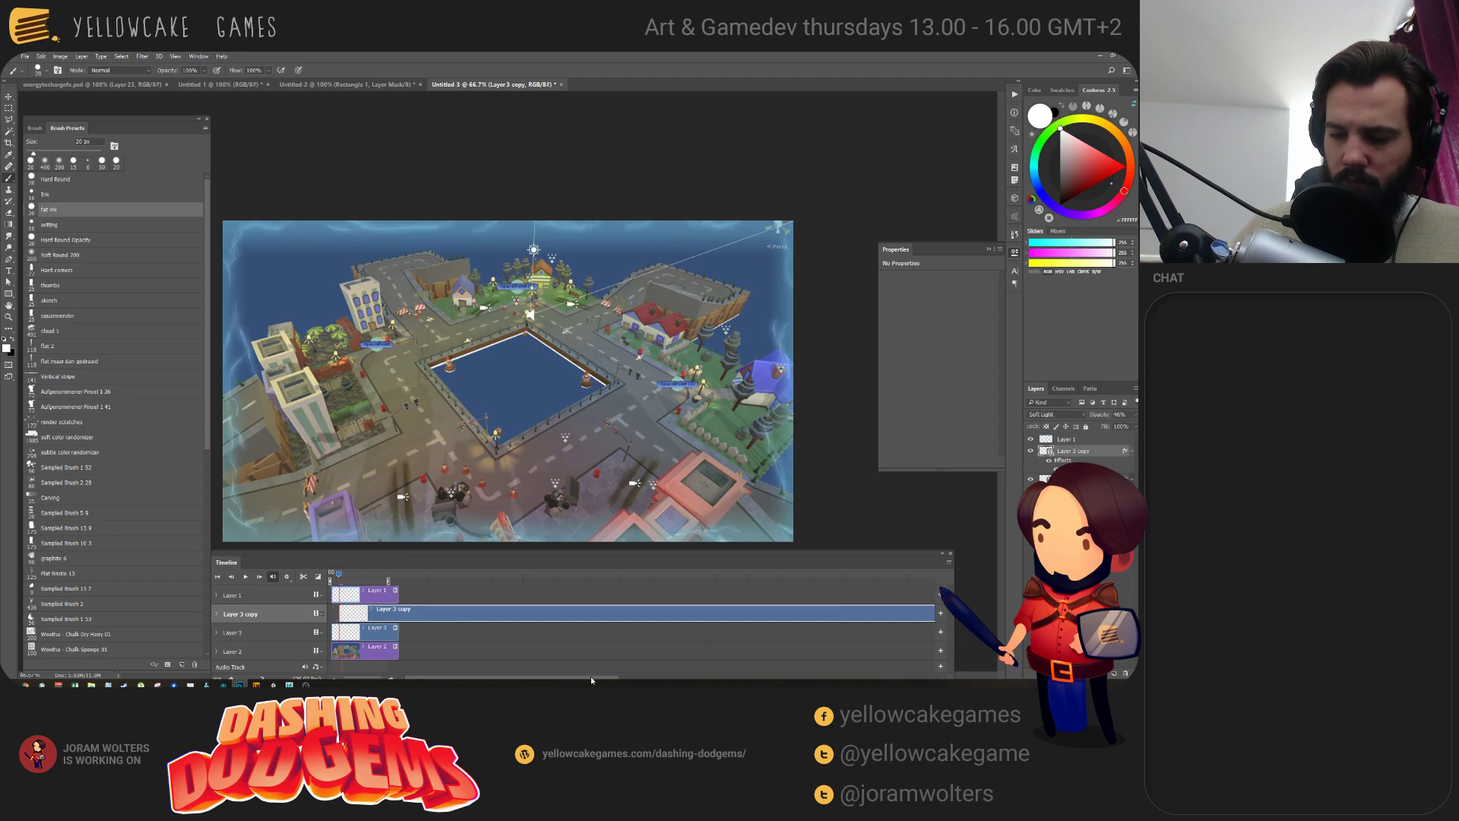
Trim the end of the Layer 3 copy clip back to just past the end of the other clips.
{"action": "left_click_drag", "start_coordinate": [597, 678], "coordinate": [919, 678]}
{"action": "left_click_drag", "start_coordinate": [626, 614], "coordinate": [800, 659]}
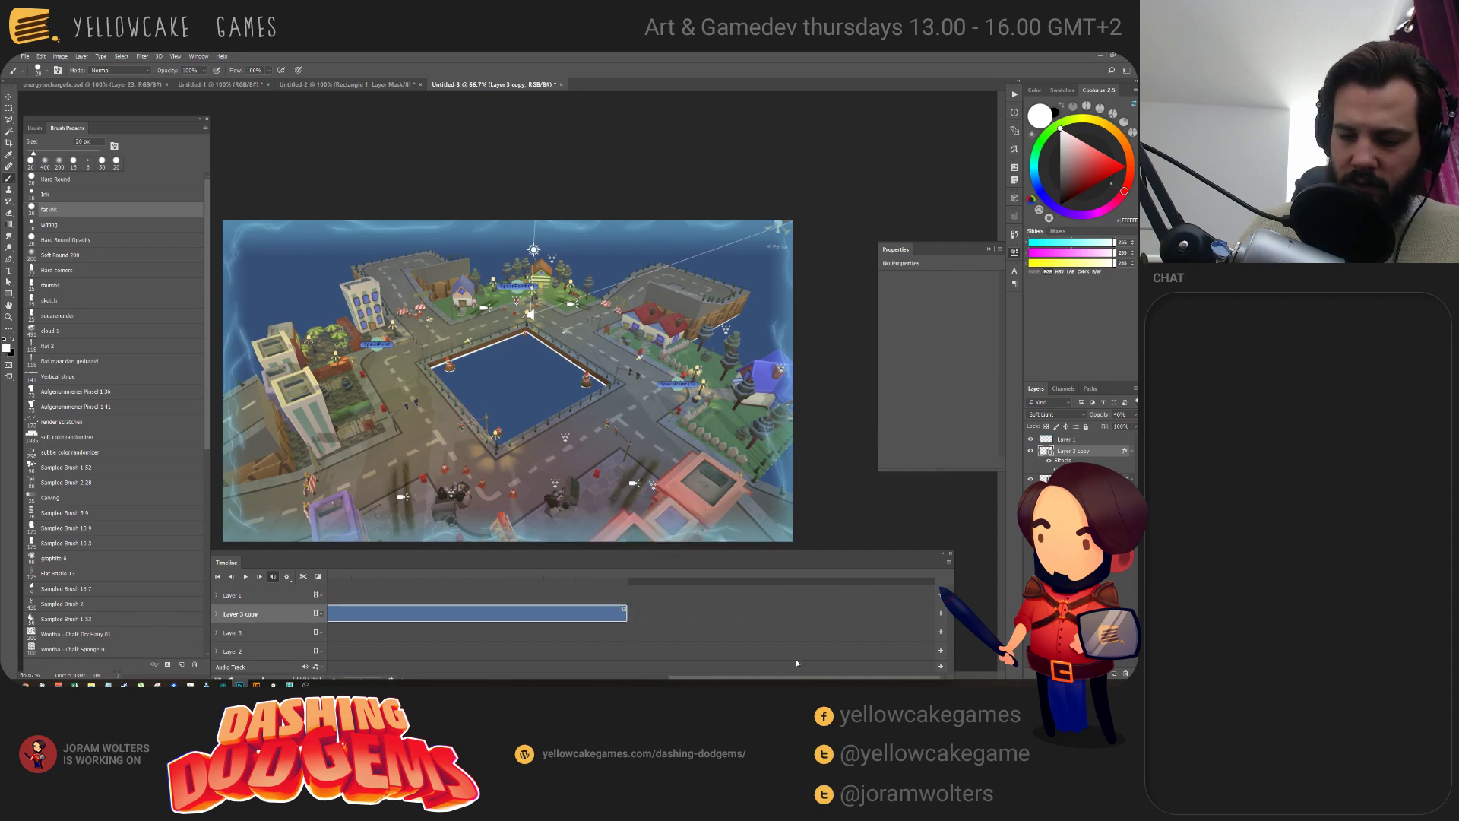
{"action": "left_click_drag", "start_coordinate": [625, 614], "coordinate": [357, 614]}
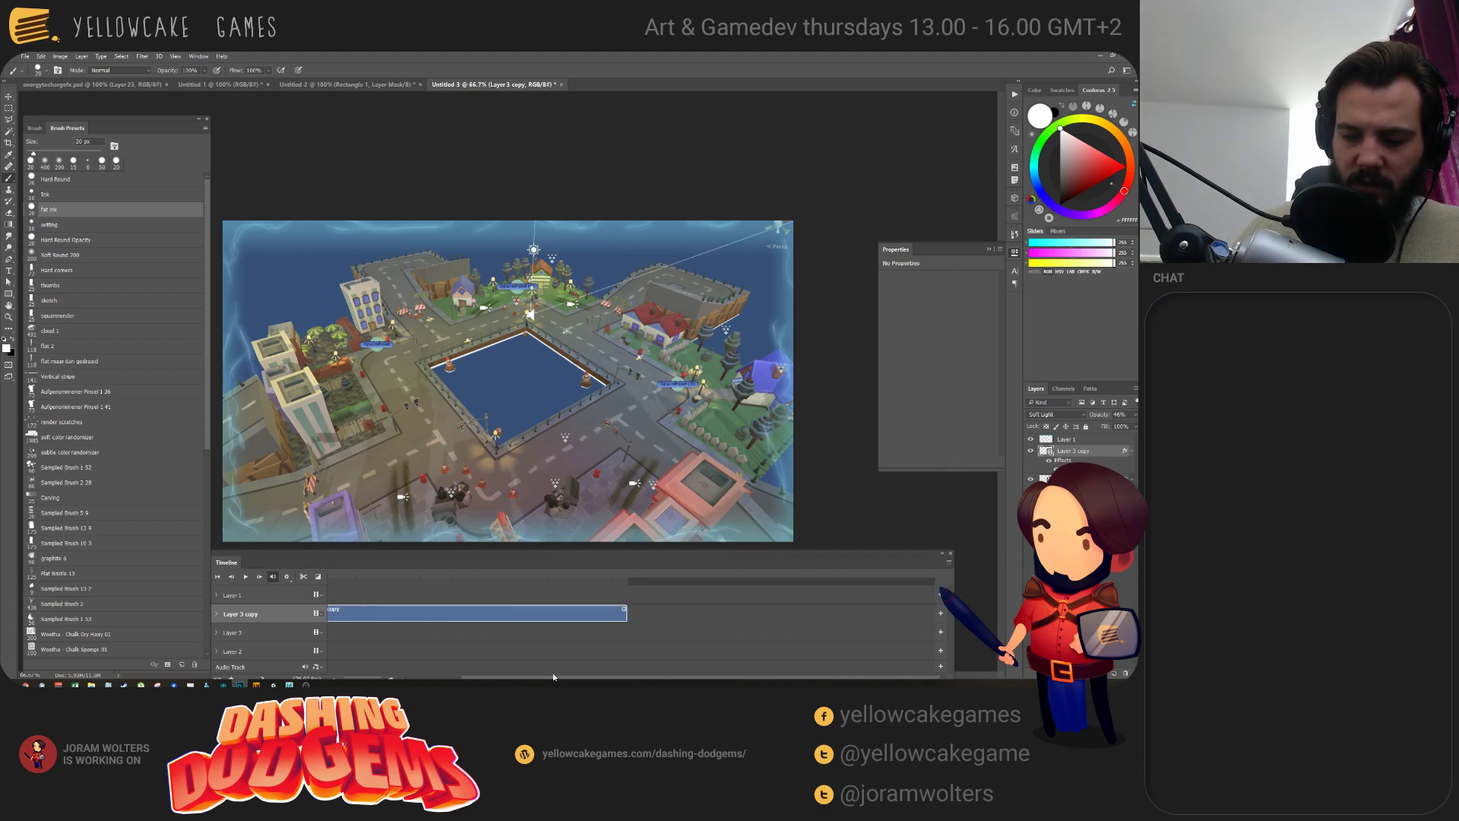
{"action": "left_click_drag", "start_coordinate": [554, 677], "coordinate": [497, 677]}
{"action": "left_click_drag", "start_coordinate": [694, 614], "coordinate": [425, 643]}
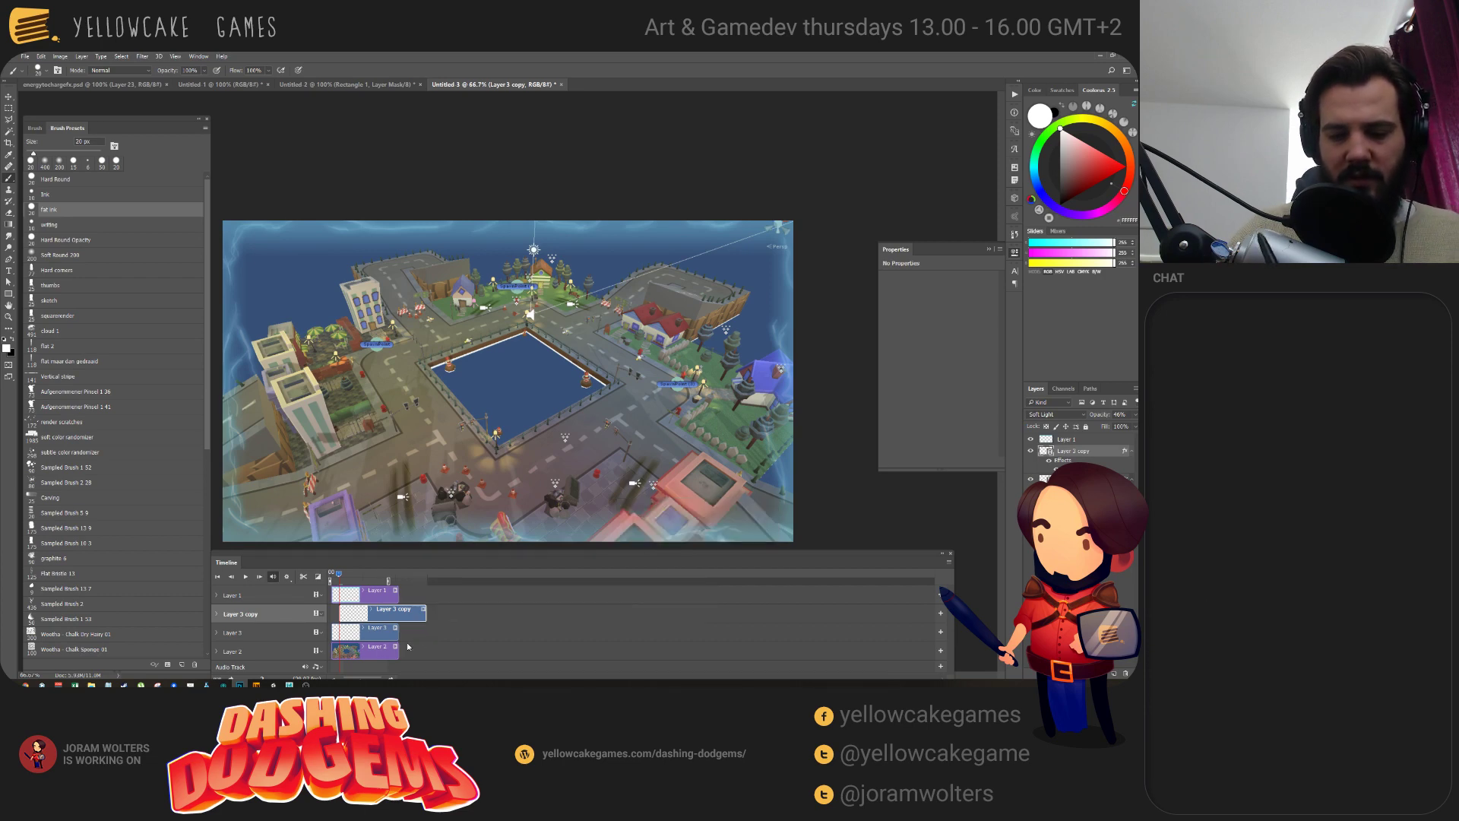
Play the animation from the start to check how the Layer 3 copy overlaps the original.
{"action": "left_click", "coordinate": [330, 573]}
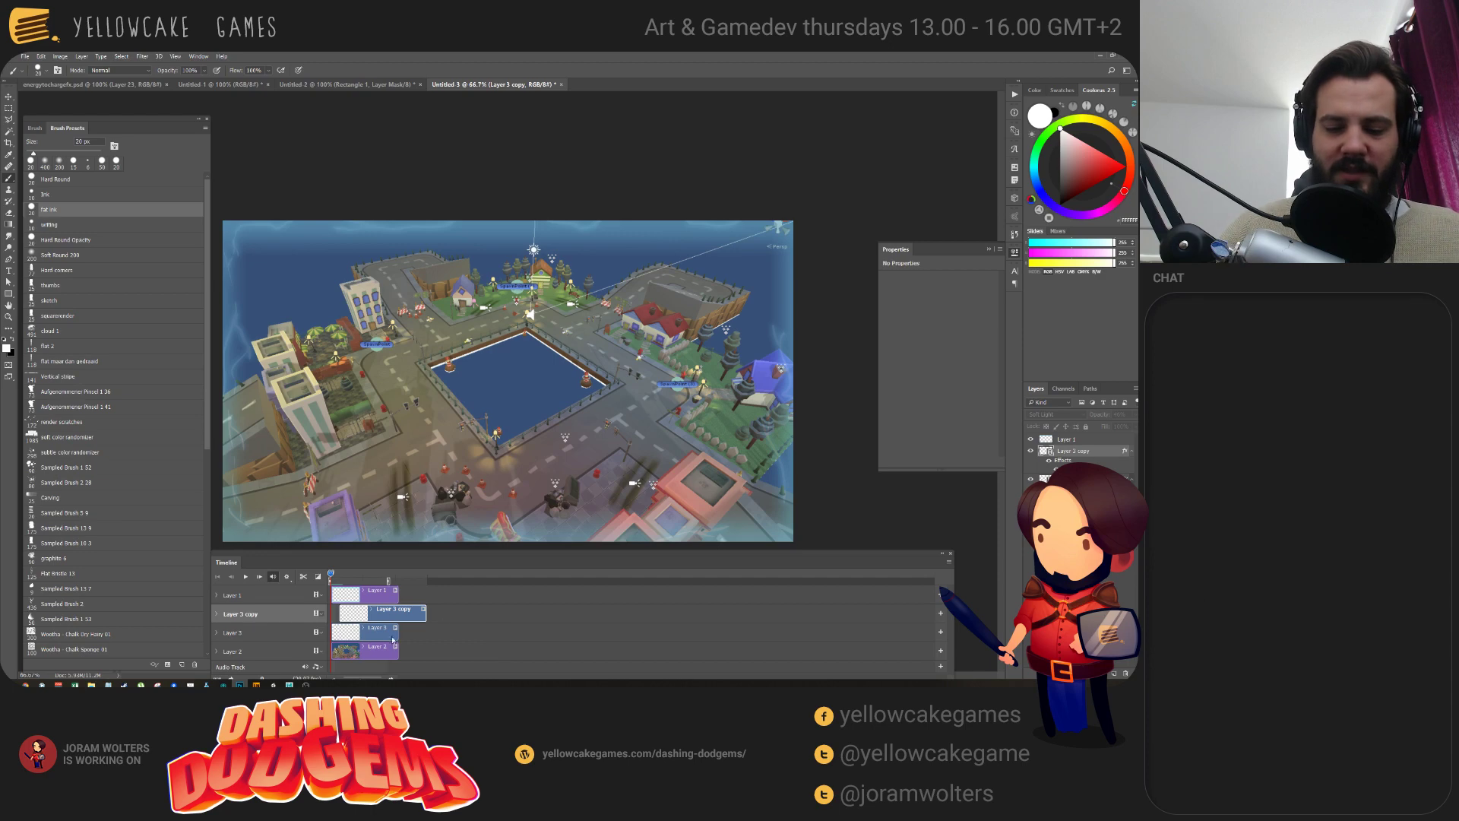
{"action": "left_click", "coordinate": [385, 632]}
{"action": "left_click", "coordinate": [373, 610]}
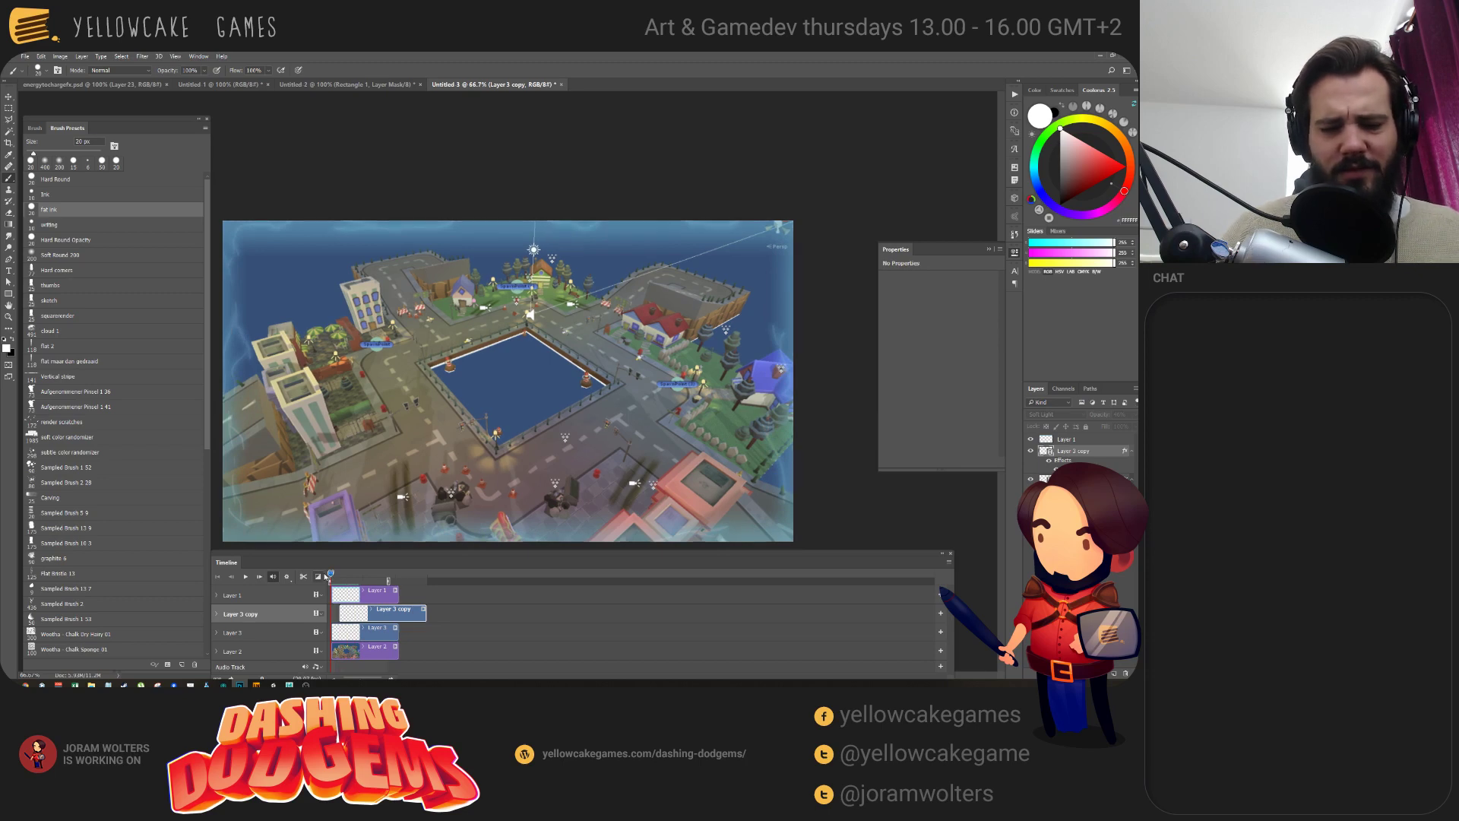
{"action": "key", "text": "space"}
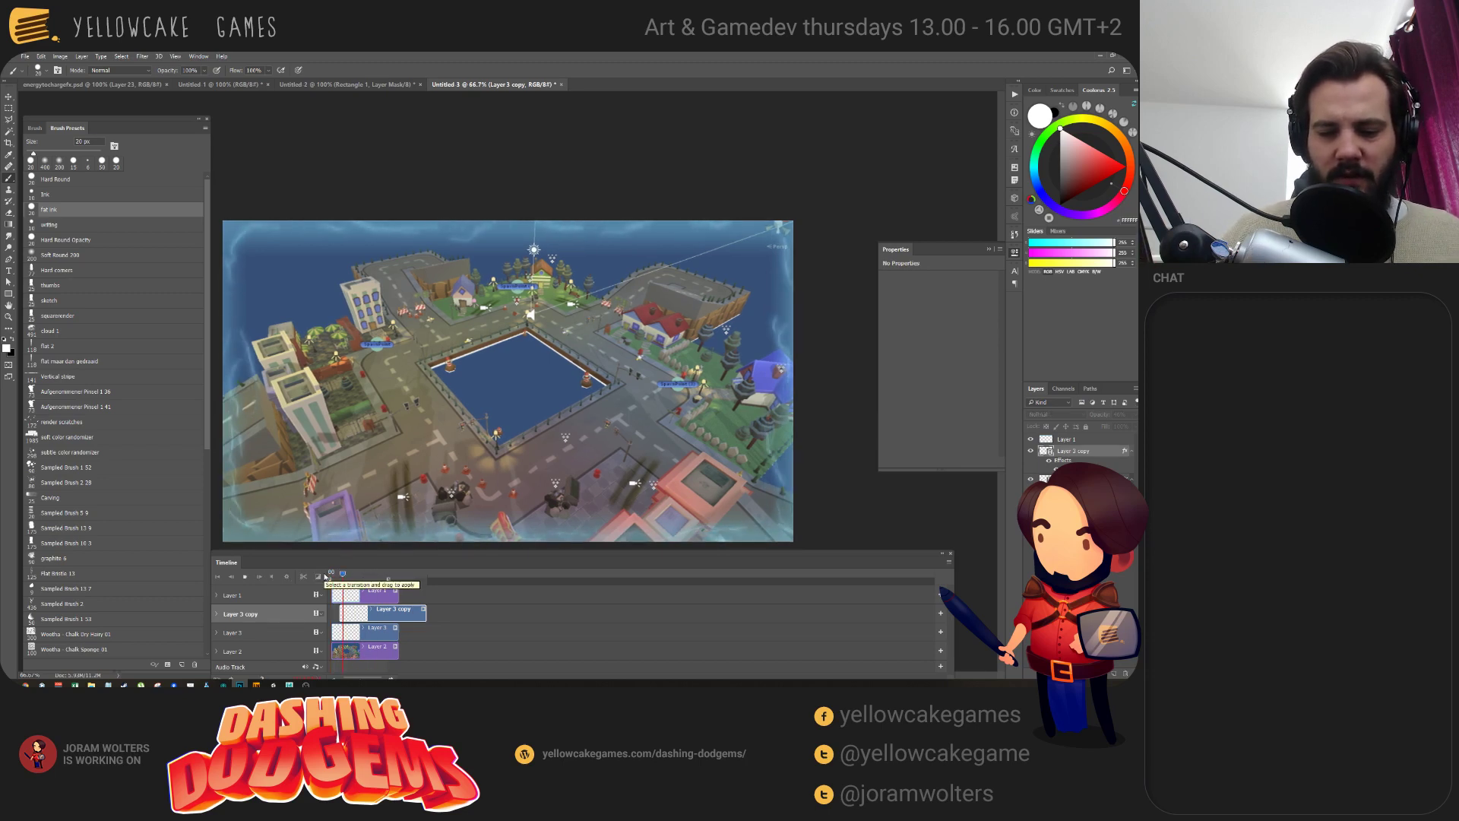
{"action": "key", "text": "space"}
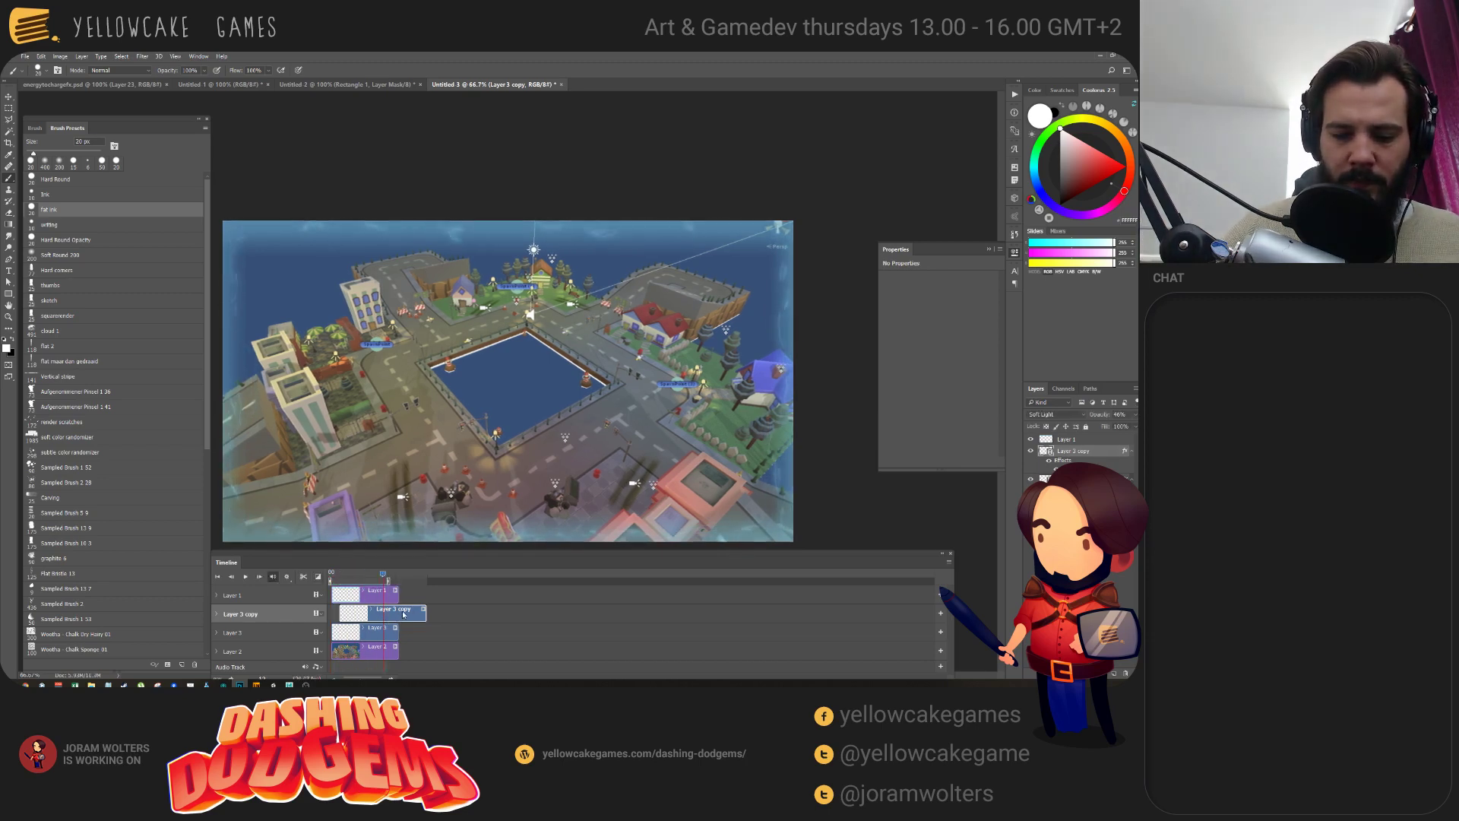
Shift the Layer 3 copy clip slightly later on the timeline and replay the animation.
{"action": "left_click_drag", "start_coordinate": [401, 614], "coordinate": [413, 614]}
{"action": "left_click", "coordinate": [361, 575]}
{"action": "key", "text": "space"}
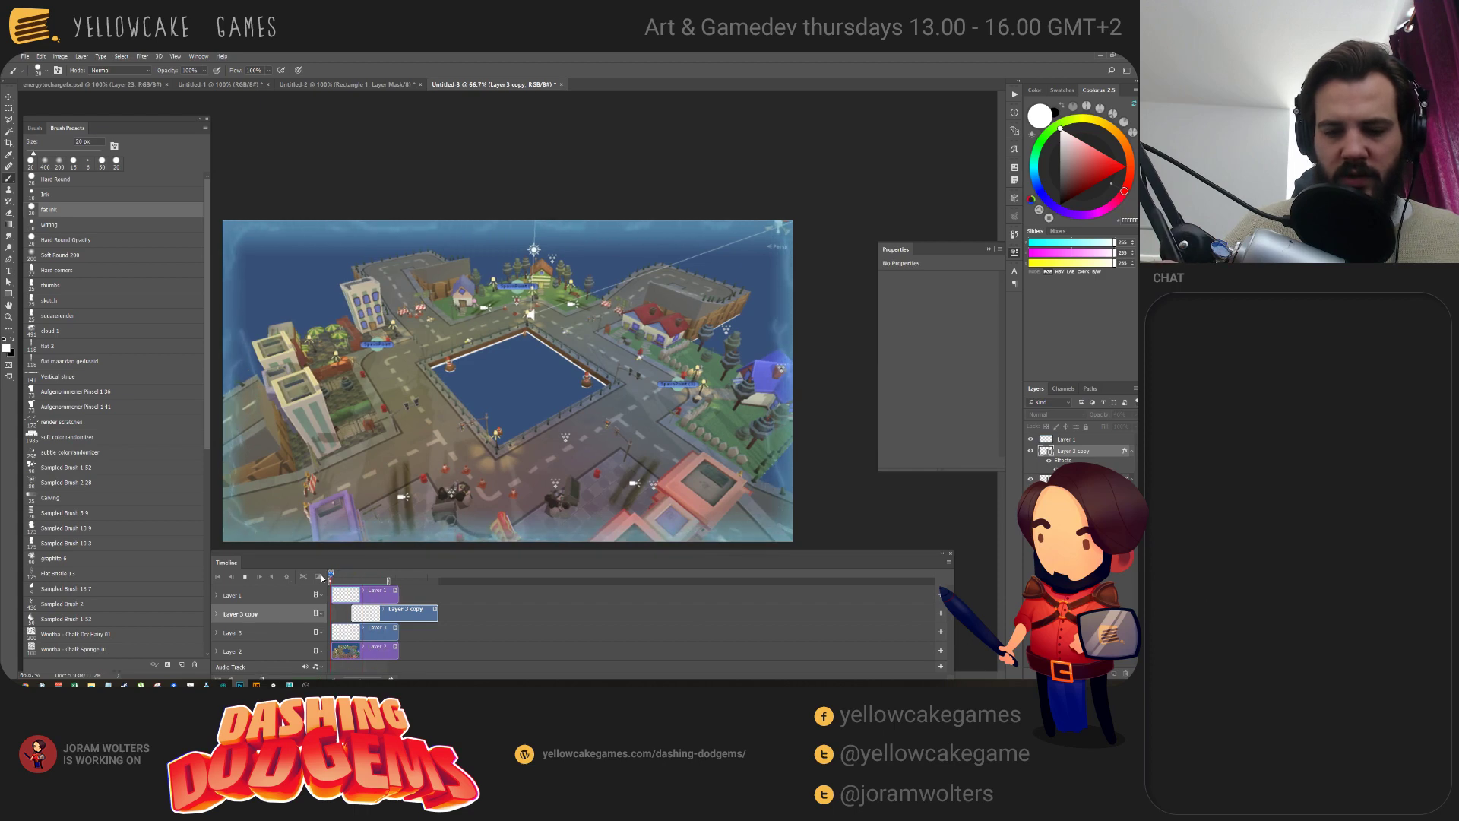
Check the duration and speed settings of the Layer 3 copy clip.
{"action": "right_click", "coordinate": [409, 615]}
{"action": "right_click", "coordinate": [421, 611]}
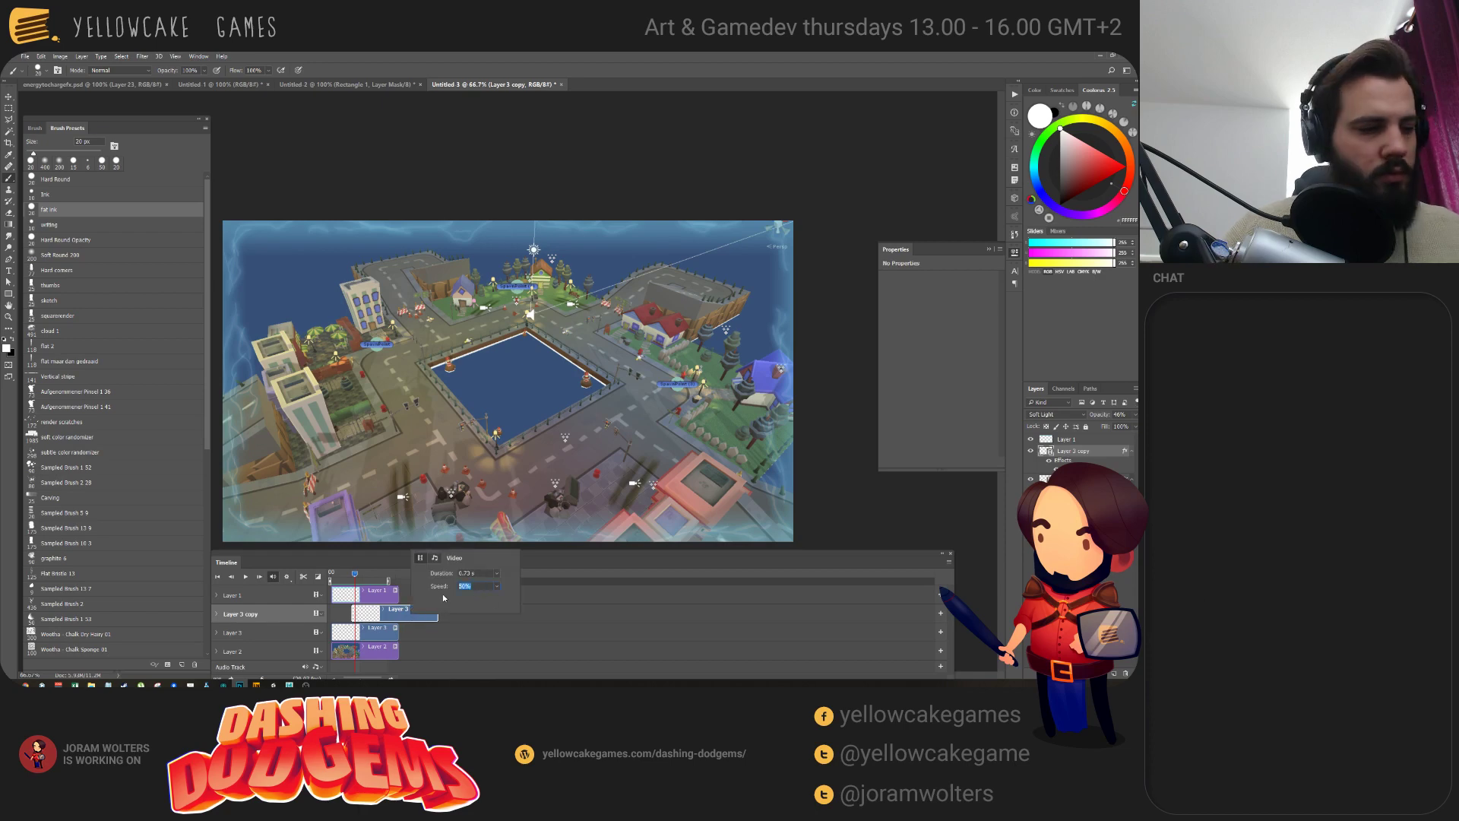
{"action": "left_click", "coordinate": [512, 612]}
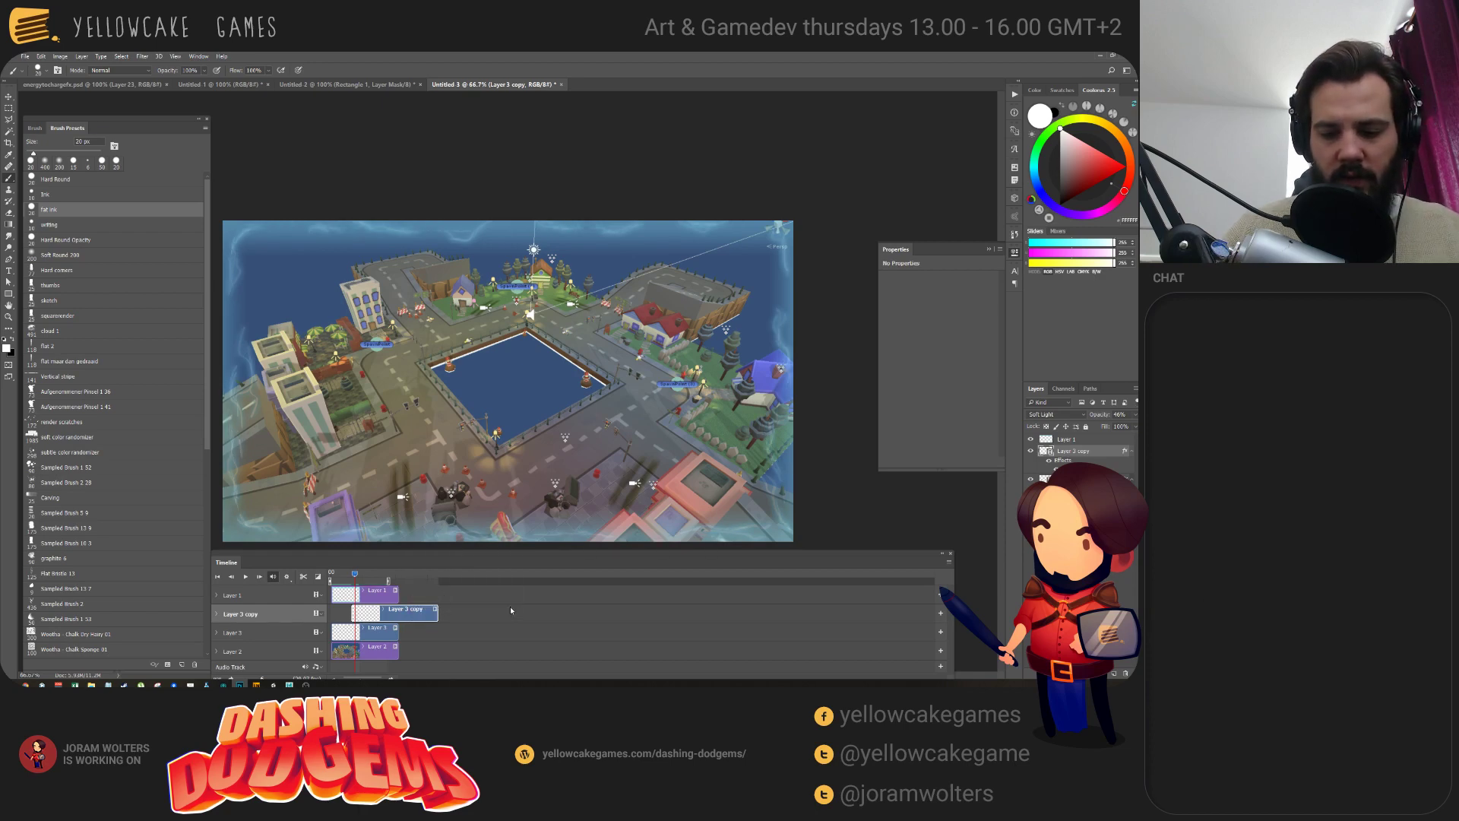
{"action": "right_click", "coordinate": [432, 612]}
{"action": "double_click", "coordinate": [494, 585]}
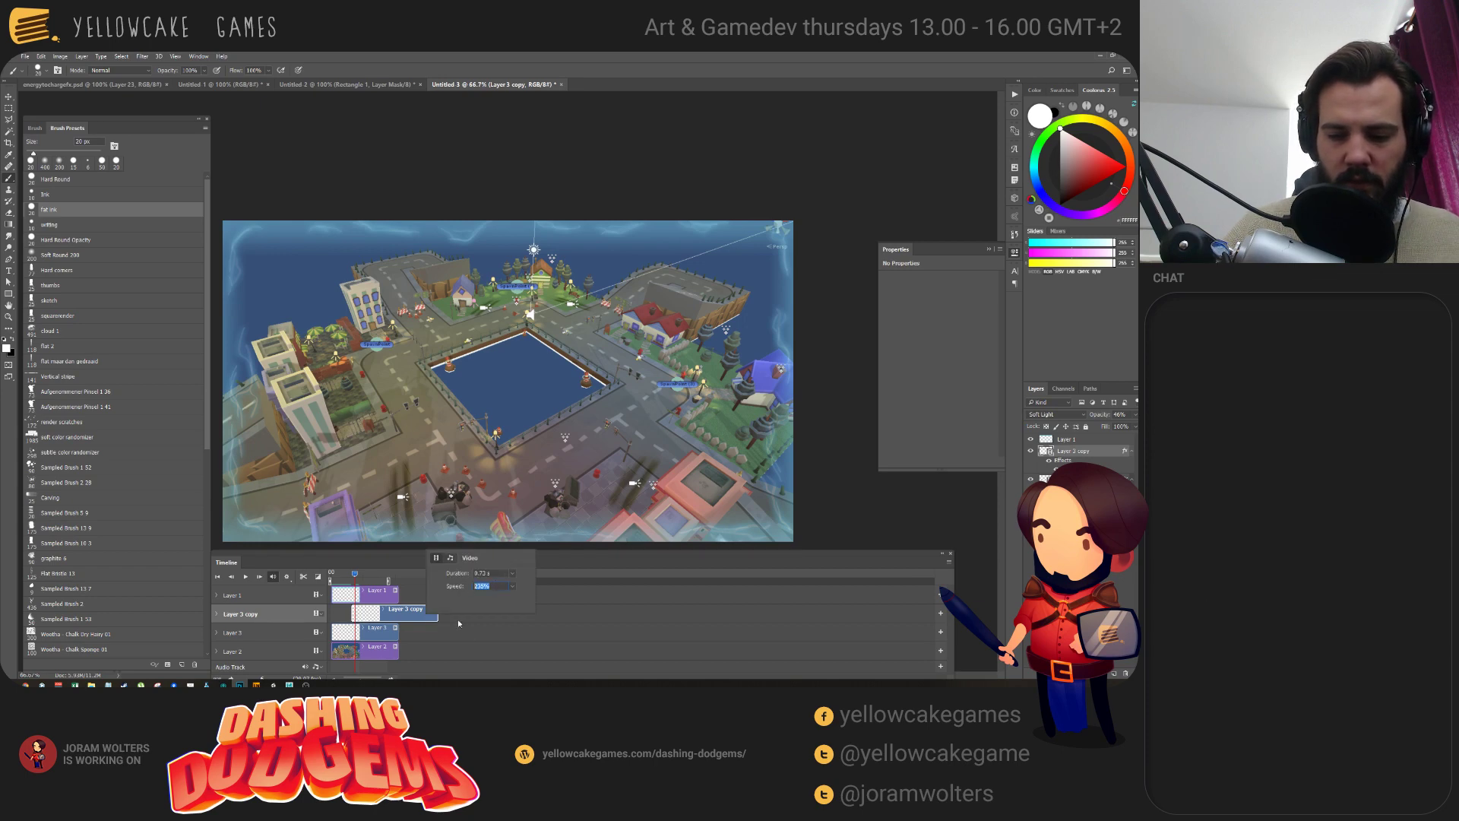
{"action": "left_click", "coordinate": [495, 630]}
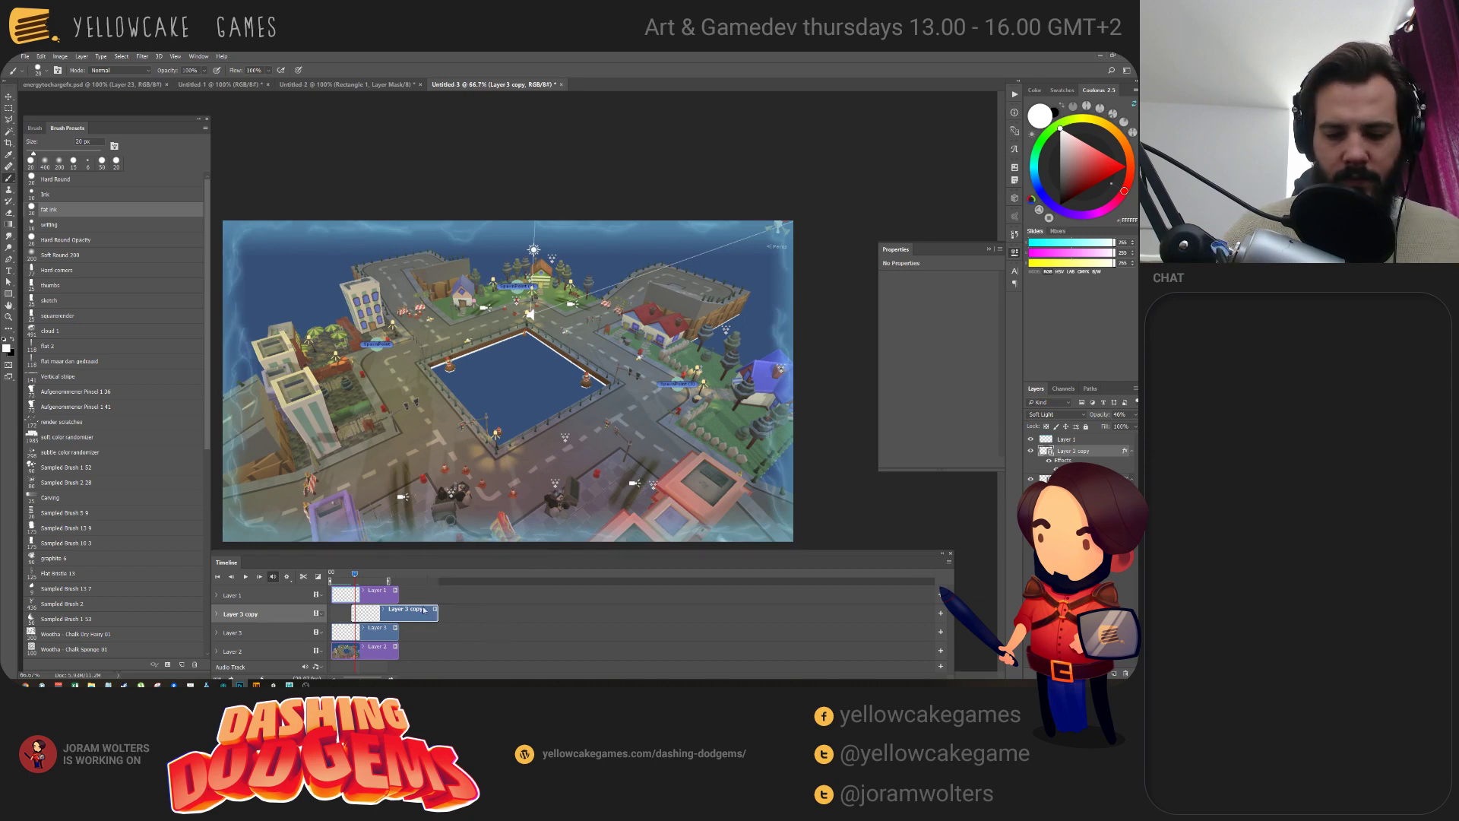
Preview the animation with the shifted Layer 3 copy, and return the playhead to the first frame.
{"action": "key", "text": "space"}
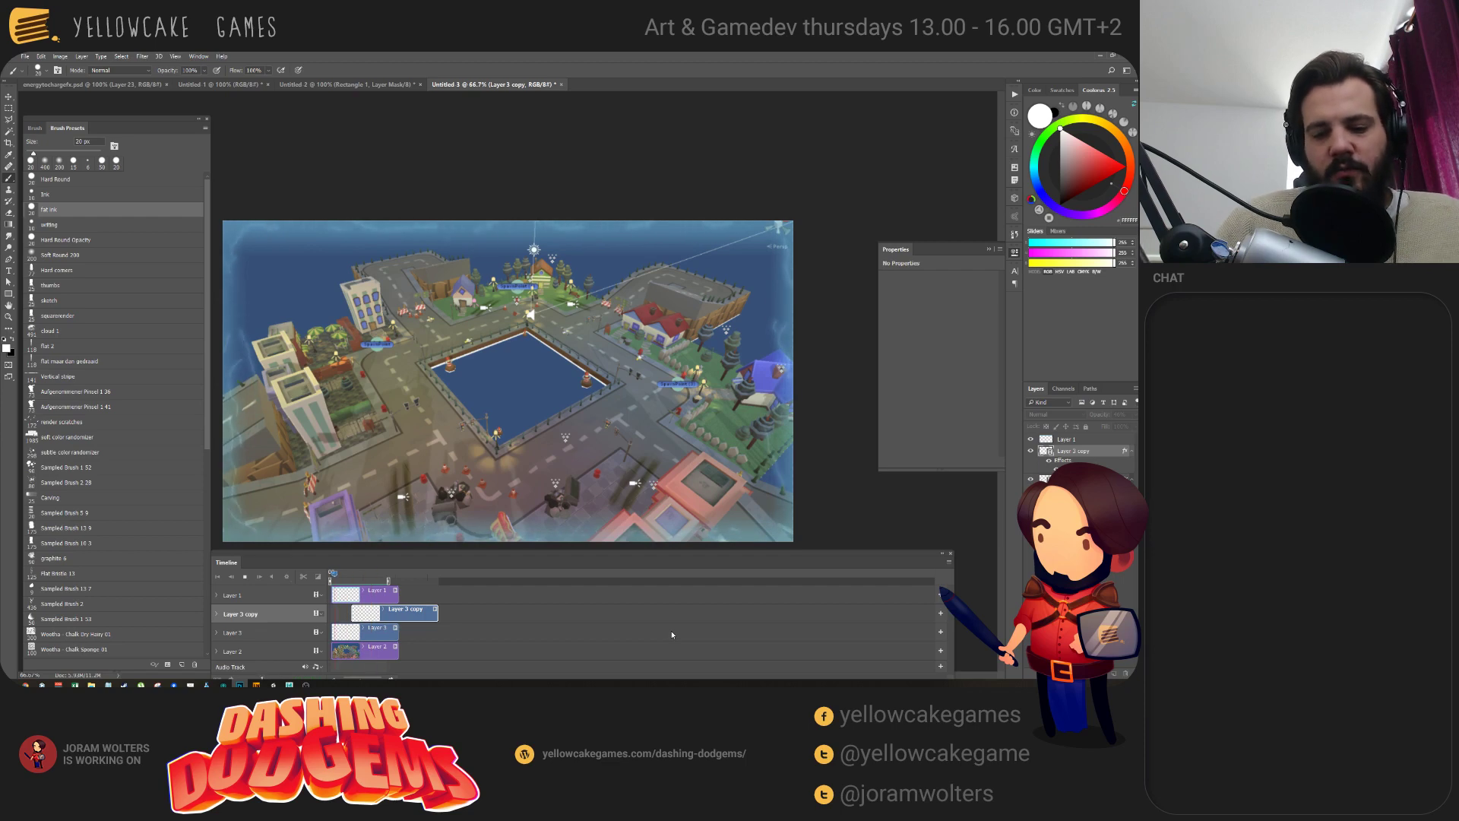
{"action": "key", "text": "space"}
{"action": "left_click", "coordinate": [330, 576]}
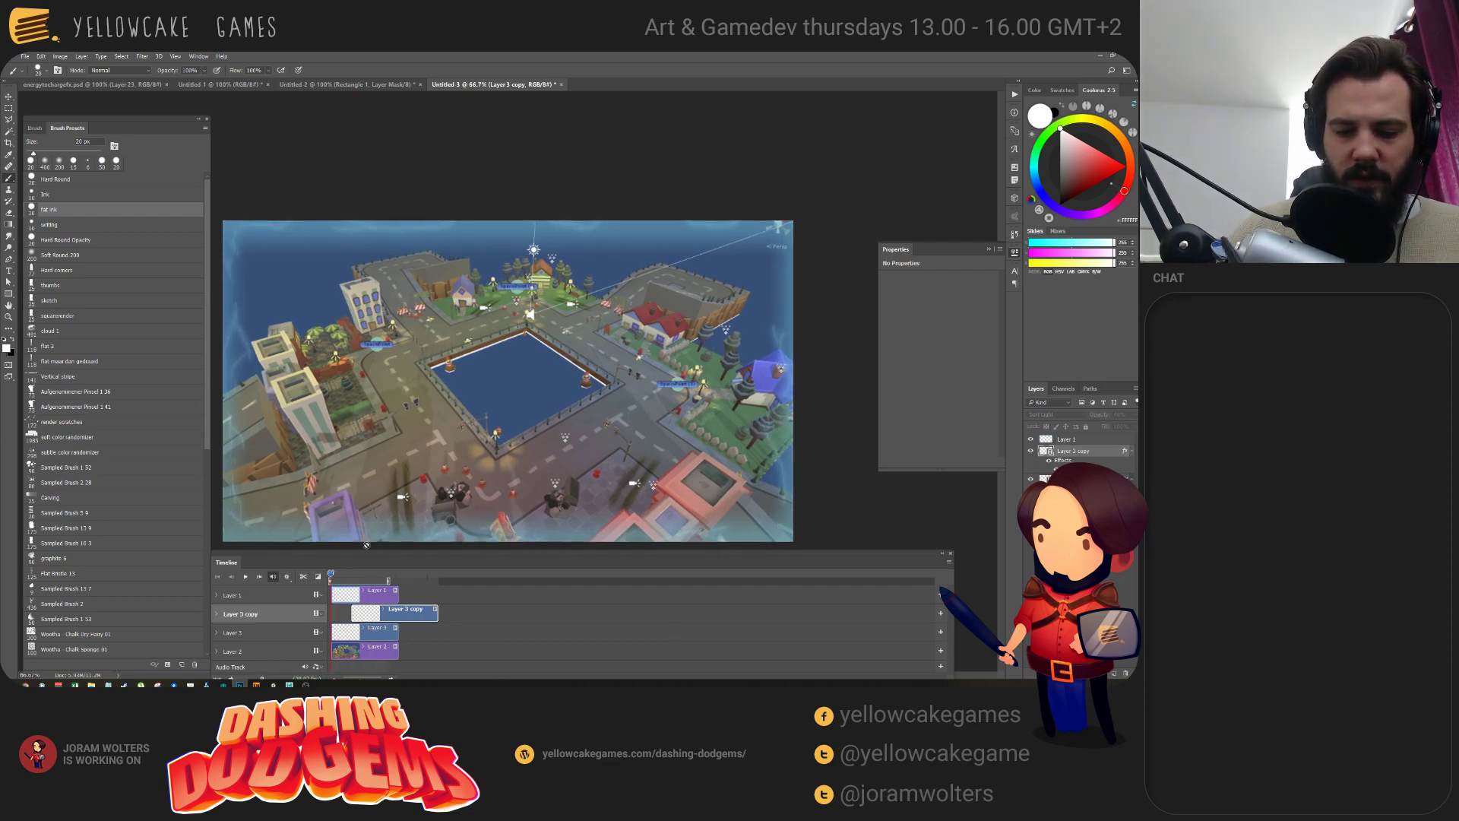
Add a new blank video layer above Layer 3 copy and trim its clip to end with Layer 1.
{"action": "left_click", "coordinate": [81, 57]}
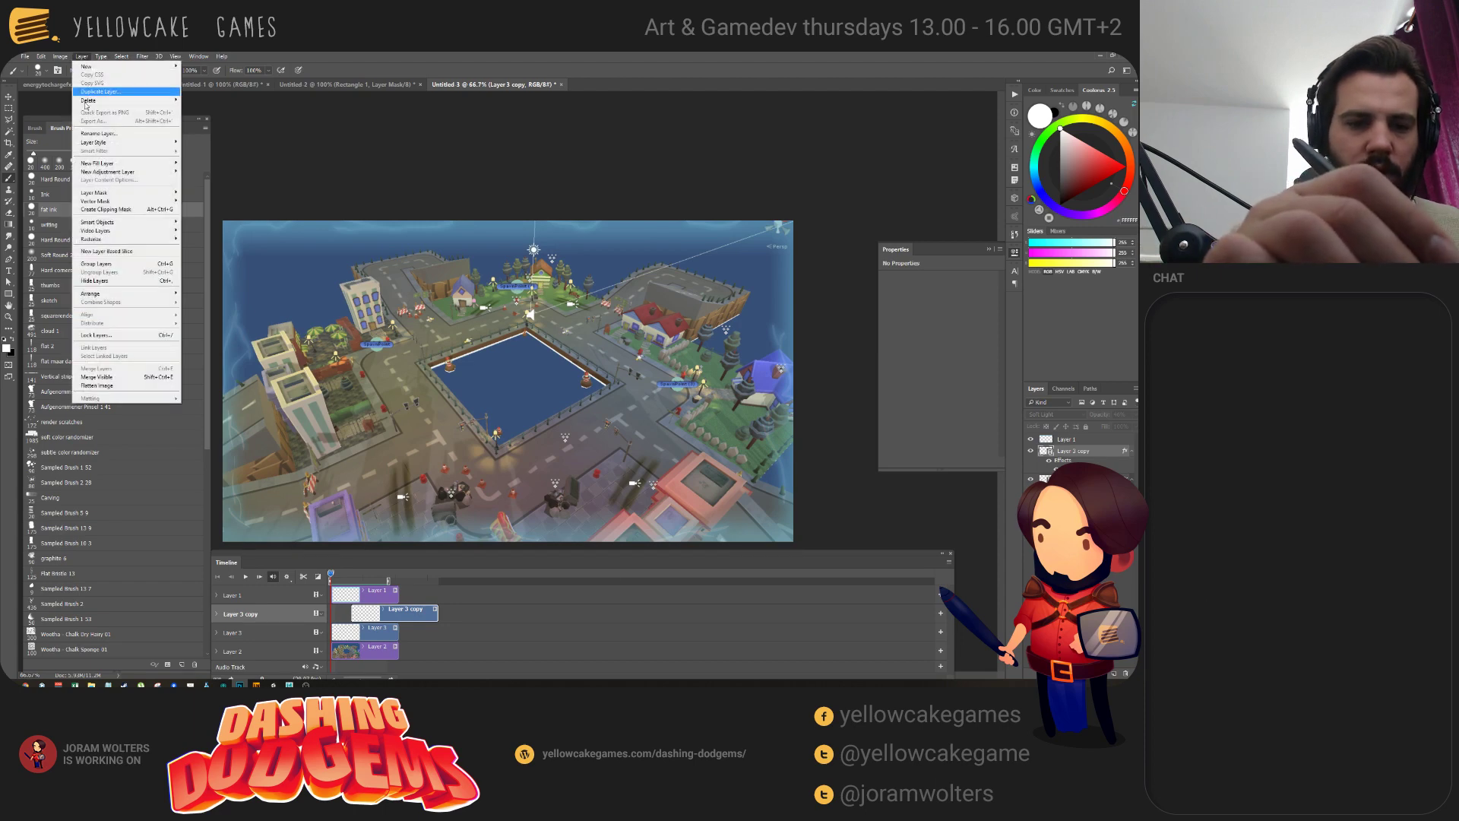
{"action": "mouse_move", "coordinate": [144, 231]}
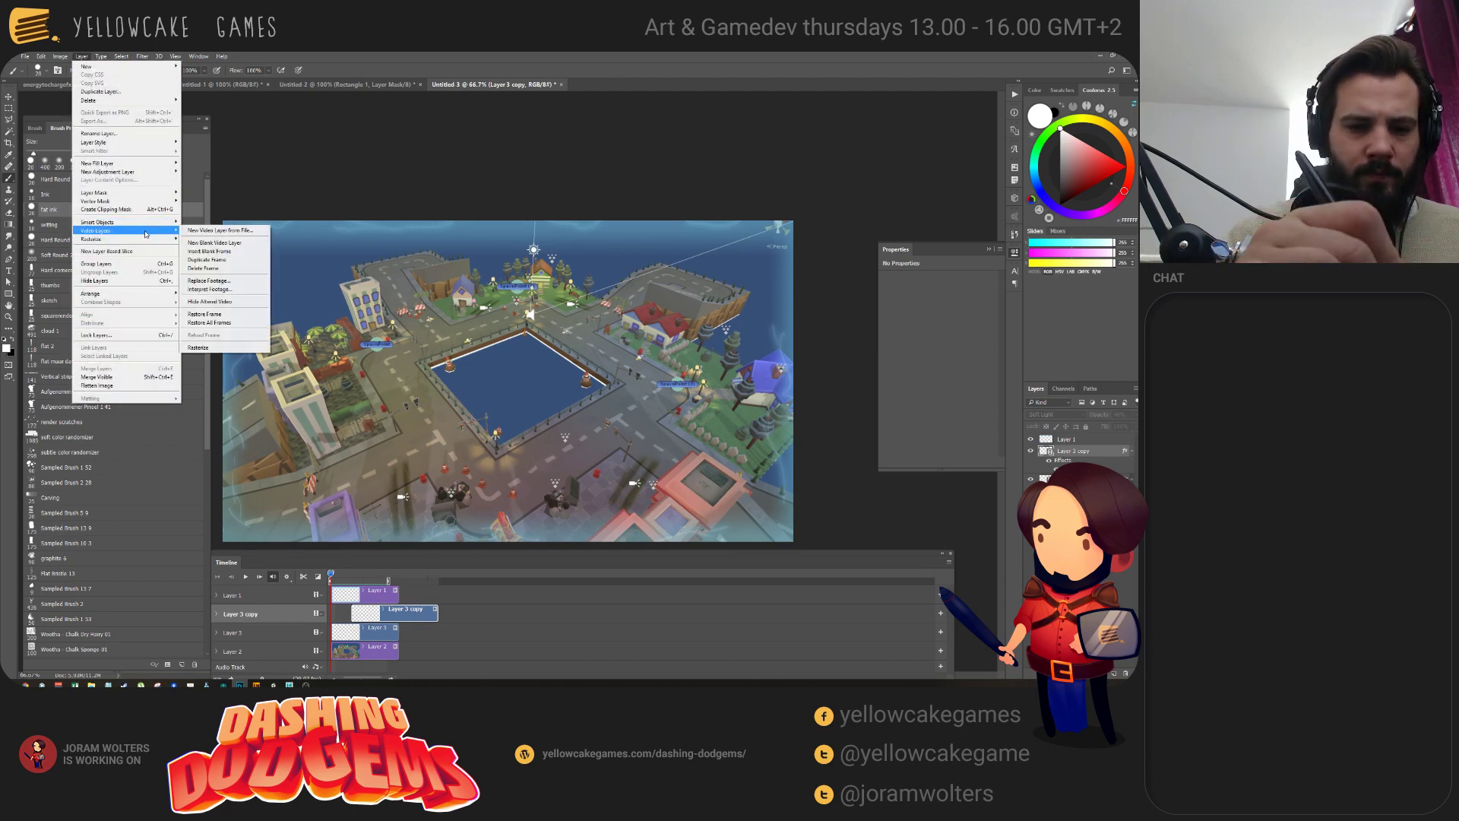
{"action": "left_click", "coordinate": [233, 243]}
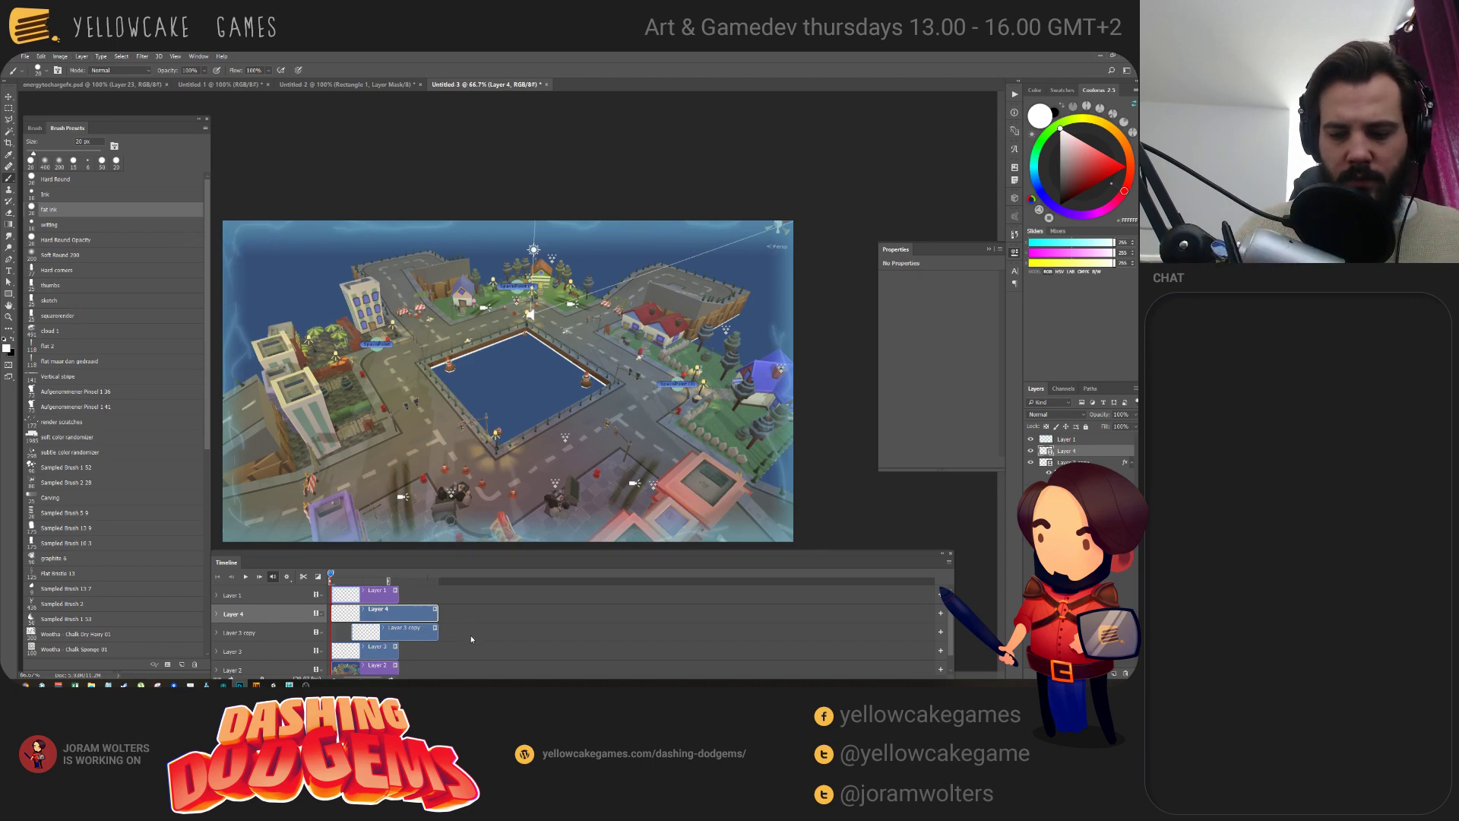
{"action": "left_click_drag", "start_coordinate": [435, 614], "coordinate": [398, 614]}
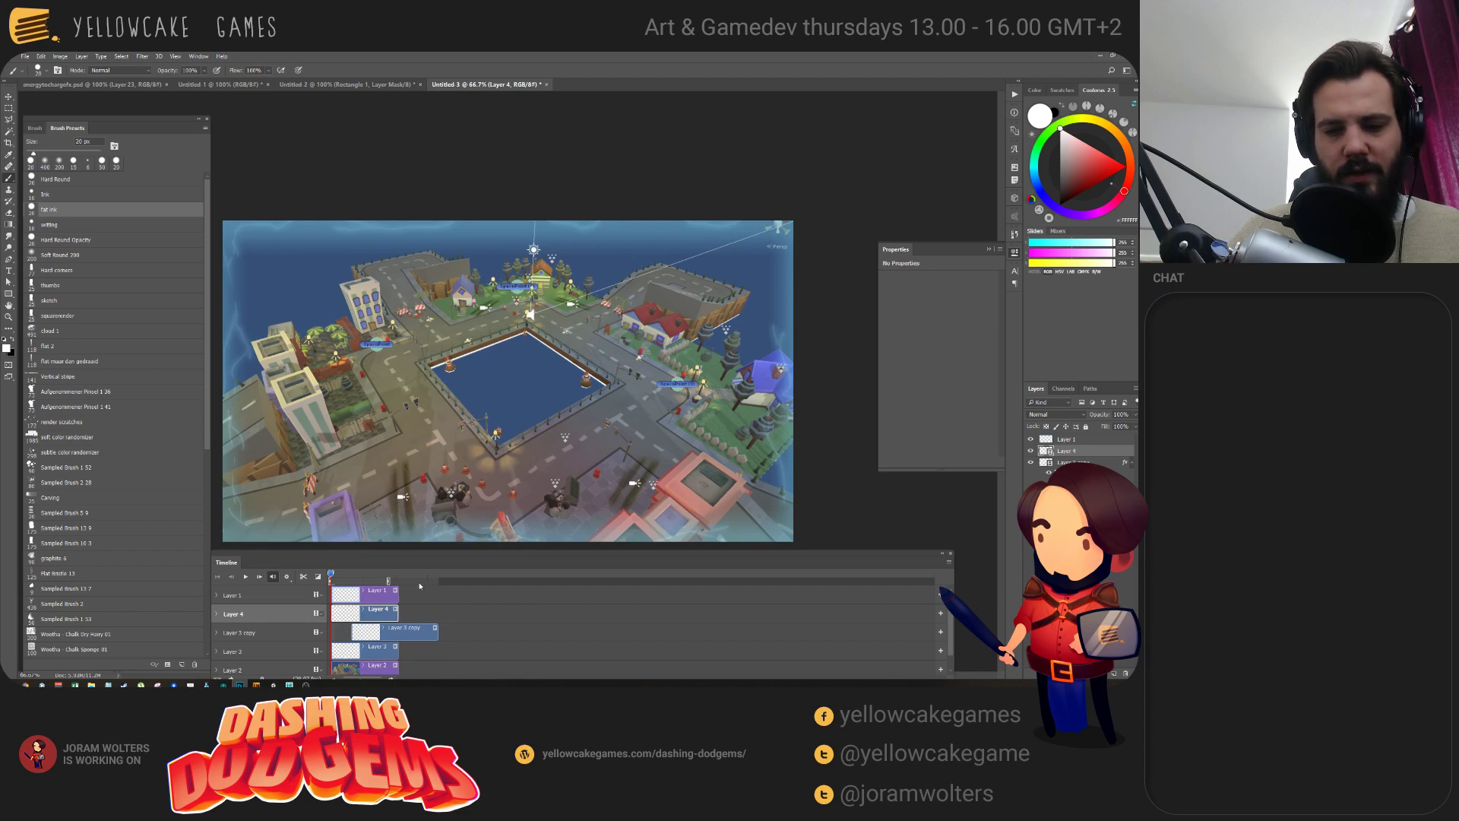
Choose the Fat ink brush preset and enable onion skins for the timeline.
{"action": "left_click", "coordinate": [72, 185]}
{"action": "left_click", "coordinate": [73, 213]}
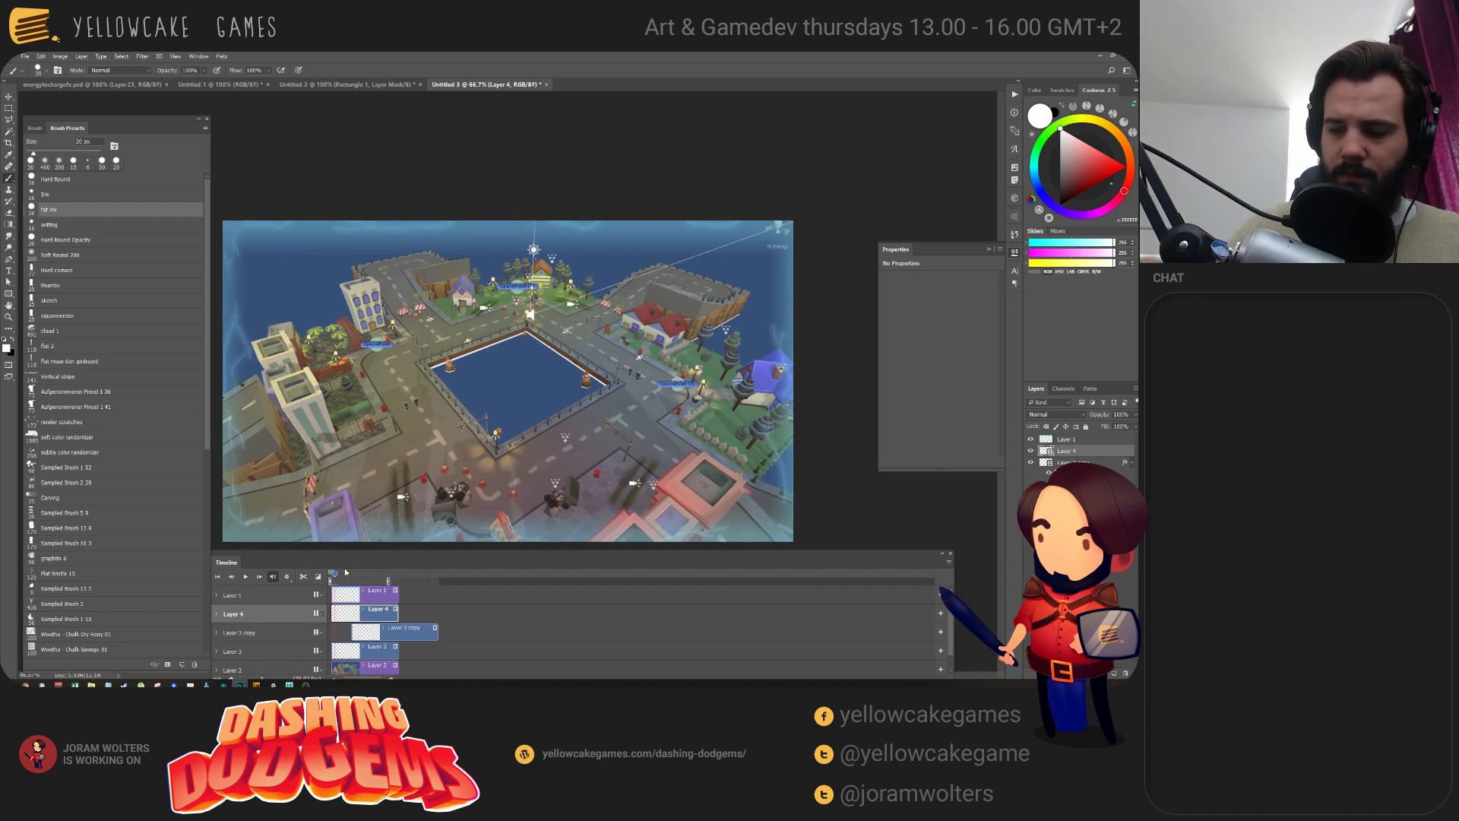
{"action": "left_click", "coordinate": [949, 561]}
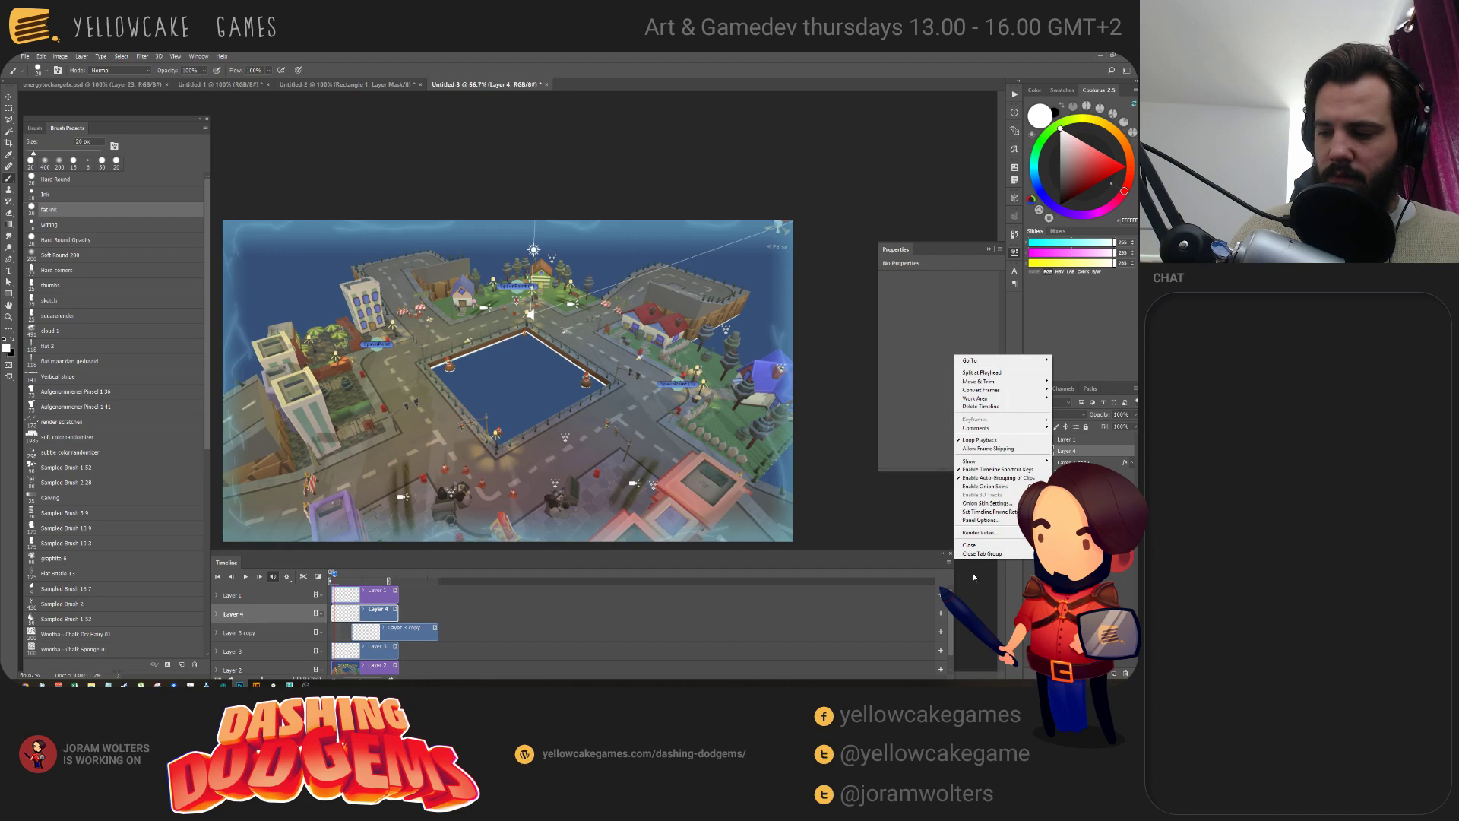
{"action": "left_click", "coordinate": [984, 485]}
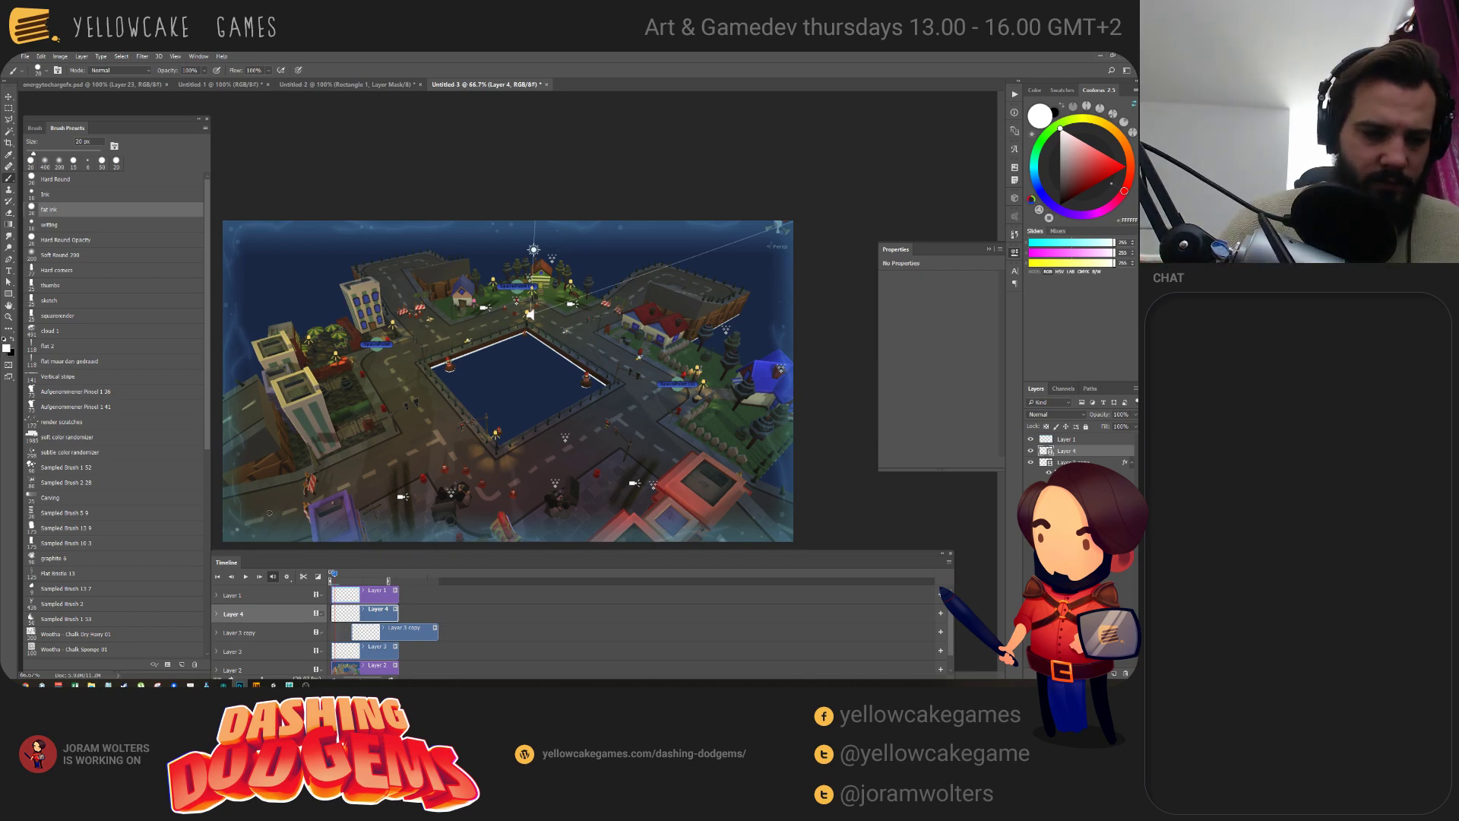
Inspect the canvas at 100% with the interface panels hidden, and move the timeline playhead back slightly.
{"action": "key", "text": "ctrl+1"}
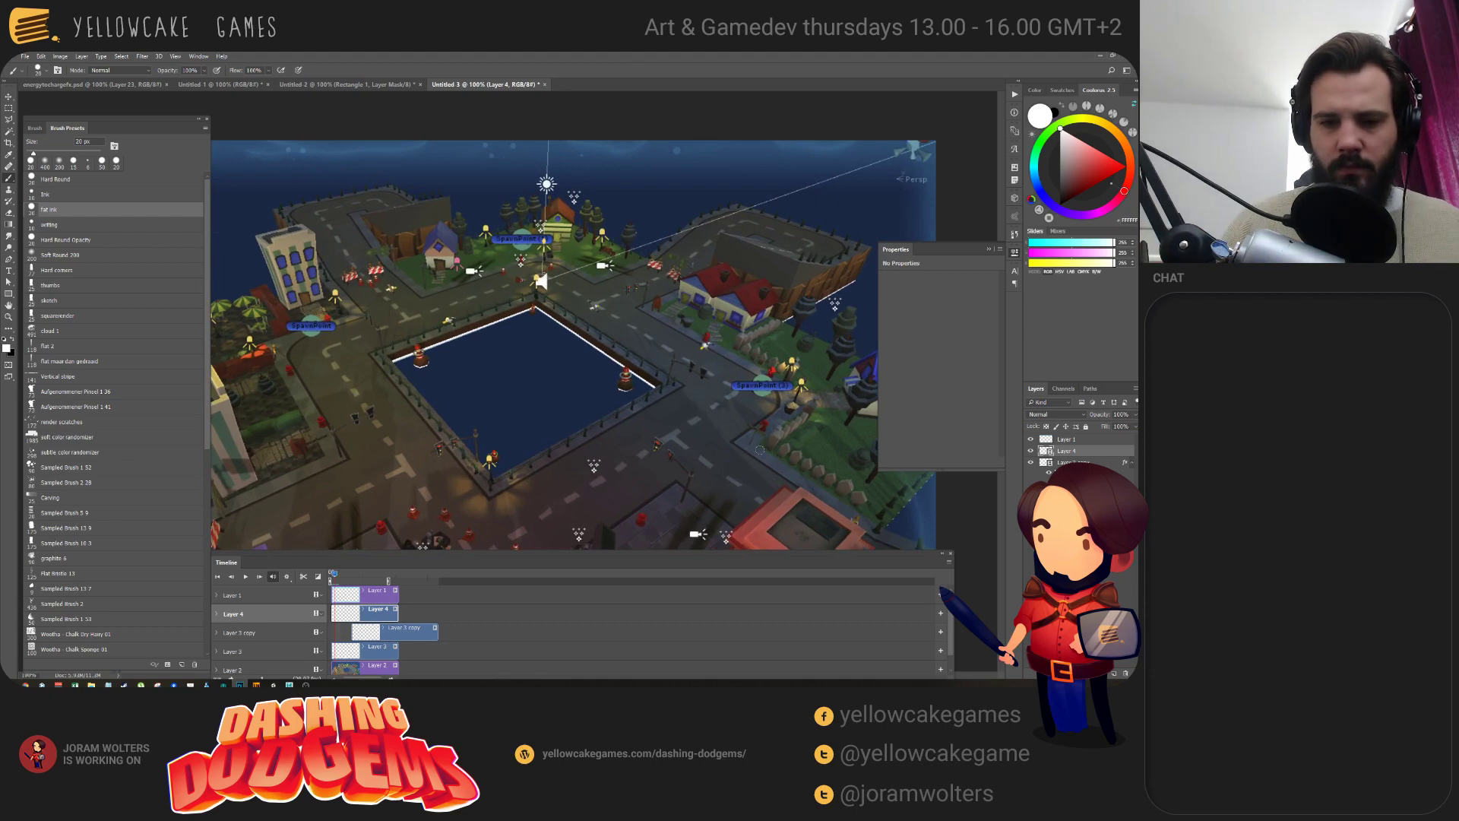
{"action": "key", "text": "Tab"}
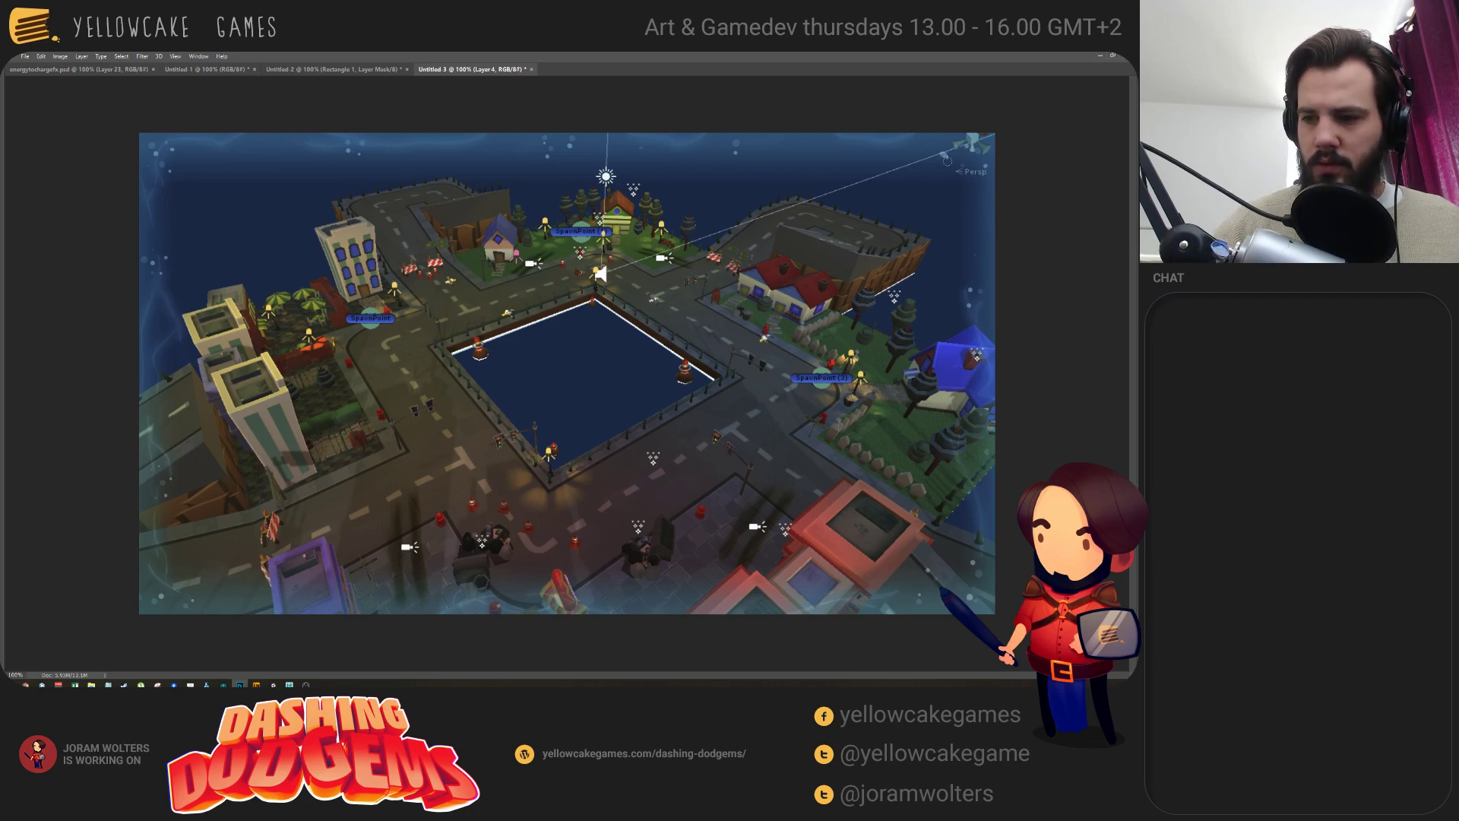
{"action": "key", "text": "Tab"}
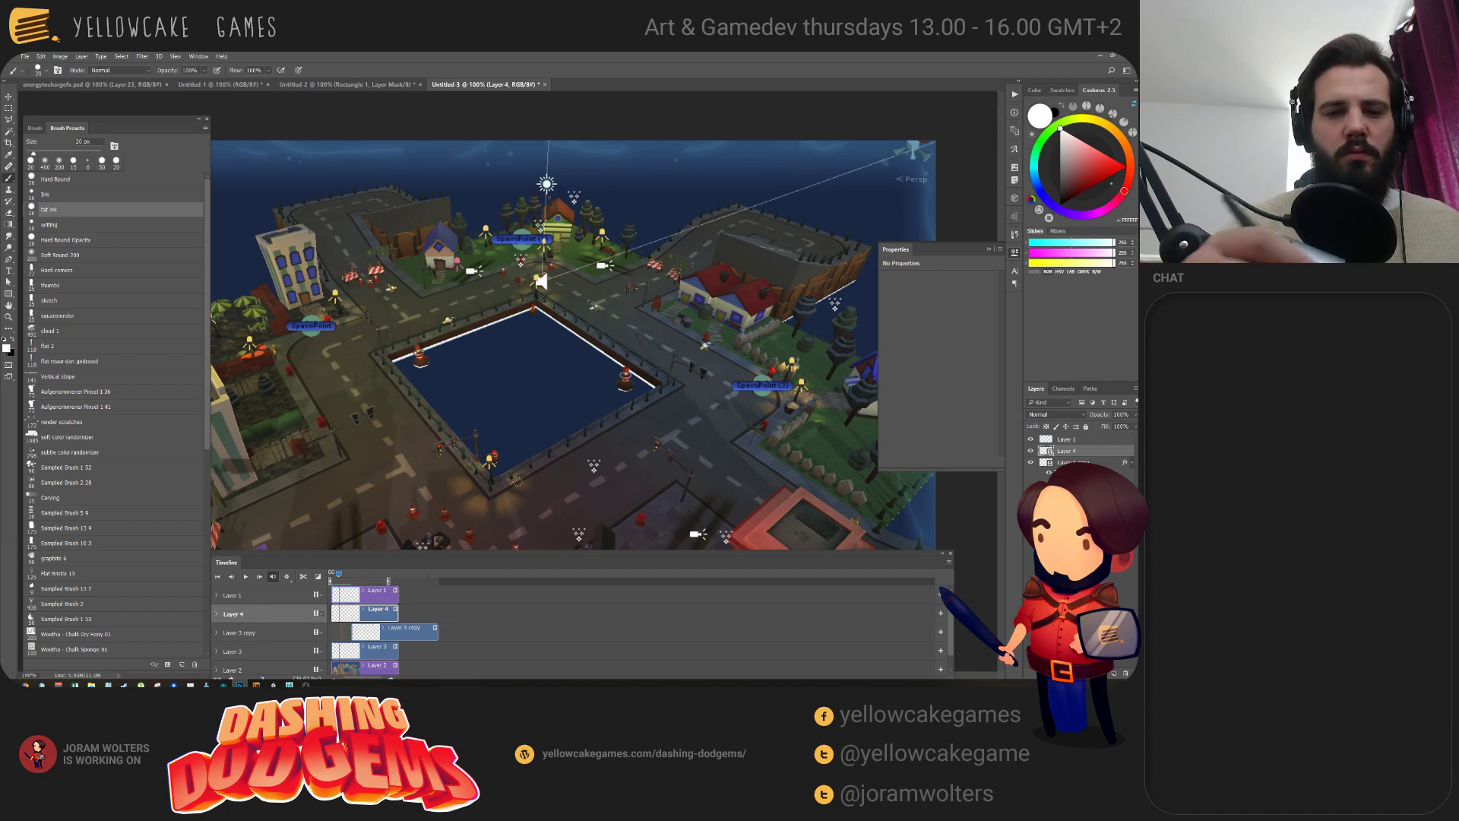
{"action": "key", "text": "Tab"}
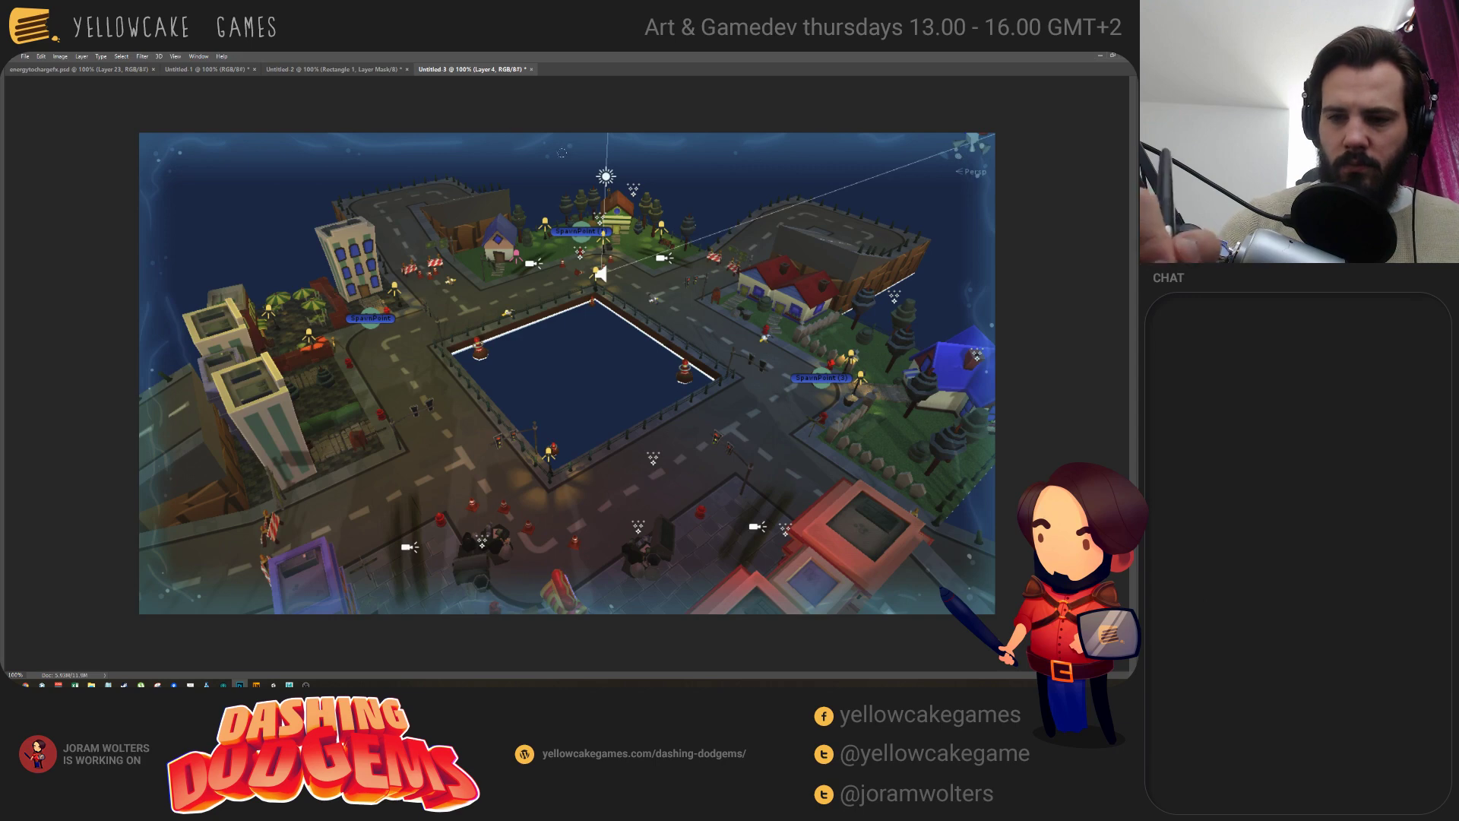
{"action": "key", "text": "Tab"}
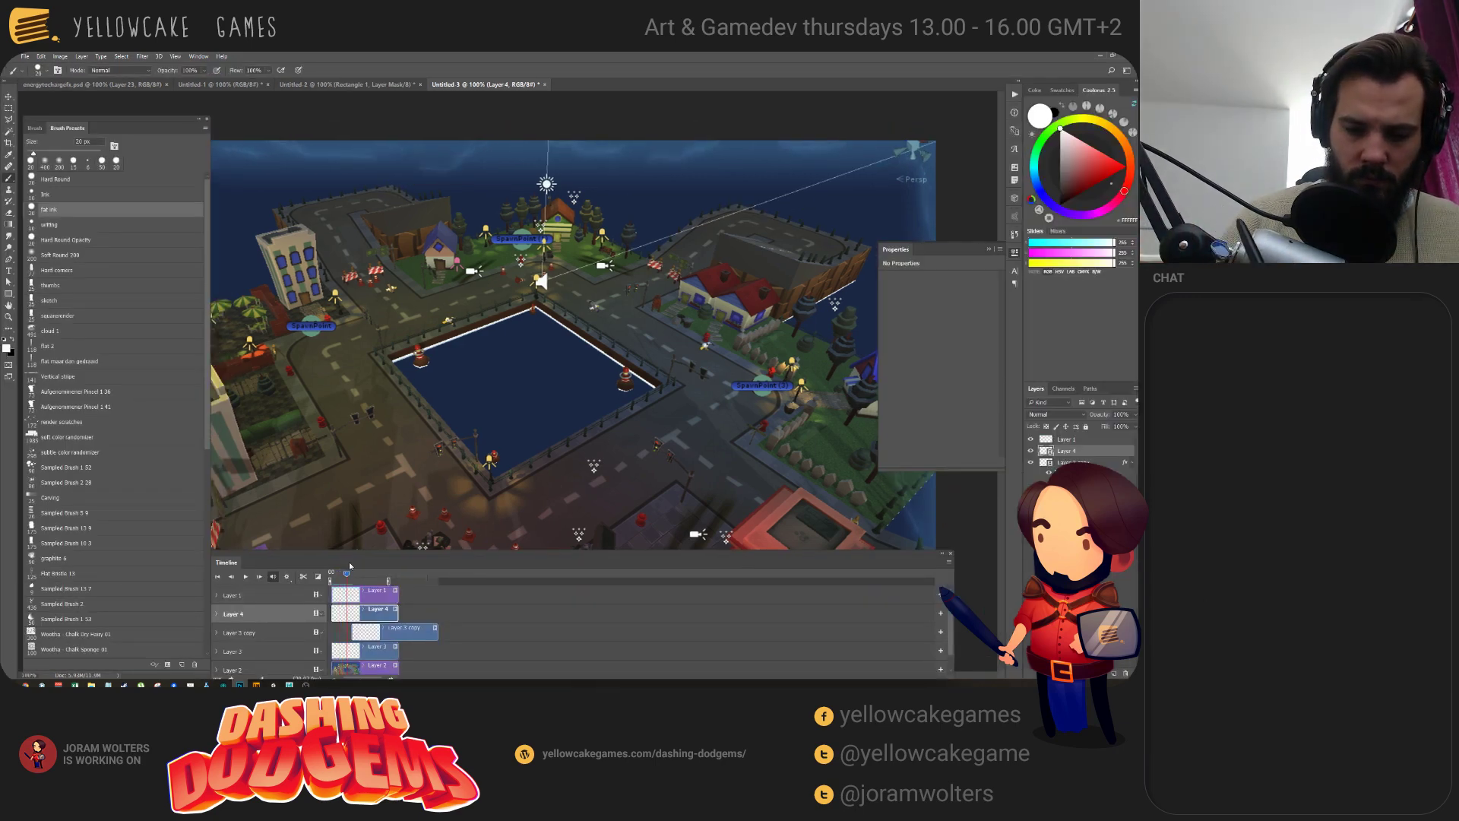
{"action": "left_click_drag", "start_coordinate": [347, 575], "coordinate": [343, 575]}
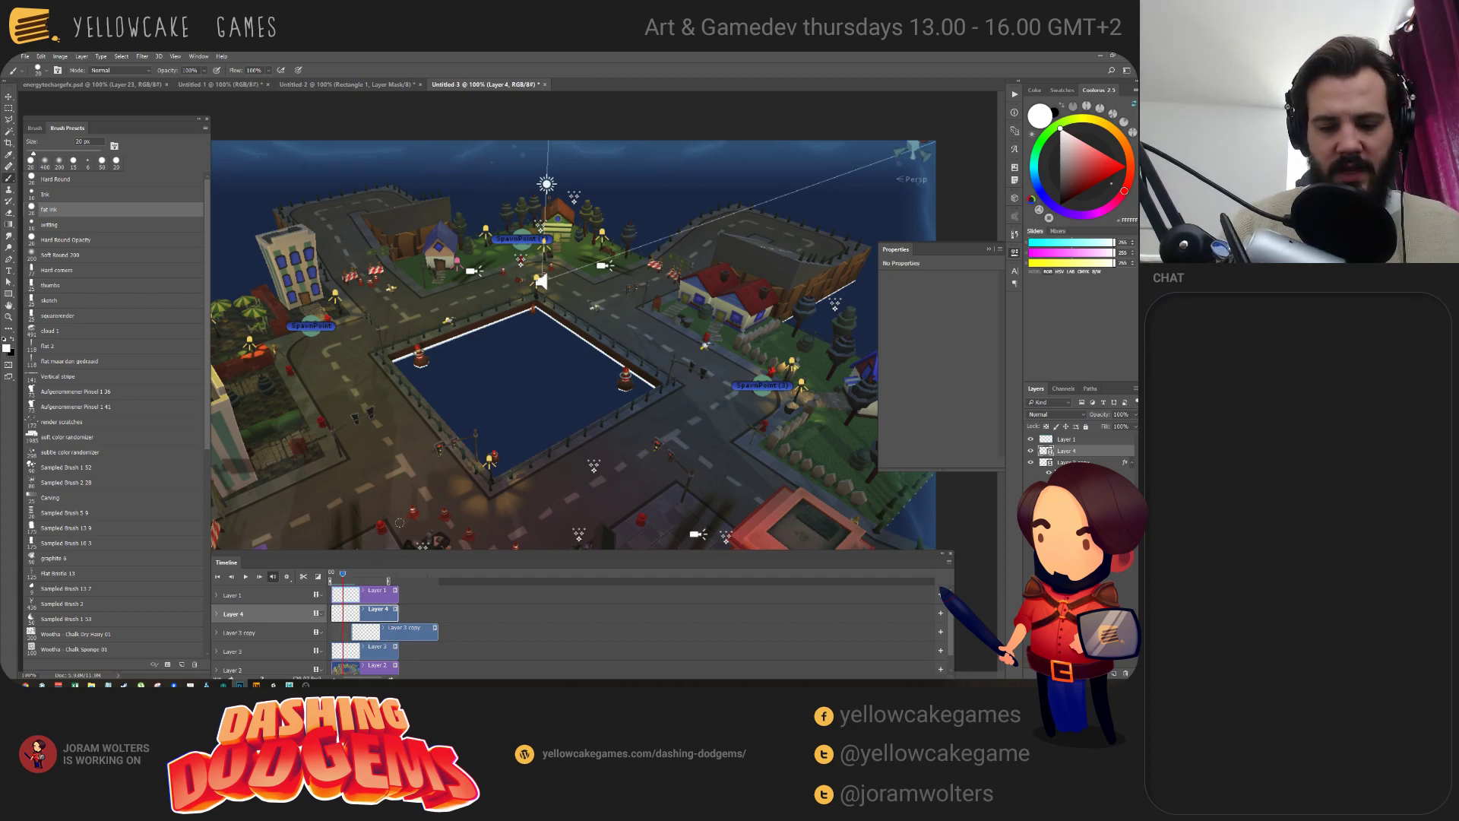
Inspect the border overlay with the interface panels hidden at slightly different frames, and return the playhead to the first frame.
{"action": "key", "text": "Tab"}
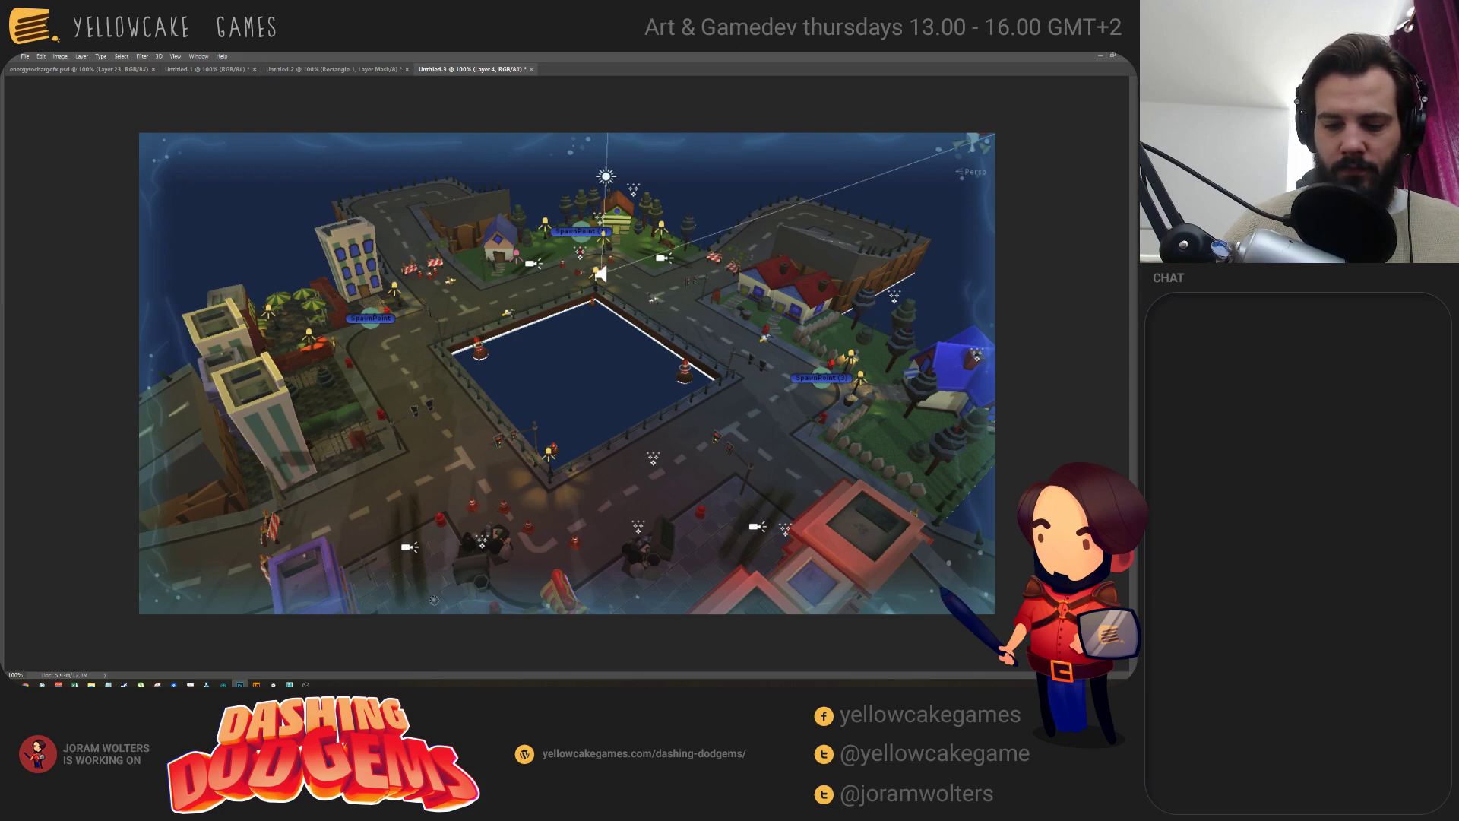
{"action": "key", "text": "Tab"}
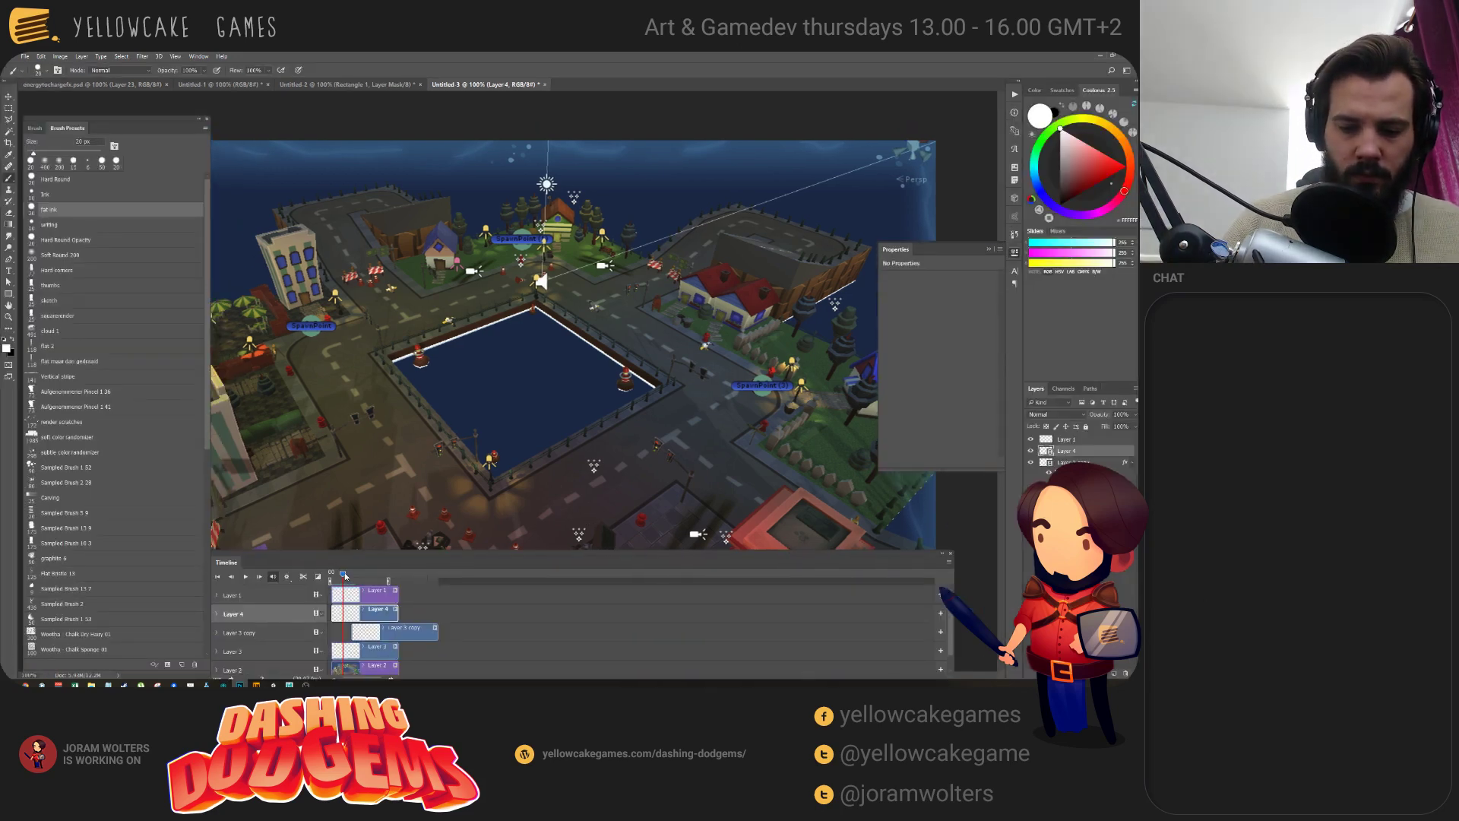
{"action": "left_click_drag", "start_coordinate": [344, 575], "coordinate": [346, 575]}
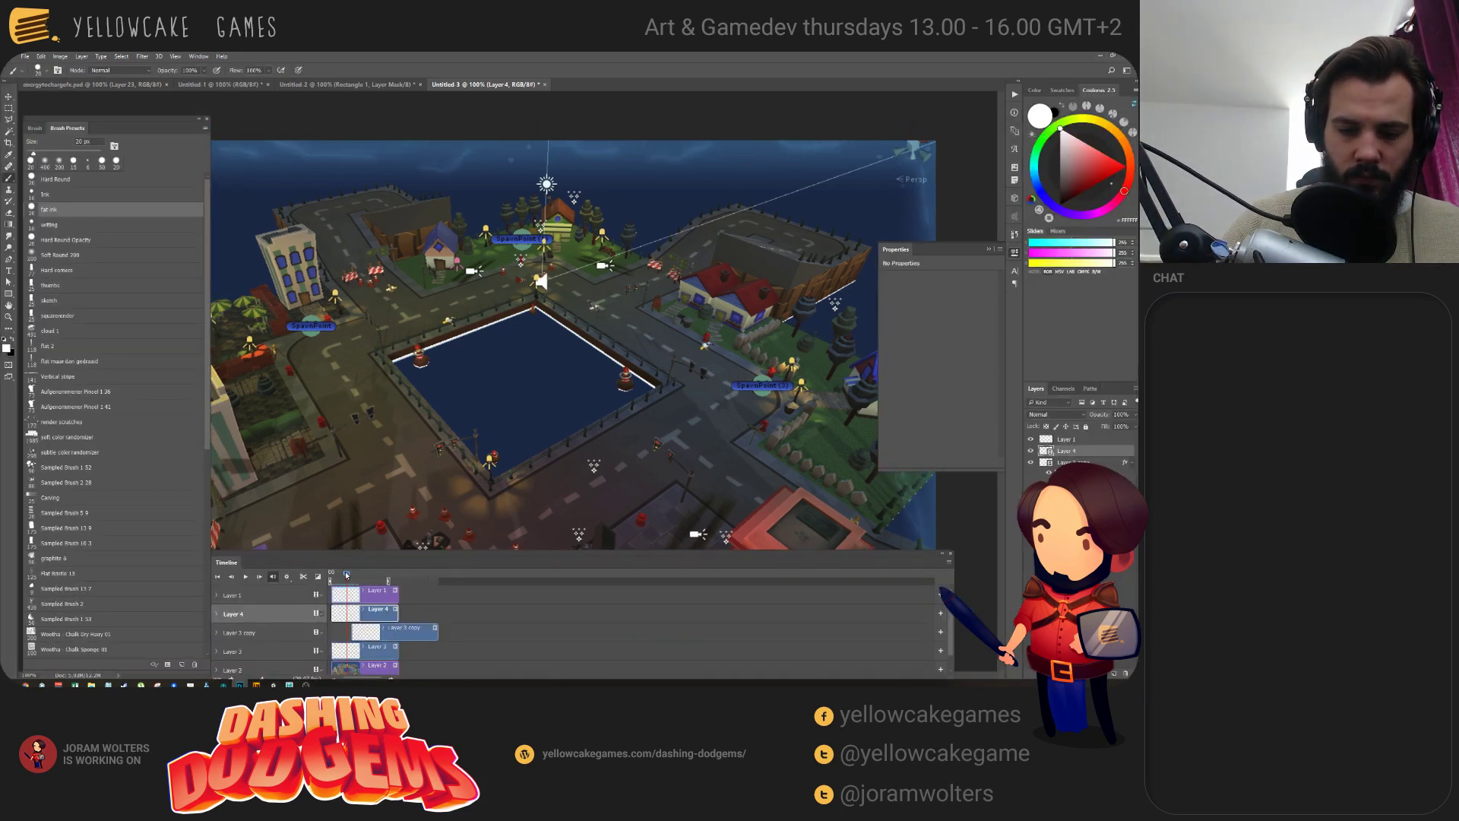
{"action": "key", "text": "Tab"}
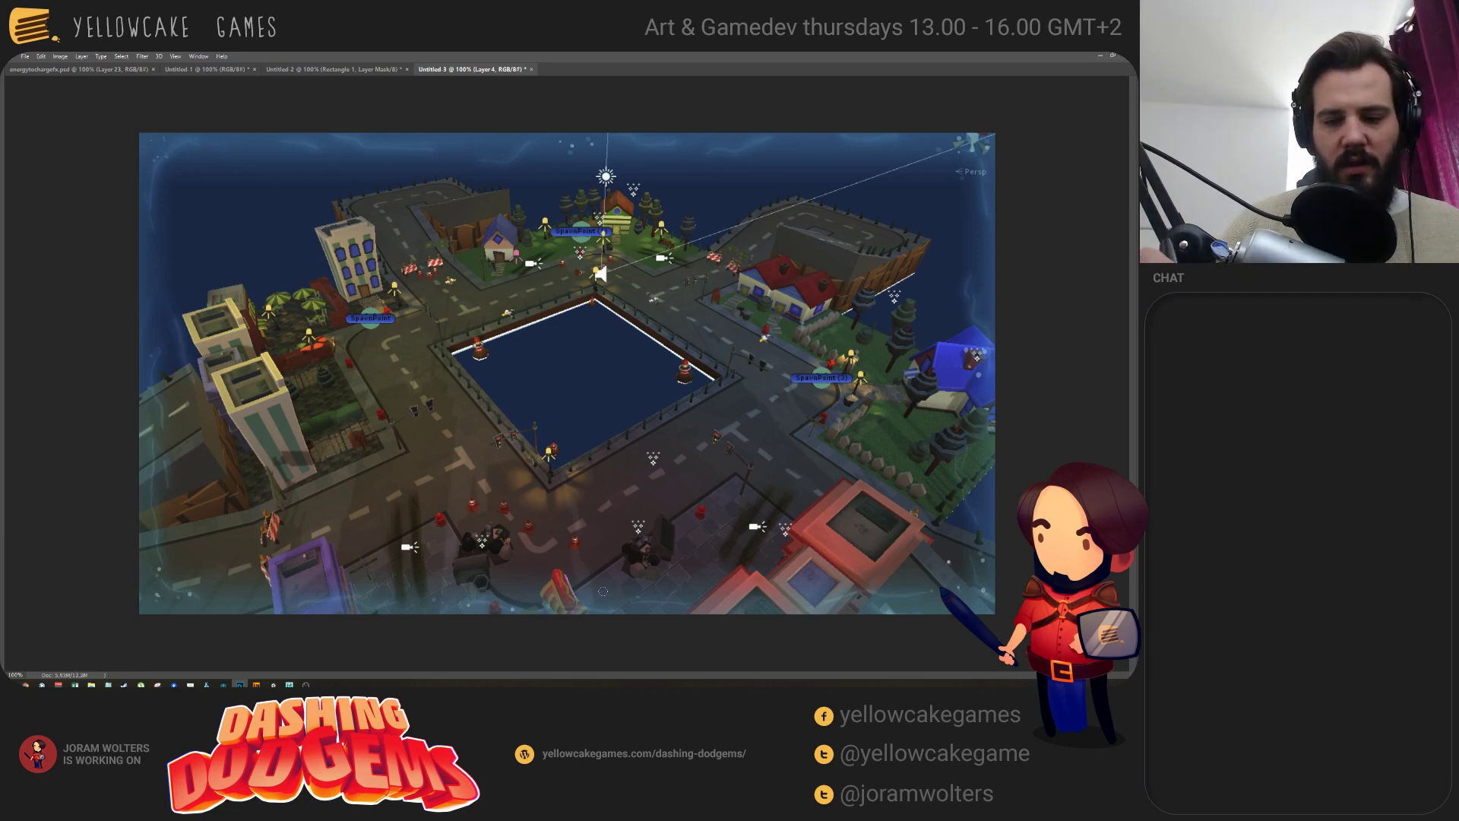
{"action": "key", "text": "Tab"}
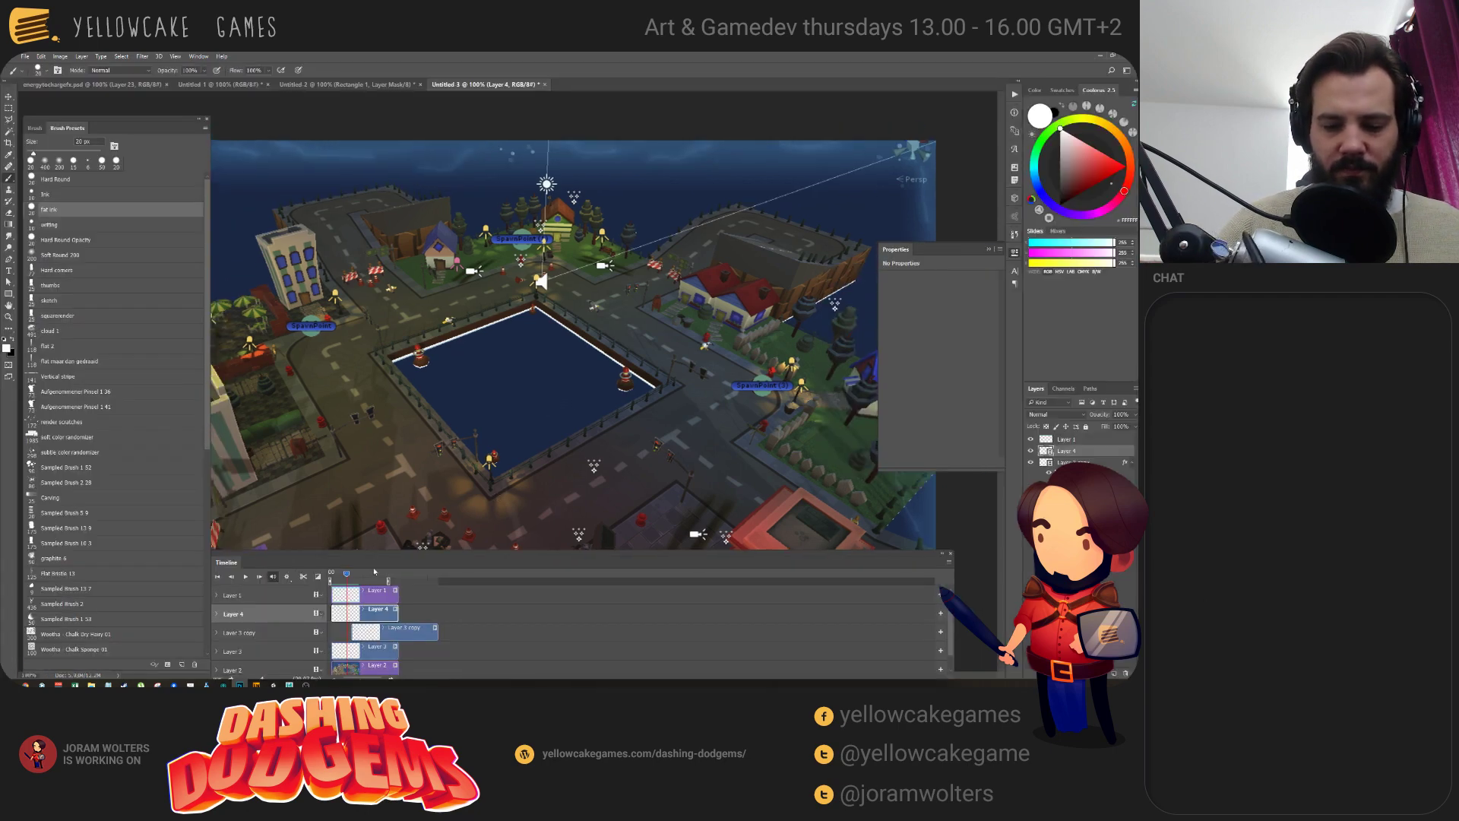
{"action": "left_click_drag", "start_coordinate": [348, 575], "coordinate": [331, 573]}
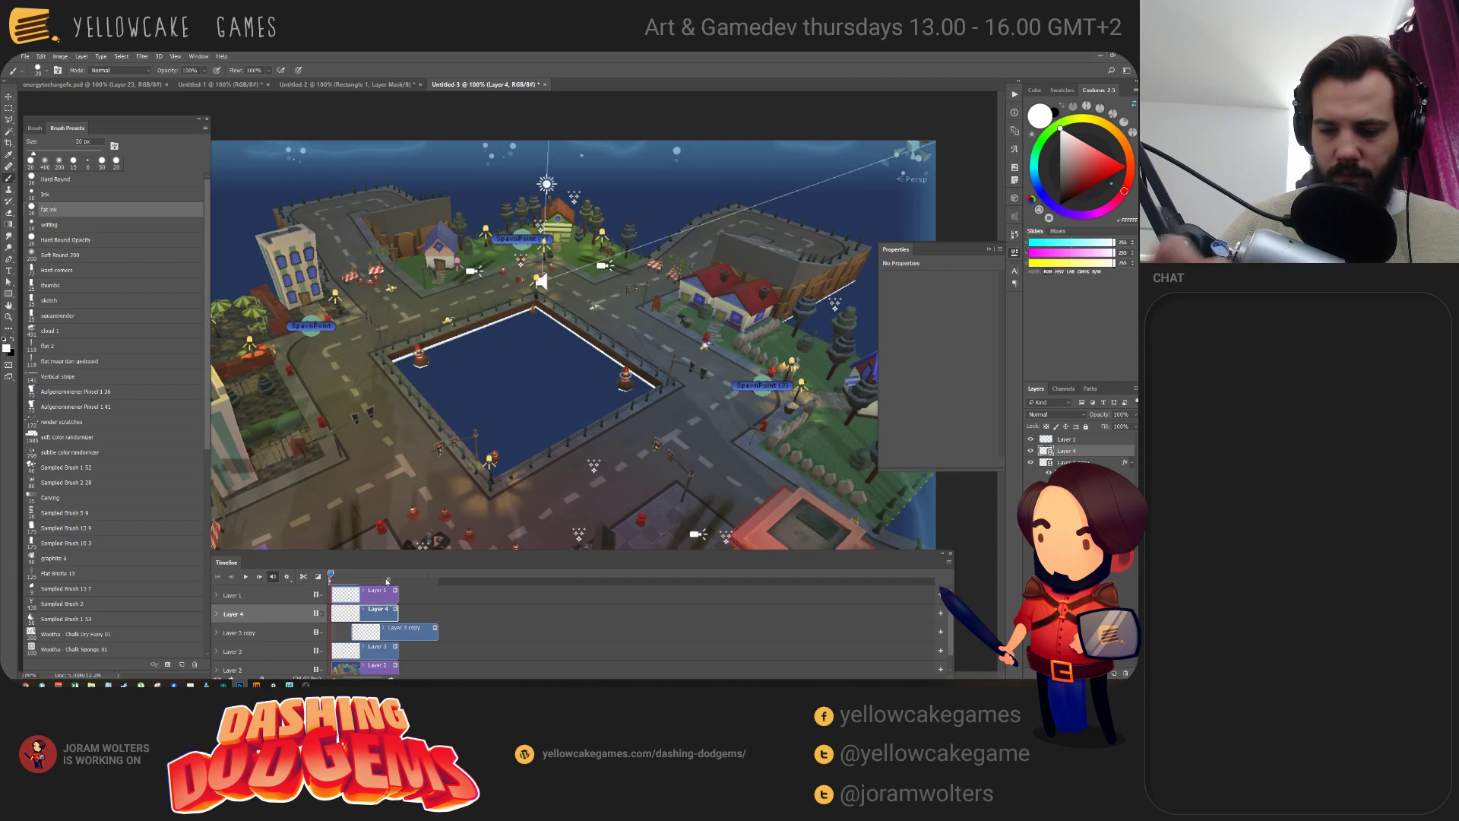
Disable onion skins for the timeline and preview the animation with the interface panels hidden.
{"action": "left_click", "coordinate": [949, 562]}
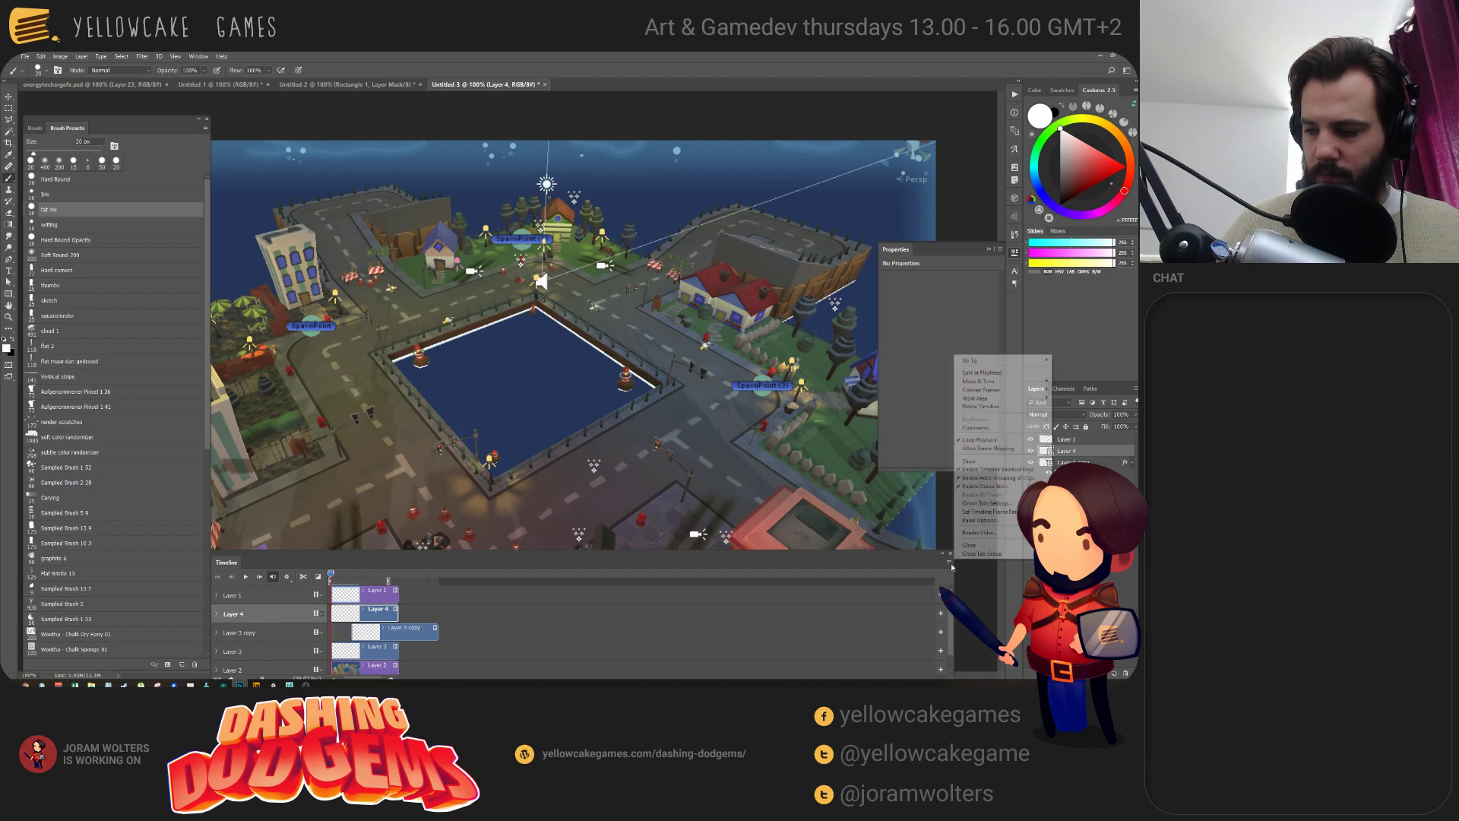
{"action": "left_click", "coordinate": [986, 486]}
{"action": "key", "text": "Tab"}
{"action": "key", "text": "space"}
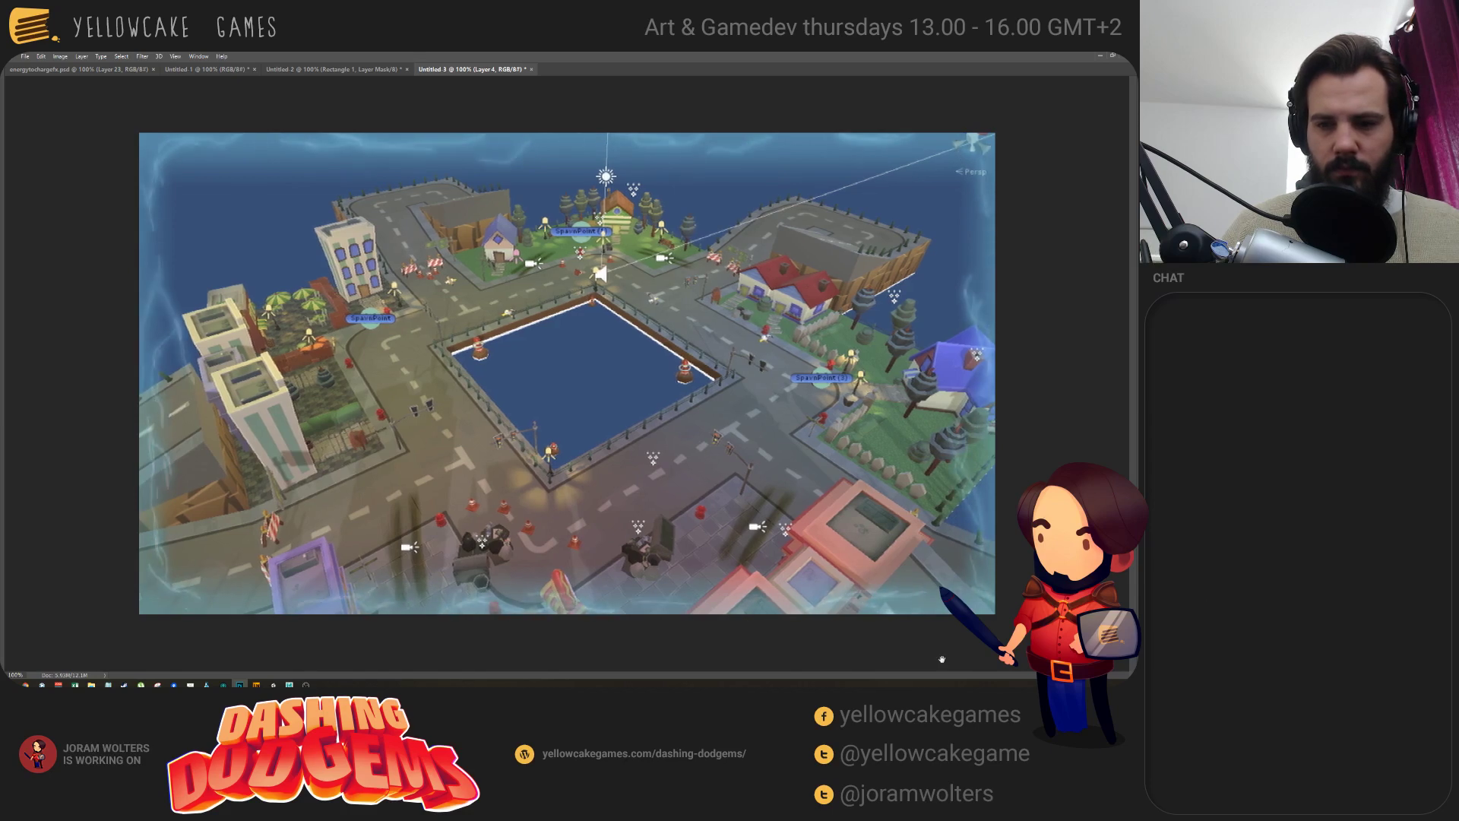
{"action": "key", "text": "Tab"}
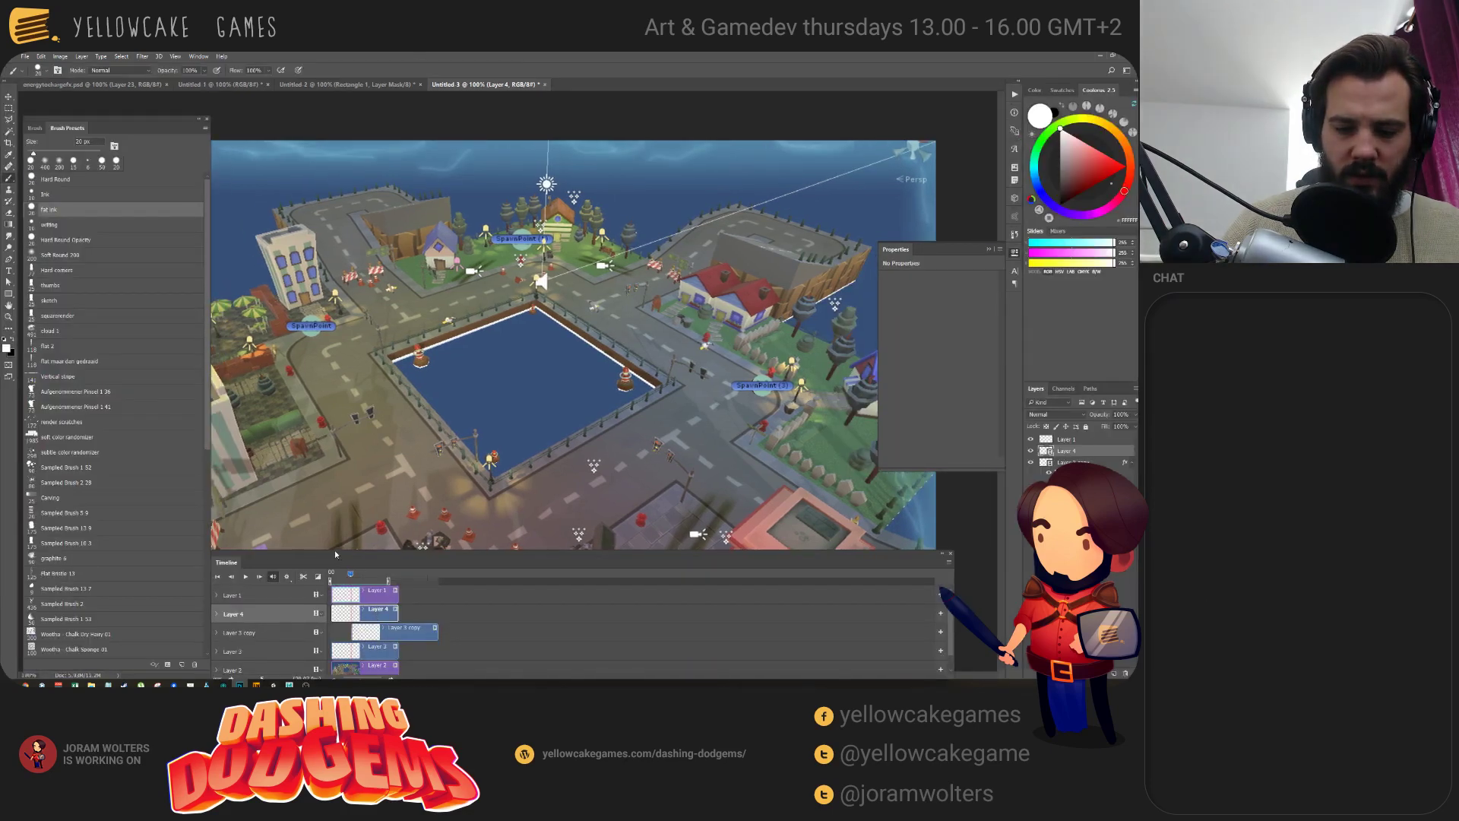
Check the duration and speed settings of the Layer 4 clip, and return the playhead to the first frame.
{"action": "left_click", "coordinate": [394, 609]}
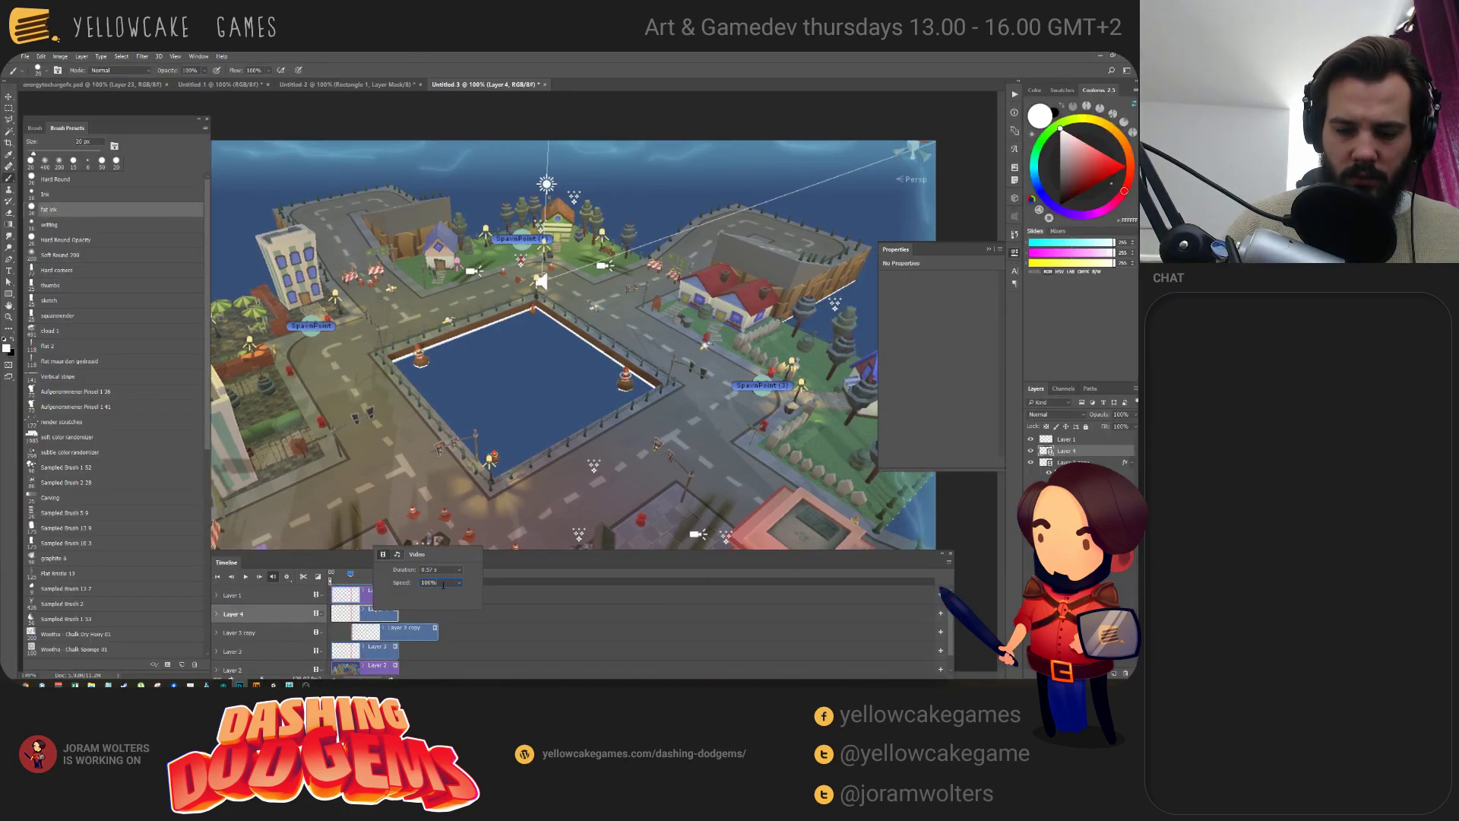
{"action": "left_click", "coordinate": [445, 645]}
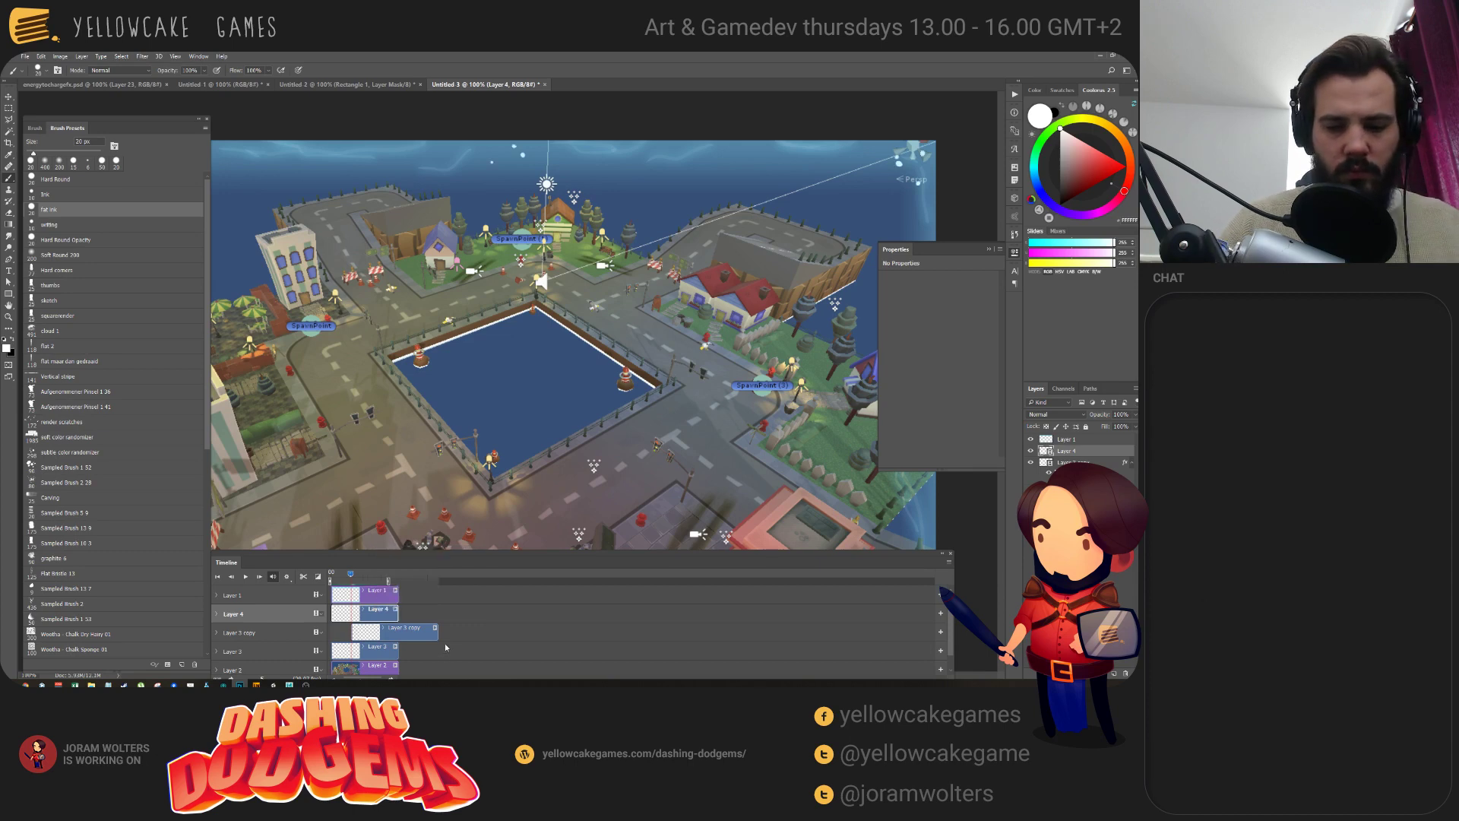
{"action": "left_click_drag", "start_coordinate": [350, 575], "coordinate": [322, 576]}
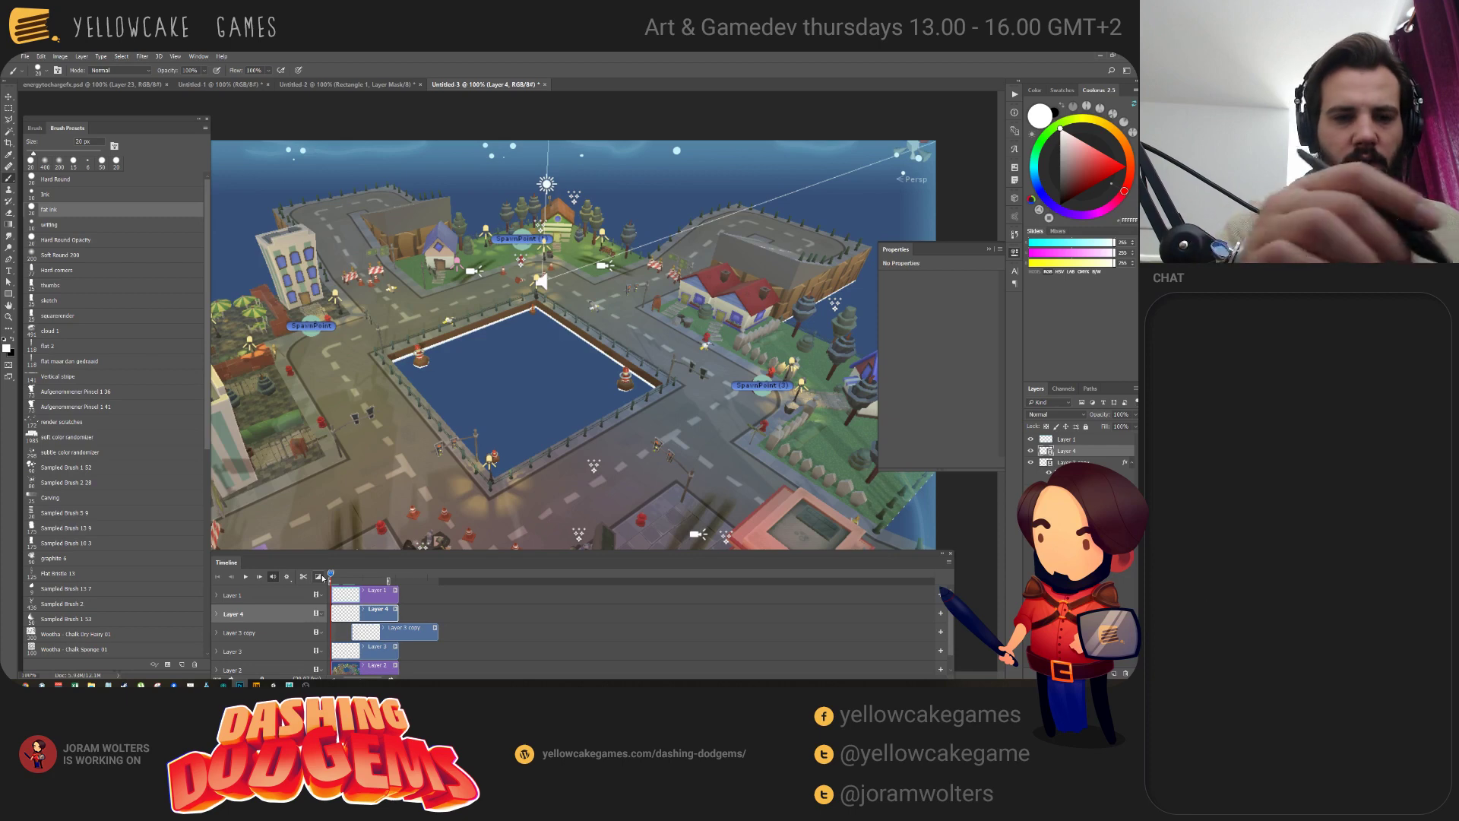
Switch to the Move tool and play the looping animation with the interface panels hidden.
{"action": "key", "text": "v"}
{"action": "key", "text": "Tab"}
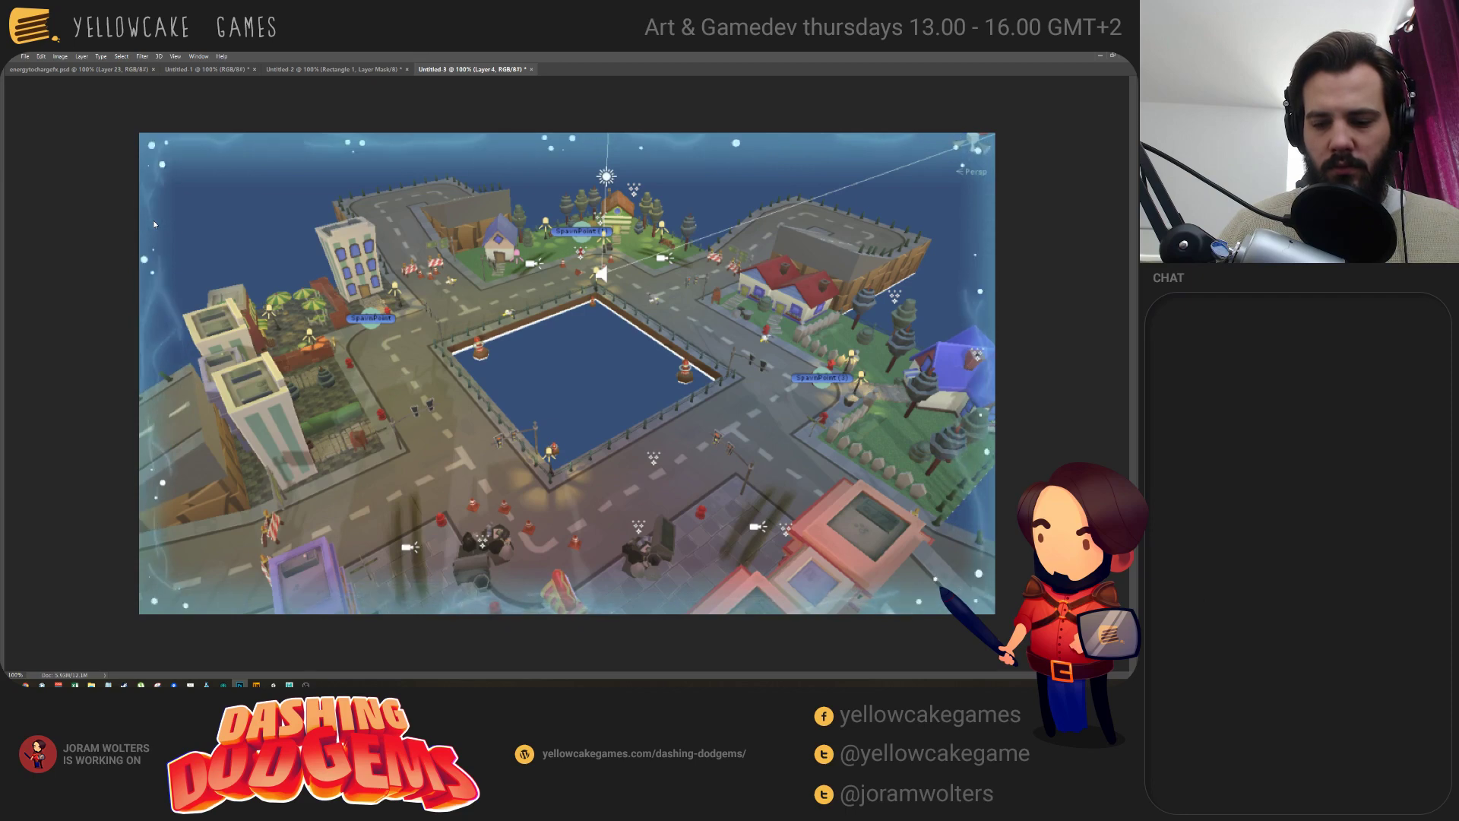
{"action": "key", "text": "Tab"}
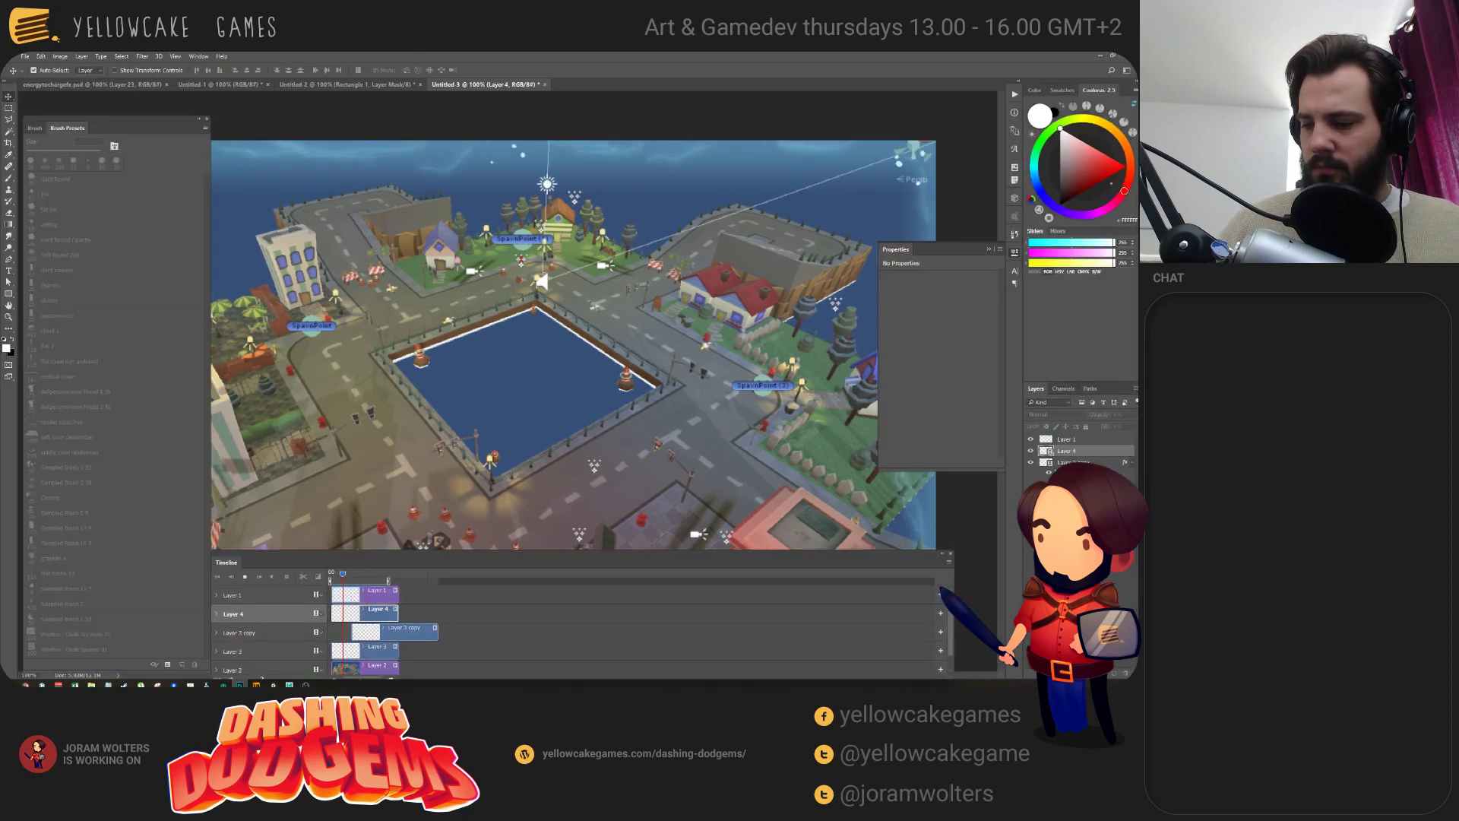
{"action": "key", "text": "Tab"}
{"action": "key", "text": "Tab"}
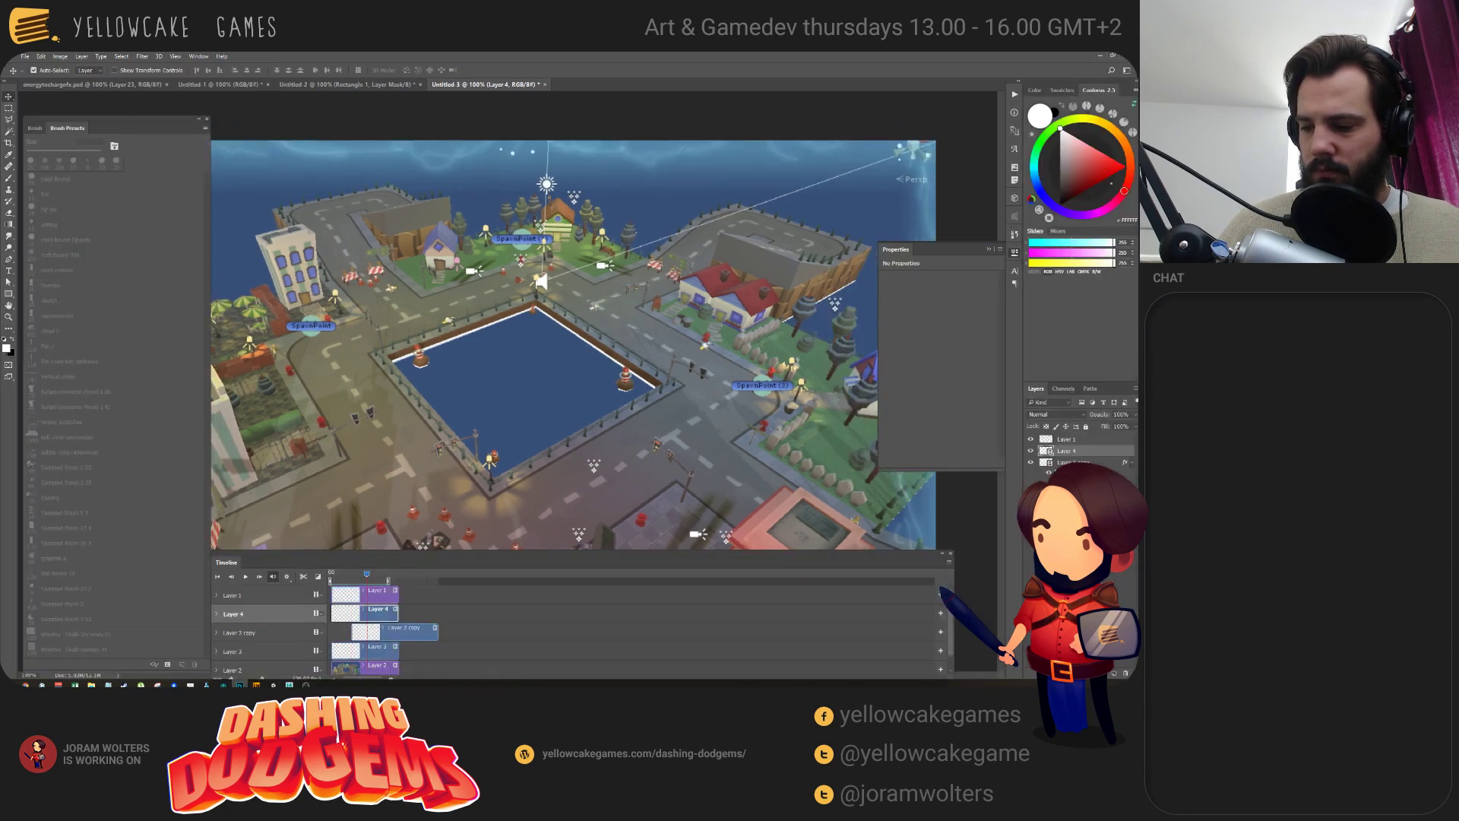
Hide the game screenshot and white background layers, and select Layer 1.
{"action": "left_click", "coordinate": [1031, 523]}
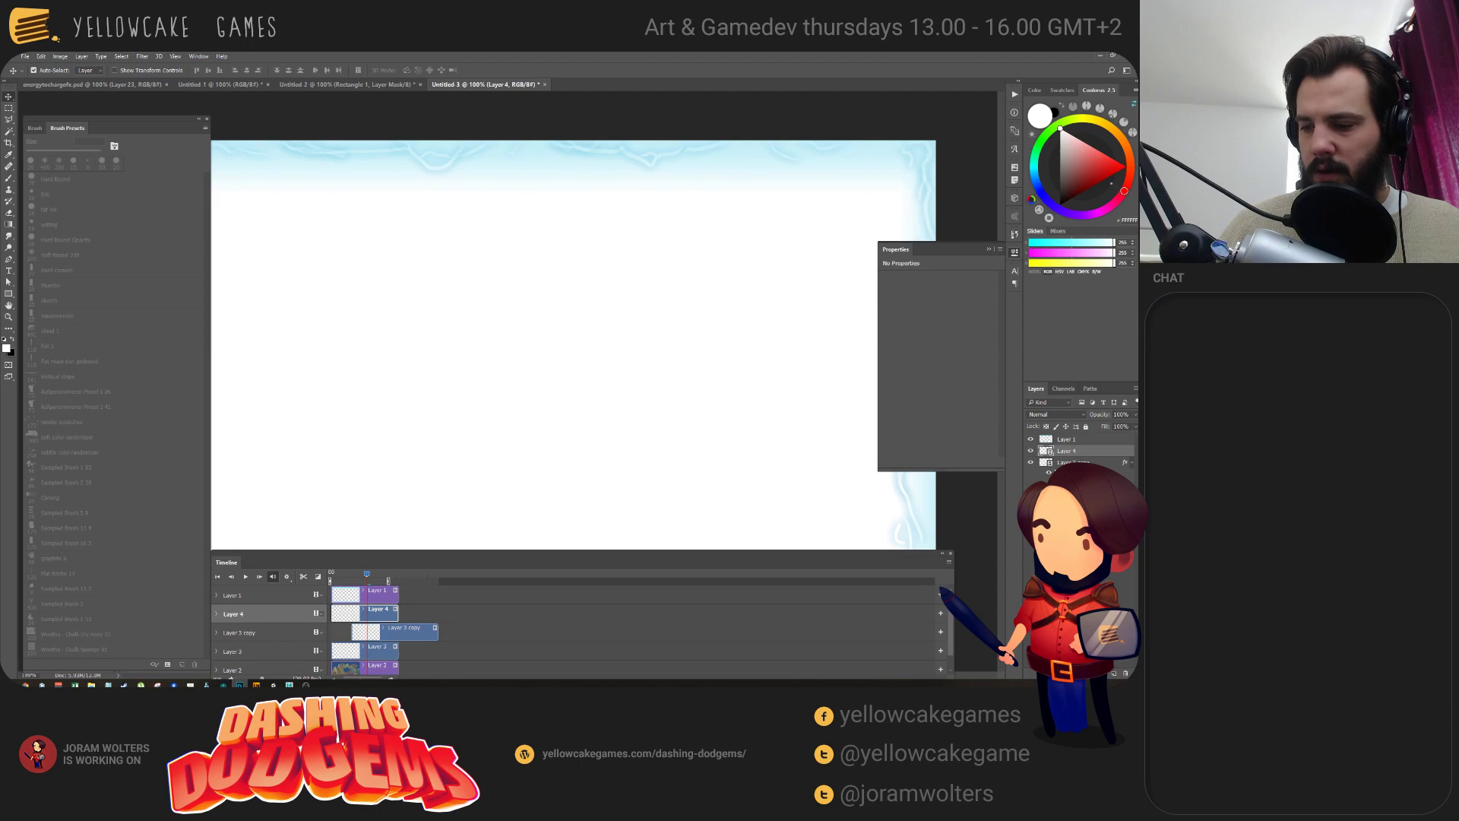
{"action": "left_click", "coordinate": [1030, 534]}
{"action": "left_click", "coordinate": [1082, 439]}
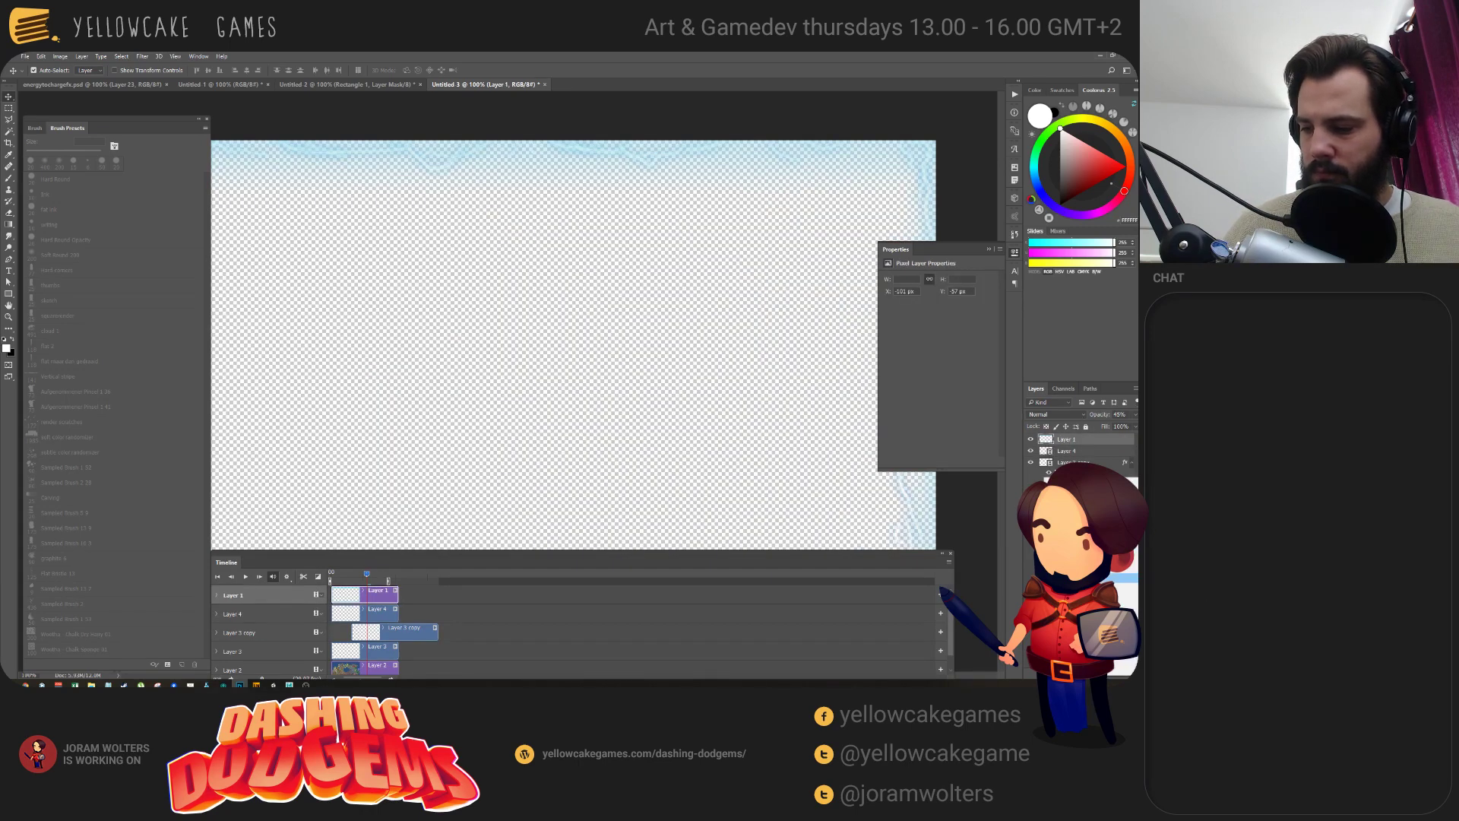
Add a Color Balance adjustment layer above Layer 1 and shift its shadows toward blue and cyan.
{"action": "left_click", "coordinate": [1091, 672]}
{"action": "left_click", "coordinate": [921, 279]}
{"action": "left_click", "coordinate": [927, 288]}
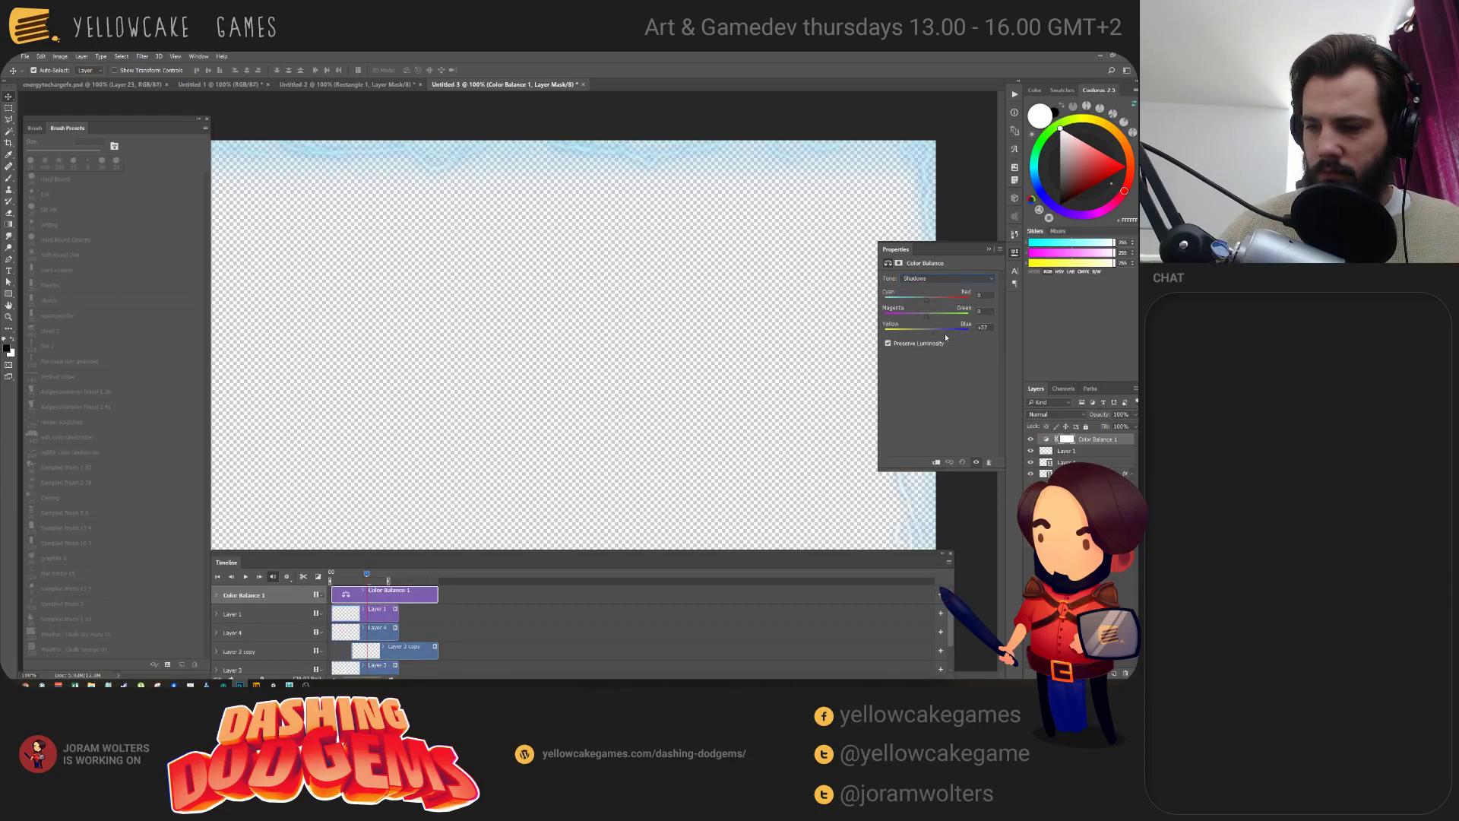
{"action": "key", "text": "x"}
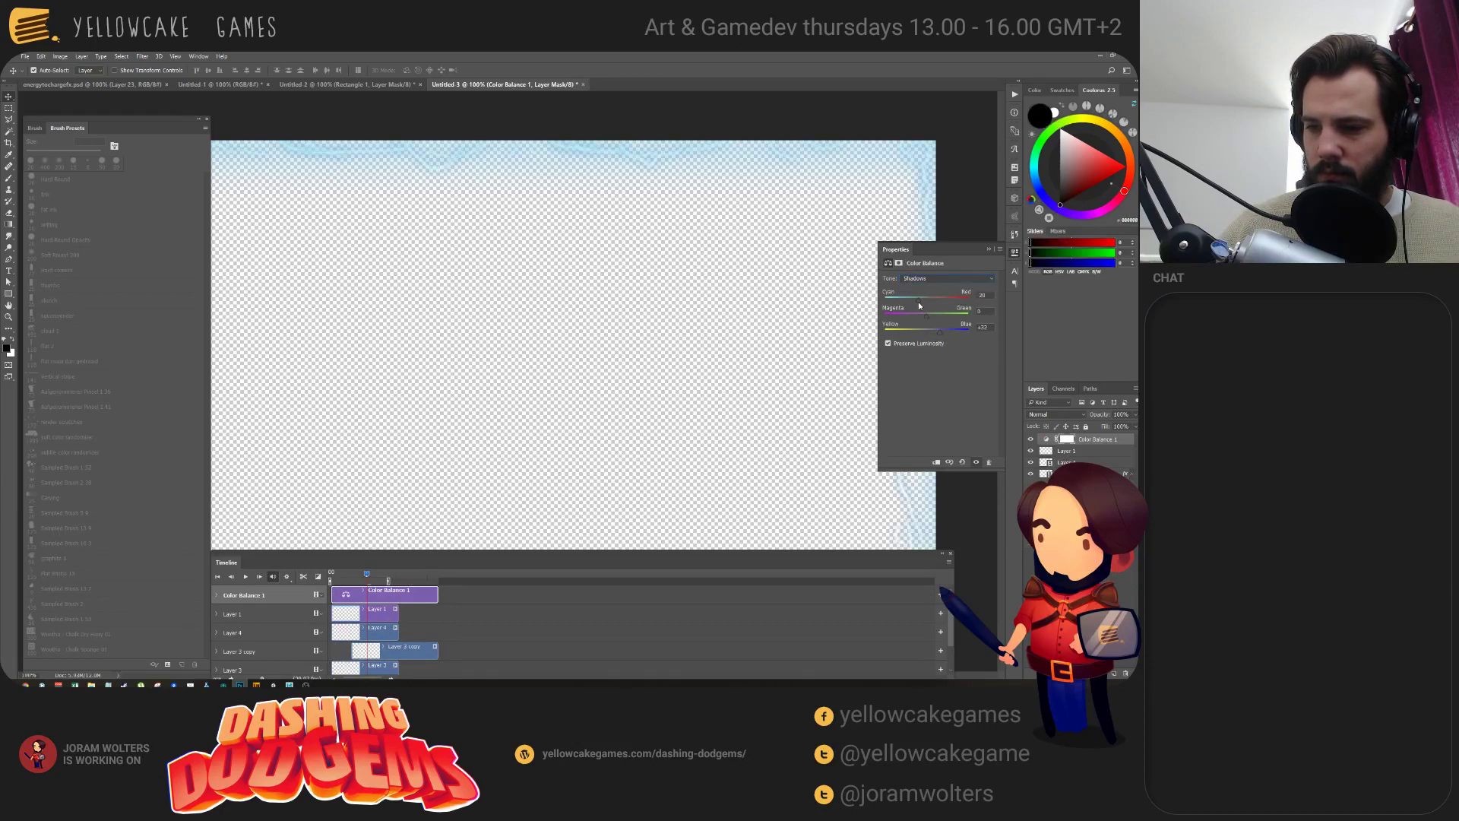
Shift the highlights of the Color Balance adjustment toward yellow and red, and close its properties.
{"action": "left_click", "coordinate": [931, 280]}
{"action": "left_click", "coordinate": [927, 304]}
{"action": "left_click_drag", "start_coordinate": [926, 332], "coordinate": [943, 300]}
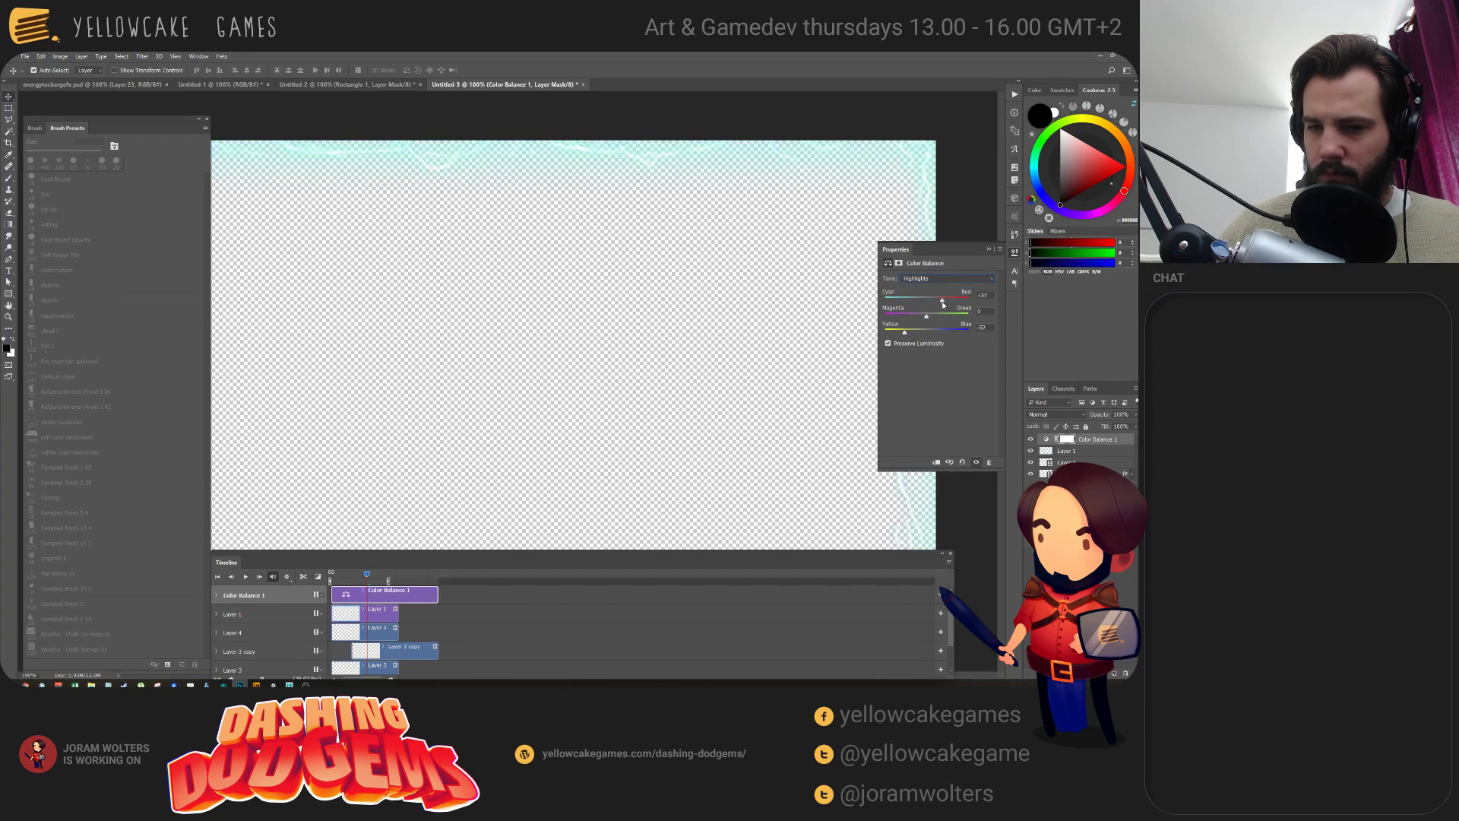
{"action": "left_click", "coordinate": [1013, 254]}
Preview the recoloured border animation on transparency, stop playback, and return the playhead to the first frame.
{"action": "key", "text": "Tab"}
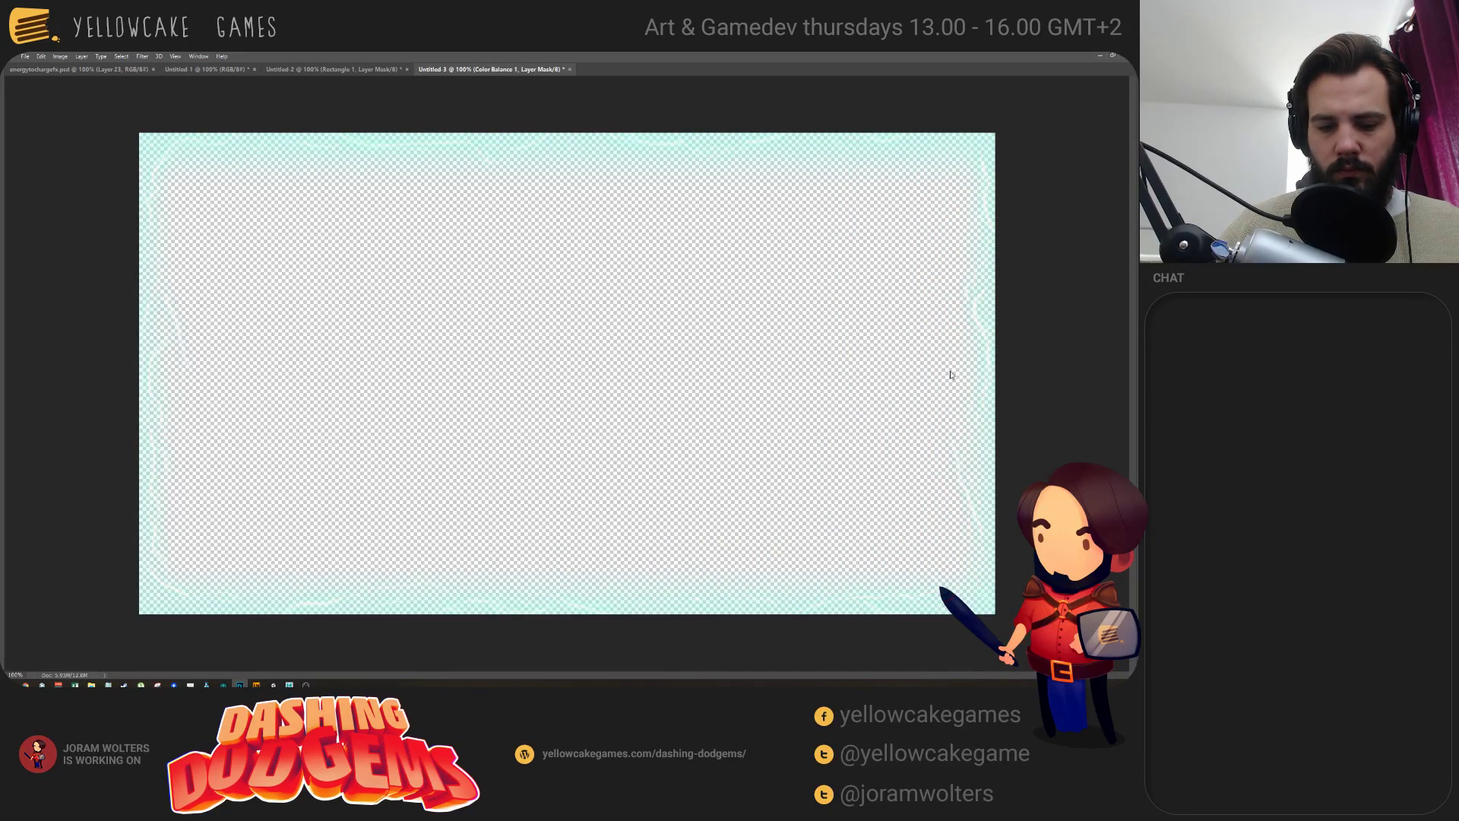
{"action": "key", "text": "Tab"}
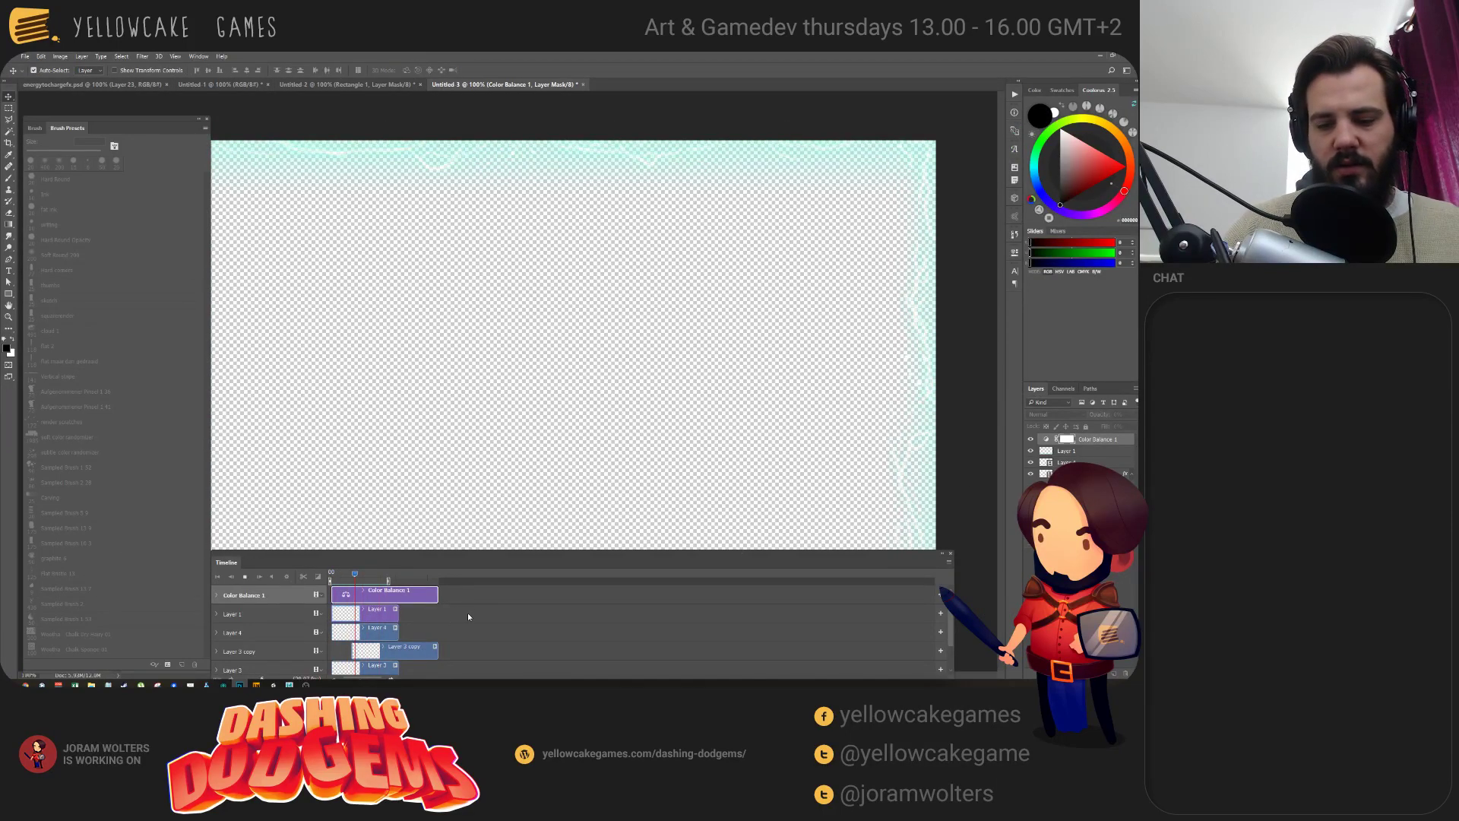
{"action": "left_click", "coordinate": [245, 576]}
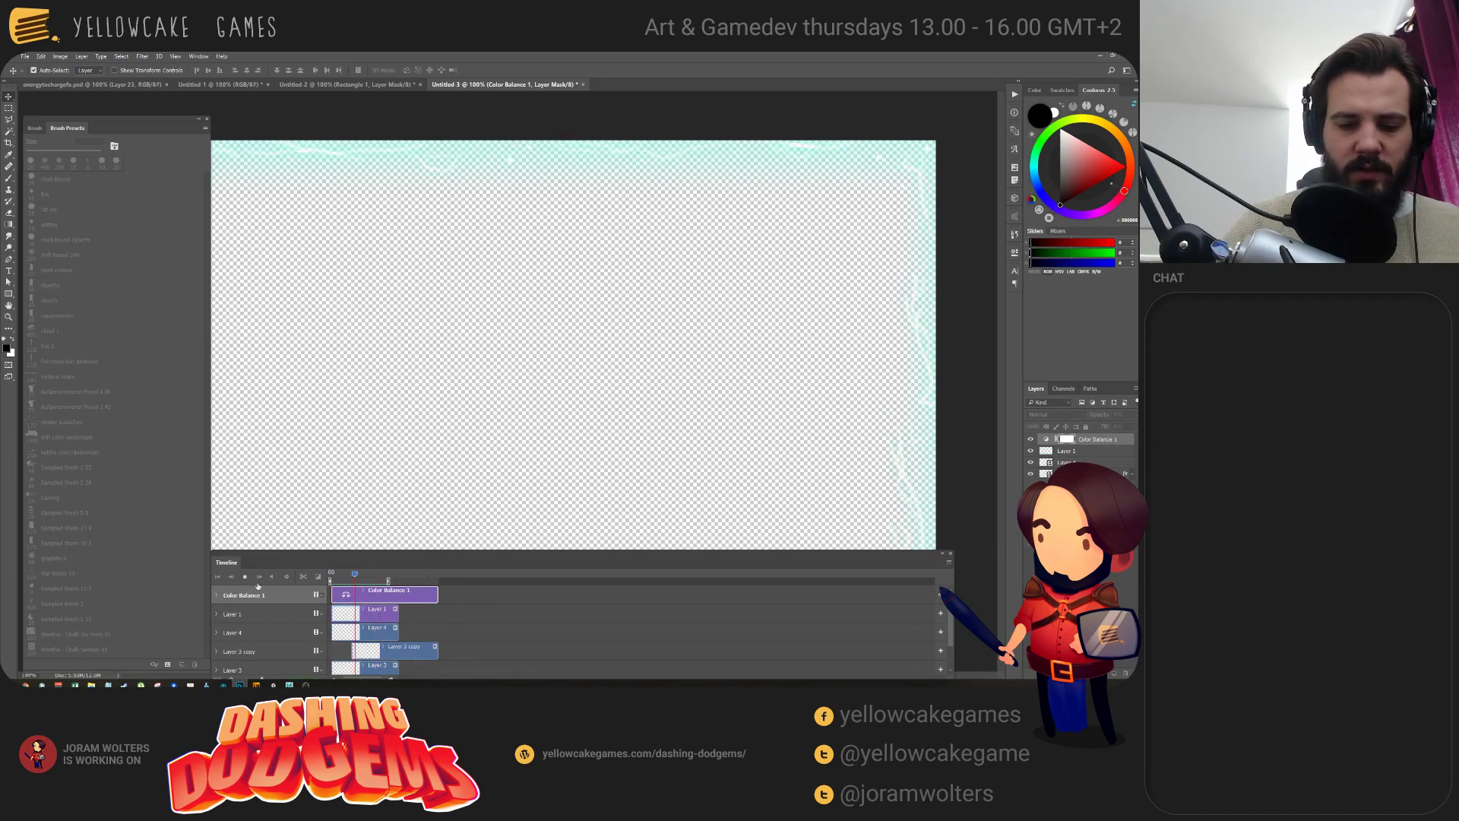
{"action": "left_click_drag", "start_coordinate": [359, 573], "coordinate": [319, 564]}
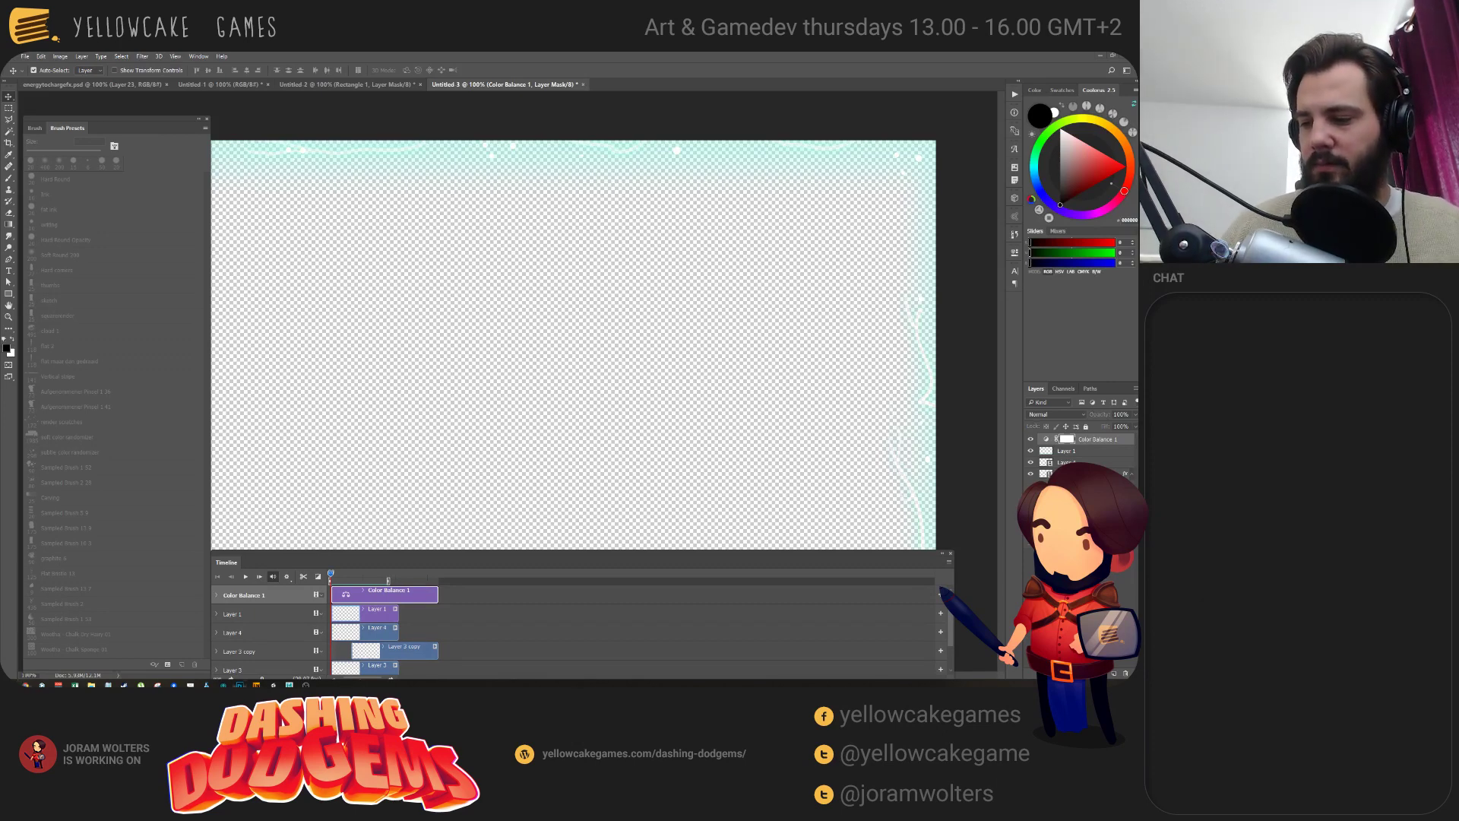
Shift the midtones of the Color Balance adjustment toward blue, close its properties, and set the playhead to the first frame.
{"action": "left_click", "coordinate": [1065, 434]}
{"action": "double_click", "coordinate": [1047, 439]}
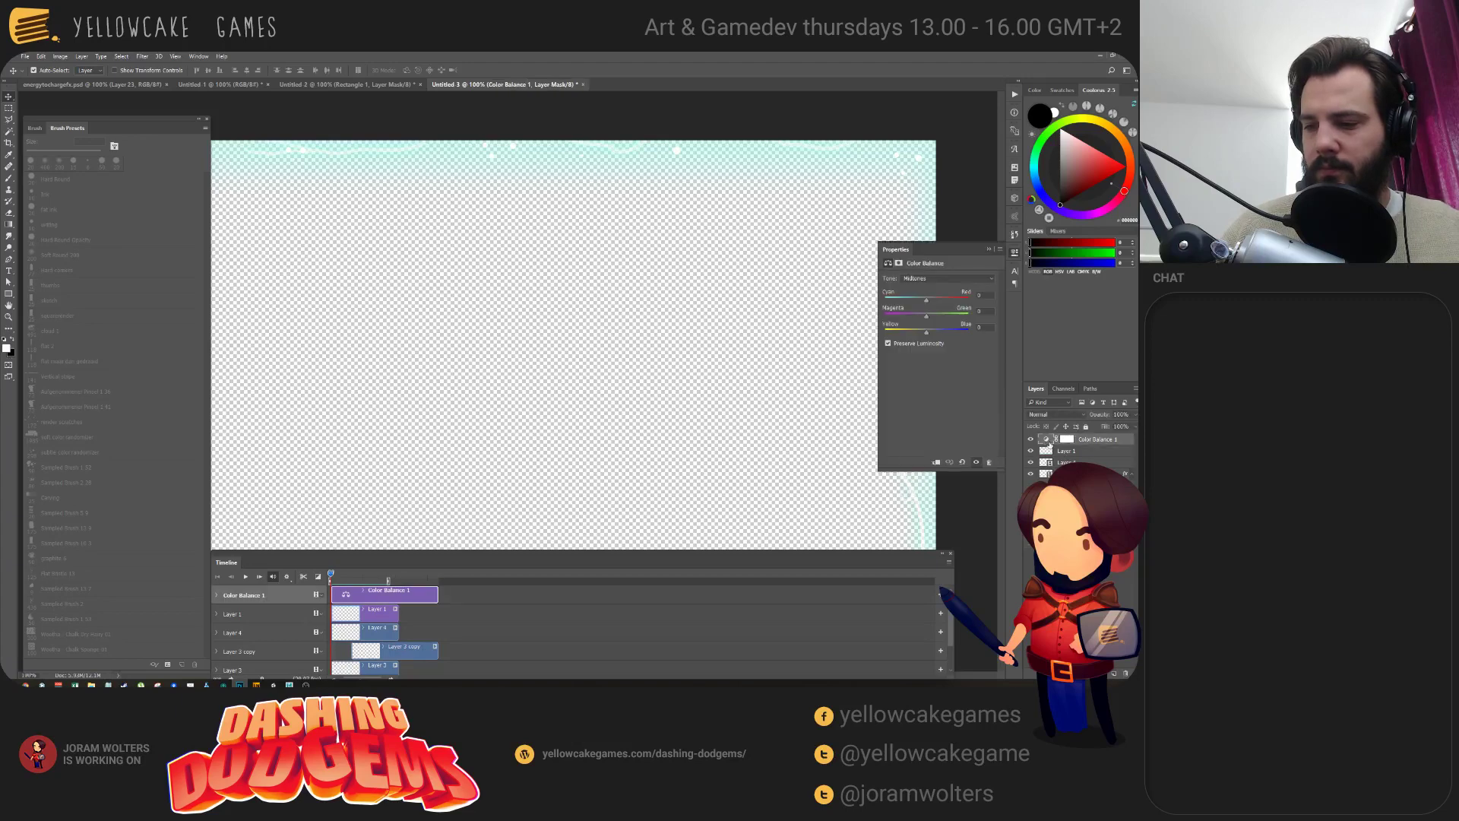
{"action": "left_click_drag", "start_coordinate": [939, 330], "coordinate": [942, 331]}
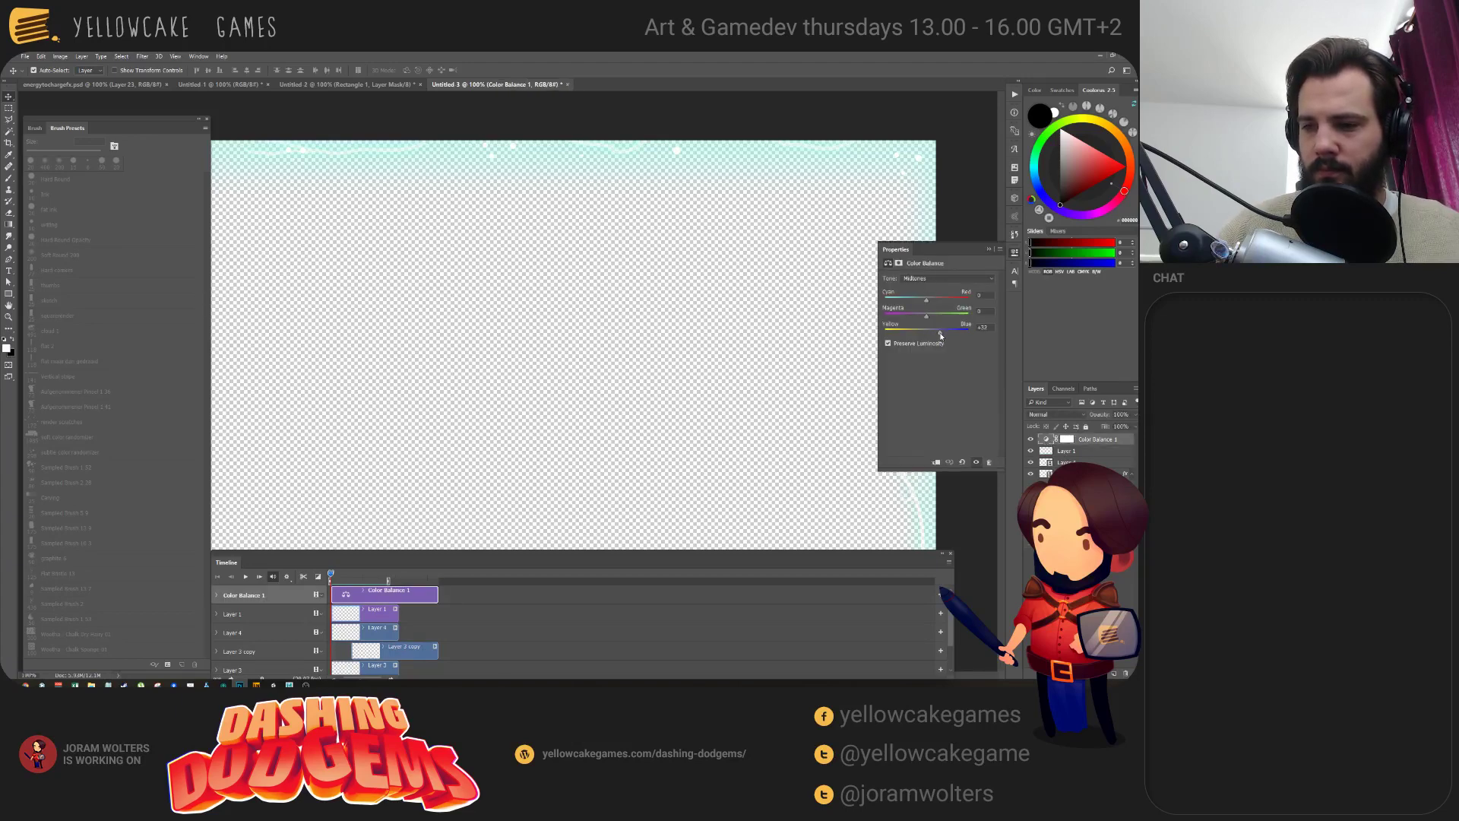
{"action": "key", "text": "x"}
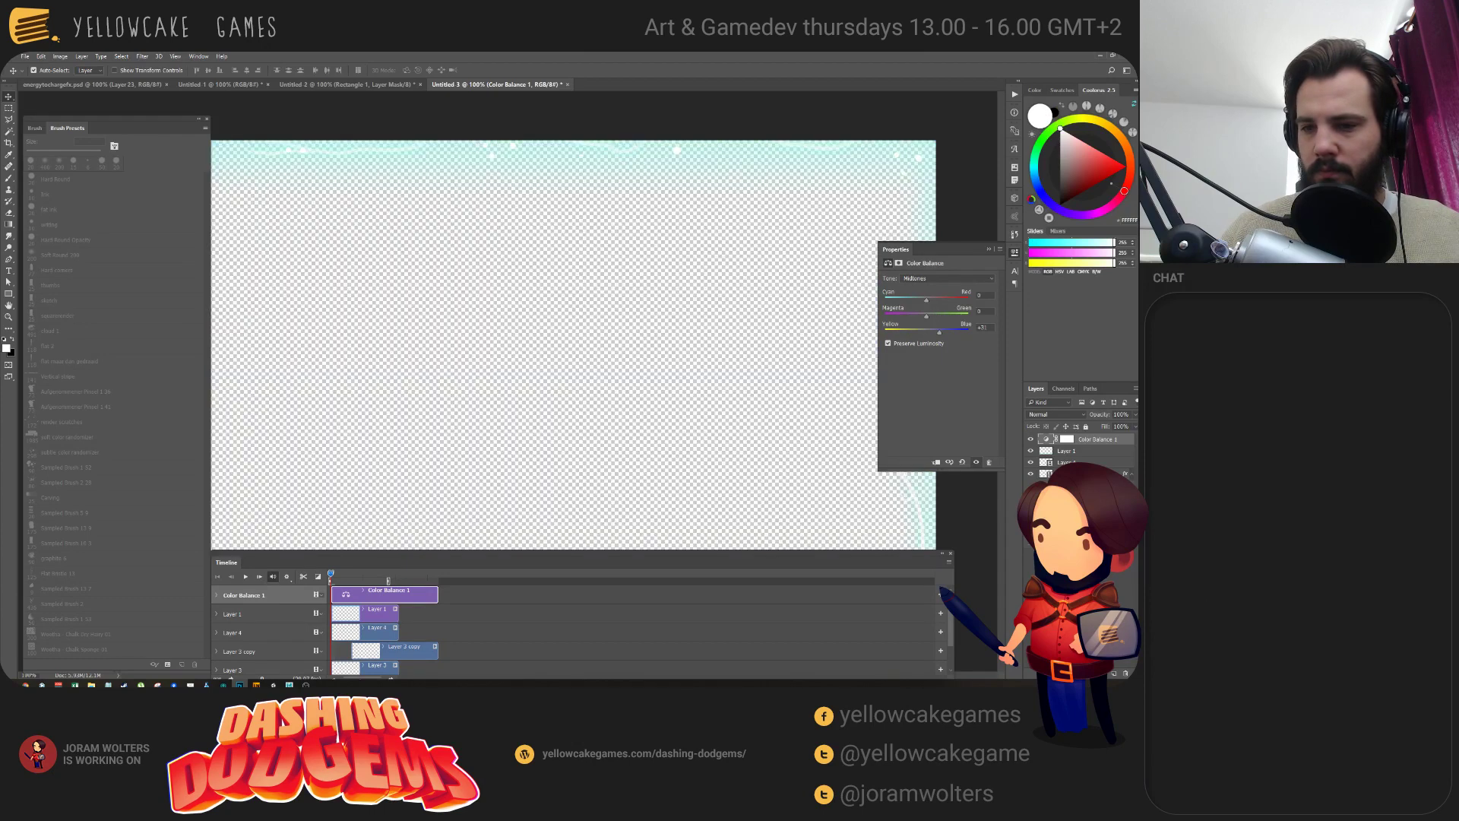
{"action": "left_click", "coordinate": [1013, 253]}
{"action": "left_click", "coordinate": [358, 580]}
{"action": "left_click", "coordinate": [331, 579]}
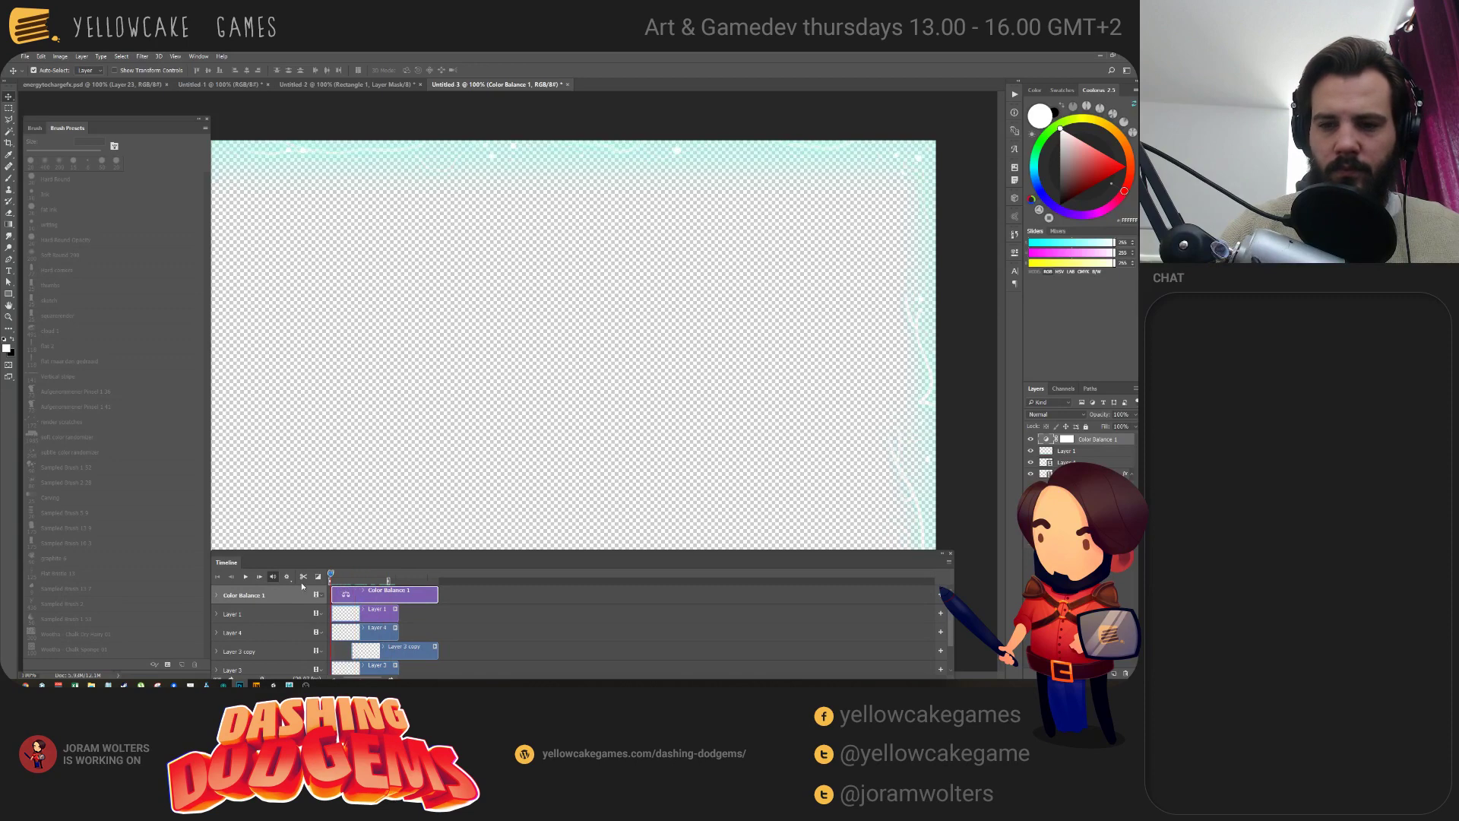
Switch the document to full screen mode with the menu bar kept and reposition the canvas.
{"action": "left_click", "coordinate": [25, 56]}
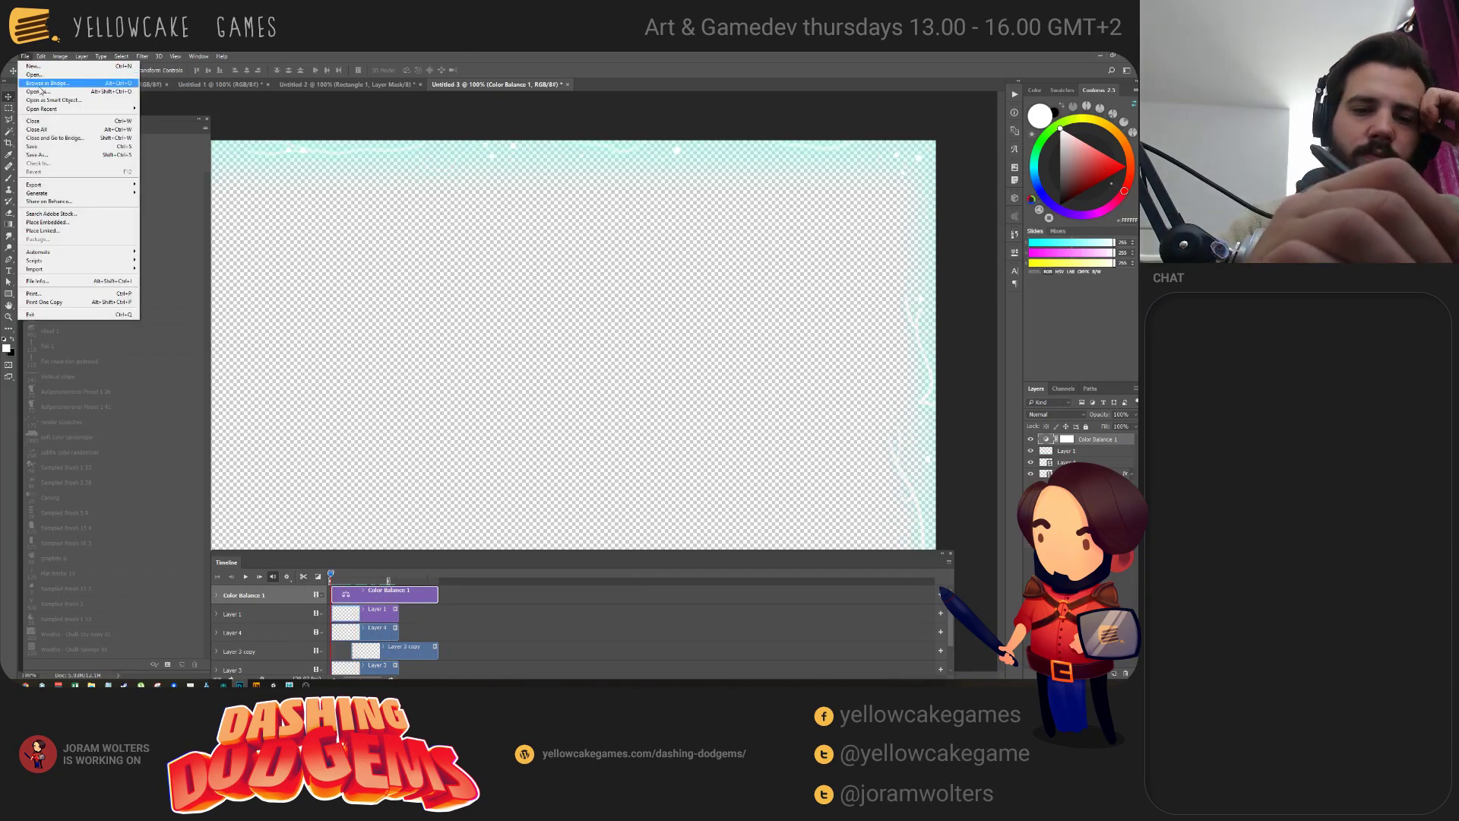
{"action": "key", "text": "Escape"}
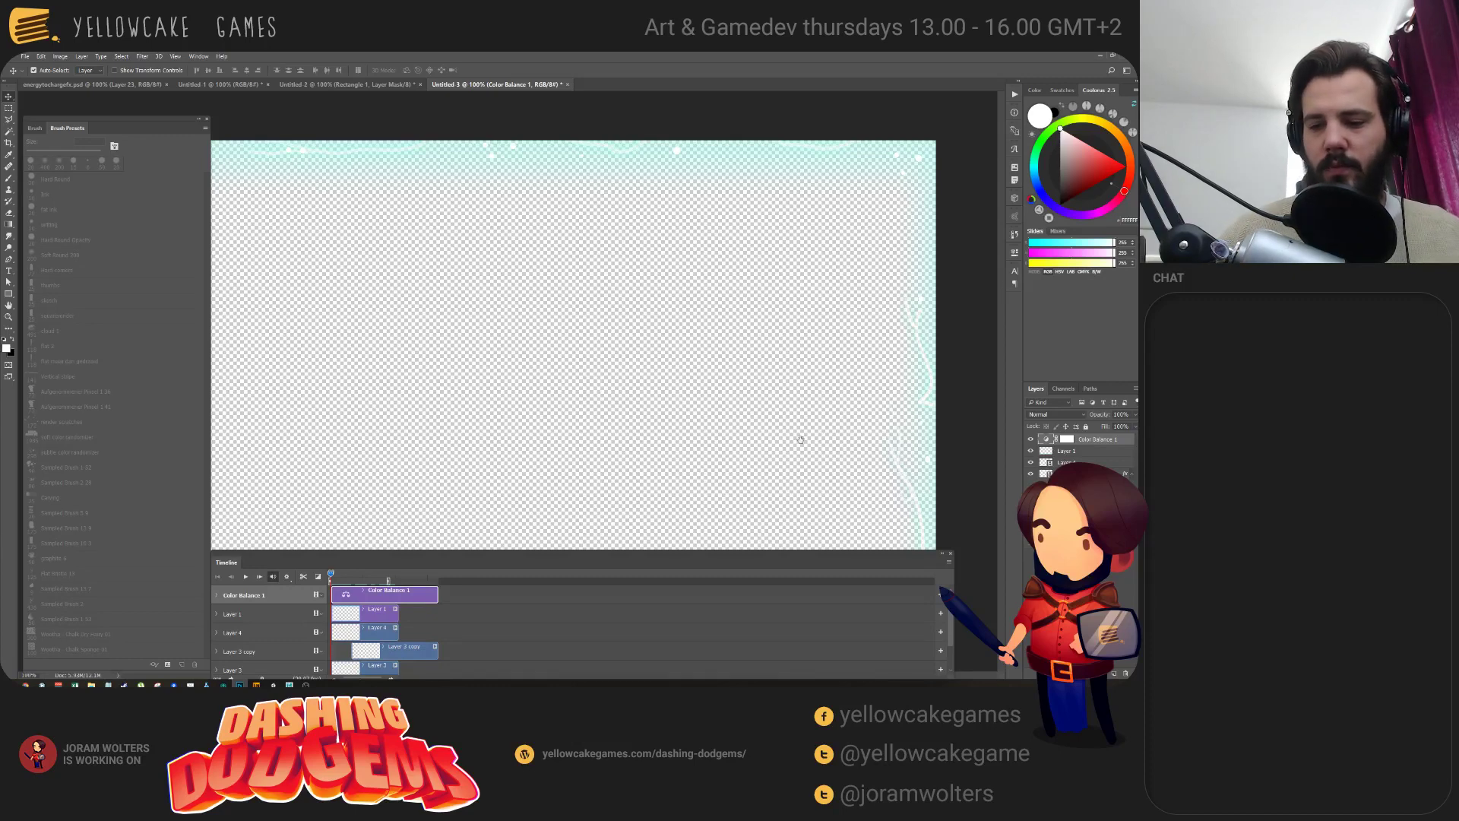
{"action": "key", "text": "f"}
{"action": "left_click_drag", "start_coordinate": [863, 423], "coordinate": [749, 459]}
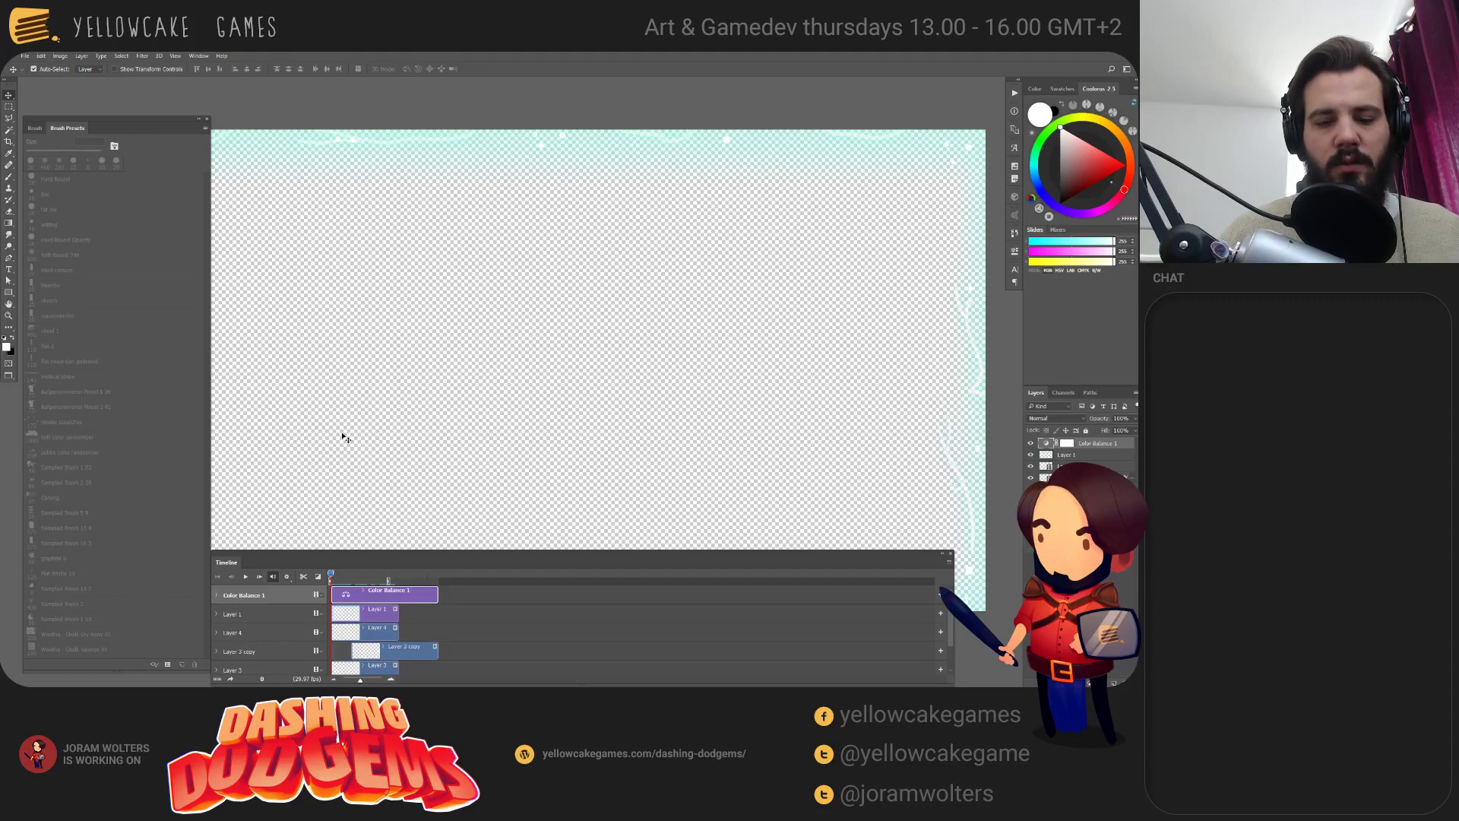
Save the document as a Photoshop file named glowingedgeproto in the Art folder of Dashing Dodgems.
{"action": "key", "text": "ctrl+shift+s"}
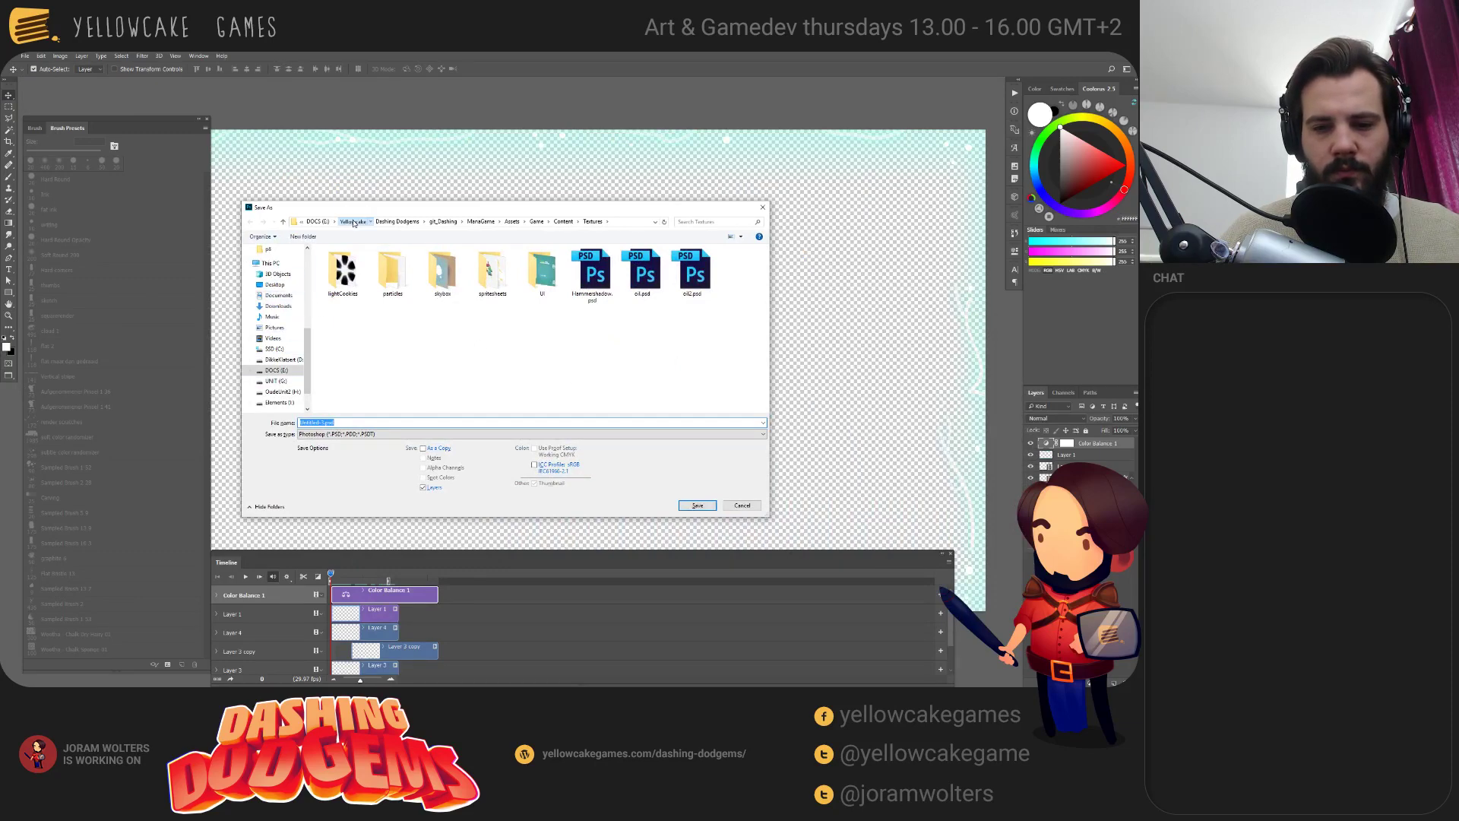
{"action": "left_click", "coordinate": [353, 221]}
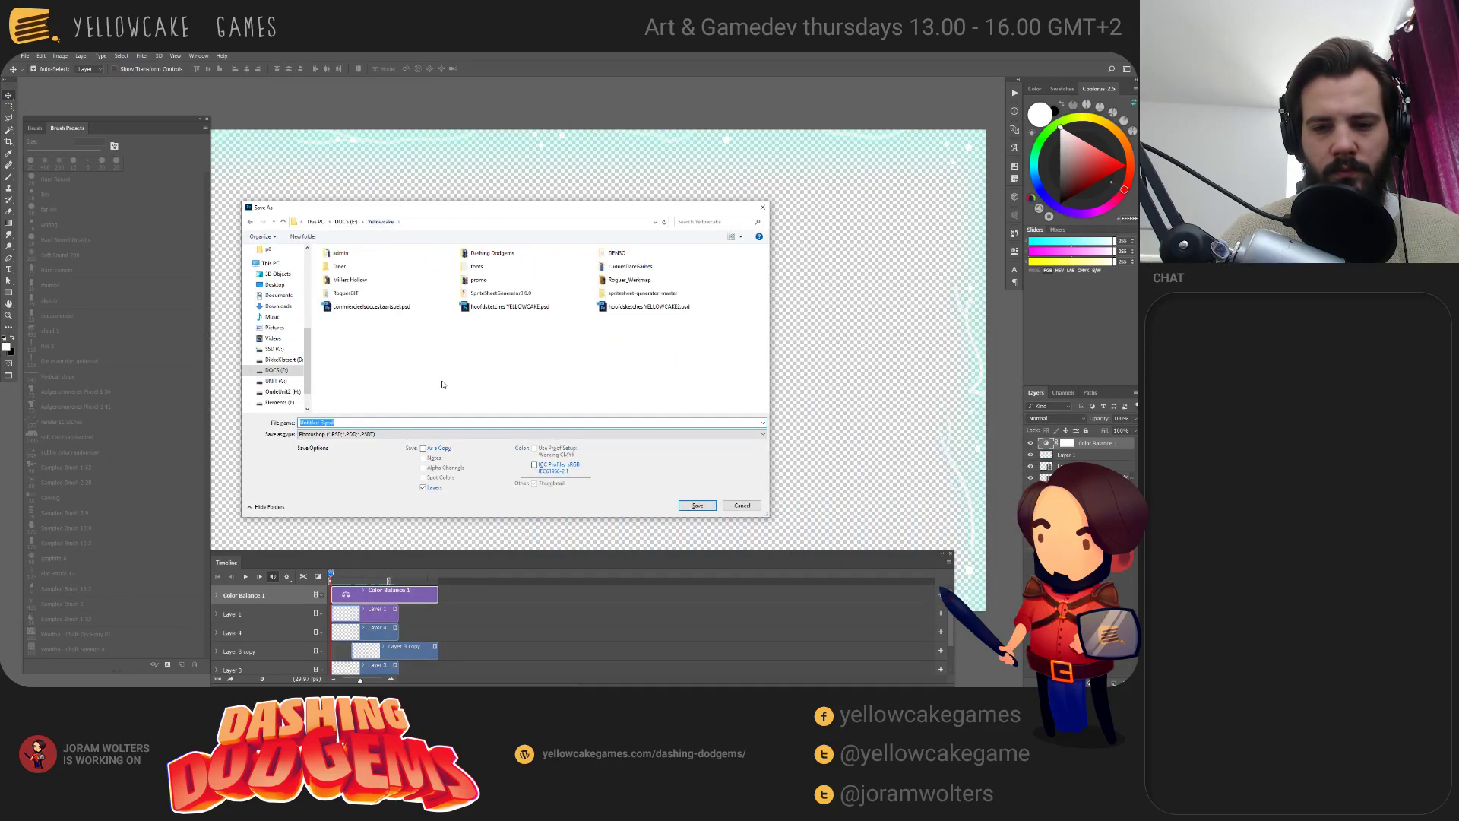
{"action": "double_click", "coordinate": [493, 253]}
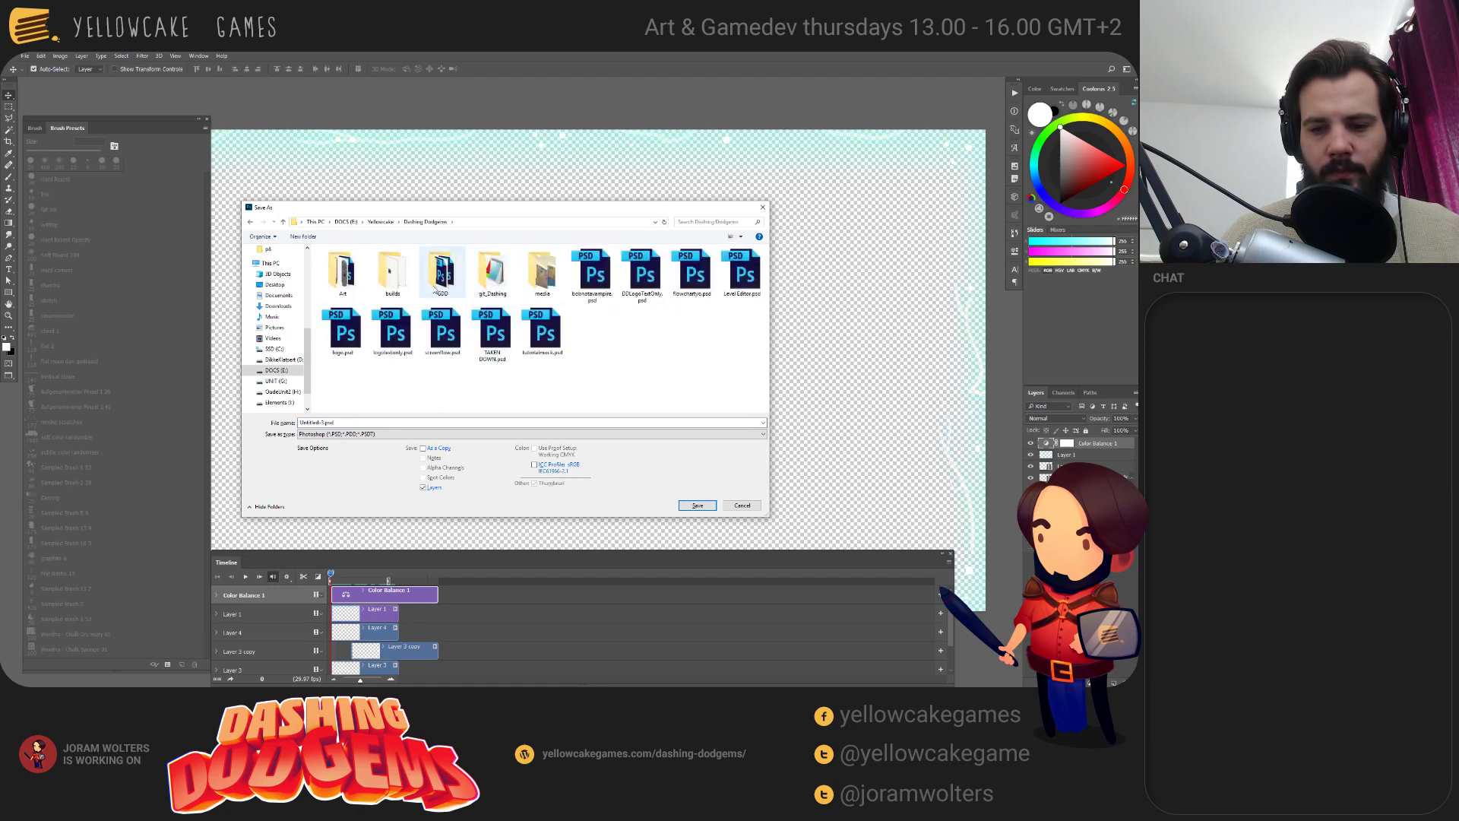
{"action": "double_click", "coordinate": [342, 272]}
{"action": "double_click", "coordinate": [380, 423]}
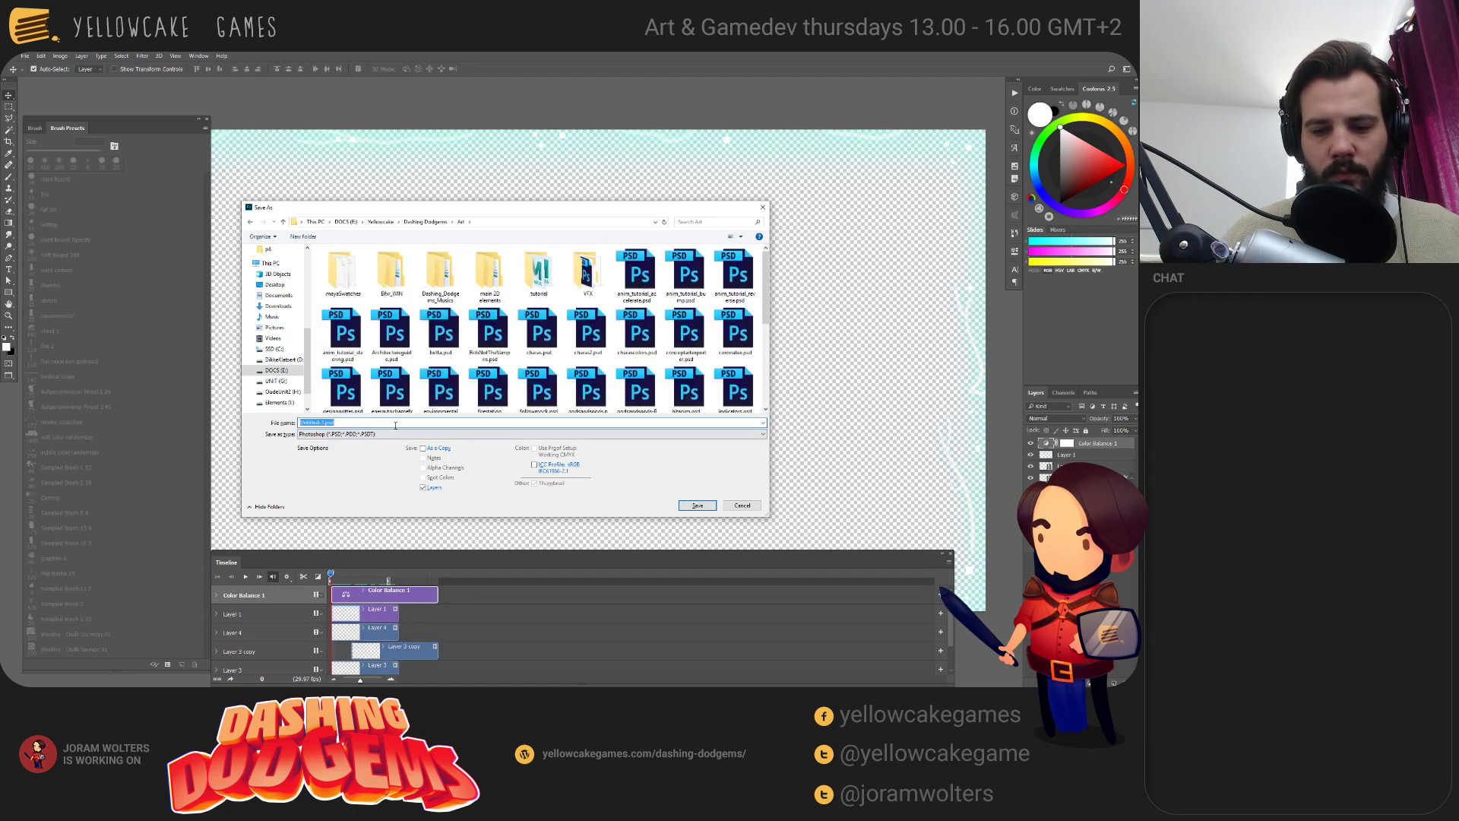
{"action": "type", "text": "glowingedgepro"}
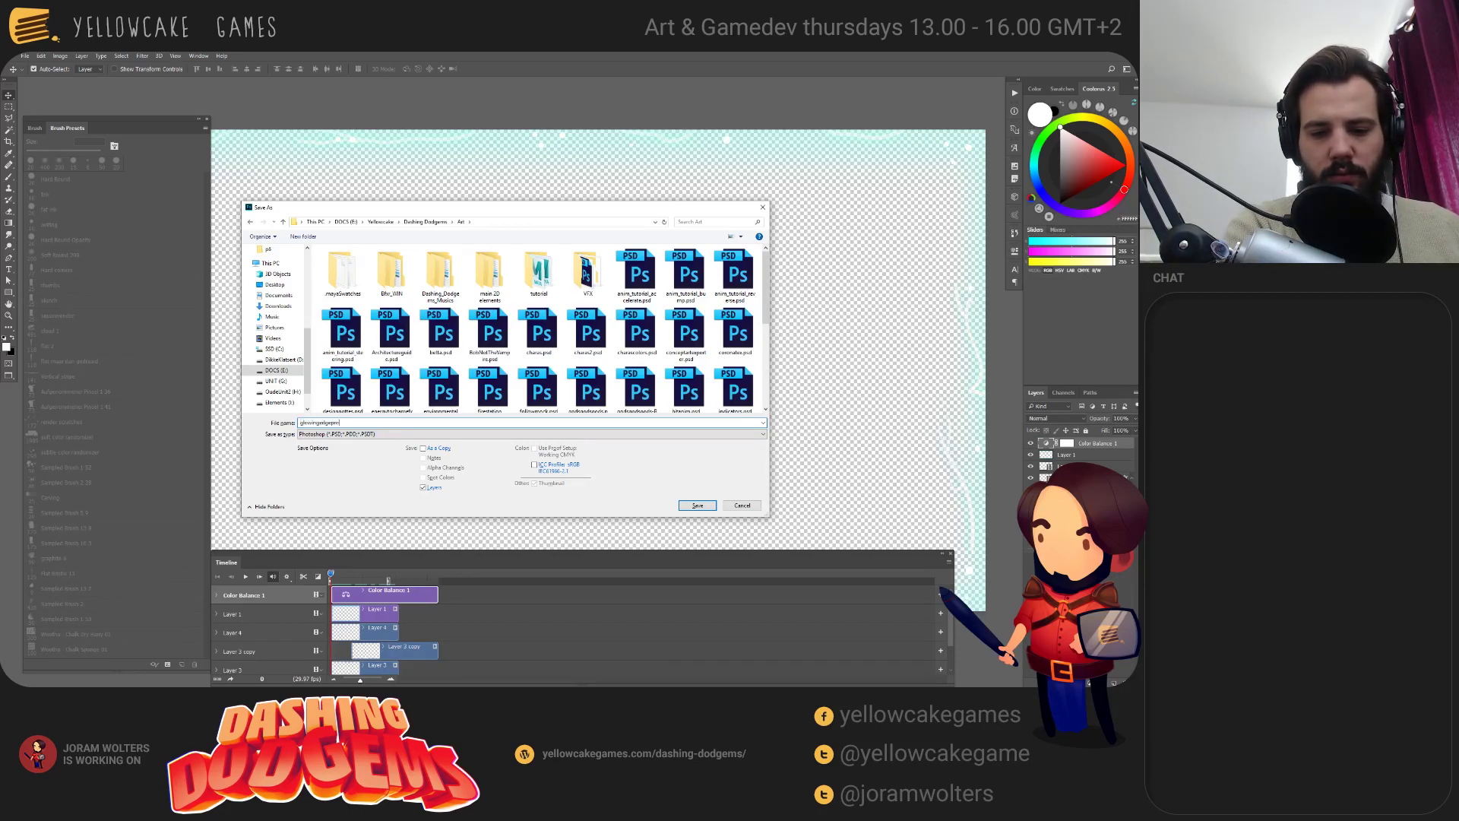
{"action": "type", "text": "to"}
{"action": "key", "text": "Return"}
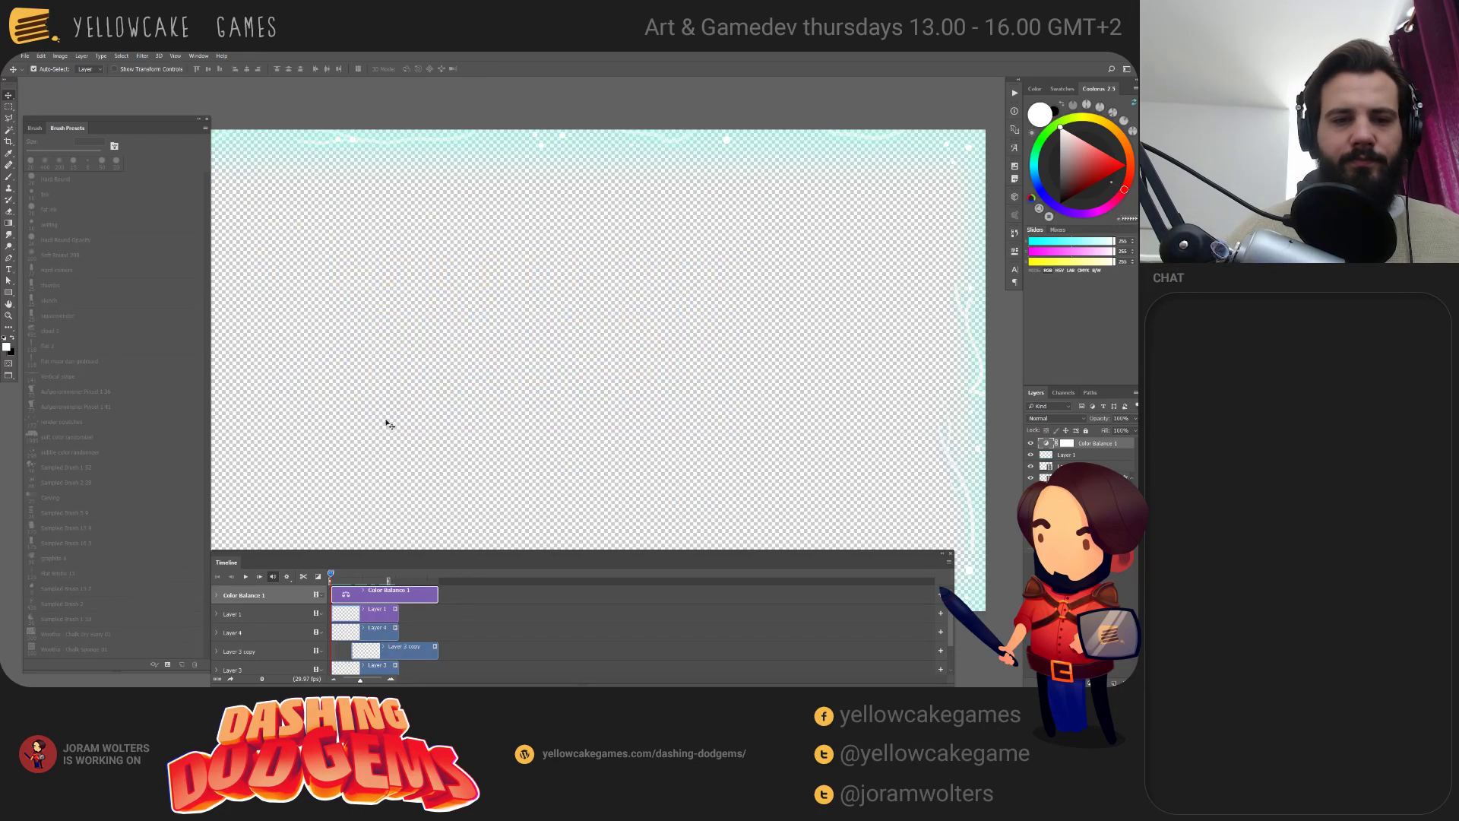
Render the animation's work area as a PNG image sequence with straight alpha into a new subfolder named edgeproto.
{"action": "left_click", "coordinate": [25, 55]}
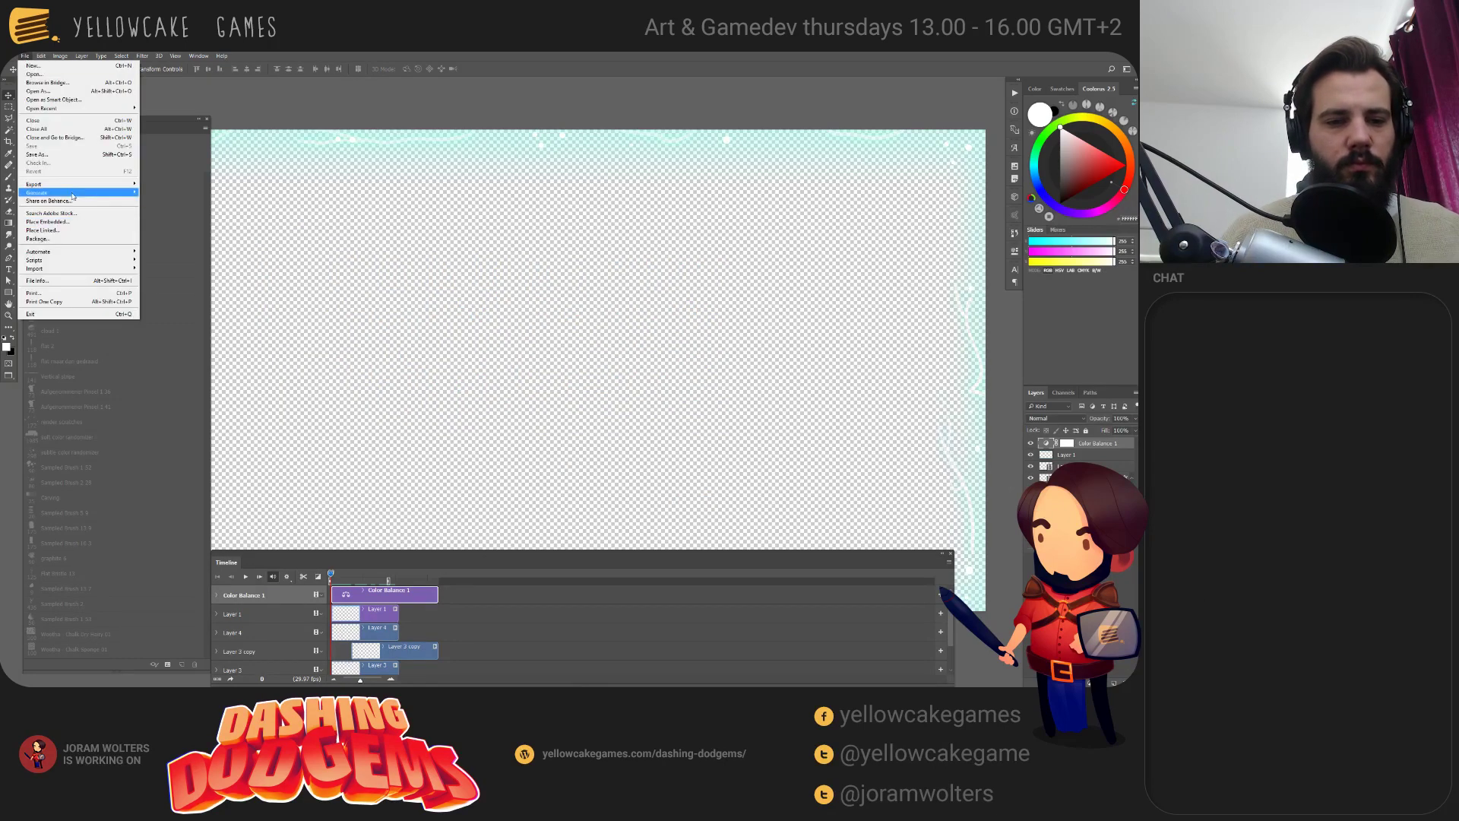
{"action": "mouse_move", "coordinate": [86, 184]}
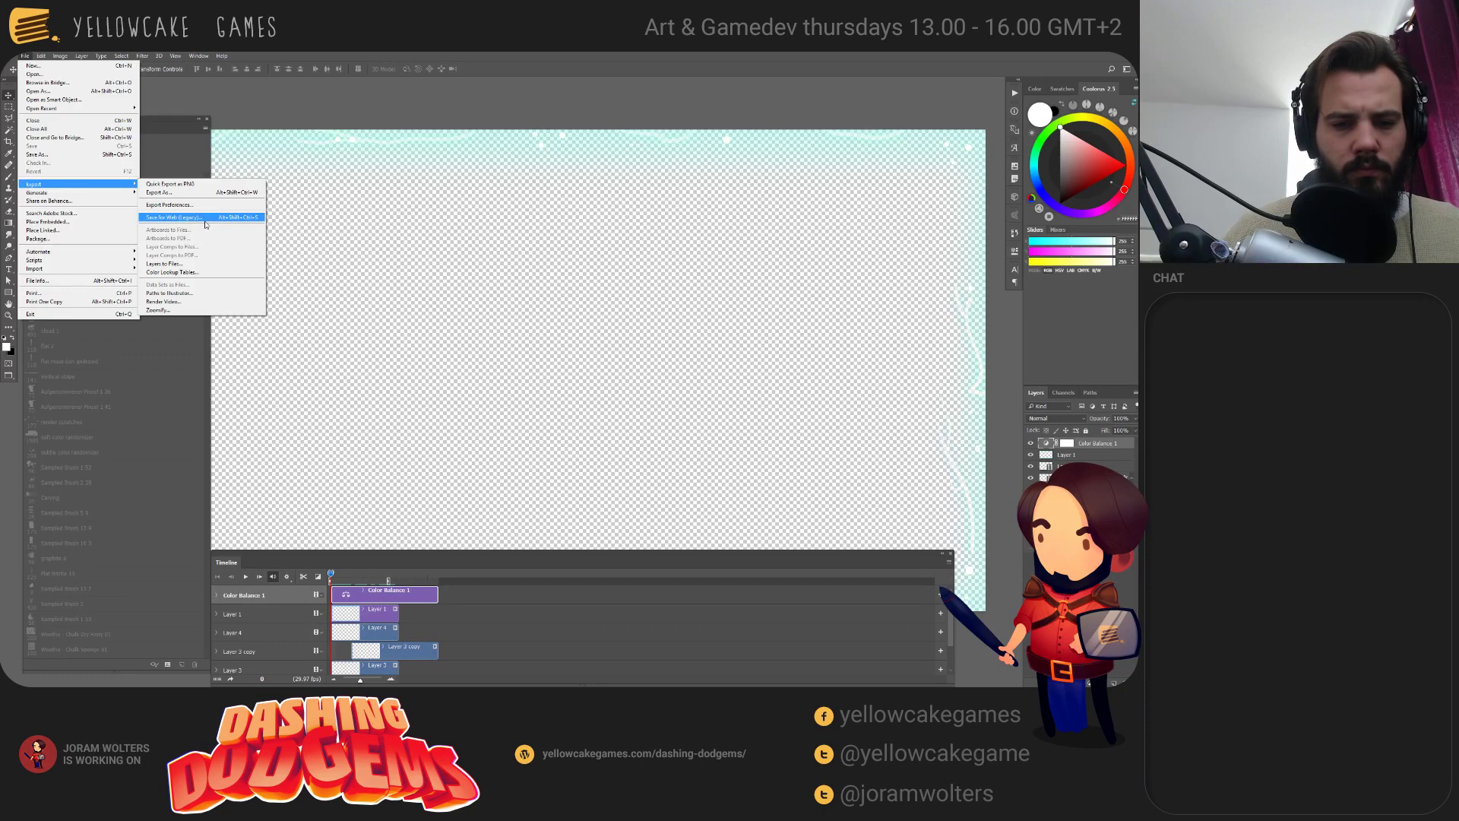
{"action": "left_click", "coordinate": [182, 301]}
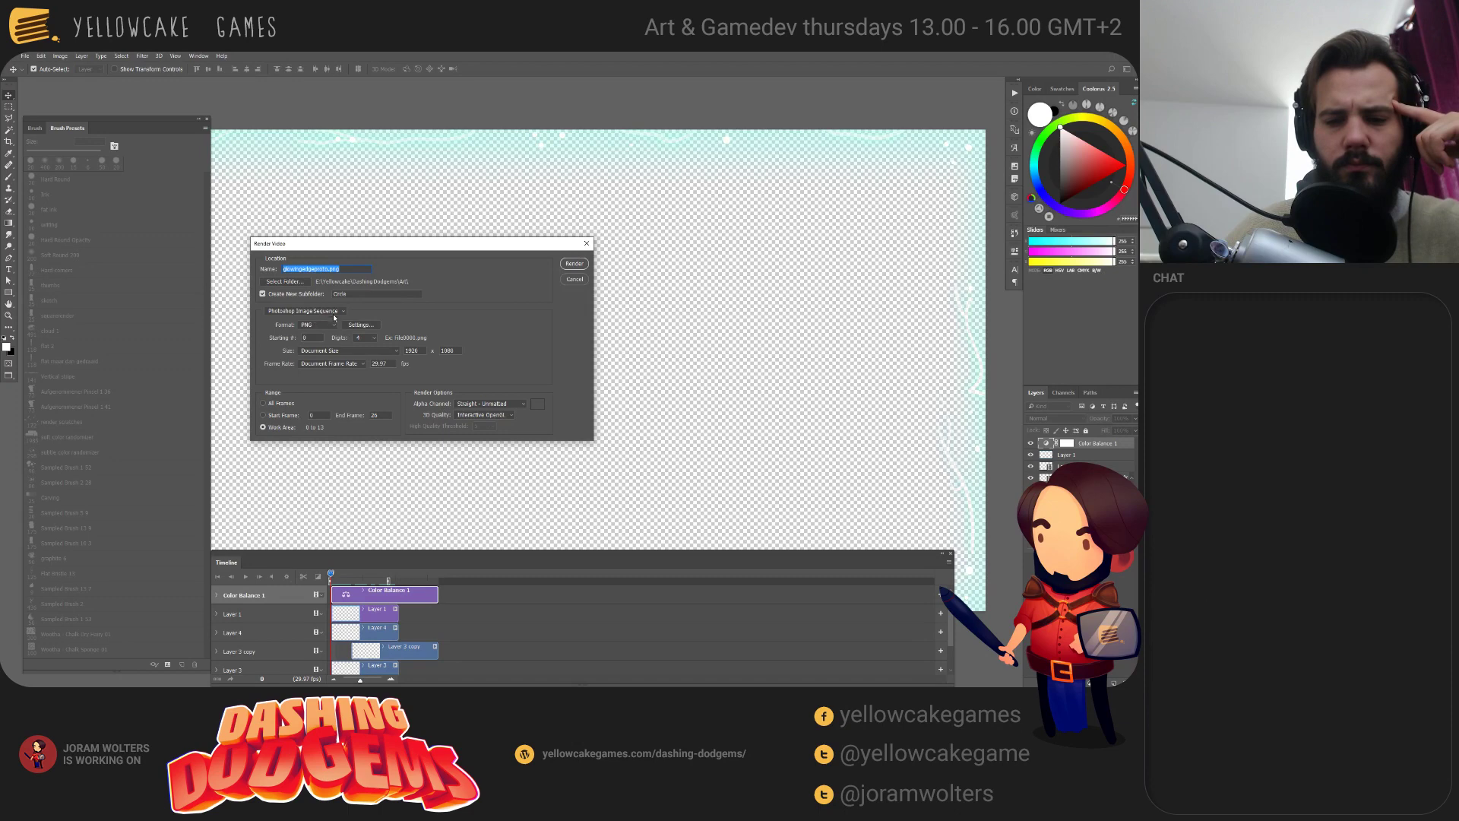
{"action": "left_click", "coordinate": [349, 293]}
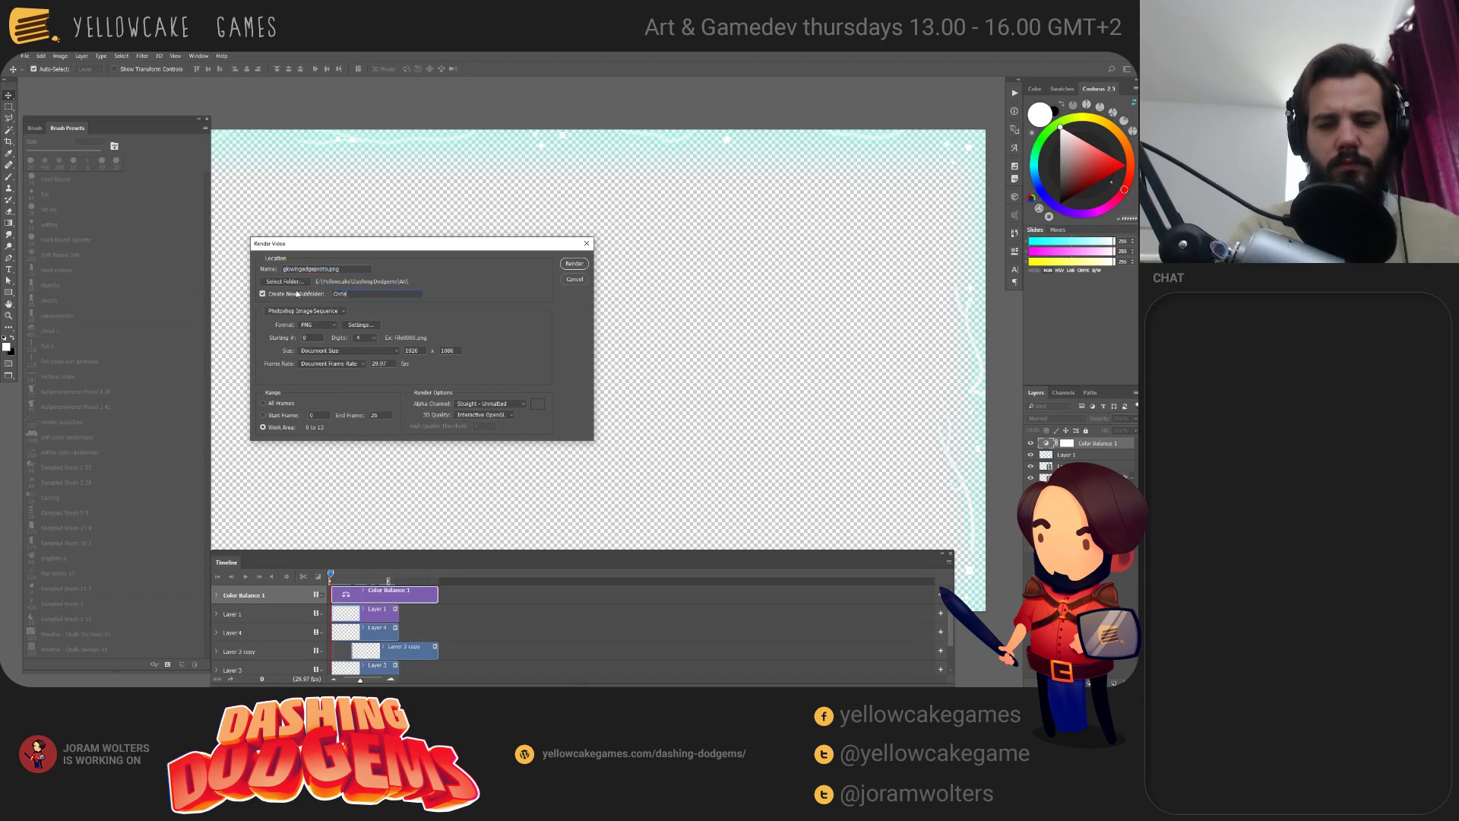
{"action": "key", "text": "ctrl+a"}
{"action": "type", "text": "edgeproto"}
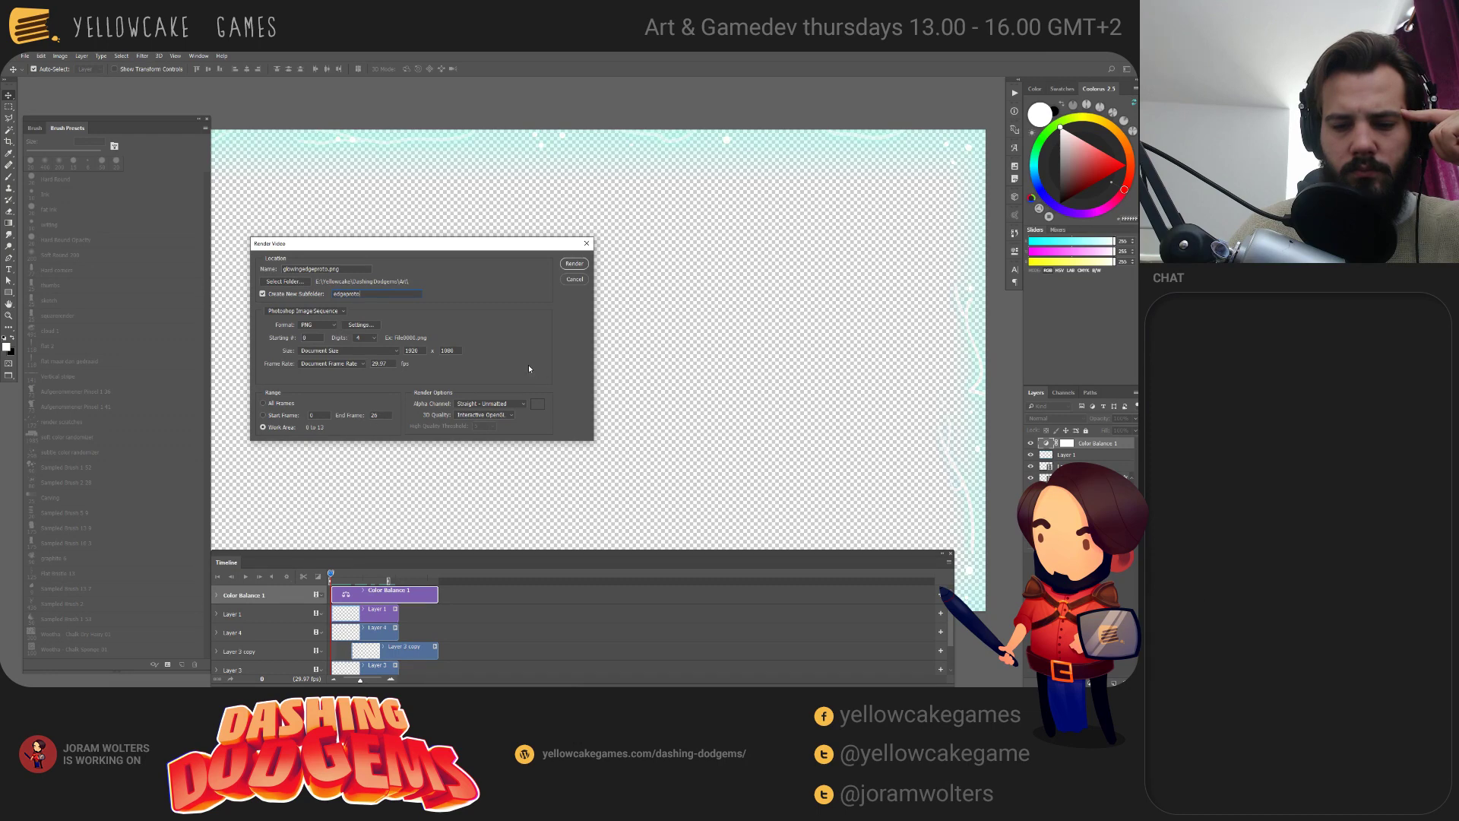
{"action": "left_click", "coordinate": [502, 404]}
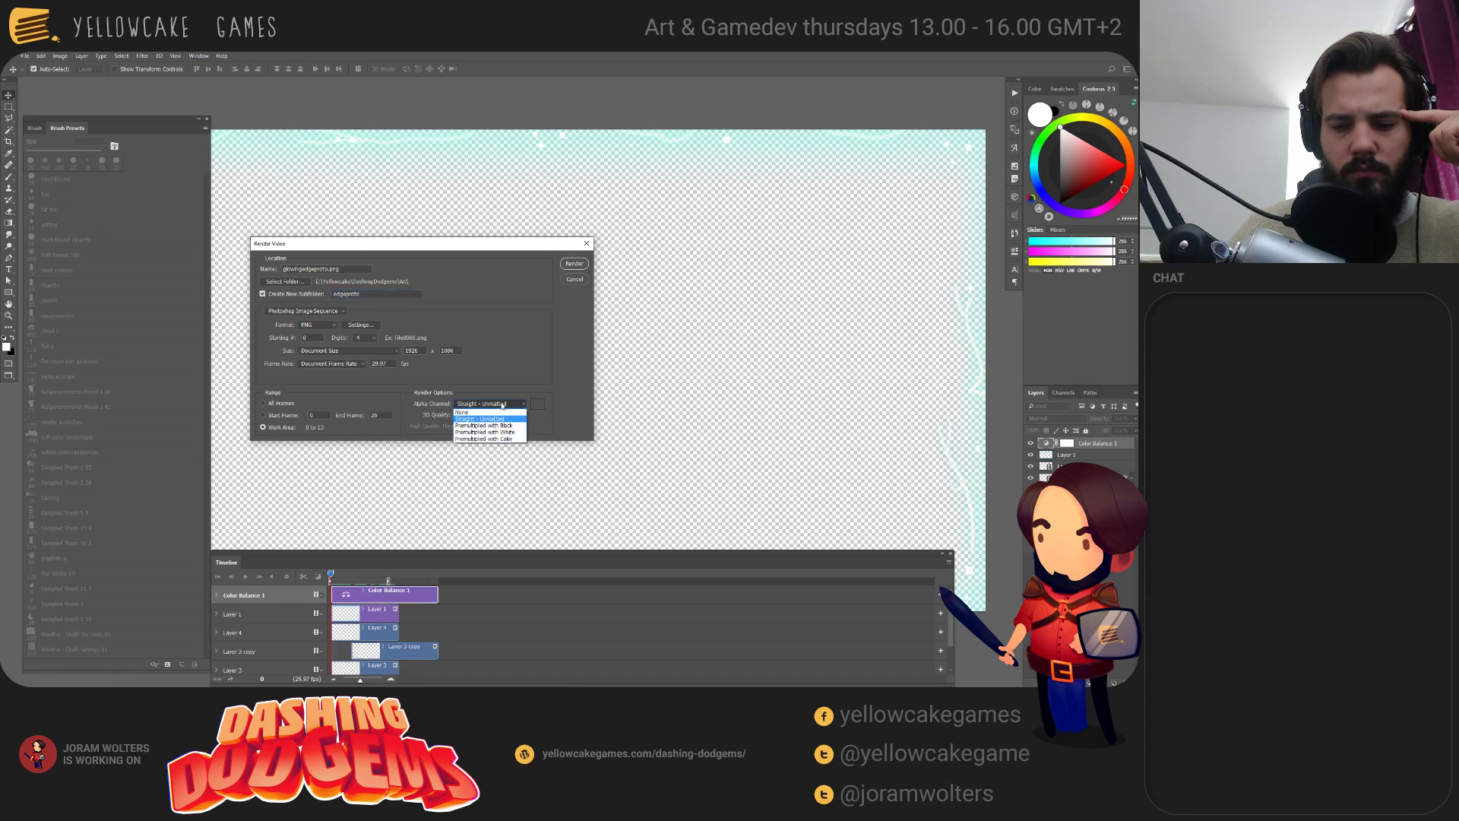
{"action": "left_click", "coordinate": [505, 386]}
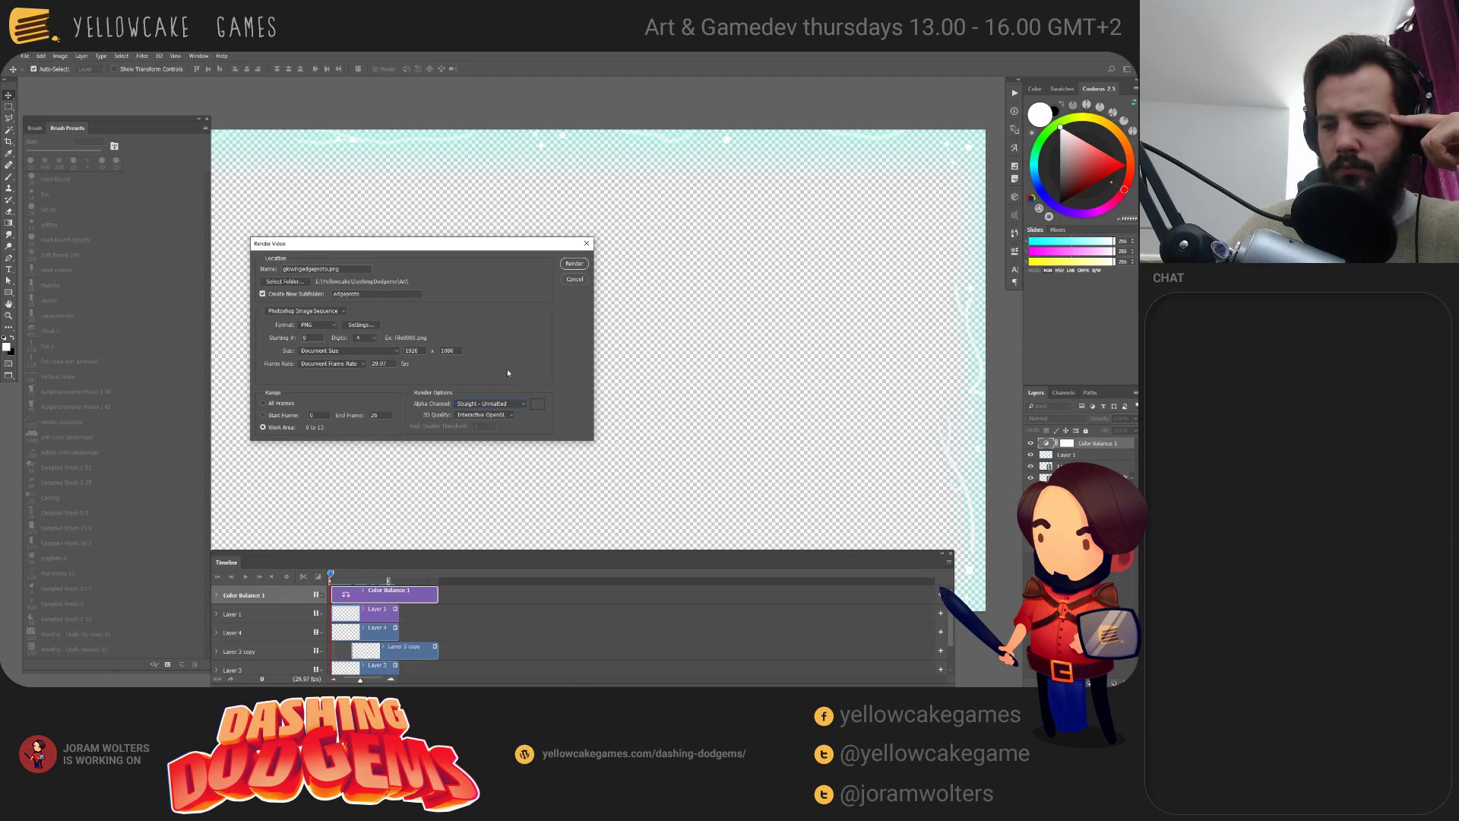
{"action": "left_click", "coordinate": [574, 263]}
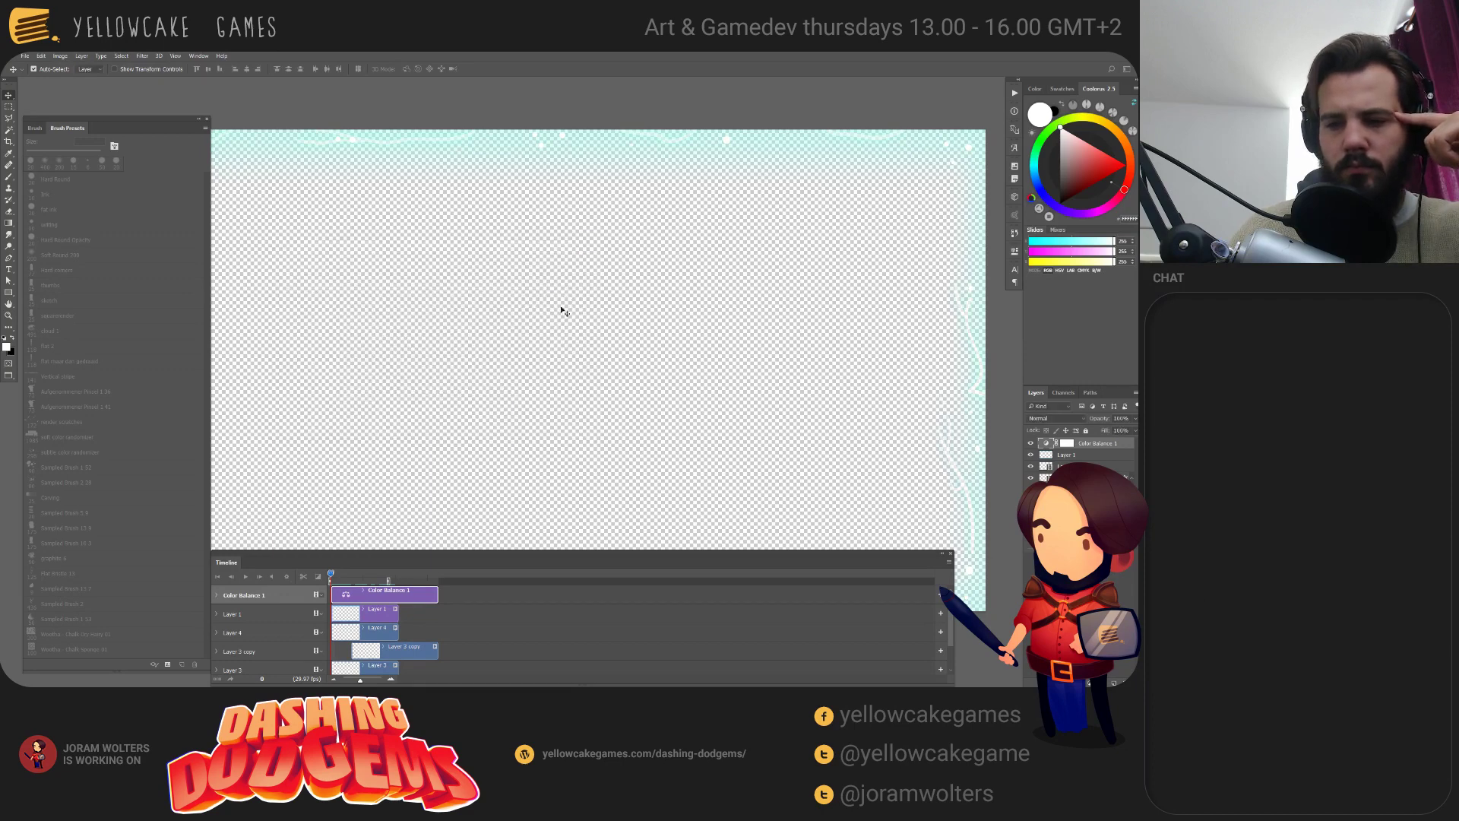
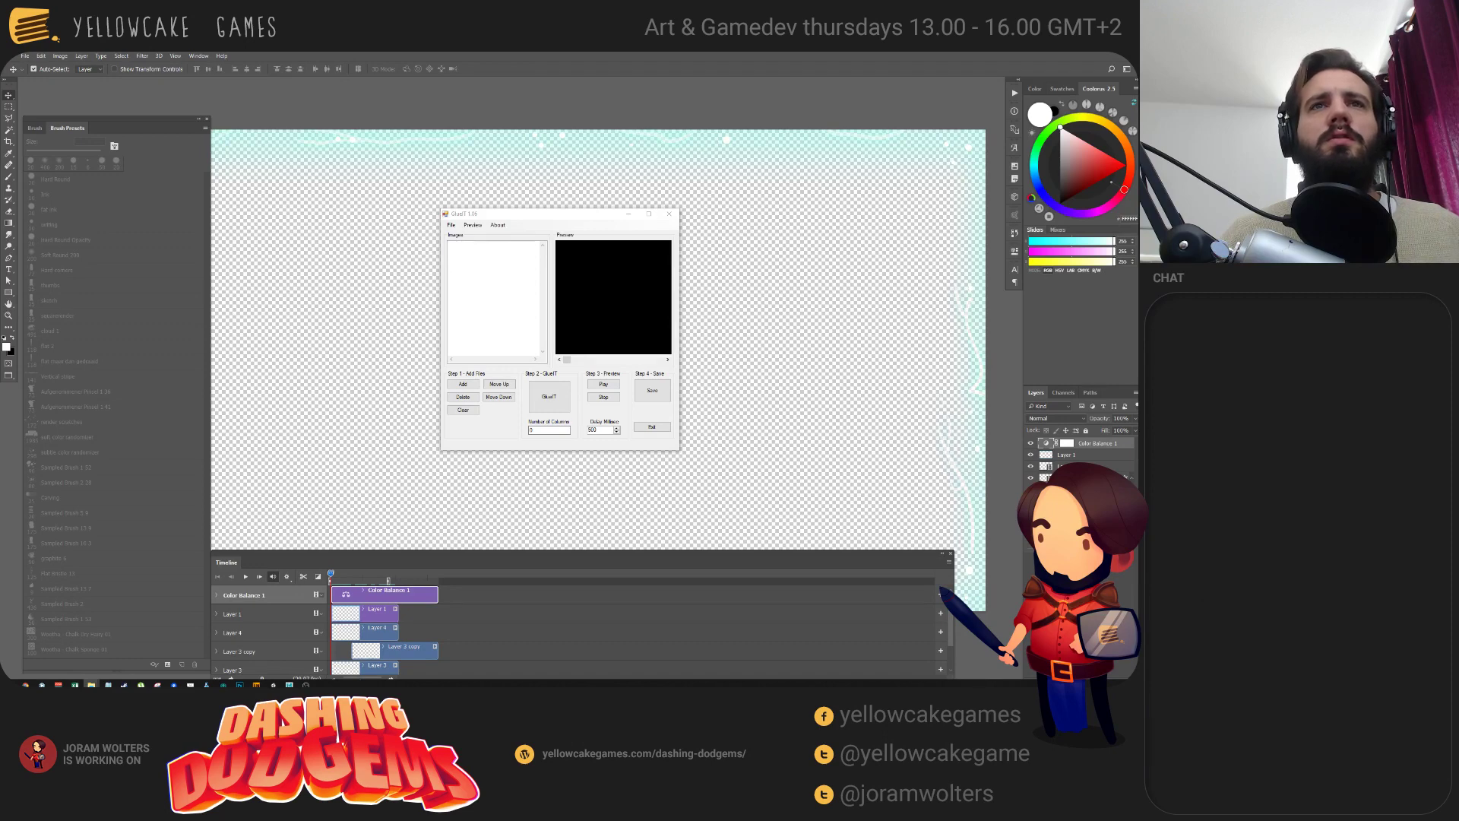
Switch to GlueIT and add all the glowingedgeproto PNG frames from the edgeproto folder, 0000 through 0013.
{"action": "left_click_drag", "start_coordinate": [362, 465], "coordinate": [480, 299]}
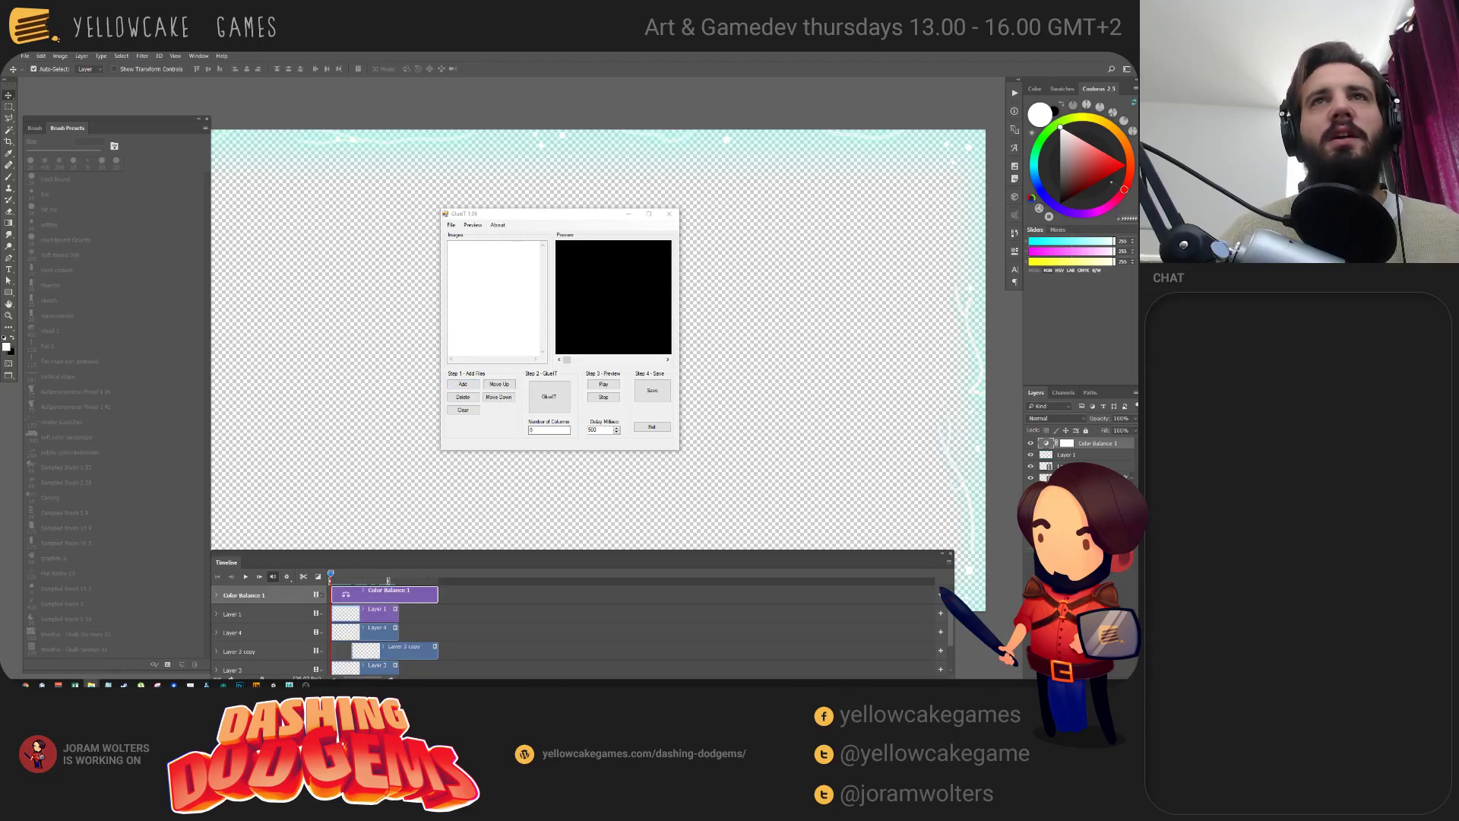
{"action": "left_click", "coordinate": [463, 383]}
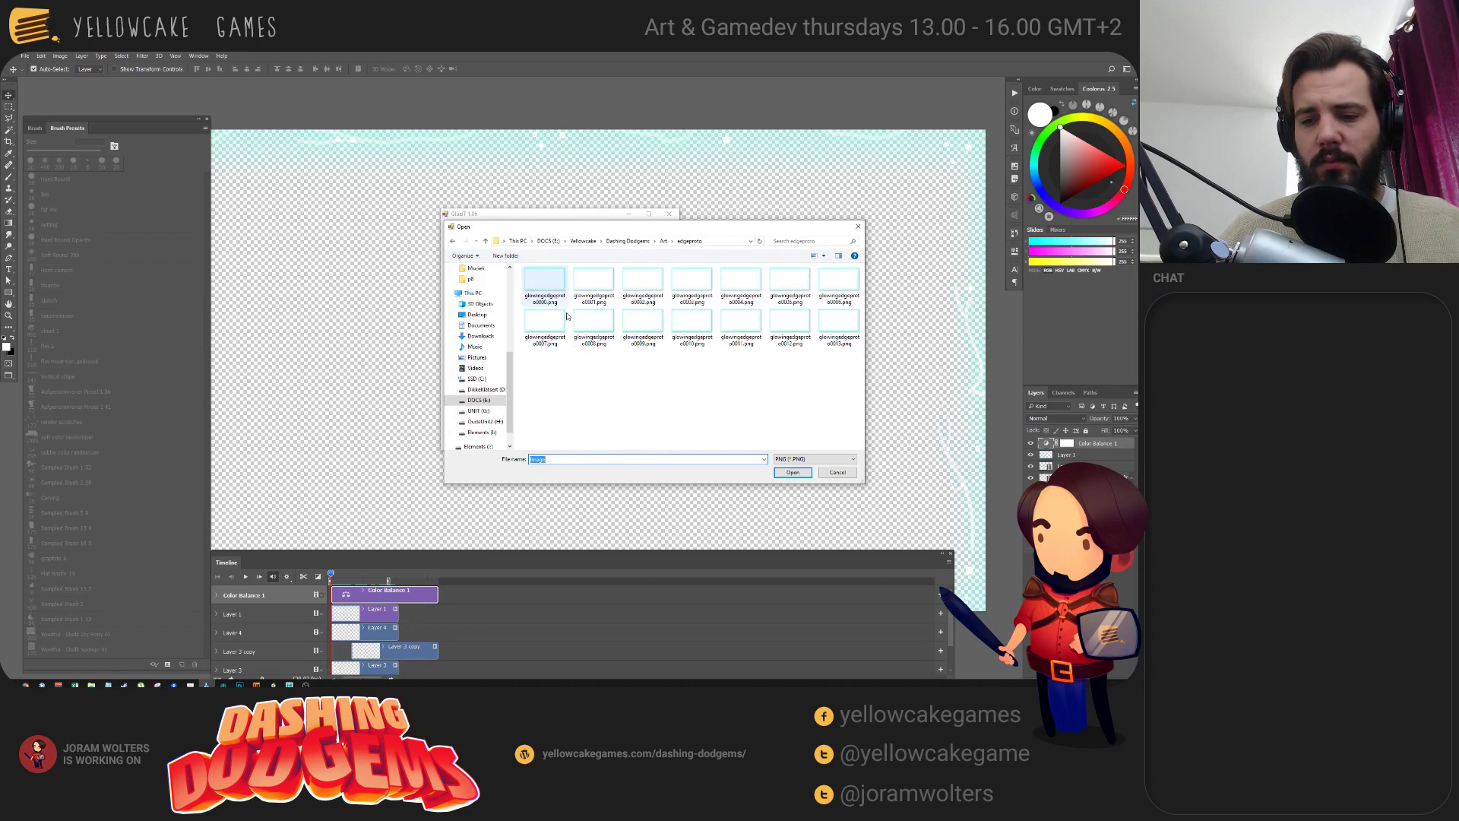
{"action": "left_click", "coordinate": [545, 285]}
{"action": "left_click", "coordinate": [839, 327], "text": "shift"}
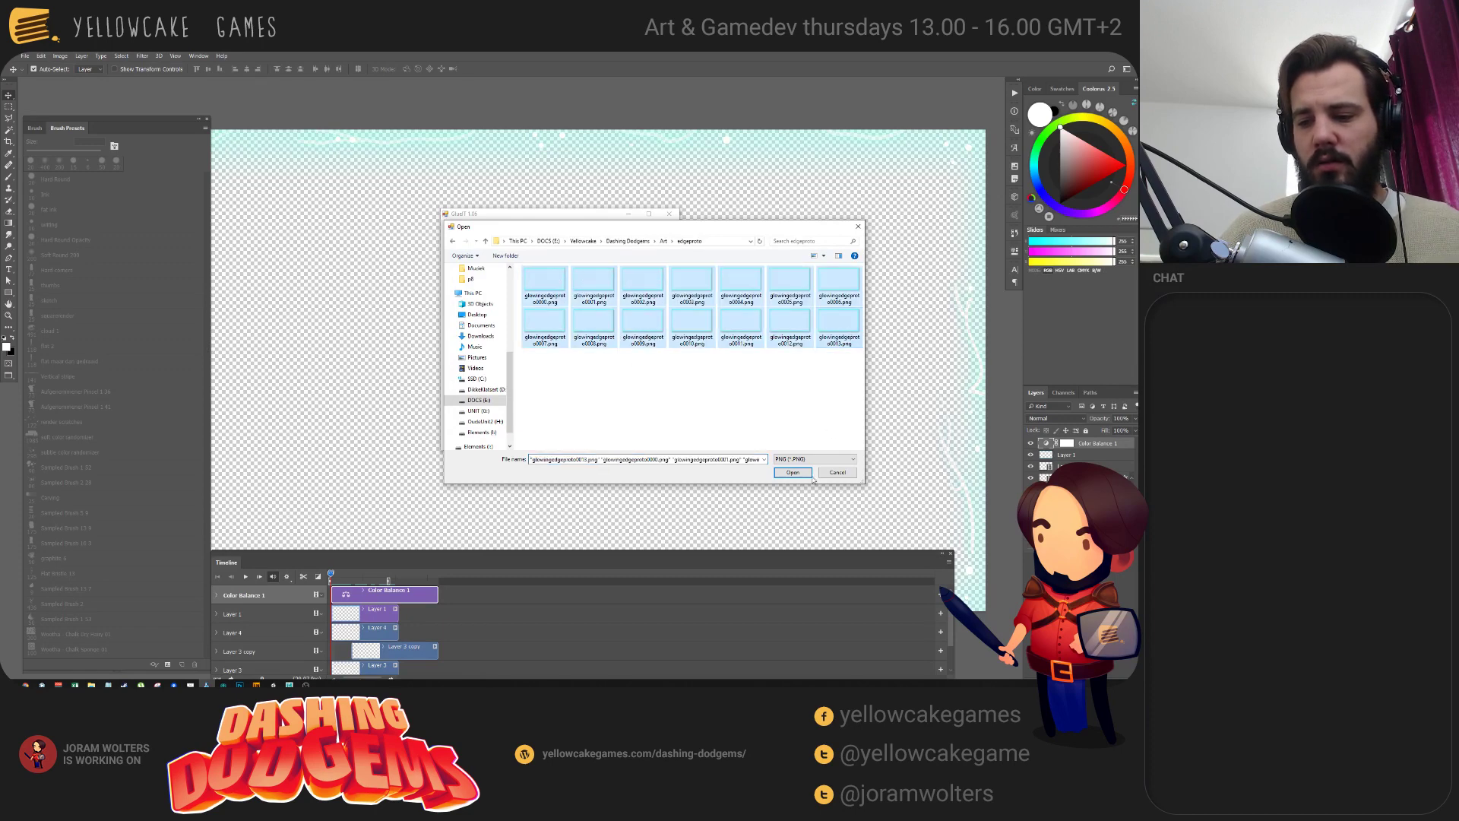
{"action": "left_click", "coordinate": [792, 471]}
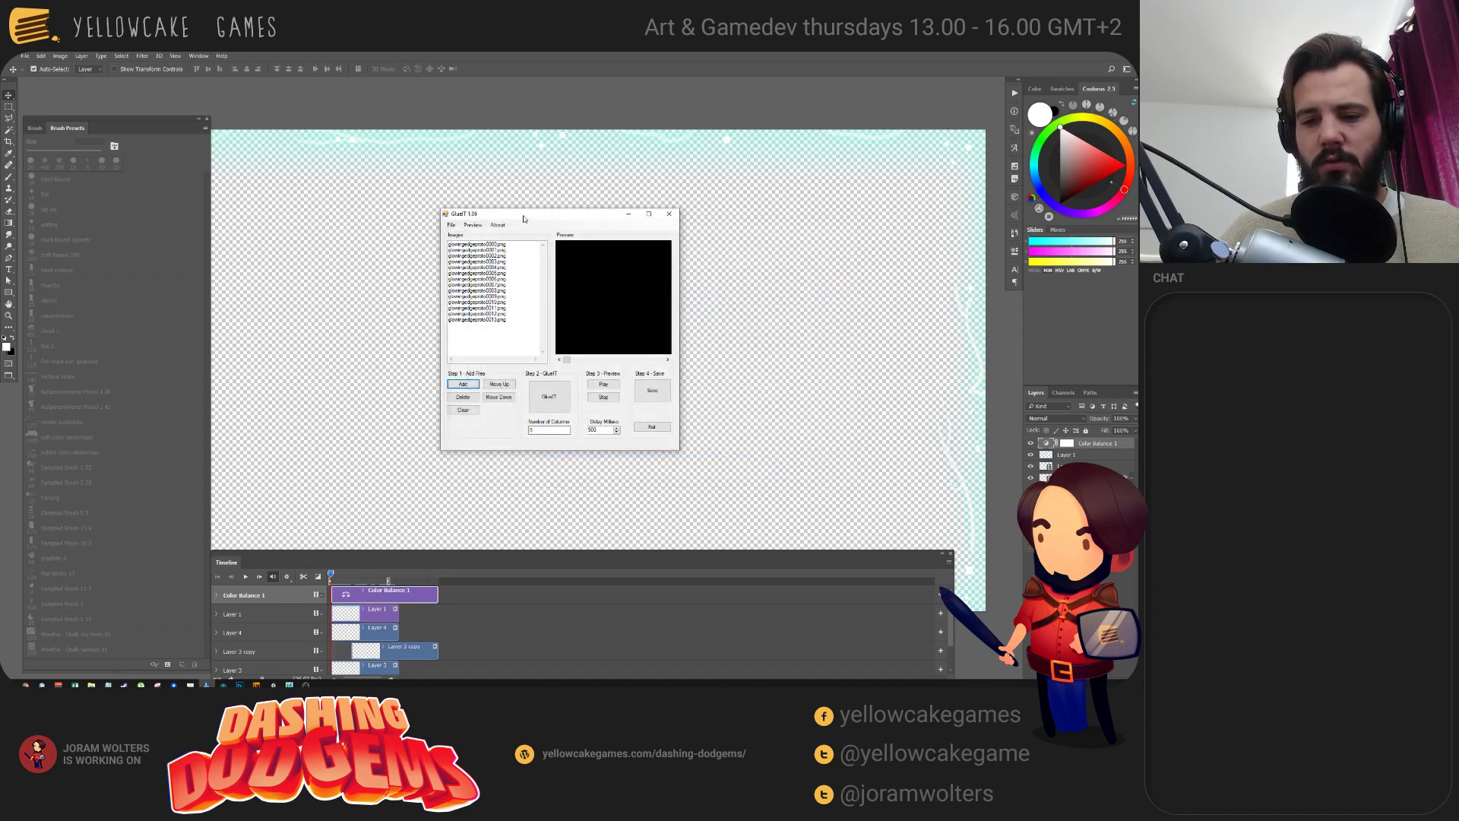
Glue the added frames into one sprite sheet, close its preview, and play back the frame animation.
{"action": "left_click_drag", "start_coordinate": [522, 220], "coordinate": [439, 212]}
{"action": "left_click", "coordinate": [468, 391]}
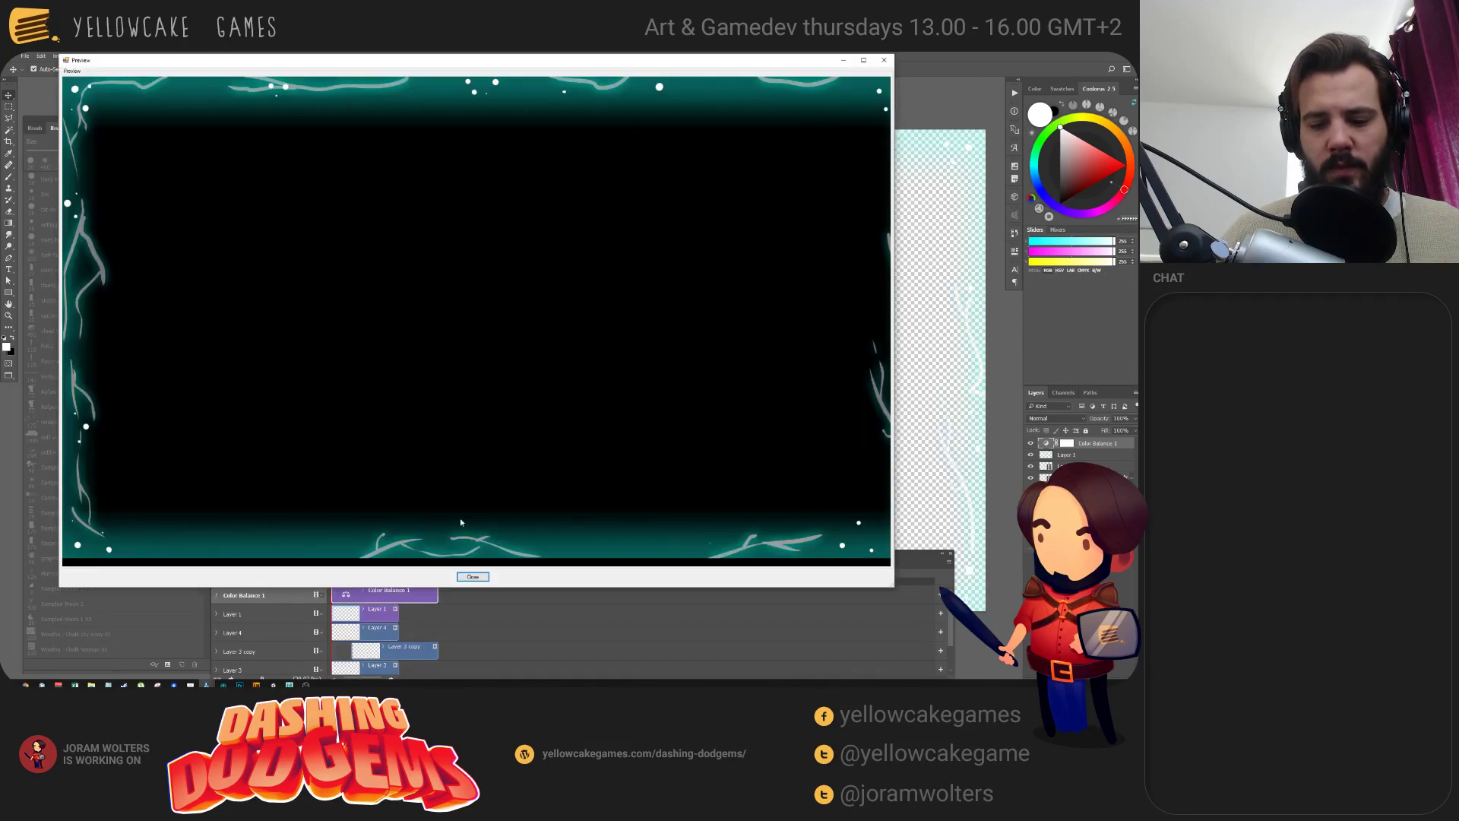
{"action": "left_click", "coordinate": [471, 577]}
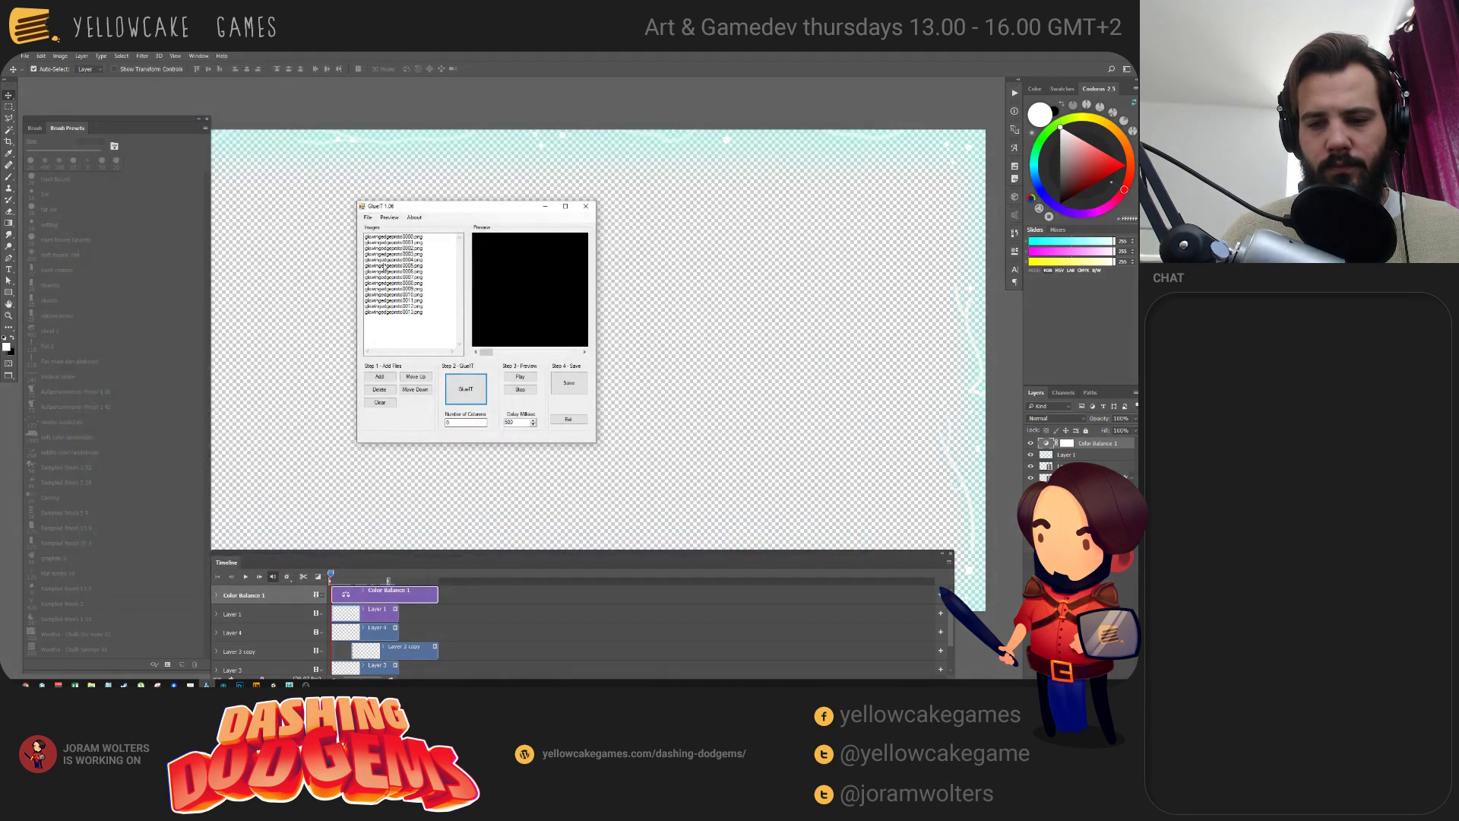
{"action": "left_click", "coordinate": [389, 241]}
{"action": "left_click", "coordinate": [393, 276]}
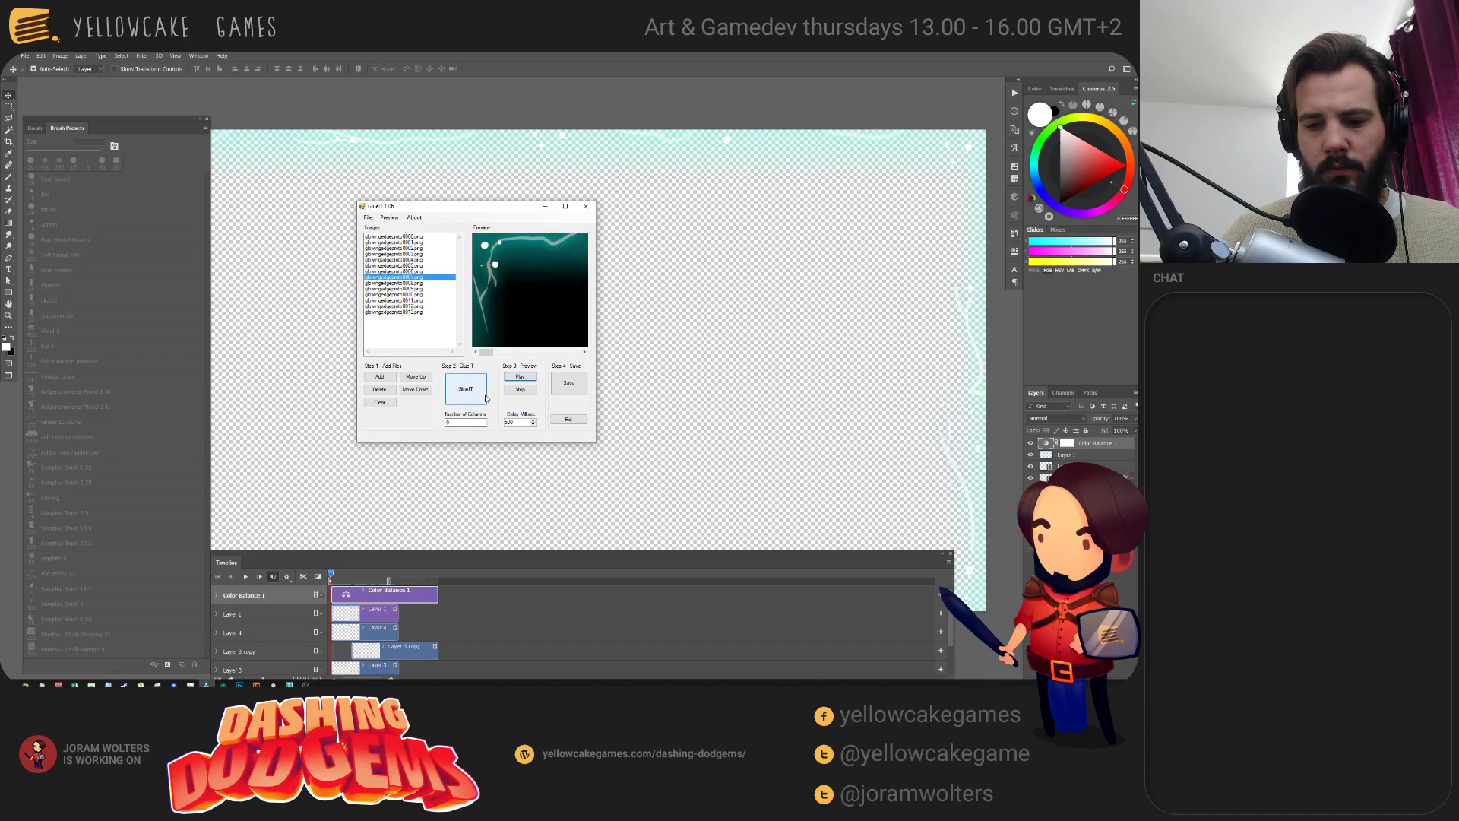
{"action": "left_click", "coordinate": [520, 377]}
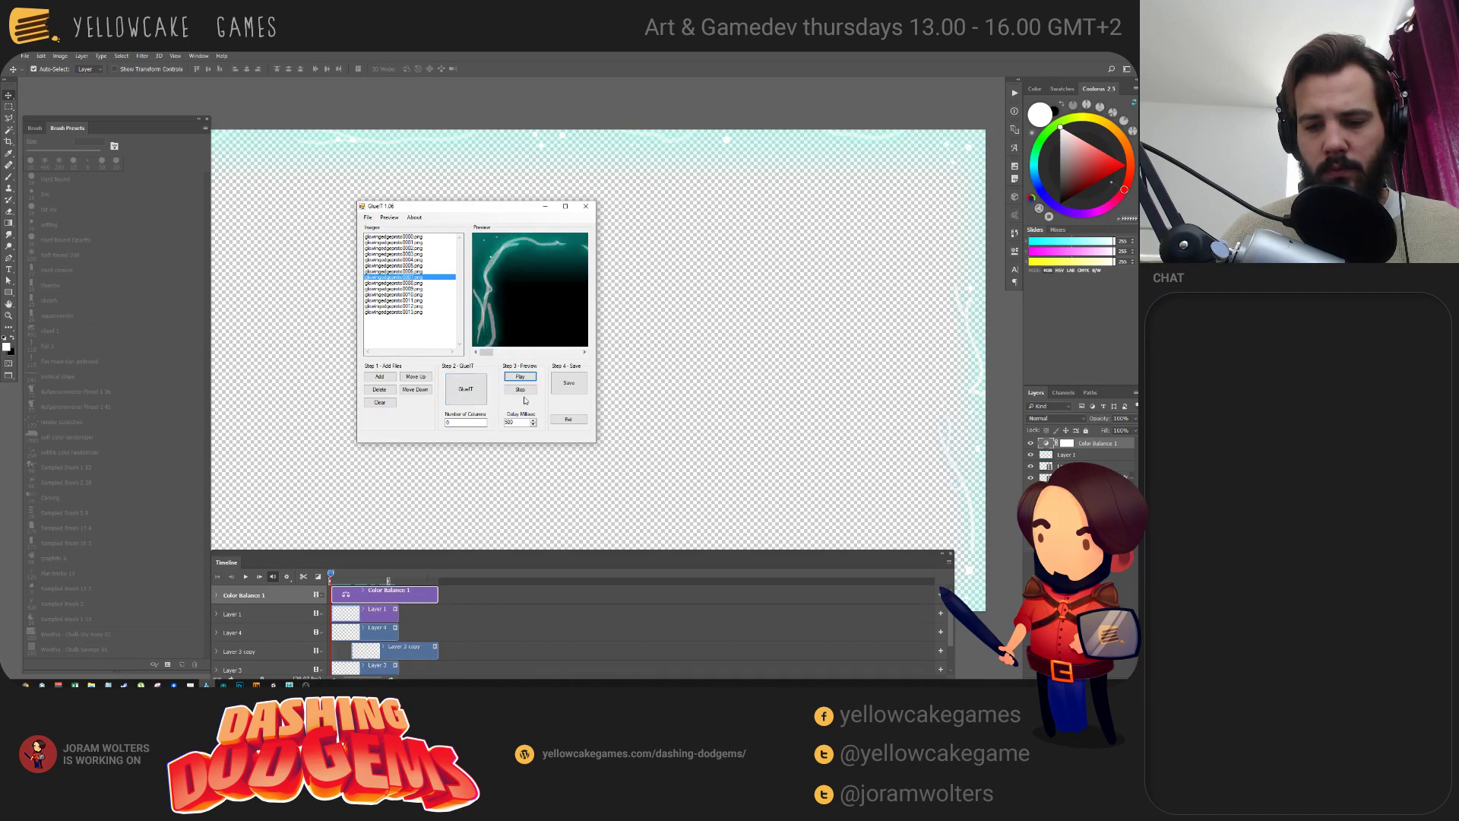
Save the glued image as PNG edgeprotospritesheet in the edgeproto folder and exit GlueIT.
{"action": "left_click", "coordinate": [569, 384]}
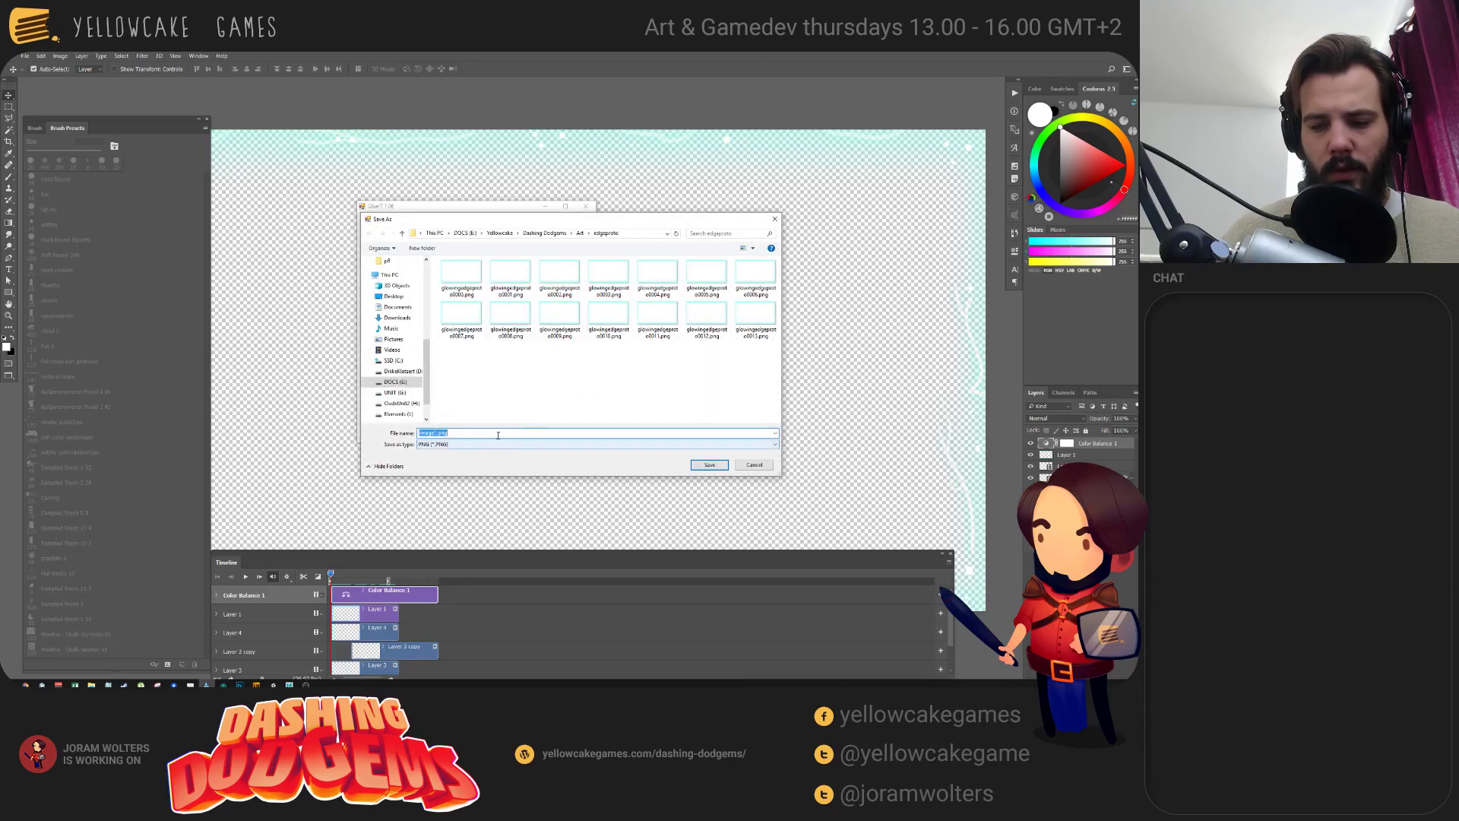
{"action": "type", "text": "cdge"}
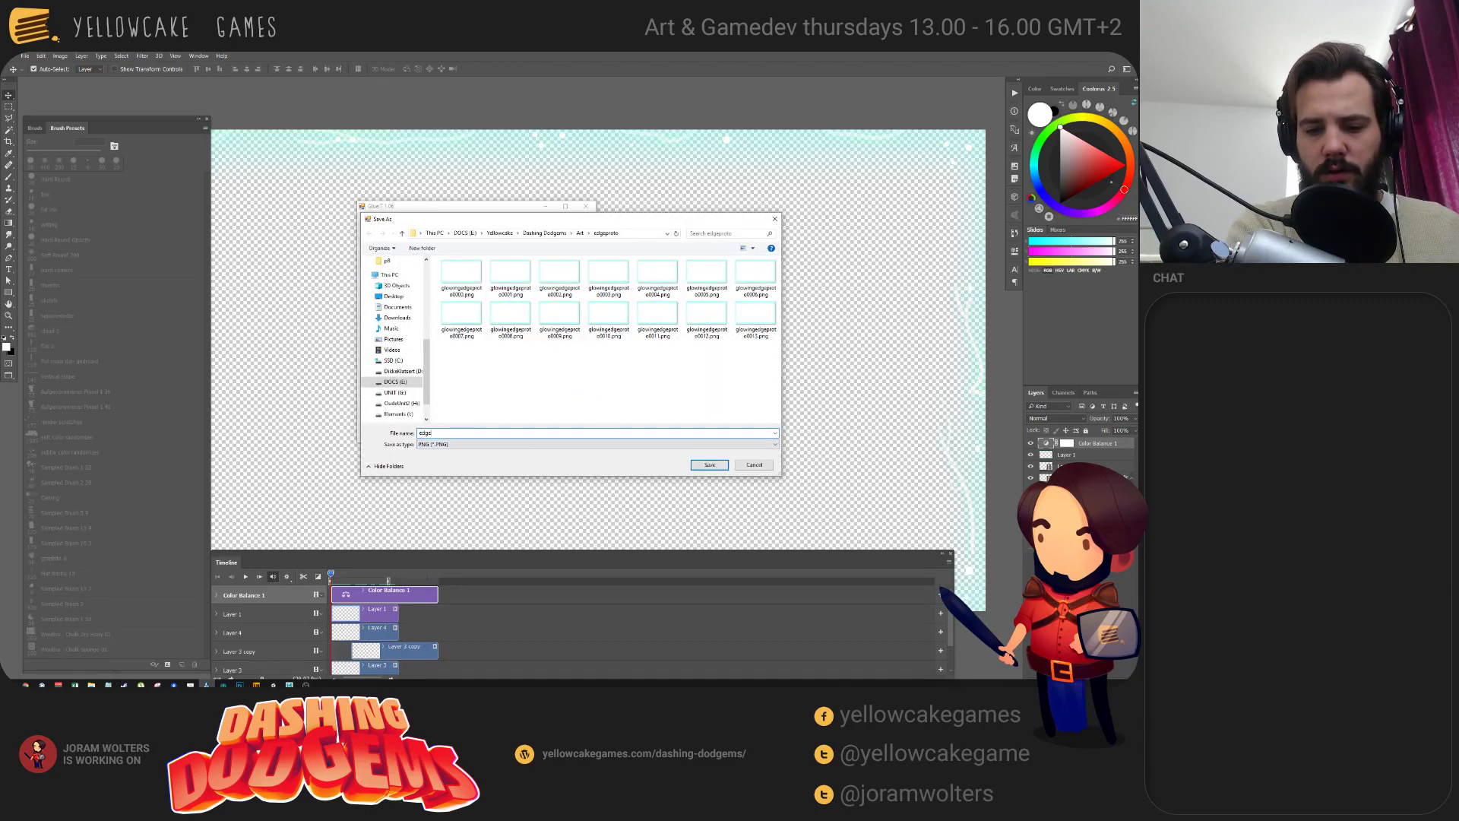
{"action": "type", "text": "protosprites"}
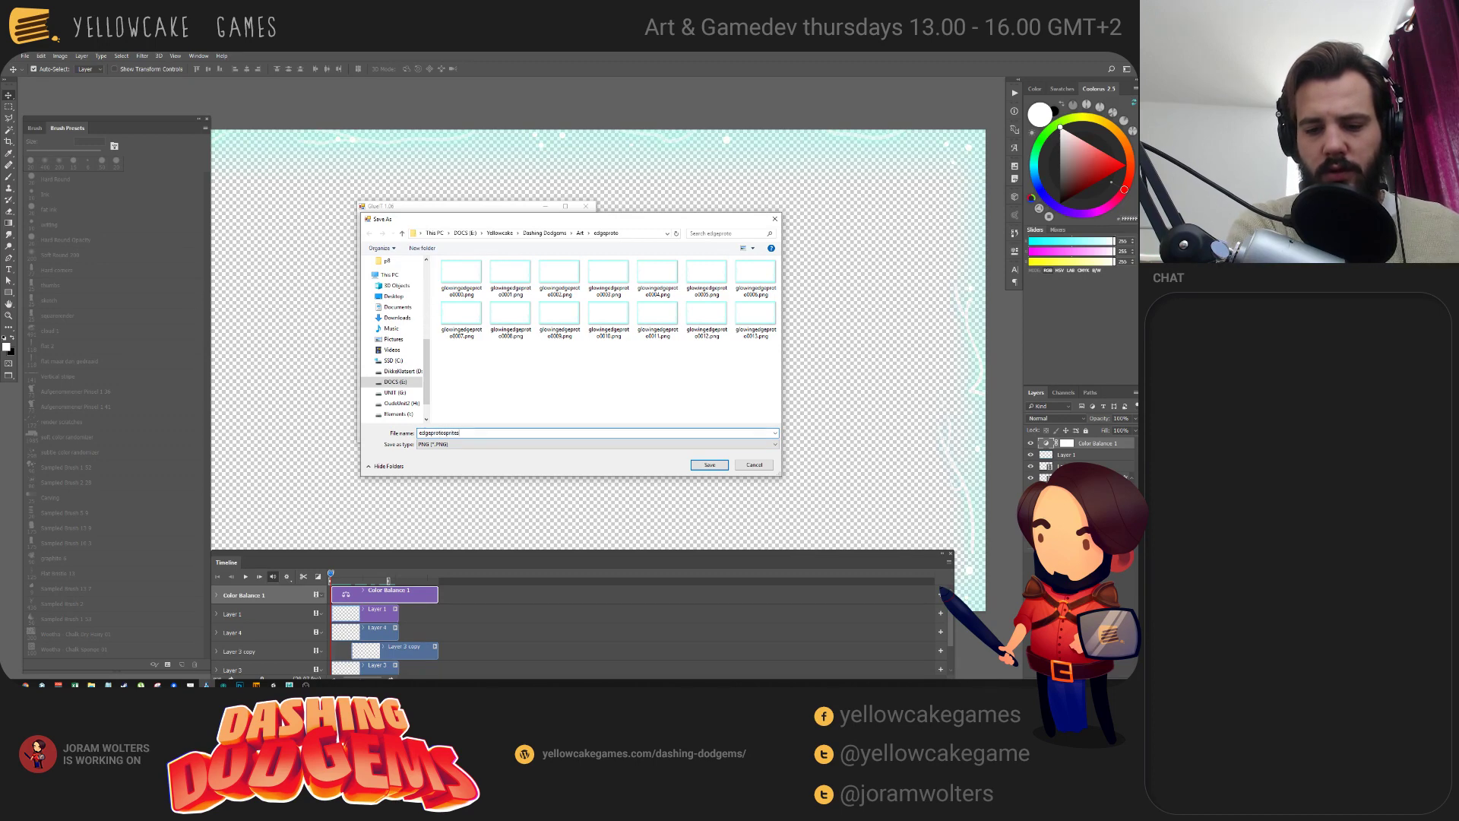
{"action": "key", "text": "Return"}
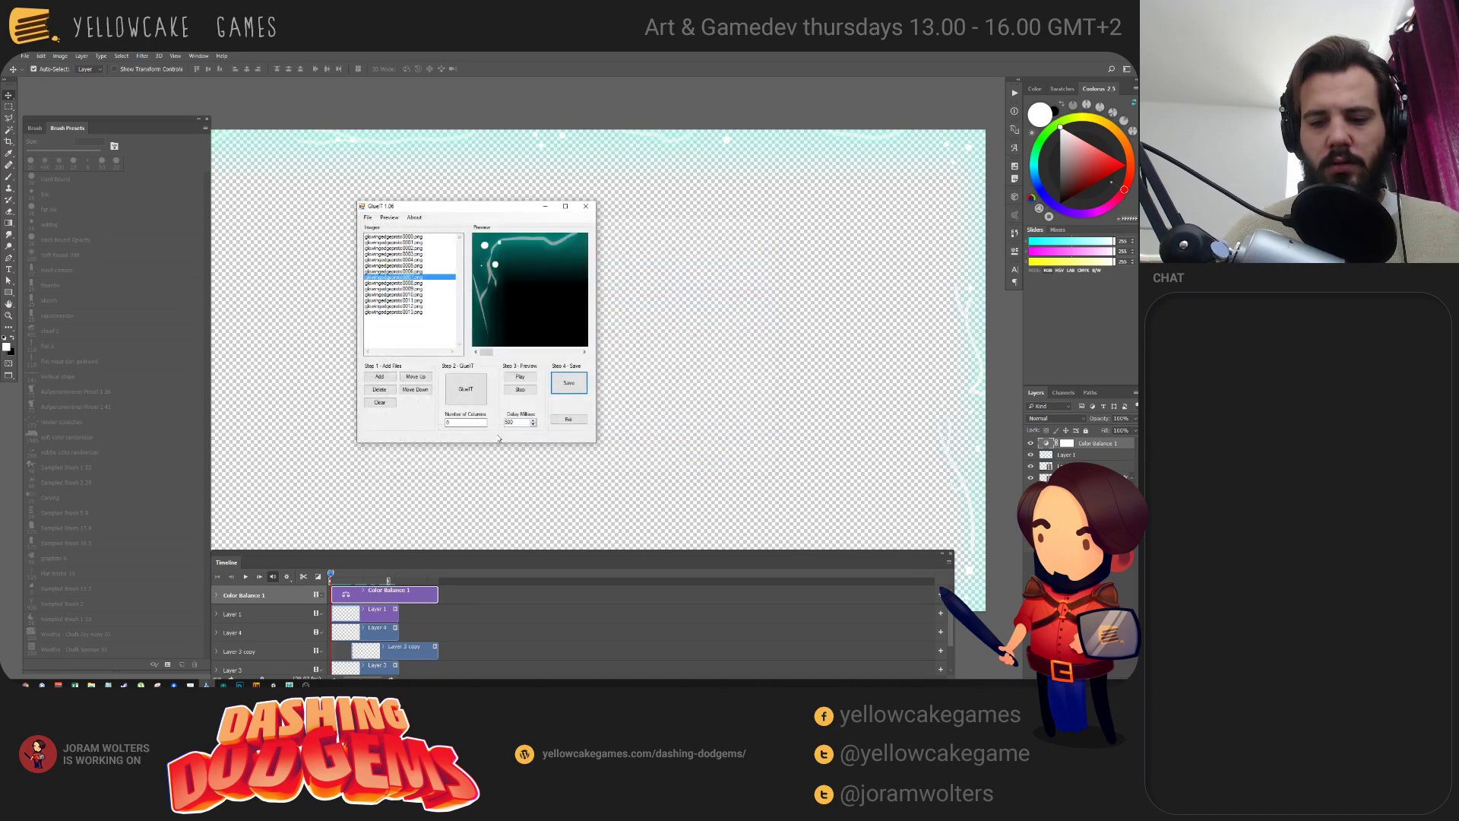
{"action": "left_click", "coordinate": [569, 420]}
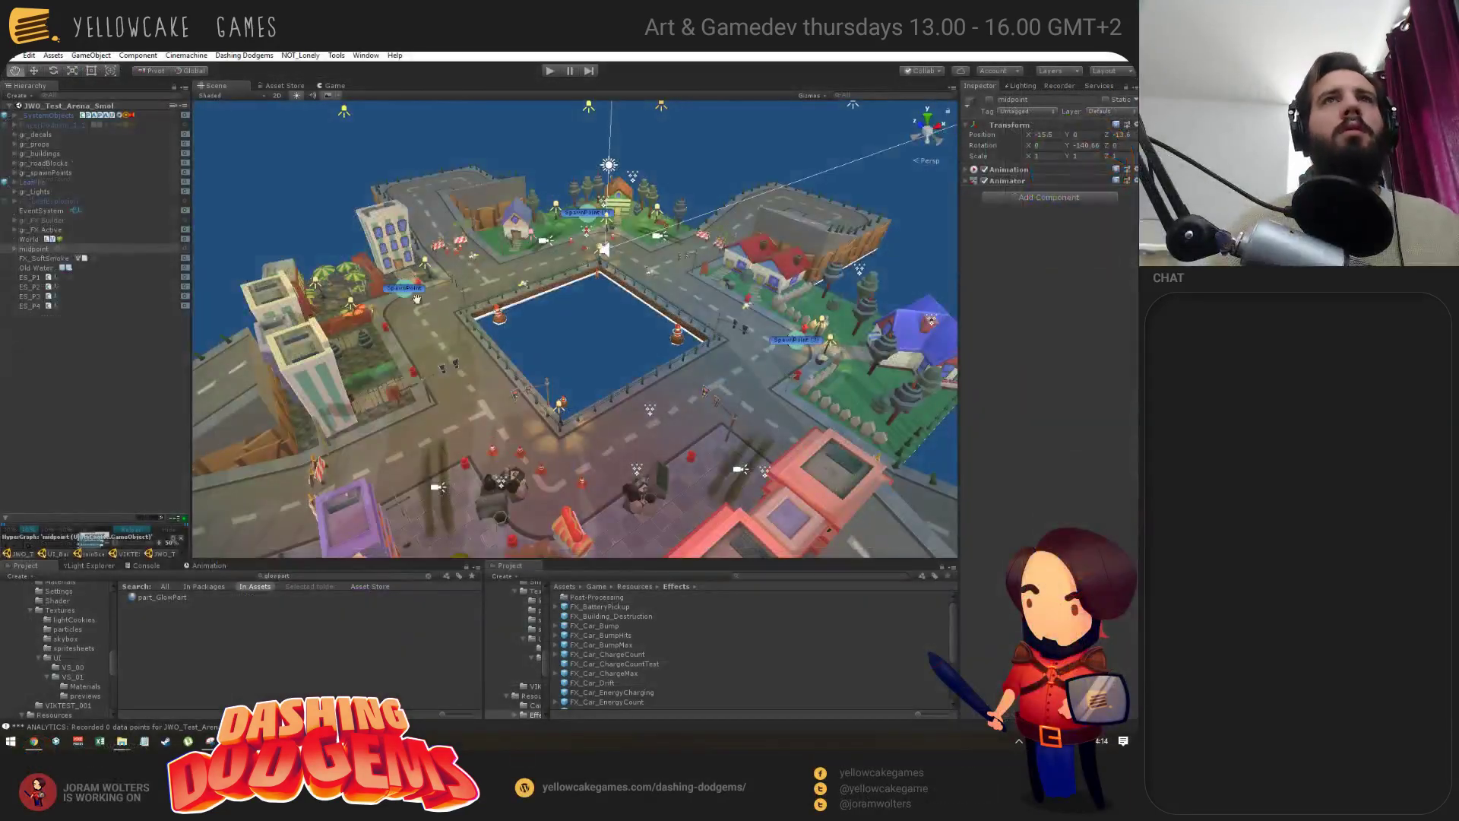
Check the exported files in the edgeproto folder in File Explorer and return to the Unity editor.
{"action": "left_click", "coordinate": [122, 741]}
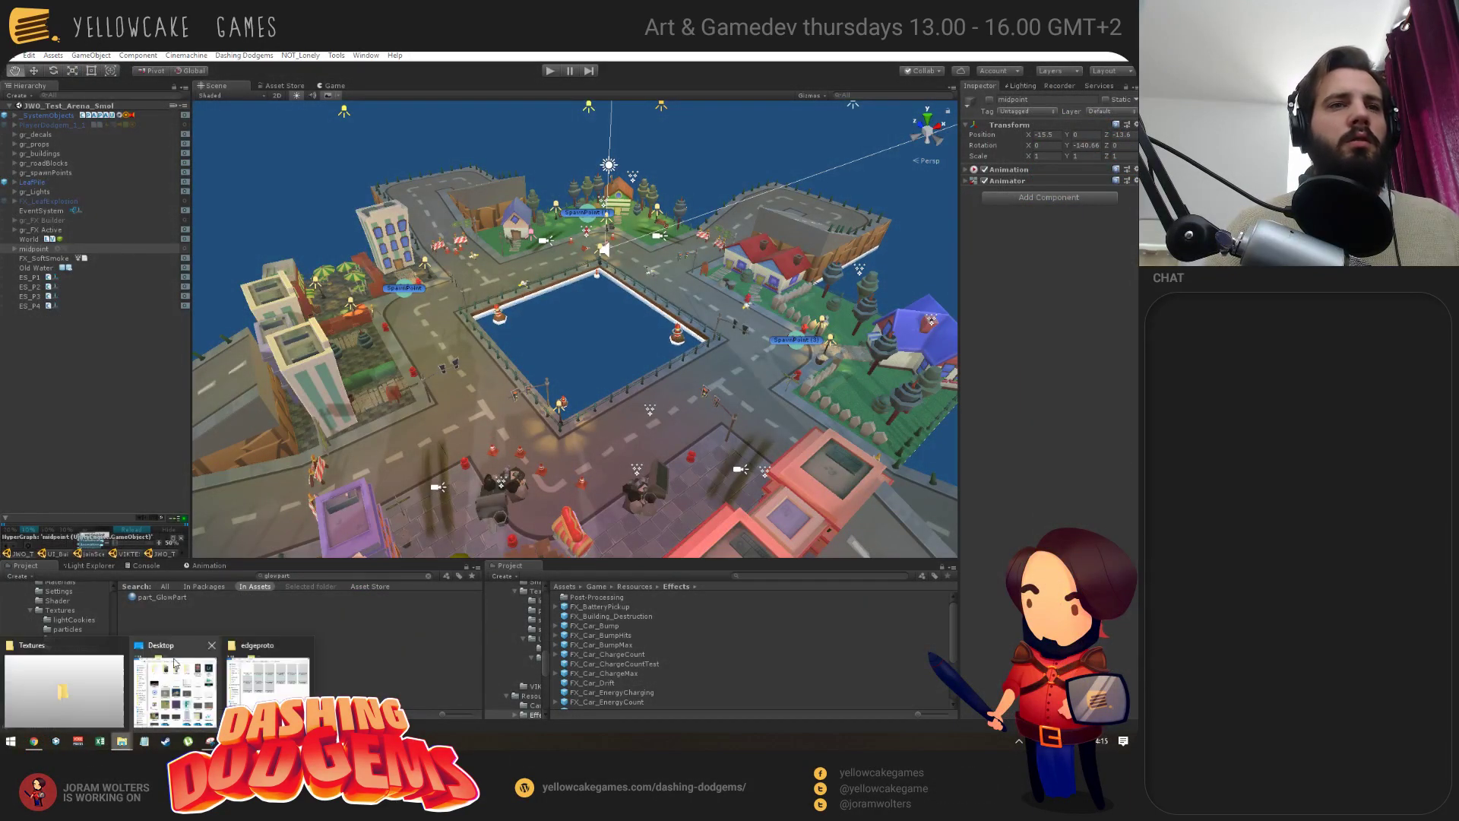
{"action": "left_click", "coordinate": [293, 663]}
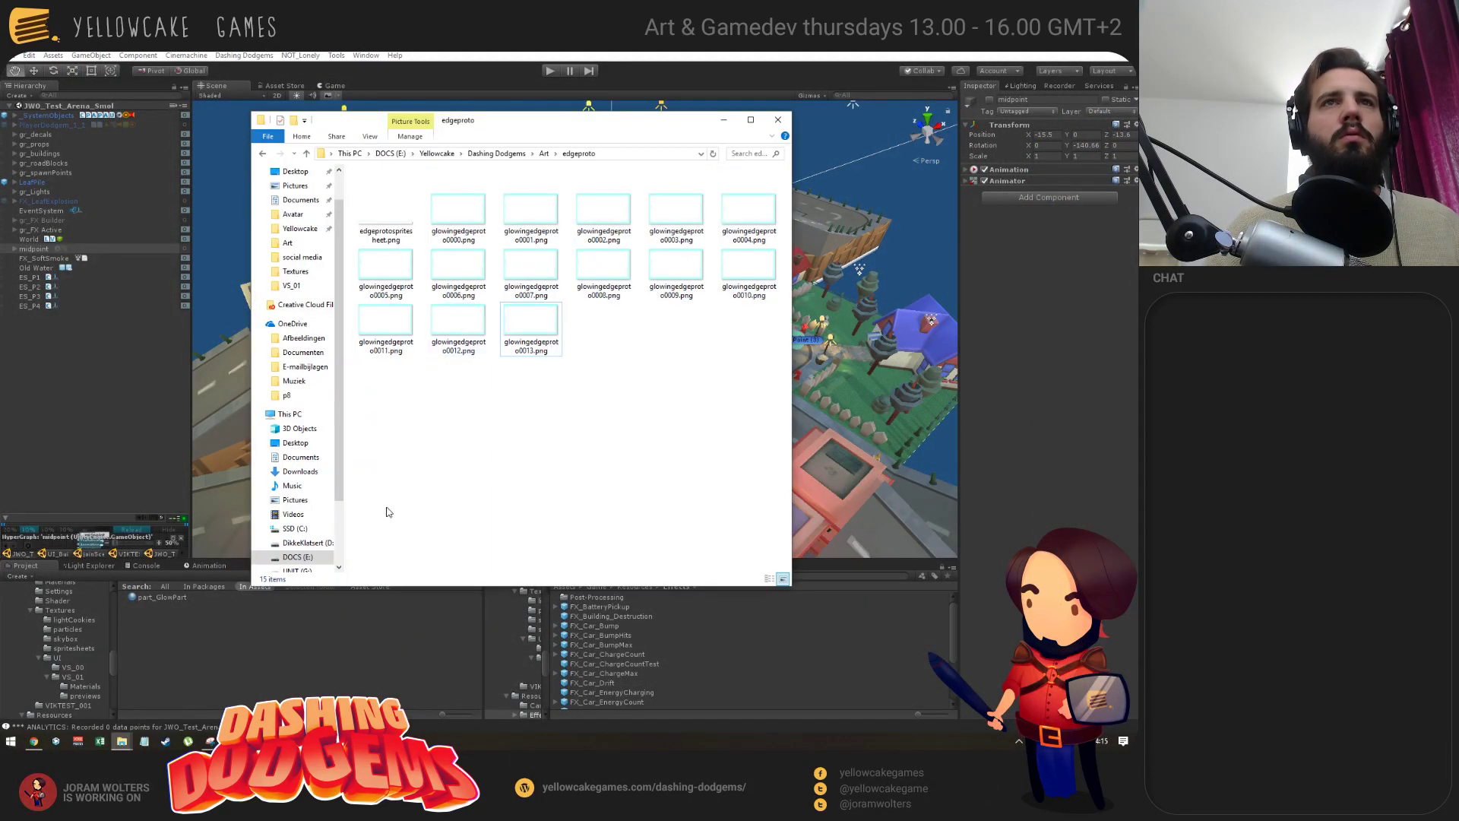
{"action": "left_click", "coordinate": [257, 633]}
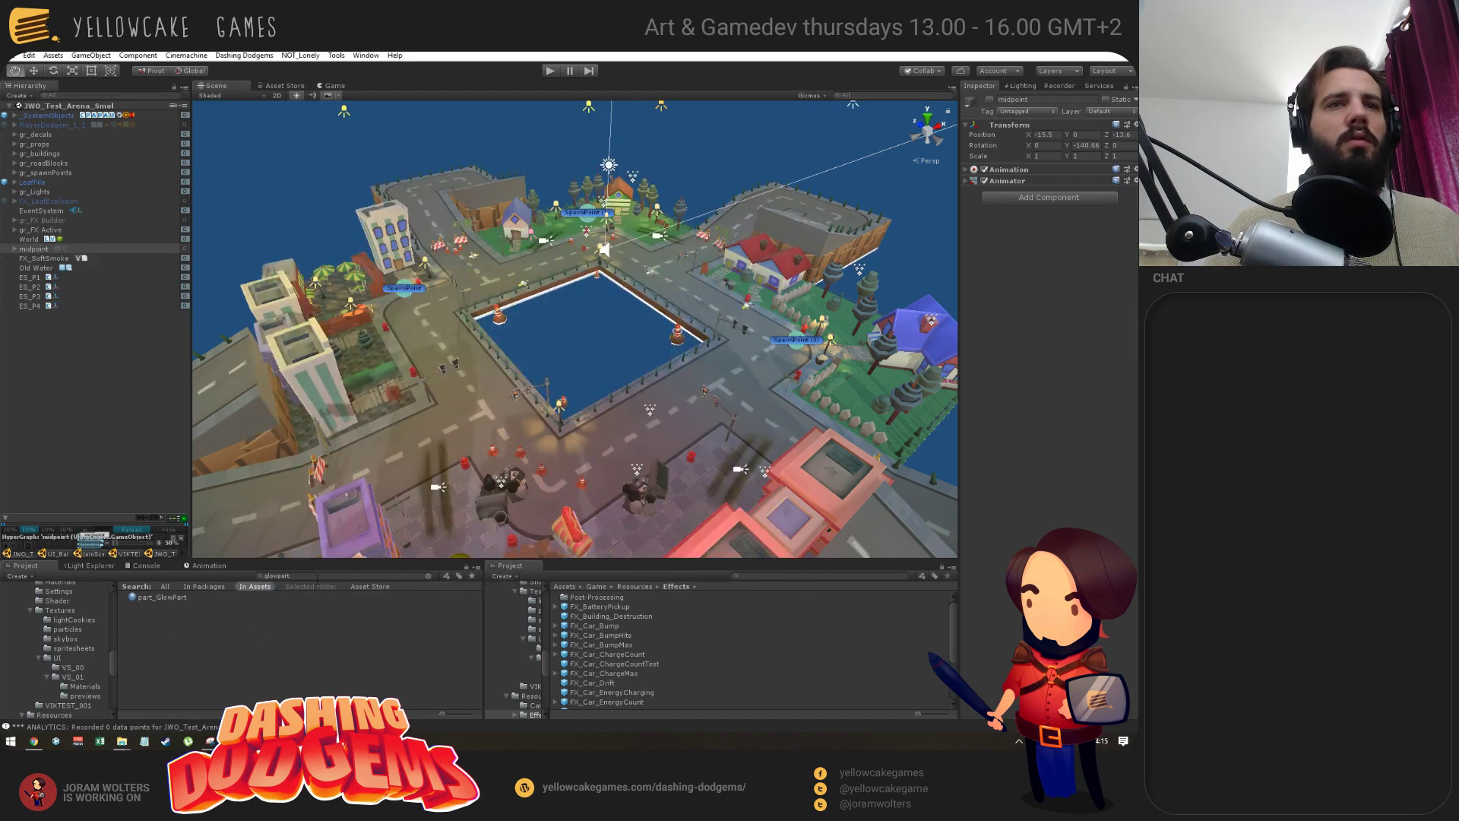
Open the Content folder under Game in the project and search the assets for "text".
{"action": "left_click", "coordinate": [597, 586]}
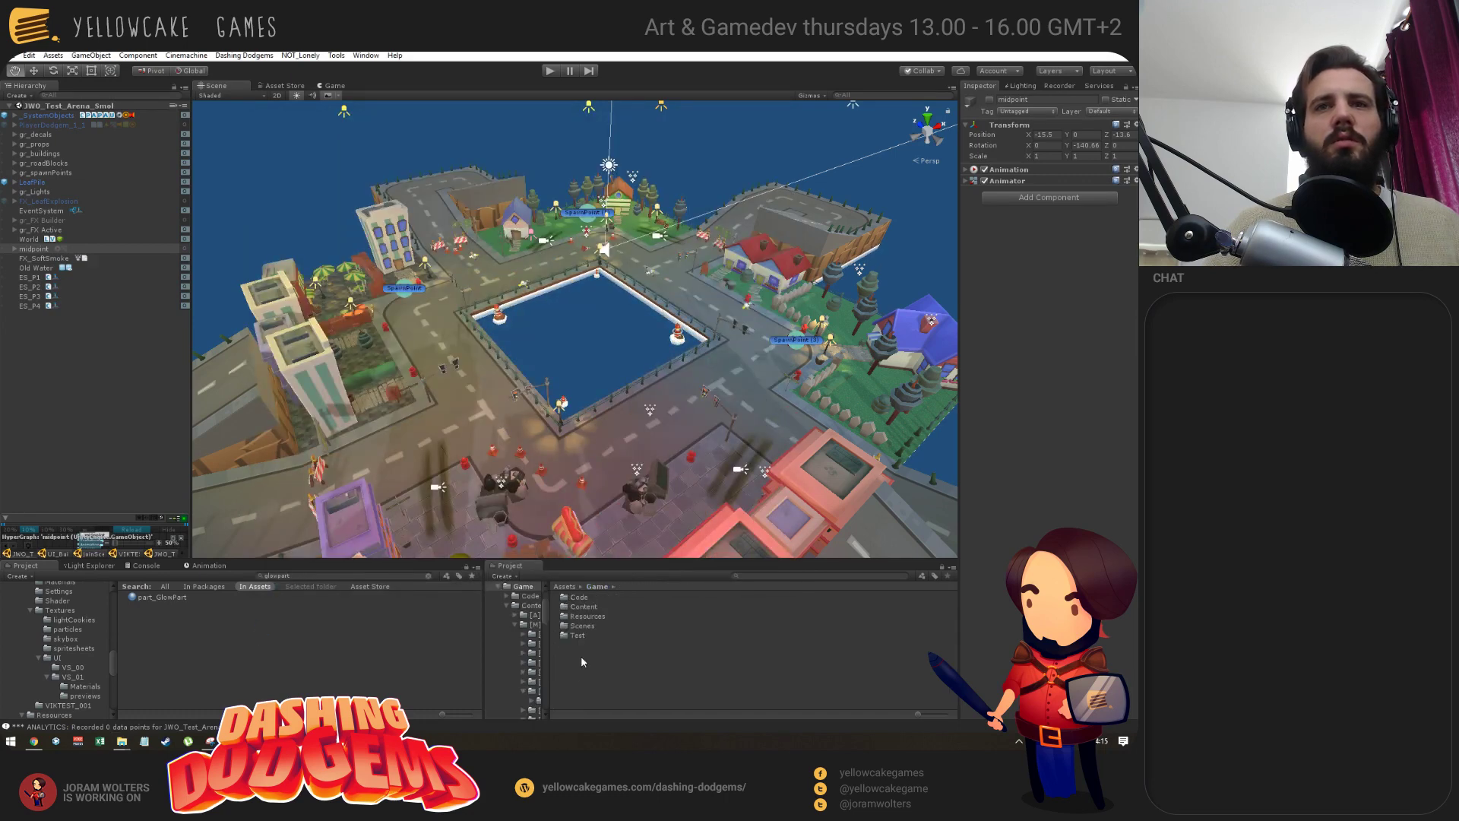
{"action": "double_click", "coordinate": [583, 606]}
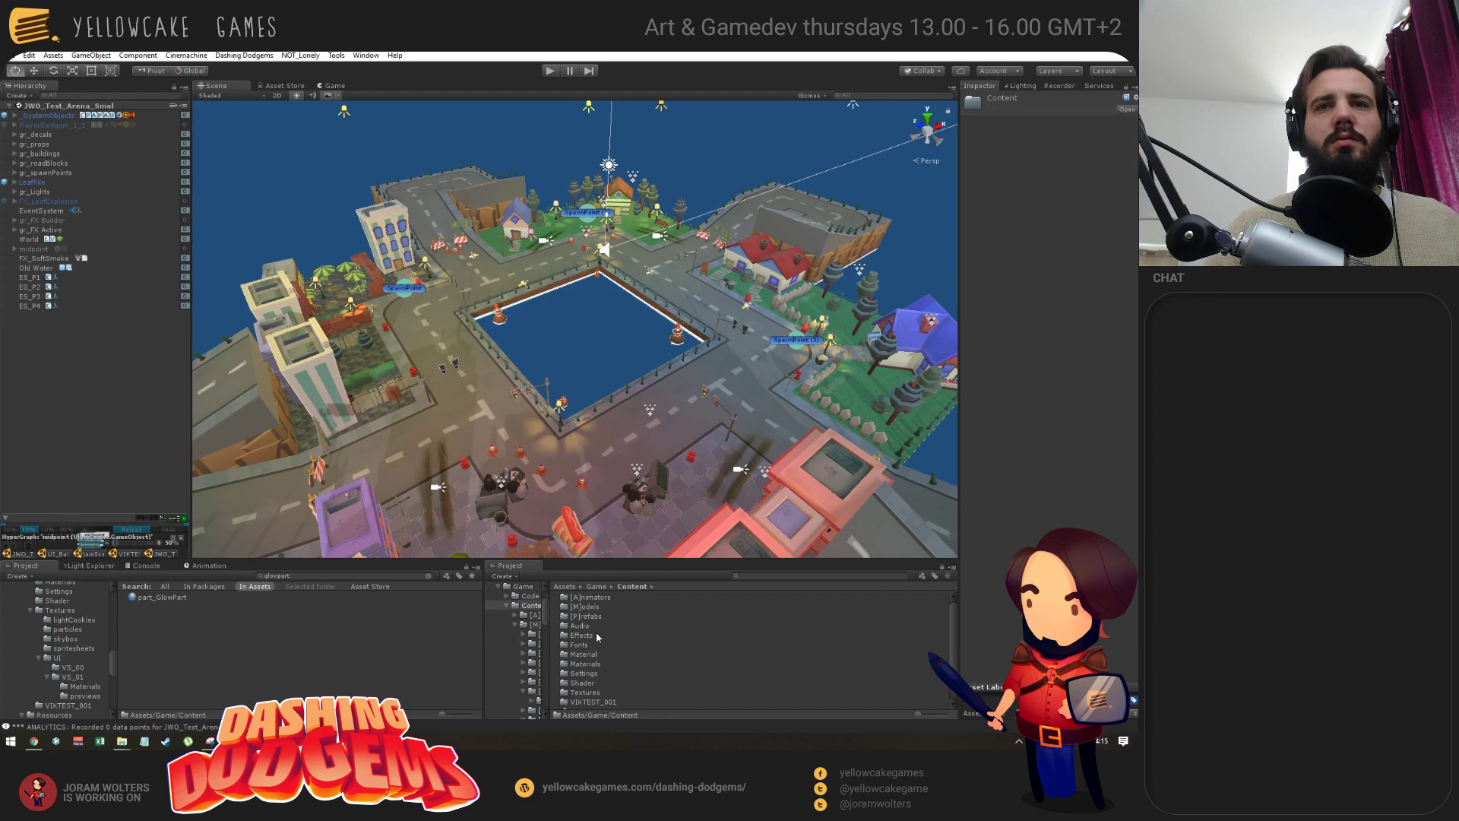
{"action": "double_click", "coordinate": [316, 575]}
{"action": "type", "text": "atex"}
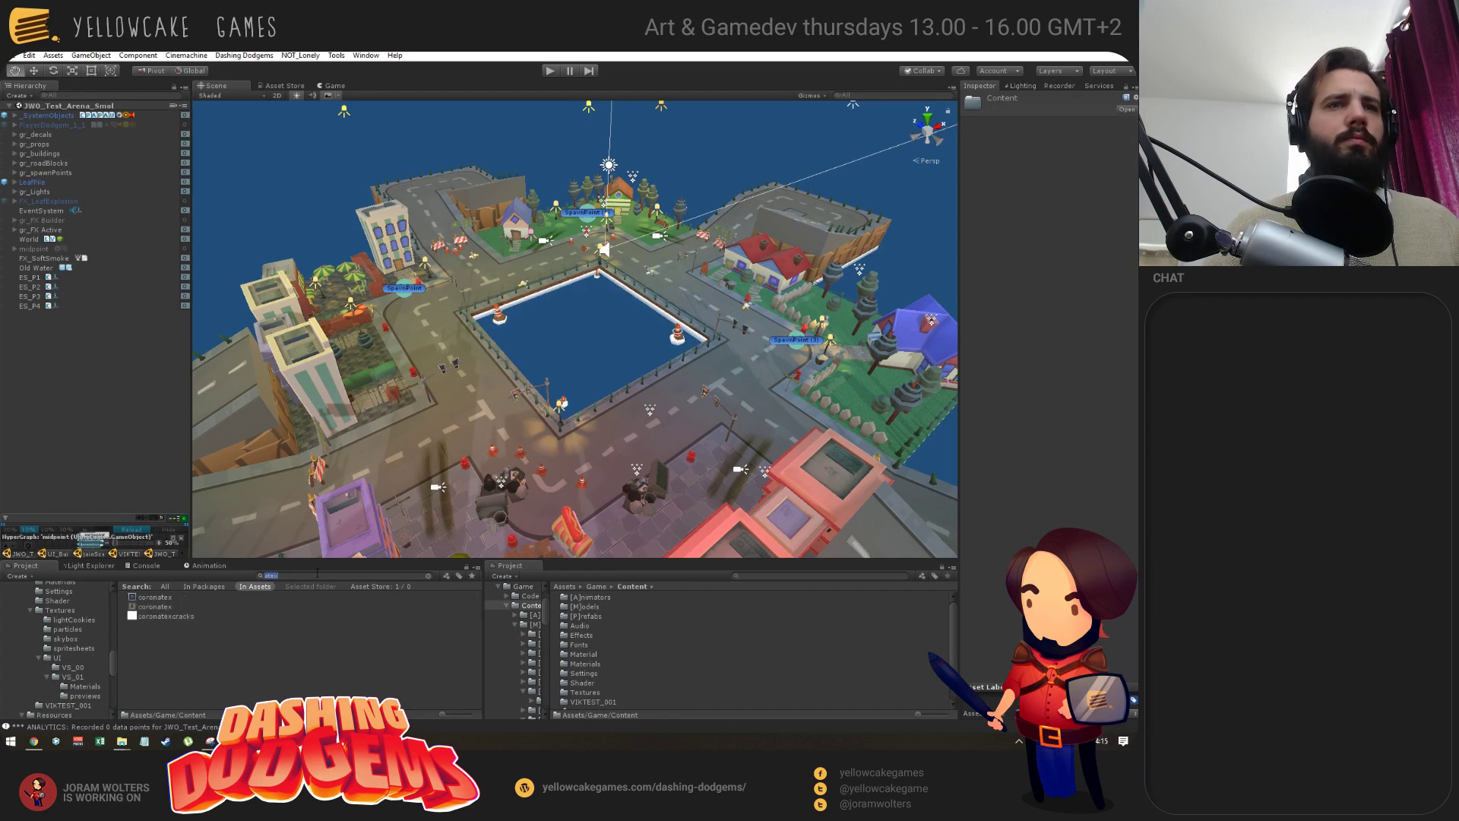
{"action": "type", "text": "text"}
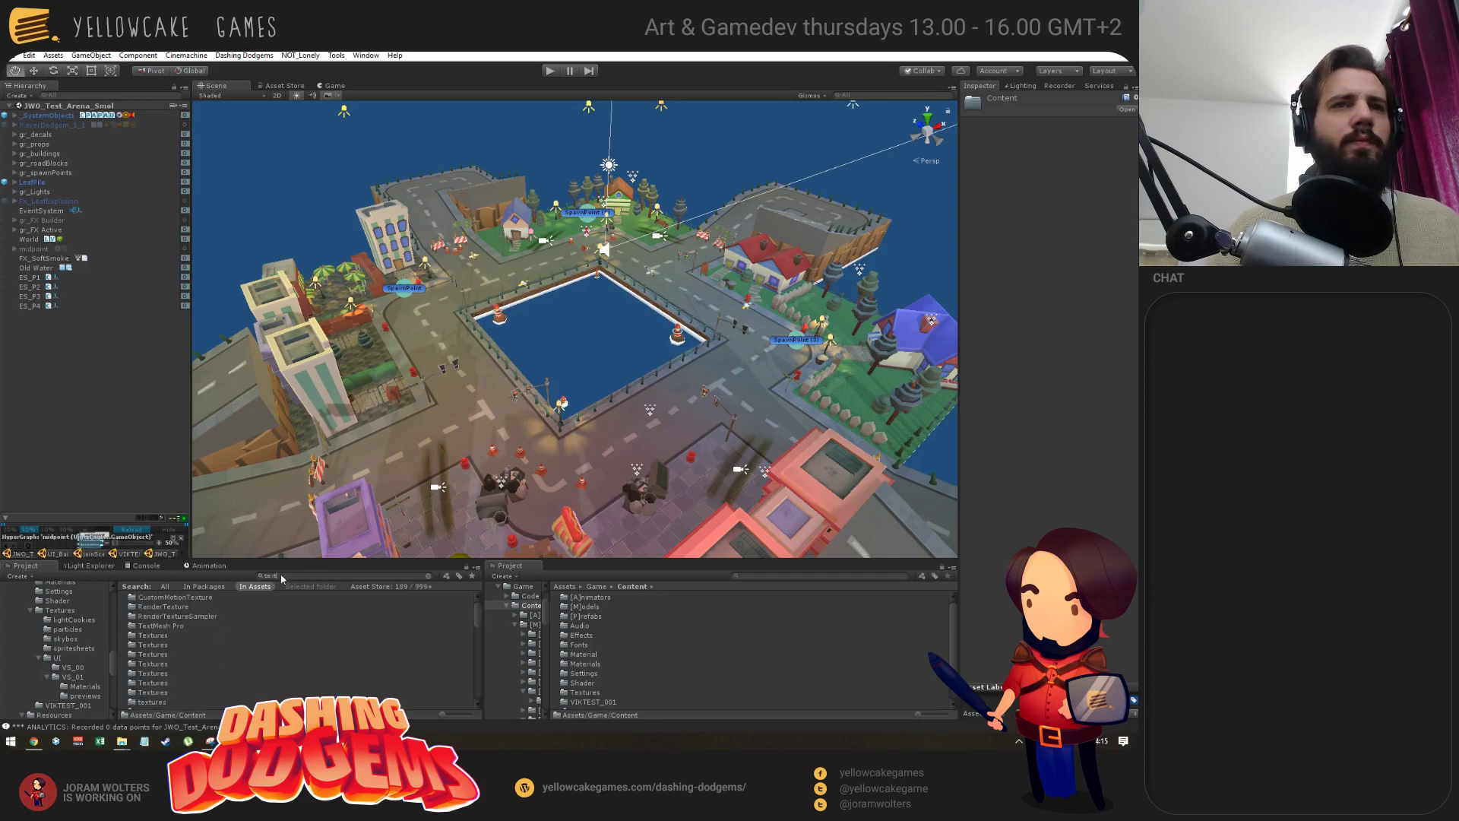
Clear the asset search and open the Textures folder under Content.
{"action": "key", "text": "BackSpace"}
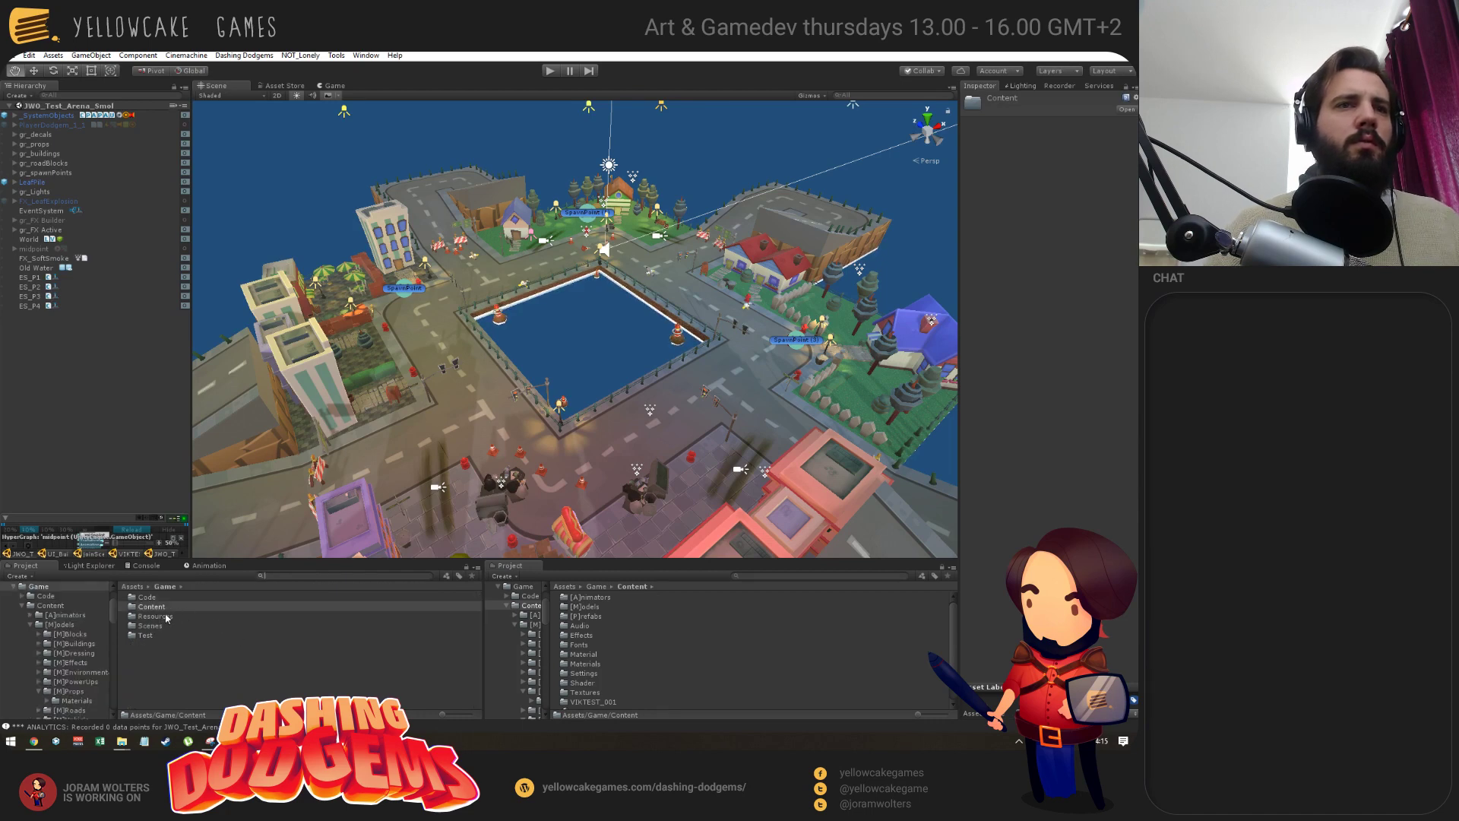
{"action": "double_click", "coordinate": [151, 605]}
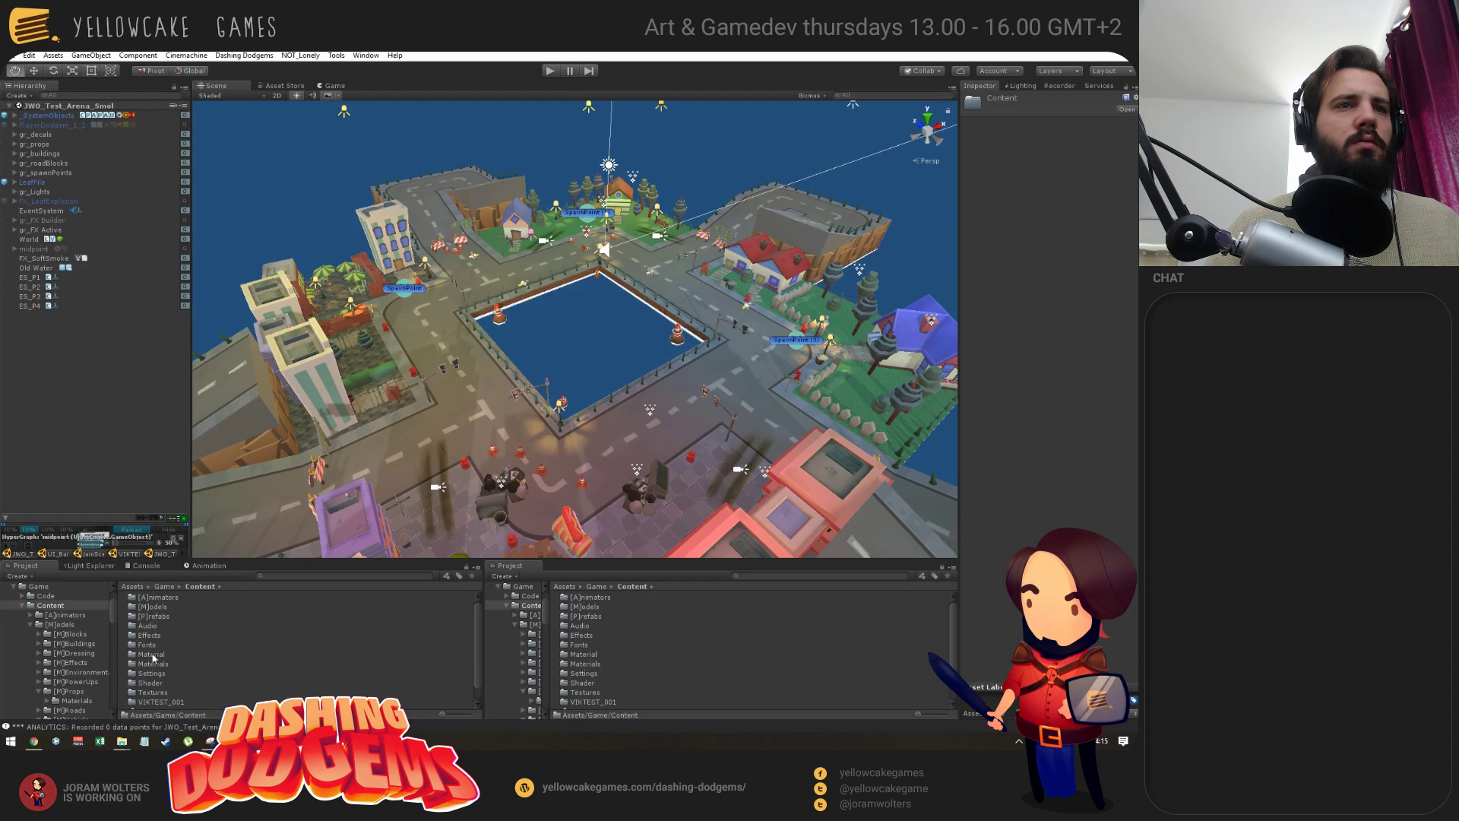
{"action": "double_click", "coordinate": [151, 692]}
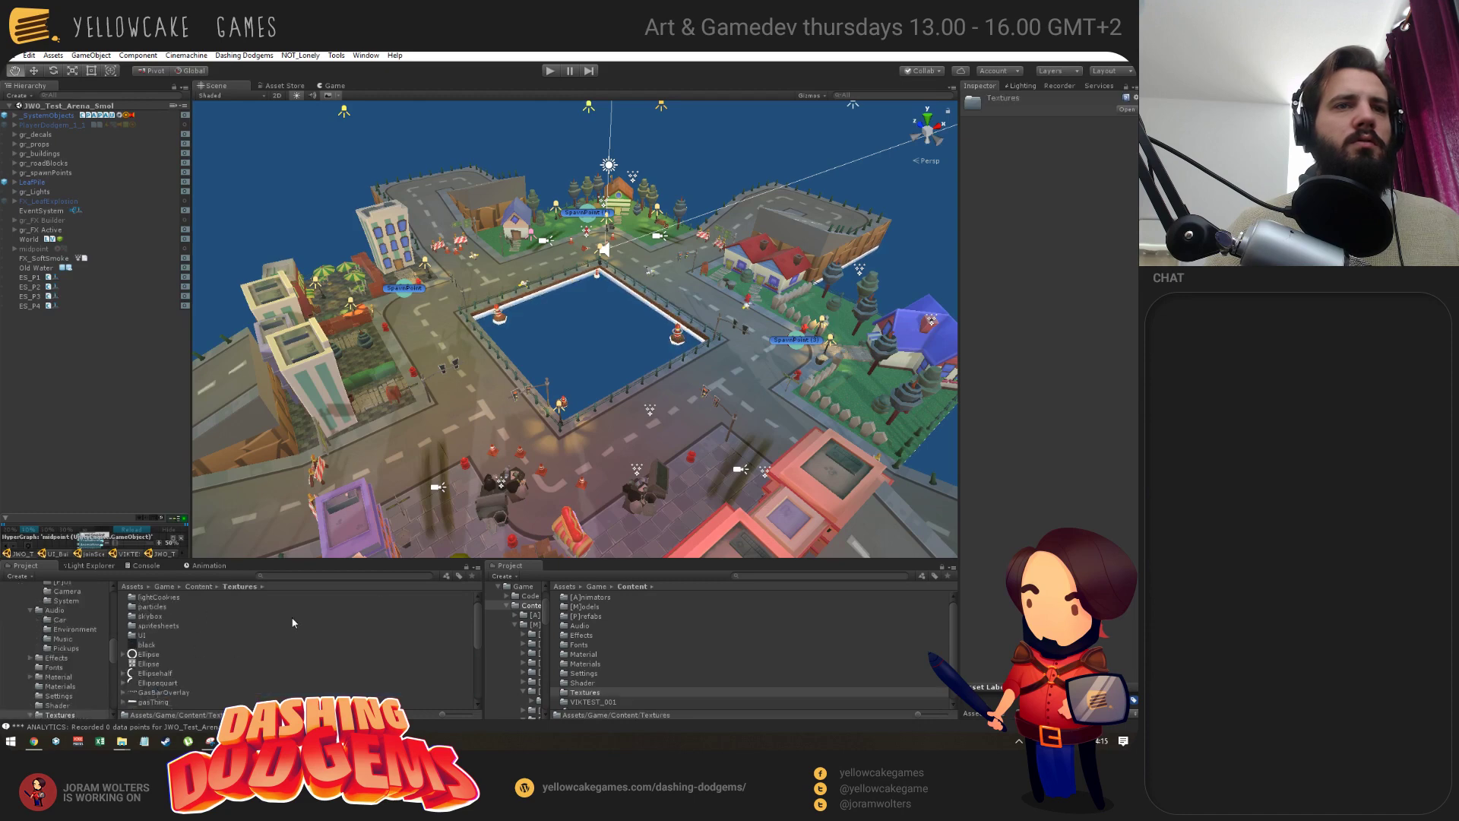
Preview edgeprotospritesheet.png from the edgeproto folder in File Explorer and import it into the Unity project's Textures folder.
{"action": "key", "text": "alt+Tab"}
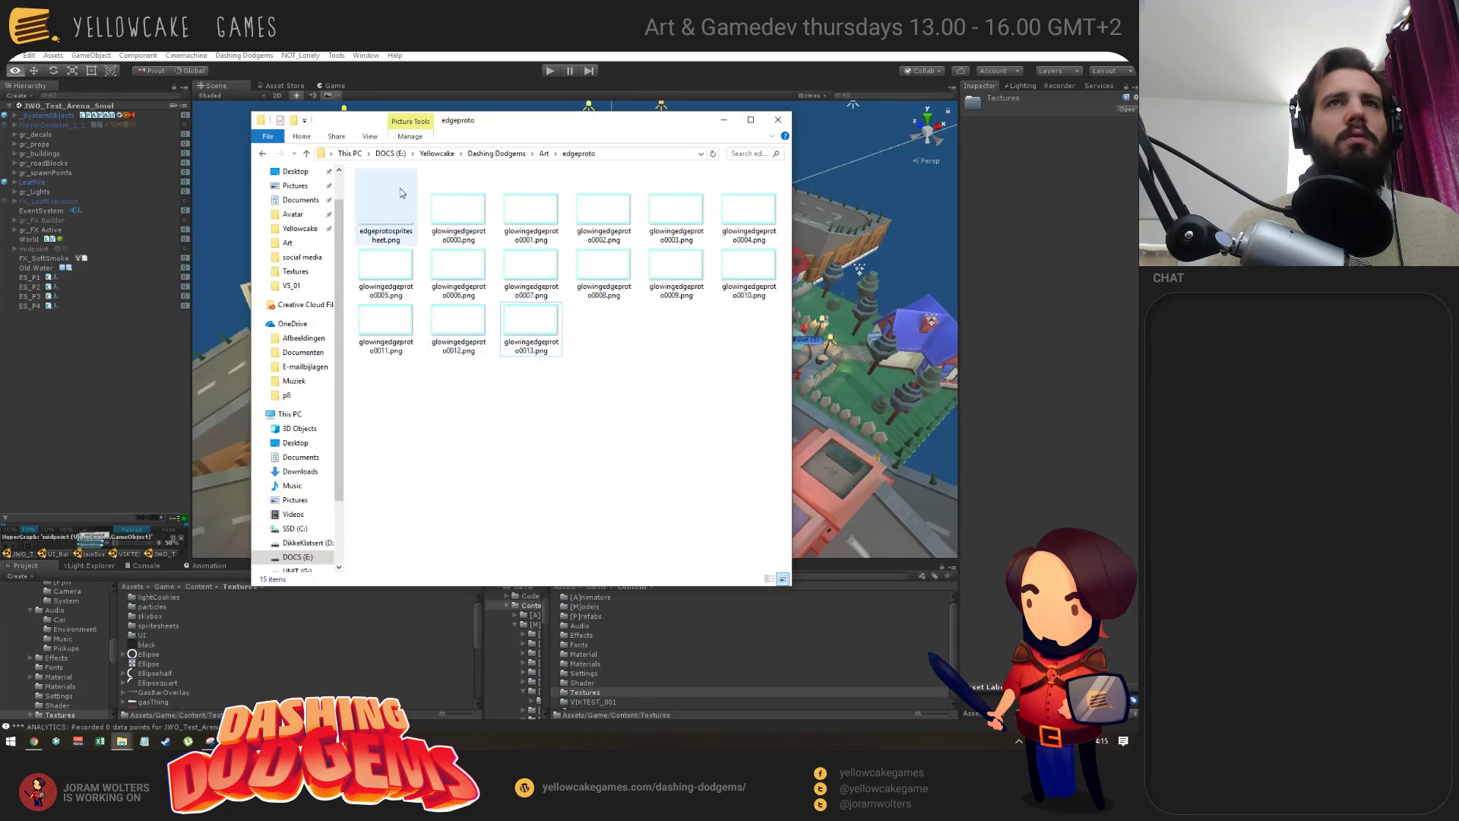
{"action": "double_click", "coordinate": [384, 230]}
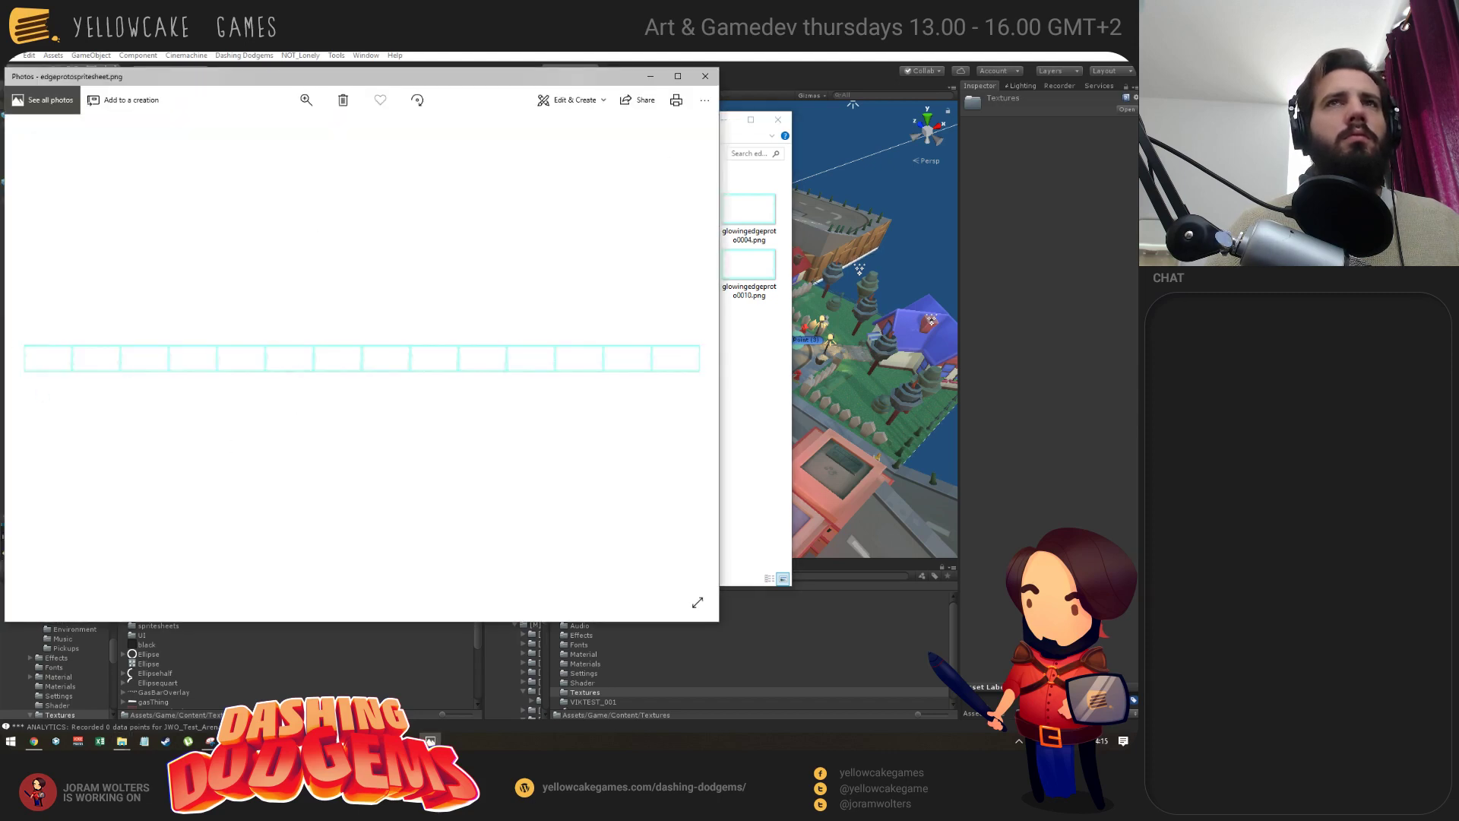
{"action": "left_click", "coordinate": [705, 77]}
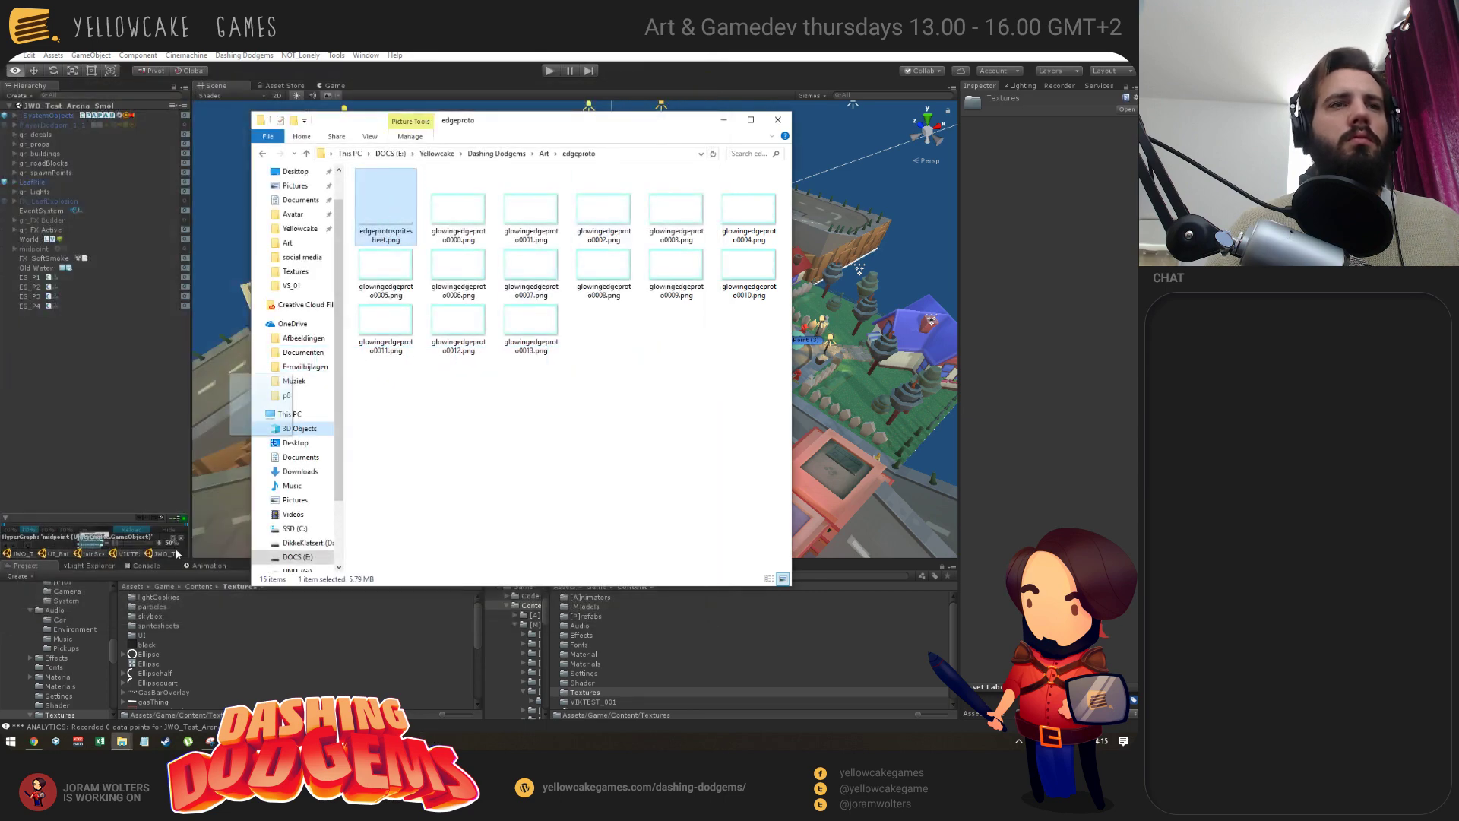
{"action": "left_click_drag", "start_coordinate": [148, 650], "coordinate": [152, 645]}
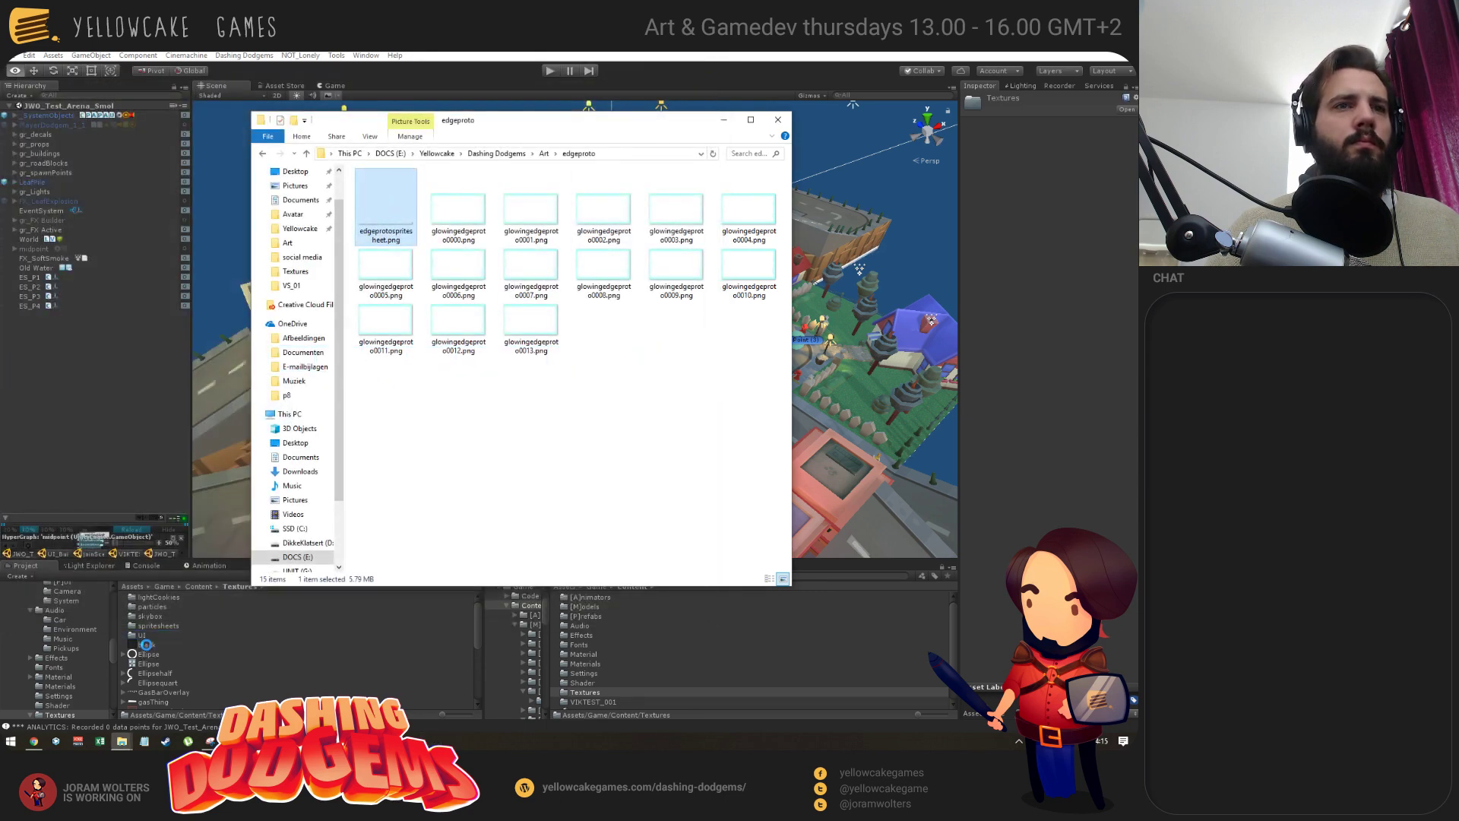
{"action": "left_click", "coordinate": [147, 652]}
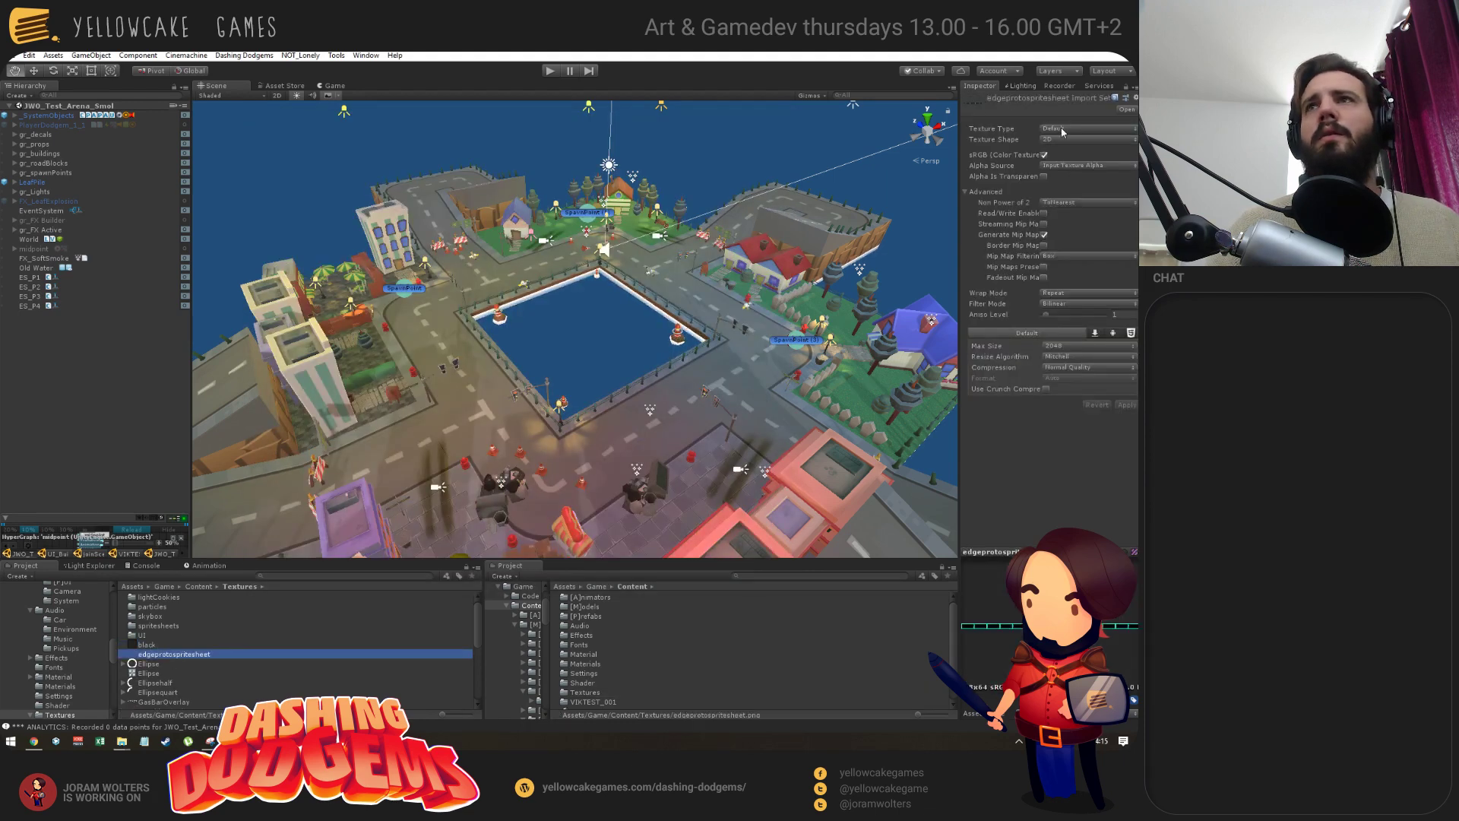
Set the sprite sheet's texture type to Sprite (2D and UI) and sprite mode to Multiple, applying the settings and opening the Sprite Editor.
{"action": "left_click", "coordinate": [1053, 129]}
{"action": "left_click", "coordinate": [1070, 181]}
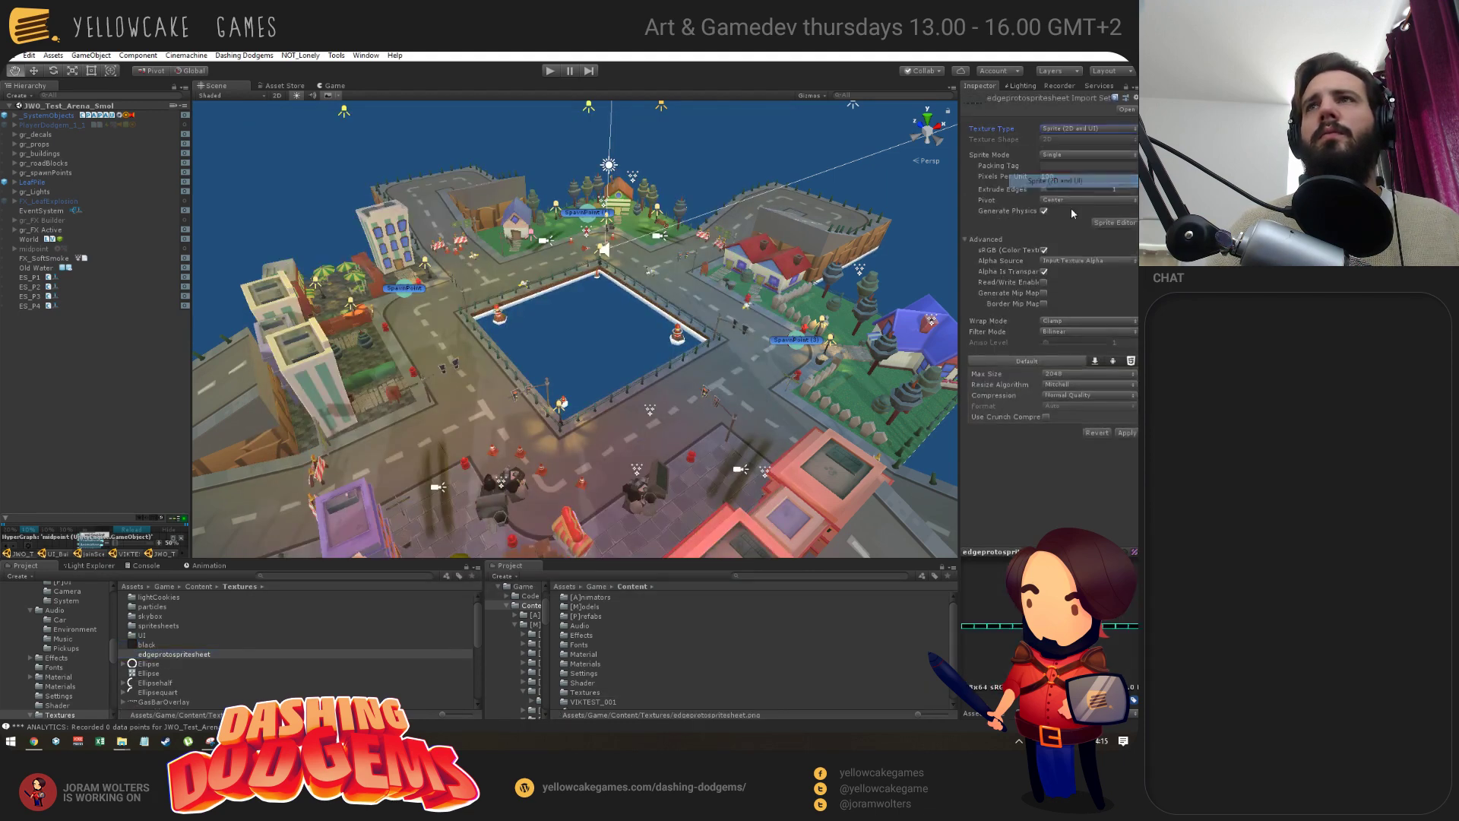
{"action": "left_click", "coordinate": [1073, 155]}
{"action": "left_click", "coordinate": [1073, 181]}
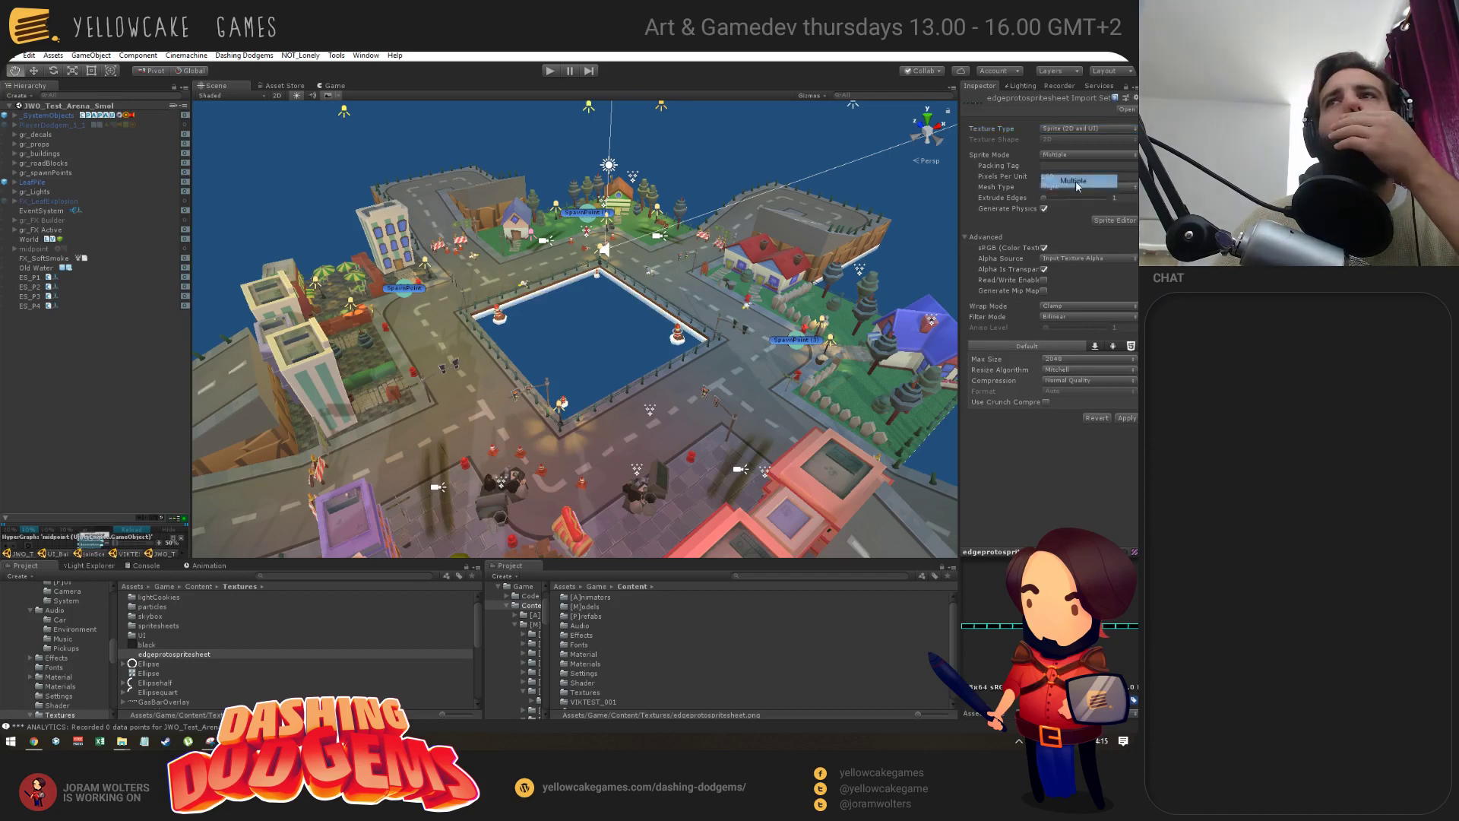
{"action": "left_click", "coordinate": [1109, 220]}
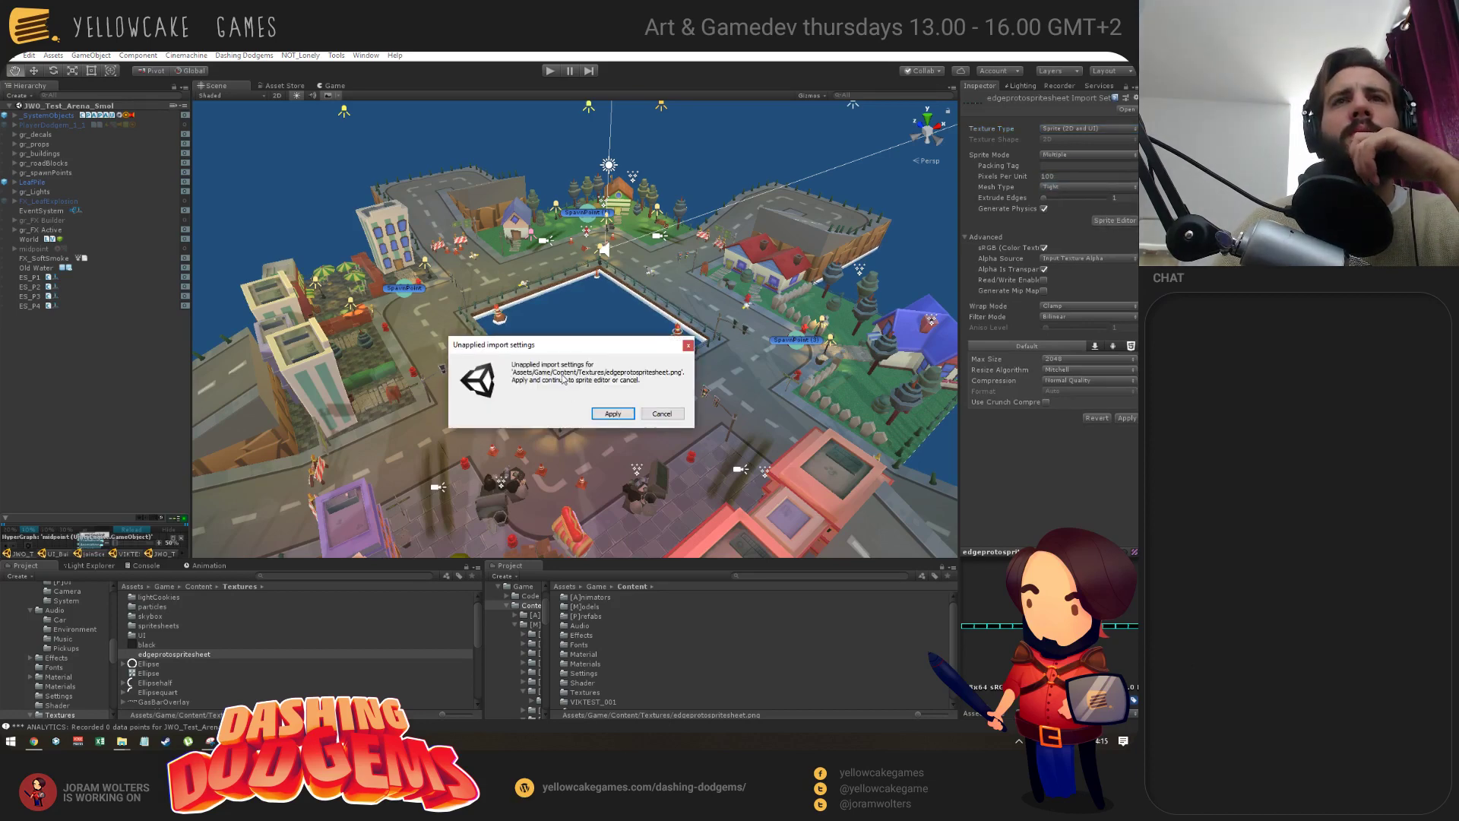
{"action": "left_click", "coordinate": [613, 413]}
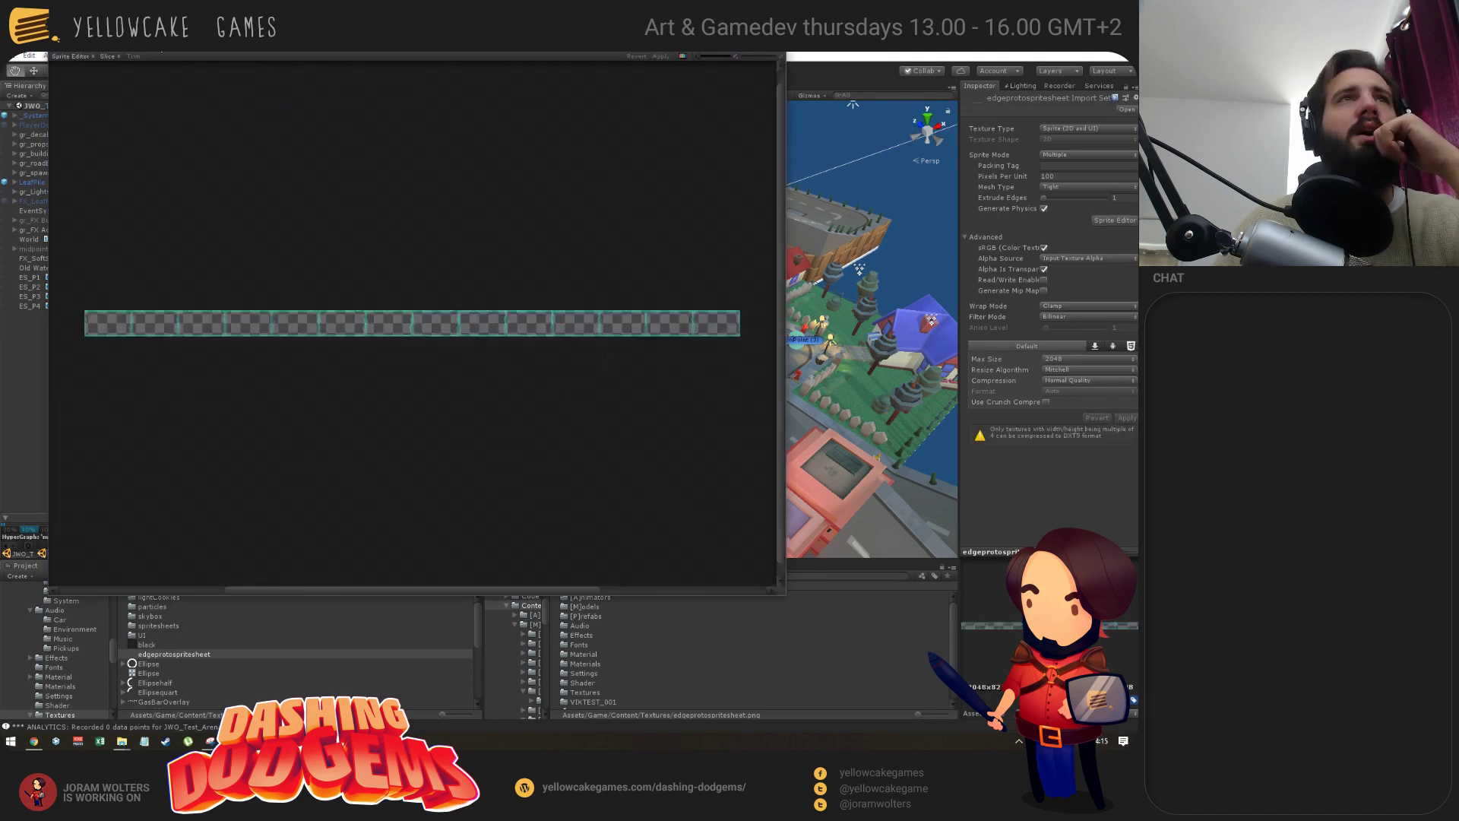
Reposition and enlarge the Sprite Editor window so the whole sprite sheet and its slicing controls are accessible.
{"action": "left_click_drag", "start_coordinate": [180, 52], "coordinate": [359, 114]}
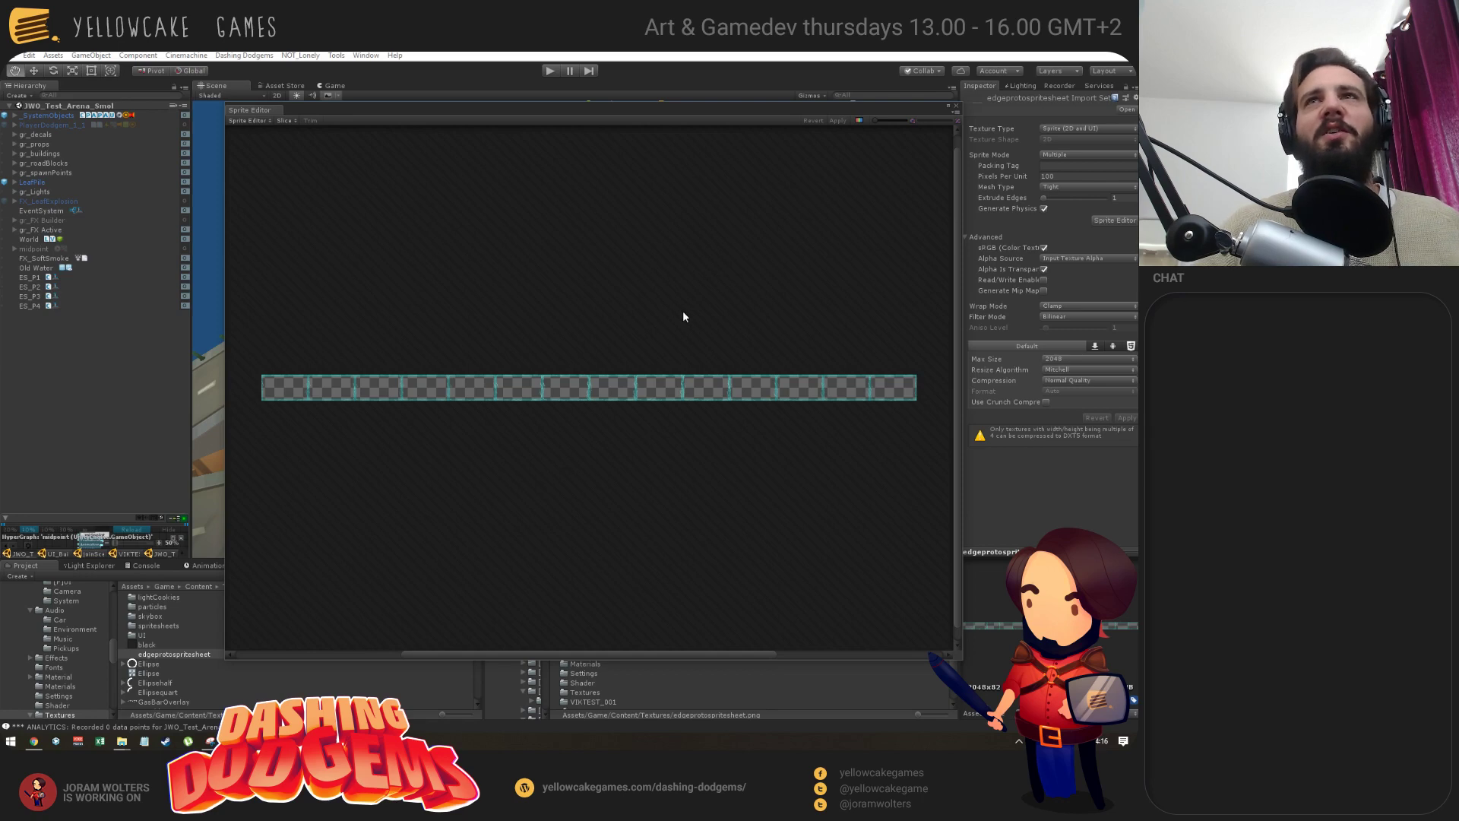
{"action": "left_click_drag", "start_coordinate": [342, 117], "coordinate": [251, 101]}
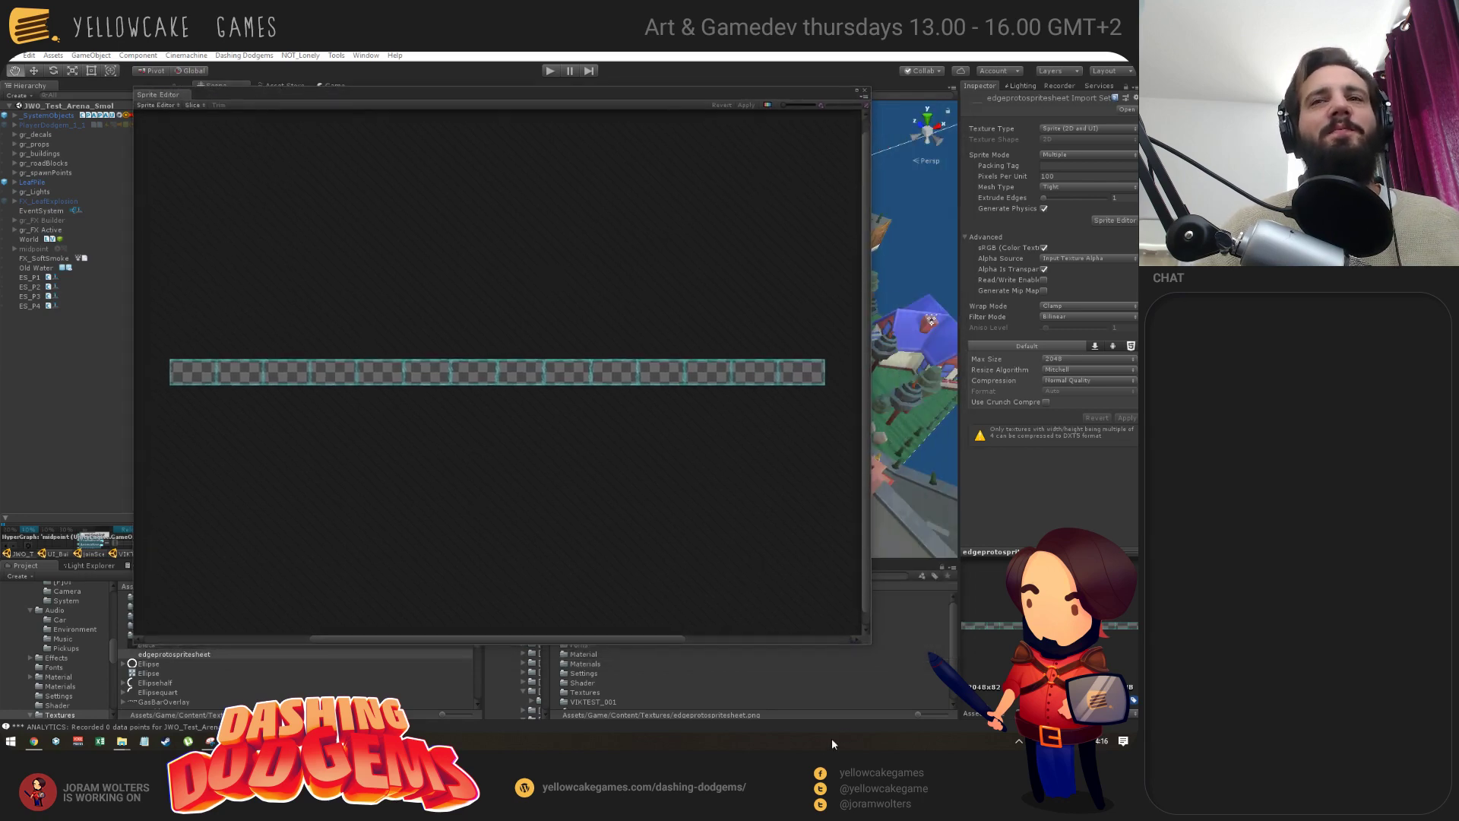
{"action": "left_click_drag", "start_coordinate": [869, 643], "coordinate": [926, 684]}
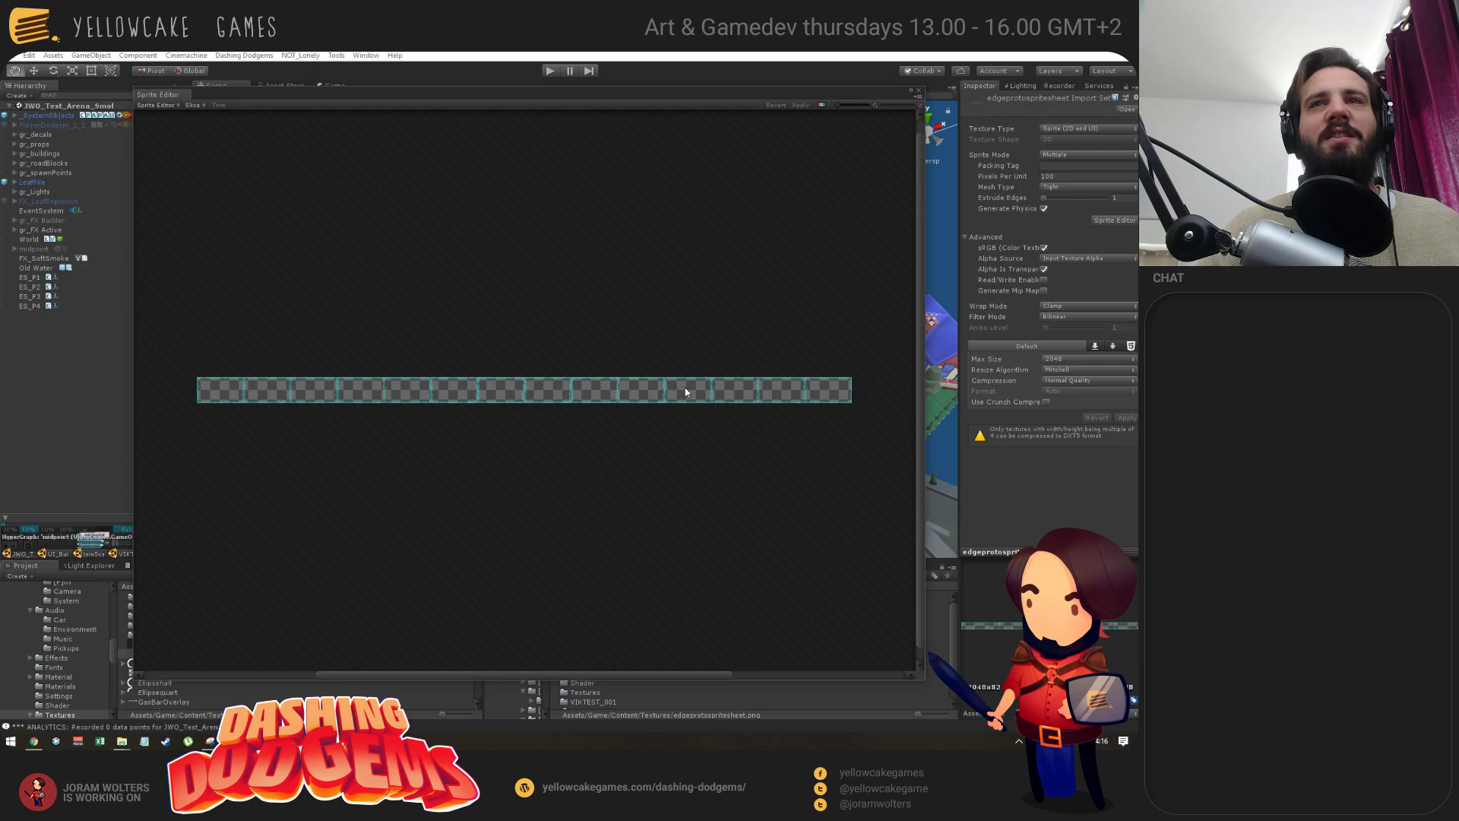
Try to slice the sprite sheet using Grid By Cell Count with 13 columns and 1 row.
{"action": "left_click", "coordinate": [194, 105]}
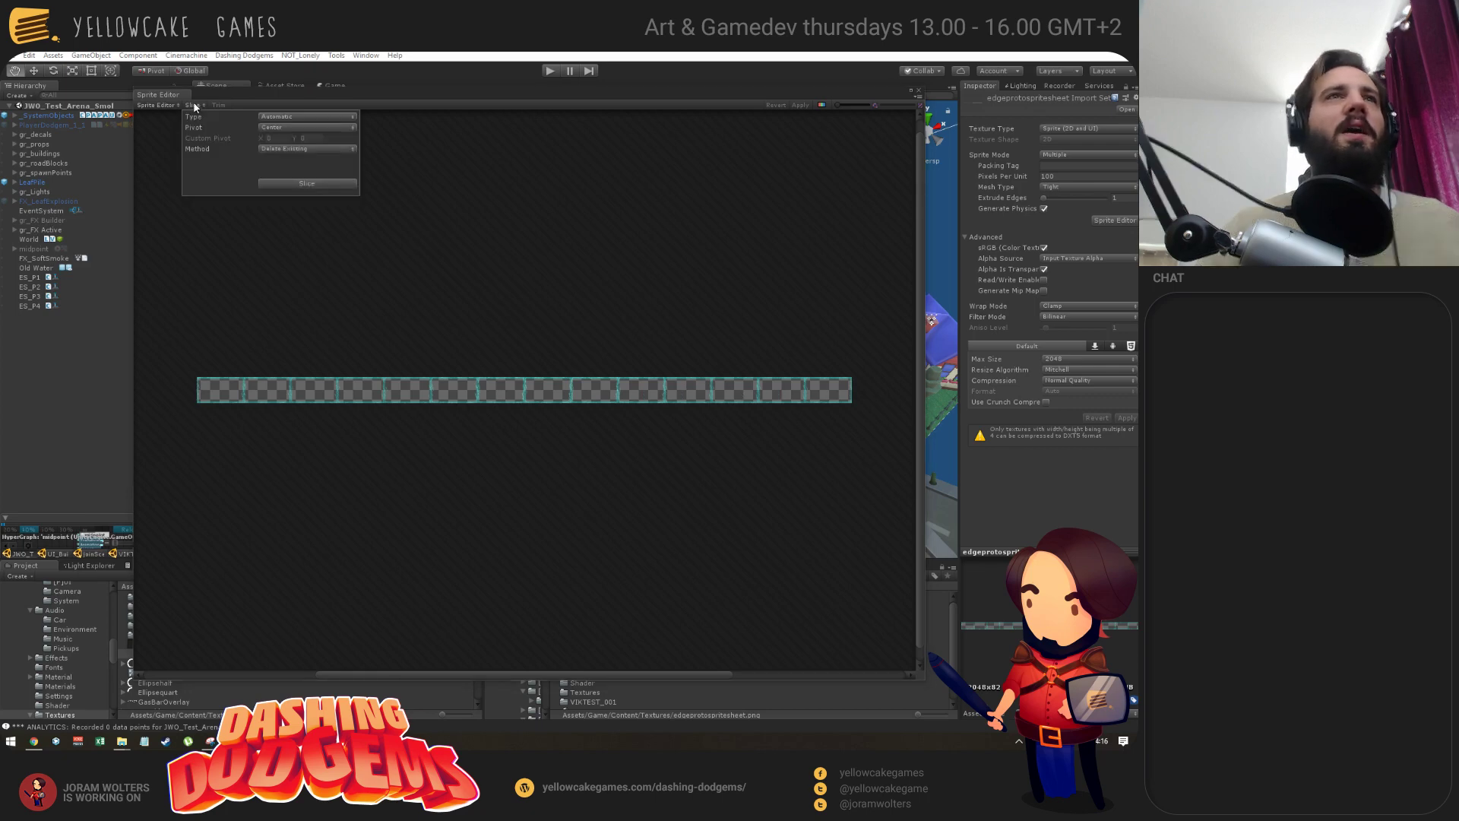
{"action": "left_click", "coordinate": [302, 117]}
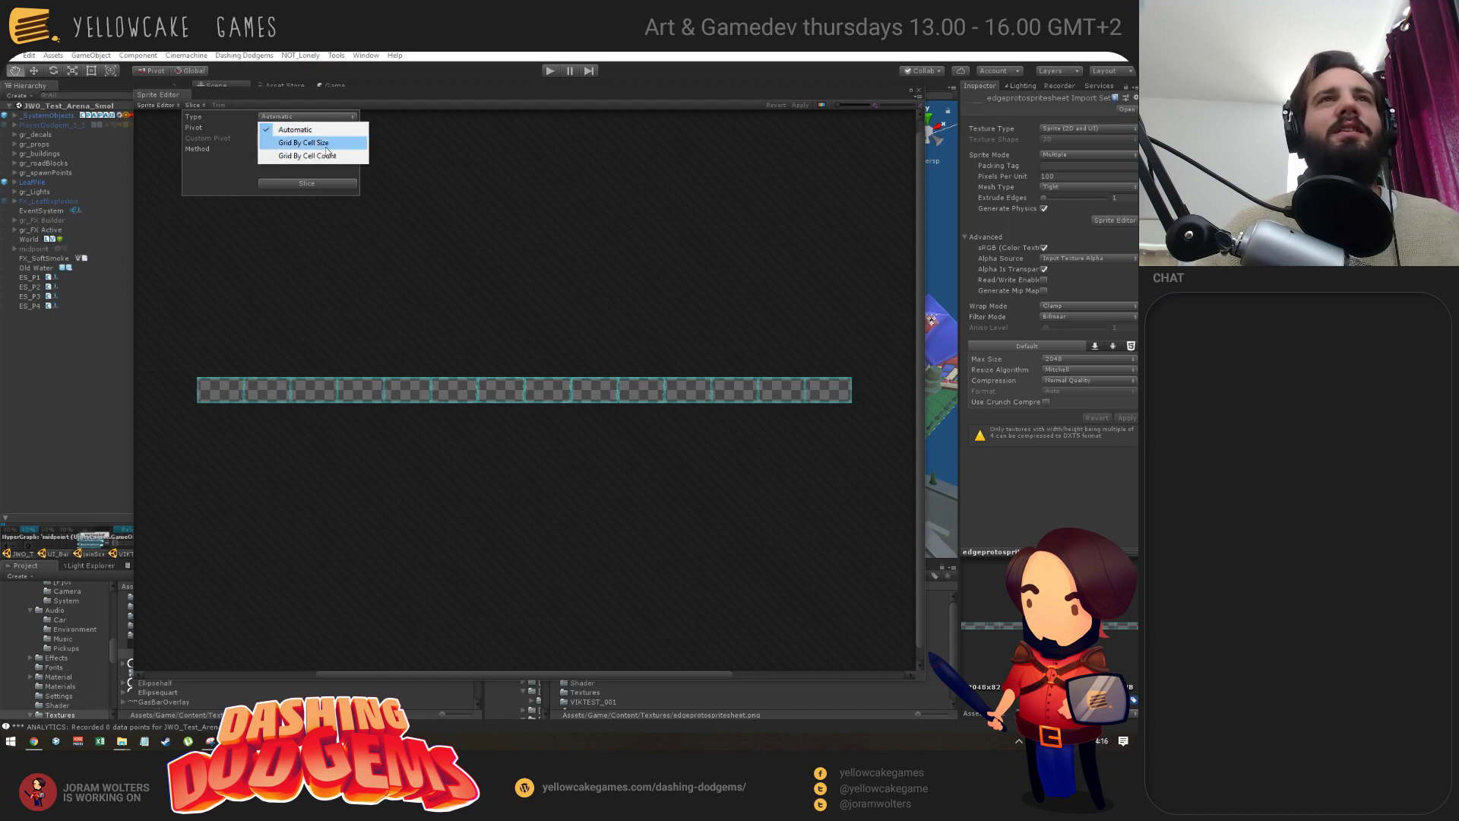
{"action": "left_click", "coordinate": [307, 155]}
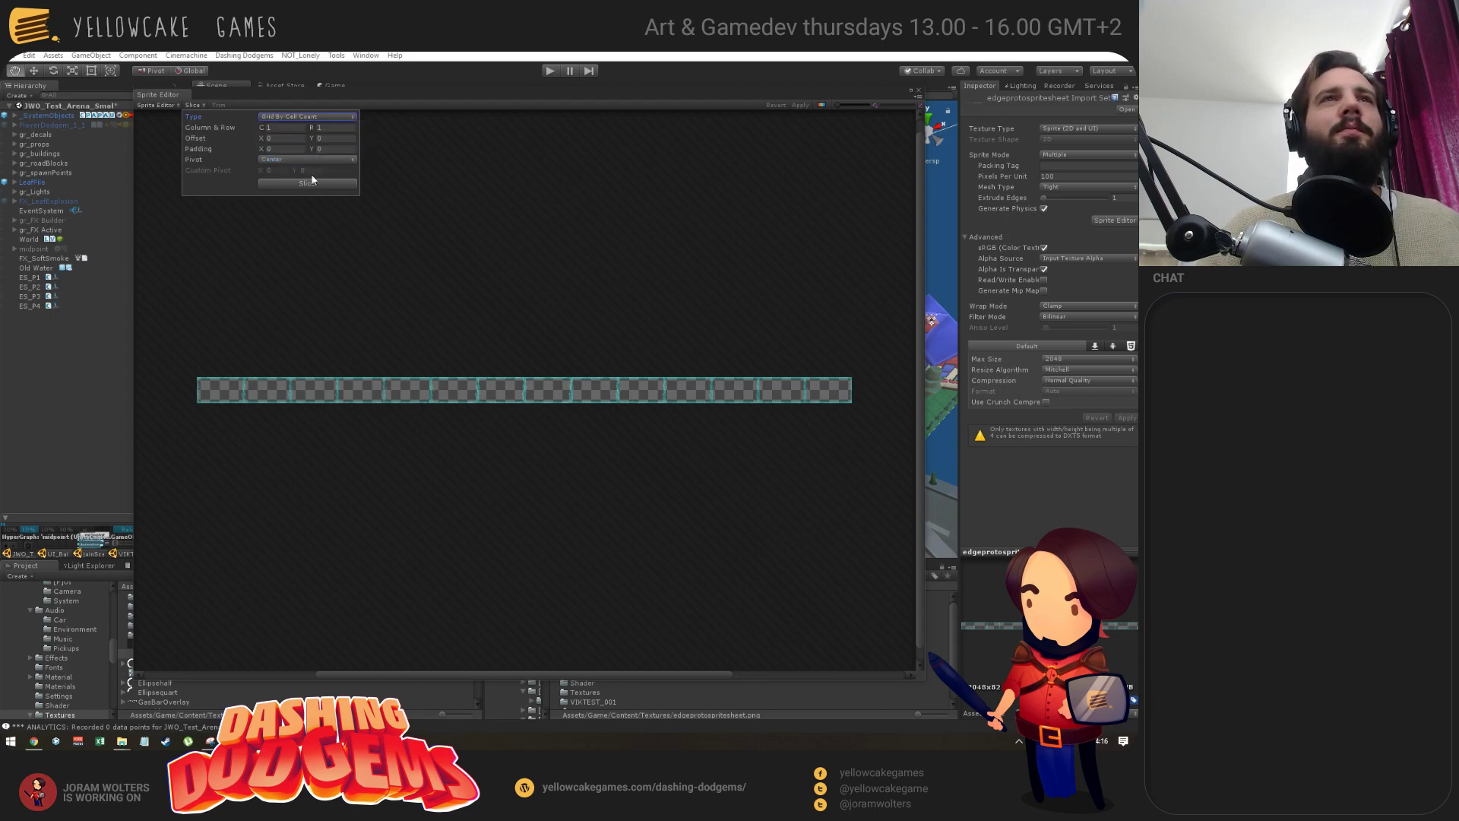
{"action": "key", "text": "Tab"}
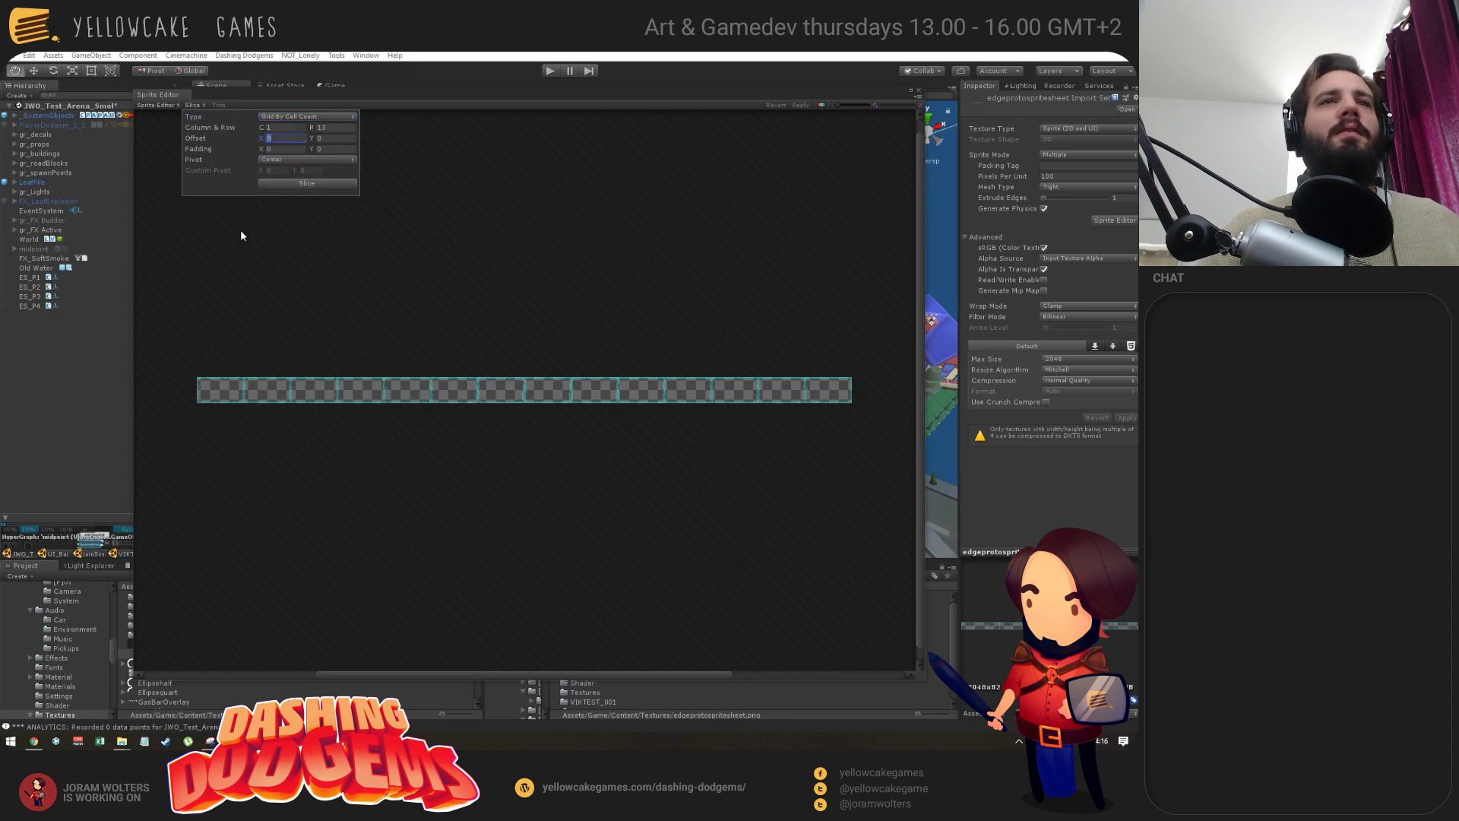
{"action": "key", "text": "shift+Tab"}
{"action": "key", "text": "shift+Tab"}
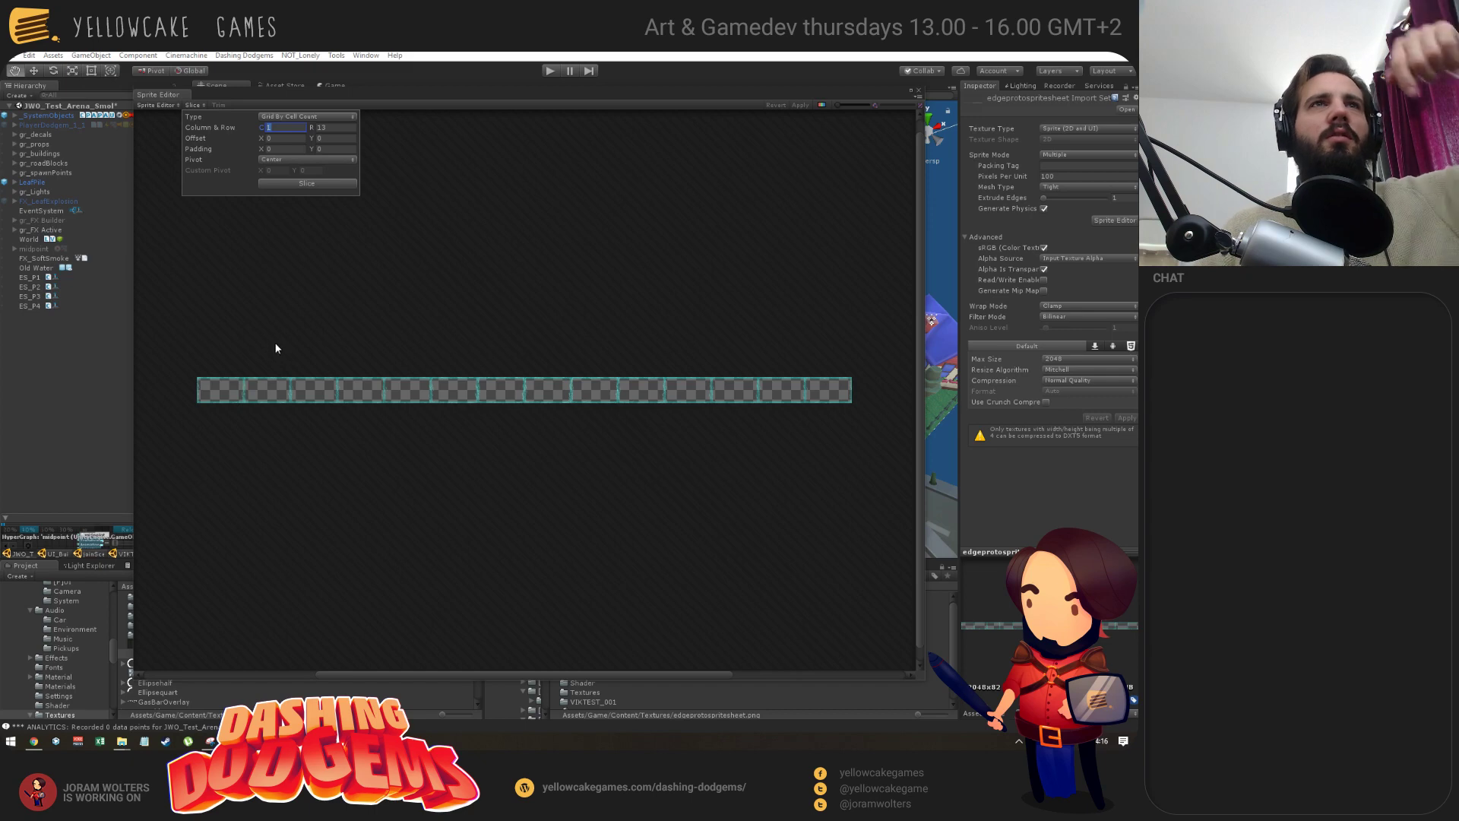
{"action": "key", "text": "Tab"}
{"action": "type", "text": "1"}
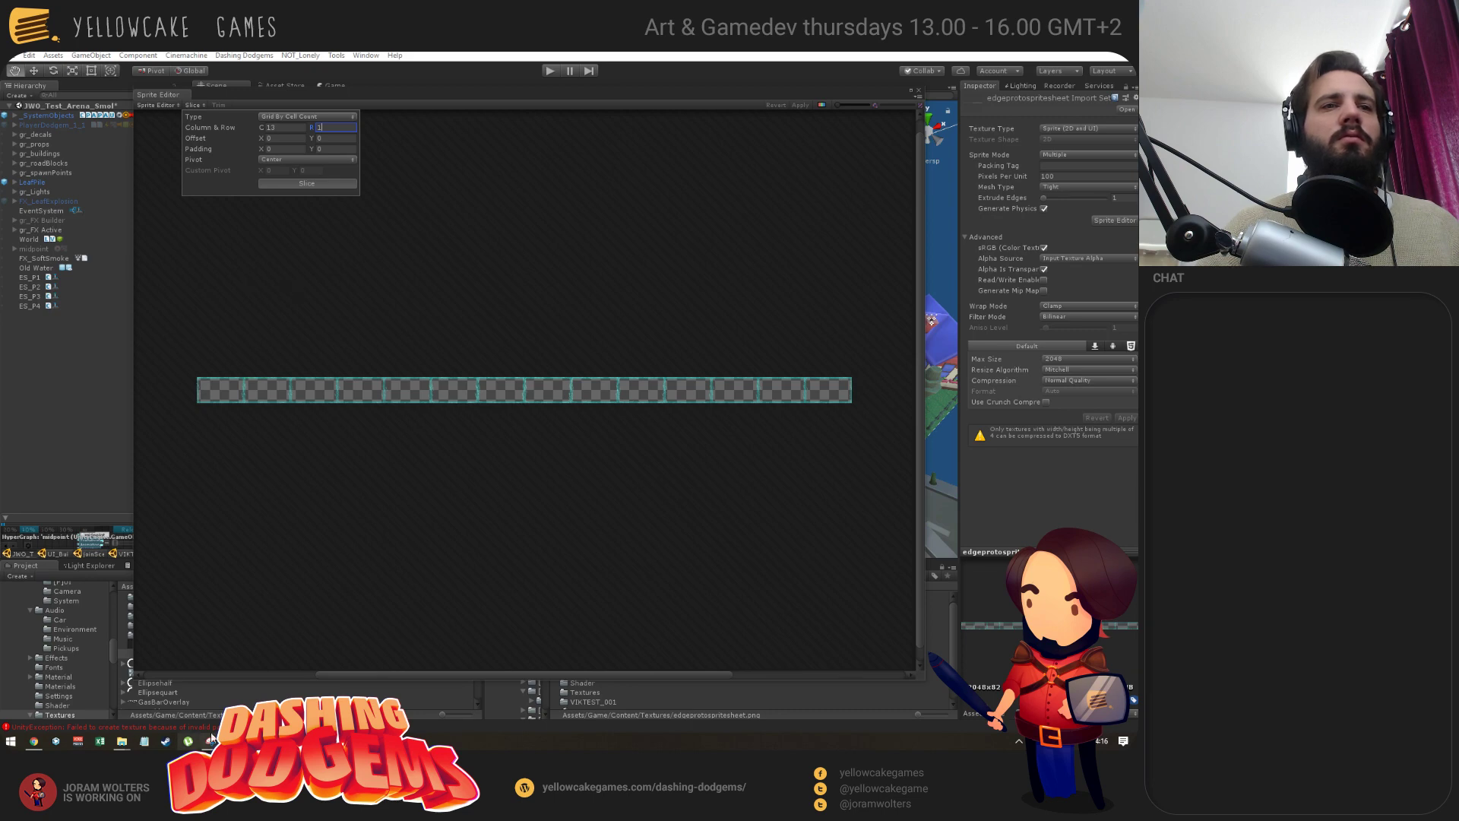
{"action": "left_click", "coordinate": [246, 278]}
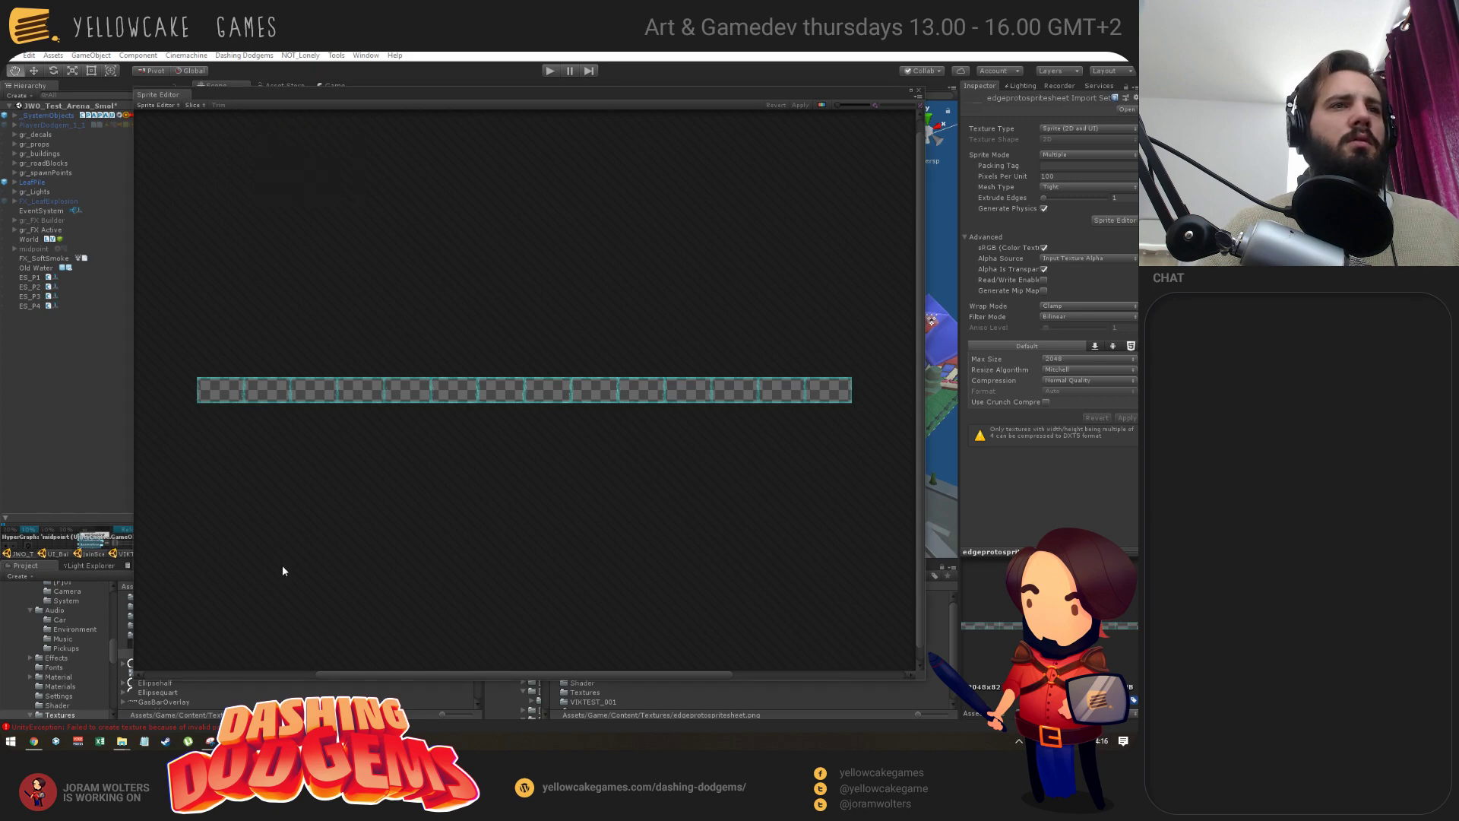
{"action": "left_click", "coordinate": [192, 105]}
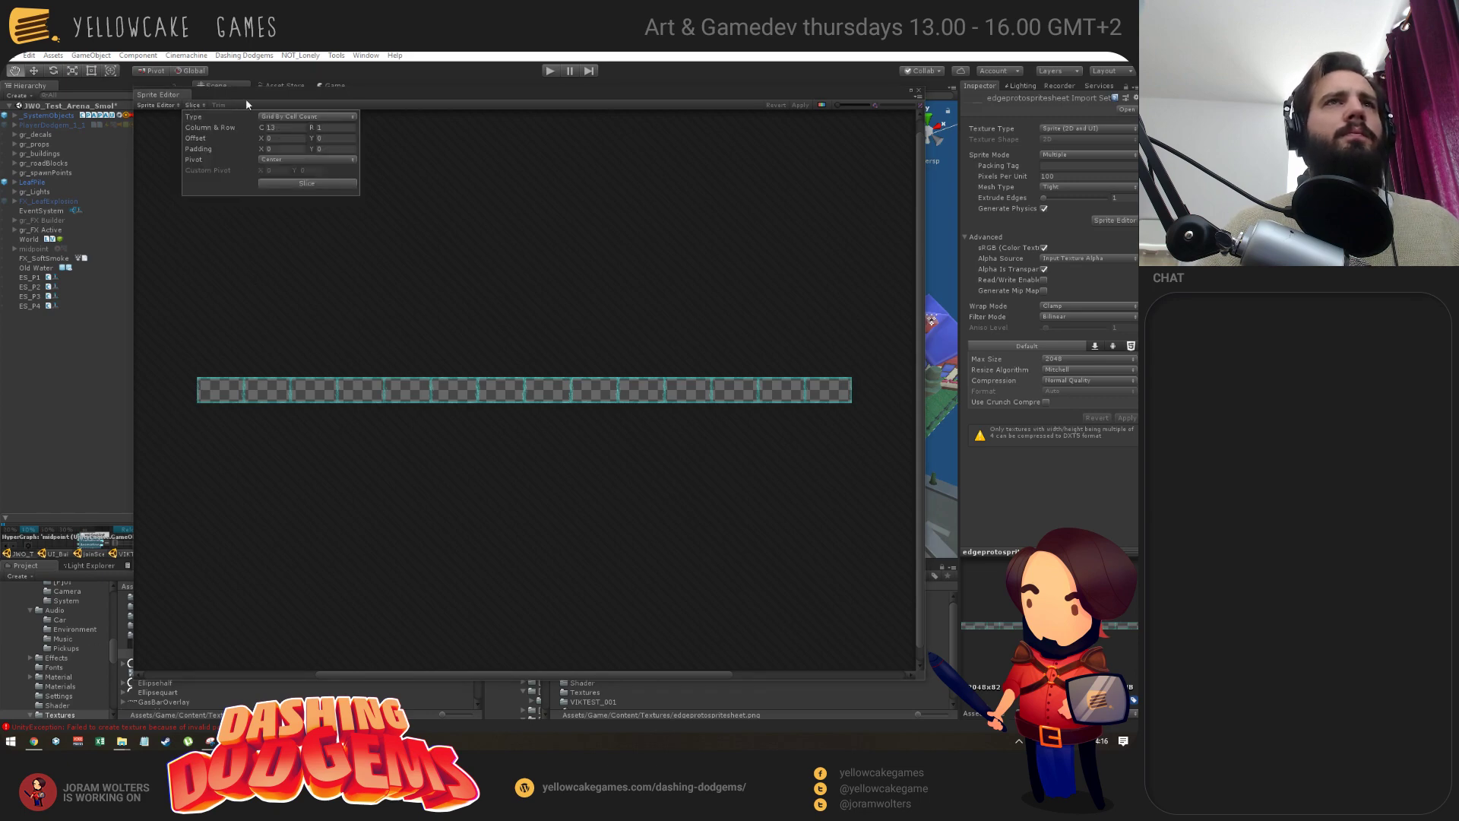
{"action": "left_click", "coordinate": [305, 185]}
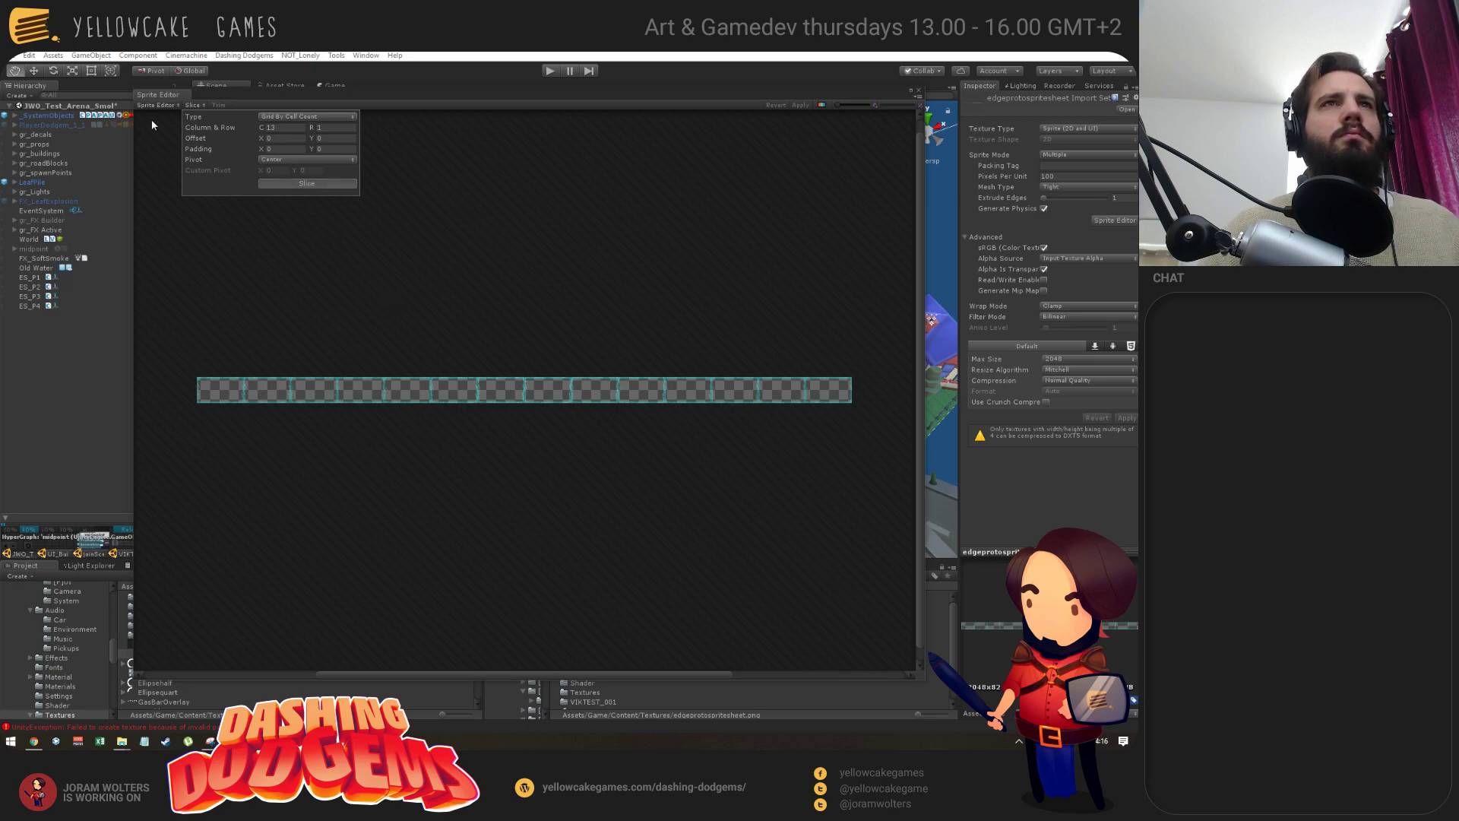
Move the Sprite Editor aside, clear the Console messages, and bring the editor back into place.
{"action": "key", "text": "shift+space"}
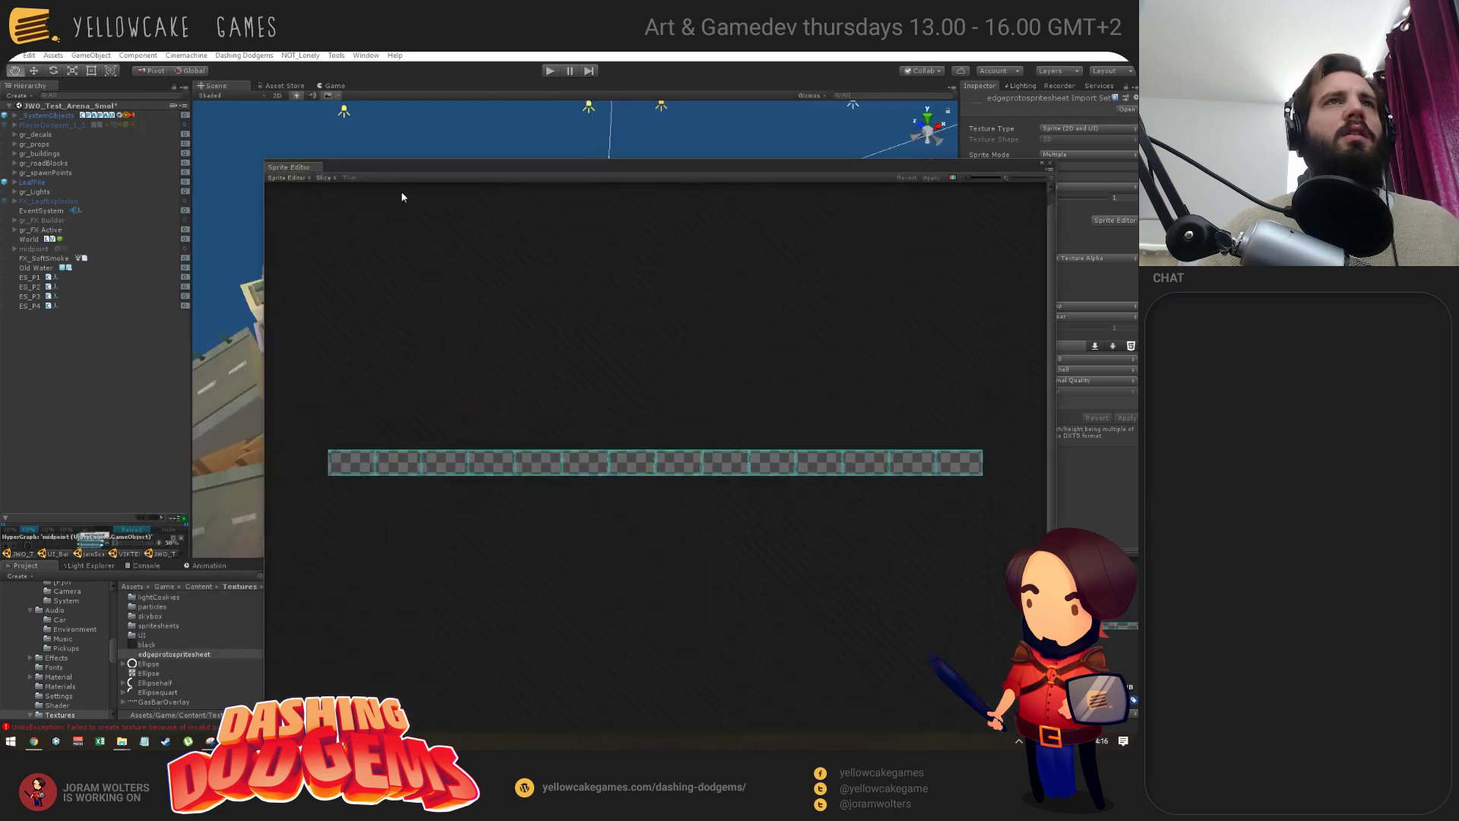
{"action": "left_click", "coordinate": [143, 566]}
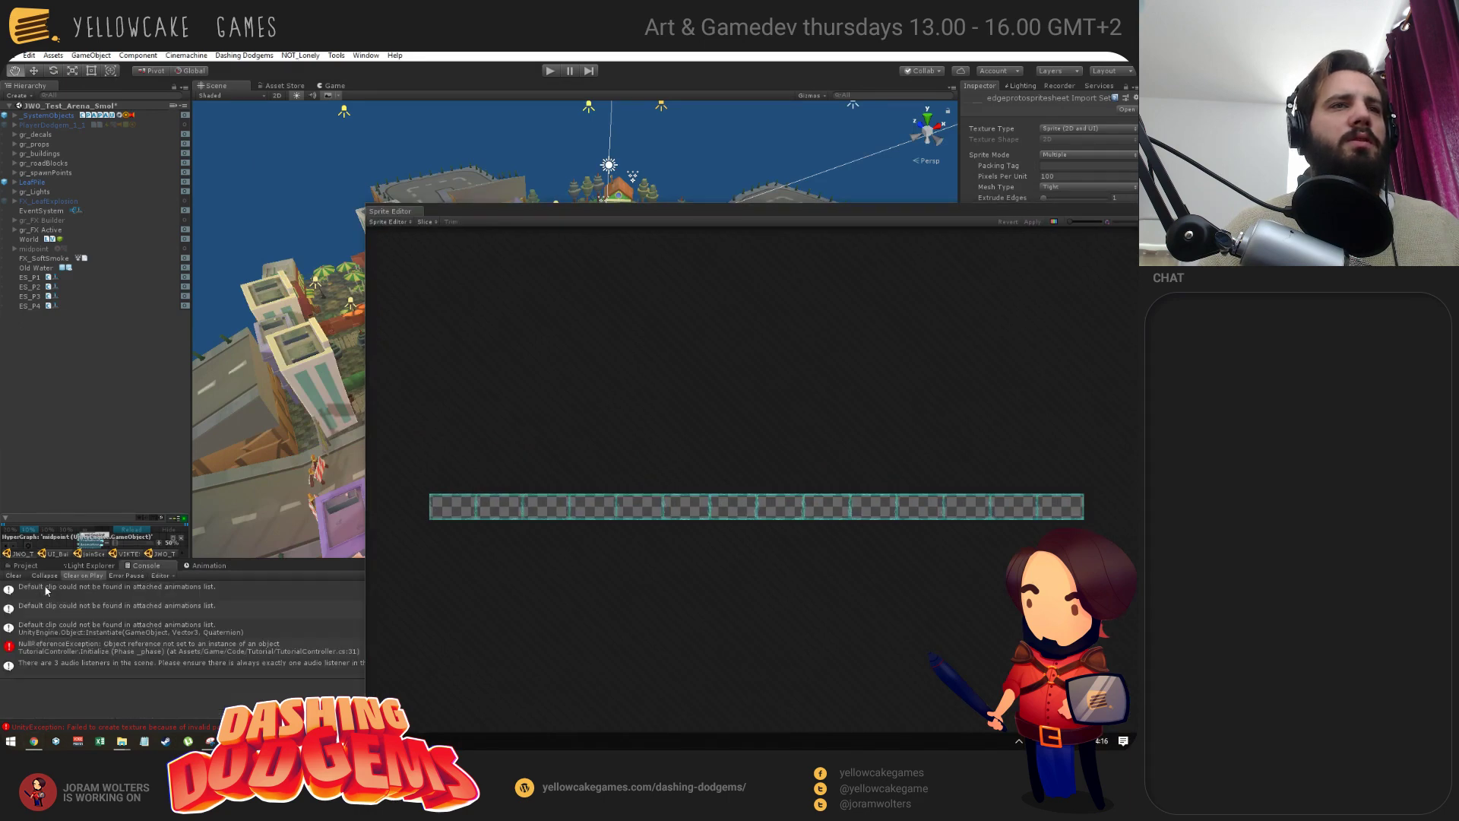
{"action": "left_click", "coordinate": [15, 576]}
{"action": "left_click_drag", "start_coordinate": [448, 215], "coordinate": [174, 112]}
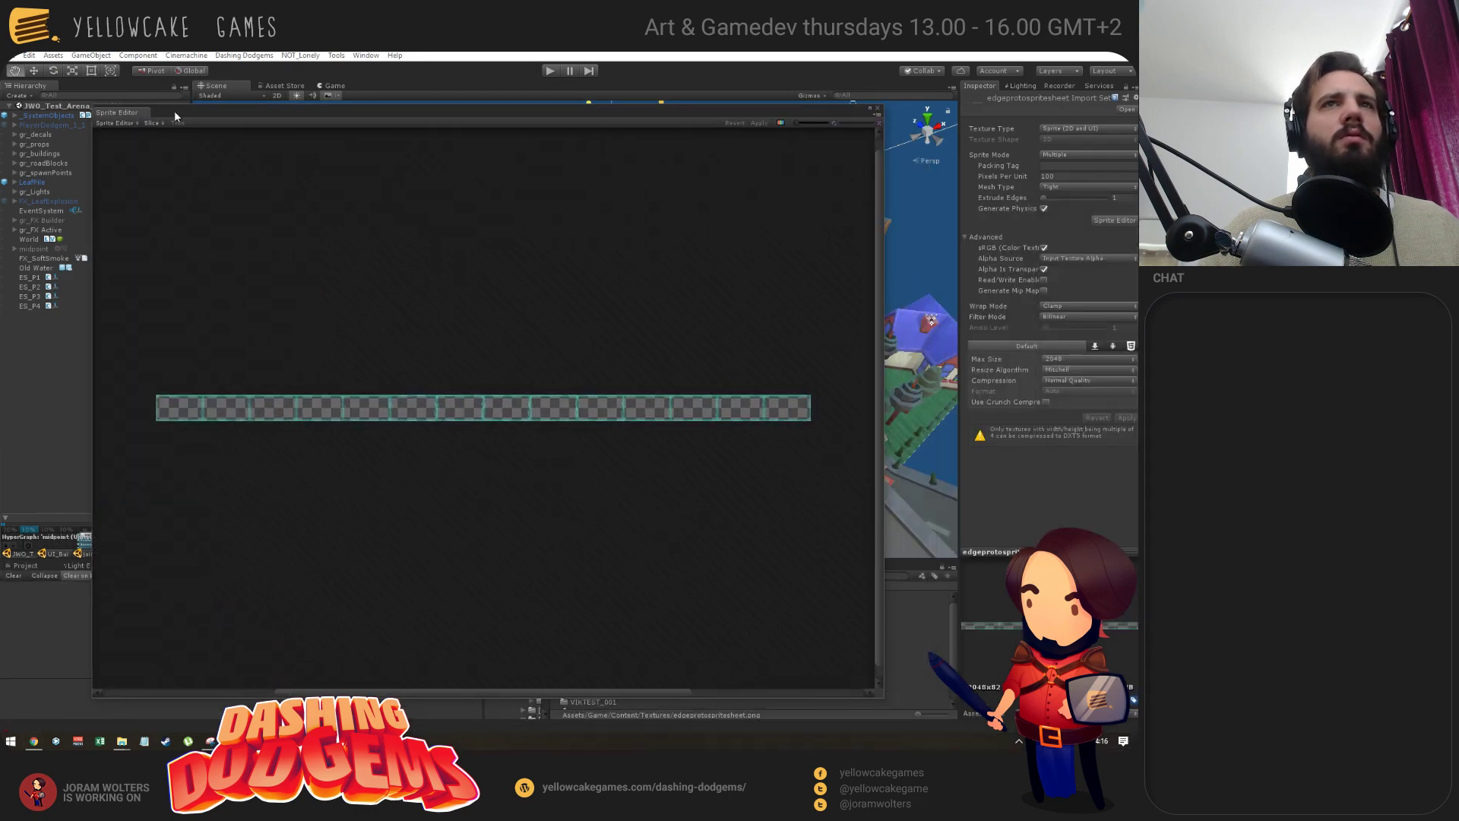
Try slicing the sheet again with the same grid settings and check the Console for the resulting errors.
{"action": "scroll", "coordinate": [327, 426], "scroll_direction": "up", "scroll_amount": 5}
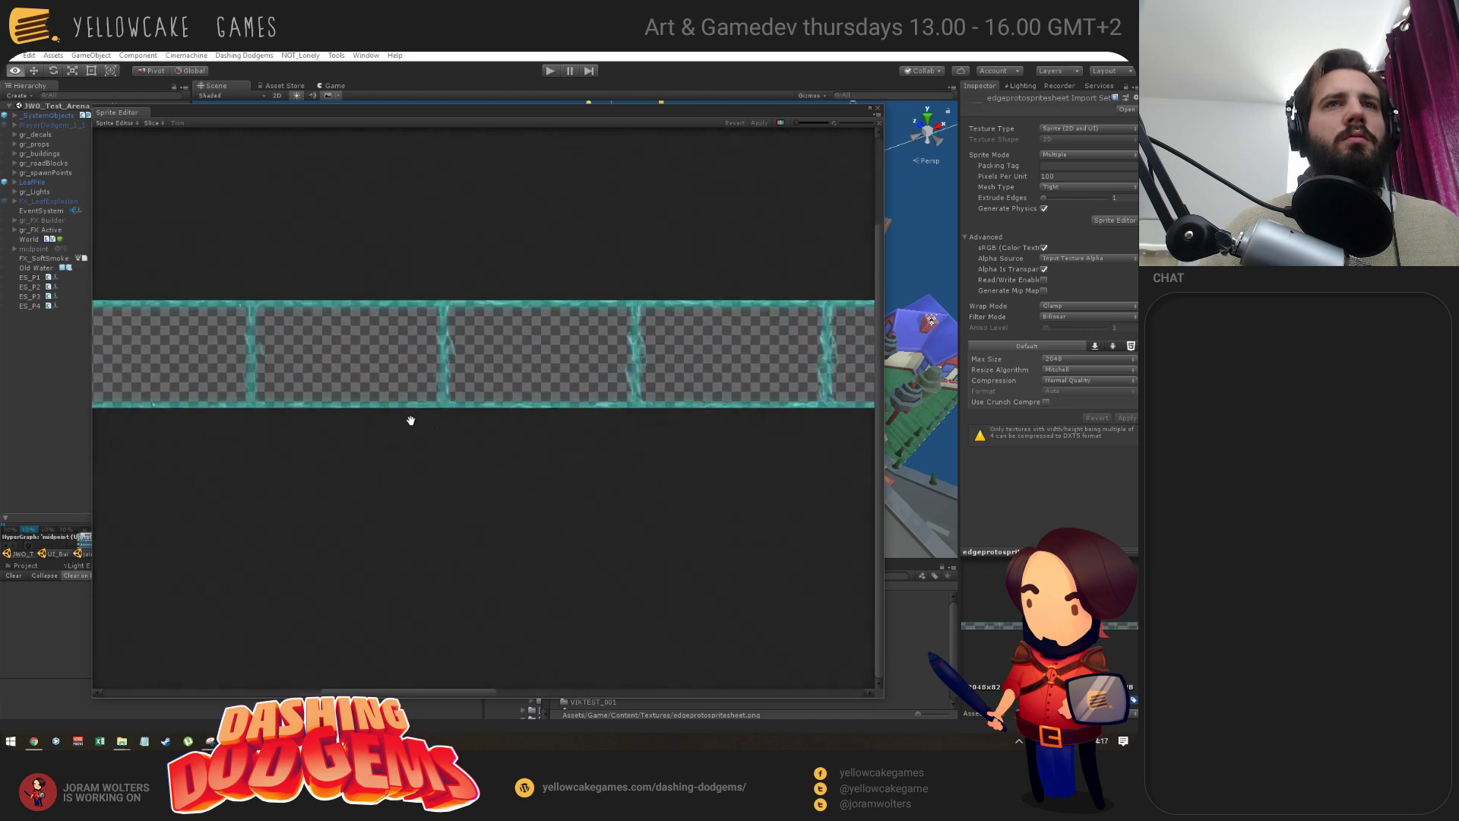
{"action": "left_click_drag", "start_coordinate": [398, 349], "coordinate": [268, 344], "text": "alt"}
{"action": "left_click", "coordinate": [150, 123]}
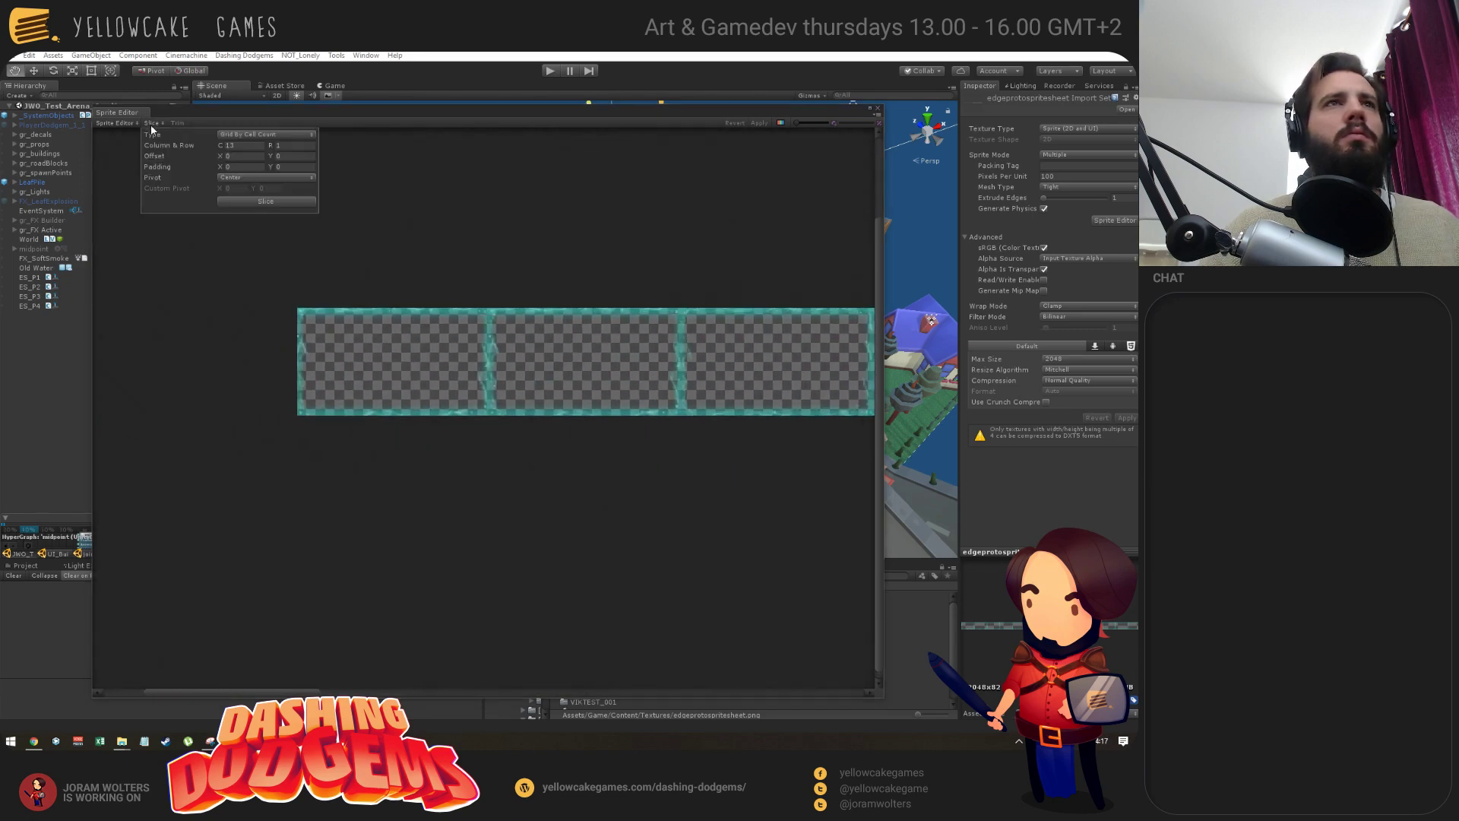
{"action": "left_click", "coordinate": [260, 201]}
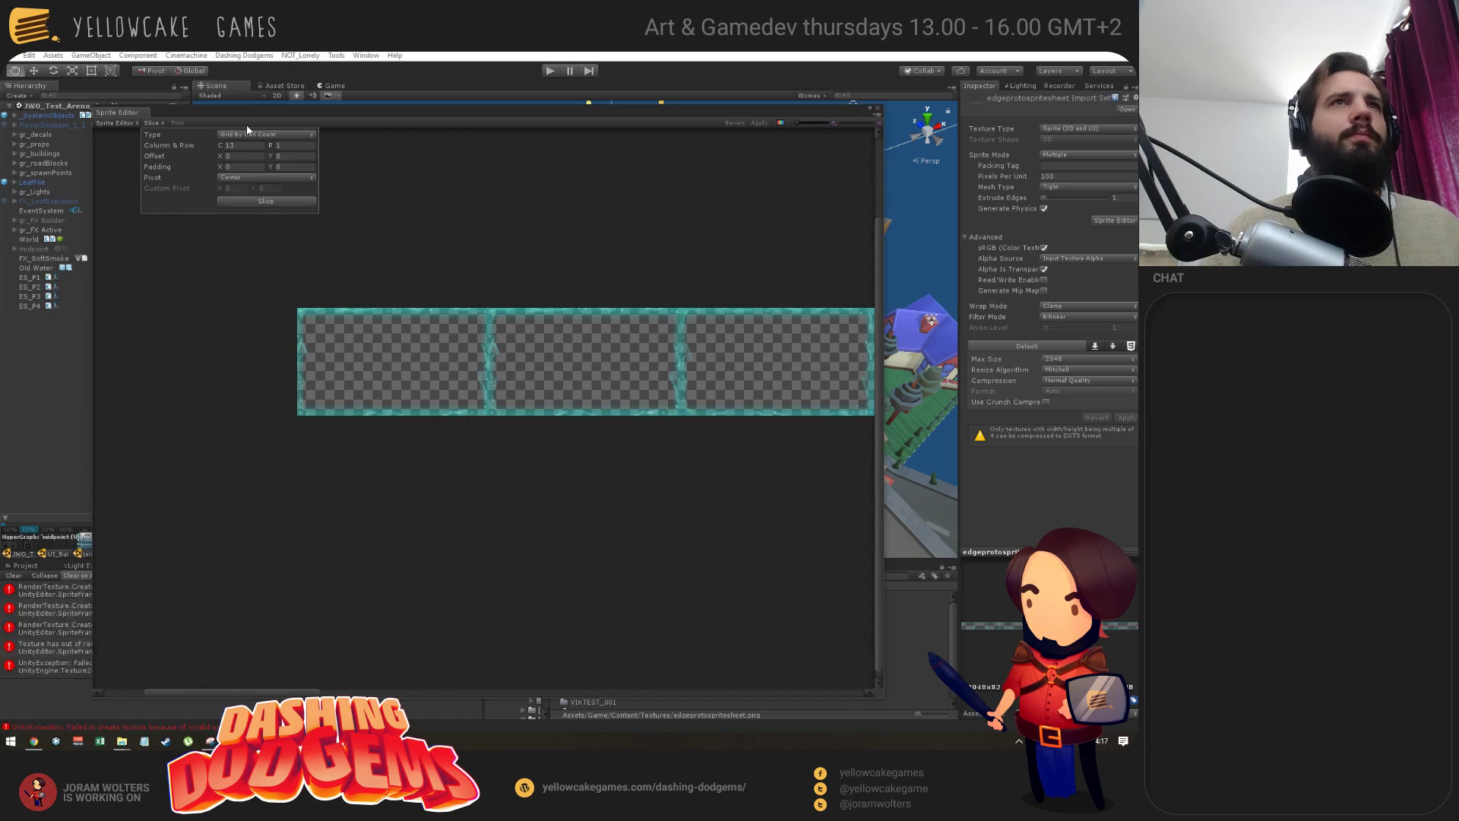
{"action": "left_click_drag", "start_coordinate": [232, 115], "coordinate": [499, 157]}
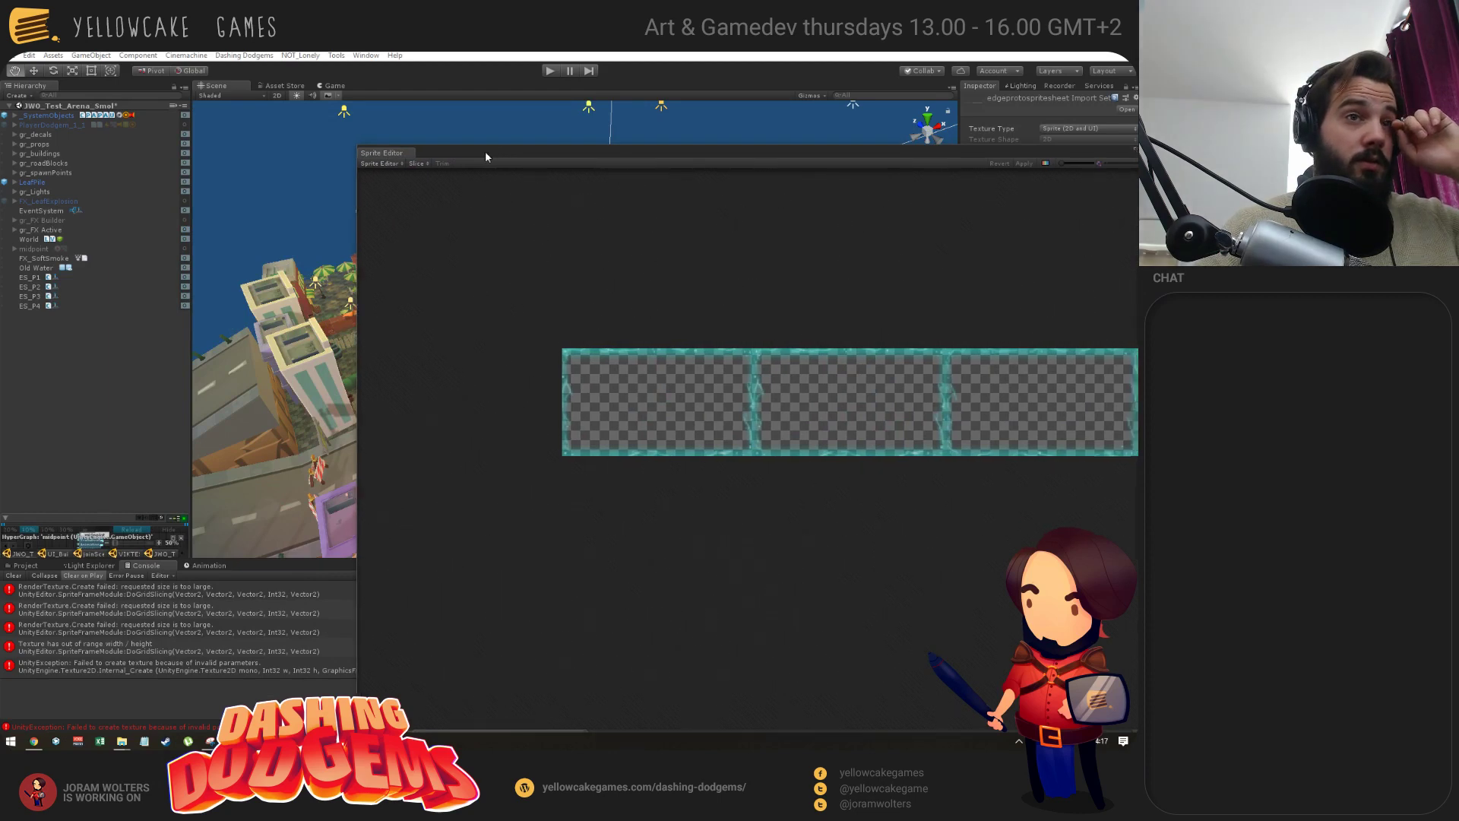
{"action": "left_click_drag", "start_coordinate": [499, 152], "coordinate": [130, 48]}
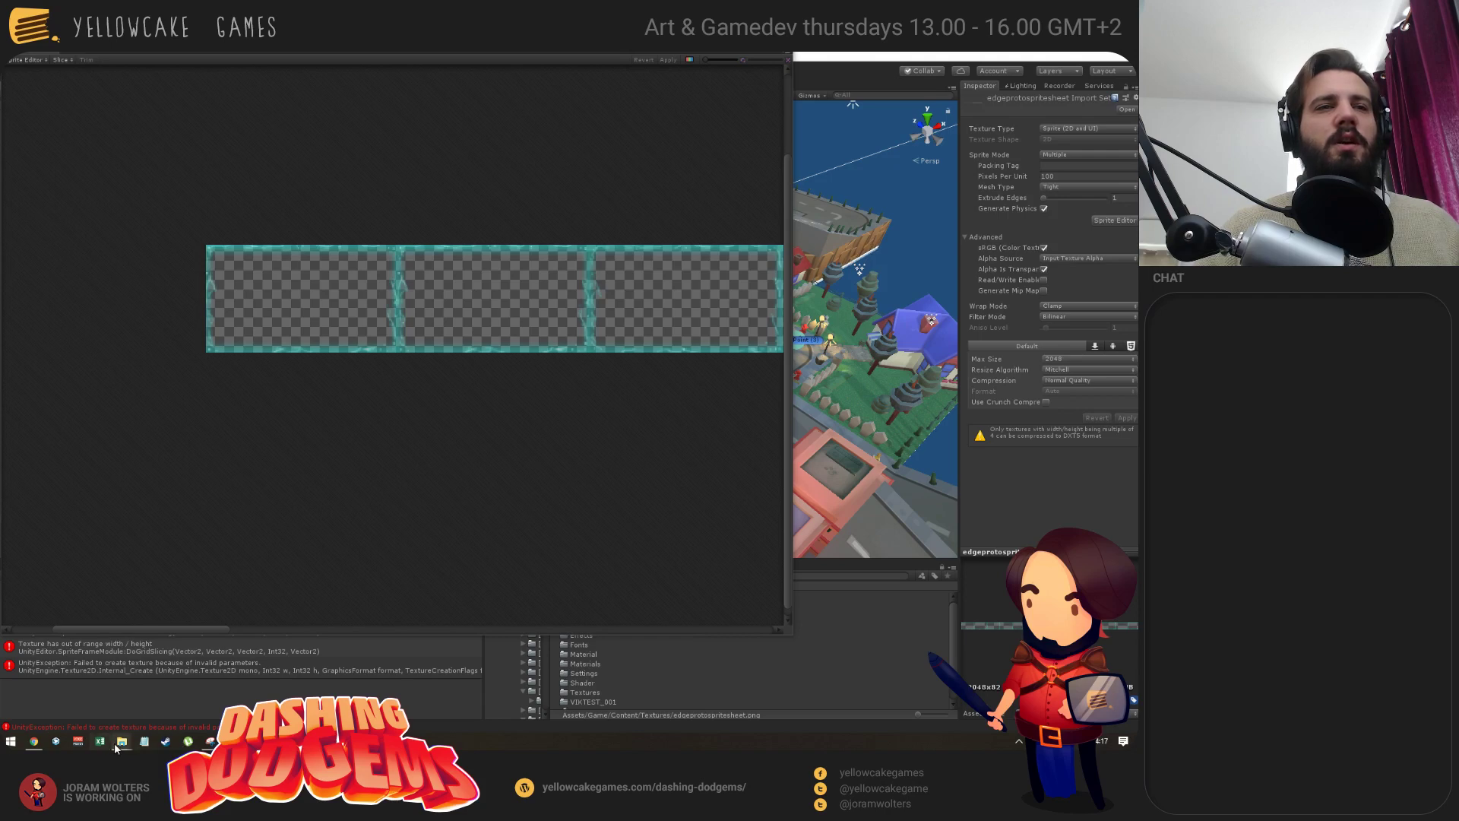
Bring up the edgeproto folder, and in Photoshop scale the border sprite sheet to 50 percent in width and height.
{"action": "mouse_move", "coordinate": [121, 741]}
{"action": "left_click", "coordinate": [266, 687]}
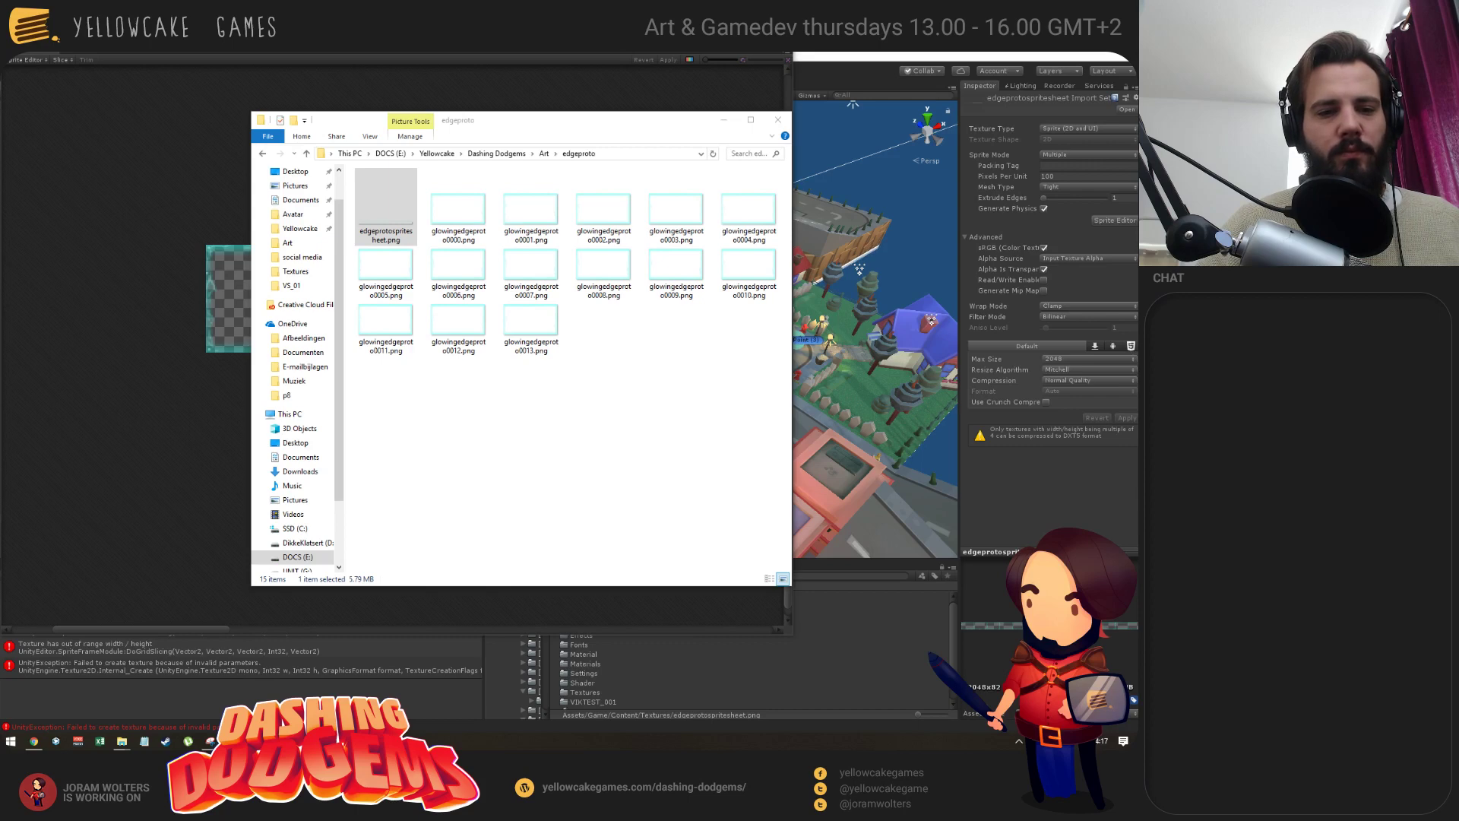
{"action": "key", "text": "ctrl+alt+i"}
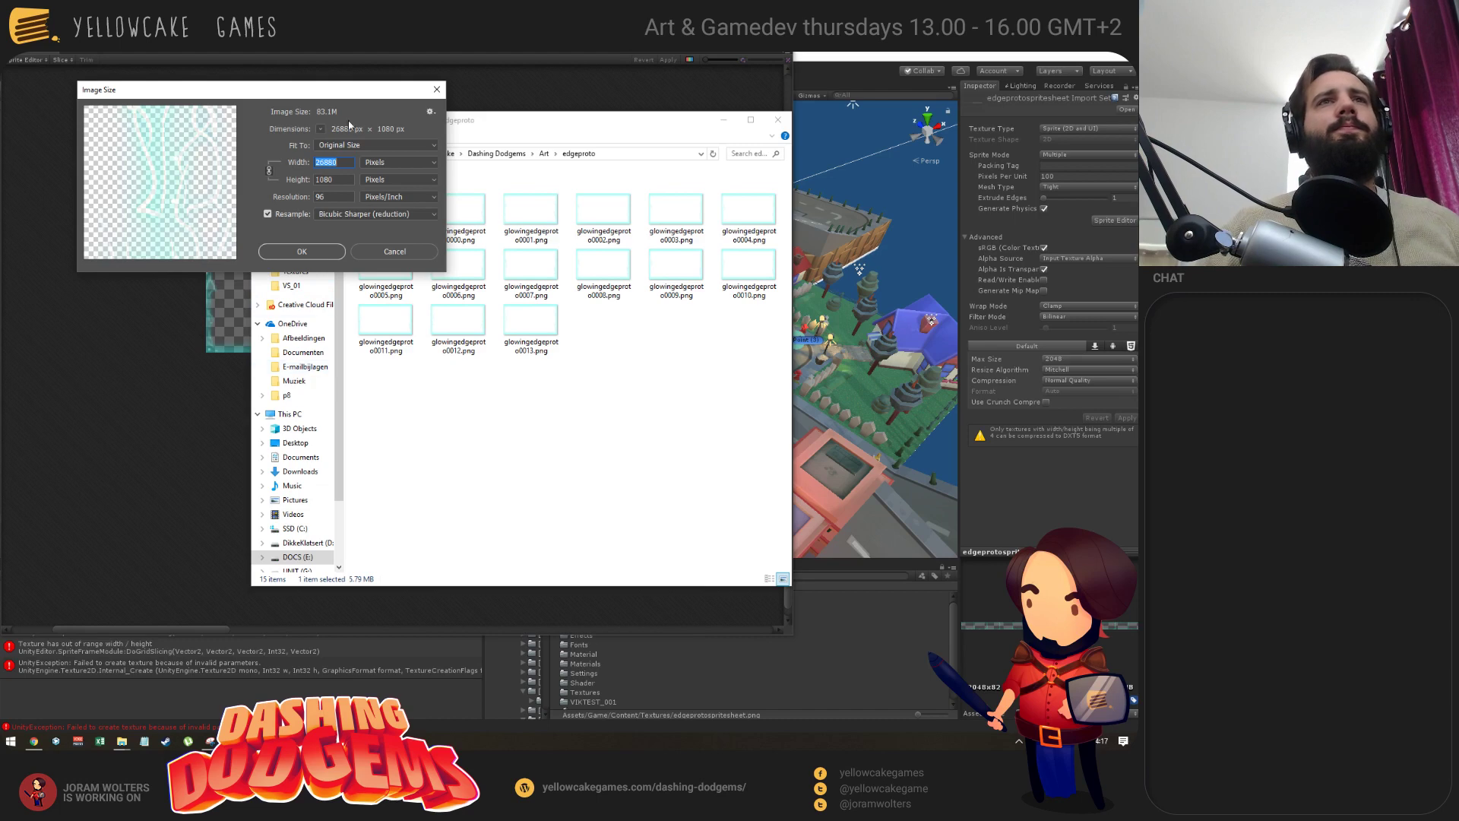
{"action": "left_click", "coordinate": [385, 165]}
{"action": "left_click", "coordinate": [403, 162]}
{"action": "double_click", "coordinate": [338, 162]}
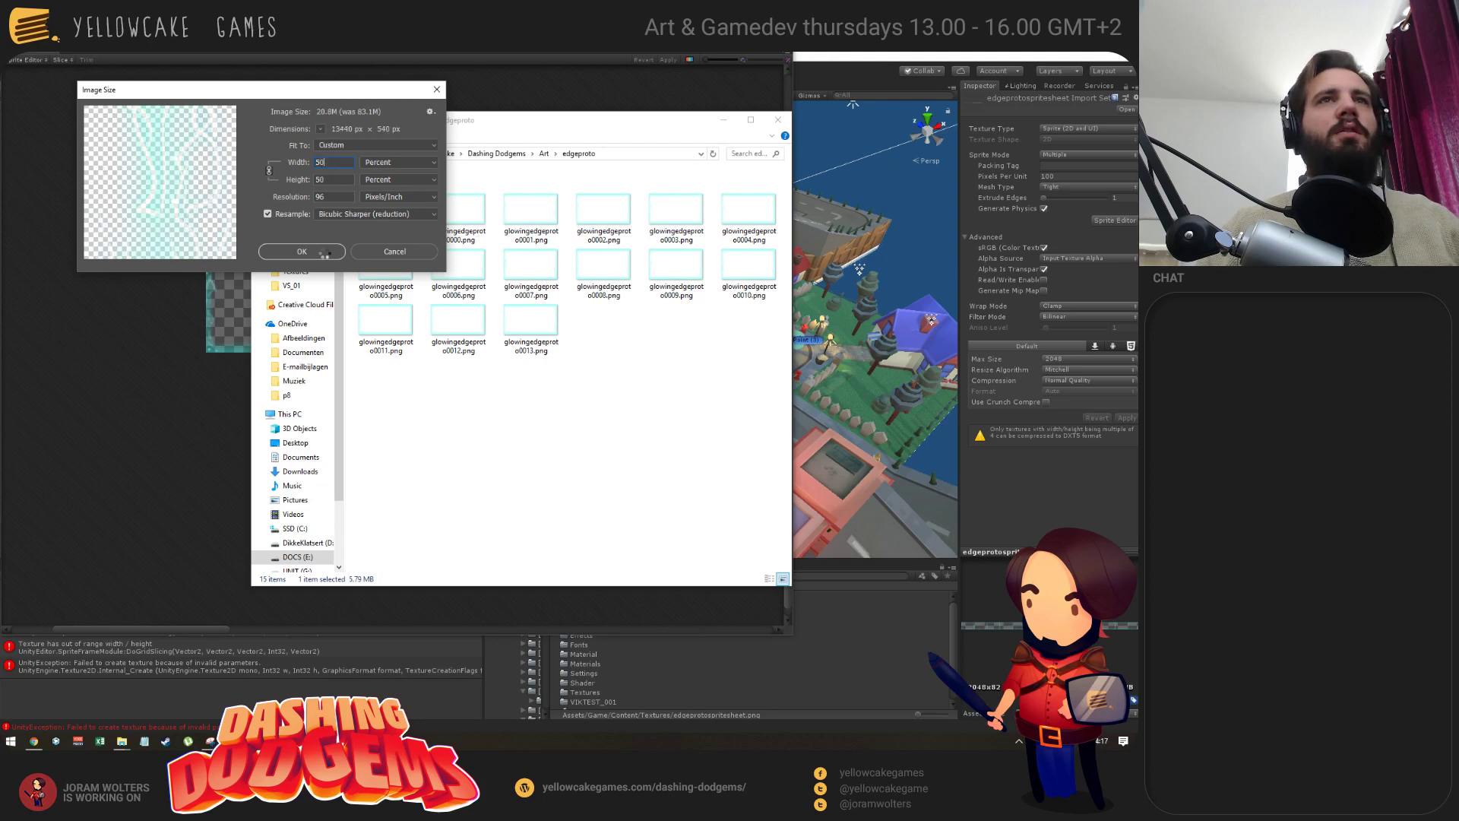
{"action": "left_click", "coordinate": [312, 251]}
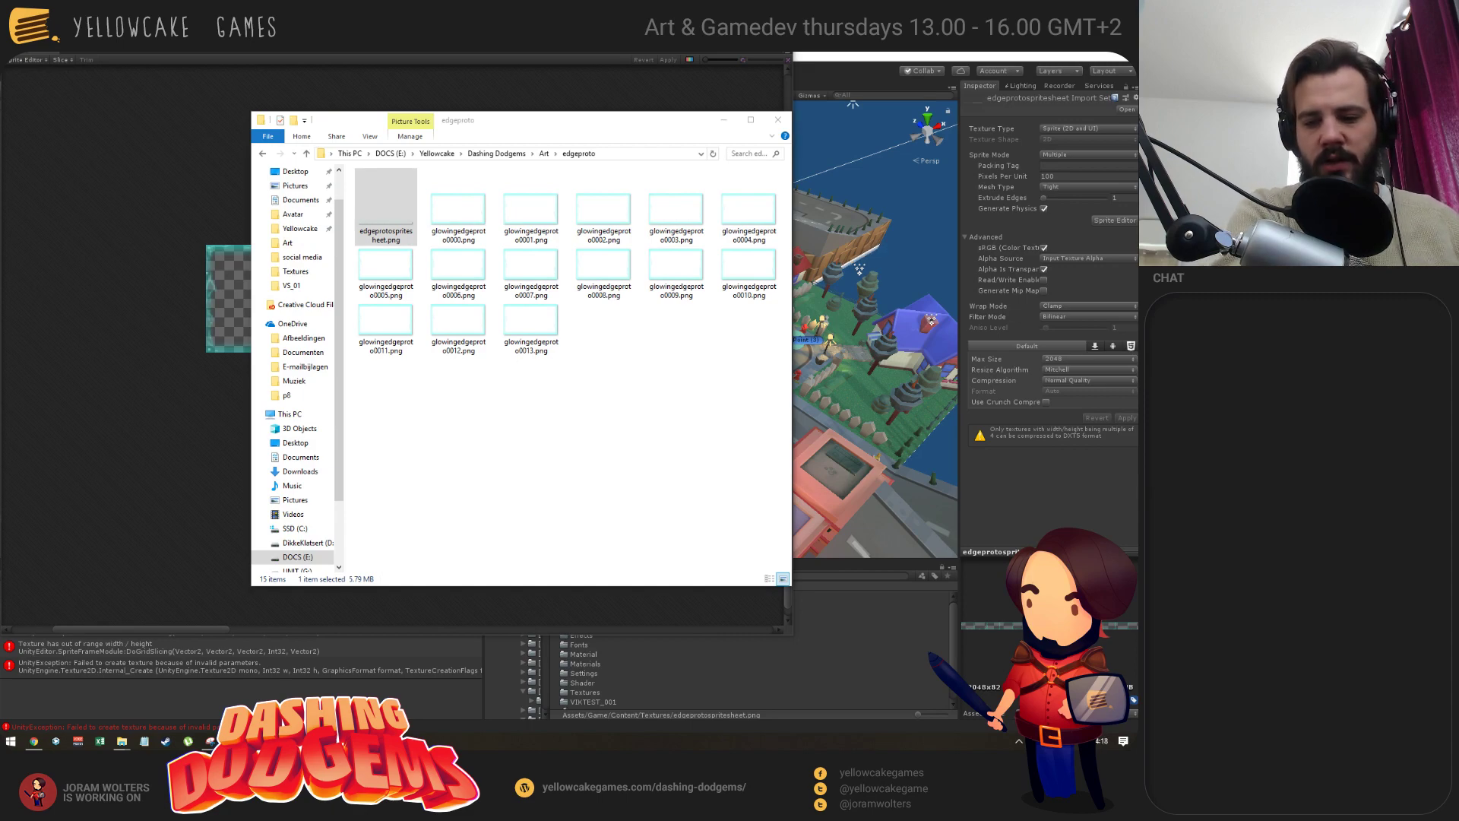
Change the sprite sheet's canvas size to 6720 × 1080 pixels, accepting the clipping.
{"action": "key", "text": "ctrl+k"}
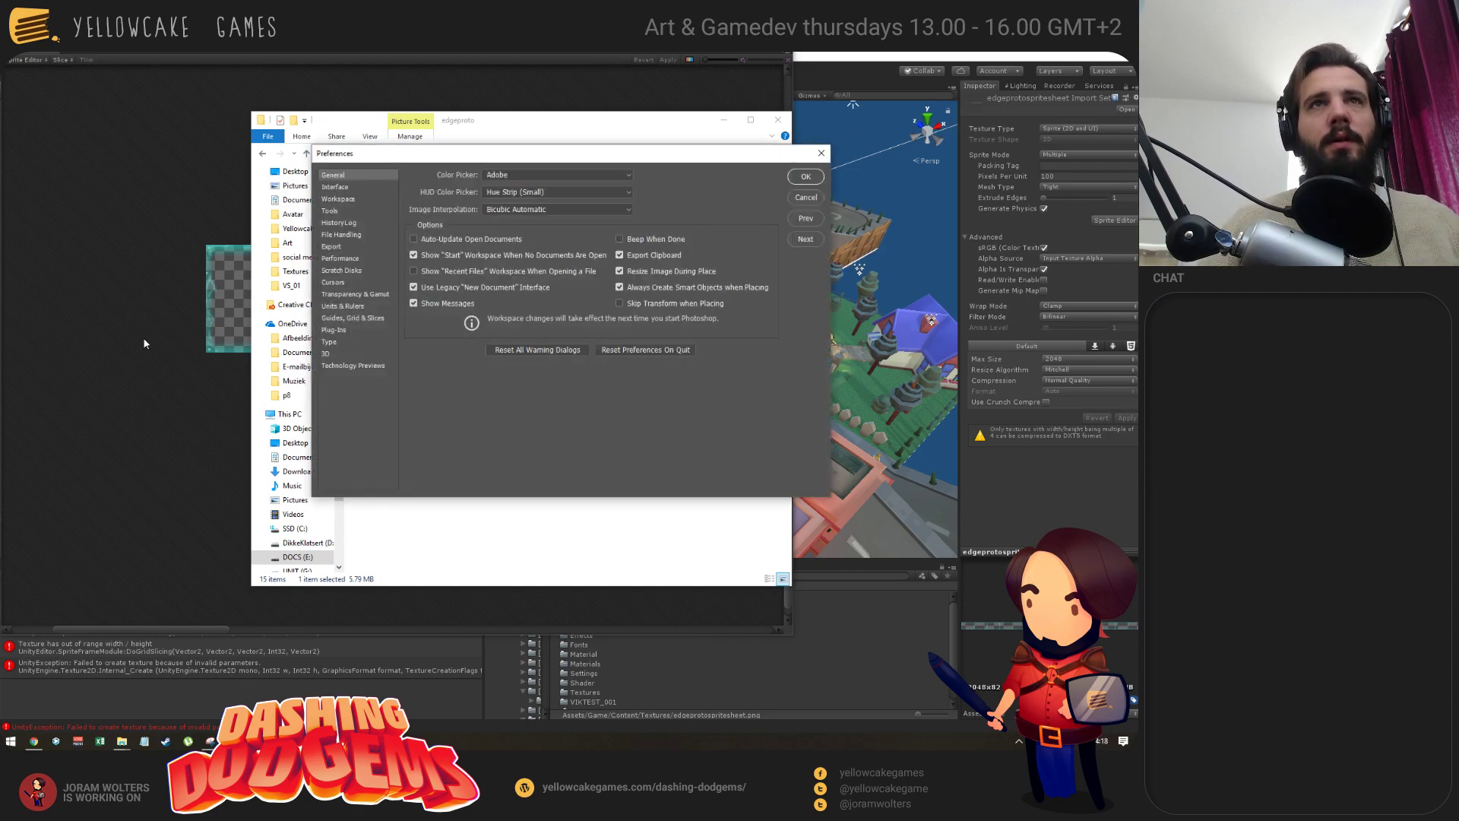
{"action": "key", "text": "Escape"}
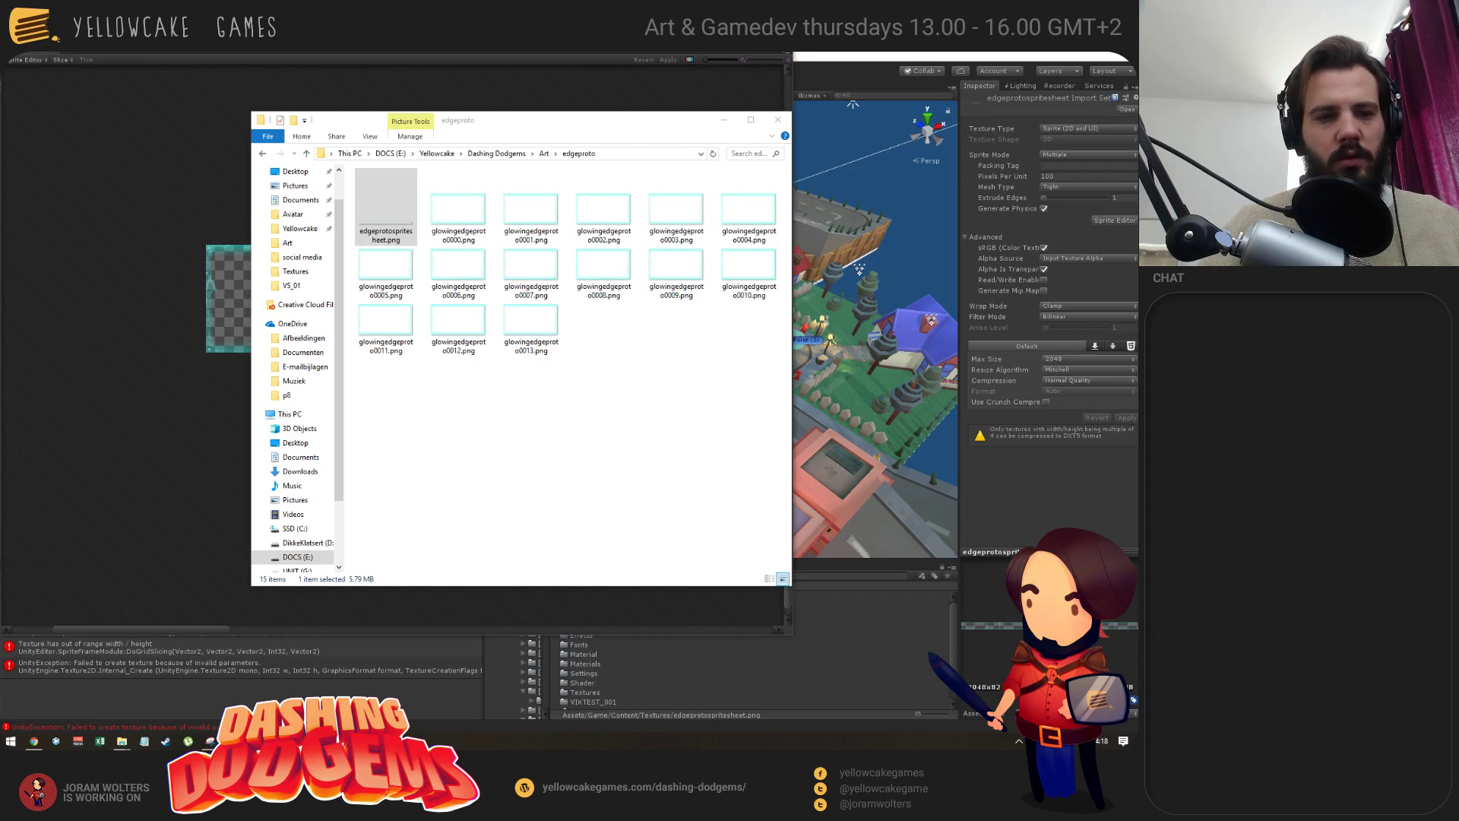
{"action": "key", "text": "ctrl+alt+c"}
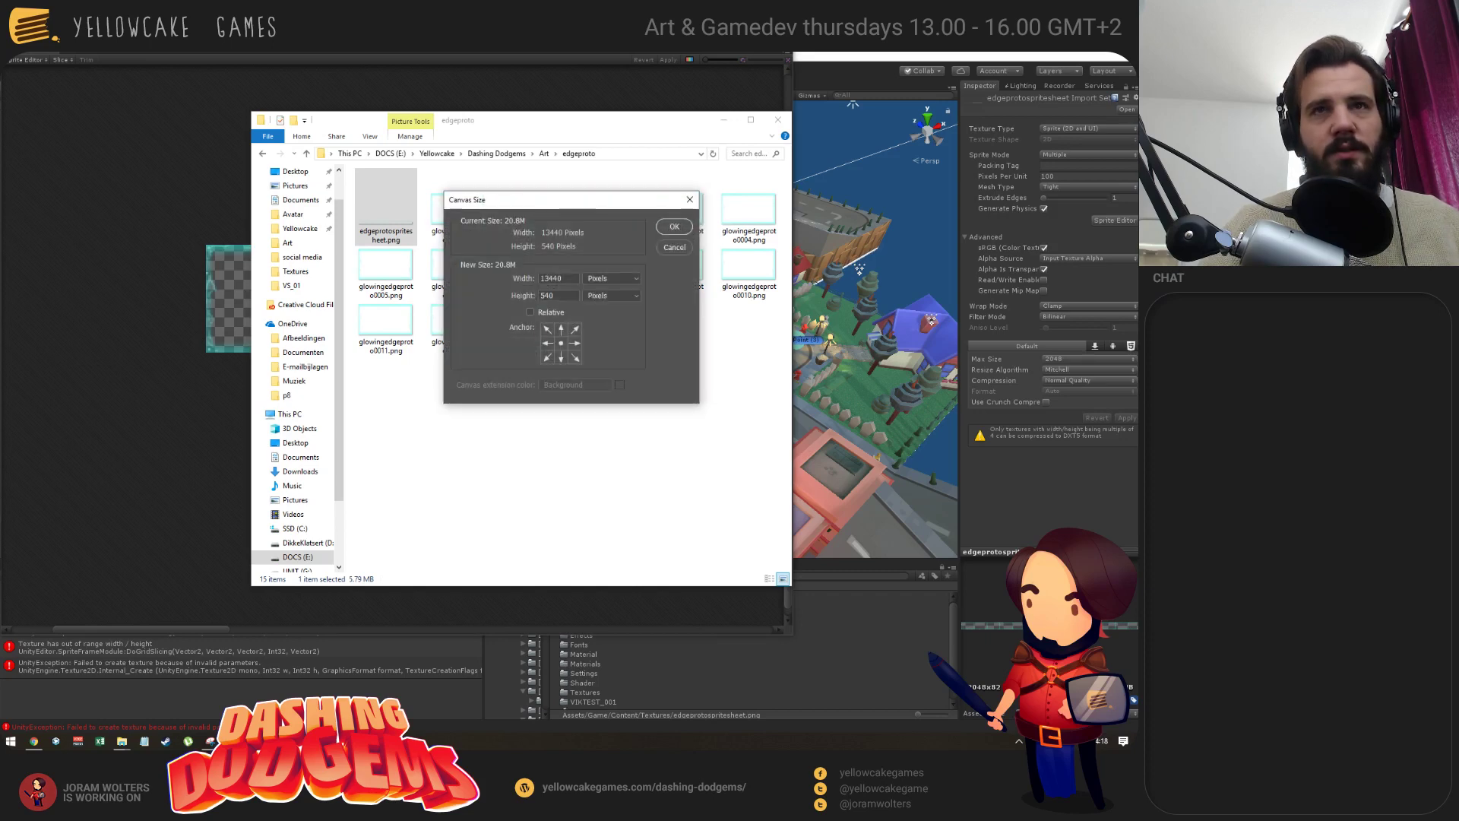
{"action": "key", "text": "Escape"}
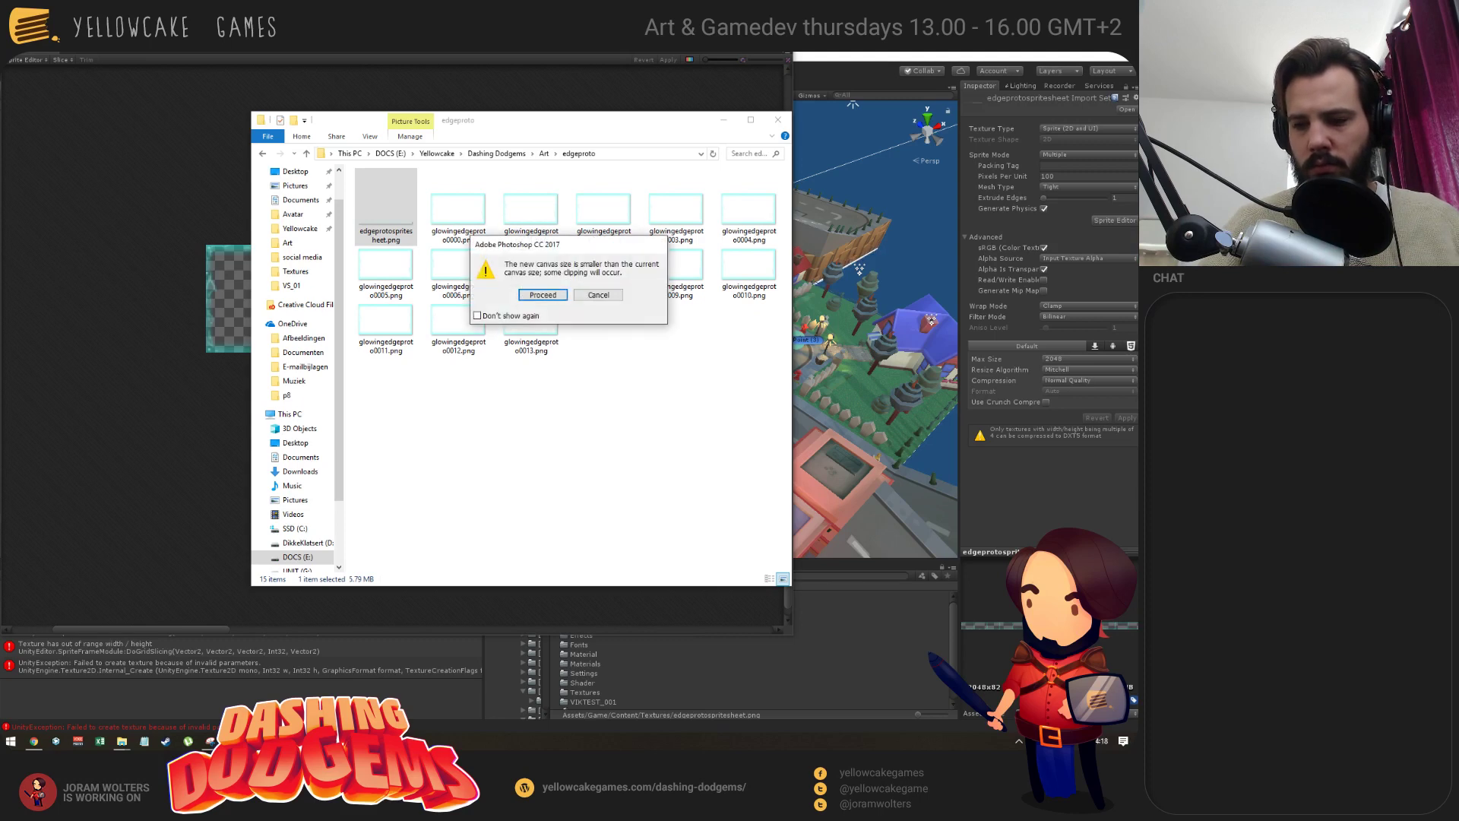
{"action": "left_click", "coordinate": [541, 295]}
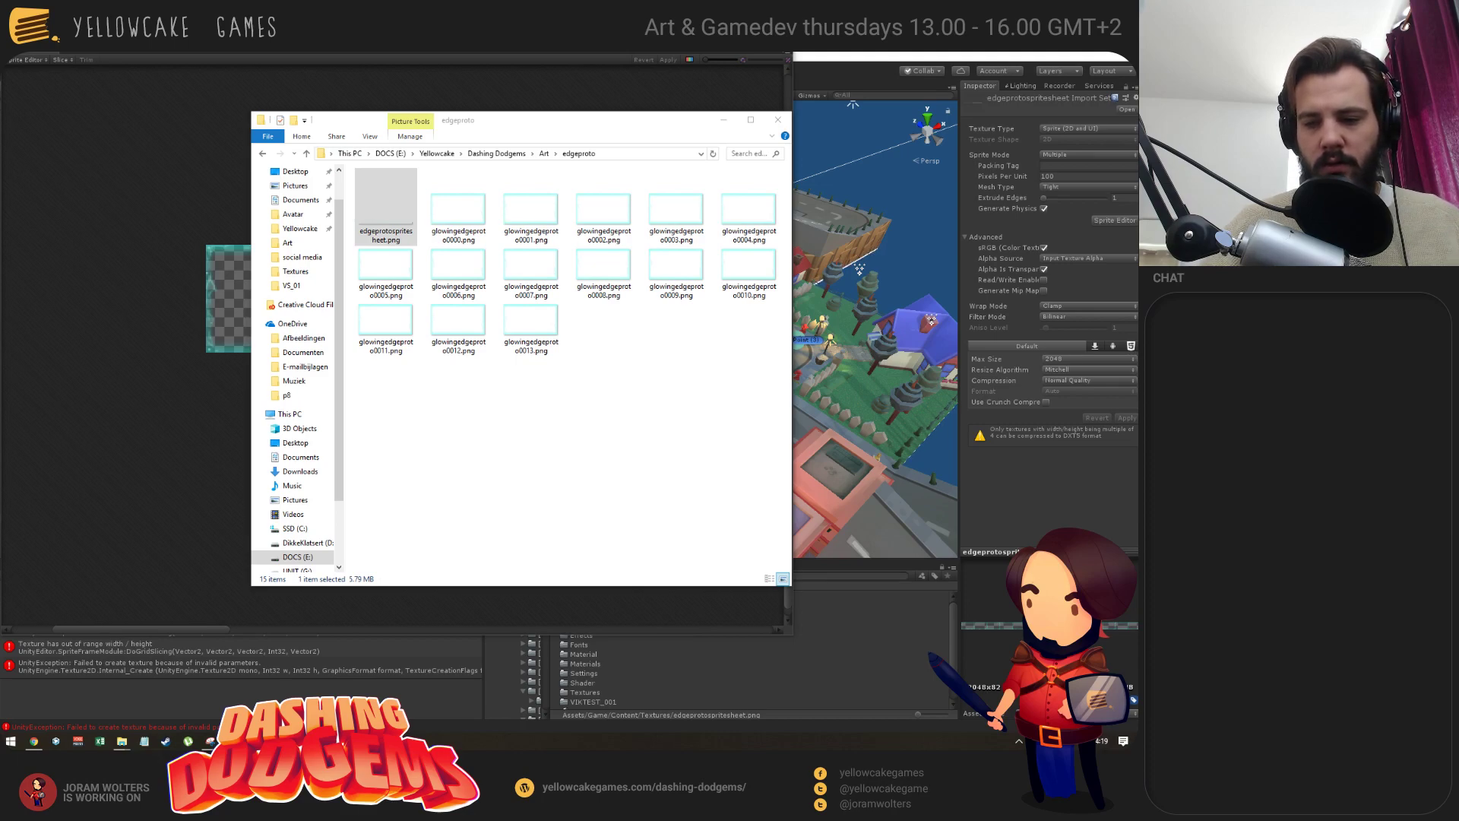
Return to Unity, close the Sprite Editor, and reveal the edgeprotospritesheet texture's Textures folder in File Explorer.
{"action": "key", "text": "alt+Tab"}
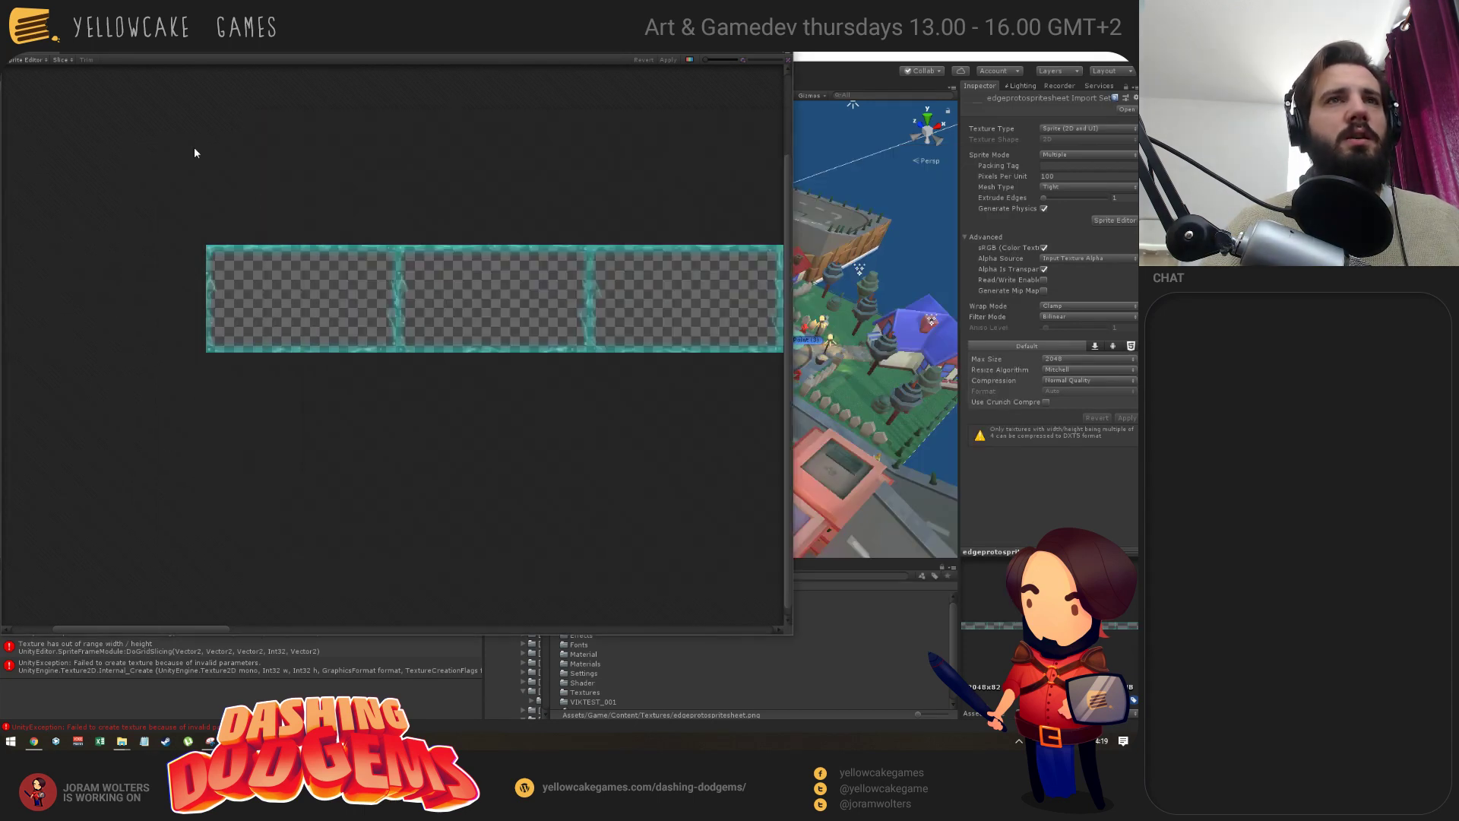
{"action": "left_click_drag", "start_coordinate": [110, 53], "coordinate": [284, 85]}
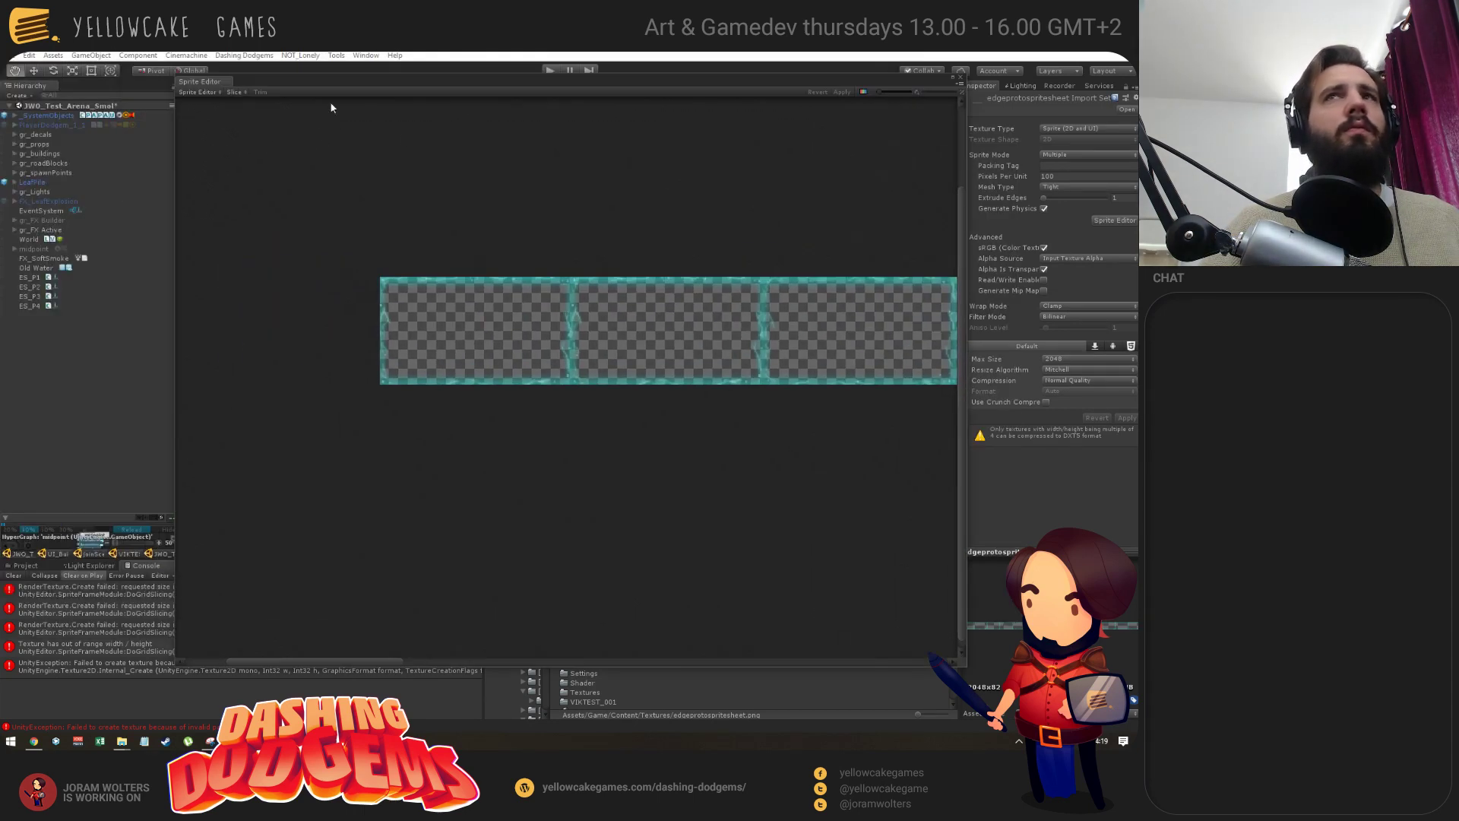
{"action": "left_click", "coordinate": [960, 77]}
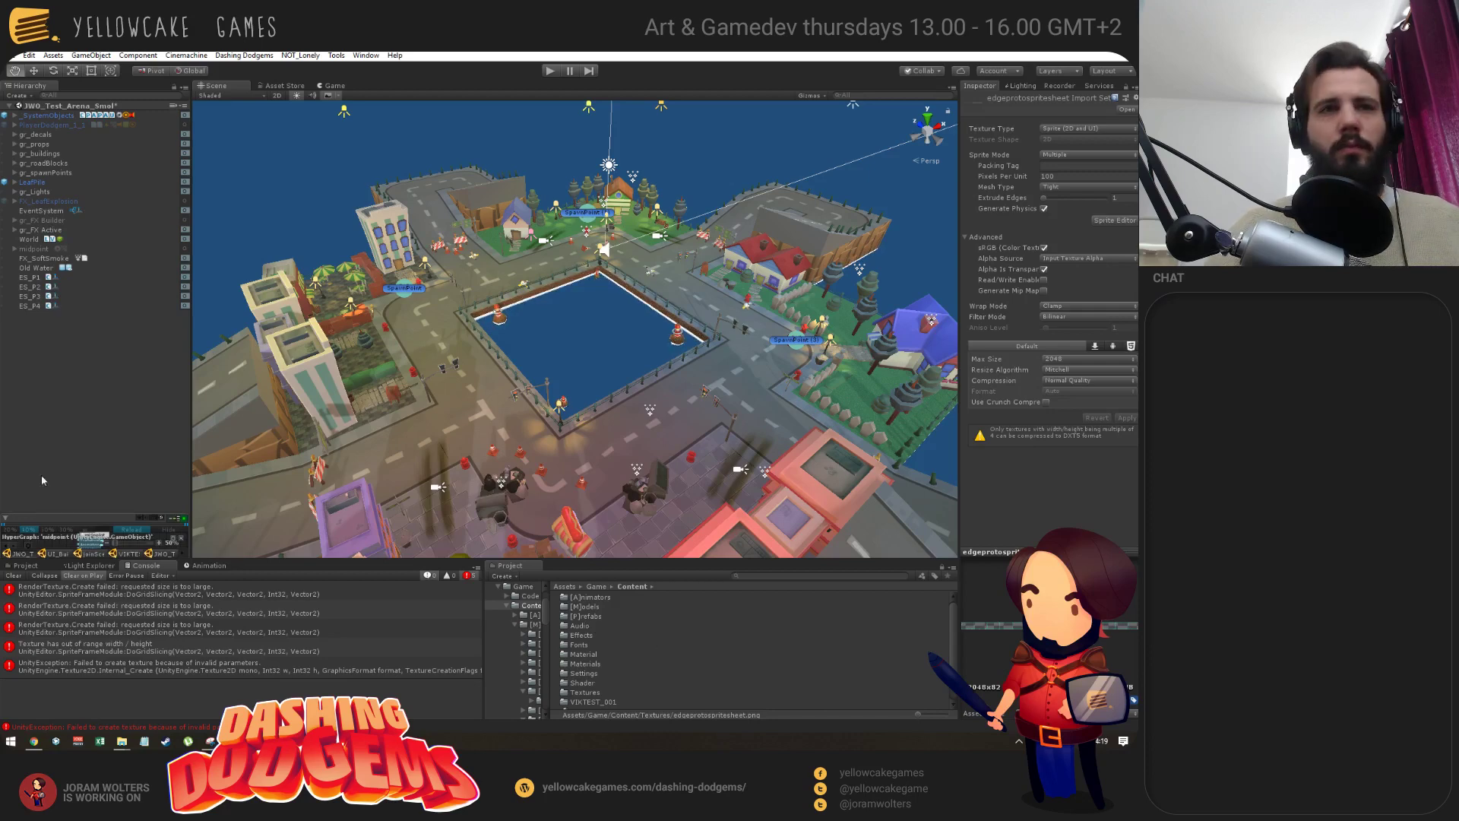
{"action": "left_click", "coordinate": [25, 565]}
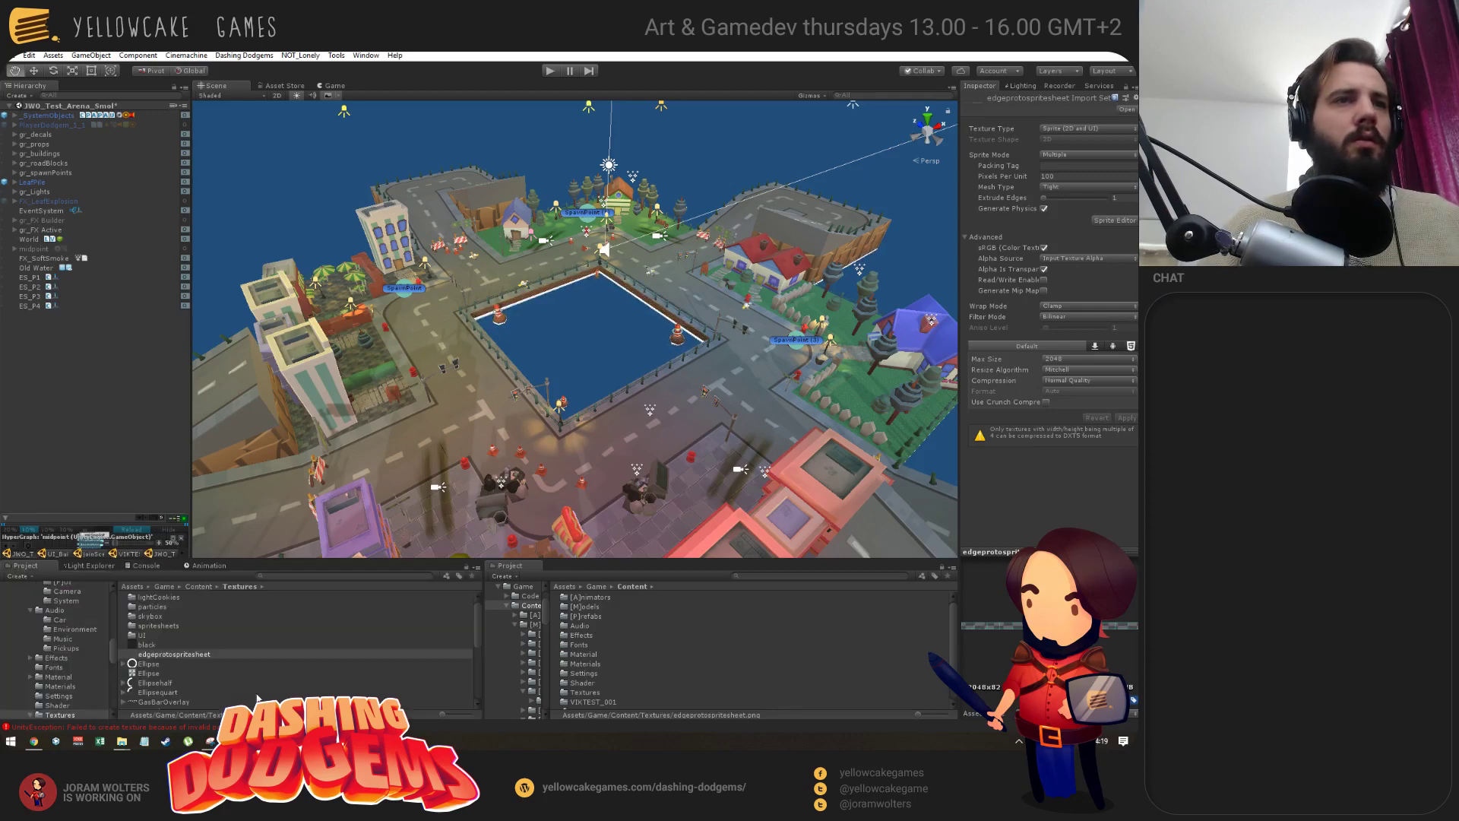
{"action": "right_click", "coordinate": [177, 654]}
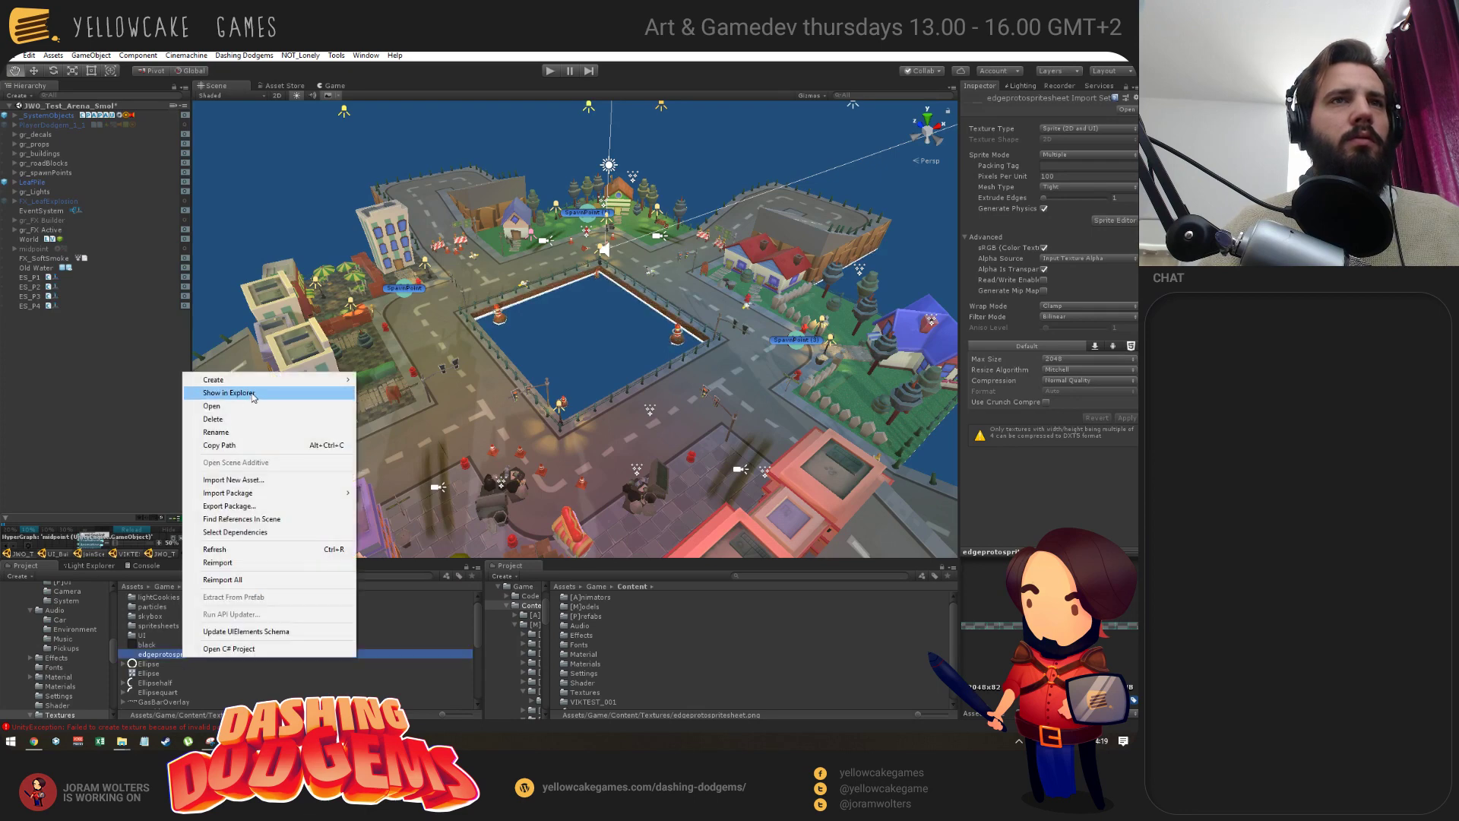
{"action": "left_click", "coordinate": [228, 392]}
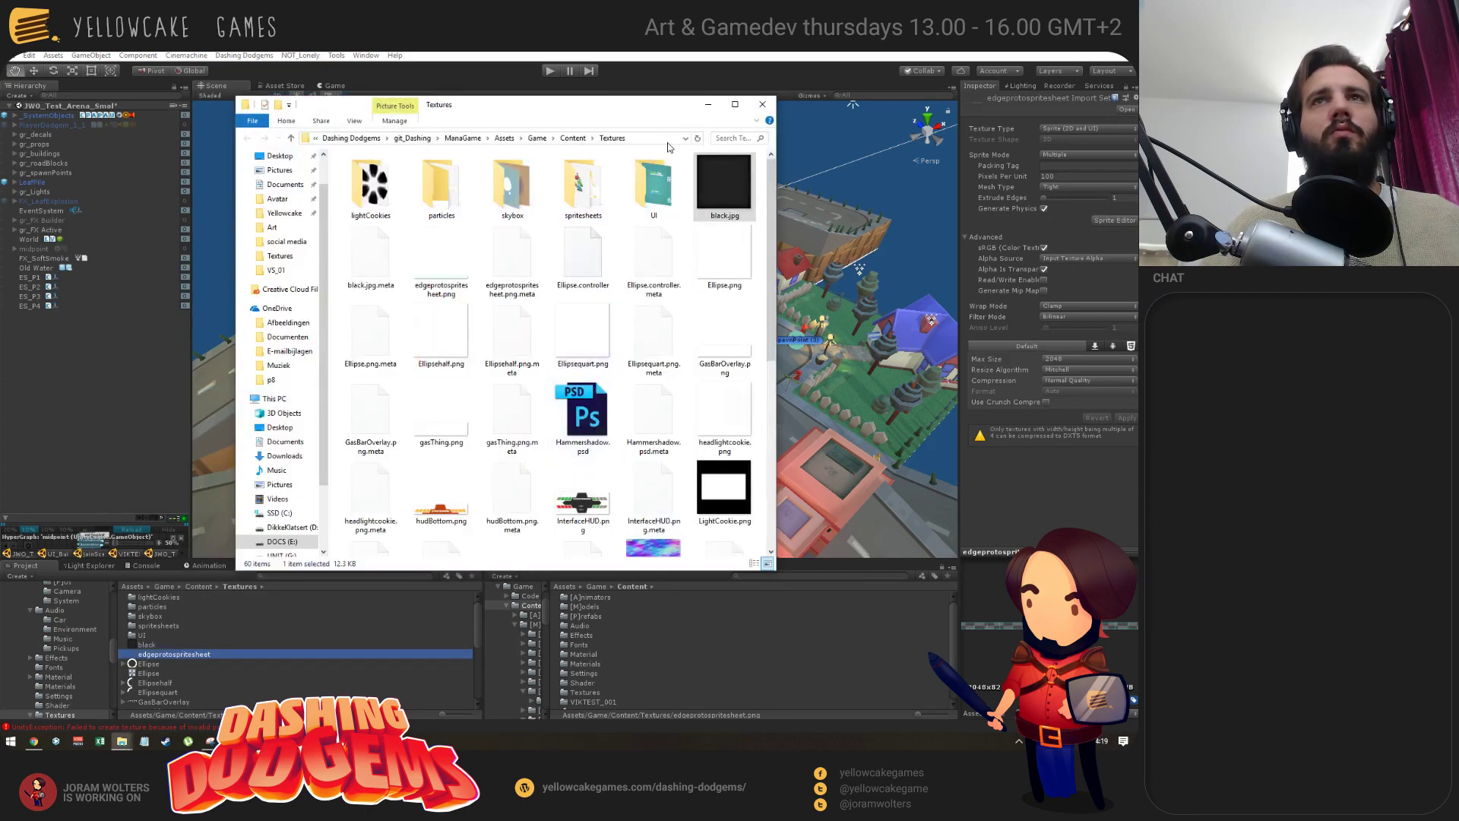
{"action": "left_click", "coordinate": [644, 144]}
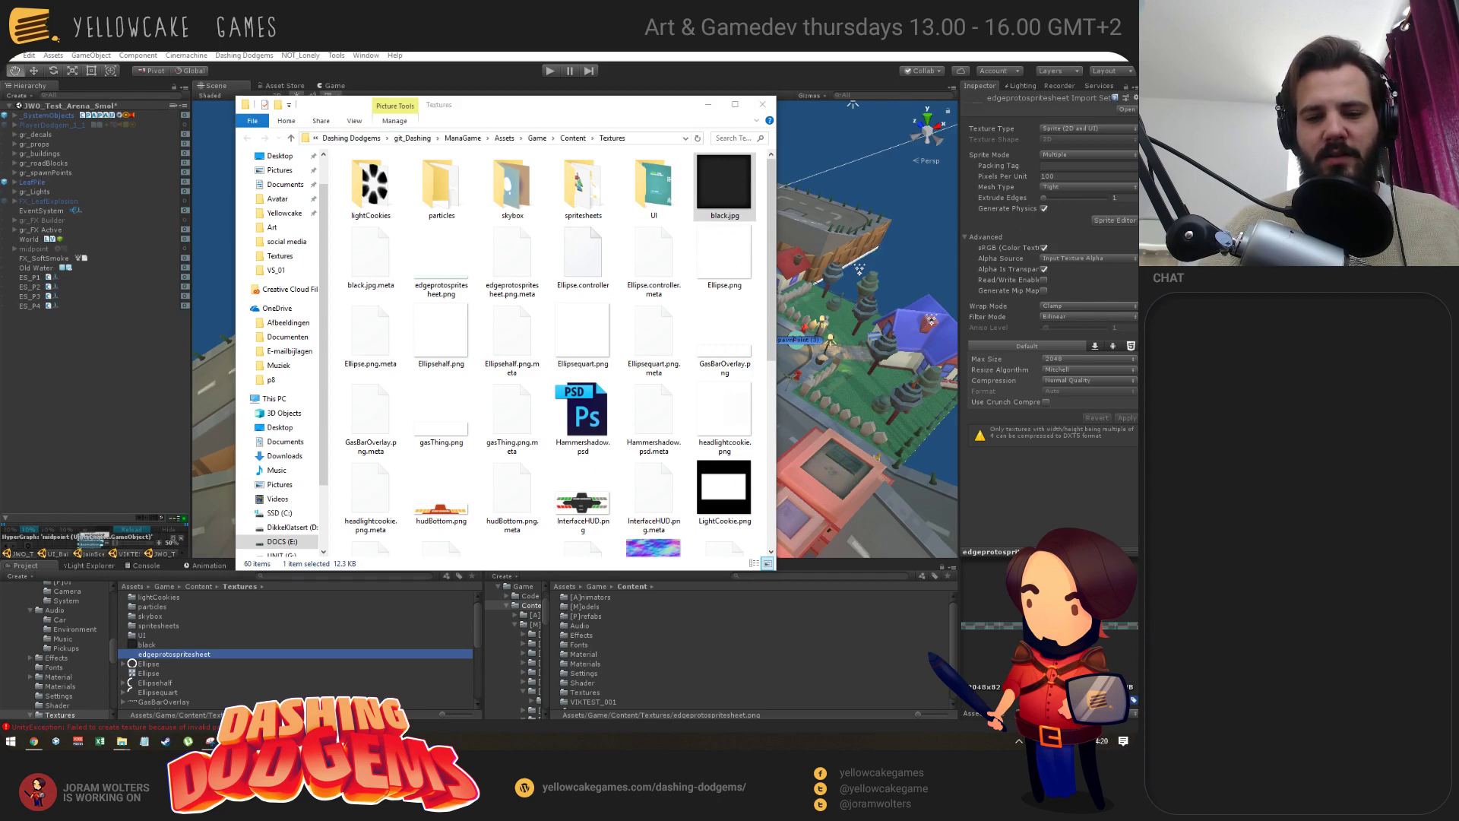
Save the Photoshop sheet as a PNG over edgeprotospritesheet.png in the project's Textures folder with Smallest / Slow compression, and close the folder window.
{"action": "key", "text": "ctrl+shift+s"}
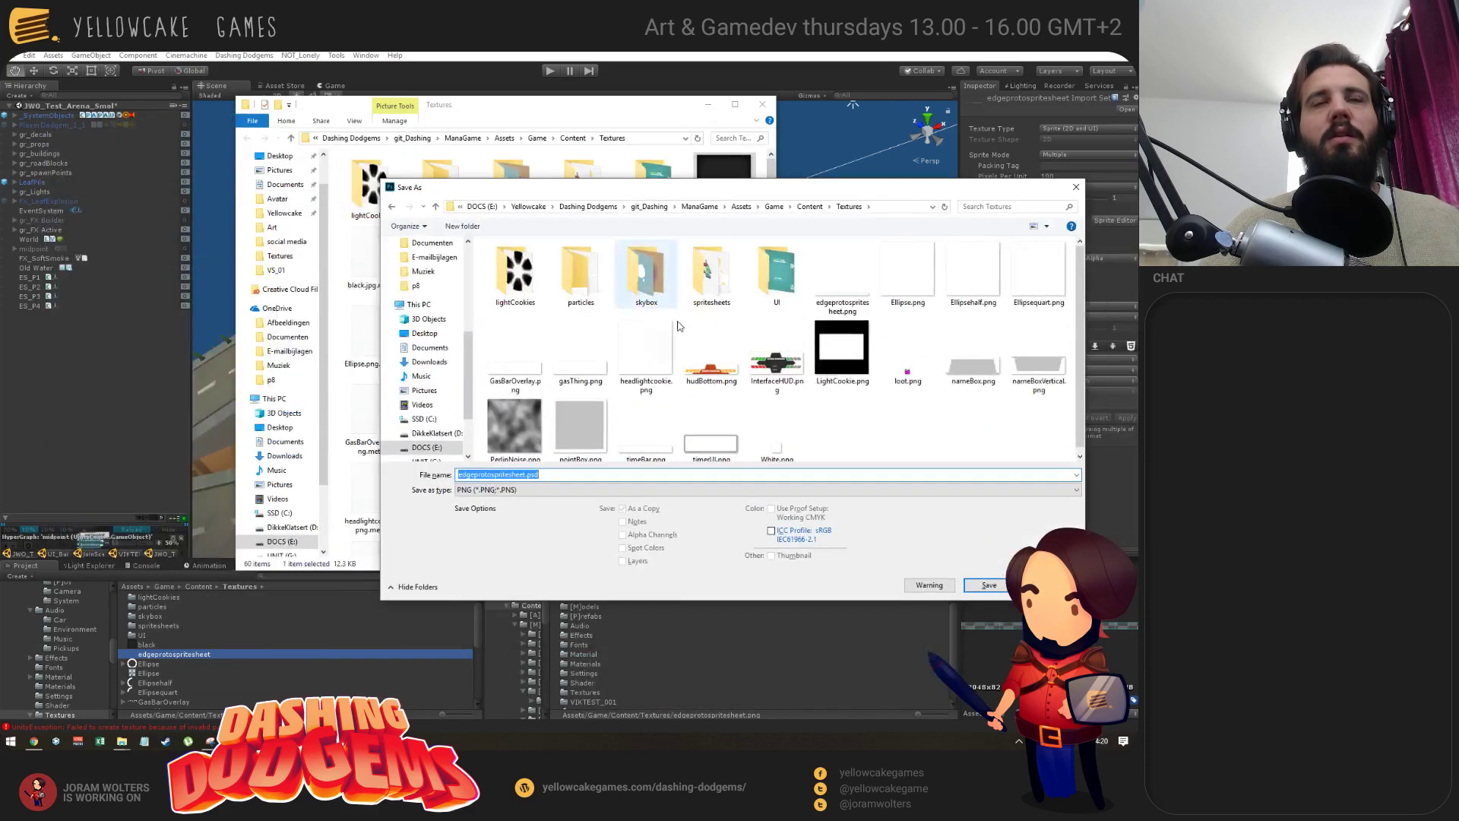
{"action": "left_click", "coordinate": [643, 489]}
{"action": "left_click", "coordinate": [530, 655]}
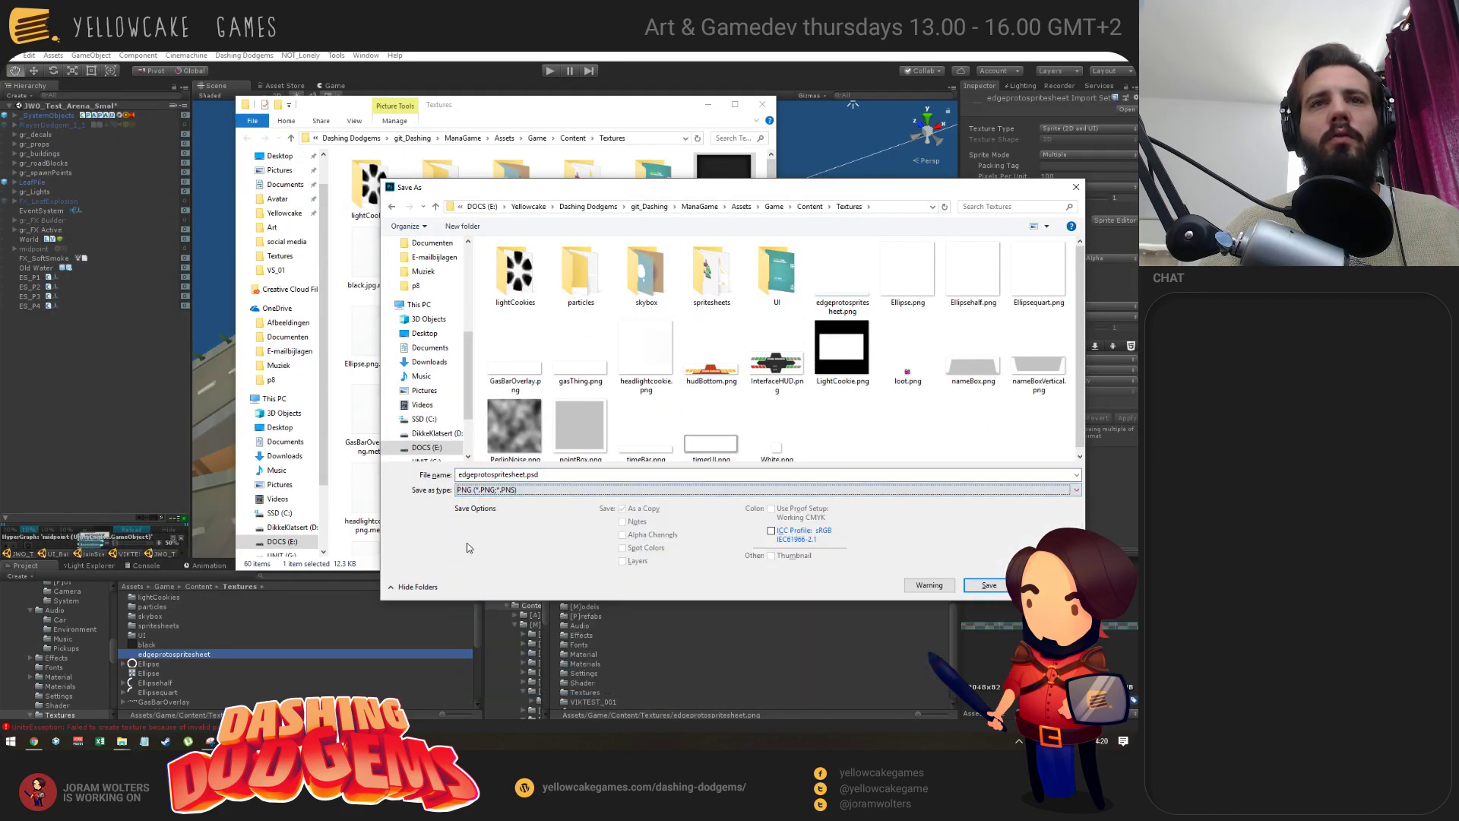
{"action": "left_click", "coordinate": [980, 586]}
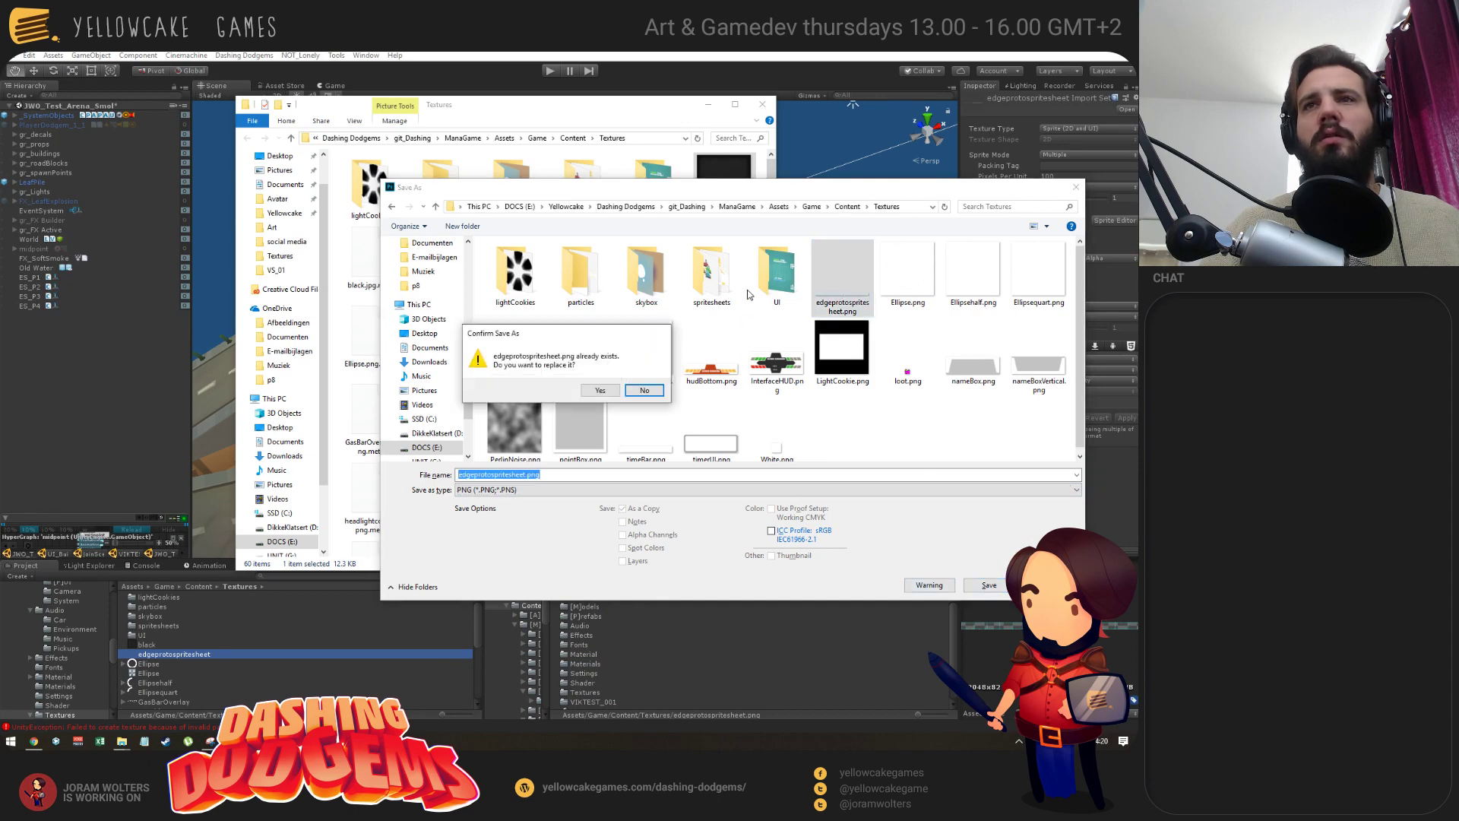
{"action": "left_click", "coordinate": [602, 391]}
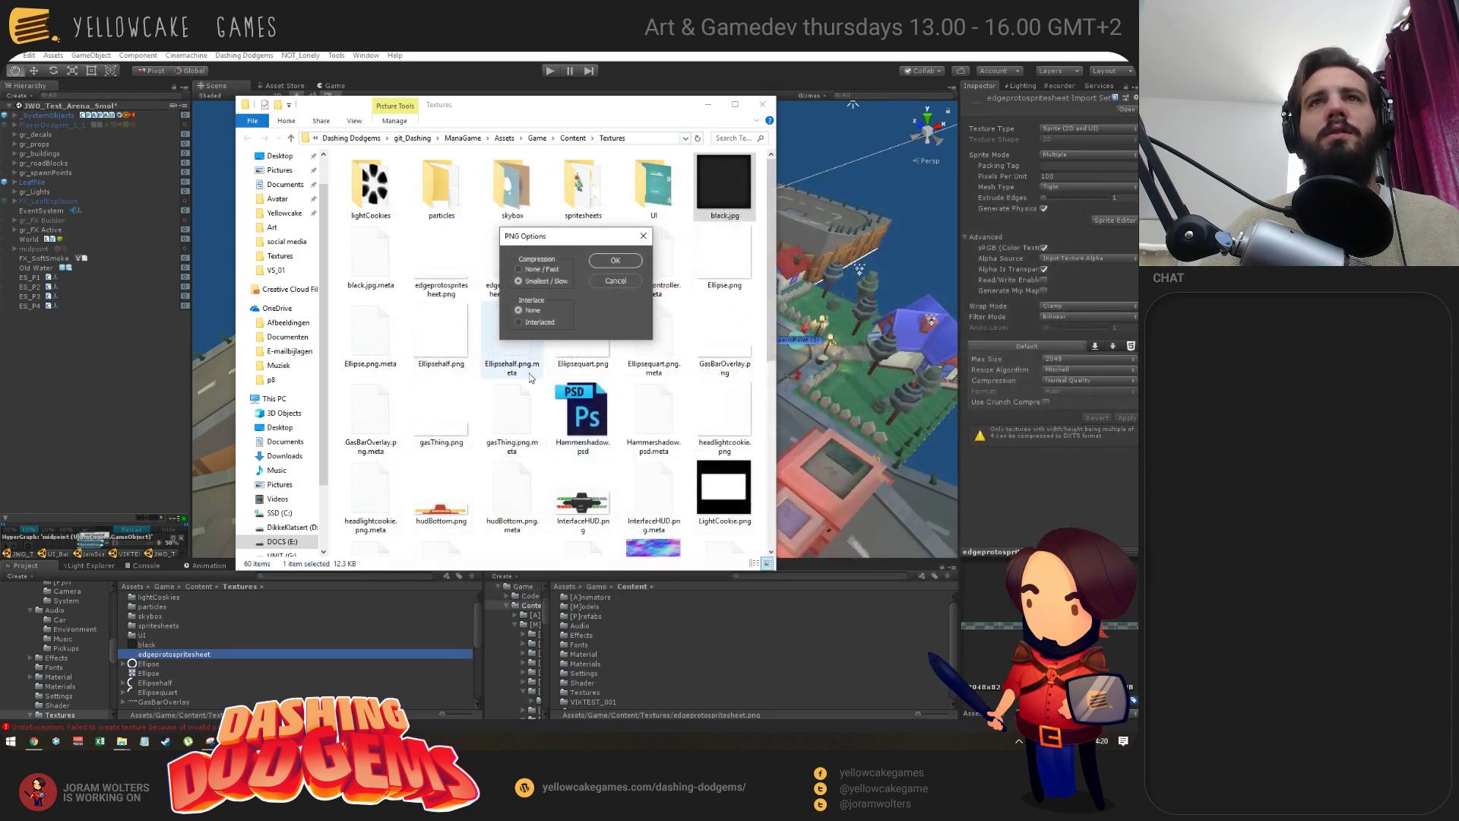
{"action": "left_click", "coordinate": [615, 266]}
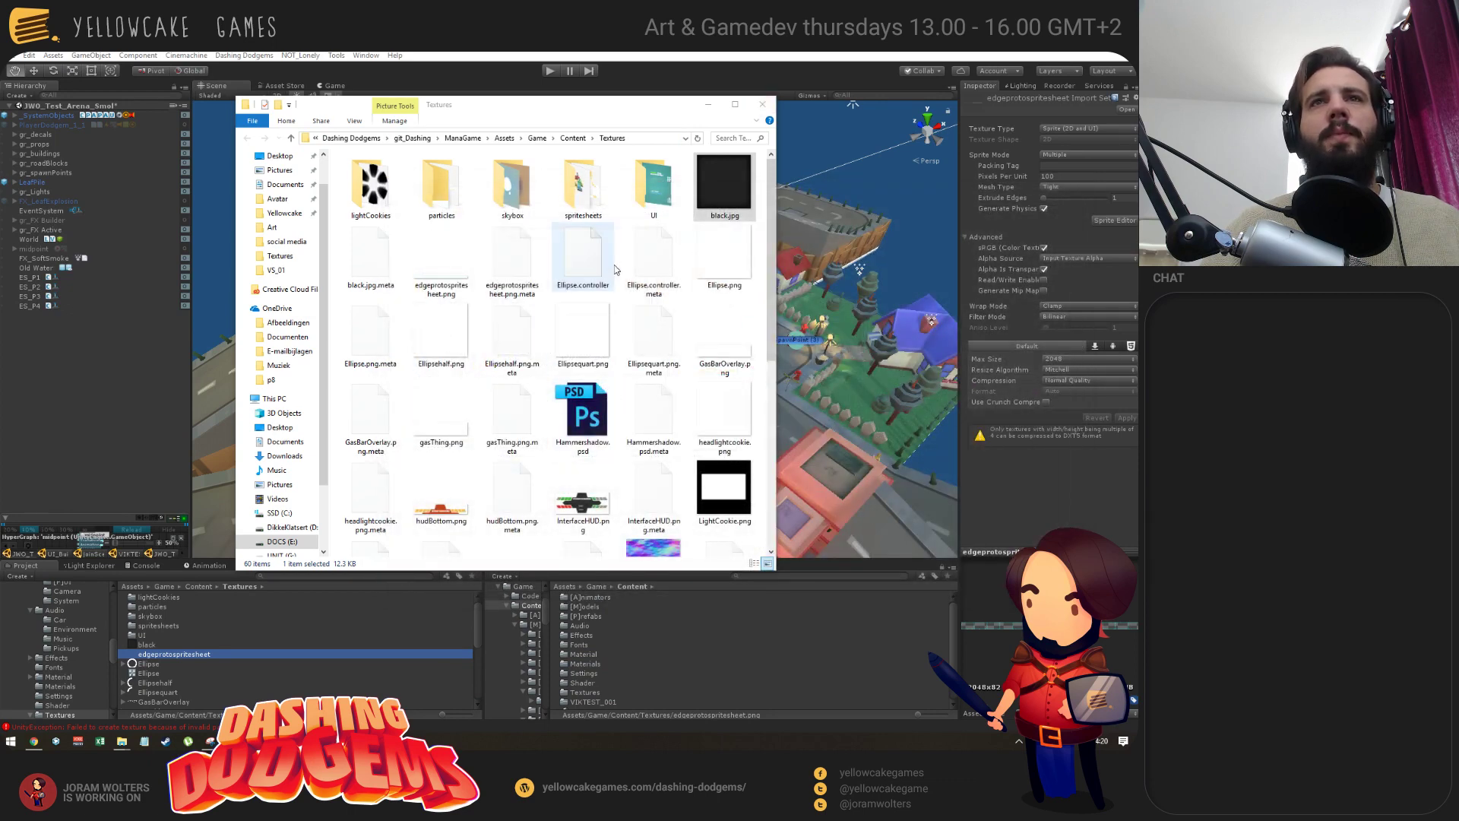
{"action": "left_click", "coordinate": [763, 105]}
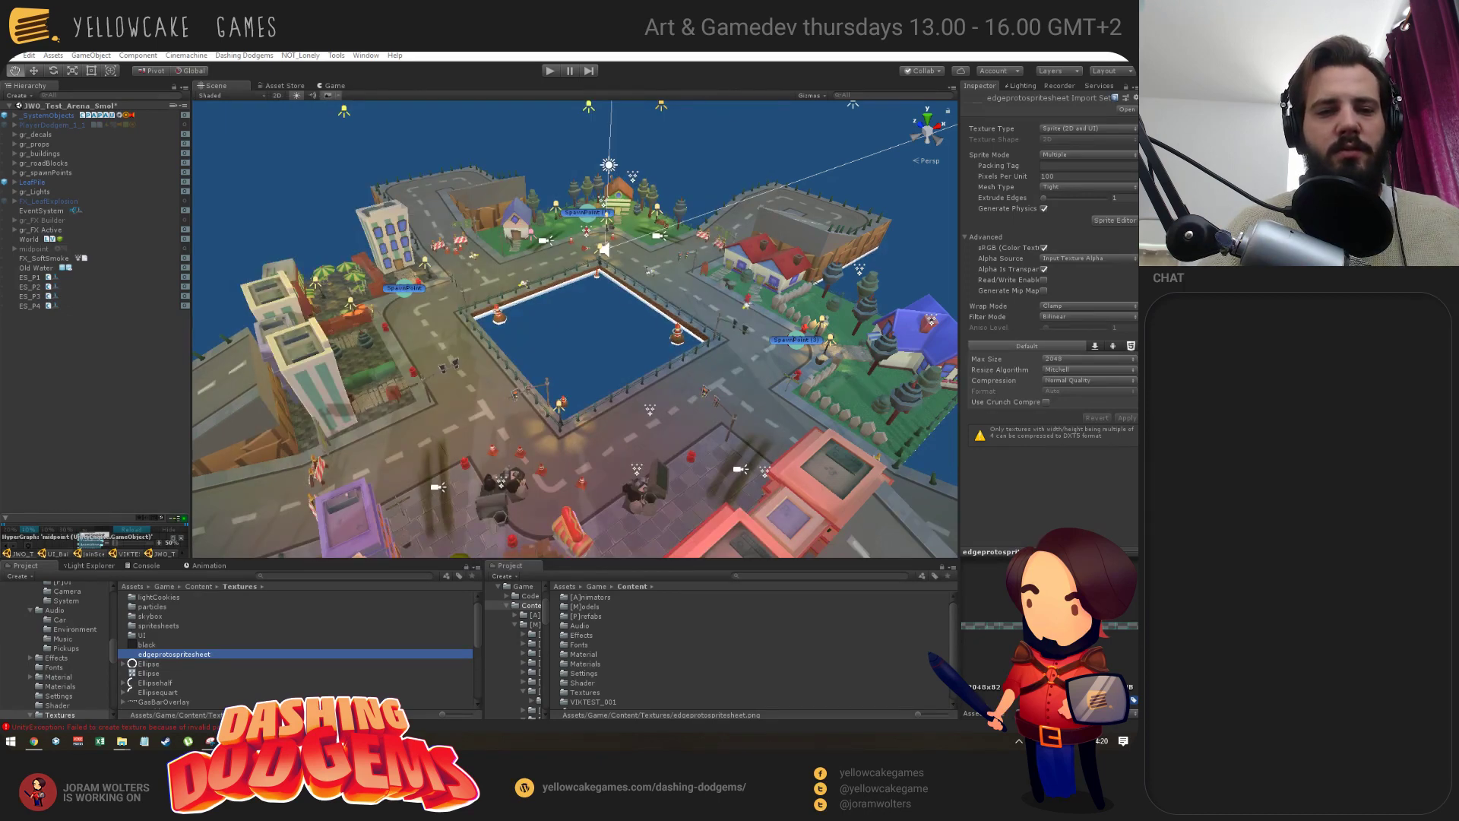
Check the sprite sheet's image dimensions in pixels in Photoshop without resizing it.
{"action": "key", "text": "ctrl+alt+i"}
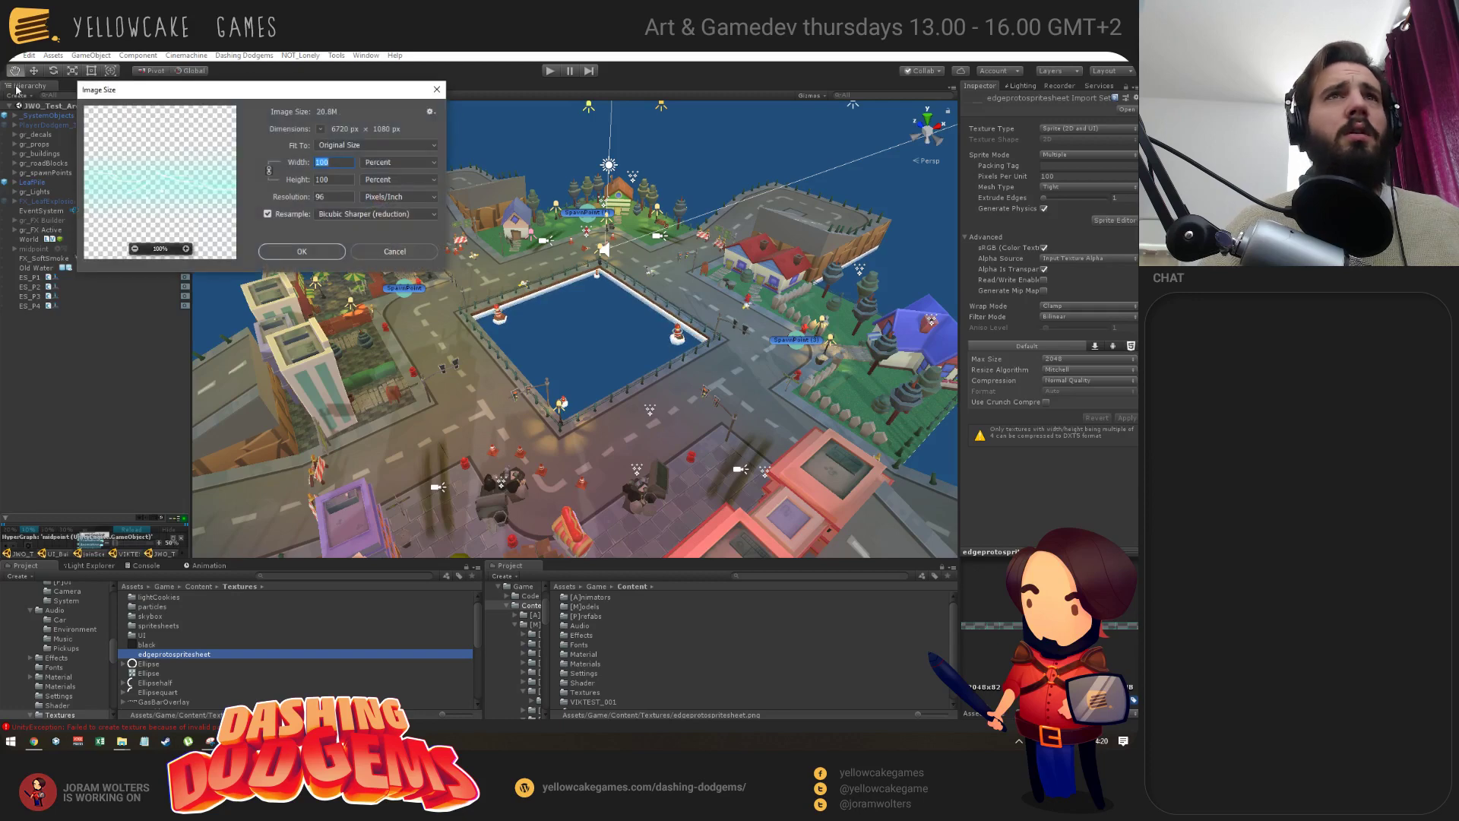
{"action": "left_click", "coordinate": [370, 167]}
{"action": "left_click", "coordinate": [375, 222]}
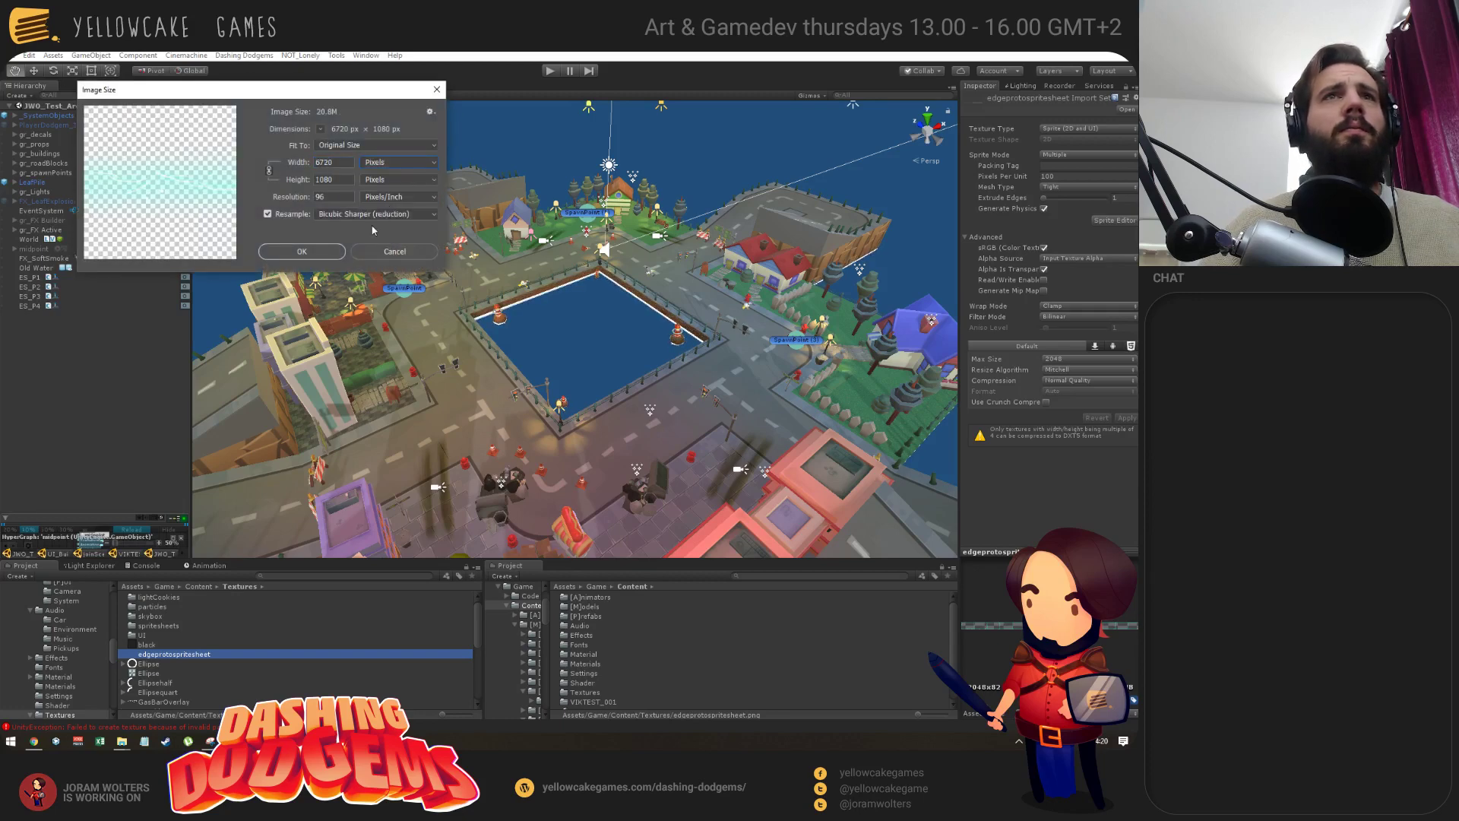
{"action": "left_click", "coordinate": [436, 89]}
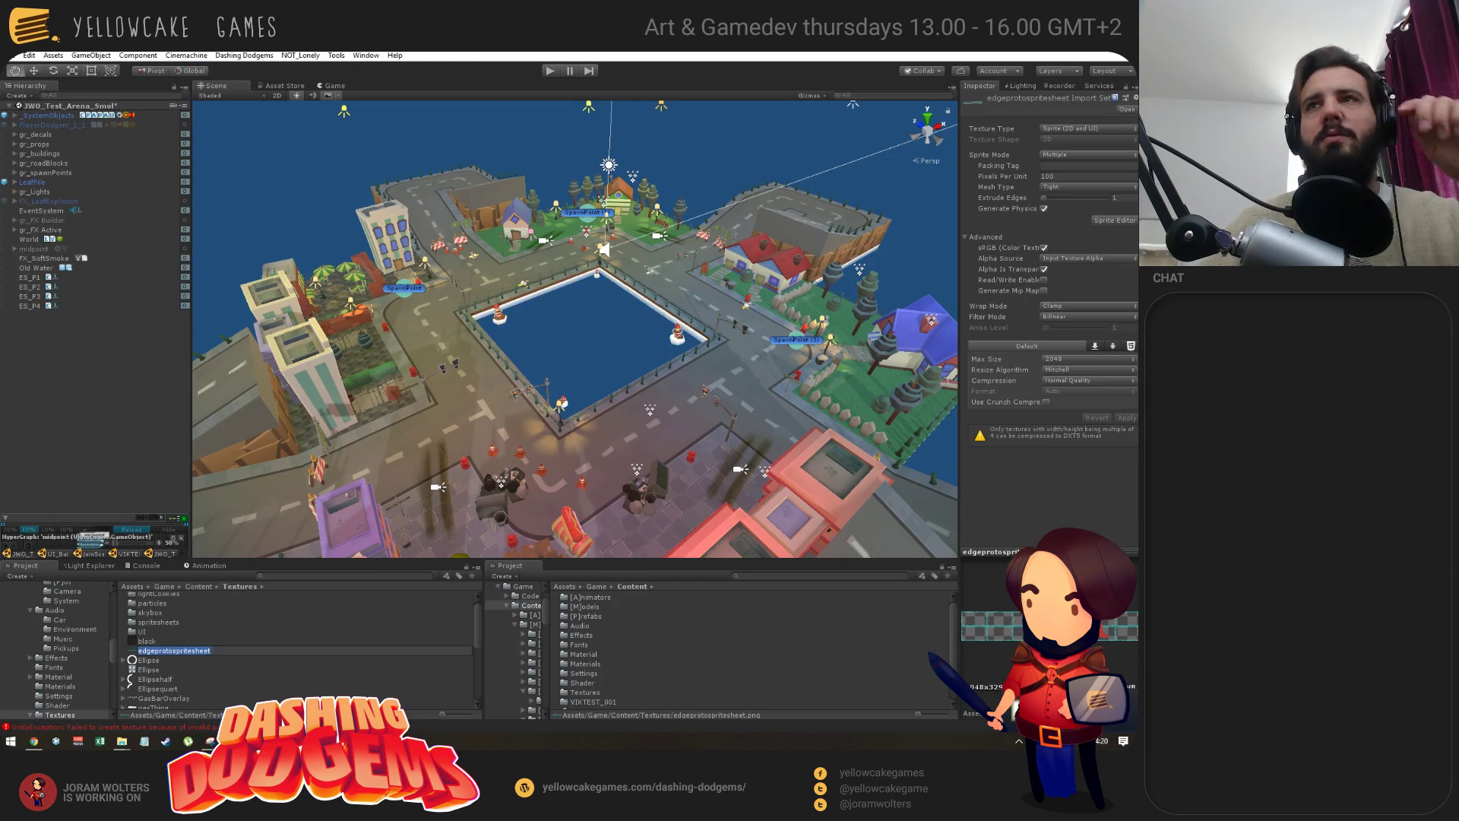
Reopen edgeprotospritesheet in Unity's Sprite Editor and slice it using Grid By Cell Count with 7 columns and 2 rows.
{"action": "left_click", "coordinate": [1115, 220]}
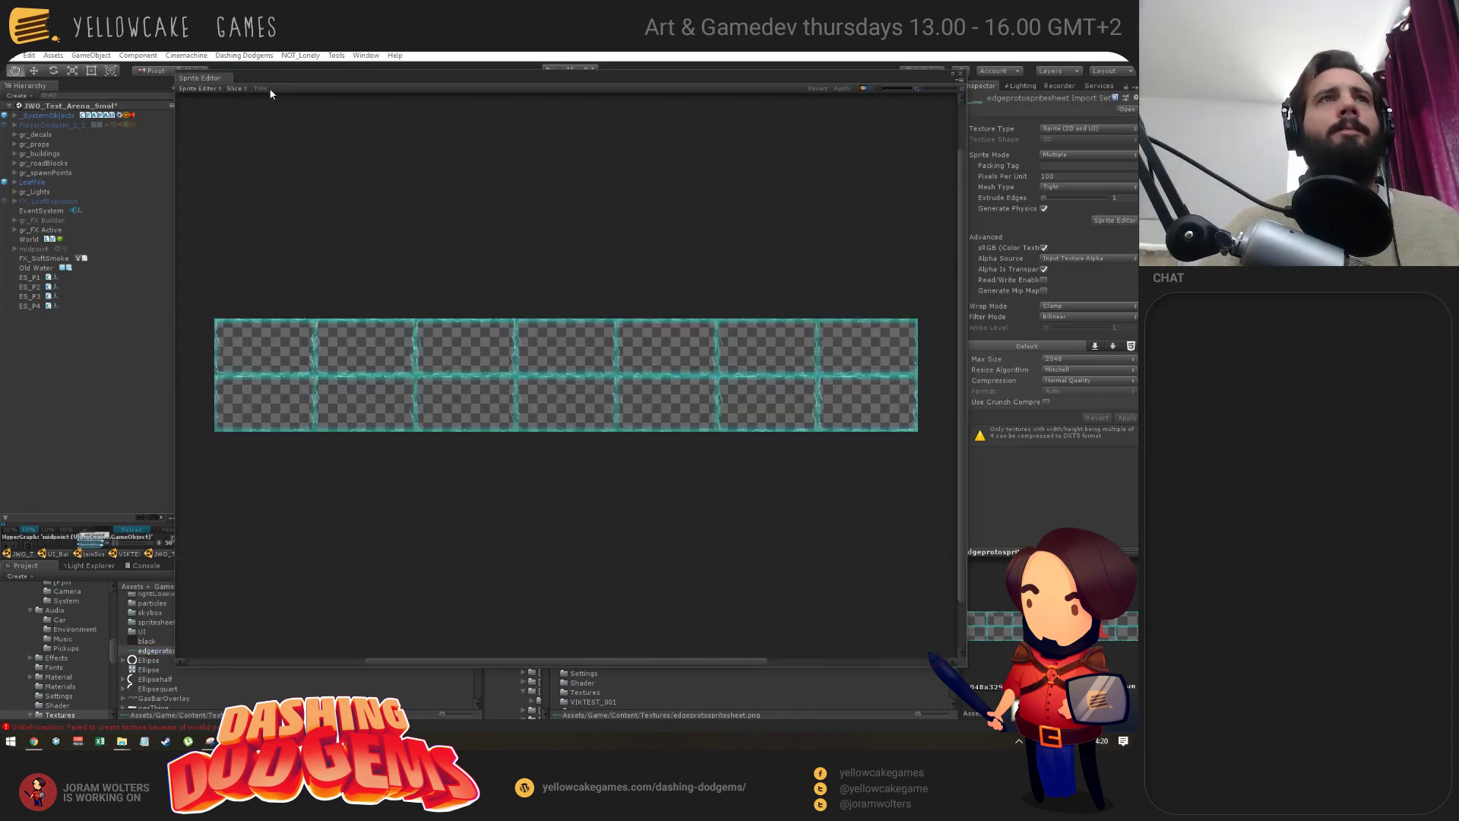
{"action": "left_click", "coordinate": [234, 88]}
{"action": "left_click", "coordinate": [346, 167]}
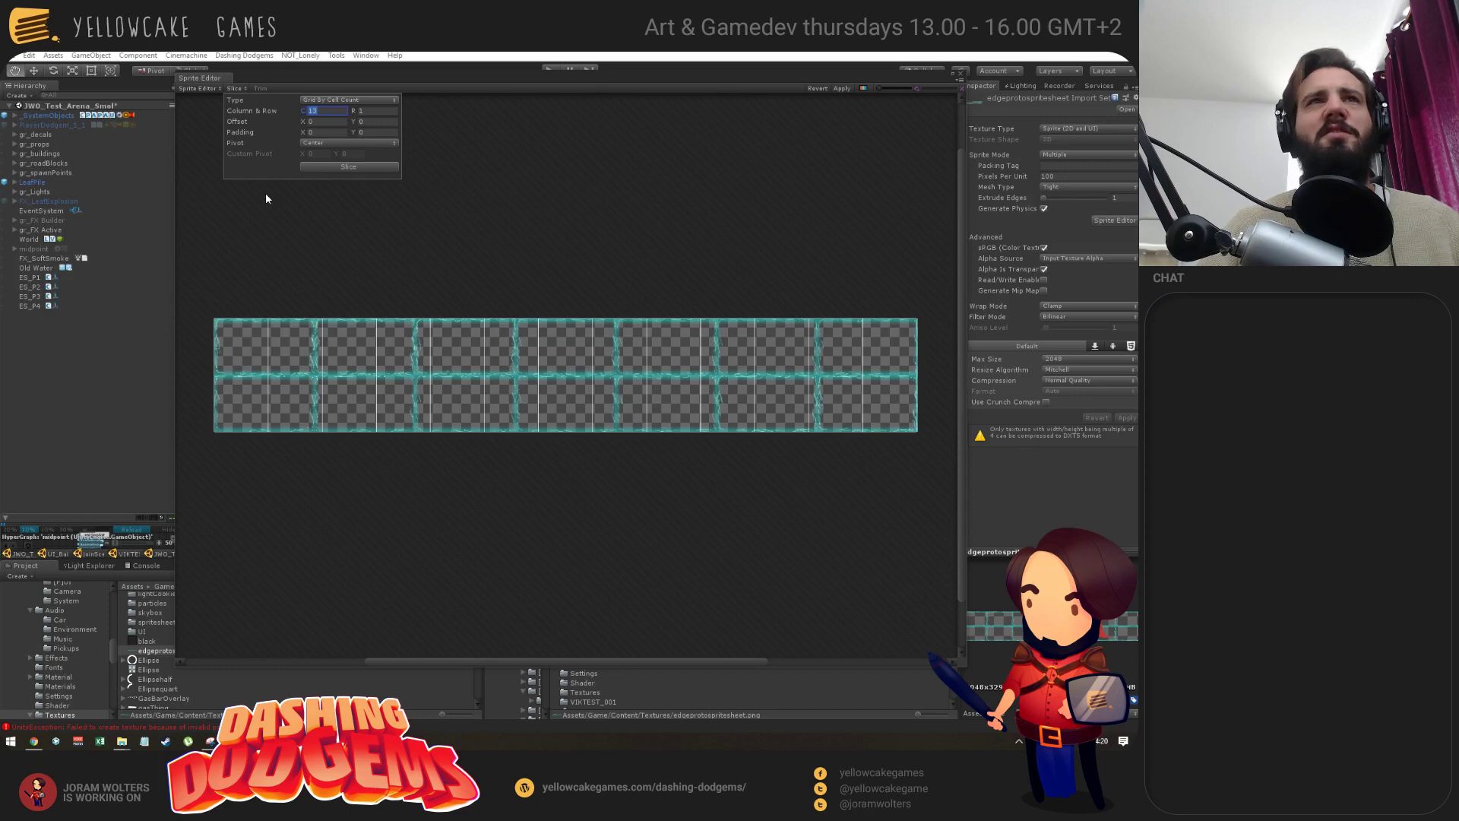
{"action": "left_click", "coordinate": [367, 110]}
{"action": "type", "text": "2"}
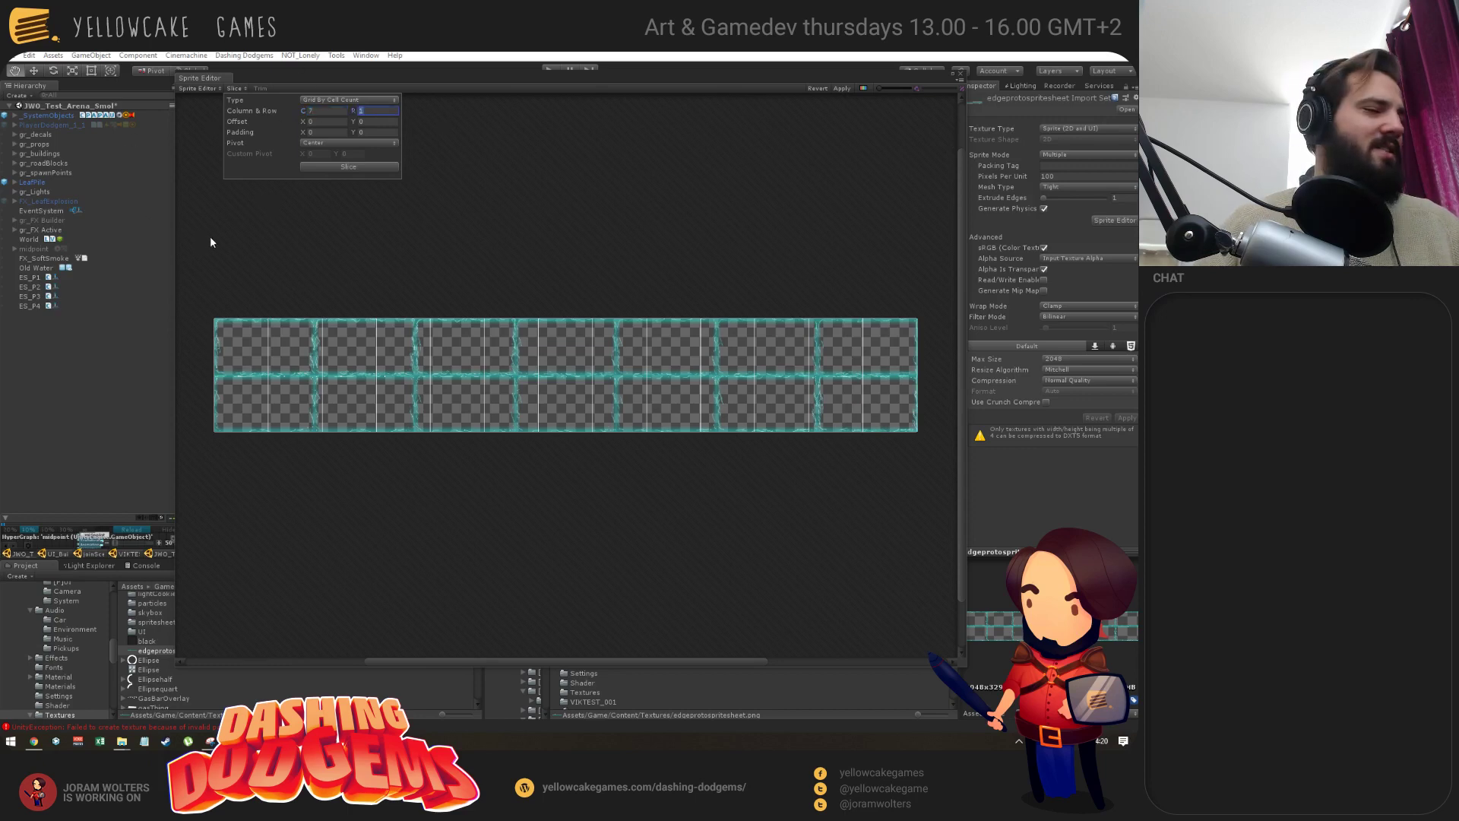
{"action": "left_click", "coordinate": [333, 166]}
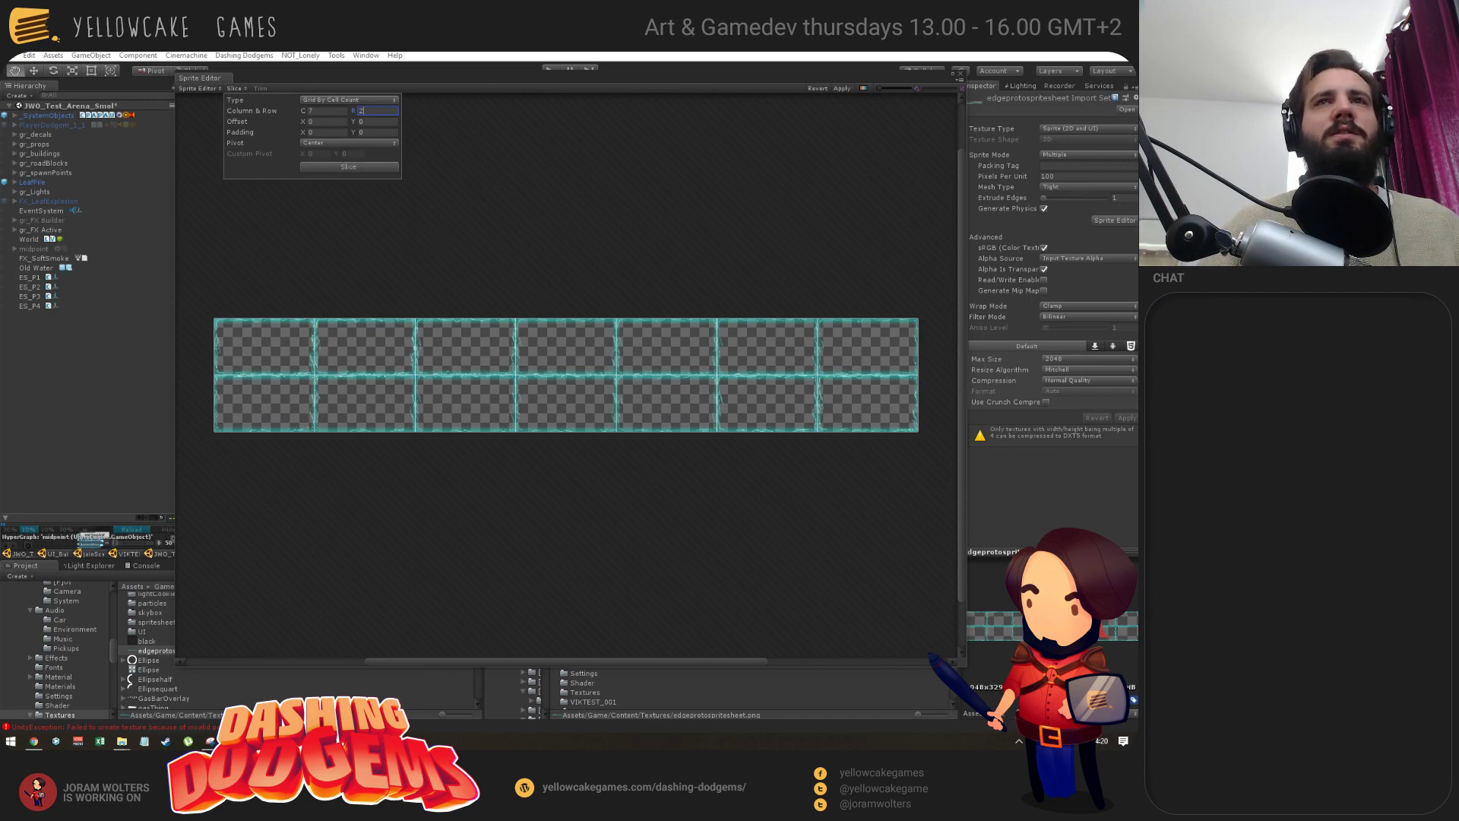
Apply the new slices to the sprite sheet and close the Sprite Editor.
{"action": "left_click", "coordinate": [767, 101]}
{"action": "left_click", "coordinate": [843, 88]}
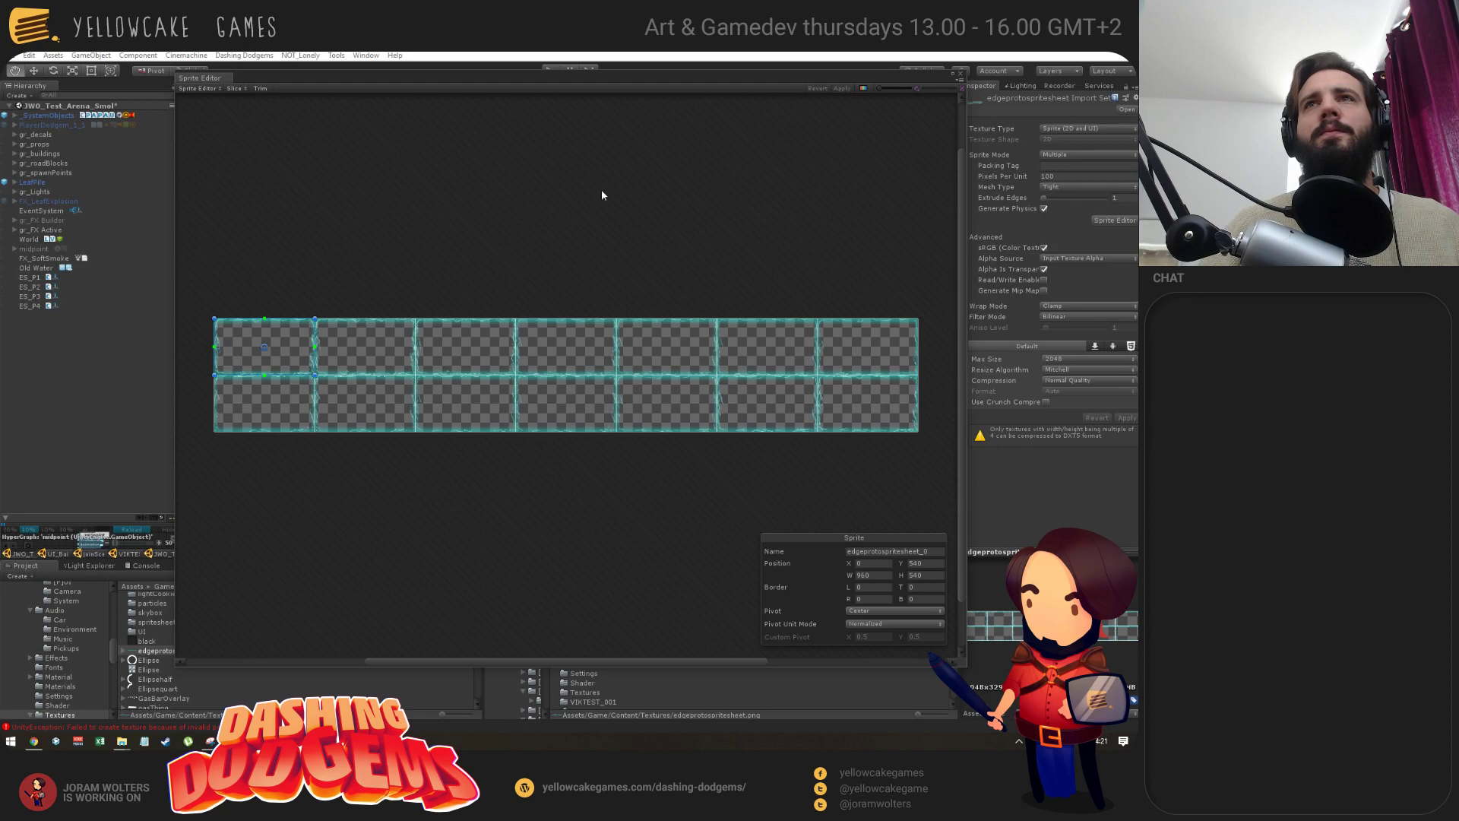
{"action": "left_click_drag", "start_coordinate": [254, 79], "coordinate": [207, 135]}
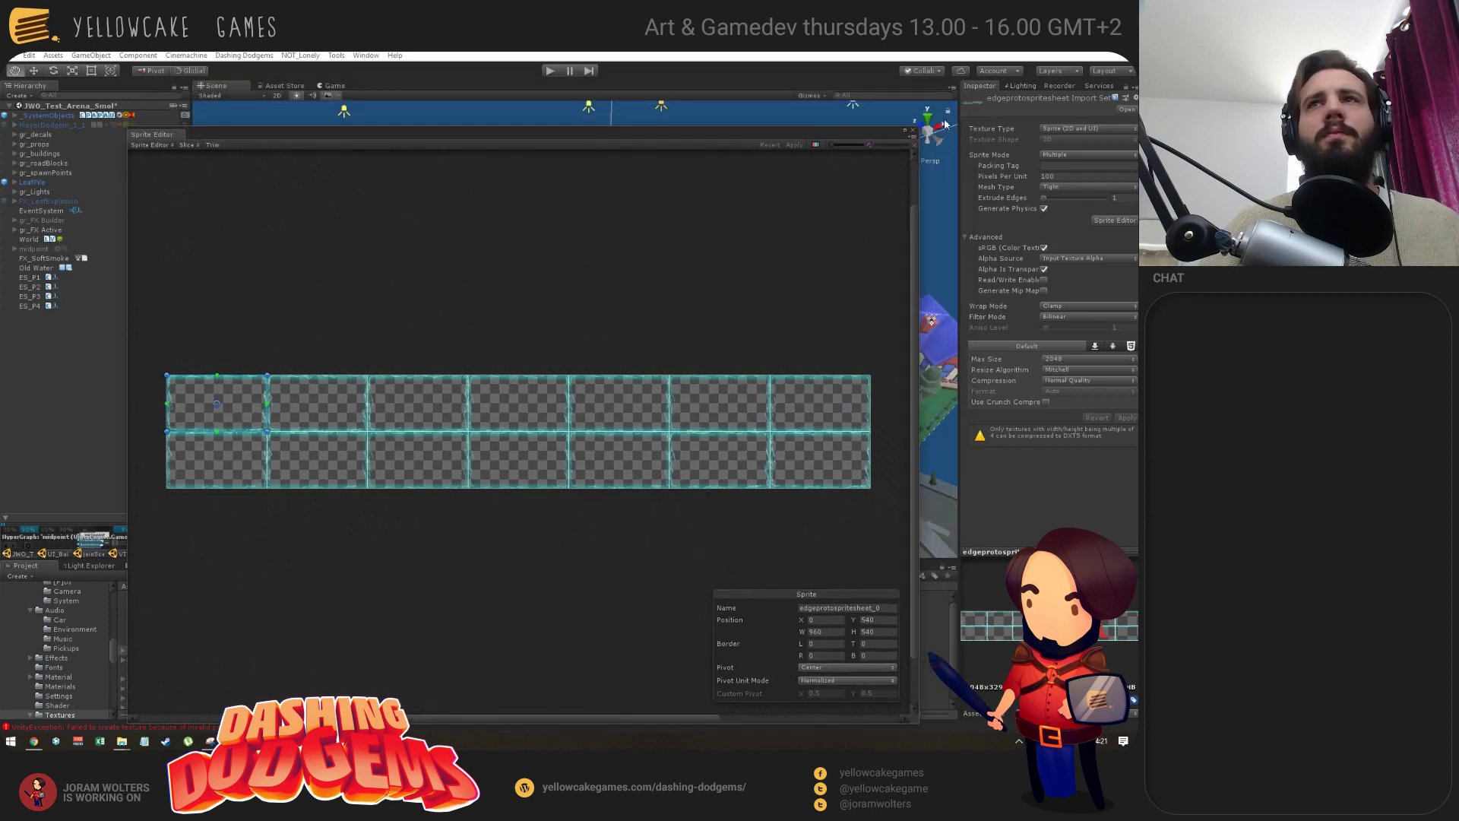
{"action": "left_click", "coordinate": [914, 131]}
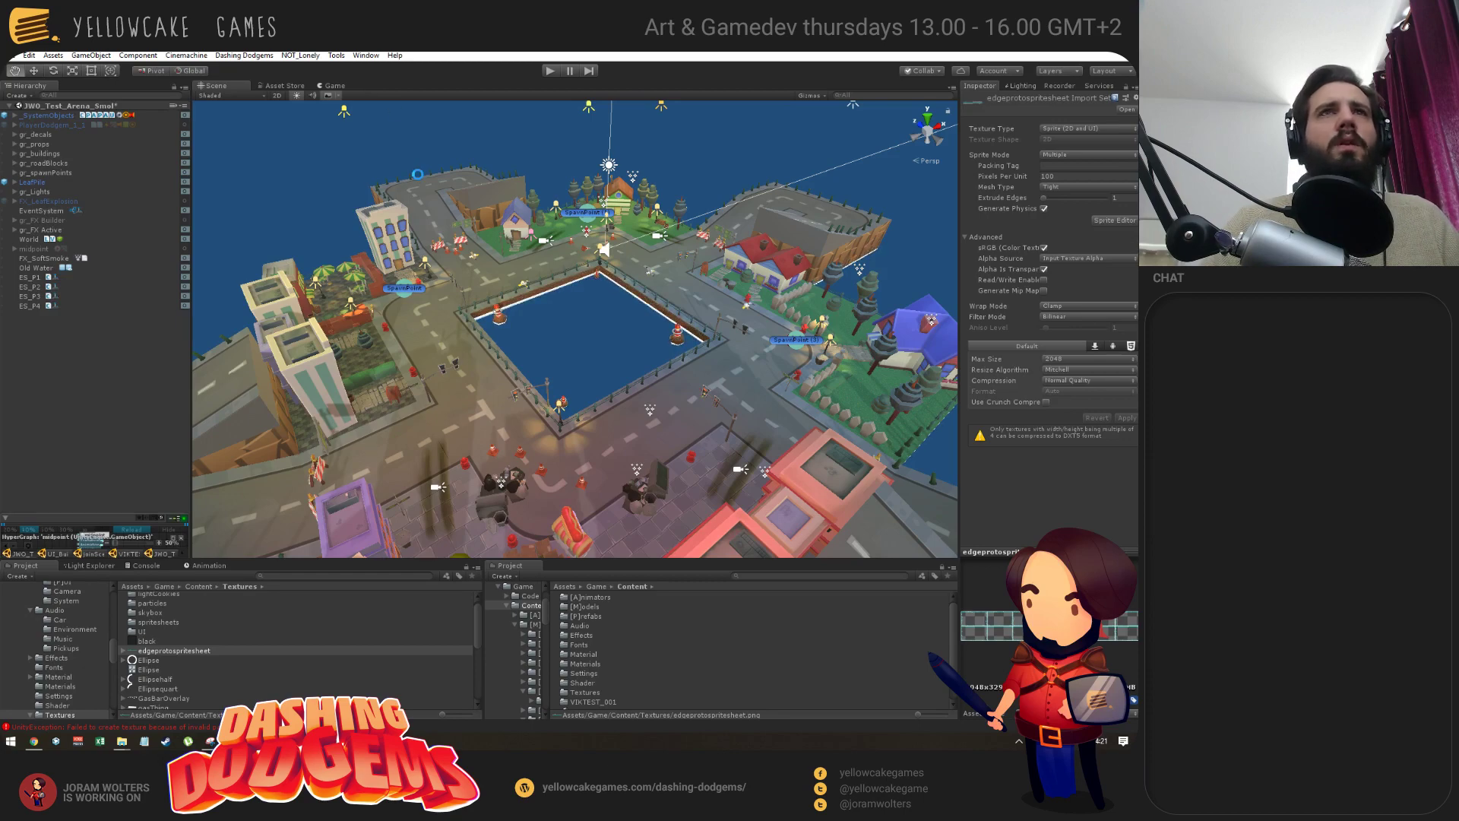
Look over the arena's outer water edges in the scene, and switch to the UI_Builder scene.
{"action": "left_click_drag", "start_coordinate": [537, 364], "coordinate": [669, 380], "text": "alt"}
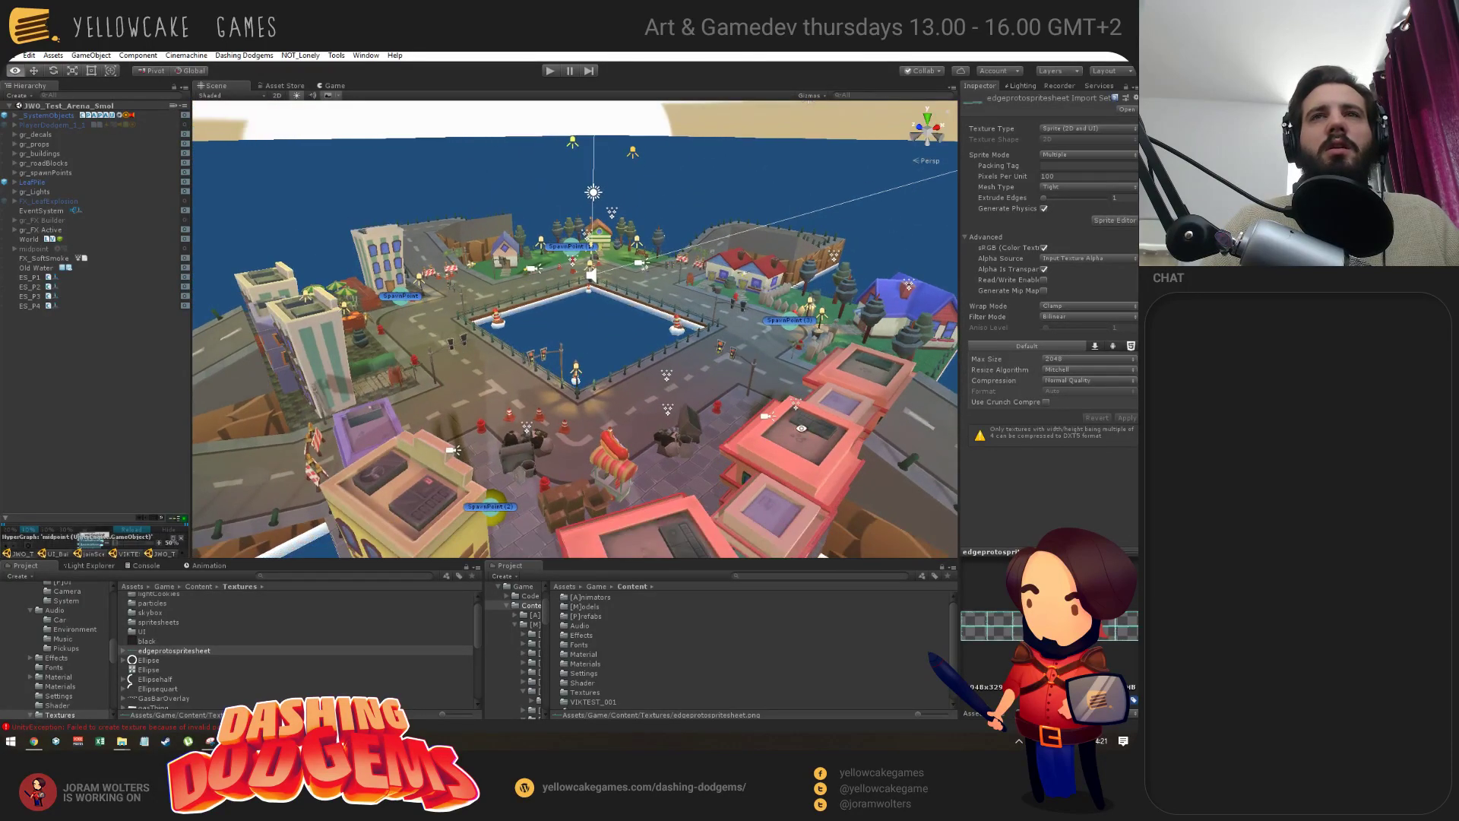
{"action": "right_click_drag", "start_coordinate": [669, 380], "coordinate": [620, 428], "text": "alt"}
{"action": "left_click_drag", "start_coordinate": [620, 428], "coordinate": [655, 414], "text": "alt"}
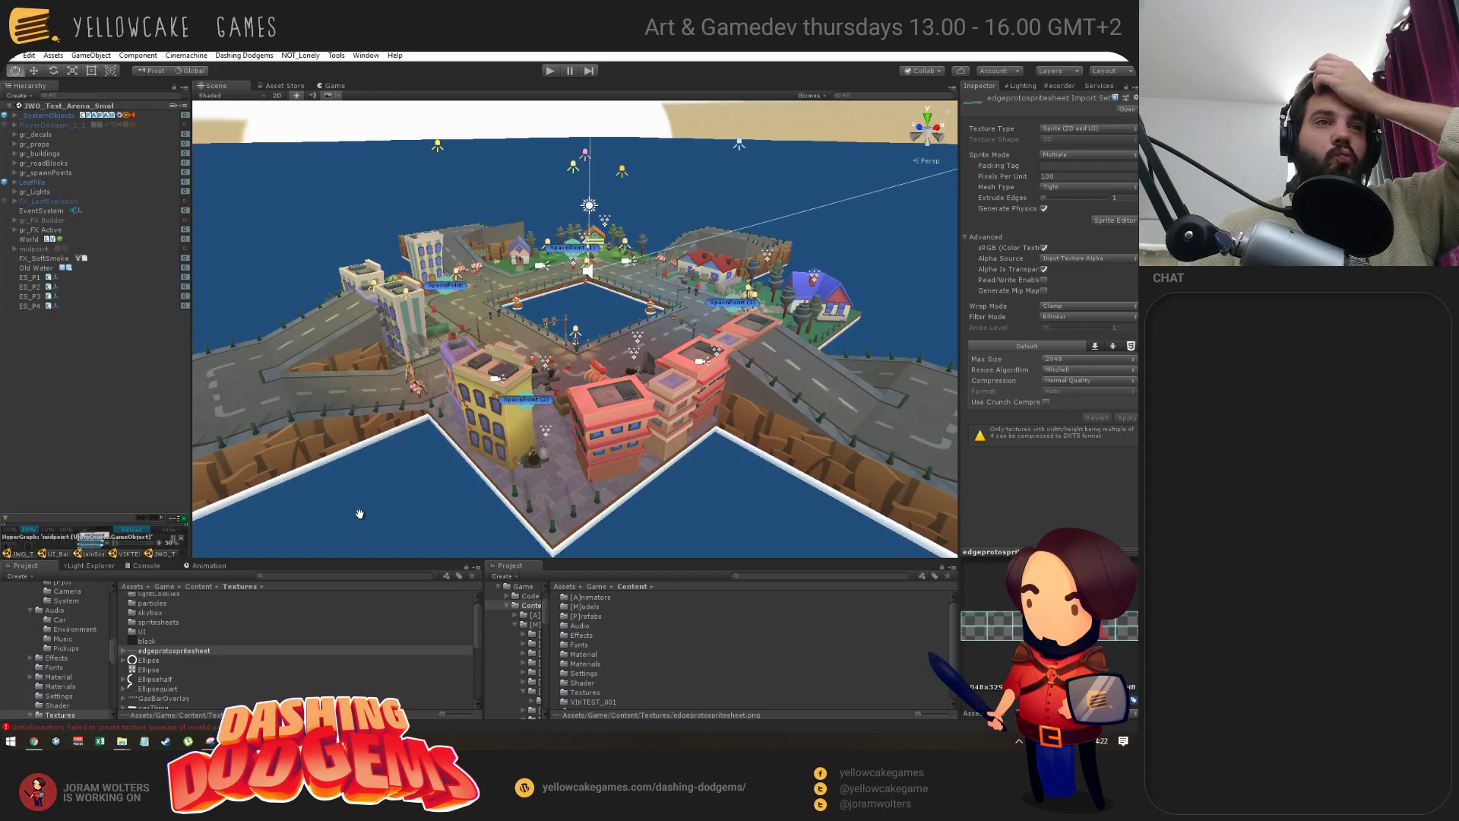
{"action": "left_click", "coordinate": [58, 557]}
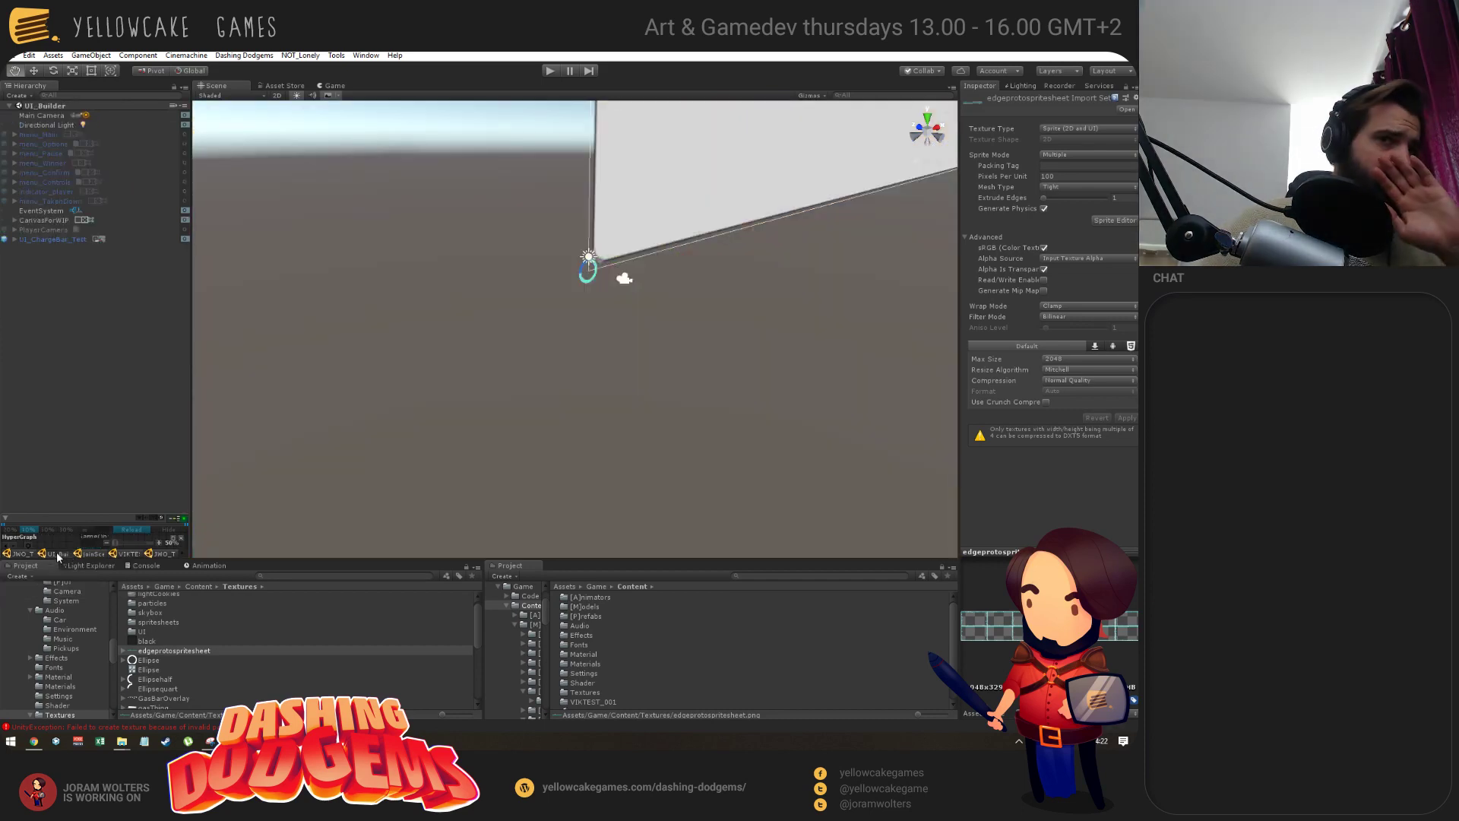
Run the JWO_Test_Arena_Test scene and inspect the UI camera and Canvas under the player camera, ending with play mode stopped.
{"action": "left_click", "coordinate": [173, 556]}
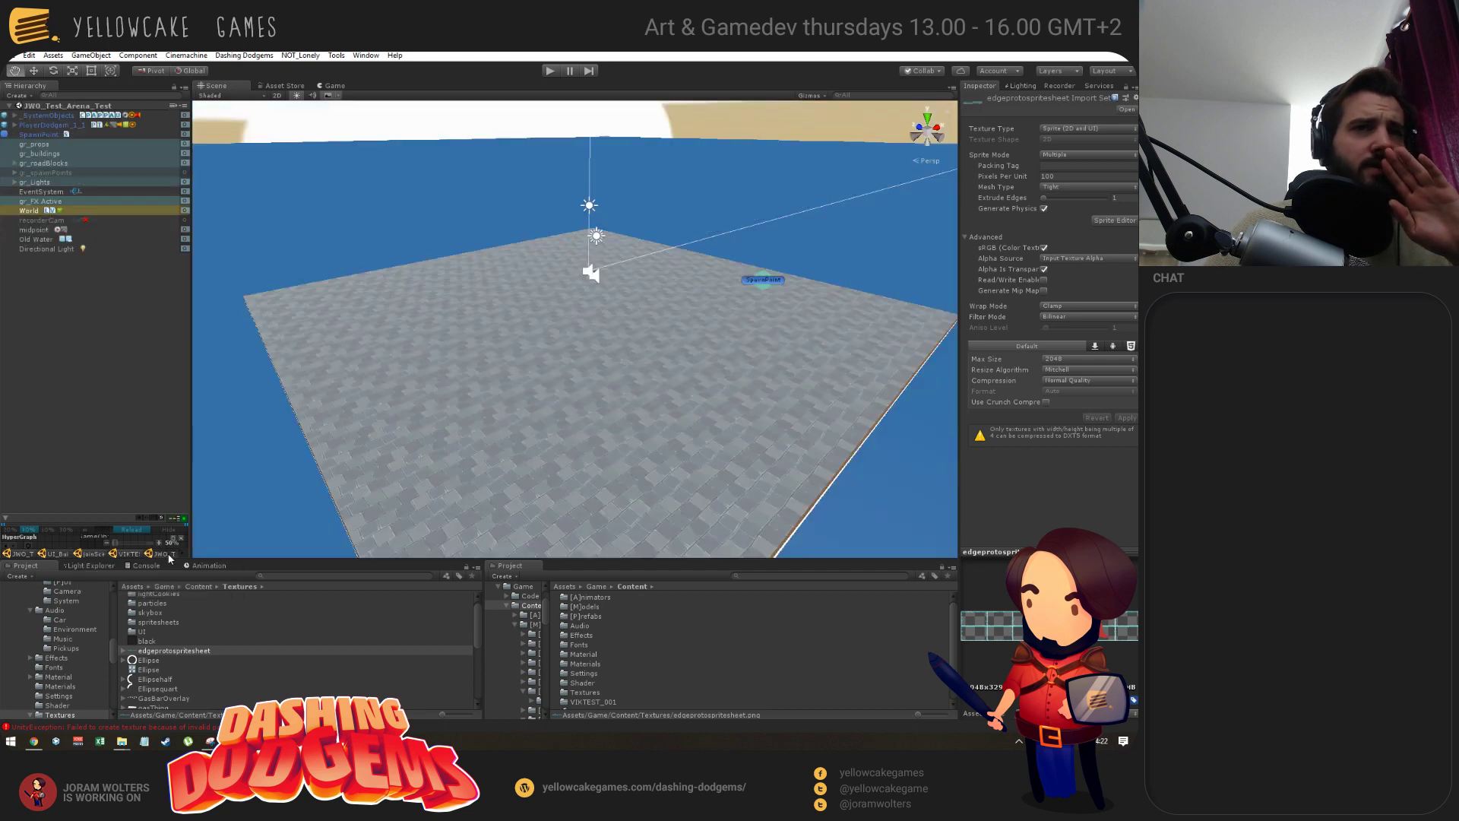
{"action": "left_click", "coordinate": [557, 72]}
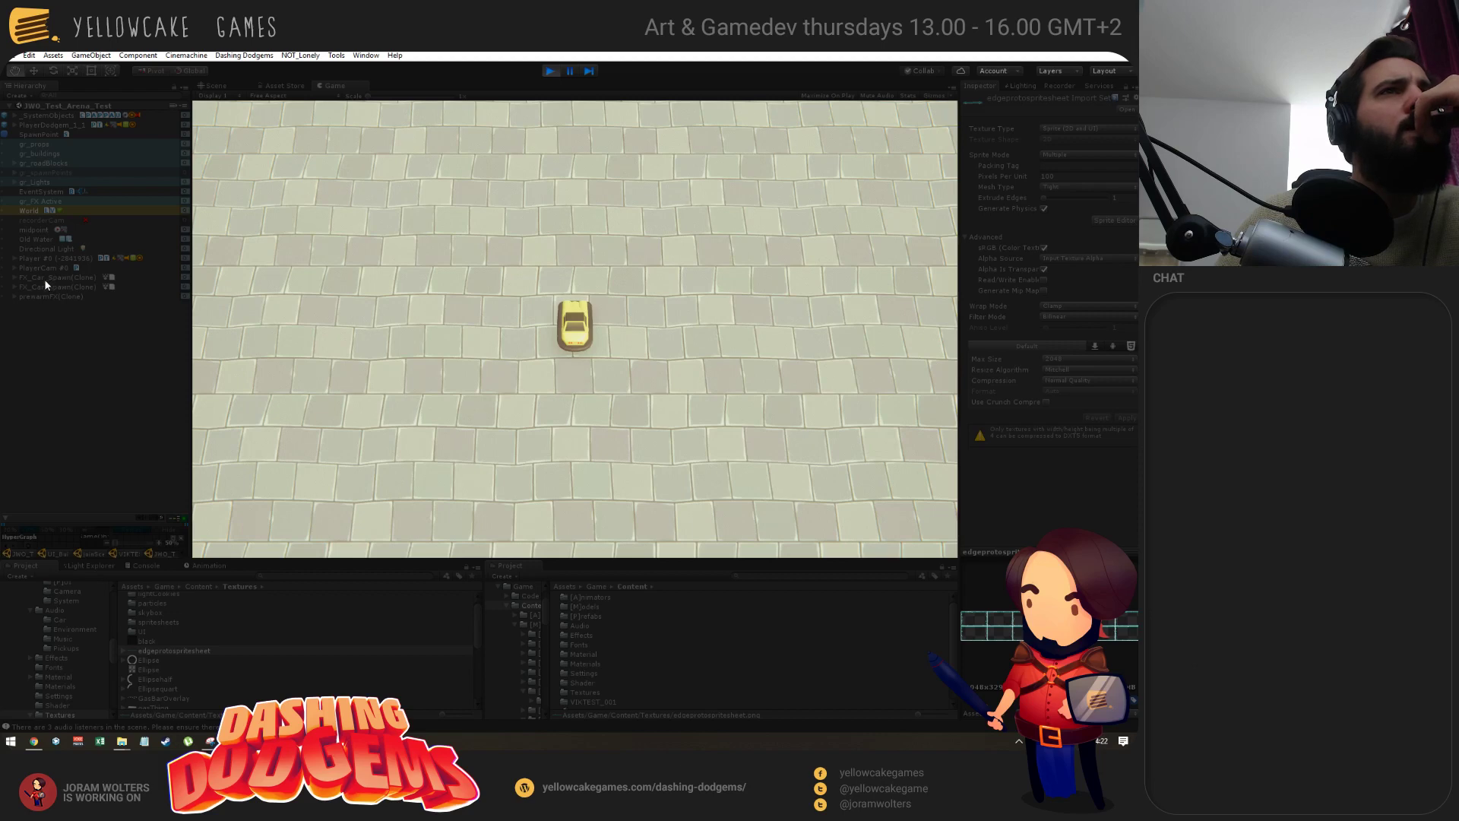
{"action": "left_click", "coordinate": [14, 271]}
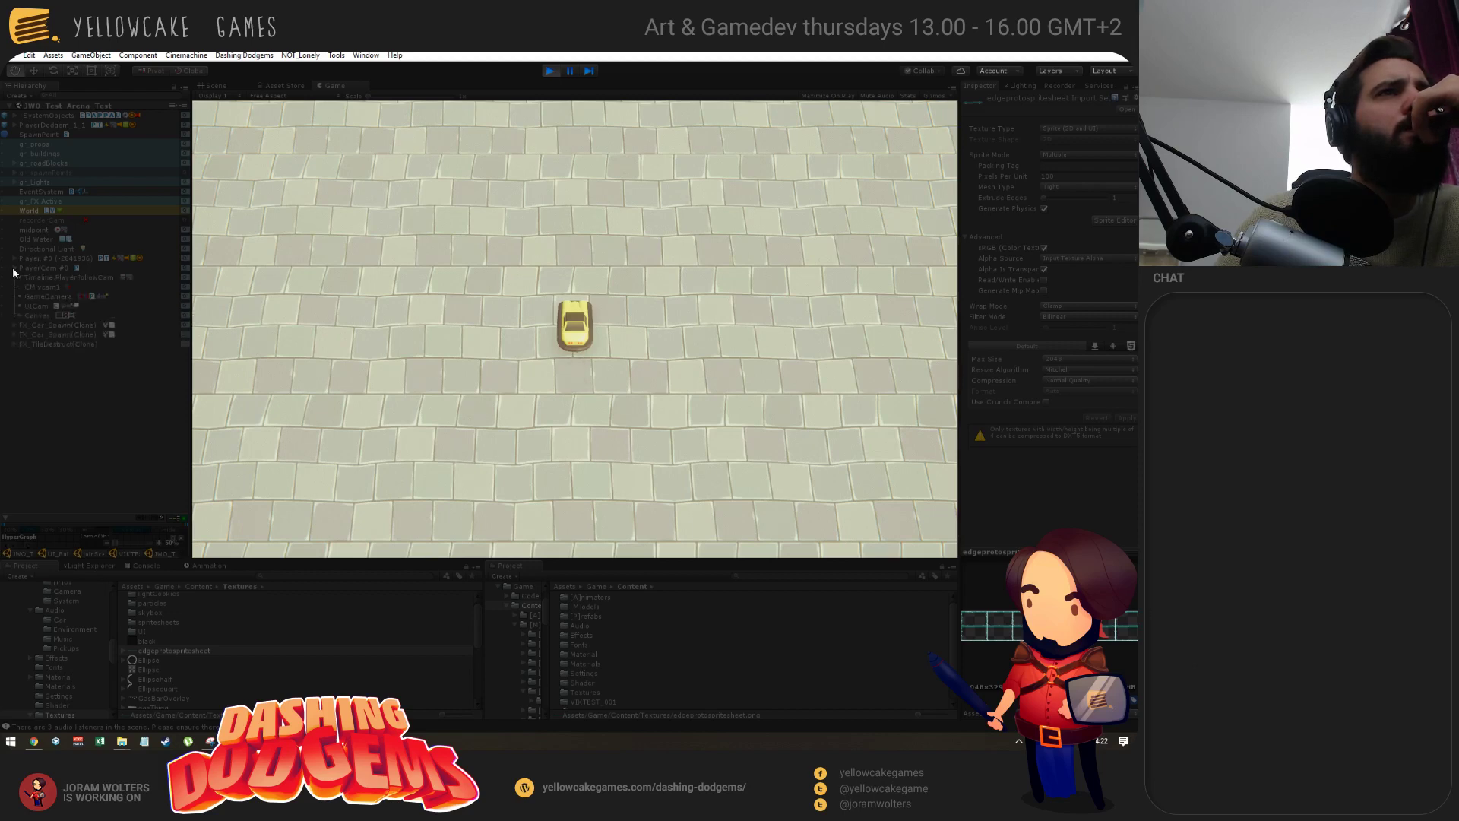
{"action": "left_click", "coordinate": [44, 306]}
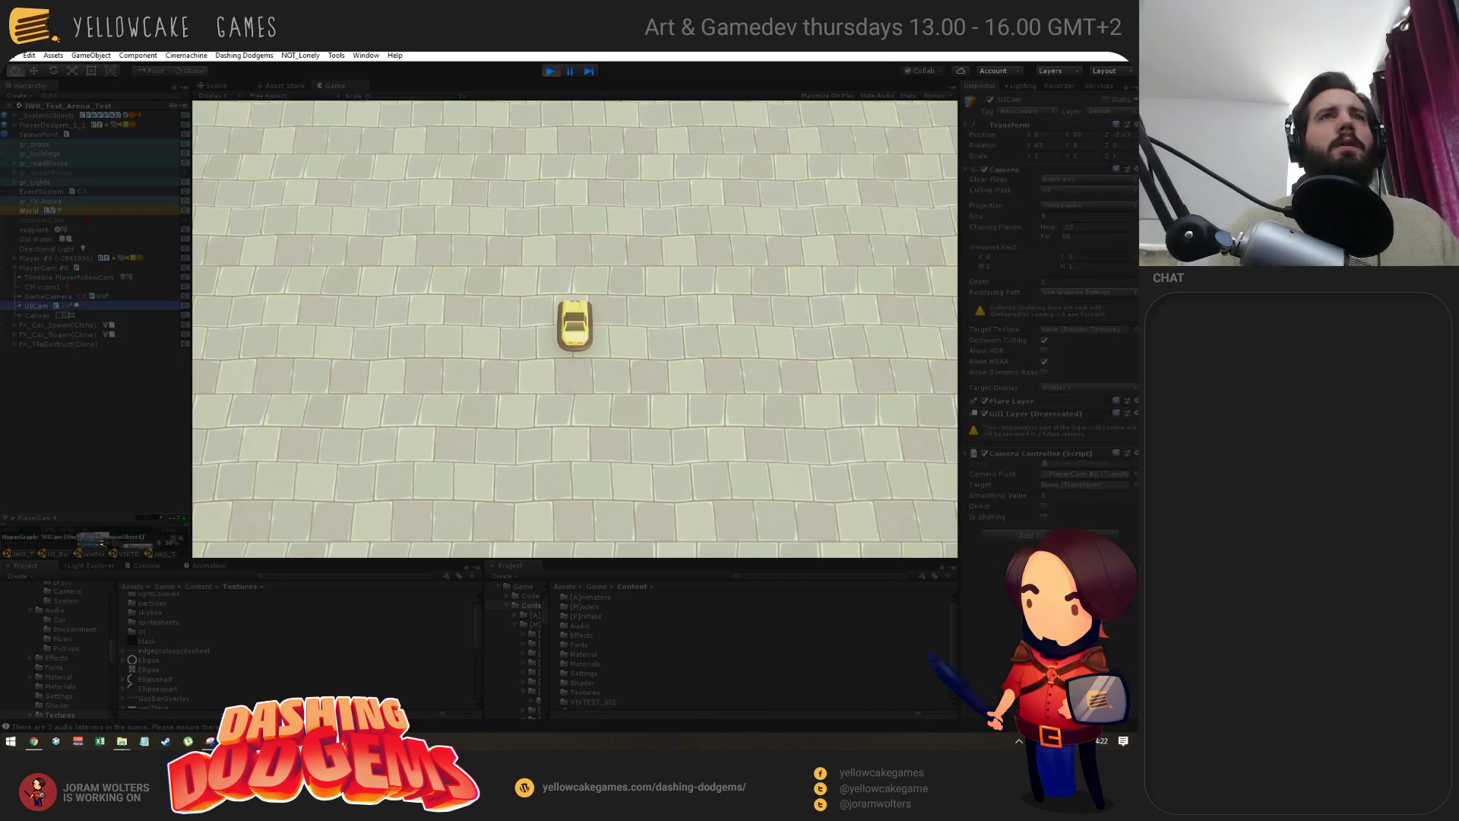
{"action": "left_click", "coordinate": [213, 86]}
{"action": "key", "text": "f"}
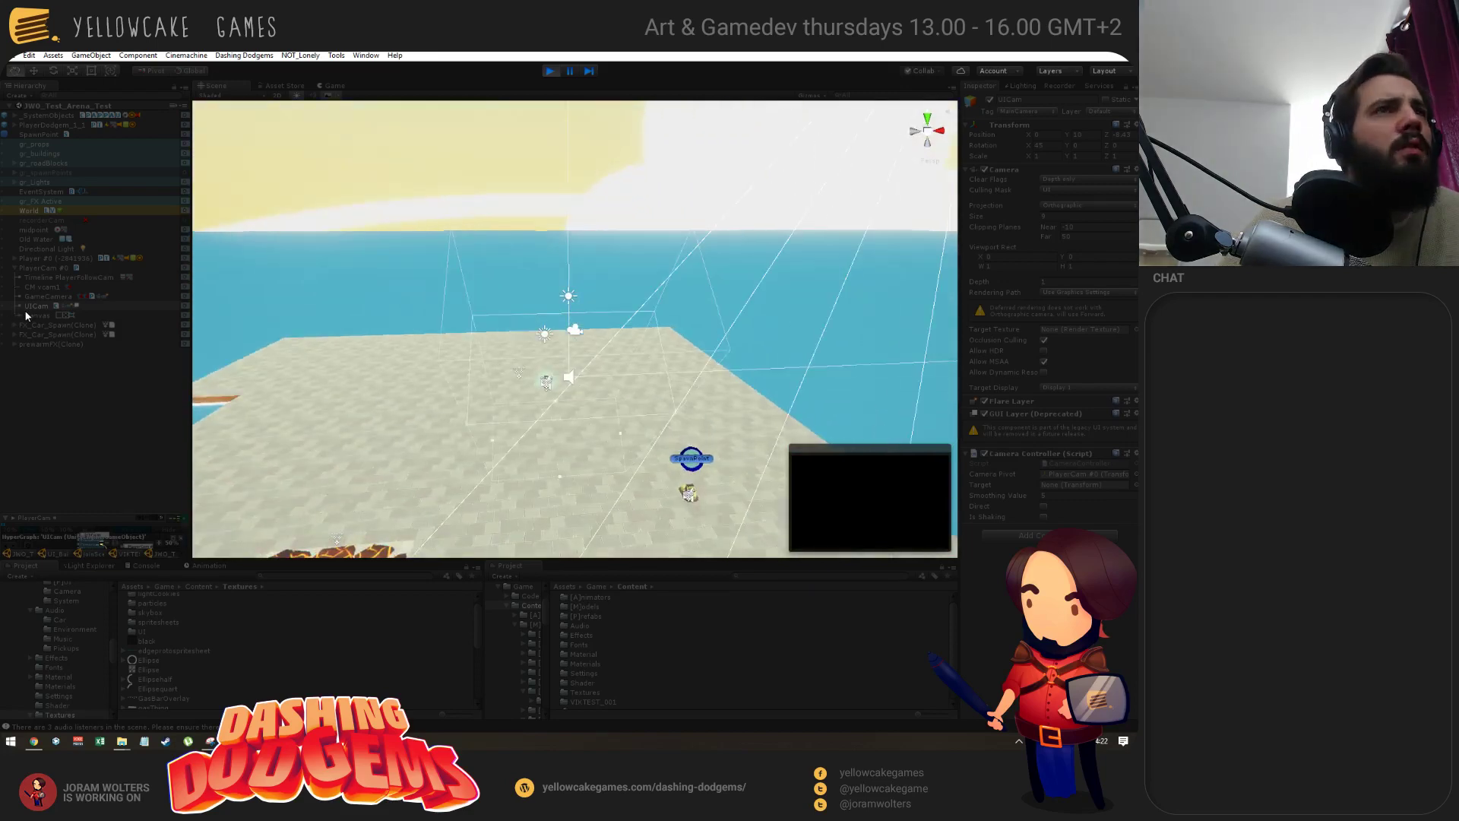
{"action": "left_click", "coordinate": [38, 316]}
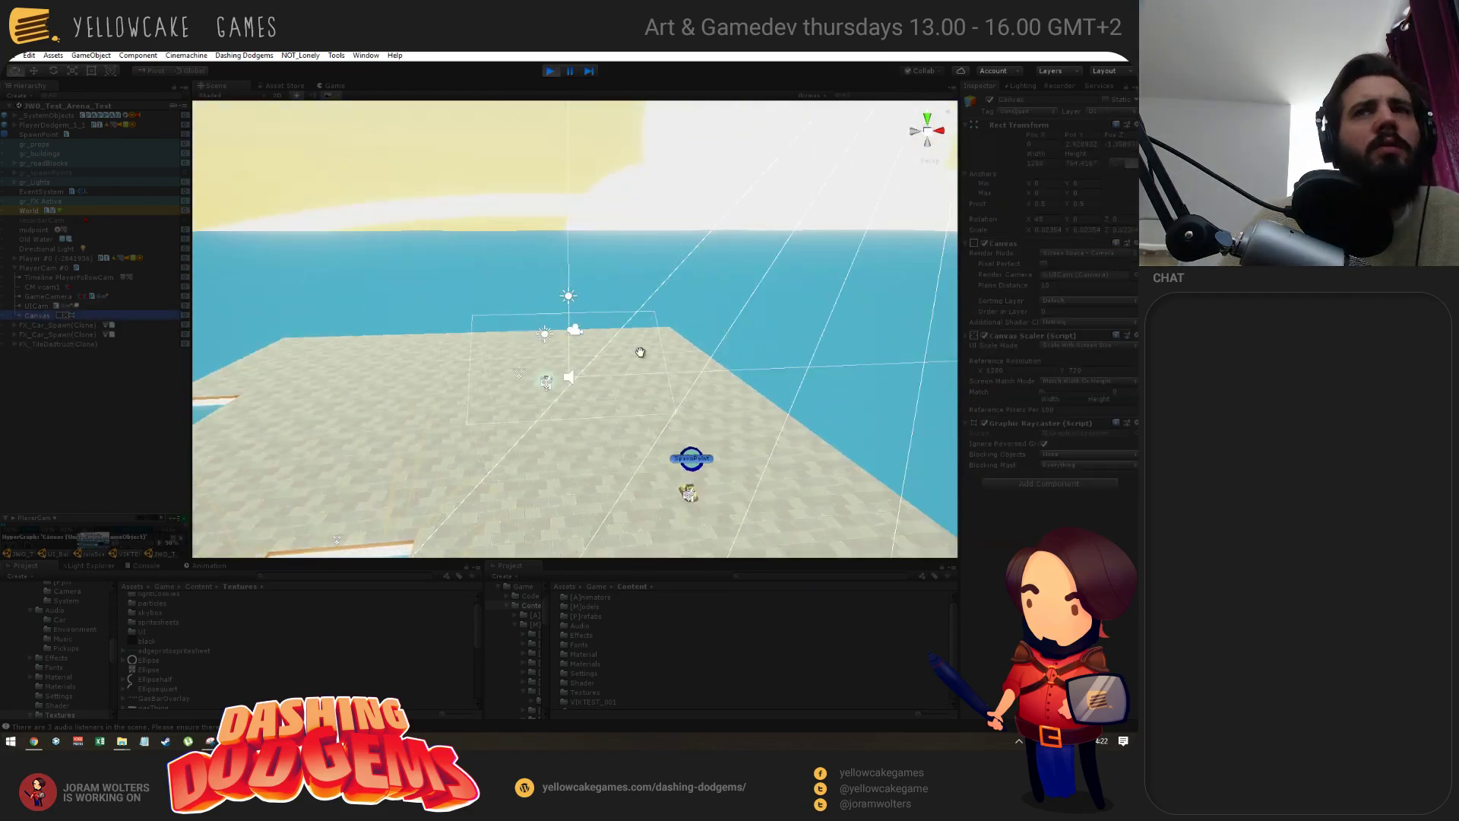
{"action": "right_click_drag", "start_coordinate": [630, 365], "coordinate": [580, 416]}
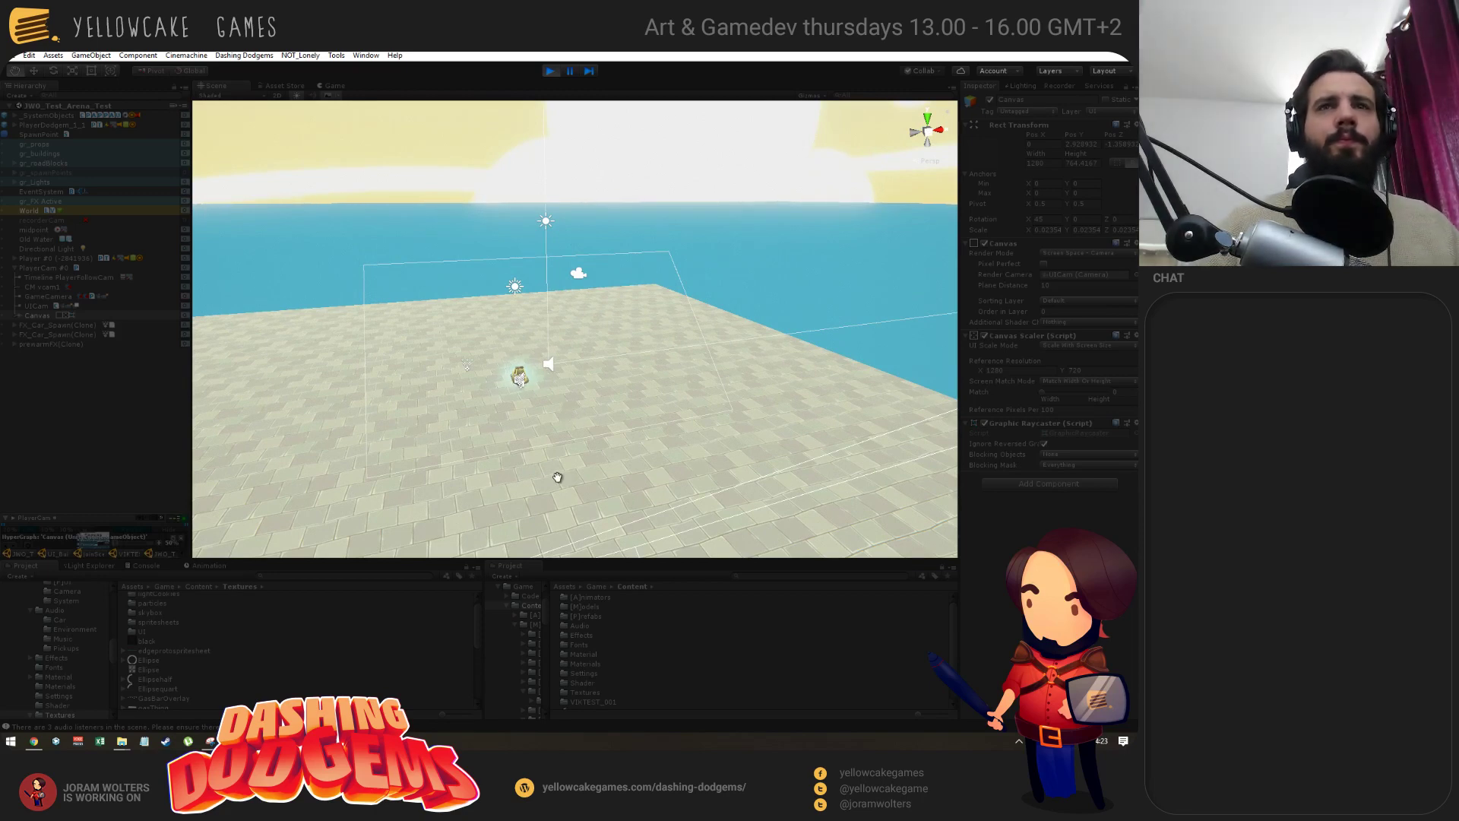
{"action": "left_click", "coordinate": [550, 71]}
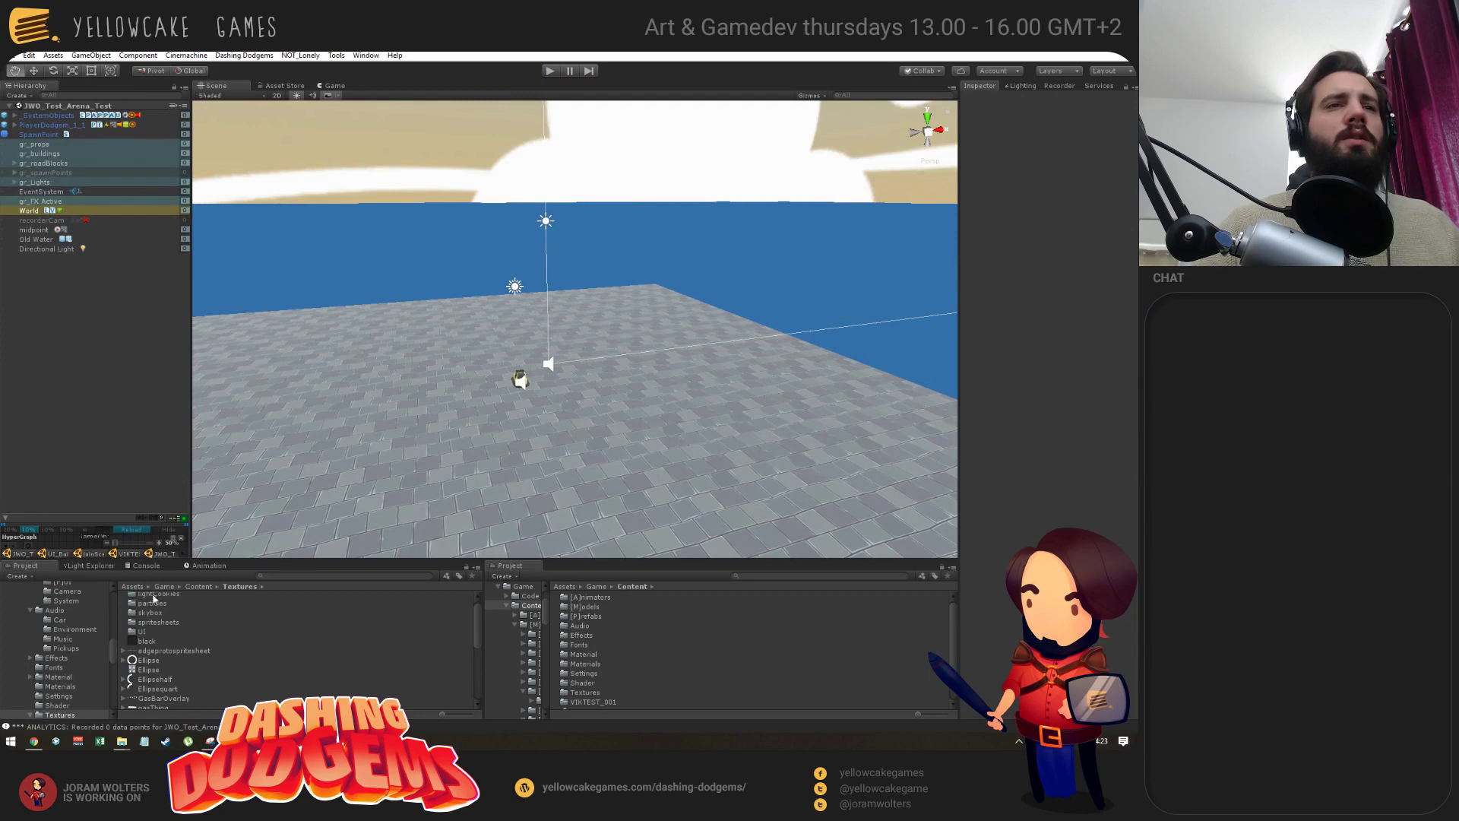
Check the slices of edgeprotospritesheet in the Sprite Editor and close it without changes.
{"action": "left_click", "coordinate": [174, 651]}
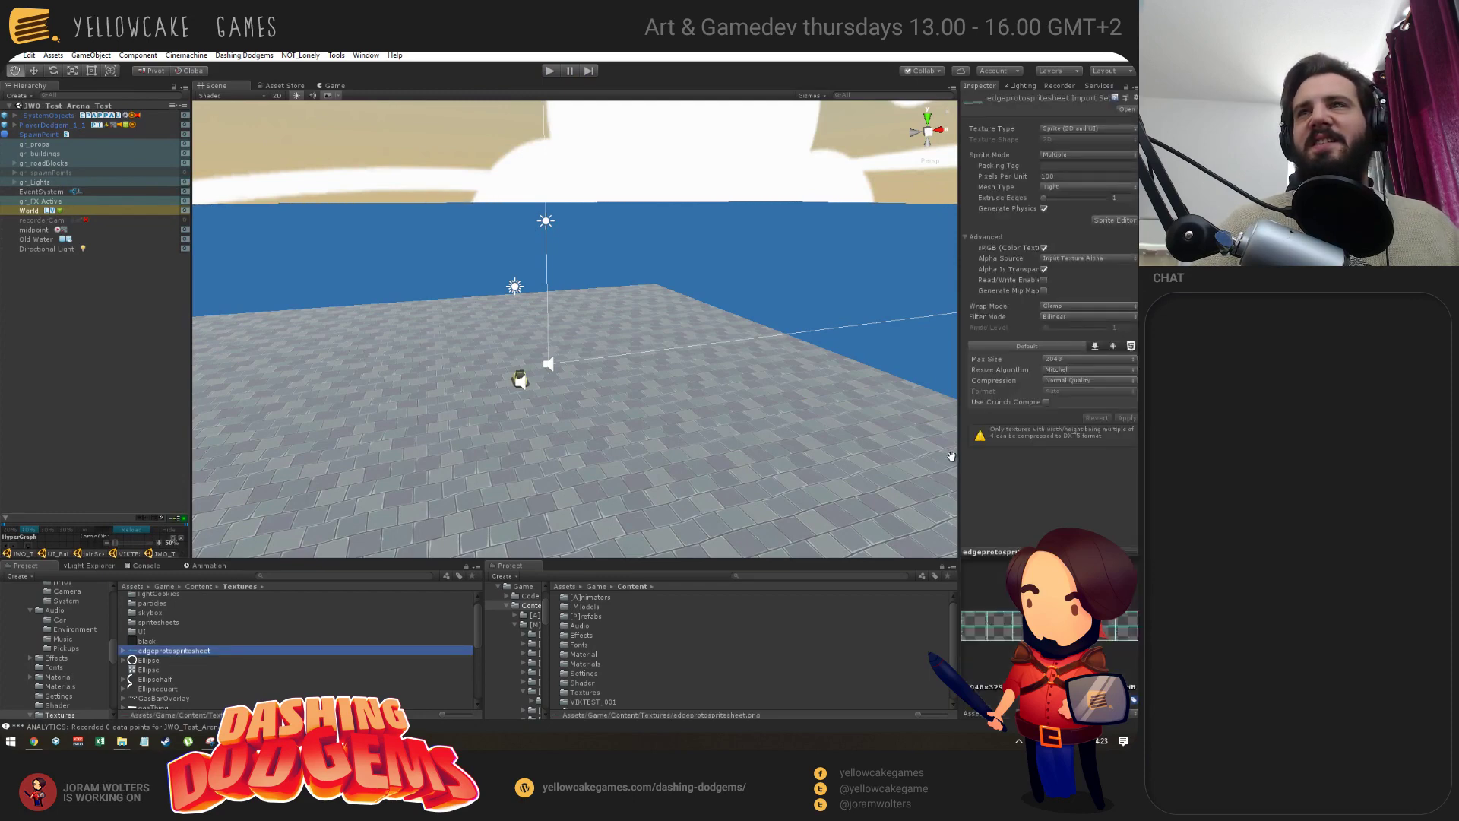
{"action": "left_click", "coordinate": [1115, 220]}
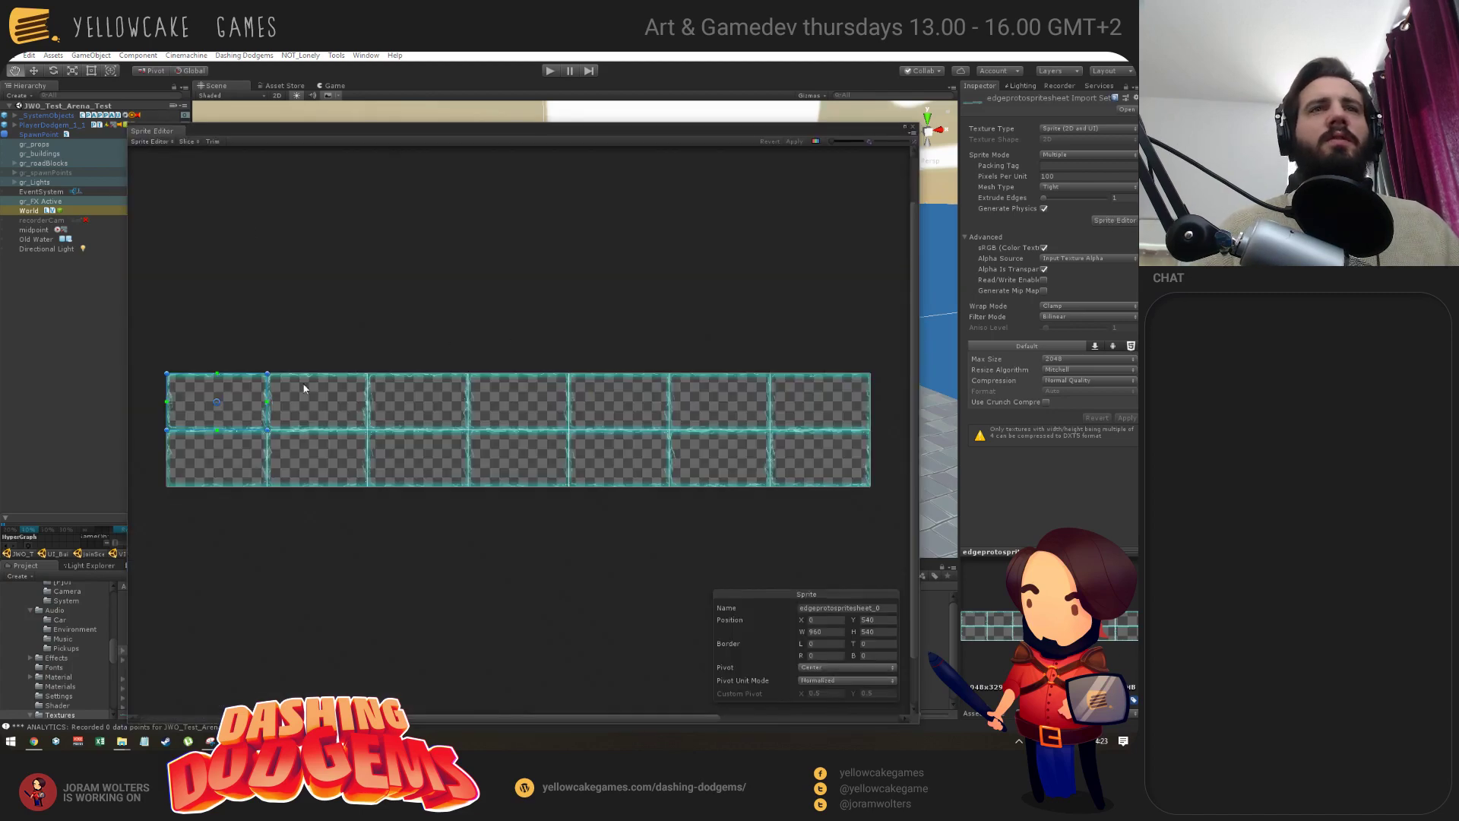
{"action": "left_click", "coordinate": [902, 128]}
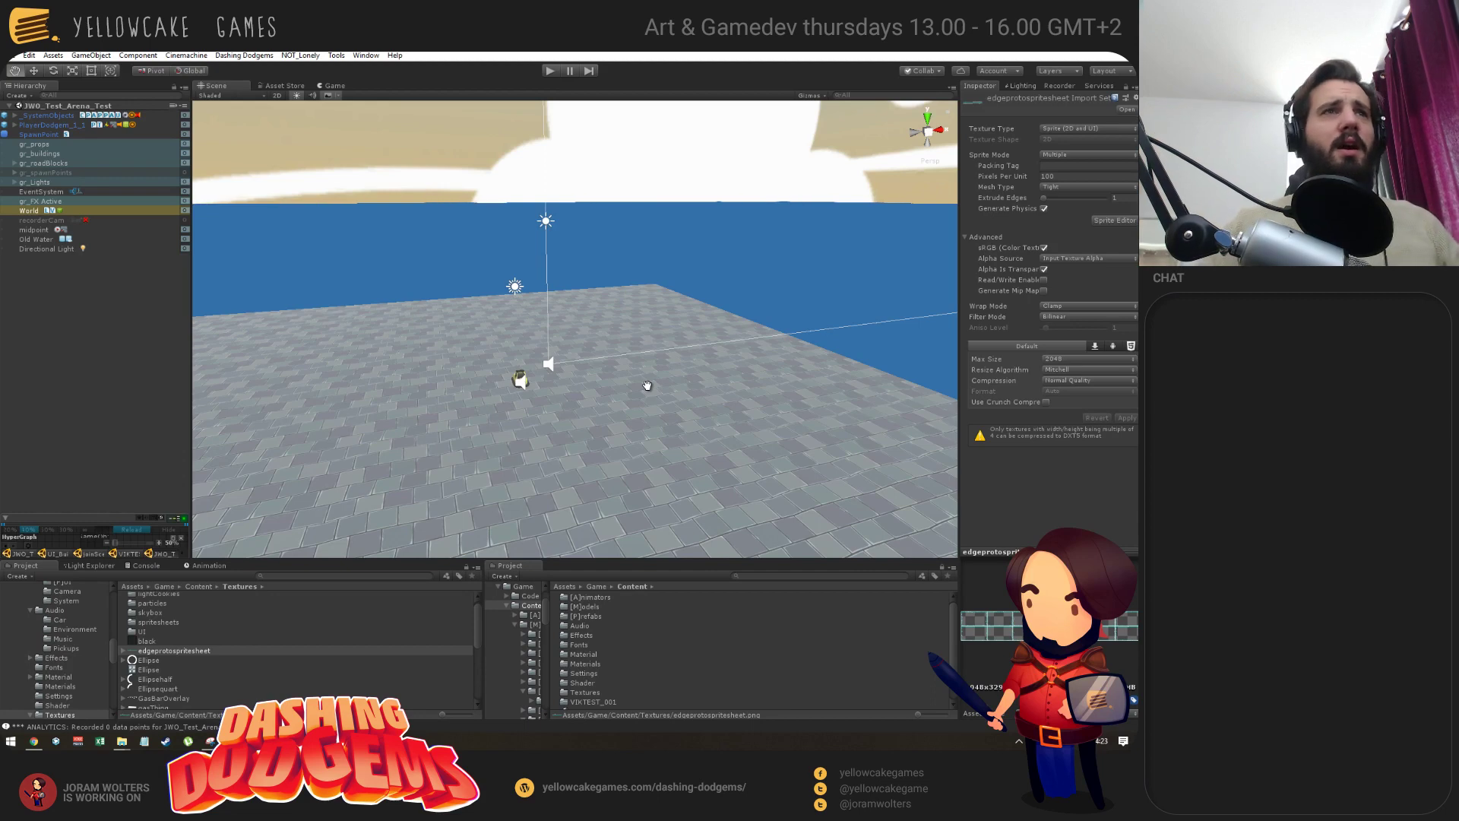
{"action": "left_click", "coordinate": [92, 56]}
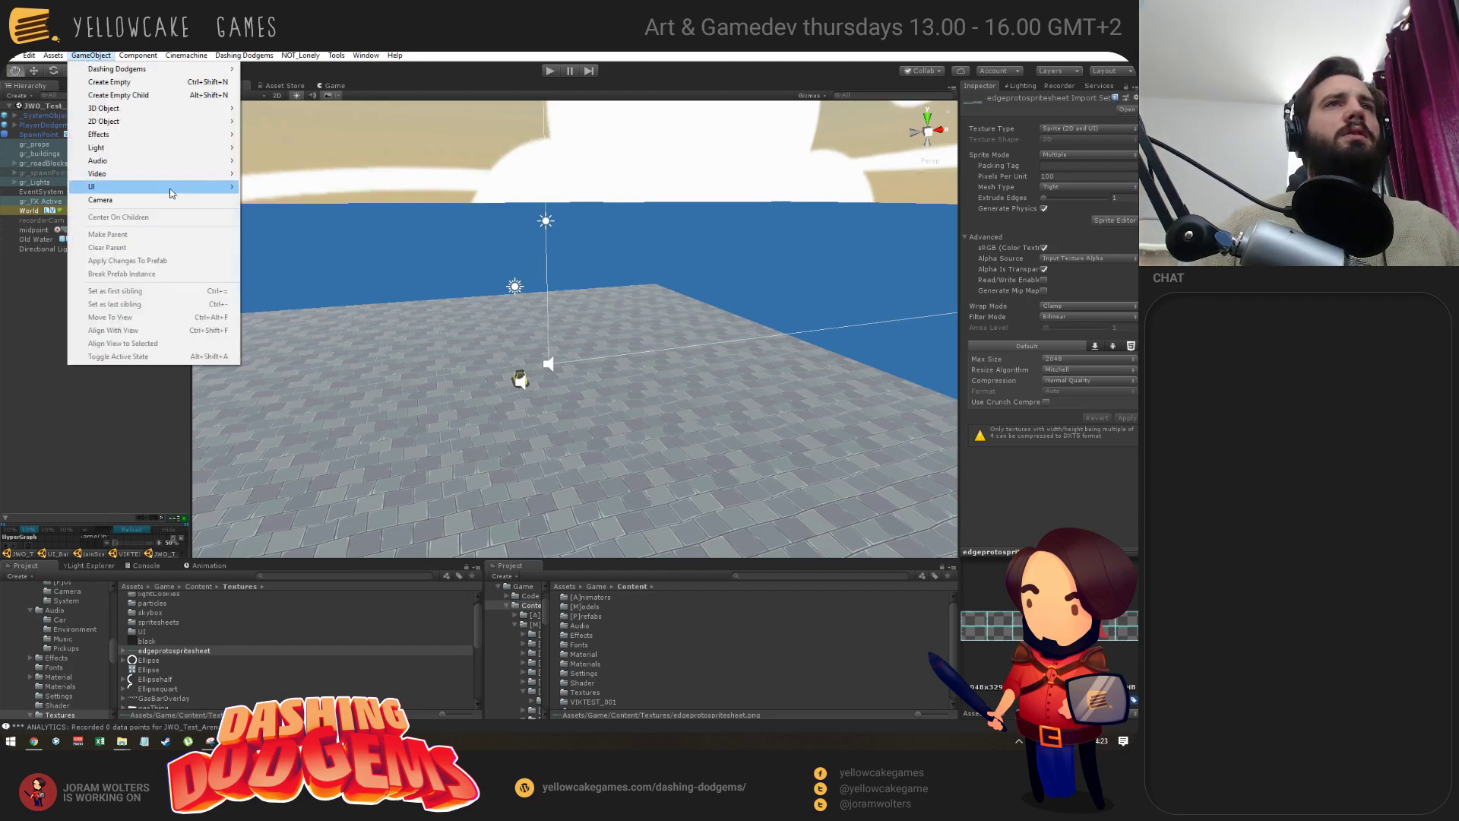
{"action": "mouse_move", "coordinate": [170, 190]}
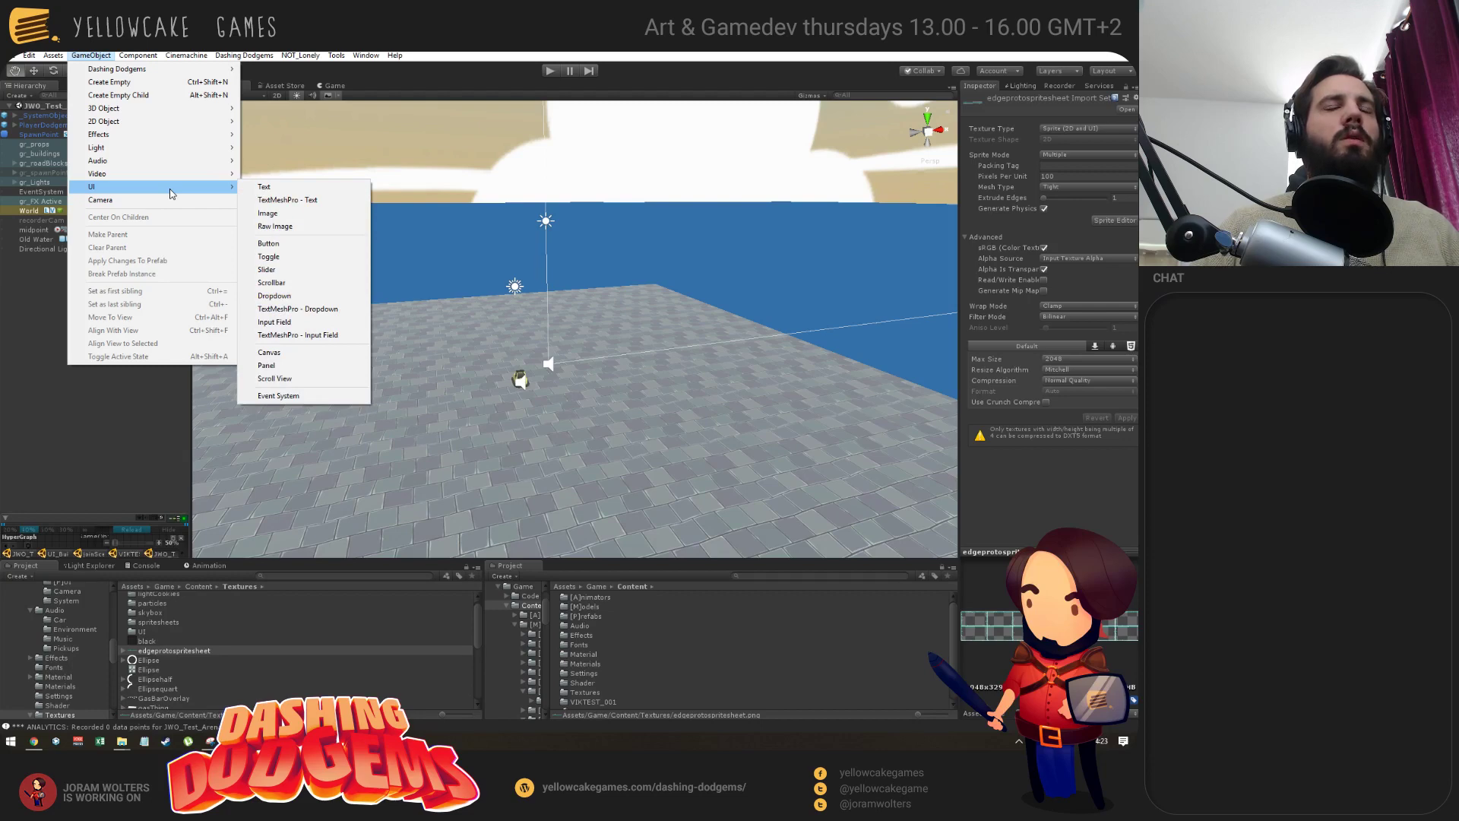
{"action": "left_click", "coordinate": [89, 423]}
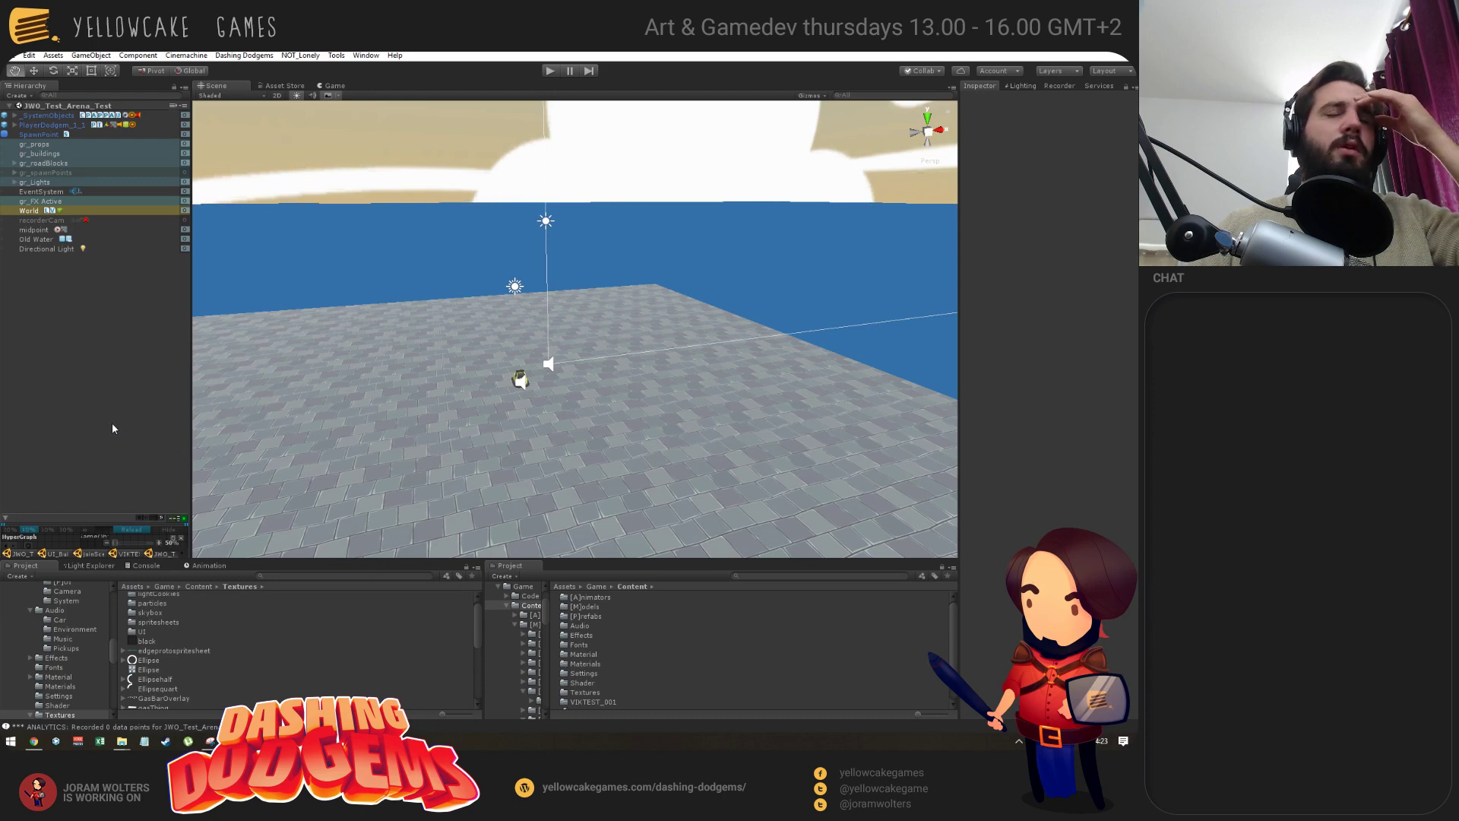
Expand edgeprotospritesheet in the Textures folder to list its individual sliced sprites.
{"action": "left_click", "coordinate": [123, 651]}
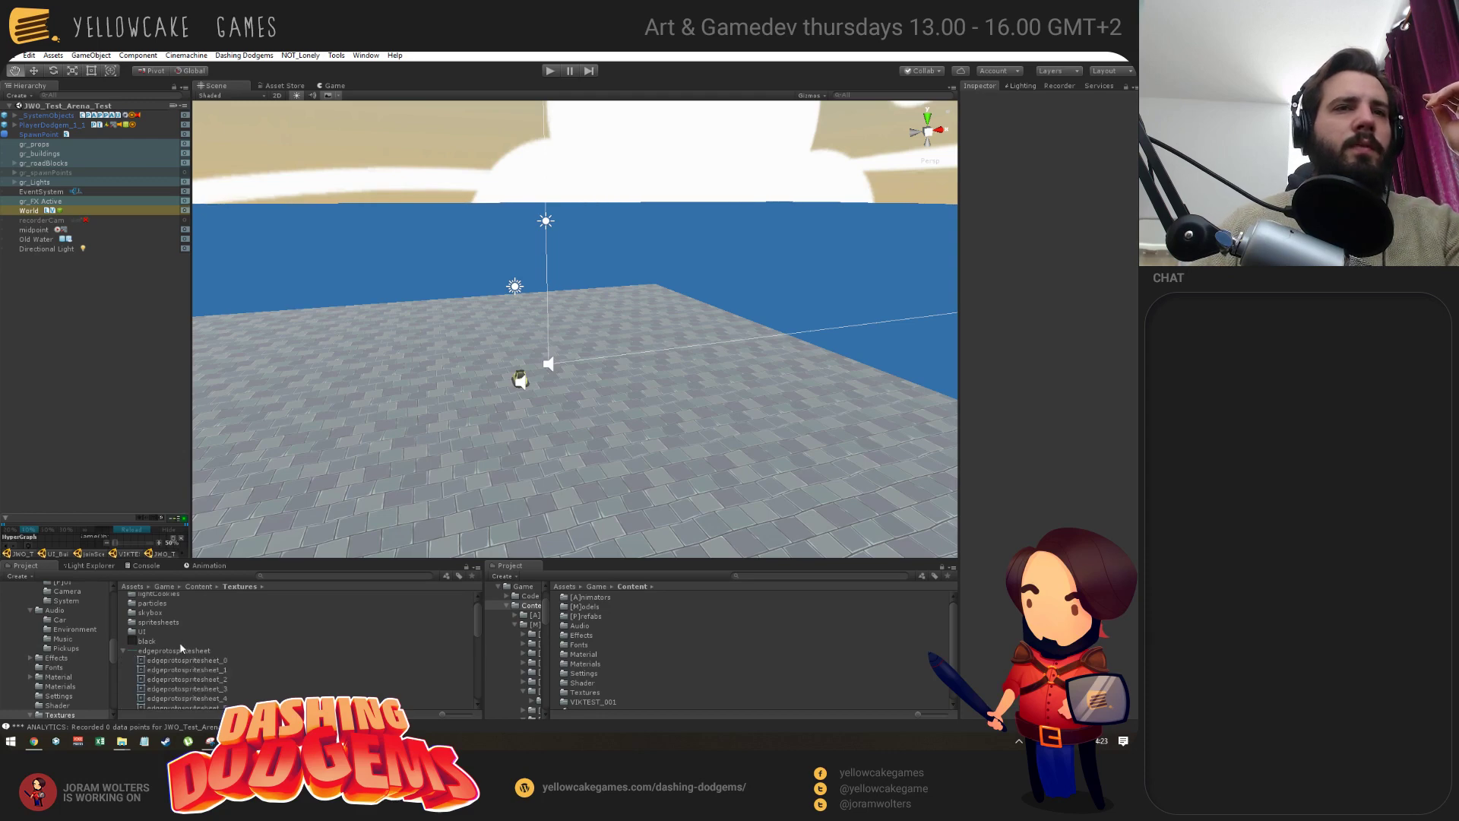
{"action": "scroll", "coordinate": [190, 636], "scroll_direction": "down", "scroll_amount": 3}
{"action": "scroll", "coordinate": [204, 642], "scroll_direction": "up", "scroll_amount": 3}
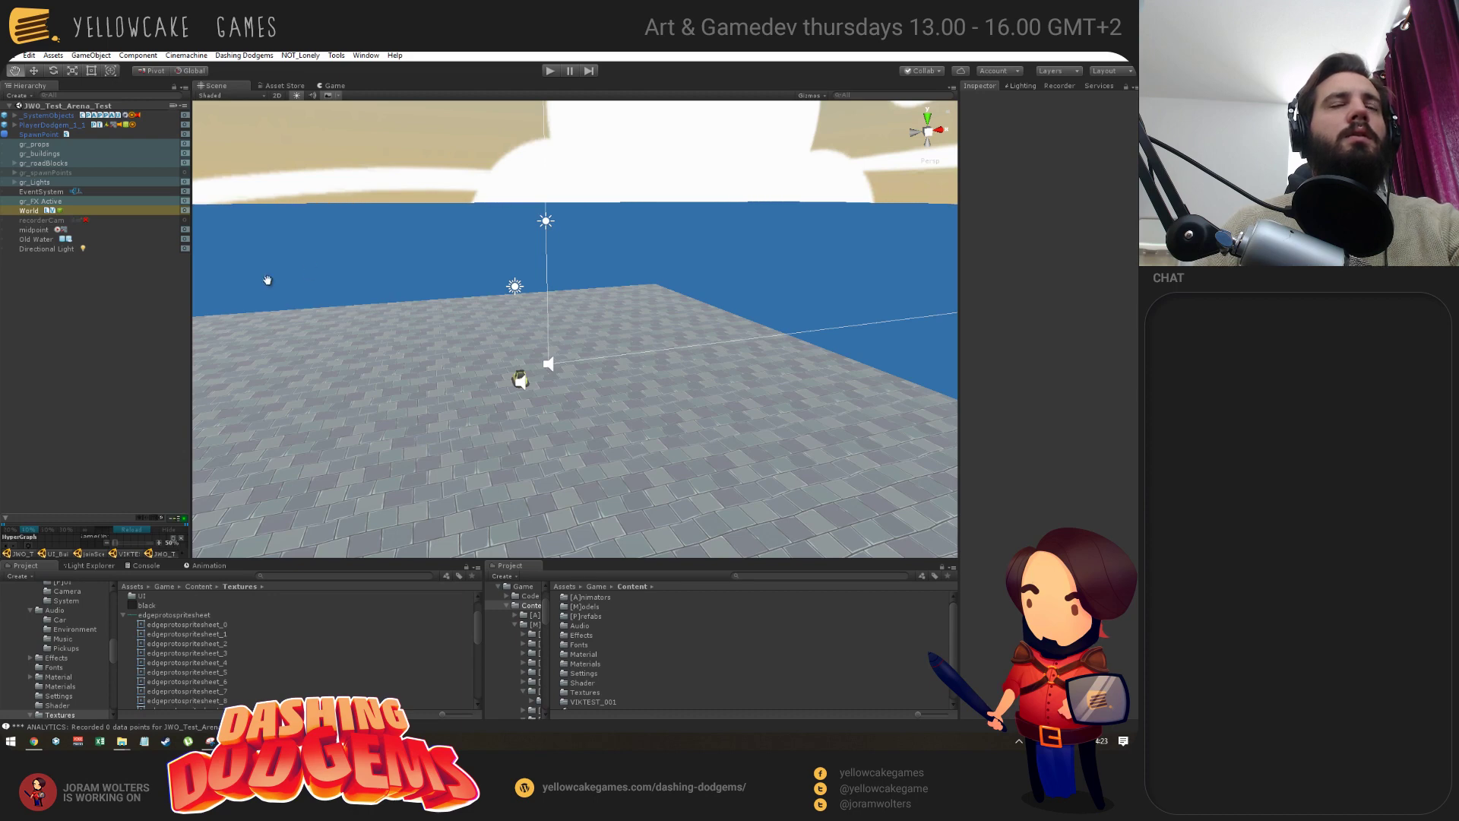
Try to place the whole edgeprotospritesheet in the arena scene as an animated object, and cancel creating the animation file.
{"action": "left_click_drag", "start_coordinate": [160, 617], "coordinate": [410, 432]}
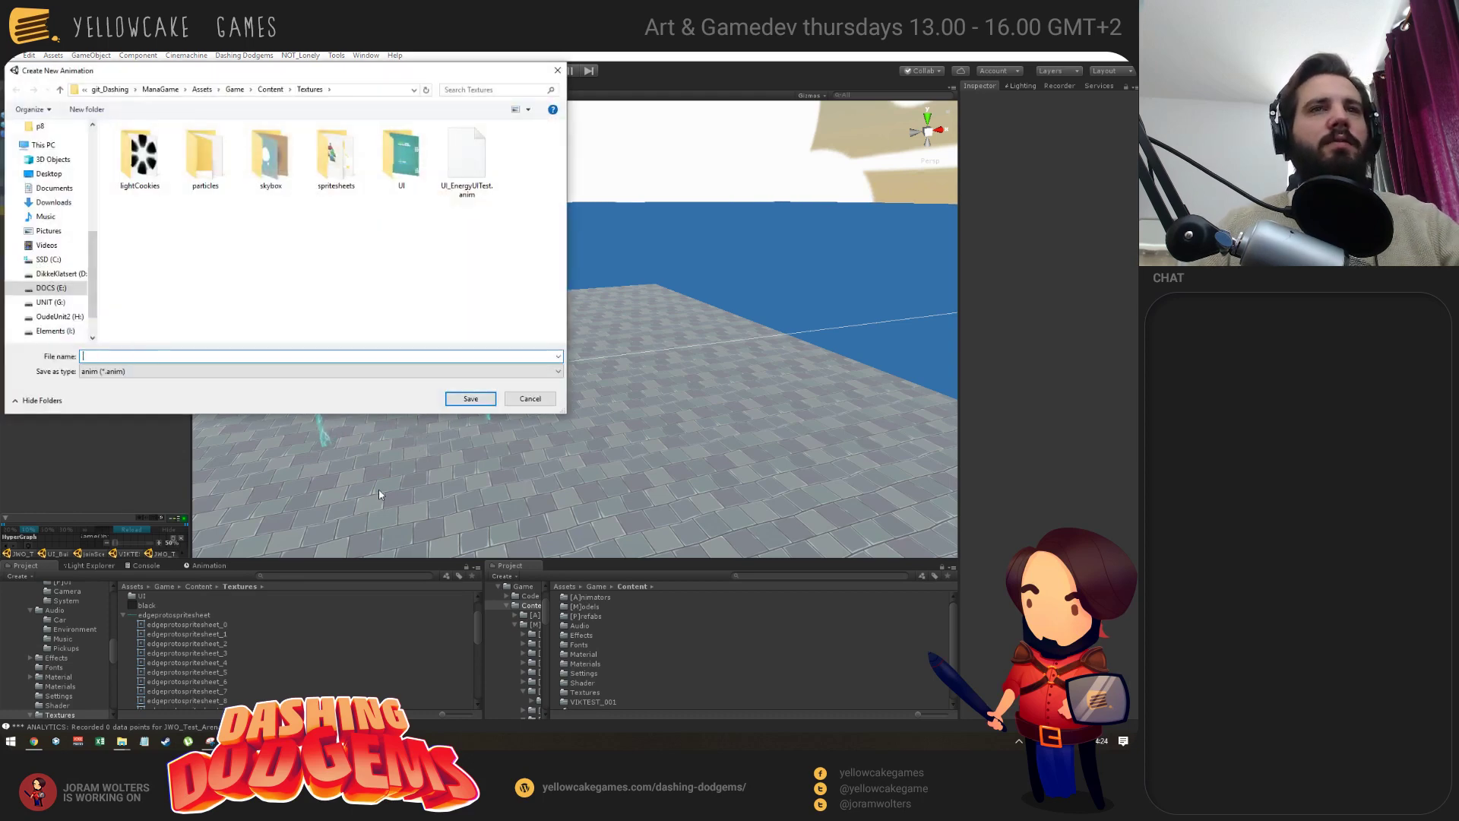
{"action": "left_click", "coordinate": [529, 400]}
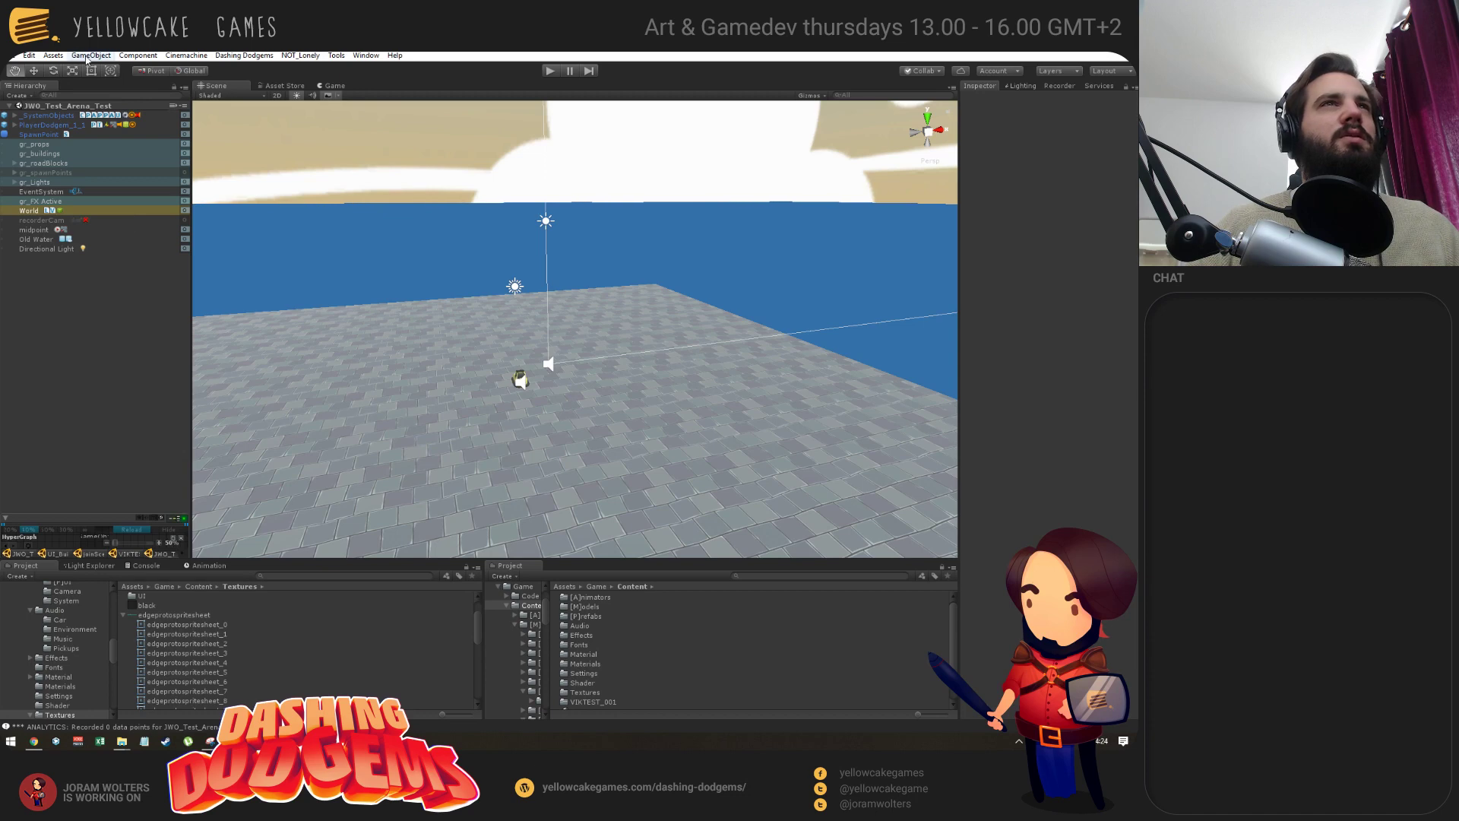
{"action": "left_click", "coordinate": [89, 56]}
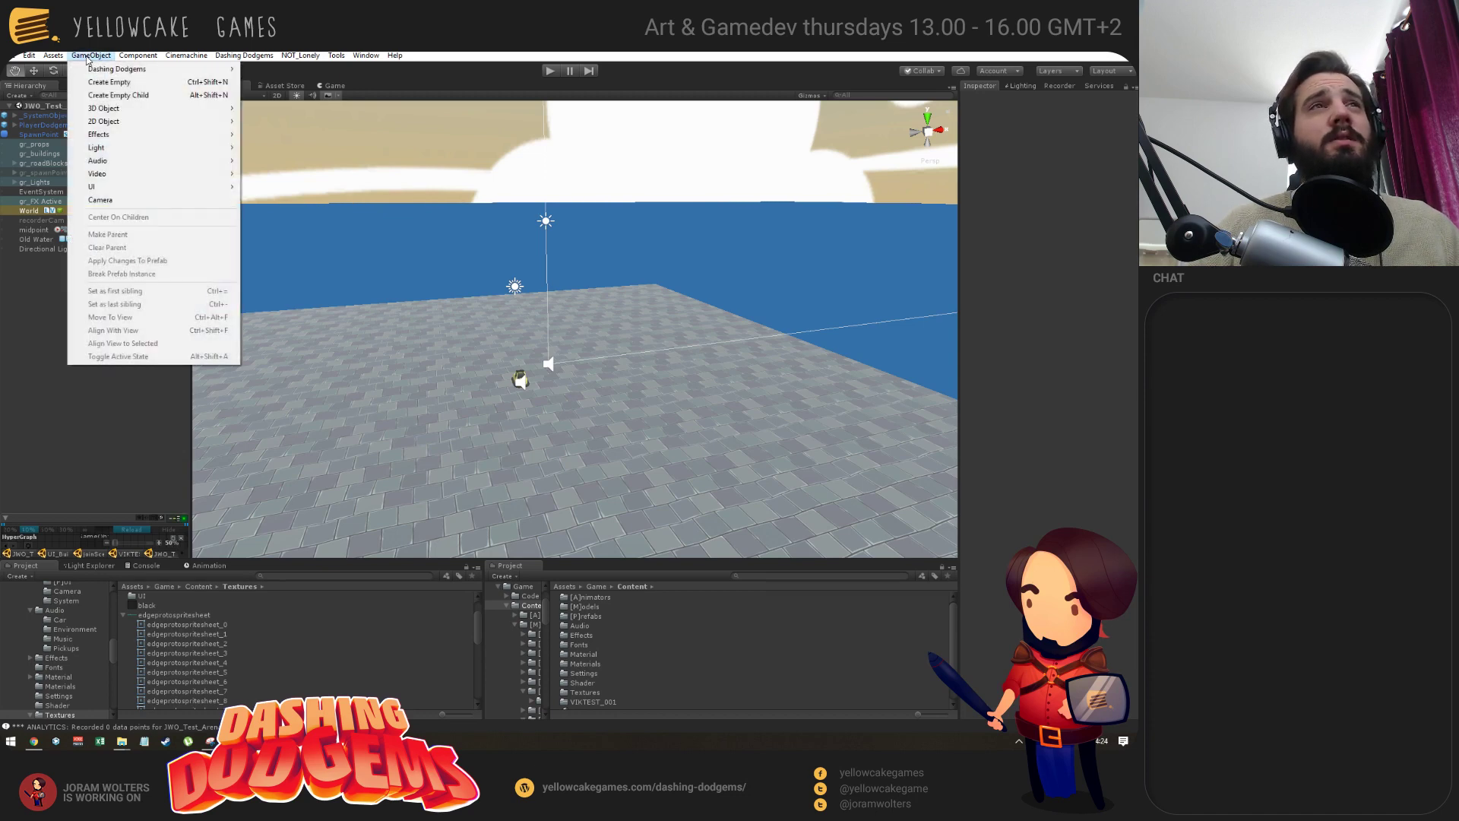
{"action": "left_click", "coordinate": [125, 319]}
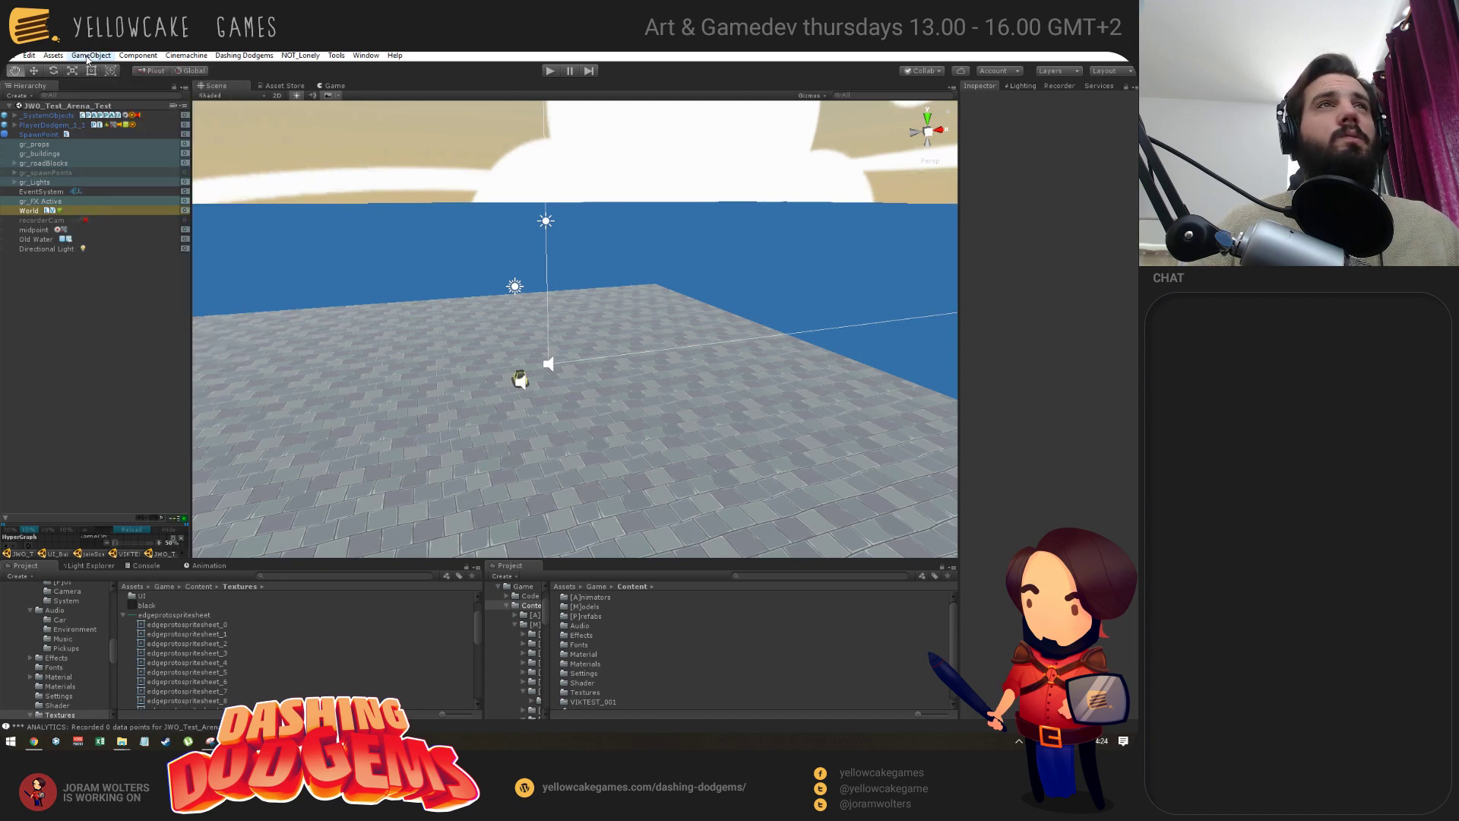
Switch to the UI_Builder scene and delete the Panel inside CanvasForWIP.
{"action": "left_click", "coordinate": [57, 553]}
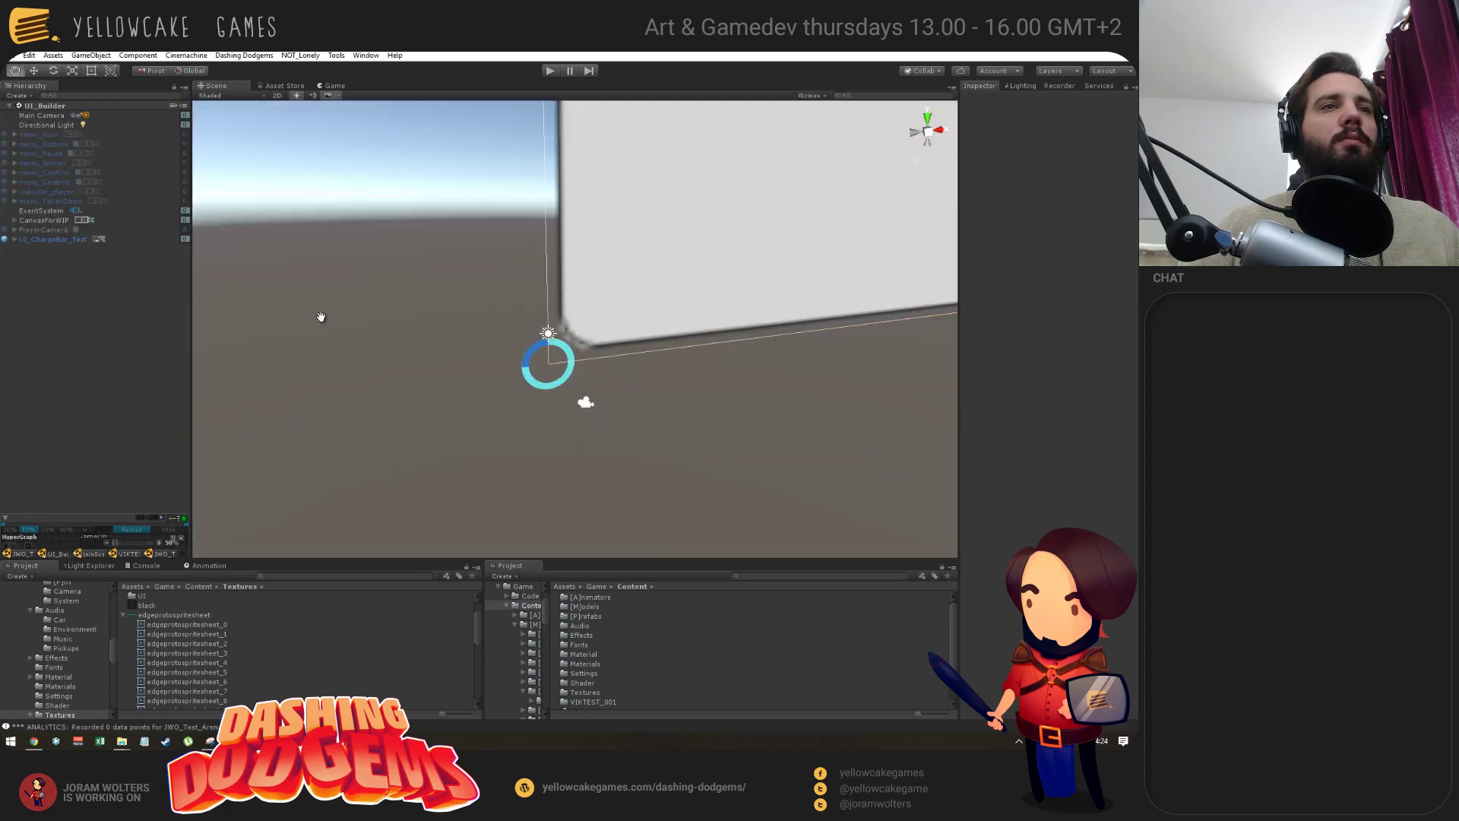
{"action": "left_click_drag", "start_coordinate": [376, 308], "coordinate": [4, 241], "text": "alt"}
{"action": "left_click", "coordinate": [14, 220]}
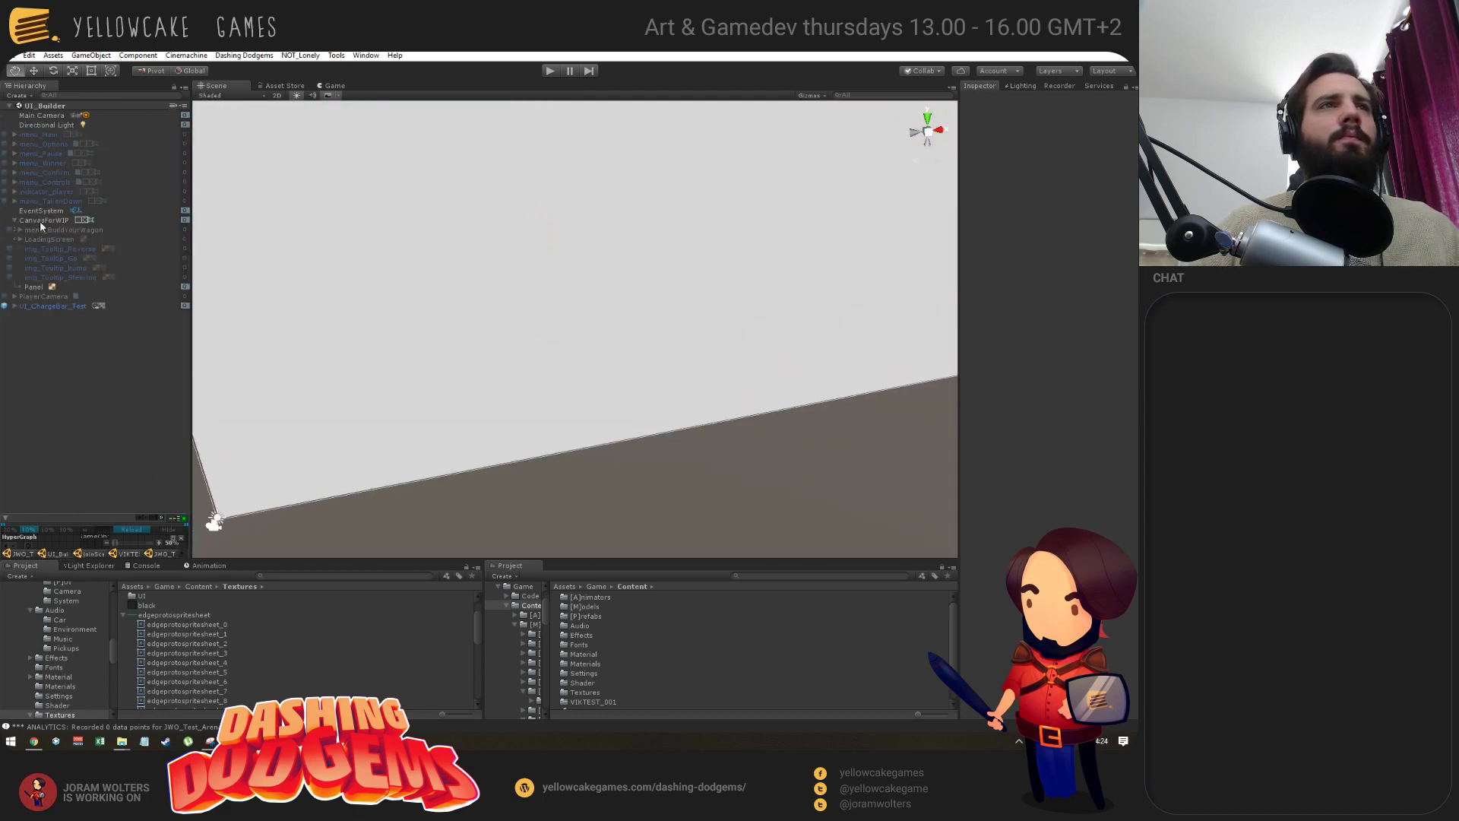
{"action": "left_click", "coordinate": [48, 289]}
{"action": "key", "text": "Delete"}
Try to add edgeprotospritesheet_0 to CanvasForWIP as a plain sprite object, and delete it again.
{"action": "left_click_drag", "start_coordinate": [680, 318], "coordinate": [378, 384], "text": "alt"}
{"action": "scroll", "coordinate": [152, 604], "scroll_direction": "up", "scroll_amount": 1}
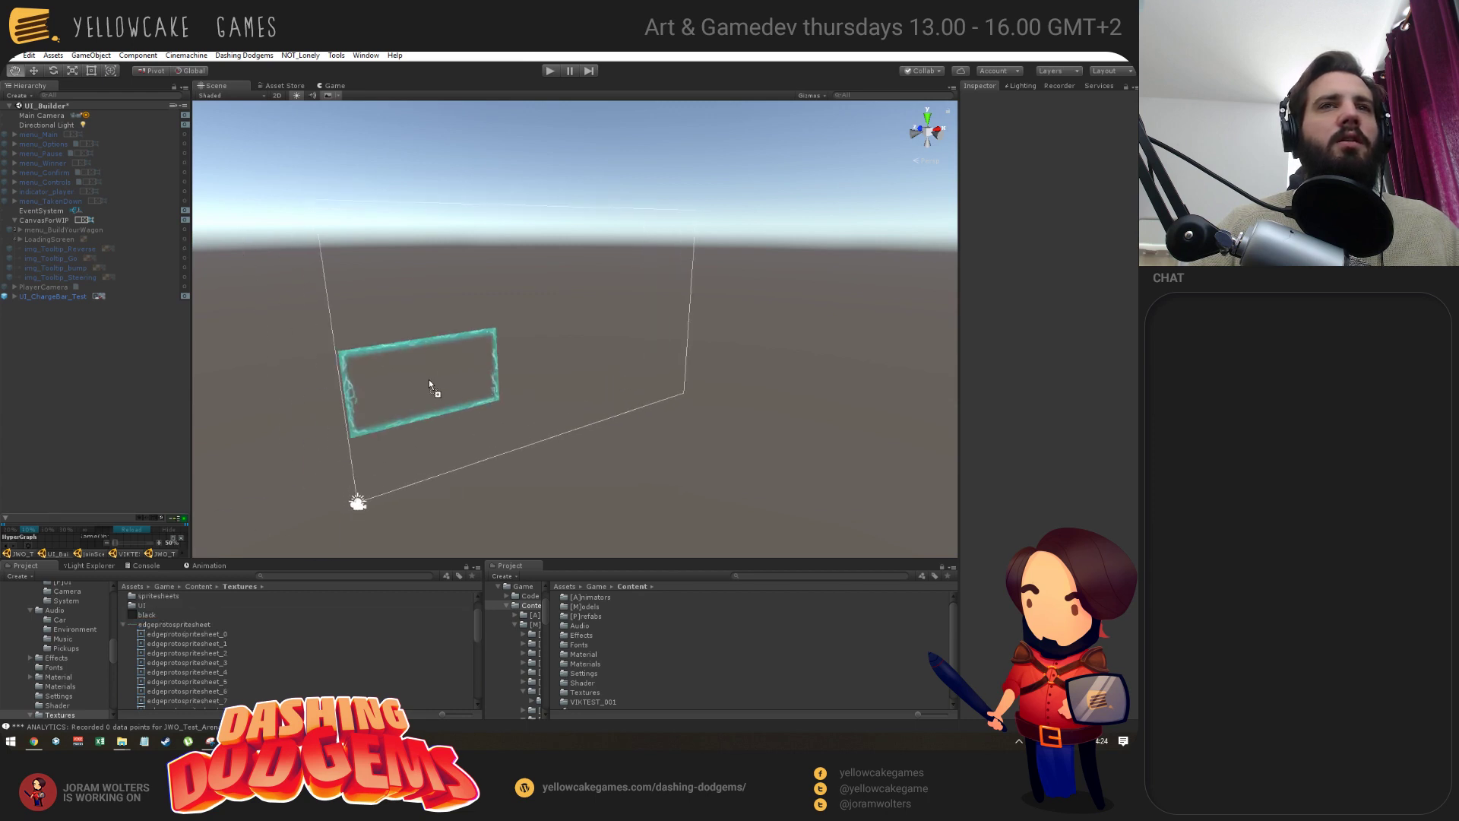
{"action": "left_click_drag", "start_coordinate": [40, 226], "coordinate": [43, 221]}
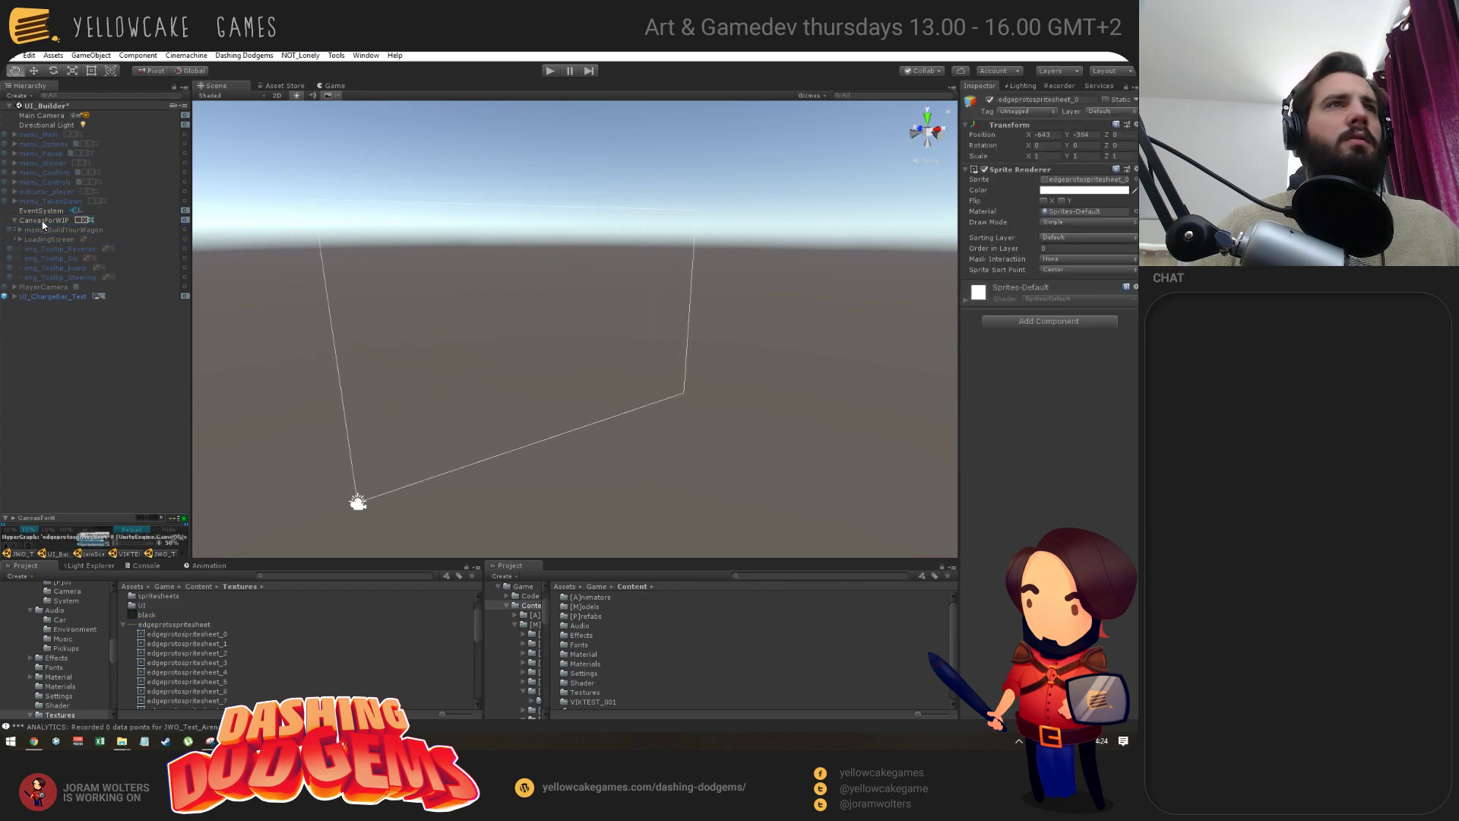
{"action": "left_click_drag", "start_coordinate": [602, 299], "coordinate": [576, 312], "text": "alt"}
{"action": "key", "text": "Delete"}
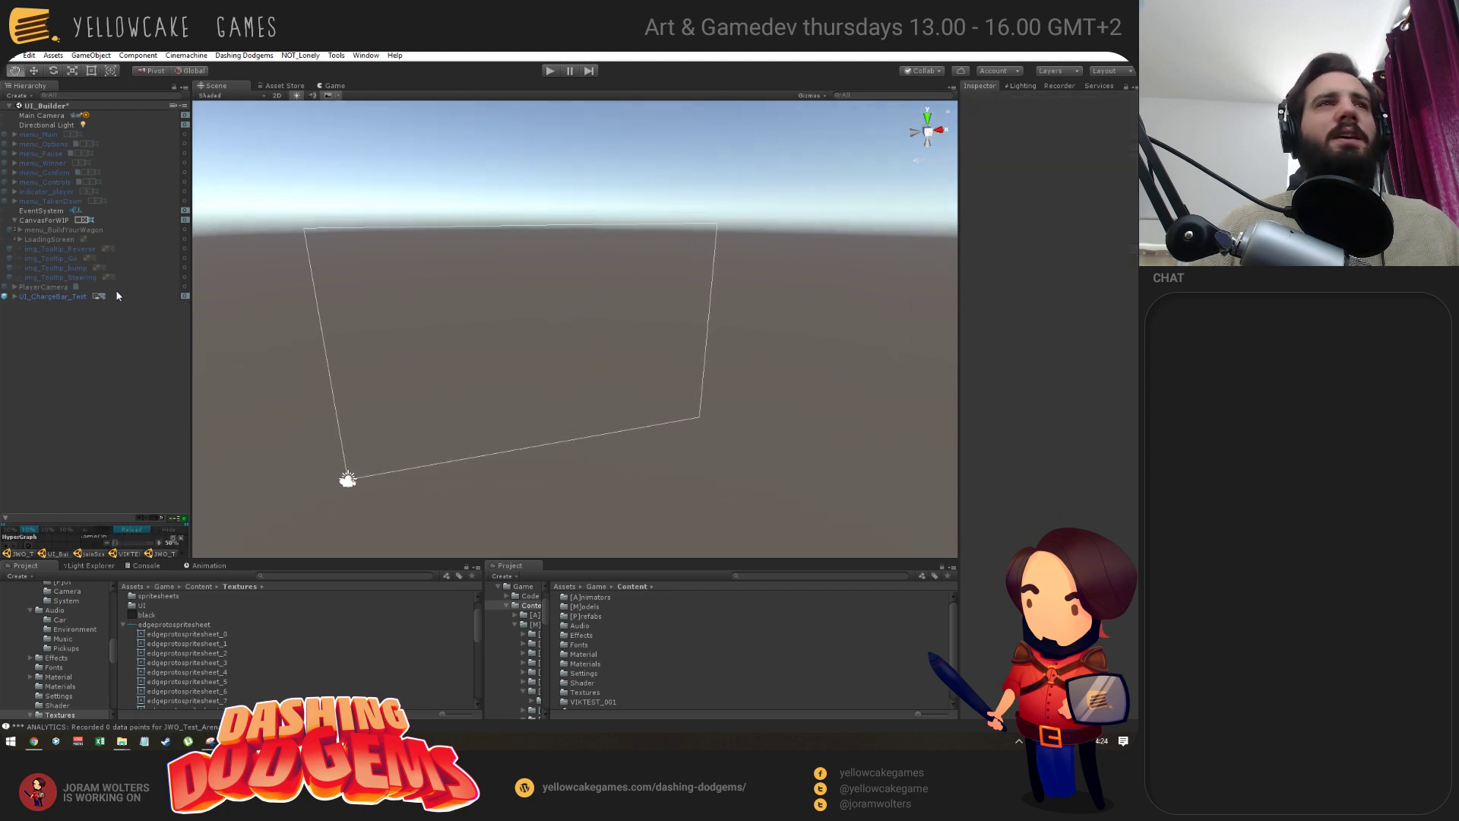
Add a UI Image to CanvasForWIP and stretch its anchors and position to fill the whole canvas.
{"action": "left_click", "coordinate": [72, 57]}
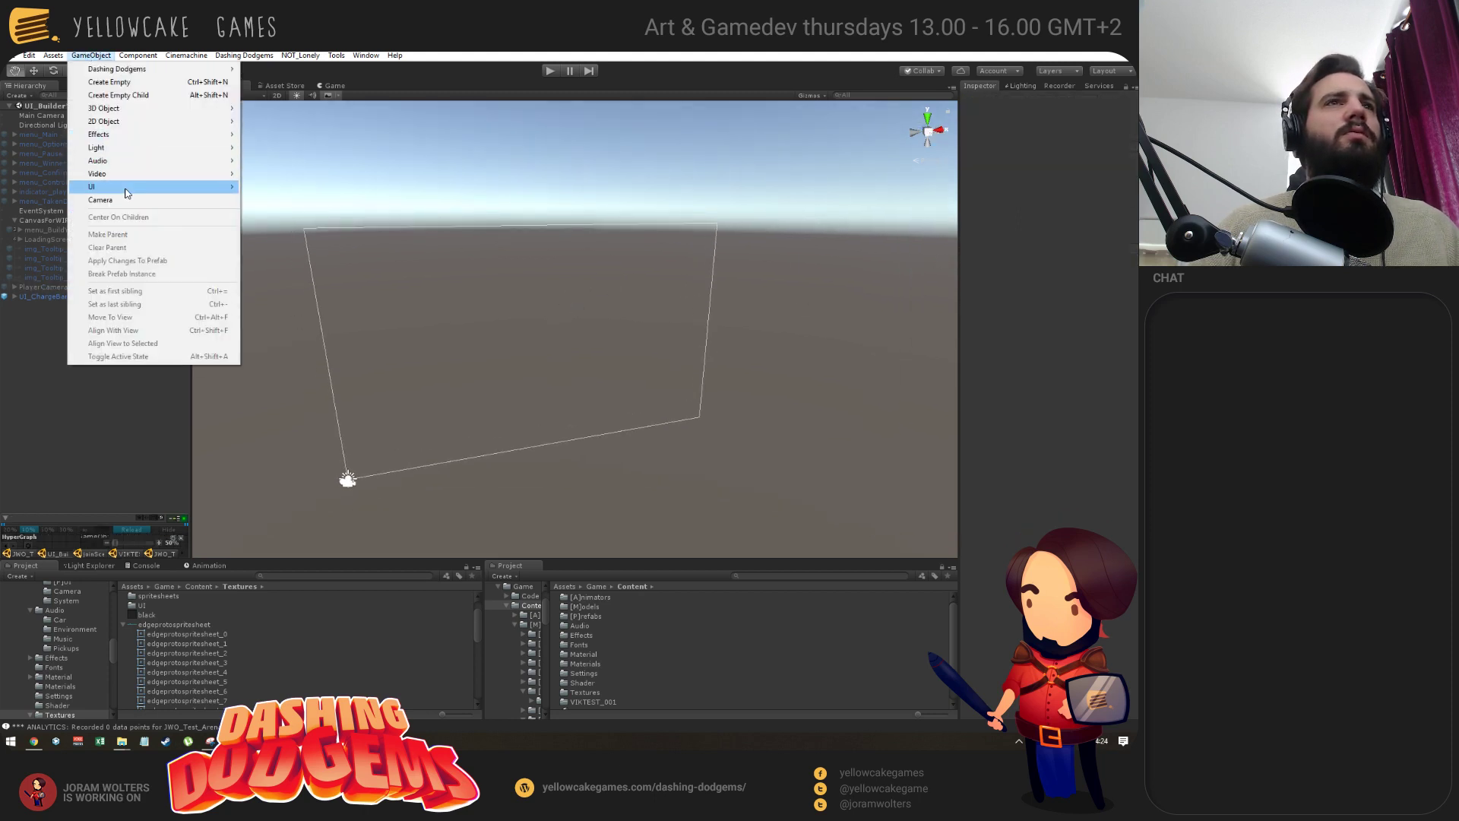
{"action": "mouse_move", "coordinate": [126, 190]}
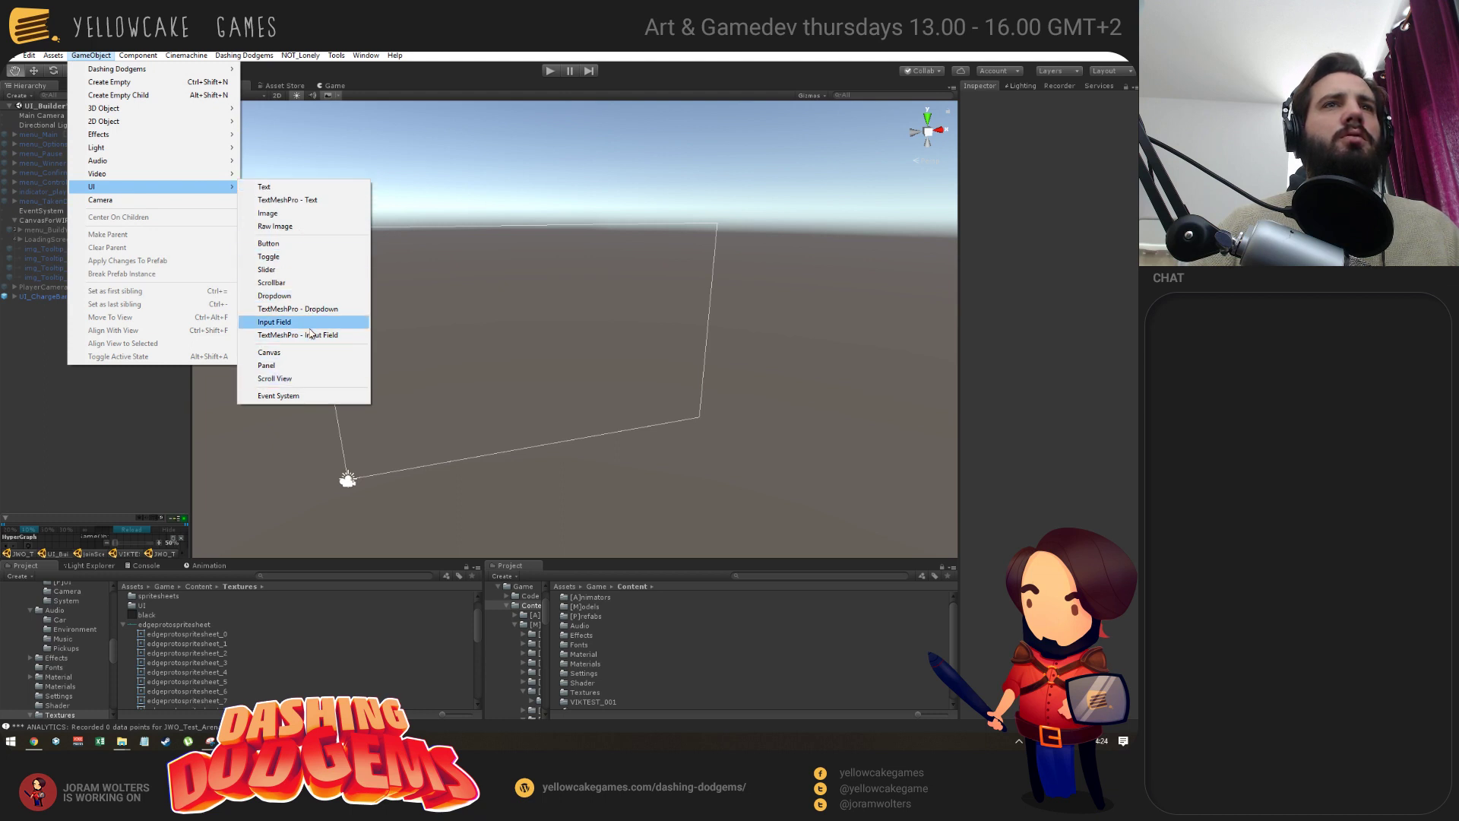
{"action": "left_click", "coordinate": [284, 214]}
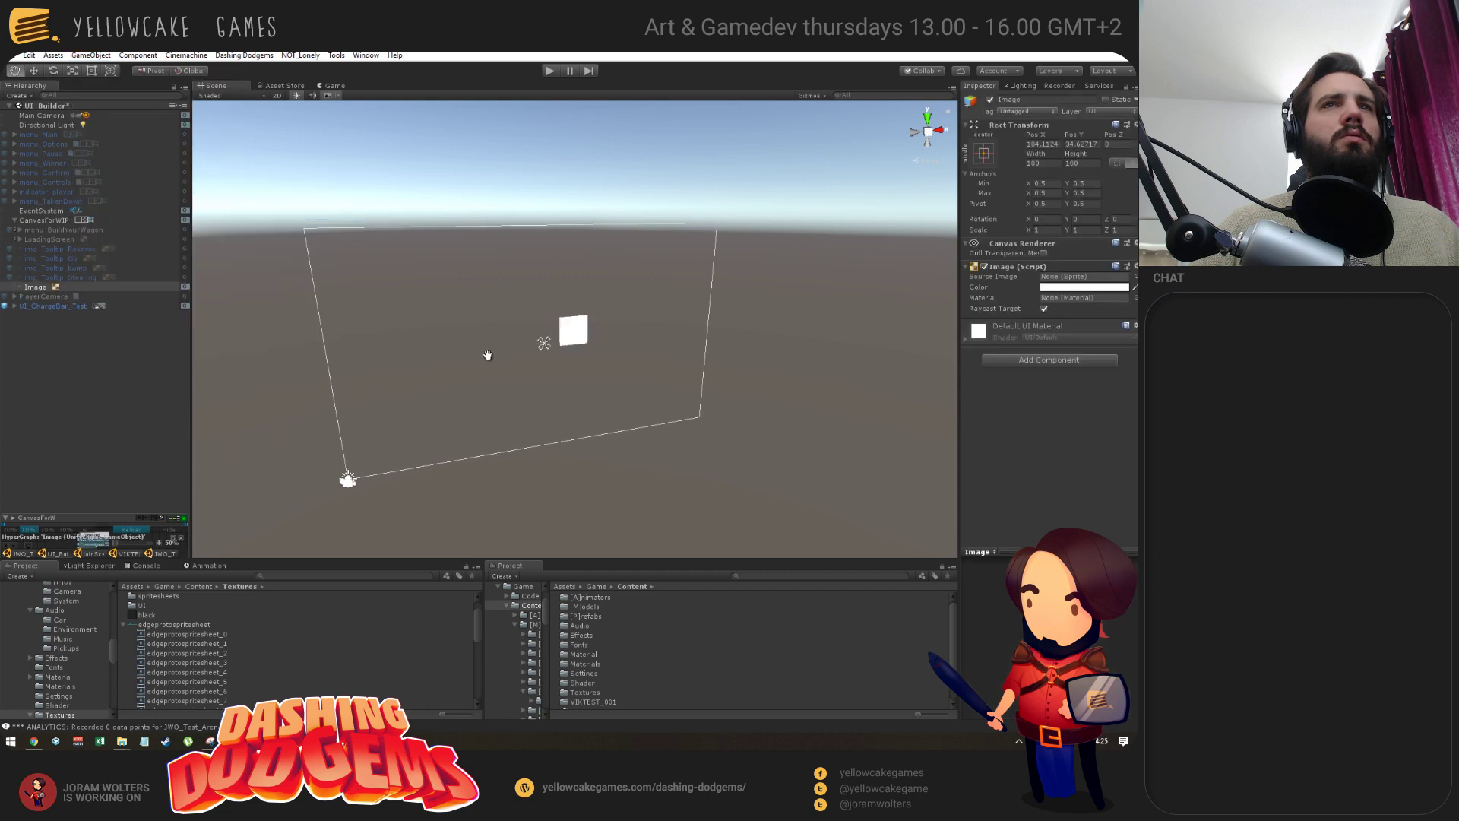
{"action": "left_click", "coordinate": [982, 153]}
{"action": "left_click", "coordinate": [1110, 332], "text": "alt"}
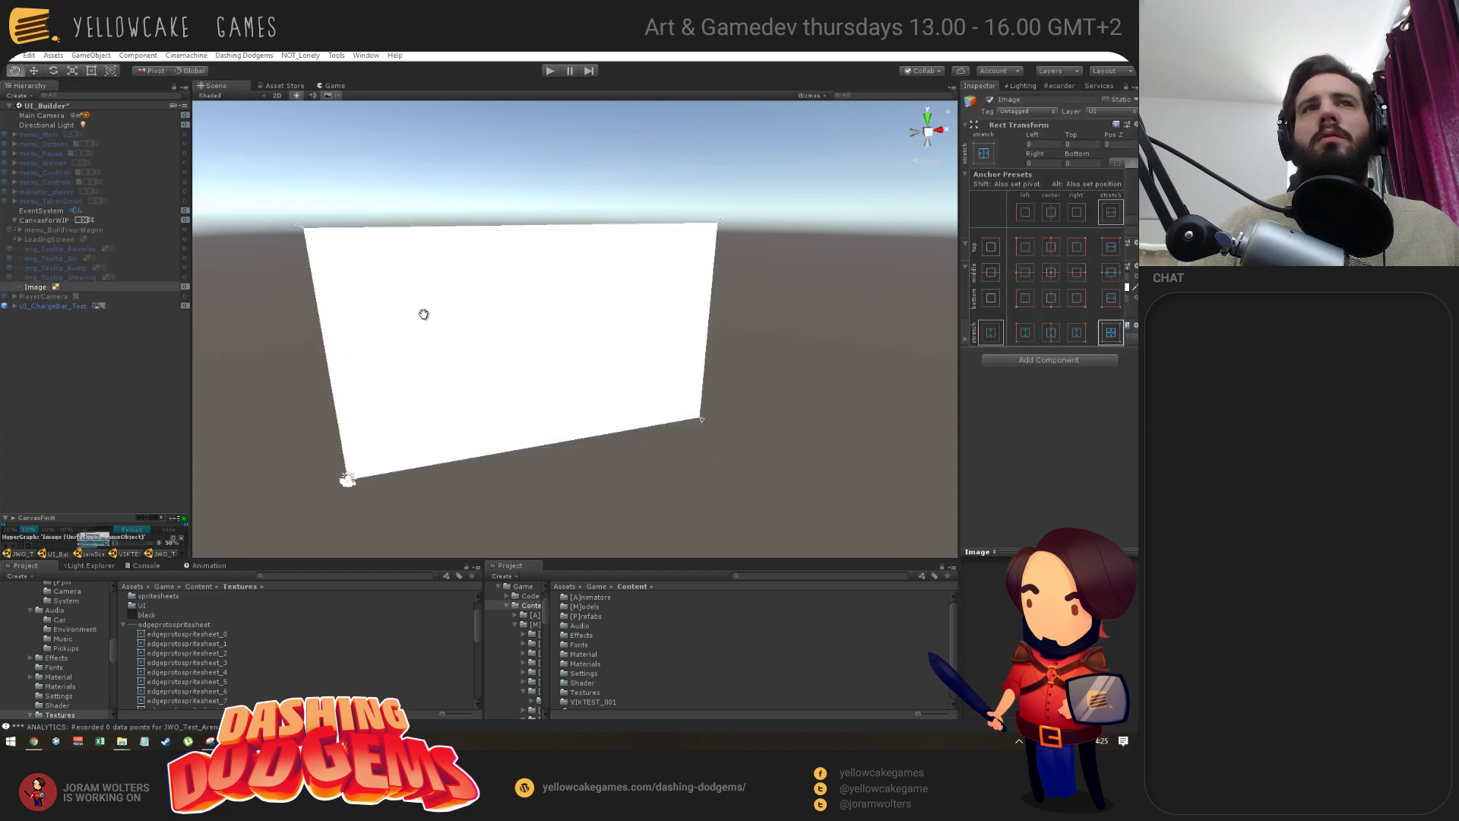
{"action": "left_click", "coordinate": [459, 351]}
Assign the edgeprotospritesheet_0 sprite as the source image of the new UI Image.
{"action": "left_click_drag", "start_coordinate": [541, 419], "coordinate": [502, 525], "text": "alt"}
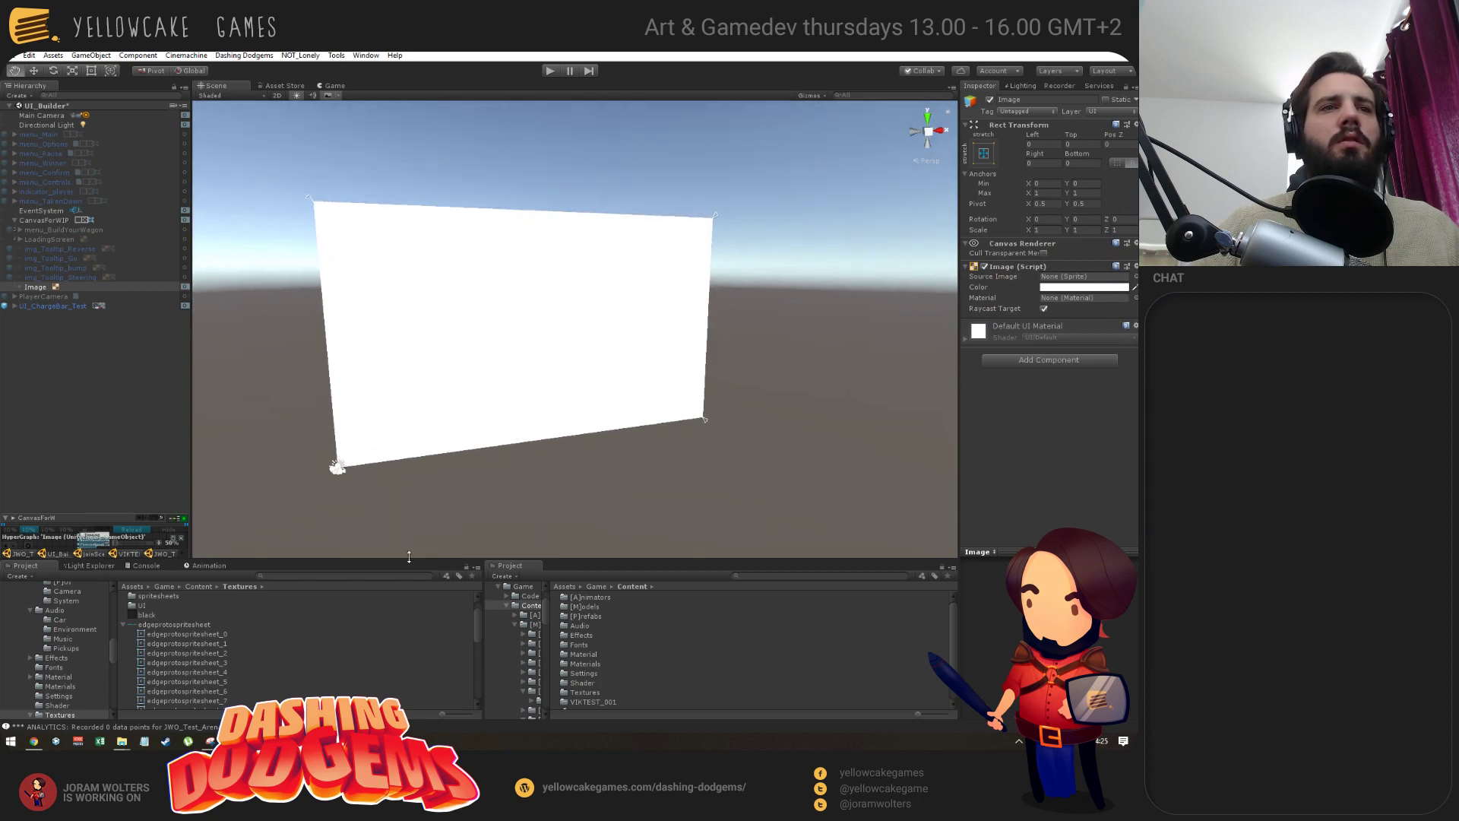
{"action": "left_click_drag", "start_coordinate": [196, 625], "coordinate": [1083, 277]}
{"action": "left_click_drag", "start_coordinate": [826, 327], "coordinate": [648, 383], "text": "alt"}
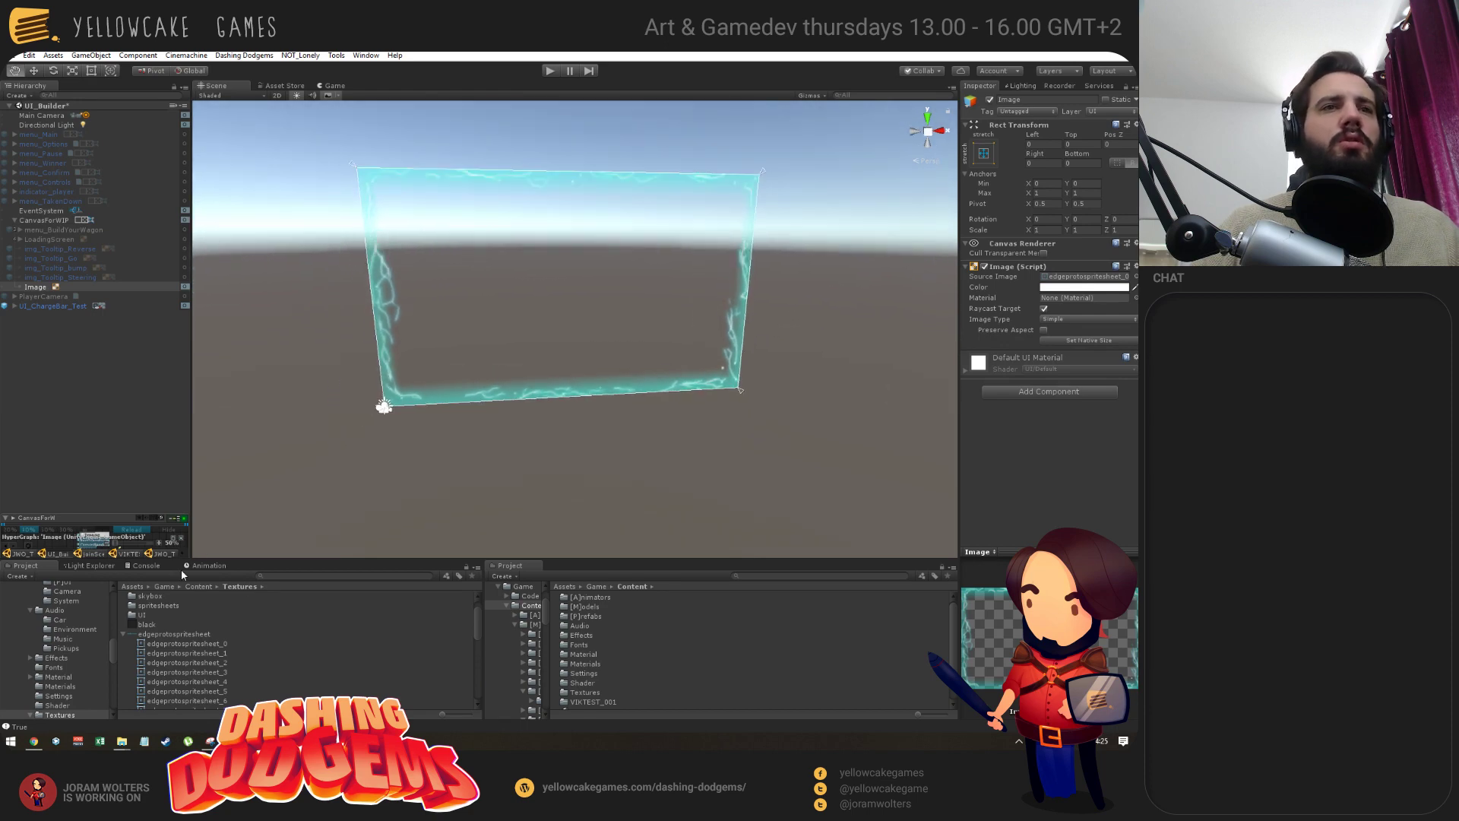
Create an animation clip for the Image and save it as screenedgeanimator in the Textures folder.
{"action": "left_click", "coordinate": [205, 565]}
{"action": "left_click", "coordinate": [324, 664]}
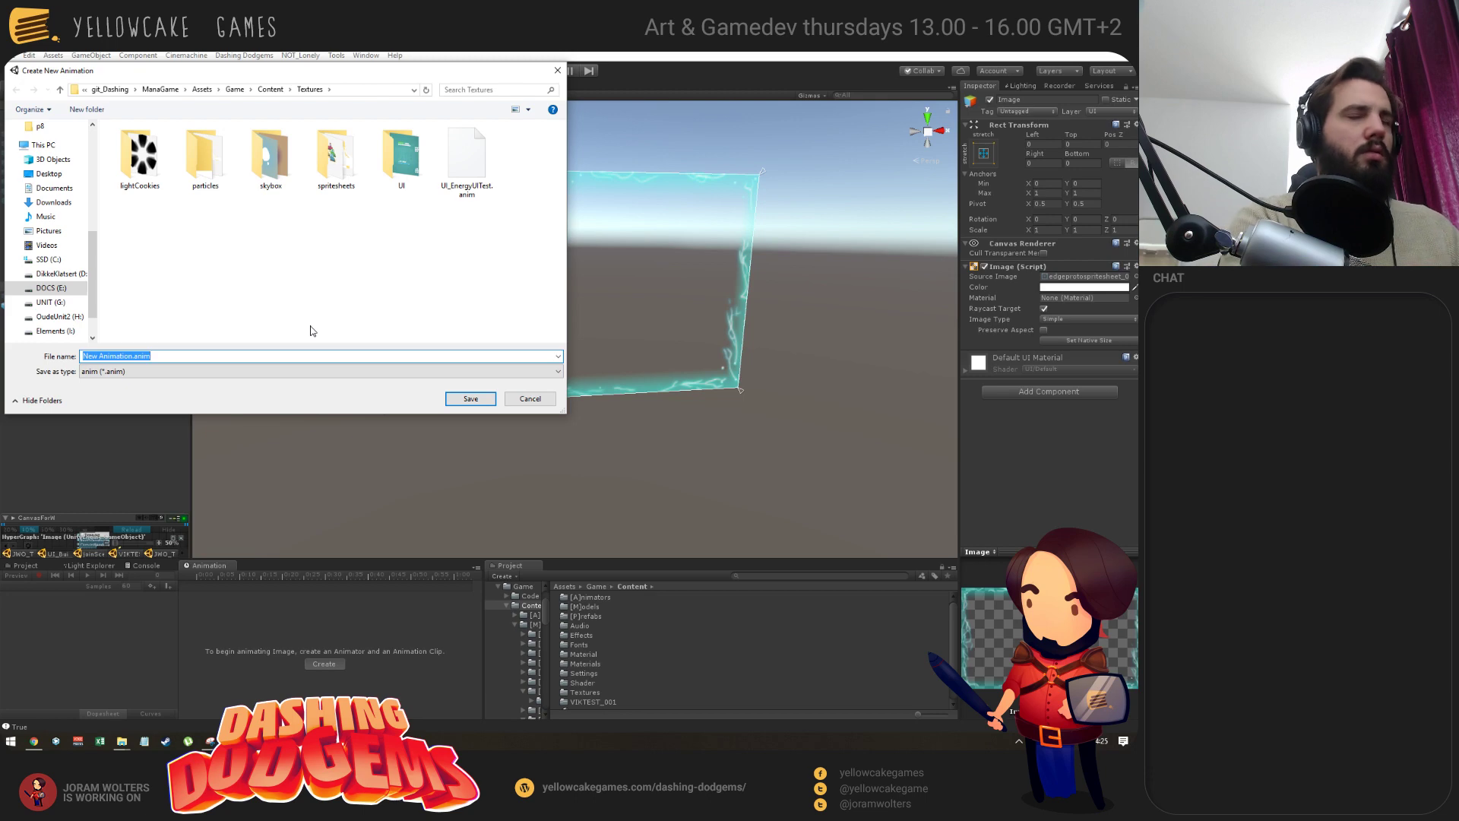
{"action": "type", "text": "screenedgeanimator"}
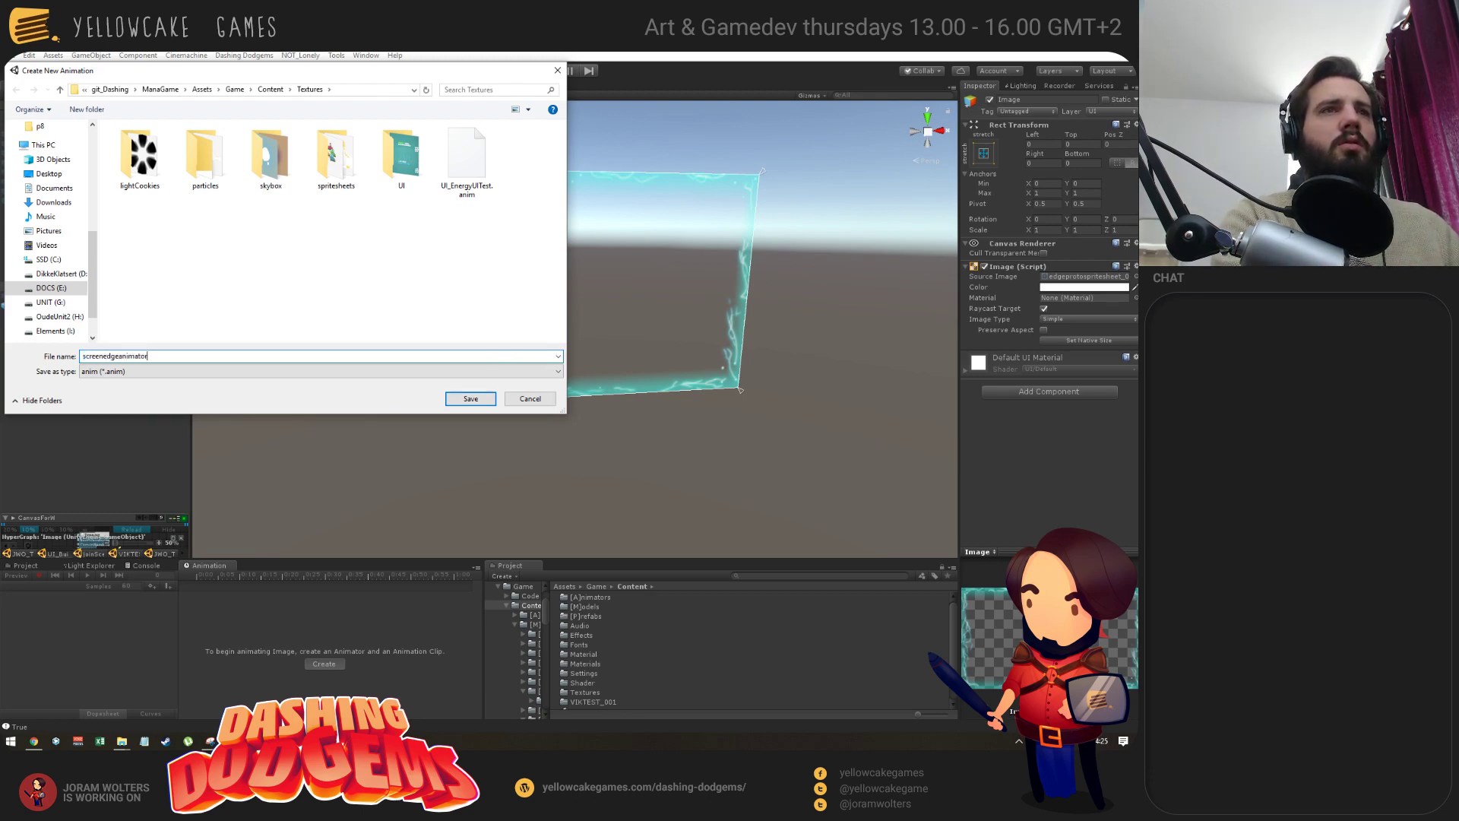
{"action": "key", "text": "Return"}
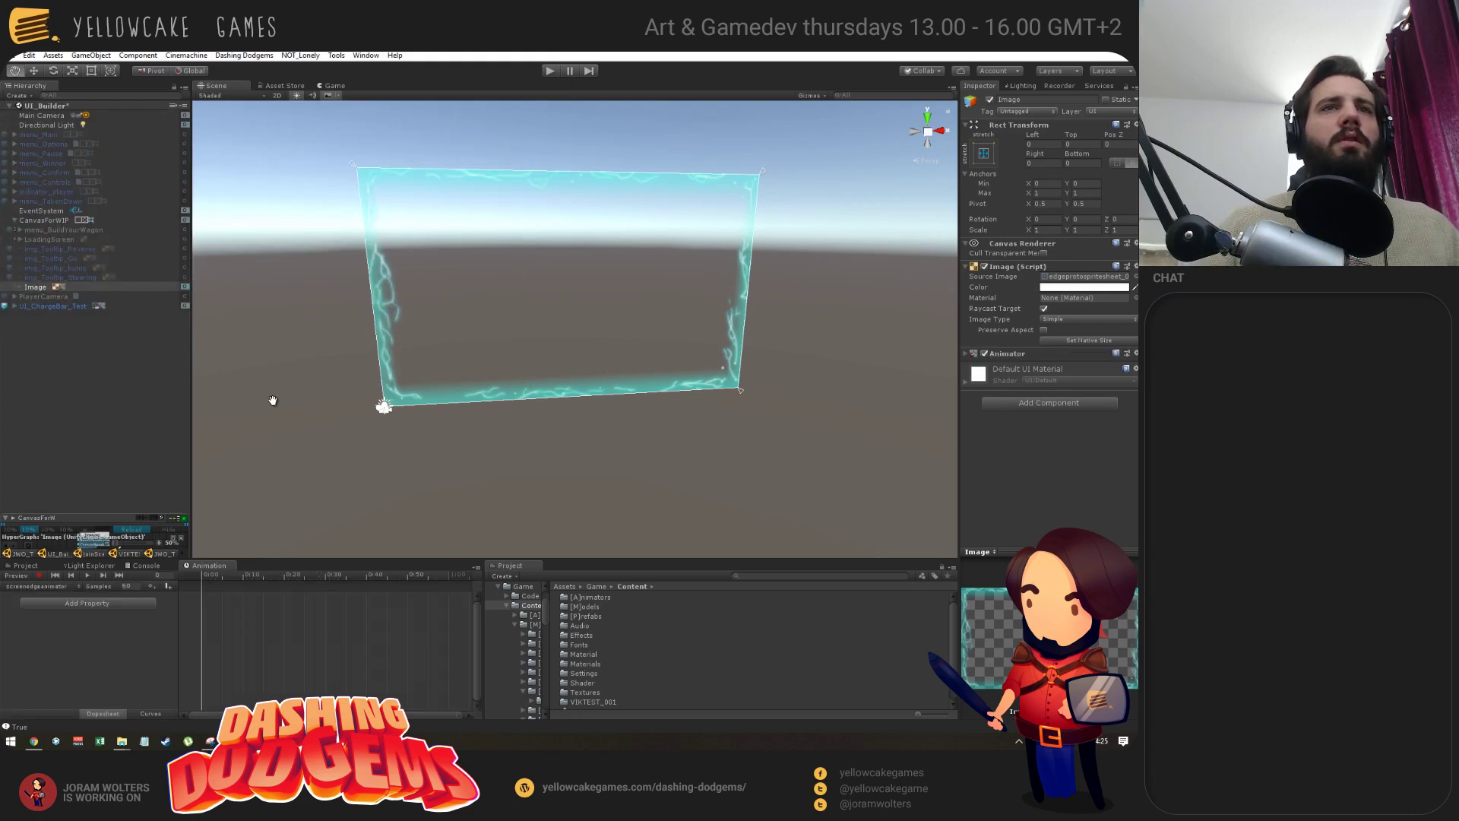
{"action": "scroll", "coordinate": [285, 613], "scroll_direction": "down", "scroll_amount": 5, "text": "alt"}
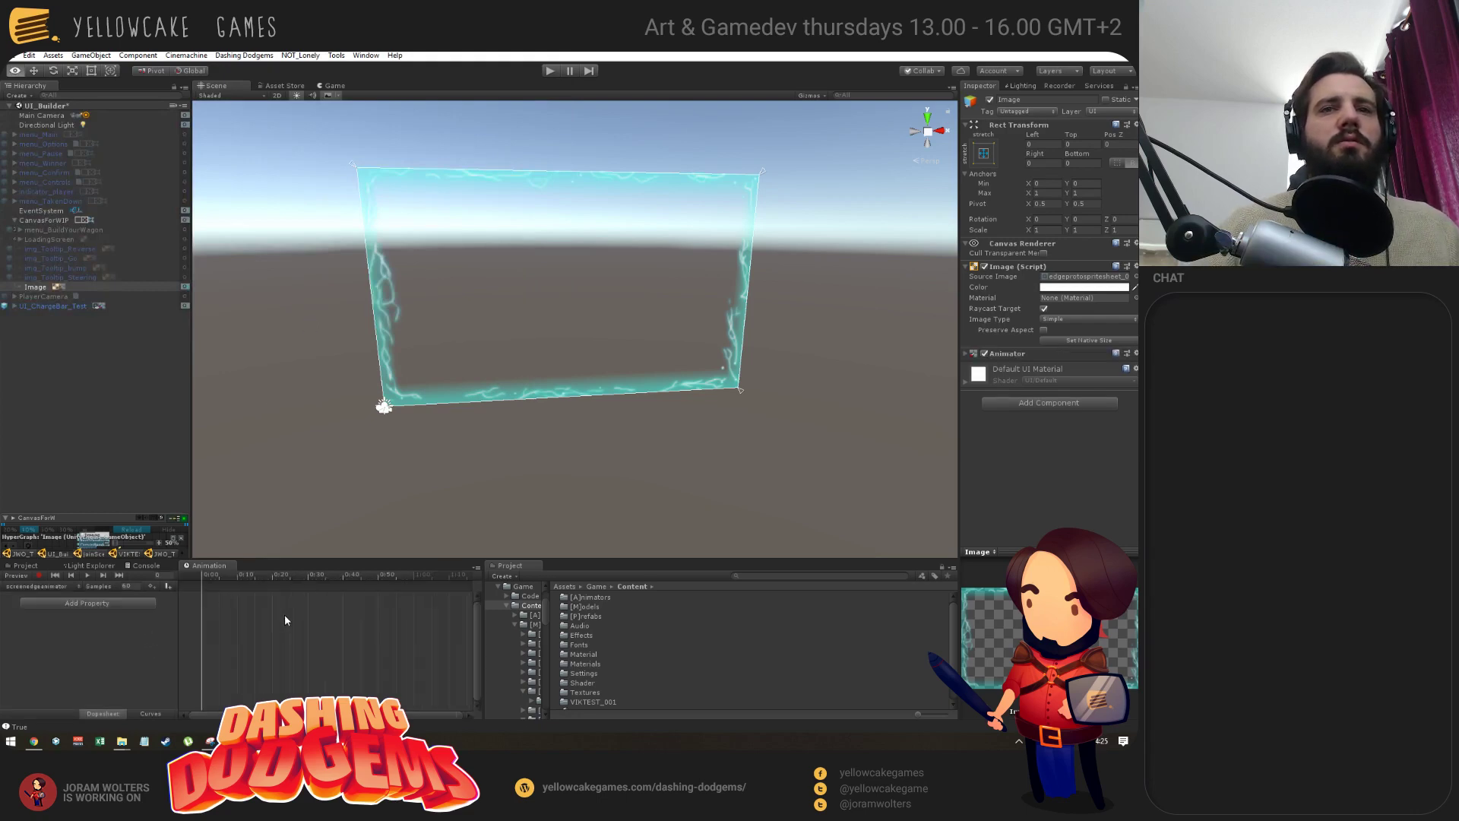
{"action": "left_click", "coordinate": [91, 603]}
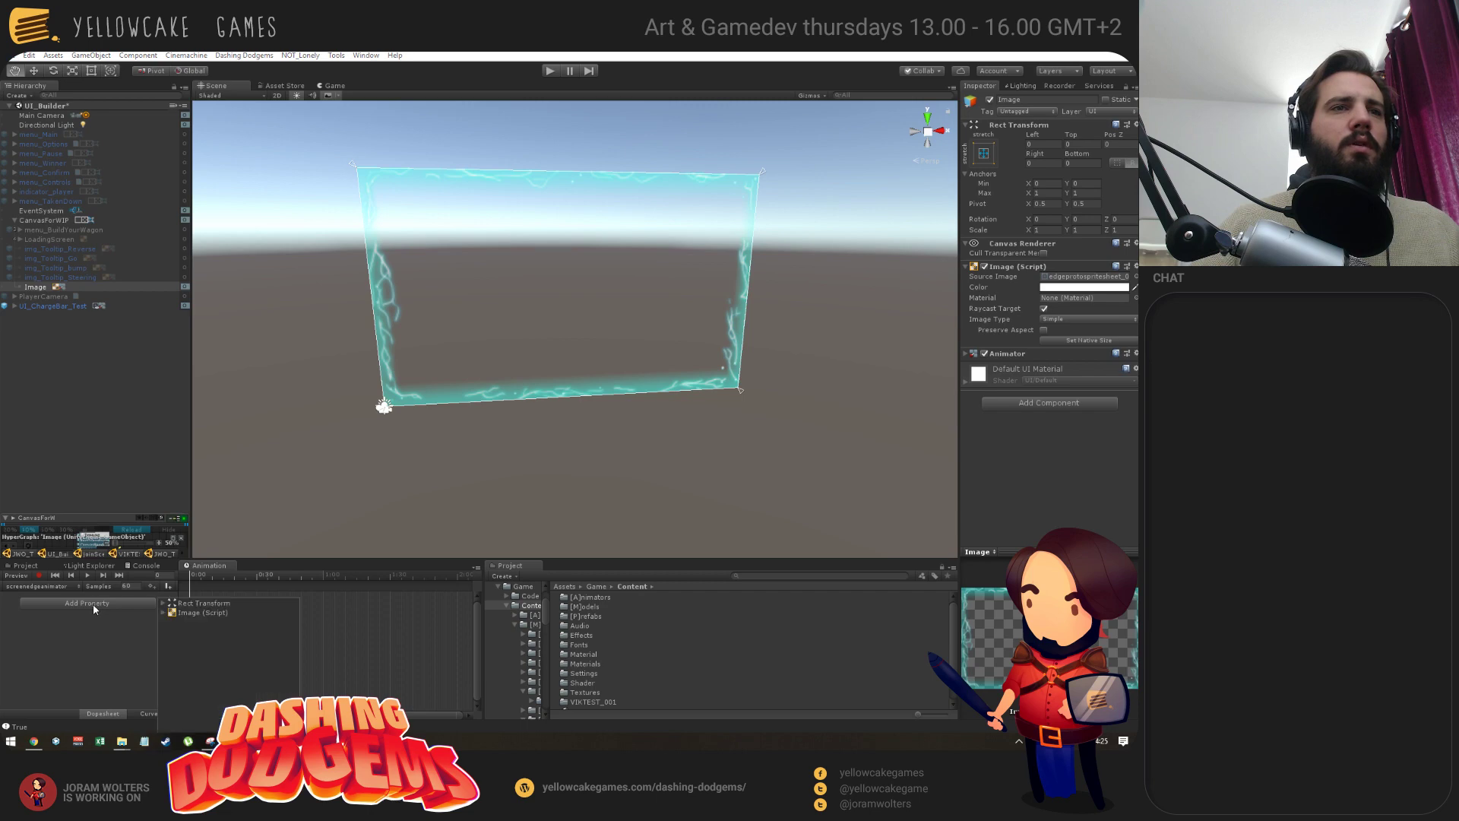
{"action": "left_click", "coordinate": [162, 603]}
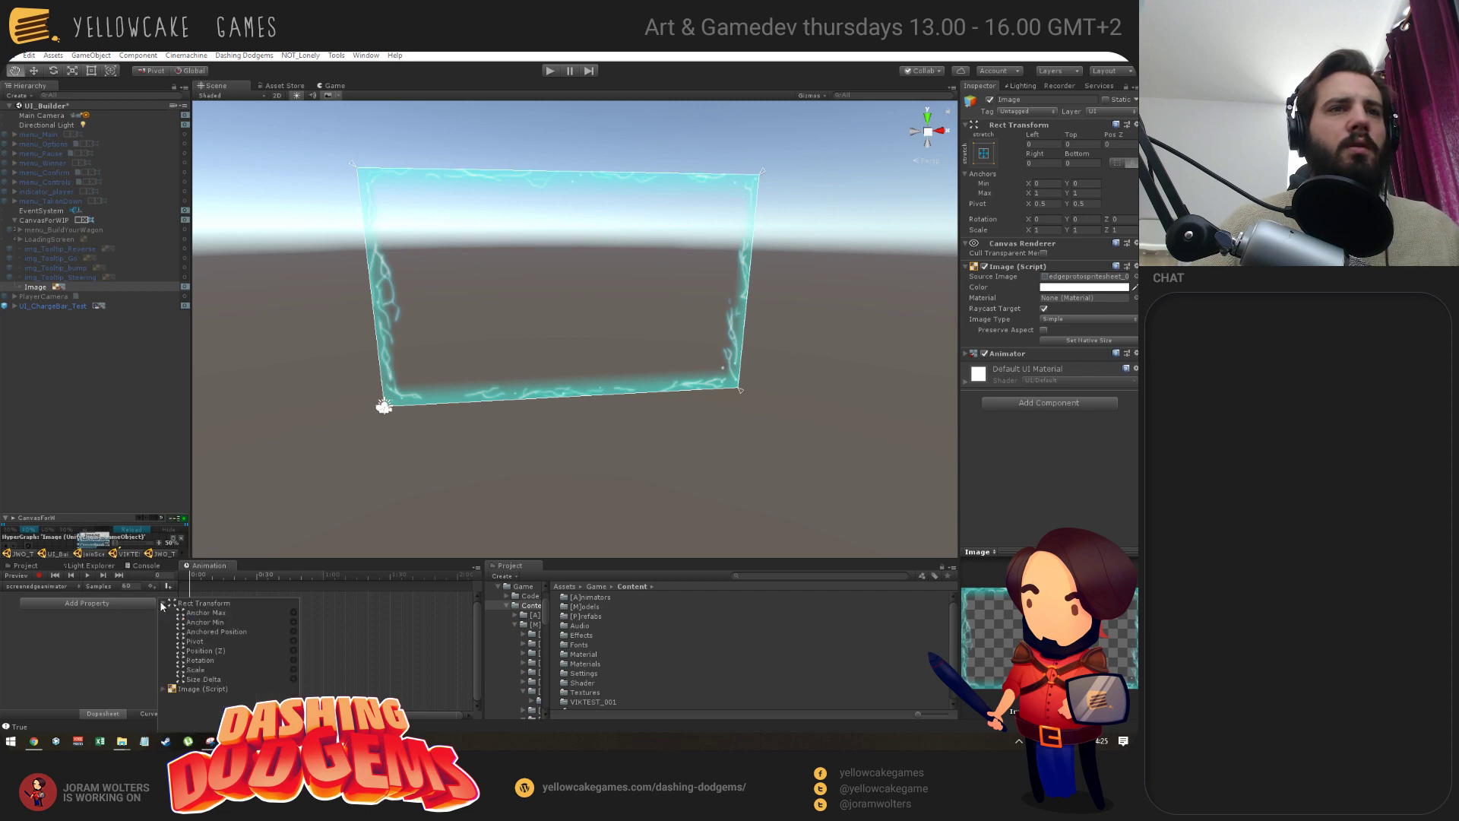
{"action": "left_click", "coordinate": [162, 603]}
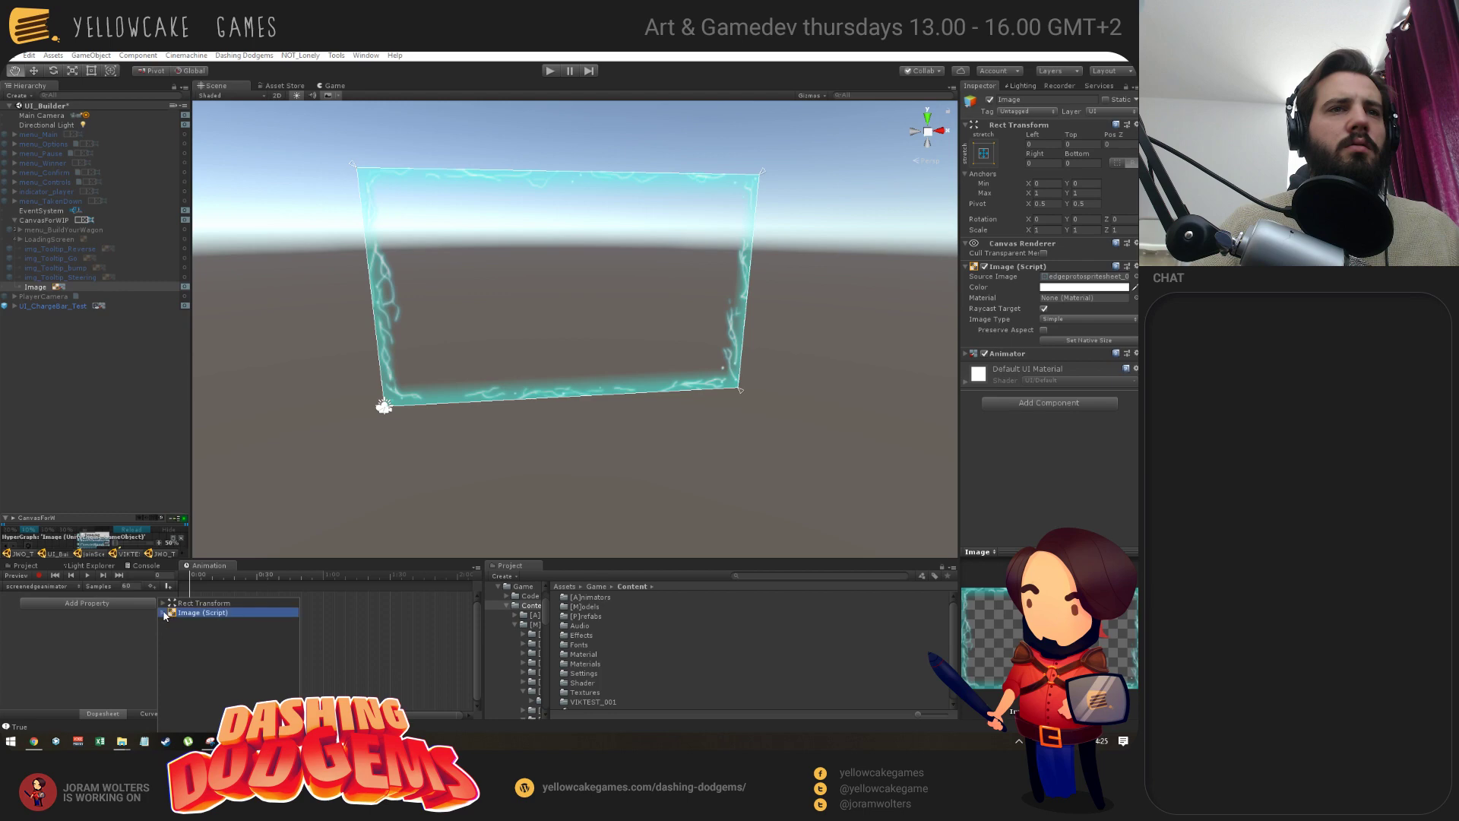
{"action": "left_click", "coordinate": [163, 612]}
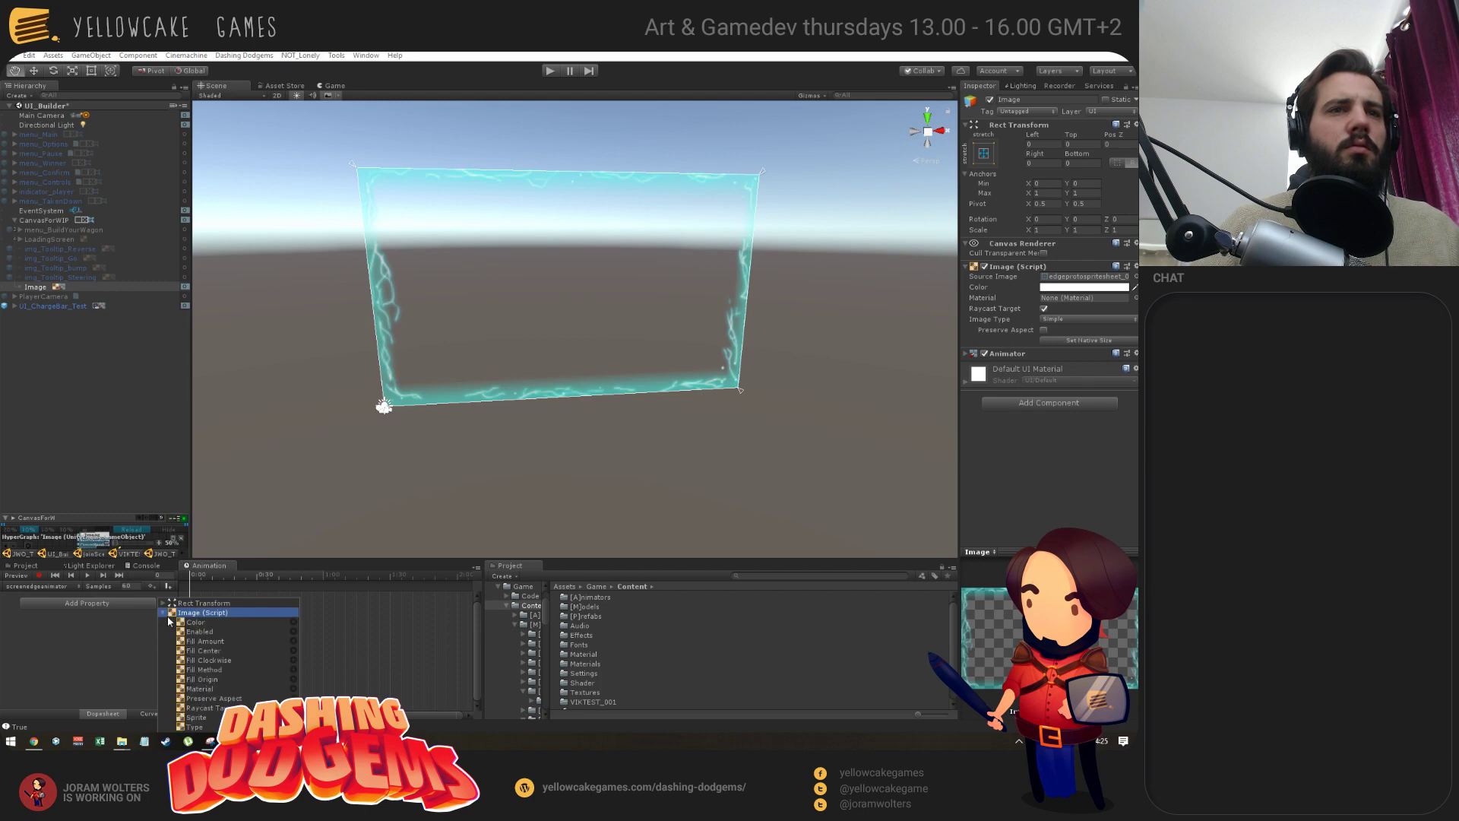
{"action": "left_click", "coordinate": [163, 613]}
{"action": "left_click", "coordinate": [104, 662]}
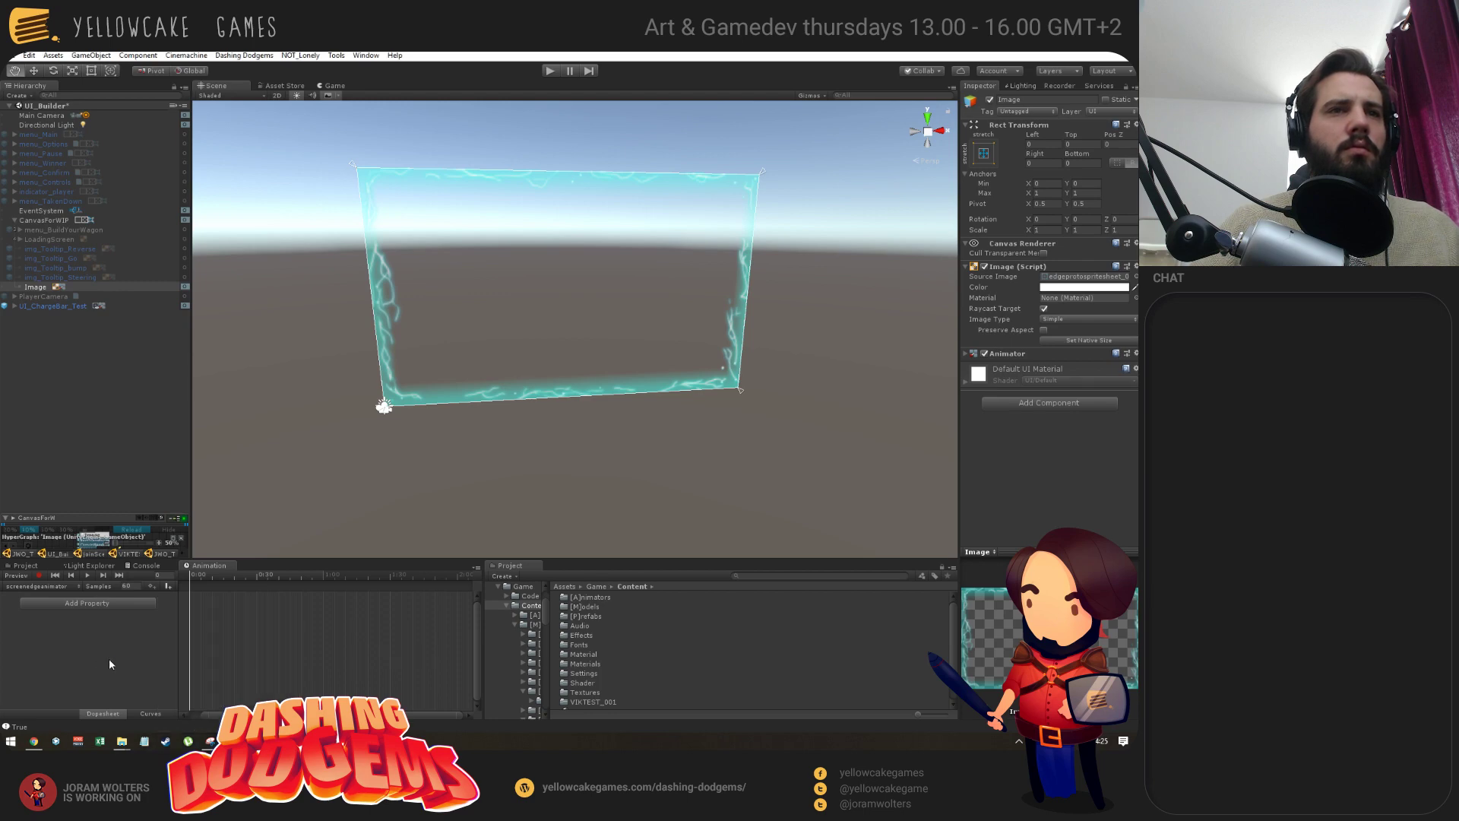
Add the sprites edgeprotospritesheet_0 through edgeprotospritesheet_13 as keyframes of the Image's animation clip, docking the Animation window clear of the texture list.
{"action": "left_click_drag", "start_coordinate": [219, 571], "coordinate": [573, 575]}
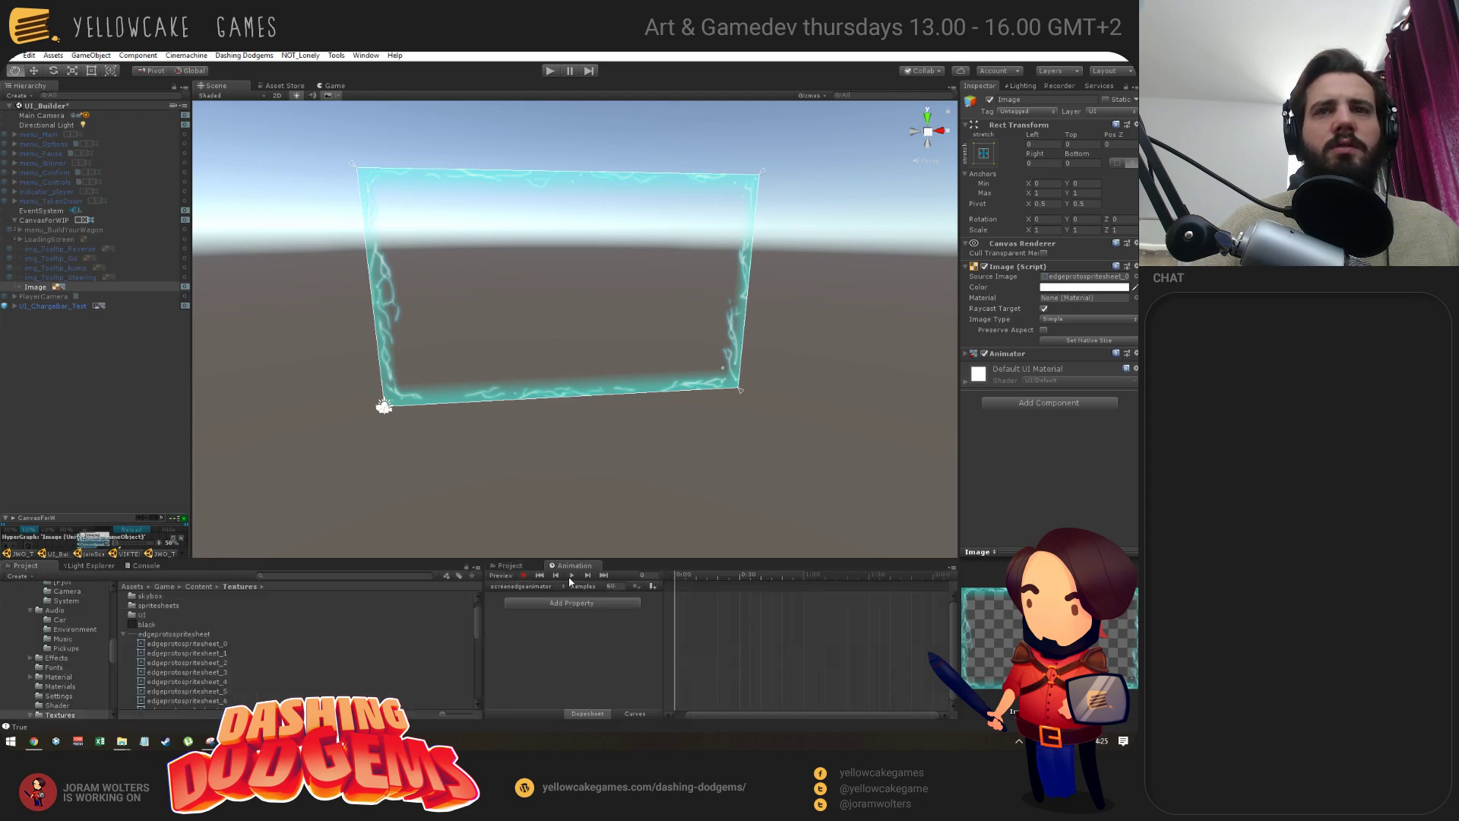
{"action": "left_click", "coordinate": [160, 643]}
{"action": "scroll", "coordinate": [182, 653], "scroll_direction": "down", "scroll_amount": 3}
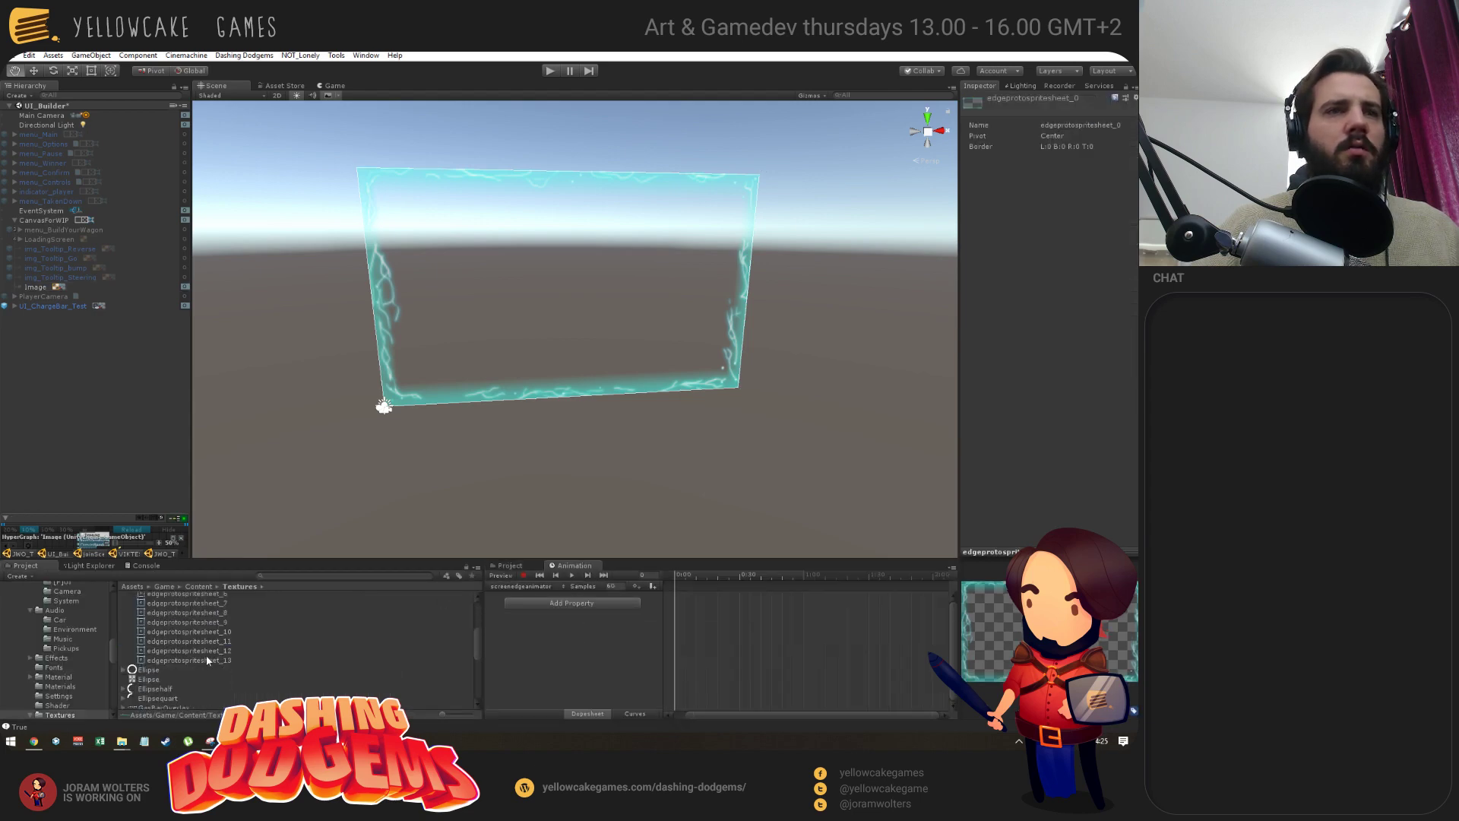
{"action": "left_click", "coordinate": [202, 658], "text": "shift"}
{"action": "left_click_drag", "start_coordinate": [203, 658], "coordinate": [763, 631]}
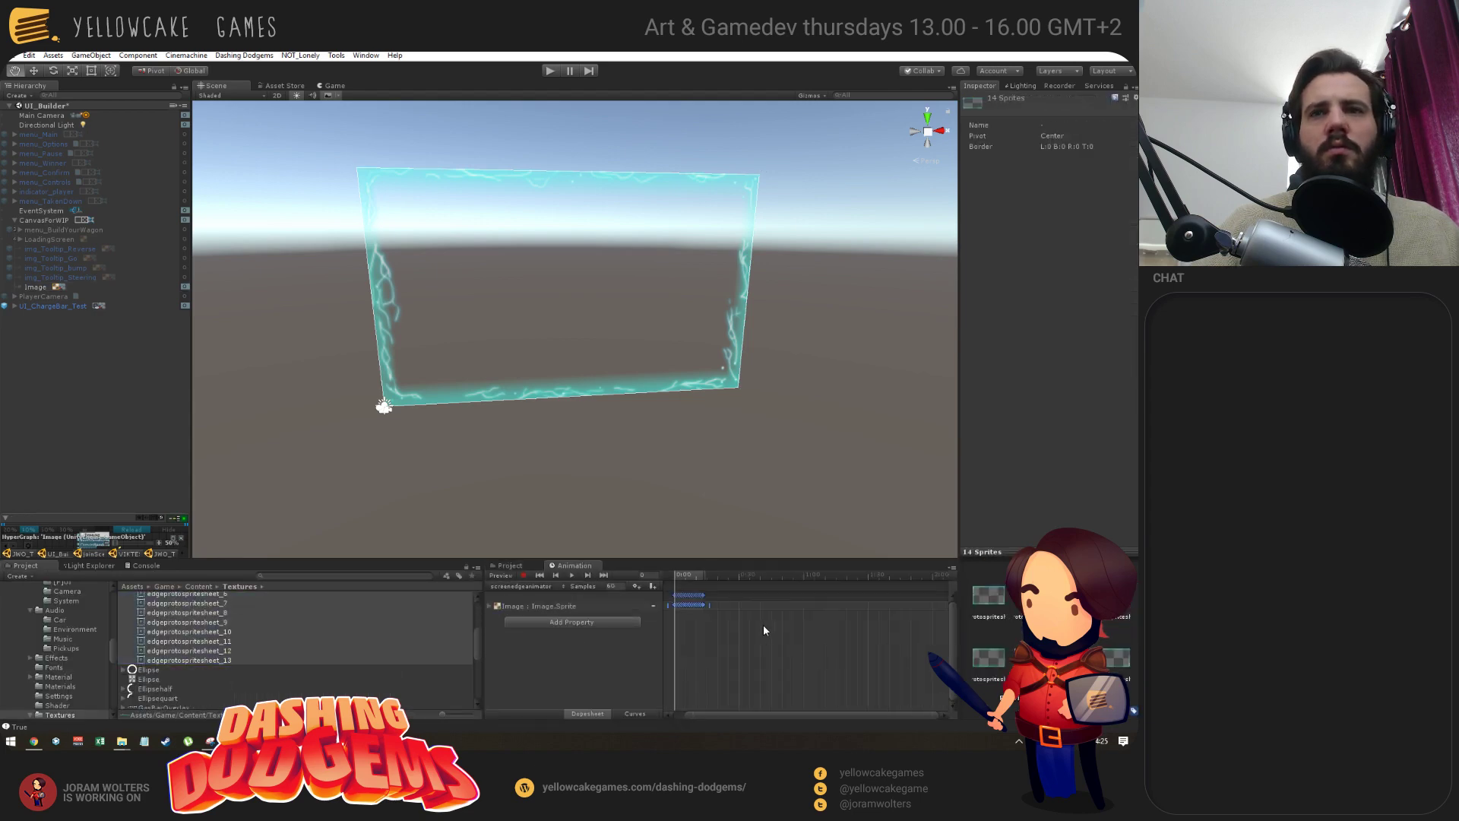
Retime the sprite keyframes so the border animation lasts just over one second, and preview its playback.
{"action": "left_click", "coordinate": [574, 578]}
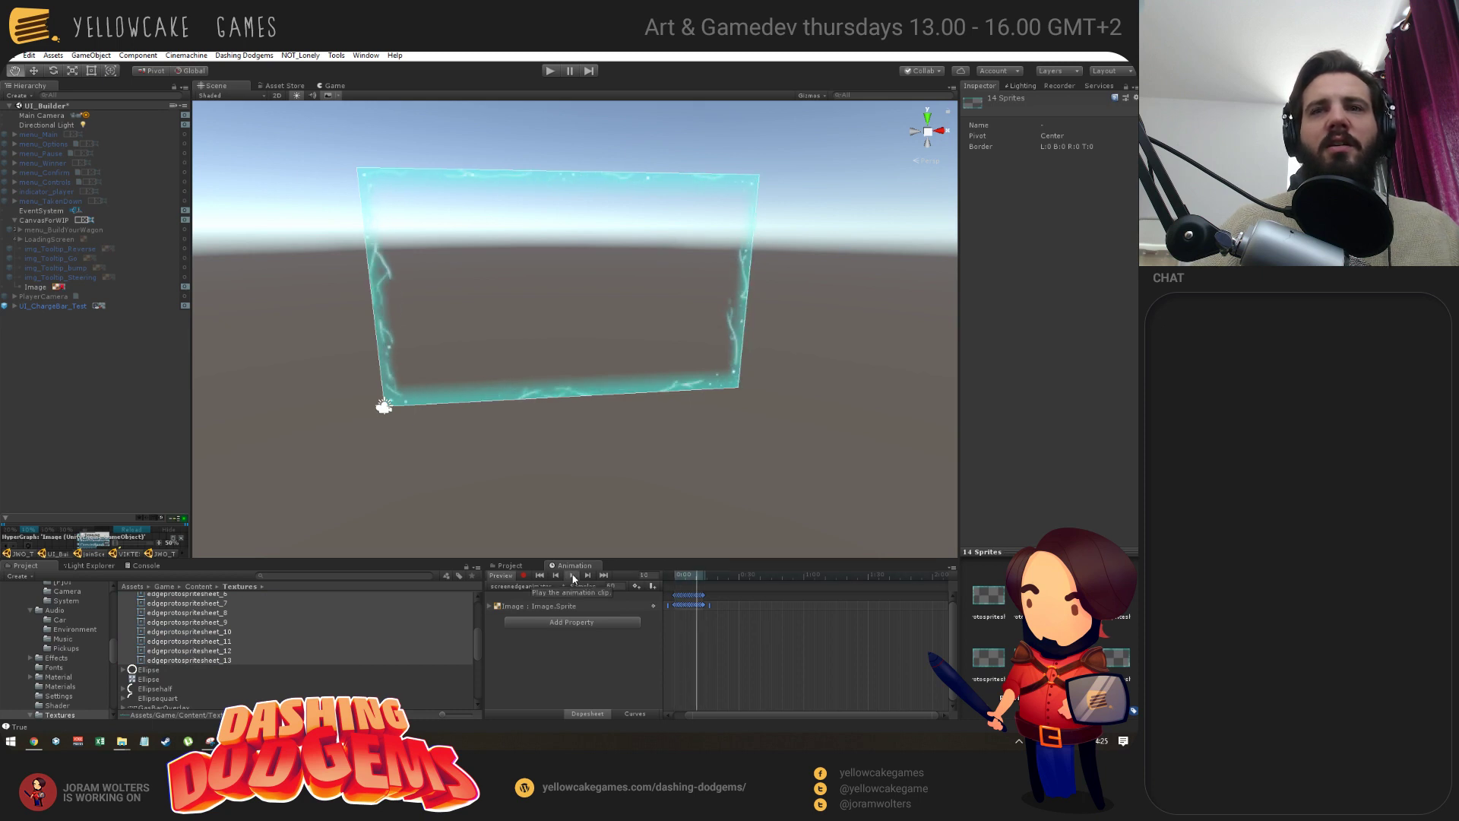
{"action": "left_click", "coordinate": [574, 577]}
{"action": "left_click_drag", "start_coordinate": [708, 604], "coordinate": [926, 605]}
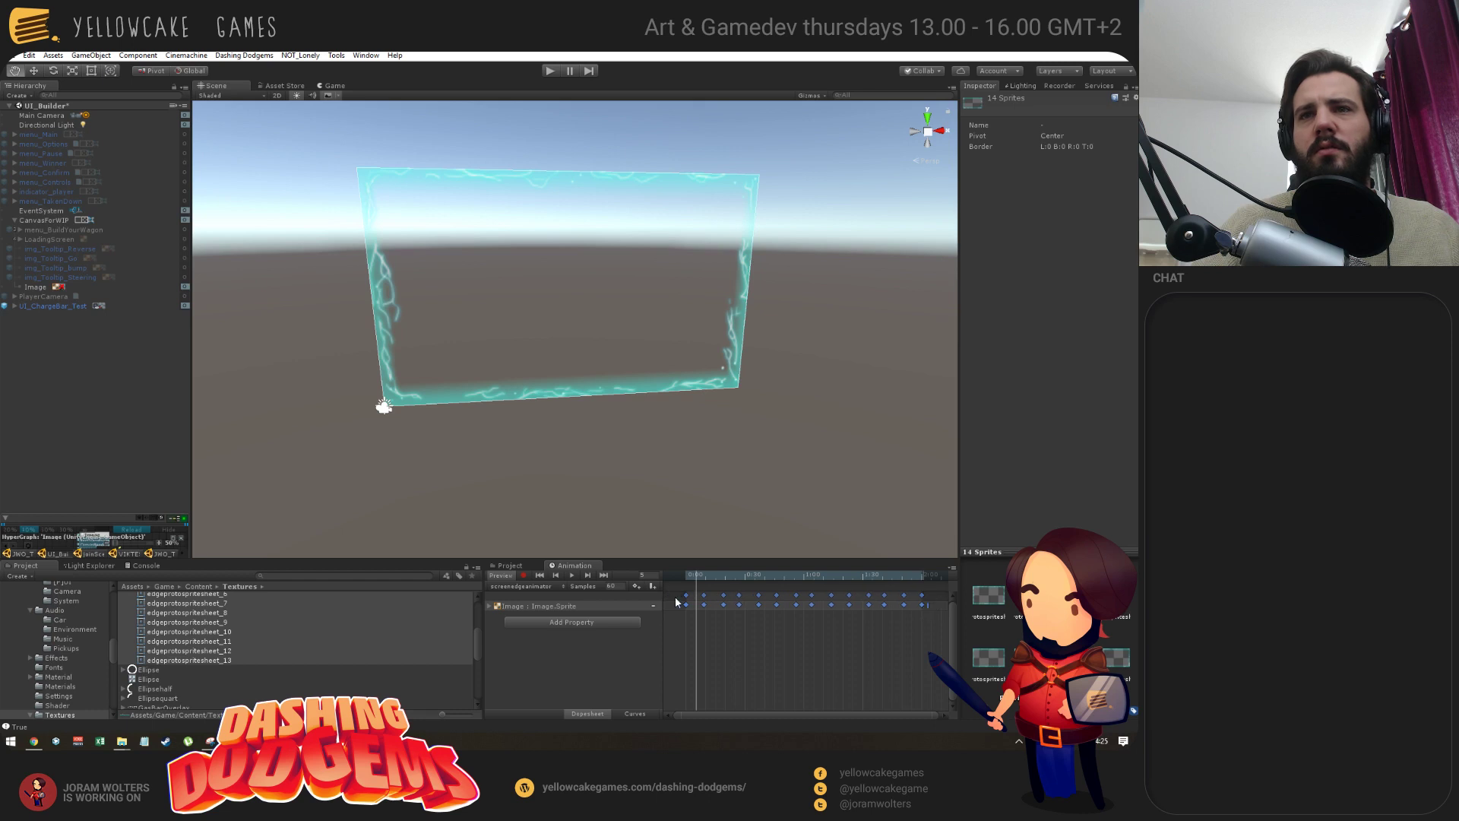
{"action": "left_click", "coordinate": [572, 576]}
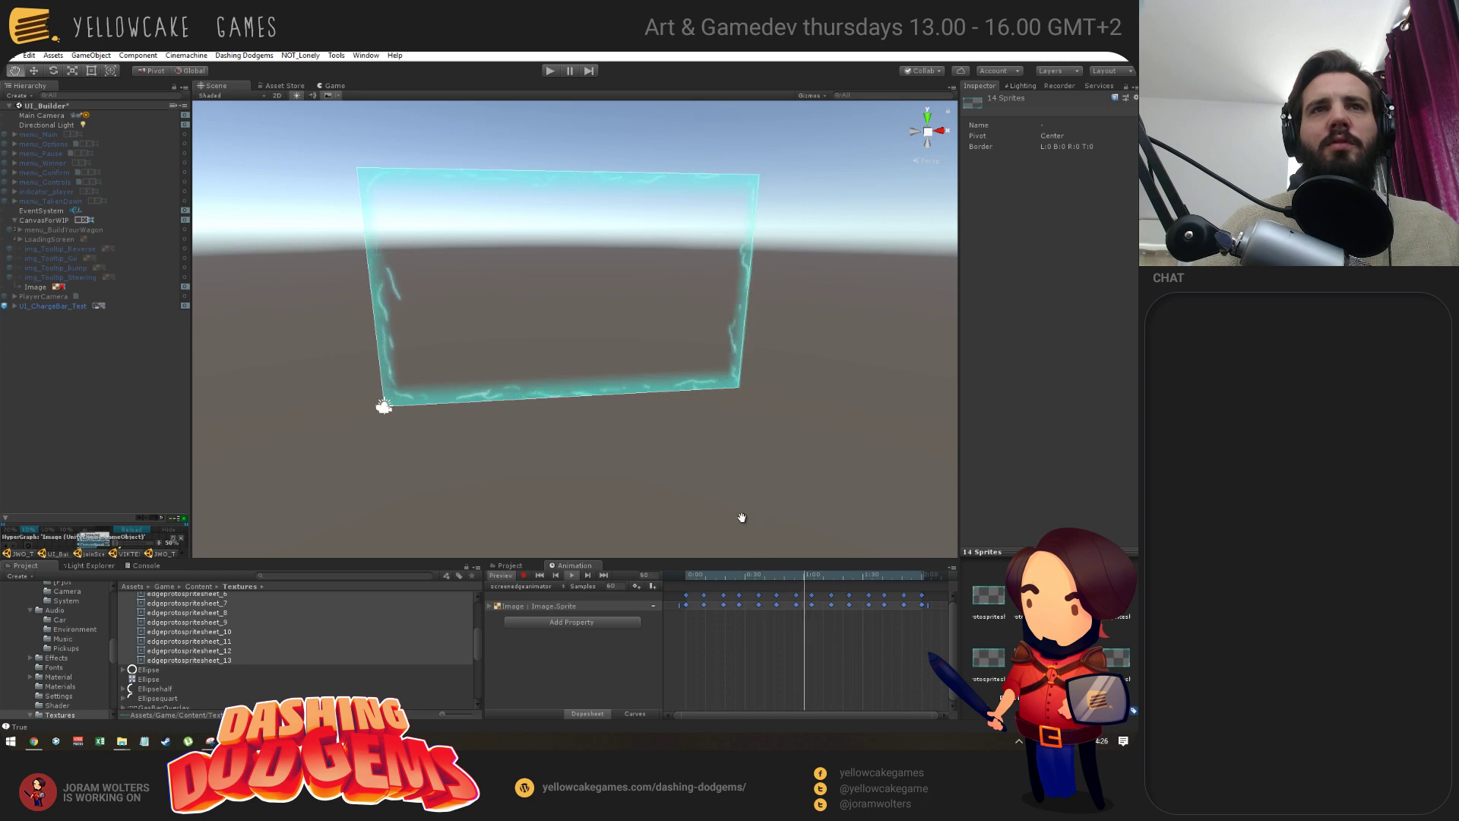
{"action": "left_click_drag", "start_coordinate": [857, 578], "coordinate": [666, 585]}
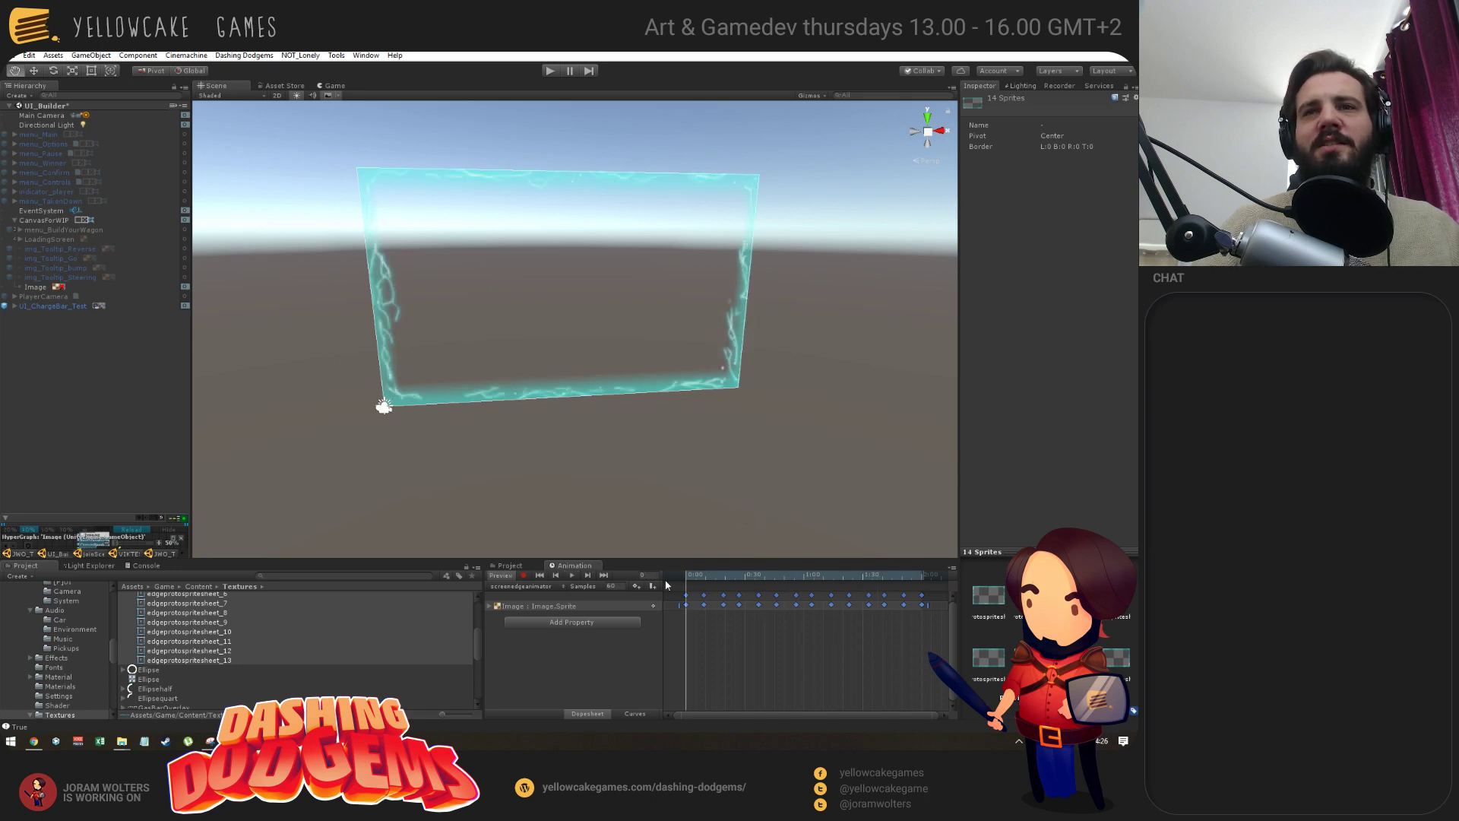
{"action": "left_click_drag", "start_coordinate": [924, 605], "coordinate": [828, 632]}
{"action": "left_click", "coordinate": [572, 577]}
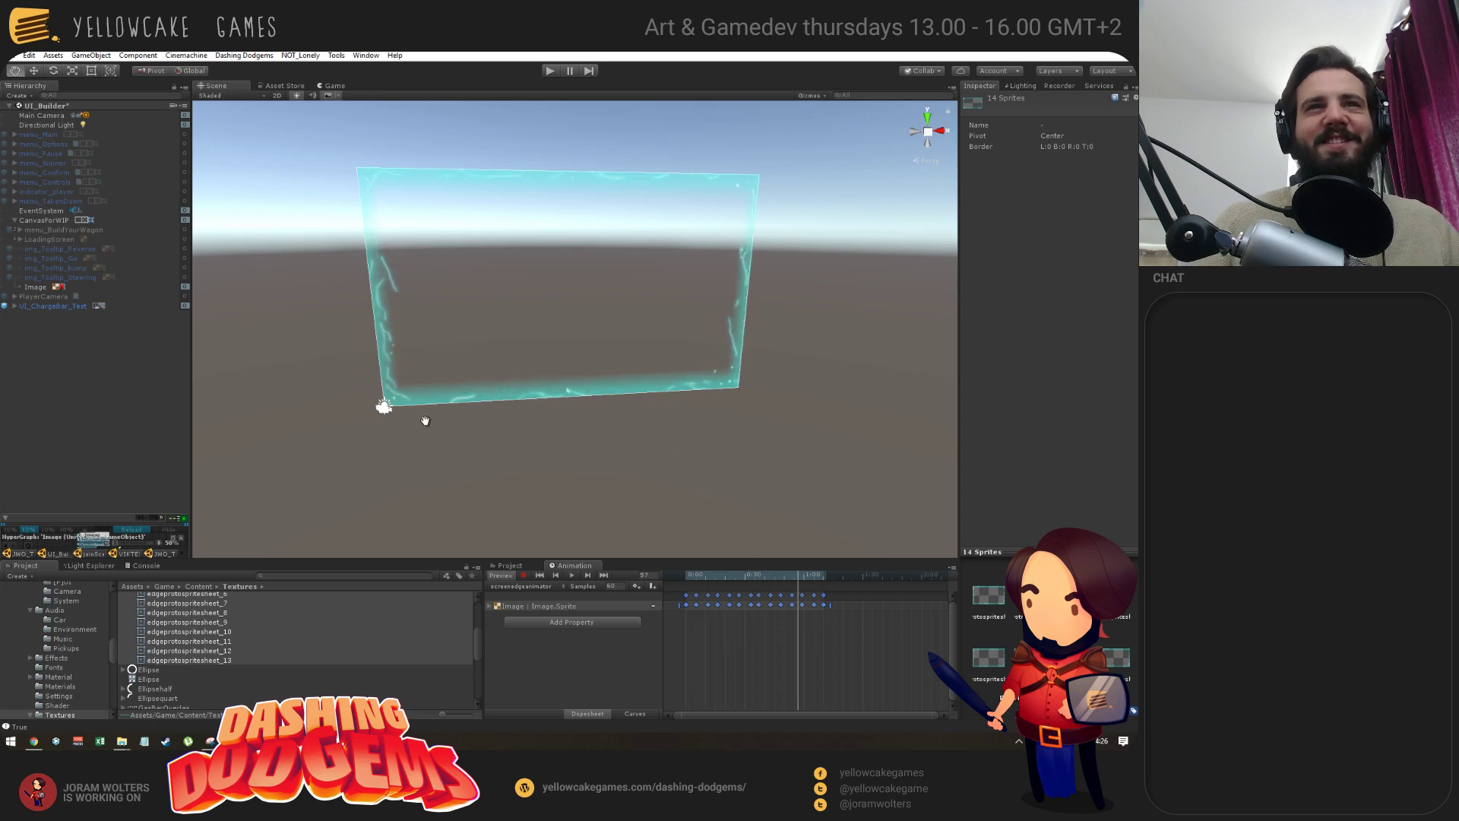
{"action": "left_click_drag", "start_coordinate": [492, 333], "coordinate": [508, 372], "text": "alt"}
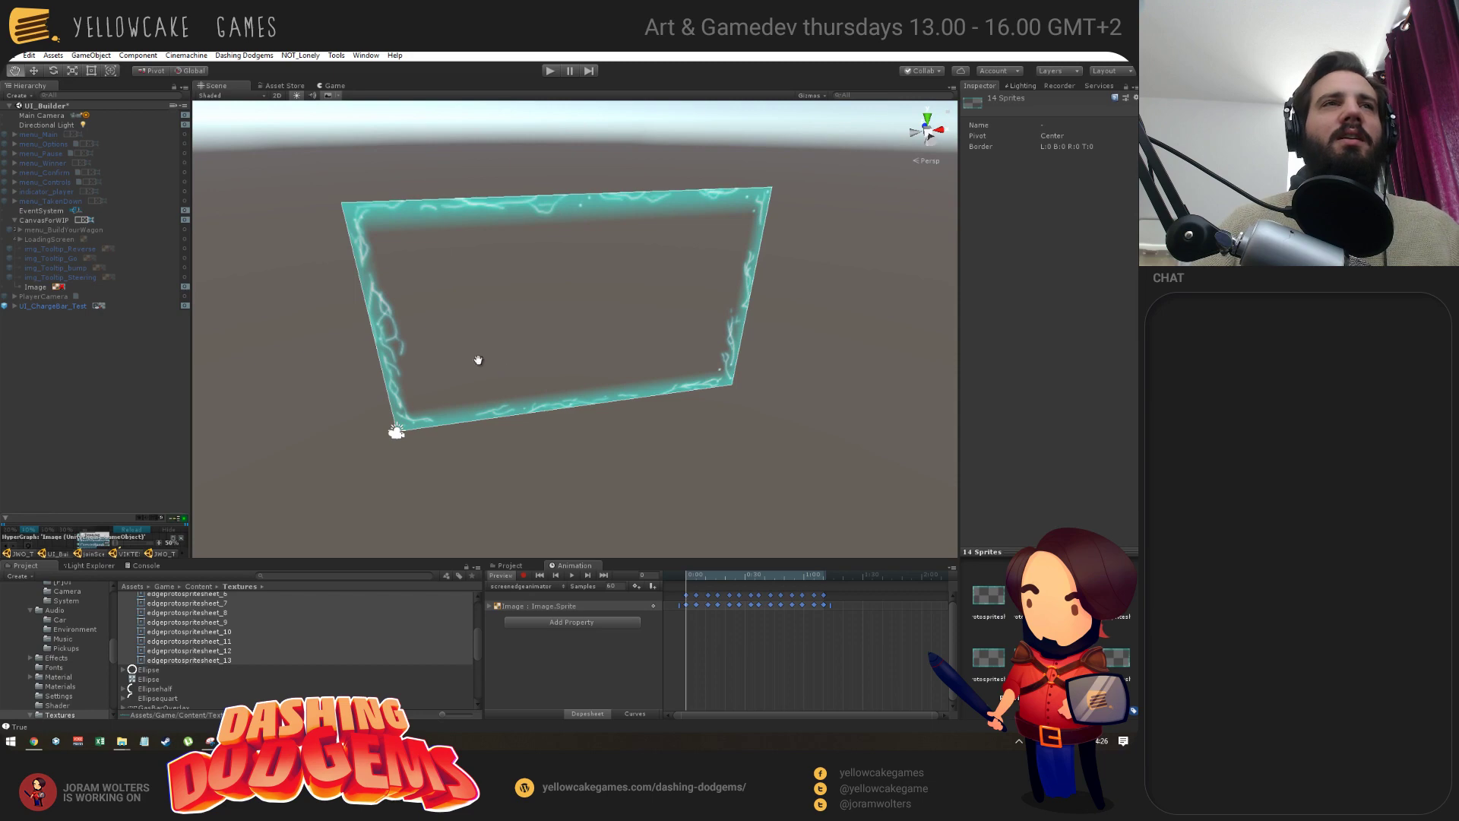
Rename the animated Image object as edgeglowtest.
{"action": "left_click", "coordinate": [34, 286]}
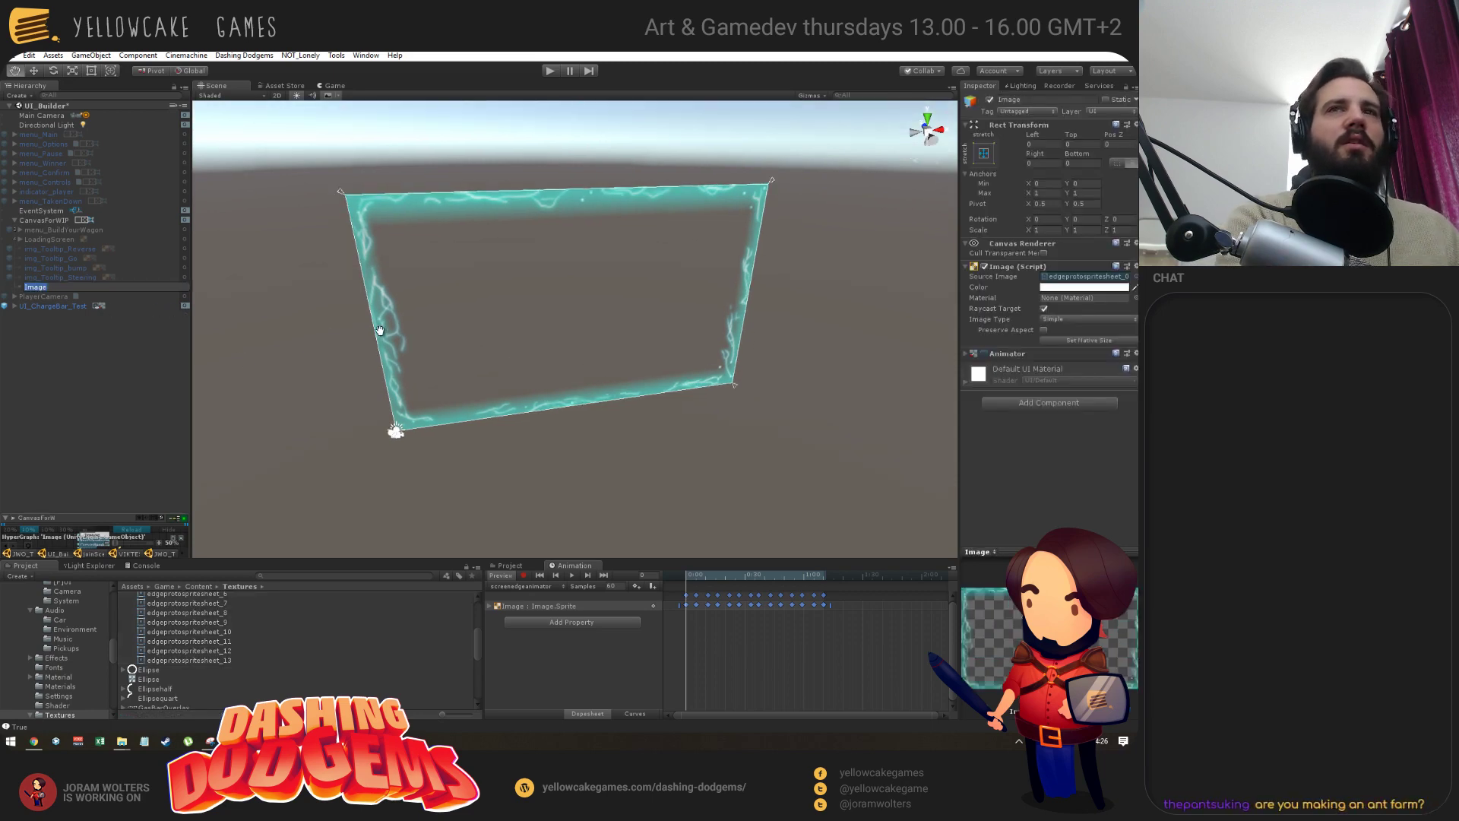
{"action": "type", "text": "edgeglowtest"}
{"action": "key", "text": "Return"}
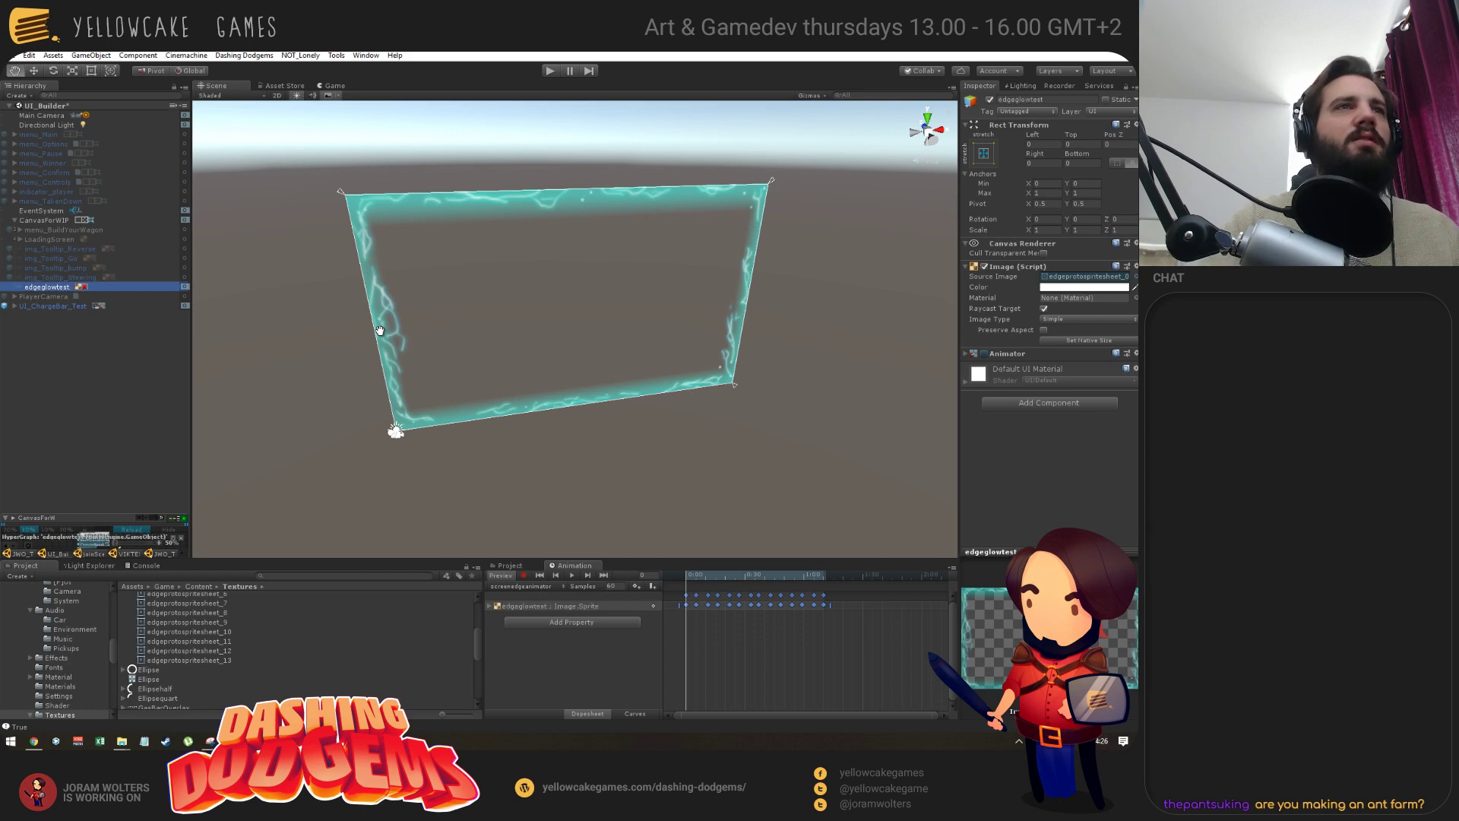
{"action": "left_click_drag", "start_coordinate": [544, 387], "coordinate": [634, 421], "text": "alt"}
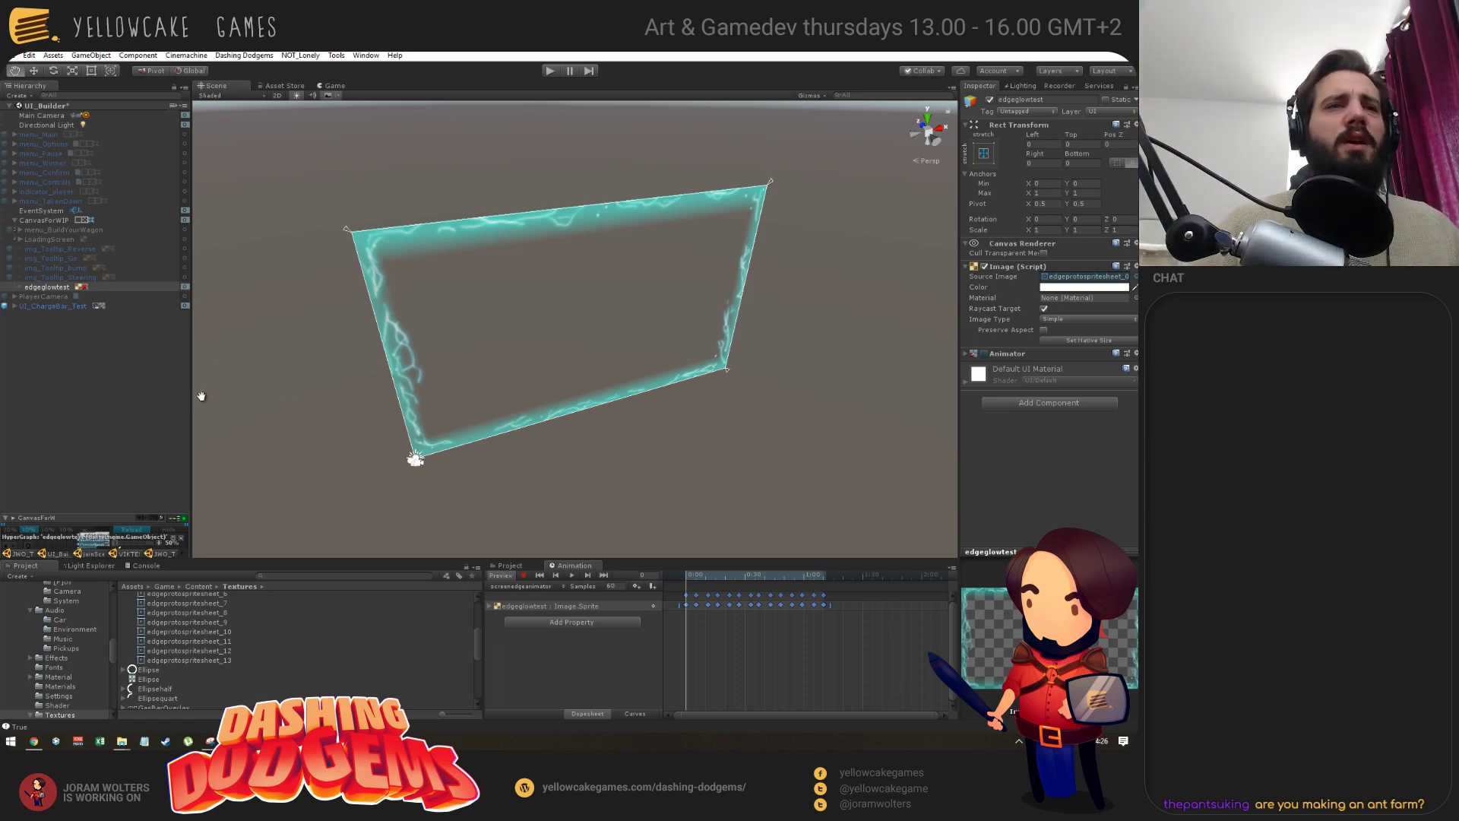
Collapse the edgeprotospritesheet sprites and open the [P]UI folder within Content's [P]refabs folder.
{"action": "scroll", "coordinate": [180, 642], "scroll_direction": "up", "scroll_amount": 5}
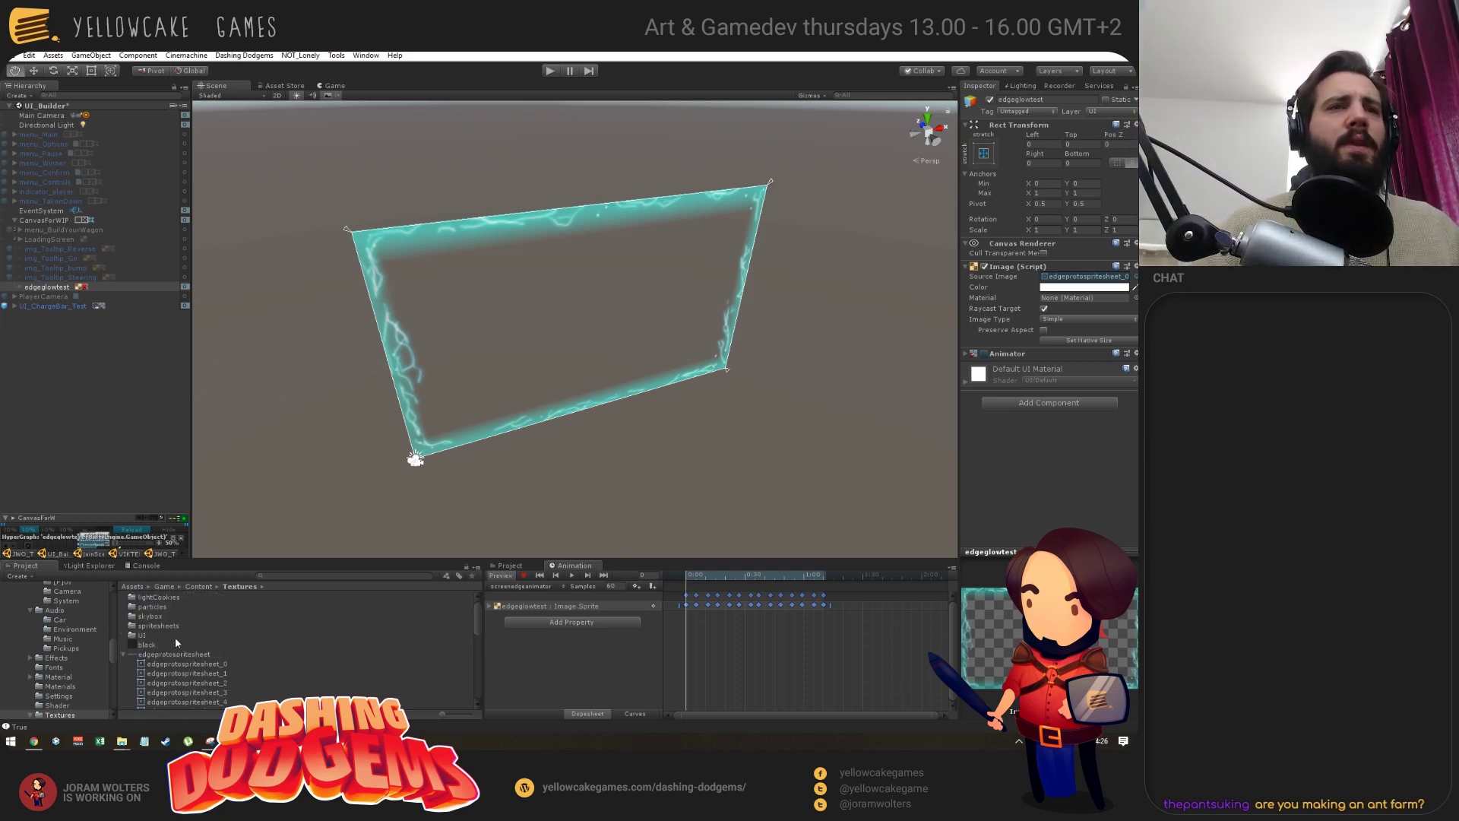
{"action": "left_click", "coordinate": [124, 655]}
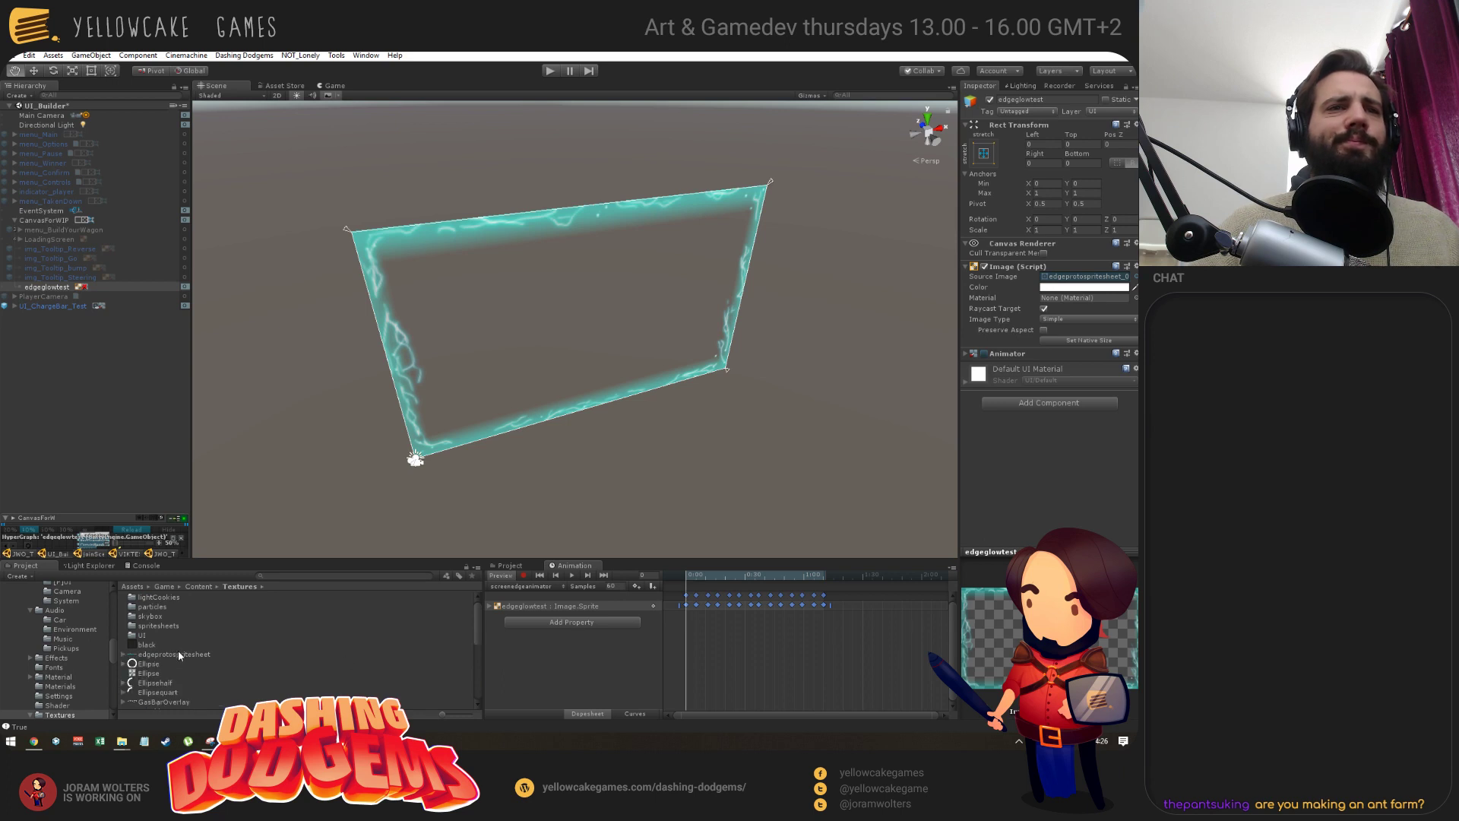
{"action": "double_click", "coordinate": [152, 625]}
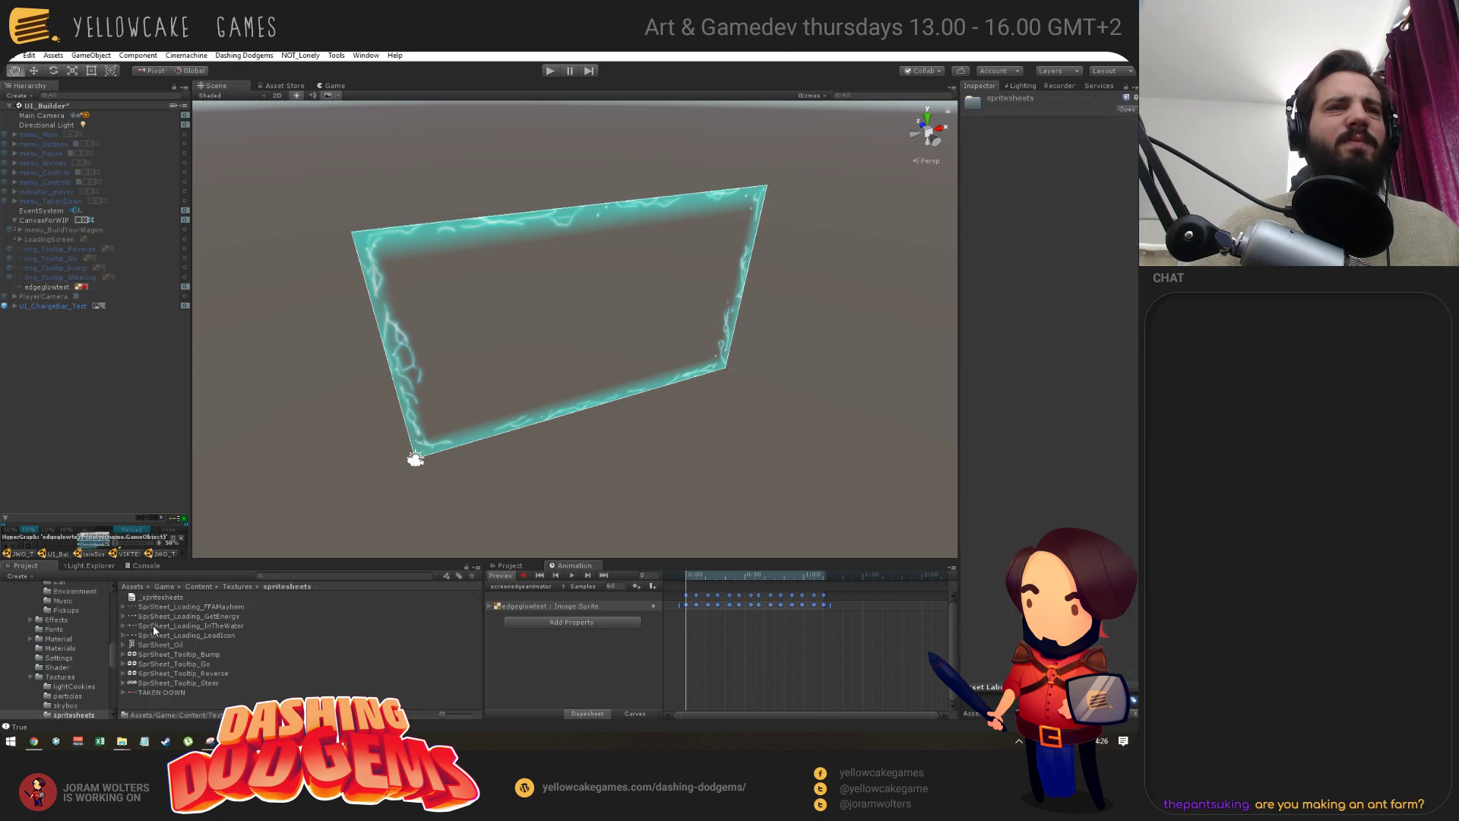
{"action": "left_click", "coordinate": [233, 589]}
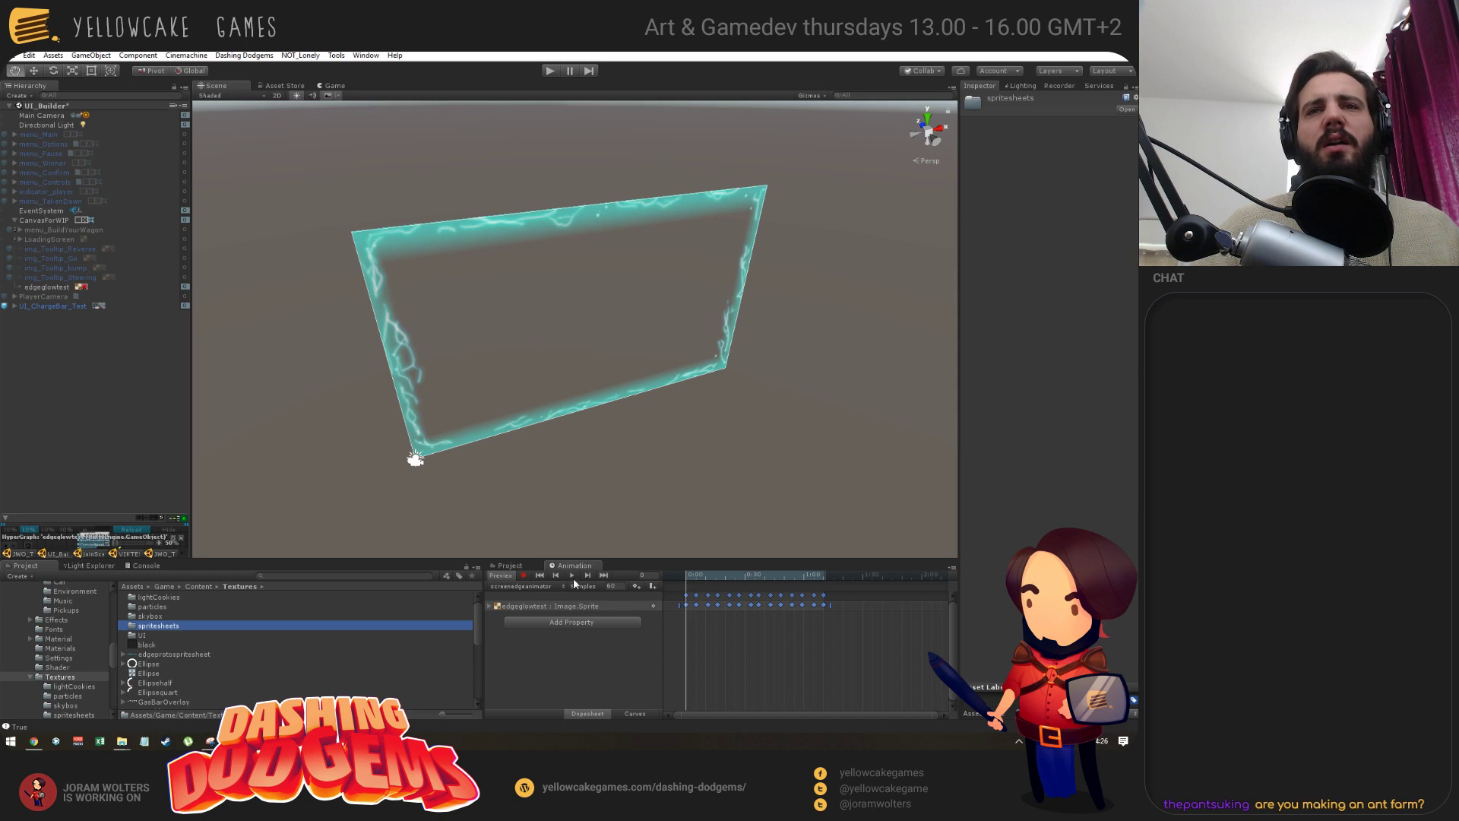
{"action": "left_click", "coordinate": [509, 565]}
{"action": "left_click", "coordinate": [587, 616]}
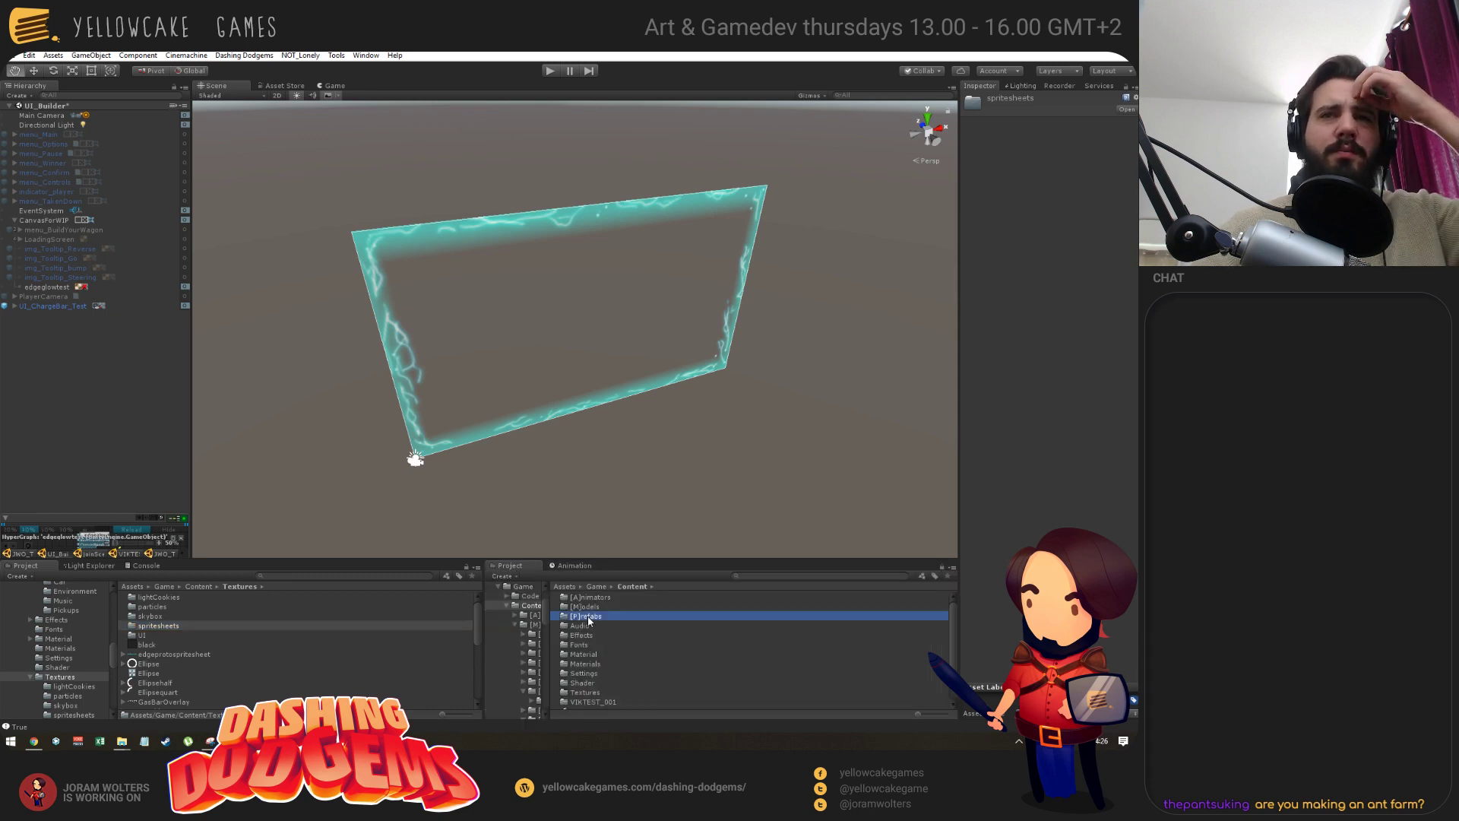
{"action": "double_click", "coordinate": [589, 619]}
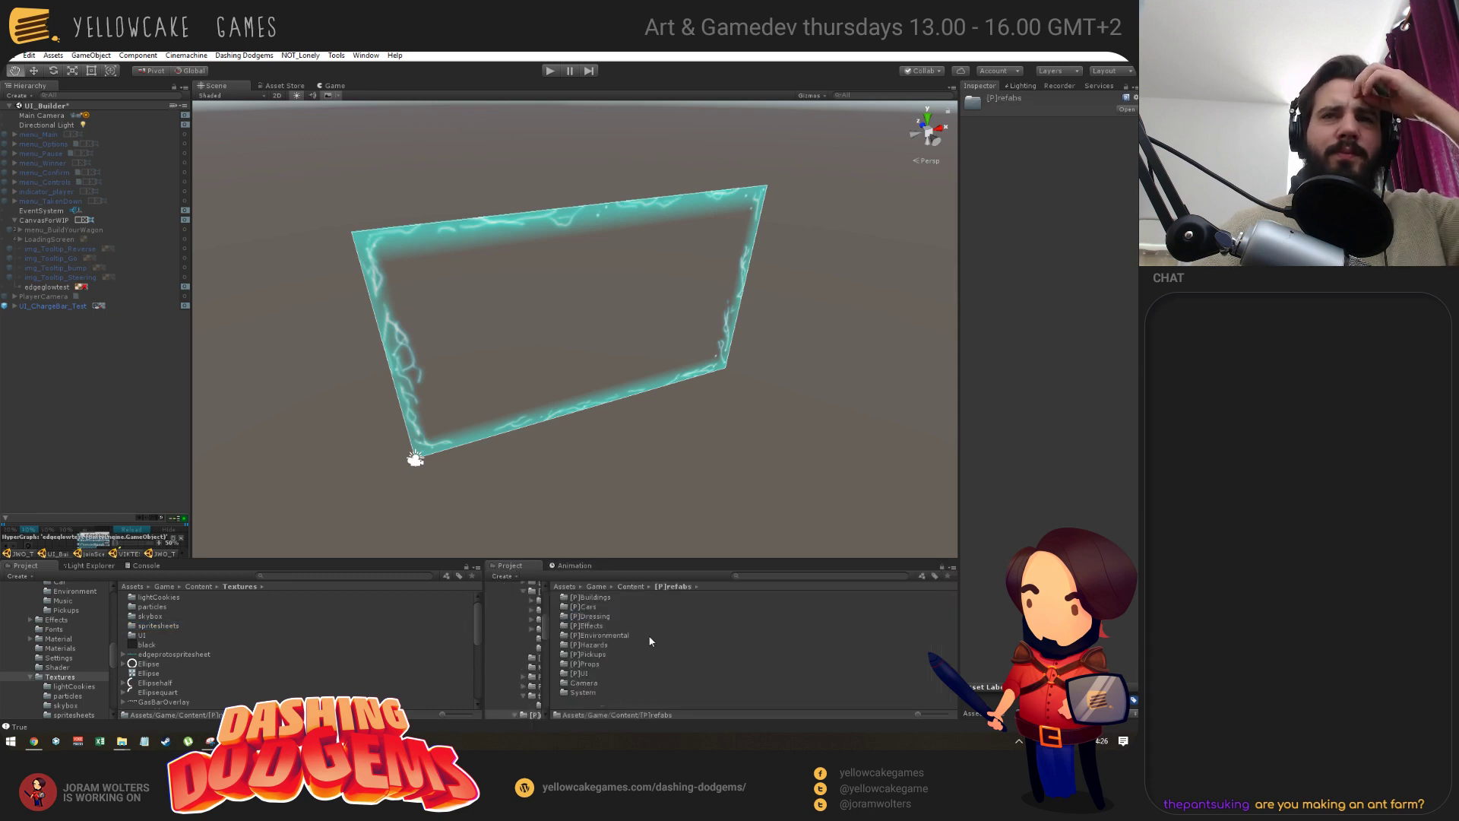
{"action": "double_click", "coordinate": [582, 673]}
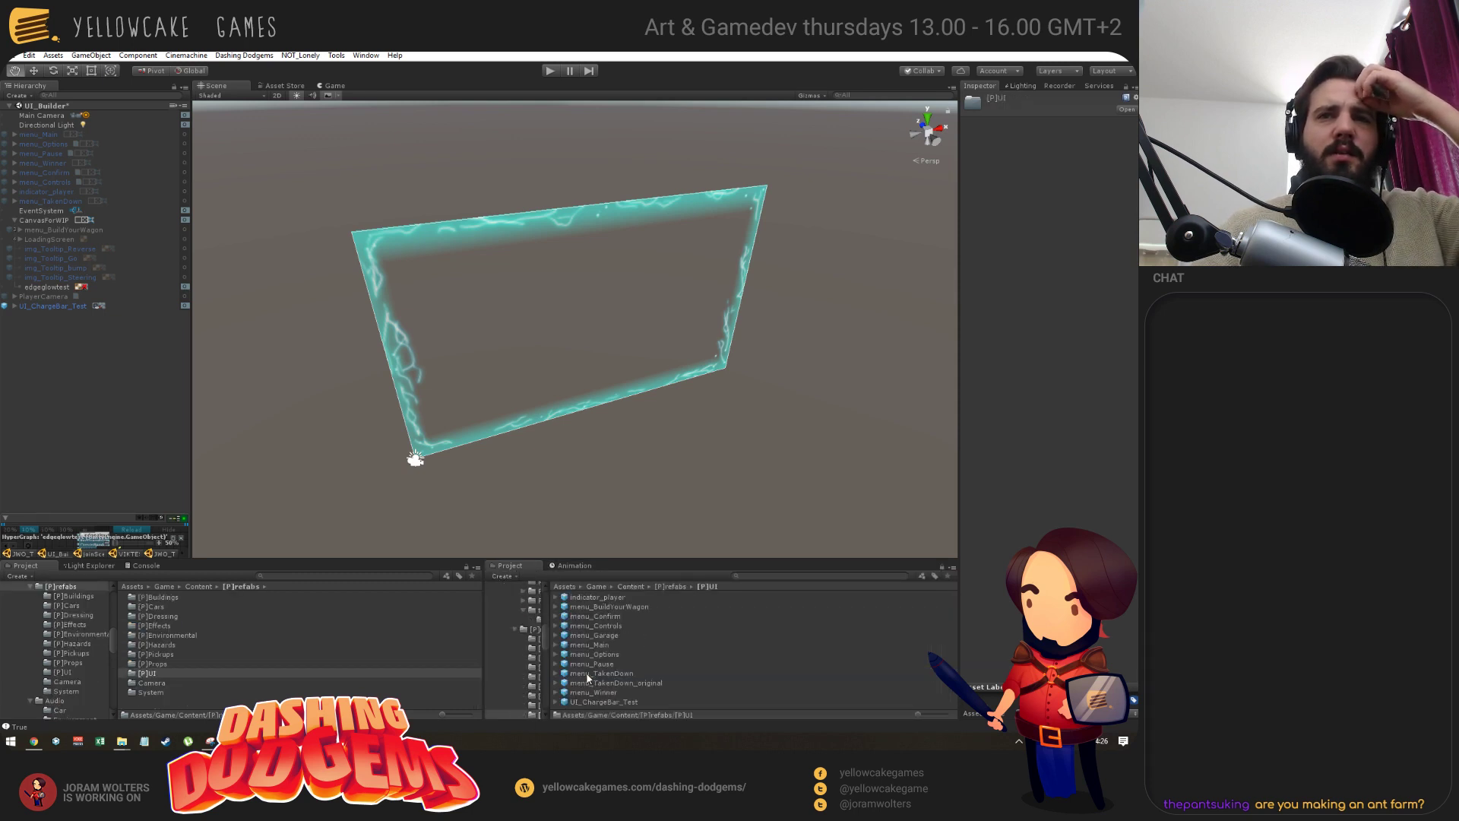
Save the edgeglowtest object as a prefab in the [P]UI folder.
{"action": "left_click", "coordinate": [47, 288]}
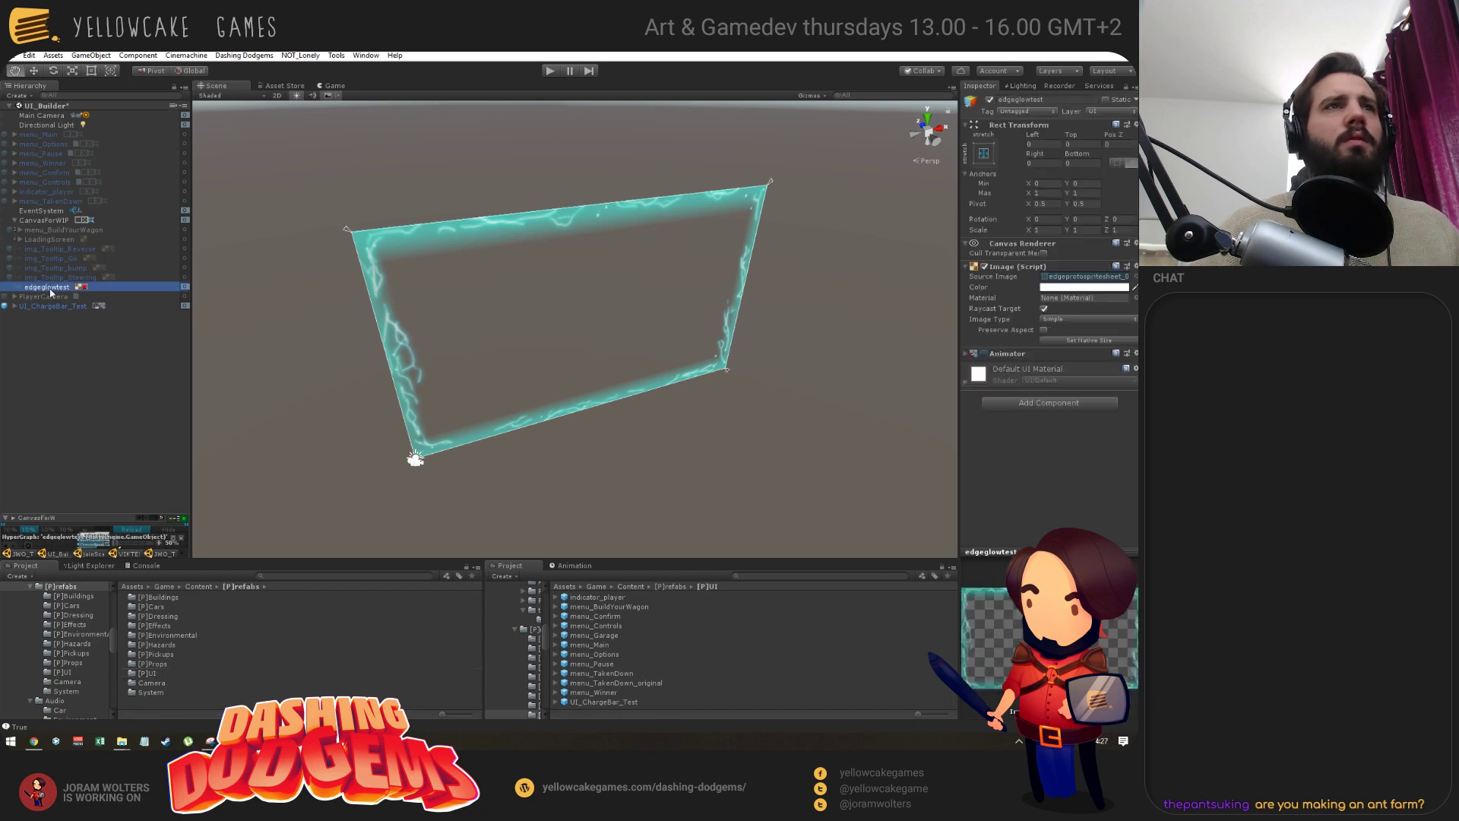
{"action": "key", "text": "F2"}
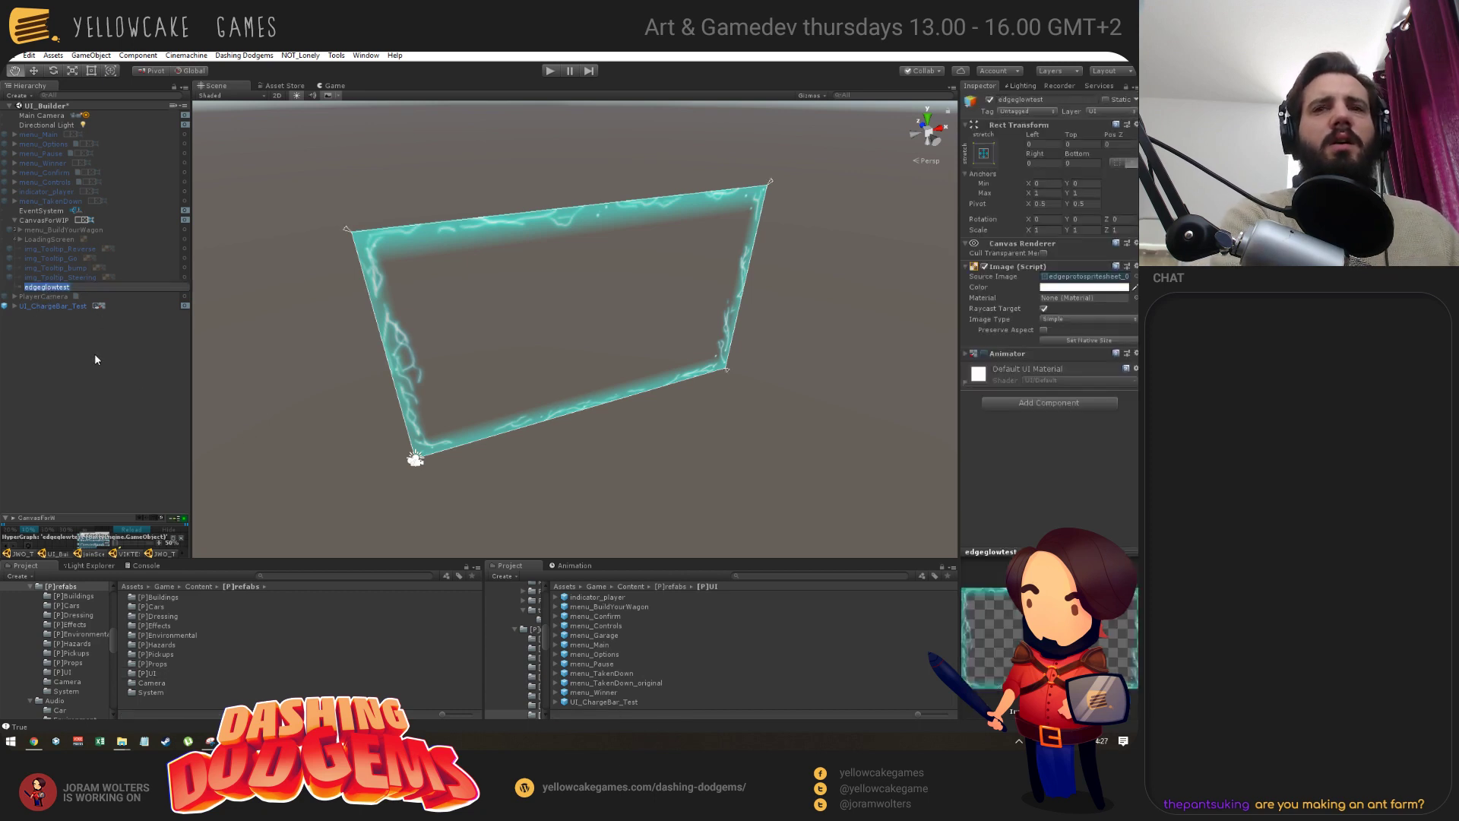
{"action": "key", "text": "Return"}
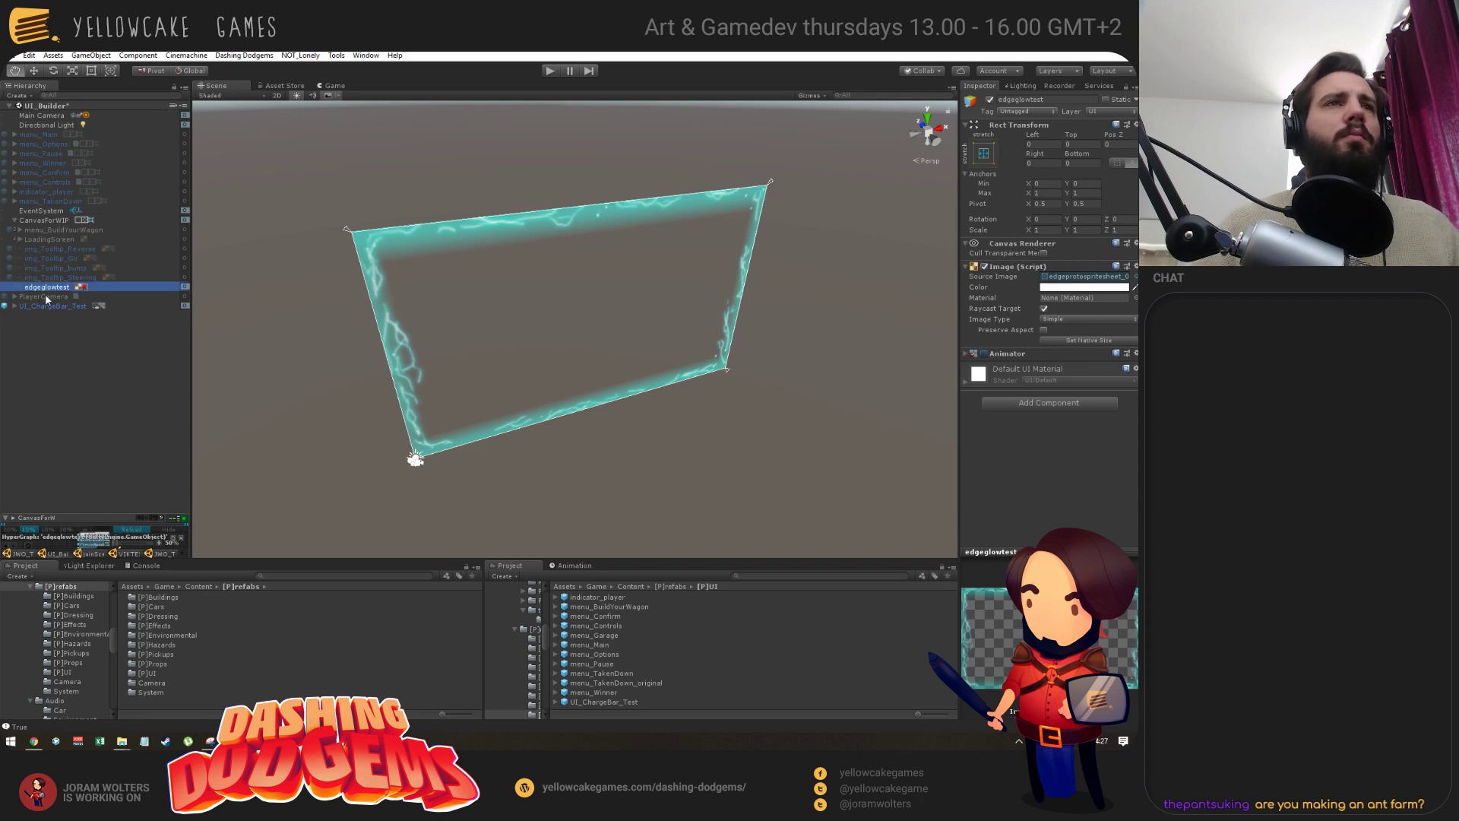
{"action": "left_click_drag", "start_coordinate": [90, 304], "coordinate": [526, 509]}
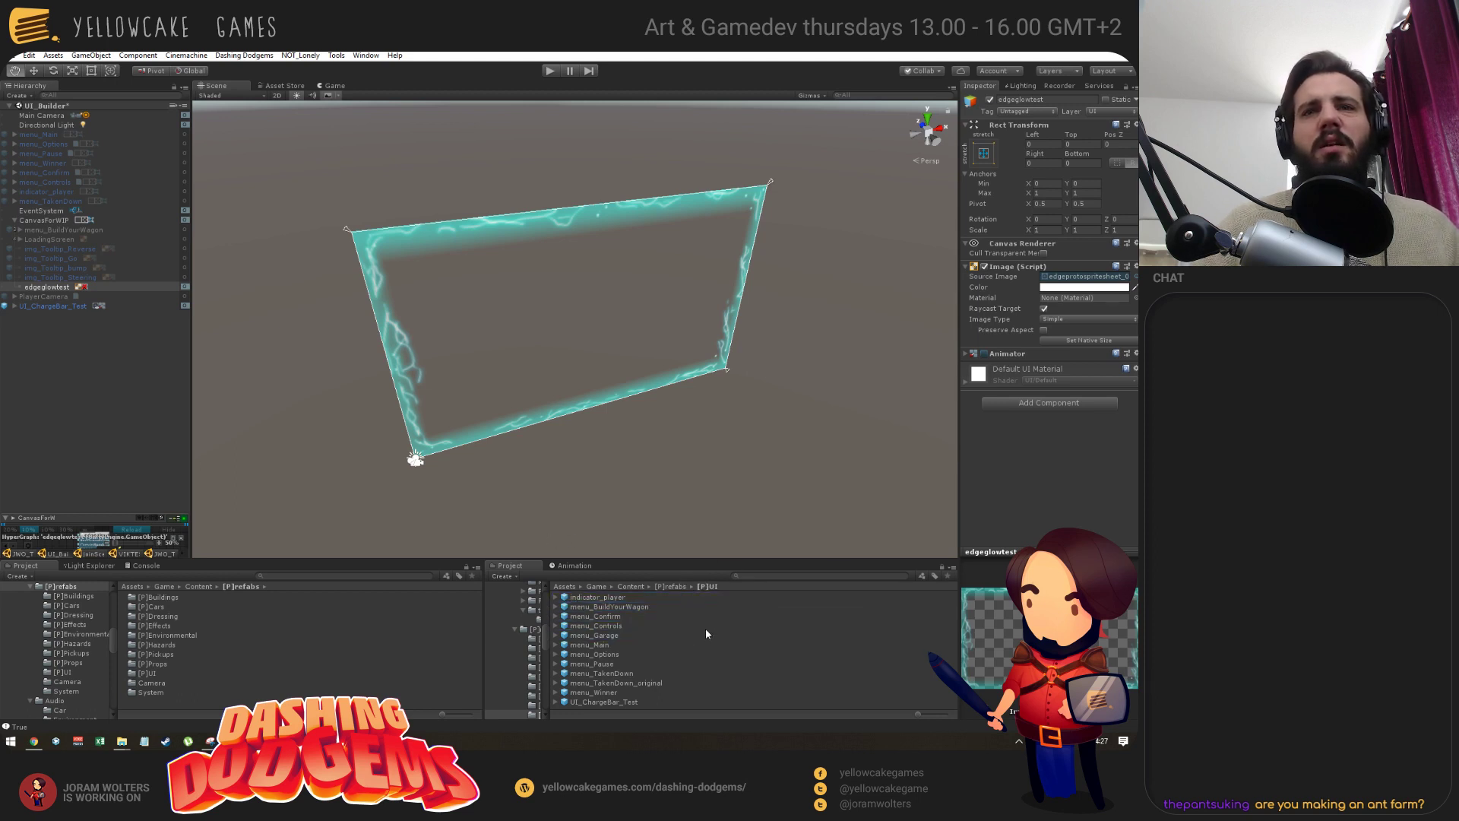
{"action": "left_click", "coordinate": [672, 587]}
{"action": "left_click_drag", "start_coordinate": [43, 293], "coordinate": [591, 673]}
{"action": "double_click", "coordinate": [589, 673]}
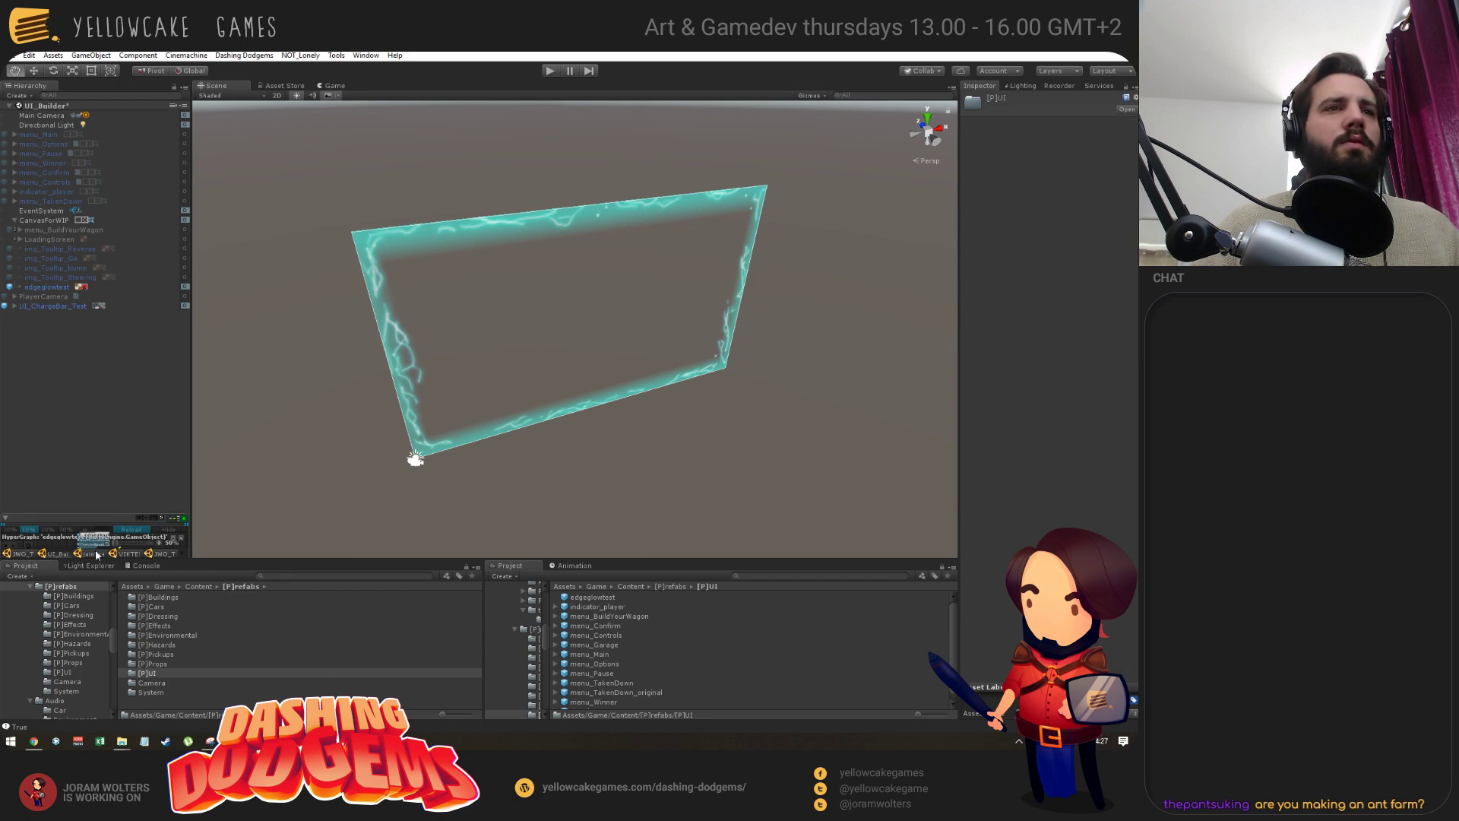
Save the UI_Builder scene, open the JWO_Test_Arena_Test scene and frame its SpawnPoint in the view.
{"action": "left_click", "coordinate": [173, 556]}
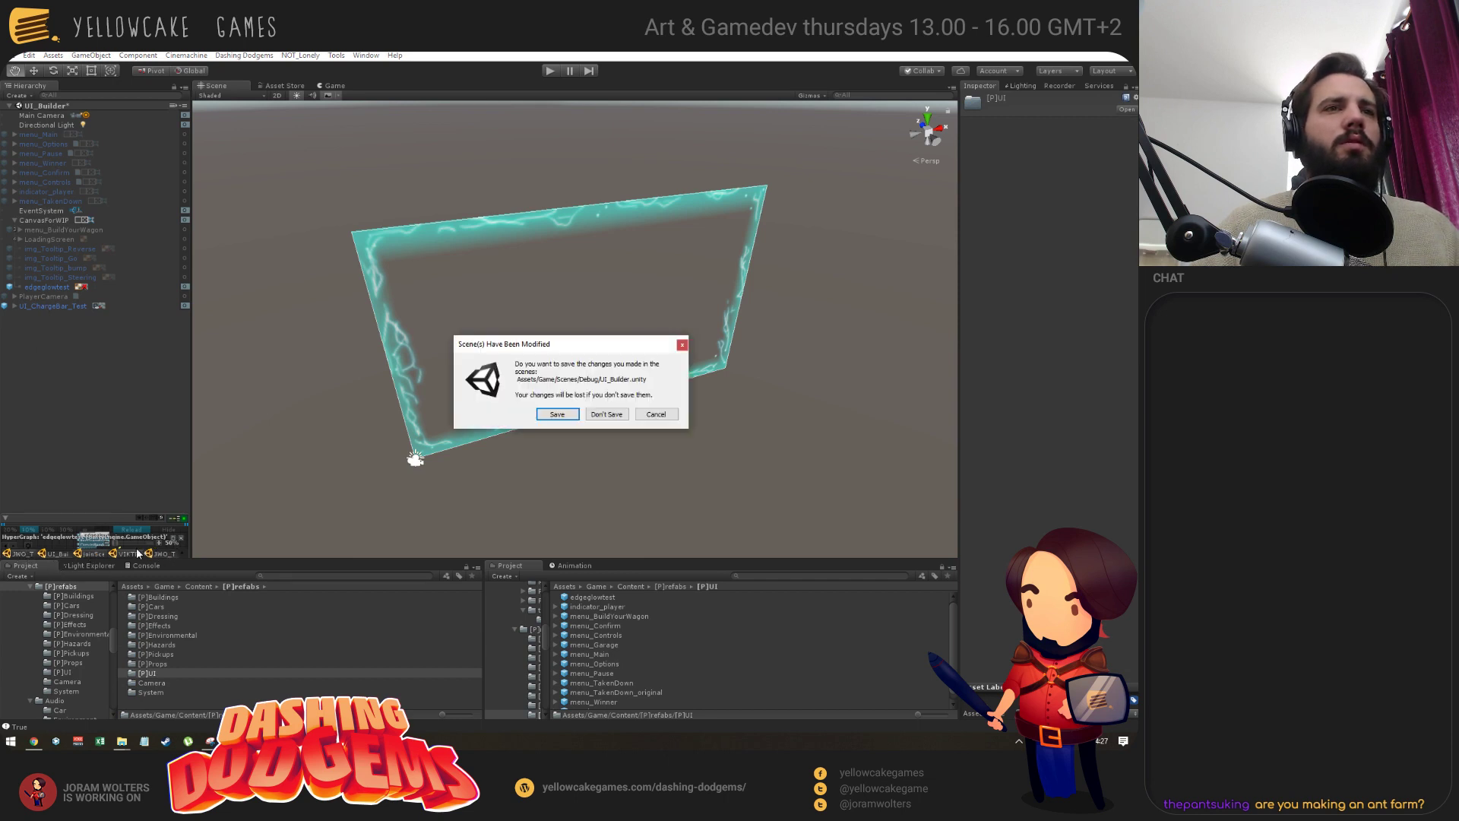
{"action": "left_click", "coordinate": [555, 412]}
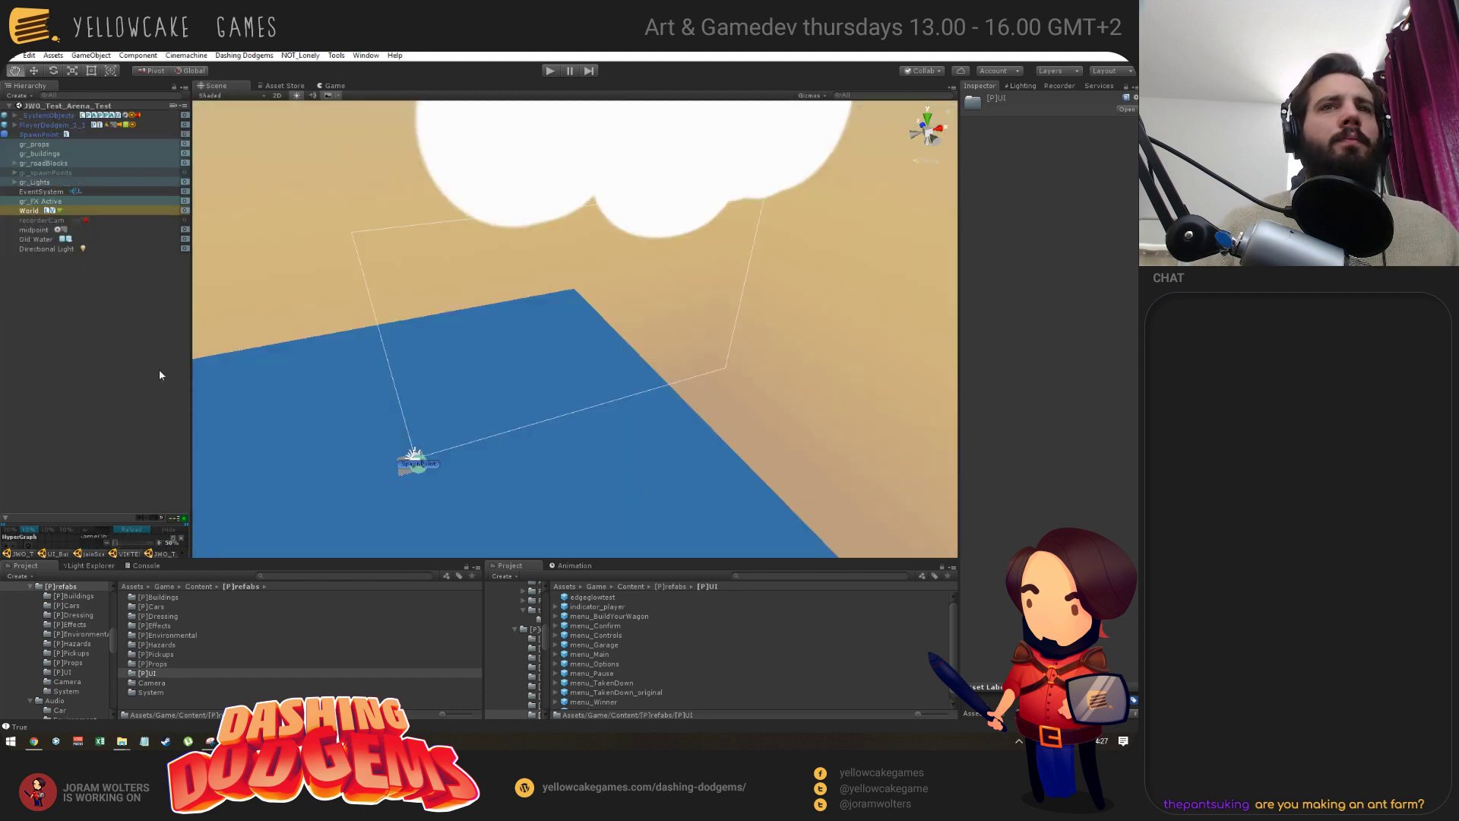
{"action": "left_click", "coordinate": [39, 135]}
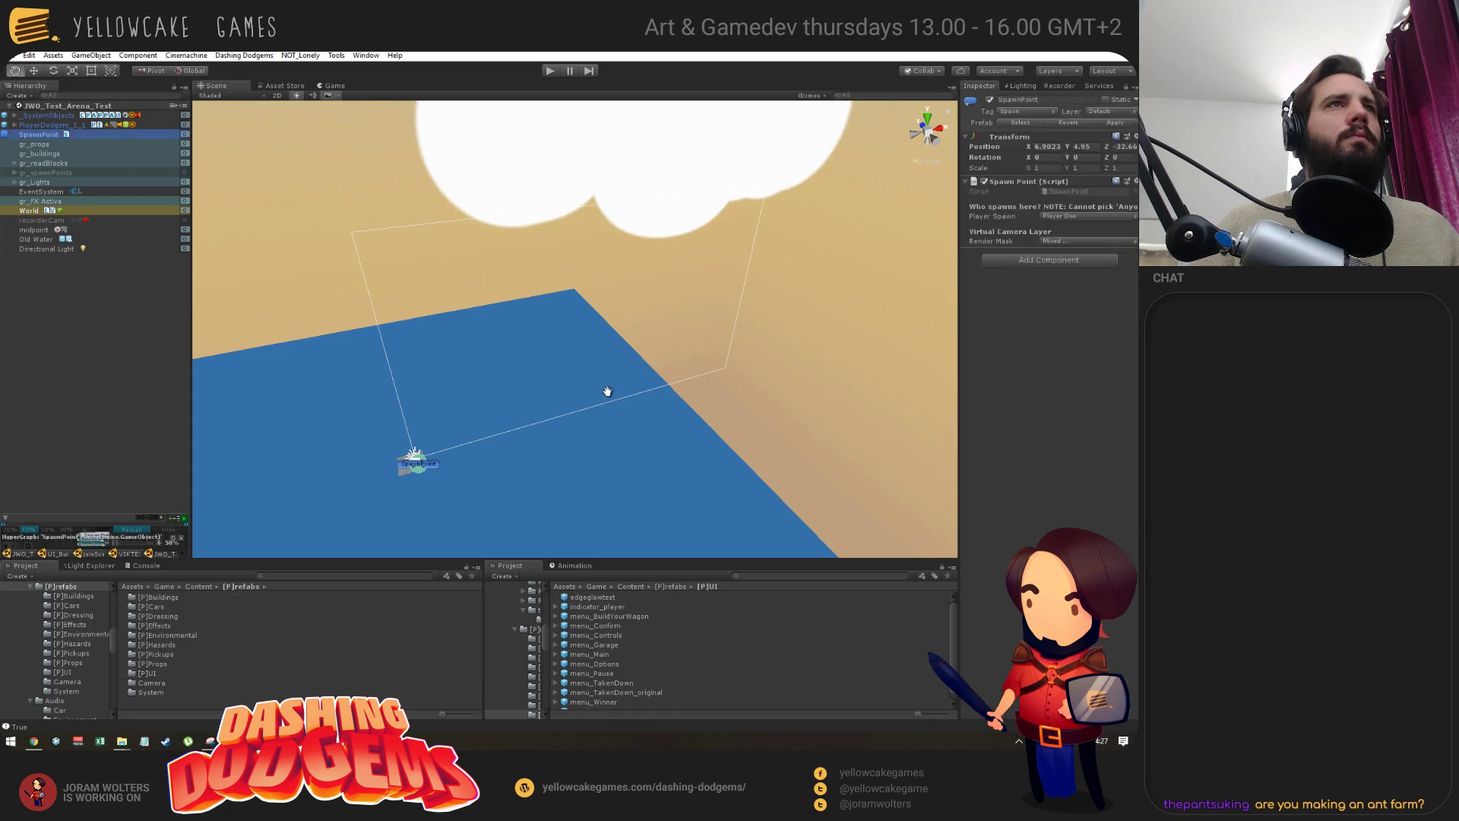
{"action": "key", "text": "f"}
{"action": "left_click_drag", "start_coordinate": [616, 361], "coordinate": [547, 365], "text": "alt"}
Run the arena scene, expand the player camera's Canvas in the hierarchy and add the edgeglowtest prefab to it.
{"action": "left_click", "coordinate": [550, 71]}
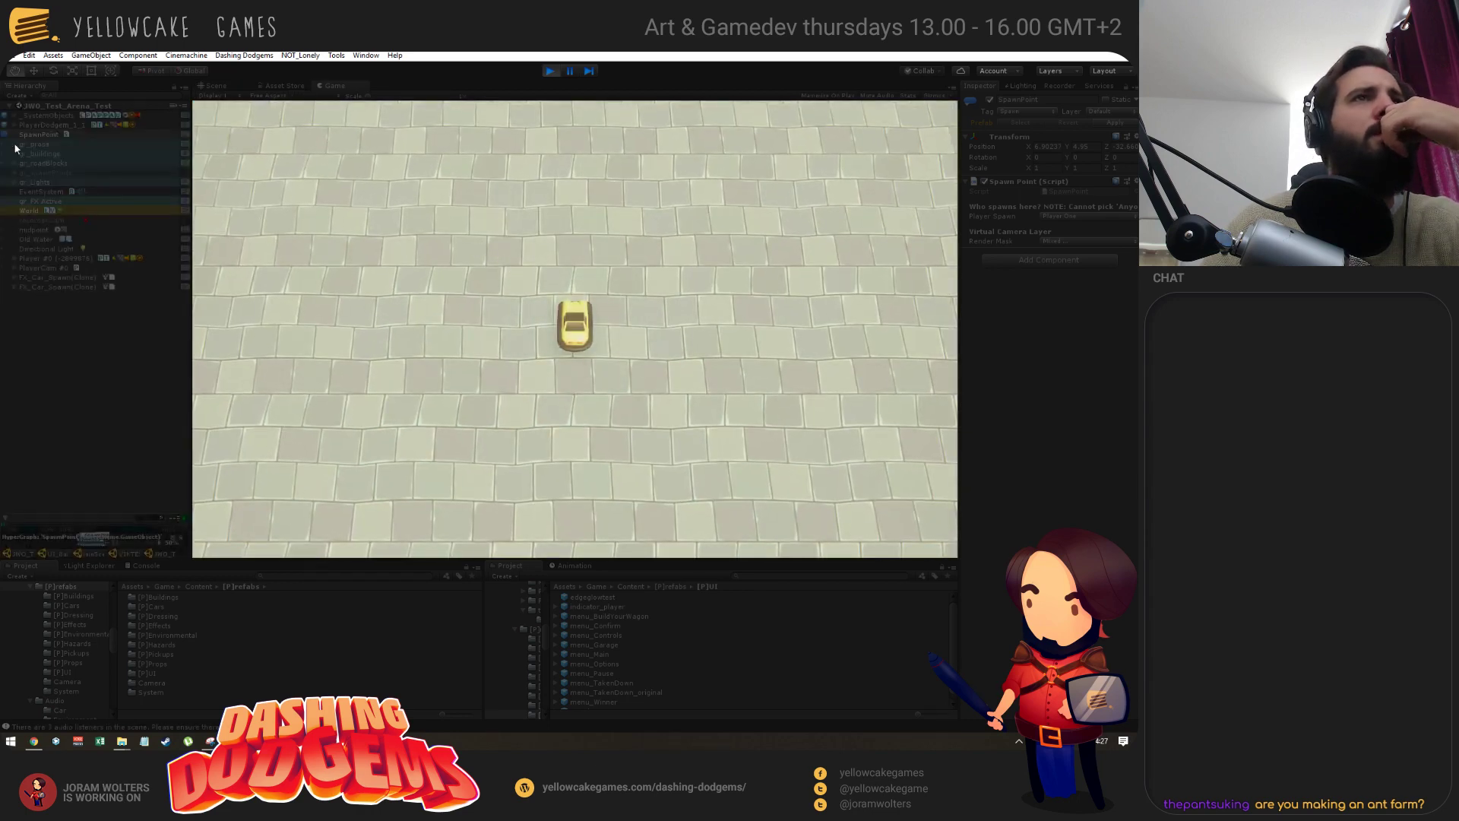
{"action": "left_click", "coordinate": [14, 268]}
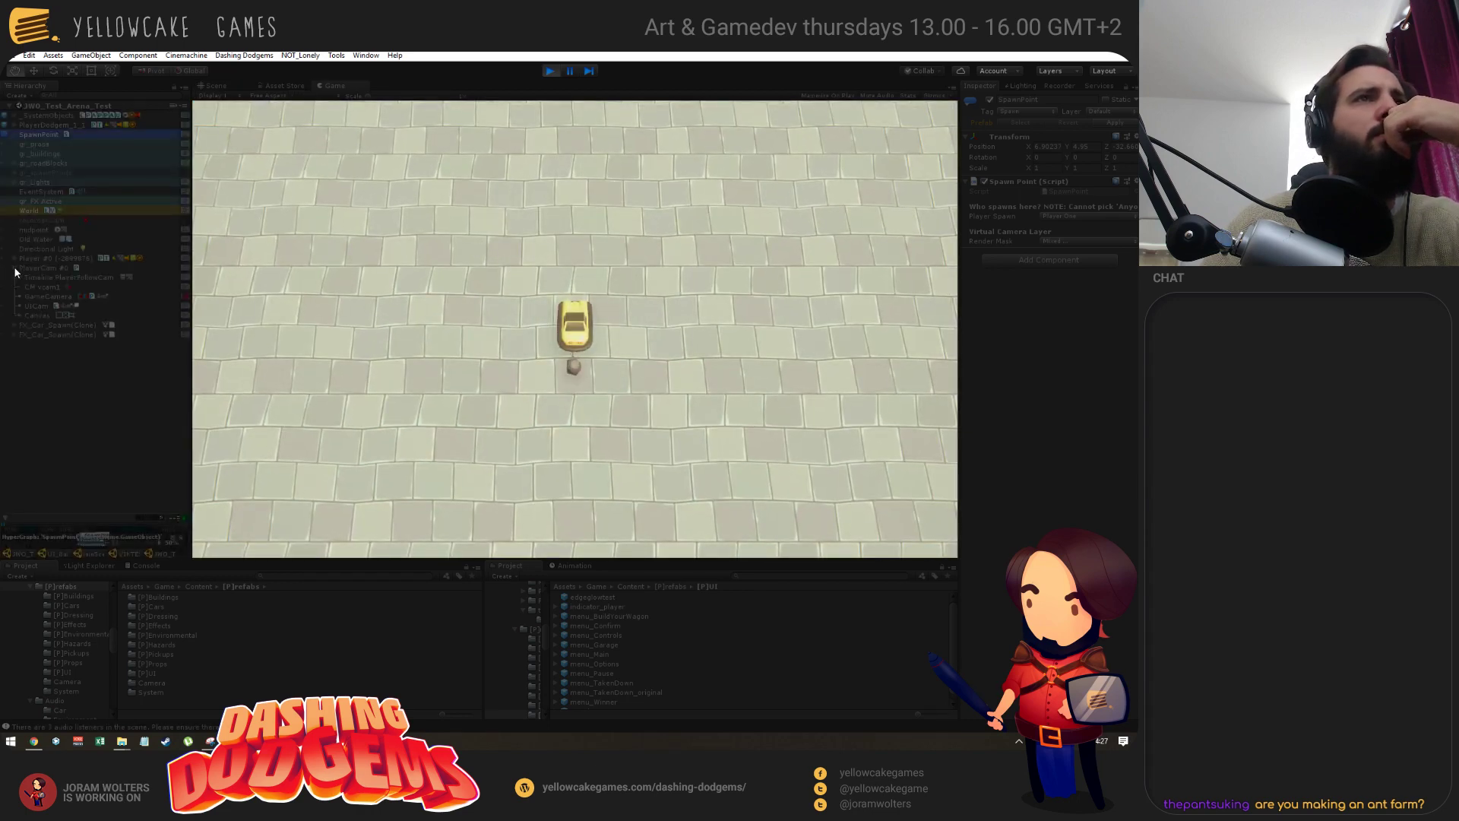
{"action": "left_click", "coordinate": [18, 314]}
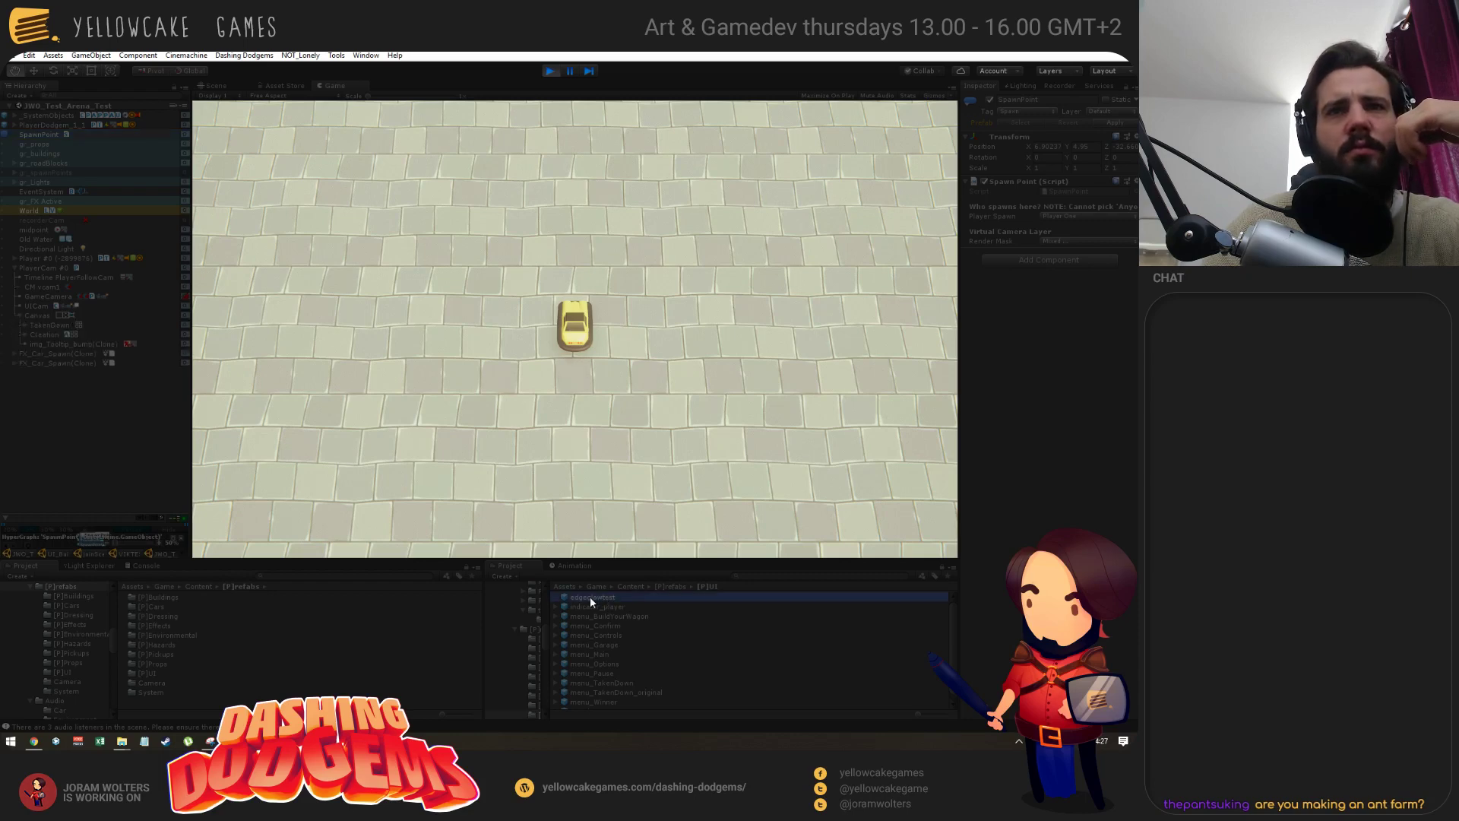
{"action": "left_click_drag", "start_coordinate": [38, 313], "coordinate": [38, 313]}
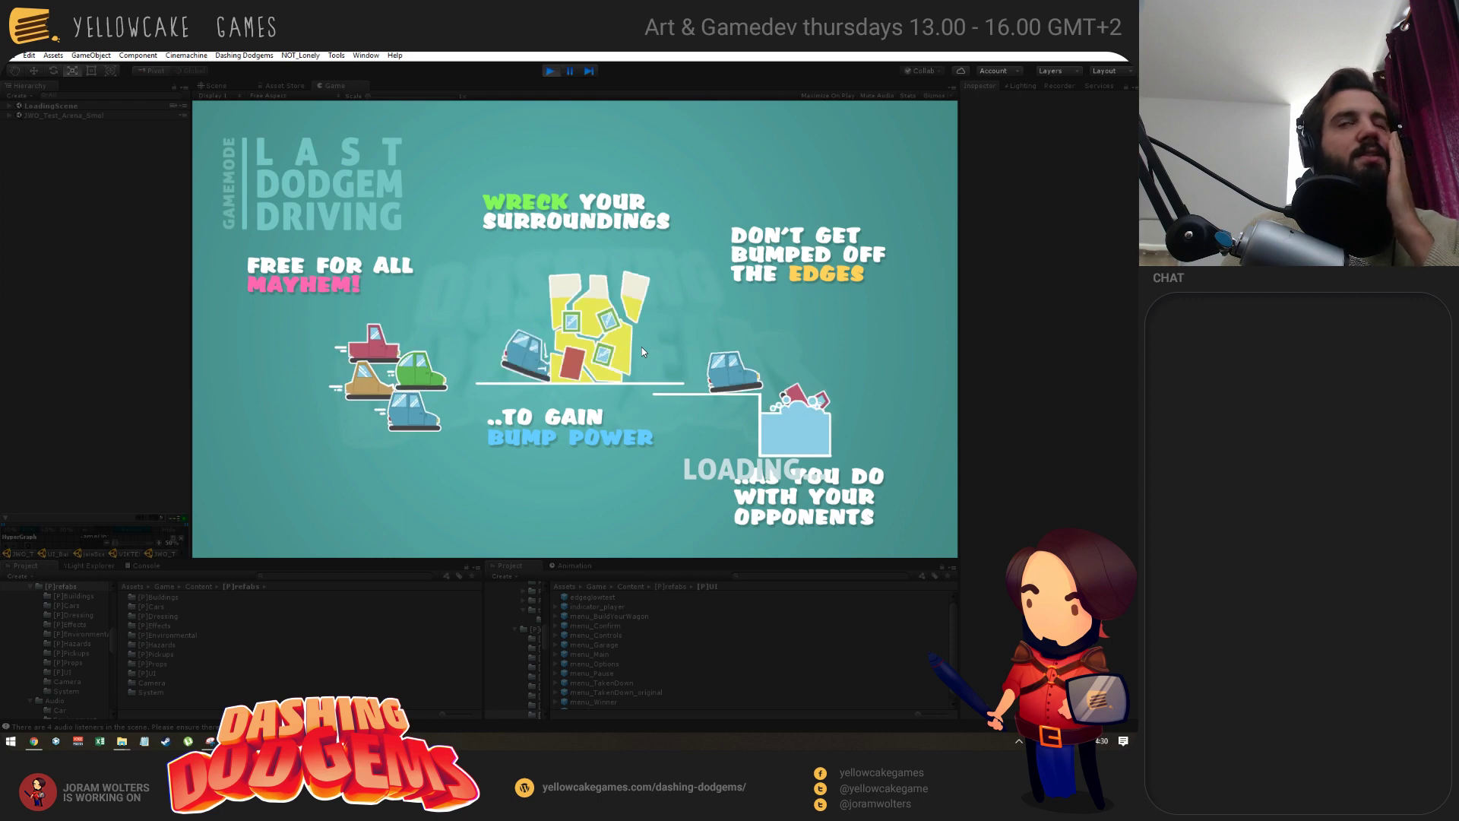
Drive the yellow car through the split-screen arena test and stop the run.
{"action": "key", "text": "a"}
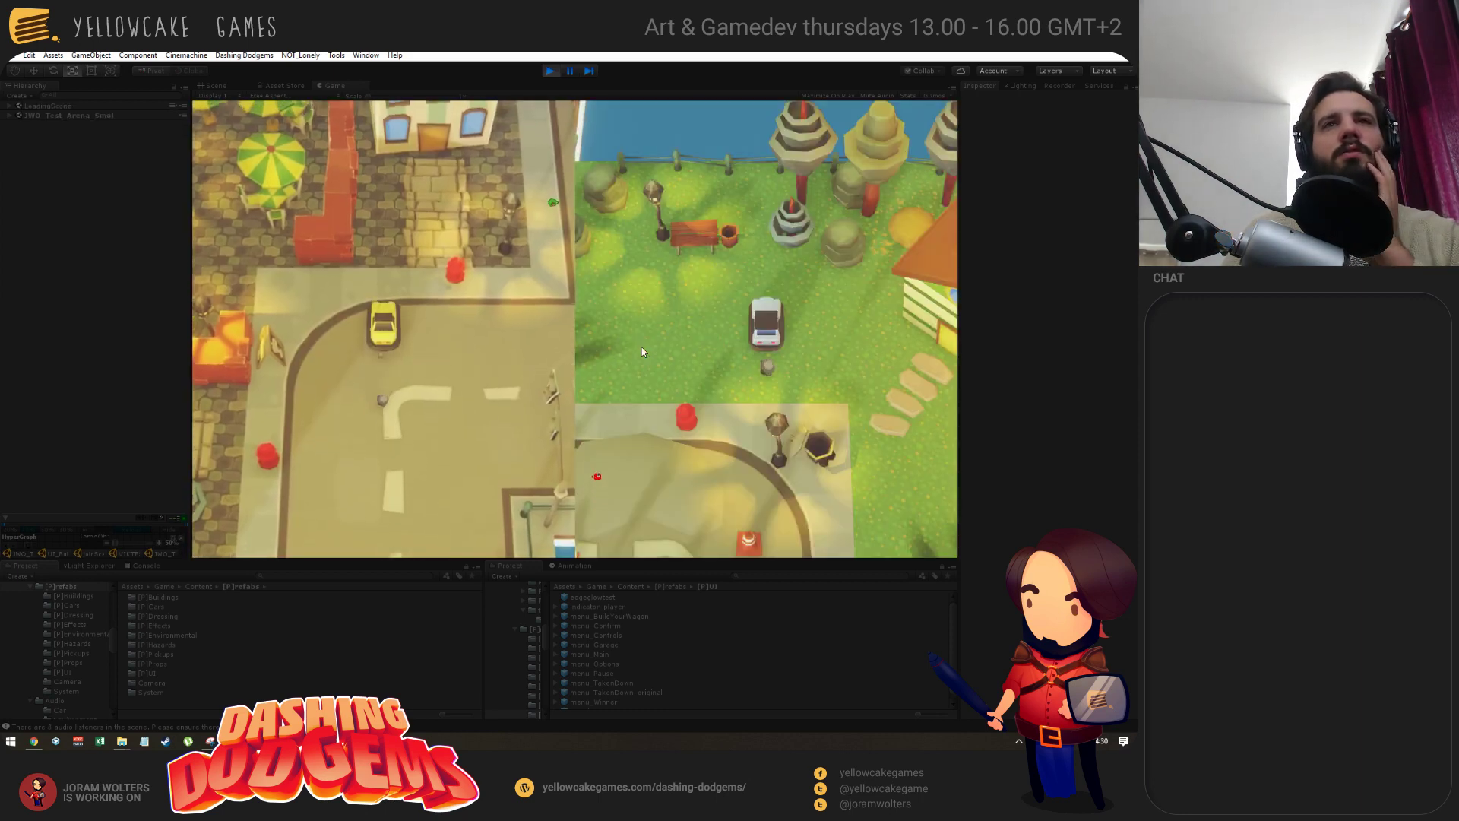
{"action": "key", "text": "w"}
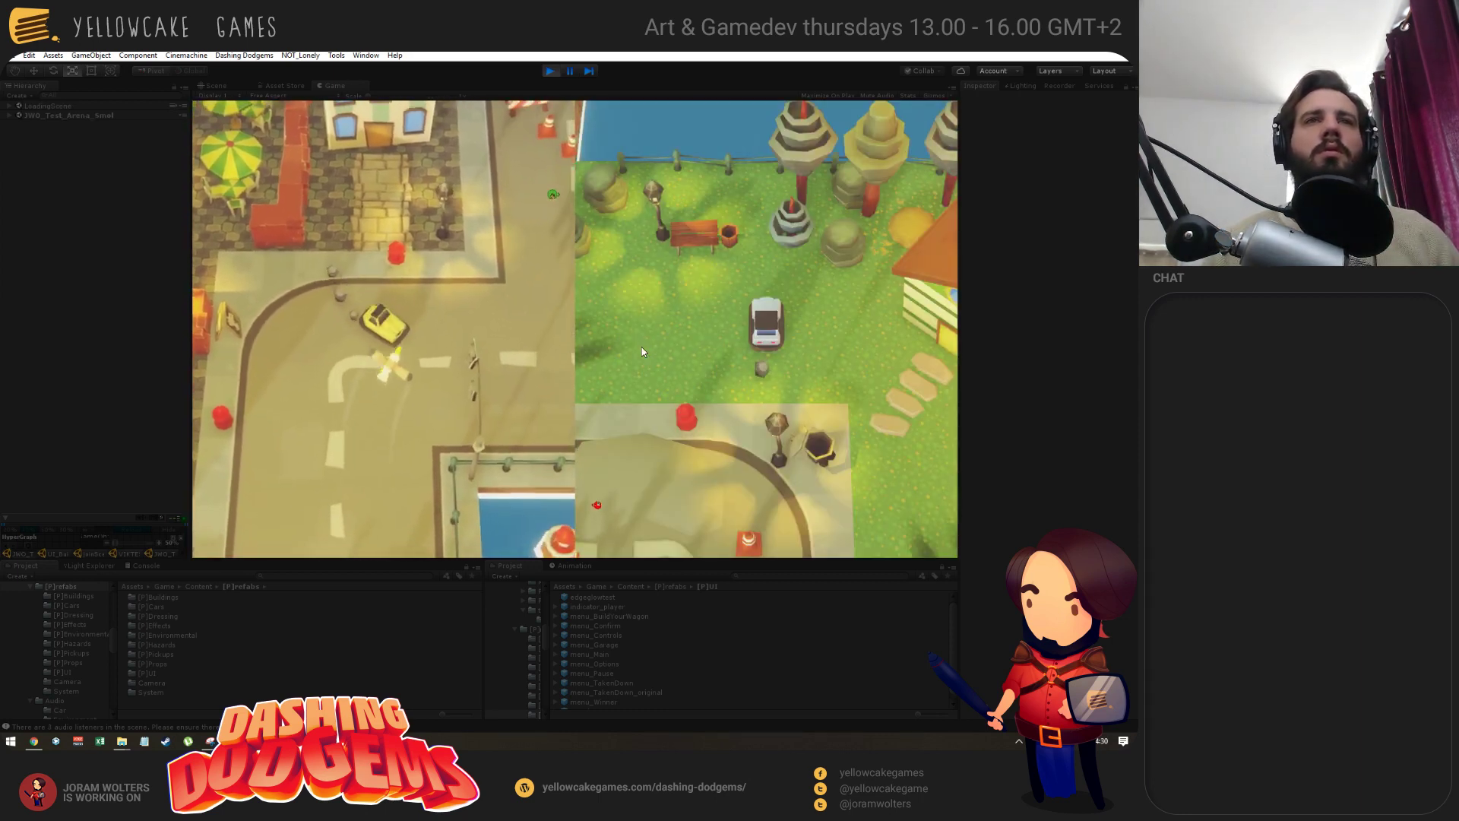
{"action": "key", "text": "ctrl+p"}
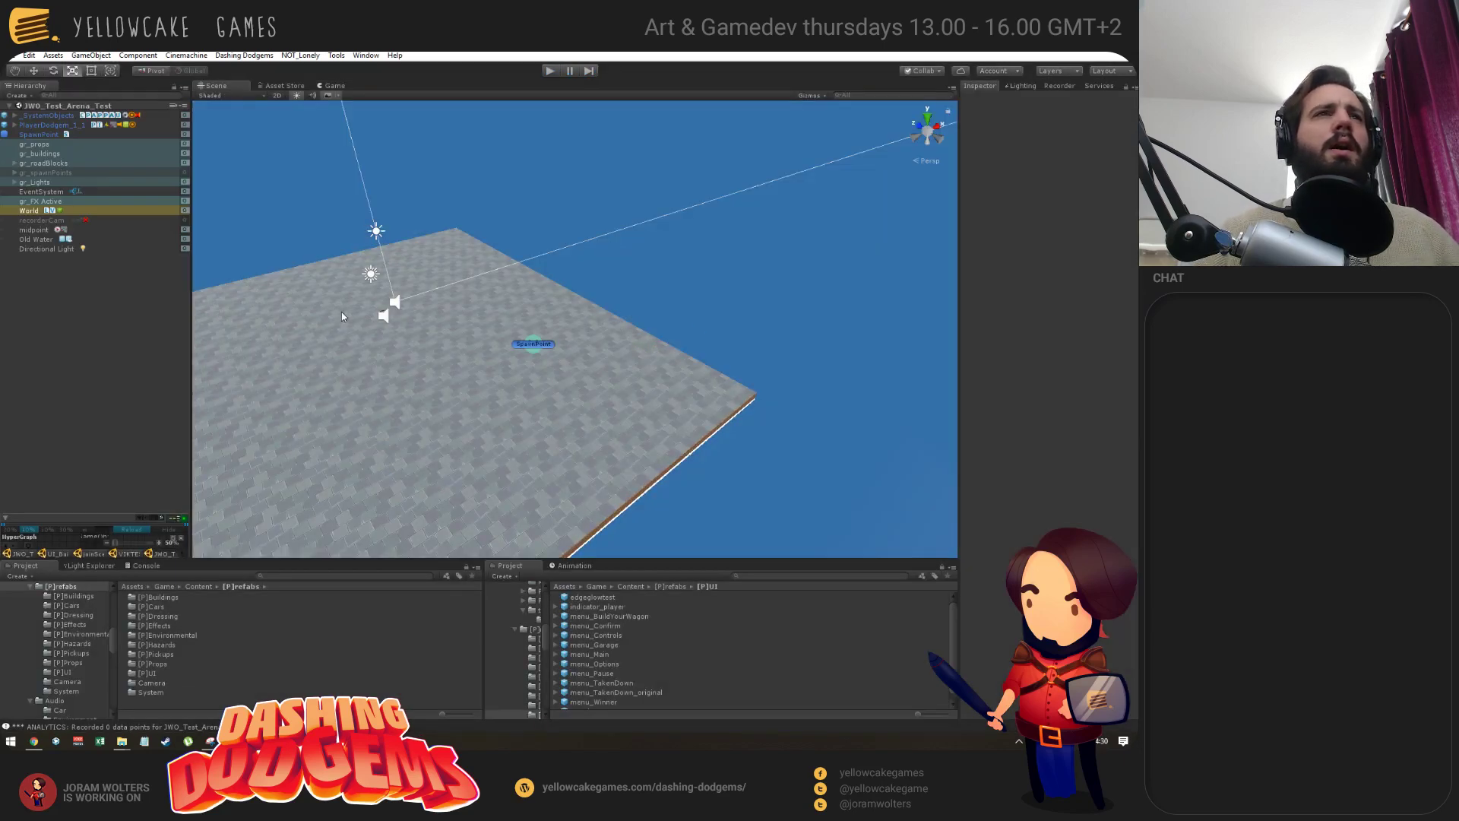
{"action": "left_click_drag", "start_coordinate": [341, 311], "coordinate": [486, 453], "text": "alt"}
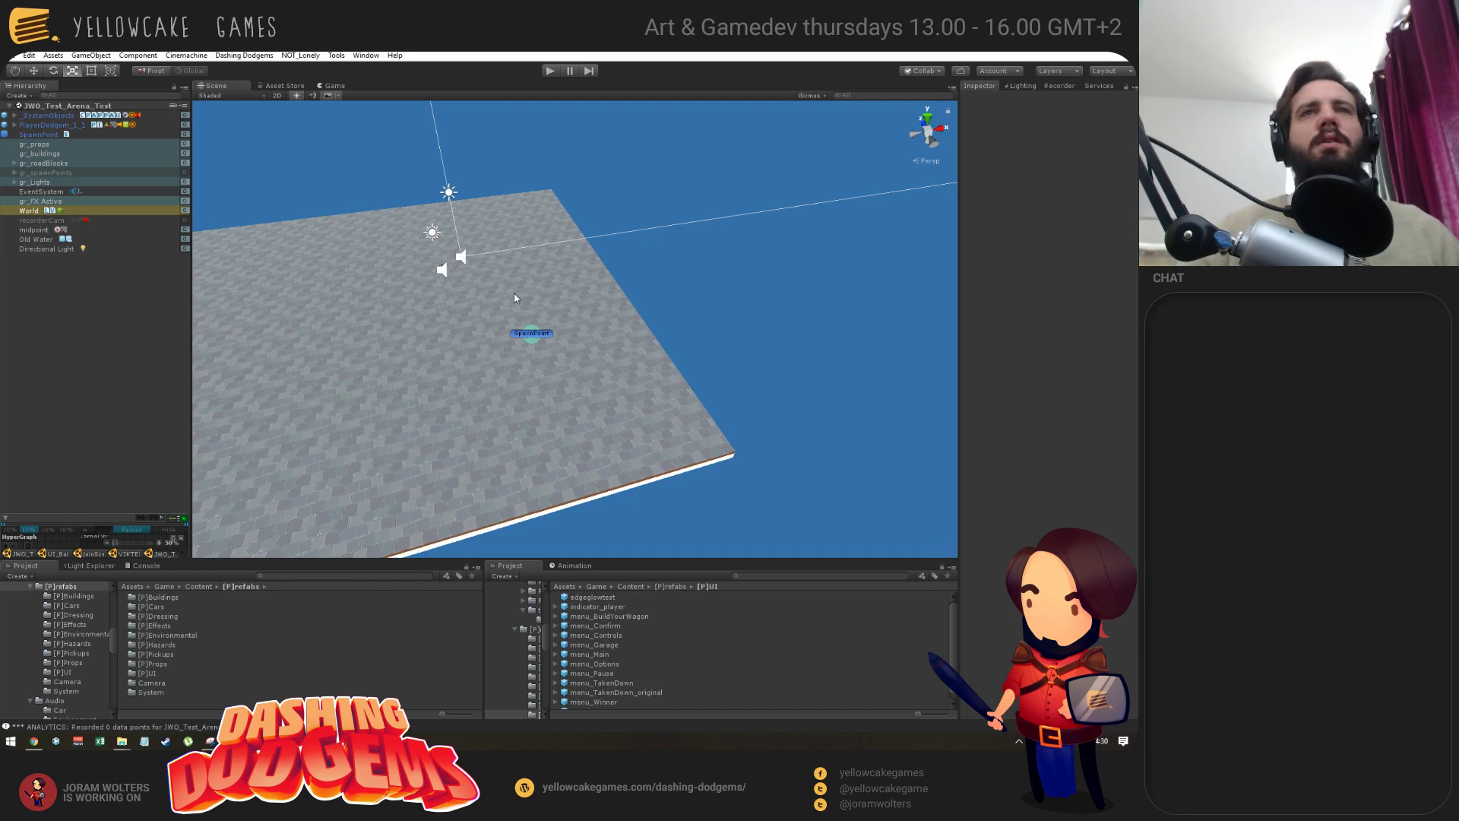
{"action": "key", "text": "alt+Tab"}
{"action": "left_click", "coordinate": [299, 247]}
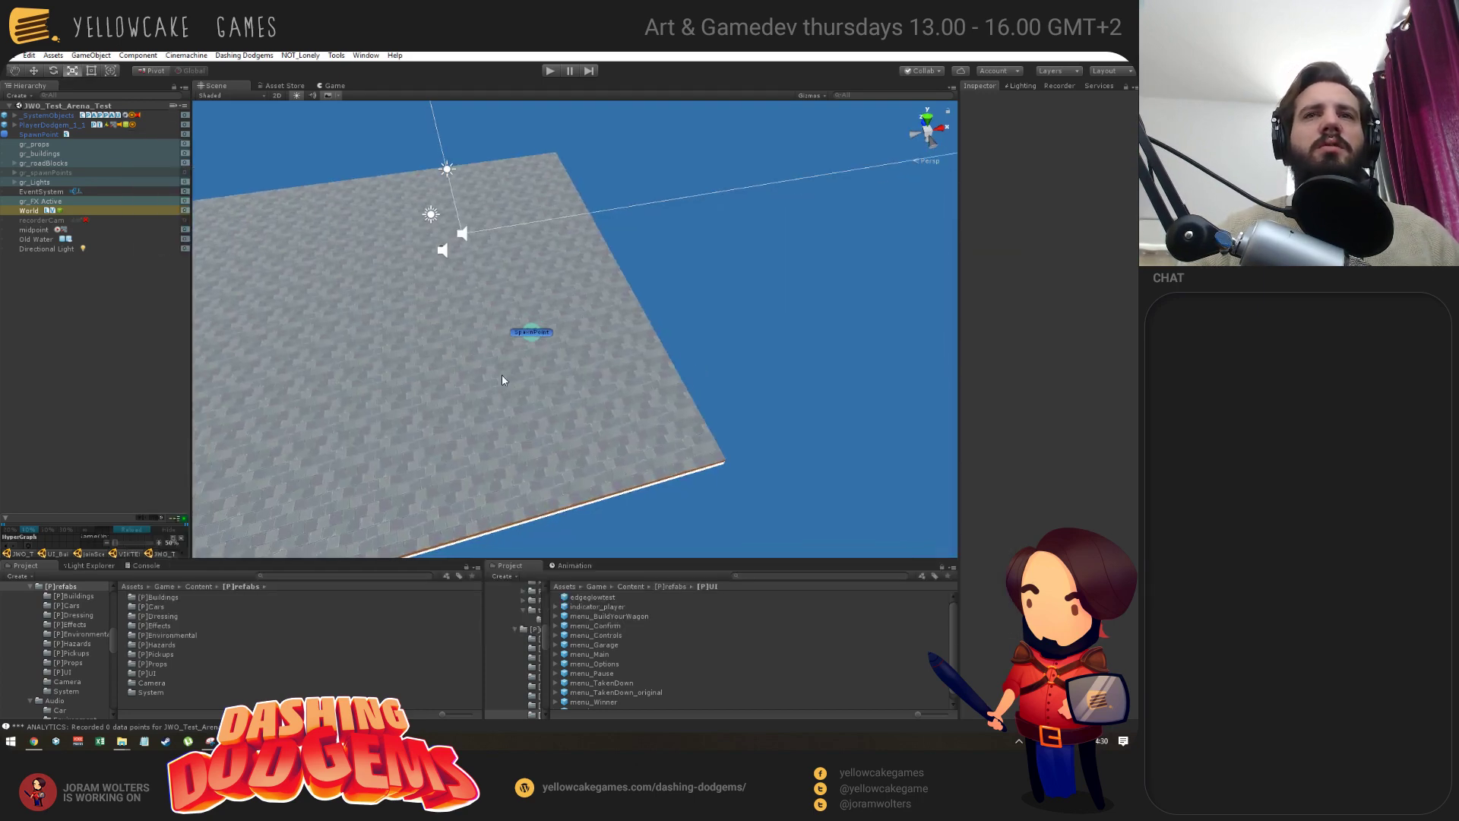
{"action": "key", "text": "alt+Tab"}
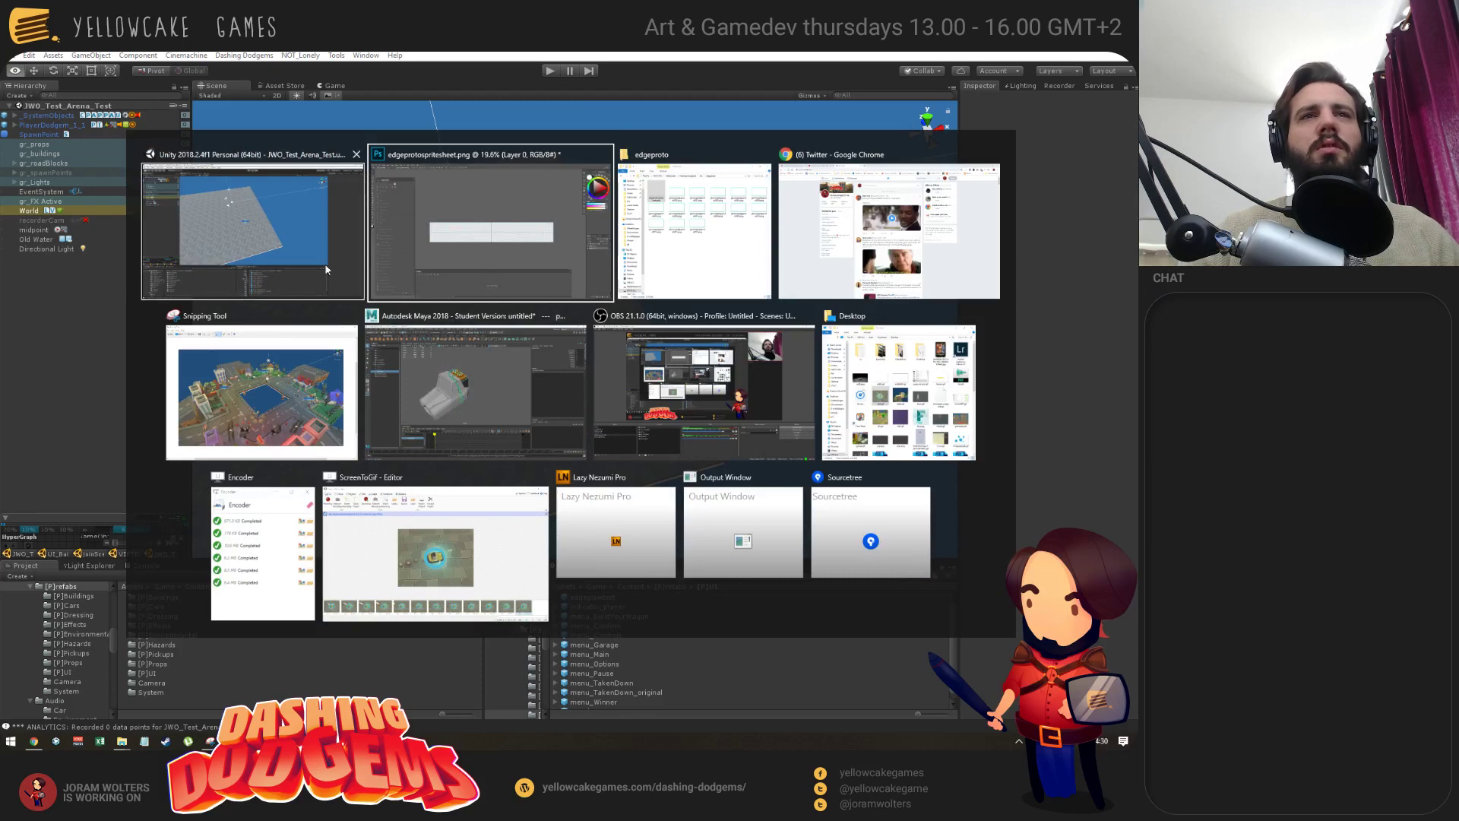
{"action": "left_click", "coordinate": [280, 253]}
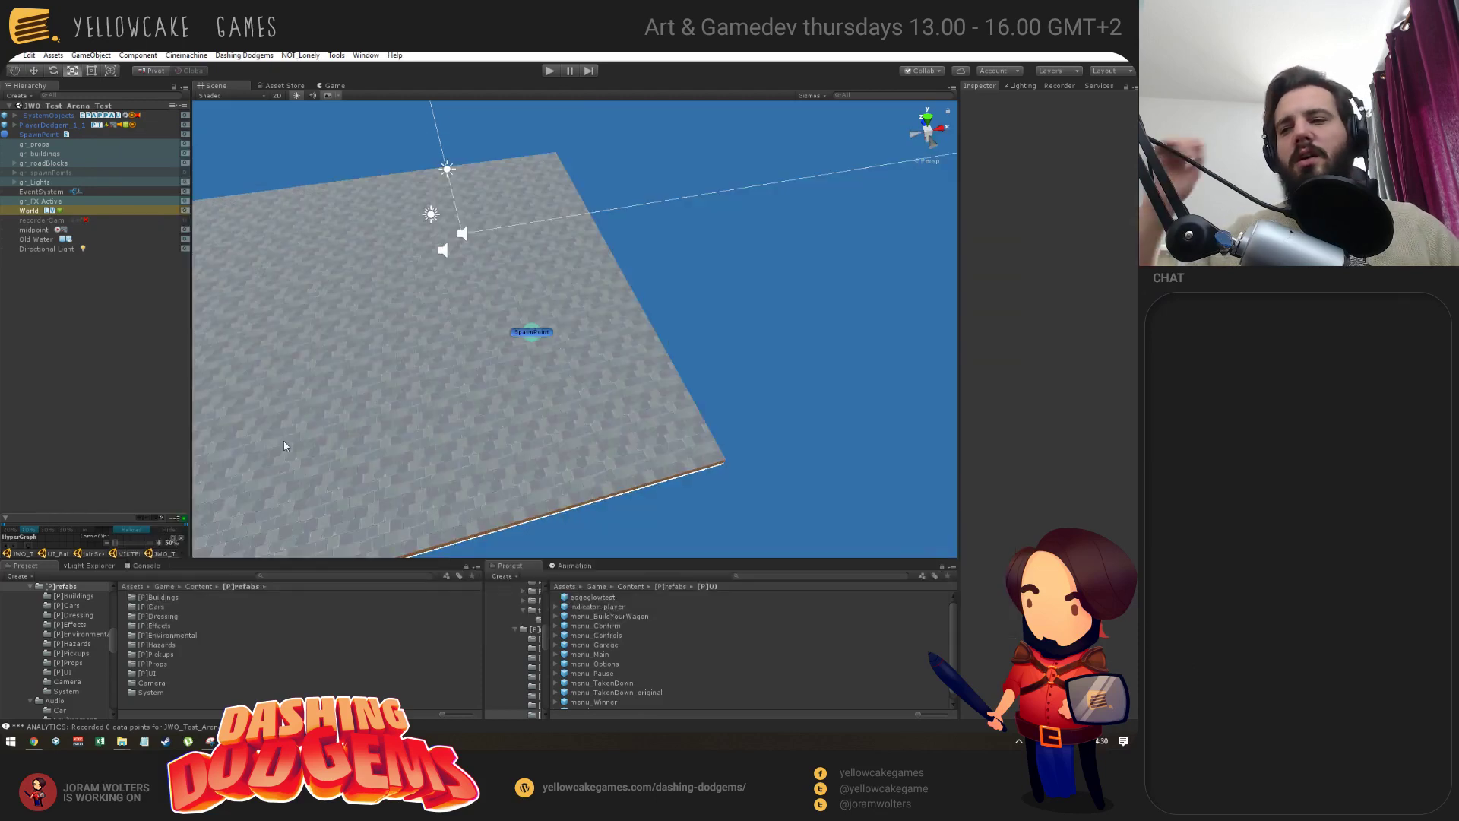
Switch to the Google Chrome window with Twitter among the open windows.
{"action": "key", "text": "alt"}
{"action": "key", "text": "alt+Tab"}
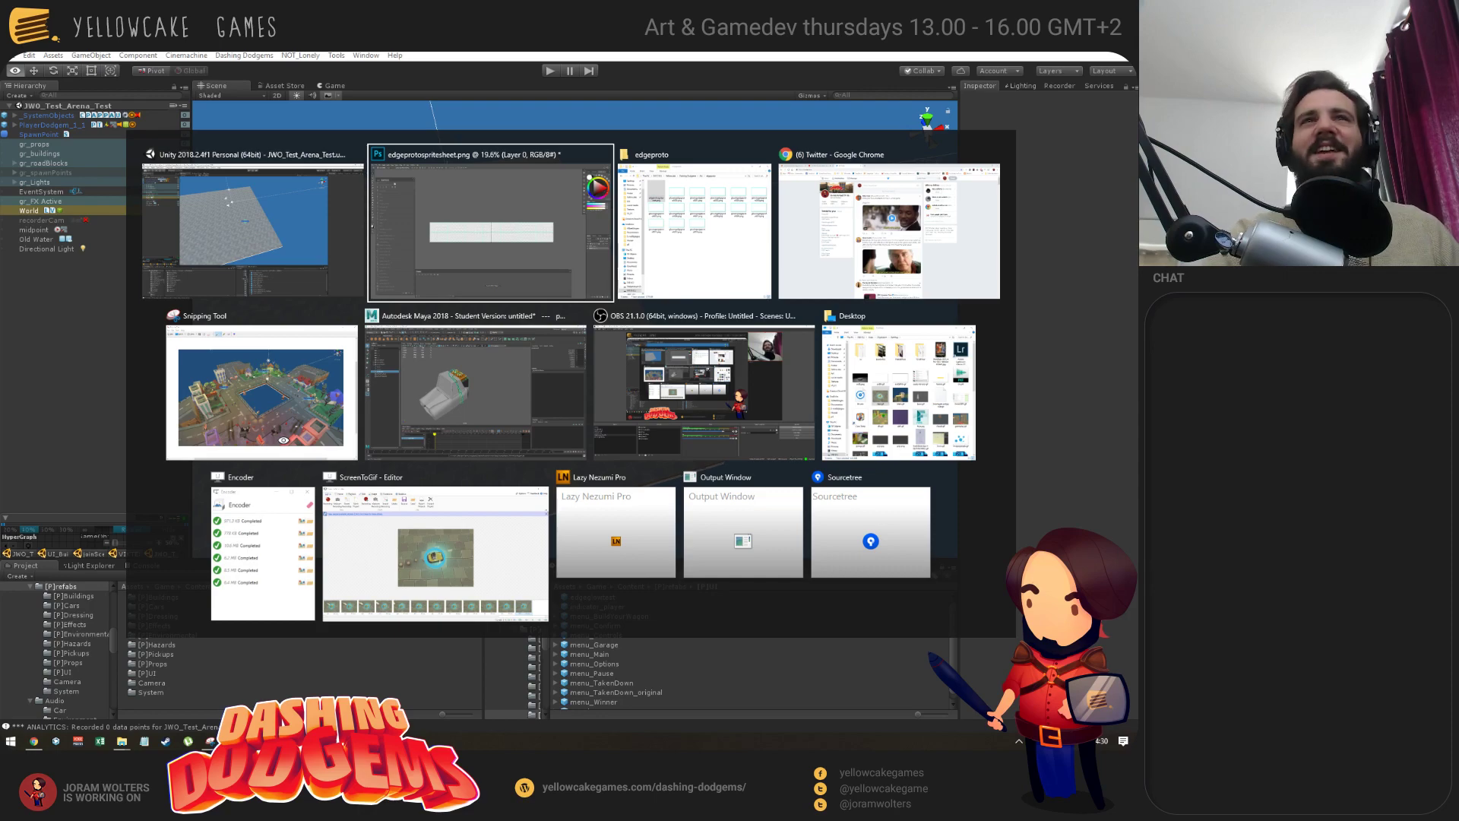
{"action": "key", "text": "alt+Tab"}
{"action": "key", "text": "alt+Tab"}
{"action": "key", "text": "alt+Tab"}
{"action": "key", "text": "alt+Tab"}
{"action": "key", "text": "alt+Tab"}
{"action": "key", "text": "Right"}
{"action": "key", "text": "Left"}
{"action": "key", "text": "Left"}
{"action": "key", "text": "Left"}
{"action": "key", "text": "Right"}
{"action": "key", "text": "Up"}
{"action": "key", "text": "Right"}
{"action": "key", "text": "Right"}
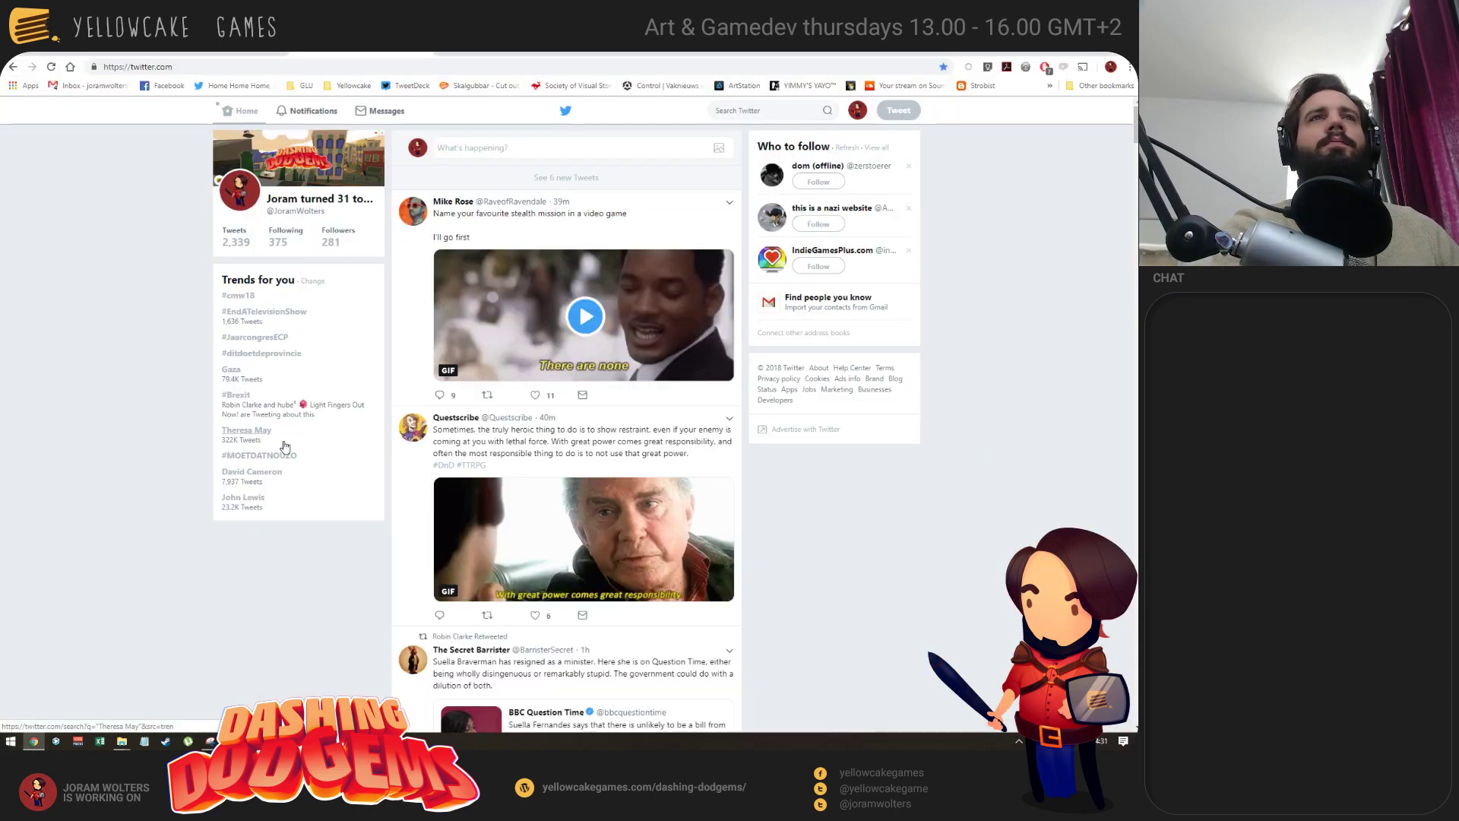
Search Google Images for "heroes of the storm stim" in a new browser tab.
{"action": "key", "text": "ctrl+t"}
{"action": "type", "text": "heroes of"}
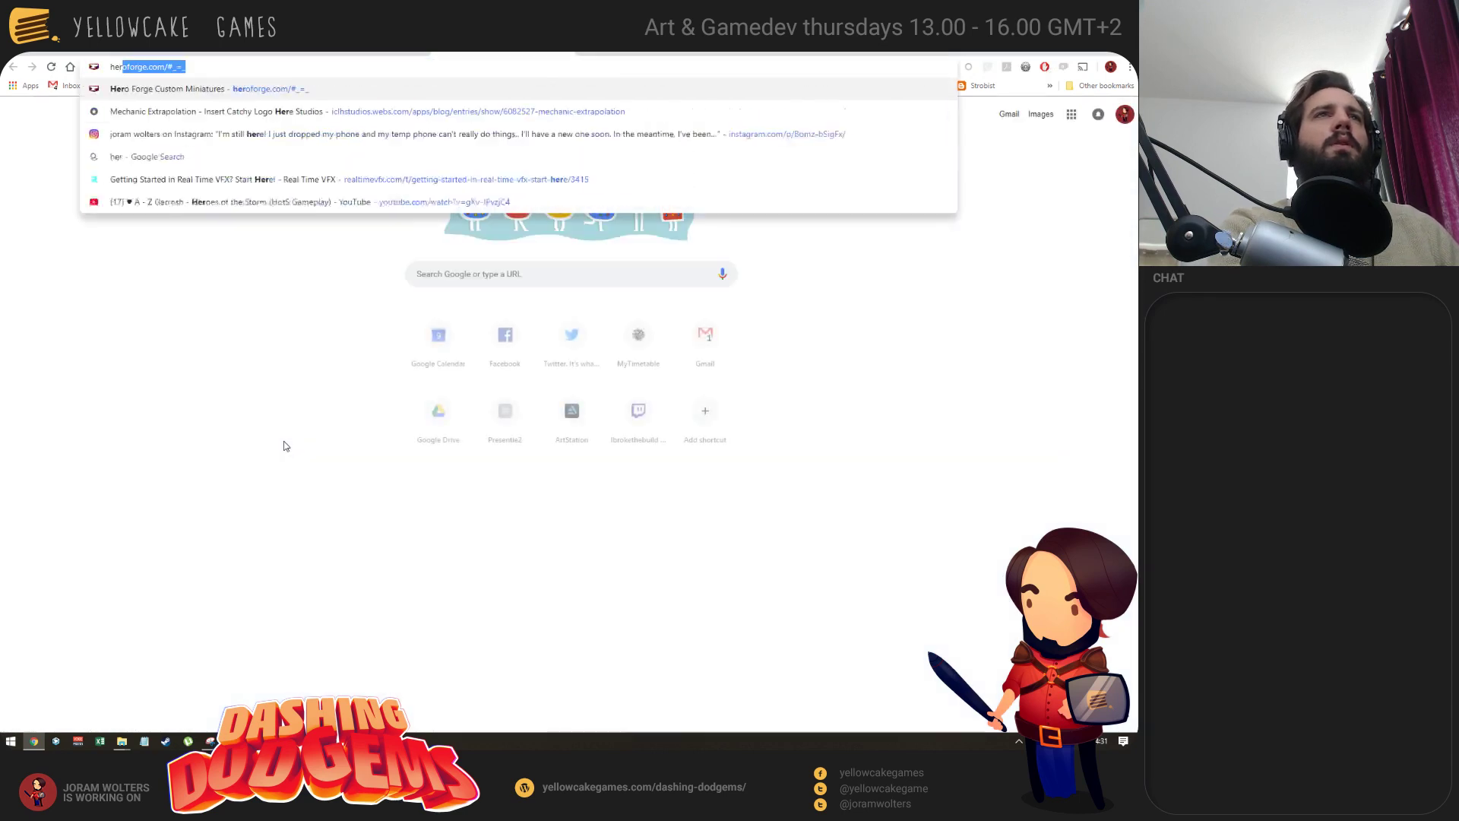
{"action": "type", "text": " the storm "}
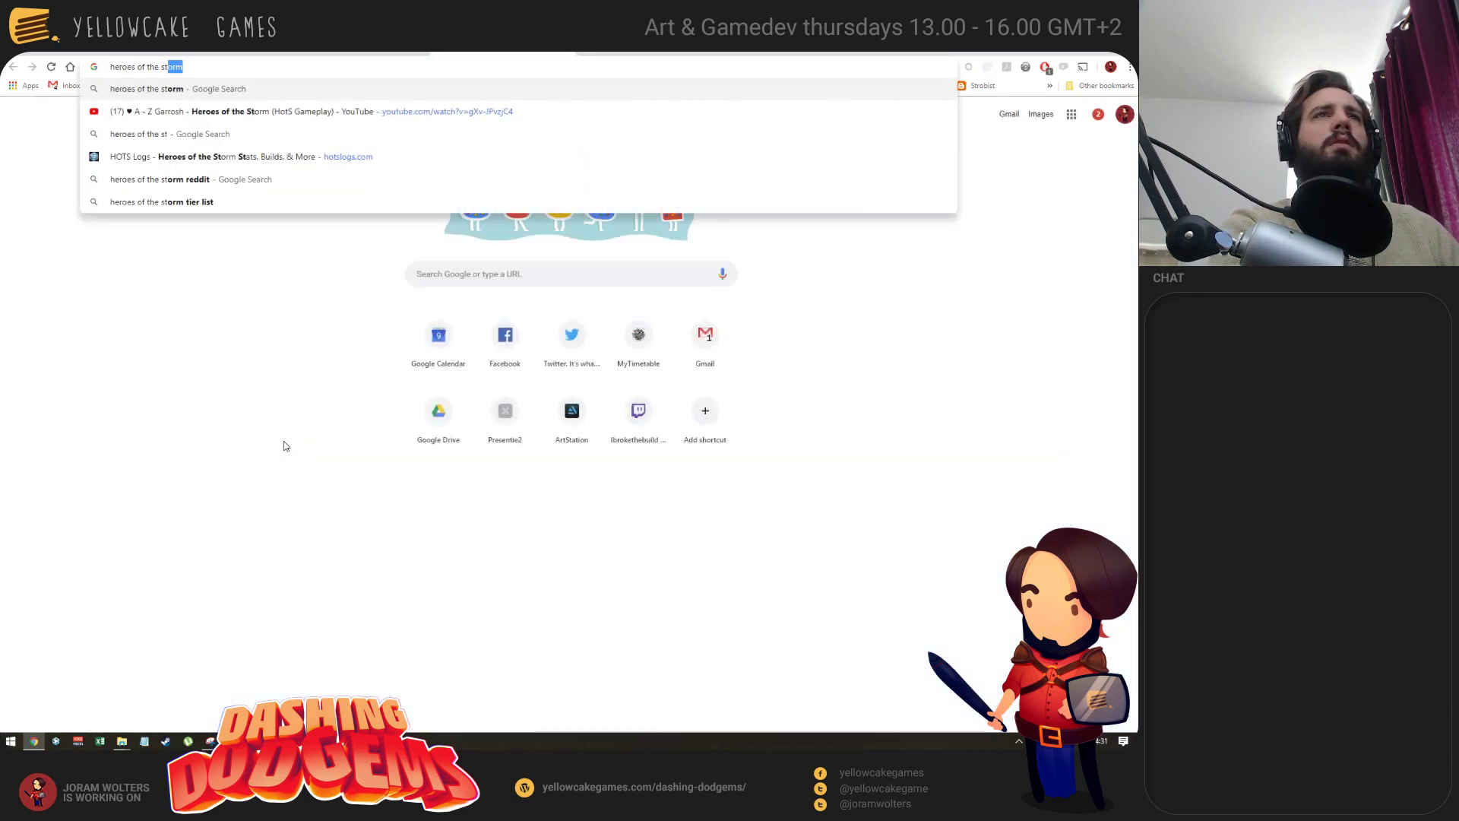
{"action": "type", "text": "stim"}
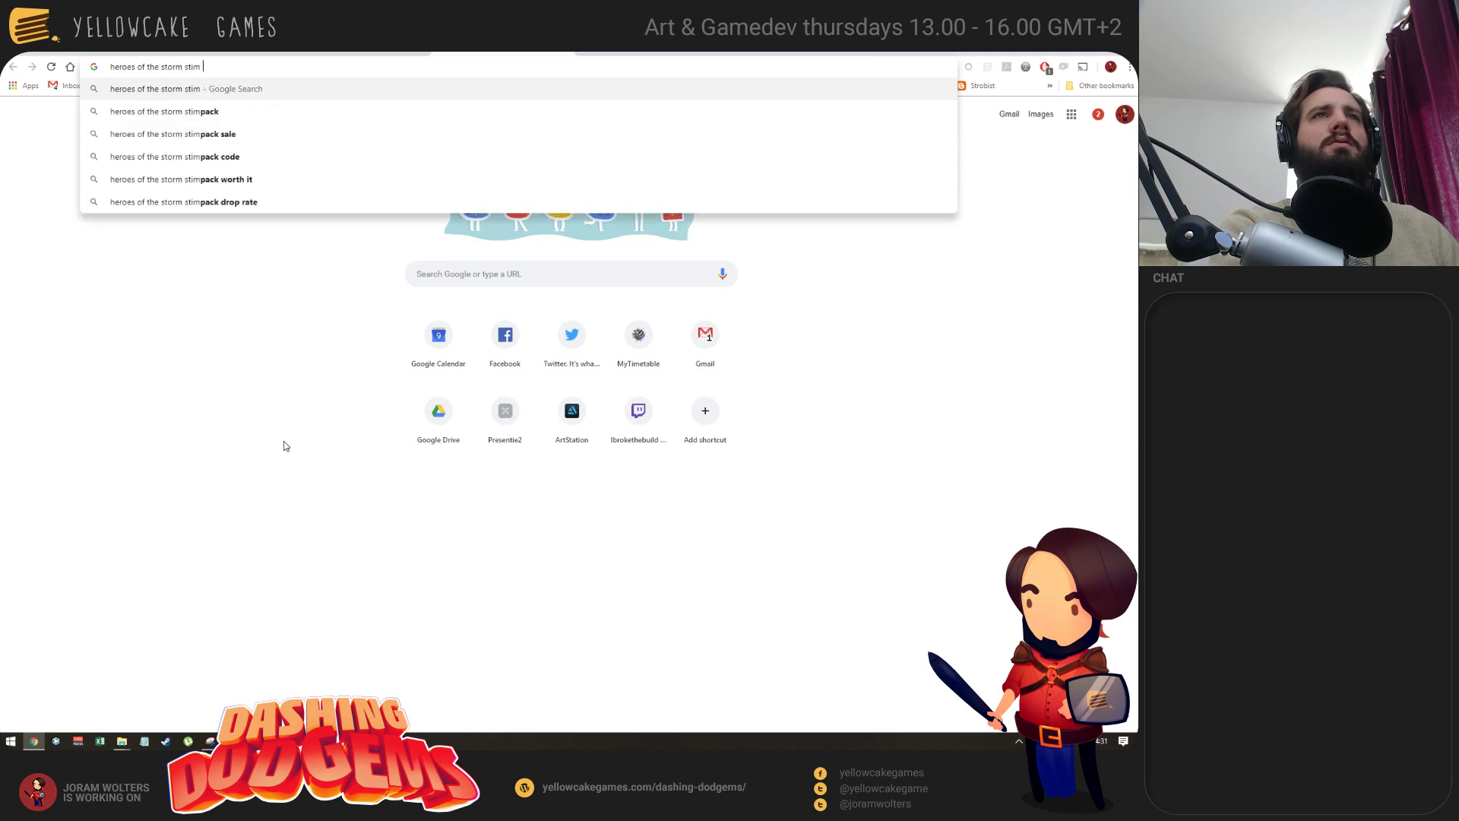
{"action": "key", "text": "Return"}
{"action": "left_click", "coordinate": [141, 156]}
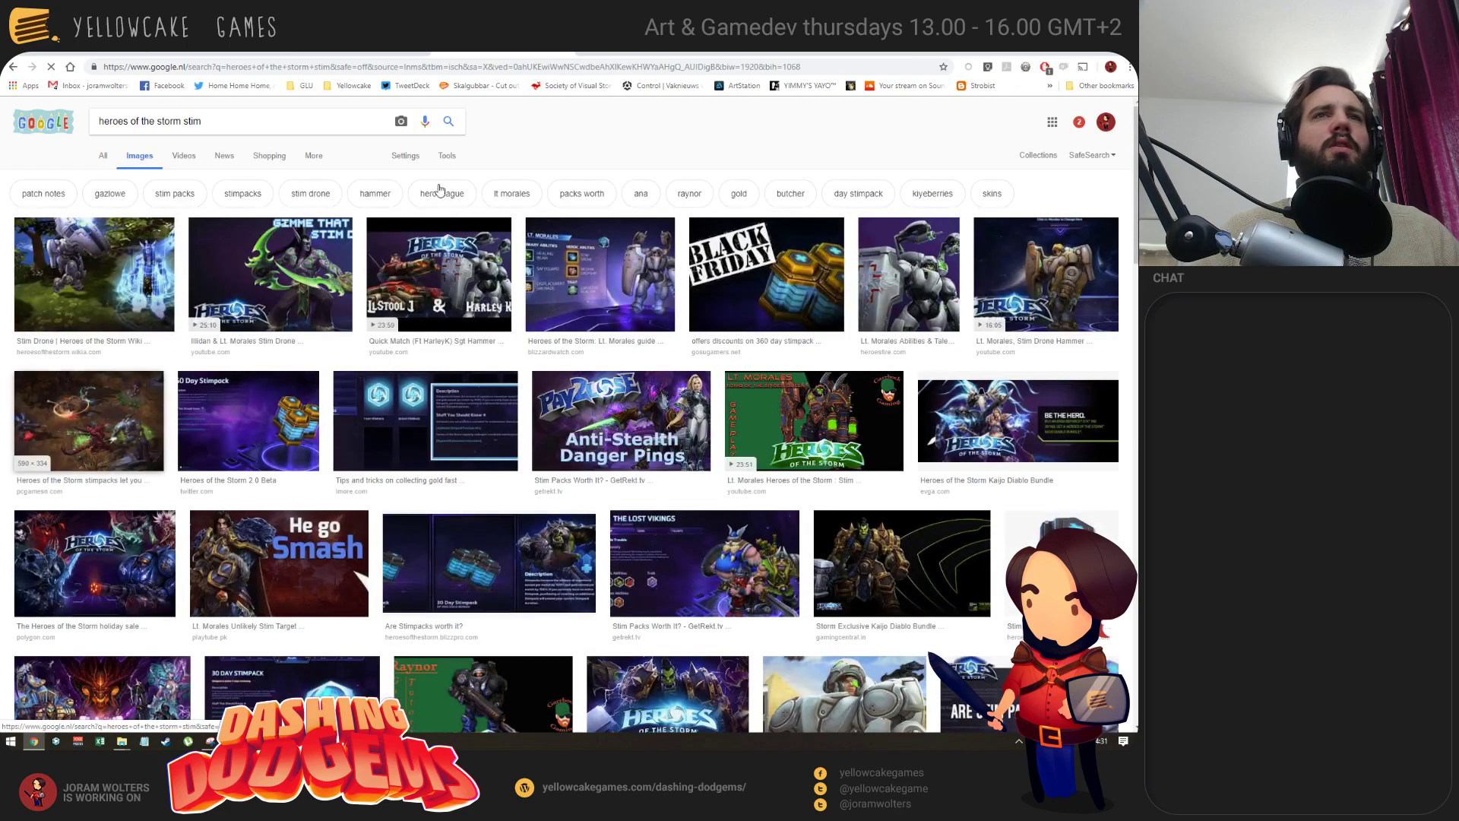
Look over the first image results and refine the search to "heroes of the storm morales stim".
{"action": "scroll", "coordinate": [298, 348], "scroll_direction": "down", "scroll_amount": 2}
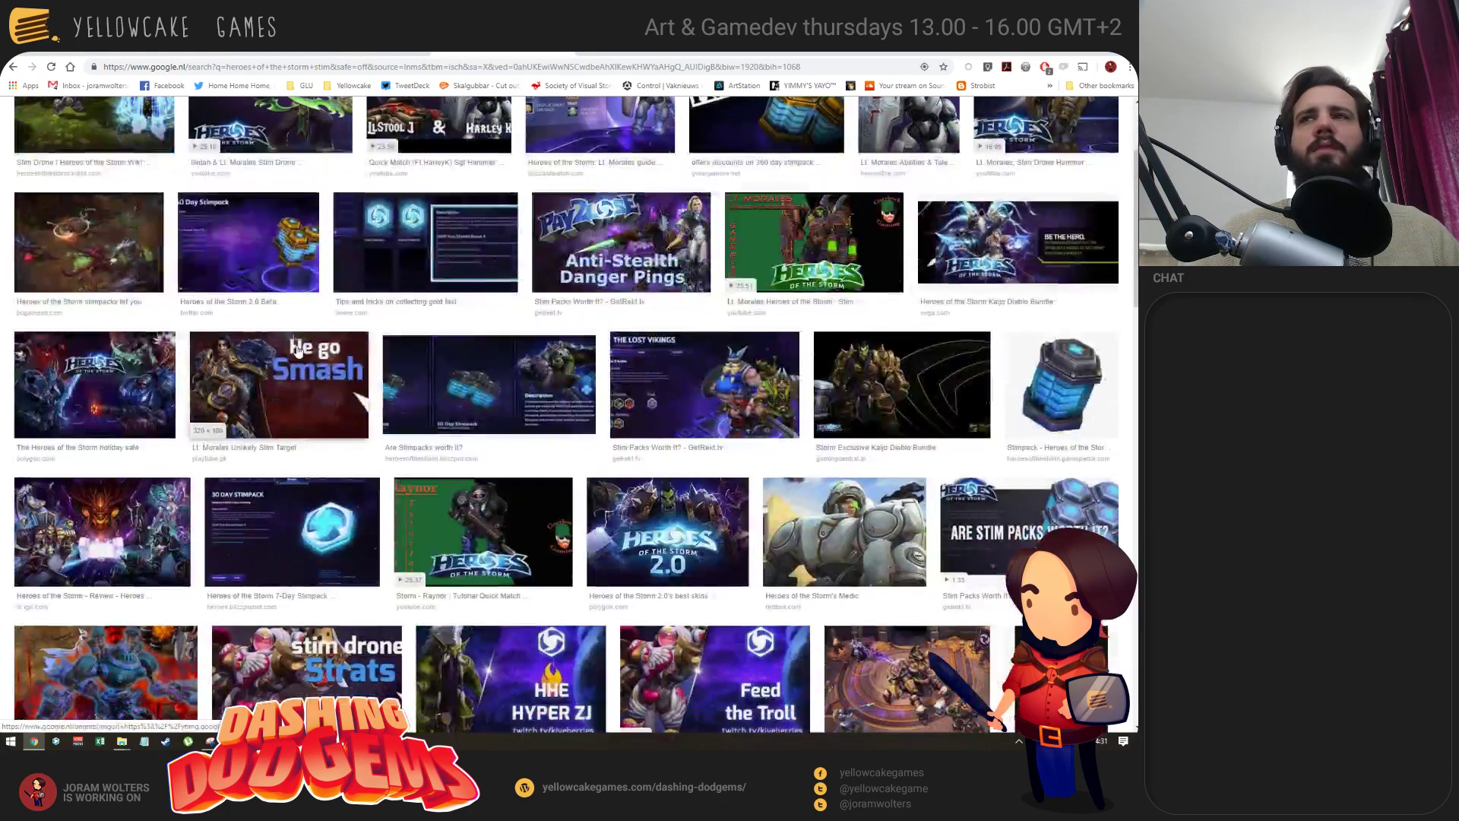
{"action": "scroll", "coordinate": [257, 322], "scroll_direction": "up", "scroll_amount": 3}
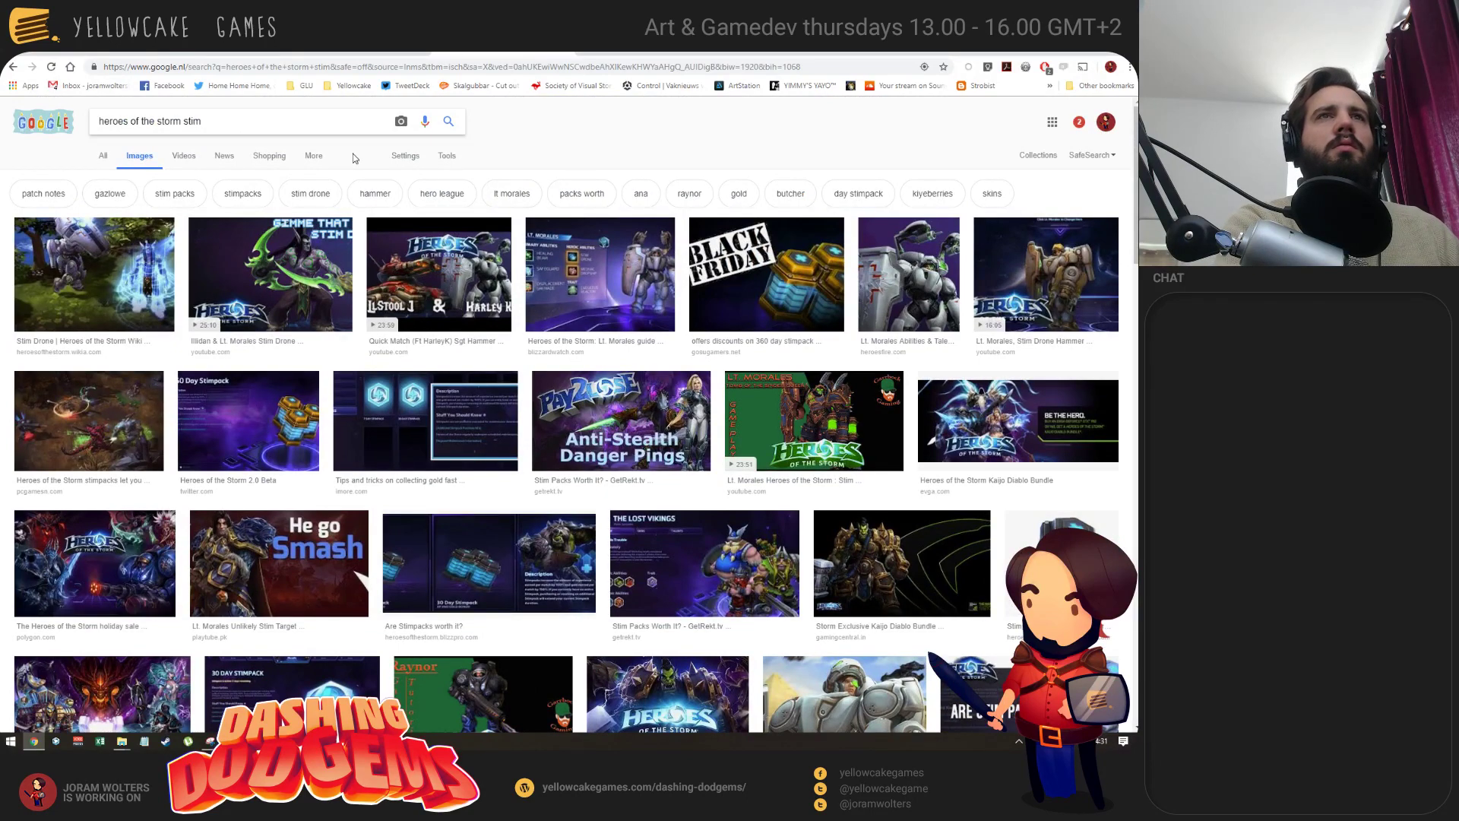
{"action": "key", "text": "BackSpace"}
{"action": "key", "text": "BackSpace"}
{"action": "key", "text": "BackSpace"}
{"action": "key", "text": "BackSpace"}
{"action": "type", "text": "morales stim"}
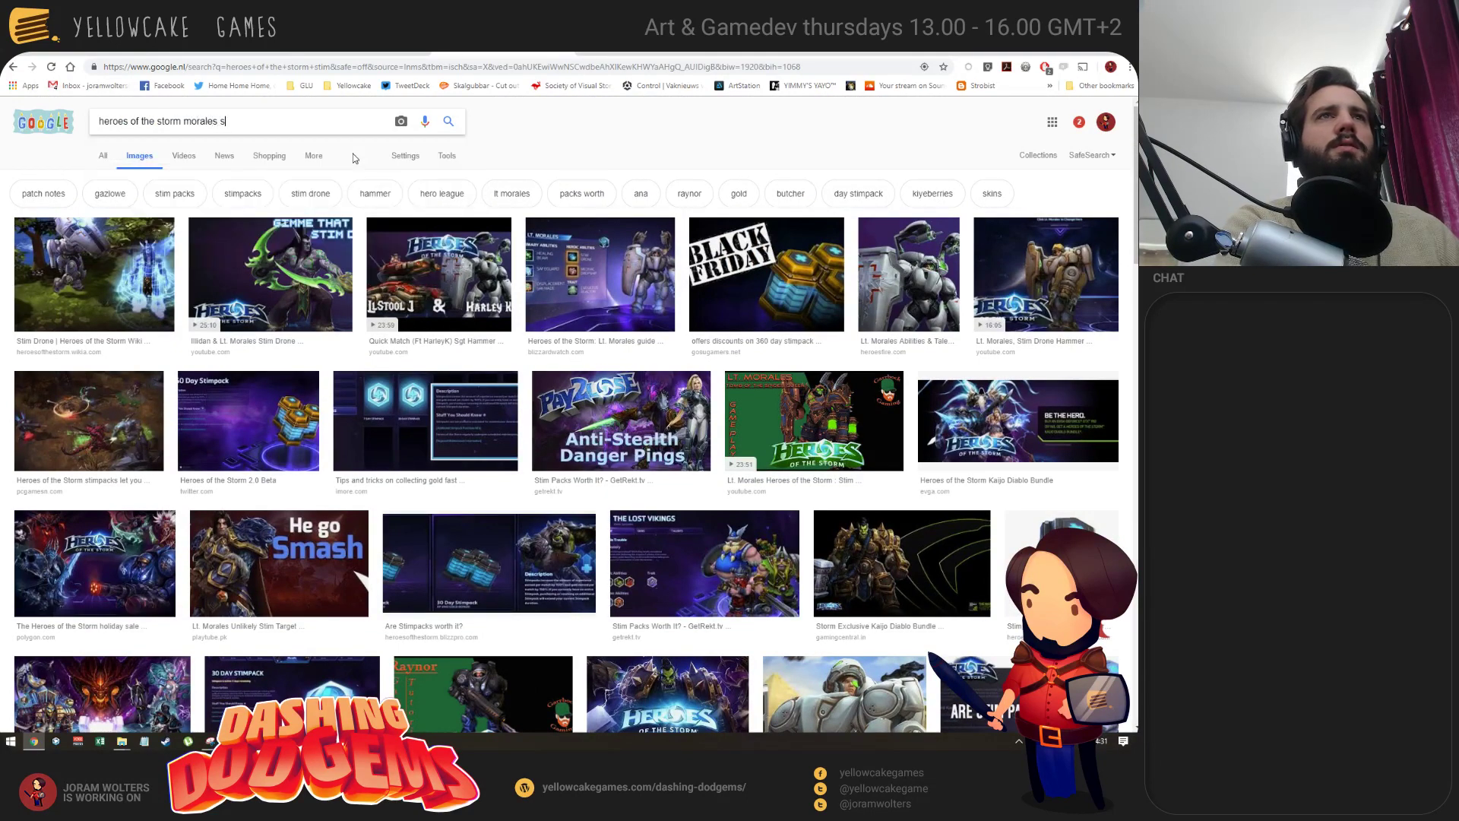
{"action": "key", "text": "Return"}
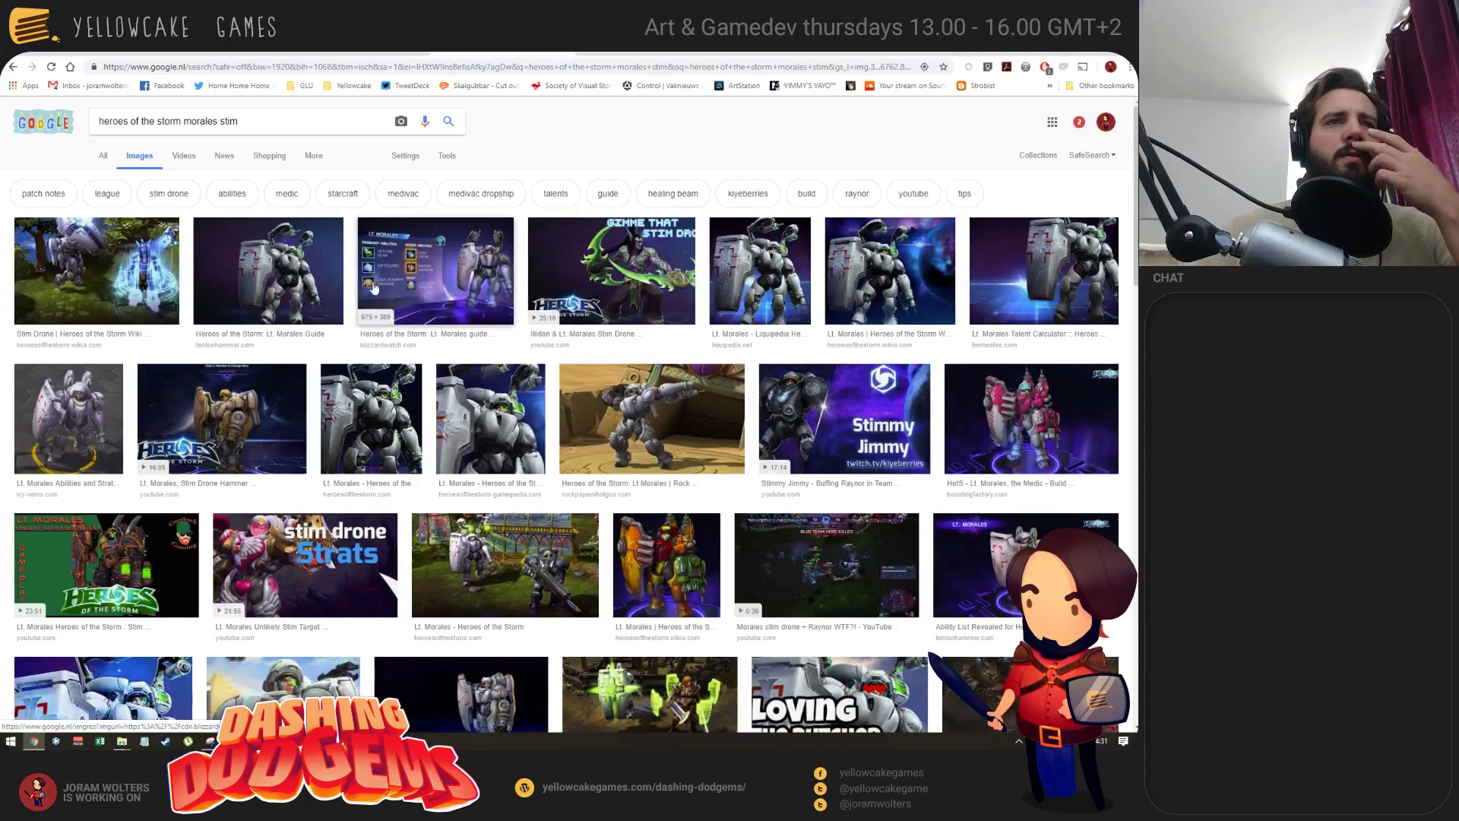
Examine the Lt. Morales image results for an in-game stim reference and open the Illidan and Lt. Morales Stim Drone Combo video.
{"action": "scroll", "coordinate": [401, 283], "scroll_direction": "down", "scroll_amount": 5}
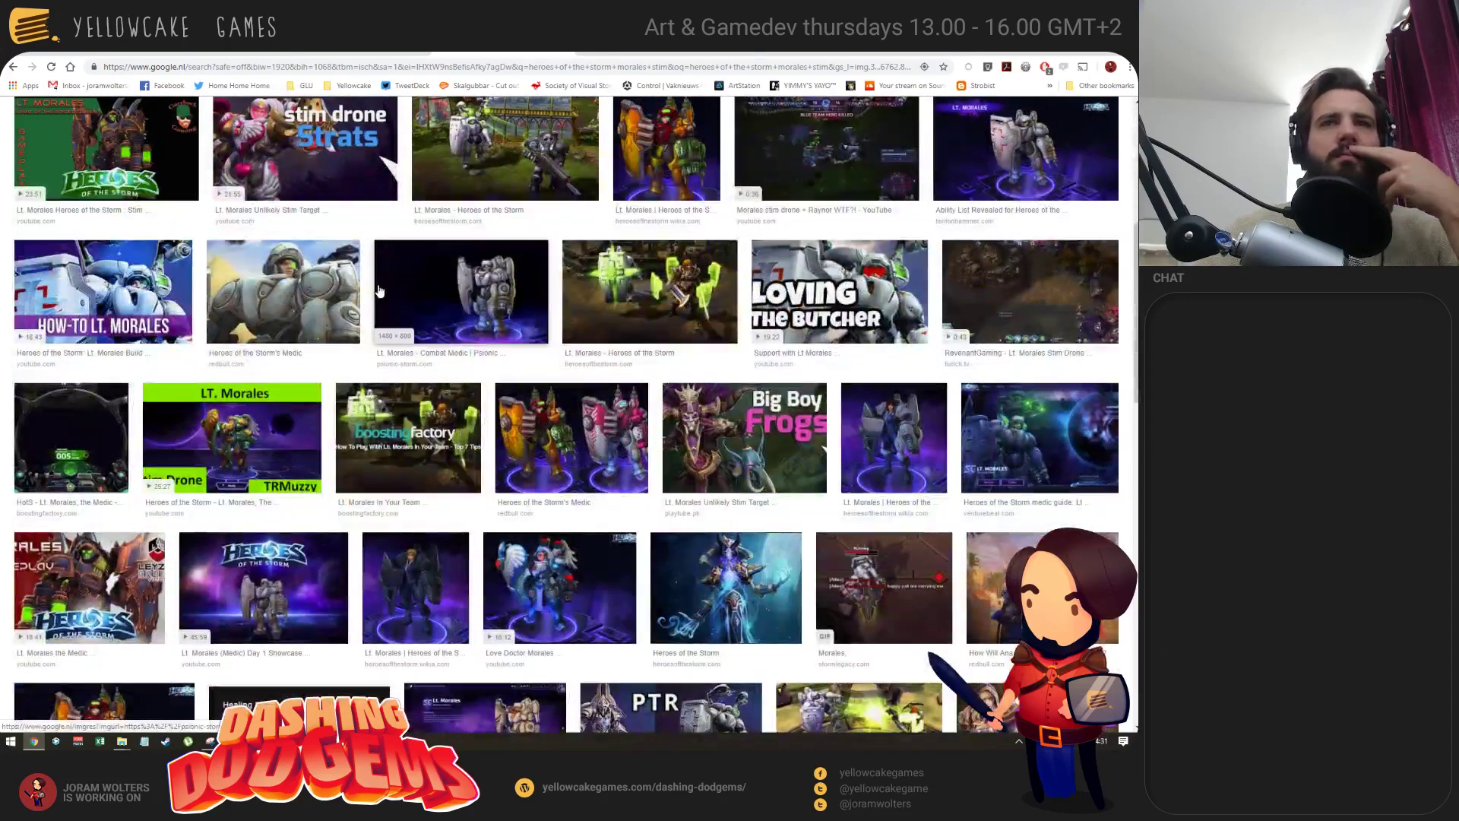
{"action": "scroll", "coordinate": [379, 281], "scroll_direction": "down", "scroll_amount": 8}
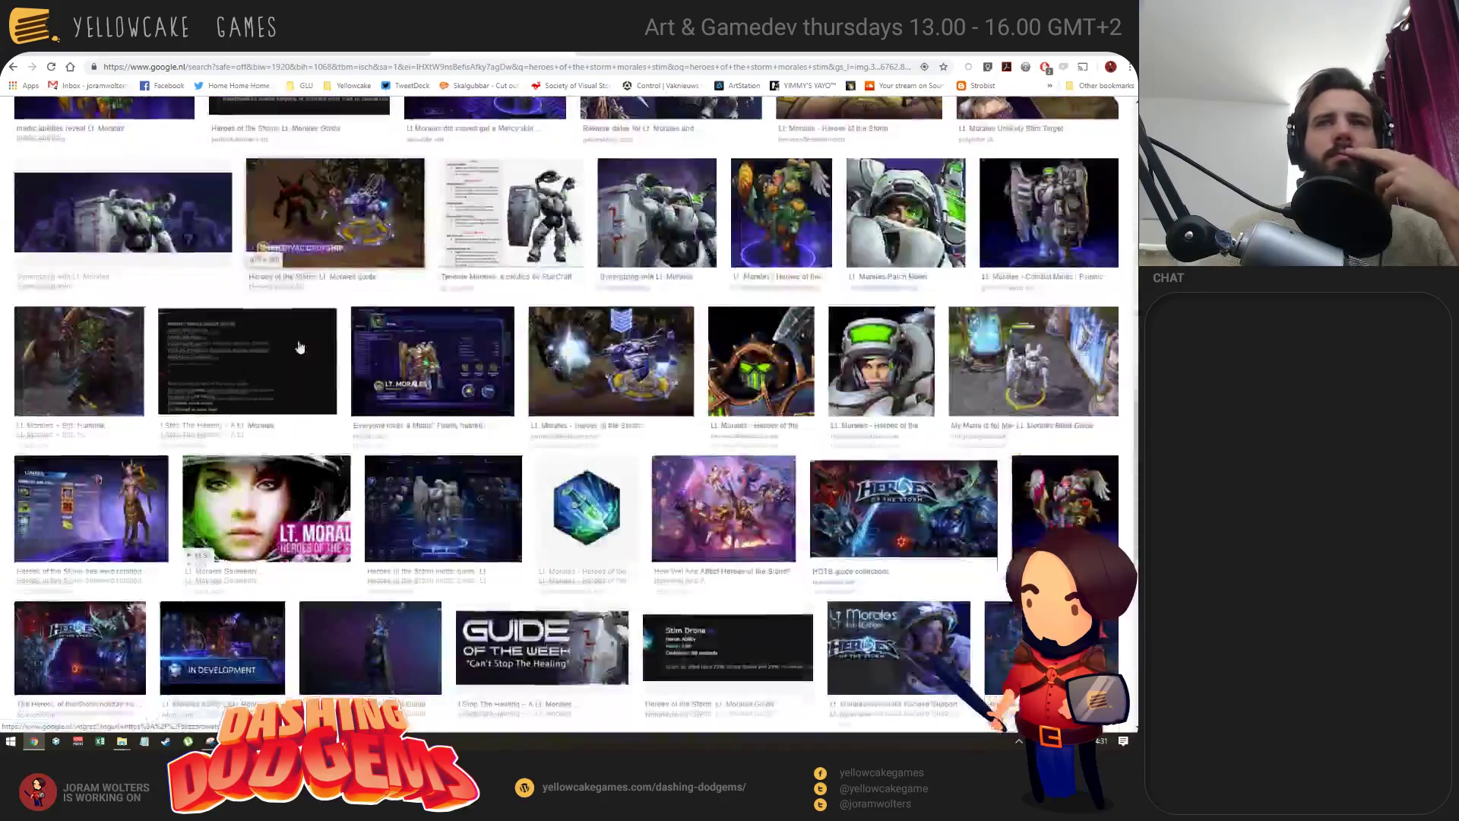
{"action": "scroll", "coordinate": [300, 348], "scroll_direction": "down", "scroll_amount": 10}
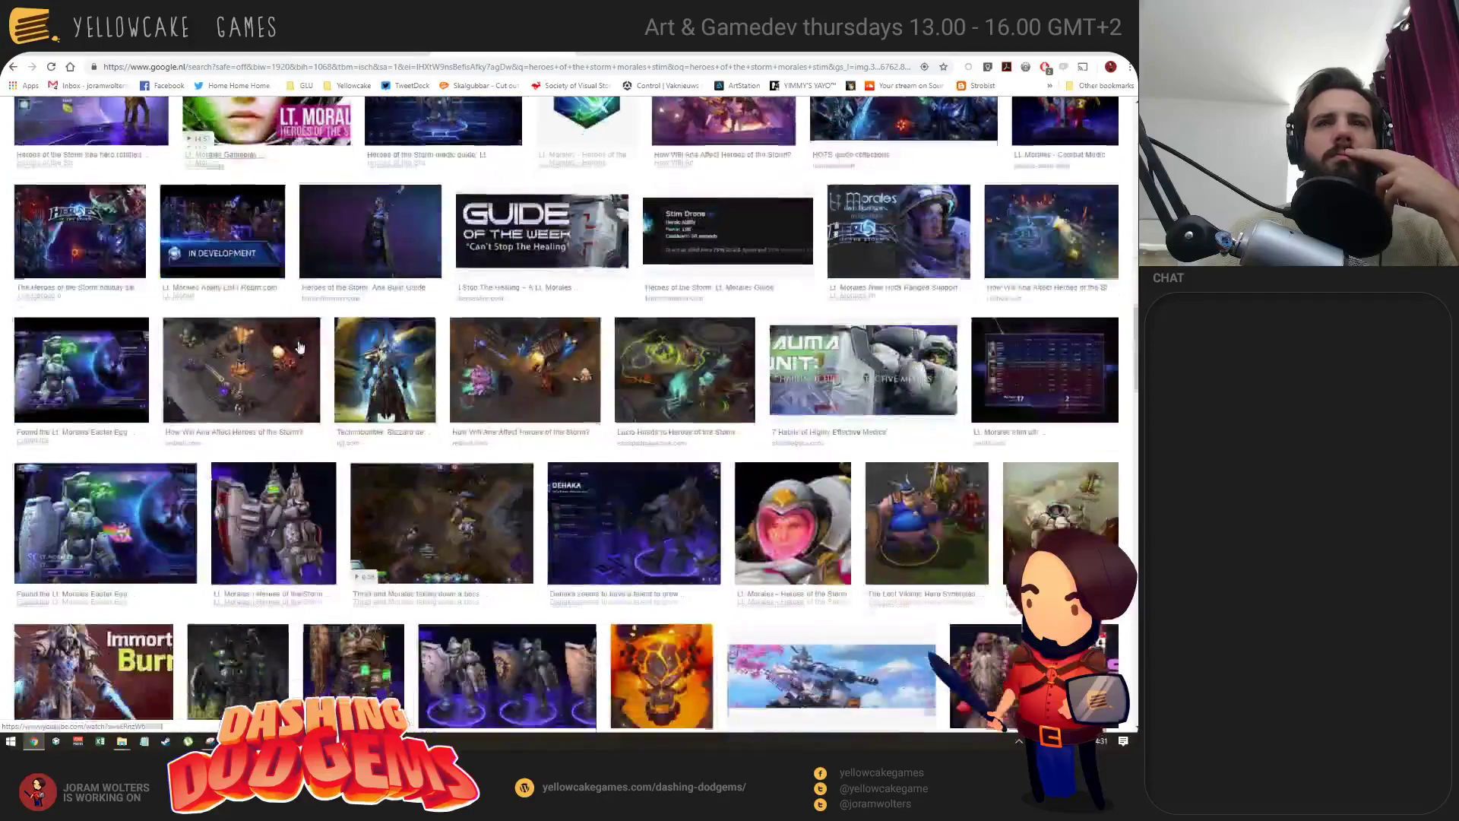
{"action": "scroll", "coordinate": [271, 339], "scroll_direction": "down", "scroll_amount": 2}
{"action": "scroll", "coordinate": [396, 552], "scroll_direction": "down", "scroll_amount": 3}
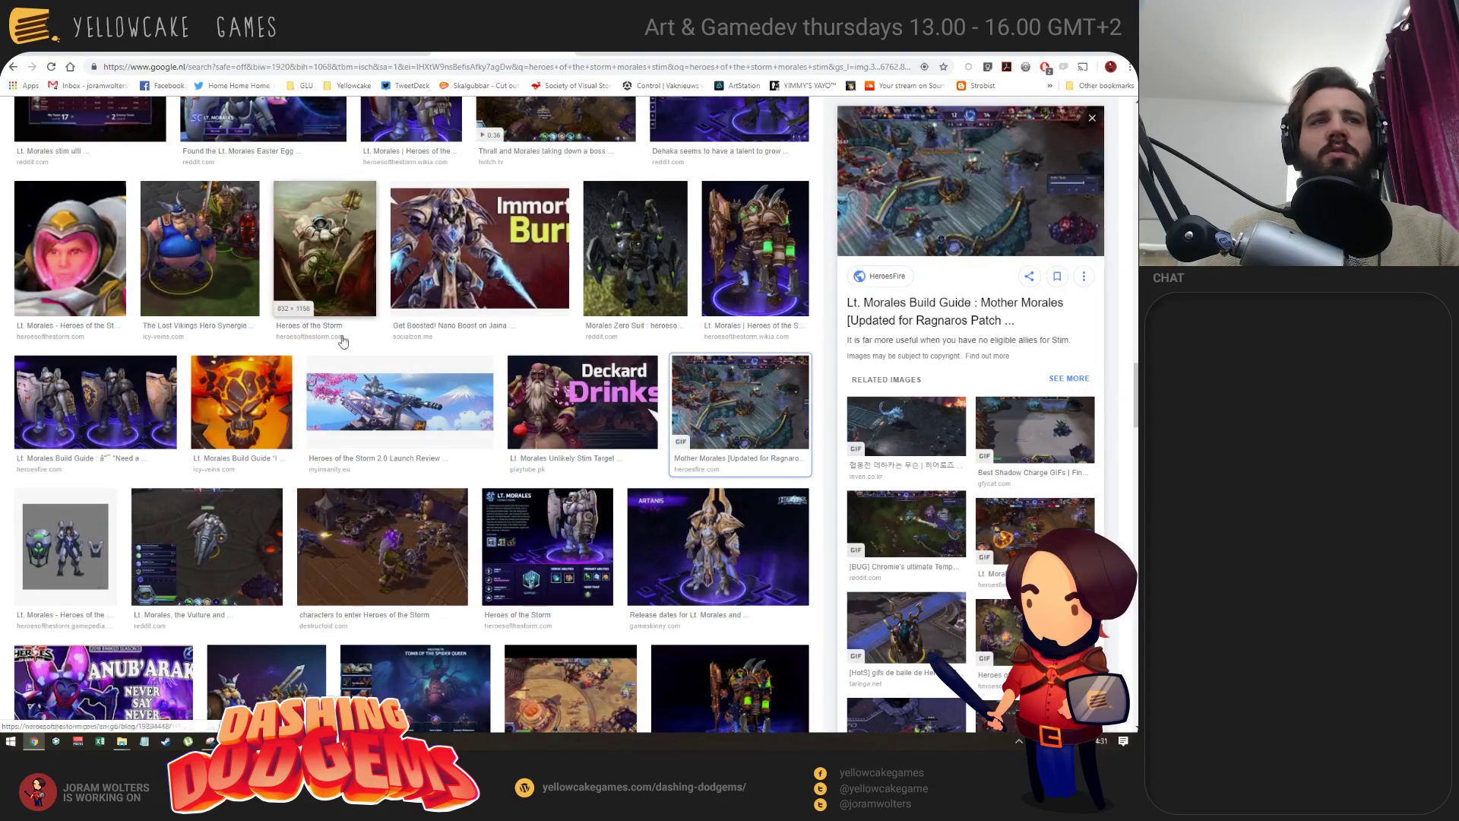
{"action": "scroll", "coordinate": [338, 334], "scroll_direction": "down", "scroll_amount": 5}
{"action": "scroll", "coordinate": [323, 424], "scroll_direction": "down", "scroll_amount": 4}
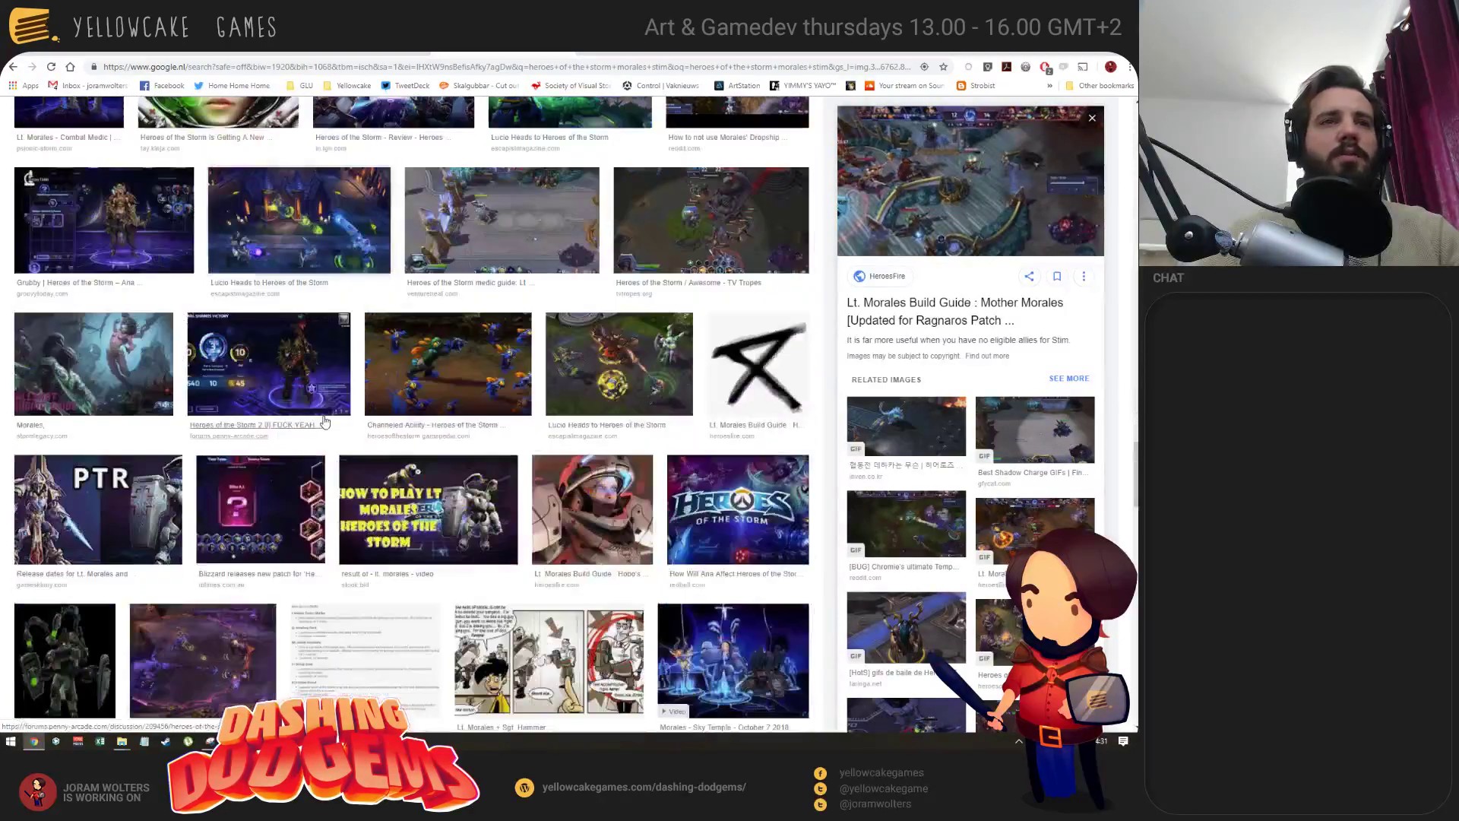
{"action": "scroll", "coordinate": [319, 418], "scroll_direction": "up", "scroll_amount": 15}
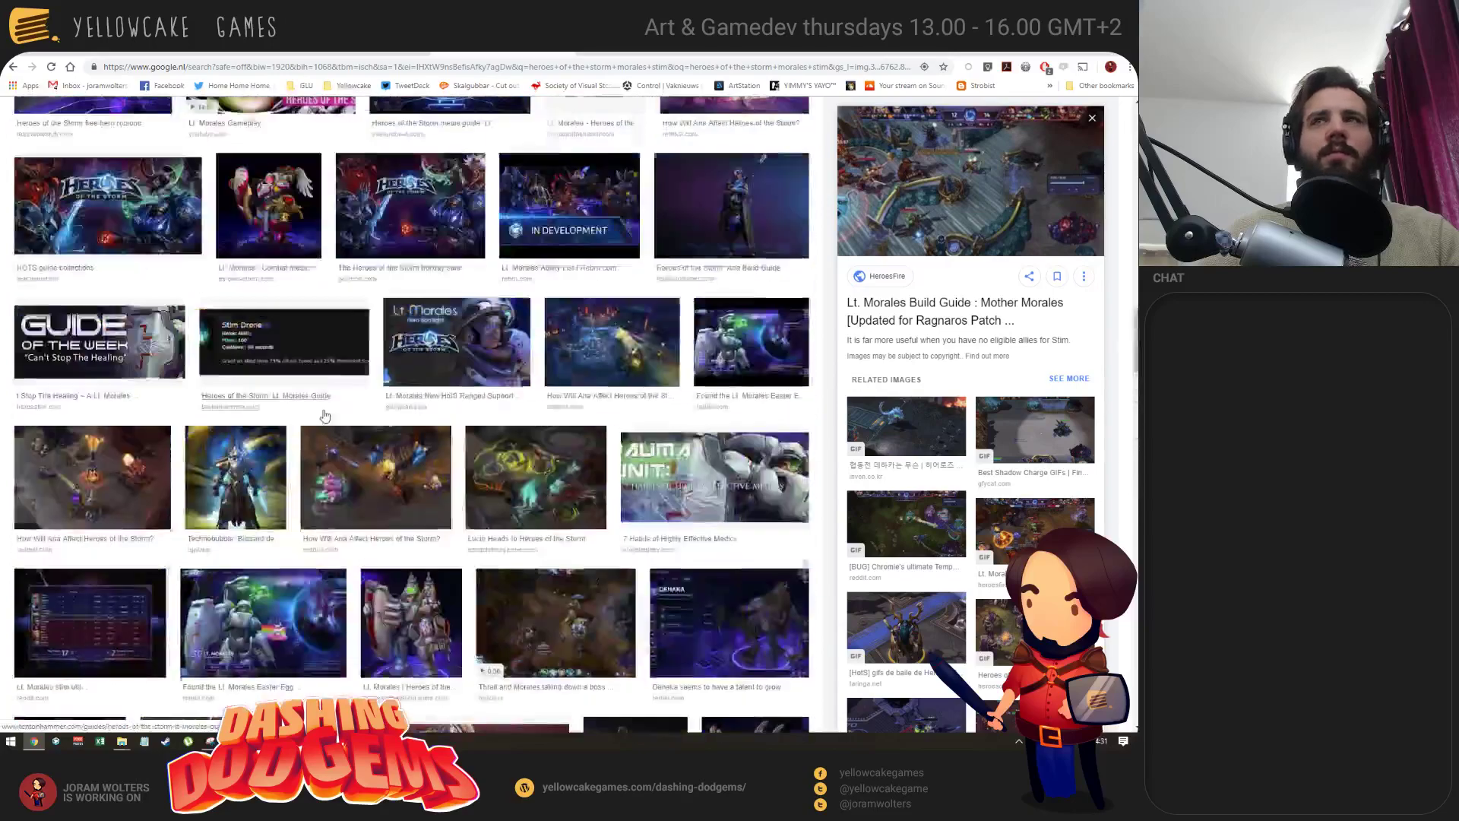
{"action": "scroll", "coordinate": [318, 414], "scroll_direction": "up", "scroll_amount": 10}
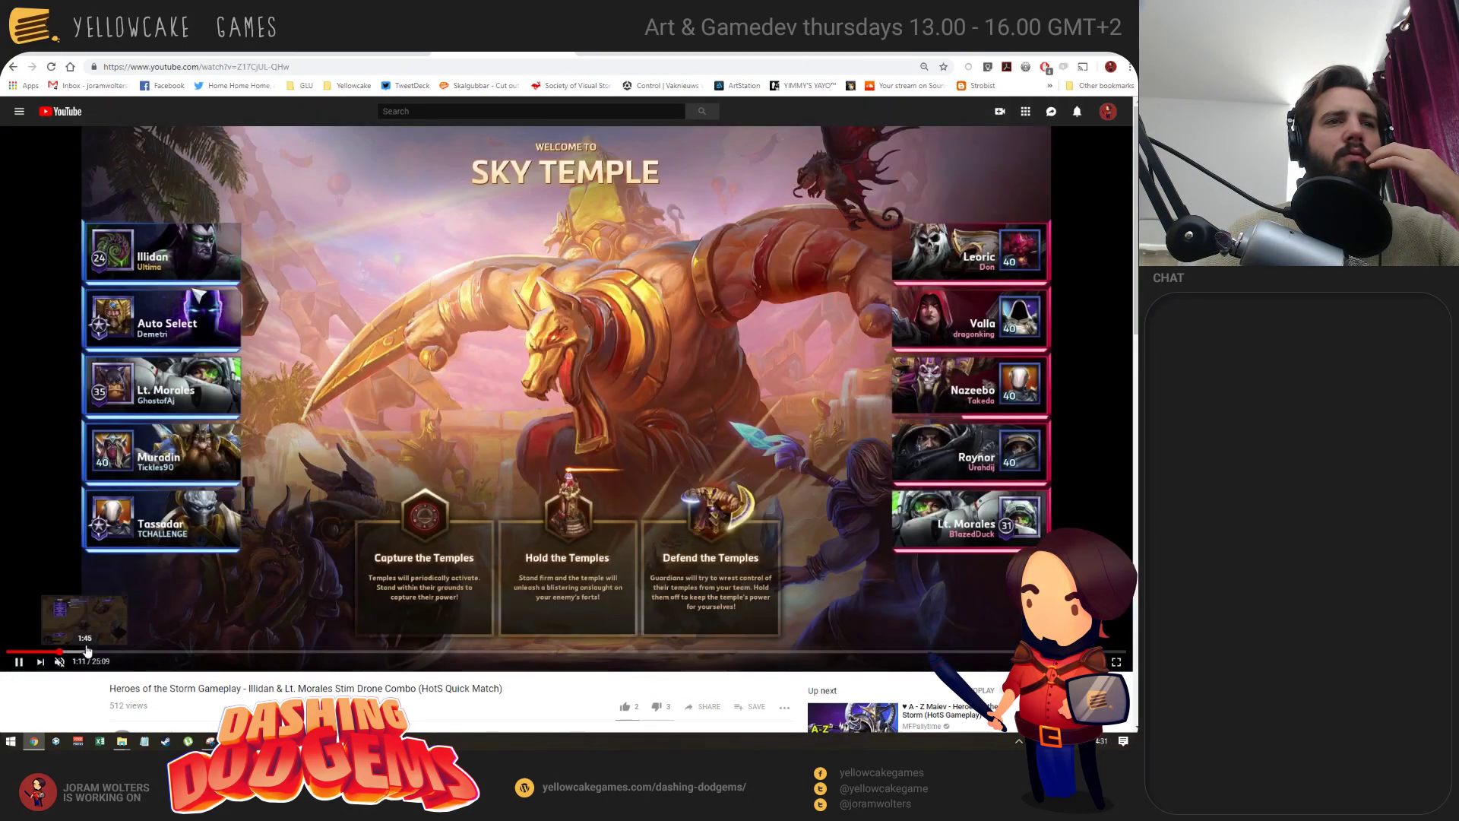
Skip through the Heroes of the Storm gameplay video, pausing and resuming it, to examine the Stim Drone effect in play.
{"action": "left_click", "coordinate": [365, 630]}
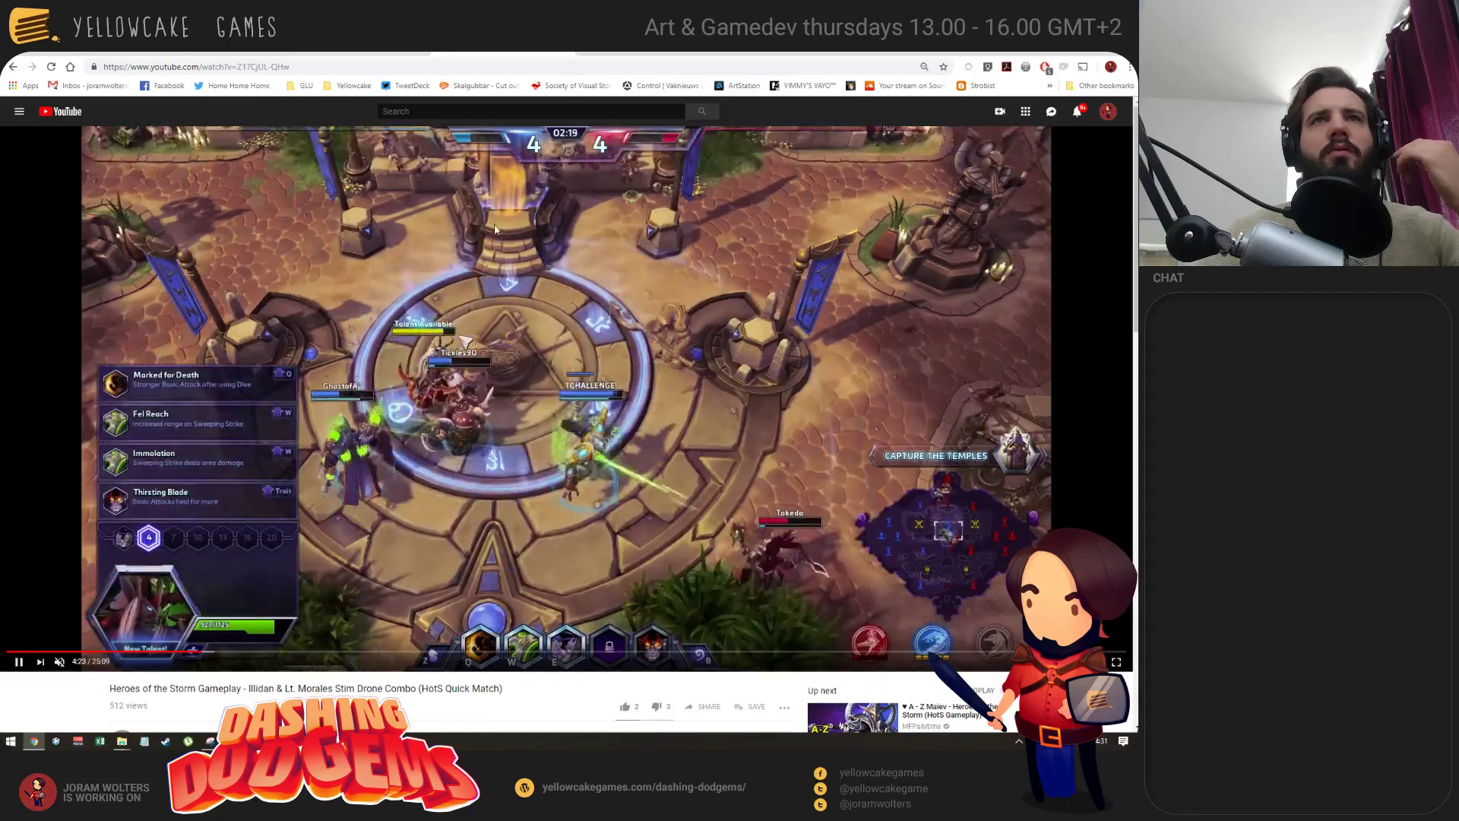
{"action": "left_click", "coordinate": [347, 653]}
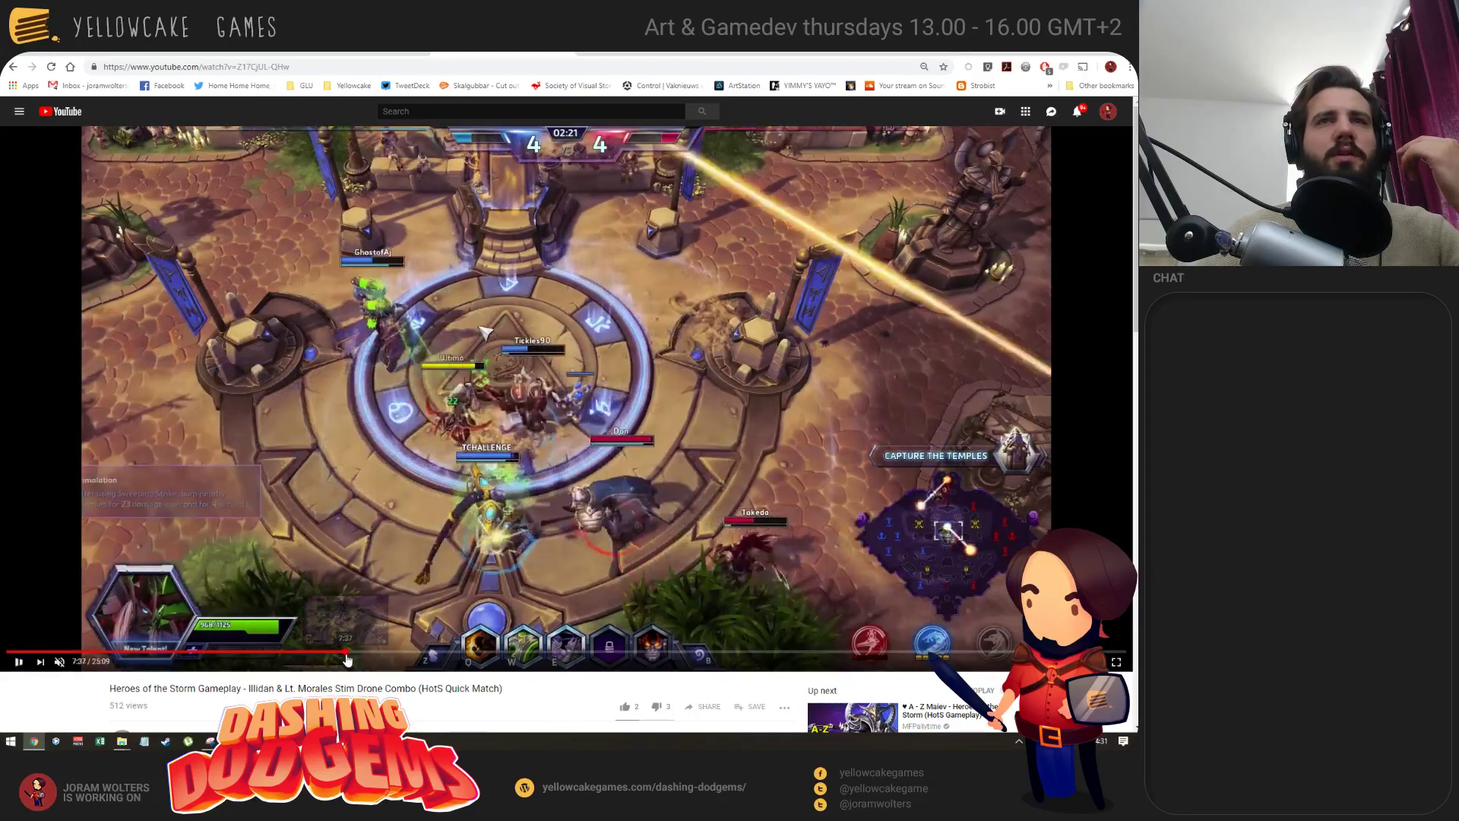
{"action": "left_click", "coordinate": [437, 654]}
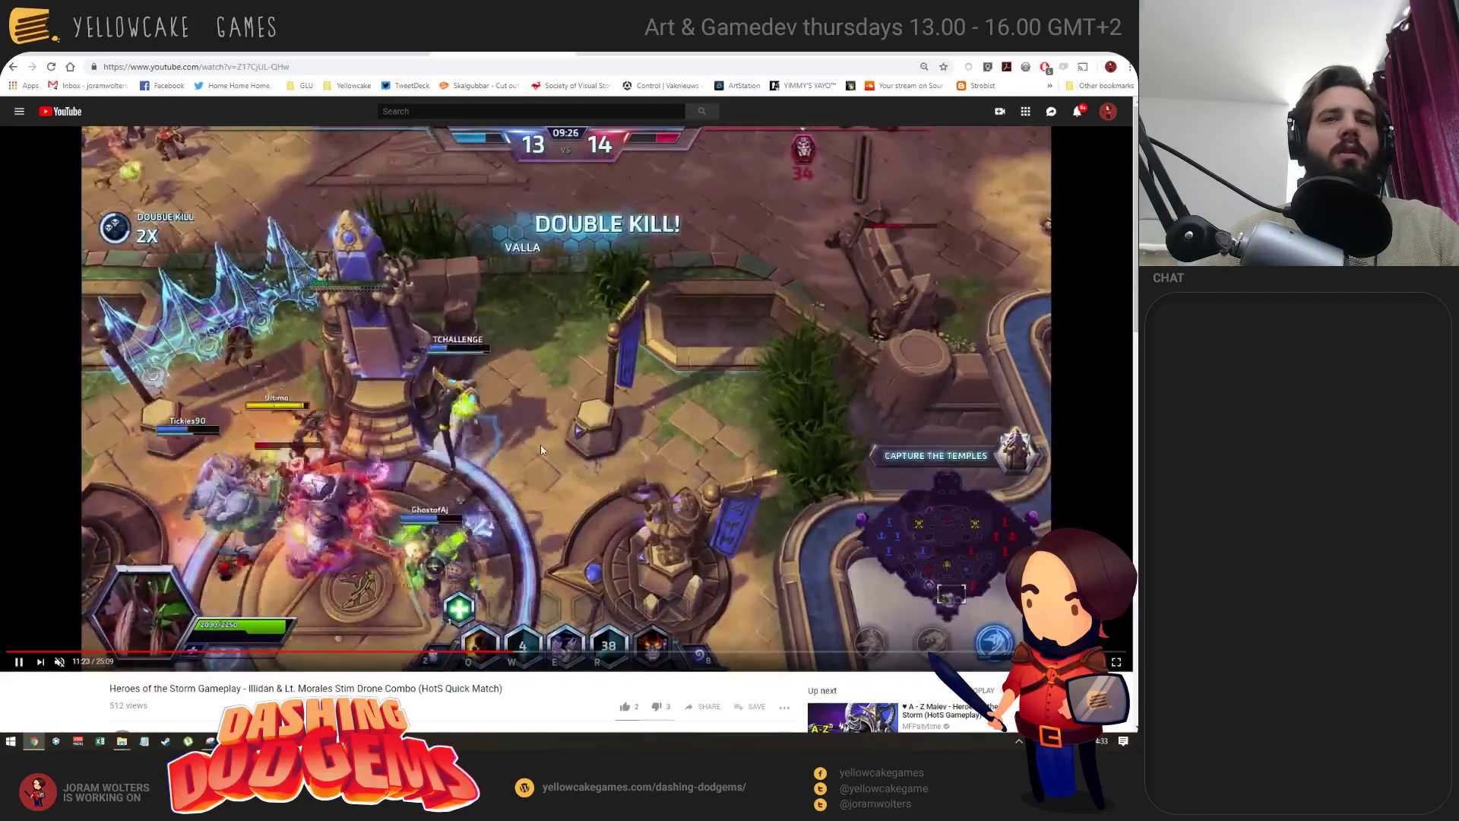
{"action": "left_click", "coordinate": [540, 449]}
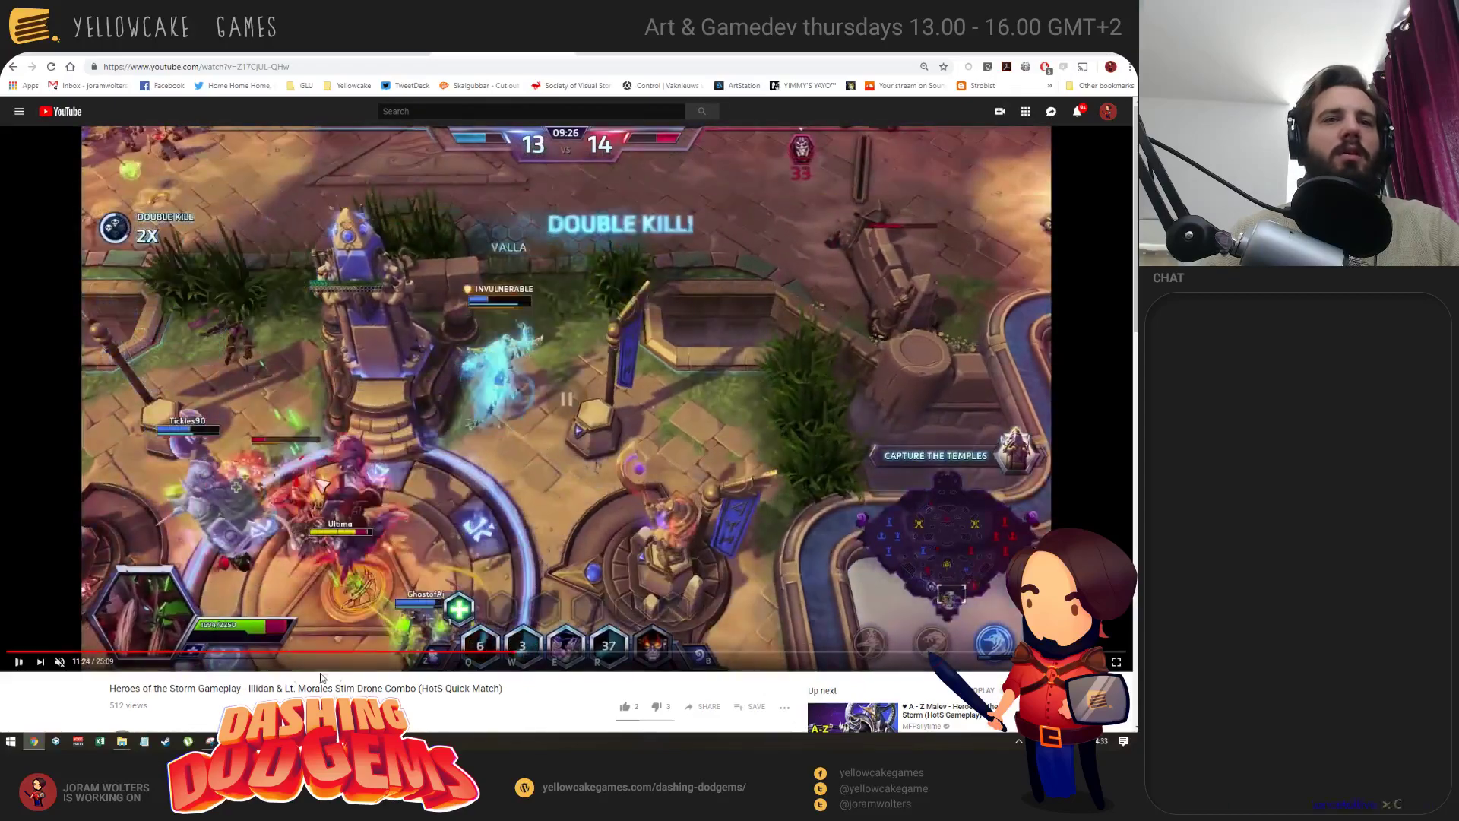
{"action": "left_click", "coordinate": [577, 357]}
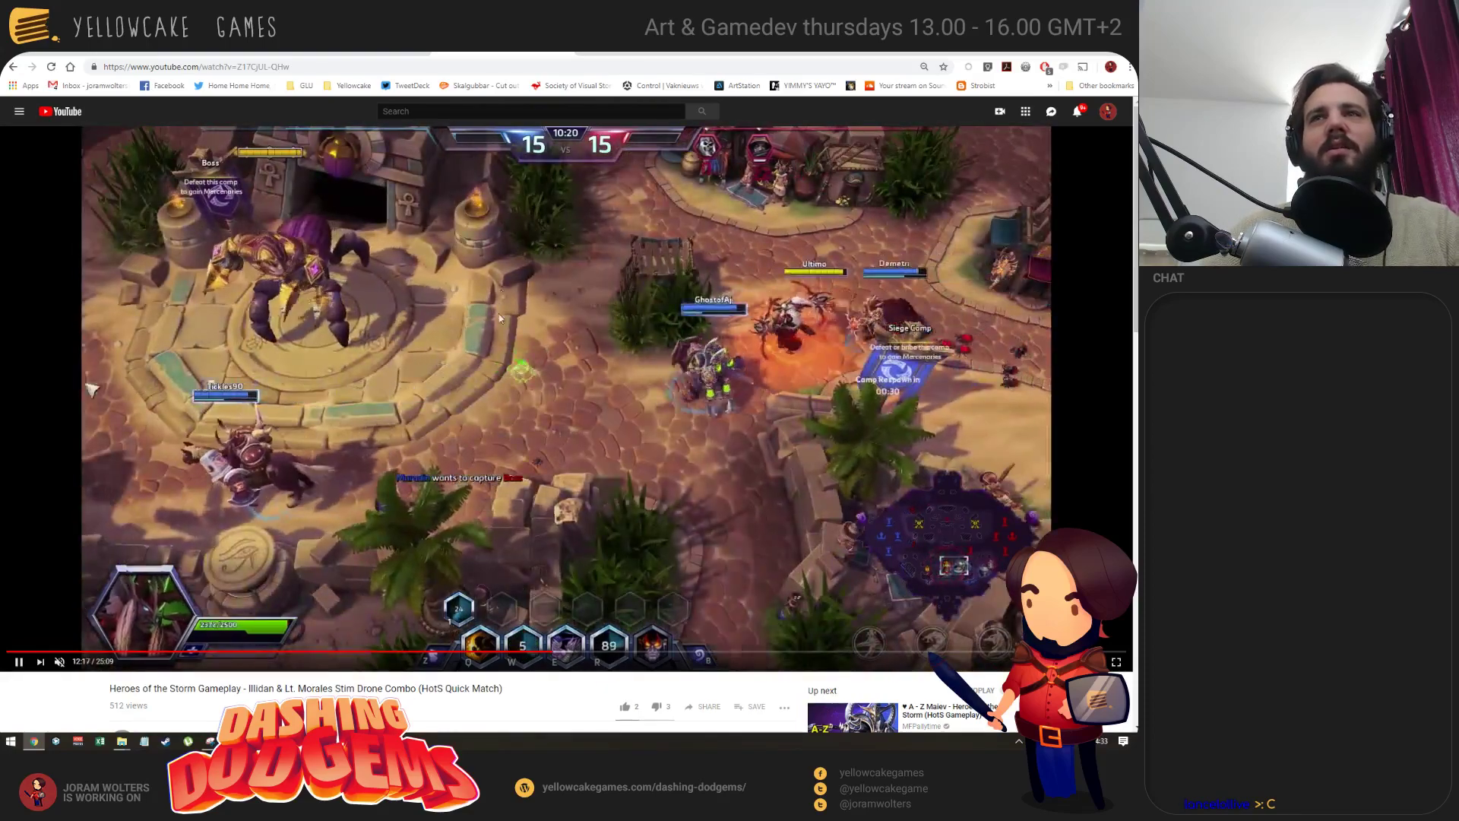
{"action": "key", "text": "l"}
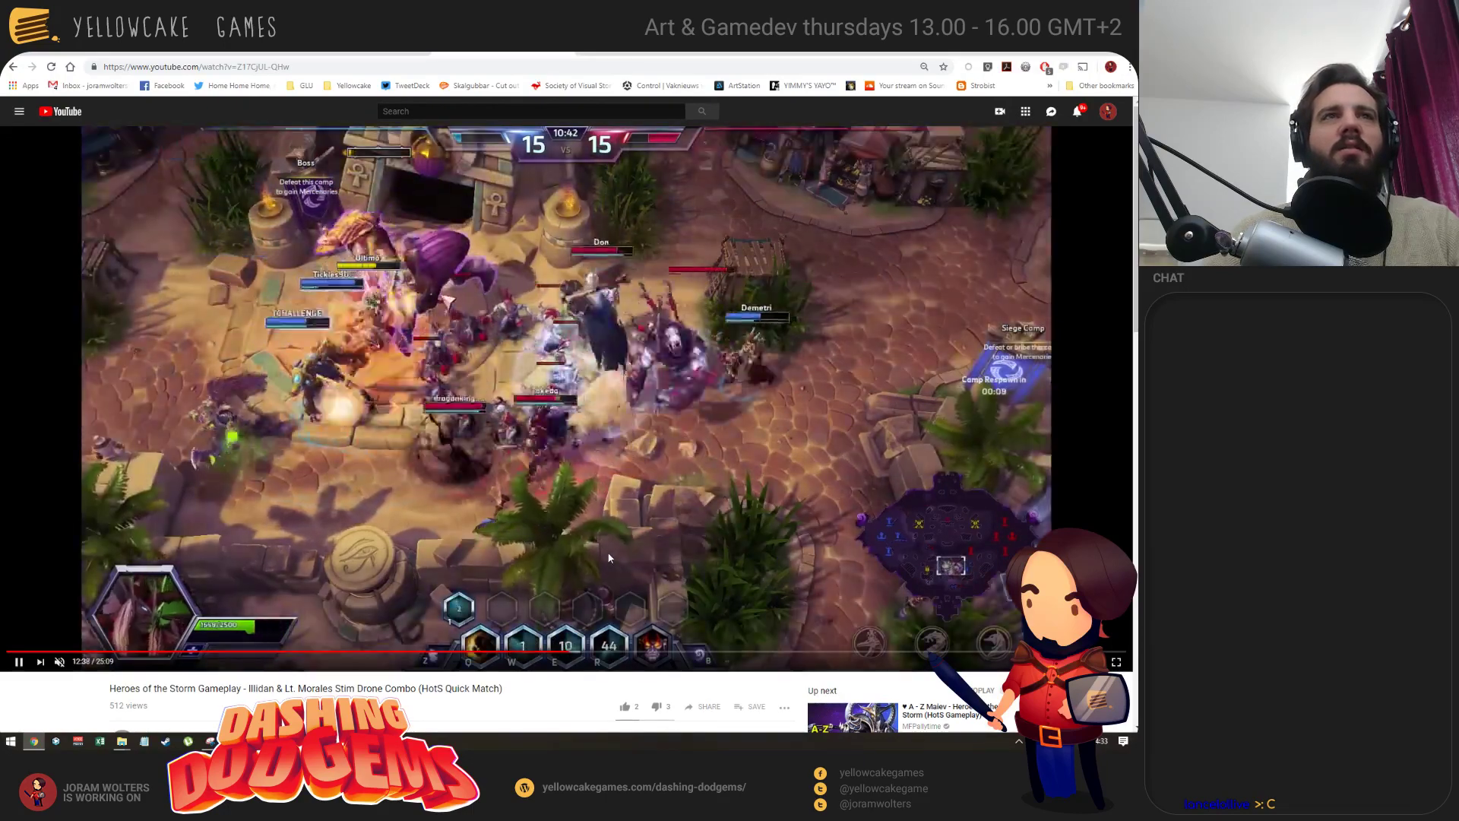
{"action": "key", "text": "l"}
{"action": "key", "text": "l"}
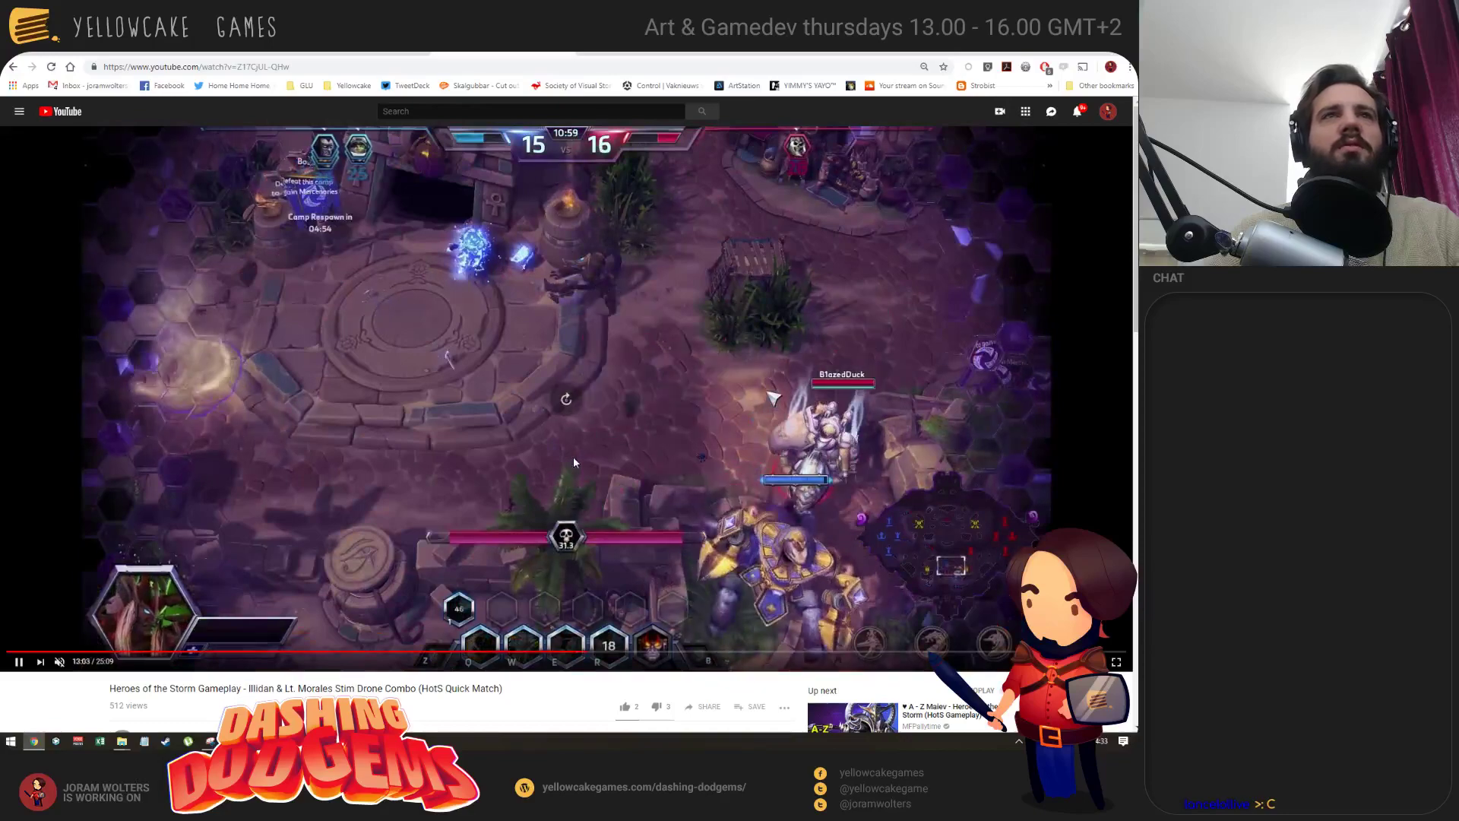
Skip further ahead through the Illidan and Lt. Morales match footage to look for another clear view of the stim effect.
{"action": "key", "text": "l"}
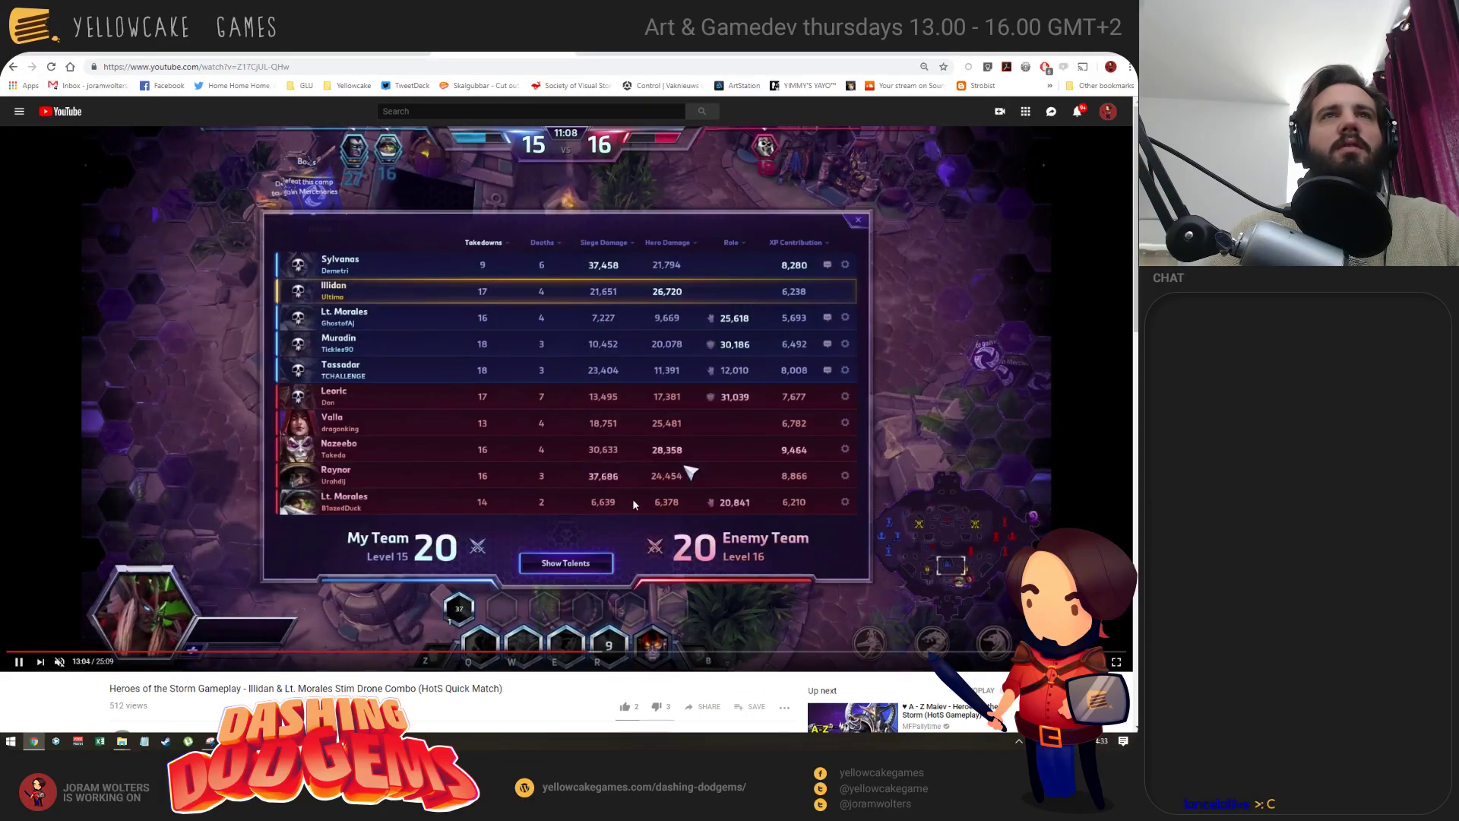
{"action": "key", "text": "l"}
{"action": "key", "text": "l"}
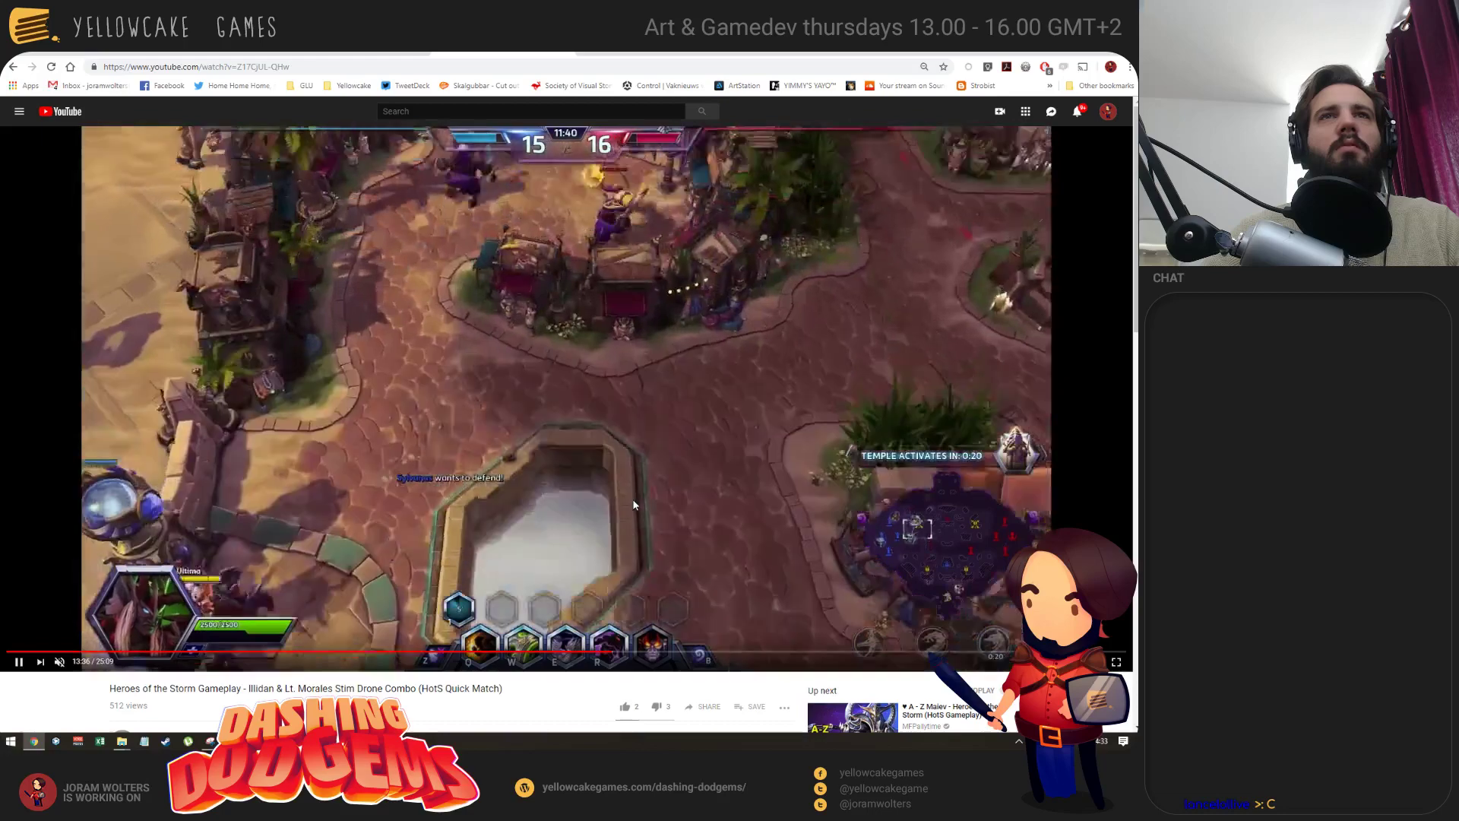
{"action": "key", "text": "l"}
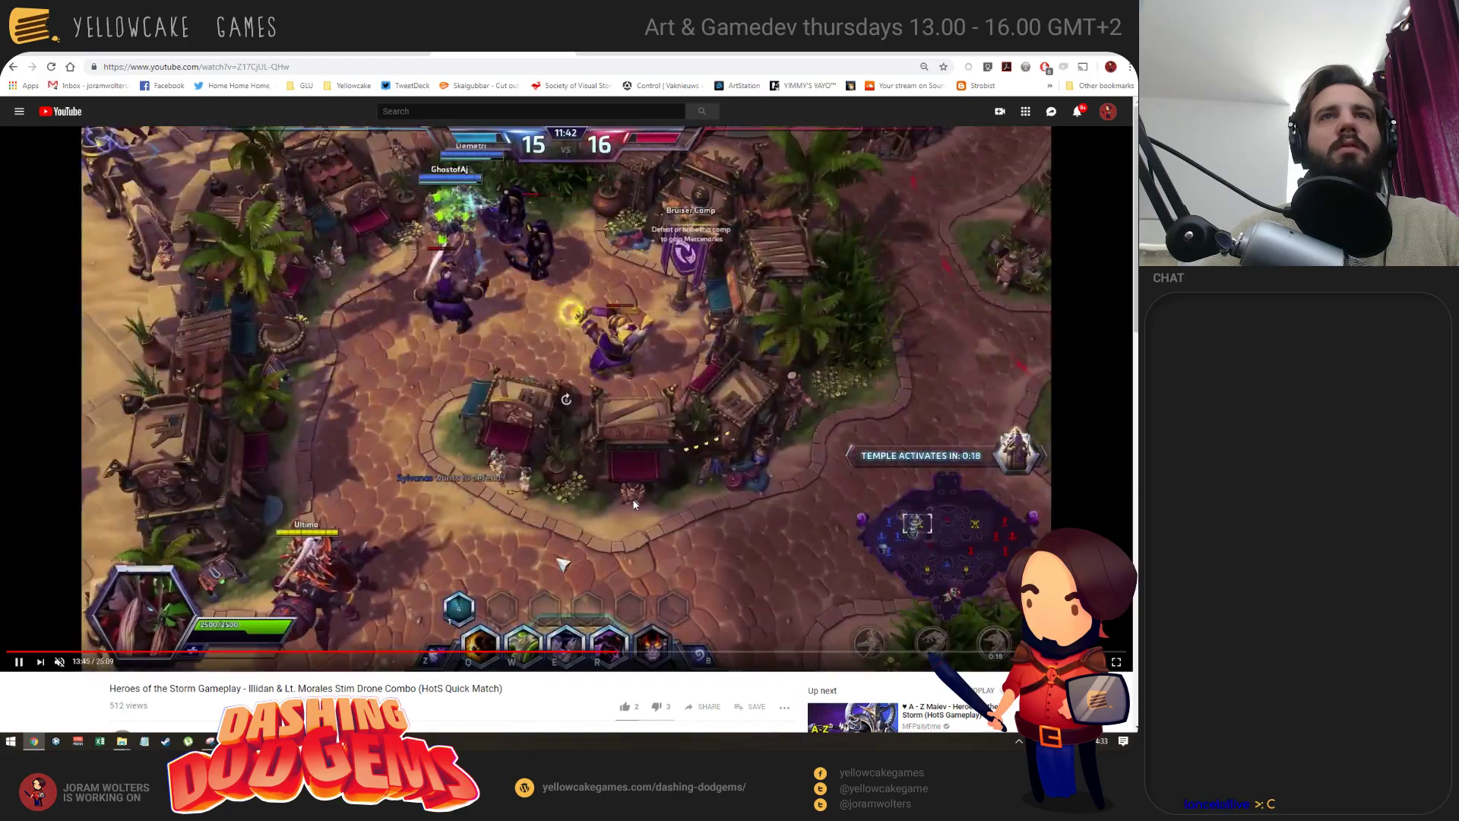
{"action": "key", "text": "l"}
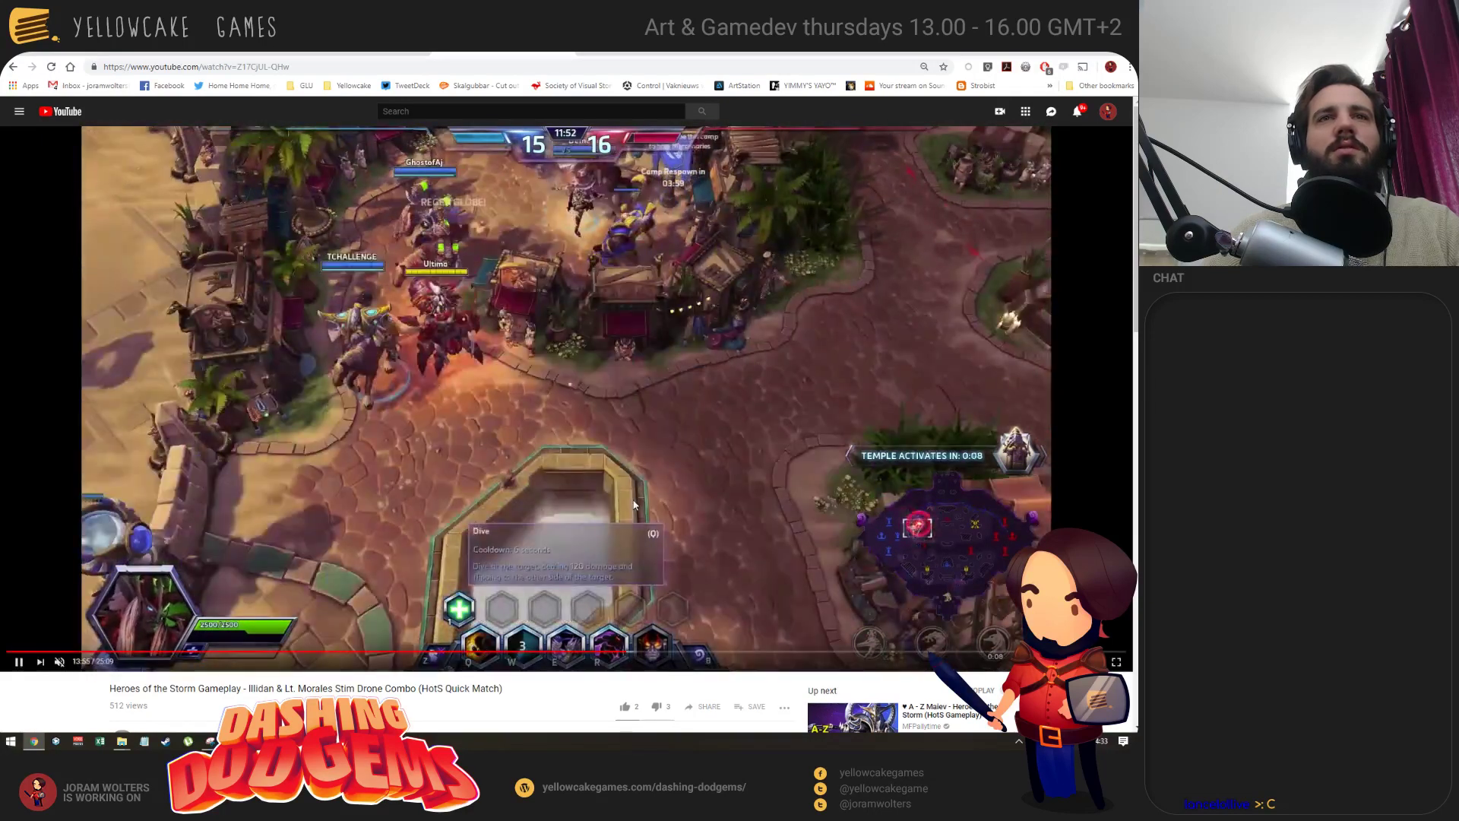
{"action": "key", "text": "l"}
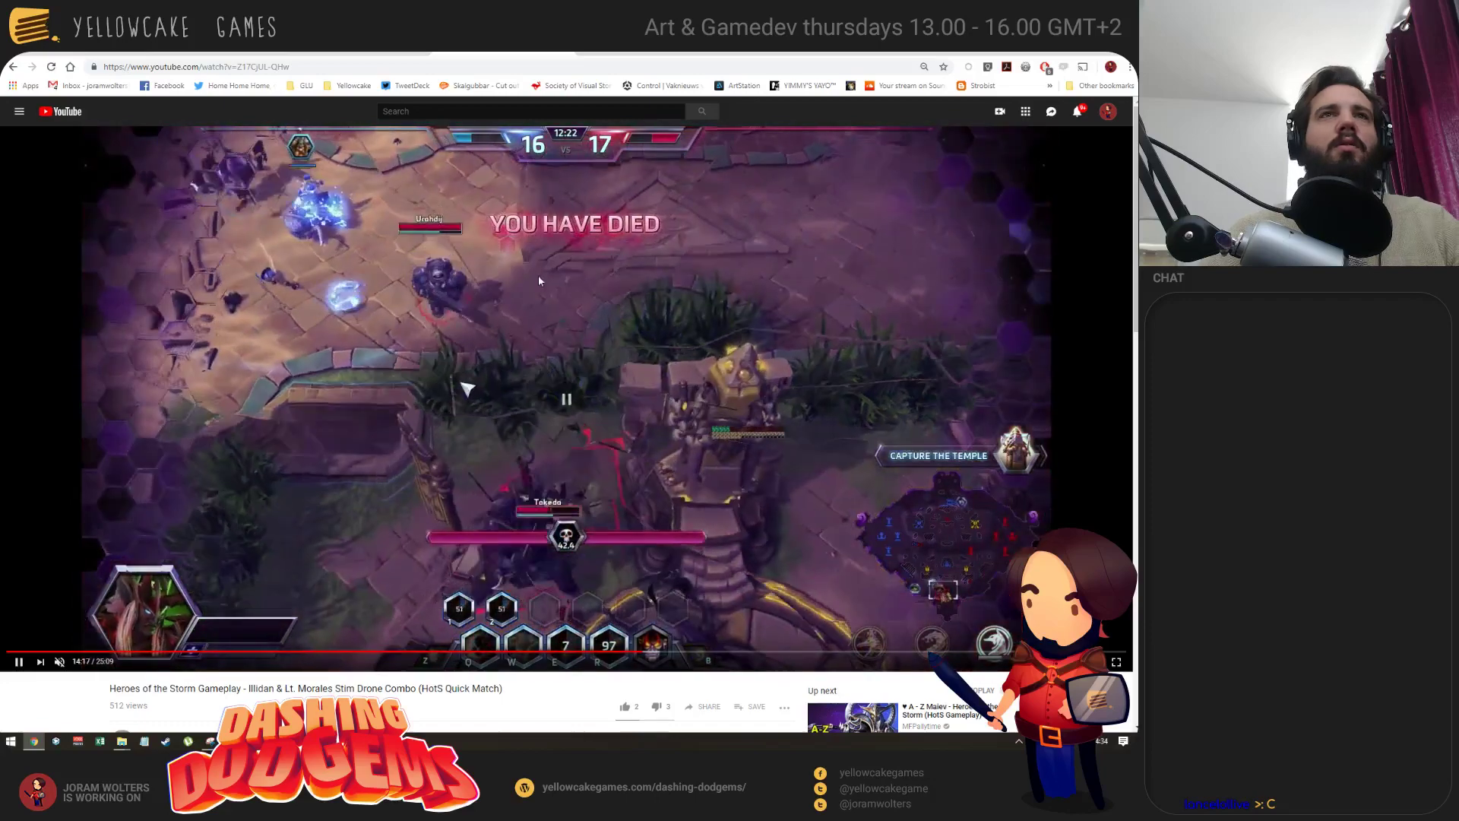
Switch to Unity and inspect the bare arena floor around the spawn point from several angles.
{"action": "key", "text": "ctrl+Tab"}
{"action": "key", "text": "alt+Tab"}
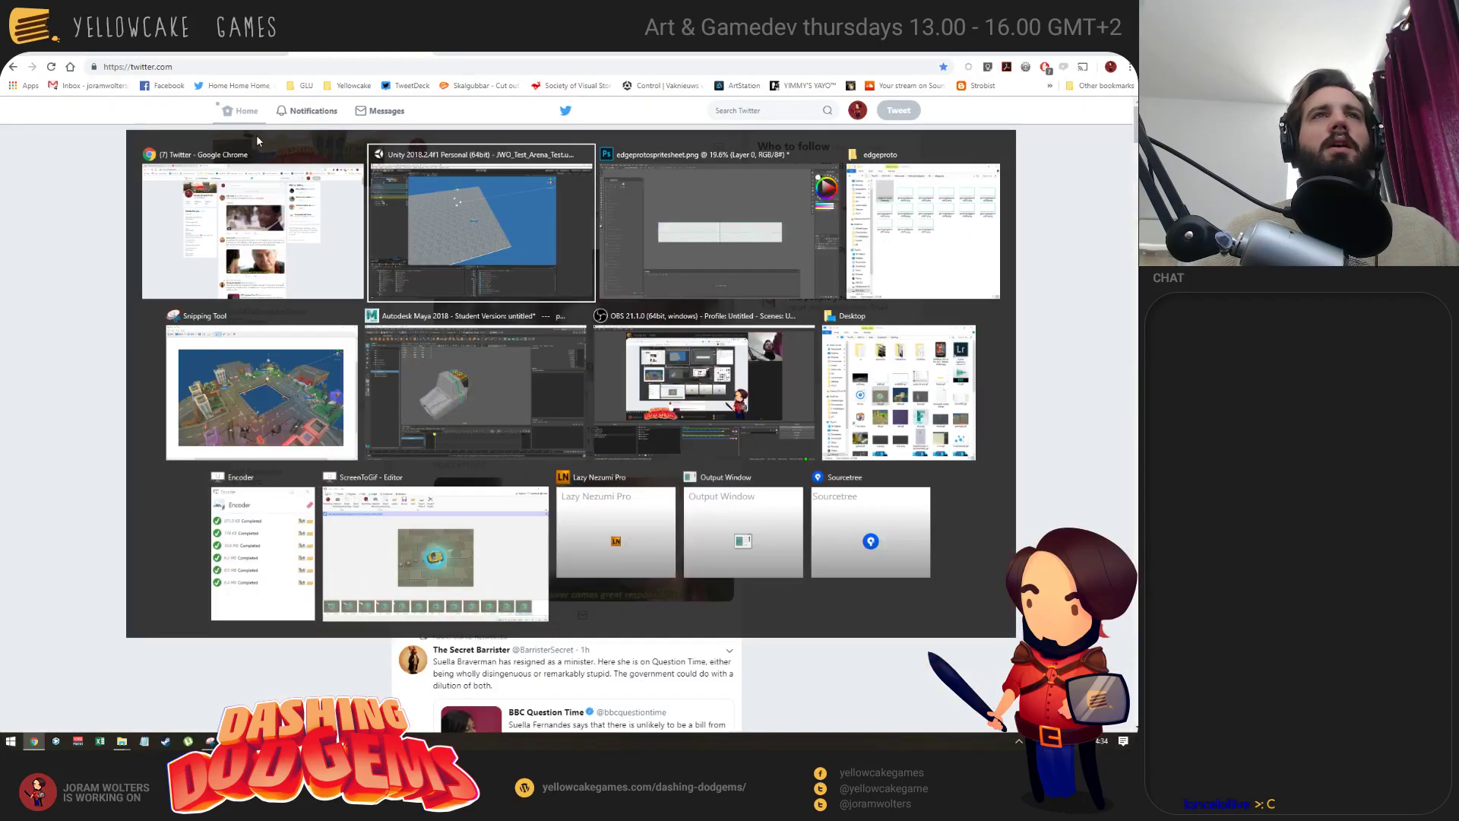
{"action": "left_click", "coordinate": [513, 247]}
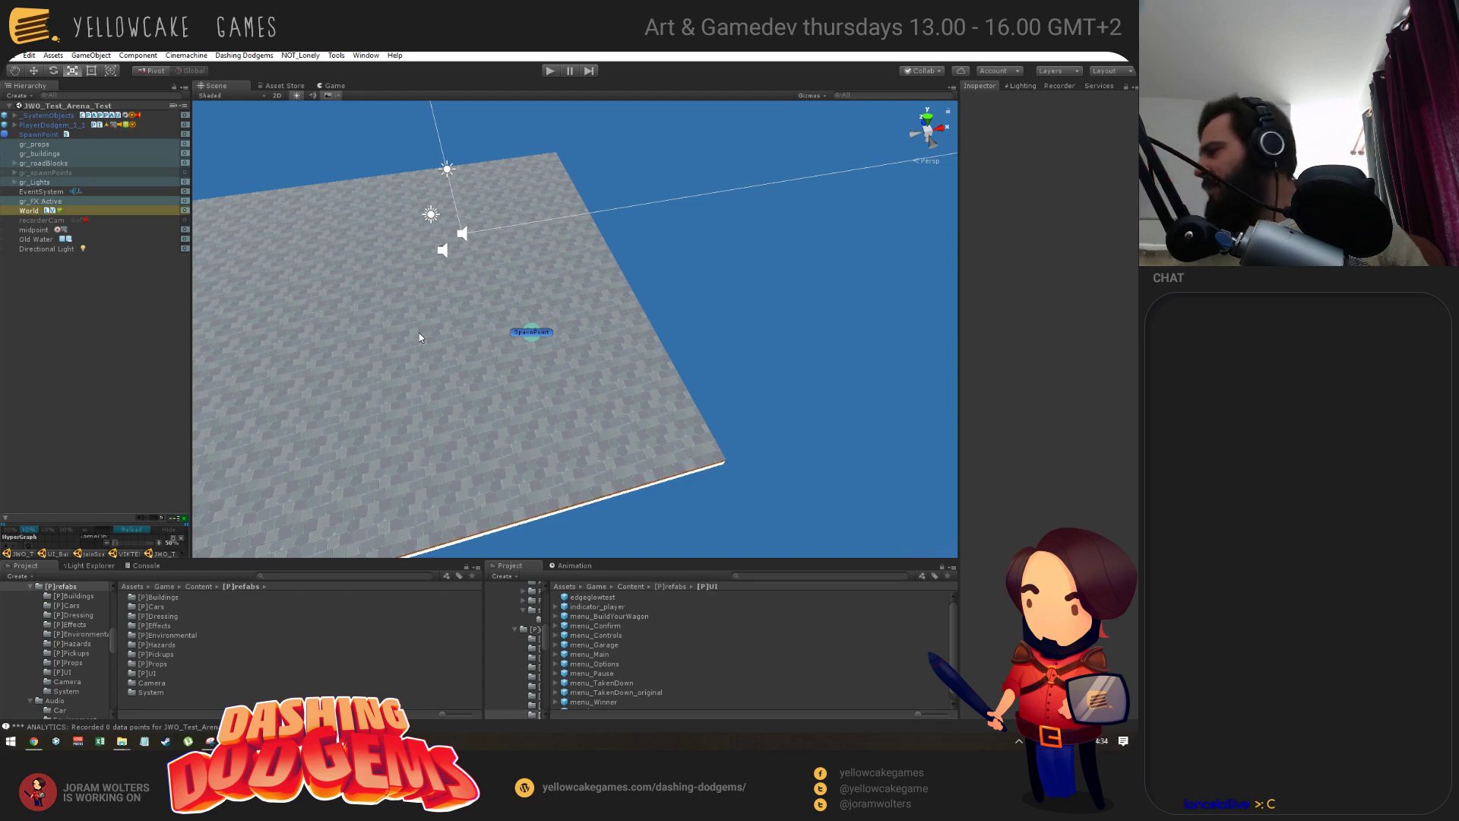
{"action": "left_click_drag", "start_coordinate": [540, 398], "coordinate": [564, 360], "text": "alt"}
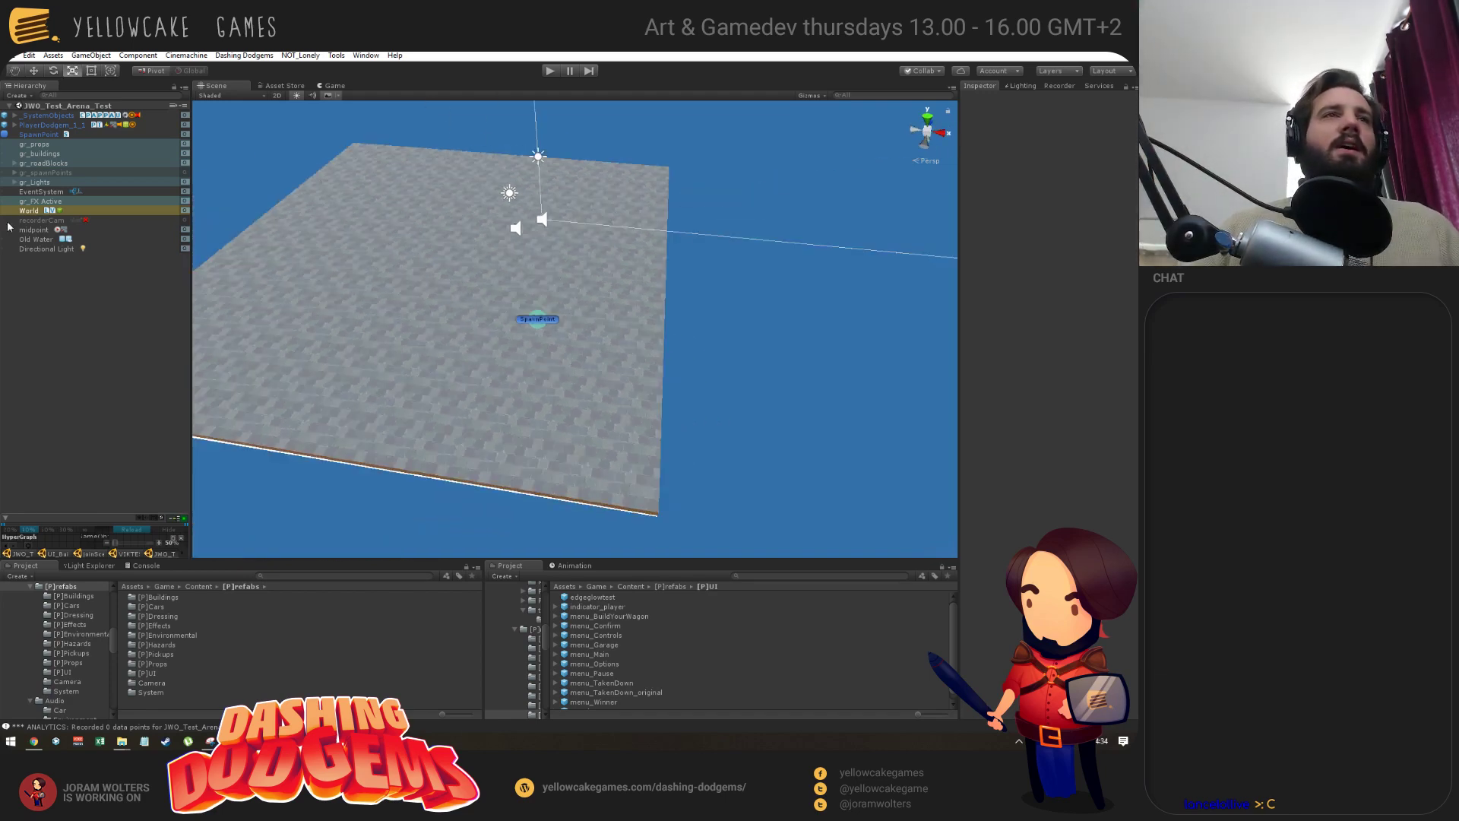
{"action": "left_click_drag", "start_coordinate": [433, 283], "coordinate": [517, 328], "text": "alt"}
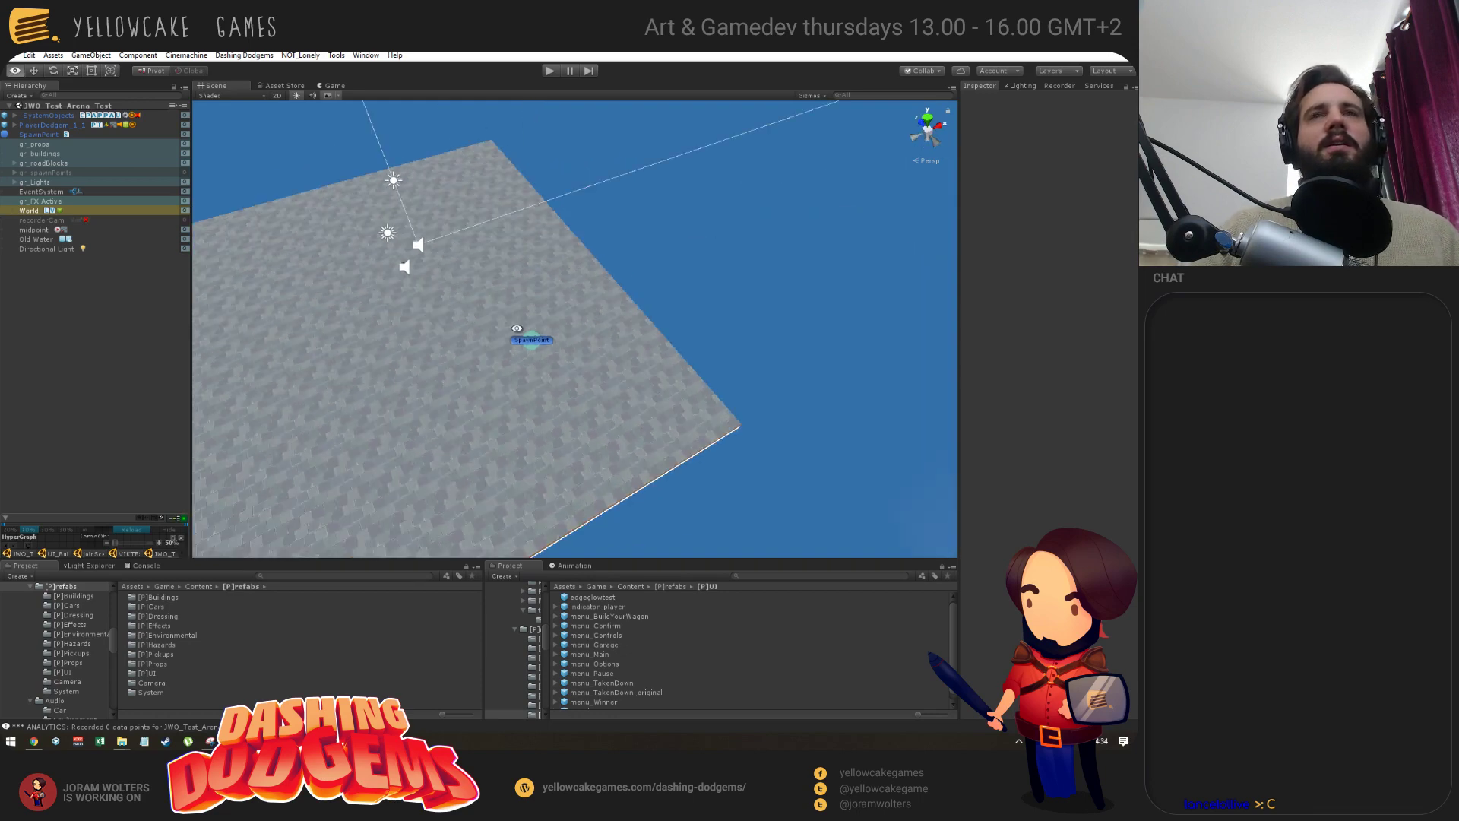
Return to the browser and review the charge-bar mock-ups in the Dashing Dodgems GitLab issue comments.
{"action": "key", "text": "alt+Tab"}
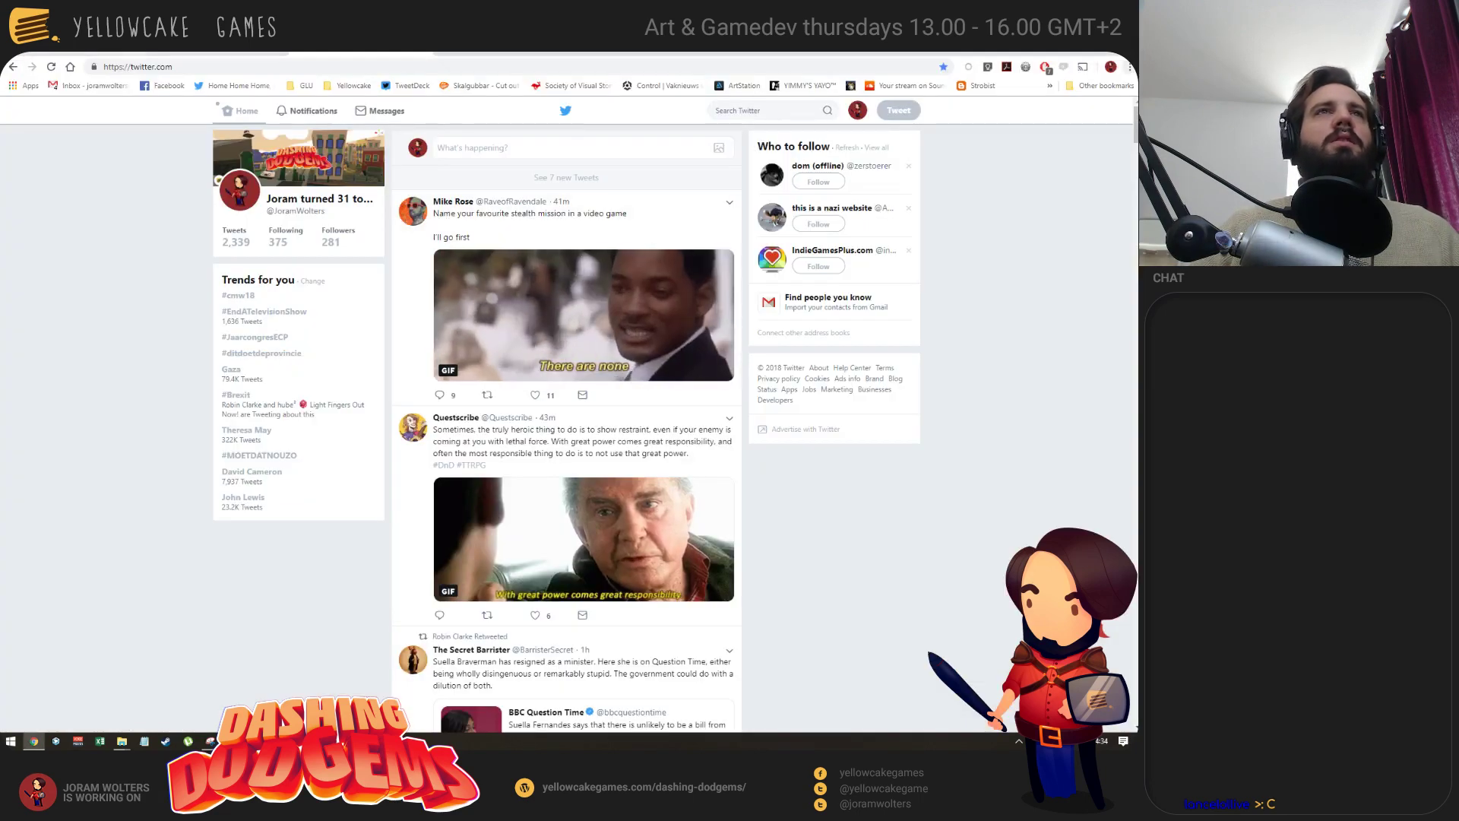
{"action": "key", "text": "ctrl+Tab"}
{"action": "scroll", "coordinate": [466, 323], "scroll_direction": "down", "scroll_amount": 4}
{"action": "scroll", "coordinate": [434, 339], "scroll_direction": "up", "scroll_amount": 8}
{"action": "scroll", "coordinate": [354, 325], "scroll_direction": "up", "scroll_amount": 5}
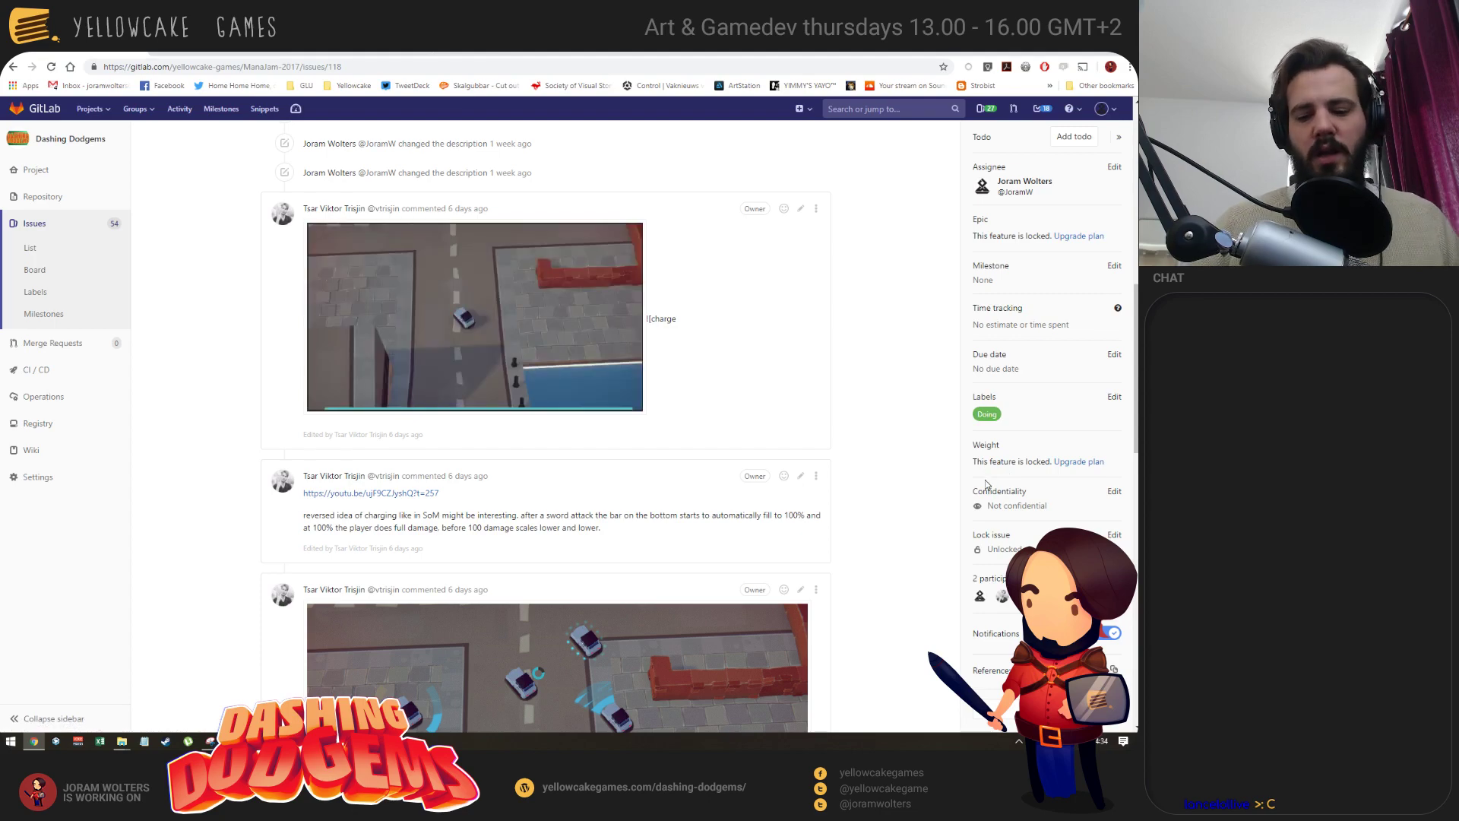
Switch to Photoshop, bring up the arena mock-up document and add a new blank video layer above Color Balance 1.
{"action": "left_click", "coordinate": [663, 257]}
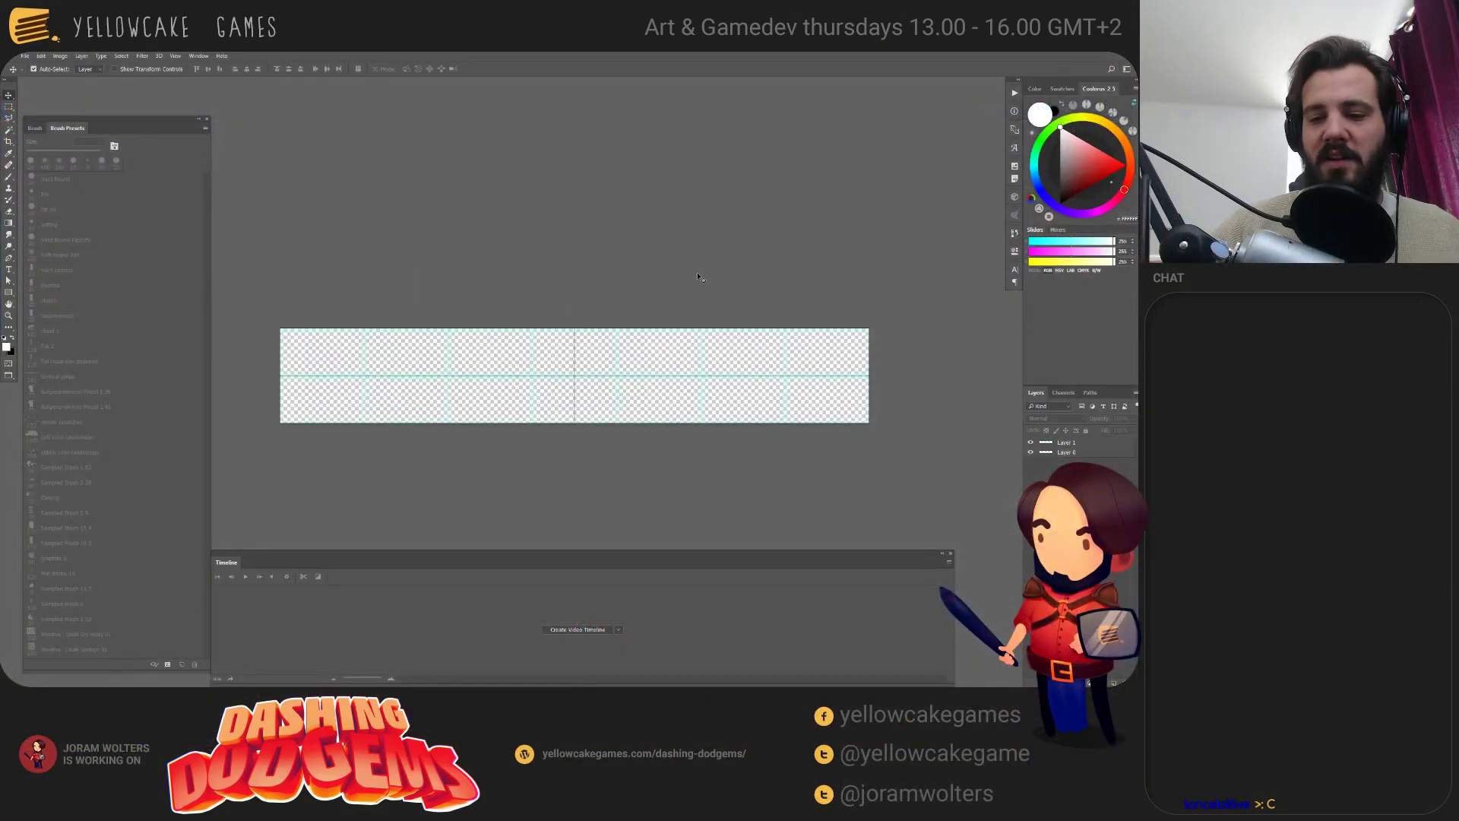
{"action": "key", "text": "ctrl+Tab"}
{"action": "key", "text": "ctrl+Tab"}
{"action": "key", "text": "ctrl+Tab"}
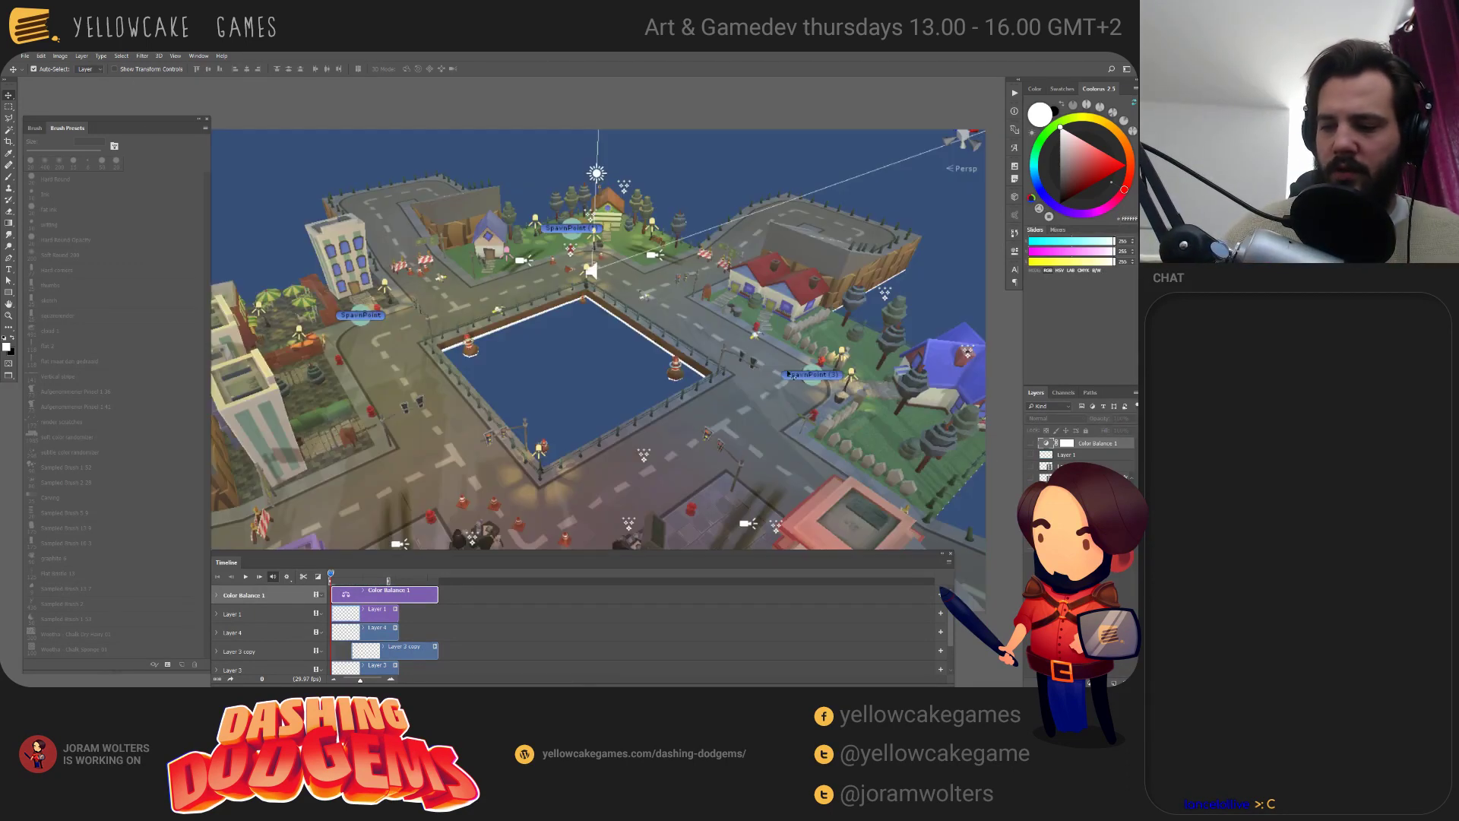
{"action": "left_click", "coordinate": [81, 56]}
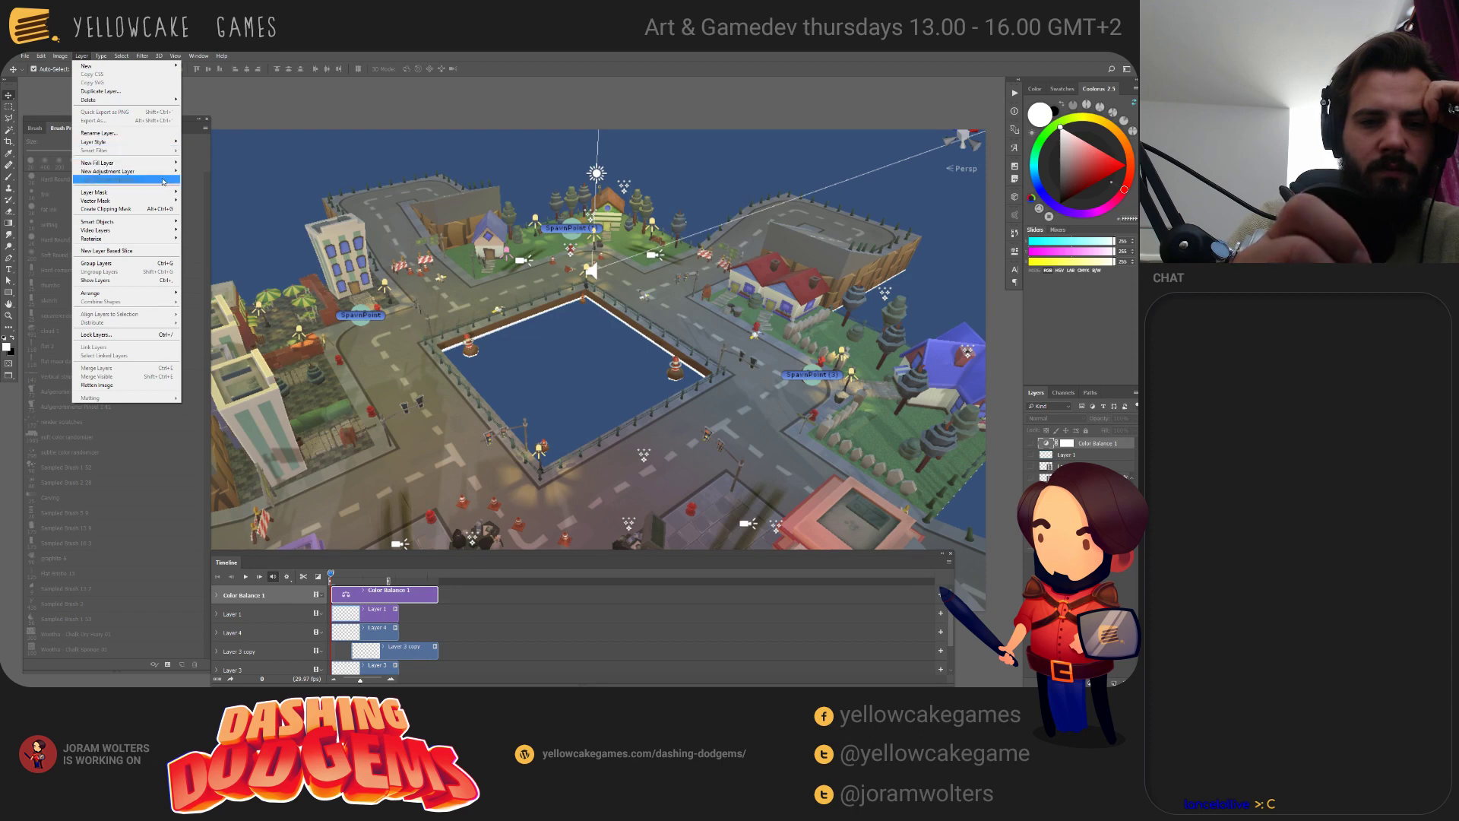
{"action": "mouse_move", "coordinate": [160, 230]}
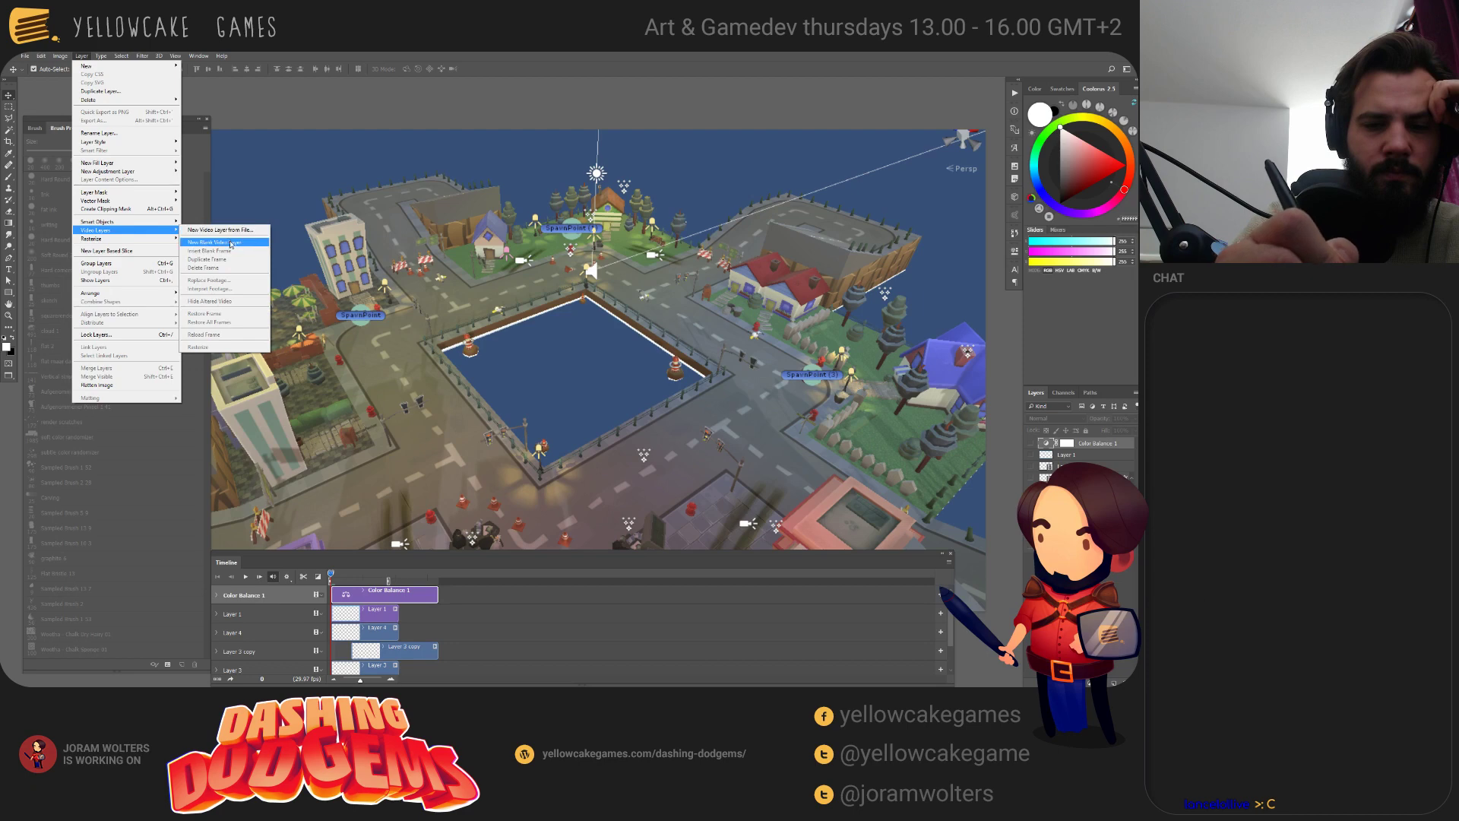
{"action": "left_click", "coordinate": [231, 243]}
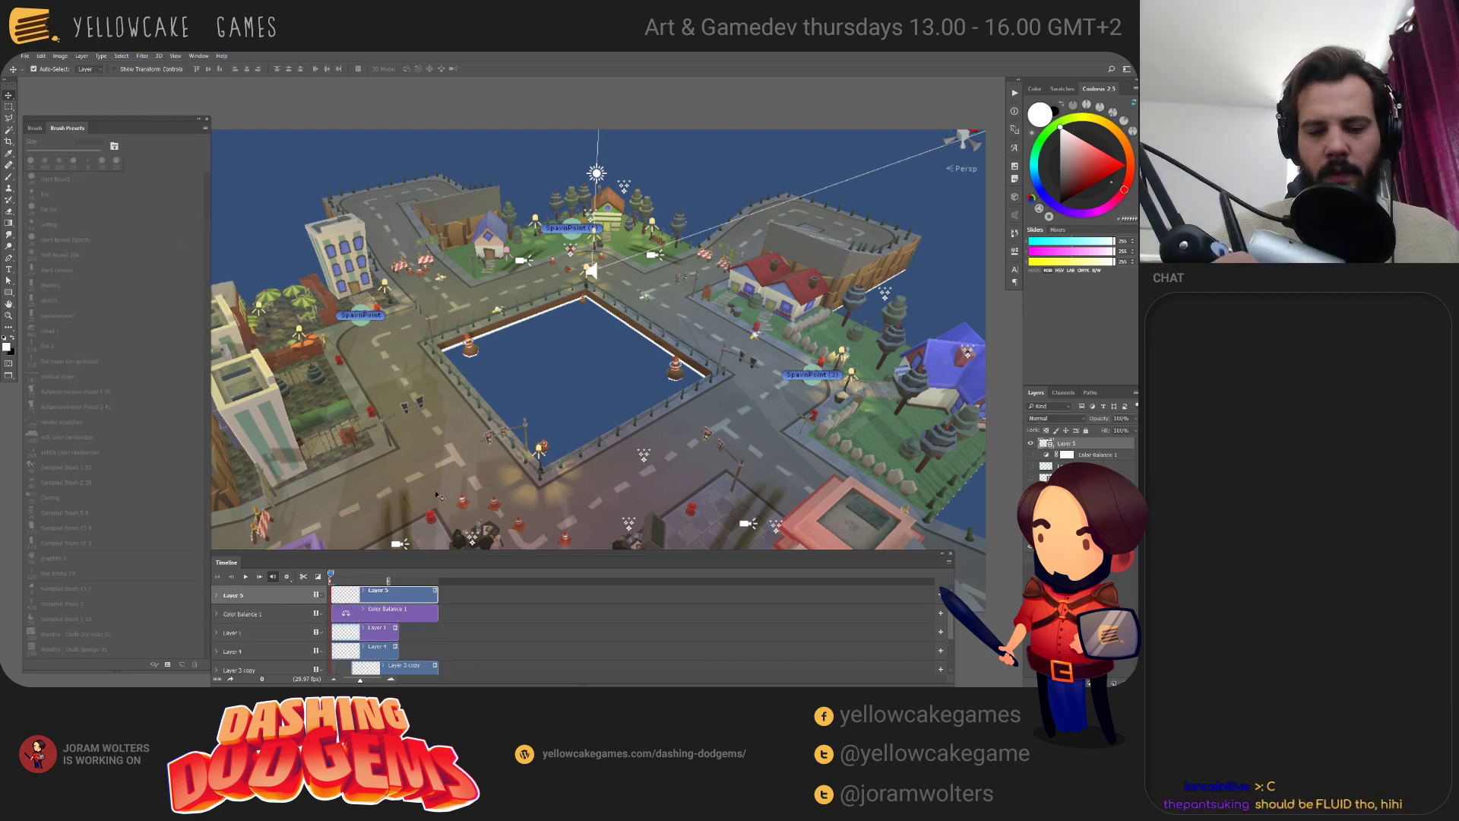
Set up the Hard Round brush at 35 px with a light cyan foreground colour.
{"action": "key", "text": "f"}
{"action": "mouse_move", "coordinate": [423, 477]}
{"action": "left_mouse_down"}
{"action": "mouse_move", "coordinate": [429, 438]}
{"action": "mouse_move", "coordinate": [475, 388]}
{"action": "left_mouse_up"}
{"action": "key", "text": "f"}
{"action": "key", "text": "b"}
{"action": "left_click", "coordinate": [65, 183]}
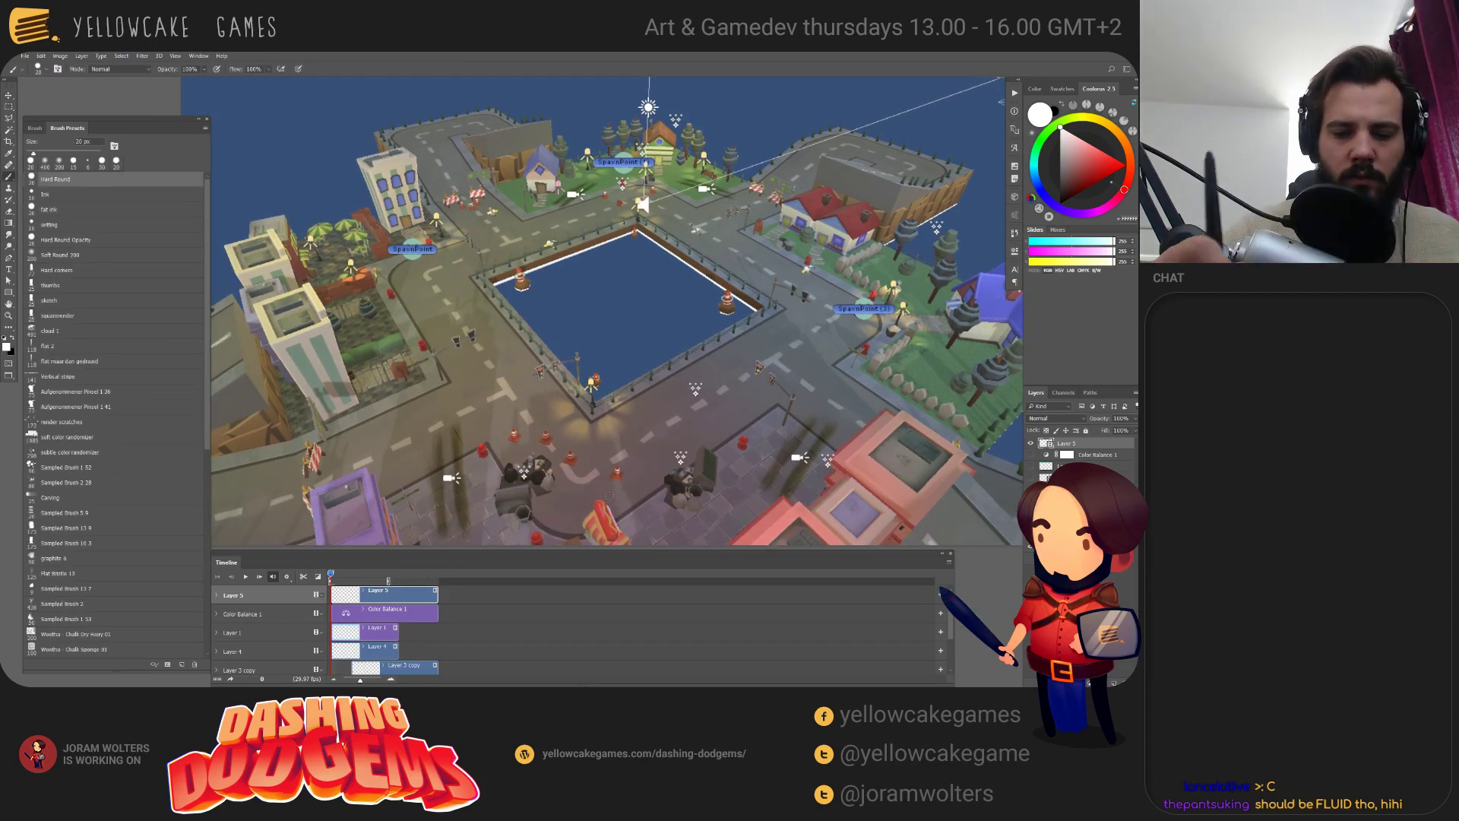
{"action": "scroll", "coordinate": [519, 453], "scroll_direction": "down", "scroll_amount": 3, "text": "alt"}
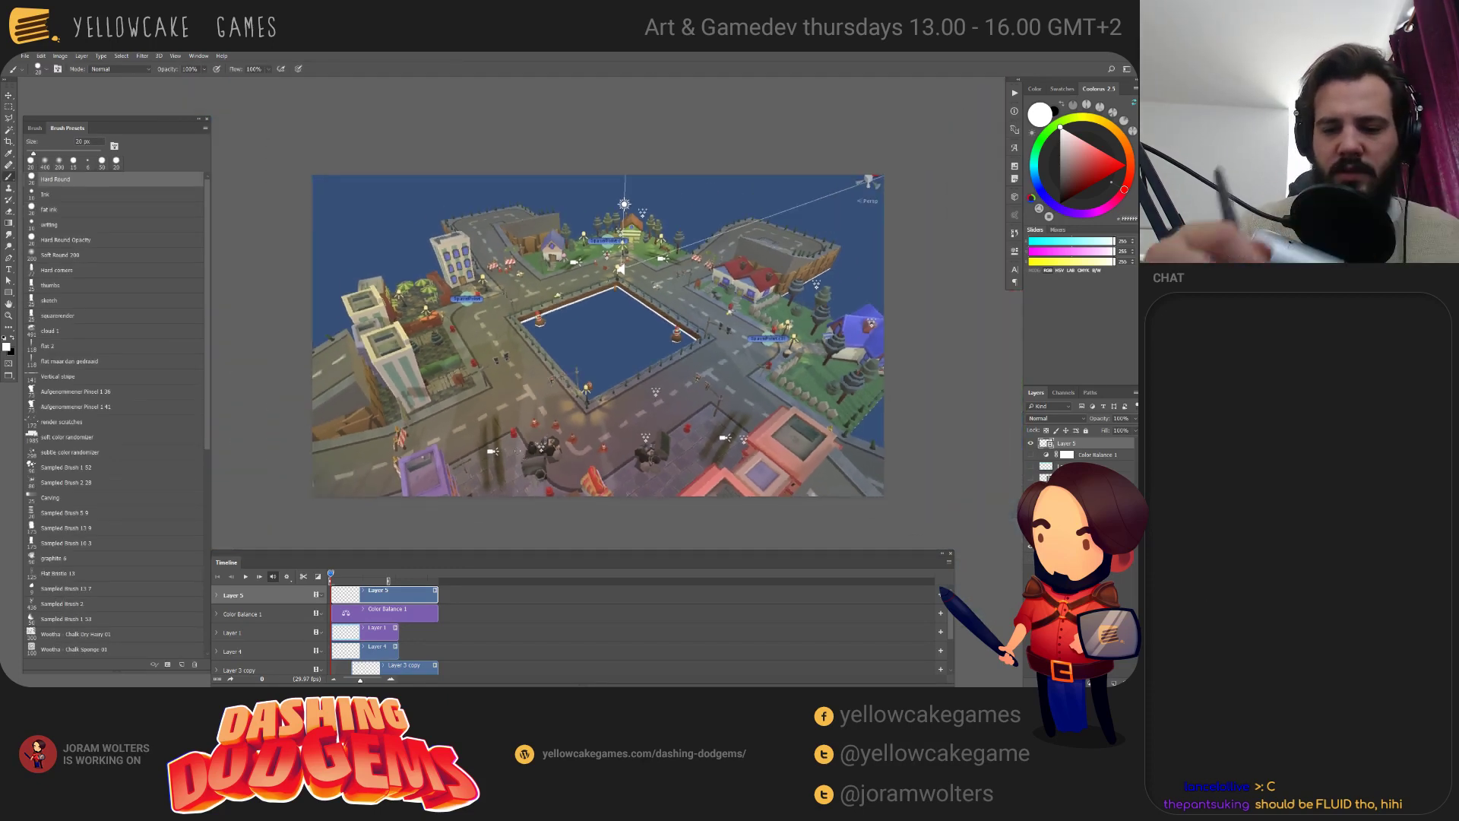
{"action": "left_click_drag", "start_coordinate": [1045, 146], "coordinate": [1110, 153]}
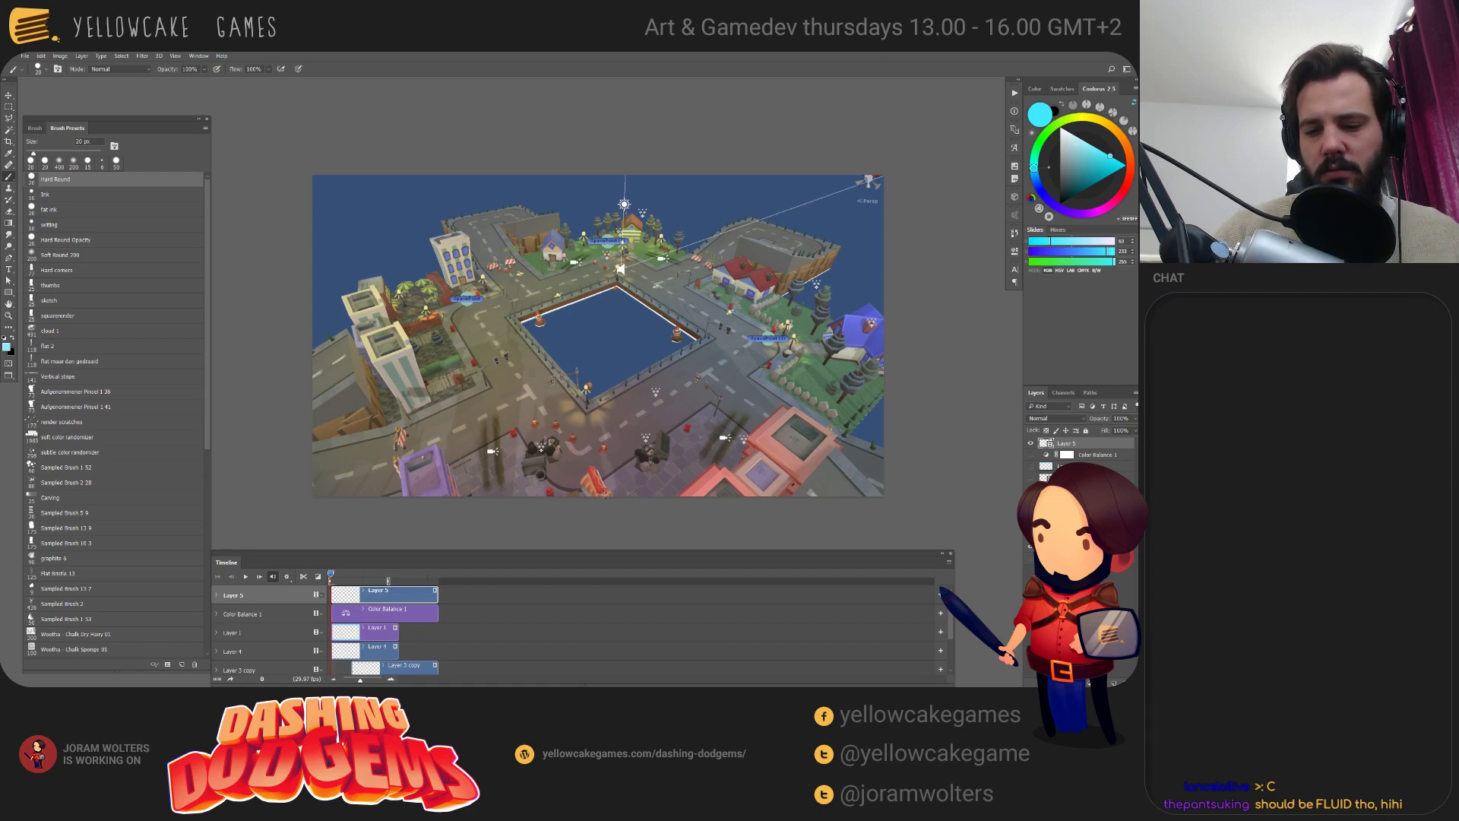
{"action": "key", "text": "bracketright"}
{"action": "key", "text": "bracketright"}
{"action": "key", "text": "bracketright"}
Show the grid over the arena mock-up and set its subdivisions to 5 in the preferences.
{"action": "key", "text": "ctrl+semicolon"}
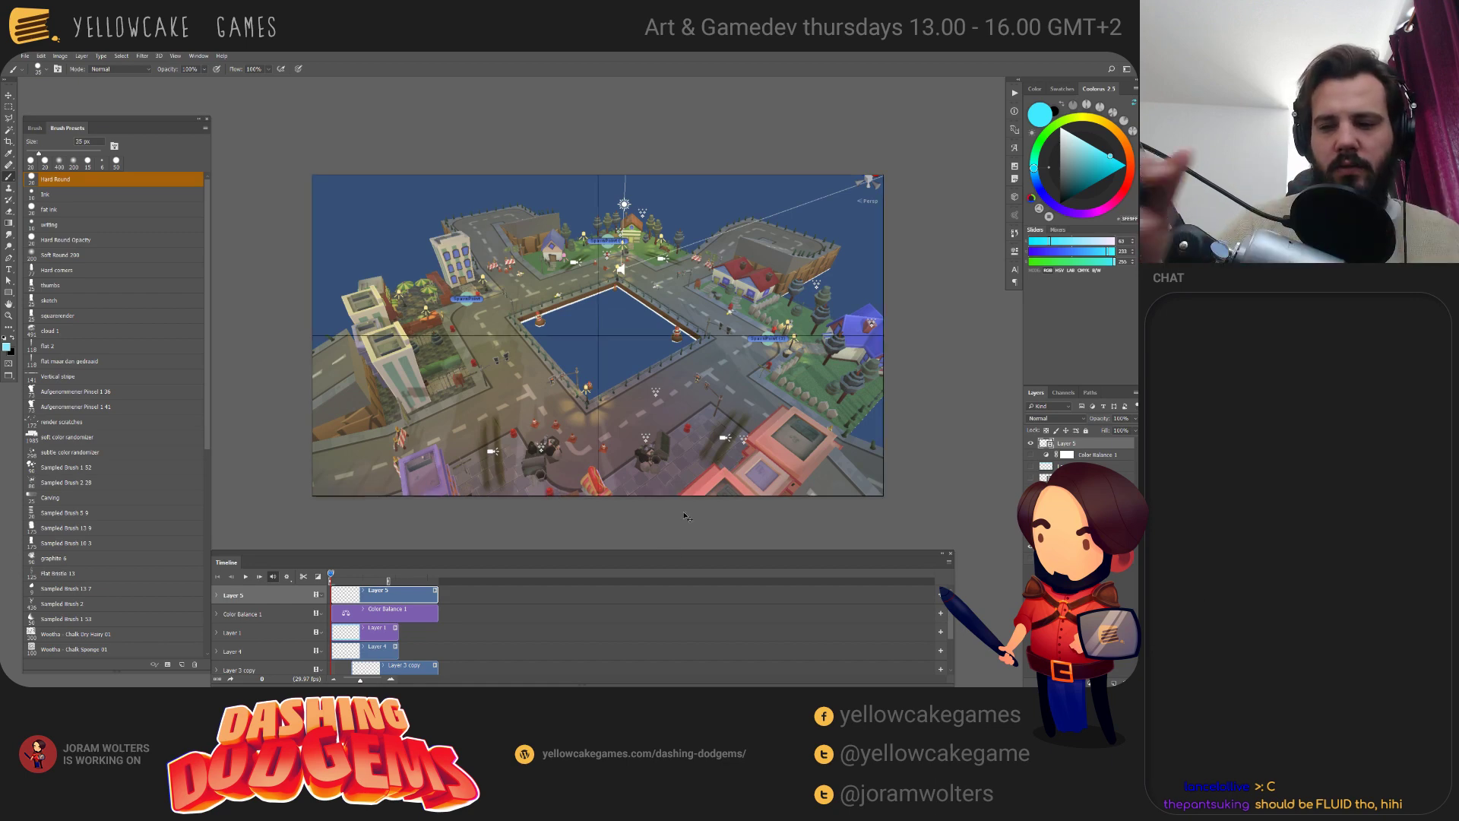
{"action": "key", "text": "i"}
{"action": "key", "text": "ctrl+k"}
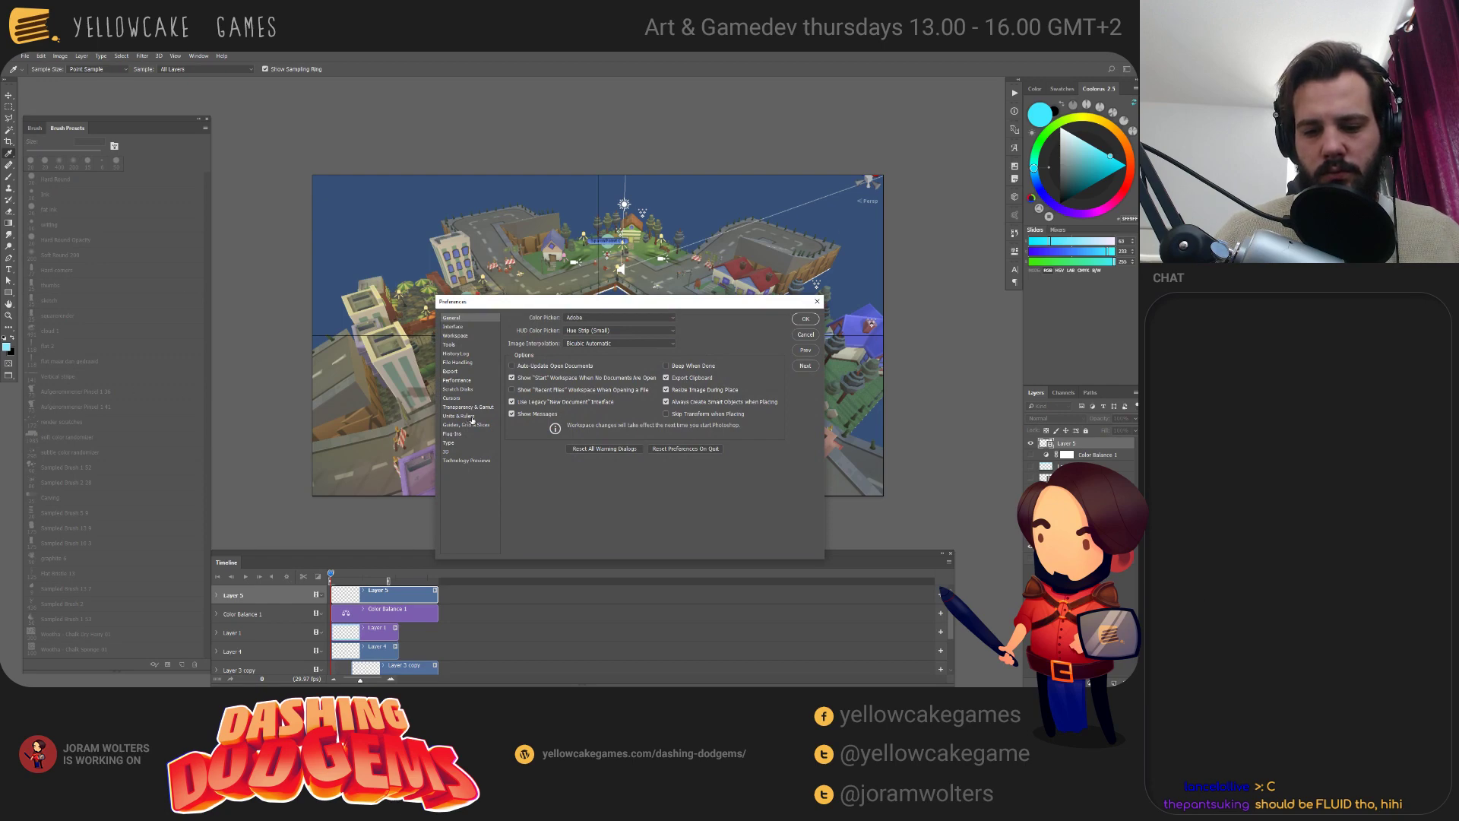
{"action": "left_click", "coordinate": [469, 424]}
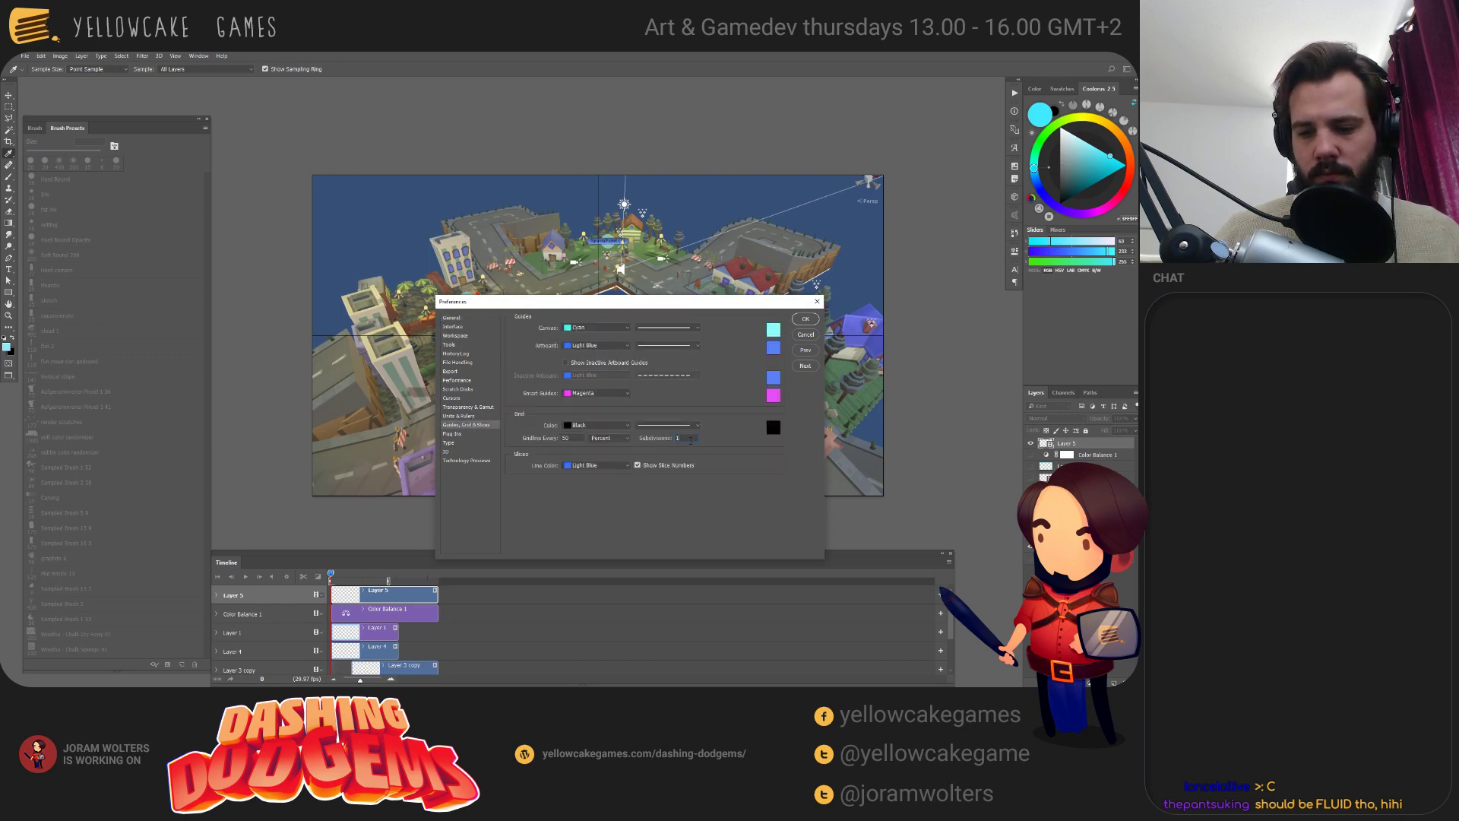
{"action": "type", "text": "5"}
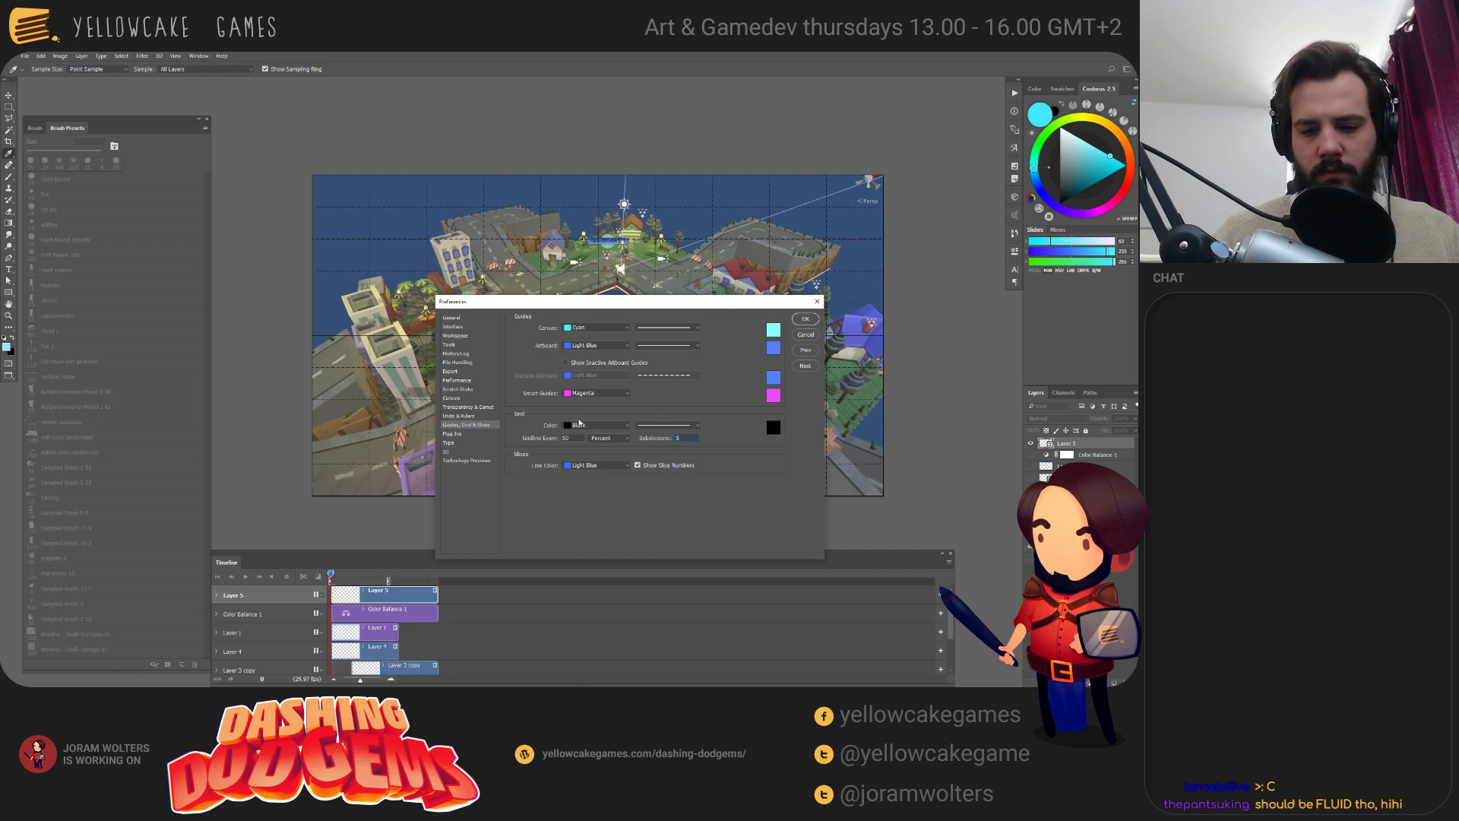
{"action": "key", "text": "Return"}
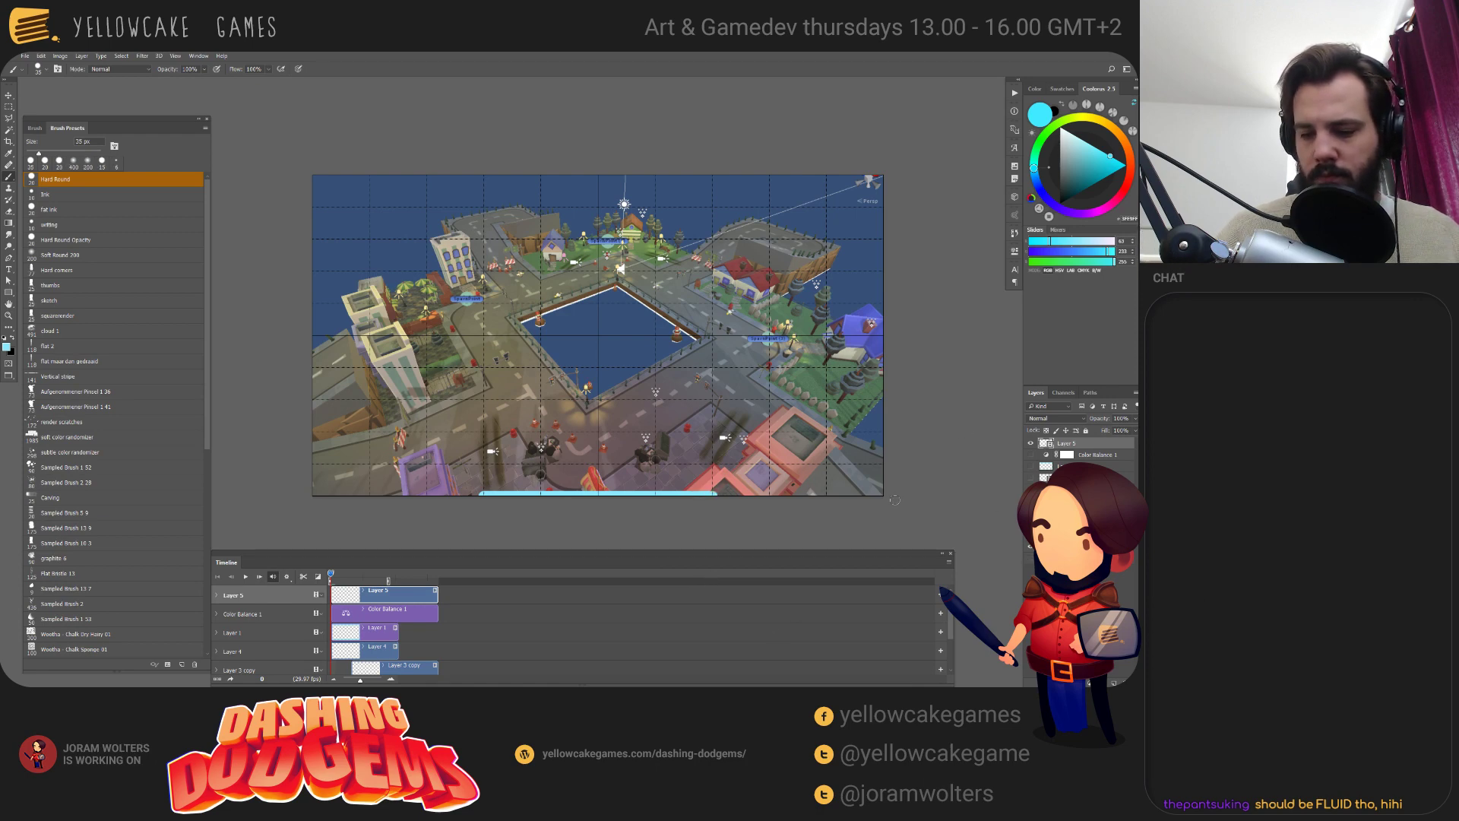
Paint a short cyan bar centred on the image's lower edge in the first frame of the new video layer.
{"action": "left_click_drag", "start_coordinate": [331, 576], "coordinate": [335, 573]}
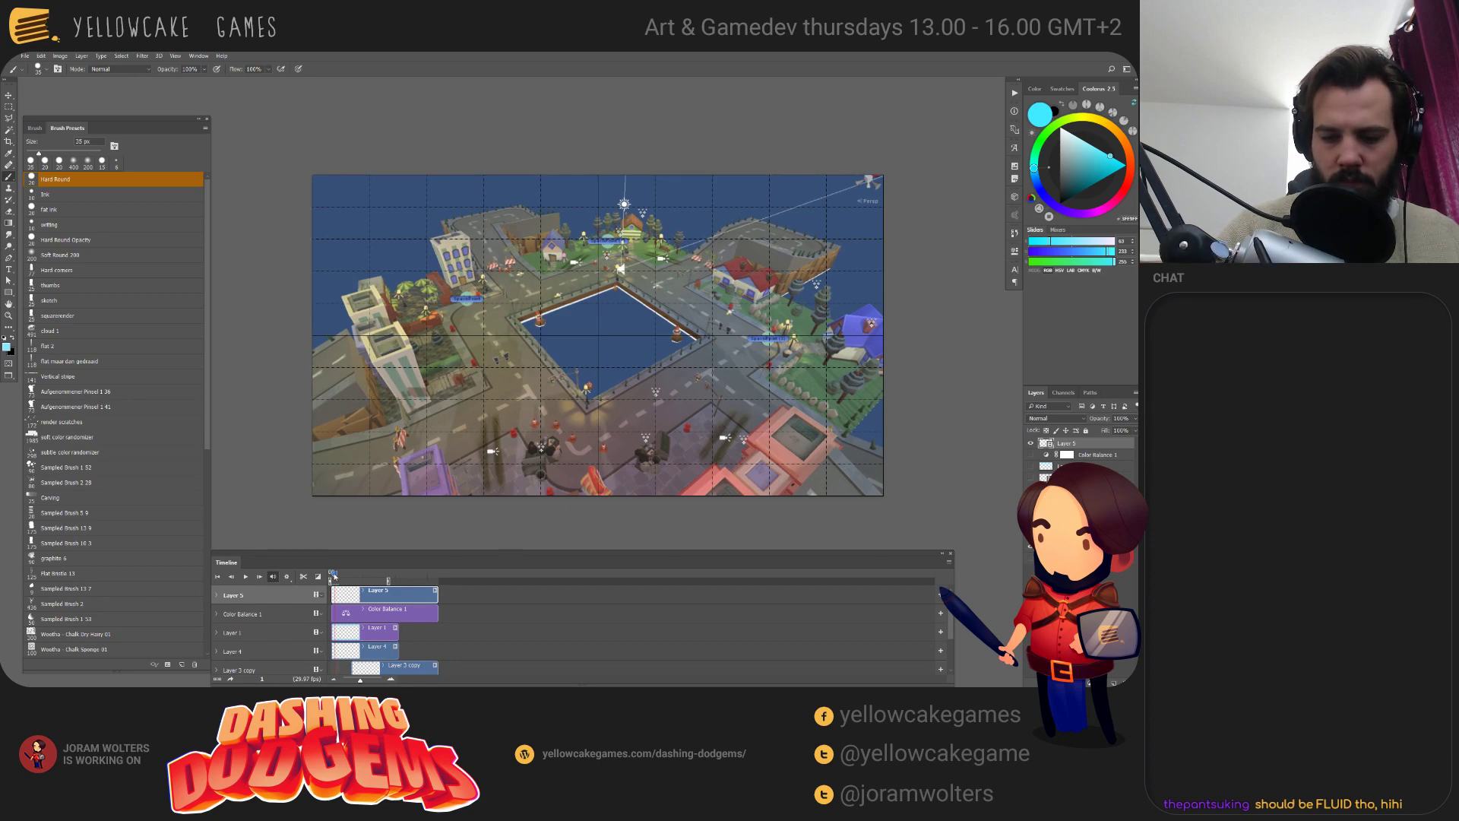
{"action": "left_click_drag", "start_coordinate": [335, 575], "coordinate": [330, 576]}
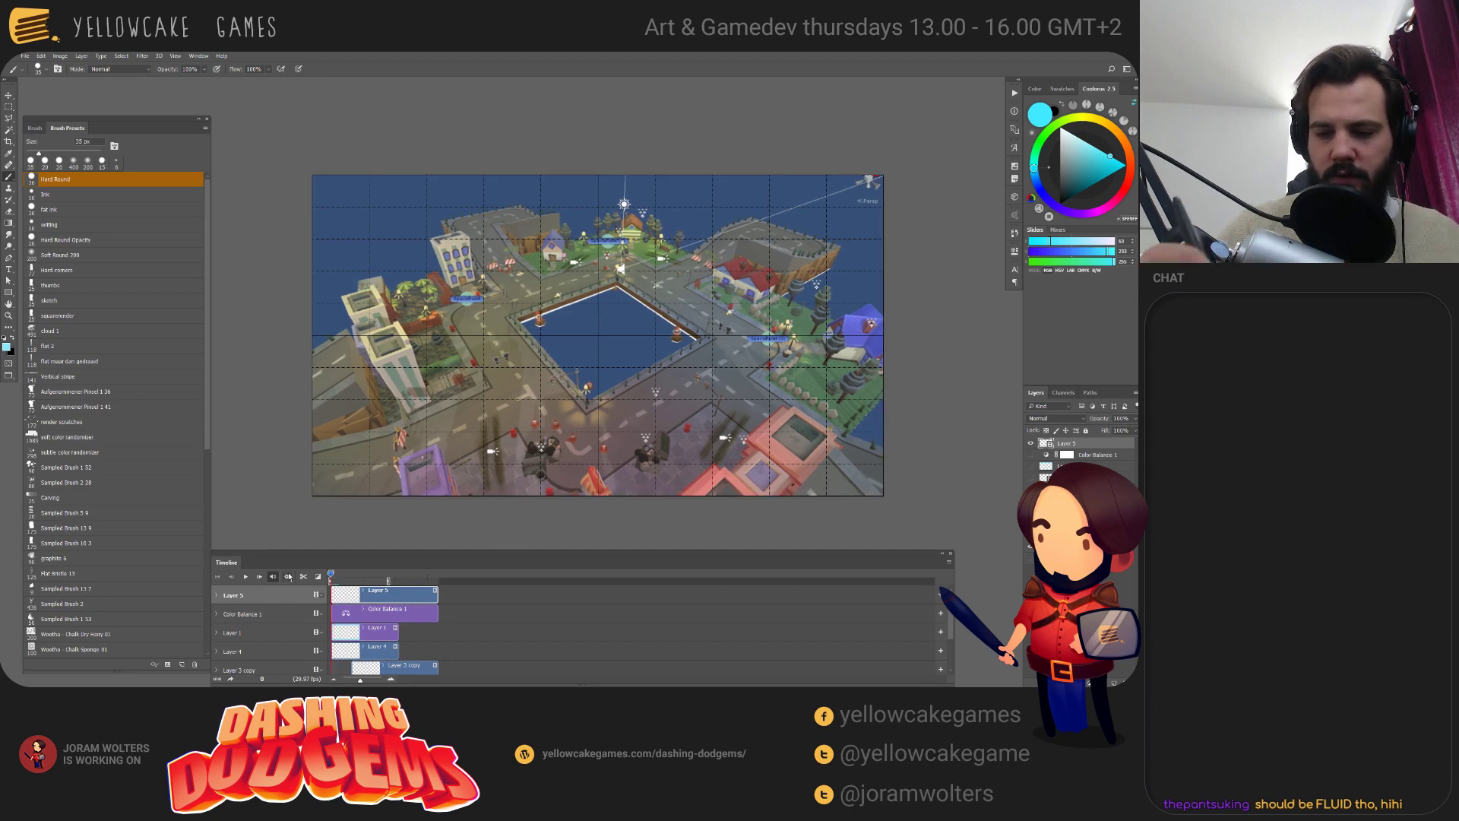
{"action": "left_click_drag", "start_coordinate": [538, 501], "coordinate": [635, 527]}
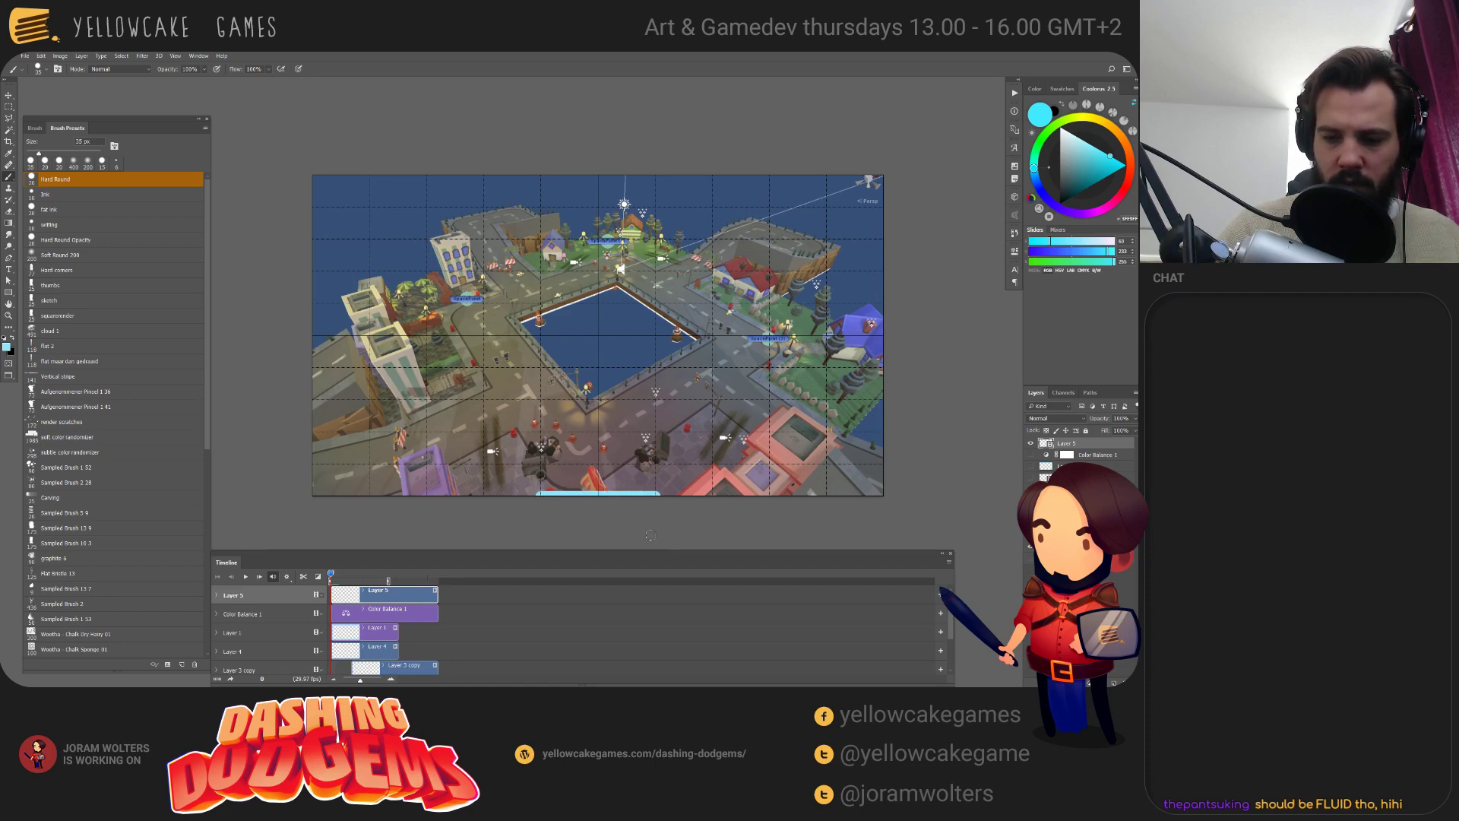
Enable onion skins and paint a longer cyan bar along the image's lower edge in the next frame.
{"action": "left_click", "coordinate": [335, 575]}
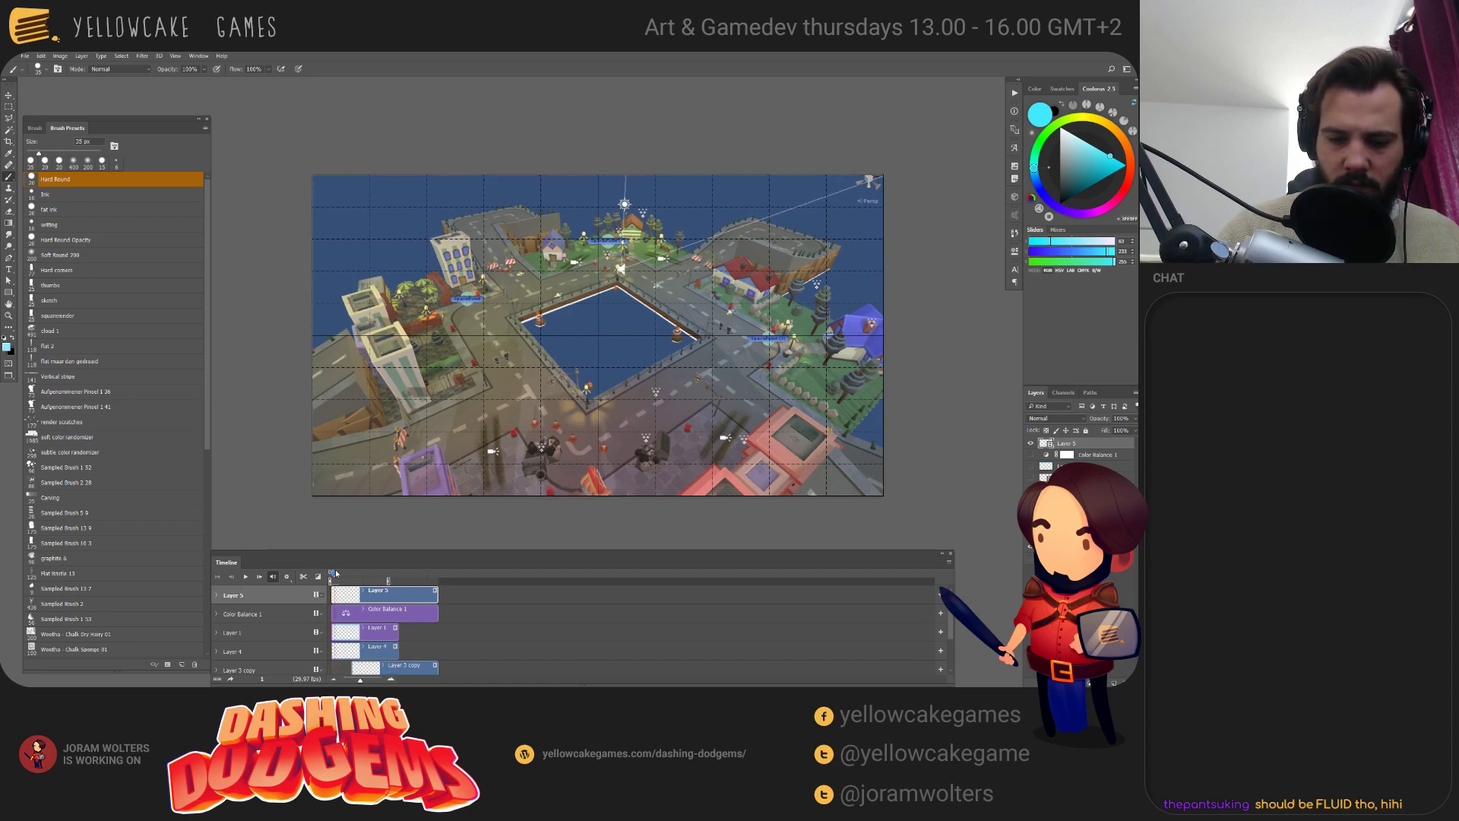
{"action": "left_click", "coordinate": [949, 562]}
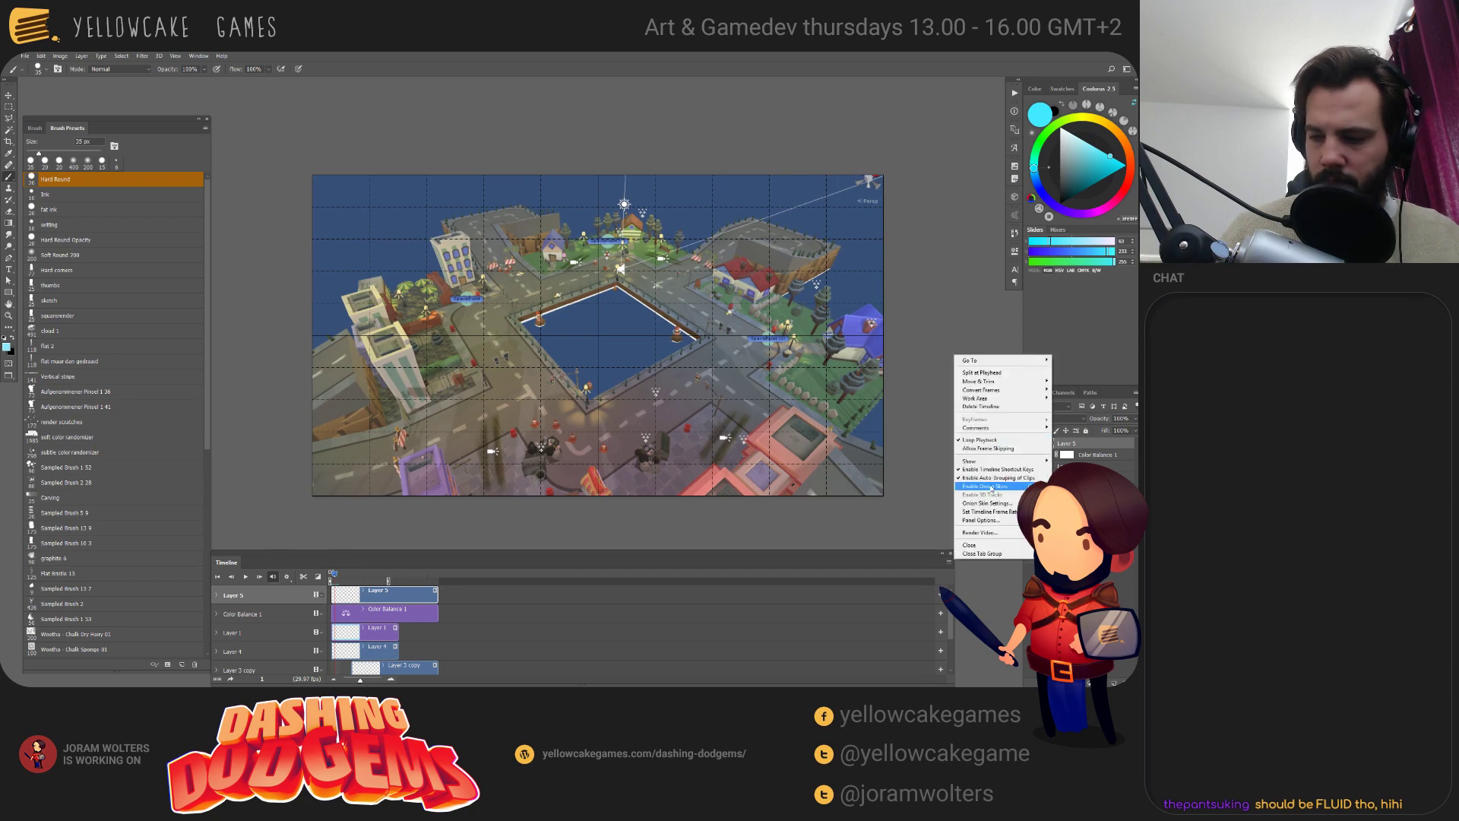
{"action": "left_click", "coordinate": [991, 488]}
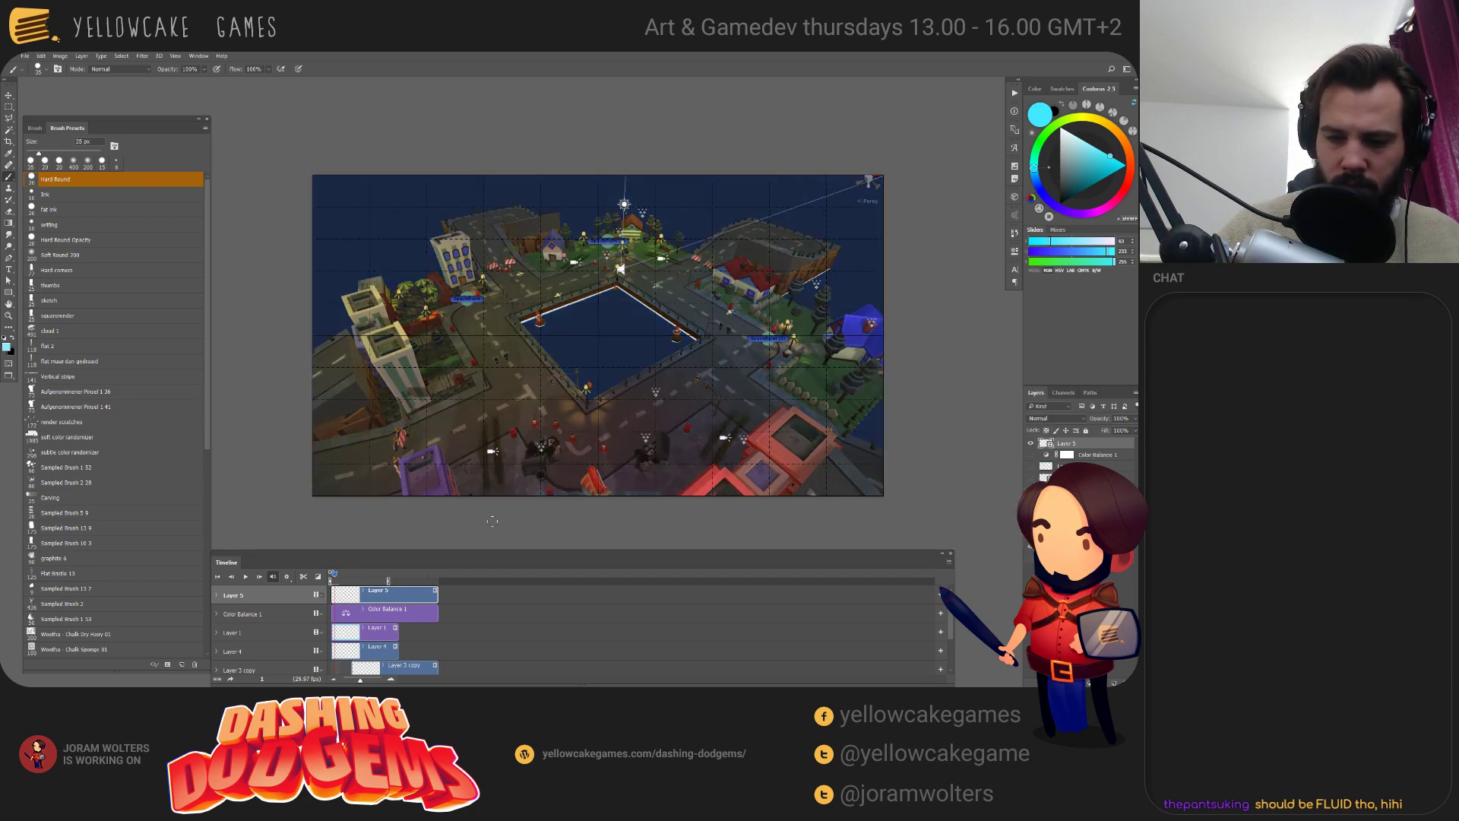
{"action": "left_click_drag", "start_coordinate": [477, 512], "coordinate": [742, 561]}
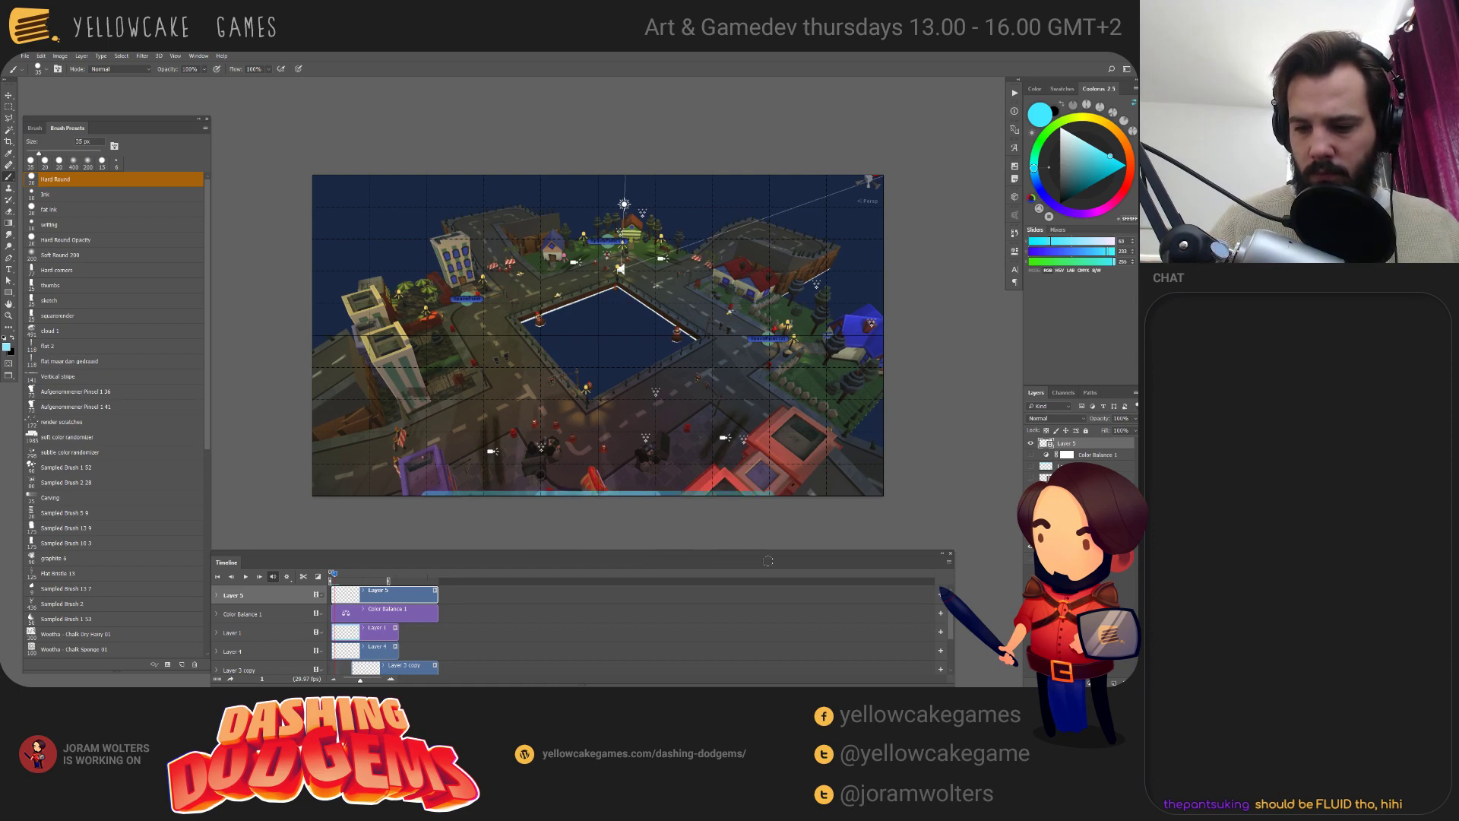
Paint a cyan bar across the full lower edge in the third frame, adding side bars about one-fifth of the image height in the fourth.
{"action": "left_click_drag", "start_coordinate": [335, 575], "coordinate": [343, 575]}
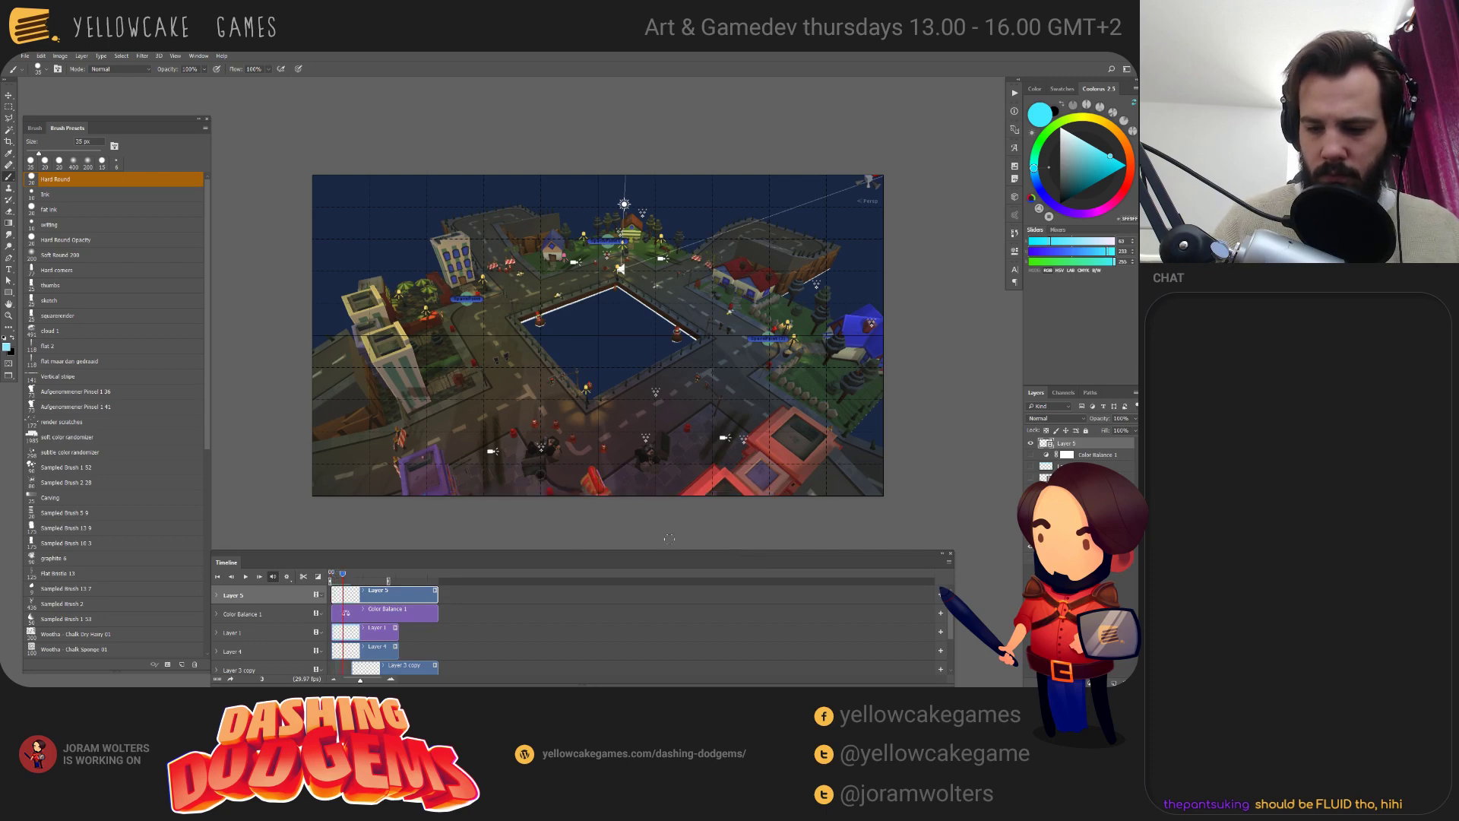
{"action": "left_click_drag", "start_coordinate": [342, 577], "coordinate": [344, 575]}
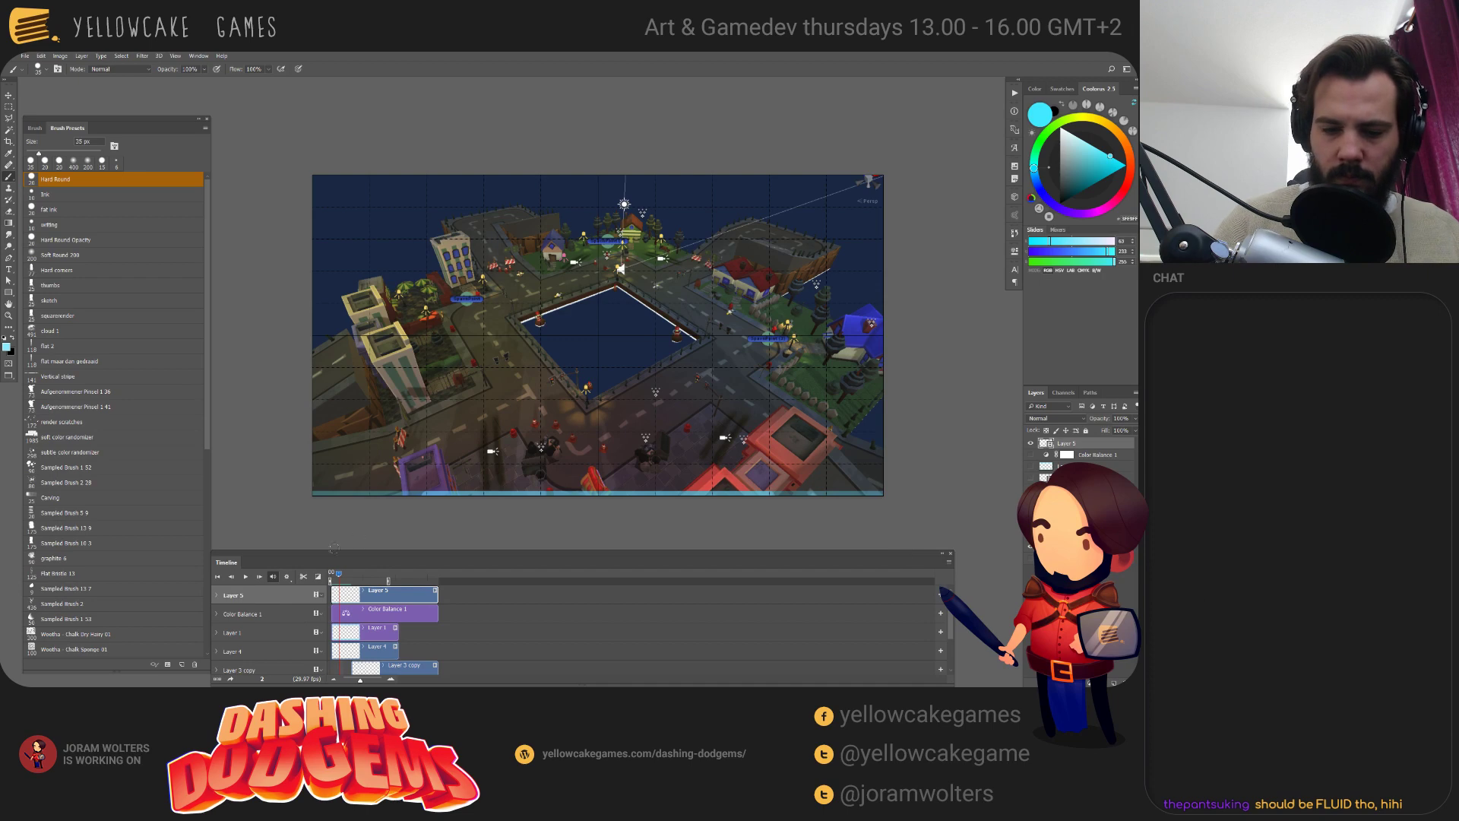
{"action": "left_click_drag", "start_coordinate": [340, 574], "coordinate": [343, 574]}
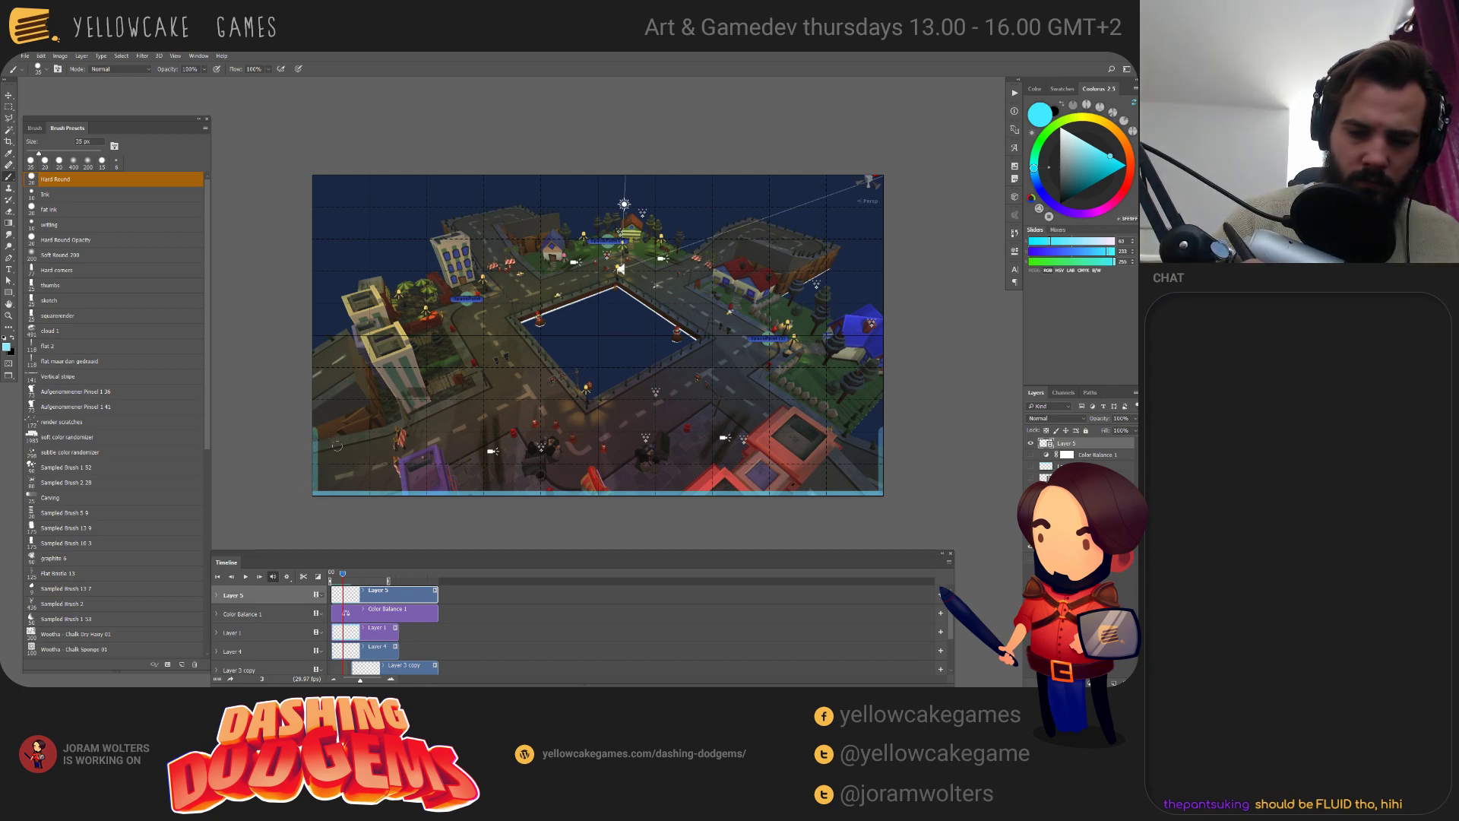
In the following frame, paint the lower edge and extend both side bars up to about two-fifths of the image height.
{"action": "left_click_drag", "start_coordinate": [344, 575], "coordinate": [348, 573]}
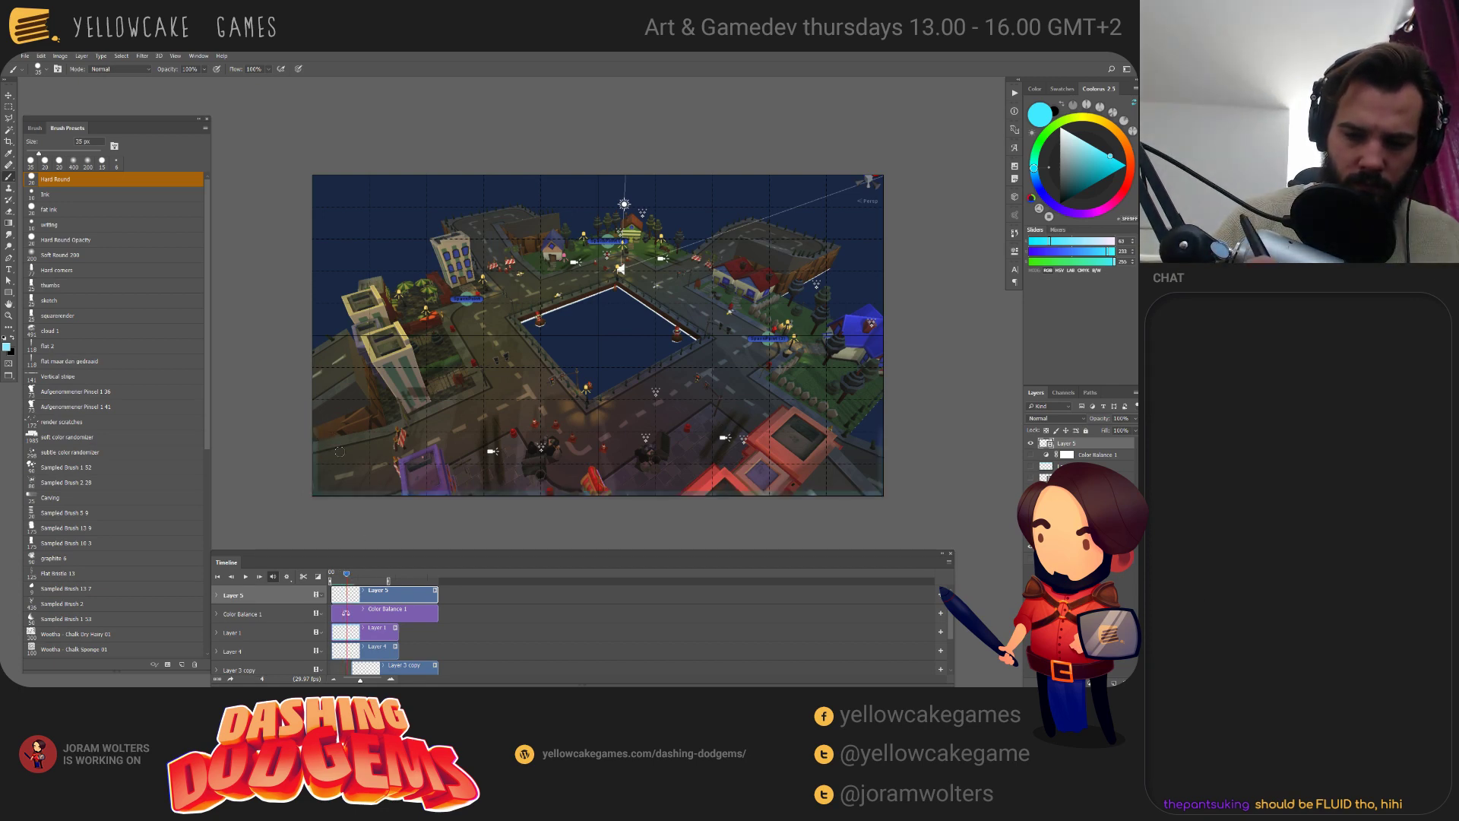
{"action": "mouse_move", "coordinate": [597, 496]}
{"action": "left_mouse_down"}
{"action": "mouse_move", "coordinate": [313, 494]}
{"action": "mouse_move", "coordinate": [885, 493]}
{"action": "mouse_move", "coordinate": [909, 430]}
{"action": "left_mouse_up"}
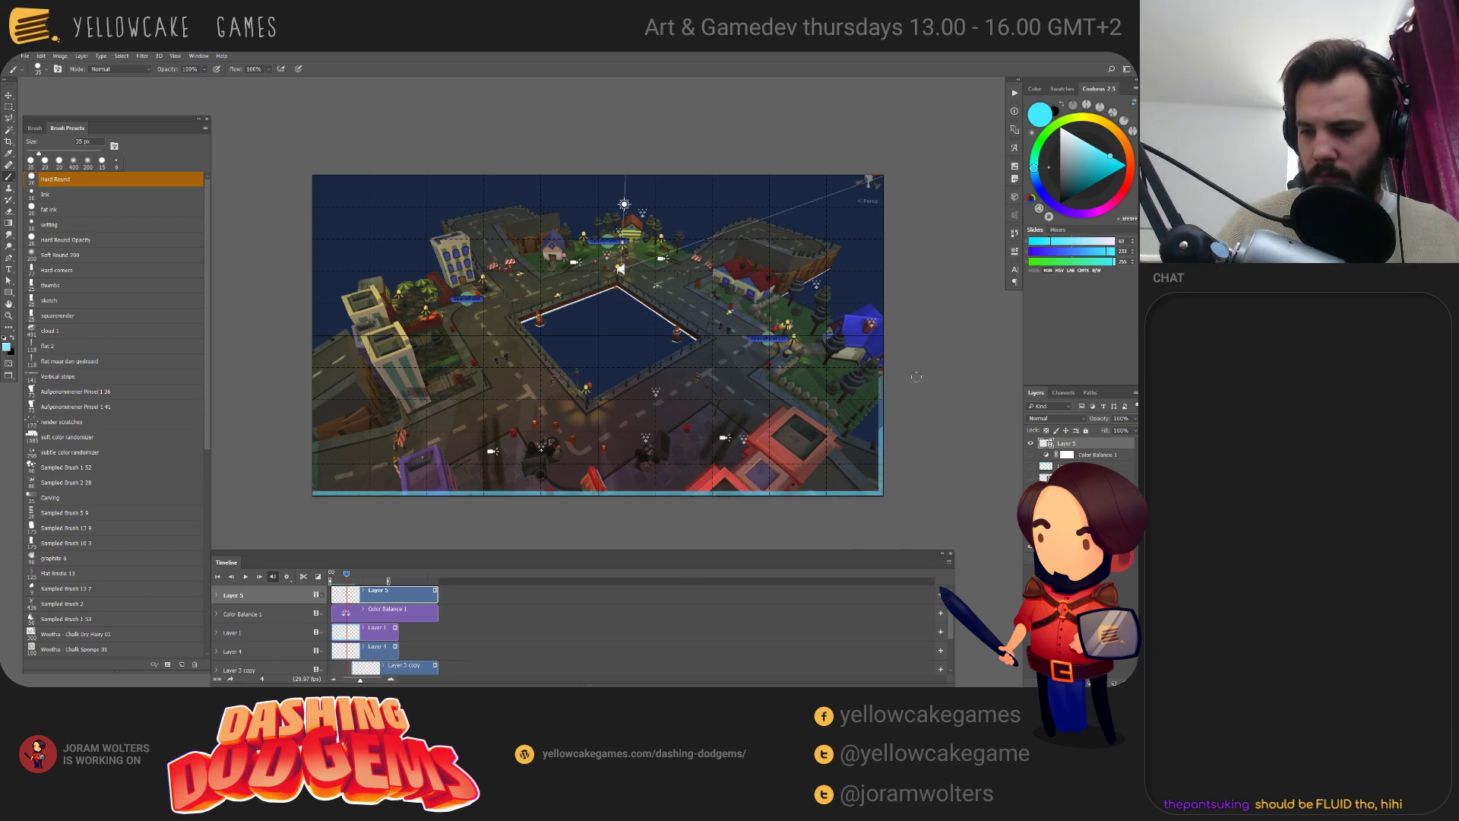
{"action": "left_click_drag", "start_coordinate": [326, 490], "coordinate": [351, 373]}
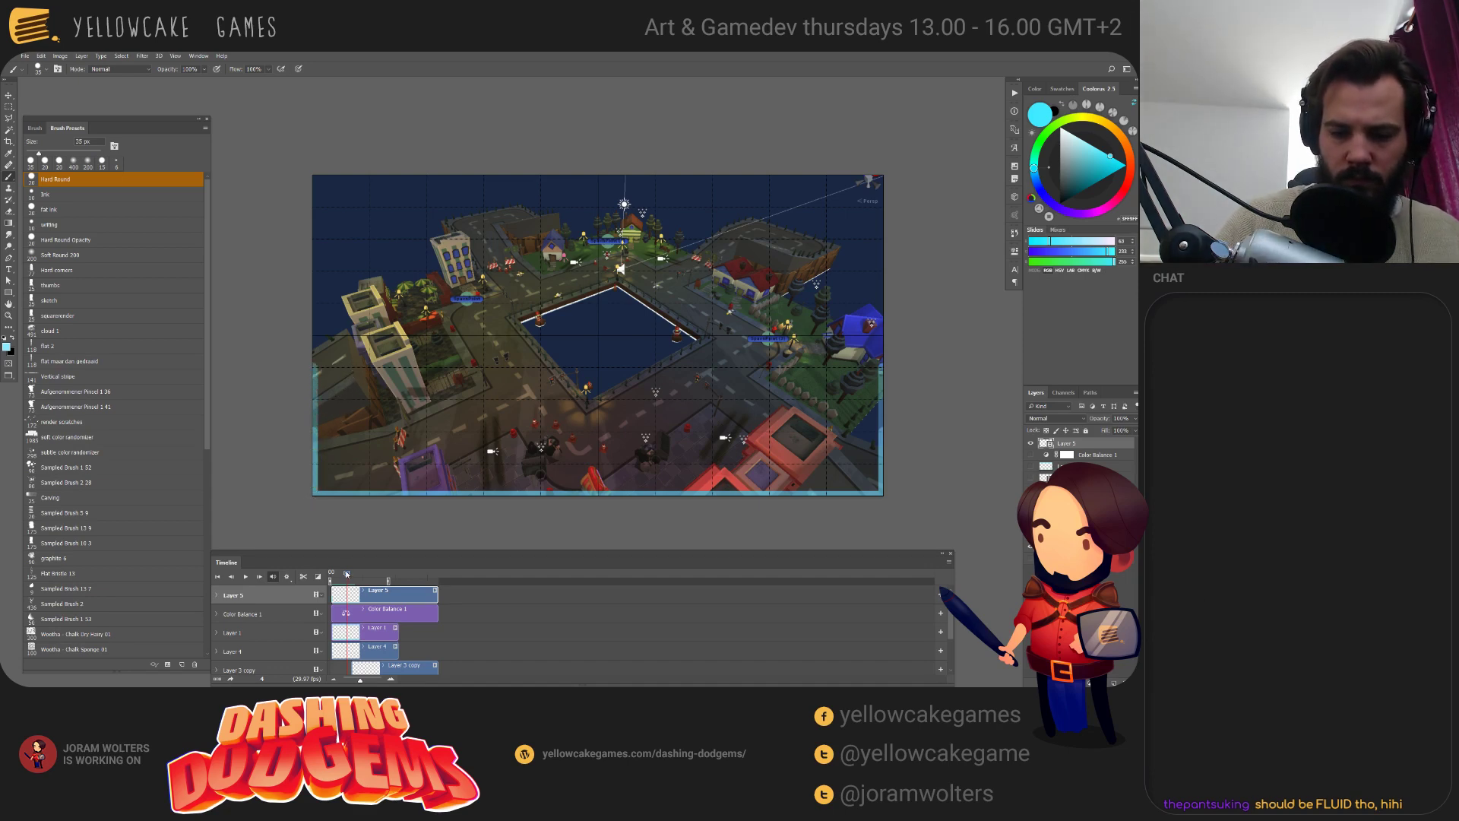
Advance one frame and paint the lower edge with both side bars rising to about three-fifths of the image height.
{"action": "left_click_drag", "start_coordinate": [348, 574], "coordinate": [351, 574]}
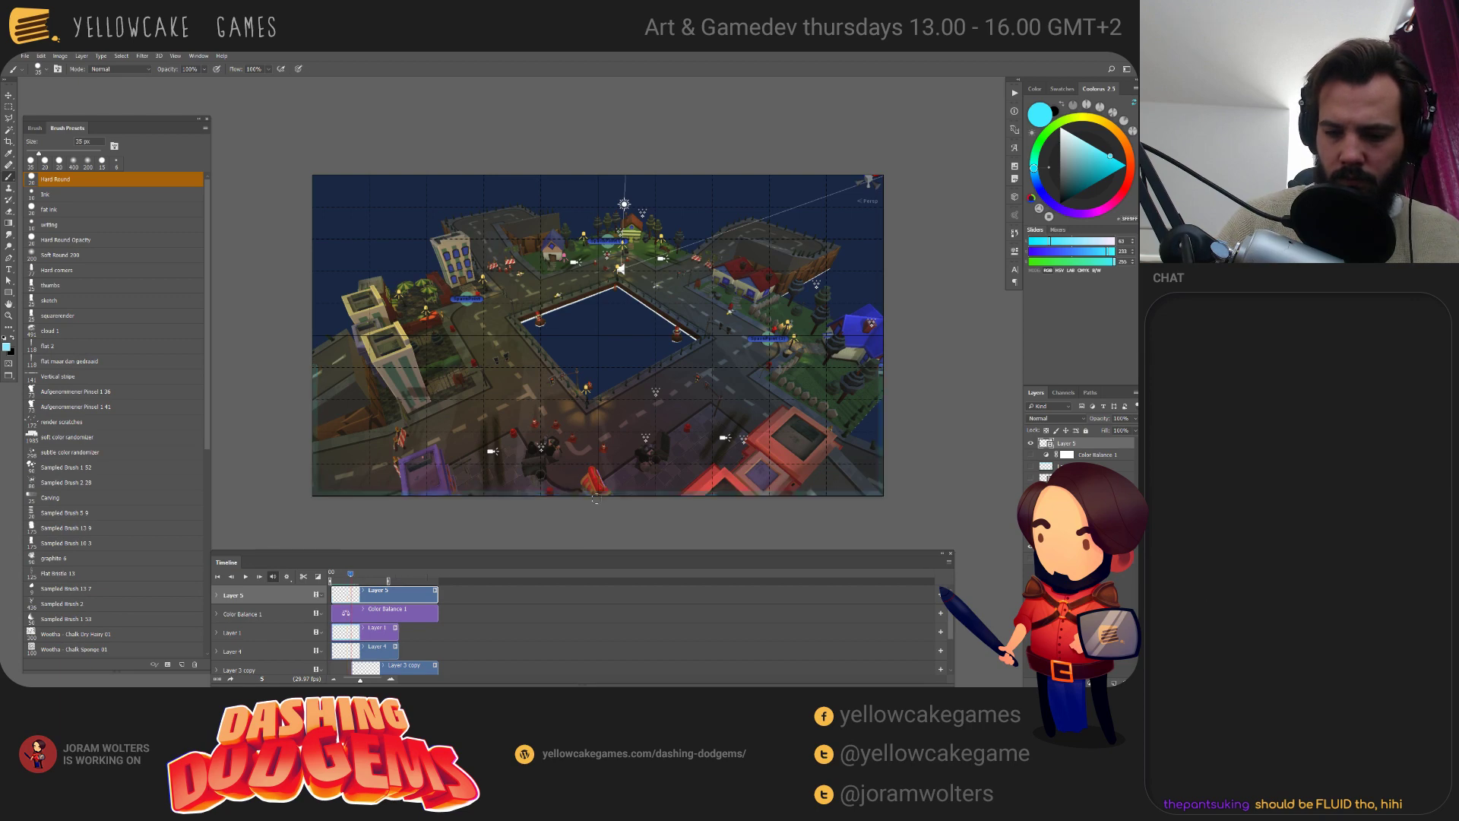
{"action": "left_click_drag", "start_coordinate": [598, 495], "coordinate": [325, 493]}
{"action": "mouse_move", "coordinate": [599, 495]}
{"action": "left_mouse_down"}
{"action": "mouse_move", "coordinate": [881, 494]}
{"action": "mouse_move", "coordinate": [881, 337]}
{"action": "left_mouse_up"}
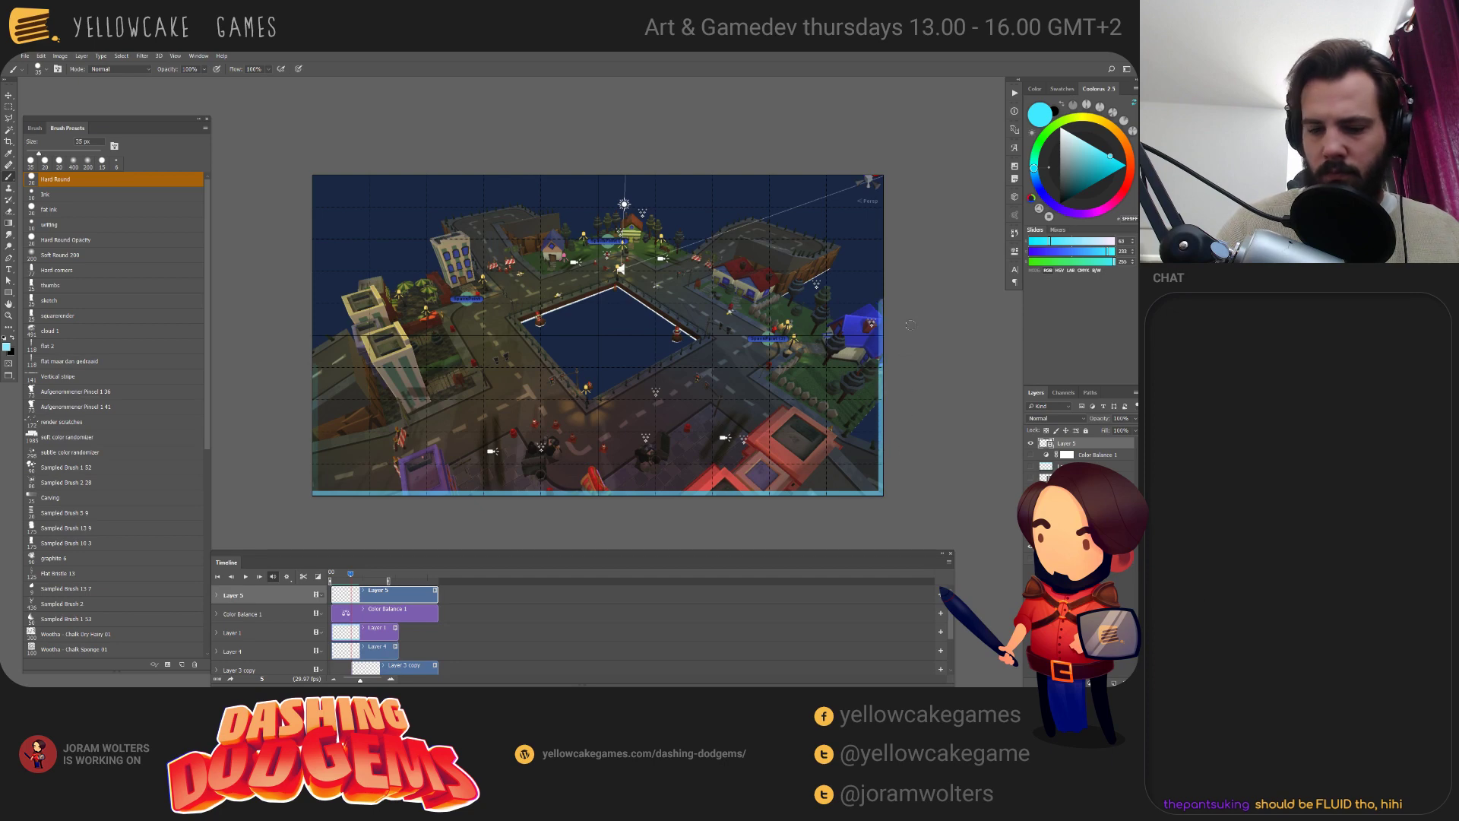
{"action": "left_click_drag", "start_coordinate": [315, 495], "coordinate": [315, 345]}
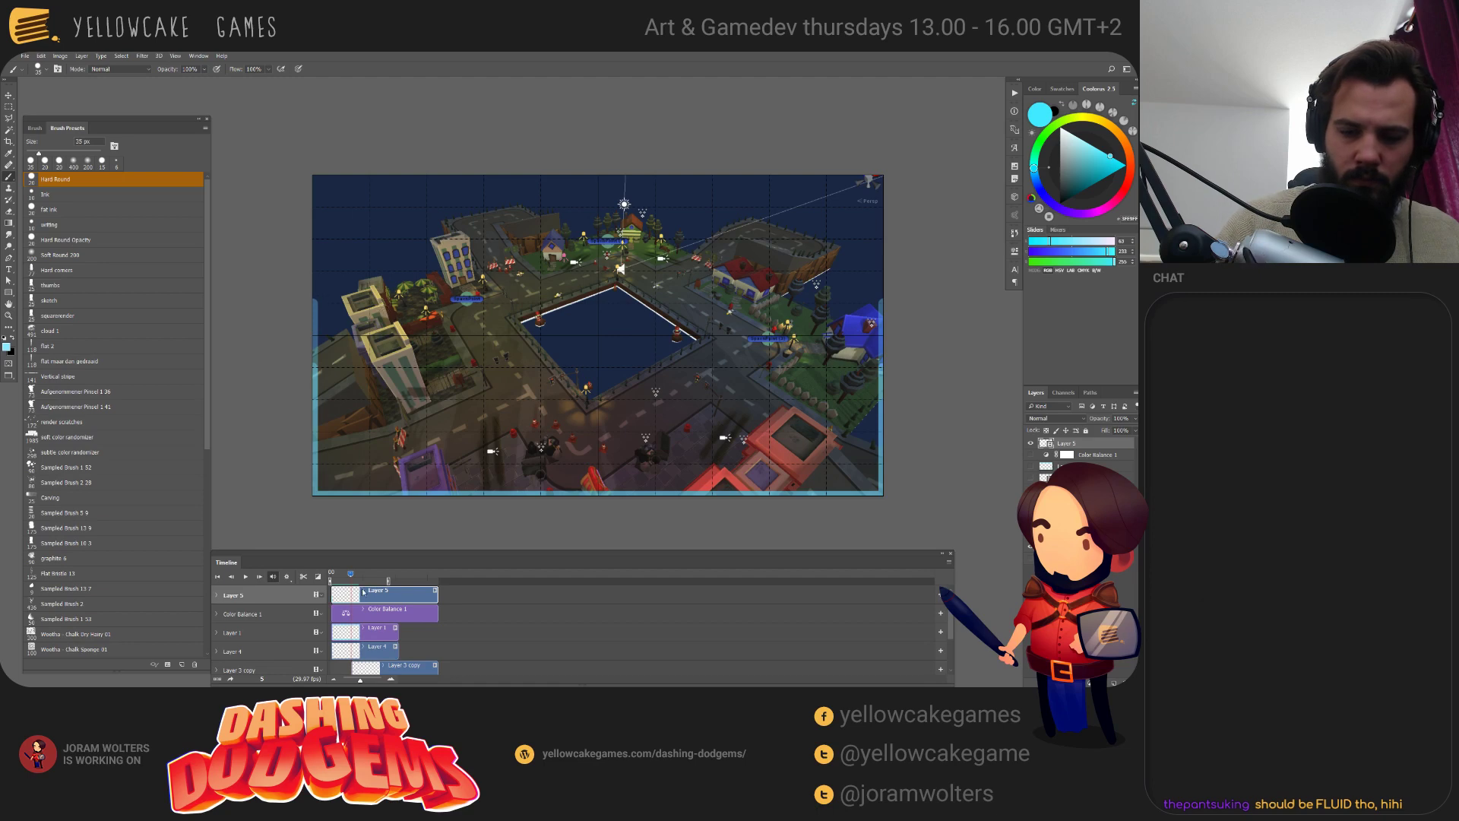
Paint the lower edge and side bars to about four-fifths of the image height in the next frame, undoing the stray diagonal stroke.
{"action": "left_click_drag", "start_coordinate": [353, 573], "coordinate": [354, 574]}
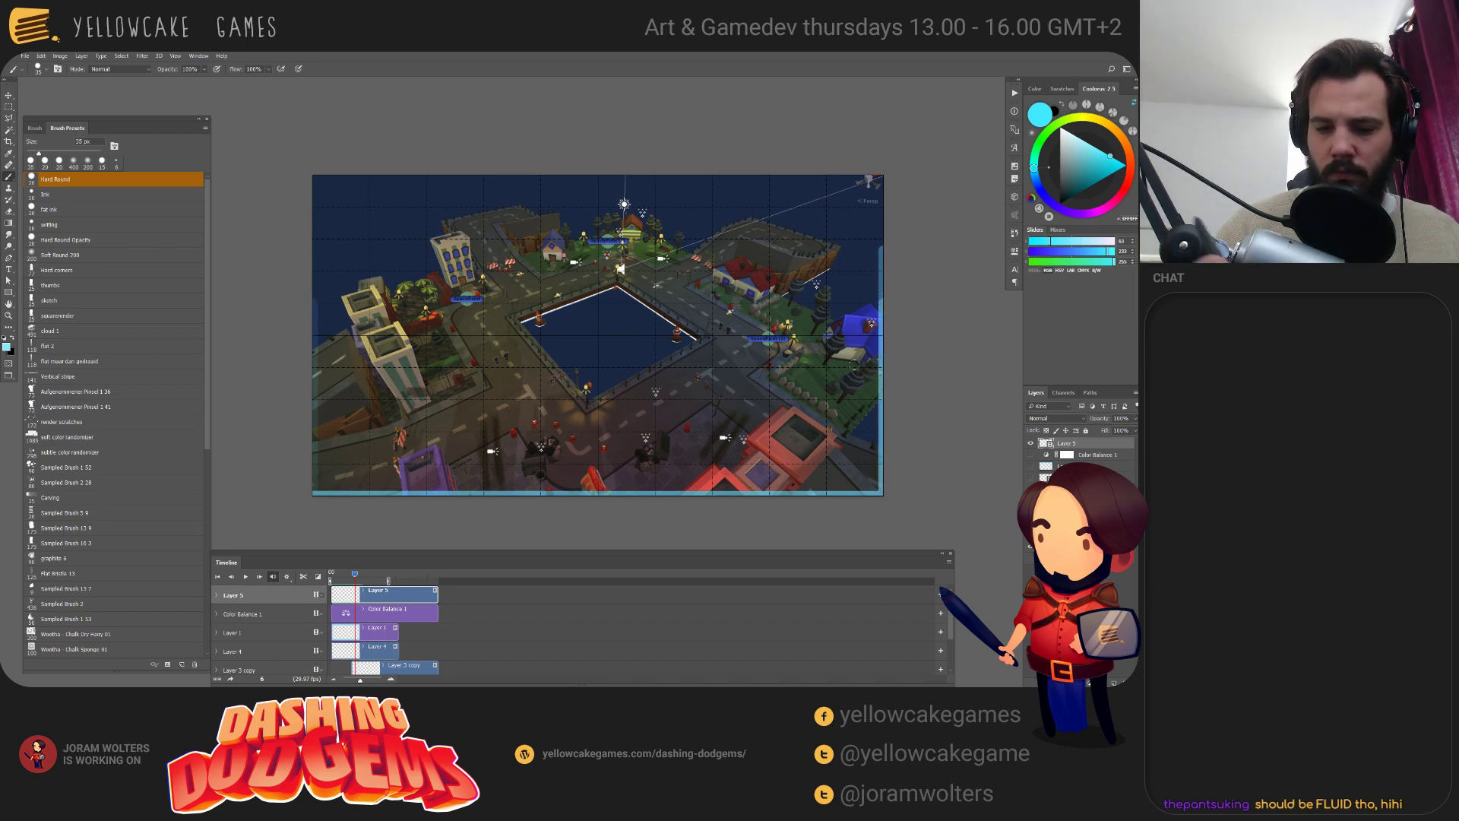
{"action": "left_click_drag", "start_coordinate": [313, 486], "coordinate": [313, 393], "text": "shift"}
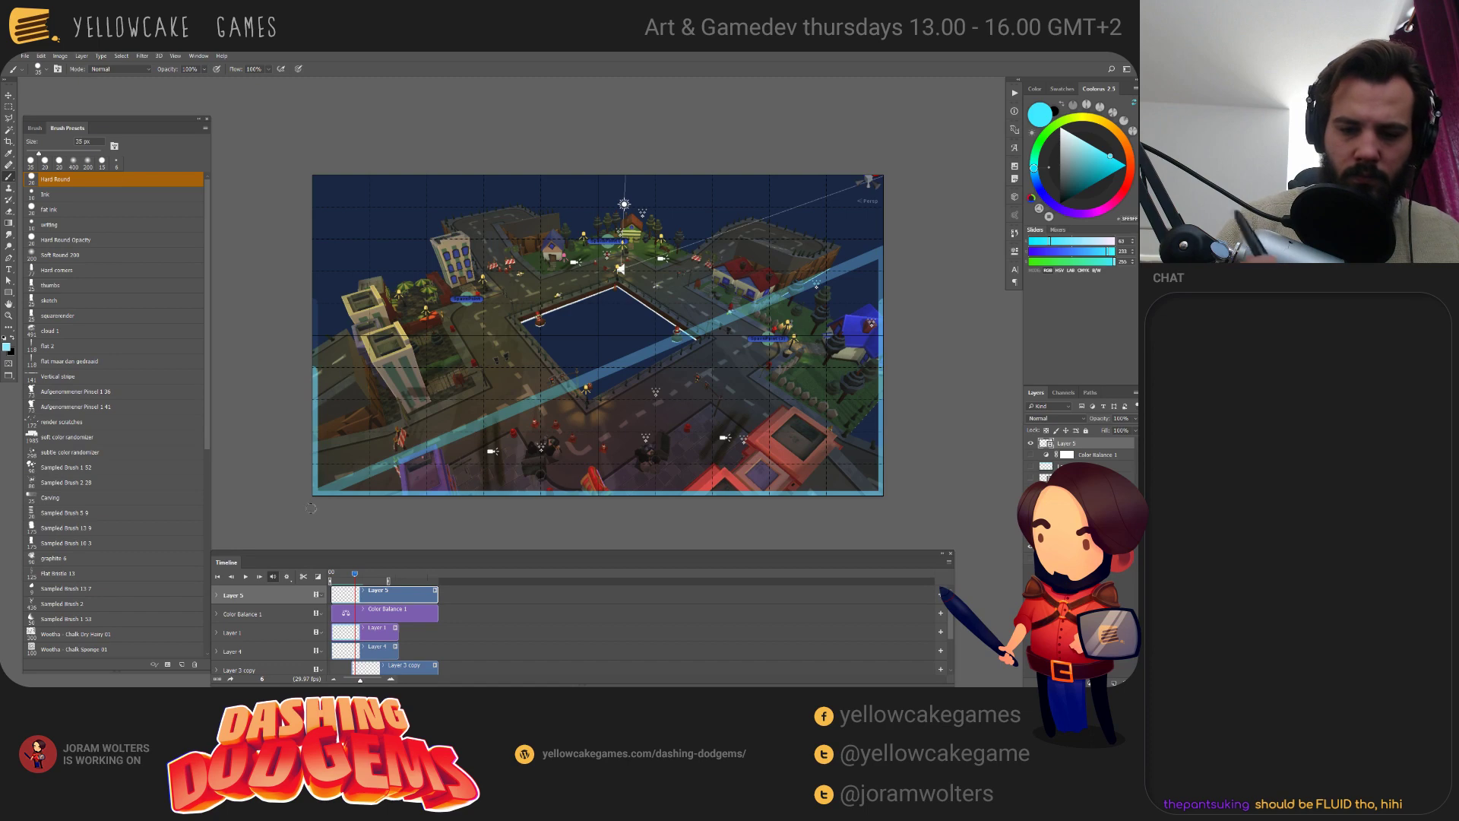
{"action": "key", "text": "ctrl+z"}
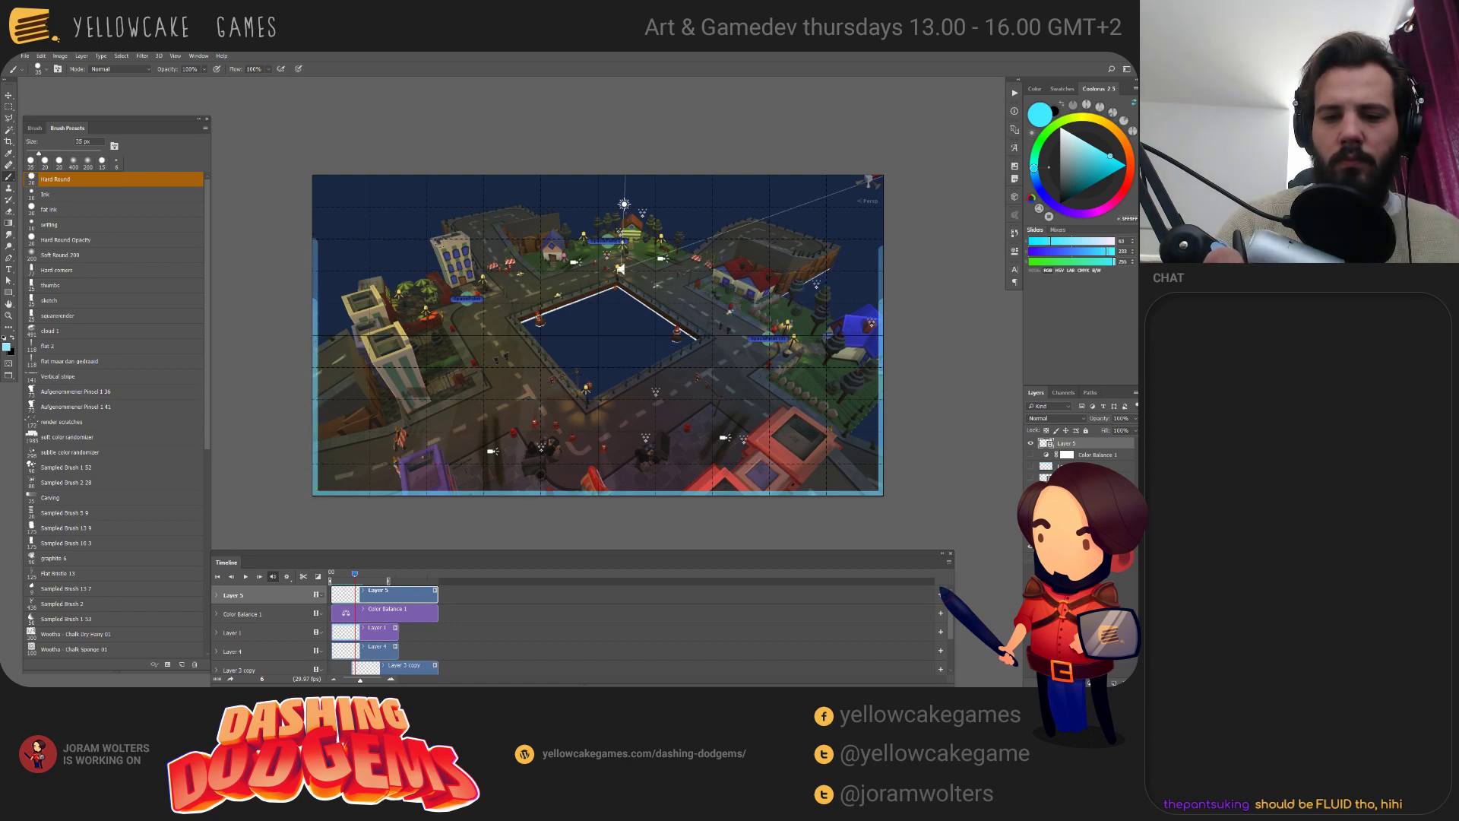
Go to the next empty frame and paint cyan bars along the lower edge and the full height of both sides.
{"action": "left_click", "coordinate": [362, 574]}
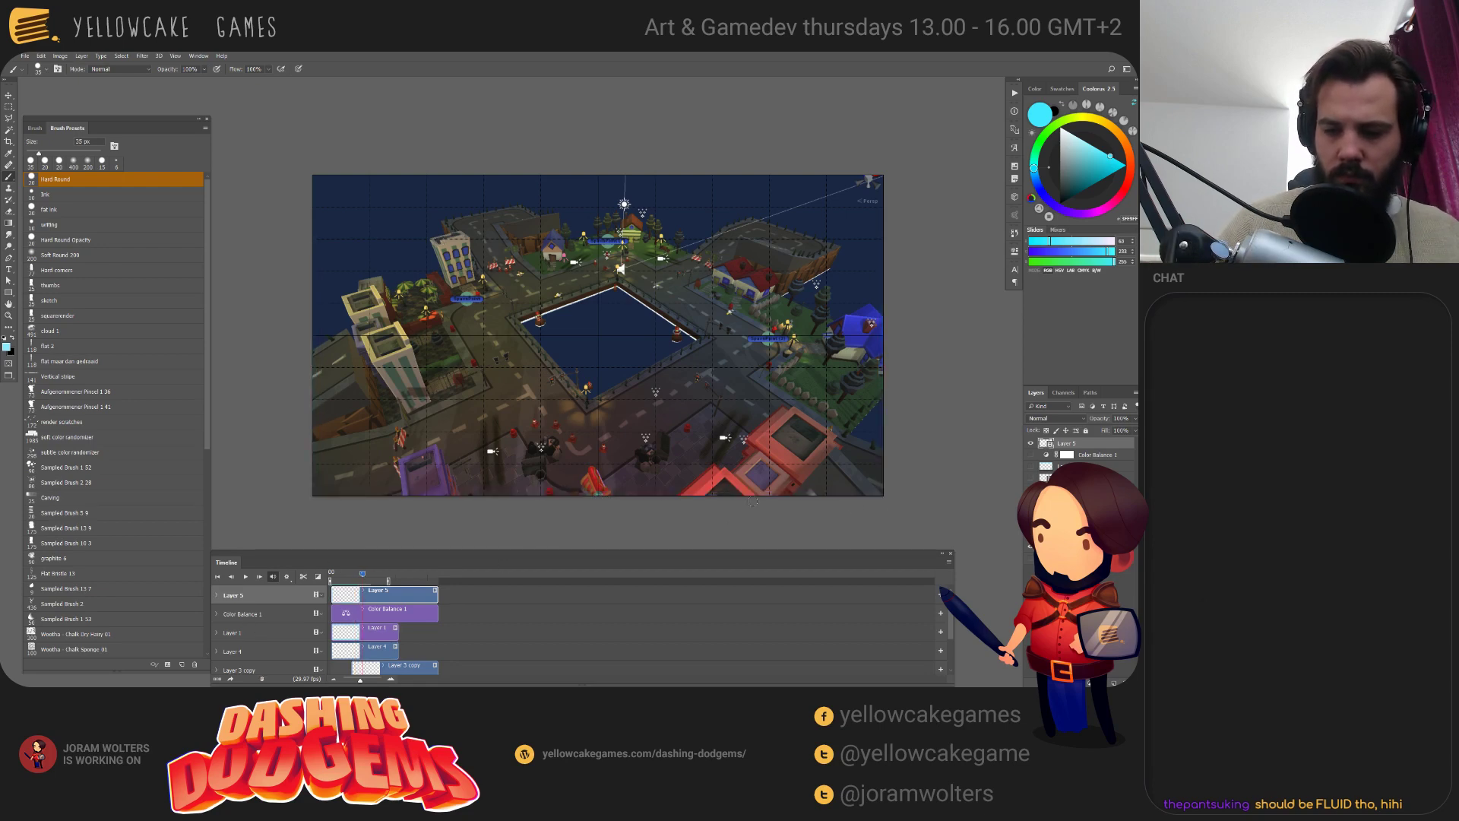
{"action": "left_click_drag", "start_coordinate": [364, 575], "coordinate": [360, 576]}
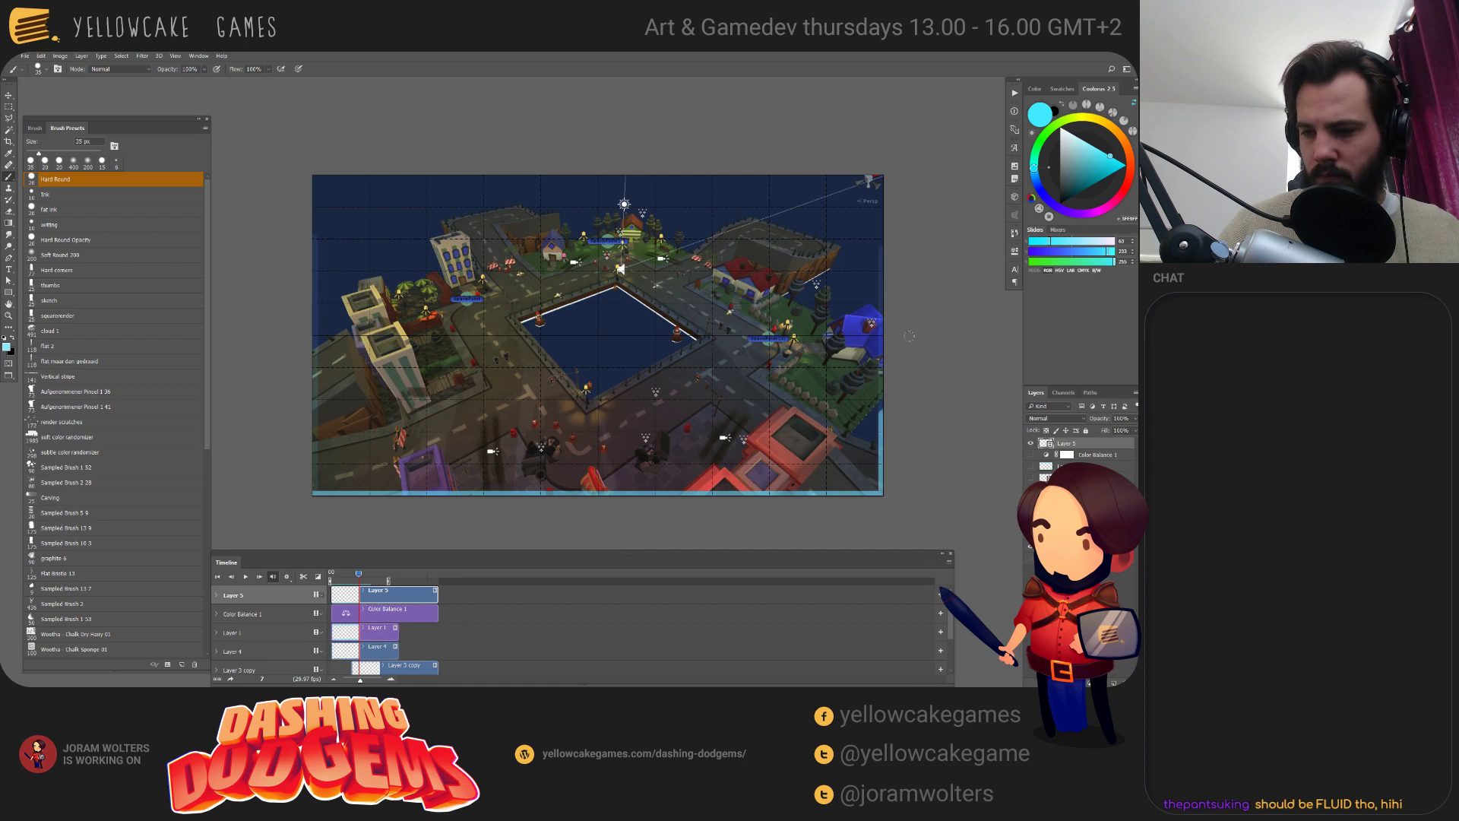
{"action": "scroll", "coordinate": [592, 505], "scroll_direction": "up", "scroll_amount": 2}
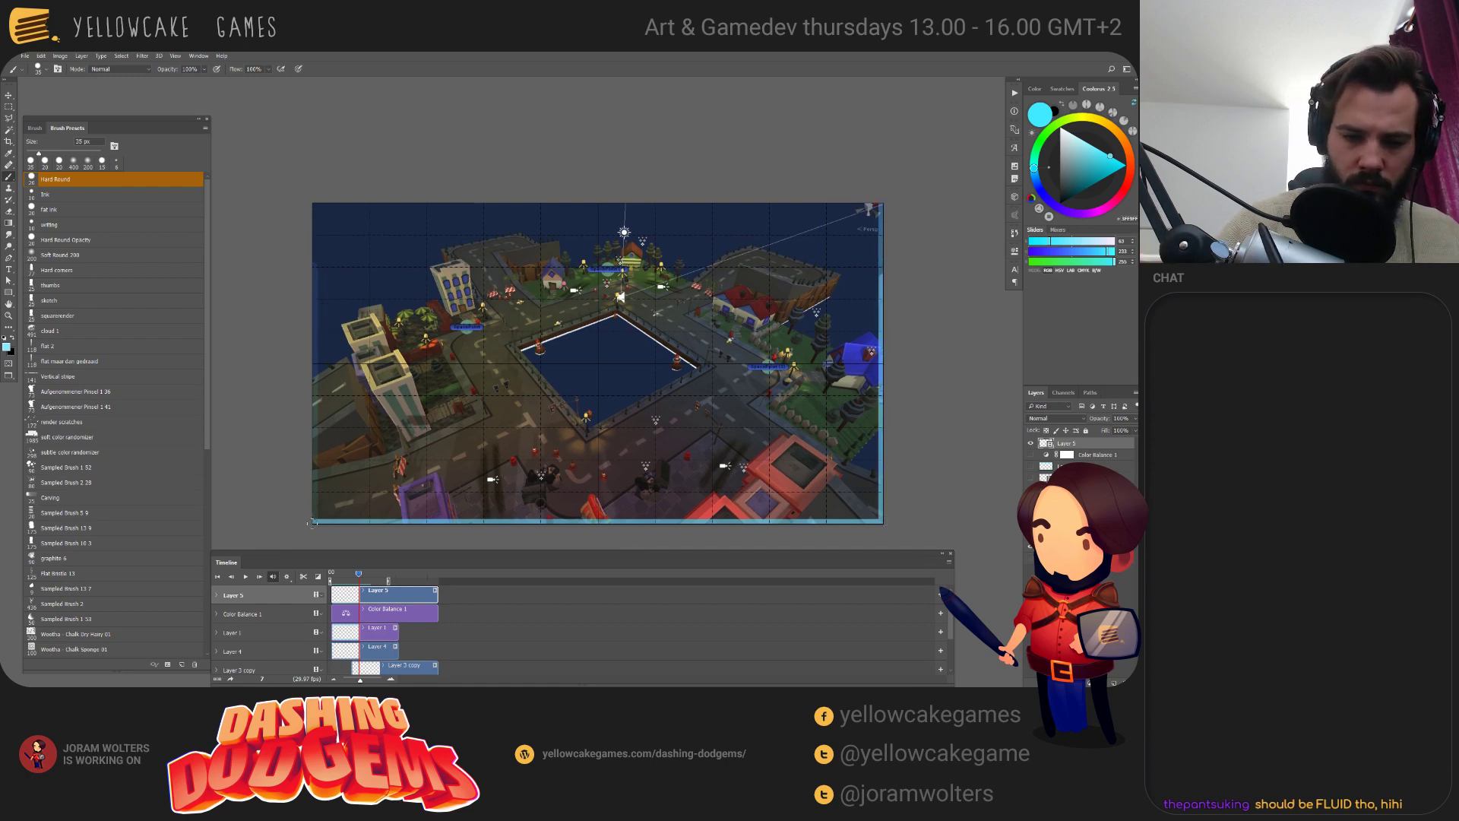
{"action": "scroll", "coordinate": [312, 523], "scroll_direction": "up", "scroll_amount": 1}
{"action": "left_click_drag", "start_coordinate": [648, 447], "coordinate": [653, 358]}
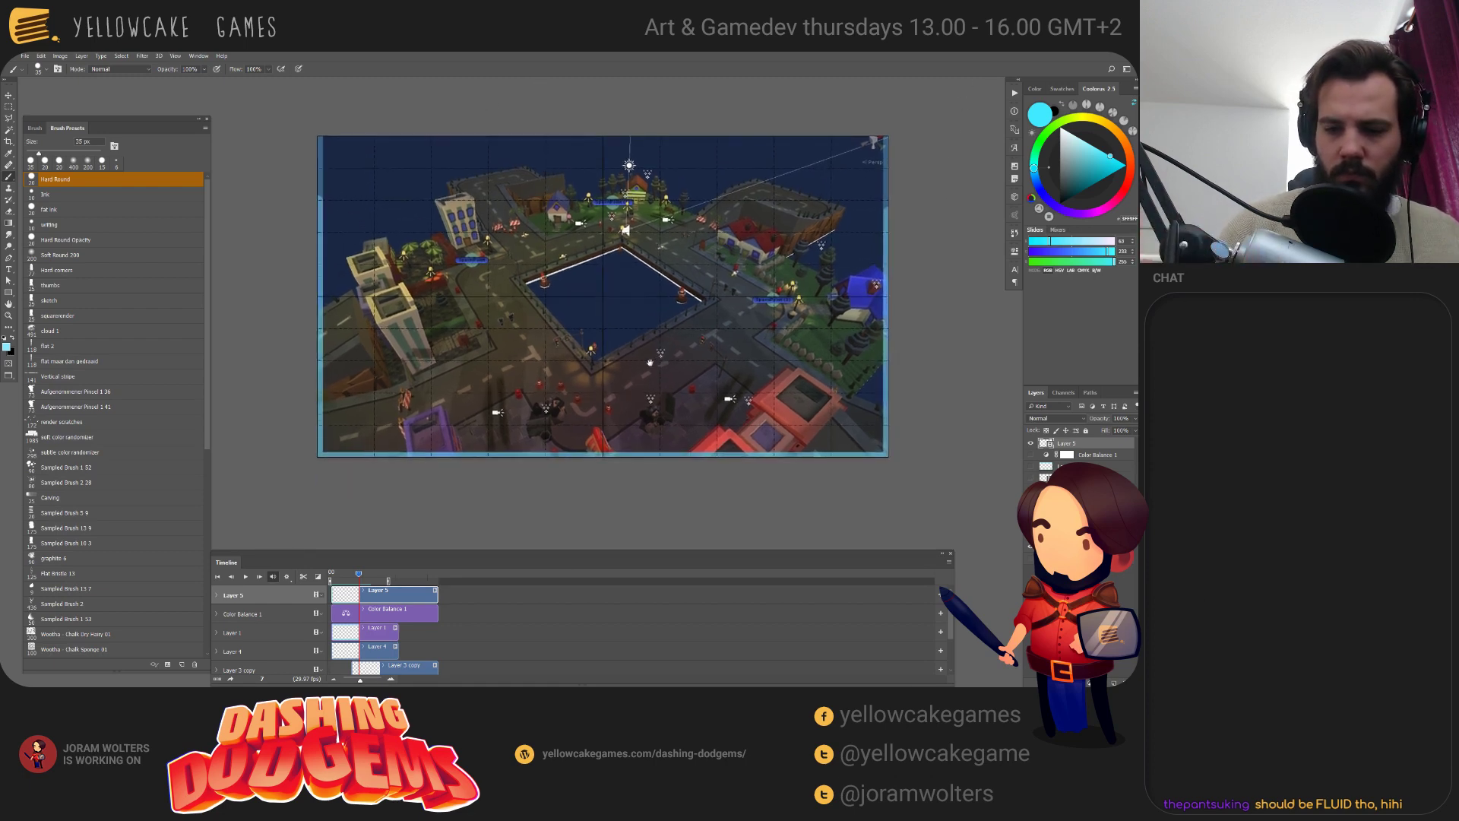
In the next frame, paint the lower edge, both sides and a bar about one-fifth of the width from each upper corner.
{"action": "left_click_drag", "start_coordinate": [358, 574], "coordinate": [364, 575]}
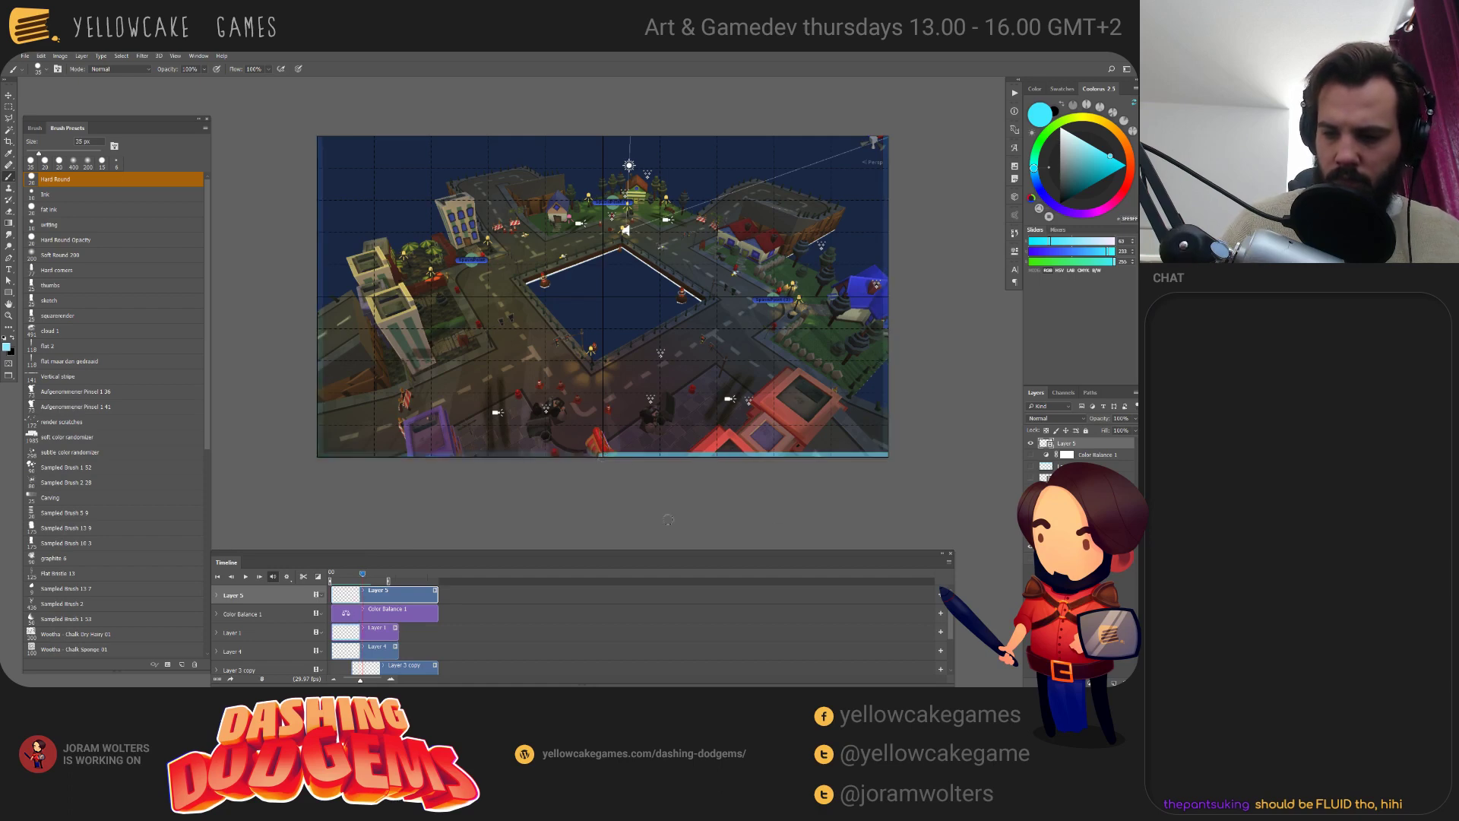
{"action": "left_click_drag", "start_coordinate": [840, 335], "coordinate": [760, 351]}
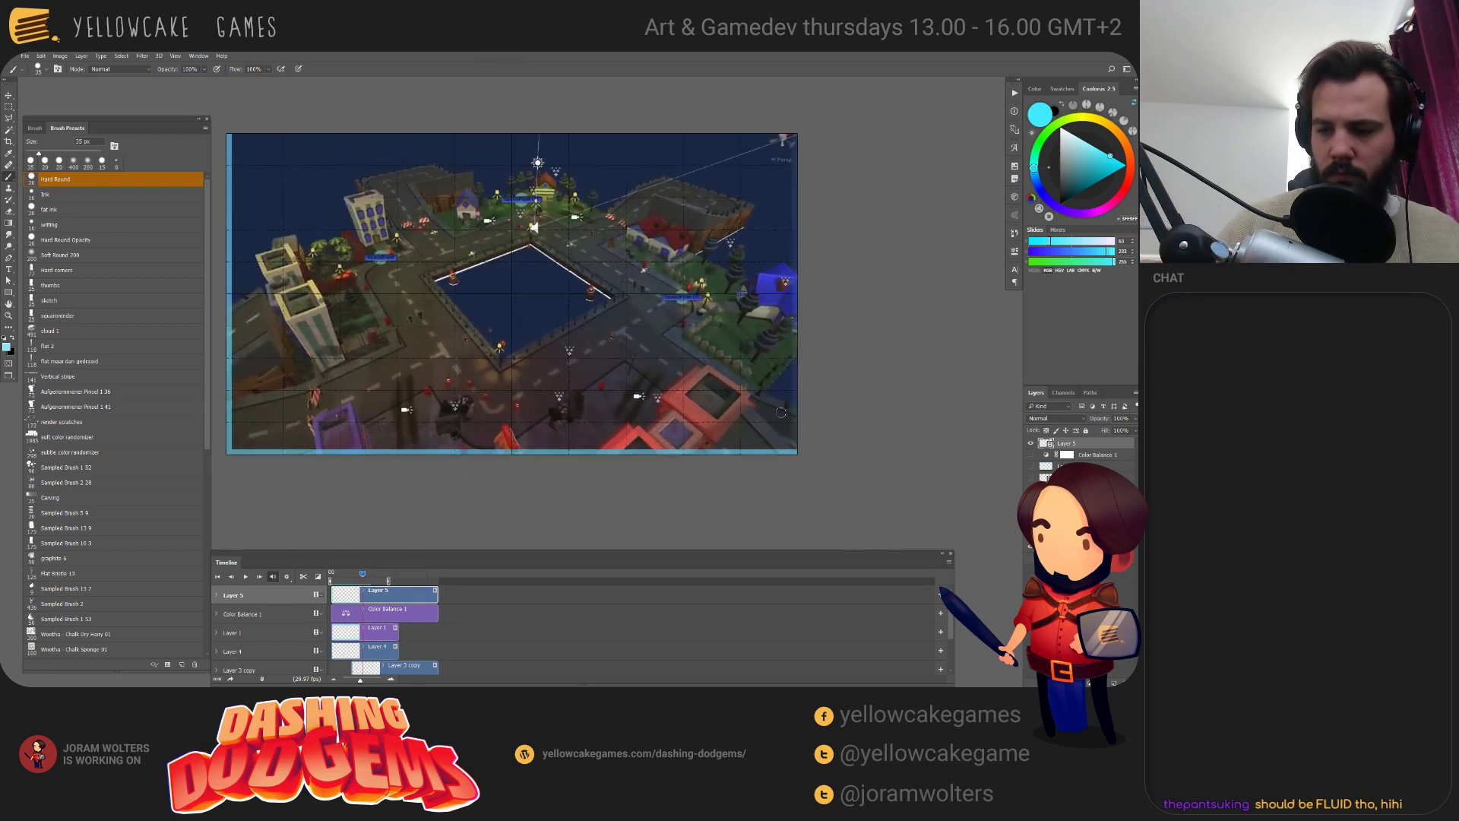
{"action": "left_click_drag", "start_coordinate": [537, 263], "coordinate": [599, 329]}
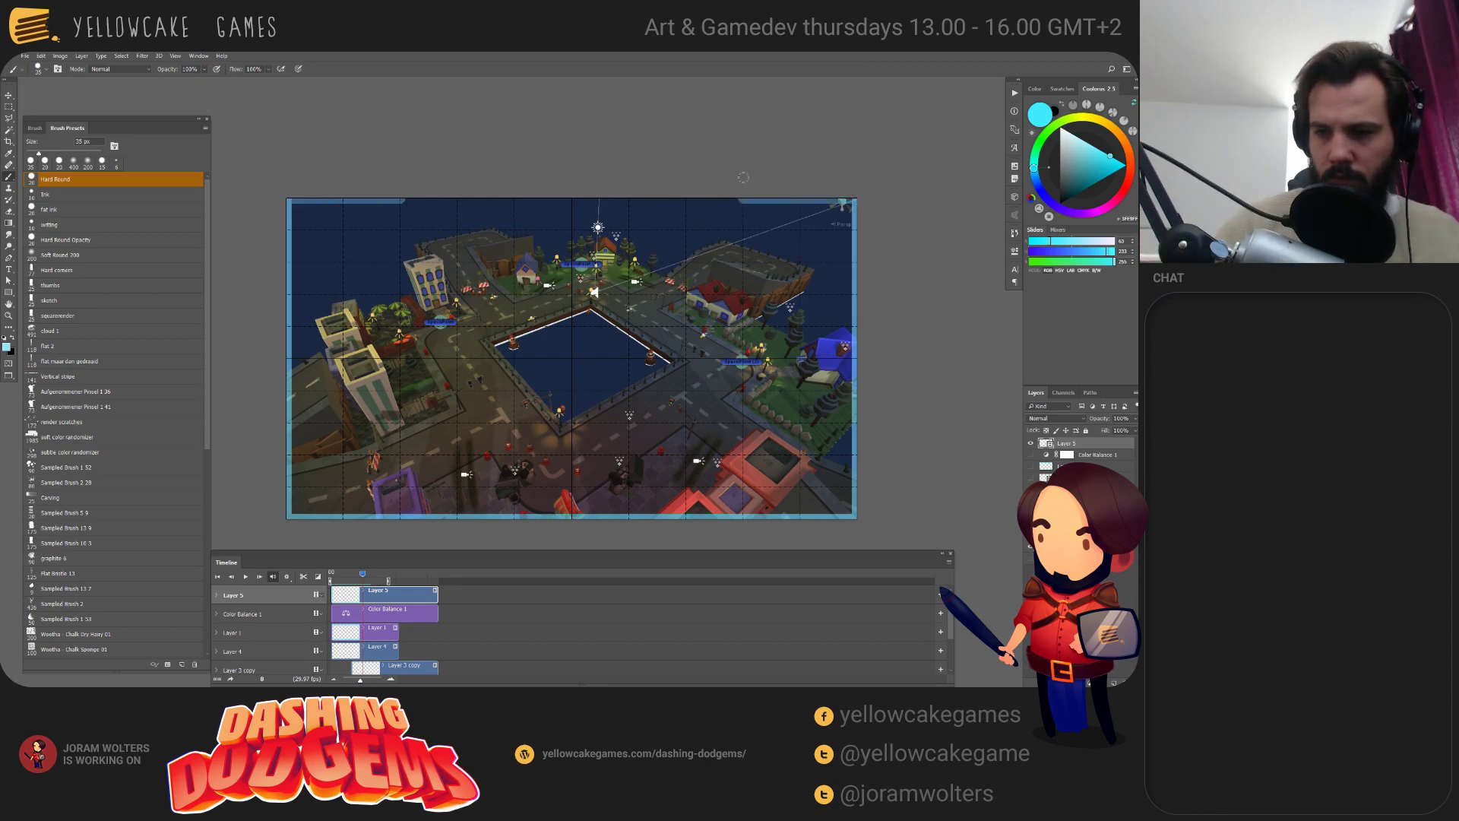
{"action": "left_click_drag", "start_coordinate": [743, 177], "coordinate": [720, 120]}
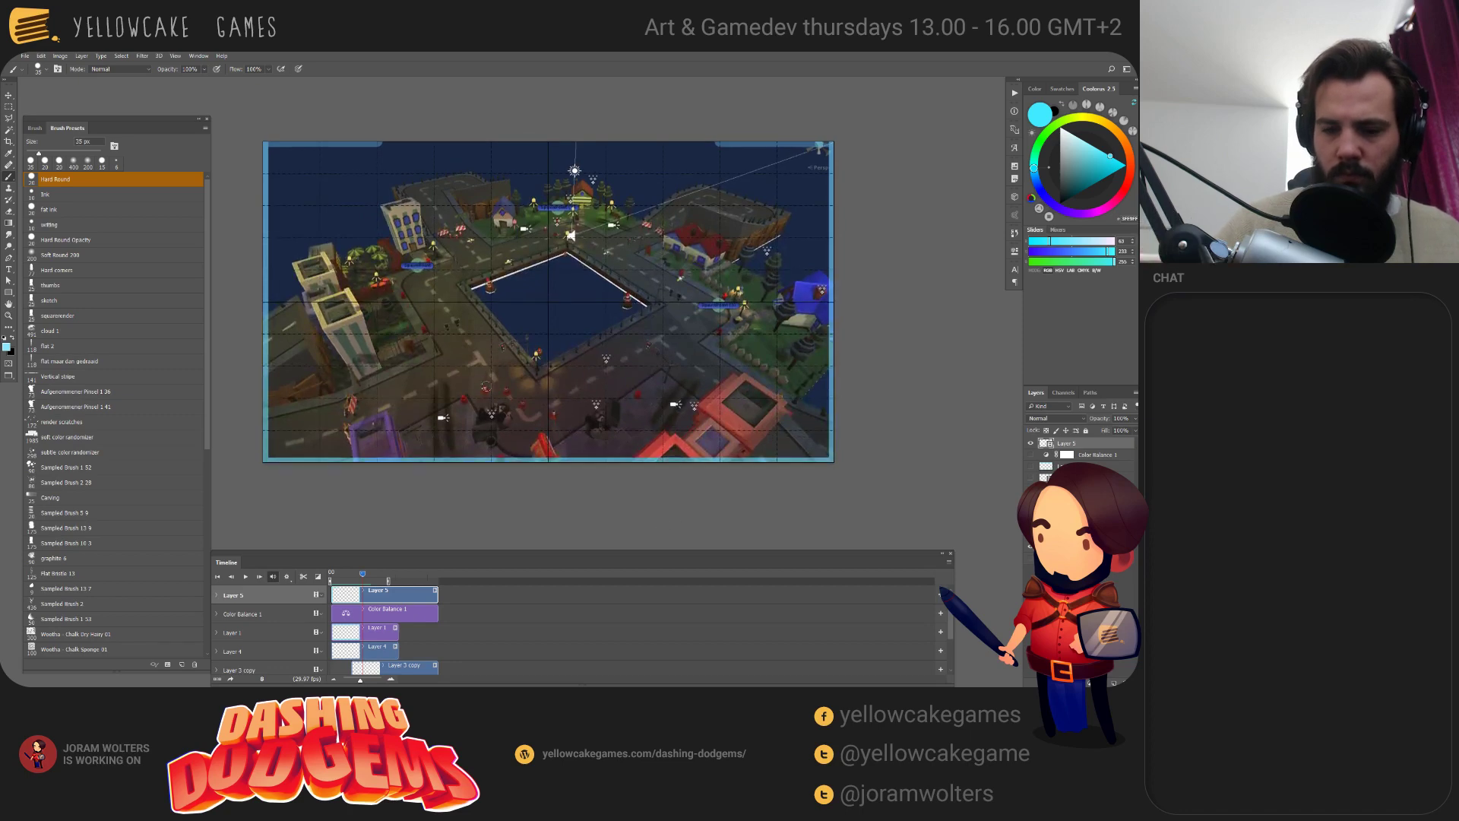
Advance one frame and paint the lower edge, both sides and upper-edge bars reaching about two-fifths of the width from each corner.
{"action": "left_click_drag", "start_coordinate": [362, 573], "coordinate": [368, 575]}
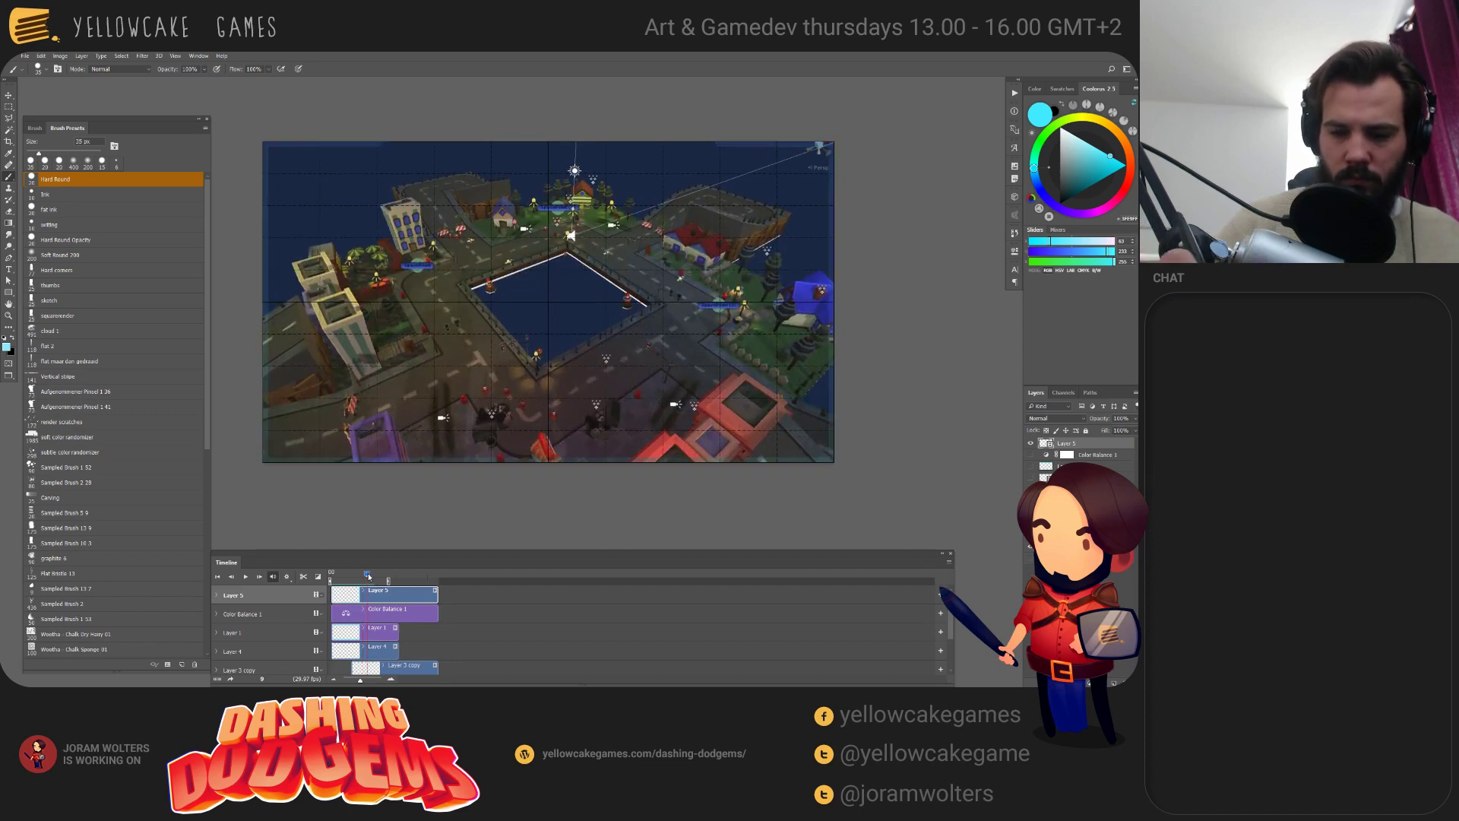
{"action": "mouse_move", "coordinate": [548, 460]}
{"action": "left_mouse_down"}
{"action": "mouse_move", "coordinate": [290, 460]}
{"action": "mouse_move", "coordinate": [947, 488]}
{"action": "left_mouse_up"}
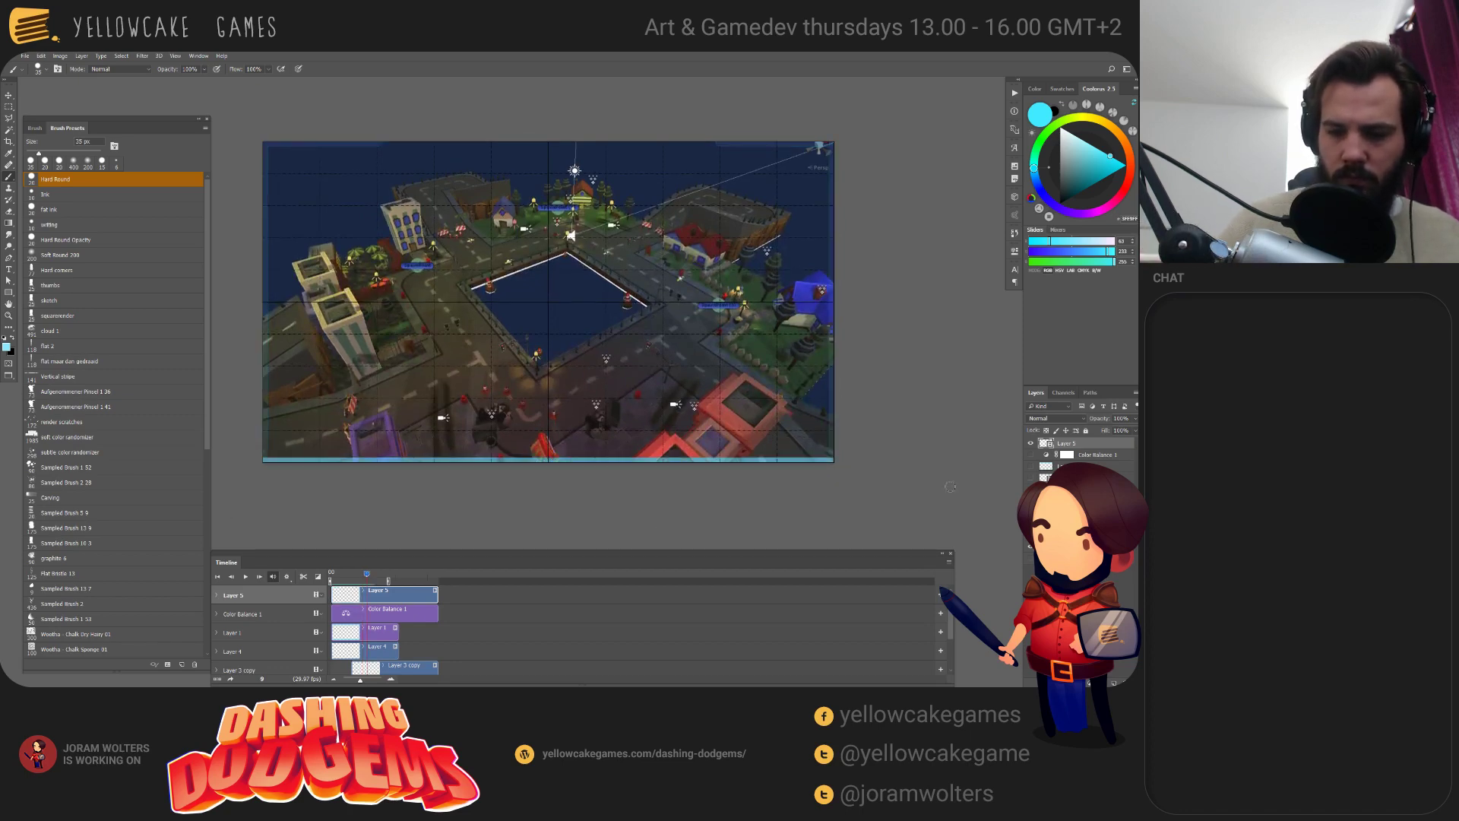
{"action": "mouse_move", "coordinate": [833, 460]}
{"action": "left_mouse_down"}
{"action": "mouse_move", "coordinate": [833, 144]}
{"action": "mouse_move", "coordinate": [263, 461]}
{"action": "left_mouse_up"}
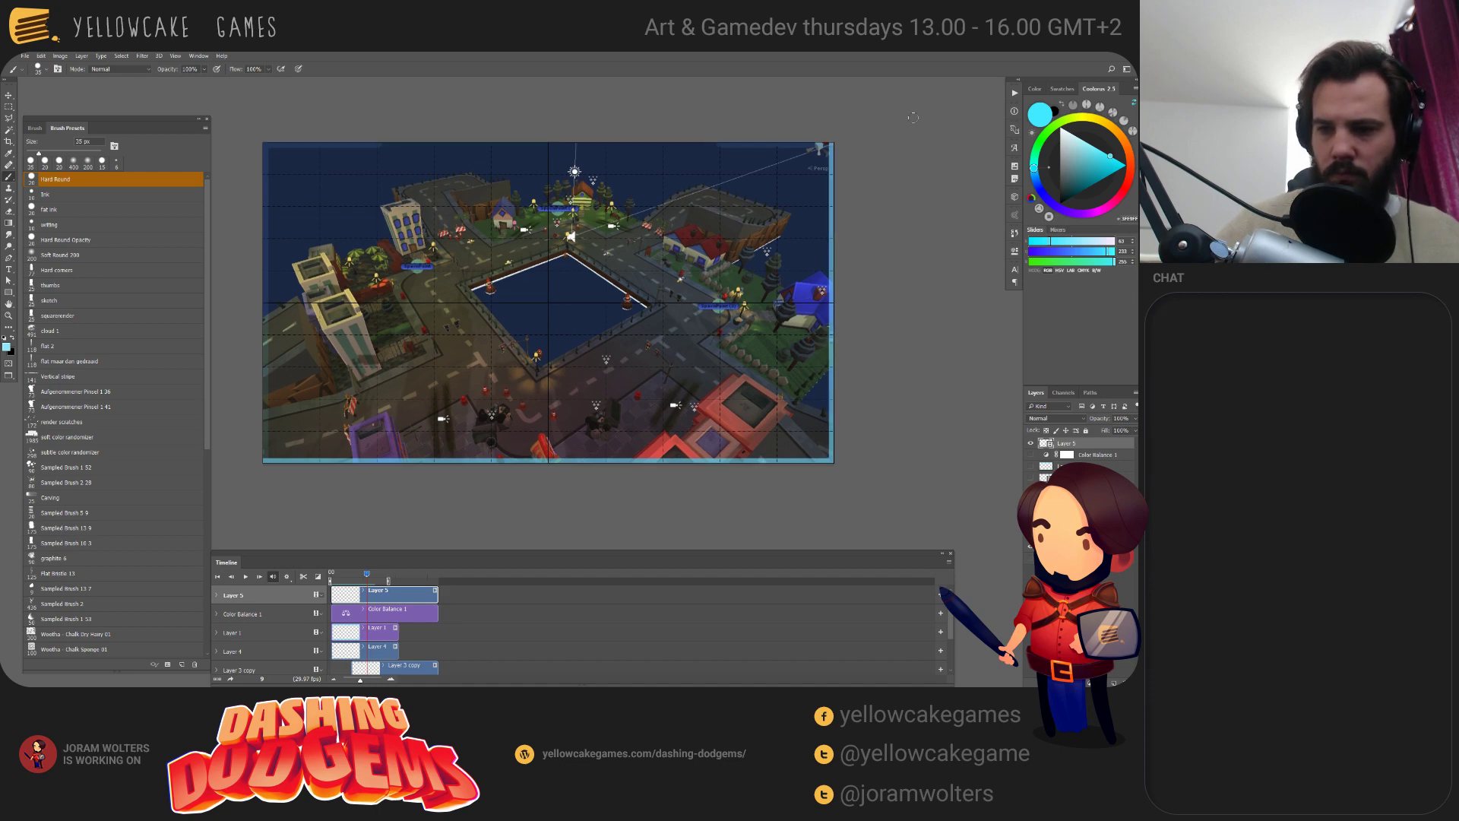
{"action": "mouse_move", "coordinate": [261, 138]}
{"action": "left_mouse_down"}
{"action": "mouse_move", "coordinate": [261, 297]}
{"action": "mouse_move", "coordinate": [245, 267]}
{"action": "mouse_move", "coordinate": [812, 272]}
{"action": "left_mouse_up"}
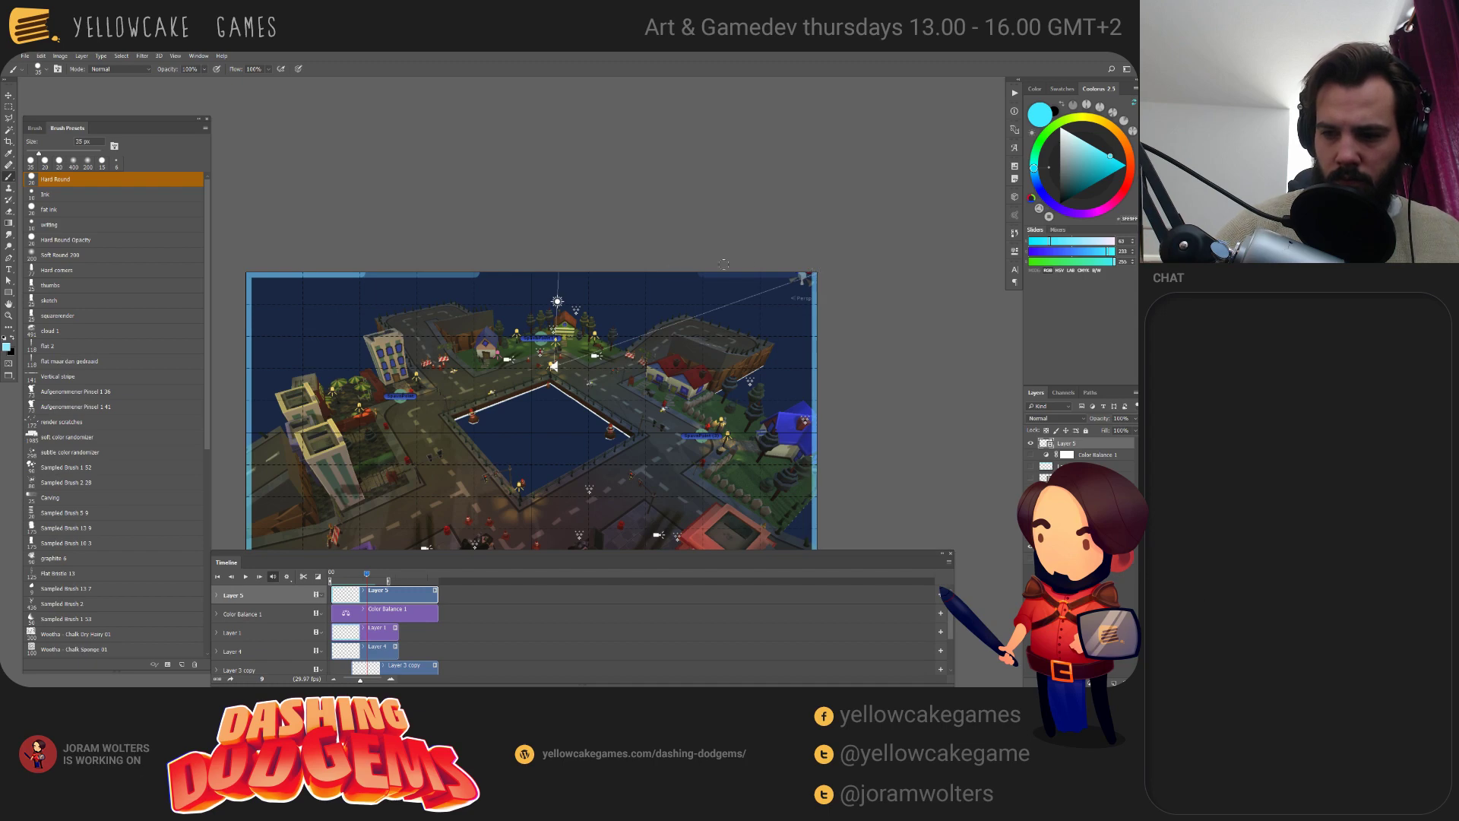
{"action": "mouse_move", "coordinate": [809, 274]}
{"action": "left_mouse_down"}
{"action": "mouse_move", "coordinate": [646, 273]}
{"action": "mouse_move", "coordinate": [591, 255]}
{"action": "left_mouse_up"}
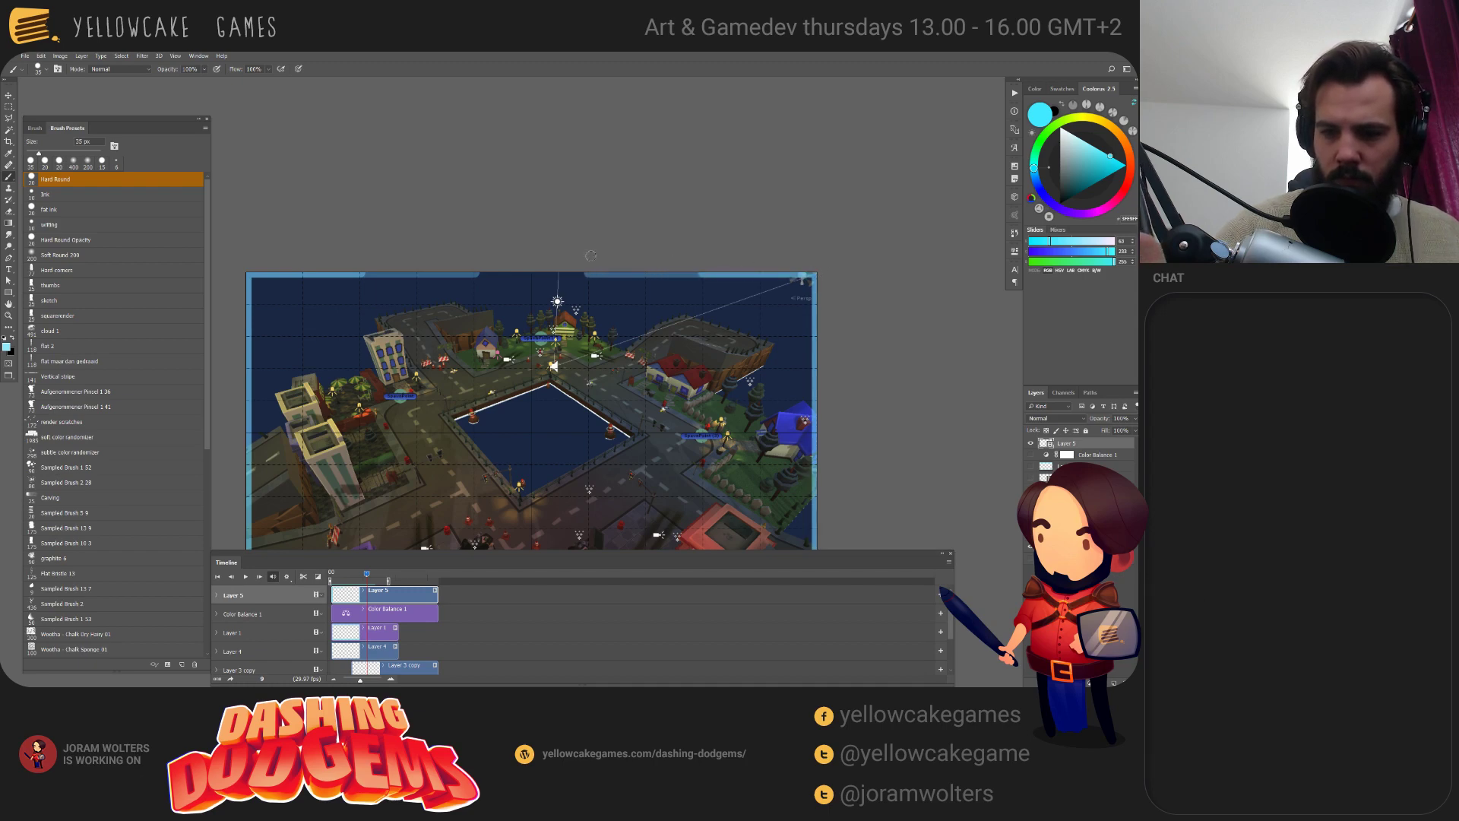
{"action": "left_click_drag", "start_coordinate": [771, 528], "coordinate": [793, 358]}
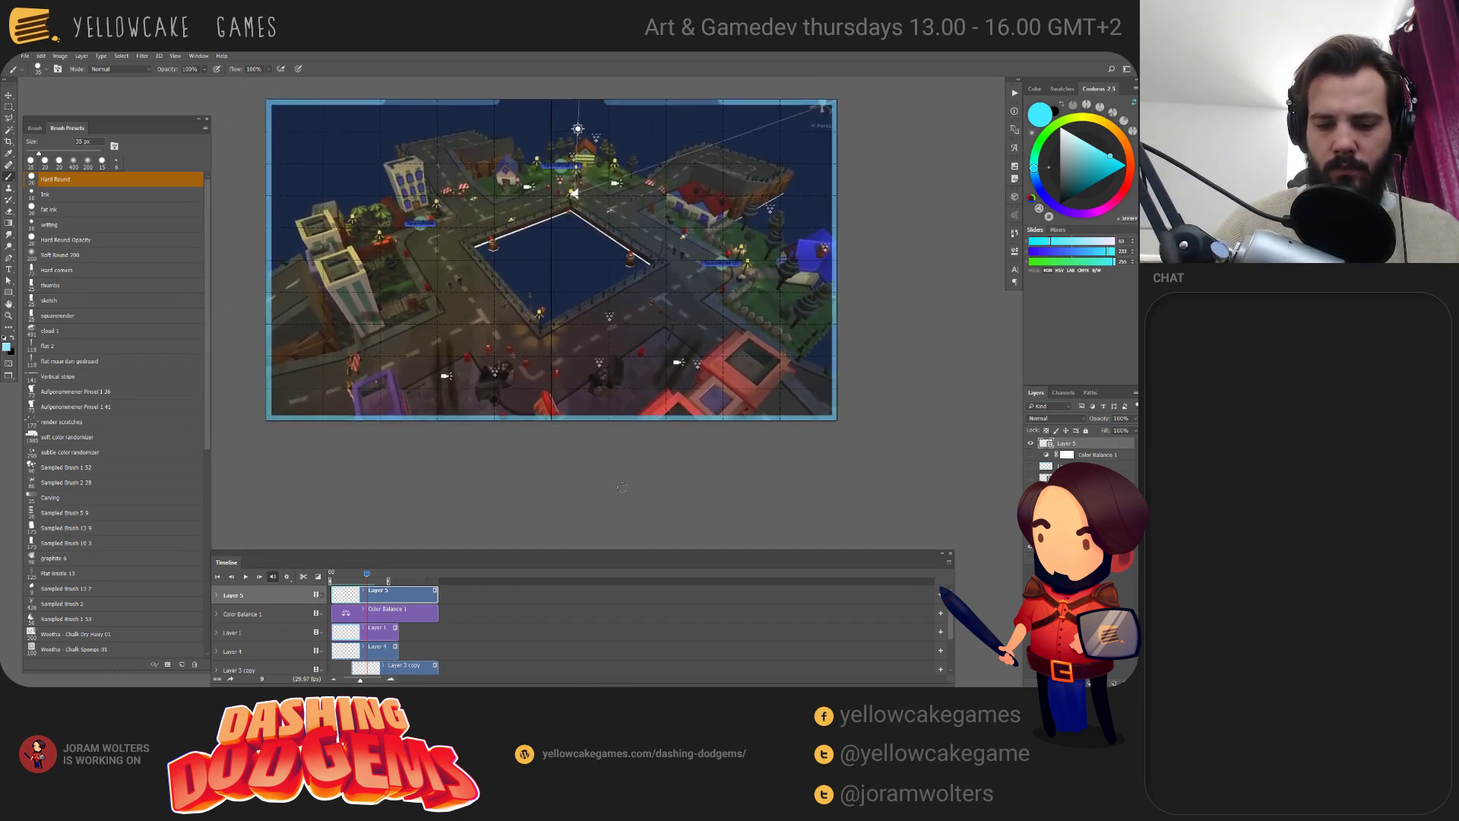
Paint a closed cyan border around all four image edges in the last frame and play the animation.
{"action": "left_click", "coordinate": [368, 577]}
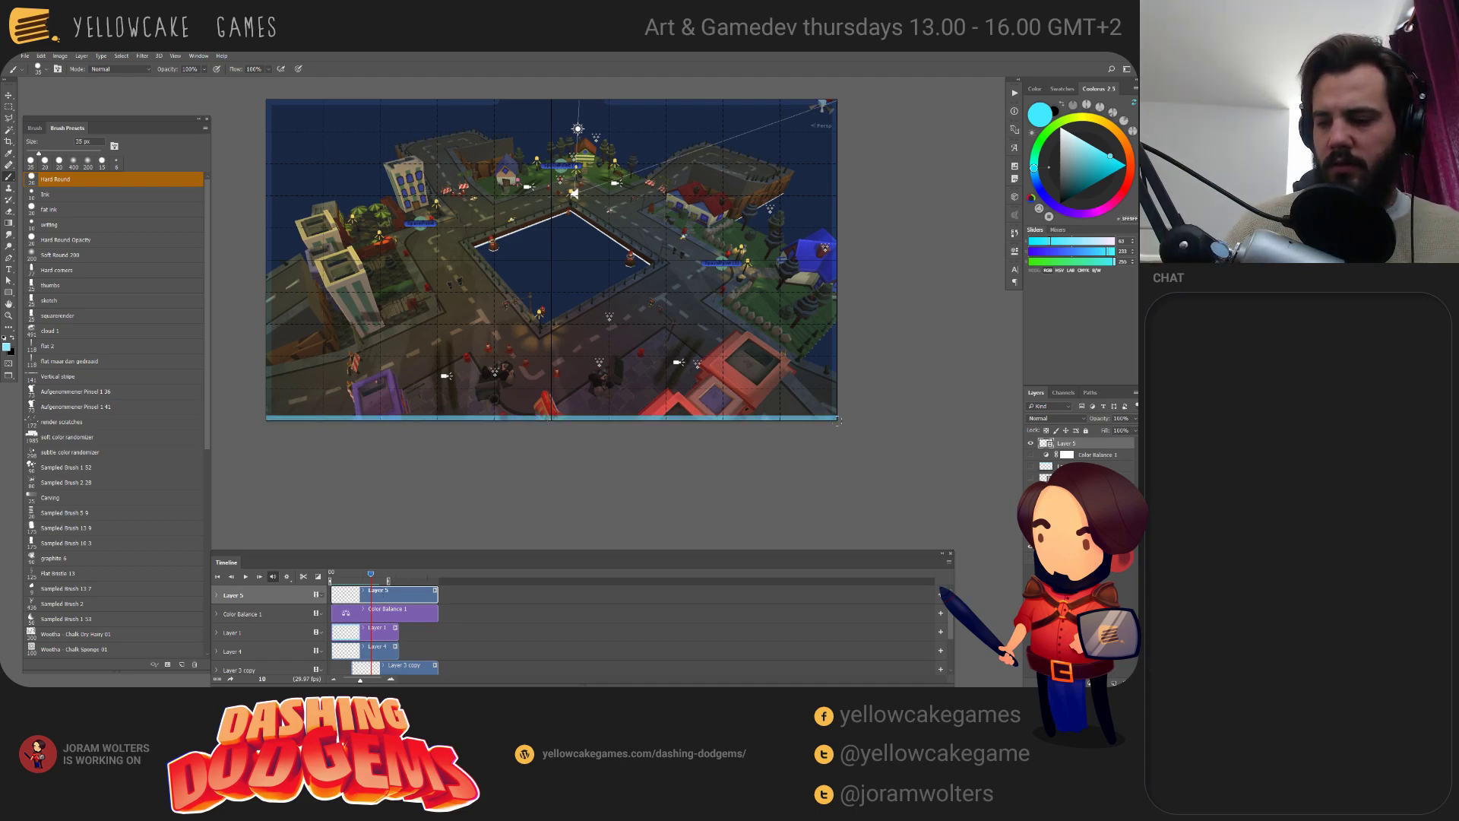
{"action": "mouse_move", "coordinate": [647, 279]}
{"action": "left_mouse_down"}
{"action": "mouse_move", "coordinate": [646, 332]}
{"action": "mouse_move", "coordinate": [733, 329]}
{"action": "left_mouse_up"}
{"action": "mouse_move", "coordinate": [348, 468]}
{"action": "left_mouse_down"}
{"action": "mouse_move", "coordinate": [354, 158]}
{"action": "mouse_move", "coordinate": [833, 153]}
{"action": "left_mouse_up"}
{"action": "left_click", "coordinate": [919, 154], "text": "shift"}
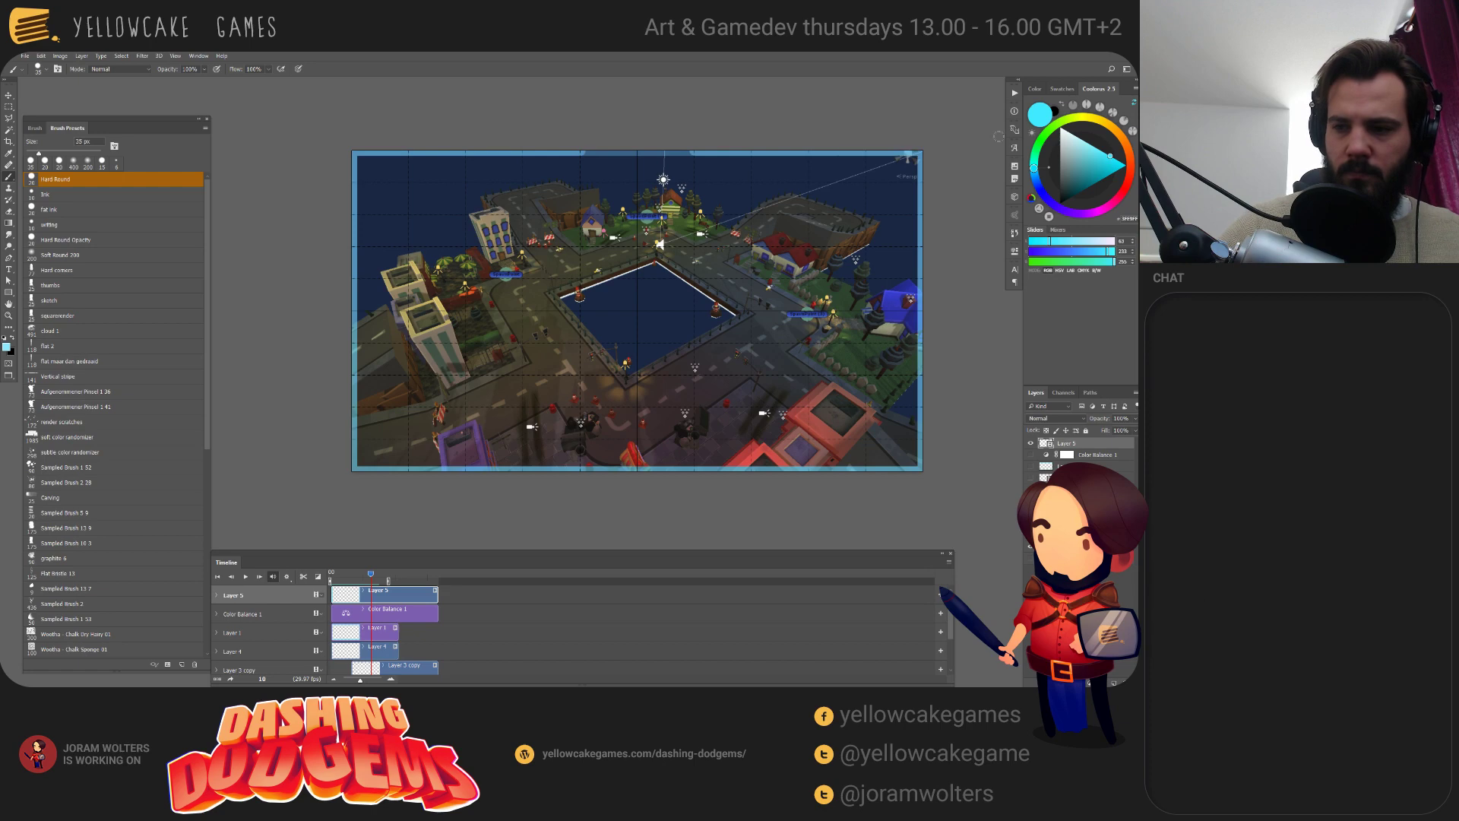
{"action": "key", "text": "space"}
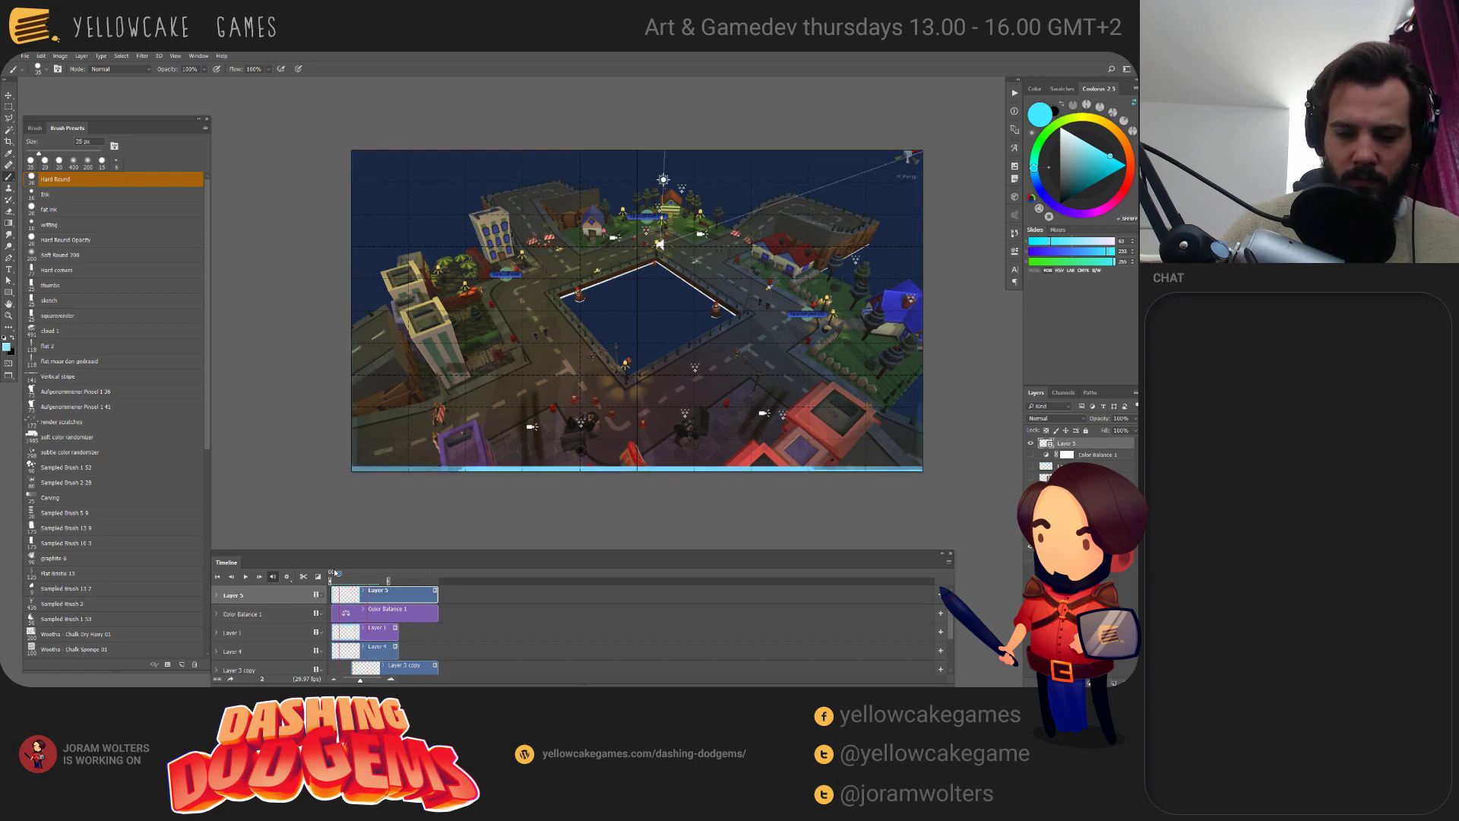
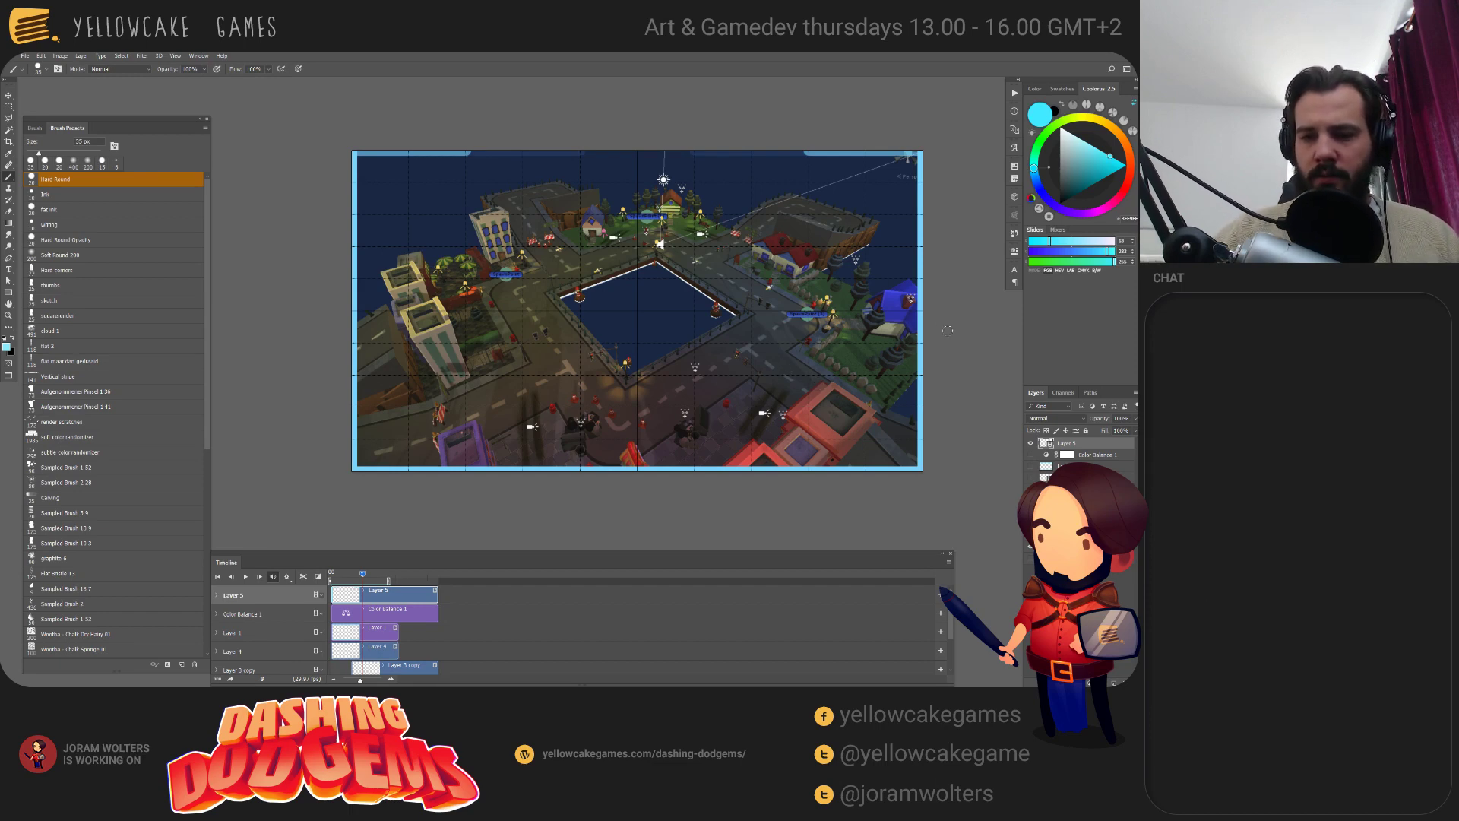
{"action": "key", "text": "f"}
{"action": "key", "text": "f"}
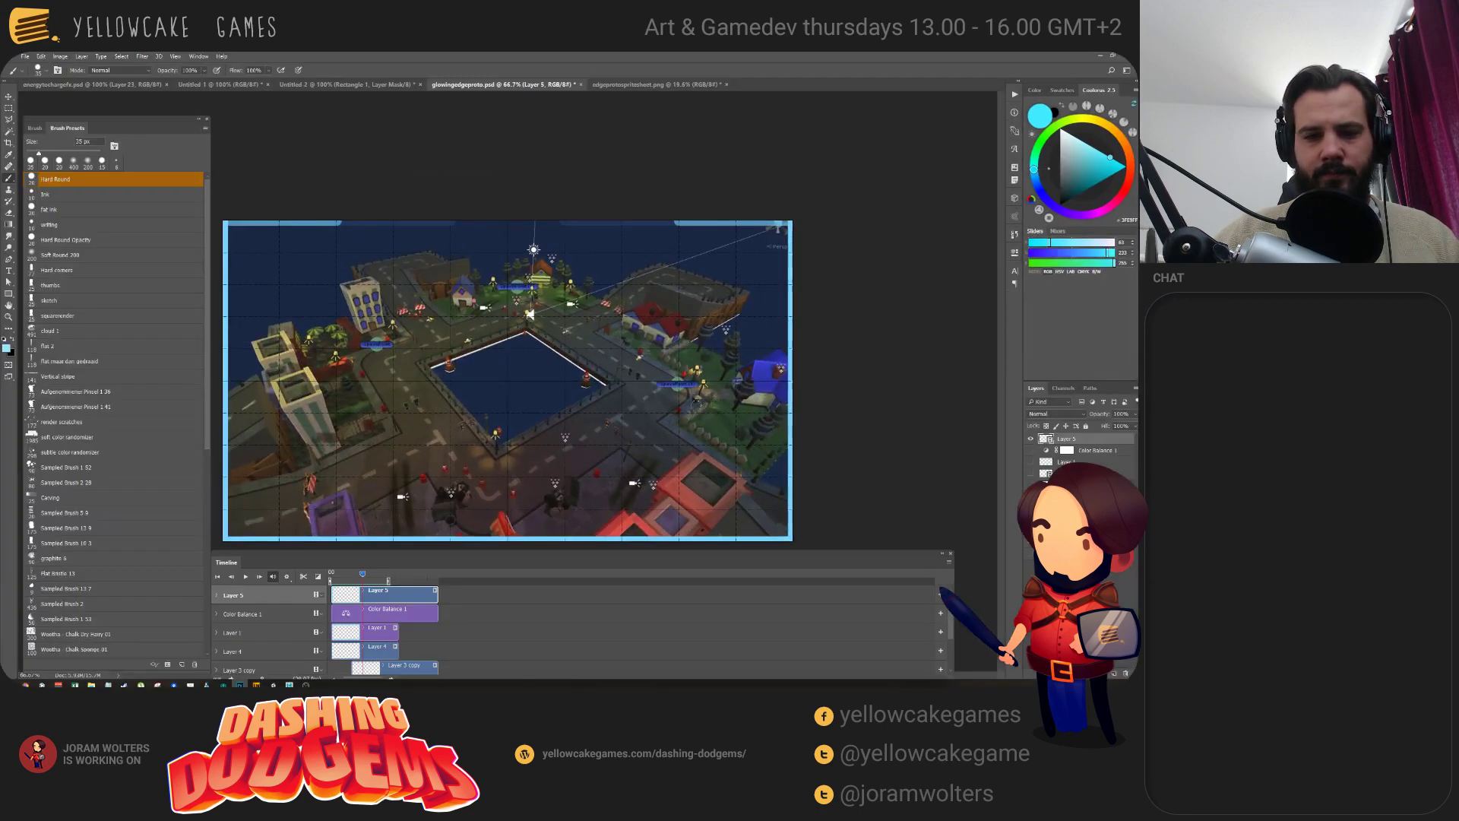
{"action": "key", "text": "f"}
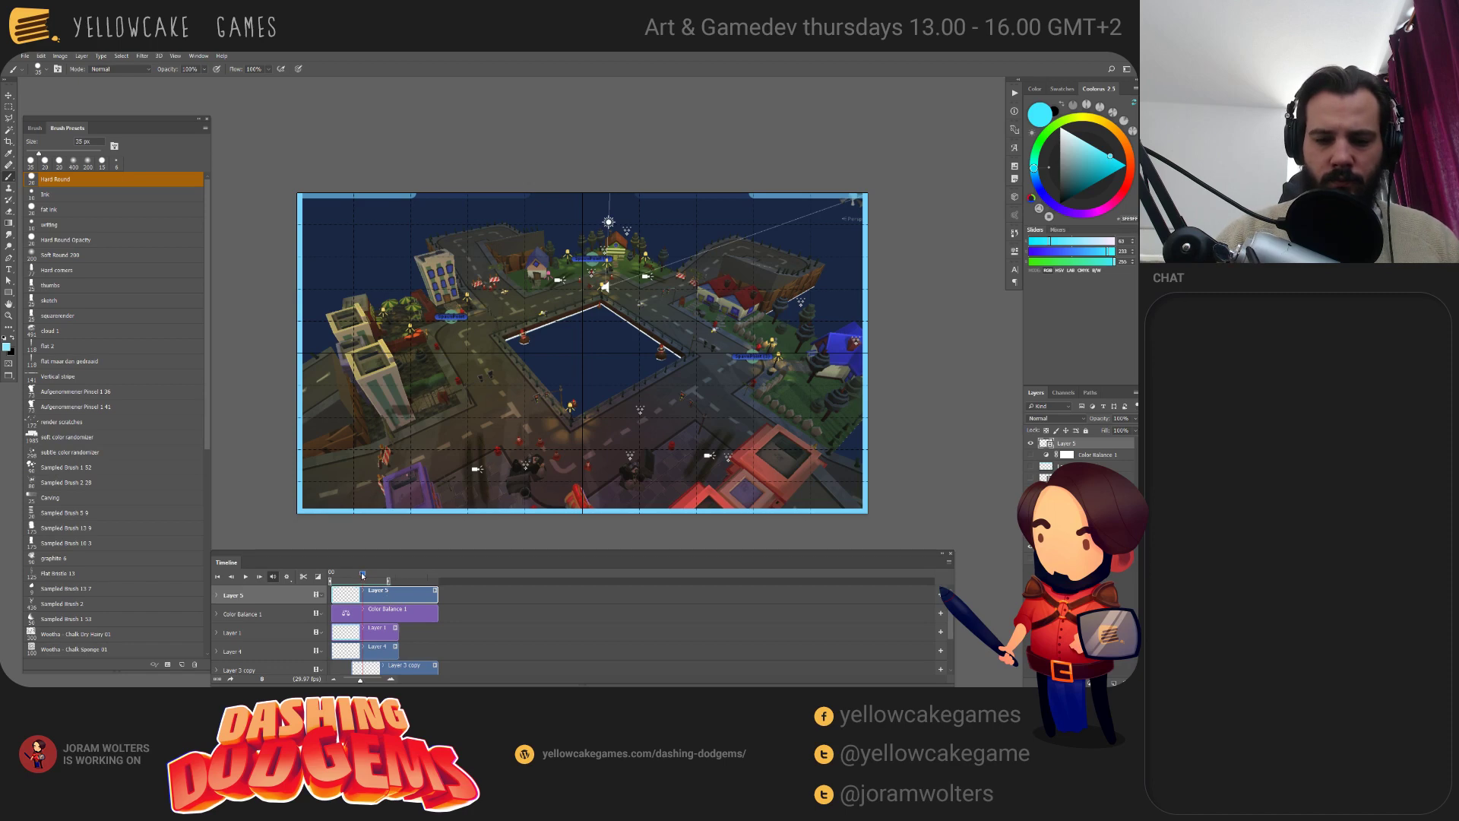
Disable onion skins and play the border animation from the first frame.
{"action": "left_click_drag", "start_coordinate": [361, 576], "coordinate": [330, 576]}
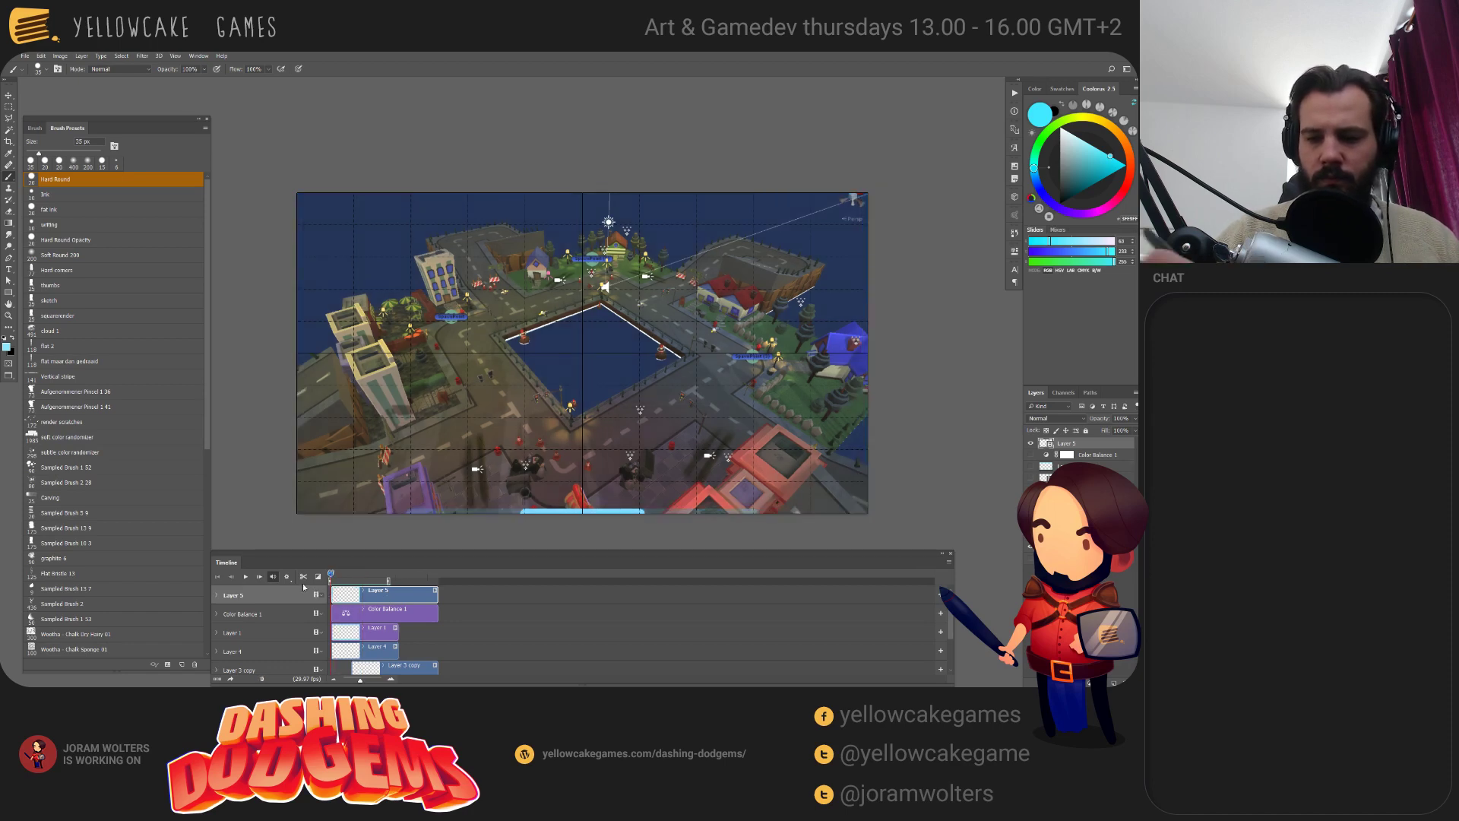
{"action": "left_click", "coordinate": [949, 561]}
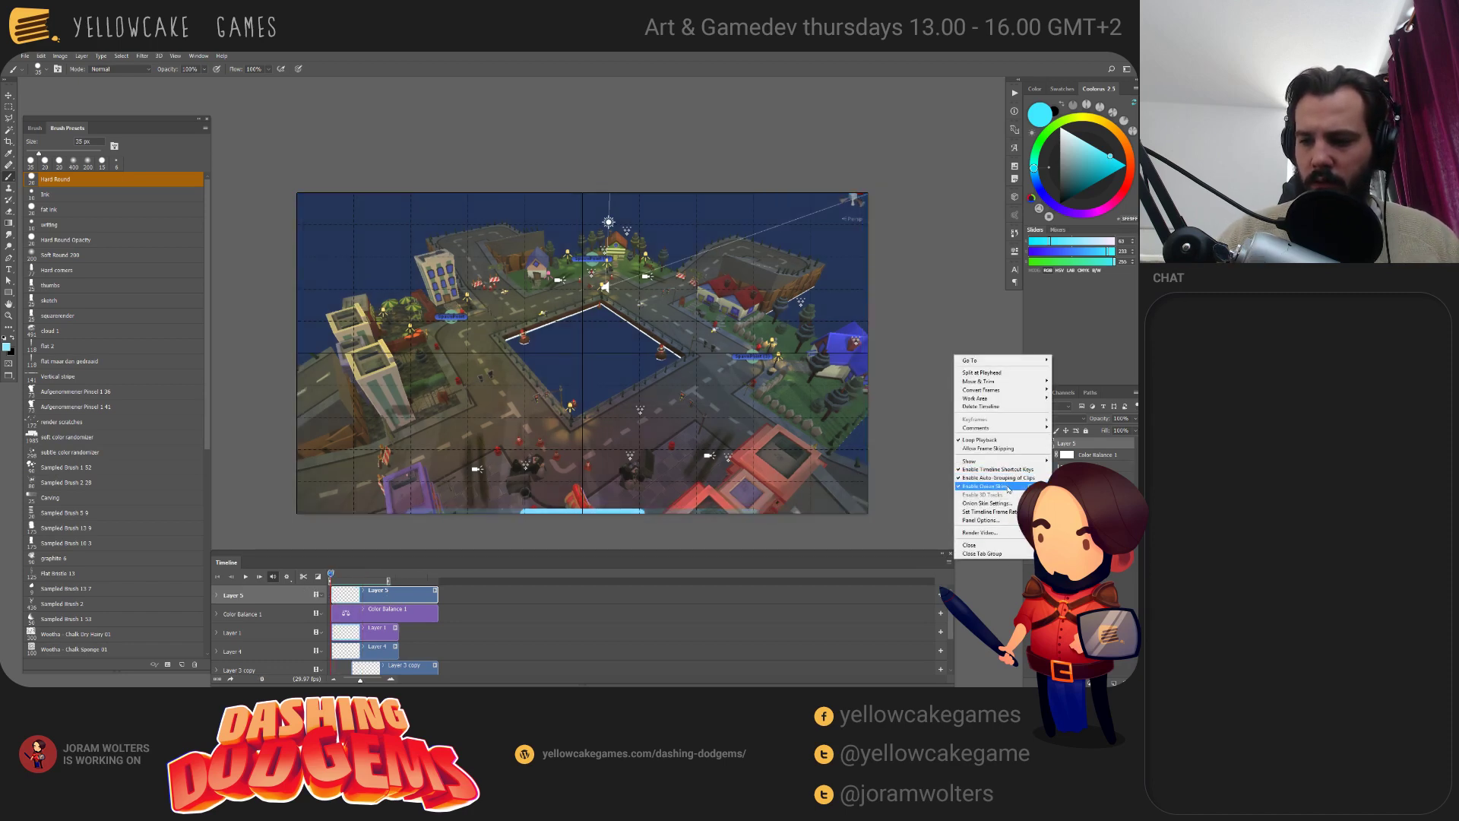
{"action": "left_click", "coordinate": [982, 486]}
{"action": "key", "text": "space"}
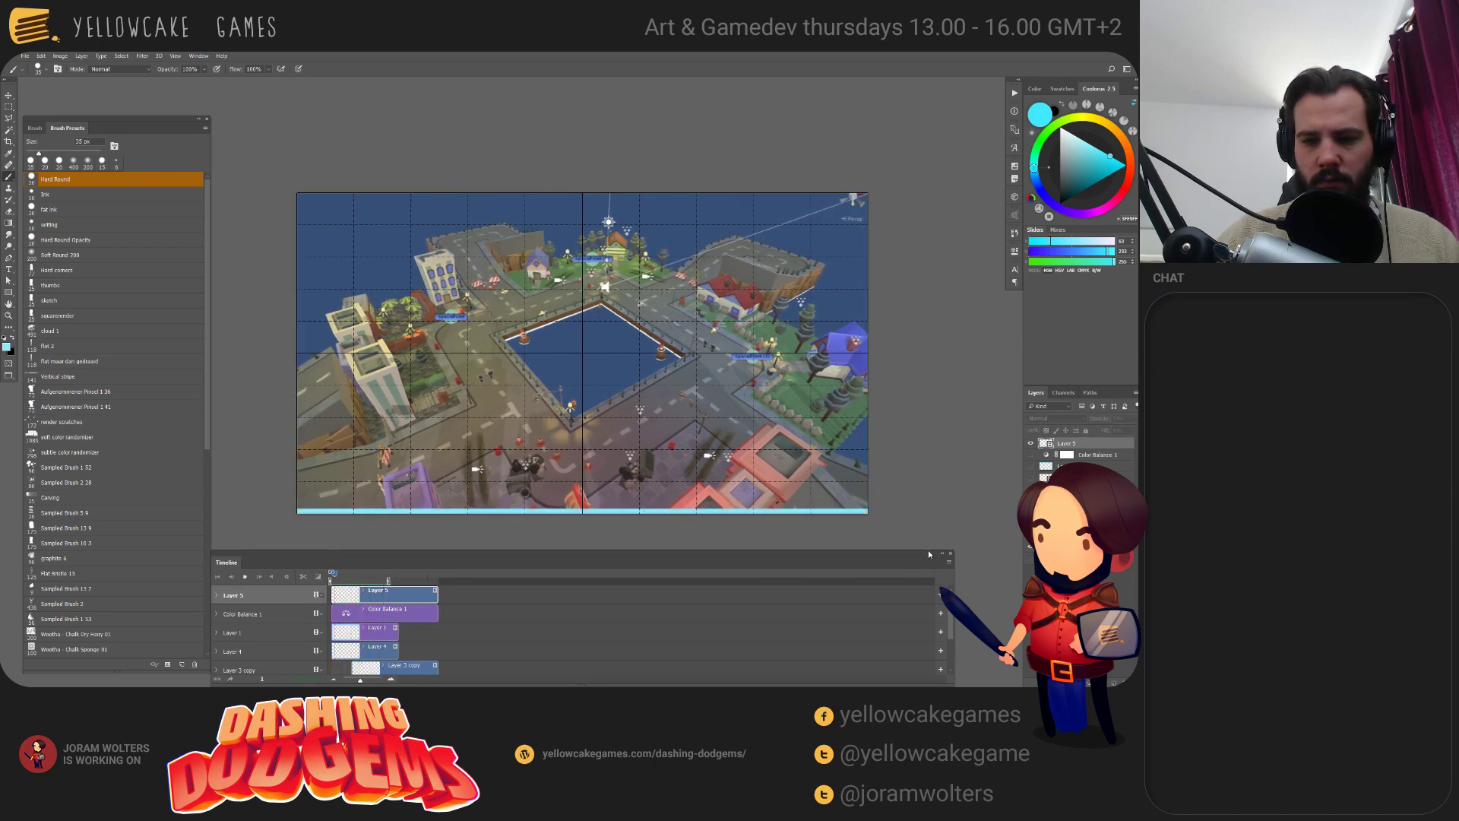
Hide the canvas grid, replay the border animation and return to the first frame.
{"action": "key", "text": "space"}
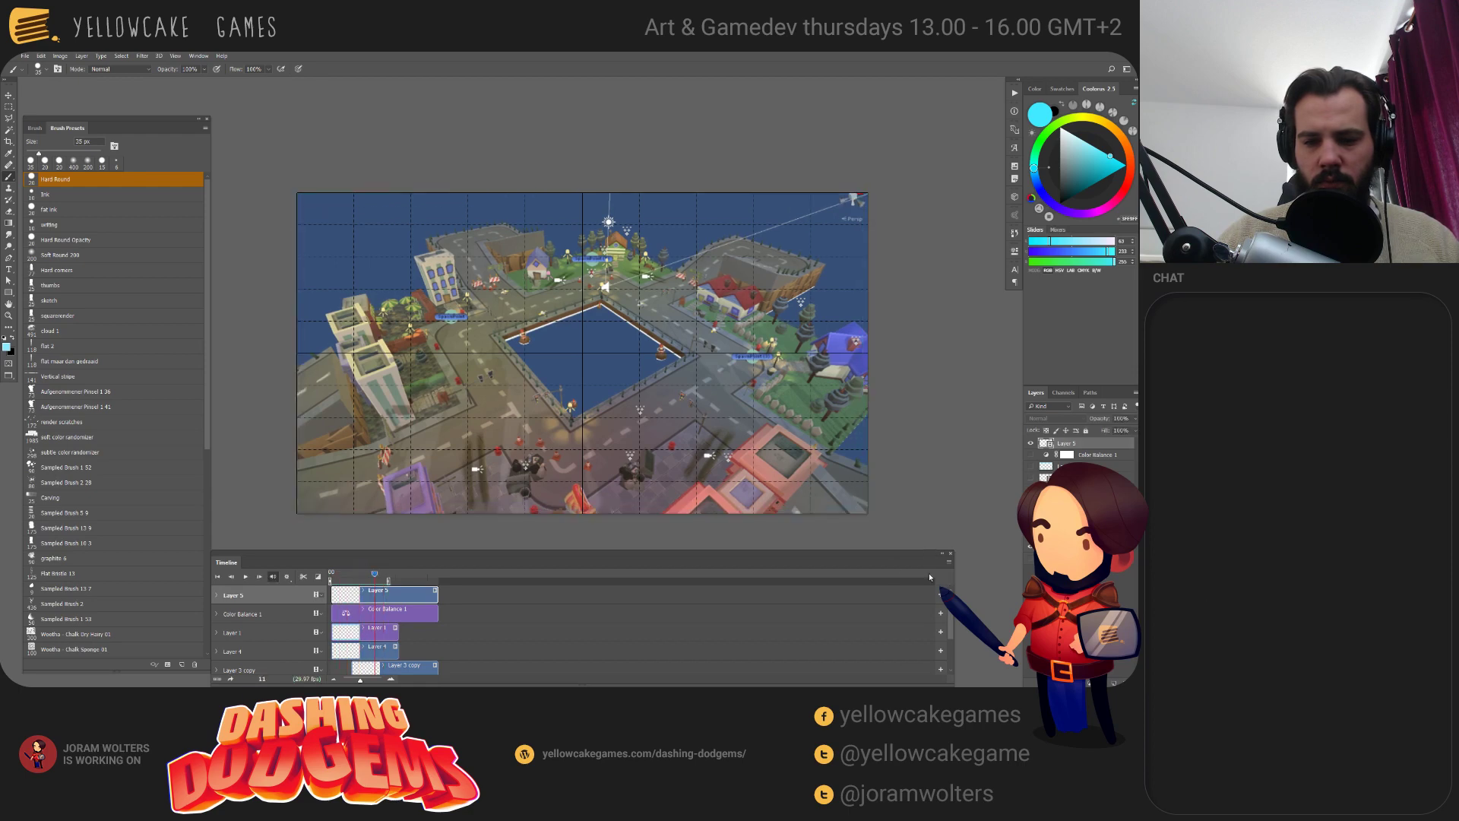
{"action": "left_click", "coordinate": [373, 575]}
{"action": "left_click_drag", "start_coordinate": [373, 575], "coordinate": [331, 574]}
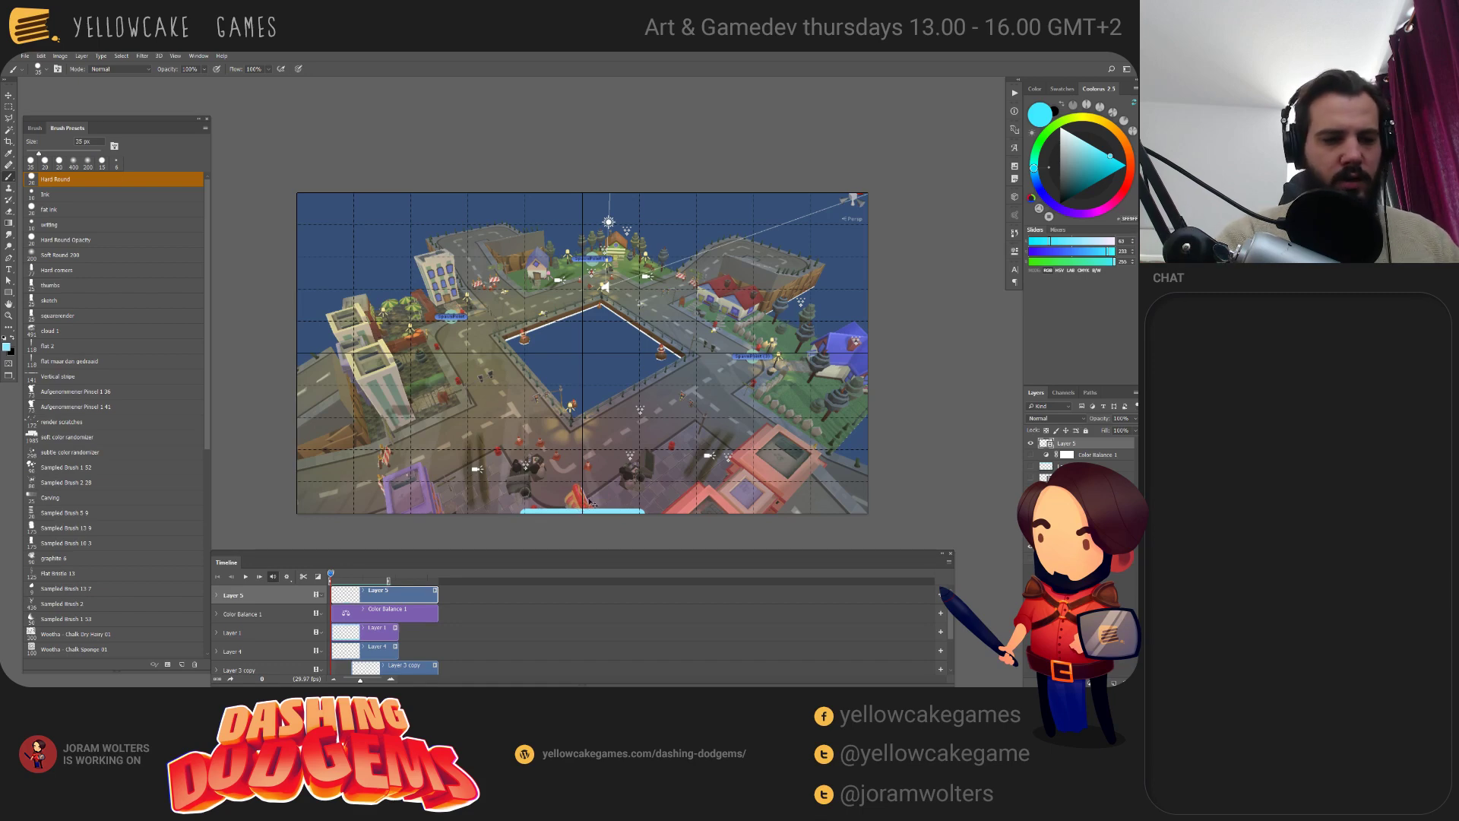
{"action": "key", "text": "ctrl+apostrophe"}
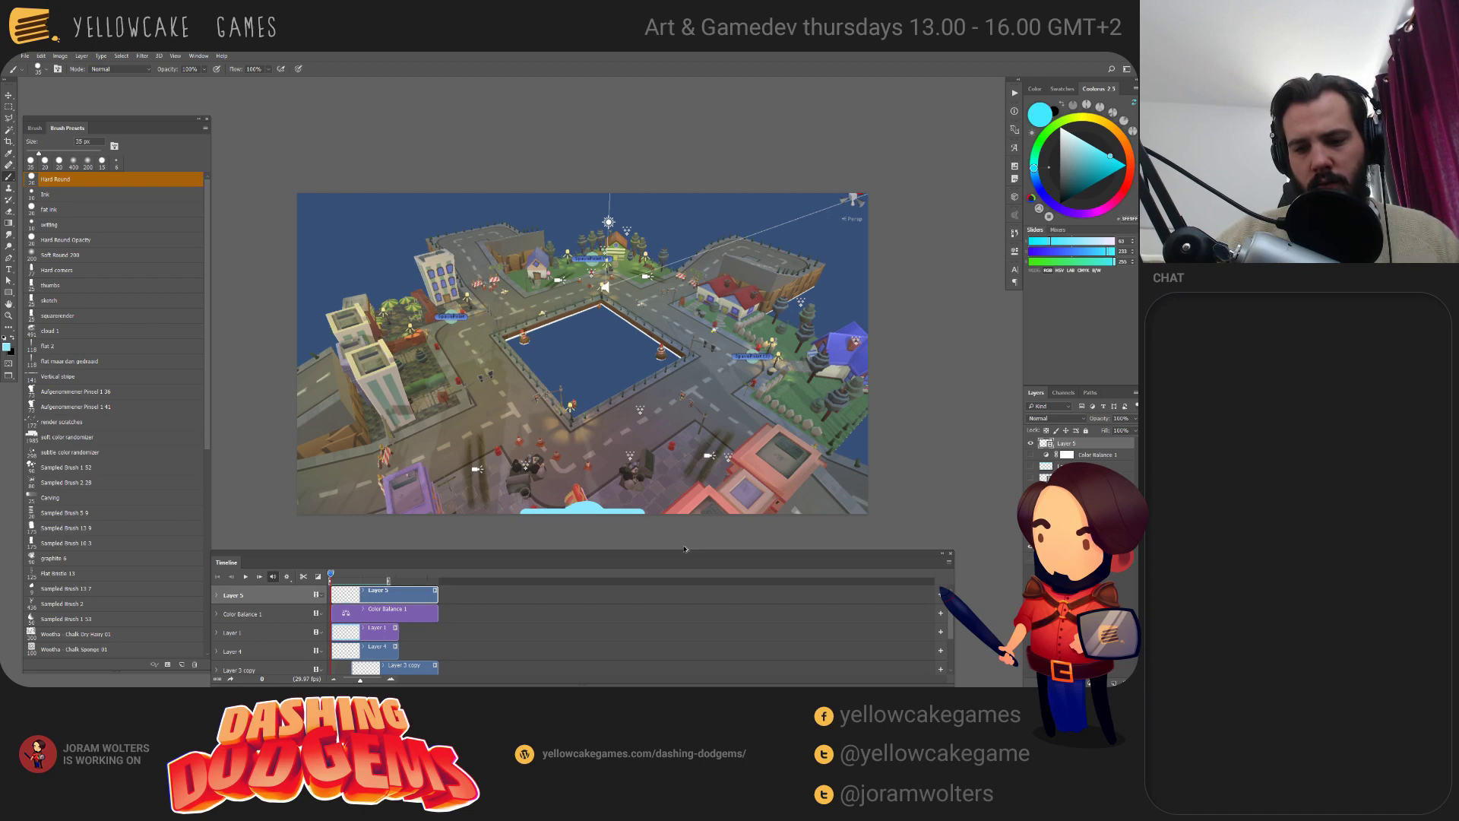
{"action": "key", "text": "space"}
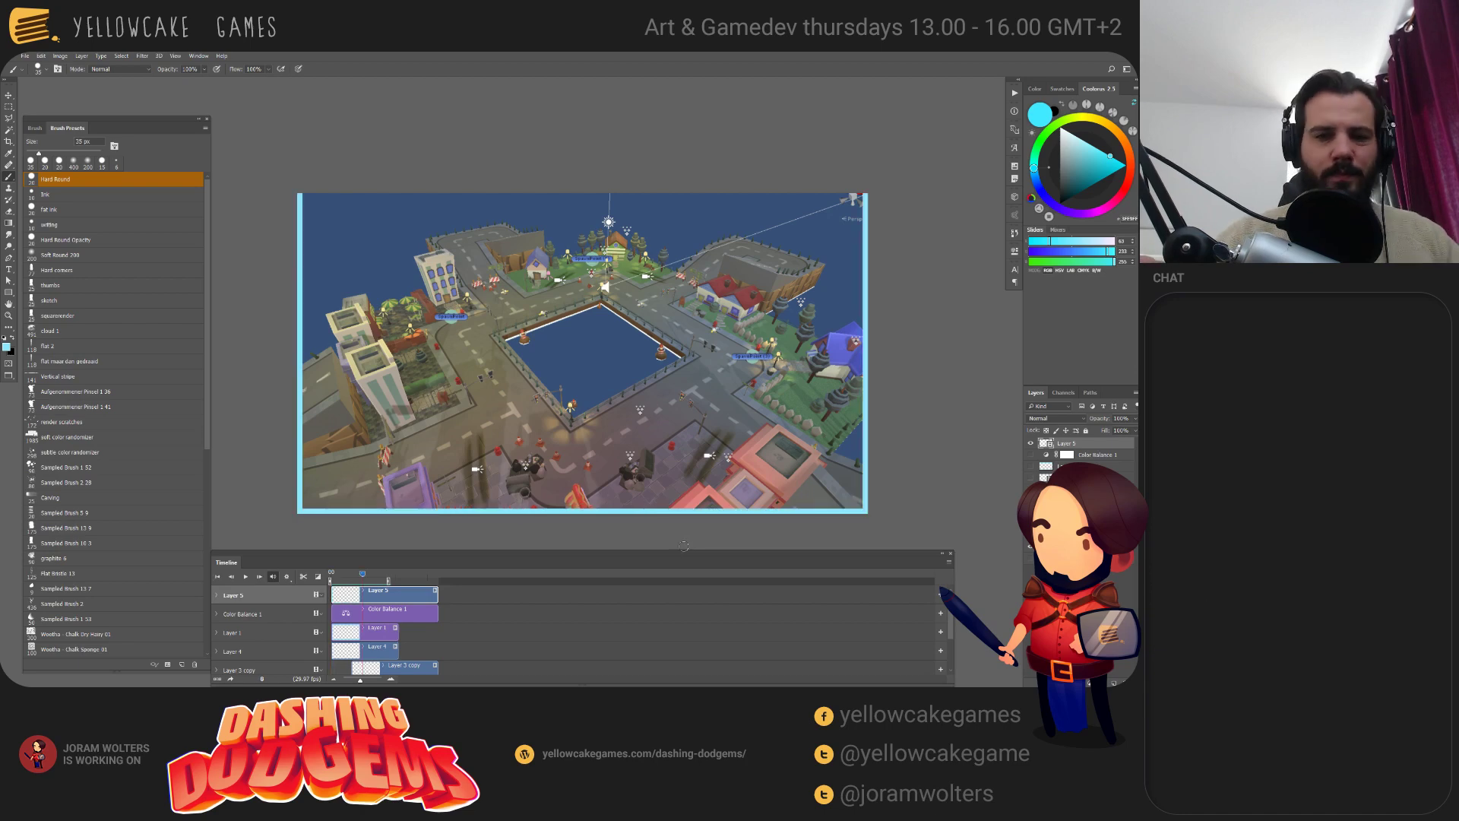
{"action": "left_click", "coordinate": [337, 578]}
{"action": "left_click_drag", "start_coordinate": [338, 579], "coordinate": [330, 581]}
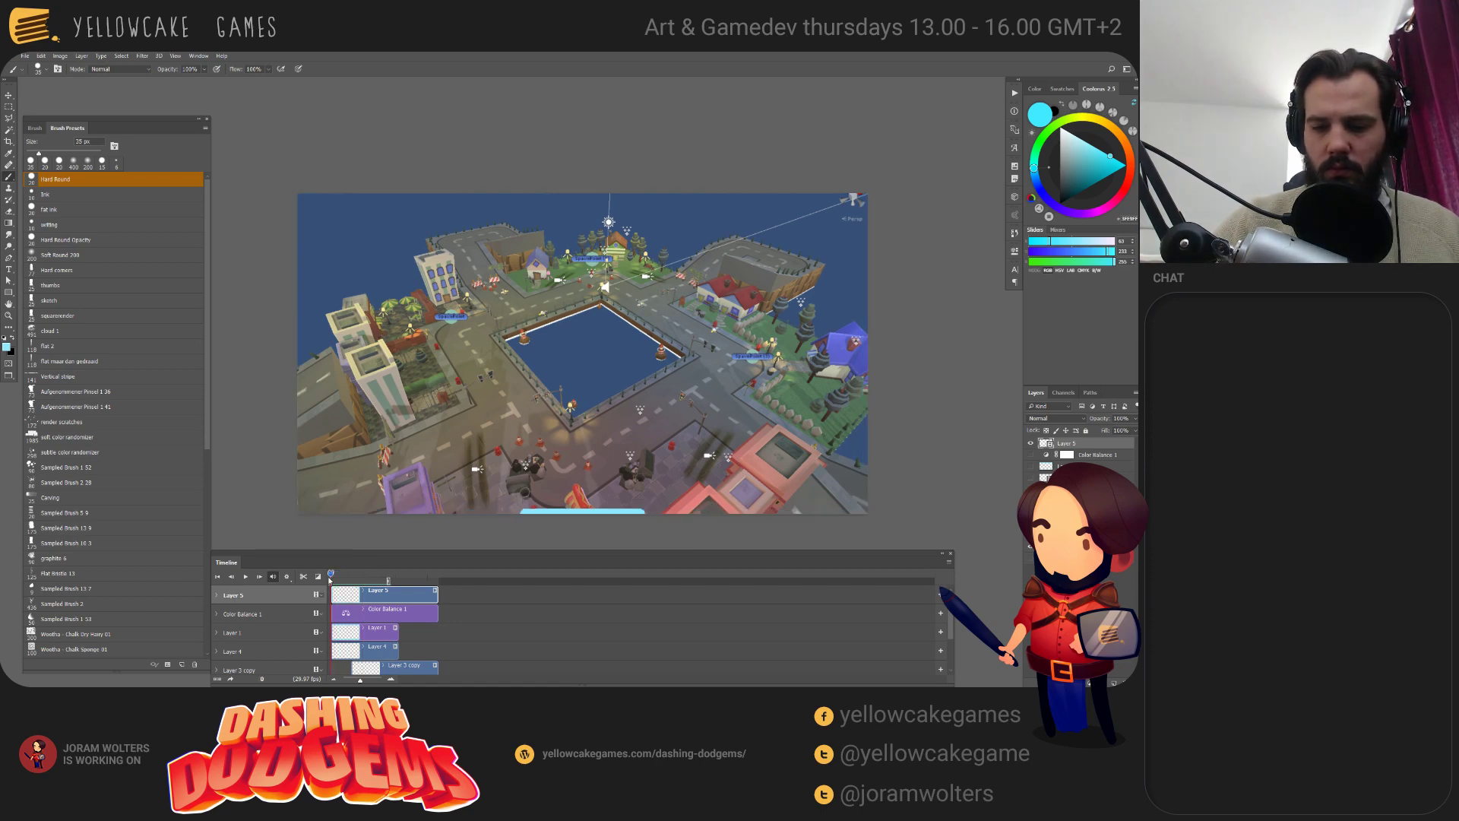
Using a white 125 px Soft Round brush in Soft Light mode, paint highlights on both ends of the first frame's lower-edge bar.
{"action": "left_click", "coordinate": [74, 255]}
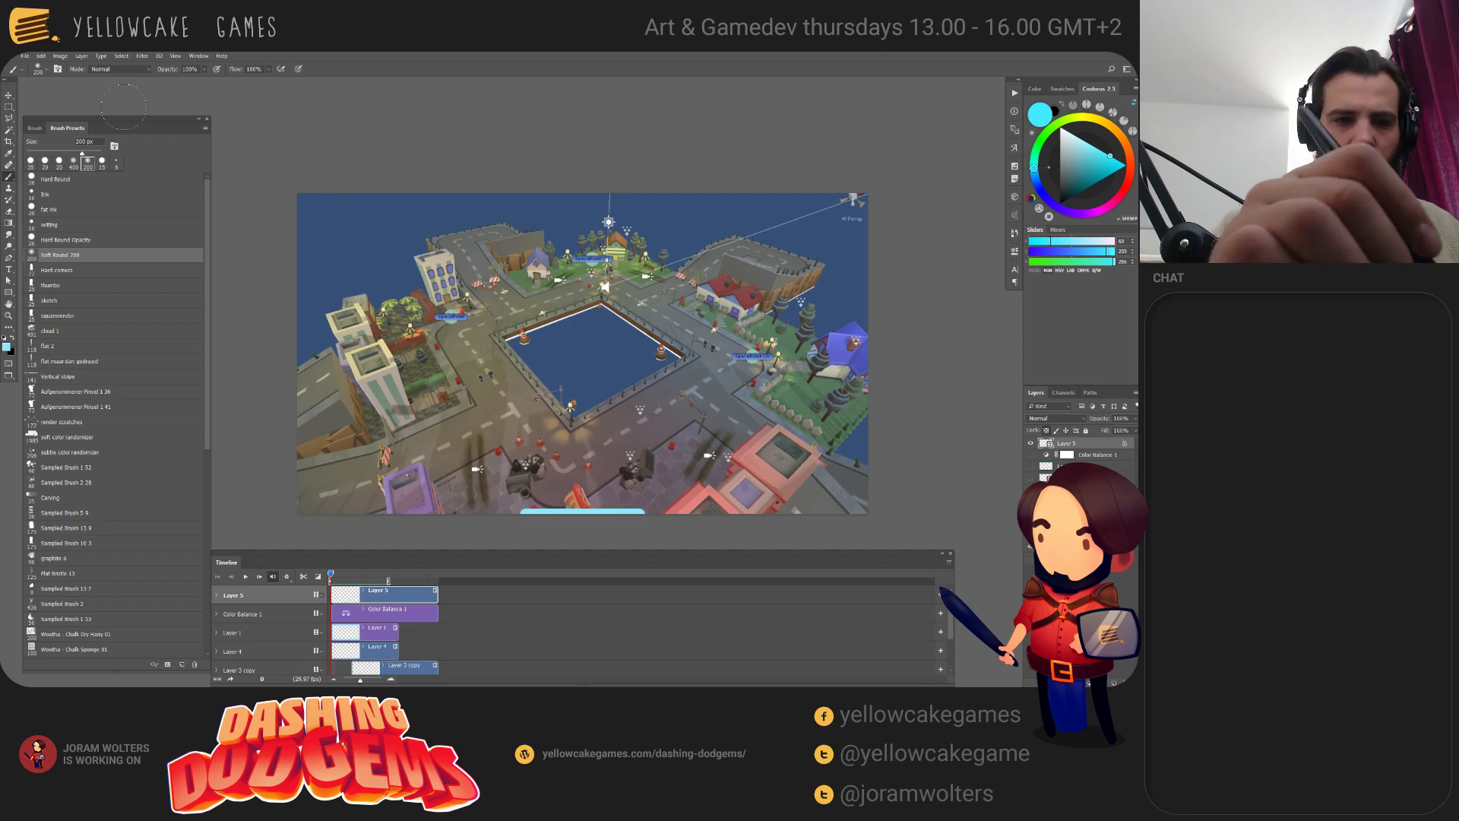
{"action": "left_click", "coordinate": [118, 69]}
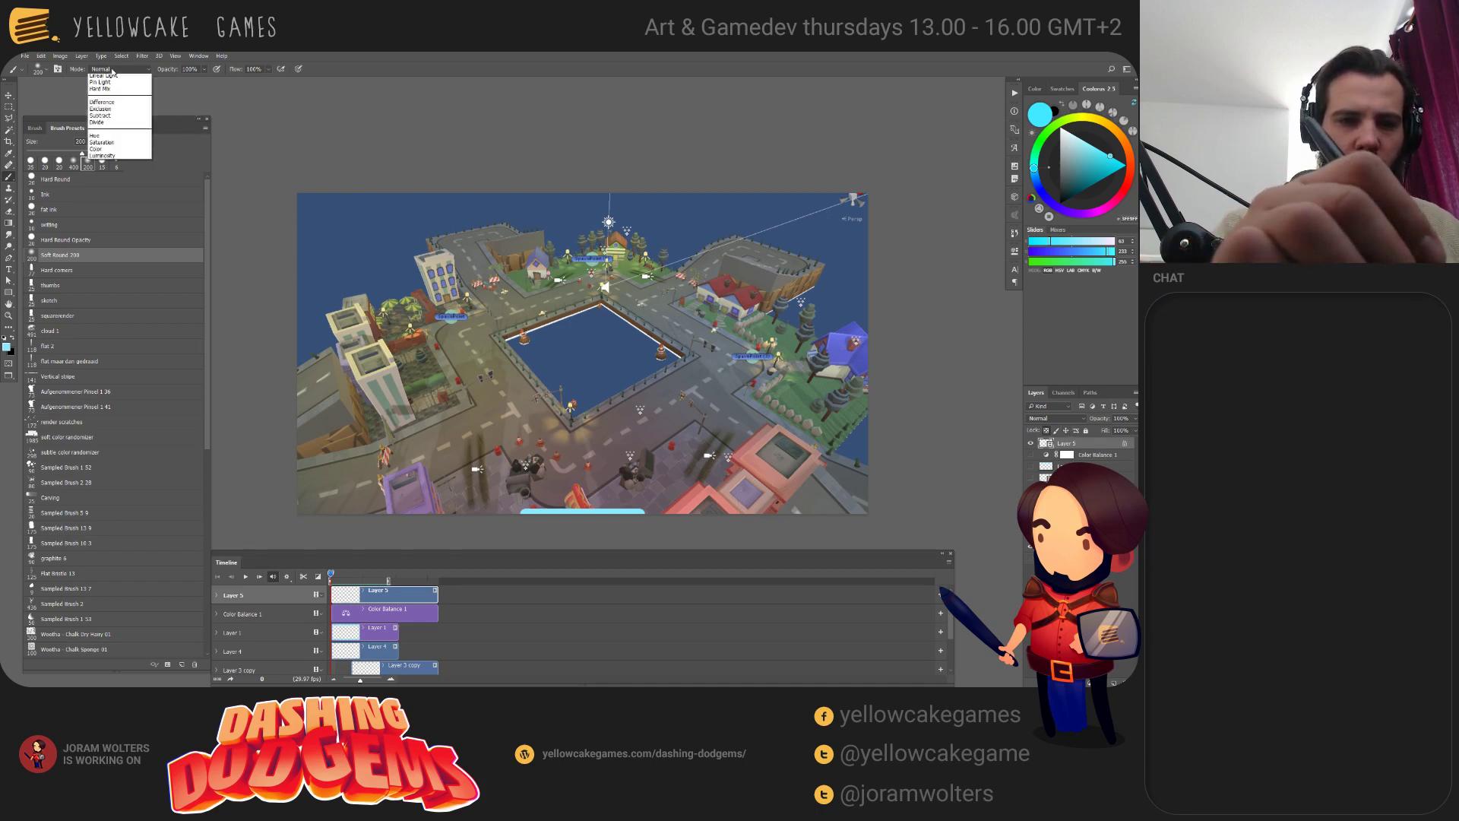
{"action": "left_click", "coordinate": [114, 198]}
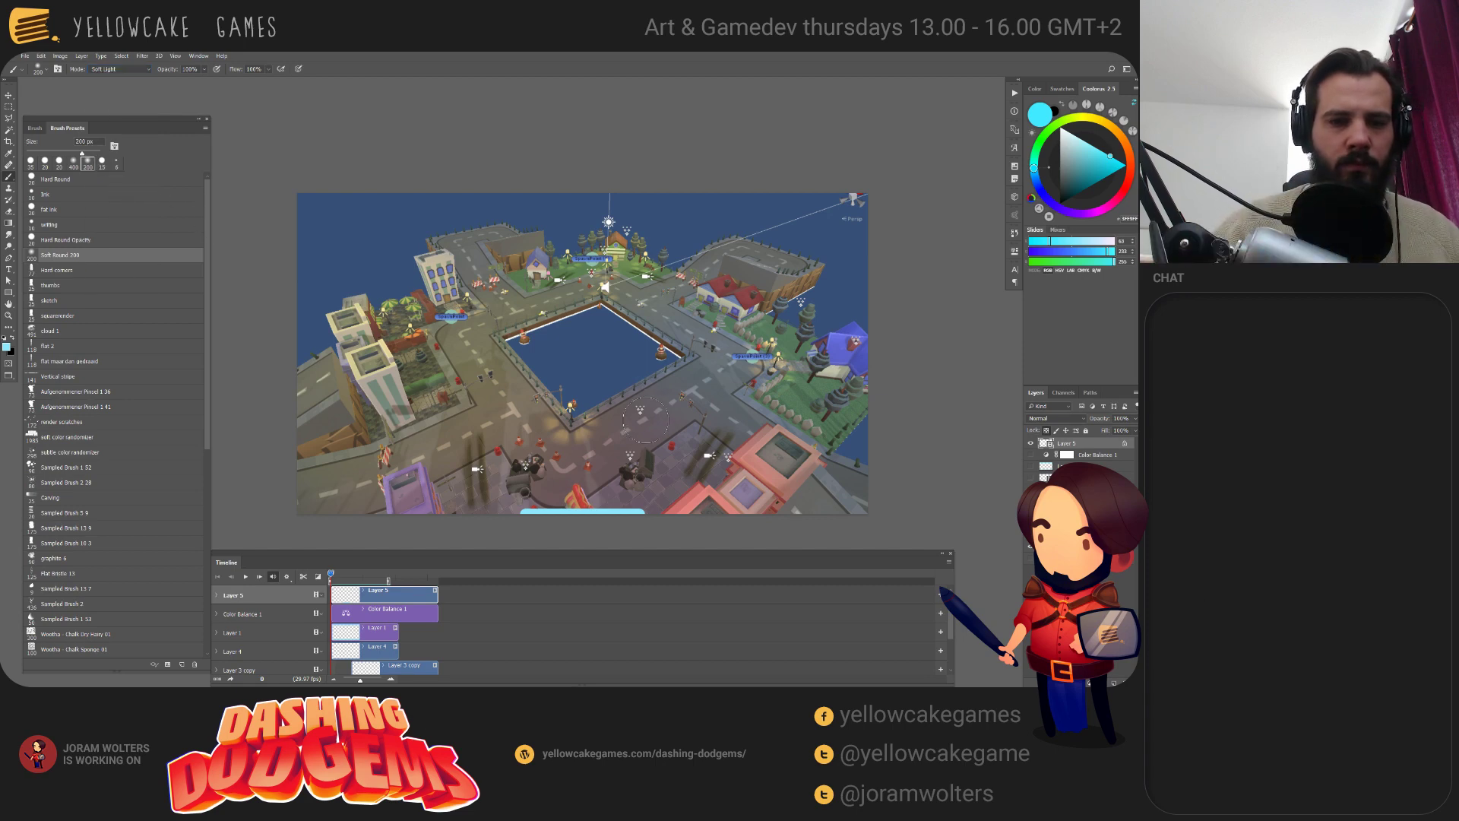
{"action": "key", "text": "d"}
{"action": "key", "text": "x"}
{"action": "left_click", "coordinate": [640, 518]}
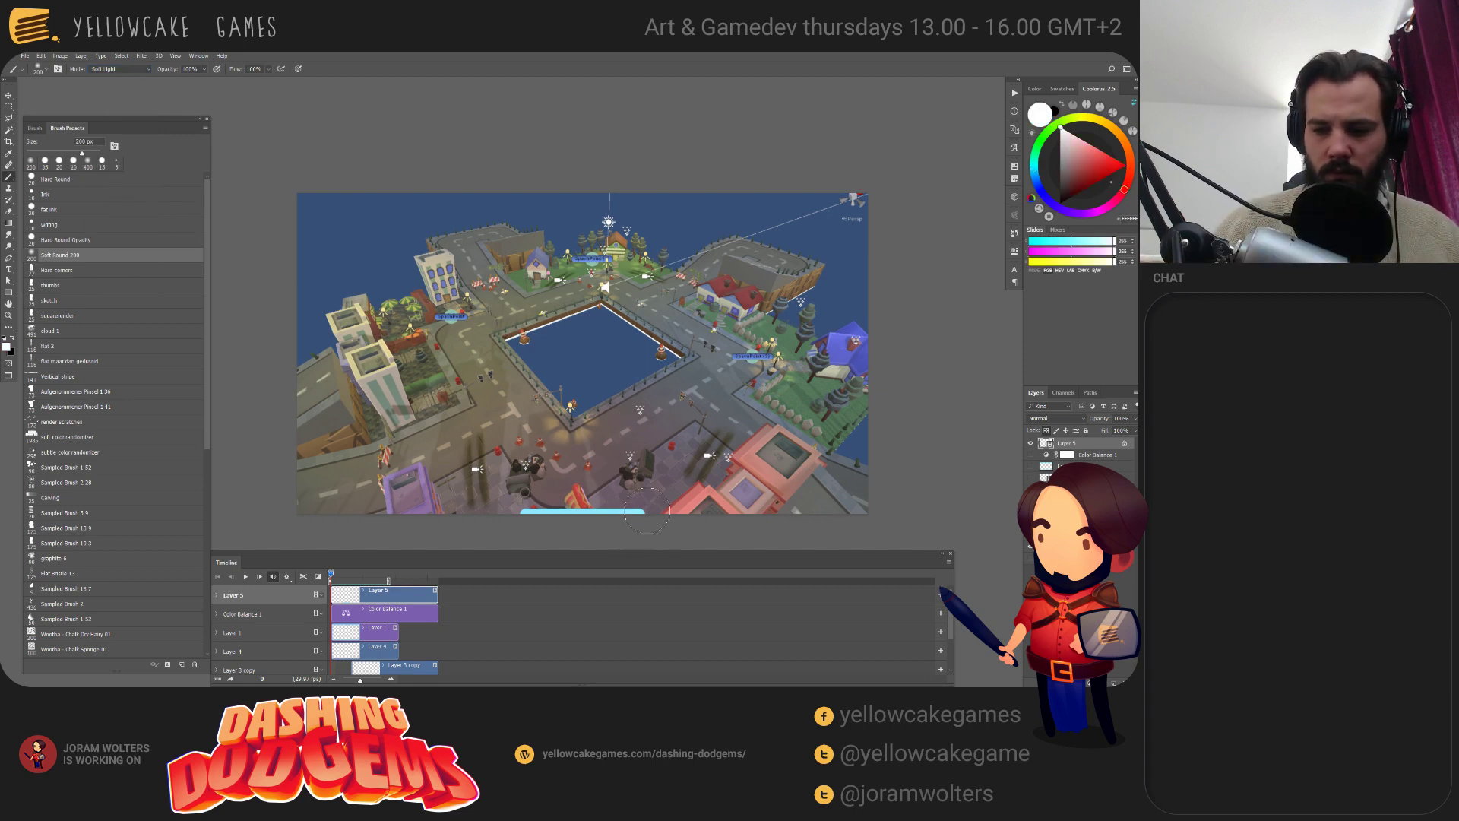
{"action": "key", "text": "bracketleft"}
{"action": "left_click", "coordinate": [643, 515]}
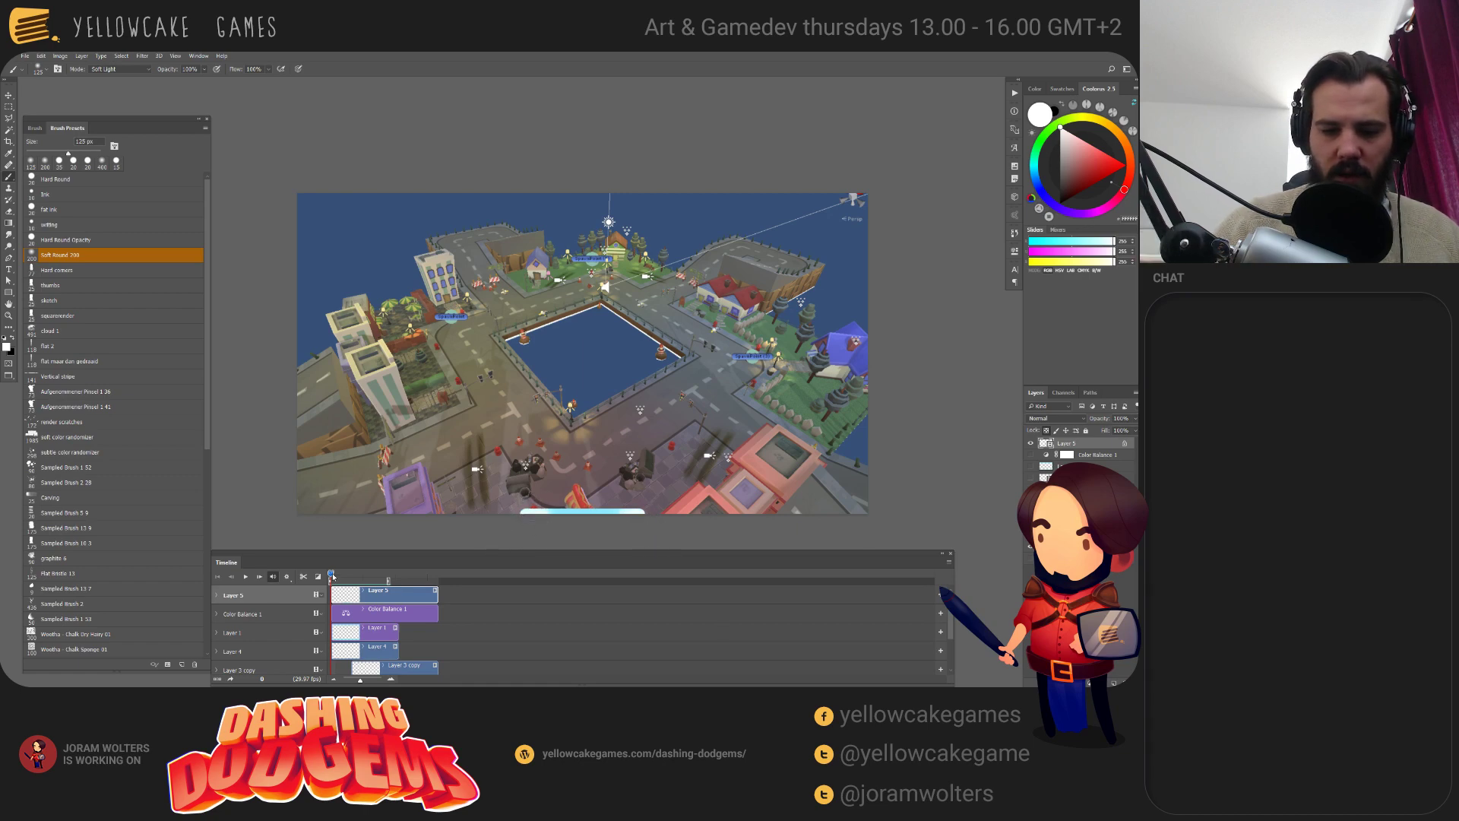
In the next two frames, paint soft white highlights on both outer ends of the cyan lower-edge bar.
{"action": "left_click_drag", "start_coordinate": [406, 511], "coordinate": [759, 511]}
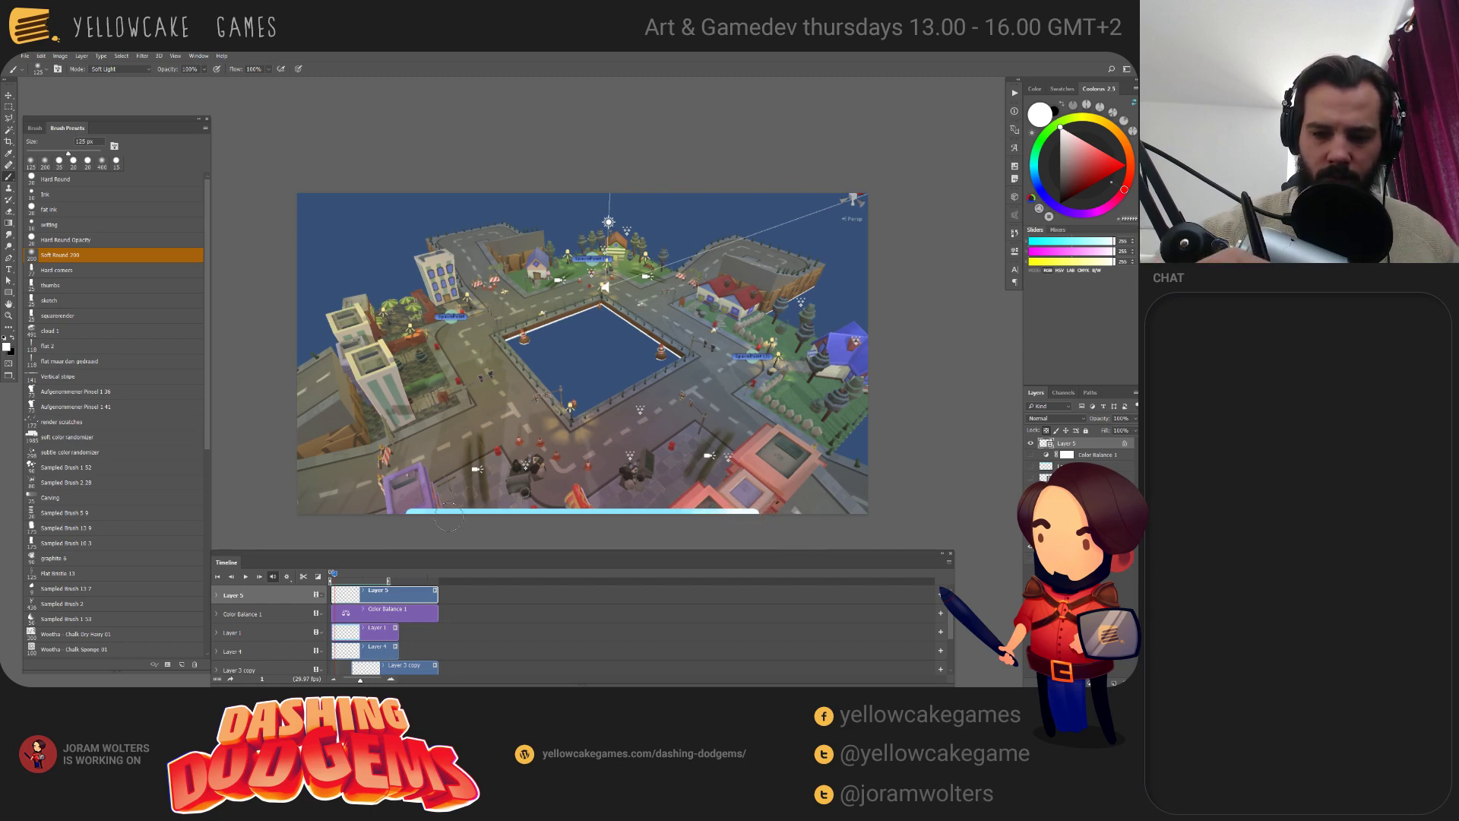
{"action": "left_click_drag", "start_coordinate": [488, 511], "coordinate": [424, 517]}
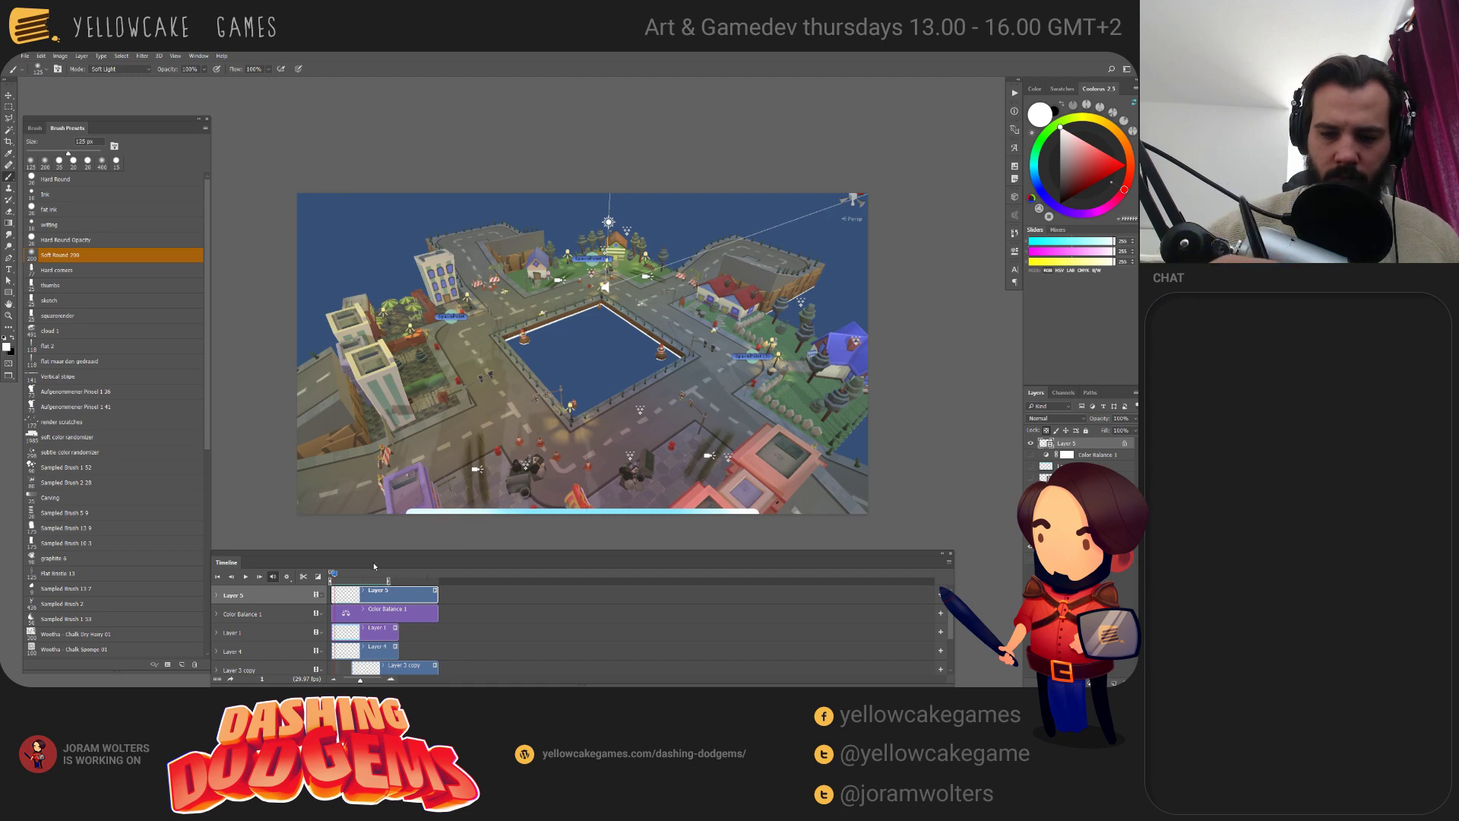
{"action": "left_click", "coordinate": [338, 575]}
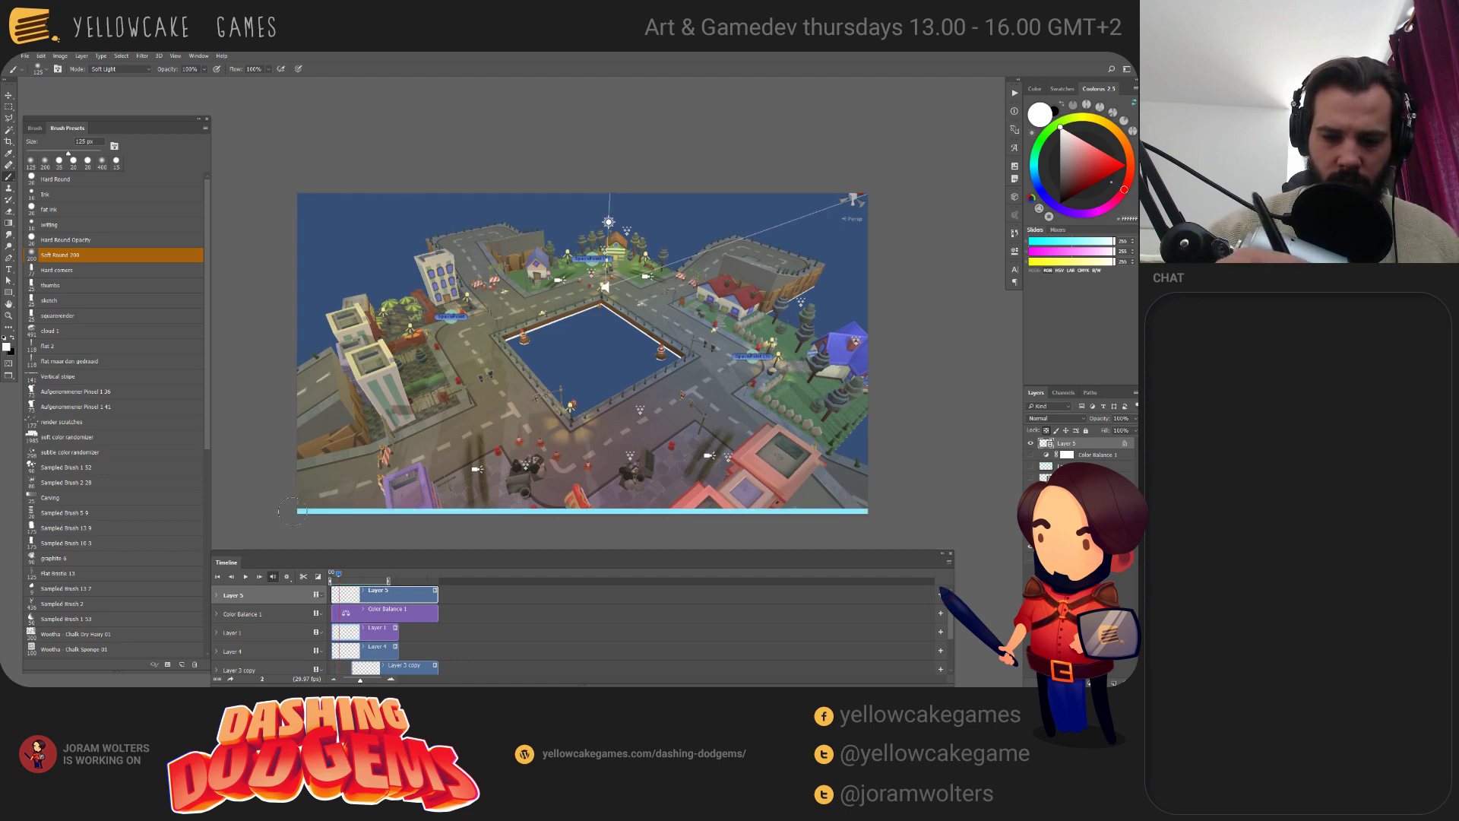
{"action": "mouse_move", "coordinate": [289, 505]}
{"action": "left_mouse_down"}
{"action": "mouse_move", "coordinate": [320, 518]}
{"action": "mouse_move", "coordinate": [872, 507]}
{"action": "mouse_move", "coordinate": [862, 501]}
{"action": "left_mouse_up"}
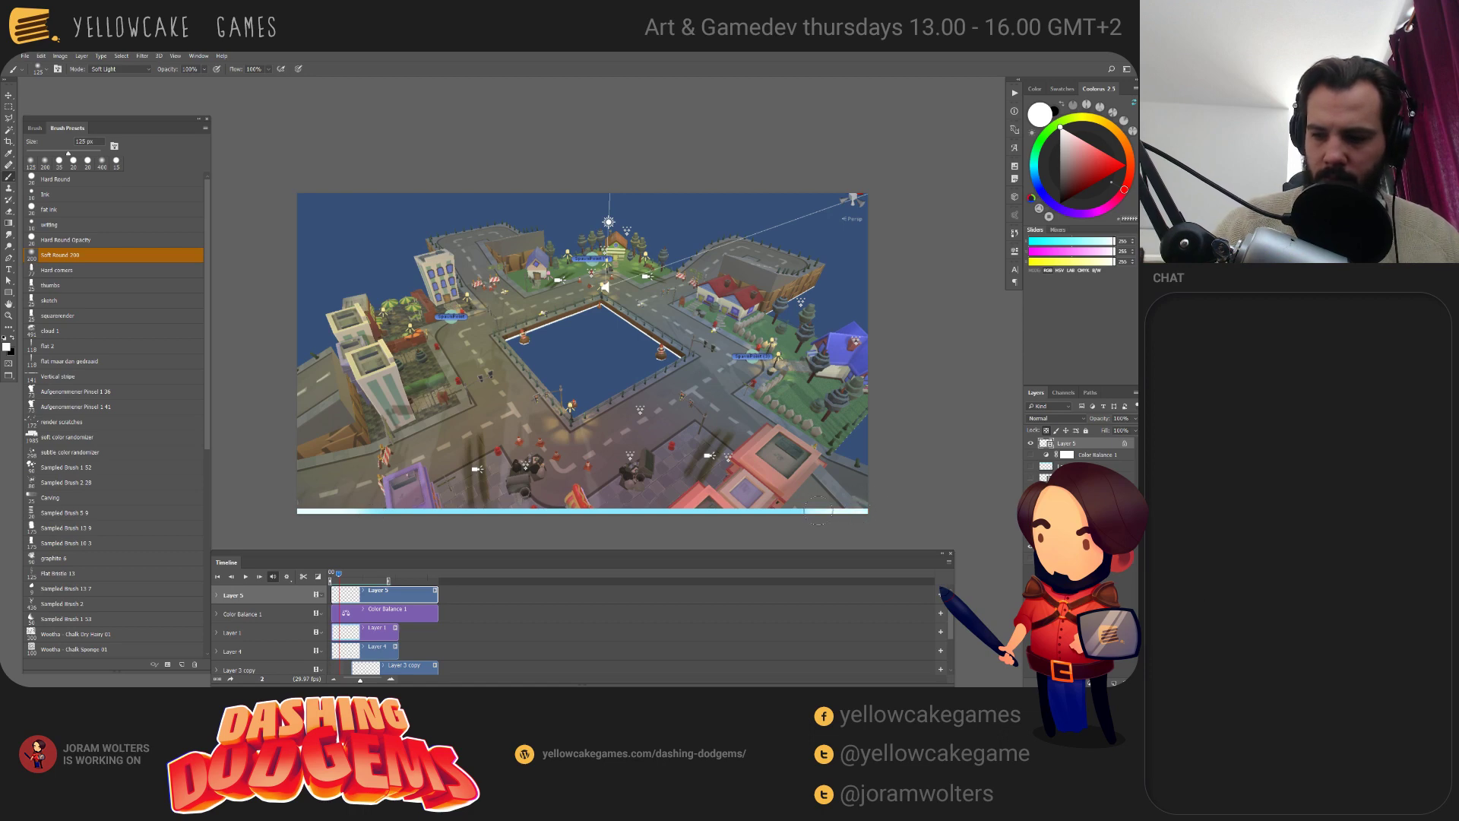
Advance one frame and paint soft white highlights on the short cyan bars climbing both side edges.
{"action": "left_click_drag", "start_coordinate": [340, 574], "coordinate": [343, 575]}
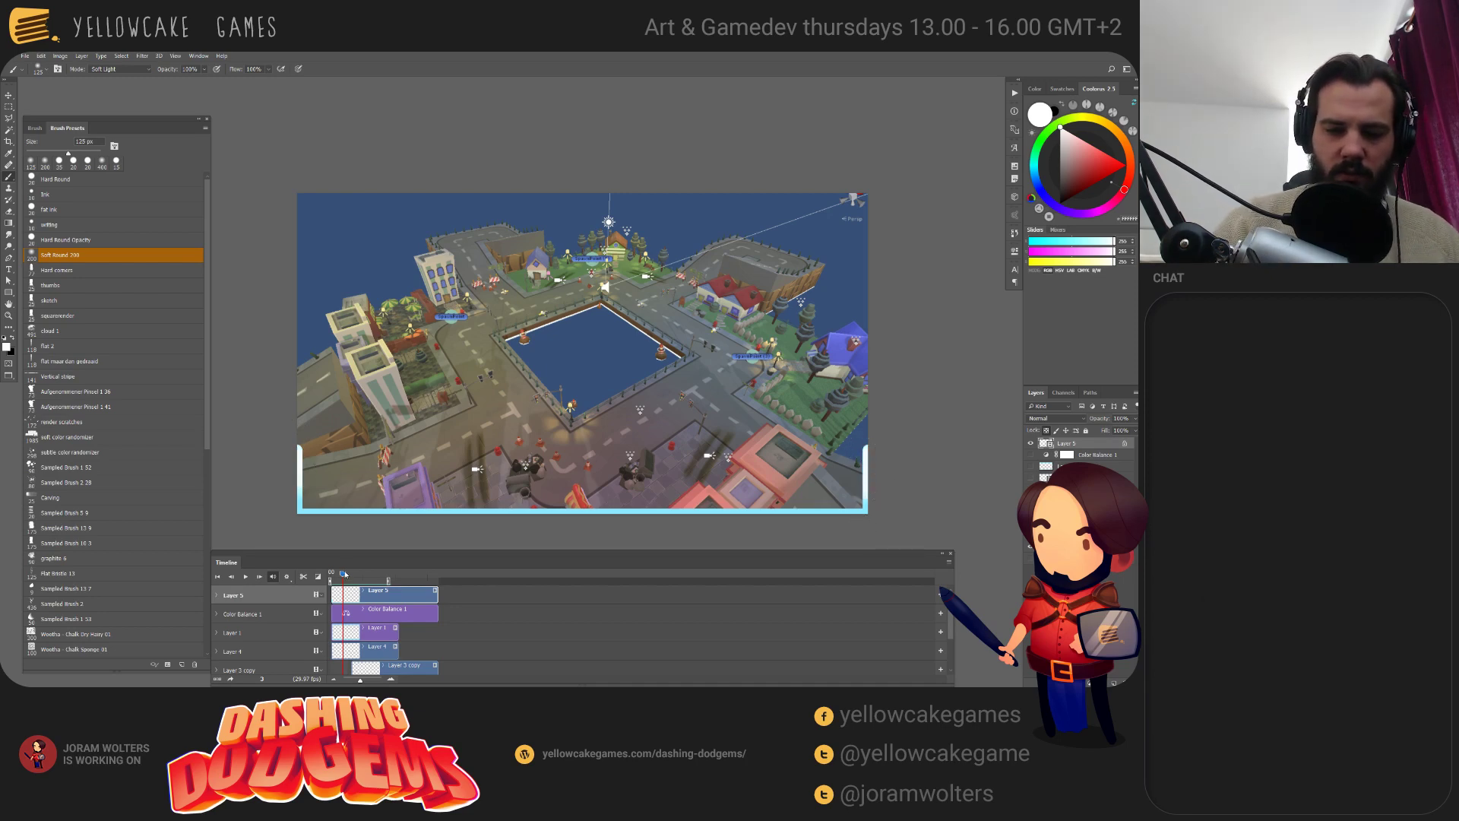
Paint white Soft Light highlights on the advancing tips of the cyan border along the image's left and right edges, frame by frame.
{"action": "left_click_drag", "start_coordinate": [343, 573], "coordinate": [346, 574]}
{"action": "mouse_move", "coordinate": [302, 385]}
{"action": "left_mouse_down"}
{"action": "mouse_move", "coordinate": [300, 423]}
{"action": "mouse_move", "coordinate": [303, 378]}
{"action": "left_mouse_up"}
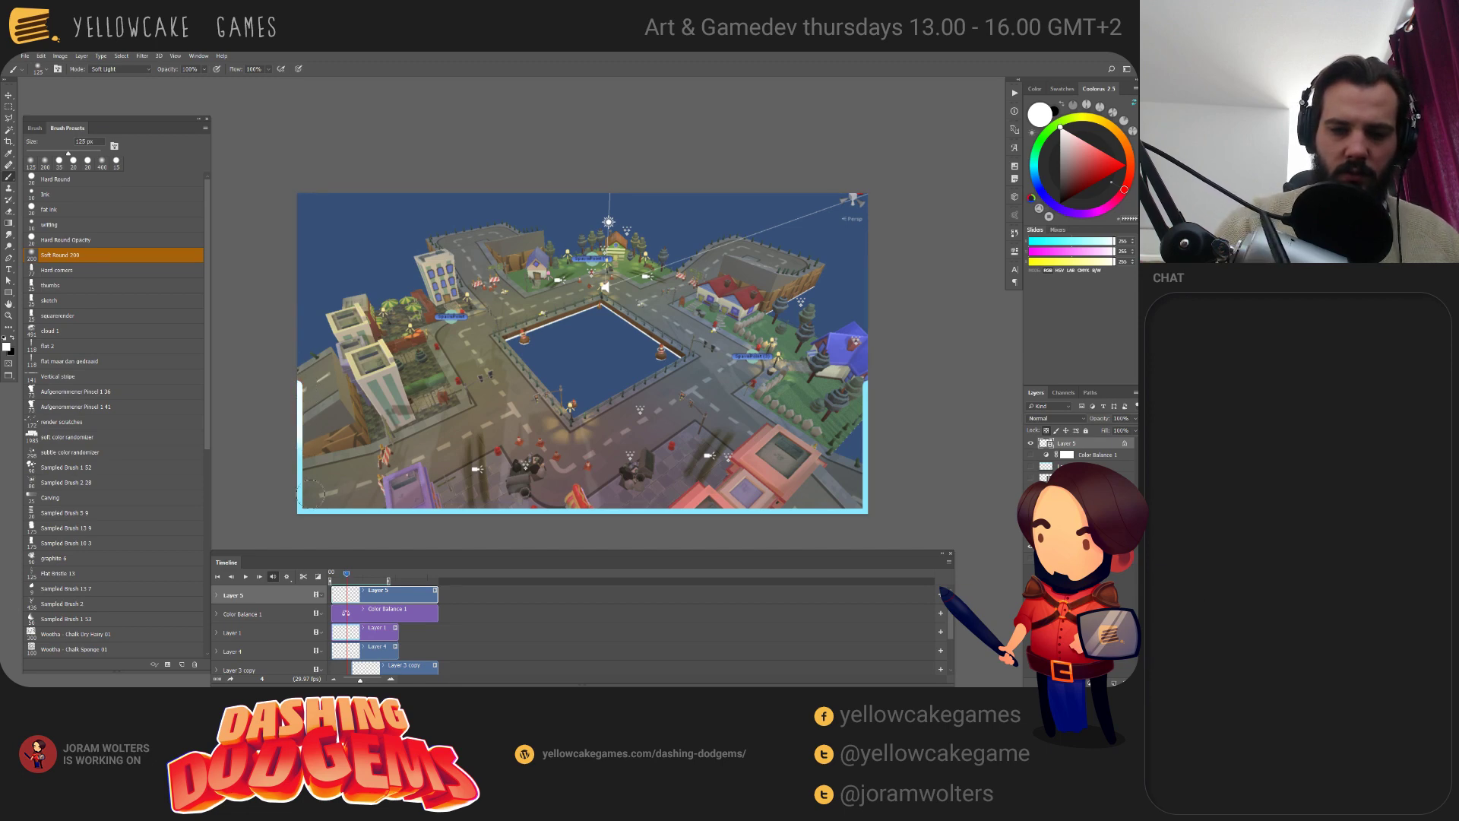
{"action": "left_click_drag", "start_coordinate": [864, 459], "coordinate": [866, 373]}
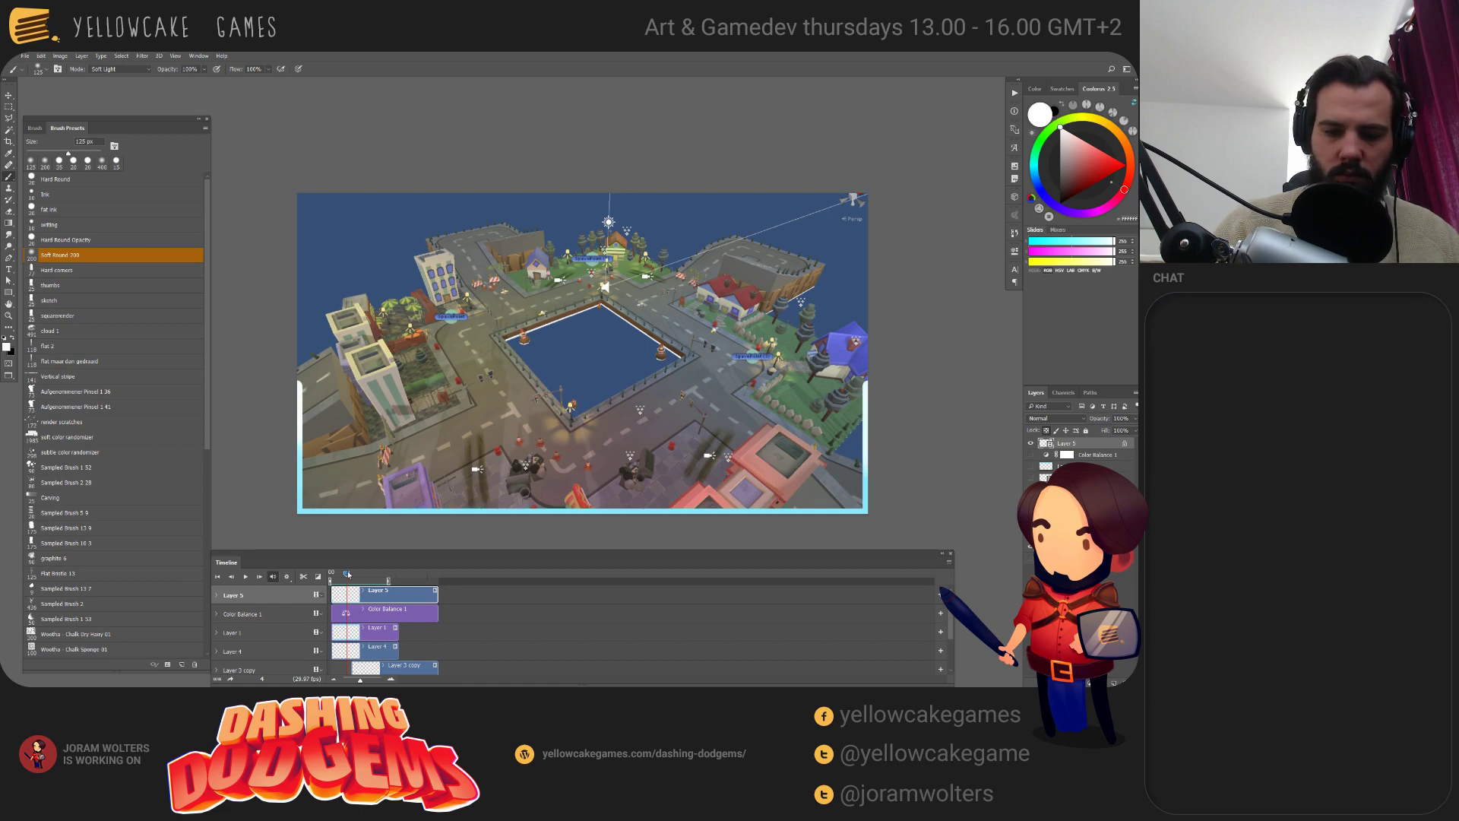
{"action": "left_click_drag", "start_coordinate": [347, 574], "coordinate": [351, 574]}
{"action": "left_click_drag", "start_coordinate": [304, 309], "coordinate": [300, 316]}
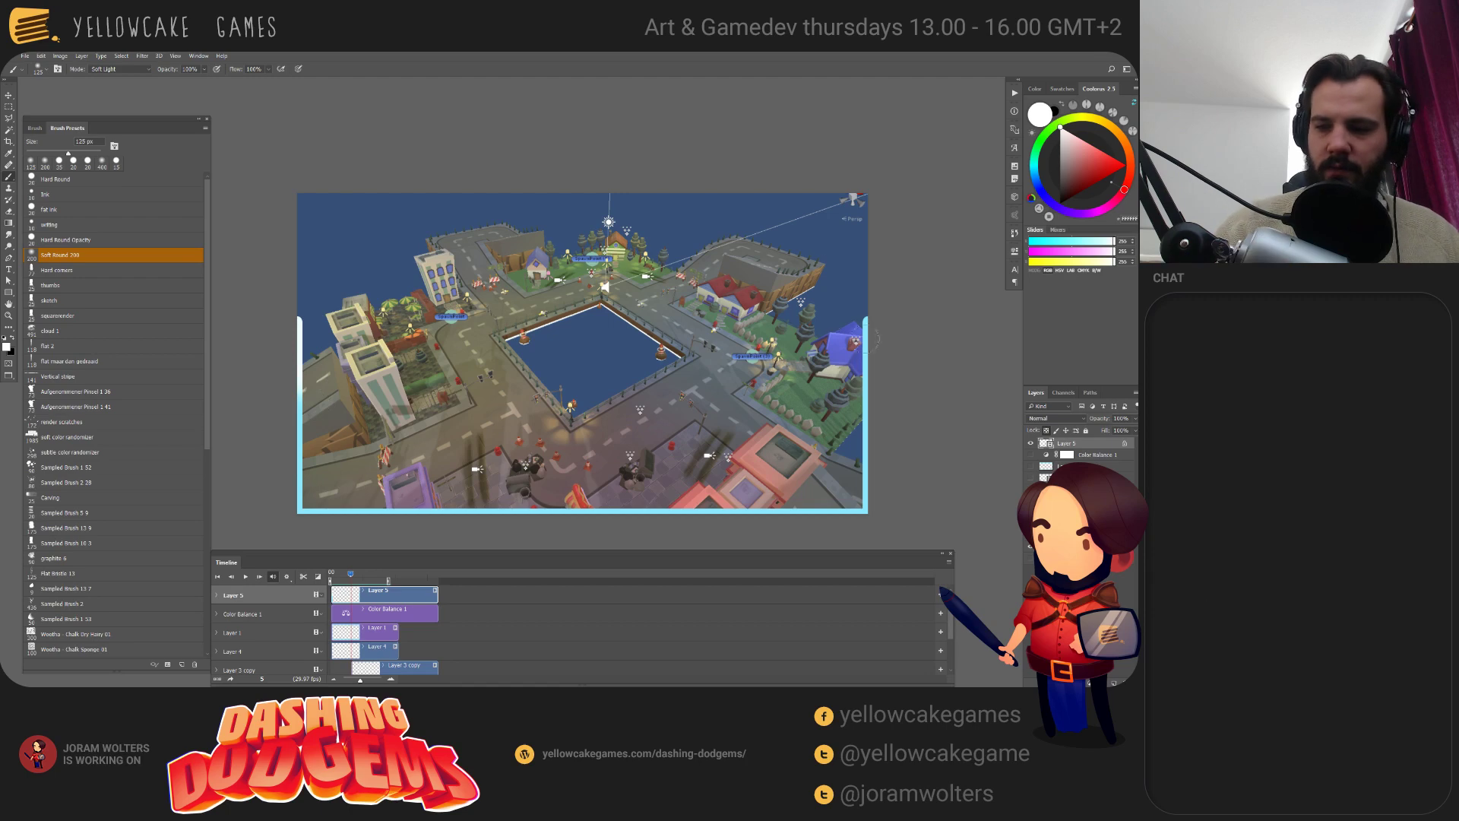
{"action": "mouse_move", "coordinate": [865, 373]}
{"action": "left_mouse_down"}
{"action": "mouse_move", "coordinate": [865, 319]}
{"action": "mouse_move", "coordinate": [870, 351]}
{"action": "left_mouse_up"}
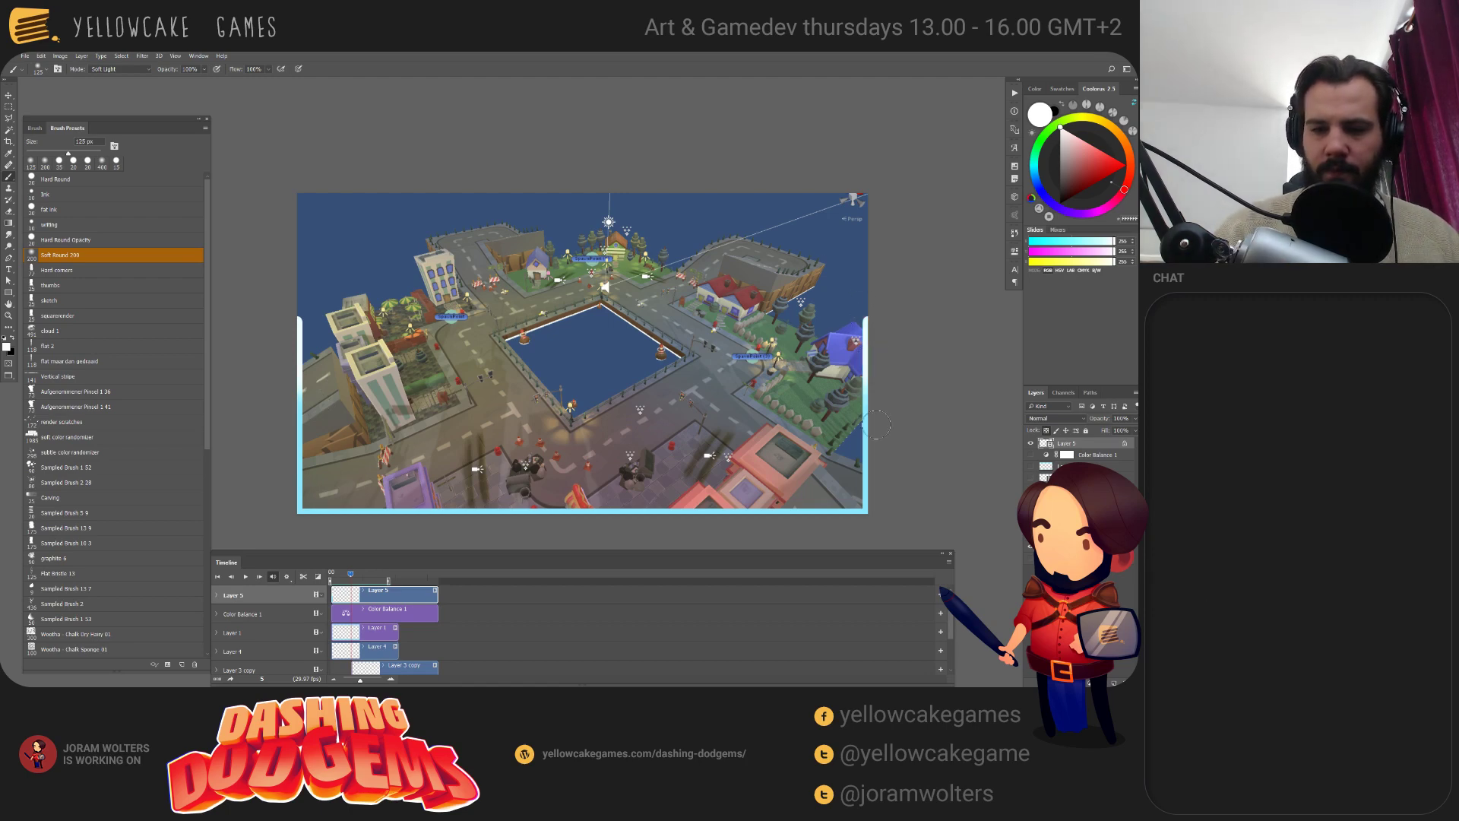
{"action": "left_click_drag", "start_coordinate": [351, 575], "coordinate": [355, 574]}
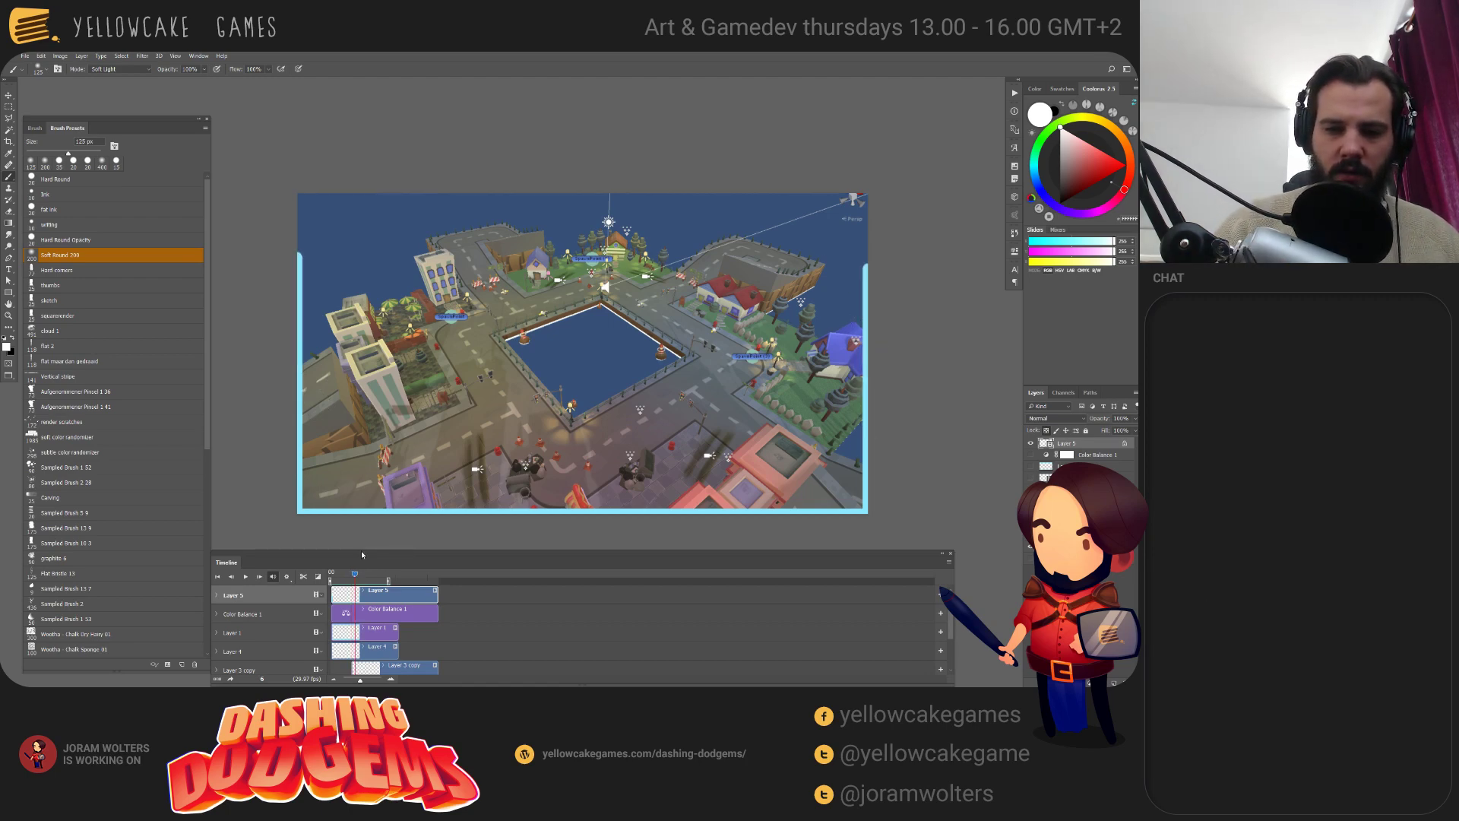
{"action": "left_click_drag", "start_coordinate": [303, 253], "coordinate": [306, 237]}
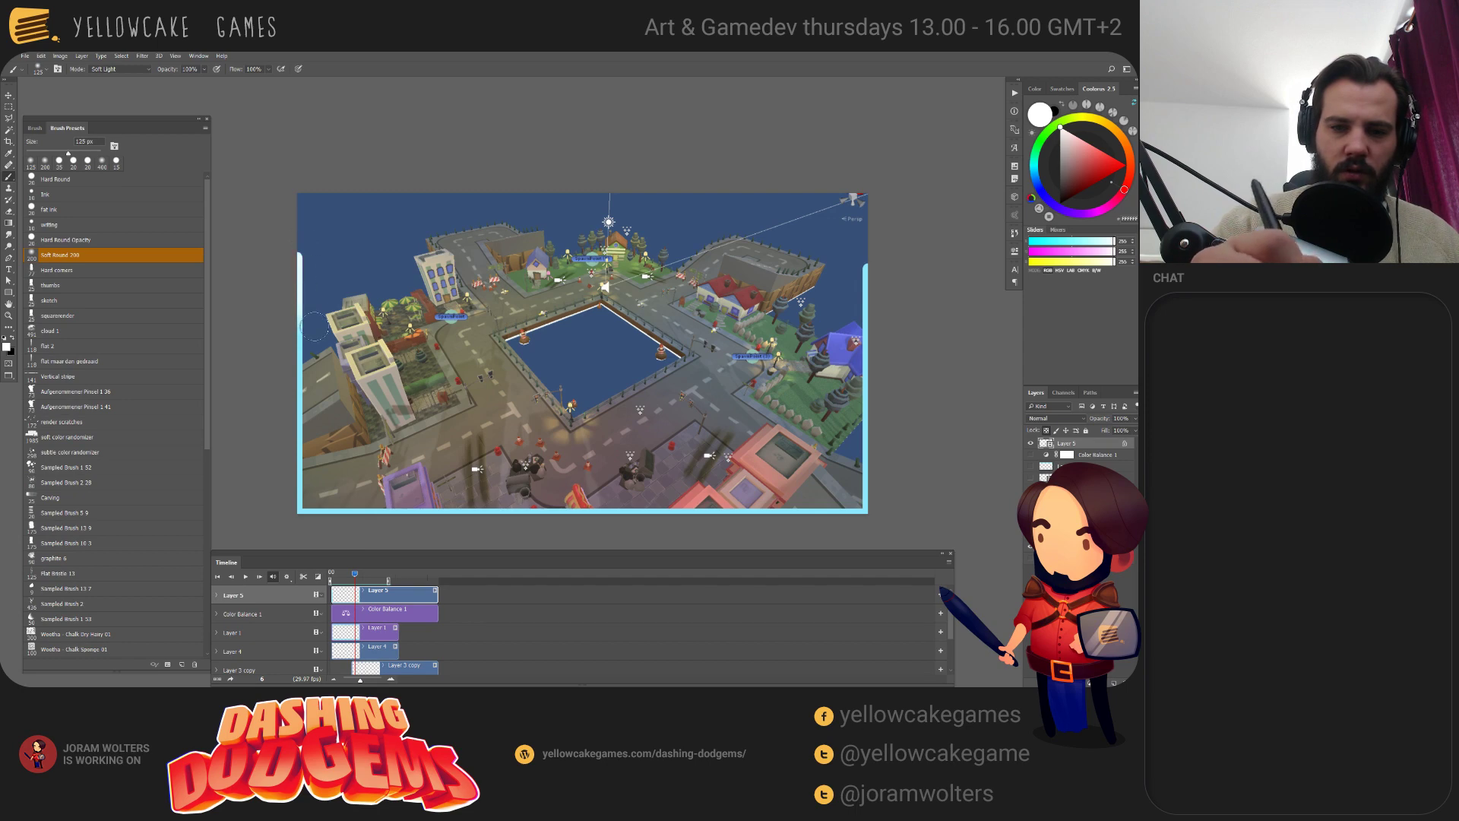
{"action": "mouse_move", "coordinate": [857, 259]}
{"action": "left_mouse_down"}
{"action": "mouse_move", "coordinate": [865, 304]}
{"action": "mouse_move", "coordinate": [860, 258]}
{"action": "left_mouse_up"}
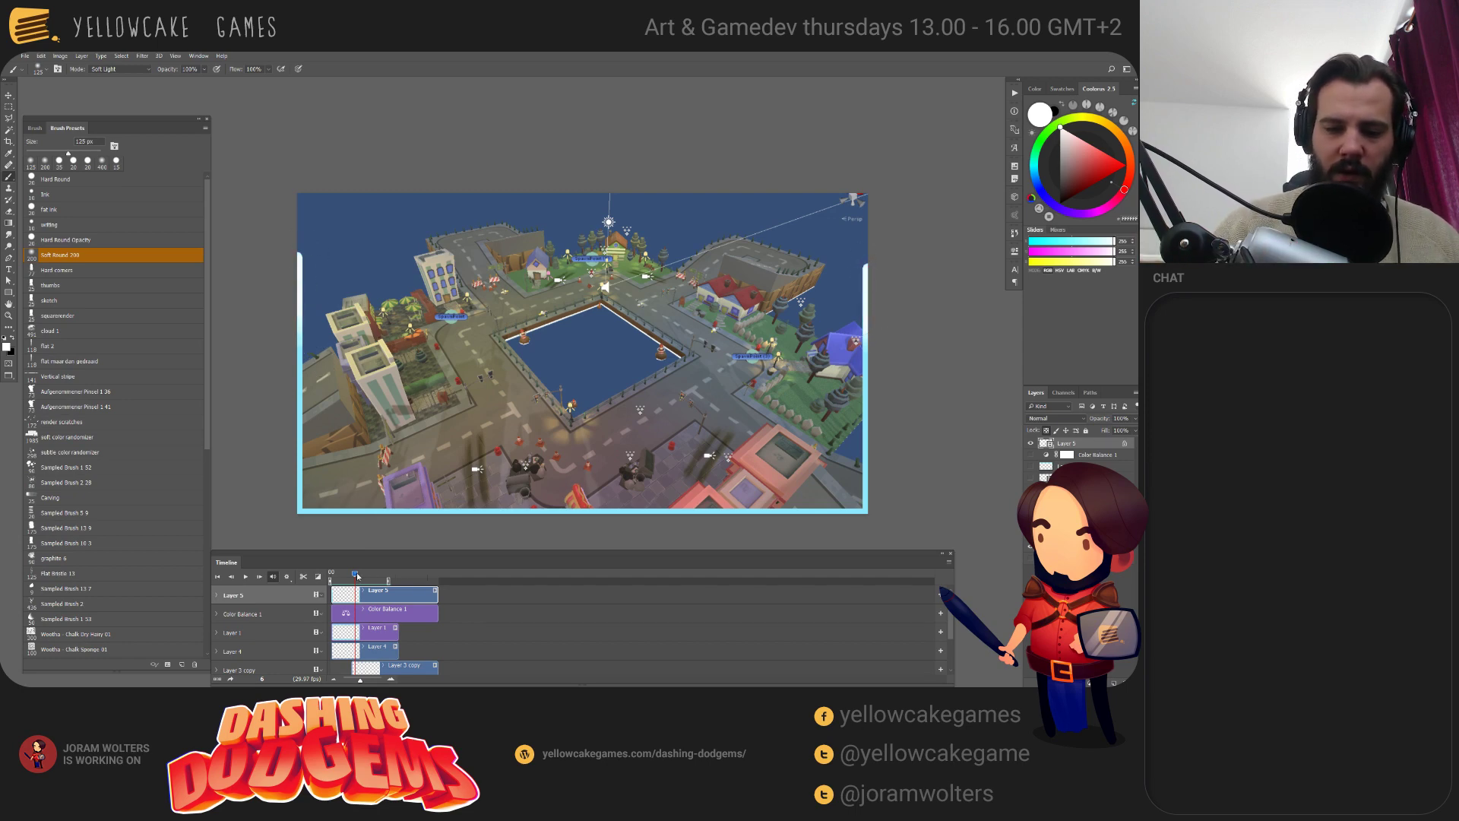
Continue the white highlights frame by frame as the cyan border turns the upper corners and closes along the image's top edge.
{"action": "left_click_drag", "start_coordinate": [356, 575], "coordinate": [360, 575]}
{"action": "left_click_drag", "start_coordinate": [306, 201], "coordinate": [318, 258]}
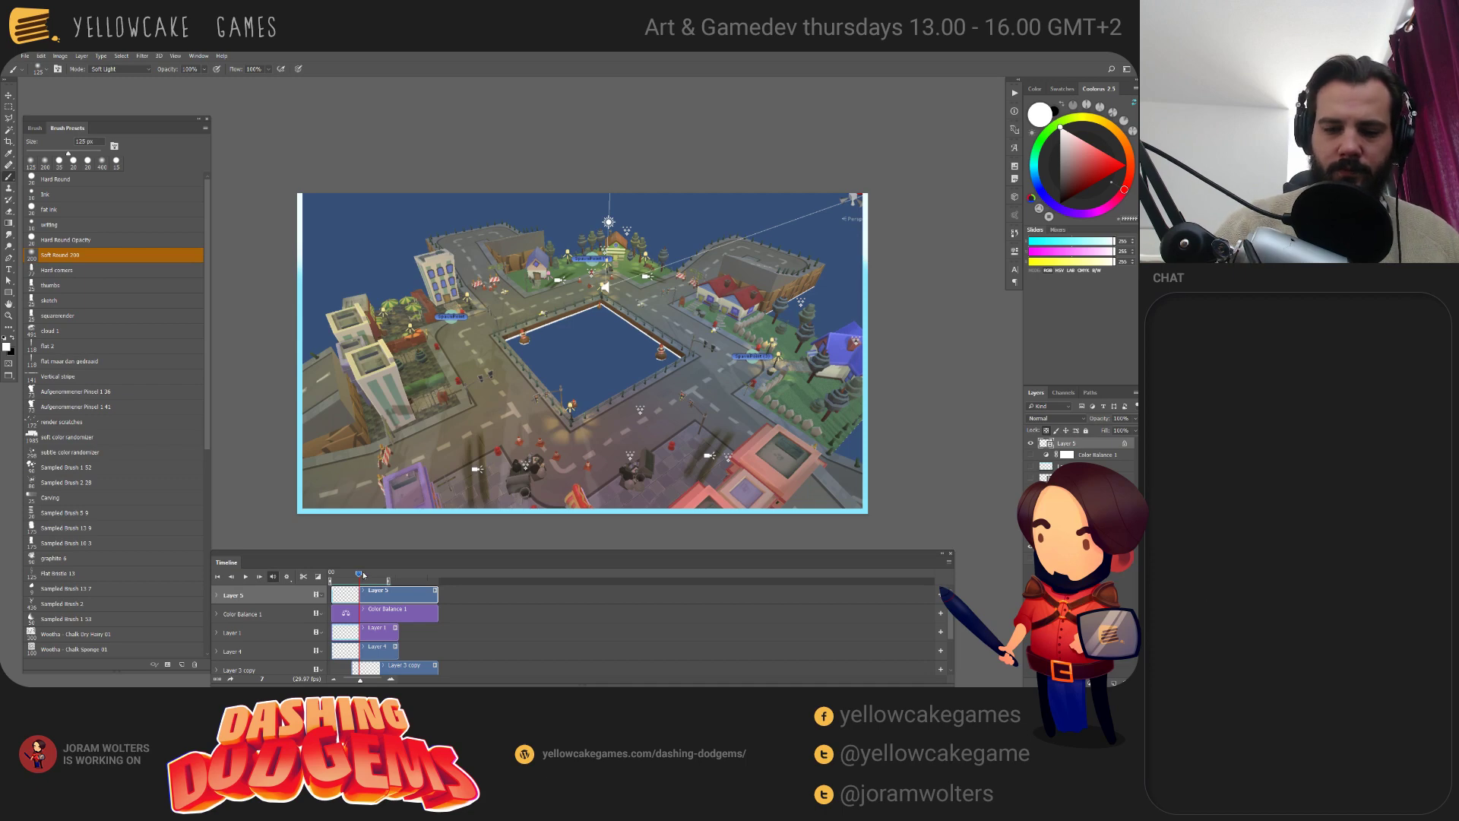
{"action": "left_click_drag", "start_coordinate": [359, 575], "coordinate": [362, 575]}
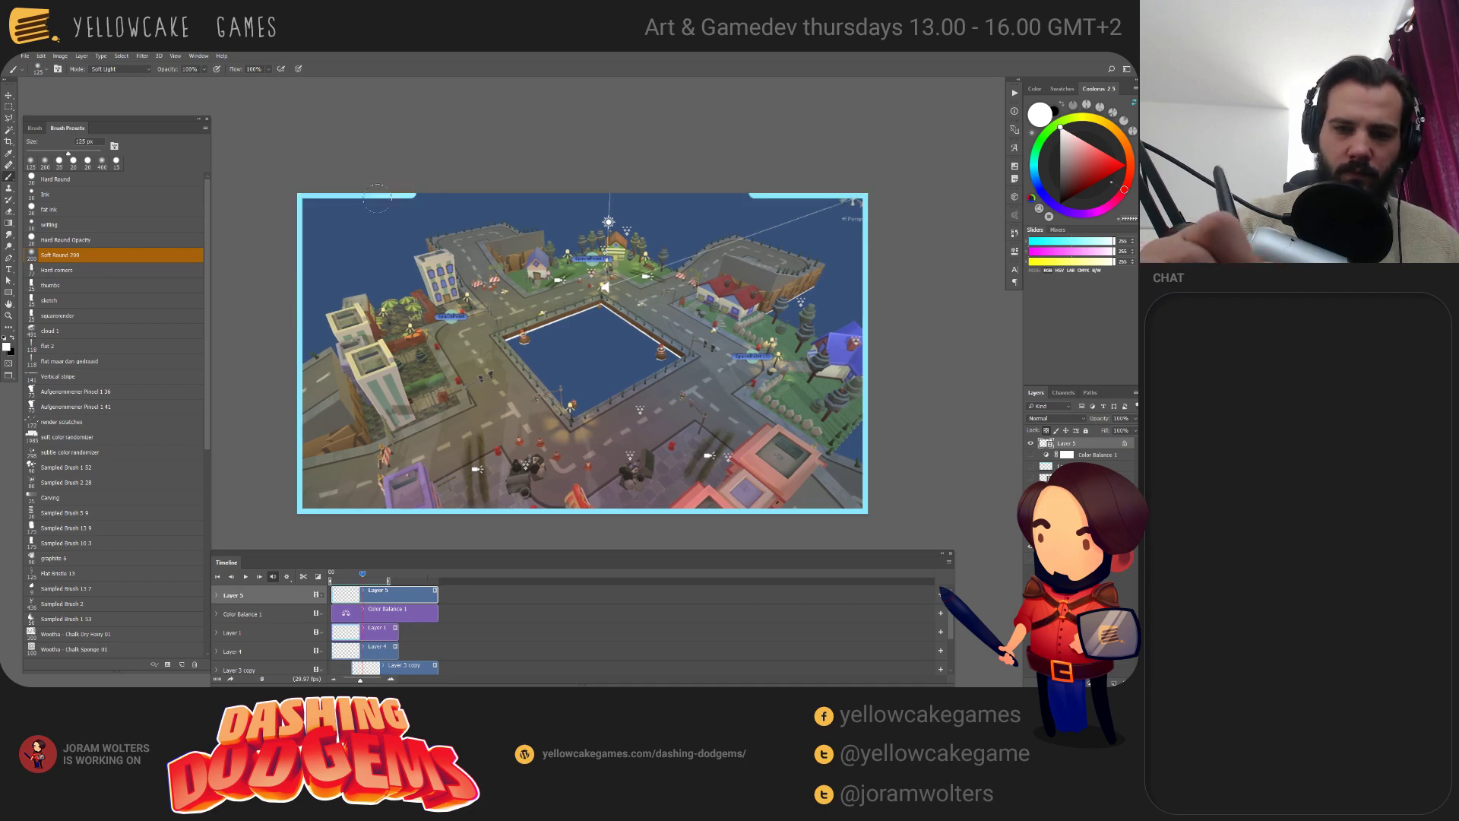
{"action": "left_click_drag", "start_coordinate": [380, 196], "coordinate": [357, 195]}
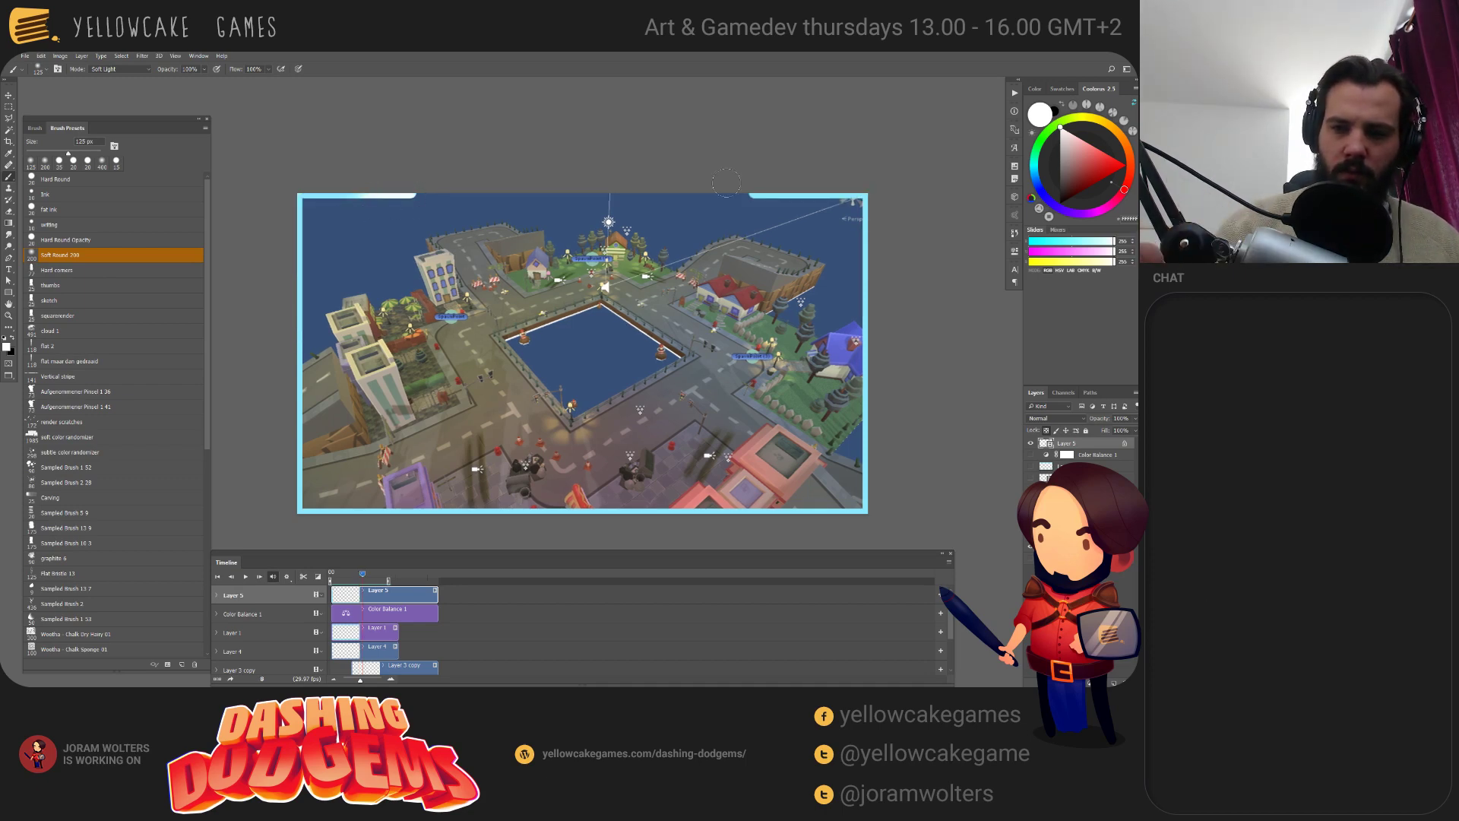
{"action": "left_click_drag", "start_coordinate": [743, 200], "coordinate": [803, 199]}
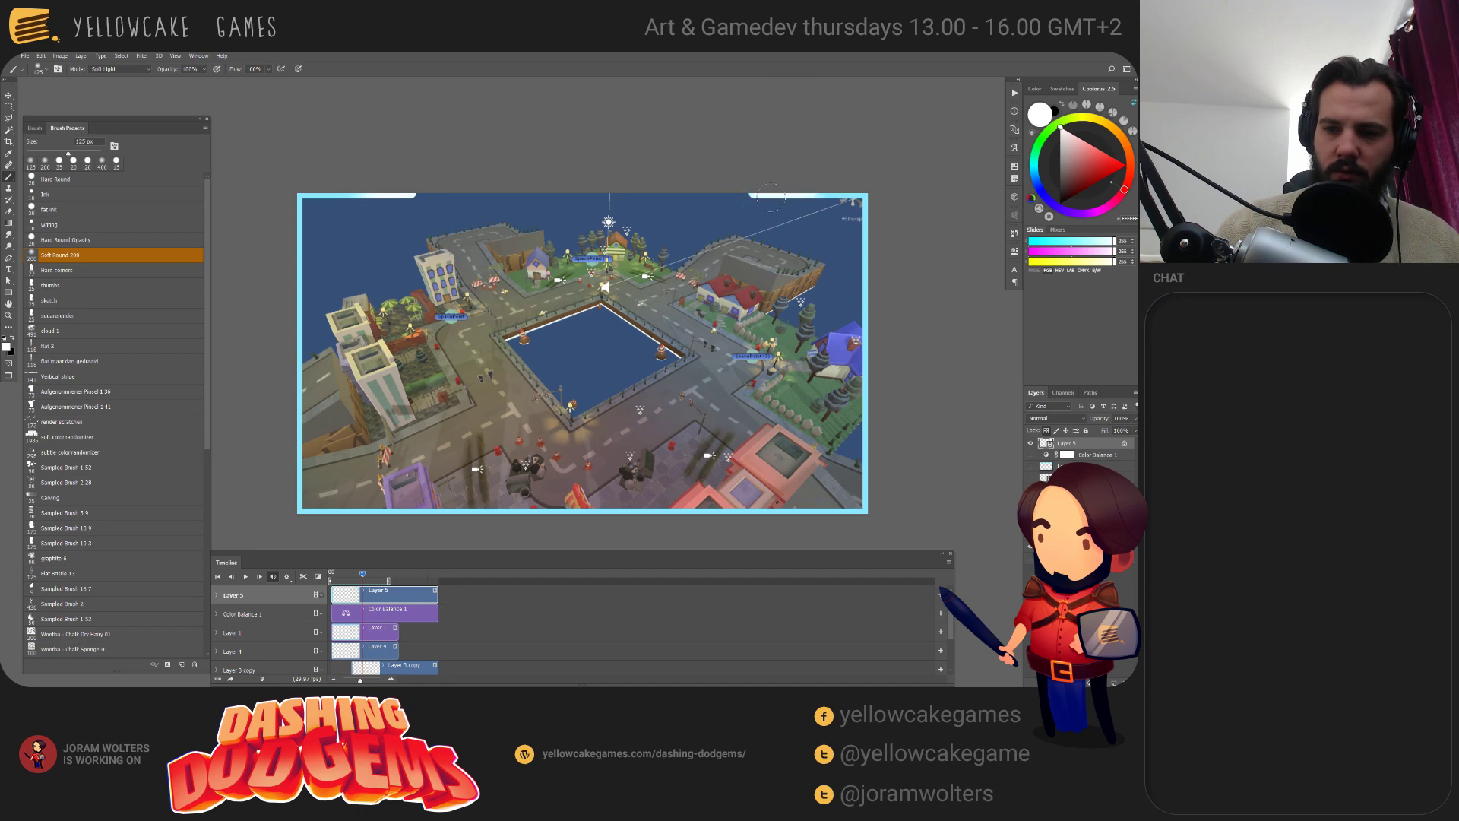
{"action": "left_click_drag", "start_coordinate": [363, 574], "coordinate": [367, 575]}
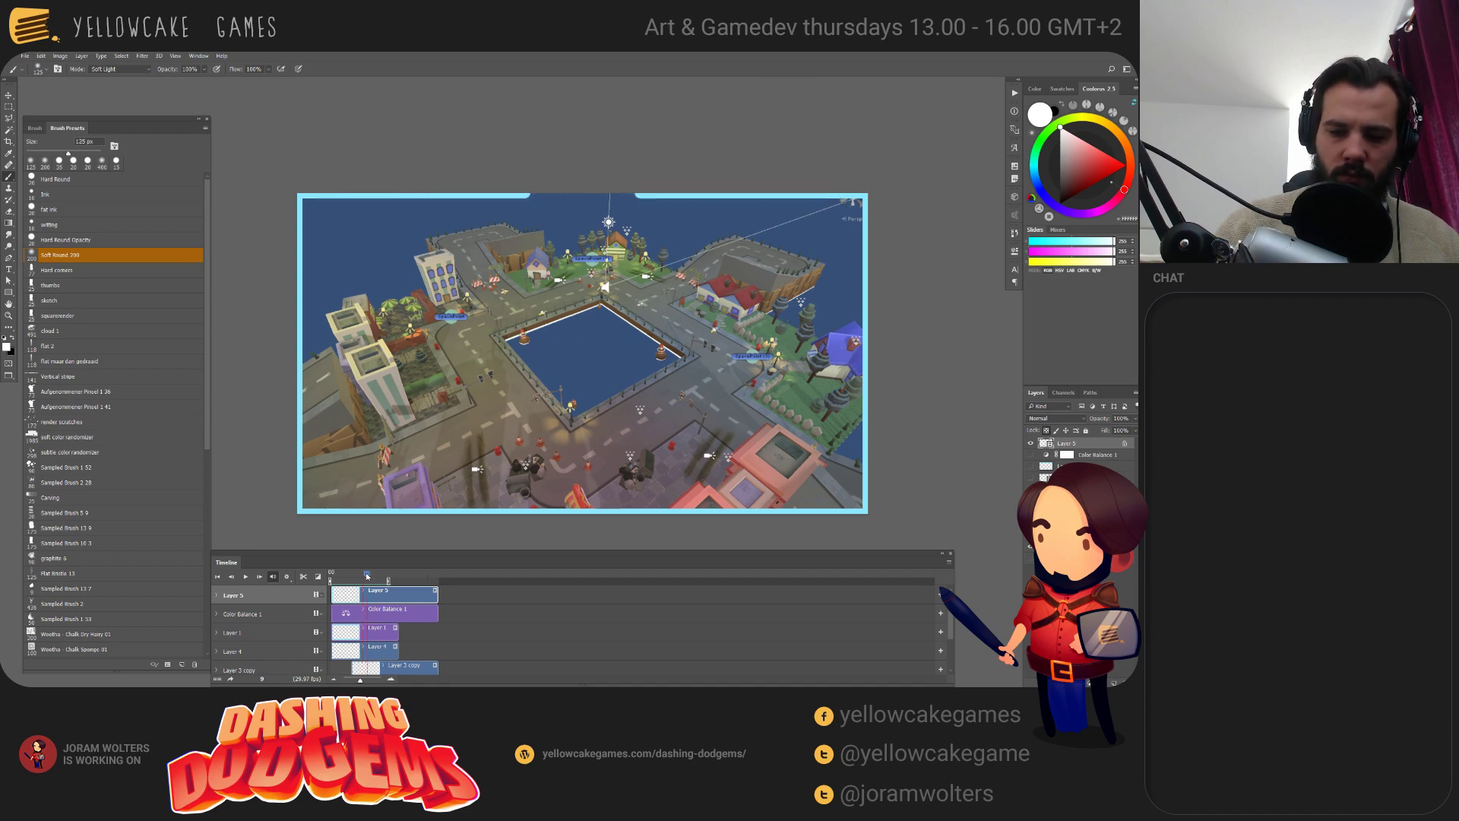
{"action": "mouse_move", "coordinate": [637, 197]}
{"action": "left_mouse_down"}
{"action": "mouse_move", "coordinate": [688, 196]}
{"action": "mouse_move", "coordinate": [646, 196]}
{"action": "mouse_move", "coordinate": [653, 186]}
{"action": "left_mouse_up"}
{"action": "left_click_drag", "start_coordinate": [528, 198], "coordinate": [456, 212]}
{"action": "left_click_drag", "start_coordinate": [367, 576], "coordinate": [372, 578]}
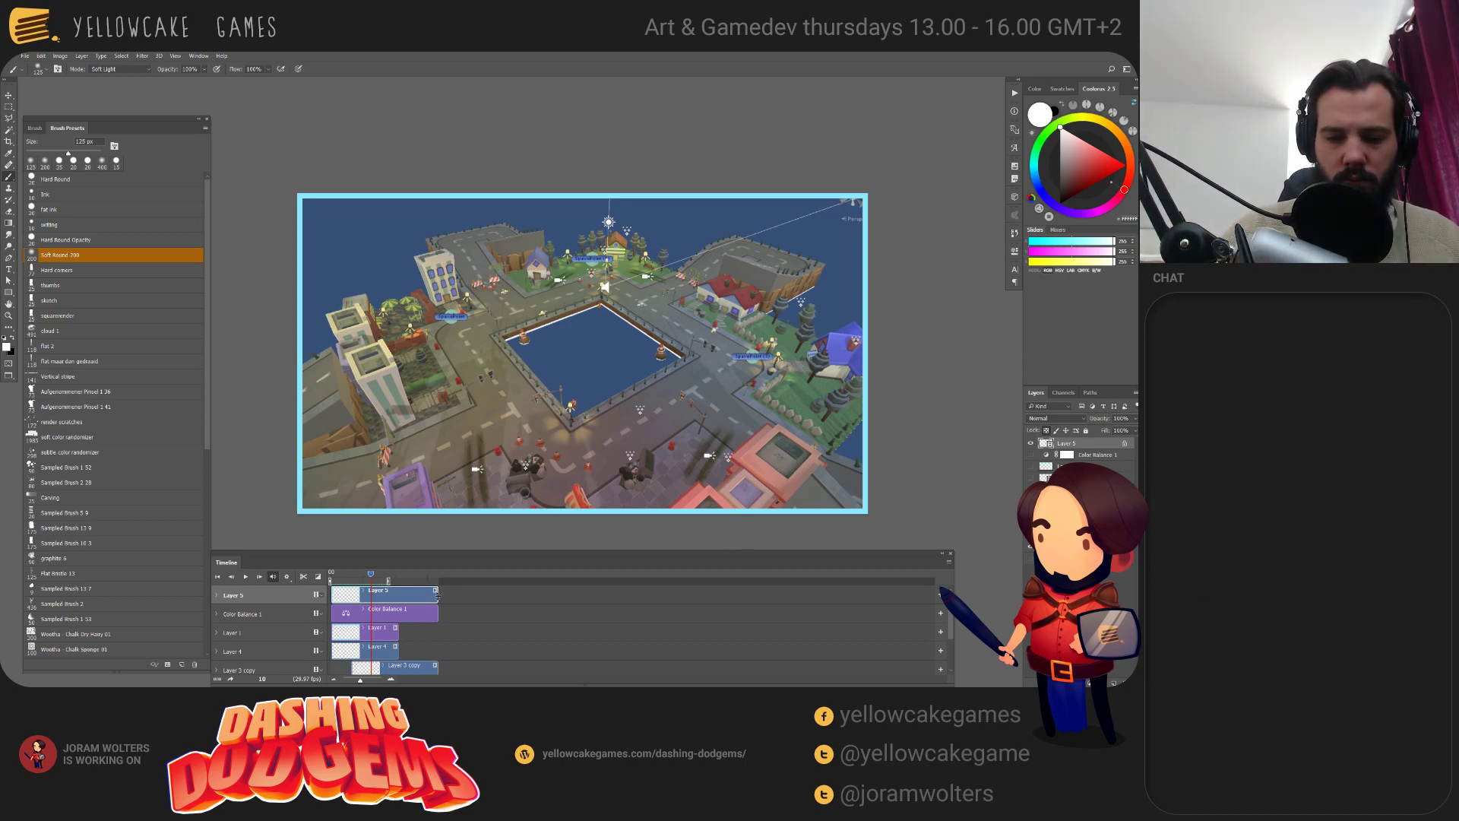
Shorten Layer 5's timeline clip so that it ends at the current frame.
{"action": "left_click_drag", "start_coordinate": [435, 596], "coordinate": [375, 600]}
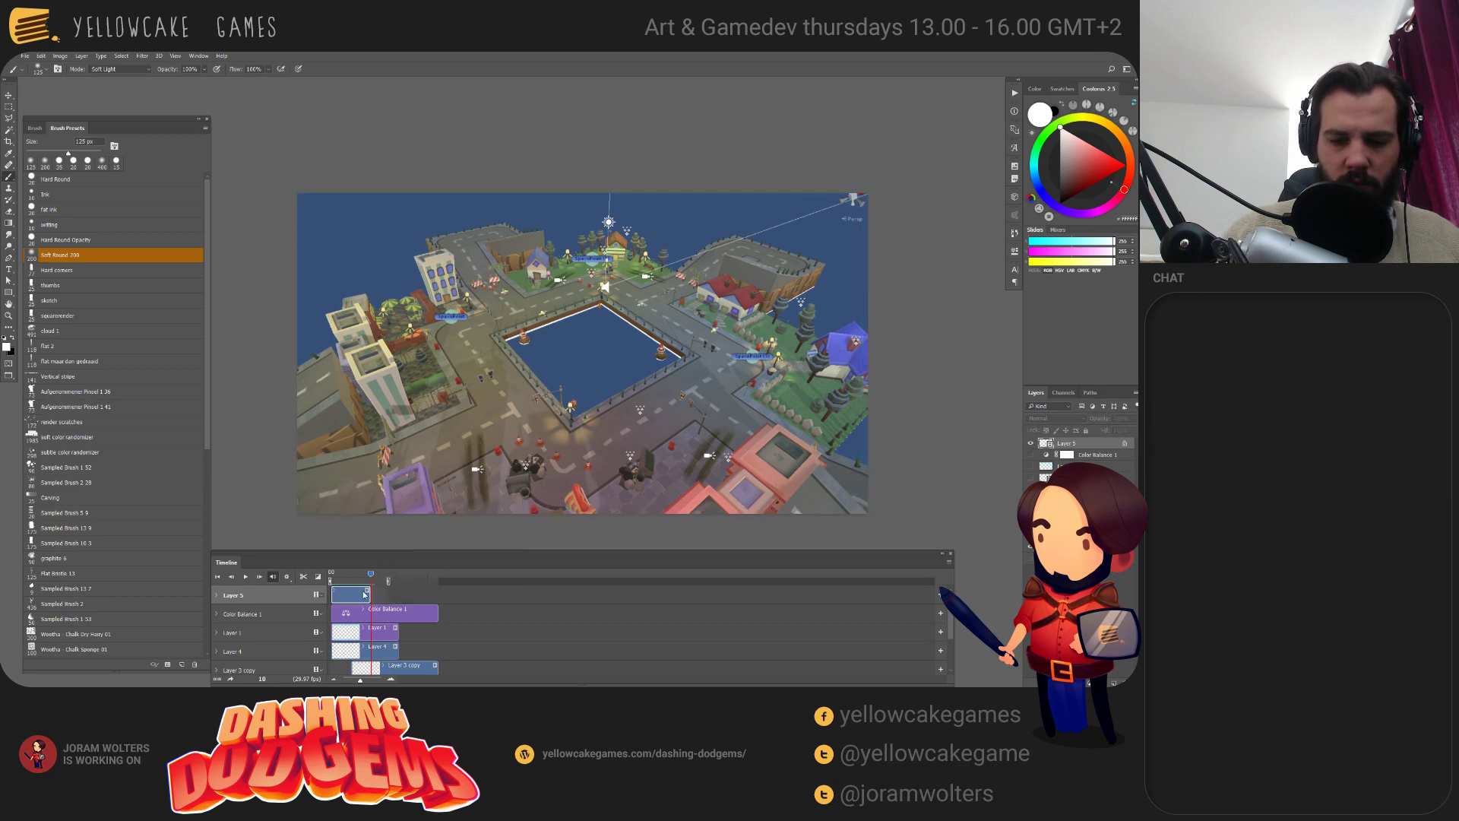
{"action": "right_click", "coordinate": [363, 596]}
{"action": "left_click", "coordinate": [461, 595]}
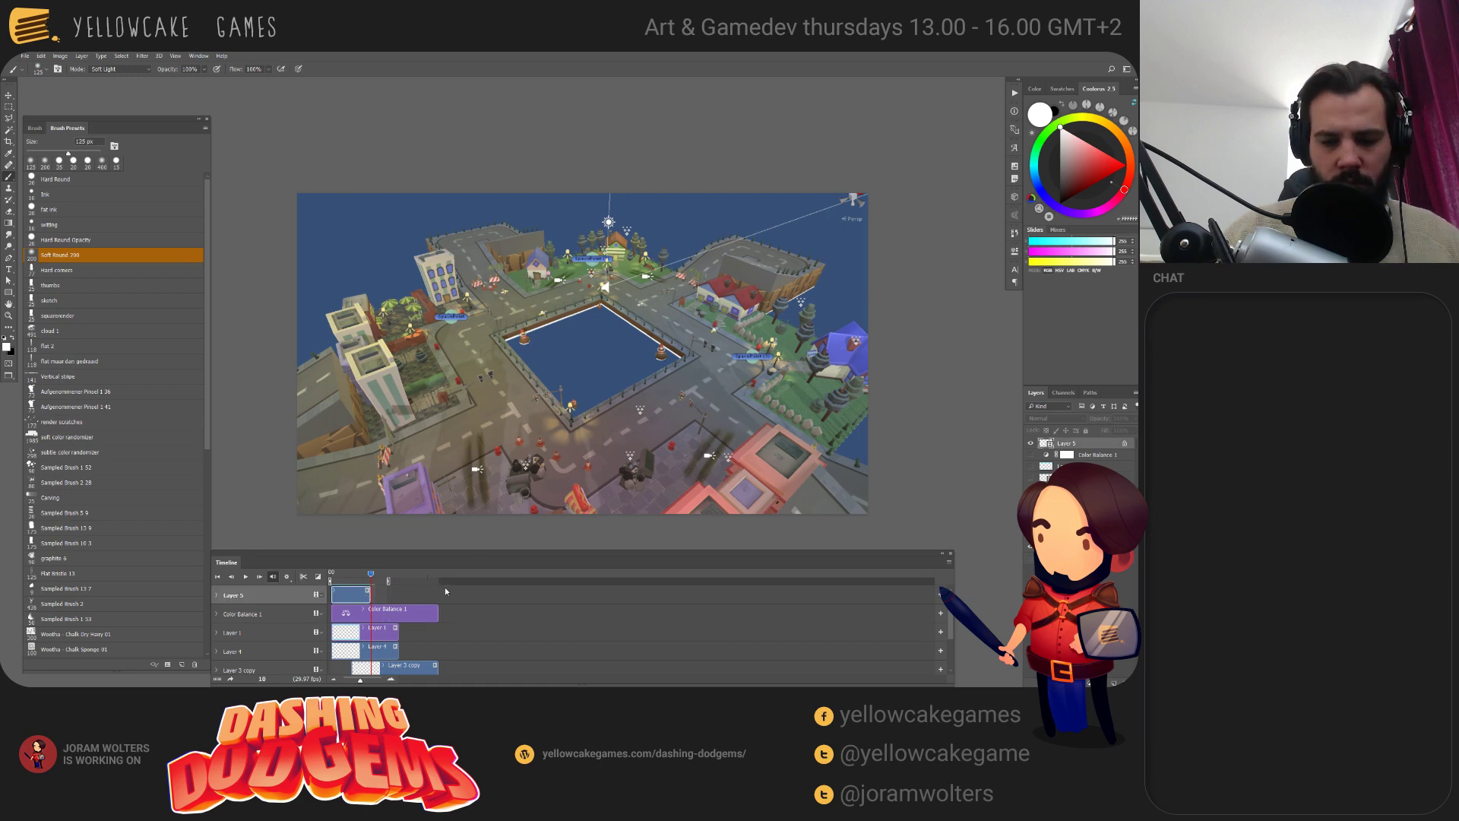
{"action": "key", "text": "ctrl+j"}
{"action": "left_click_drag", "start_coordinate": [445, 593], "coordinate": [373, 576]}
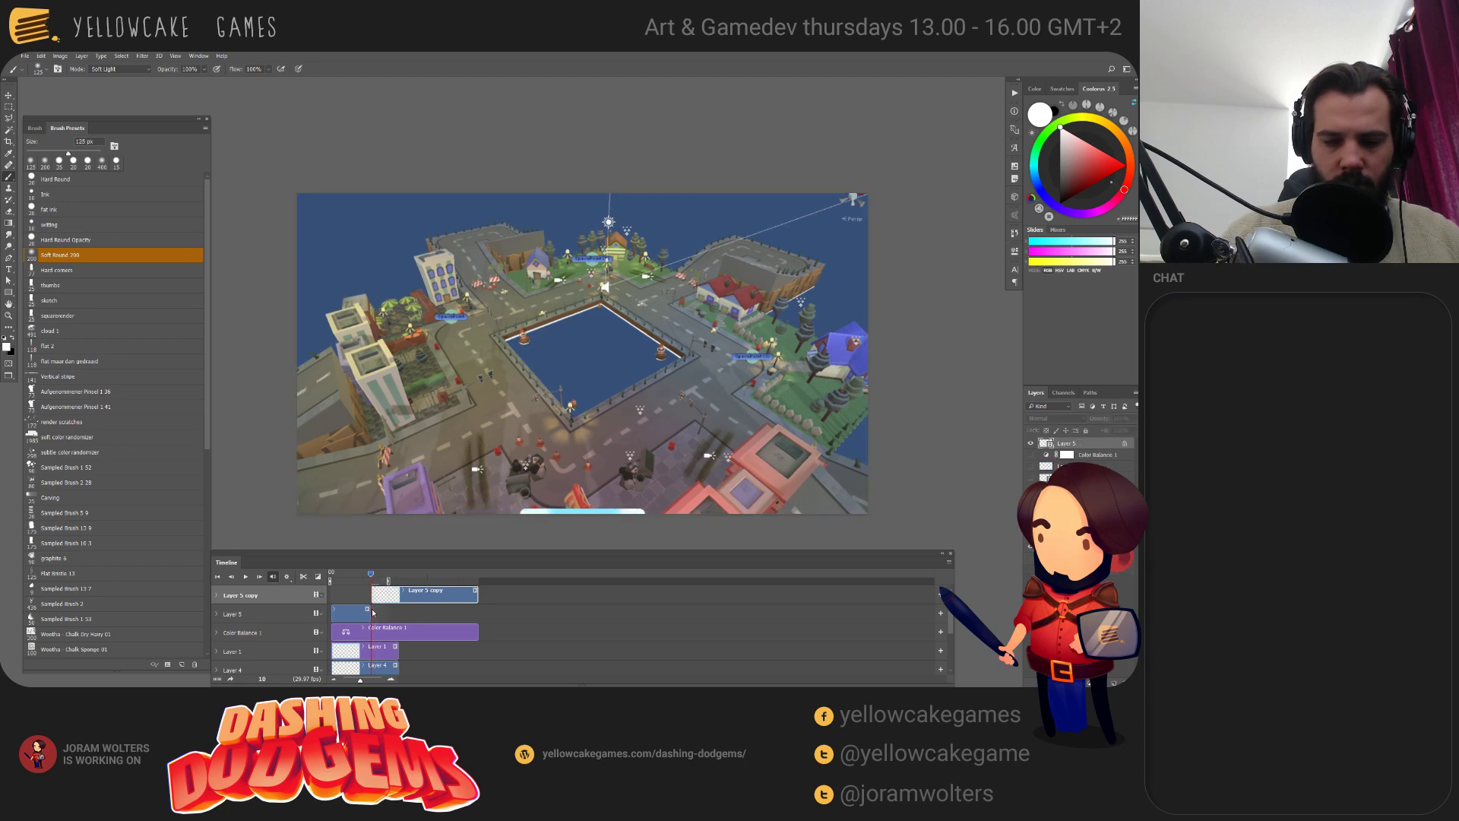
{"action": "key", "text": "Delete"}
Extend Layer 5's clip slightly past the frame where the cyan border is complete and duplicate the layer at that frame.
{"action": "left_click_drag", "start_coordinate": [368, 591], "coordinate": [371, 575]}
{"action": "left_click", "coordinate": [375, 576]}
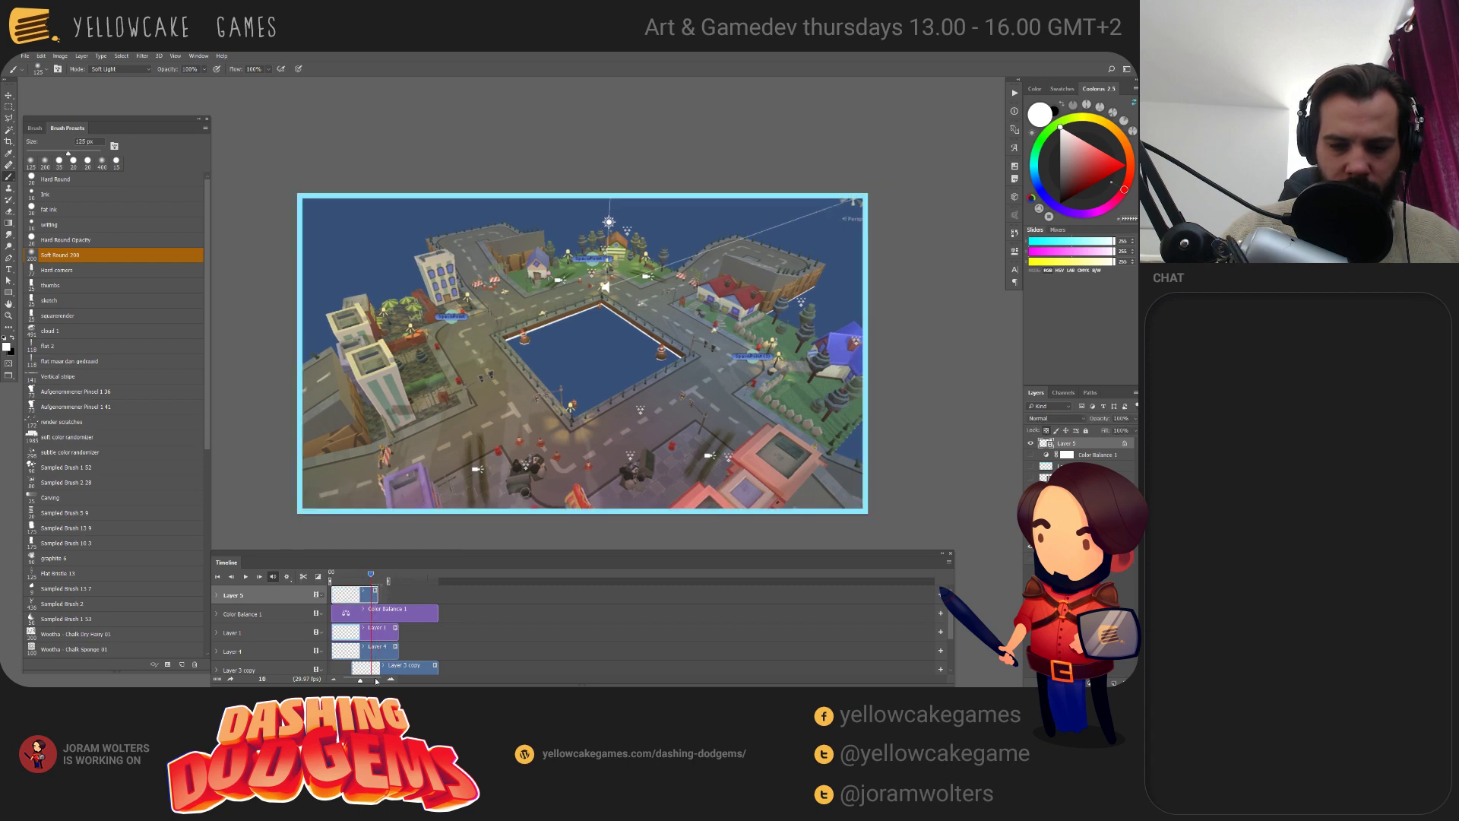
{"action": "left_click", "coordinate": [392, 680]}
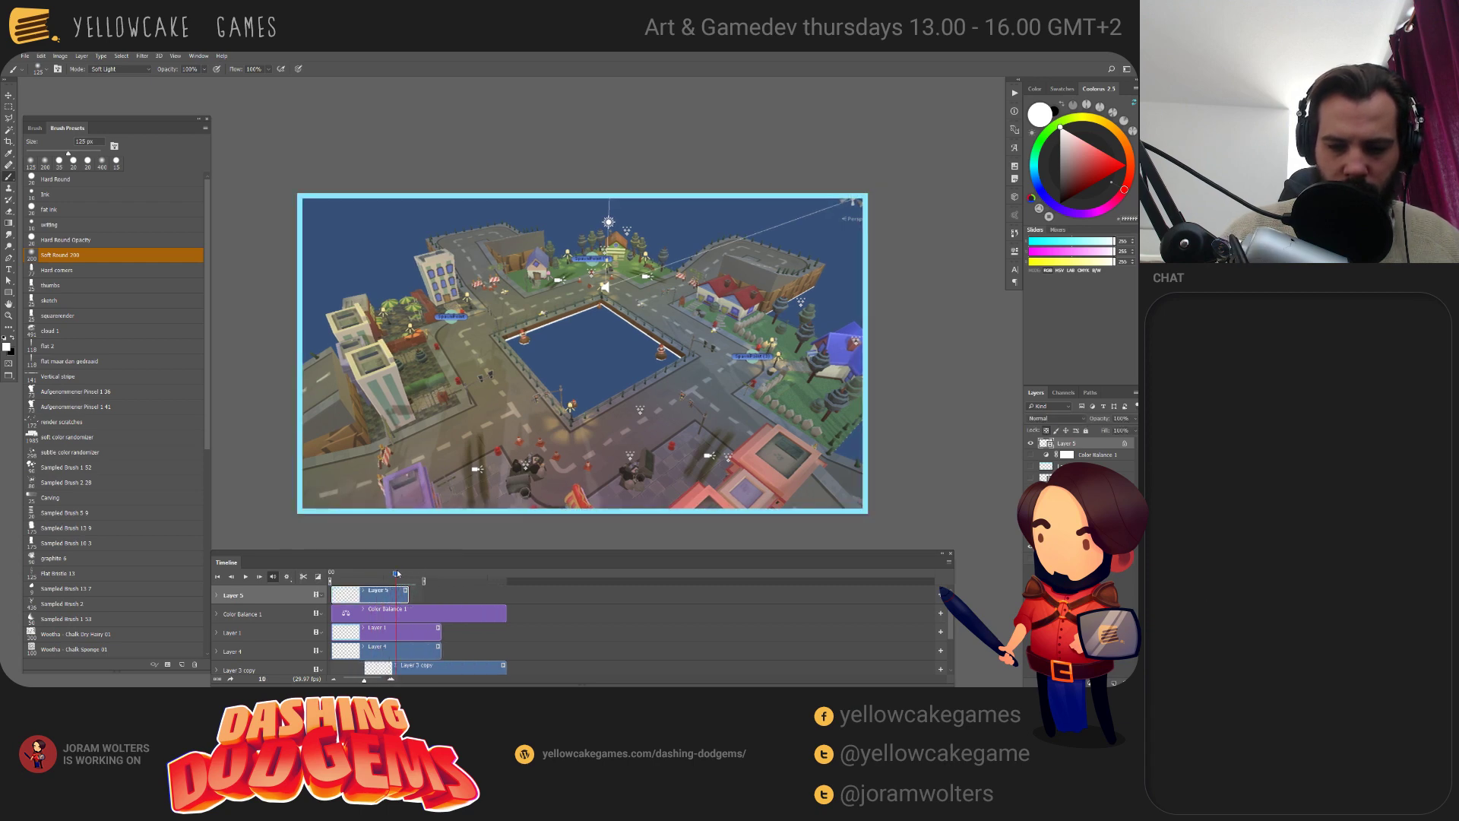
{"action": "left_click_drag", "start_coordinate": [396, 575], "coordinate": [396, 575]}
{"action": "key", "text": "ctrl+j"}
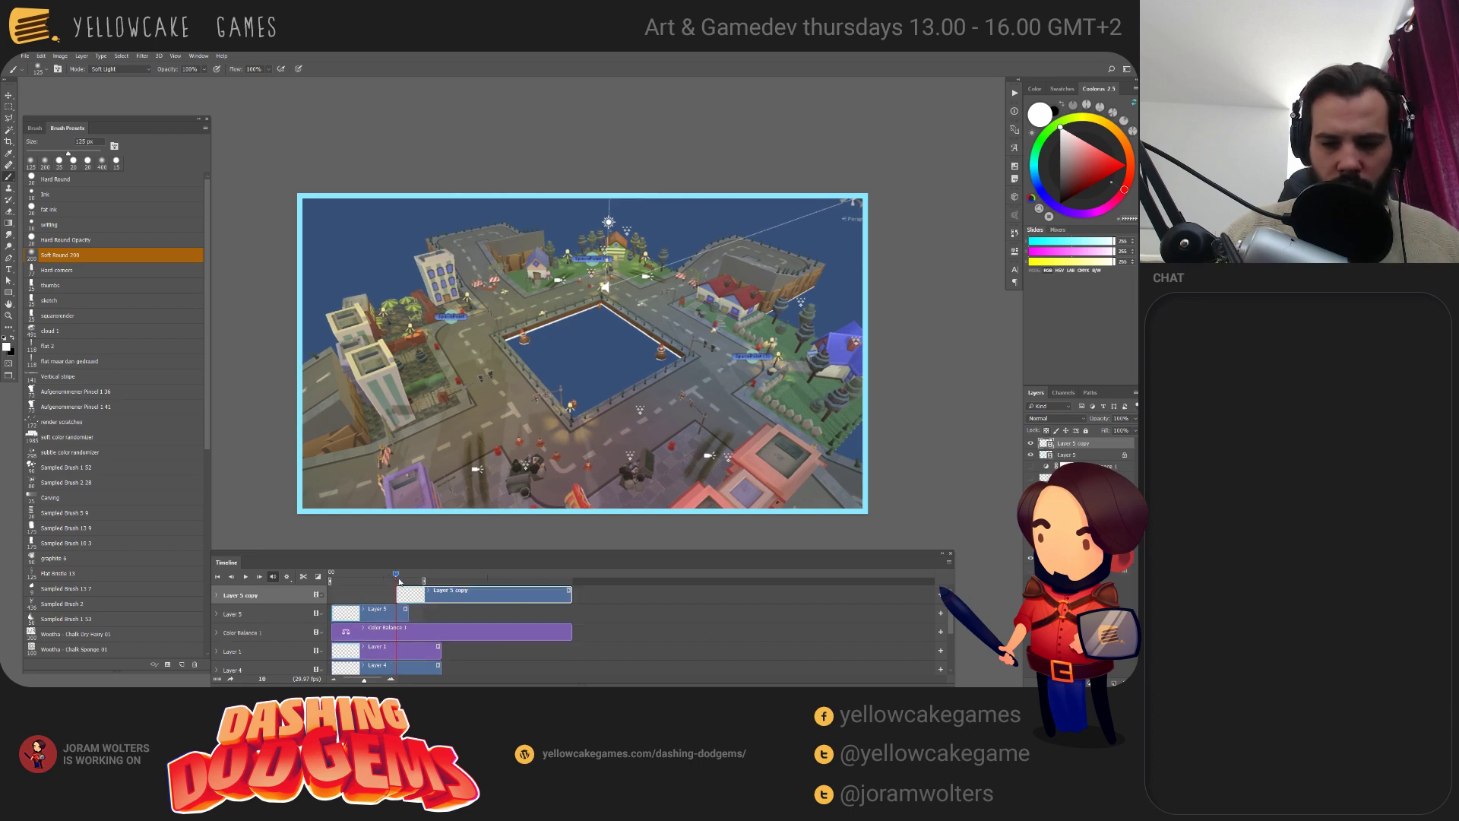
{"action": "mouse_move", "coordinate": [396, 574]}
{"action": "left_mouse_down"}
{"action": "mouse_move", "coordinate": [416, 574]}
{"action": "mouse_move", "coordinate": [395, 581]}
{"action": "left_mouse_up"}
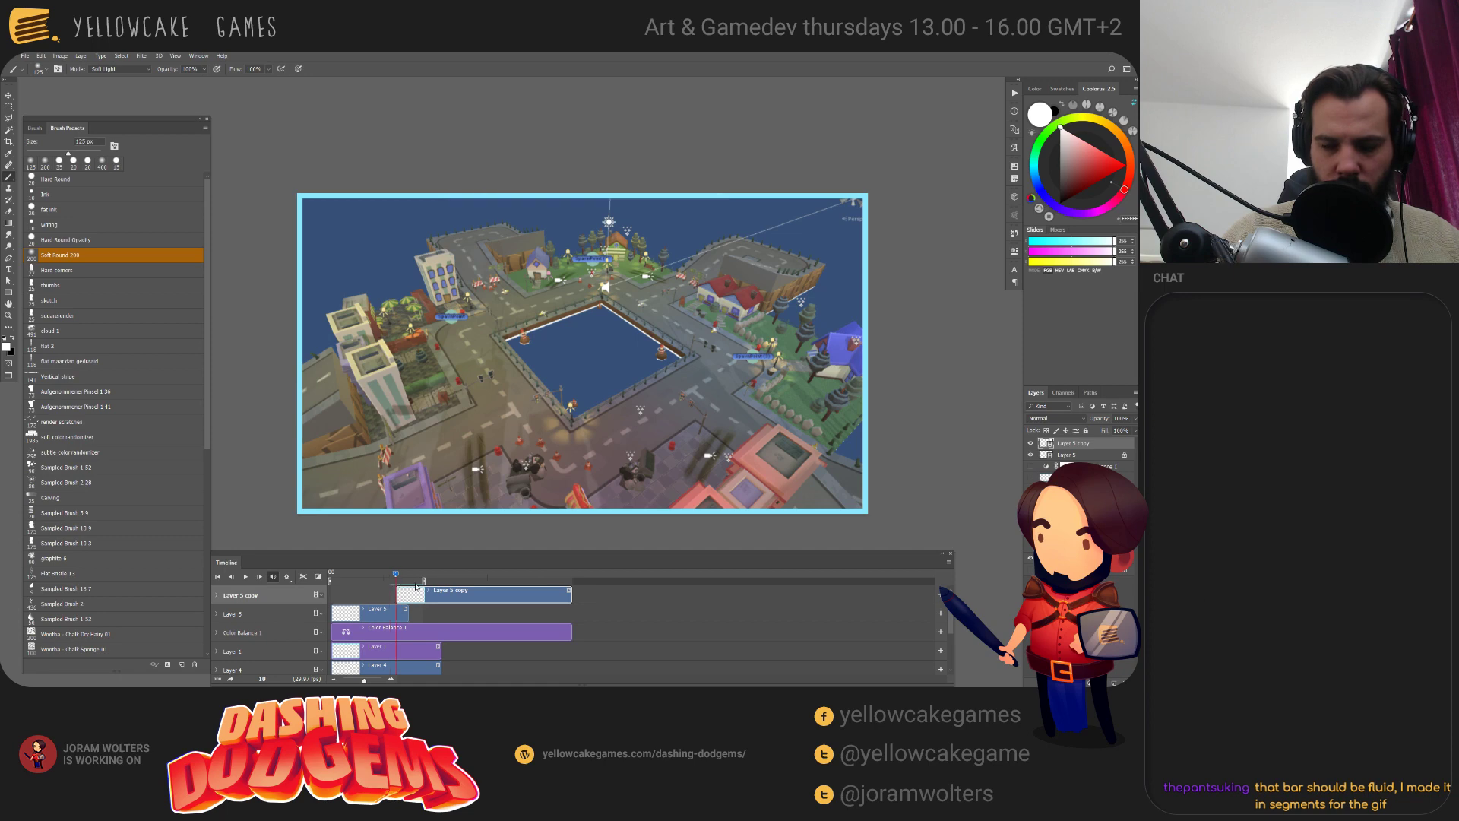
Trim the end of Layer 5's clip to just after the start of Layer 5 copy and apply Duplicate Frame to it.
{"action": "left_click", "coordinate": [409, 617]}
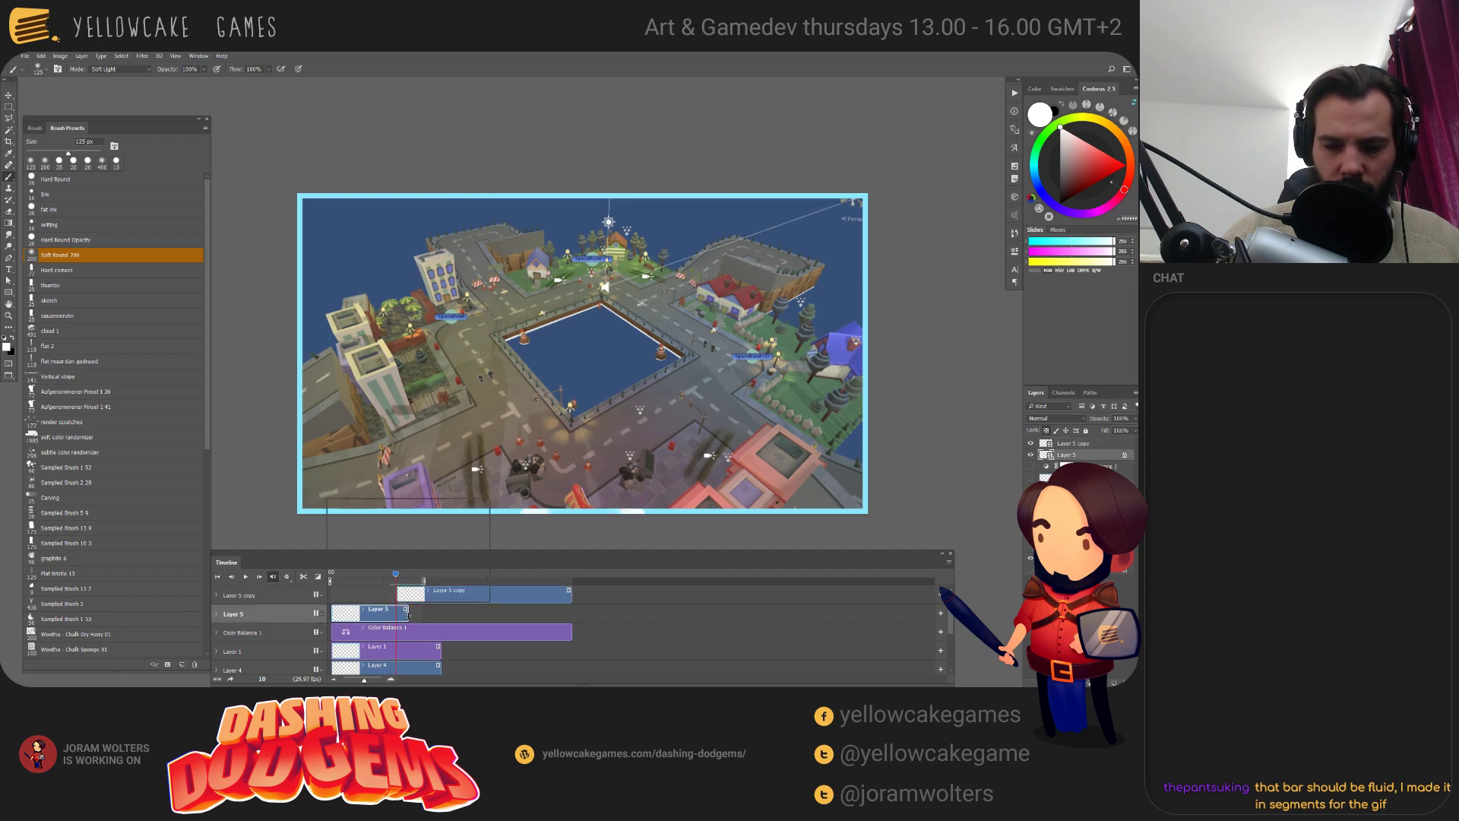
{"action": "left_click_drag", "start_coordinate": [406, 610], "coordinate": [401, 611]}
{"action": "left_click", "coordinate": [81, 55]}
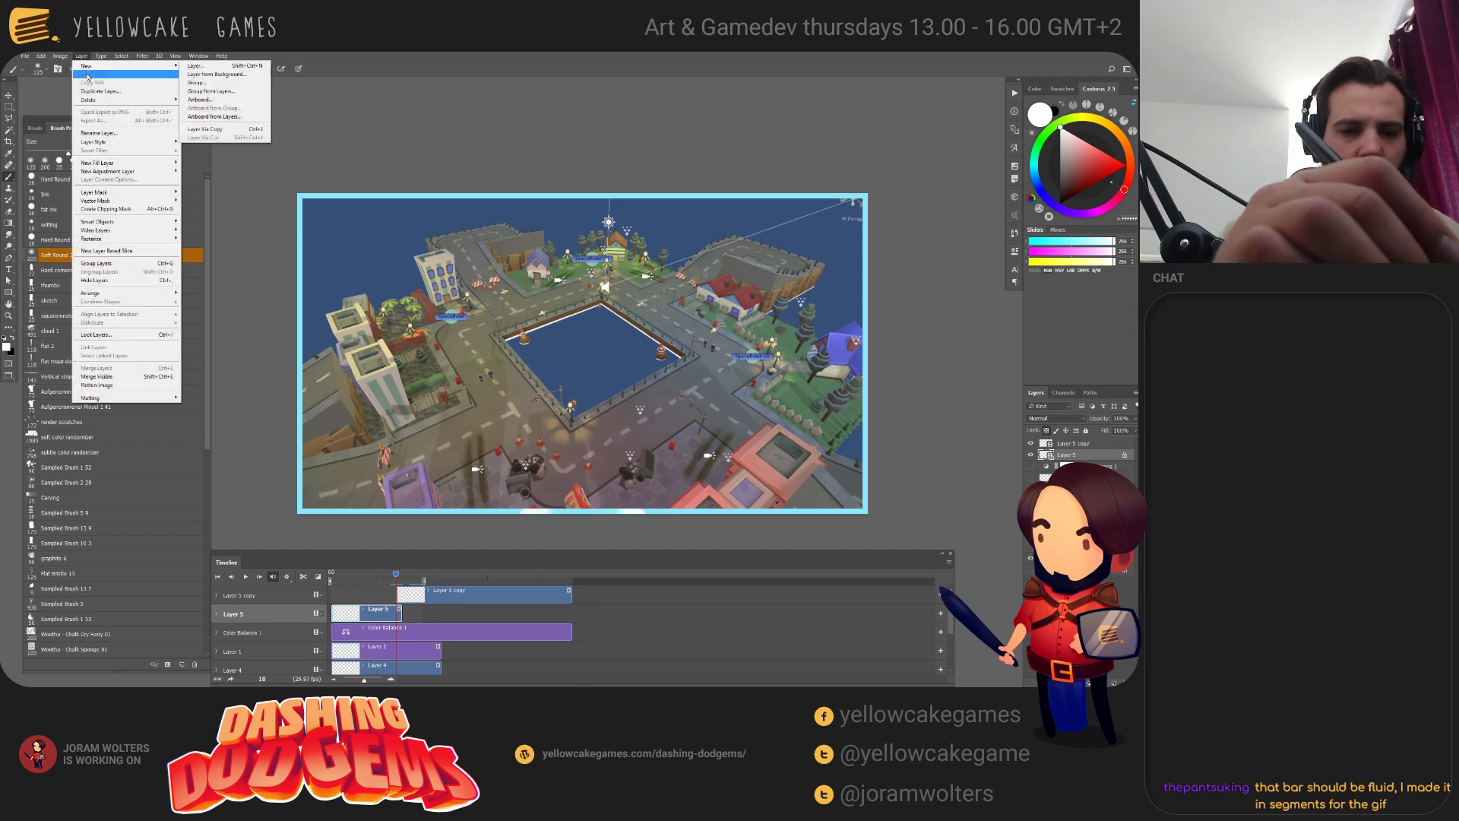
{"action": "mouse_move", "coordinate": [154, 235]}
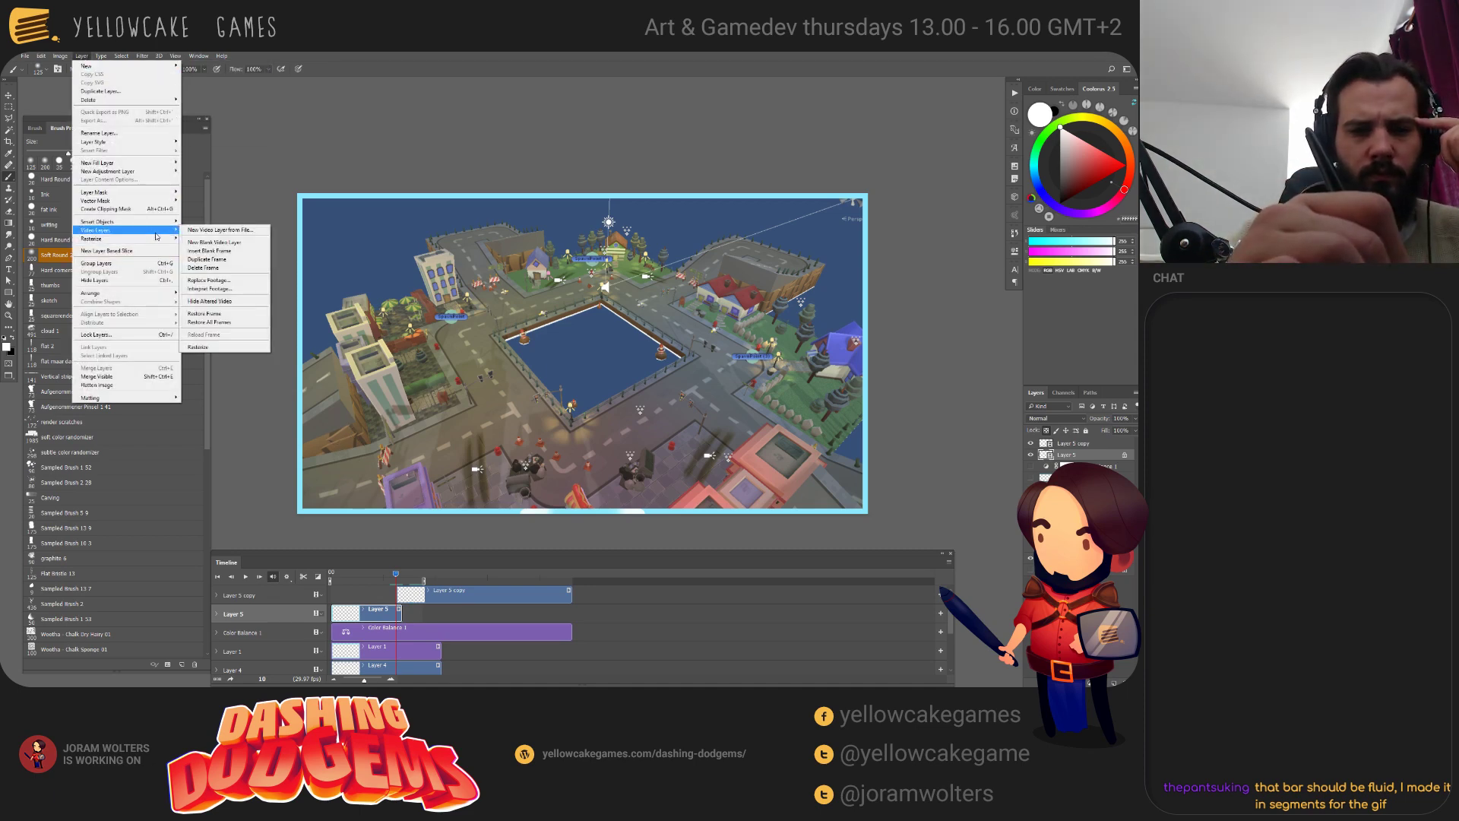
{"action": "left_click", "coordinate": [208, 259]}
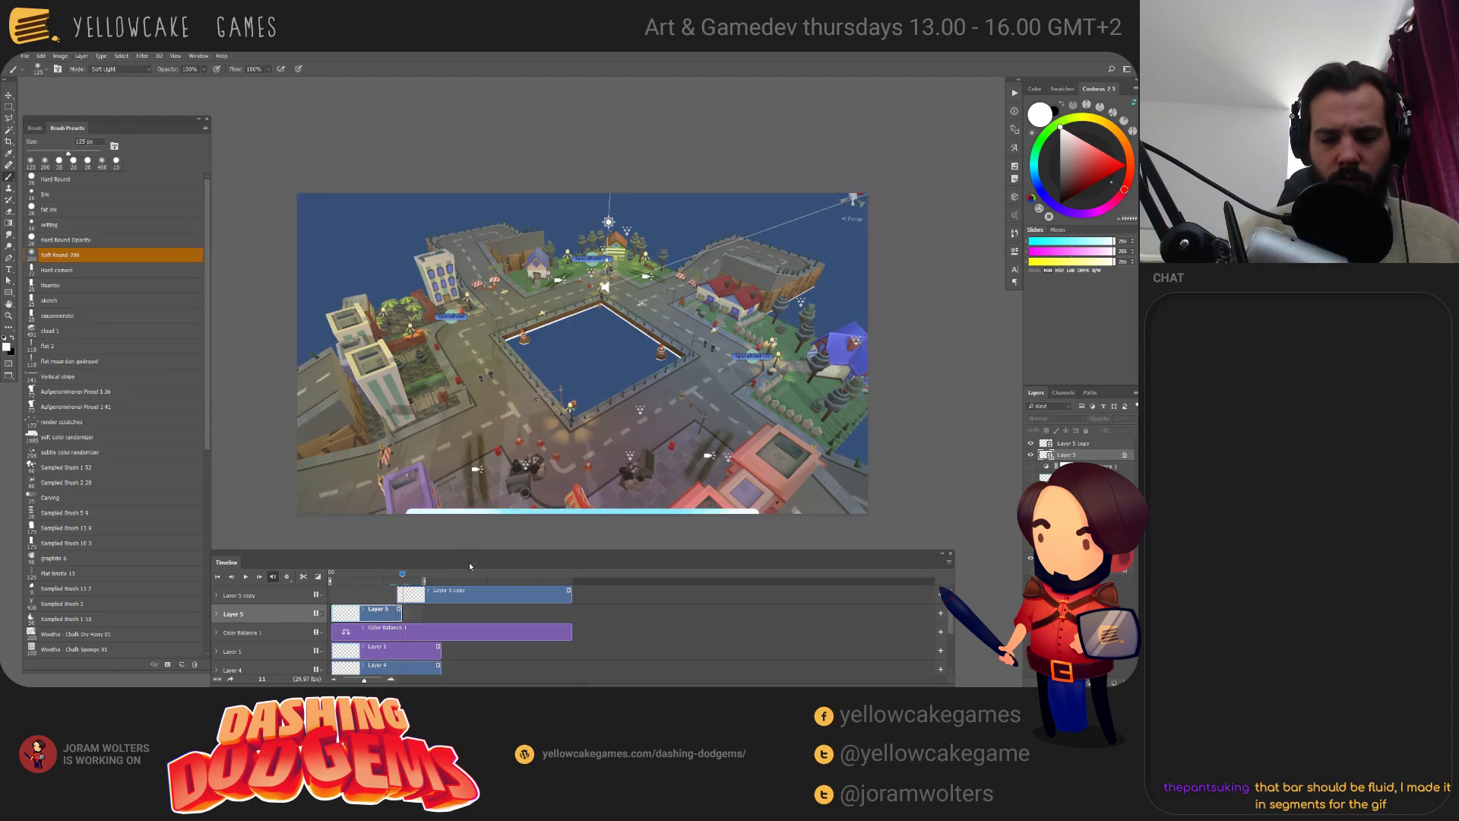
Step back and forth through the frames around the end of Layer 5's clip to examine the border highlights.
{"action": "left_click", "coordinate": [396, 574]}
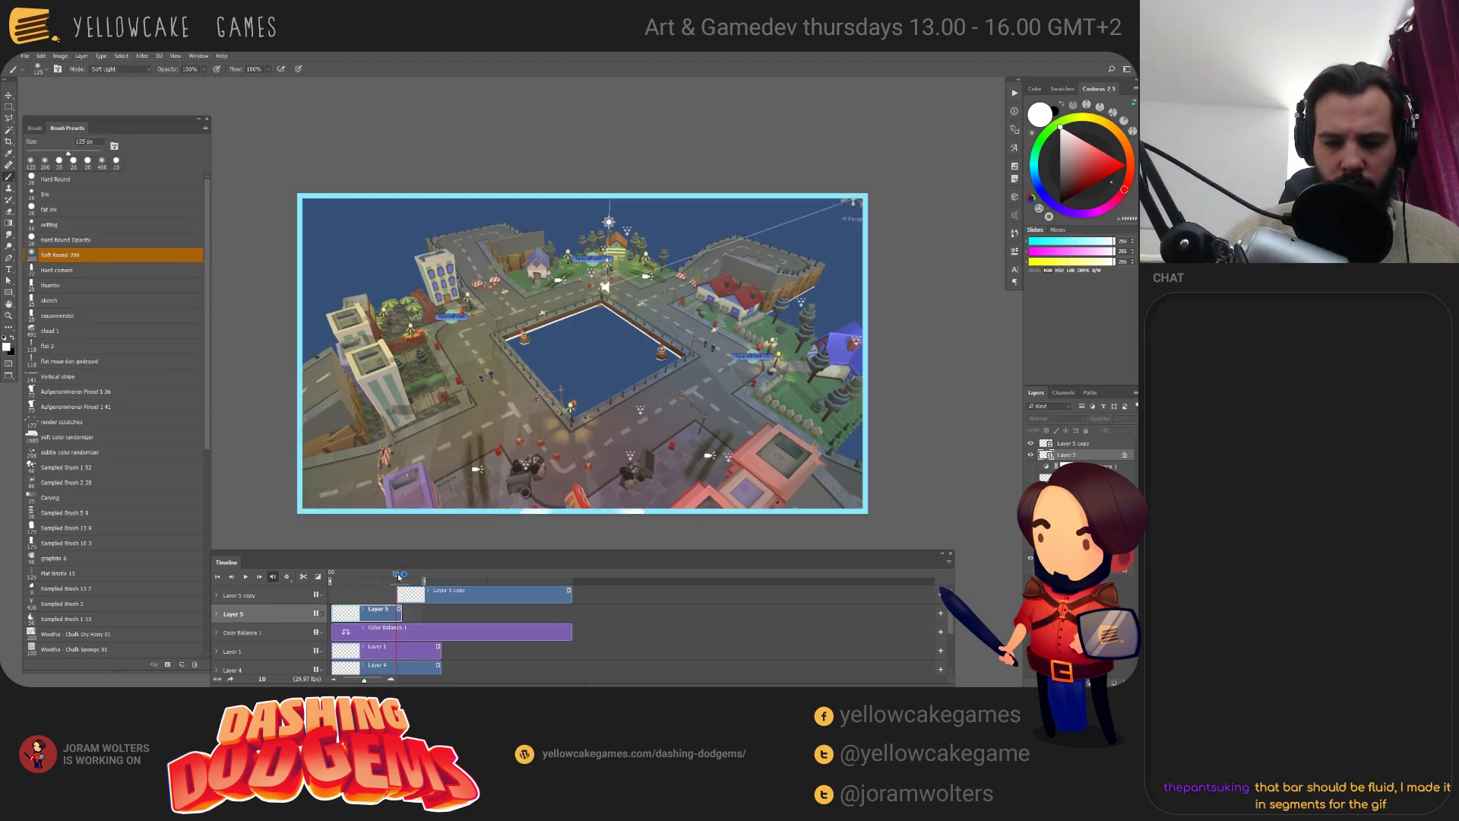
{"action": "left_click", "coordinate": [390, 573]}
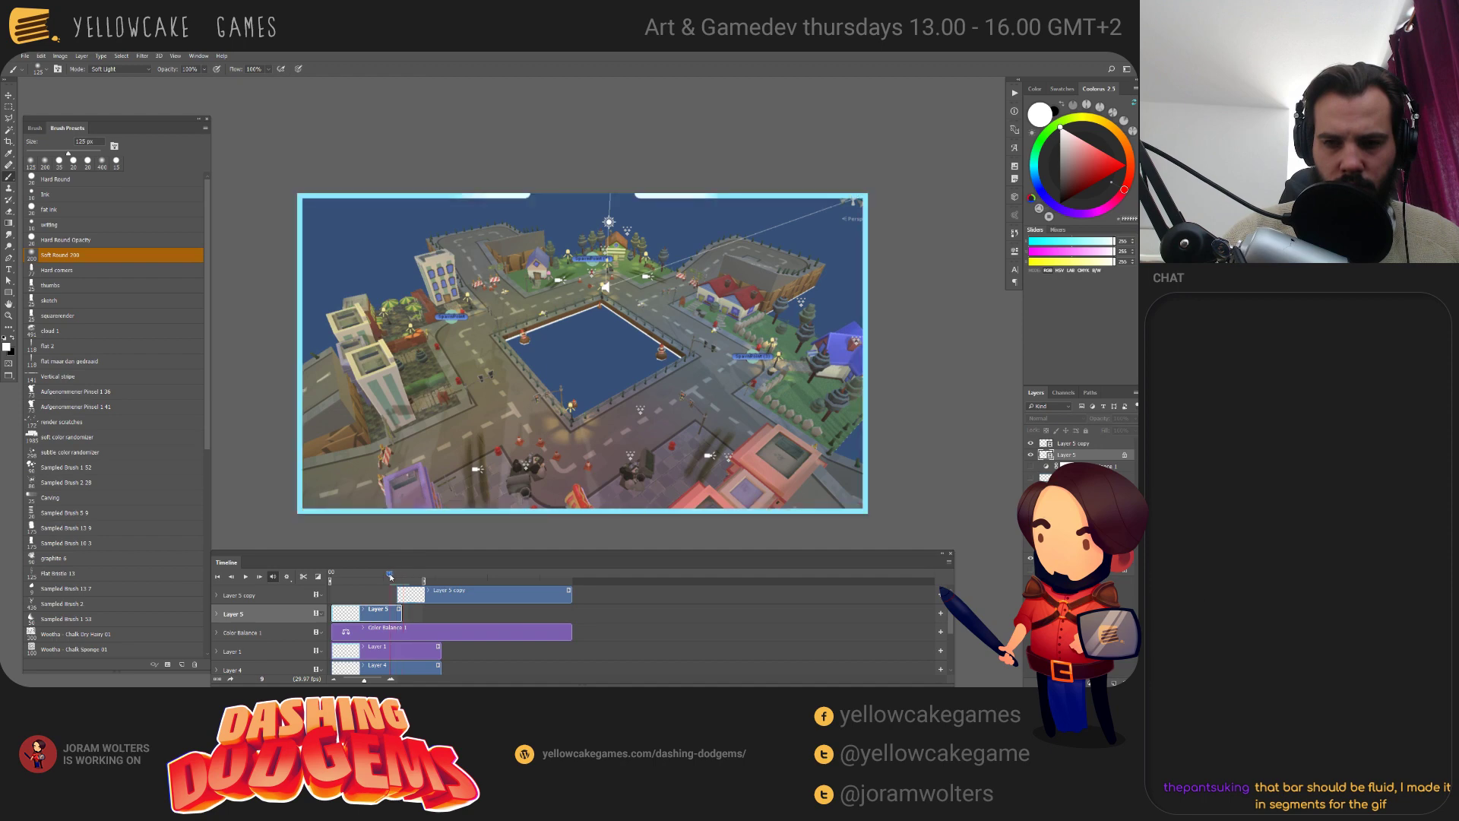
{"action": "left_click", "coordinate": [396, 574]}
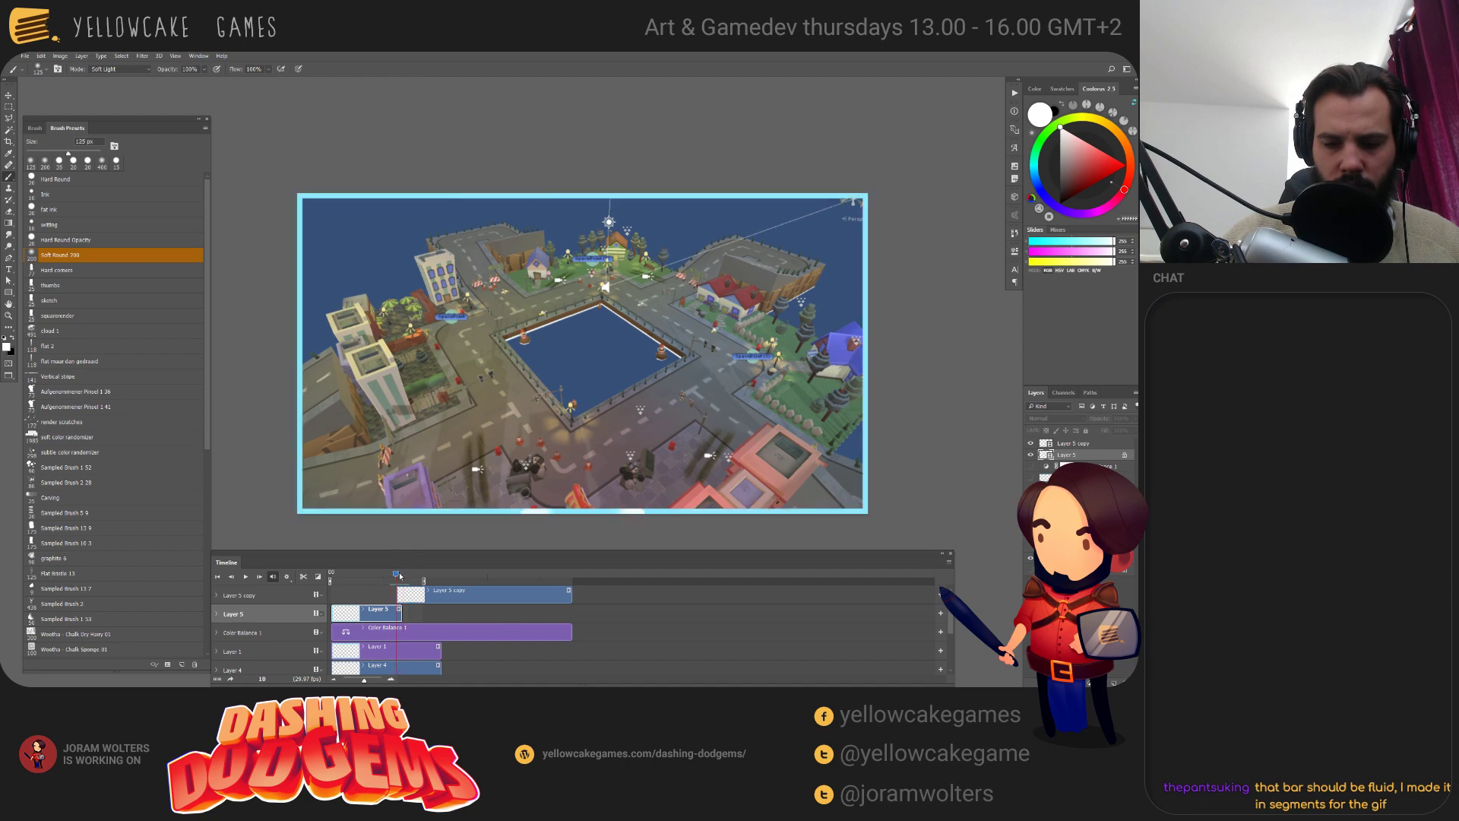
{"action": "left_click", "coordinate": [400, 575]}
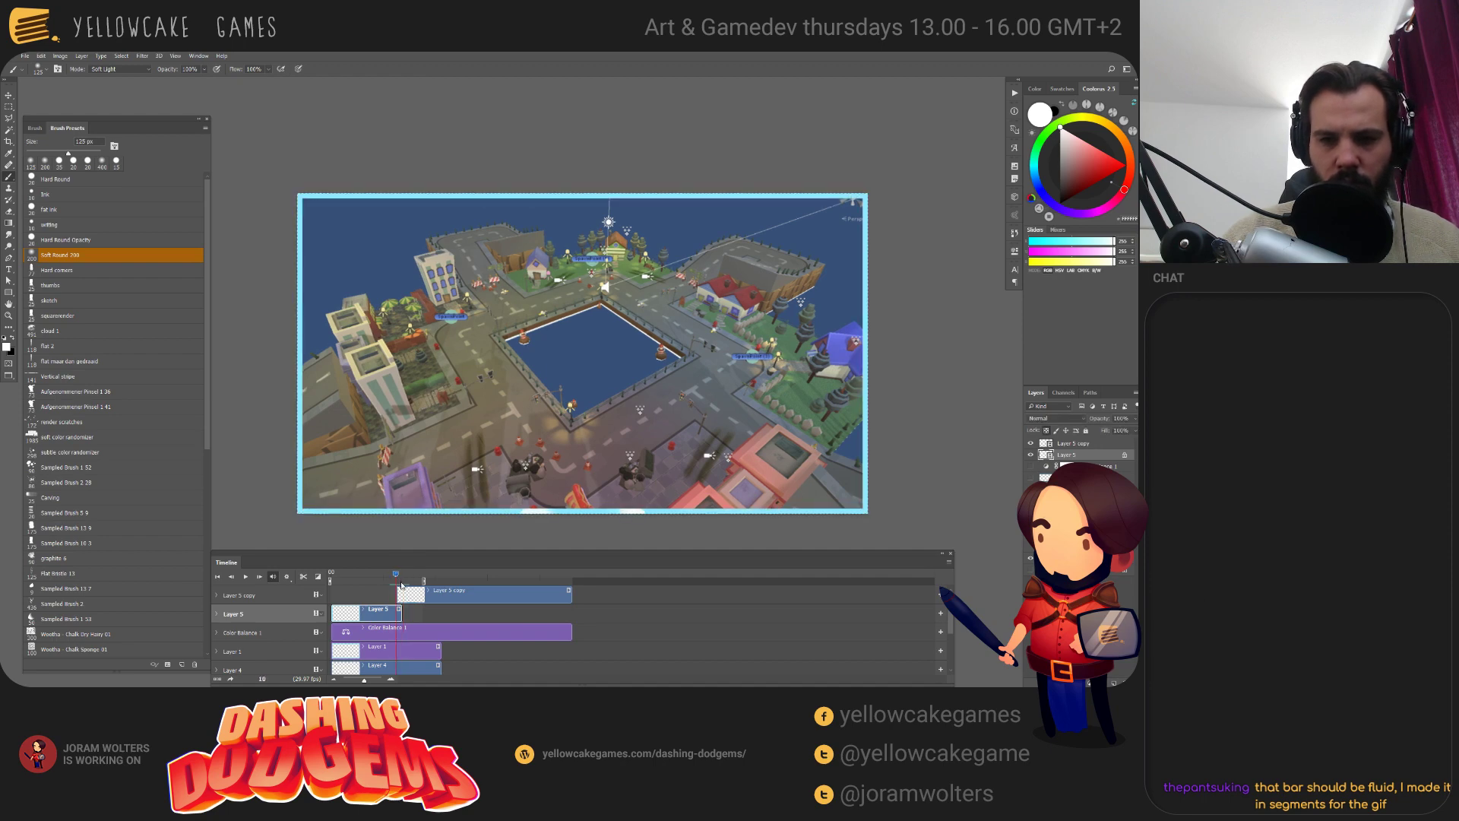
{"action": "left_click", "coordinate": [401, 576]}
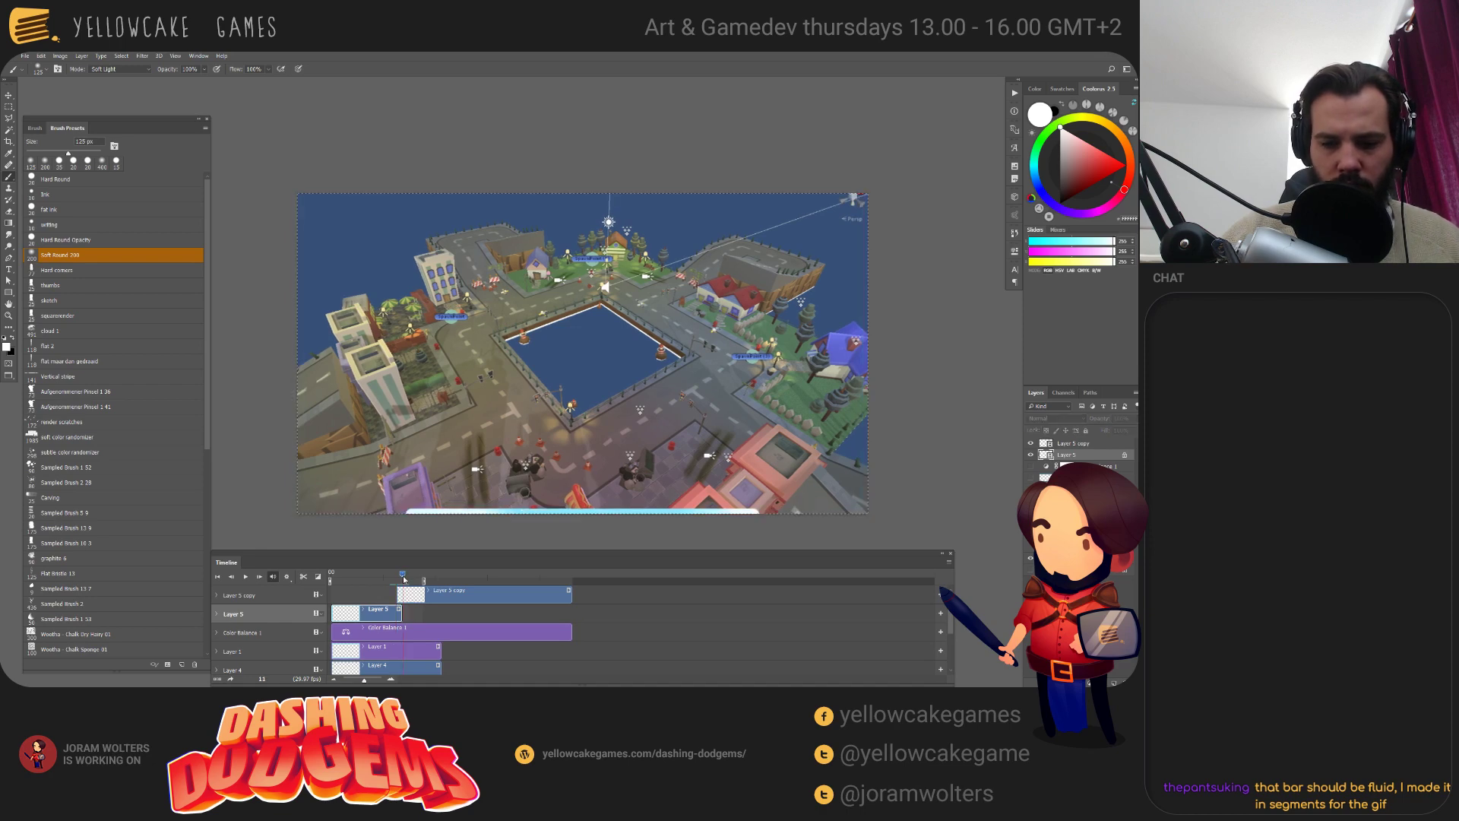
{"action": "key", "text": "ctrl+shift+alt+n"}
{"action": "key", "text": "ctrl+z"}
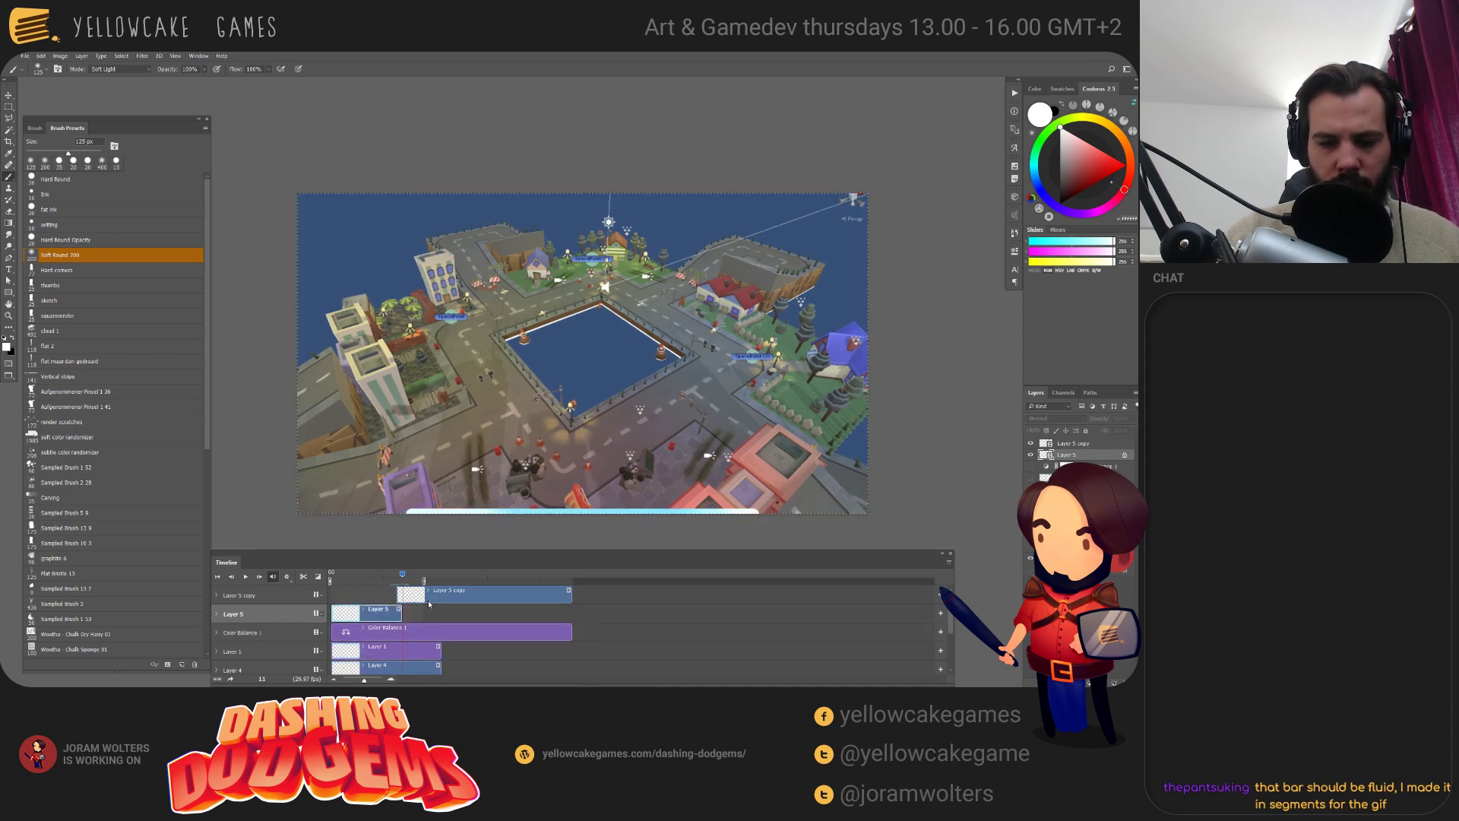
Move the Layer 5 copy clip earlier in the timeline so that it overlaps the end of Layer 5's clip.
{"action": "left_click", "coordinate": [396, 576]}
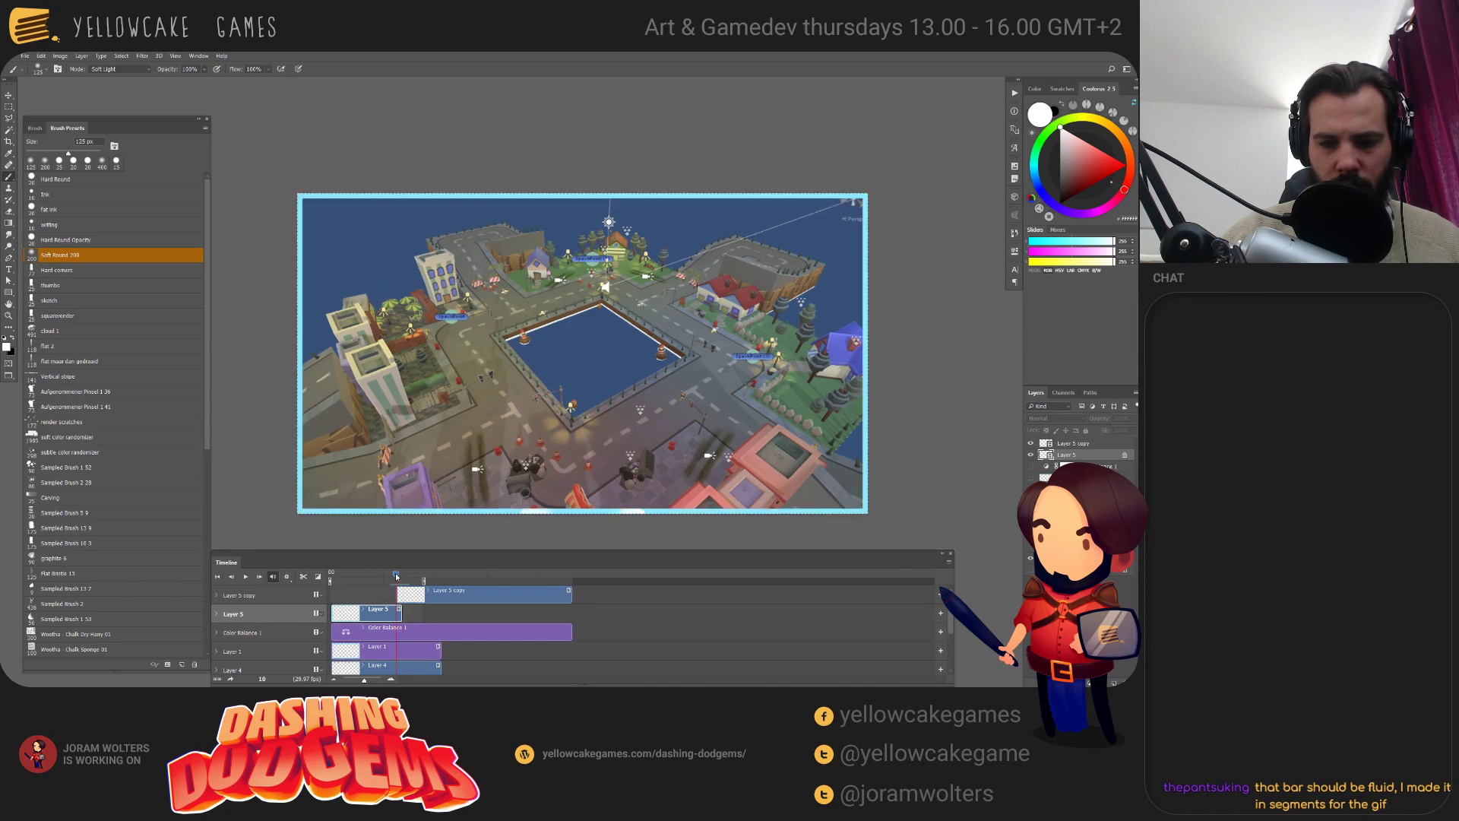
{"action": "mouse_move", "coordinate": [438, 595]}
{"action": "left_mouse_down"}
{"action": "mouse_move", "coordinate": [399, 595]}
{"action": "mouse_move", "coordinate": [417, 602]}
{"action": "left_mouse_up"}
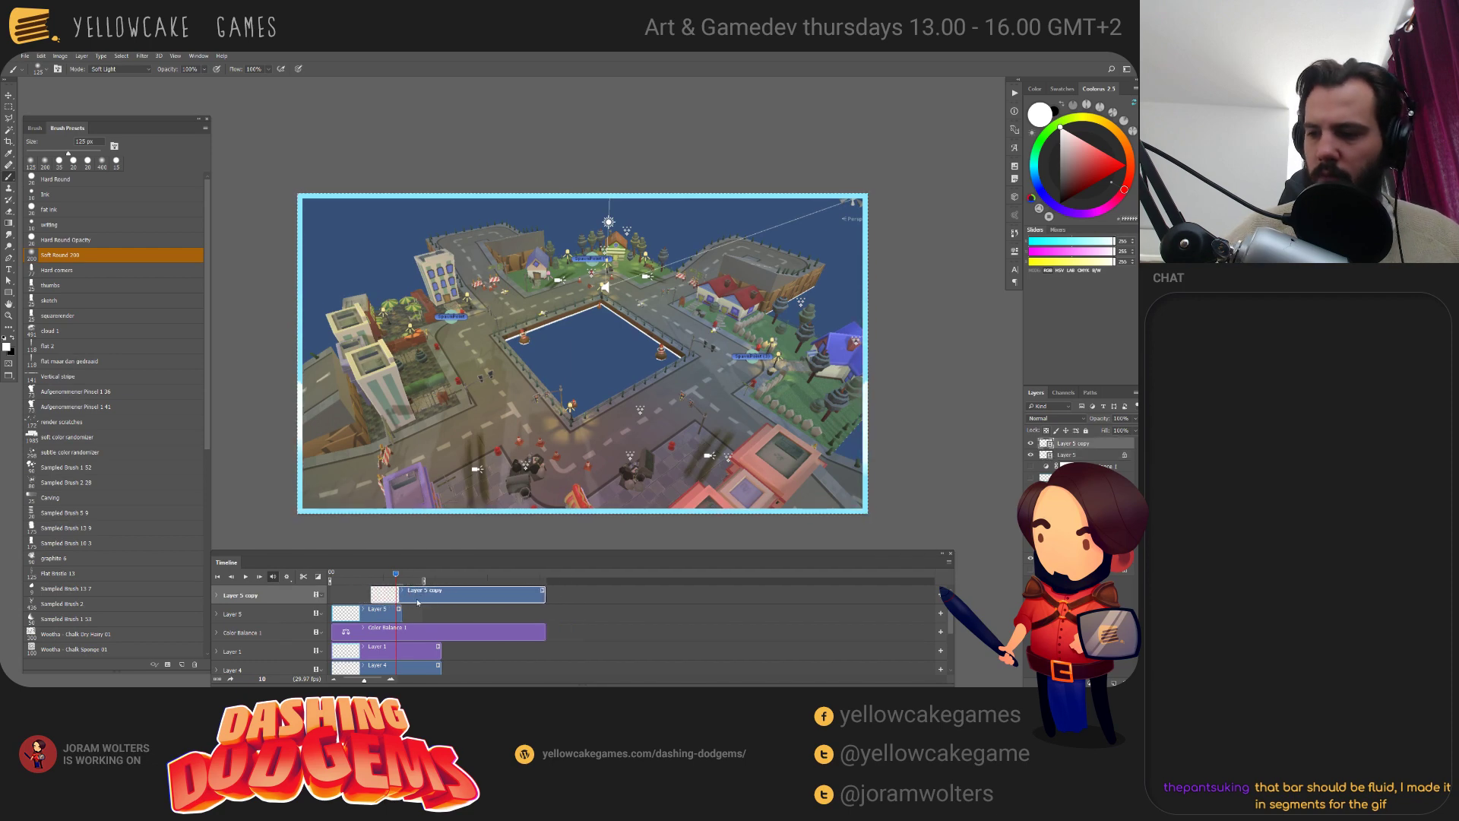
Add a Color Overlay effect to Layer 5 copy and change its overlay colour from white to dark grey.
{"action": "double_click", "coordinate": [1099, 443]}
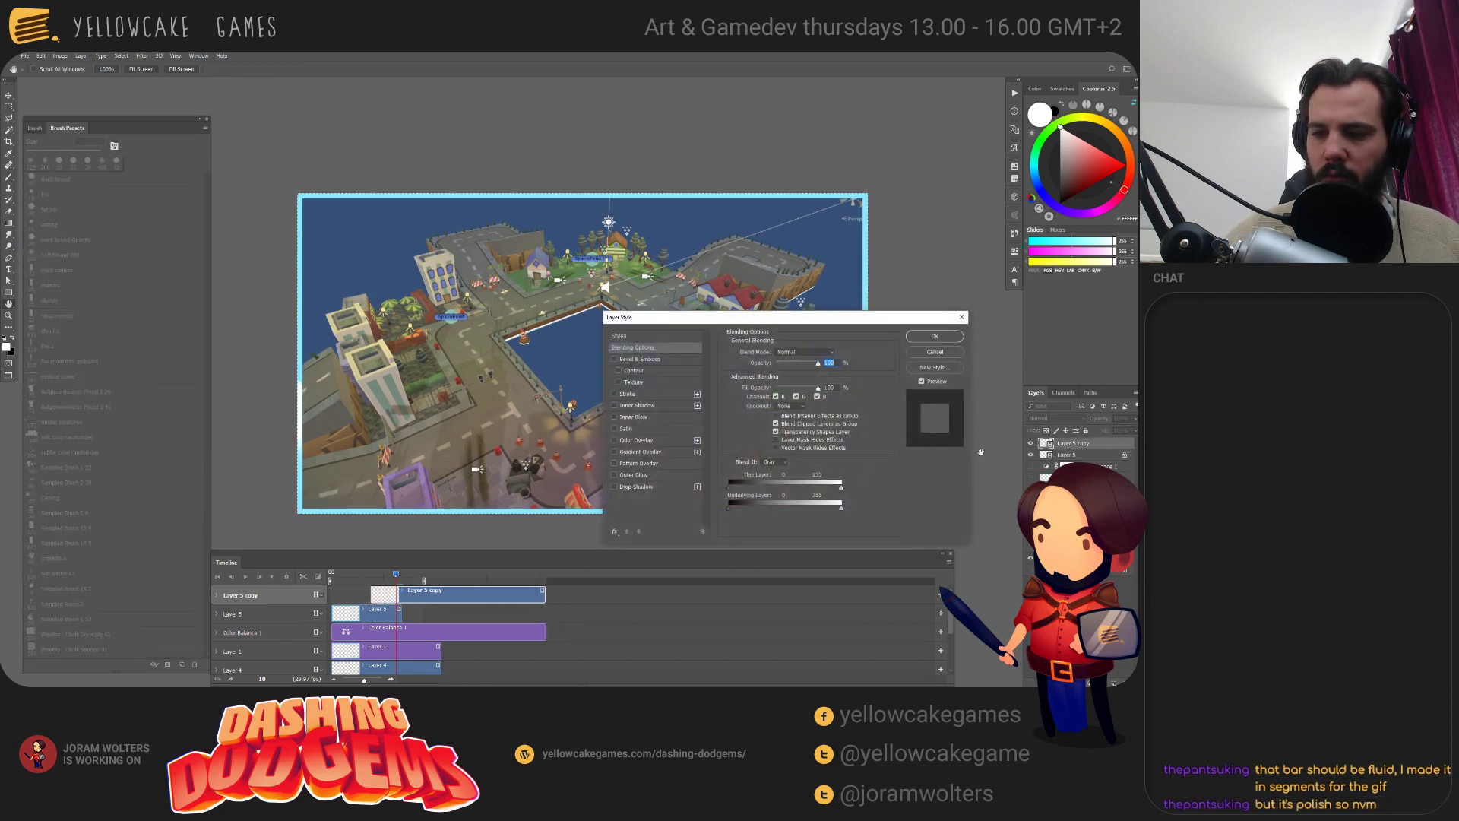
{"action": "left_click_drag", "start_coordinate": [748, 320], "coordinate": [748, 297]}
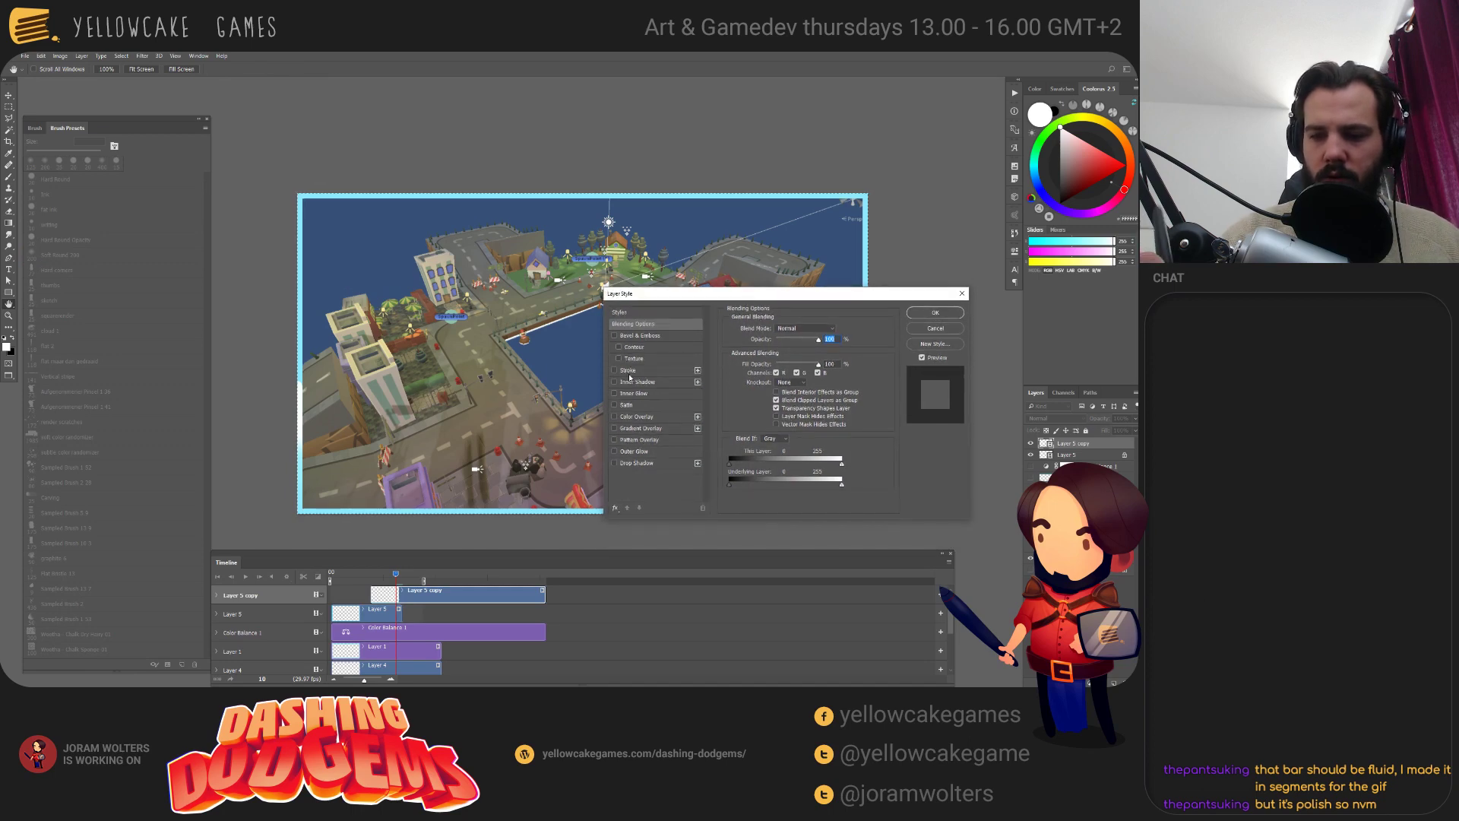
{"action": "left_click", "coordinate": [634, 417]}
{"action": "left_click", "coordinate": [636, 418]}
{"action": "left_click", "coordinate": [835, 331]}
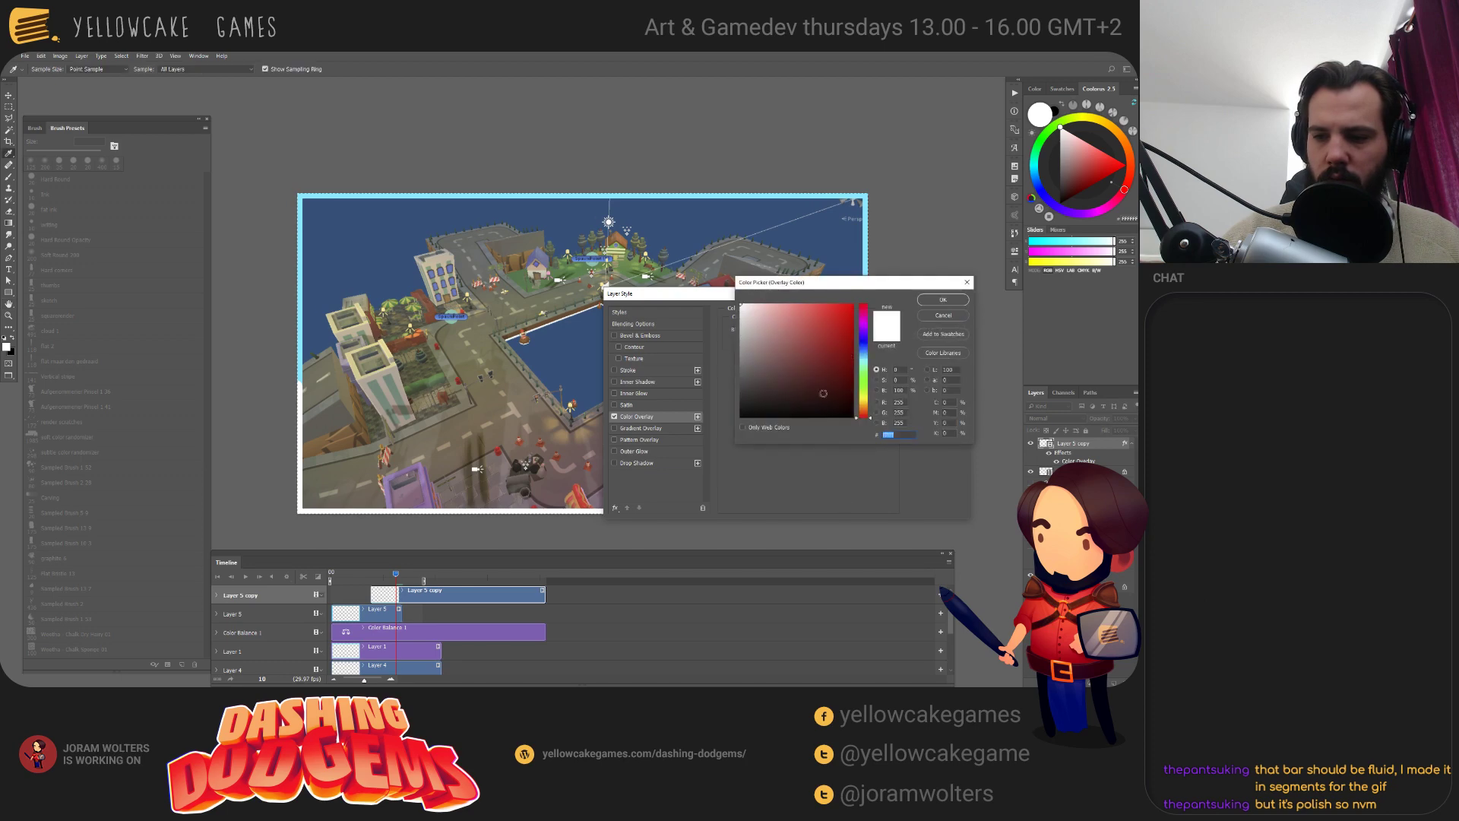
{"action": "left_click_drag", "start_coordinate": [805, 282], "coordinate": [780, 474]}
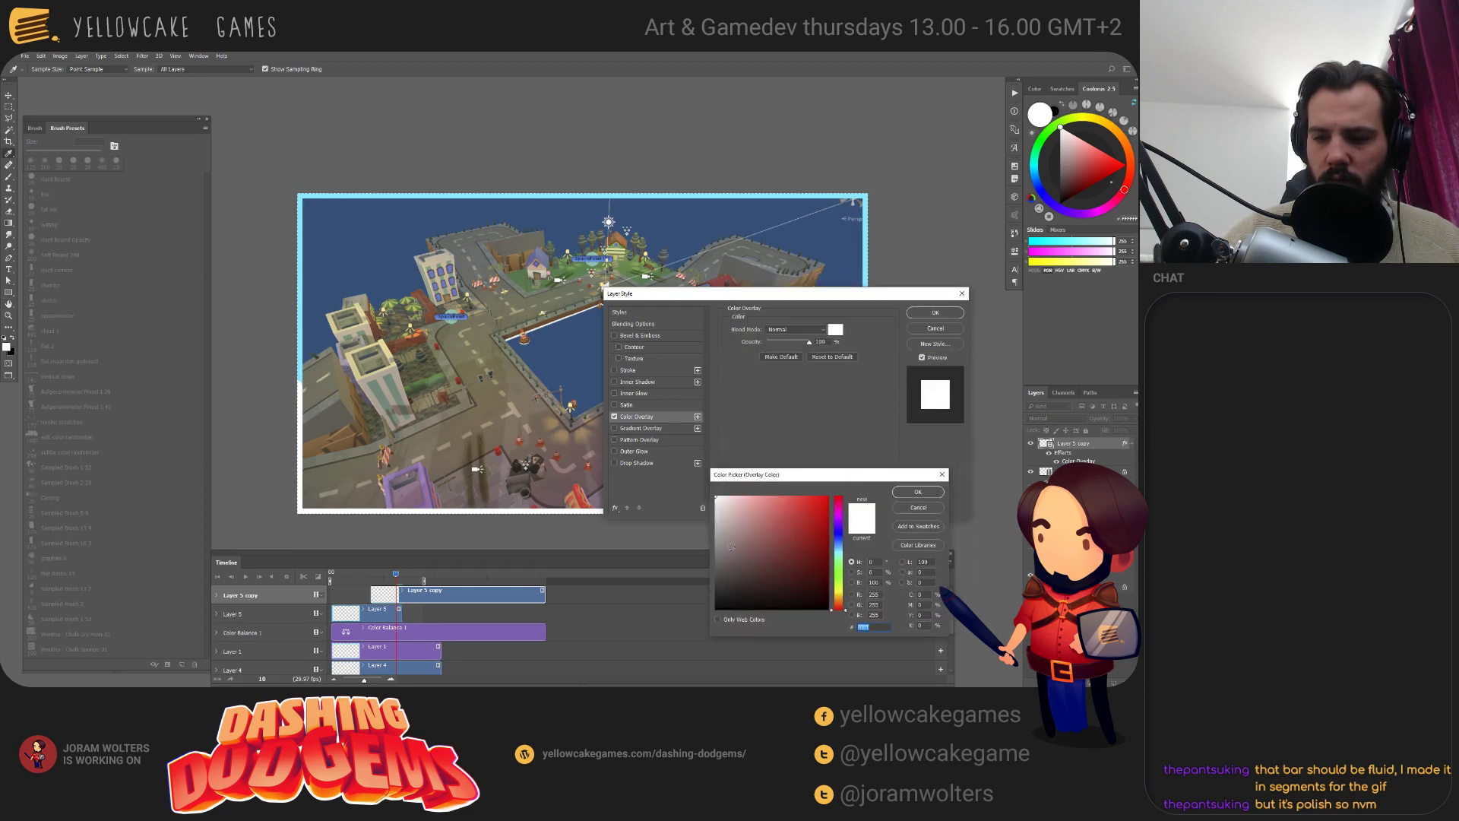
{"action": "left_click", "coordinate": [700, 581]}
{"action": "left_click", "coordinate": [917, 491]}
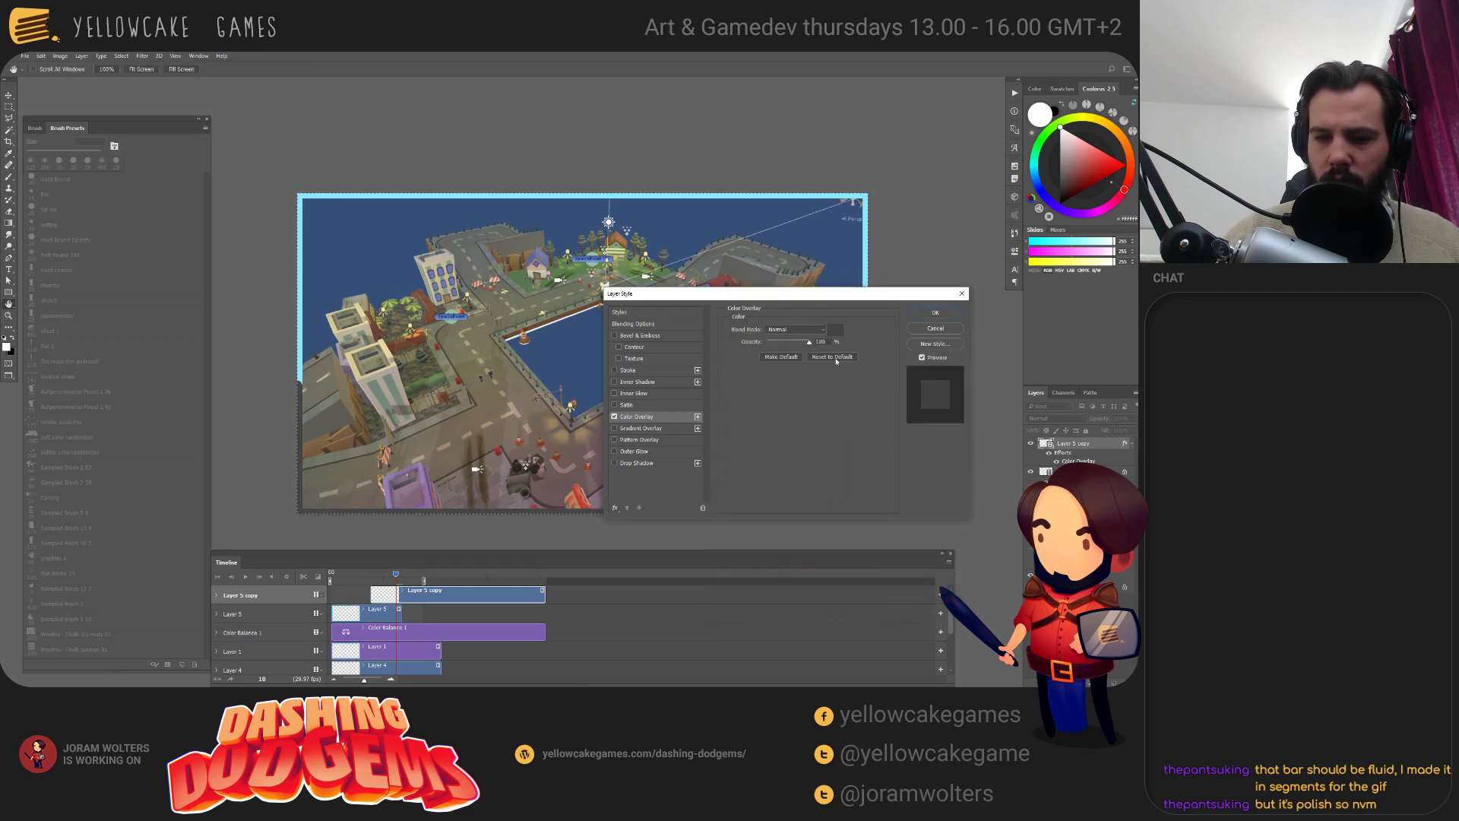
Set the Color Overlay's blend mode to Multiply and lower its opacity to about 57%.
{"action": "left_click", "coordinate": [788, 329]}
{"action": "left_click", "coordinate": [791, 356]}
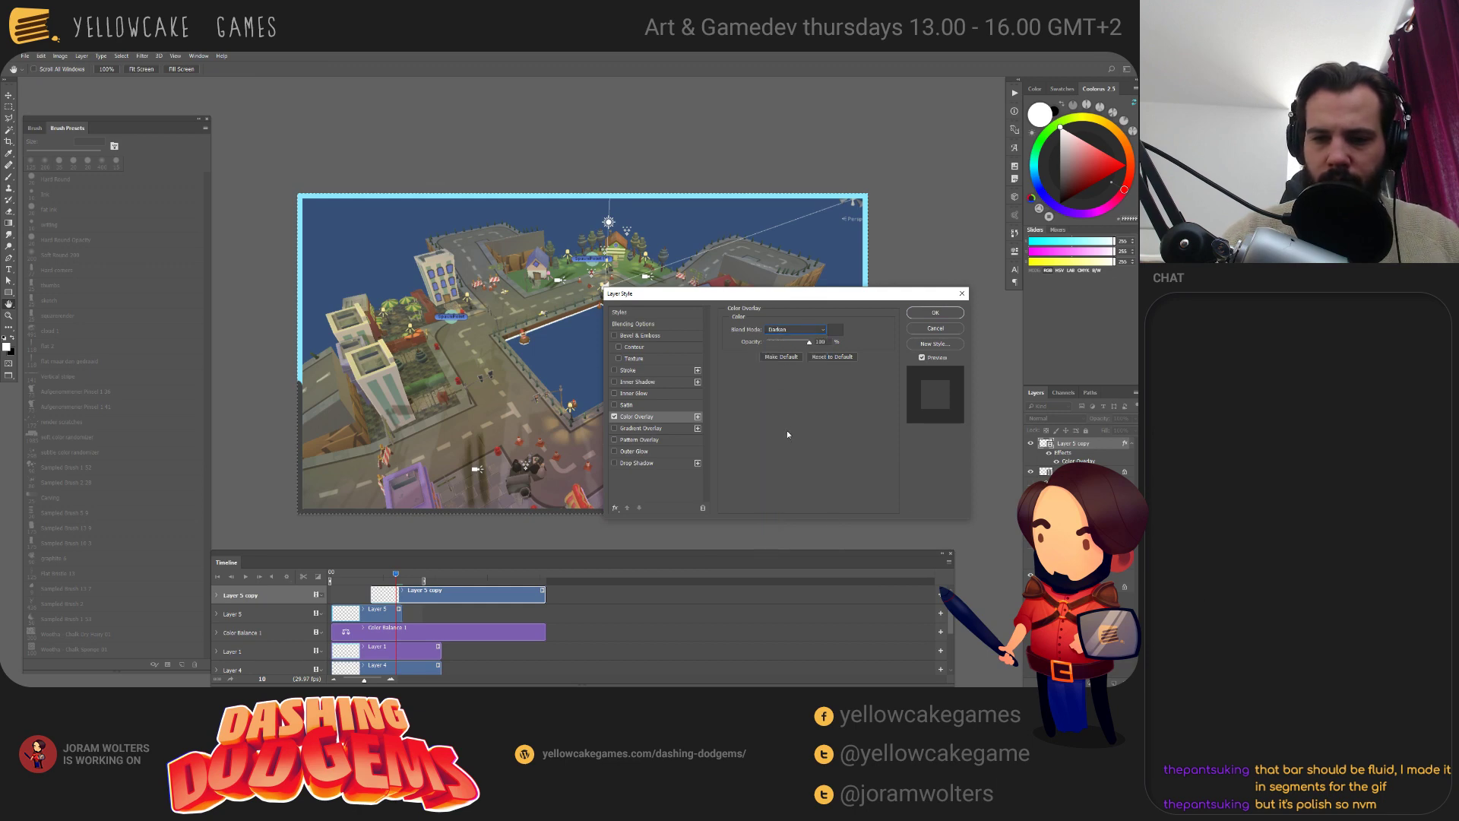
{"action": "left_click_drag", "start_coordinate": [809, 342], "coordinate": [791, 345]}
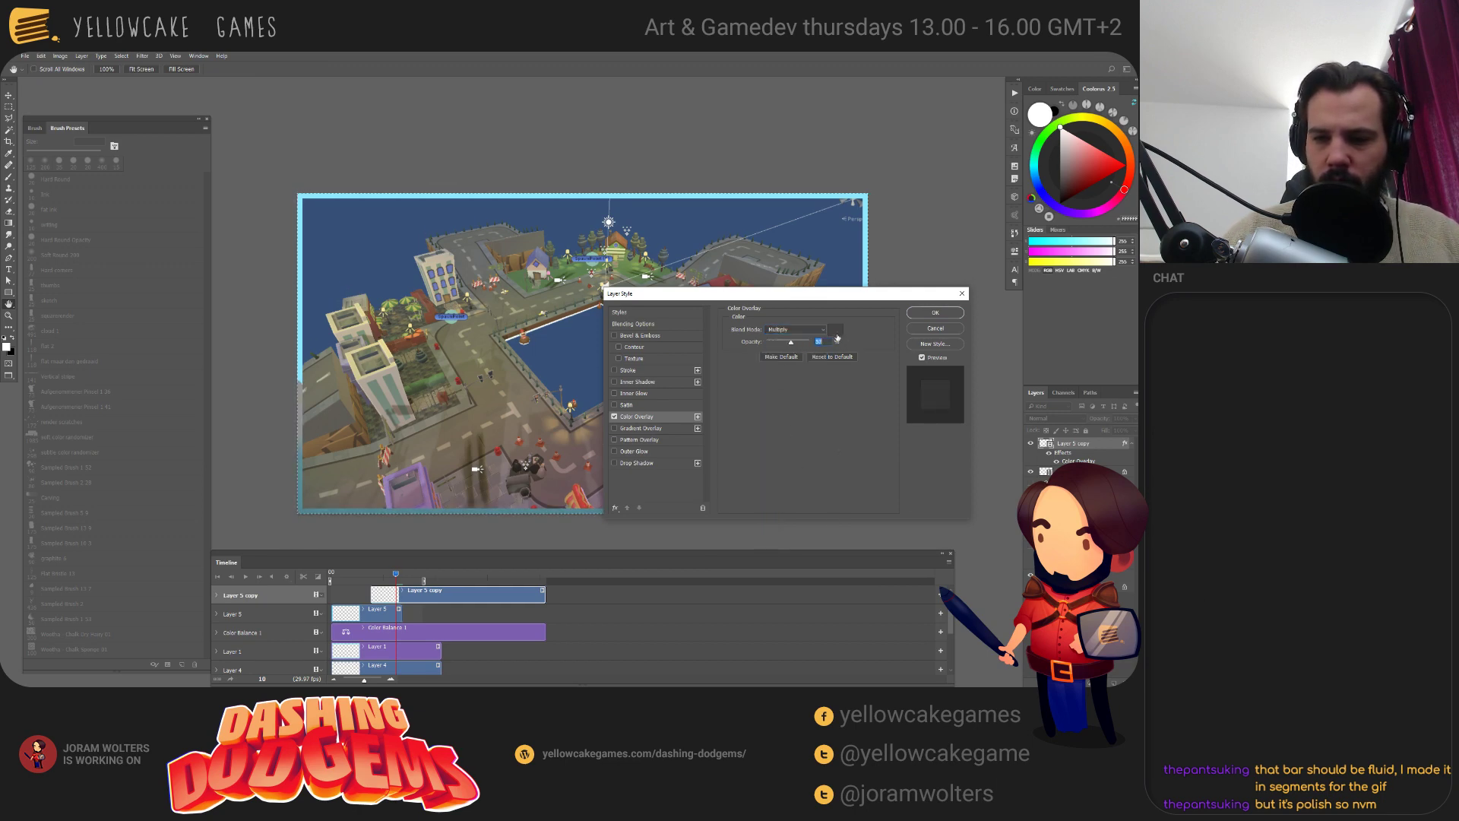
Try different blend modes for the Color Overlay, including Lighter Color, and settle on Darker Color.
{"action": "left_click", "coordinate": [794, 329]}
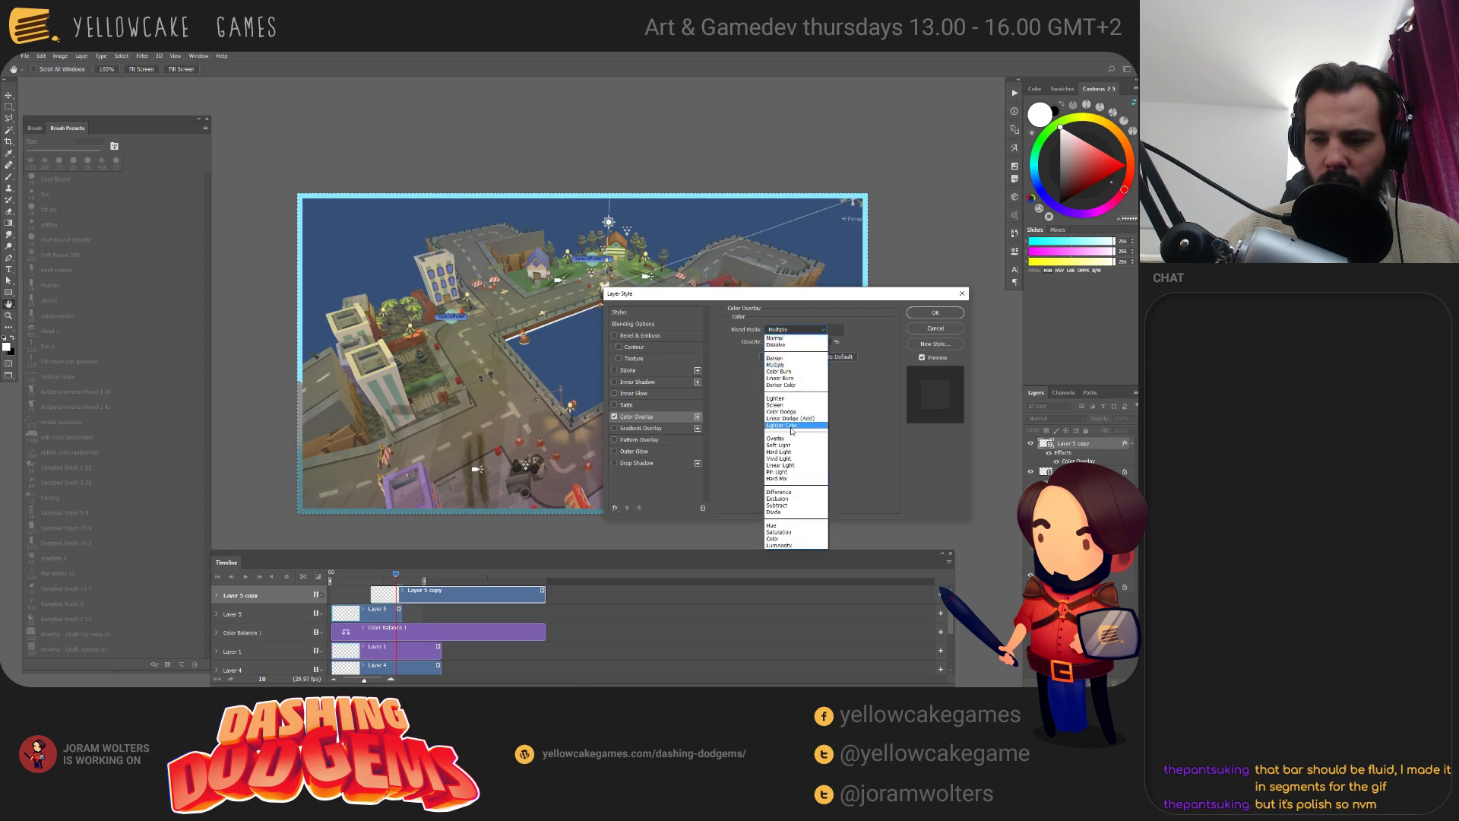
{"action": "left_click", "coordinate": [797, 454]}
{"action": "key", "text": "Down"}
{"action": "key", "text": "Down"}
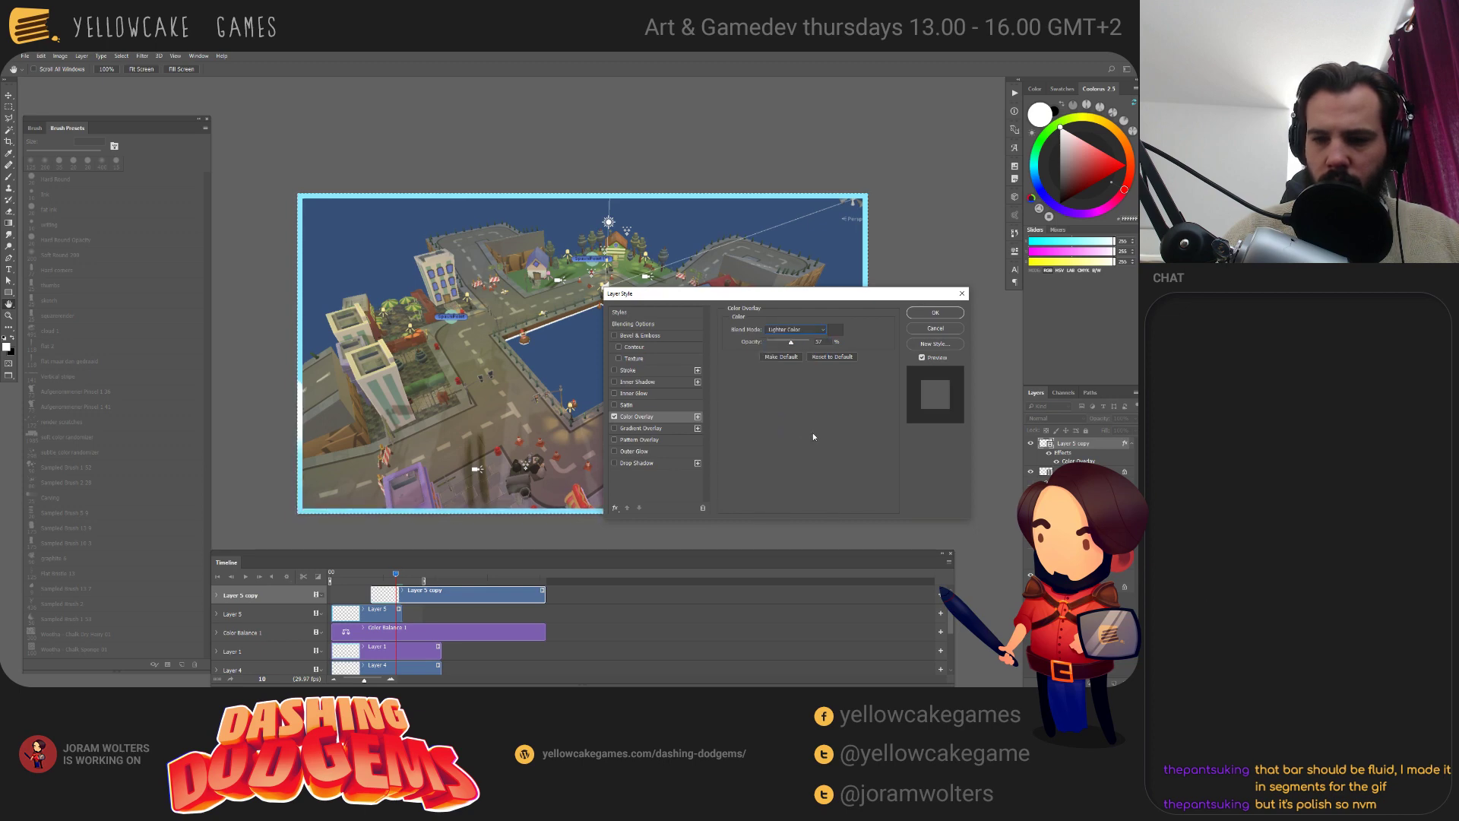
{"action": "key", "text": "Up"}
{"action": "key", "text": "Up"}
{"action": "key", "text": "Up"}
{"action": "key", "text": "Up"}
{"action": "key", "text": "Up"}
{"action": "key", "text": "Up"}
{"action": "key", "text": "Up"}
{"action": "key", "text": "Up"}
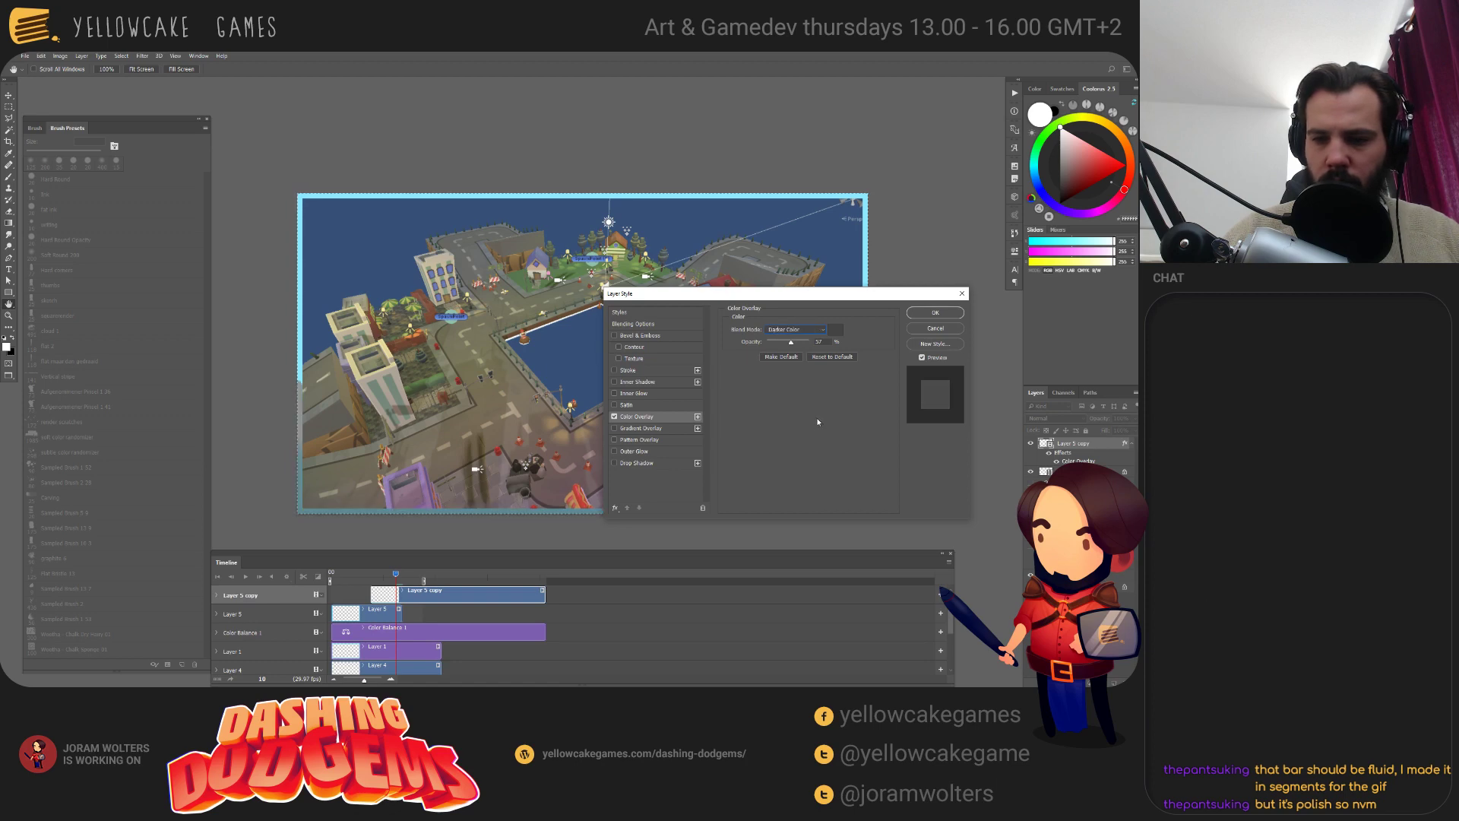
{"action": "key", "text": "Up"}
{"action": "key", "text": "Down"}
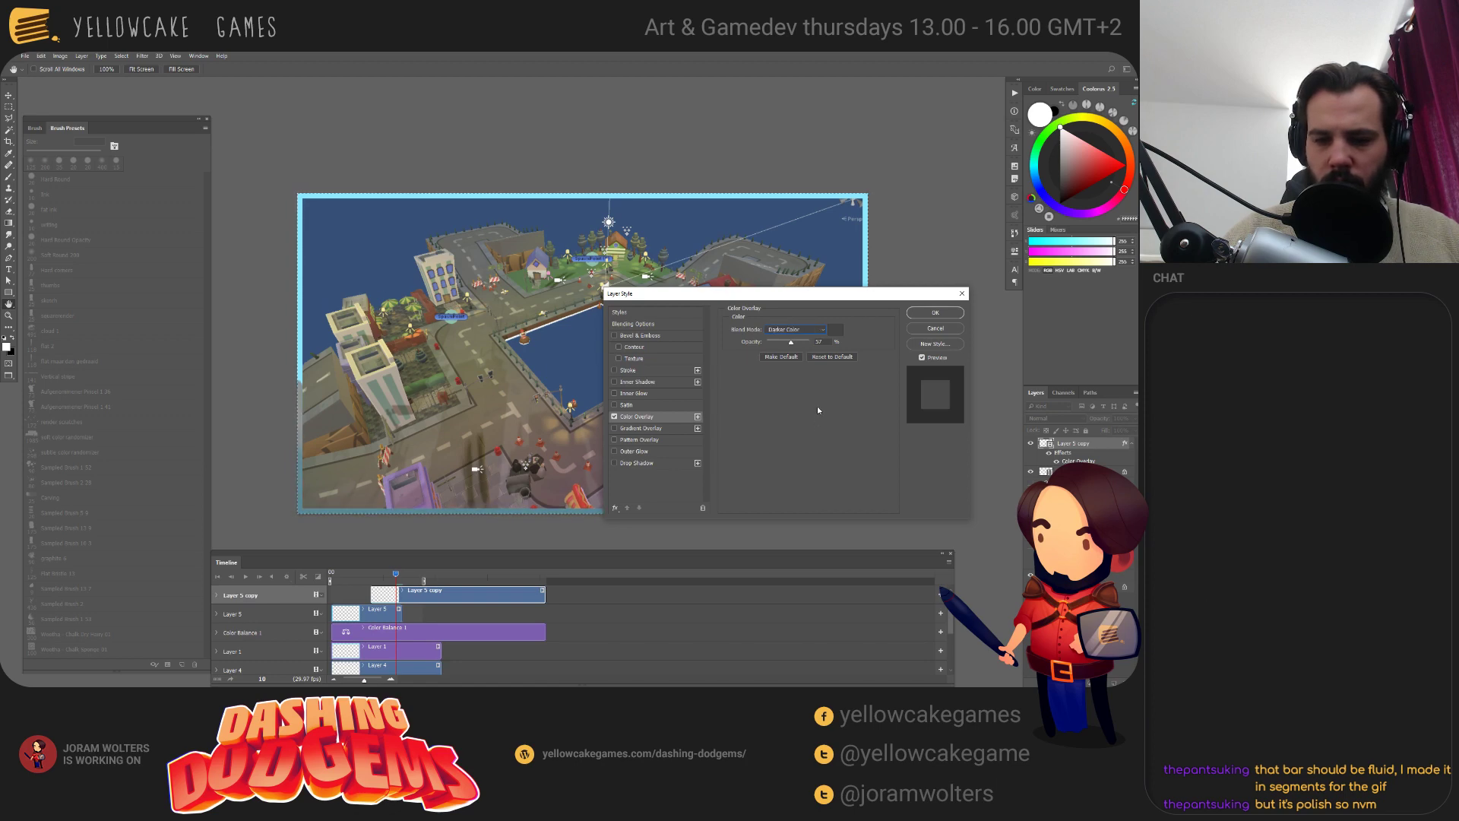
Set the overlay colour to dark blue with the Linear Burn blend mode and apply the layer style to Layer 5 copy.
{"action": "left_click", "coordinate": [836, 329]}
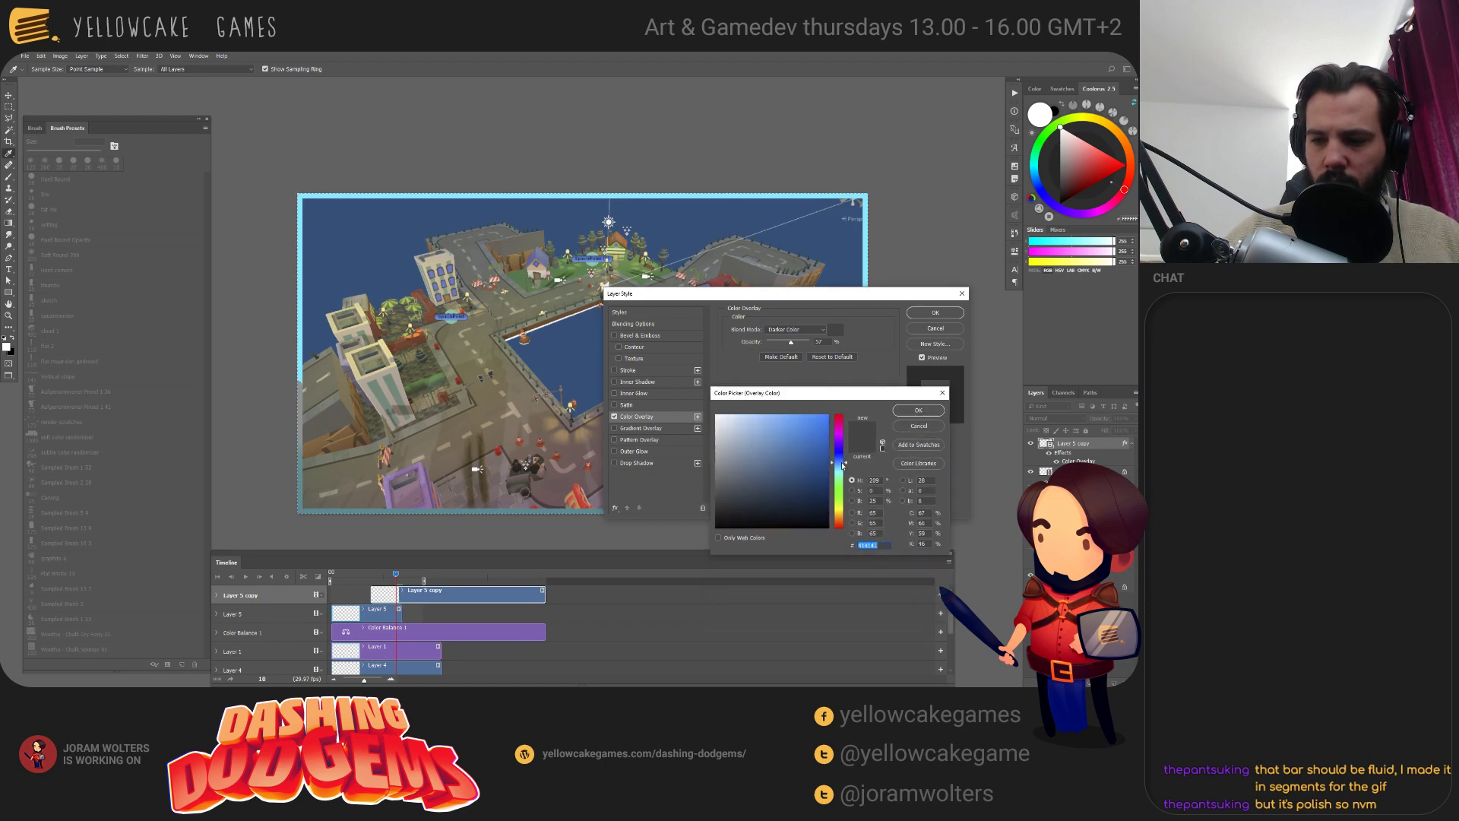
{"action": "mouse_move", "coordinate": [815, 448]}
{"action": "left_mouse_down"}
{"action": "mouse_move", "coordinate": [795, 471]}
{"action": "mouse_move", "coordinate": [822, 469]}
{"action": "mouse_move", "coordinate": [820, 482]}
{"action": "left_mouse_up"}
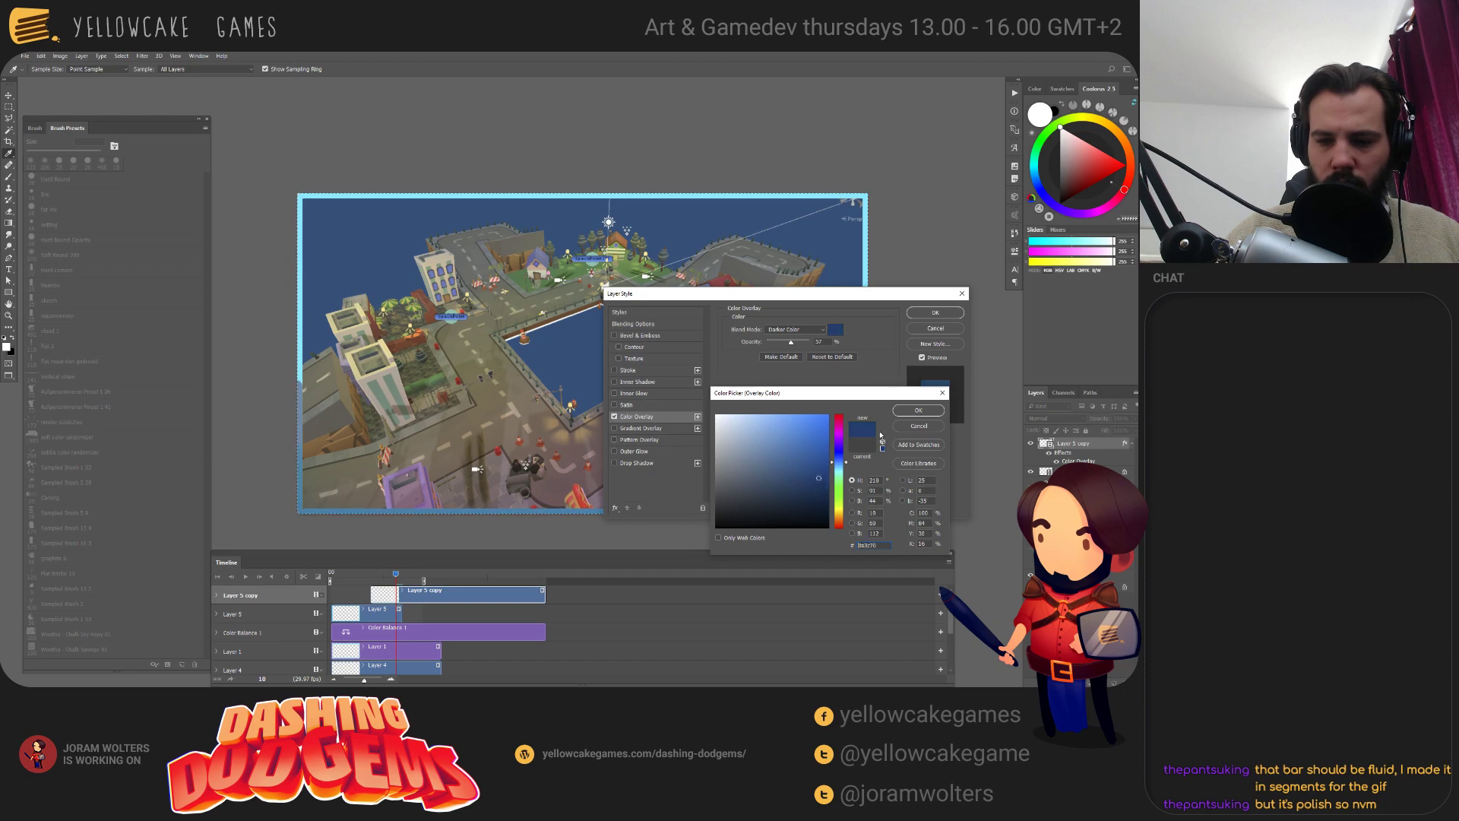
{"action": "left_click", "coordinate": [919, 409]}
{"action": "key", "text": "Up"}
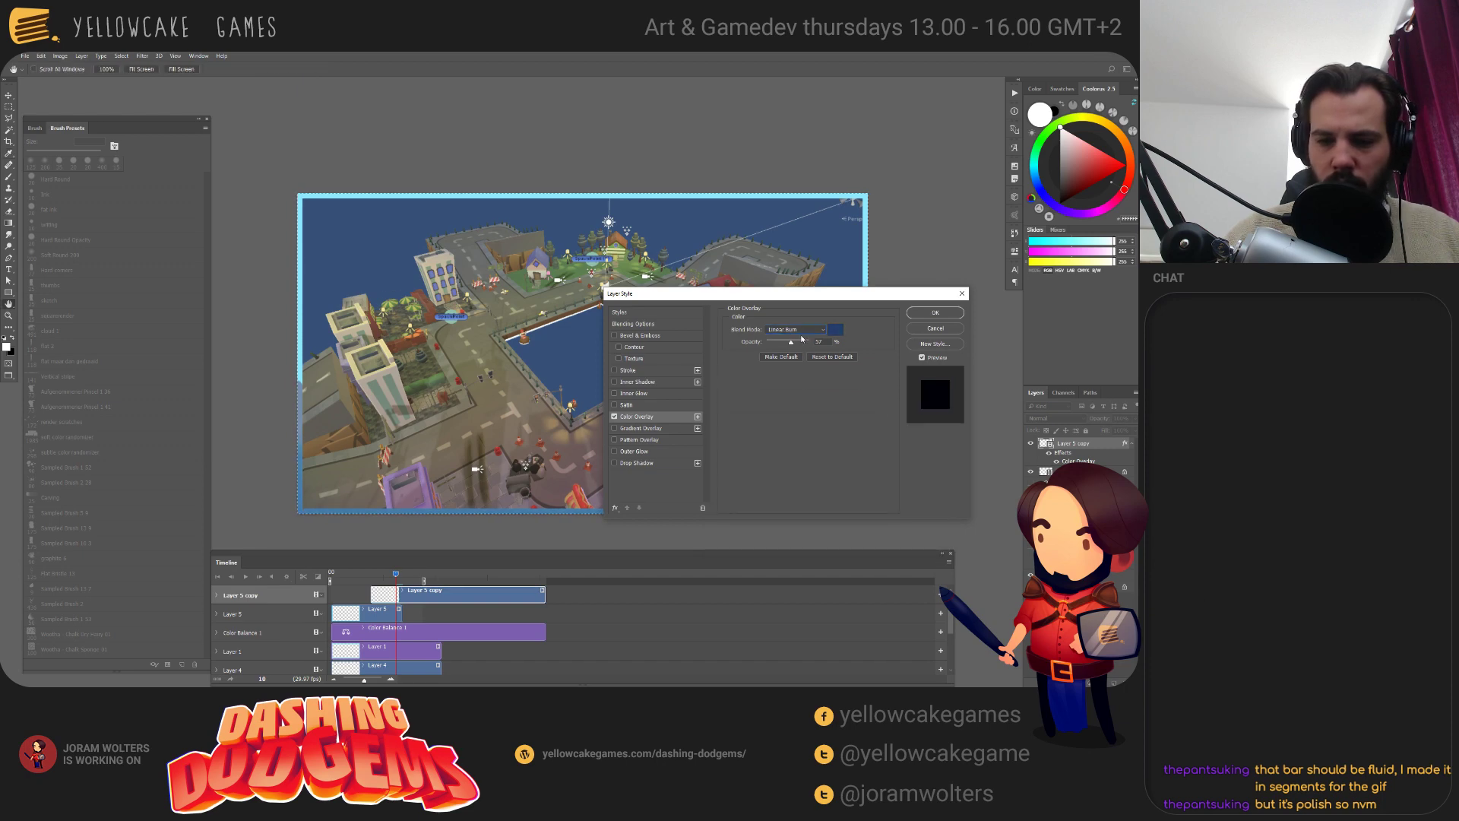
{"action": "left_click_drag", "start_coordinate": [779, 294], "coordinate": [763, 329]}
{"action": "left_click", "coordinate": [920, 347]}
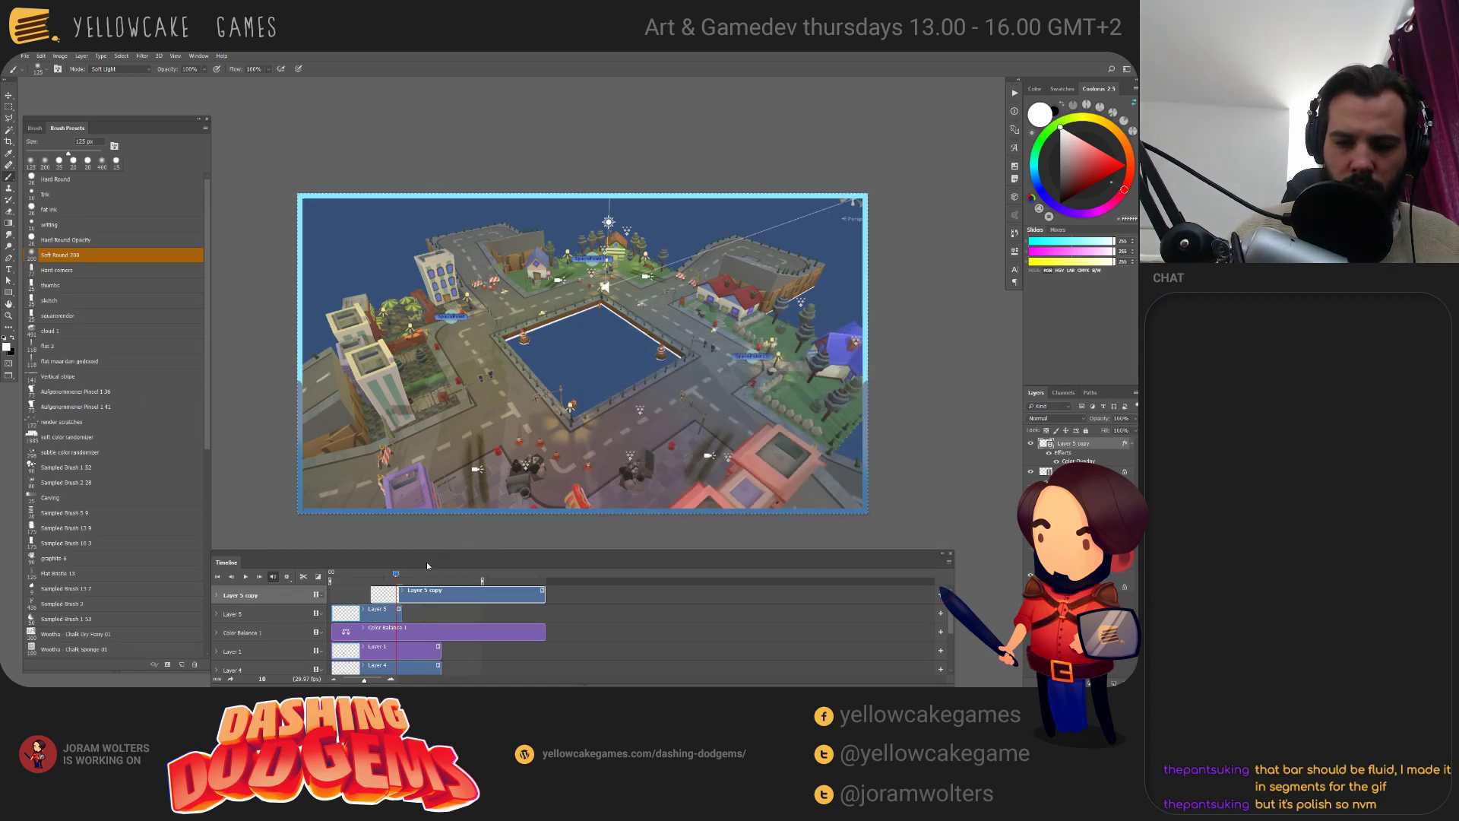
Play back the animation to review how the blue border copy follows the cyan border.
{"action": "key", "text": "space"}
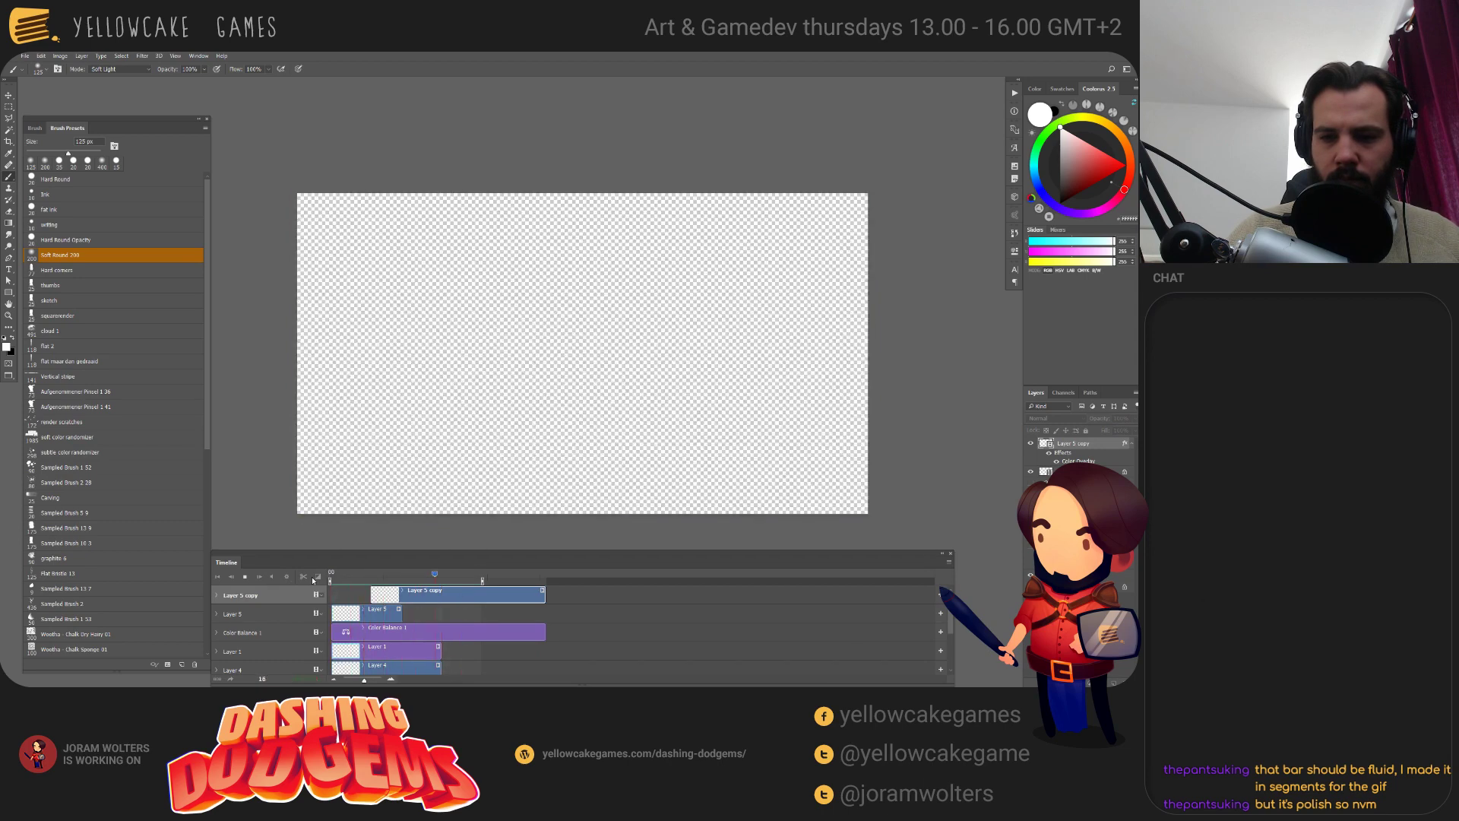
{"action": "key", "text": "space"}
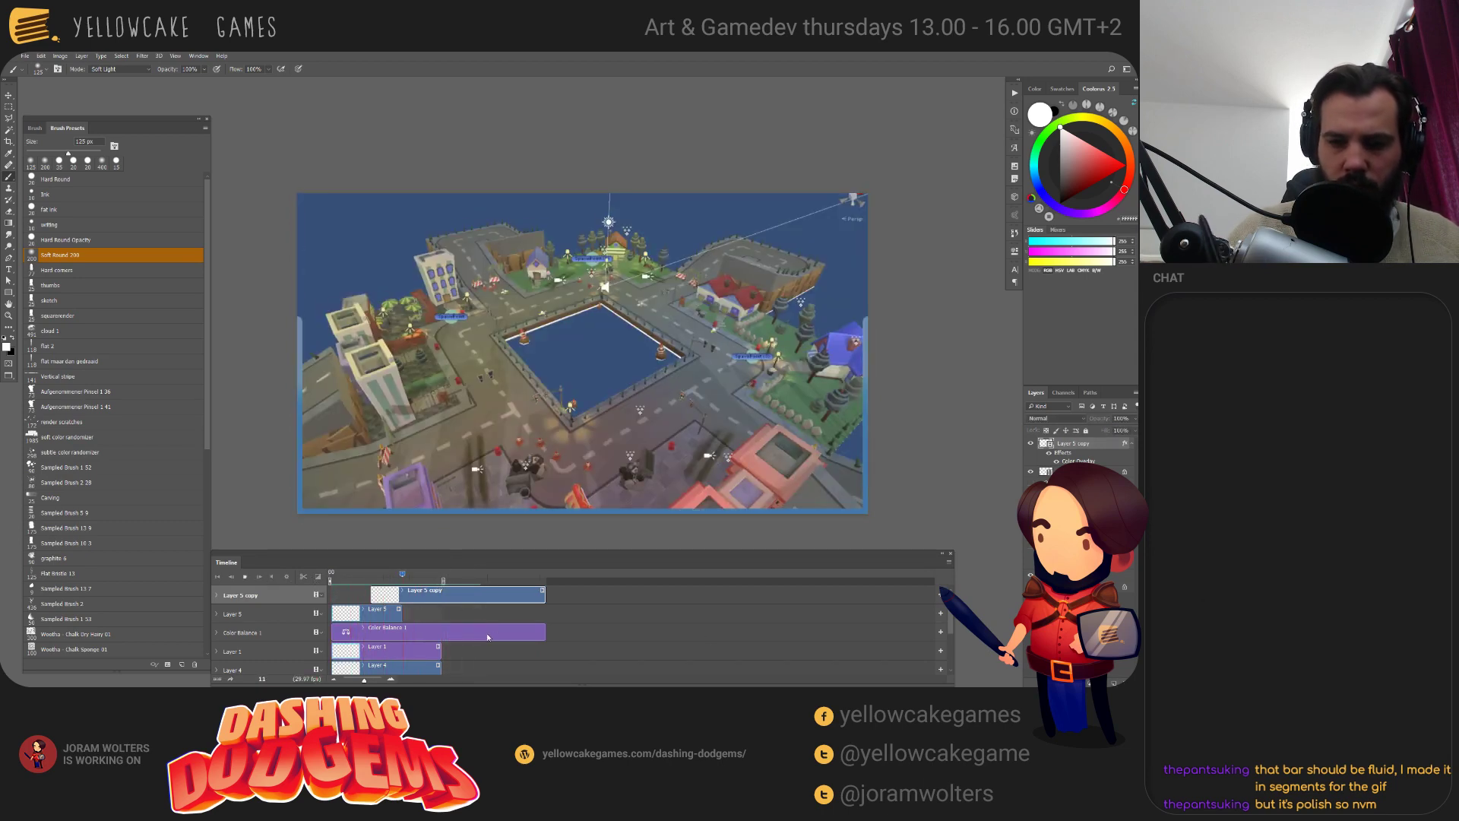
{"action": "key", "text": "space"}
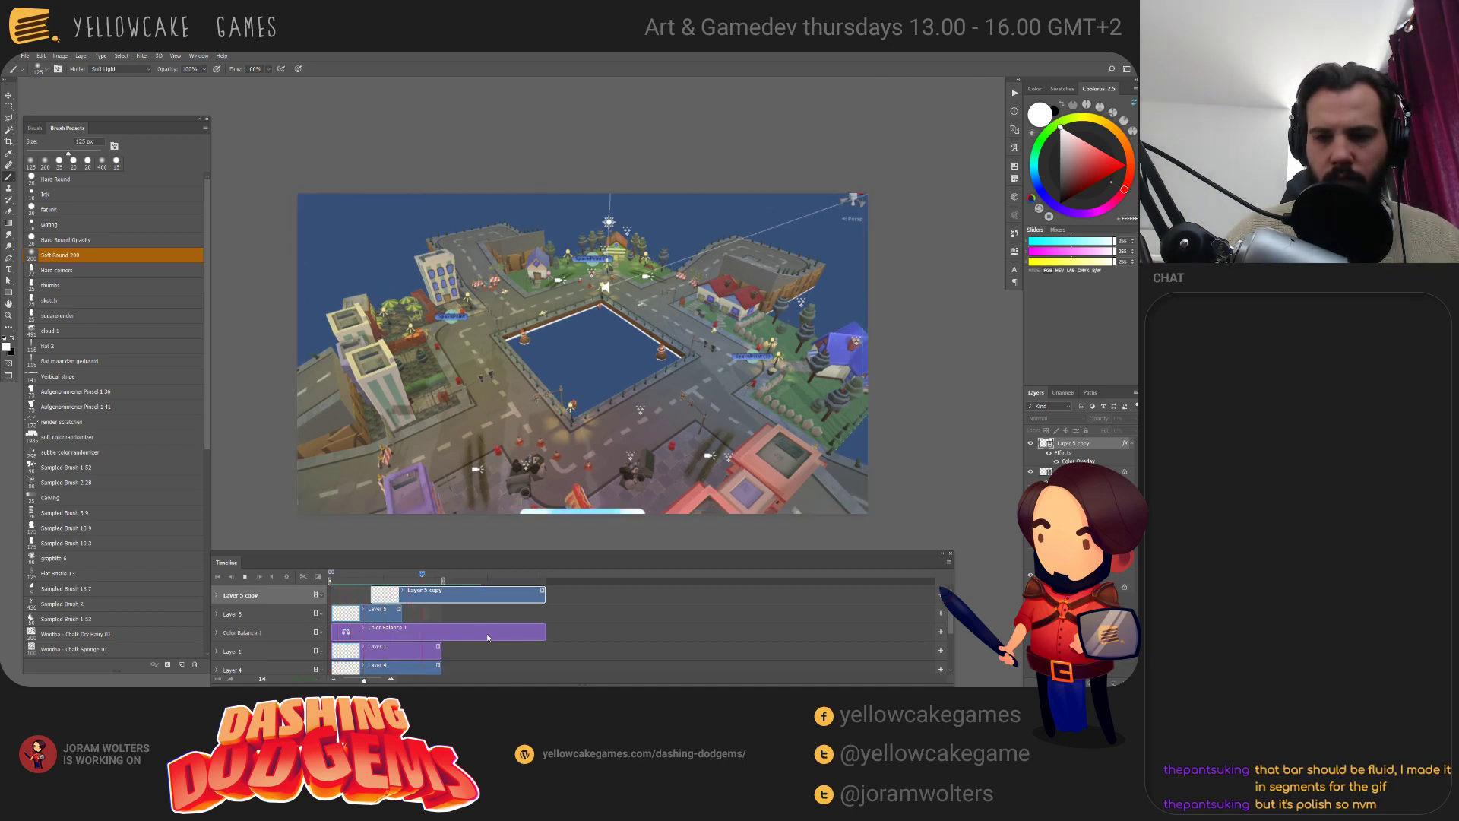
{"action": "key", "text": "space"}
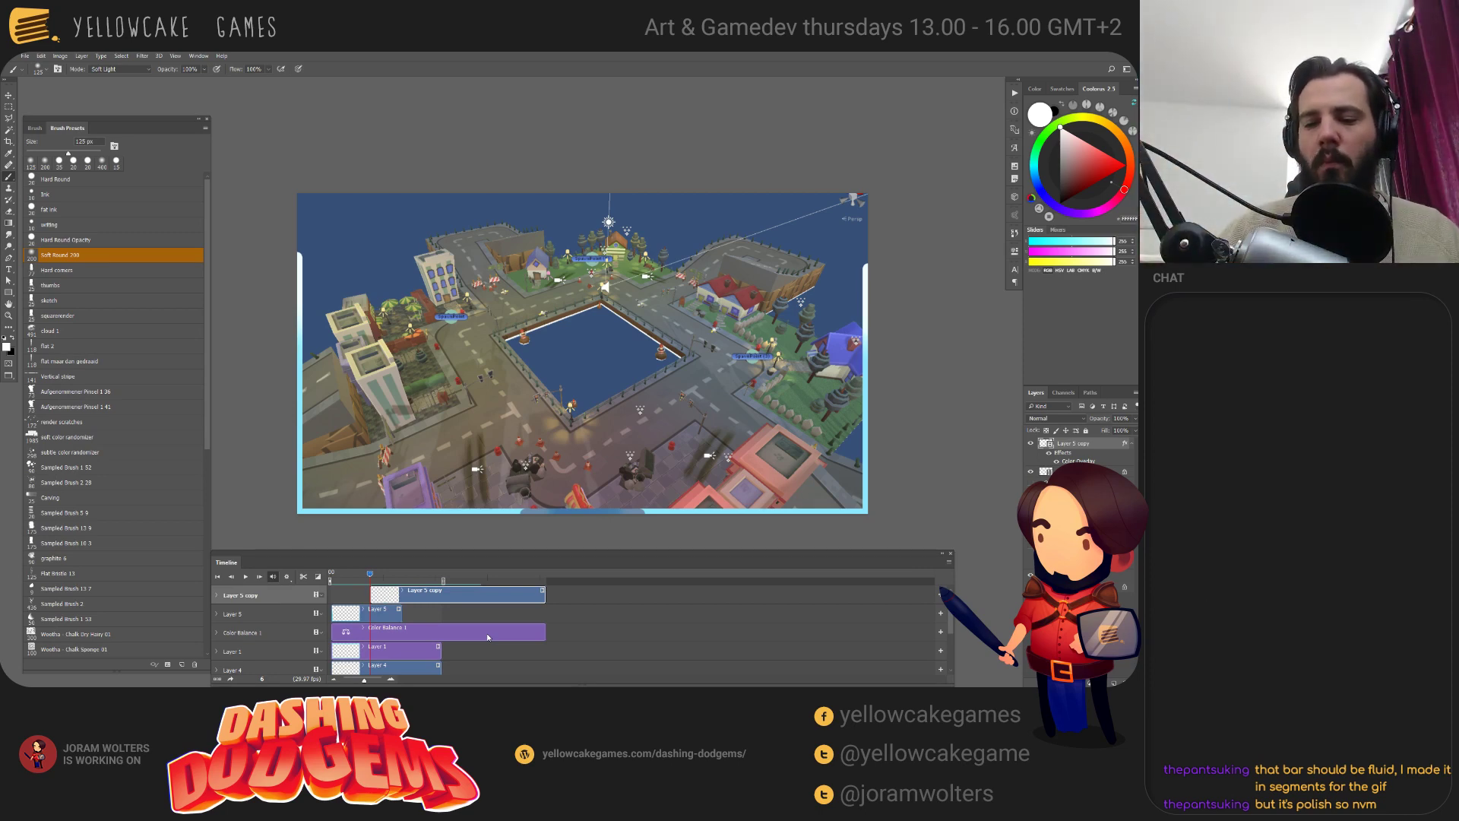
Delete the Layer 5 copy layer with the recoloured border from the timeline.
{"action": "mouse_move", "coordinate": [370, 572]}
{"action": "left_mouse_down"}
{"action": "mouse_move", "coordinate": [332, 575]}
{"action": "mouse_move", "coordinate": [420, 599]}
{"action": "mouse_move", "coordinate": [394, 599]}
{"action": "left_mouse_up"}
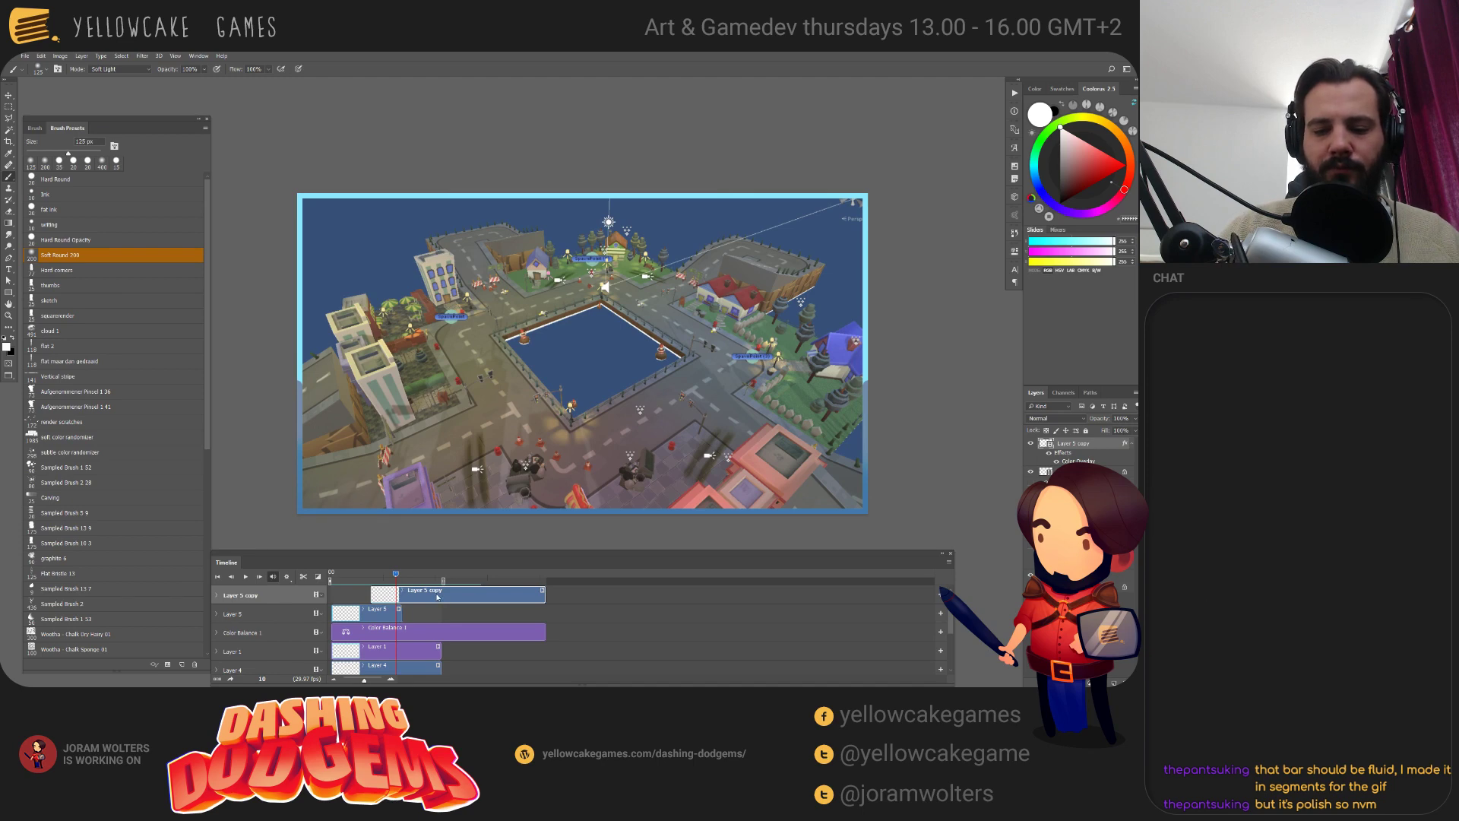
{"action": "key", "text": "Delete"}
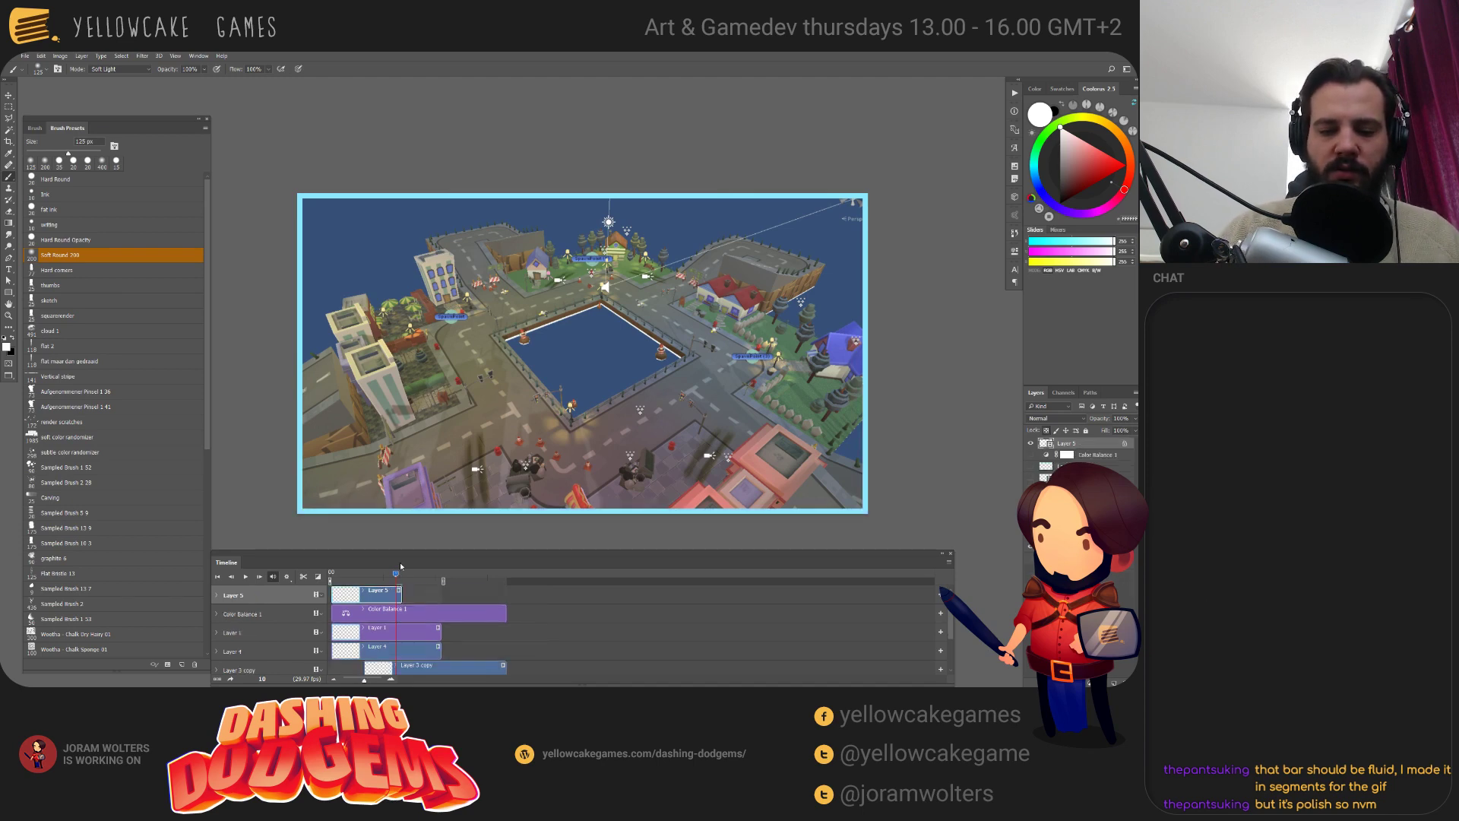
Apply Duplicate Frame to Layer 5 at the complete cyan border near the end of its clip.
{"action": "left_click_drag", "start_coordinate": [395, 576], "coordinate": [398, 580]}
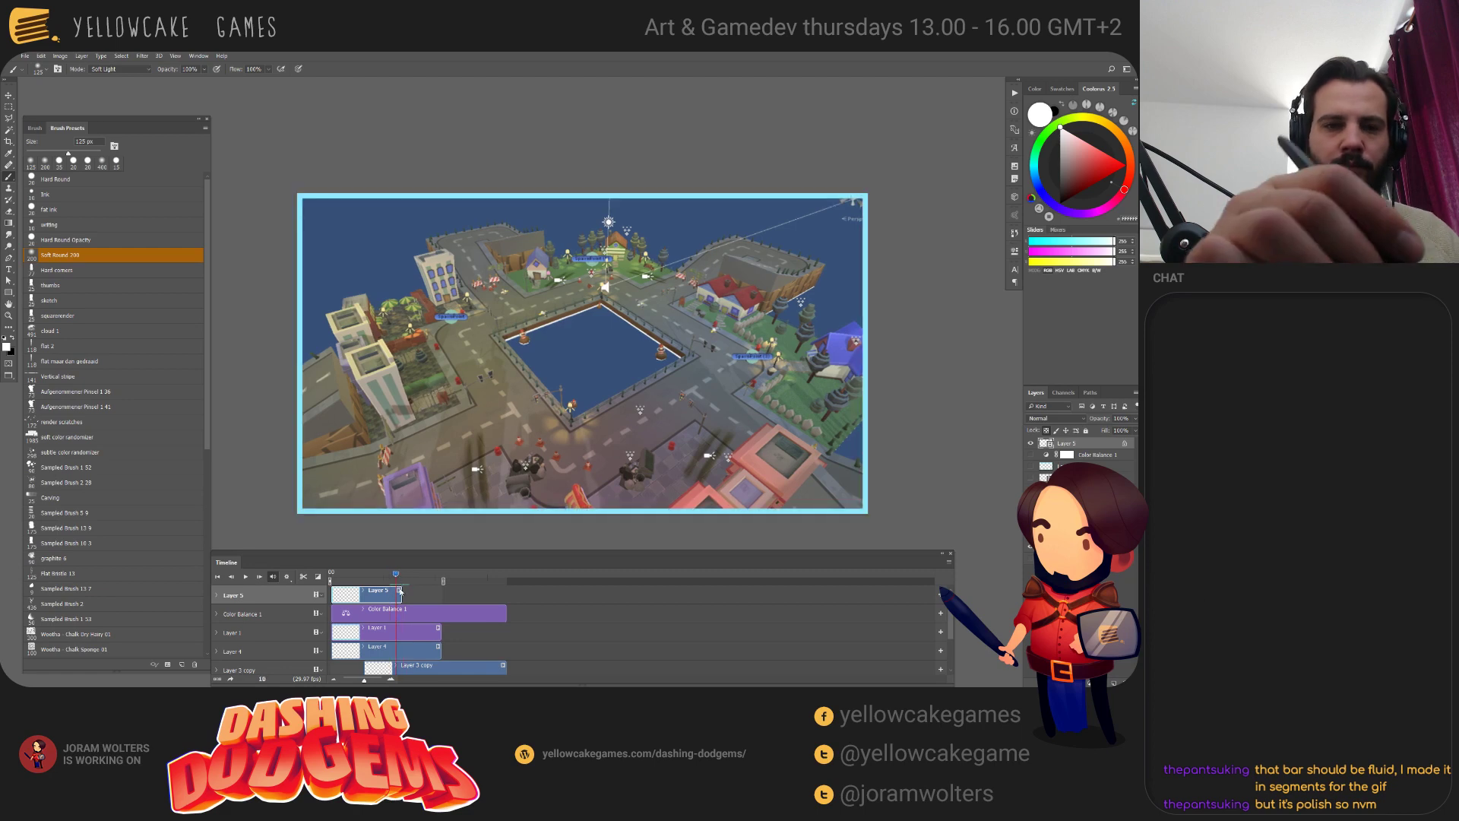
{"action": "left_click", "coordinate": [82, 56]}
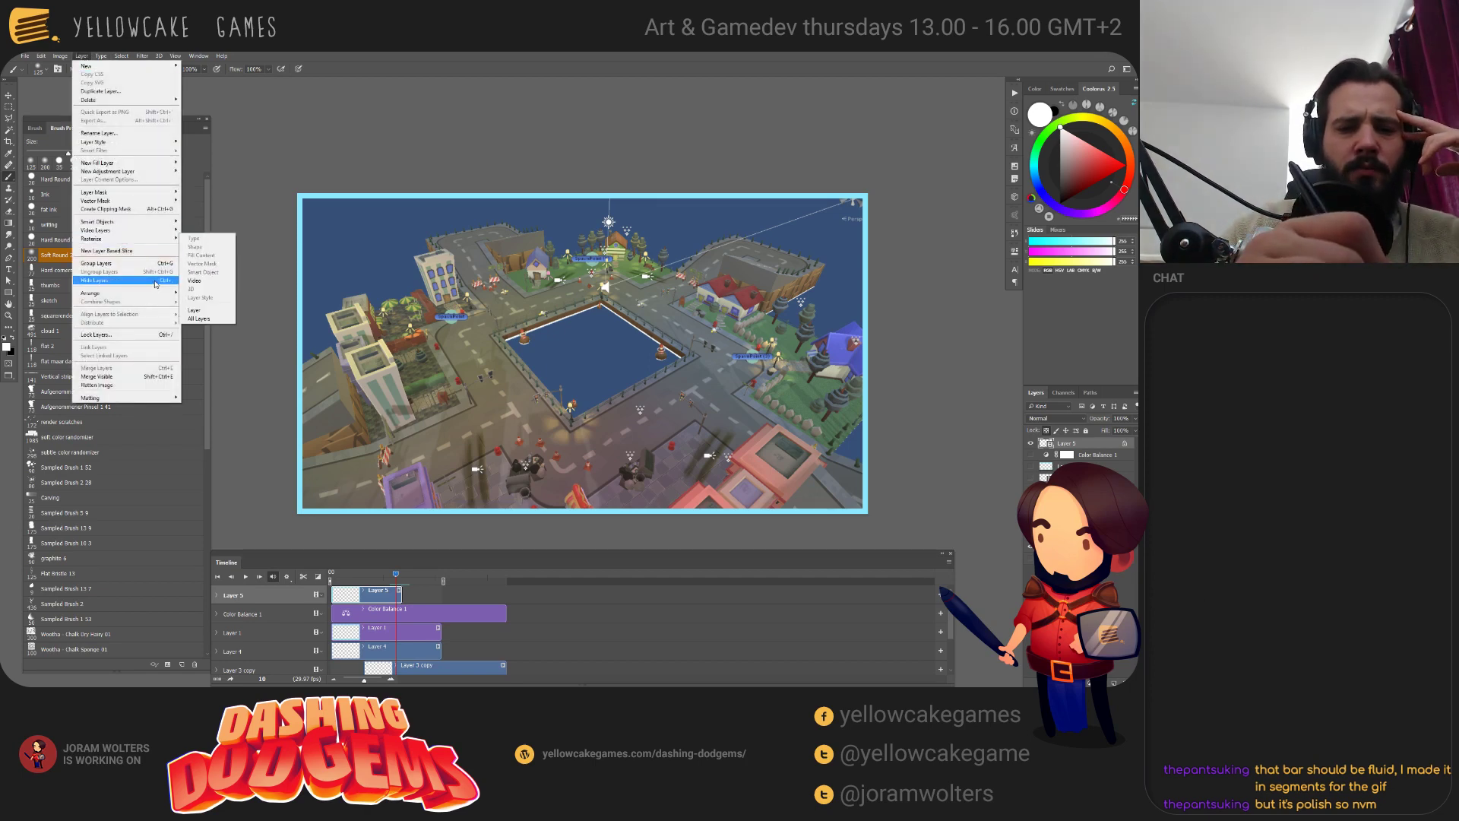
{"action": "mouse_move", "coordinate": [152, 230]}
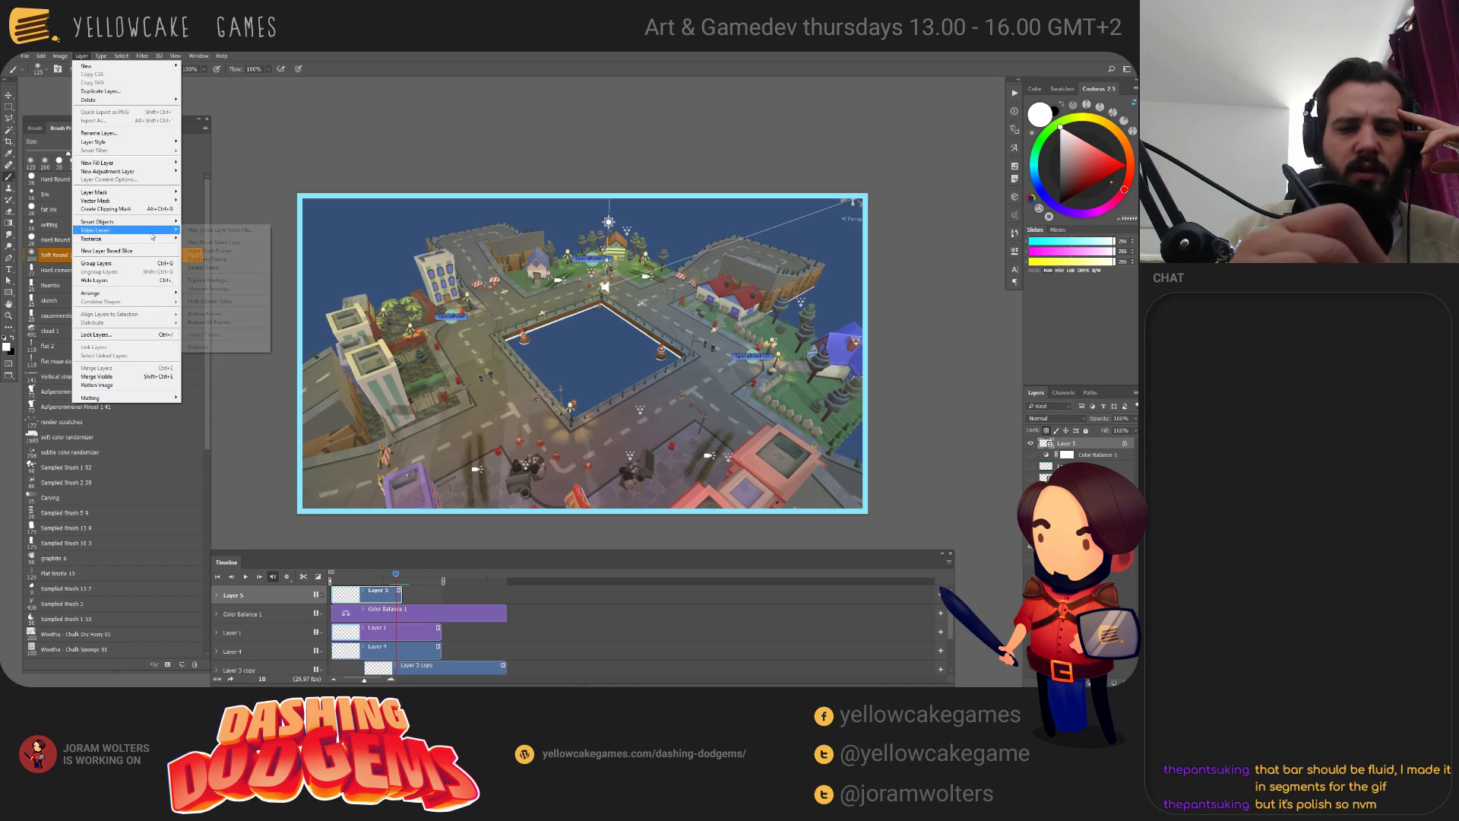
{"action": "left_click", "coordinate": [222, 261]}
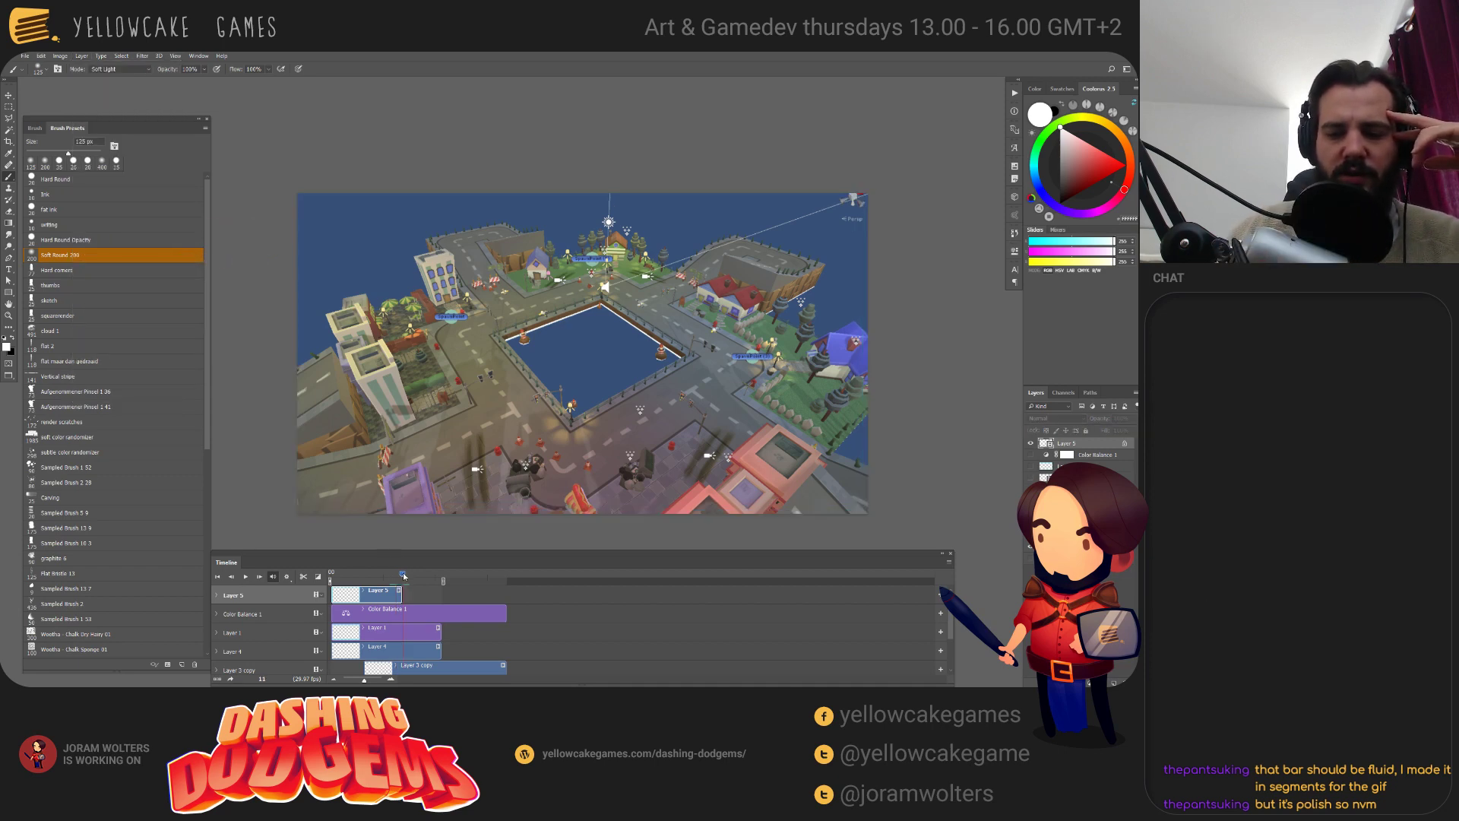
Extend the end of Layer 5's clip and apply Duplicate Frame again at the complete border within the added stretch.
{"action": "mouse_move", "coordinate": [404, 575]}
{"action": "left_mouse_down"}
{"action": "mouse_move", "coordinate": [399, 595]}
{"action": "mouse_move", "coordinate": [421, 595]}
{"action": "mouse_move", "coordinate": [410, 577]}
{"action": "left_mouse_up"}
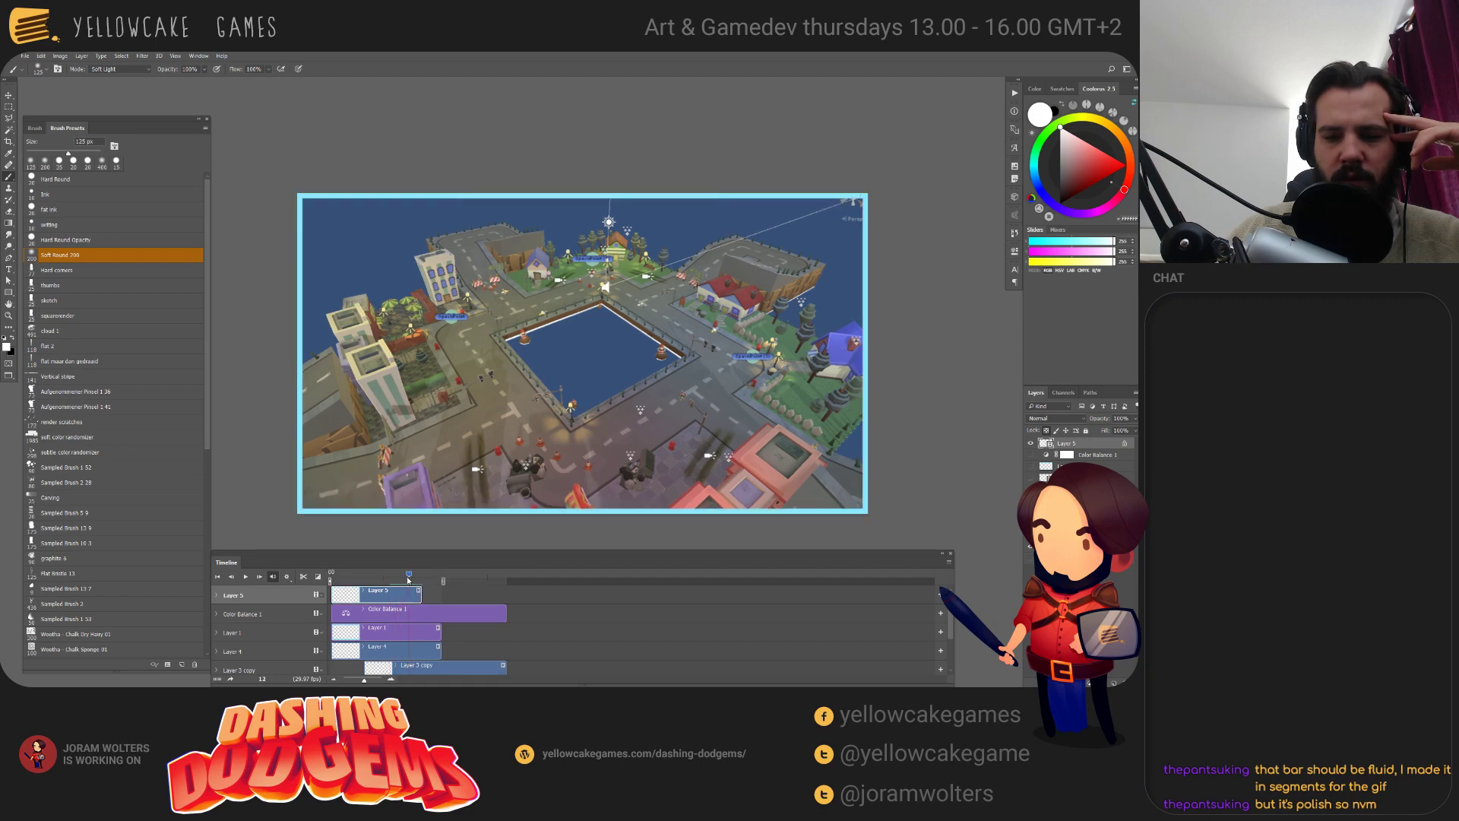
{"action": "left_click_drag", "start_coordinate": [413, 580], "coordinate": [400, 581]}
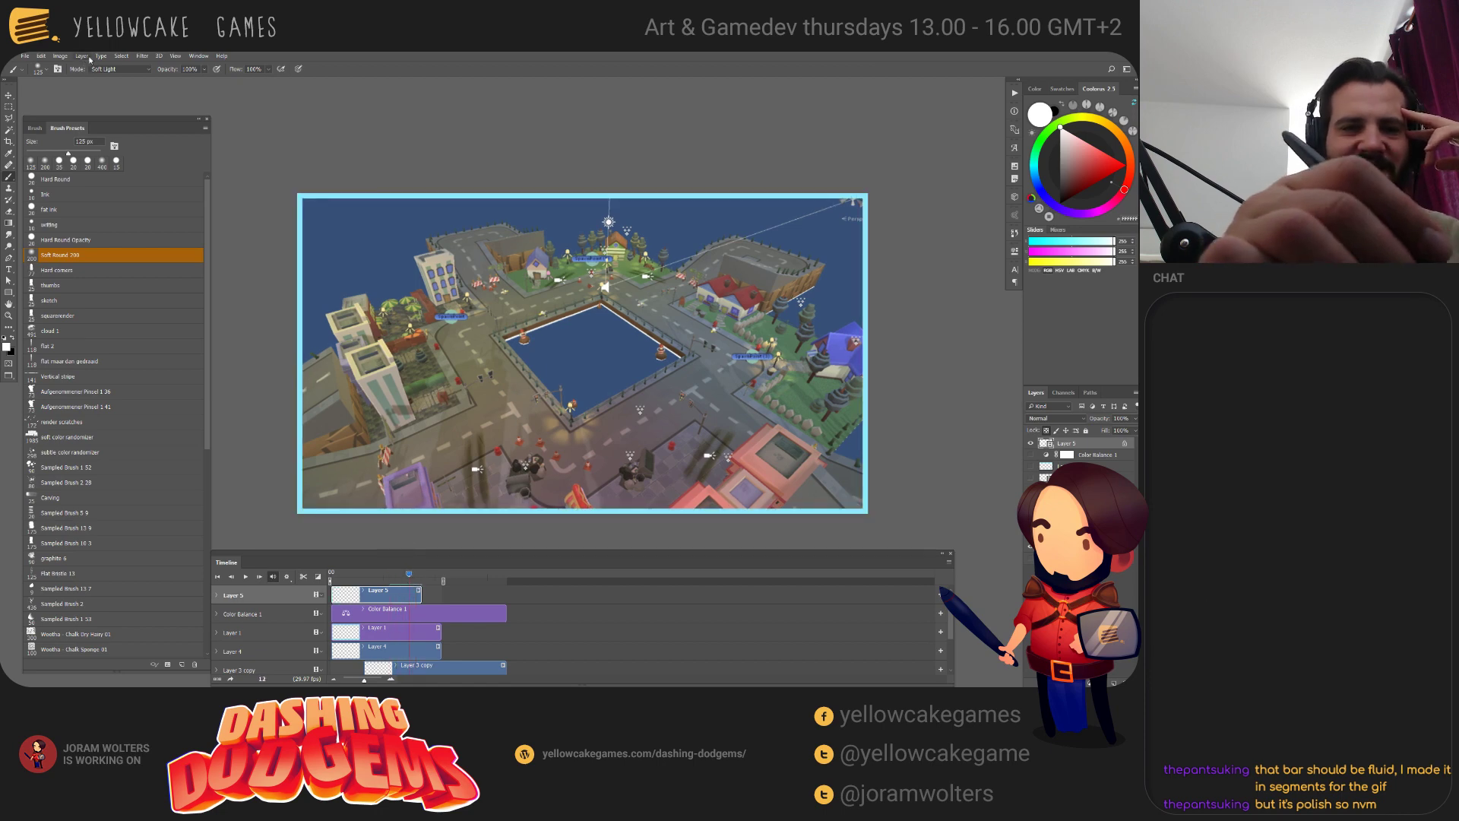
{"action": "left_click", "coordinate": [83, 56]}
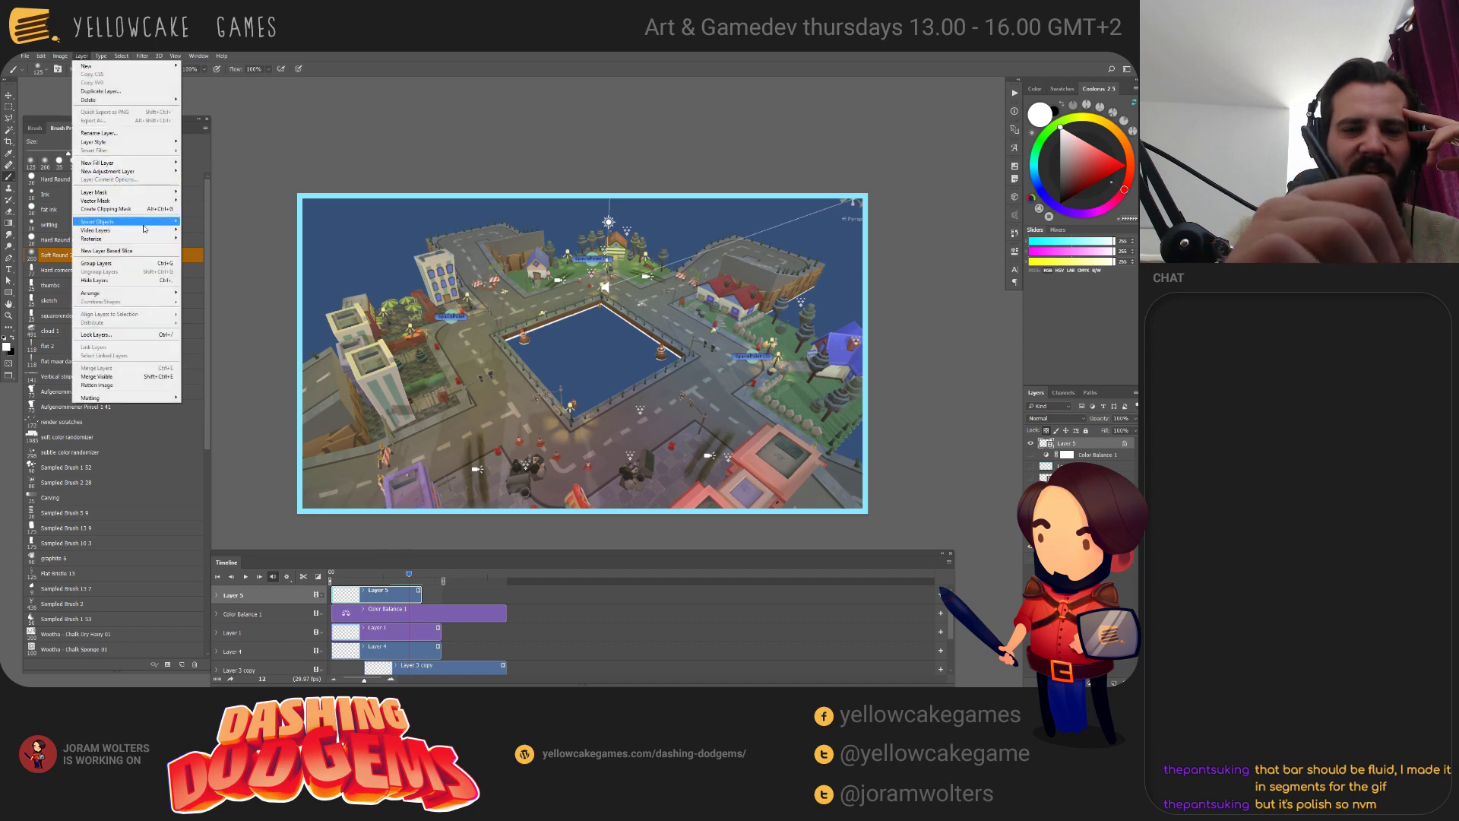
{"action": "mouse_move", "coordinate": [155, 231]}
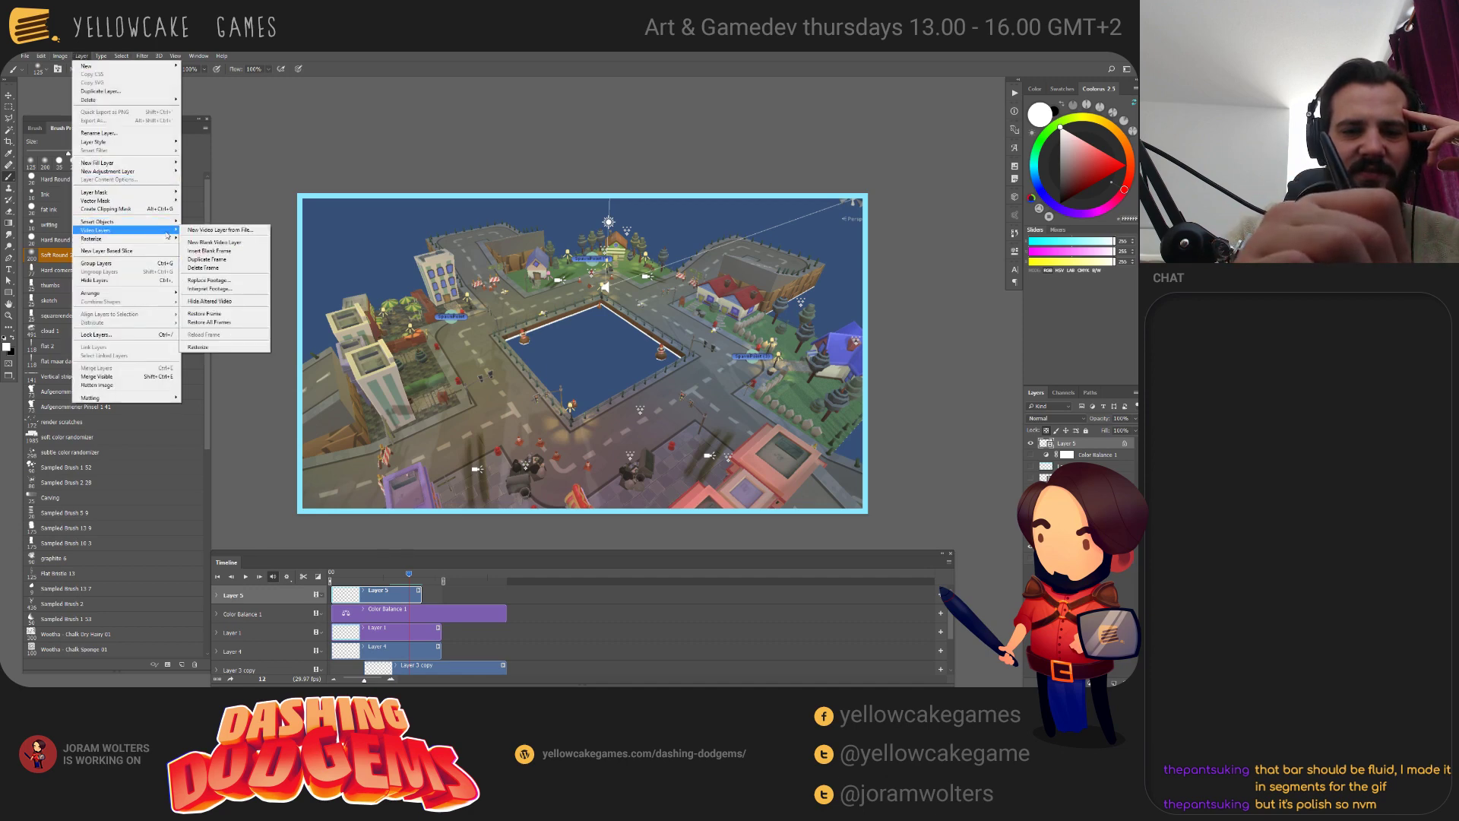
{"action": "left_click", "coordinate": [237, 262]}
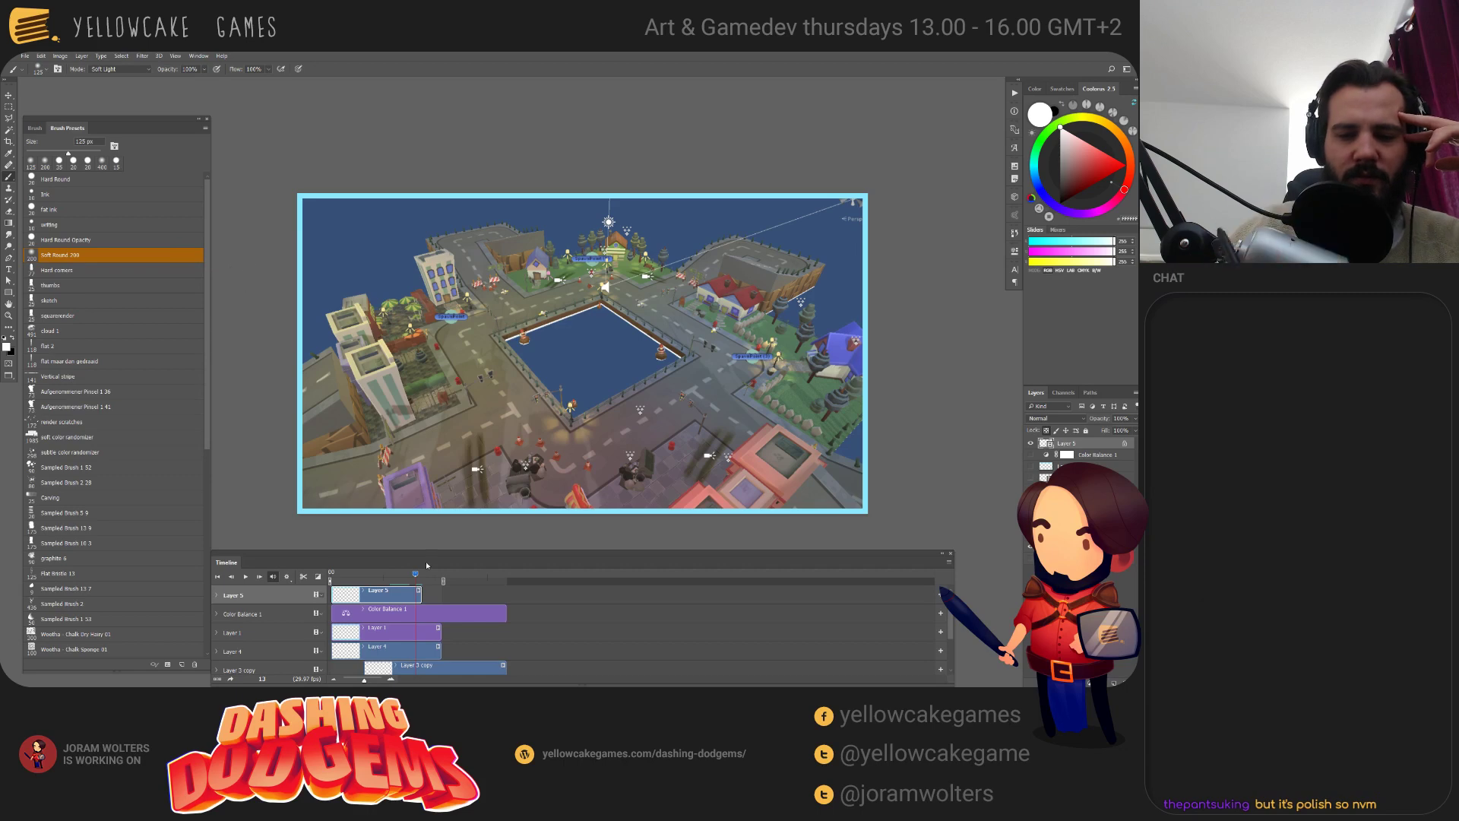
Extend the end of Layer 5's clip to match the layers below and apply Duplicate Frame at the complete cyan border.
{"action": "left_click_drag", "start_coordinate": [415, 576], "coordinate": [409, 576]}
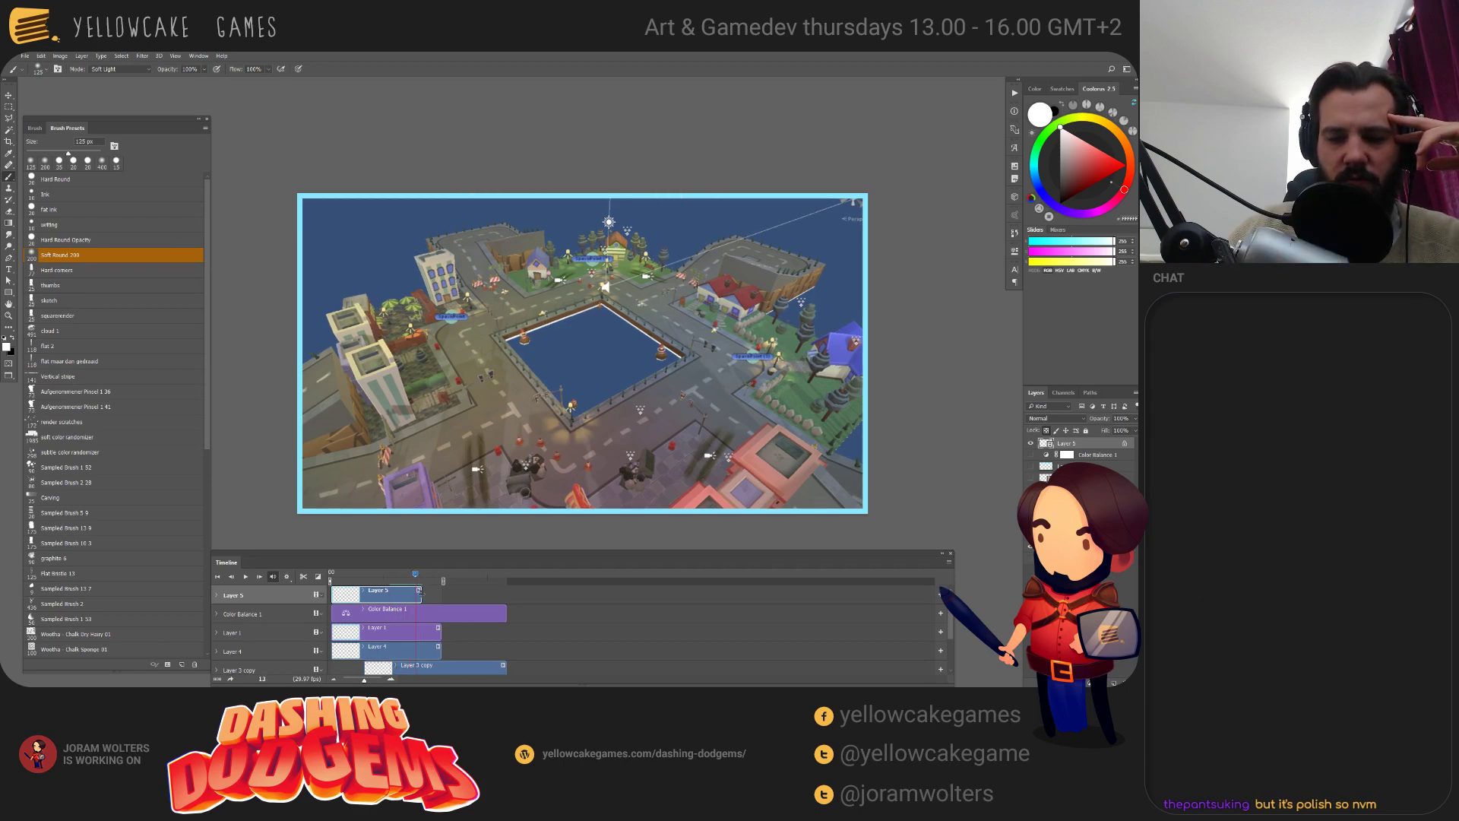
{"action": "left_click_drag", "start_coordinate": [420, 591], "coordinate": [441, 592]}
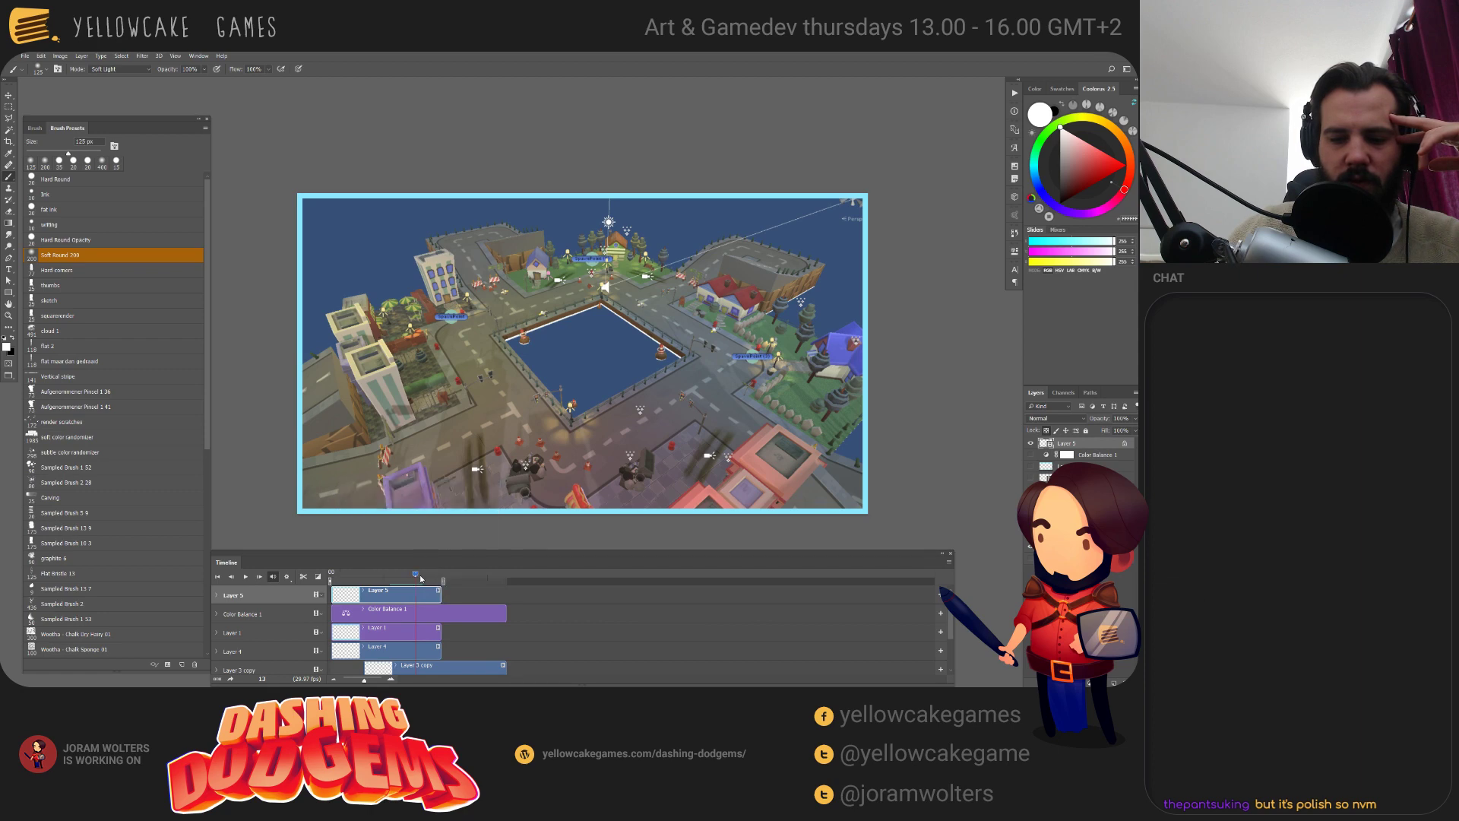
{"action": "left_click", "coordinate": [61, 56]}
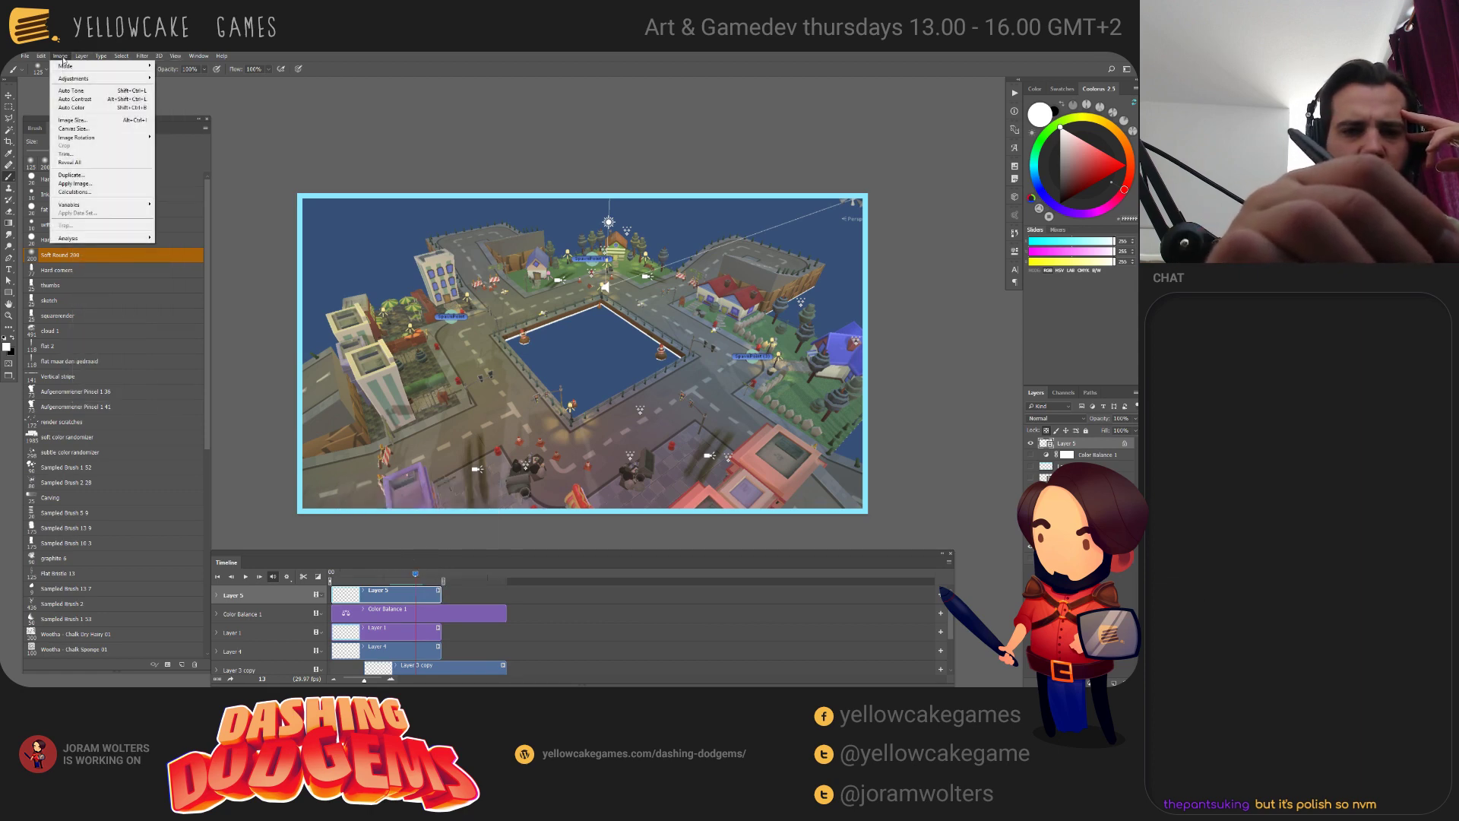
{"action": "mouse_move", "coordinate": [81, 56]}
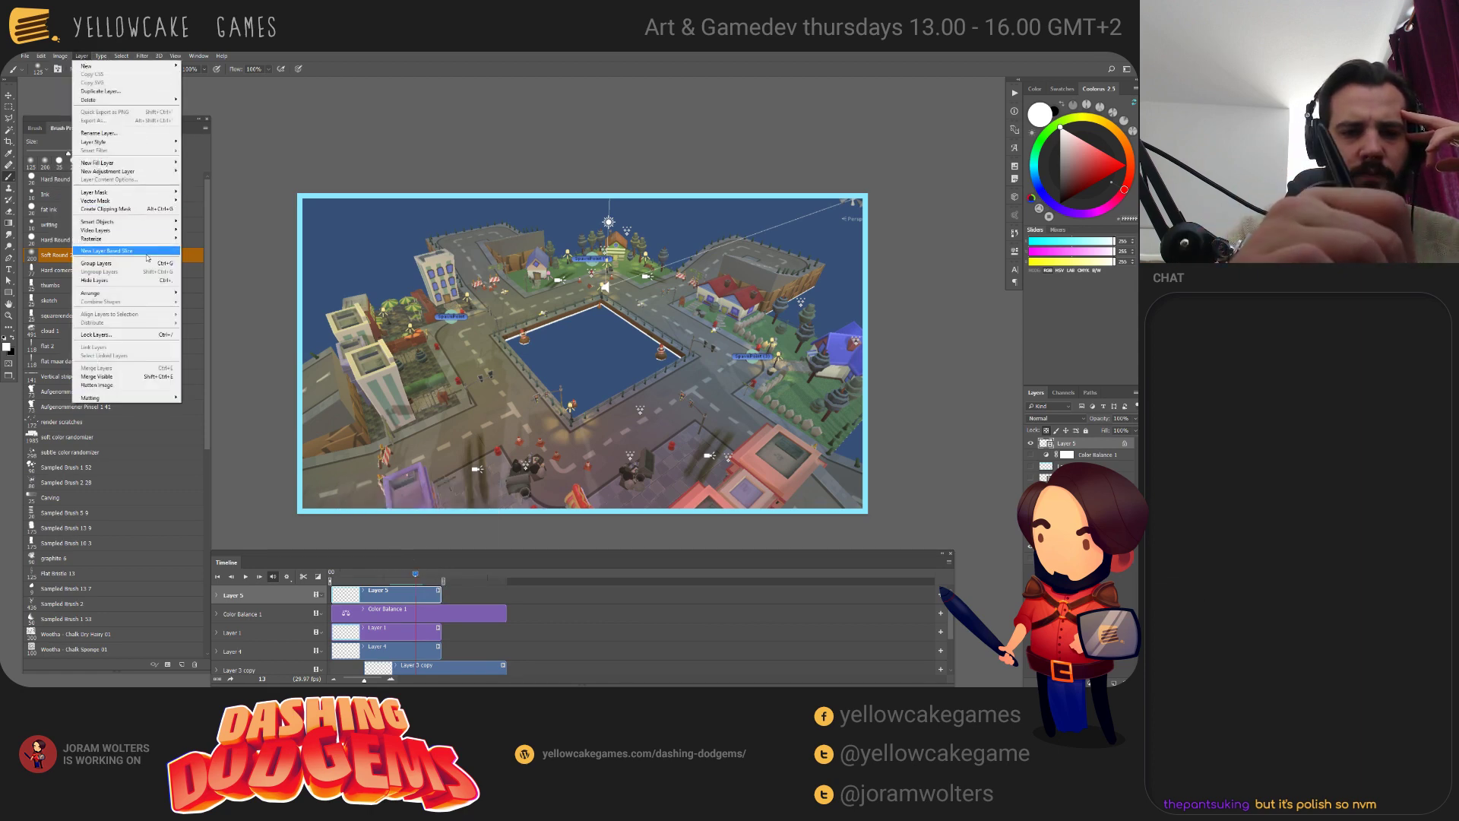
{"action": "mouse_move", "coordinate": [152, 230]}
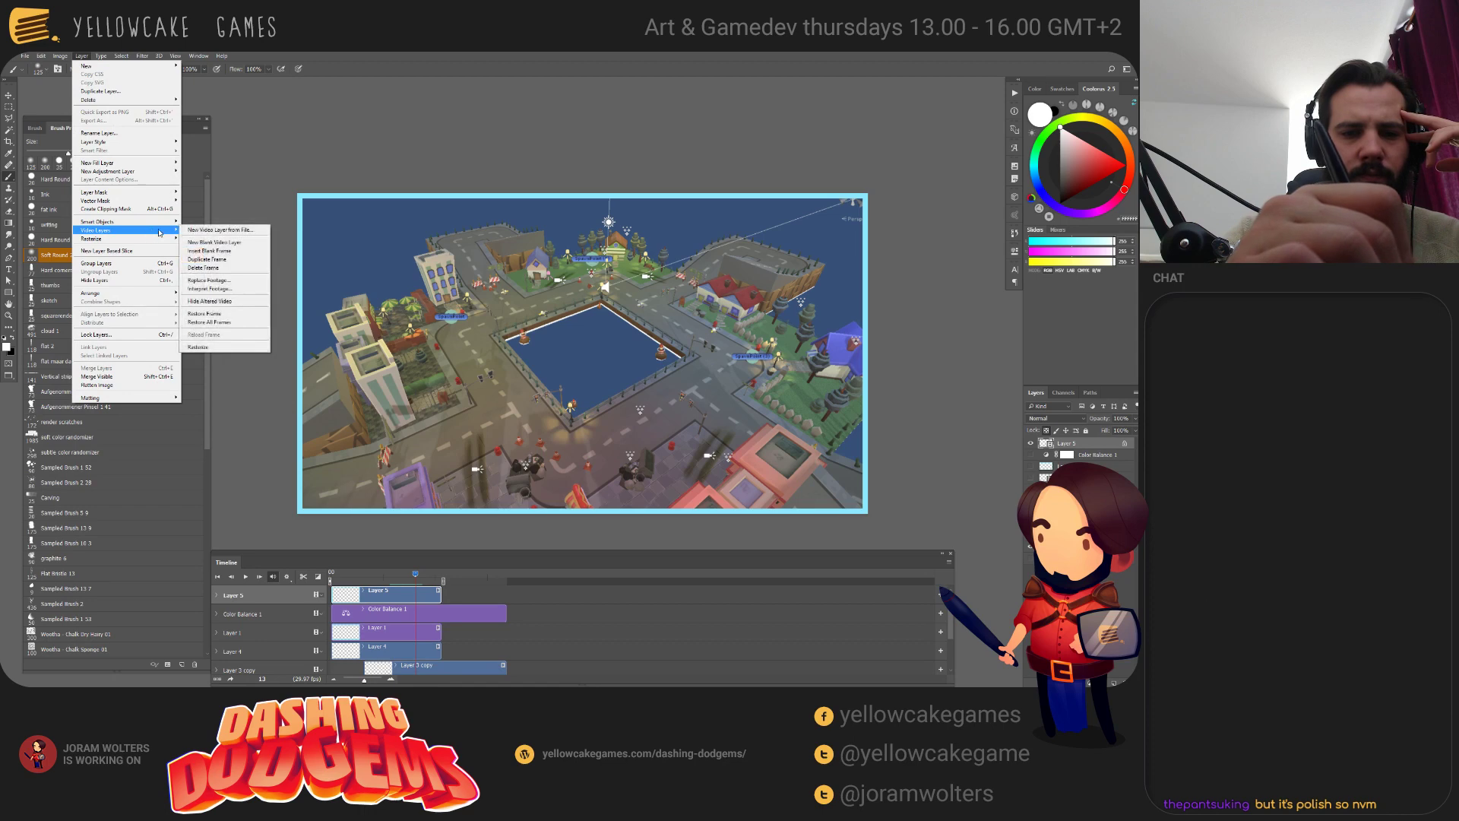
{"action": "left_click", "coordinate": [207, 259]}
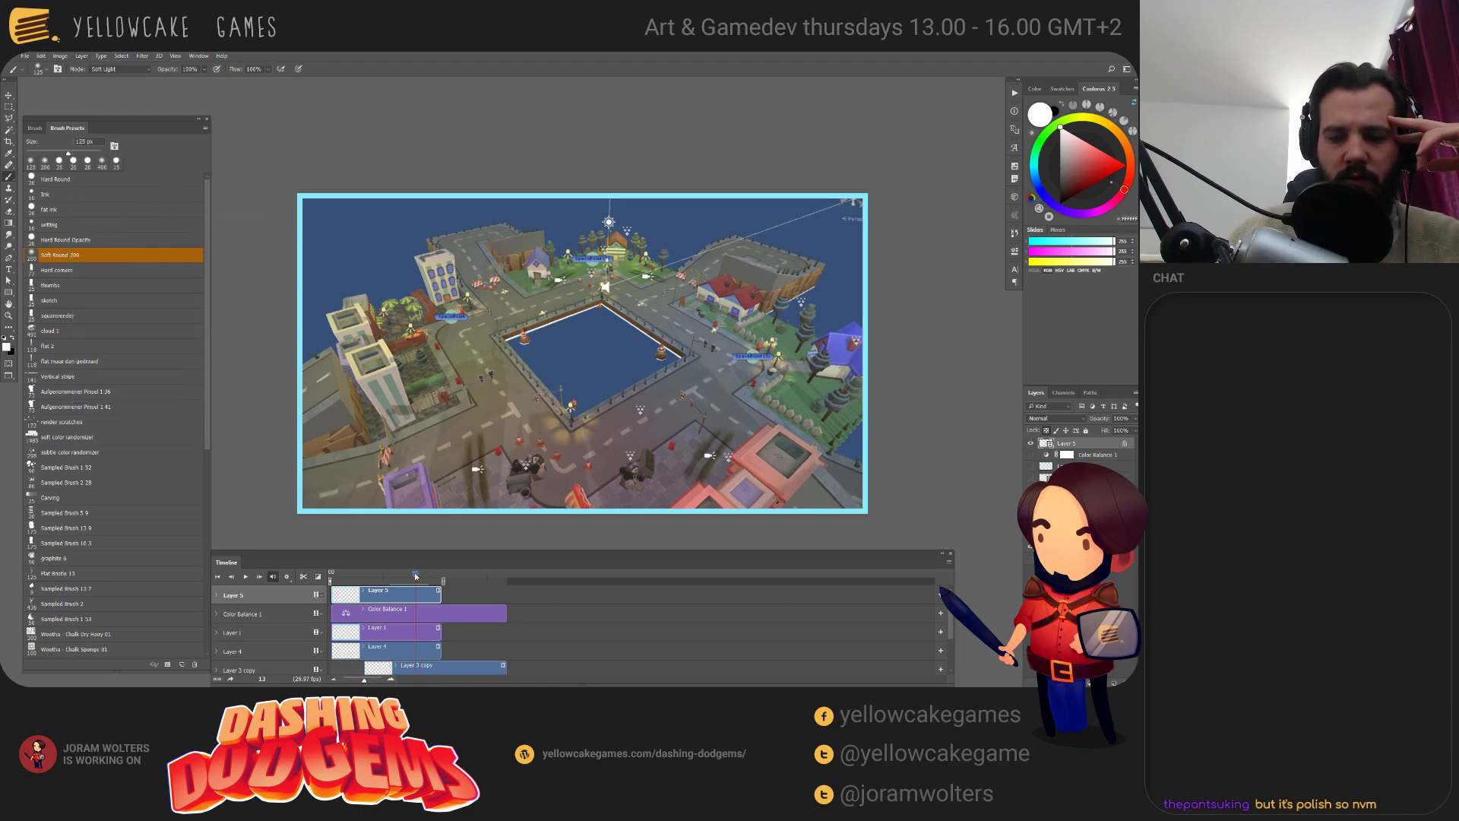
Scrub over the last frames of the complete border and shorten the timeline's work area to end just after them.
{"action": "left_click_drag", "start_coordinate": [415, 581], "coordinate": [422, 579]}
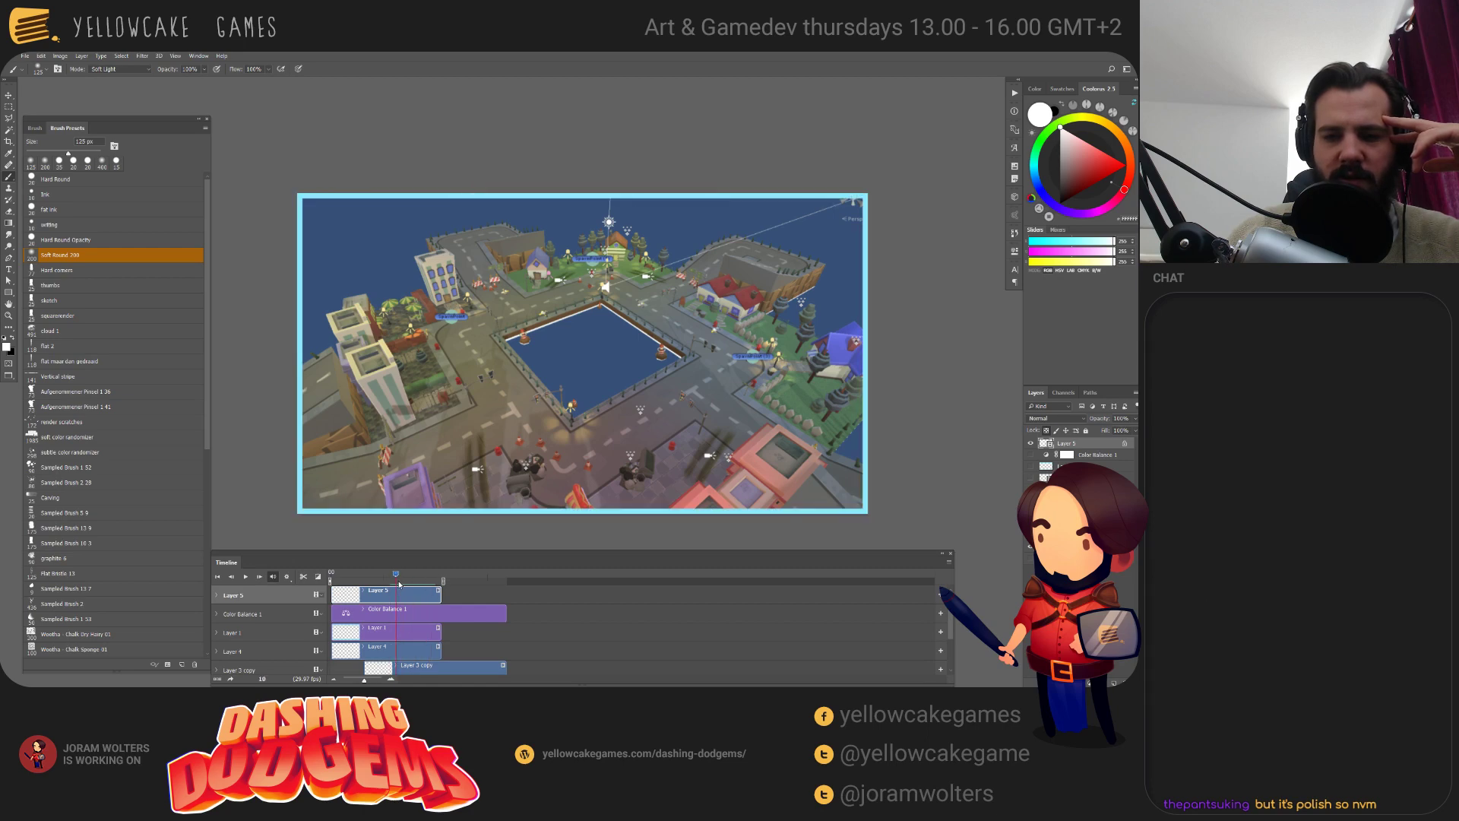
{"action": "left_click_drag", "start_coordinate": [419, 583], "coordinate": [421, 580]}
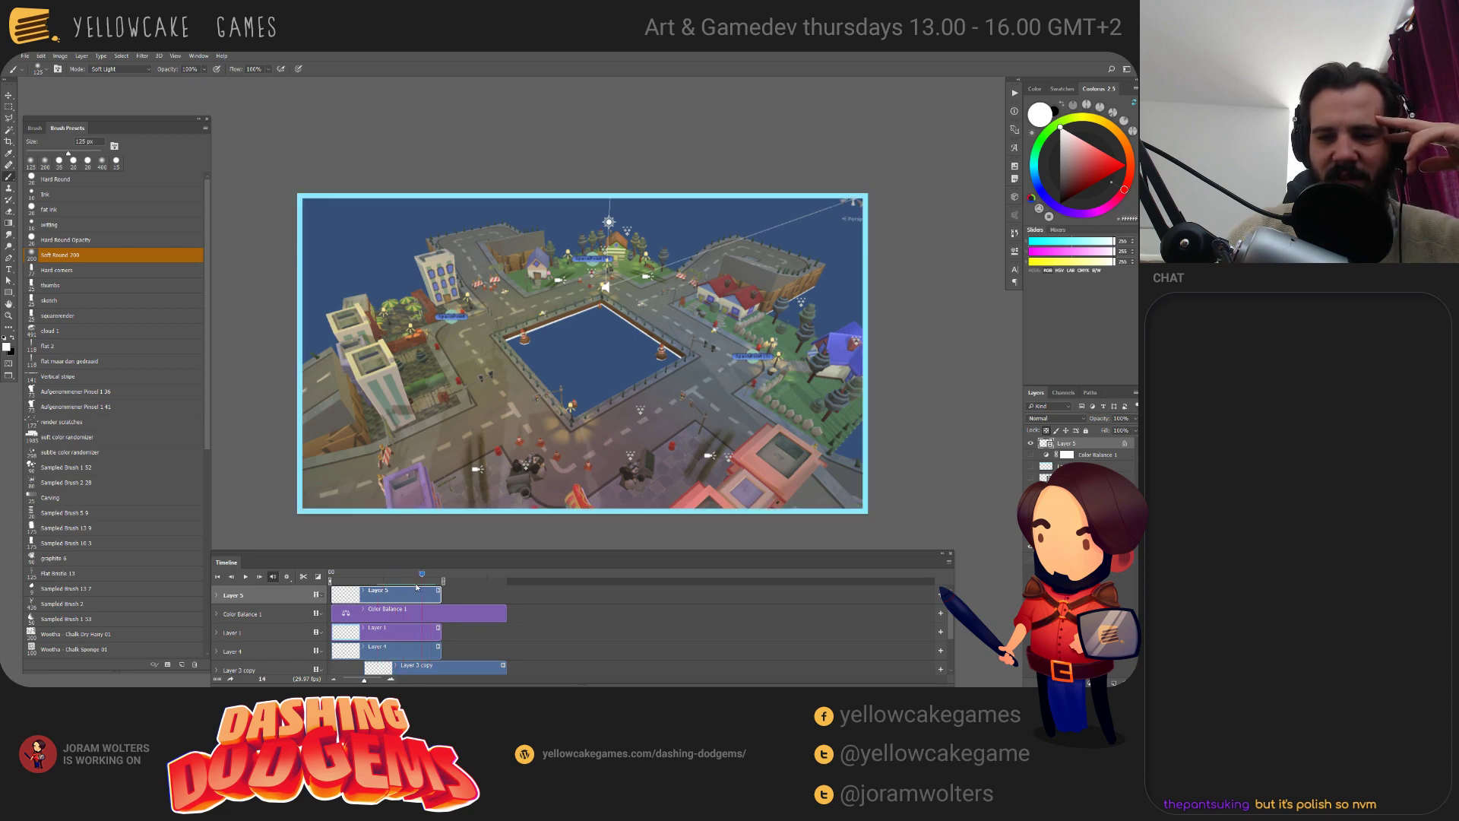
{"action": "mouse_move", "coordinate": [408, 586]}
{"action": "left_mouse_down"}
{"action": "mouse_move", "coordinate": [445, 579]}
{"action": "mouse_move", "coordinate": [422, 579]}
{"action": "left_mouse_up"}
{"action": "left_click_drag", "start_coordinate": [423, 578], "coordinate": [435, 579]}
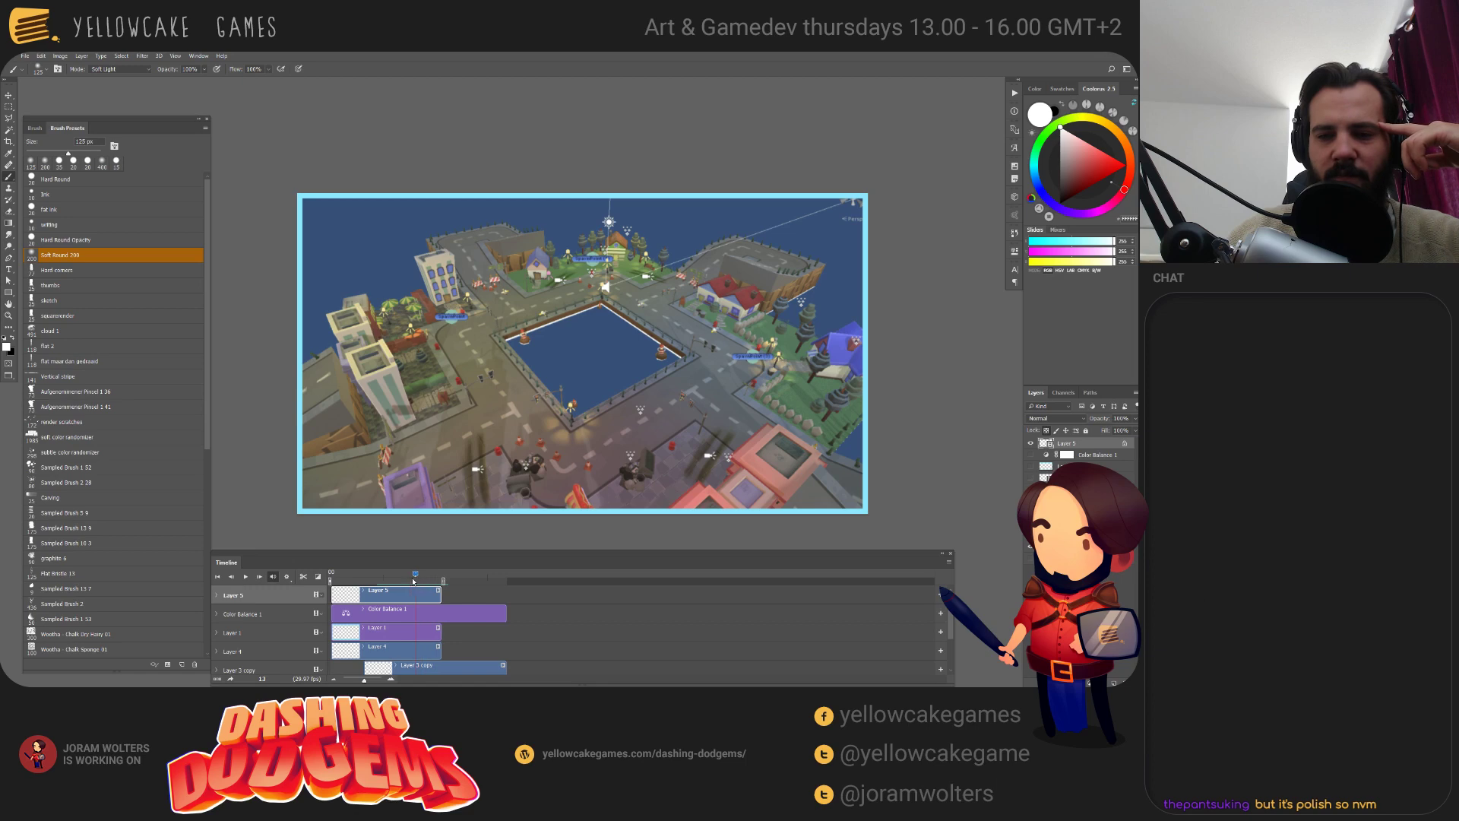
{"action": "left_click_drag", "start_coordinate": [413, 577], "coordinate": [395, 578]}
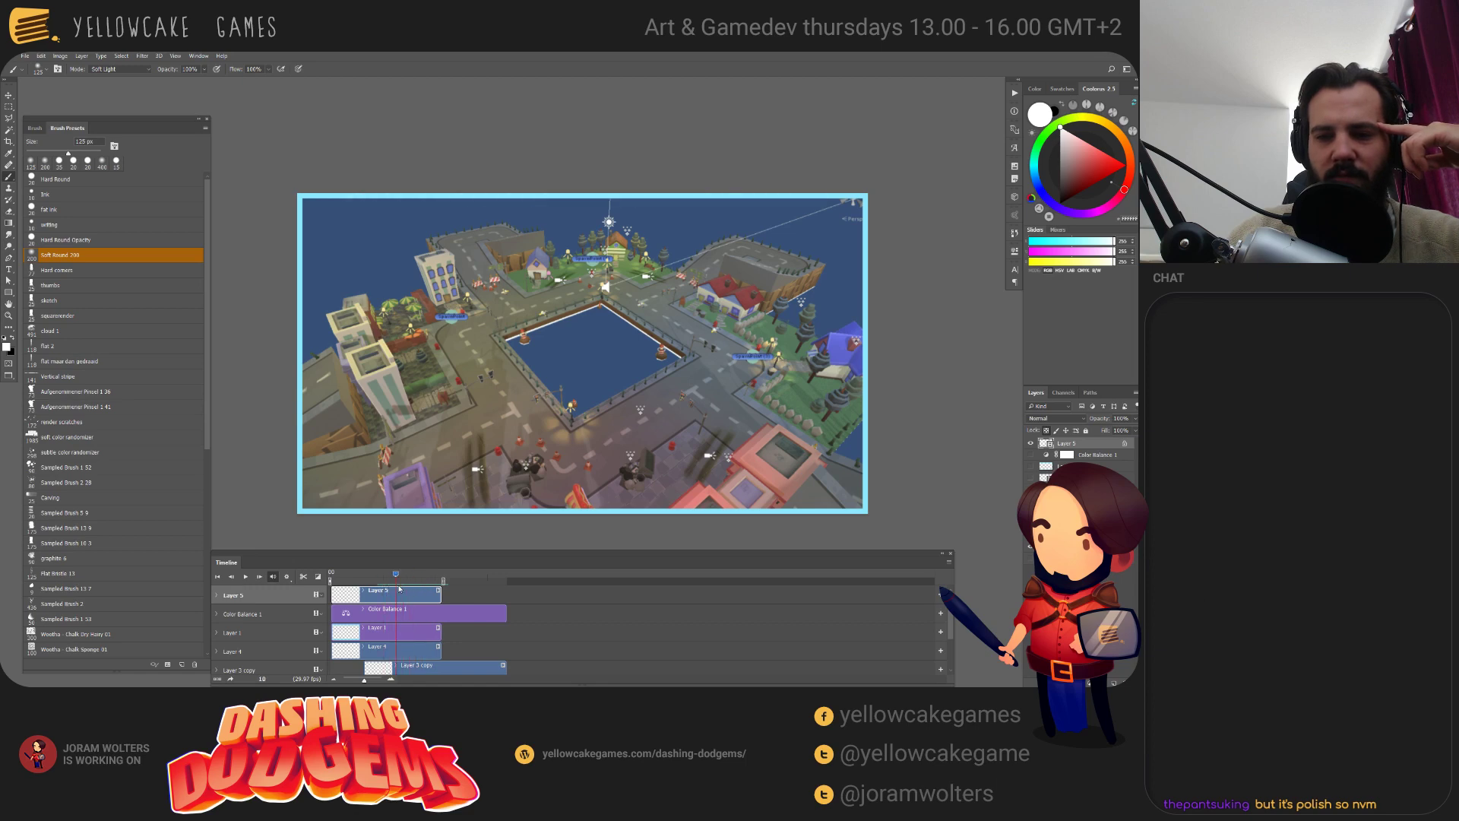
{"action": "mouse_move", "coordinate": [399, 579]}
{"action": "left_mouse_down"}
{"action": "mouse_move", "coordinate": [435, 584]}
{"action": "mouse_move", "coordinate": [422, 575]}
{"action": "left_mouse_up"}
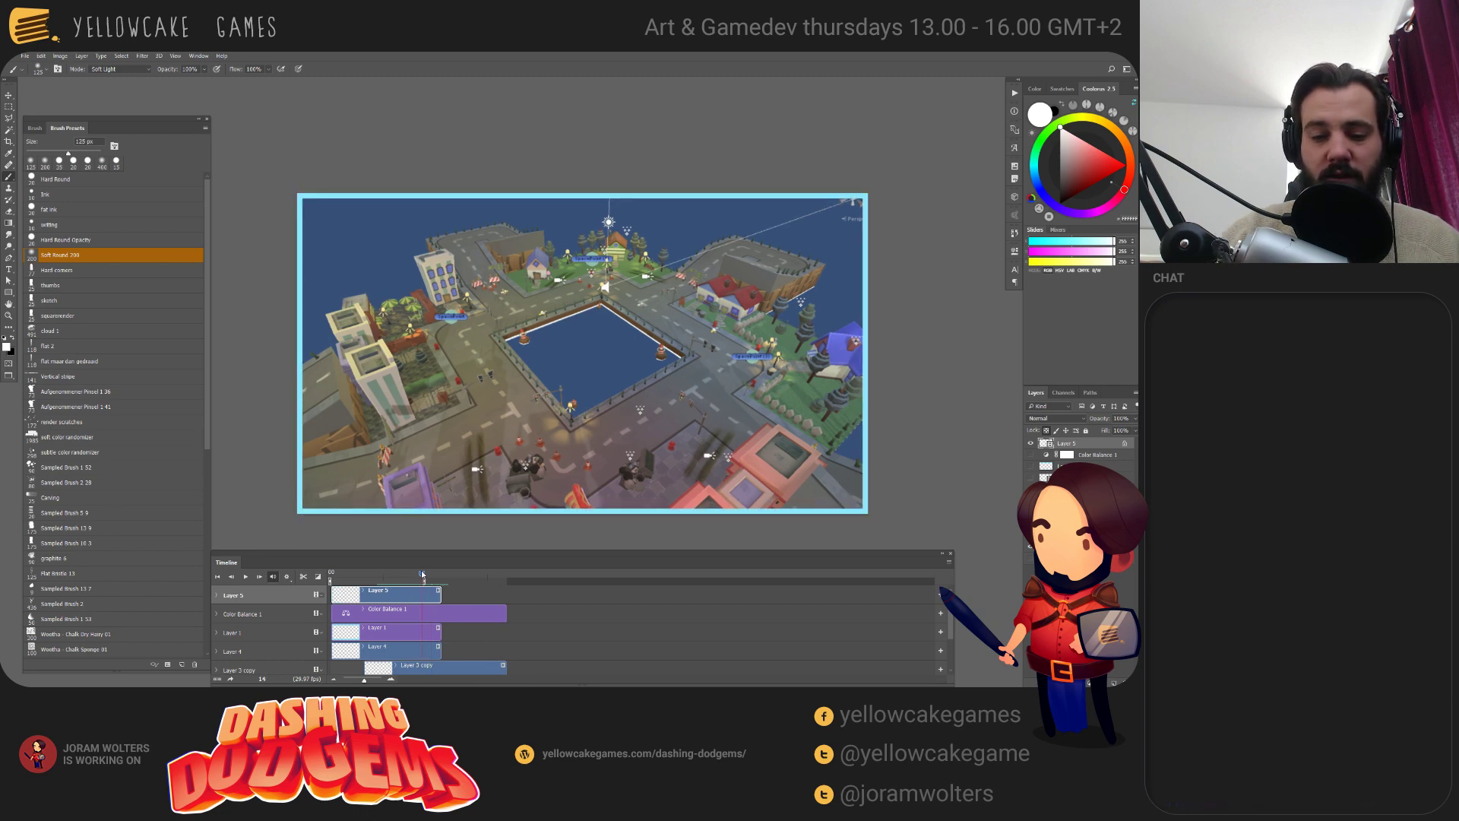
Return the playhead to the first frame and hide the game screenshot behind the border animation.
{"action": "left_click_drag", "start_coordinate": [423, 575], "coordinate": [331, 625]}
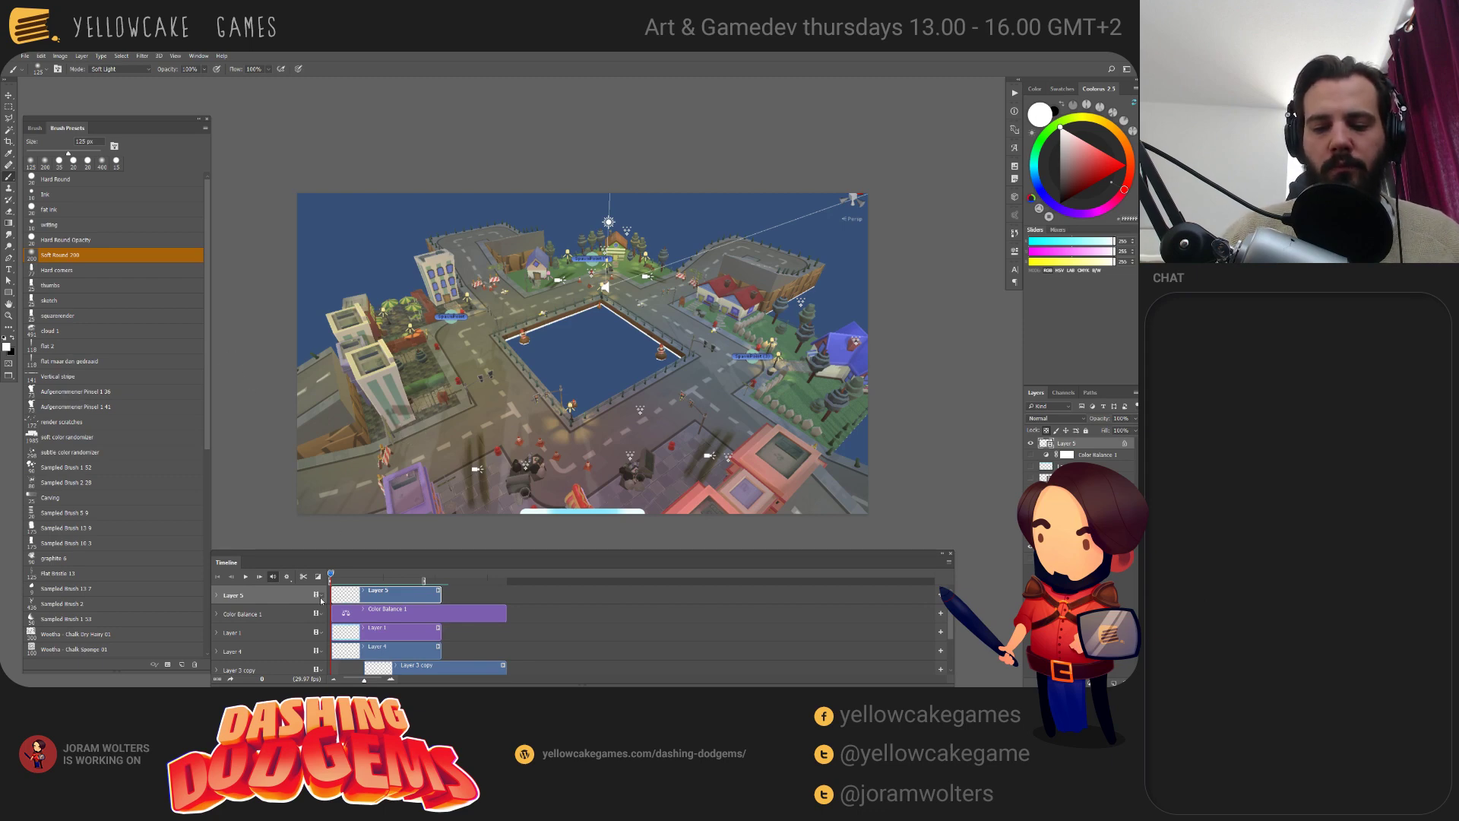
{"action": "mouse_move", "coordinate": [330, 574]}
{"action": "left_mouse_down"}
{"action": "mouse_move", "coordinate": [396, 579]}
{"action": "mouse_move", "coordinate": [331, 585]}
{"action": "left_mouse_up"}
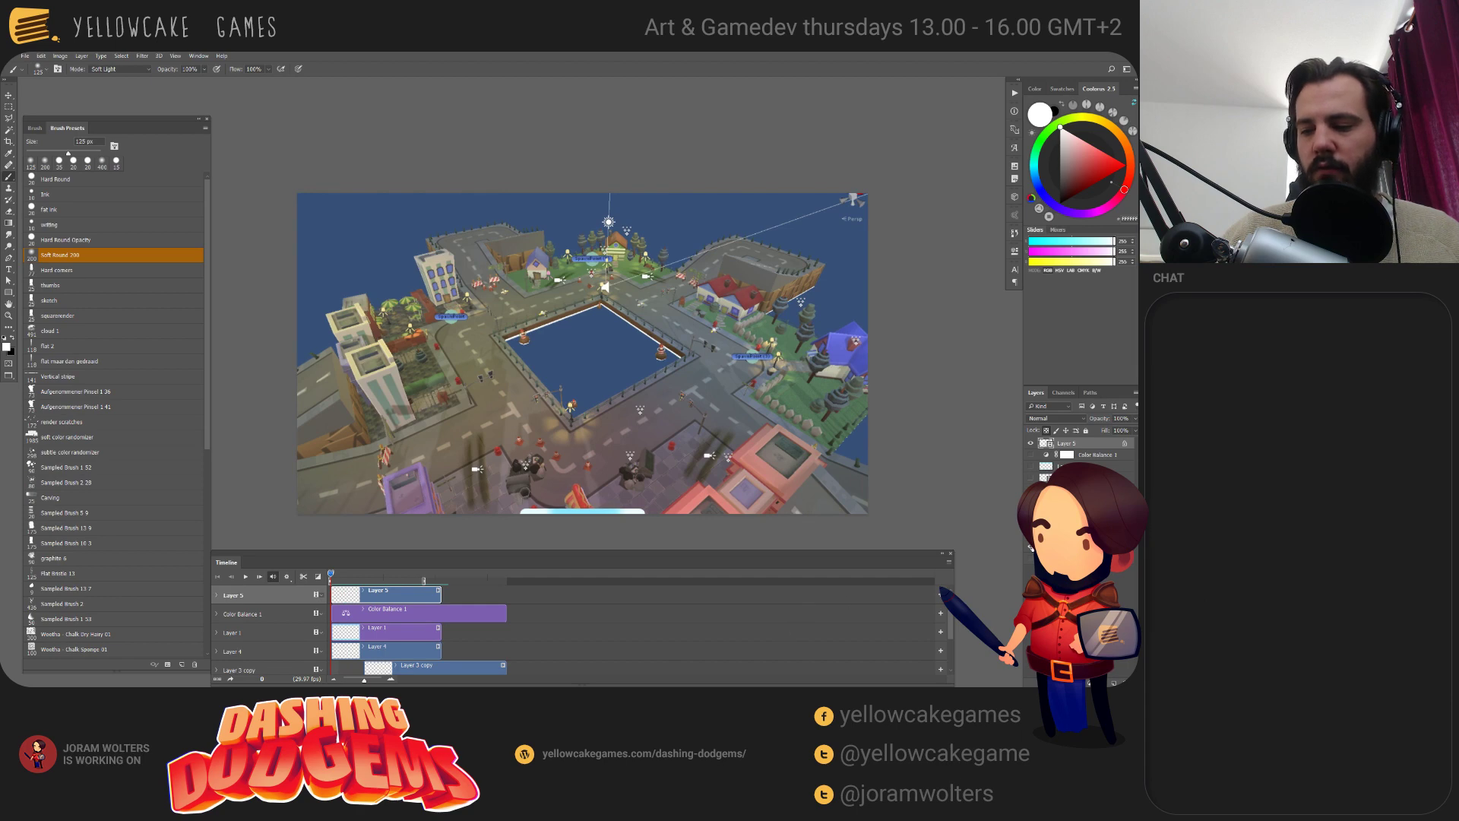
{"action": "left_click_drag", "start_coordinate": [344, 570], "coordinate": [302, 577]}
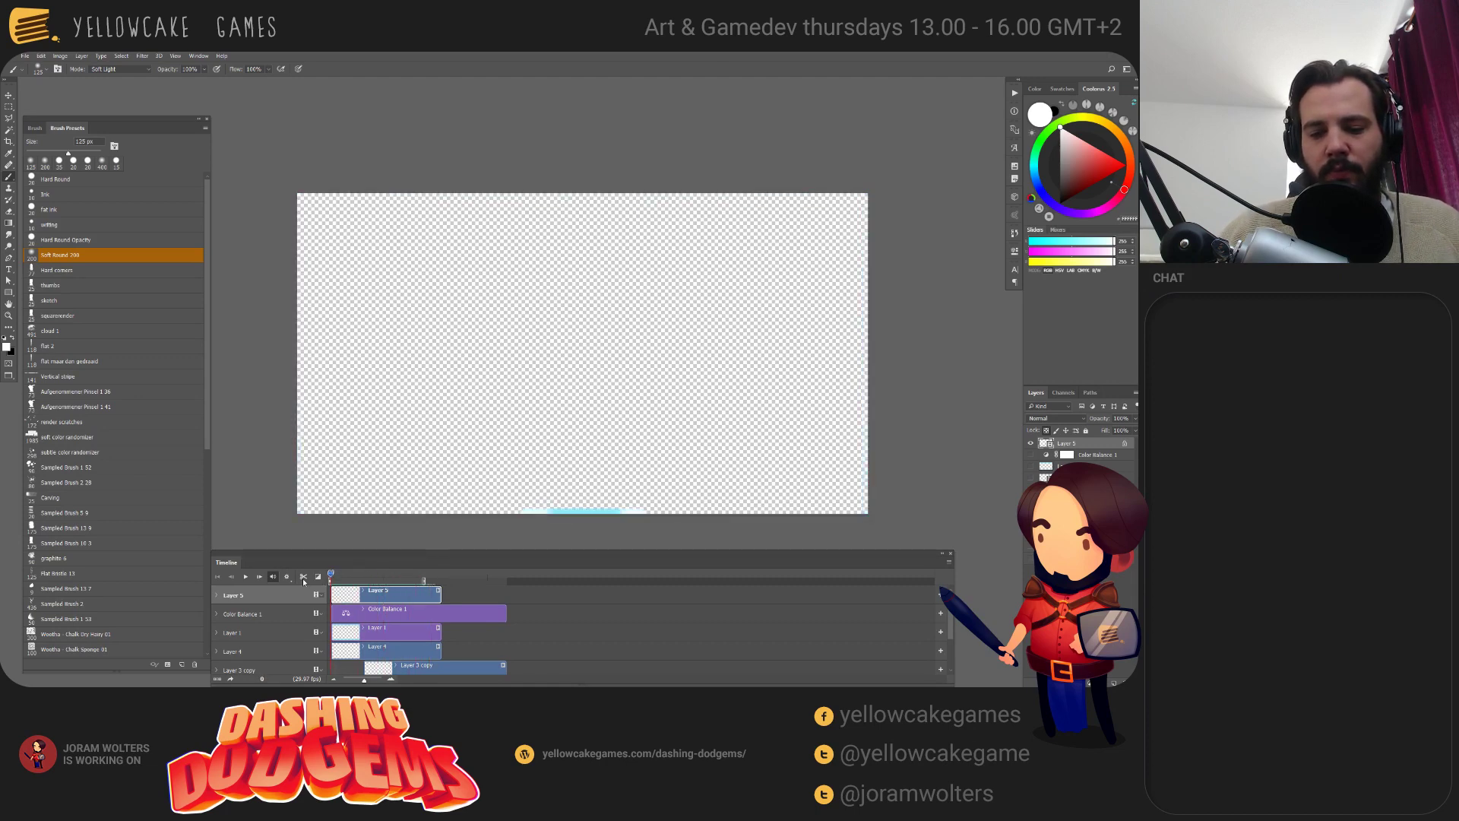
Render the work area as a PNG Photoshop Image Sequence at document size into a new subfolder named edgeproto2.
{"action": "left_click", "coordinate": [25, 56]}
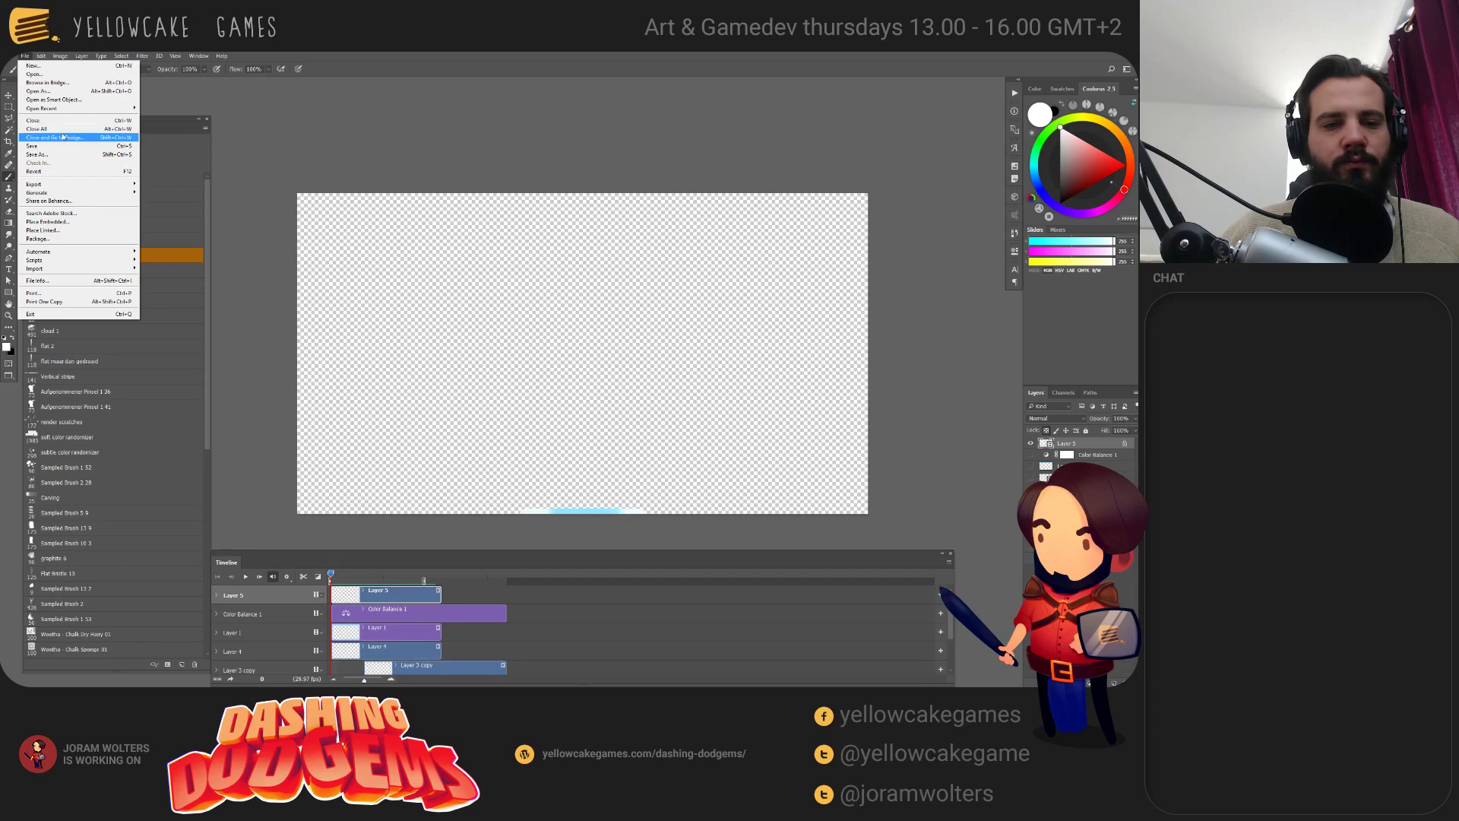
{"action": "mouse_move", "coordinate": [61, 185]}
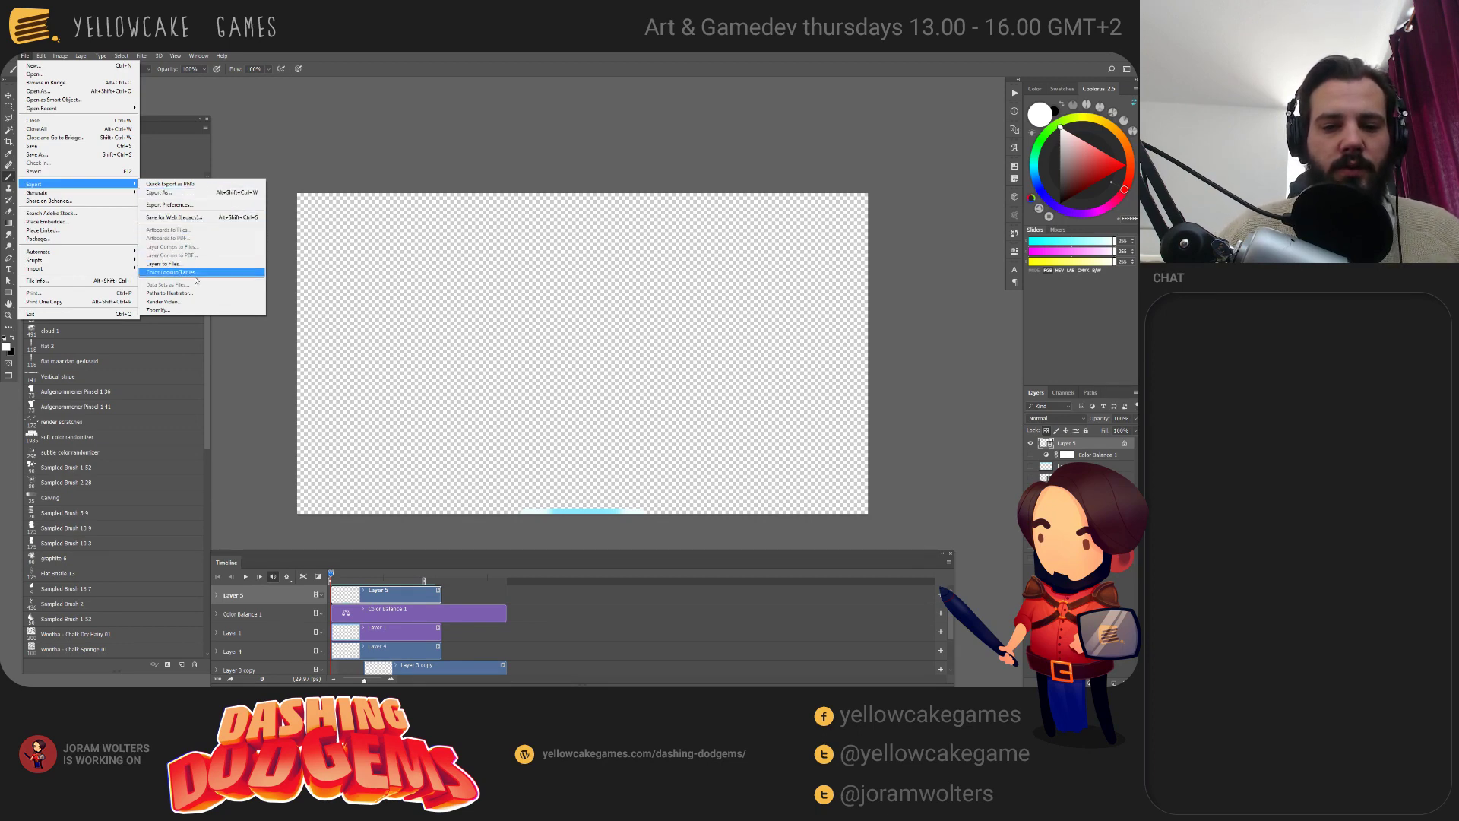
{"action": "left_click", "coordinate": [197, 302]}
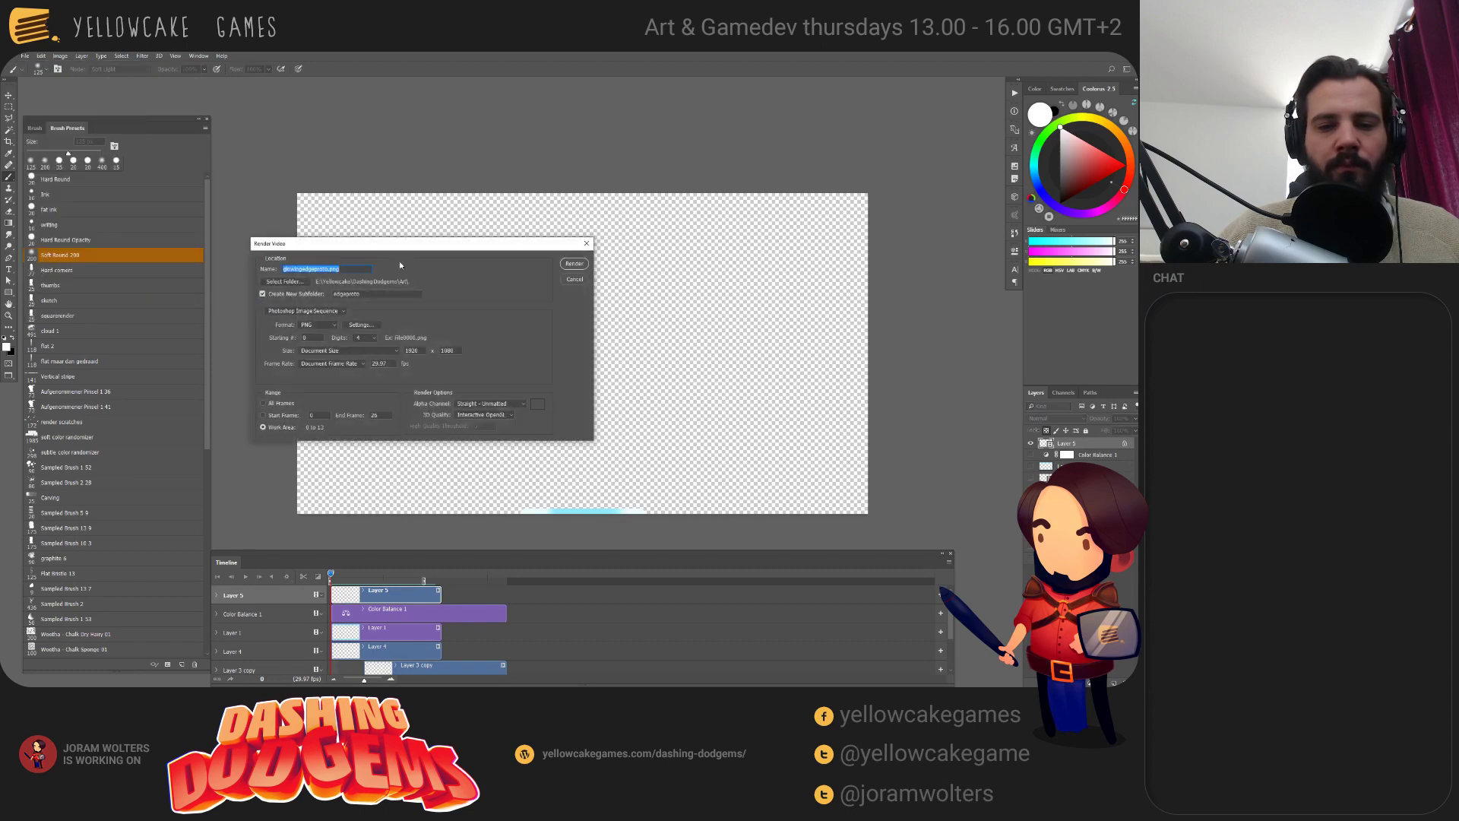
{"action": "mouse_move", "coordinate": [410, 246]}
{"action": "left_mouse_down"}
{"action": "mouse_move", "coordinate": [433, 188]}
{"action": "mouse_move", "coordinate": [386, 230]}
{"action": "left_mouse_up"}
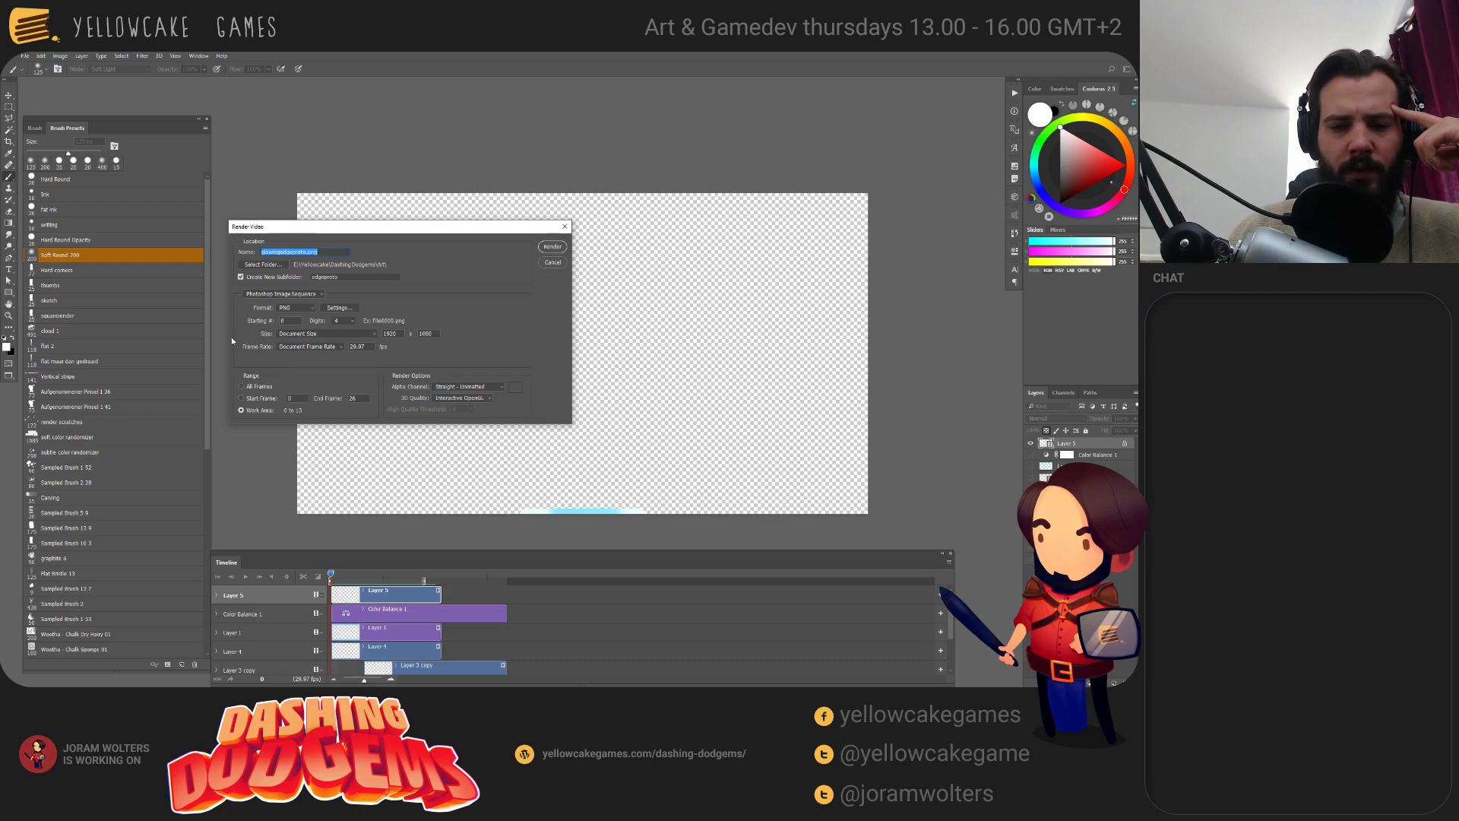
{"action": "left_click", "coordinate": [355, 277]}
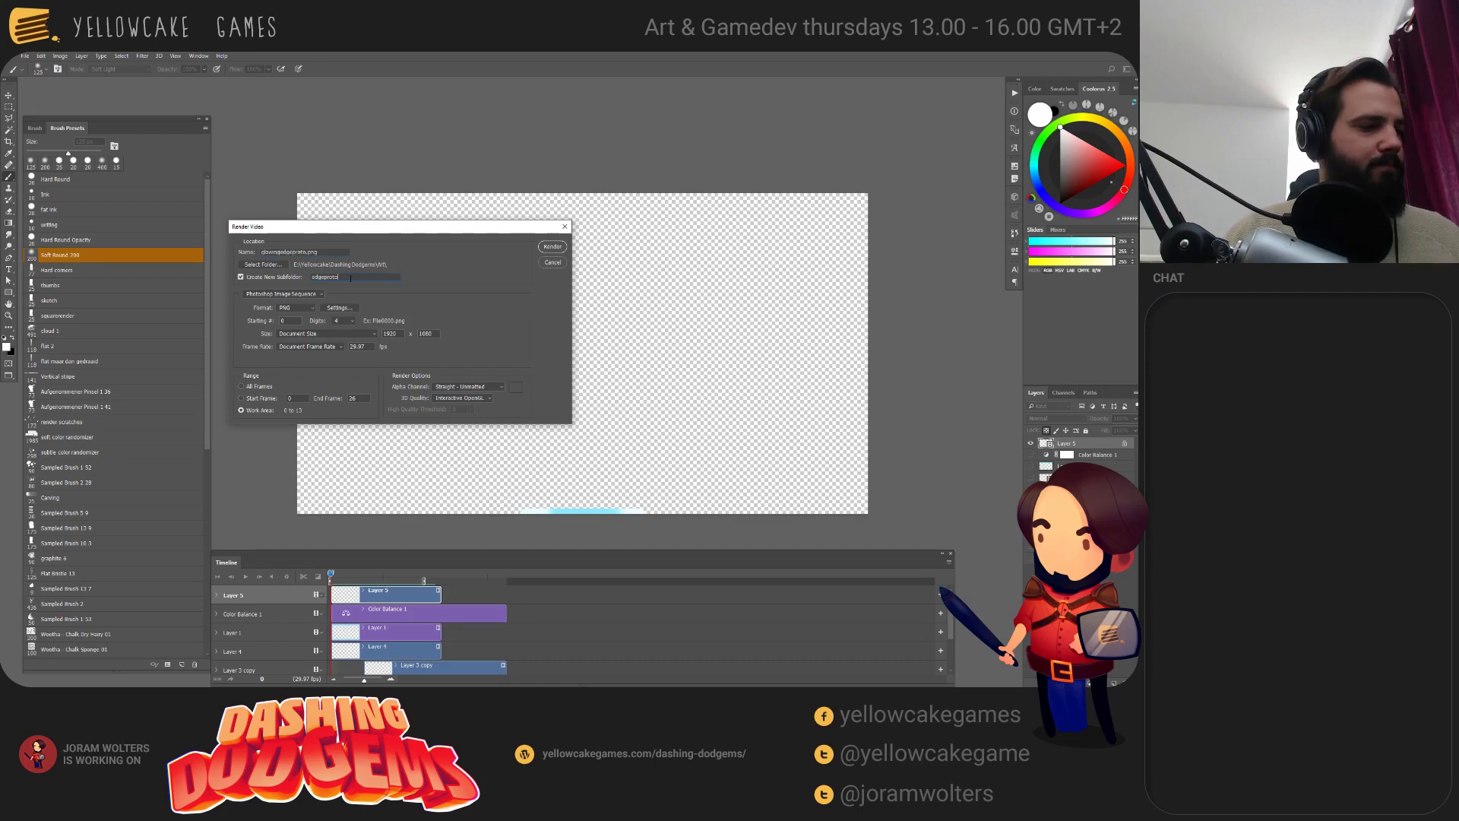
{"action": "left_click", "coordinate": [551, 247]}
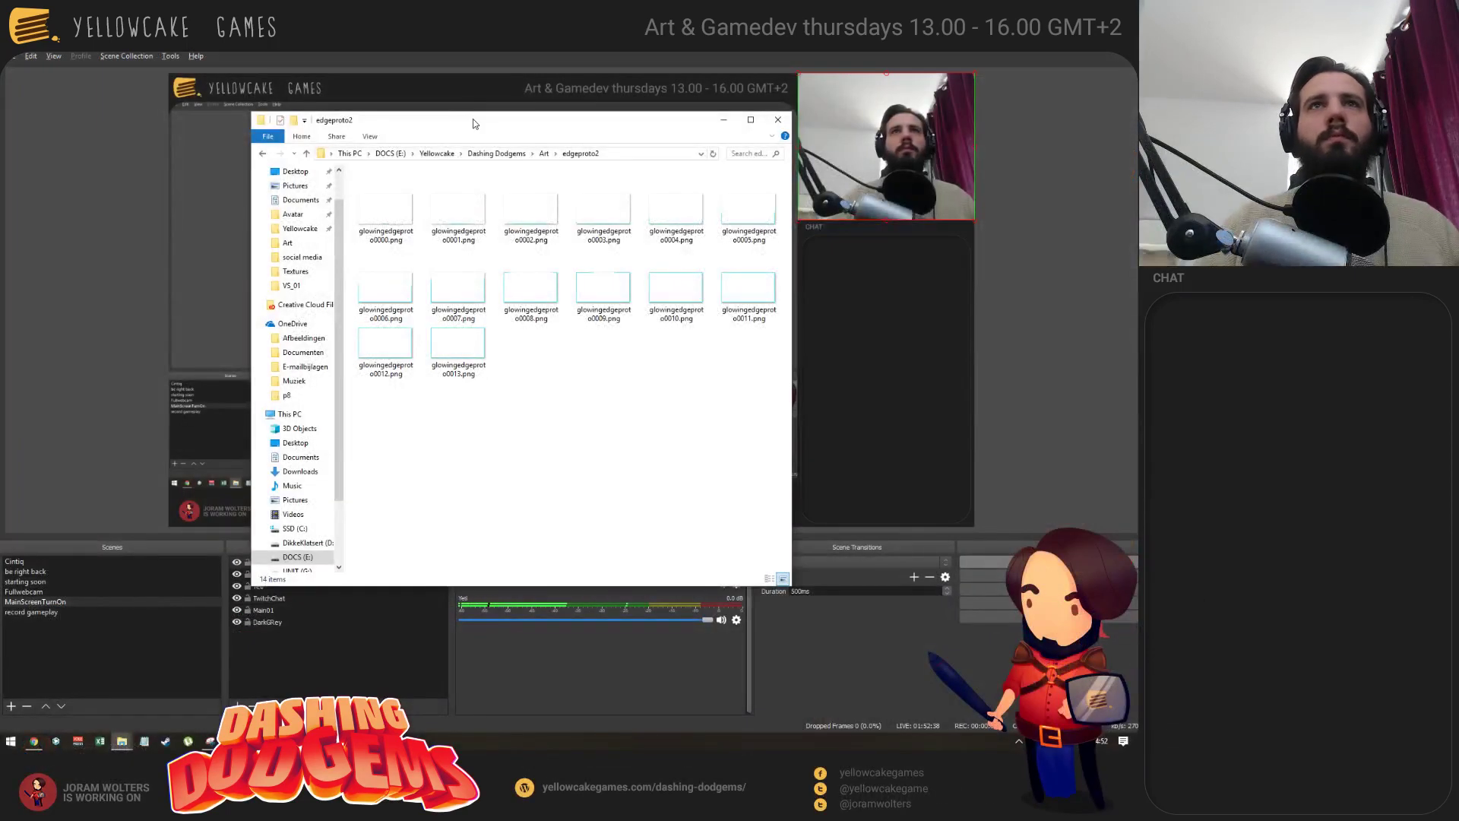
Maximize the edgeproto2 folder window and launch GlueIT 1.06 over it.
{"action": "left_click_drag", "start_coordinate": [473, 118], "coordinate": [384, 42]}
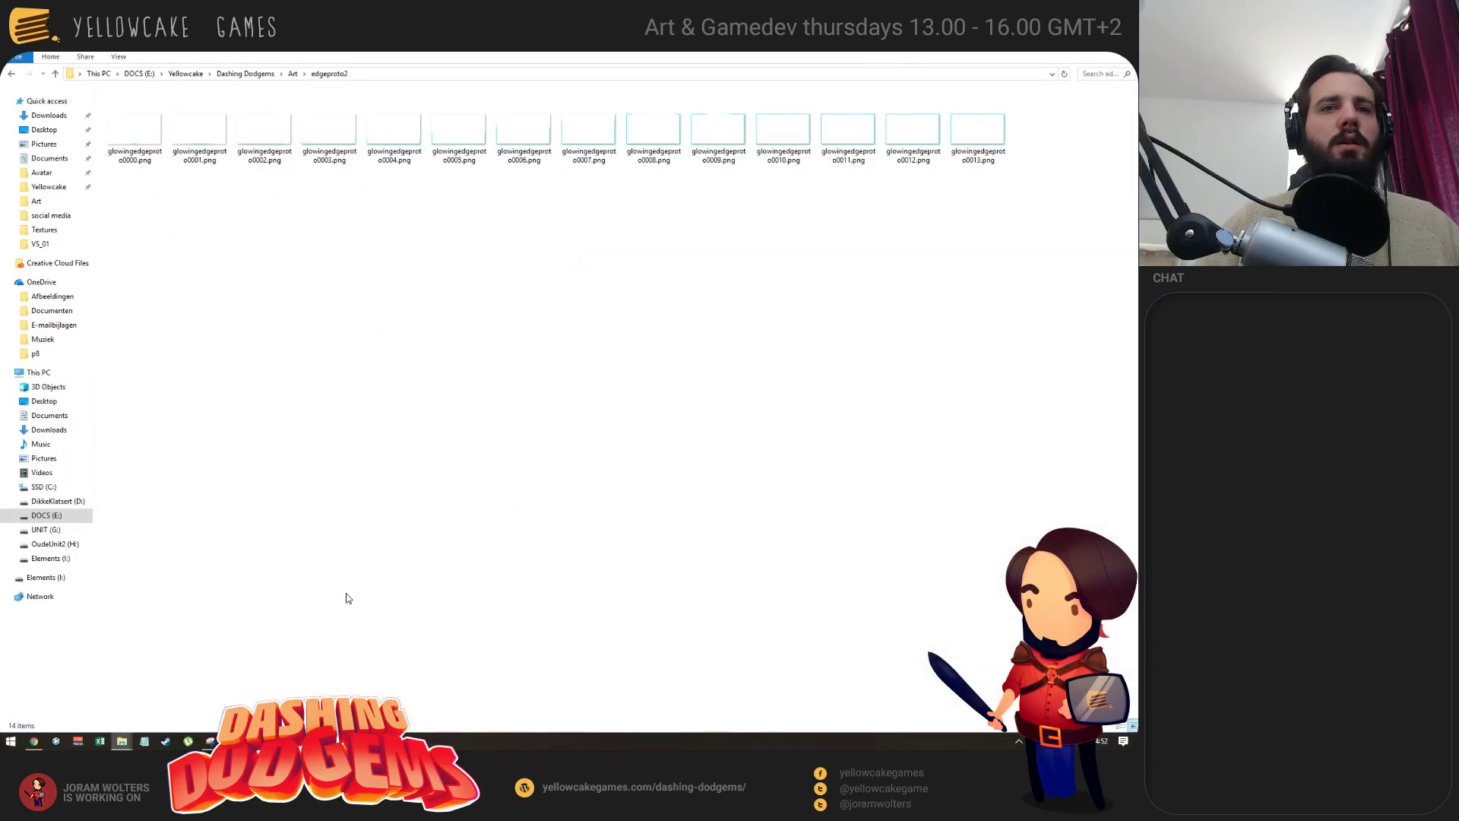
{"action": "key", "text": "super"}
{"action": "type", "text": "glu"}
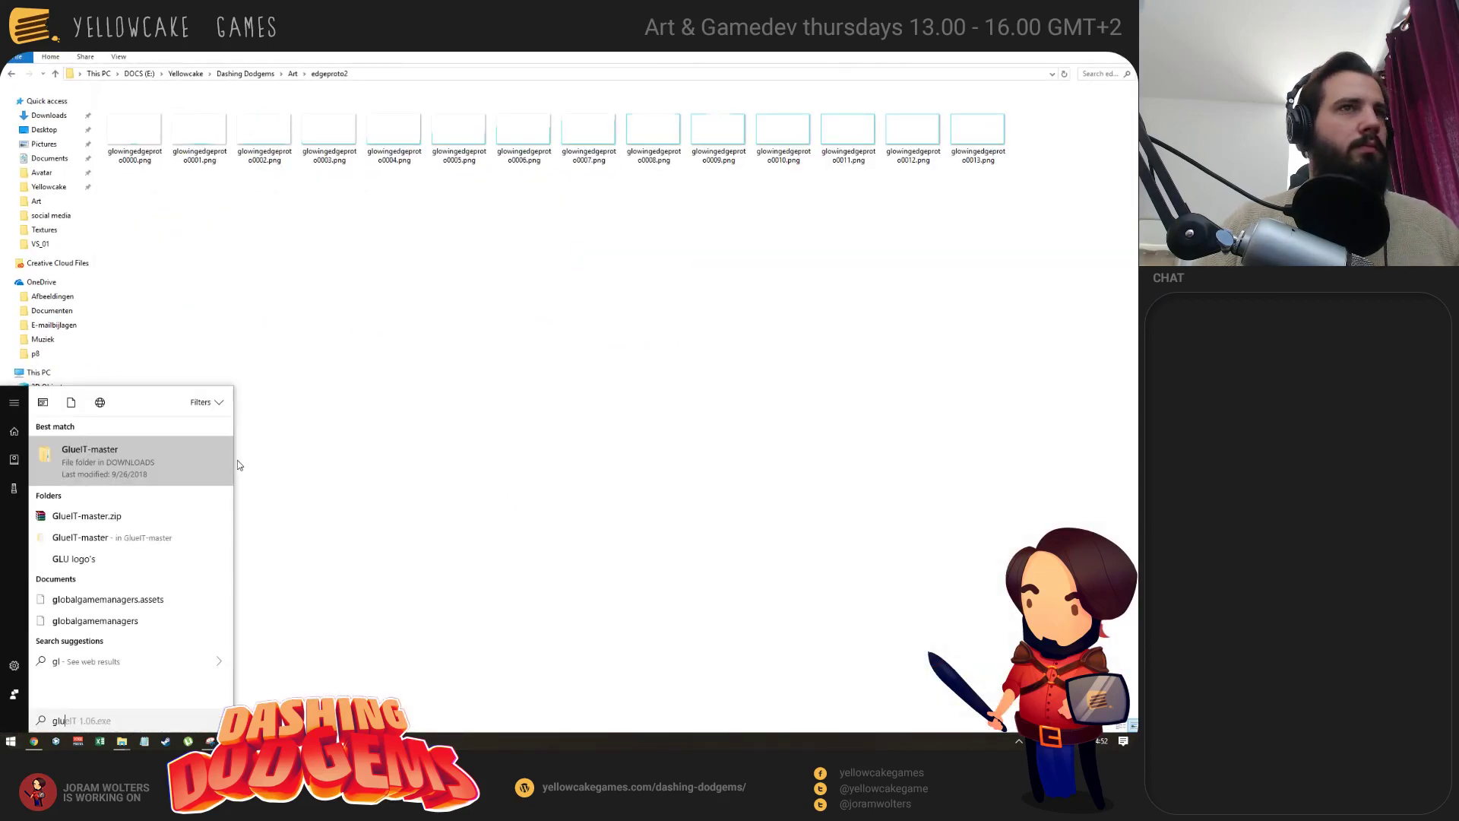
{"action": "left_click", "coordinate": [108, 448]}
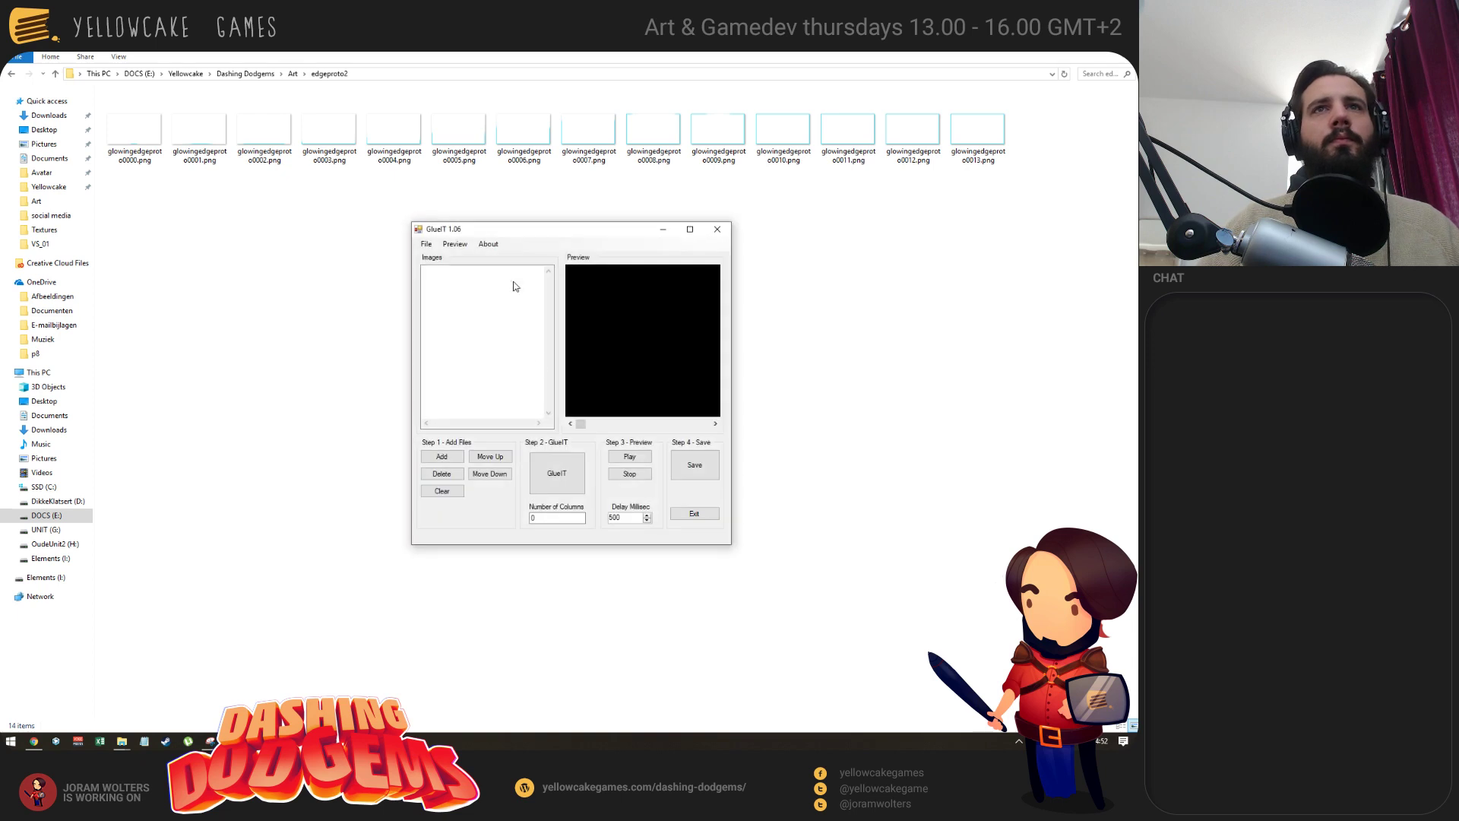
{"action": "left_click_drag", "start_coordinate": [500, 231], "coordinate": [453, 192]}
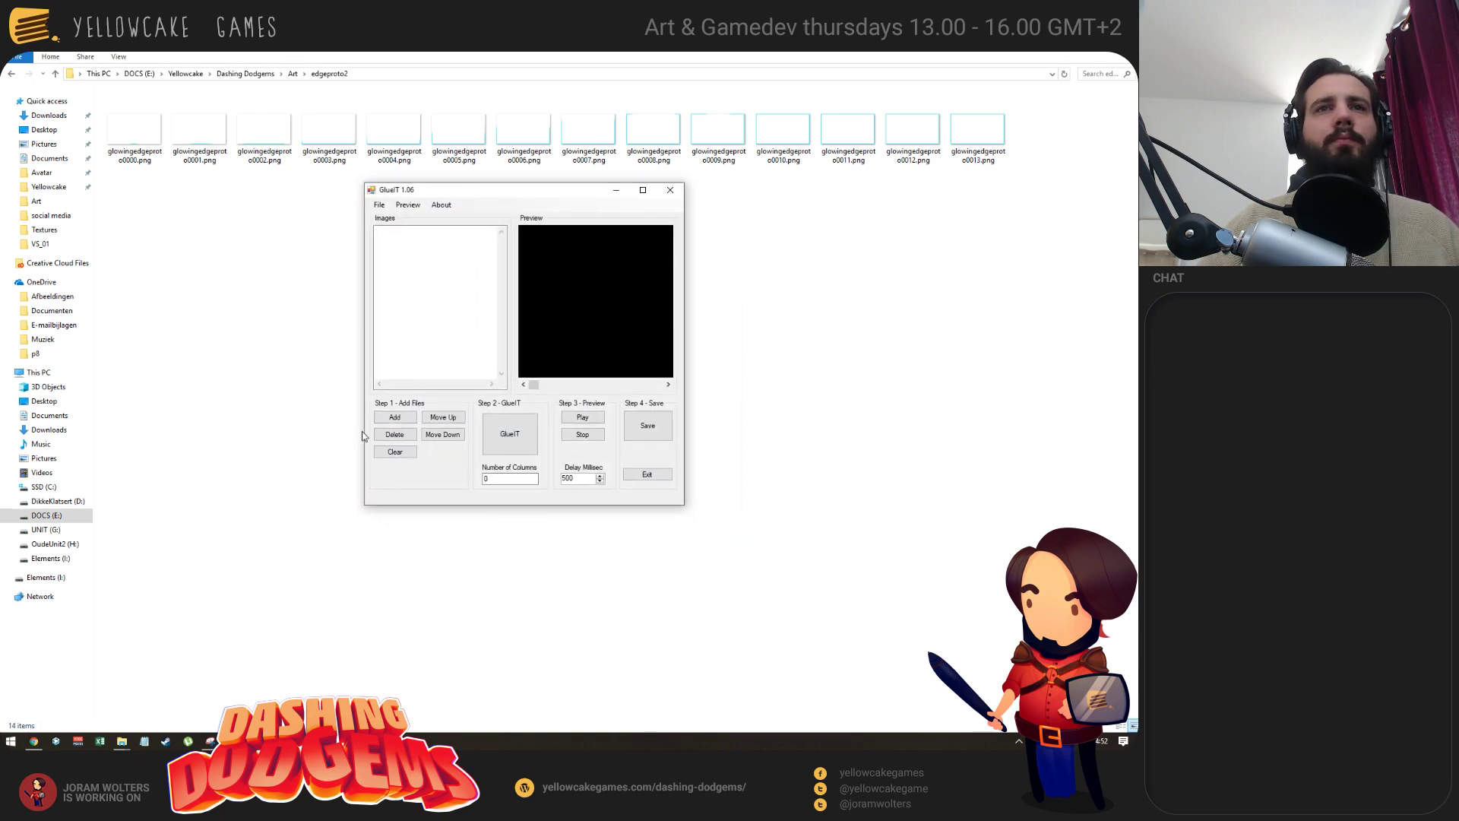
Add glowingedgeproto0000.png to glowingedgeproto0013.png from E:\Yellowcake\Dashing Dodgems\Art\edgeproto2 to the GlueIT image list.
{"action": "left_click", "coordinate": [259, 73]}
{"action": "key", "text": "alt+Tab"}
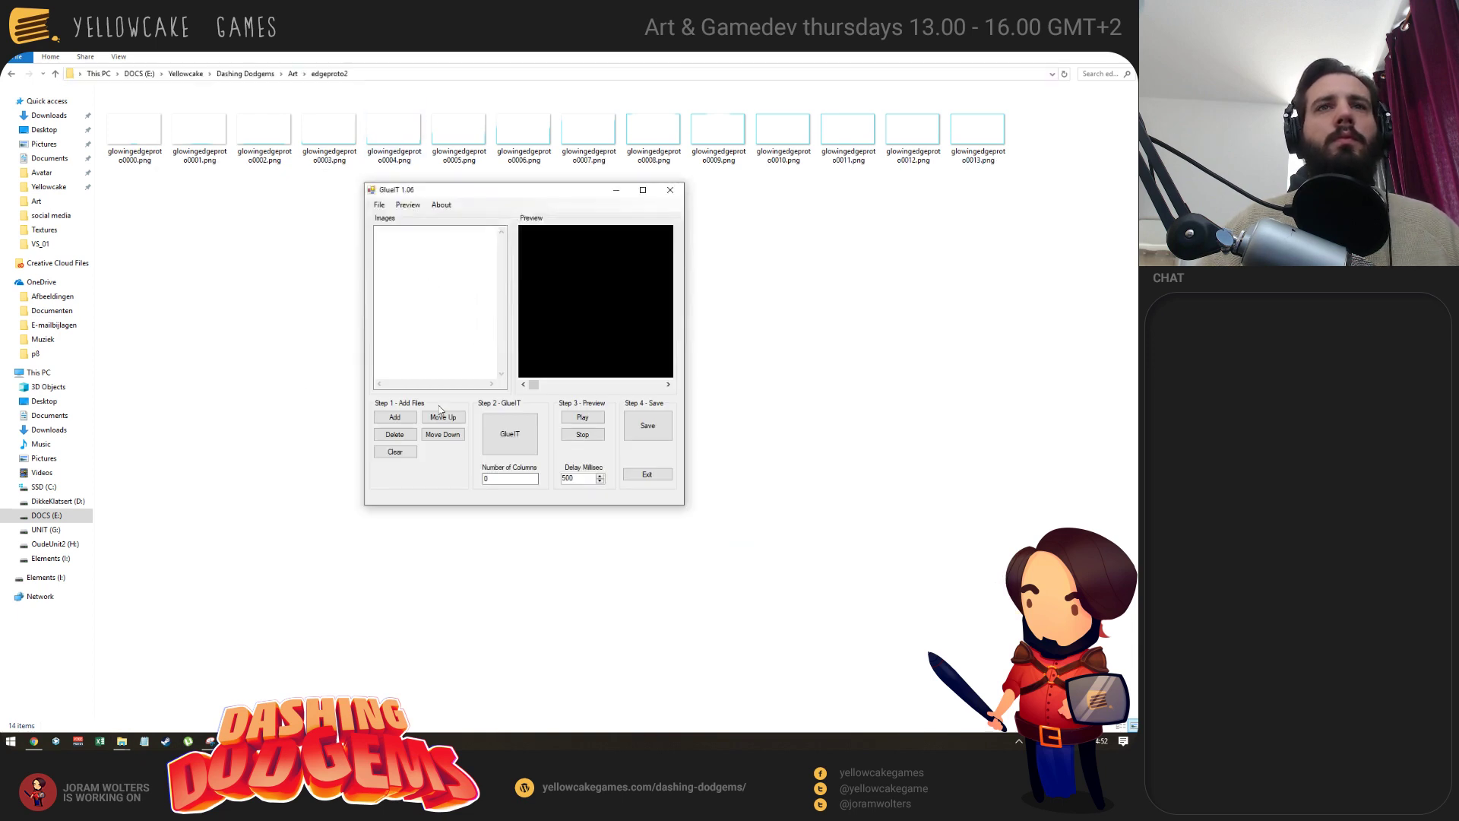
{"action": "left_click", "coordinate": [405, 419]}
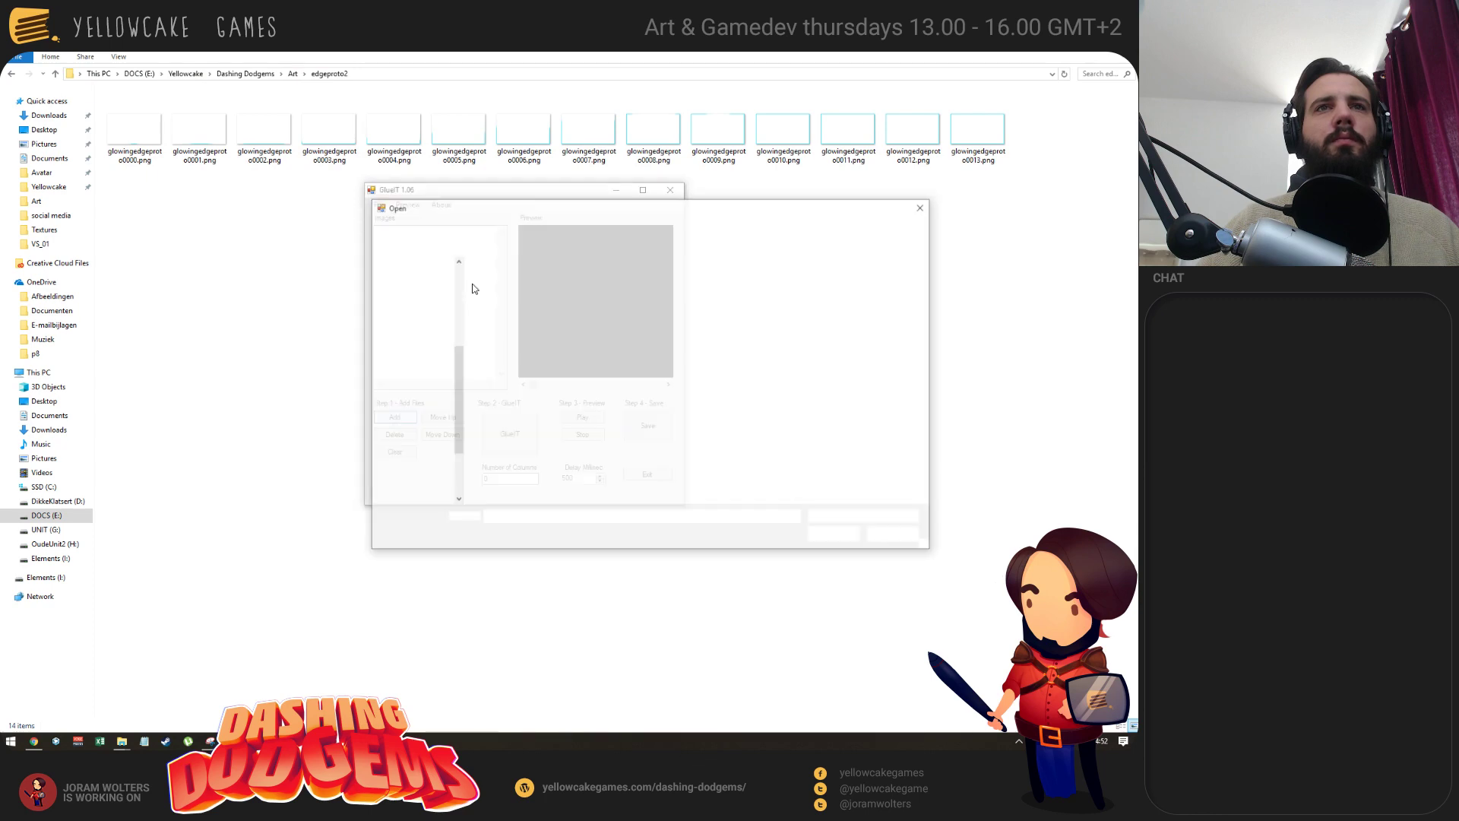
{"action": "type", "text": "E:\\Yellowcake\\Dashing Dodgems\\Art\\edgeproto2"}
{"action": "key", "text": "Return"}
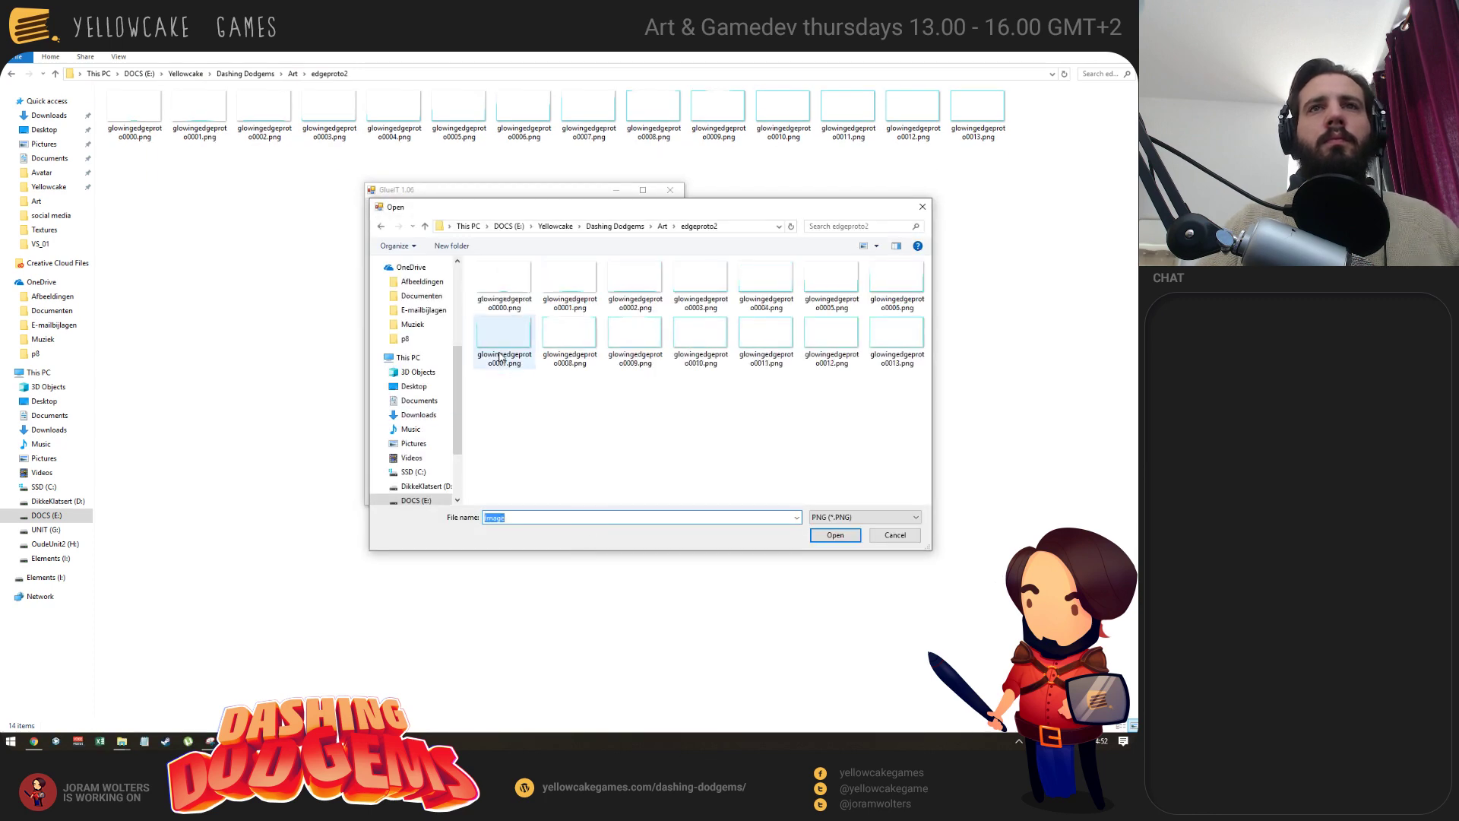
{"action": "left_click", "coordinate": [502, 281]}
{"action": "left_click", "coordinate": [896, 338], "text": "shift"}
{"action": "left_click", "coordinate": [840, 536]}
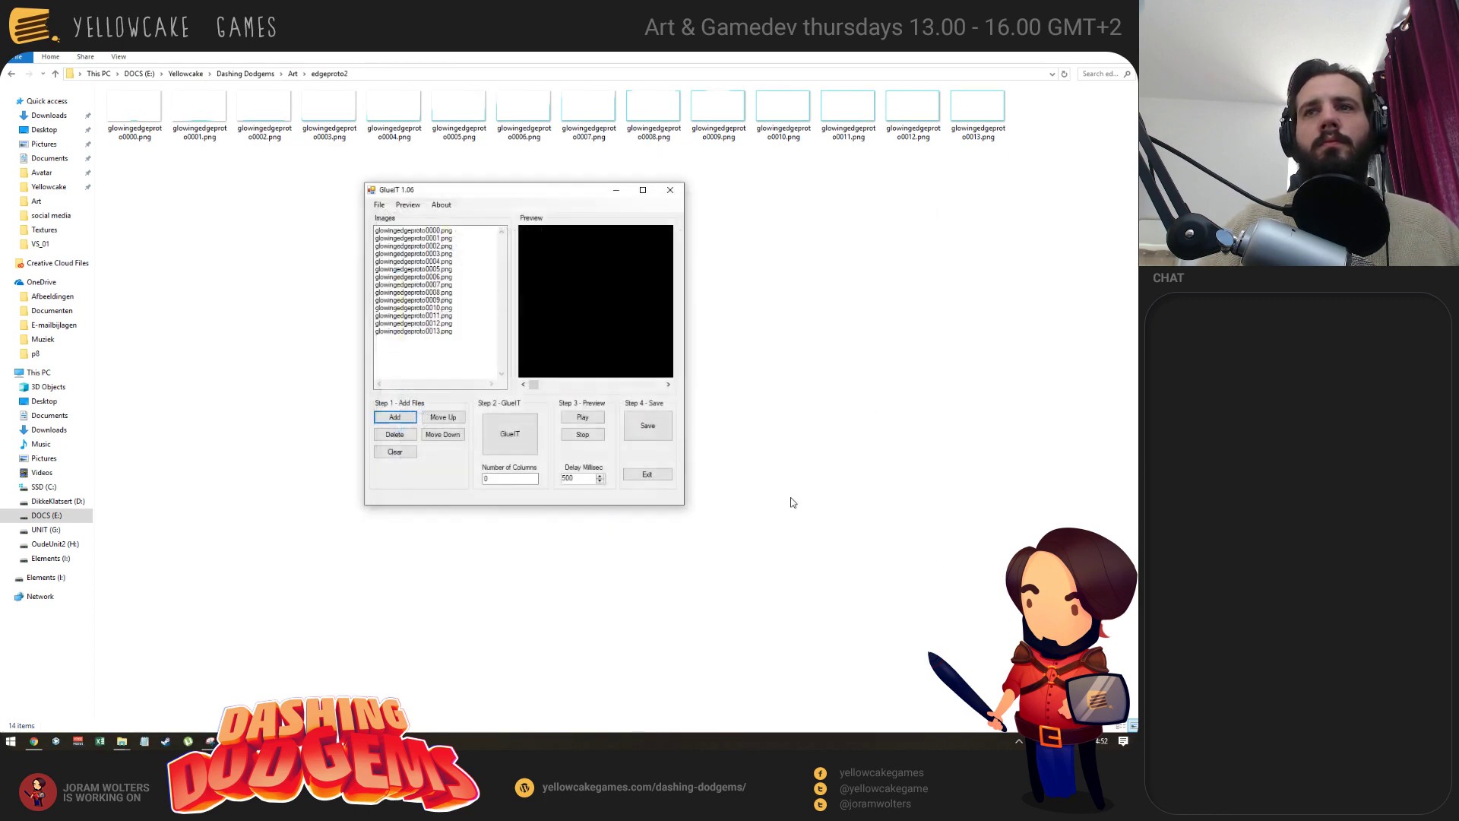
Set the number of columns to 2 and glue the added border frames into one sprite sheet.
{"action": "left_click", "coordinate": [515, 434]}
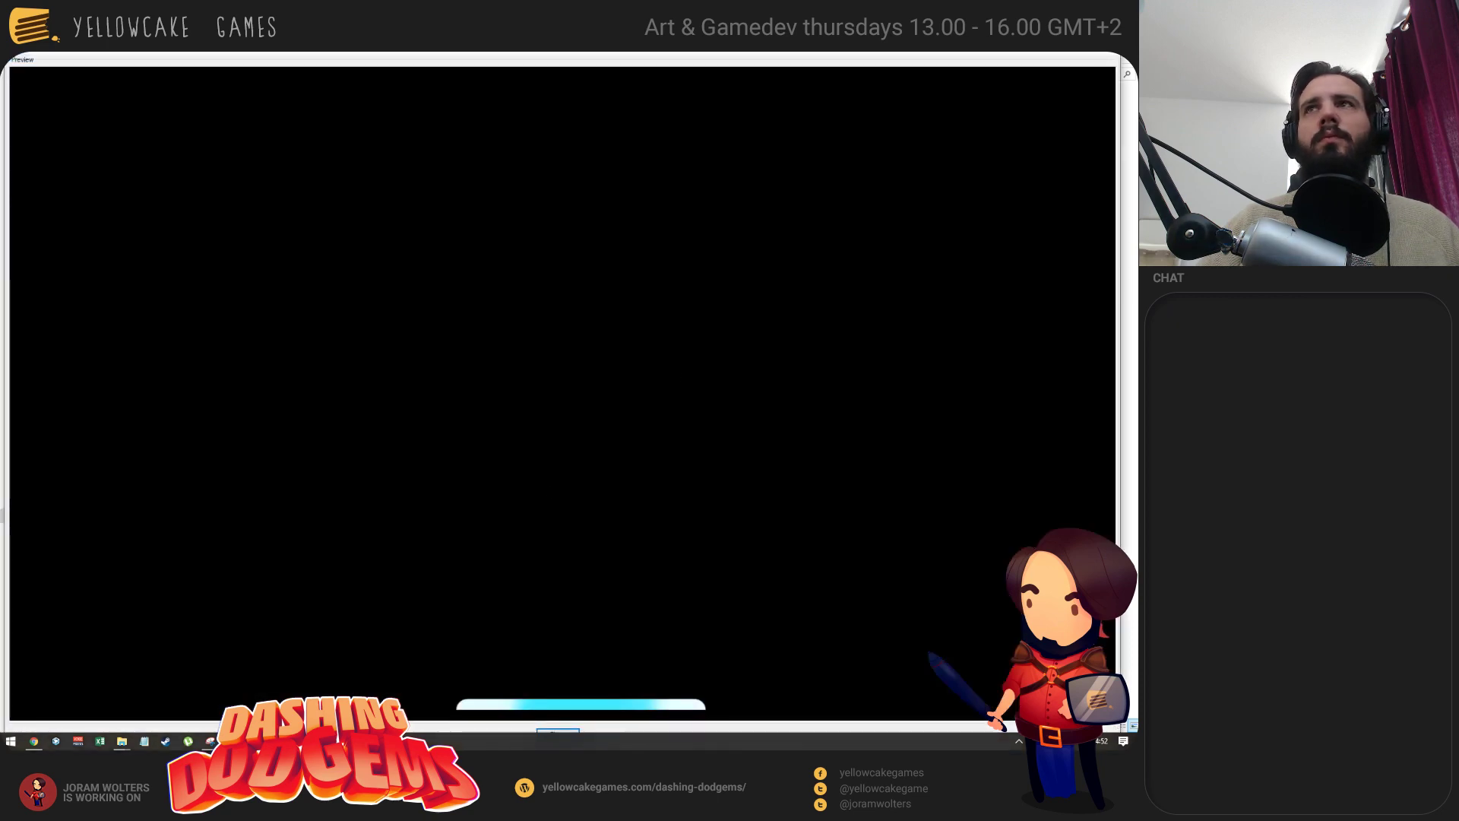
{"action": "key", "text": "Escape"}
{"action": "left_click", "coordinate": [509, 478]}
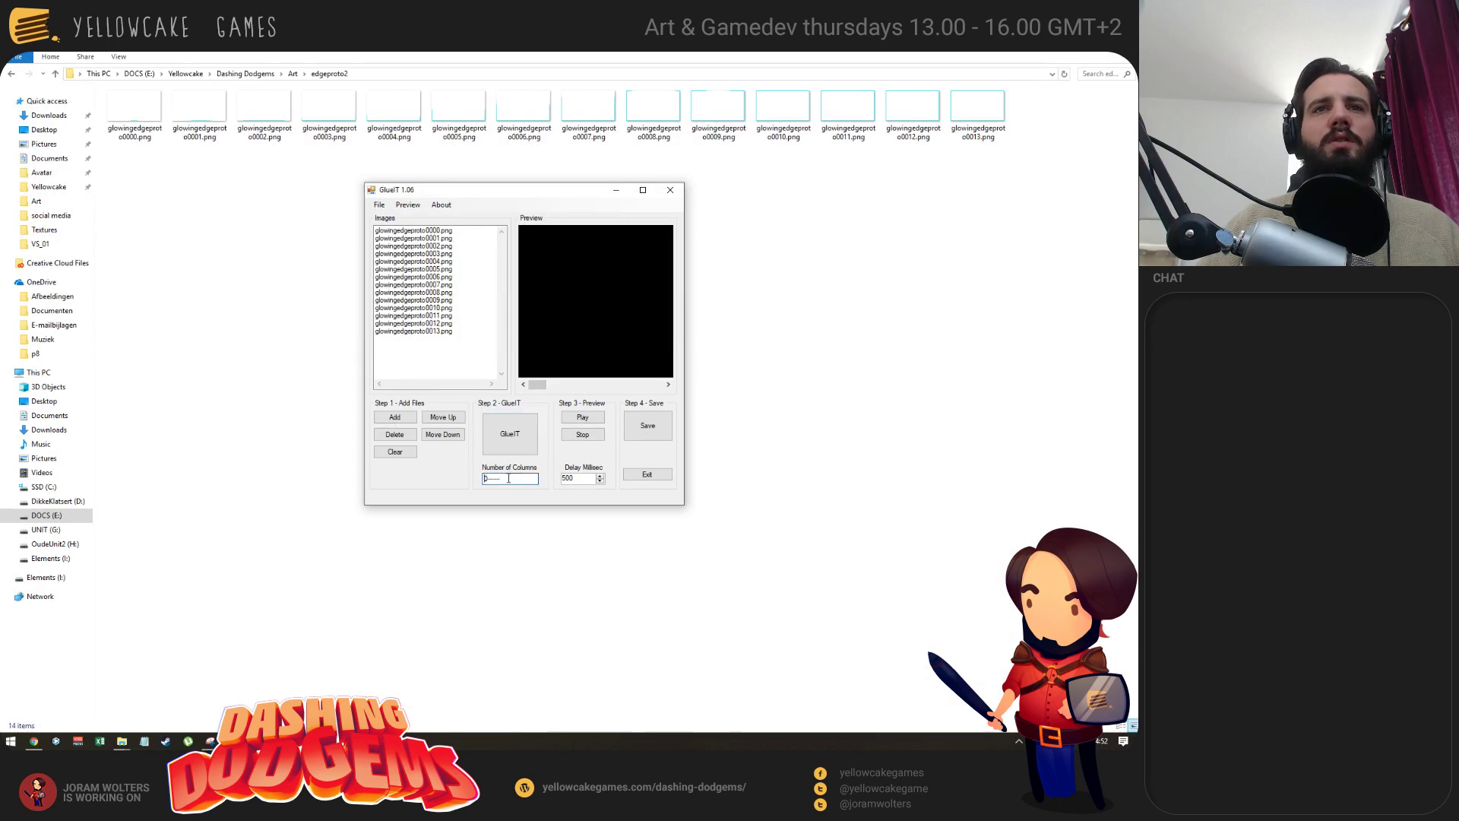
{"action": "type", "text": "2"}
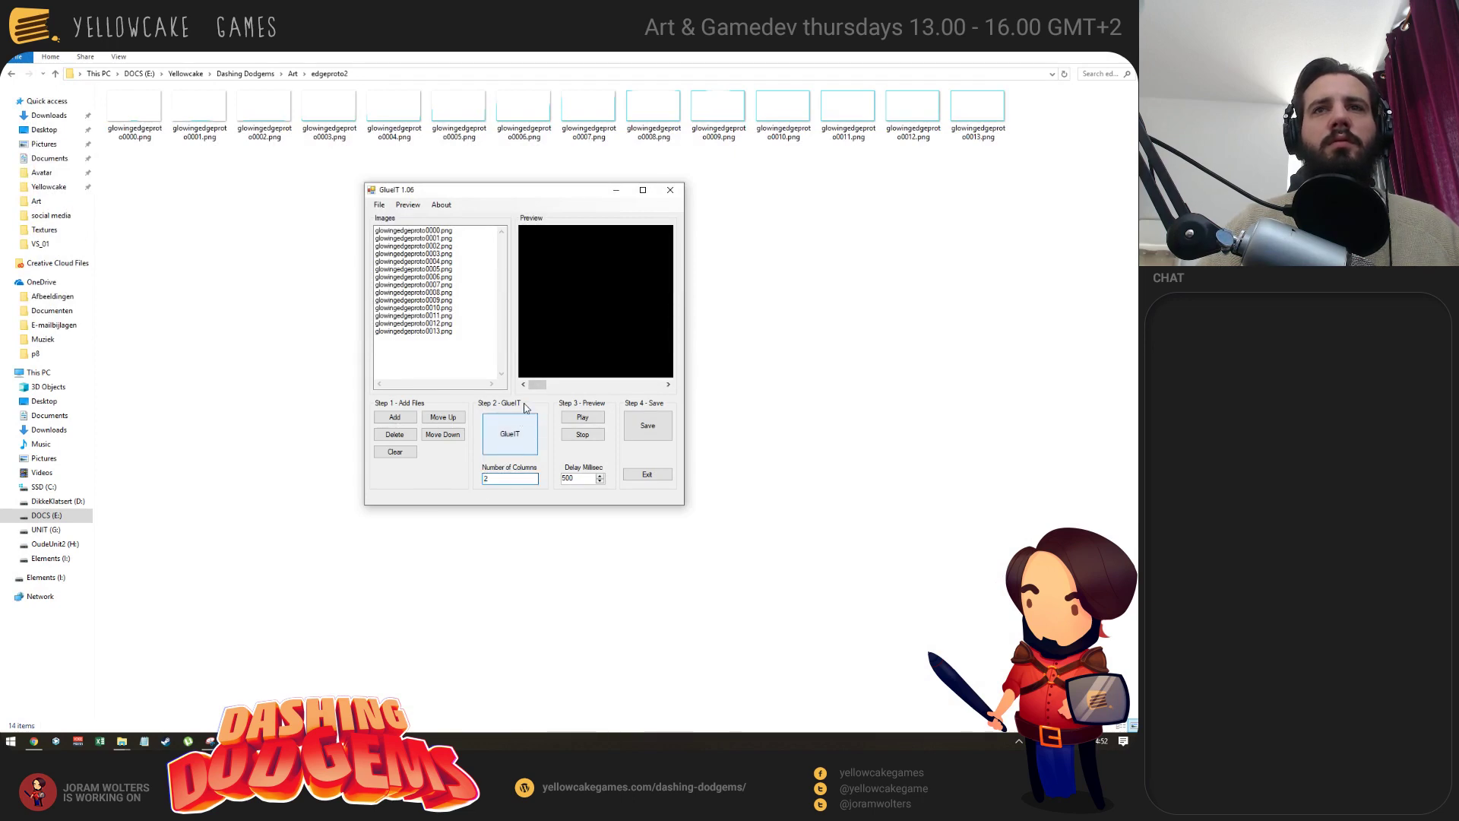
{"action": "left_click", "coordinate": [517, 426]}
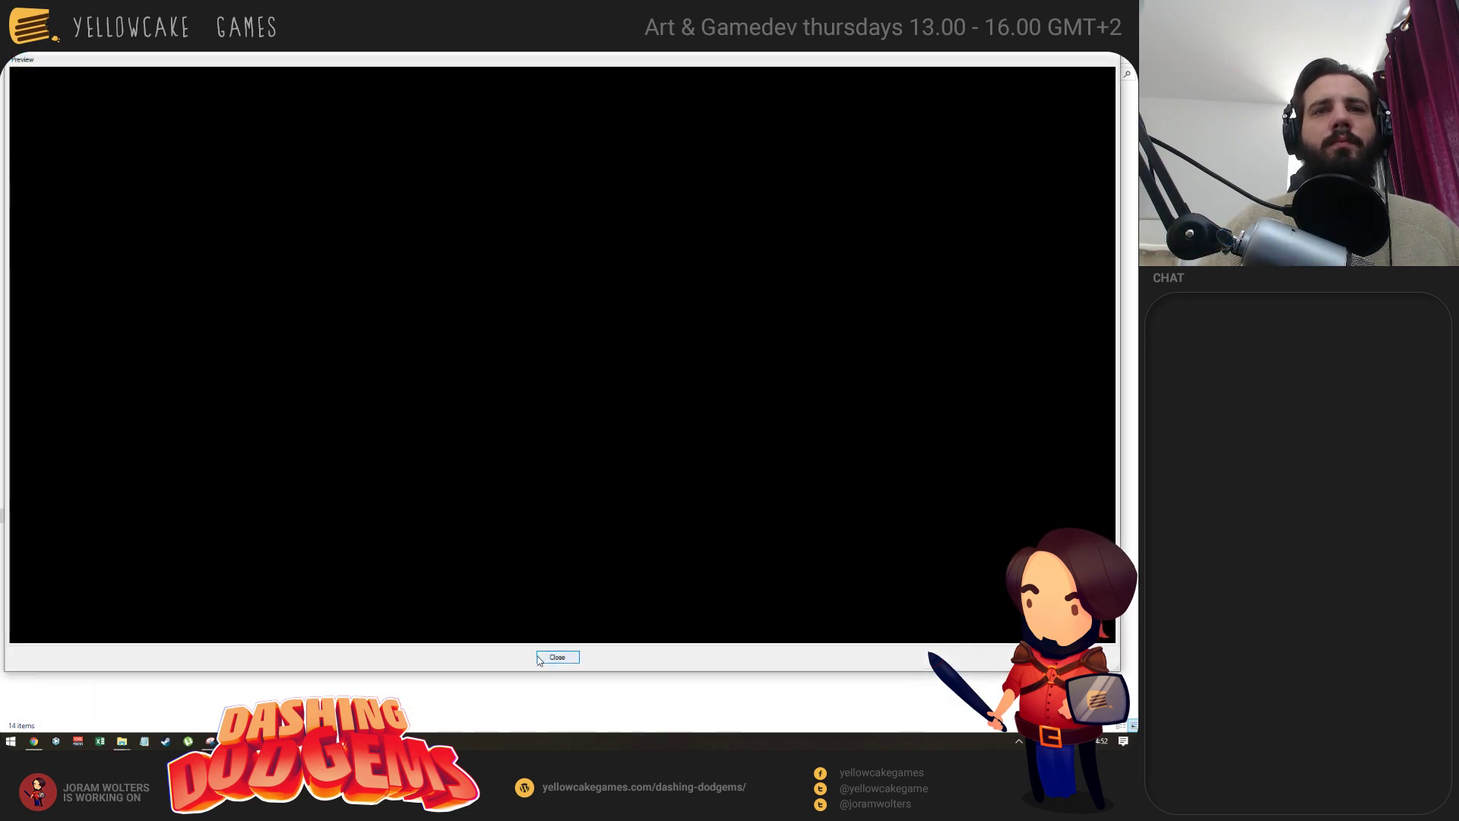
{"action": "left_click", "coordinate": [1092, 60]}
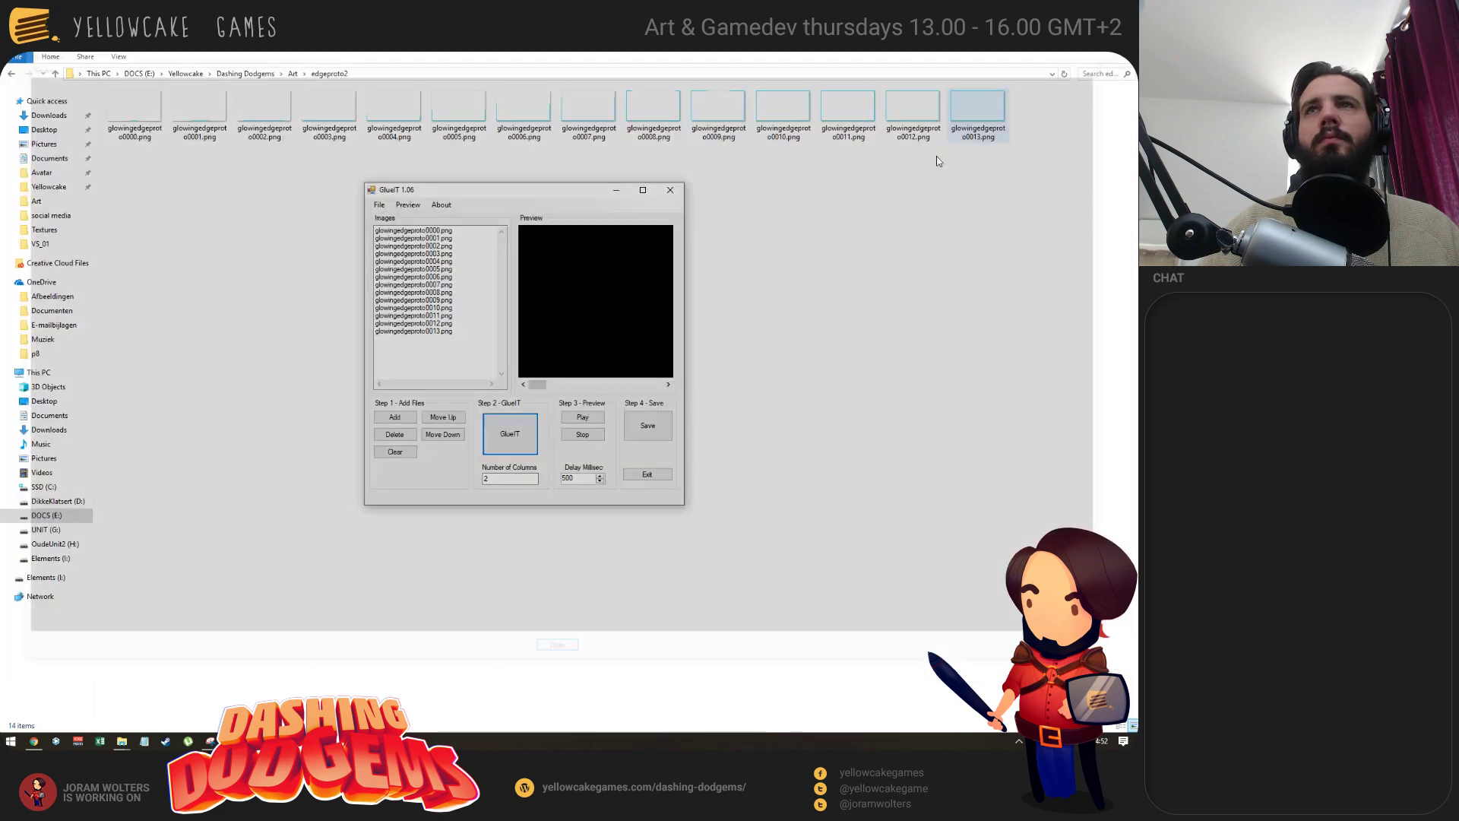
Save the glued sprite sheet as a PNG named edgeproto2tilesheet in the edgeproto2 folder.
{"action": "left_click", "coordinate": [646, 424]}
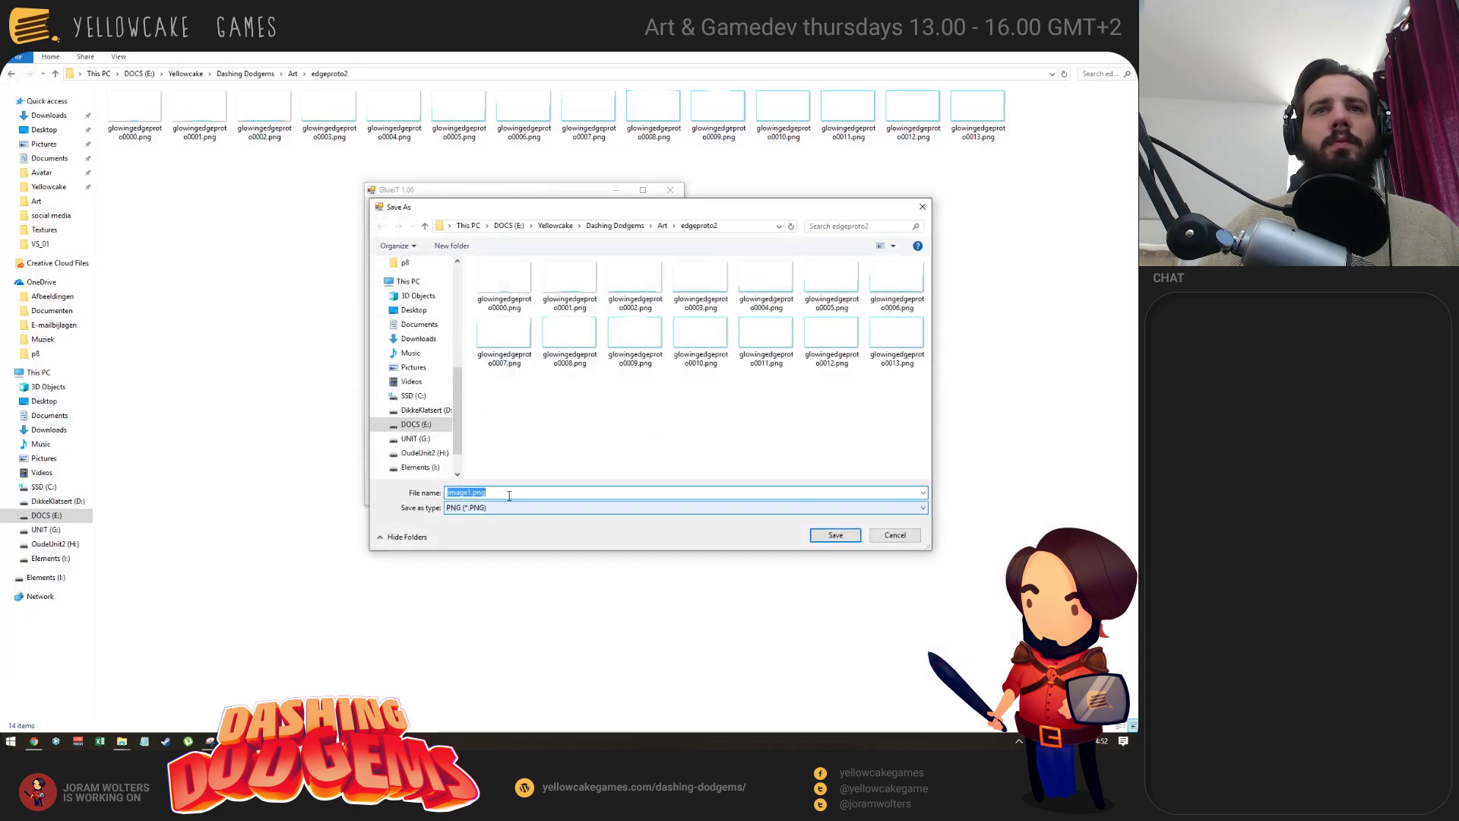
{"action": "type", "text": "ed"}
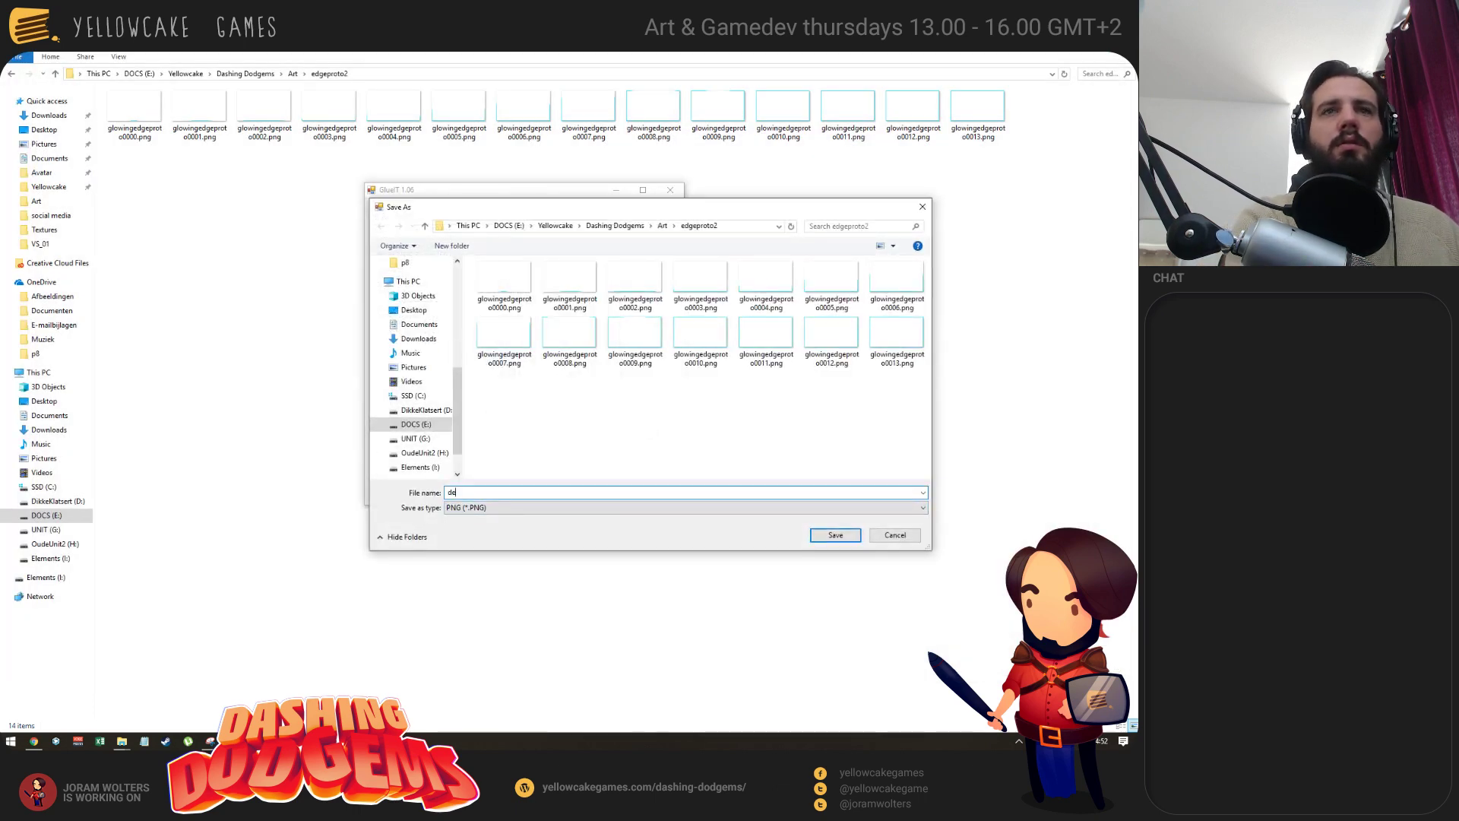
{"action": "type", "text": "geproto2"}
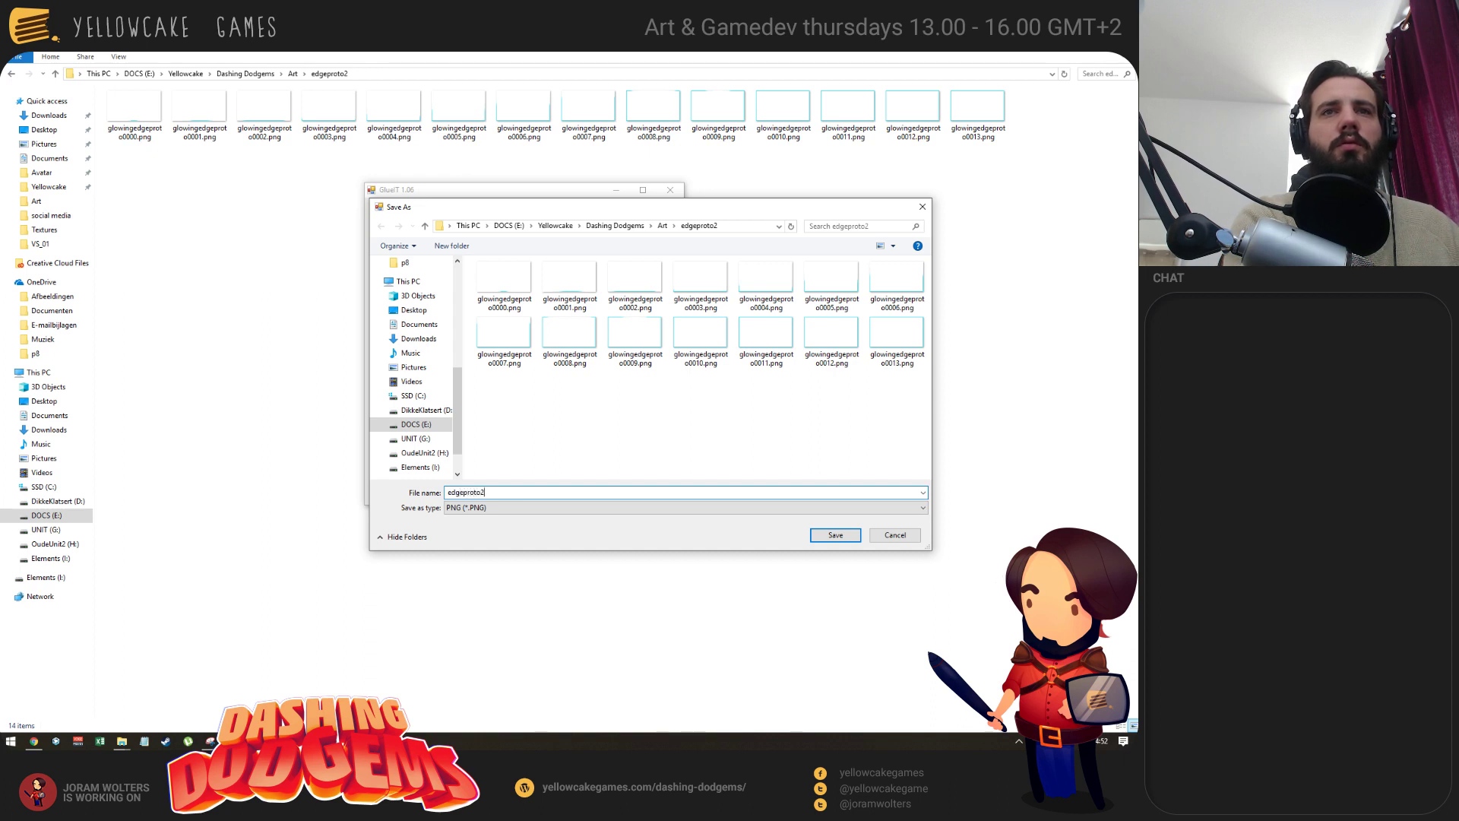
{"action": "type", "text": "tiel"}
{"action": "key", "text": "BackSpace"}
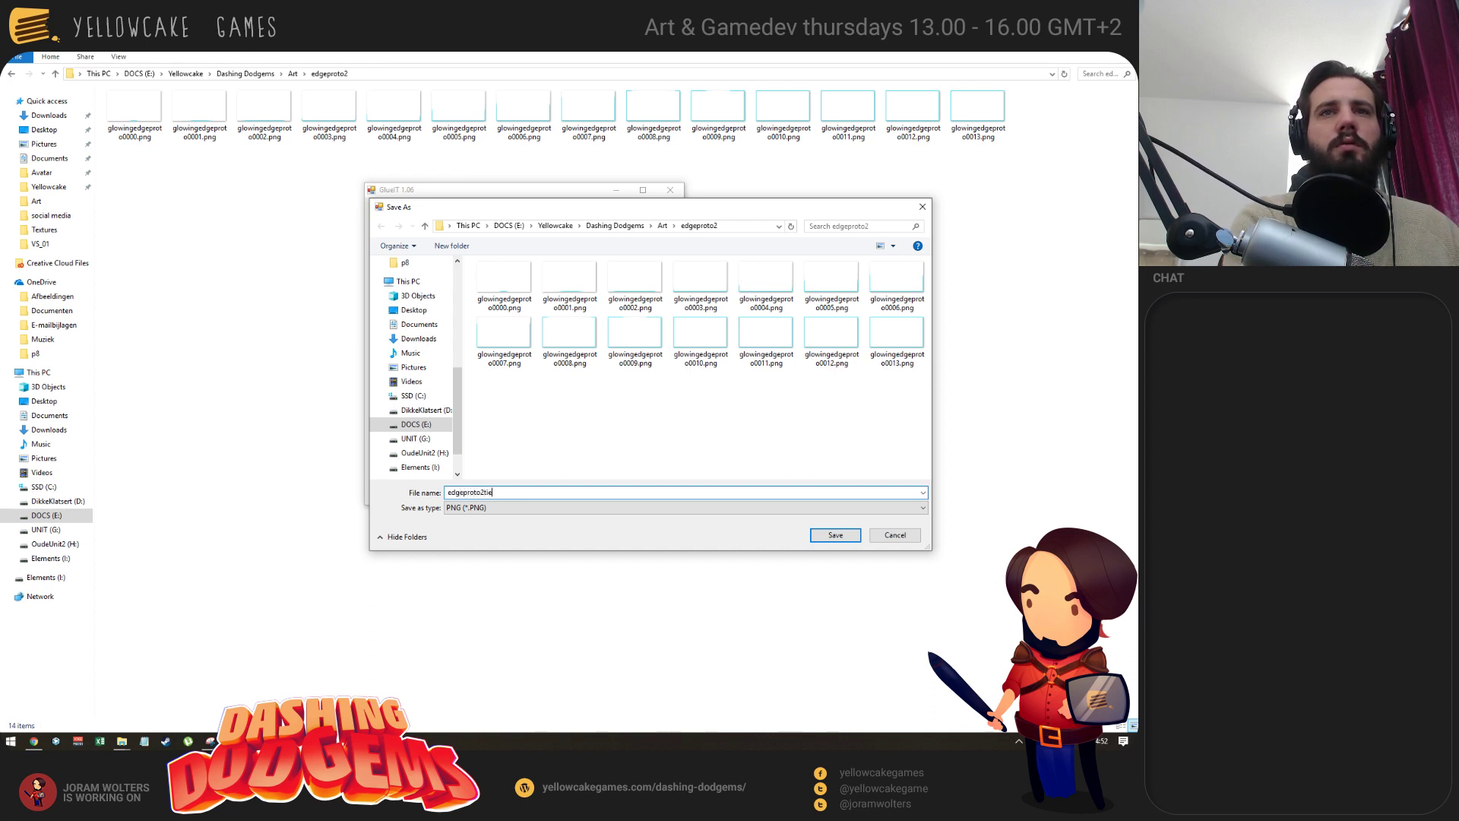
{"action": "type", "text": "sheet"}
{"action": "key", "text": "Return"}
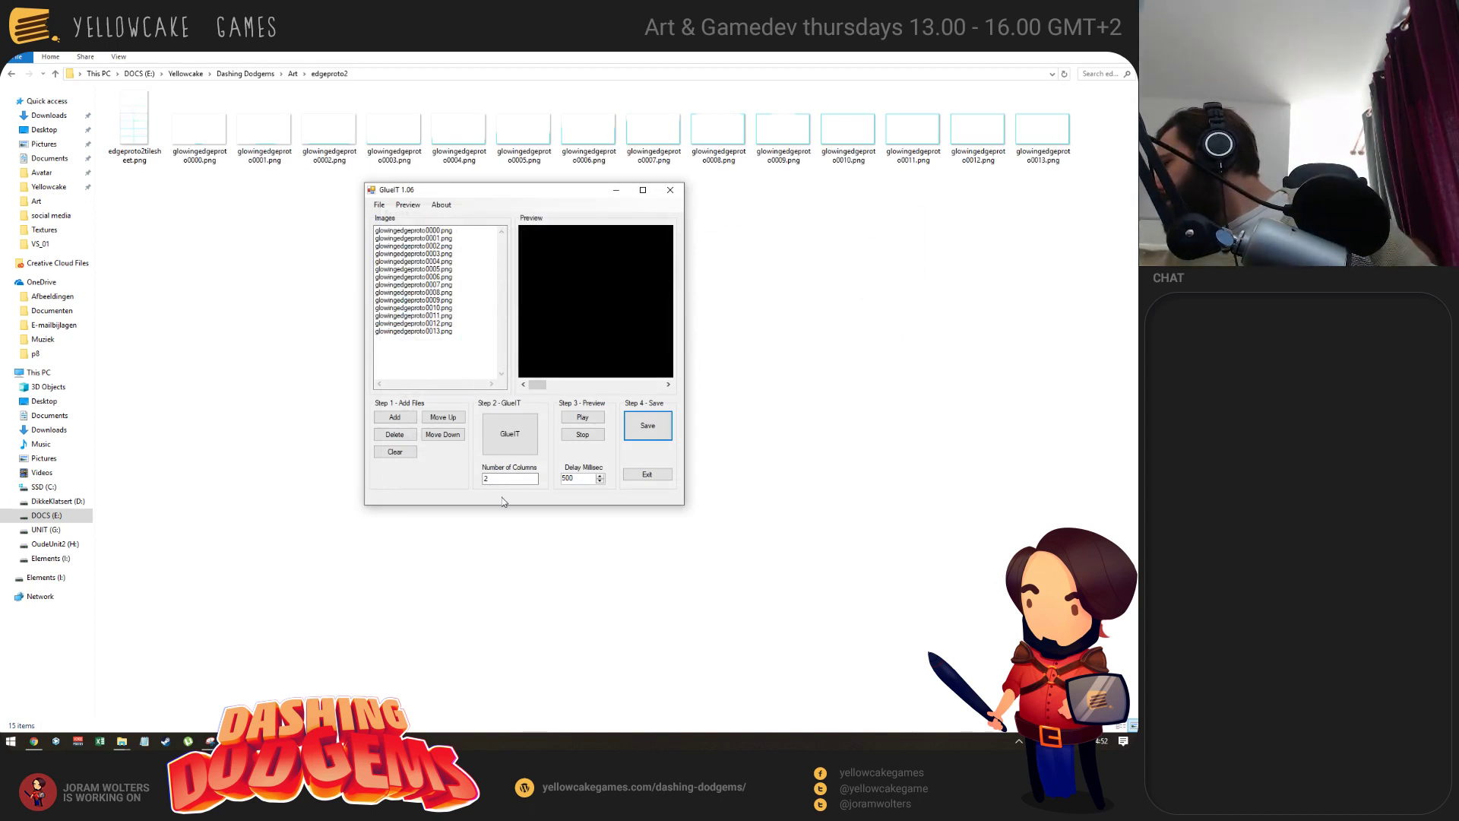
Open edgeproto2tilesheet.png from the edgeproto2 folder to inspect the two-column frame layout, and close the preview.
{"action": "left_click", "coordinate": [179, 216]}
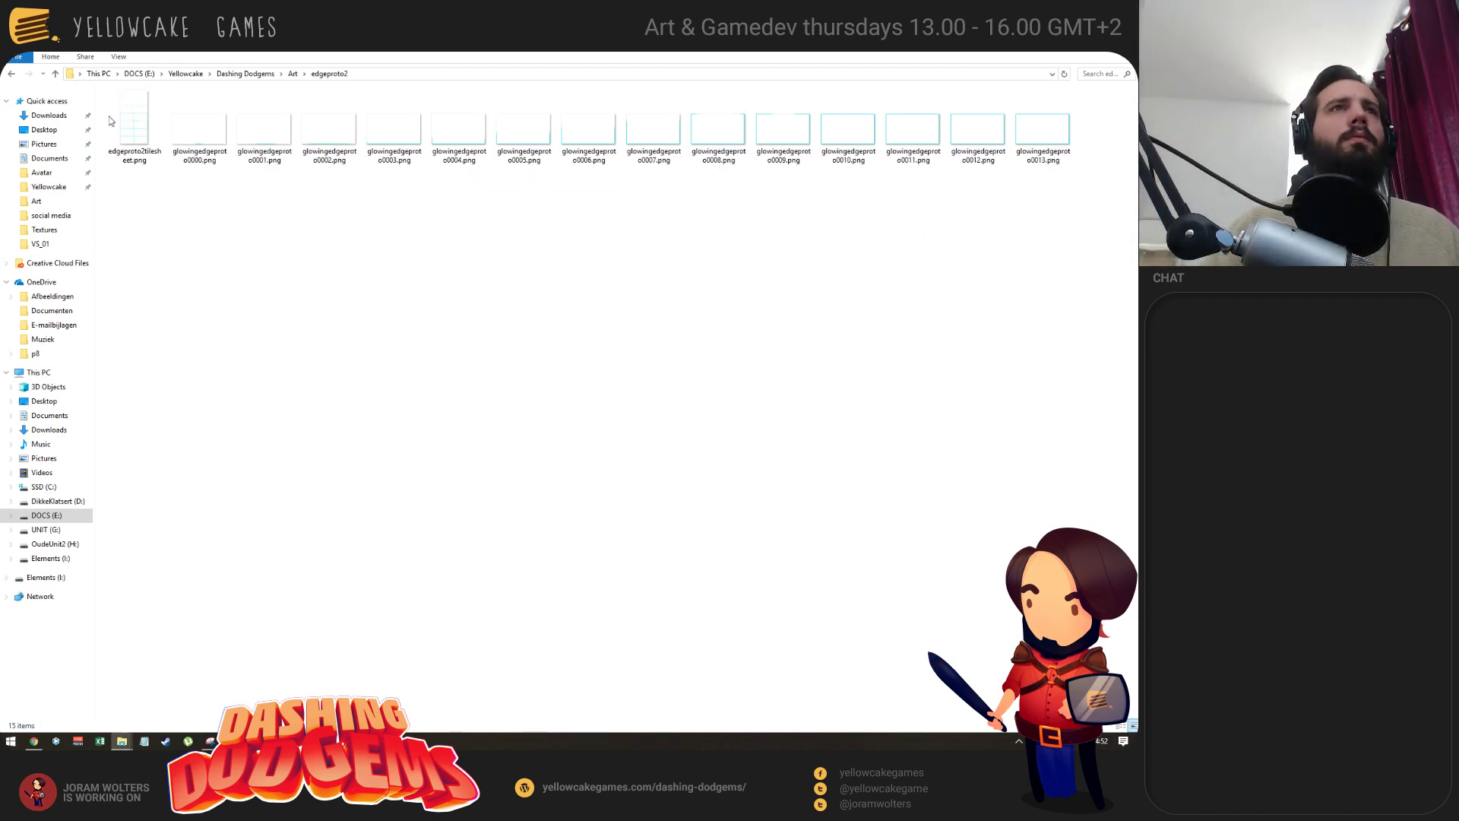
{"action": "left_click", "coordinate": [134, 129]}
{"action": "double_click", "coordinate": [130, 119]}
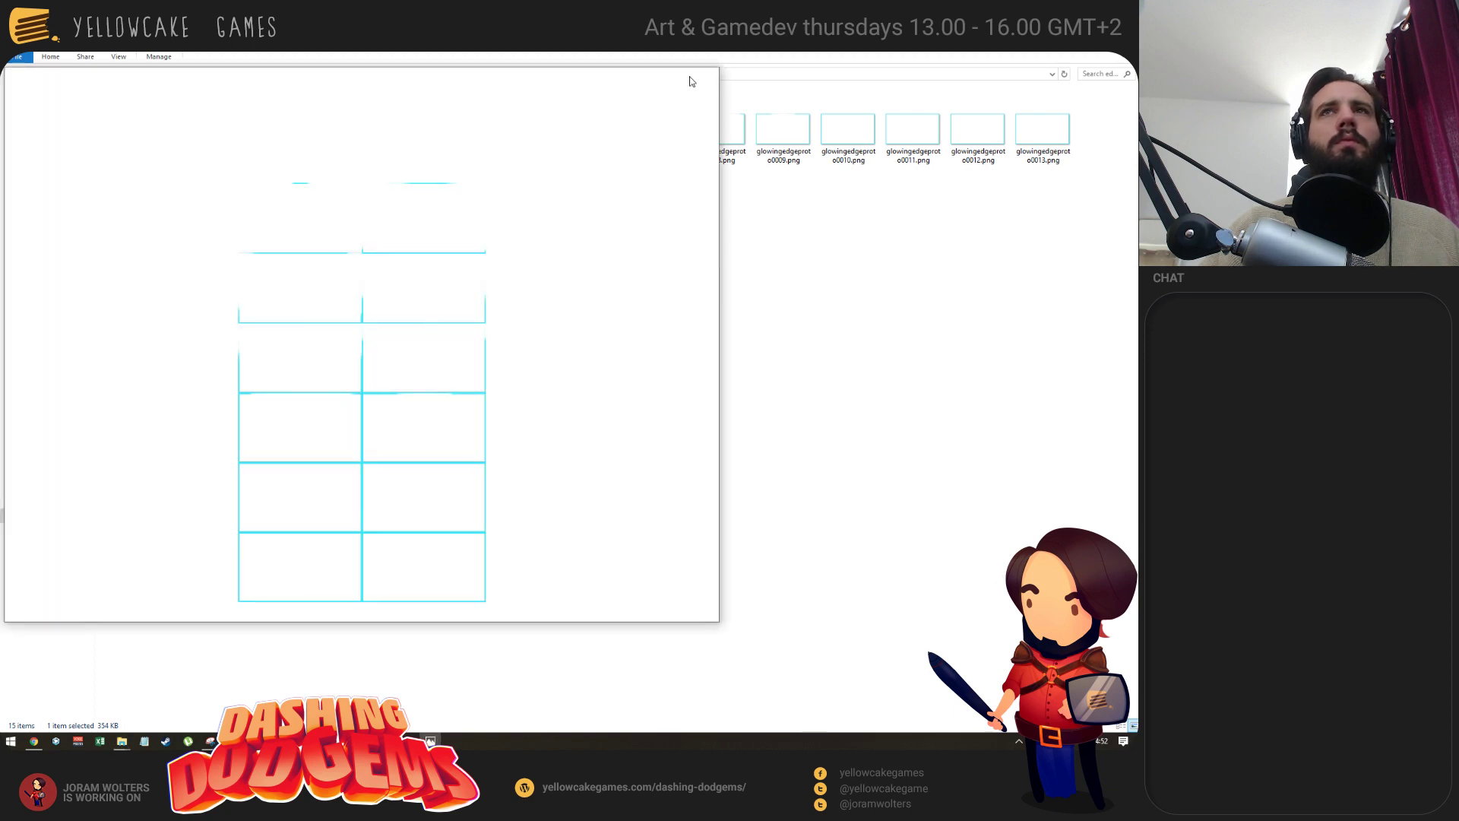
{"action": "left_click", "coordinate": [703, 78]}
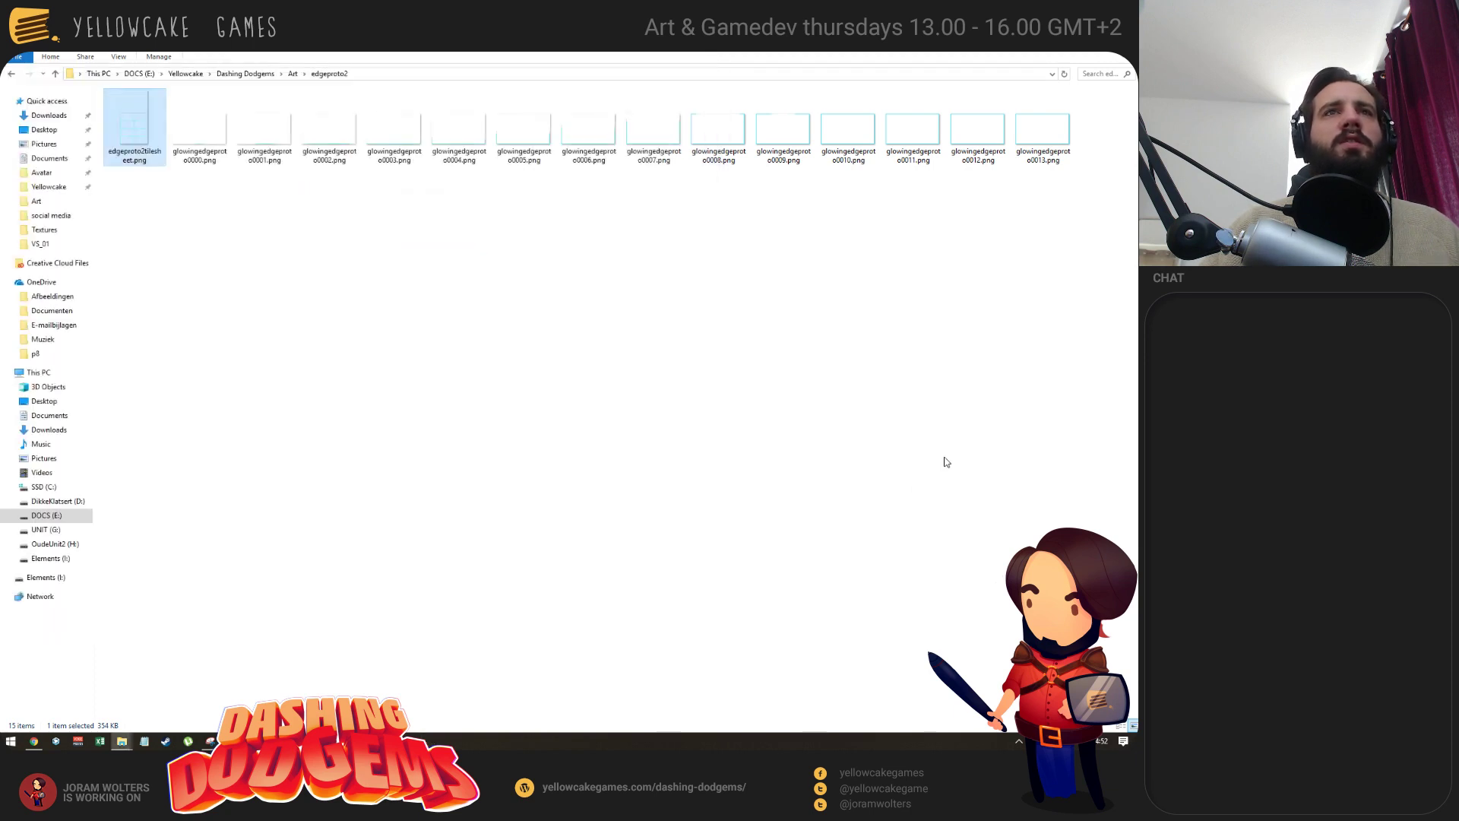
{"action": "left_click", "coordinate": [944, 459]}
Open edgeproto2tilesheet.png in Photoshop and bring up its Image Size settings.
{"action": "left_click", "coordinate": [118, 110]}
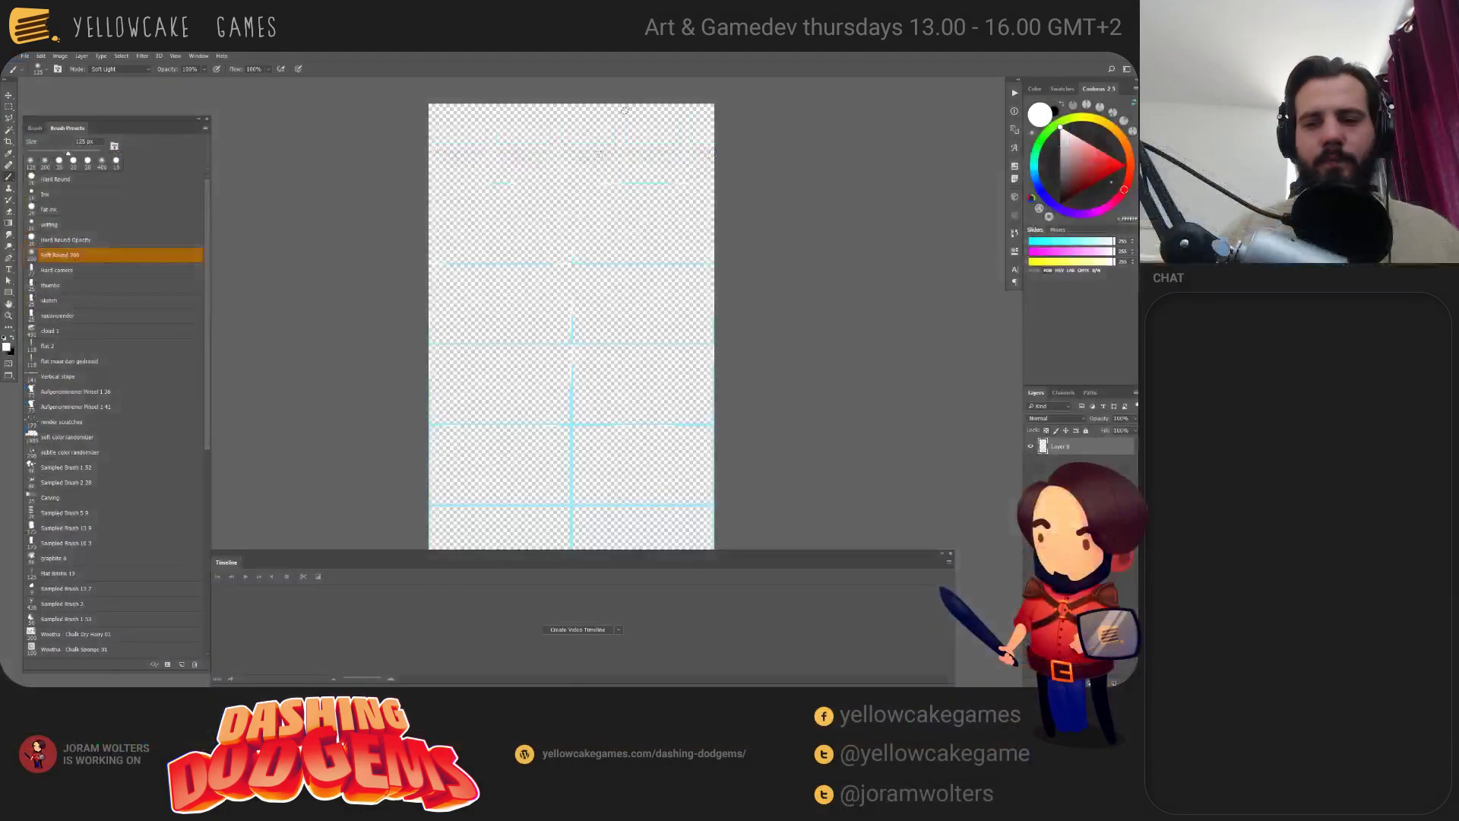
{"action": "left_click", "coordinate": [65, 57]}
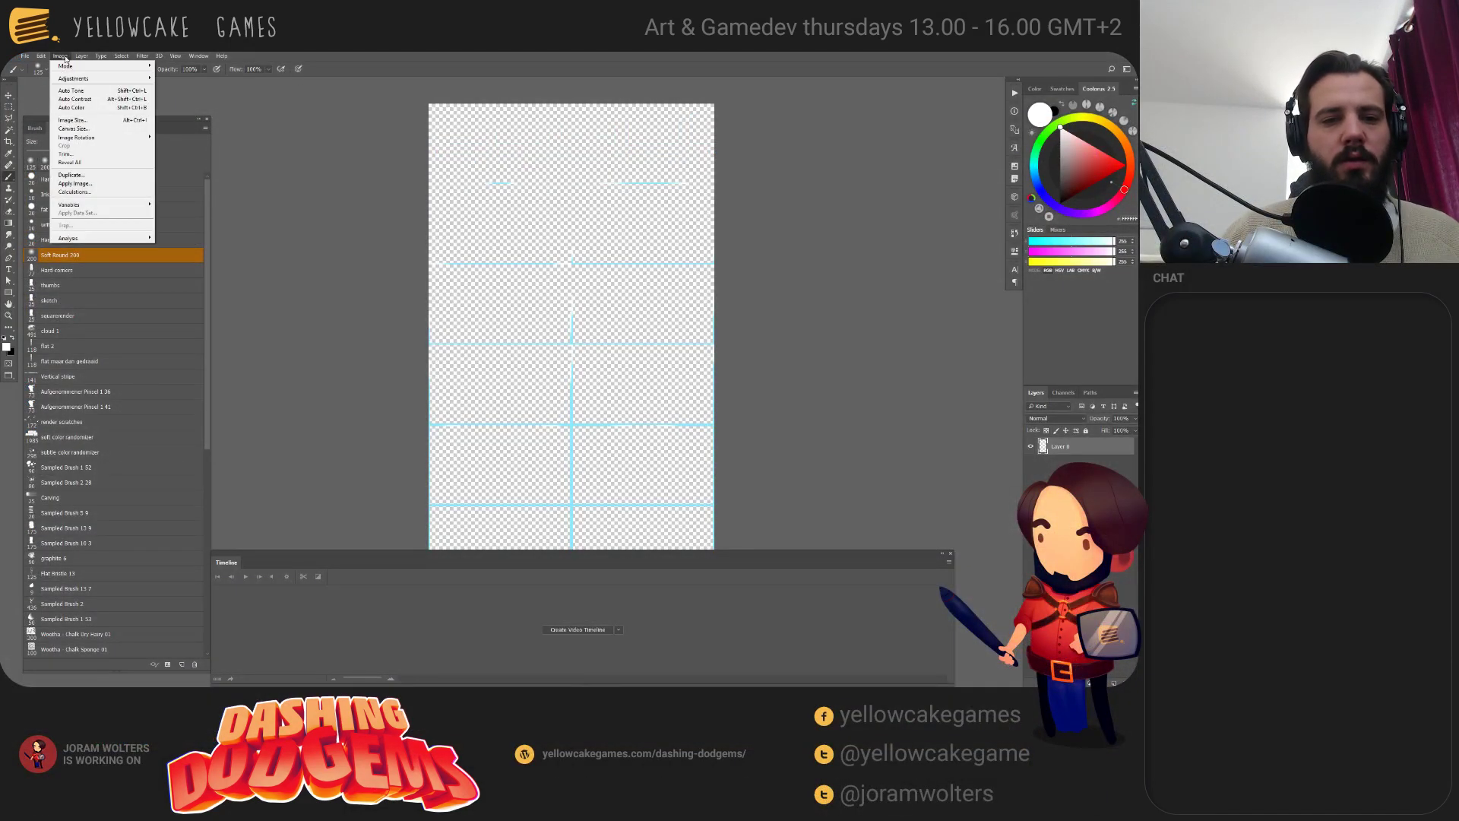
{"action": "left_click", "coordinate": [86, 122]}
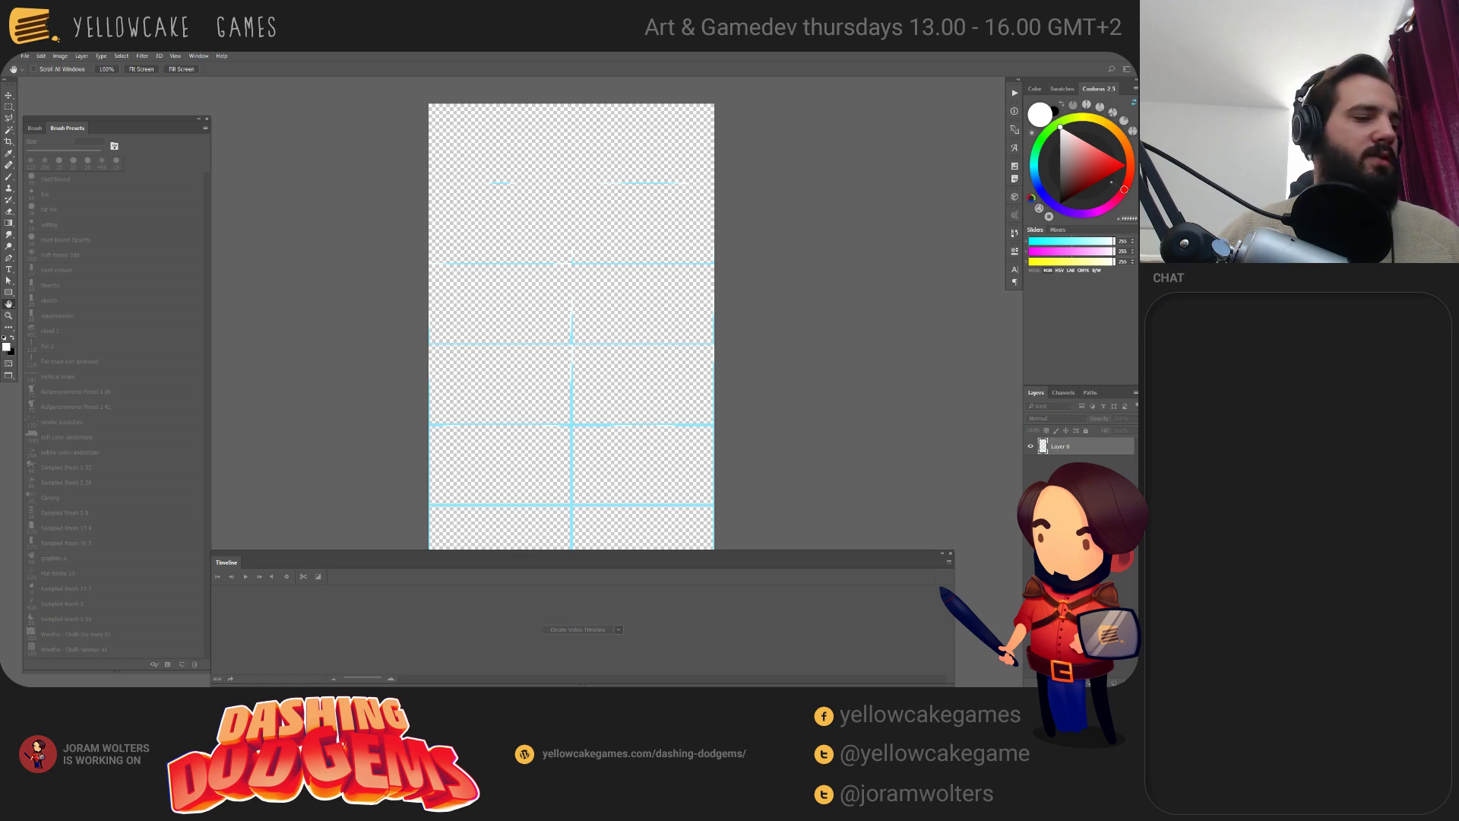
{"action": "key", "text": "b"}
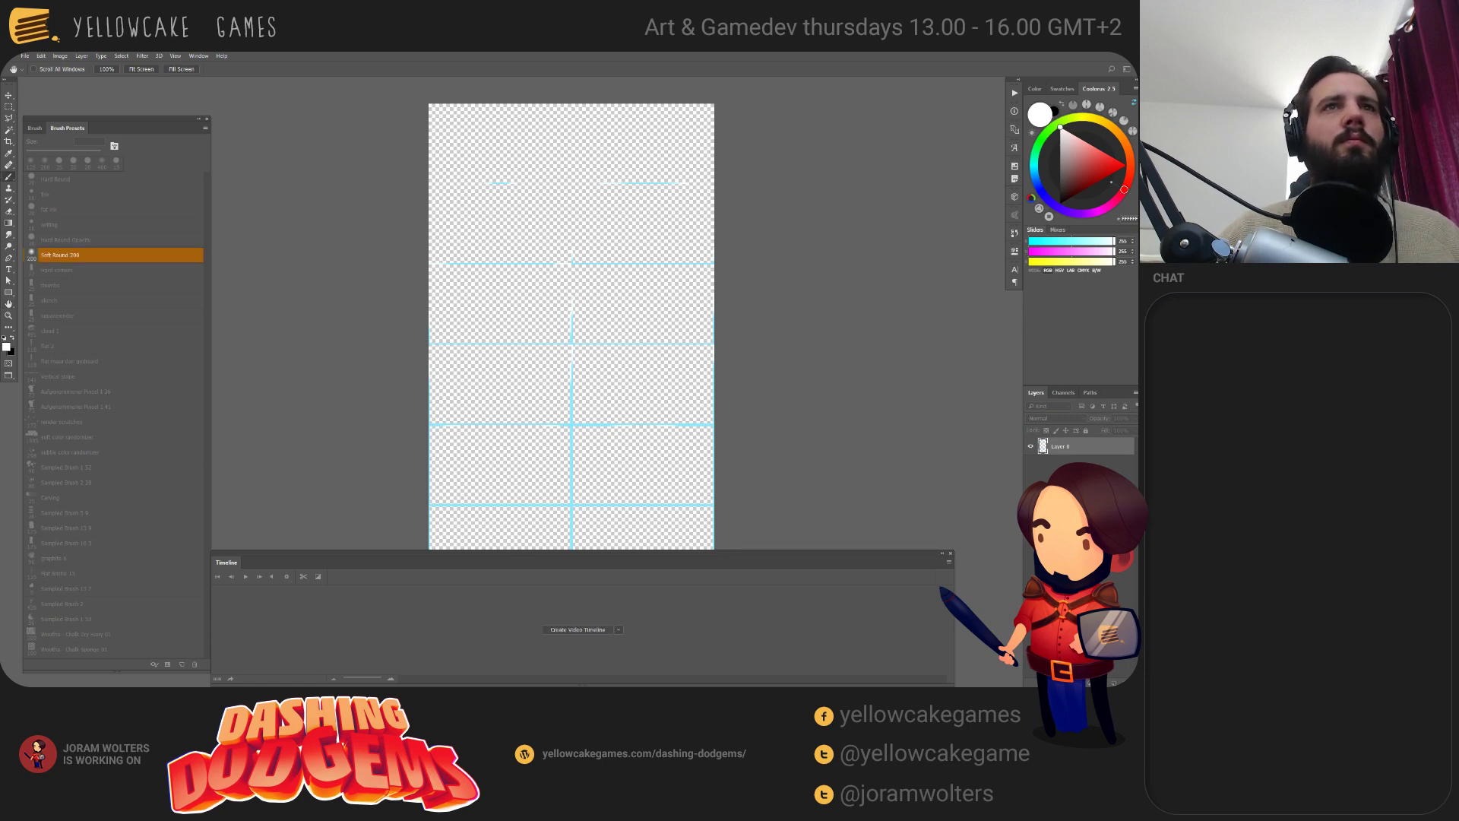
{"action": "key", "text": "ctrl+minus"}
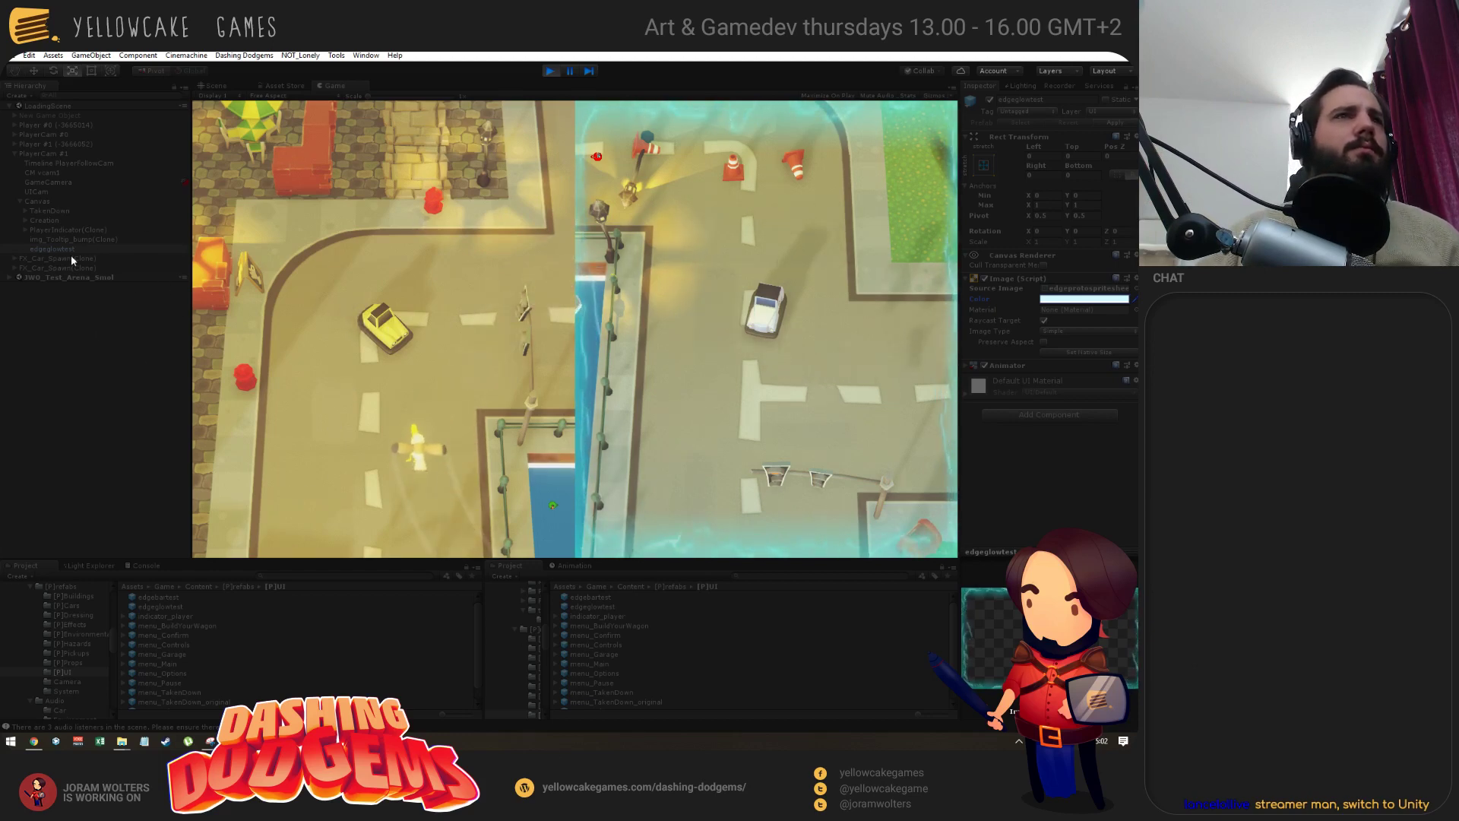
In the running Unity scene's hierarchy, collapse the first player object and expand the first player's camera object.
{"action": "left_click", "coordinate": [14, 125]}
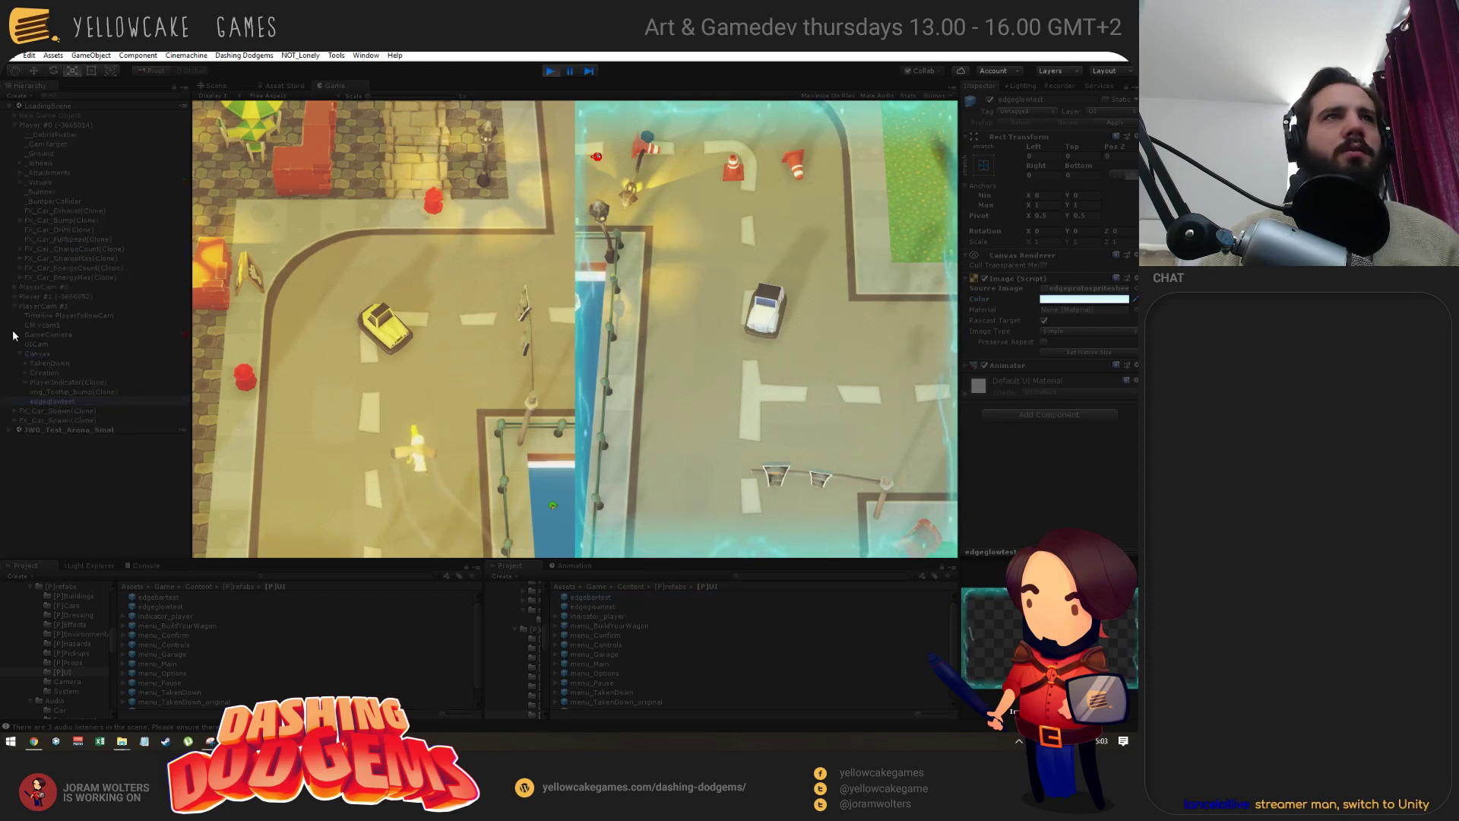
{"action": "mouse_move", "coordinate": [52, 400]}
{"action": "left_mouse_down"}
{"action": "mouse_move", "coordinate": [64, 154]}
{"action": "mouse_move", "coordinate": [102, 263]}
{"action": "mouse_move", "coordinate": [84, 210]}
{"action": "mouse_move", "coordinate": [71, 241]}
{"action": "mouse_move", "coordinate": [39, 215]}
{"action": "mouse_move", "coordinate": [62, 125]}
{"action": "mouse_move", "coordinate": [17, 121]}
{"action": "left_mouse_up"}
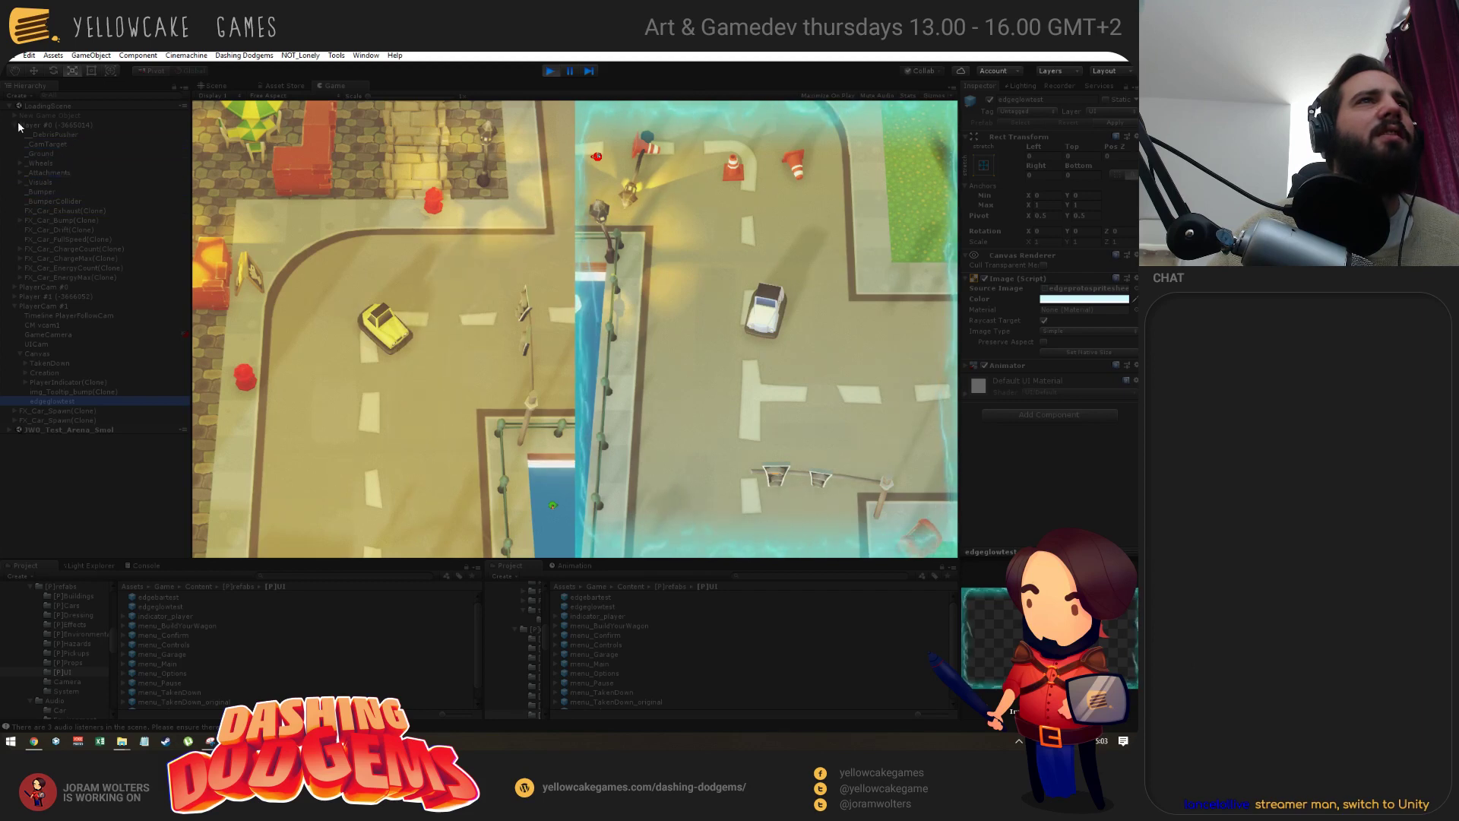
{"action": "left_click", "coordinate": [16, 123]}
{"action": "left_click", "coordinate": [13, 134]}
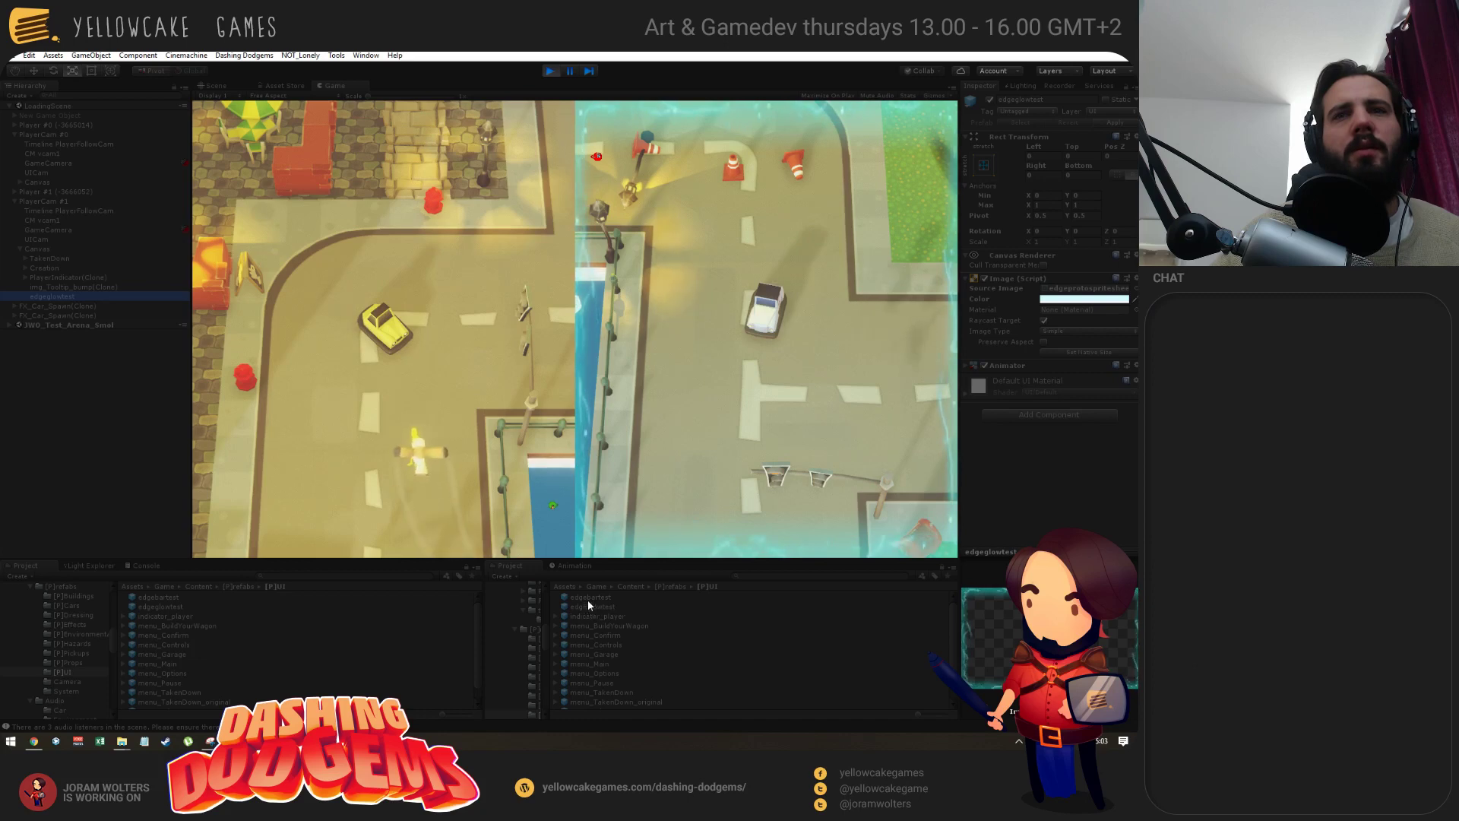
Try to add the edgebartest prefab under the first player's camera.
{"action": "left_click_drag", "start_coordinate": [588, 604], "coordinate": [43, 184]}
{"action": "left_click", "coordinate": [44, 184]}
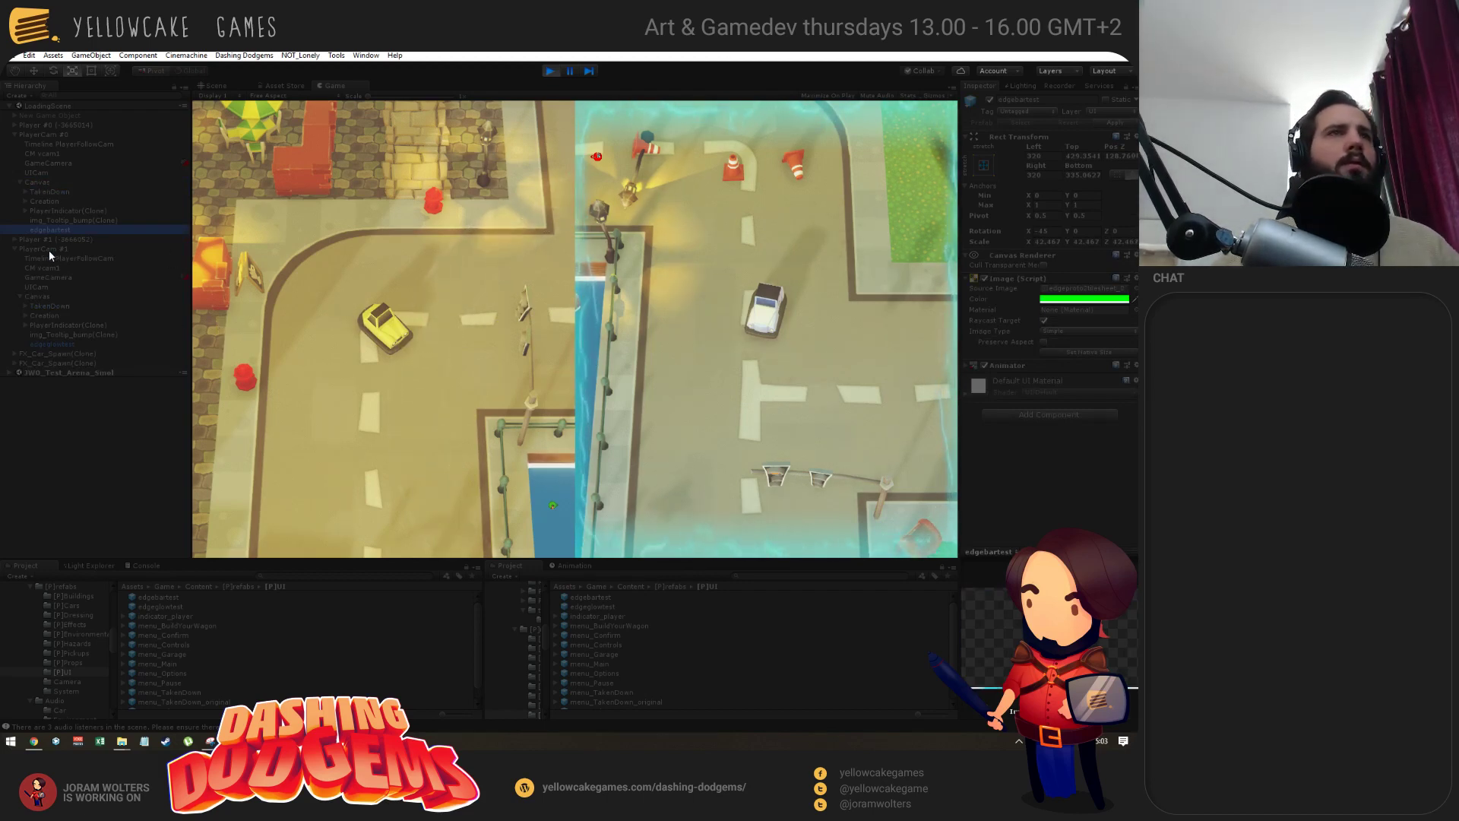
{"action": "left_click", "coordinate": [44, 231], "text": "ctrl"}
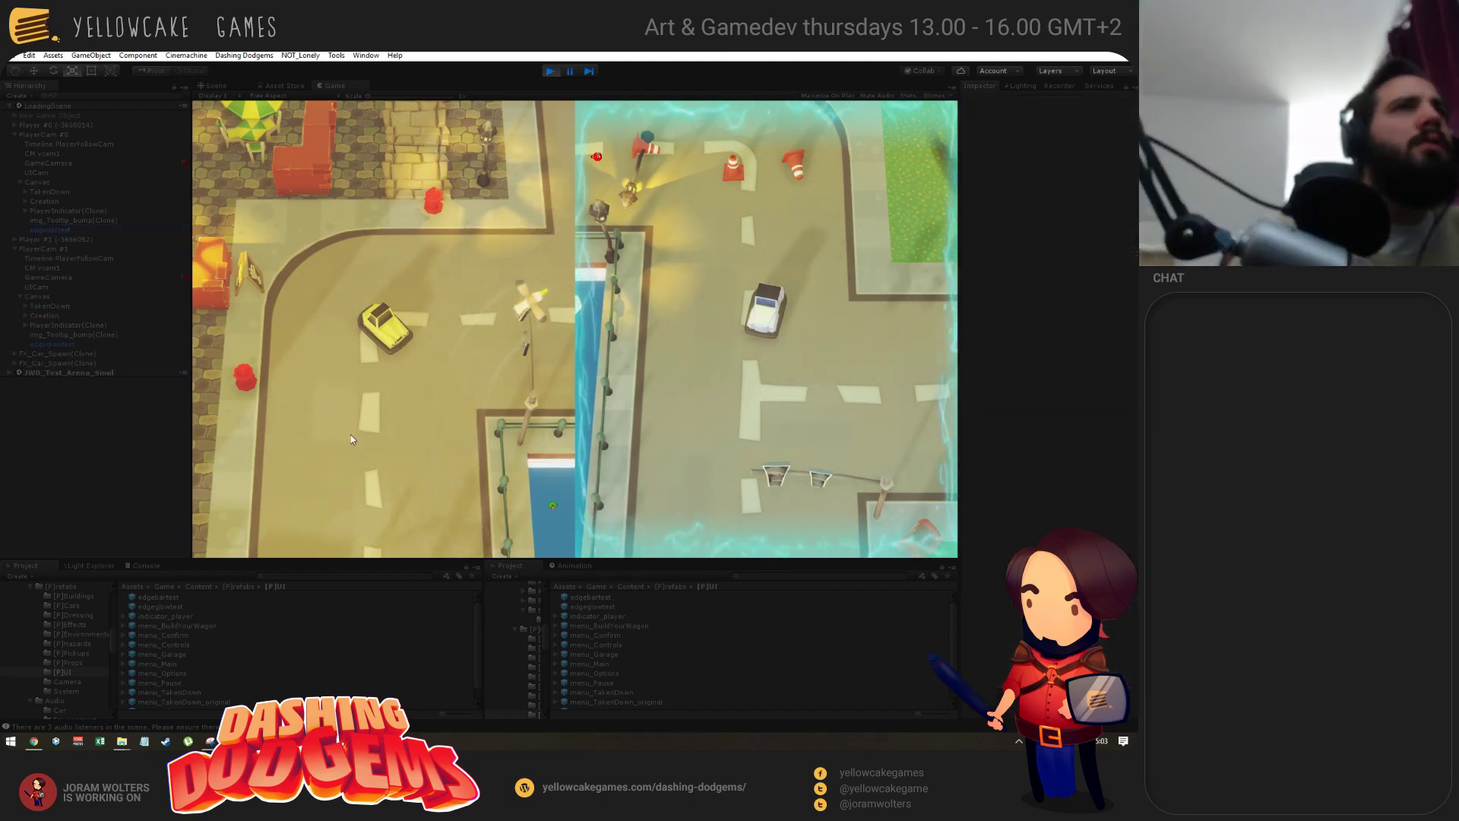
Add the edgebartest prefab to the first player camera's Canvas and set its image color to white.
{"action": "left_click", "coordinate": [37, 181]}
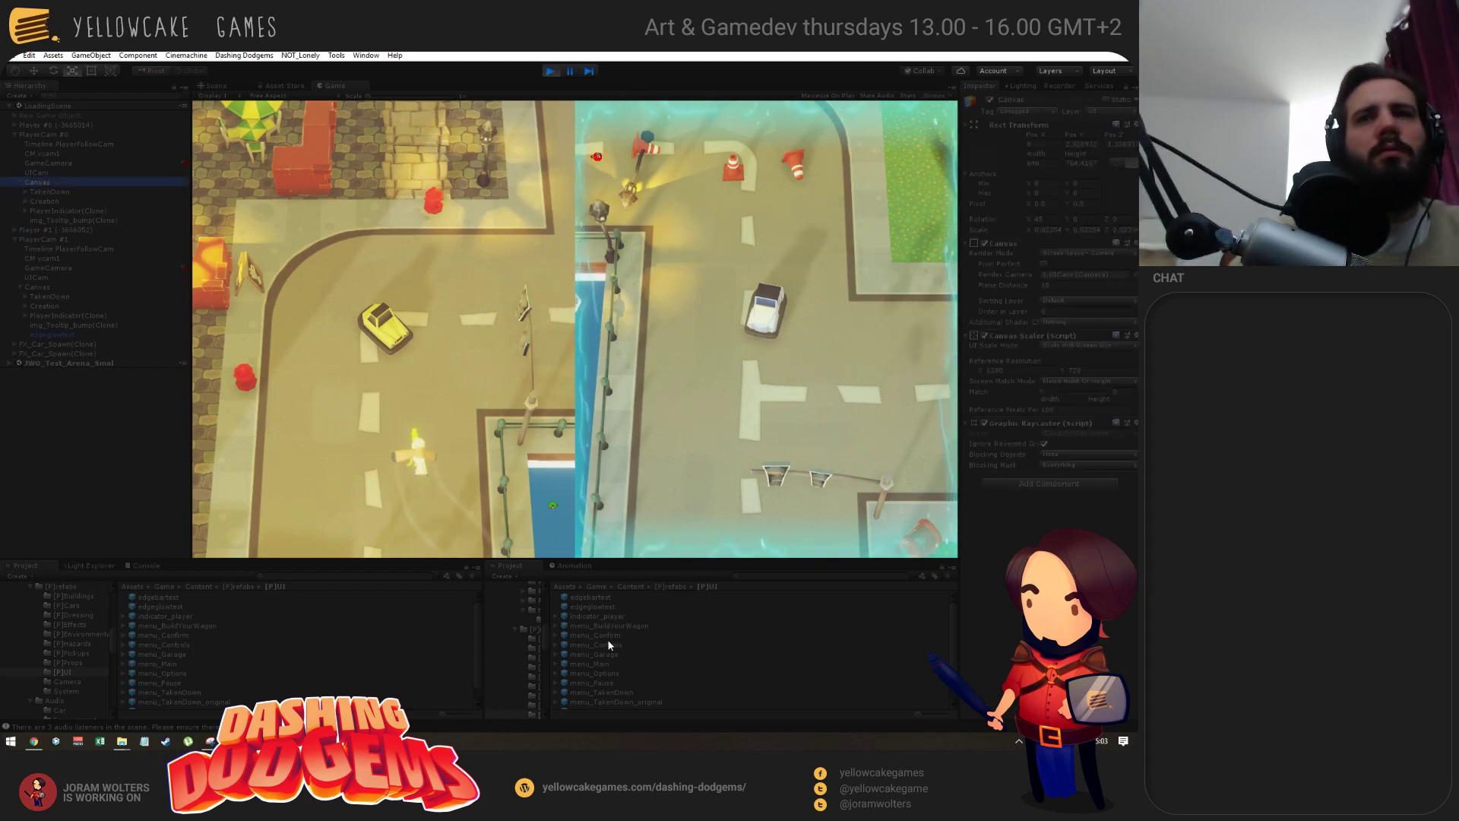
{"action": "left_click_drag", "start_coordinate": [591, 599], "coordinate": [38, 185]}
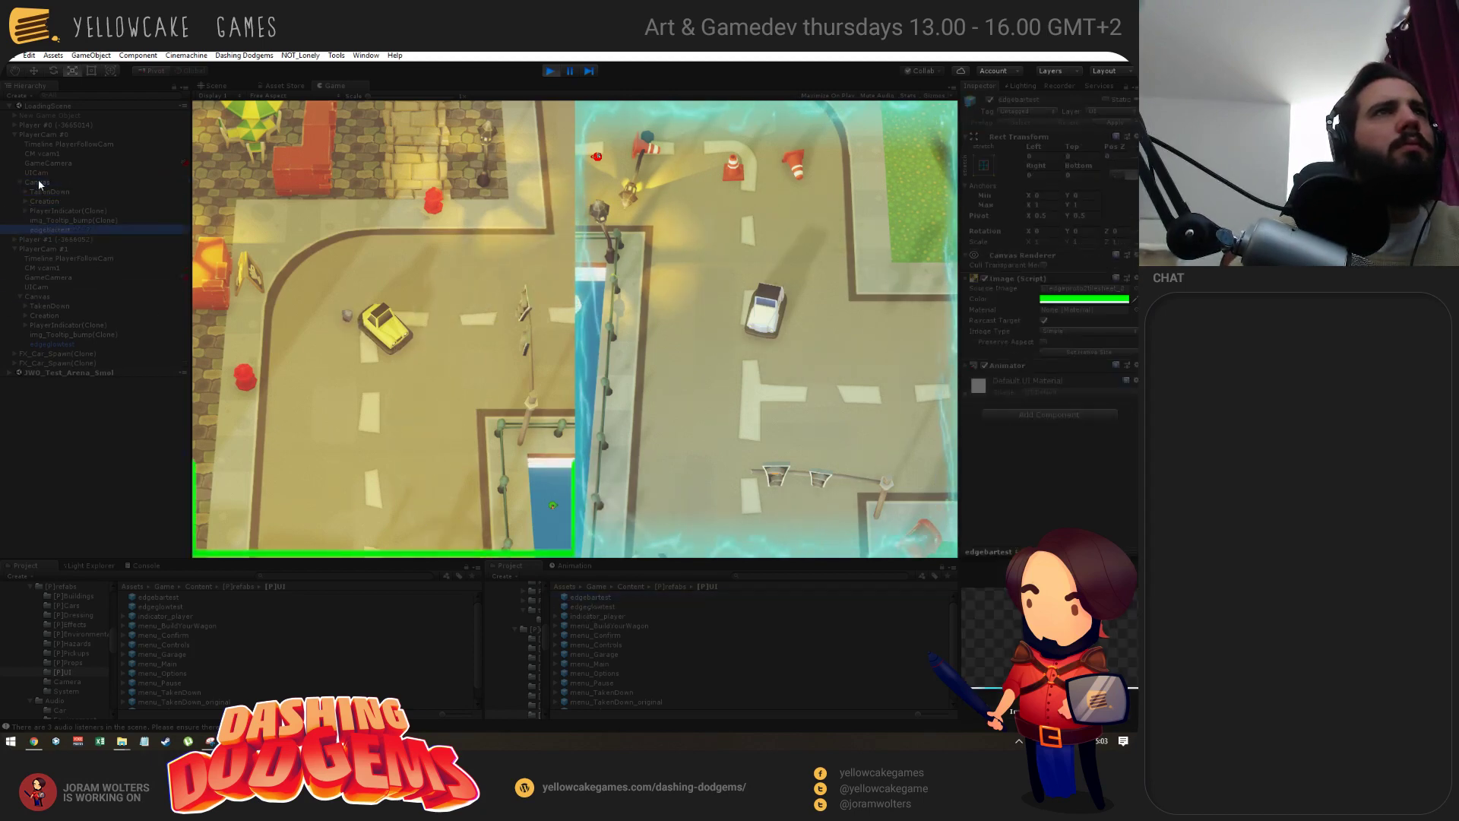
{"action": "left_click", "coordinate": [1077, 304]}
{"action": "left_click", "coordinate": [260, 595]}
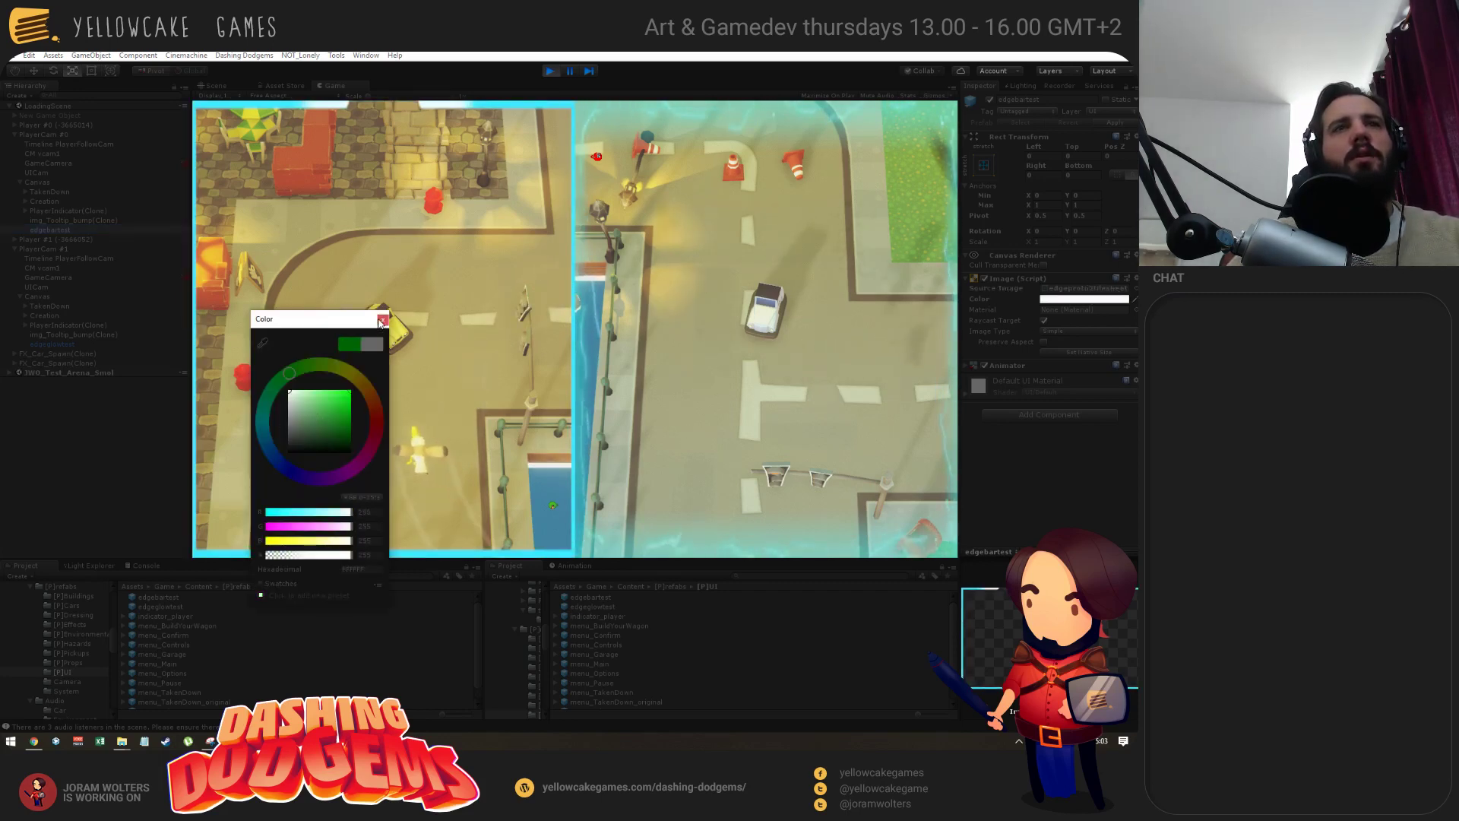
{"action": "left_click", "coordinate": [380, 320]}
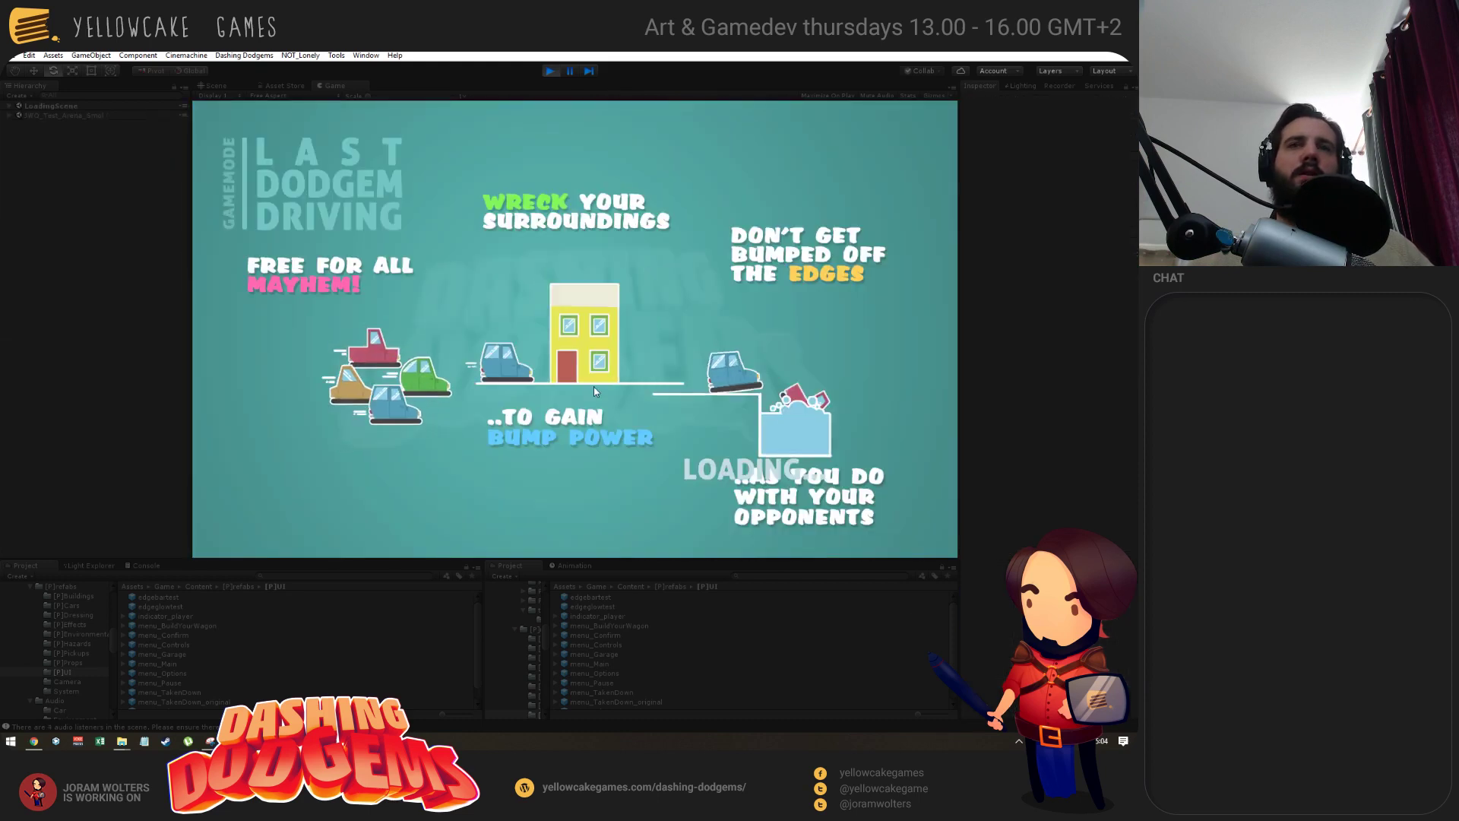
Switch to the GitLab issue "communicating energy and charge" and review its charge-effect mockups and comments.
{"action": "key", "text": "alt+Tab"}
{"action": "left_click", "coordinate": [278, 388]}
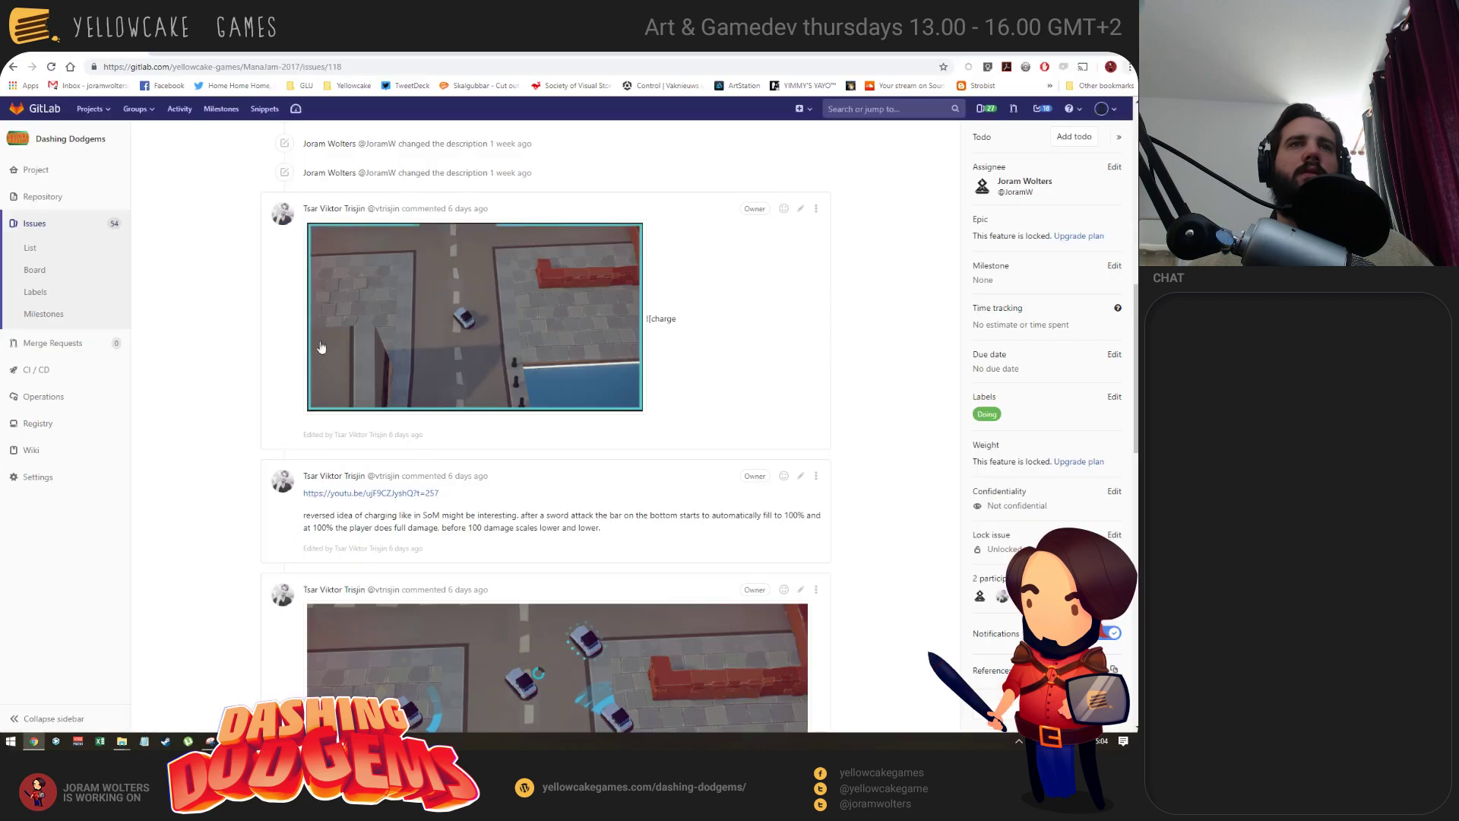
{"action": "scroll", "coordinate": [327, 351], "scroll_direction": "down", "scroll_amount": 6}
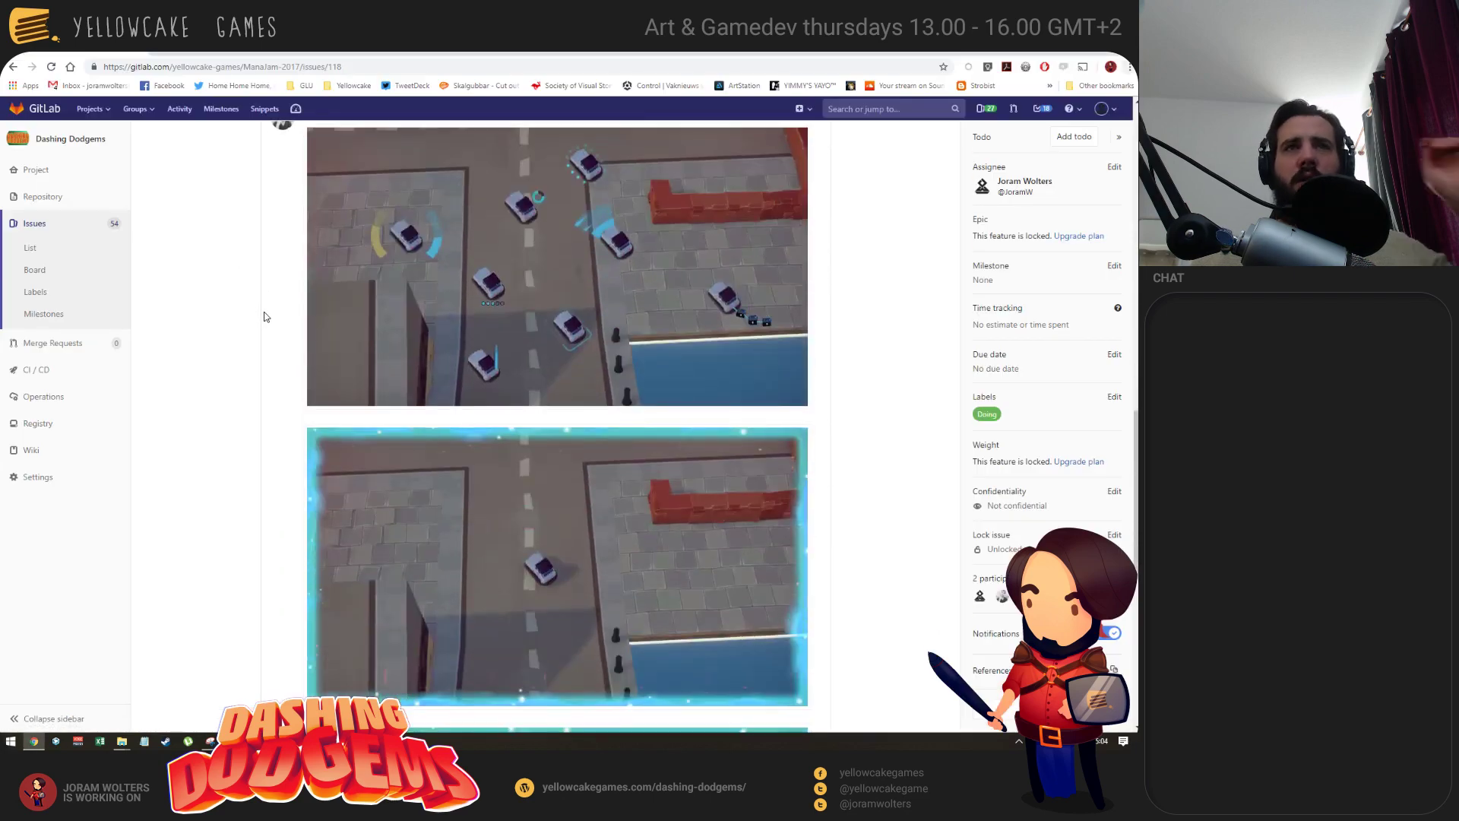
{"action": "scroll", "coordinate": [273, 320], "scroll_direction": "down", "scroll_amount": 5}
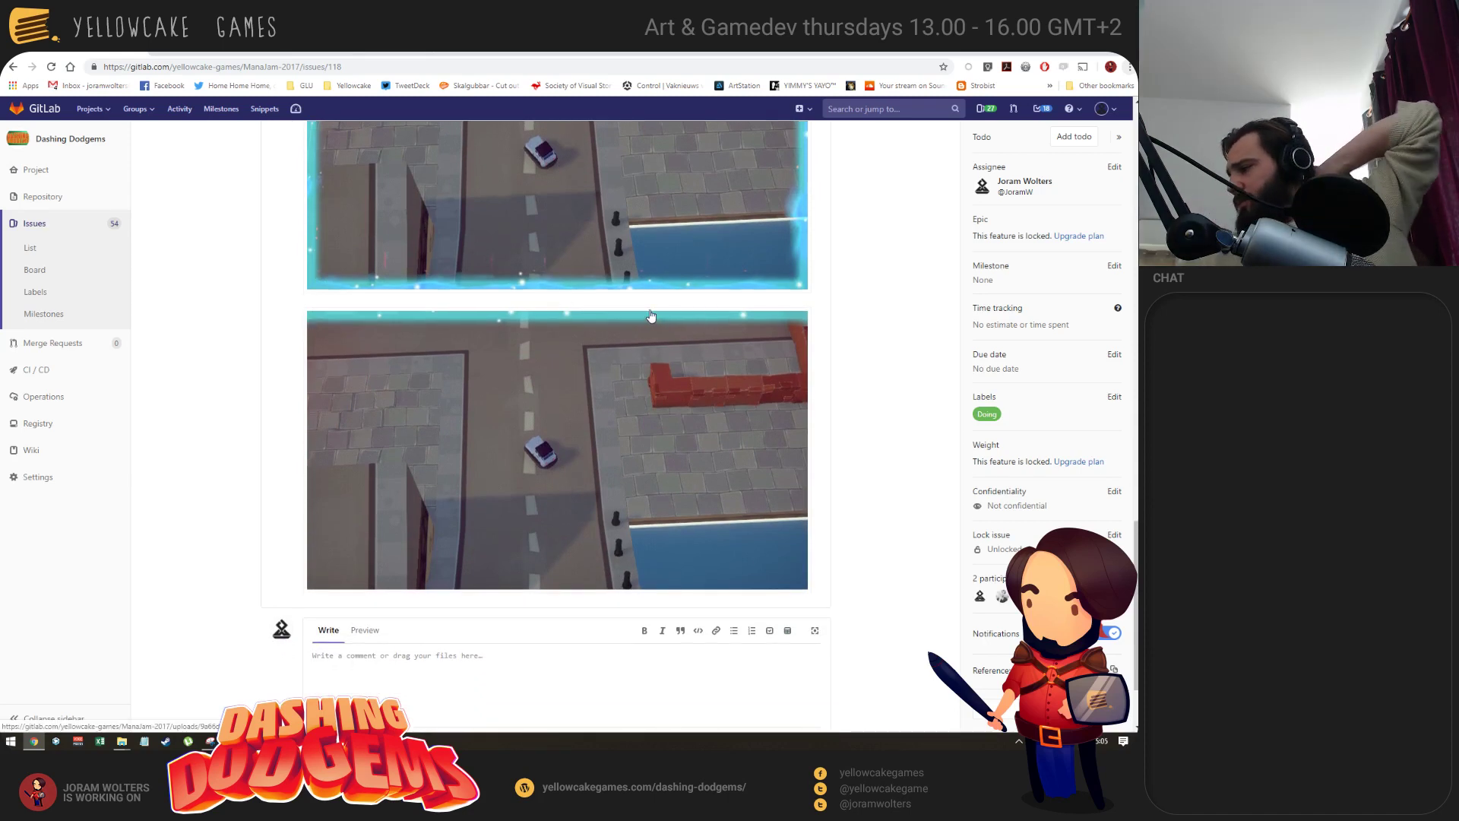
{"action": "scroll", "coordinate": [454, 405], "scroll_direction": "up", "scroll_amount": 5}
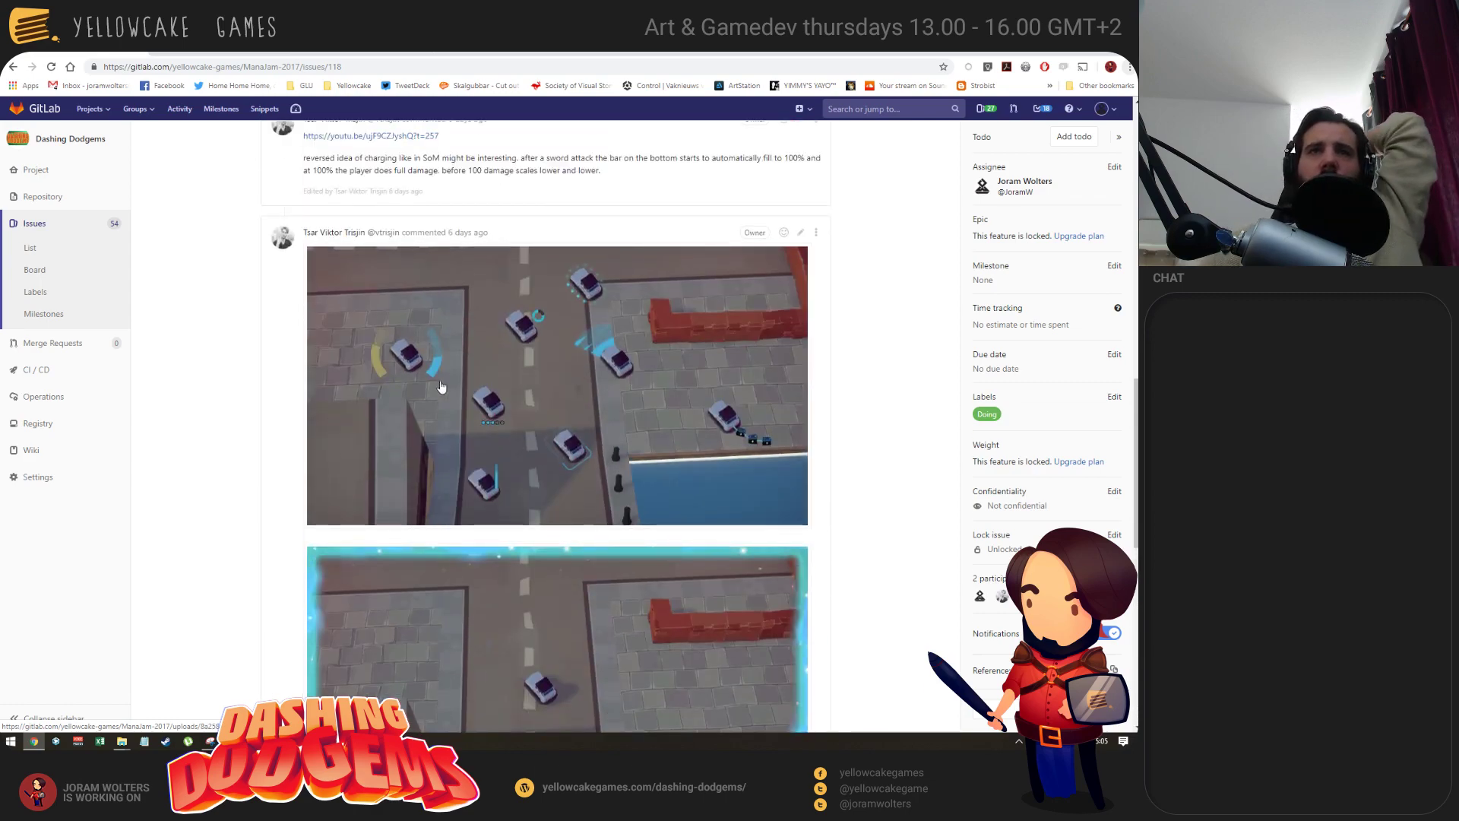
{"action": "scroll", "coordinate": [440, 387], "scroll_direction": "up", "scroll_amount": 15}
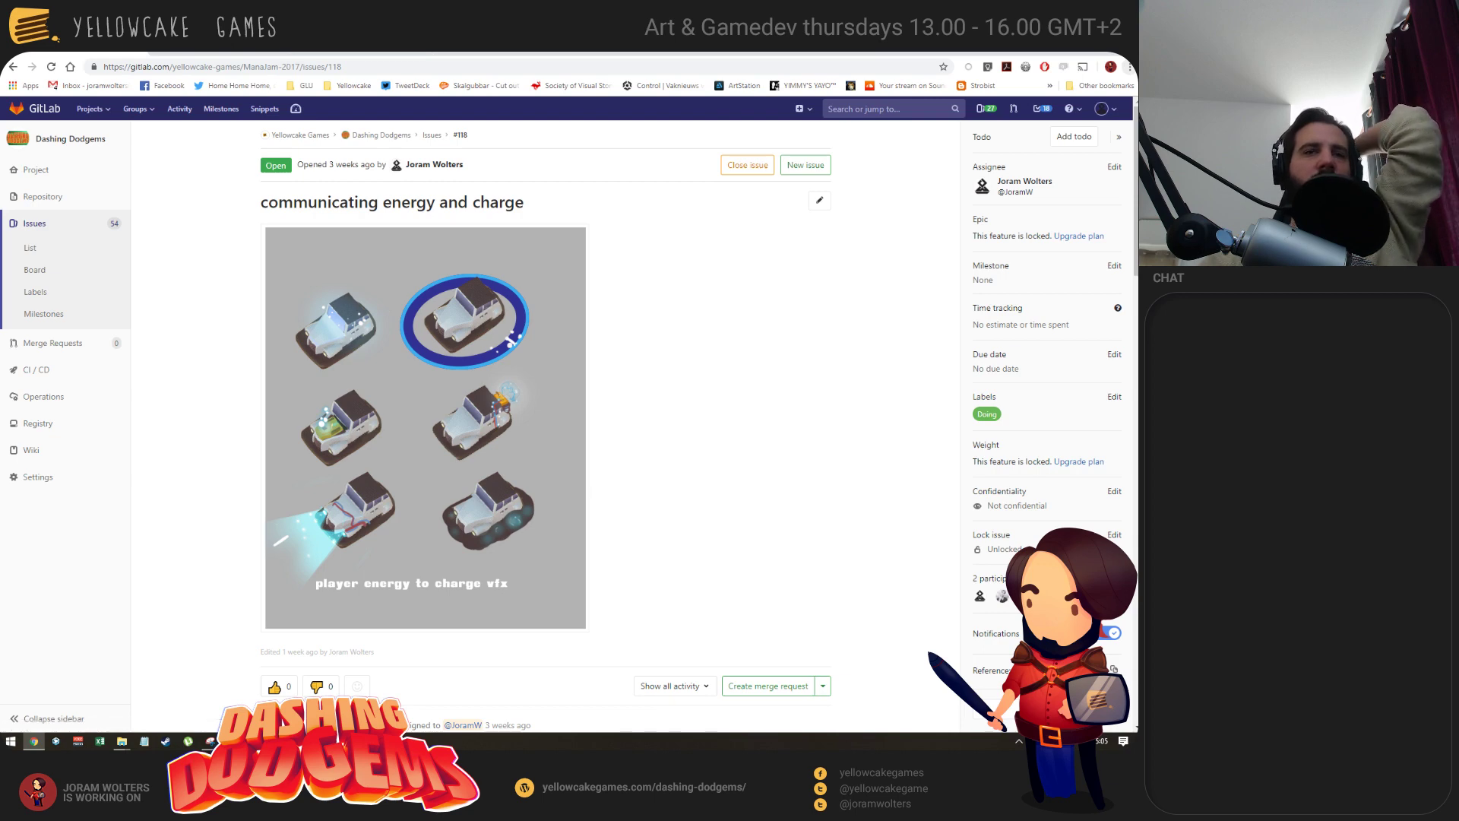
Switch back to Unity, begin the Last Dodgem Driving match and drive the yellow car onto the road.
{"action": "mouse_move", "coordinate": [364, 741]}
{"action": "left_click", "coordinate": [365, 680]}
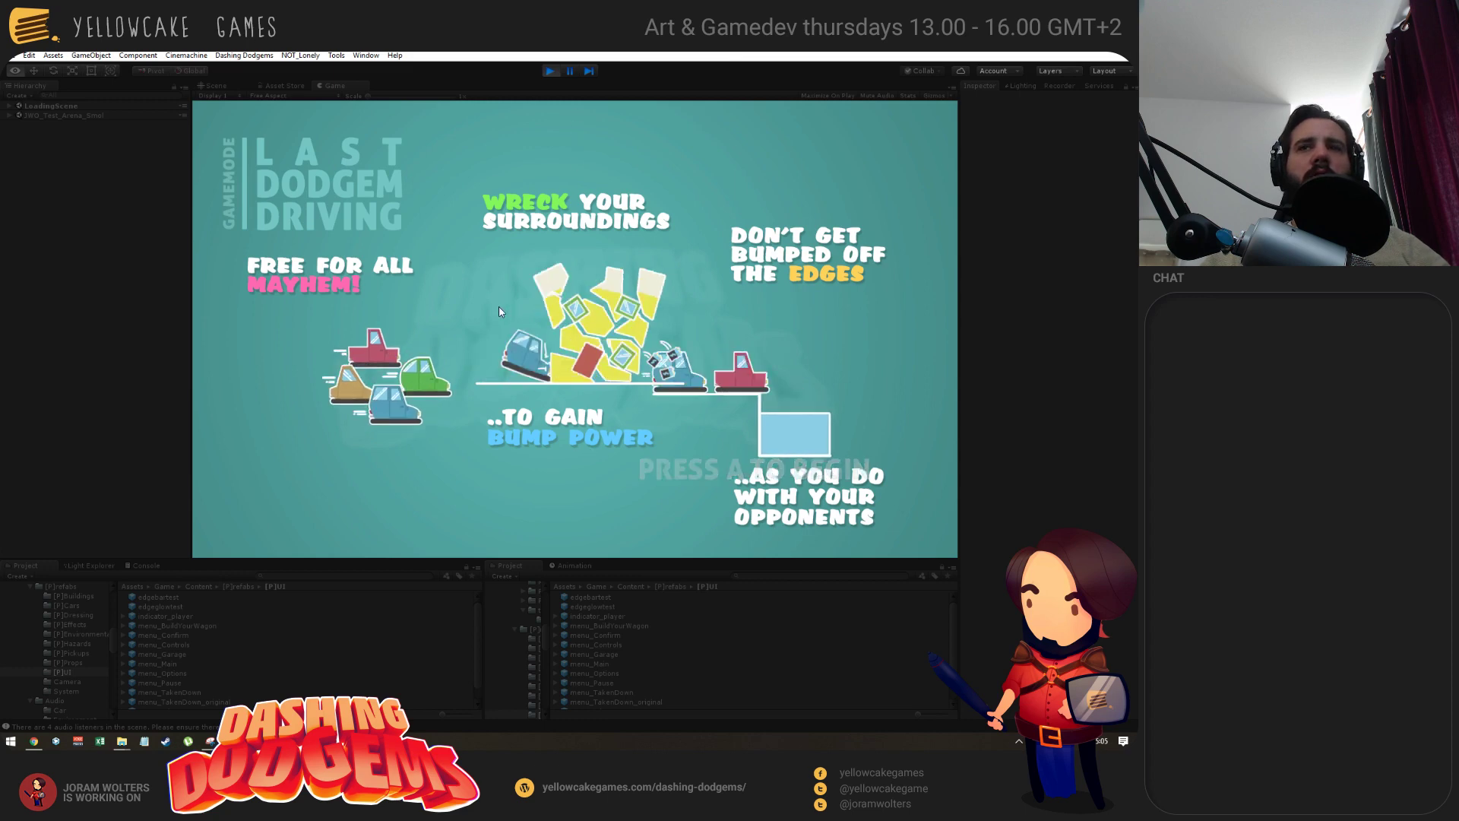
{"action": "key", "text": "space"}
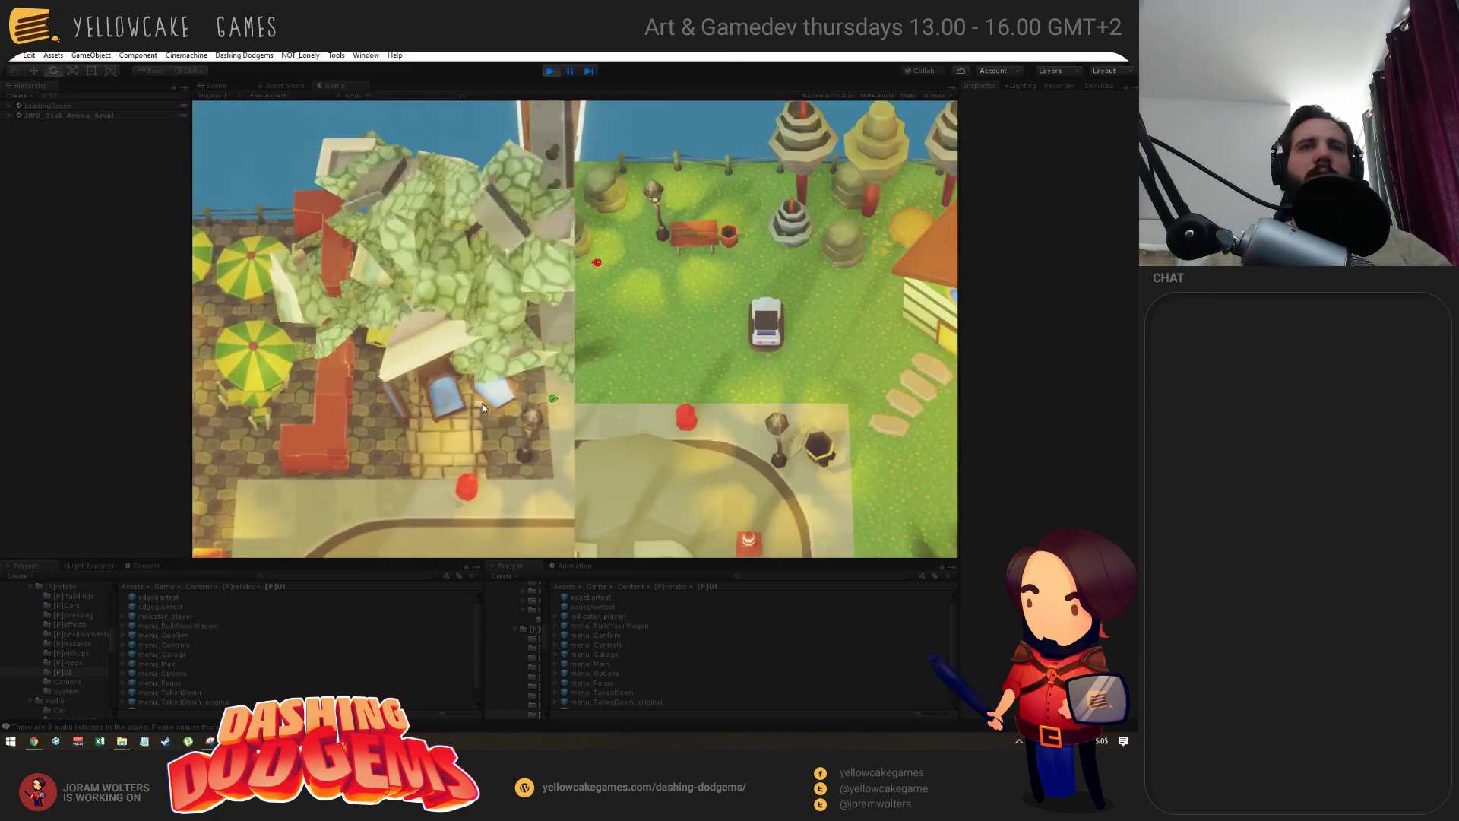
{"action": "key", "text": "s"}
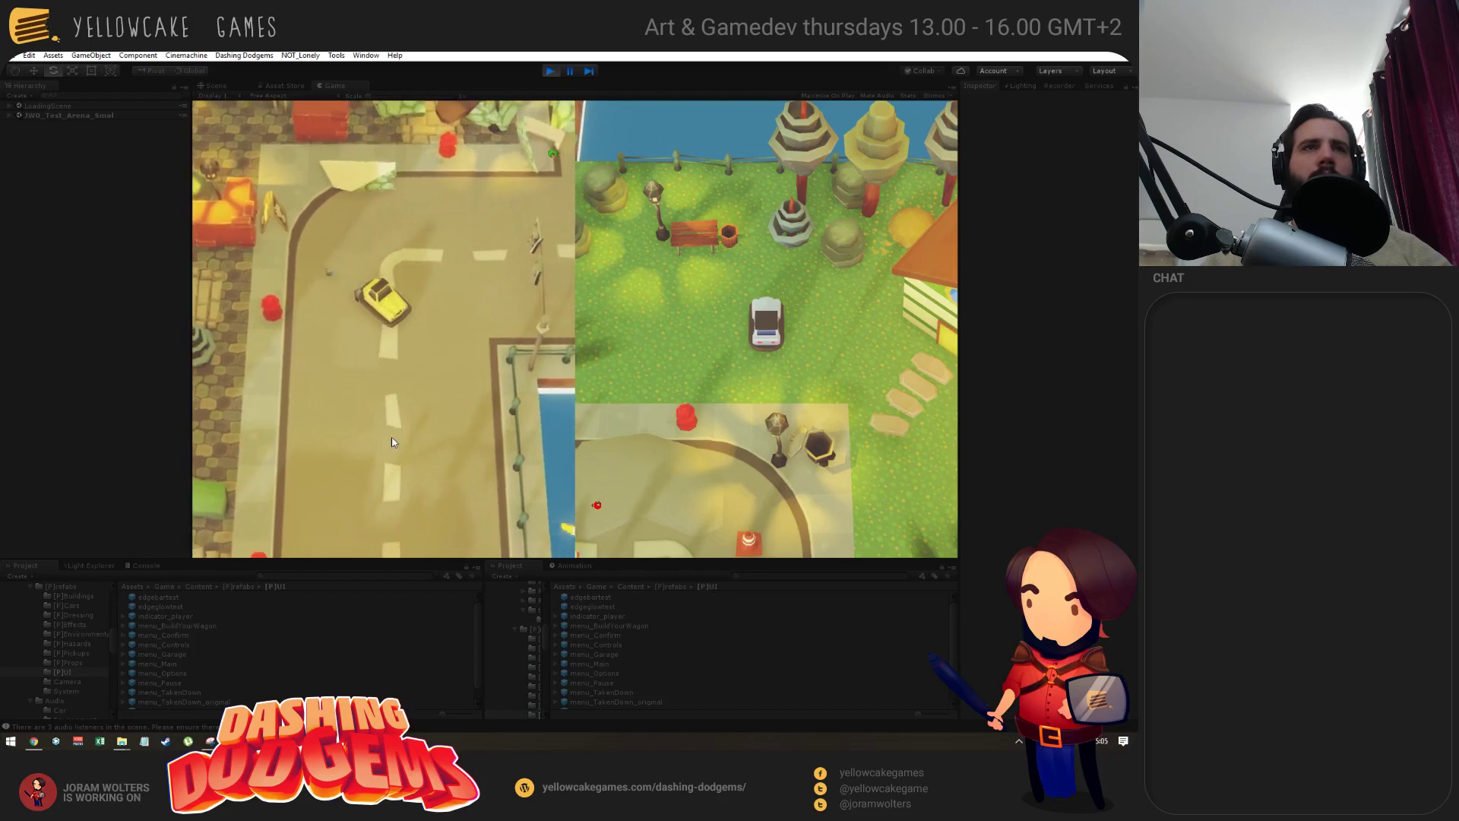
Expand LoadingScene and its first player object in the hierarchy, and stop play mode.
{"action": "left_click", "coordinate": [10, 107]}
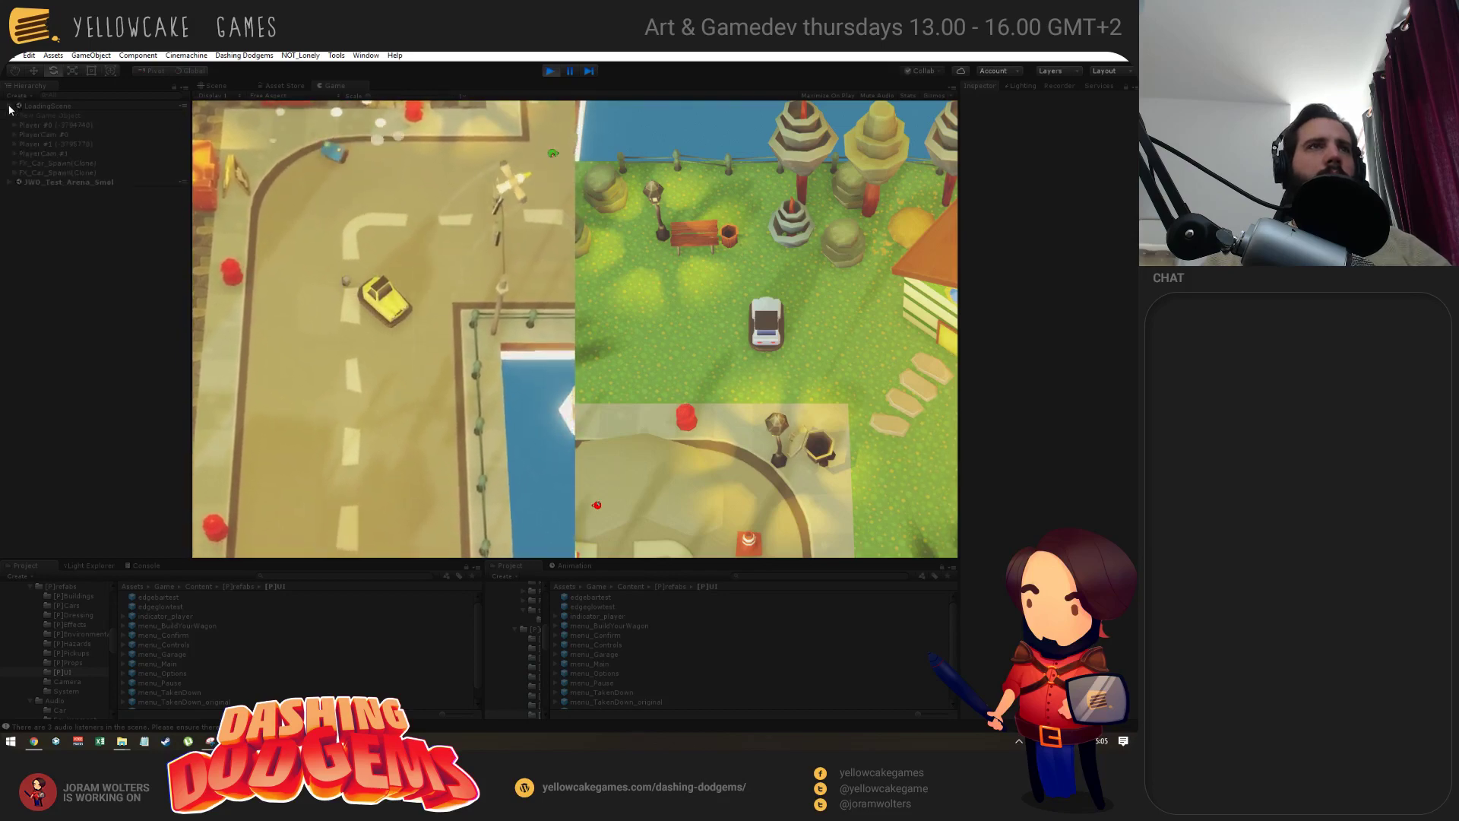
{"action": "left_click", "coordinate": [15, 125]}
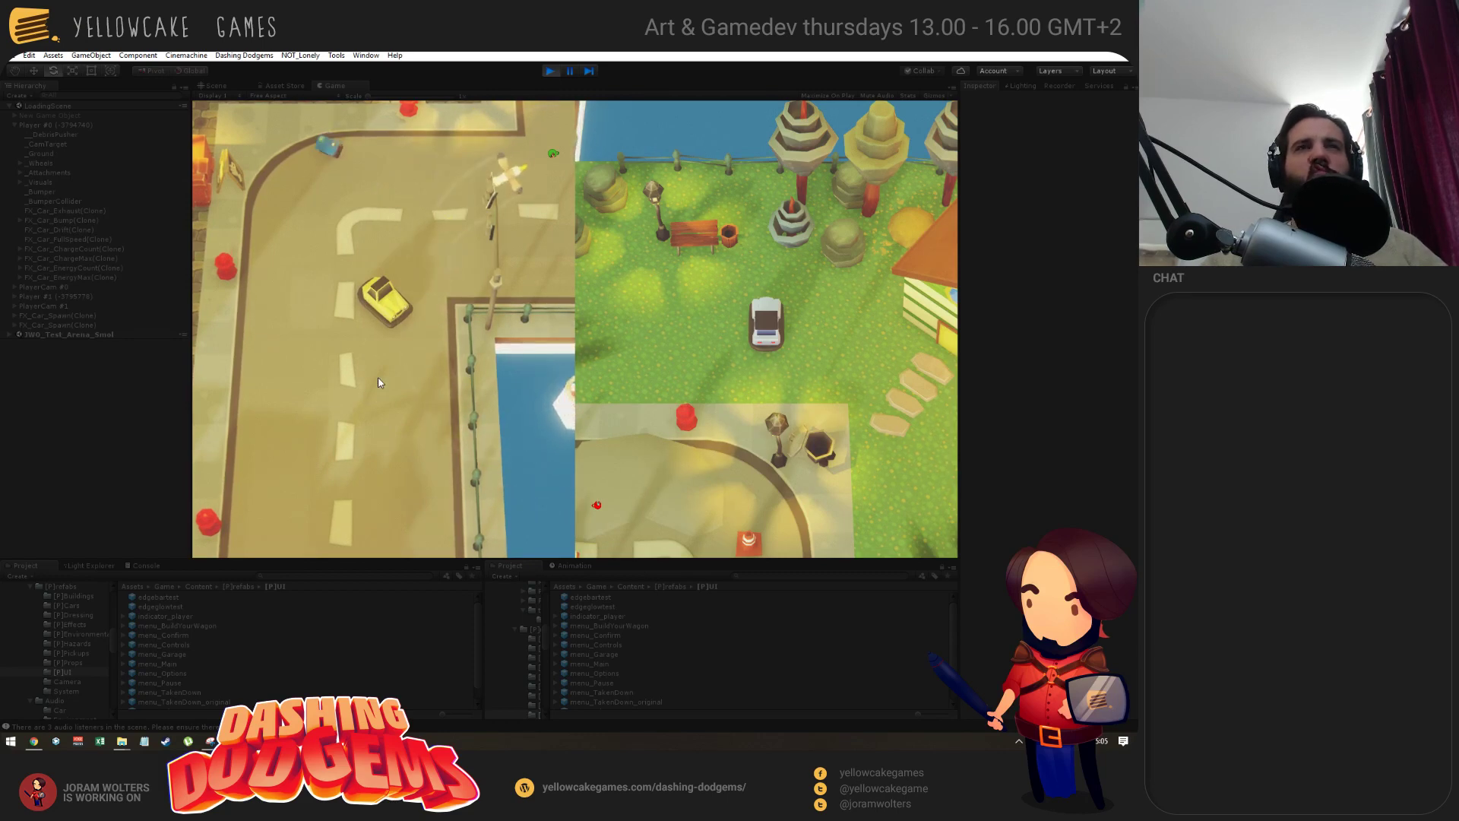
{"action": "left_click", "coordinate": [549, 70]}
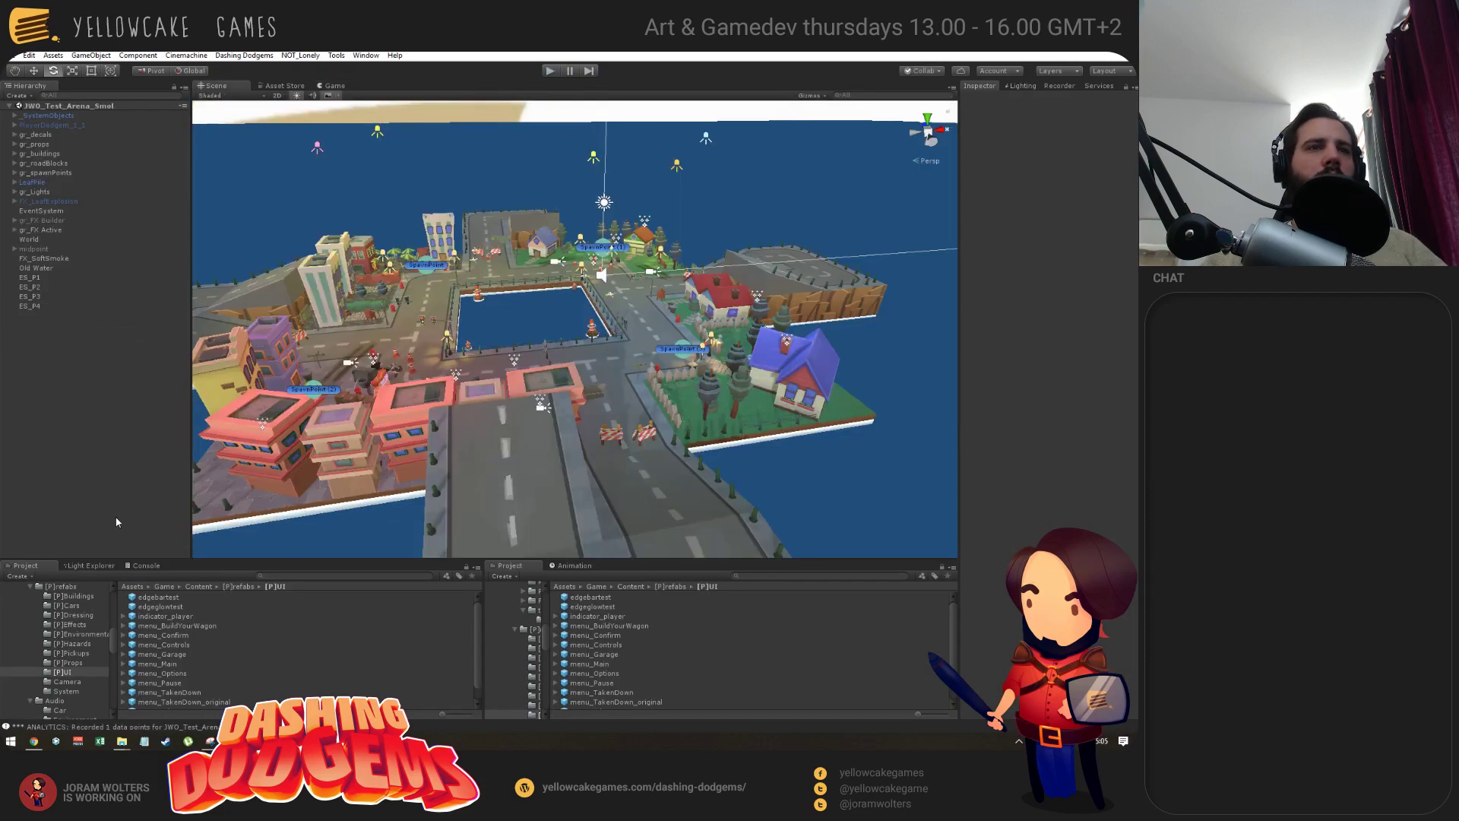
Open the Hierarchy Plugin settings, enable Use Hierarchy Plugin and close the settings window.
{"action": "left_click_drag", "start_coordinate": [456, 319], "coordinate": [442, 119], "text": "alt"}
{"action": "left_click", "coordinate": [365, 55]}
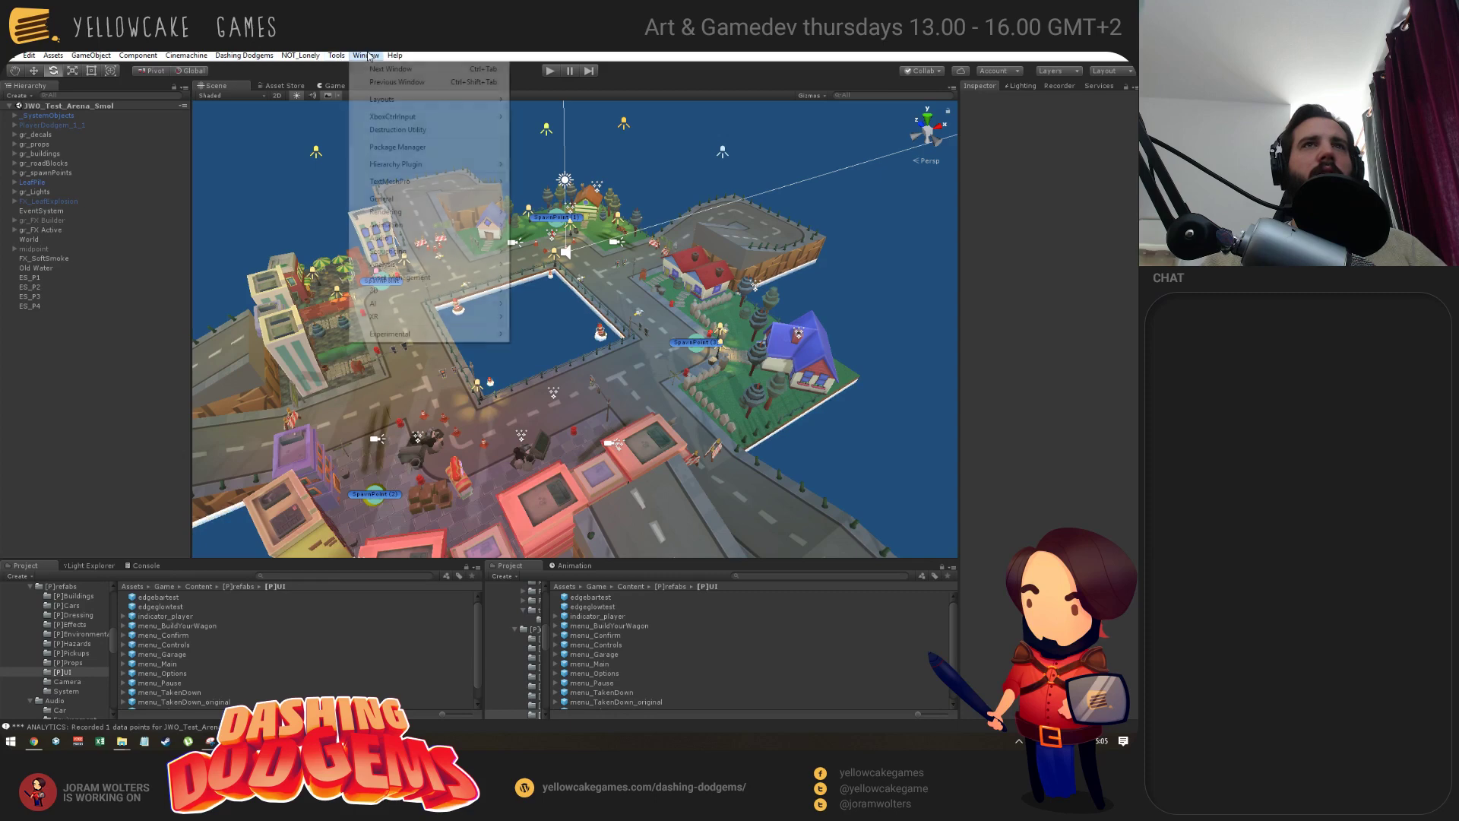
{"action": "mouse_move", "coordinate": [414, 164]}
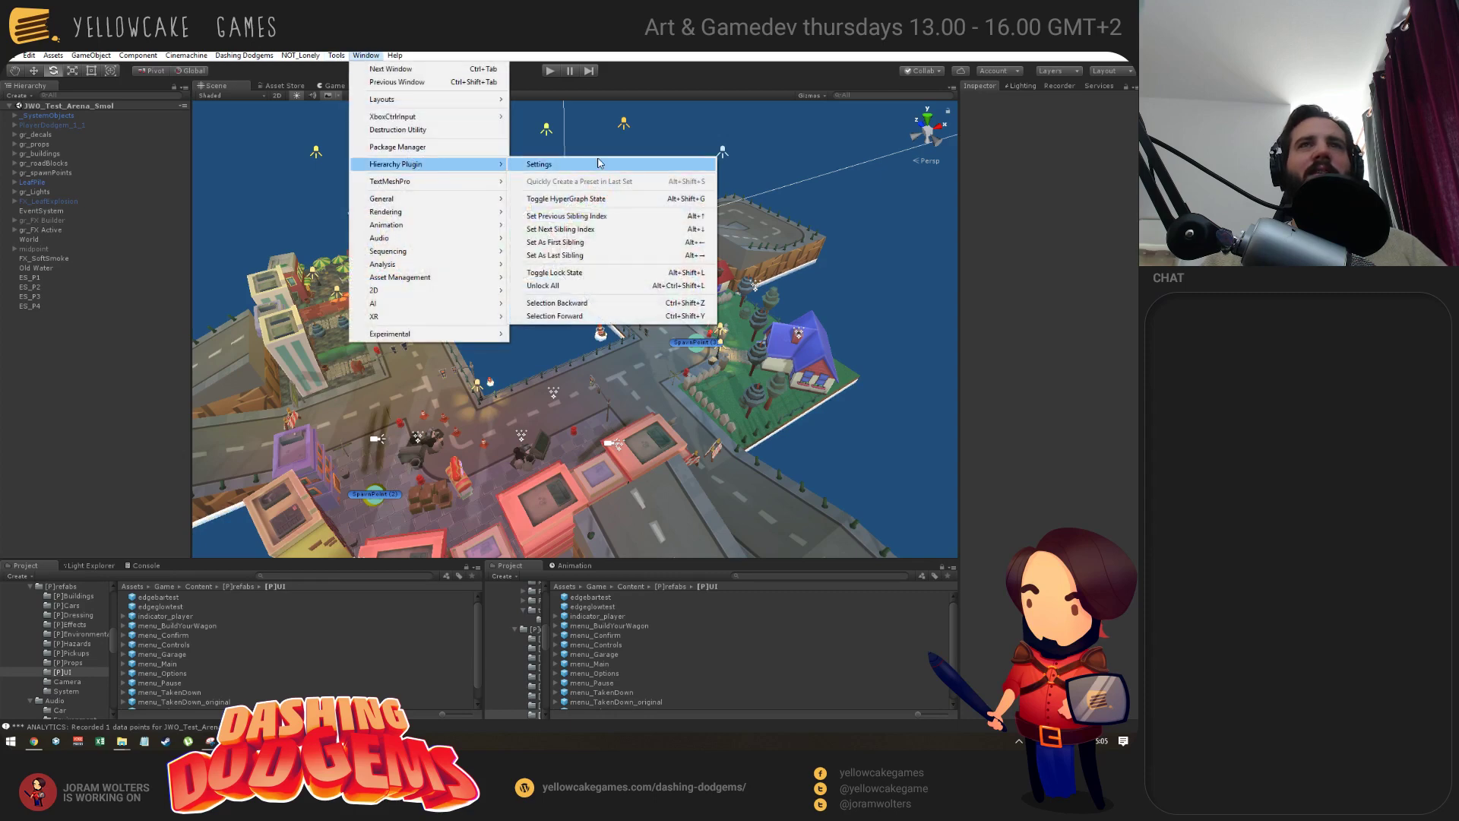
{"action": "left_click", "coordinate": [598, 164]}
{"action": "left_click", "coordinate": [310, 220]}
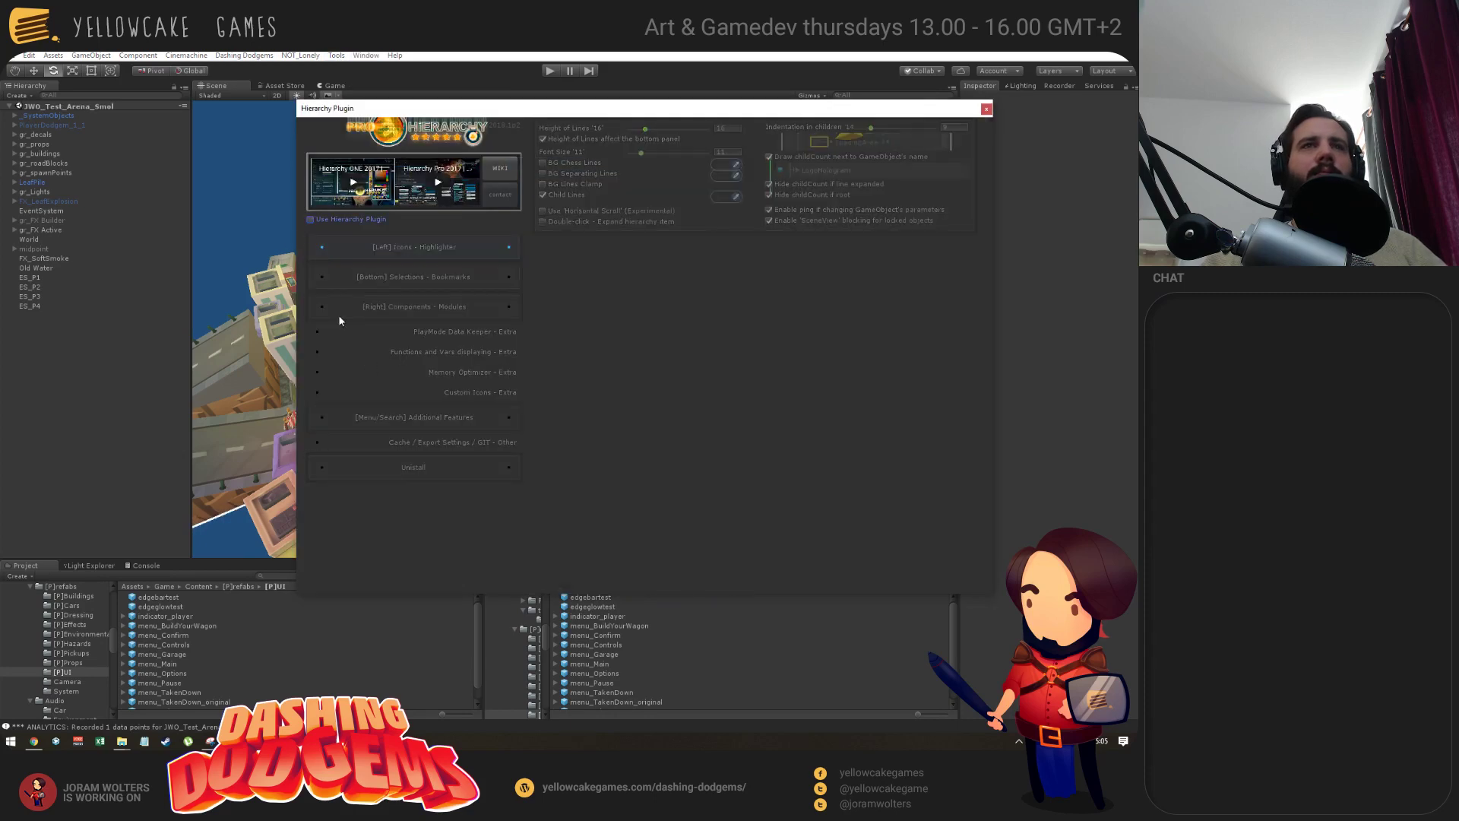
{"action": "left_click", "coordinate": [310, 220]}
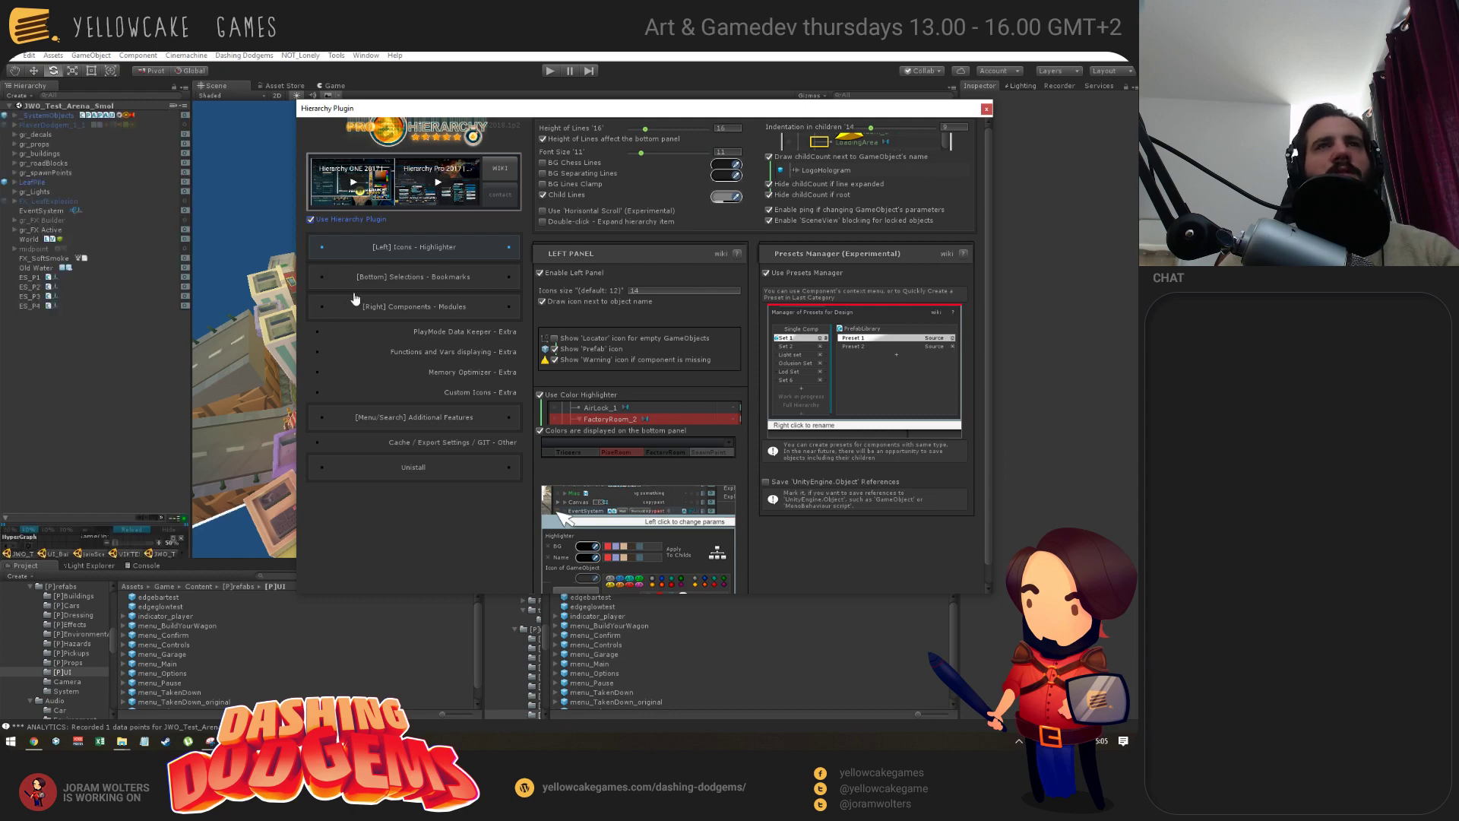
{"action": "left_click", "coordinate": [986, 109]}
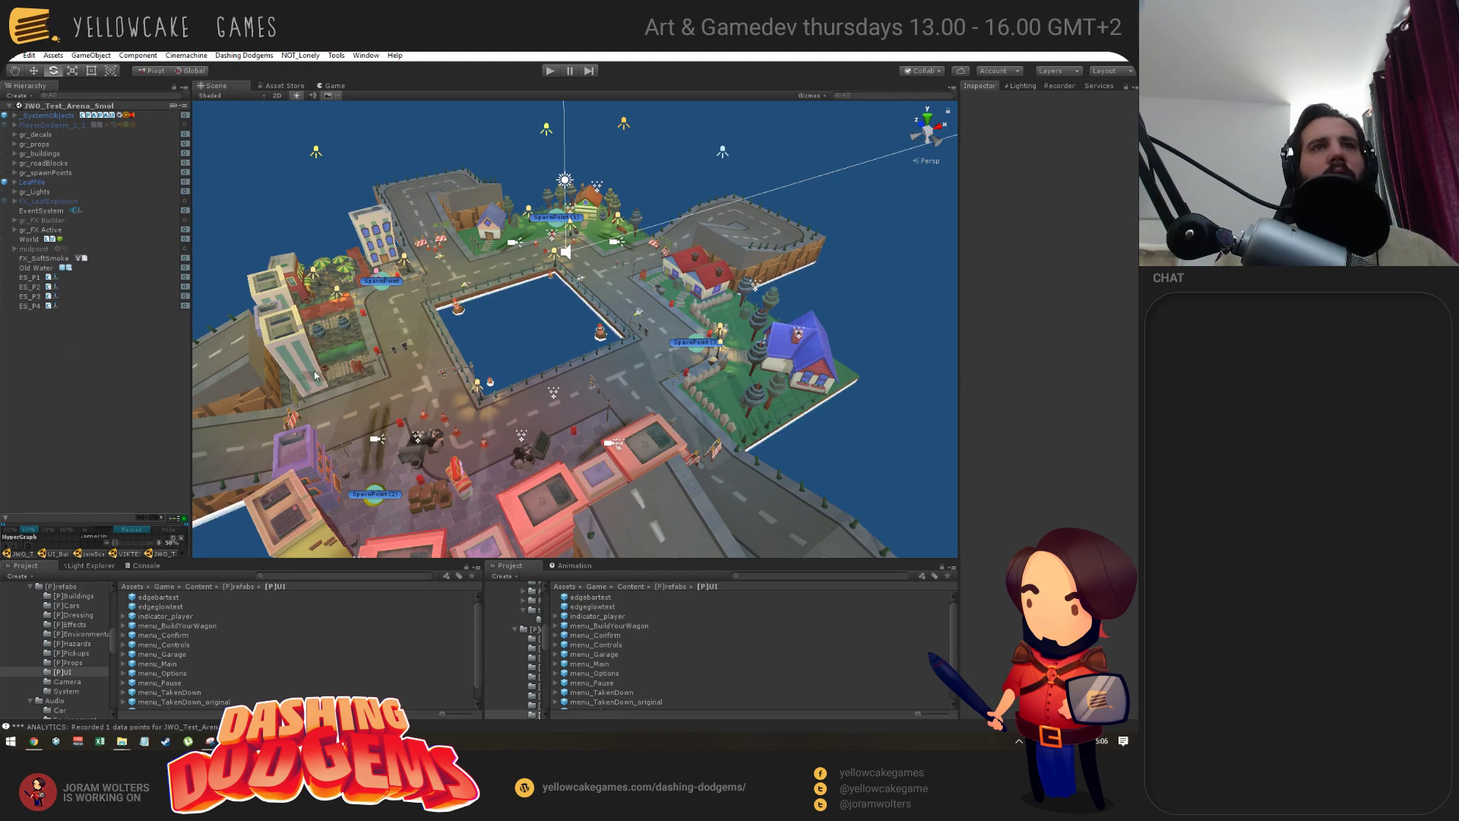
Open the JWO_Test_Arena_Test scene from the hierarchy's scene bookmarks.
{"action": "left_click_drag", "start_coordinate": [478, 331], "coordinate": [541, 368], "text": "alt"}
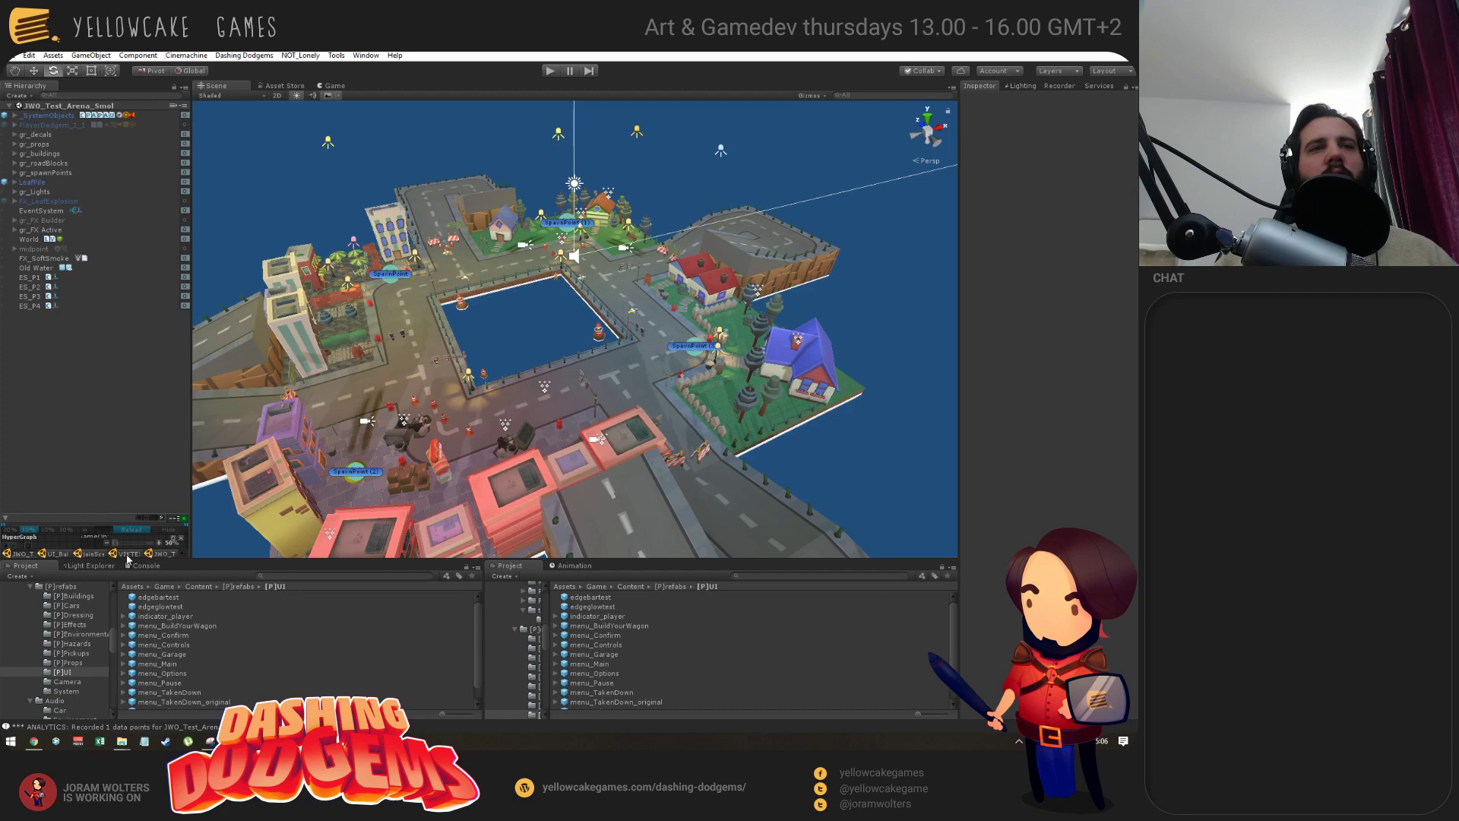
{"action": "left_click", "coordinate": [162, 554]}
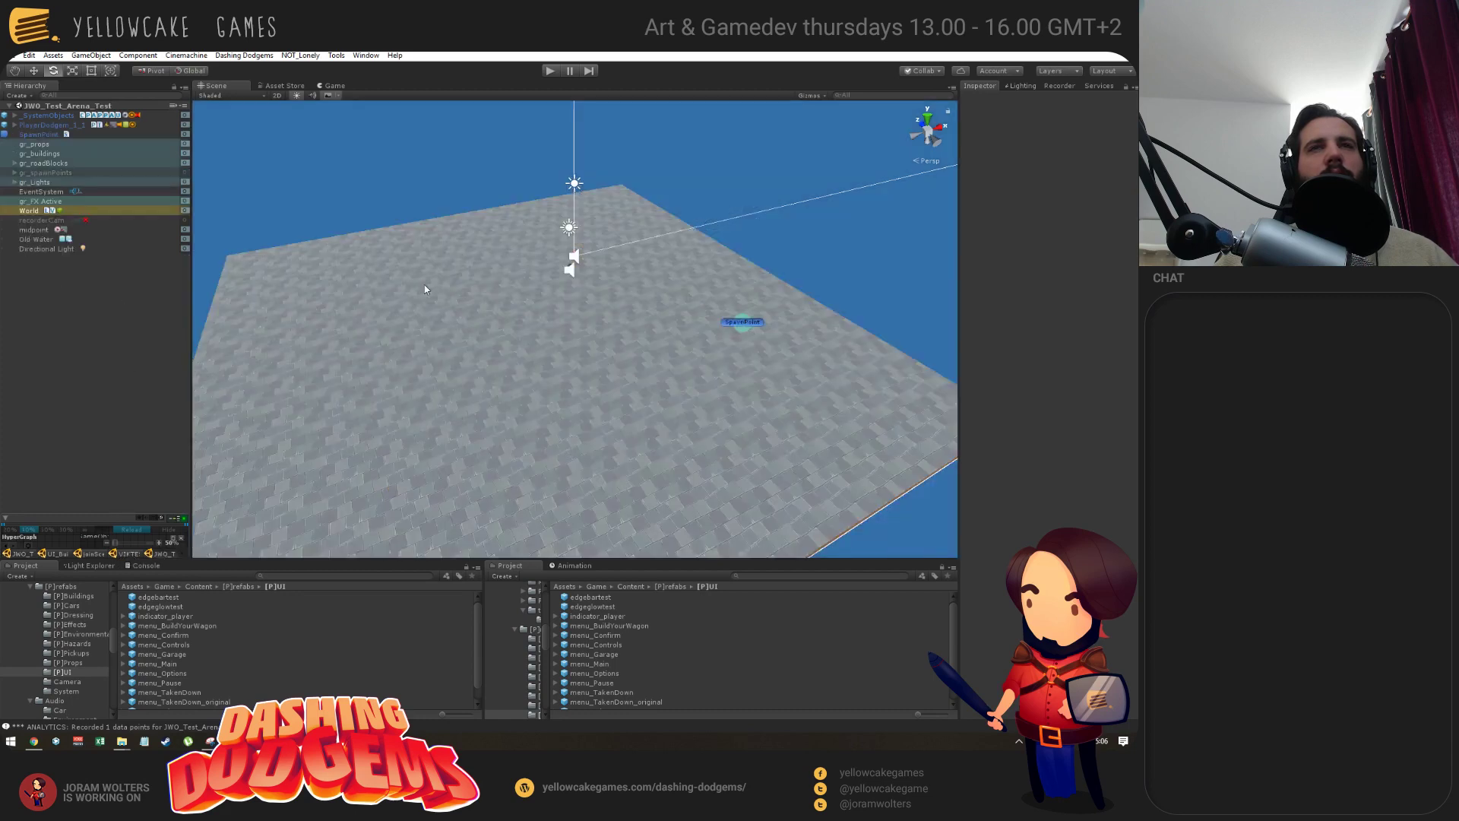
{"action": "left_click_drag", "start_coordinate": [441, 210], "coordinate": [365, 228], "text": "alt"}
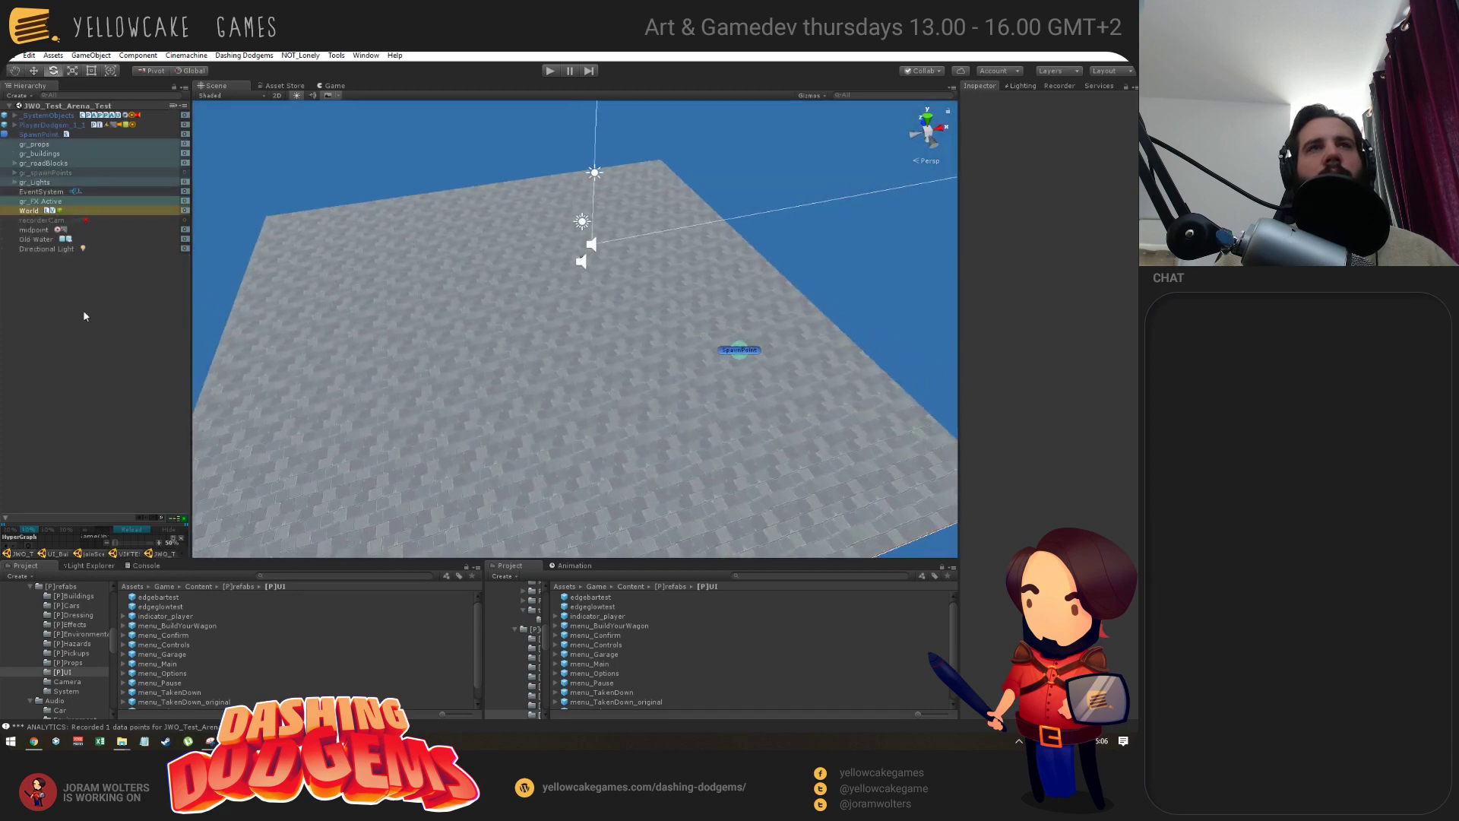
Frame the PlayerDodgem_1_1 car in the scene and expand its child objects in the hierarchy.
{"action": "double_click", "coordinate": [34, 125]}
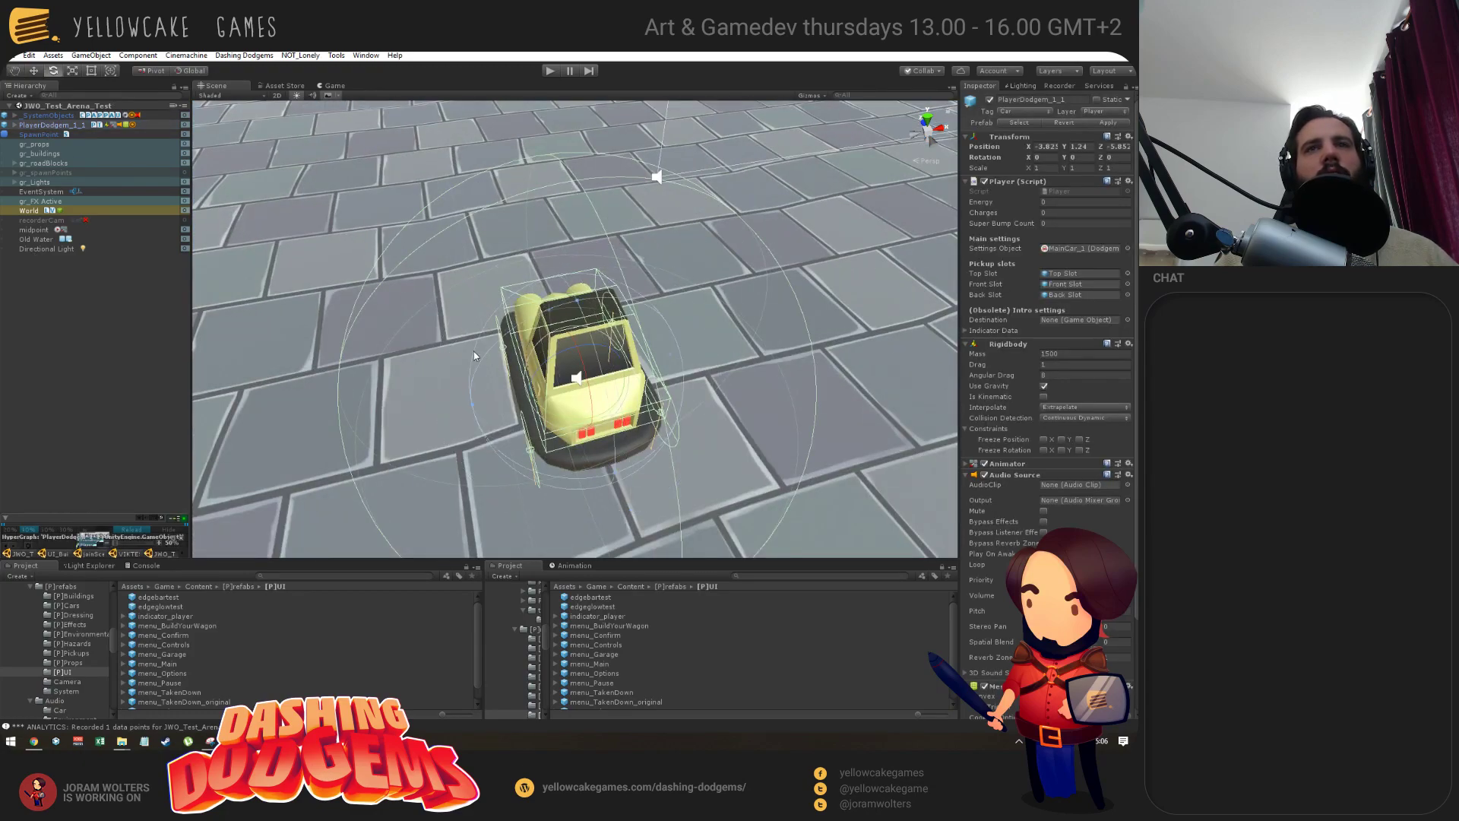
{"action": "left_click_drag", "start_coordinate": [490, 368], "coordinate": [263, 265], "text": "alt"}
{"action": "left_click", "coordinate": [13, 125]}
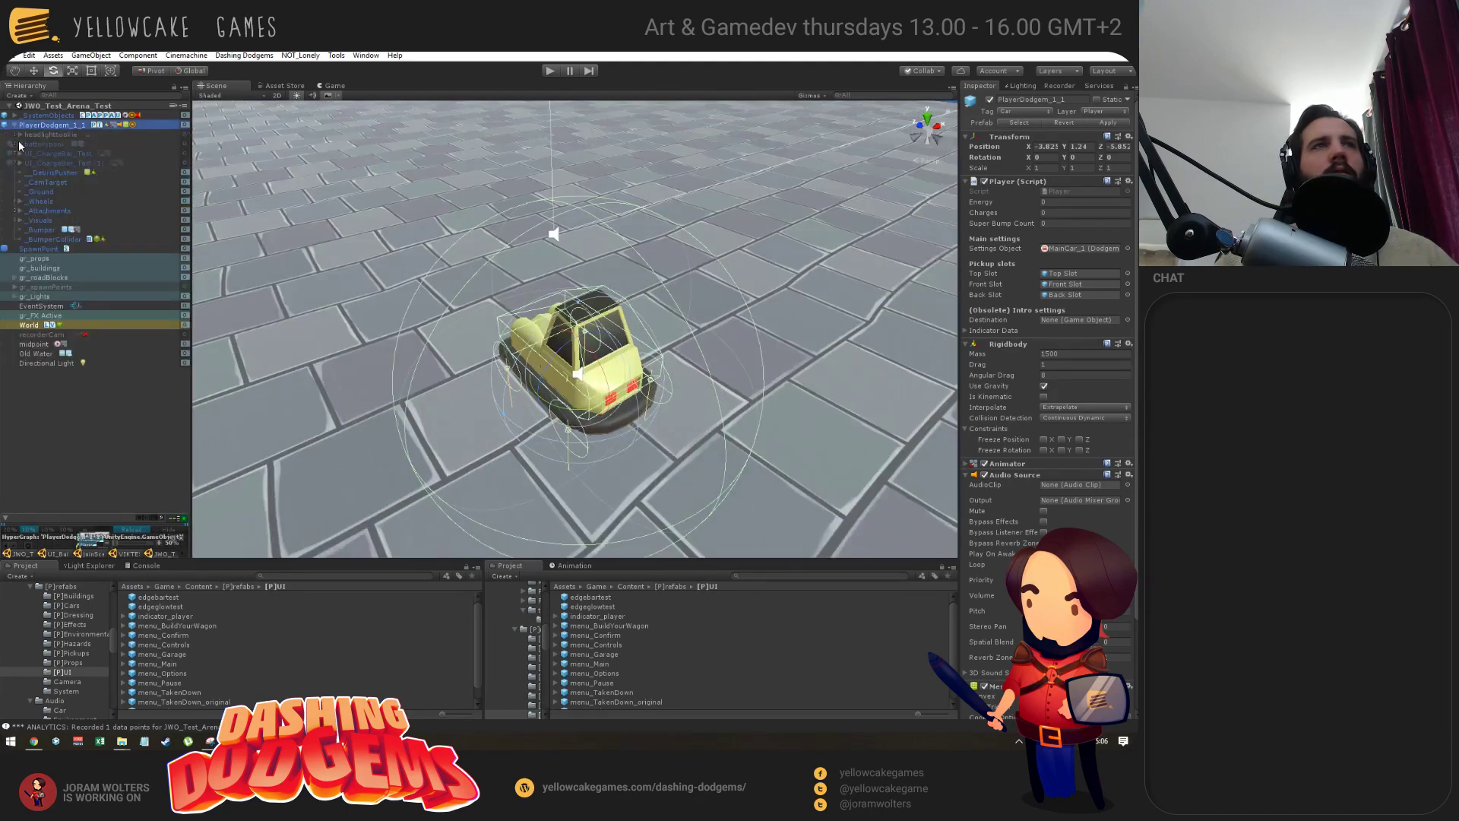
{"action": "left_click_drag", "start_coordinate": [552, 405], "coordinate": [705, 401], "text": "alt"}
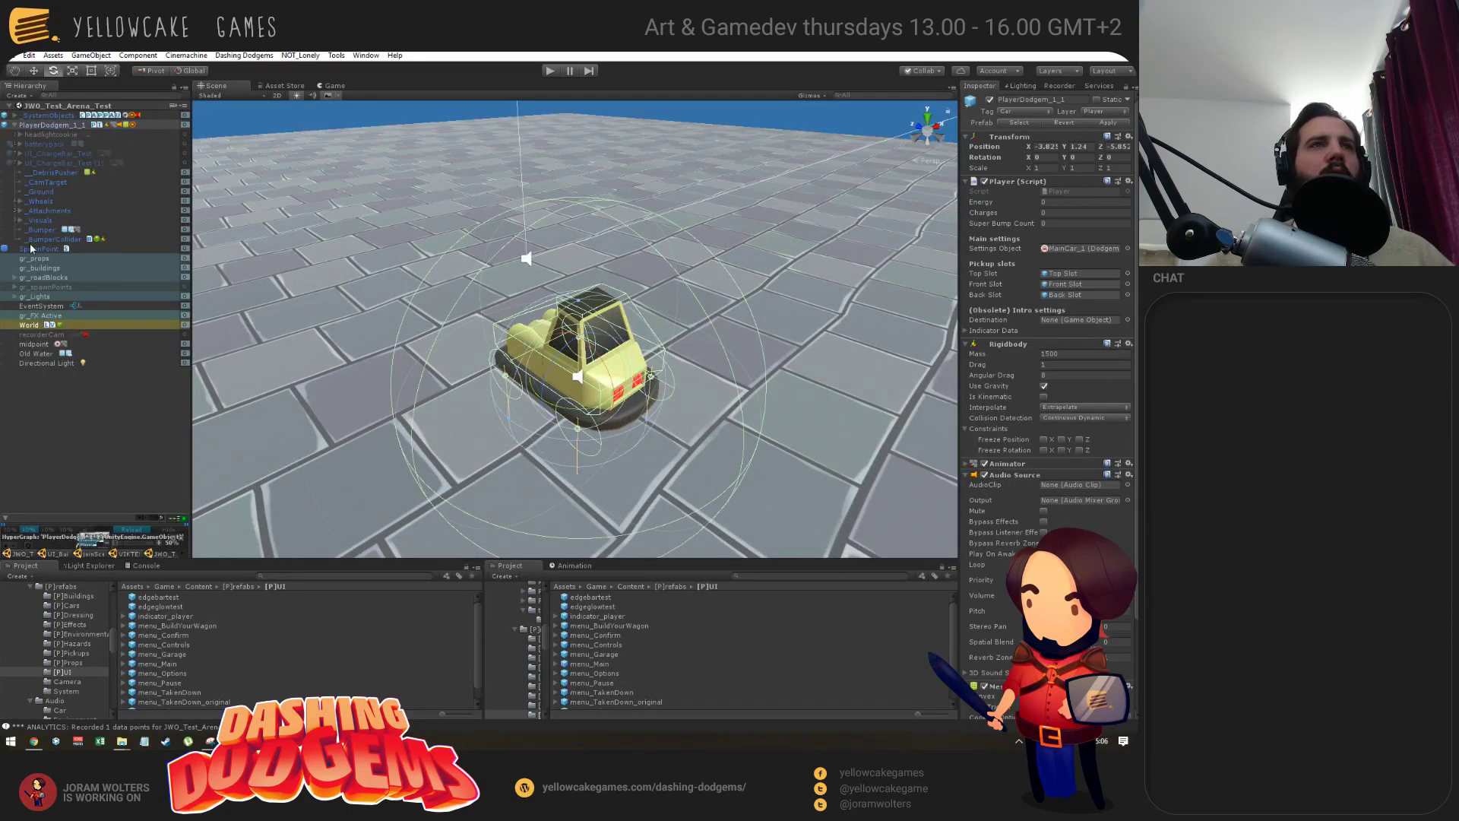
Activate the batterypack object under PlayerDodgem_1_1 and deselect it to show it on the car.
{"action": "left_click", "coordinate": [34, 144]}
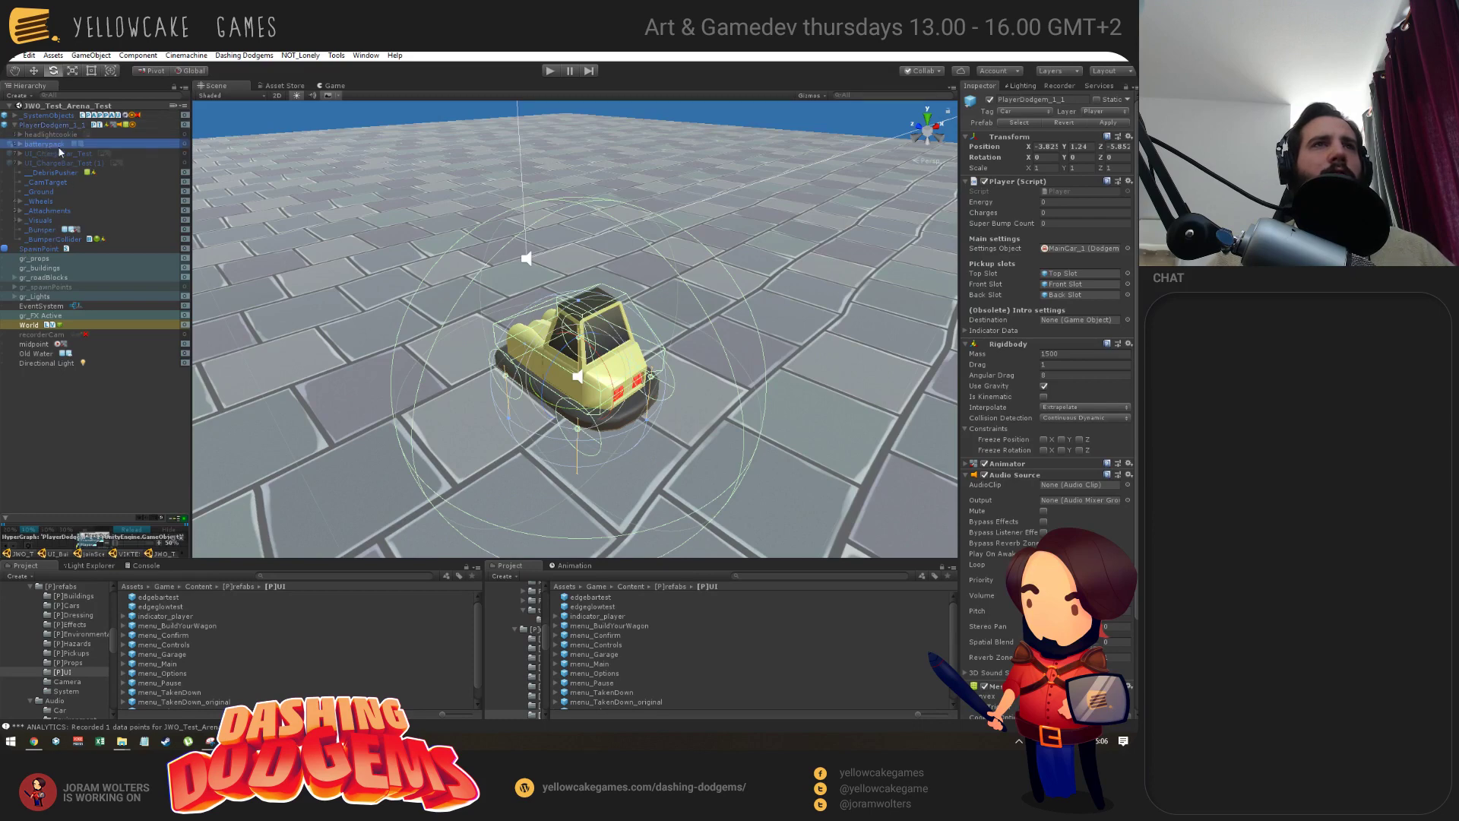
{"action": "left_click", "coordinate": [990, 100]}
{"action": "left_click_drag", "start_coordinate": [405, 346], "coordinate": [668, 358], "text": "alt"}
{"action": "right_click_drag", "start_coordinate": [668, 357], "coordinate": [661, 402], "text": "alt"}
{"action": "left_click_drag", "start_coordinate": [661, 401], "coordinate": [350, 380], "text": "alt"}
{"action": "left_click", "coordinate": [673, 299]}
Examine the battery pack on the yellow car from the side, front and above as a possible energy indicator.
{"action": "left_click_drag", "start_coordinate": [577, 344], "coordinate": [537, 273], "text": "alt"}
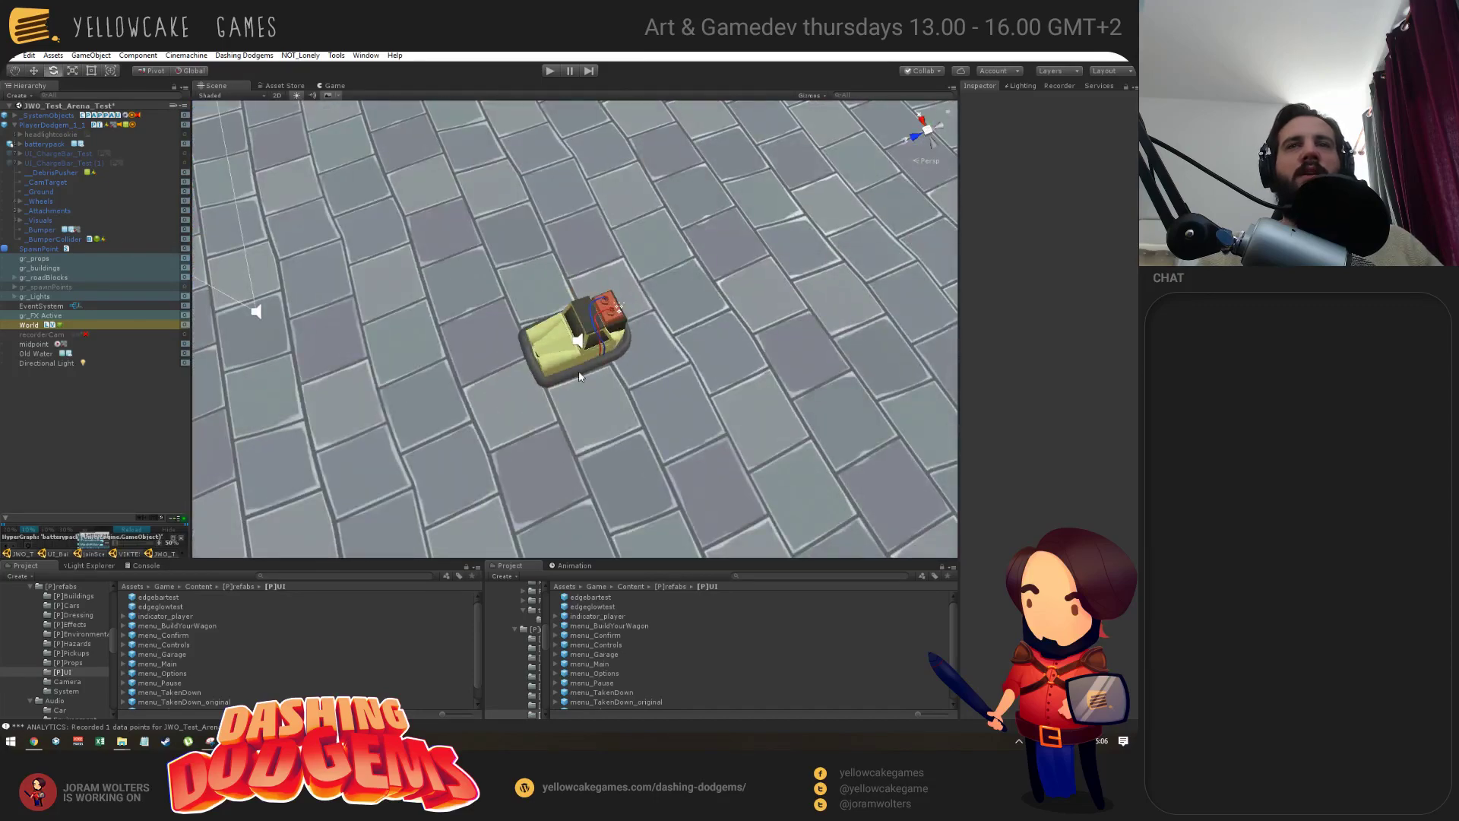
{"action": "left_click_drag", "start_coordinate": [745, 355], "coordinate": [622, 328], "text": "alt"}
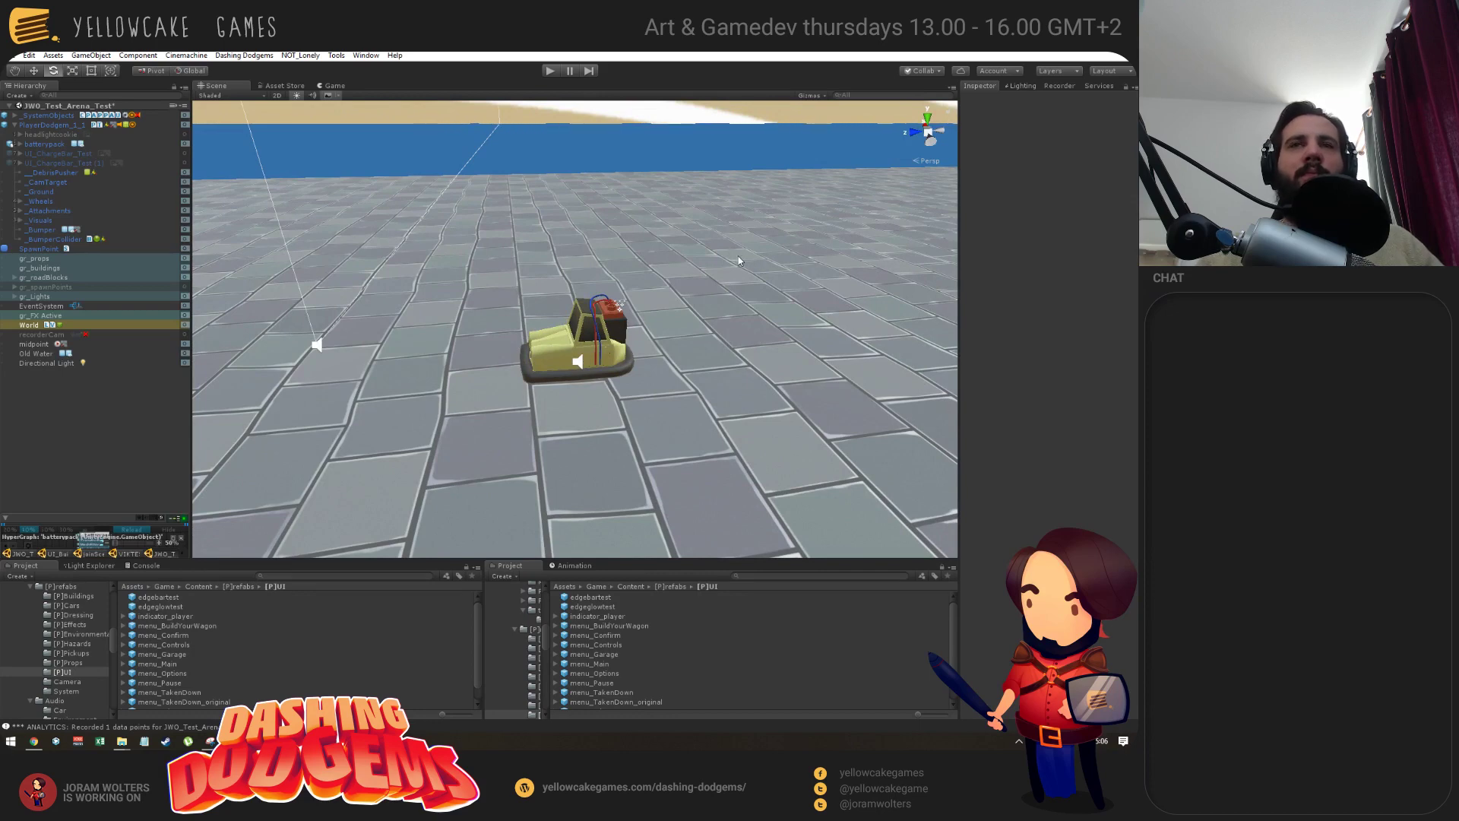
{"action": "left_click_drag", "start_coordinate": [483, 302], "coordinate": [583, 426], "text": "alt"}
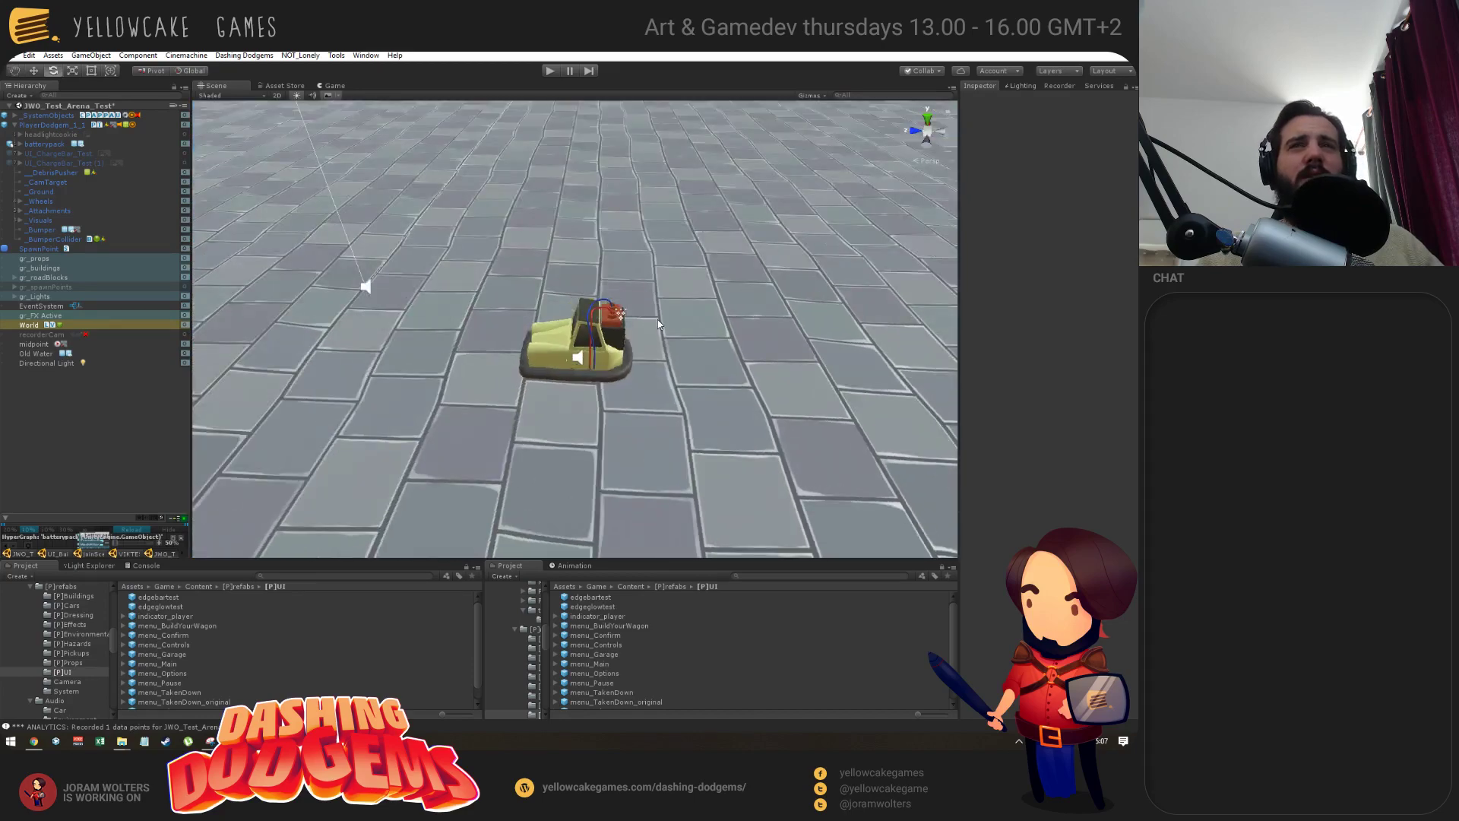
{"action": "left_click_drag", "start_coordinate": [435, 312], "coordinate": [212, 288], "text": "alt"}
{"action": "left_click_drag", "start_coordinate": [116, 256], "coordinate": [398, 309], "text": "alt"}
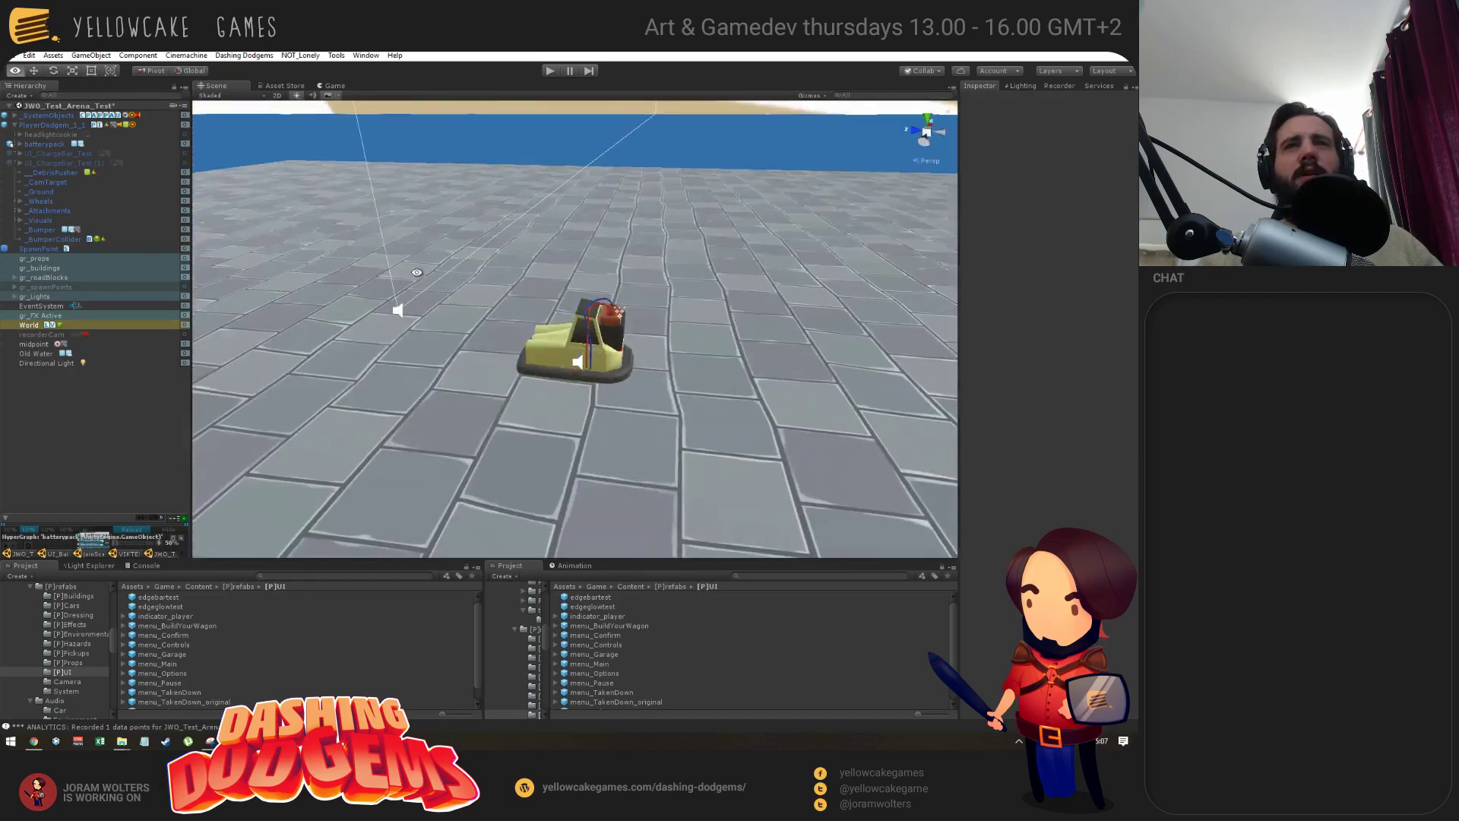
{"action": "left_click_drag", "start_coordinate": [690, 327], "coordinate": [599, 354], "text": "alt"}
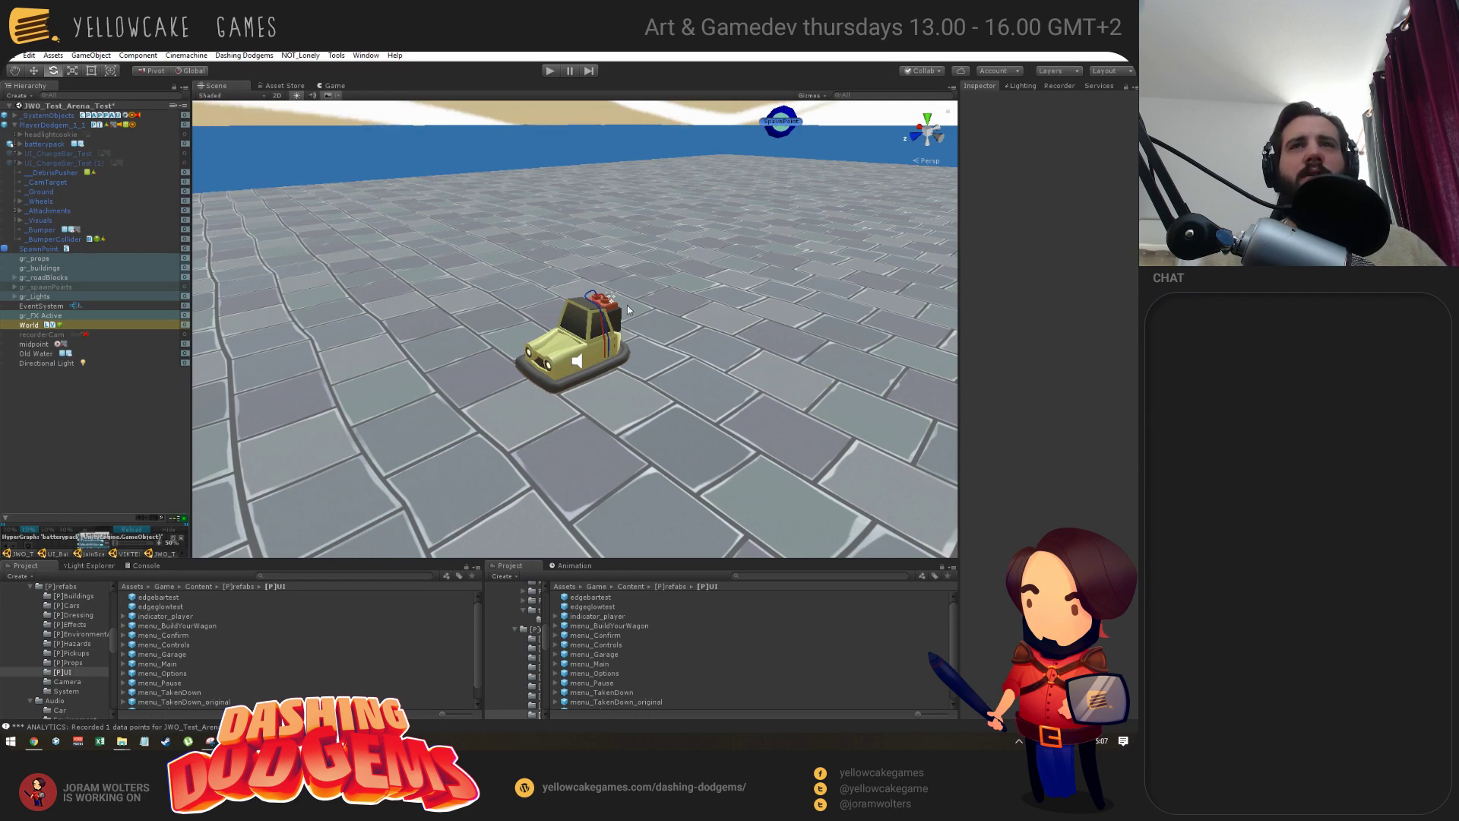
{"action": "left_click_drag", "start_coordinate": [368, 305], "coordinate": [635, 365], "text": "alt"}
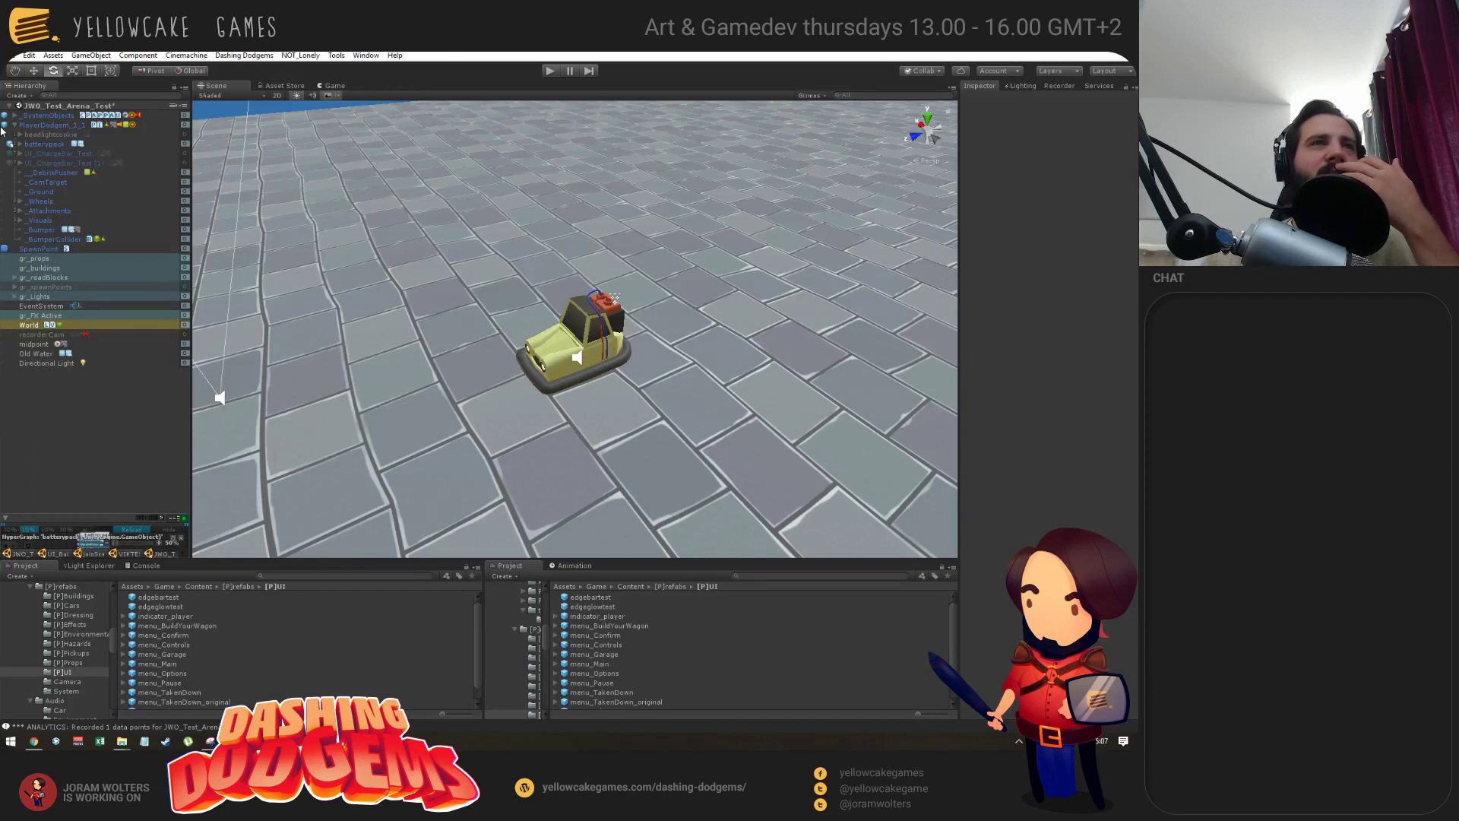
Deactivate batterypack and activate UI_ChargeBar_Test to preview the charge ring around the car.
{"action": "left_click", "coordinate": [42, 144]}
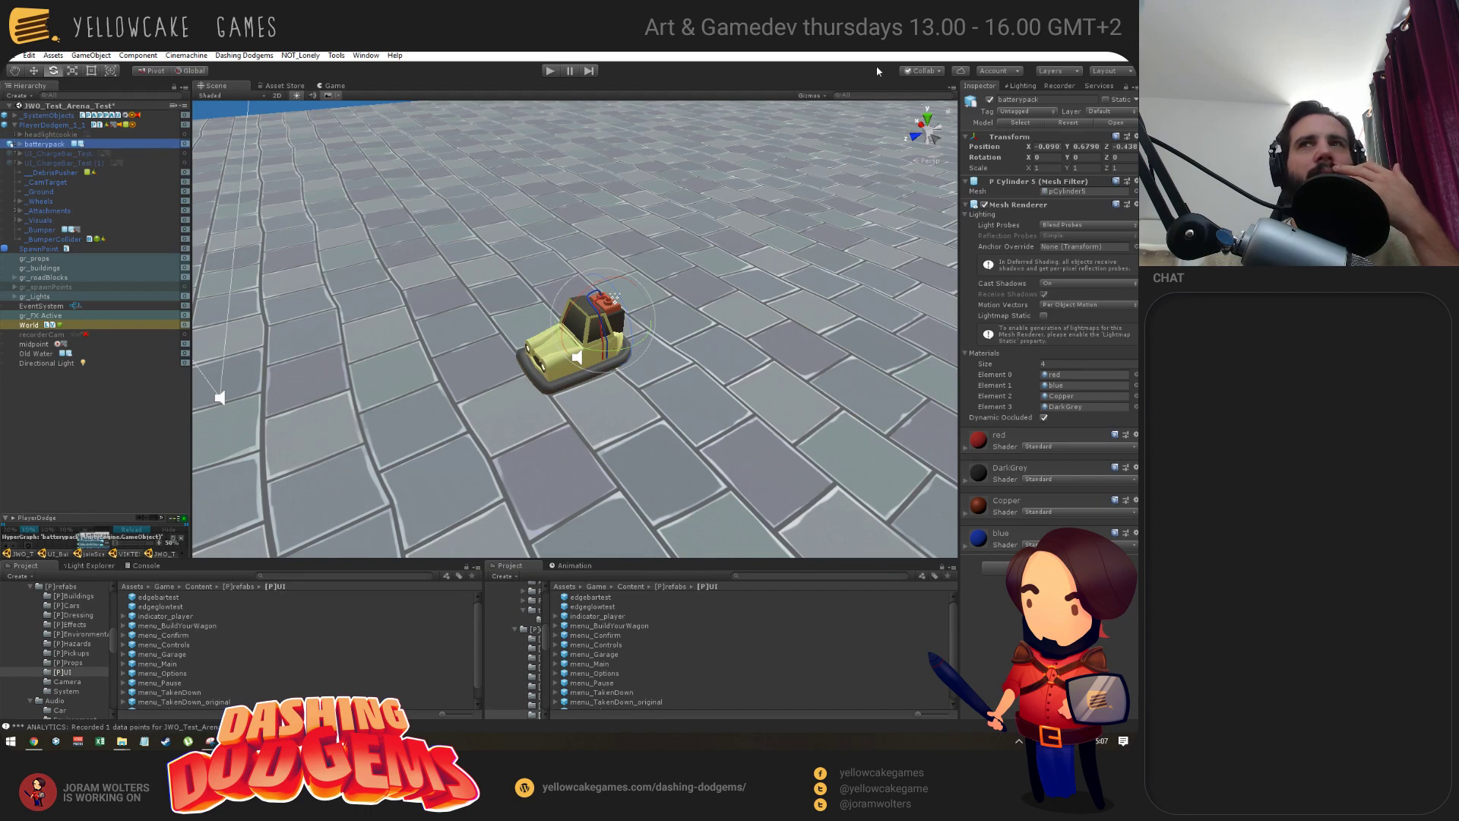
{"action": "left_click", "coordinate": [989, 100]}
{"action": "left_click", "coordinate": [33, 152]}
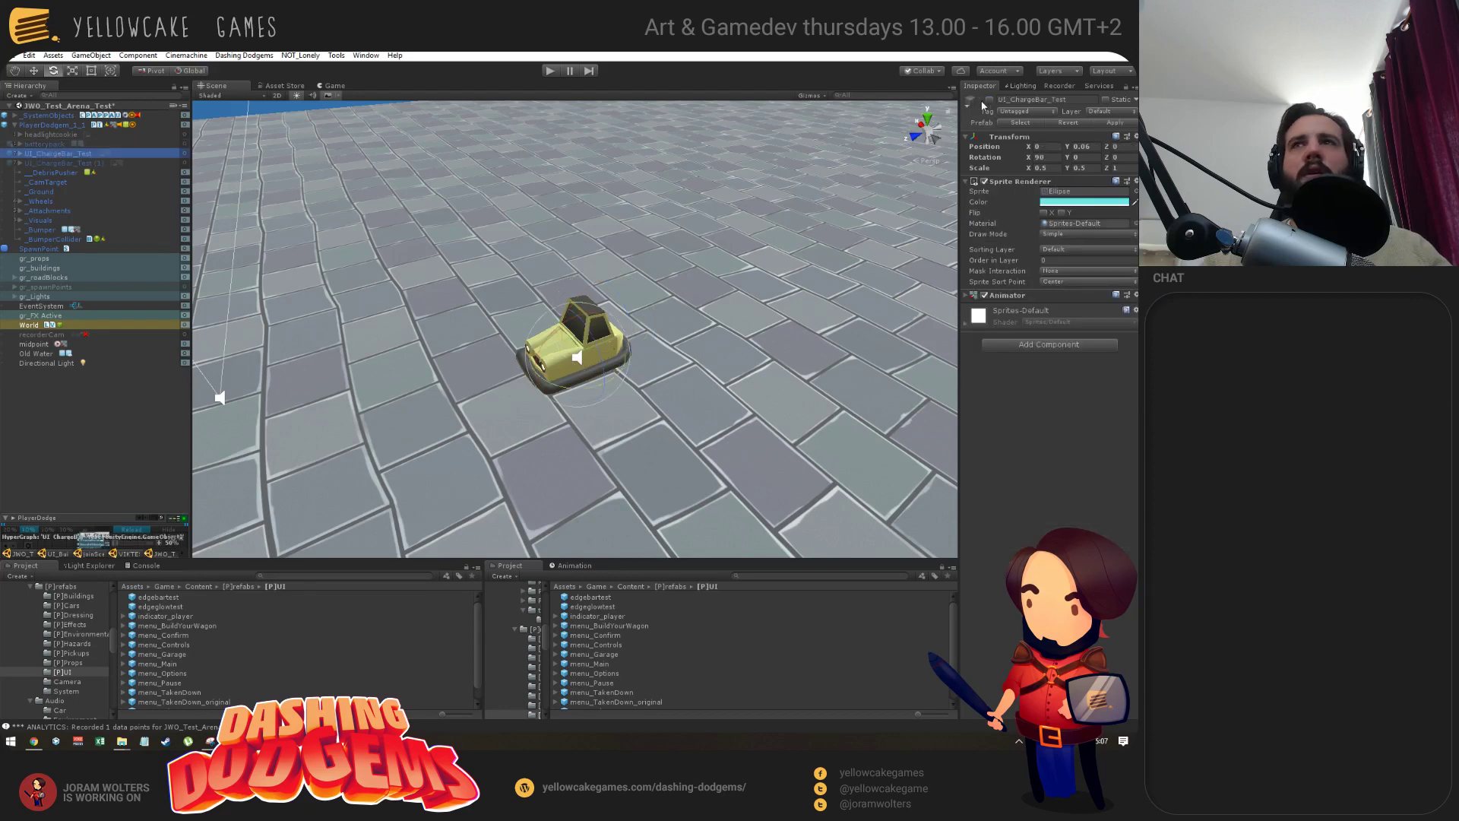
{"action": "left_click", "coordinate": [990, 100]}
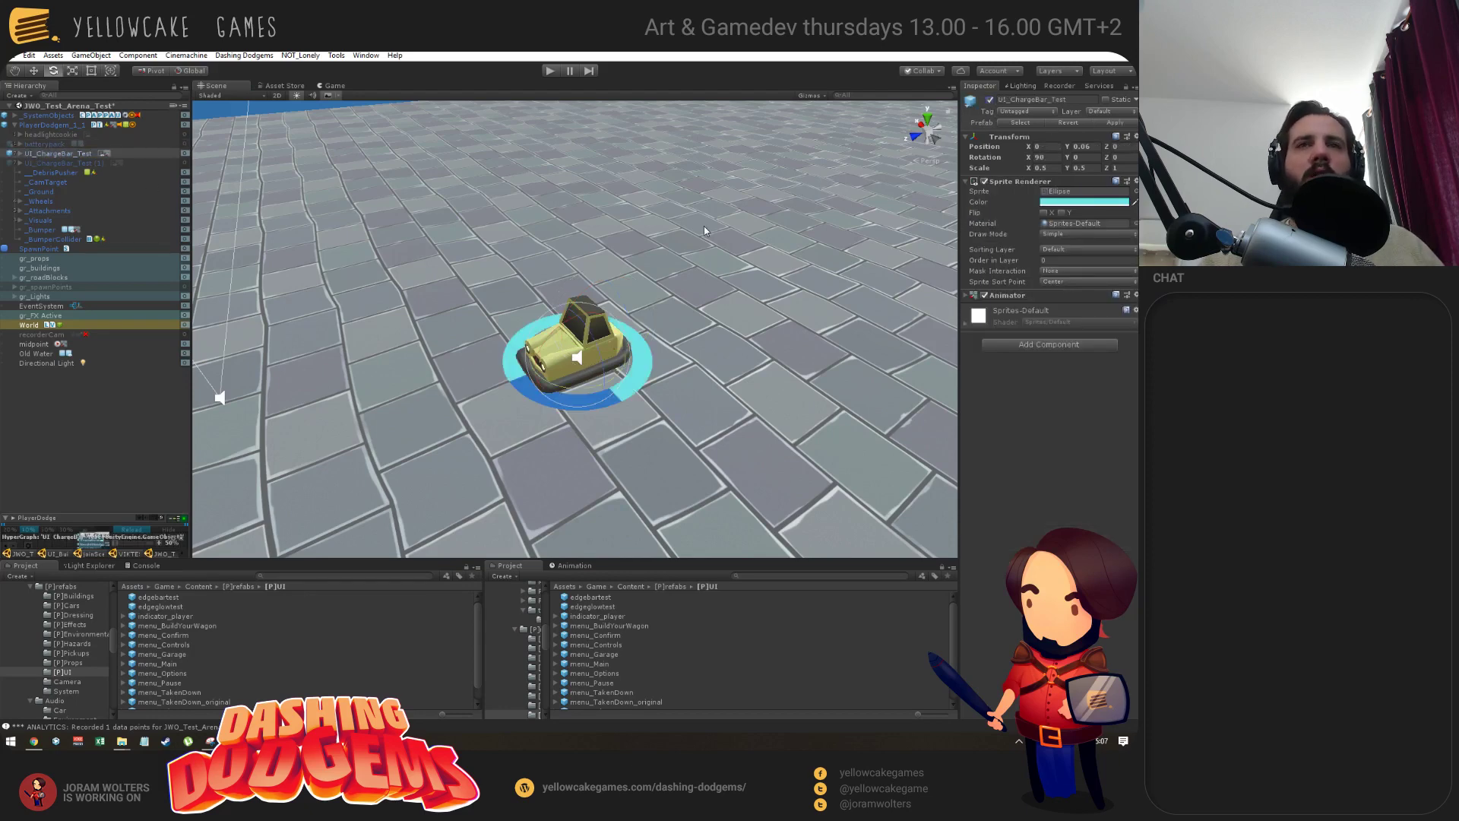
{"action": "left_click_drag", "start_coordinate": [685, 262], "coordinate": [4, 217], "text": "alt"}
Deactivate UI_ChargeBar_Test and activate UI_ChargeBar_Test (1) to preview the small charge ring above the car.
{"action": "left_click", "coordinate": [989, 99]}
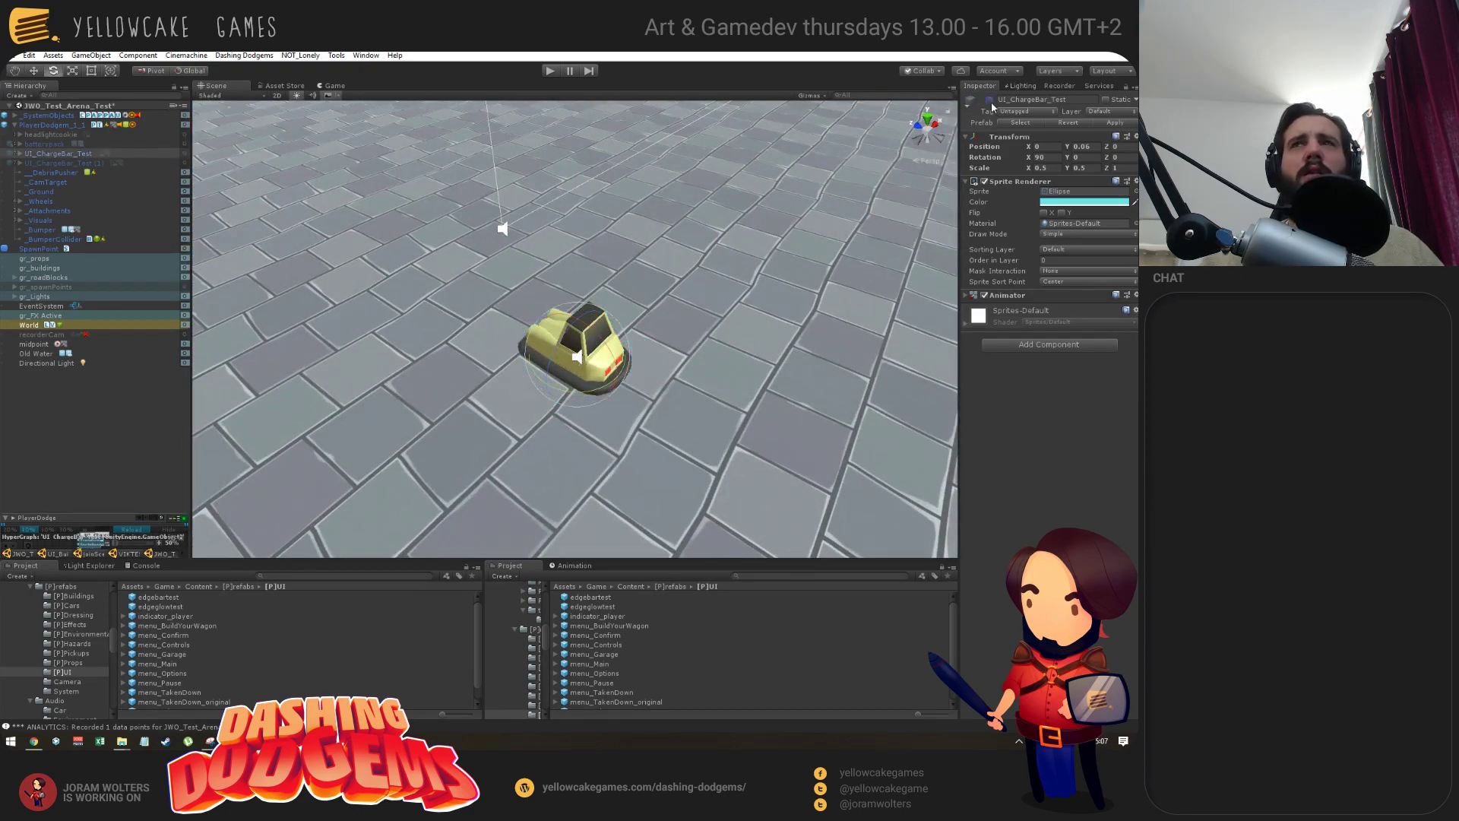
{"action": "left_click", "coordinate": [125, 164]}
{"action": "left_click", "coordinate": [990, 100]}
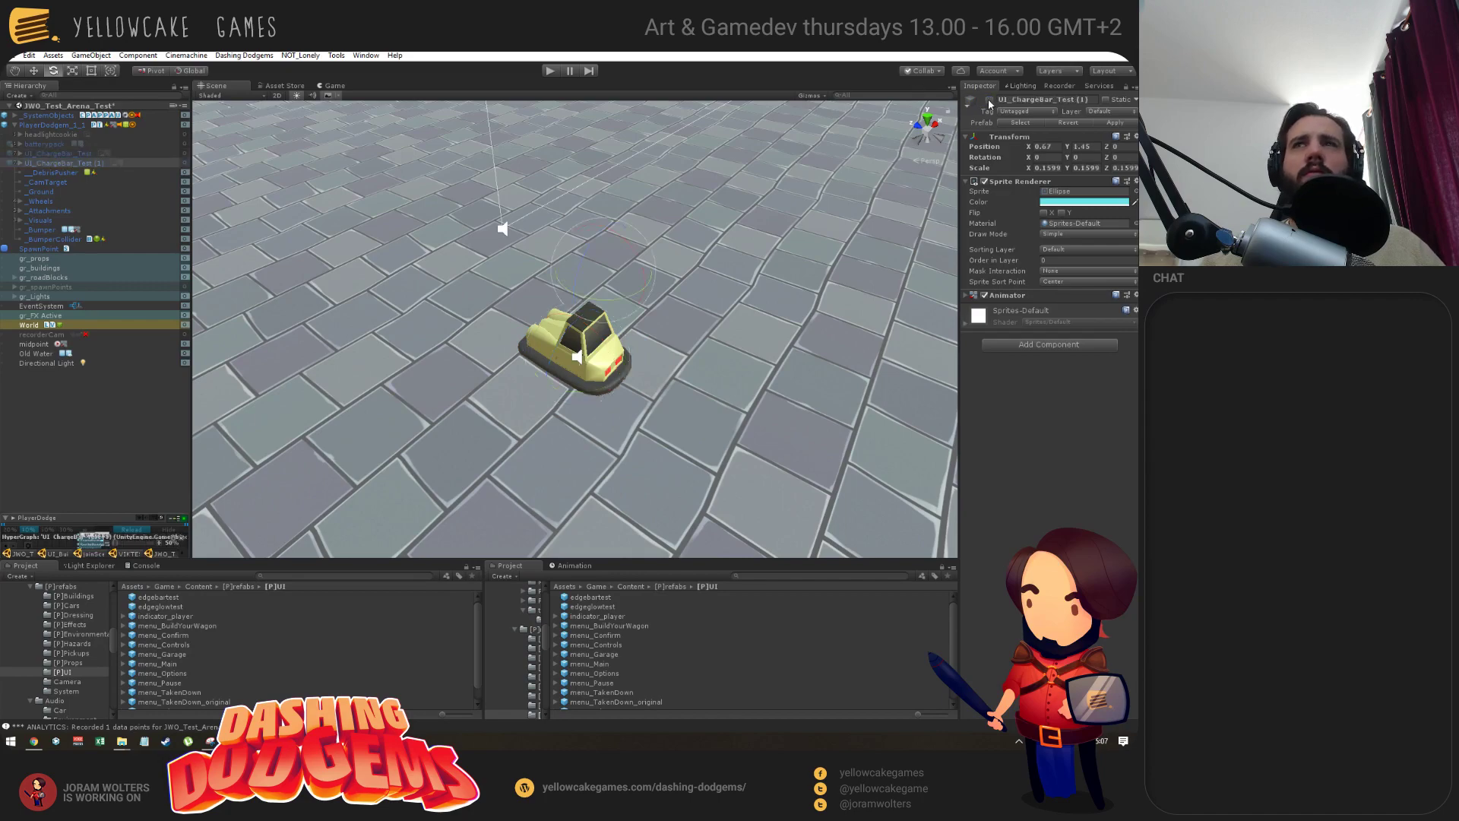
{"action": "left_click_drag", "start_coordinate": [721, 358], "coordinate": [790, 238], "text": "alt"}
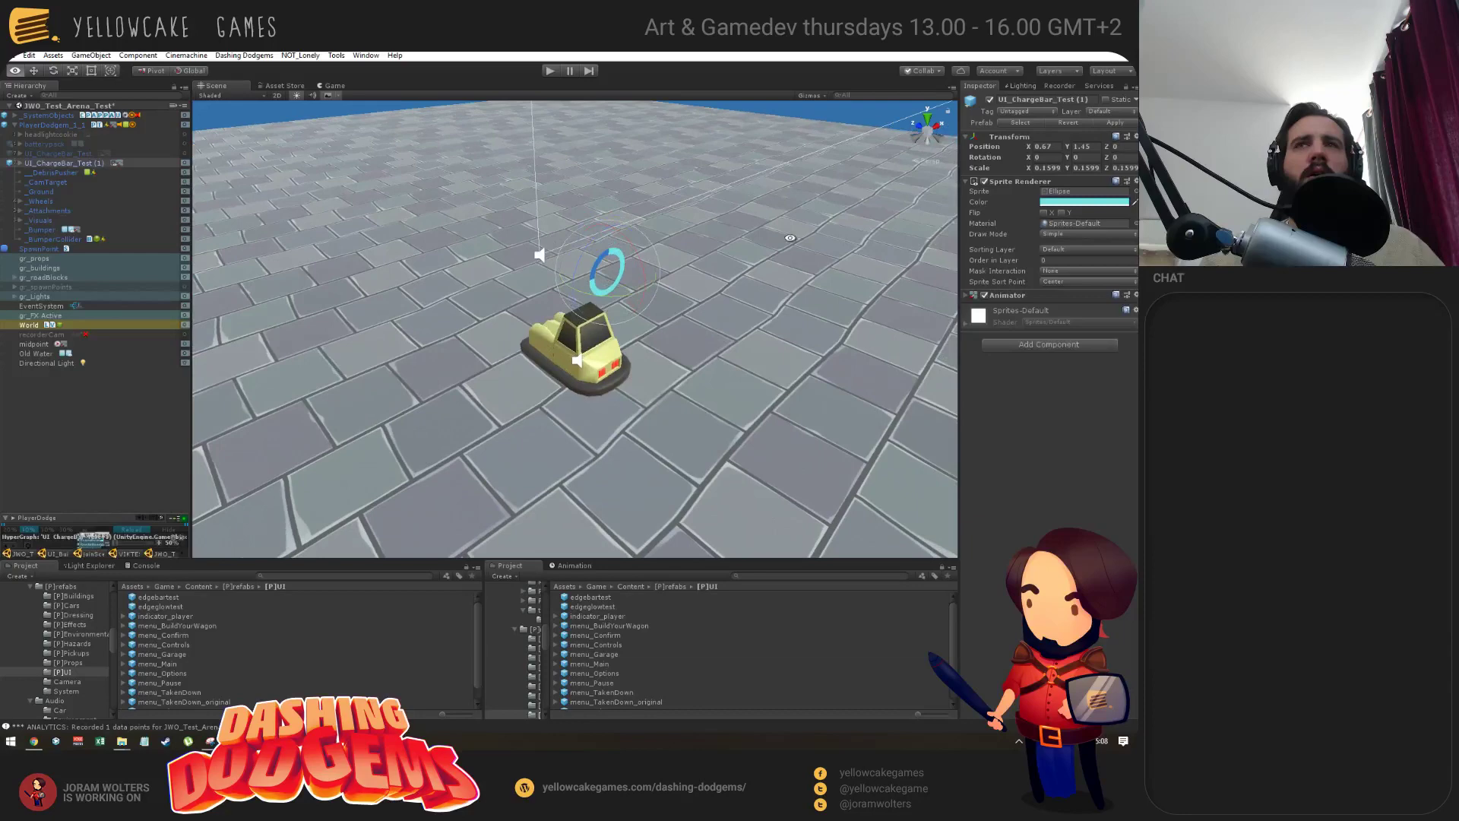
Swap UI_ChargeBar_Test (1) back for UI_ChargeBar_Test and examine the ground ring from several angles.
{"action": "left_click", "coordinate": [989, 99]}
{"action": "left_click", "coordinate": [46, 154]}
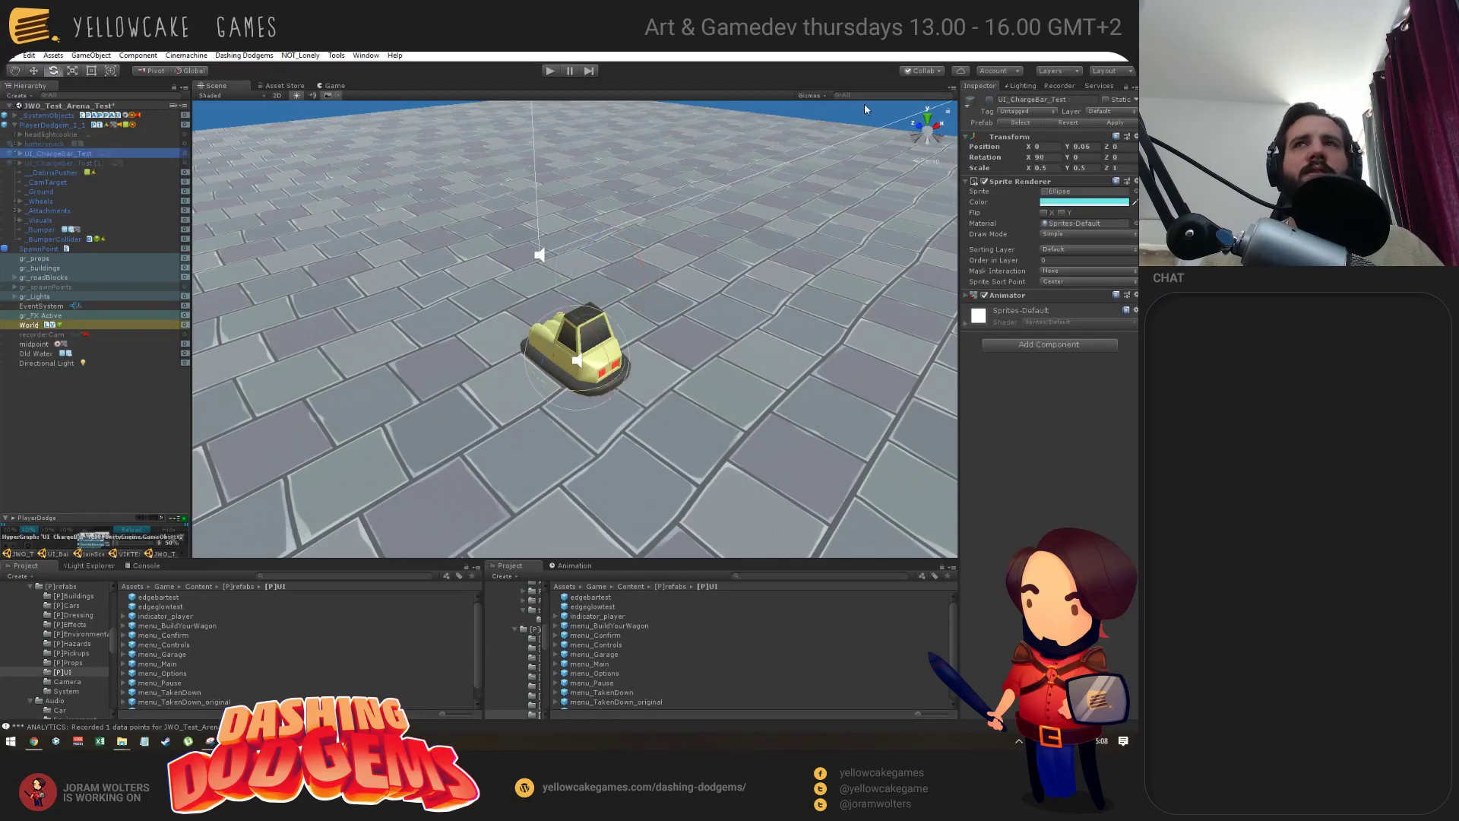
{"action": "left_click", "coordinate": [989, 100]}
{"action": "left_click_drag", "start_coordinate": [350, 323], "coordinate": [736, 302], "text": "alt"}
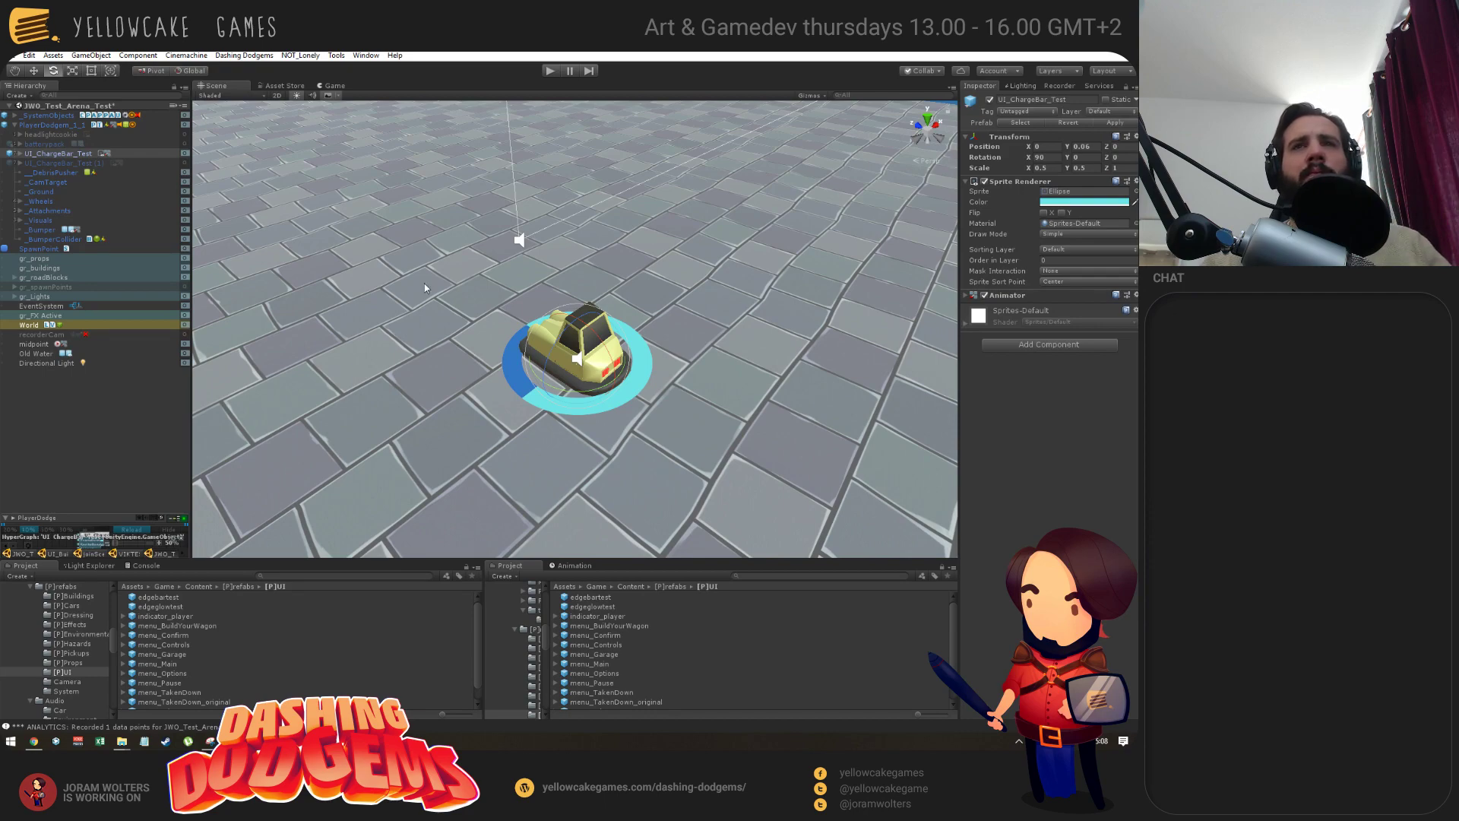
{"action": "left_click_drag", "start_coordinate": [700, 349], "coordinate": [515, 359], "text": "alt"}
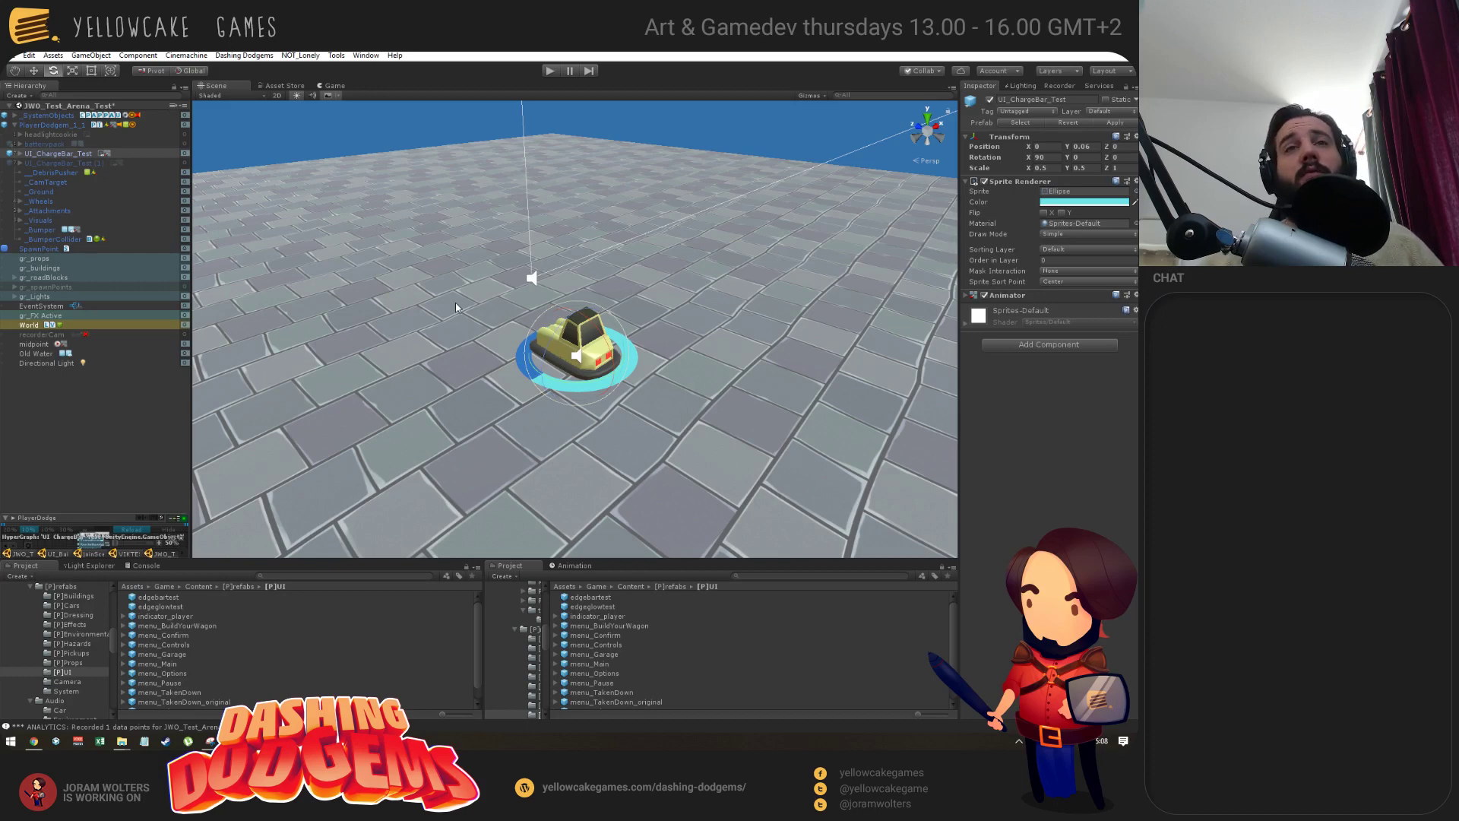
{"action": "left_click_drag", "start_coordinate": [754, 399], "coordinate": [376, 287], "text": "alt"}
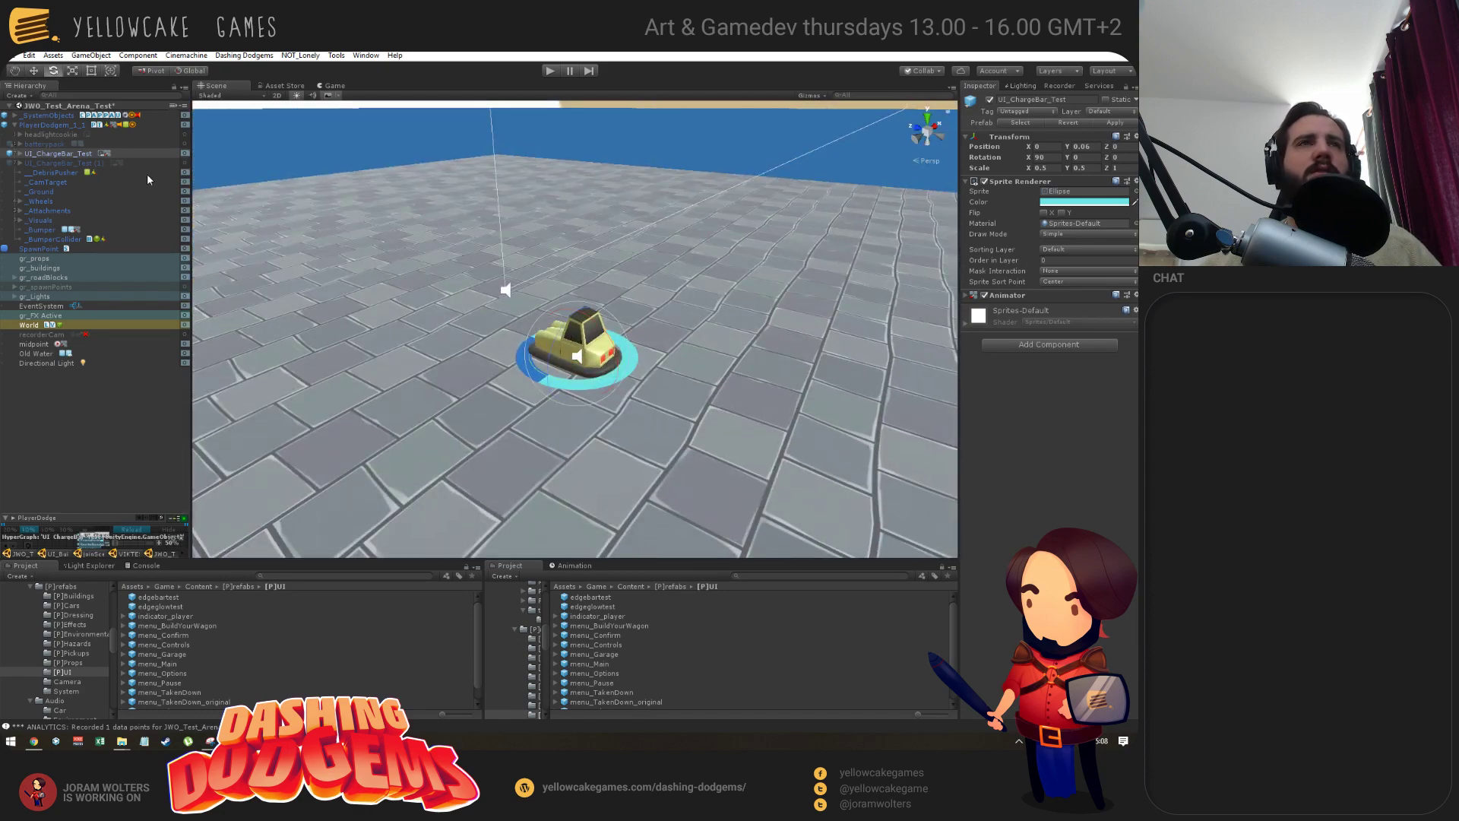
Deactivate UI_ChargeBar_Test and select UI_ChargeBar_Test (1) under the player car.
{"action": "left_click", "coordinate": [990, 100]}
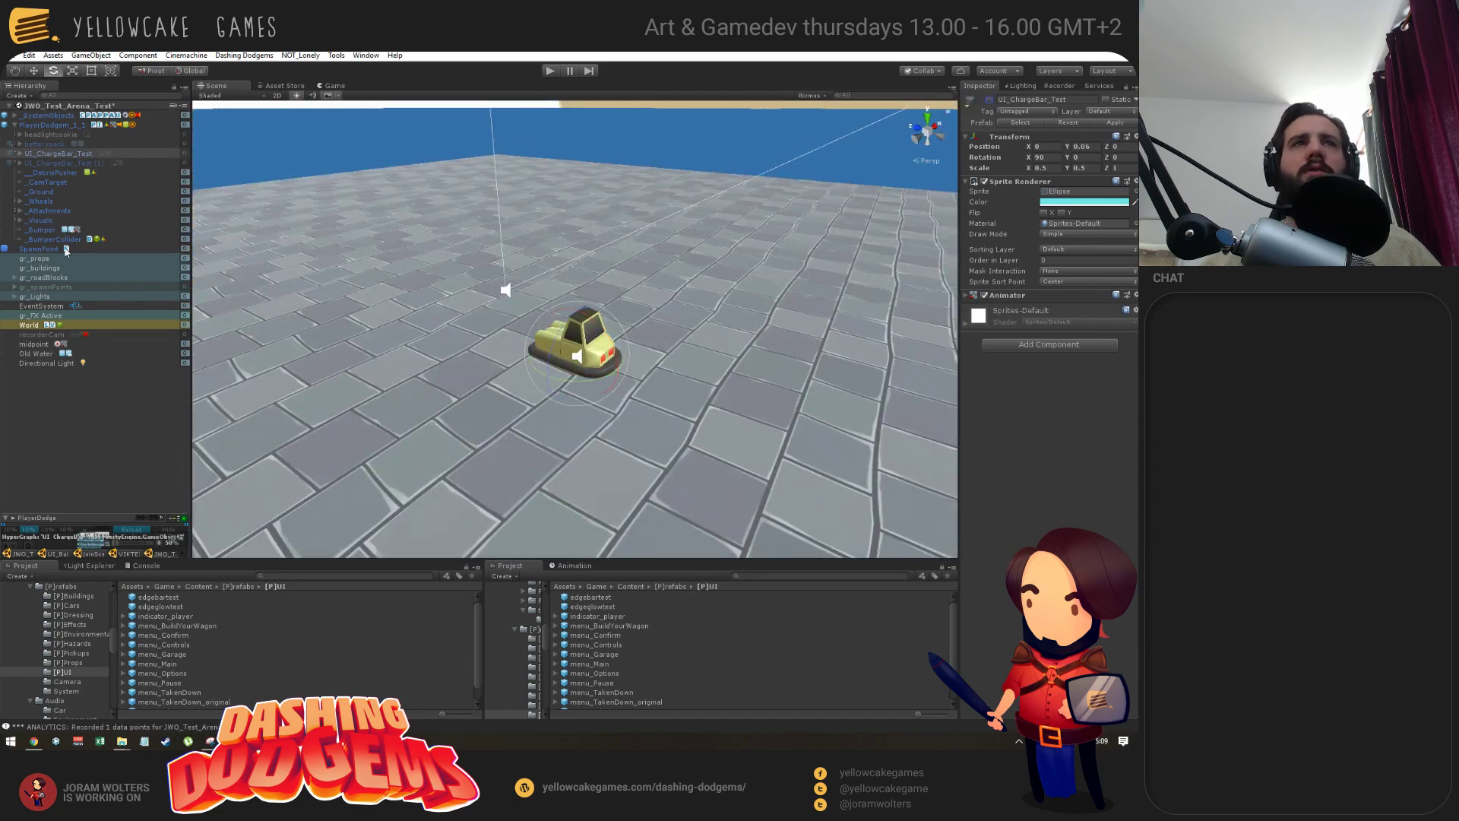
{"action": "left_click", "coordinate": [65, 164]}
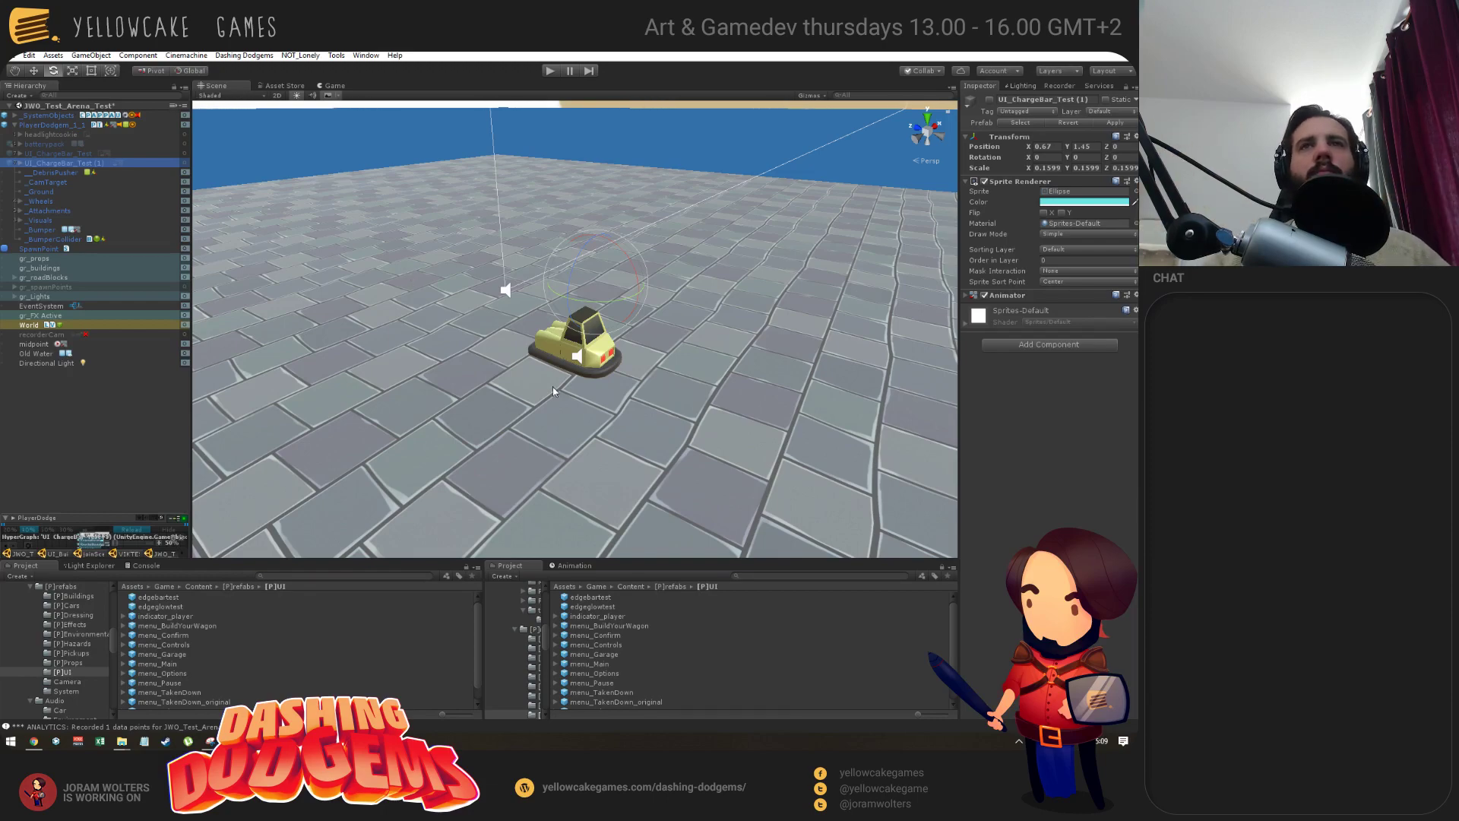
{"action": "left_click_drag", "start_coordinate": [553, 386], "coordinate": [564, 422], "text": "alt"}
Review the charge-effect mockups in the GitLab issue "communicating energy and charge" again, and switch back to Unity.
{"action": "key", "text": "alt+Tab"}
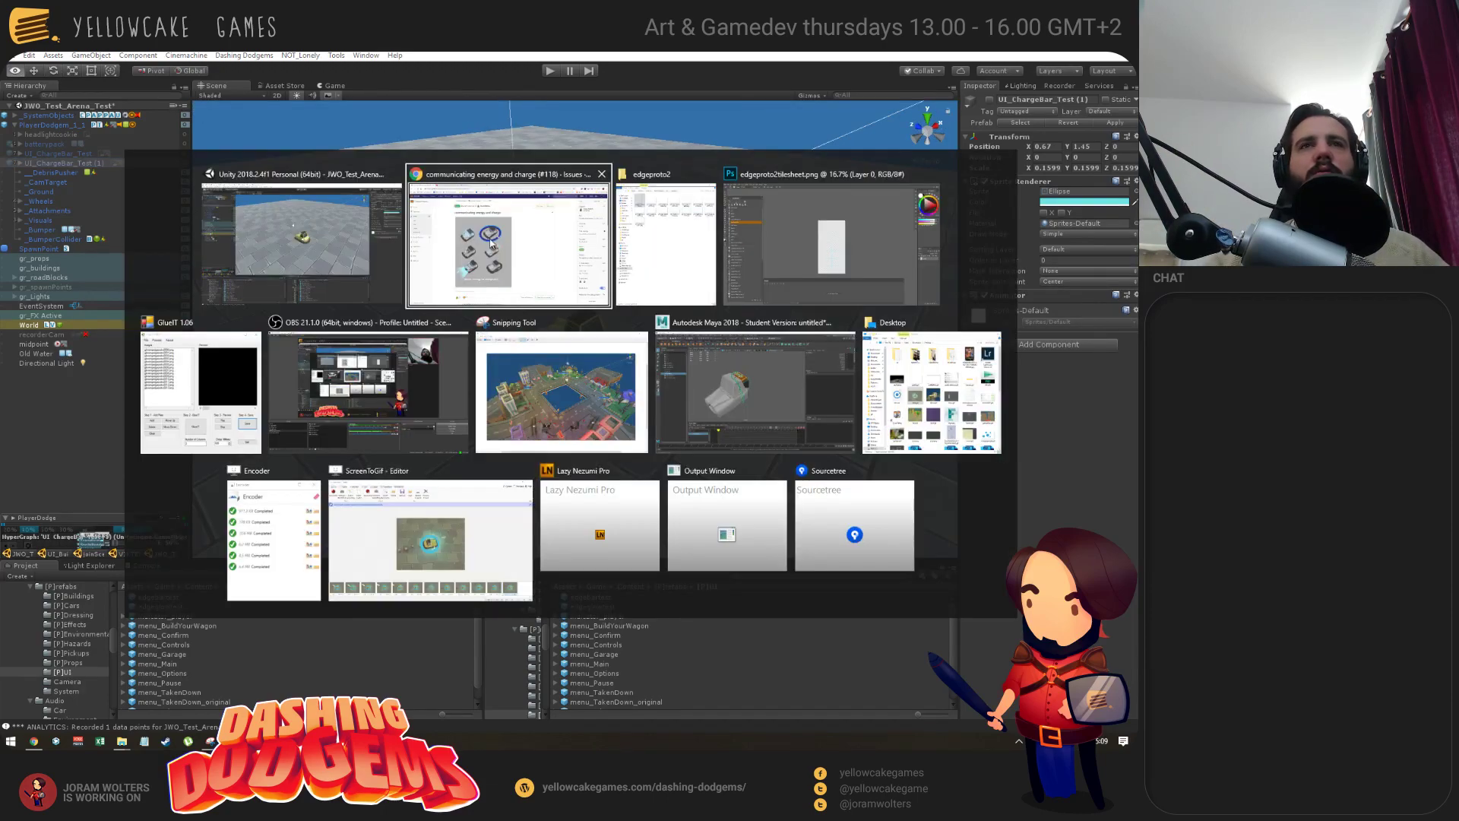
{"action": "scroll", "coordinate": [548, 418], "scroll_direction": "down", "scroll_amount": 4}
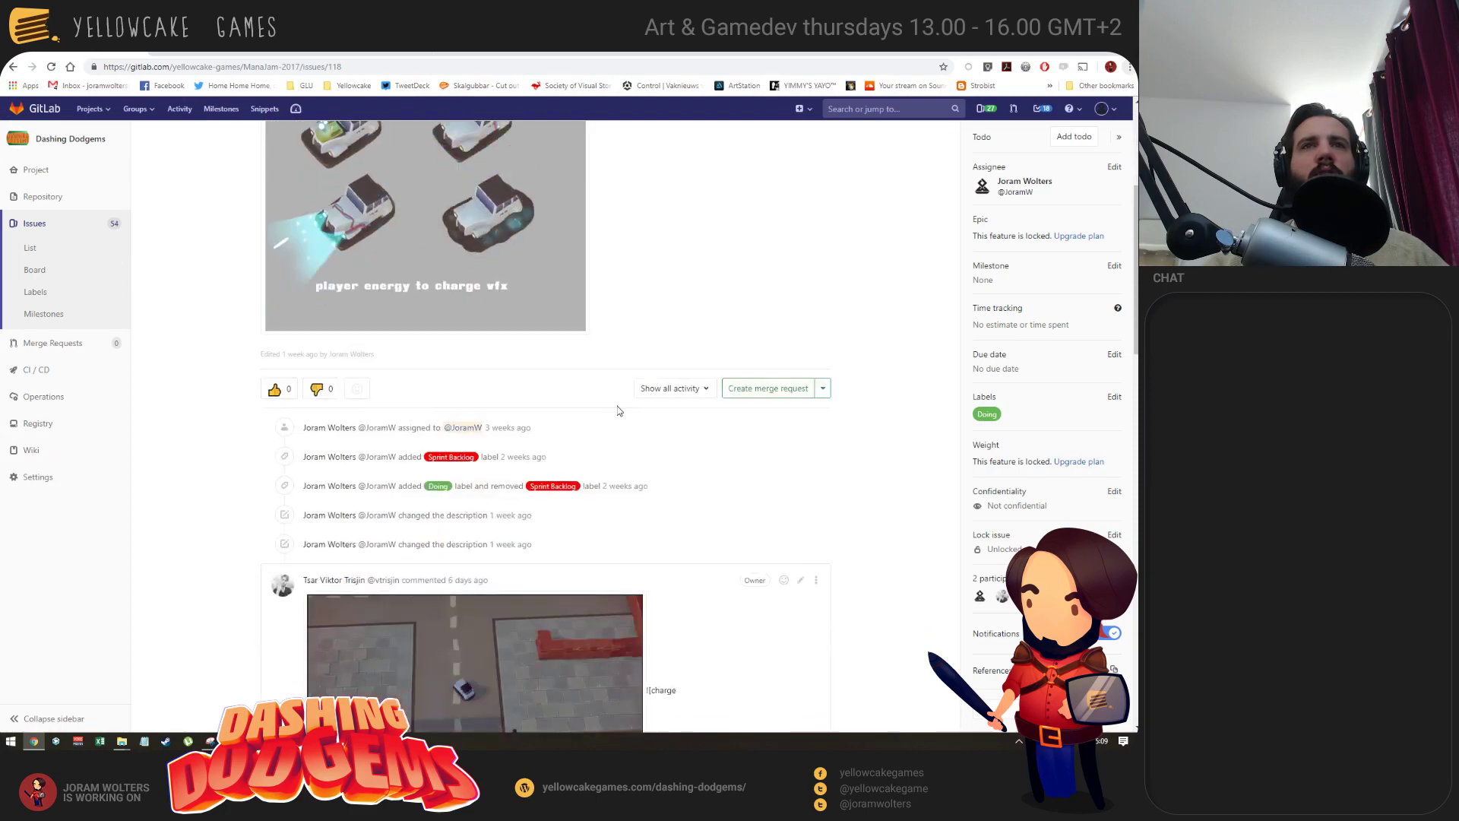
{"action": "scroll", "coordinate": [619, 414], "scroll_direction": "down", "scroll_amount": 6}
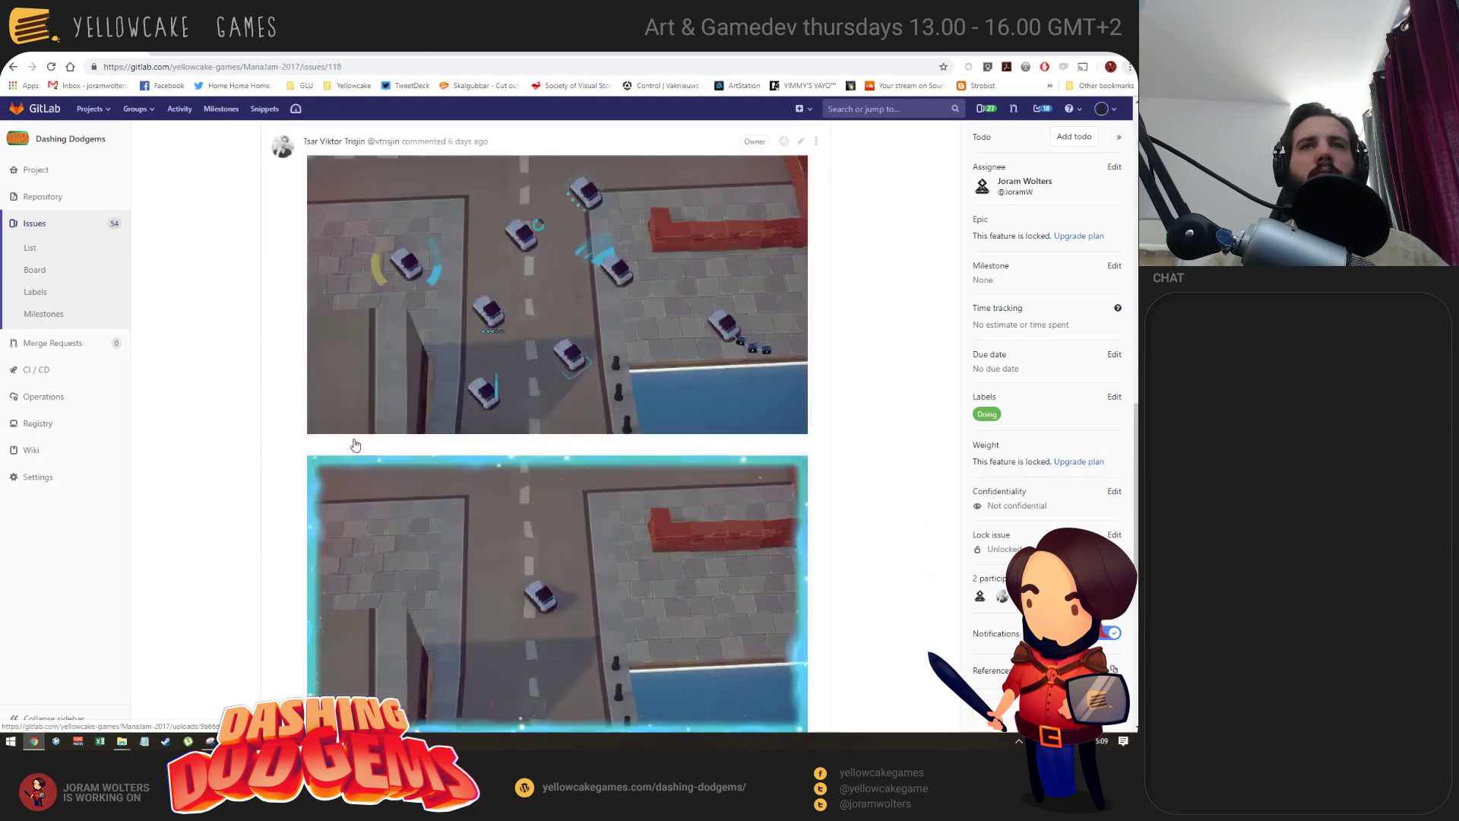
{"action": "scroll", "coordinate": [354, 444], "scroll_direction": "up", "scroll_amount": 10}
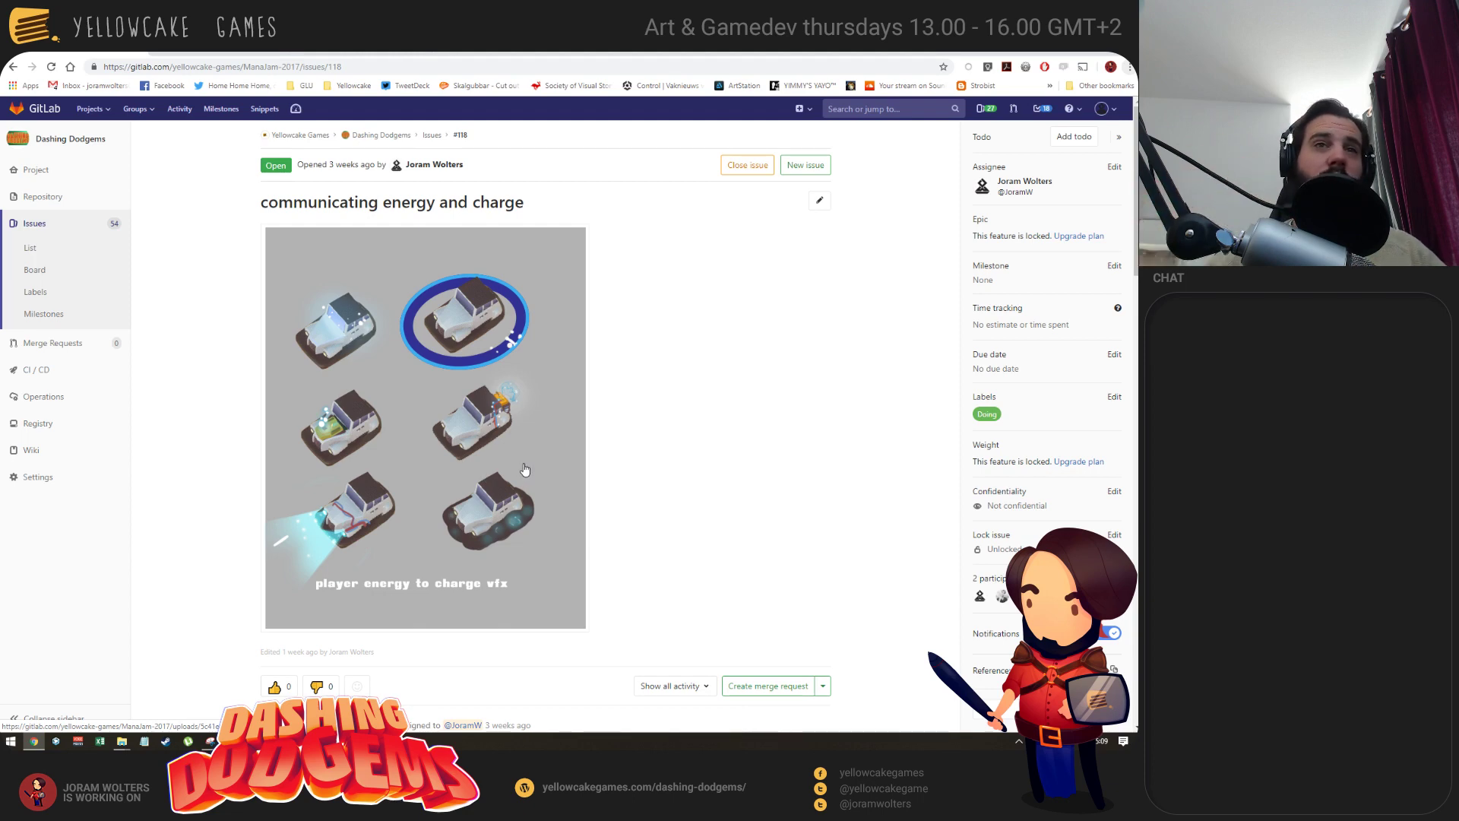
{"action": "key", "text": "alt+Tab"}
{"action": "left_click", "coordinate": [453, 251]}
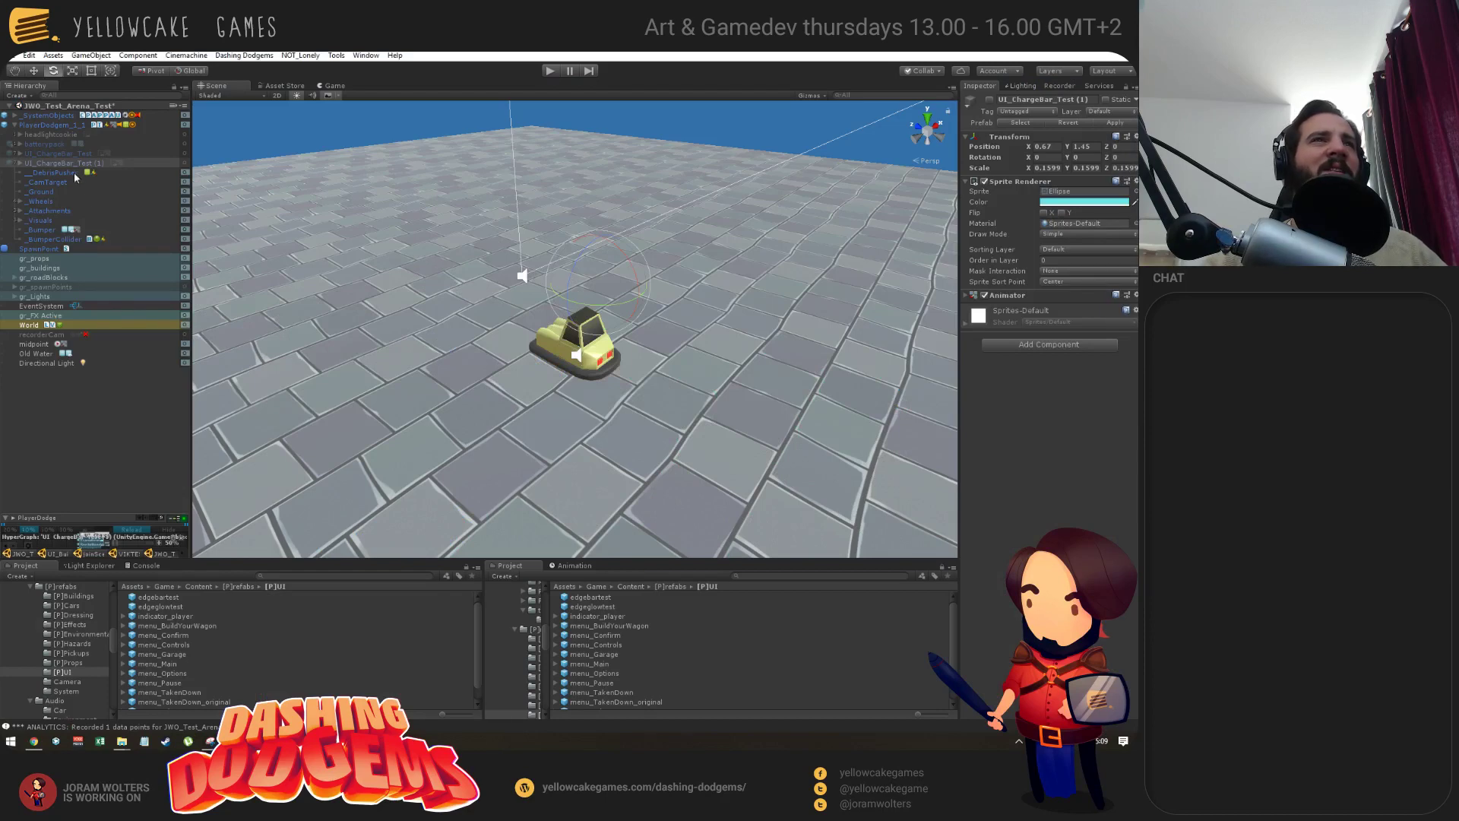
Activate the headlightcookie sprite under the player car and examine the cyan headlight glow from the front.
{"action": "left_click", "coordinate": [47, 136]}
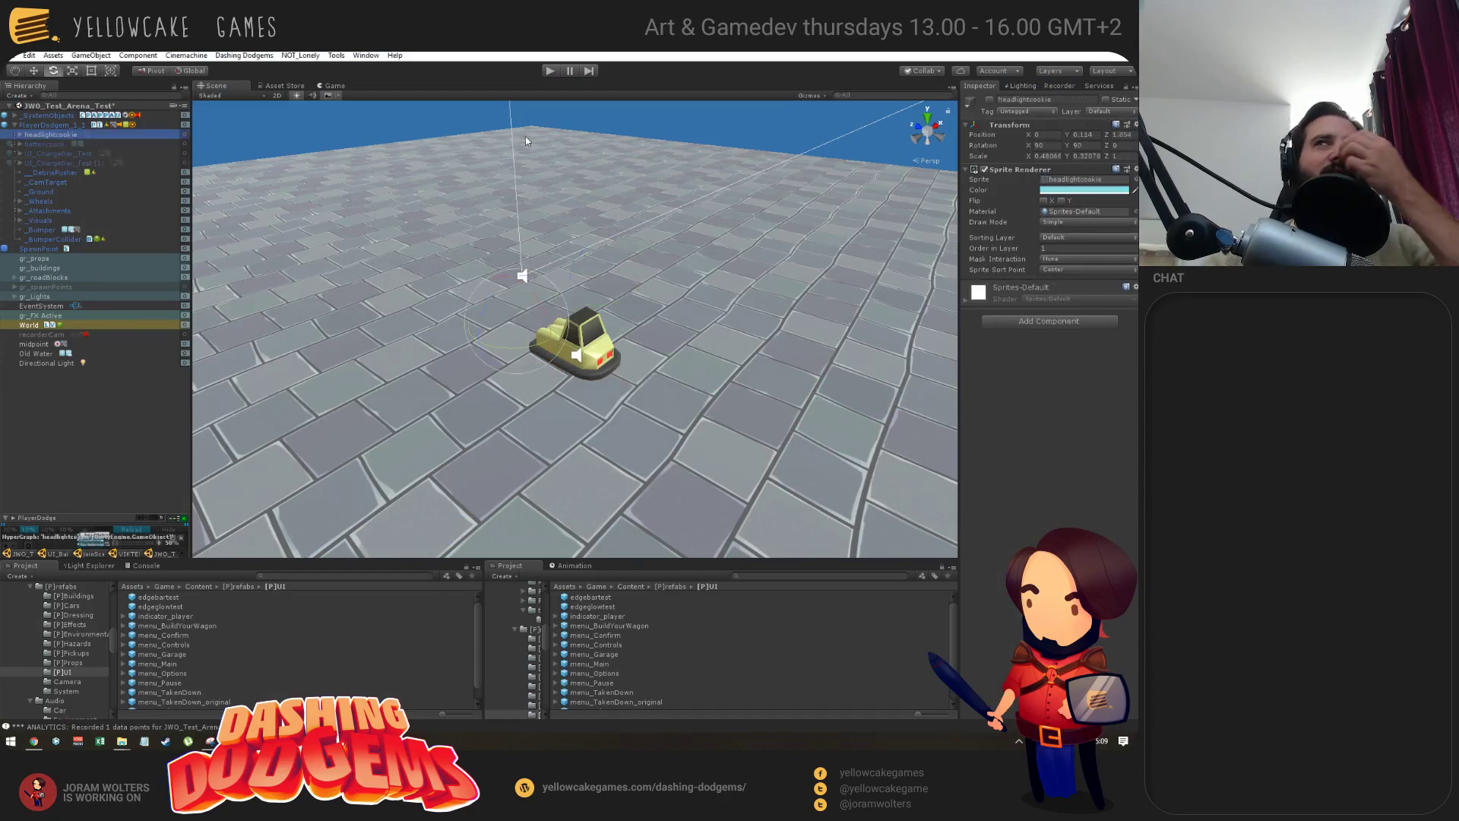
{"action": "left_click", "coordinate": [989, 99]}
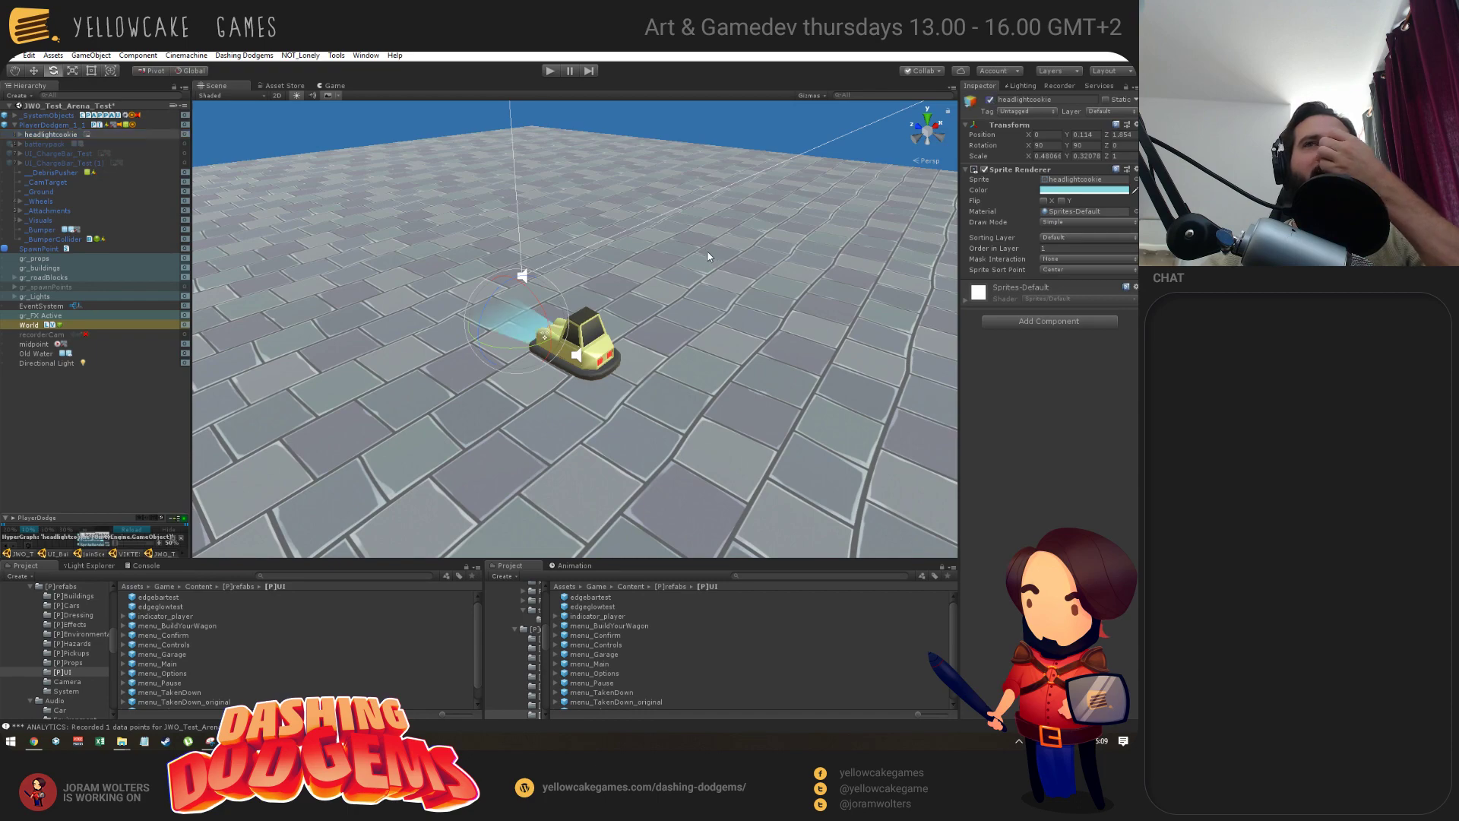
{"action": "left_click_drag", "start_coordinate": [370, 268], "coordinate": [838, 418], "text": "alt"}
{"action": "left_click_drag", "start_coordinate": [623, 370], "coordinate": [594, 327], "text": "alt"}
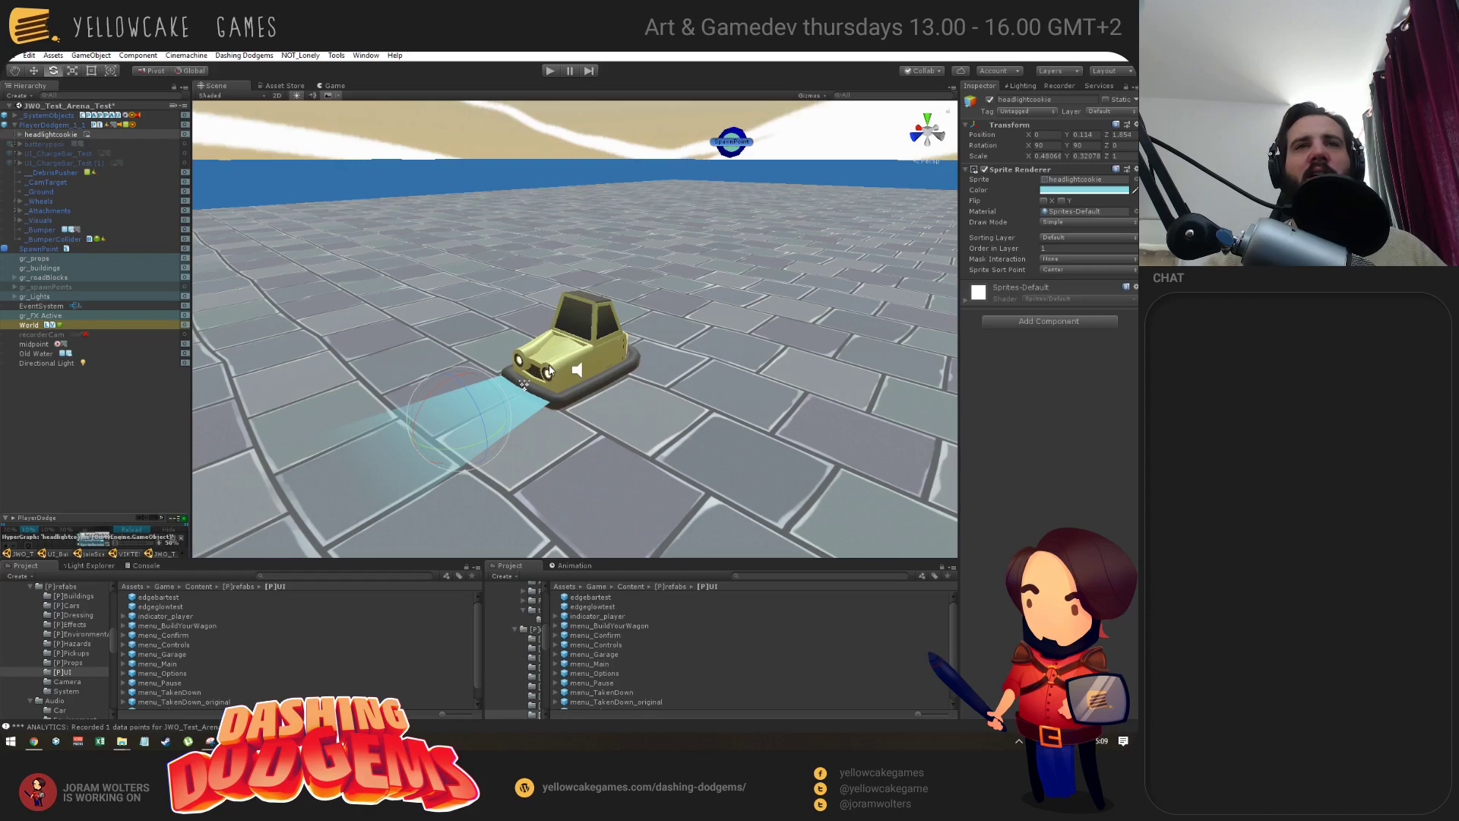
{"action": "left_click_drag", "start_coordinate": [577, 424], "coordinate": [589, 370], "text": "alt"}
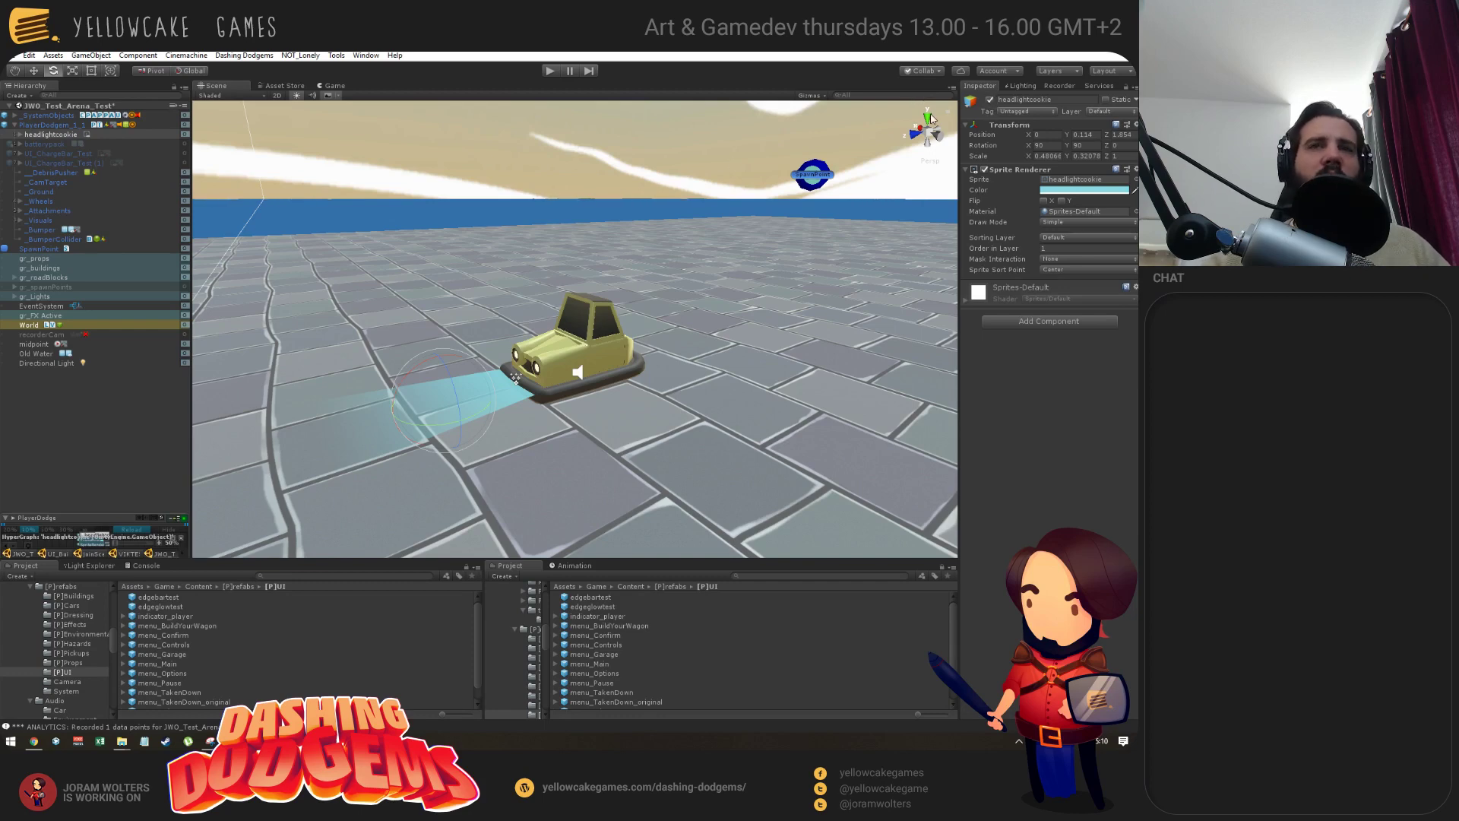
Raise the headlightcookie sprite to a Y position of about 0.335 and deactivate it again.
{"action": "key", "text": "w"}
{"action": "left_click_drag", "start_coordinate": [452, 357], "coordinate": [445, 348], "text": "alt"}
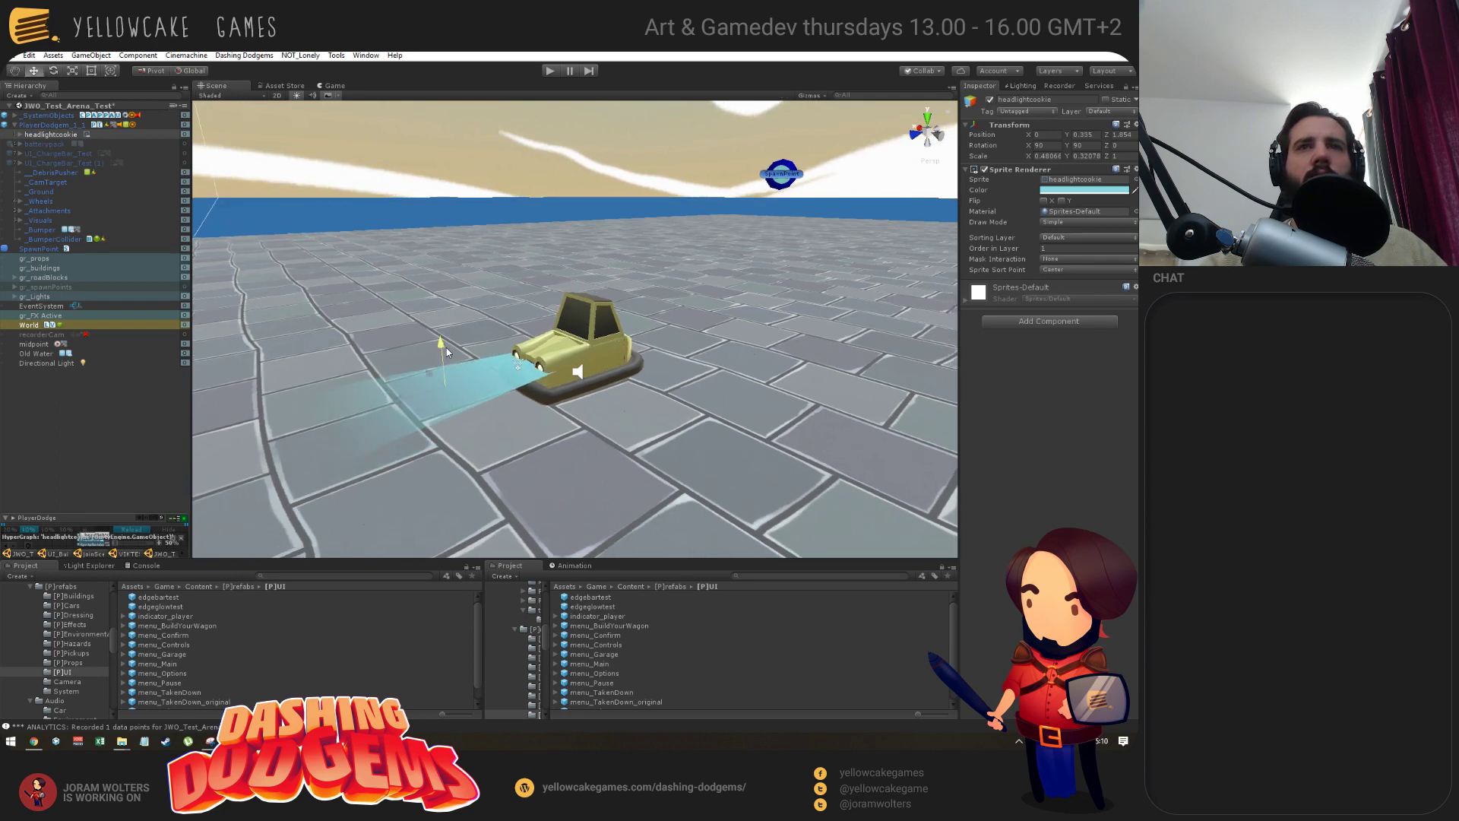
{"action": "left_click", "coordinate": [990, 99]}
{"action": "left_click_drag", "start_coordinate": [502, 426], "coordinate": [486, 437], "text": "alt"}
Switch to Sourcetree and open the commit view for the git_Dashing repository.
{"action": "key", "text": "super+Tab"}
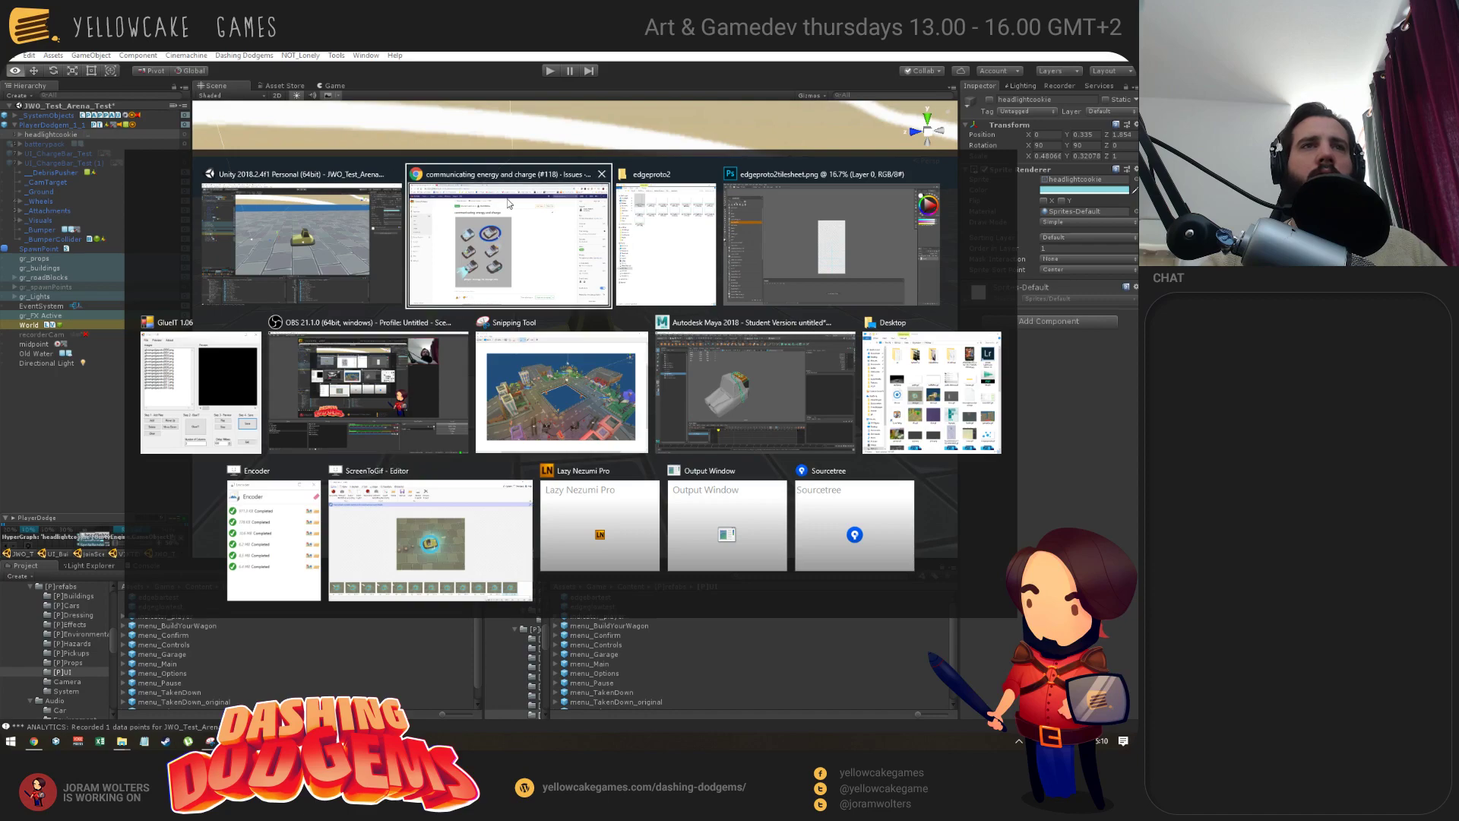
{"action": "left_click", "coordinate": [887, 522]}
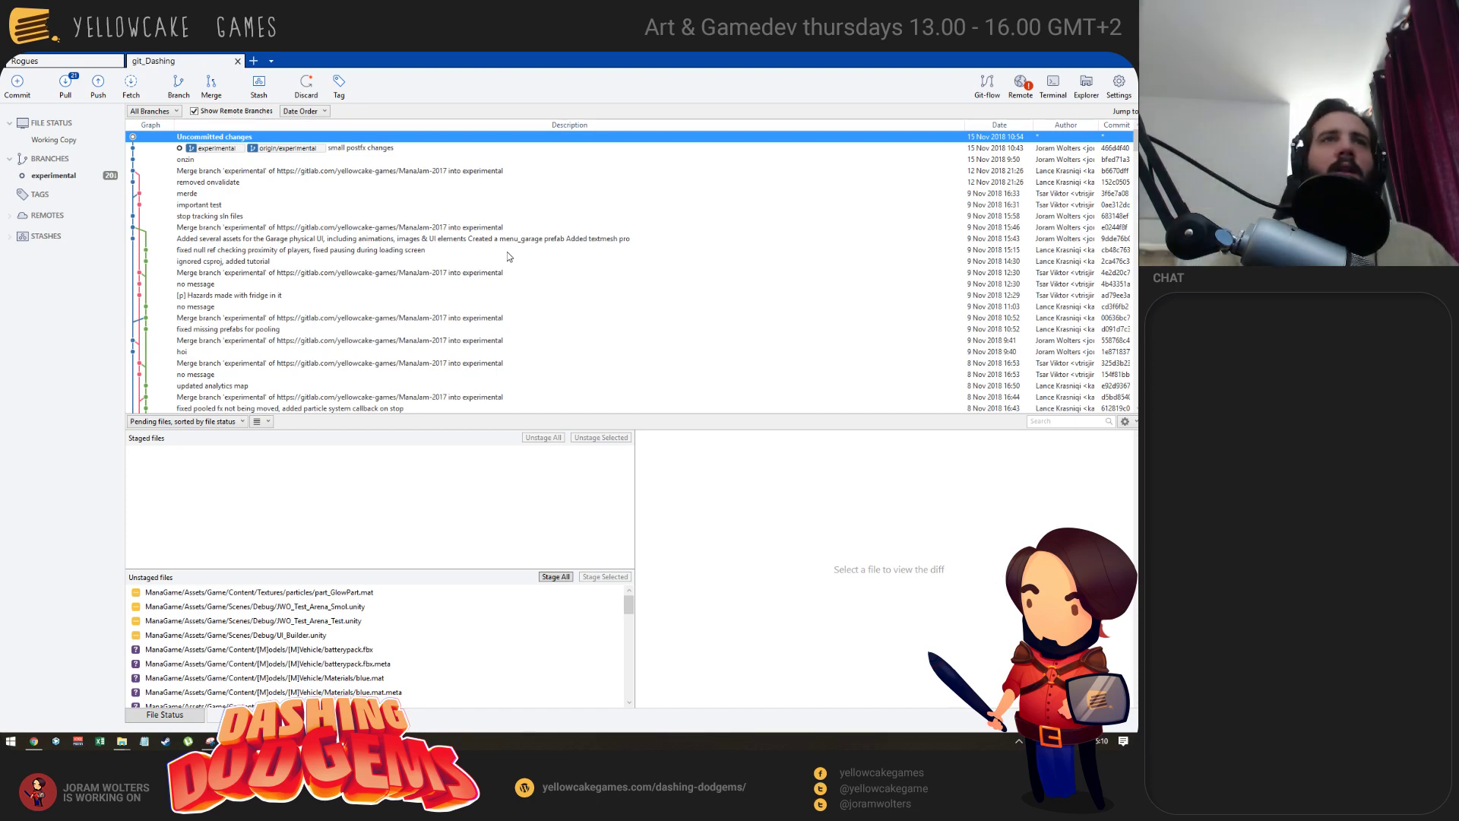
{"action": "key", "text": "alt+Tab"}
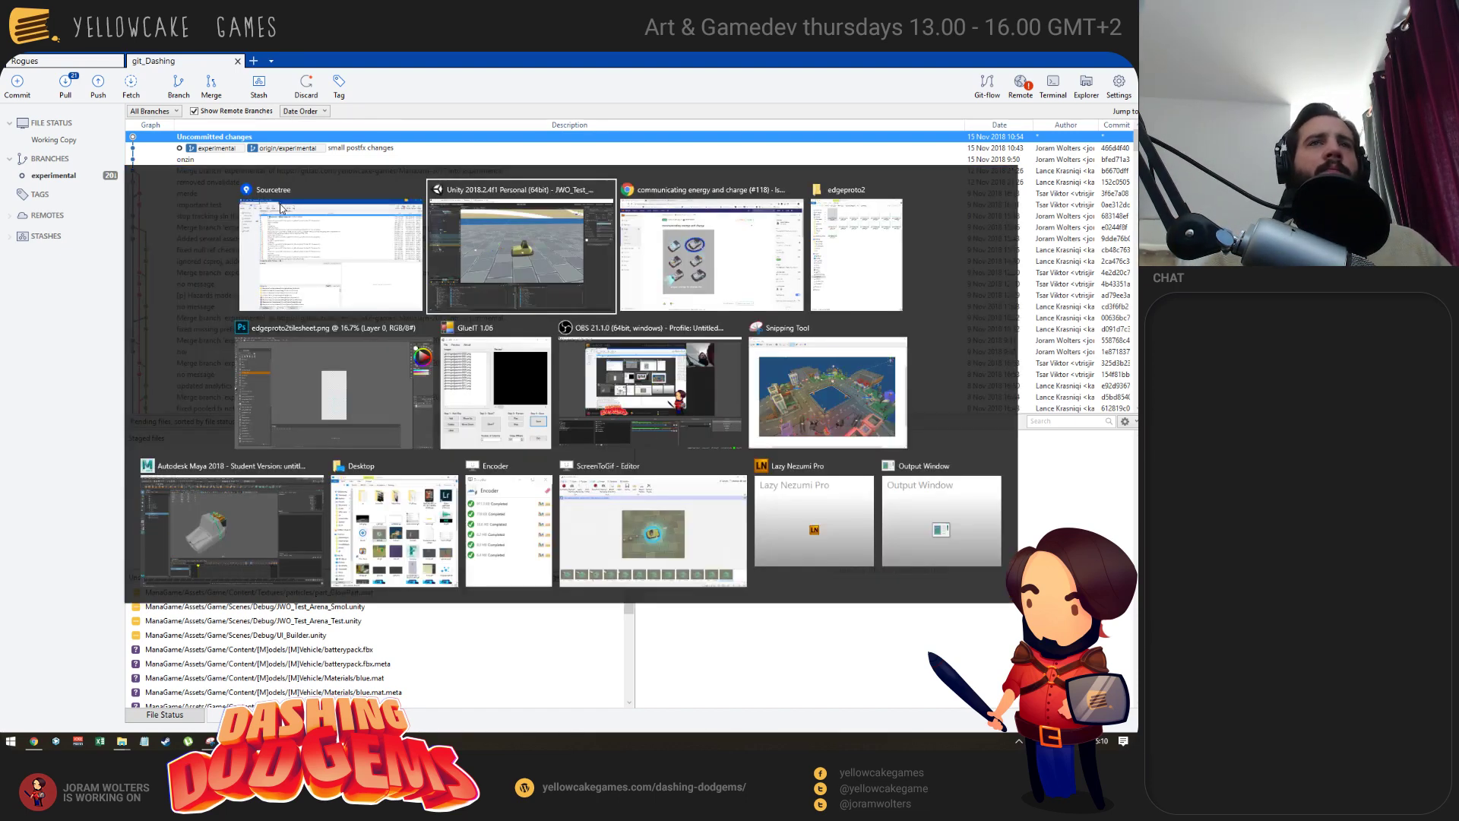
{"action": "left_click", "coordinate": [358, 239]}
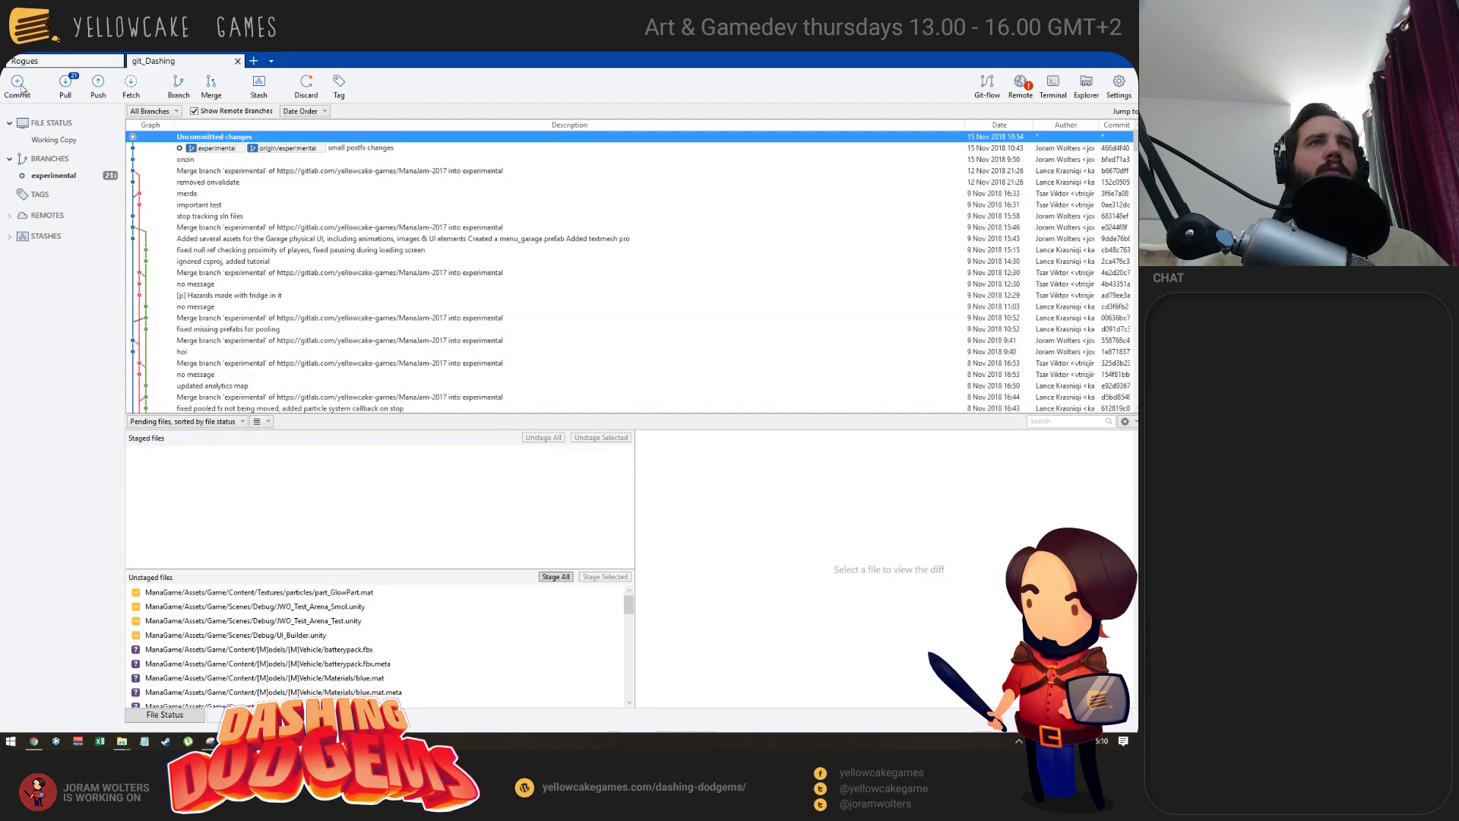
{"action": "key", "text": "ctrl+shift+c"}
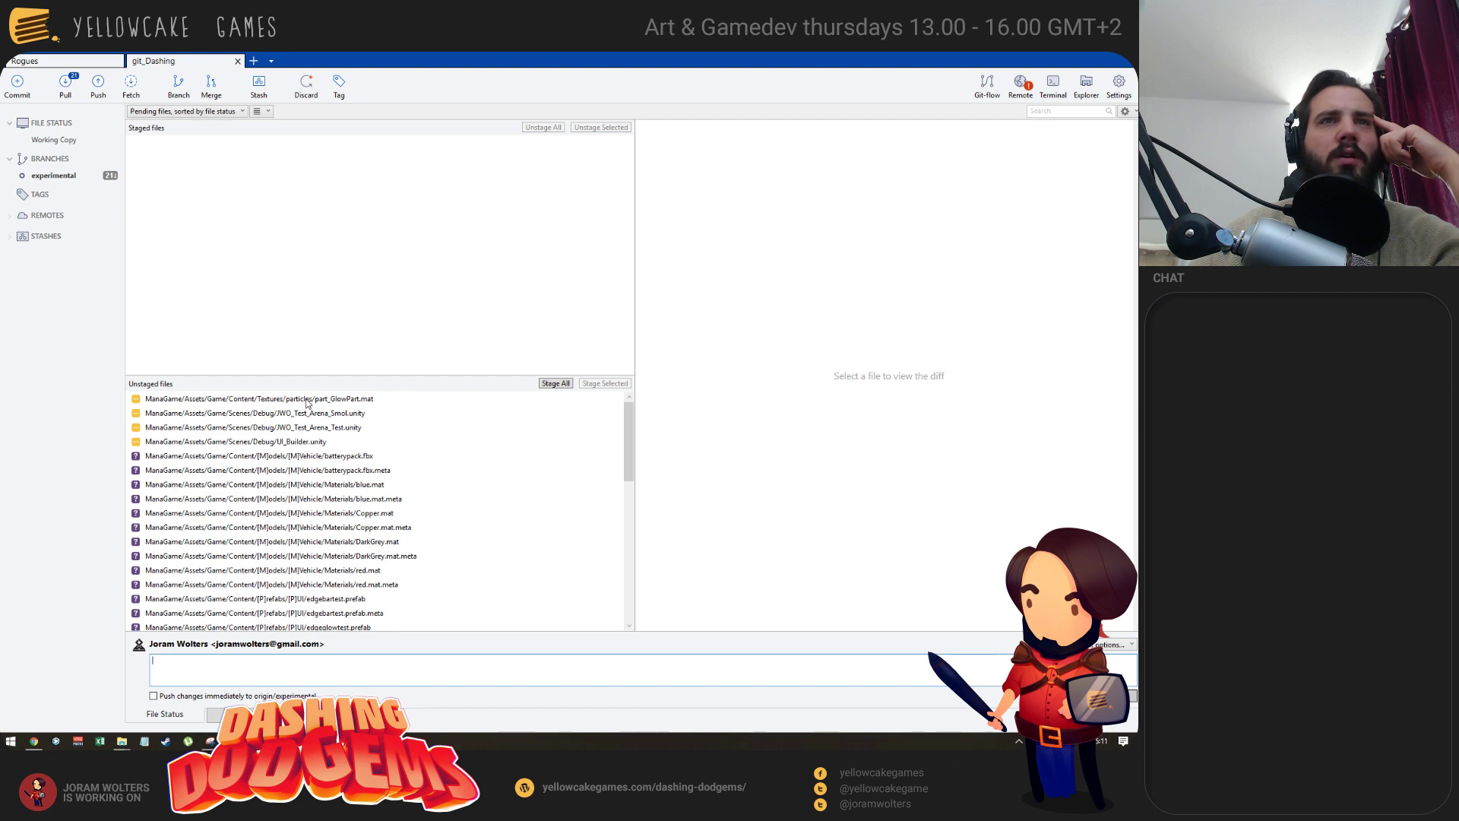
Review the unstaged files, checking the diffs of part_GlowPart.mat, JWO_Test_Arena_Smol.unity, JWO_Test_Arena_Test.unity and UI_Builder.unity.
{"action": "left_click", "coordinate": [354, 400]}
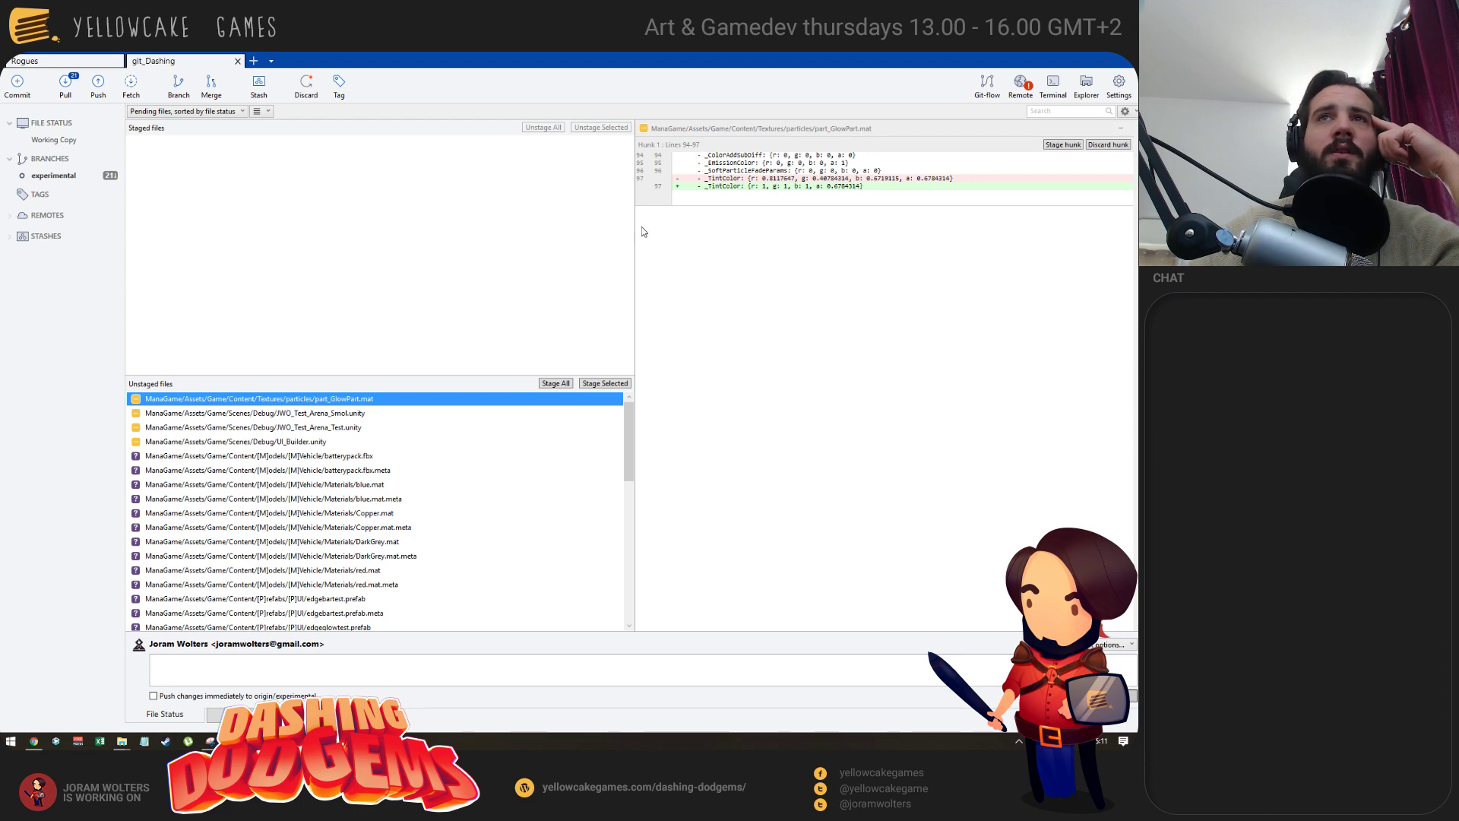
{"action": "left_click", "coordinate": [341, 415]}
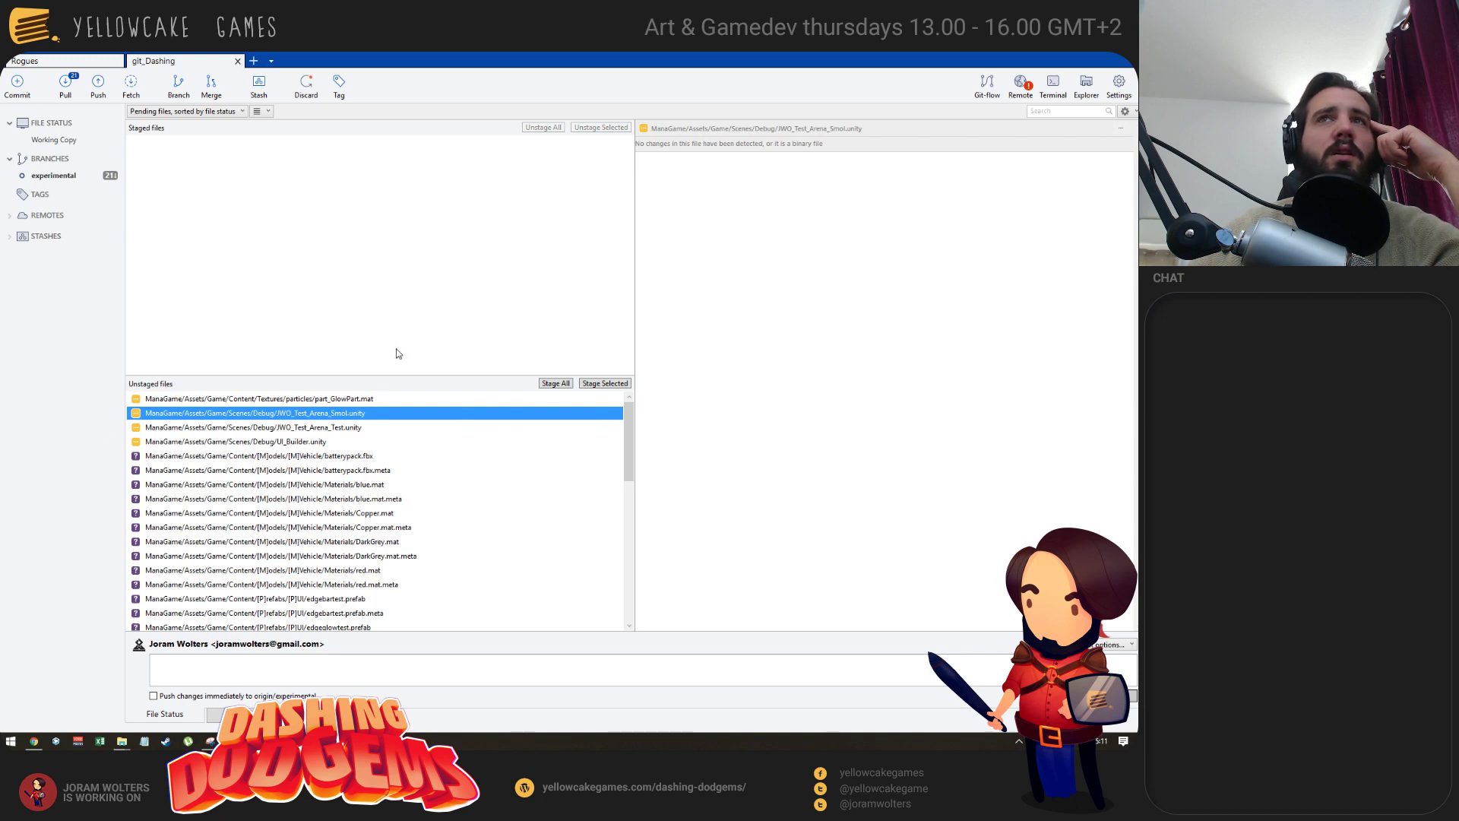
{"action": "left_click", "coordinate": [292, 428]}
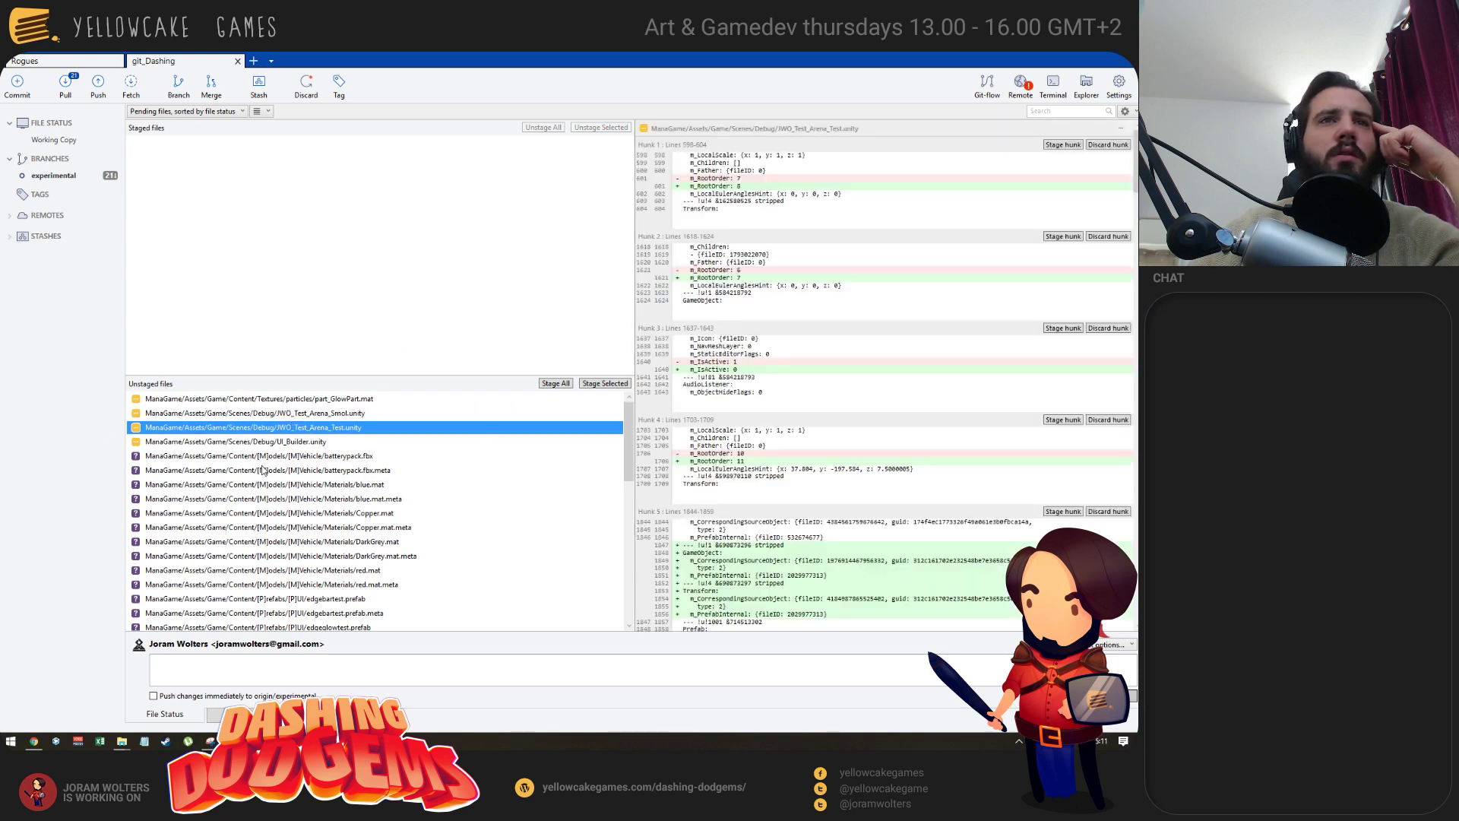
{"action": "left_click", "coordinate": [301, 443]}
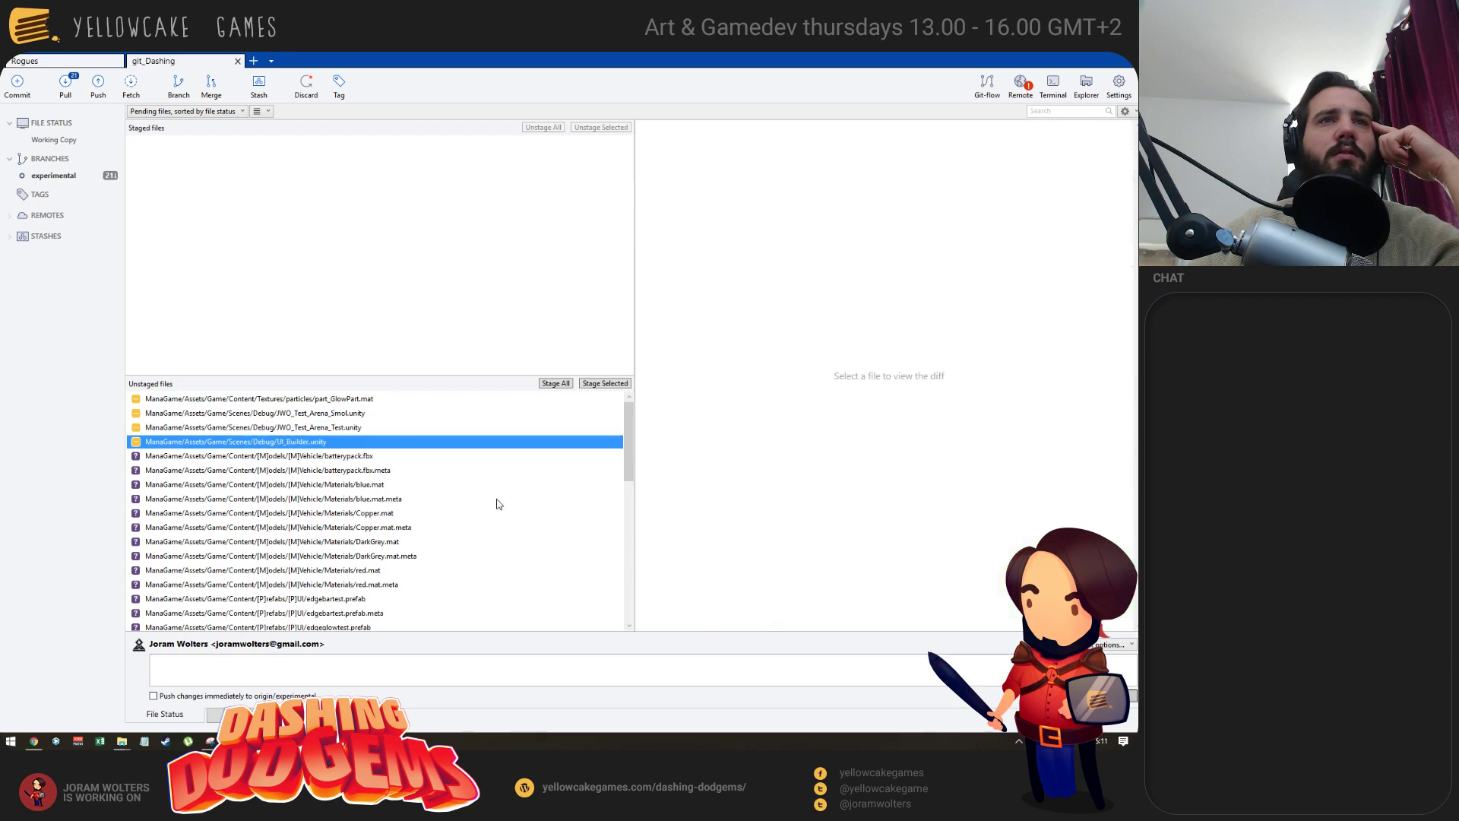
{"action": "scroll", "coordinate": [400, 458], "scroll_direction": "down", "scroll_amount": 5}
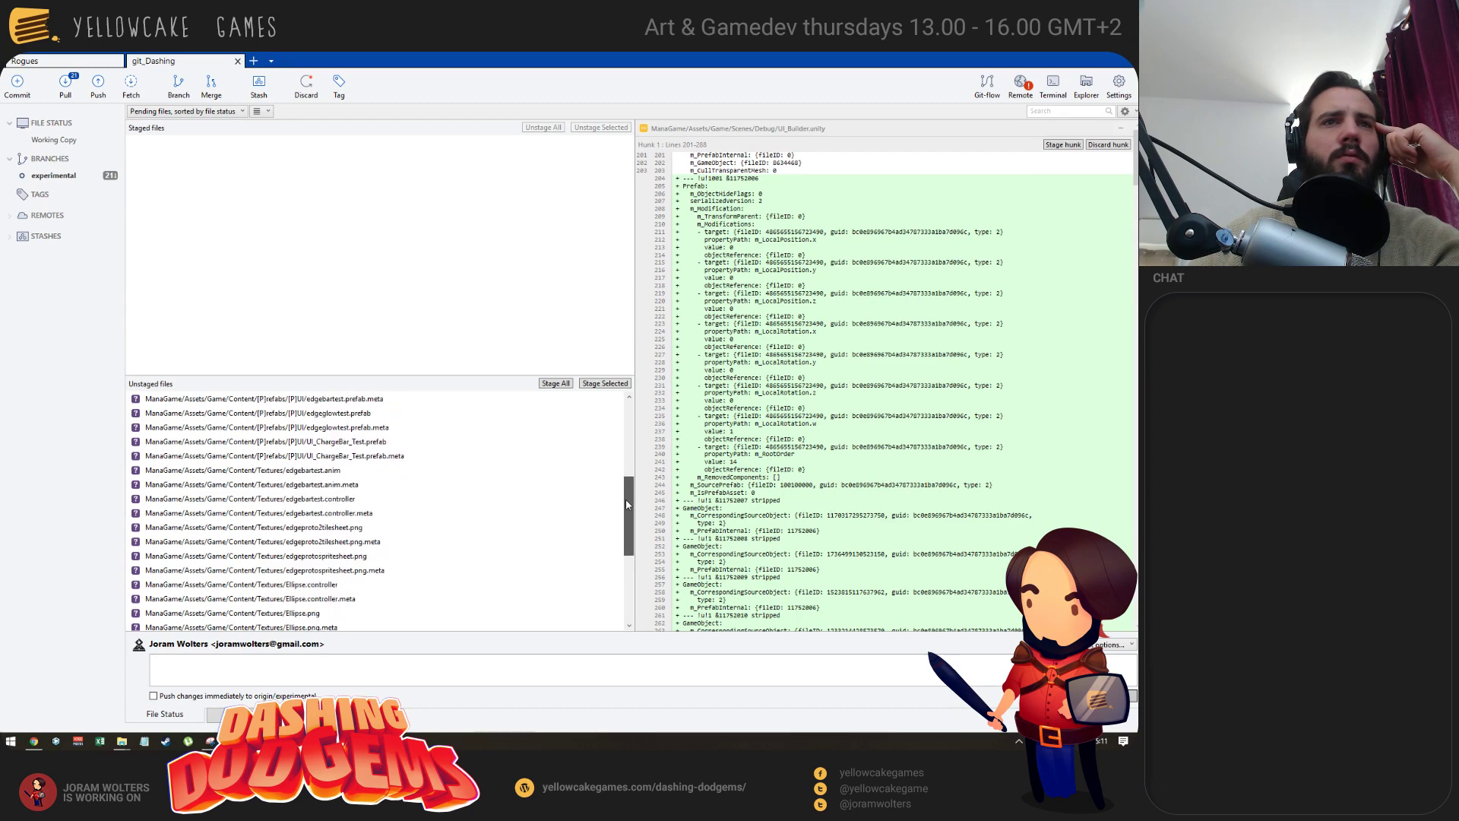
{"action": "left_click_drag", "start_coordinate": [626, 504], "coordinate": [617, 569]}
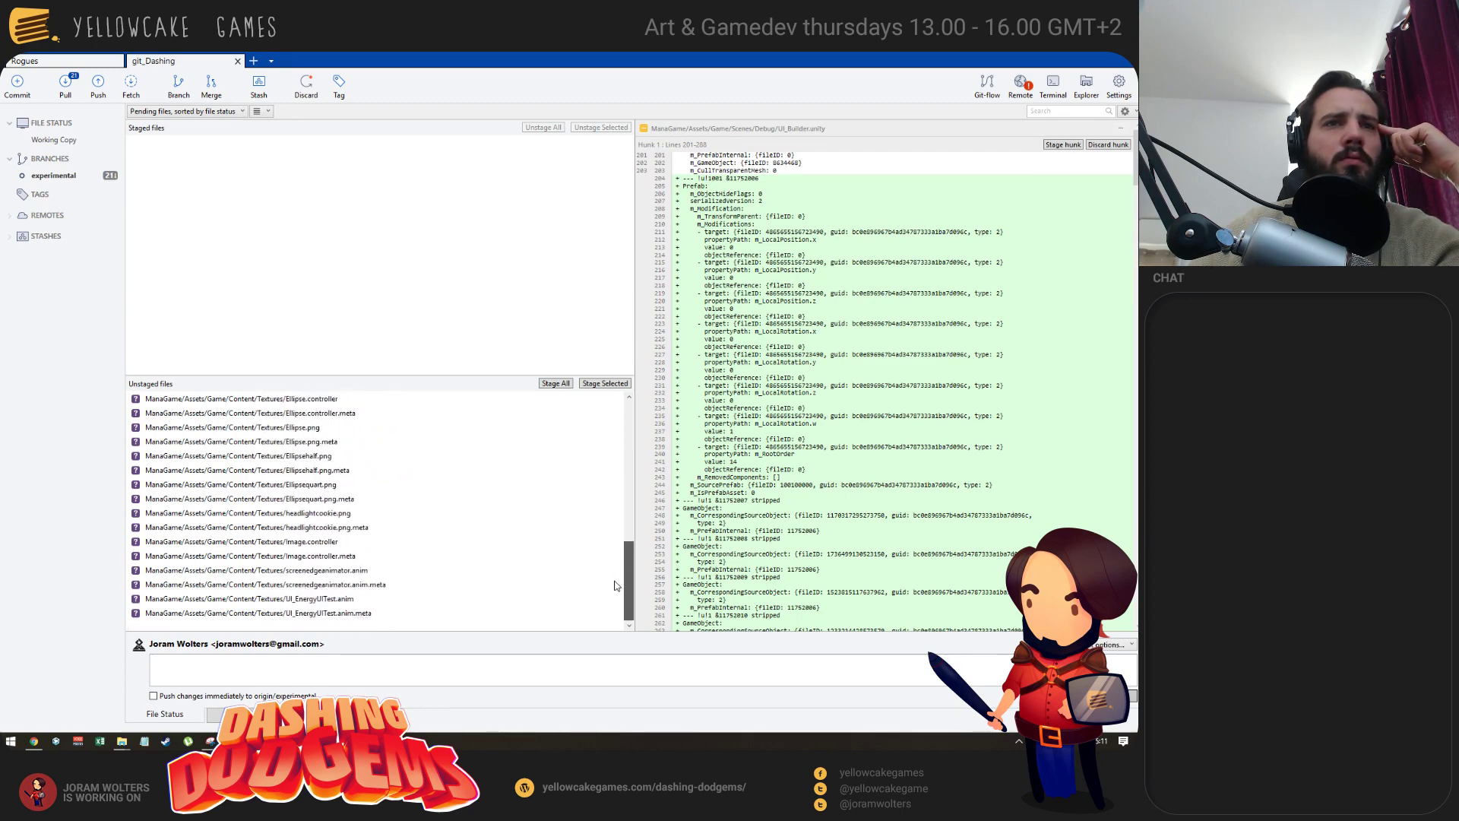
{"action": "left_click_drag", "start_coordinate": [611, 598], "coordinate": [656, 428]}
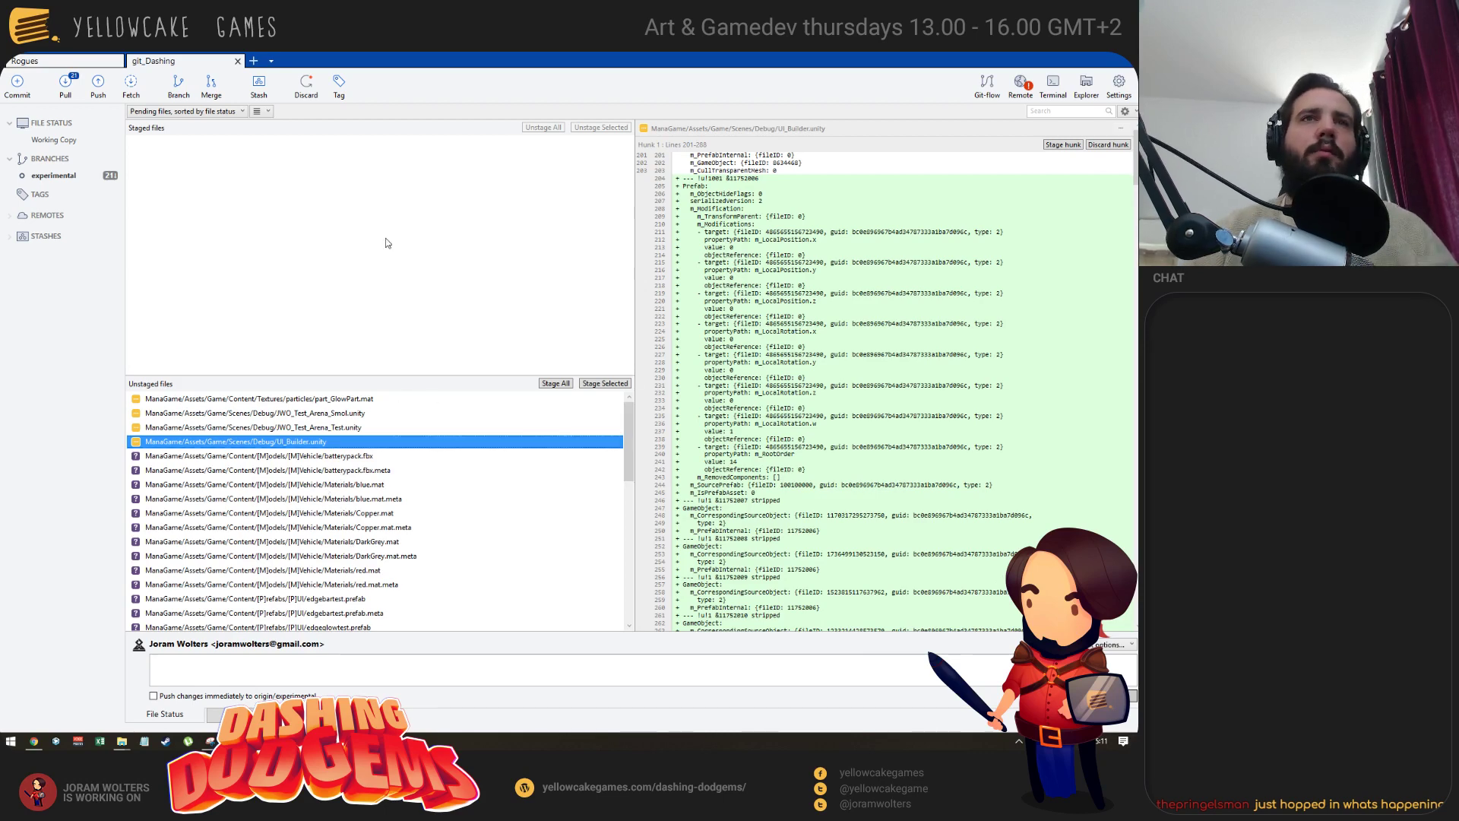
Switch back to Unity, delete the player dodgem car from JWO_Test_Arena_Test and save the scene.
{"action": "key", "text": "alt+Tab"}
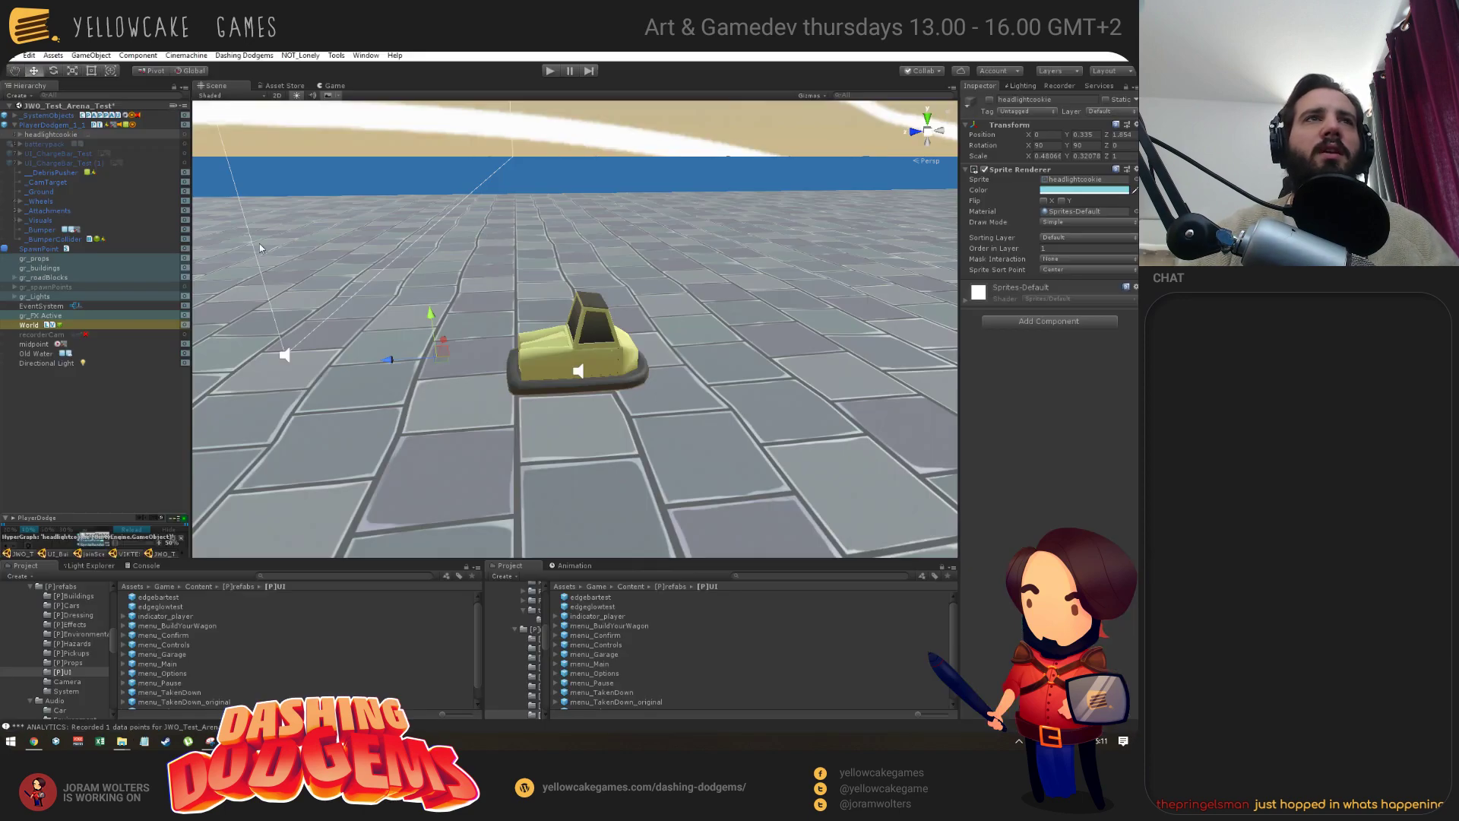
{"action": "left_click_drag", "start_coordinate": [741, 341], "coordinate": [500, 459], "text": "alt"}
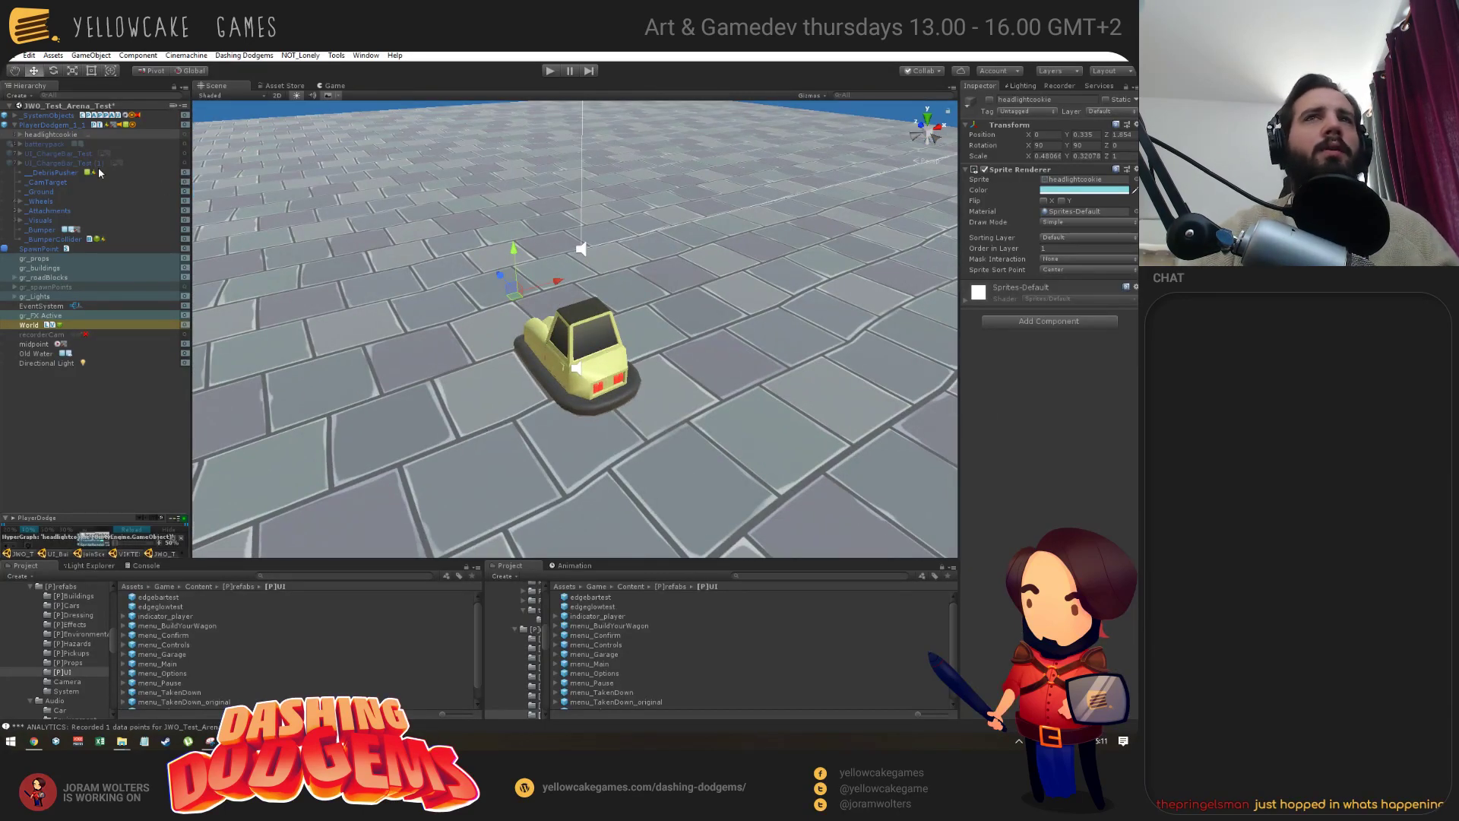
{"action": "left_click", "coordinate": [36, 126]}
{"action": "left_click_drag", "start_coordinate": [233, 181], "coordinate": [197, 184], "text": "alt"}
{"action": "key", "text": "Delete"}
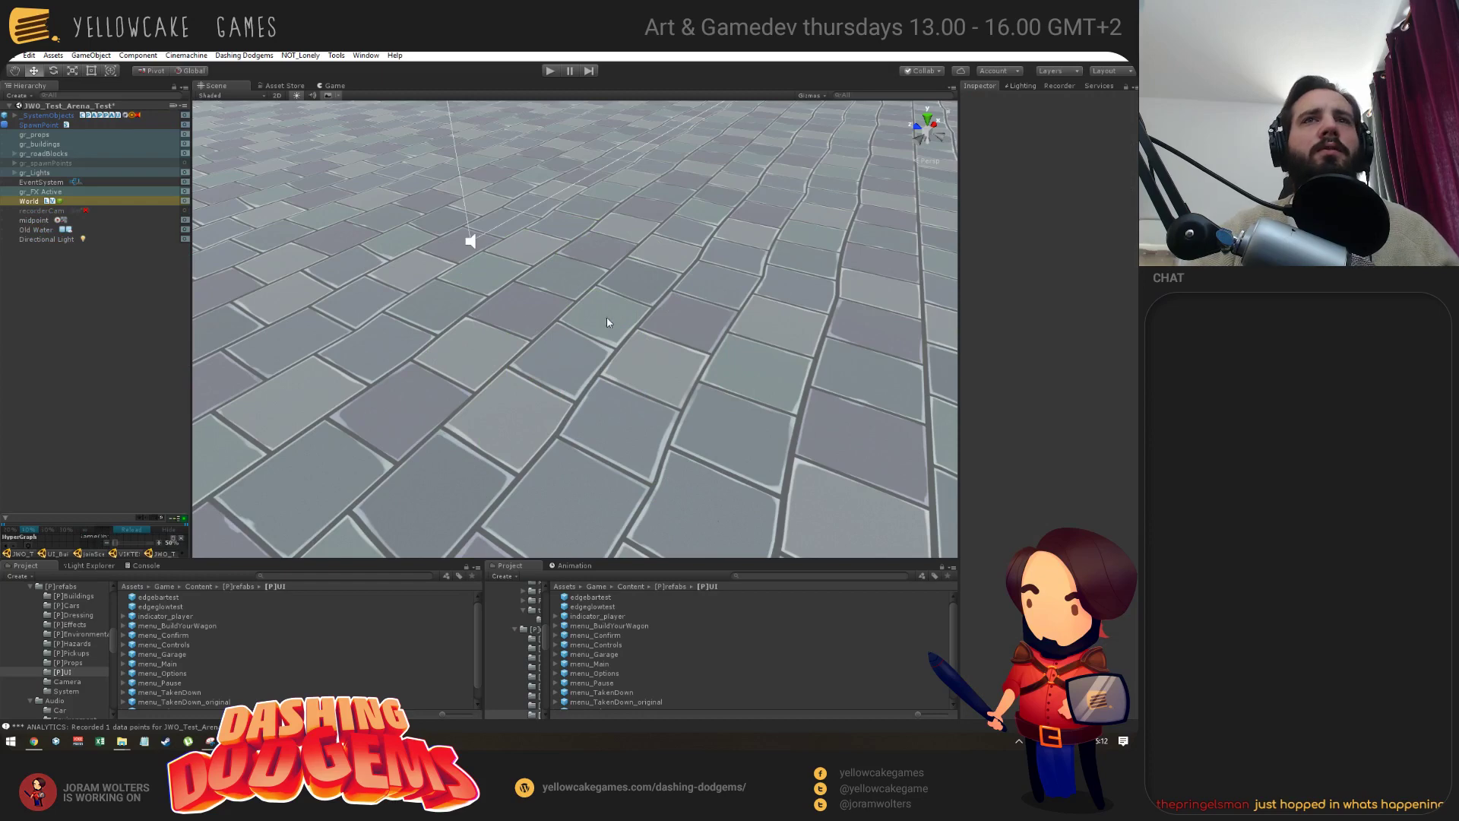
{"action": "left_click_drag", "start_coordinate": [606, 322], "coordinate": [645, 351], "text": "alt"}
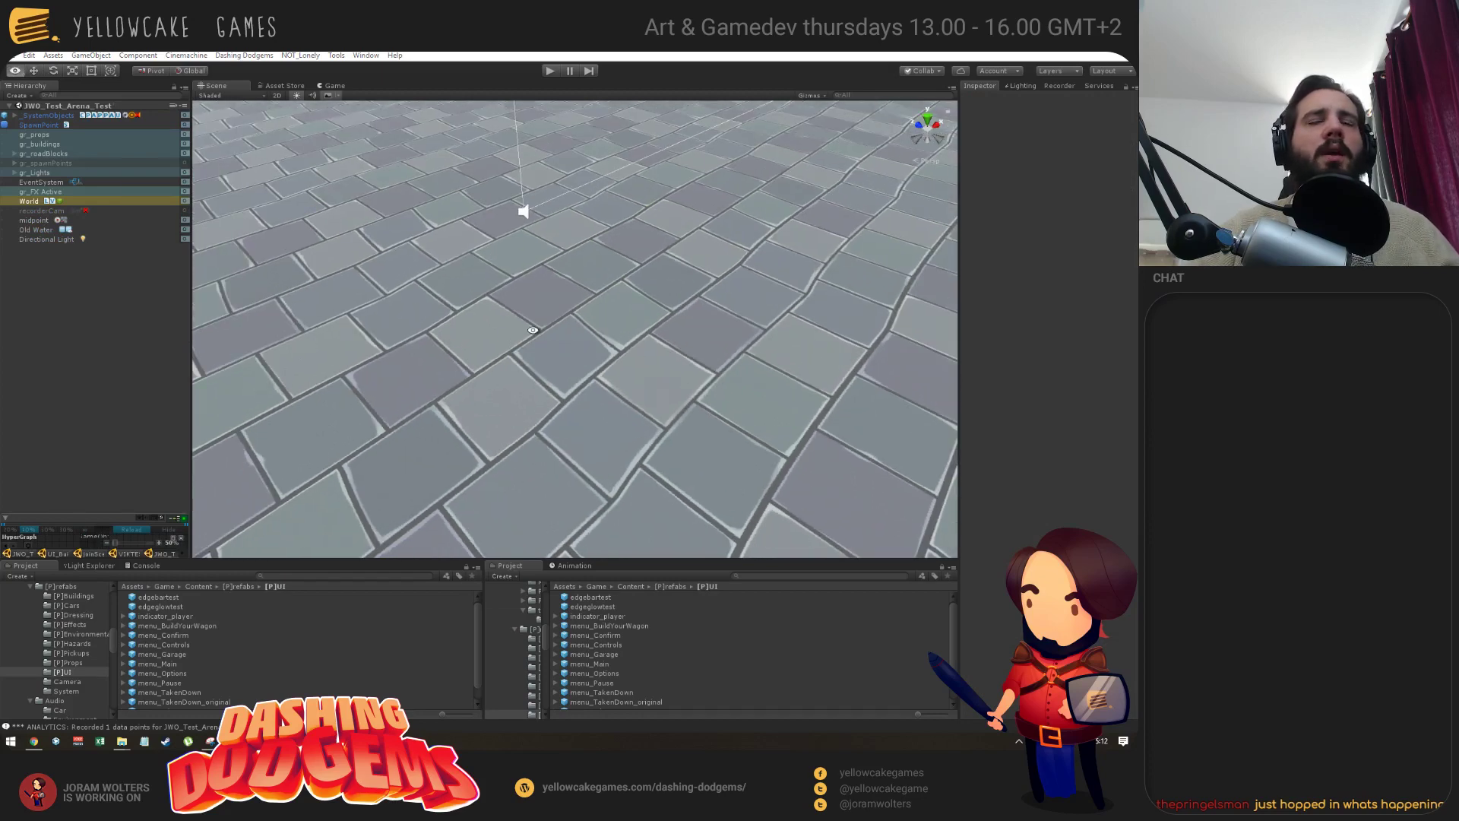
In Sourcetree, stage all changed files and commit them with the message "Test animations and elements for communicating energy and charge.".
{"action": "key", "text": "alt+Tab"}
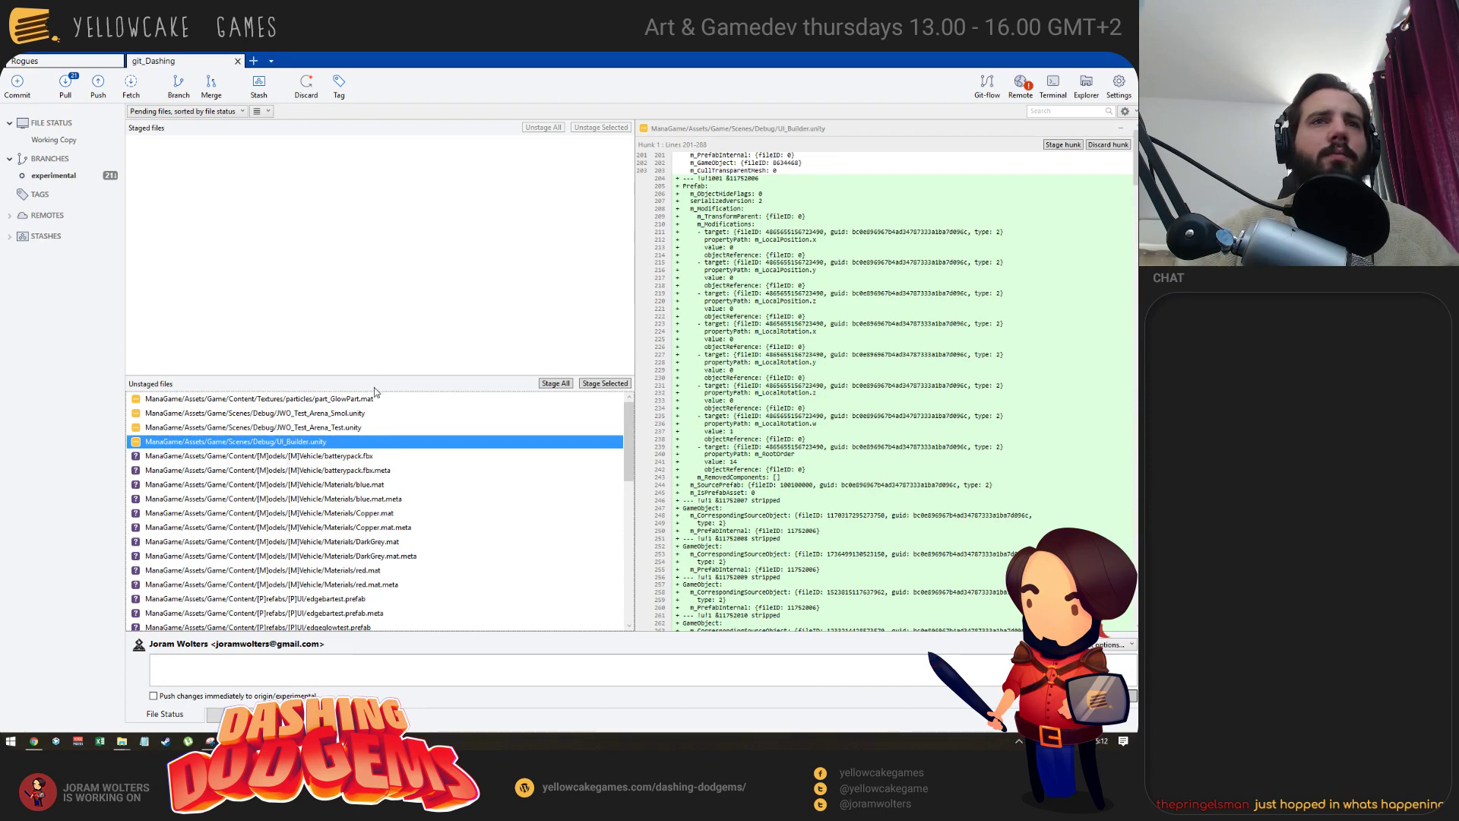
{"action": "left_click", "coordinate": [554, 383]}
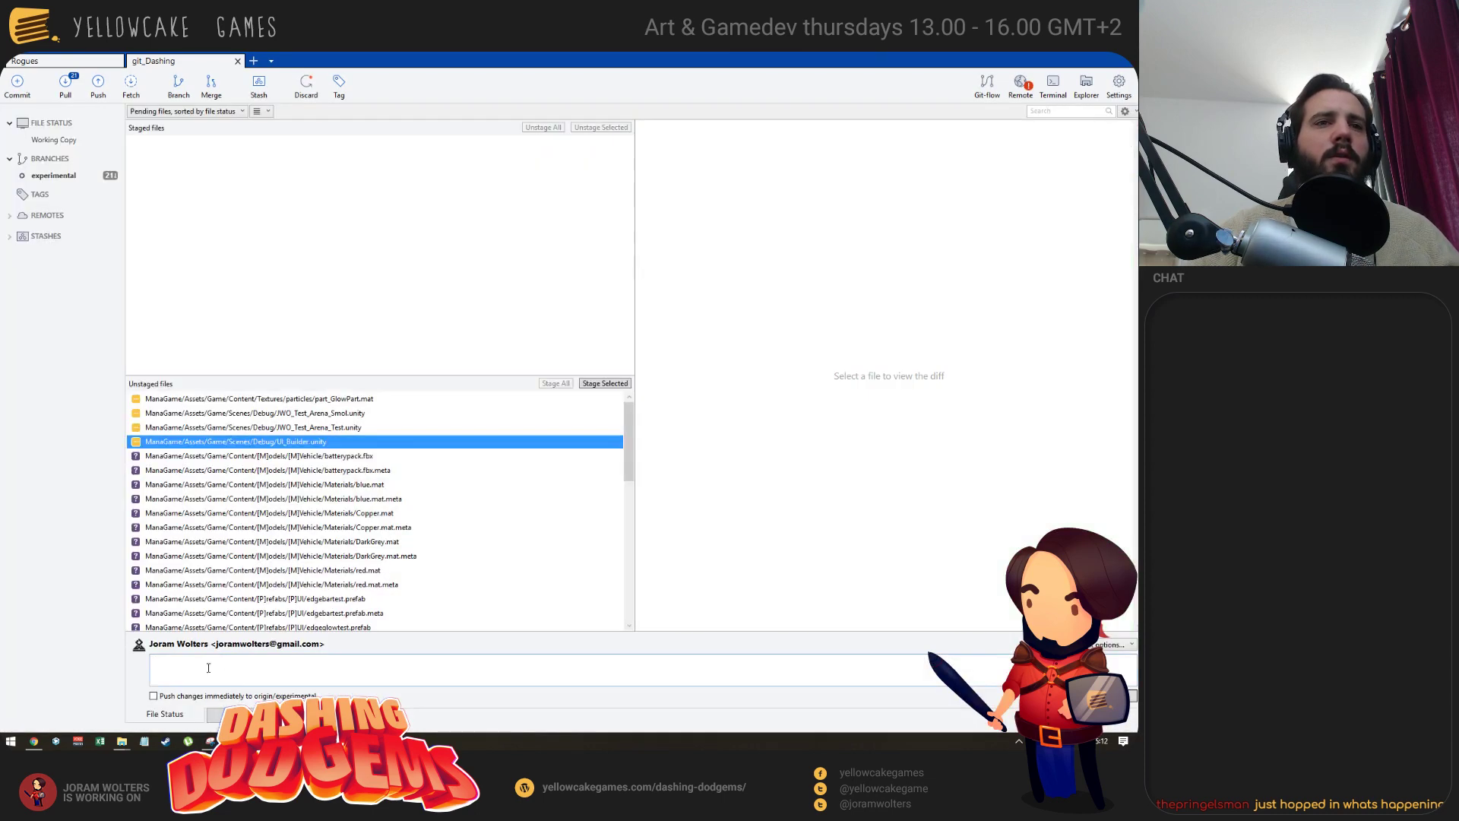
{"action": "left_click", "coordinate": [351, 664]}
{"action": "type", "text": "Test"}
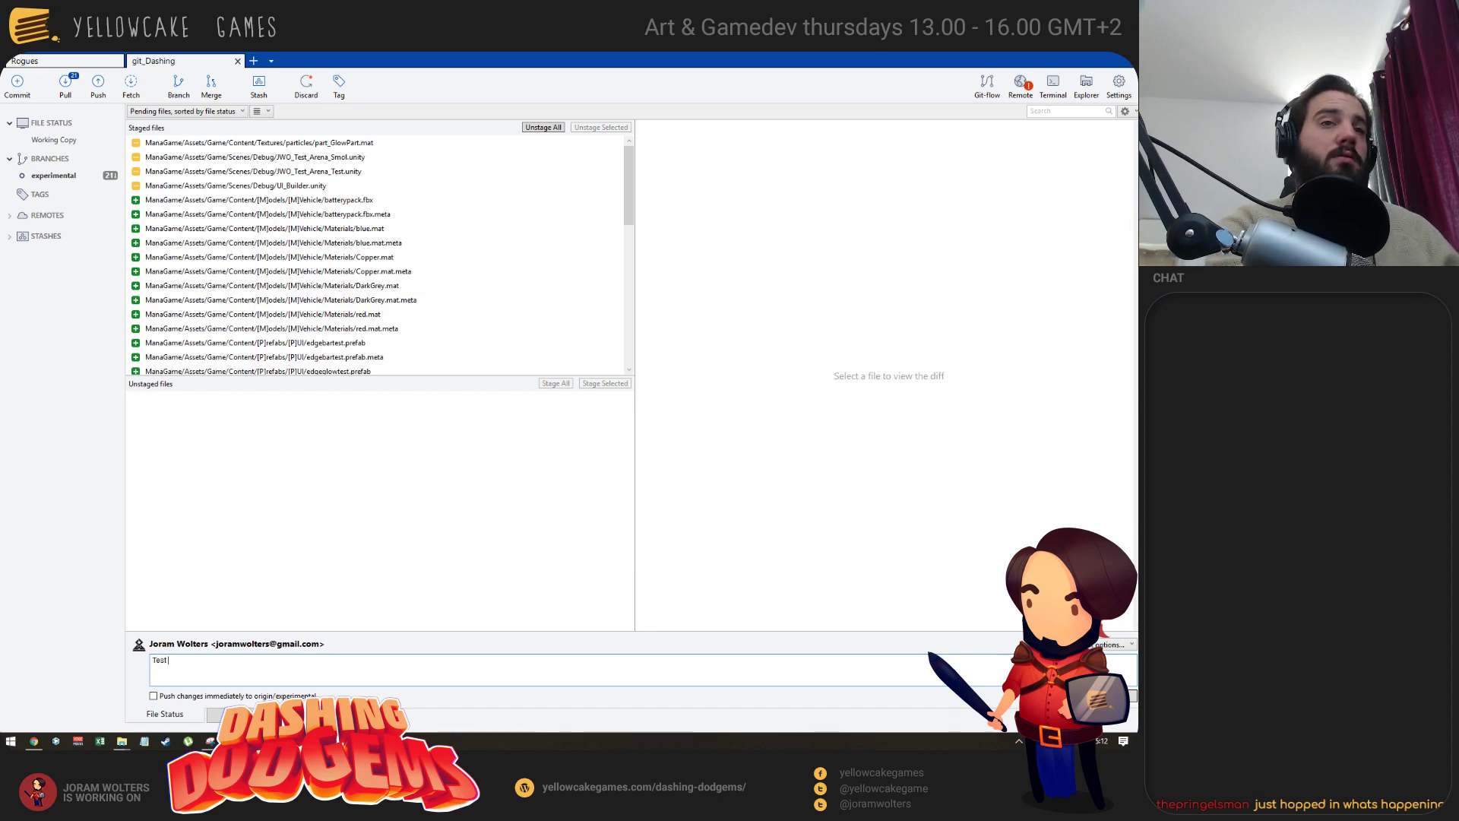
{"action": "type", "text": " animations and"}
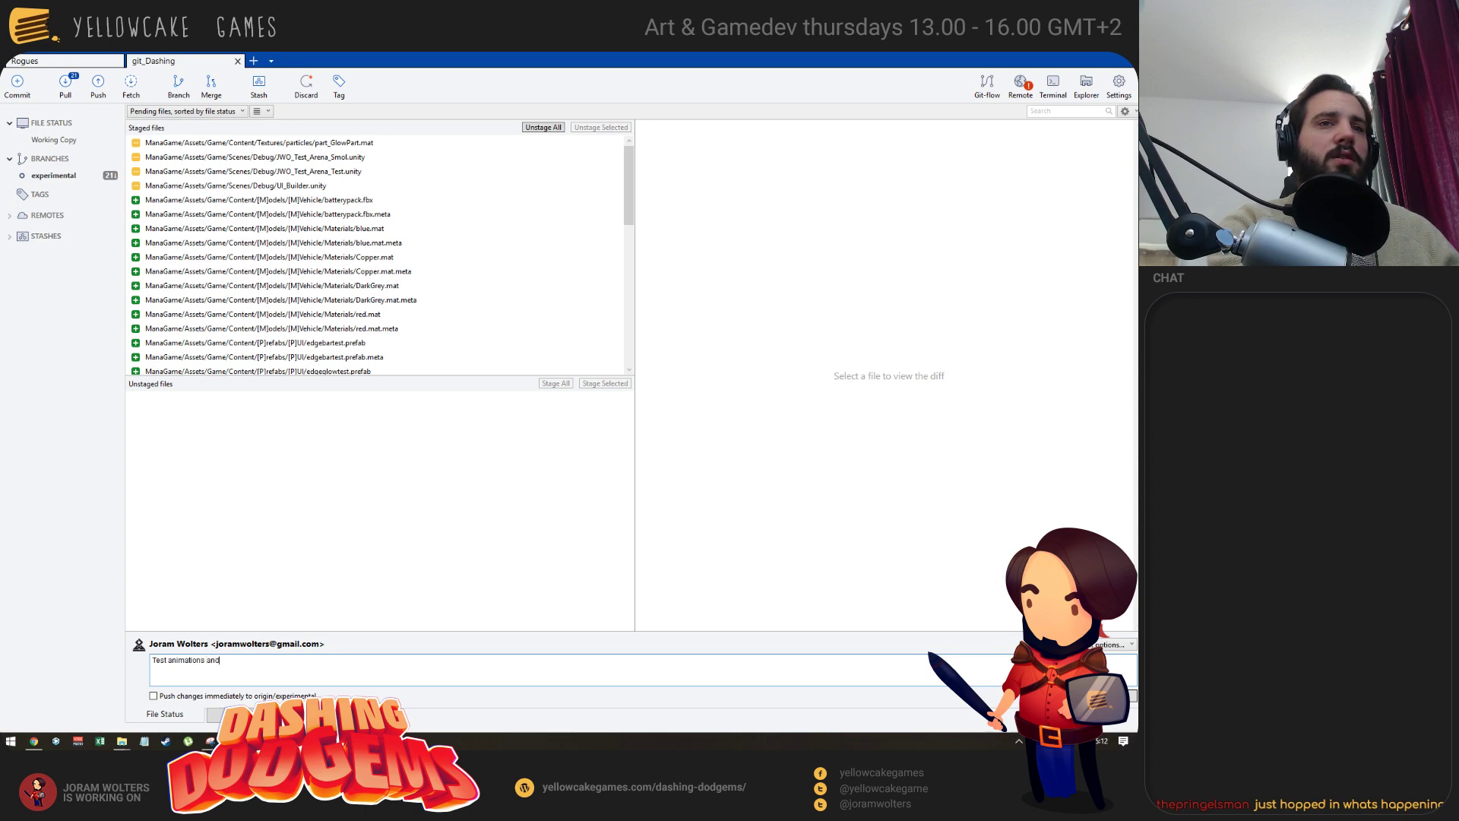
{"action": "type", "text": " elements"}
{"action": "key", "text": "alt+Tab"}
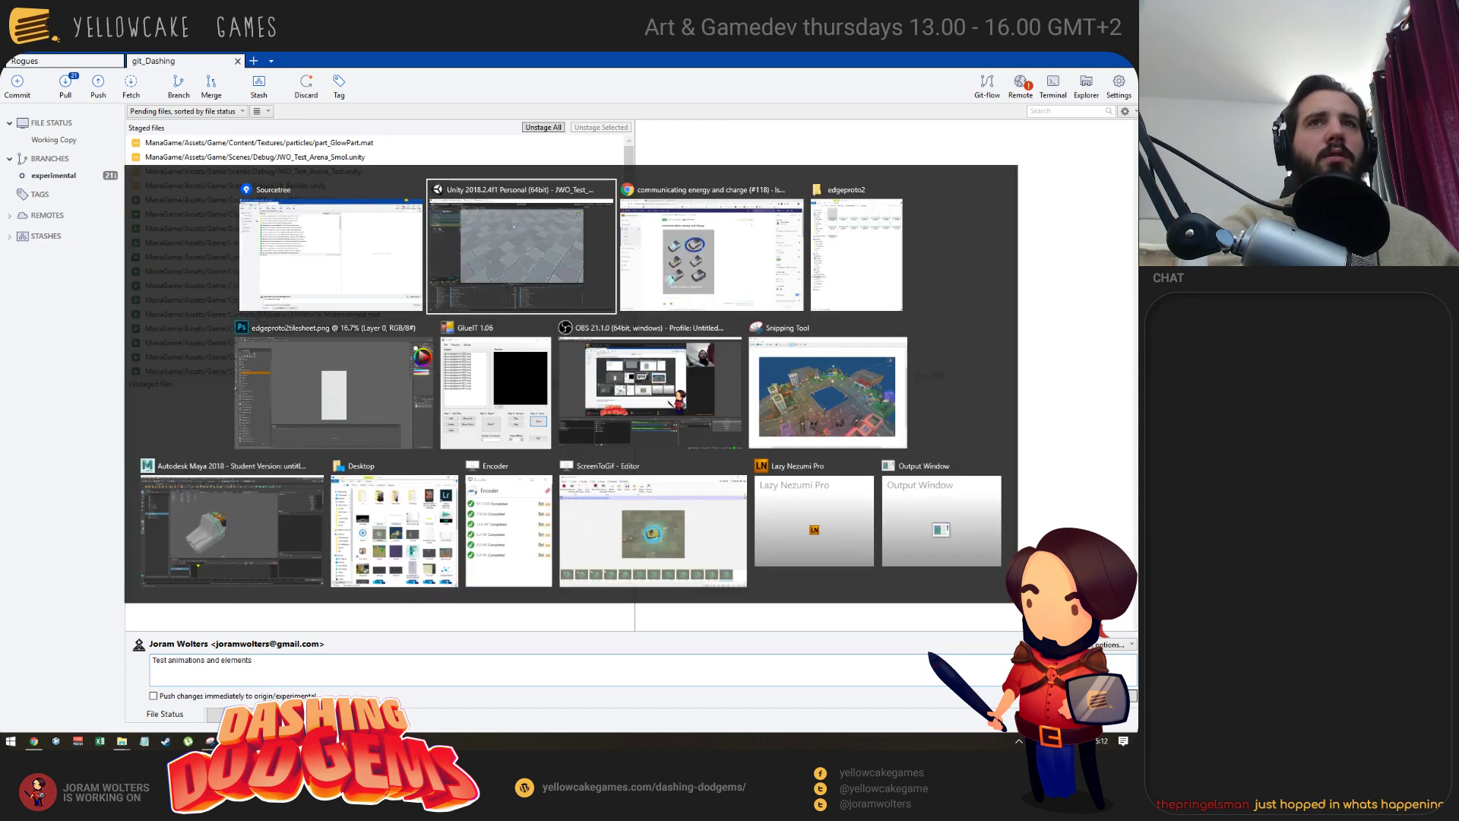
{"action": "type", "text": "for communicating energy"}
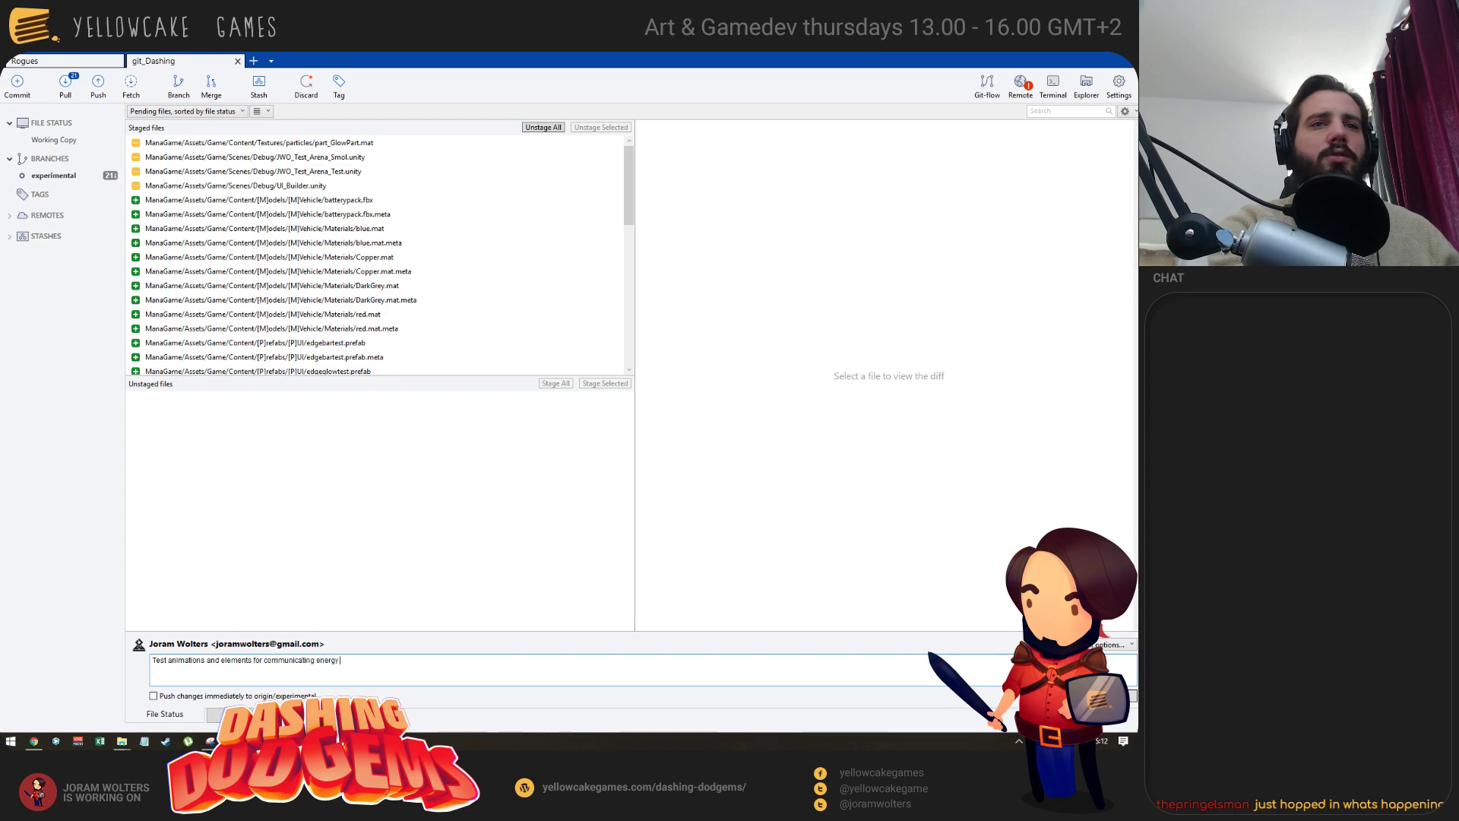
{"action": "type", "text": "."}
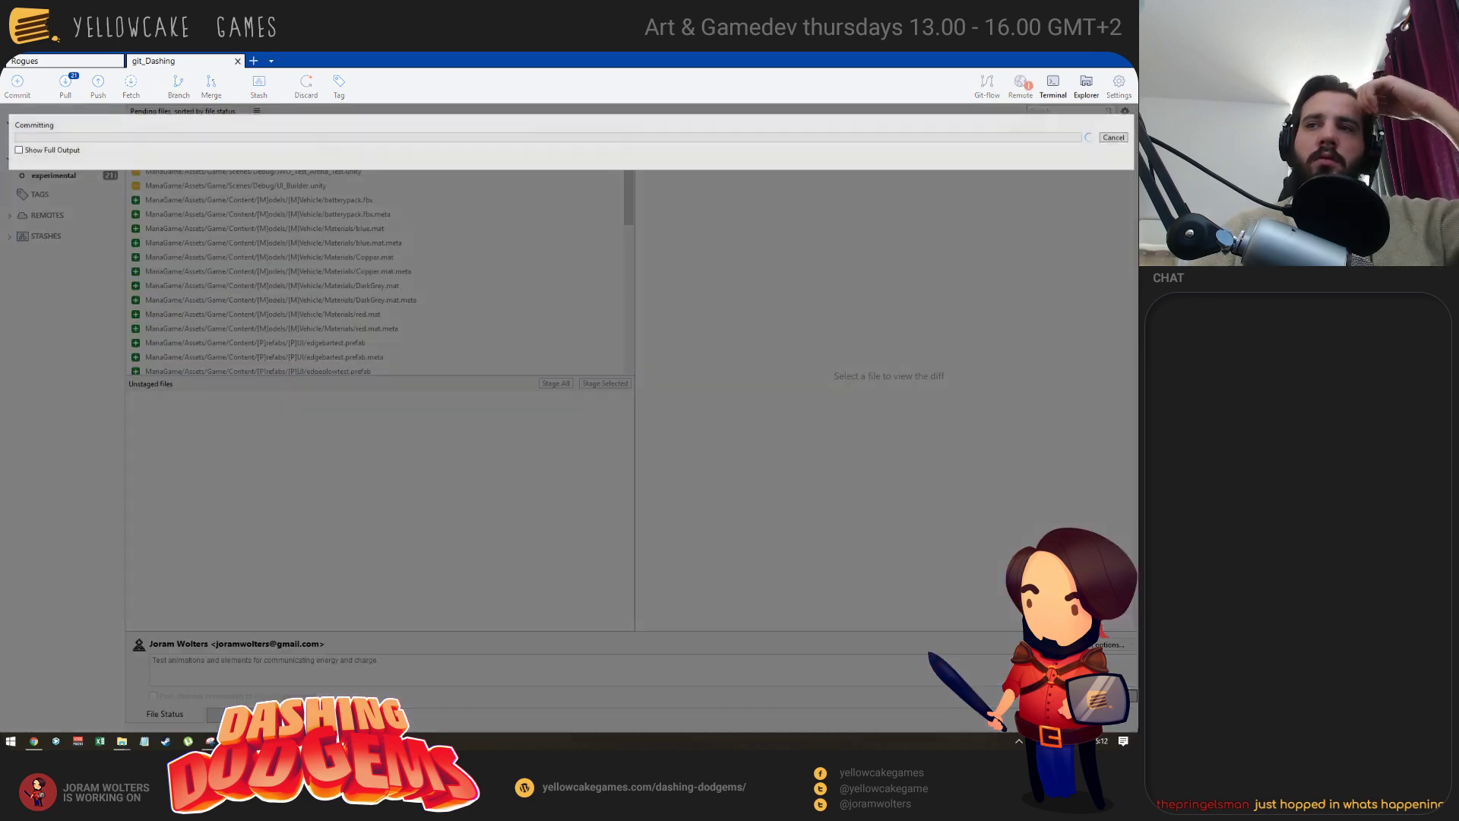
{"action": "left_click", "coordinate": [1106, 695]}
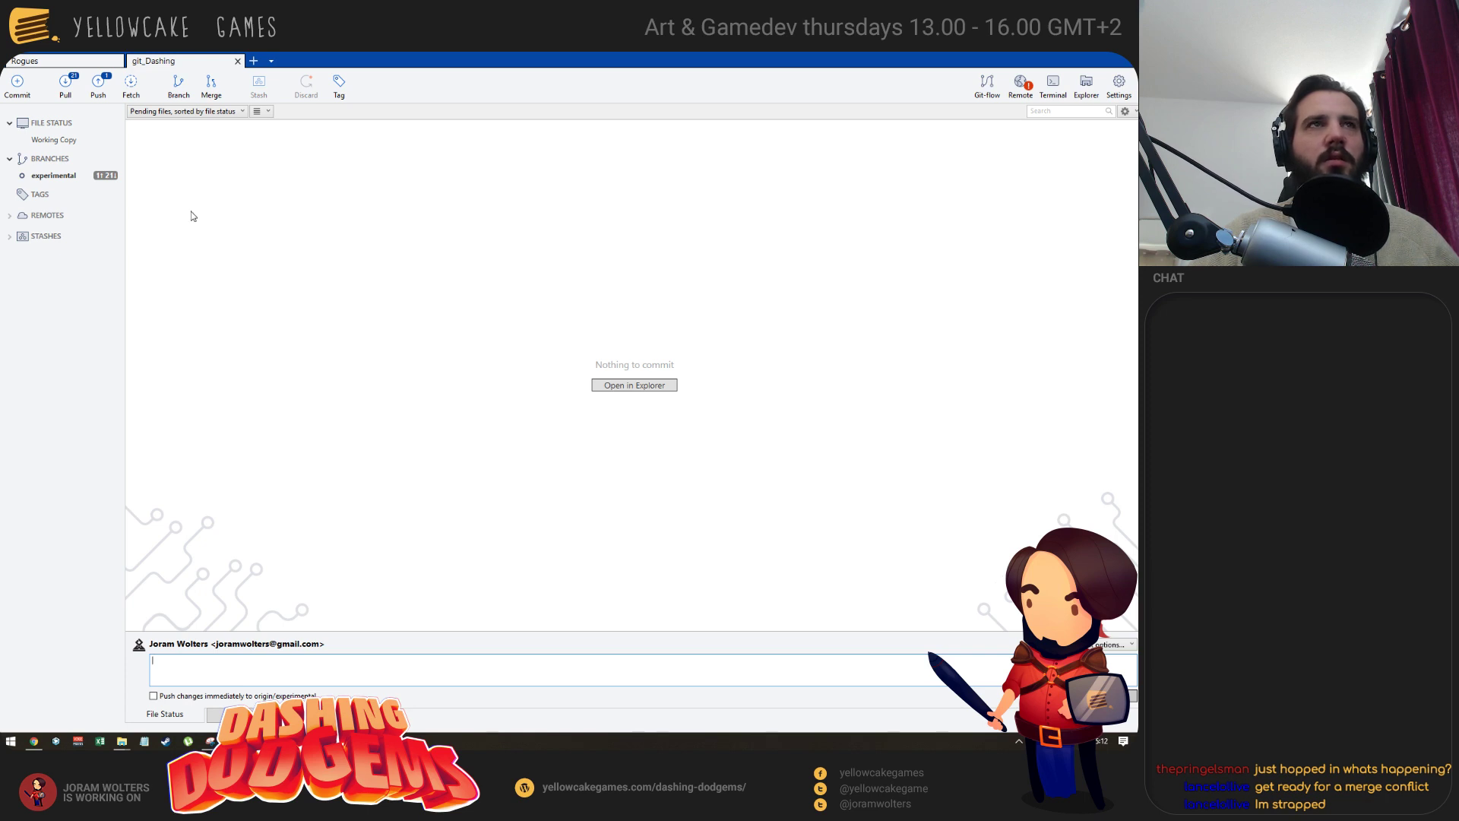
Pull the experimental branch from origin and push the local commits to it, returning to Unity once done.
{"action": "left_click", "coordinate": [66, 93]}
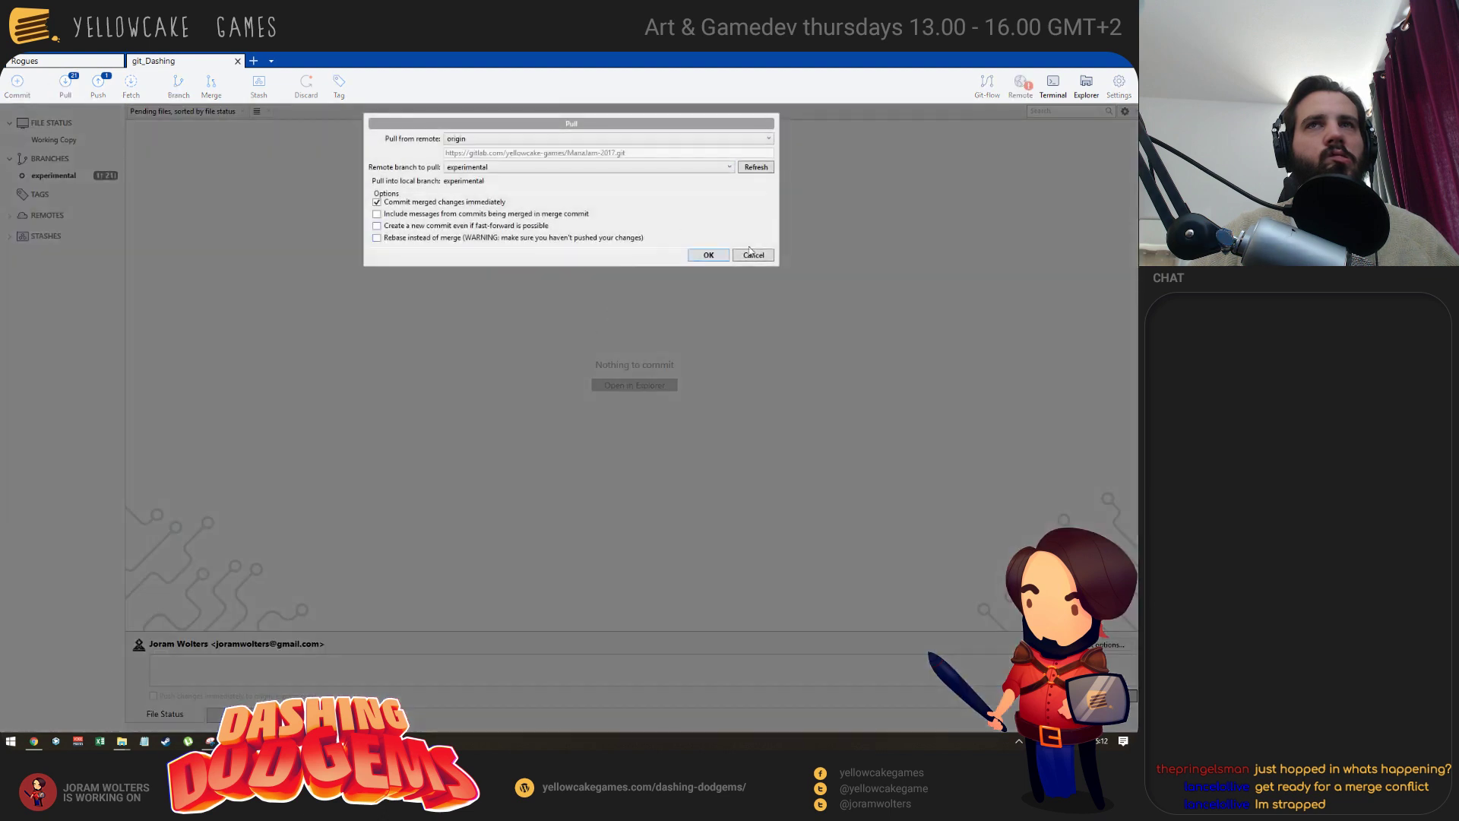
{"action": "left_click", "coordinate": [713, 256]}
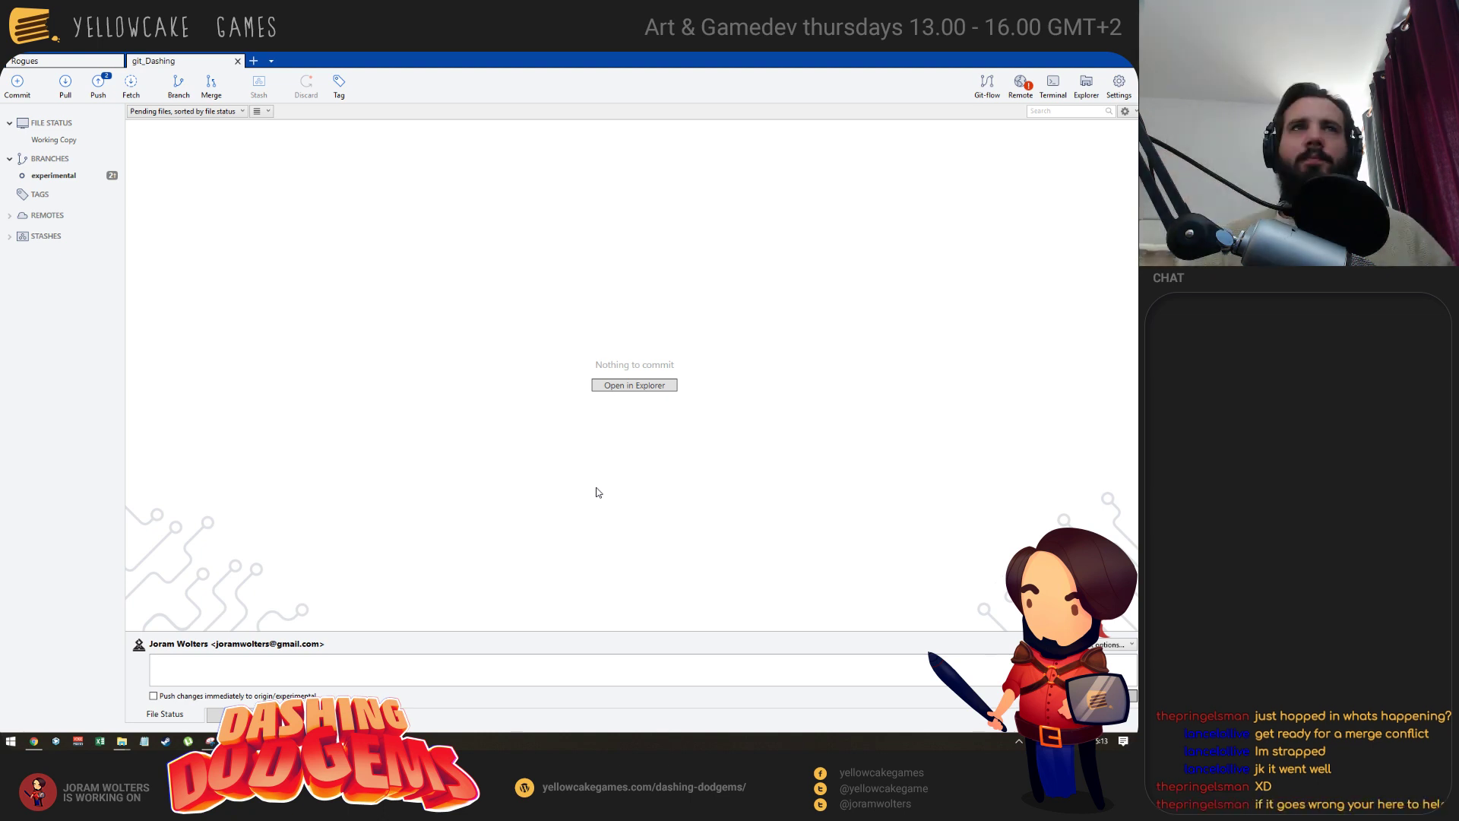
{"action": "left_click", "coordinate": [98, 85]}
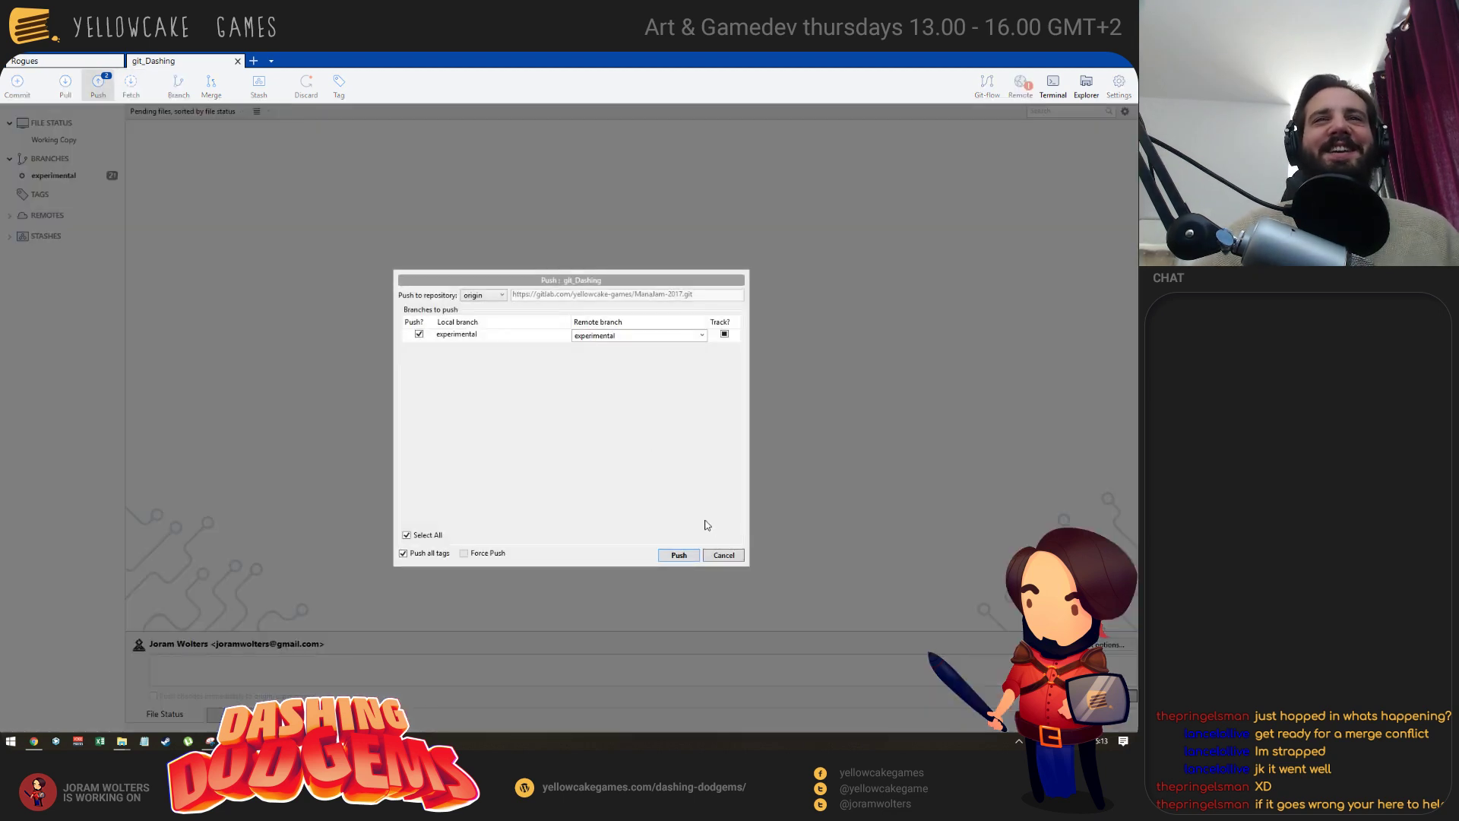
{"action": "left_click", "coordinate": [688, 555]}
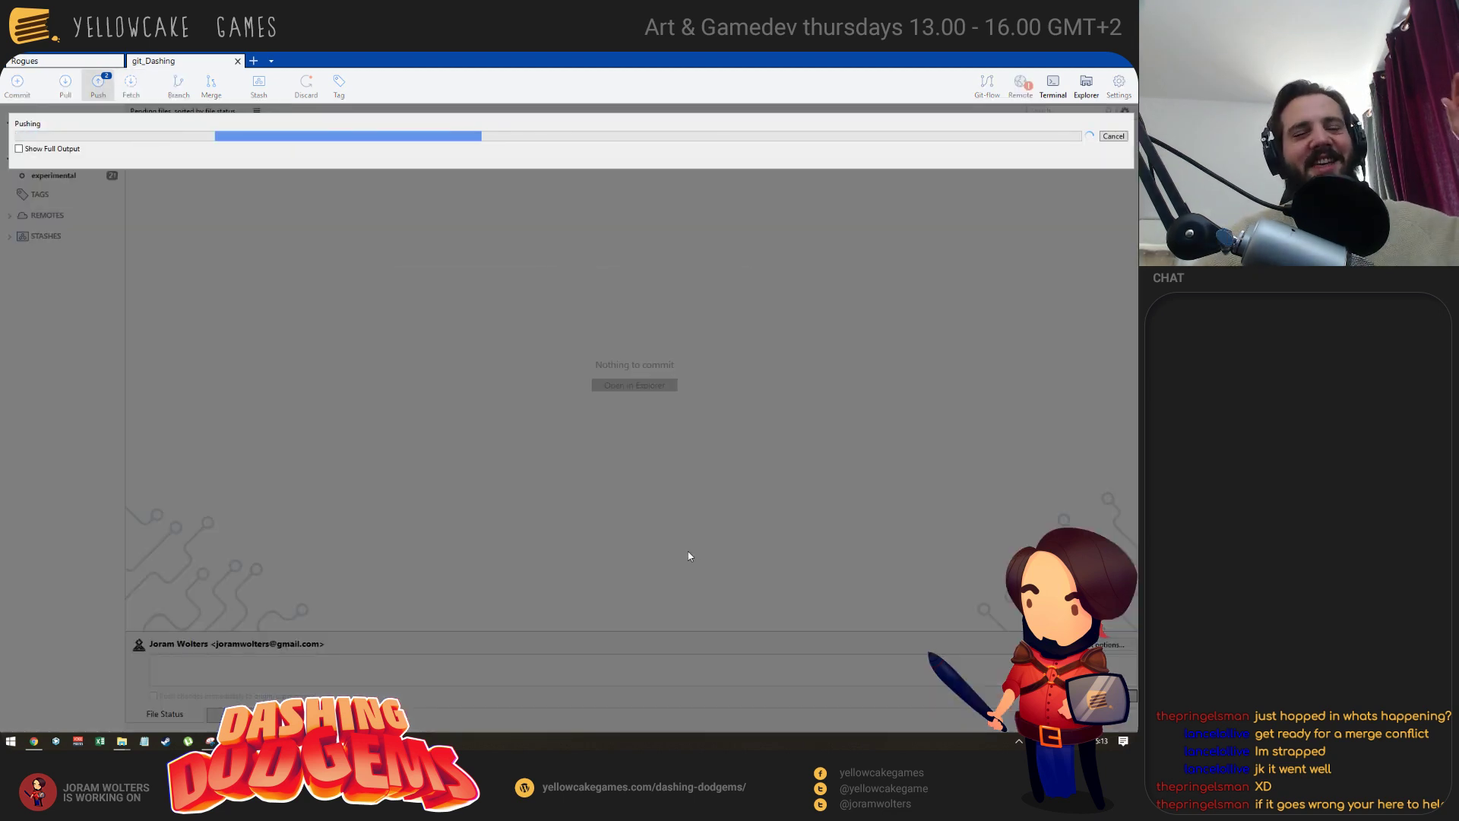
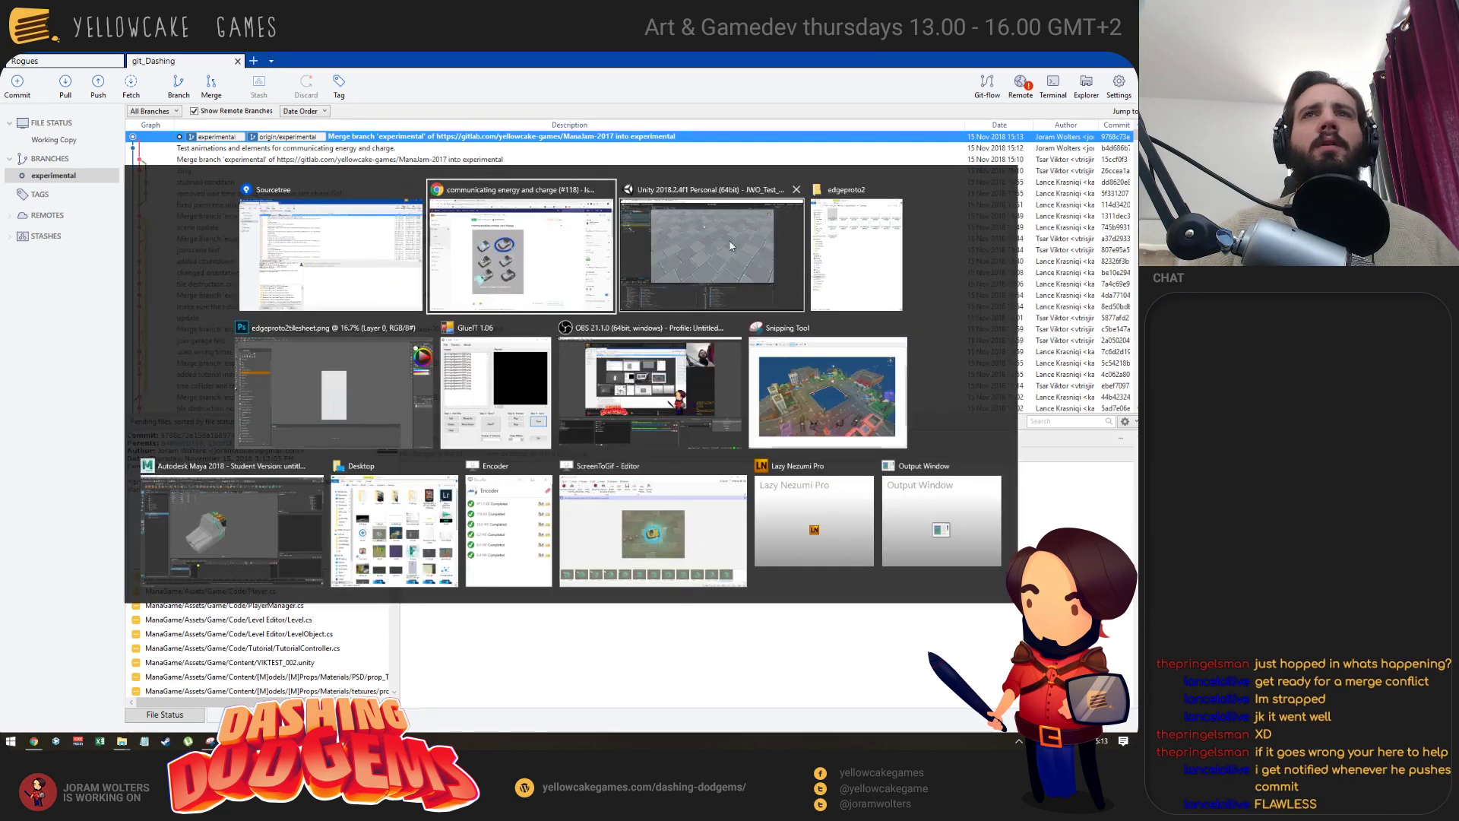
{"action": "left_click", "coordinate": [698, 252]}
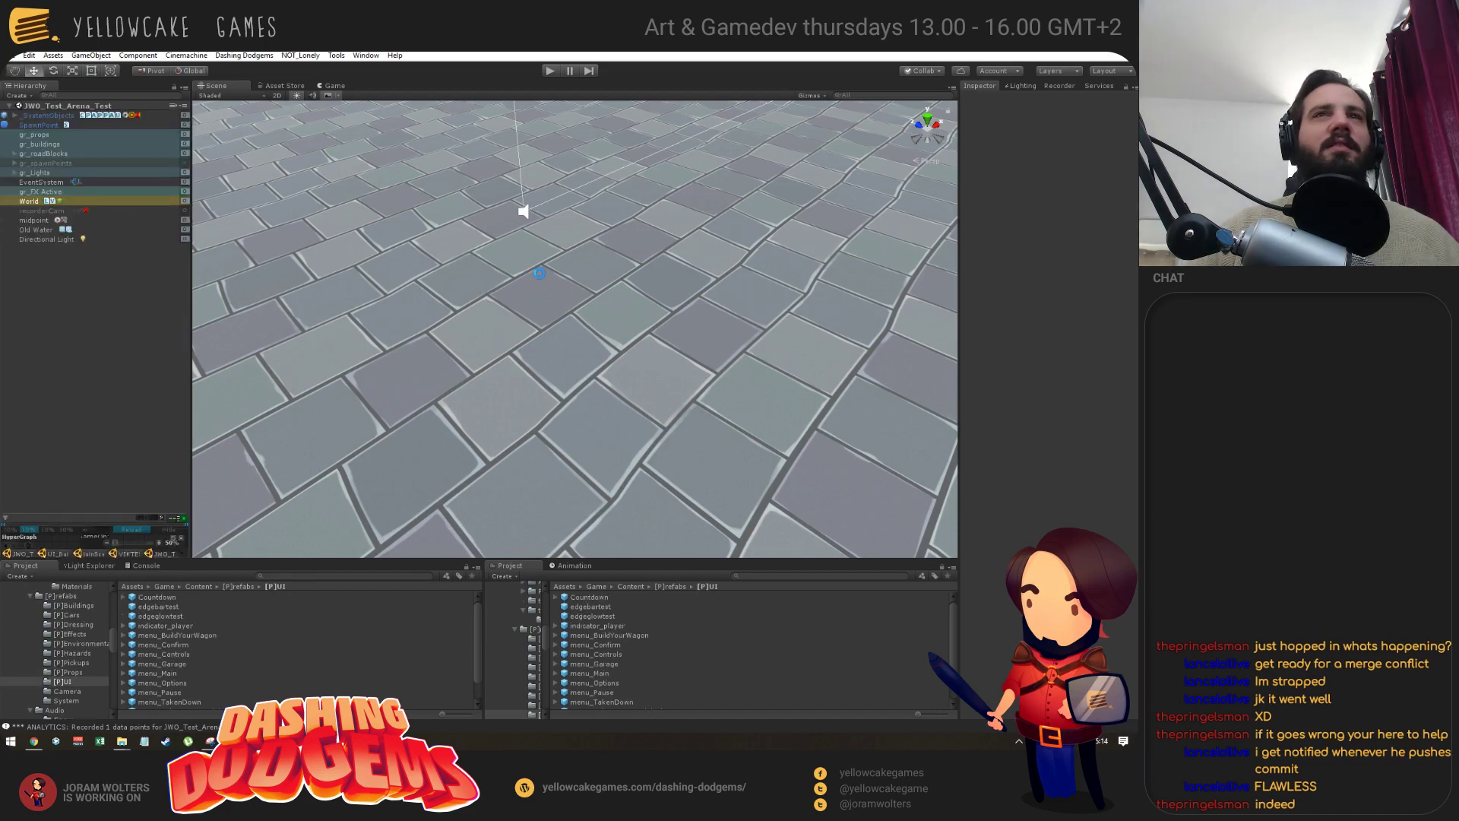
Switch to the Dashing Dodgems project on GitLab and open its issue board.
{"action": "right_click_drag", "start_coordinate": [576, 397], "coordinate": [603, 327]}
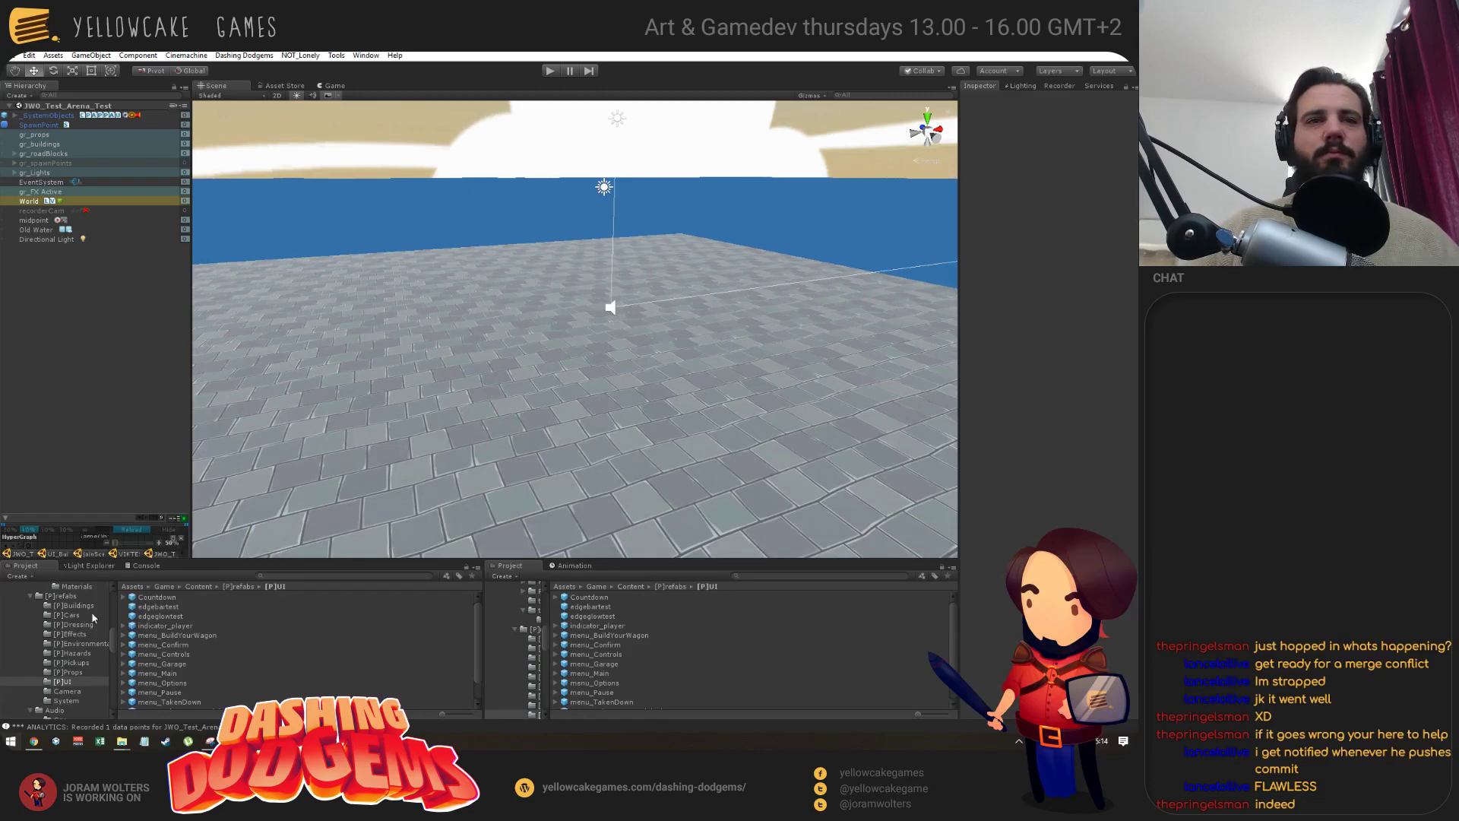
{"action": "right_click_drag", "start_coordinate": [439, 454], "coordinate": [439, 452]}
{"action": "key", "text": "alt+Tab"}
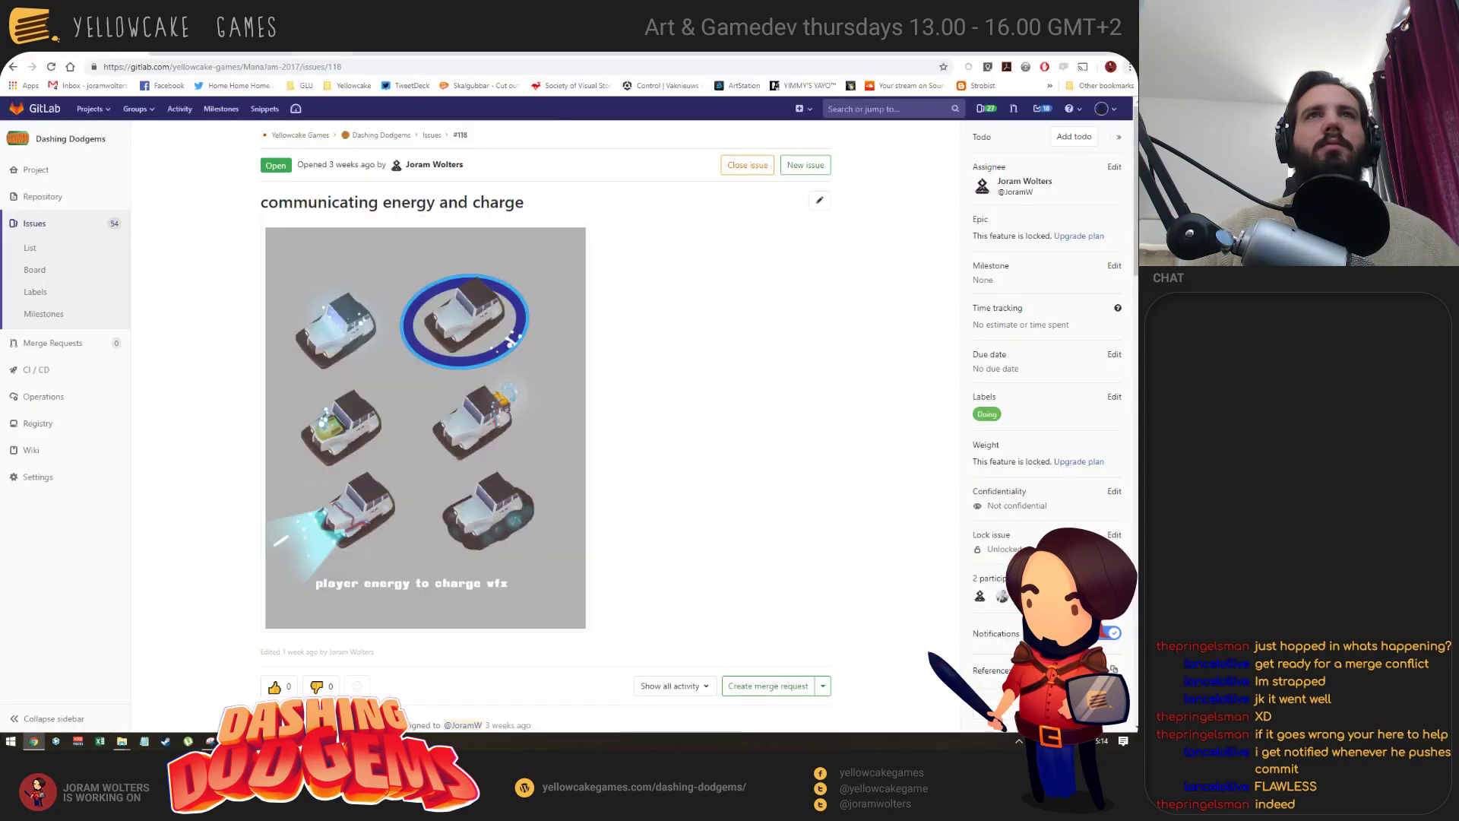
{"action": "left_click", "coordinate": [52, 271]}
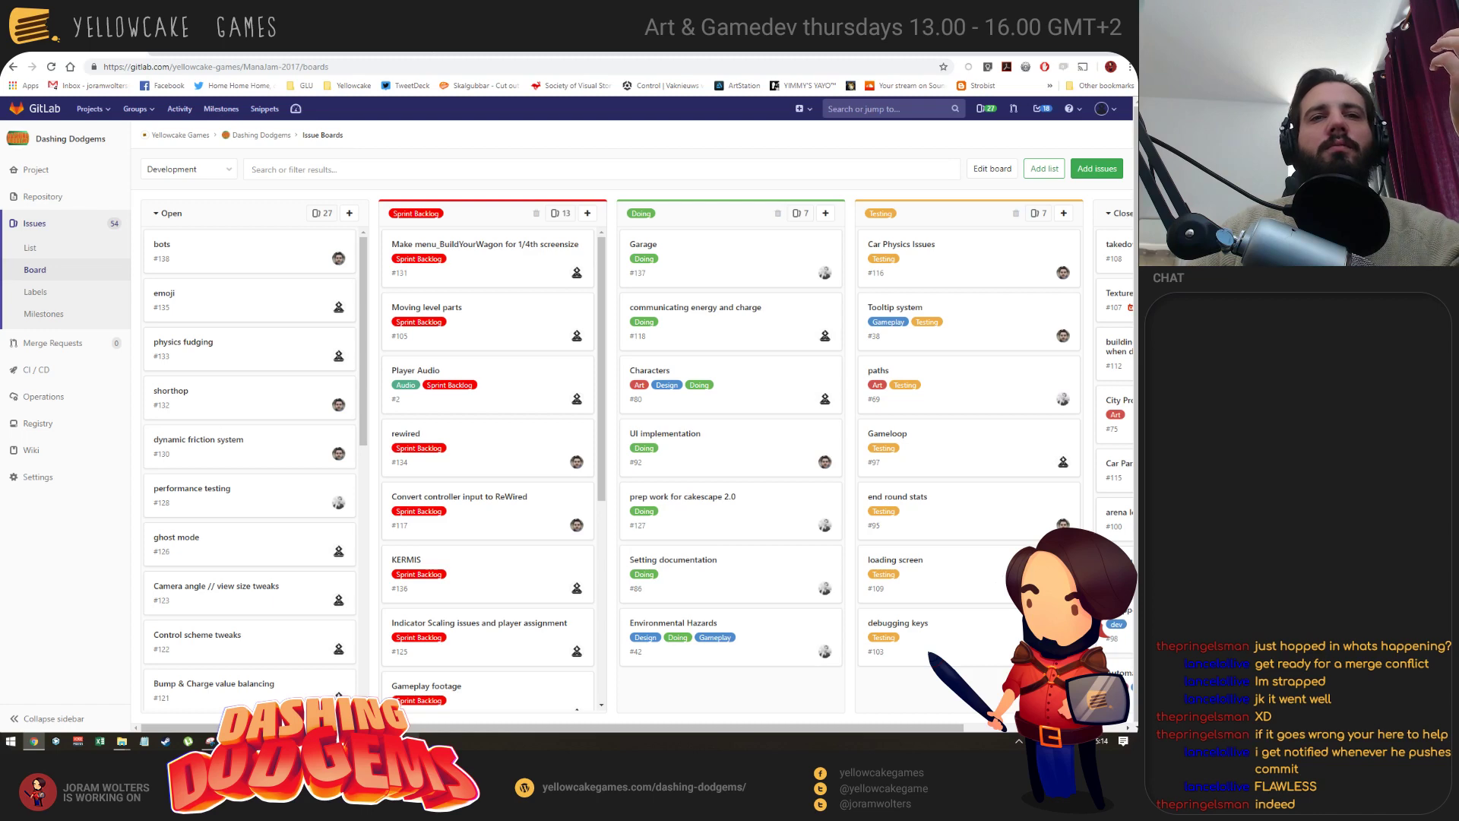
{"action": "key", "text": "alt+Tab"}
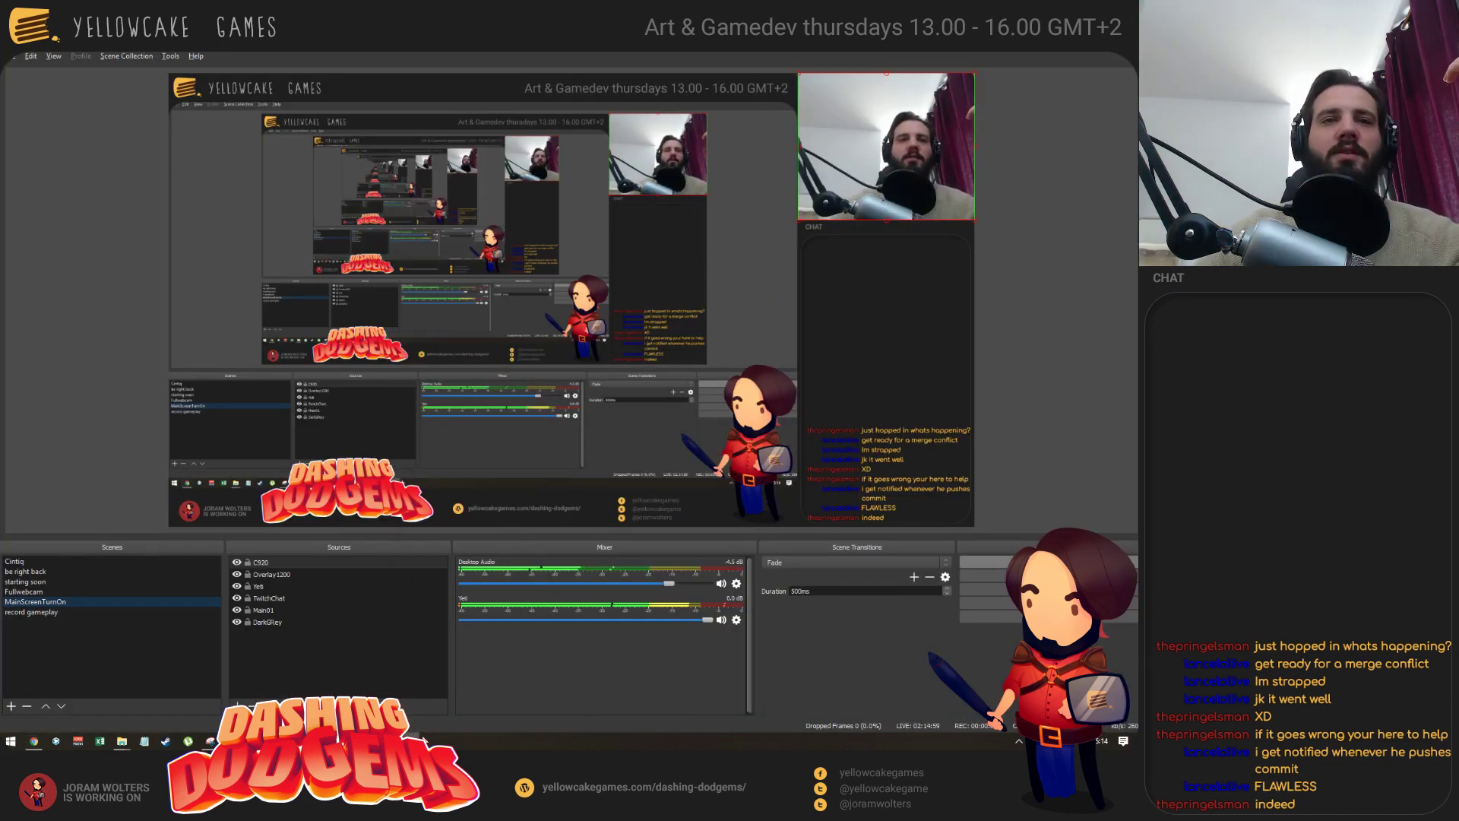
{"action": "key", "text": "alt+Tab"}
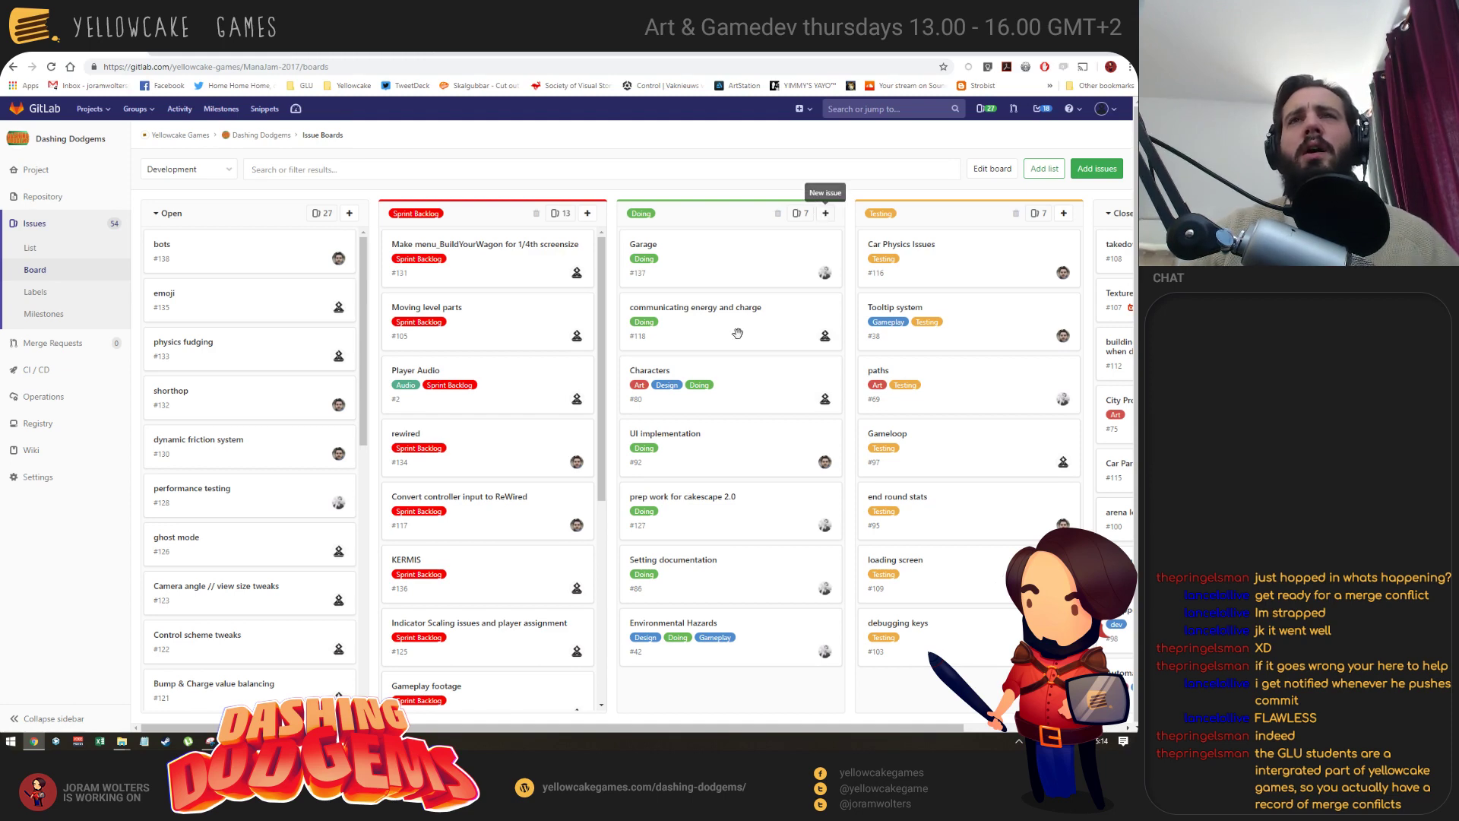
Examine the issue board's columns and read through the Sprint Backlog cards for the next task.
{"action": "scroll", "coordinate": [750, 358], "scroll_direction": "right", "scroll_amount": 1}
{"action": "scroll", "coordinate": [741, 351], "scroll_direction": "right", "scroll_amount": 2}
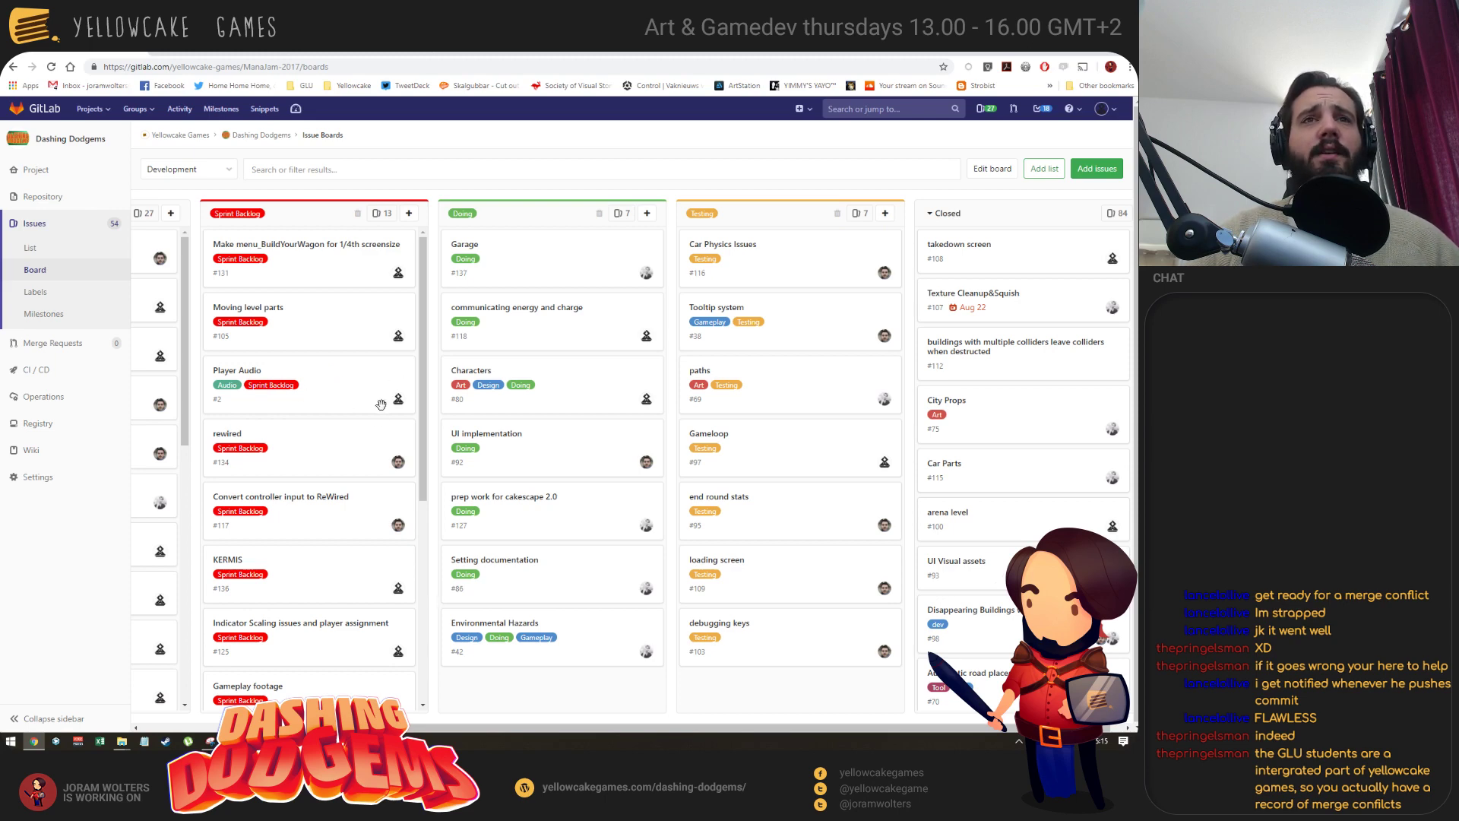
{"action": "scroll", "coordinate": [421, 380], "scroll_direction": "down", "scroll_amount": 1}
{"action": "scroll", "coordinate": [420, 369], "scroll_direction": "up", "scroll_amount": 1}
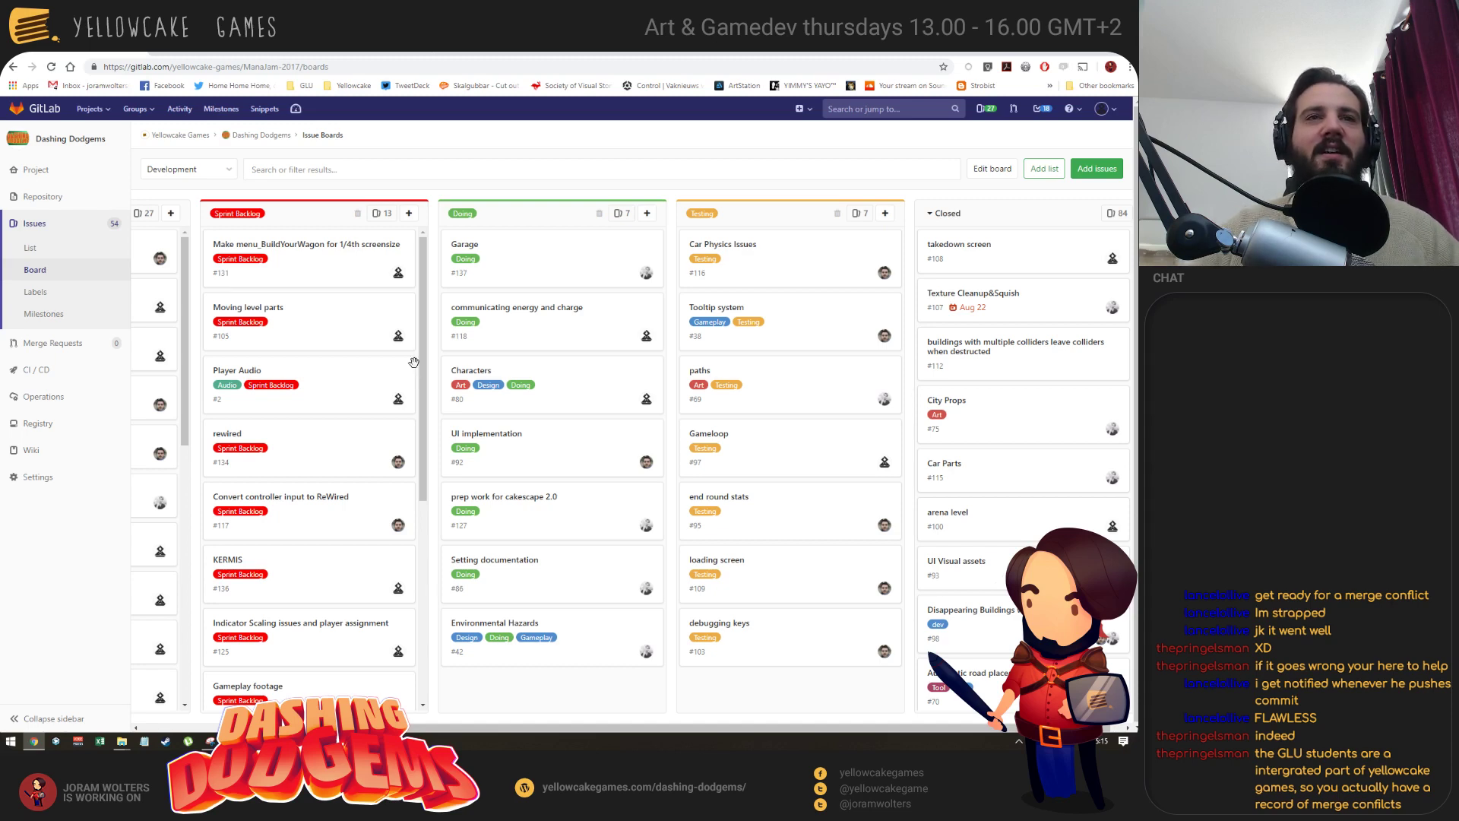
{"action": "scroll", "coordinate": [266, 426], "scroll_direction": "down", "scroll_amount": 2}
{"action": "scroll", "coordinate": [266, 426], "scroll_direction": "down", "scroll_amount": 2}
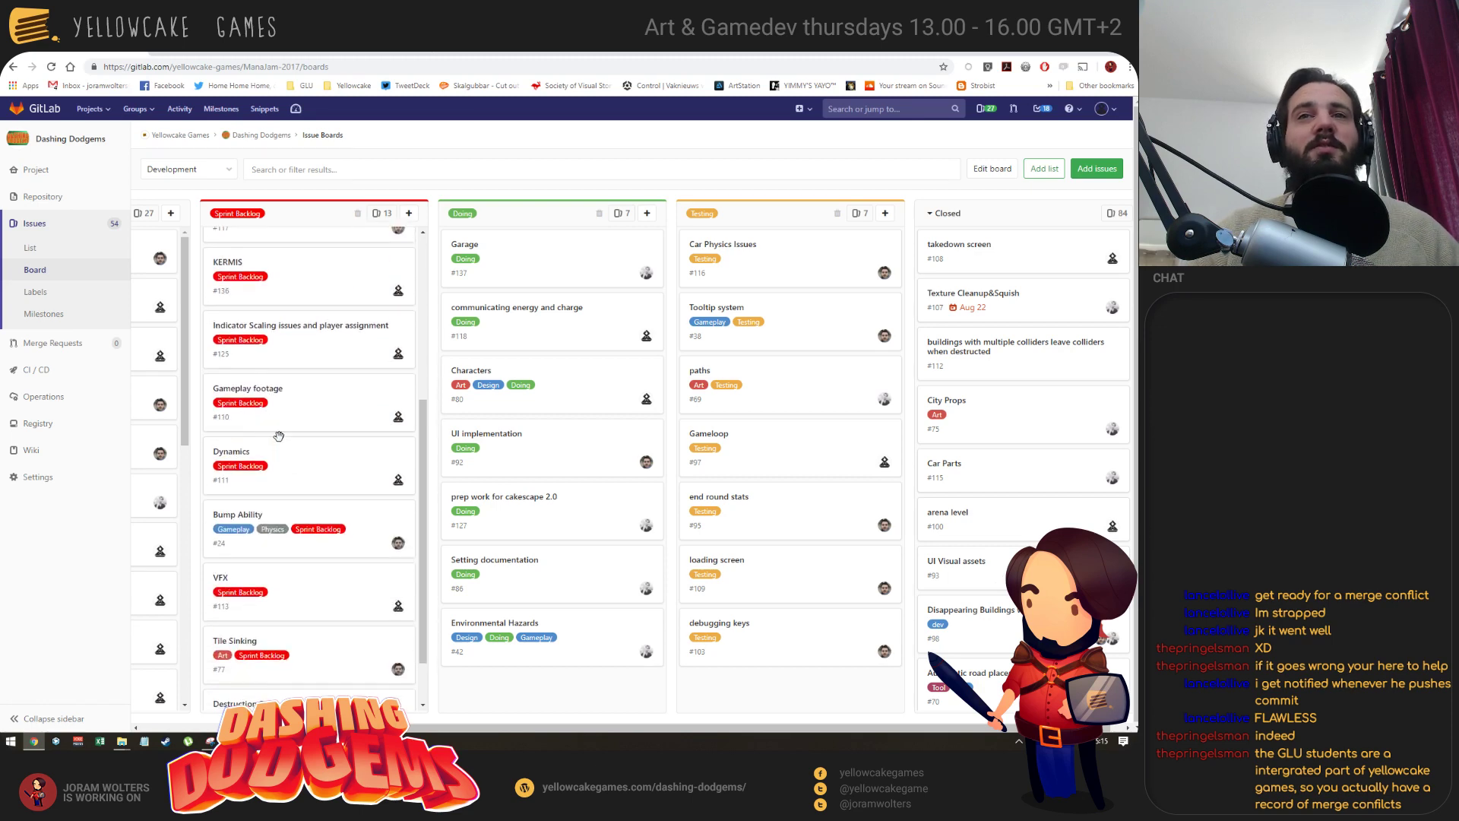
{"action": "scroll", "coordinate": [288, 436], "scroll_direction": "down", "scroll_amount": 1}
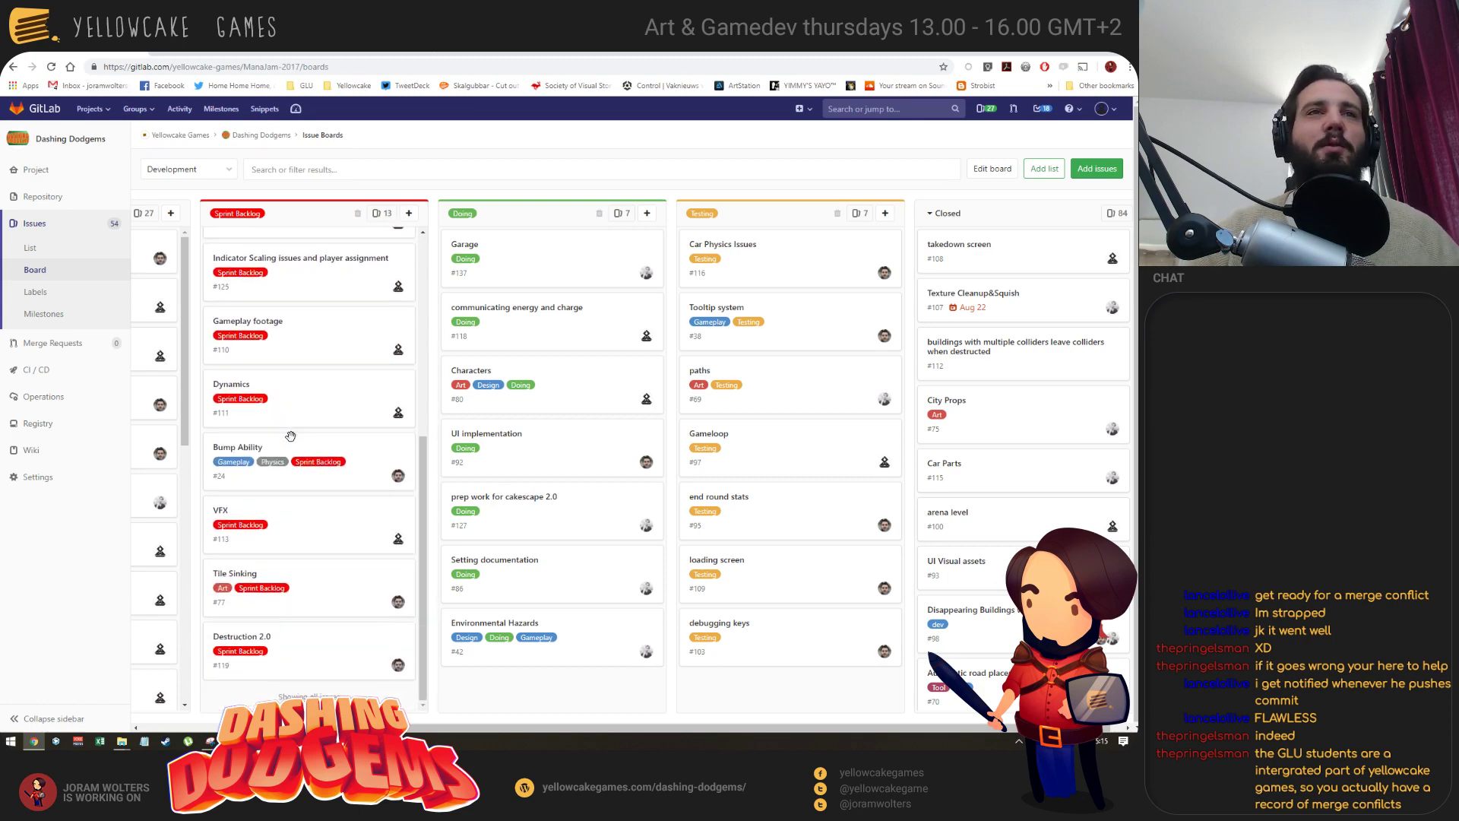
{"action": "scroll", "coordinate": [329, 424], "scroll_direction": "up", "scroll_amount": 1}
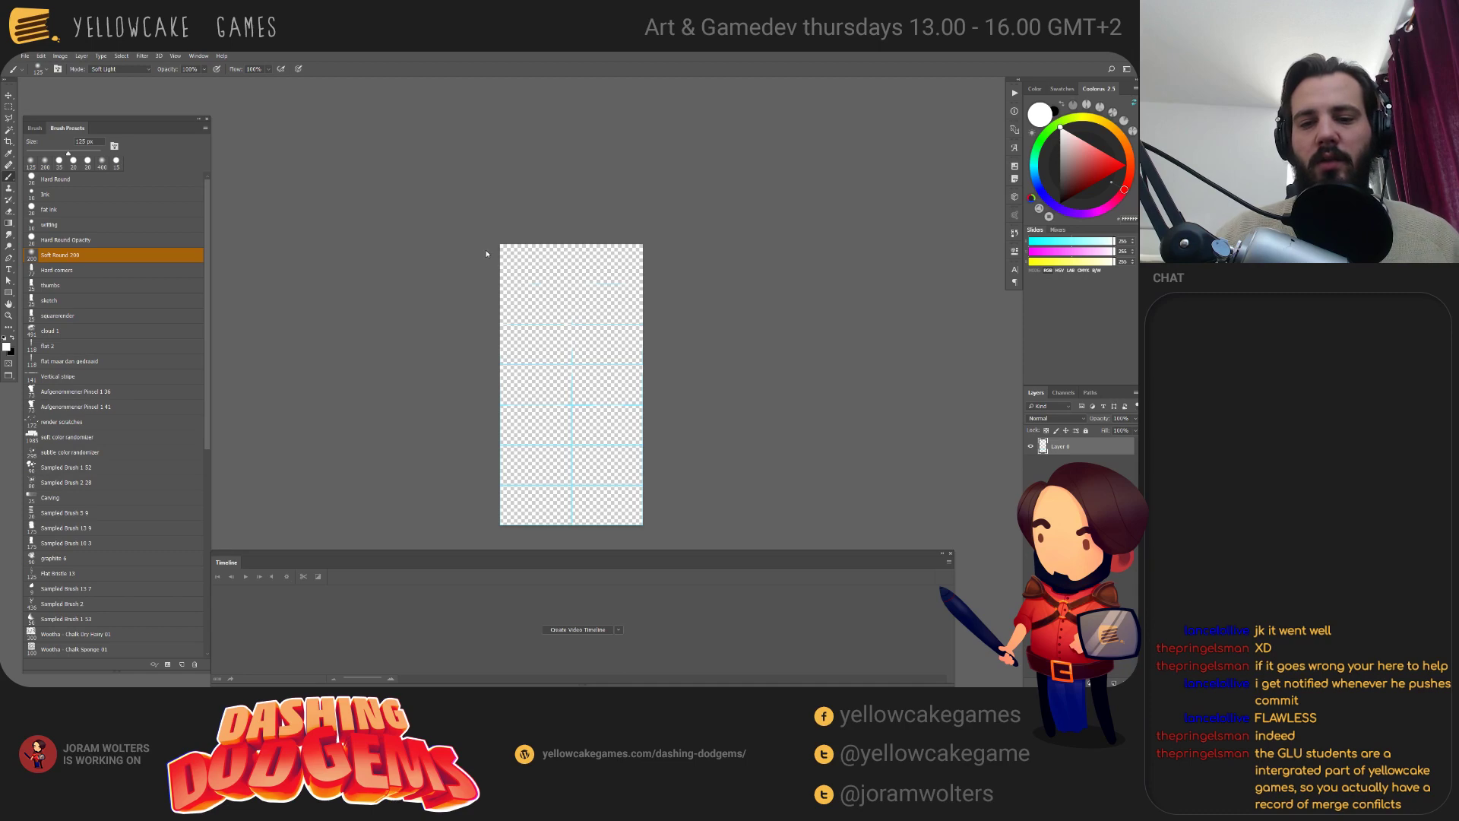
In Photoshop, close every open energy and charge prototype document without saving the changes.
{"action": "key", "text": "ctrl+w"}
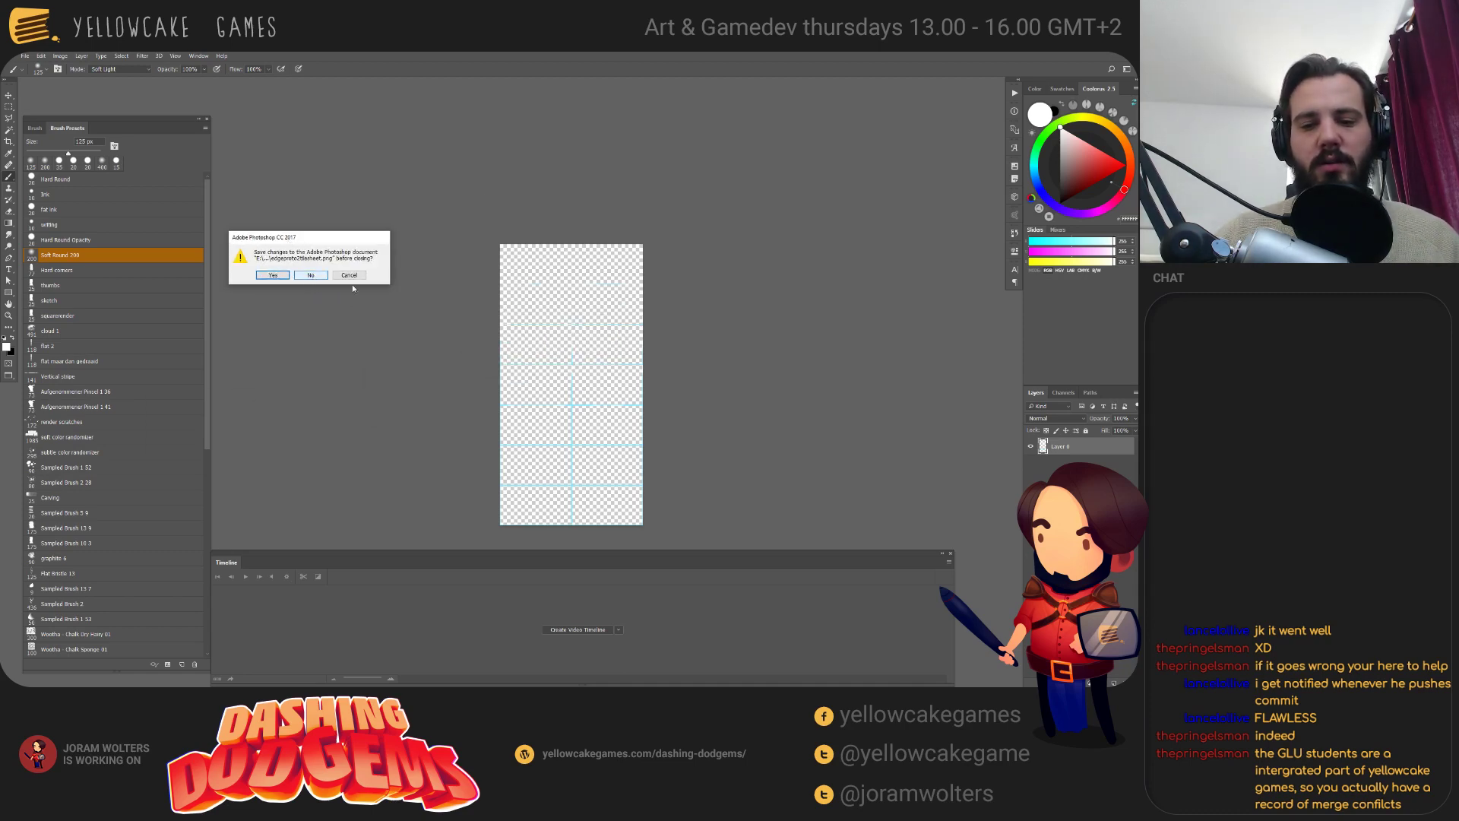
{"action": "left_click", "coordinate": [311, 275]}
{"action": "key", "text": "ctrl+w"}
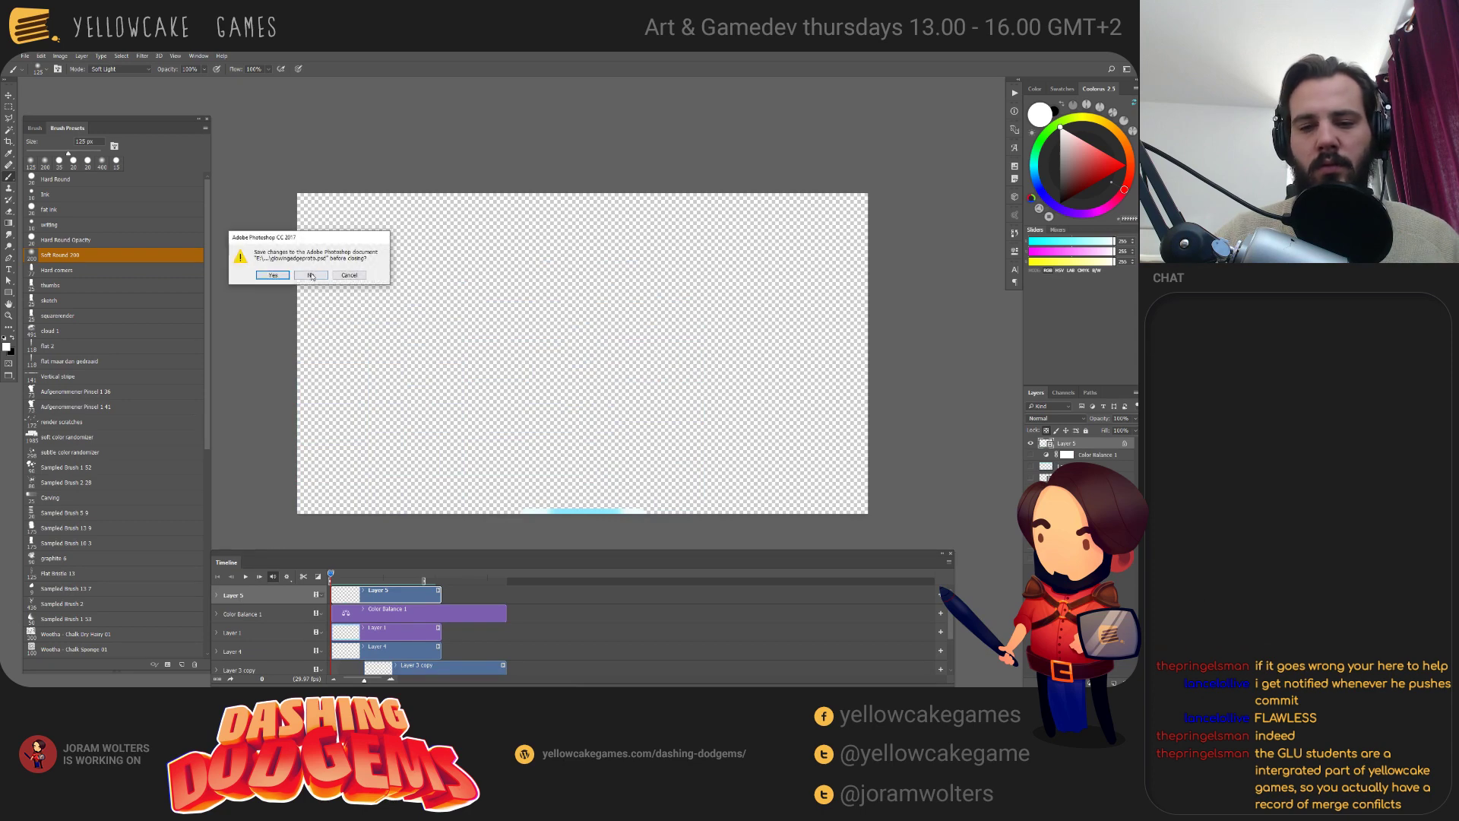
{"action": "left_click", "coordinate": [311, 275]}
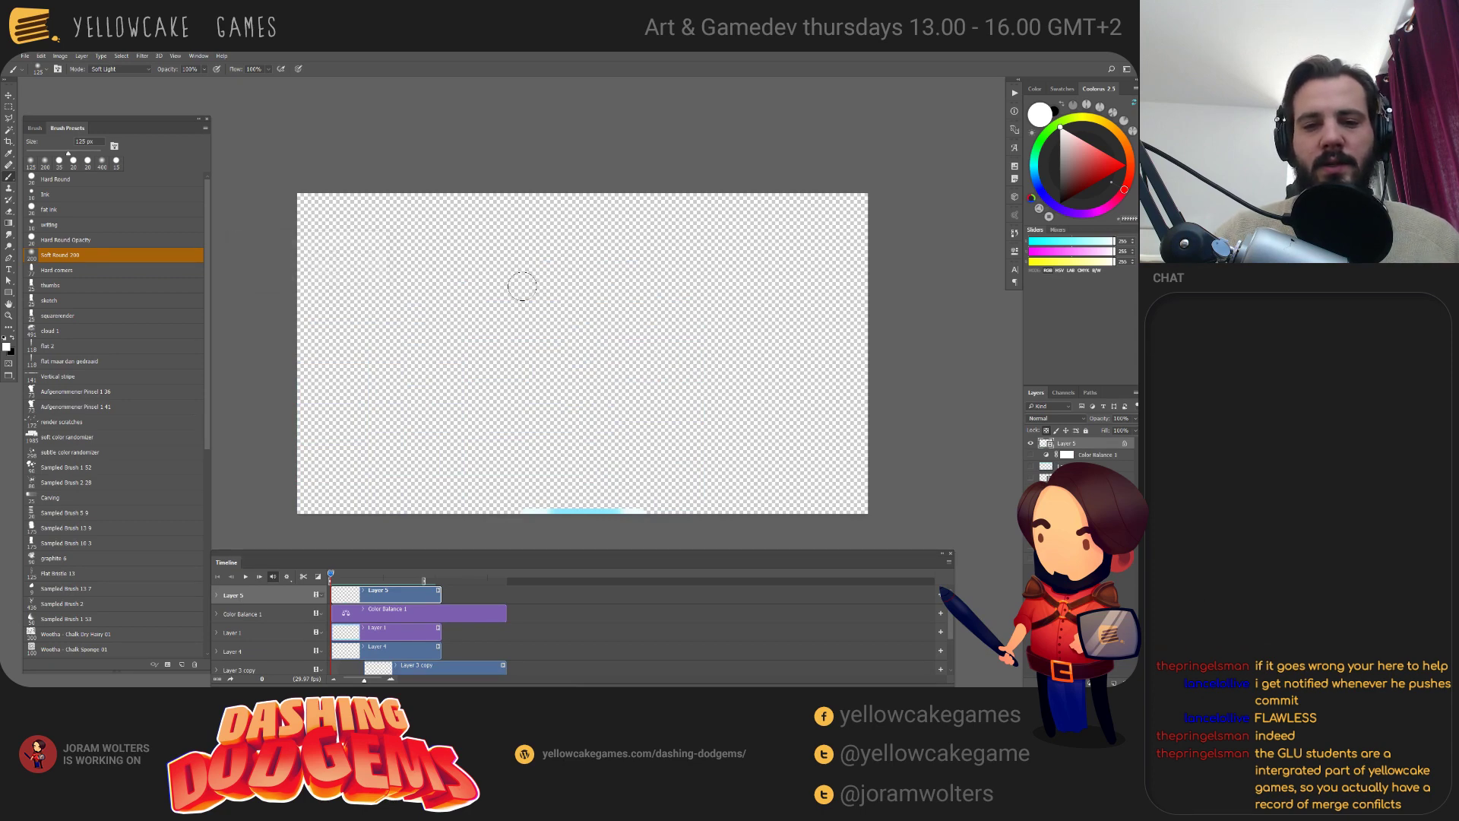
{"action": "key", "text": "ctrl+w"}
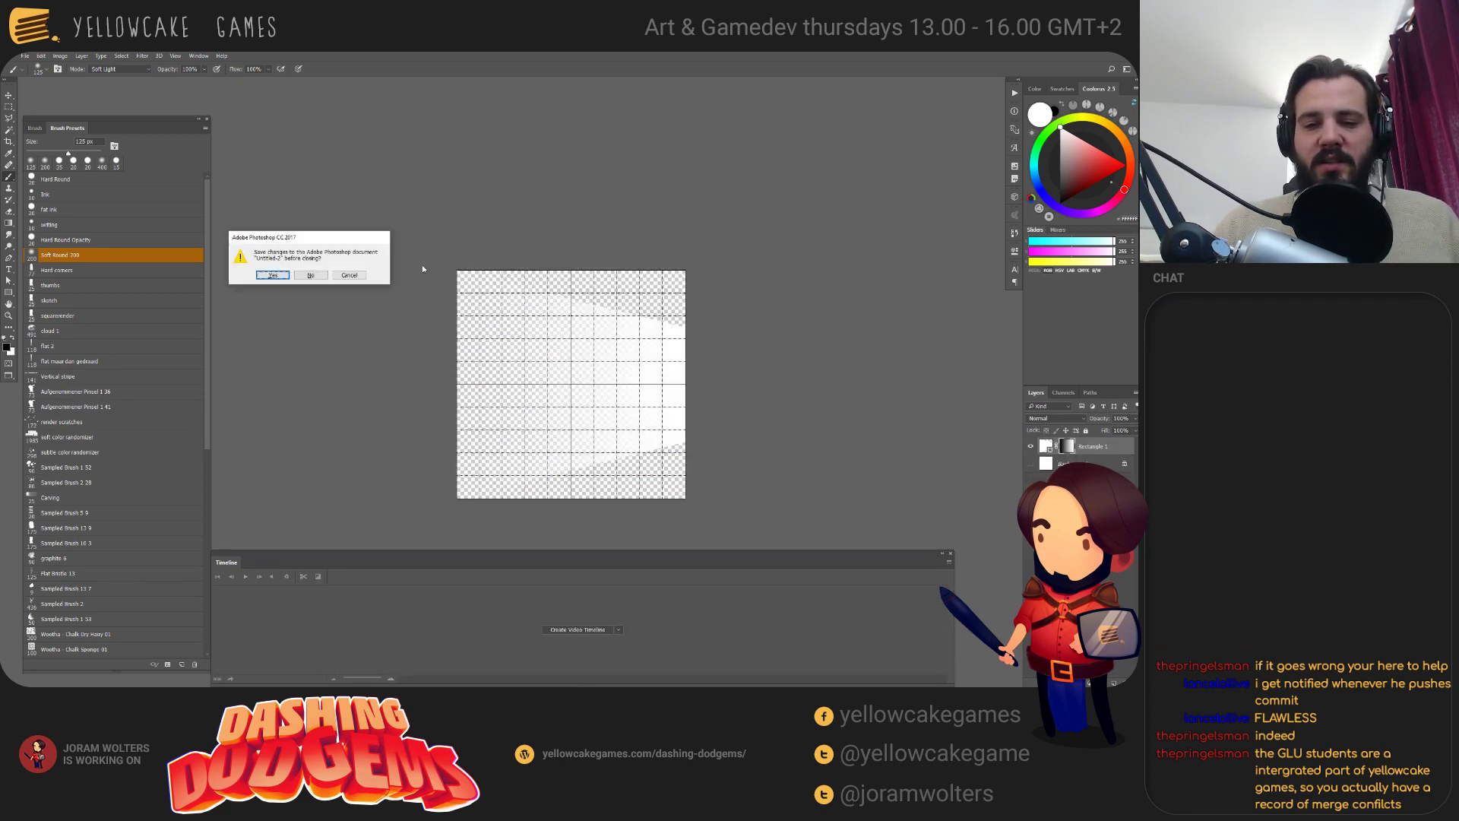
{"action": "left_click", "coordinate": [310, 275]}
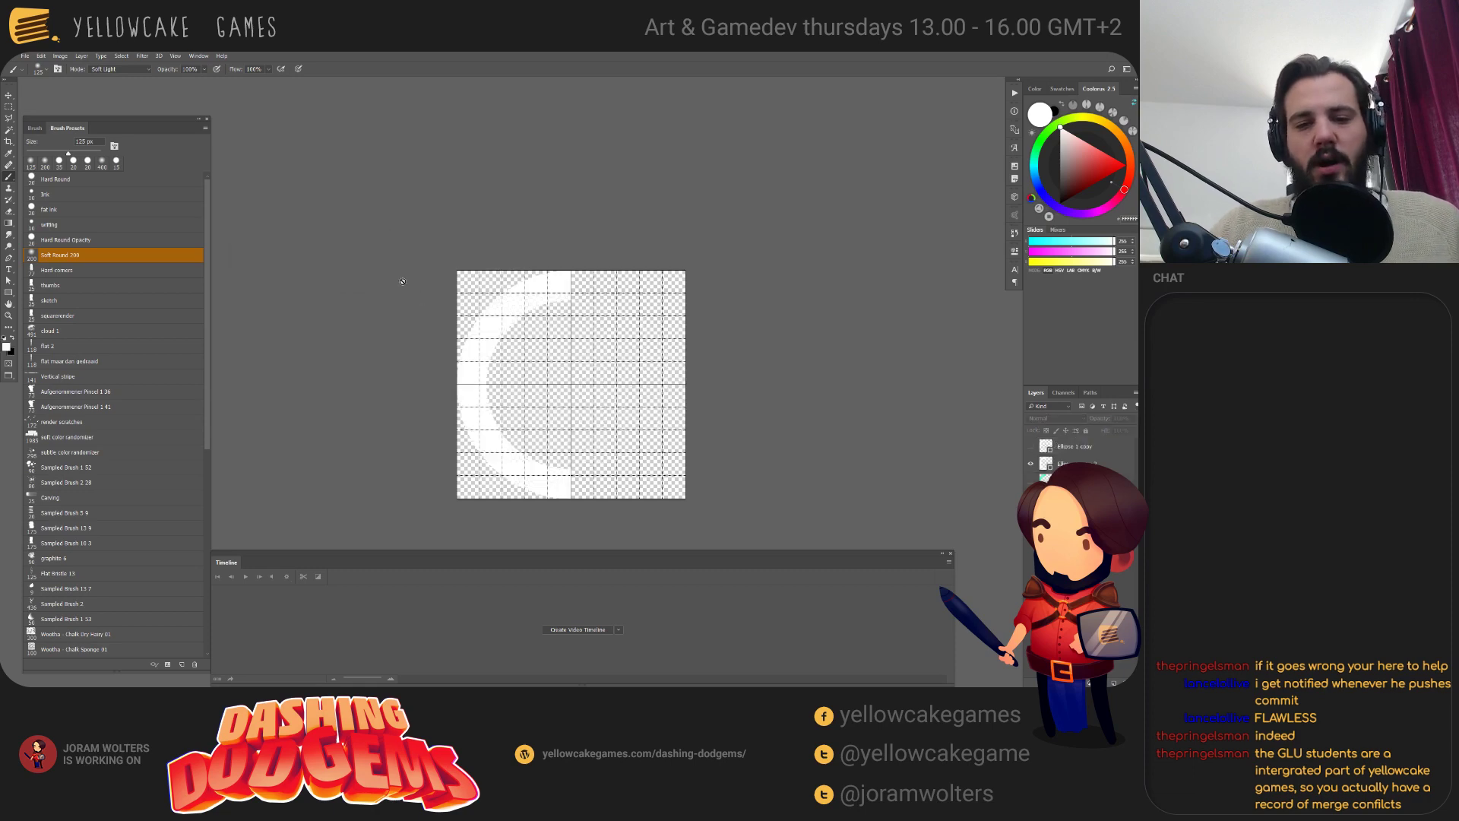
{"action": "key", "text": "ctrl+w"}
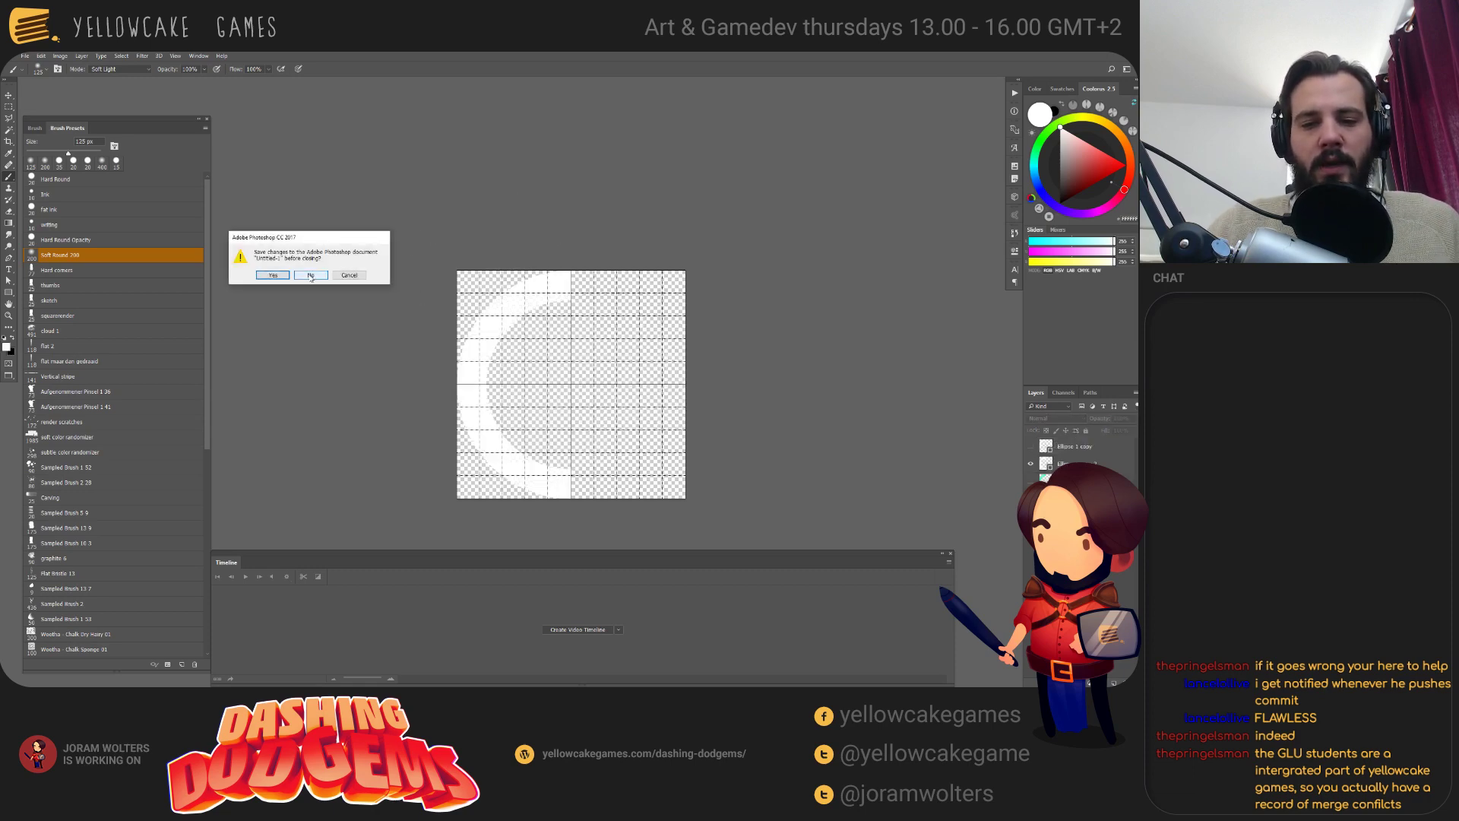
{"action": "left_click", "coordinate": [310, 275]}
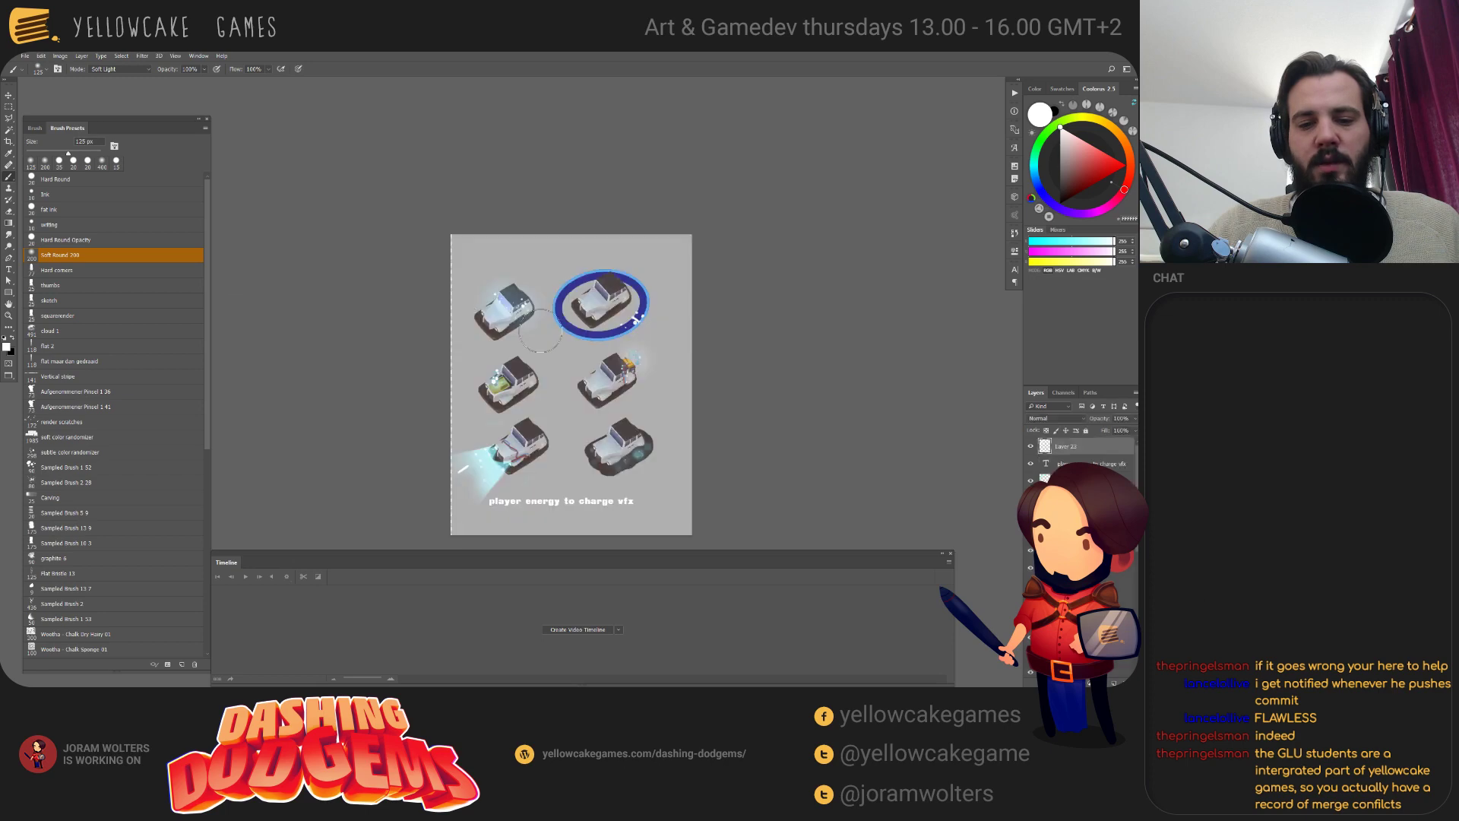
{"action": "key", "text": "ctrl+w"}
{"action": "key", "text": "ctrl+w"}
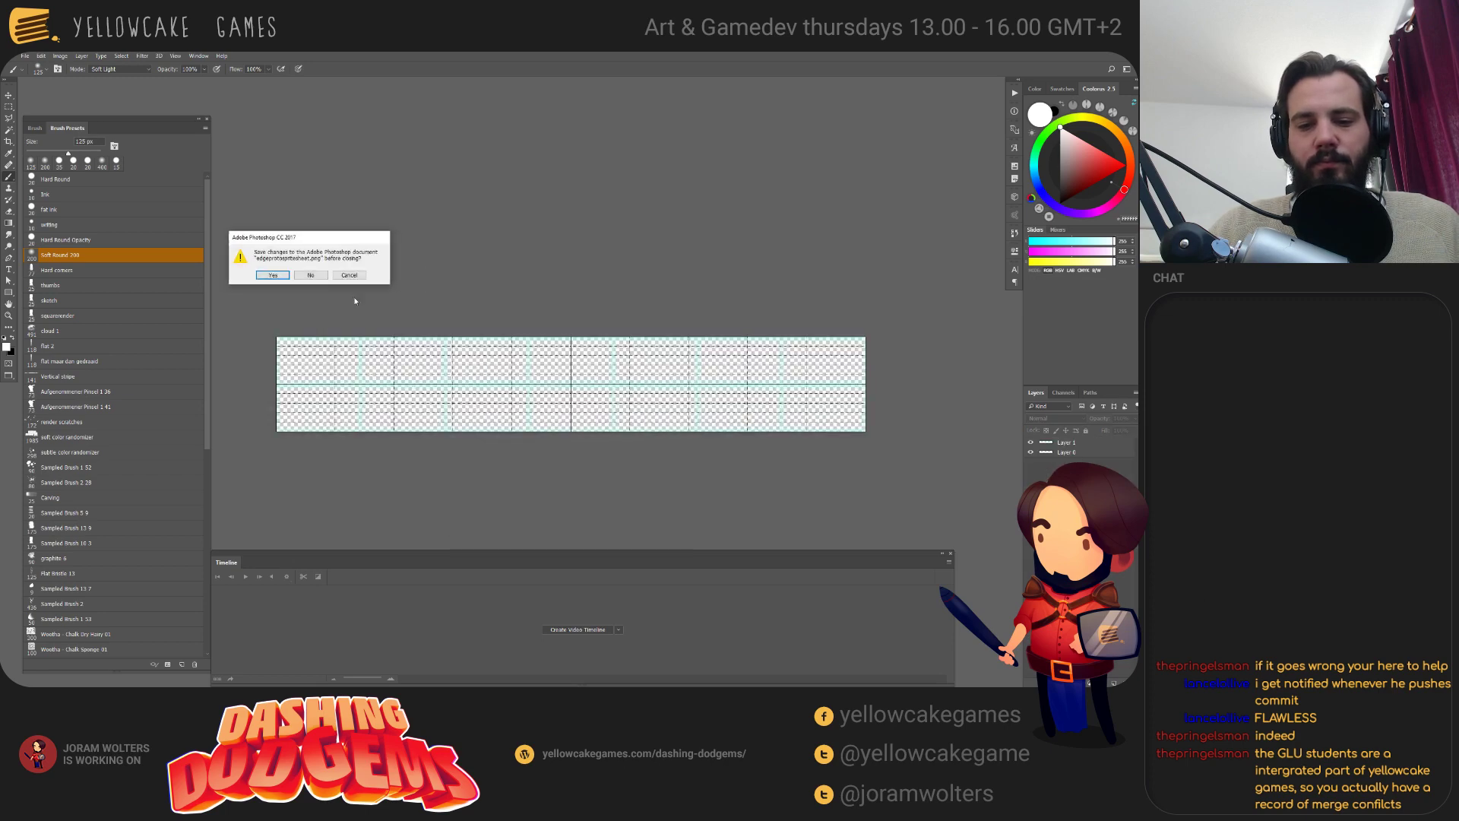
{"action": "left_click", "coordinate": [309, 275]}
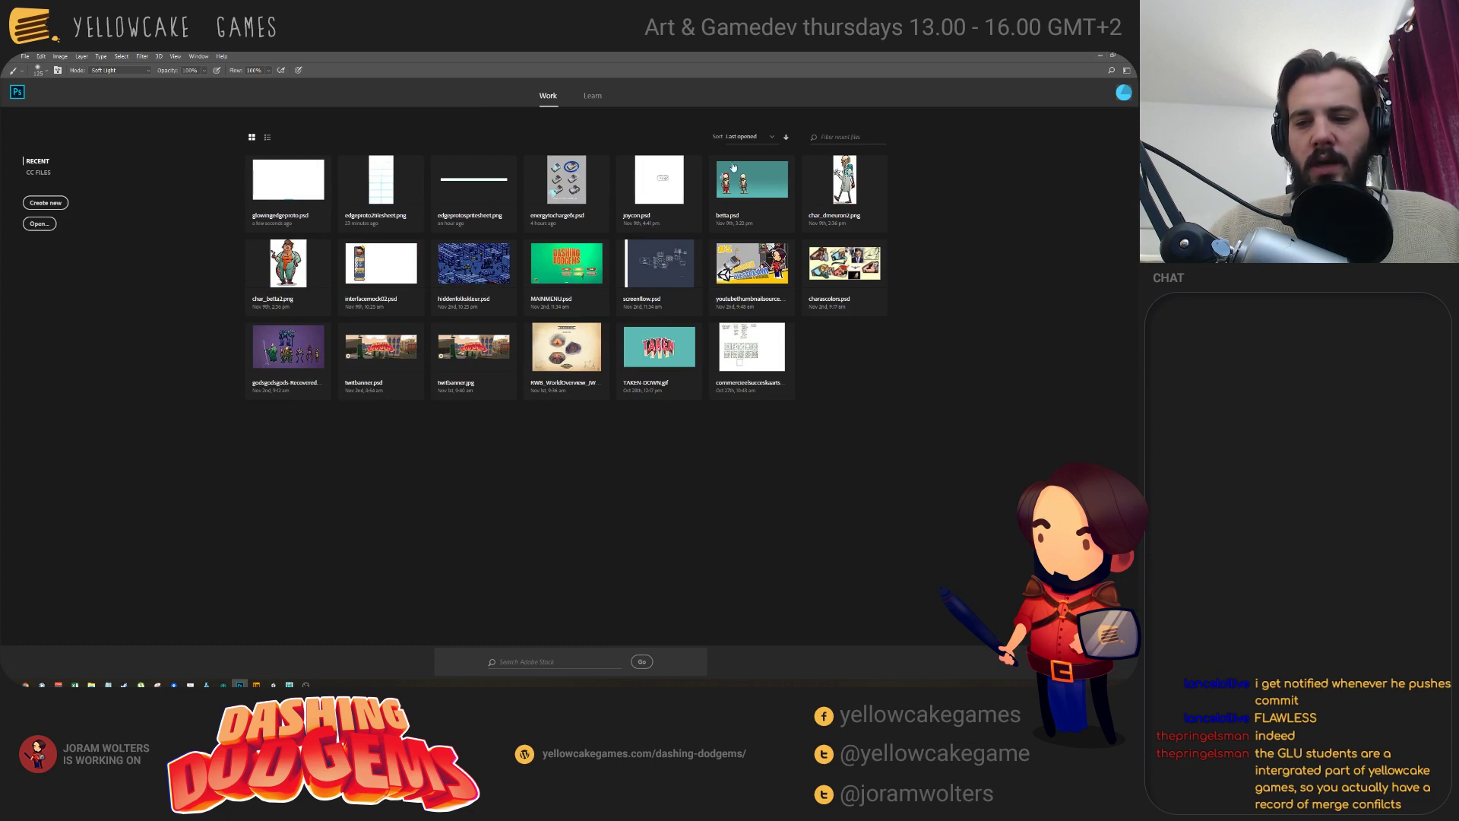
Open the recent file betta.psd and close the Timeline panel.
{"action": "left_click", "coordinate": [748, 176]}
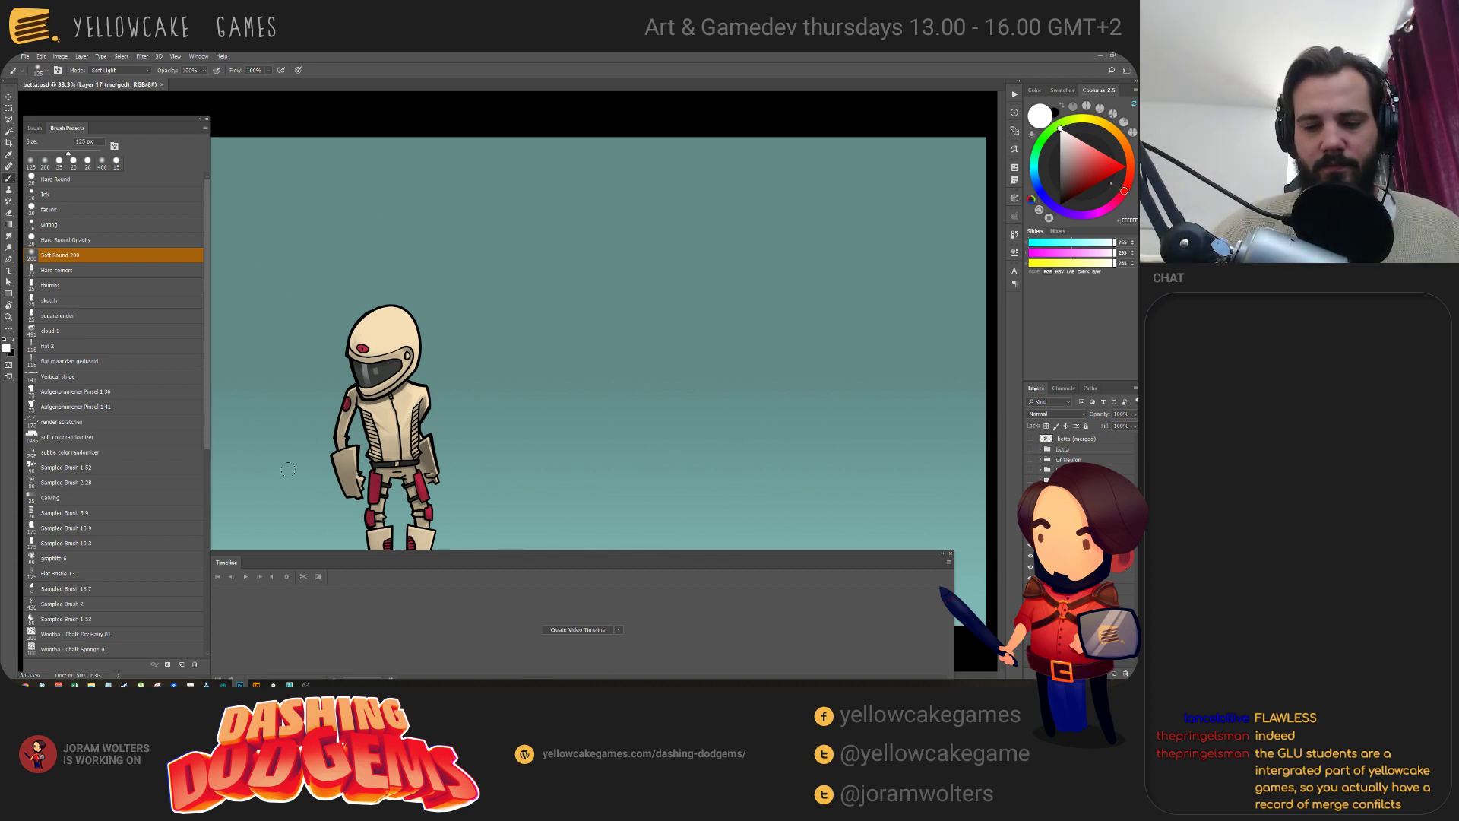
{"action": "left_click_drag", "start_coordinate": [351, 555], "coordinate": [304, 526]}
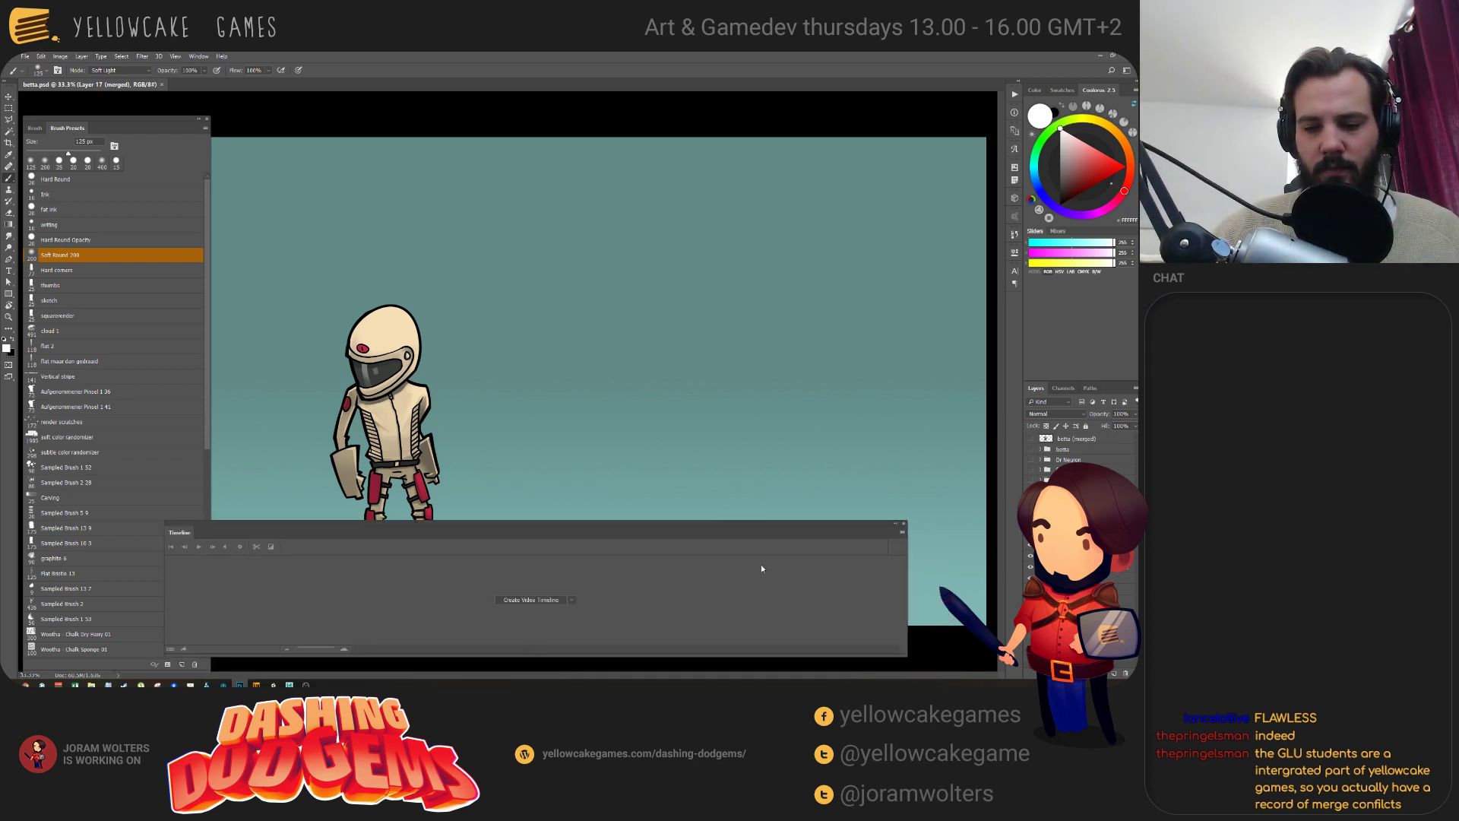
{"action": "left_click", "coordinate": [904, 525]}
Delete the selected merged Layer 17, and show the betta group instead of The Stick.
{"action": "key", "text": "v"}
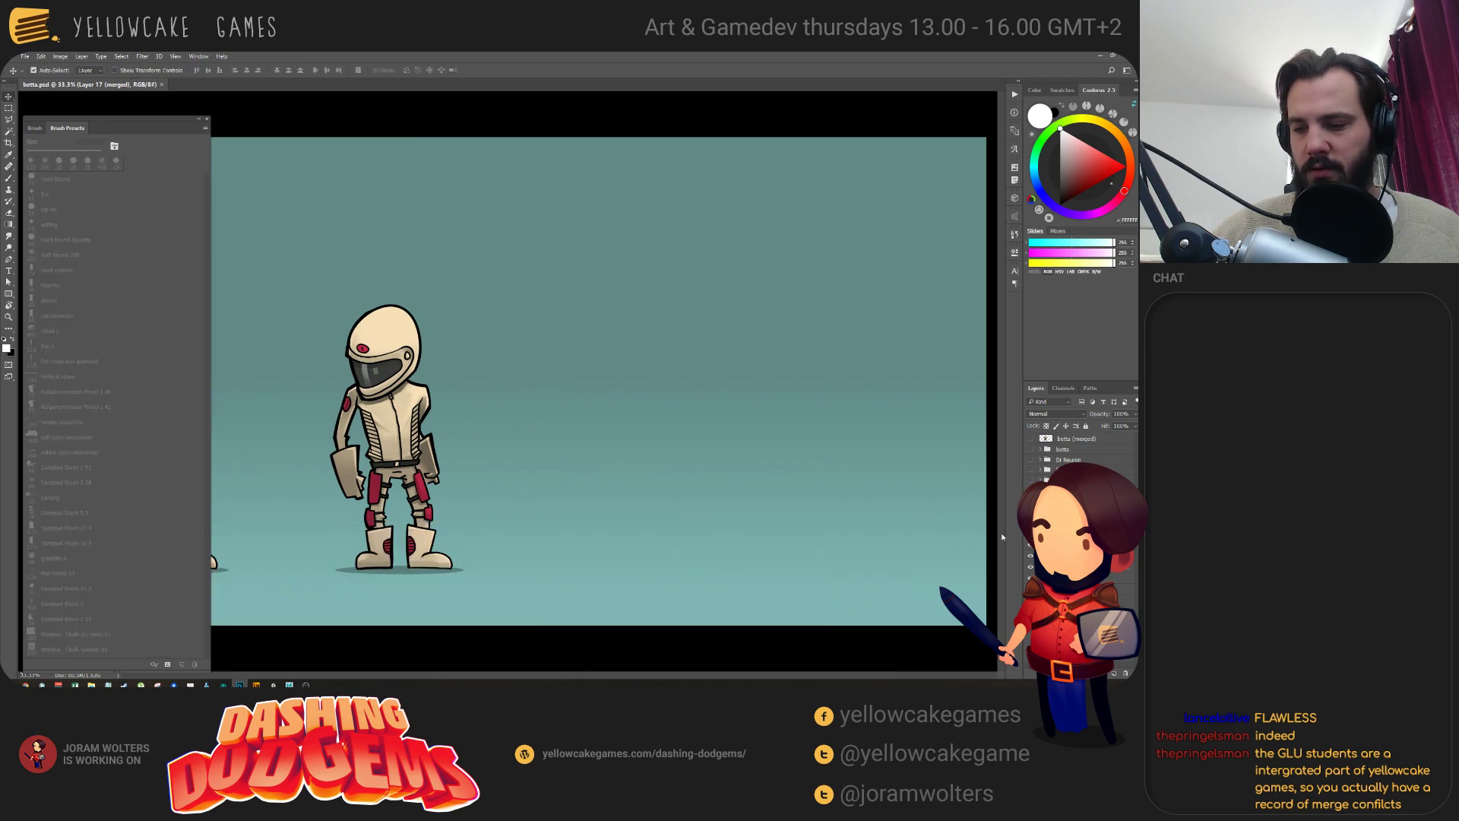
{"action": "key", "text": "Delete"}
{"action": "scroll", "coordinate": [438, 393], "scroll_direction": "down", "scroll_amount": 3, "text": "alt"}
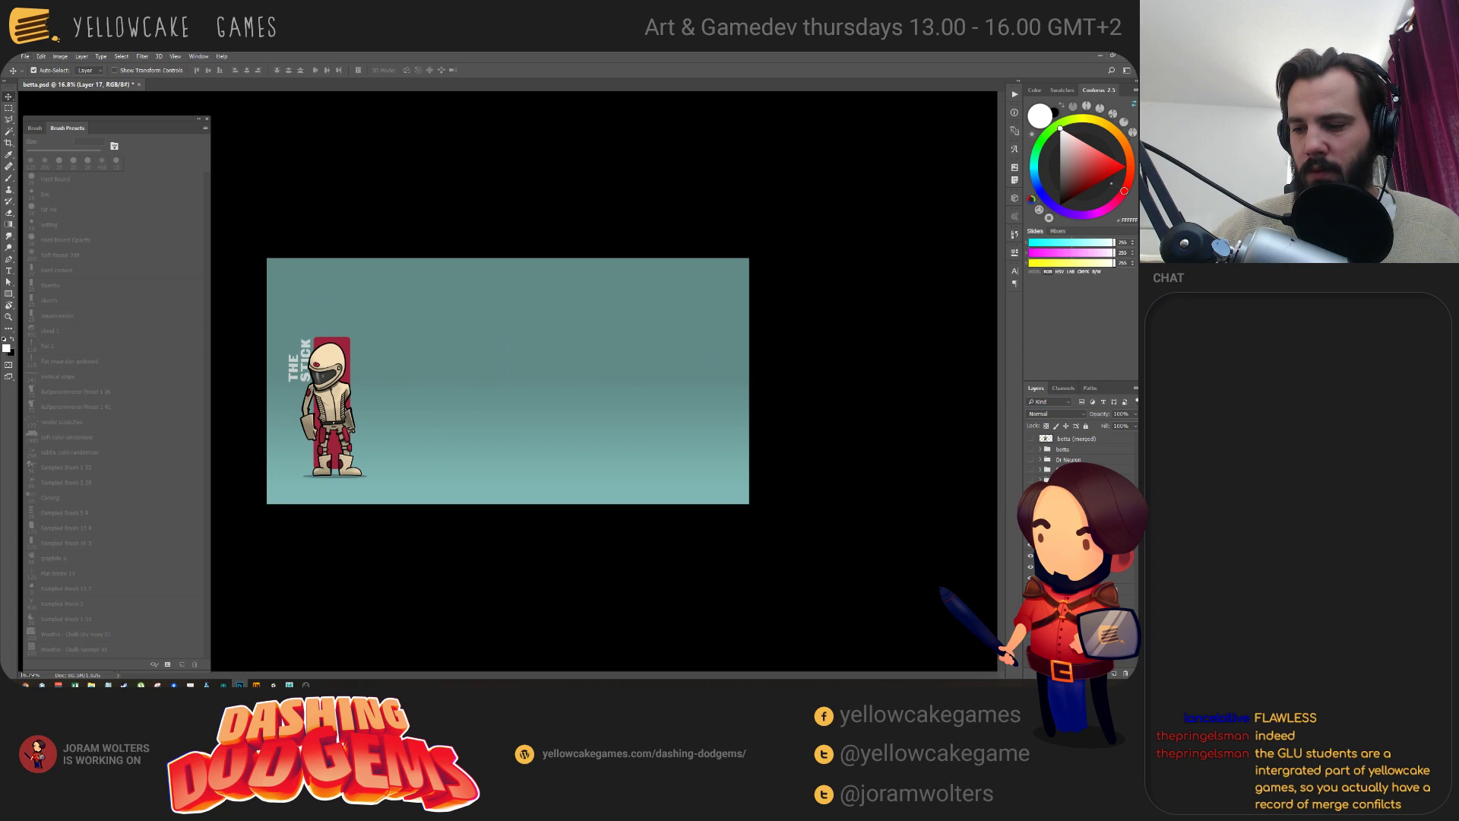
{"action": "left_click", "coordinate": [1040, 511]}
{"action": "left_click", "coordinate": [1031, 450]}
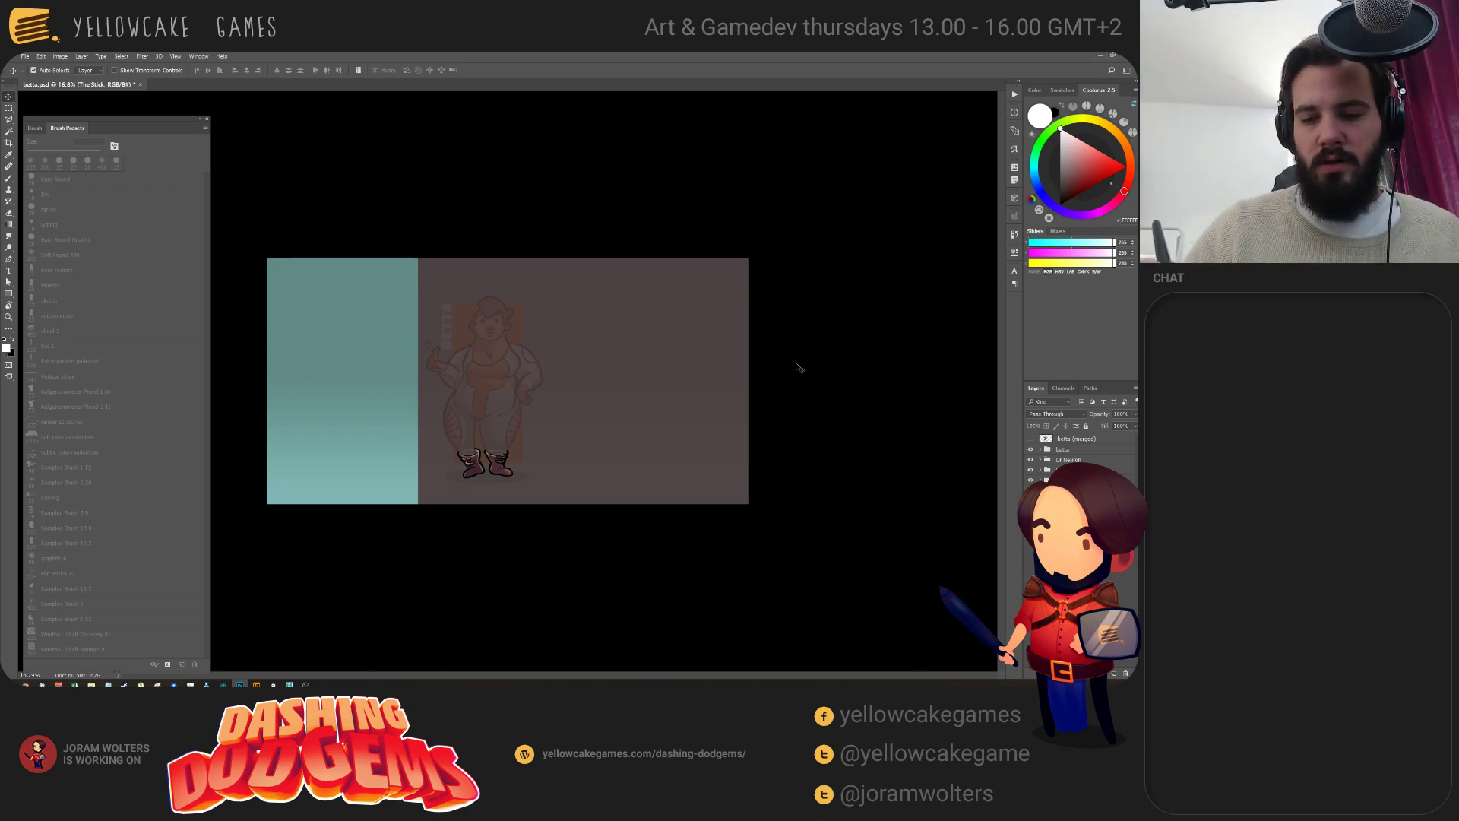
Change to the full-screen view with menu bar and delete the dark translucent overlay covering the Betta character.
{"action": "left_click", "coordinate": [835, 456]}
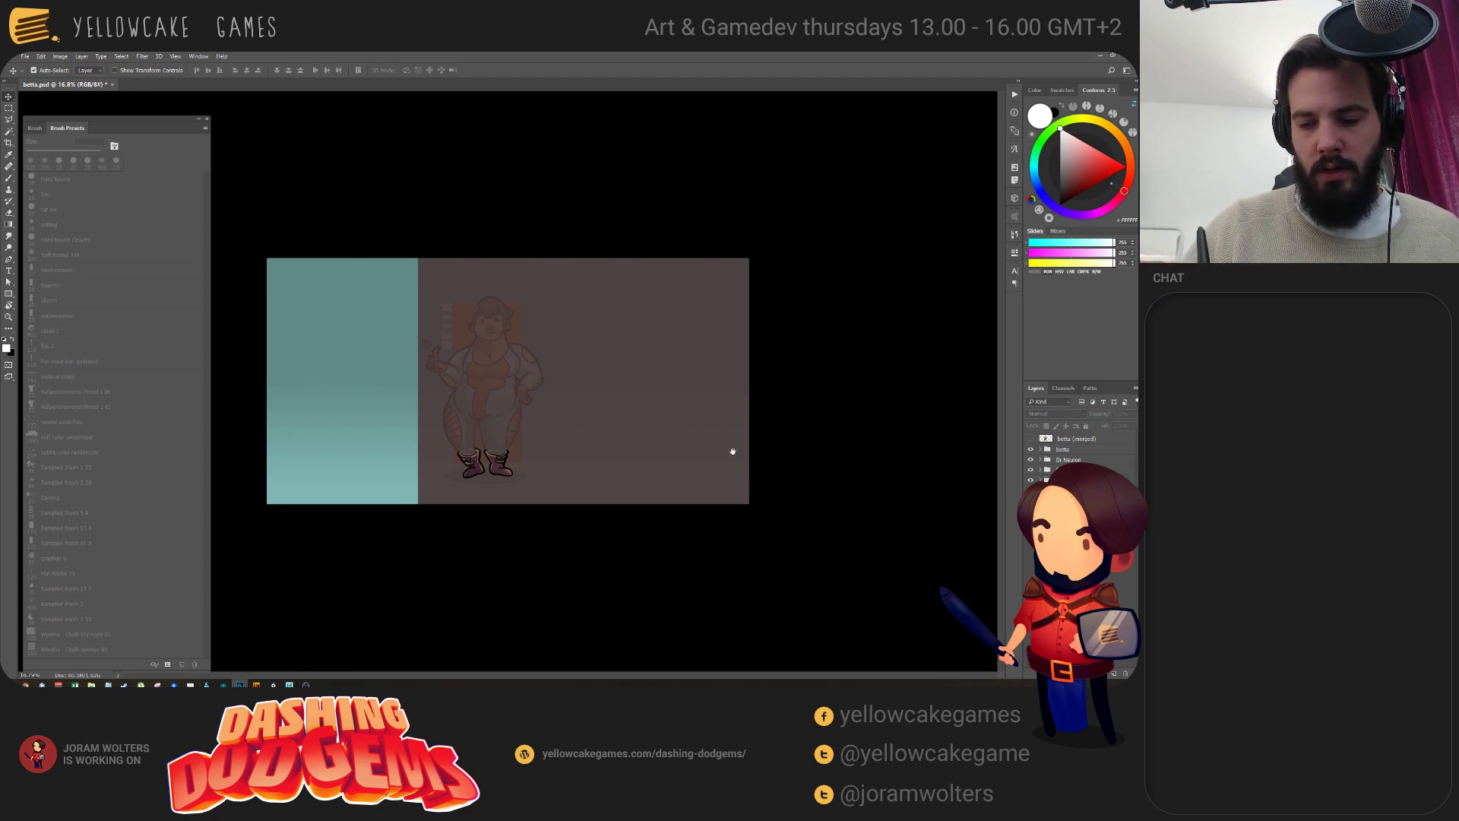
{"action": "key", "text": "f"}
{"action": "left_click_drag", "start_coordinate": [730, 403], "coordinate": [648, 423]}
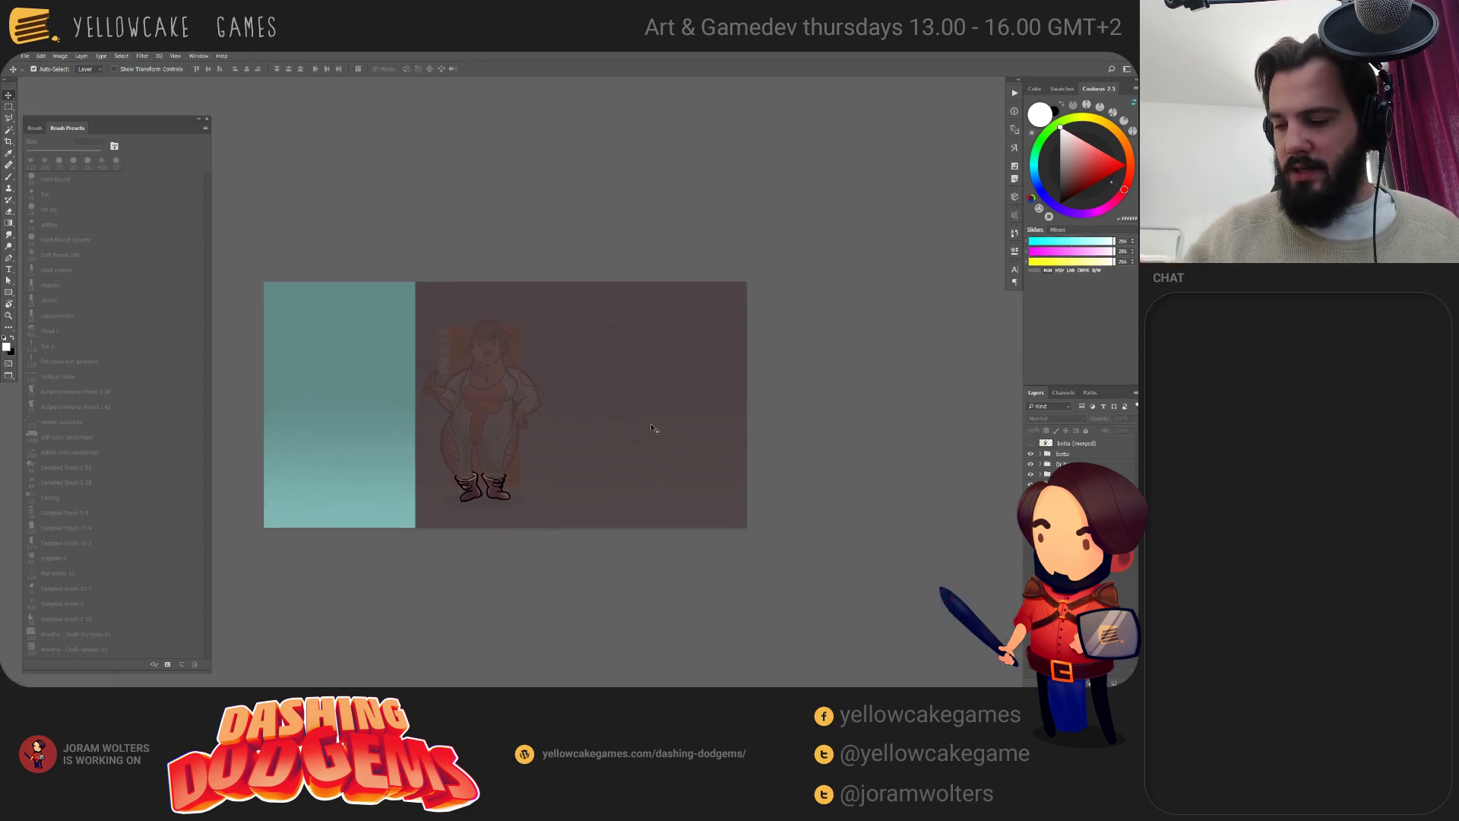
{"action": "left_click", "coordinate": [1041, 453]}
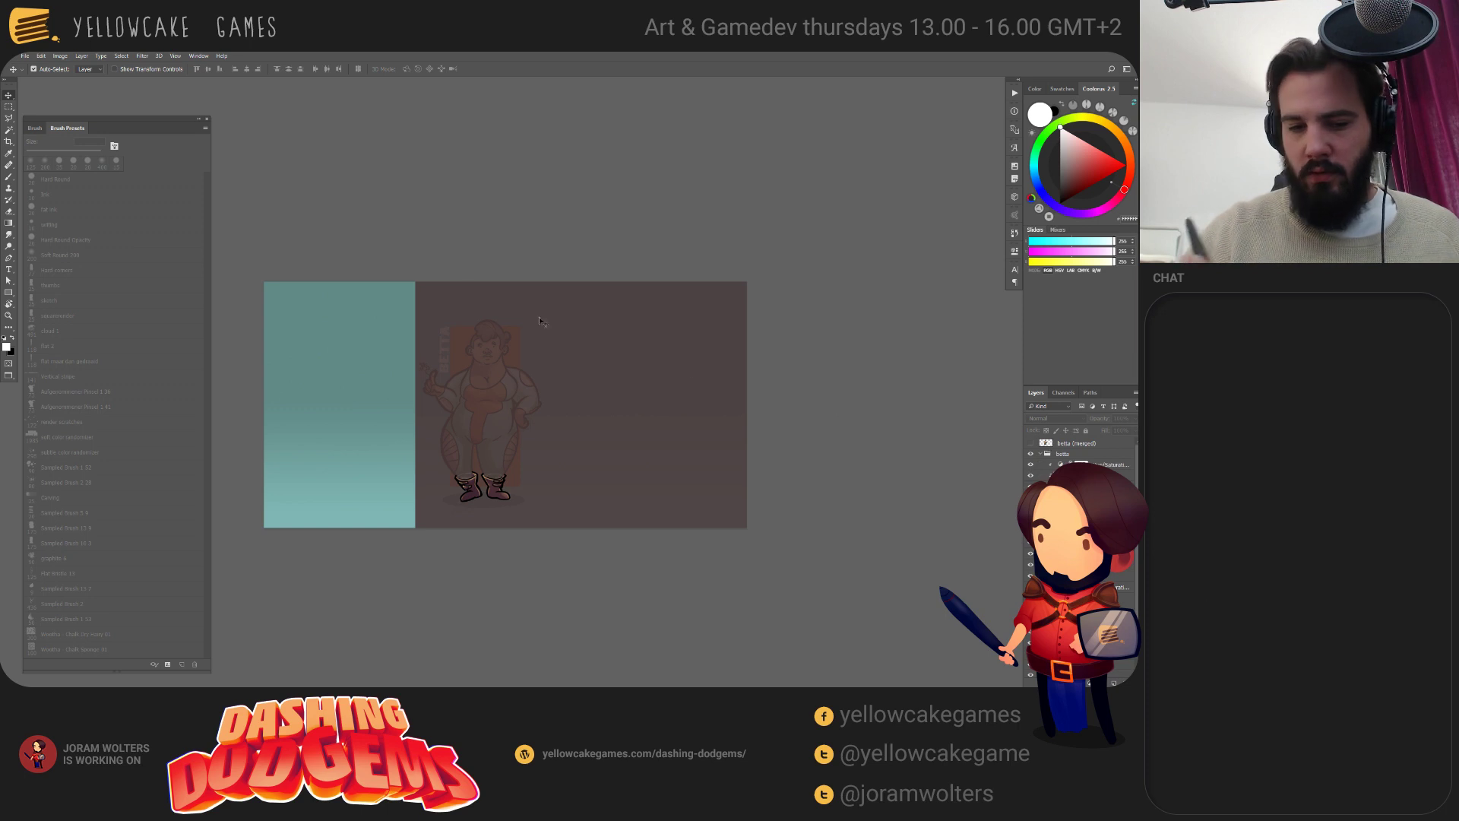
{"action": "left_click", "coordinate": [686, 362]}
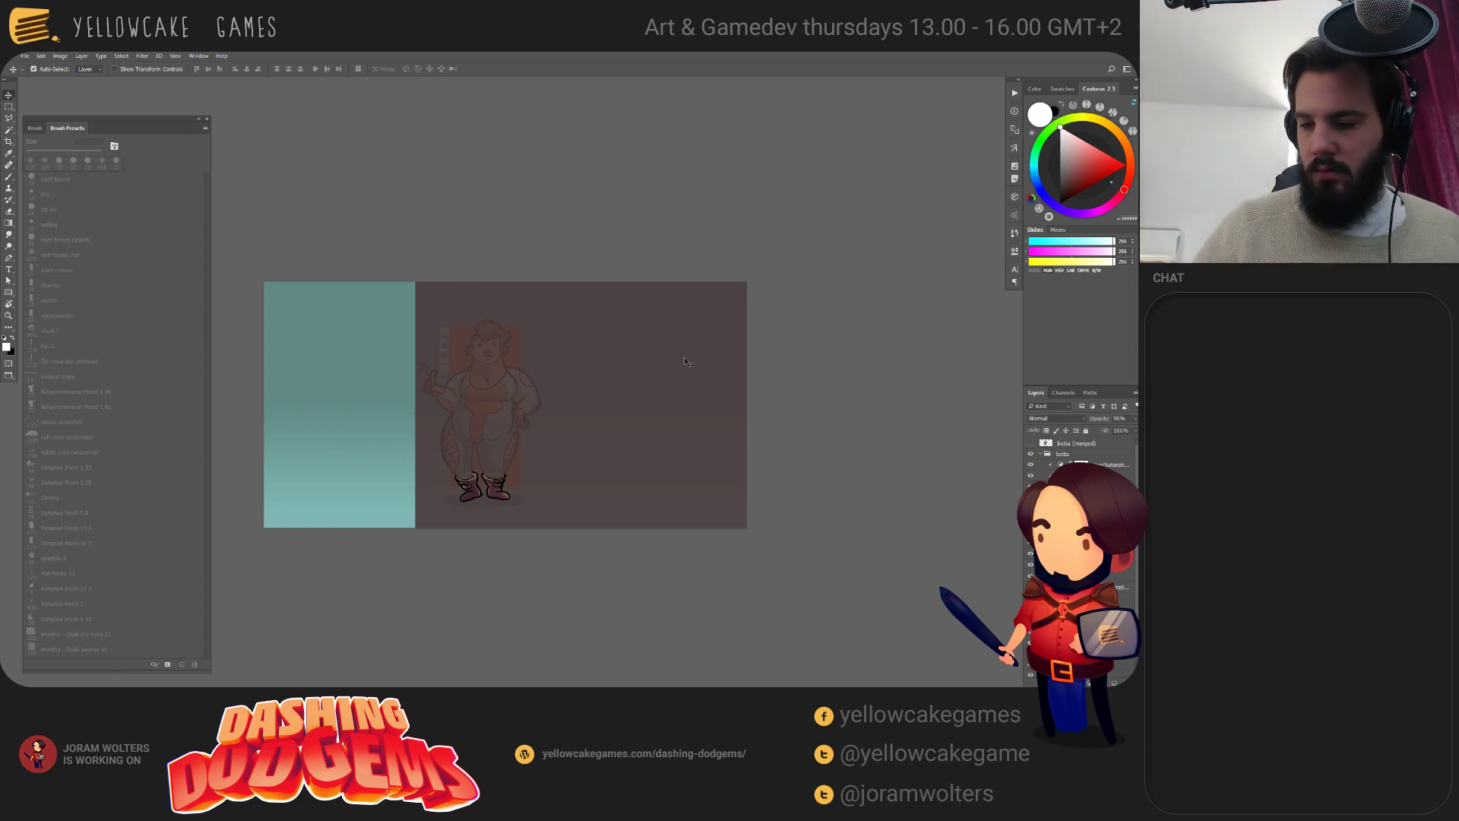
{"action": "key", "text": "Delete"}
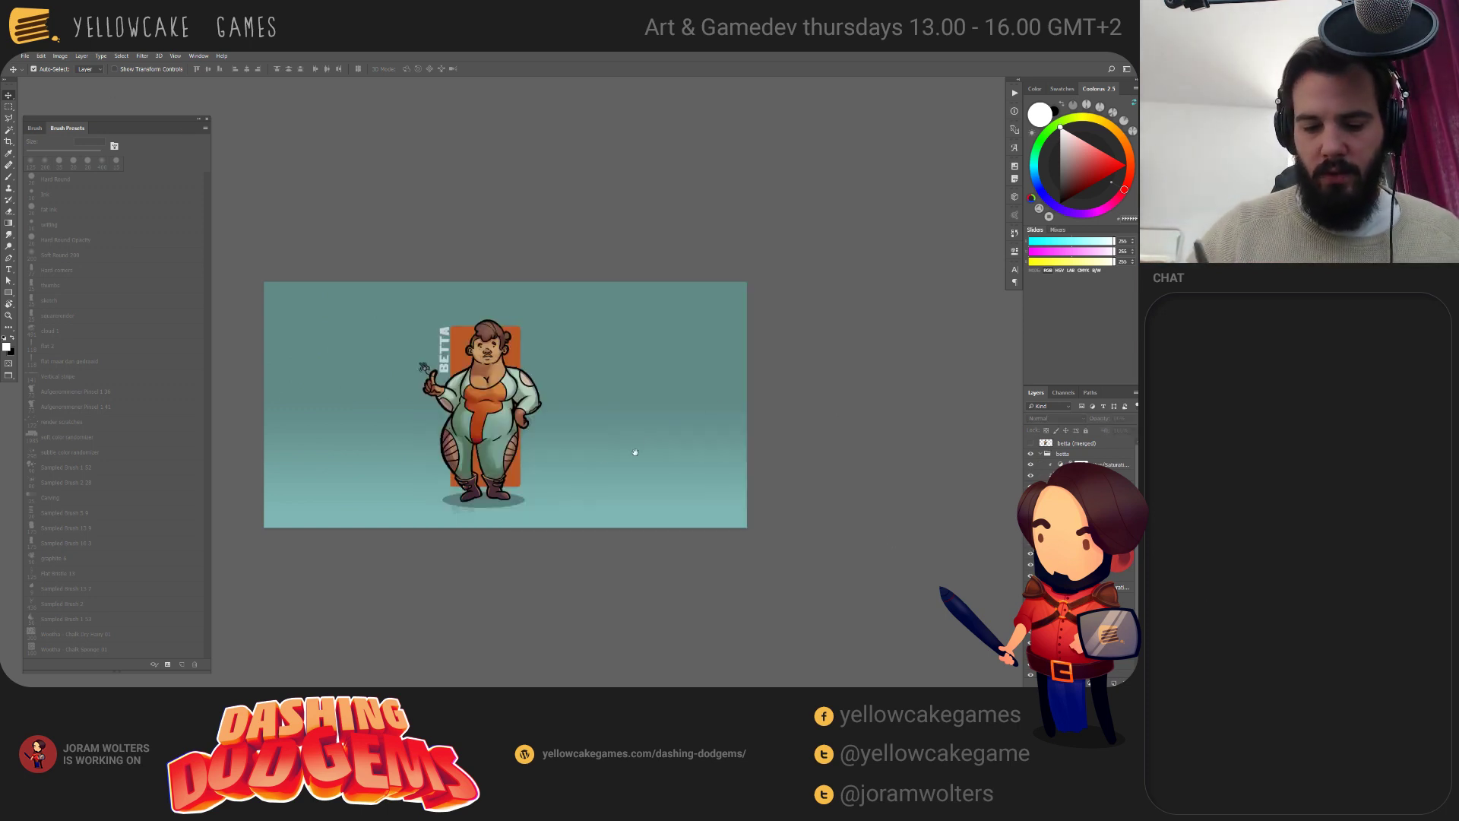
{"action": "mouse_move", "coordinate": [636, 452]}
{"action": "left_mouse_down"}
{"action": "mouse_move", "coordinate": [588, 479]}
{"action": "mouse_move", "coordinate": [651, 452]}
{"action": "left_mouse_up"}
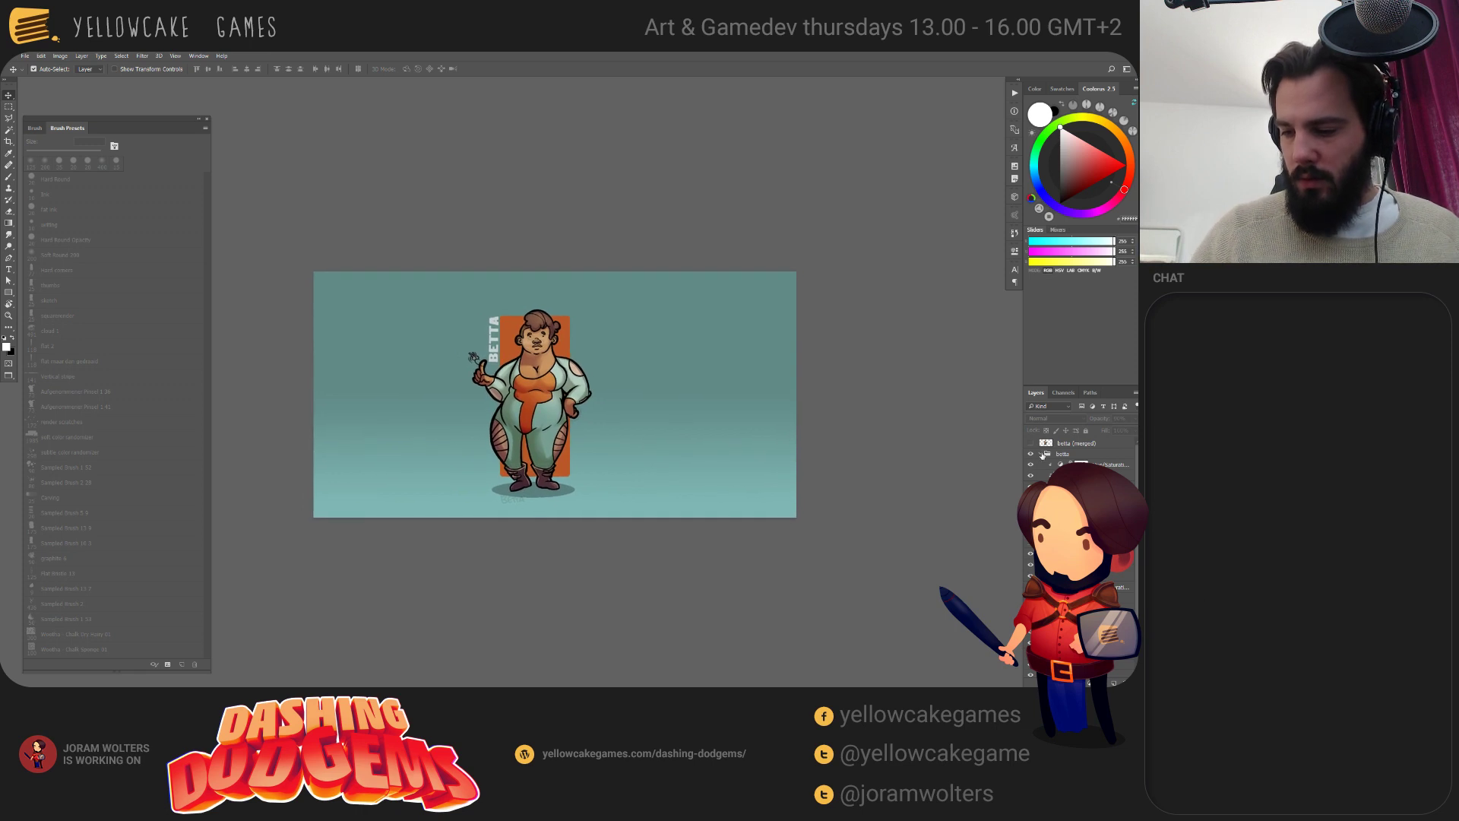
Show the fiery-haired and lab-coated characters, and move the betta group to the right of the scientist using Free Transform.
{"action": "left_click", "coordinate": [1030, 486]}
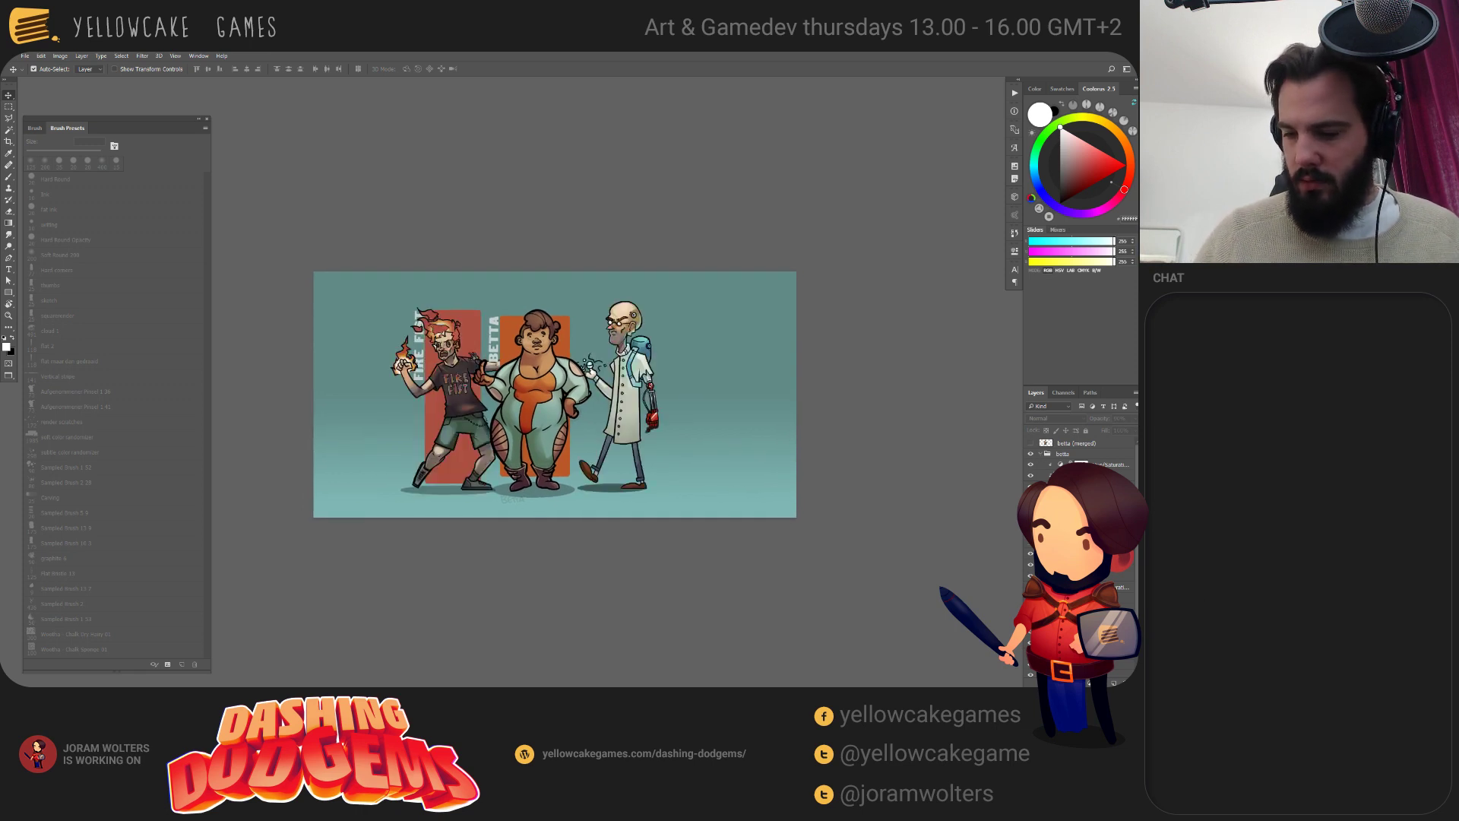
{"action": "left_click", "coordinate": [1062, 453]}
{"action": "key", "text": "ctrl+t"}
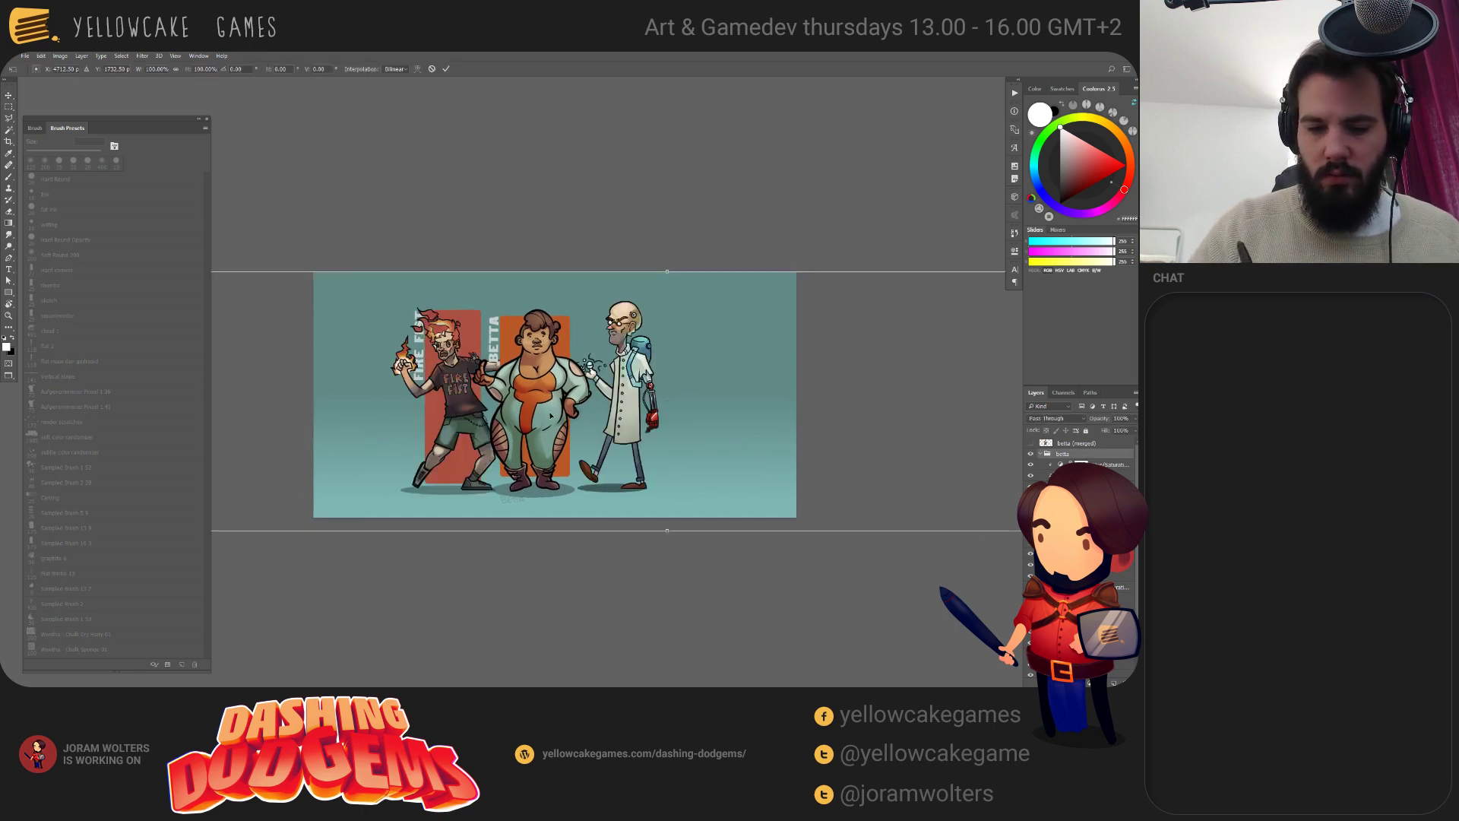
{"action": "left_click_drag", "start_coordinate": [551, 415], "coordinate": [737, 442]}
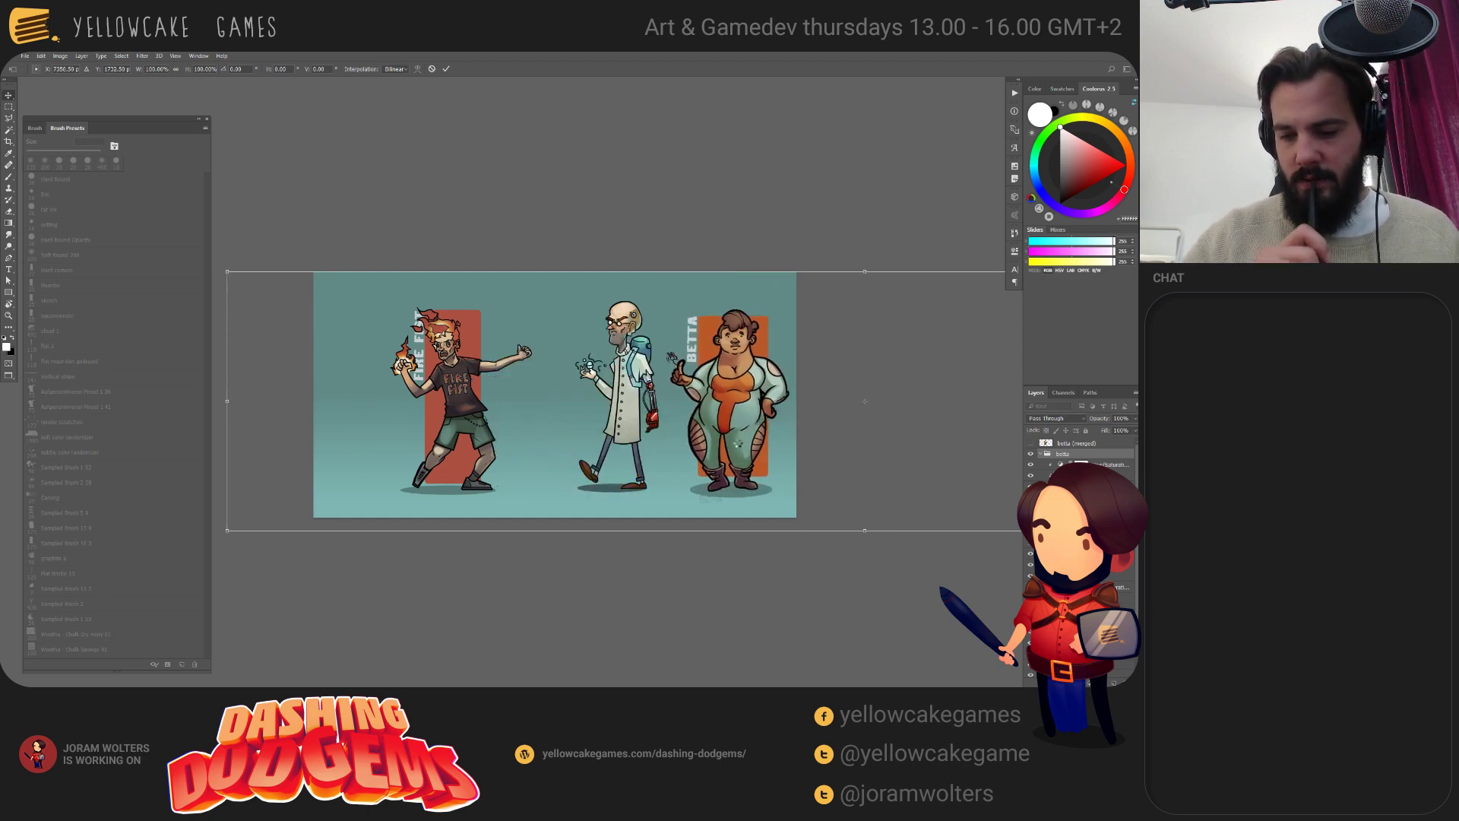
{"action": "key", "text": "Return"}
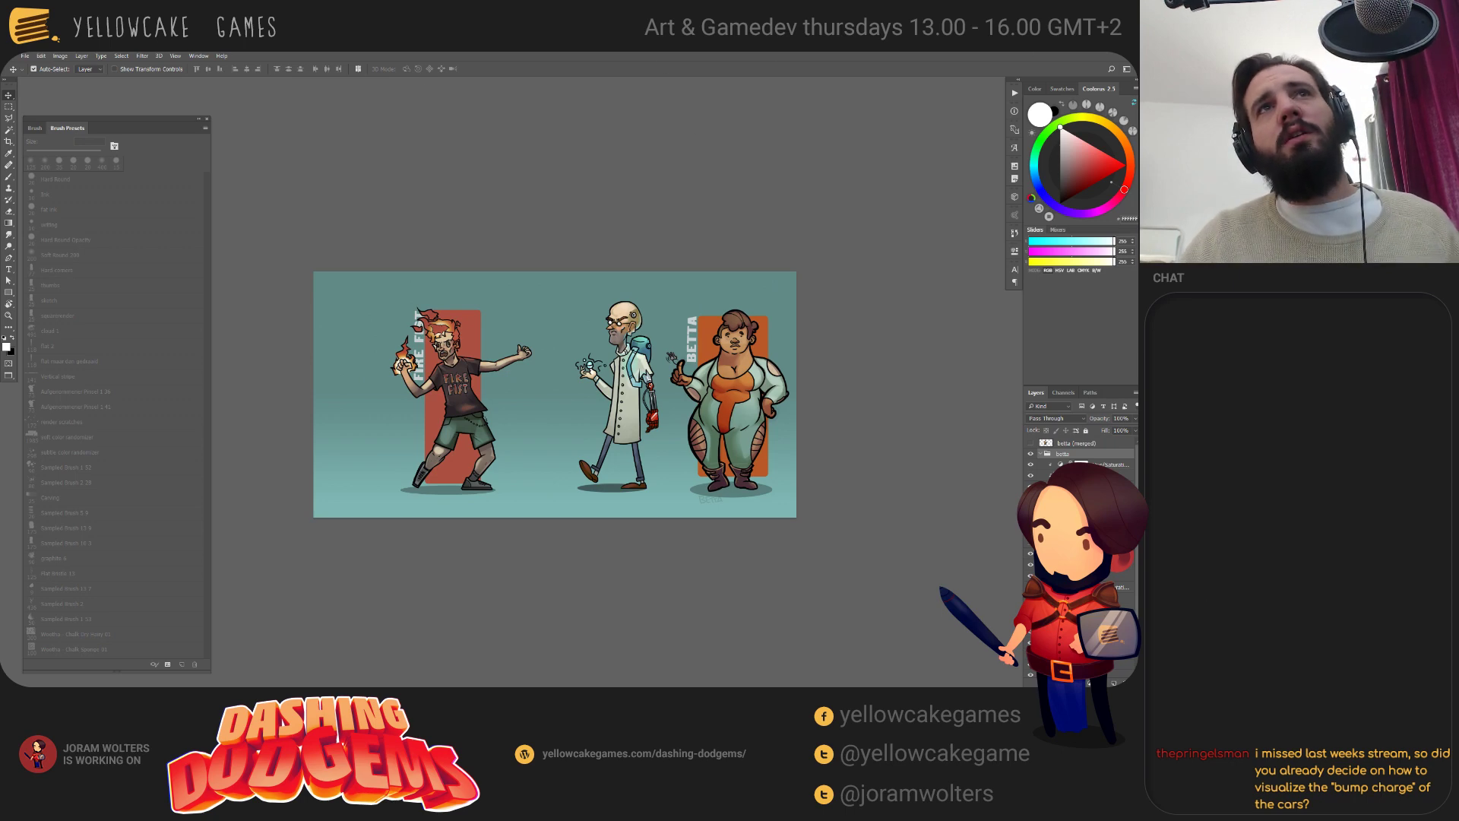
Switch to File Explorer and look through the Dashing Dodgems Art folder and its main 2D elements subfolder for the character artwork.
{"action": "left_click", "coordinate": [91, 684]}
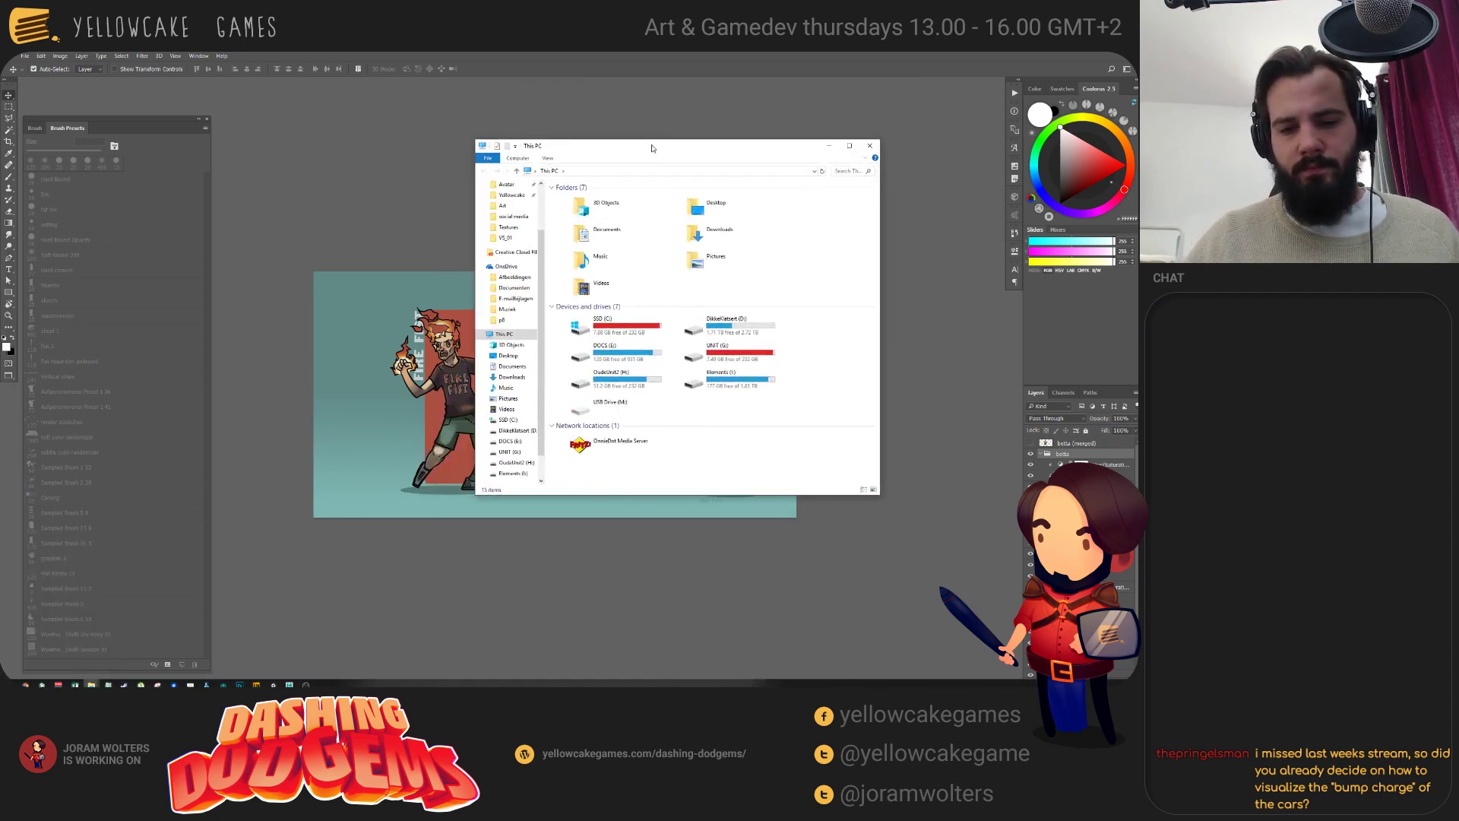
{"action": "scroll", "coordinate": [541, 243], "scroll_direction": "up", "scroll_amount": 2}
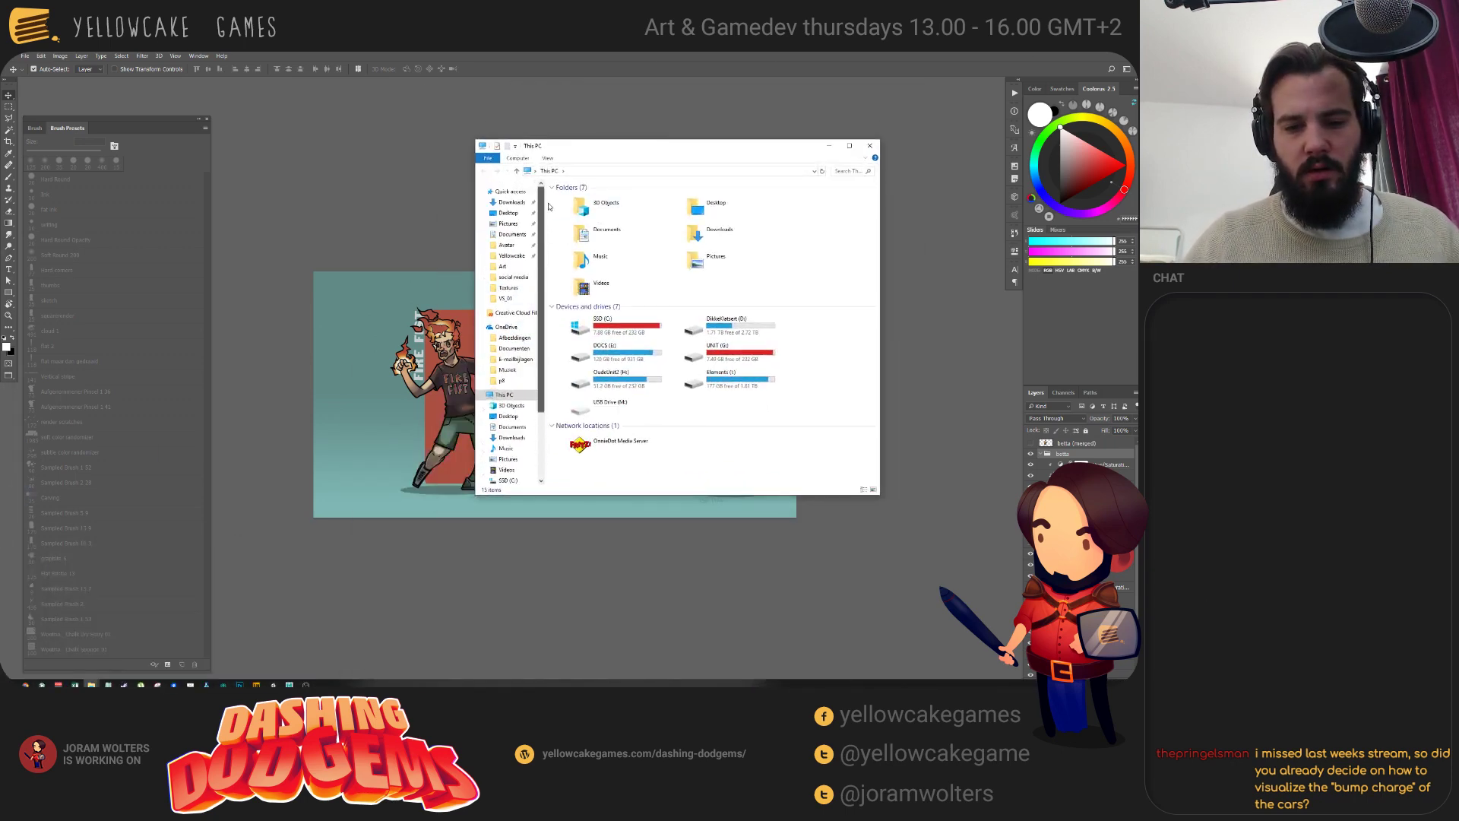
{"action": "left_click", "coordinate": [504, 266]}
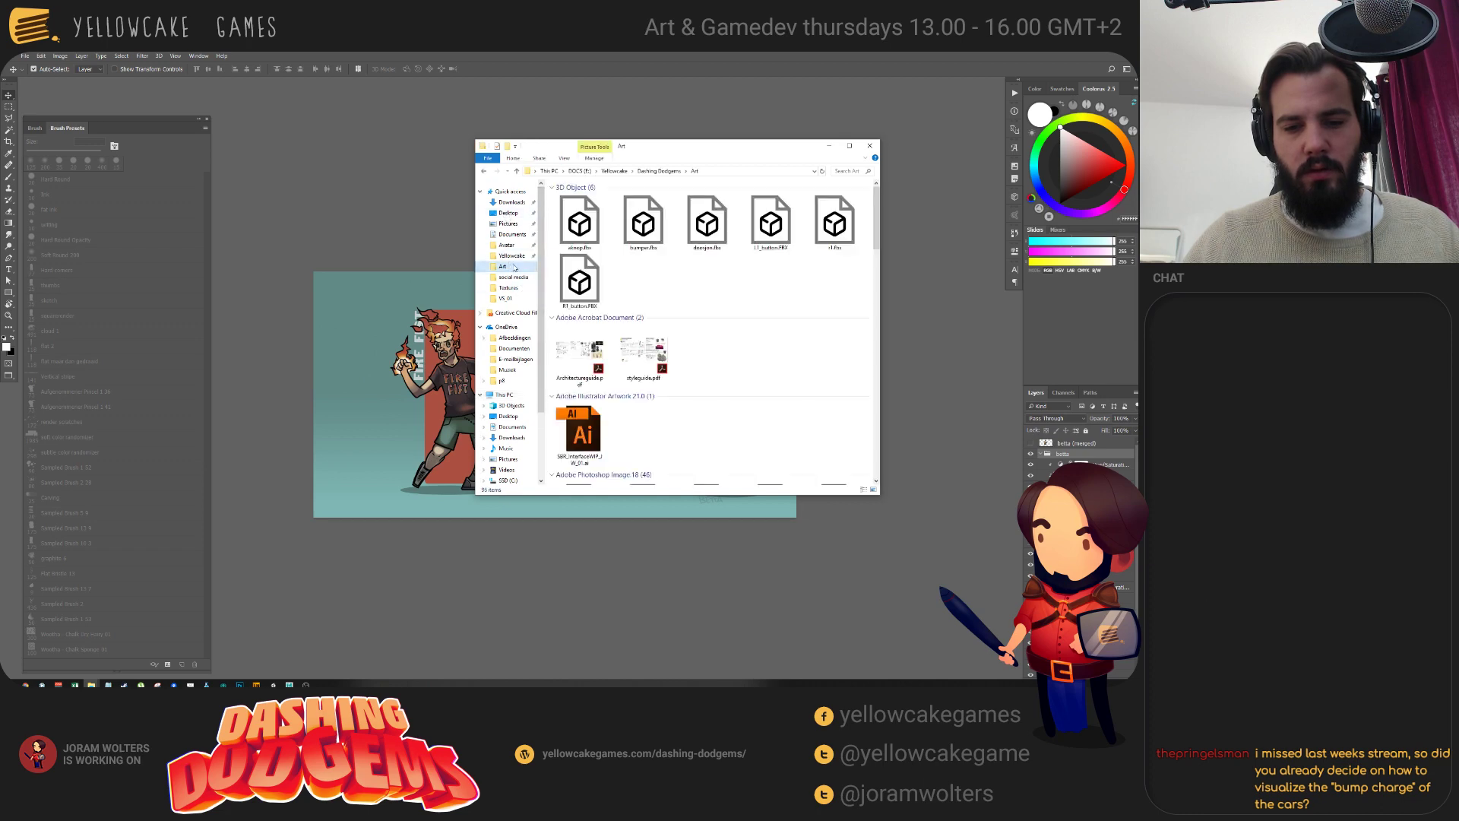
{"action": "left_click_drag", "start_coordinate": [876, 222], "coordinate": [856, 362]}
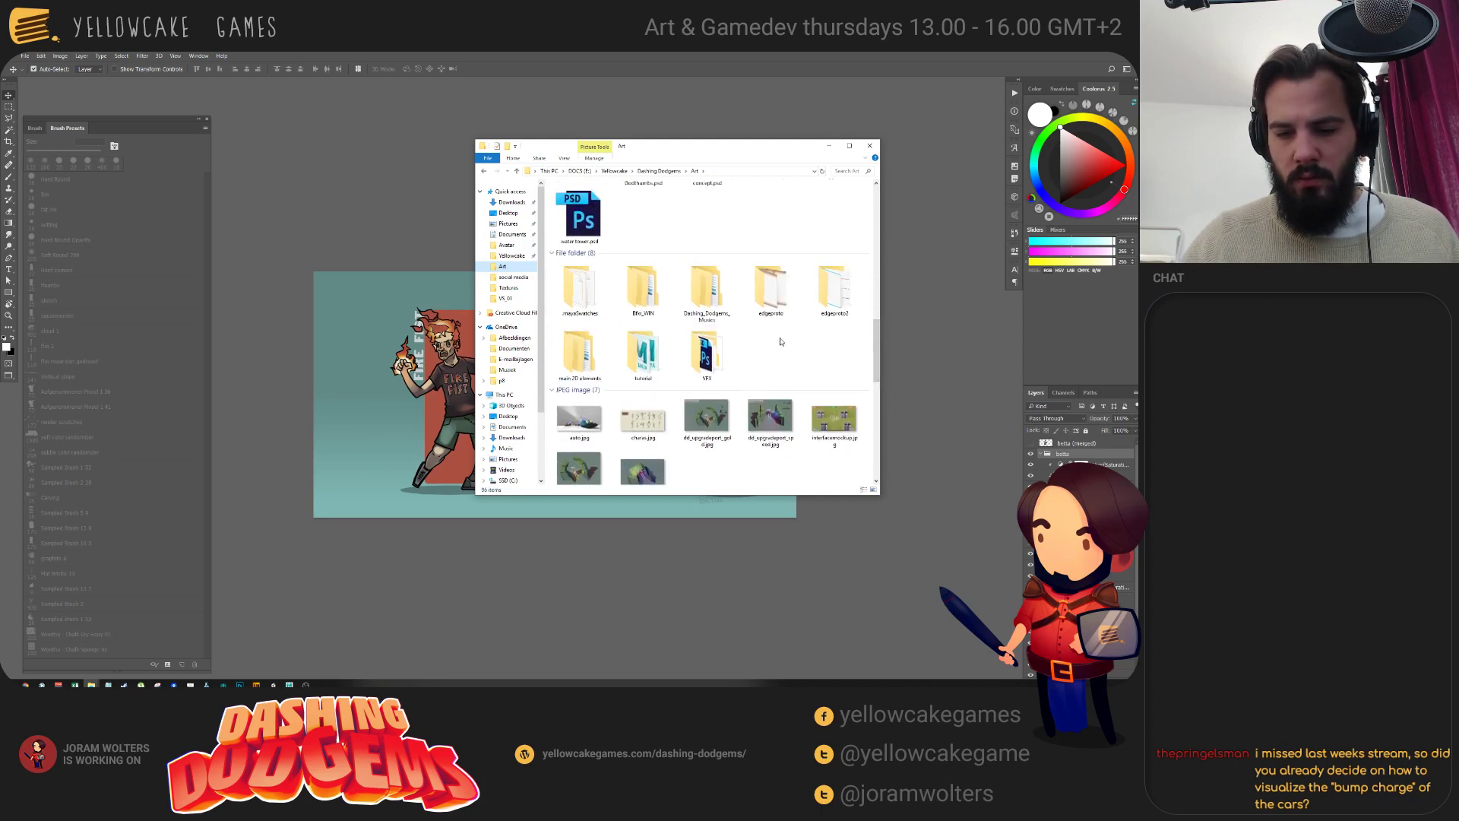
{"action": "mouse_move", "coordinate": [877, 361]}
{"action": "left_mouse_down"}
{"action": "mouse_move", "coordinate": [872, 446]}
{"action": "mouse_move", "coordinate": [883, 354]}
{"action": "left_mouse_up"}
{"action": "double_click", "coordinate": [605, 371]}
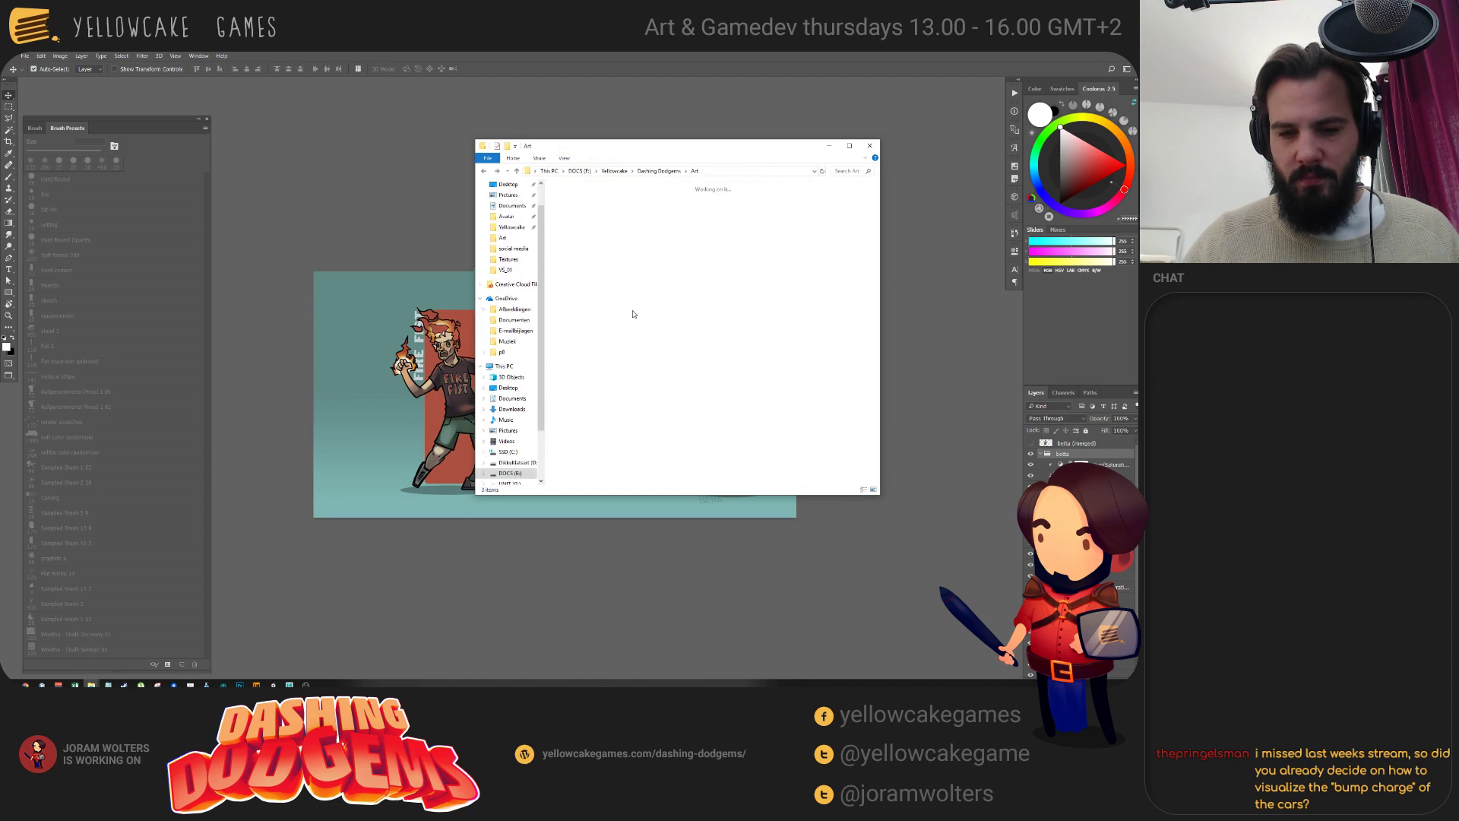
{"action": "key", "text": "alt+Left"}
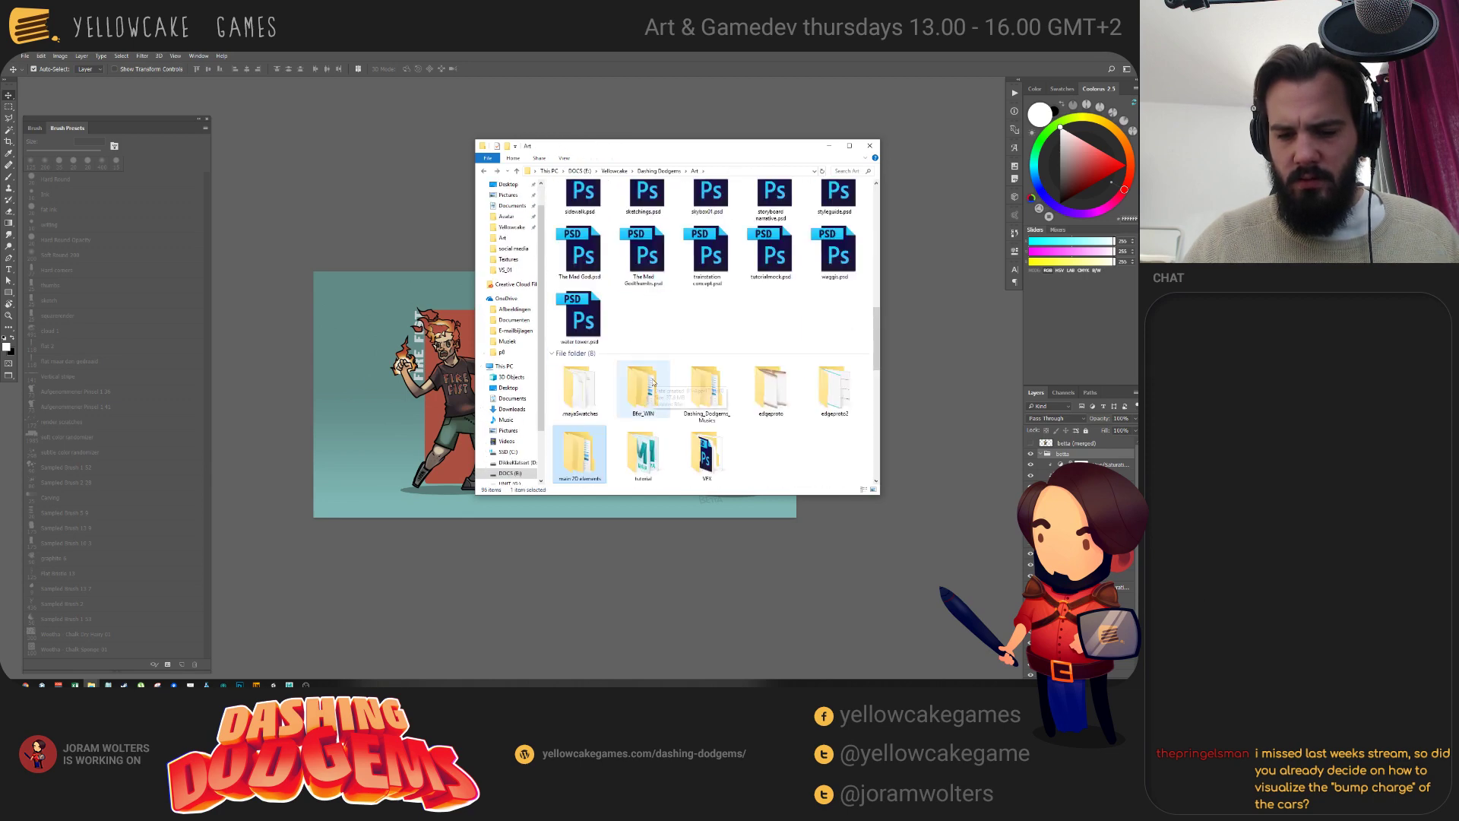
{"action": "mouse_move", "coordinate": [882, 350]}
{"action": "left_mouse_down"}
{"action": "mouse_move", "coordinate": [874, 401]}
{"action": "mouse_move", "coordinate": [877, 228]}
{"action": "left_mouse_up"}
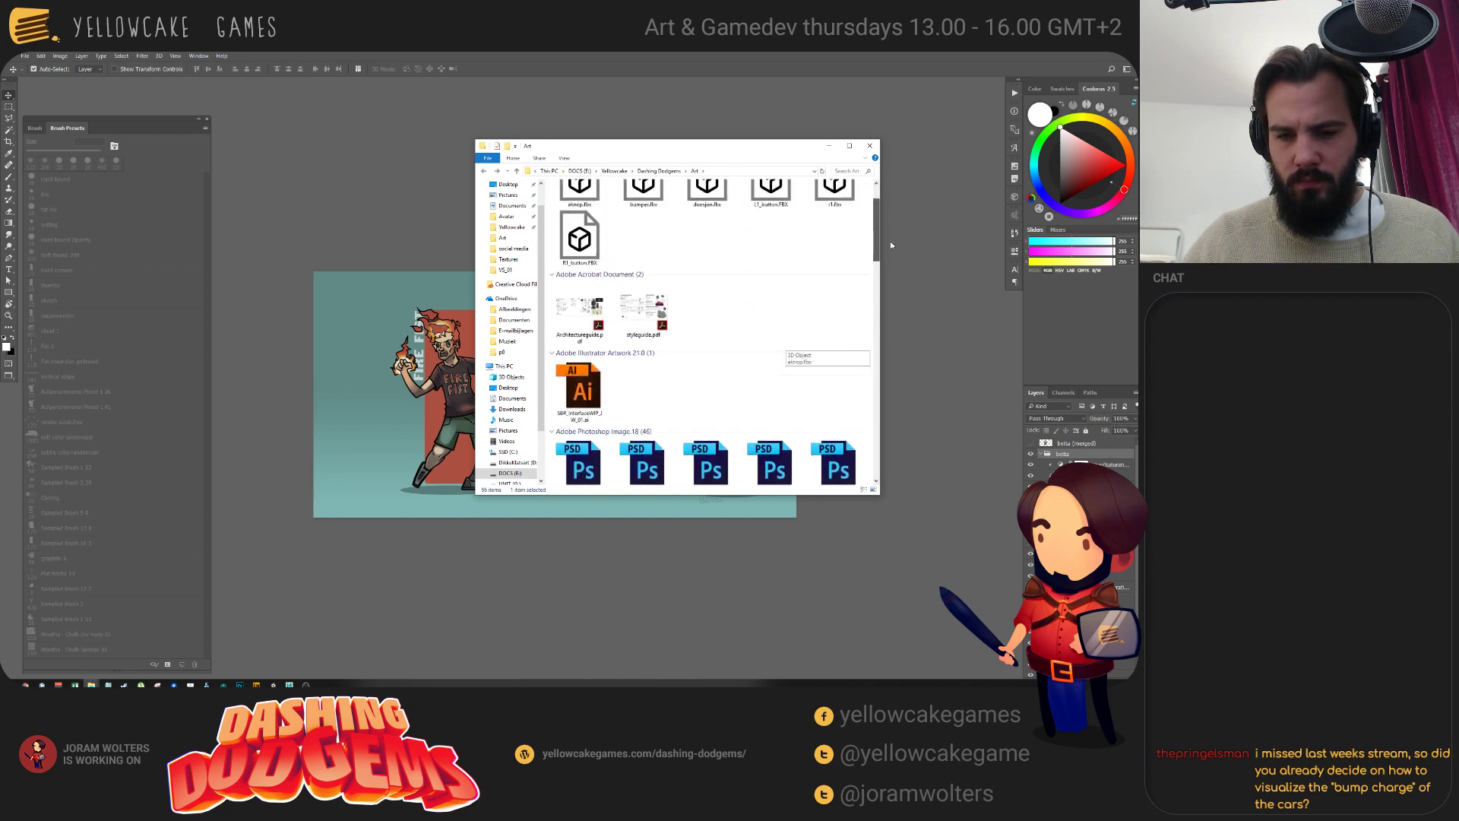
View the full character line-up in all.png from the Dashing Dodgems media characters folder, and close the image.
{"action": "left_click", "coordinate": [659, 171]}
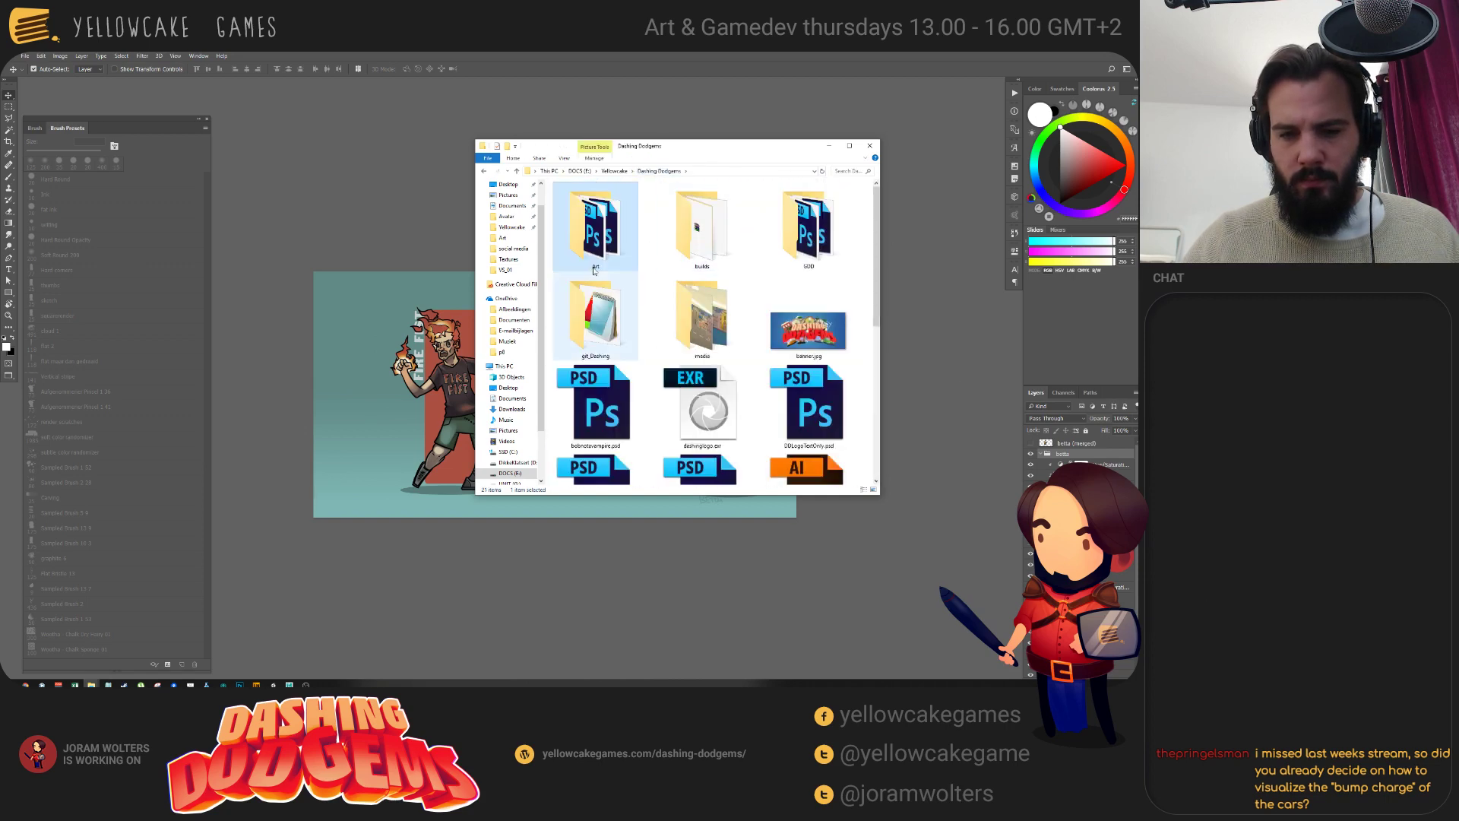
{"action": "double_click", "coordinate": [688, 325]}
{"action": "double_click", "coordinate": [591, 210]}
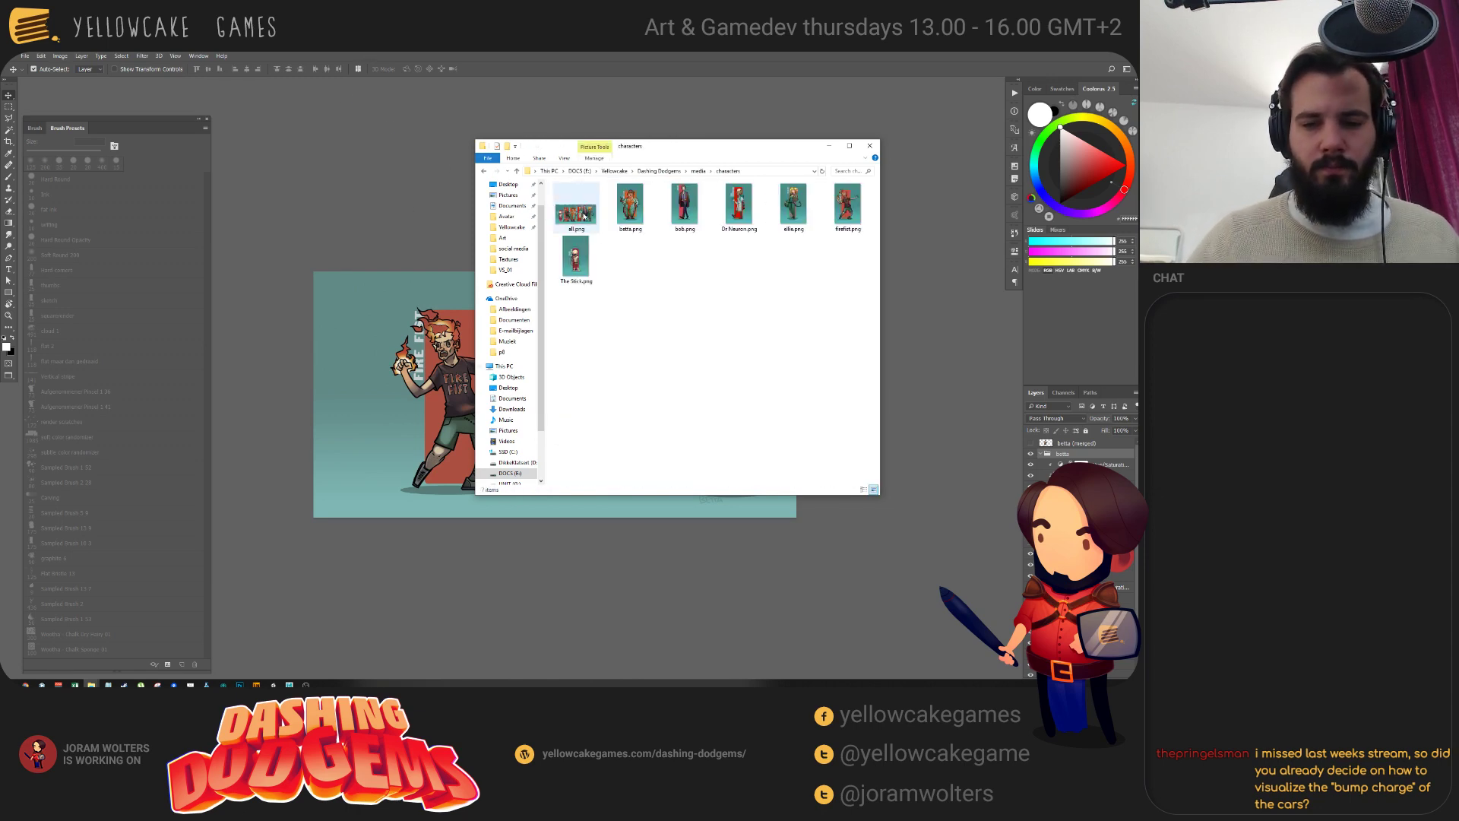
{"action": "double_click", "coordinate": [584, 215]}
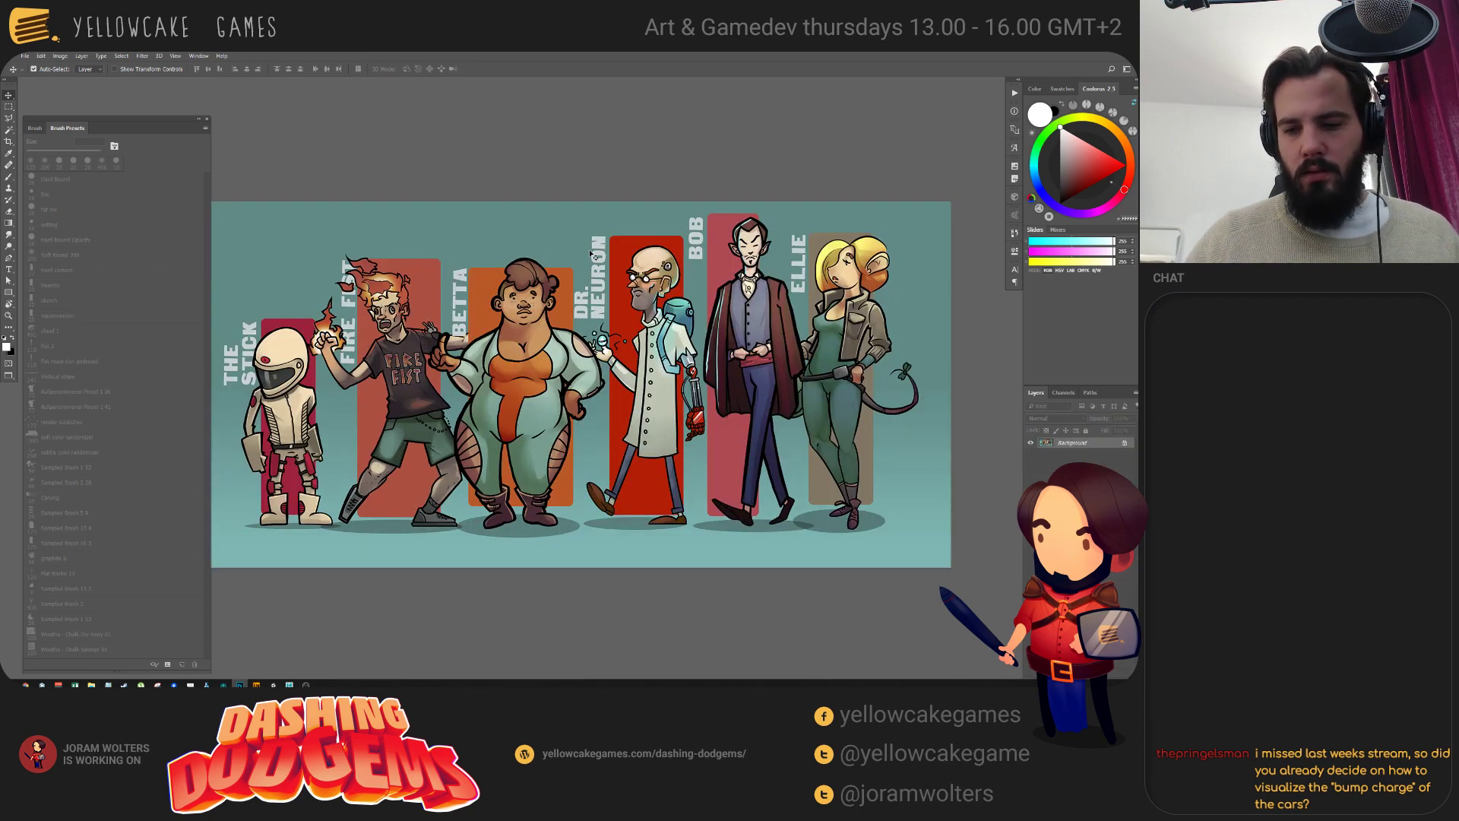
{"action": "key", "text": "ctrl+w"}
Open the individual character images from betta.png through The Stick.png in Photoshop, and close betta.psd without saving.
{"action": "key", "text": "alt+Tab"}
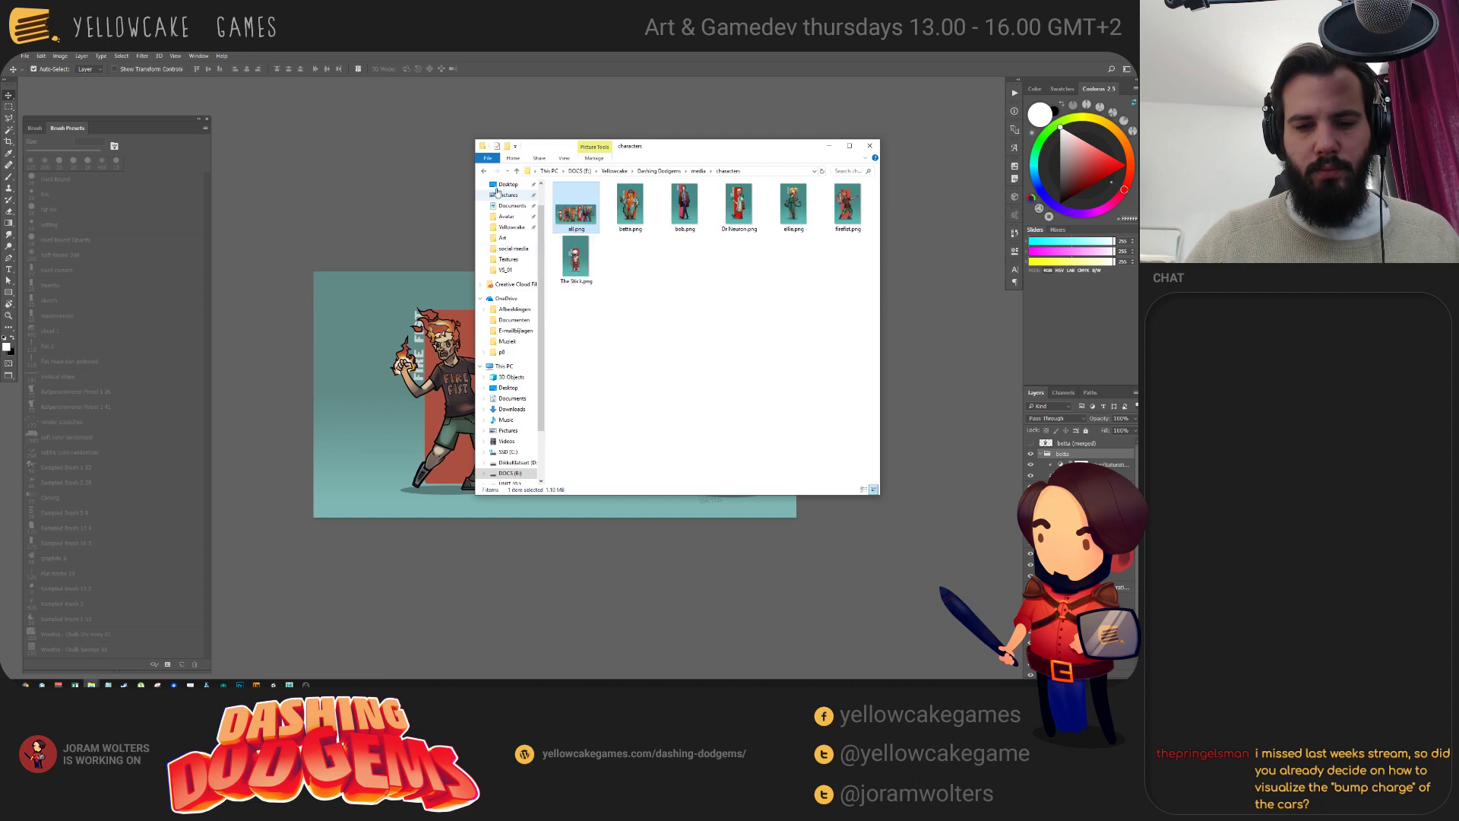
{"action": "left_click", "coordinate": [619, 202]}
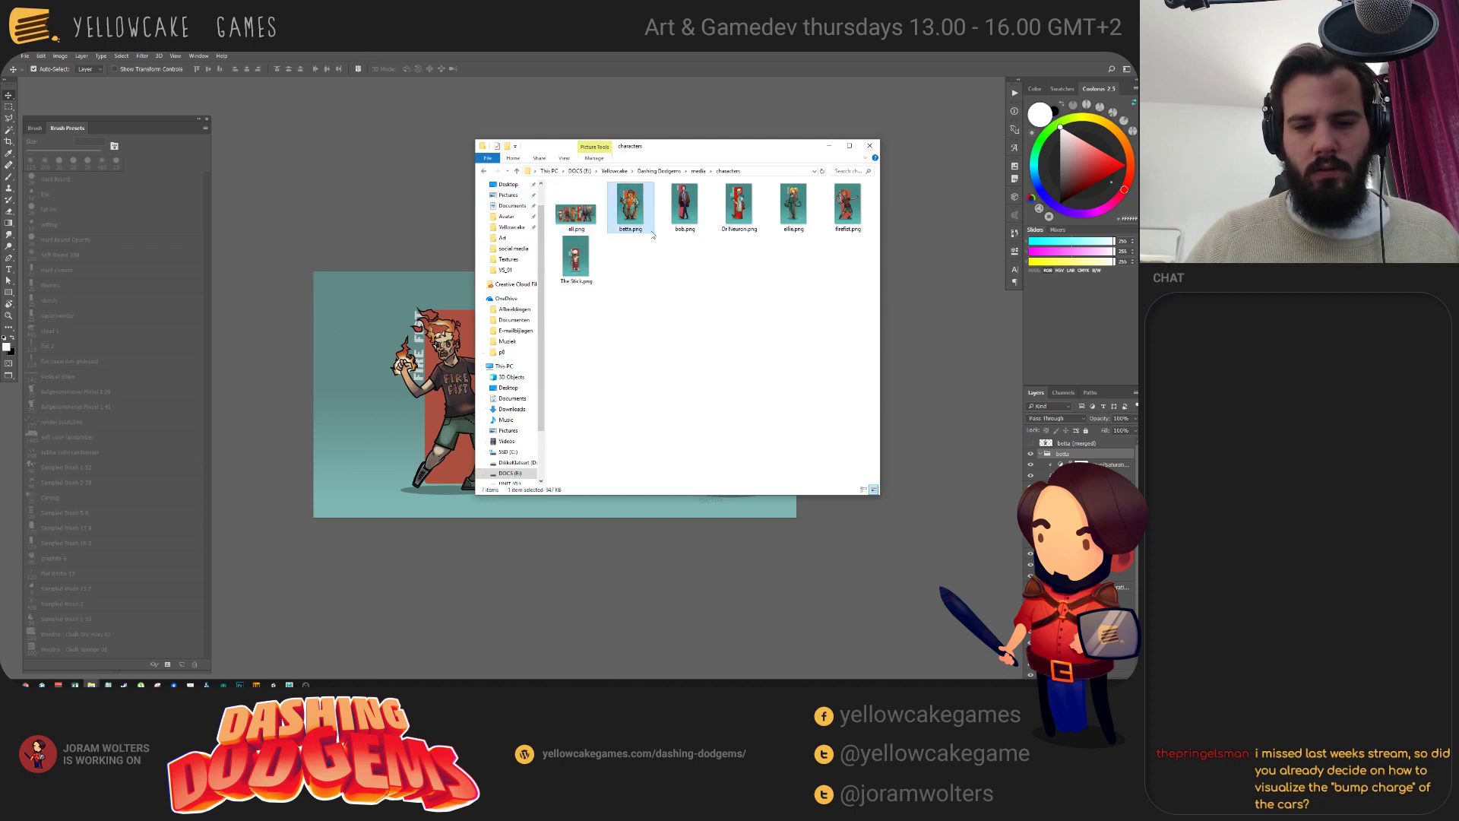
{"action": "key", "text": "shift+End"}
{"action": "left_click_drag", "start_coordinate": [388, 98], "coordinate": [380, 60]}
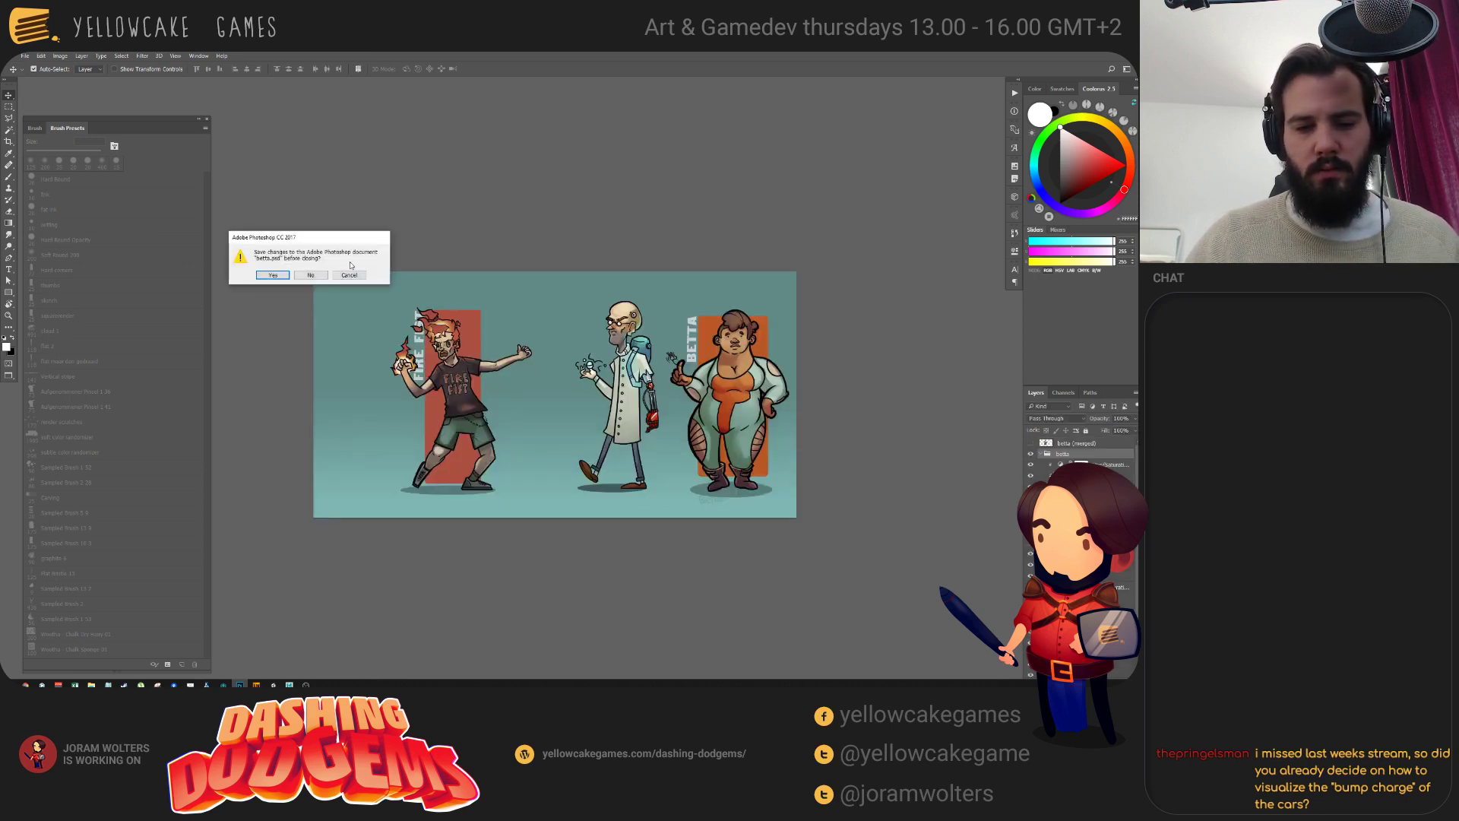
{"action": "left_click", "coordinate": [312, 277]}
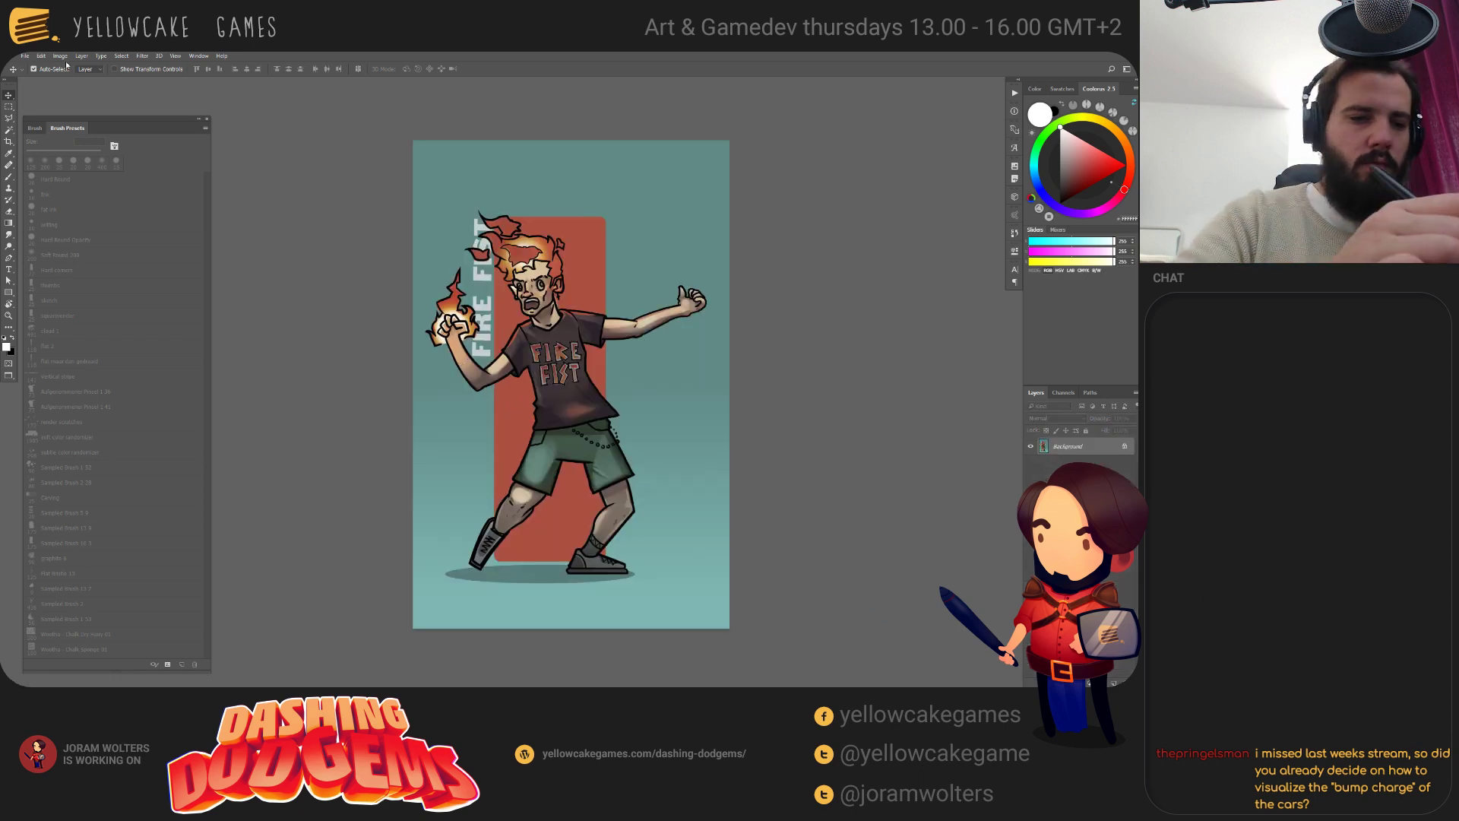
Check the Fire Fist image's pixel dimensions in Image Size and close the dialog without resizing.
{"action": "key", "text": "alt+space"}
{"action": "key", "text": "Escape"}
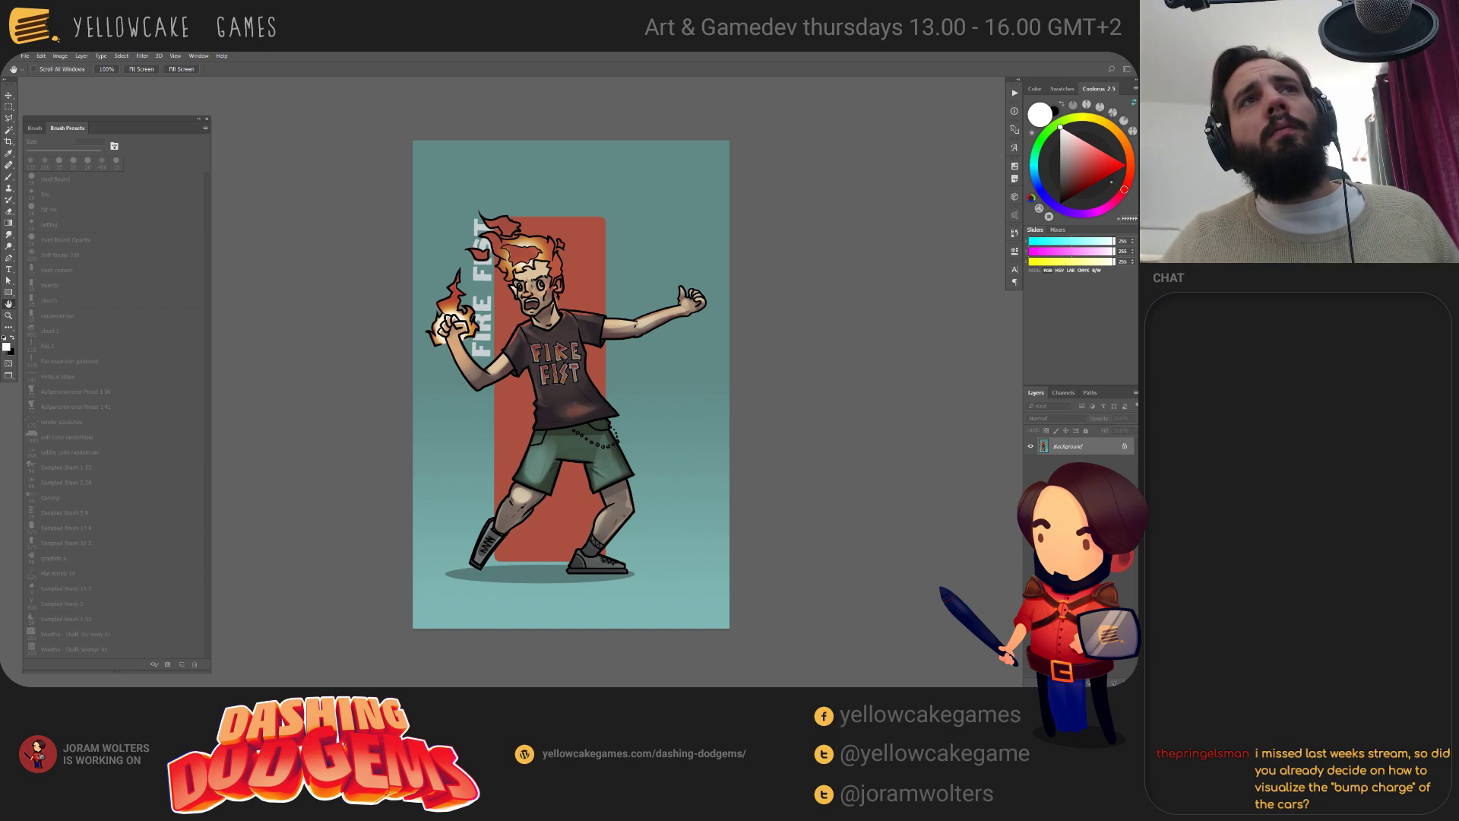
{"action": "key", "text": "ctrl+alt+i"}
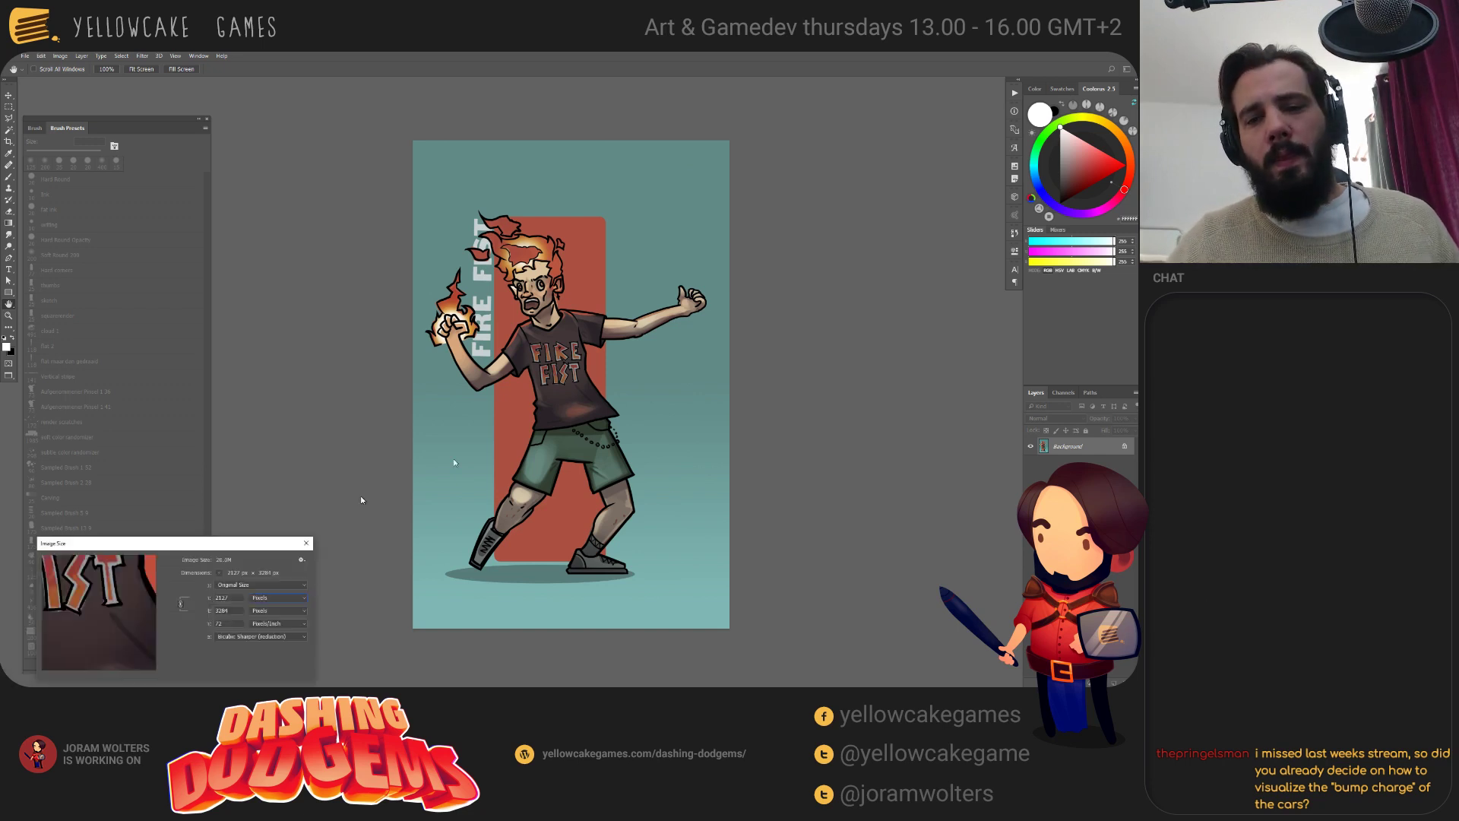
{"action": "left_click", "coordinate": [714, 443]}
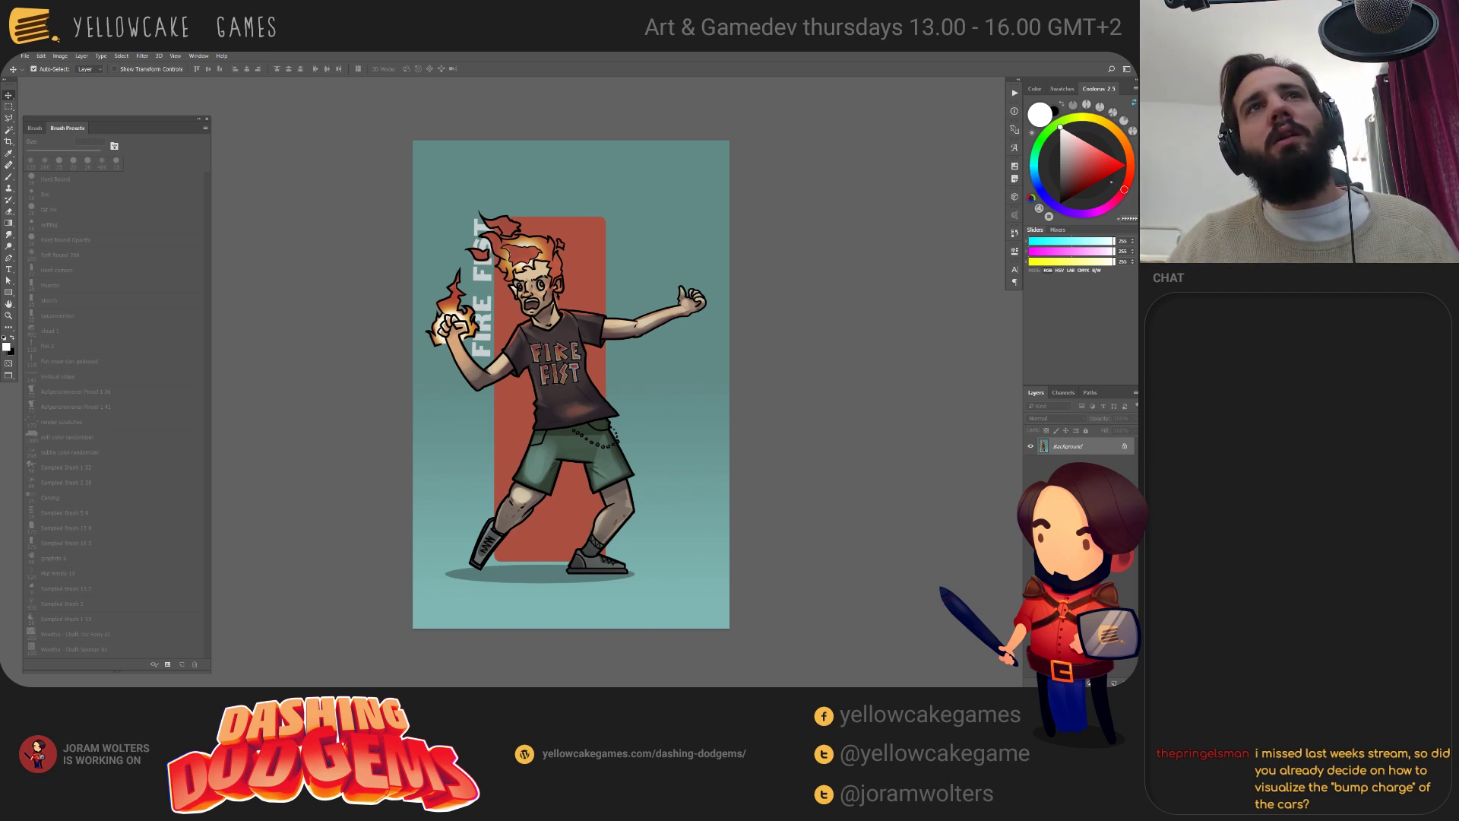
Switch to the Yellowcake Games Twitter page, look through the notifications, and open the "[2/6] Bob! (Definitely not a vampire)" tweet.
{"action": "left_click", "coordinate": [158, 685]}
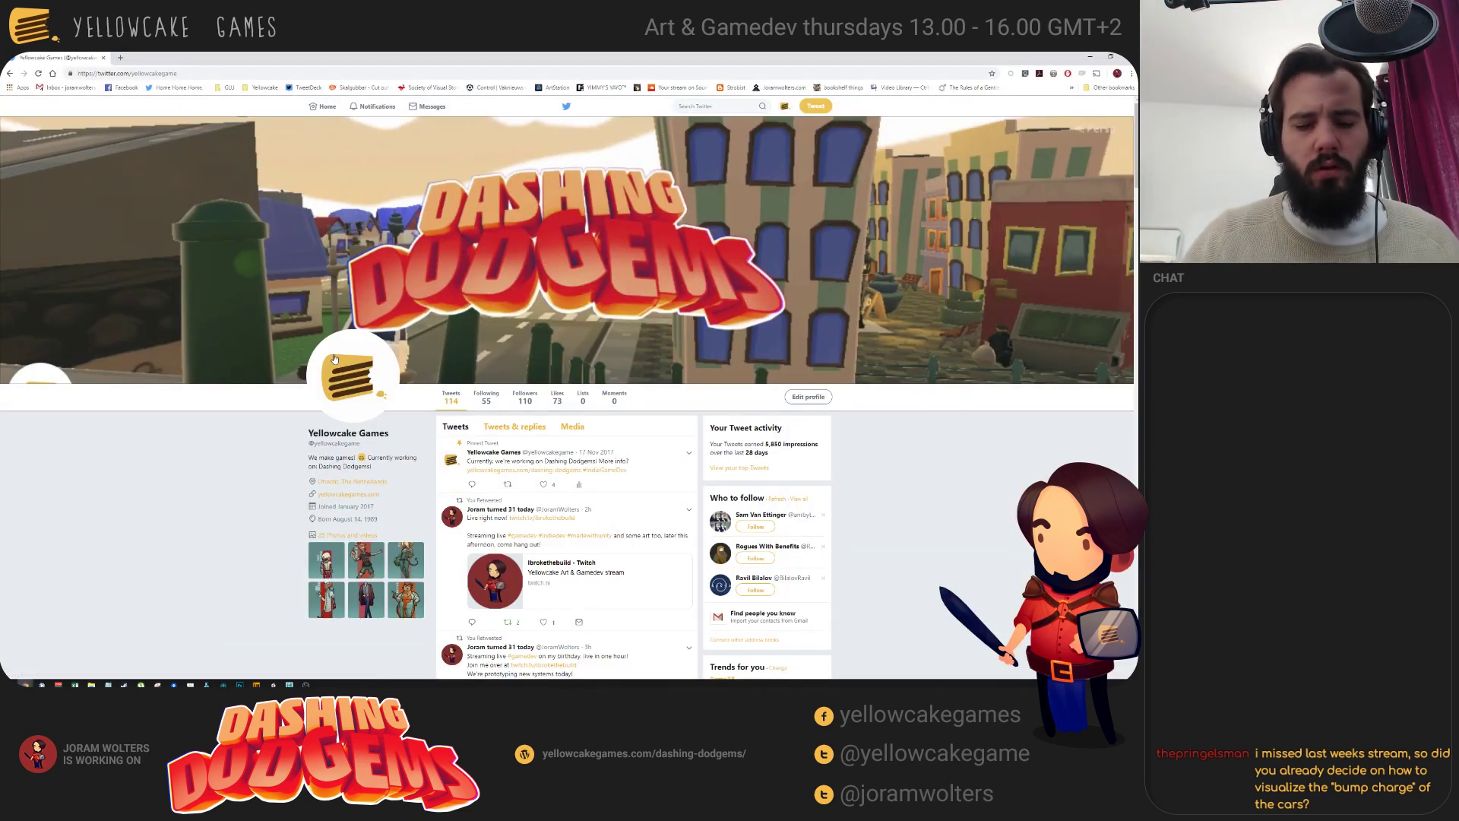
{"action": "left_click", "coordinate": [371, 107]}
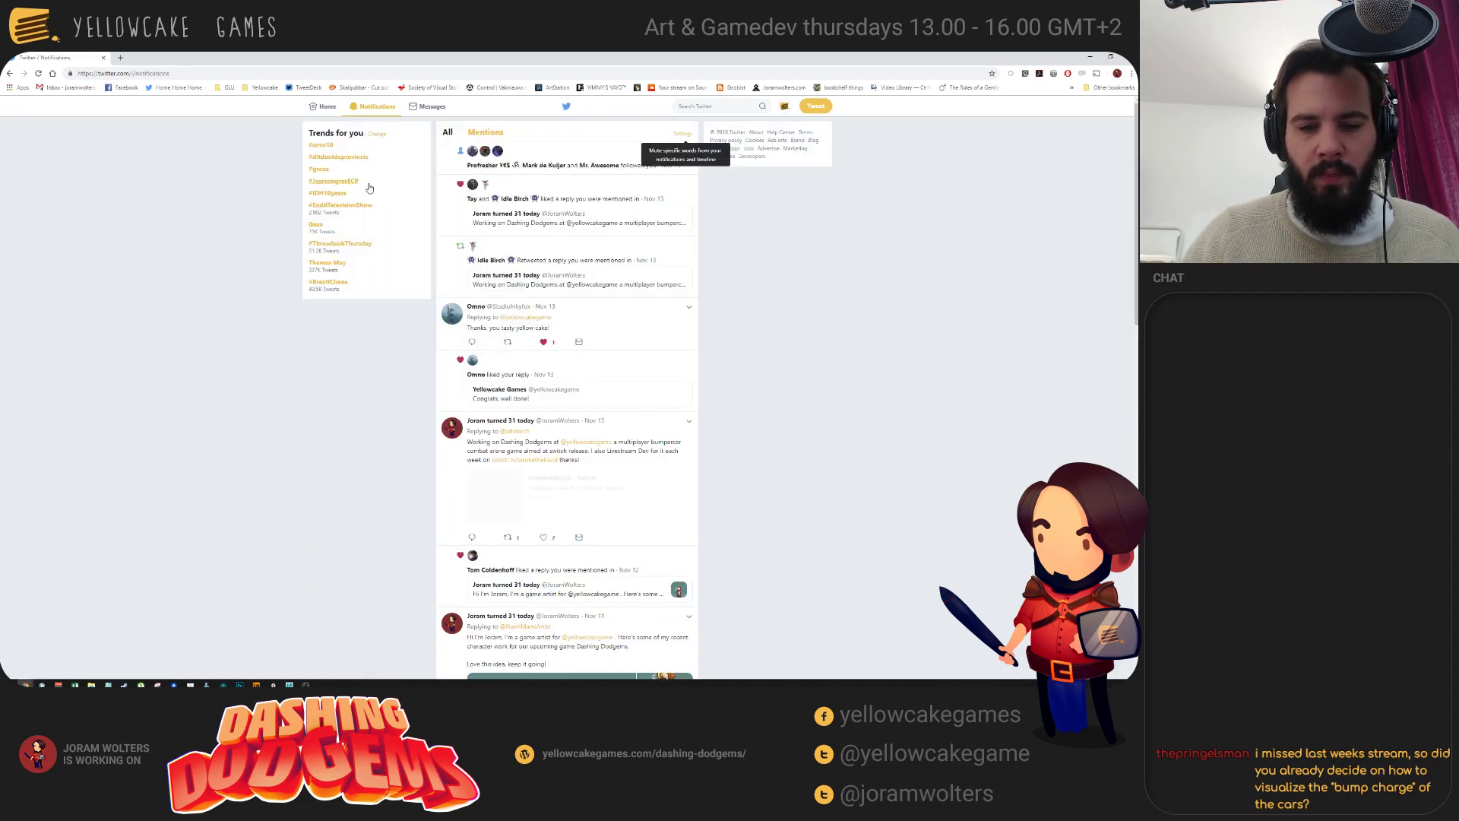
{"action": "scroll", "coordinate": [395, 319], "scroll_direction": "down", "scroll_amount": 10}
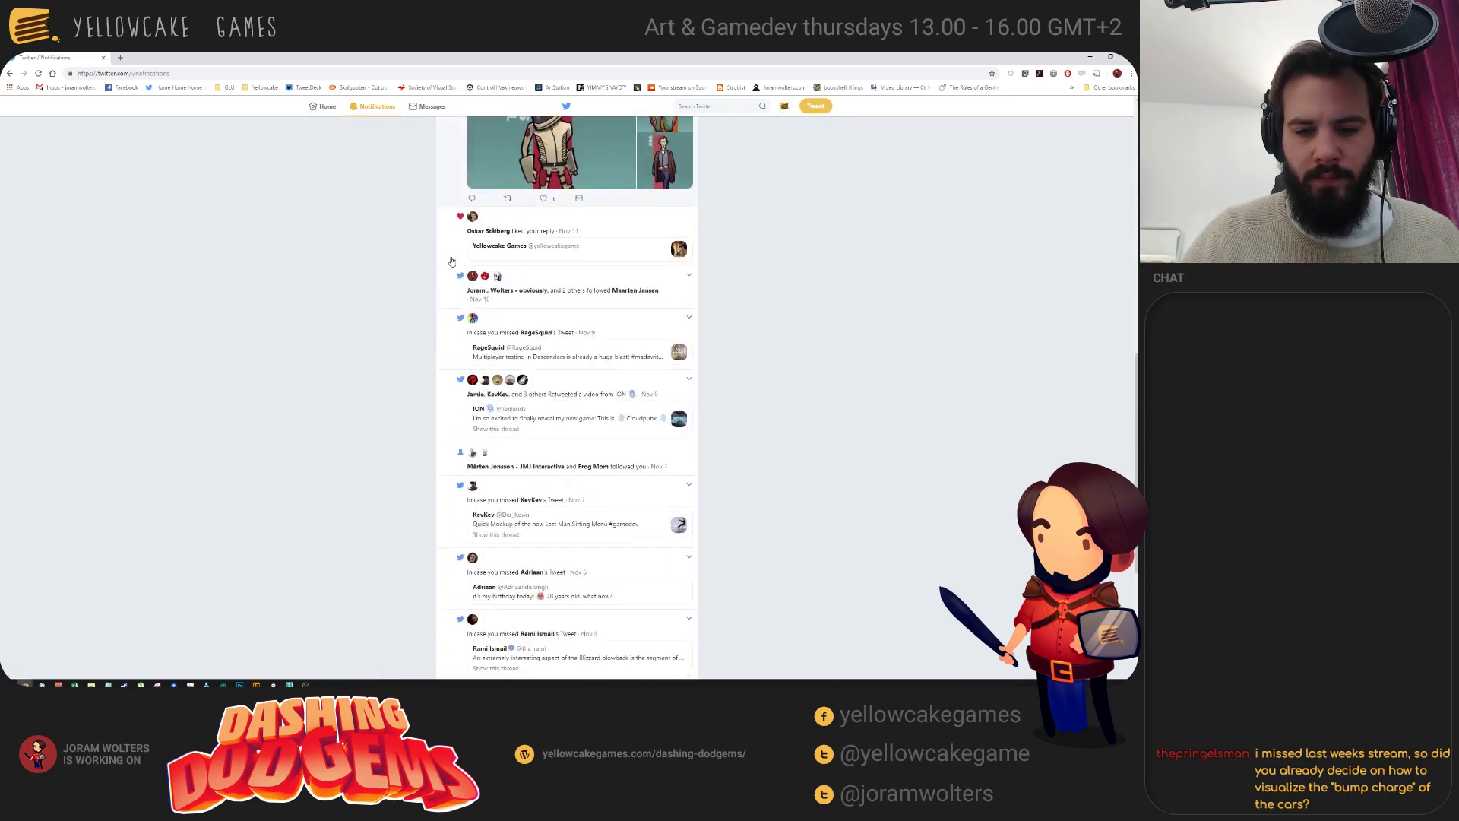
{"action": "scroll", "coordinate": [451, 261], "scroll_direction": "up", "scroll_amount": 3}
{"action": "scroll", "coordinate": [455, 239], "scroll_direction": "down", "scroll_amount": 5}
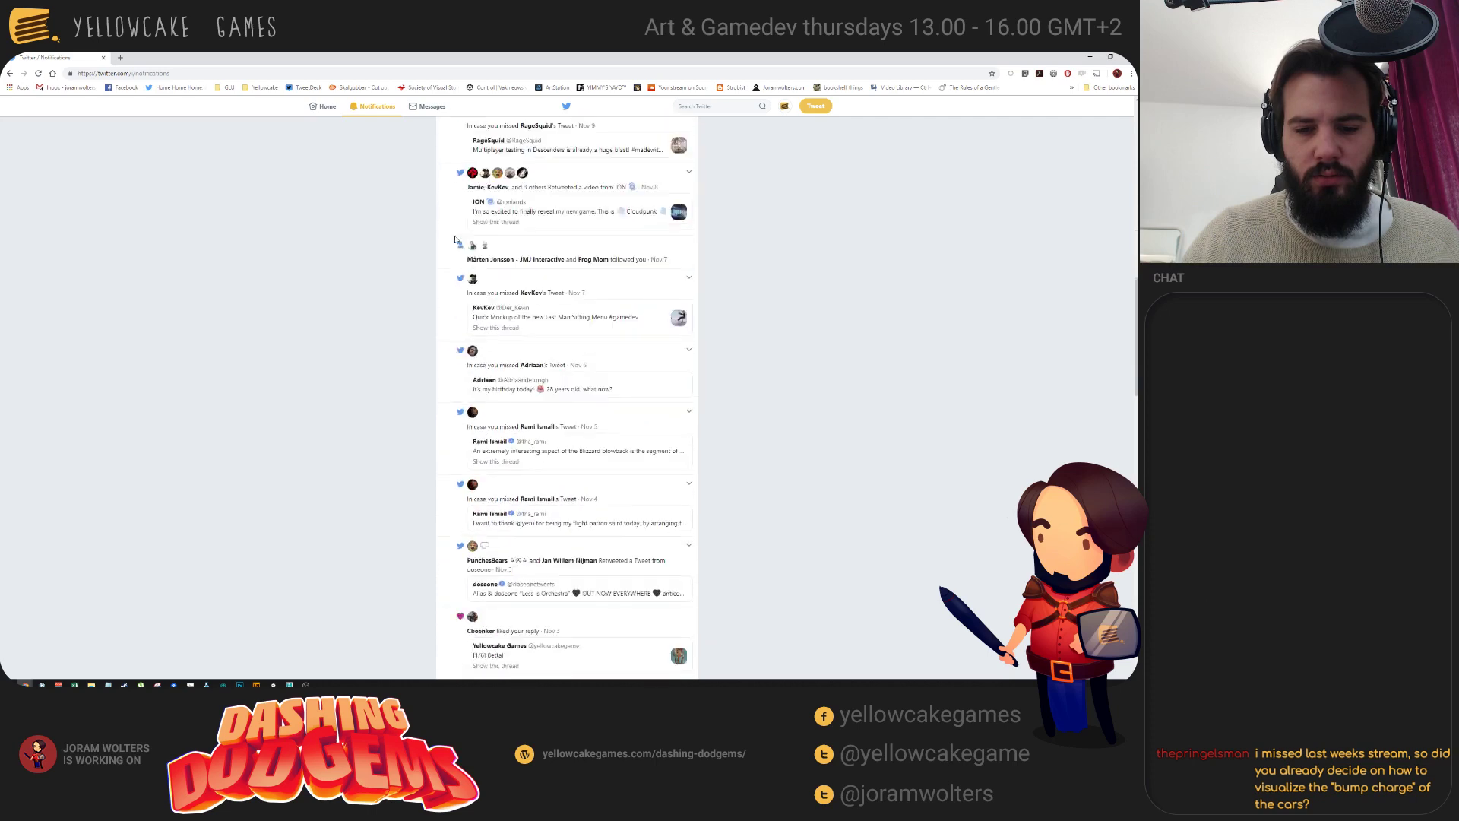
{"action": "scroll", "coordinate": [455, 239], "scroll_direction": "down", "scroll_amount": 7}
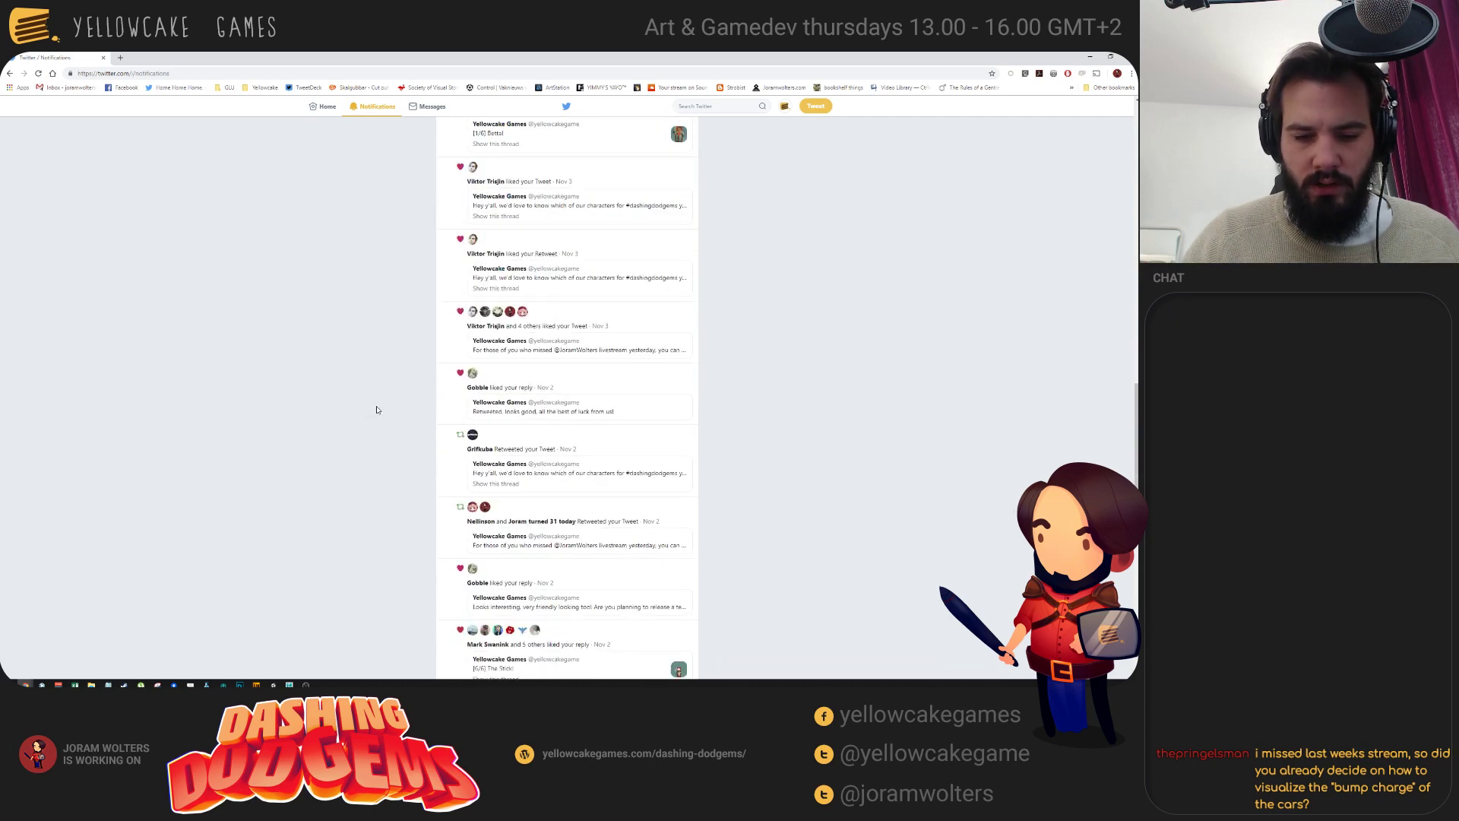
{"action": "scroll", "coordinate": [398, 406], "scroll_direction": "down", "scroll_amount": 7}
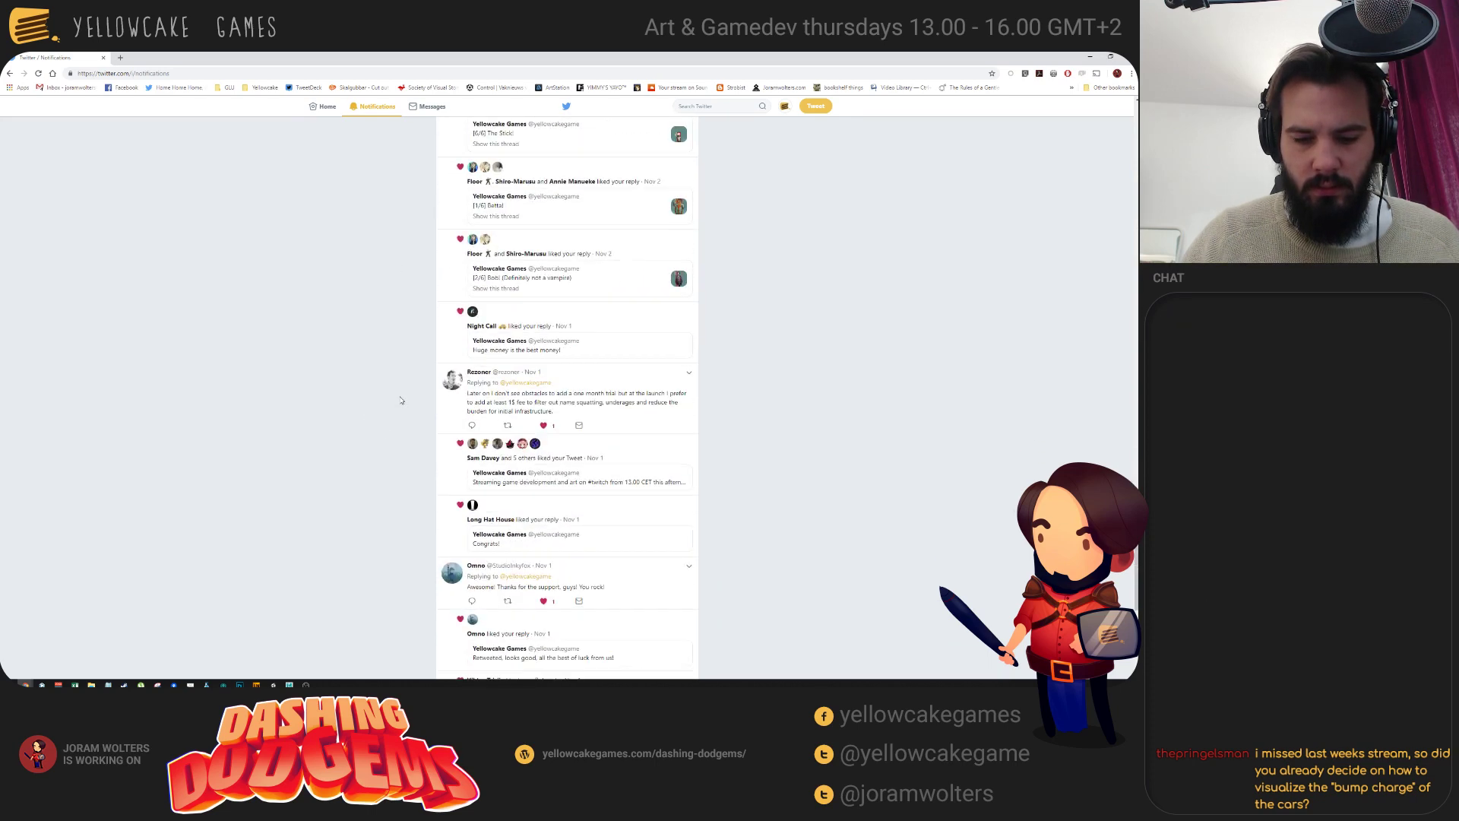
{"action": "left_click", "coordinate": [569, 277]}
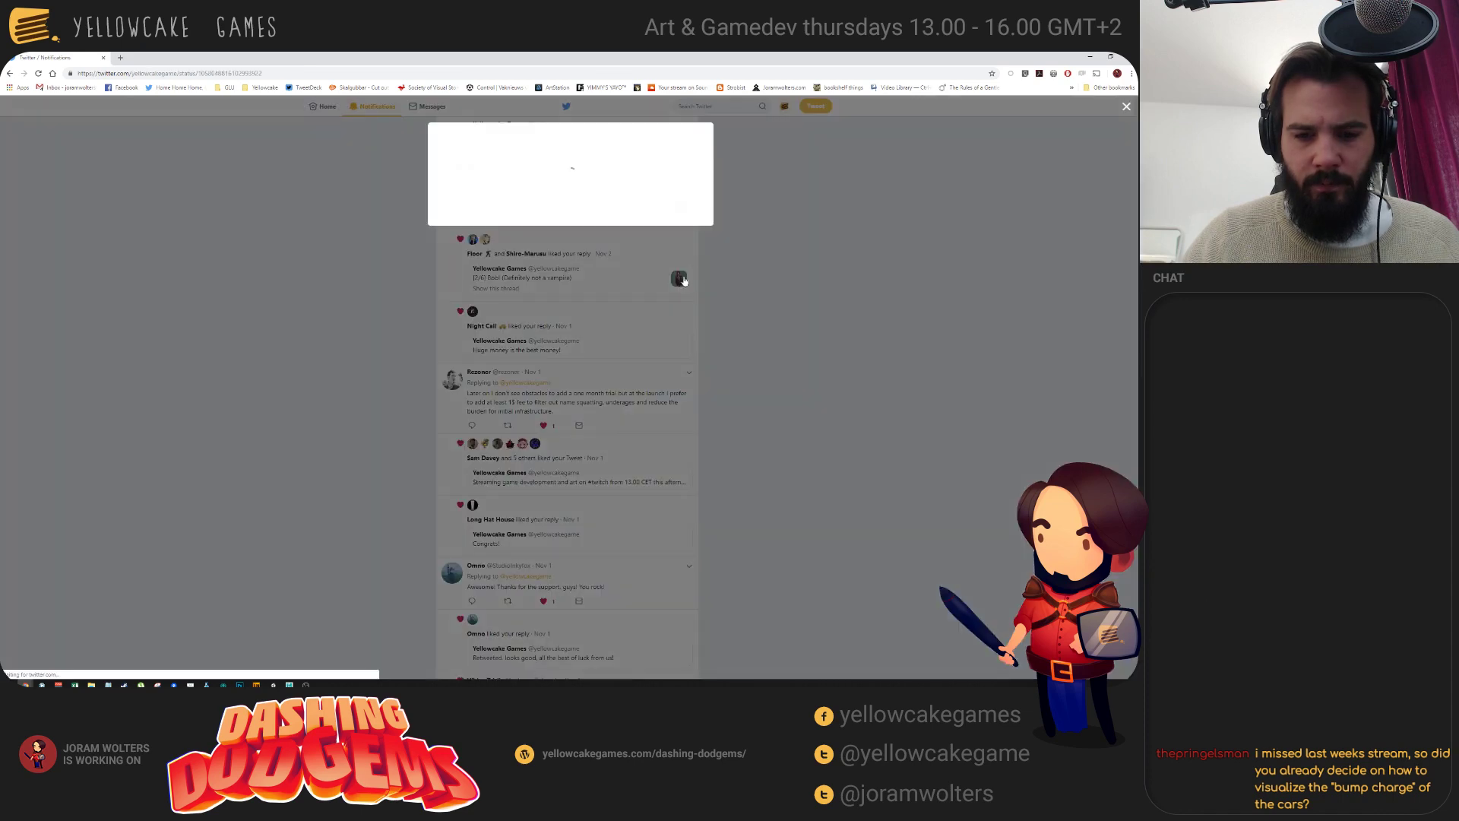
Examine the six character posts in the tweet thread, comparing the number of likes on each from Betta to The Stick.
{"action": "scroll", "coordinate": [586, 302], "scroll_direction": "up", "scroll_amount": 4}
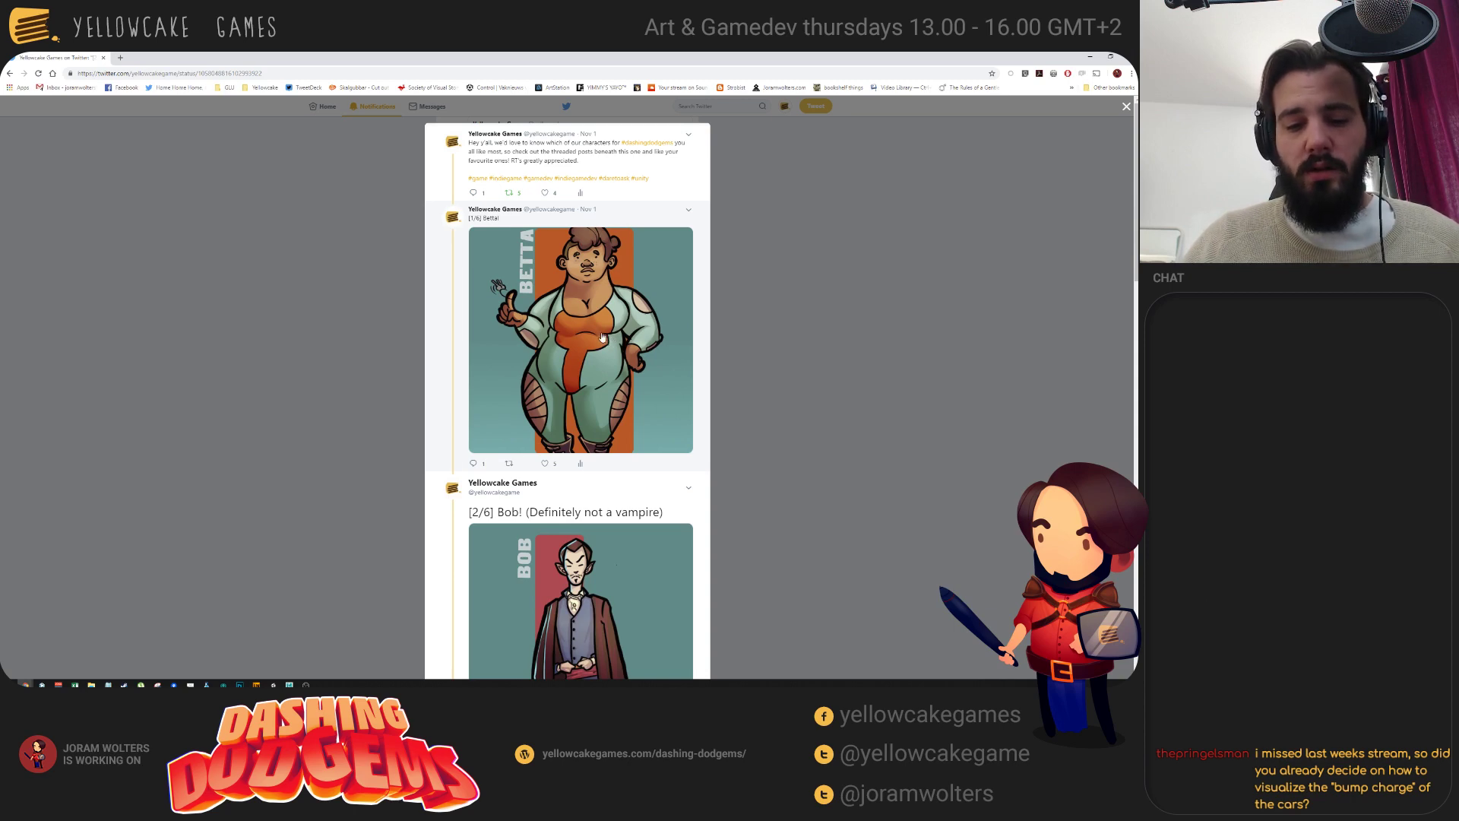
{"action": "scroll", "coordinate": [605, 337], "scroll_direction": "down", "scroll_amount": 2}
{"action": "scroll", "coordinate": [600, 336], "scroll_direction": "up", "scroll_amount": 2}
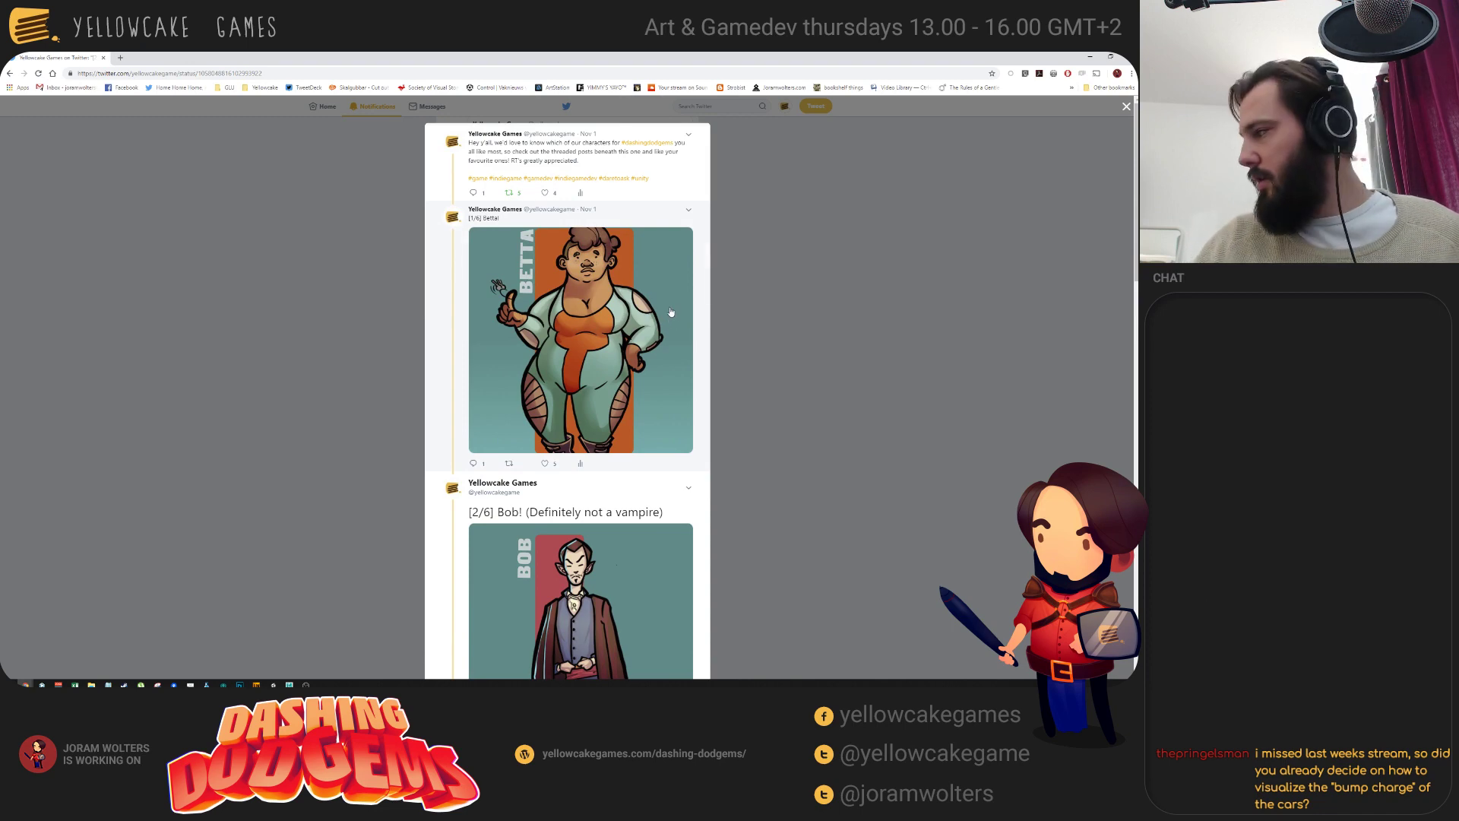
{"action": "scroll", "coordinate": [617, 262], "scroll_direction": "down", "scroll_amount": 3}
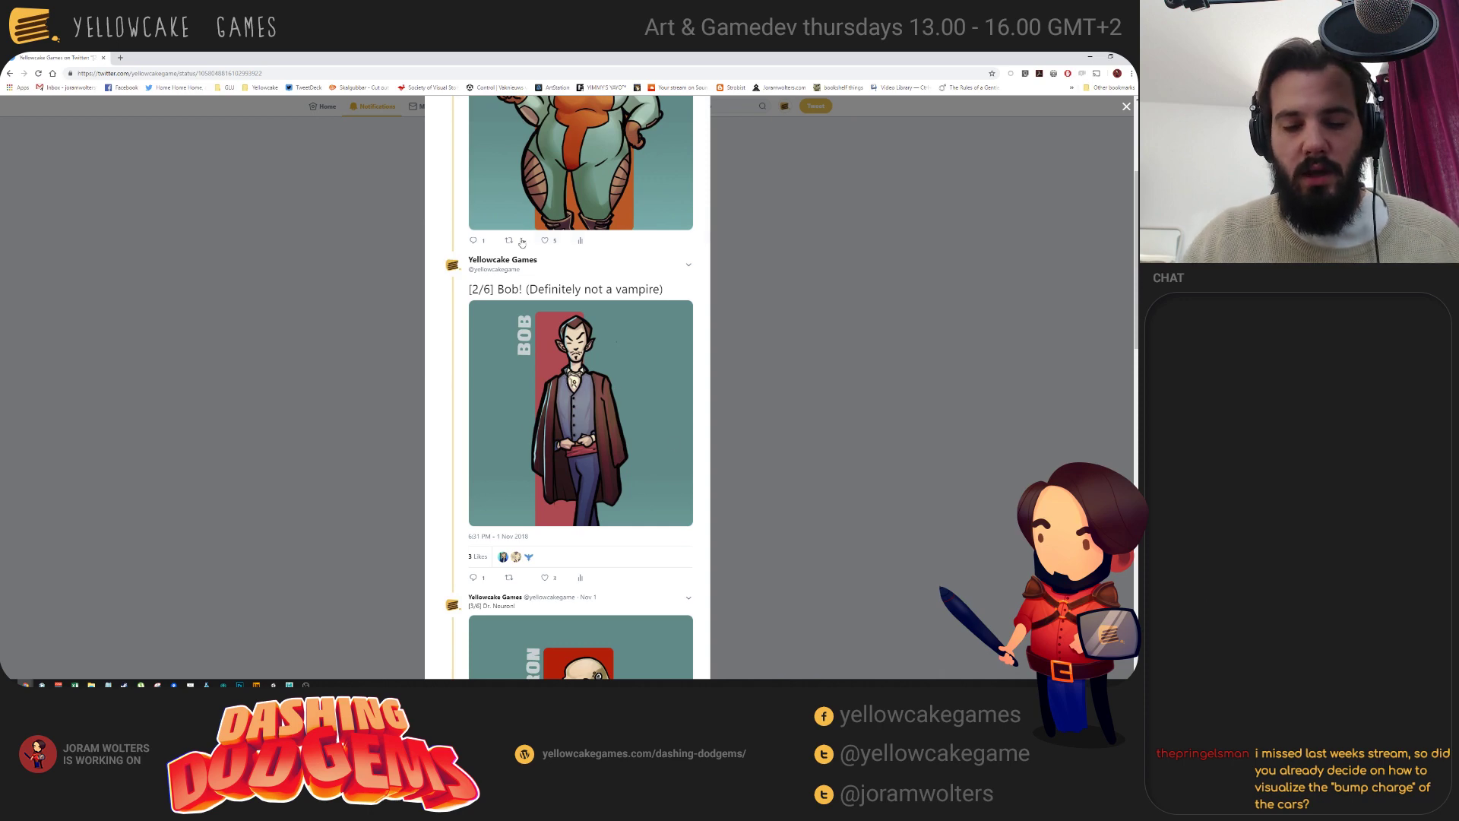
{"action": "scroll", "coordinate": [536, 406], "scroll_direction": "up", "scroll_amount": 2}
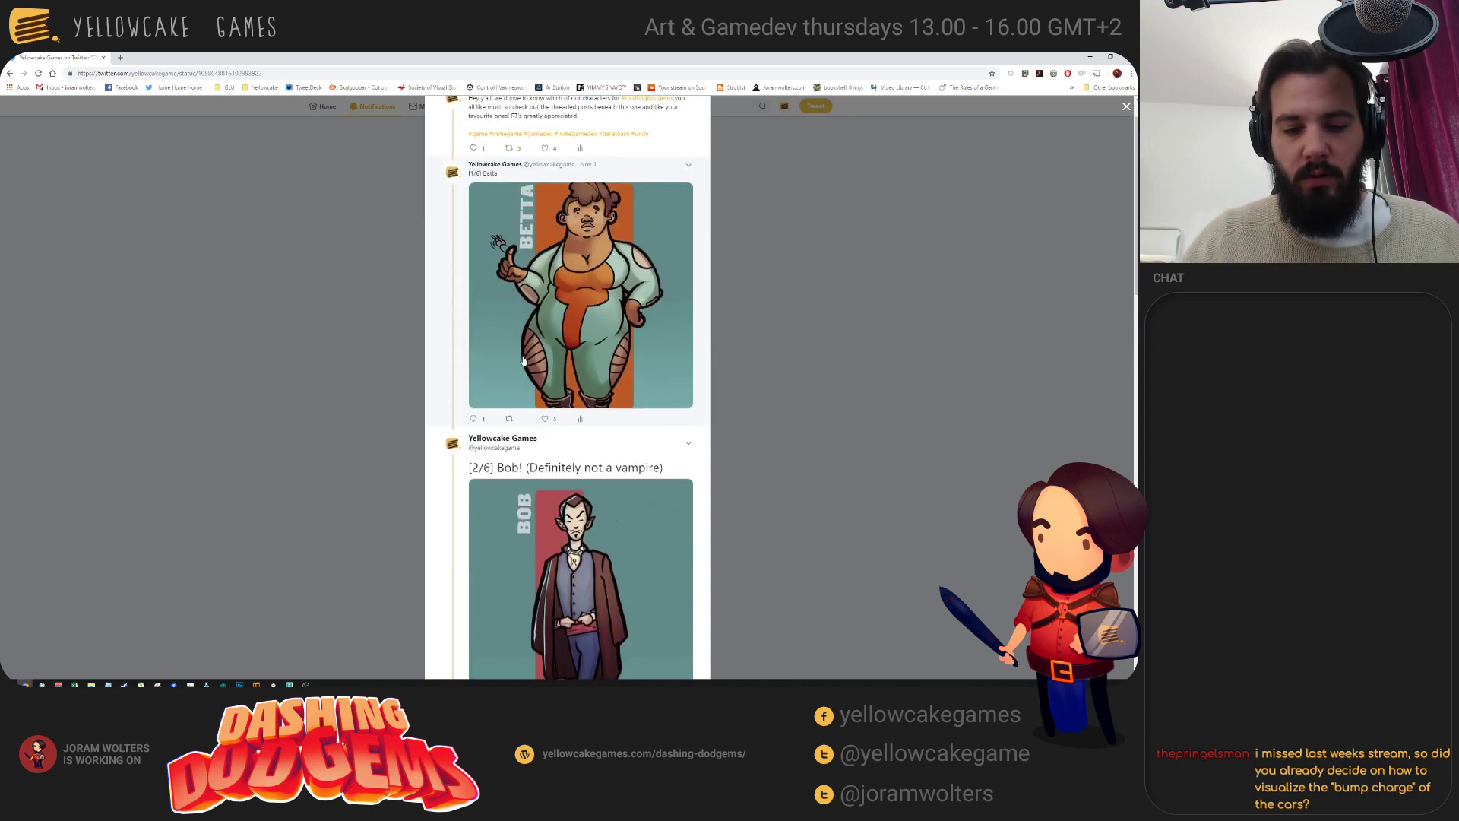
{"action": "scroll", "coordinate": [530, 384], "scroll_direction": "down", "scroll_amount": 4}
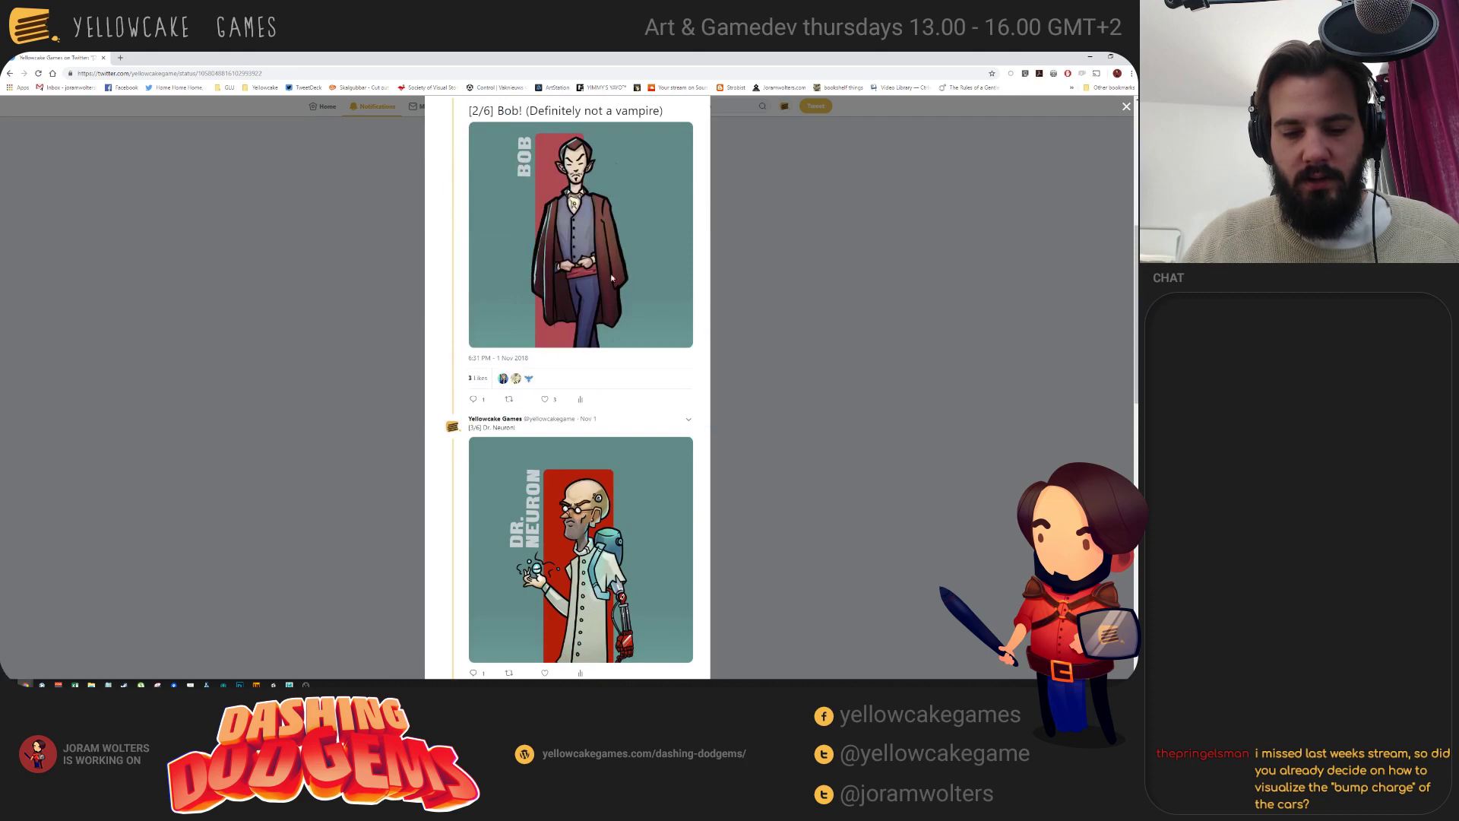
{"action": "scroll", "coordinate": [579, 332], "scroll_direction": "down", "scroll_amount": 3}
{"action": "scroll", "coordinate": [547, 309], "scroll_direction": "down", "scroll_amount": 3}
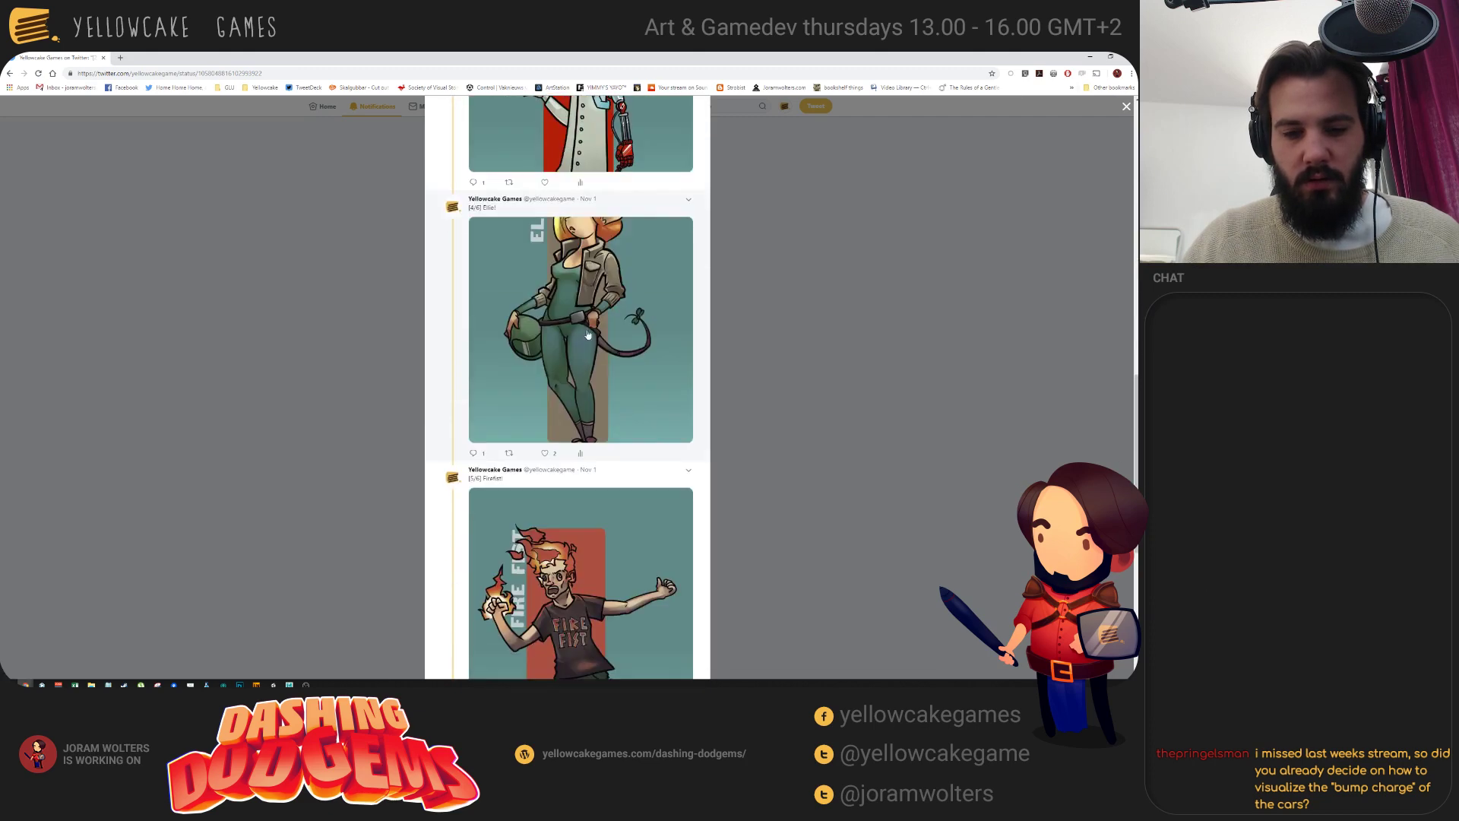
{"action": "scroll", "coordinate": [547, 308], "scroll_direction": "up", "scroll_amount": 3}
{"action": "scroll", "coordinate": [556, 370], "scroll_direction": "down", "scroll_amount": 3}
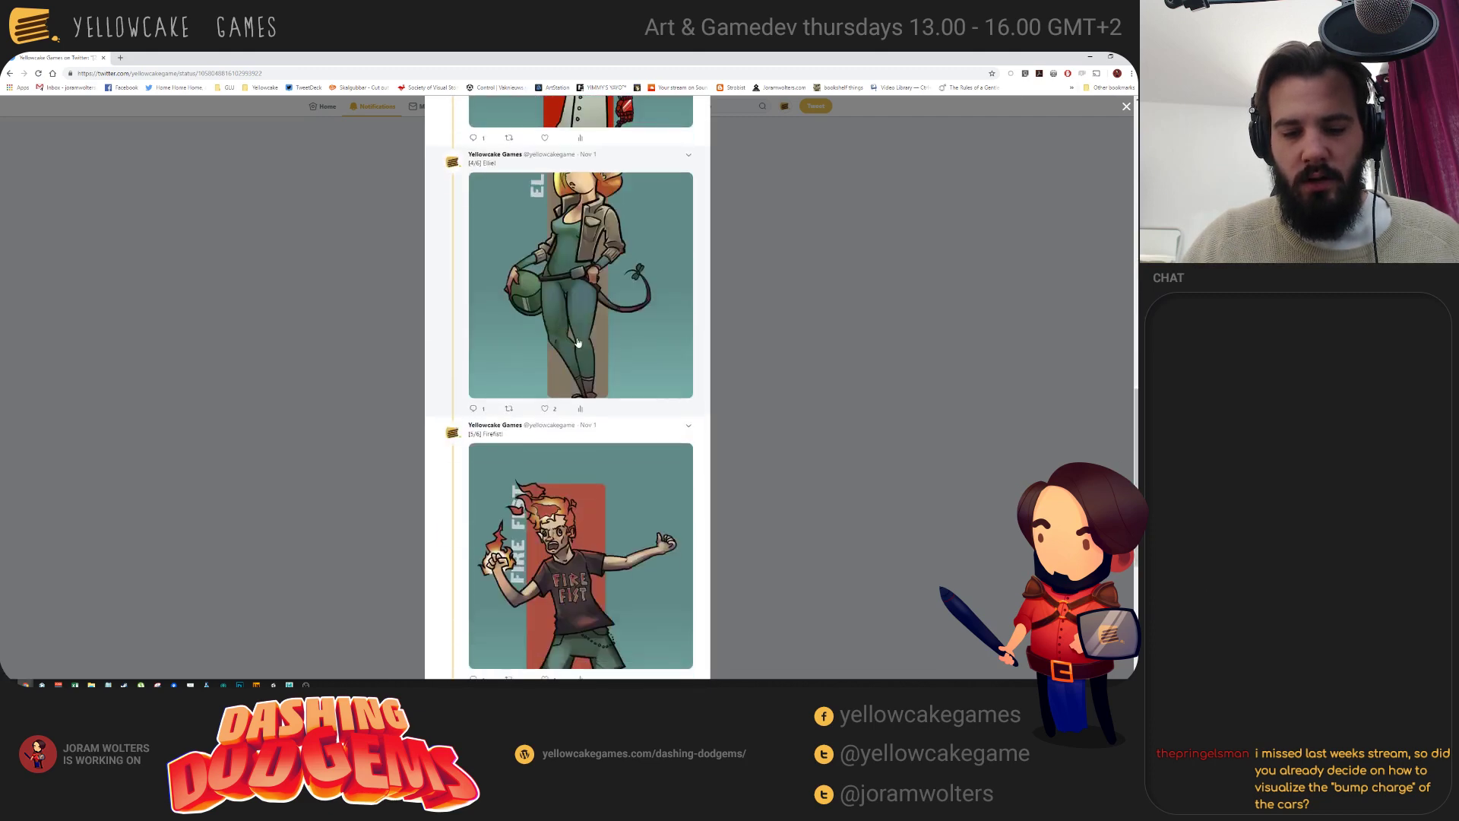
{"action": "scroll", "coordinate": [578, 343], "scroll_direction": "down", "scroll_amount": 3}
{"action": "scroll", "coordinate": [596, 412], "scroll_direction": "down", "scroll_amount": 2}
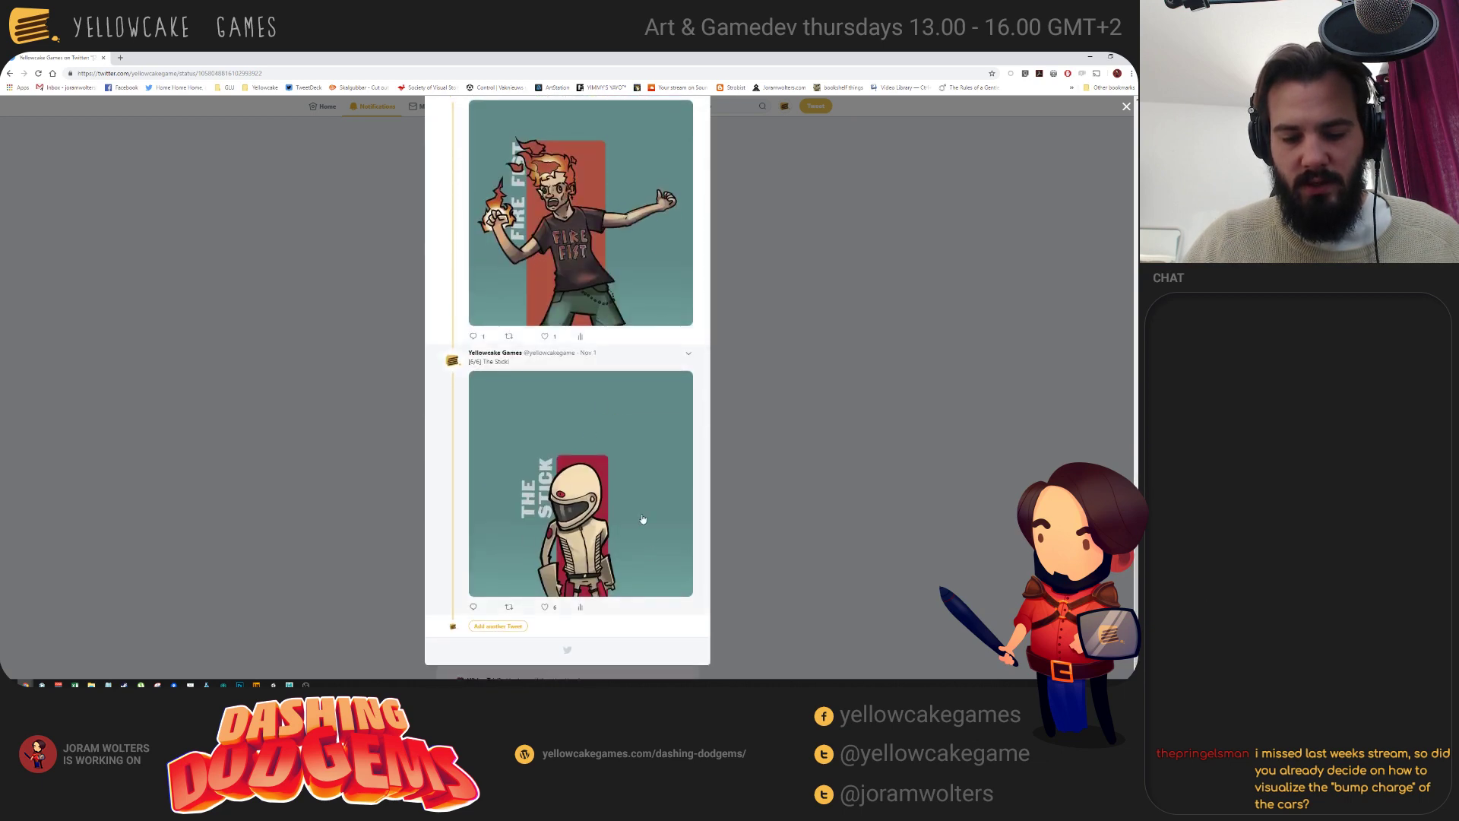
{"action": "scroll", "coordinate": [645, 508], "scroll_direction": "up", "scroll_amount": 3}
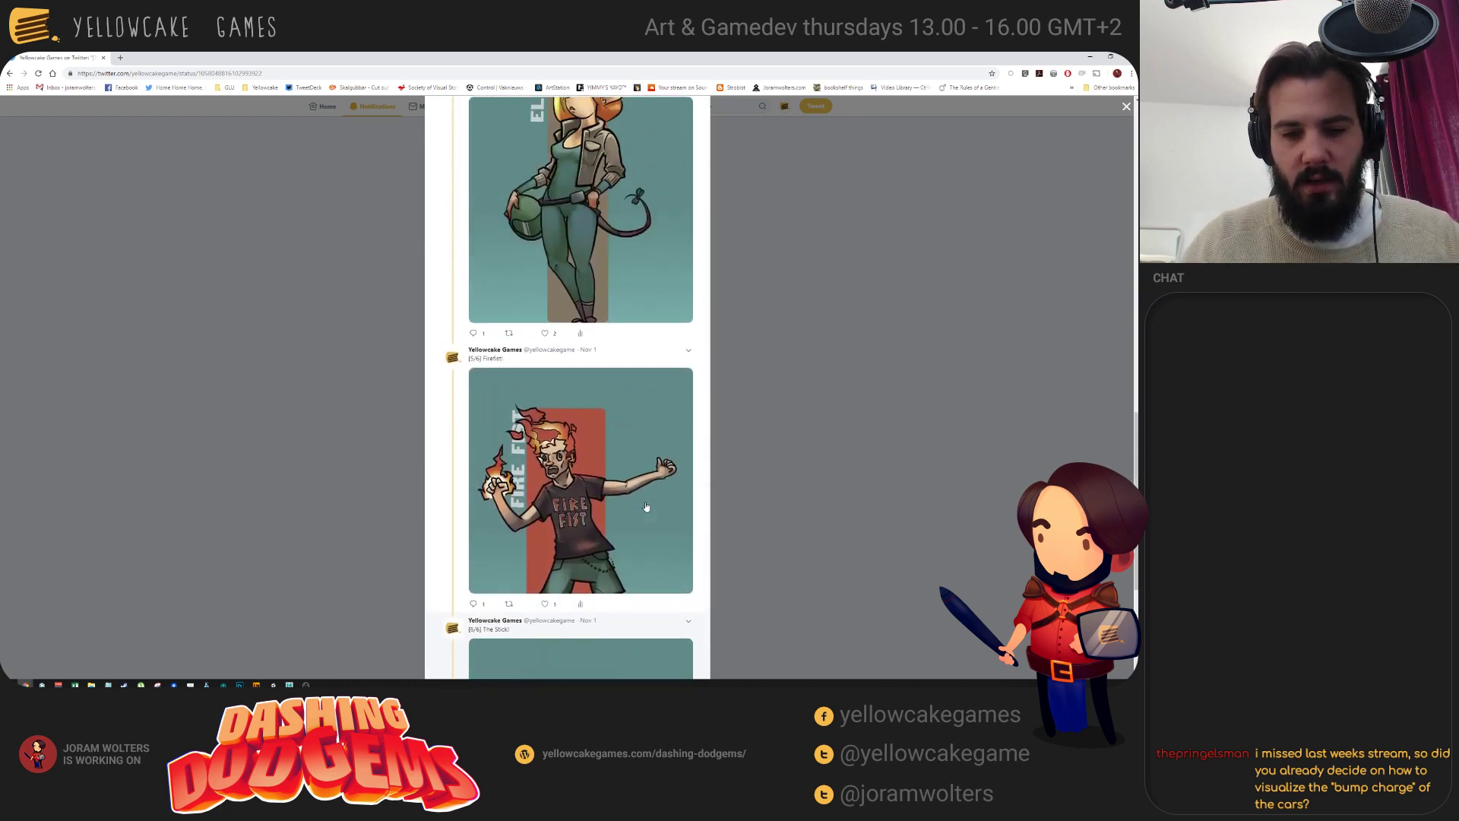
{"action": "scroll", "coordinate": [646, 507], "scroll_direction": "up", "scroll_amount": 4}
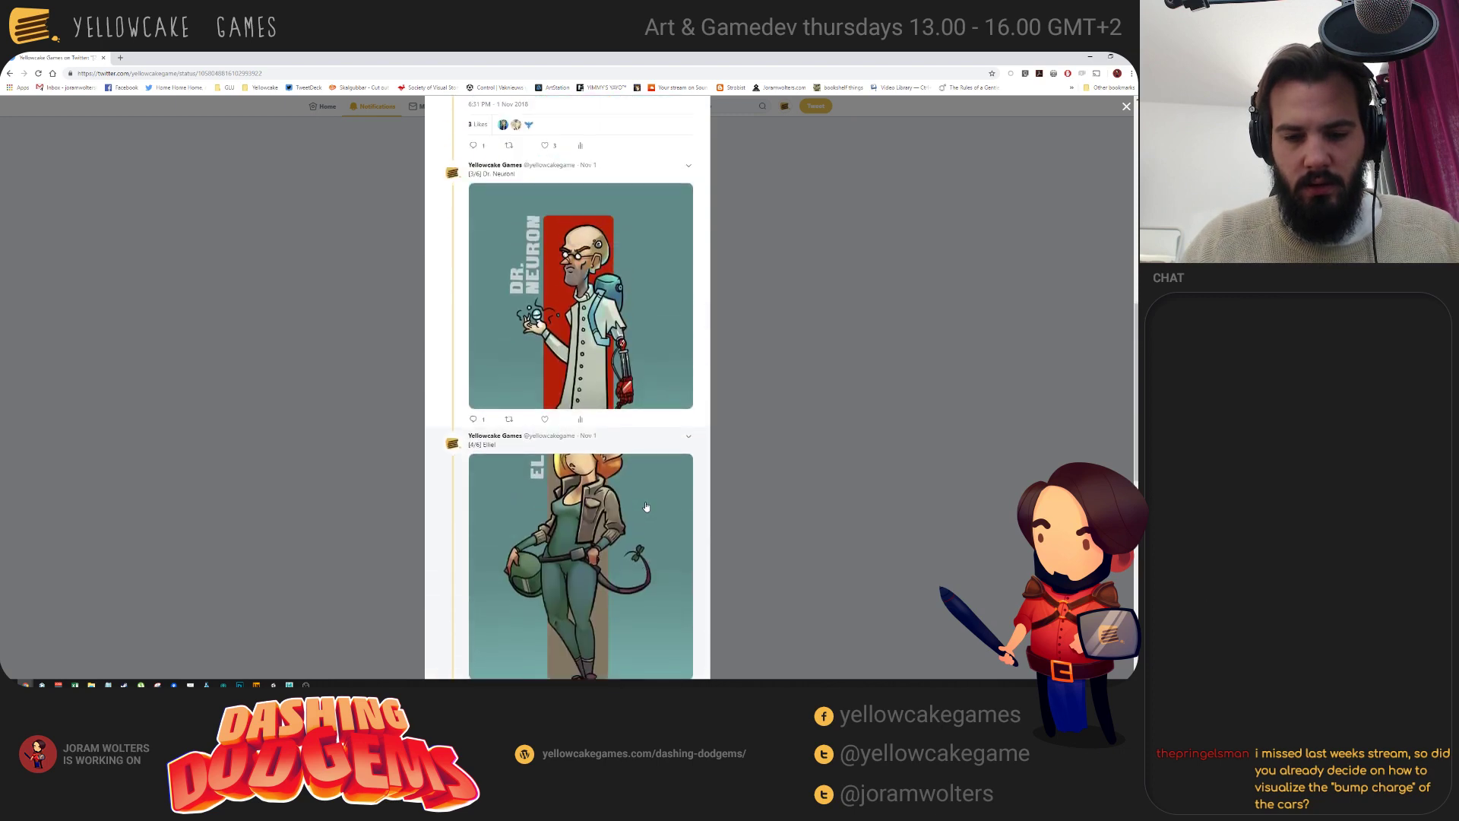
{"action": "scroll", "coordinate": [646, 506], "scroll_direction": "up", "scroll_amount": 6}
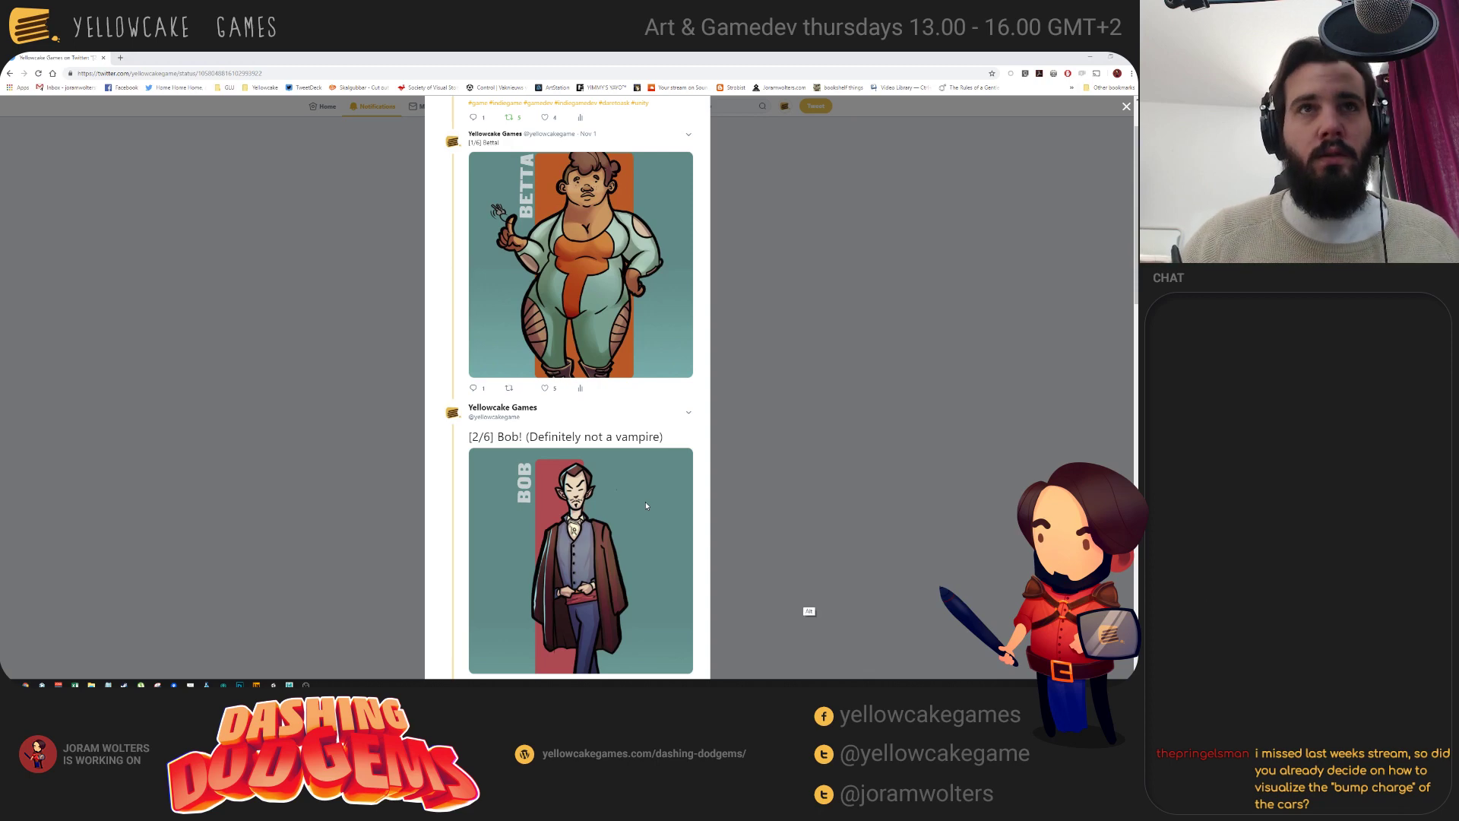
Switch to Photoshop and go through the open character images to the Bob artwork.
{"action": "key", "text": "alt+Tab"}
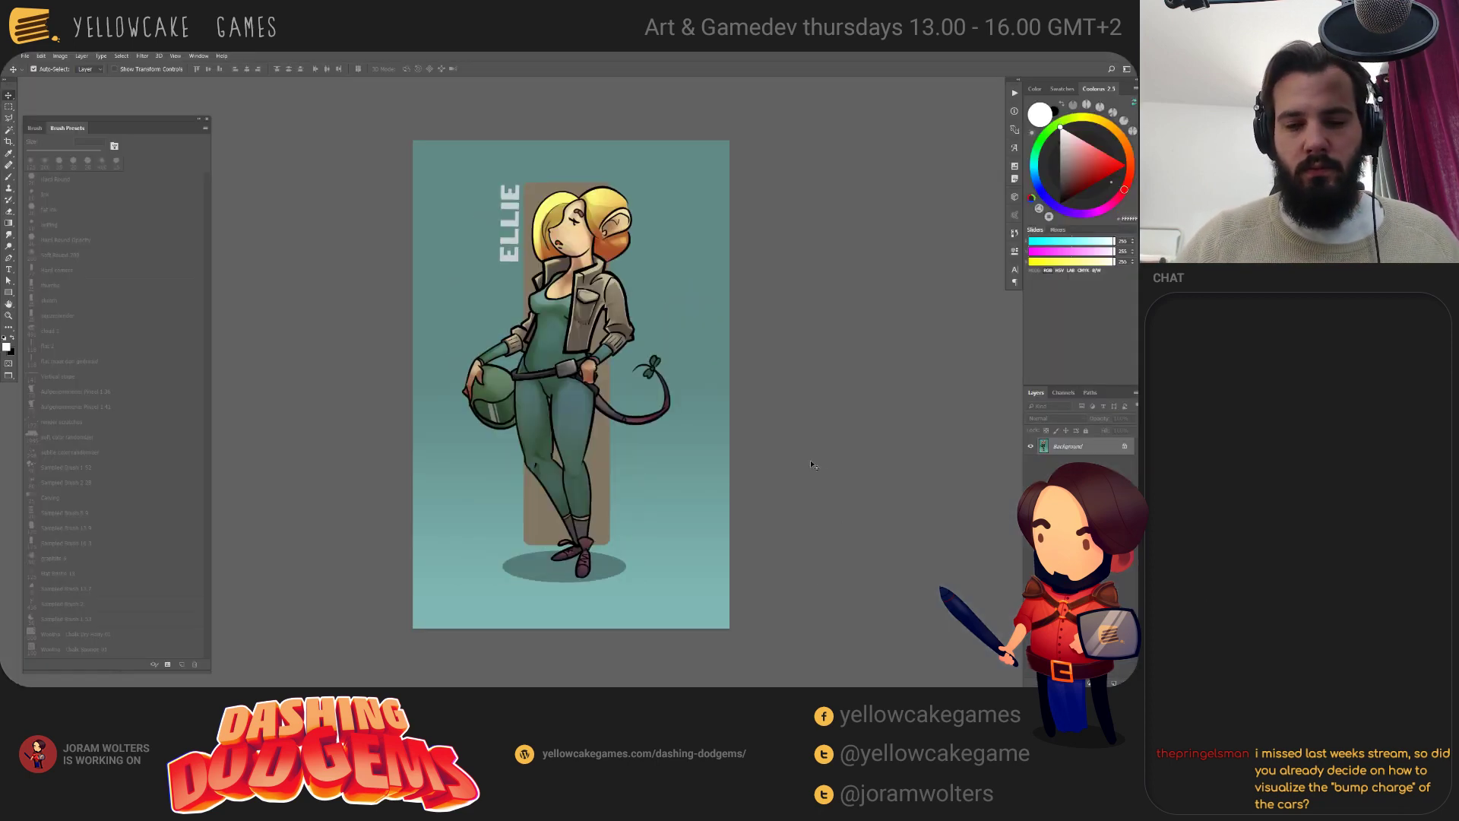
{"action": "key", "text": "ctrl+Tab"}
{"action": "key", "text": "ctrl+Tab"}
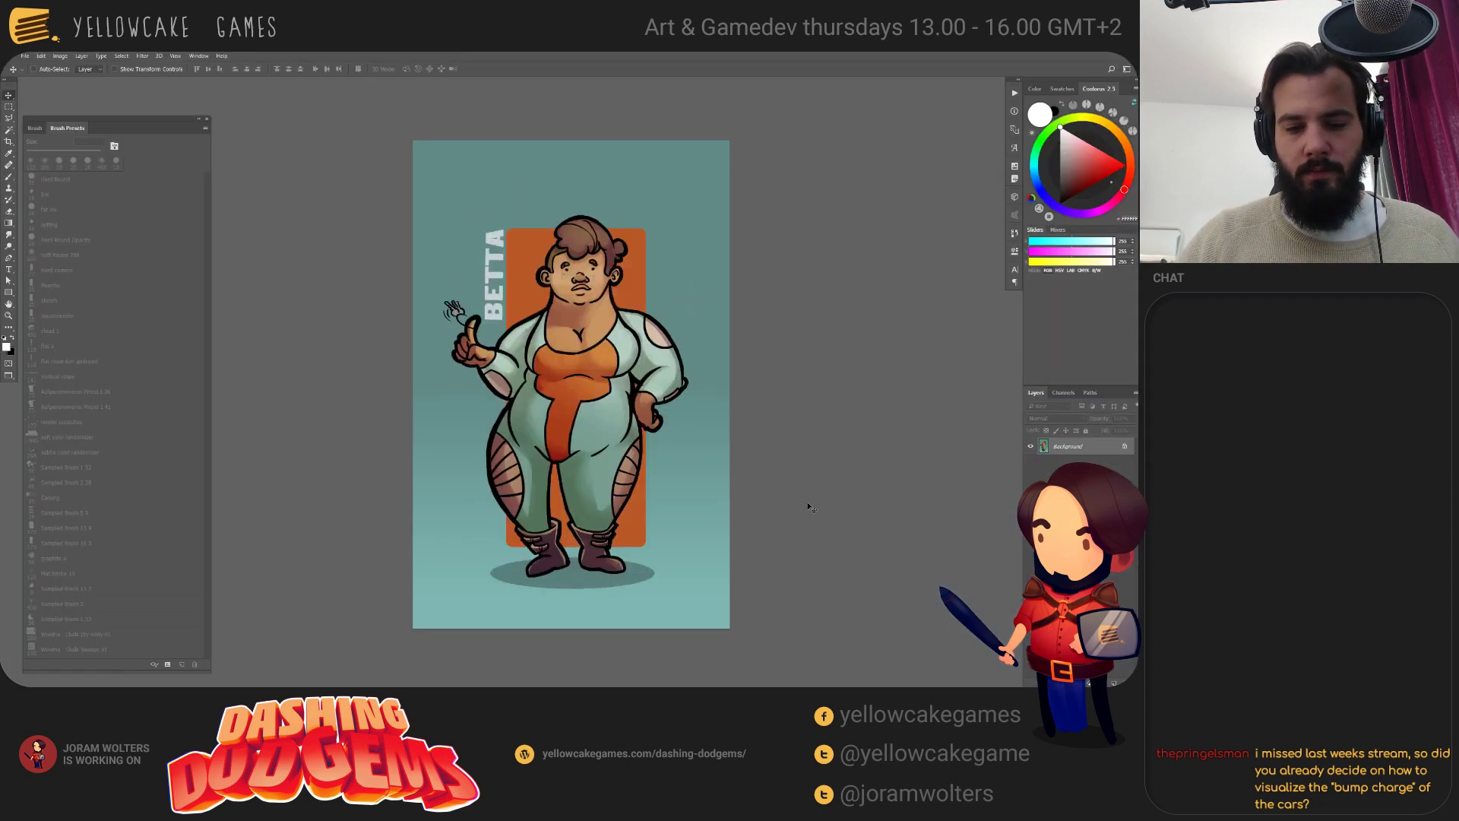
{"action": "key", "text": "ctrl+Tab"}
{"action": "key", "text": "ctrl+Tab"}
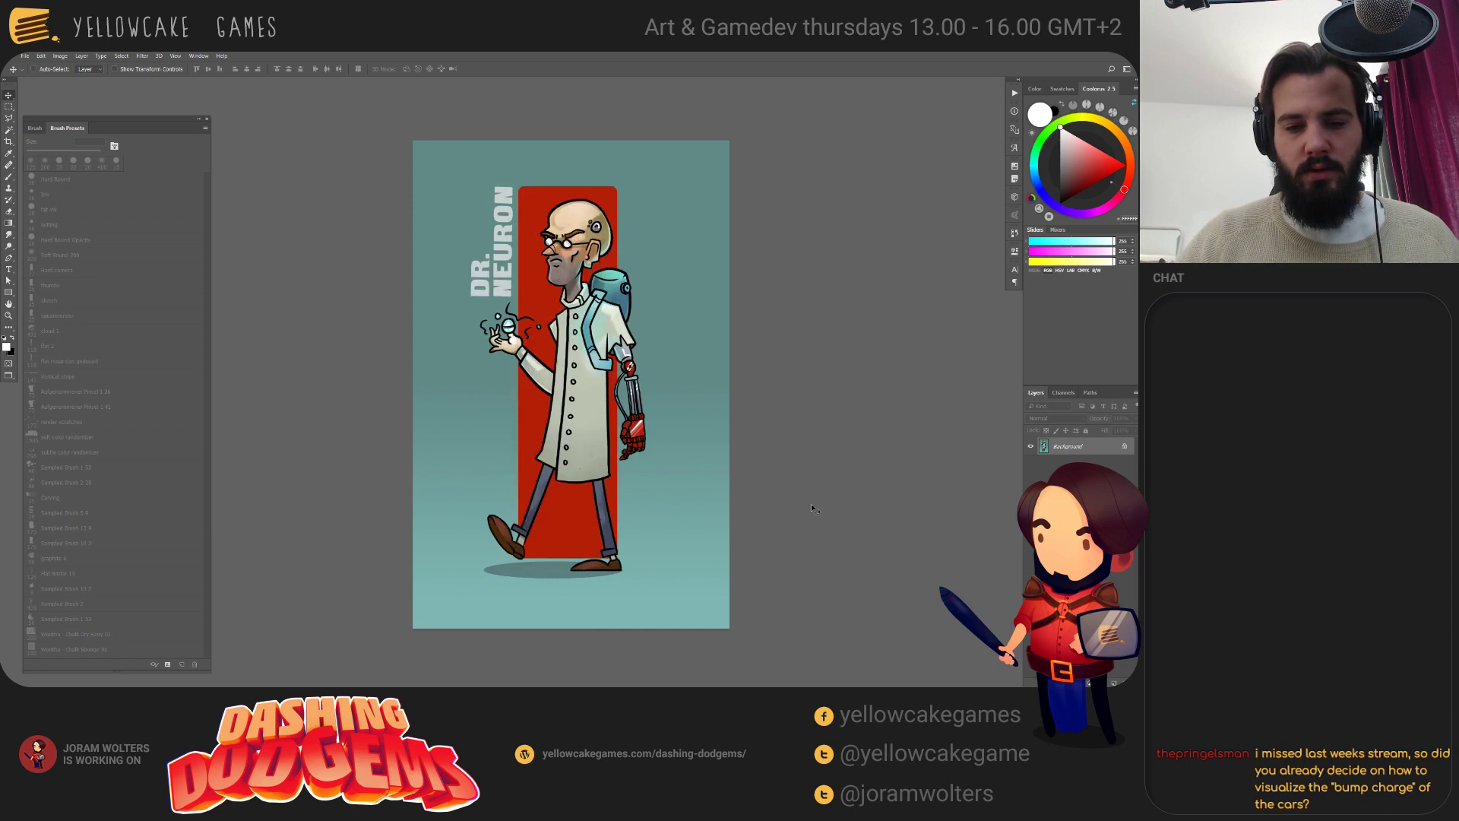
{"action": "key", "text": "ctrl+Tab"}
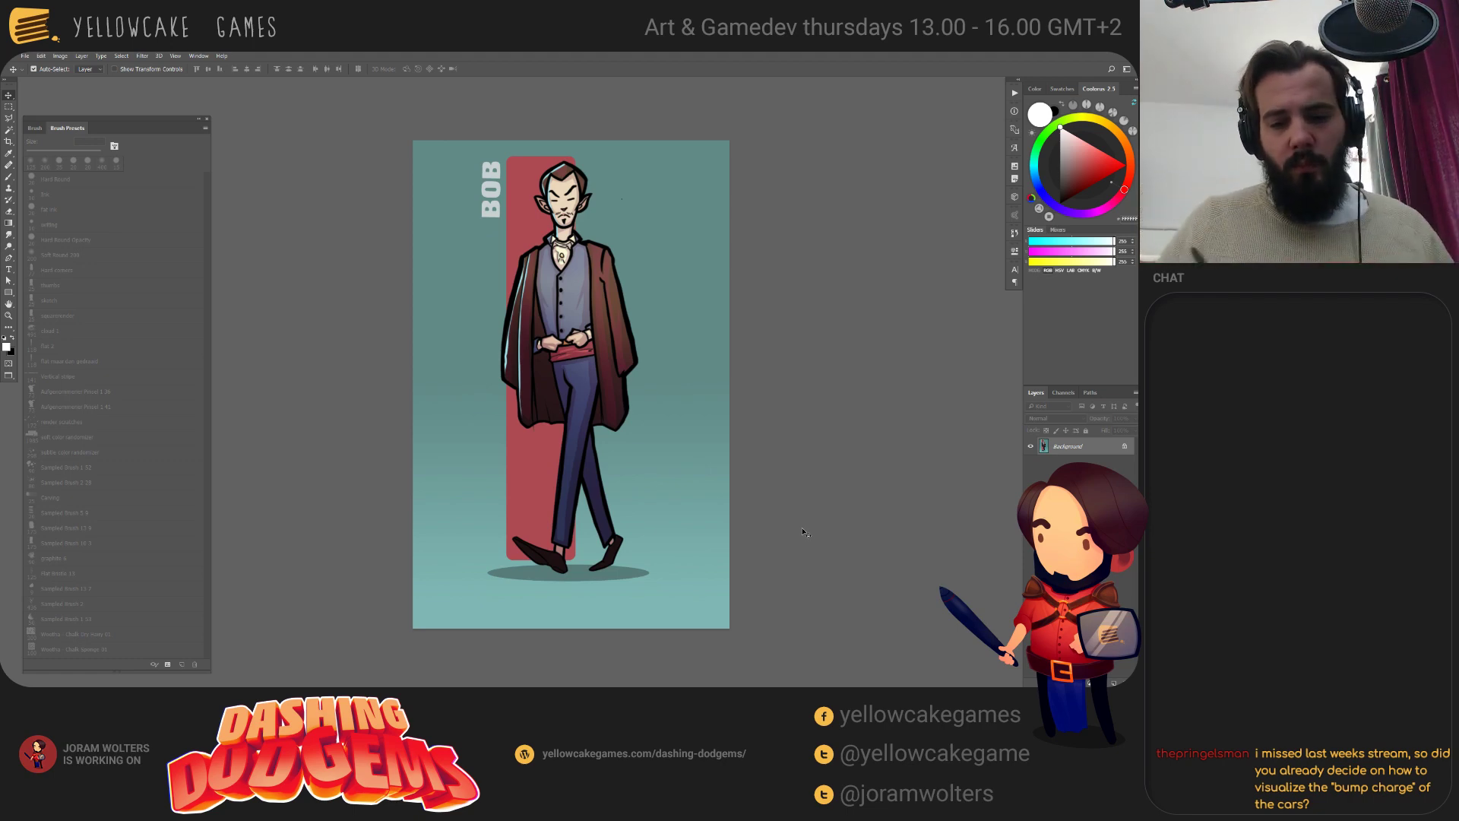
Enlarge the canvas evenly on all sides of the Bob artwork with the Crop tool, leaving wide empty margins around it.
{"action": "key", "text": "c"}
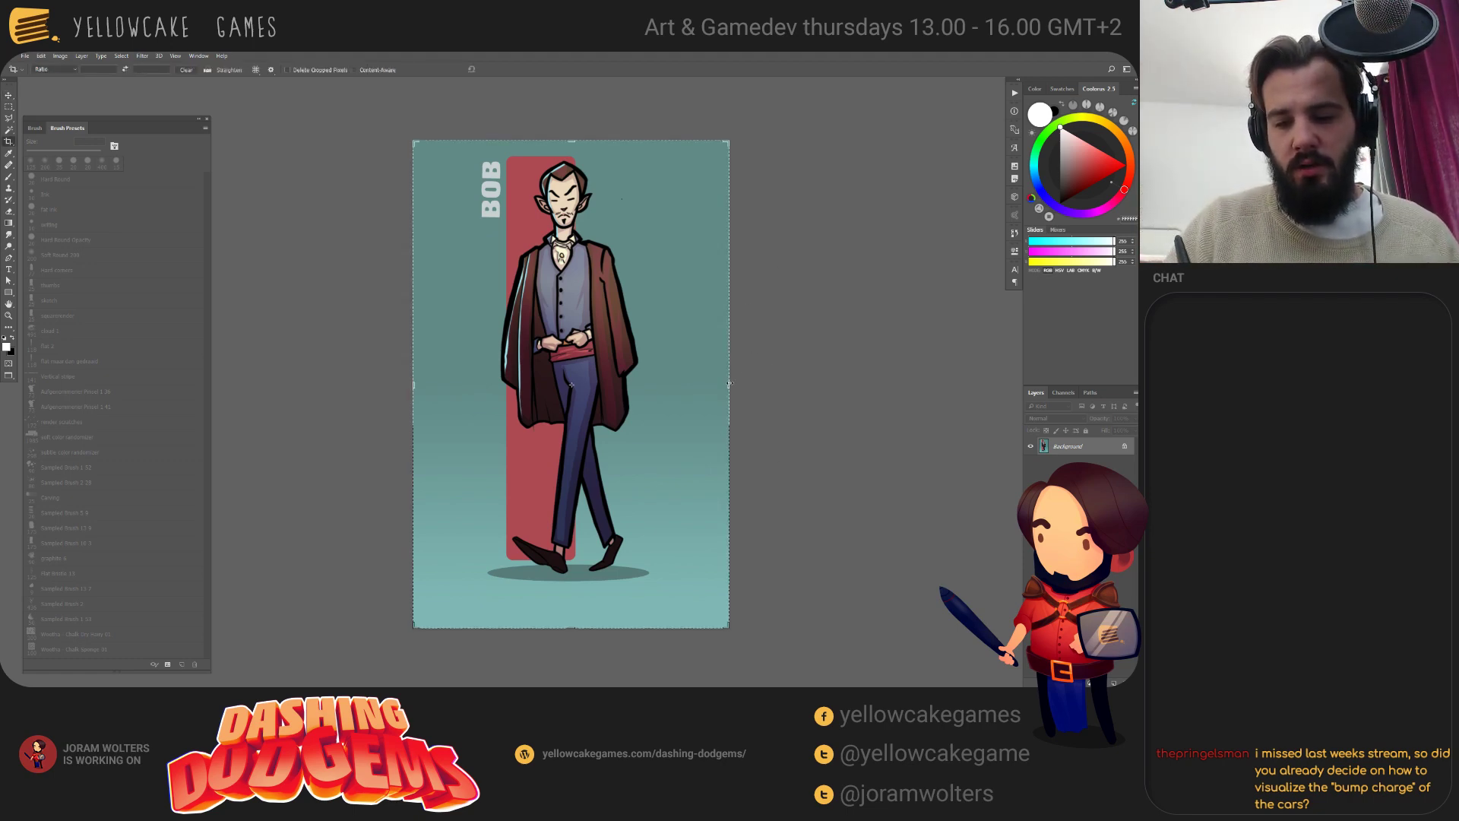
{"action": "left_click_drag", "start_coordinate": [729, 384], "coordinate": [854, 397], "text": "alt"}
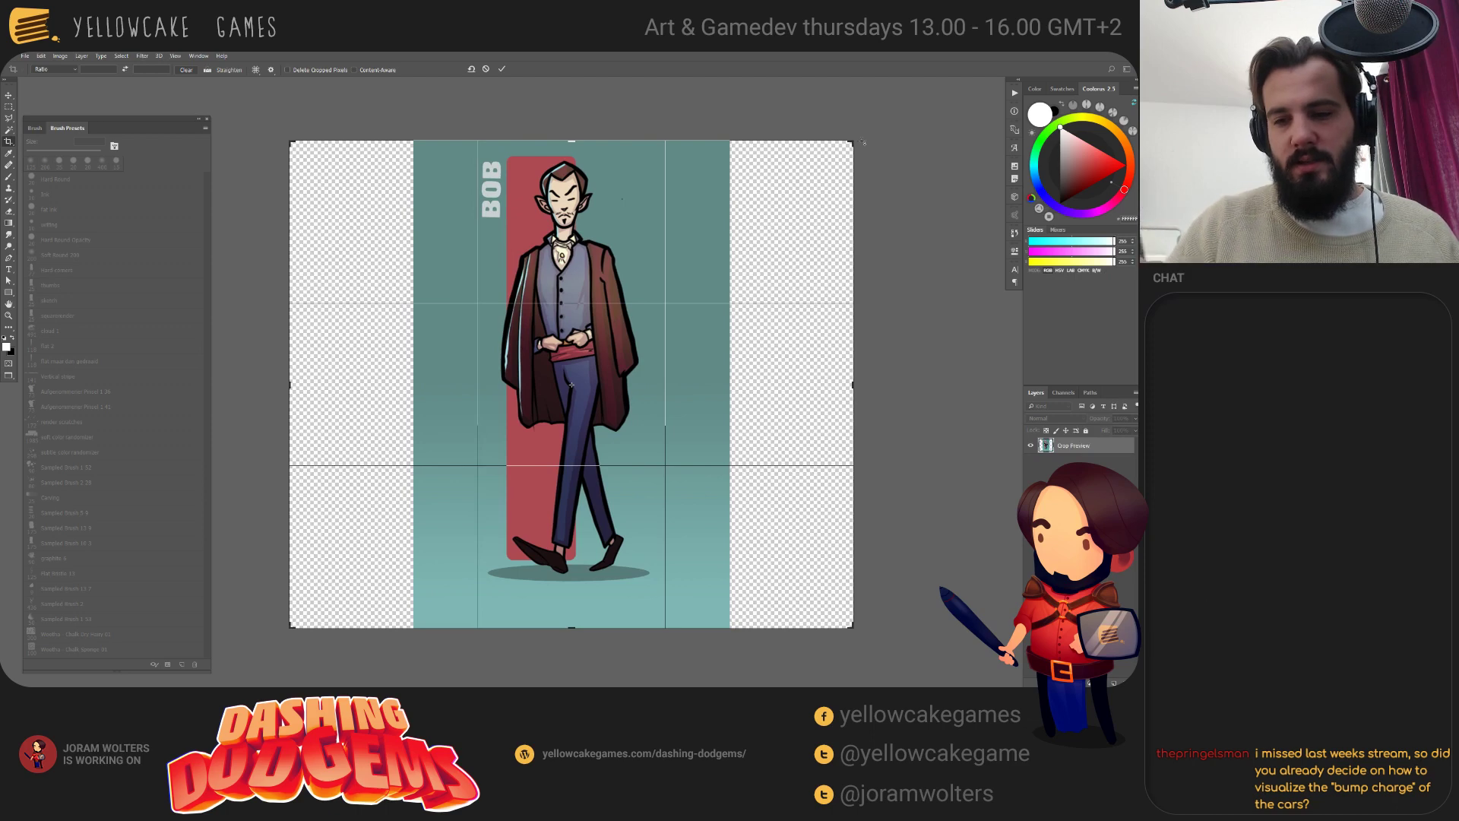
{"action": "left_click_drag", "start_coordinate": [852, 142], "coordinate": [901, 166], "text": "alt"}
{"action": "key", "text": "Return"}
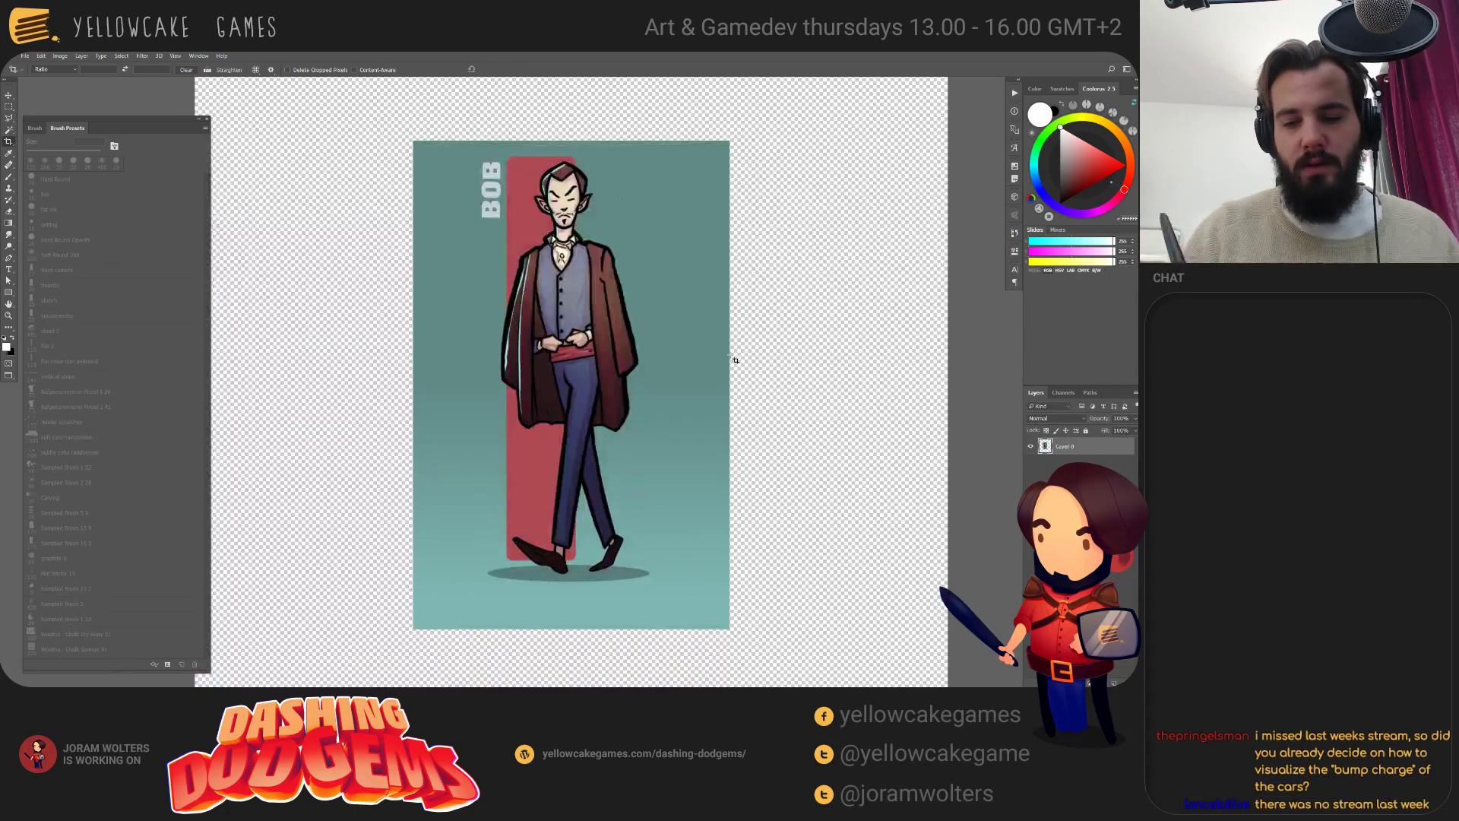
{"action": "mouse_move", "coordinate": [733, 358]}
{"action": "left_mouse_down"}
{"action": "mouse_move", "coordinate": [755, 446]}
{"action": "mouse_move", "coordinate": [760, 433]}
{"action": "mouse_move", "coordinate": [734, 456]}
{"action": "left_mouse_up"}
{"action": "key", "text": "b"}
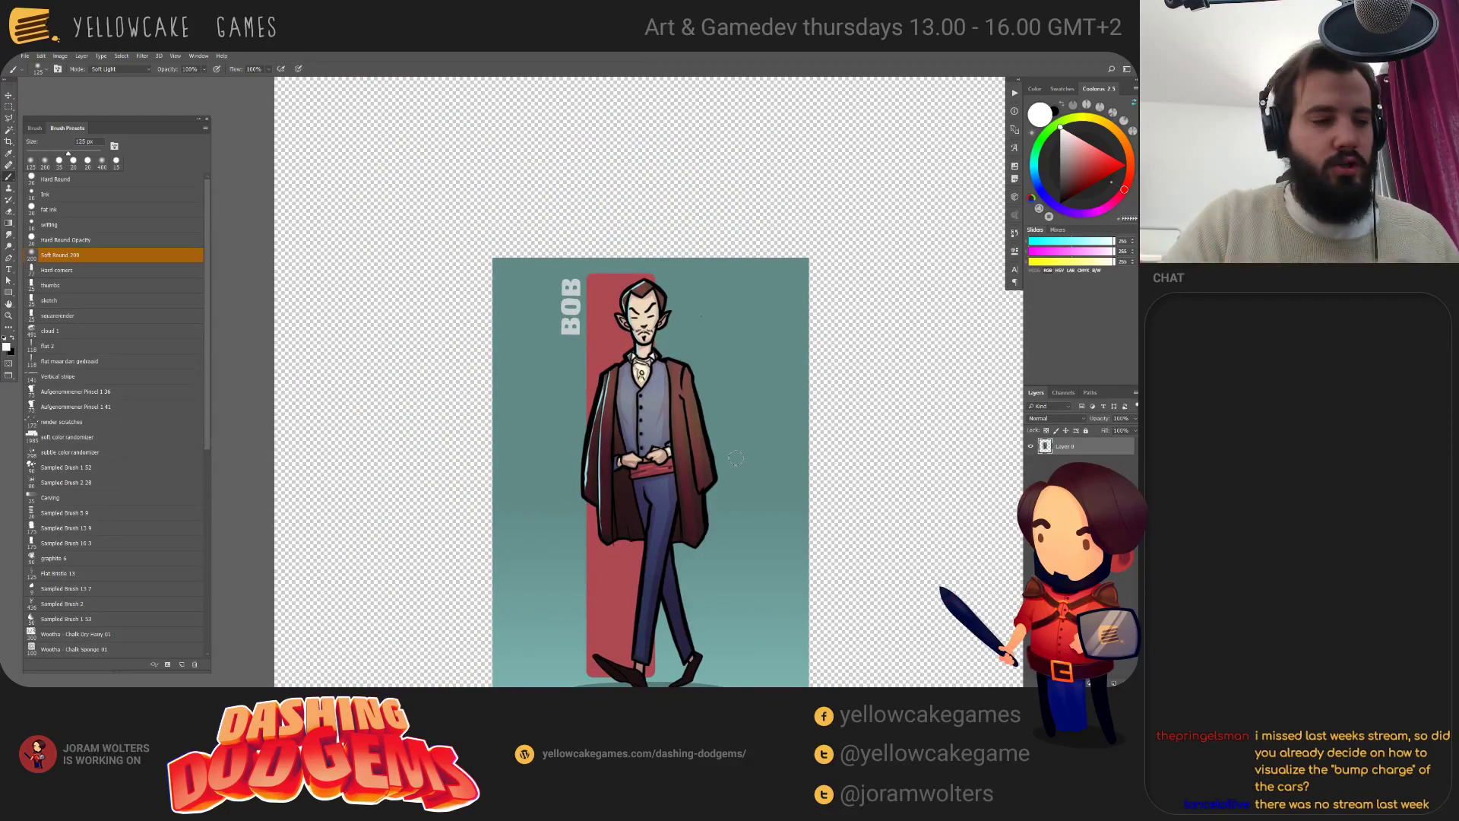
{"action": "key", "text": "ctrl+minus"}
{"action": "key", "text": "c"}
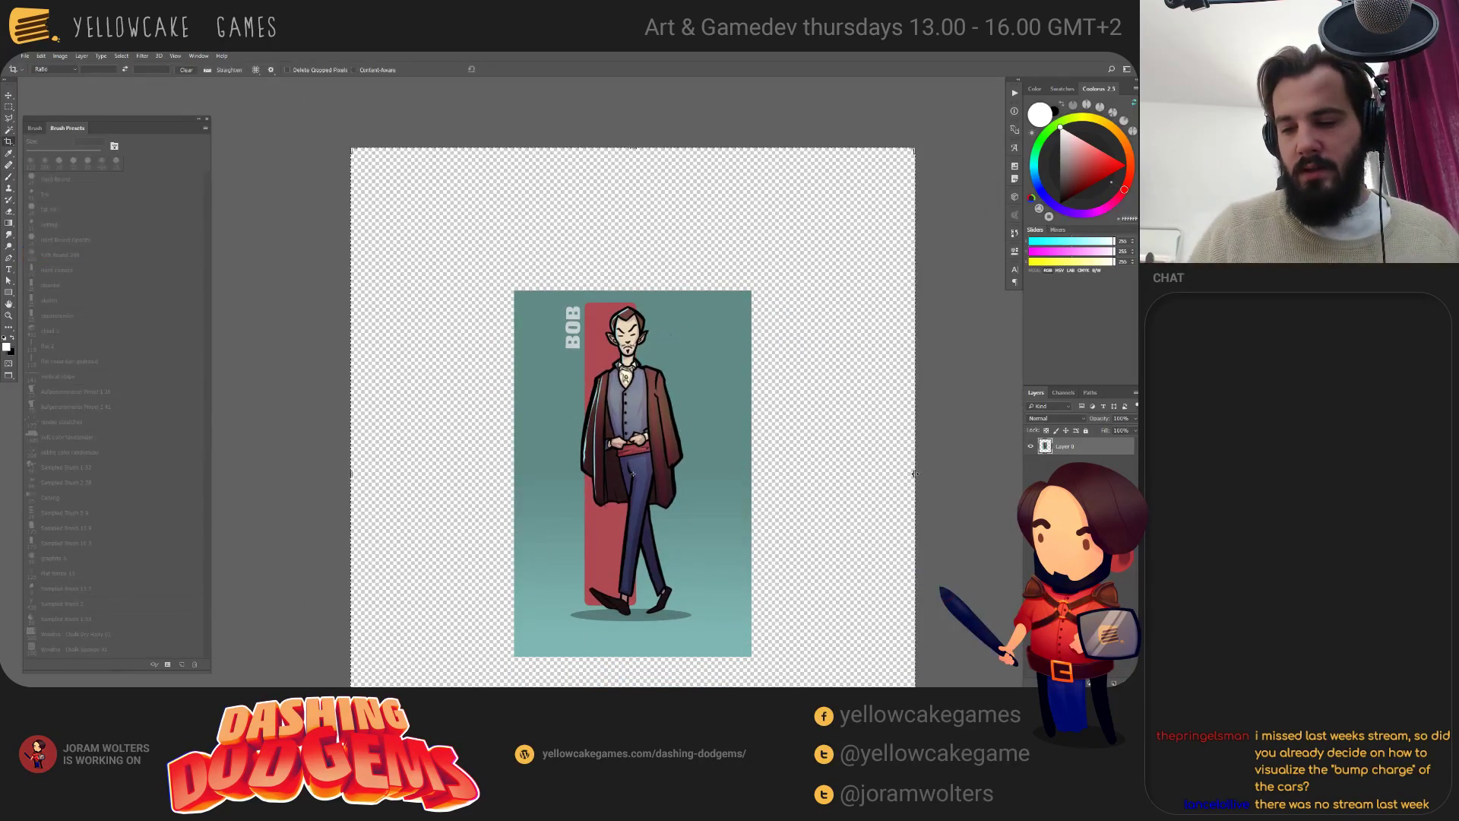
{"action": "left_click_drag", "start_coordinate": [915, 474], "coordinate": [977, 466], "text": "alt"}
{"action": "key", "text": "Return"}
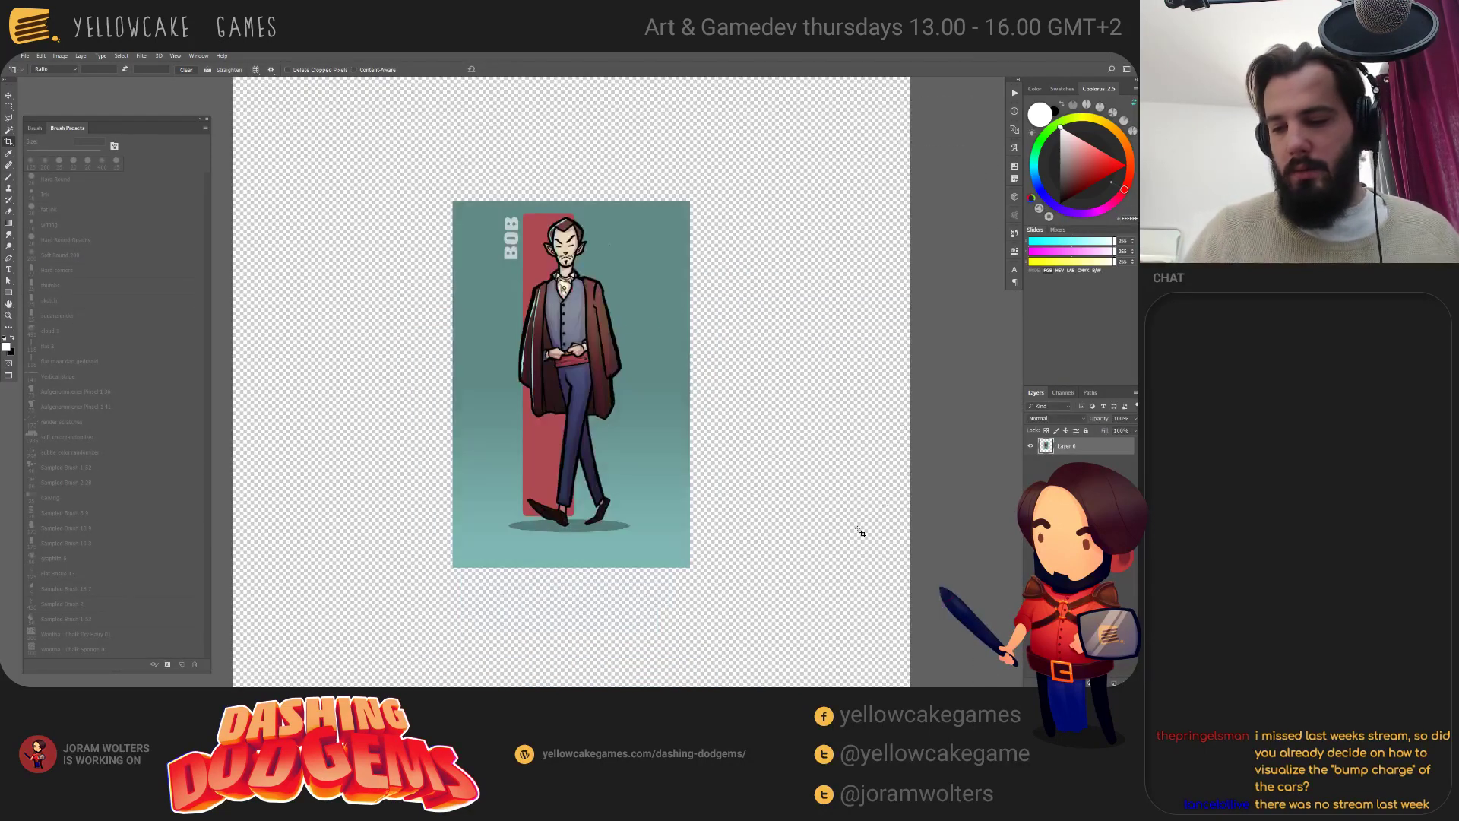
Add a layer beneath the Bob artwork and fill it with the light teal sampled from the artwork's background.
{"action": "key", "text": "ctrl+shift+alt+n"}
{"action": "key", "text": "alt+BackSpace"}
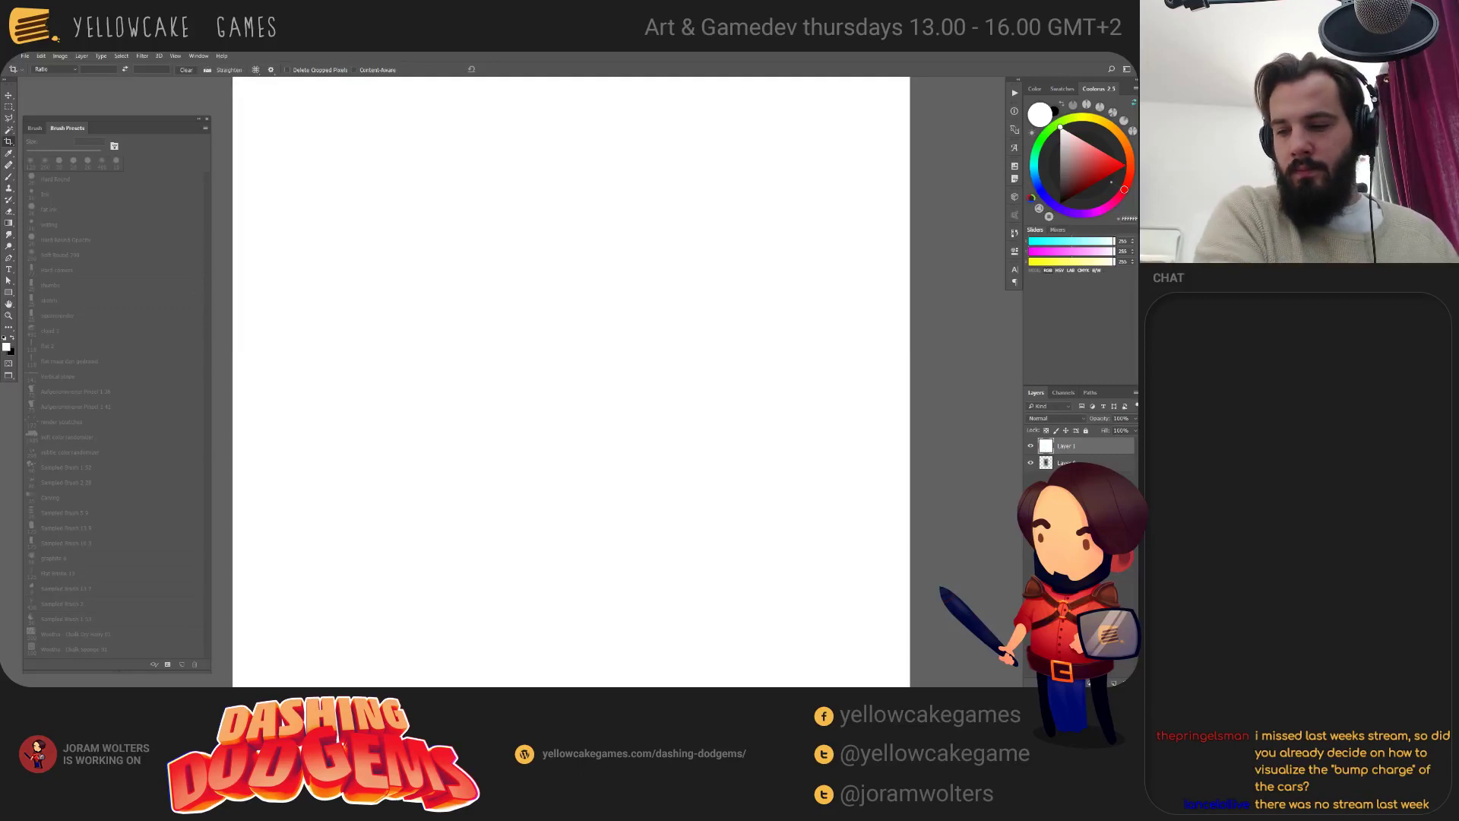
{"action": "key", "text": "ctrl+bracketleft"}
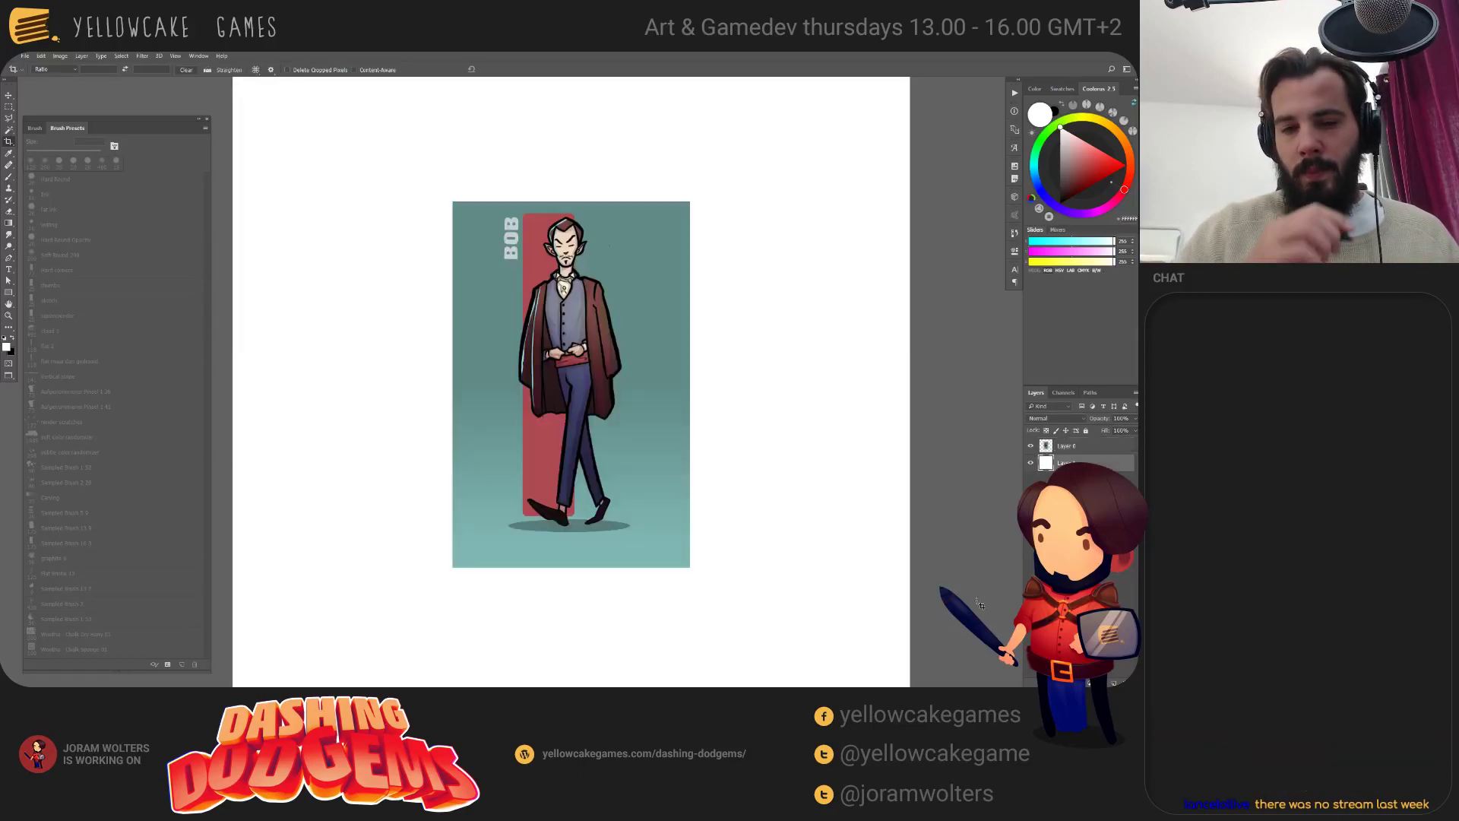
{"action": "key", "text": "g"}
{"action": "left_click", "coordinate": [684, 430], "text": "alt"}
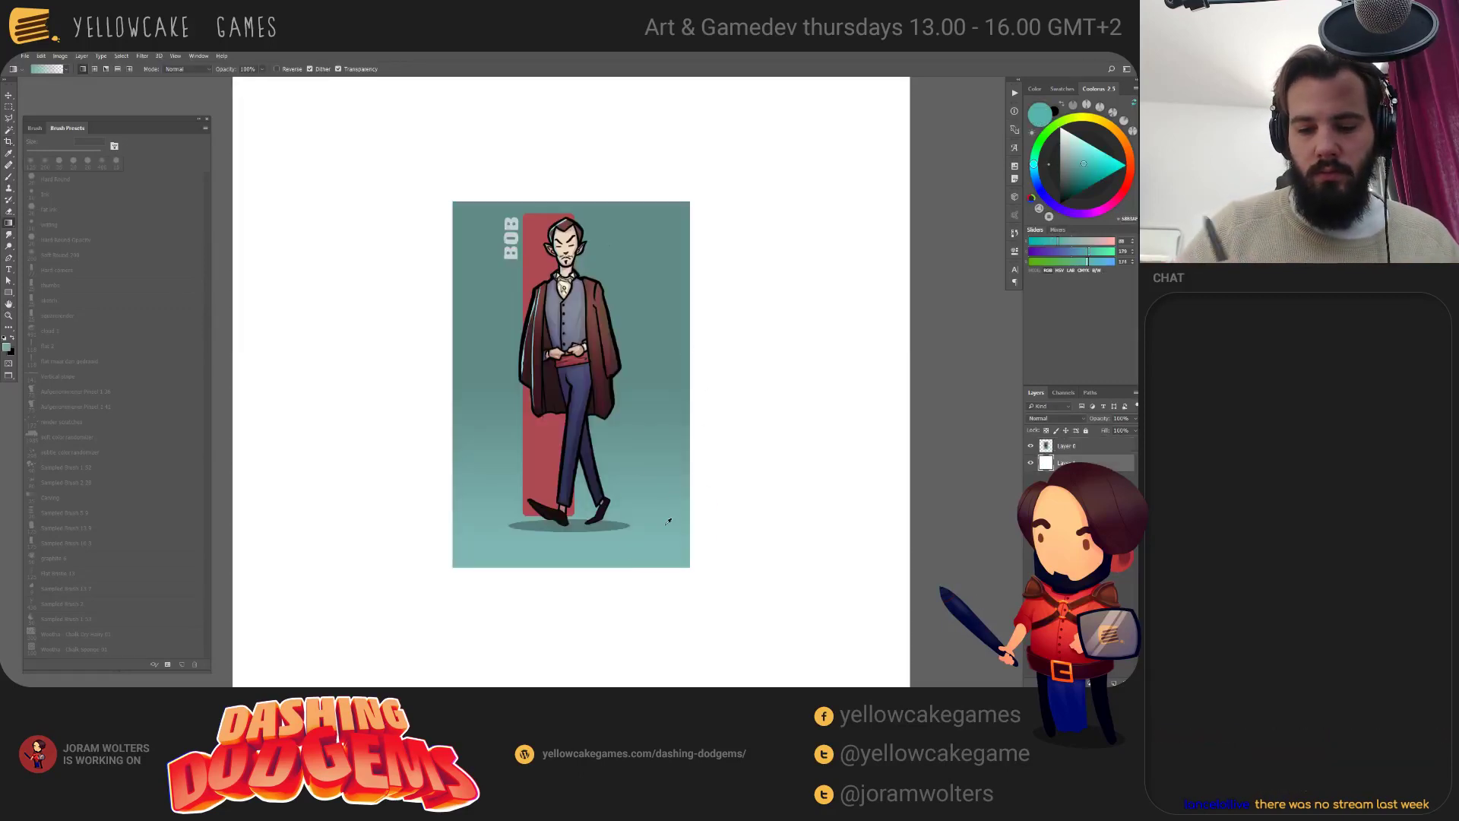
{"action": "key", "text": "alt+BackSpace"}
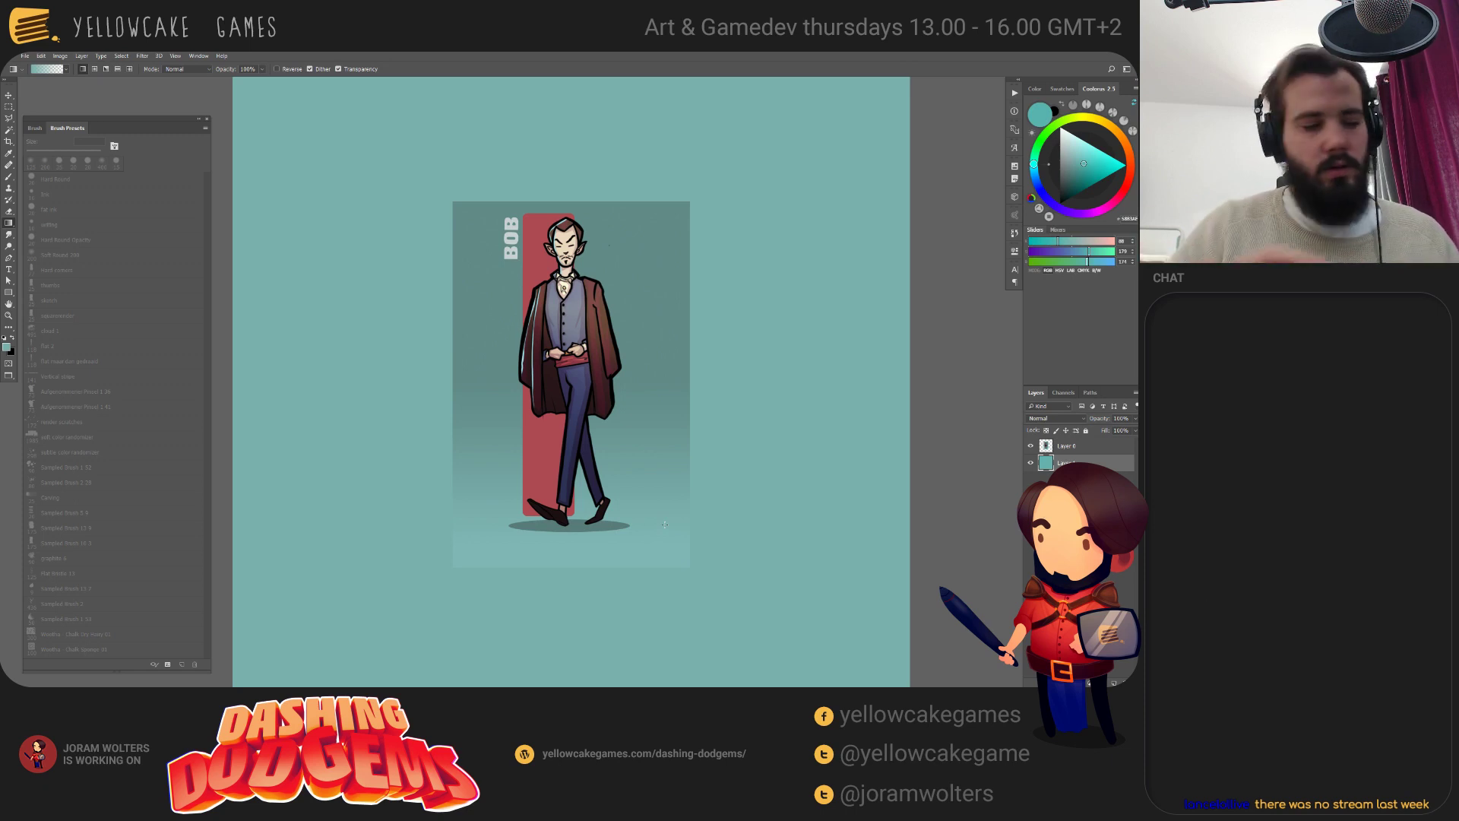
Add an empty layer above the teal fill and ready the "writing" brush with white as the foreground color.
{"action": "key", "text": "ctrl+shift+alt+n"}
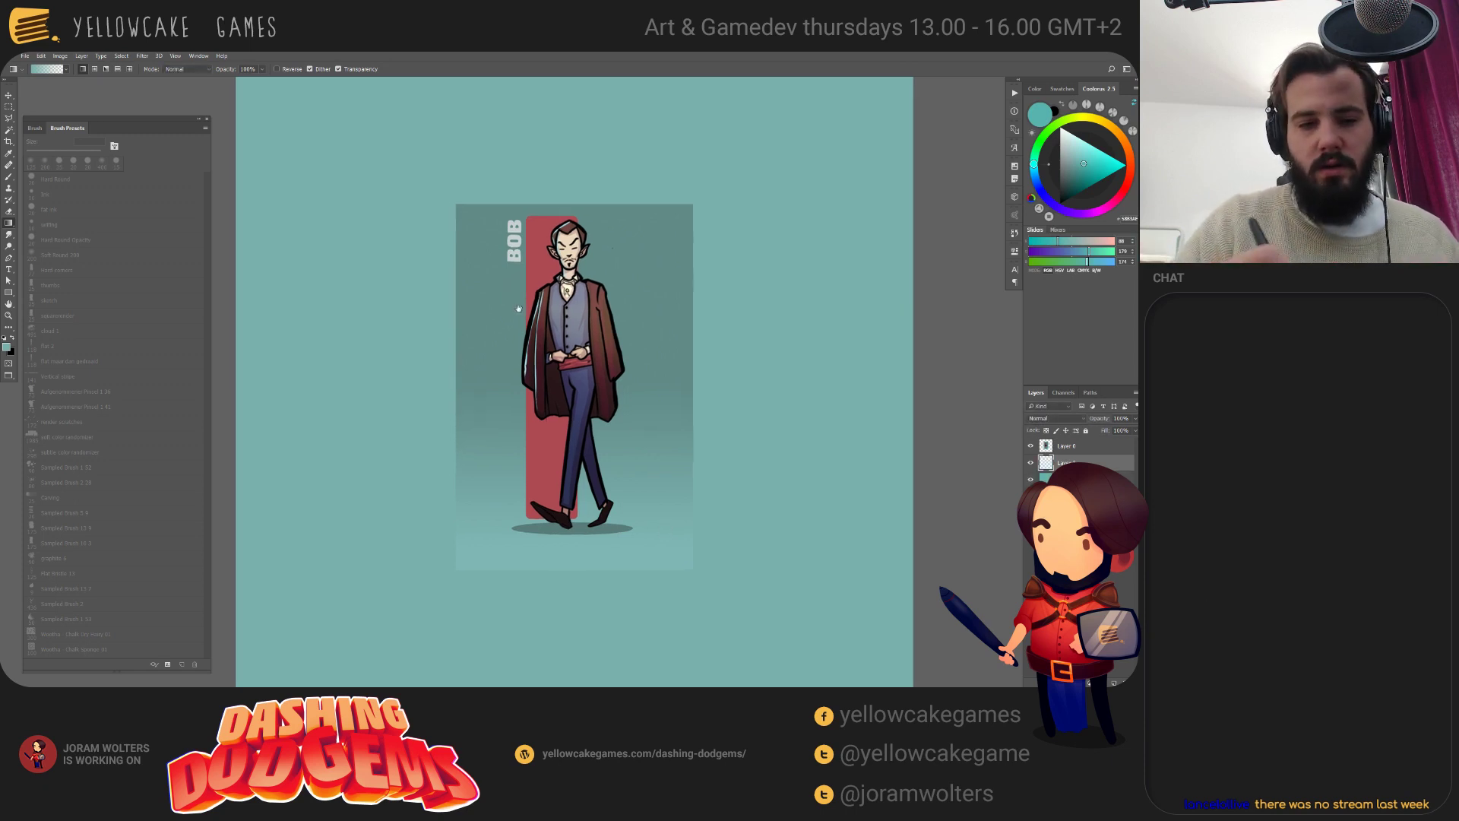
{"action": "left_click_drag", "start_coordinate": [537, 323], "coordinate": [659, 417]}
{"action": "key", "text": "b"}
{"action": "left_click", "coordinate": [62, 225]}
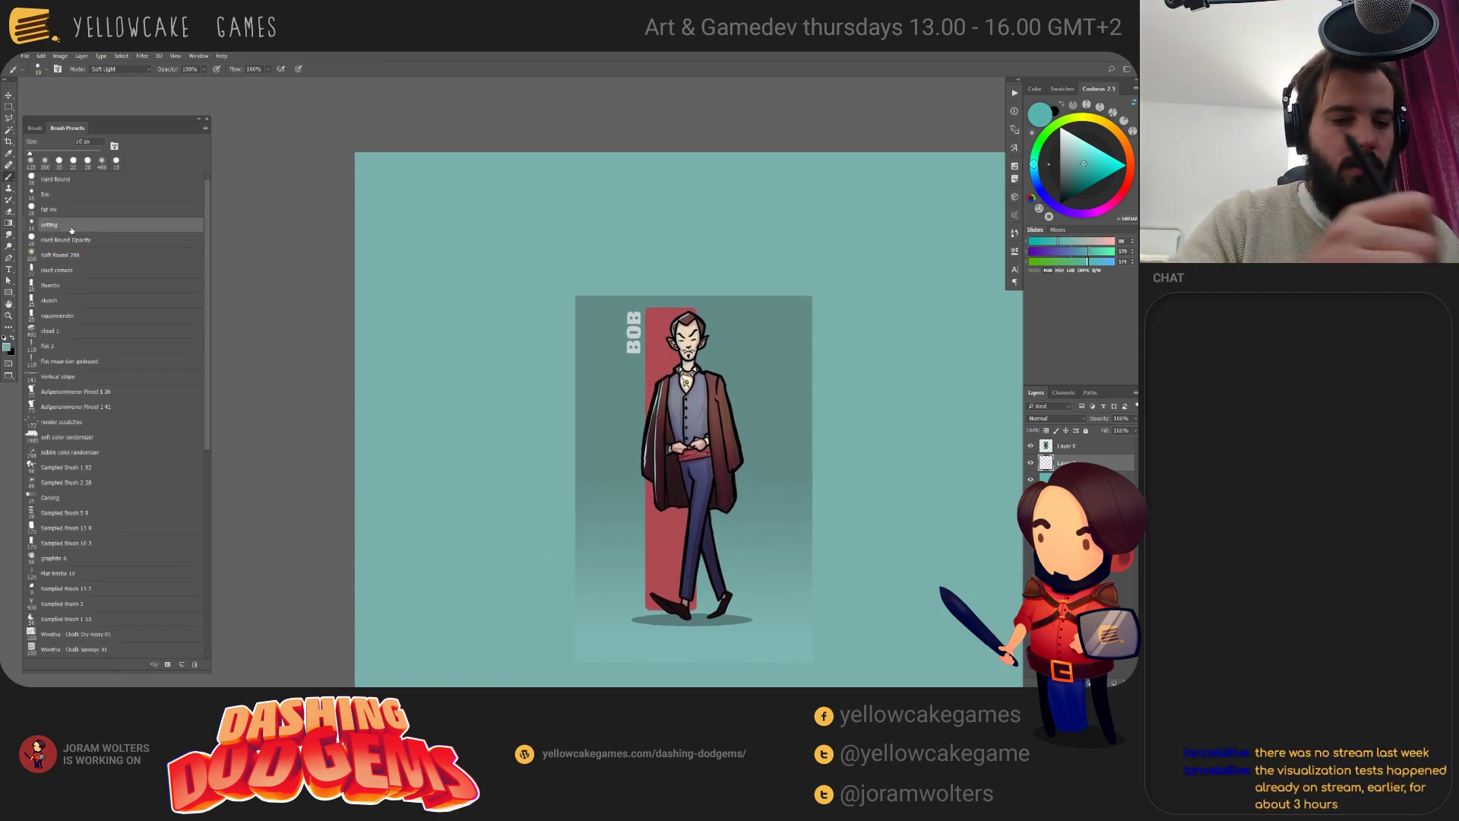
{"action": "left_click_drag", "start_coordinate": [444, 193], "coordinate": [455, 203]}
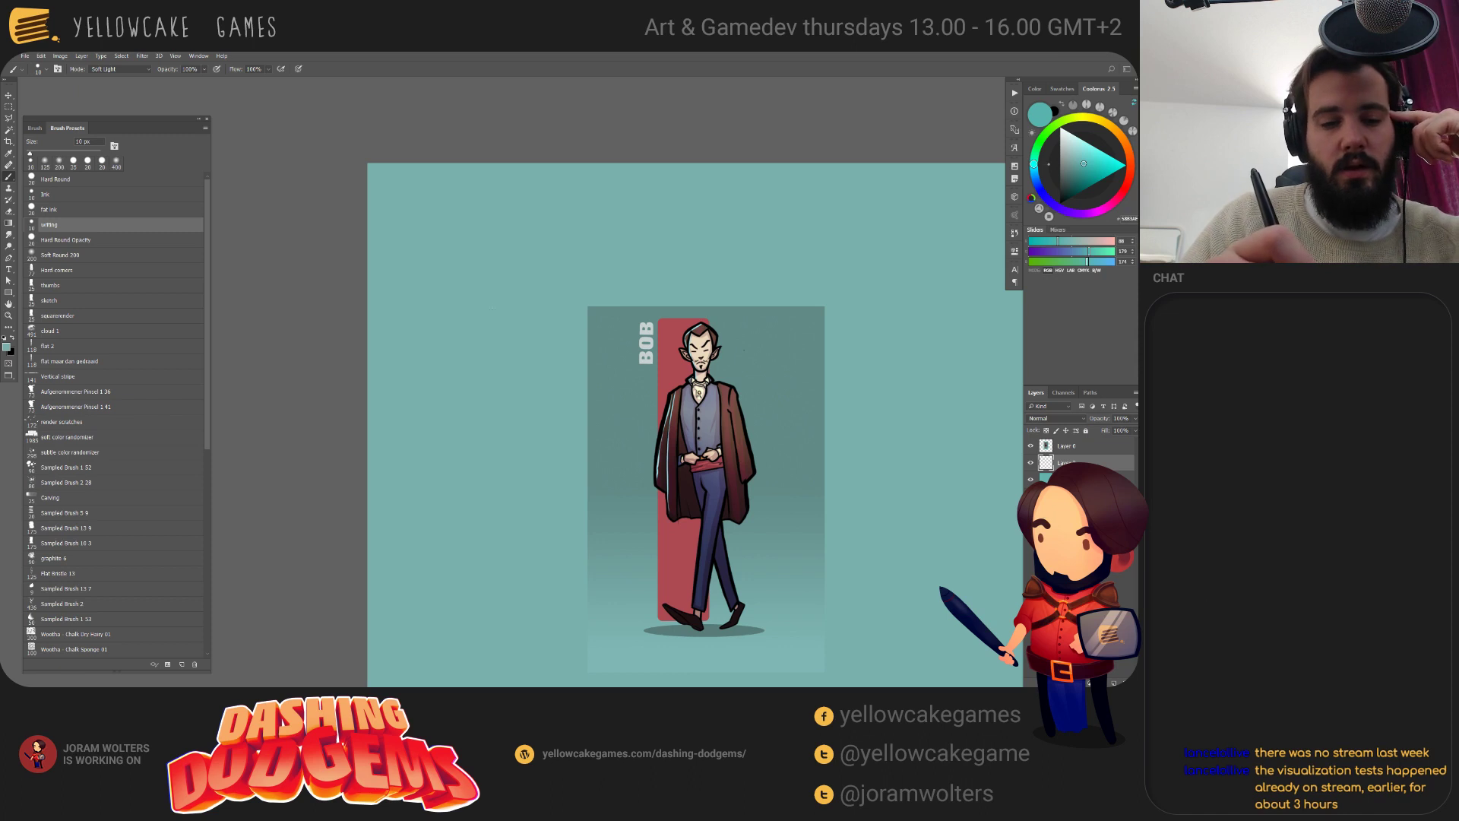
{"action": "key", "text": "x"}
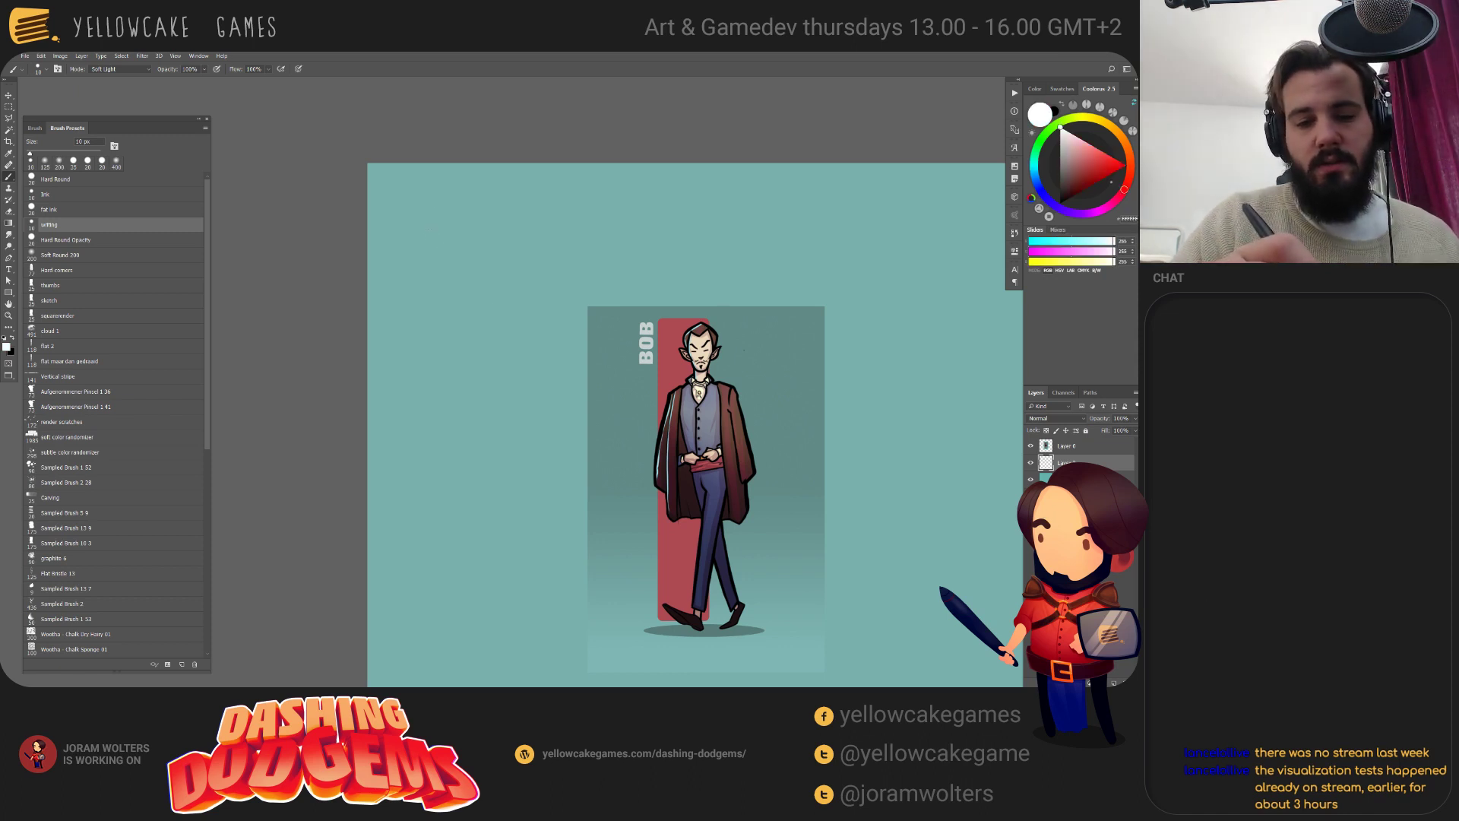
Draw a white cross of one vertical and one horizontal line in the empty upper-left area of the canvas.
{"action": "key", "text": "ctrl+plus"}
{"action": "key", "text": "ctrl+plus"}
{"action": "key", "text": "ctrl+plus"}
{"action": "key", "text": "ctrl+plus"}
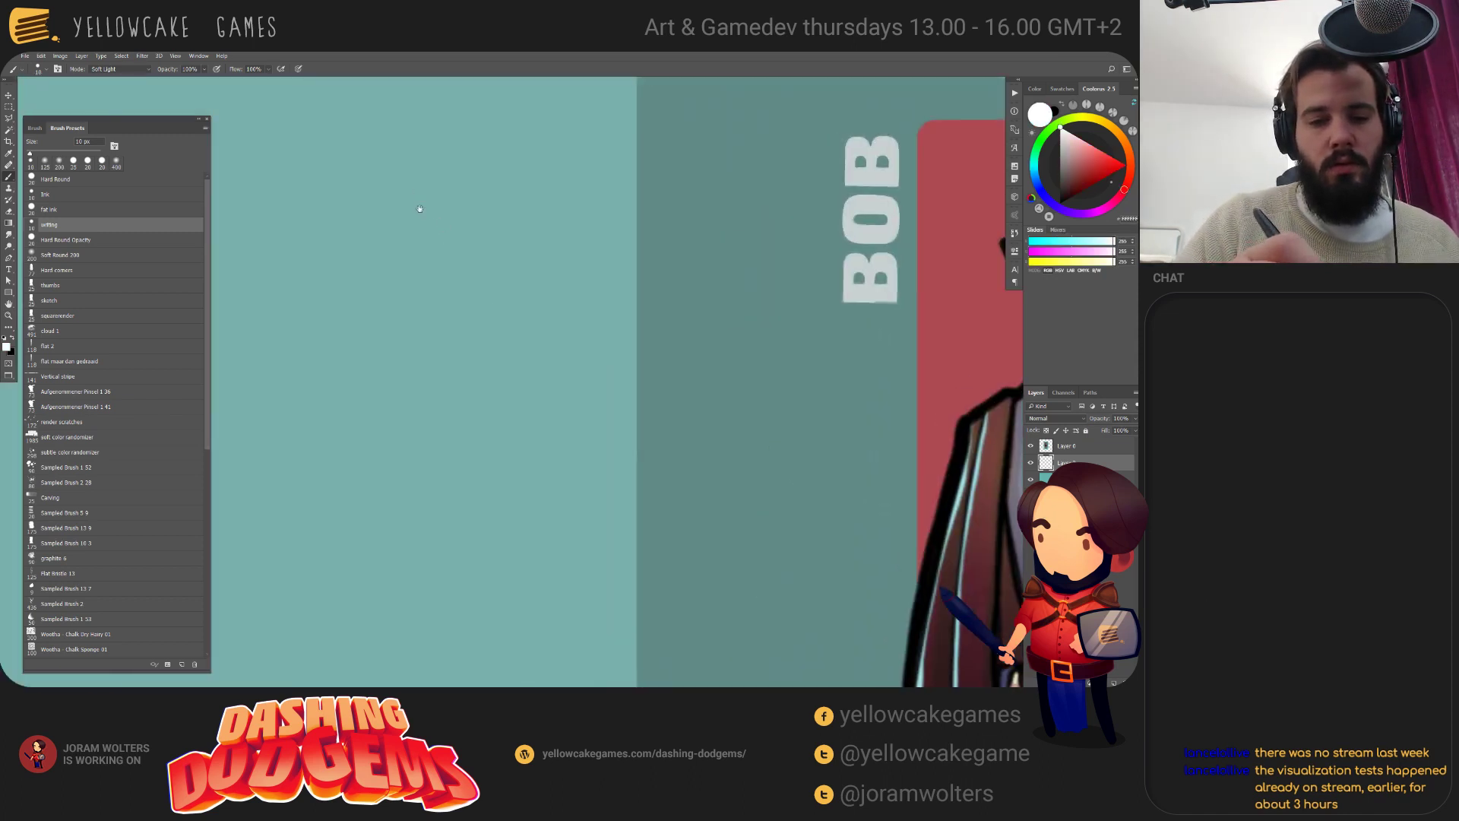
{"action": "left_click_drag", "start_coordinate": [422, 210], "coordinate": [782, 532]}
{"action": "left_click_drag", "start_coordinate": [456, 167], "coordinate": [630, 344]}
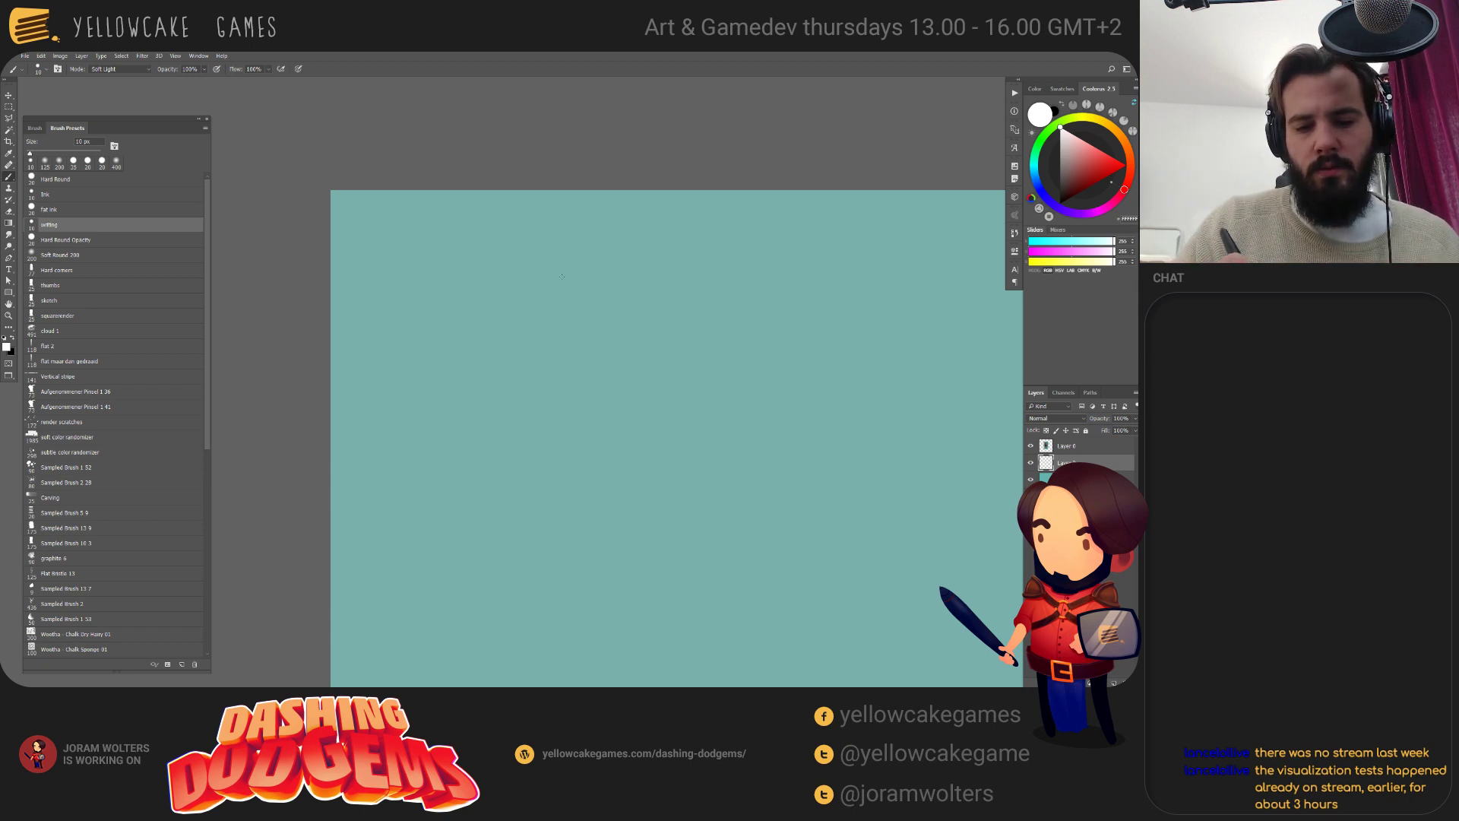
{"action": "left_click_drag", "start_coordinate": [563, 291], "coordinate": [563, 433]}
{"action": "left_click_drag", "start_coordinate": [487, 357], "coordinate": [659, 357]}
{"action": "key", "text": "ctrl+z"}
{"action": "mouse_move", "coordinate": [566, 357]}
{"action": "left_mouse_down"}
{"action": "mouse_move", "coordinate": [492, 357]}
{"action": "mouse_move", "coordinate": [643, 357]}
{"action": "left_mouse_up"}
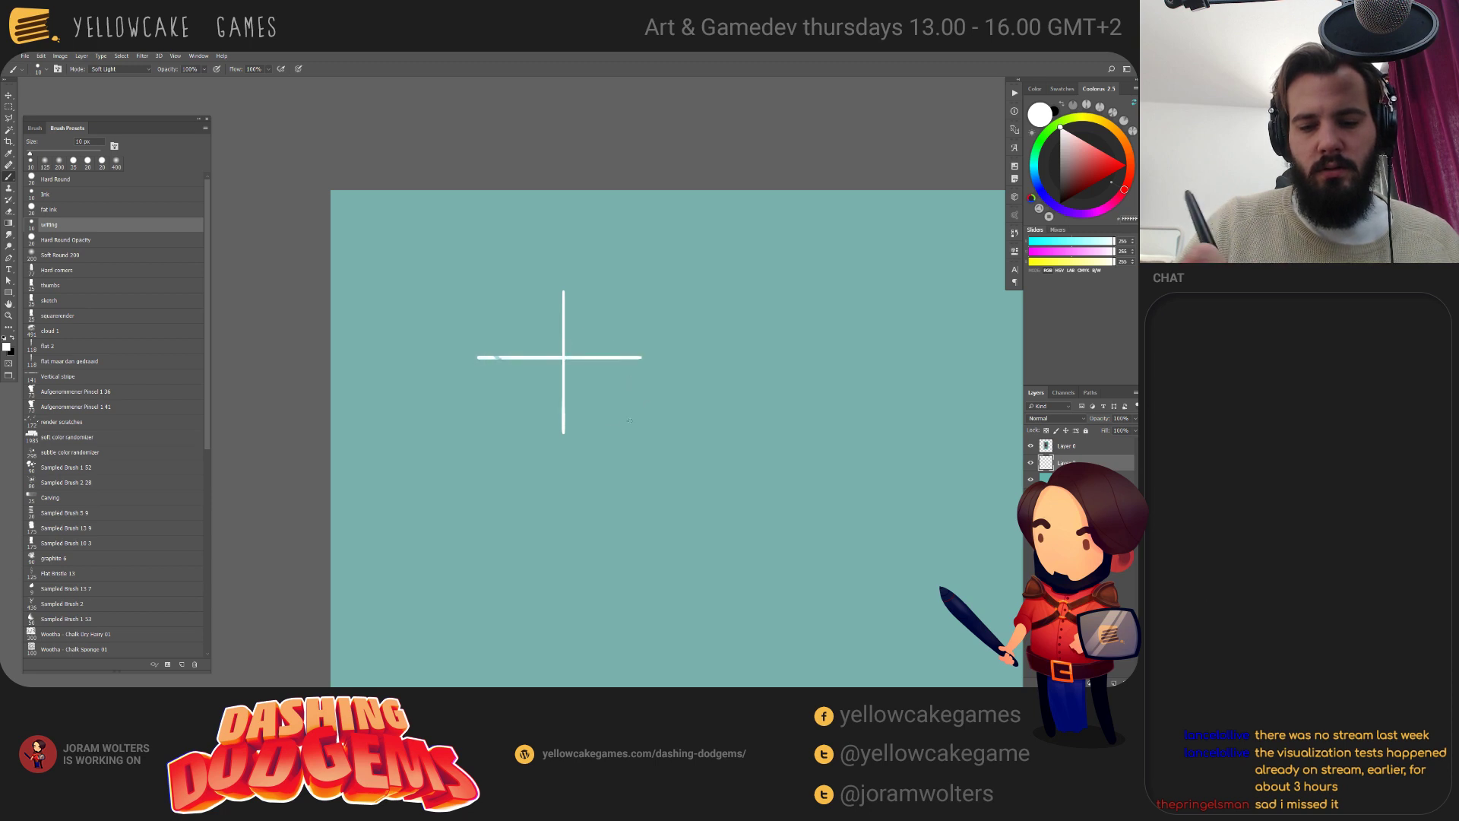
Draw a curved outline around each quadrant of the cross to form a four-part wheel.
{"action": "left_click_drag", "start_coordinate": [552, 292], "coordinate": [499, 348]}
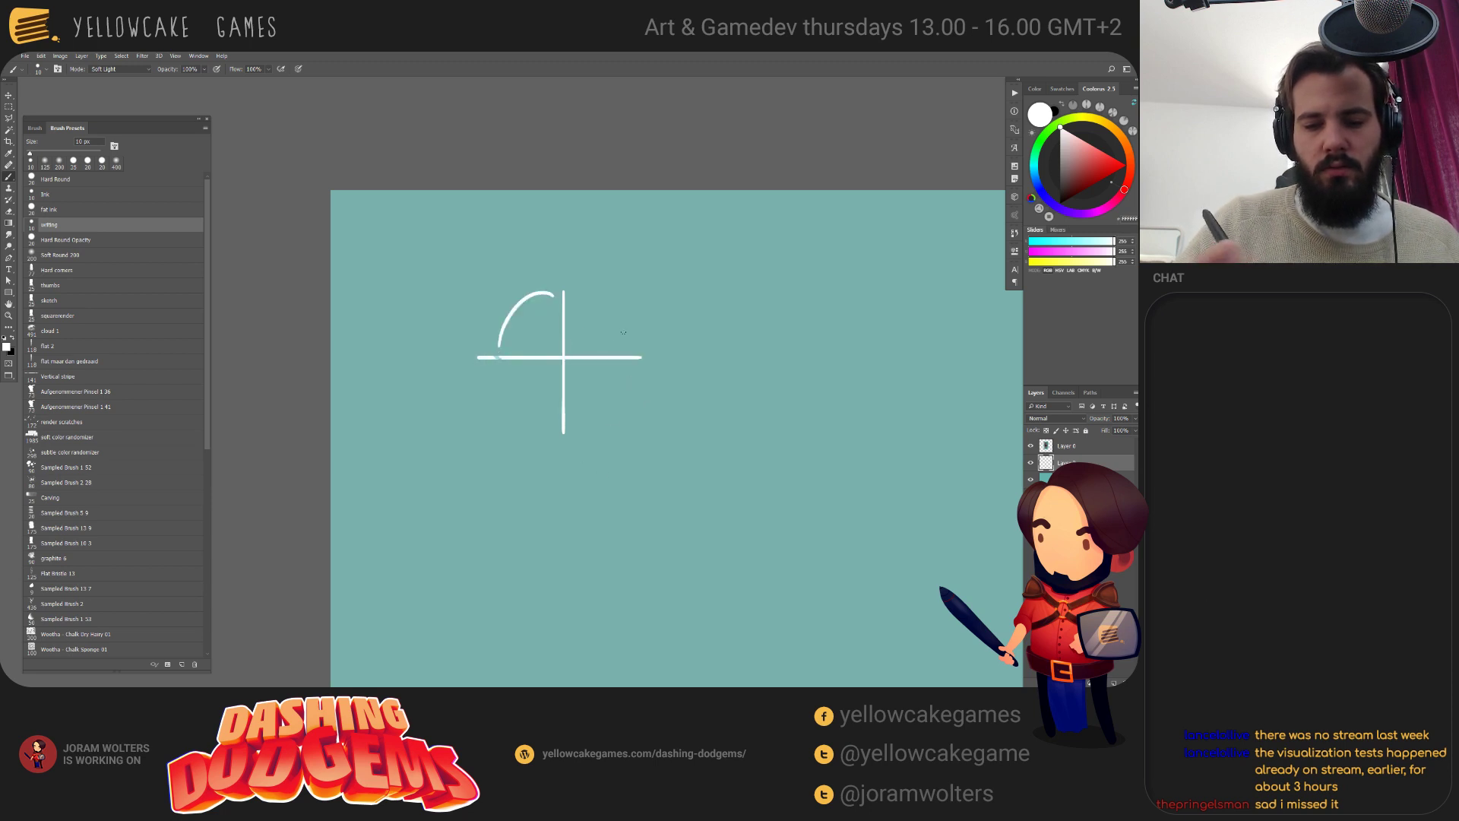
{"action": "left_click_drag", "start_coordinate": [566, 295], "coordinate": [642, 353]}
{"action": "mouse_move", "coordinate": [496, 370]}
{"action": "left_mouse_down"}
{"action": "mouse_move", "coordinate": [534, 426]}
{"action": "mouse_move", "coordinate": [651, 370]}
{"action": "left_mouse_up"}
{"action": "key", "text": "ctrl+z"}
{"action": "left_click_drag", "start_coordinate": [583, 423], "coordinate": [650, 362]}
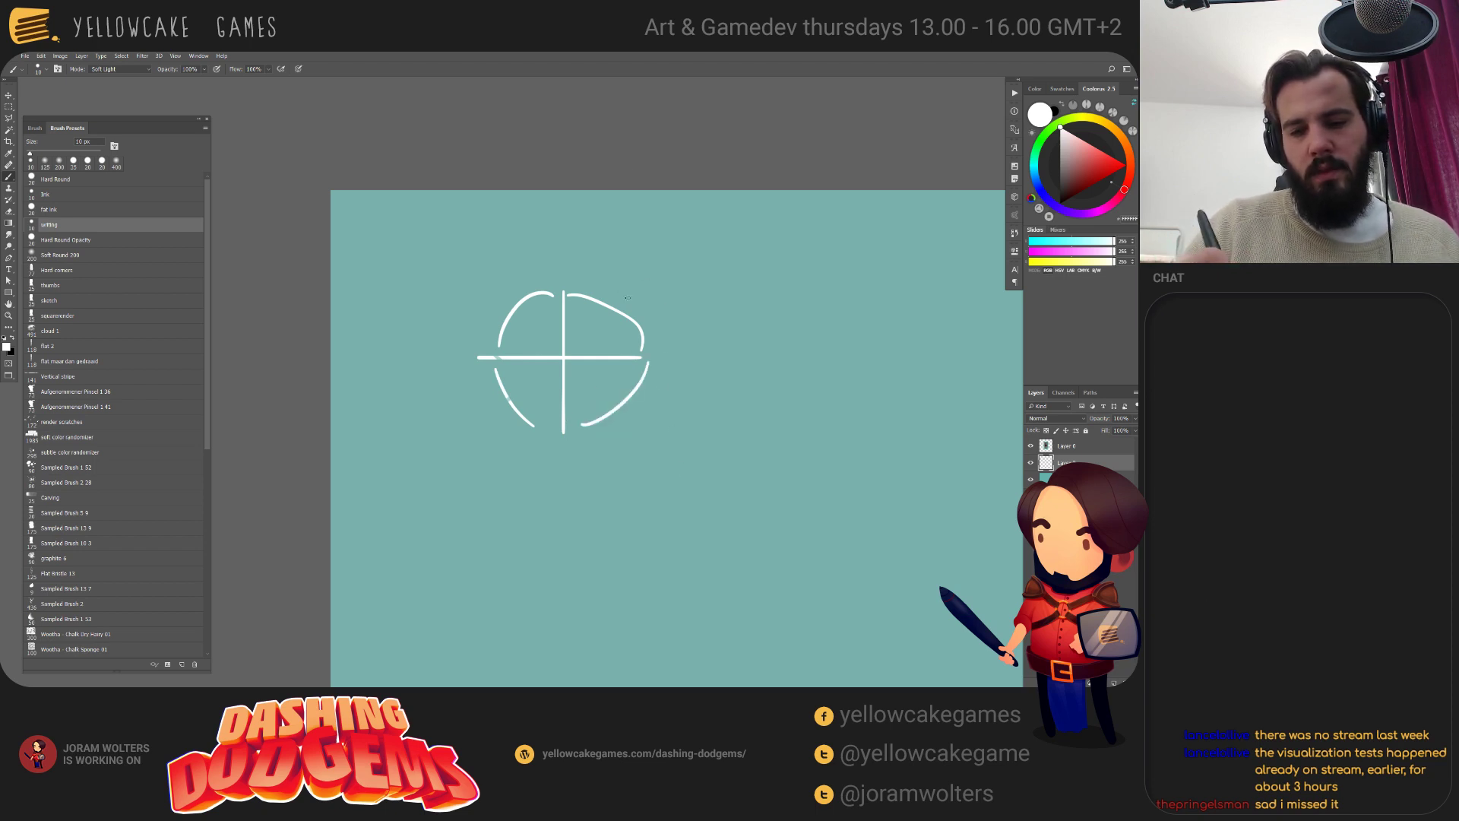
Draw arrows out of the wheel's two right quadrants, labeling the upper one "Hi" and the lower one with "&*", a skull and "!".
{"action": "left_click_drag", "start_coordinate": [627, 299], "coordinate": [689, 264]}
{"action": "left_click_drag", "start_coordinate": [698, 253], "coordinate": [699, 265]}
{"action": "left_click_drag", "start_coordinate": [640, 405], "coordinate": [661, 419]}
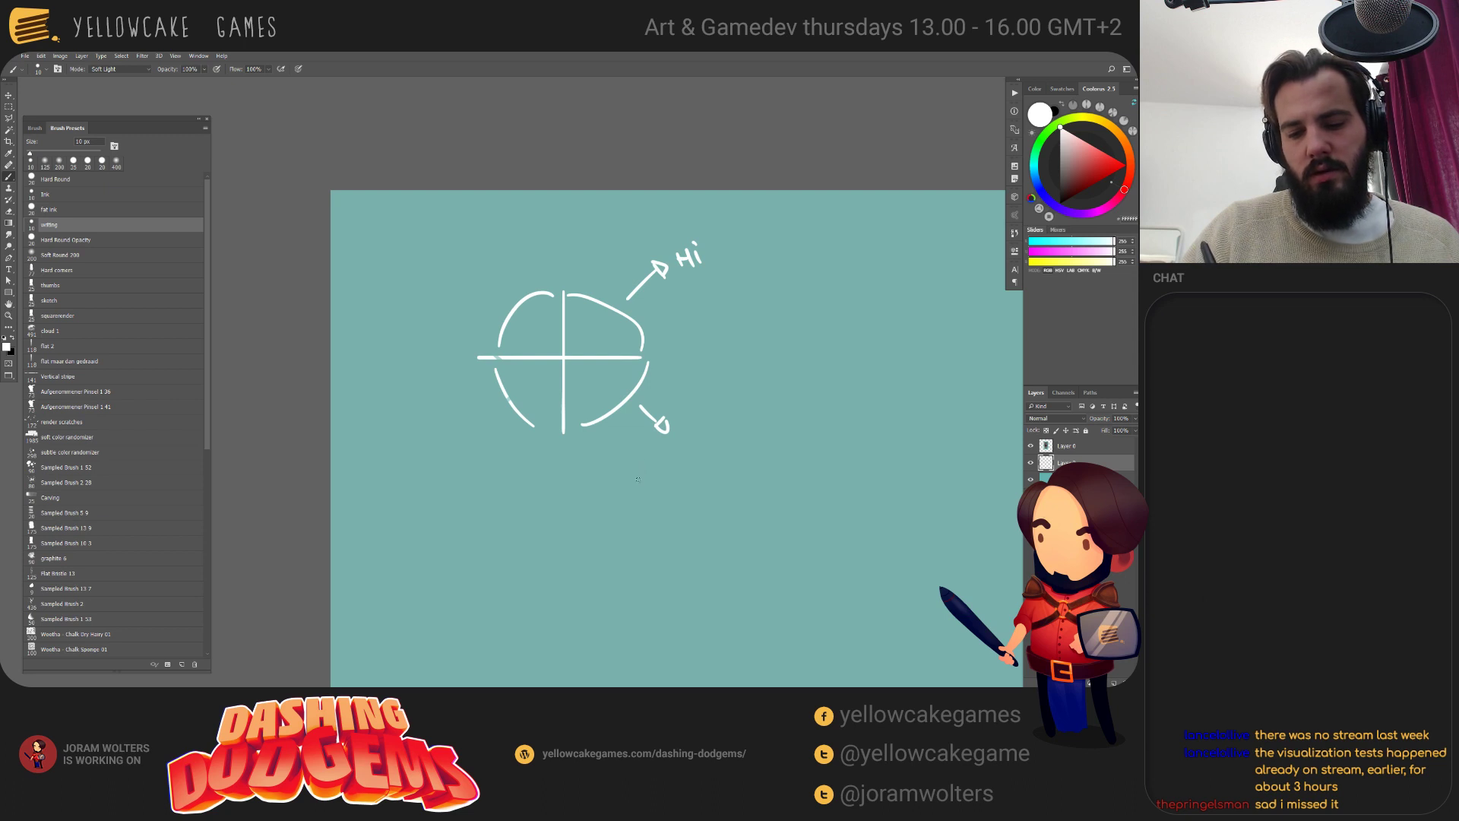
{"action": "mouse_move", "coordinate": [642, 479]}
{"action": "left_mouse_down"}
{"action": "mouse_move", "coordinate": [635, 465]}
{"action": "mouse_move", "coordinate": [658, 461]}
{"action": "left_mouse_up"}
{"action": "mouse_move", "coordinate": [658, 452]}
{"action": "left_mouse_down"}
{"action": "mouse_move", "coordinate": [681, 482]}
{"action": "mouse_move", "coordinate": [696, 477]}
{"action": "left_mouse_up"}
{"action": "left_click", "coordinate": [694, 484]}
{"action": "left_click_drag", "start_coordinate": [810, 421], "coordinate": [877, 432]}
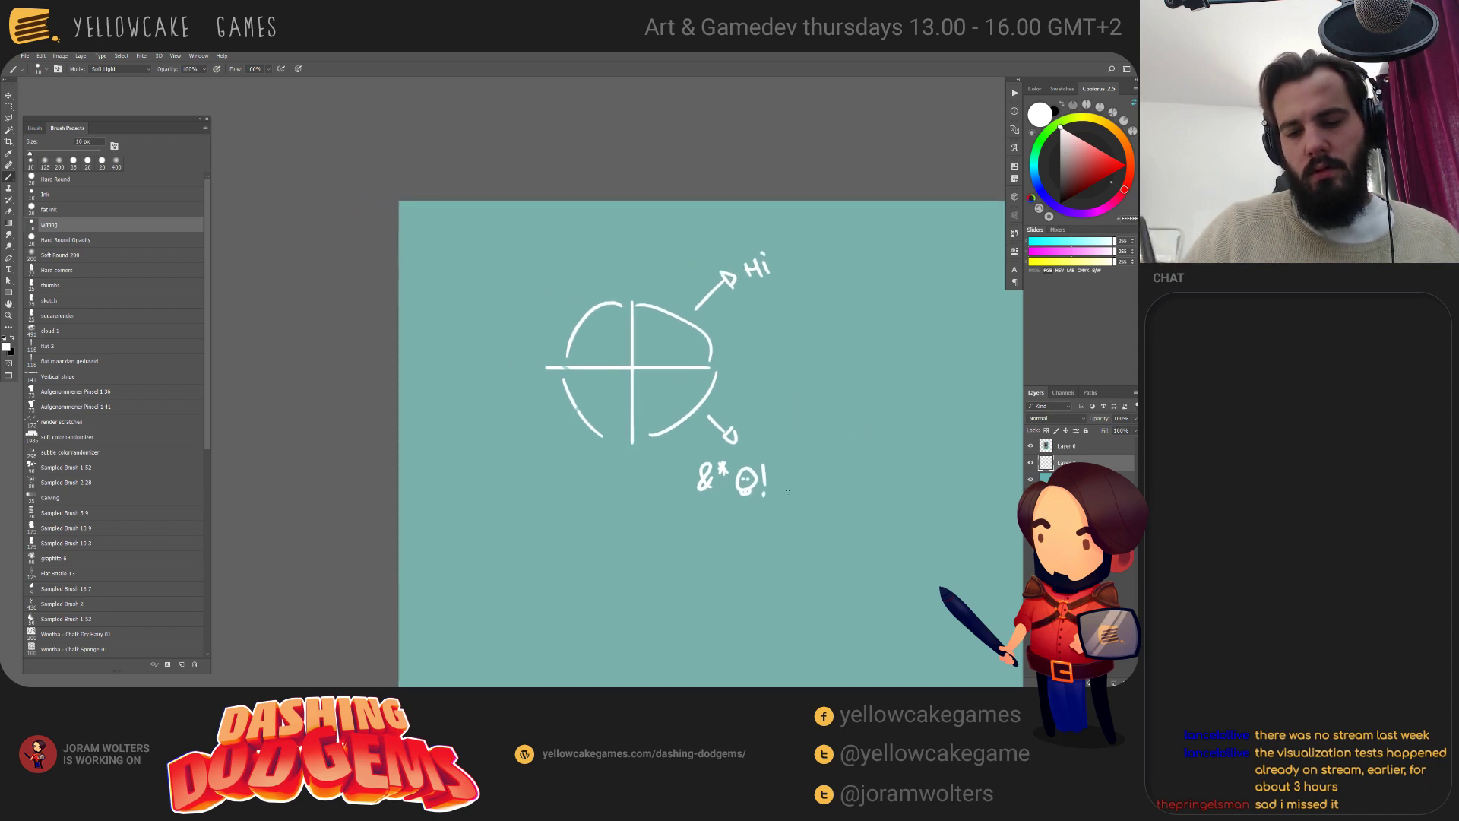
Draw an arrow out of the wheel's lower-left quadrant, set the brush mode to Normal, and label the arrow "STOHOP!".
{"action": "mouse_move", "coordinate": [574, 415]}
{"action": "left_mouse_down"}
{"action": "mouse_move", "coordinate": [549, 446]}
{"action": "mouse_move", "coordinate": [563, 447]}
{"action": "left_mouse_up"}
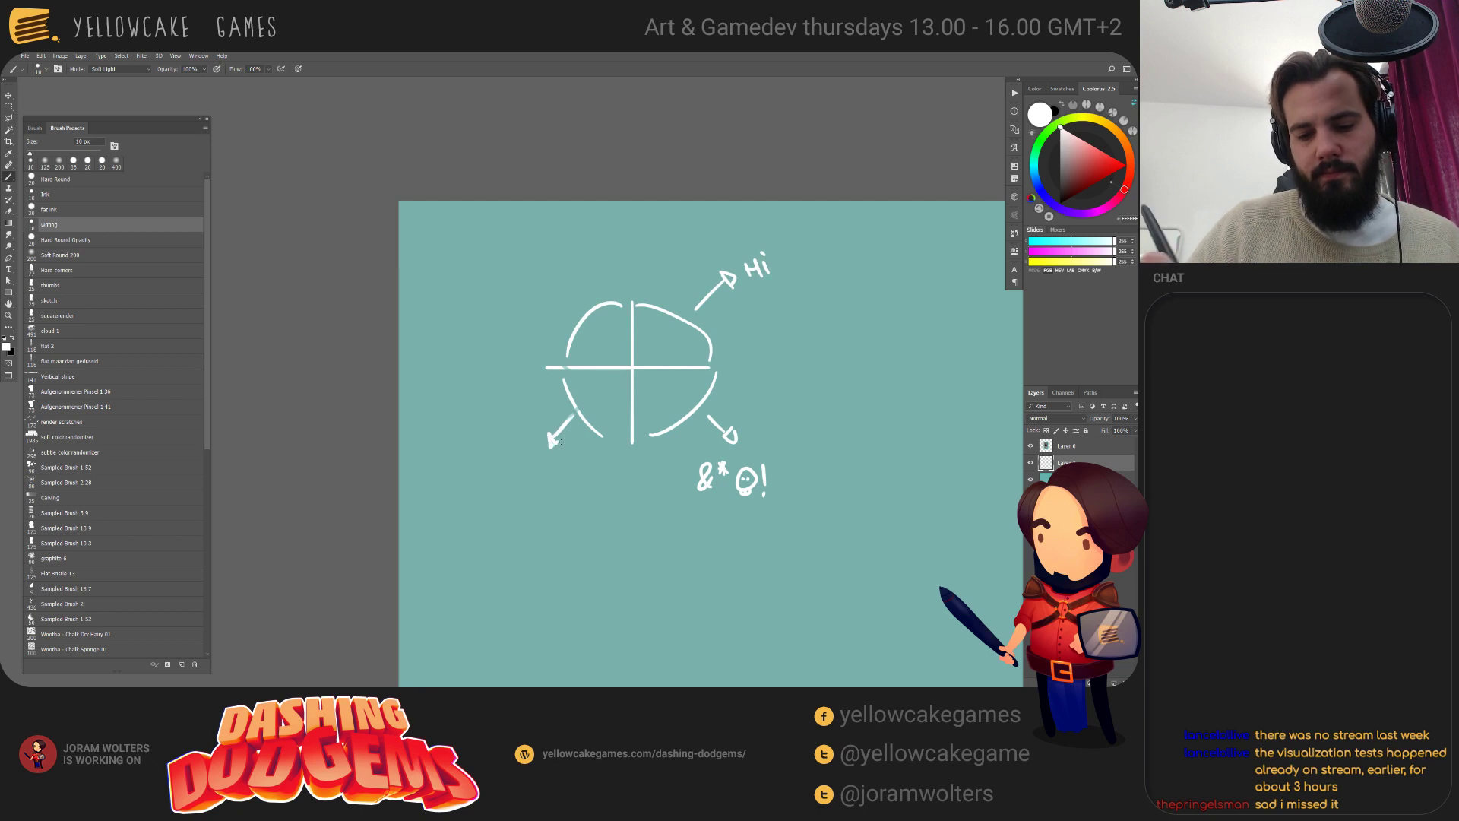
{"action": "left_click", "coordinate": [120, 72]}
{"action": "left_click", "coordinate": [103, 78]}
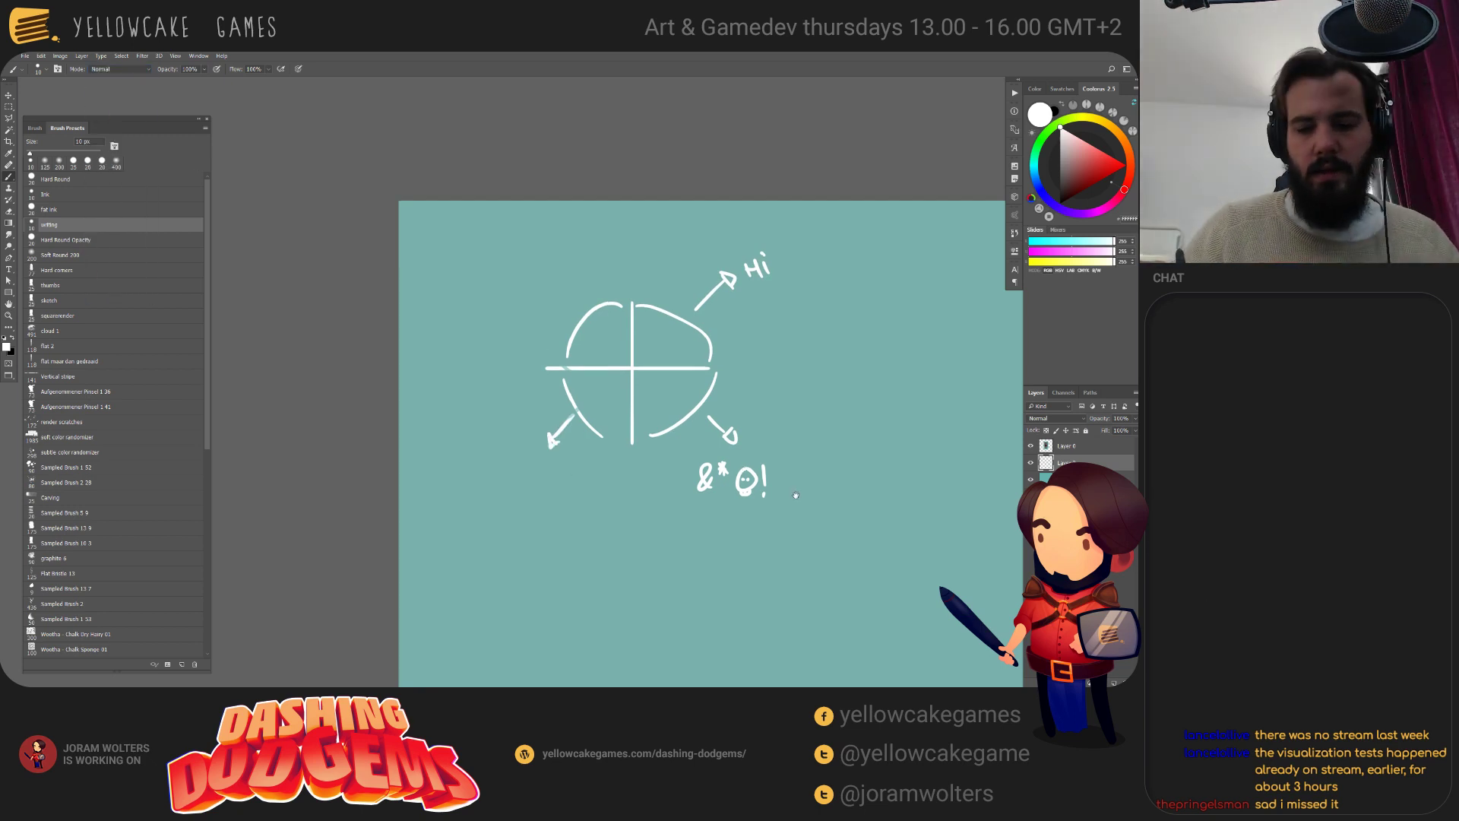
{"action": "left_click_drag", "start_coordinate": [632, 440], "coordinate": [652, 443]}
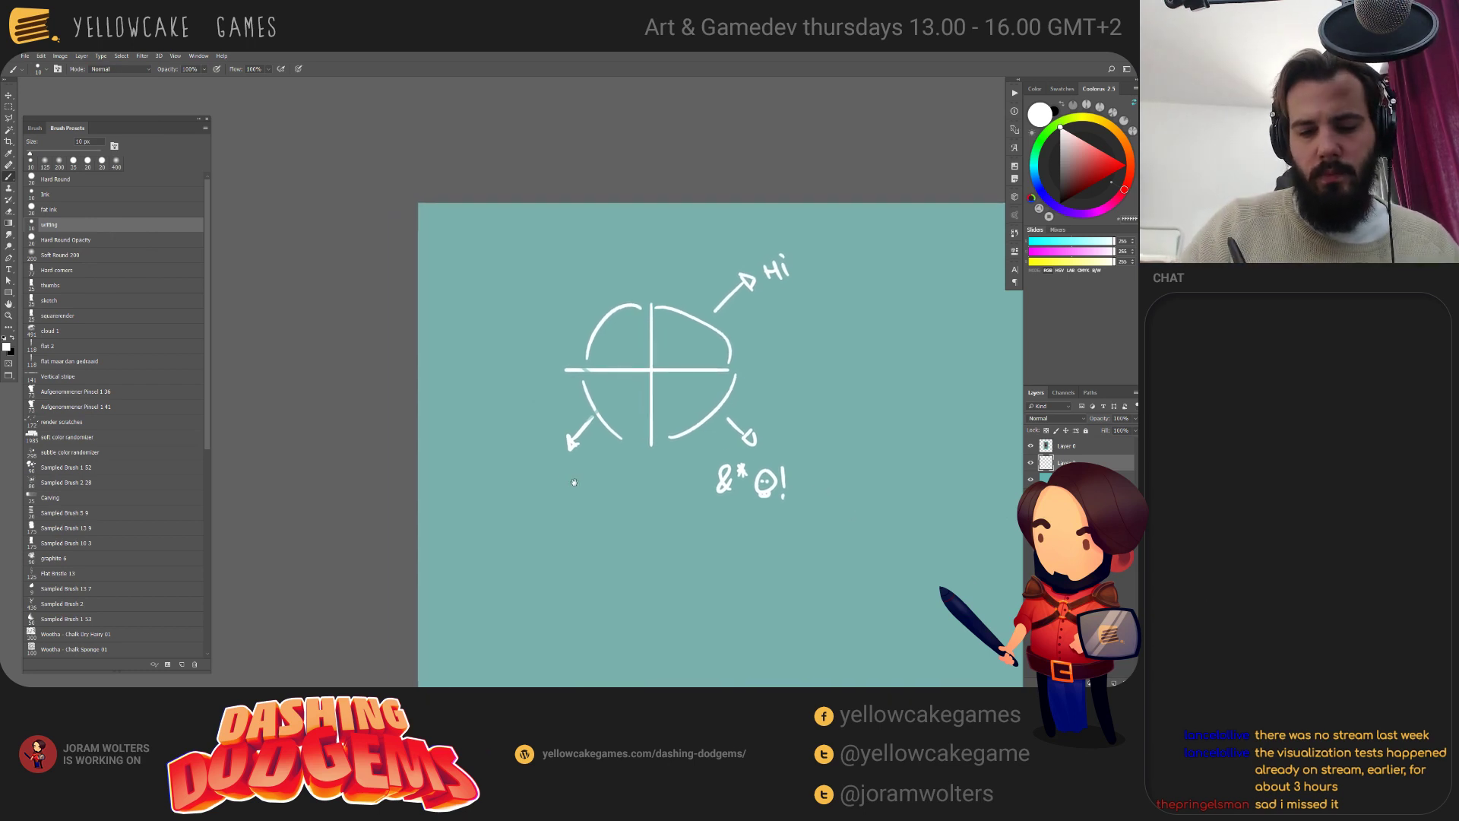
{"action": "mouse_move", "coordinate": [573, 482]}
{"action": "left_mouse_down"}
{"action": "mouse_move", "coordinate": [585, 478]}
{"action": "mouse_move", "coordinate": [523, 478]}
{"action": "mouse_move", "coordinate": [542, 477]}
{"action": "left_mouse_up"}
{"action": "left_click_drag", "start_coordinate": [533, 463], "coordinate": [575, 480]}
{"action": "mouse_move", "coordinate": [587, 473]}
{"action": "left_mouse_down"}
{"action": "mouse_move", "coordinate": [593, 487]}
{"action": "mouse_move", "coordinate": [601, 474]}
{"action": "left_mouse_up"}
{"action": "left_click", "coordinate": [601, 481]}
{"action": "left_click_drag", "start_coordinate": [817, 477], "coordinate": [846, 502]}
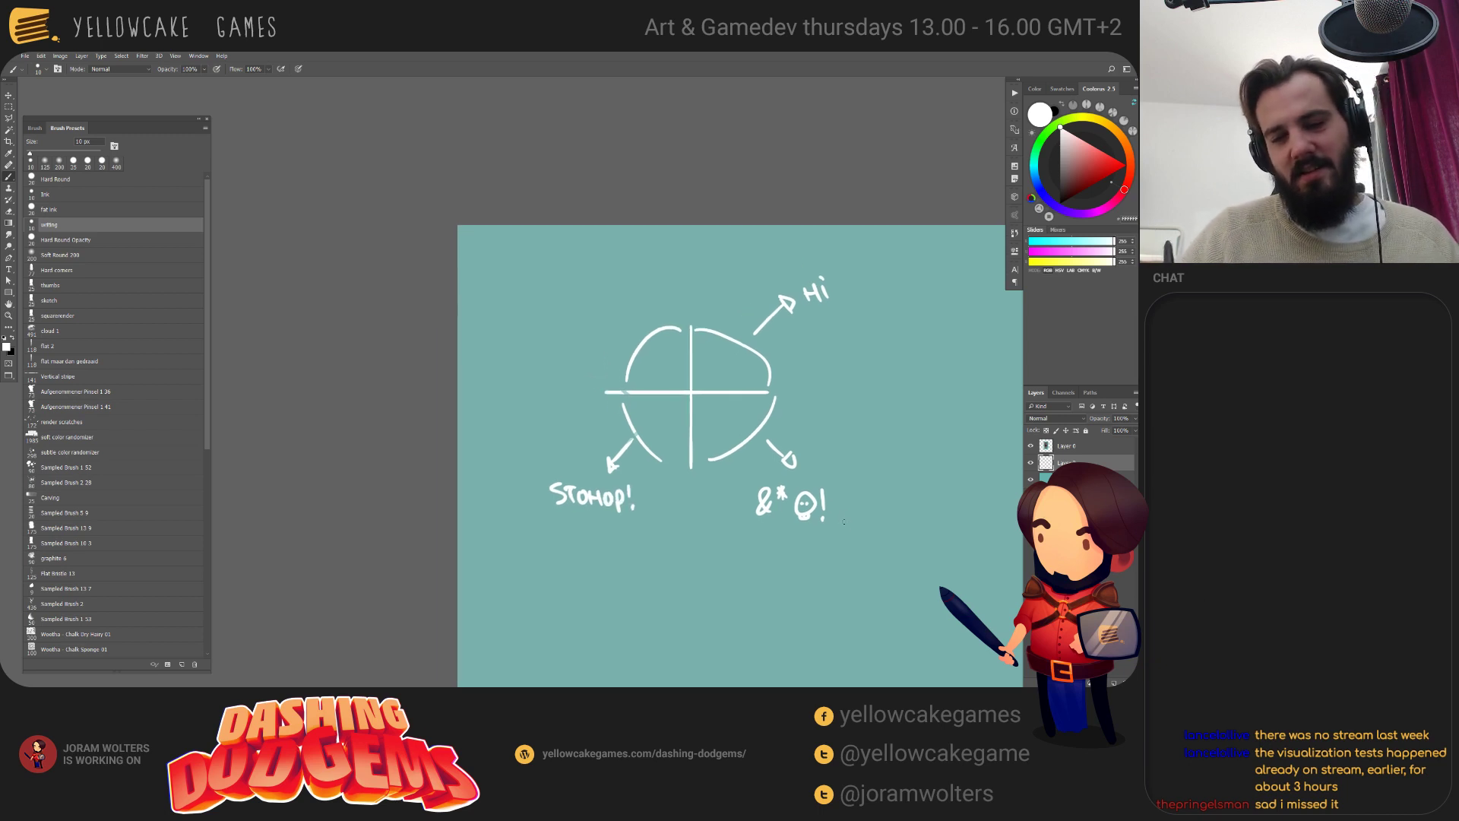
Draw an arrow out of the wheel's upper-left quadrant and add inner arcs across the wheel's upper half.
{"action": "mouse_move", "coordinate": [638, 335]}
{"action": "left_mouse_down"}
{"action": "mouse_move", "coordinate": [619, 305]}
{"action": "mouse_move", "coordinate": [614, 323]}
{"action": "left_mouse_up"}
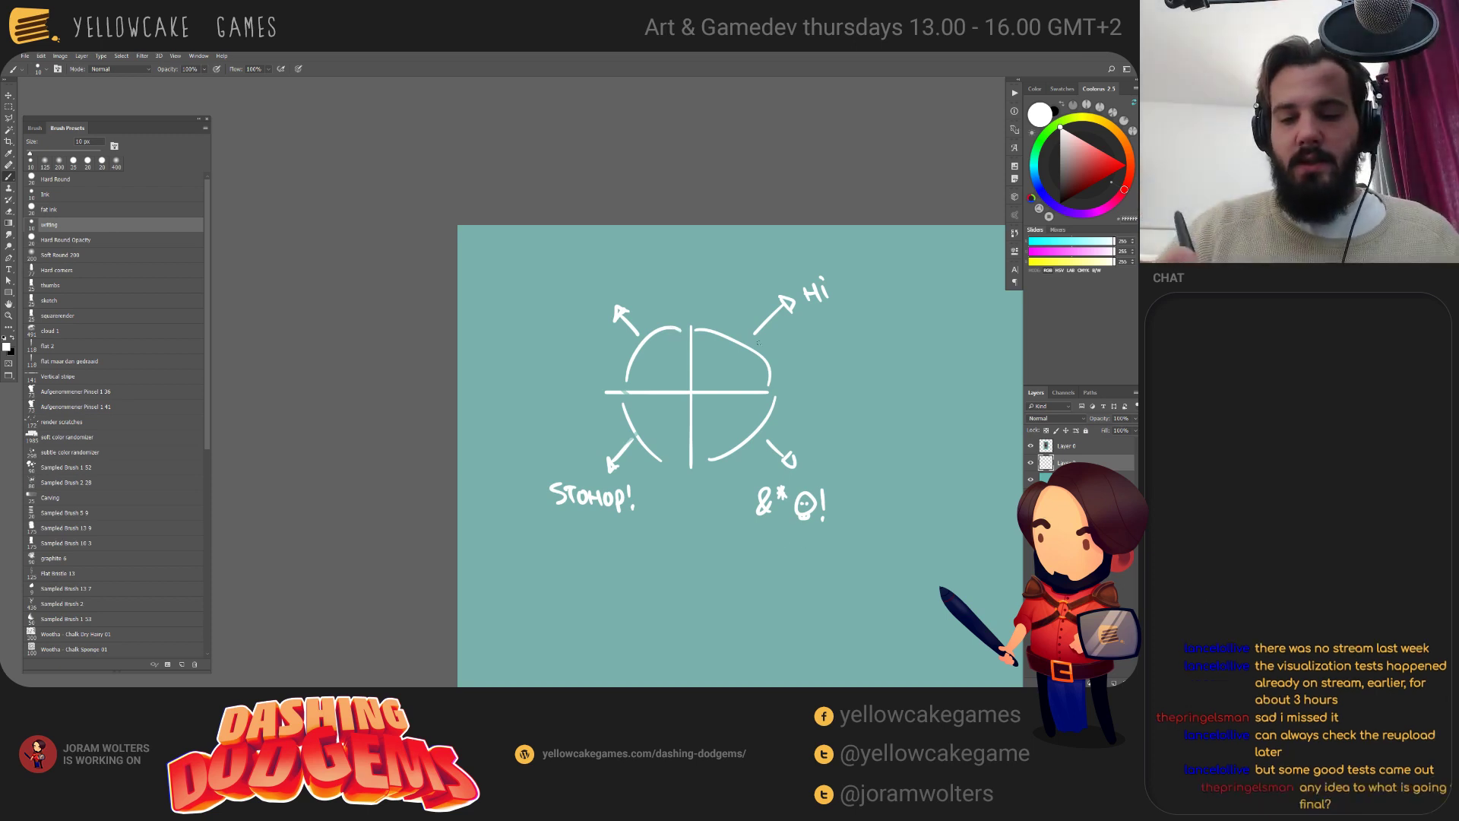
{"action": "left_click_drag", "start_coordinate": [691, 360], "coordinate": [743, 385]}
{"action": "key", "text": "ctrl+z"}
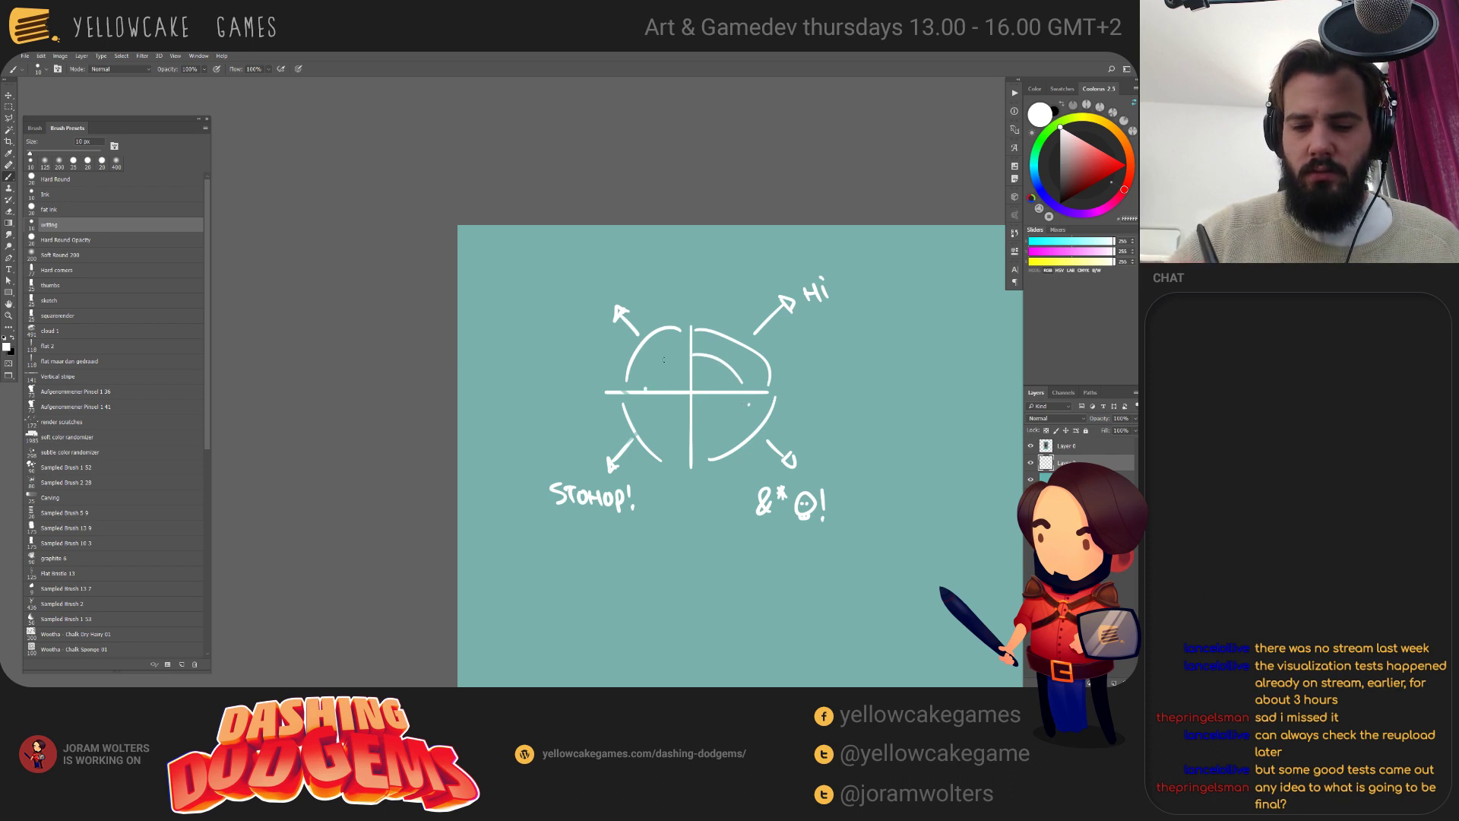
Sketch two square grids side by side in the empty area to the right of the wheel.
{"action": "left_click_drag", "start_coordinate": [847, 398], "coordinate": [629, 323]}
{"action": "mouse_move", "coordinate": [742, 243]}
{"action": "left_mouse_down"}
{"action": "mouse_move", "coordinate": [751, 232]}
{"action": "mouse_move", "coordinate": [816, 305]}
{"action": "left_mouse_up"}
{"action": "left_click_drag", "start_coordinate": [749, 309], "coordinate": [828, 307]}
{"action": "left_click_drag", "start_coordinate": [764, 237], "coordinate": [768, 306]}
{"action": "left_click_drag", "start_coordinate": [778, 234], "coordinate": [795, 308]}
{"action": "mouse_move", "coordinate": [752, 261]}
{"action": "left_mouse_down"}
{"action": "mouse_move", "coordinate": [804, 258]}
{"action": "mouse_move", "coordinate": [807, 280]}
{"action": "left_mouse_up"}
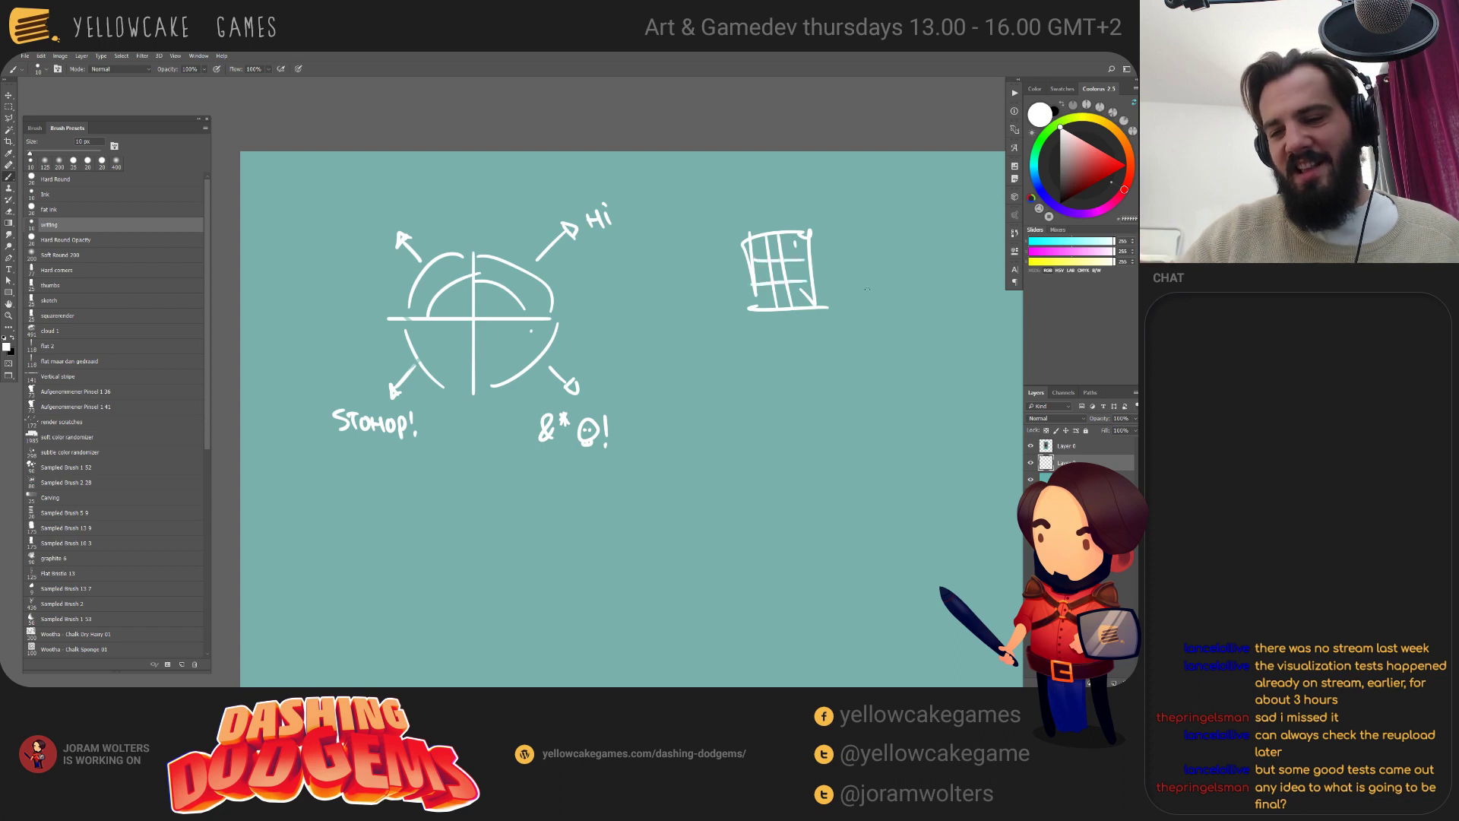
{"action": "mouse_move", "coordinate": [849, 237]}
{"action": "left_mouse_down"}
{"action": "mouse_move", "coordinate": [858, 312]}
{"action": "mouse_move", "coordinate": [917, 236]}
{"action": "left_mouse_up"}
{"action": "mouse_move", "coordinate": [918, 237]}
{"action": "left_mouse_down"}
{"action": "mouse_move", "coordinate": [936, 305]}
{"action": "mouse_move", "coordinate": [886, 304]}
{"action": "mouse_move", "coordinate": [909, 306]}
{"action": "left_mouse_up"}
{"action": "left_click_drag", "start_coordinate": [855, 265], "coordinate": [910, 260]}
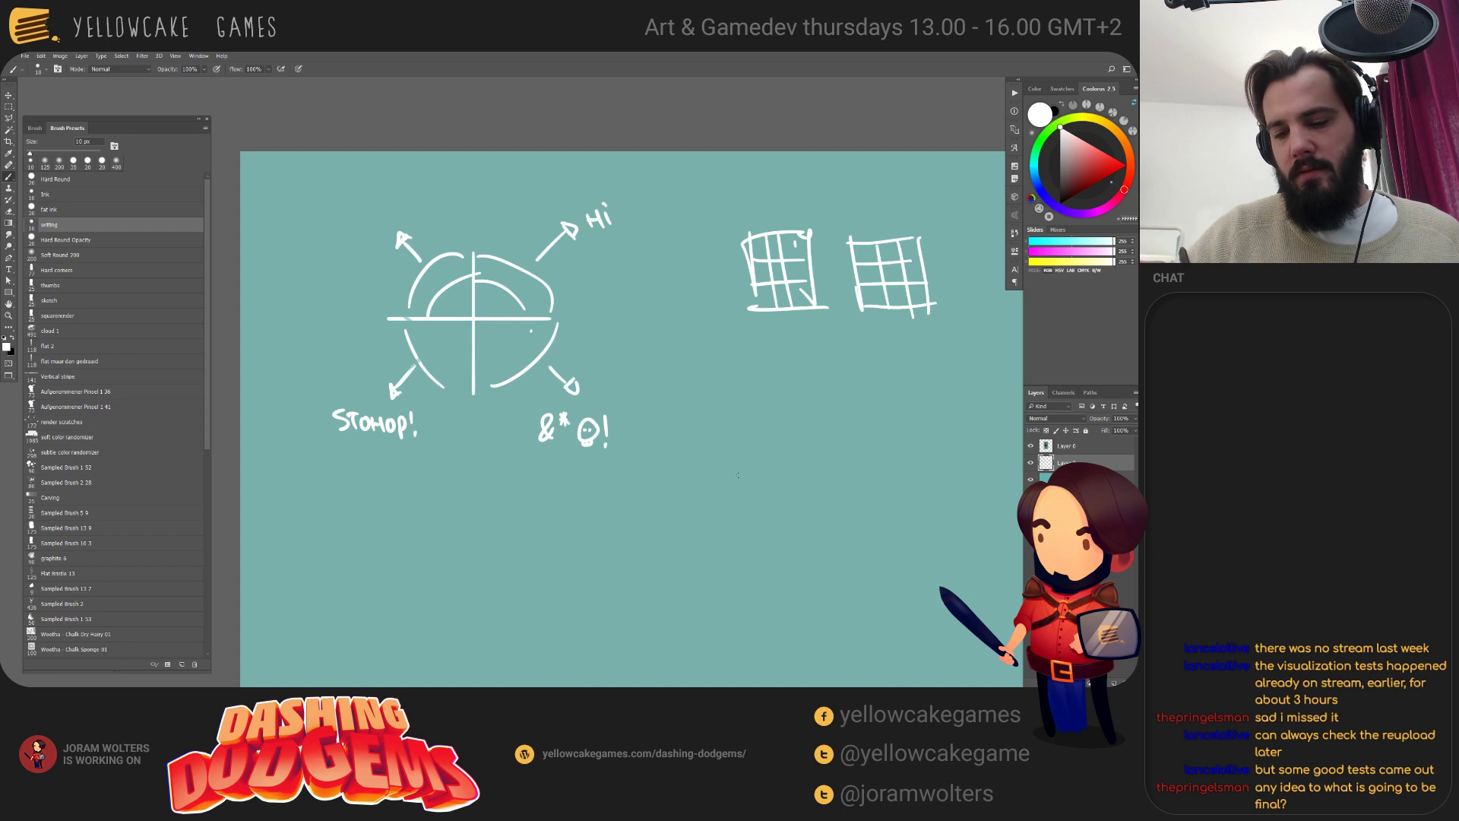
Sketch a diamond-shaped grid in perspective below the two square grids.
{"action": "mouse_move", "coordinate": [733, 486]}
{"action": "left_mouse_down"}
{"action": "mouse_move", "coordinate": [780, 454]}
{"action": "mouse_move", "coordinate": [850, 476]}
{"action": "mouse_move", "coordinate": [811, 518]}
{"action": "mouse_move", "coordinate": [862, 478]}
{"action": "left_mouse_up"}
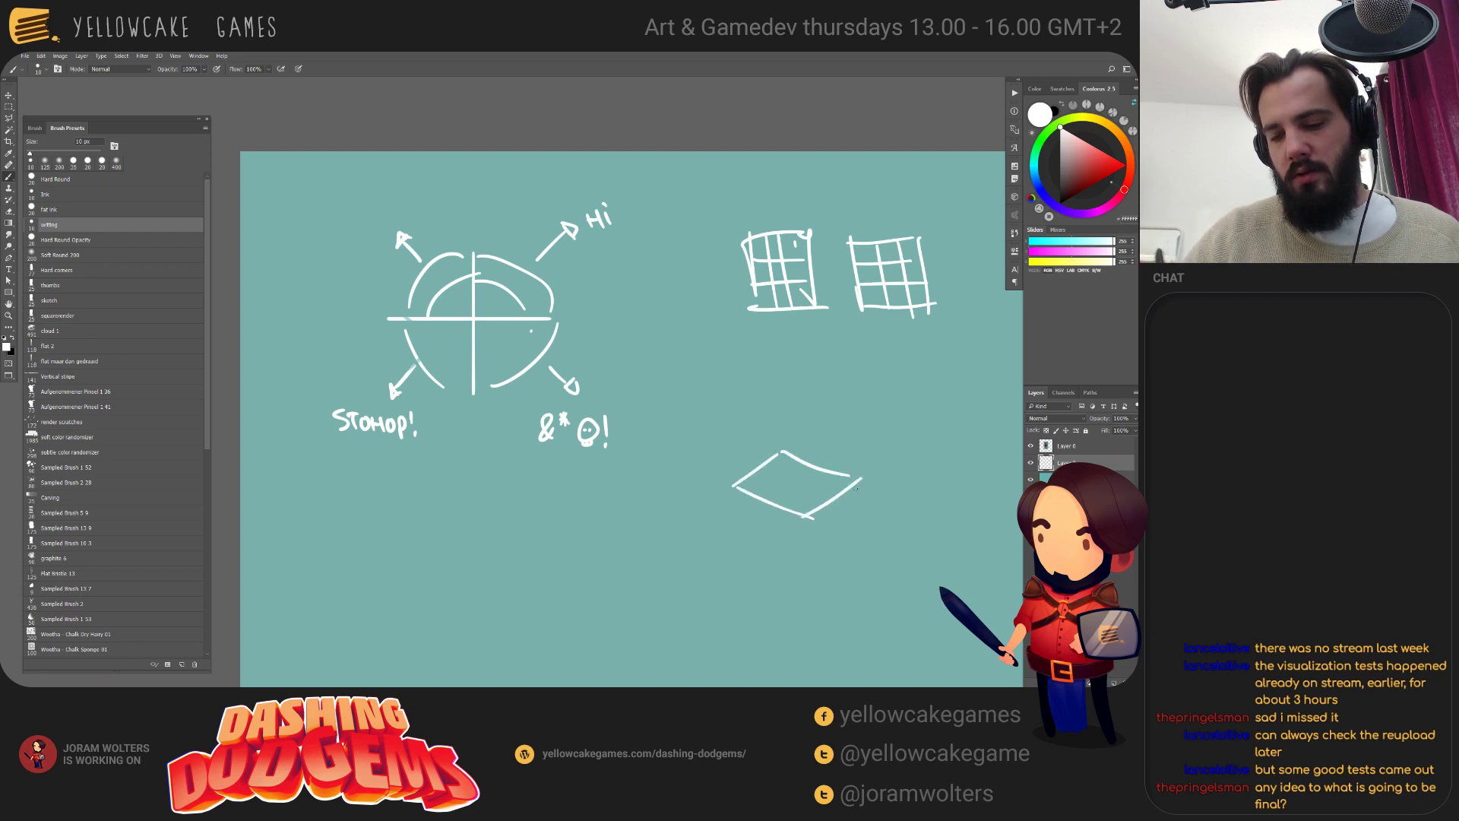
{"action": "mouse_move", "coordinate": [781, 507]}
{"action": "left_mouse_down"}
{"action": "mouse_move", "coordinate": [829, 473]}
{"action": "mouse_move", "coordinate": [801, 461]}
{"action": "mouse_move", "coordinate": [849, 500]}
{"action": "left_mouse_up"}
{"action": "left_click_drag", "start_coordinate": [752, 471], "coordinate": [871, 538]}
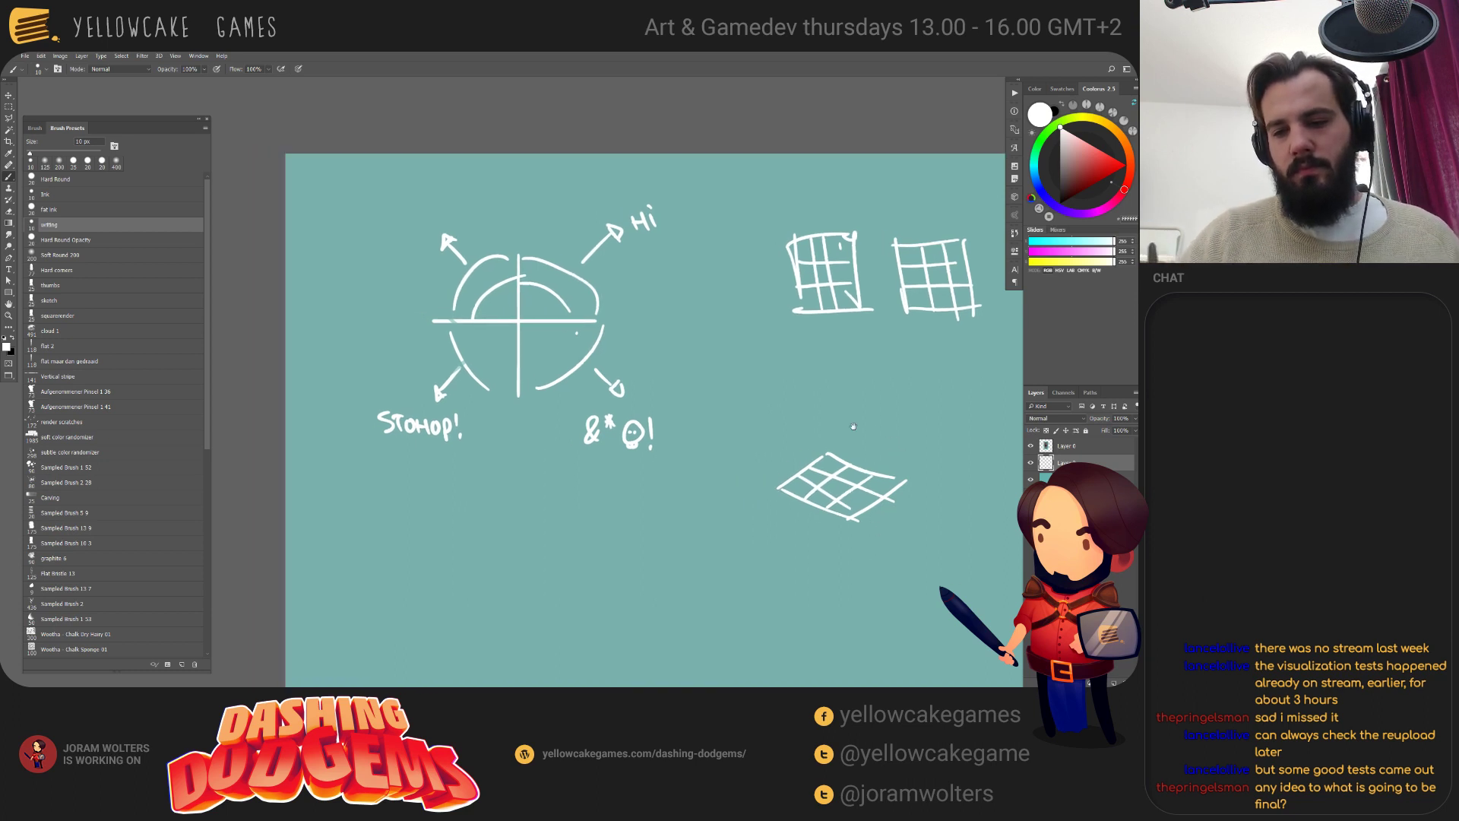
Sketch two upright ovals side by side in the empty area below the square grids.
{"action": "left_click_drag", "start_coordinate": [853, 426], "coordinate": [734, 411]}
{"action": "left_click_drag", "start_coordinate": [851, 352], "coordinate": [842, 440]}
{"action": "left_click_drag", "start_coordinate": [828, 356], "coordinate": [878, 418]}
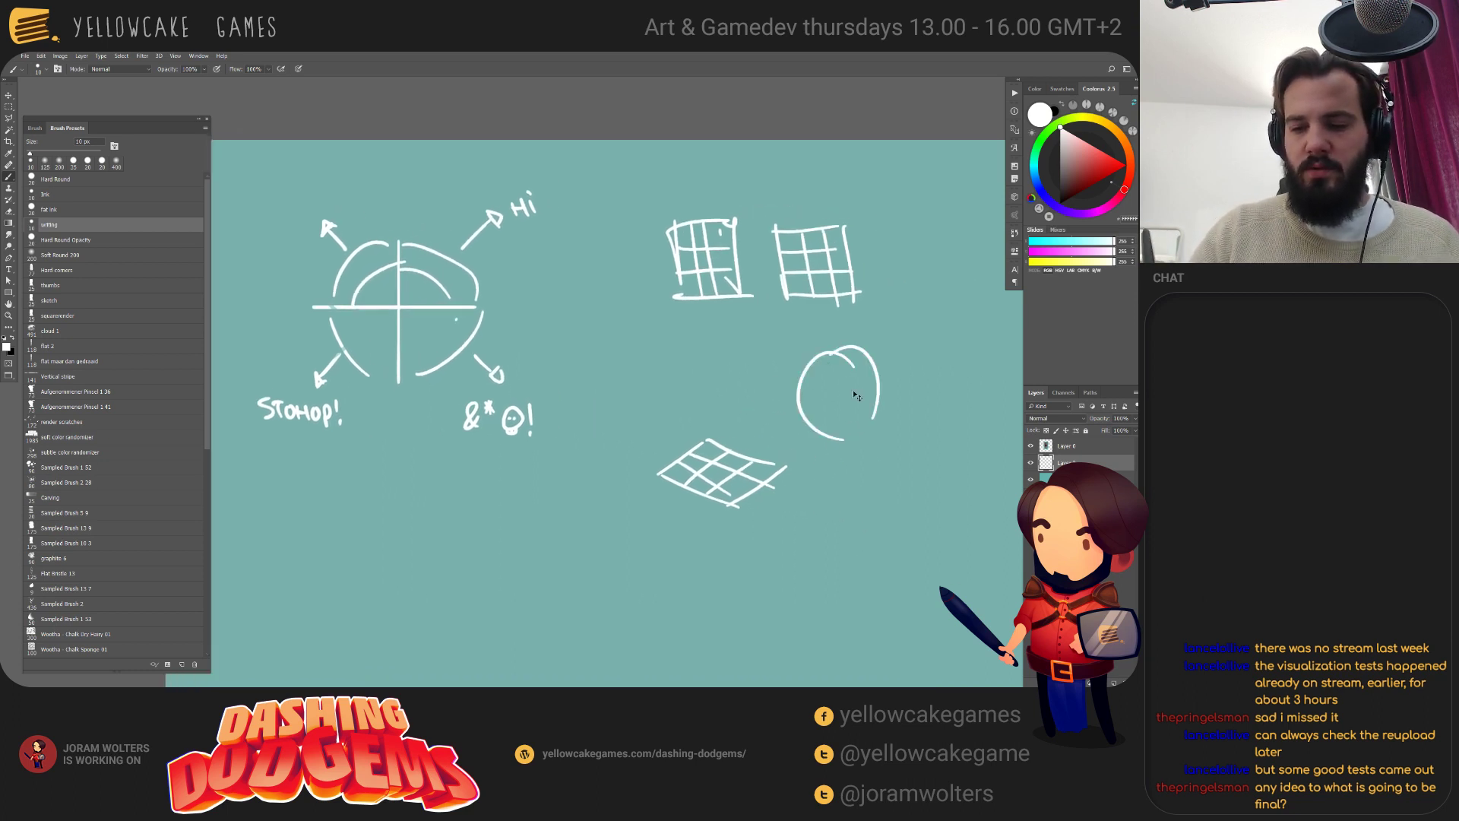
{"action": "key", "text": "ctrl+z"}
{"action": "key", "text": "ctrl+z"}
{"action": "mouse_move", "coordinate": [844, 335]}
{"action": "left_mouse_down"}
{"action": "mouse_move", "coordinate": [816, 363]}
{"action": "mouse_move", "coordinate": [693, 358]}
{"action": "left_mouse_up"}
{"action": "left_click_drag", "start_coordinate": [828, 324], "coordinate": [787, 337]}
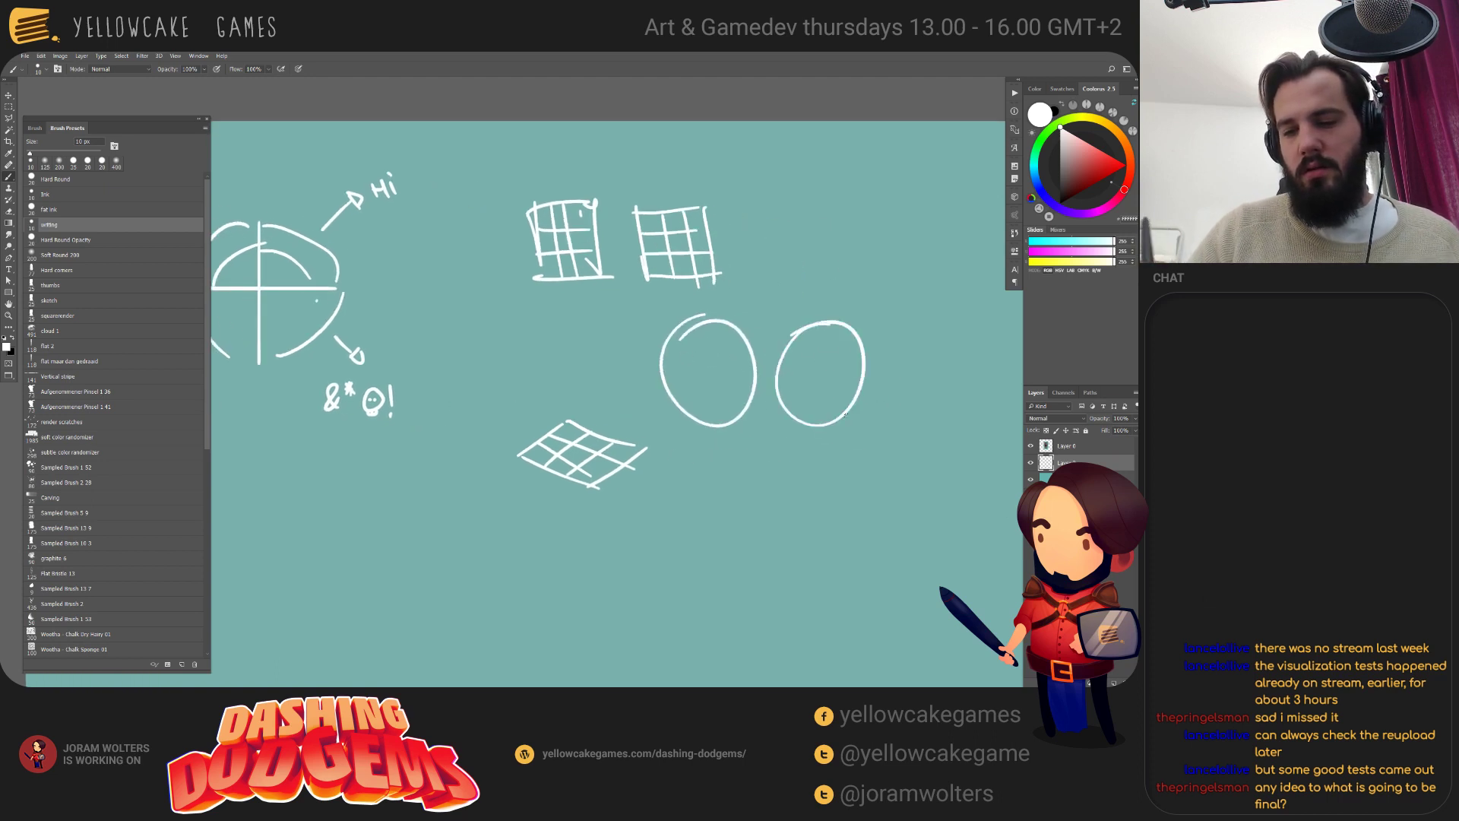
Sketch a cone with a tilted, gridded elliptical base below the two ovals.
{"action": "mouse_move", "coordinate": [684, 544]}
{"action": "left_mouse_down"}
{"action": "mouse_move", "coordinate": [768, 507]}
{"action": "mouse_move", "coordinate": [714, 536]}
{"action": "mouse_move", "coordinate": [822, 508]}
{"action": "left_mouse_up"}
{"action": "mouse_move", "coordinate": [720, 529]}
{"action": "left_mouse_down"}
{"action": "mouse_move", "coordinate": [763, 566]}
{"action": "mouse_move", "coordinate": [770, 543]}
{"action": "mouse_move", "coordinate": [721, 448]}
{"action": "mouse_move", "coordinate": [682, 540]}
{"action": "left_mouse_up"}
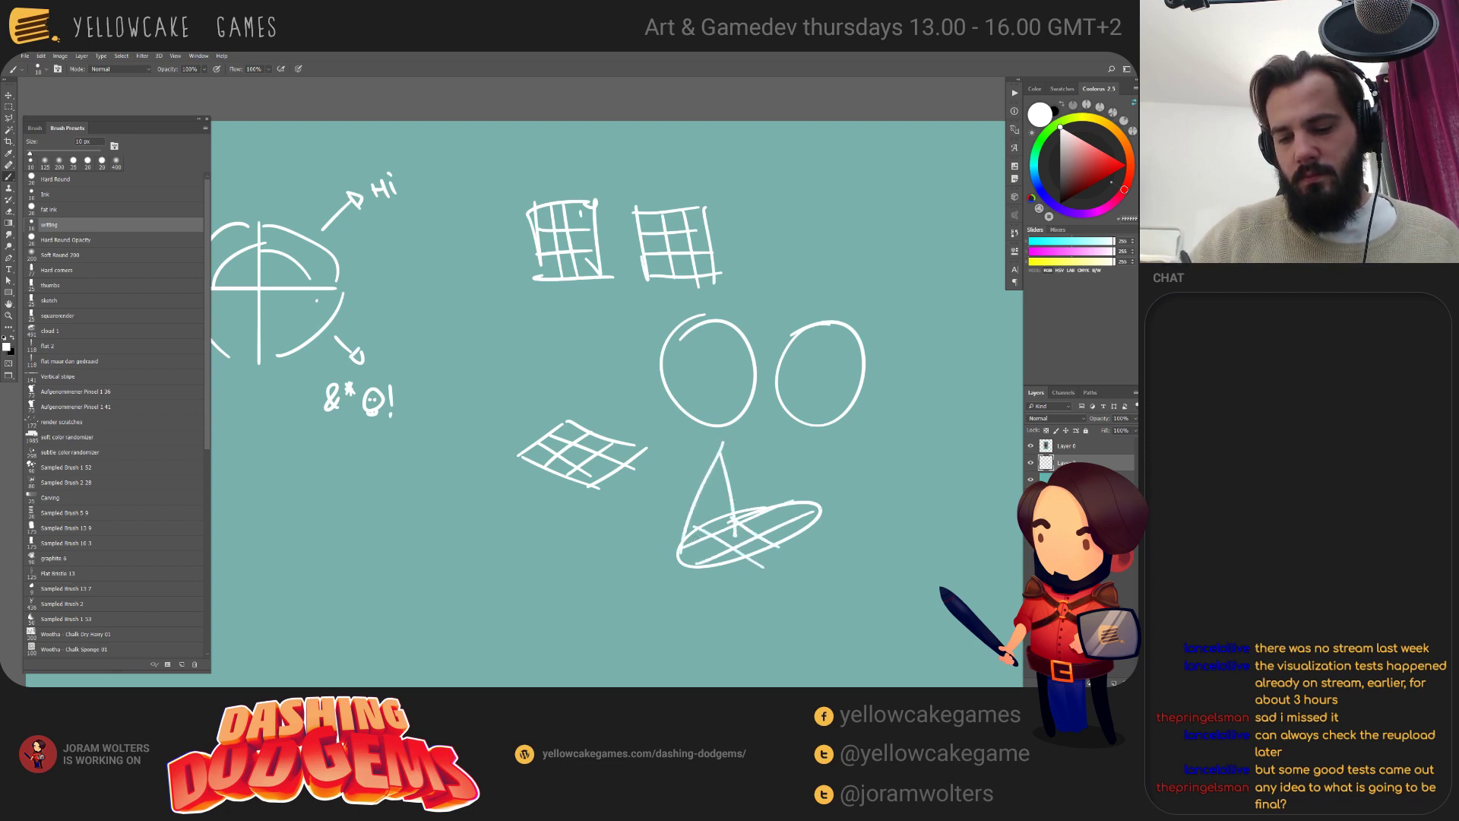
{"action": "left_click_drag", "start_coordinate": [724, 444], "coordinate": [824, 514]}
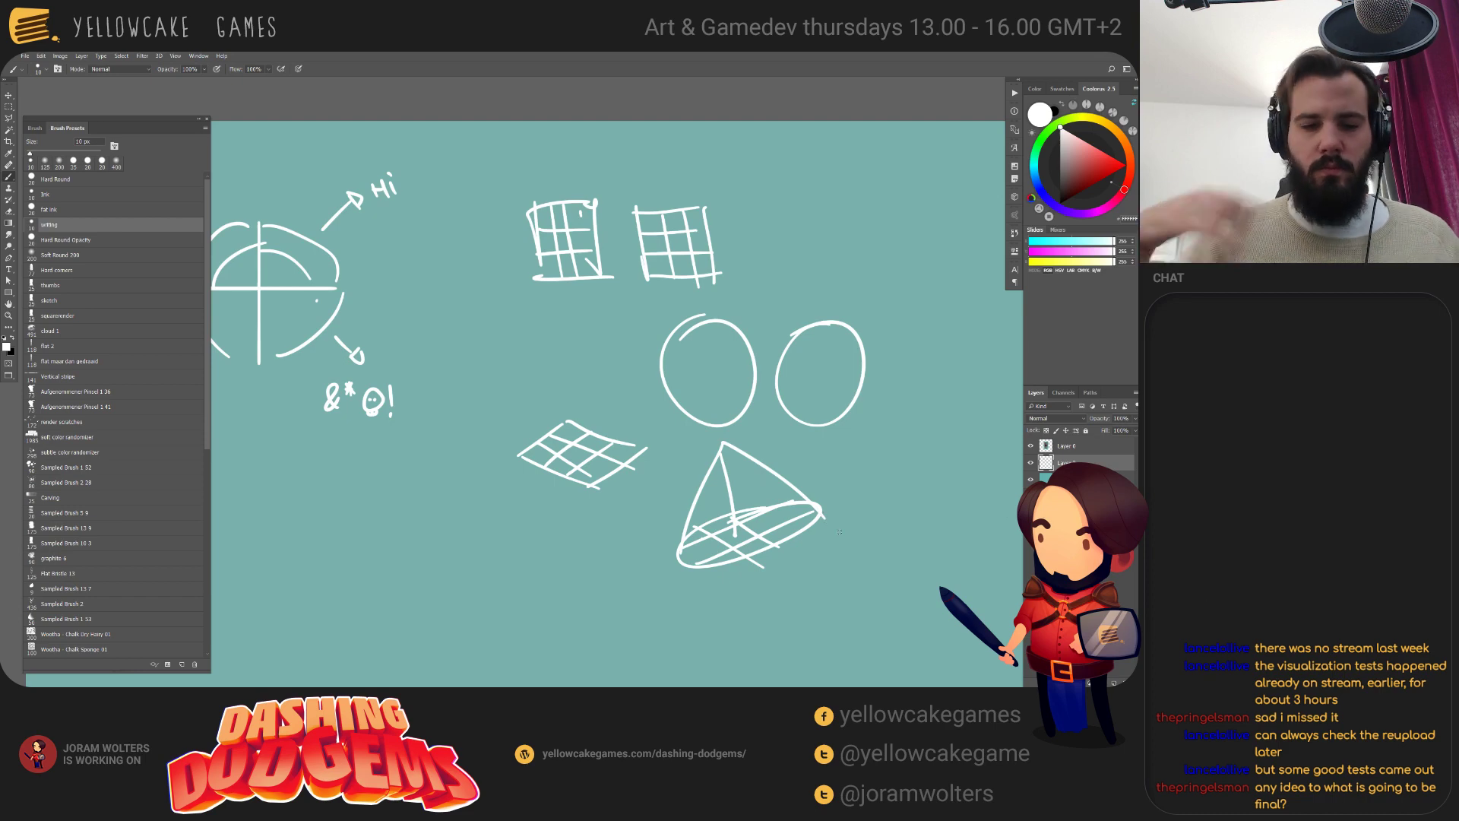
Erase the square grids, the perspective grid, the ovals and the cone beside the wheel.
{"action": "key", "text": "e"}
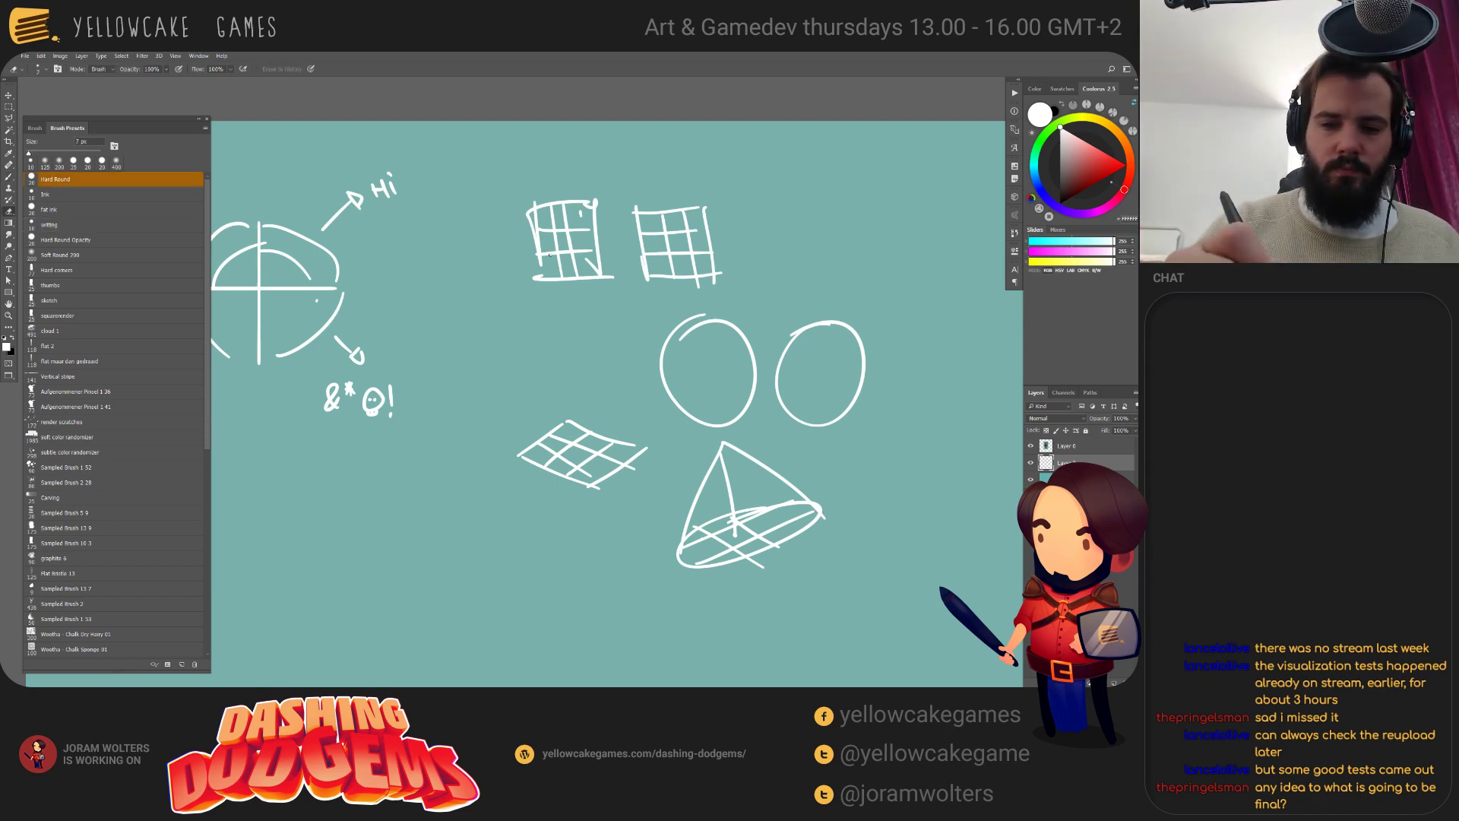
{"action": "mouse_move", "coordinate": [533, 182]}
{"action": "left_mouse_down"}
{"action": "mouse_move", "coordinate": [585, 250]}
{"action": "mouse_move", "coordinate": [631, 448]}
{"action": "mouse_move", "coordinate": [652, 237]}
{"action": "left_mouse_up"}
{"action": "mouse_move", "coordinate": [752, 150]}
{"action": "left_mouse_down"}
{"action": "mouse_move", "coordinate": [703, 319]}
{"action": "mouse_move", "coordinate": [619, 460]}
{"action": "mouse_move", "coordinate": [759, 425]}
{"action": "mouse_move", "coordinate": [859, 380]}
{"action": "mouse_move", "coordinate": [798, 524]}
{"action": "mouse_move", "coordinate": [706, 563]}
{"action": "left_mouse_up"}
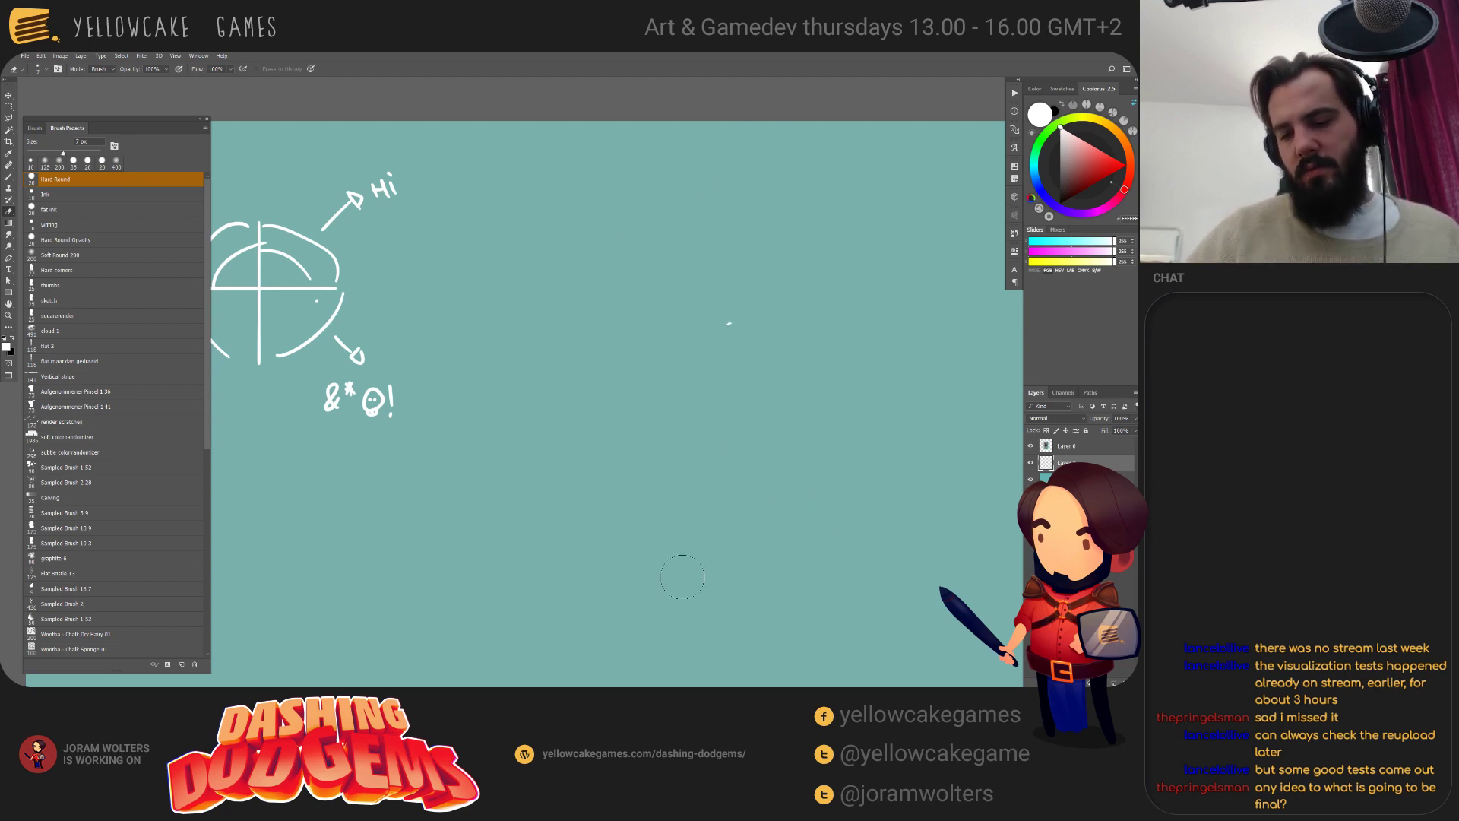
Add an inner arc to the wheel's lower-right quadrant and draw a tongue-out face beside the upper-left arrow.
{"action": "key", "text": "b"}
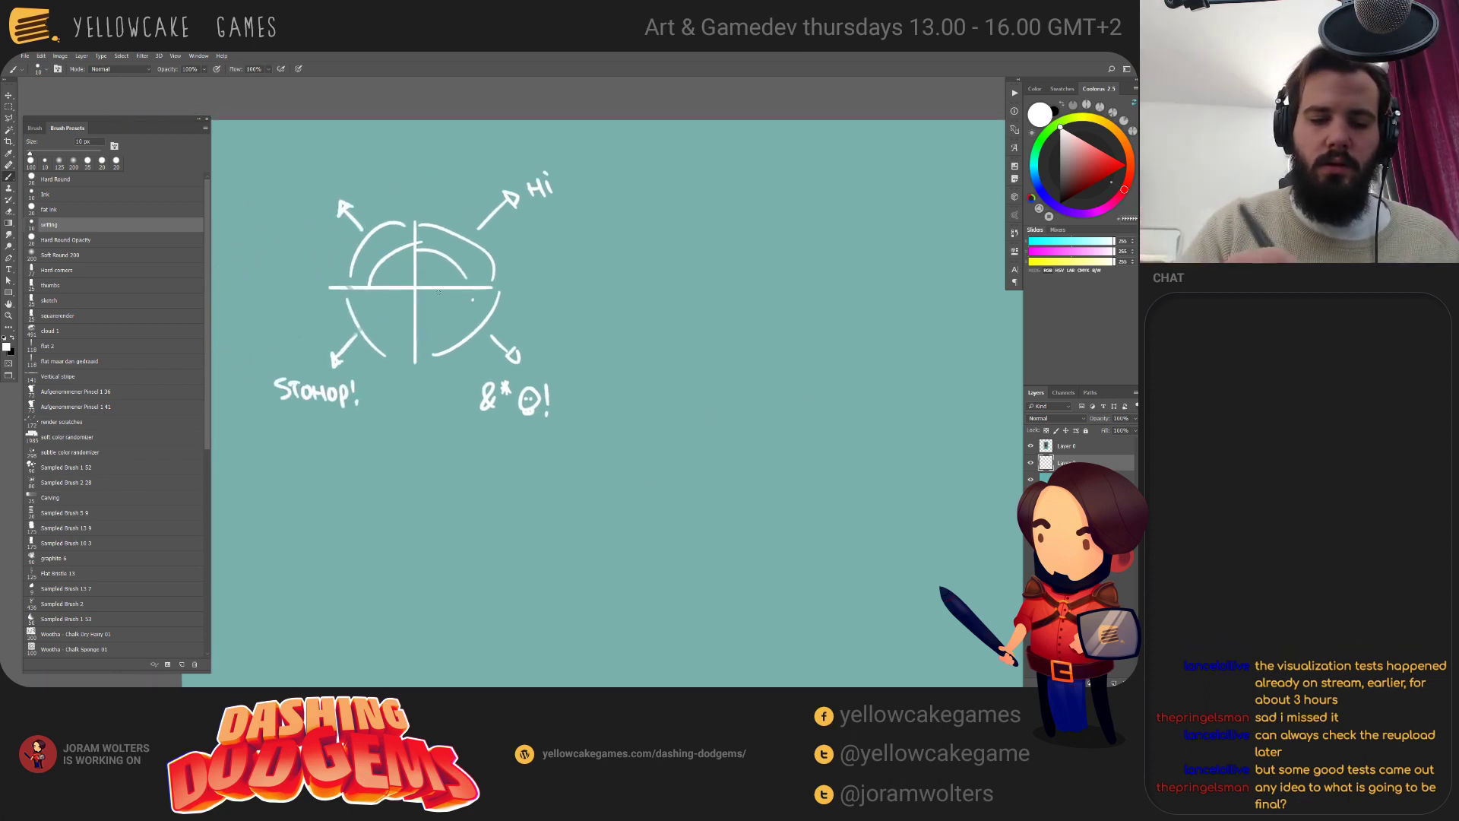
{"action": "left_click_drag", "start_coordinate": [417, 332], "coordinate": [474, 286]}
{"action": "mouse_move", "coordinate": [260, 170]}
{"action": "left_mouse_down"}
{"action": "mouse_move", "coordinate": [528, 213]}
{"action": "mouse_move", "coordinate": [535, 196]}
{"action": "mouse_move", "coordinate": [556, 236]}
{"action": "left_mouse_up"}
{"action": "left_click", "coordinate": [523, 216]}
{"action": "left_click", "coordinate": [543, 215]}
Replace the "STOHOP!" label with a round frowning face with slanted brows.
{"action": "key", "text": "e"}
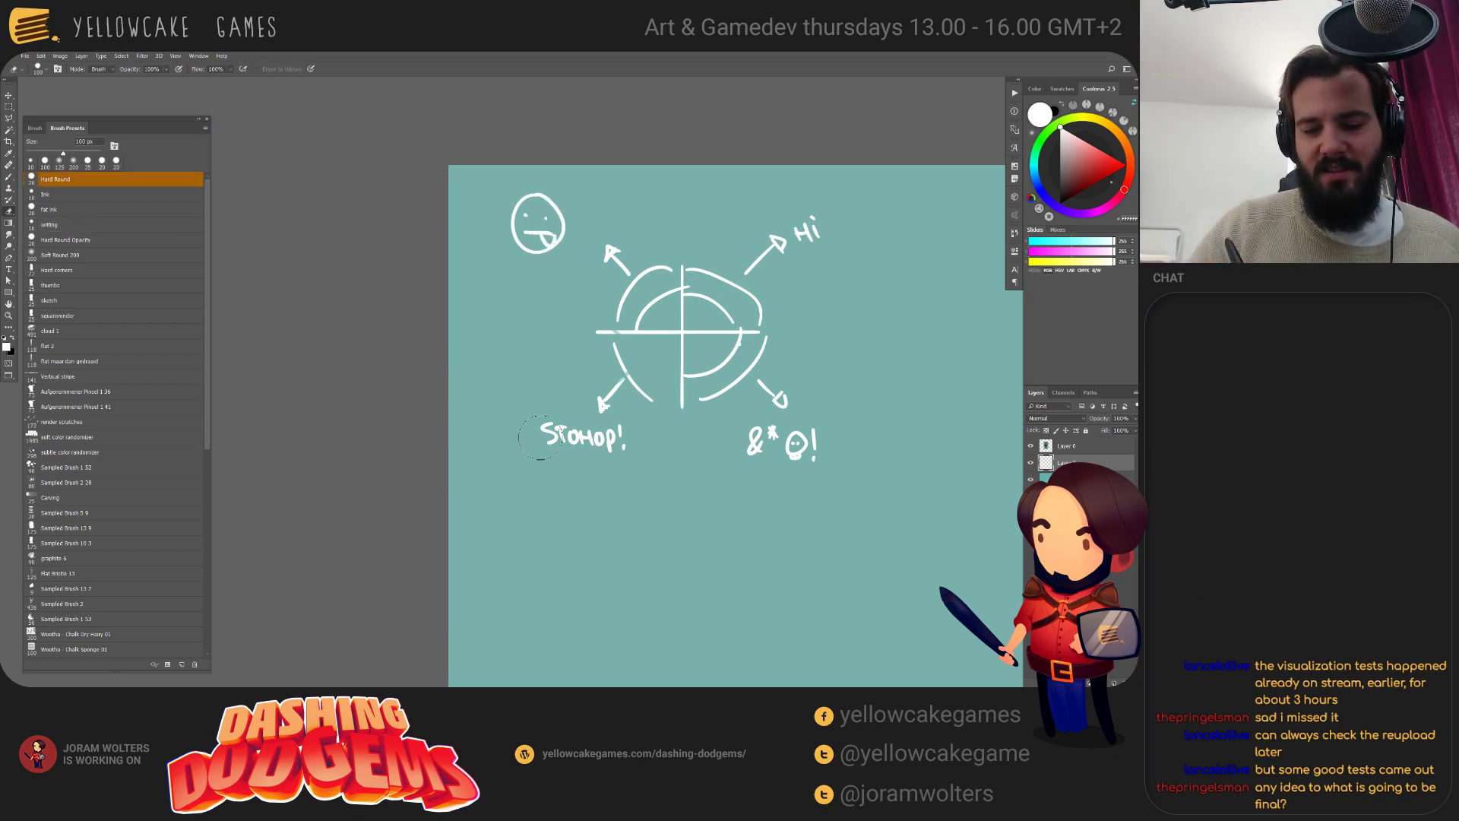
{"action": "mouse_move", "coordinate": [548, 435]}
{"action": "left_mouse_down"}
{"action": "mouse_move", "coordinate": [607, 439]}
{"action": "mouse_move", "coordinate": [569, 435]}
{"action": "mouse_move", "coordinate": [583, 497]}
{"action": "left_mouse_up"}
{"action": "key", "text": "b"}
Replace the symbol-and-skull label at the lower-right arrow with an angry shouting face showing its teeth.
{"action": "key", "text": "e"}
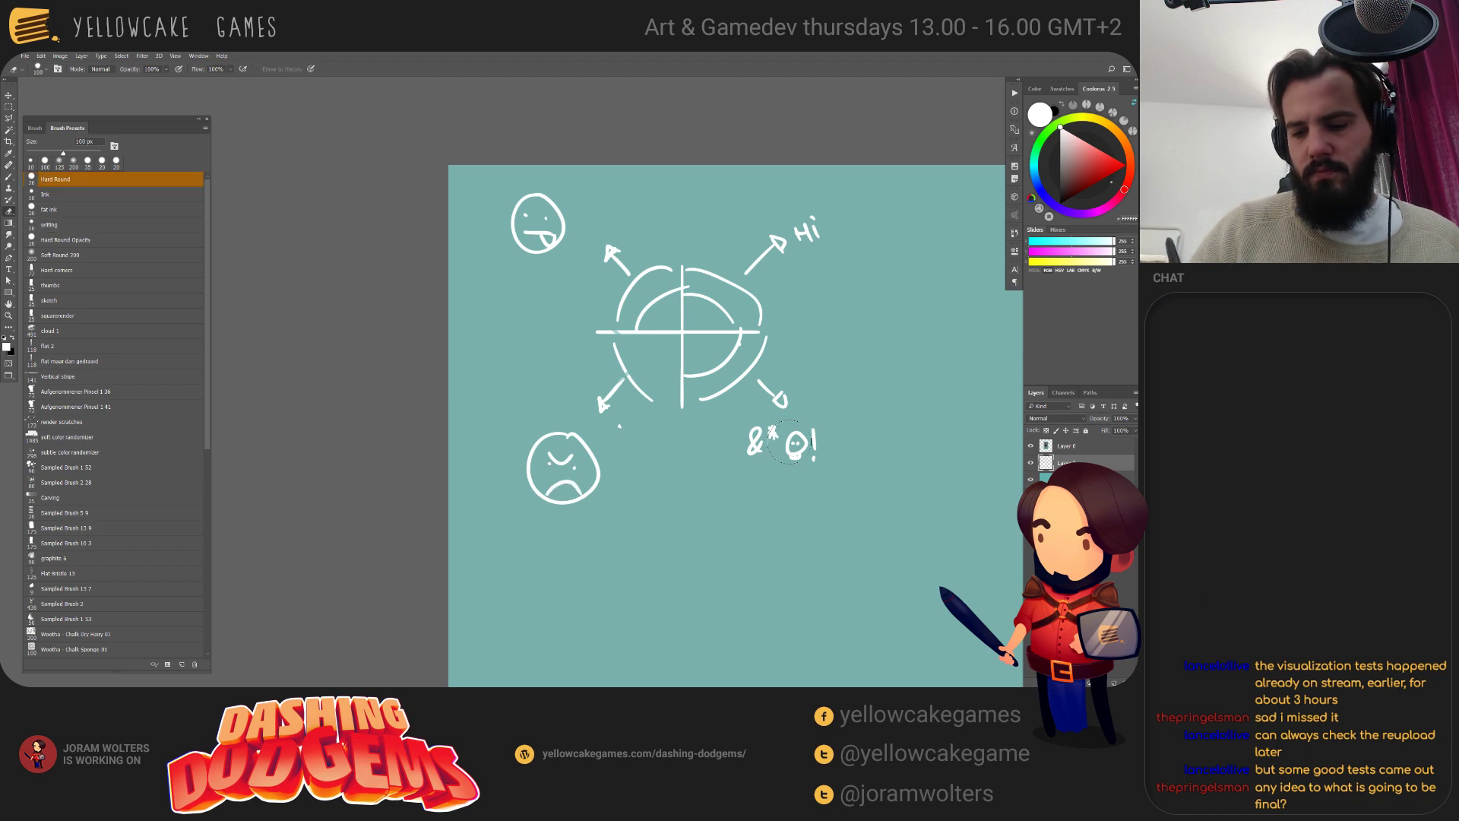
{"action": "mouse_move", "coordinate": [769, 436]}
{"action": "left_mouse_down"}
{"action": "mouse_move", "coordinate": [840, 434]}
{"action": "mouse_move", "coordinate": [782, 435]}
{"action": "left_mouse_up"}
{"action": "key", "text": "b"}
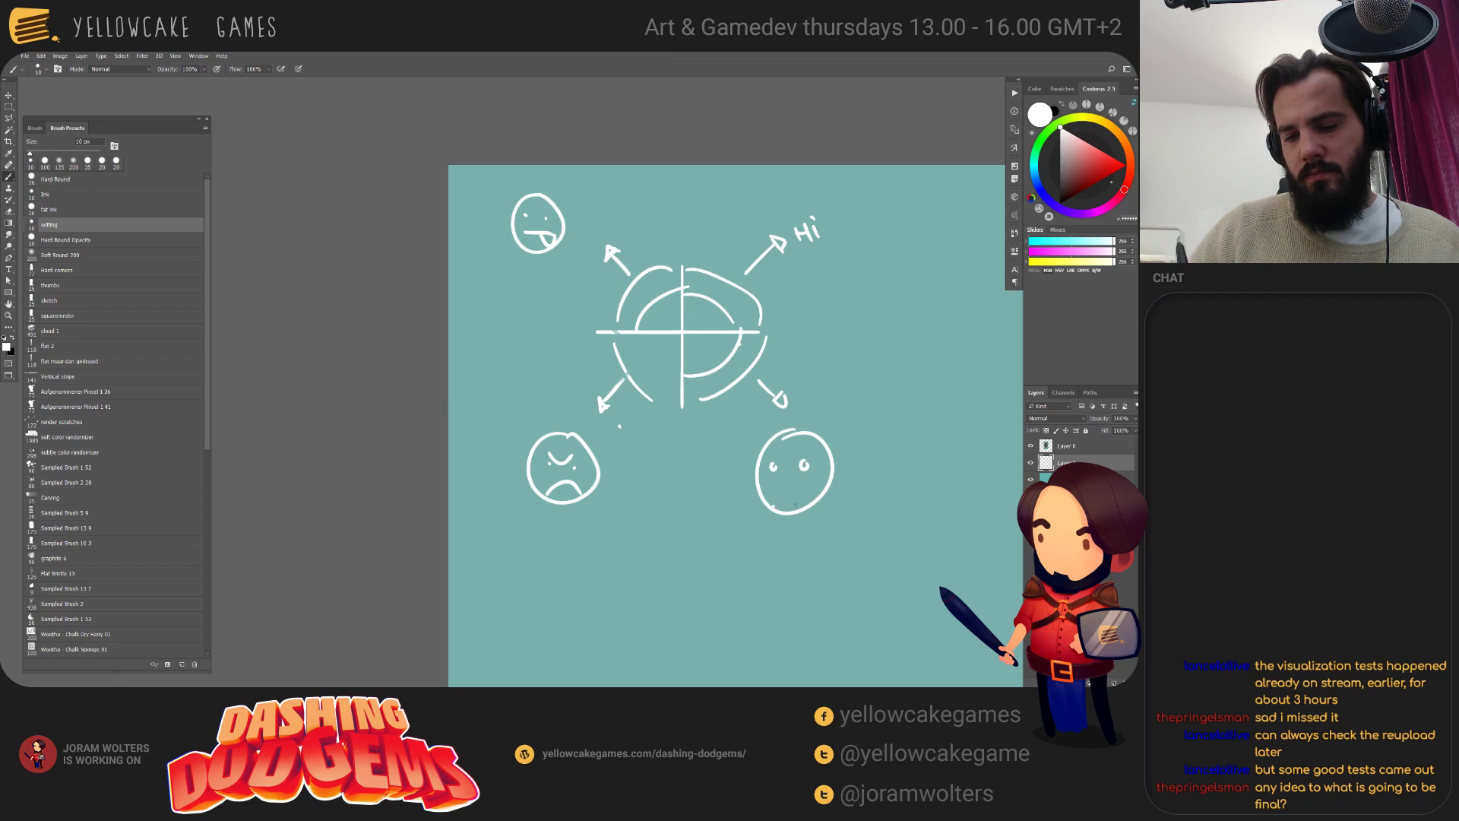
{"action": "mouse_move", "coordinate": [805, 504]}
{"action": "left_mouse_down"}
{"action": "mouse_move", "coordinate": [774, 505]}
{"action": "mouse_move", "coordinate": [804, 501]}
{"action": "left_mouse_up"}
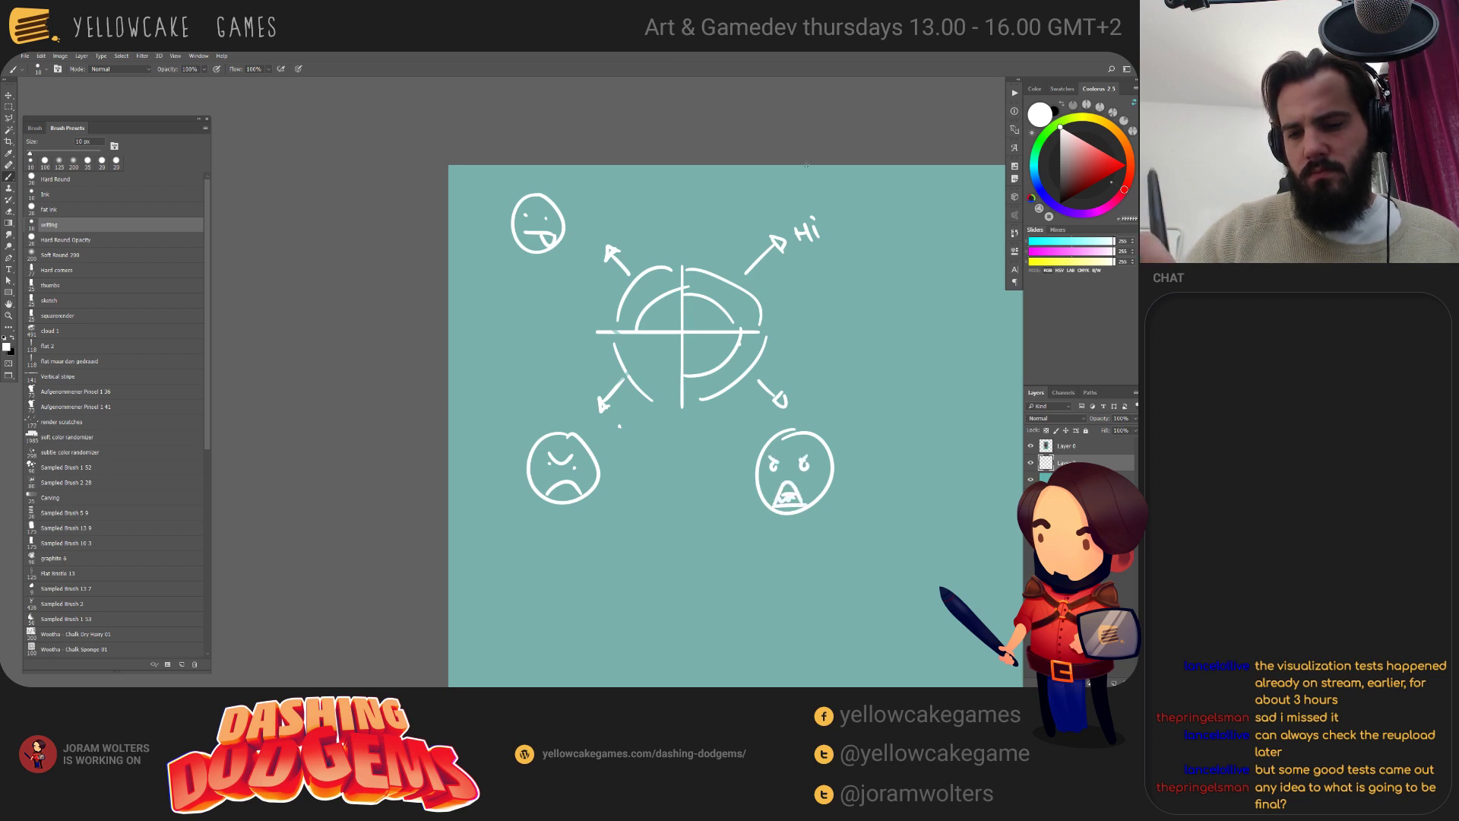
Replace the "Hi" label at the upper-right arrow with a small smiling face.
{"action": "key", "text": "e"}
{"action": "mouse_move", "coordinate": [794, 230]}
{"action": "left_mouse_down"}
{"action": "mouse_move", "coordinate": [821, 229]}
{"action": "mouse_move", "coordinate": [813, 201]}
{"action": "mouse_move", "coordinate": [828, 235]}
{"action": "left_mouse_up"}
{"action": "key", "text": "b"}
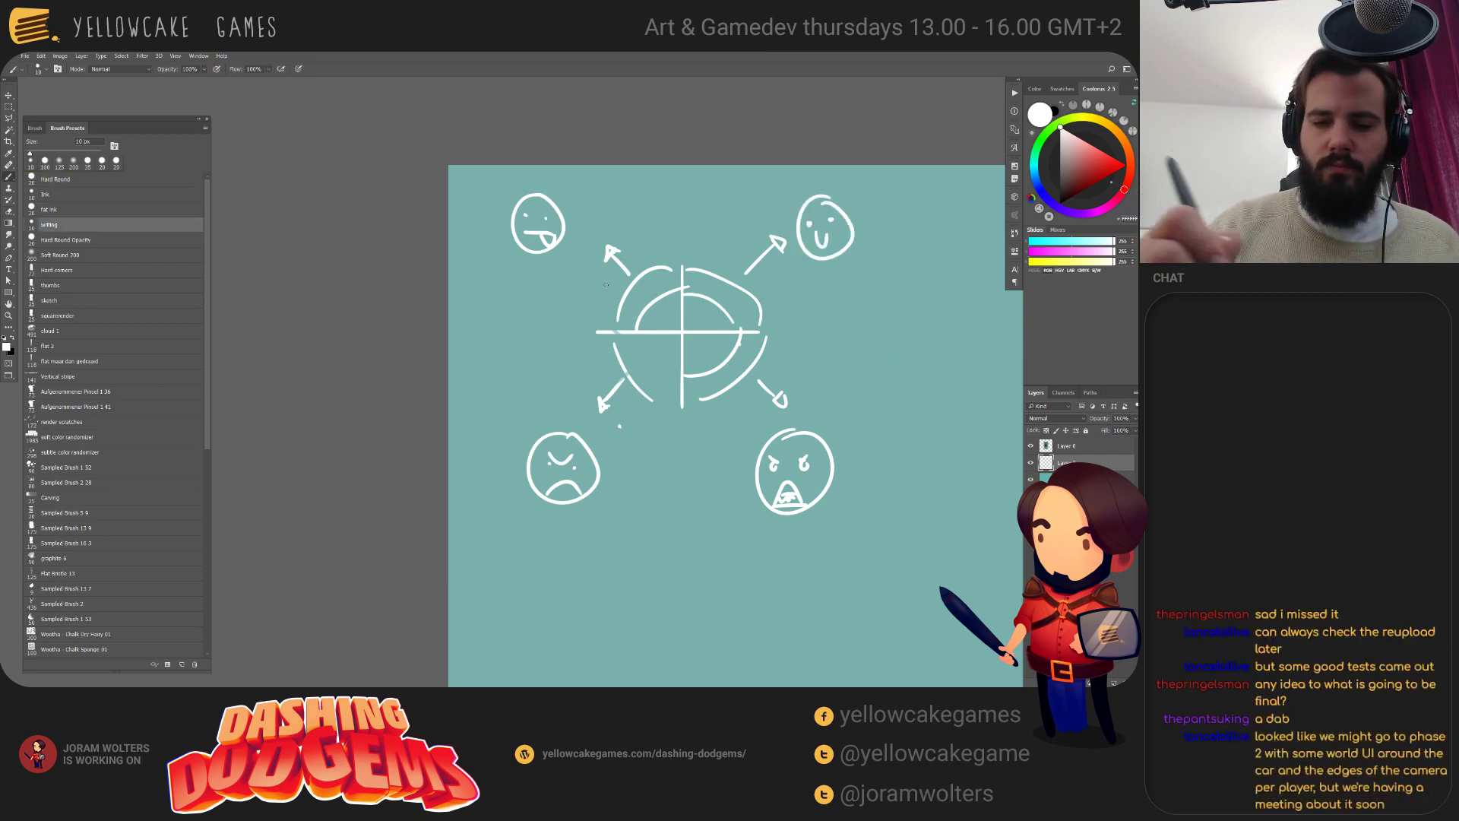
Replace the tongue-out face at the upper-left arrow with a large heart and a small heart.
{"action": "key", "text": "e"}
{"action": "left_click_drag", "start_coordinate": [524, 204], "coordinate": [551, 243]}
{"action": "key", "text": "b"}
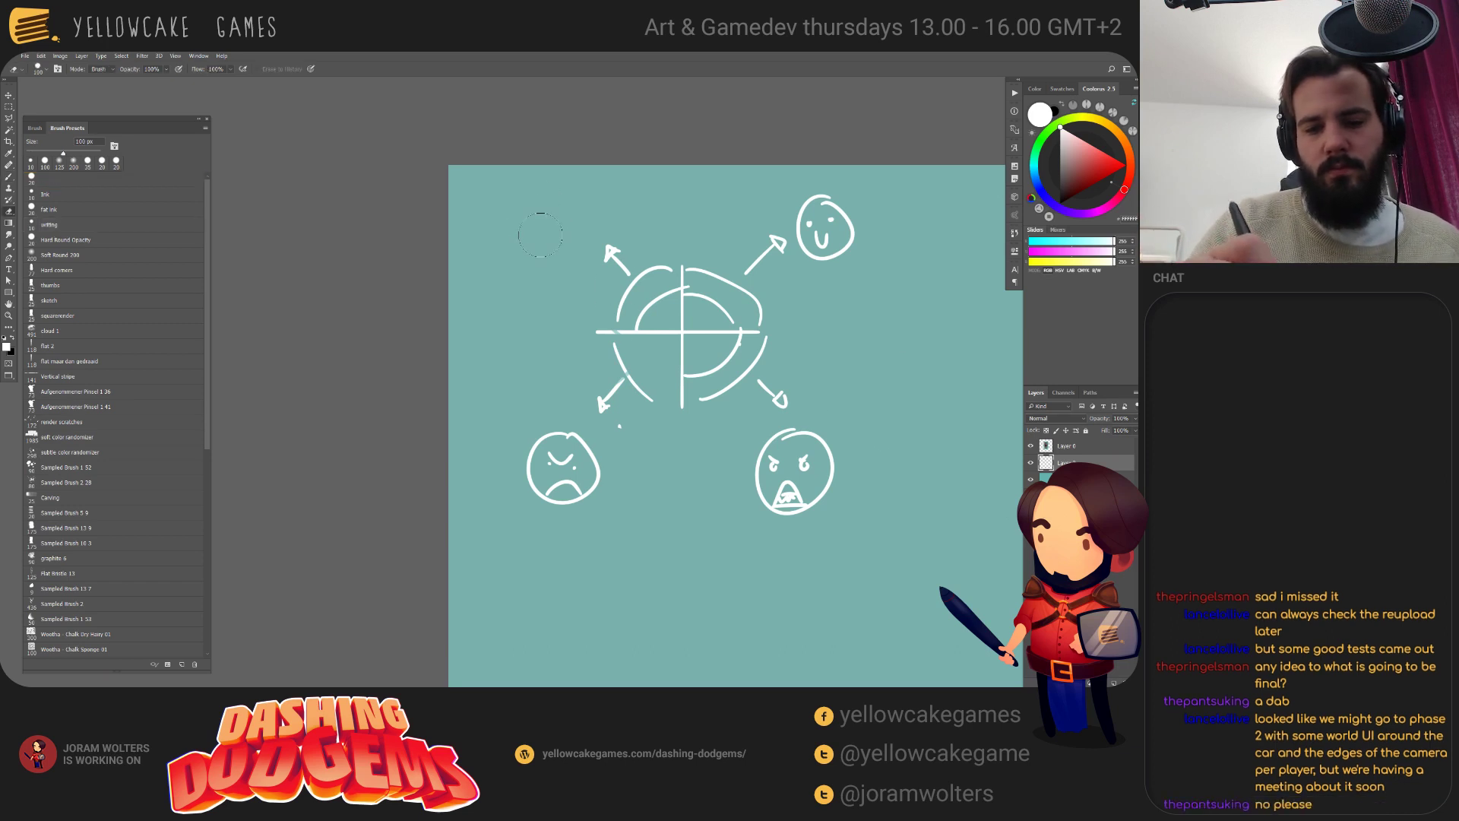
{"action": "left_click_drag", "start_coordinate": [544, 191], "coordinate": [546, 190]}
{"action": "key", "text": "ctrl+z"}
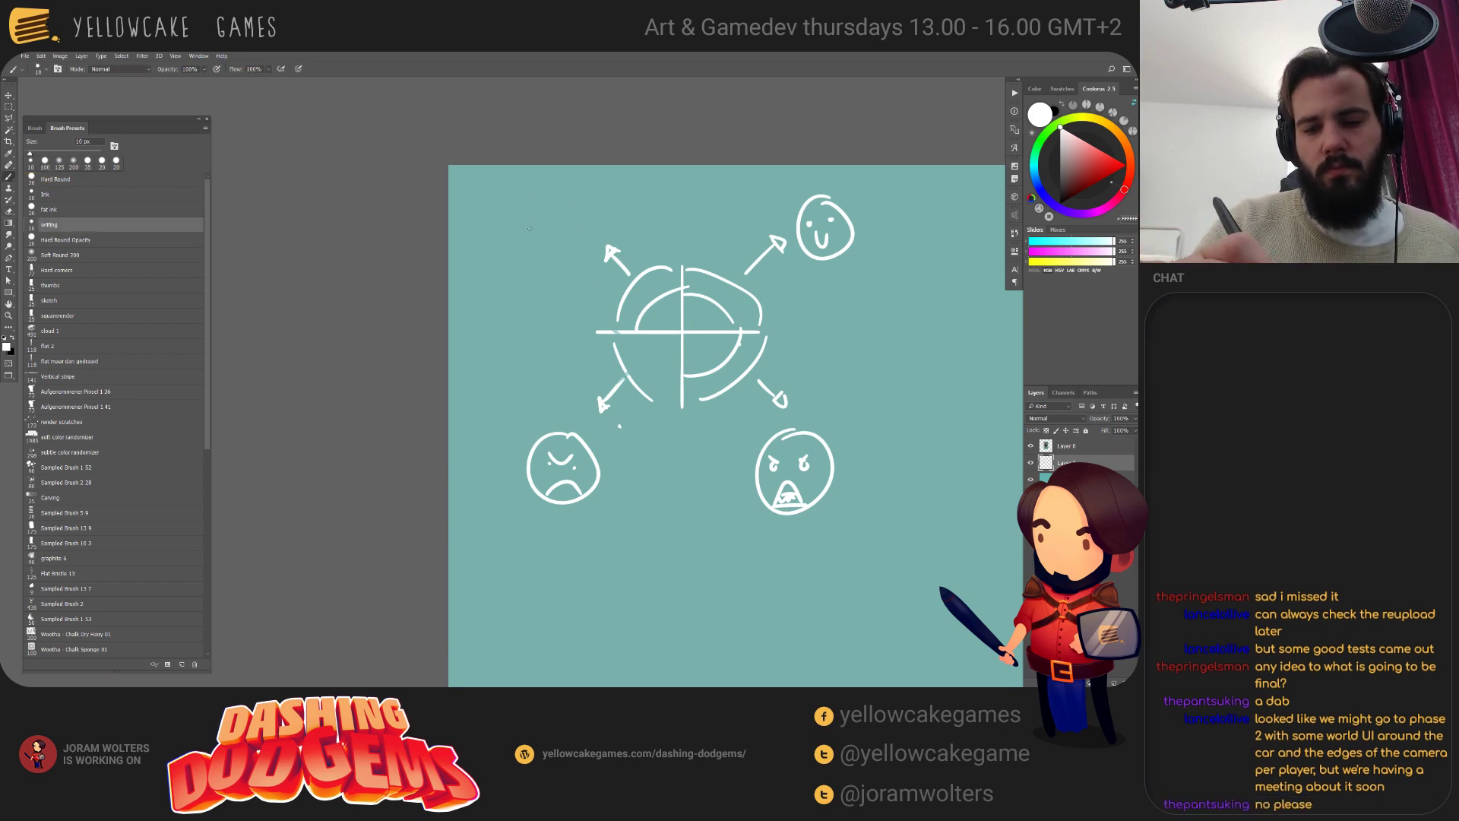
{"action": "mouse_move", "coordinate": [541, 251]}
{"action": "left_mouse_down"}
{"action": "mouse_move", "coordinate": [508, 226]}
{"action": "mouse_move", "coordinate": [527, 216]}
{"action": "left_mouse_up"}
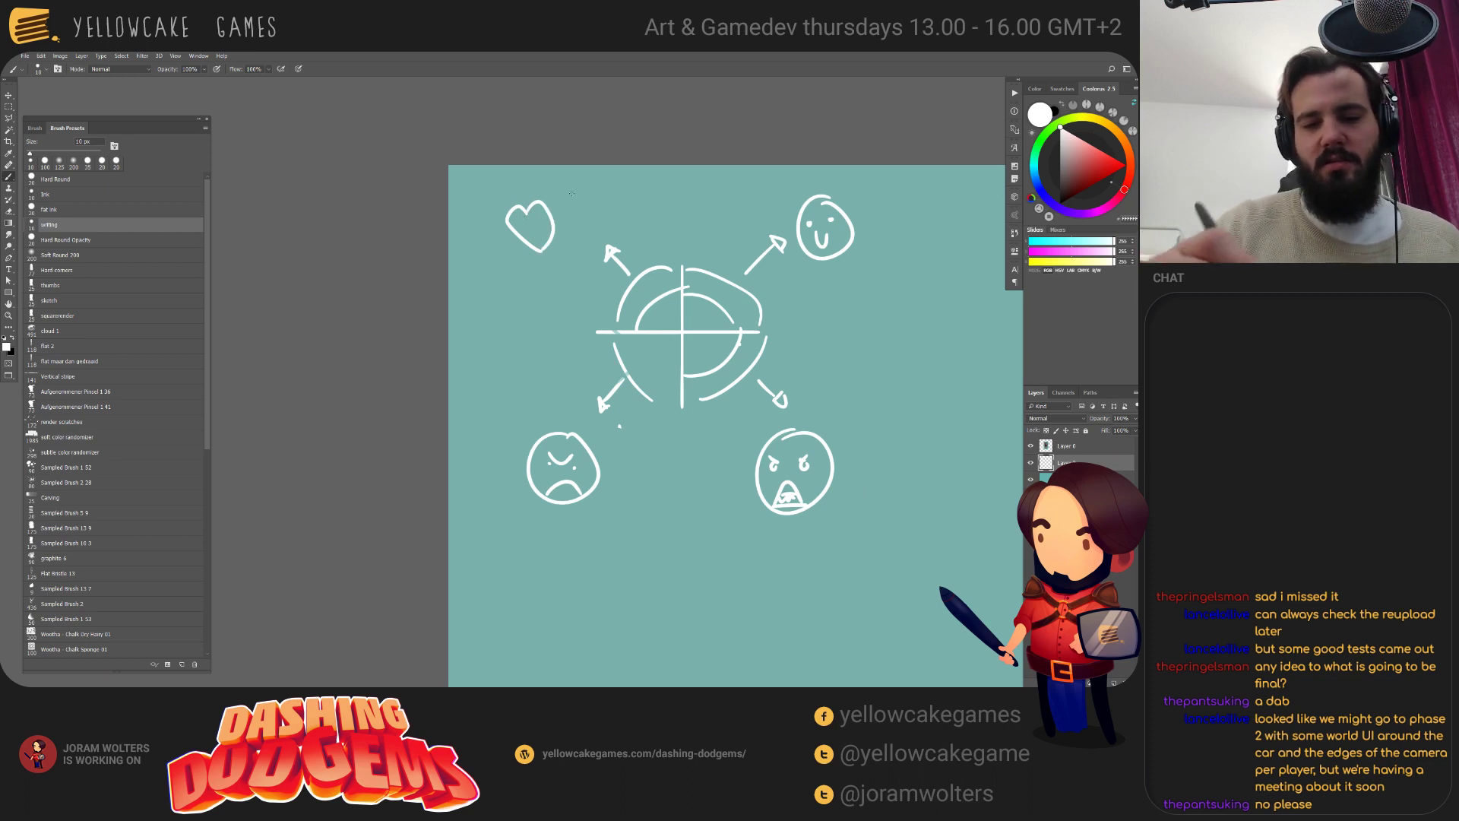
{"action": "left_click_drag", "start_coordinate": [559, 219], "coordinate": [563, 205]}
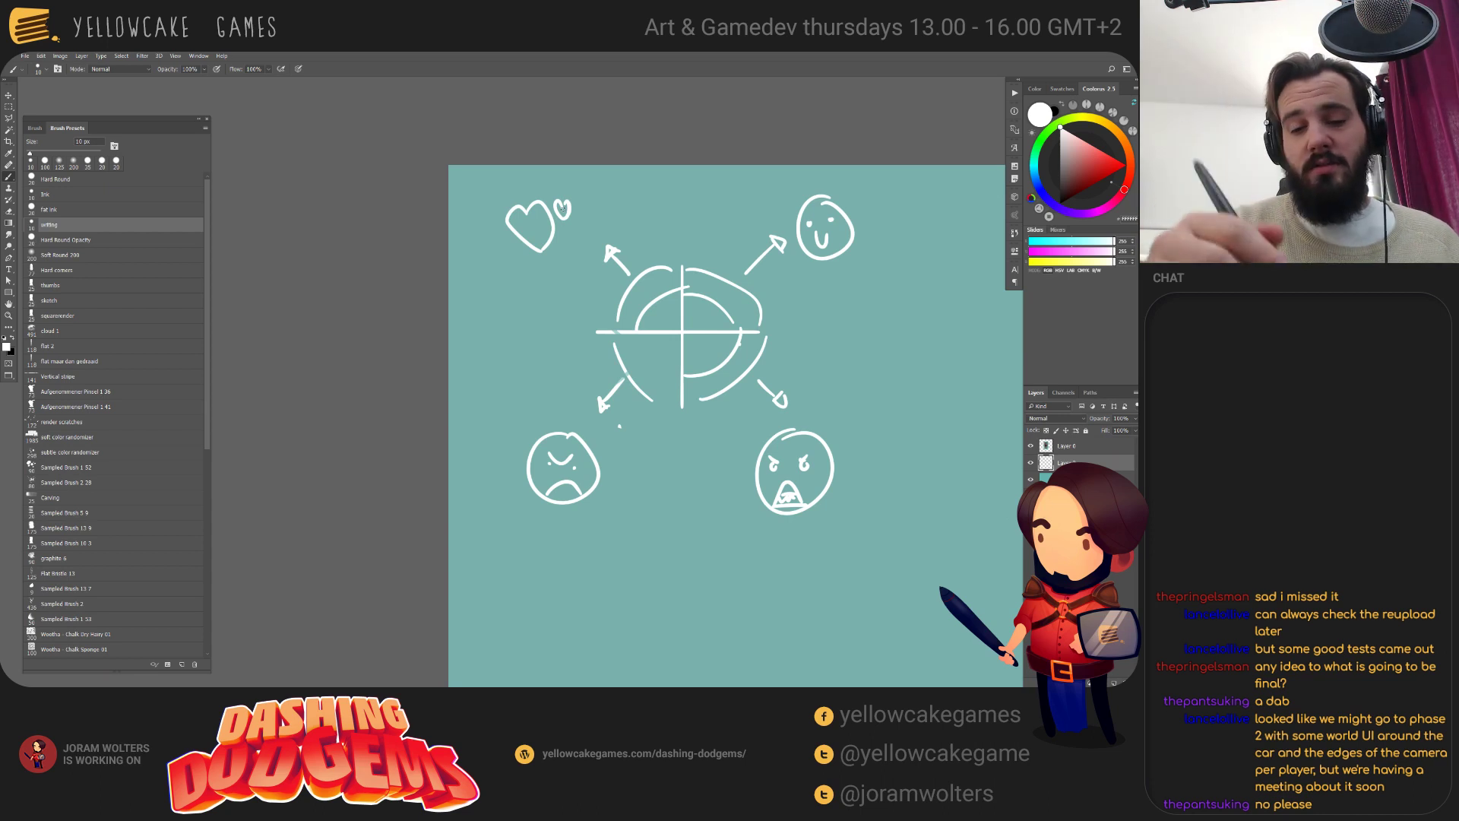
Replace the hearts at the upper-left arrow with a round laughing face with a filled open mouth and curved closed eyes.
{"action": "scroll", "coordinate": [725, 426], "scroll_direction": "up", "scroll_amount": 1}
{"action": "key", "text": "e"}
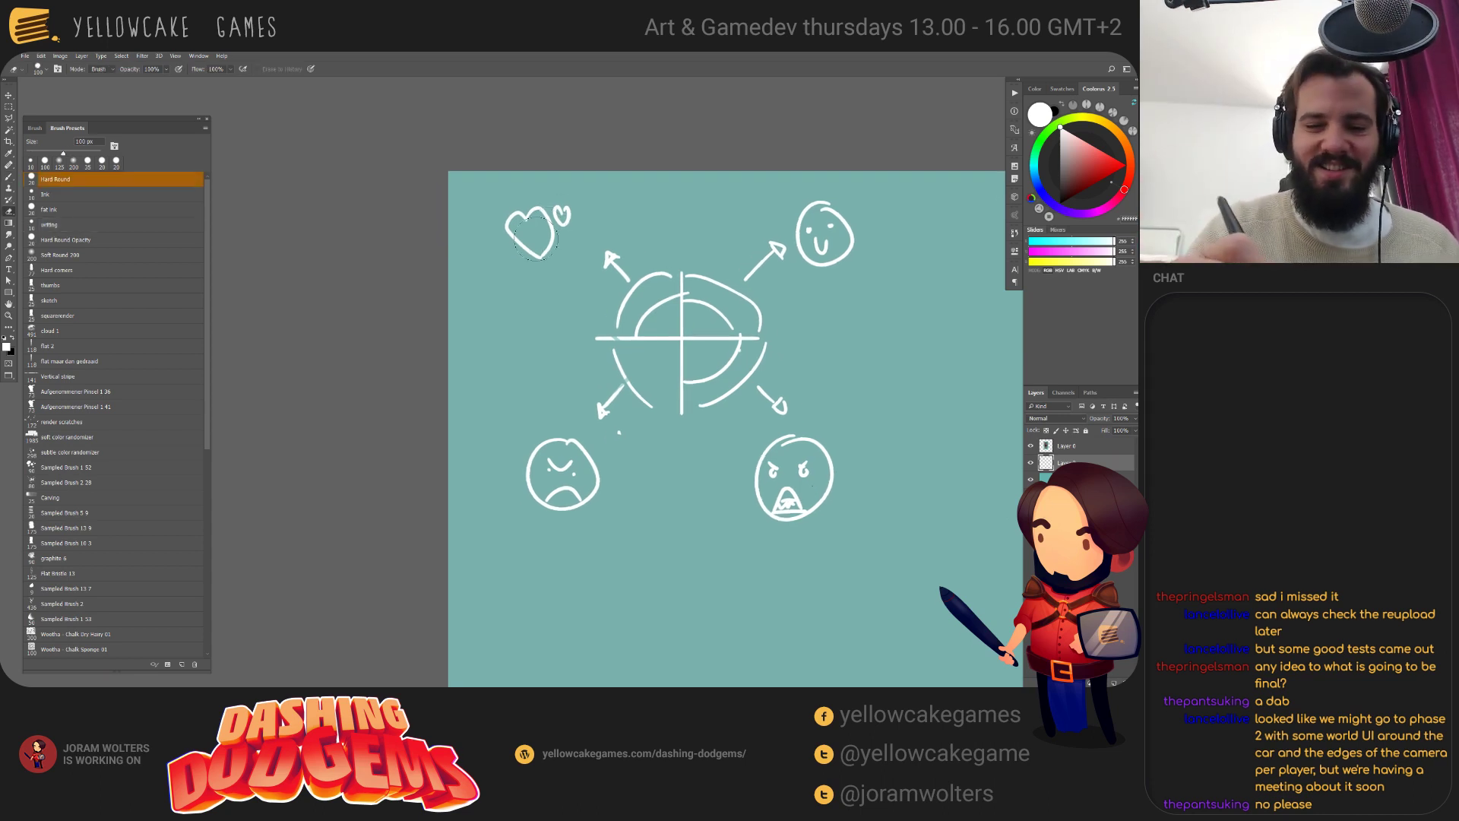
{"action": "mouse_move", "coordinate": [524, 232]}
{"action": "left_mouse_down"}
{"action": "mouse_move", "coordinate": [562, 227]}
{"action": "mouse_move", "coordinate": [511, 258]}
{"action": "mouse_move", "coordinate": [553, 190]}
{"action": "left_mouse_up"}
{"action": "key", "text": "b"}
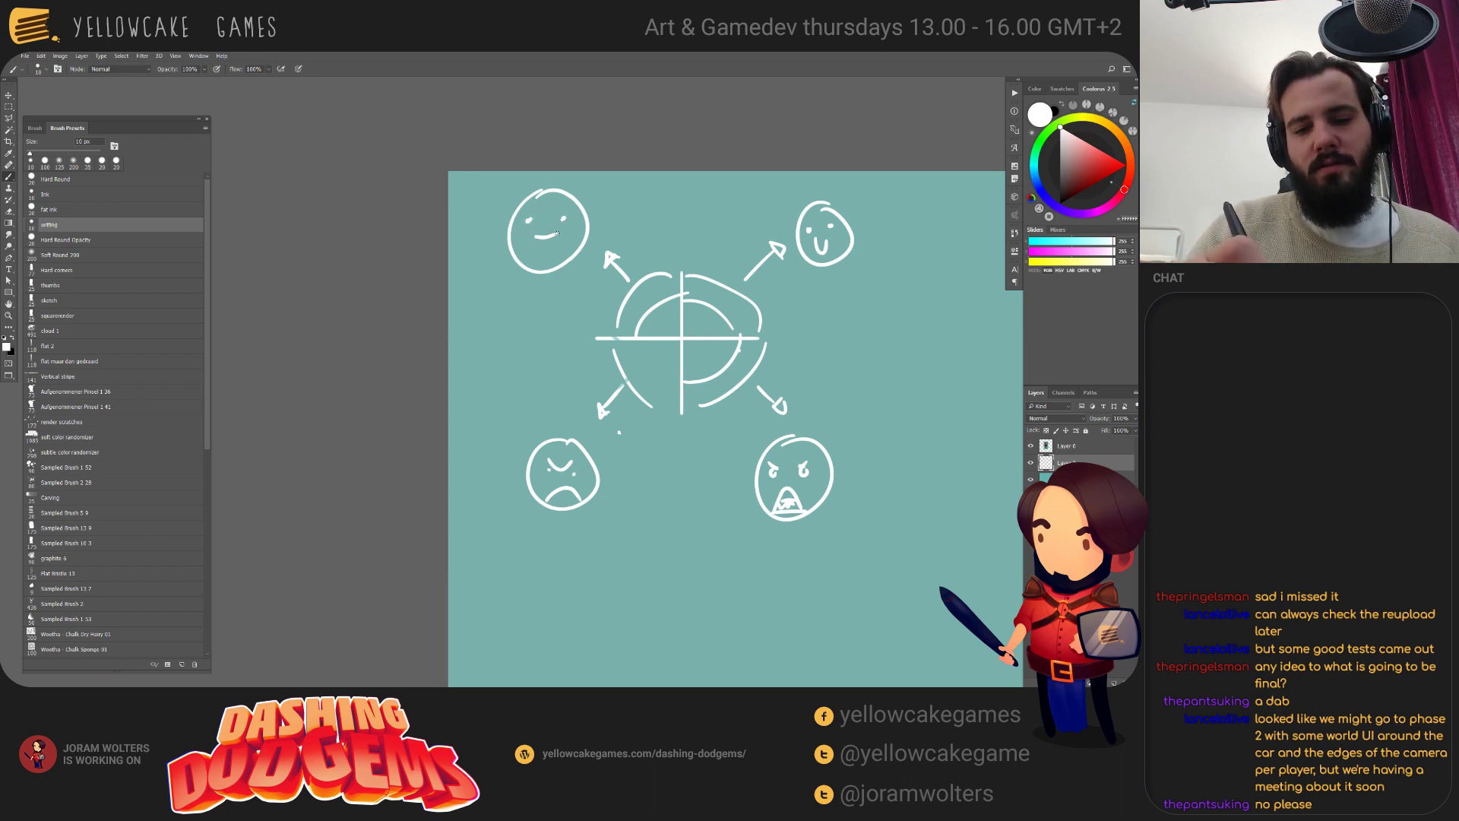
{"action": "left_click_drag", "start_coordinate": [536, 241], "coordinate": [558, 235]}
{"action": "key", "text": "ctrl+z"}
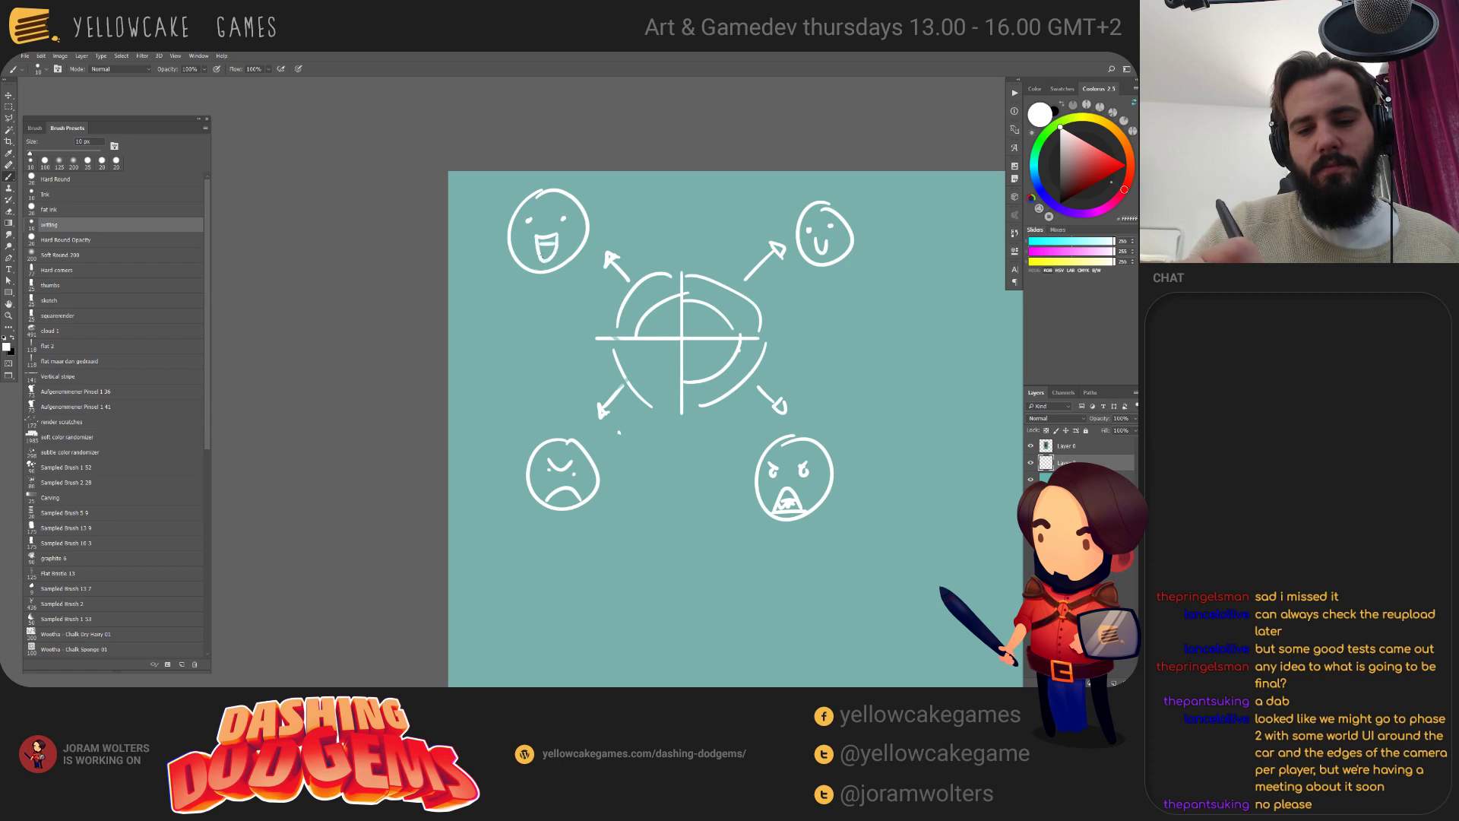
{"action": "key", "text": "e"}
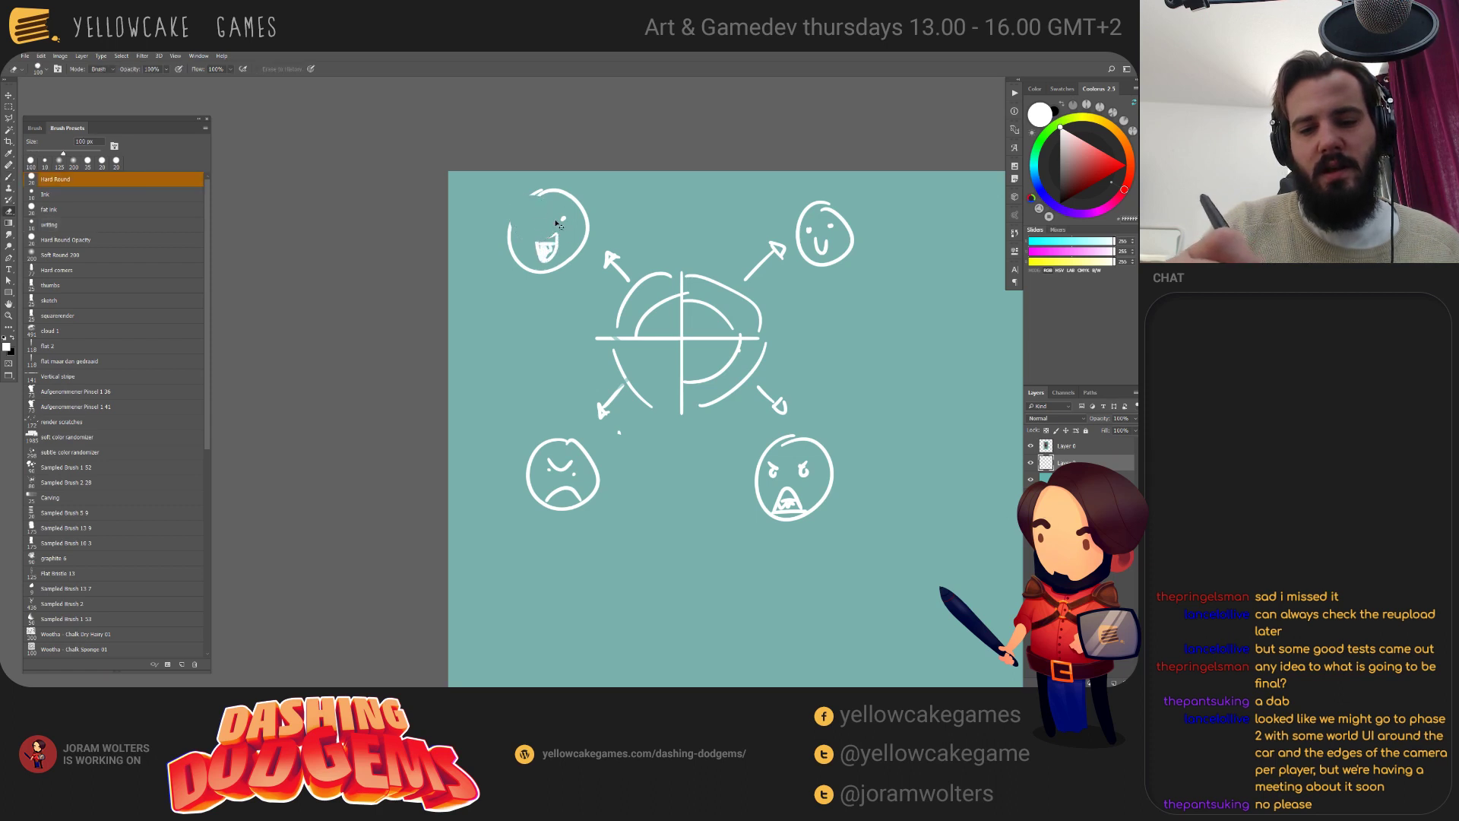
{"action": "key", "text": "b"}
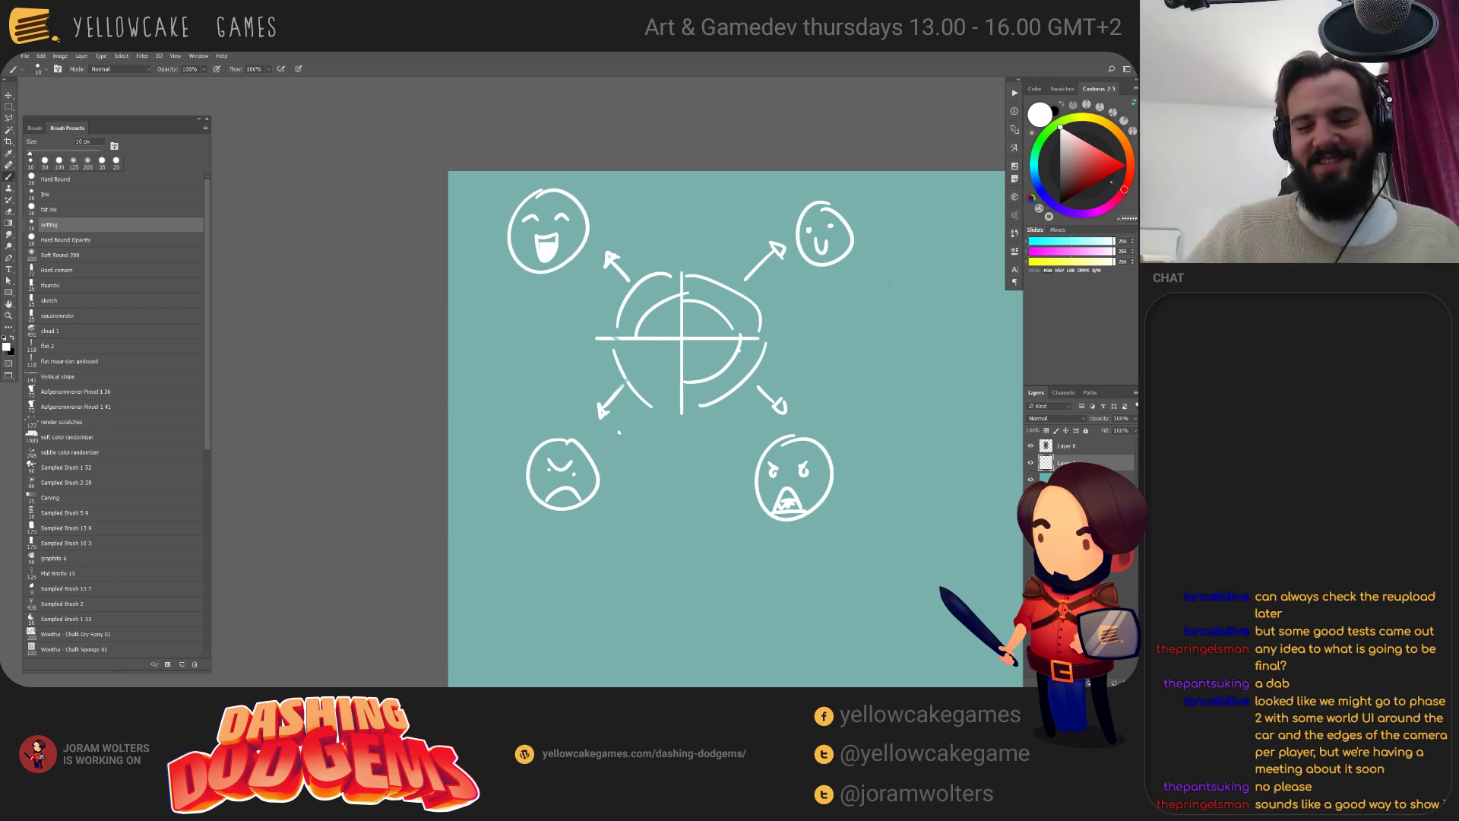
Fill in and trim the open mouth of the shouting face at the lower-right arrow.
{"action": "left_click_drag", "start_coordinate": [866, 475], "coordinate": [856, 451]}
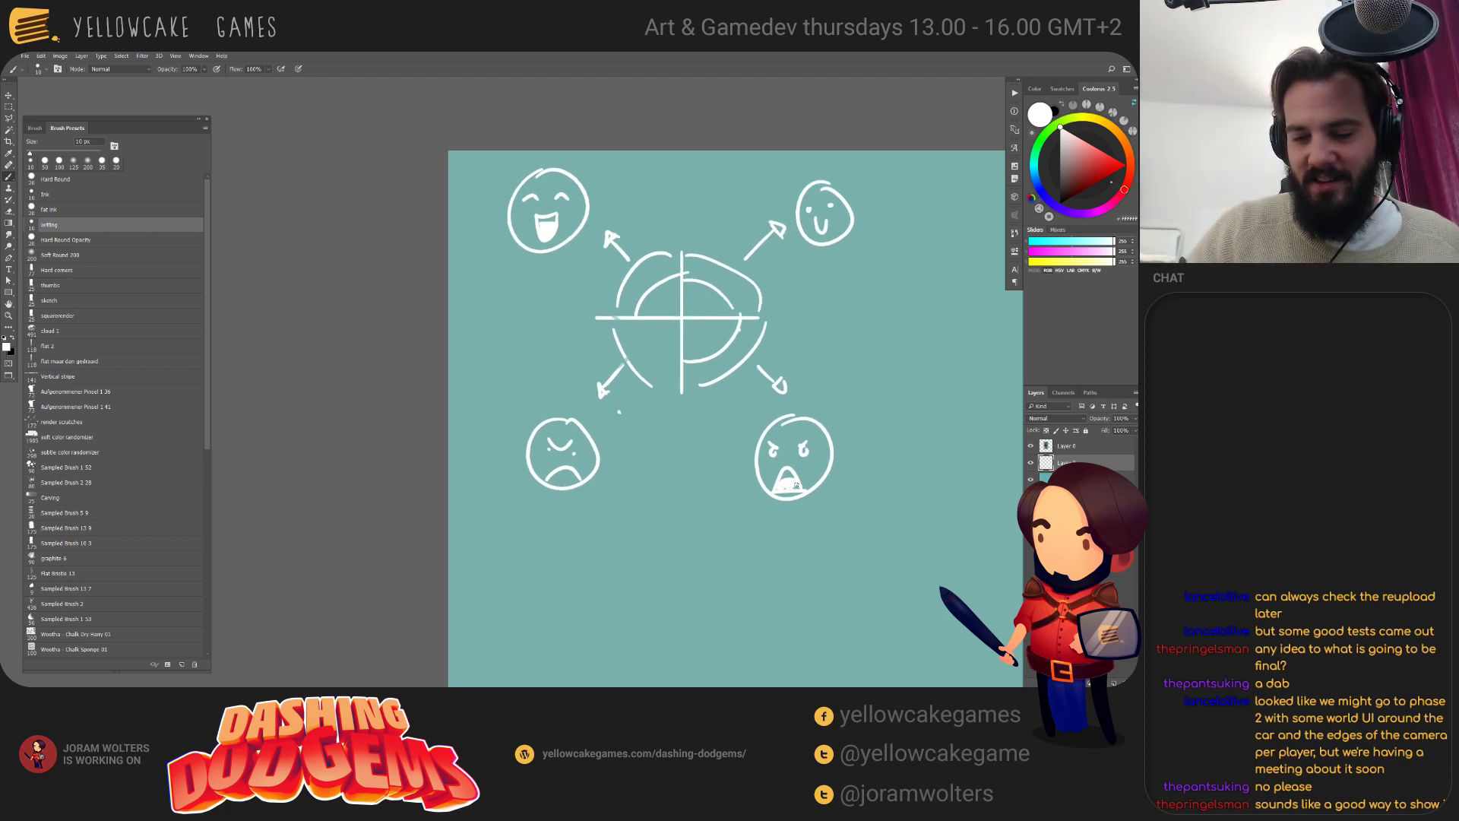
{"action": "key", "text": "e"}
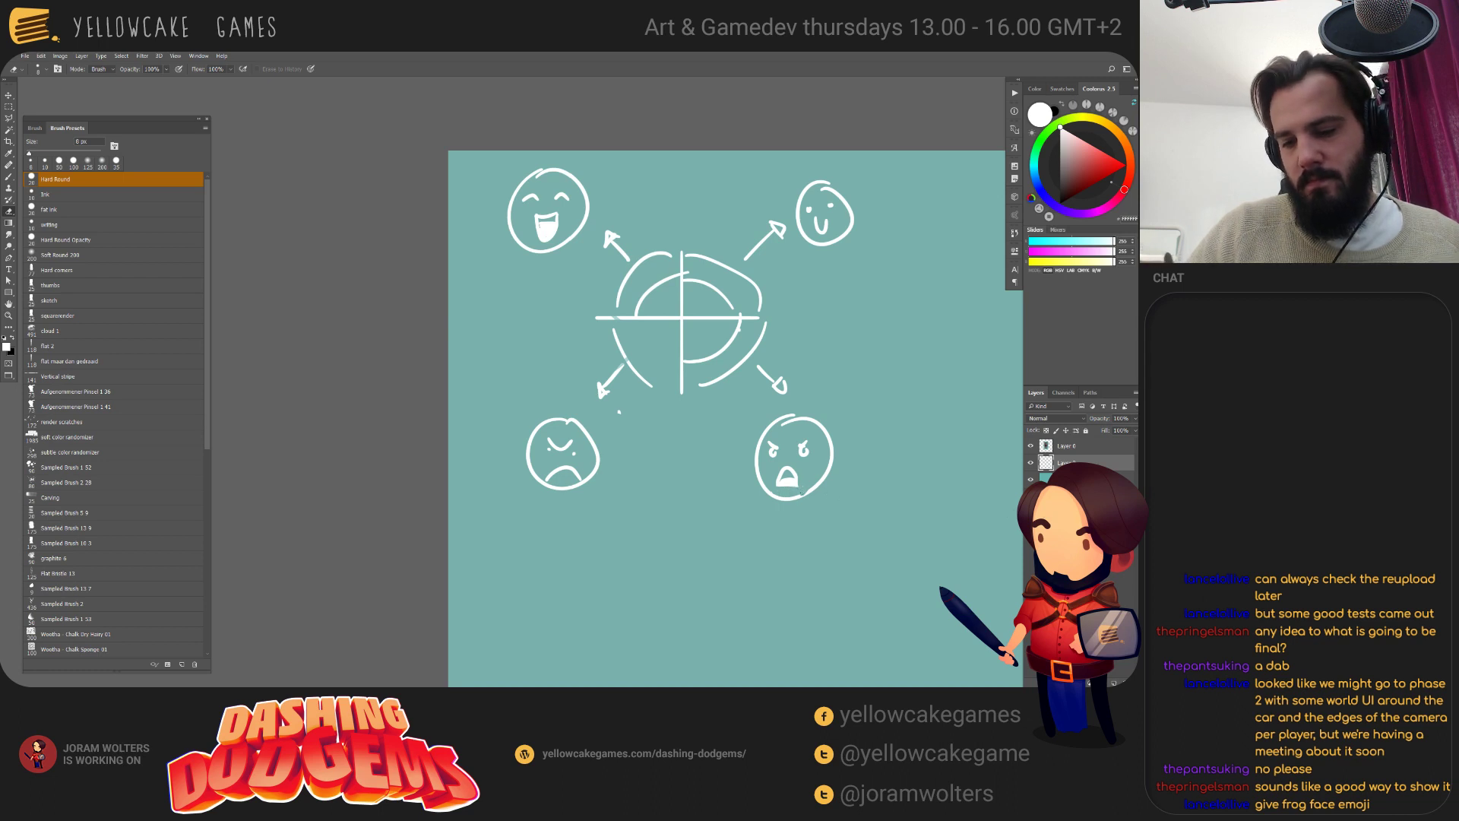
{"action": "key", "text": "b"}
{"action": "left_click_drag", "start_coordinate": [838, 501], "coordinate": [788, 542]}
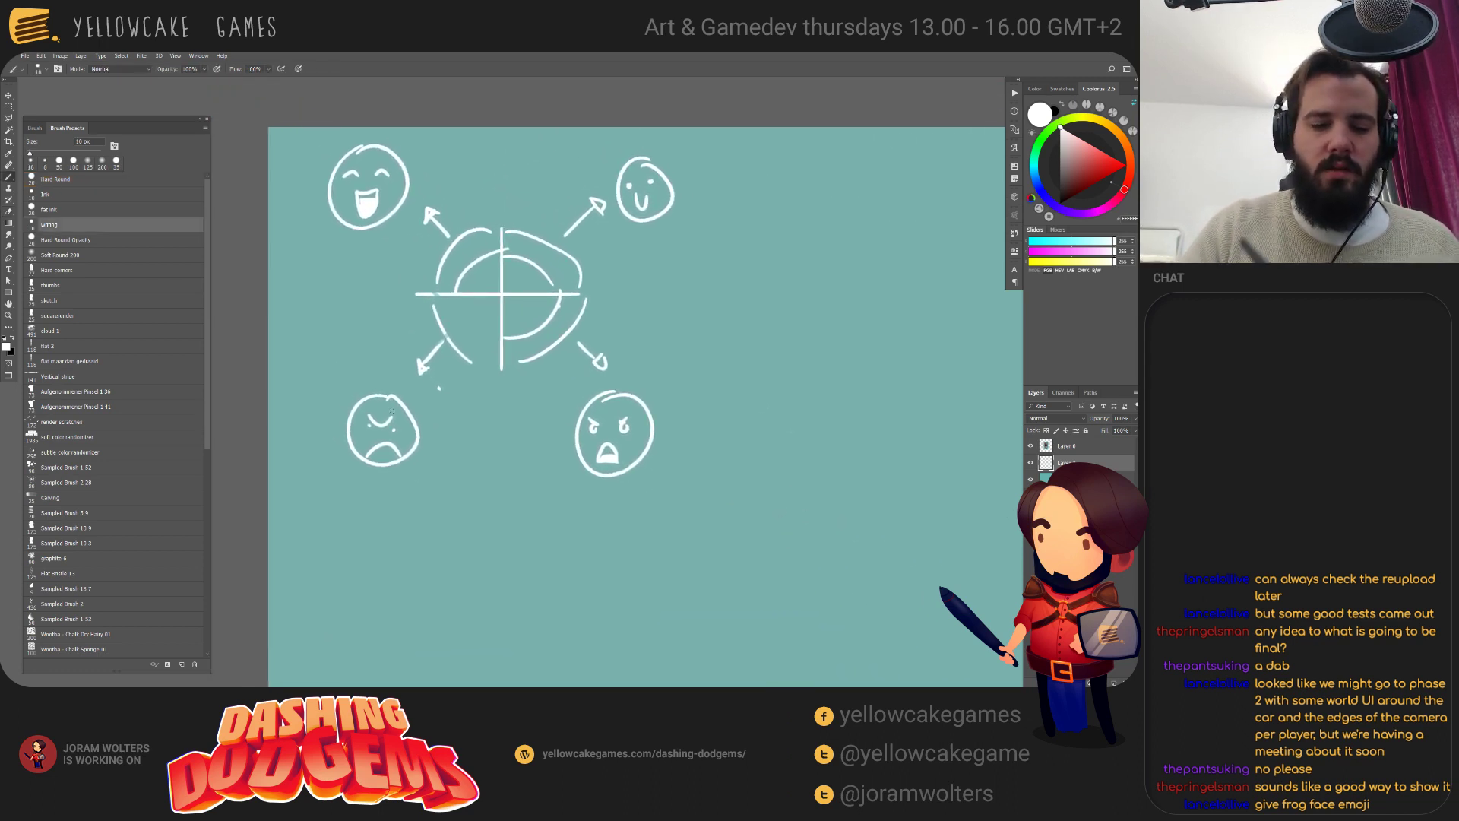
Clean up the frowning face's eyes and redraw them as two dots under the slanted brows.
{"action": "key", "text": "e"}
{"action": "left_click_drag", "start_coordinate": [395, 431], "coordinate": [370, 424]}
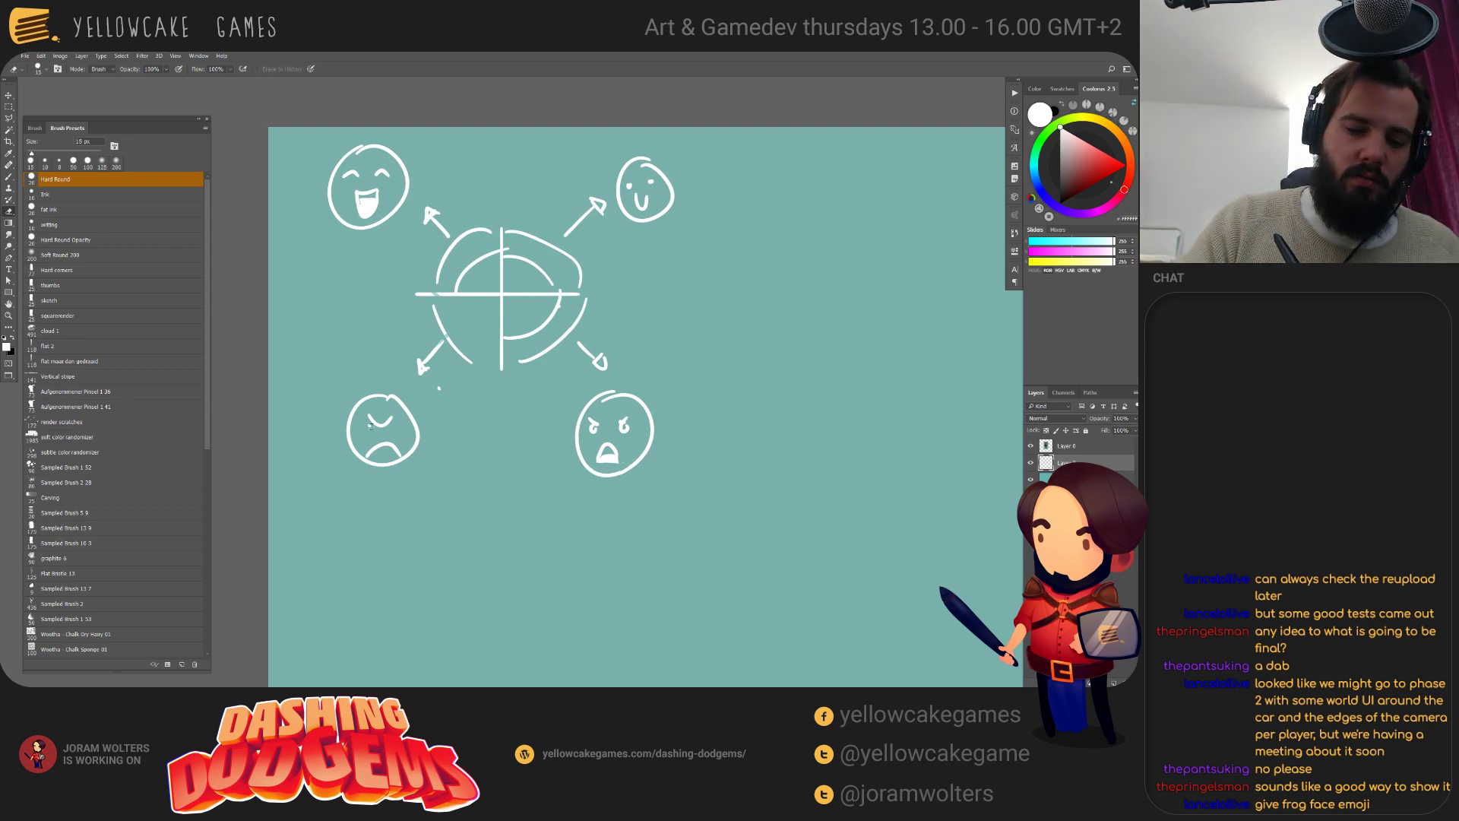
{"action": "key", "text": "b"}
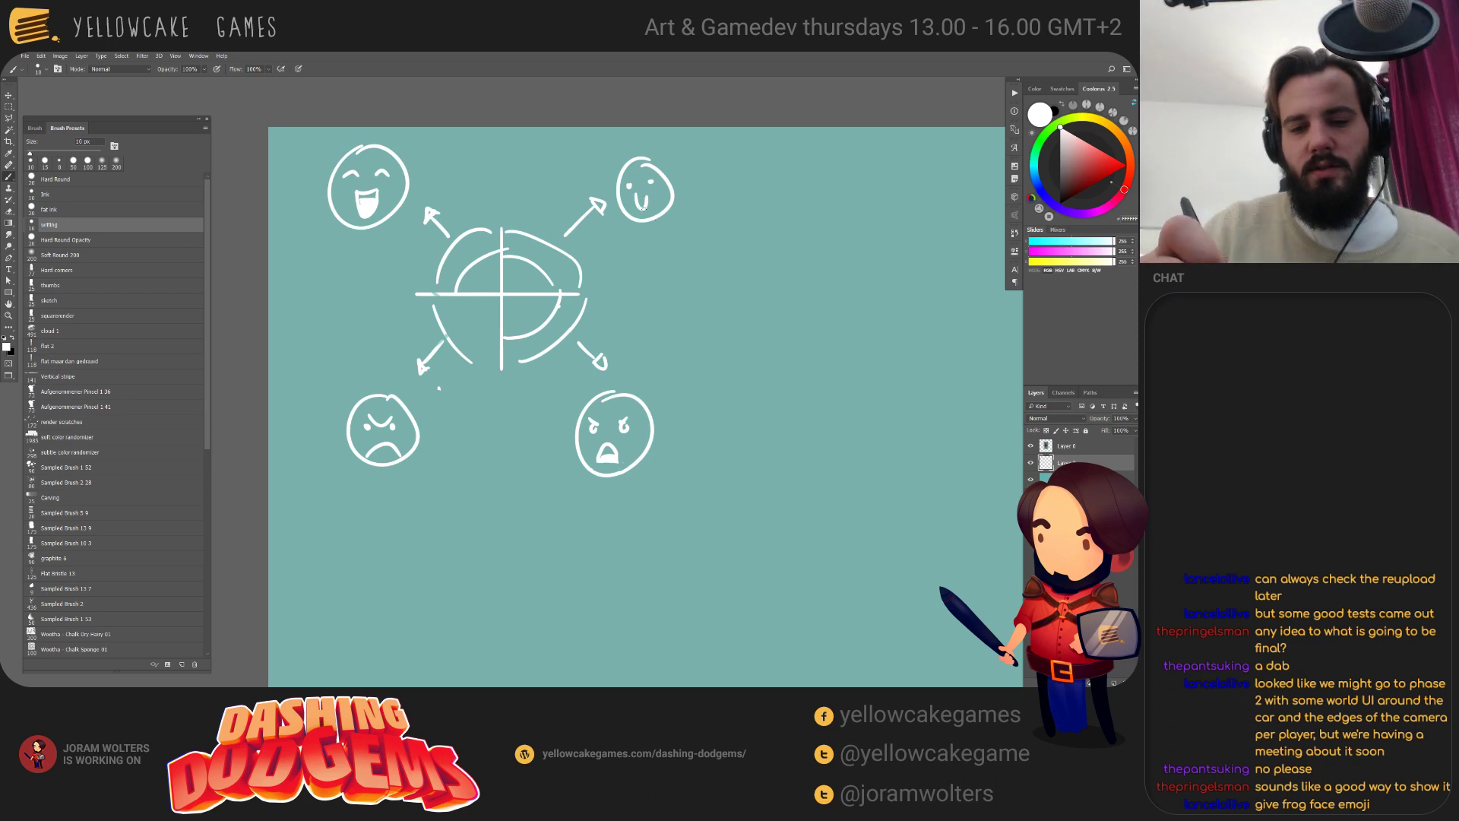
Erase the shouting face at the lower-right arrow and draw an empty circle in its place.
{"action": "key", "text": "e"}
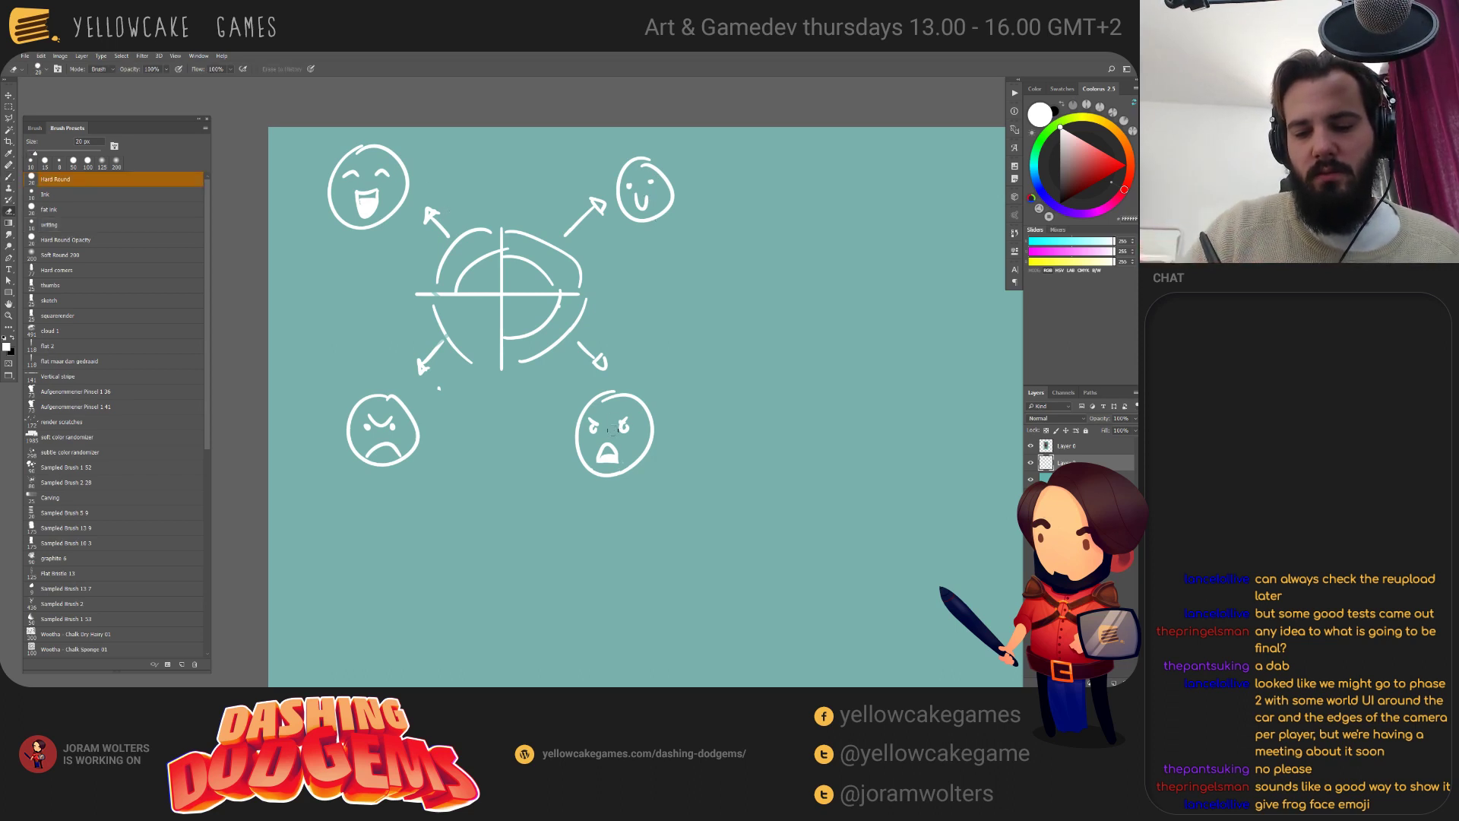
{"action": "mouse_move", "coordinate": [612, 433]}
{"action": "left_mouse_down"}
{"action": "mouse_move", "coordinate": [604, 452]}
{"action": "mouse_move", "coordinate": [614, 383]}
{"action": "left_mouse_up"}
{"action": "key", "text": "b"}
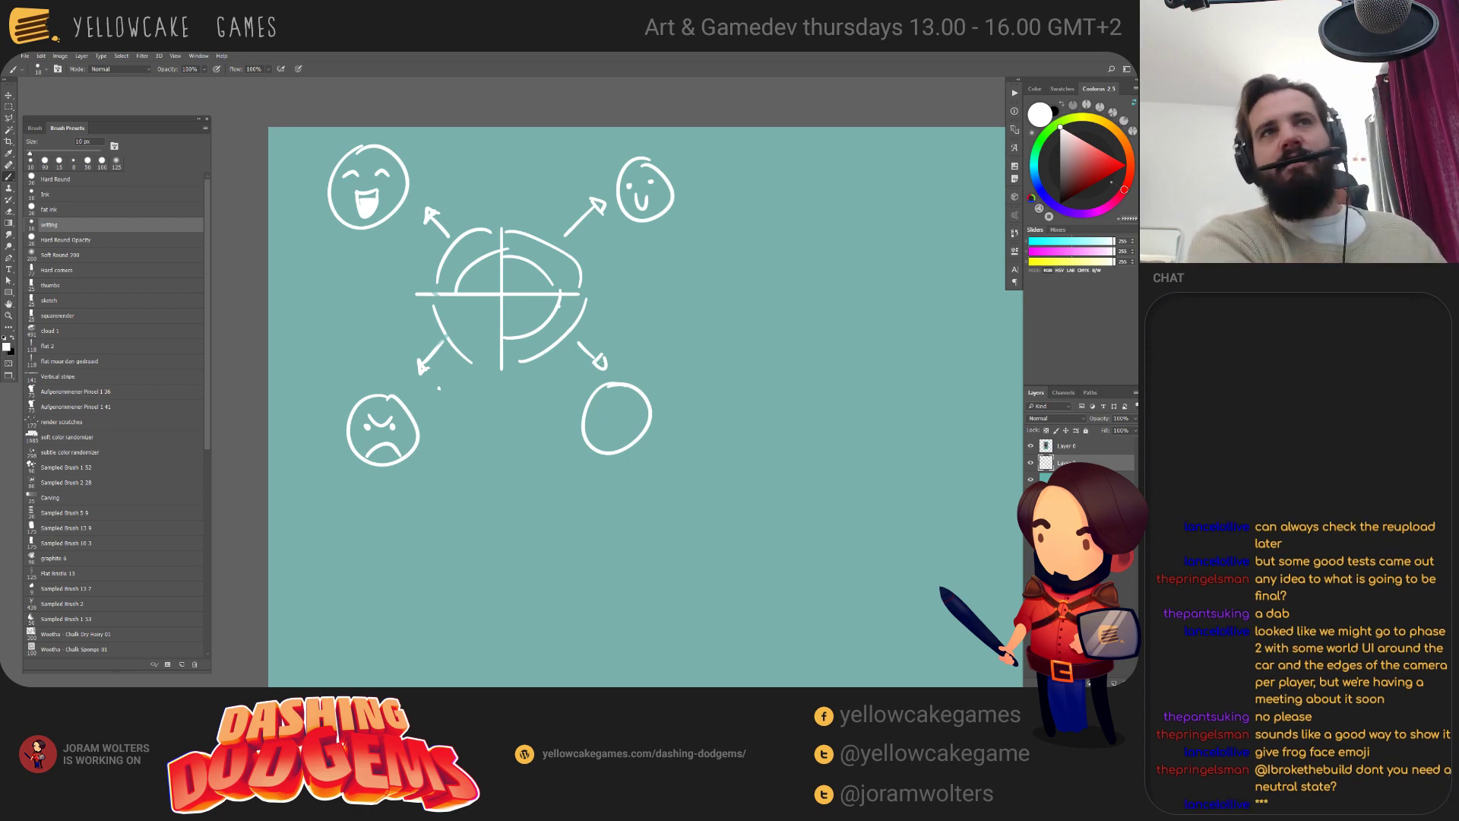
Switch to Chrome and search the web for "emoji's" in a new tab.
{"action": "key", "text": "alt+Tab"}
{"action": "key", "text": "ctrl+t"}
{"action": "type", "text": "e"}
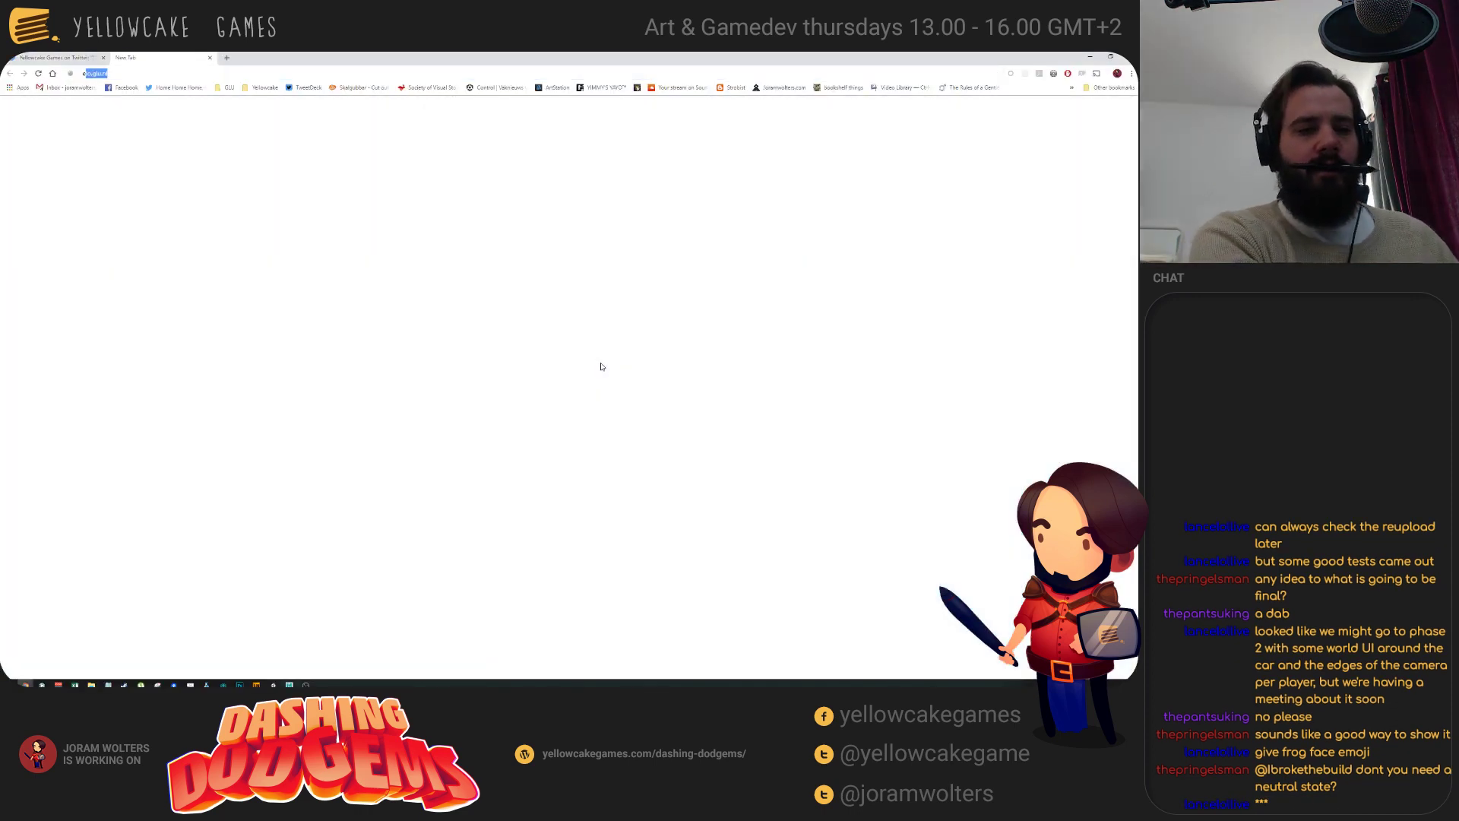
{"action": "type", "text": "moji"}
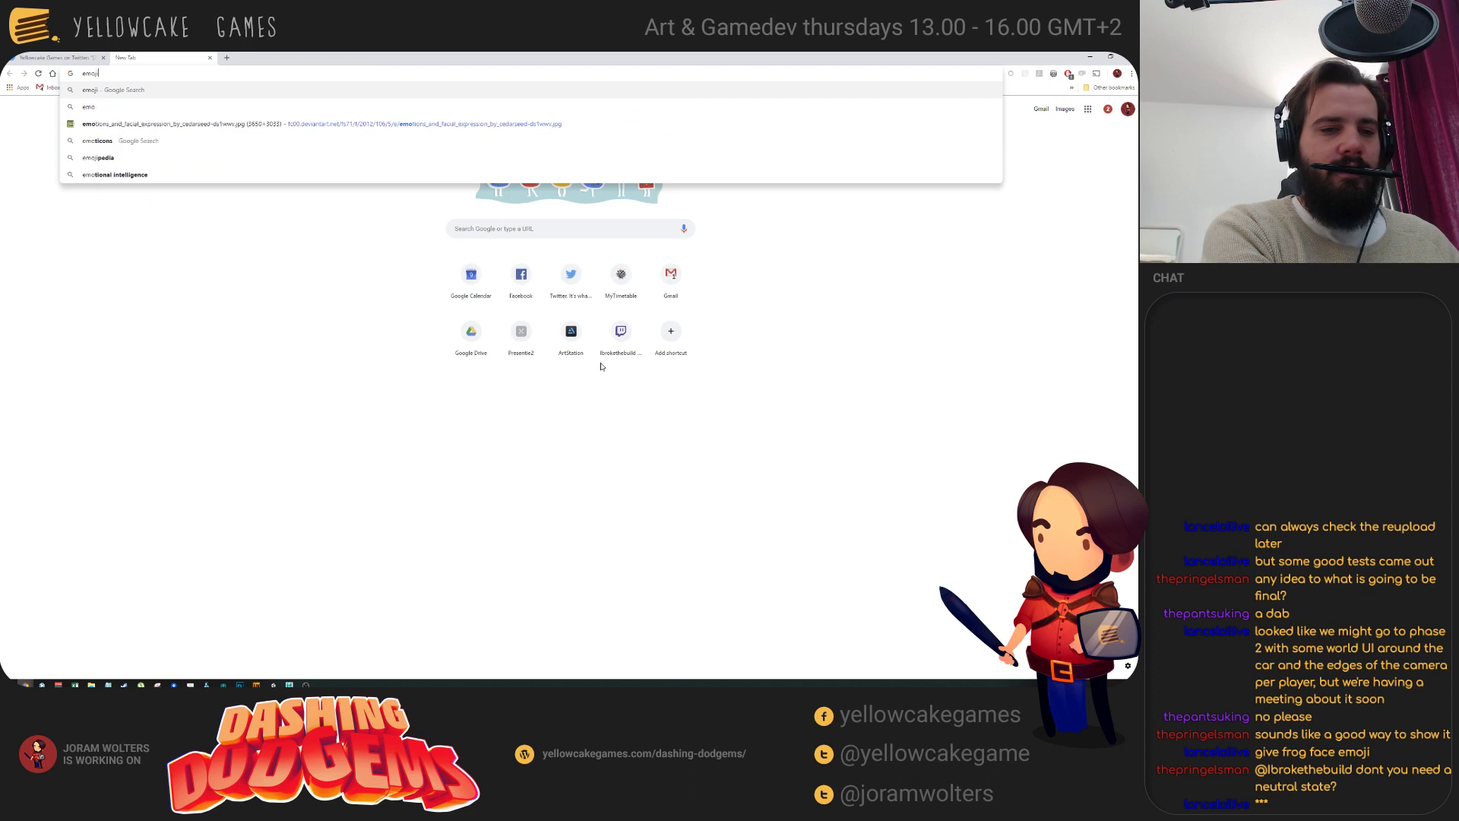
{"action": "type", "text": "'s"}
{"action": "key", "text": "Return"}
Search for "rocket league quick messages" in another new tab and show the image results.
{"action": "key", "text": "ctrl+t"}
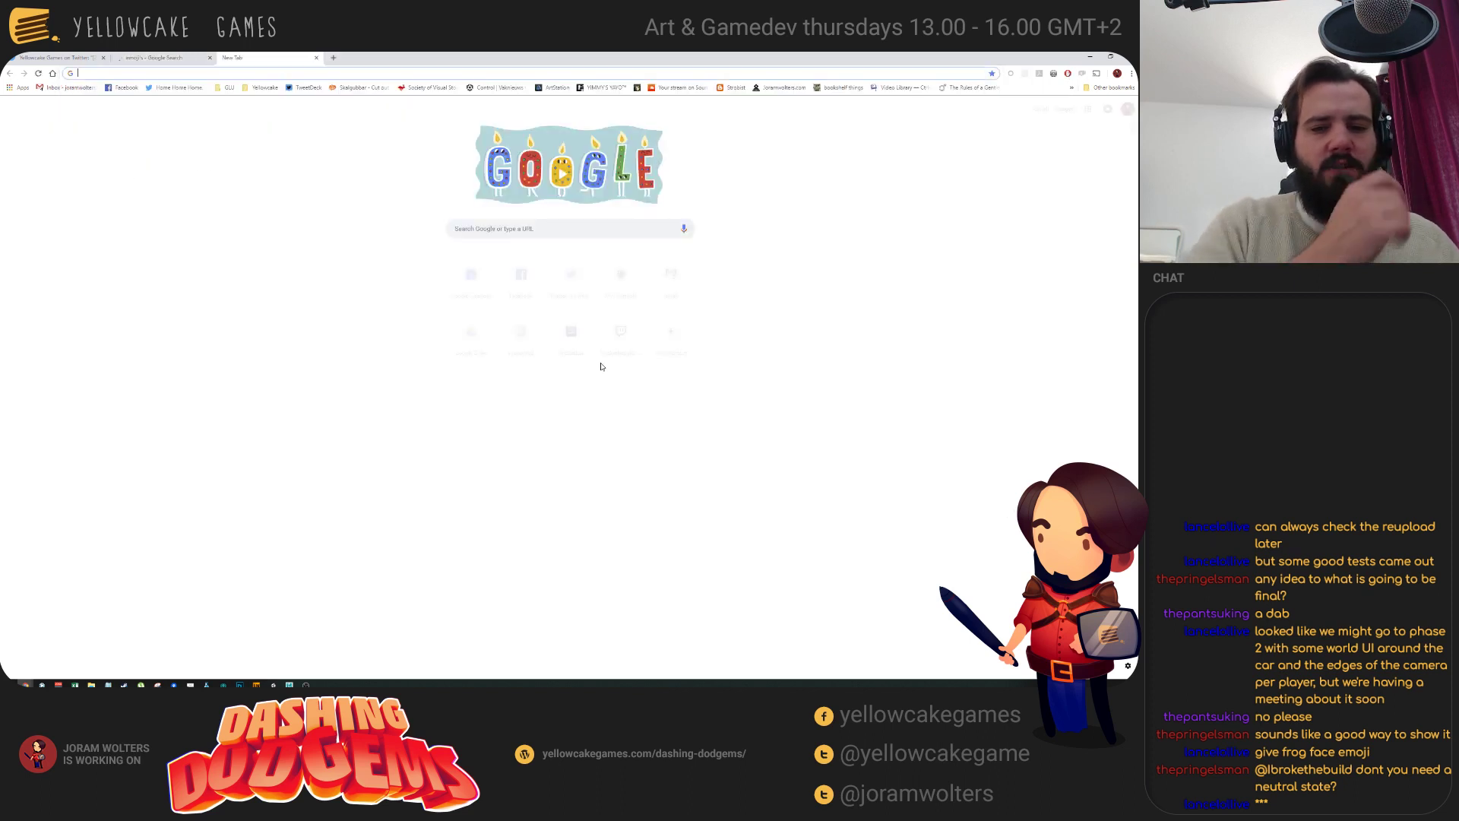
{"action": "type", "text": "ro"}
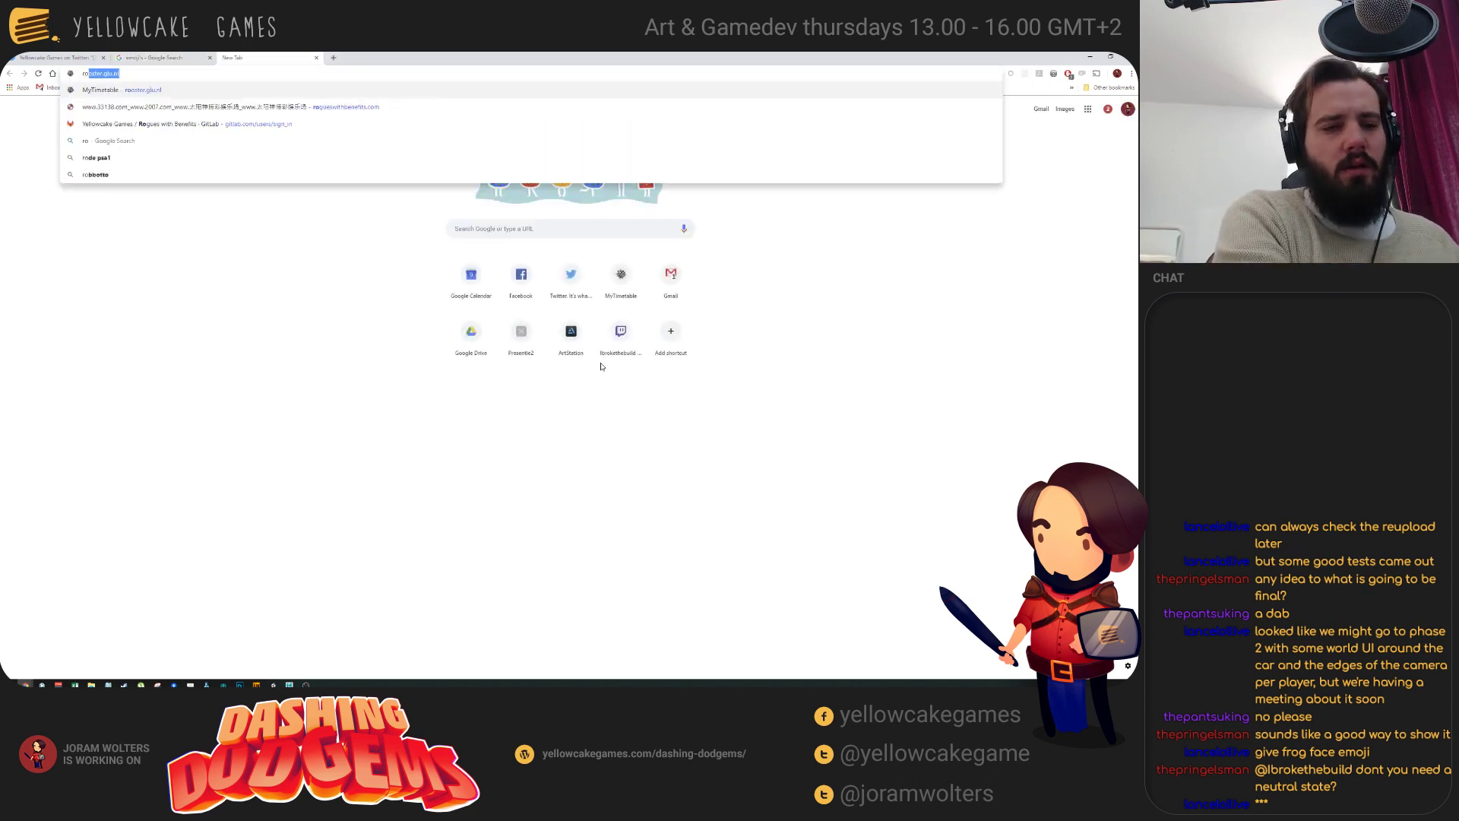
{"action": "type", "text": "cket league "}
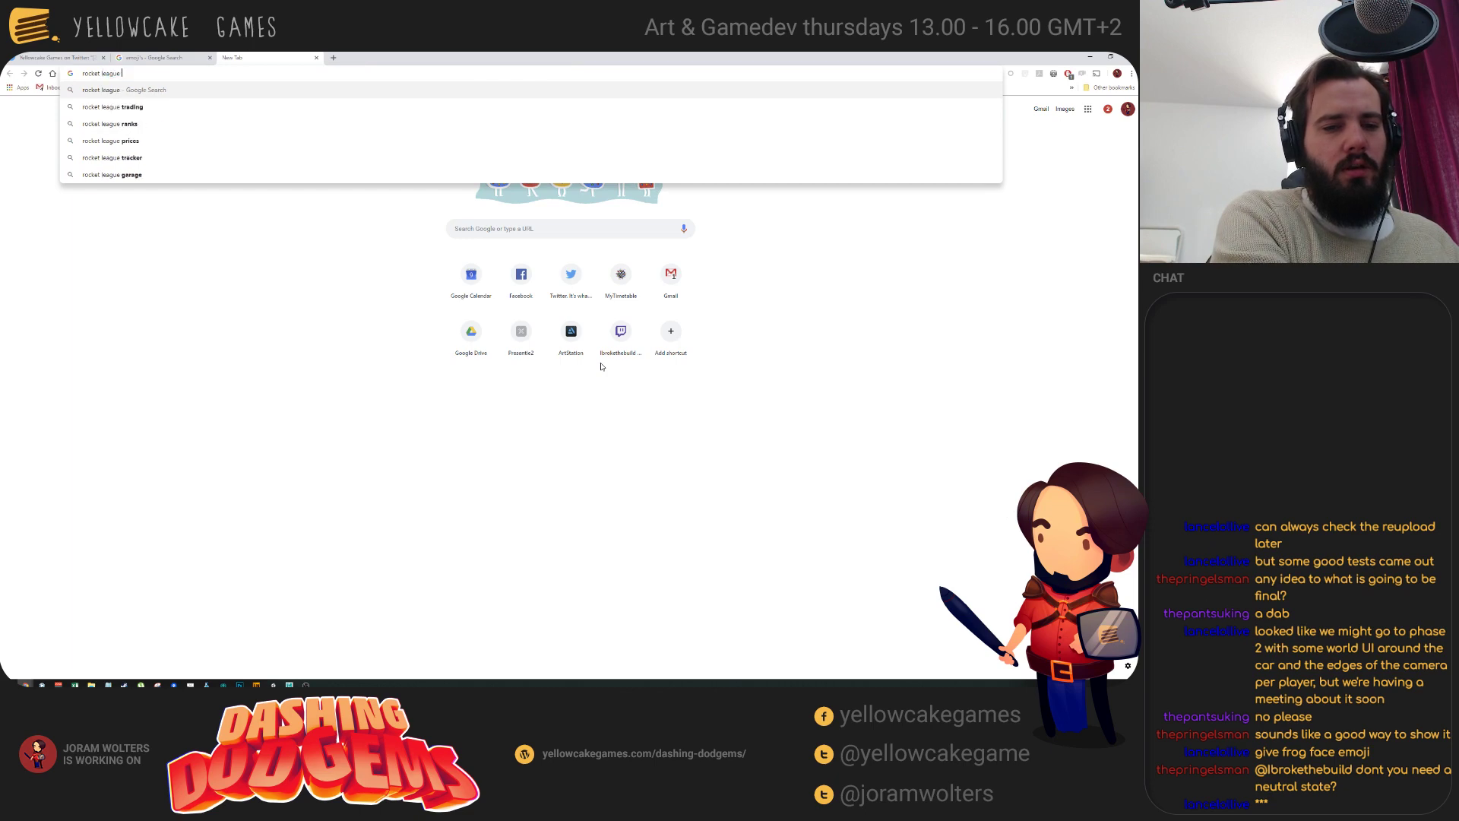
{"action": "type", "text": "quick messages"}
{"action": "key", "text": "Return"}
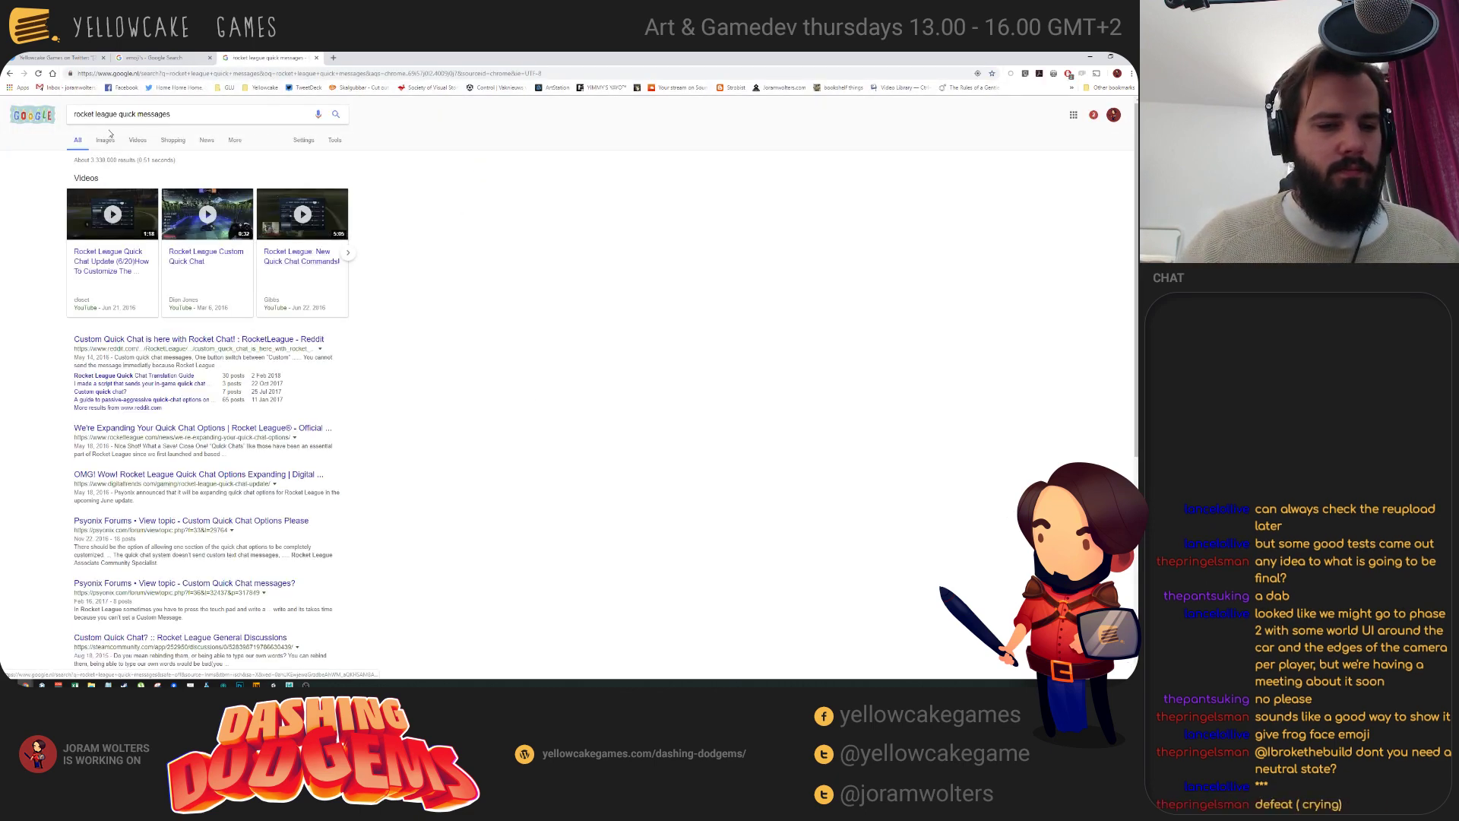
{"action": "left_click", "coordinate": [105, 140]}
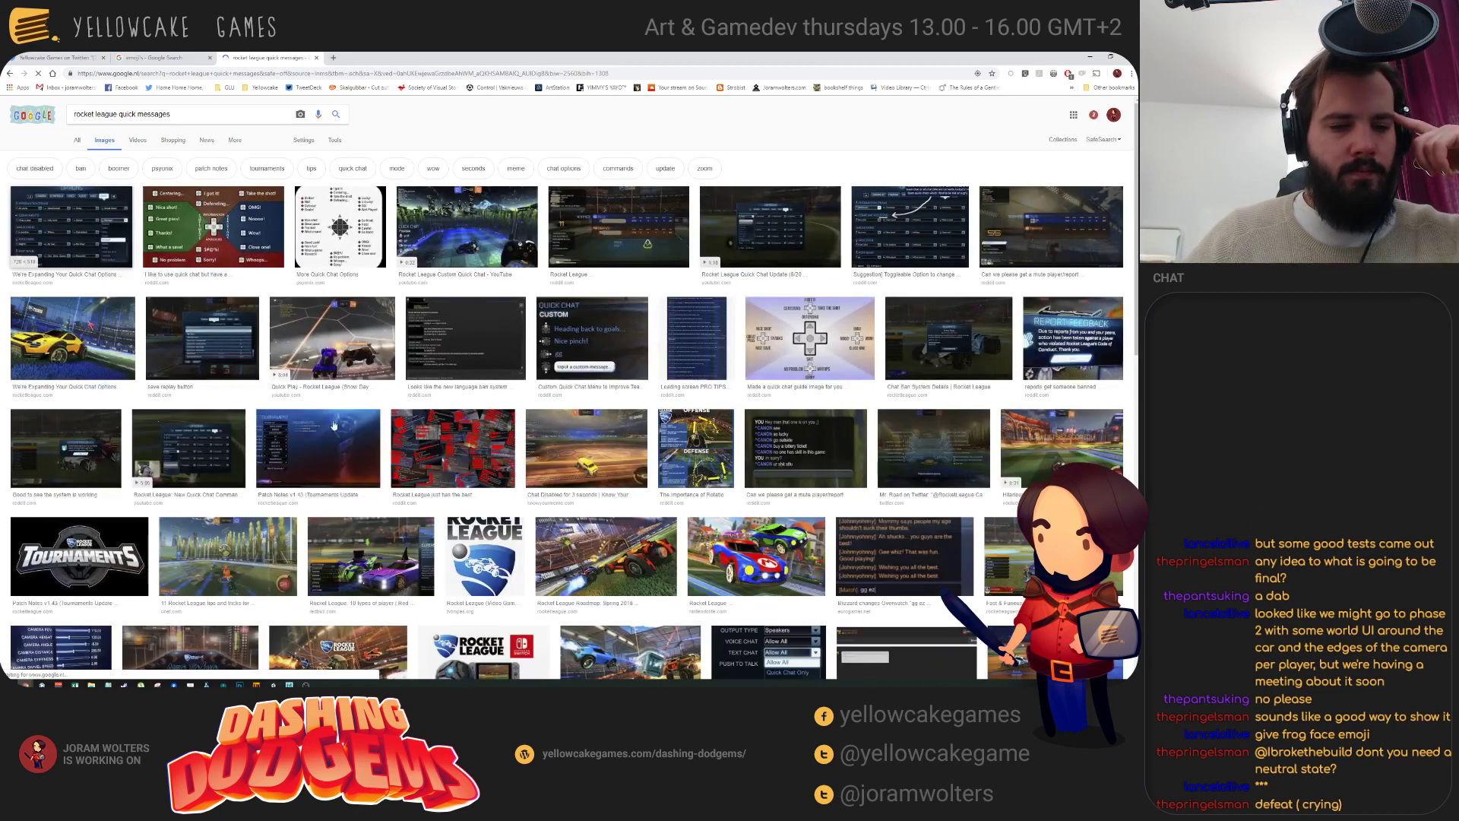
Preview the quick chat options screenshot and the quick chat layout reference among the Rocket League image results.
{"action": "left_click", "coordinate": [121, 254]}
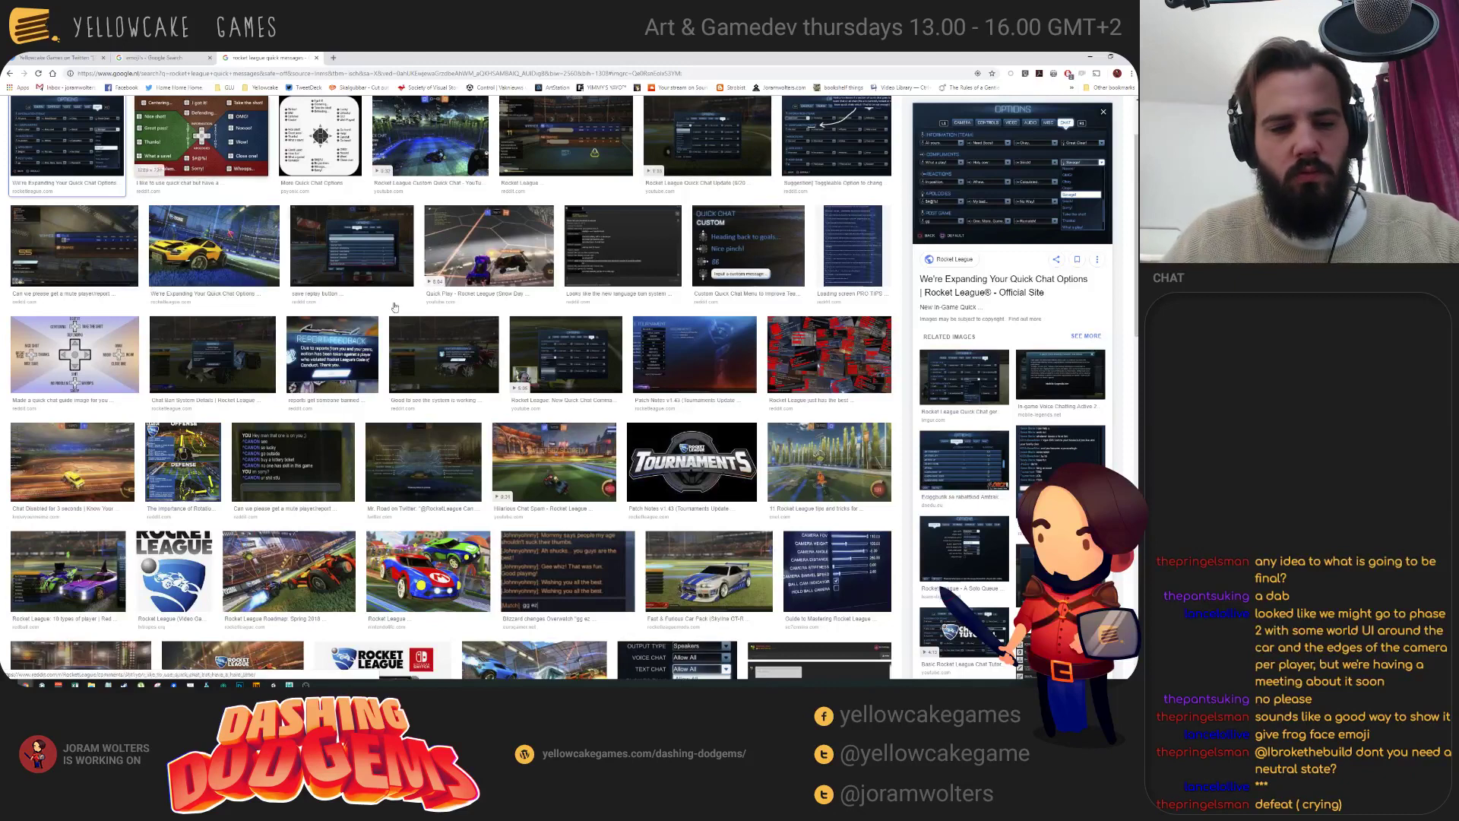
{"action": "left_click", "coordinate": [202, 141]}
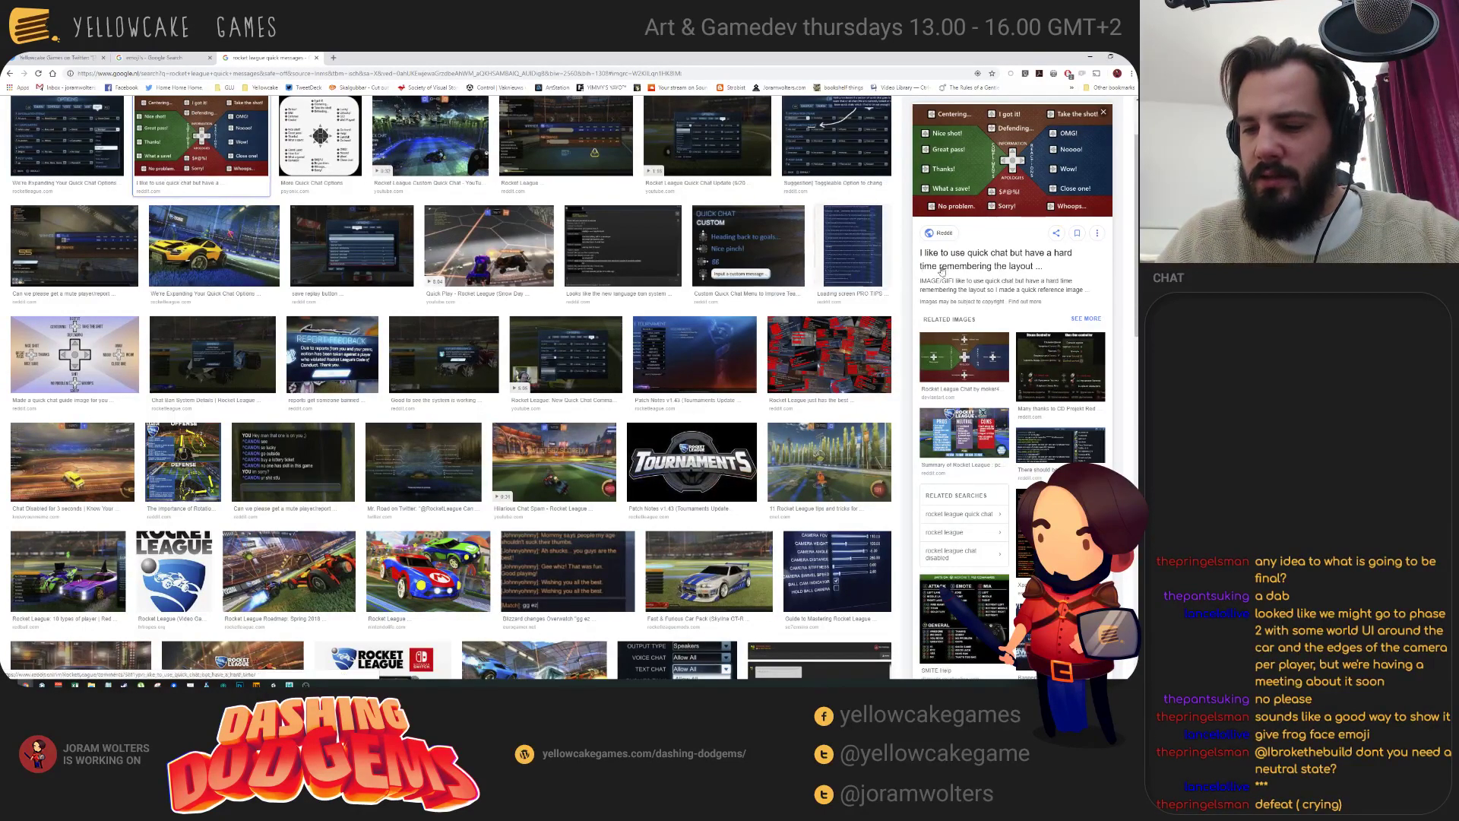
{"action": "scroll", "coordinate": [889, 197], "scroll_direction": "up", "scroll_amount": 2}
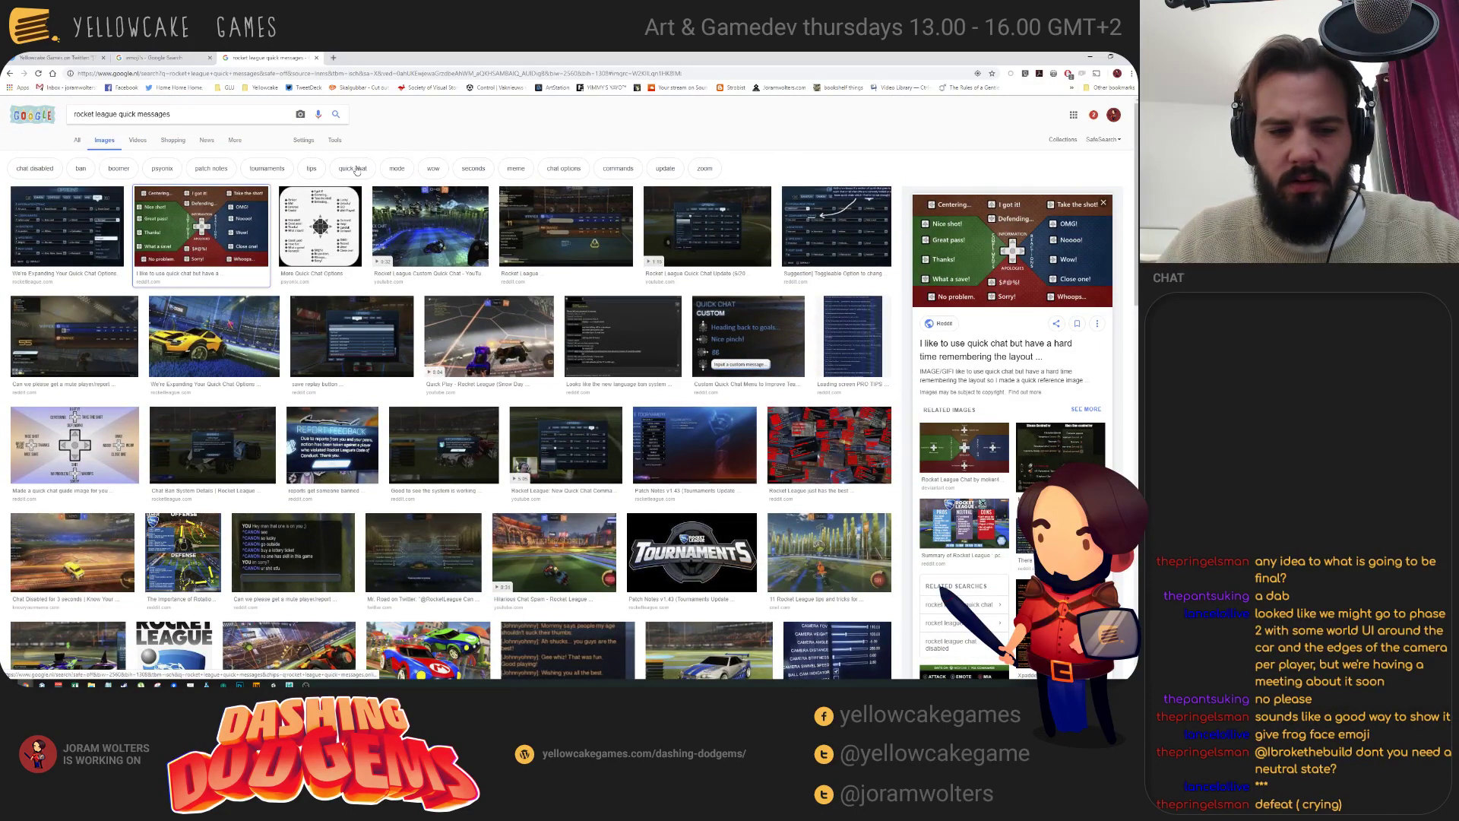
{"action": "left_click", "coordinate": [335, 141]}
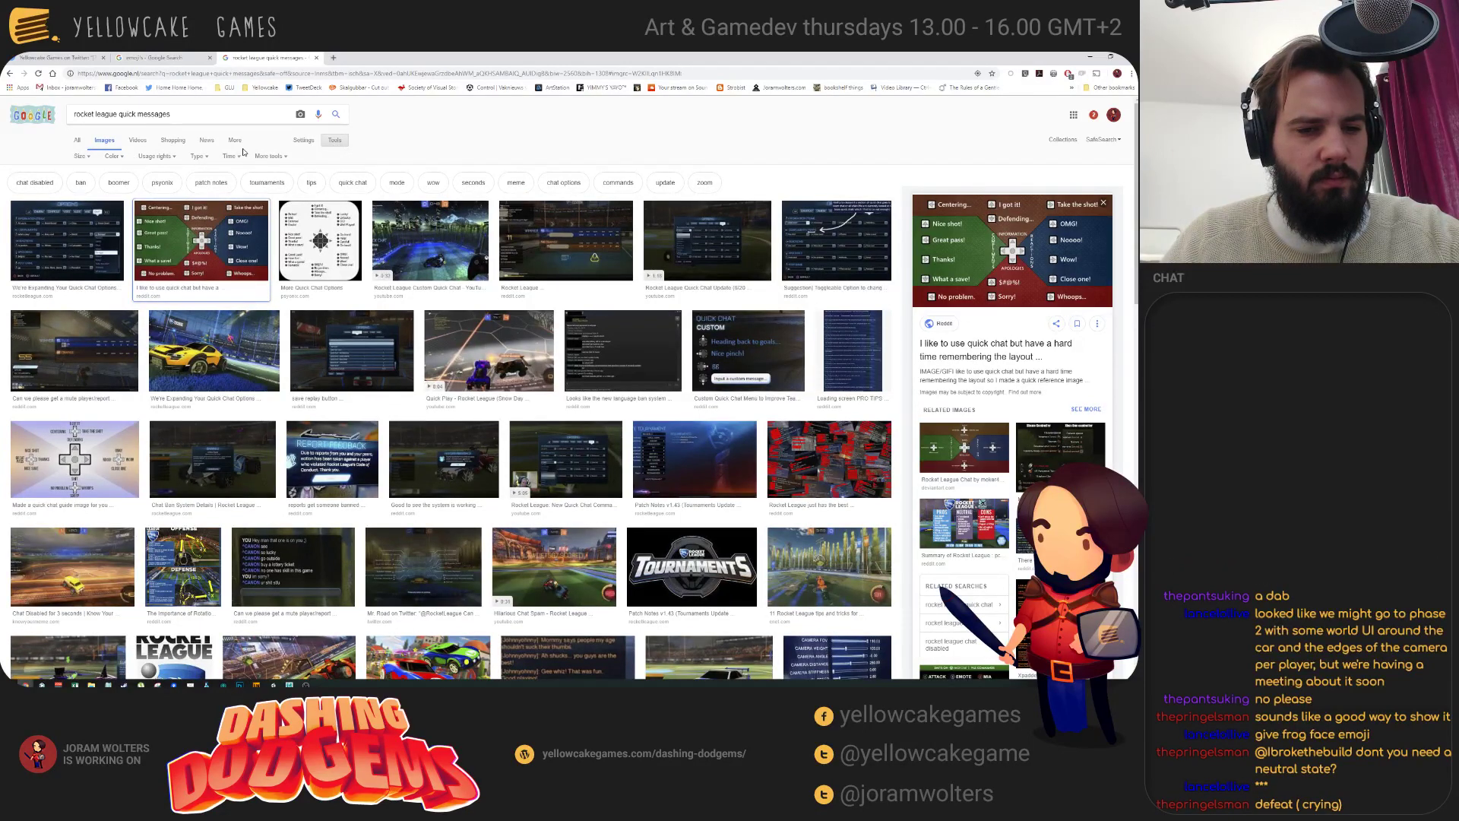
{"action": "left_click", "coordinate": [310, 143]}
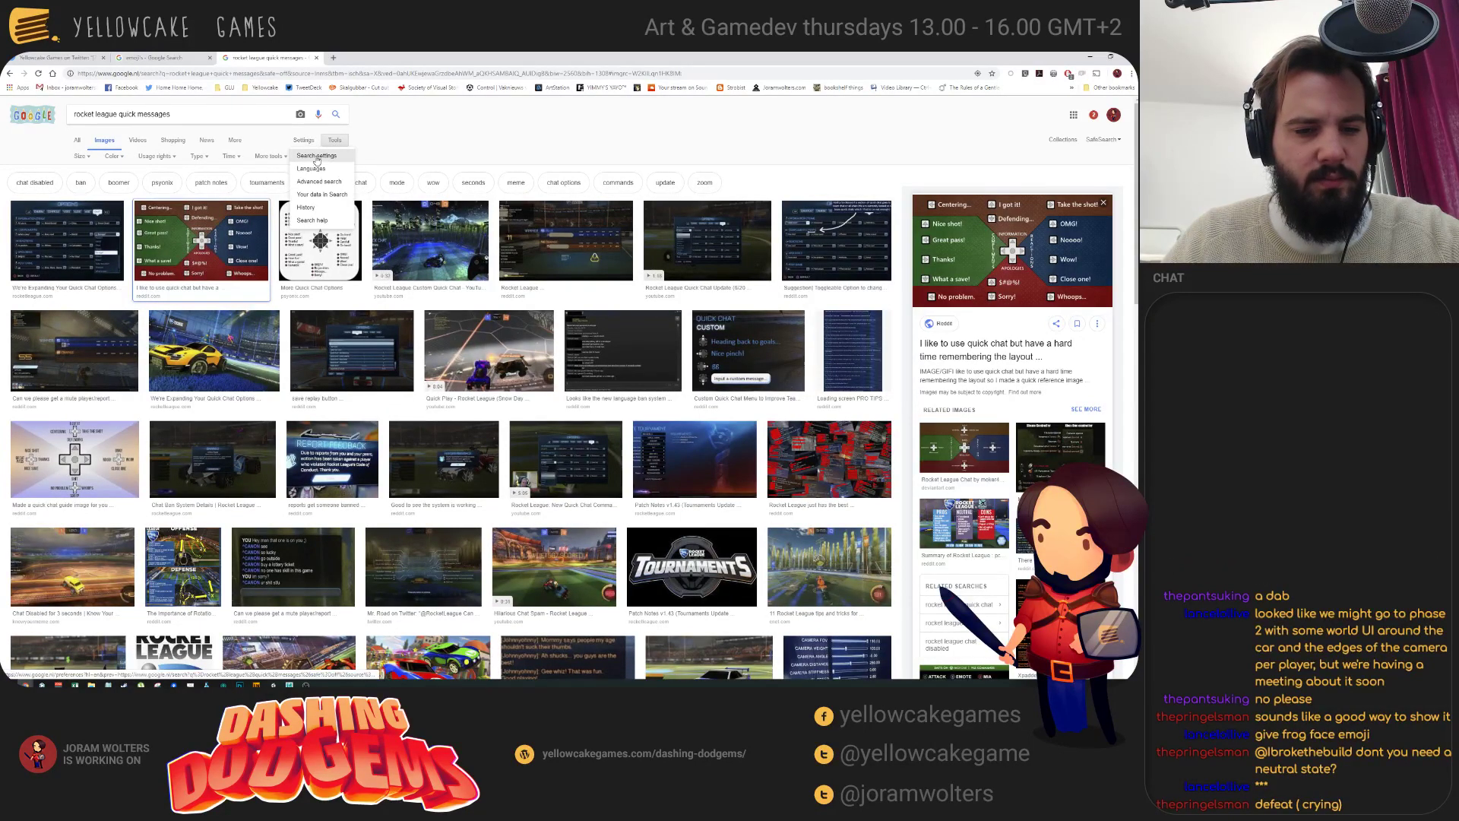
{"action": "left_click", "coordinate": [317, 156]}
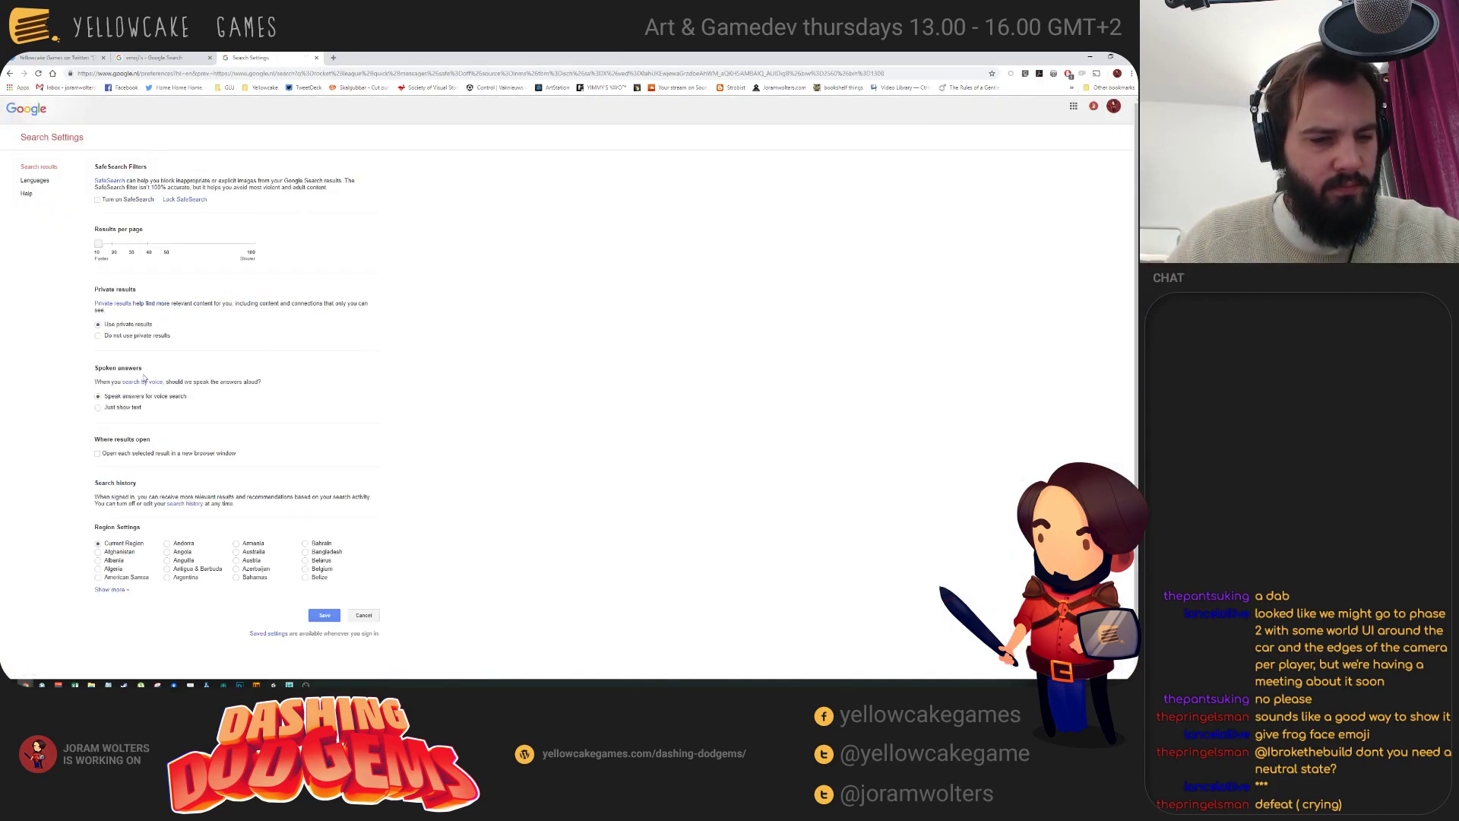
{"action": "scroll", "coordinate": [234, 374], "scroll_direction": "down", "scroll_amount": 1}
{"action": "key", "text": "alt+Left"}
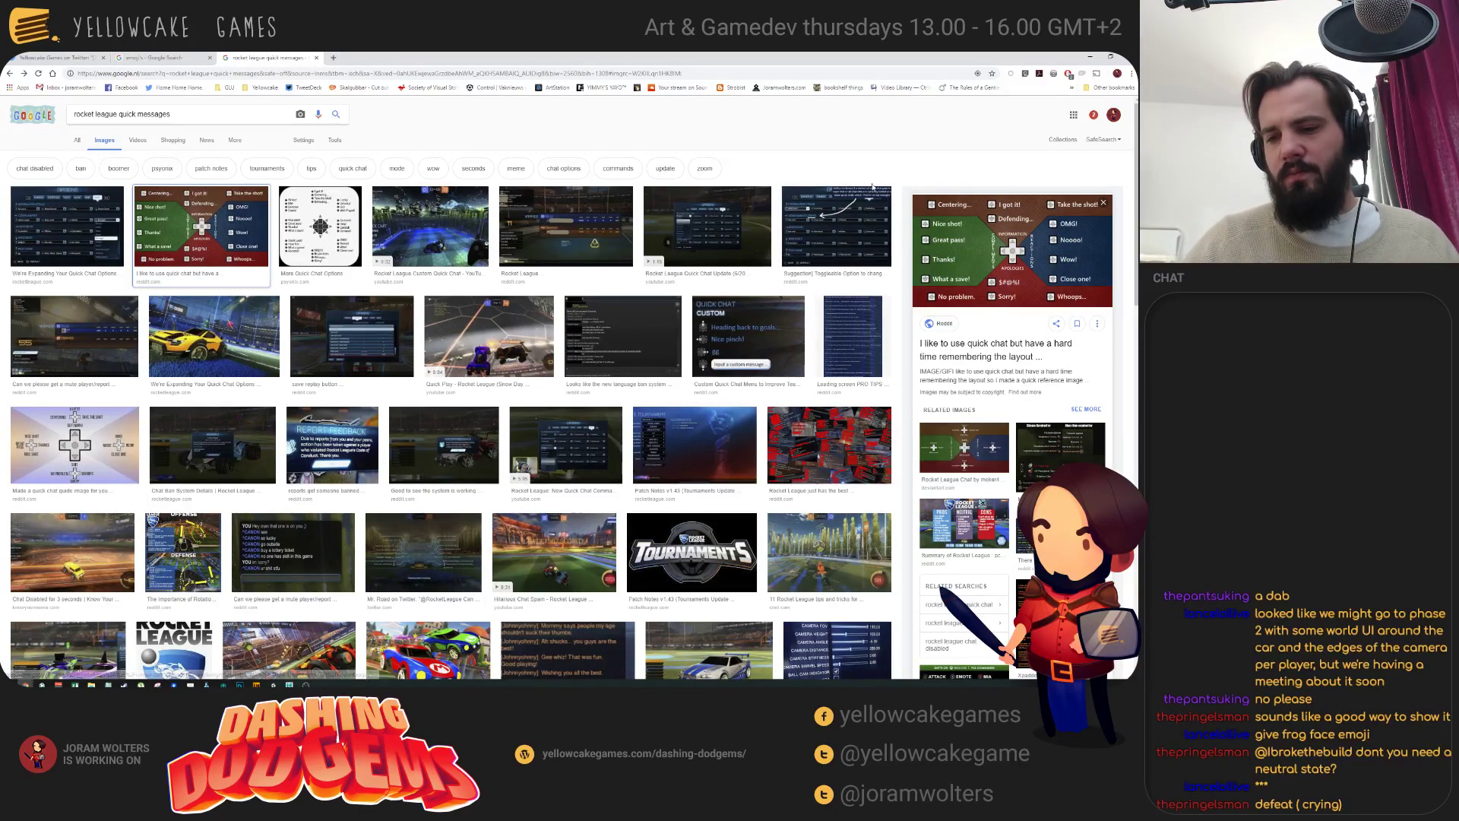
Switch to Photoshop, erase the empty circle at the lower-right arrow and handwrite "THANKS" in its place.
{"action": "key", "text": "alt+Tab"}
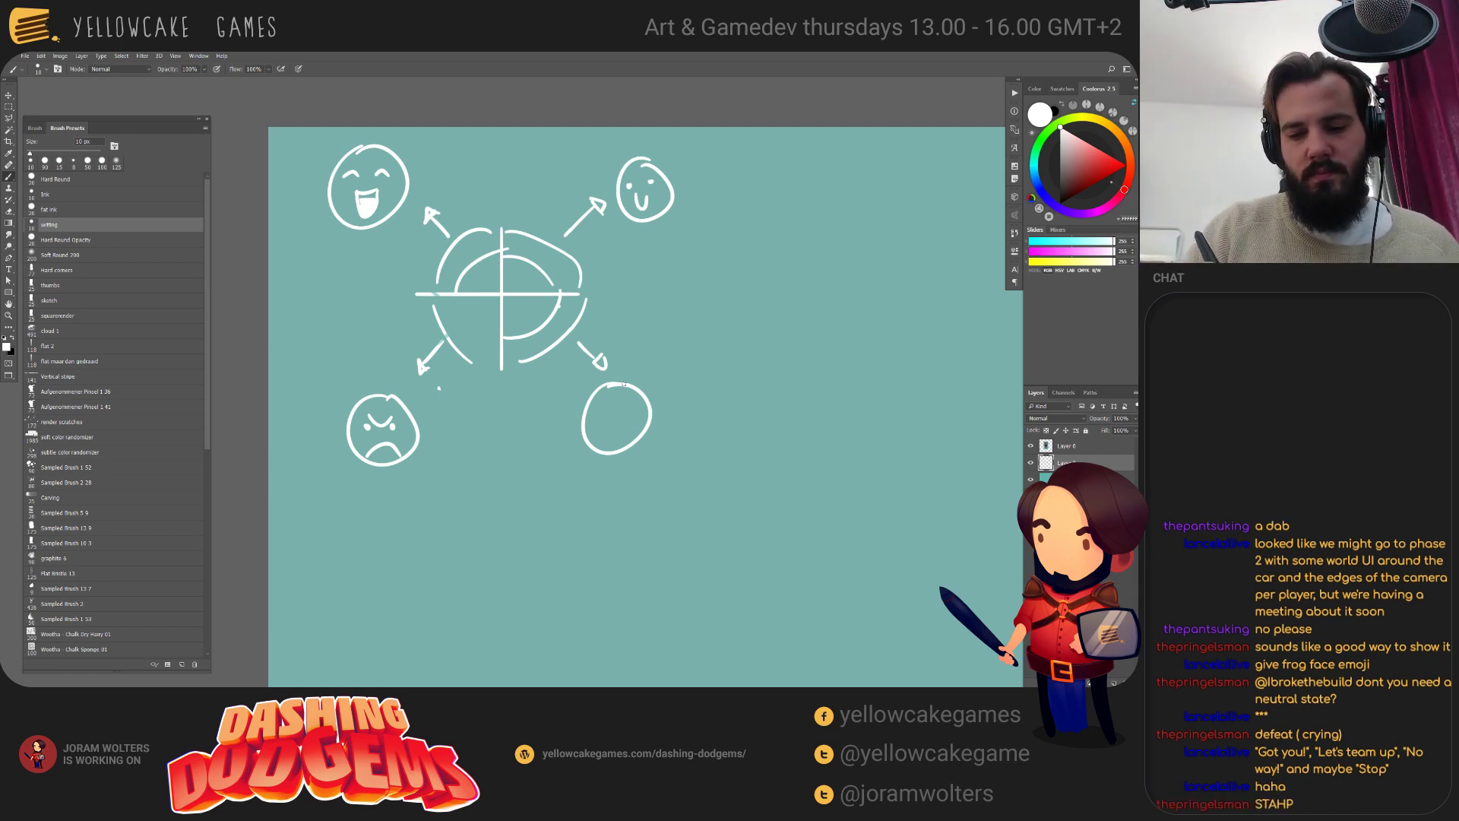
{"action": "key", "text": "e"}
{"action": "mouse_move", "coordinate": [606, 388]}
{"action": "left_mouse_down"}
{"action": "mouse_move", "coordinate": [584, 414]}
{"action": "mouse_move", "coordinate": [645, 402]}
{"action": "mouse_move", "coordinate": [581, 398]}
{"action": "left_mouse_up"}
{"action": "key", "text": "b"}
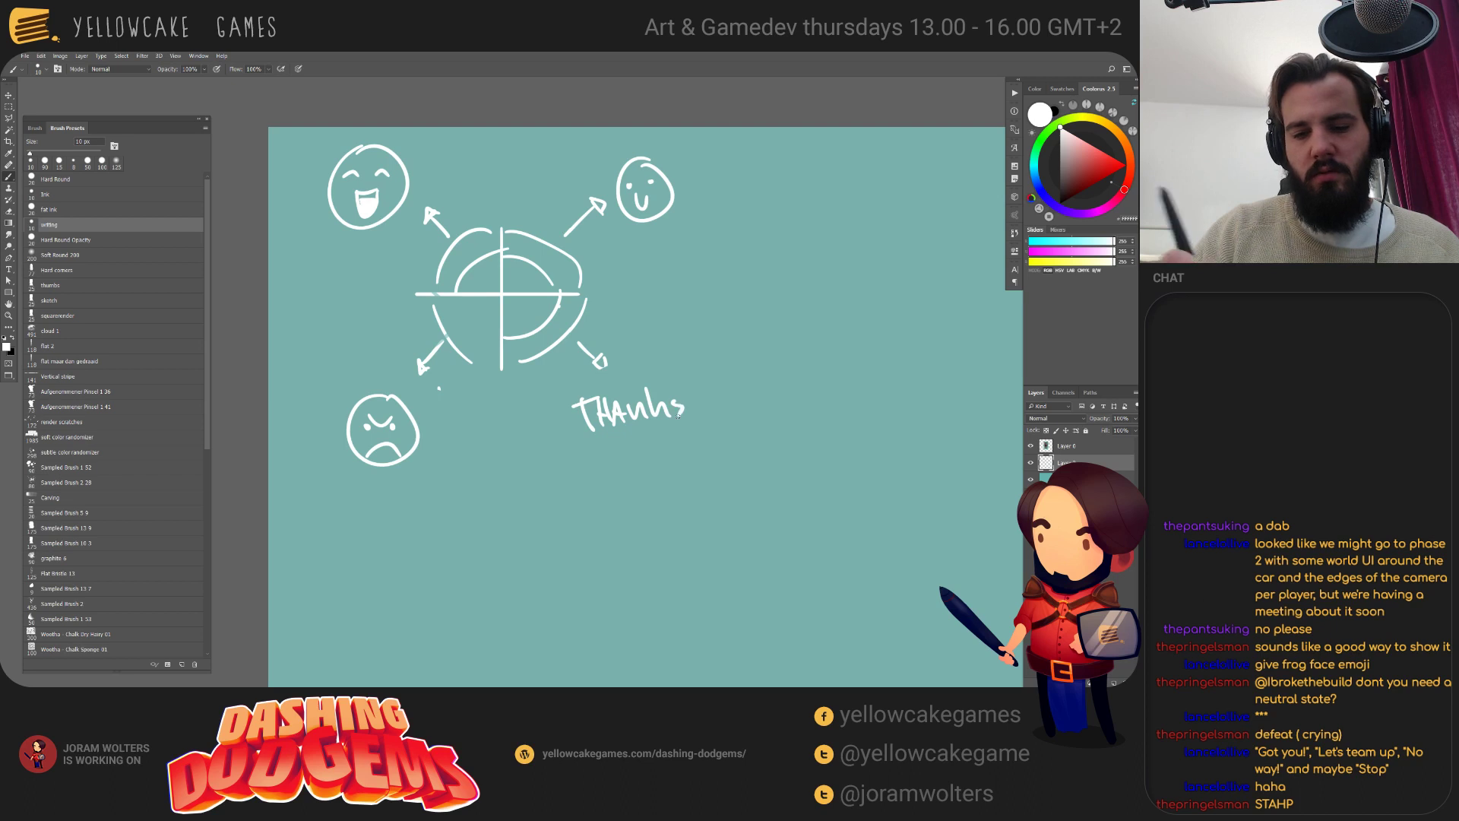
Erase the face at the upper-right arrow, draw an empty oval there and handwrite "WHOOPS" beneath it.
{"action": "key", "text": "e"}
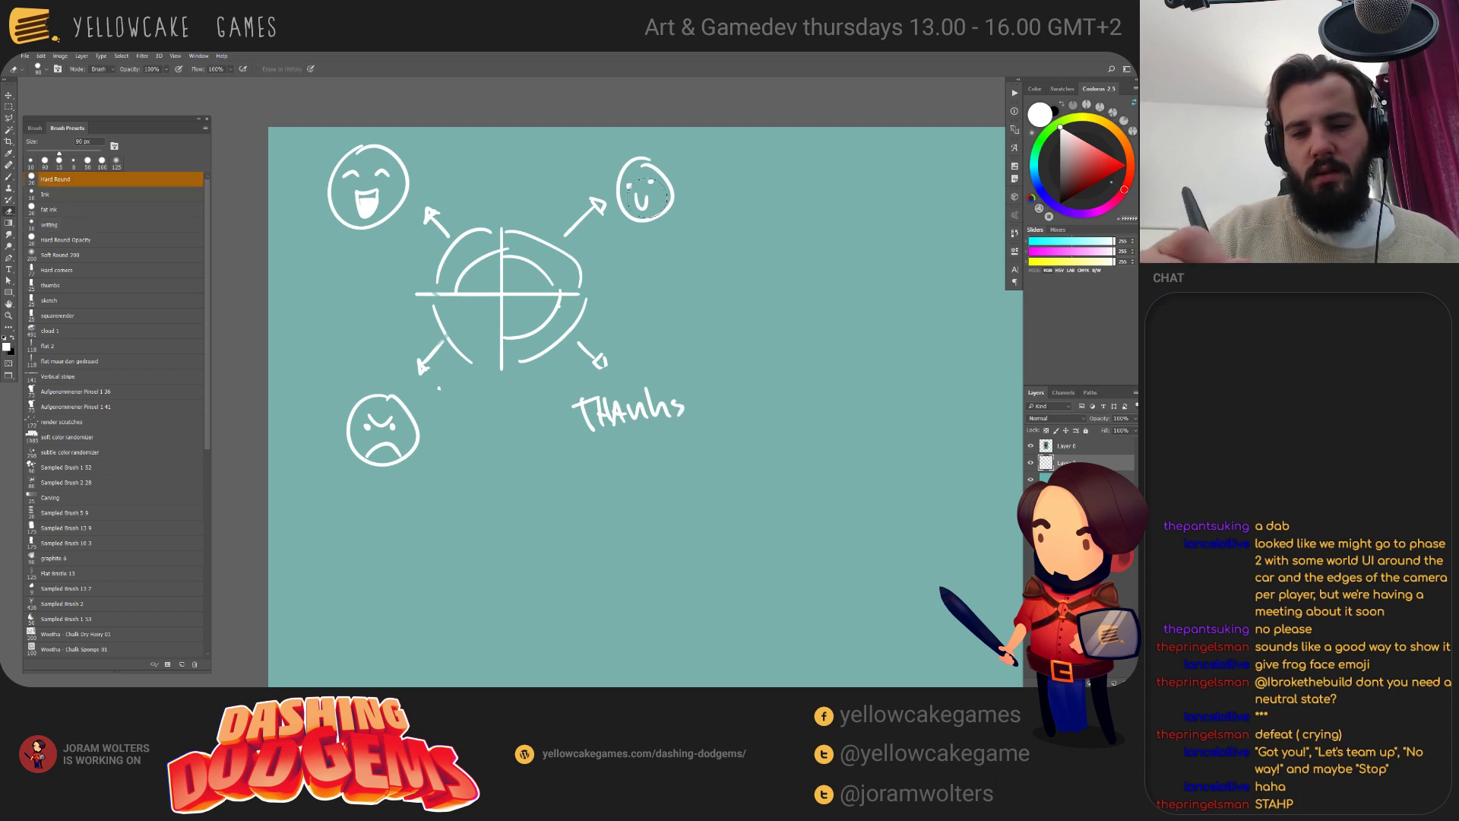
{"action": "left_click_drag", "start_coordinate": [627, 171], "coordinate": [657, 218]}
{"action": "key", "text": "b"}
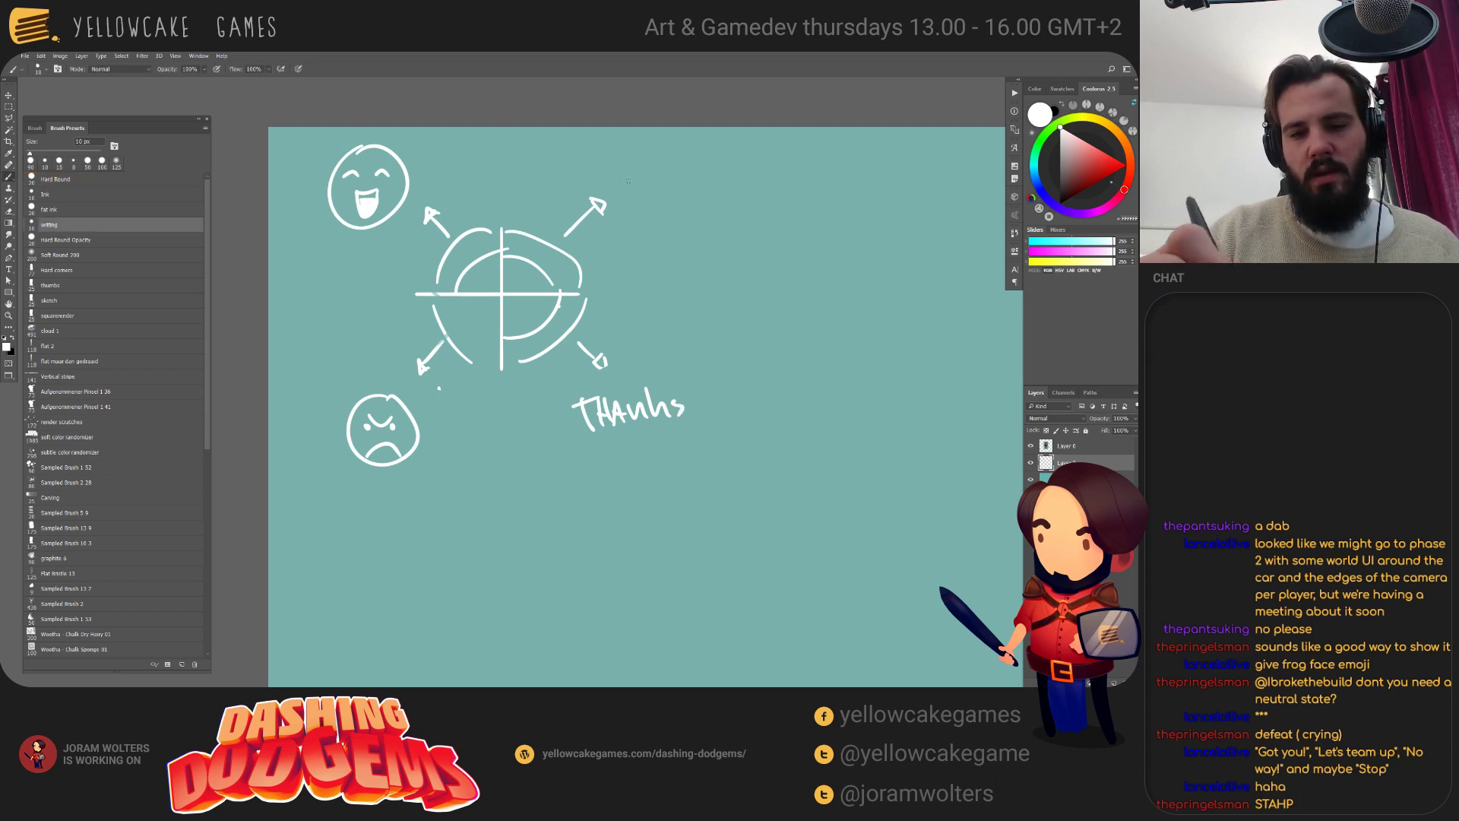
{"action": "mouse_move", "coordinate": [642, 148]}
{"action": "left_mouse_down"}
{"action": "mouse_move", "coordinate": [668, 154]}
{"action": "mouse_move", "coordinate": [640, 146]}
{"action": "left_mouse_up"}
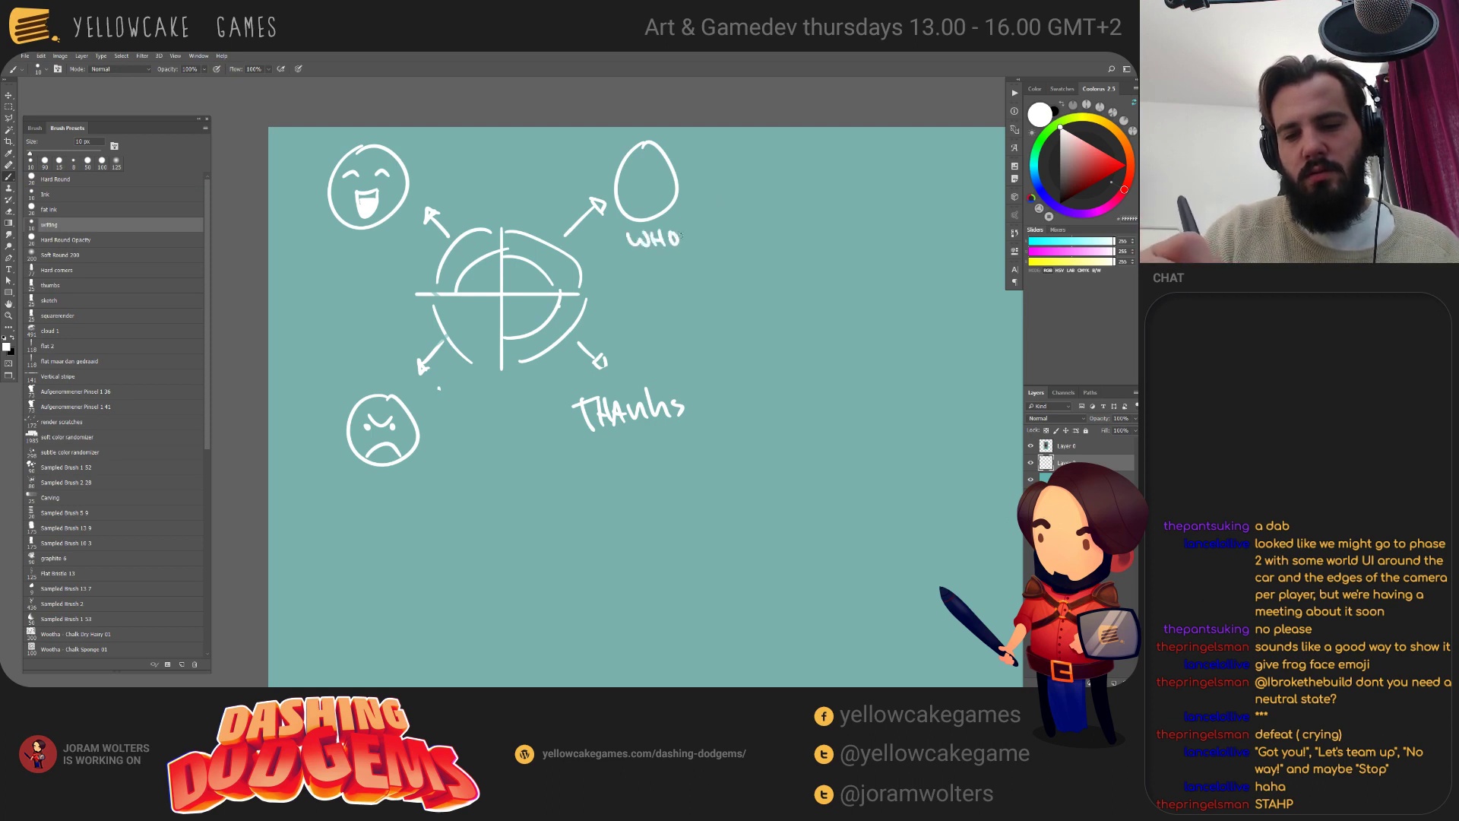
{"action": "left_click_drag", "start_coordinate": [692, 234], "coordinate": [709, 245]}
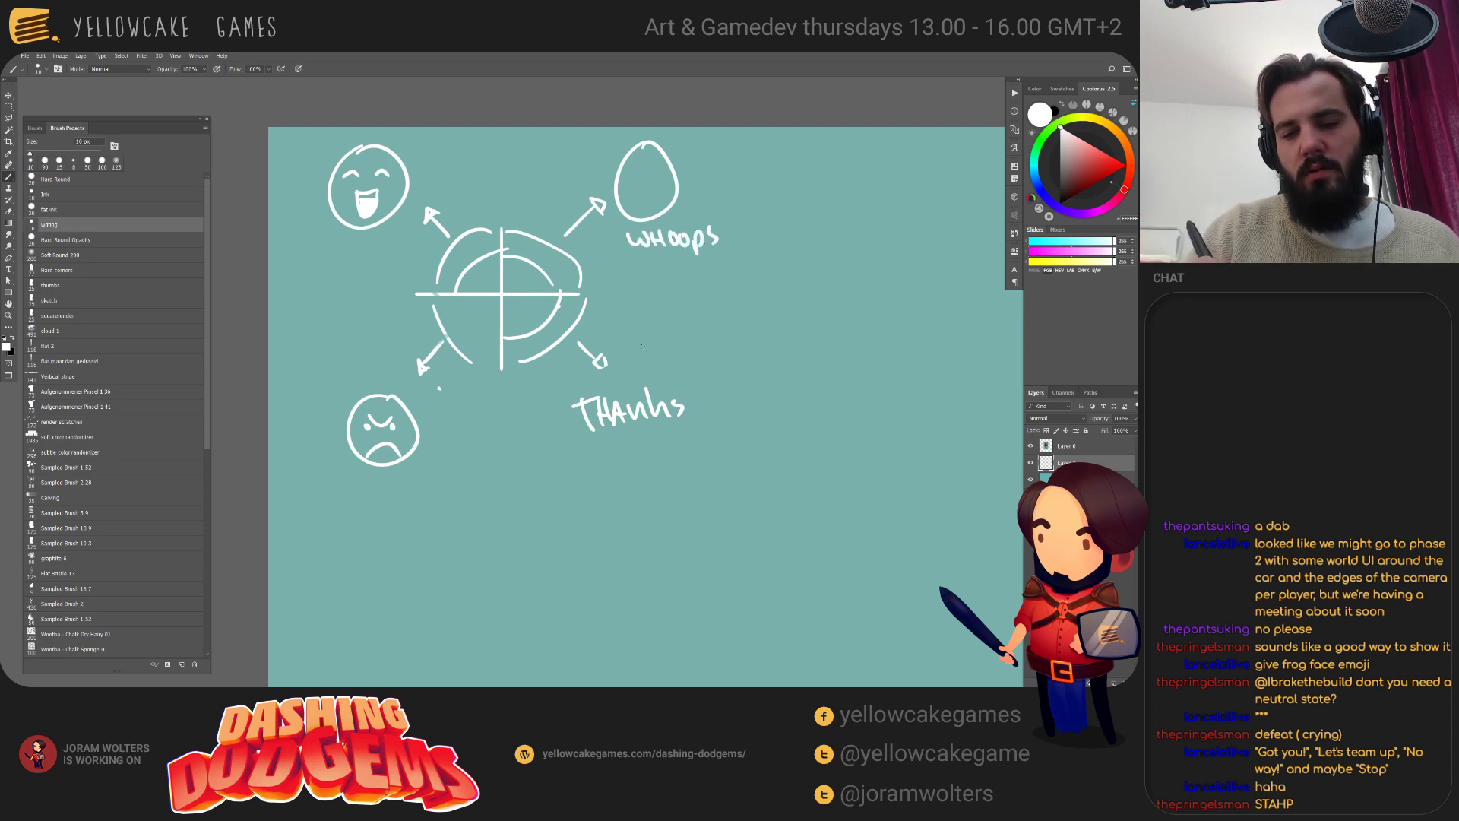
Draw a small empty oval above the "THANKS" label beside the lower-right arrow.
{"action": "left_click_drag", "start_coordinate": [650, 320], "coordinate": [651, 320]}
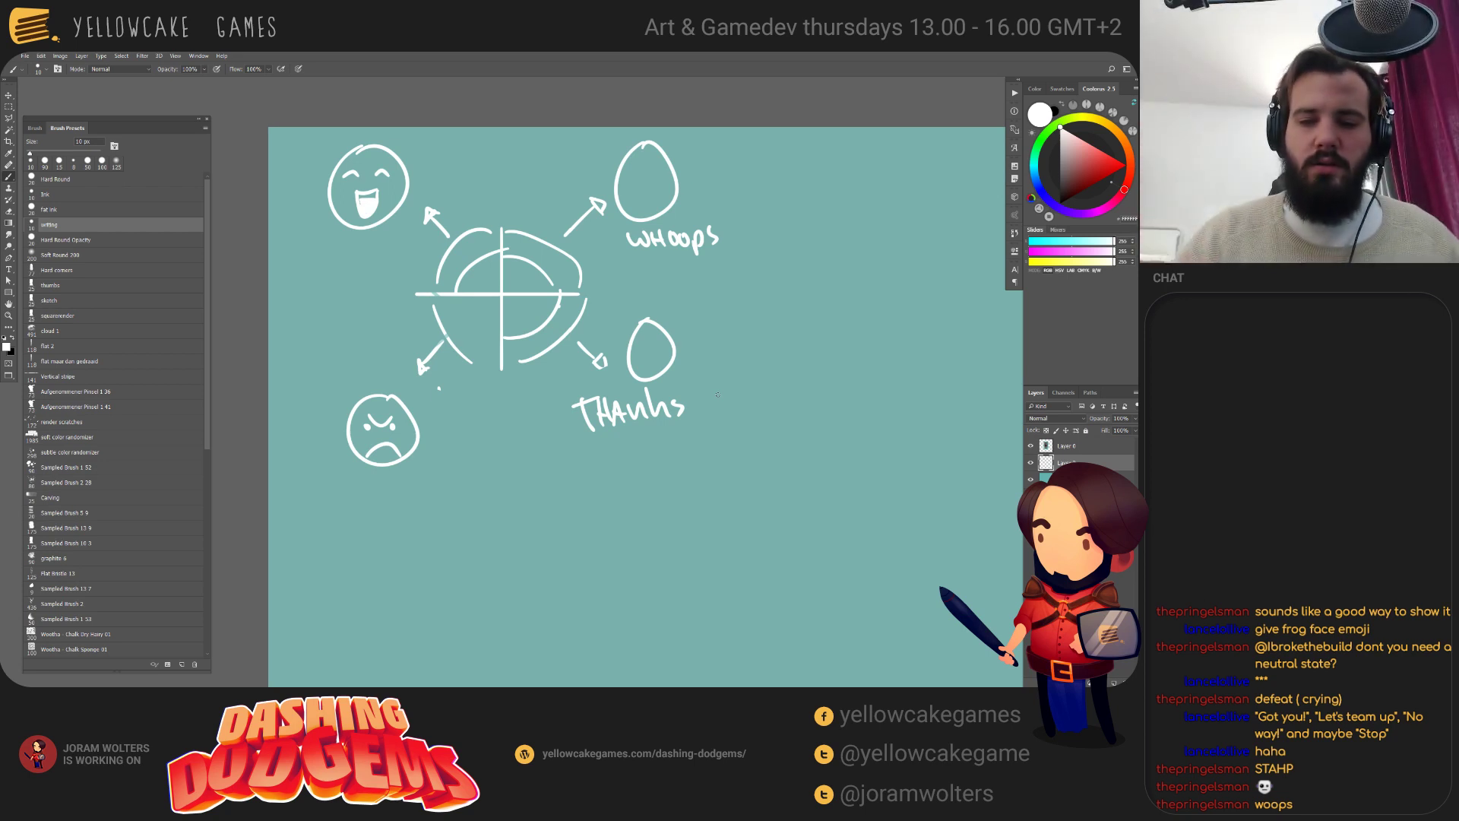
{"action": "left_click", "coordinate": [476, 199]}
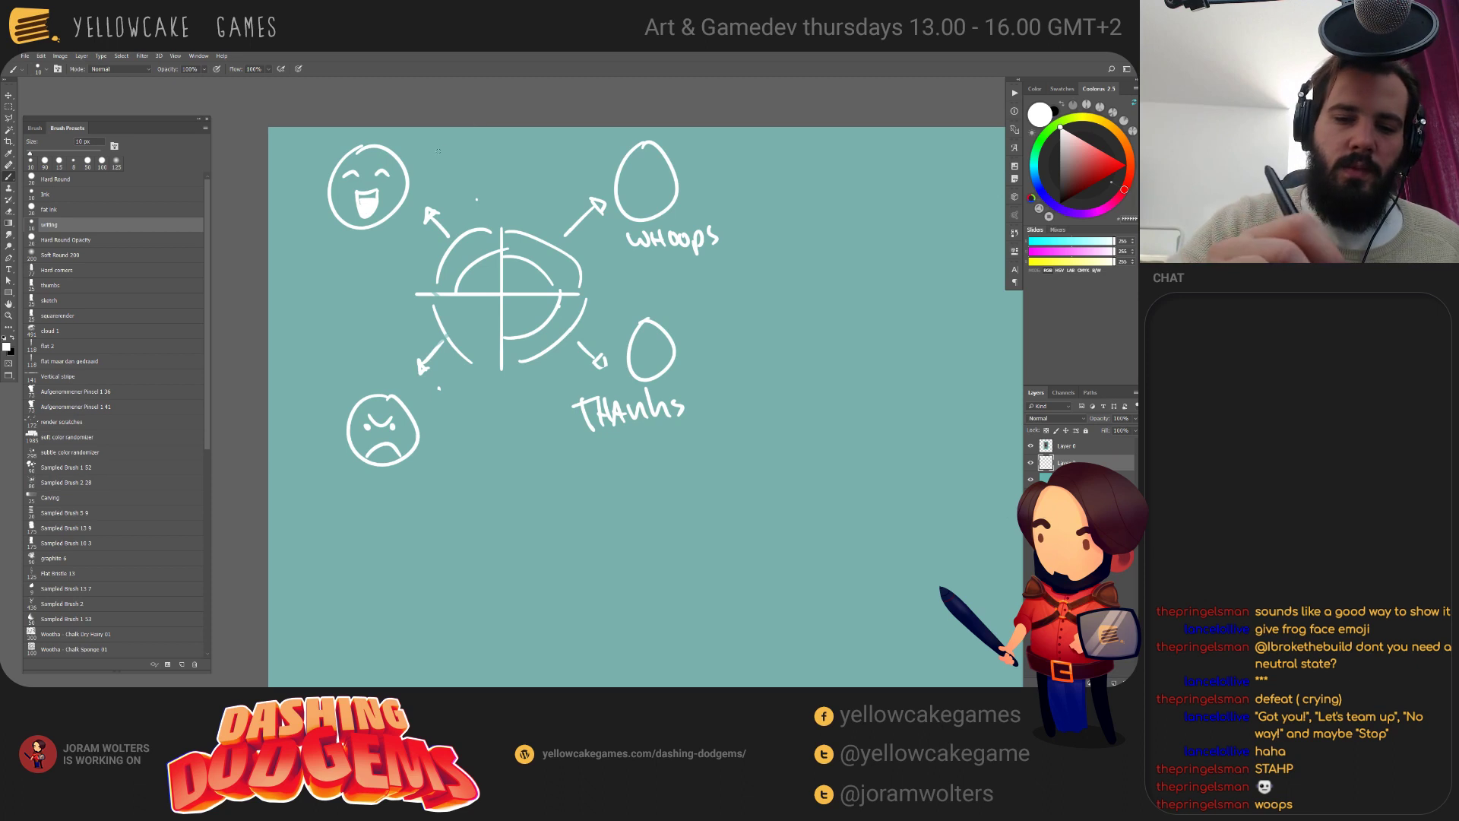
Erase the laughing face at the diagram's upper-left arrow and handwrite TEAM UP in its place.
{"action": "key", "text": "e"}
{"action": "left_click_drag", "start_coordinate": [395, 164], "coordinate": [336, 196]}
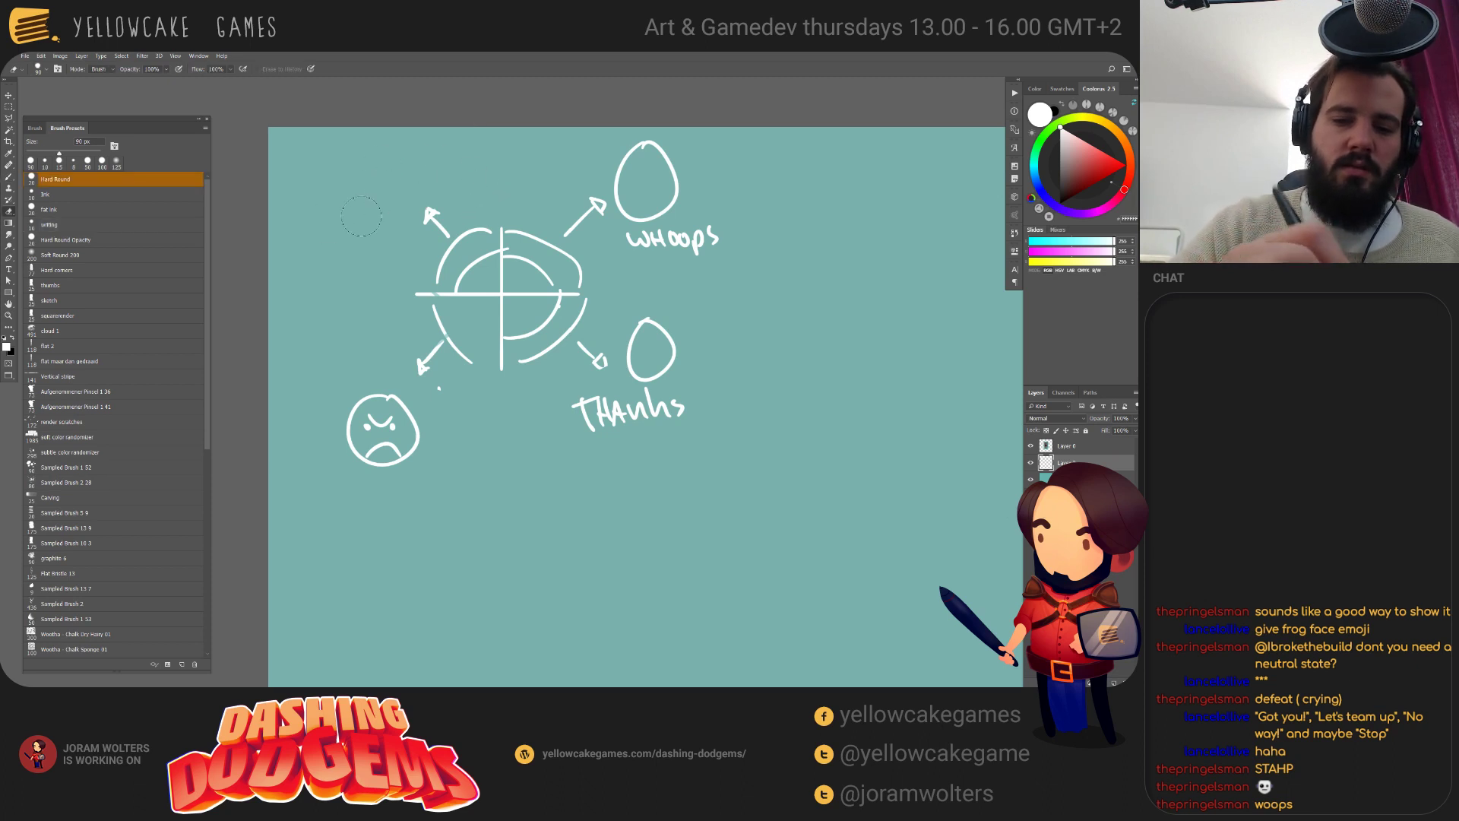
{"action": "key", "text": "b"}
{"action": "left_click_drag", "start_coordinate": [405, 137], "coordinate": [342, 161]}
{"action": "key", "text": "ctrl+z"}
{"action": "mouse_move", "coordinate": [335, 164]}
{"action": "left_mouse_down"}
{"action": "mouse_move", "coordinate": [332, 183]}
{"action": "mouse_move", "coordinate": [370, 158]}
{"action": "left_mouse_up"}
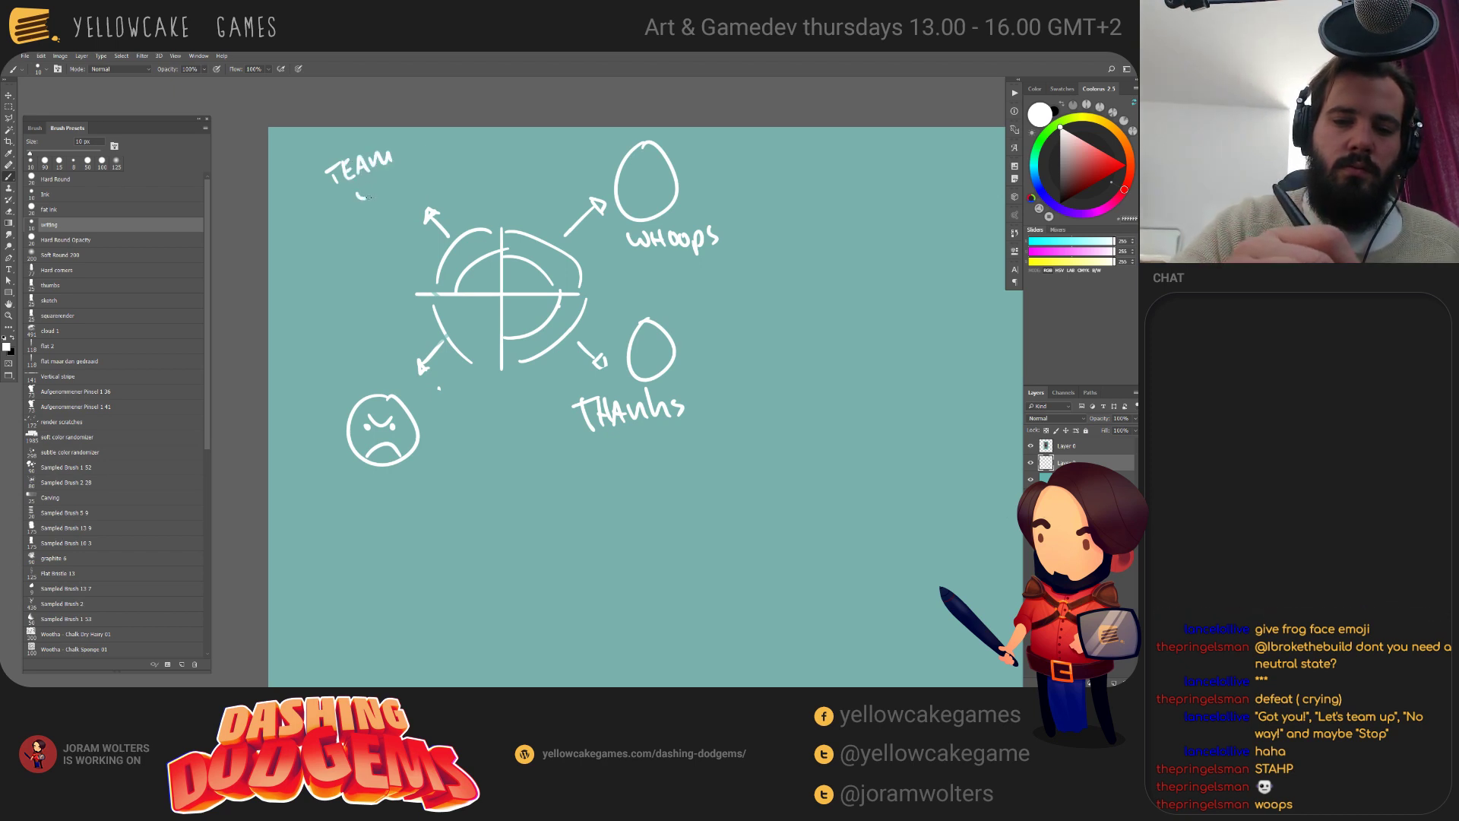
Remove the angry face at the diagram's lower-left arrow.
{"action": "key", "text": "ctrl+z"}
{"action": "key", "text": "ctrl+z"}
{"action": "key", "text": "ctrl+z"}
{"action": "key", "text": "ctrl+z"}
{"action": "key", "text": "ctrl+z"}
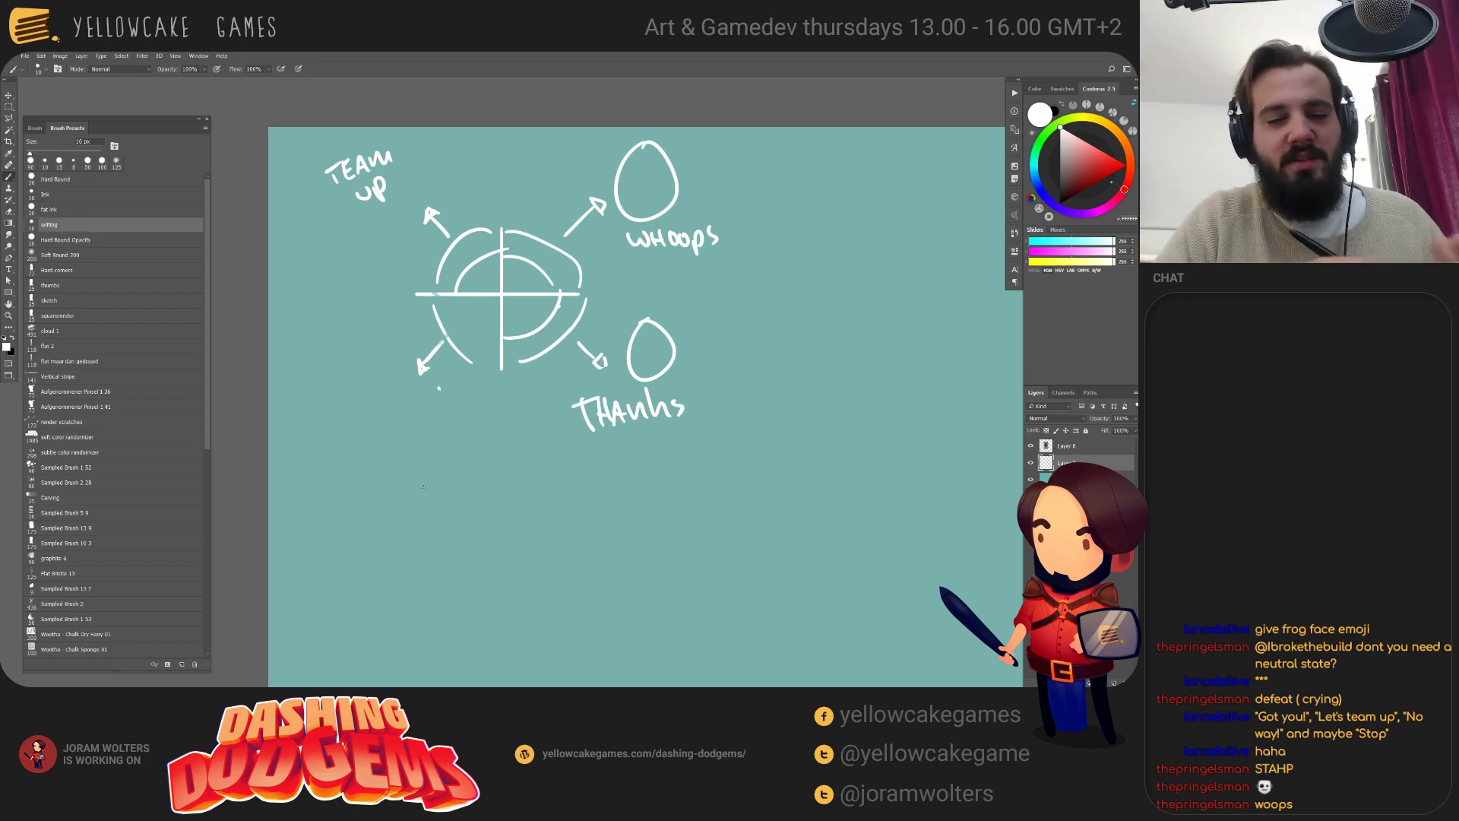
Handwrite STOP at the lower-left arrow and draw empty face ovals above it and beside TEAM UP.
{"action": "left_click_drag", "start_coordinate": [360, 383], "coordinate": [351, 404]}
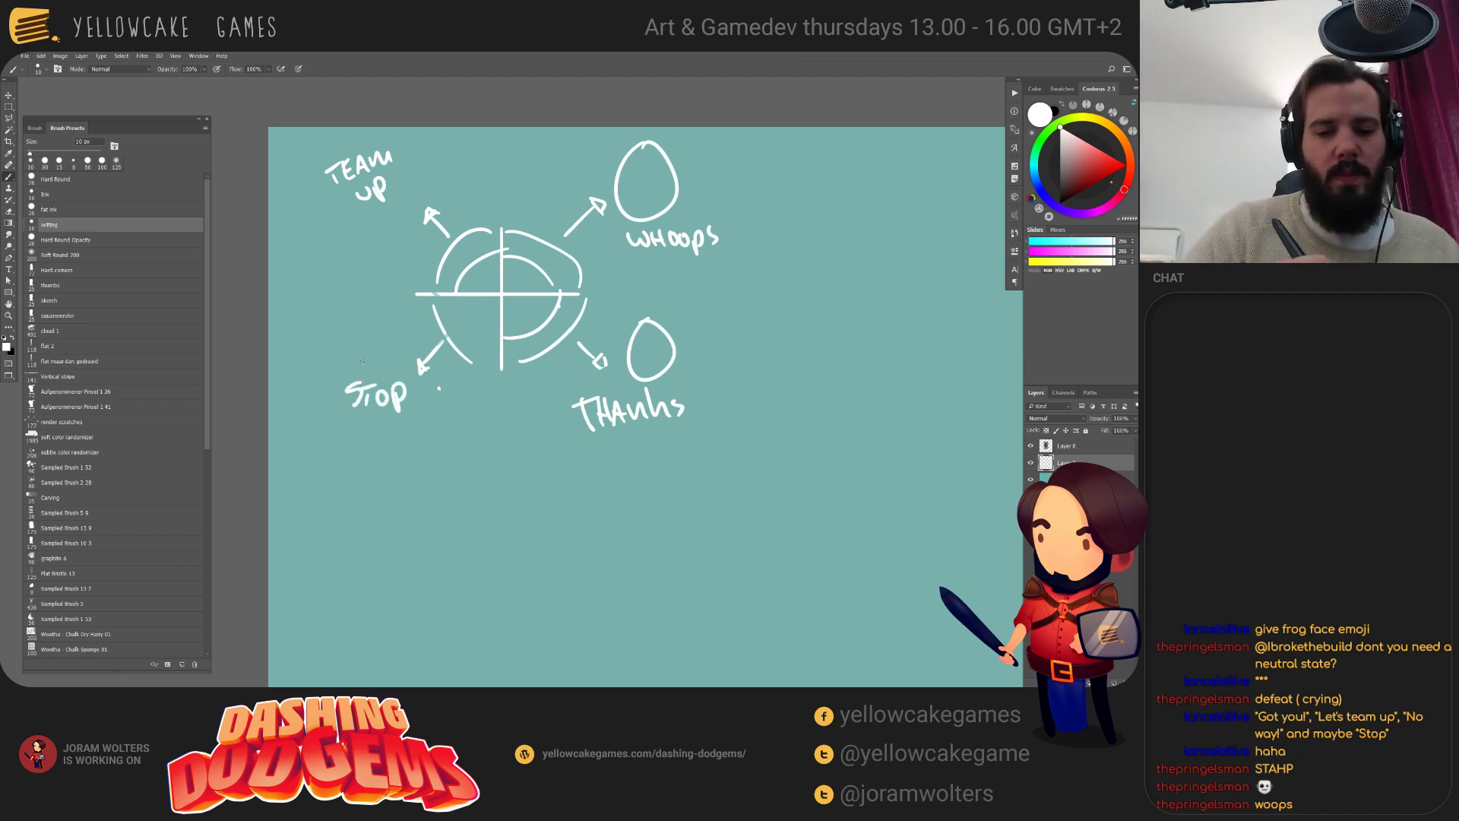
{"action": "left_click_drag", "start_coordinate": [393, 348], "coordinate": [369, 322]}
{"action": "left_click_drag", "start_coordinate": [437, 158], "coordinate": [414, 155]}
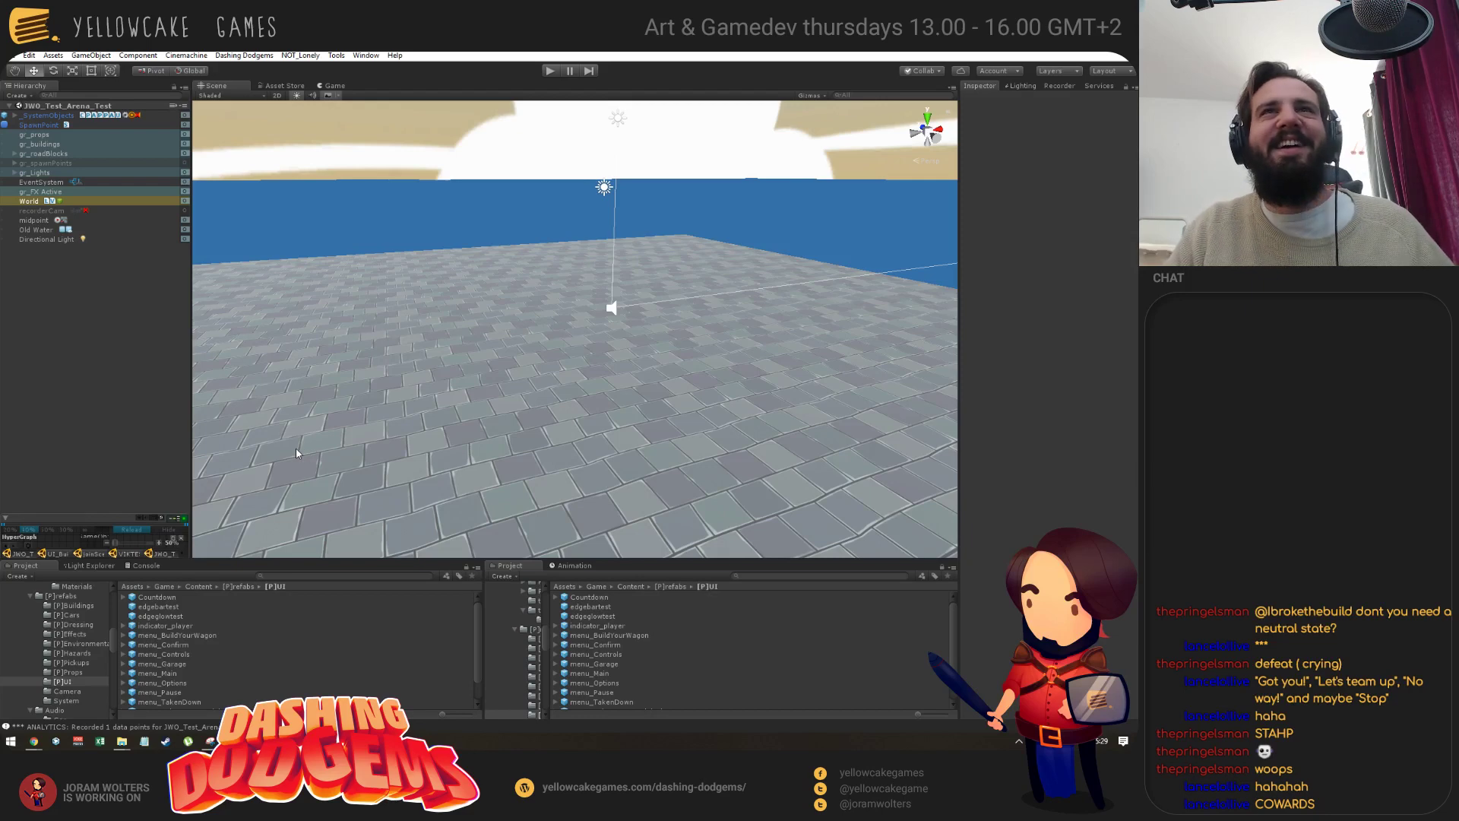
Run the split-screen test arena in Unity's play mode and stop the run.
{"action": "left_click", "coordinate": [546, 71]}
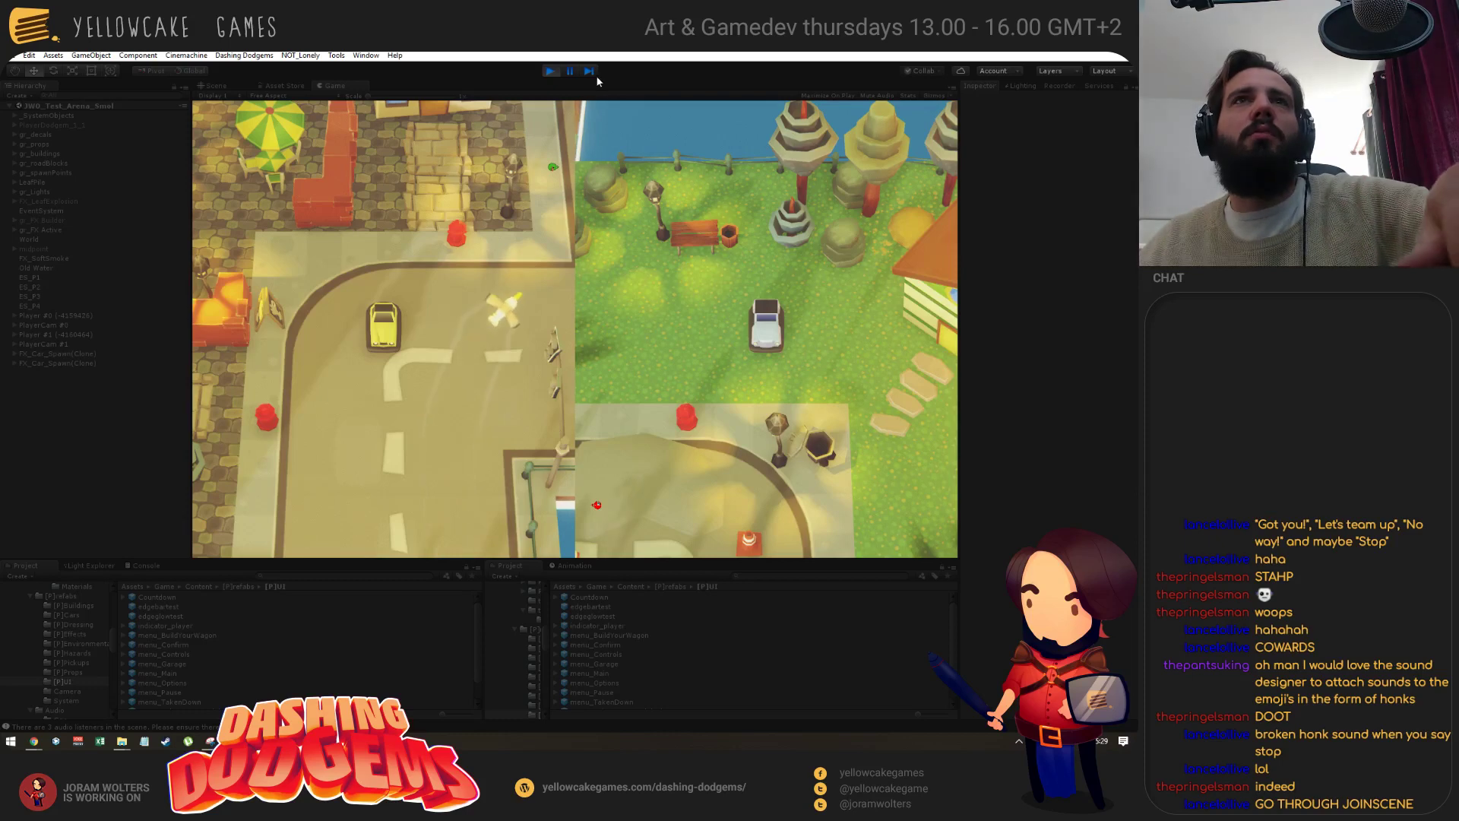
{"action": "left_click", "coordinate": [549, 71]}
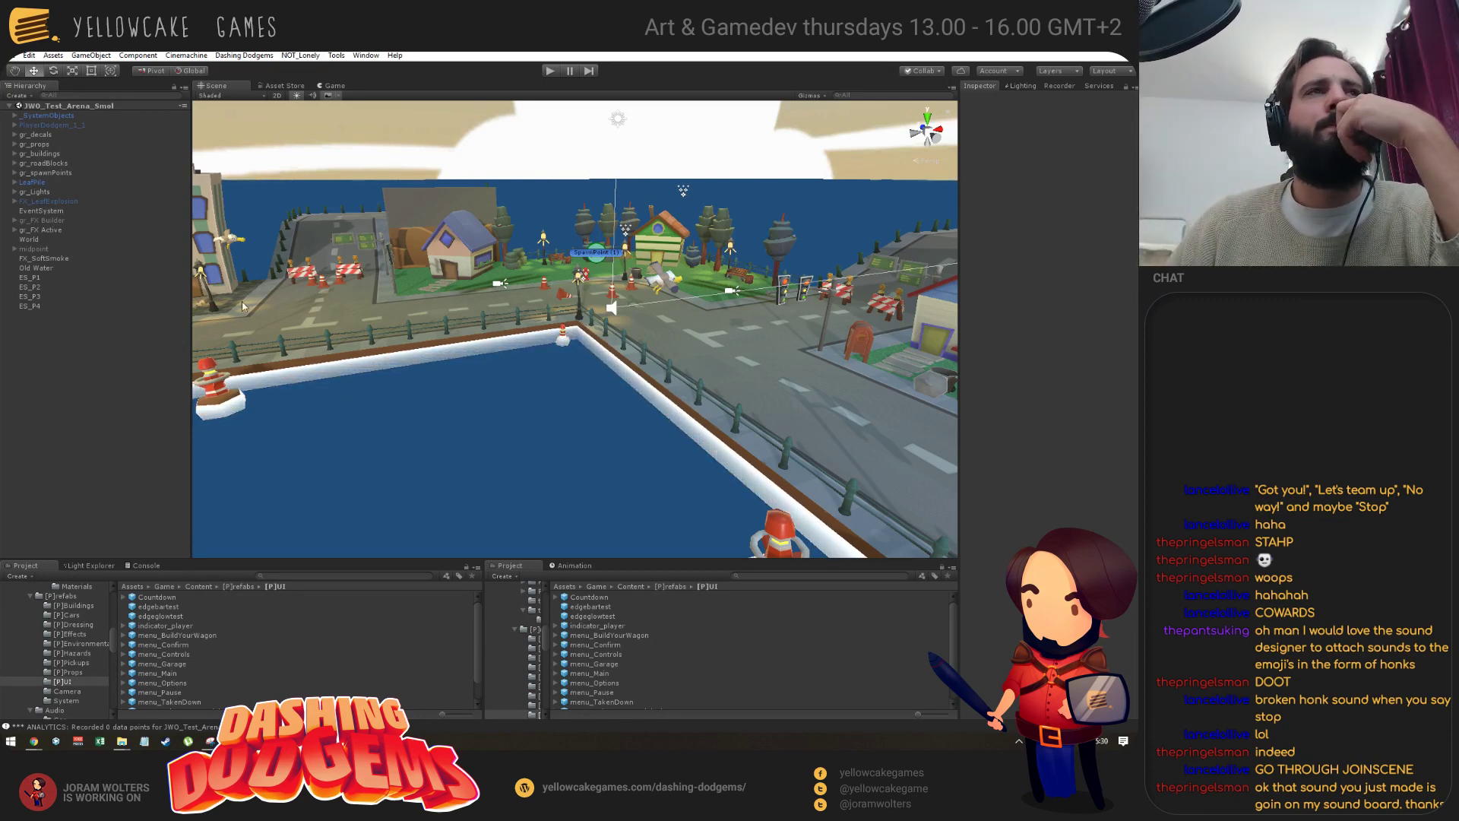
Enable the Hierarchy Plugin in its settings window and close the window.
{"action": "left_click", "coordinate": [337, 56]}
{"action": "left_click", "coordinate": [366, 55]}
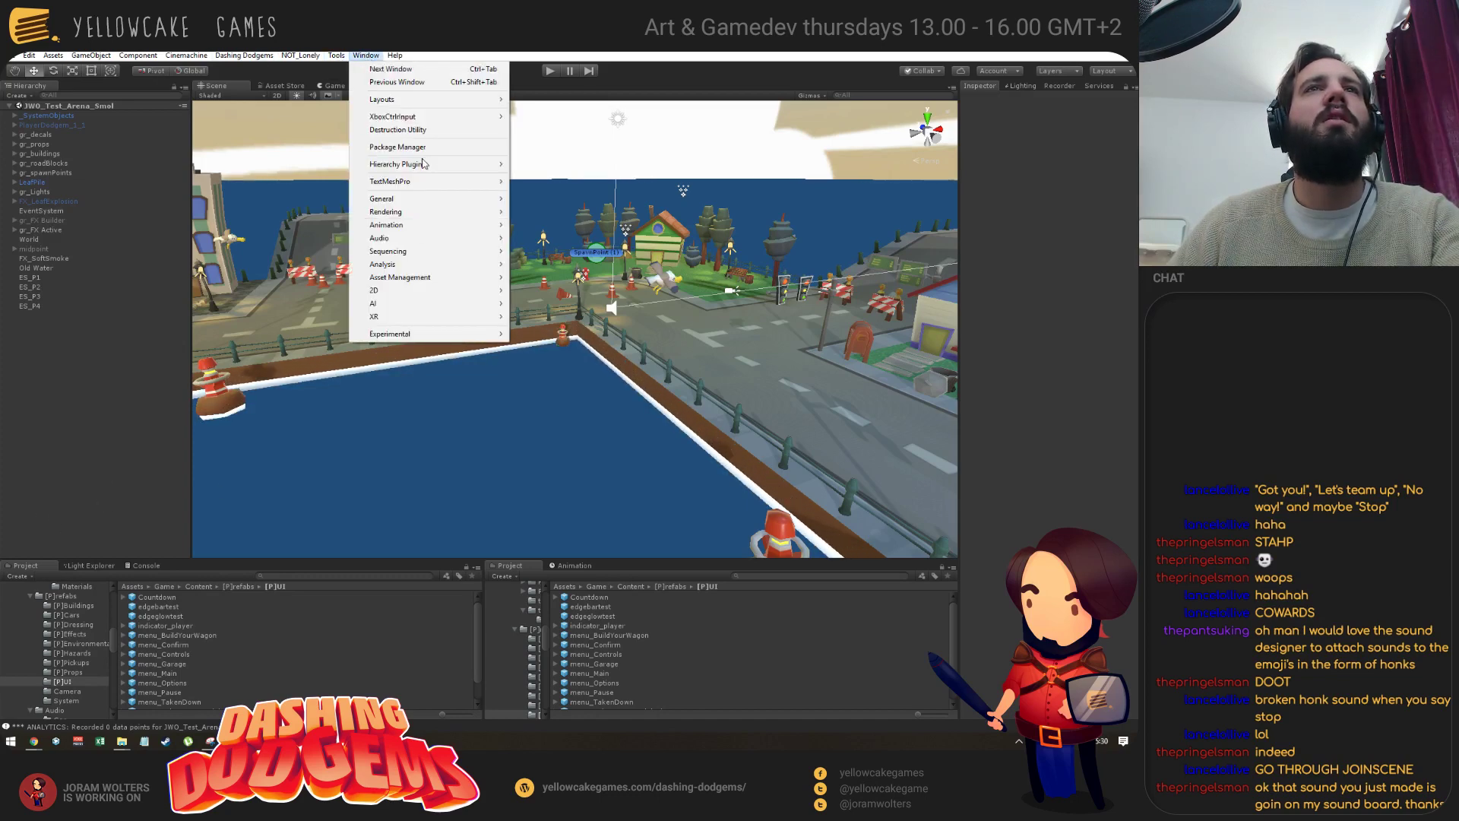
{"action": "mouse_move", "coordinate": [425, 165]}
{"action": "left_click", "coordinate": [541, 164]}
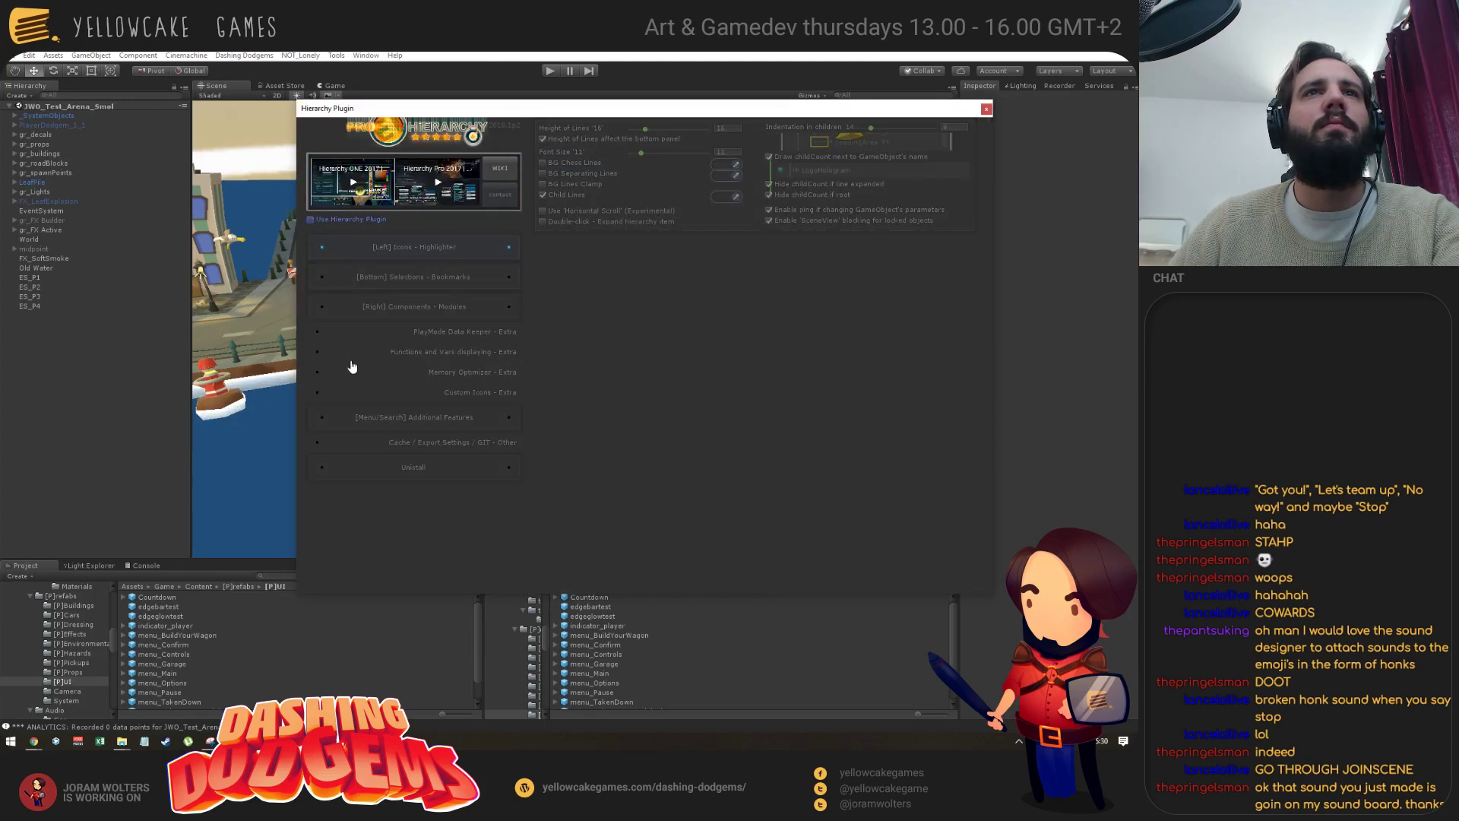
{"action": "left_click", "coordinate": [310, 220]}
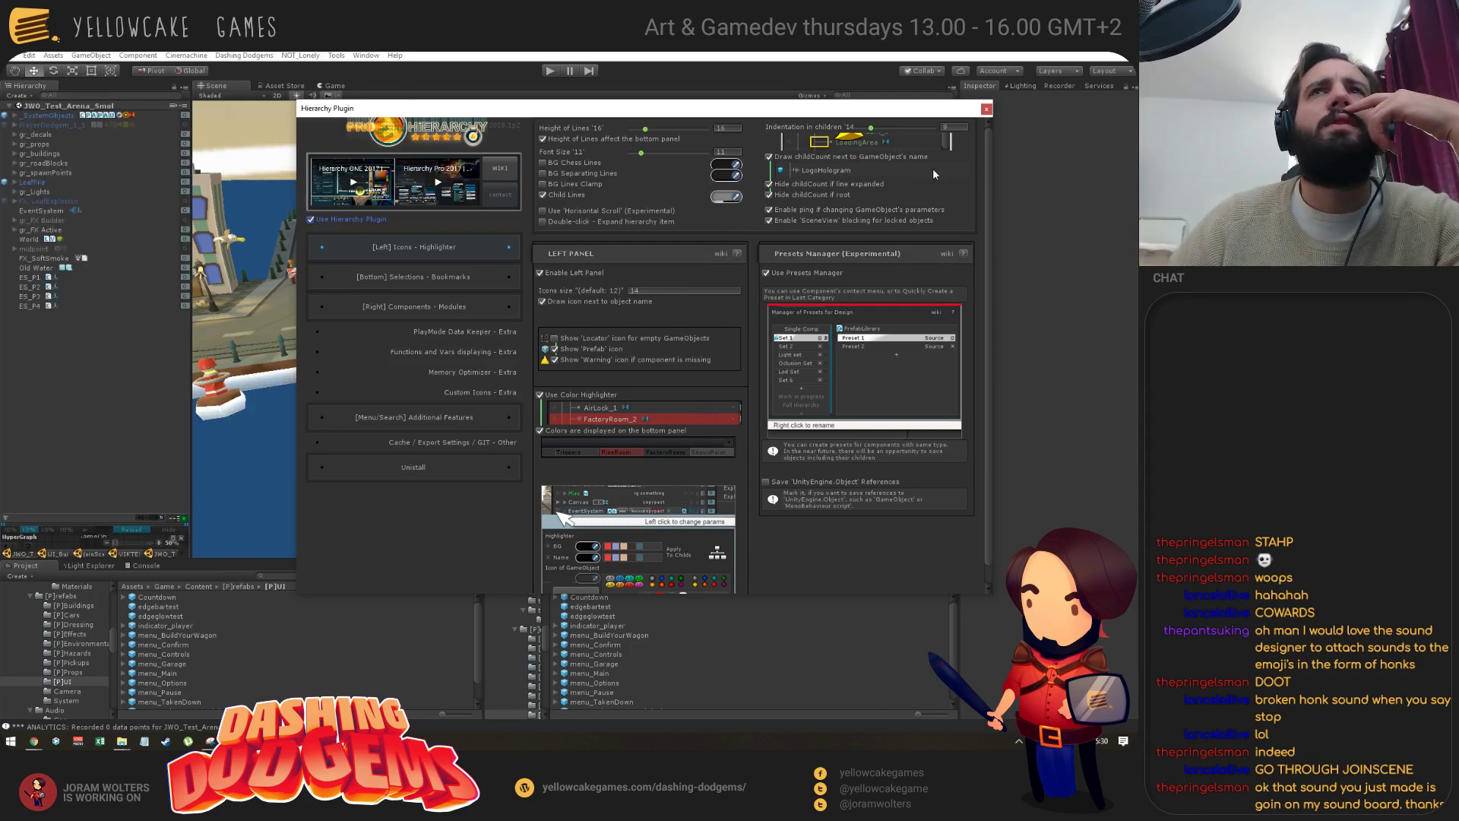
{"action": "left_click", "coordinate": [985, 108]}
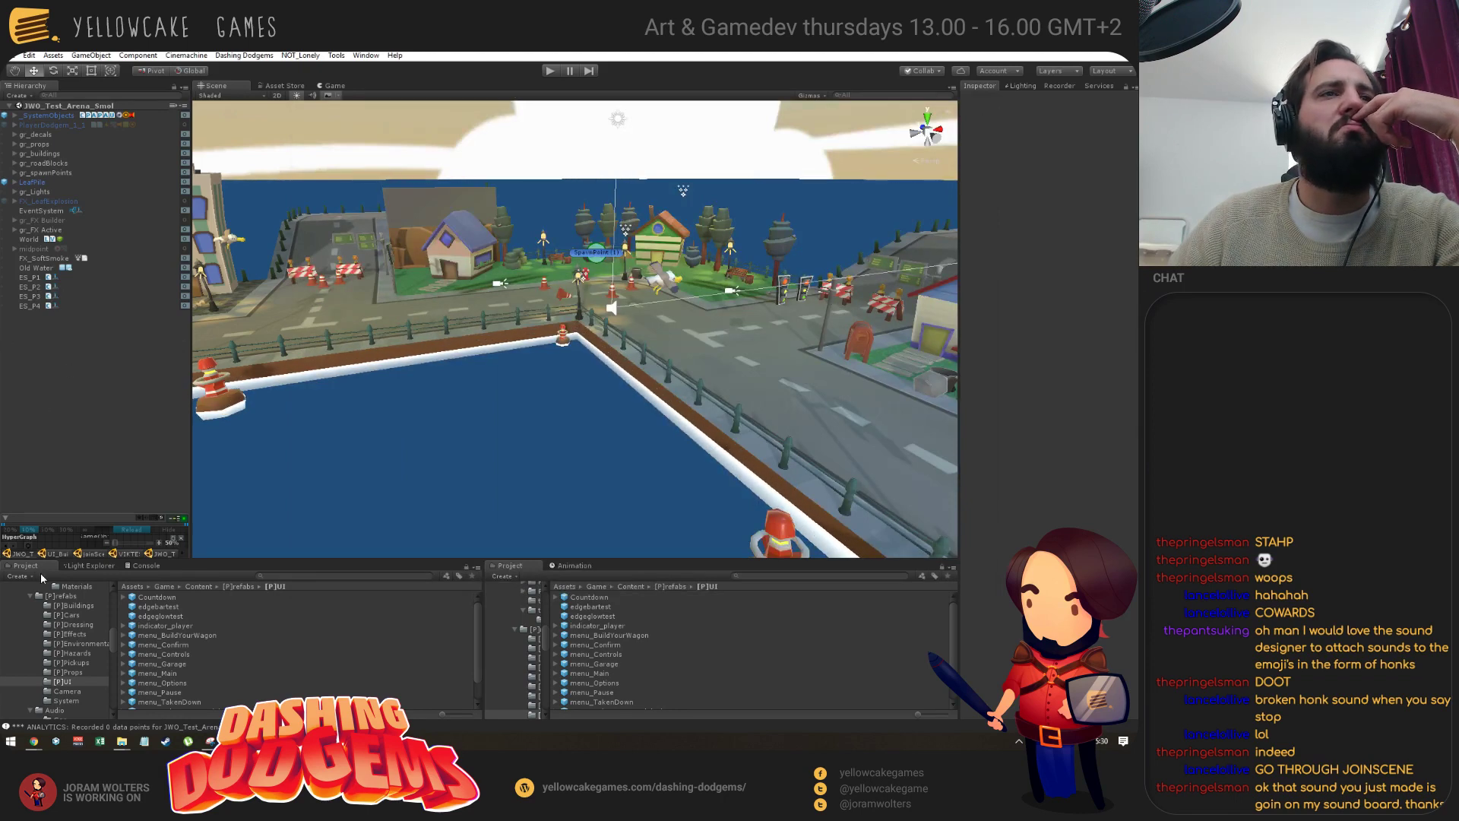
Open joinScene, run it in play mode and start a Last Dodgem Driving match.
{"action": "left_click", "coordinate": [99, 555]}
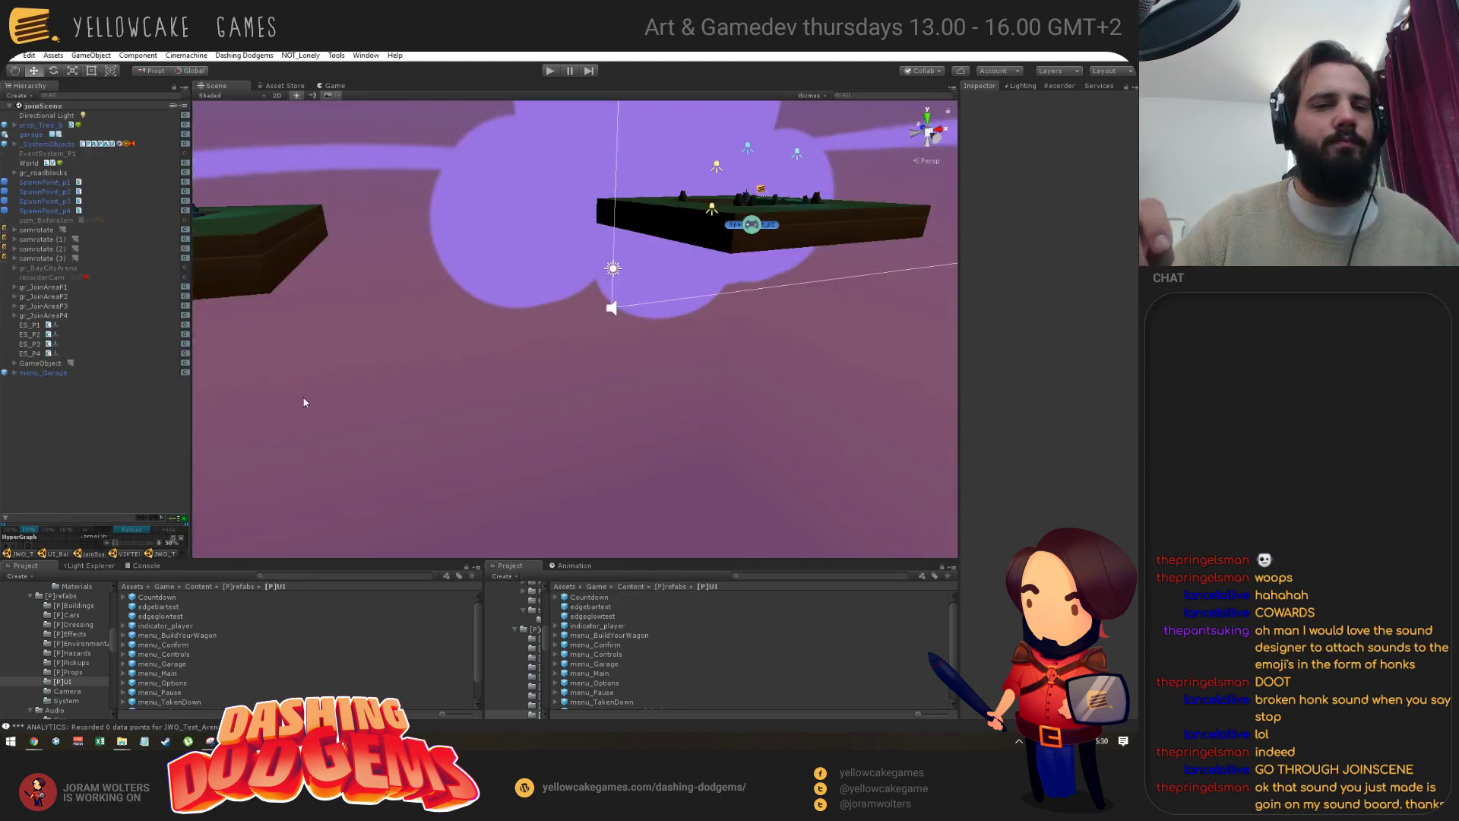
{"action": "left_click", "coordinate": [547, 71]}
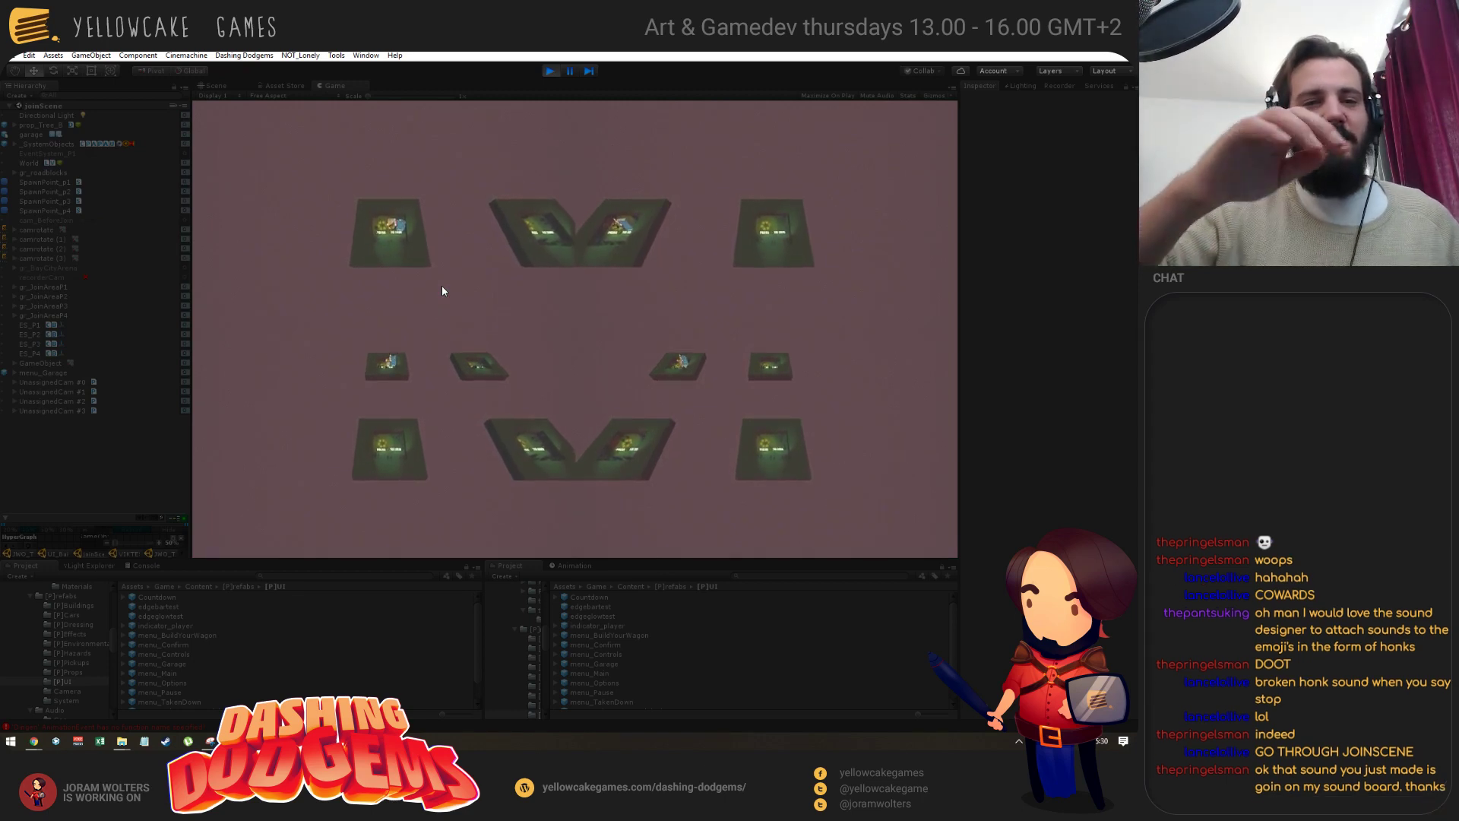
{"action": "key", "text": "space"}
{"action": "key", "text": "Return"}
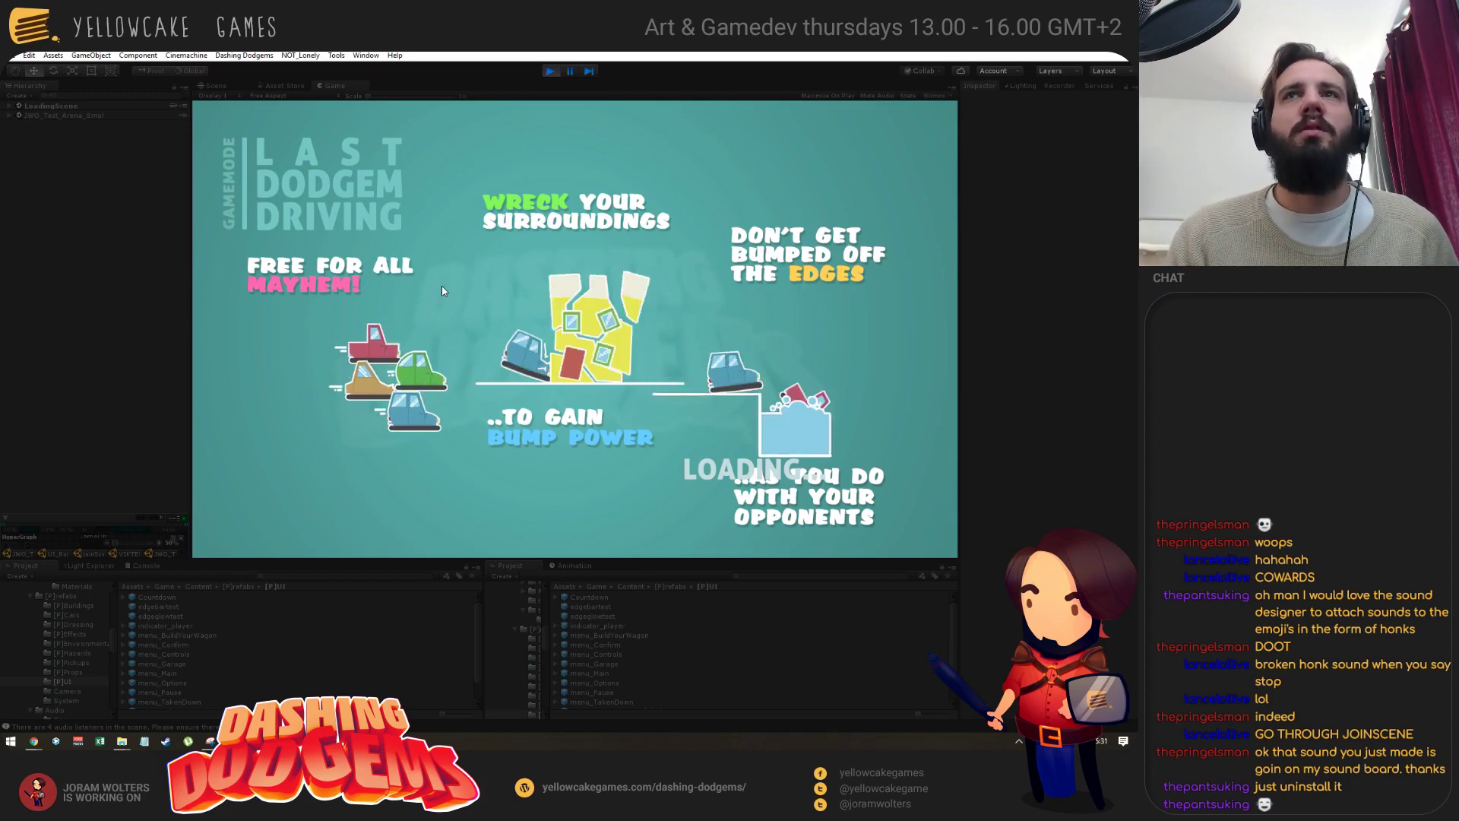
Test-drive the yellow car around the arena, end play mode and switch back to Photoshop.
{"action": "key", "text": "a"}
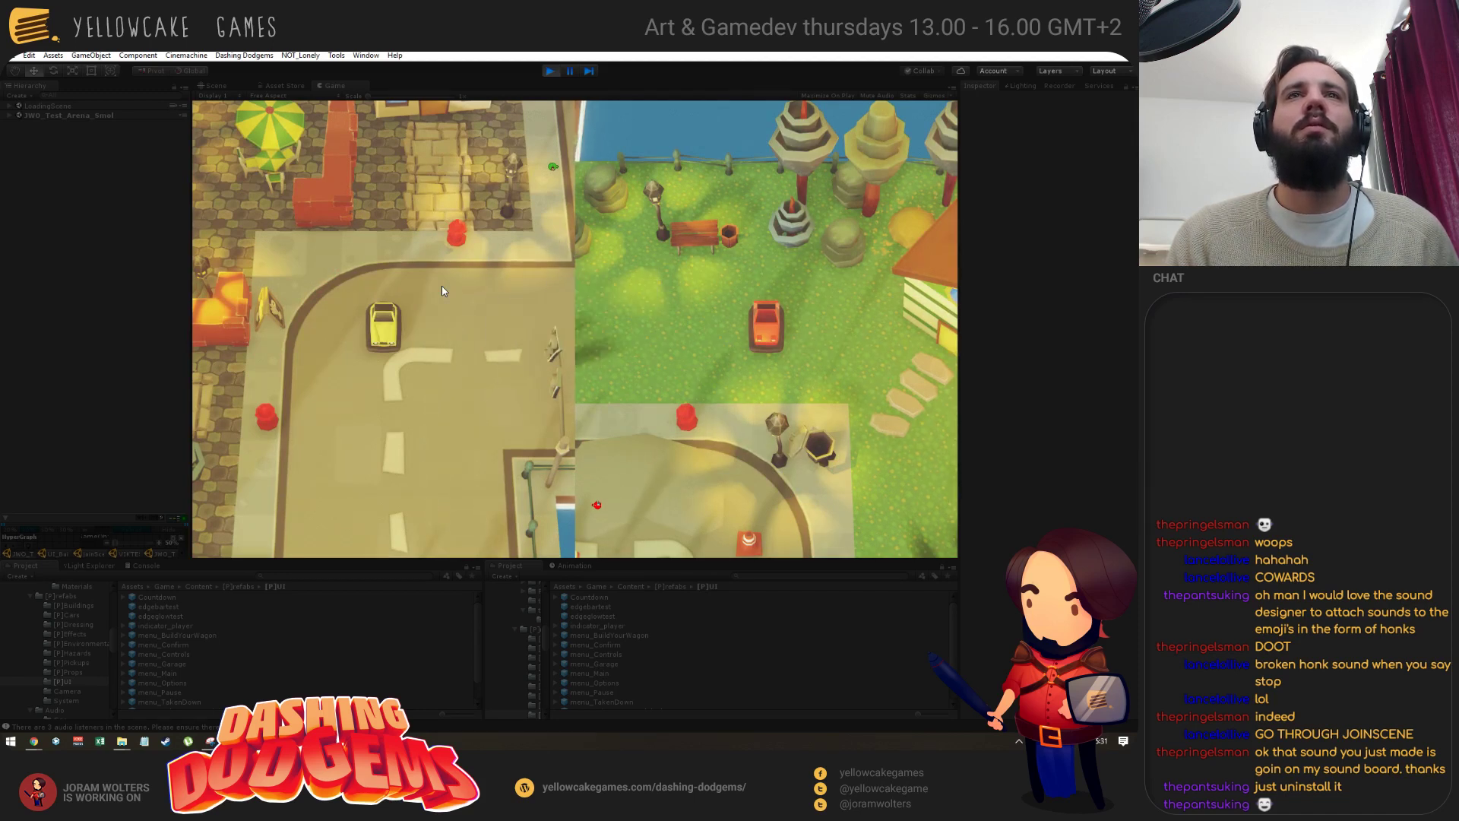
{"action": "key", "text": "Up"}
{"action": "key", "text": "Left"}
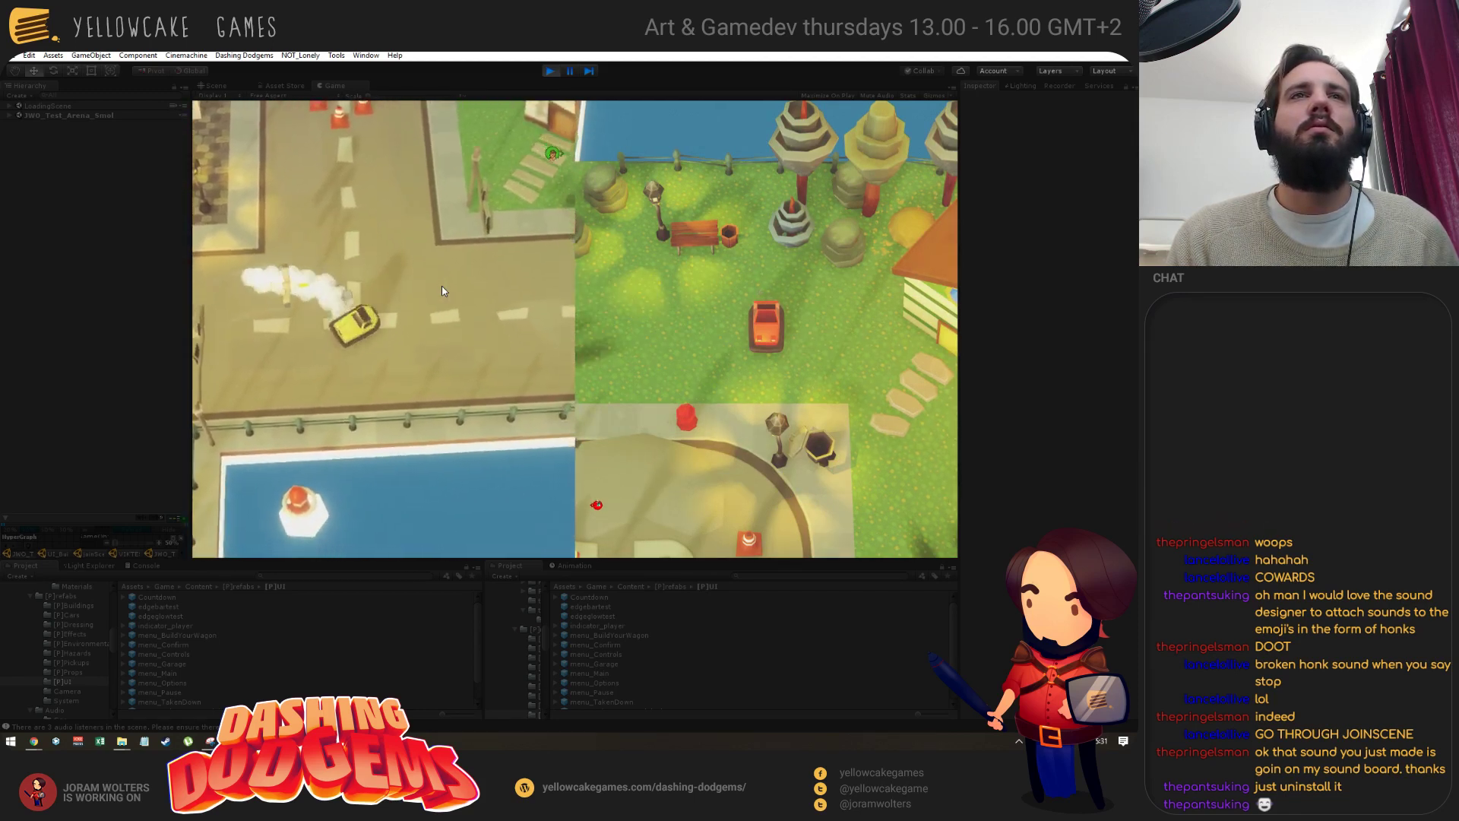
{"action": "key", "text": "Down"}
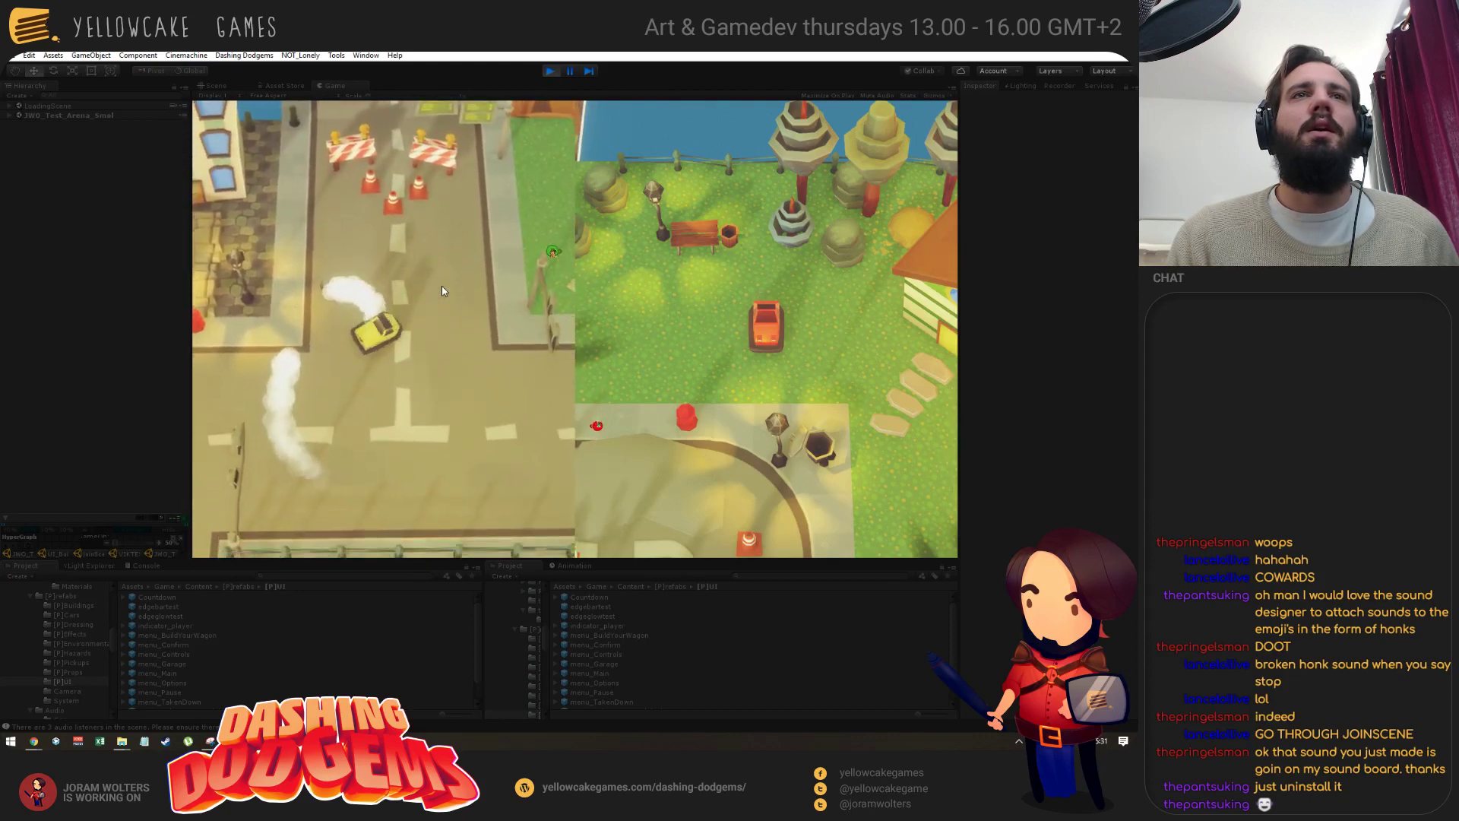
{"action": "key", "text": "Down"}
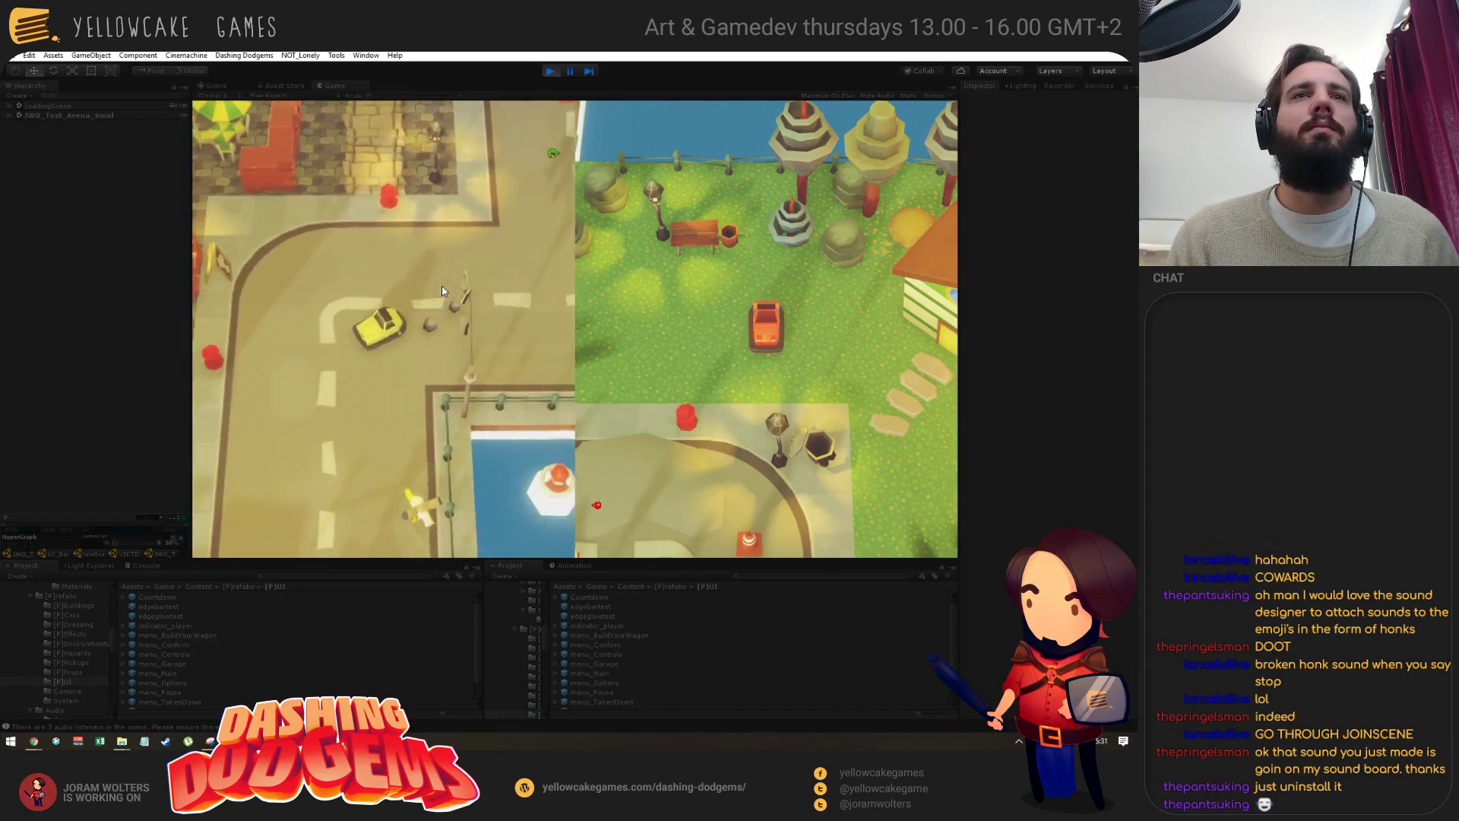
{"action": "key", "text": "Up"}
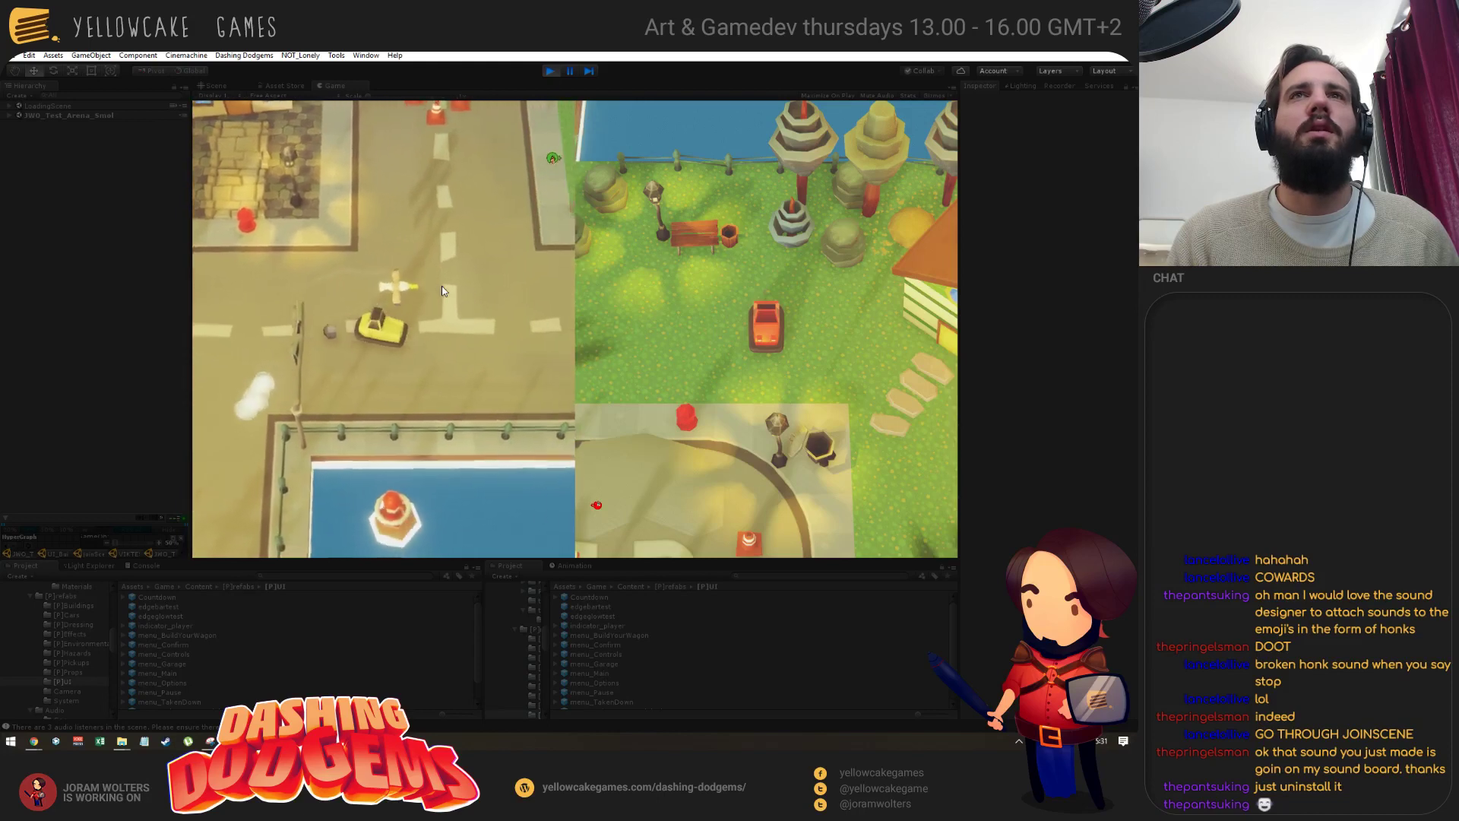
{"action": "key", "text": "Up"}
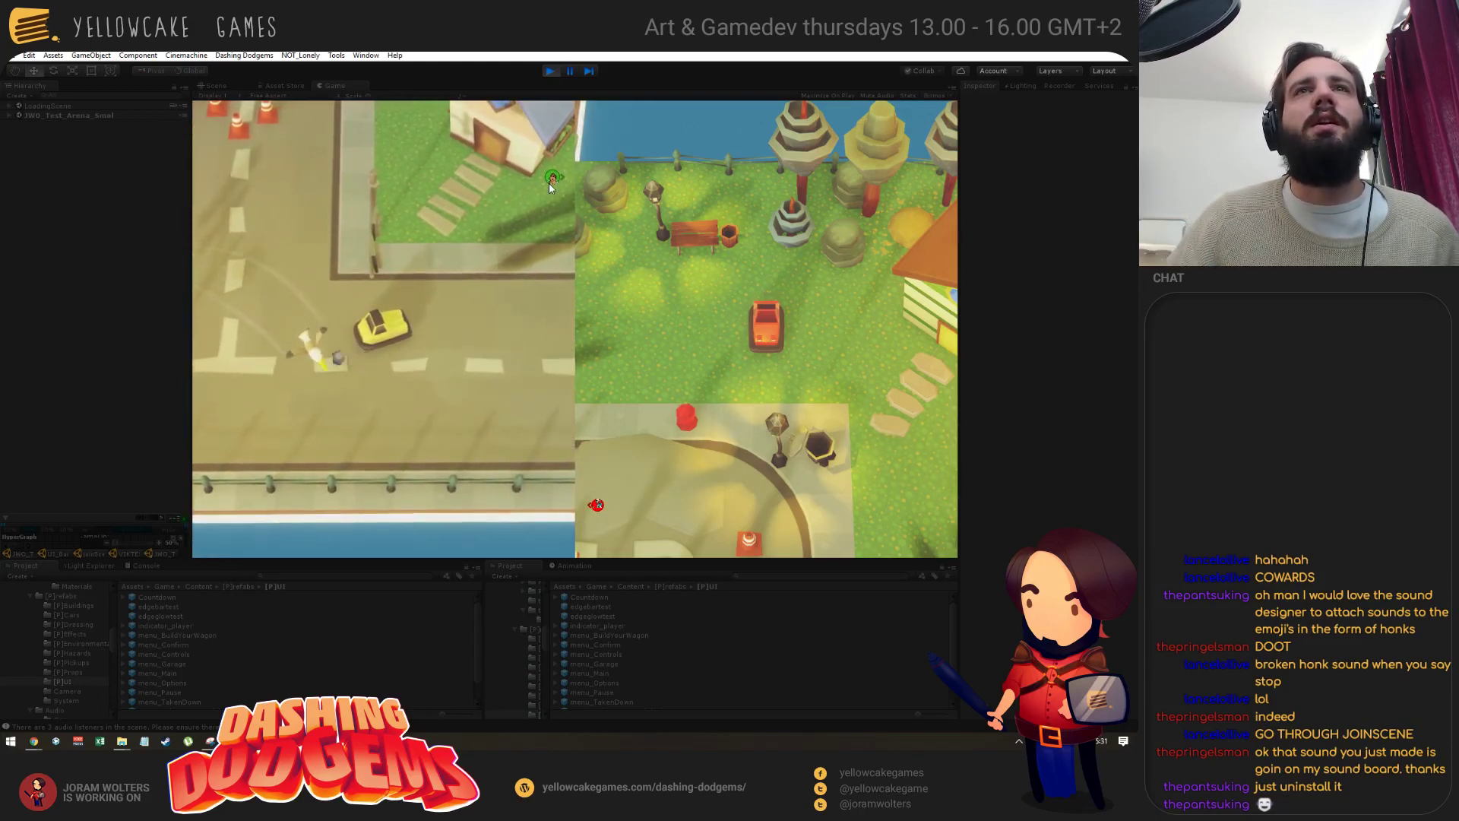
{"action": "key", "text": "Up"}
{"action": "key", "text": "Up"}
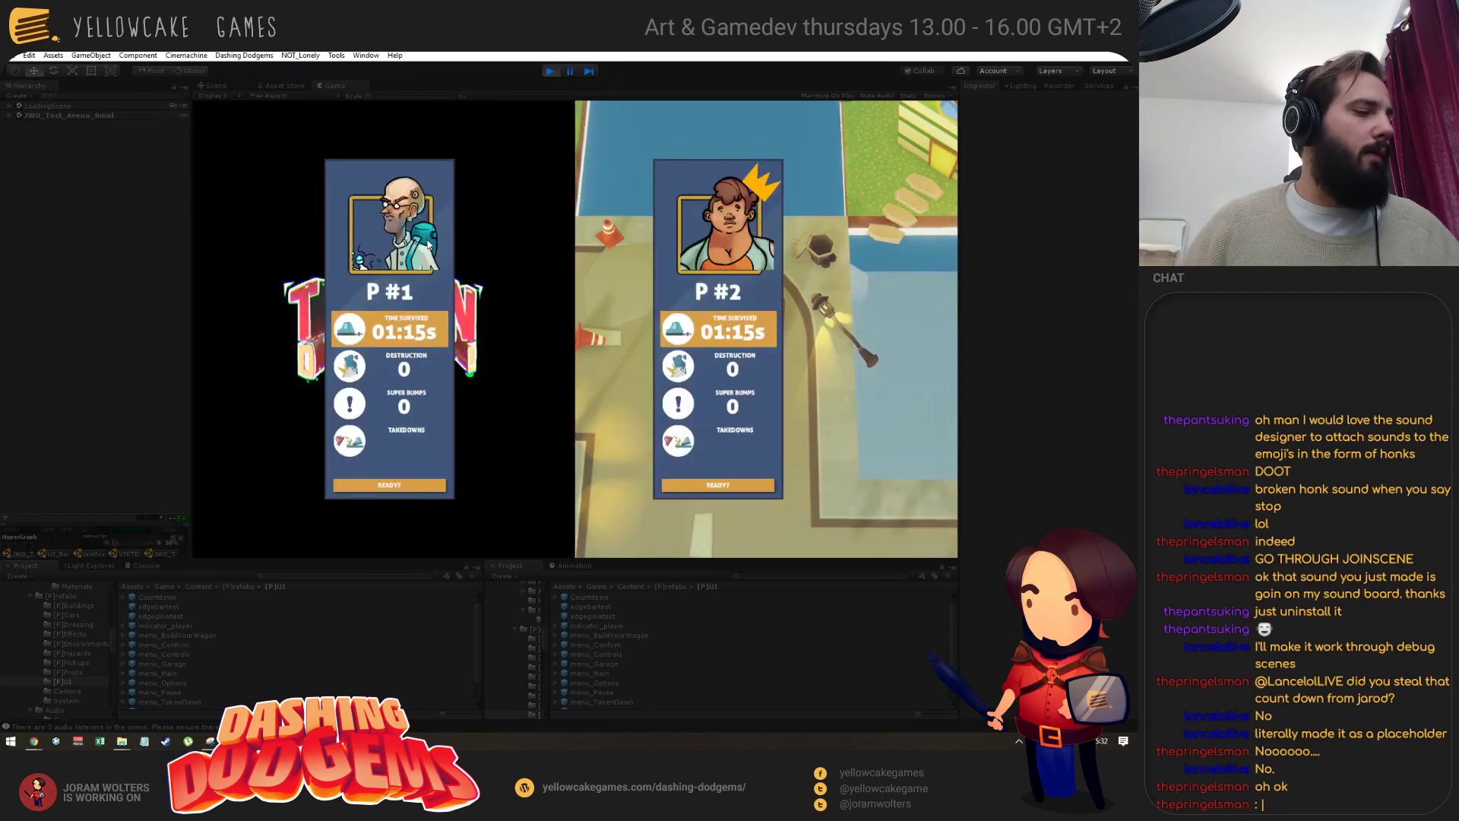
{"action": "key", "text": "ctrl+p"}
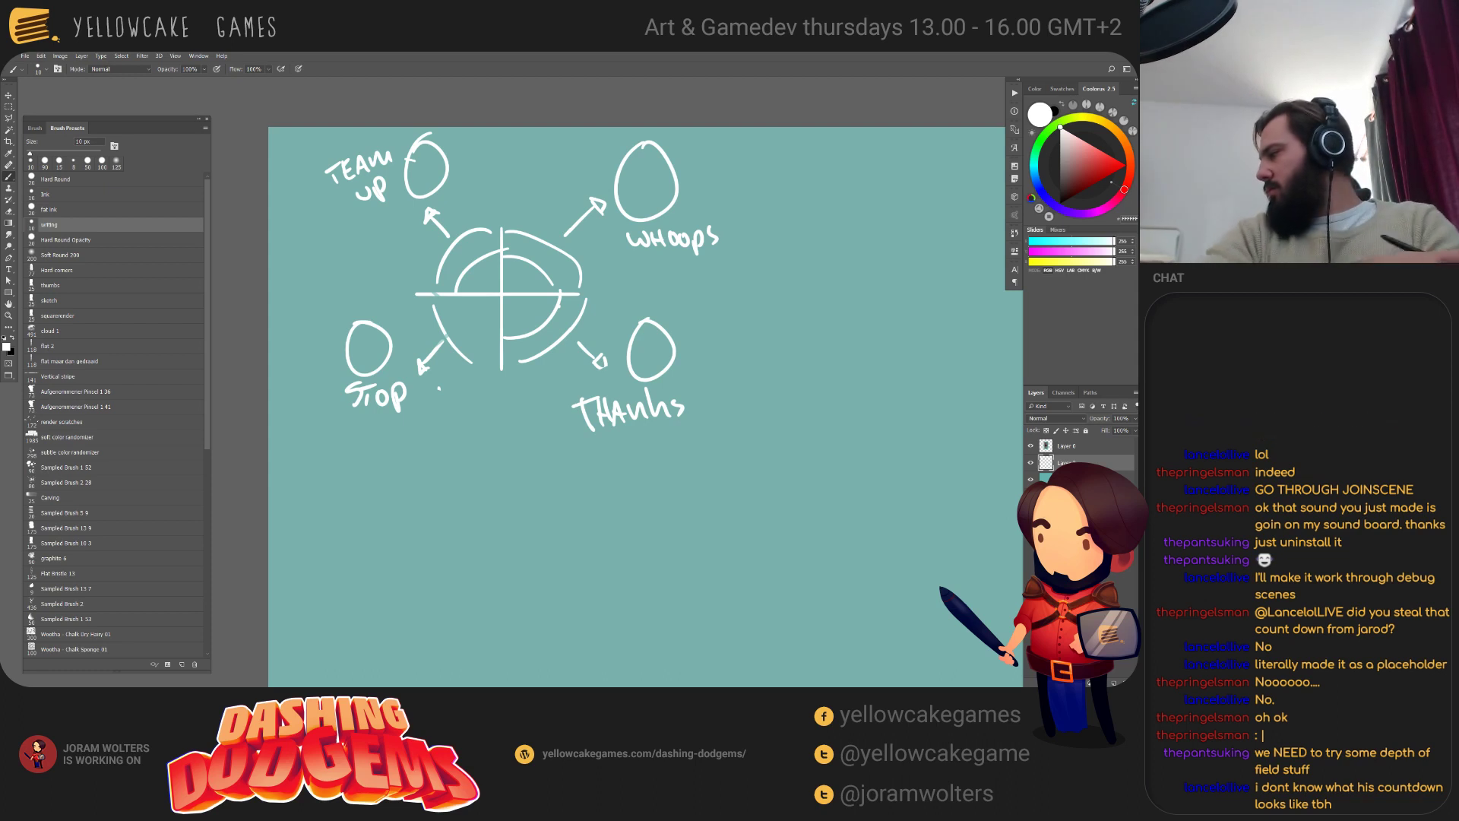
Handwrite GETTING HIT as the first line of a list in the empty canvas area right of the diagram.
{"action": "left_click", "coordinate": [732, 343]}
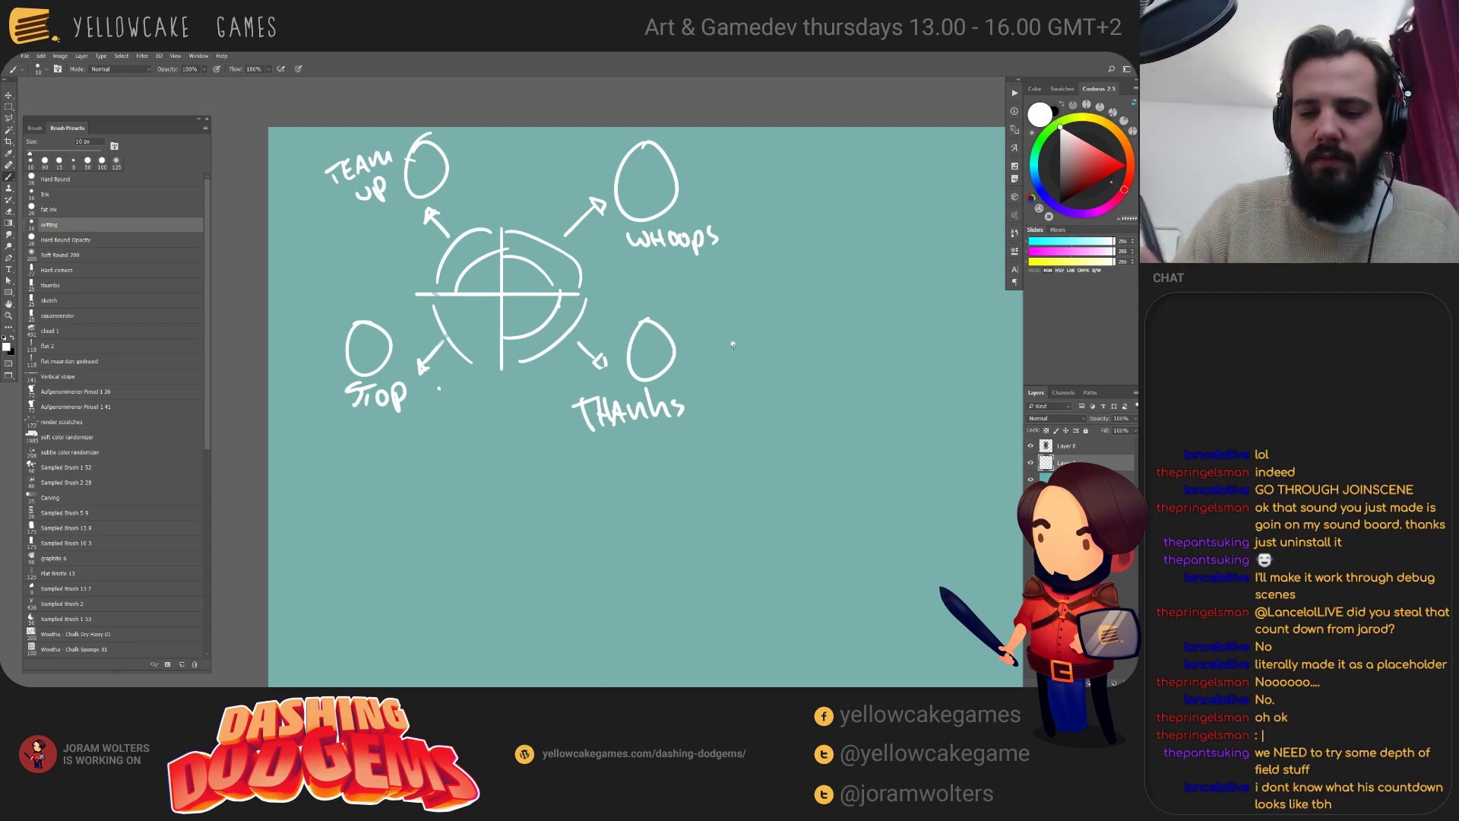
{"action": "mouse_move", "coordinate": [783, 330]}
{"action": "left_mouse_down"}
{"action": "mouse_move", "coordinate": [729, 334]}
{"action": "mouse_move", "coordinate": [819, 412]}
{"action": "left_mouse_up"}
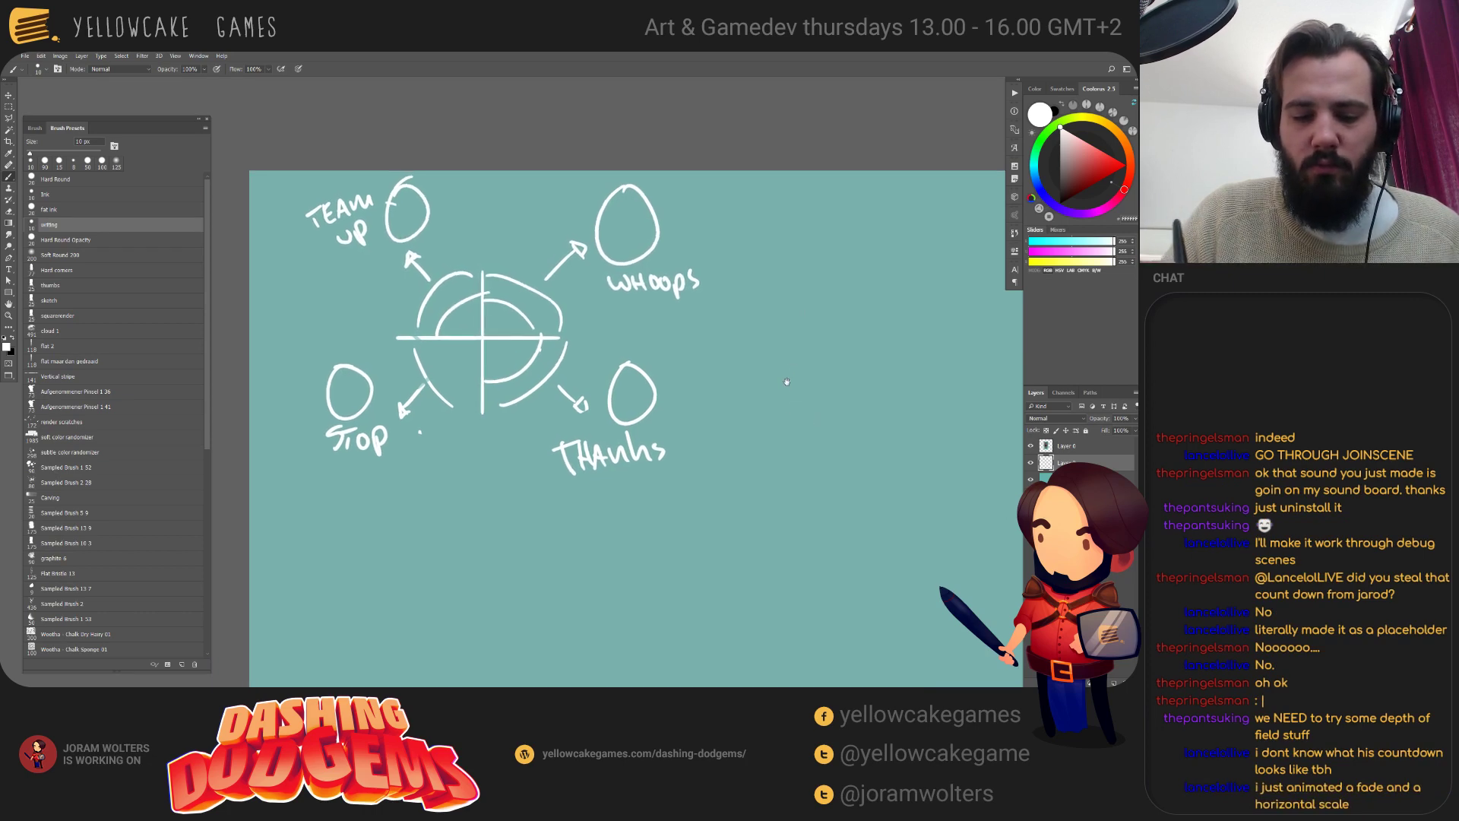
{"action": "scroll", "coordinate": [786, 381], "scroll_direction": "down", "scroll_amount": 3, "text": "alt"}
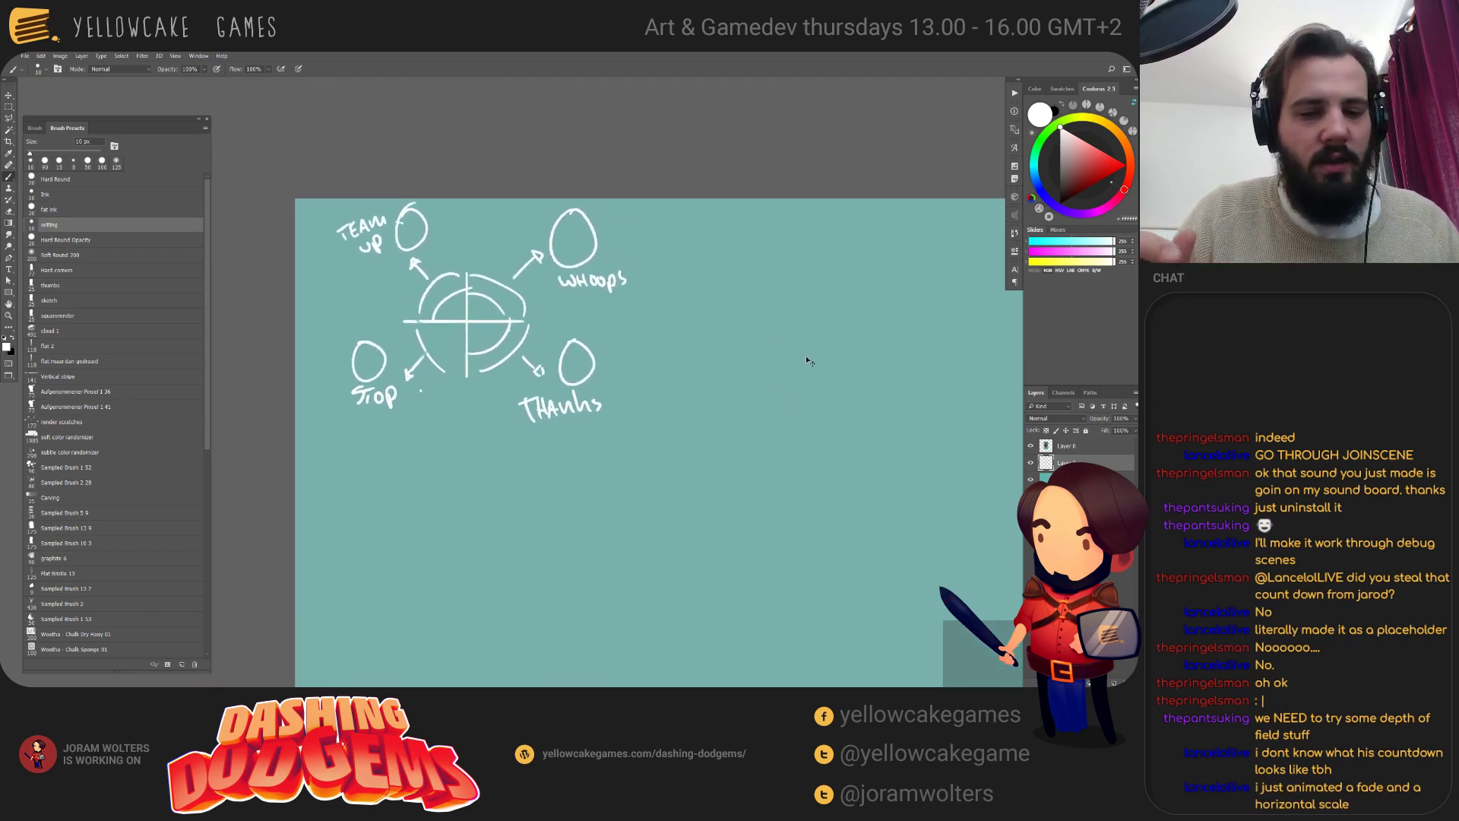
{"action": "scroll", "coordinate": [808, 361], "scroll_direction": "down", "scroll_amount": 1, "text": "alt"}
{"action": "scroll", "coordinate": [814, 378], "scroll_direction": "up", "scroll_amount": 2, "text": "alt"}
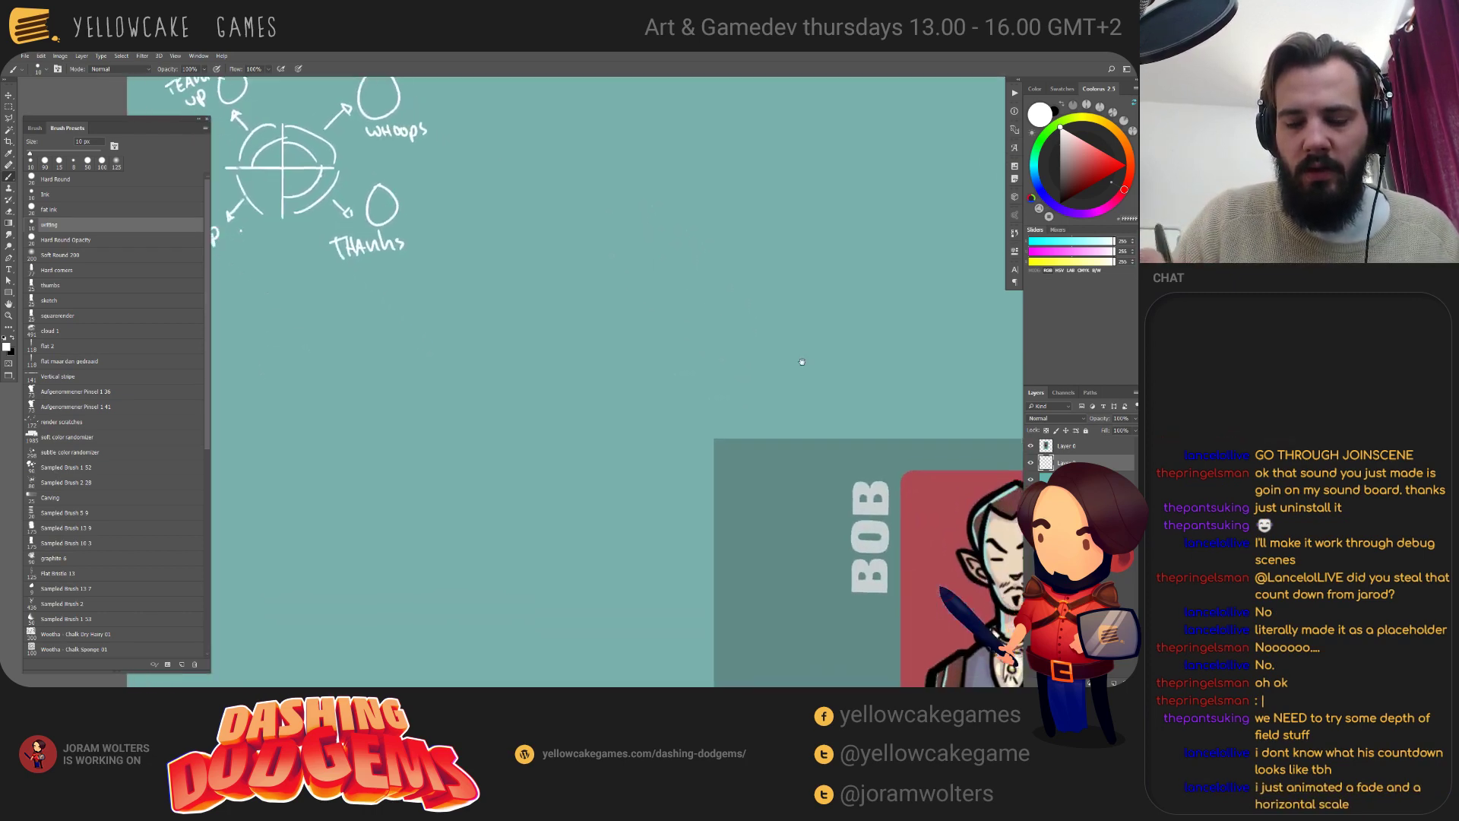
{"action": "scroll", "coordinate": [805, 388], "scroll_direction": "down", "scroll_amount": 3, "text": "alt"}
{"action": "scroll", "coordinate": [798, 398], "scroll_direction": "up", "scroll_amount": 1, "text": "alt"}
{"action": "left_click_drag", "start_coordinate": [798, 398], "coordinate": [755, 403]}
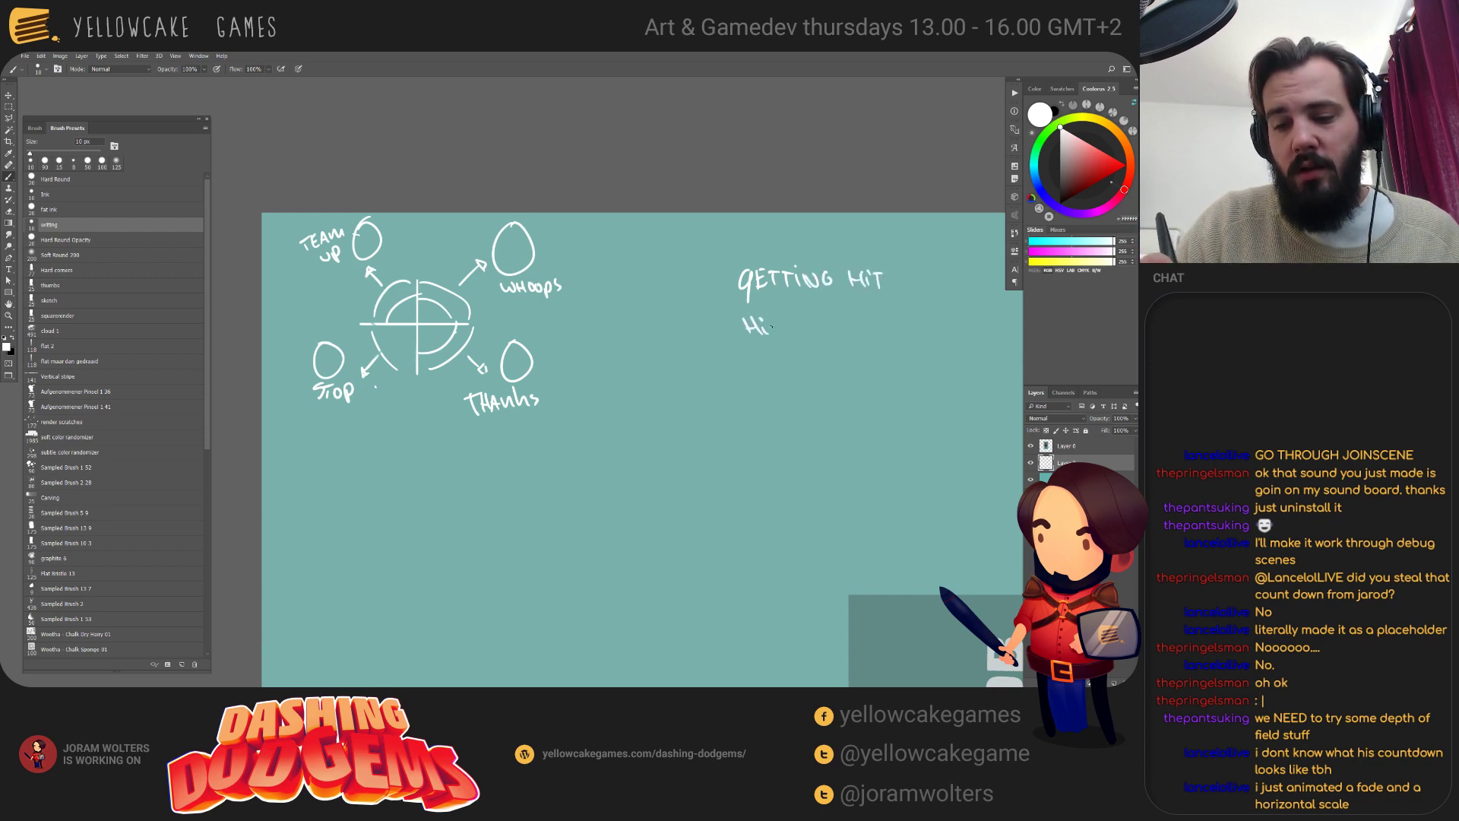
Handwrite HITTING ANOTHER as the second list line below GETTING HIT.
{"action": "left_click_drag", "start_coordinate": [772, 320], "coordinate": [783, 320]}
{"action": "mouse_move", "coordinate": [777, 320]}
{"action": "left_mouse_down"}
{"action": "mouse_move", "coordinate": [778, 334]}
{"action": "mouse_move", "coordinate": [794, 320]}
{"action": "left_mouse_up"}
{"action": "left_click_drag", "start_coordinate": [789, 321], "coordinate": [789, 334]}
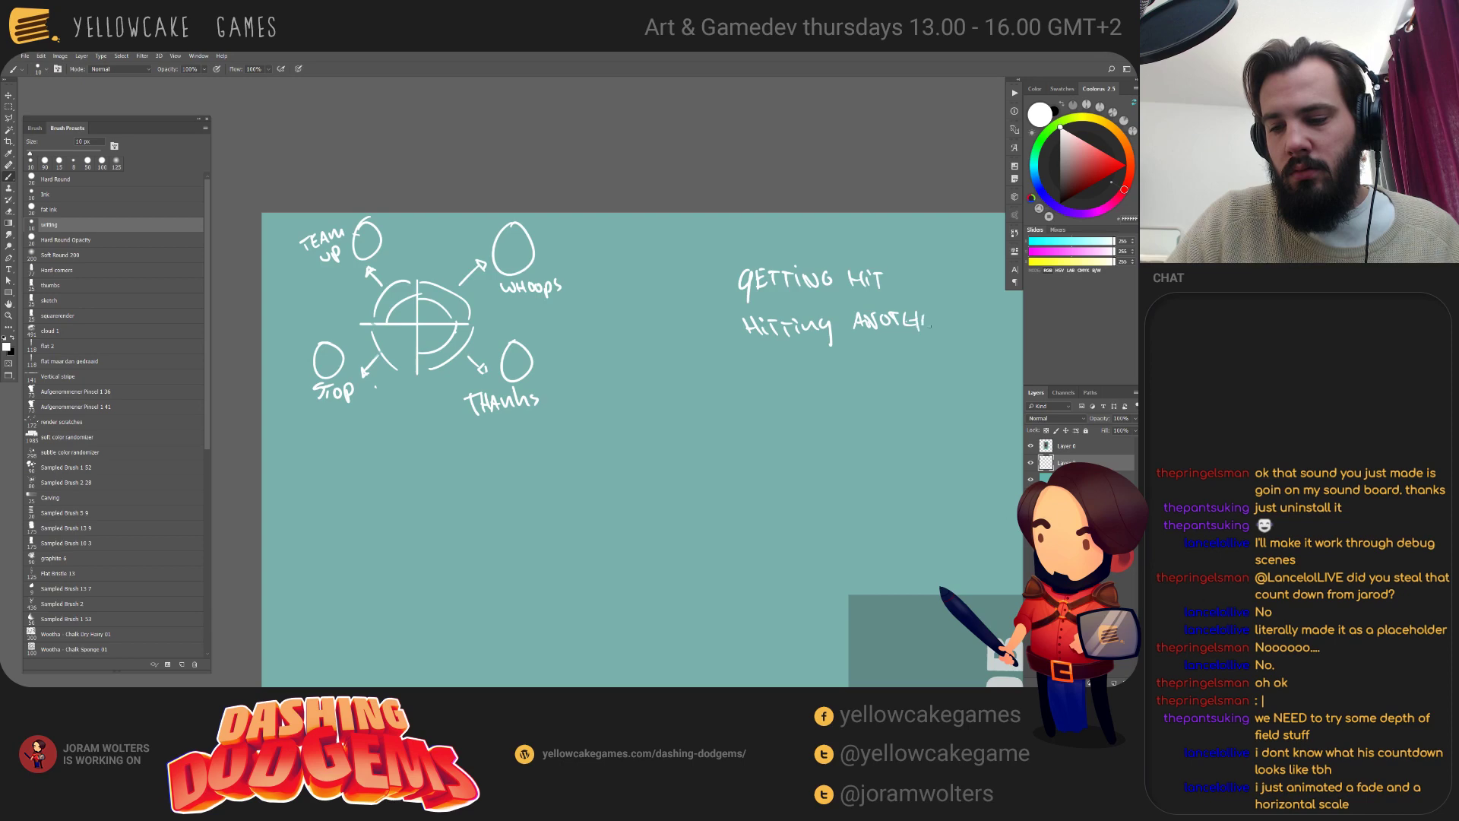
{"action": "left_click_drag", "start_coordinate": [924, 313], "coordinate": [933, 312]}
{"action": "left_click_drag", "start_coordinate": [924, 320], "coordinate": [932, 319]}
{"action": "left_click_drag", "start_coordinate": [924, 328], "coordinate": [934, 327]}
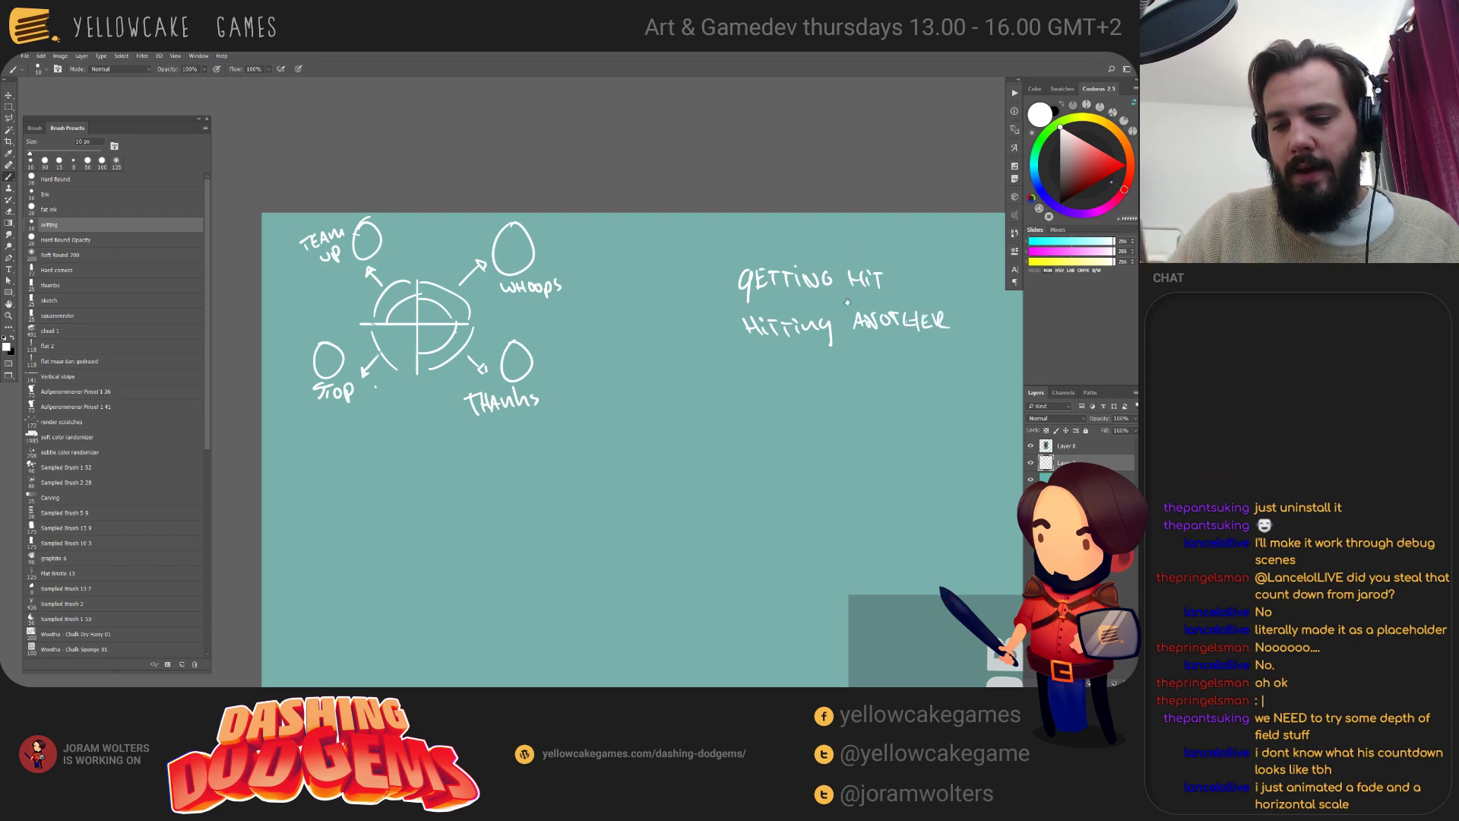
Start a third list line below HITTING ANOTHER with the handwritten word BEING and undo the stray last stroke.
{"action": "left_click_drag", "start_coordinate": [847, 302], "coordinate": [674, 335]}
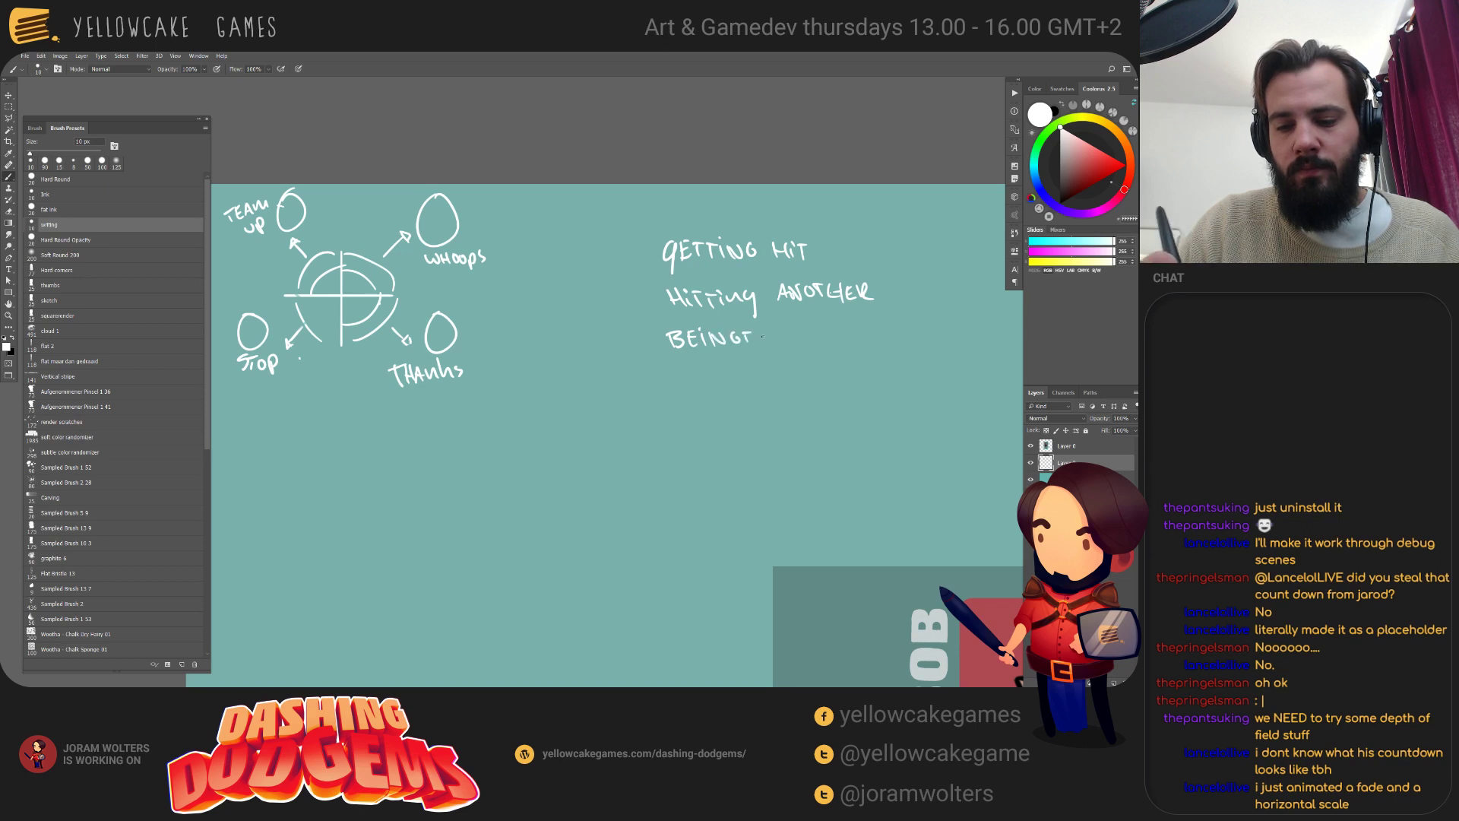
{"action": "key", "text": "ctrl+z"}
{"action": "key", "text": "e"}
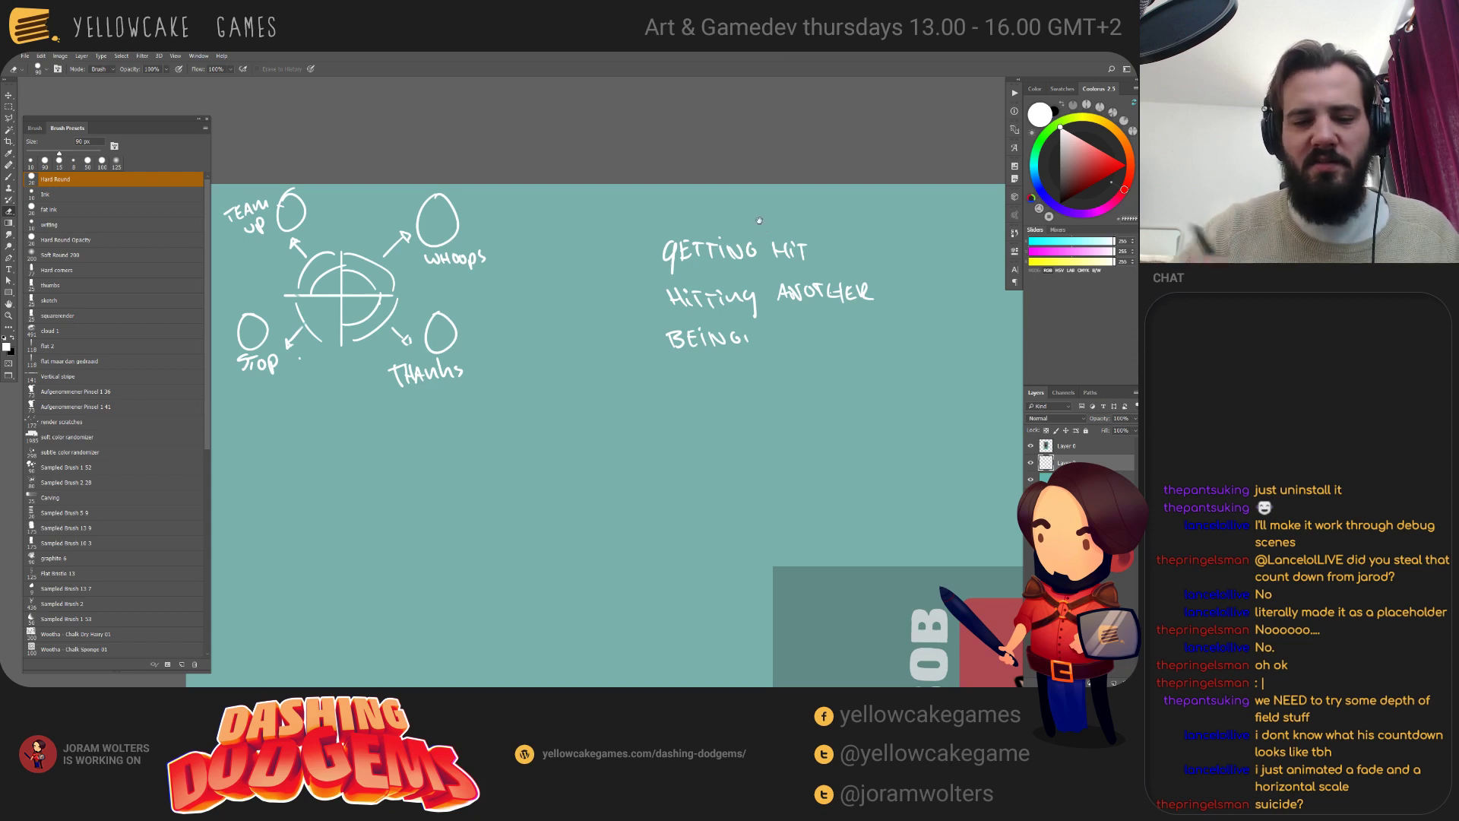
Select the whole radial emote diagram with a rectangular marquee.
{"action": "left_click_drag", "start_coordinate": [759, 220], "coordinate": [956, 281]}
{"action": "key", "text": "m"}
{"action": "left_click_drag", "start_coordinate": [706, 465], "coordinate": [354, 233]}
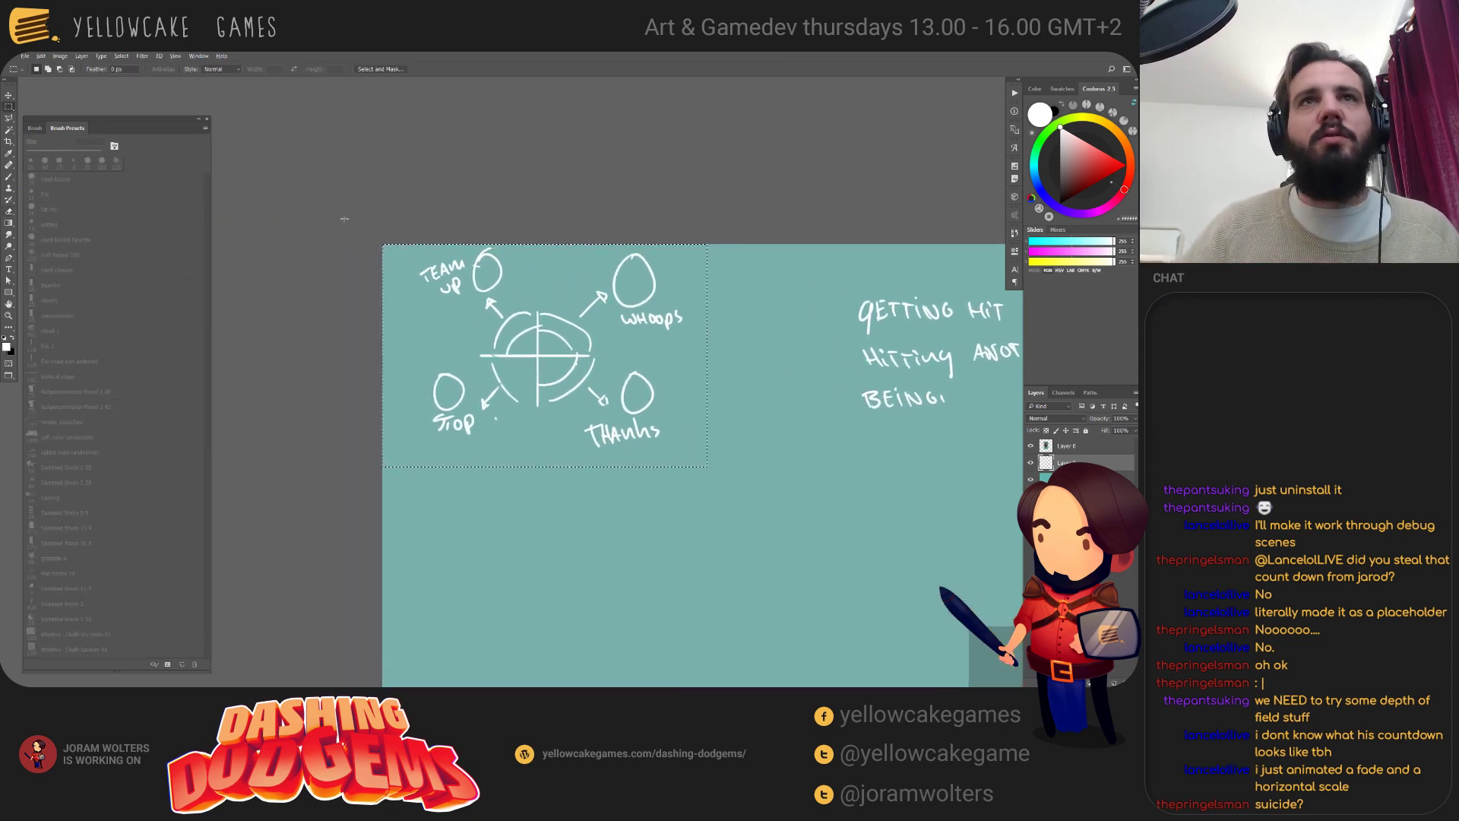
Switch to Chrome and open the Characters issue from the Dashing Dodgems board in GitLab.
{"action": "key", "text": "alt+Tab"}
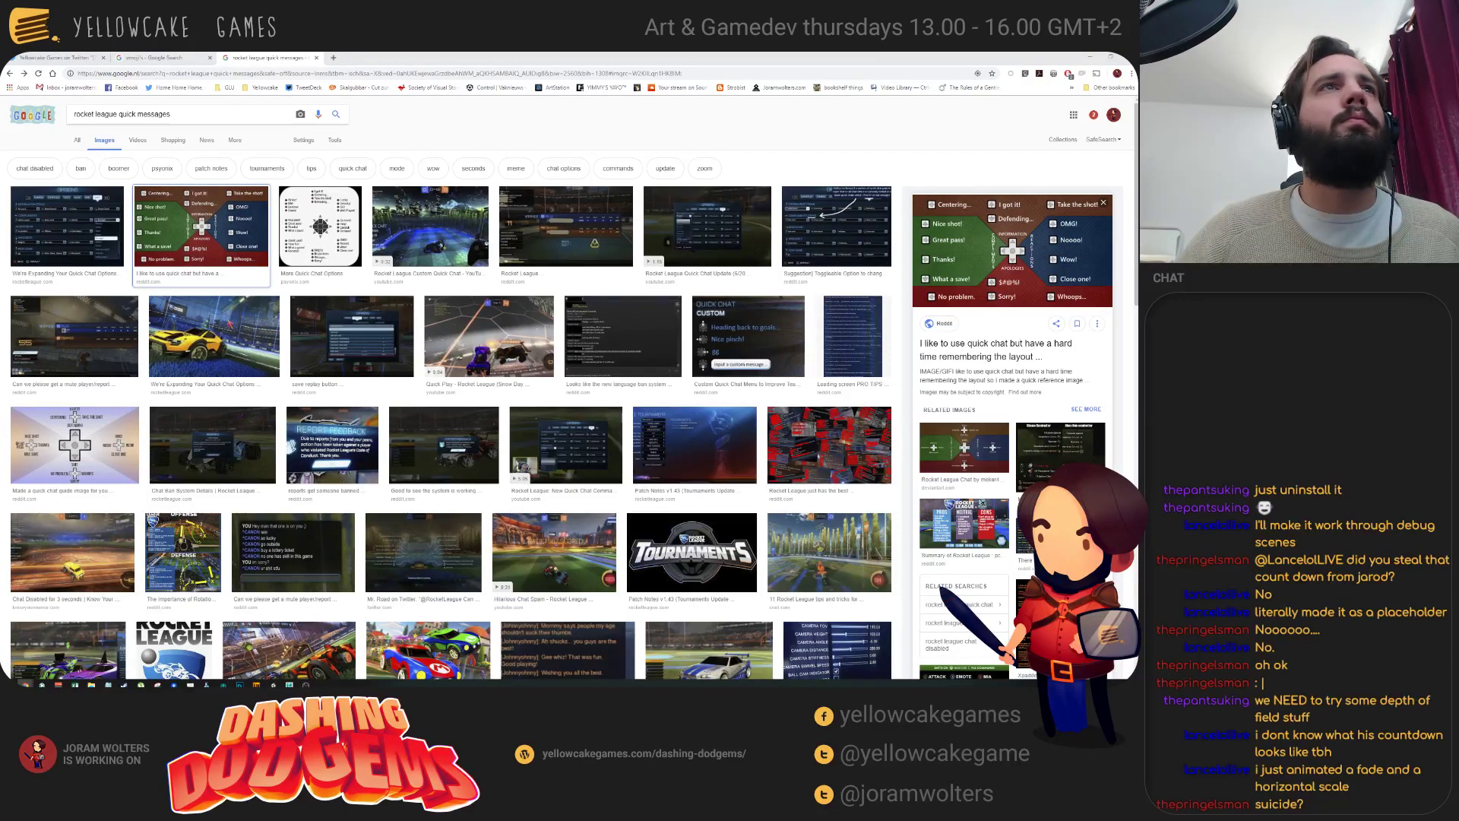
{"action": "left_click_drag", "start_coordinate": [1132, 319], "coordinate": [482, 59]}
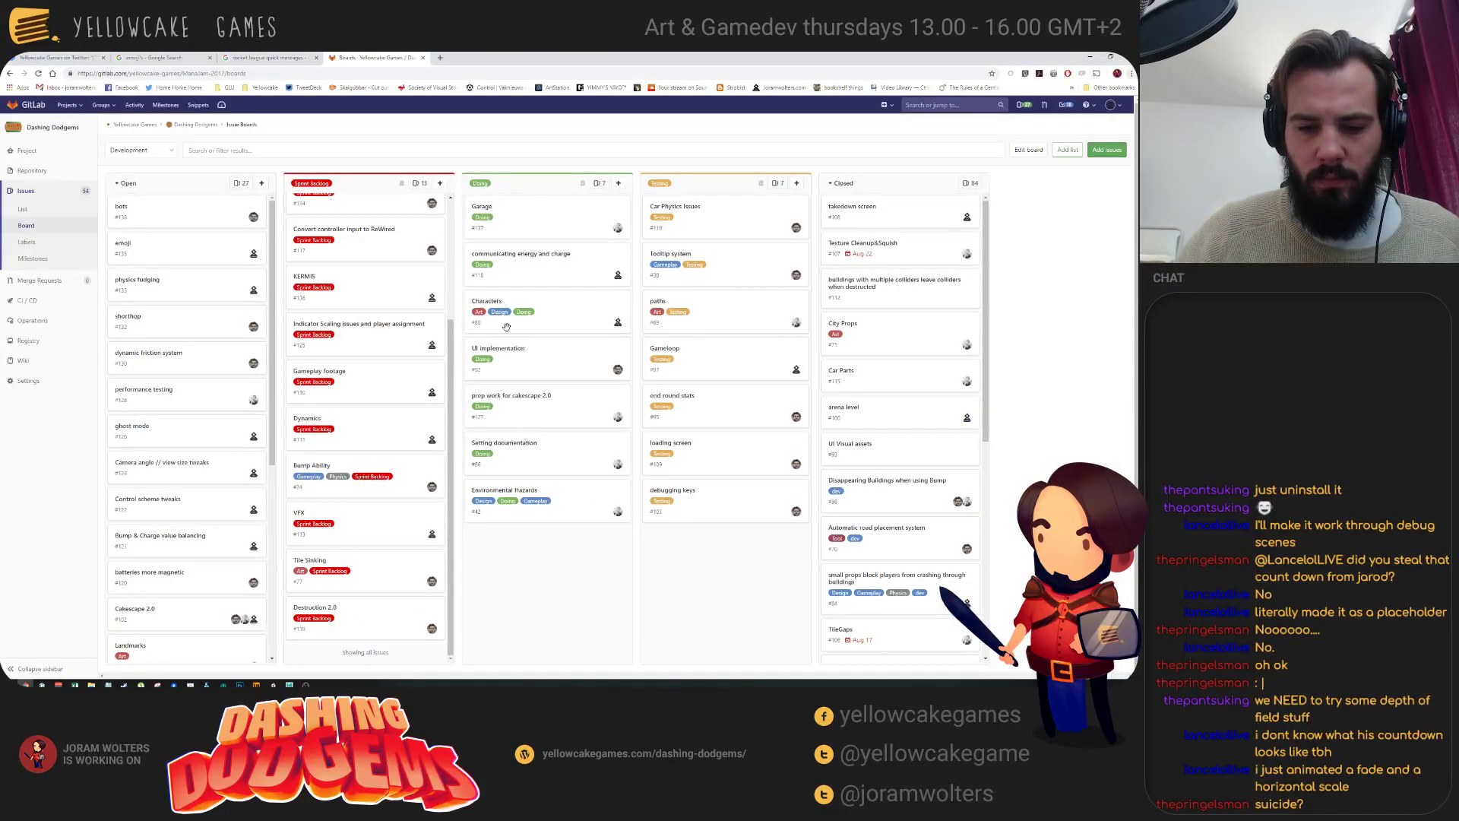
{"action": "left_click", "coordinate": [495, 303]}
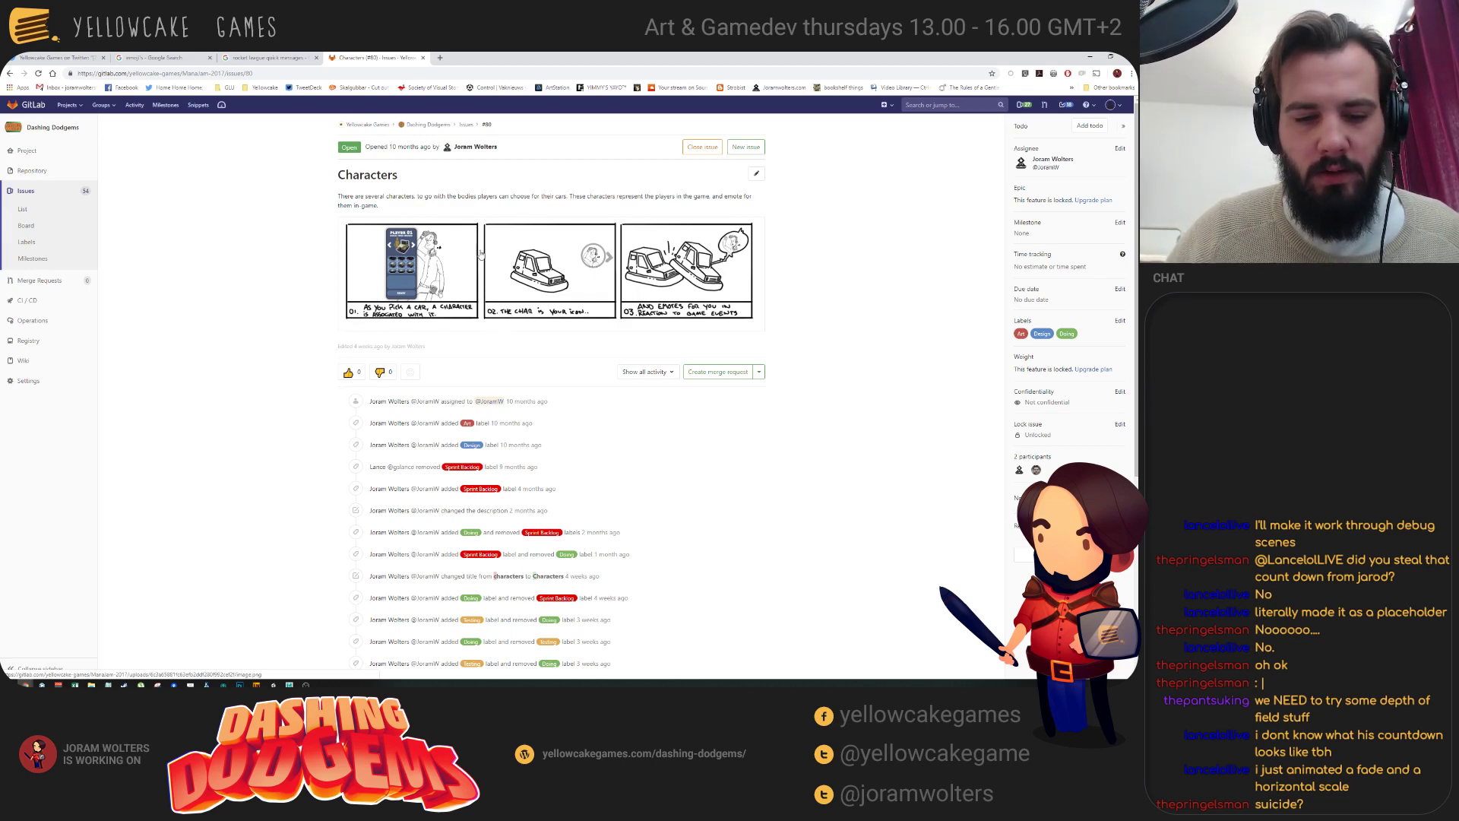
Open the Characters issue description for editing and paste the copied emote wheel sketch from Photoshop below the existing image.
{"action": "key", "text": "e"}
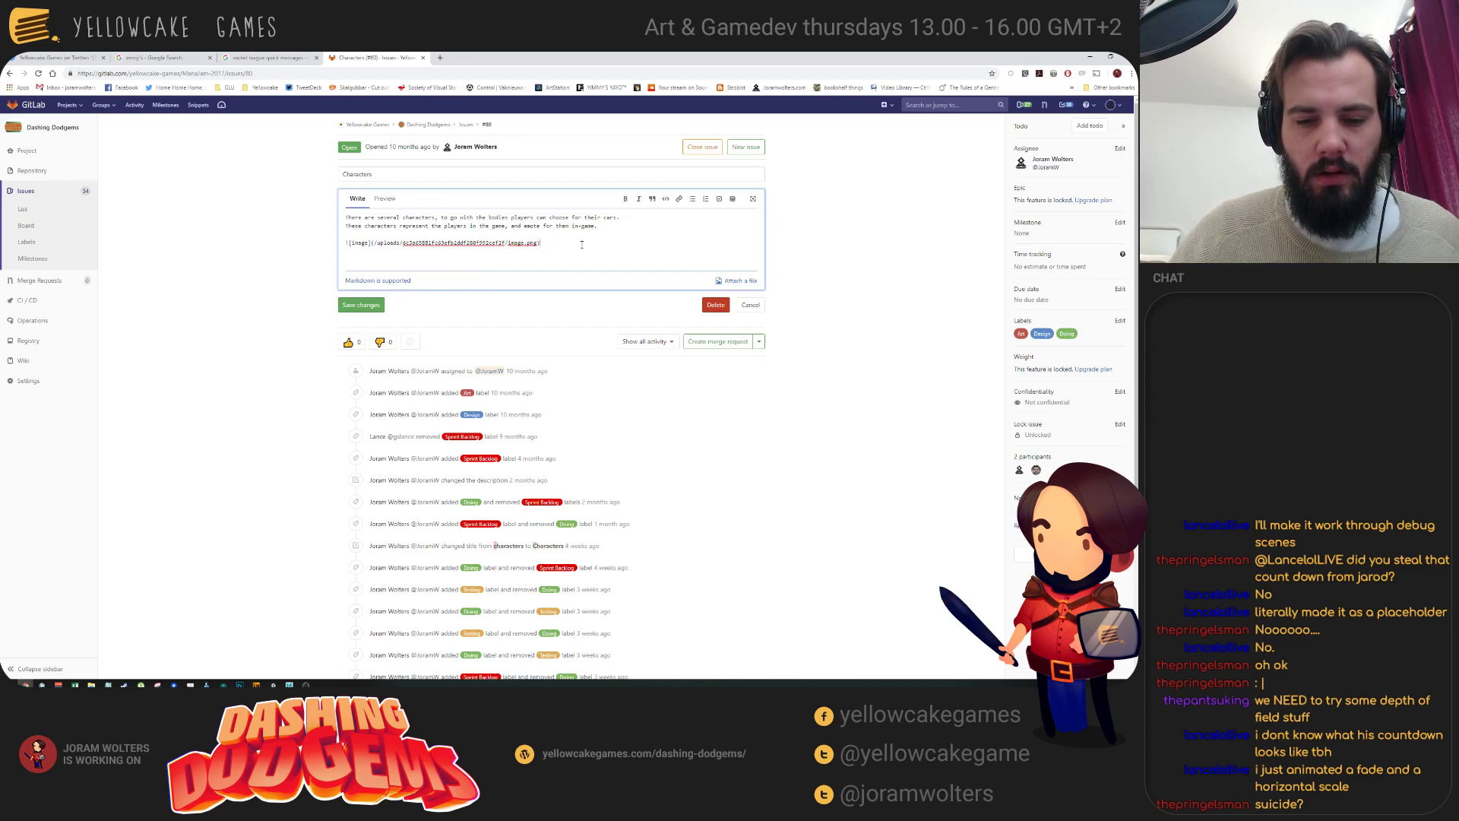
{"action": "key", "text": "alt+Tab"}
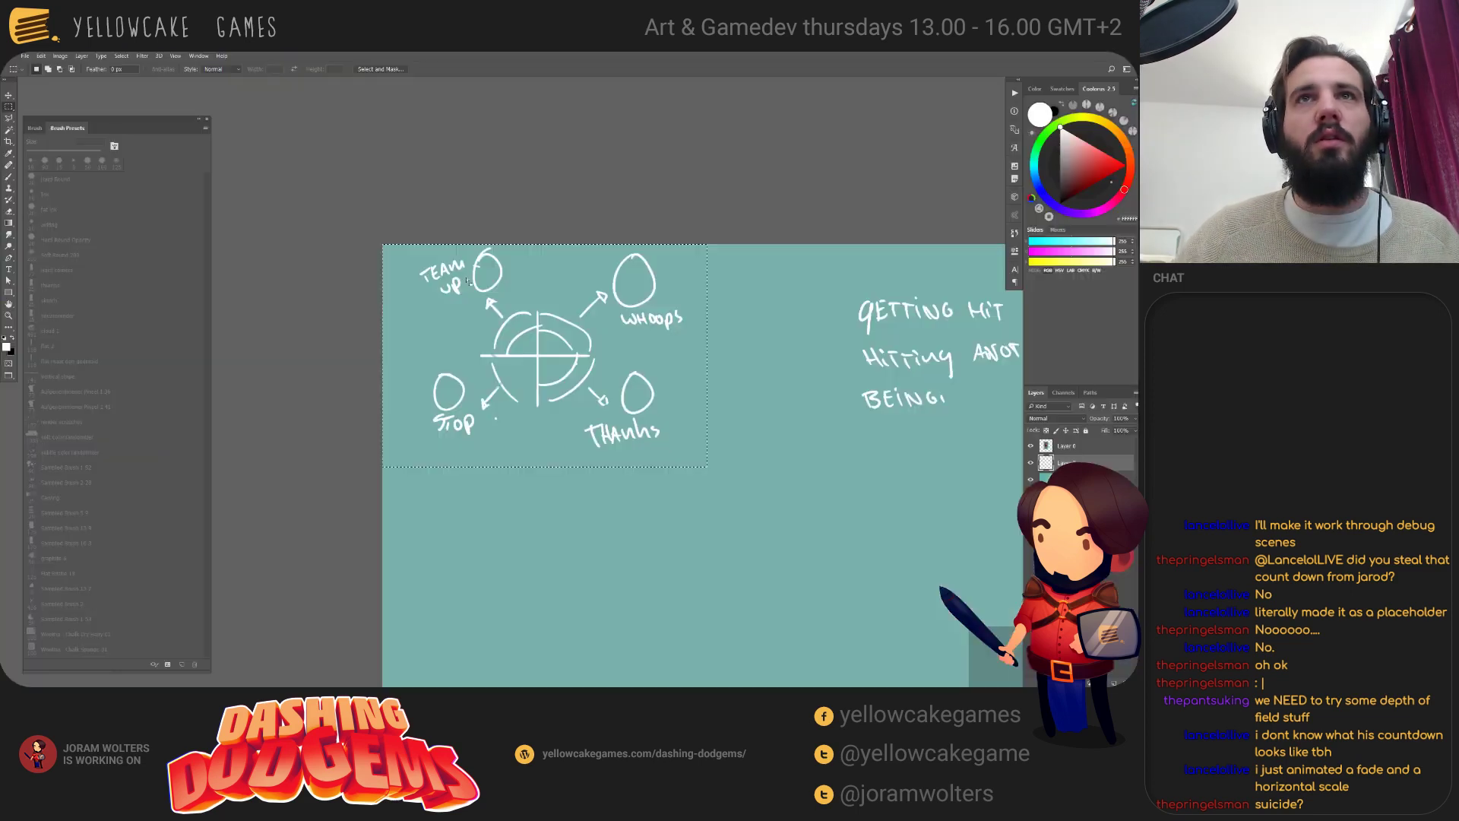
{"action": "key", "text": "alt+Tab"}
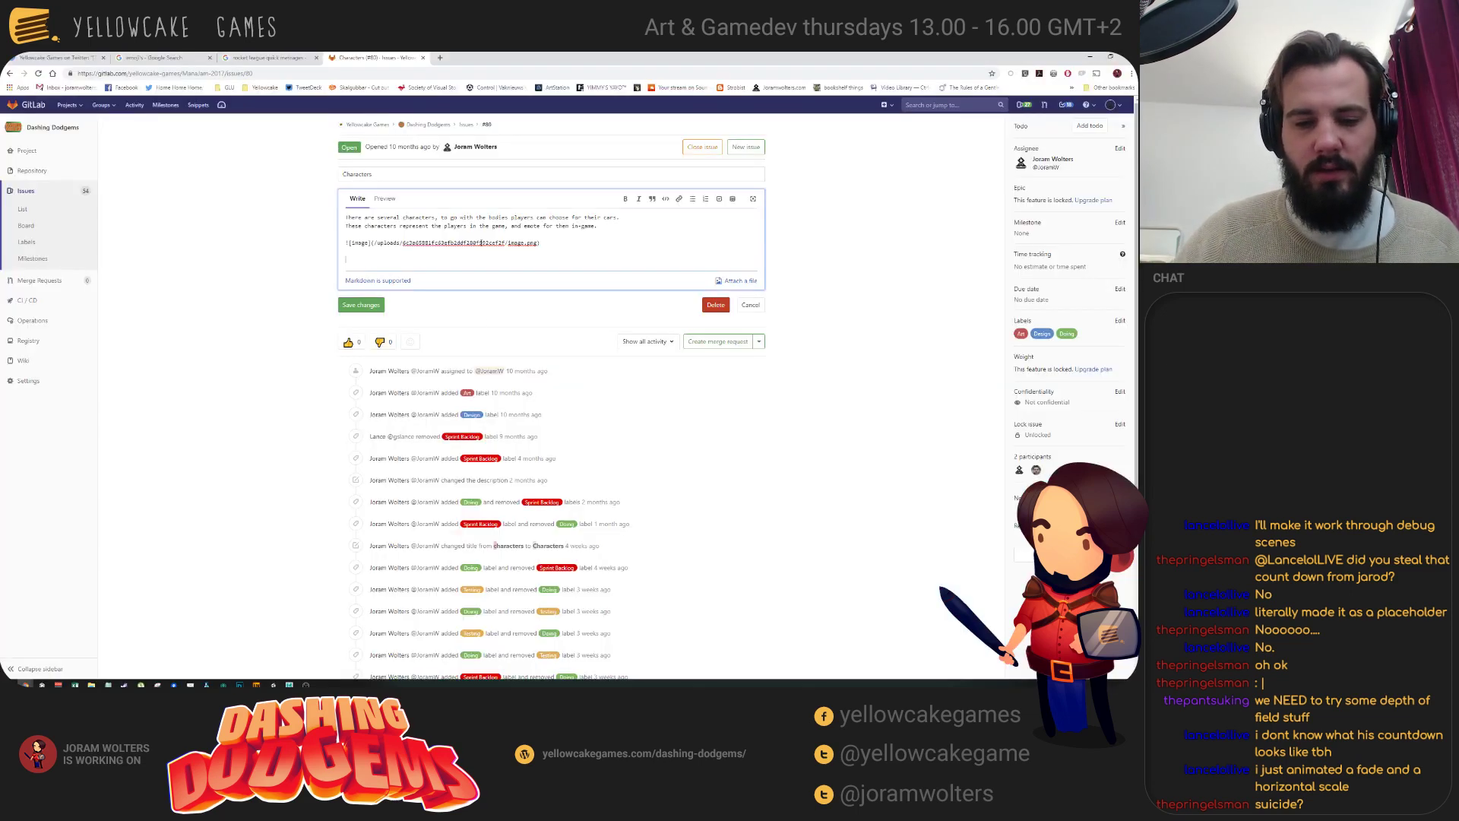
{"action": "key", "text": "ctrl+v"}
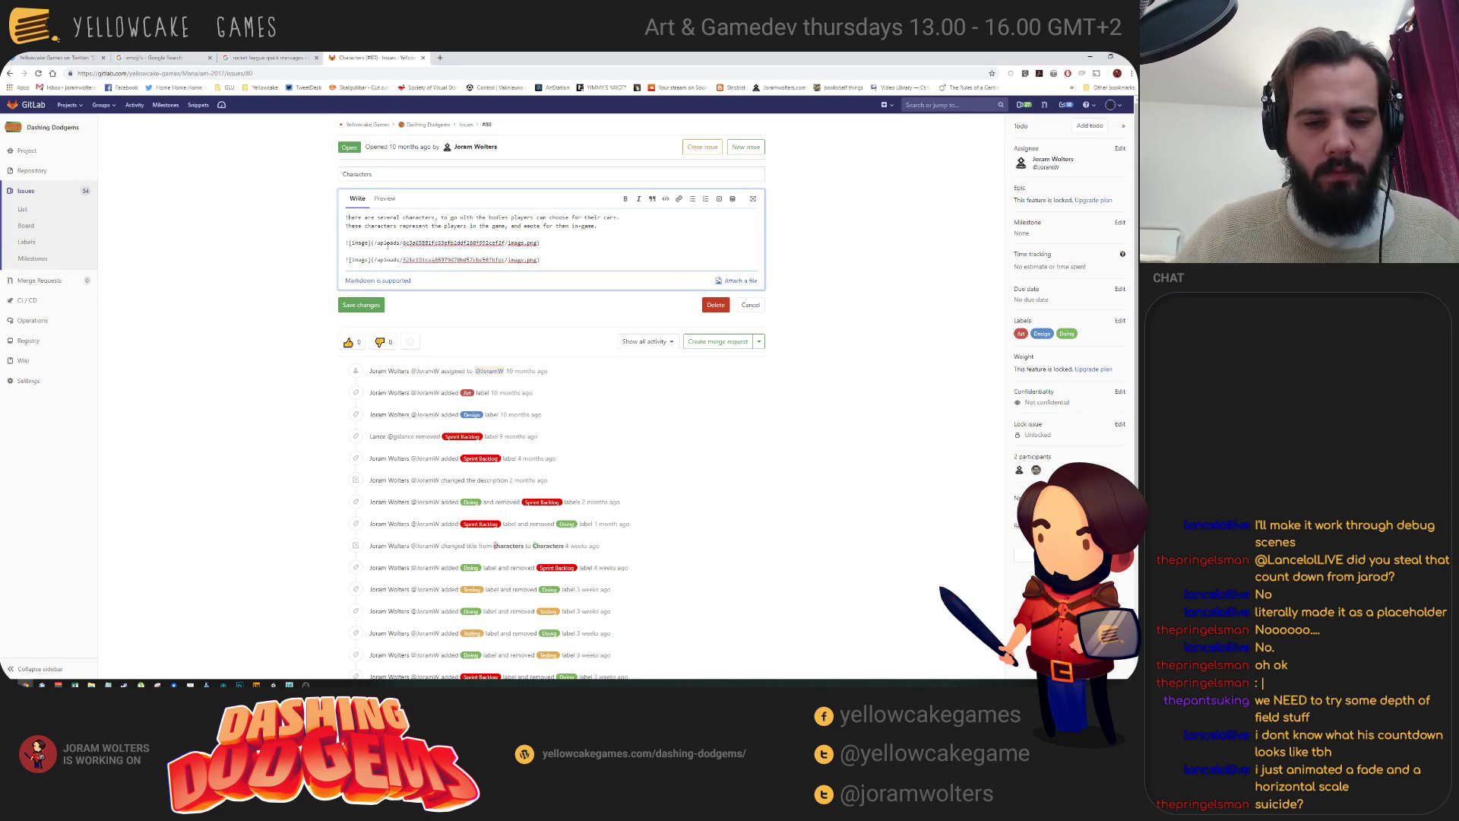
Insert a checkbox marker before the description's opening sentence and add the line "for each:" above it, followed by a blank line.
{"action": "left_click", "coordinate": [719, 199]}
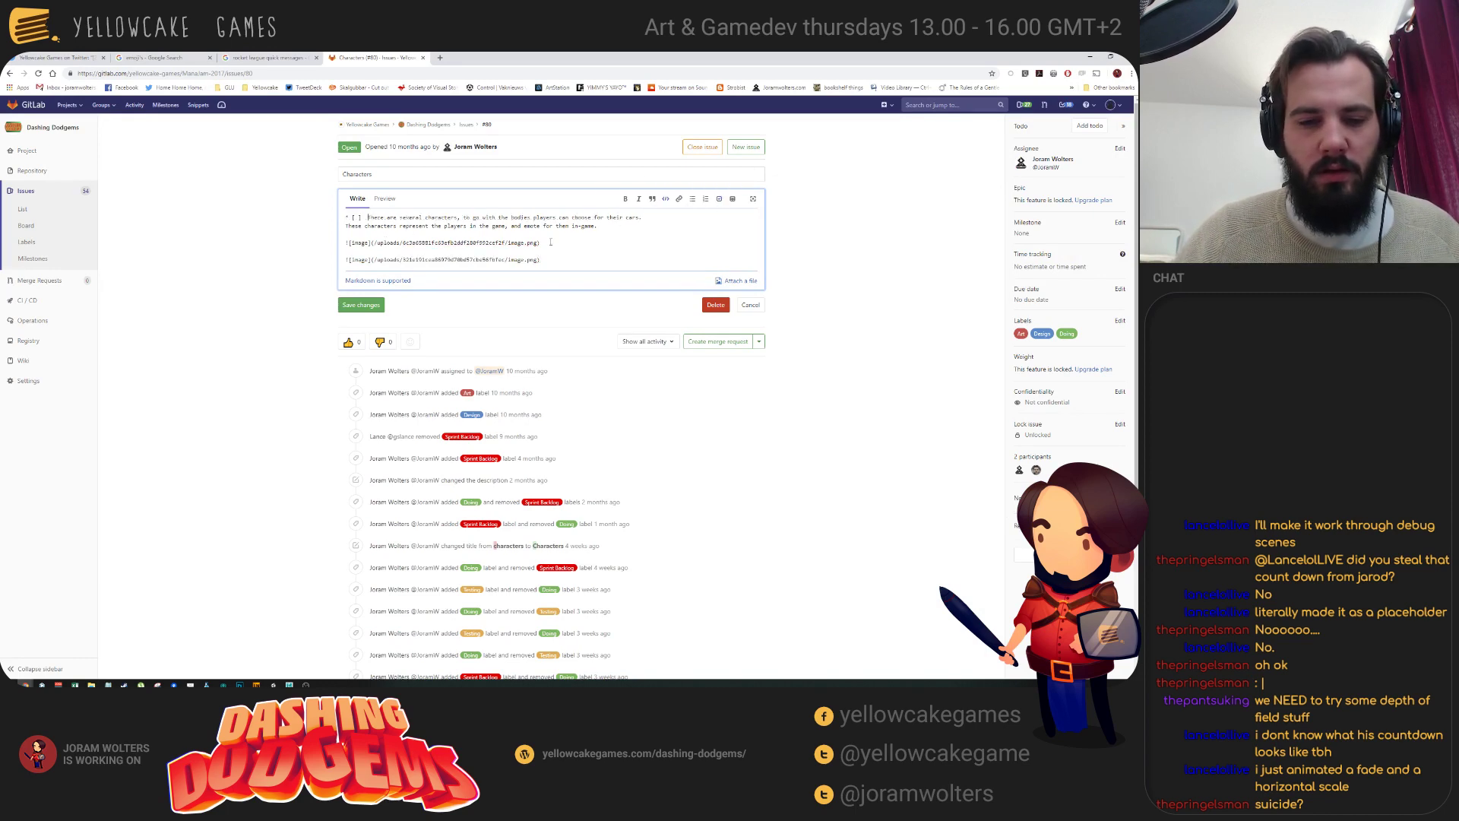
{"action": "key", "text": "Return"}
{"action": "key", "text": "Return"}
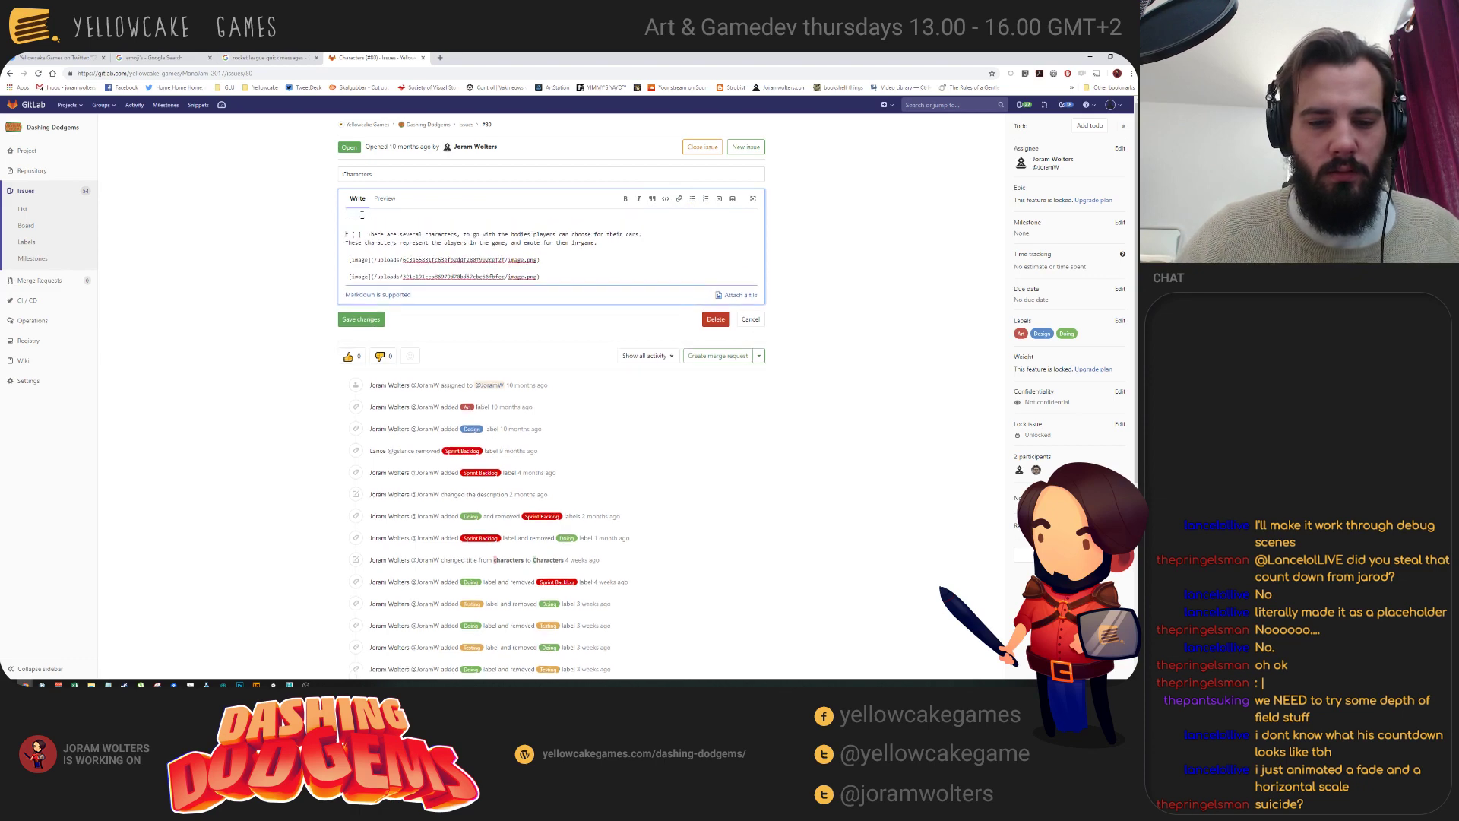
{"action": "key", "text": "alt+Tab"}
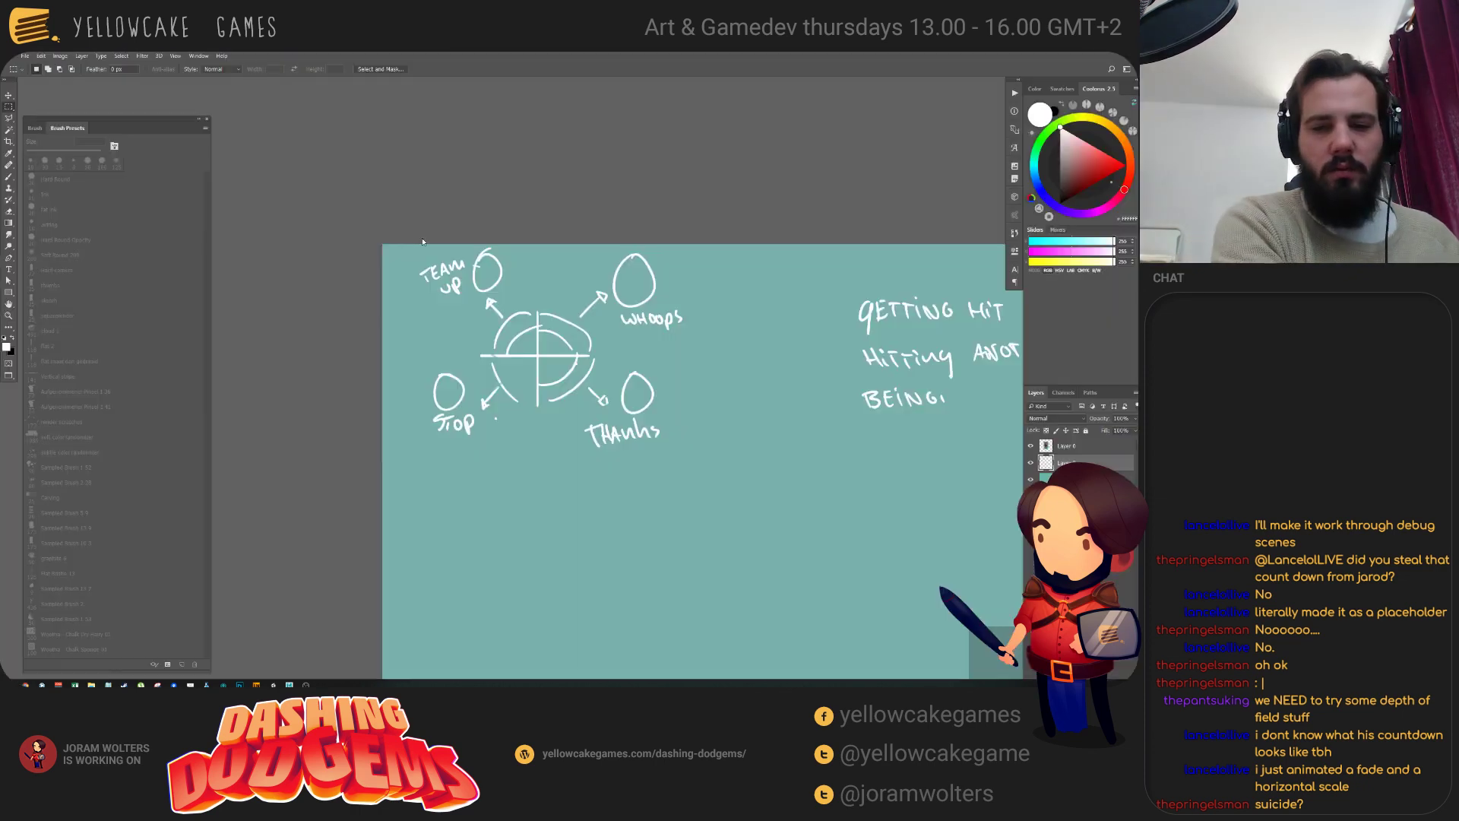
{"action": "key", "text": "alt+Tab"}
{"action": "type", "text": "t"}
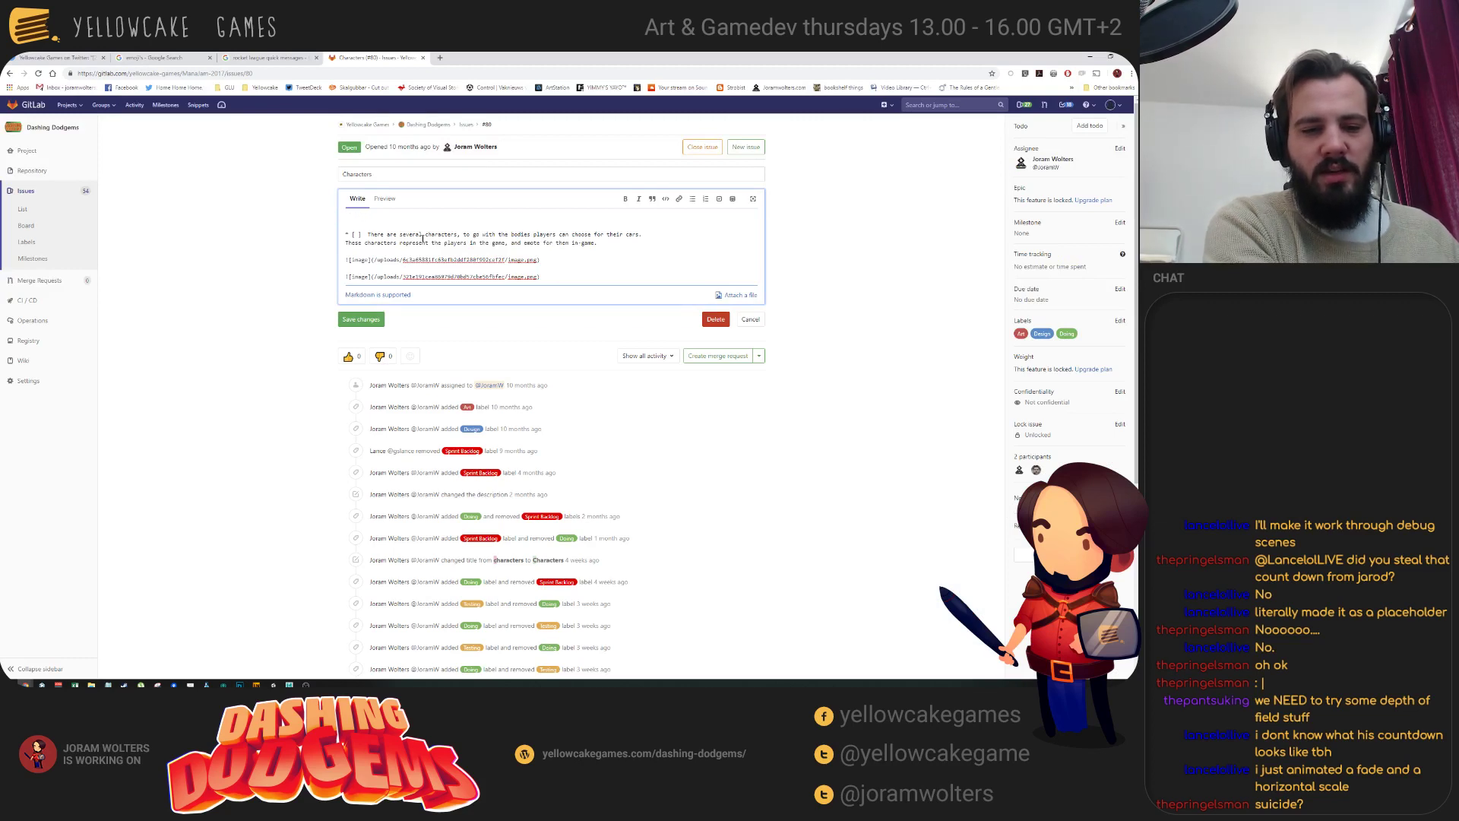
{"action": "key", "text": "Return"}
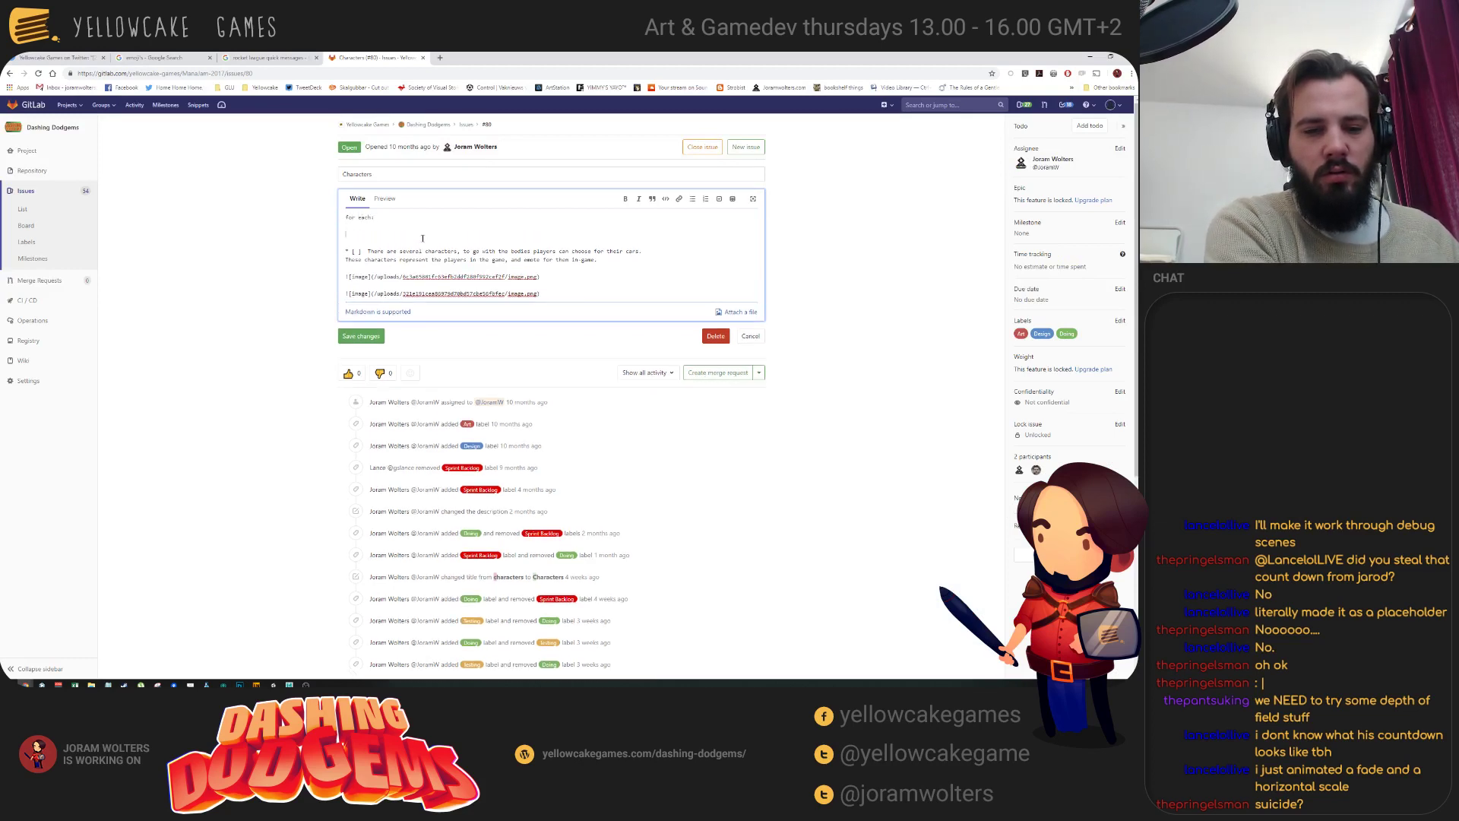
List the wheel emotes "team up", "whoops", "thanks" and "stop" on separate lines under "for each:", using the Photoshop sketch as reference.
{"action": "type", "text": "team up"}
{"action": "key", "text": "Return"}
{"action": "key", "text": "alt+Tab"}
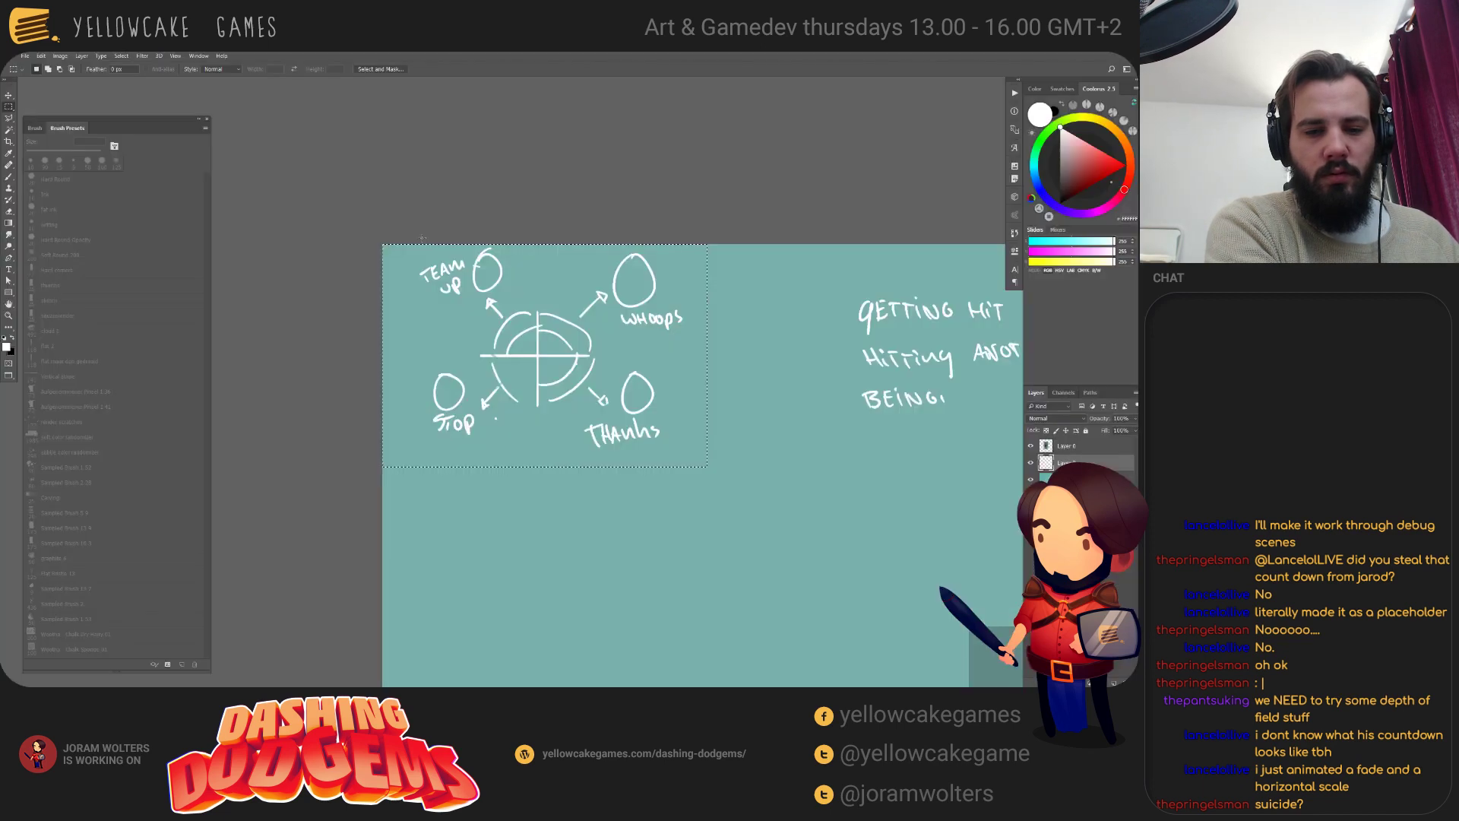
{"action": "key", "text": "alt+Tab"}
{"action": "type", "text": "whoops"}
{"action": "key", "text": "Return"}
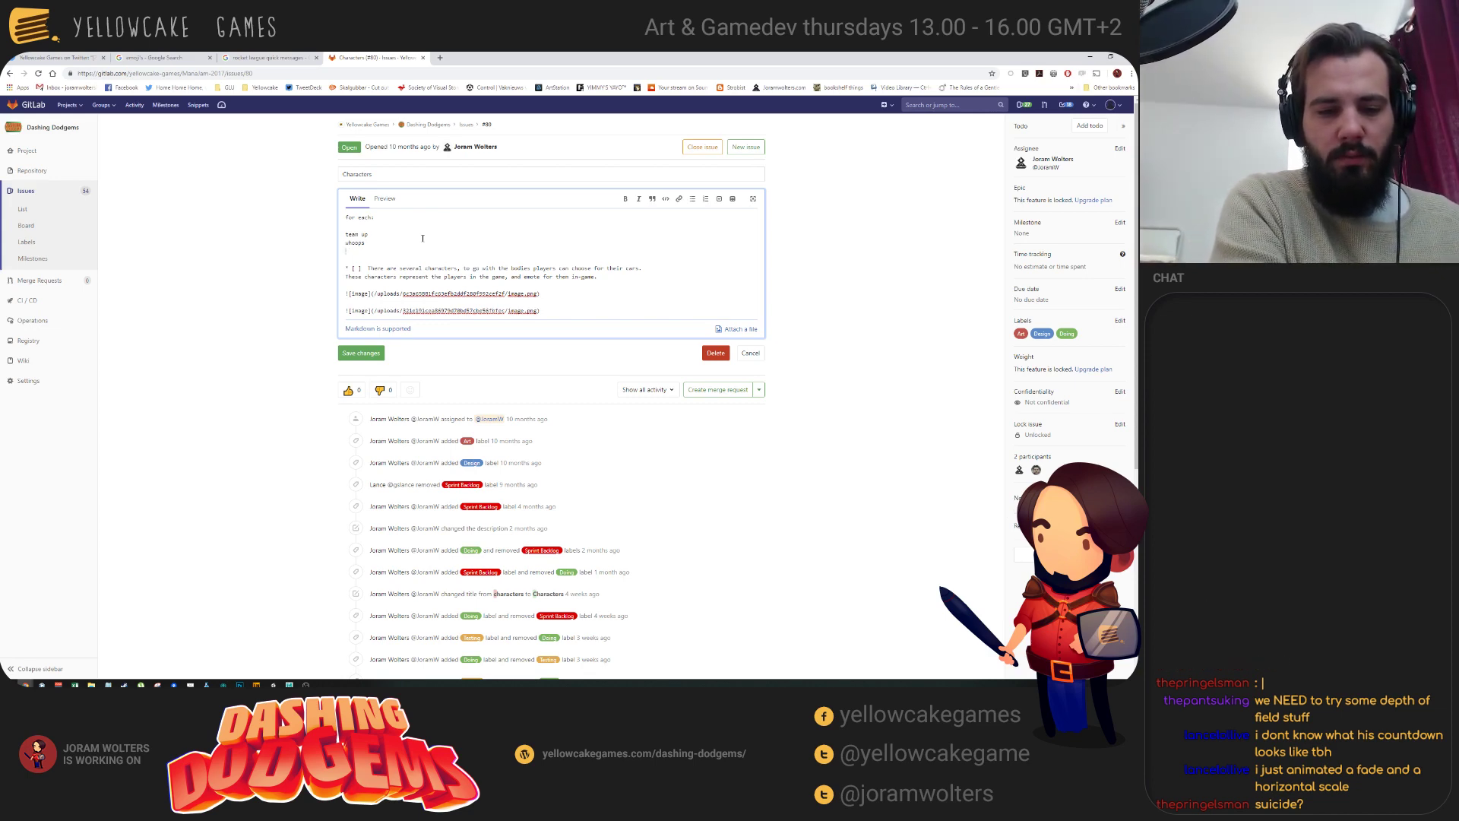
{"action": "type", "text": "nks"}
{"action": "key", "text": "Return"}
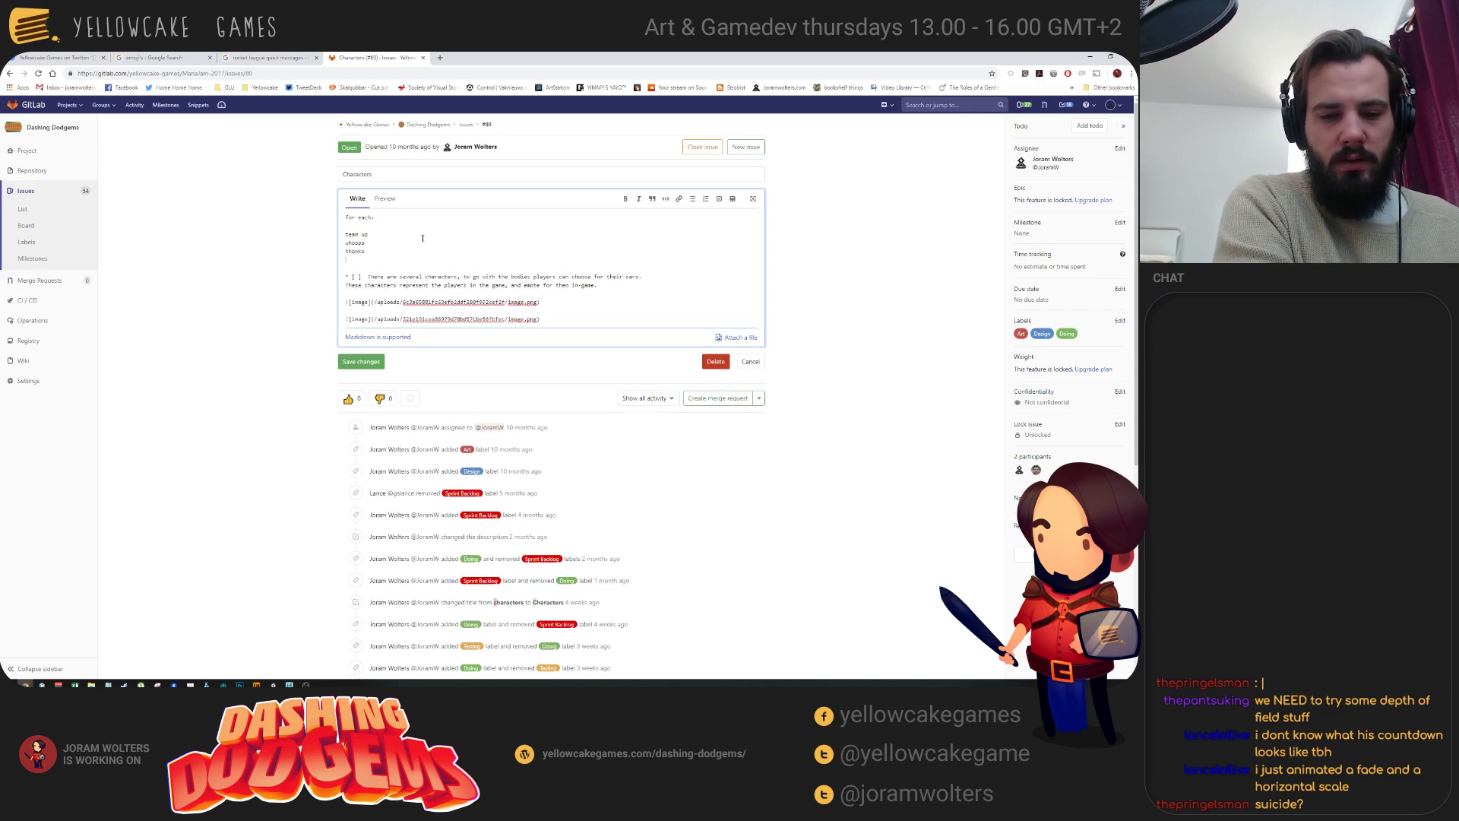
{"action": "key", "text": "alt+Tab"}
{"action": "key", "text": "alt+Tab"}
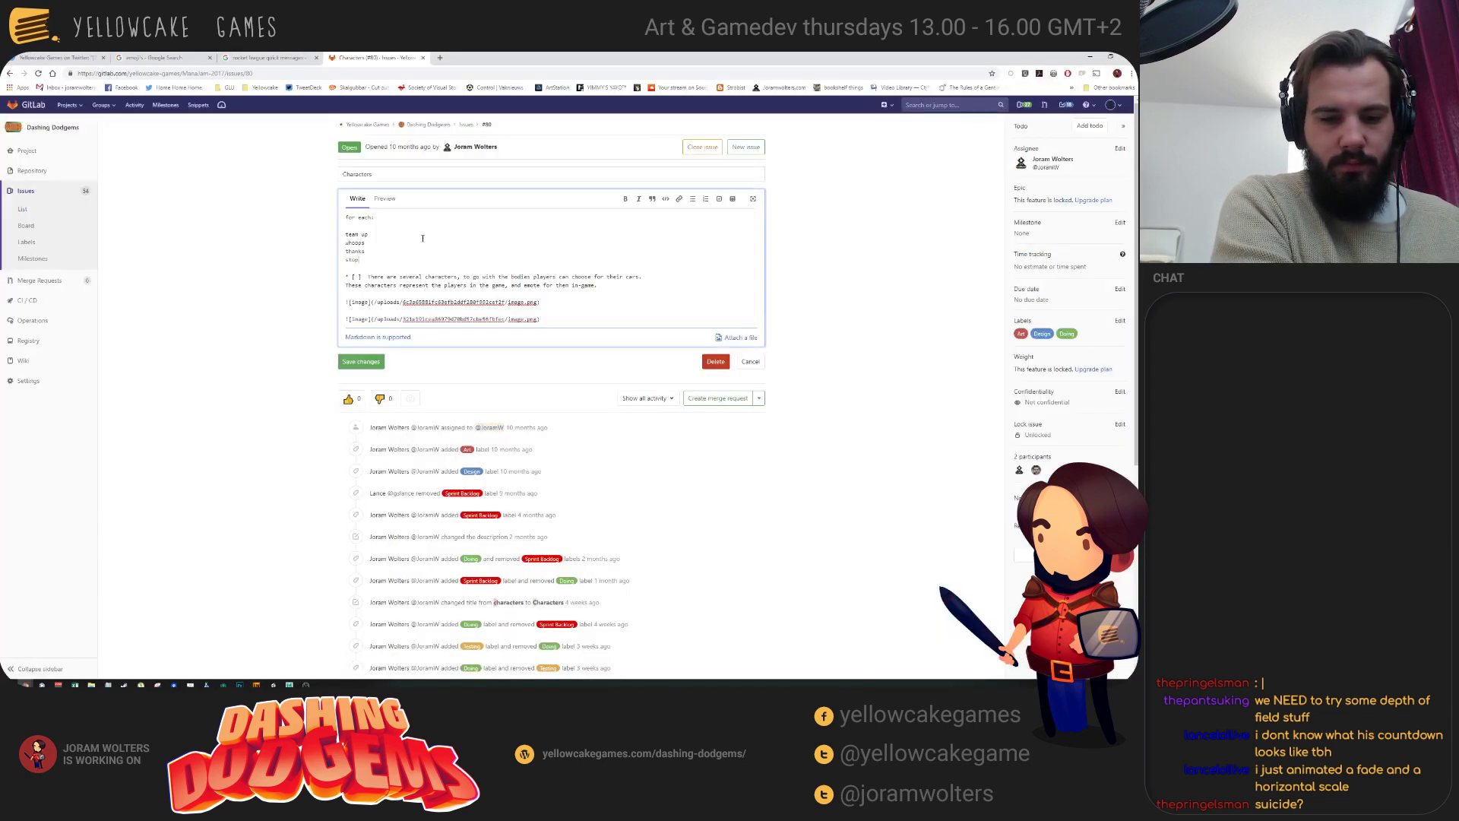
{"action": "key", "text": "Return"}
{"action": "key", "text": "Return"}
Start a second group below the emotes with the event lines "getting hit" and "hitting another player", following the Photoshop sketch.
{"action": "key", "text": "alt+Tab"}
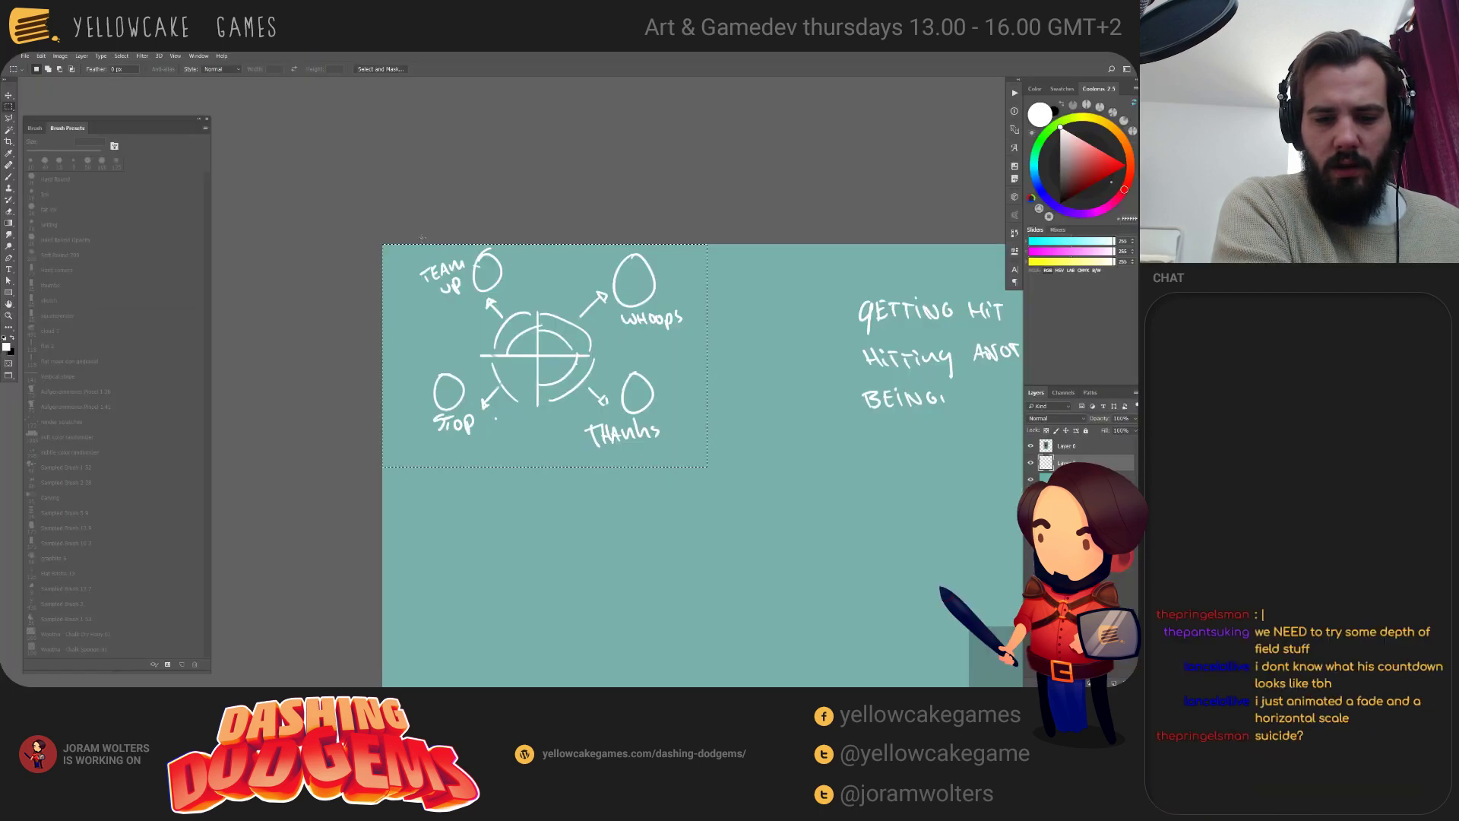
{"action": "key", "text": "alt+Tab"}
{"action": "type", "text": "getting hit"}
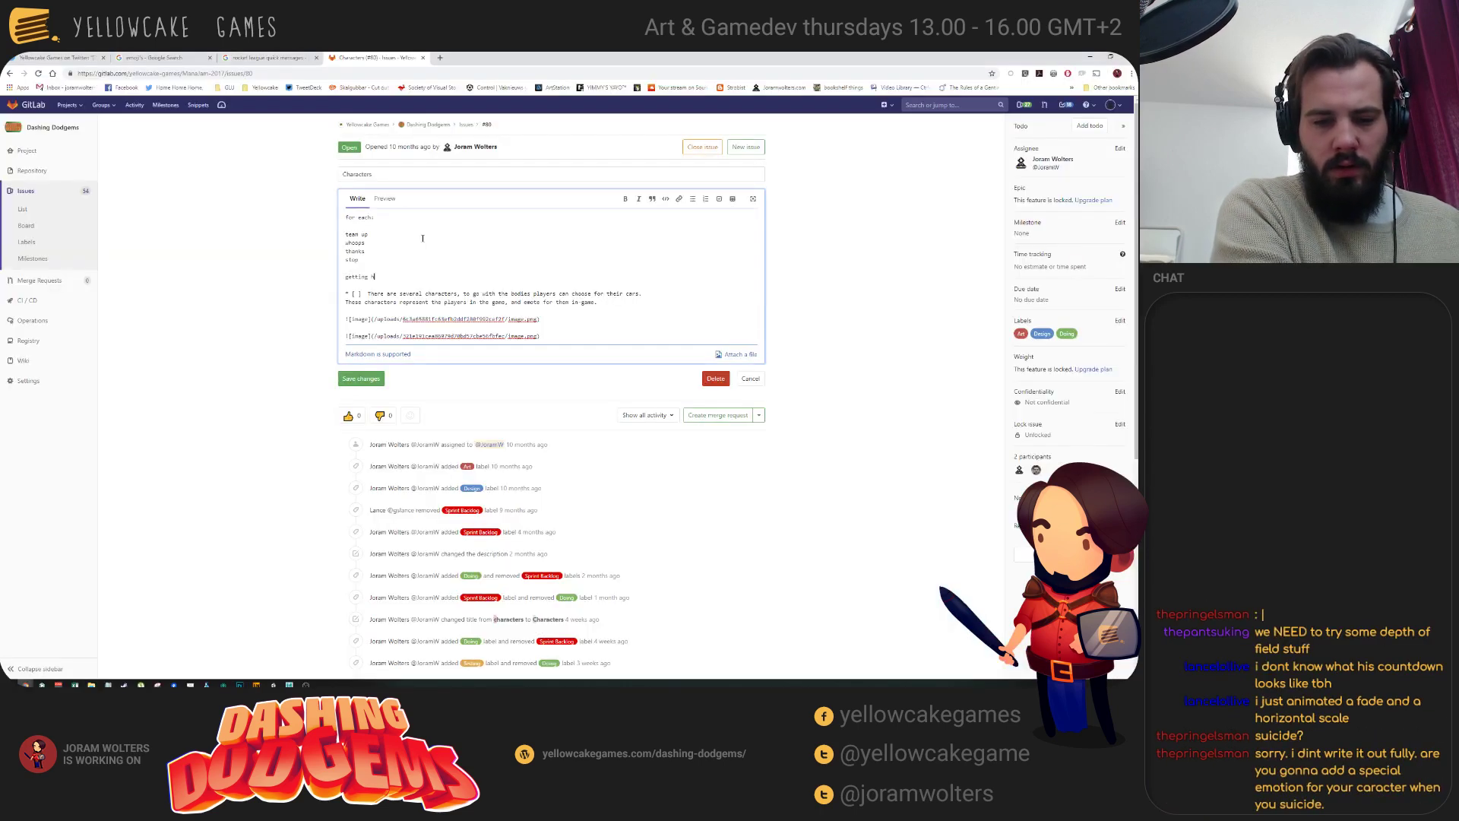
{"action": "key", "text": "Return"}
{"action": "key", "text": "alt+Tab"}
{"action": "key", "text": "alt+Tab"}
{"action": "type", "text": "hitt"}
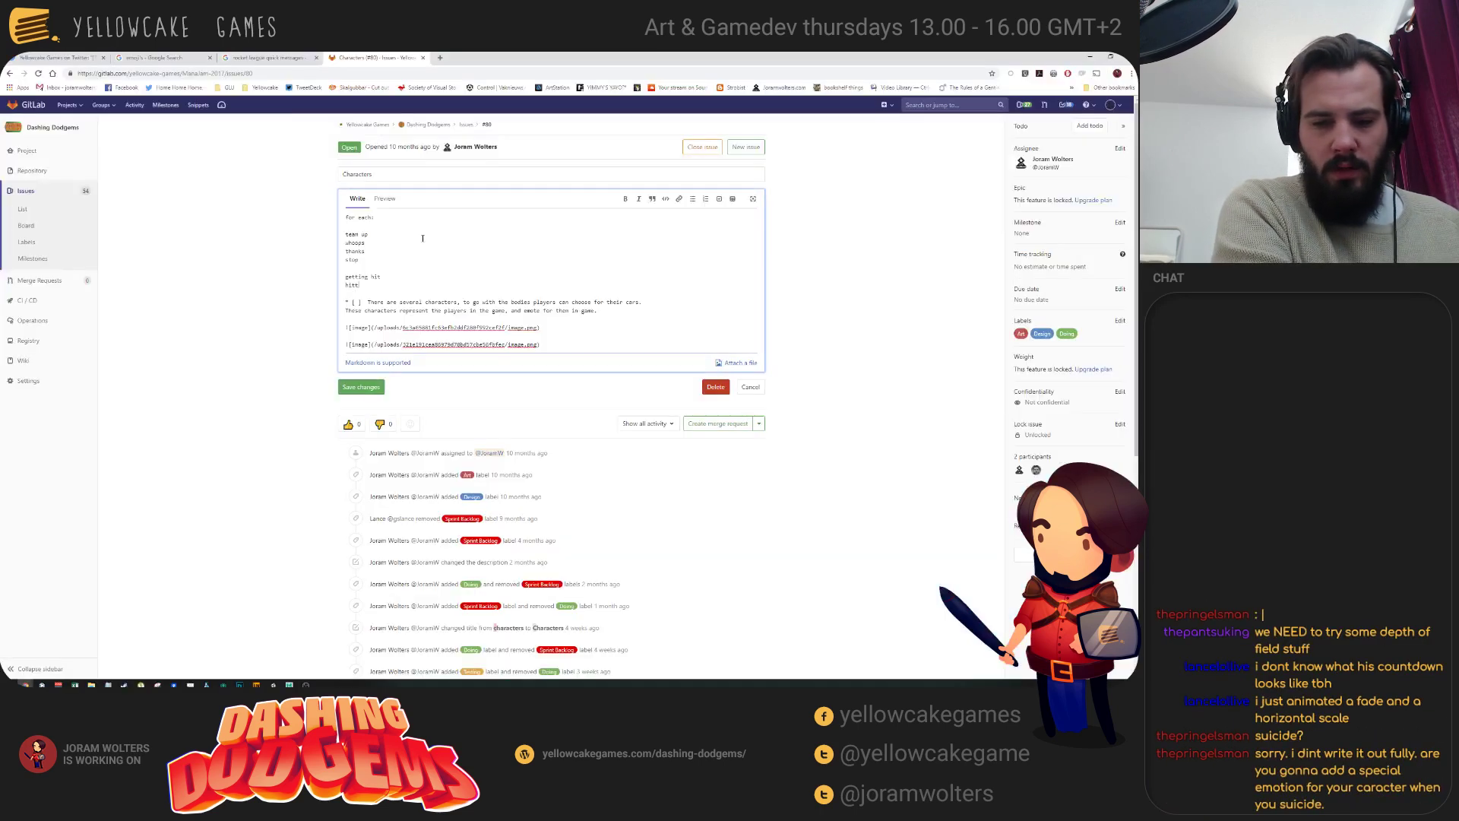
{"action": "type", "text": "ing anot"}
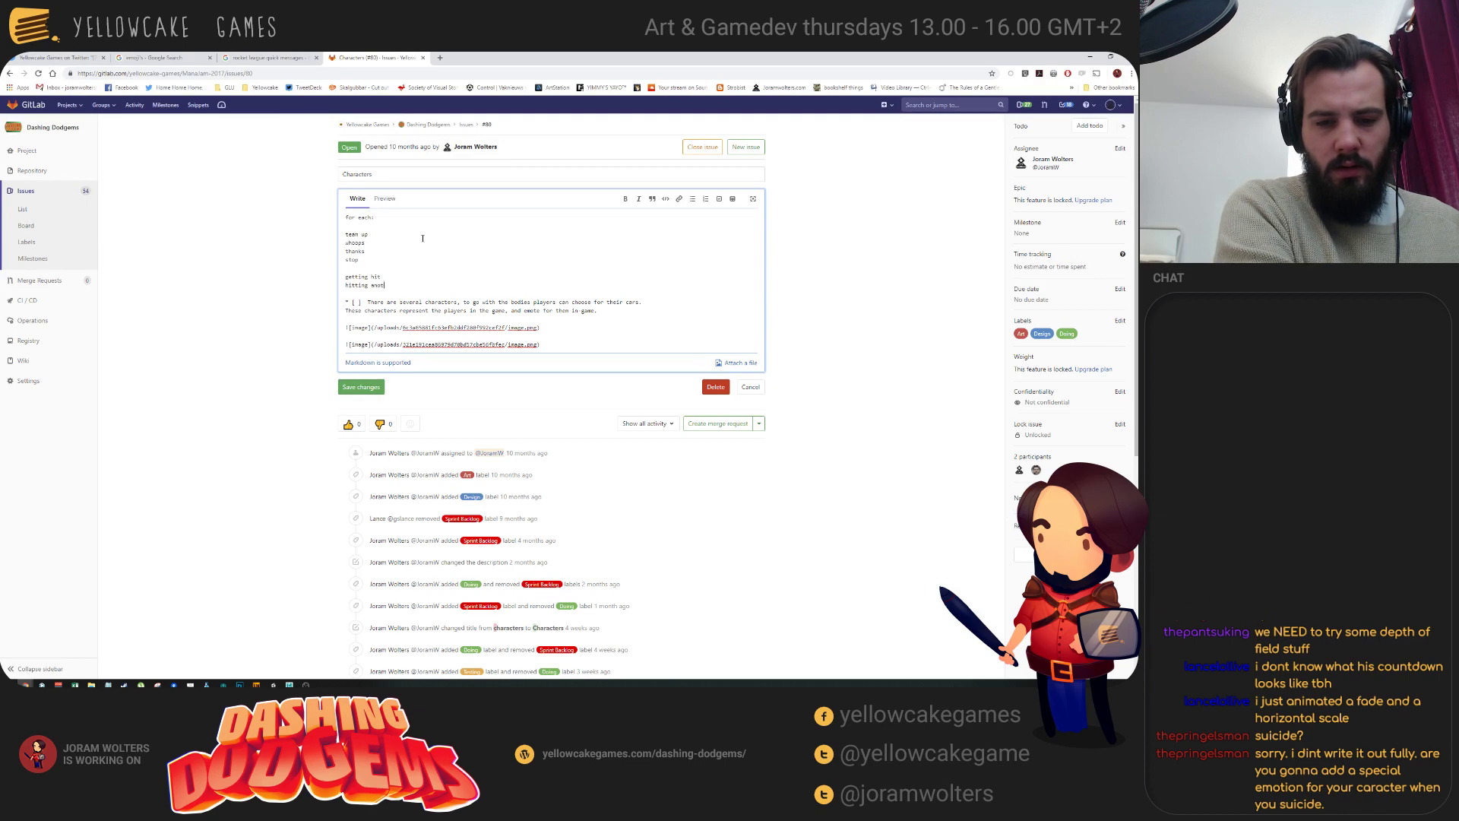
{"action": "type", "text": "her player"}
{"action": "key", "text": "Return"}
Add the event lines "being taken down", "taking someone down", "being full energy" and "having a superbump" below "hitting another player".
{"action": "key", "text": "alt+Tab"}
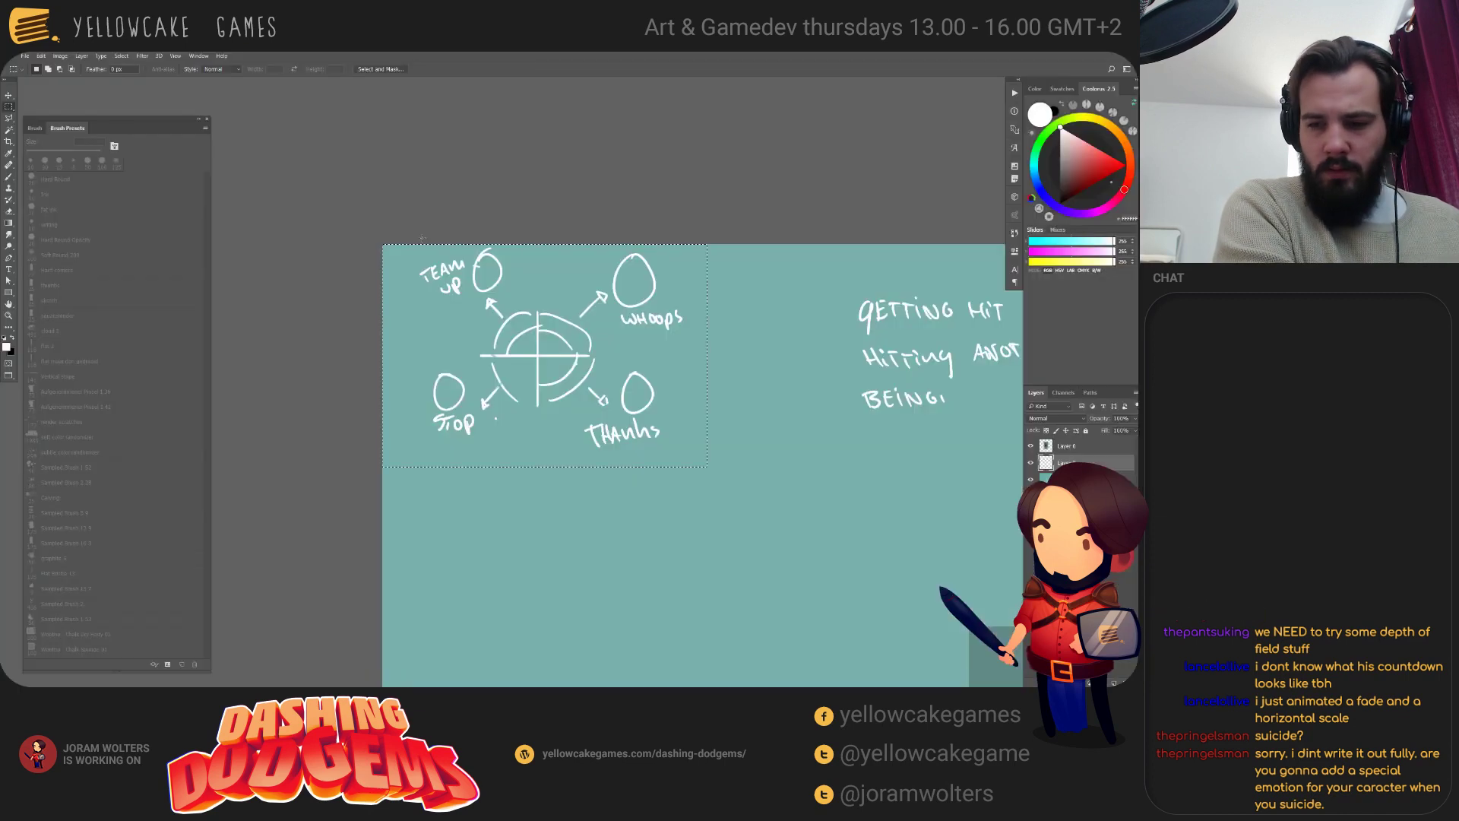
{"action": "key", "text": "alt+Tab"}
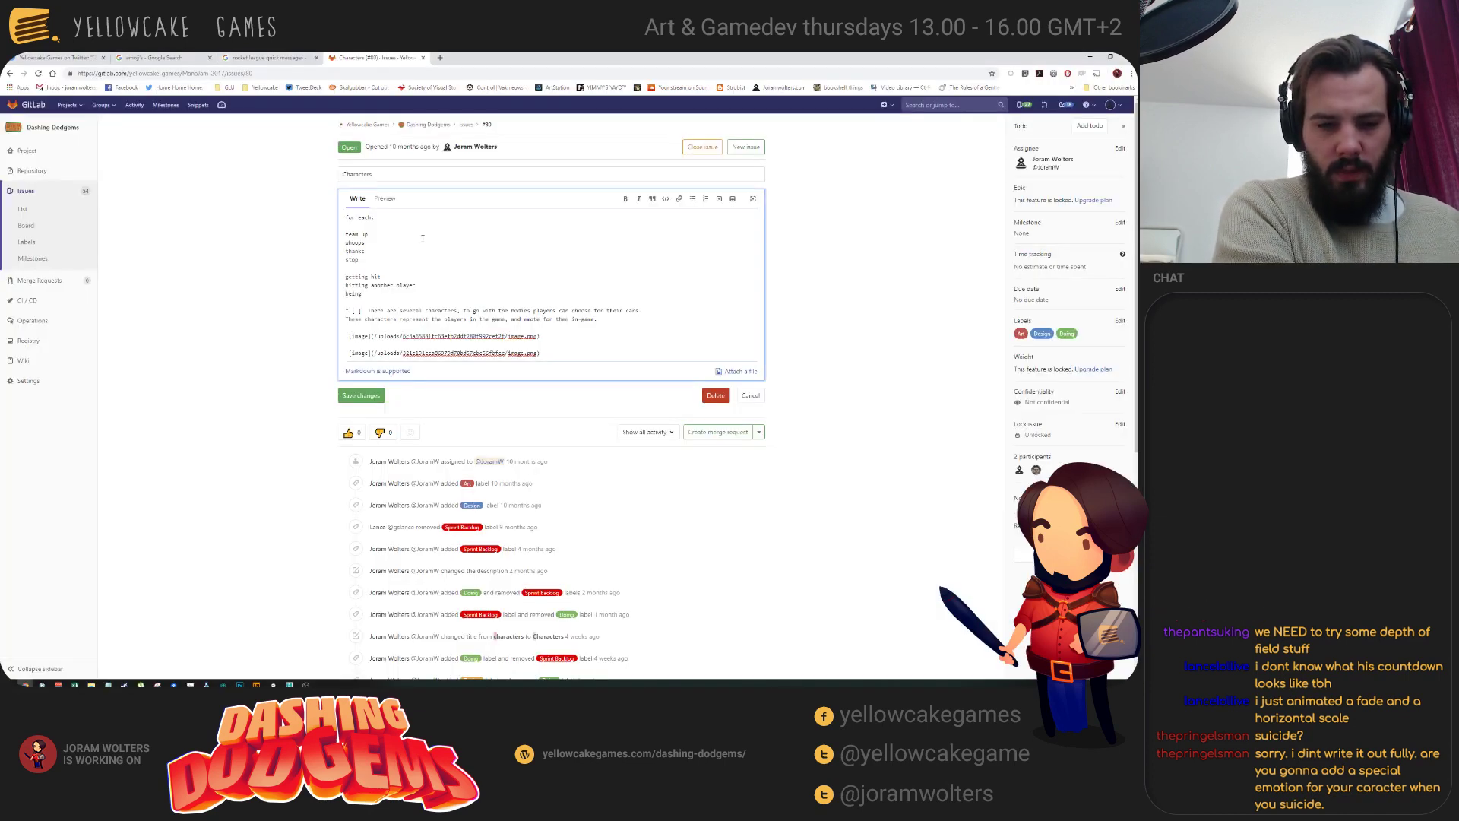
{"action": "type", "text": "being taken down"}
{"action": "key", "text": "Return"}
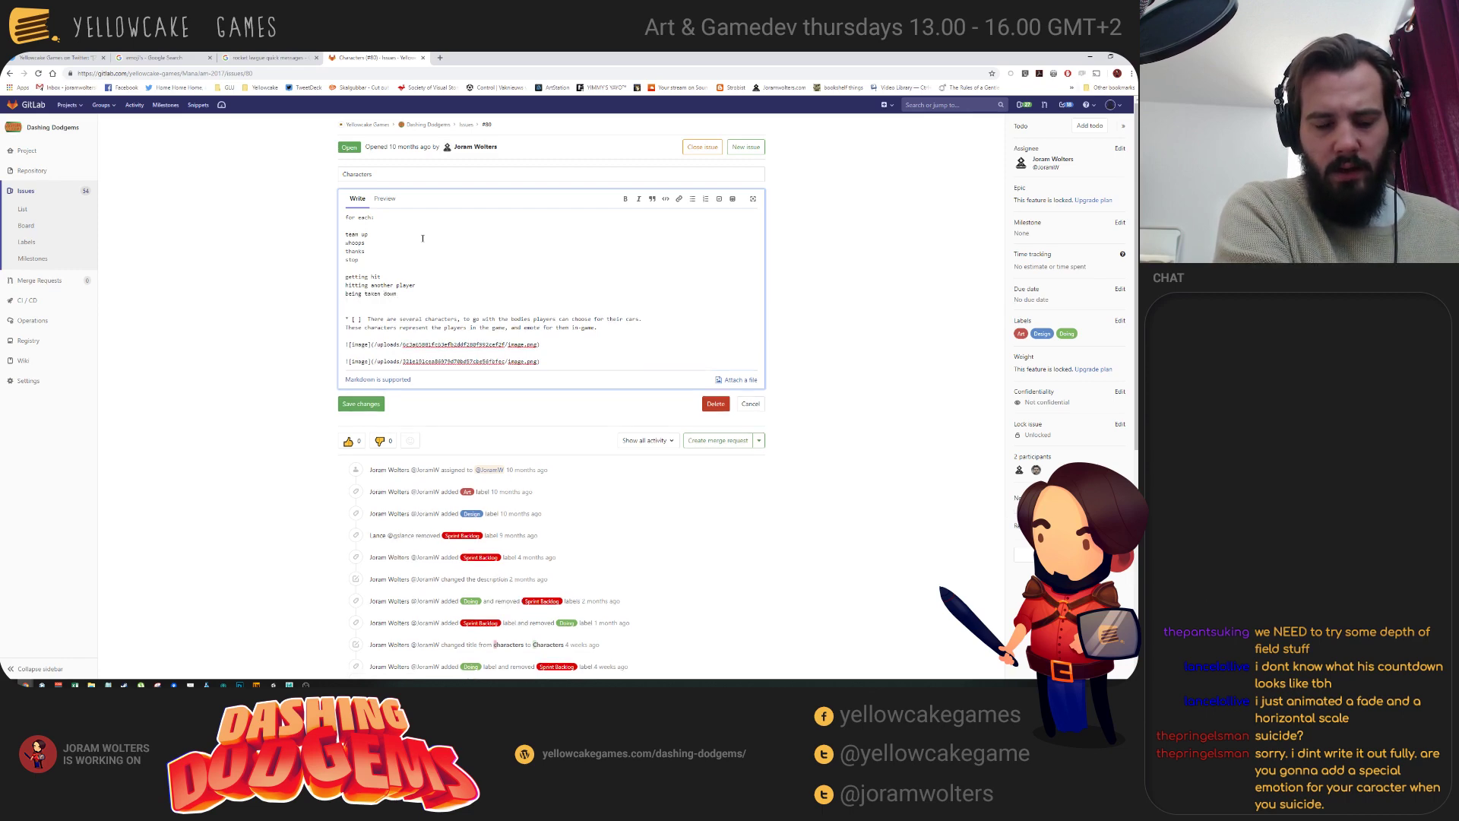
{"action": "type", "text": "taking "}
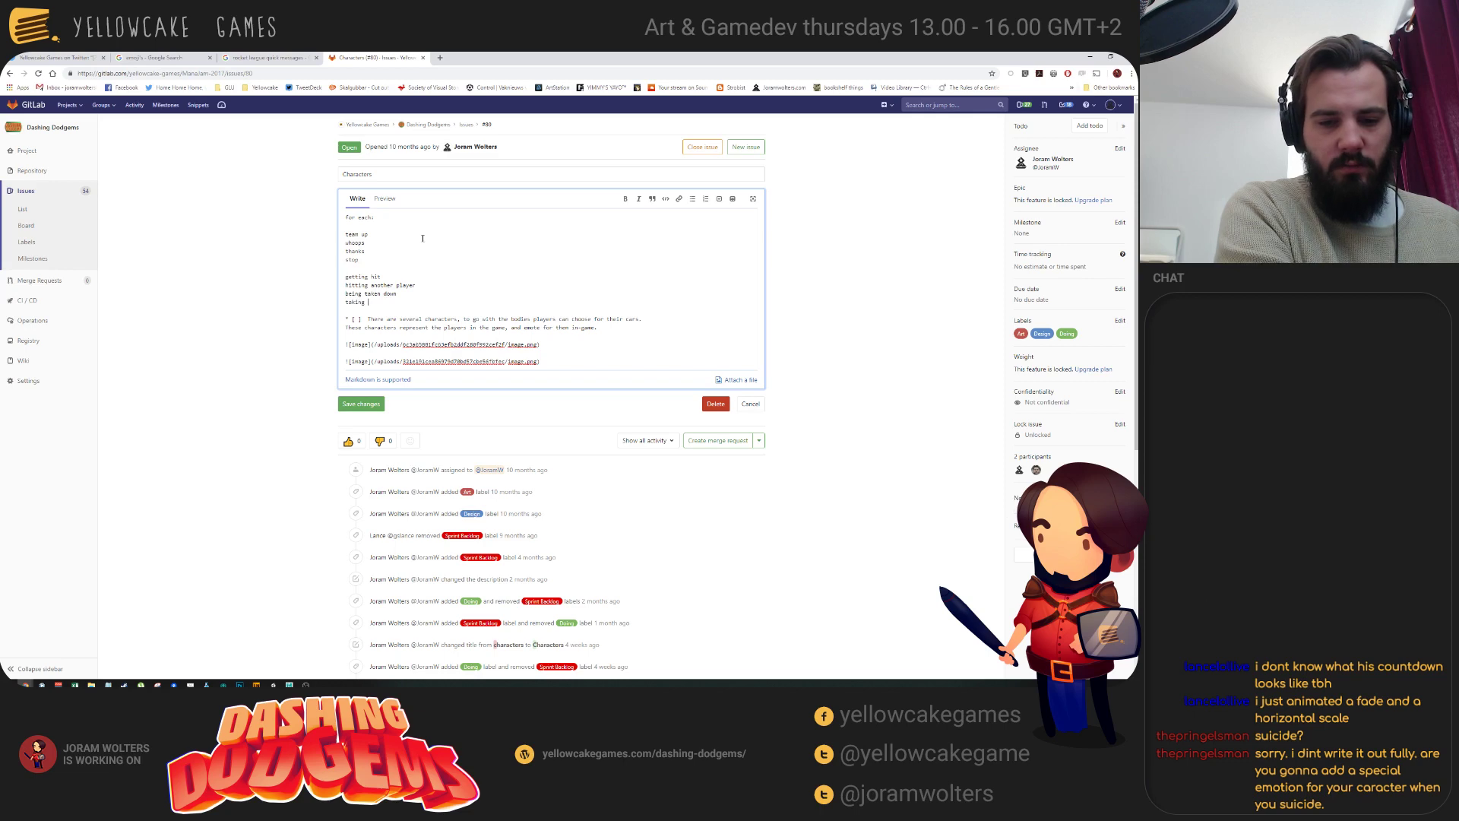
{"action": "type", "text": "someone down"}
{"action": "key", "text": "Return"}
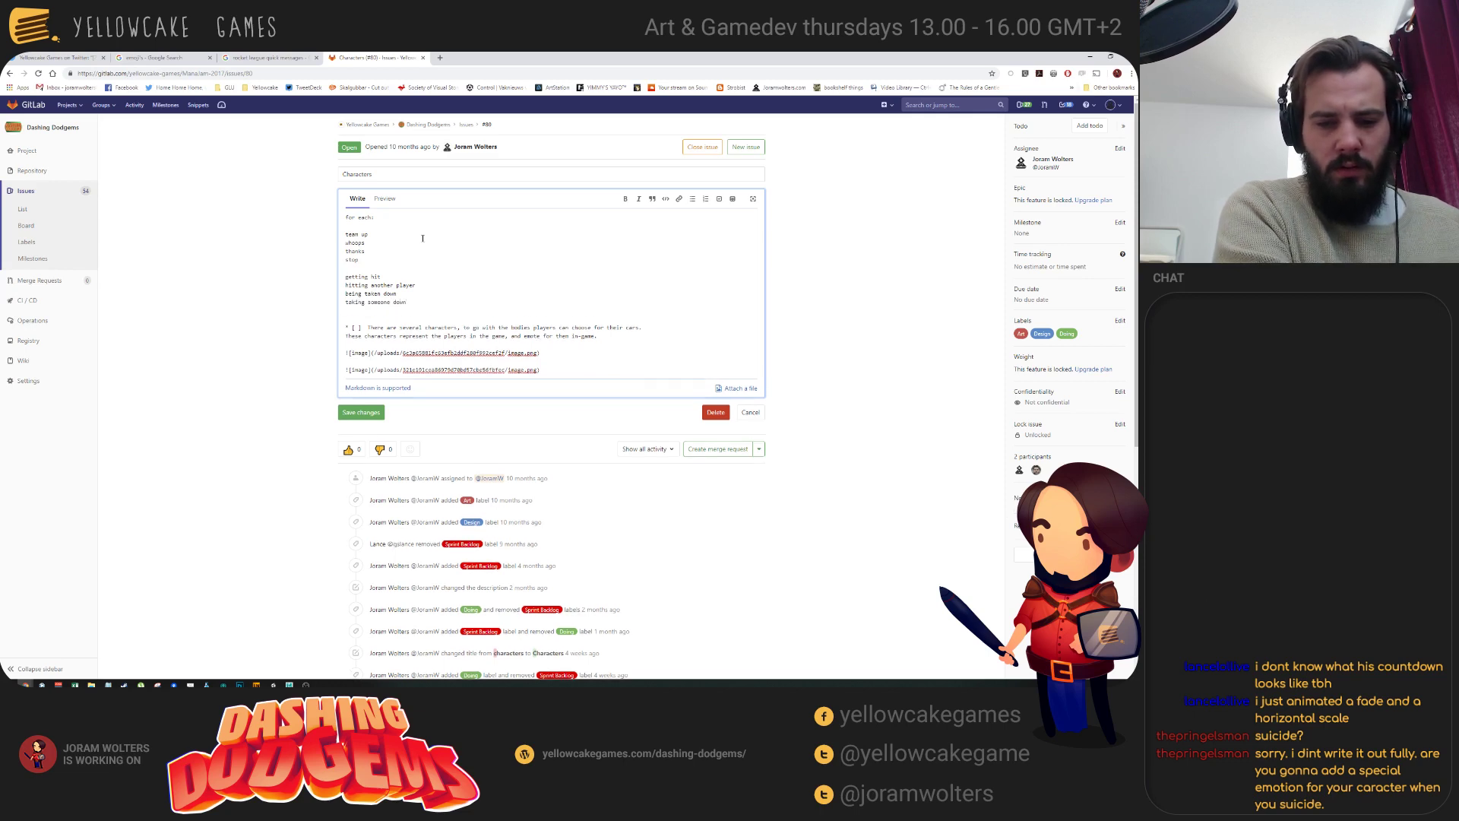
{"action": "type", "text": "being full energy"}
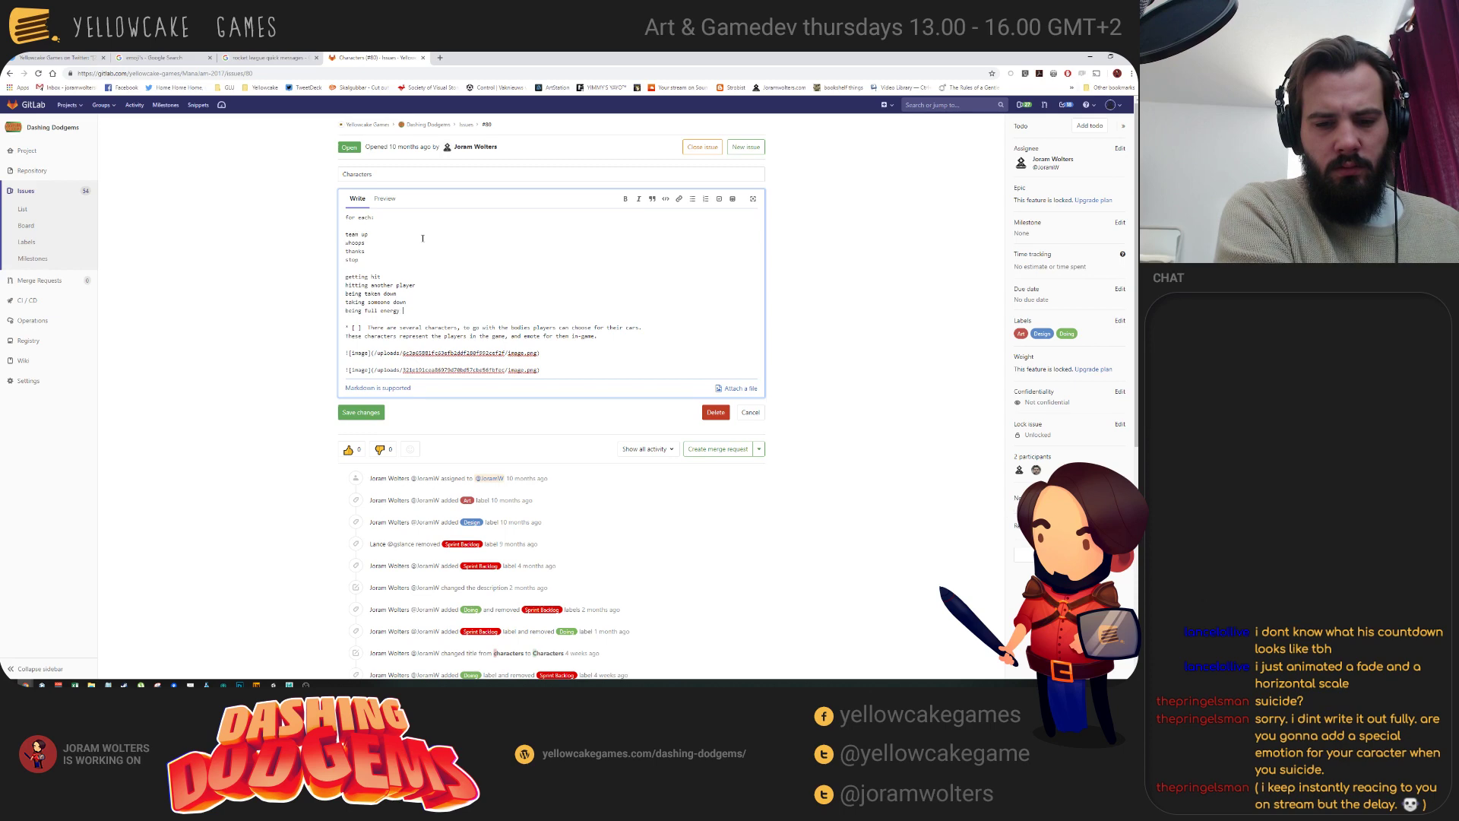
{"action": "key", "text": "Return"}
{"action": "type", "text": "c"}
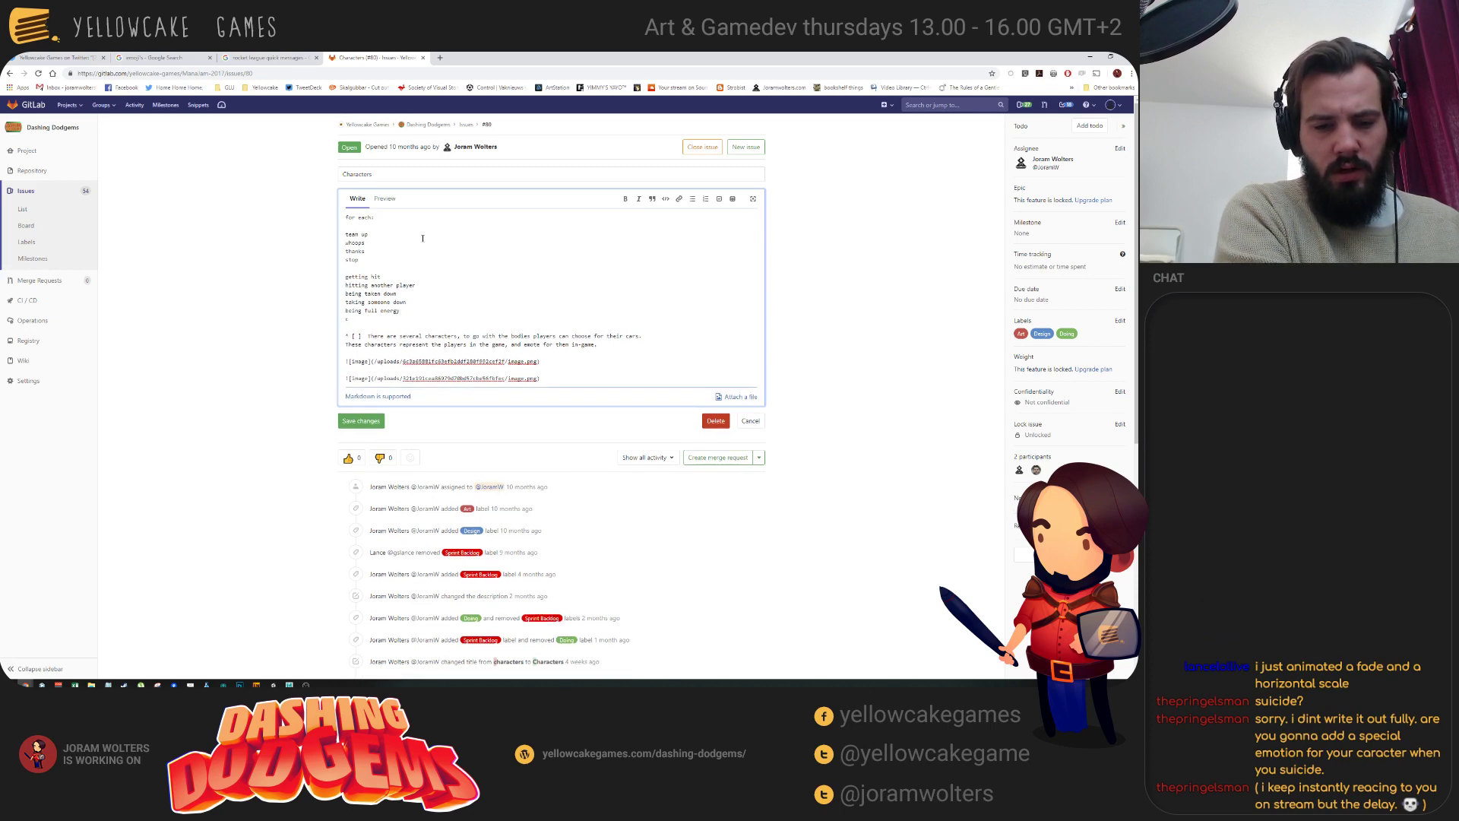
{"action": "type", "text": "aving a superh"}
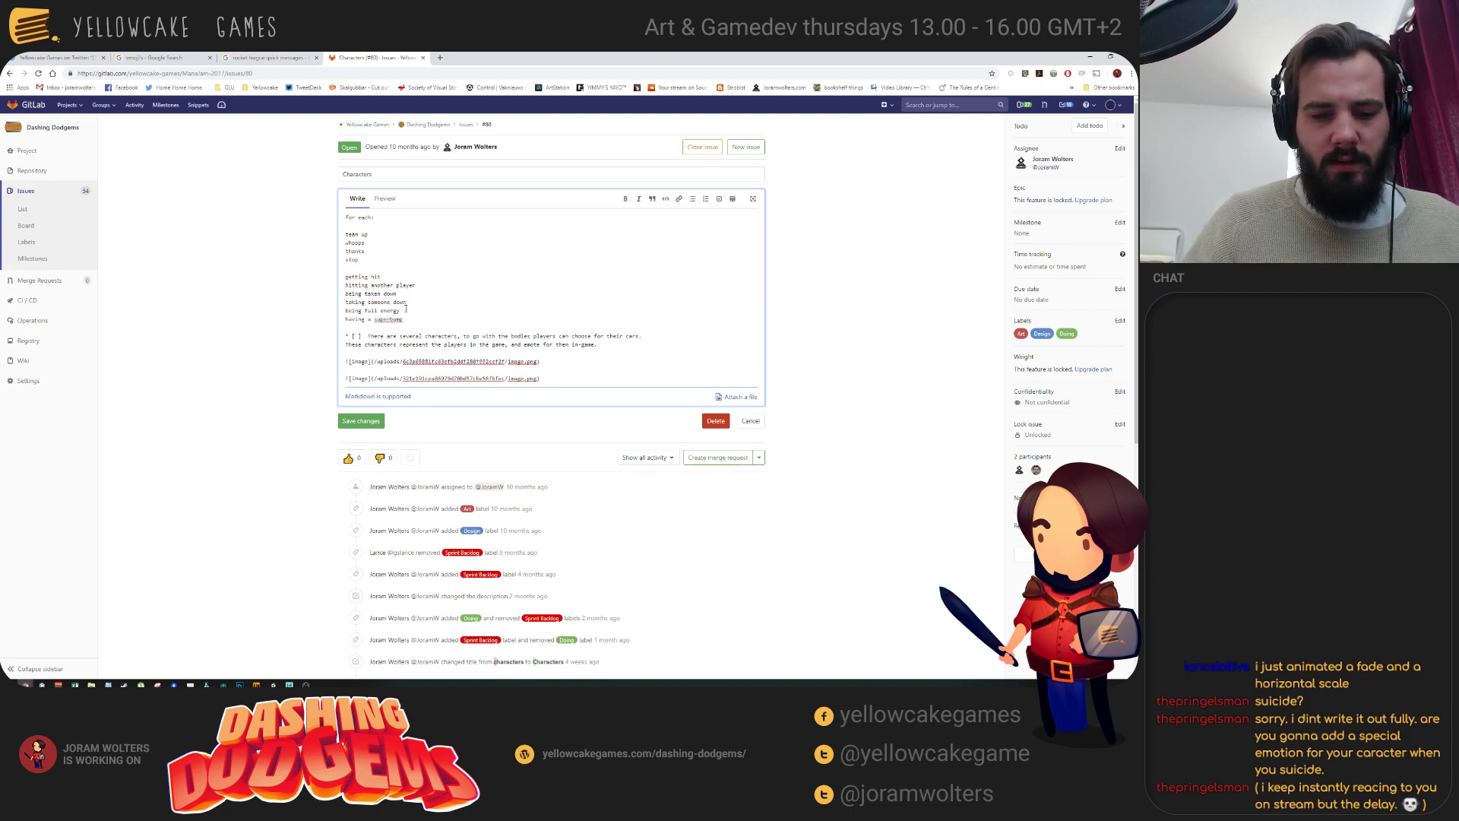
Convert all emote and event lines into task checkboxes, clear the checkbox from the blank separator line, and save the description.
{"action": "left_click_drag", "start_coordinate": [407, 318], "coordinate": [322, 234]}
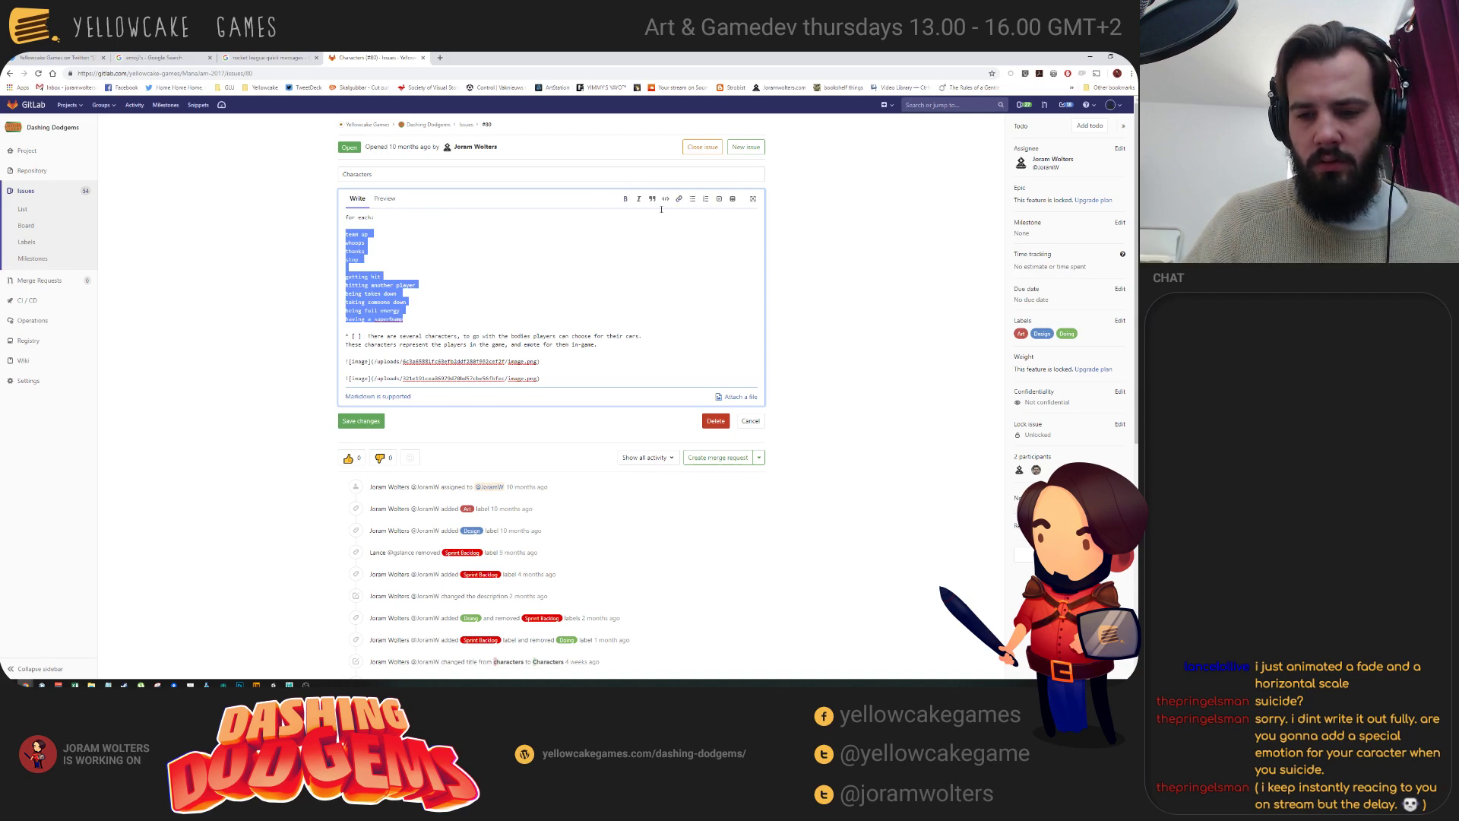
{"action": "left_click", "coordinate": [719, 198]}
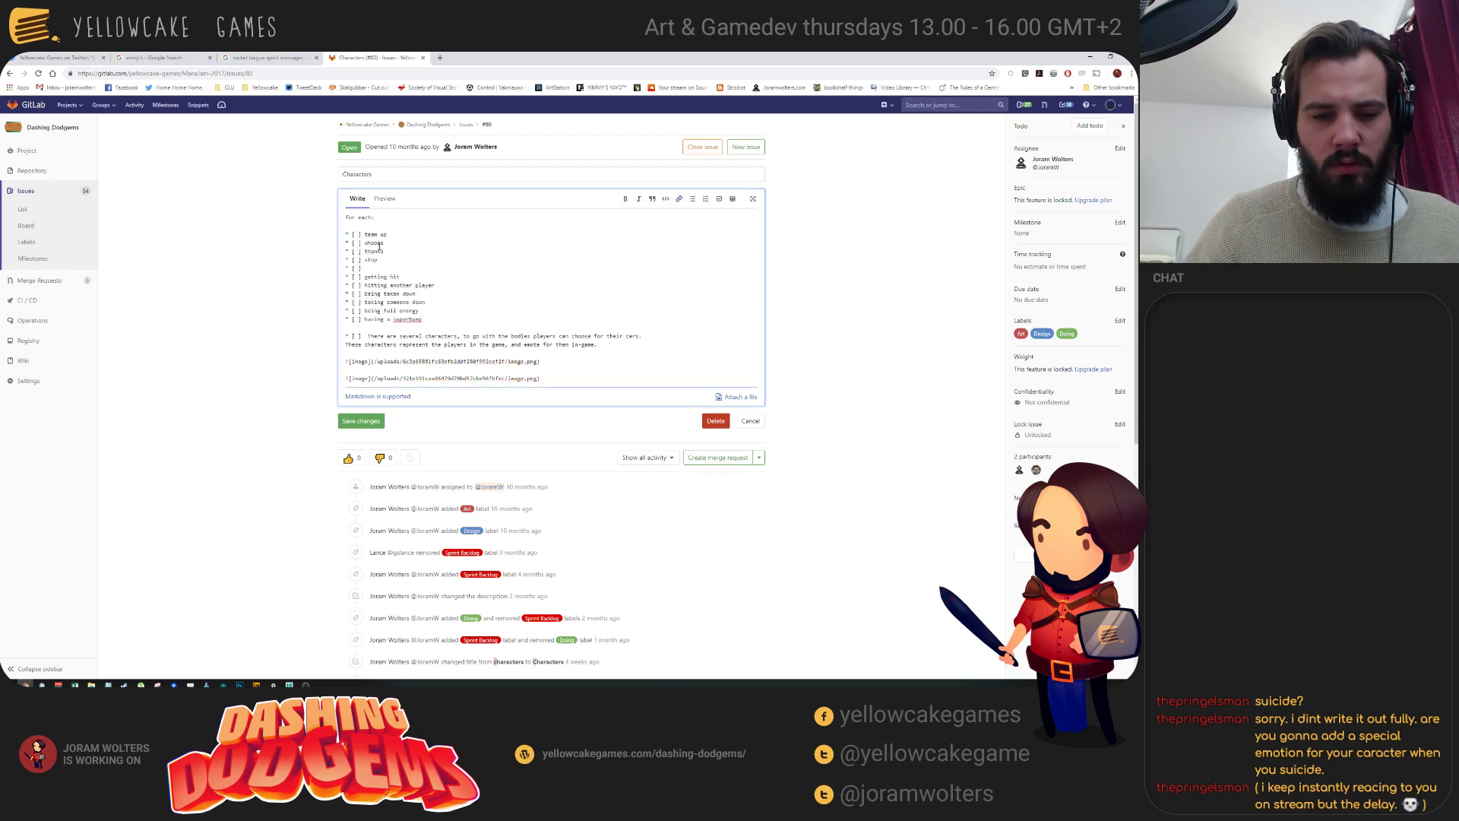
{"action": "mouse_move", "coordinate": [372, 268]}
{"action": "left_mouse_down"}
{"action": "mouse_move", "coordinate": [316, 275]}
{"action": "mouse_move", "coordinate": [366, 271]}
{"action": "left_mouse_up"}
{"action": "left_click", "coordinate": [338, 265]}
{"action": "key", "text": "BackSpace"}
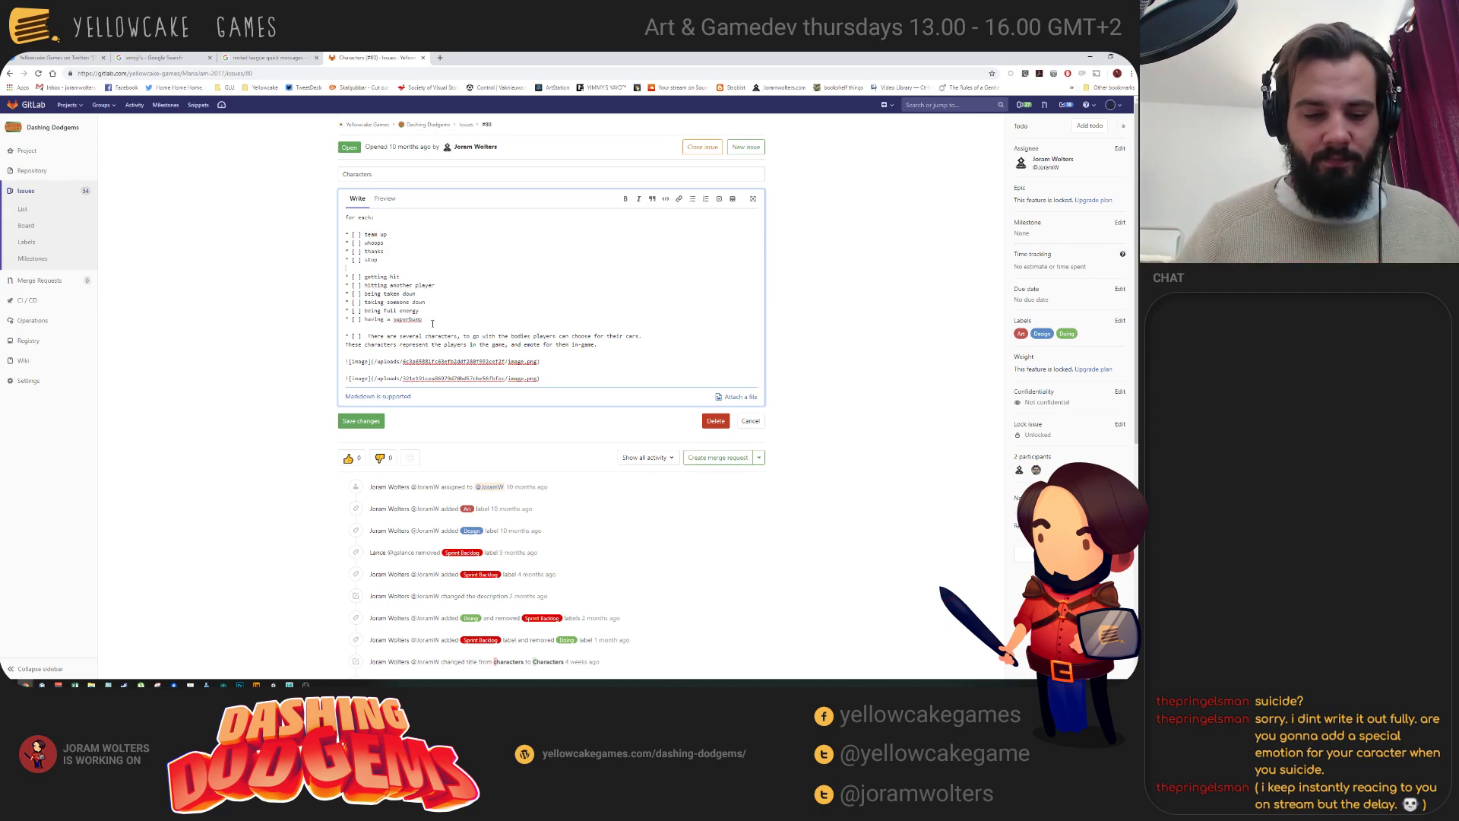
{"action": "left_click", "coordinate": [361, 421]}
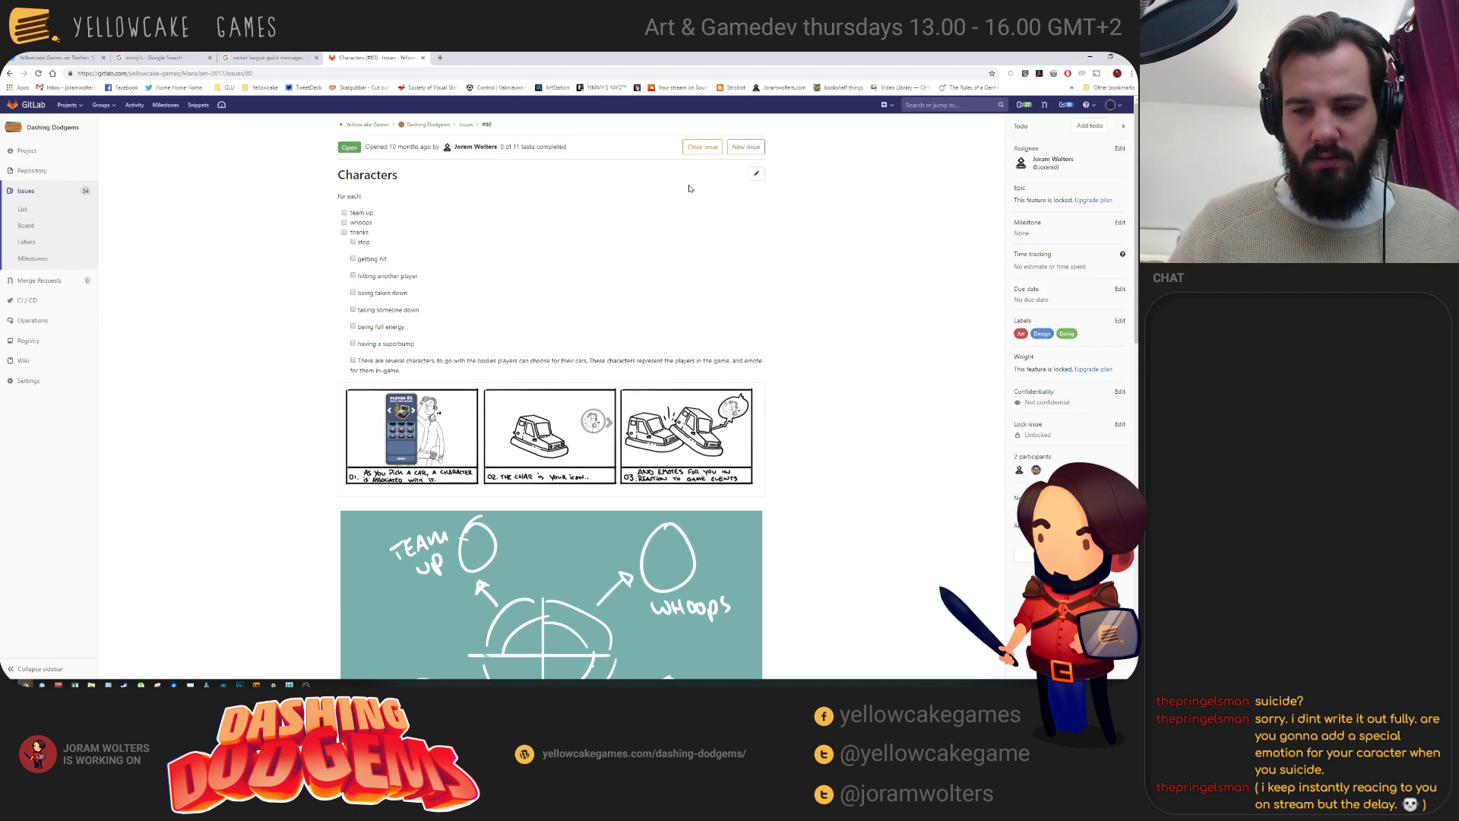
Reopen the description, remove the blank line between "stop" and "getting hit", and save the changes.
{"action": "left_click", "coordinate": [756, 173]}
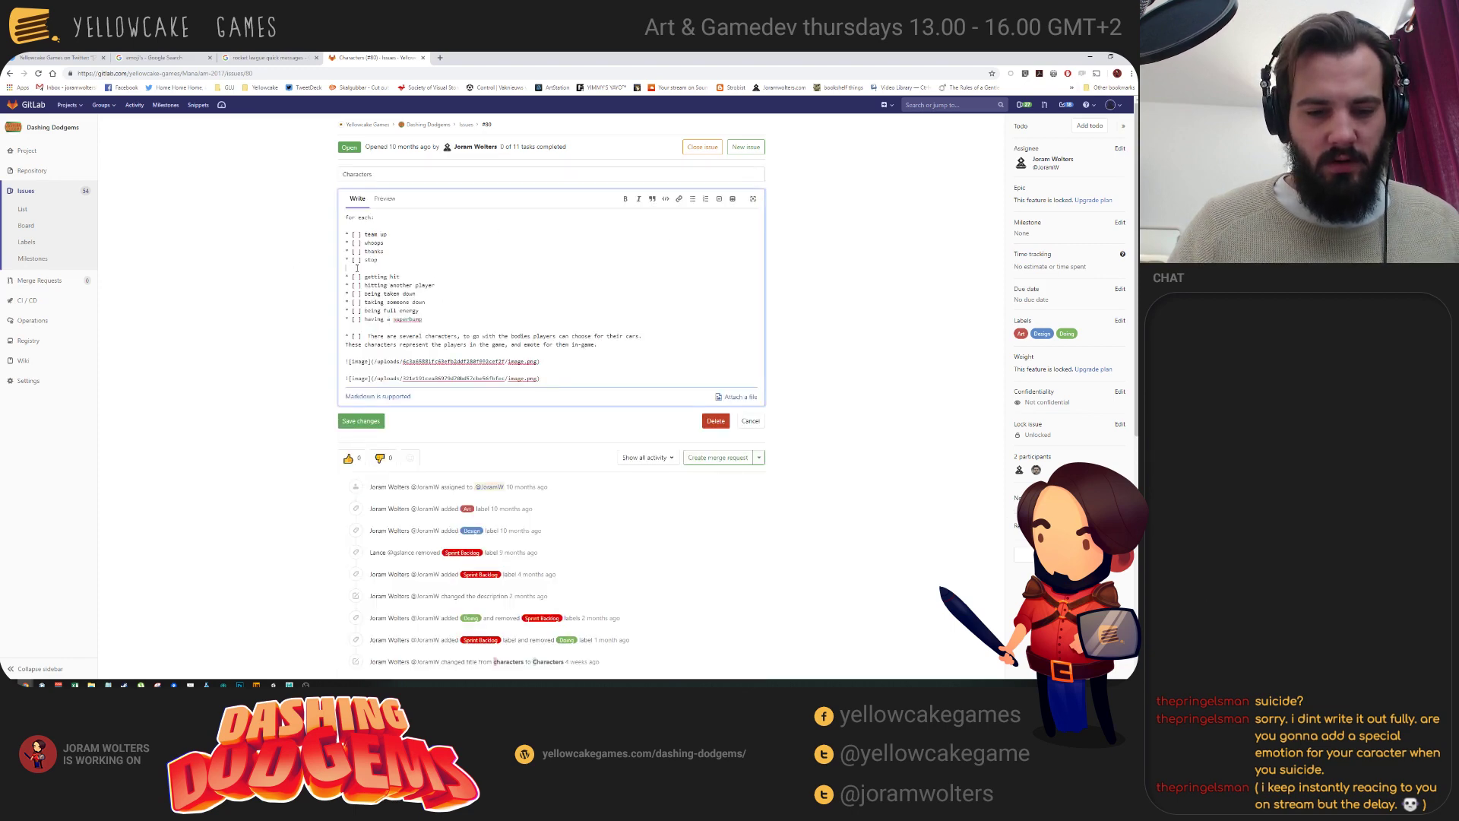
{"action": "key", "text": "BackSpace"}
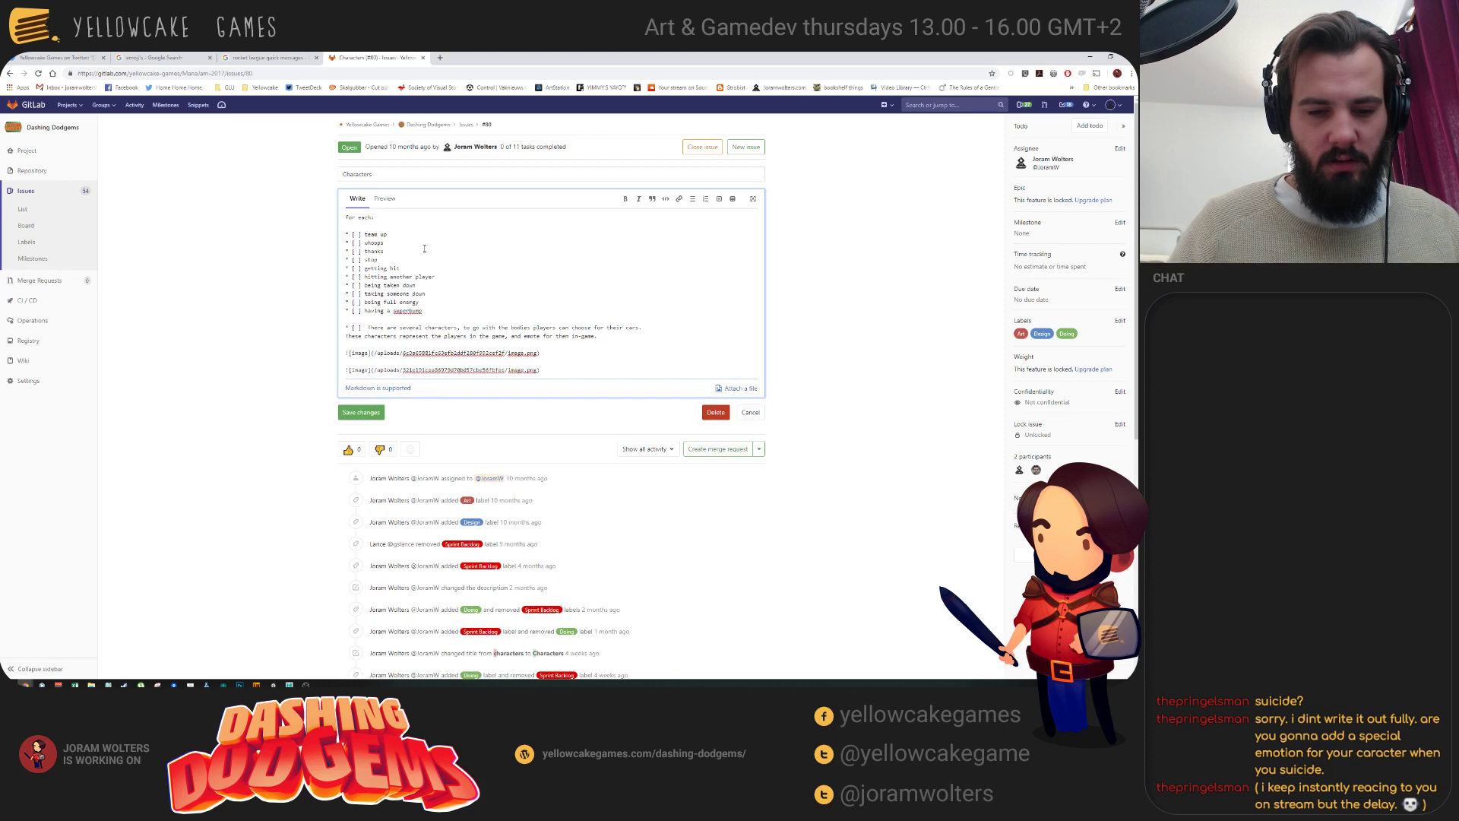
{"action": "left_click", "coordinate": [377, 412]}
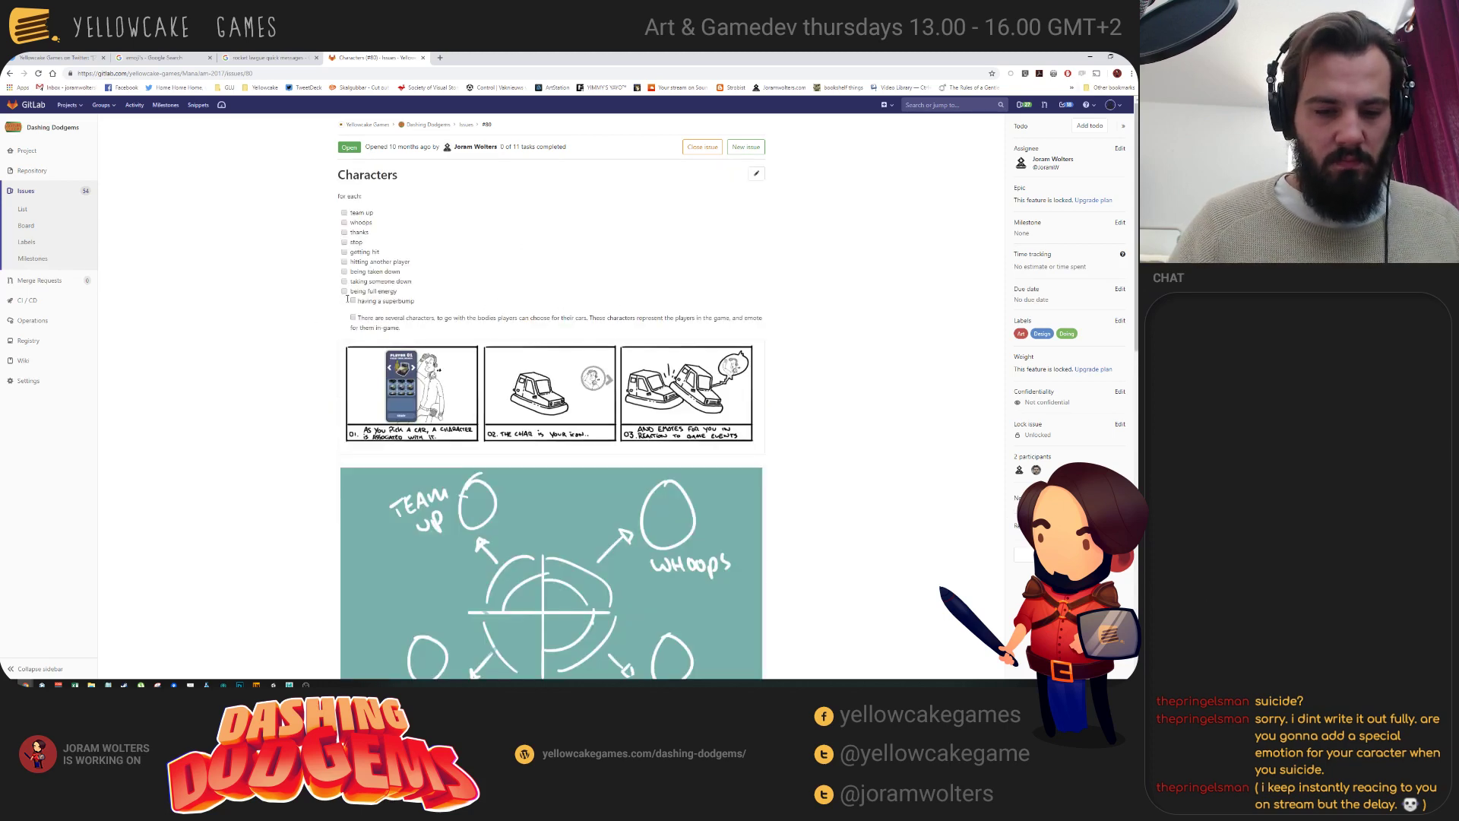
Reopen the description, add two blank lines between "having a superbump" and the opening paragraph, and save the changes.
{"action": "left_click", "coordinate": [757, 176]}
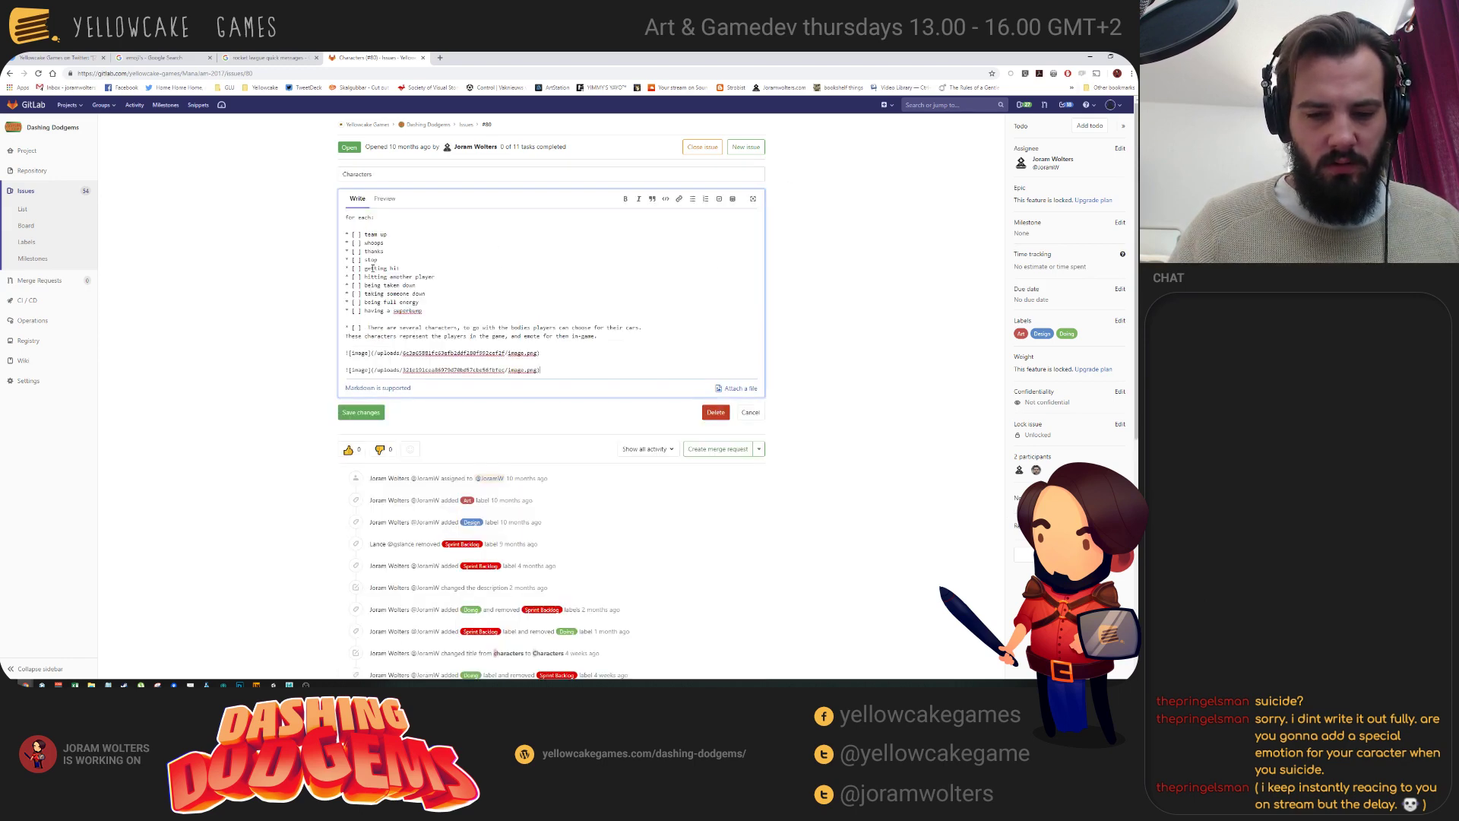
{"action": "key", "text": "Return"}
{"action": "key", "text": "Return"}
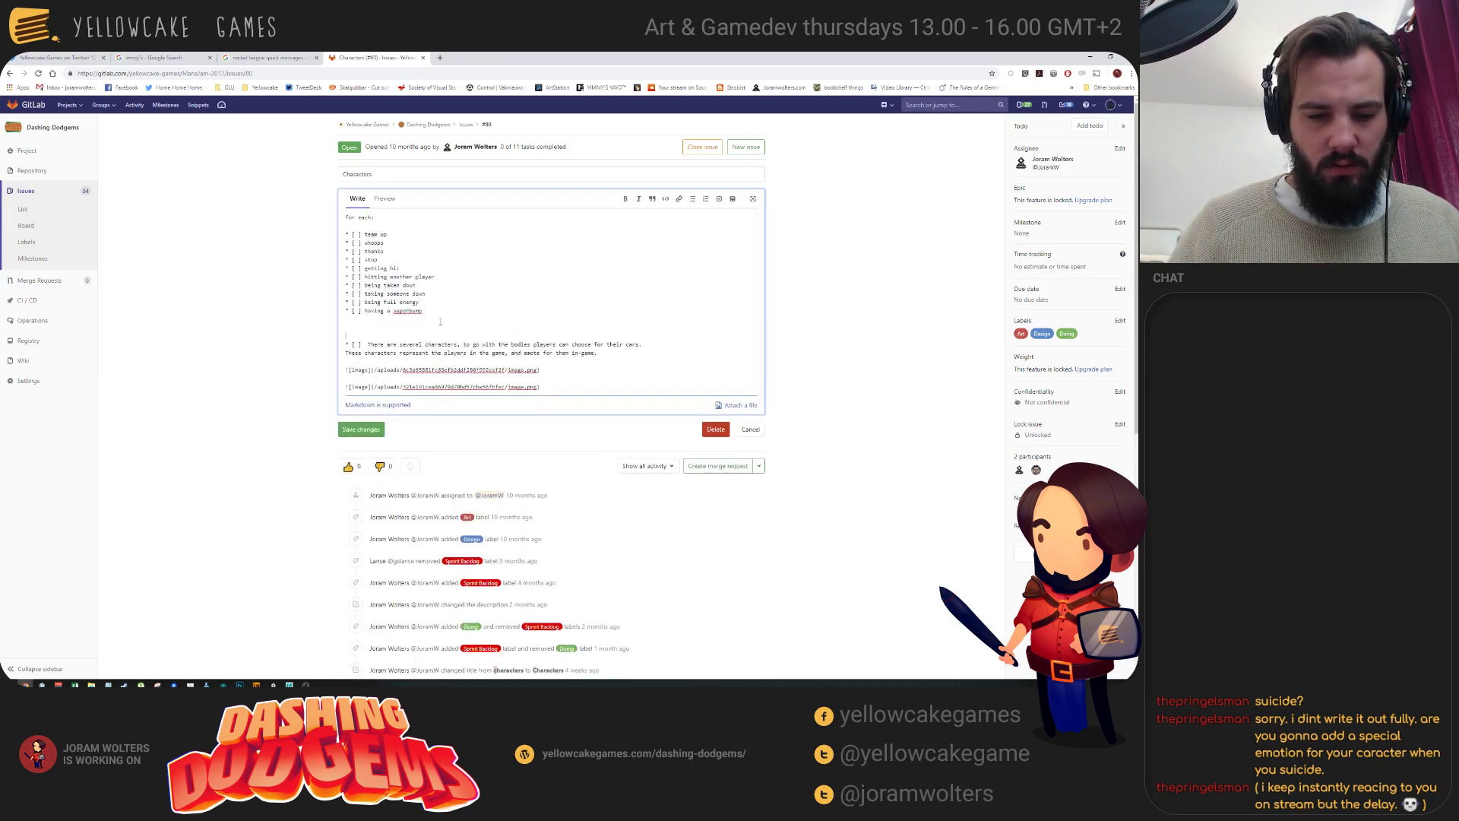
{"action": "left_click", "coordinate": [377, 427]}
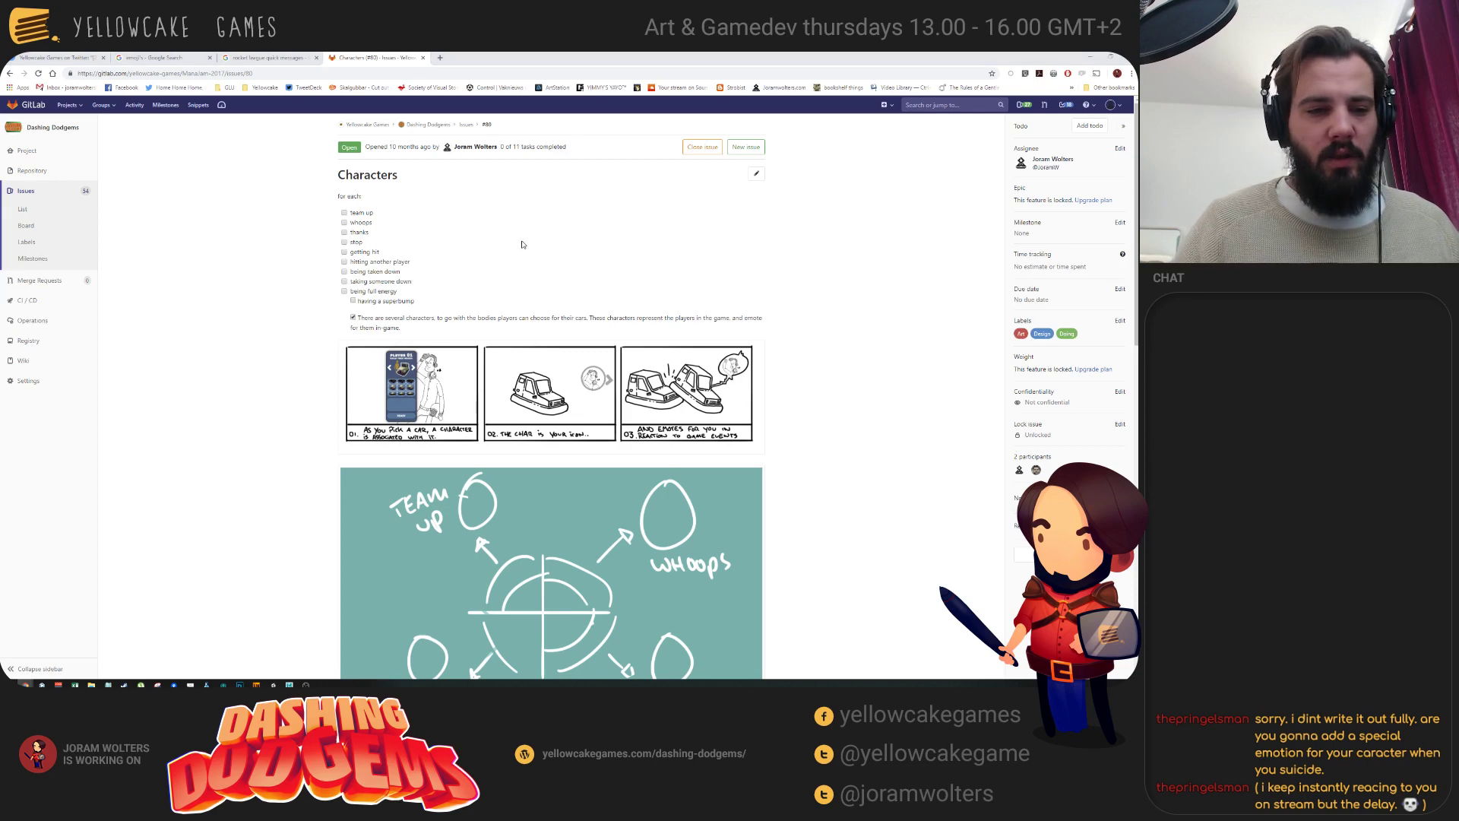
Switch to Photoshop and clear the selection around the emote wheel sketch.
{"action": "key", "text": "alt+Tab"}
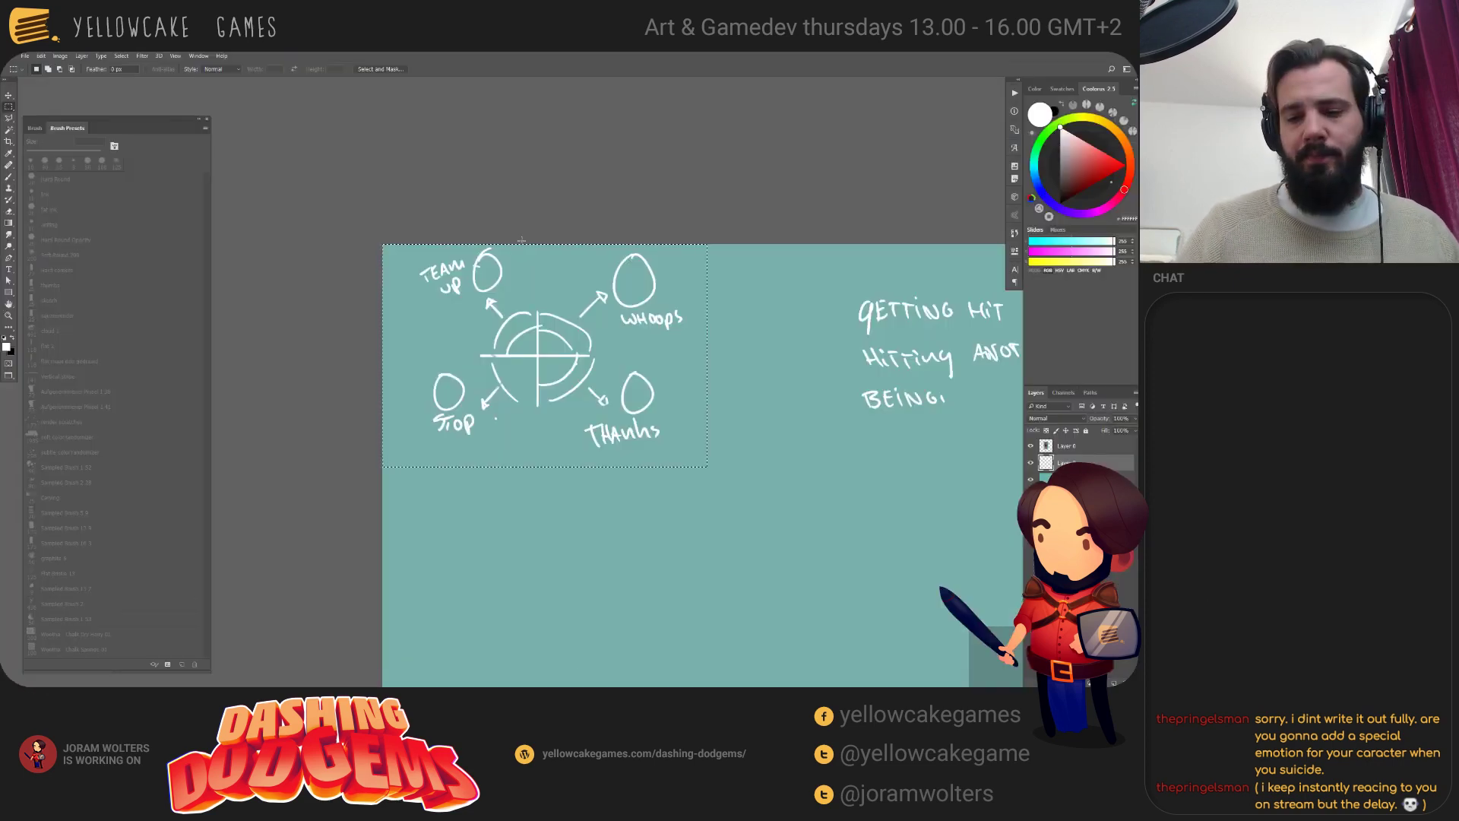
{"action": "key", "text": "ctrl+d"}
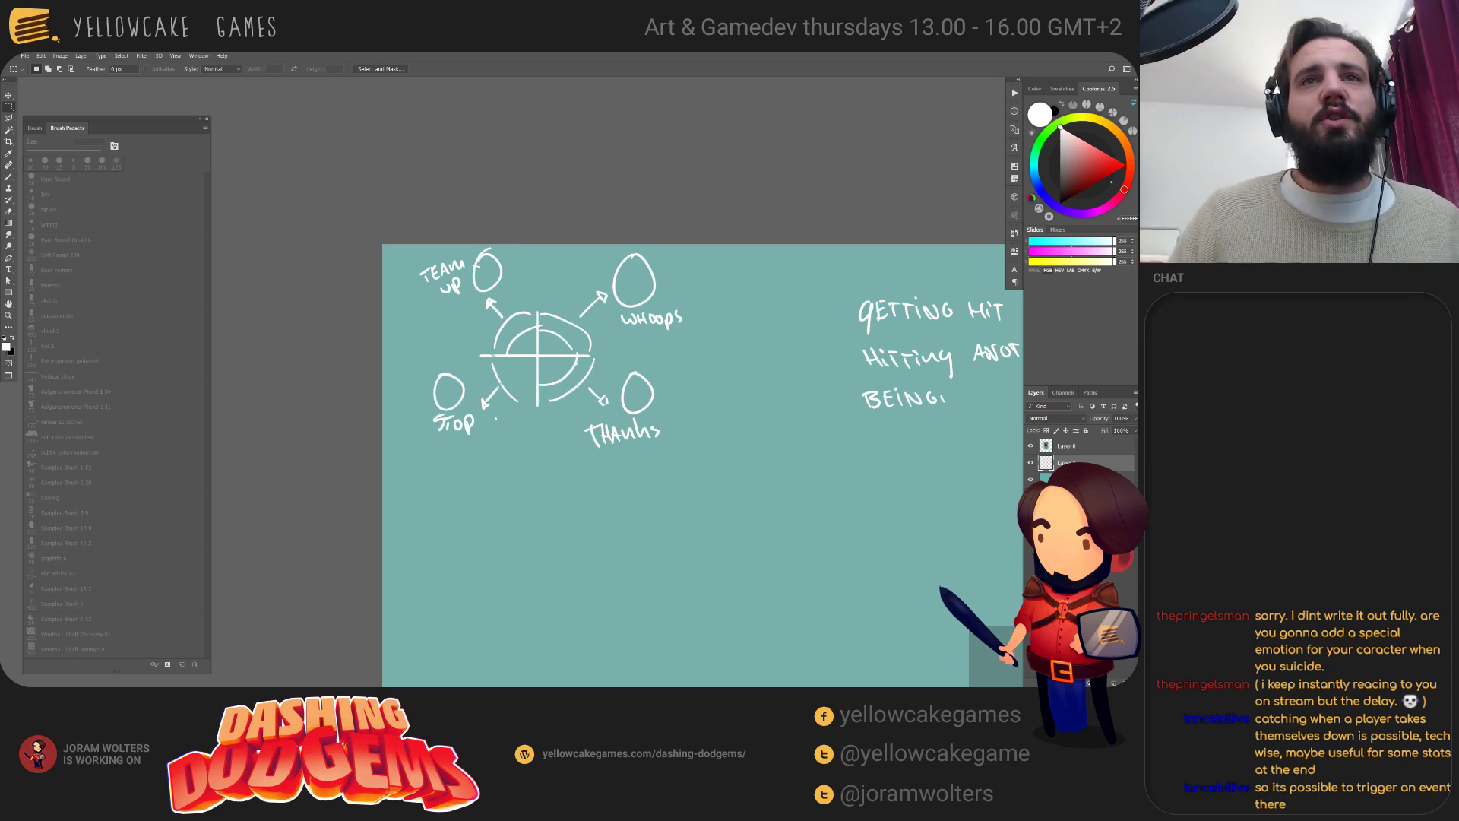
Switch back to the Characters issue in the browser, add the task "suiciding" below "having a superbump" in the description, and save the changes.
{"action": "key", "text": "alt+Tab"}
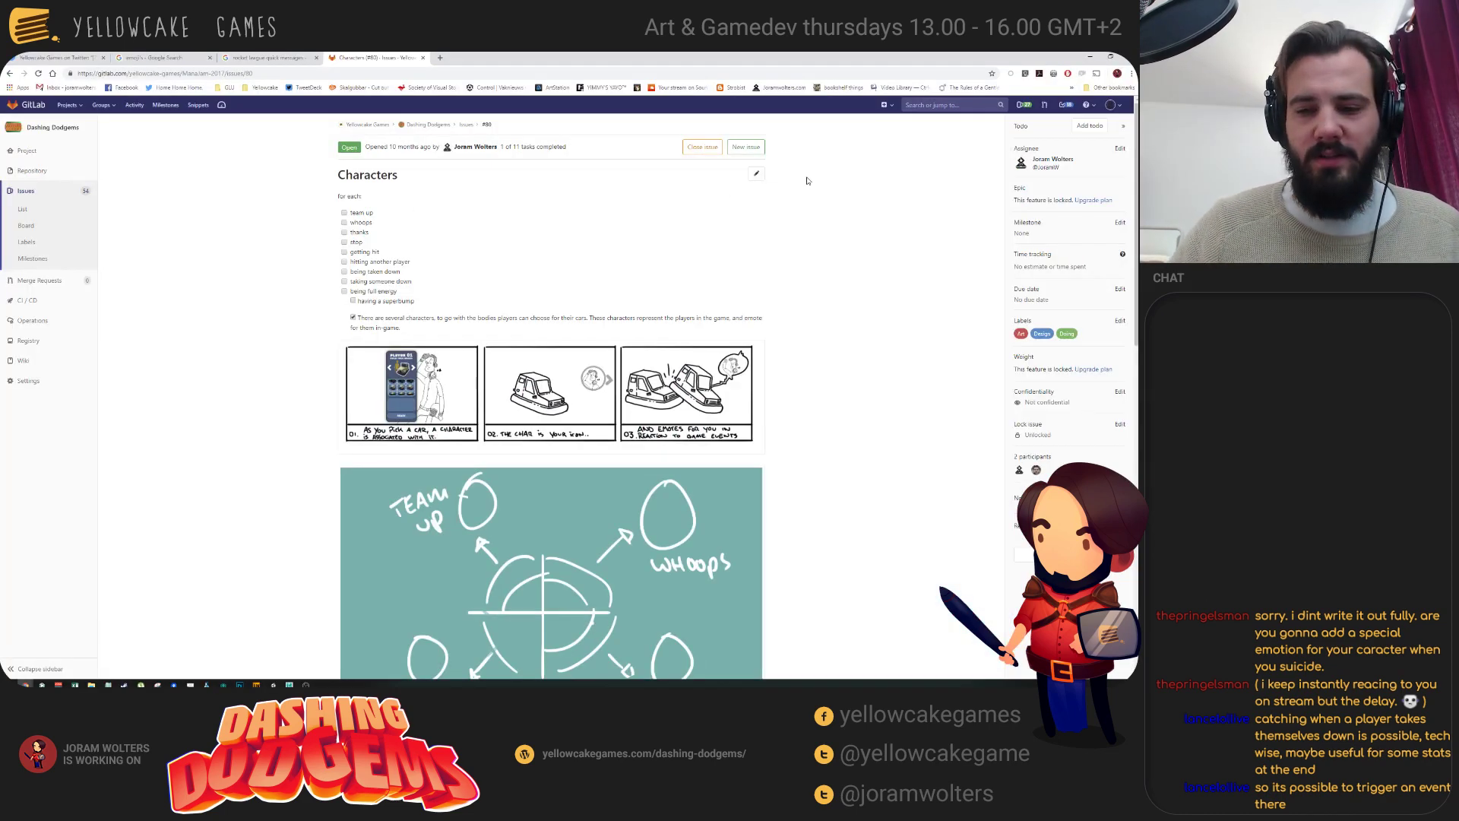
{"action": "left_click", "coordinate": [757, 176]}
{"action": "left_click", "coordinate": [441, 310]}
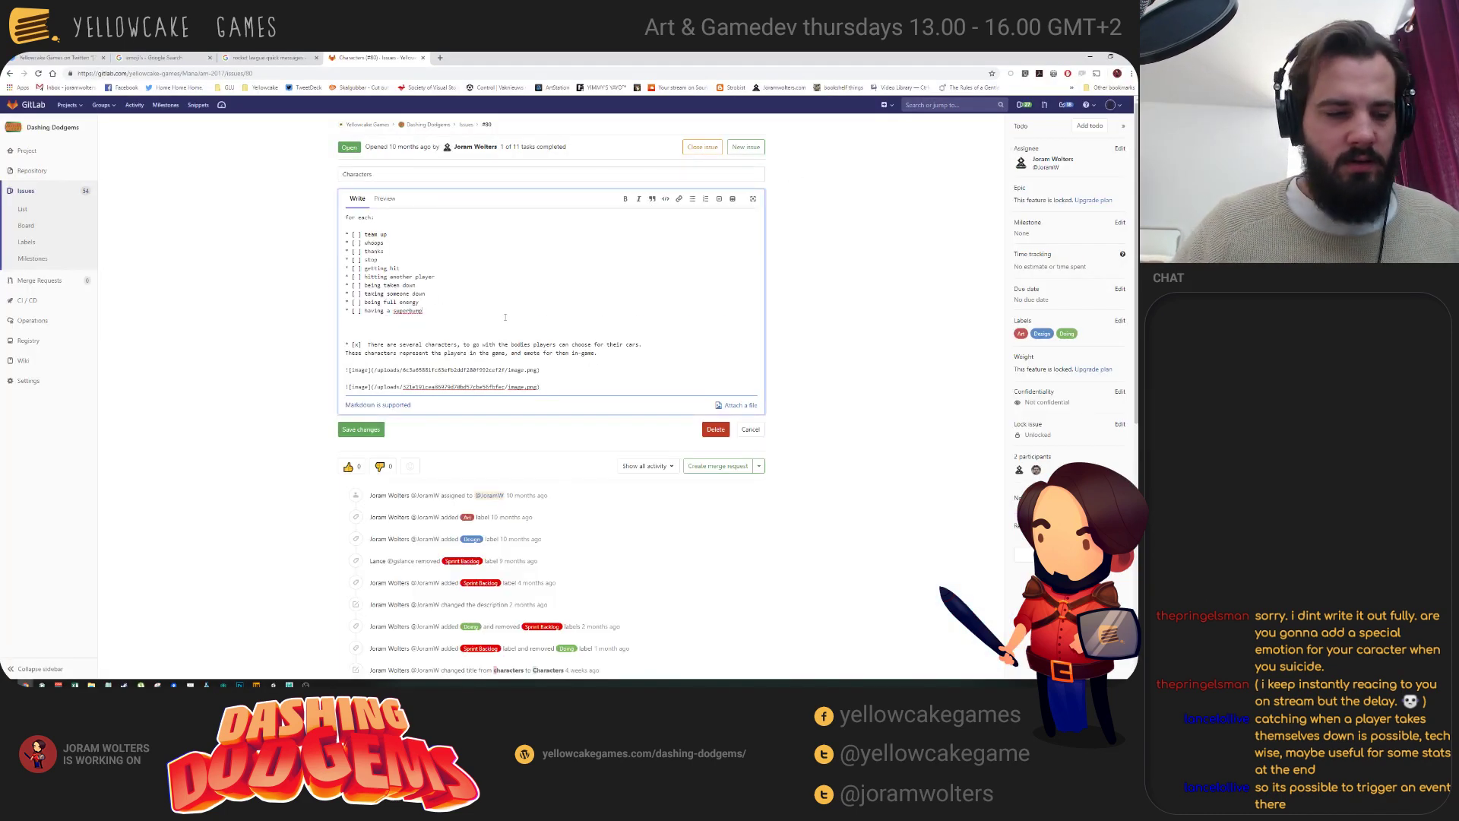
{"action": "key", "text": "Return"}
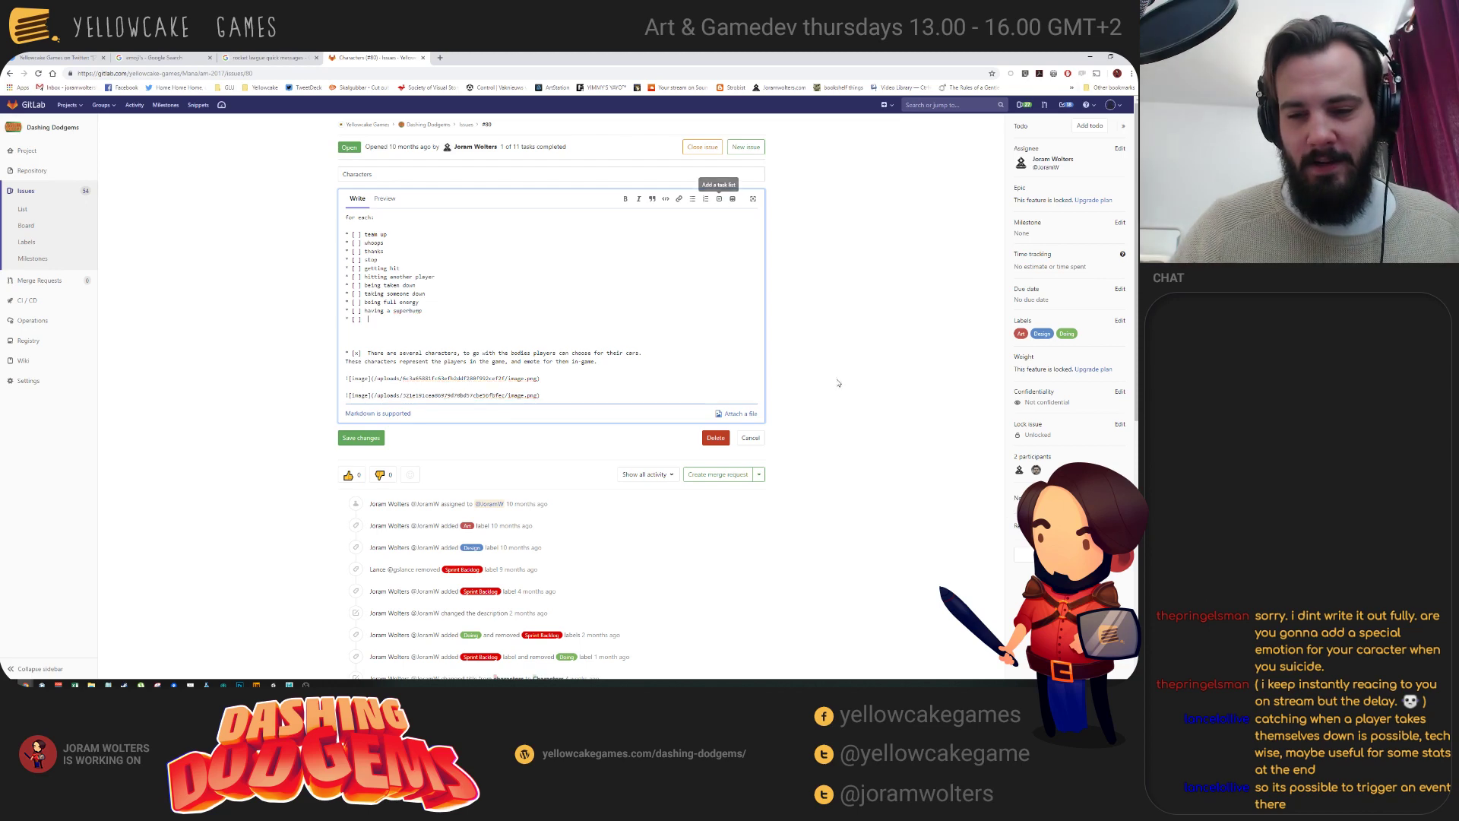
{"action": "key", "text": "Return"}
{"action": "type", "text": "suici"}
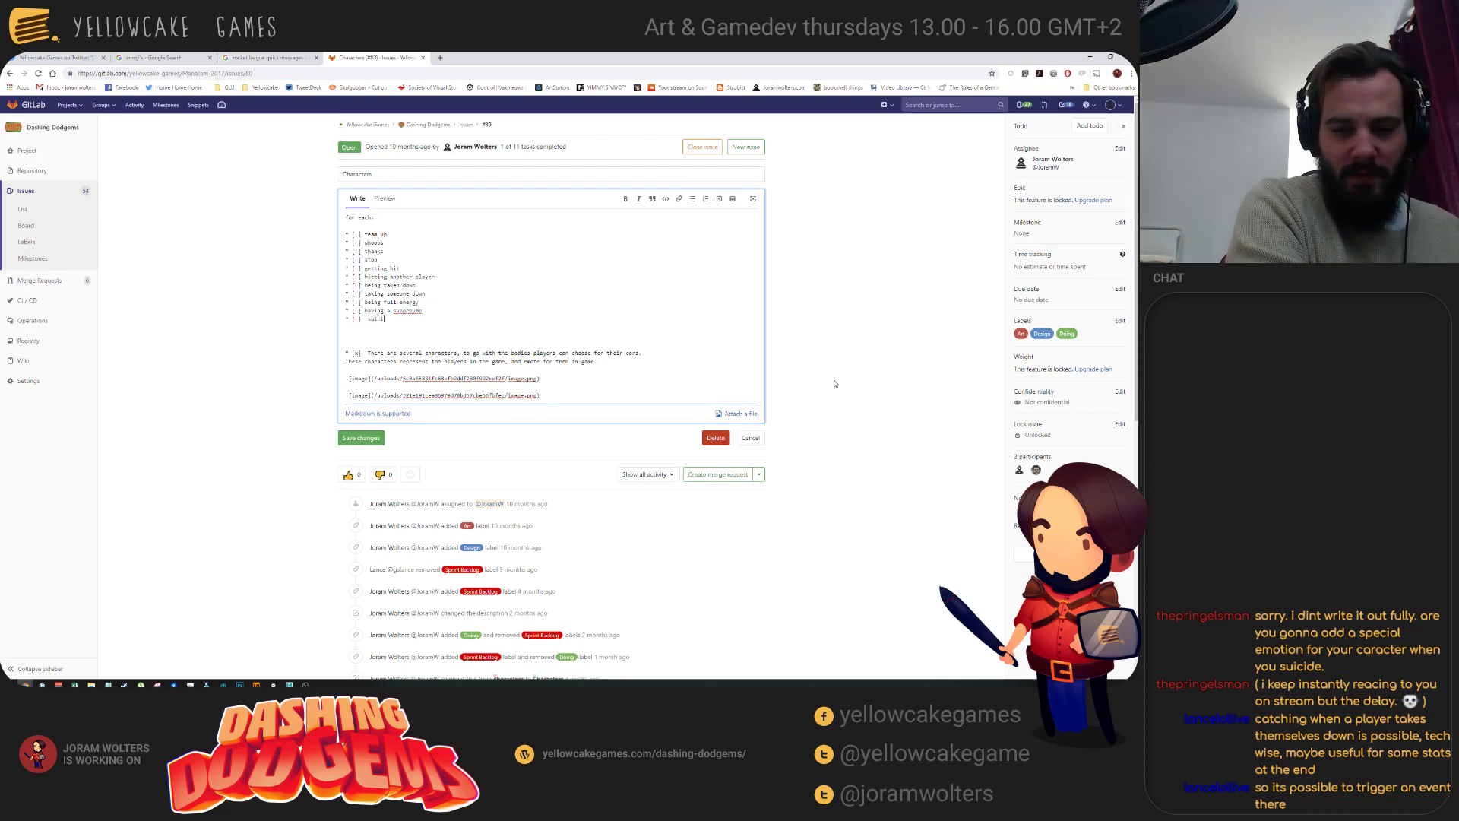
{"action": "type", "text": "ding"}
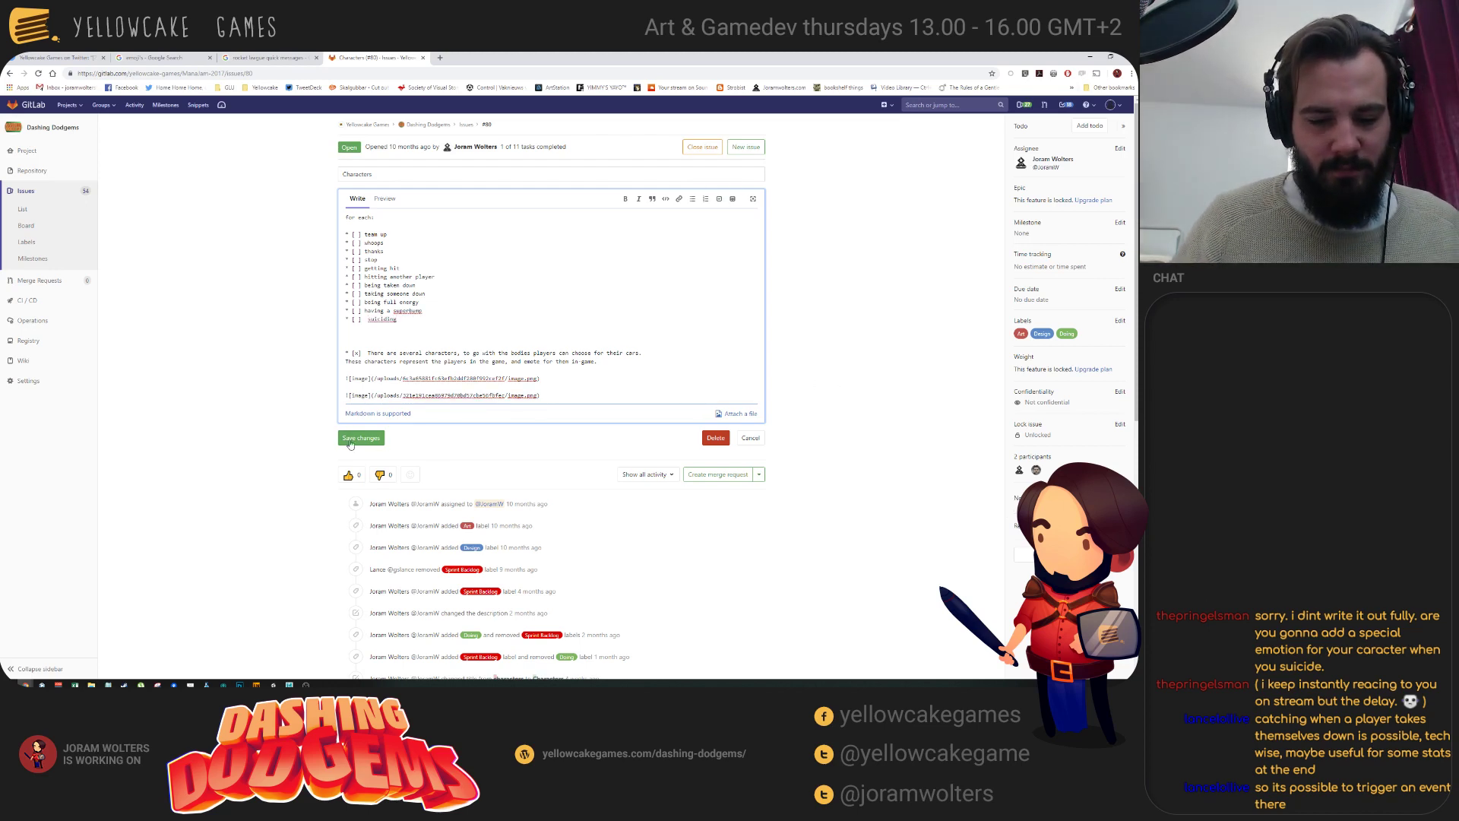
{"action": "left_click", "coordinate": [355, 440]}
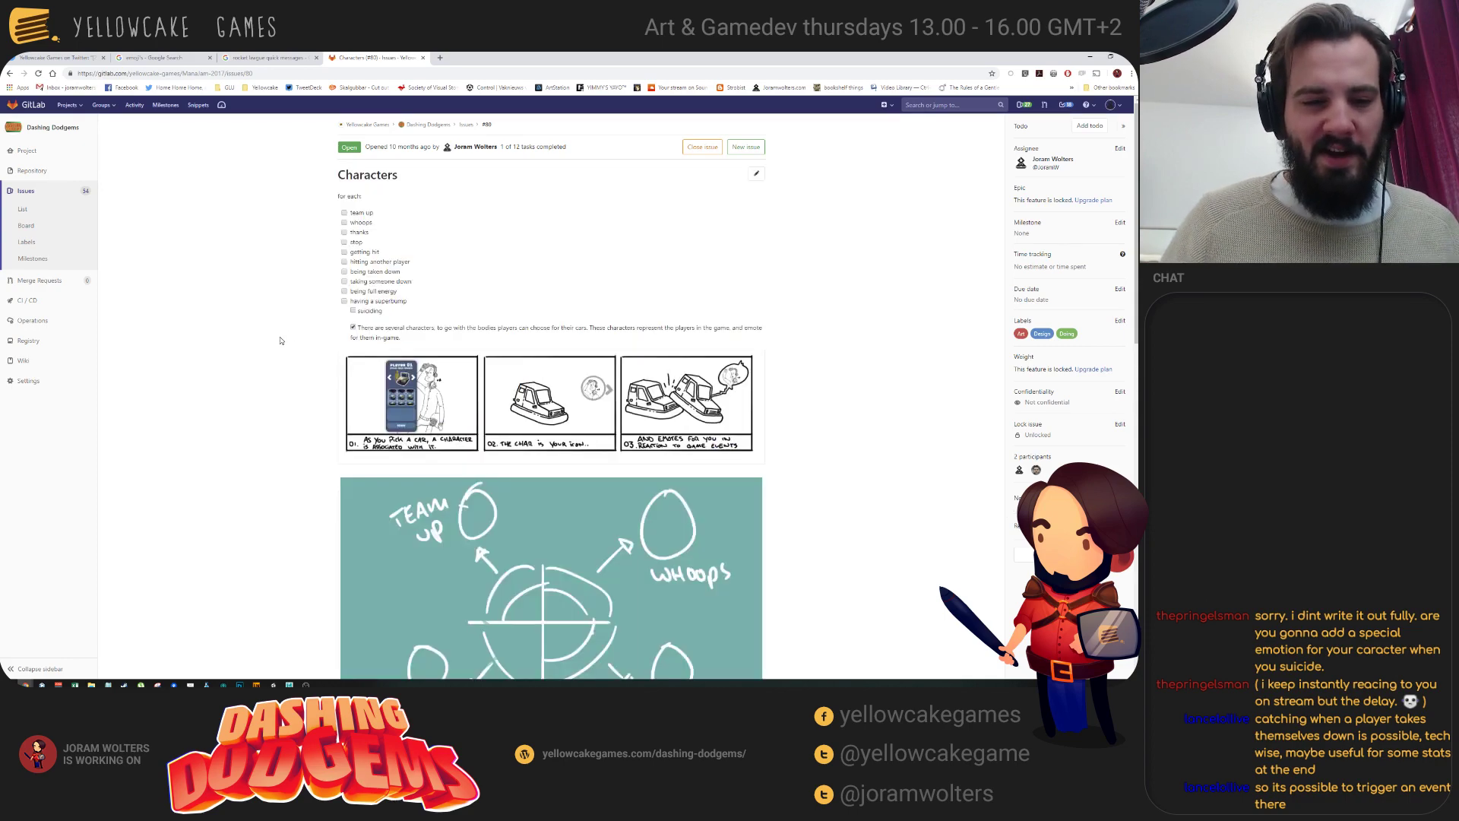
Switch to Photoshop and erase the emote wheel sketch and the handwritten event notes from their layer.
{"action": "key", "text": "alt+Tab"}
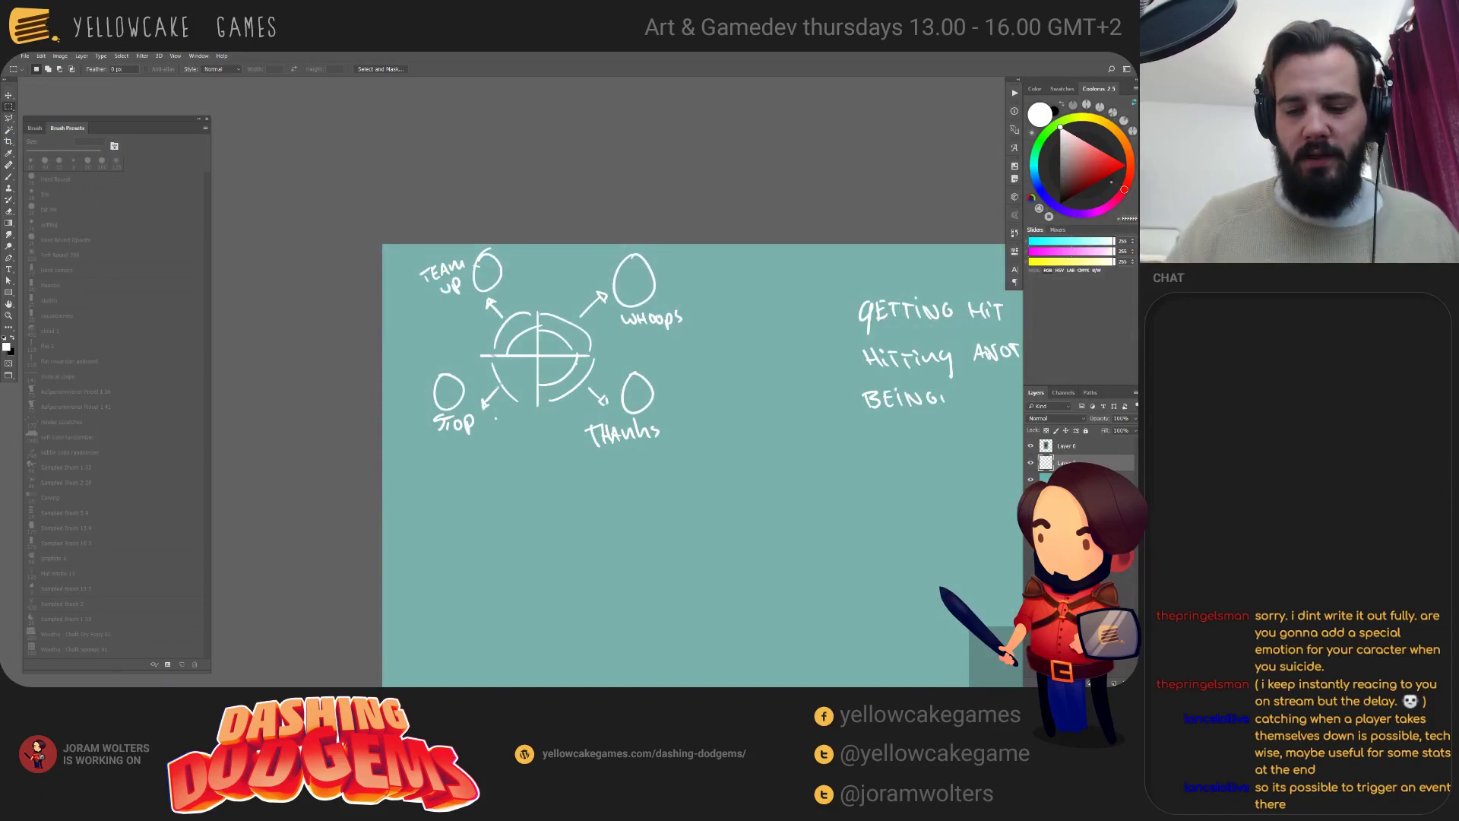
{"action": "scroll", "coordinate": [833, 475], "scroll_direction": "right", "scroll_amount": 2}
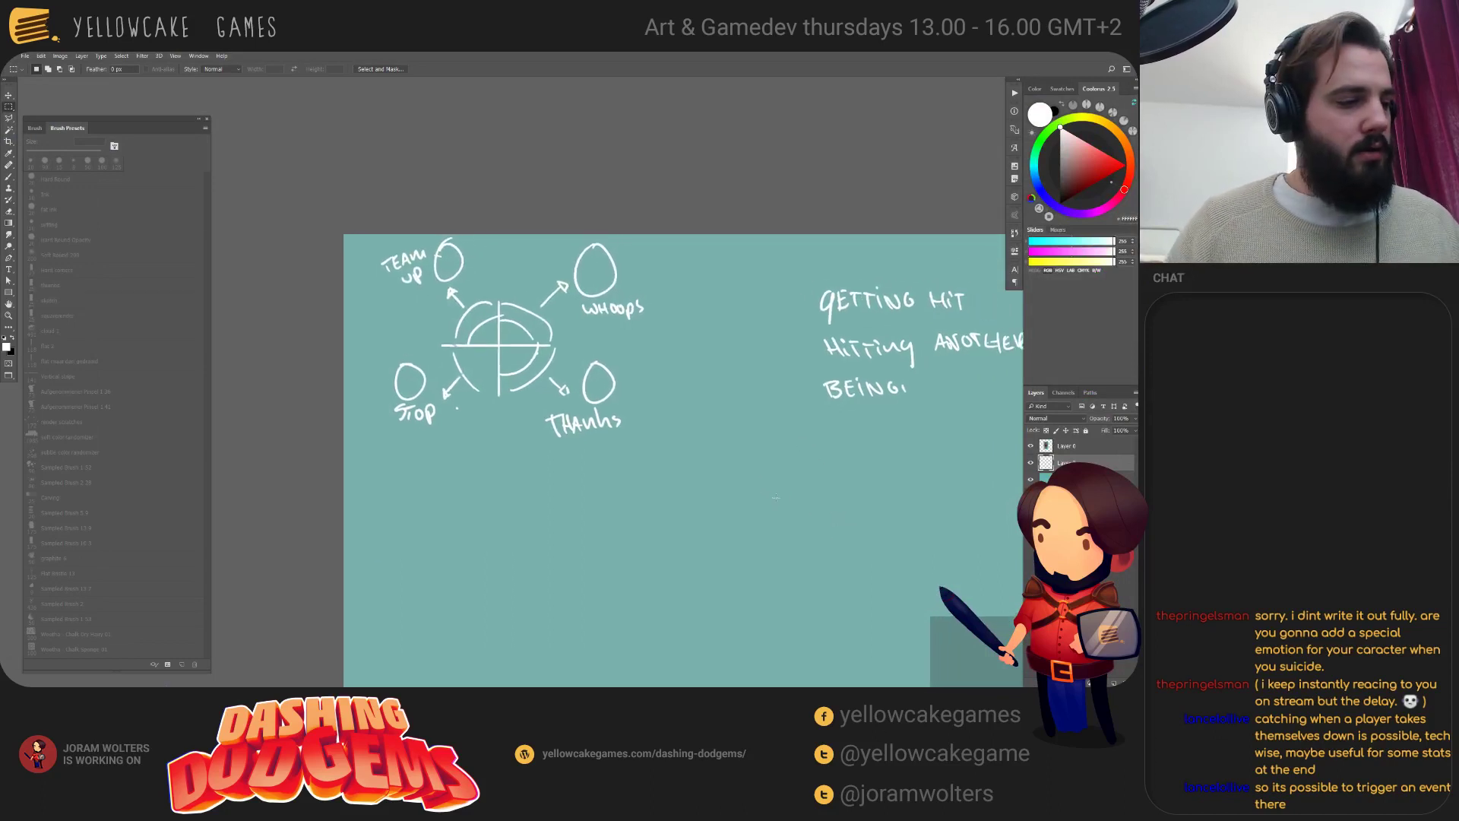
{"action": "scroll", "coordinate": [778, 501], "scroll_direction": "down", "scroll_amount": 3, "text": "alt"}
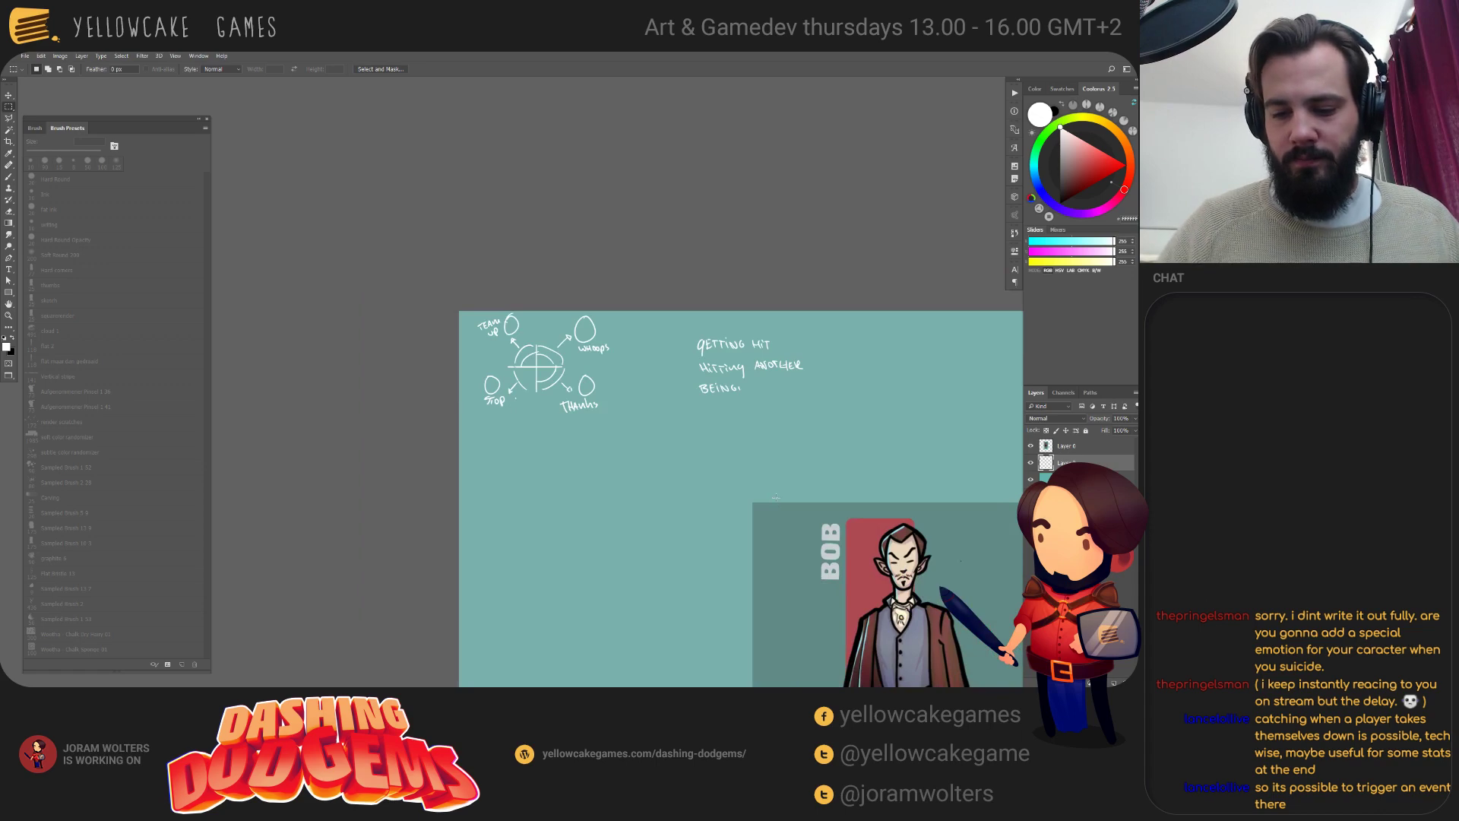
{"action": "scroll", "coordinate": [777, 424], "scroll_direction": "right", "scroll_amount": 1}
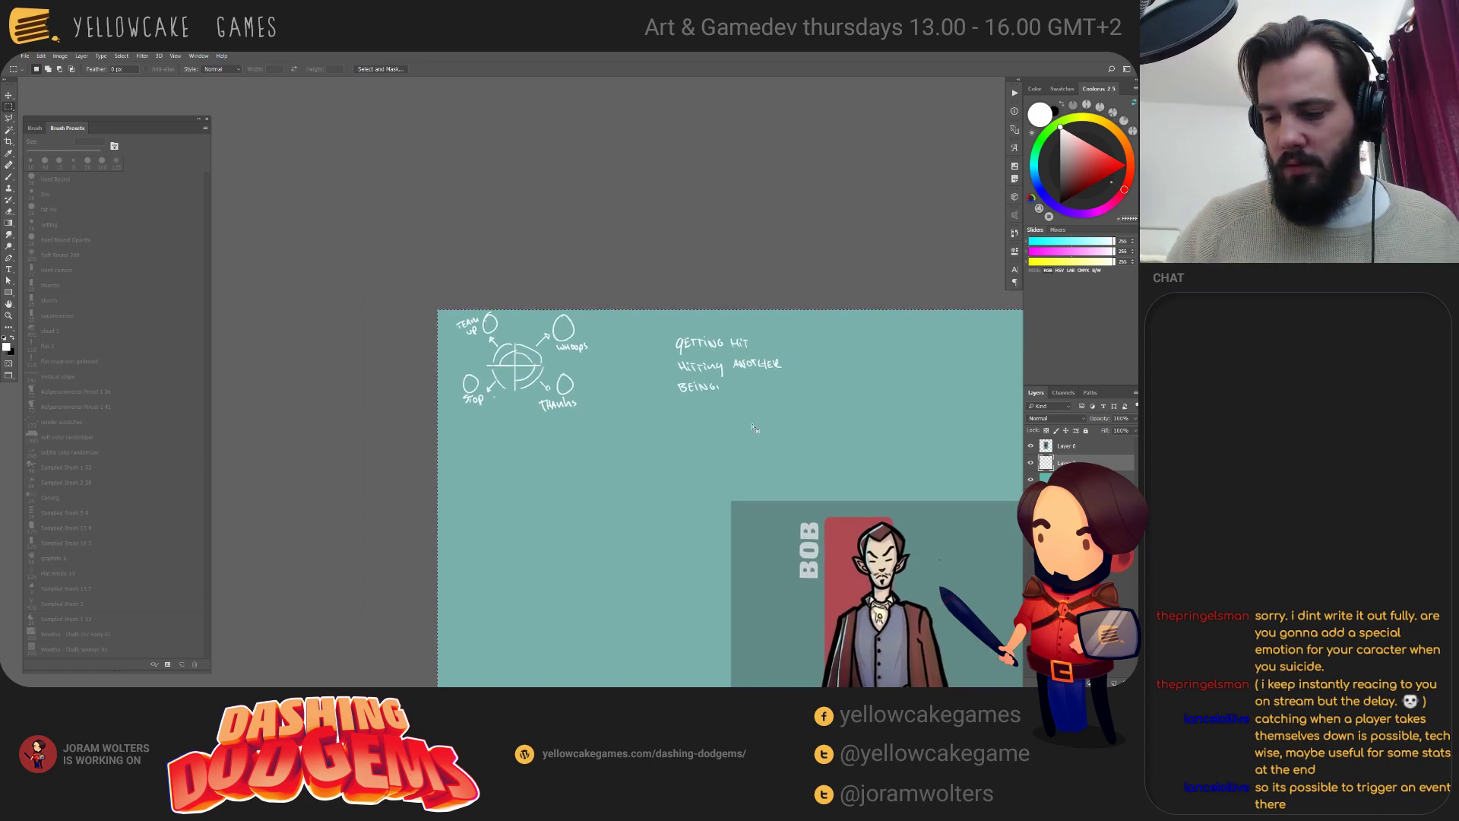
{"action": "key", "text": "ctrl+a"}
{"action": "key", "text": "Delete"}
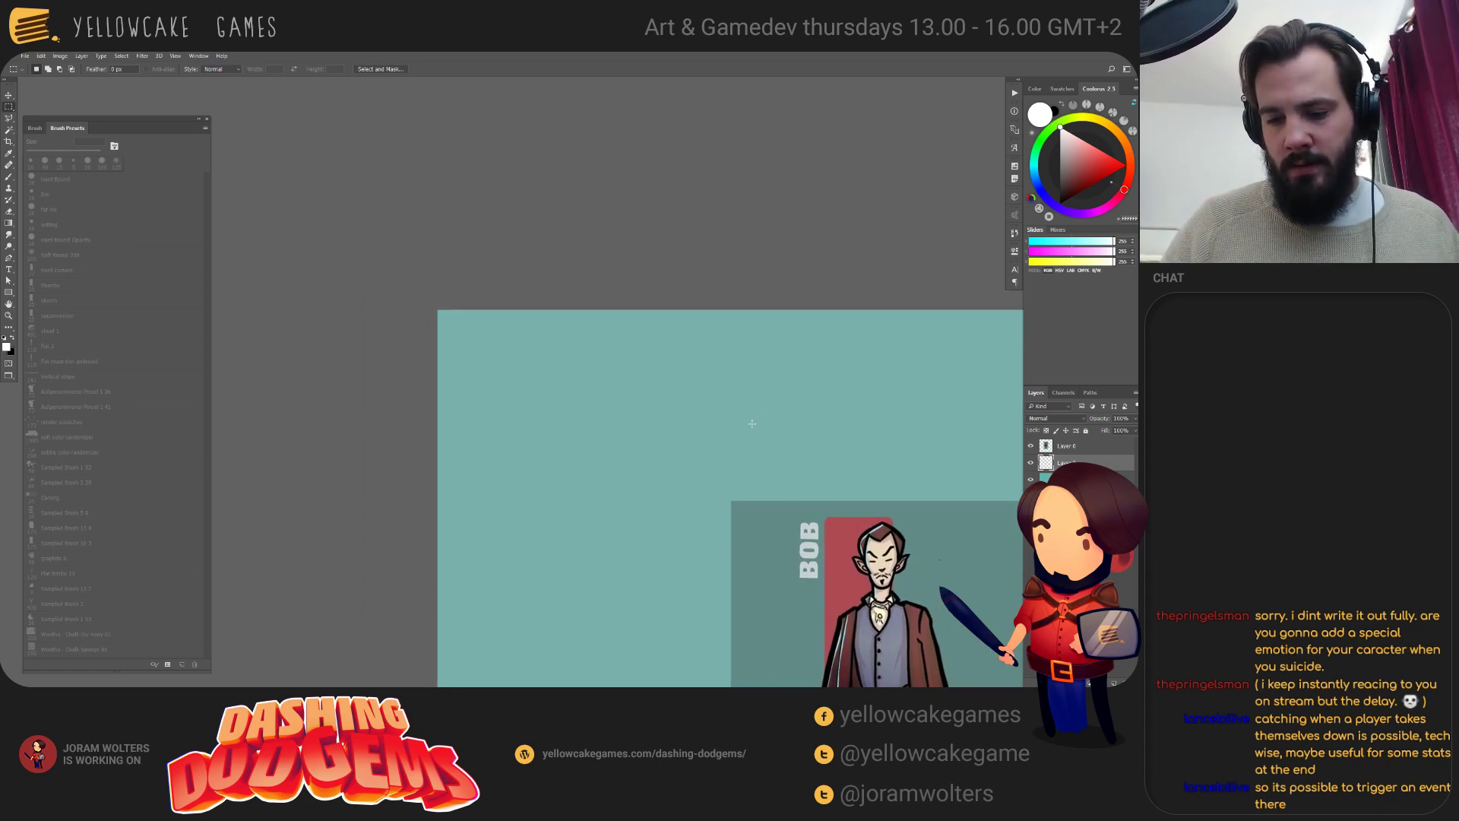
Look through the open character paintings of Ellie, The Stick and Betta, and return to the Bob document.
{"action": "key", "text": "ctrl+Tab"}
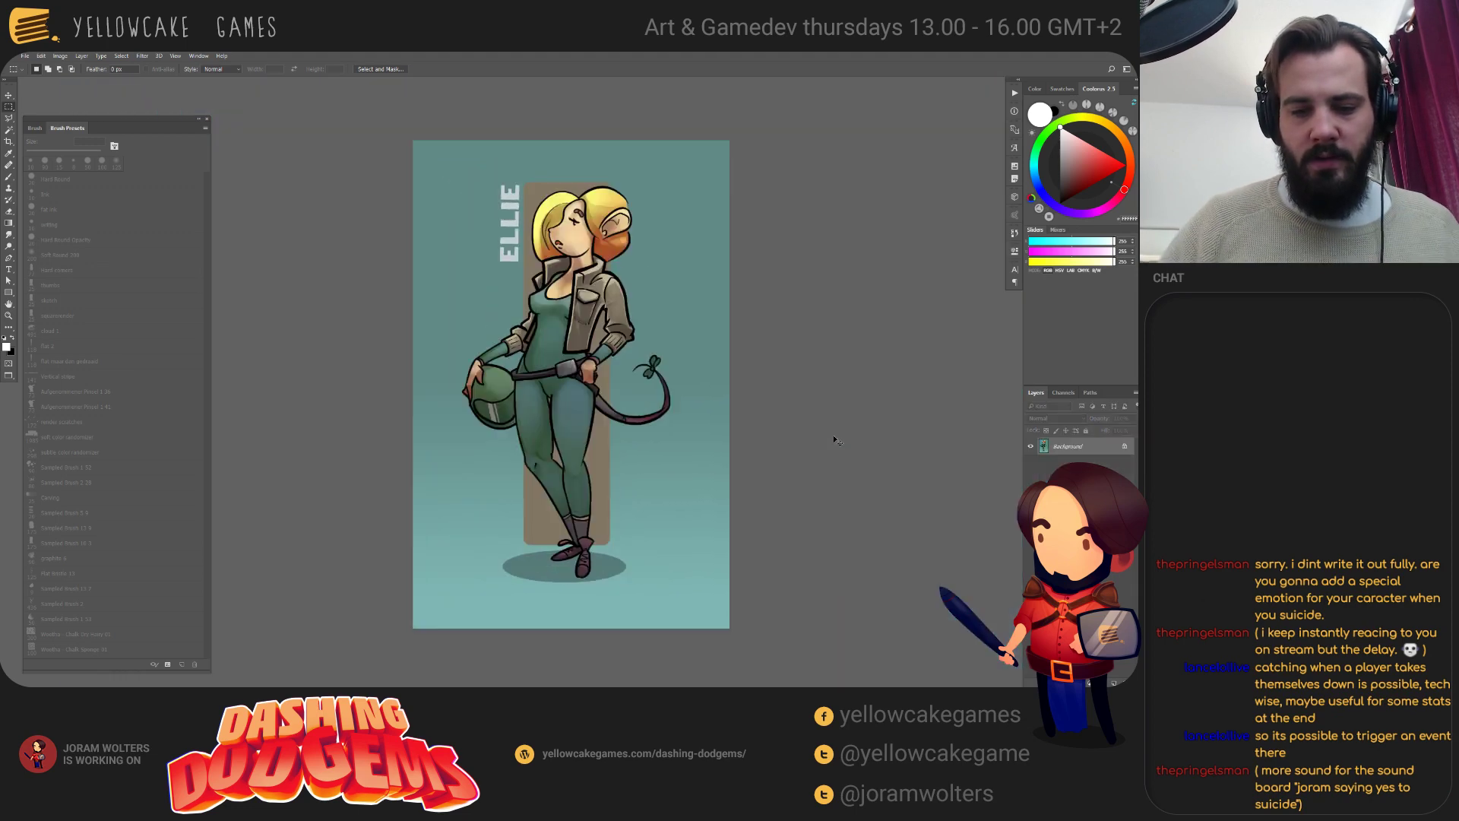
{"action": "key", "text": "ctrl+Tab"}
{"action": "key", "text": "ctrl+Tab"}
{"action": "key", "text": "ctrl+shift+Tab"}
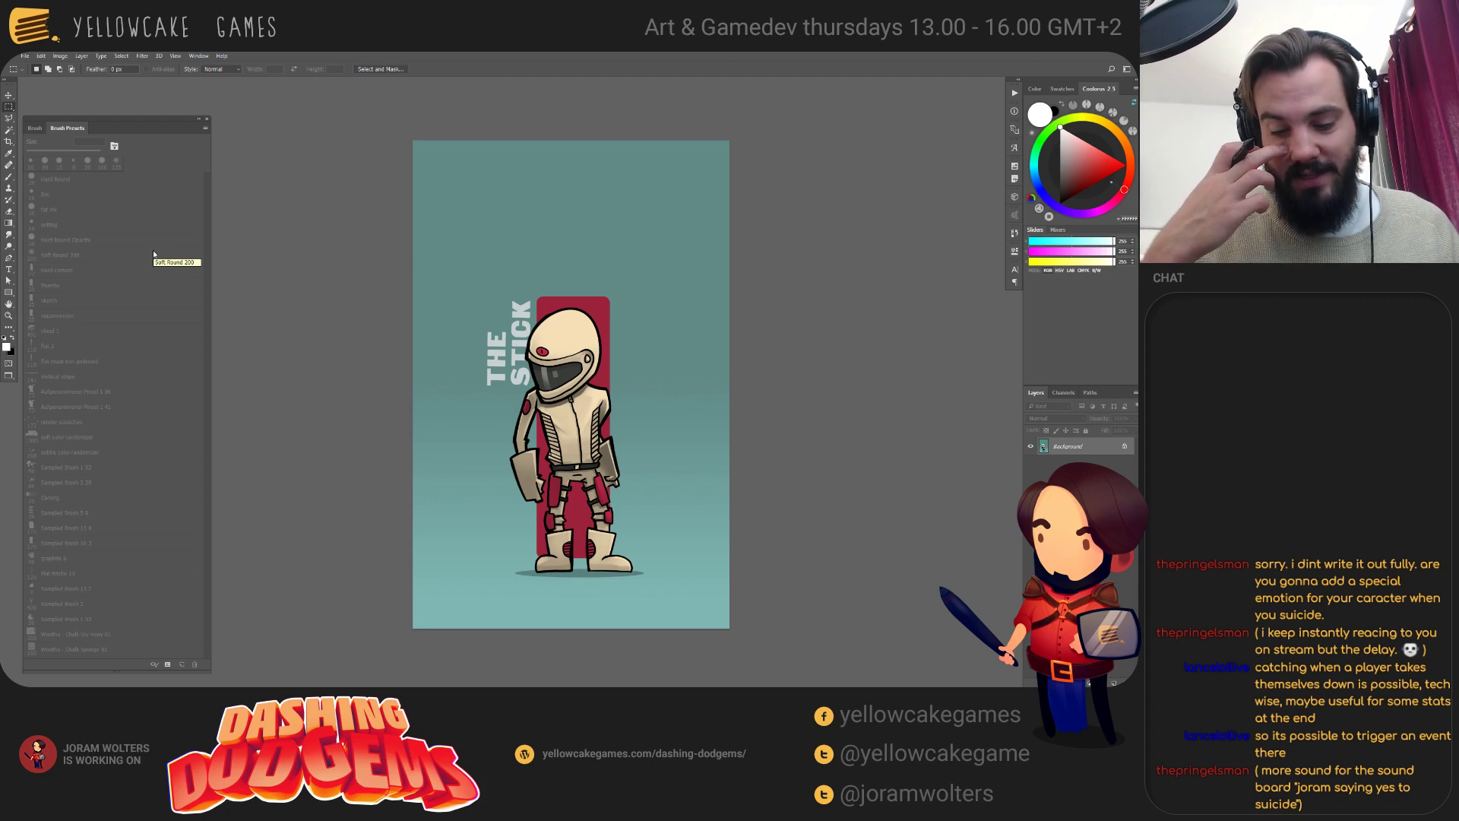
{"action": "key", "text": "ctrl+Tab"}
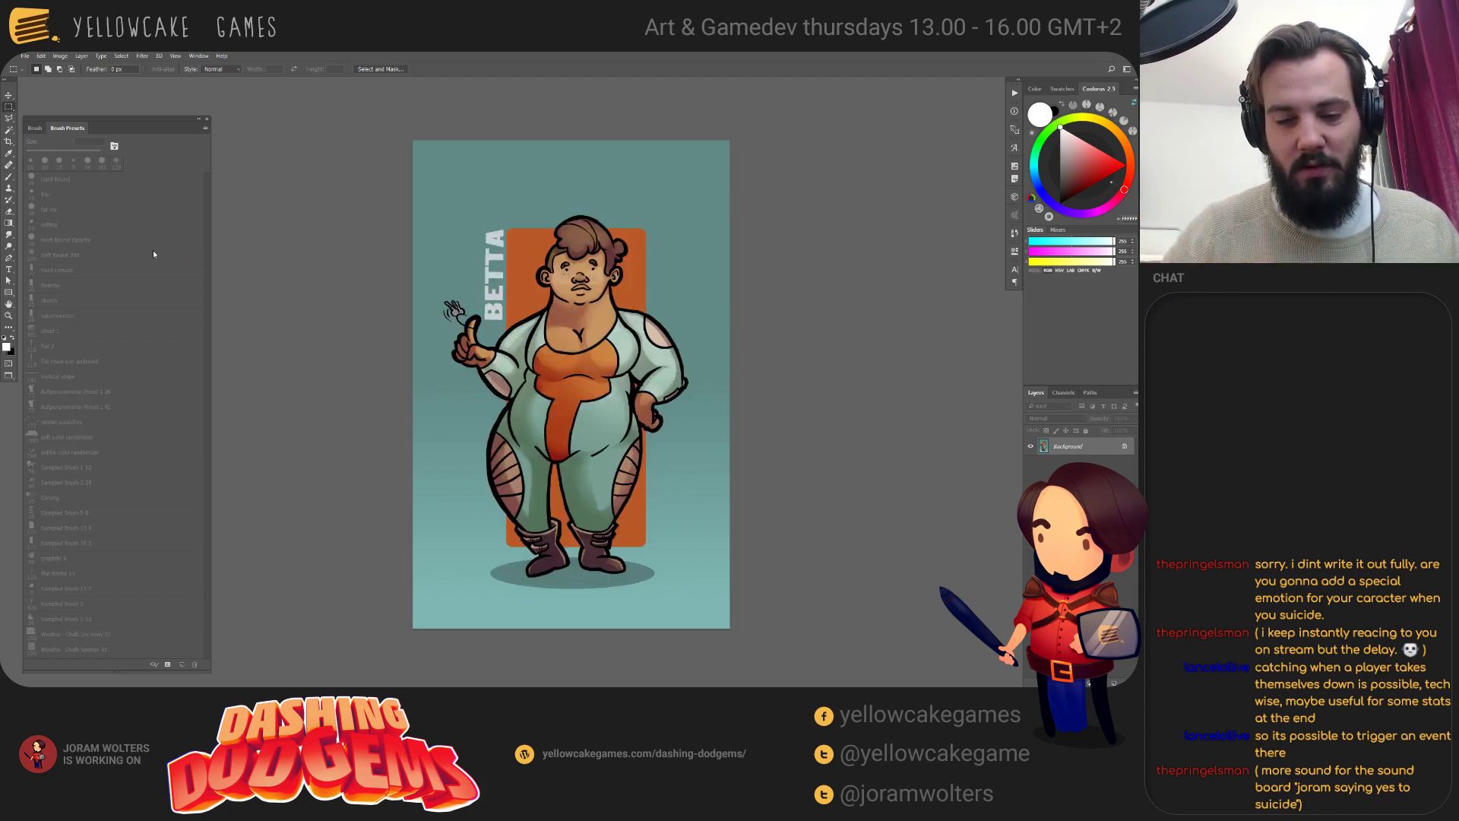
{"action": "key", "text": "ctrl+Tab"}
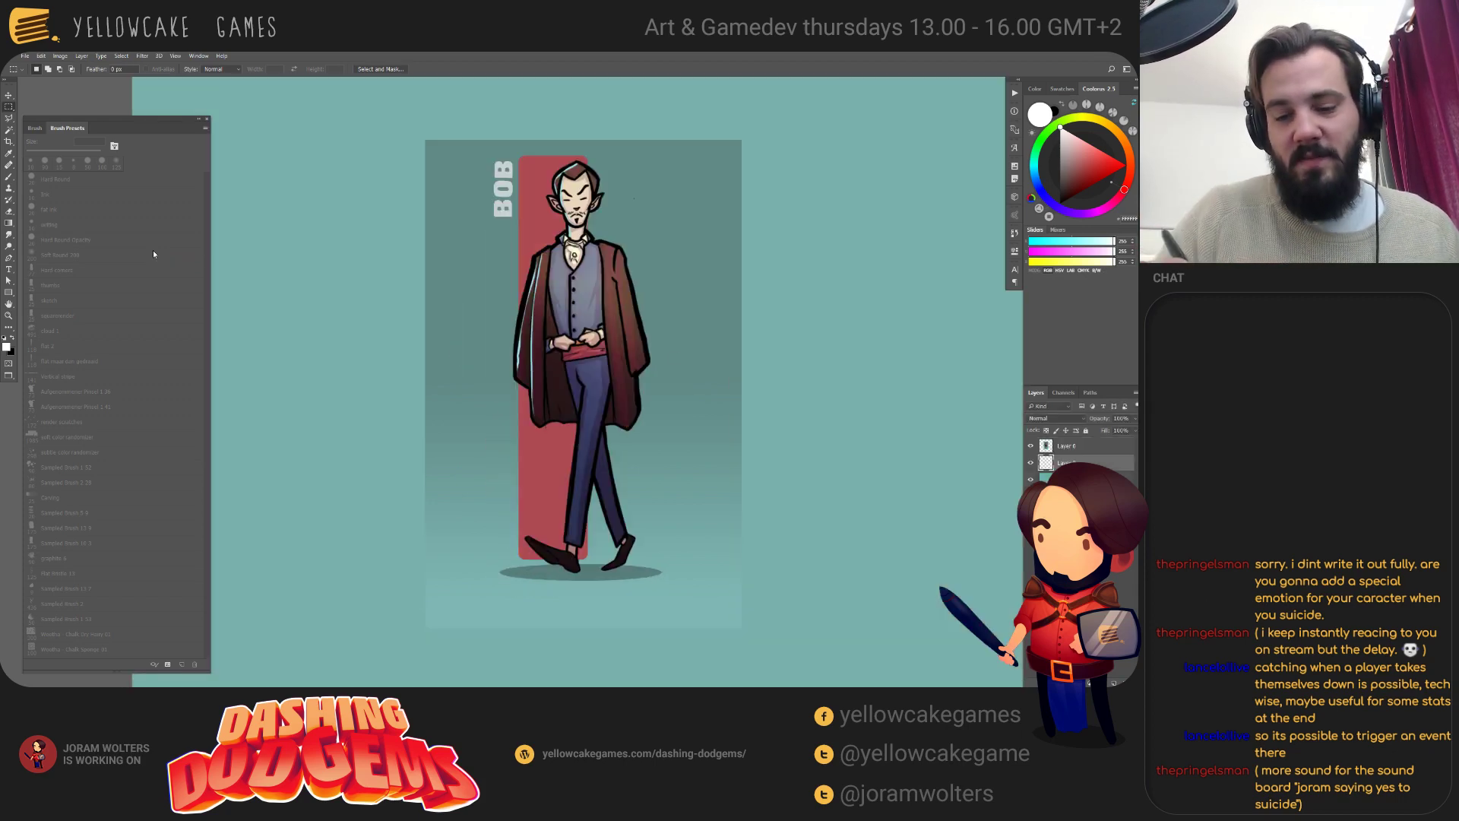
Add a new layer above the Bob character's layer and choose the 25 px sketch brush.
{"action": "left_click_drag", "start_coordinate": [663, 303], "coordinate": [736, 437]}
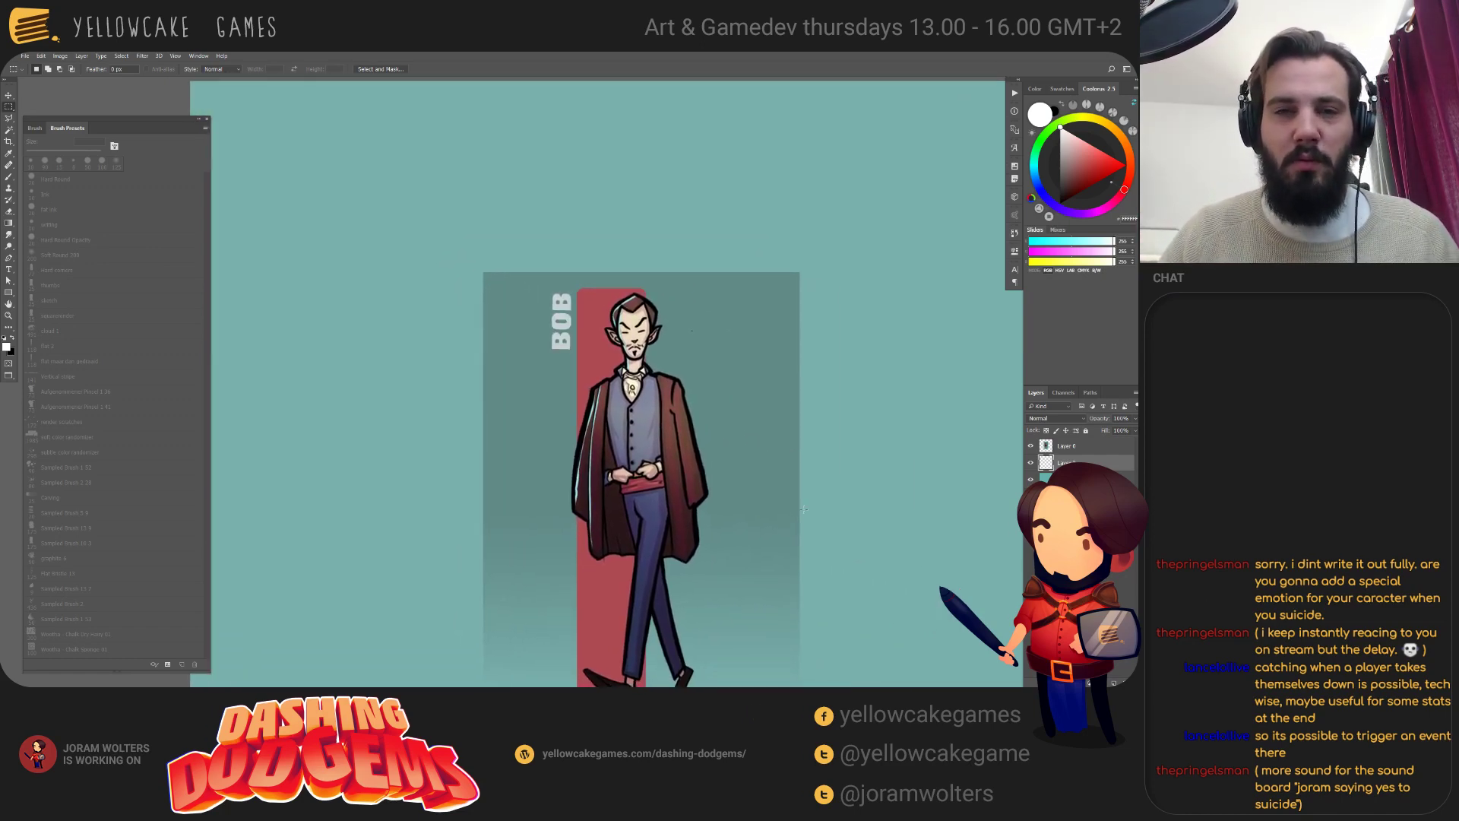
{"action": "left_click", "coordinate": [1090, 446]}
{"action": "key", "text": "ctrl+shift+alt+n"}
{"action": "key", "text": "b"}
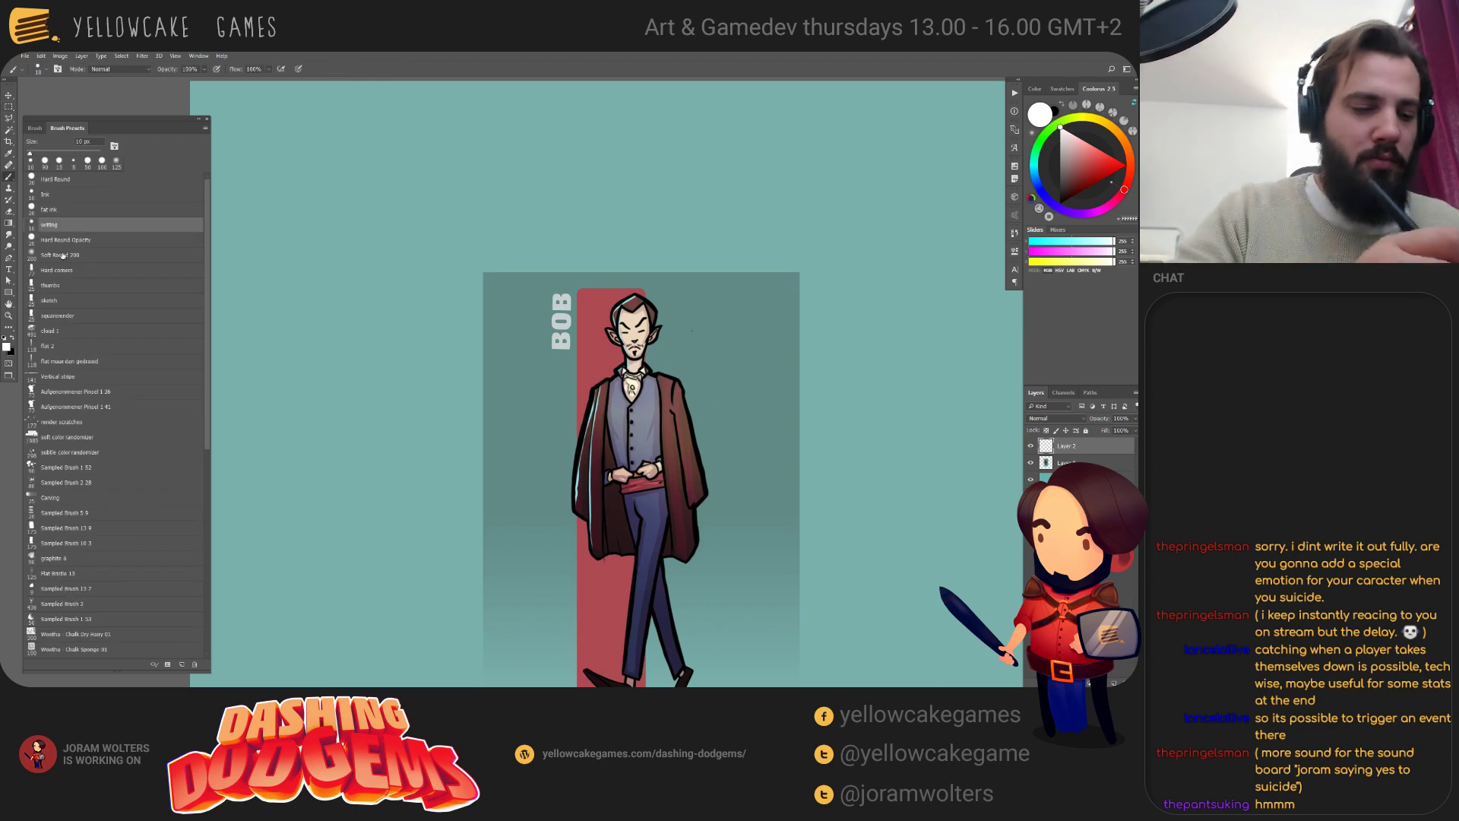
{"action": "left_click", "coordinate": [72, 303]}
{"action": "left_click_drag", "start_coordinate": [699, 464], "coordinate": [679, 457]}
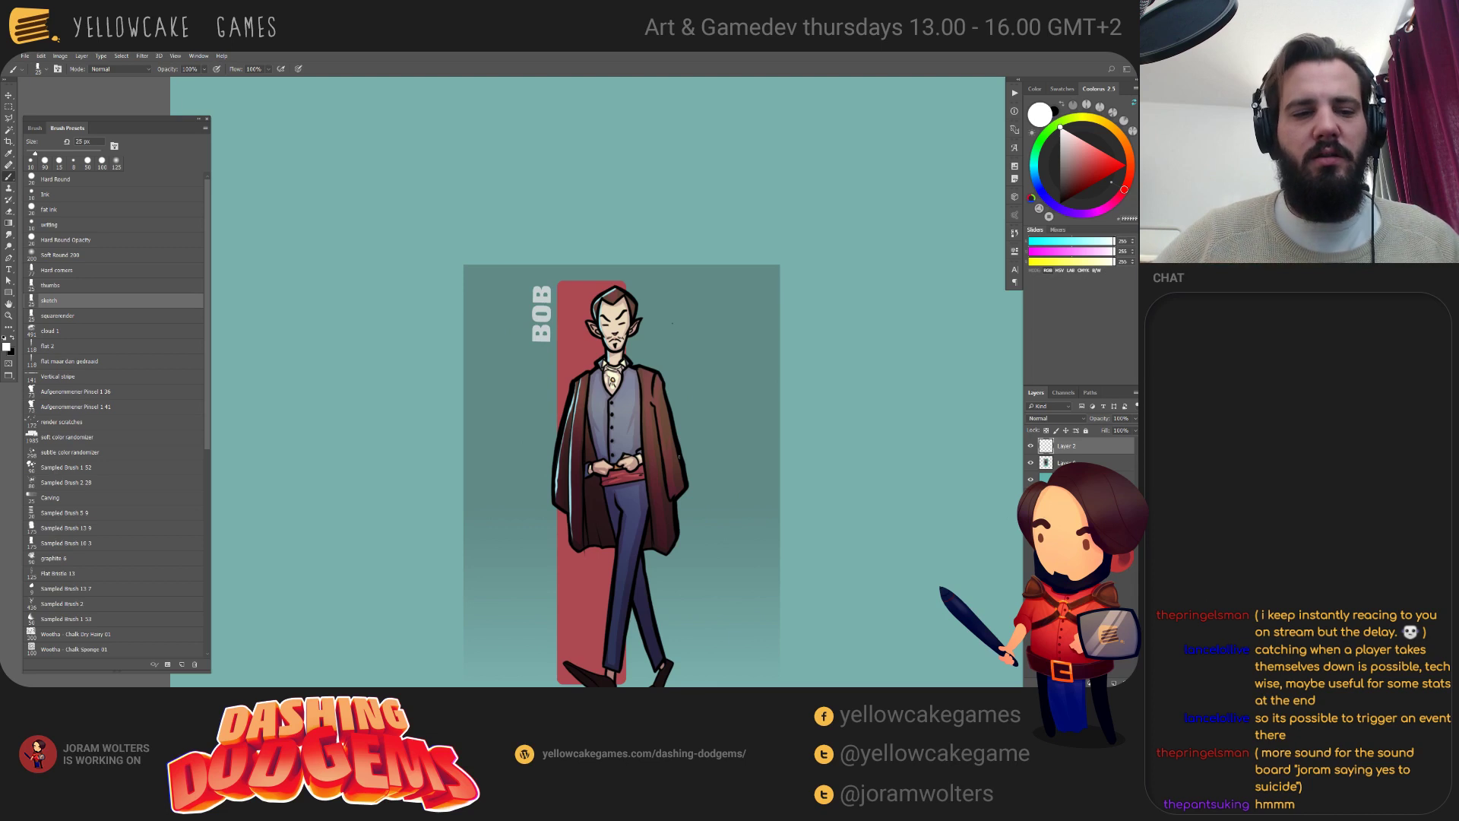
{"action": "left_click_drag", "start_coordinate": [633, 340], "coordinate": [702, 416]}
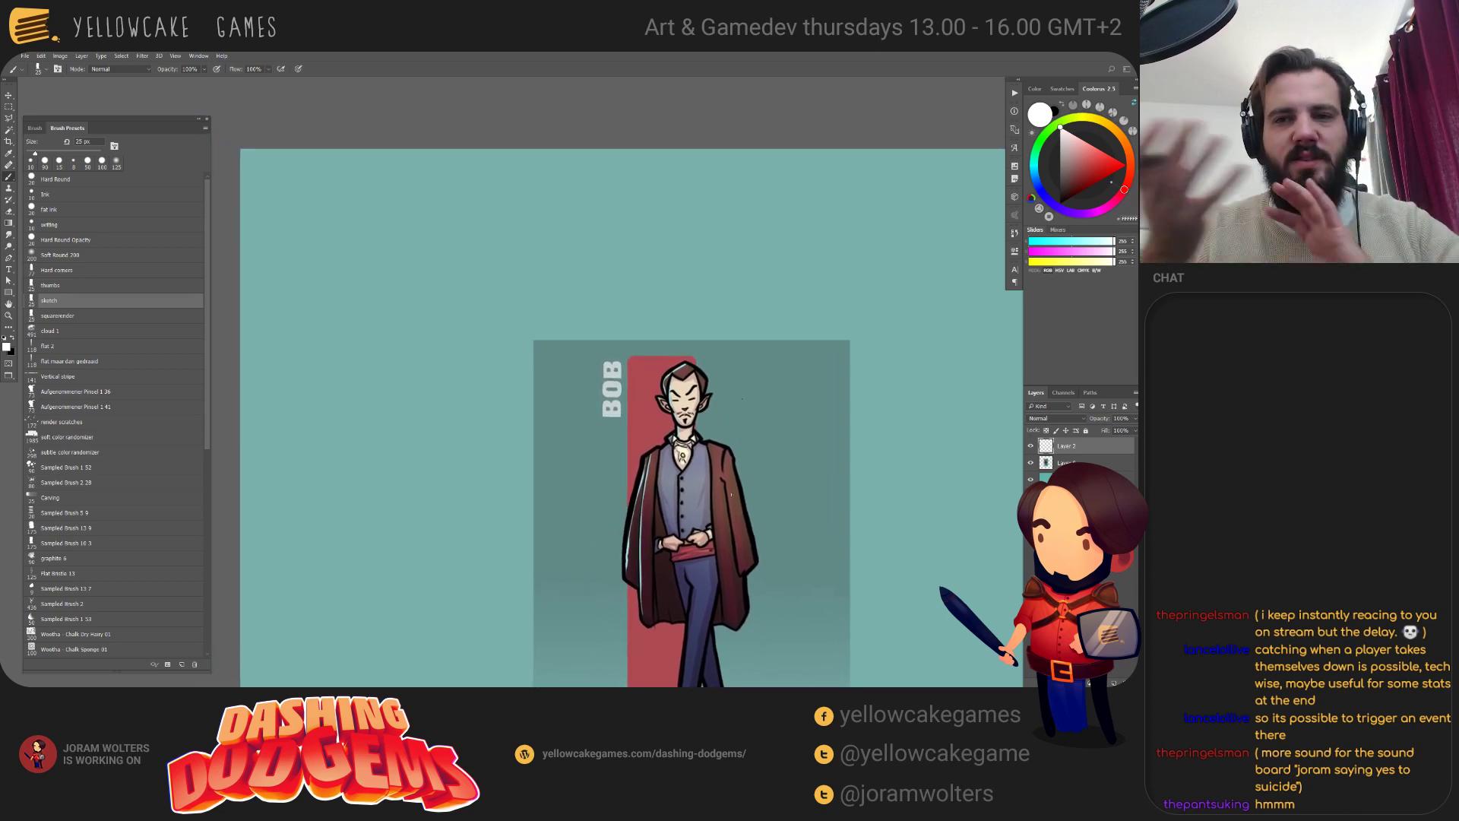
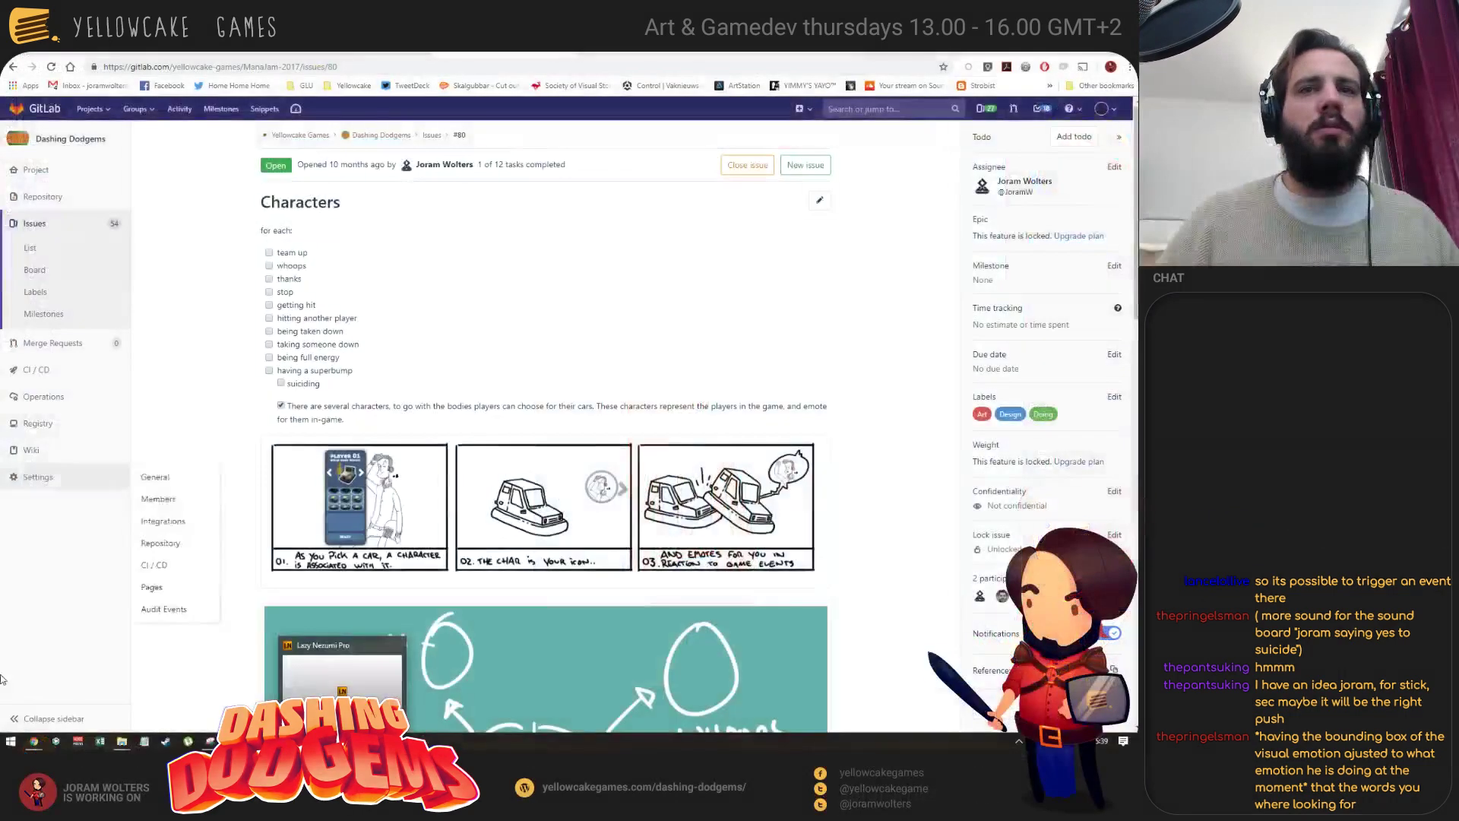
Switch to Unity and open the joinScene BUILDINGTEST scene from the Debug folder under Game/Scenes.
{"action": "key", "text": "alt+Tab"}
{"action": "scroll", "coordinate": [510, 303], "scroll_direction": "down", "scroll_amount": 6}
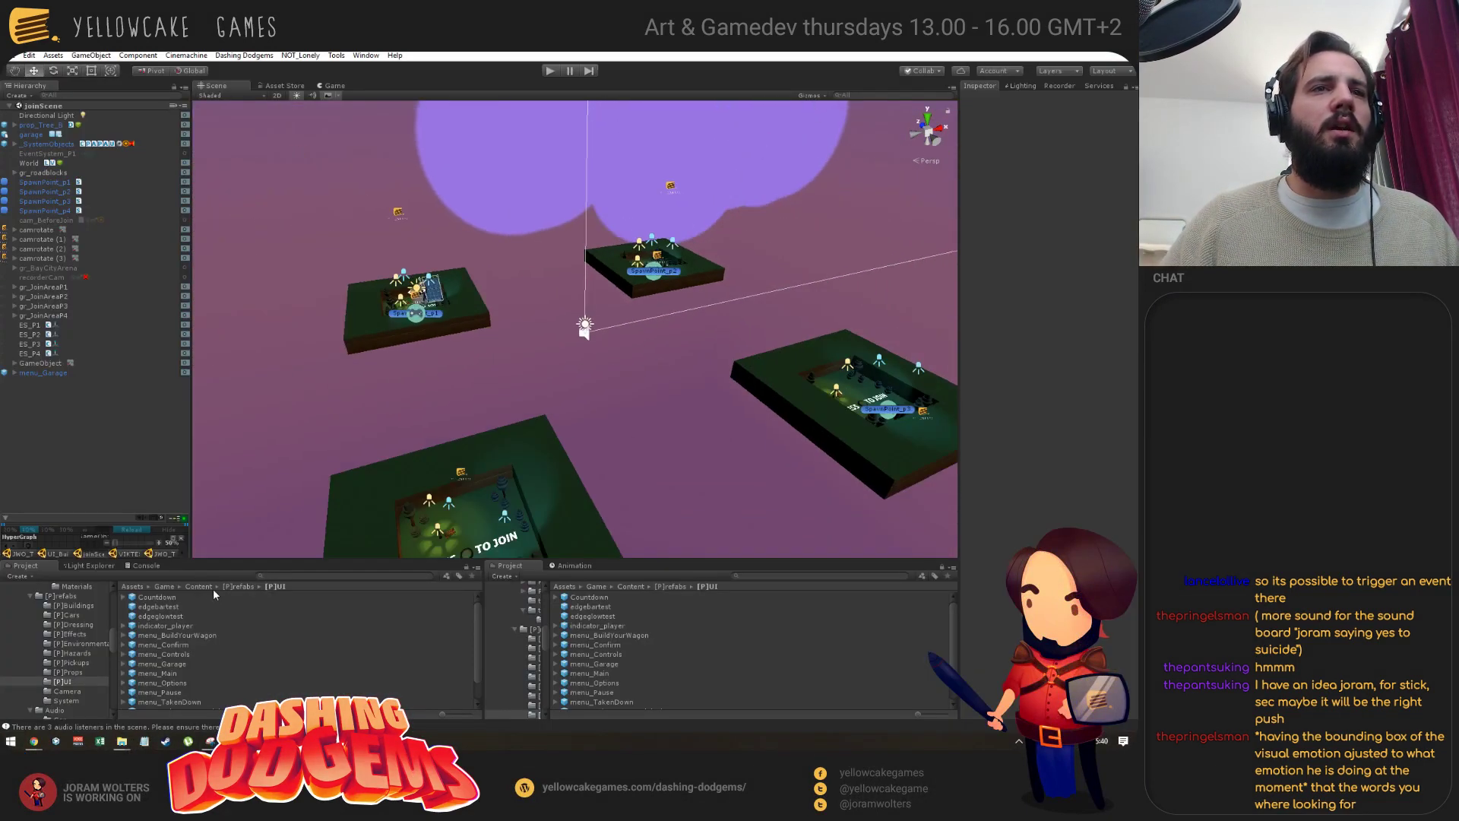
{"action": "left_click", "coordinate": [164, 586]}
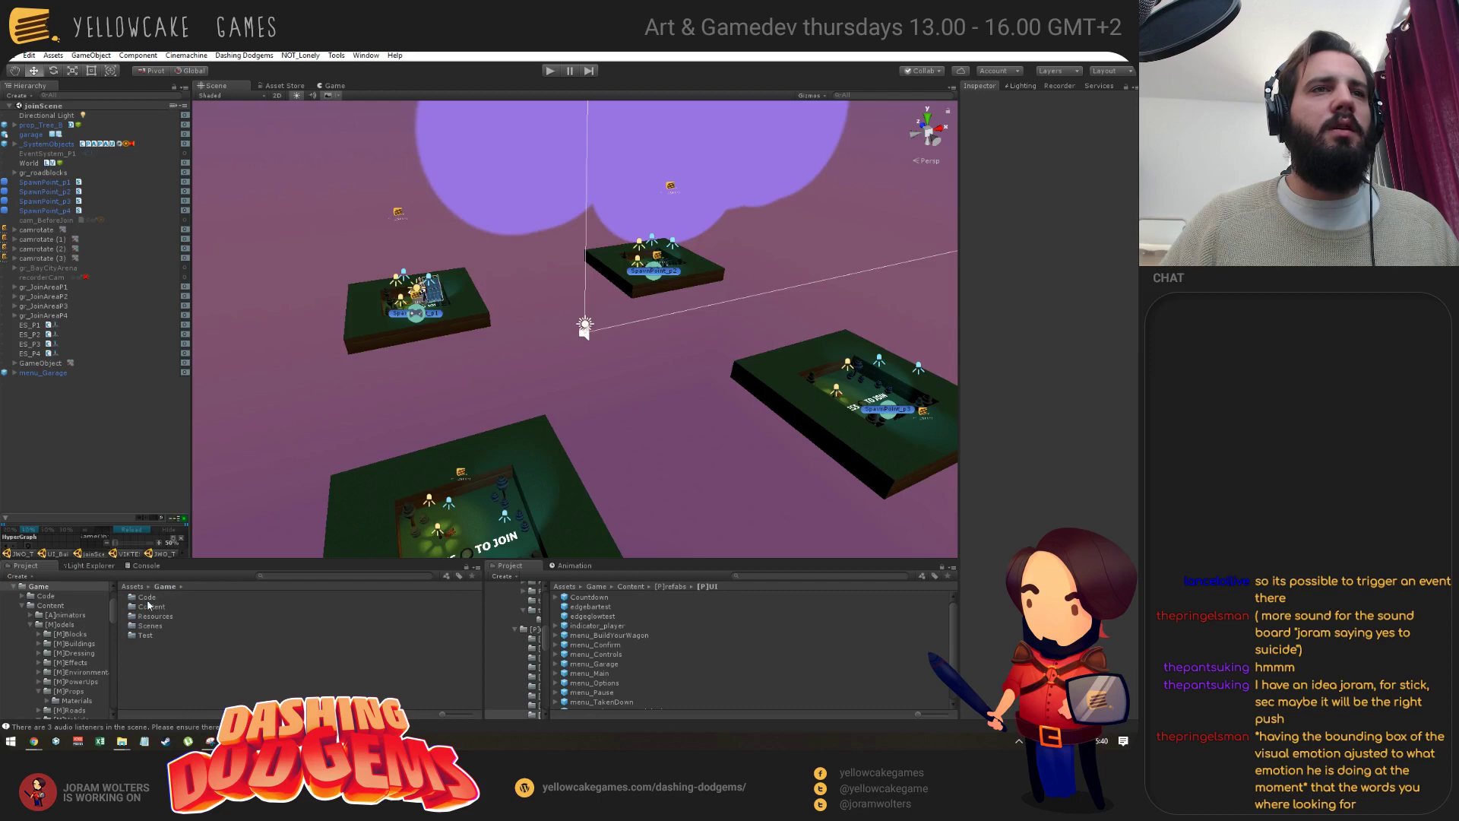
{"action": "double_click", "coordinate": [151, 626]}
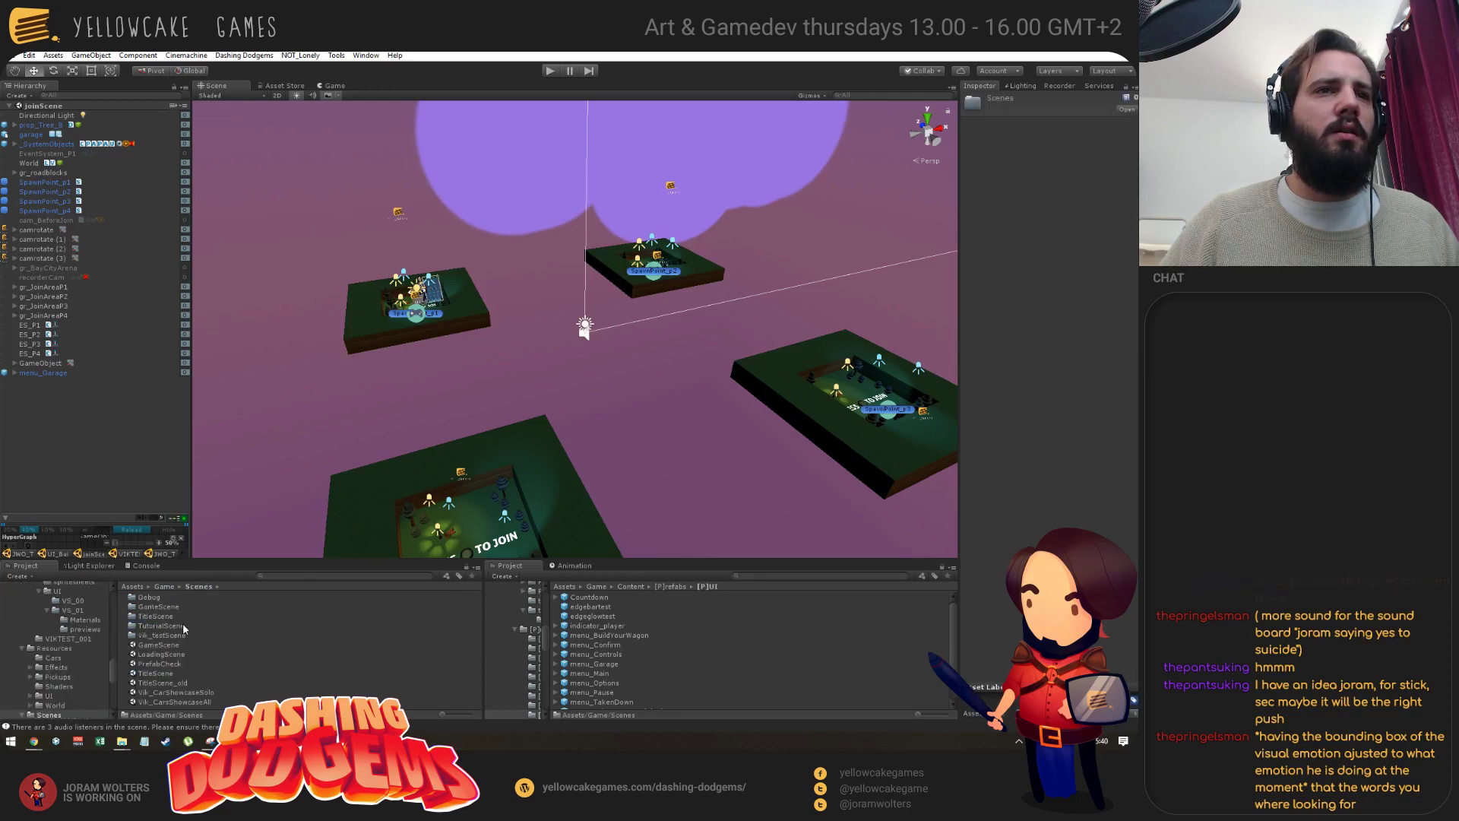
{"action": "left_click", "coordinate": [148, 673]}
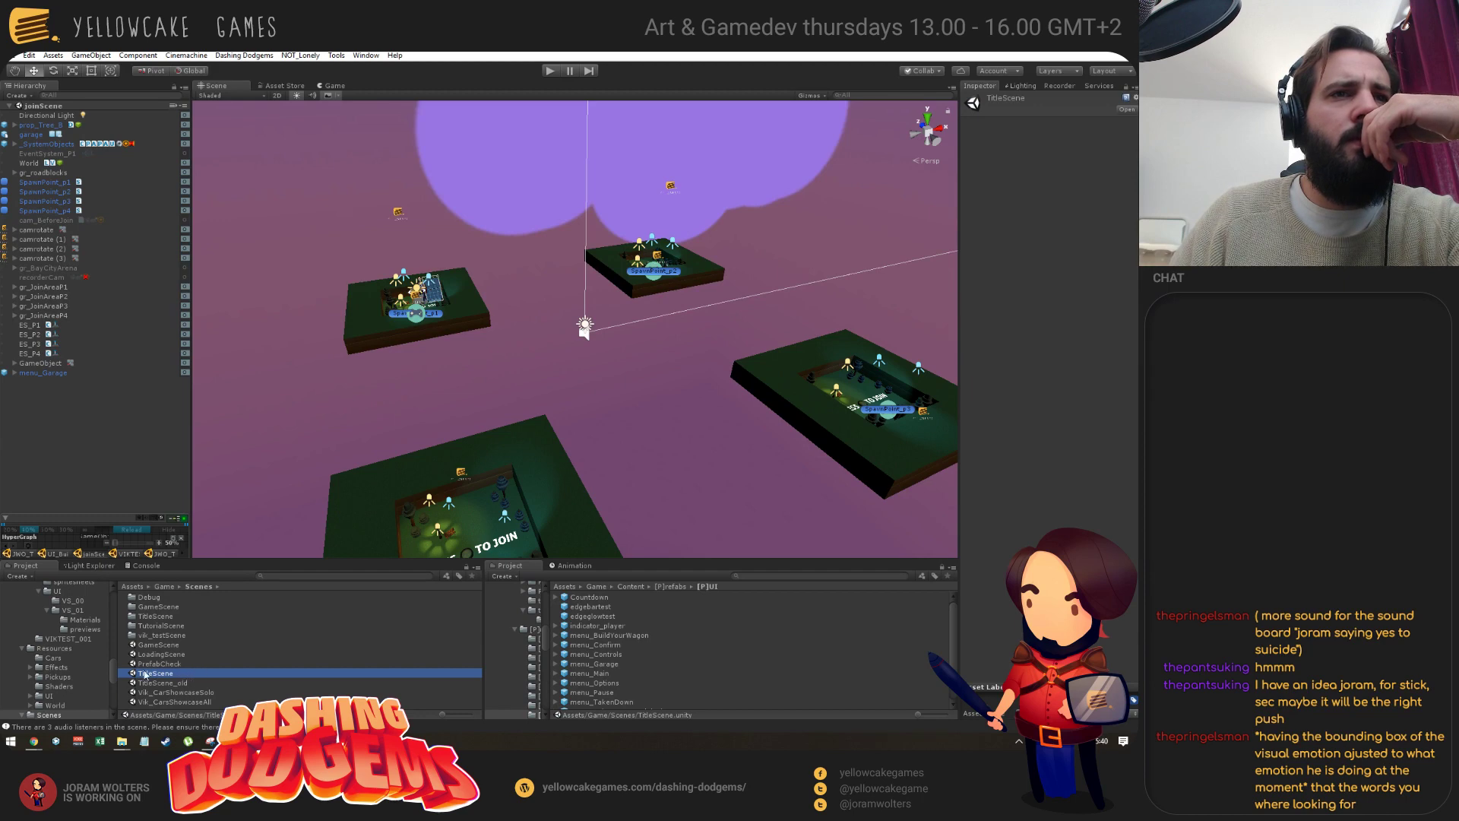
{"action": "double_click", "coordinate": [151, 598]}
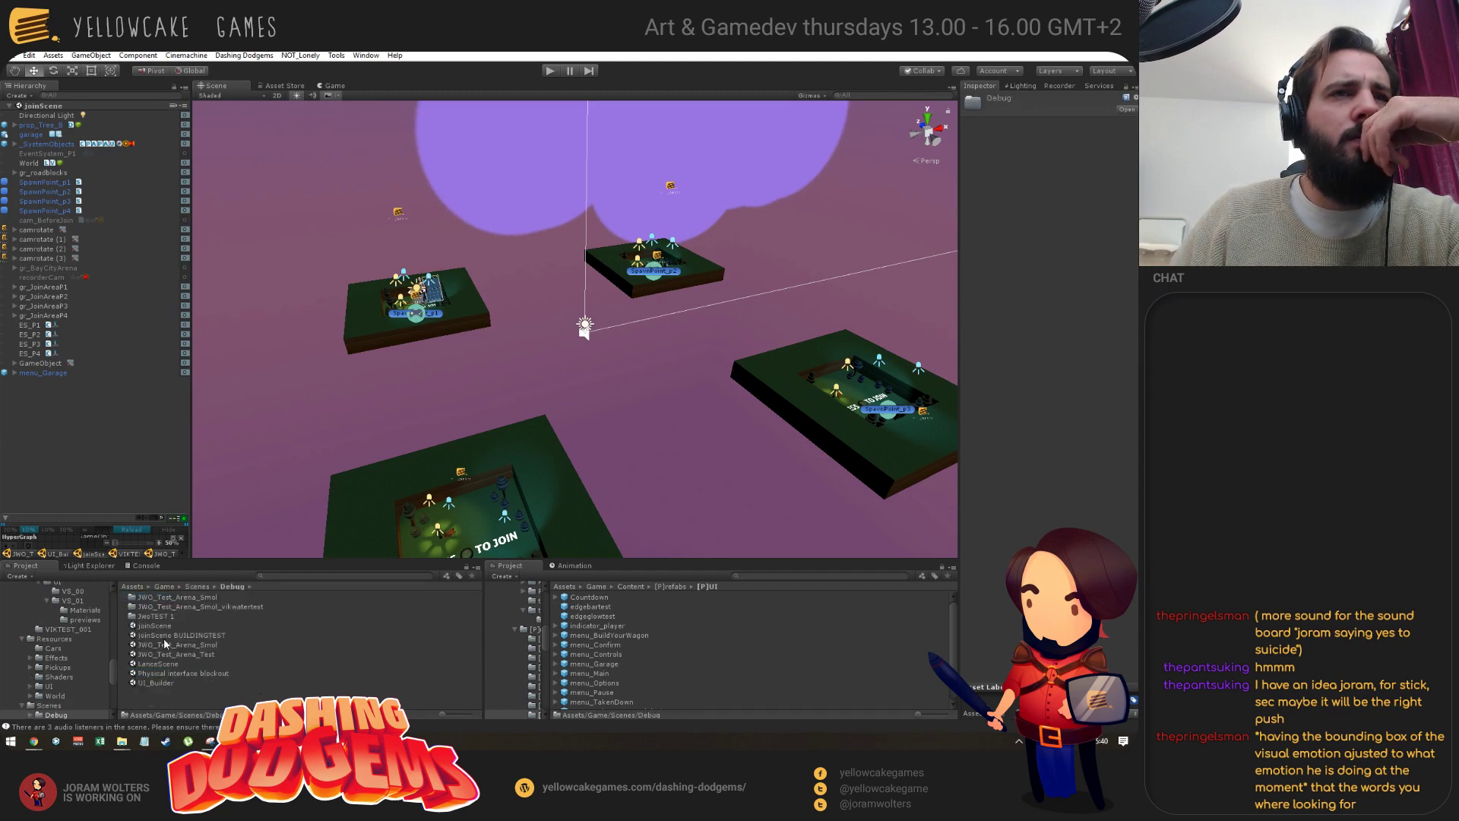
{"action": "double_click", "coordinate": [198, 635]}
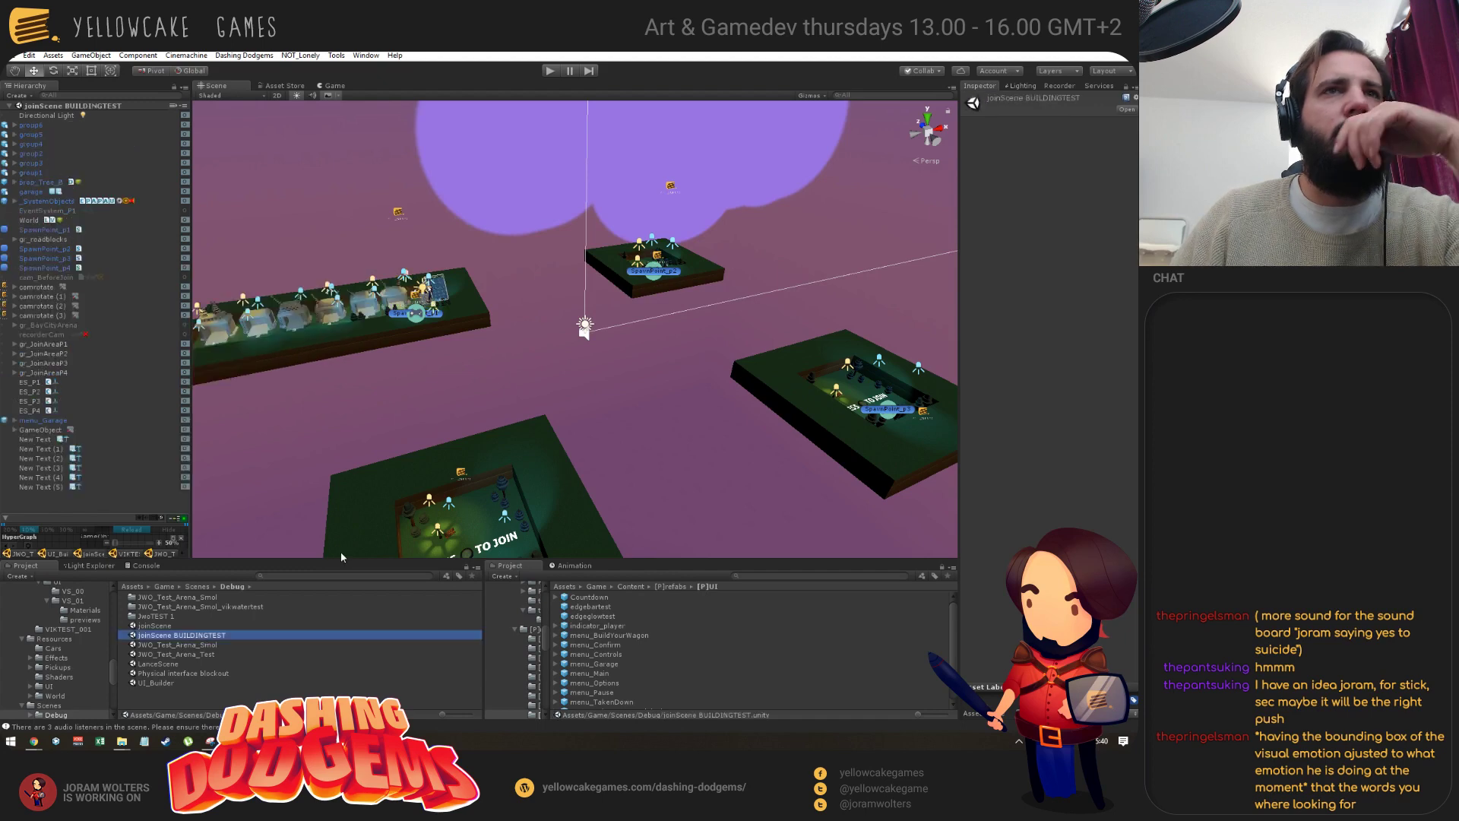
Examine the row of numbered garage buildings from several angles.
{"action": "left_click_drag", "start_coordinate": [361, 327], "coordinate": [455, 334], "text": "alt"}
{"action": "scroll", "coordinate": [547, 350], "scroll_direction": "up", "scroll_amount": 6}
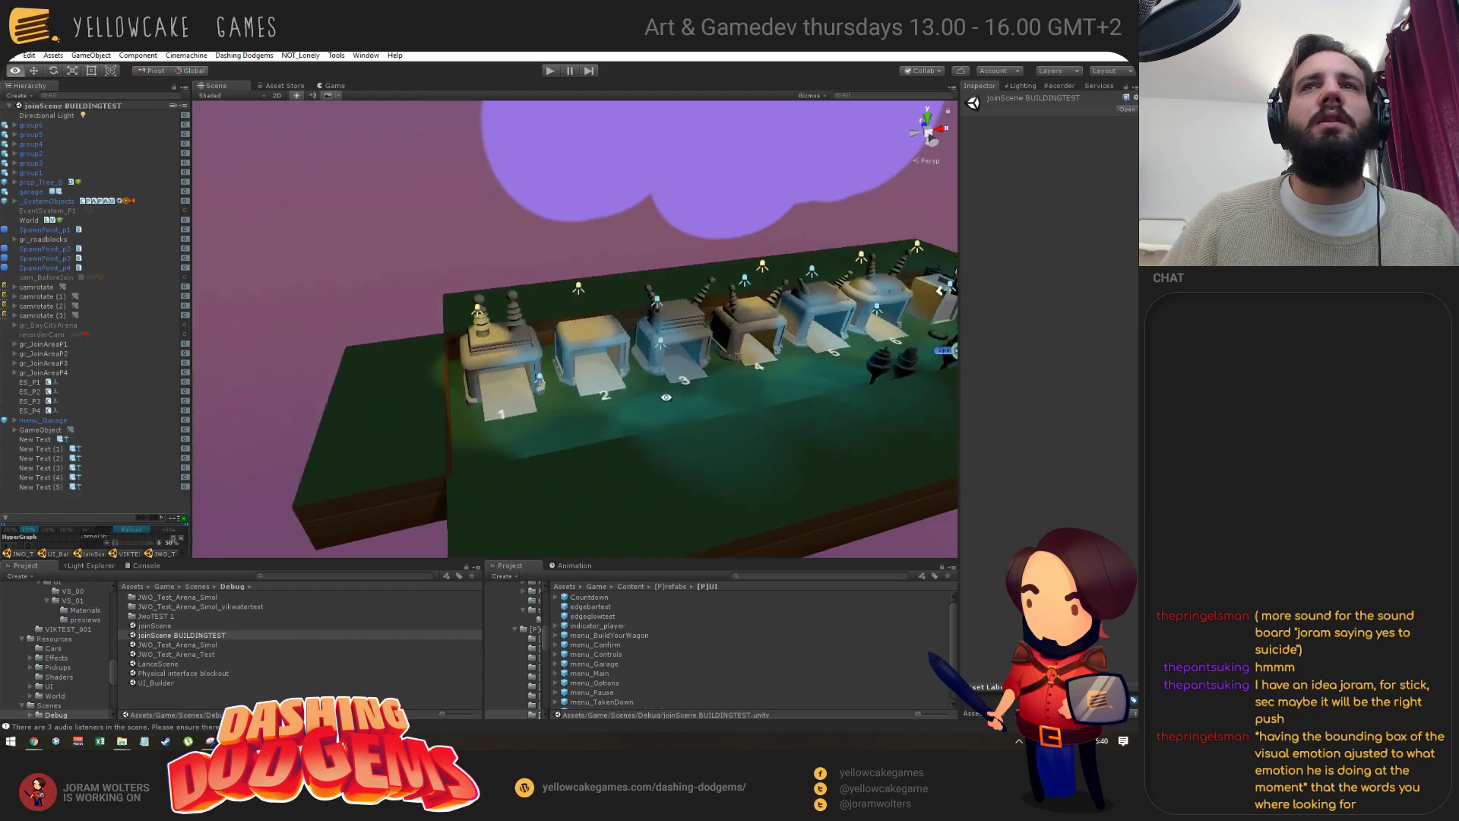
{"action": "left_click_drag", "start_coordinate": [772, 412], "coordinate": [636, 366], "text": "alt"}
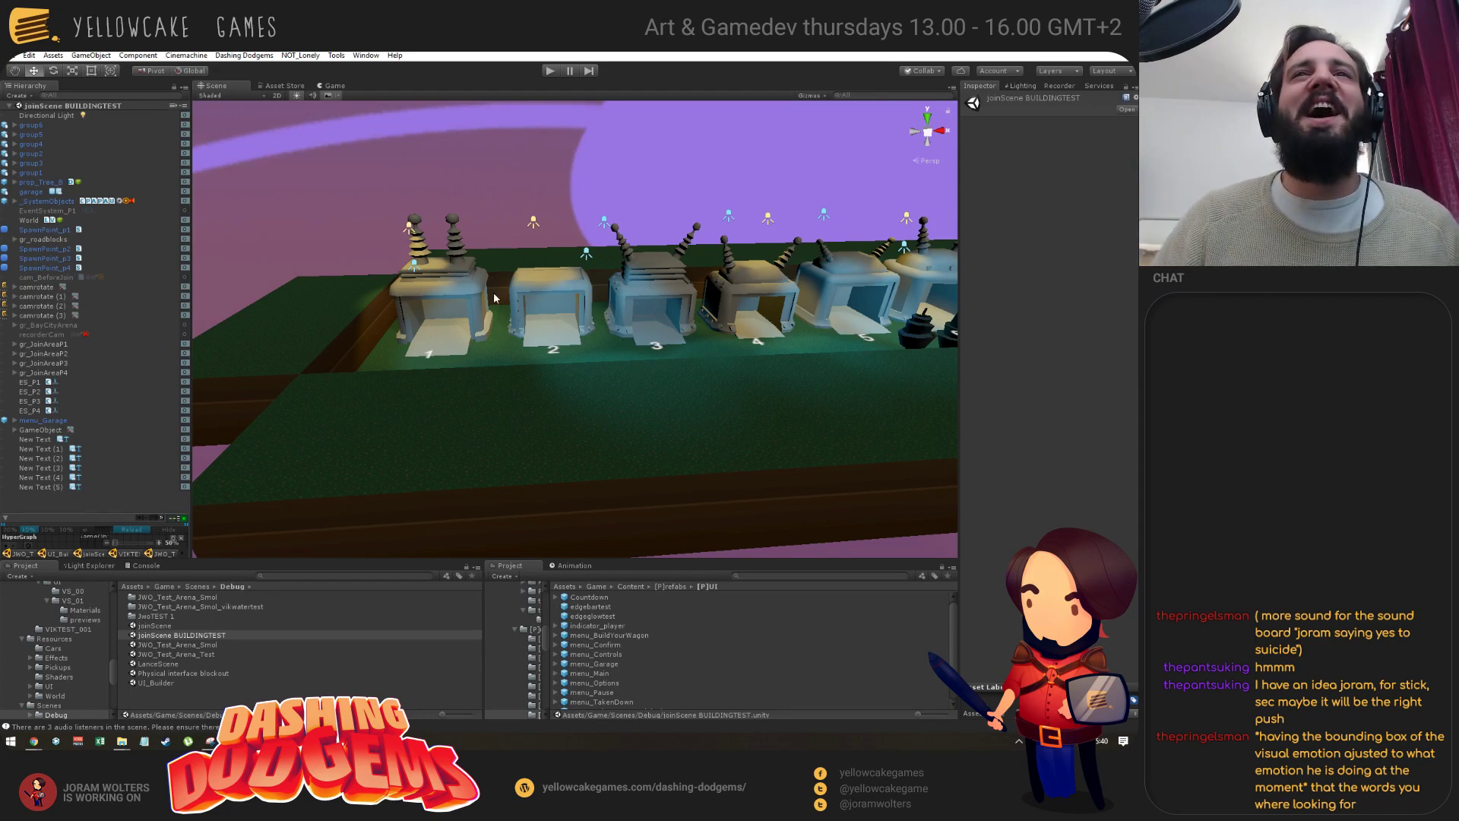
{"action": "left_click_drag", "start_coordinate": [346, 248], "coordinate": [601, 365], "text": "alt"}
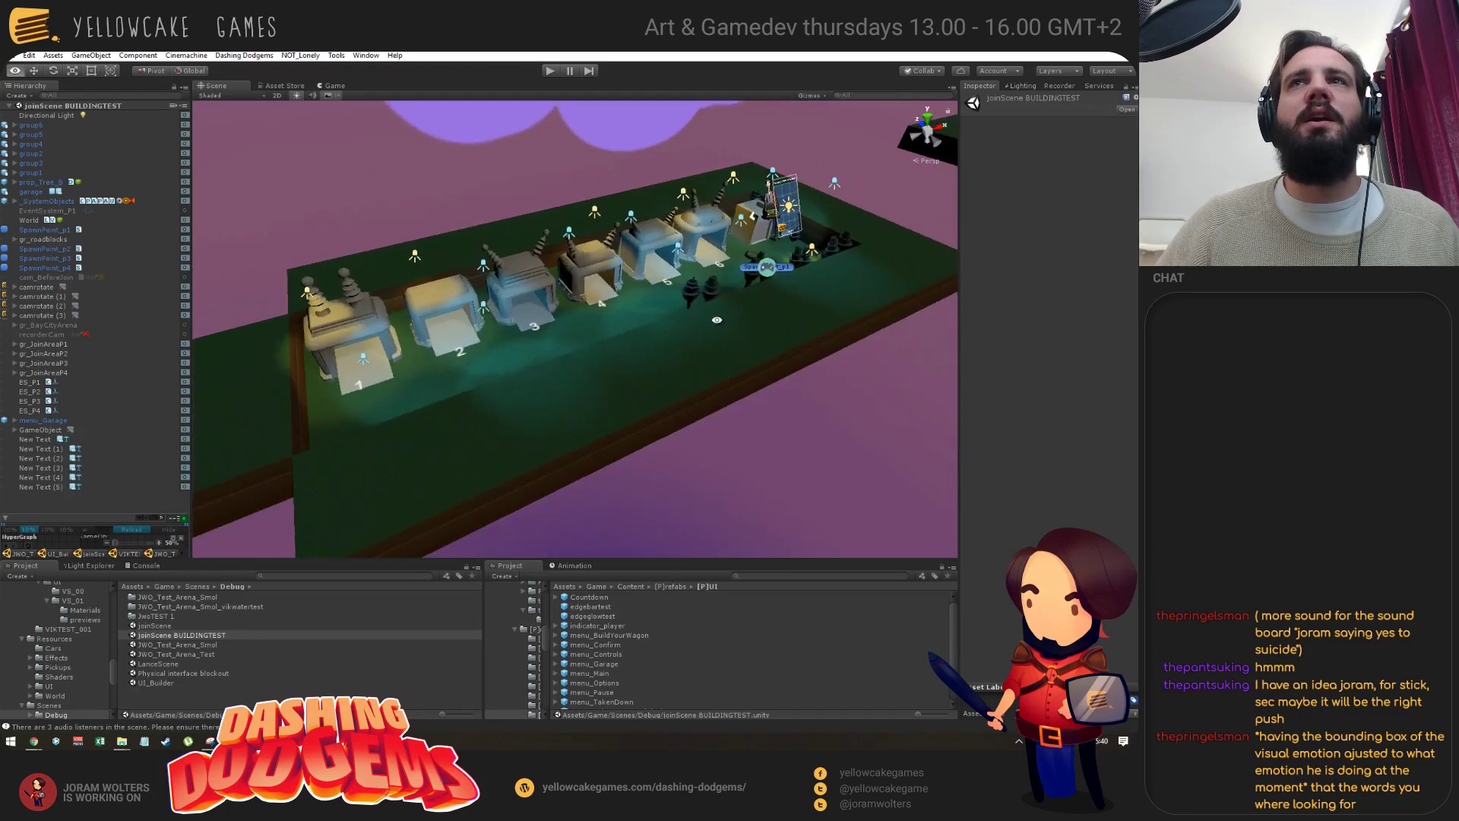
Examine the "Build your car" menu with the Bob character and car beside garage 6, and return to the row of garages.
{"action": "left_click", "coordinate": [882, 190]}
{"action": "key", "text": "f"}
{"action": "left_click_drag", "start_coordinate": [727, 351], "coordinate": [562, 384], "text": "alt"}
{"action": "left_click", "coordinate": [538, 313]}
{"action": "scroll", "coordinate": [537, 313], "scroll_direction": "up", "scroll_amount": 5}
{"action": "scroll", "coordinate": [593, 392], "scroll_direction": "up", "scroll_amount": 5}
{"action": "scroll", "coordinate": [546, 434], "scroll_direction": "down", "scroll_amount": 2}
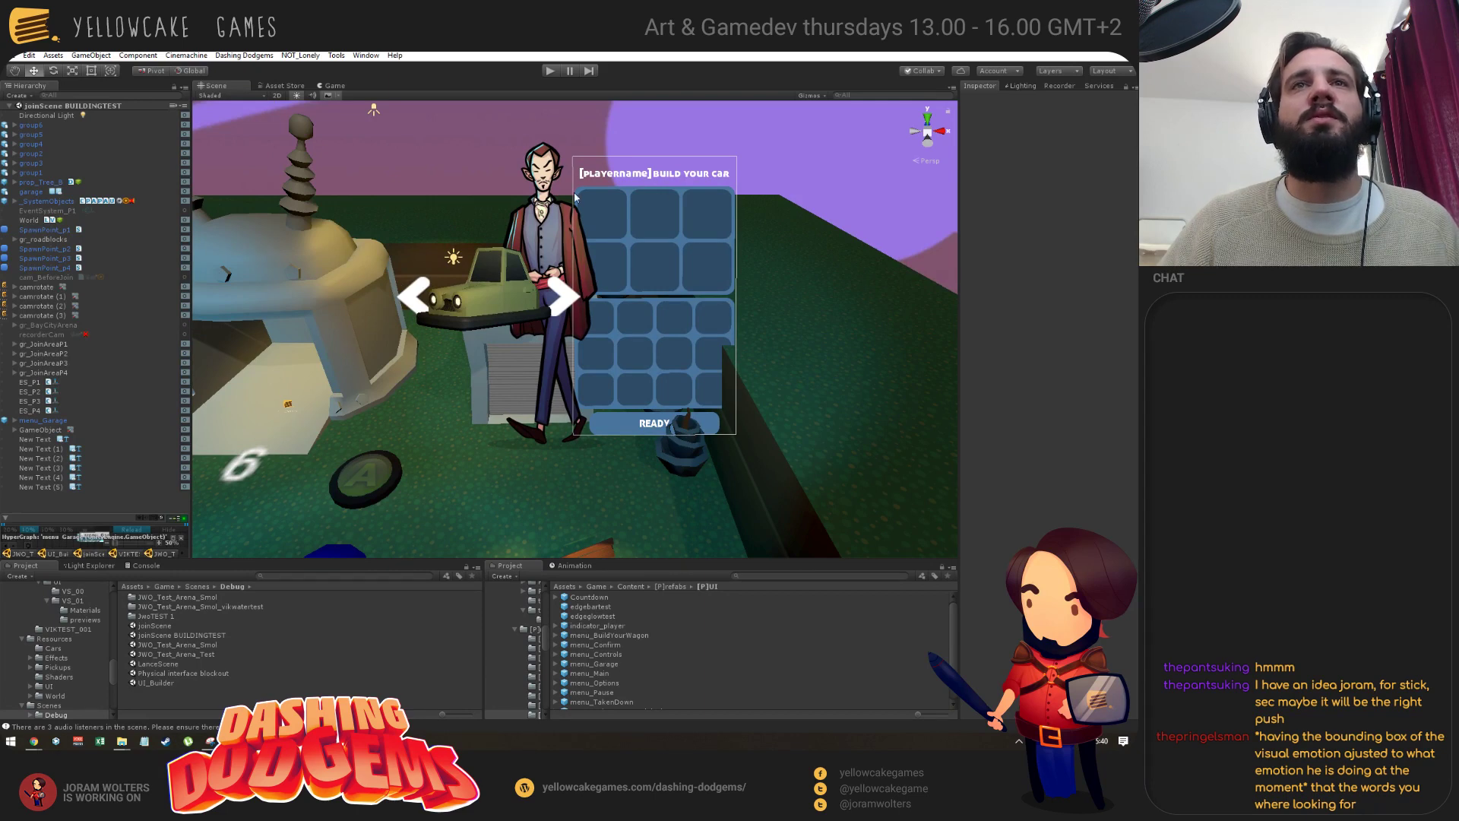
{"action": "left_click_drag", "start_coordinate": [527, 327], "coordinate": [531, 360], "text": "alt"}
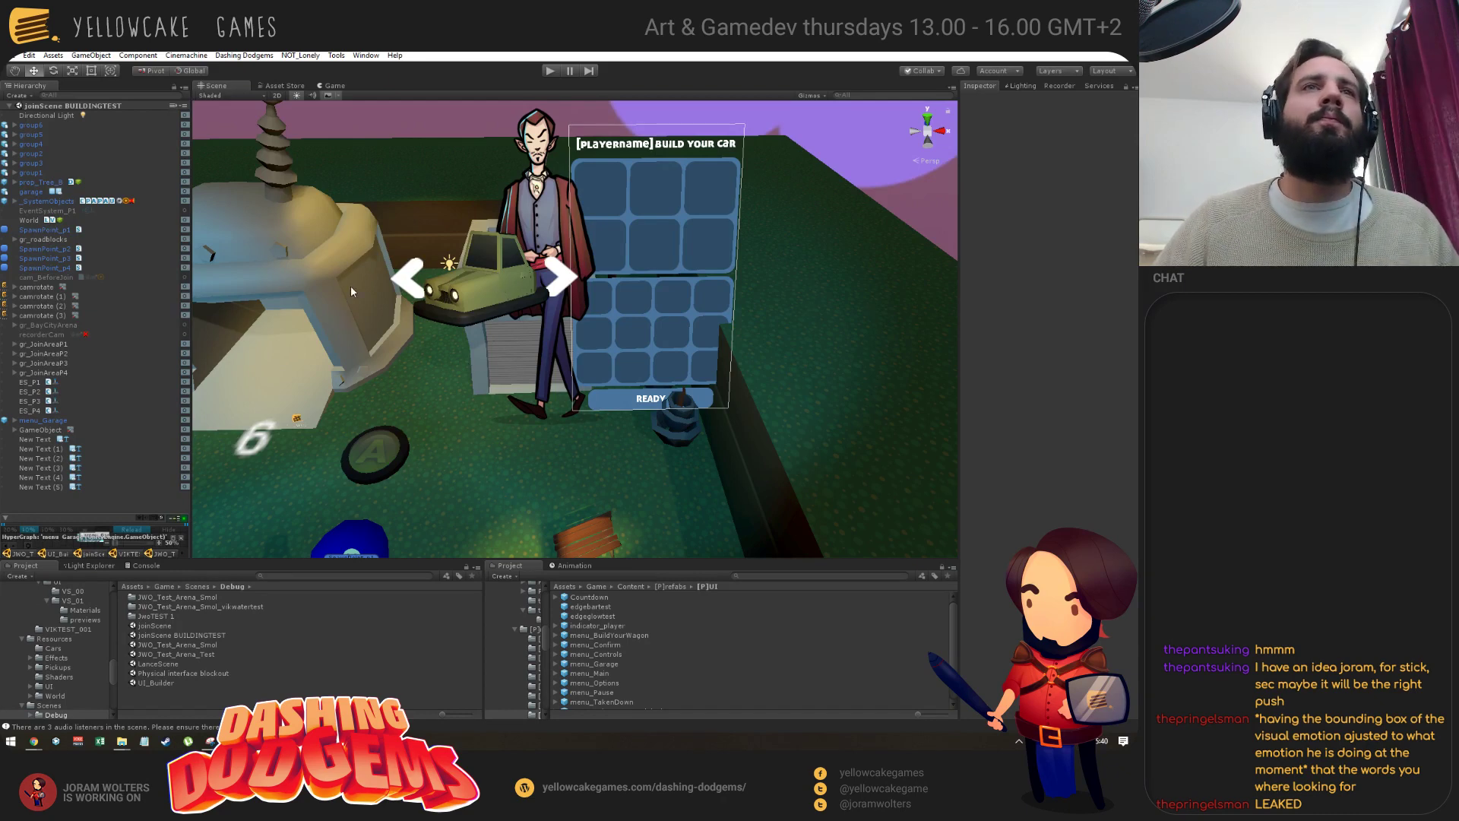
{"action": "left_click_drag", "start_coordinate": [323, 277], "coordinate": [586, 396], "text": "alt"}
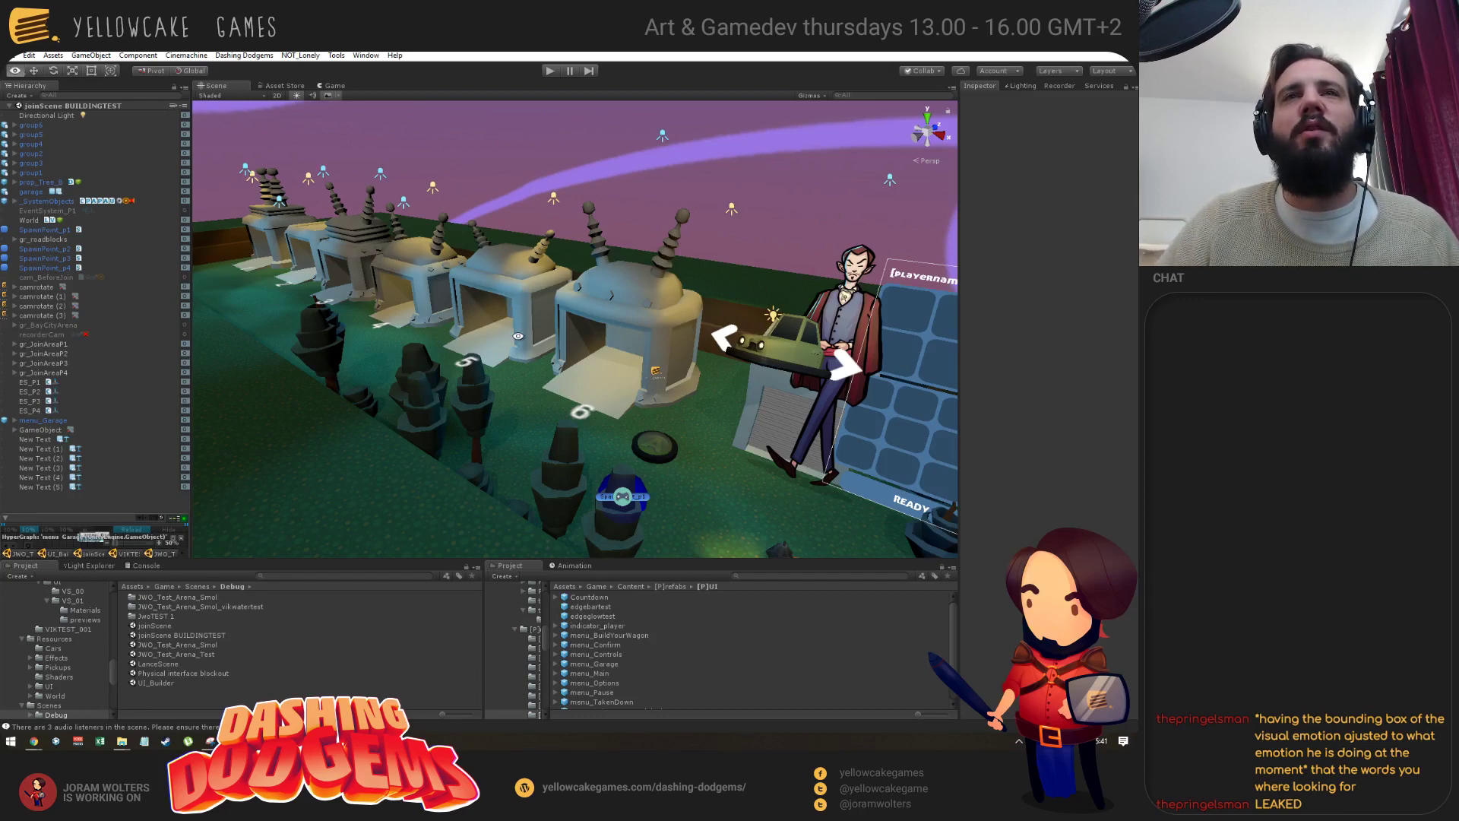
{"action": "left_click_drag", "start_coordinate": [521, 345], "coordinate": [606, 350], "text": "alt"}
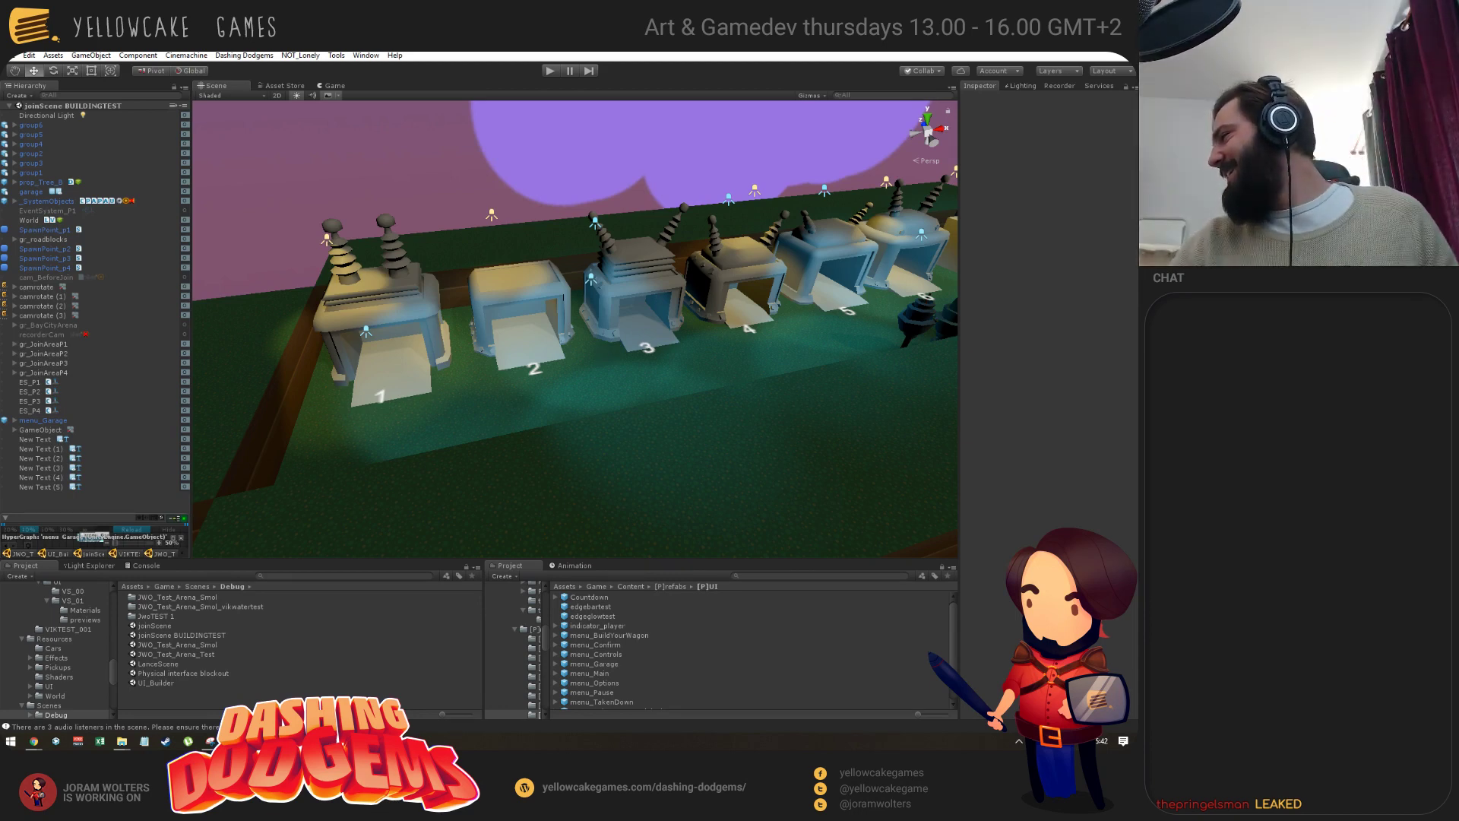
Examine the player join areas from a distance and the row of numbered garages up close.
{"action": "left_click_drag", "start_coordinate": [760, 336], "coordinate": [736, 339], "text": "alt"}
{"action": "scroll", "coordinate": [736, 339], "scroll_direction": "down", "scroll_amount": 5}
{"action": "scroll", "coordinate": [532, 342], "scroll_direction": "up", "scroll_amount": 3}
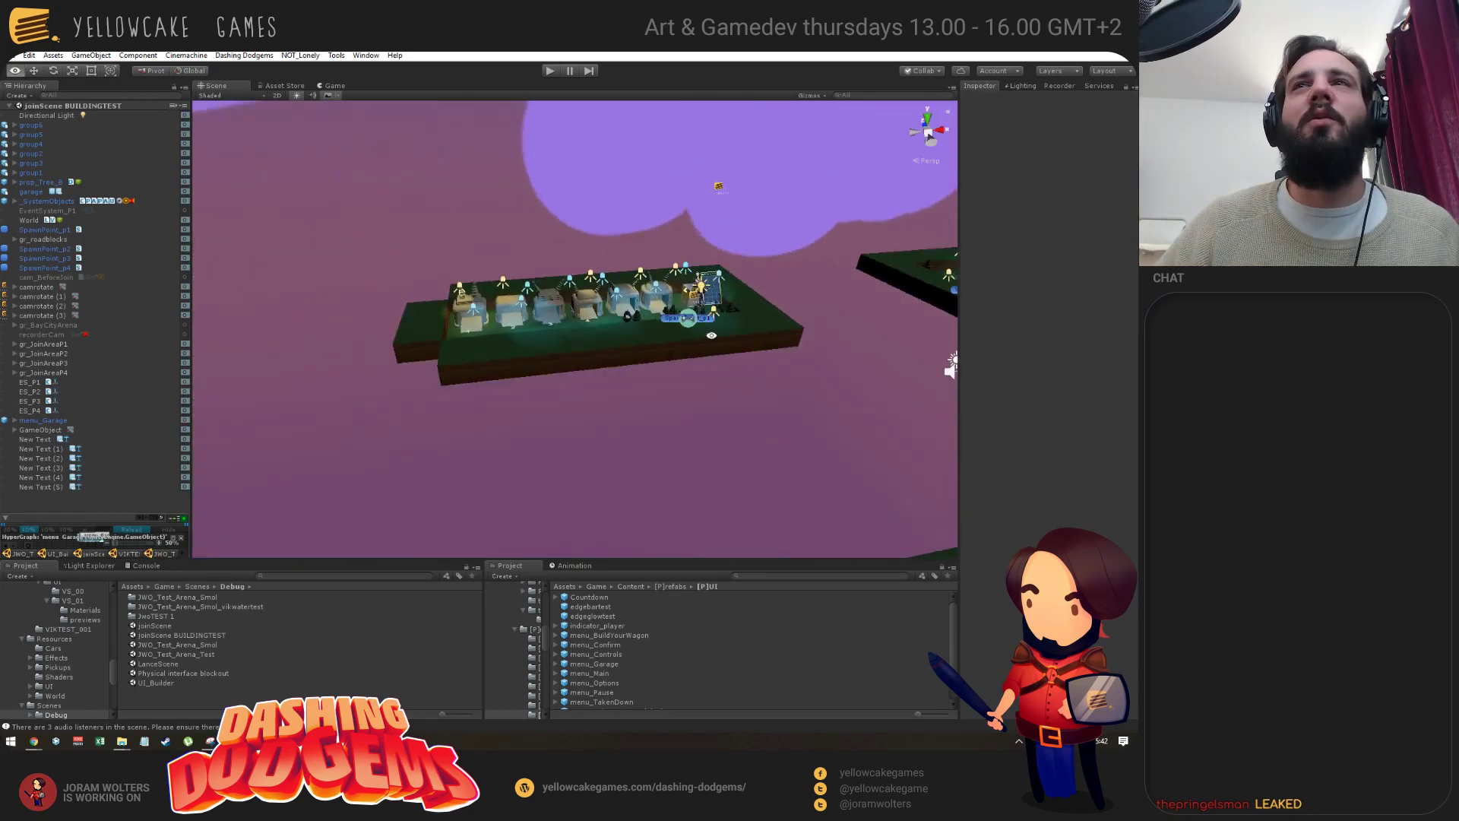
{"action": "middle_click_drag", "start_coordinate": [532, 342], "coordinate": [448, 344]}
{"action": "scroll", "coordinate": [449, 344], "scroll_direction": "down", "scroll_amount": 5}
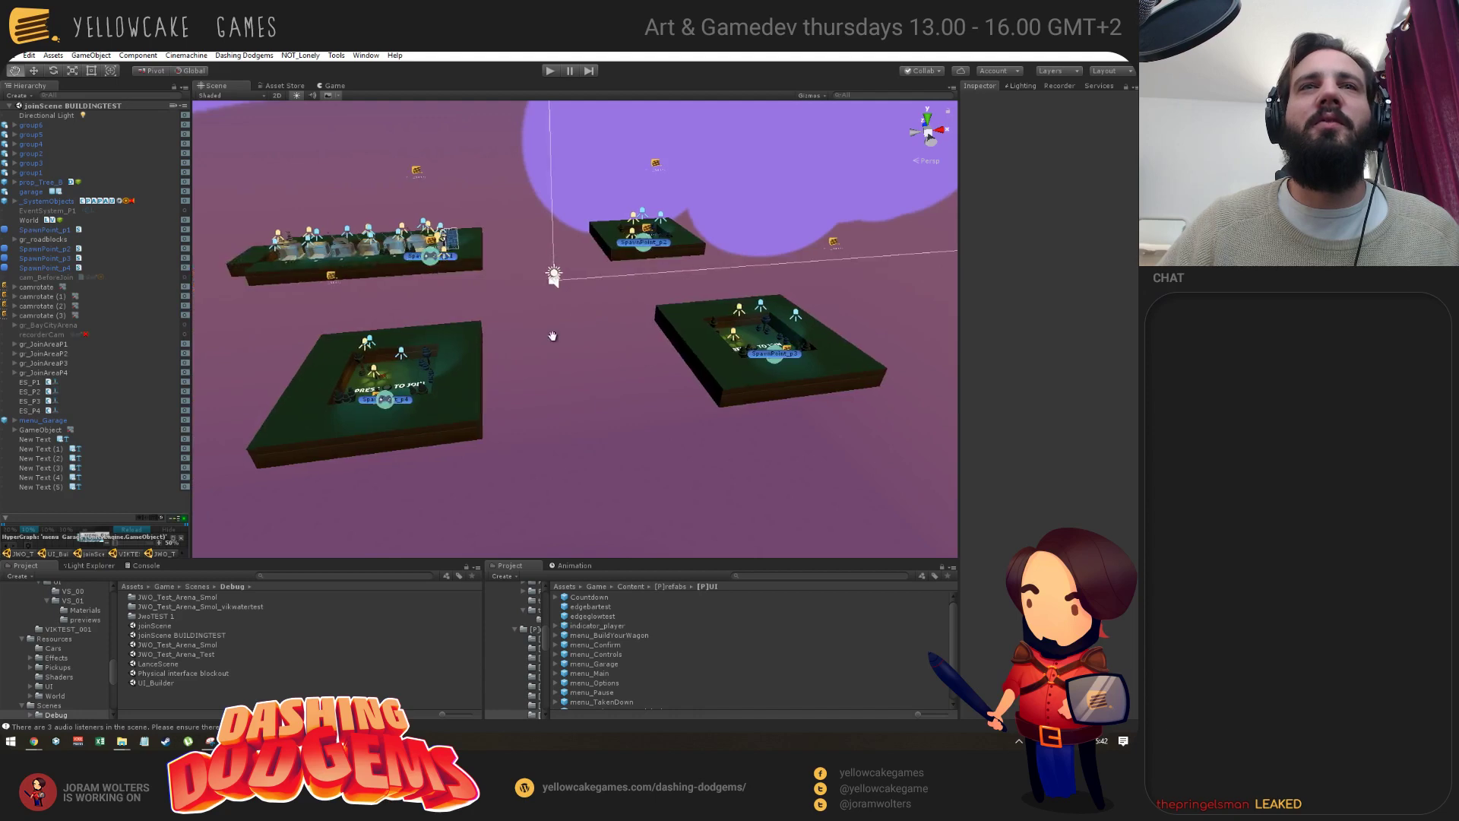
{"action": "scroll", "coordinate": [299, 293], "scroll_direction": "up", "scroll_amount": 3}
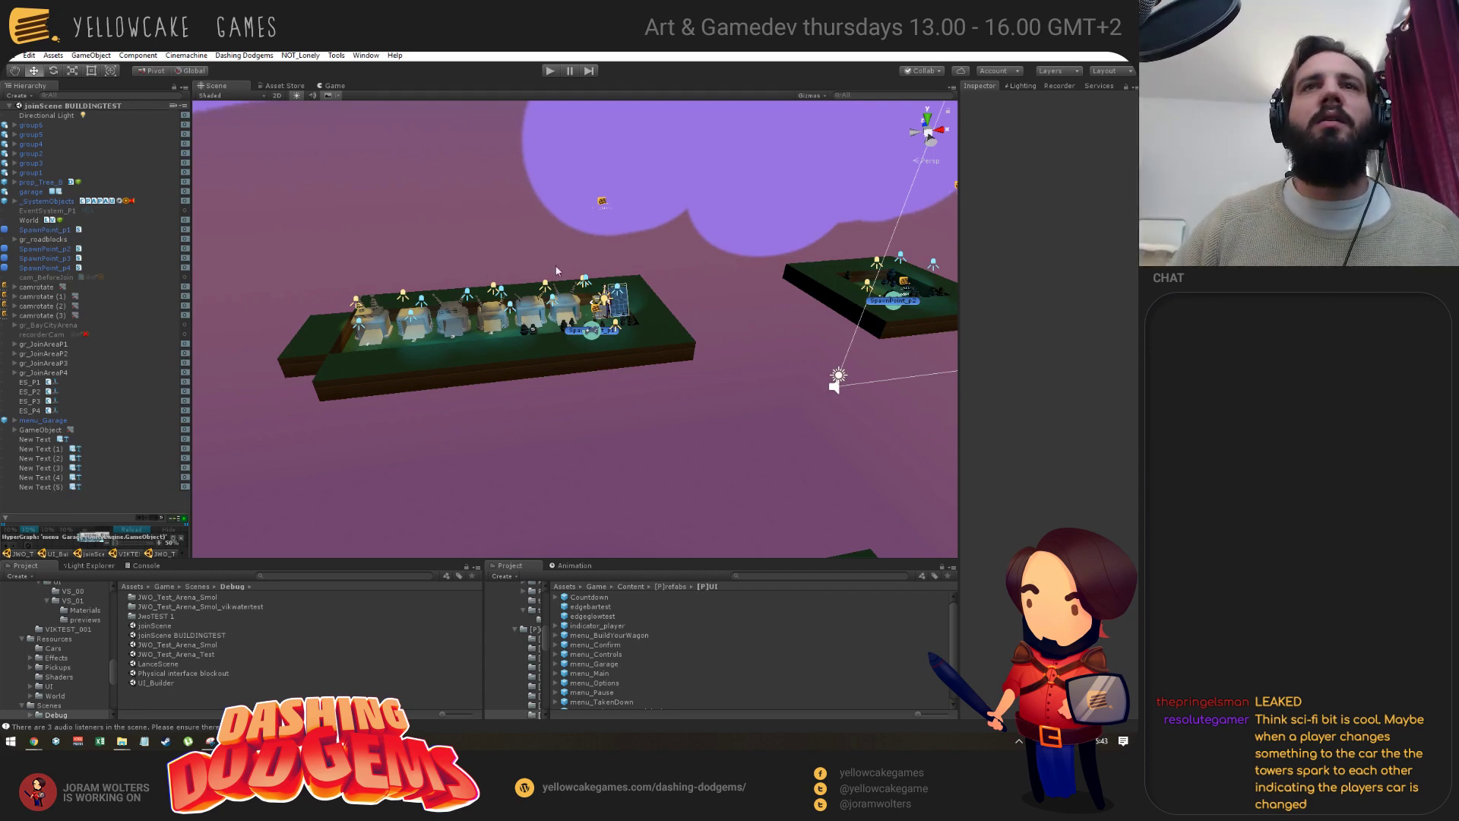
{"action": "left_click_drag", "start_coordinate": [460, 324], "coordinate": [733, 383], "text": "alt"}
{"action": "scroll", "coordinate": [634, 353], "scroll_direction": "up", "scroll_amount": 5}
{"action": "middle_click_drag", "start_coordinate": [586, 338], "coordinate": [506, 341], "text": "alt"}
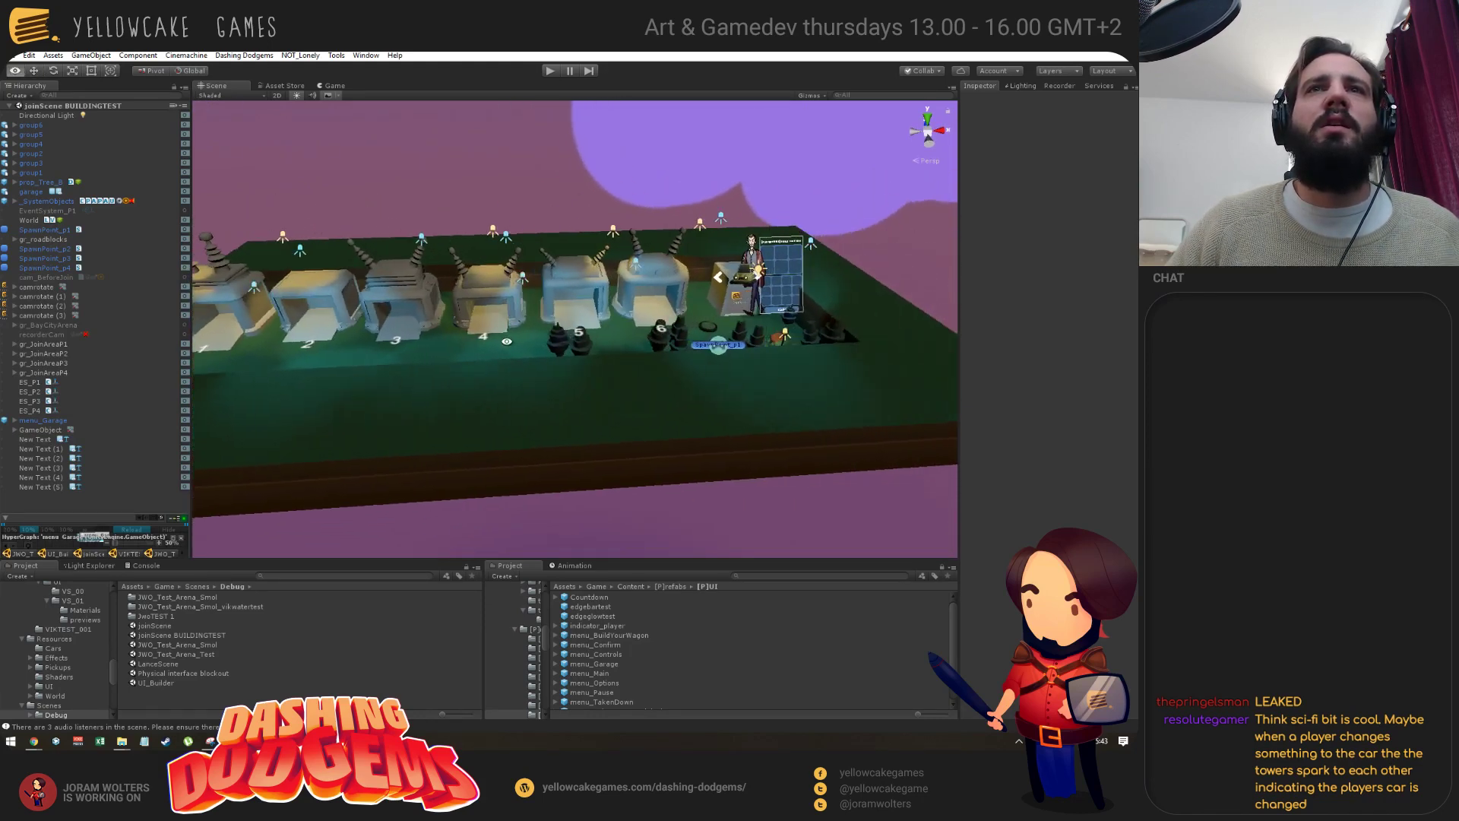
{"action": "right_click_drag", "start_coordinate": [506, 340], "coordinate": [562, 387], "text": "alt"}
{"action": "middle_click_drag", "start_coordinate": [562, 387], "coordinate": [501, 379], "text": "alt"}
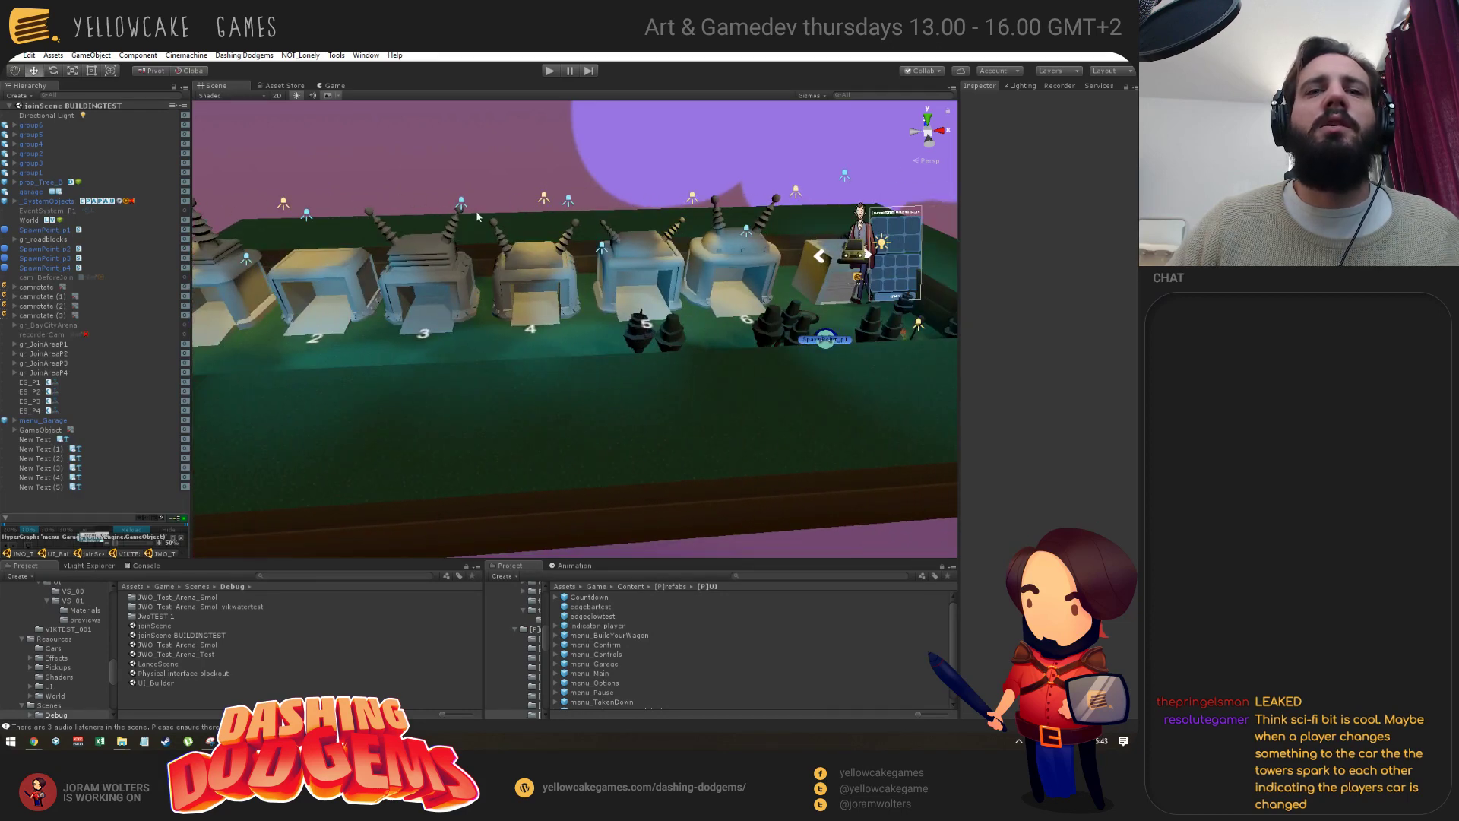
{"action": "middle_click_drag", "start_coordinate": [639, 316], "coordinate": [636, 328]}
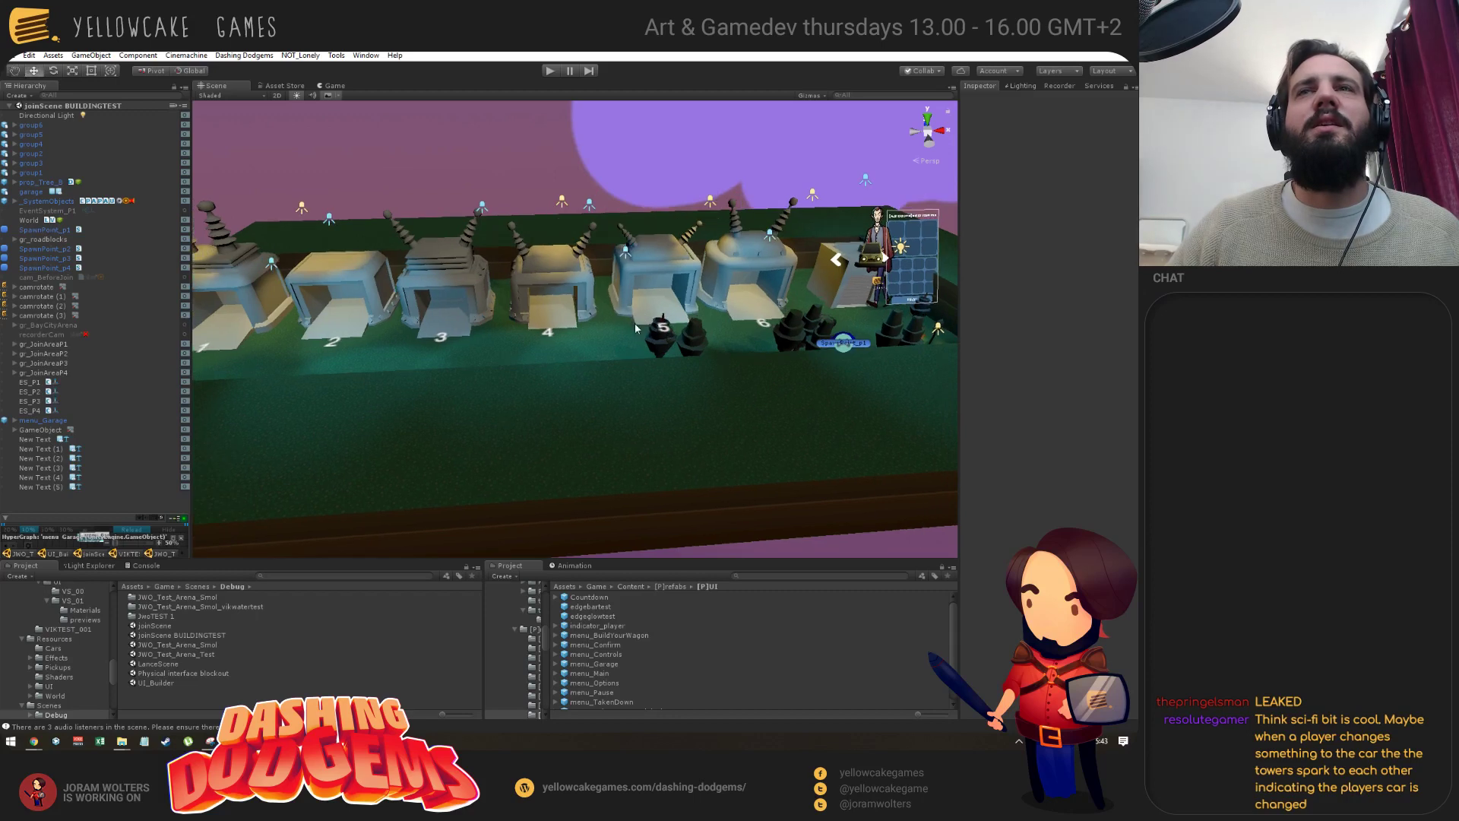
Select garage 6 and turn on selection outlines in the scene view.
{"action": "left_click", "coordinate": [754, 256]}
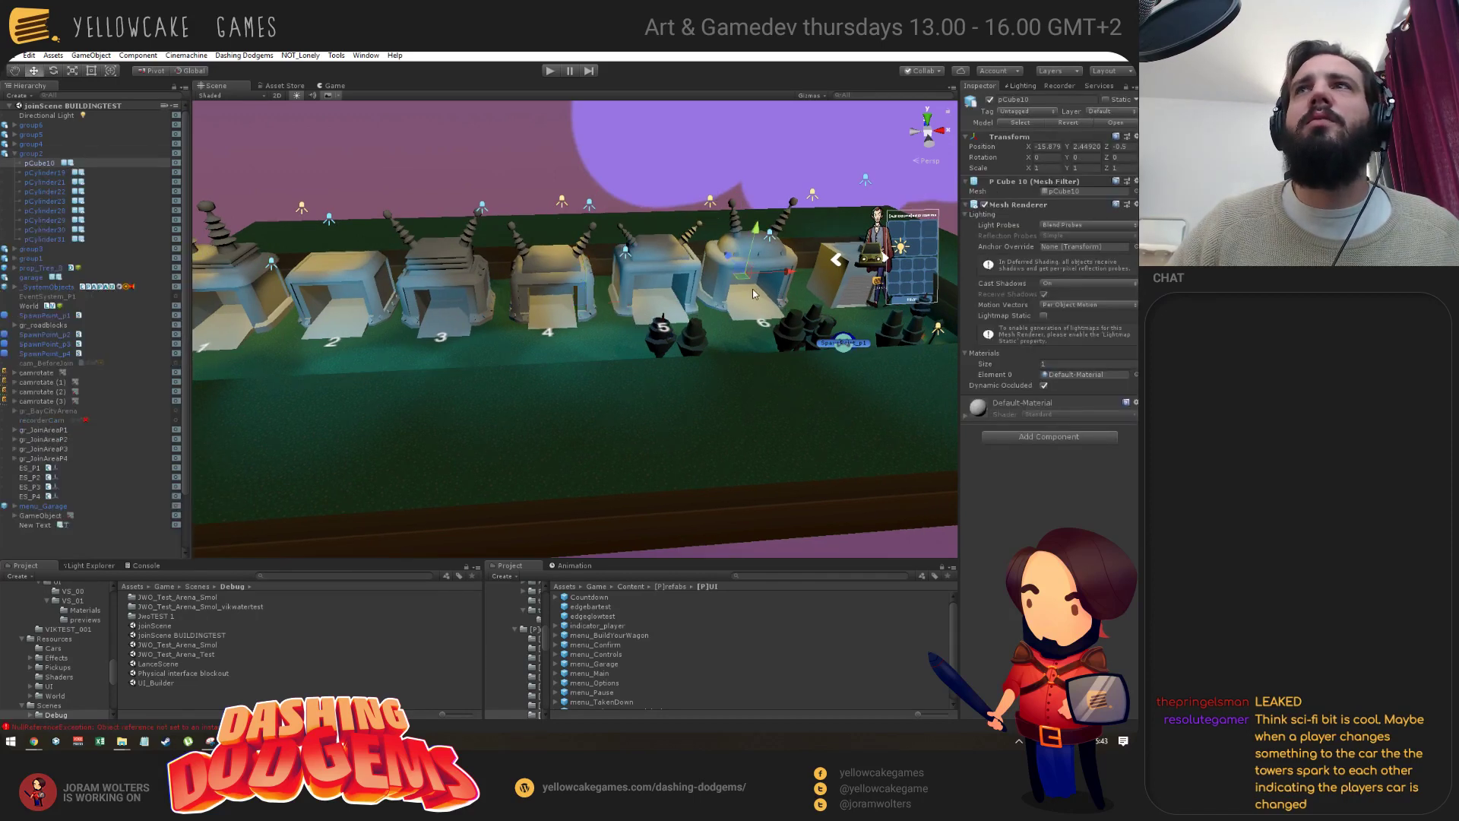
{"action": "left_click", "coordinate": [575, 275]}
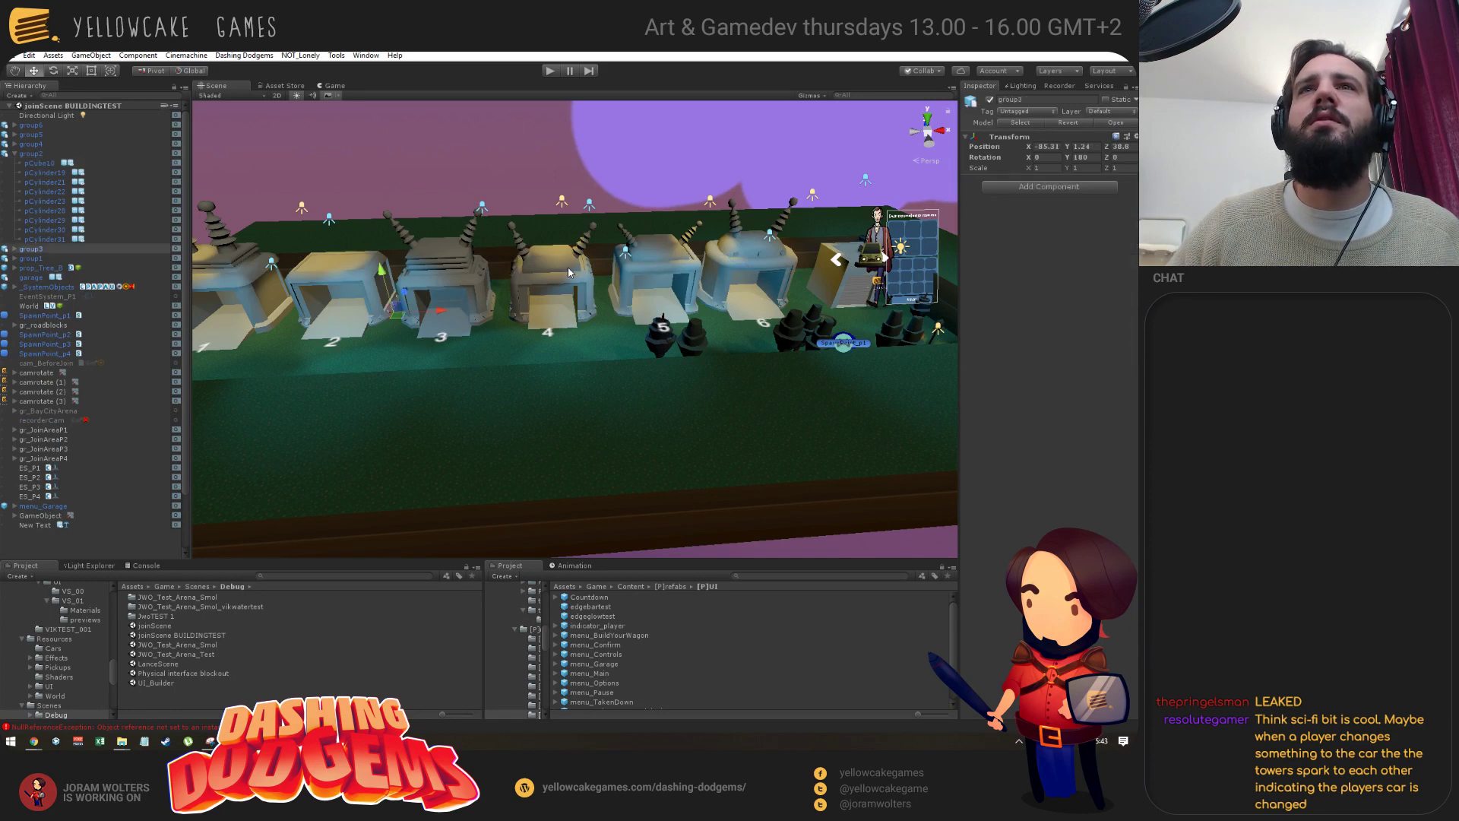
{"action": "left_click", "coordinate": [568, 272]}
{"action": "left_click", "coordinate": [748, 273]}
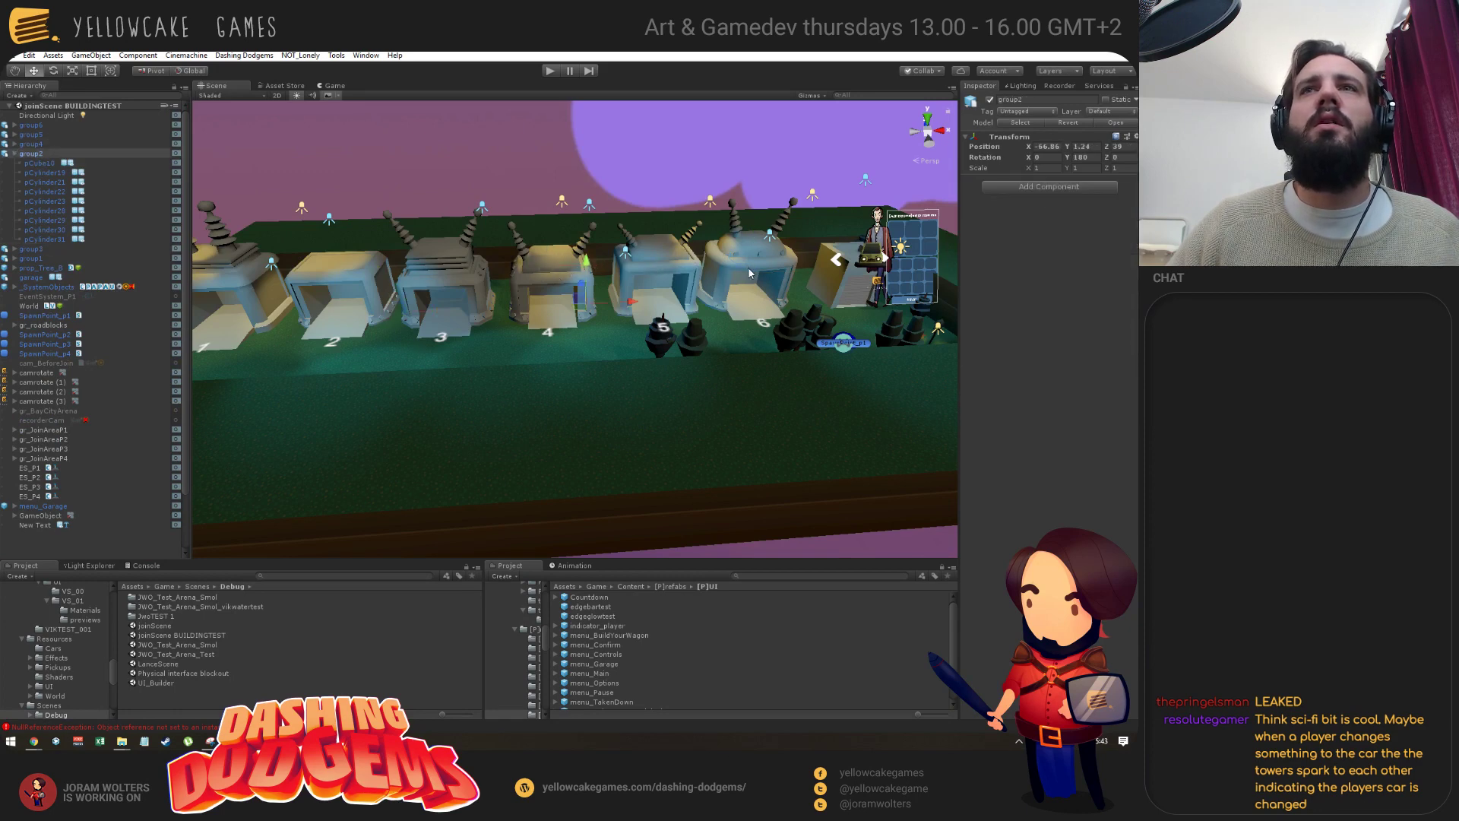
{"action": "left_click", "coordinate": [810, 95]}
{"action": "left_click", "coordinate": [808, 141]}
{"action": "left_click", "coordinate": [812, 97]}
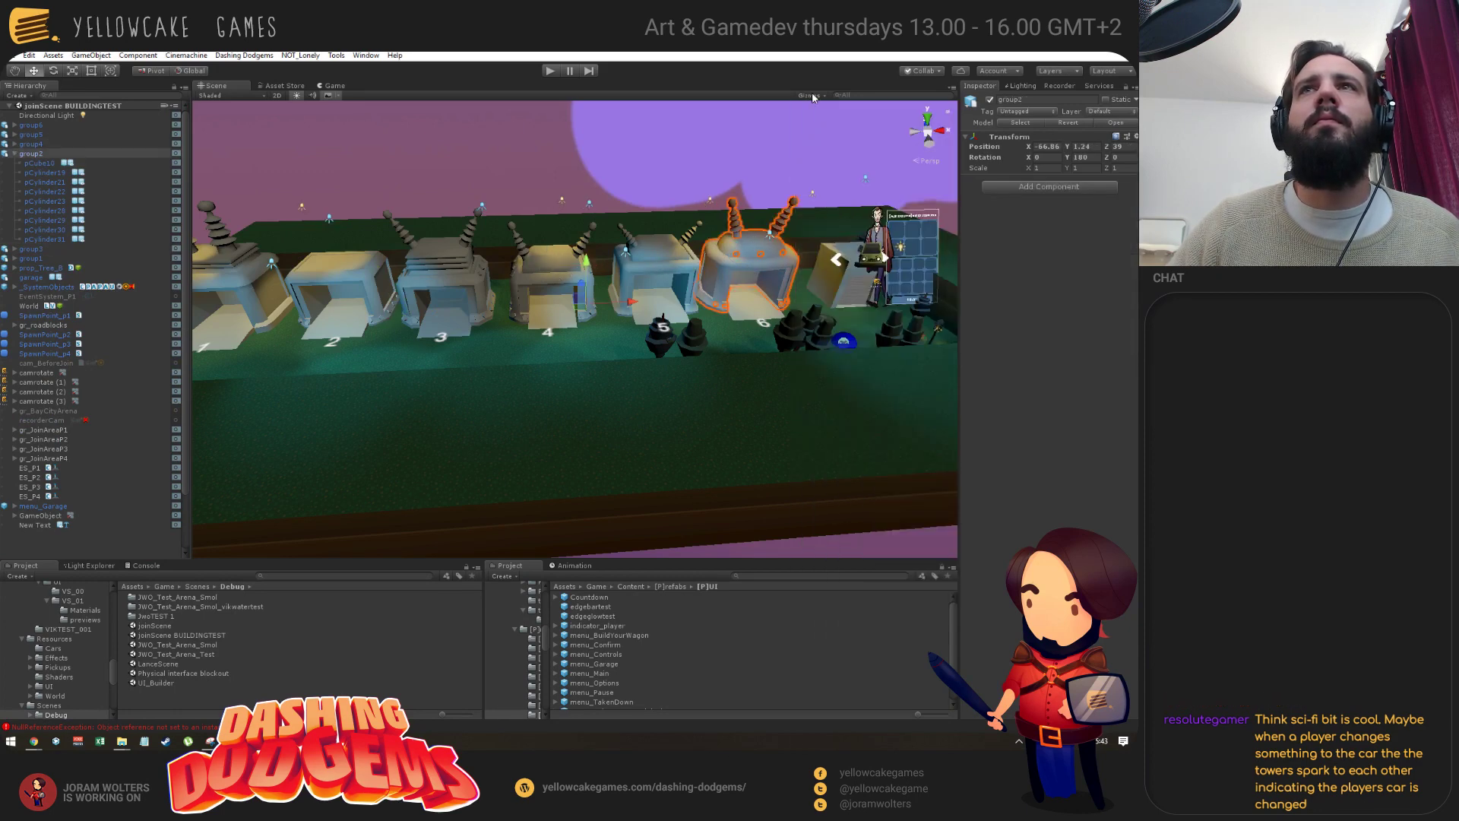
Check which parts are grouped with garages 5, 4, 2 and 6 by selecting them in turn.
{"action": "left_click", "coordinate": [659, 255]}
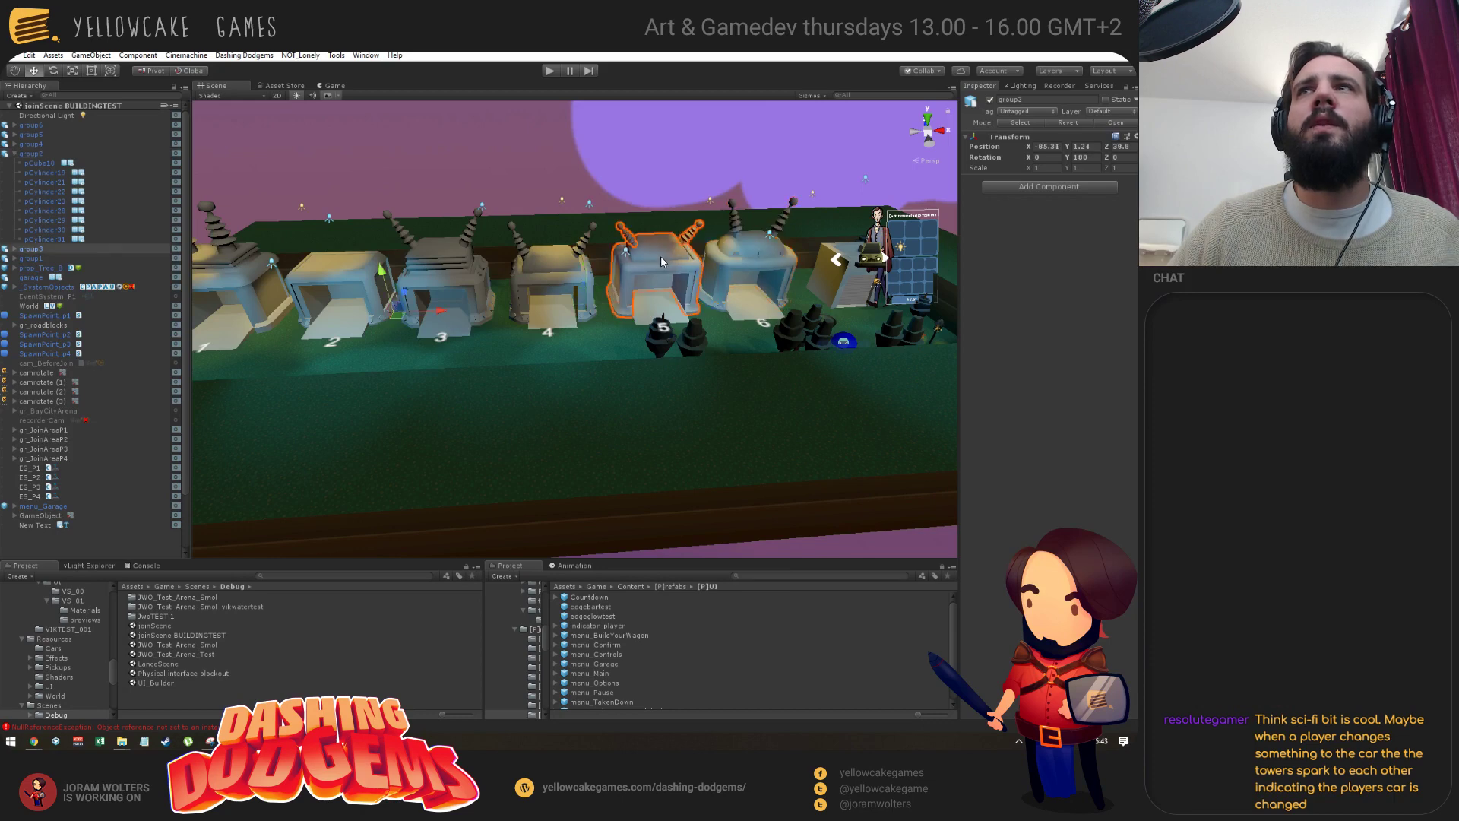
{"action": "left_click", "coordinate": [556, 262]}
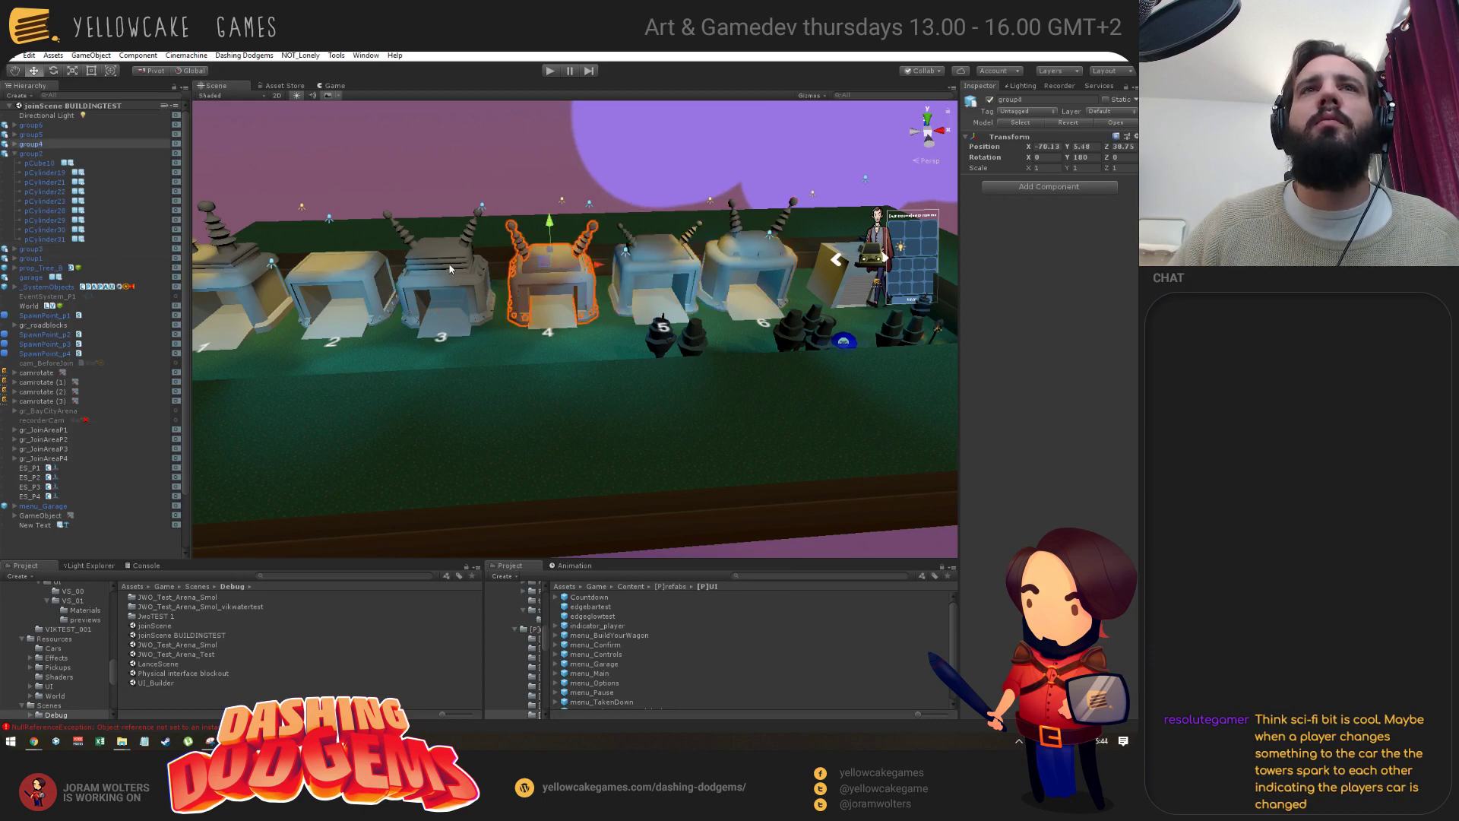
{"action": "left_click", "coordinate": [256, 285]}
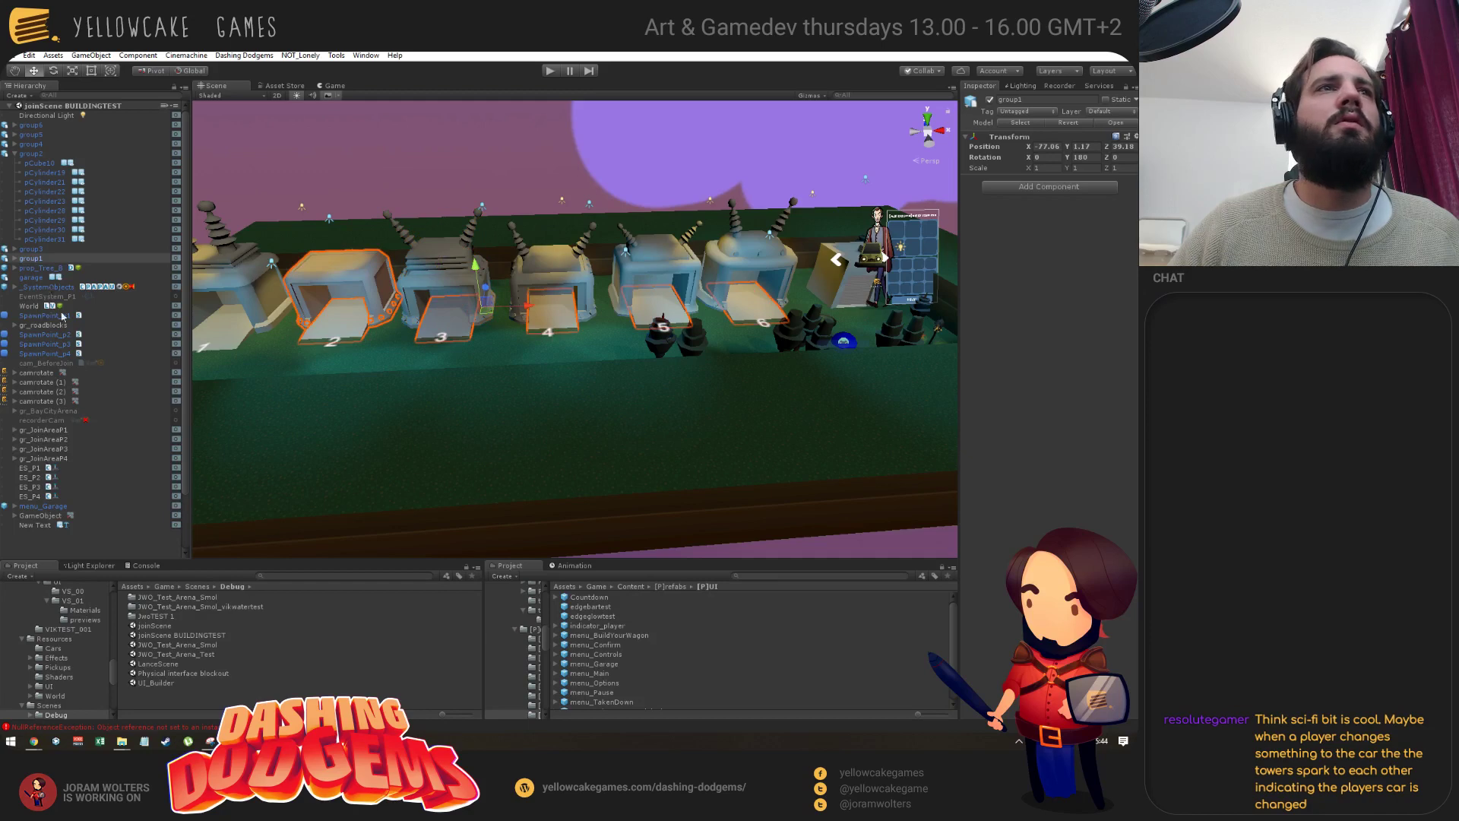
{"action": "left_click", "coordinate": [772, 256]}
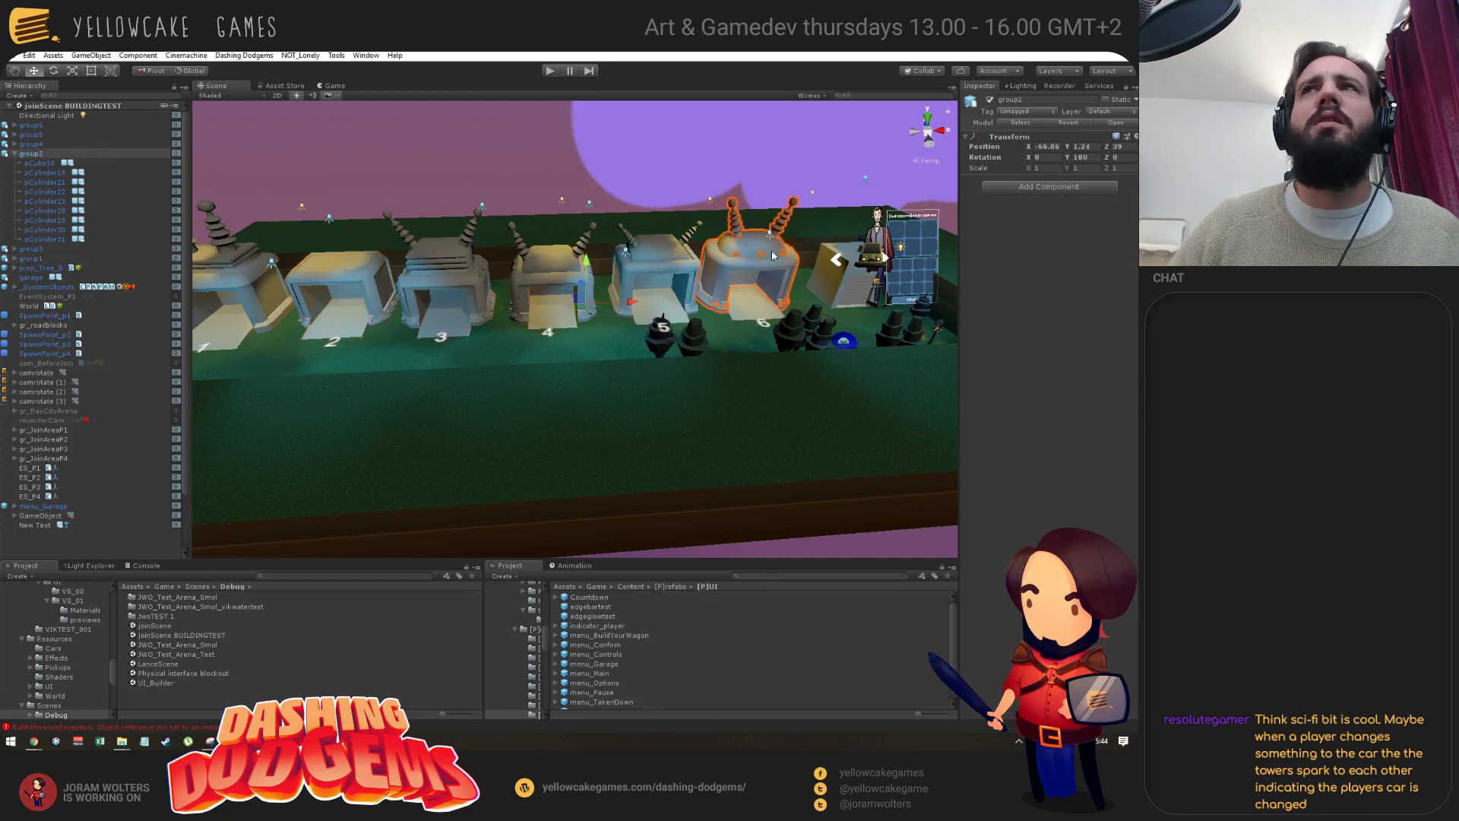
{"action": "left_click", "coordinate": [356, 270]}
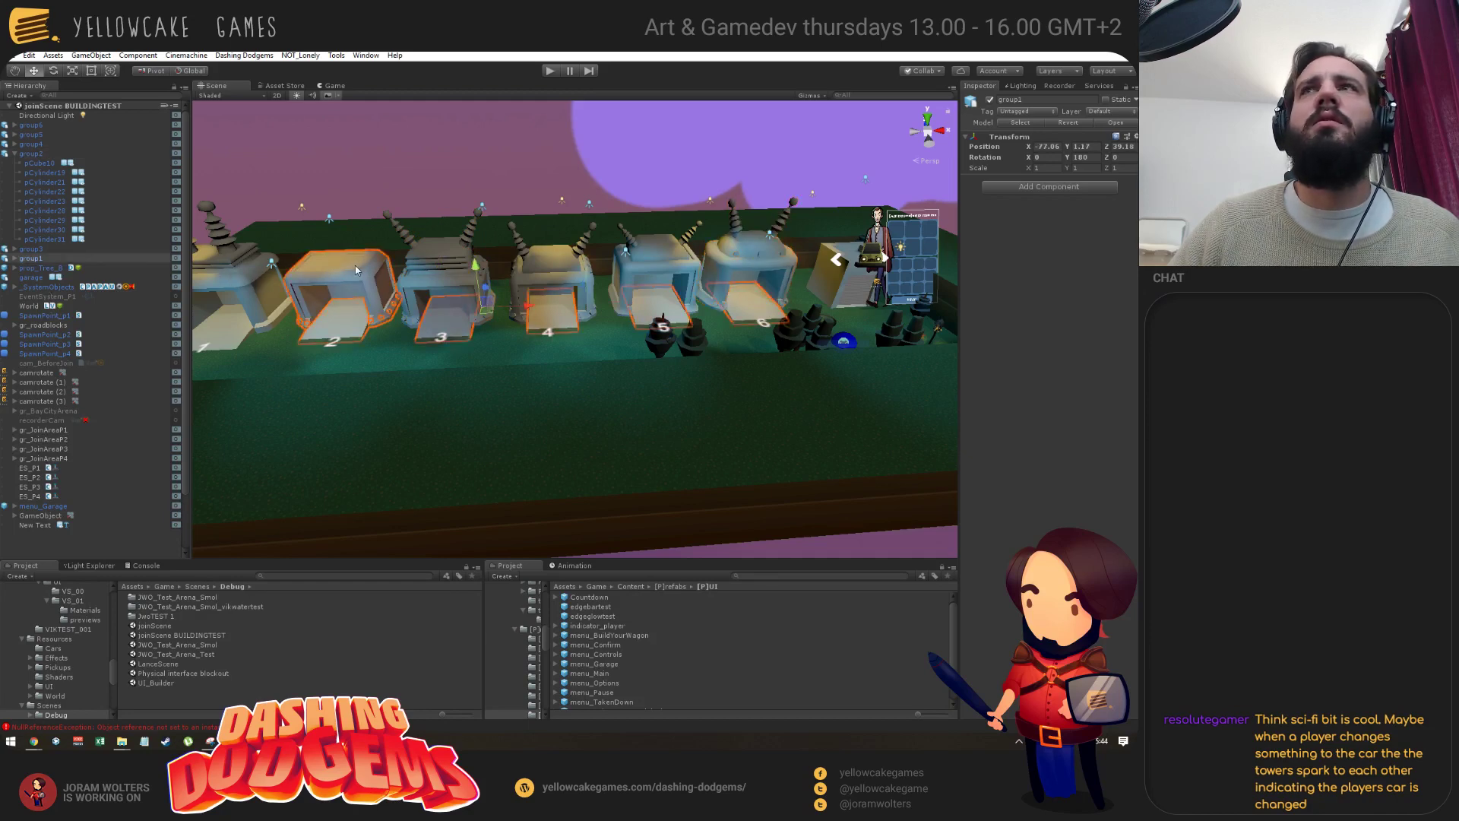
{"action": "left_click", "coordinate": [766, 253]}
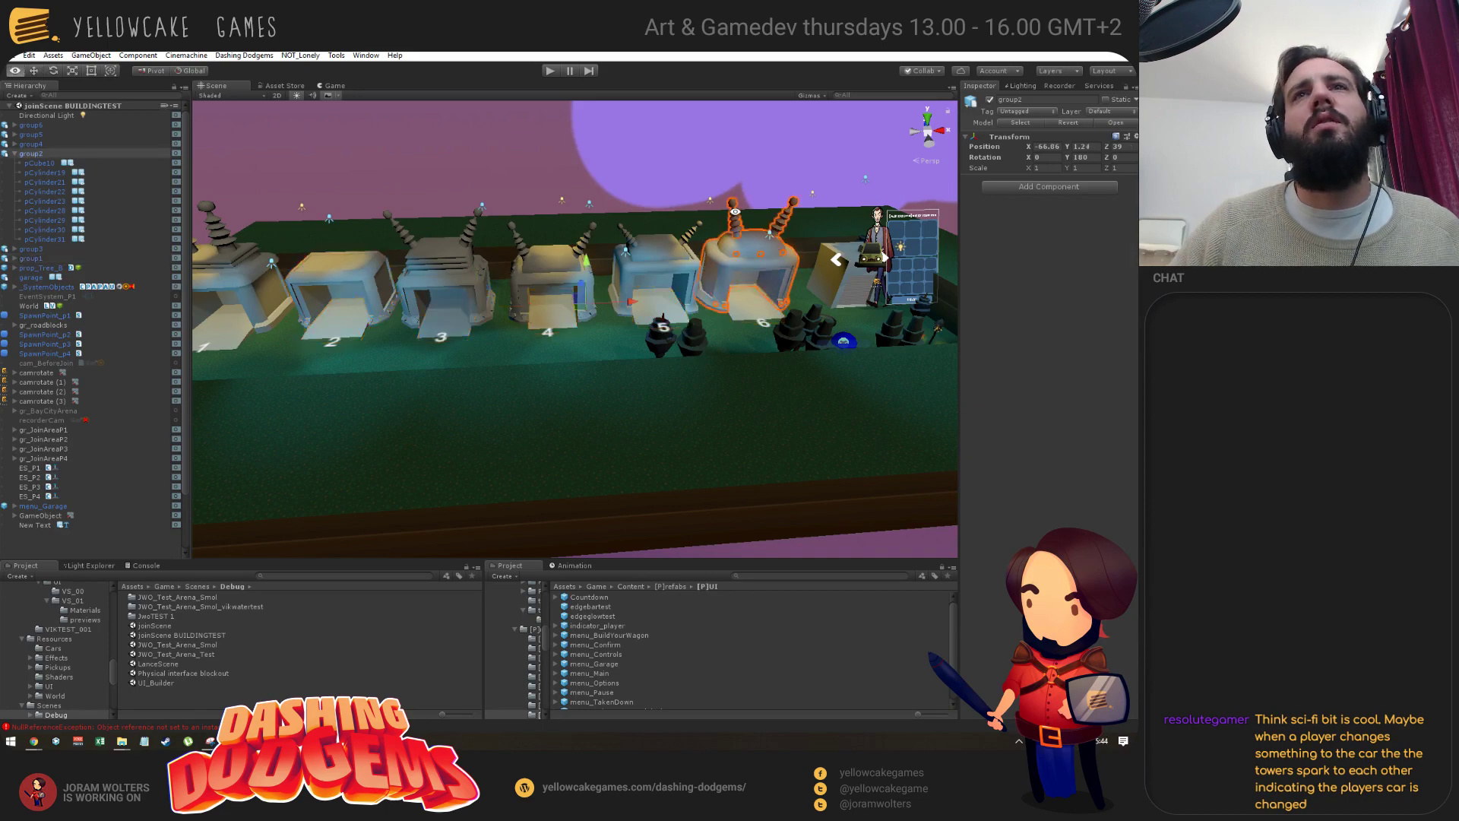
Clear the selection and examine the garages and the "Build your car" area up close from several angles.
{"action": "left_click_drag", "start_coordinate": [765, 253], "coordinate": [562, 347], "text": "alt"}
{"action": "left_click", "coordinate": [510, 184]}
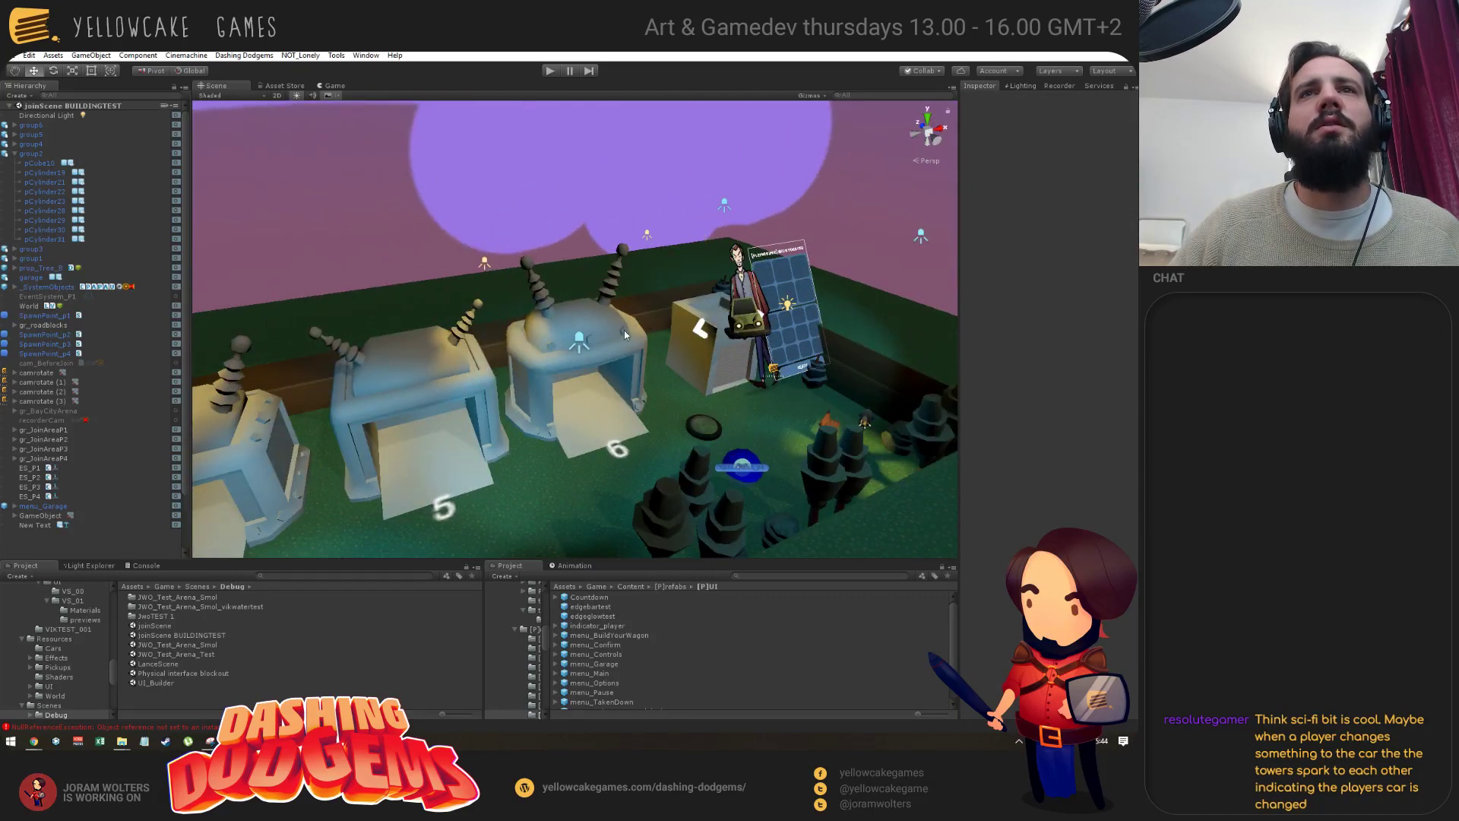
{"action": "left_click_drag", "start_coordinate": [624, 335], "coordinate": [661, 299], "text": "alt"}
{"action": "left_click_drag", "start_coordinate": [527, 311], "coordinate": [517, 243], "text": "alt"}
{"action": "left_click_drag", "start_coordinate": [746, 266], "coordinate": [487, 289], "text": "alt"}
{"action": "middle_click_drag", "start_coordinate": [486, 289], "coordinate": [503, 288]}
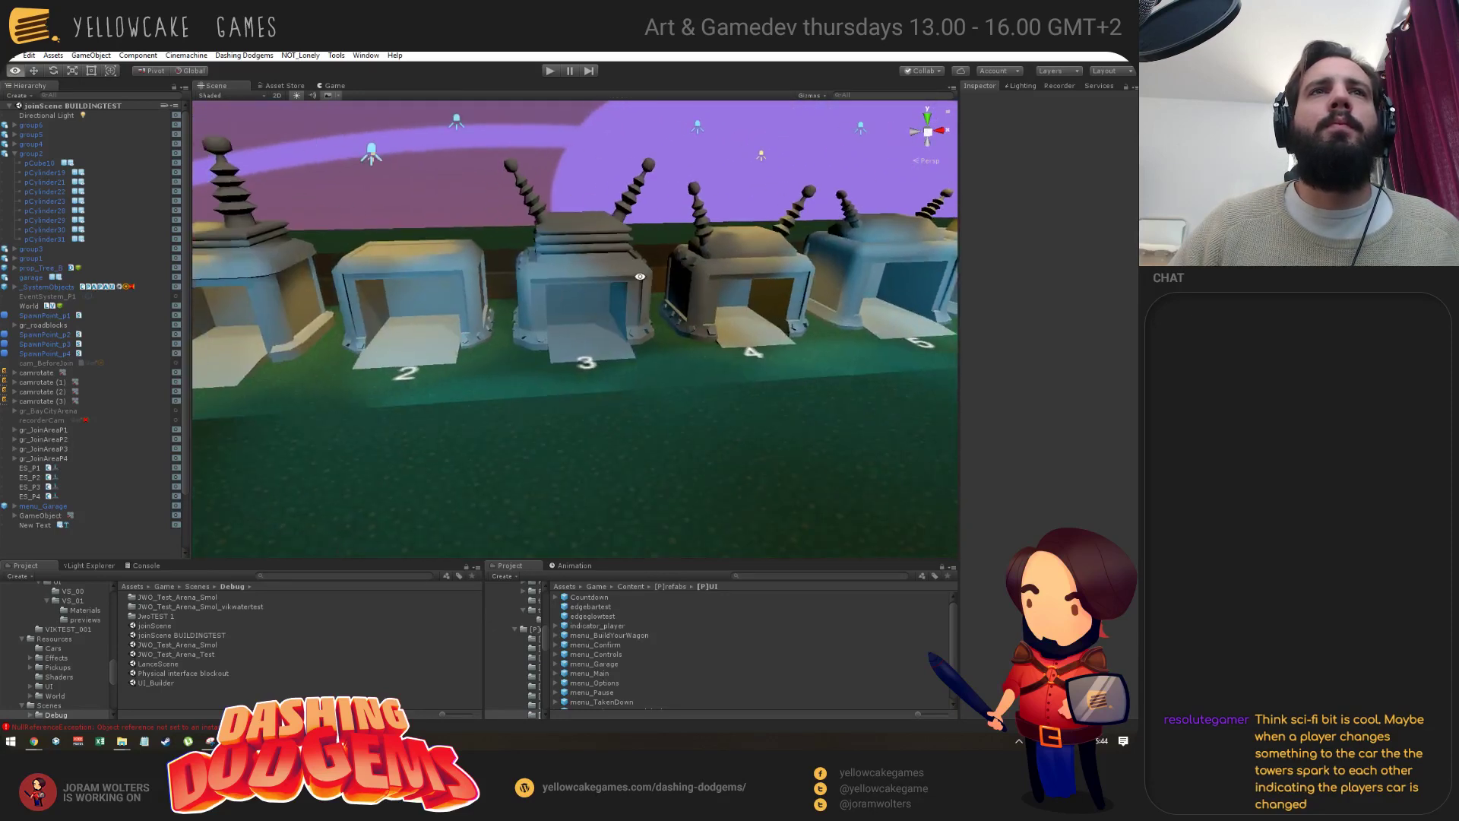
{"action": "mouse_move", "coordinate": [503, 288]}
{"action": "left_mouse_down", "text": "alt"}
{"action": "mouse_move", "coordinate": [491, 283]}
{"action": "mouse_move", "coordinate": [570, 342]}
{"action": "mouse_move", "coordinate": [504, 285]}
{"action": "left_mouse_up", "text": "alt"}
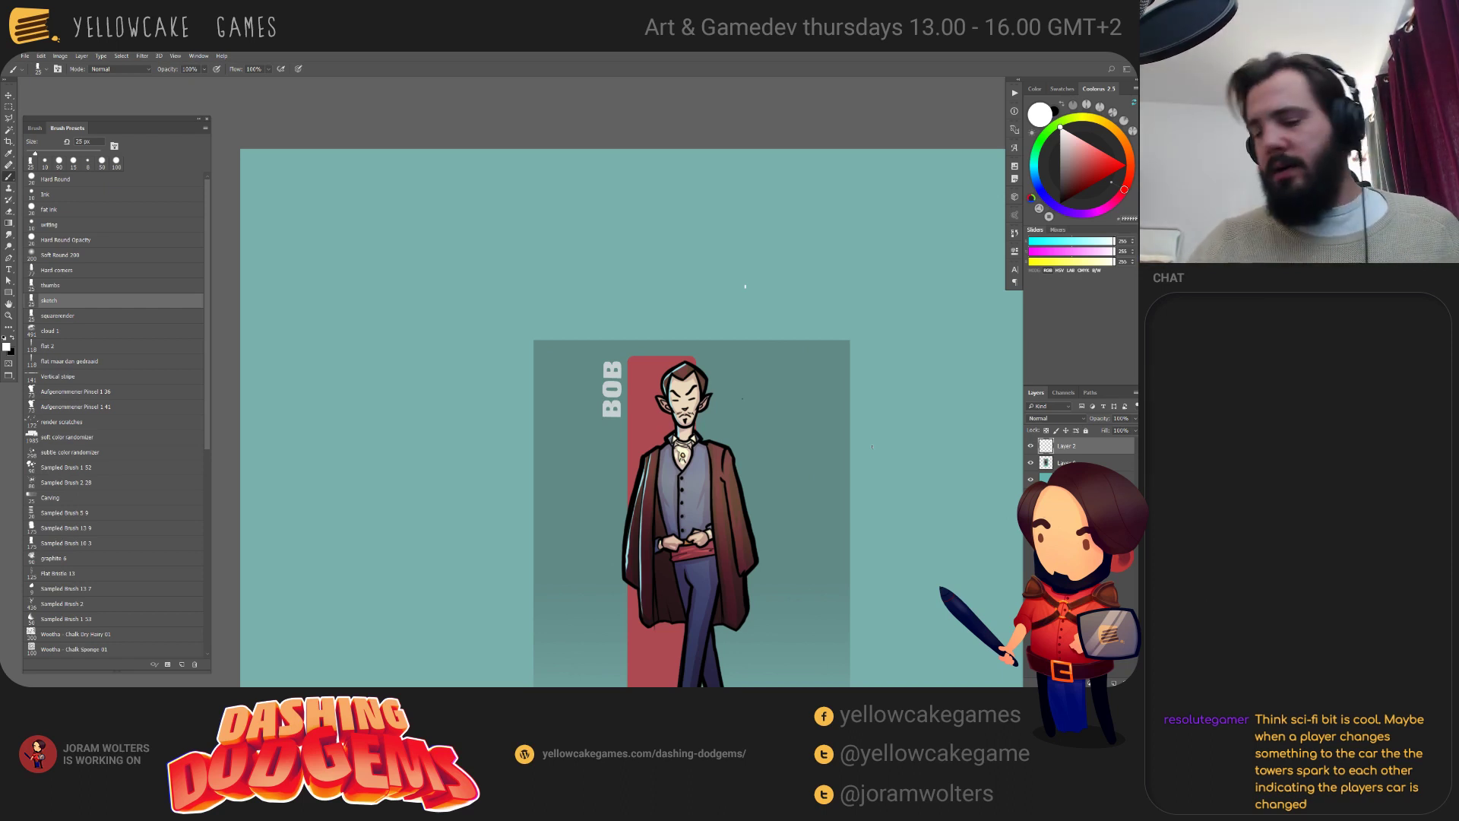
{"action": "left_click_drag", "start_coordinate": [745, 286], "coordinate": [815, 281]}
{"action": "key", "text": "e"}
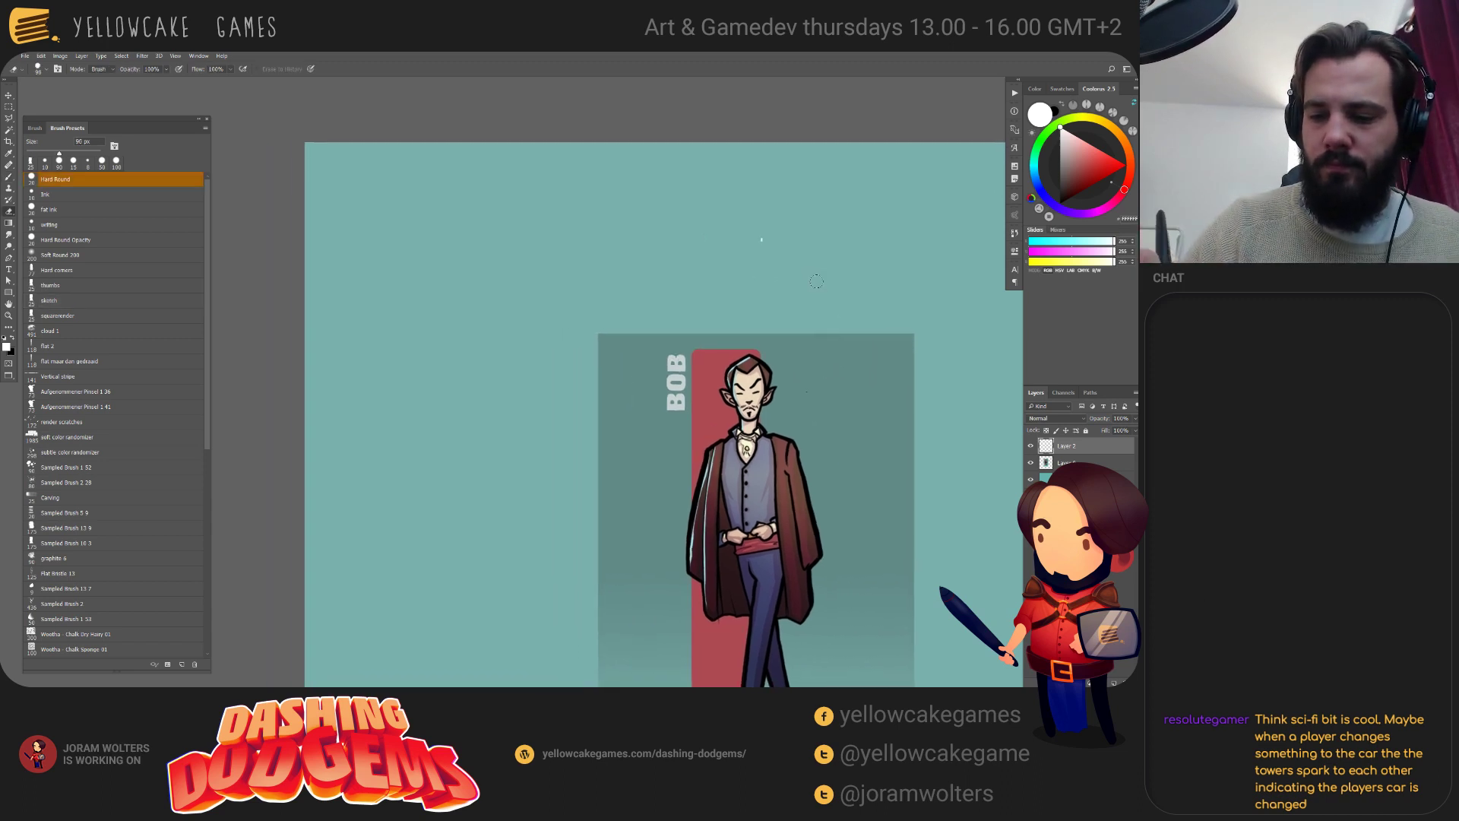
{"action": "left_click_drag", "start_coordinate": [831, 344], "coordinate": [788, 352]}
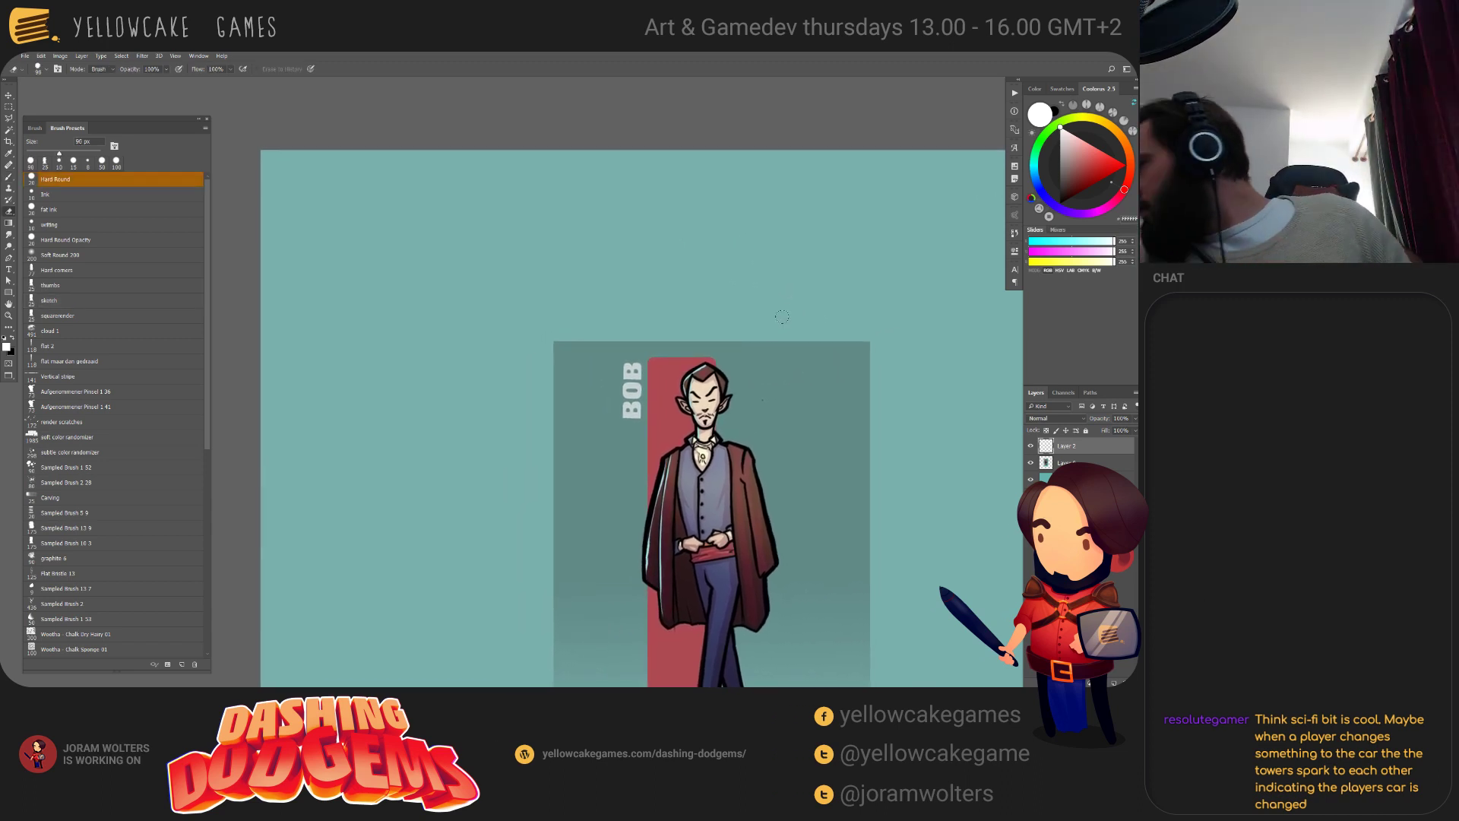
{"action": "mouse_move", "coordinate": [747, 312]}
{"action": "left_mouse_down"}
{"action": "mouse_move", "coordinate": [836, 315]}
{"action": "mouse_move", "coordinate": [818, 315]}
{"action": "left_mouse_up"}
{"action": "key", "text": "b"}
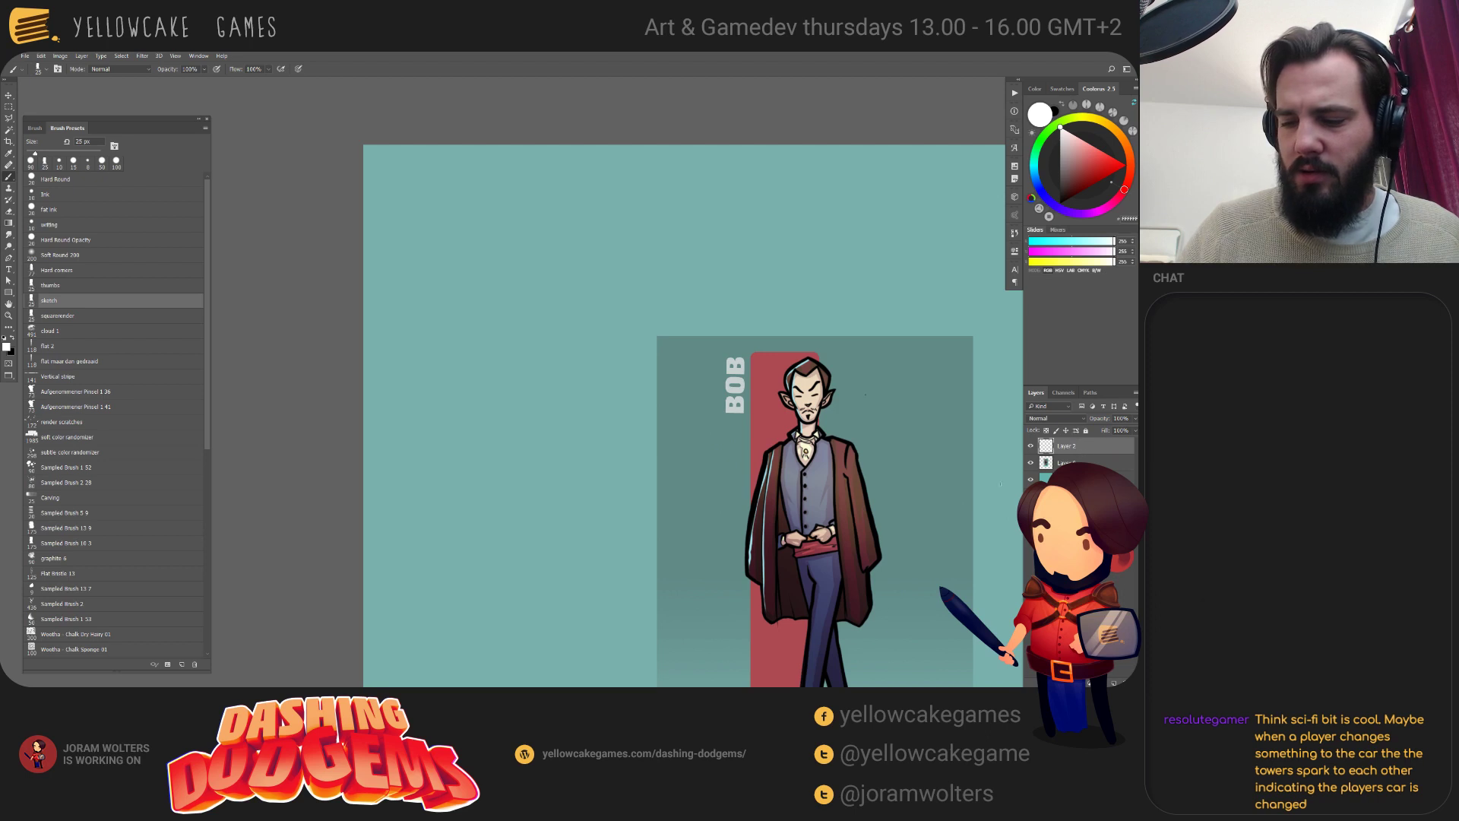
{"action": "left_click_drag", "start_coordinate": [1000, 484], "coordinate": [924, 490]}
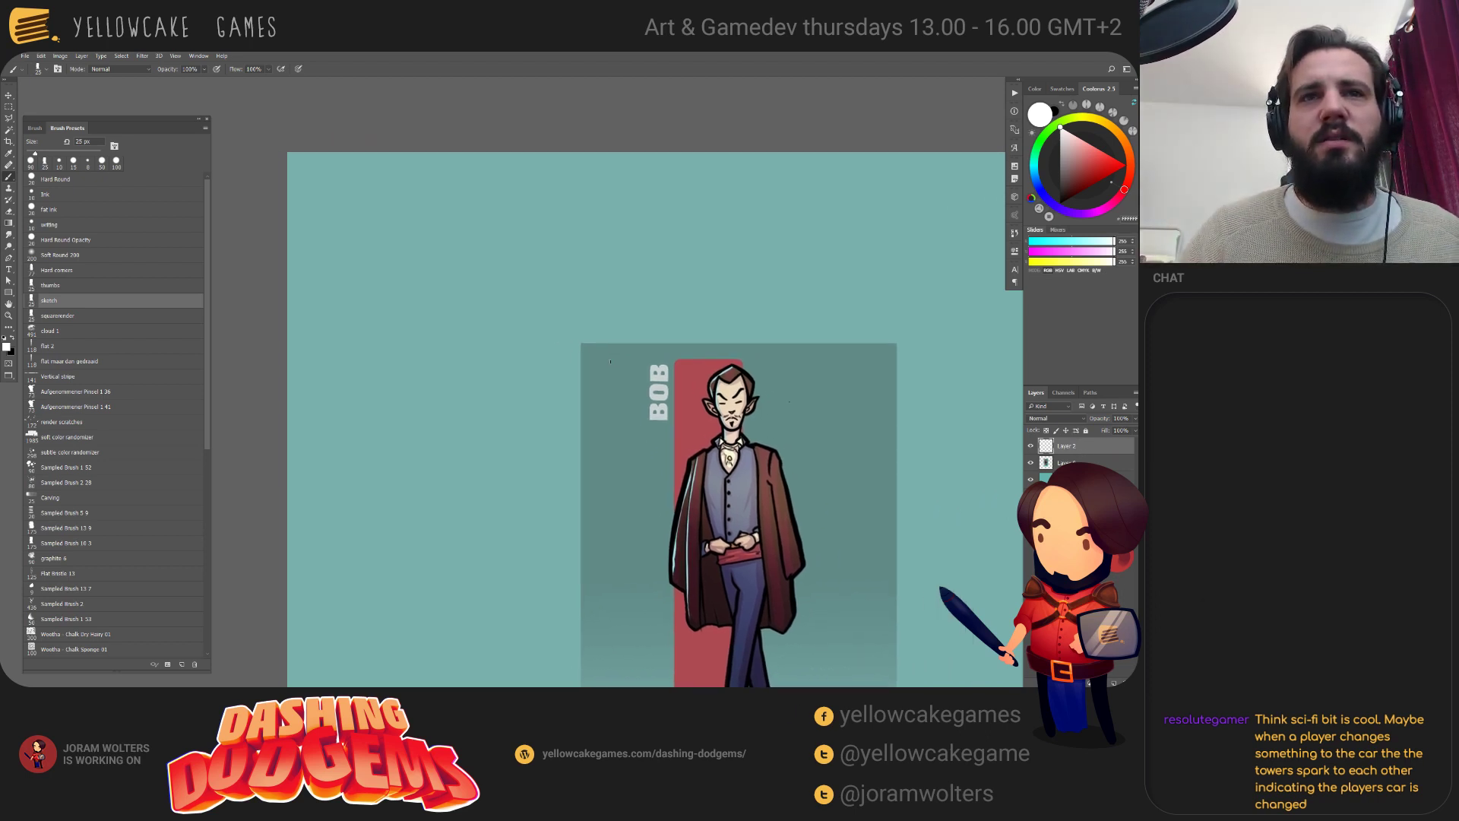
Select Bob's black outline on the character layer with the Magic Wand.
{"action": "left_click_drag", "start_coordinate": [611, 361], "coordinate": [527, 258]}
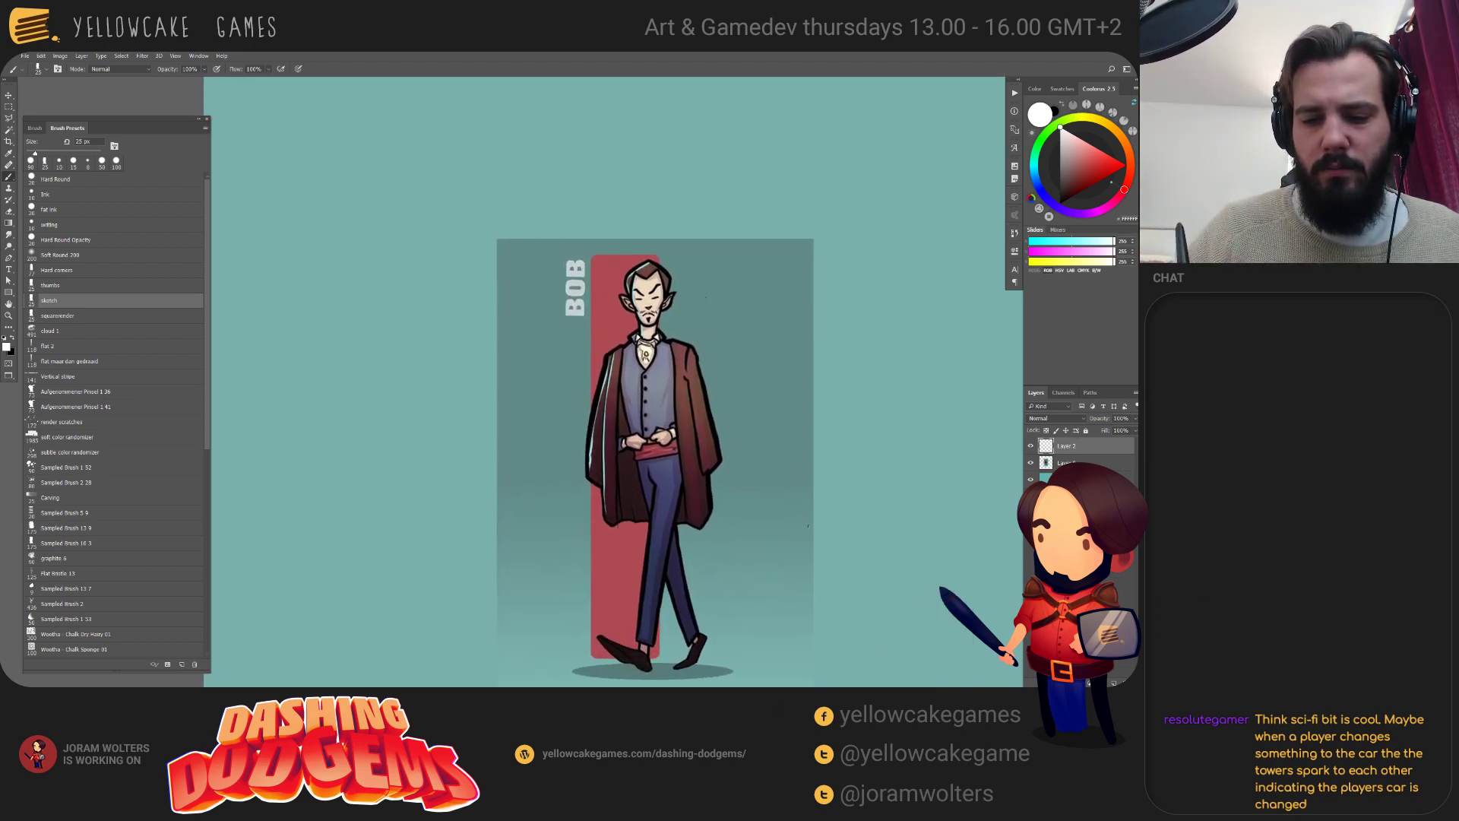
{"action": "key", "text": "ctrl+plus"}
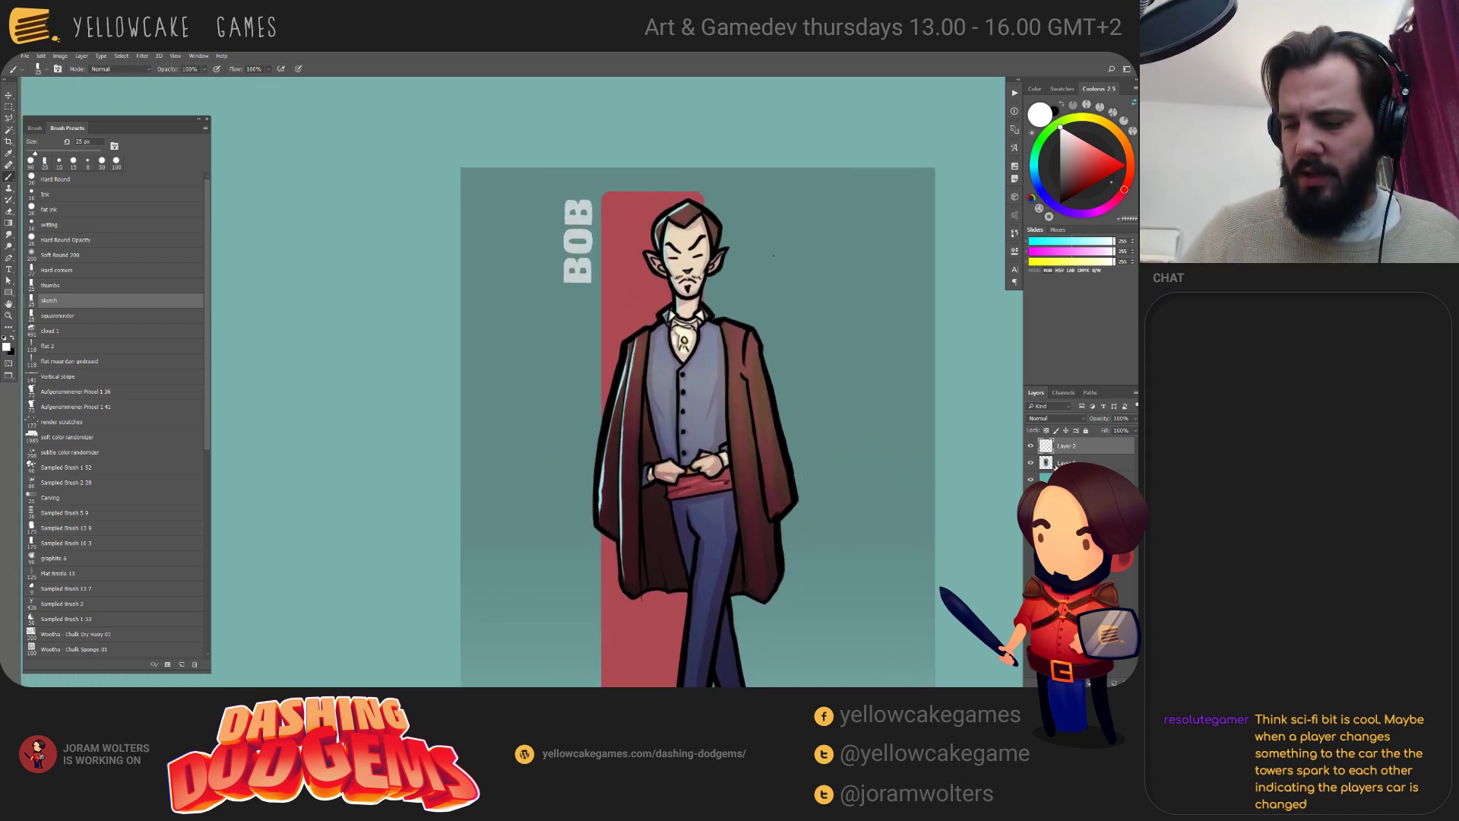
{"action": "key", "text": "l"}
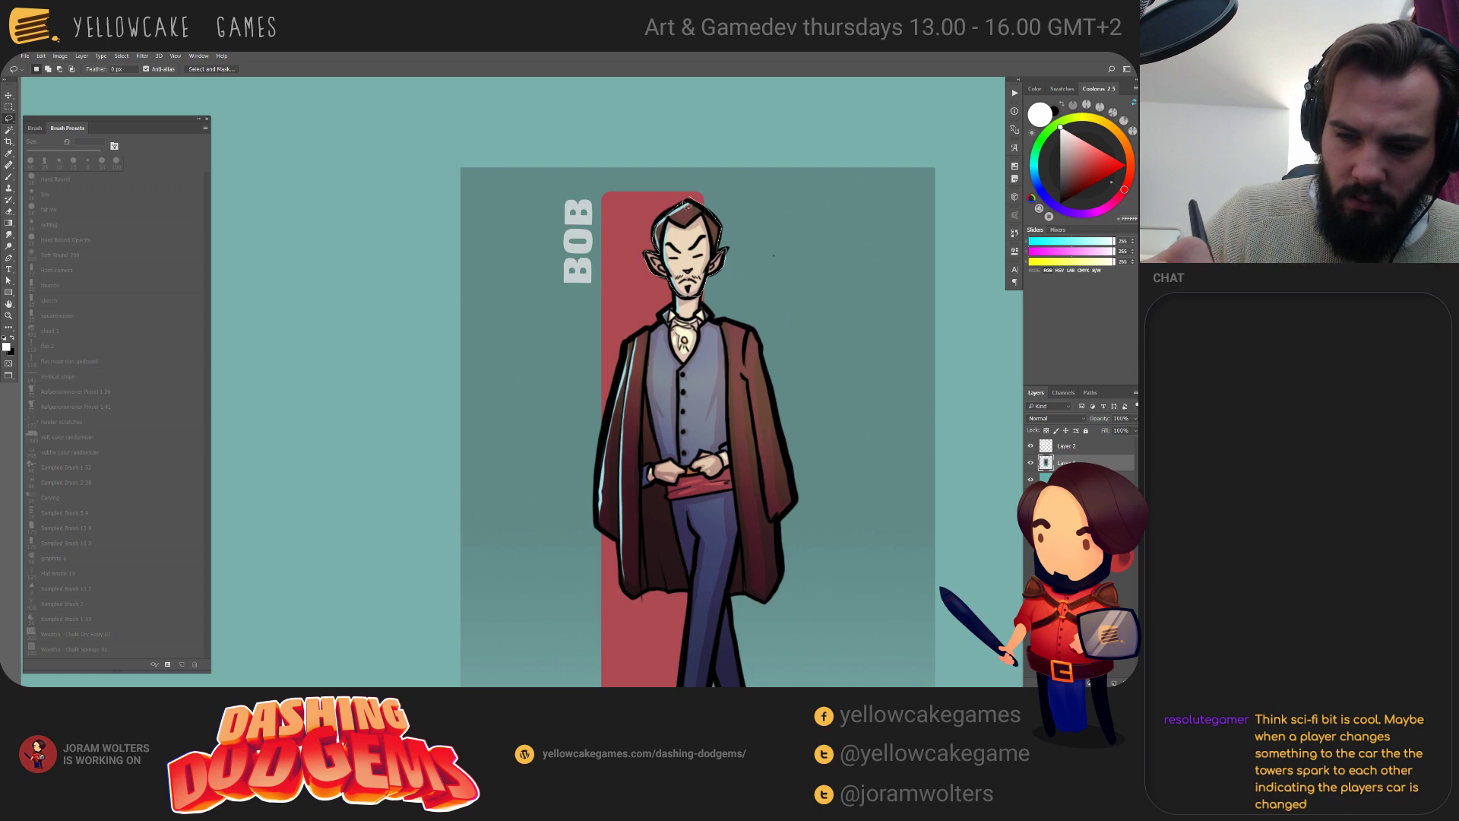
{"action": "key", "text": "w"}
{"action": "left_click", "coordinate": [665, 217]}
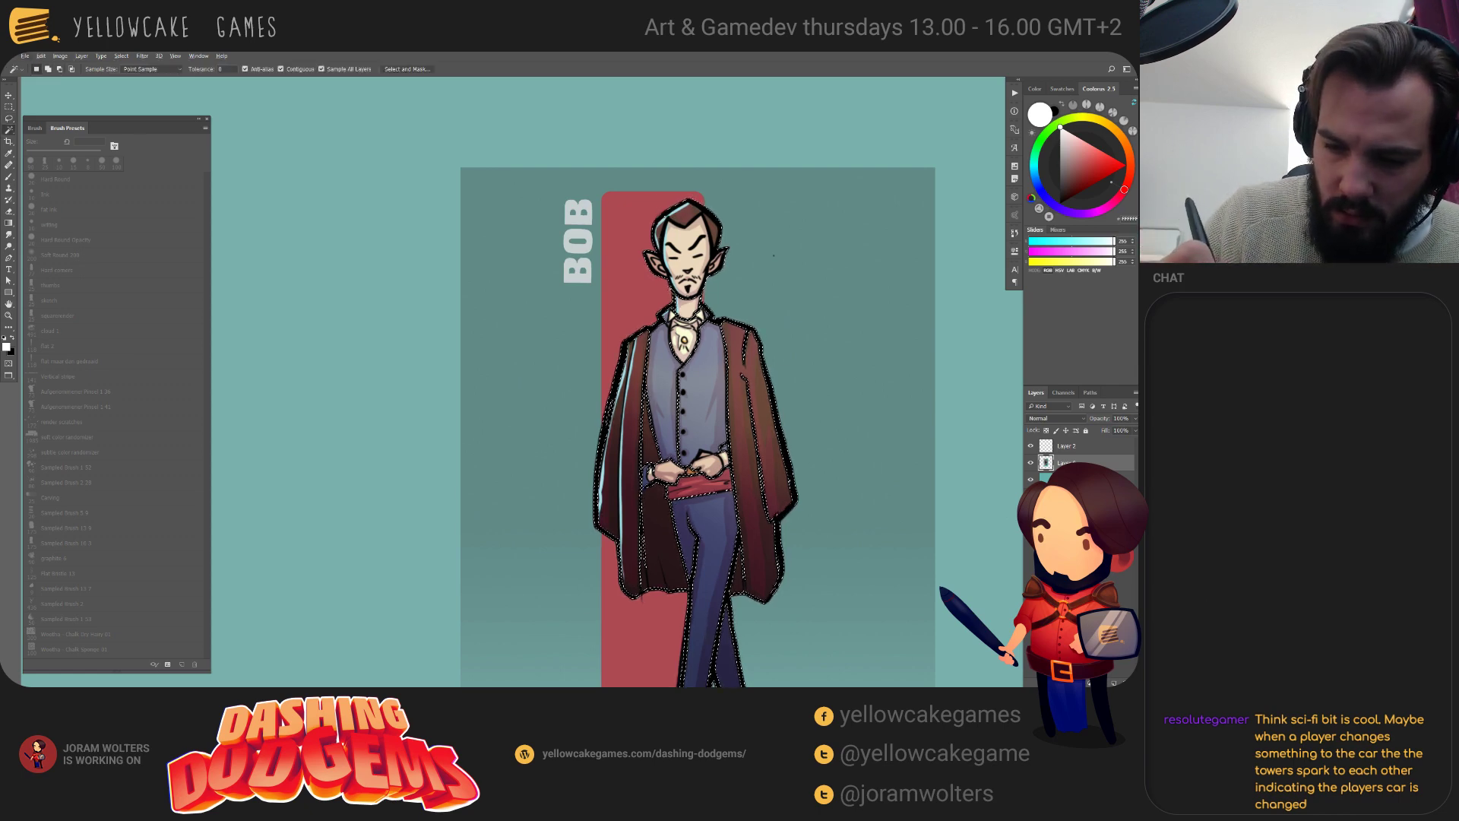
Reduce the selection to Bob's head only, leaving out the coat, body and legs.
{"action": "key", "text": "l"}
{"action": "left_click", "coordinate": [81, 56]}
{"action": "key", "text": "Escape"}
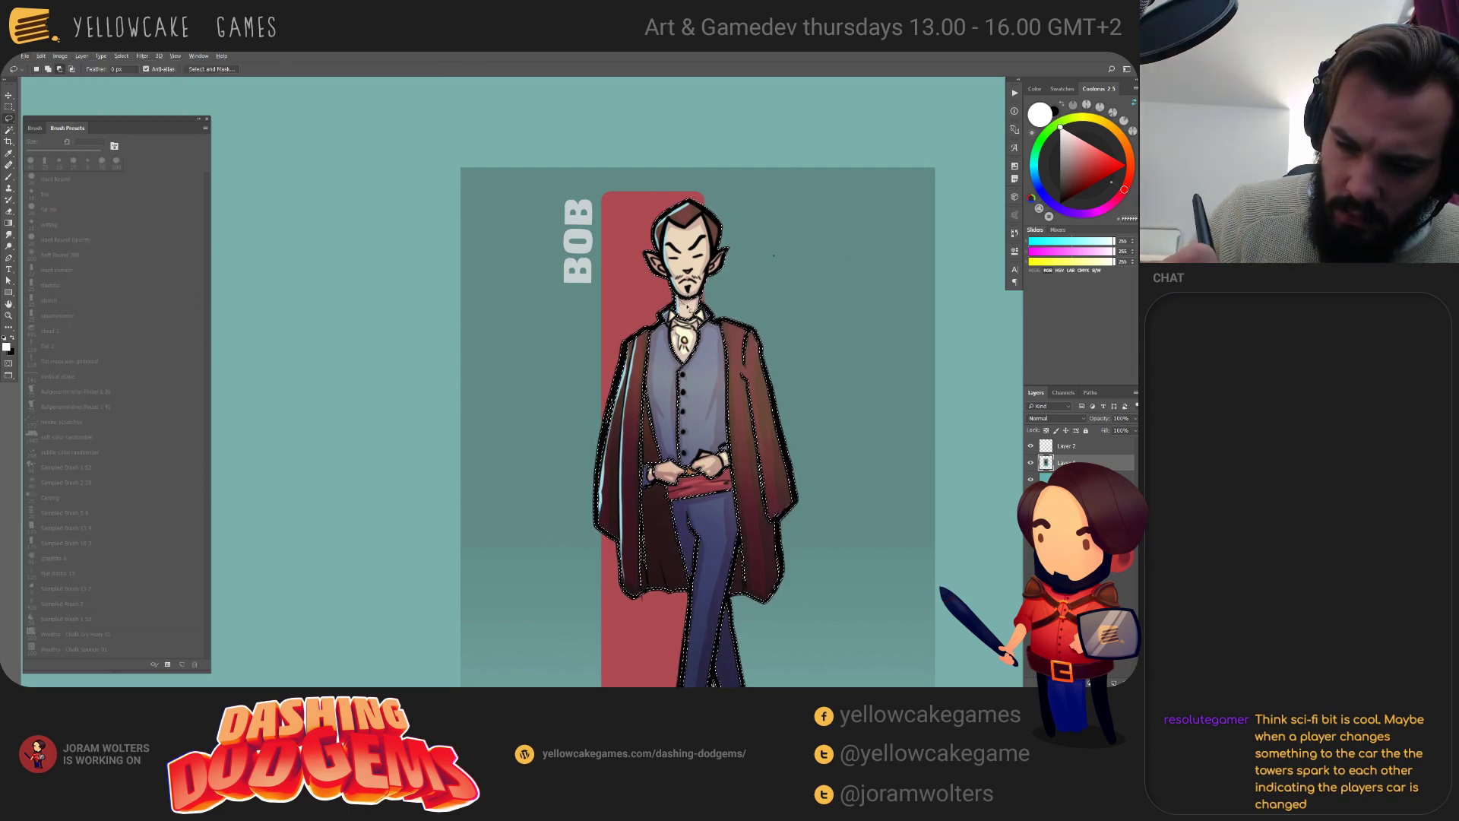
{"action": "mouse_move", "coordinate": [705, 293]}
{"action": "left_mouse_down"}
{"action": "mouse_move", "coordinate": [844, 434]}
{"action": "mouse_move", "coordinate": [531, 646]}
{"action": "mouse_move", "coordinate": [707, 456]}
{"action": "mouse_move", "coordinate": [694, 337]}
{"action": "left_mouse_up"}
{"action": "key", "text": "w"}
{"action": "left_click", "coordinate": [696, 458]}
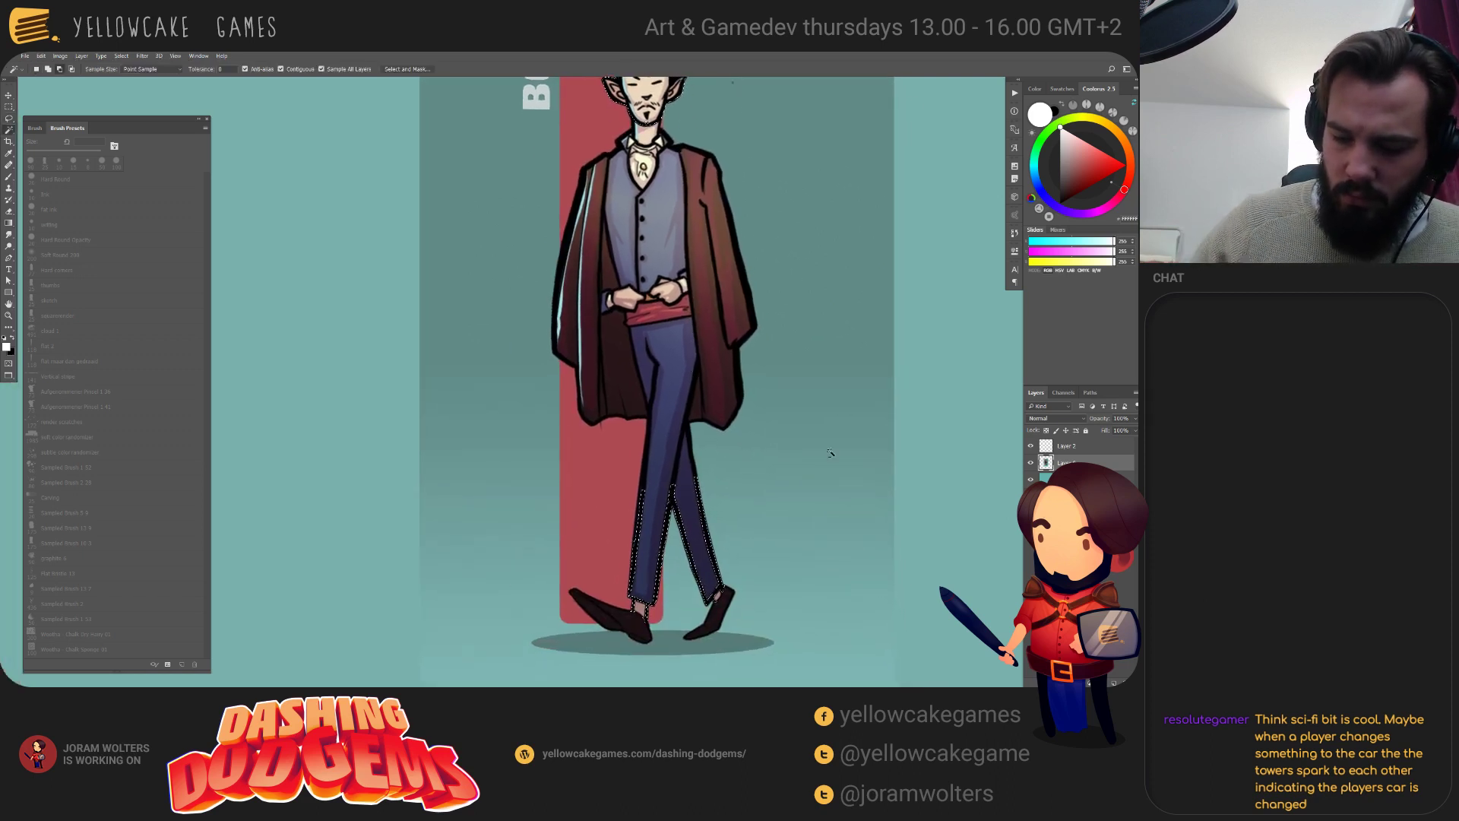
{"action": "key", "text": "ctrl+d"}
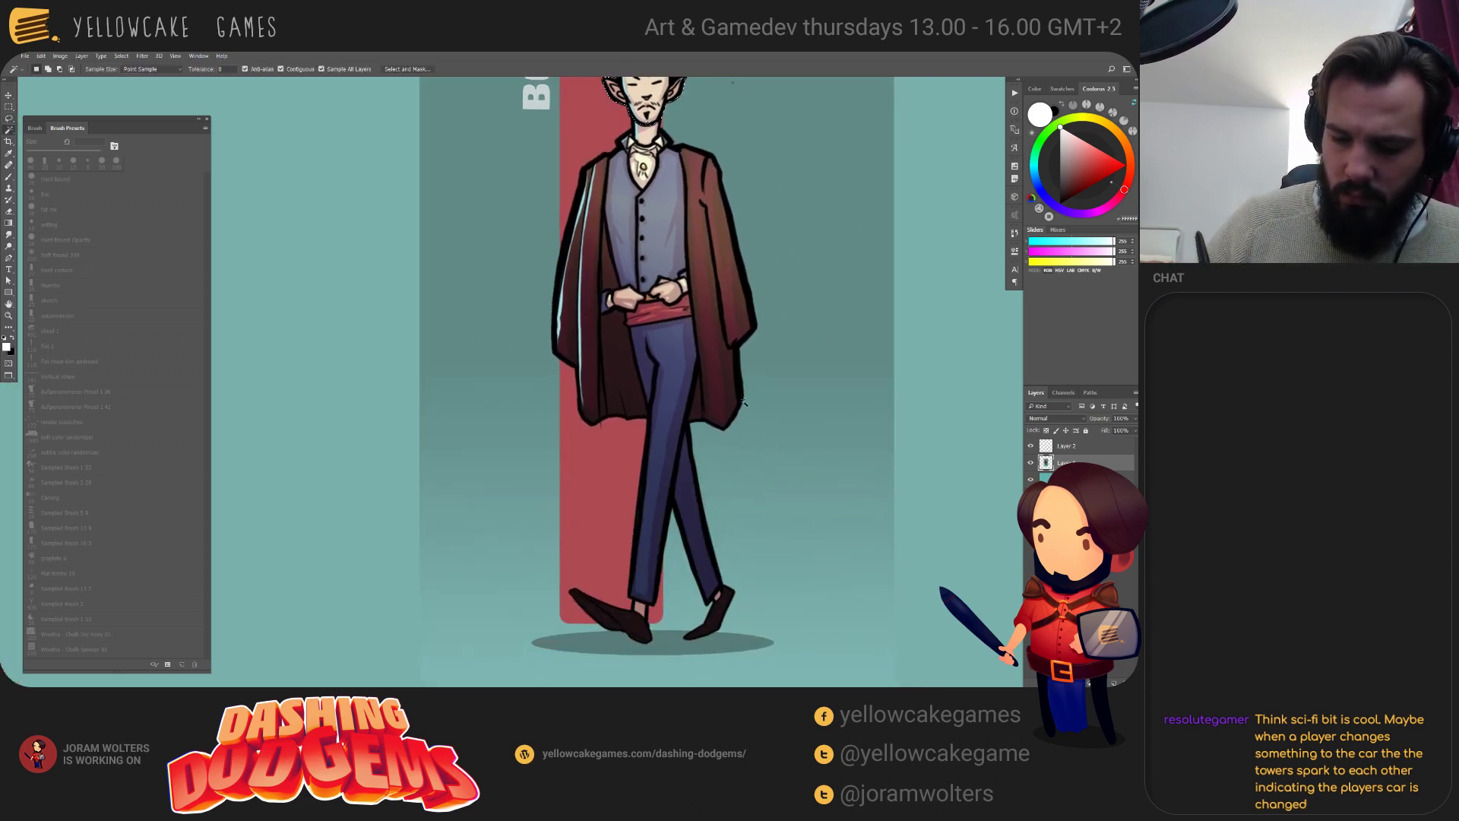
{"action": "left_click_drag", "start_coordinate": [732, 417], "coordinate": [699, 486]}
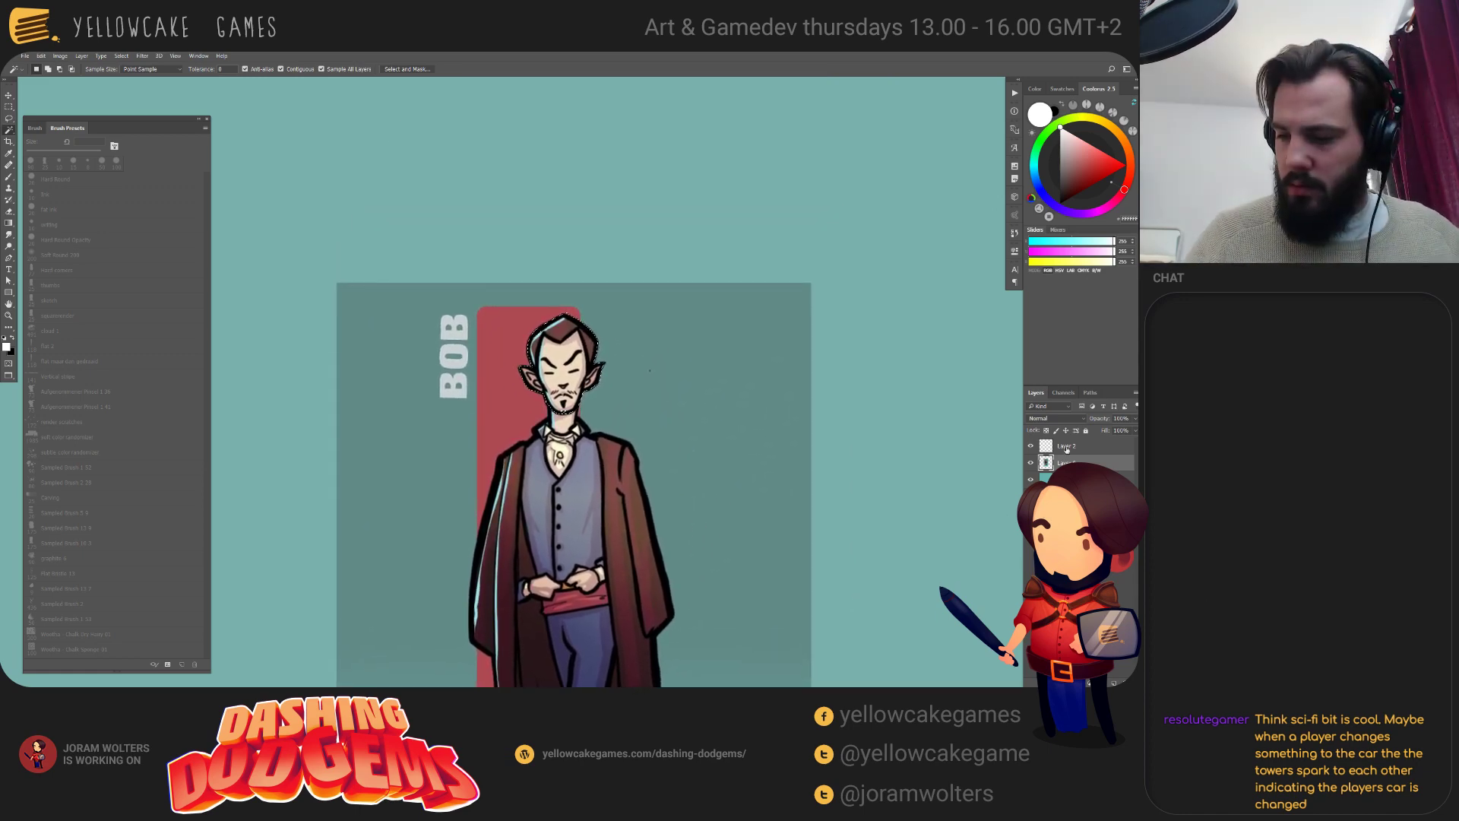
Put Bob's selected head on its own layer and hide the full-body artwork.
{"action": "key", "text": "ctrl+d"}
{"action": "left_click", "coordinate": [1031, 477]}
{"action": "key", "text": "v"}
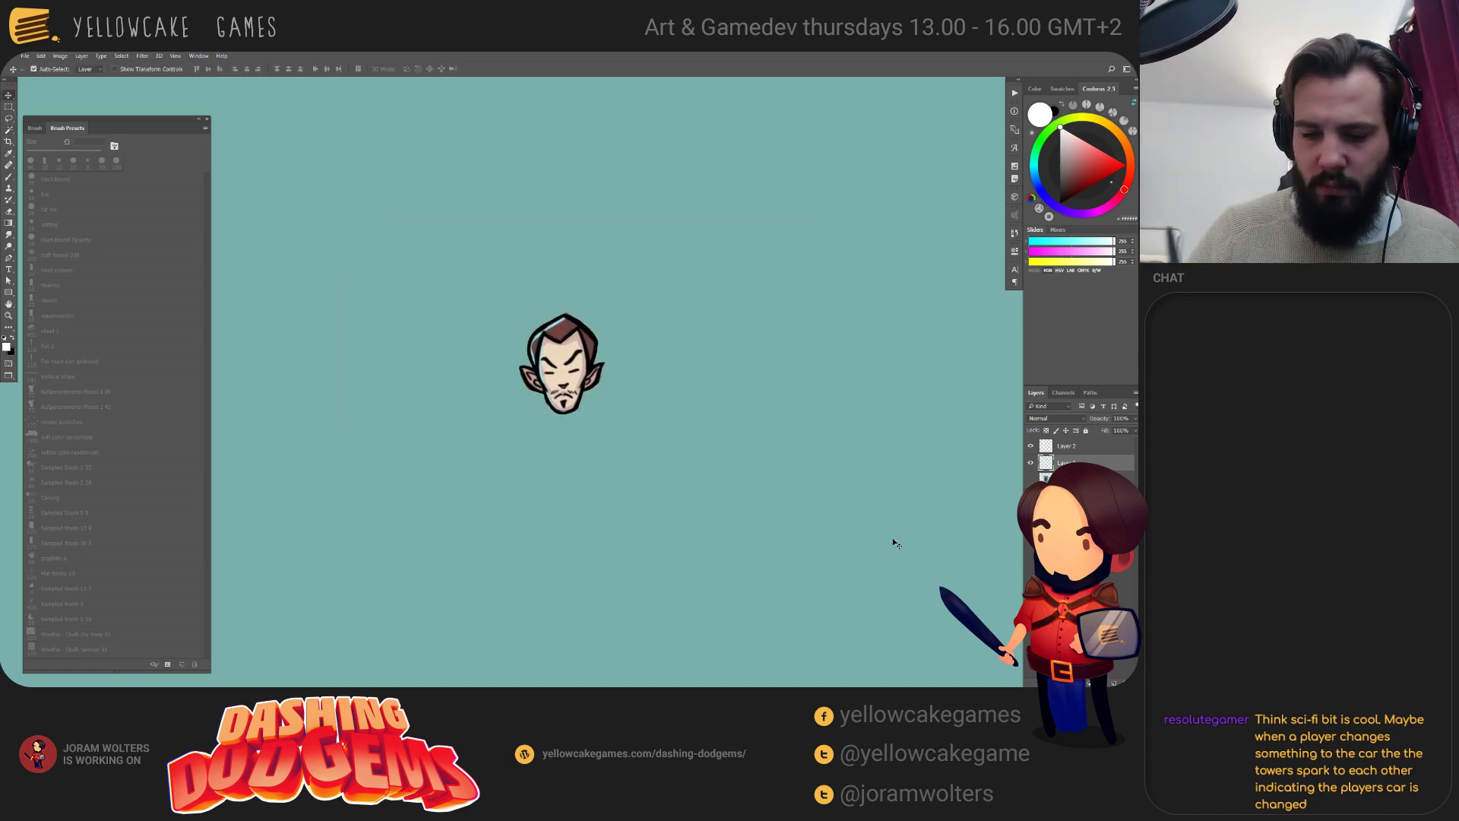
Duplicate Bob's head into an evenly spaced row of four along the canvas's upper edge.
{"action": "scroll", "coordinate": [892, 537], "scroll_direction": "down", "scroll_amount": 5, "text": "alt"}
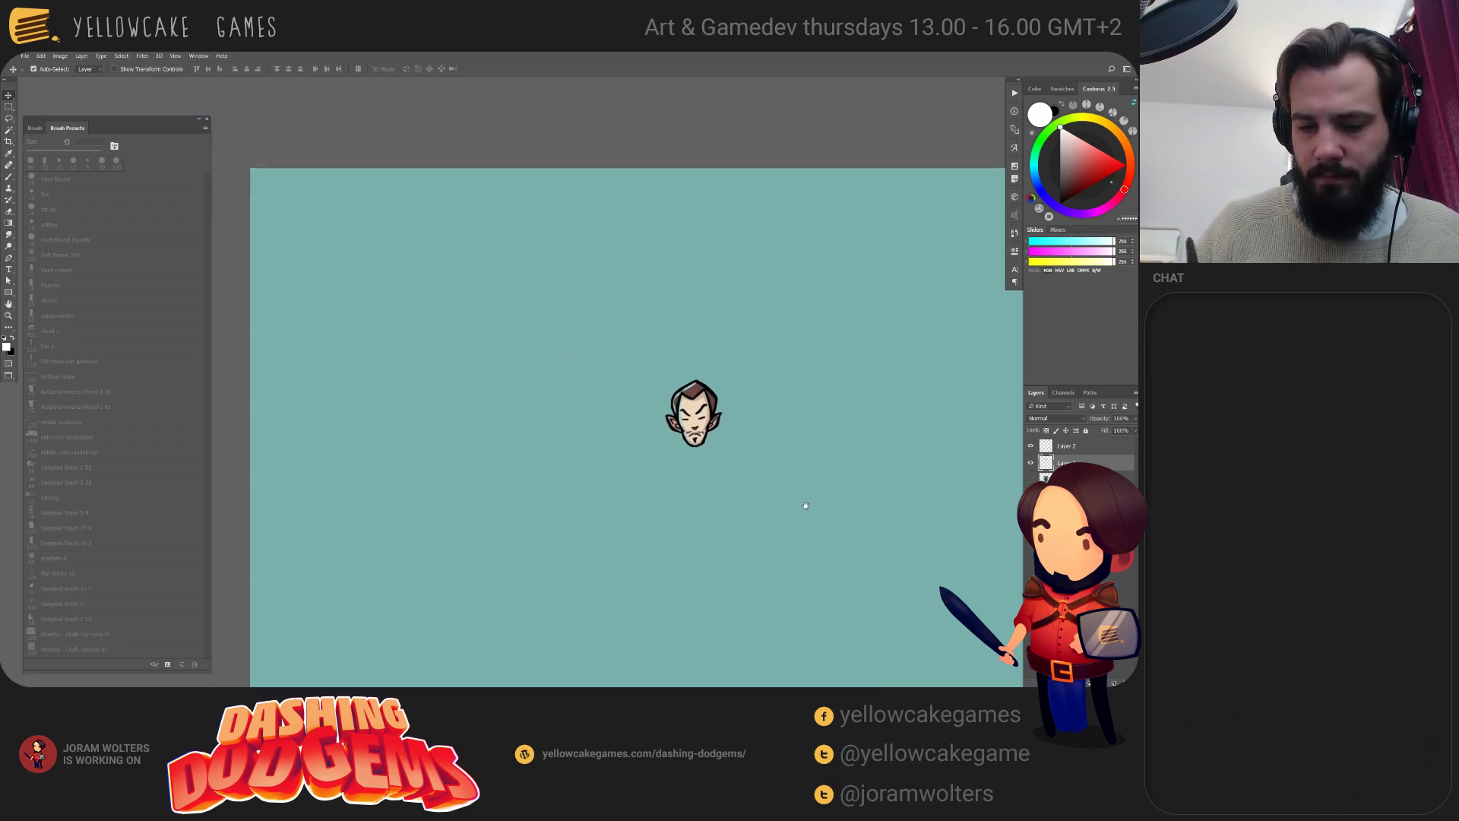
{"action": "left_click_drag", "start_coordinate": [741, 433], "coordinate": [654, 275]}
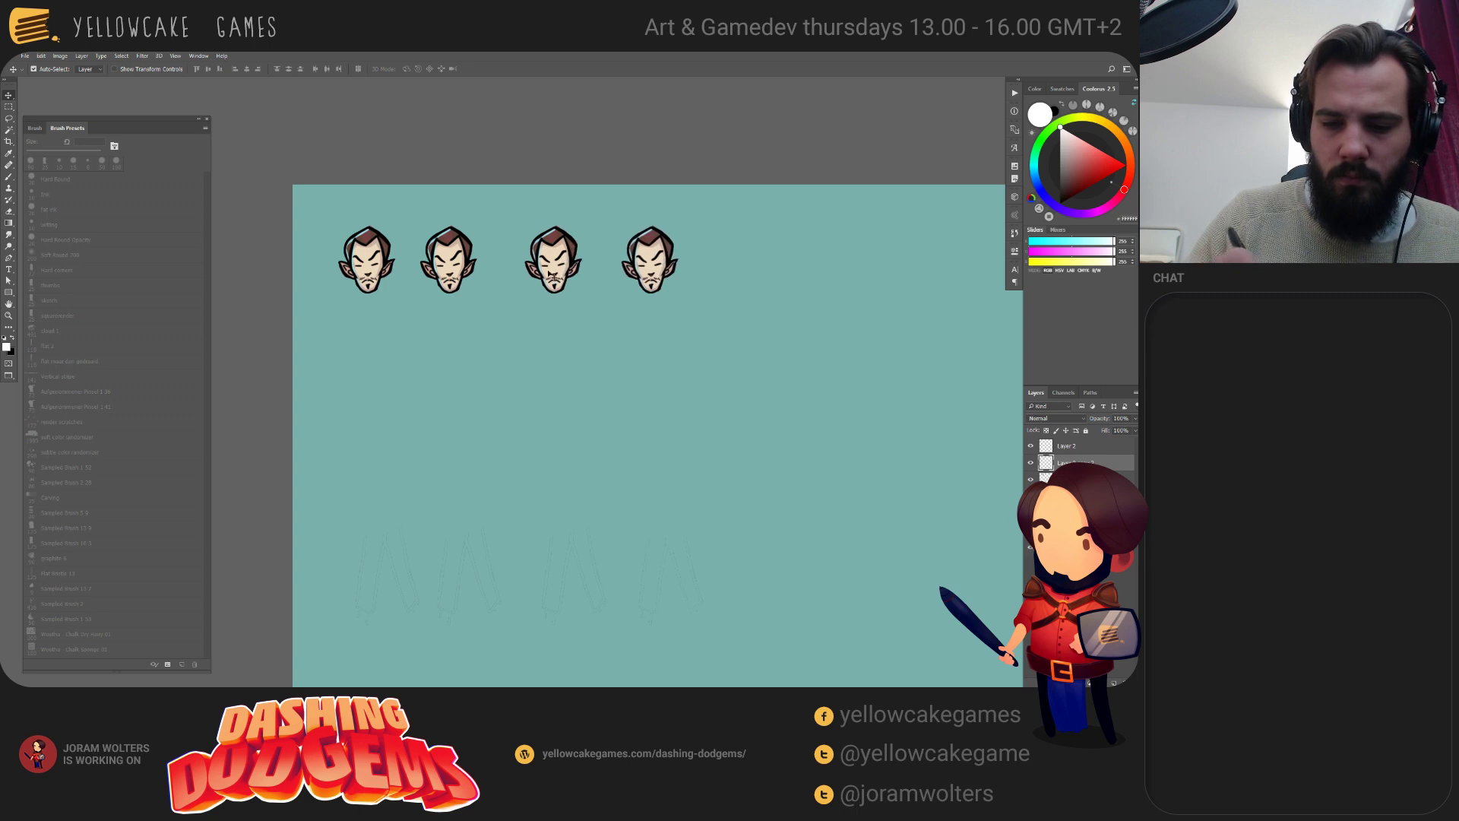
{"action": "left_click_drag", "start_coordinate": [553, 275], "coordinate": [532, 279]}
{"action": "left_click_drag", "start_coordinate": [653, 280], "coordinate": [616, 278]}
{"action": "scroll", "coordinate": [749, 554], "scroll_direction": "down", "scroll_amount": 1}
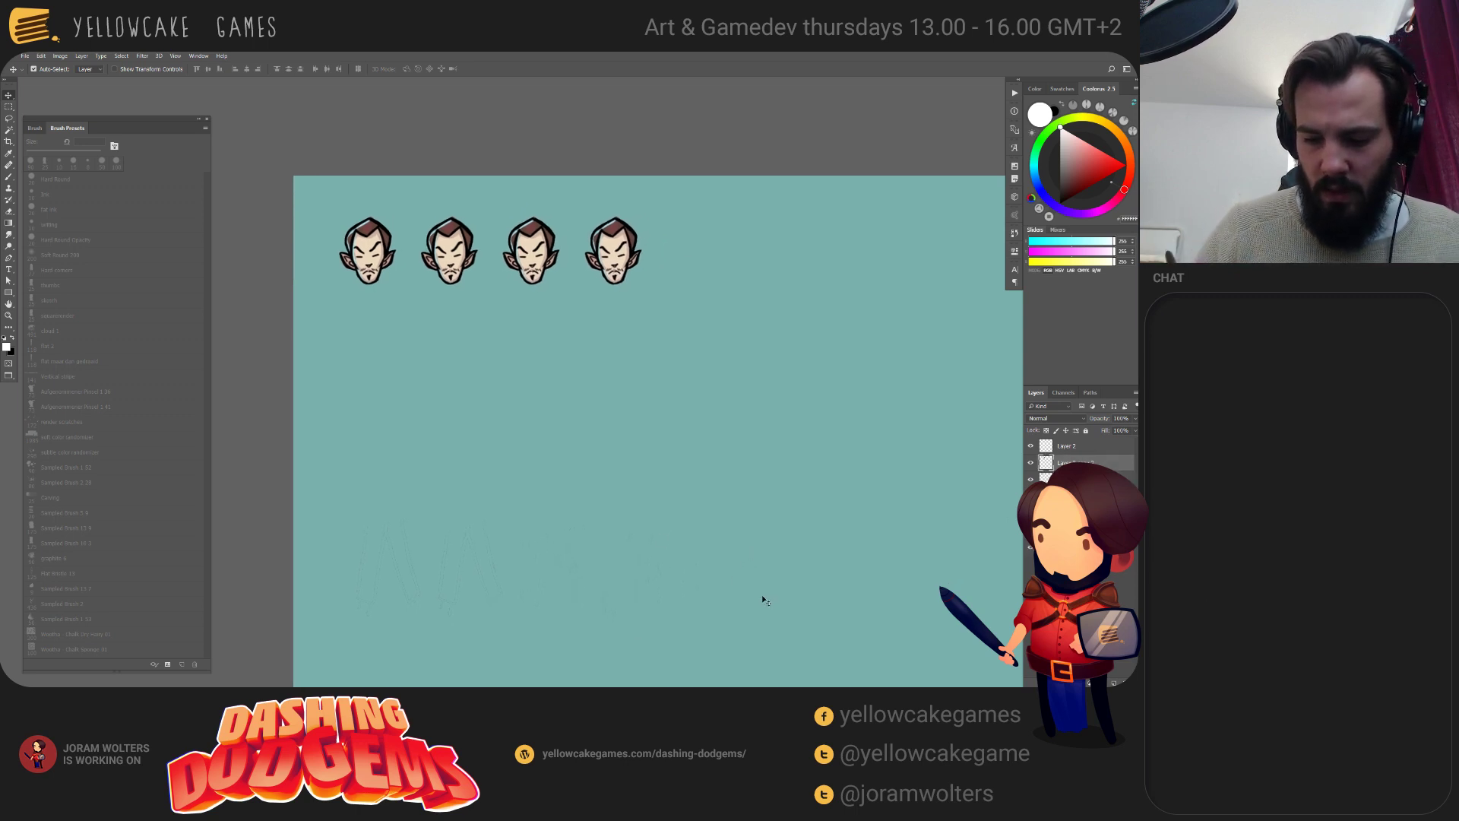
Undo the extra copies of Bob's head and erase the faint stray strokes below the remaining head.
{"action": "key", "text": "ctrl+alt+z"}
{"action": "key", "text": "ctrl+alt+z"}
{"action": "key", "text": "ctrl+alt+z"}
{"action": "key", "text": "ctrl+alt+z"}
{"action": "key", "text": "ctrl+alt+z"}
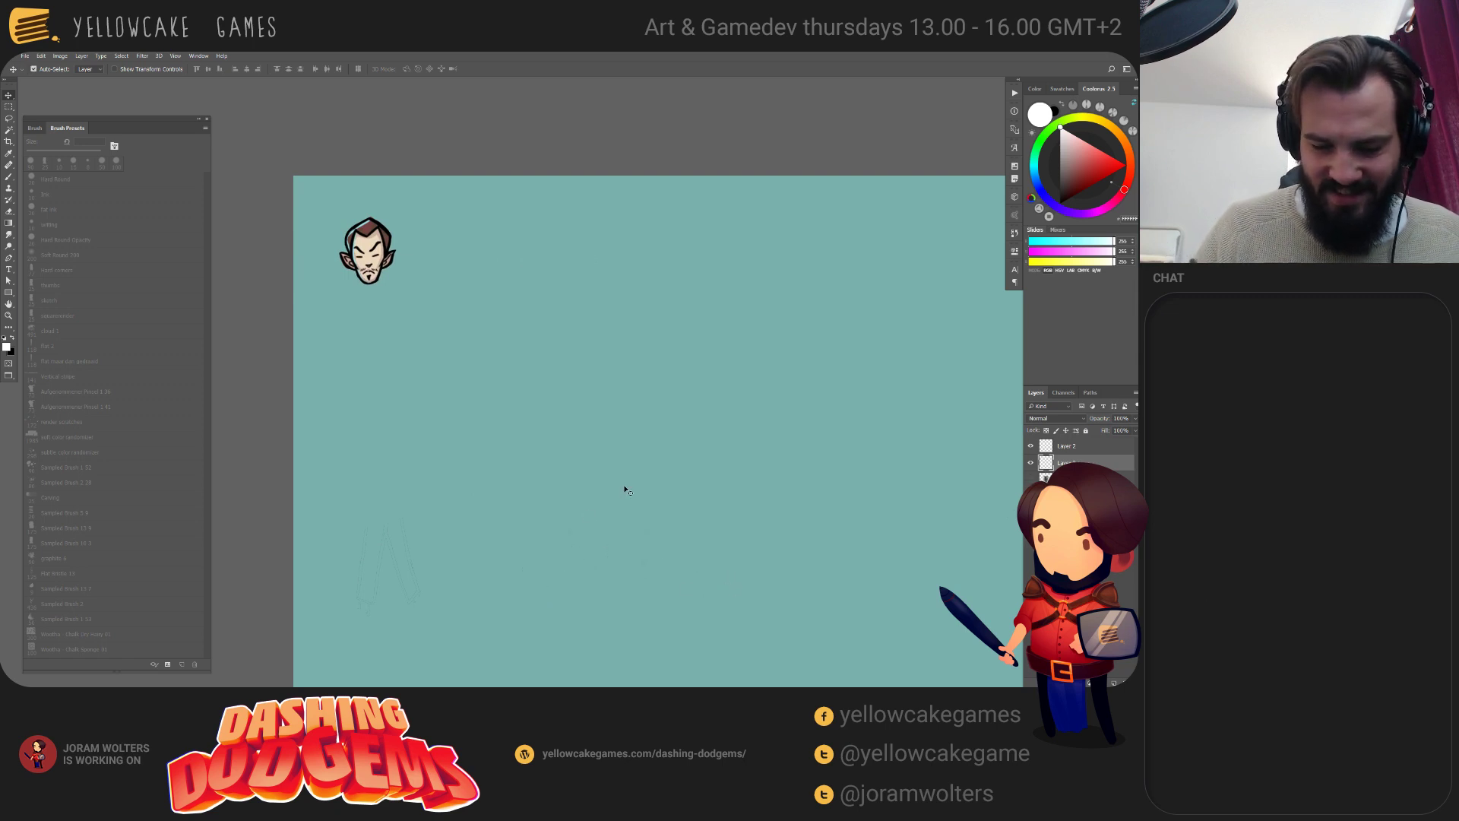
{"action": "key", "text": "e"}
{"action": "left_click_drag", "start_coordinate": [413, 608], "coordinate": [420, 579]}
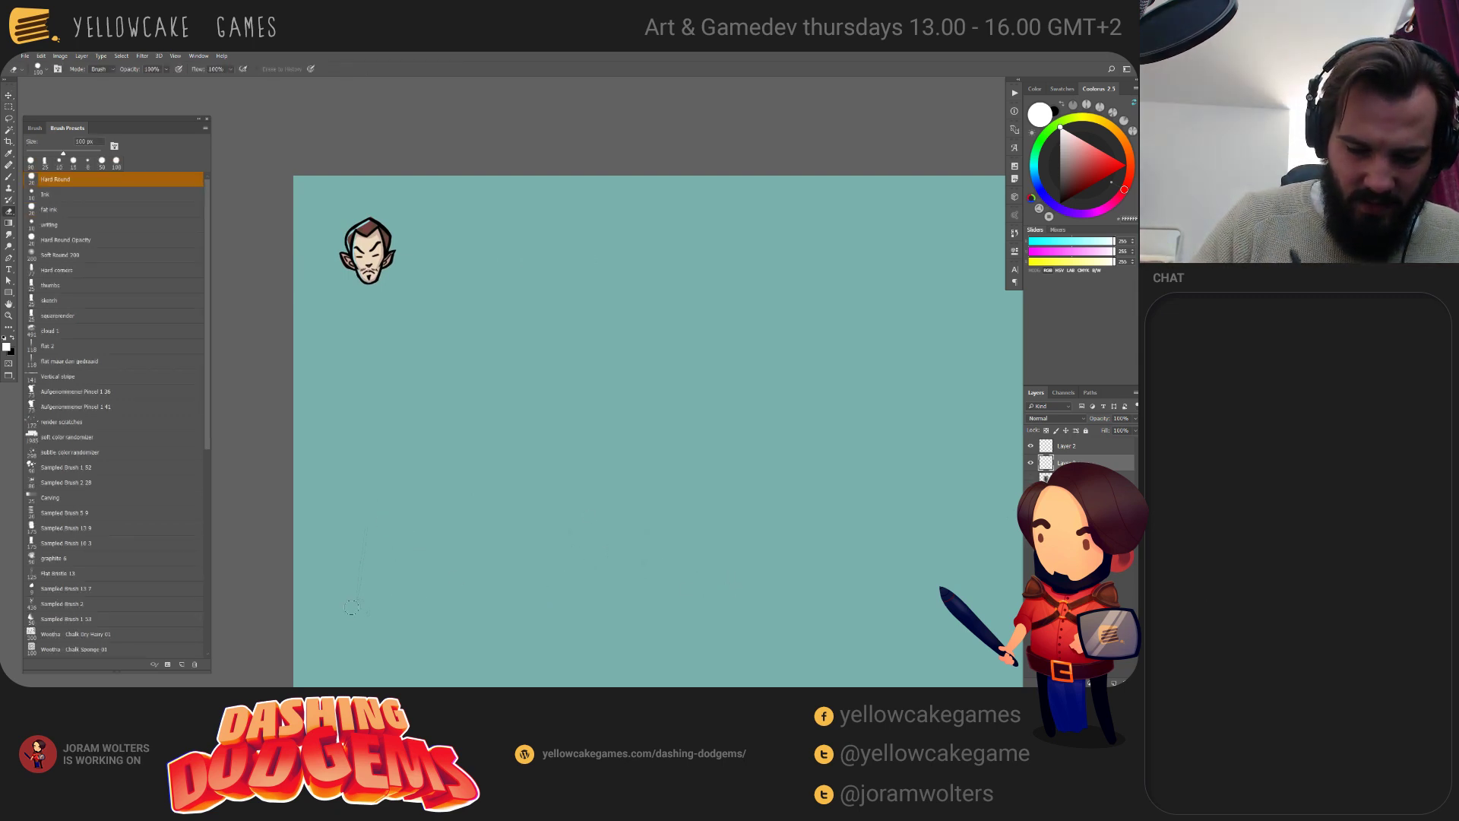
Duplicate the cleaned-up head into a row of four along the canvas's upper edge.
{"action": "key", "text": "v"}
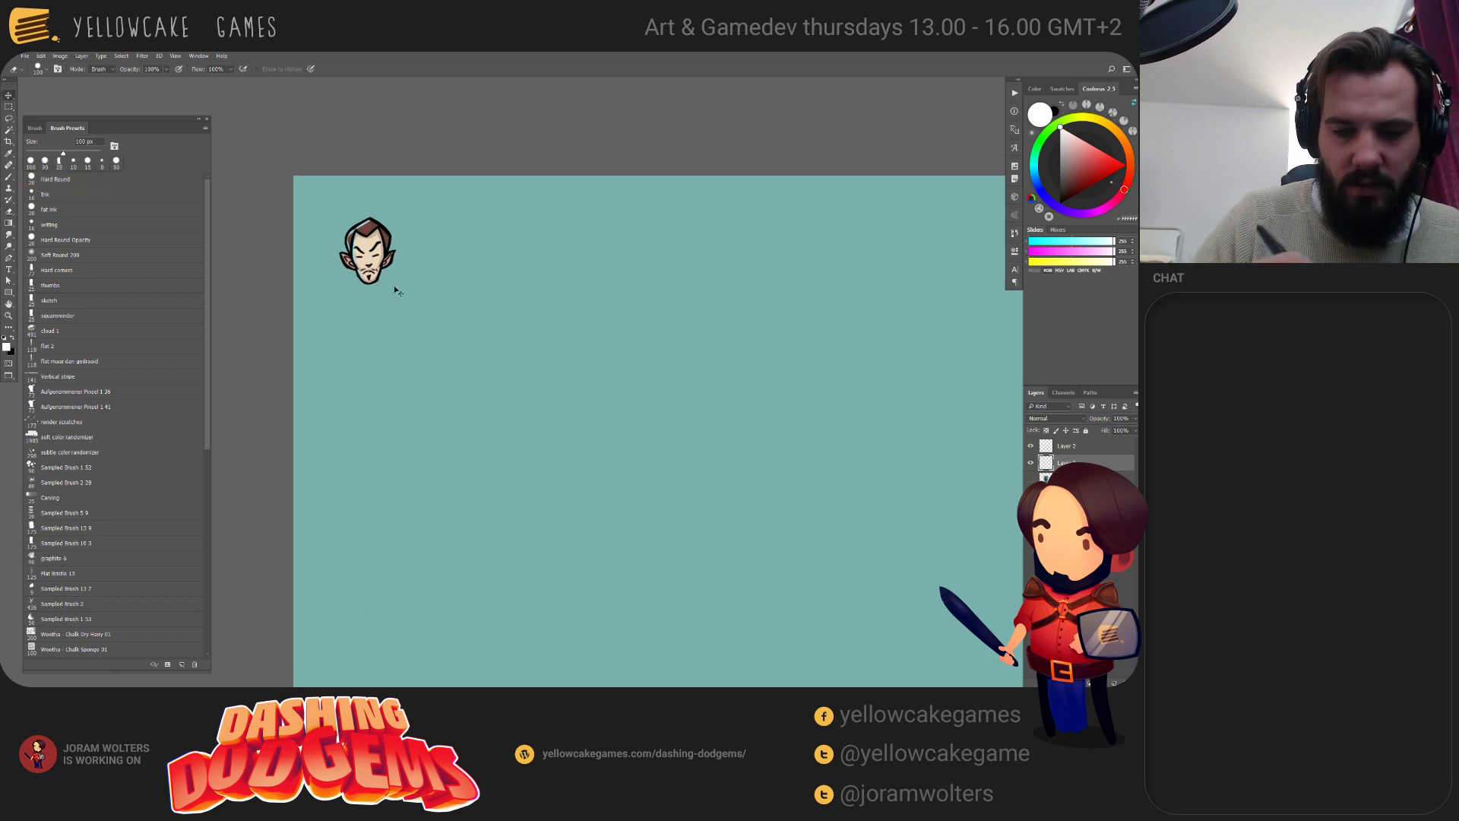
{"action": "mouse_move", "coordinate": [394, 283]}
{"action": "left_mouse_down", "text": "alt+shift"}
{"action": "mouse_move", "coordinate": [472, 241]}
{"action": "mouse_move", "coordinate": [608, 255]}
{"action": "mouse_move", "coordinate": [614, 271]}
{"action": "left_mouse_up", "text": "alt+shift"}
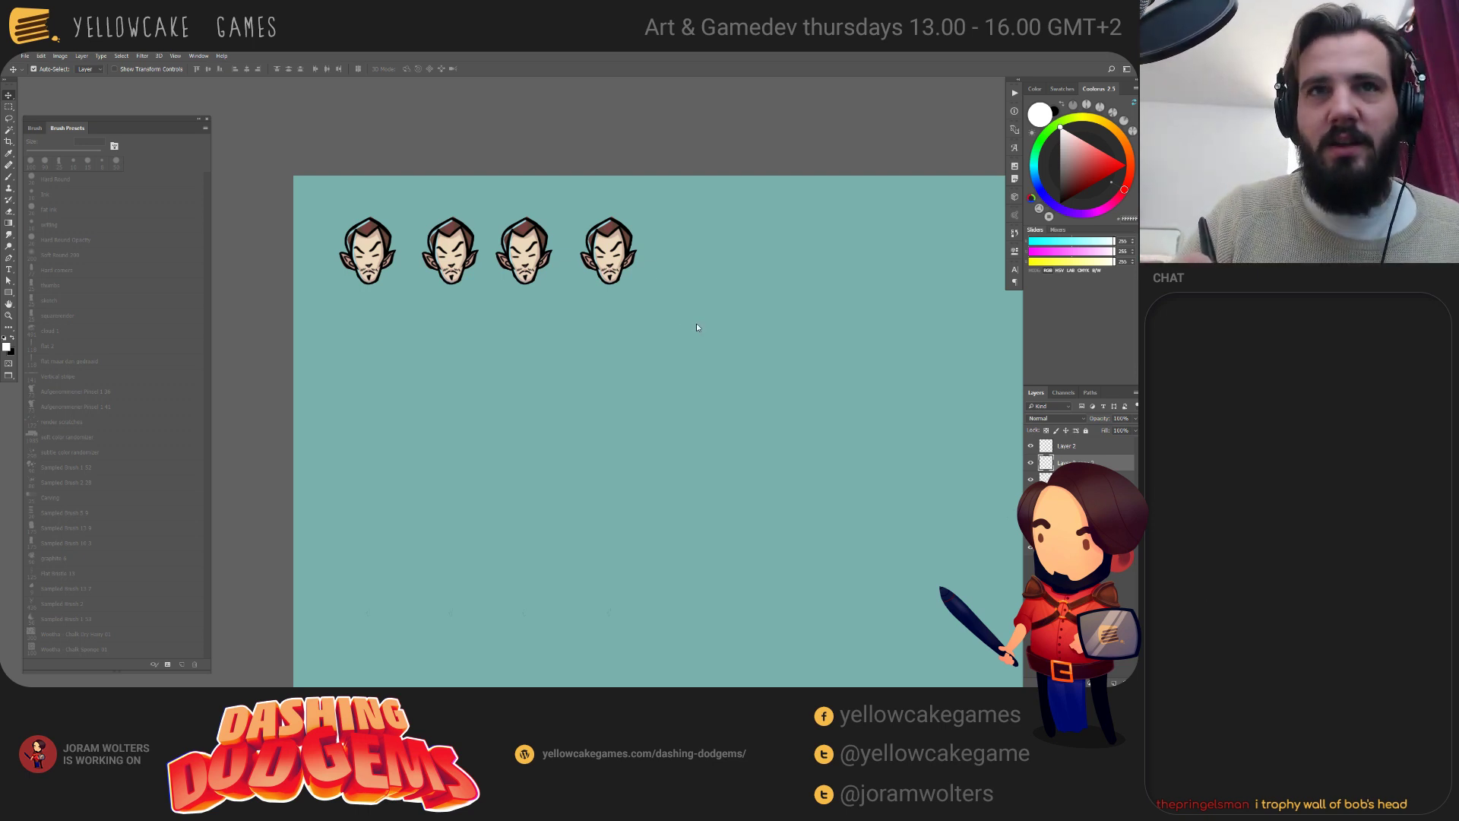
{"action": "left_click_drag", "start_coordinate": [696, 327], "coordinate": [712, 358]}
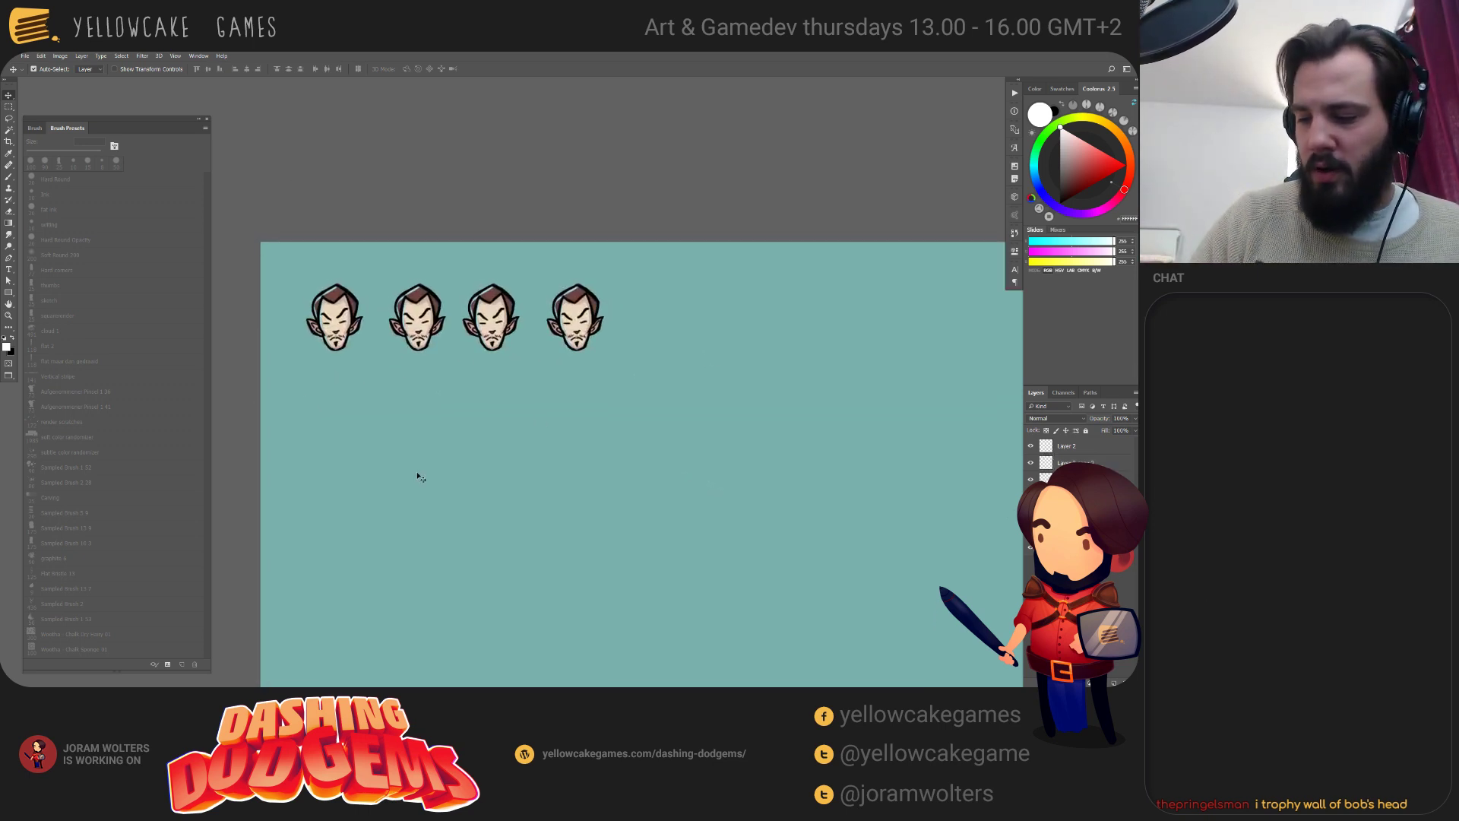
Try fading the row of heads to 30% opacity and copying it into two more rows below.
{"action": "left_click", "coordinate": [1079, 446]}
{"action": "left_click", "coordinate": [1079, 479], "text": "shift"}
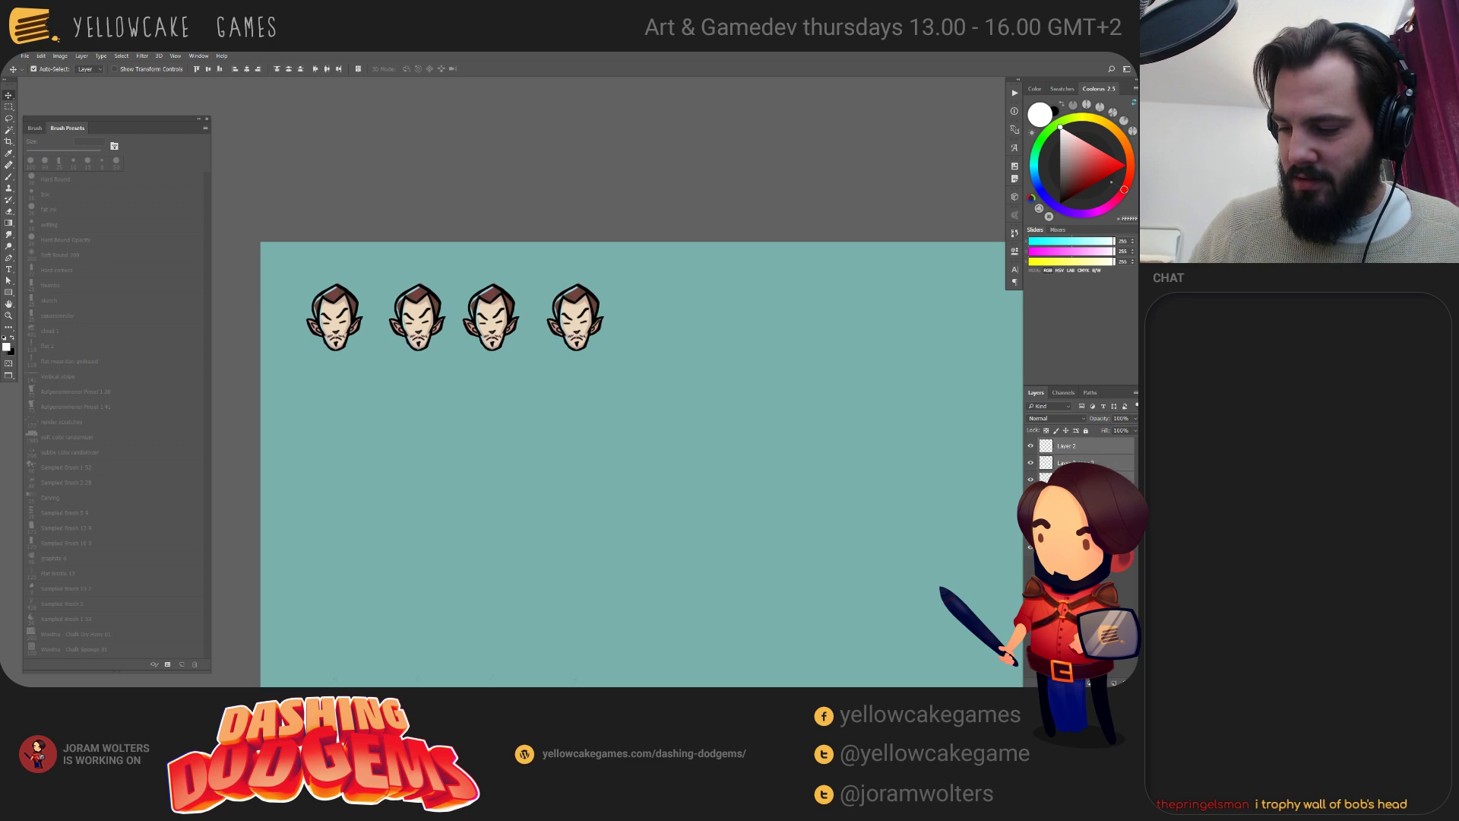
{"action": "key", "text": "3"}
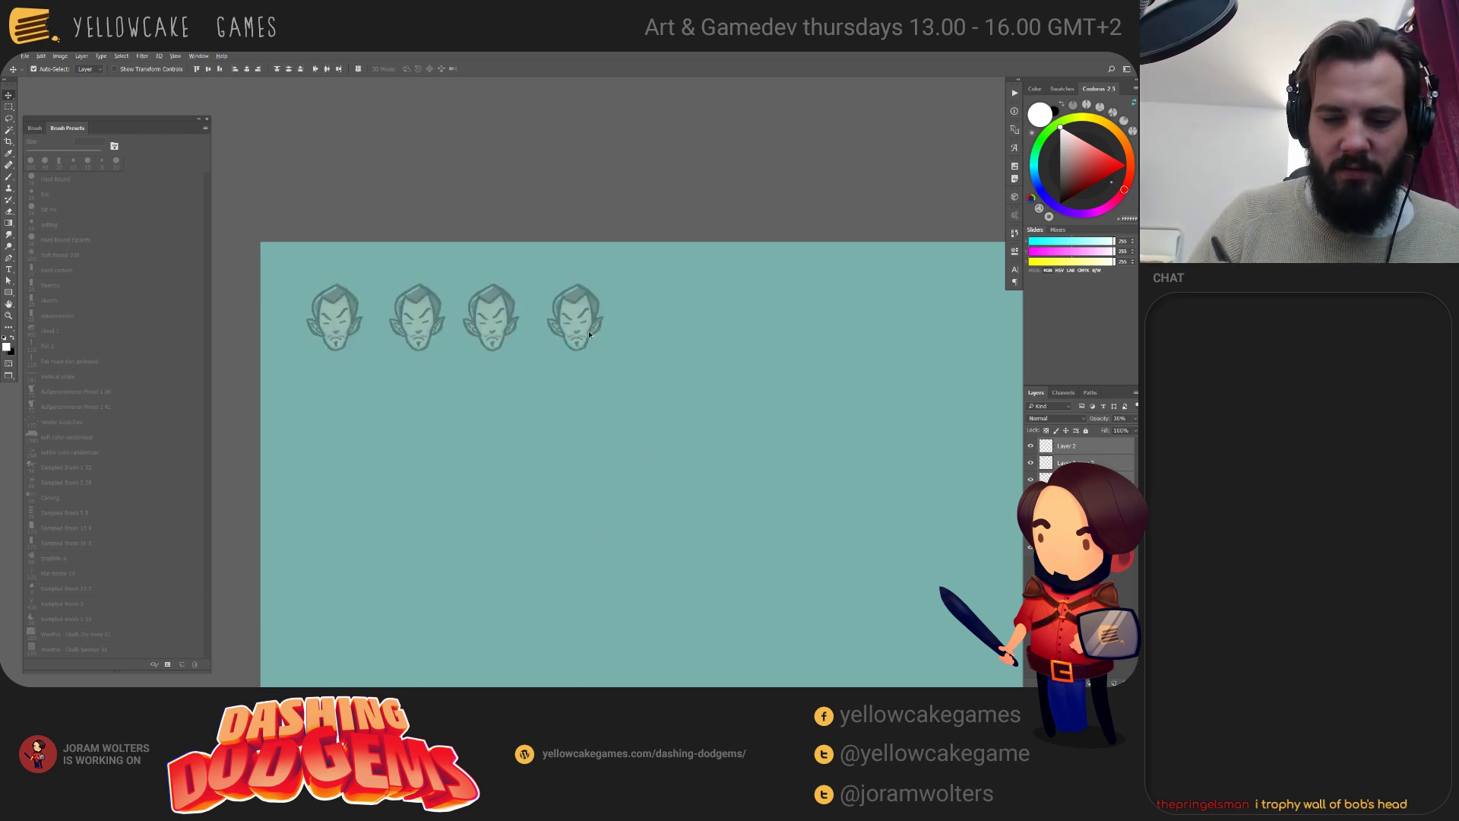
{"action": "left_click_drag", "start_coordinate": [589, 334], "coordinate": [577, 476], "text": "alt"}
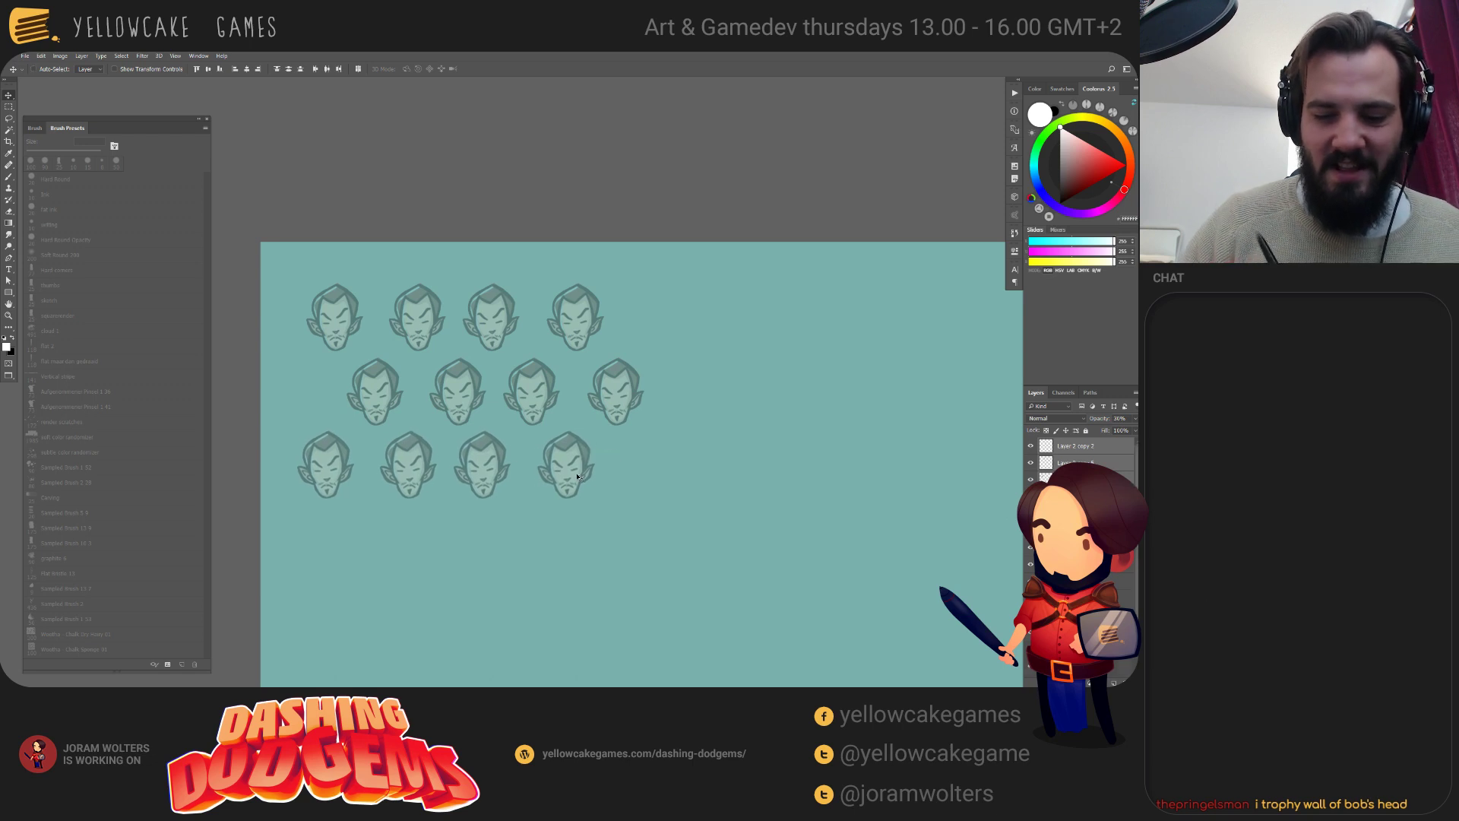
{"action": "key", "text": "ctrl+alt+z"}
{"action": "key", "text": "ctrl+alt+z"}
{"action": "key", "text": "ctrl+alt+z"}
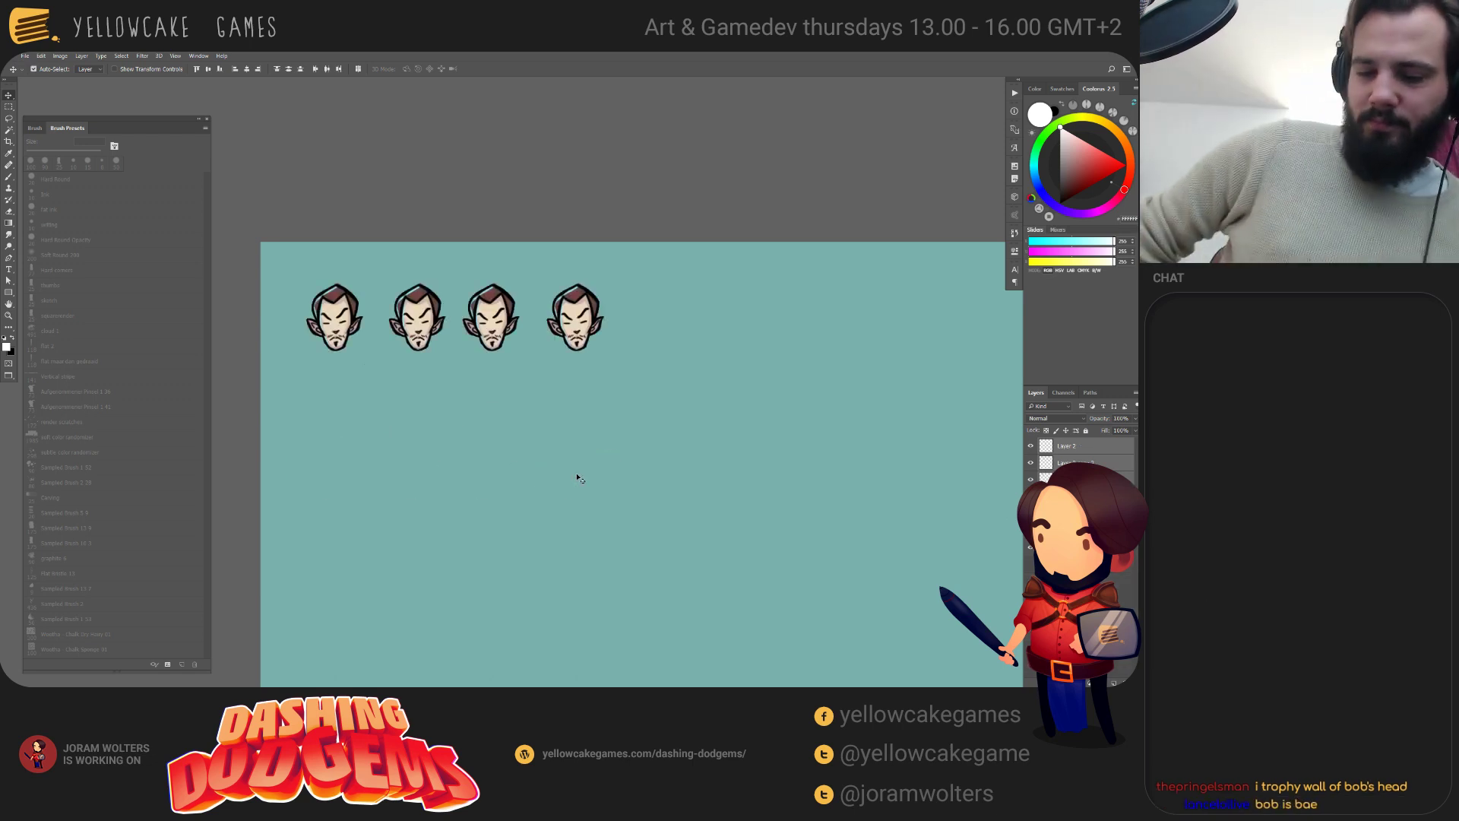
Switch the sketch brush colour to black and undo the wavy test strokes on the empty canvas.
{"action": "key", "text": "b"}
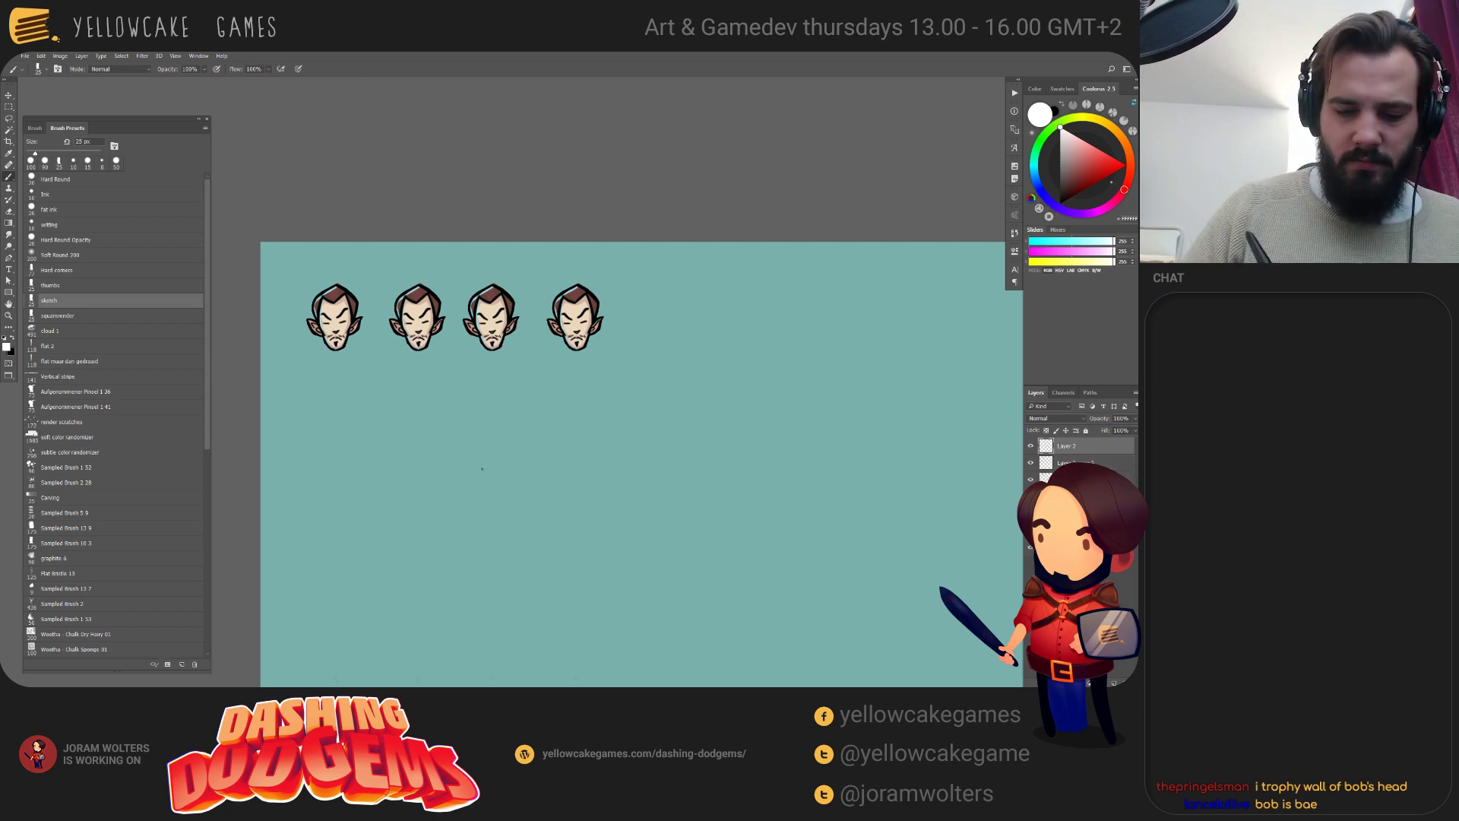
{"action": "mouse_move", "coordinate": [479, 394]}
{"action": "left_mouse_down"}
{"action": "mouse_move", "coordinate": [628, 456]}
{"action": "mouse_move", "coordinate": [711, 456]}
{"action": "left_mouse_up"}
{"action": "key", "text": "ctrl+z"}
{"action": "mouse_move", "coordinate": [536, 439]}
{"action": "left_mouse_down"}
{"action": "mouse_move", "coordinate": [562, 492]}
{"action": "mouse_move", "coordinate": [871, 478]}
{"action": "left_mouse_up"}
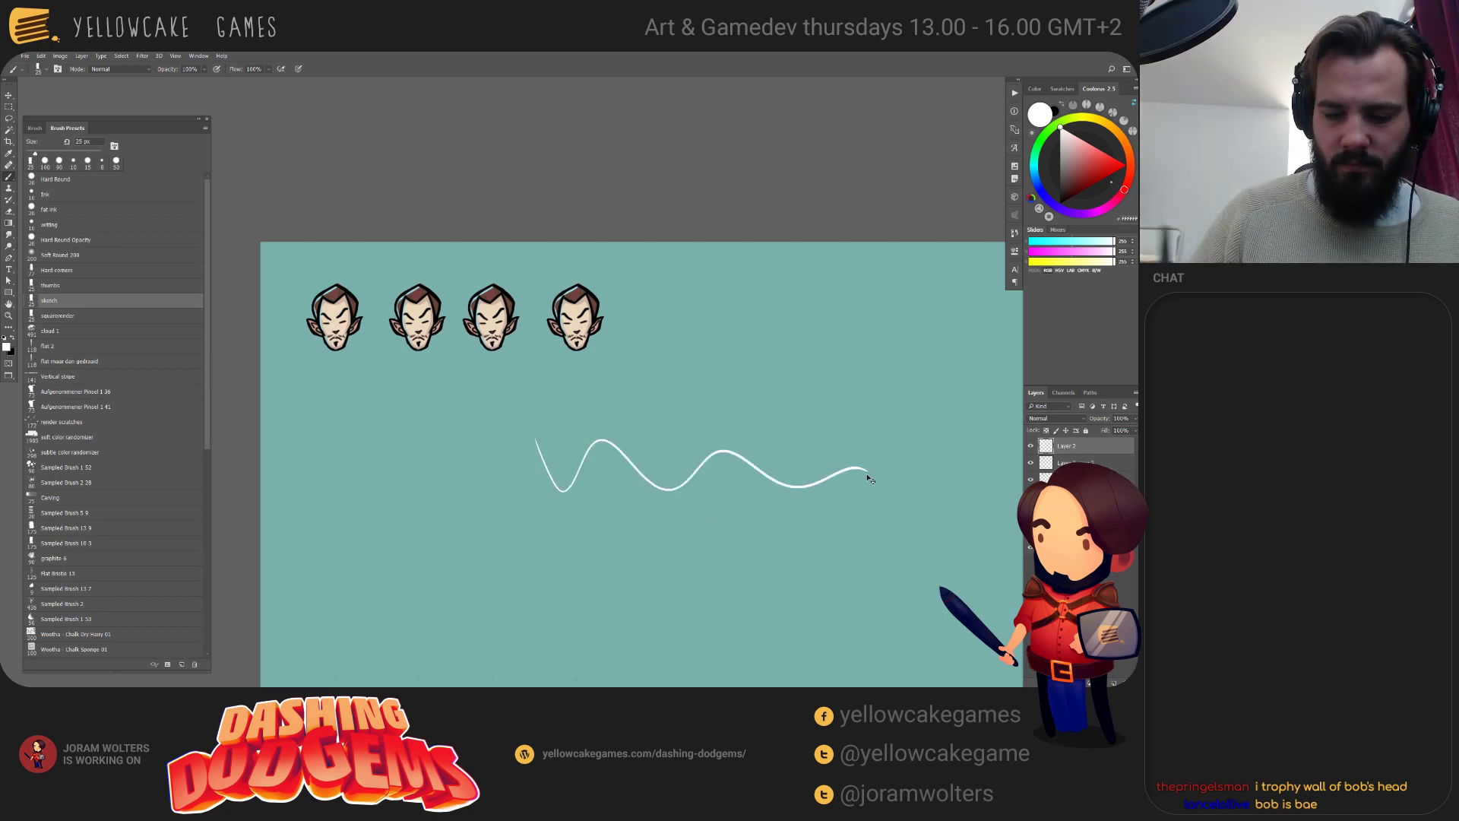
{"action": "key", "text": "ctrl+z"}
{"action": "key", "text": "x"}
{"action": "left_click_drag", "start_coordinate": [526, 446], "coordinate": [864, 480]}
{"action": "key", "text": "ctrl+z"}
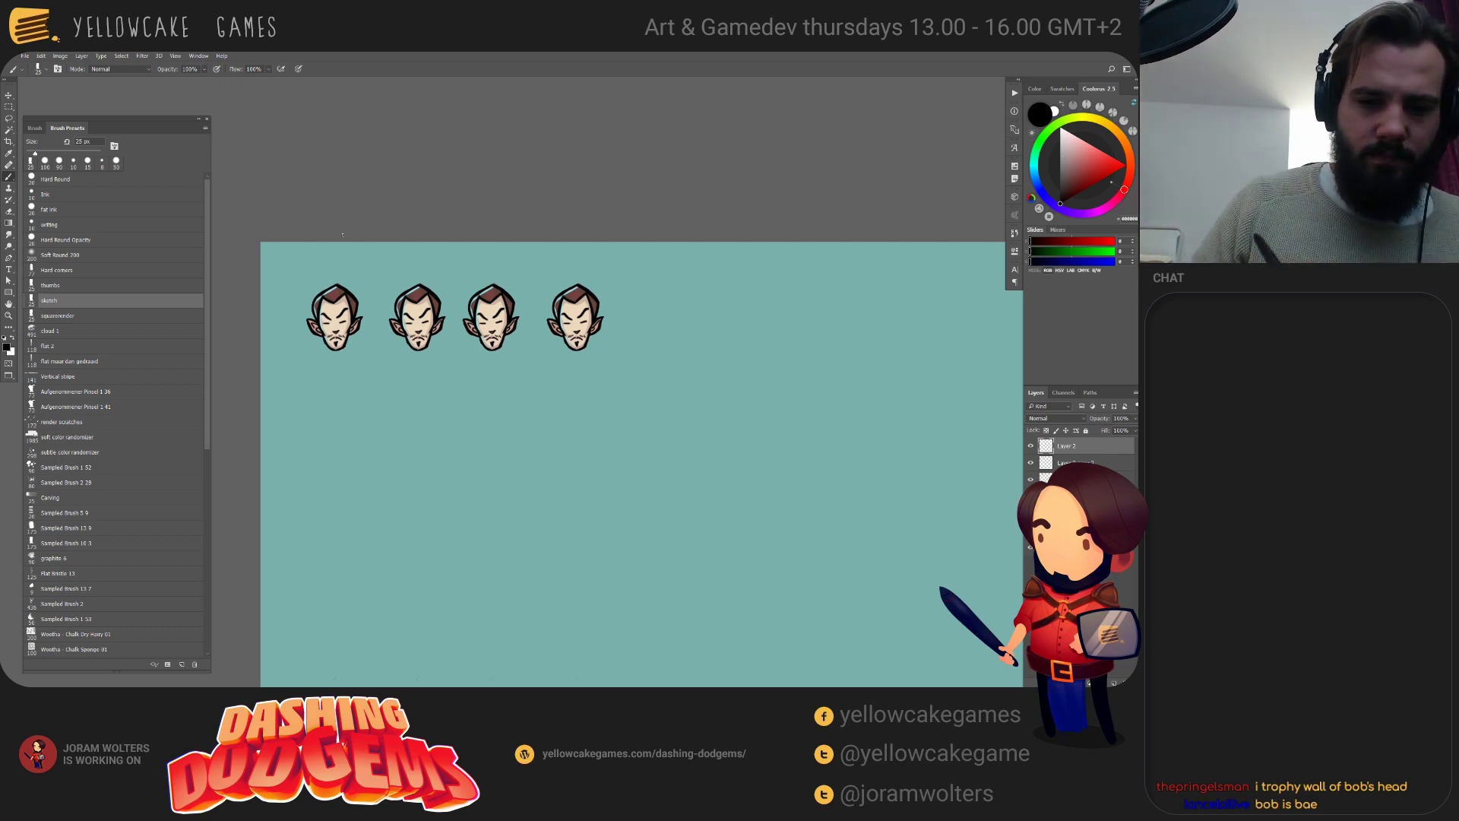
{"action": "mouse_move", "coordinate": [522, 512]}
{"action": "left_mouse_down"}
{"action": "mouse_move", "coordinate": [568, 457]}
{"action": "mouse_move", "coordinate": [733, 478]}
{"action": "left_mouse_up"}
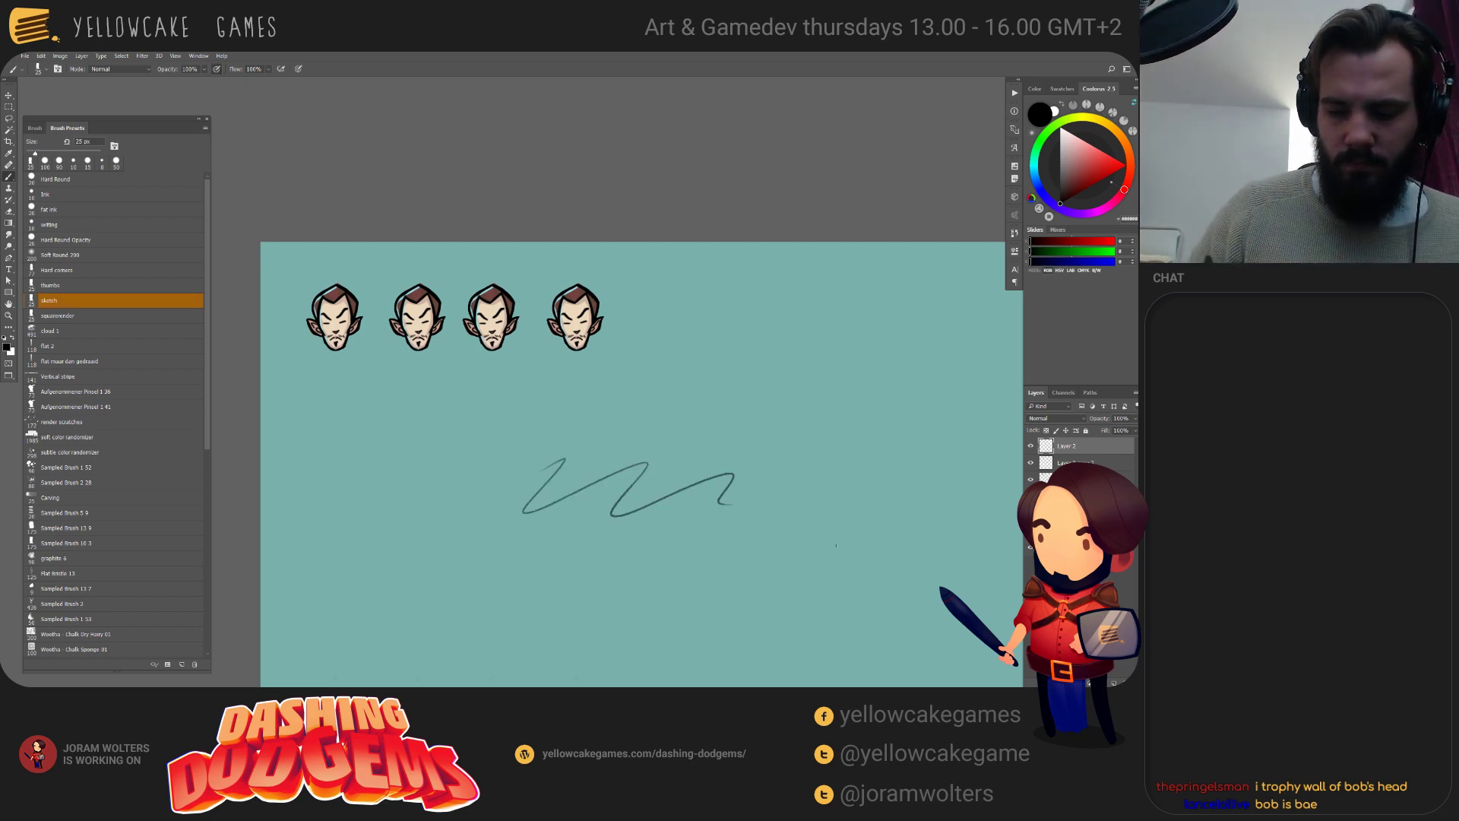
{"action": "key", "text": "ctrl+z"}
Paint over the first head's nose, moustache and mouth with the skin tone sampled from its face.
{"action": "scroll", "coordinate": [832, 550], "scroll_direction": "down", "scroll_amount": 10}
{"action": "left_click_drag", "start_coordinate": [631, 251], "coordinate": [726, 537]}
{"action": "left_click_drag", "start_coordinate": [262, 475], "coordinate": [765, 538]}
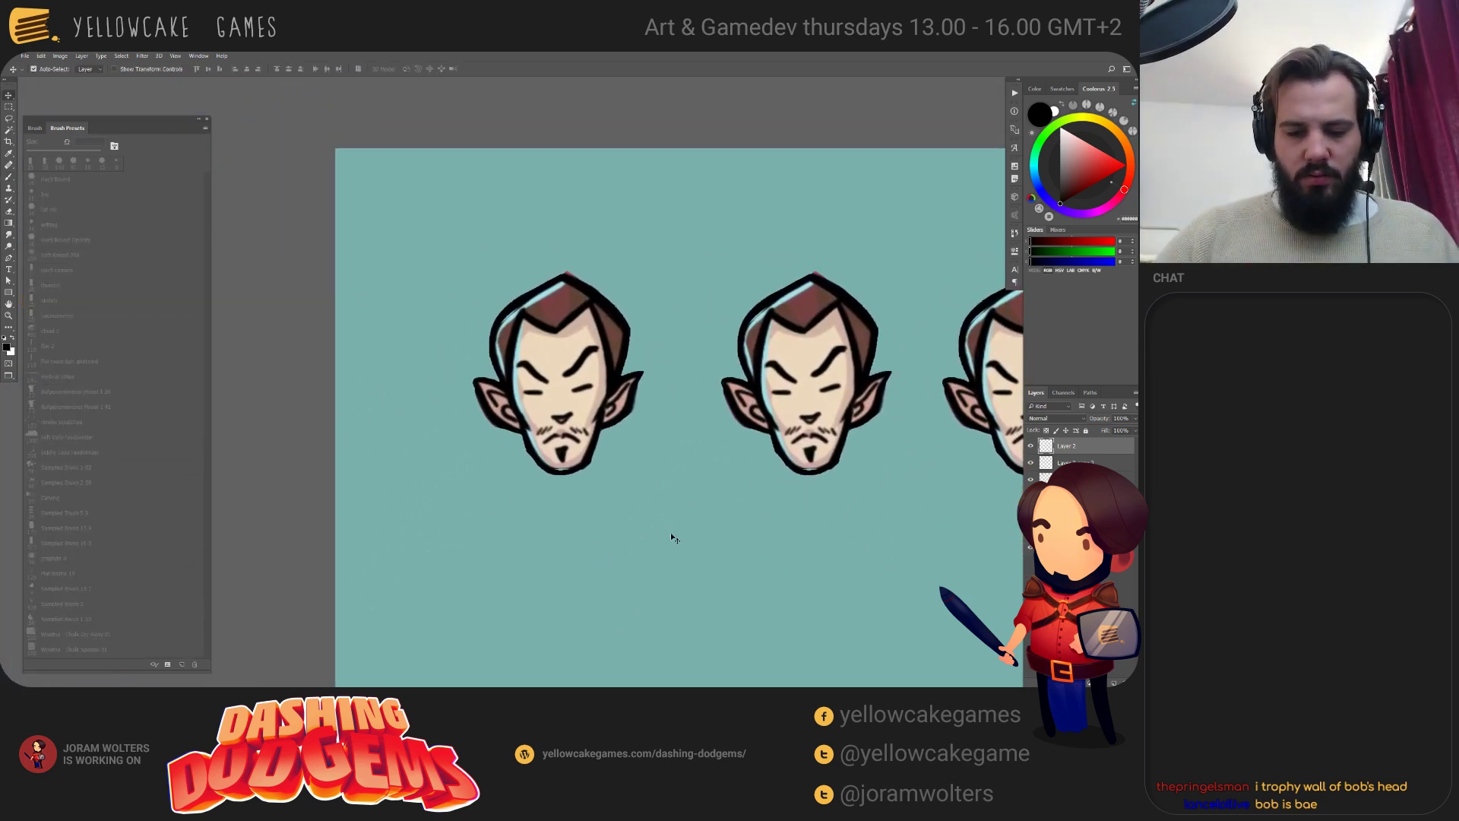
{"action": "key", "text": "b"}
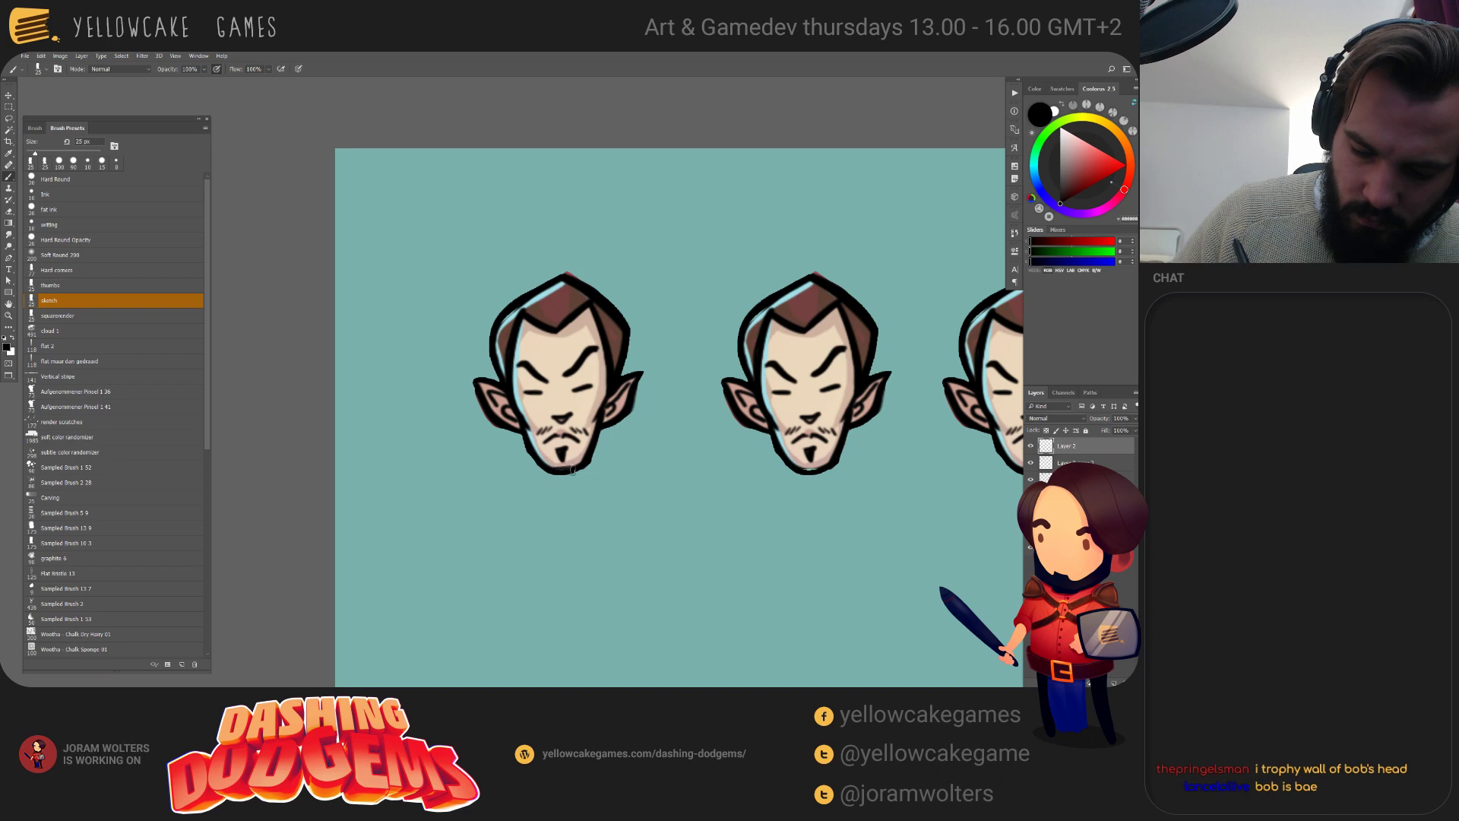
{"action": "left_click_drag", "start_coordinate": [716, 590], "coordinate": [730, 599]}
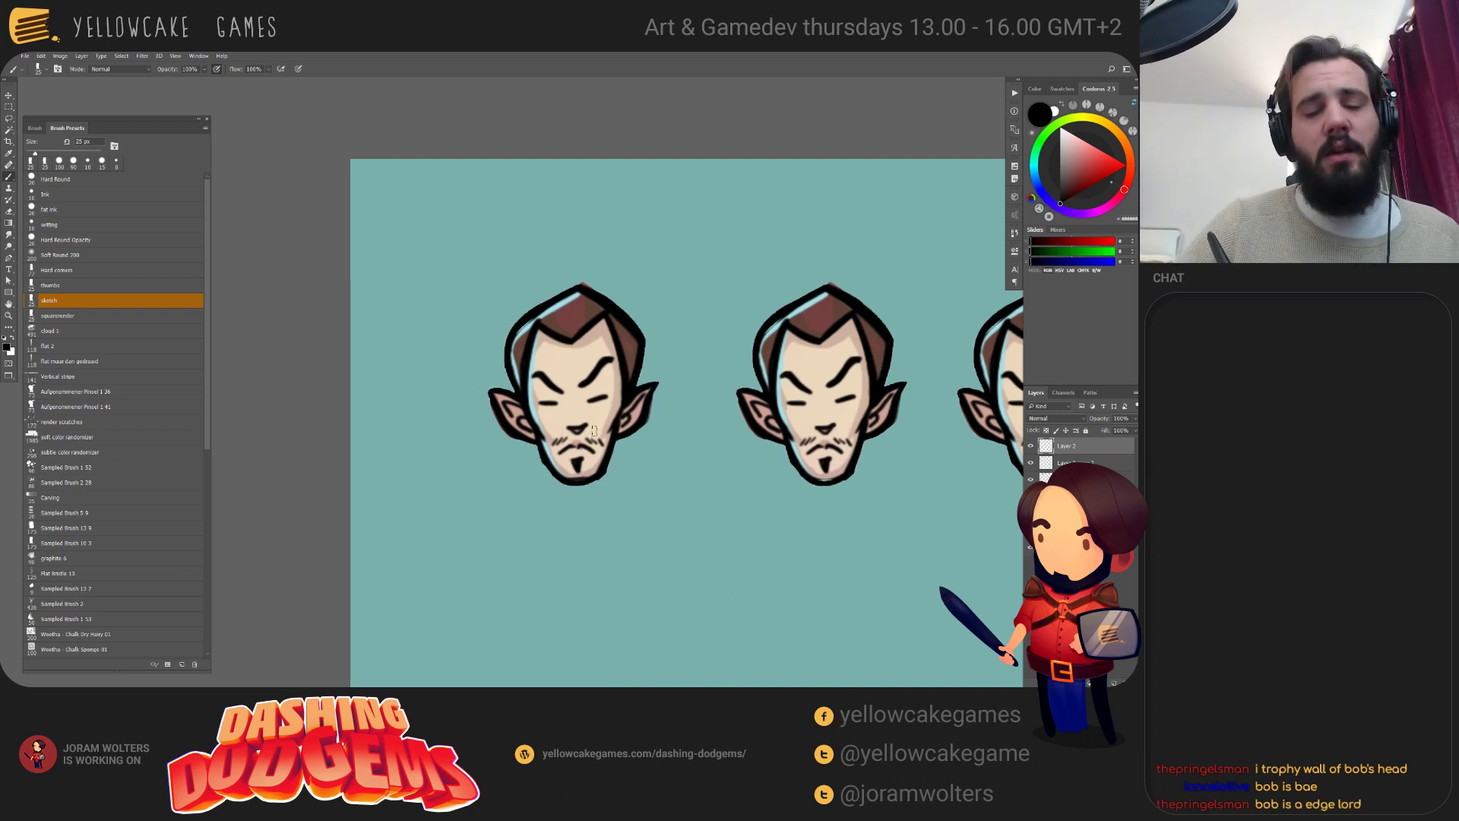
{"action": "left_click", "coordinate": [565, 451], "text": "alt"}
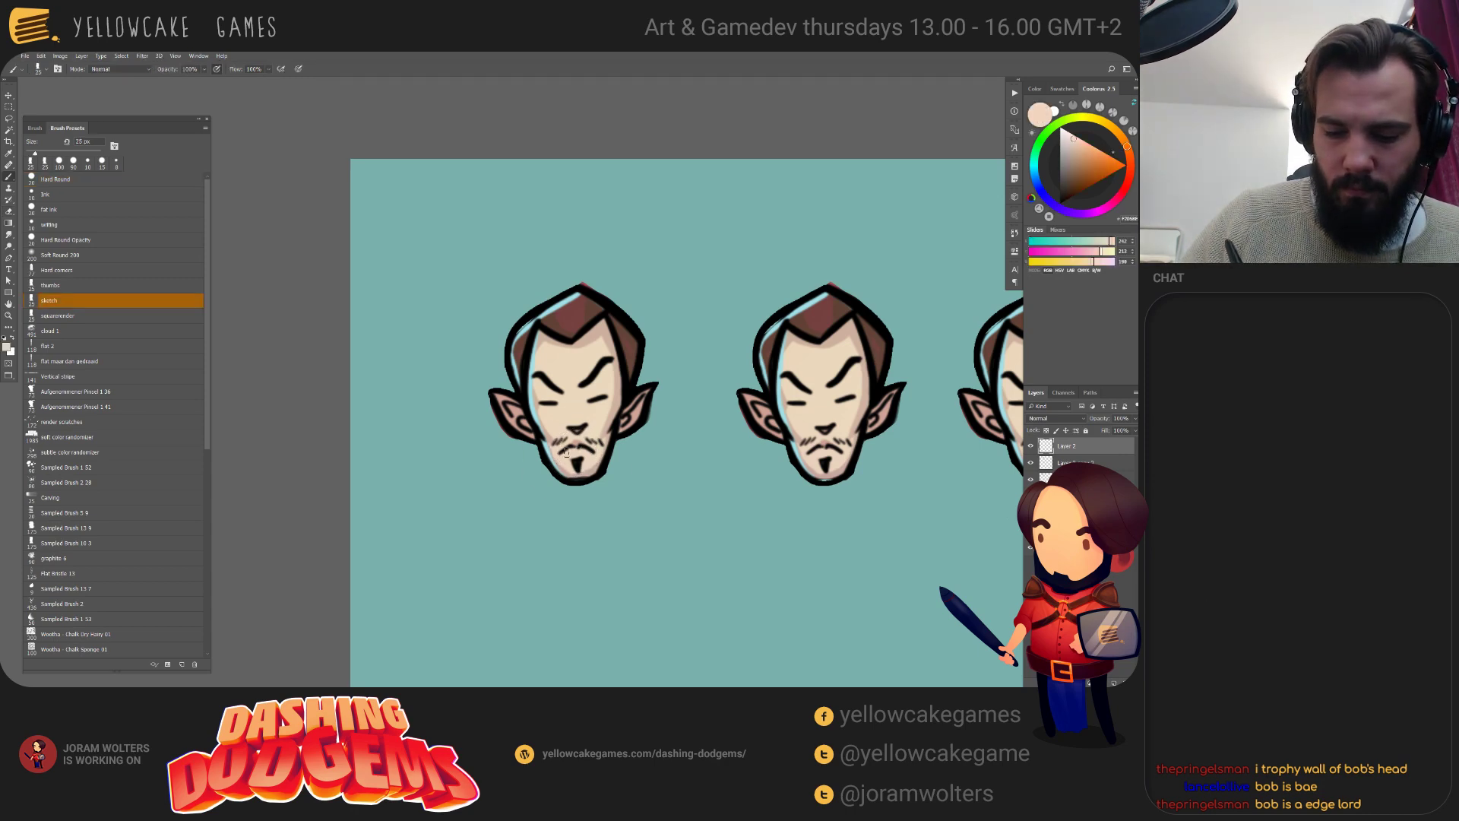
{"action": "left_click_drag", "start_coordinate": [582, 447], "coordinate": [575, 450]}
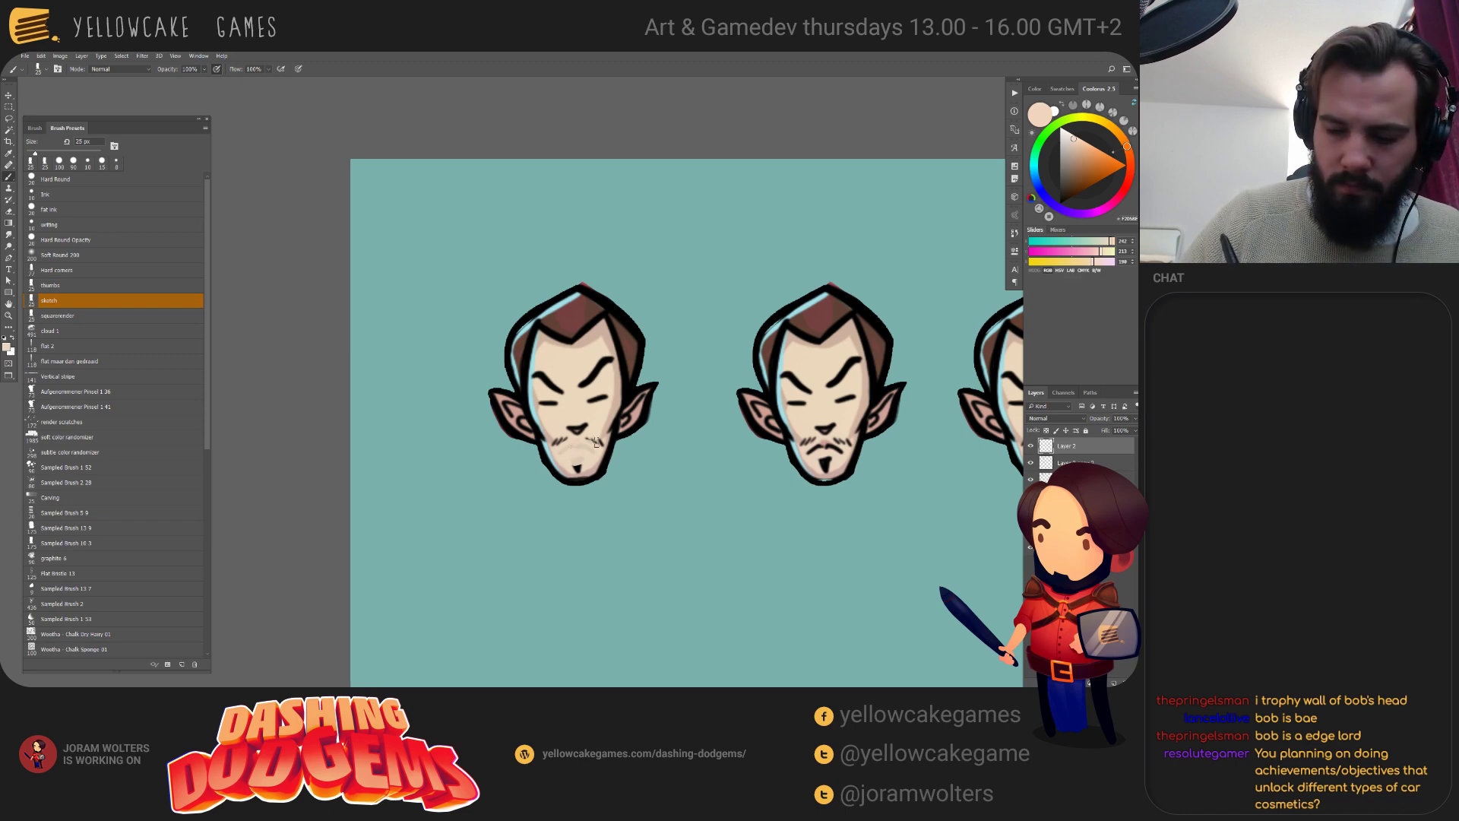
{"action": "left_click_drag", "start_coordinate": [593, 428], "coordinate": [562, 442]}
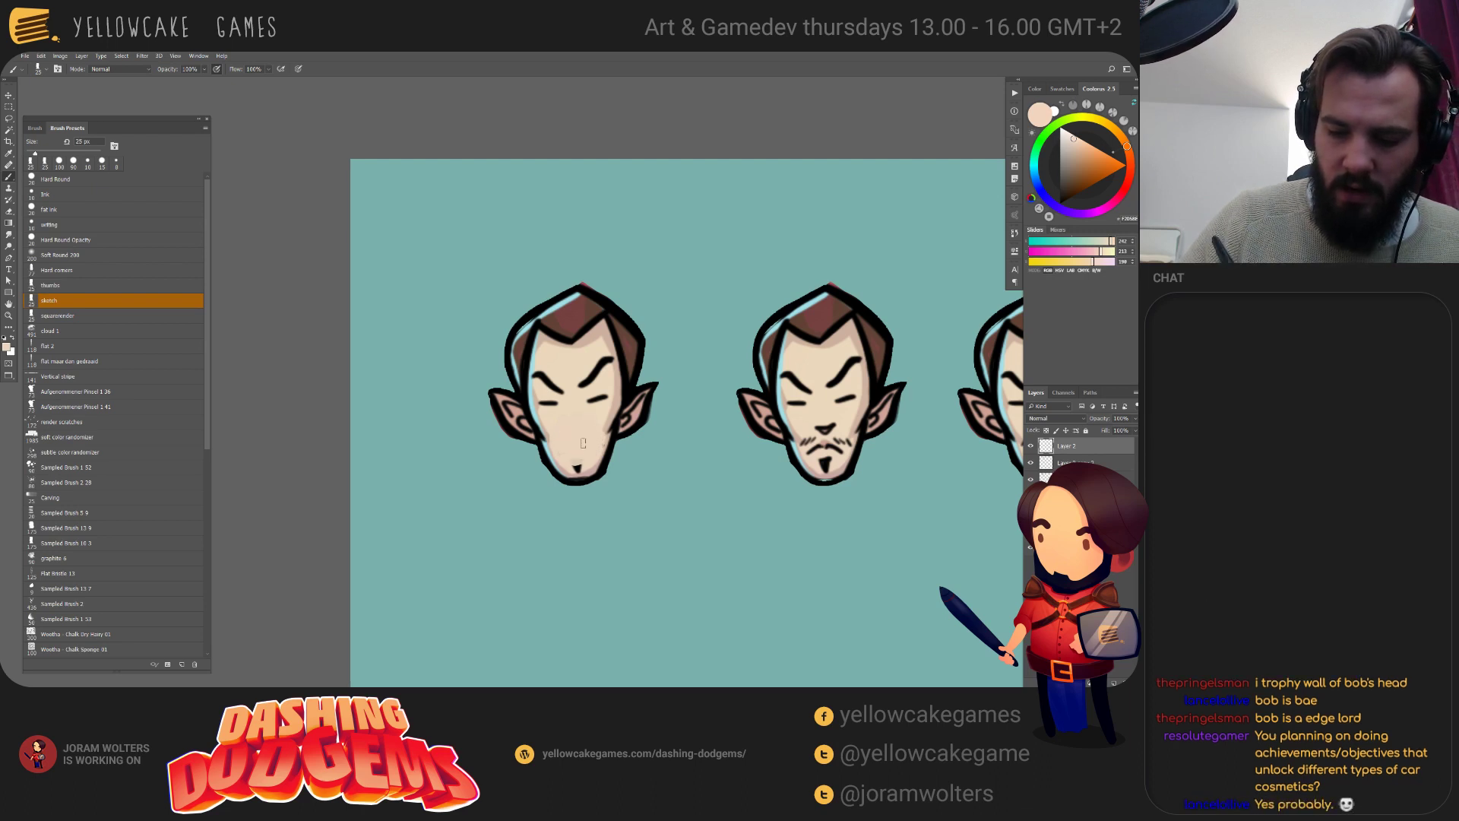
Draw a wide-open shouting mouth and a small nose on the first head in black with a 10 px brush.
{"action": "key", "text": "d"}
{"action": "left_click_drag", "start_coordinate": [563, 455], "coordinate": [580, 451]}
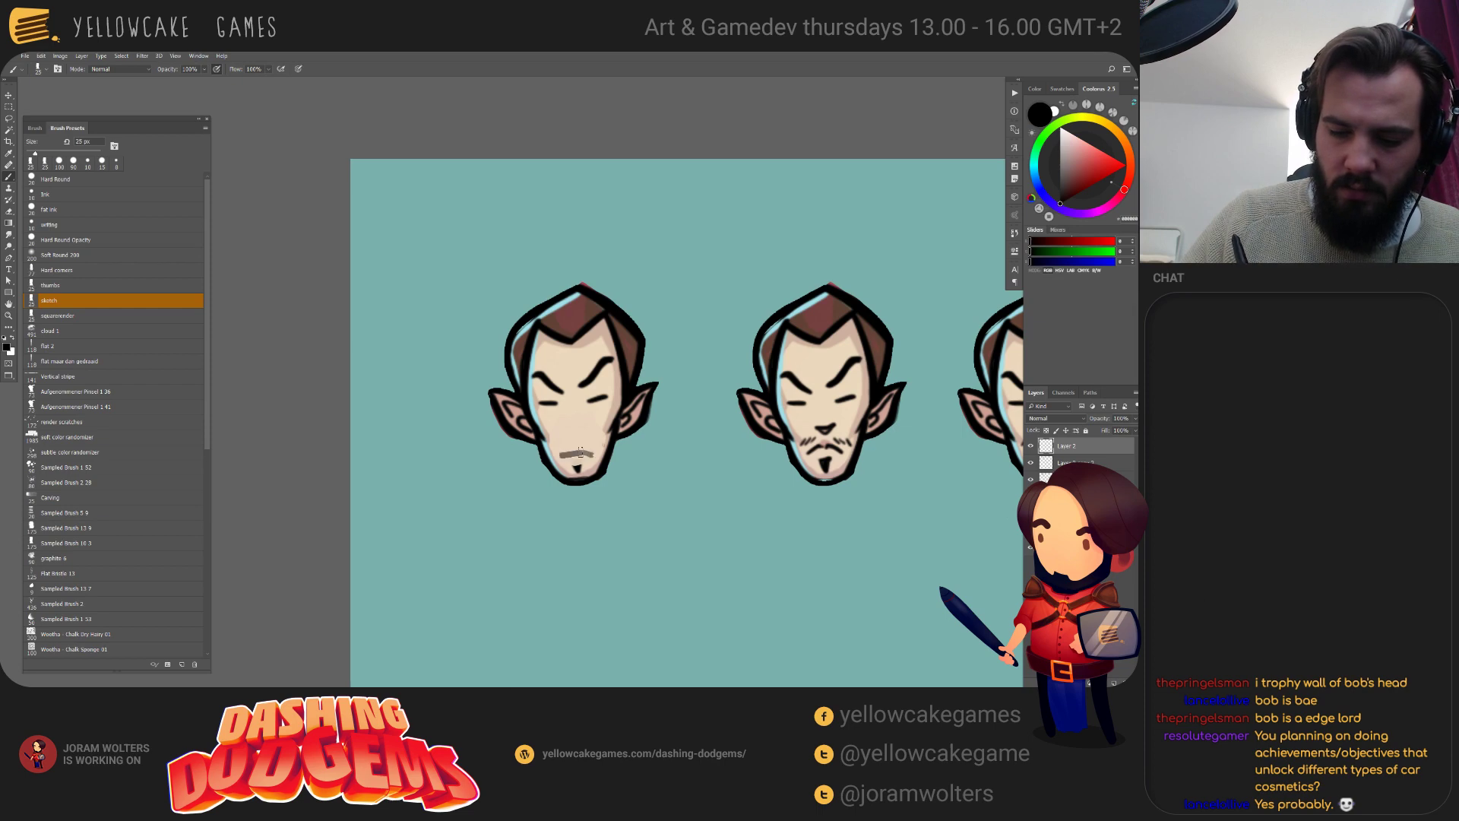
{"action": "key", "text": "ctrl+z"}
{"action": "key", "text": "bracketleft"}
{"action": "key", "text": "bracketleft"}
{"action": "key", "text": "bracketleft"}
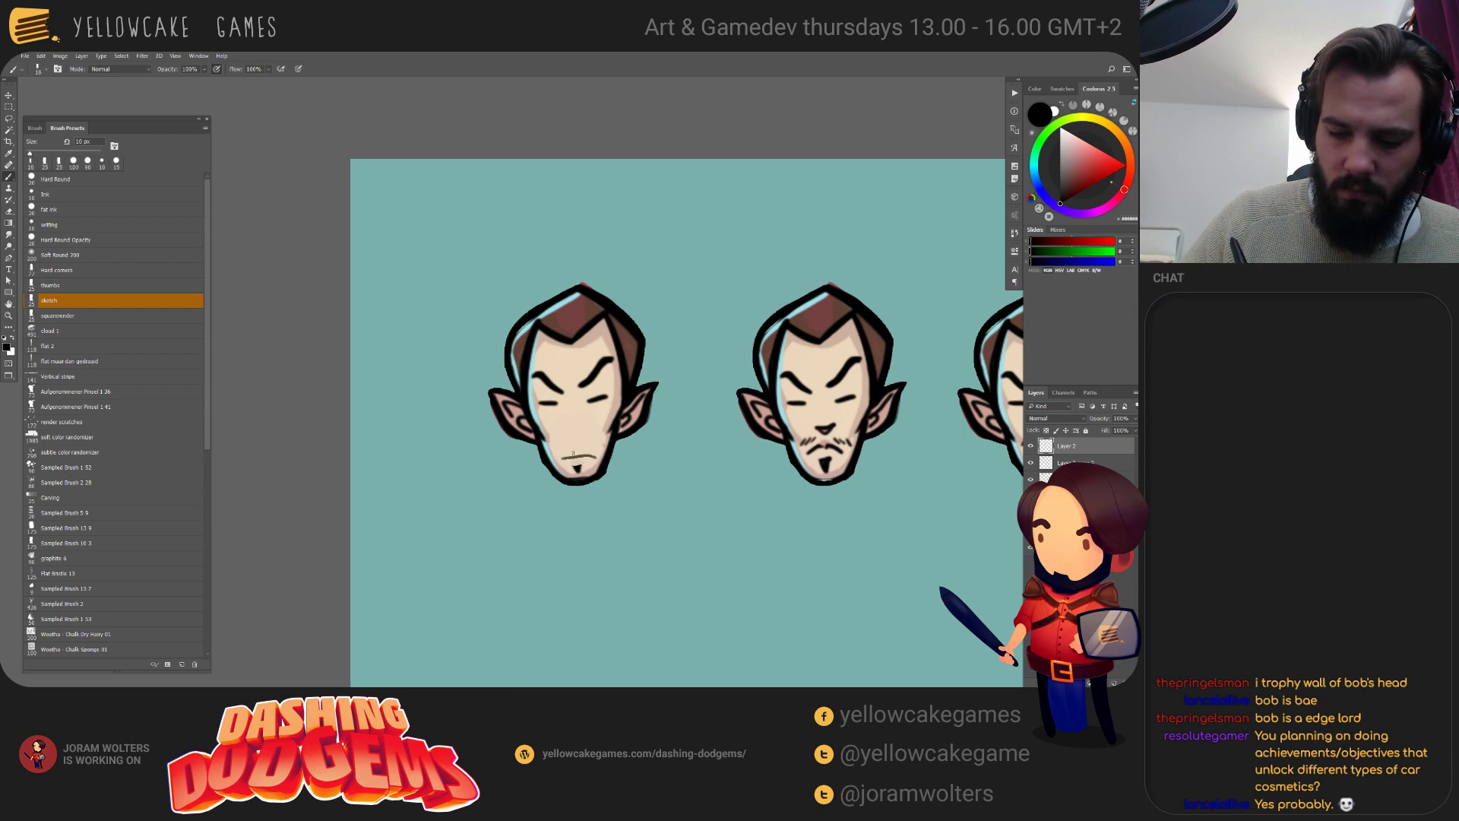
{"action": "mouse_move", "coordinate": [562, 458]}
{"action": "left_mouse_down"}
{"action": "mouse_move", "coordinate": [592, 456]}
{"action": "mouse_move", "coordinate": [561, 460]}
{"action": "mouse_move", "coordinate": [590, 433]}
{"action": "mouse_move", "coordinate": [596, 457]}
{"action": "mouse_move", "coordinate": [588, 433]}
{"action": "mouse_move", "coordinate": [593, 444]}
{"action": "mouse_move", "coordinate": [568, 451]}
{"action": "mouse_move", "coordinate": [596, 452]}
{"action": "left_mouse_up"}
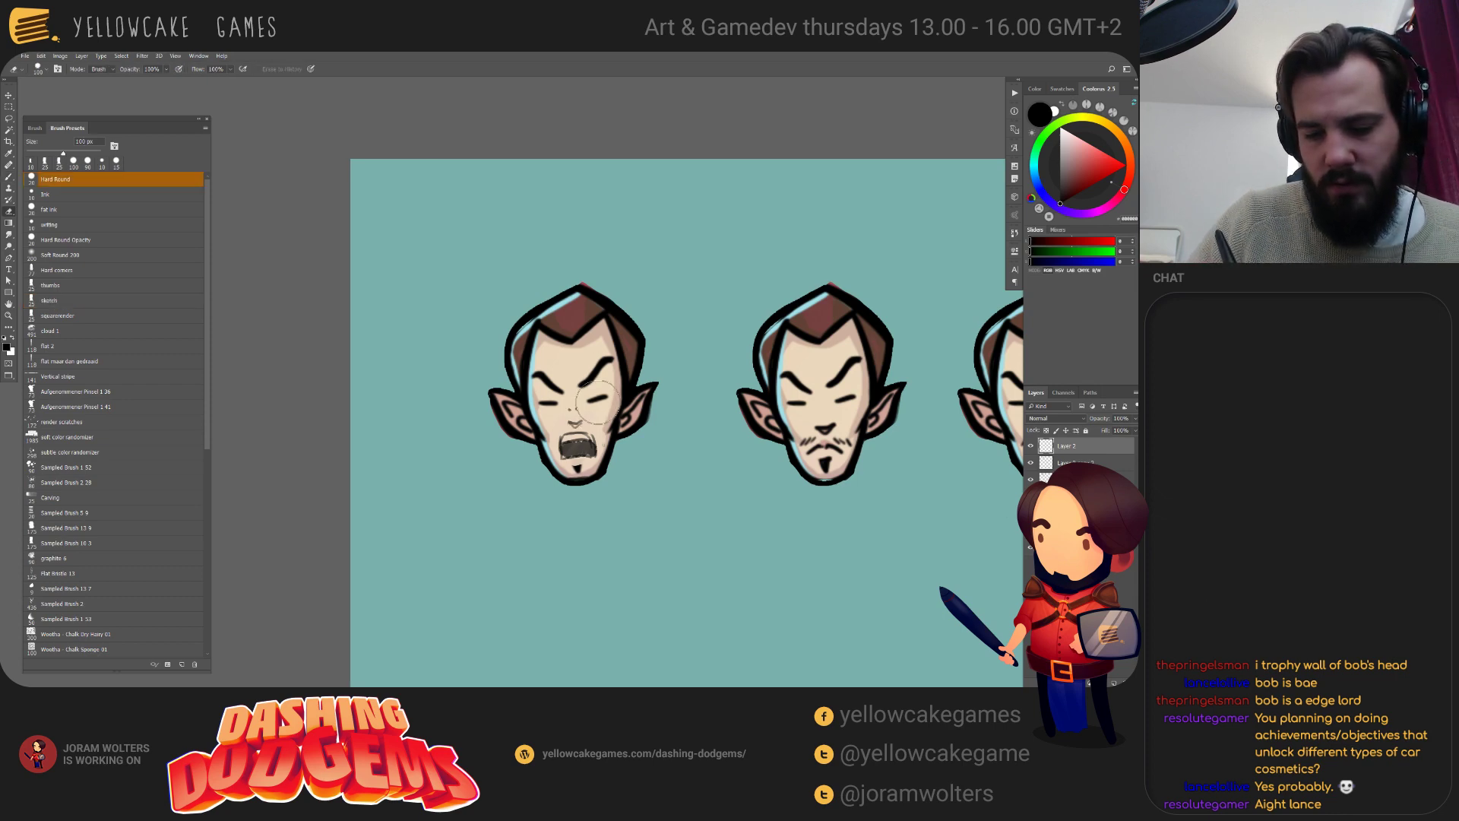
Cover the first head's eyes with skin tone and redraw them in black as tightly squeezed eyes with small crease lines.
{"action": "left_click", "coordinate": [591, 401], "text": "alt"}
{"action": "mouse_move", "coordinate": [592, 401]}
{"action": "left_mouse_down"}
{"action": "mouse_move", "coordinate": [604, 398]}
{"action": "mouse_move", "coordinate": [541, 401]}
{"action": "mouse_move", "coordinate": [606, 384]}
{"action": "left_mouse_up"}
{"action": "key", "text": "d"}
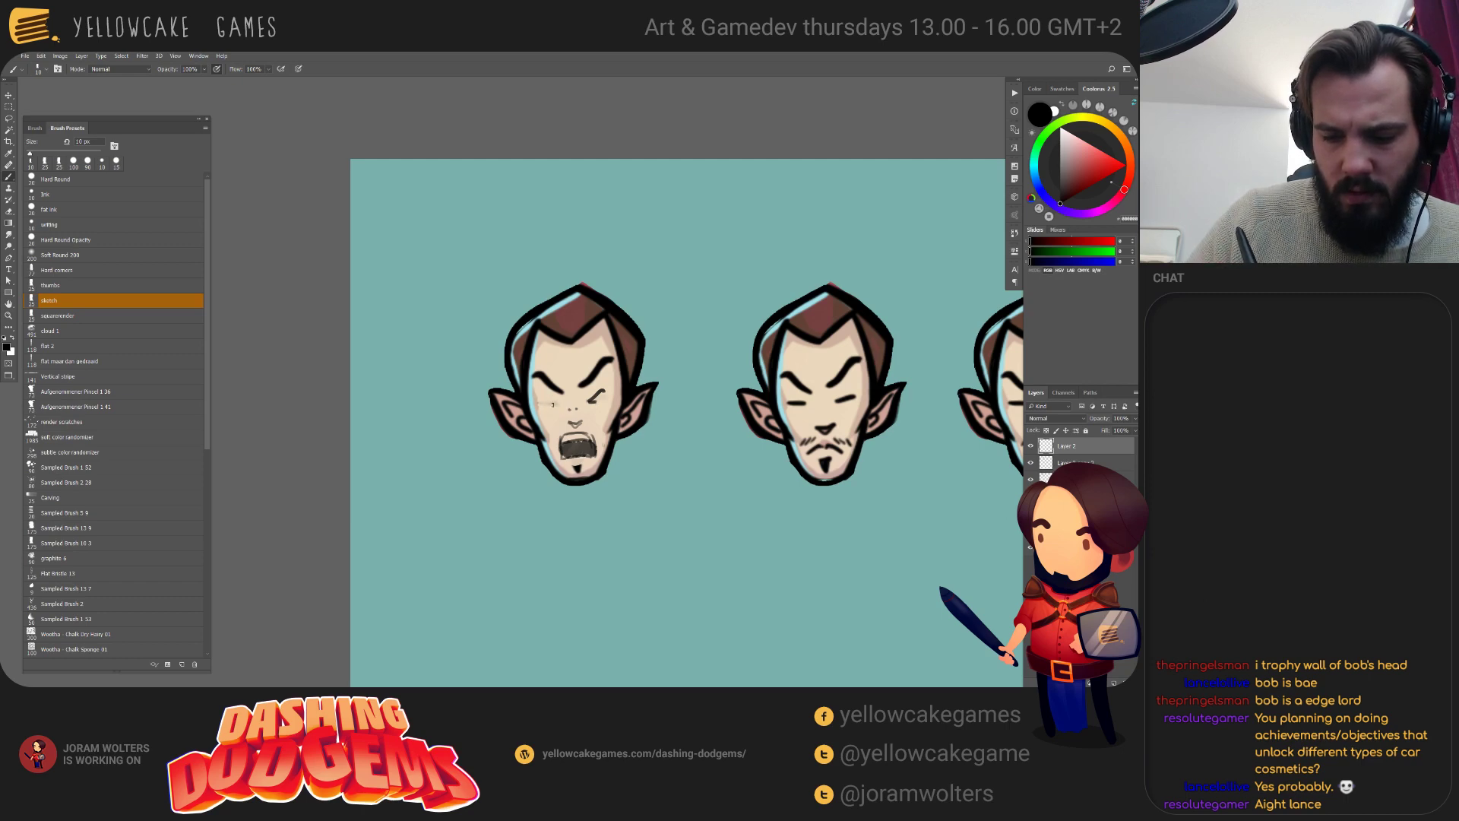
{"action": "left_click_drag", "start_coordinate": [540, 403], "coordinate": [554, 401]}
{"action": "key", "text": "ctrl+z"}
{"action": "key", "text": "ctrl+z"}
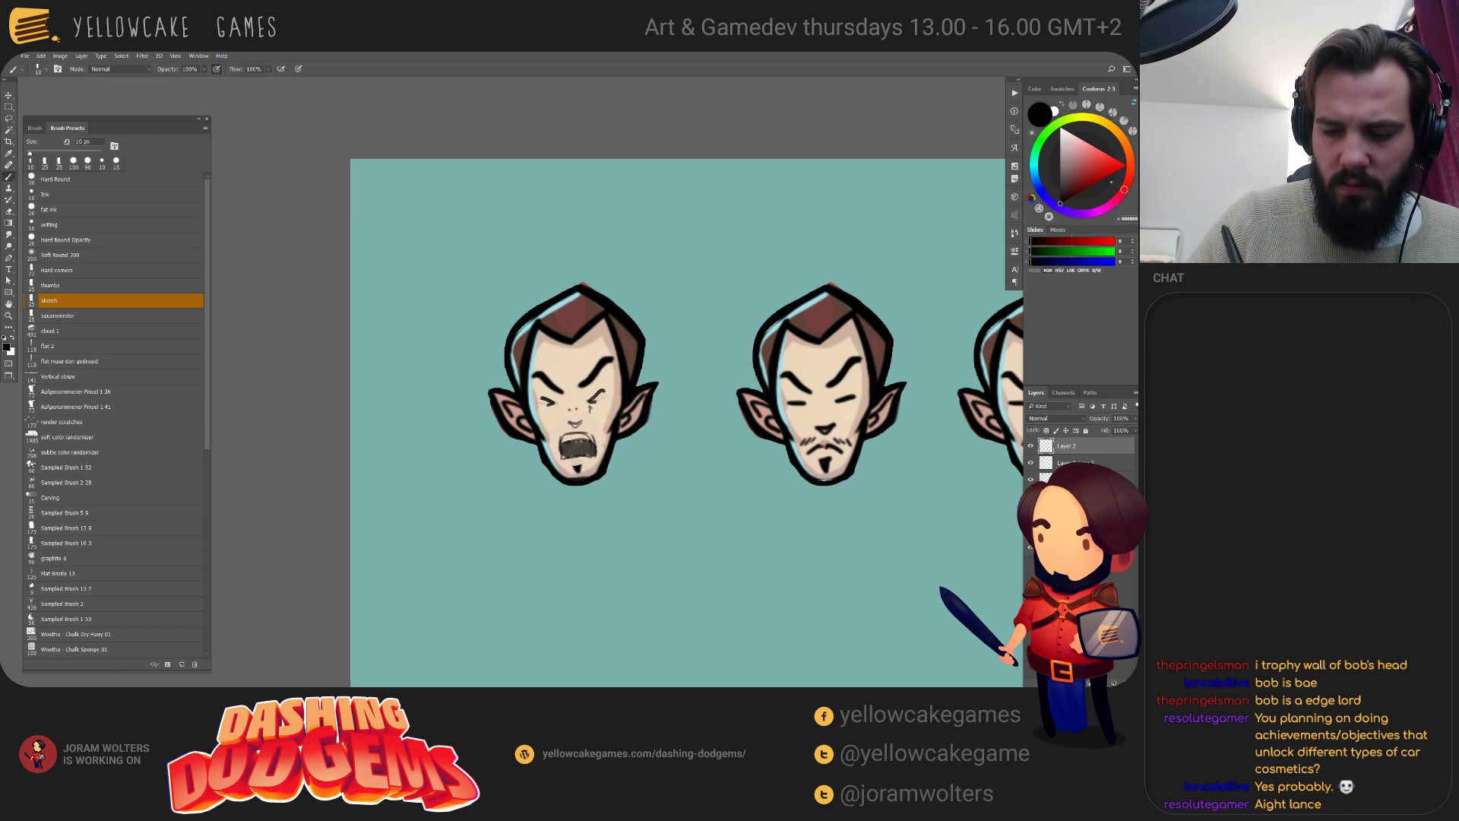
{"action": "left_click_drag", "start_coordinate": [590, 408], "coordinate": [598, 410]}
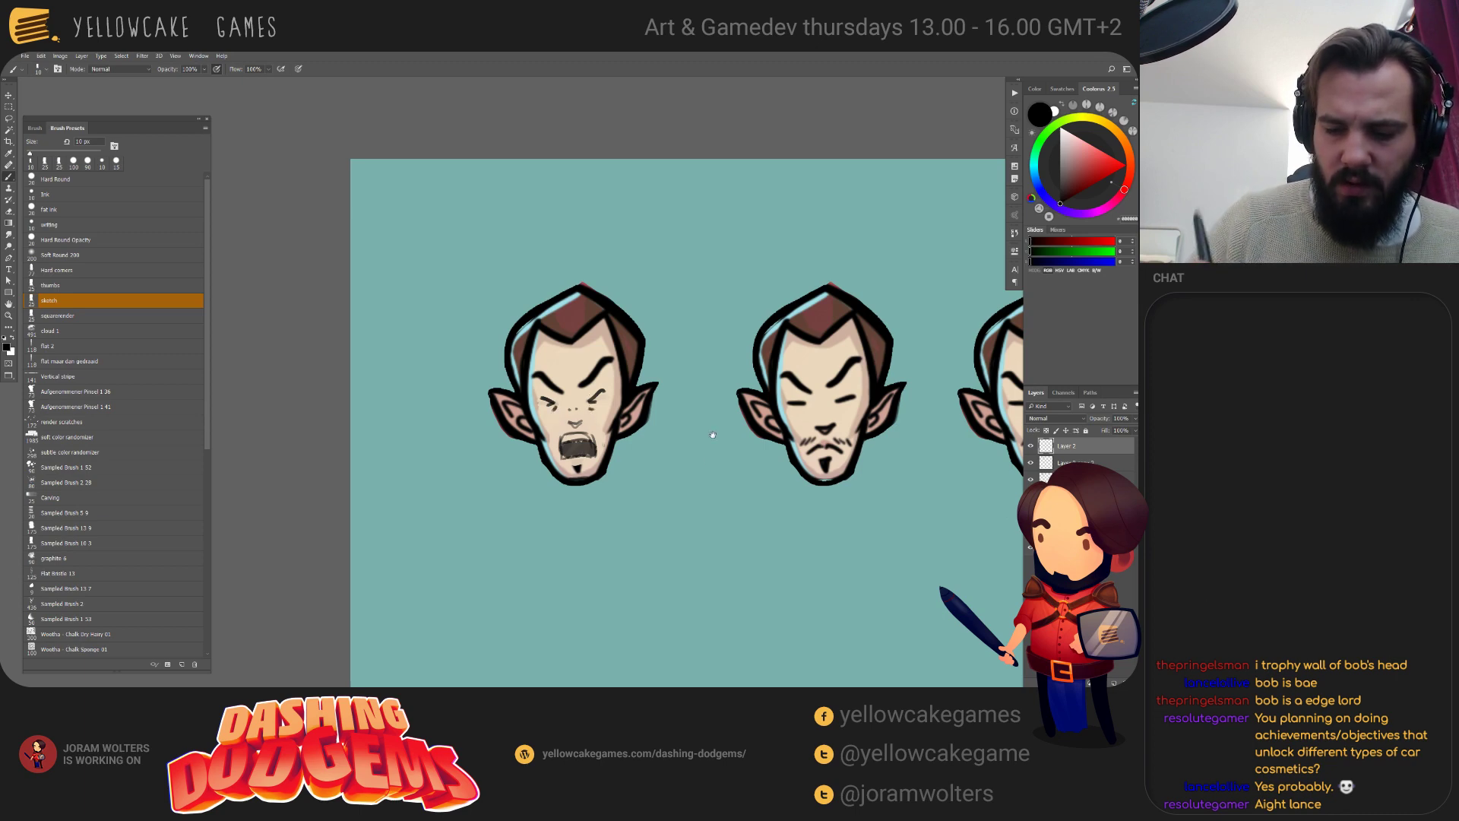
{"action": "left_click_drag", "start_coordinate": [712, 435], "coordinate": [732, 424]}
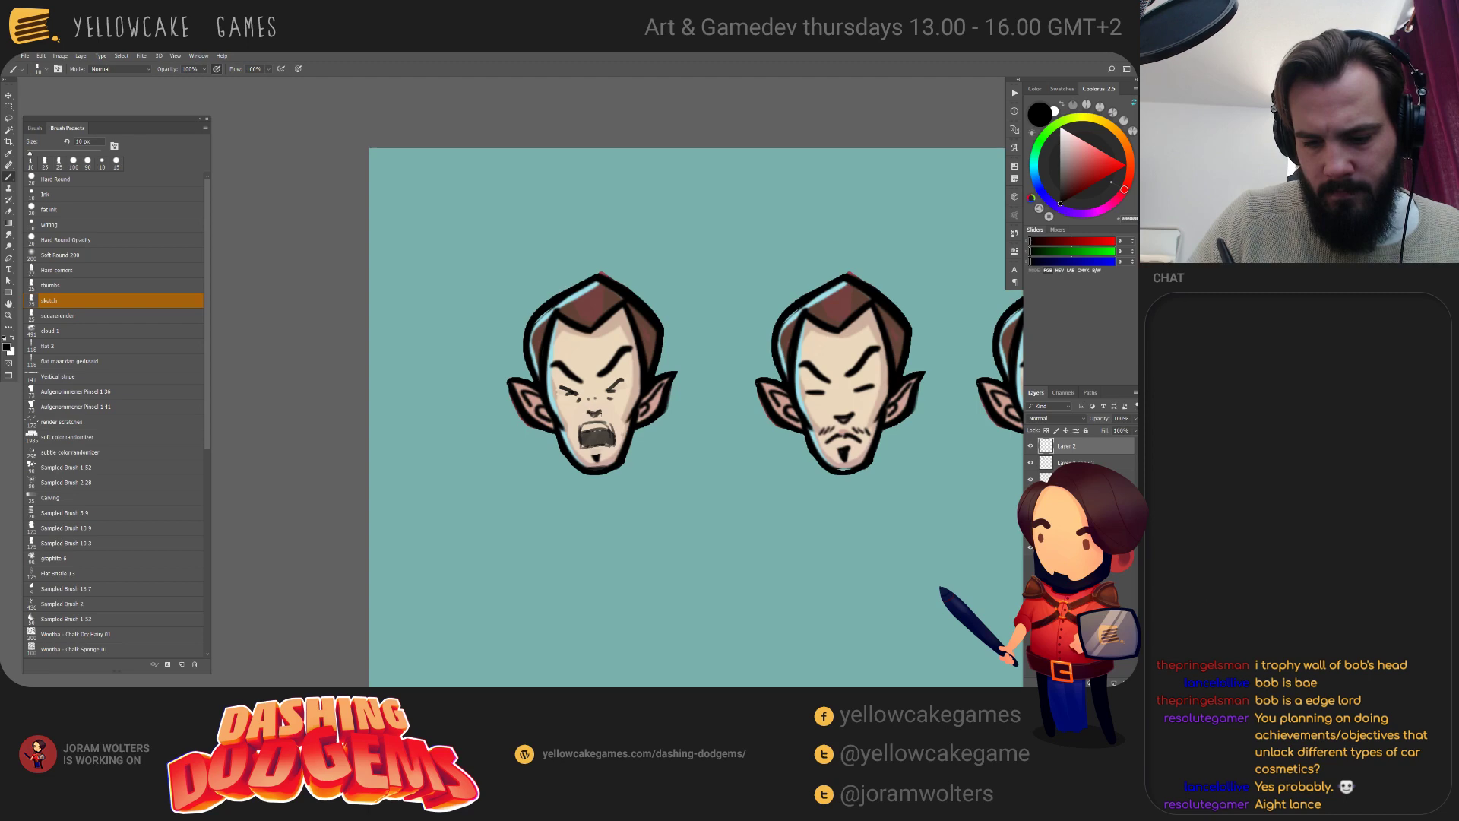
{"action": "left_click_drag", "start_coordinate": [659, 313], "coordinate": [653, 276]}
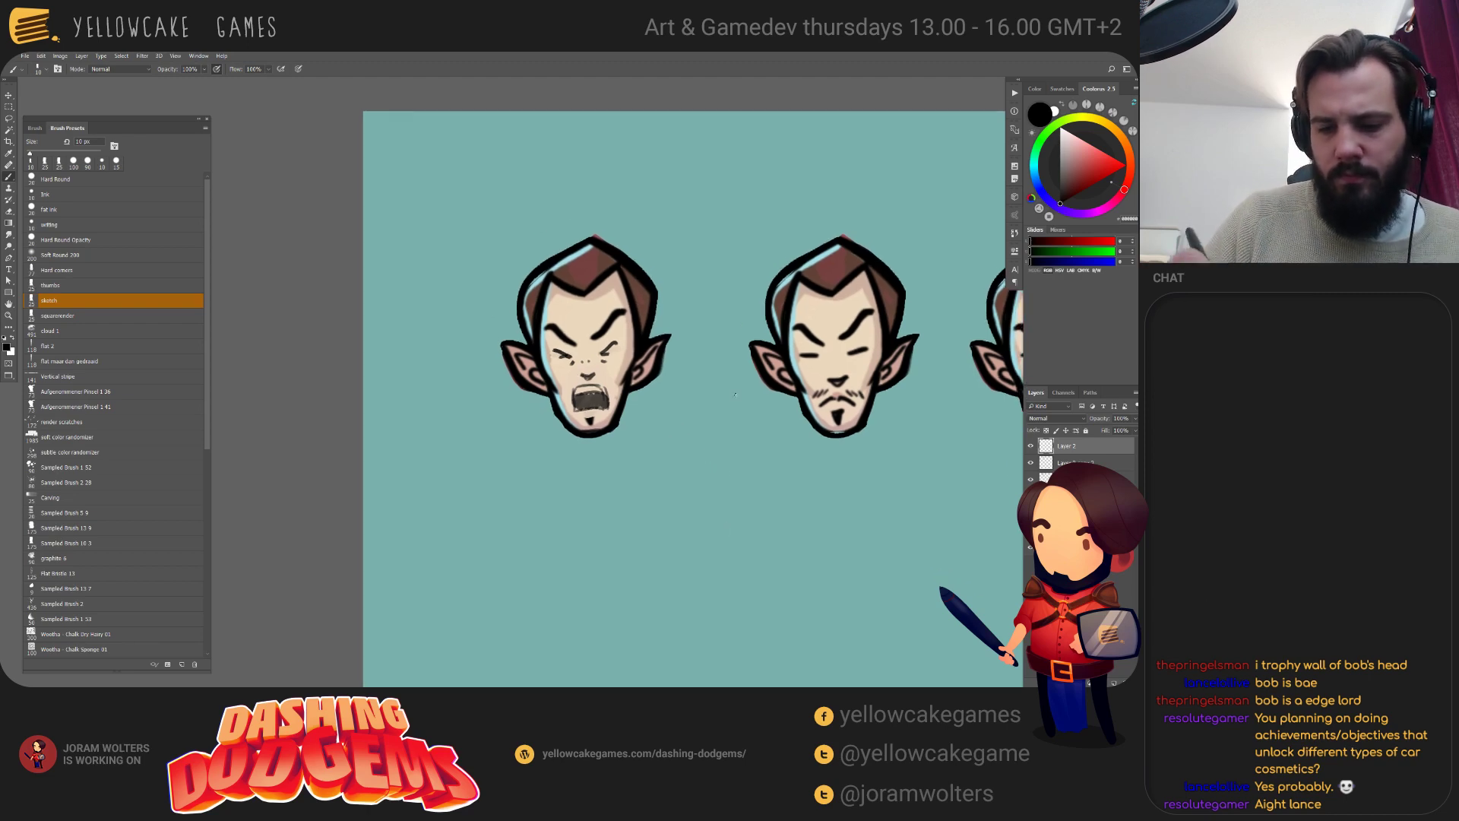
Paint over the second head's nose, moustache and mouth with its sampled skin tone using a larger brush.
{"action": "left_click_drag", "start_coordinate": [925, 483], "coordinate": [698, 474]}
{"action": "key", "text": "v"}
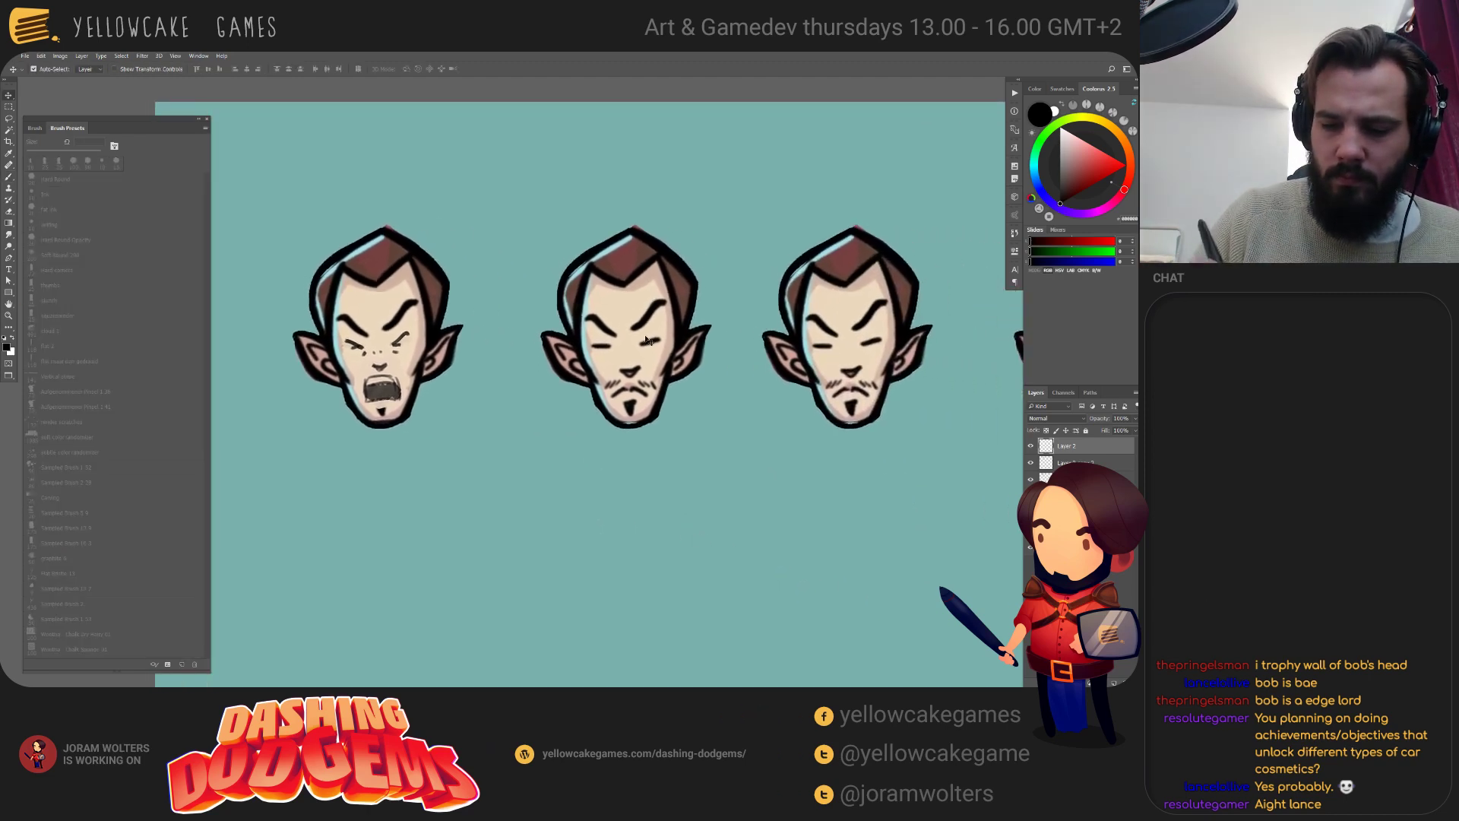
{"action": "key", "text": "b"}
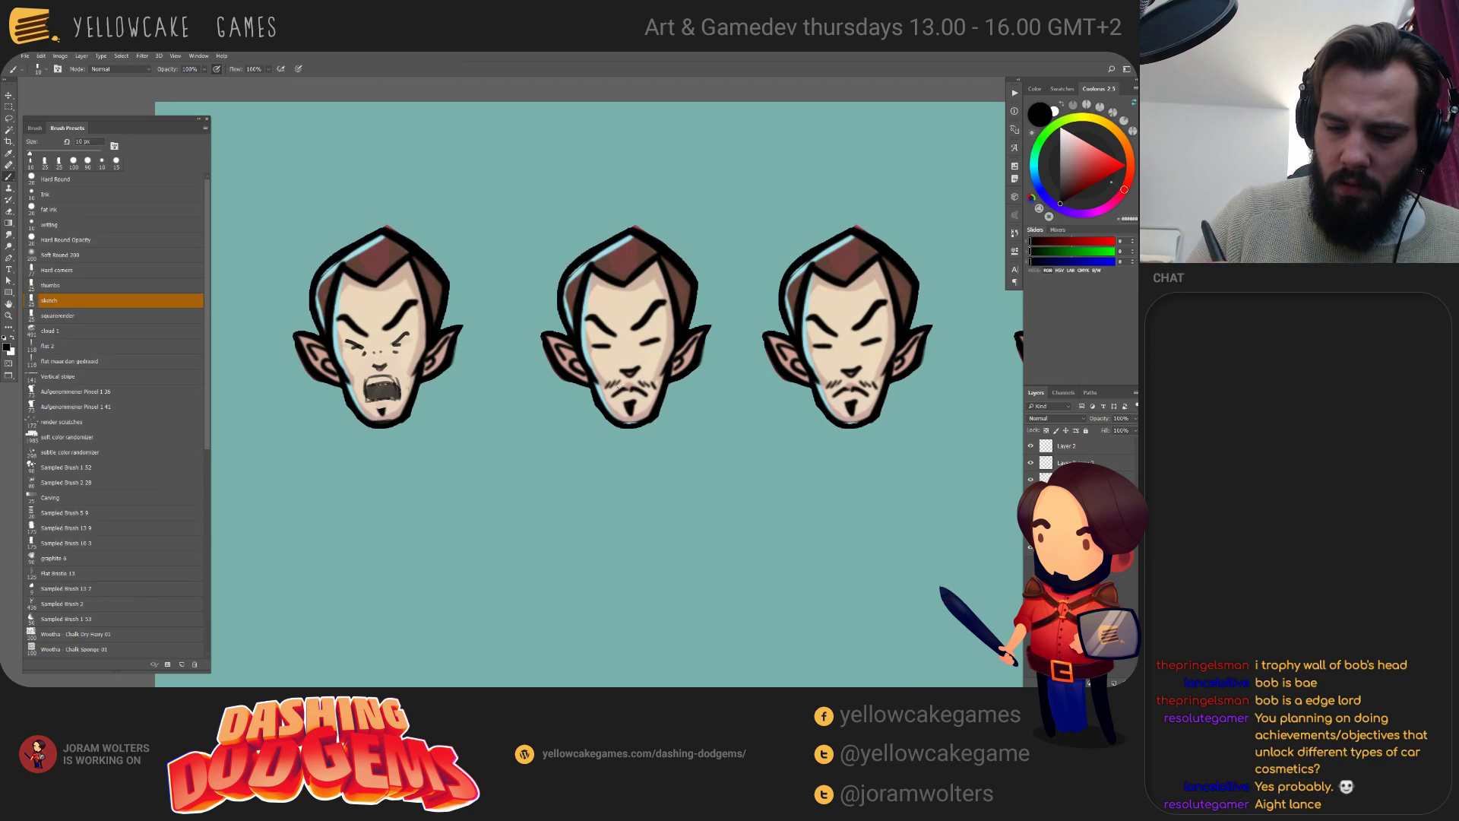
{"action": "left_click", "coordinate": [614, 368], "text": "alt"}
{"action": "right_click_drag", "start_coordinate": [614, 376], "coordinate": [623, 375], "text": "alt"}
{"action": "mouse_move", "coordinate": [607, 380]}
{"action": "left_mouse_down"}
{"action": "mouse_move", "coordinate": [606, 394]}
{"action": "mouse_move", "coordinate": [622, 372]}
{"action": "mouse_move", "coordinate": [646, 388]}
{"action": "mouse_move", "coordinate": [628, 402]}
{"action": "left_mouse_up"}
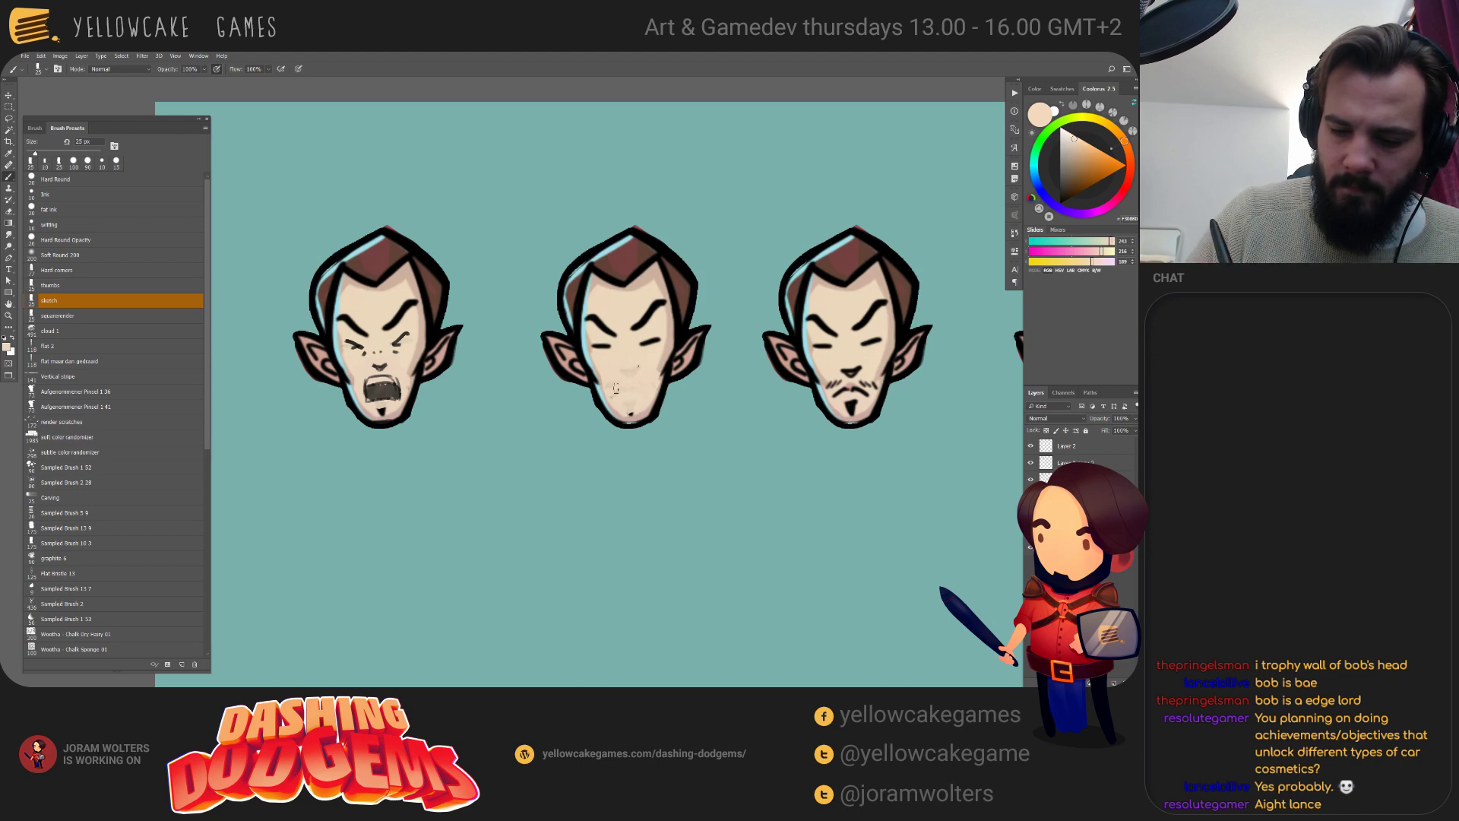
{"action": "key", "text": "v"}
{"action": "key", "text": "b"}
{"action": "key", "text": "d"}
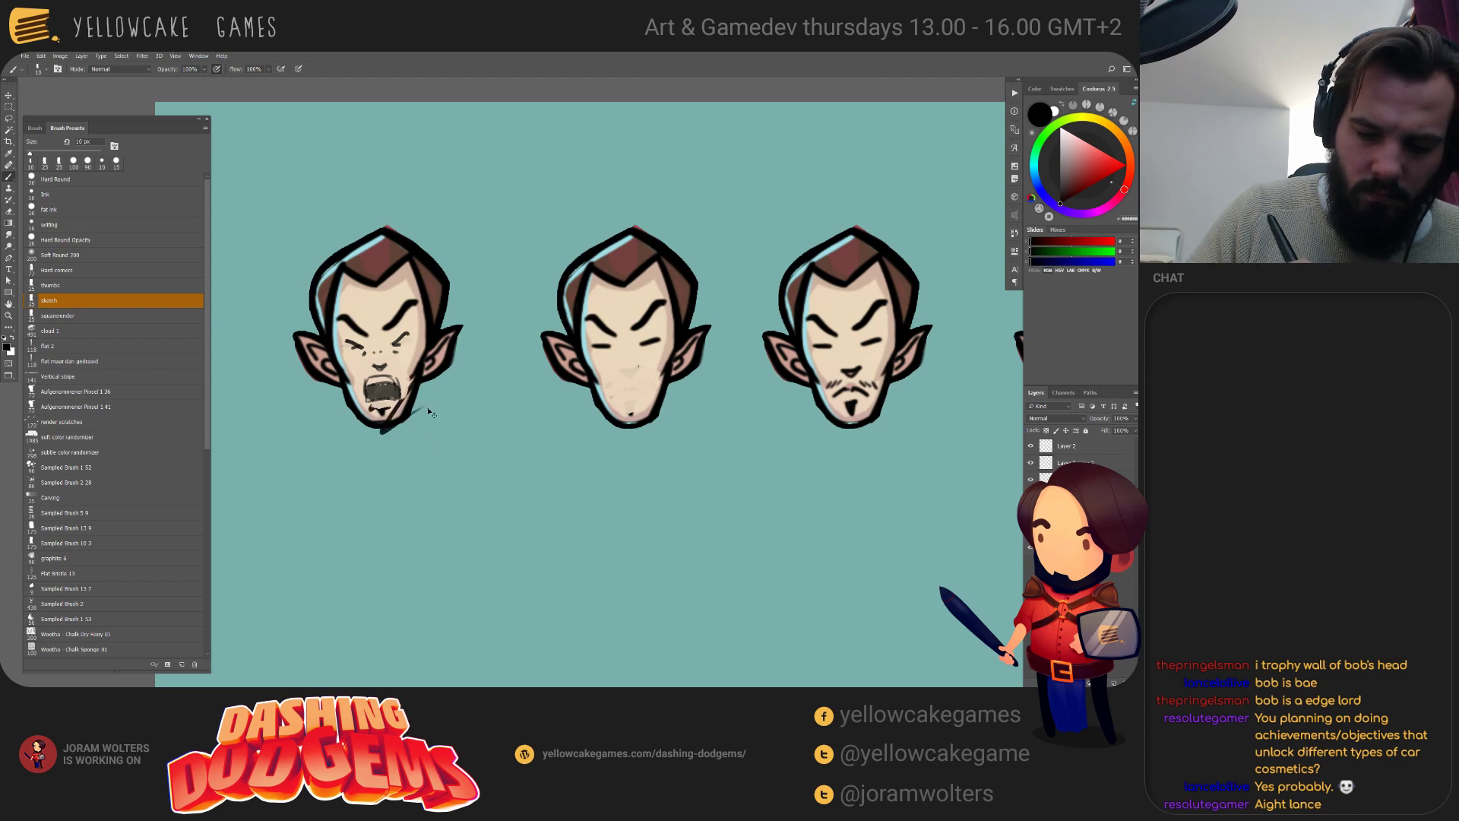
{"action": "key", "text": "v"}
{"action": "key", "text": "b"}
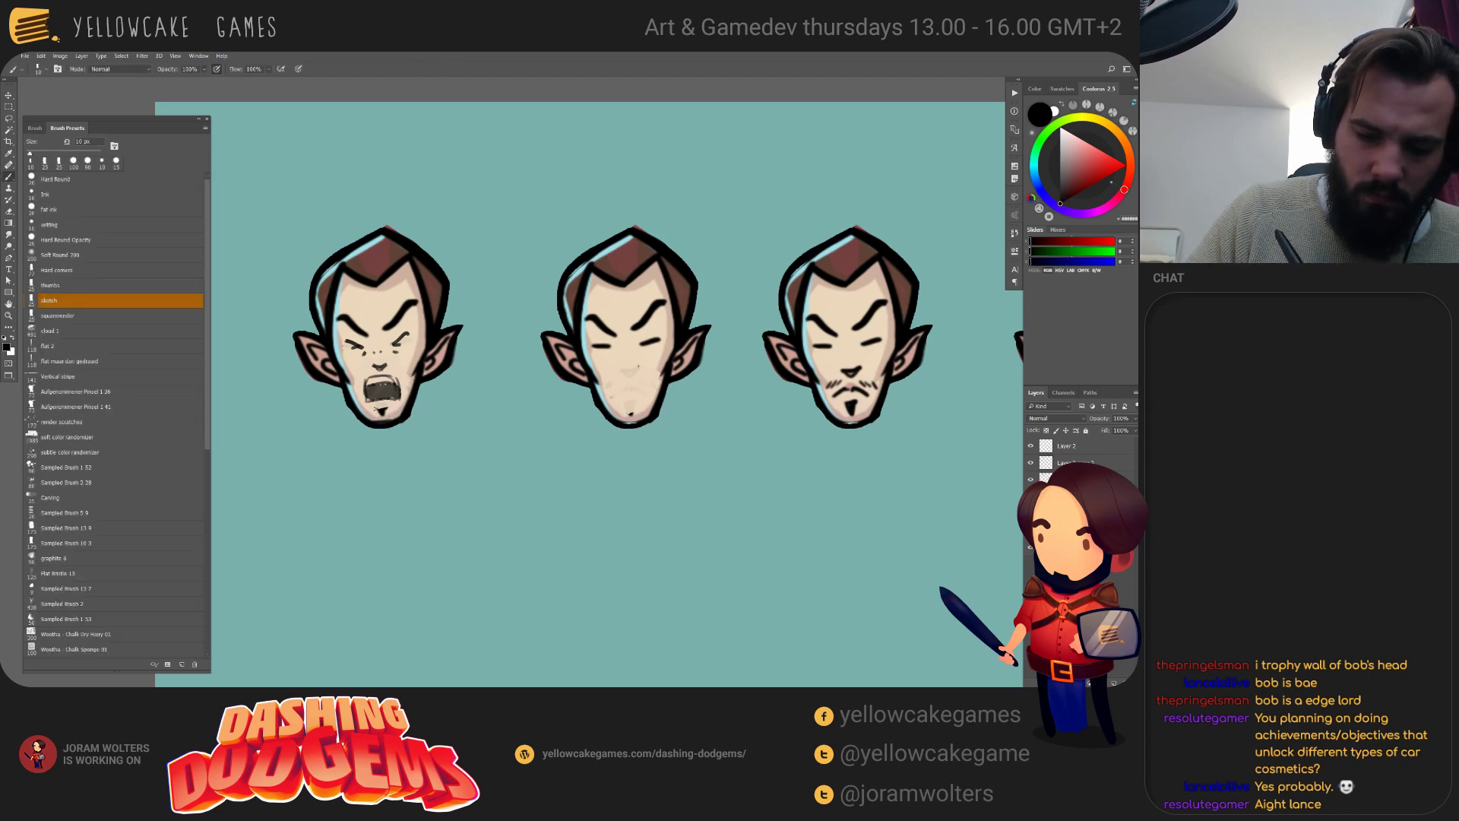
{"action": "key", "text": "v"}
{"action": "mouse_move", "coordinate": [383, 408]}
{"action": "left_mouse_down"}
{"action": "mouse_move", "coordinate": [474, 342]}
{"action": "mouse_move", "coordinate": [384, 408]}
{"action": "left_mouse_up"}
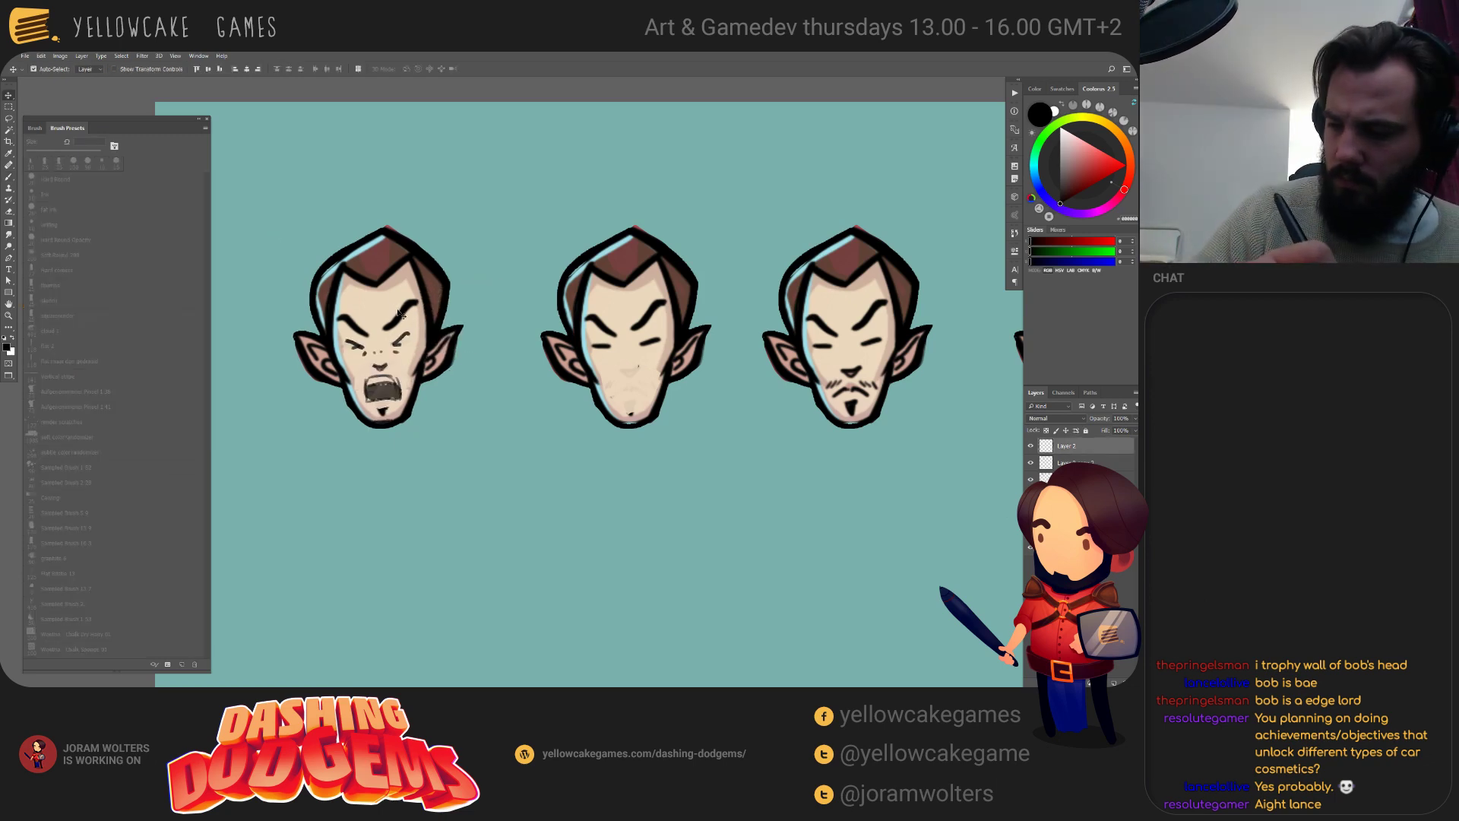
{"action": "left_click_drag", "start_coordinate": [395, 337], "coordinate": [381, 490]}
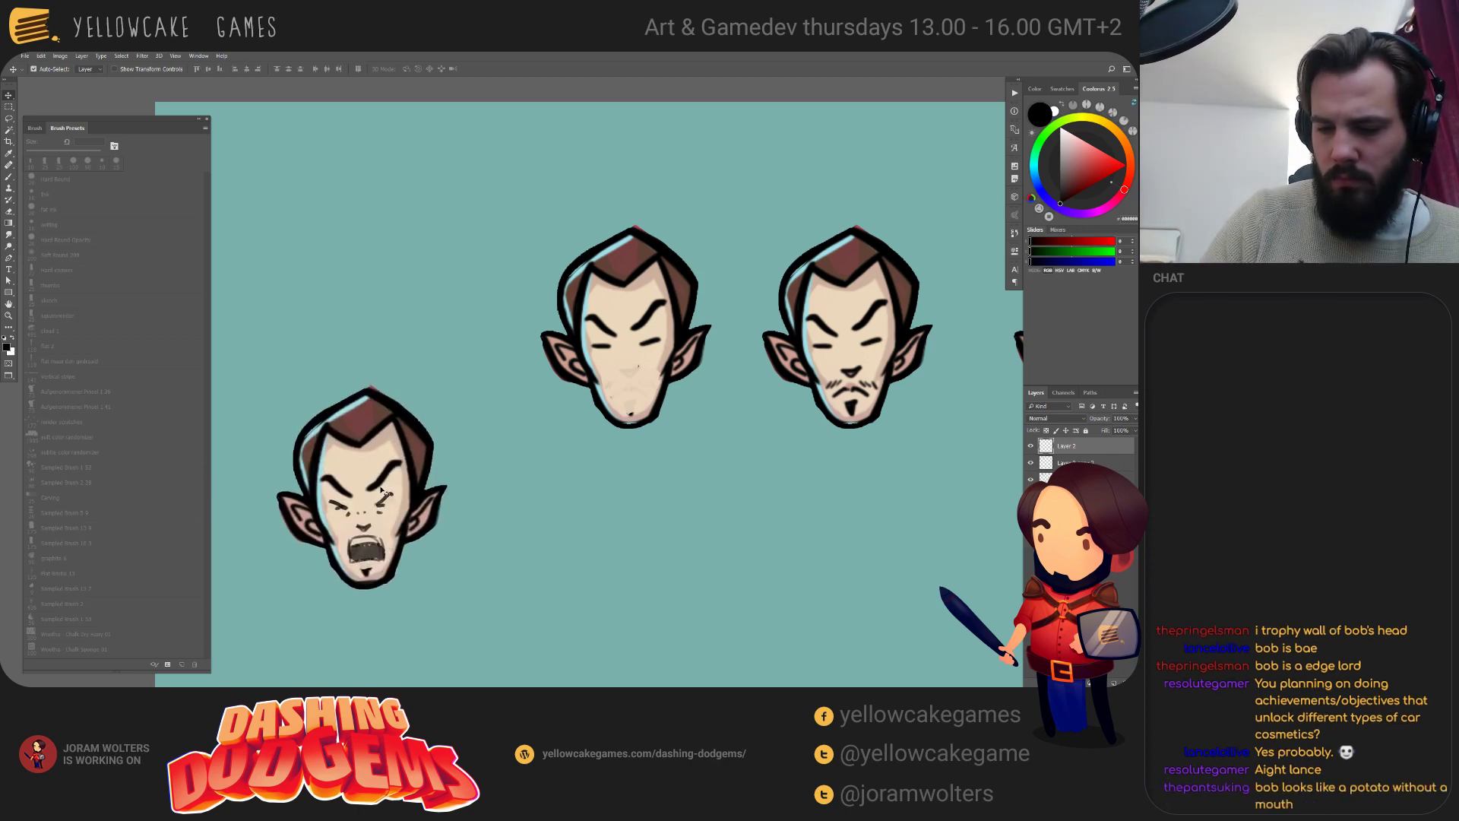
{"action": "key", "text": "ctrl+t"}
{"action": "left_click_drag", "start_coordinate": [448, 600], "coordinate": [430, 107]}
{"action": "left_click_drag", "start_coordinate": [430, 510], "coordinate": [456, 451]}
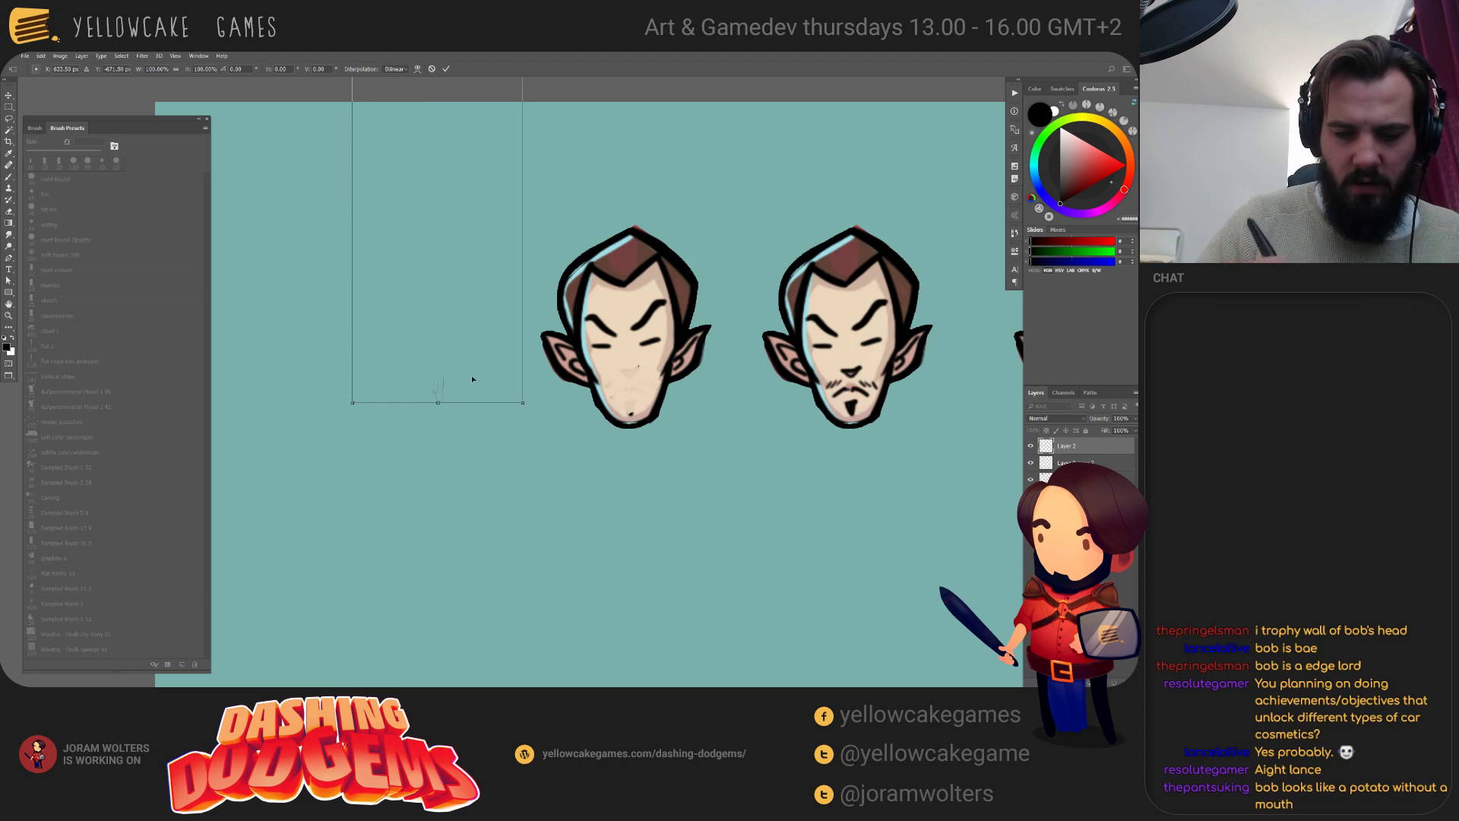
{"action": "key", "text": "Escape"}
{"action": "left_click_drag", "start_coordinate": [382, 479], "coordinate": [389, 310]}
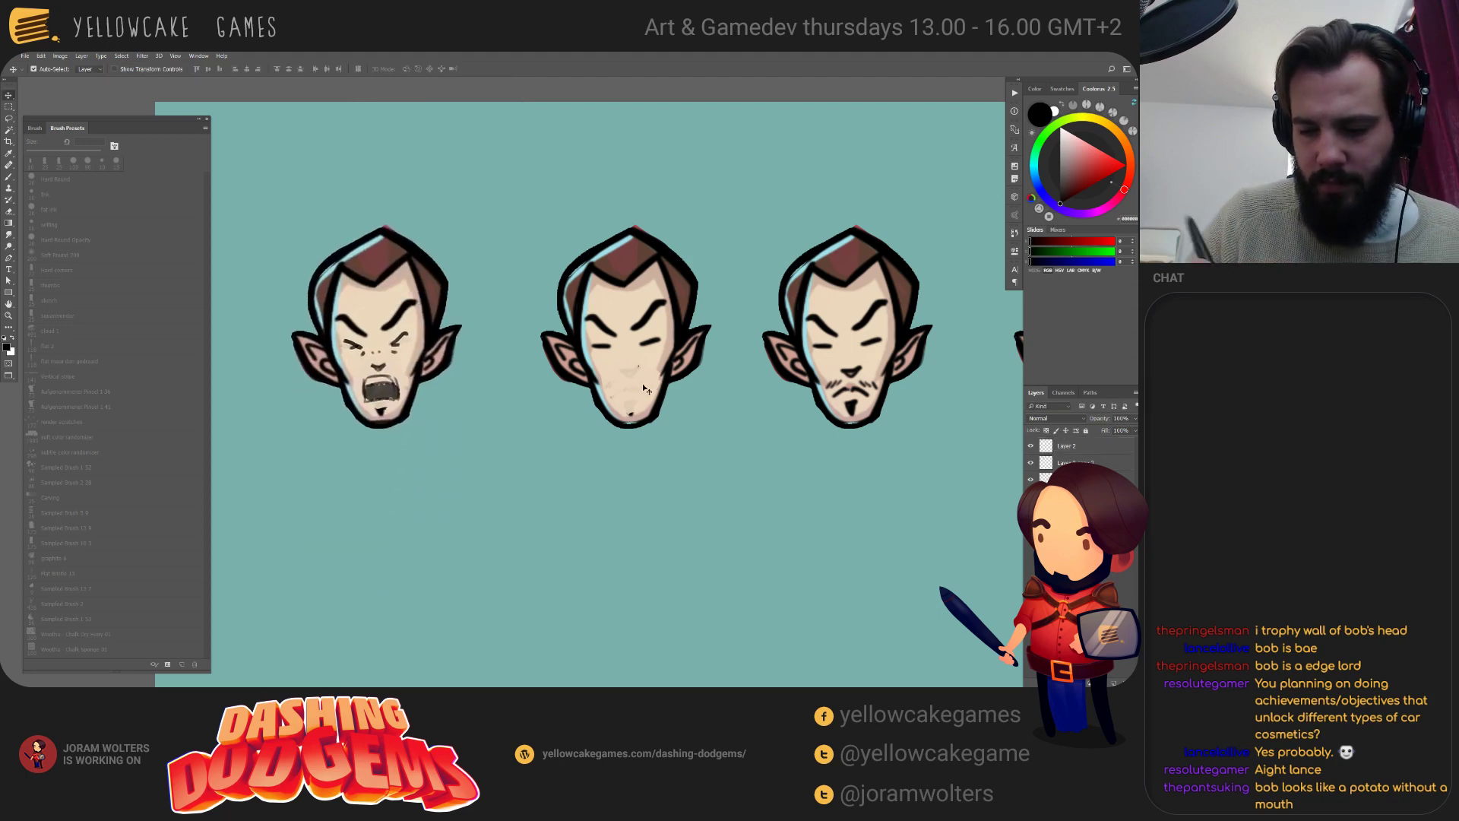
Clean up the second head's leftover marks with skin tone and draw an open laughing mouth in black with the 10 px brush.
{"action": "key", "text": "b"}
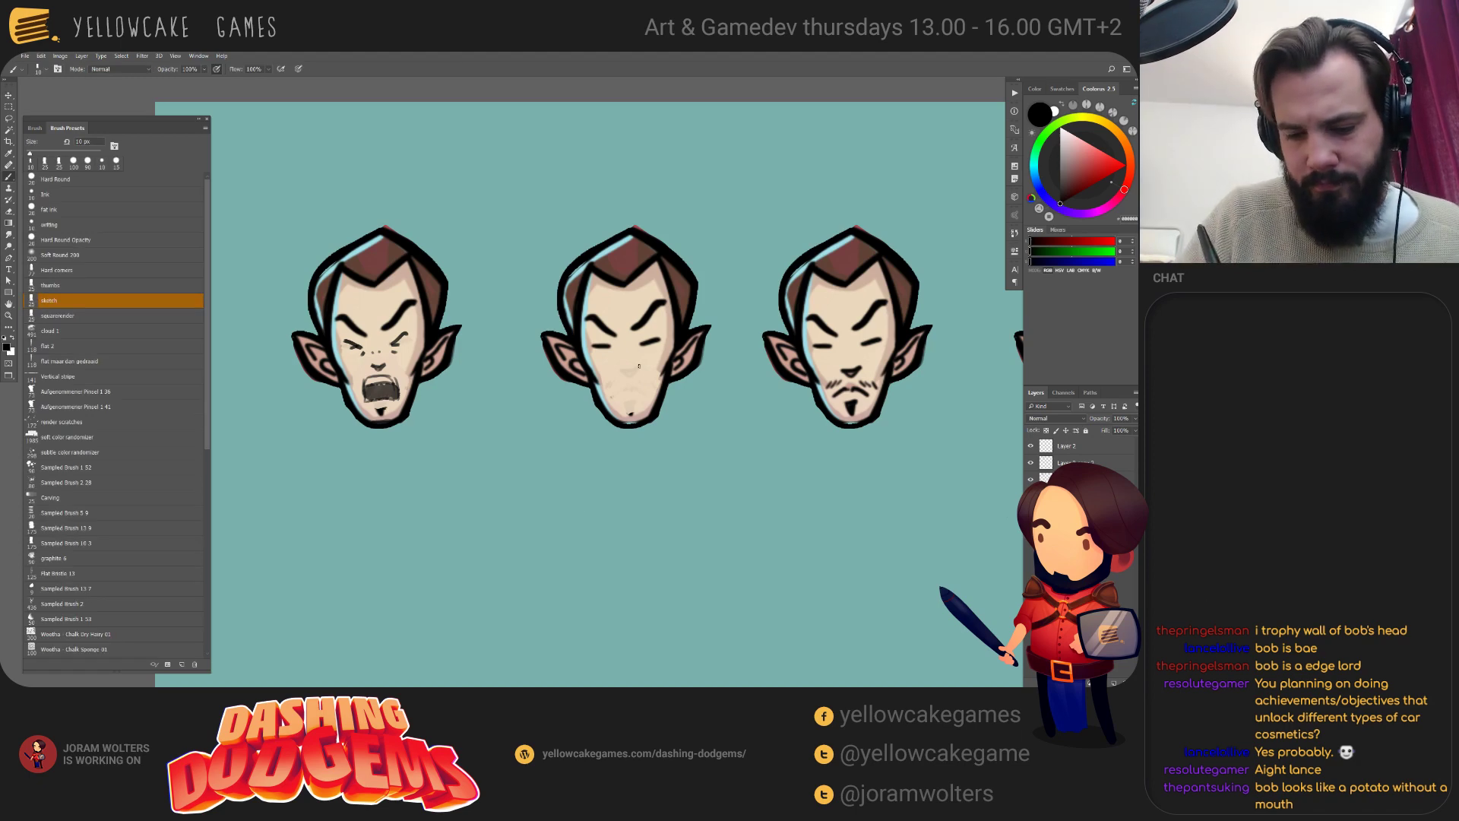
{"action": "left_click", "coordinate": [636, 367], "text": "alt"}
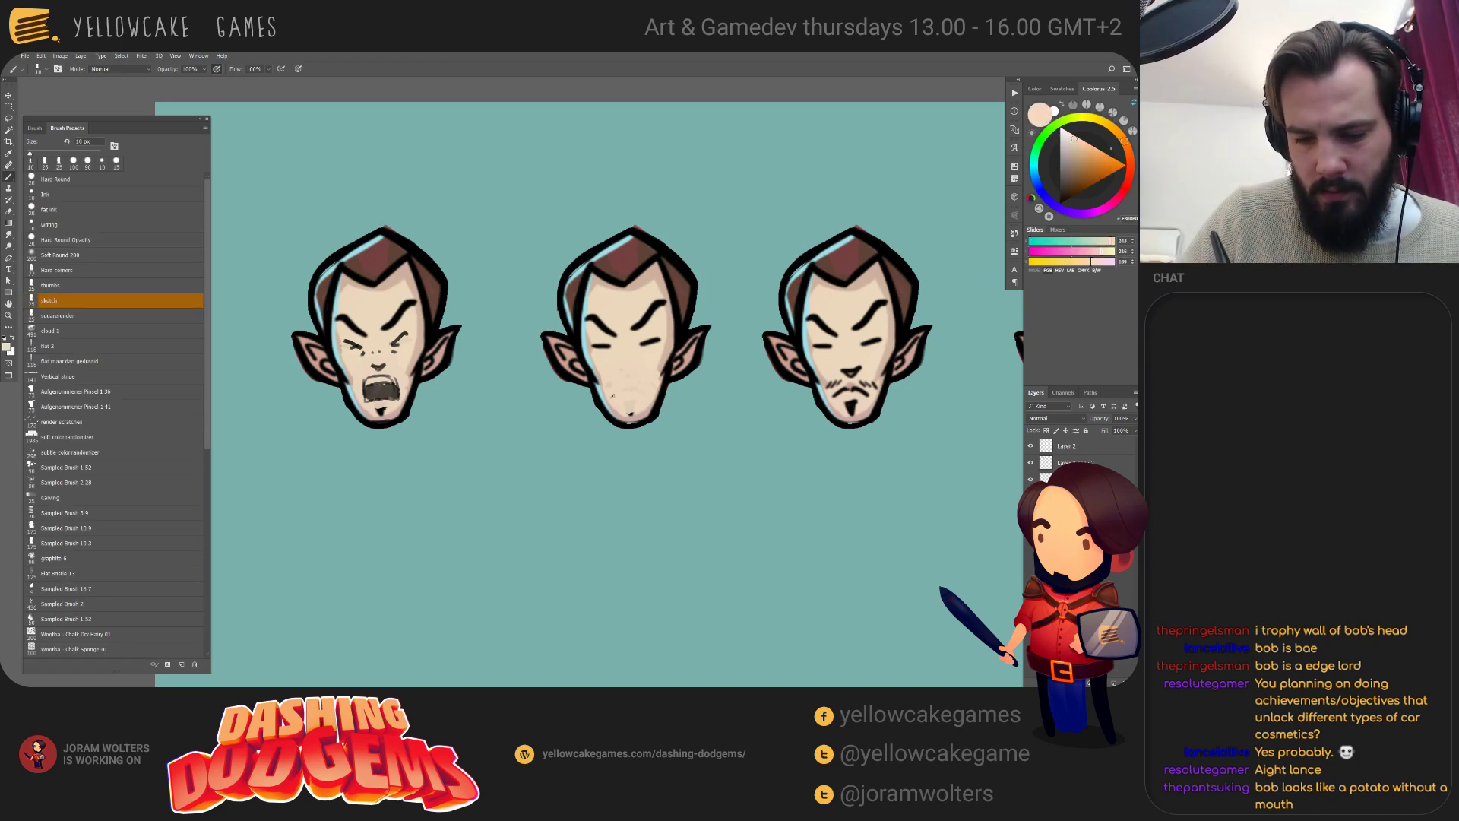
{"action": "key", "text": "d"}
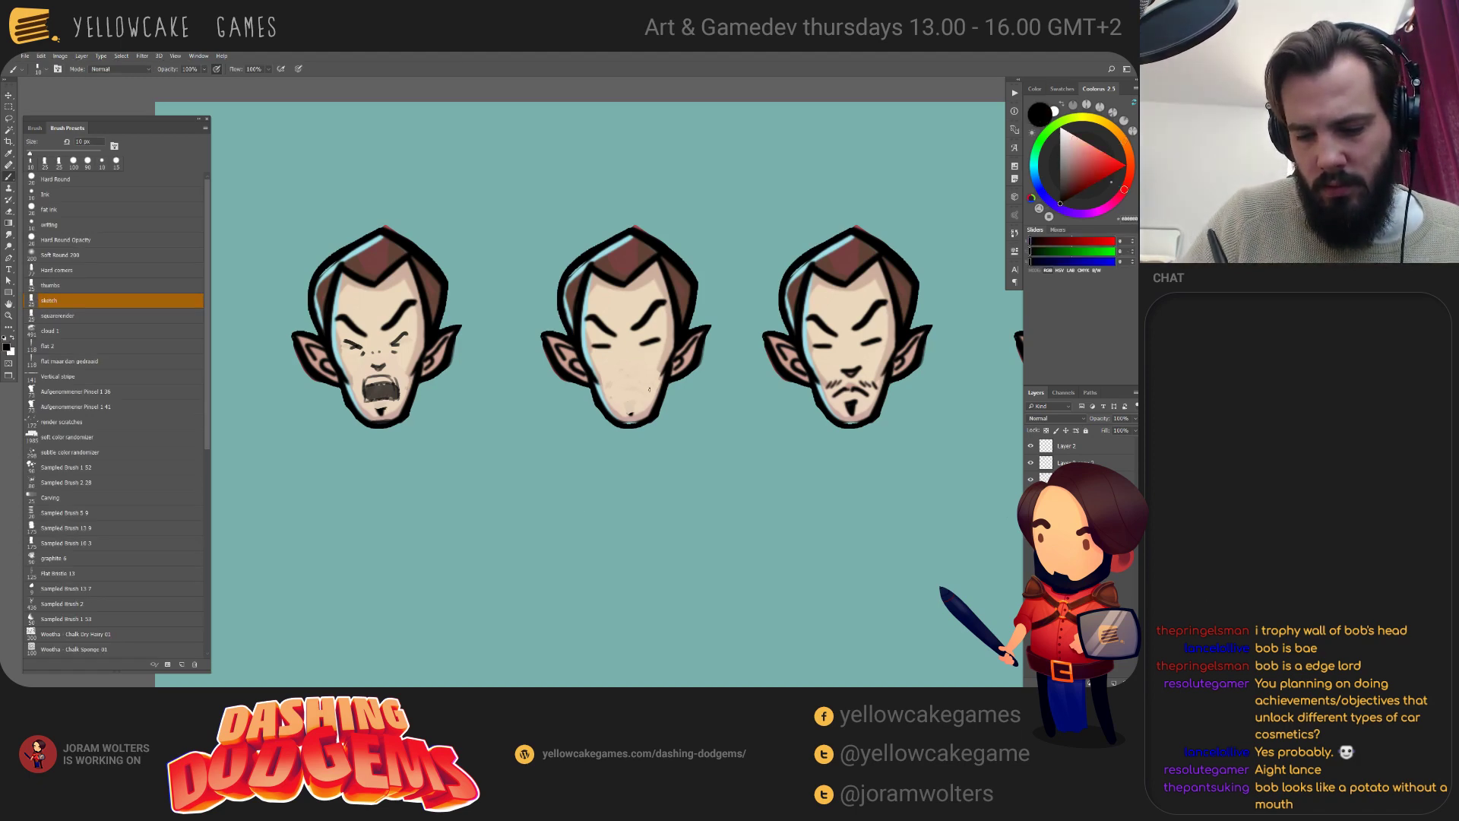
{"action": "mouse_move", "coordinate": [616, 376]}
{"action": "left_mouse_down"}
{"action": "mouse_move", "coordinate": [650, 374]}
{"action": "mouse_move", "coordinate": [626, 409]}
{"action": "mouse_move", "coordinate": [642, 406]}
{"action": "mouse_move", "coordinate": [645, 378]}
{"action": "mouse_move", "coordinate": [617, 392]}
{"action": "left_mouse_up"}
{"action": "key", "text": "ctrl+z"}
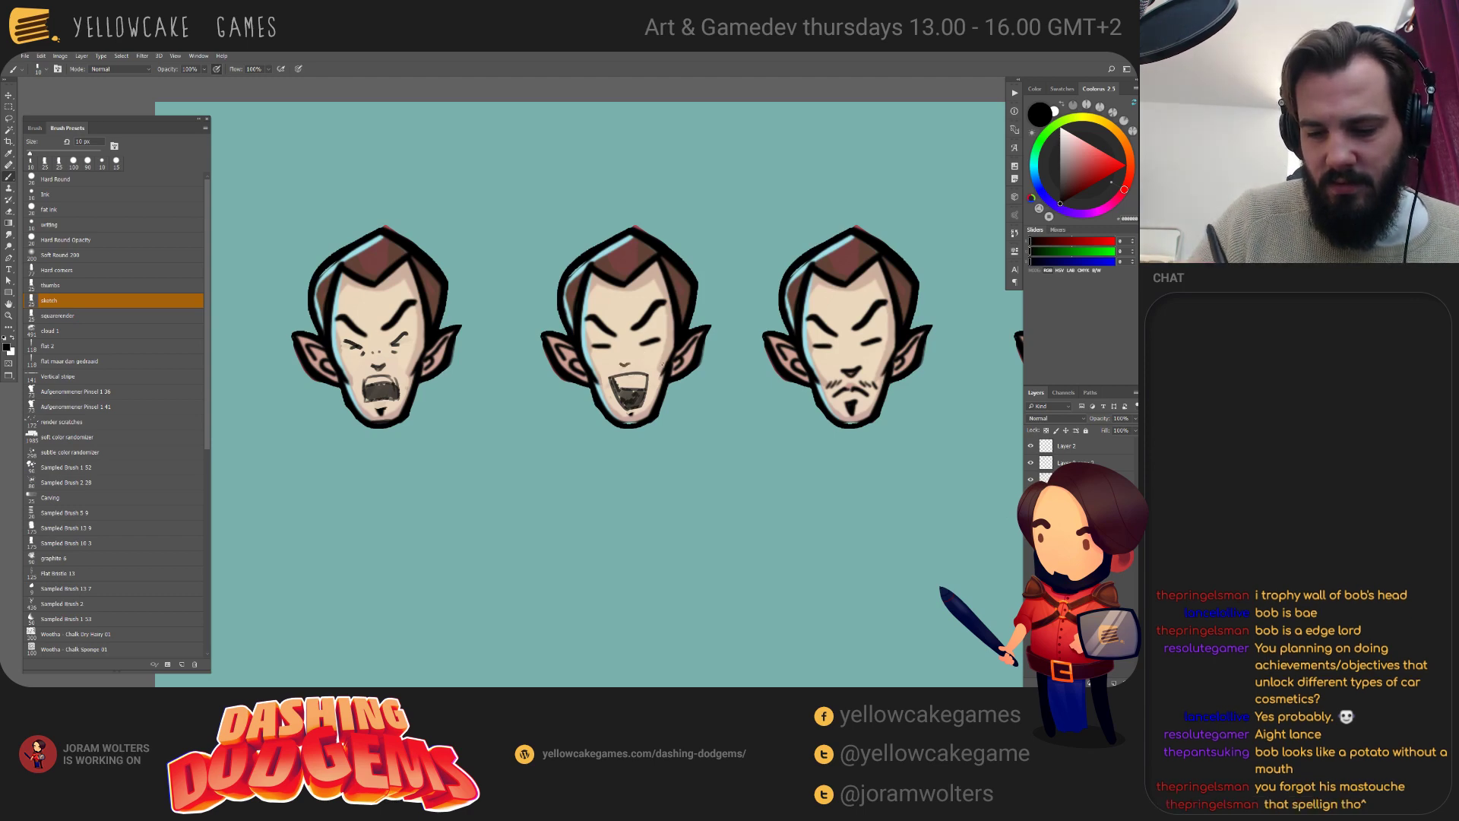
Touch up the corner of the second head's laughing mouth and draw a small black nose above it.
{"action": "key", "text": "e"}
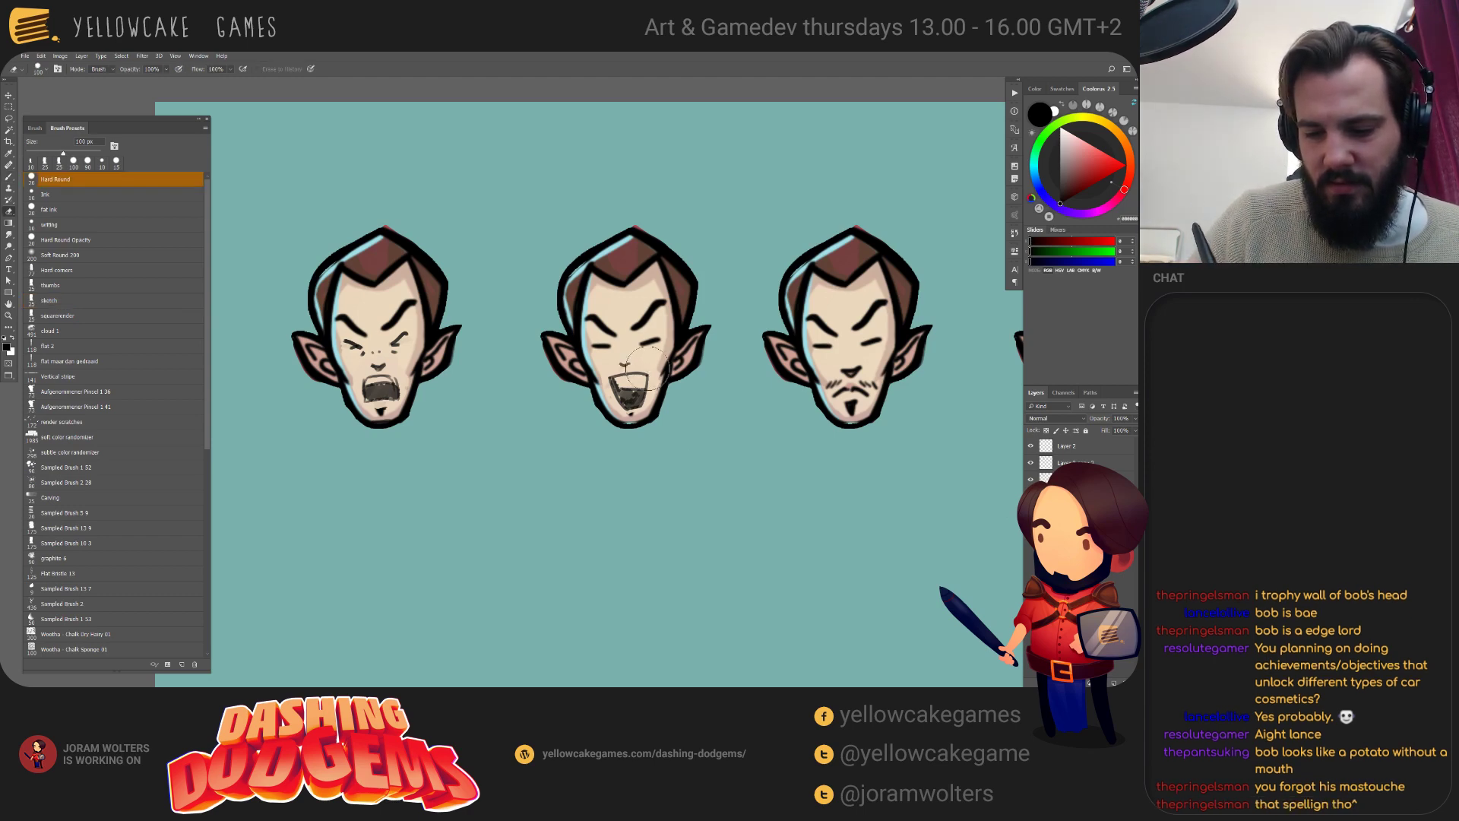
{"action": "key", "text": "b"}
{"action": "left_click", "coordinate": [647, 370], "text": "alt"}
{"action": "key", "text": "d"}
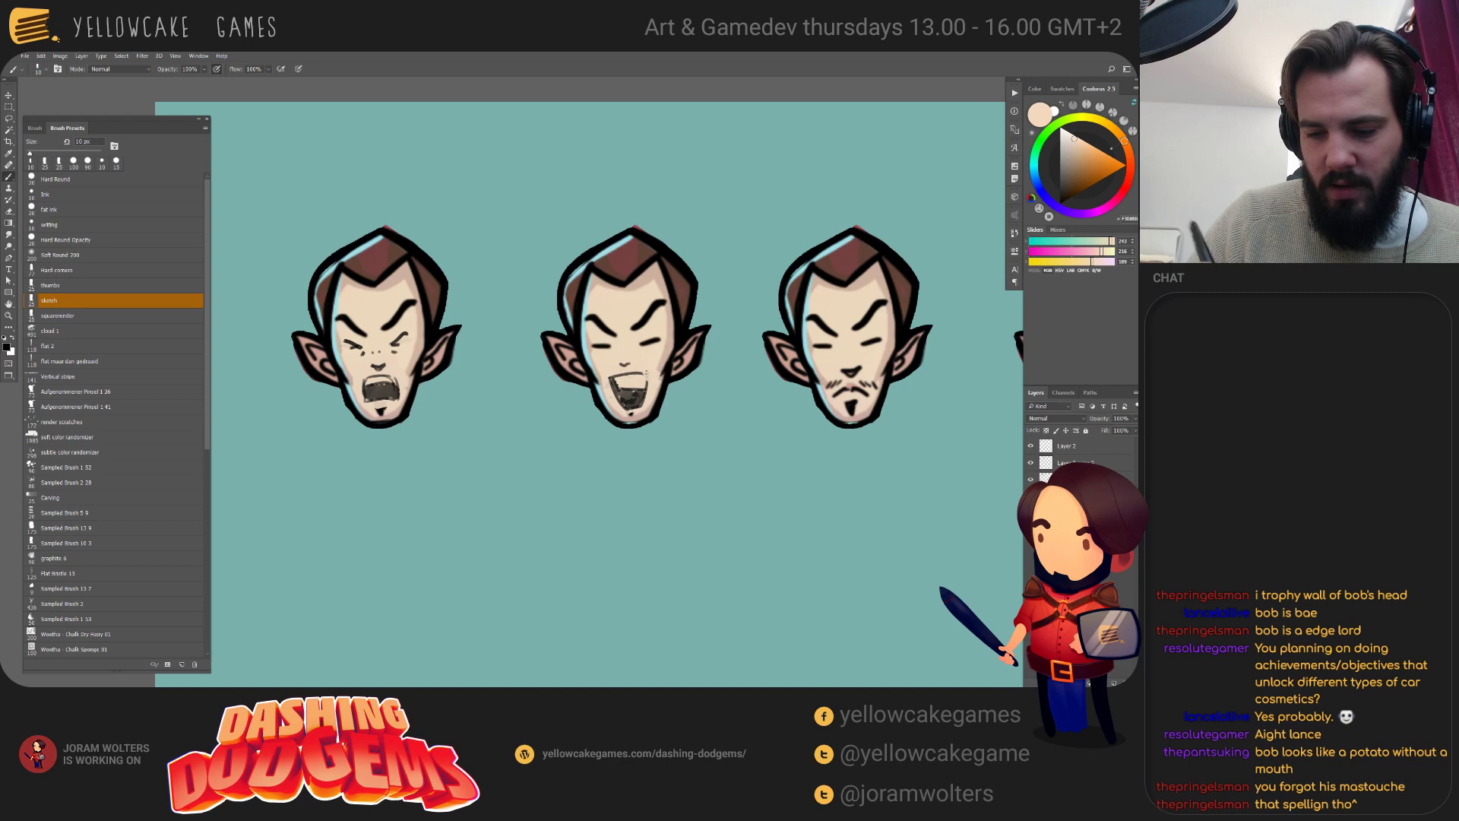
{"action": "left_click_drag", "start_coordinate": [642, 366], "coordinate": [647, 381]}
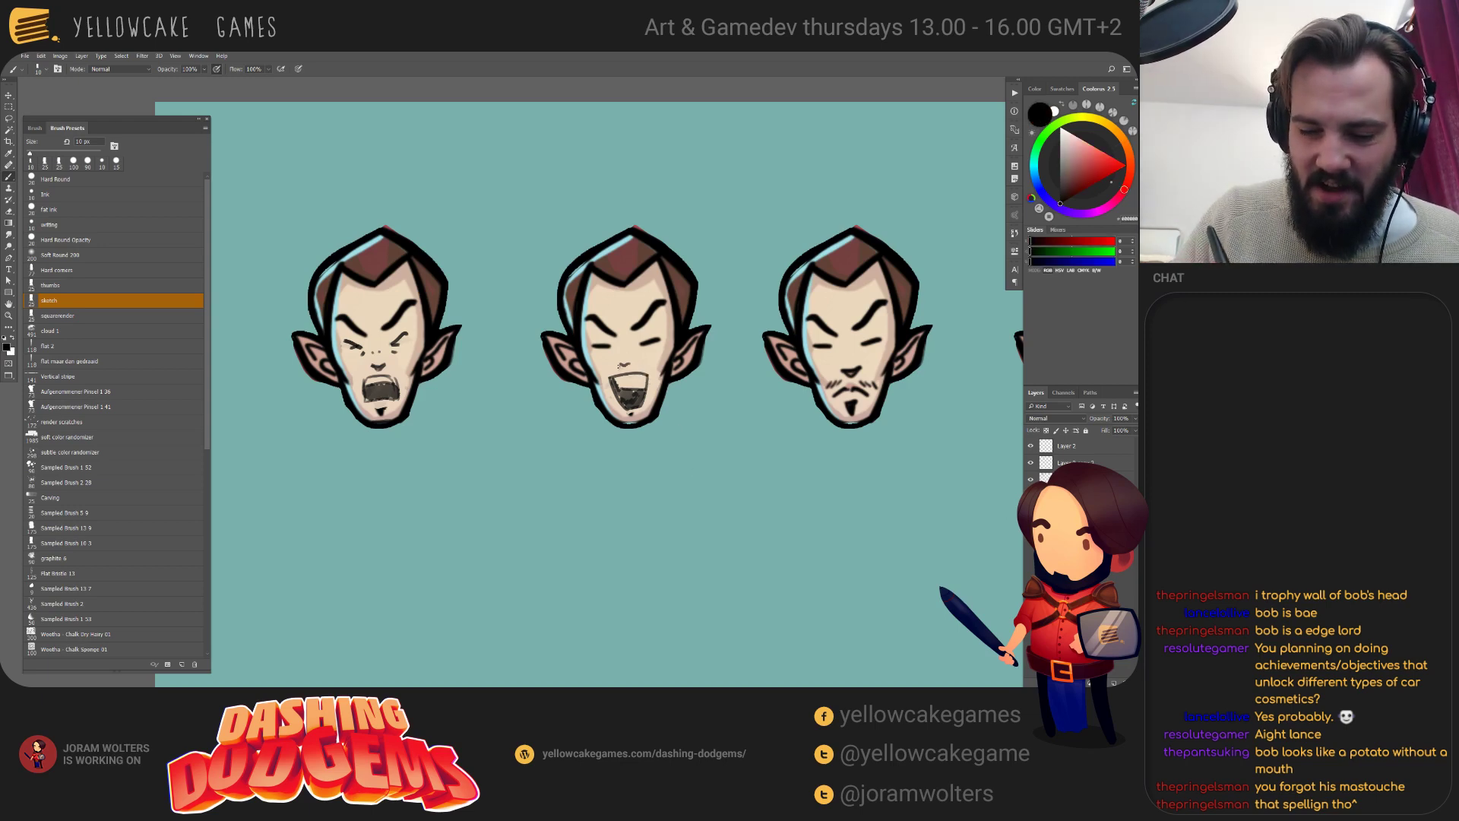
{"action": "left_click_drag", "start_coordinate": [619, 364], "coordinate": [630, 370]}
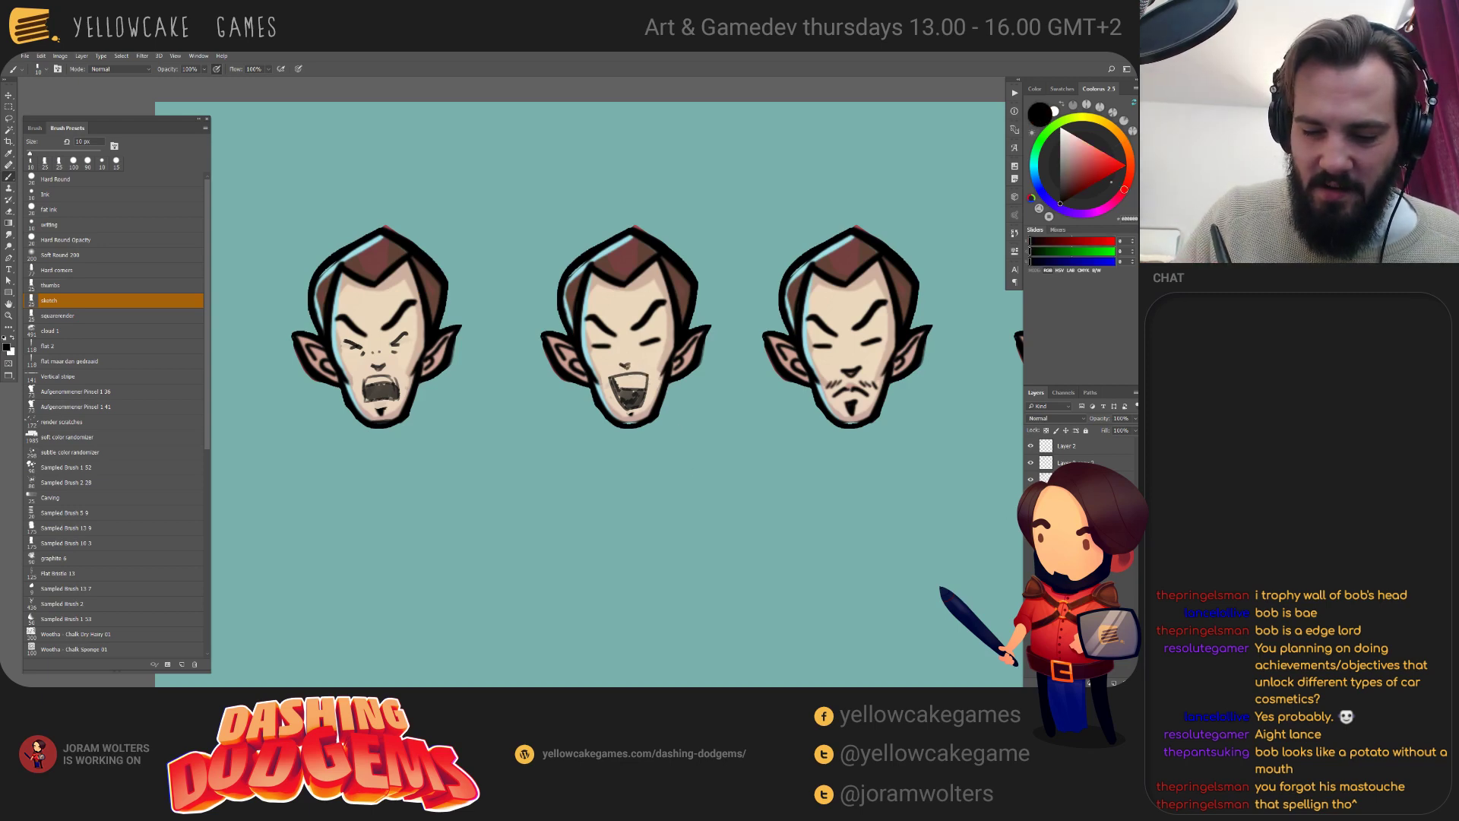
Cover the second head's eyes with sampled skin tone and redraw them in black as closed, upward-arched laughing eyes.
{"action": "left_click", "coordinate": [642, 343], "text": "alt"}
{"action": "mouse_move", "coordinate": [642, 344]}
{"action": "left_mouse_down"}
{"action": "mouse_move", "coordinate": [655, 343]}
{"action": "mouse_move", "coordinate": [596, 345]}
{"action": "mouse_move", "coordinate": [661, 347]}
{"action": "mouse_move", "coordinate": [613, 346]}
{"action": "left_mouse_up"}
{"action": "key", "text": "d"}
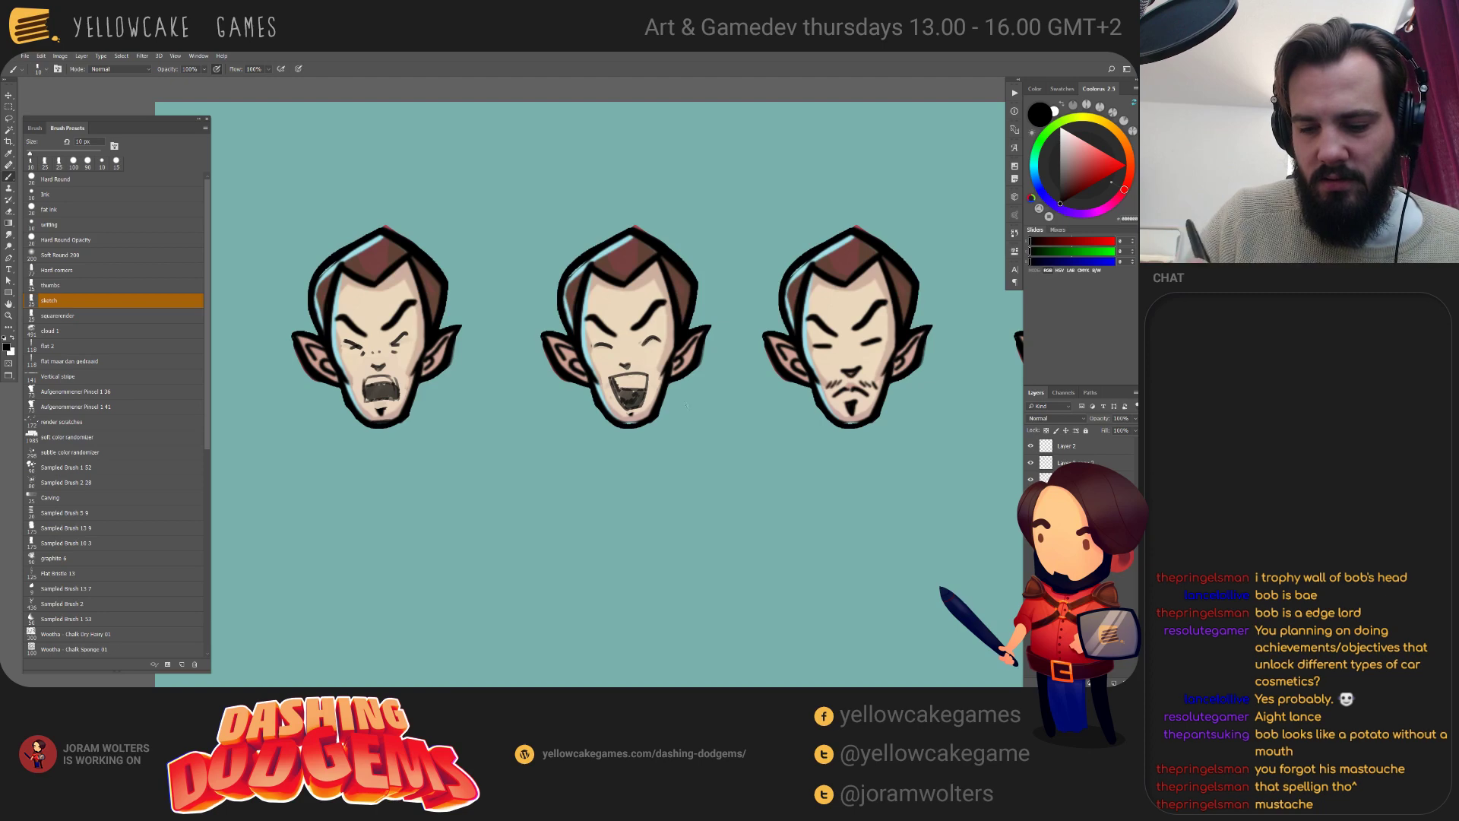
Draw thin black moustache hairs above the open mouths of the first and second heads.
{"action": "left_click_drag", "start_coordinate": [736, 329], "coordinate": [716, 324]}
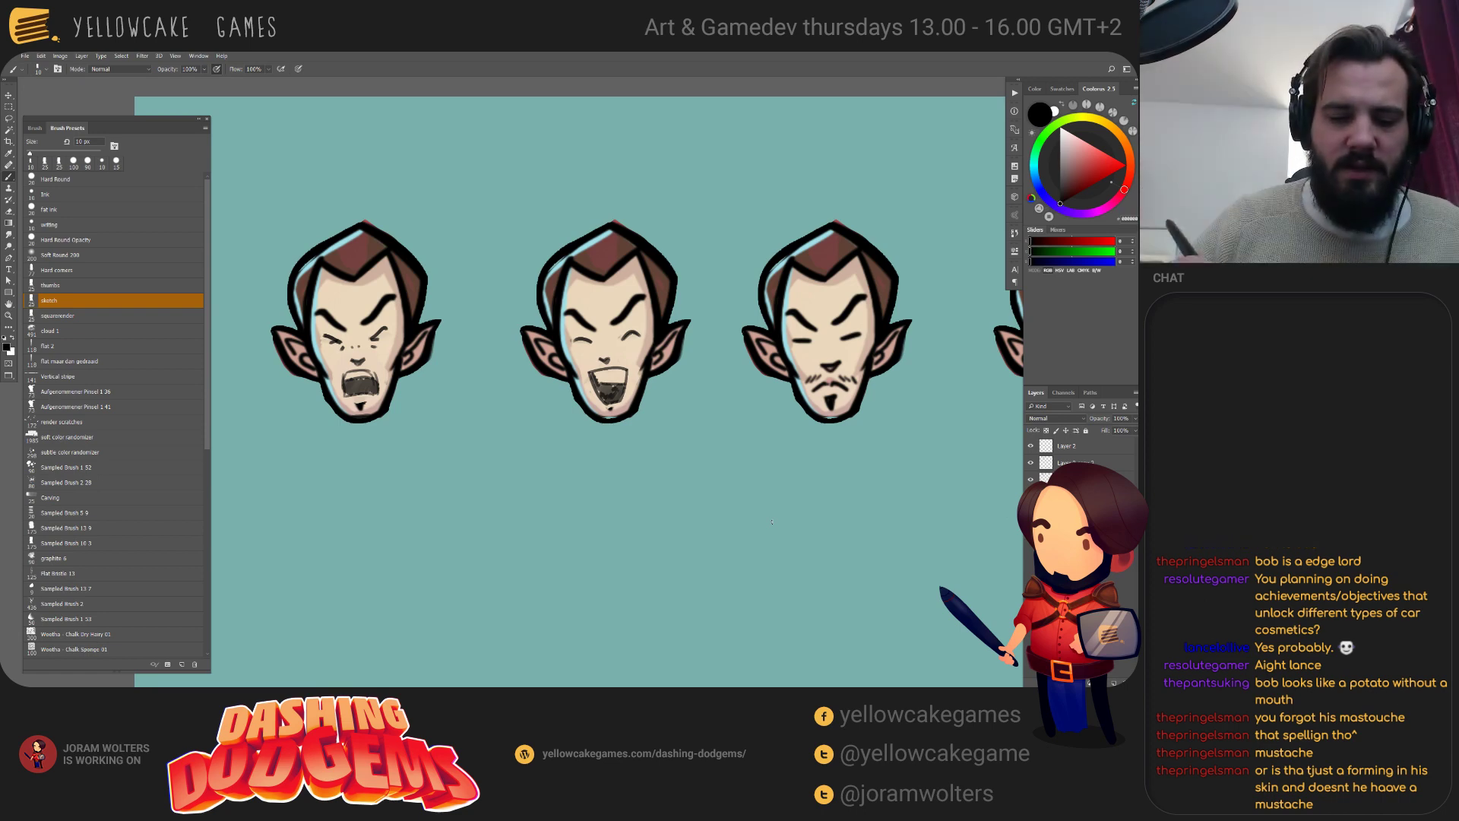
{"action": "left_click", "coordinate": [373, 369], "text": "ctrl"}
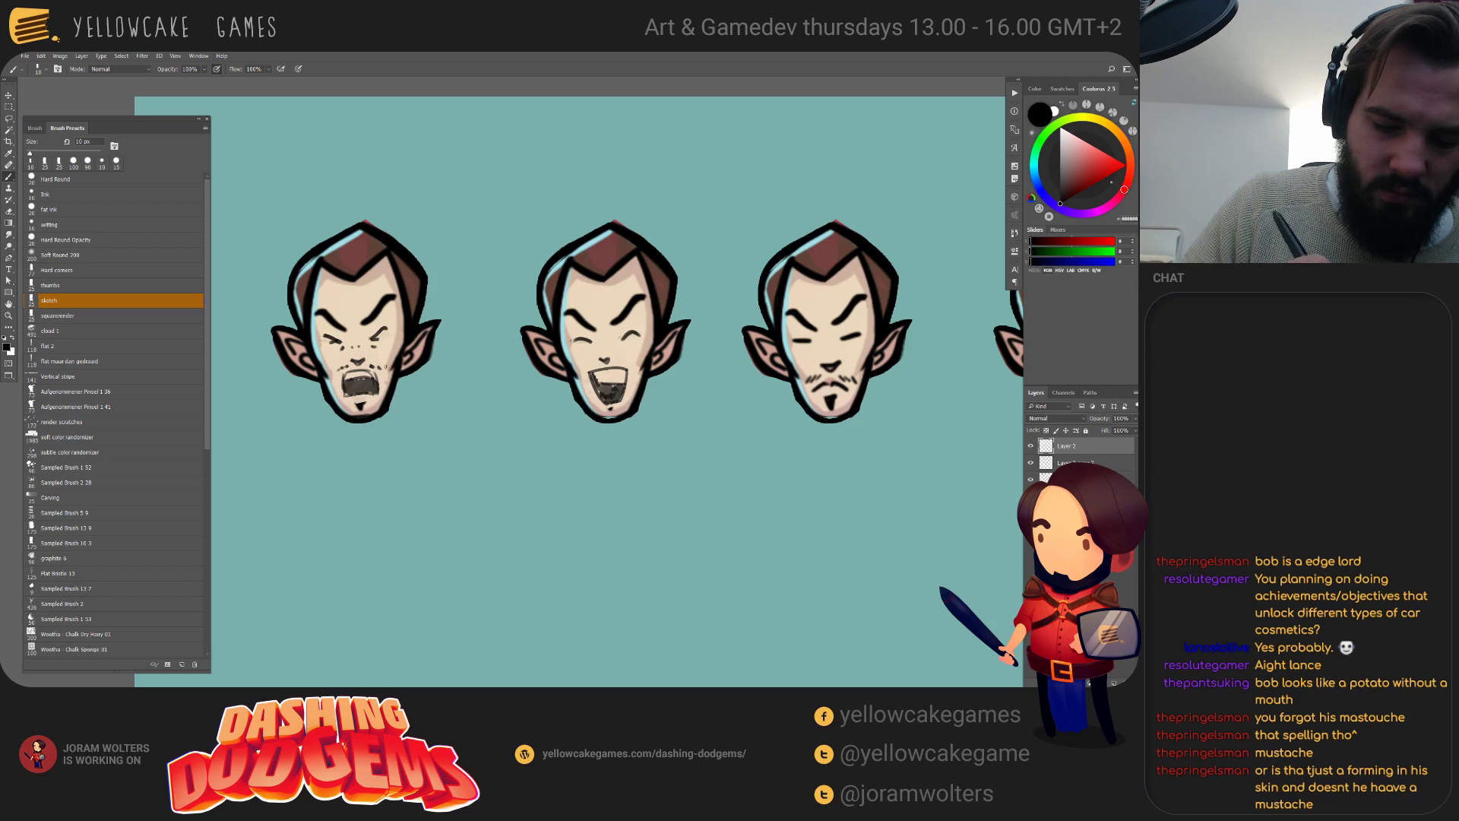
{"action": "left_click", "coordinate": [382, 368], "text": "ctrl"}
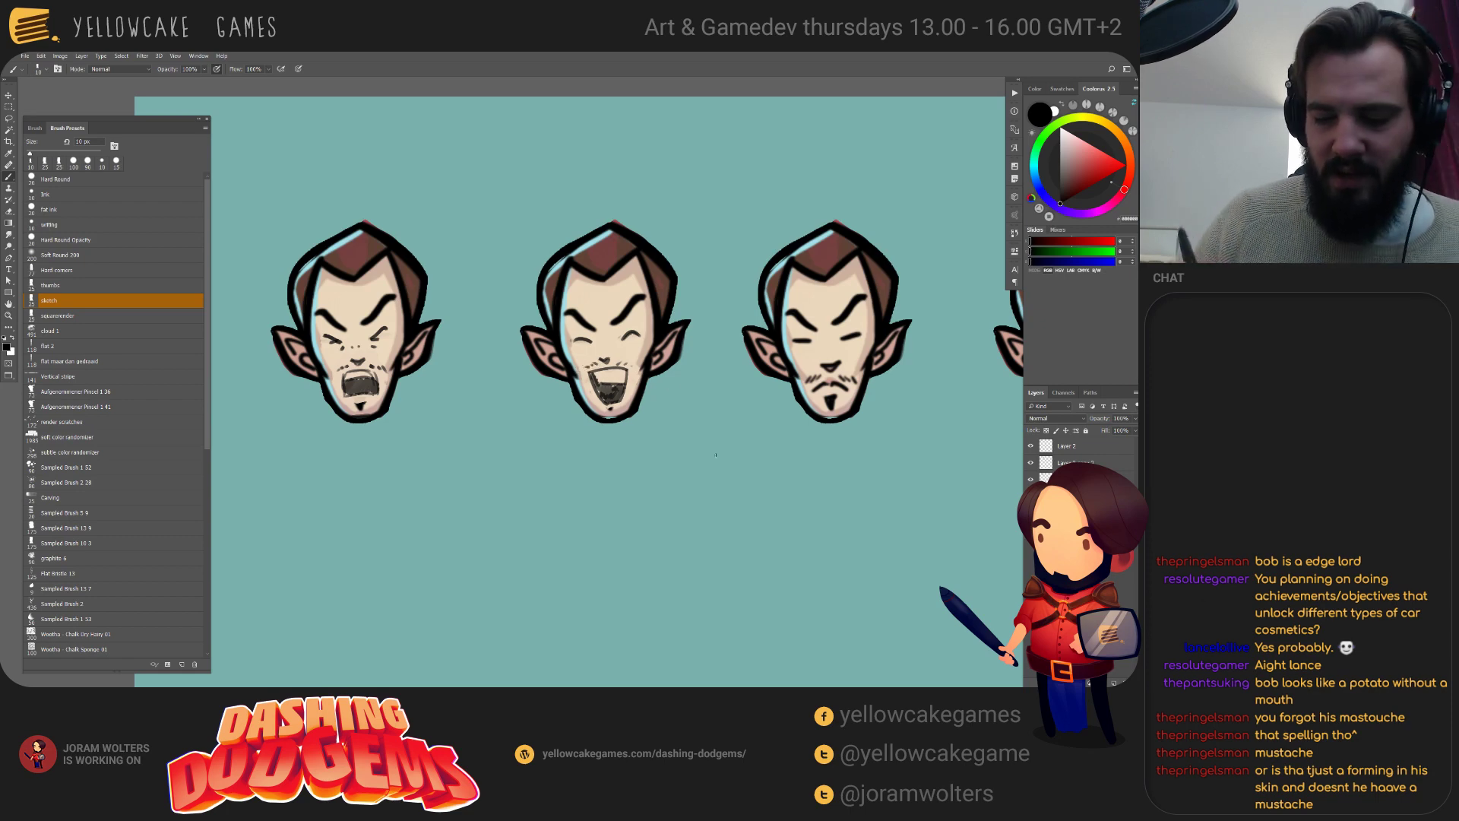
Extend the second head's chin downward with skin tone at 25 px and redraw its outline and goatee in black at 15 px.
{"action": "left_click_drag", "start_coordinate": [700, 482], "coordinate": [792, 480]}
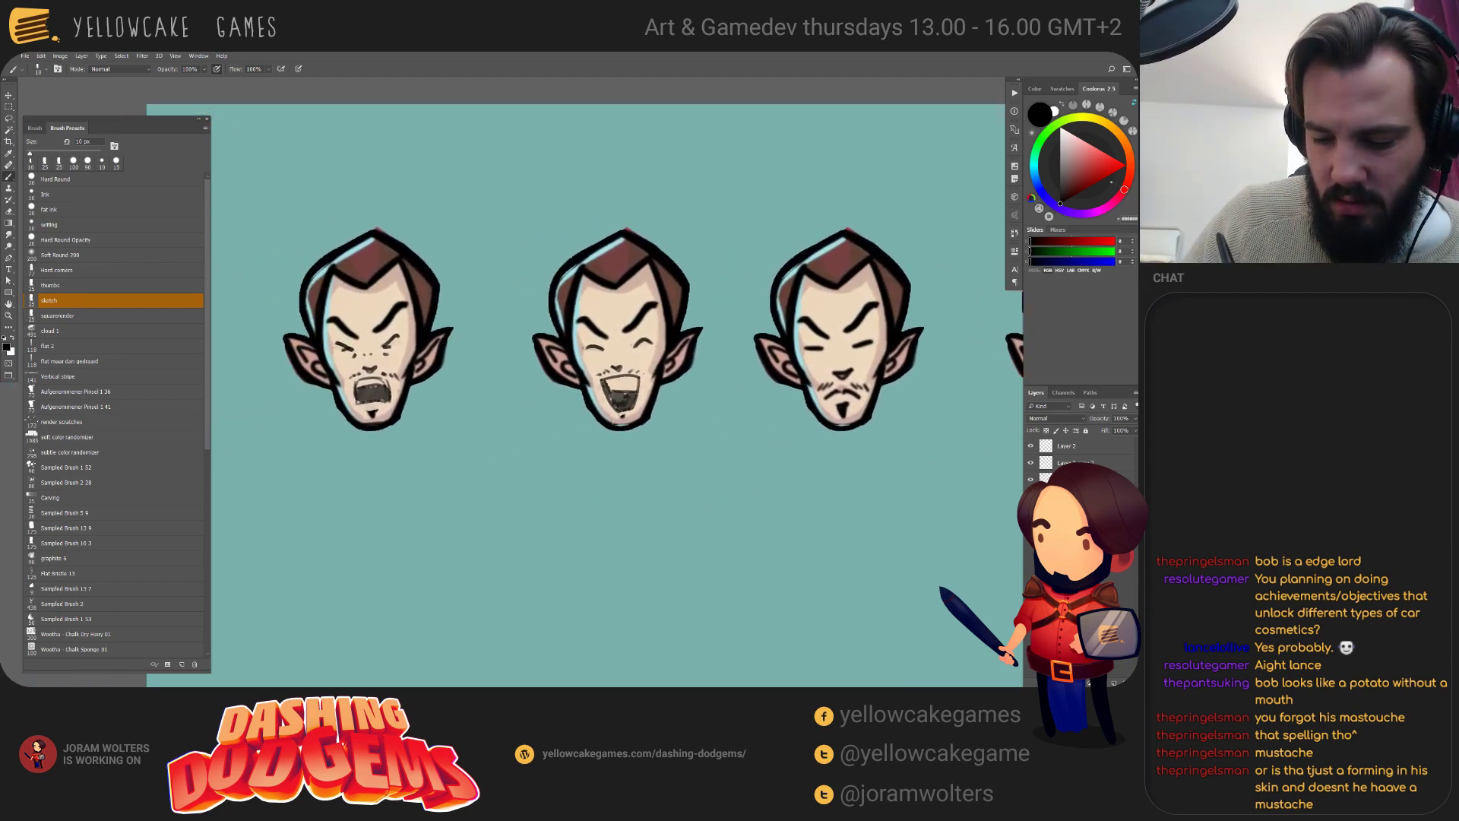
{"action": "left_click", "coordinate": [599, 397], "text": "alt"}
{"action": "key", "text": "bracketright"}
{"action": "left_click_drag", "start_coordinate": [598, 403], "coordinate": [617, 427]}
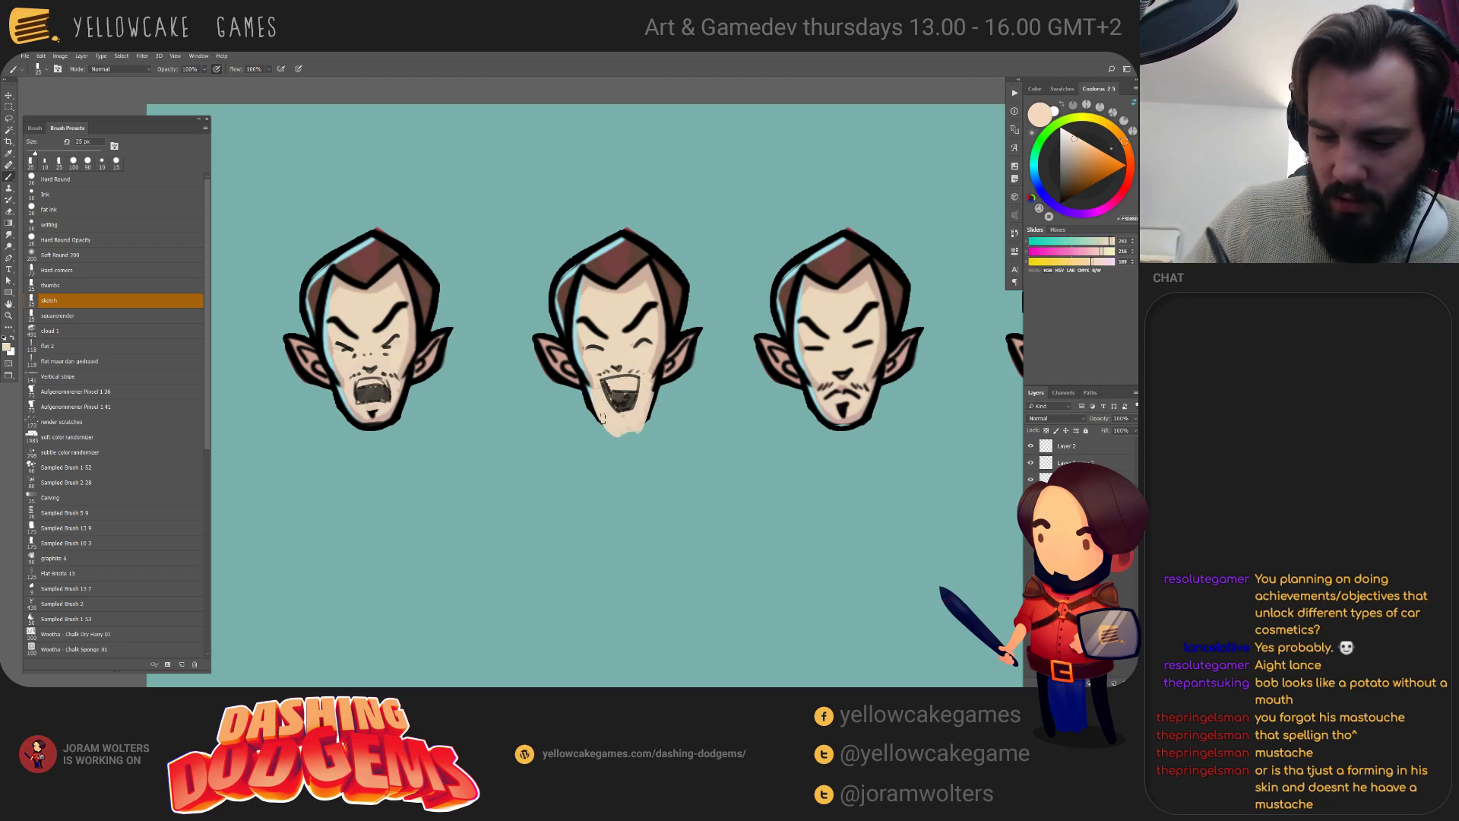
{"action": "key", "text": "d"}
{"action": "key", "text": "bracketleft"}
{"action": "key", "text": "ctrl+z"}
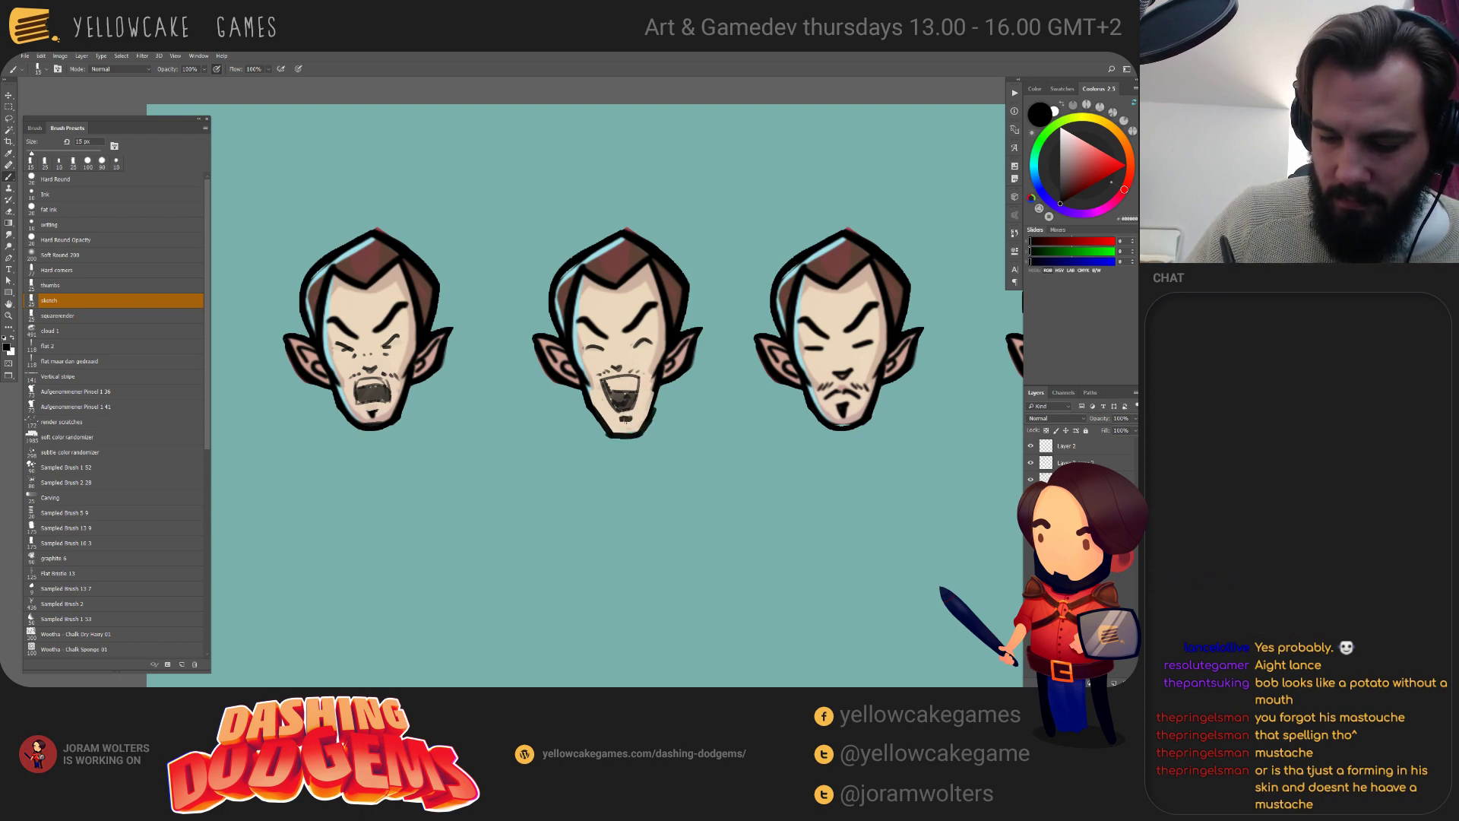
Trim the second head's goatee into a small pointed shape with skin tone and a finer brush.
{"action": "left_click", "coordinate": [608, 414], "text": "alt"}
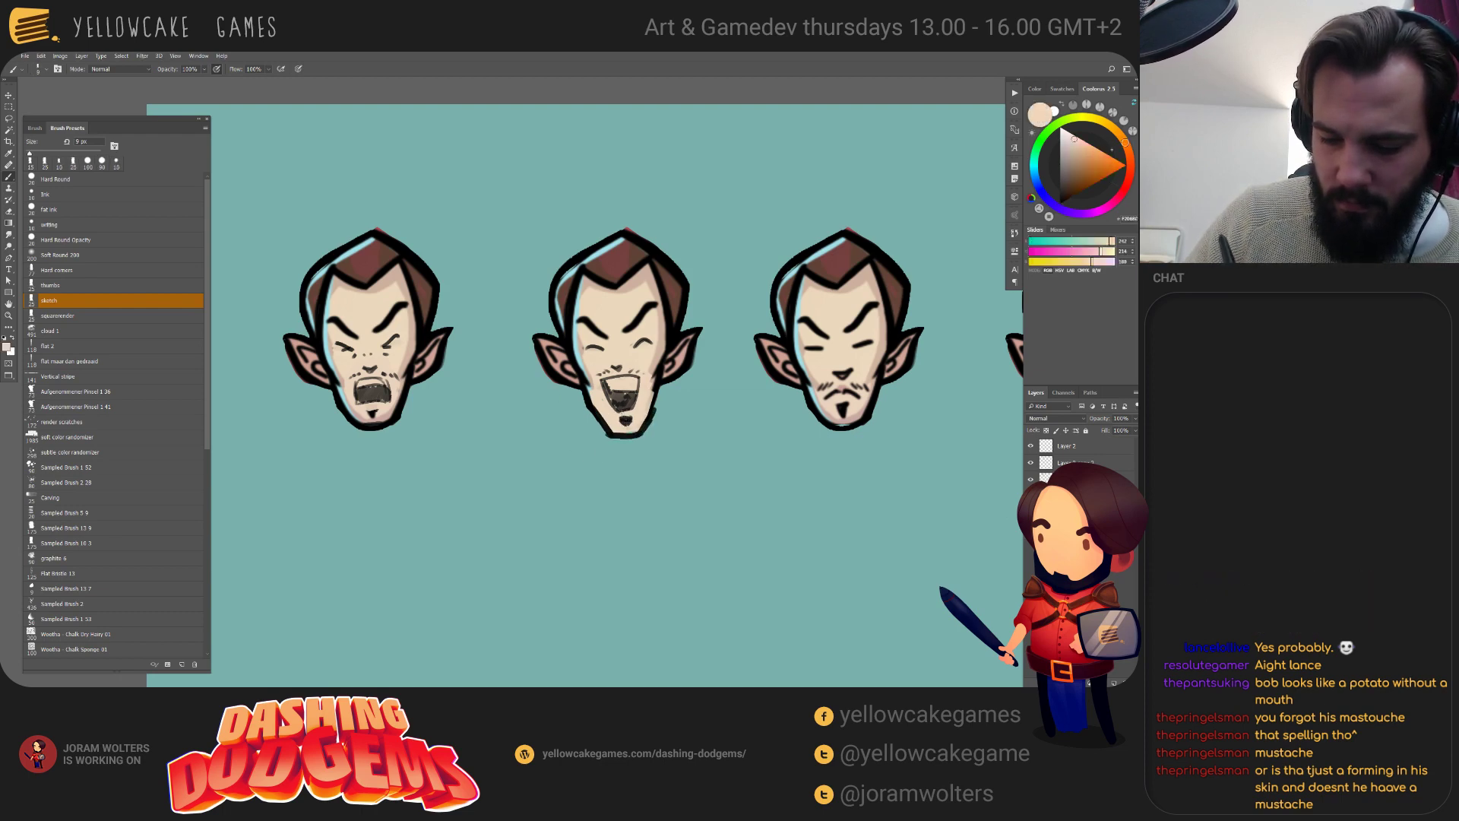
{"action": "left_click_drag", "start_coordinate": [627, 418], "coordinate": [634, 424]}
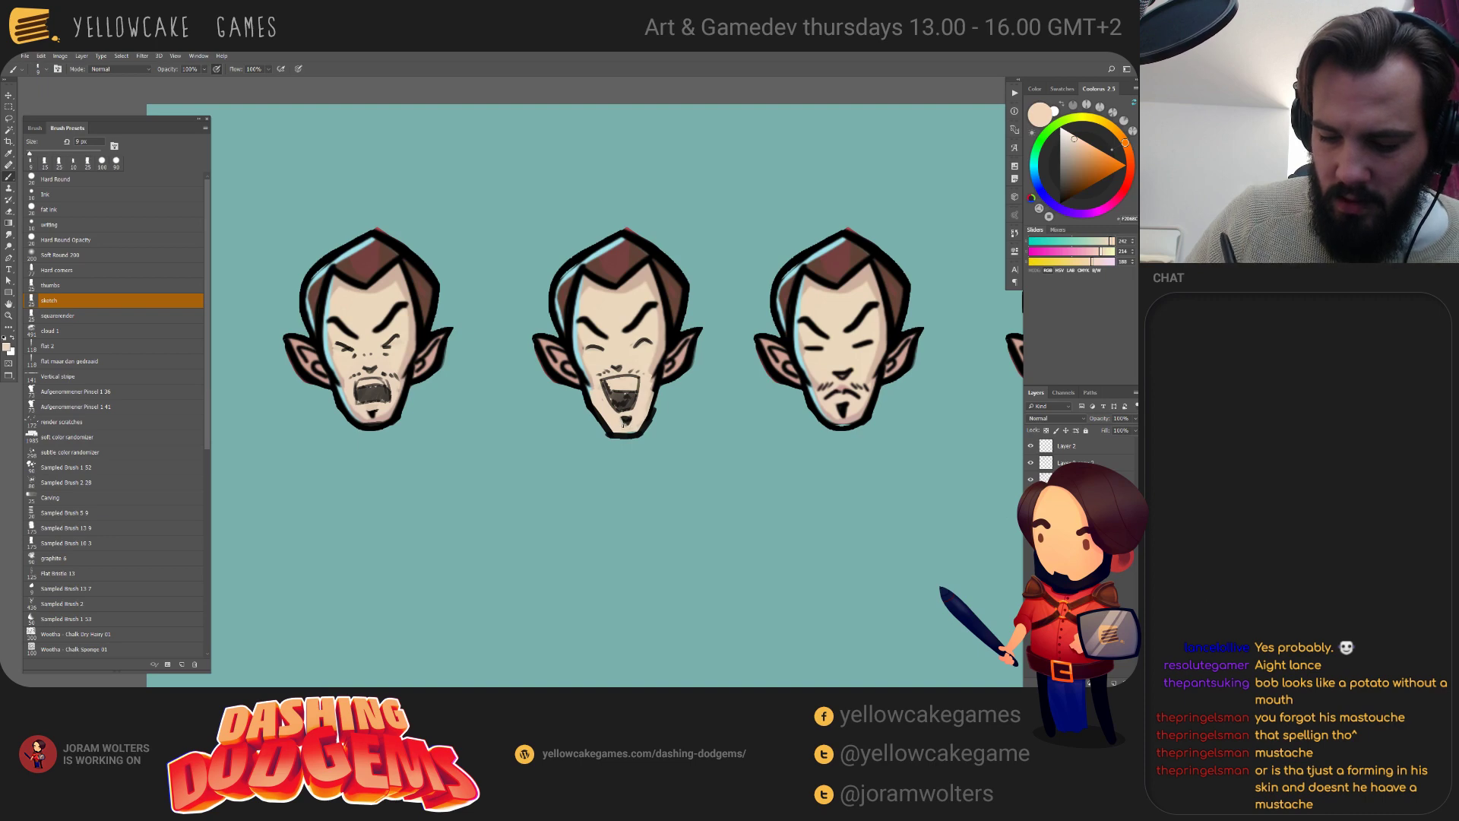
{"action": "left_click", "coordinate": [623, 423], "text": "alt"}
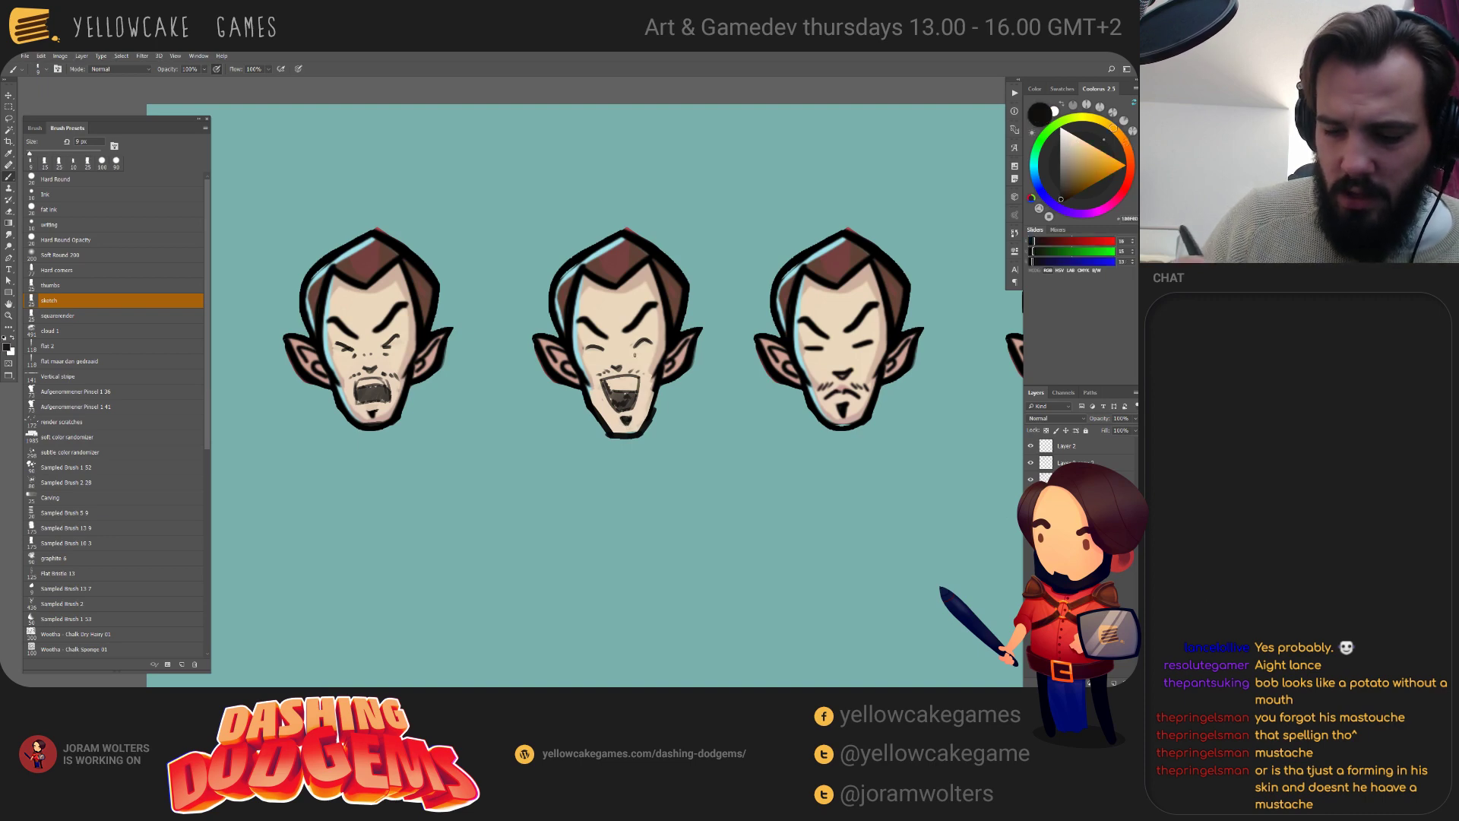
Paint a row of white upper teeth in the second head's laughing mouth, alternating white with black to clean the edges.
{"action": "scroll", "coordinate": [619, 420], "scroll_direction": "up", "scroll_amount": 2}
{"action": "key", "text": "x"}
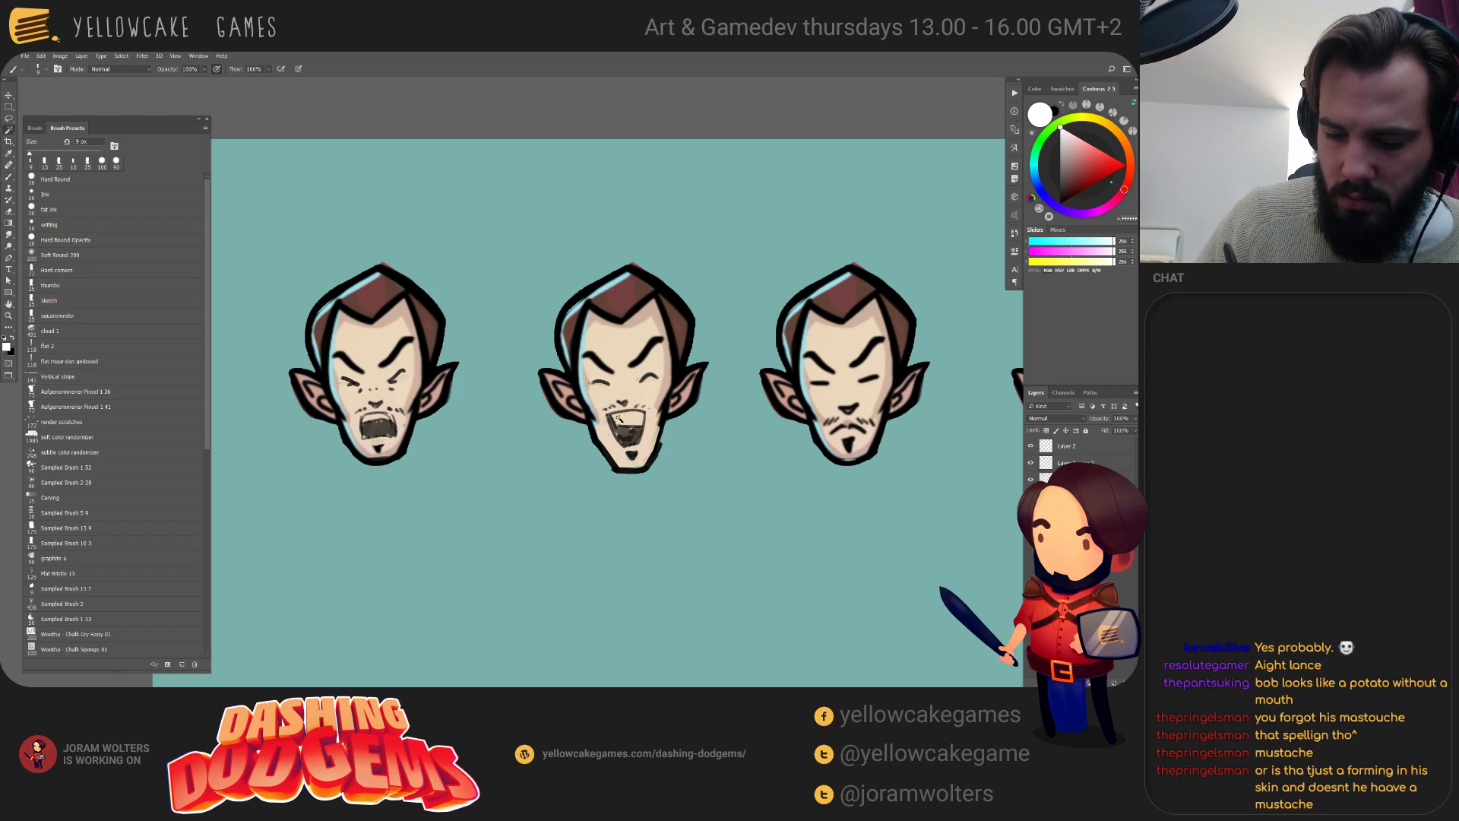
{"action": "left_click_drag", "start_coordinate": [617, 416], "coordinate": [642, 418]}
{"action": "key", "text": "w"}
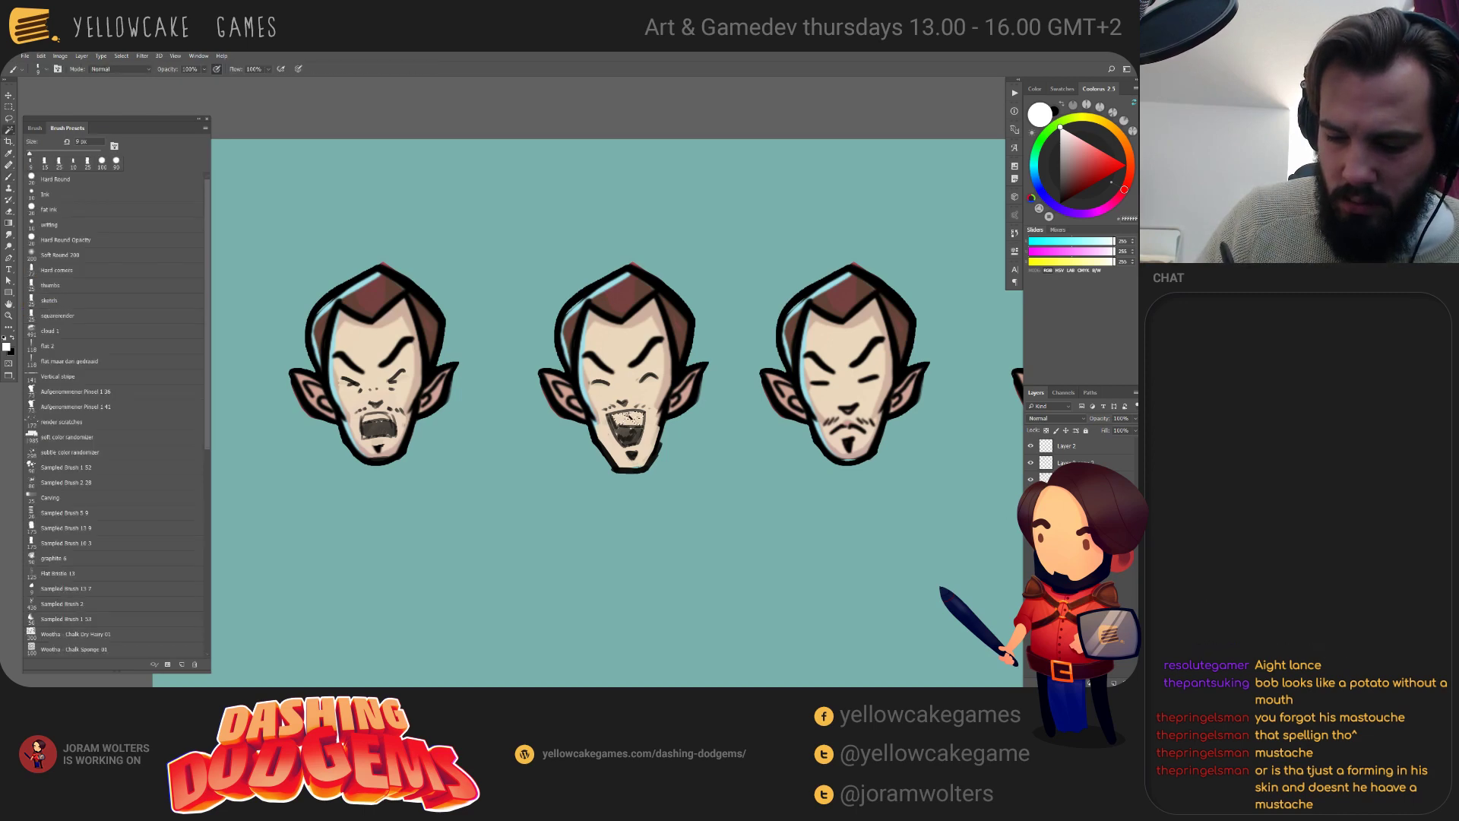
{"action": "key", "text": "b"}
{"action": "key", "text": "x"}
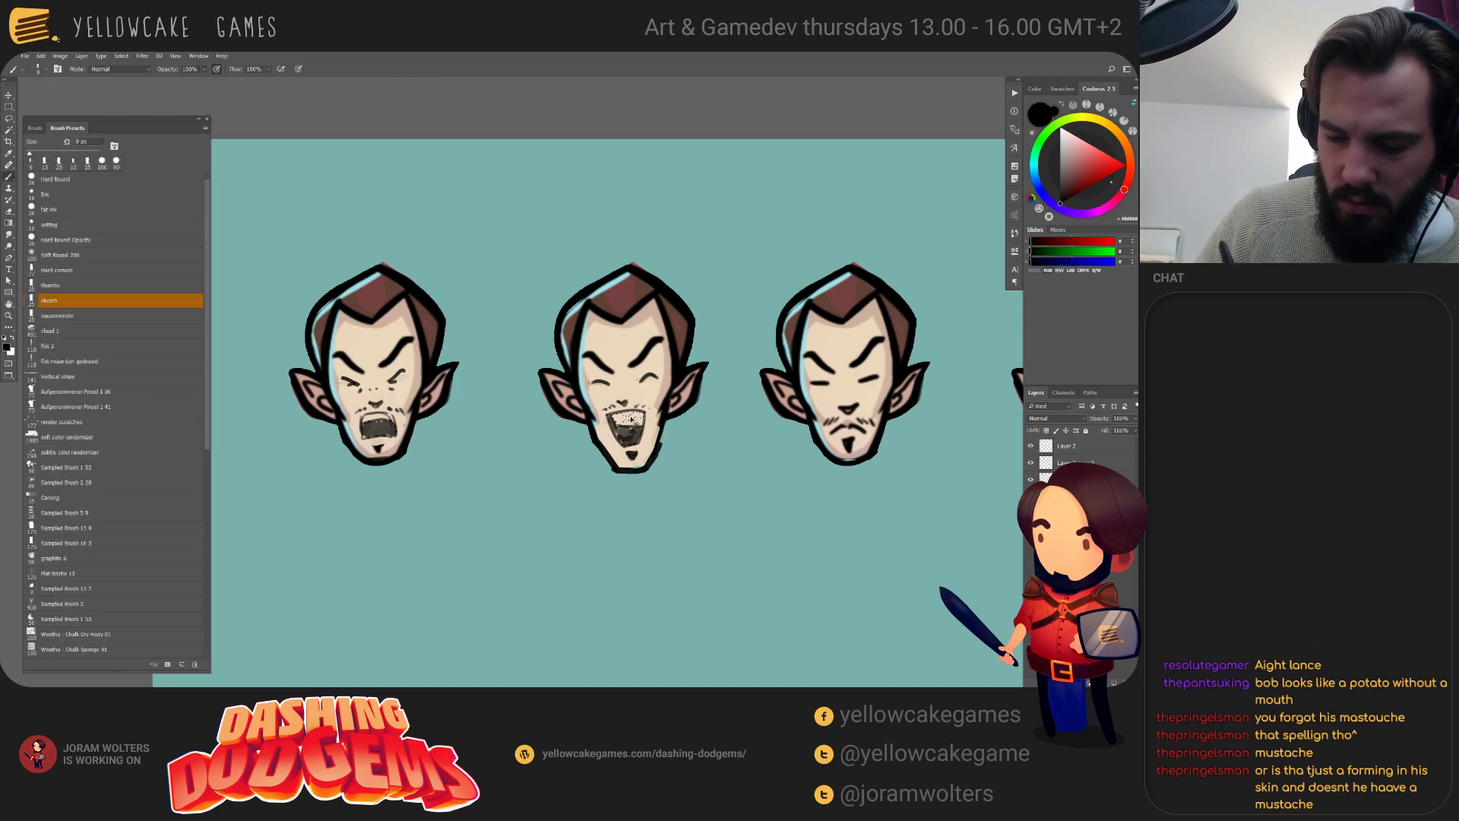
{"action": "key", "text": "x"}
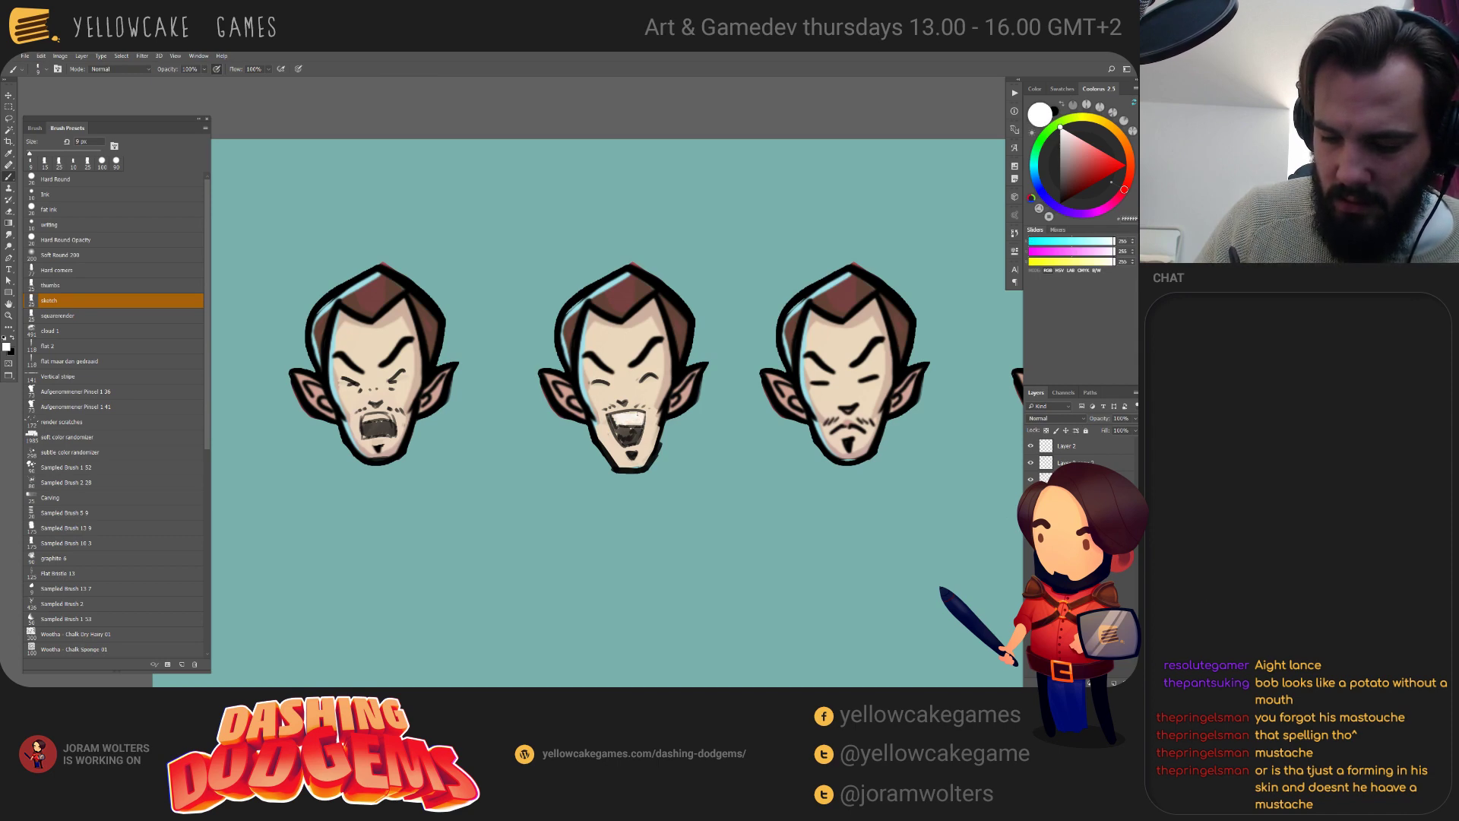
{"action": "key", "text": "x"}
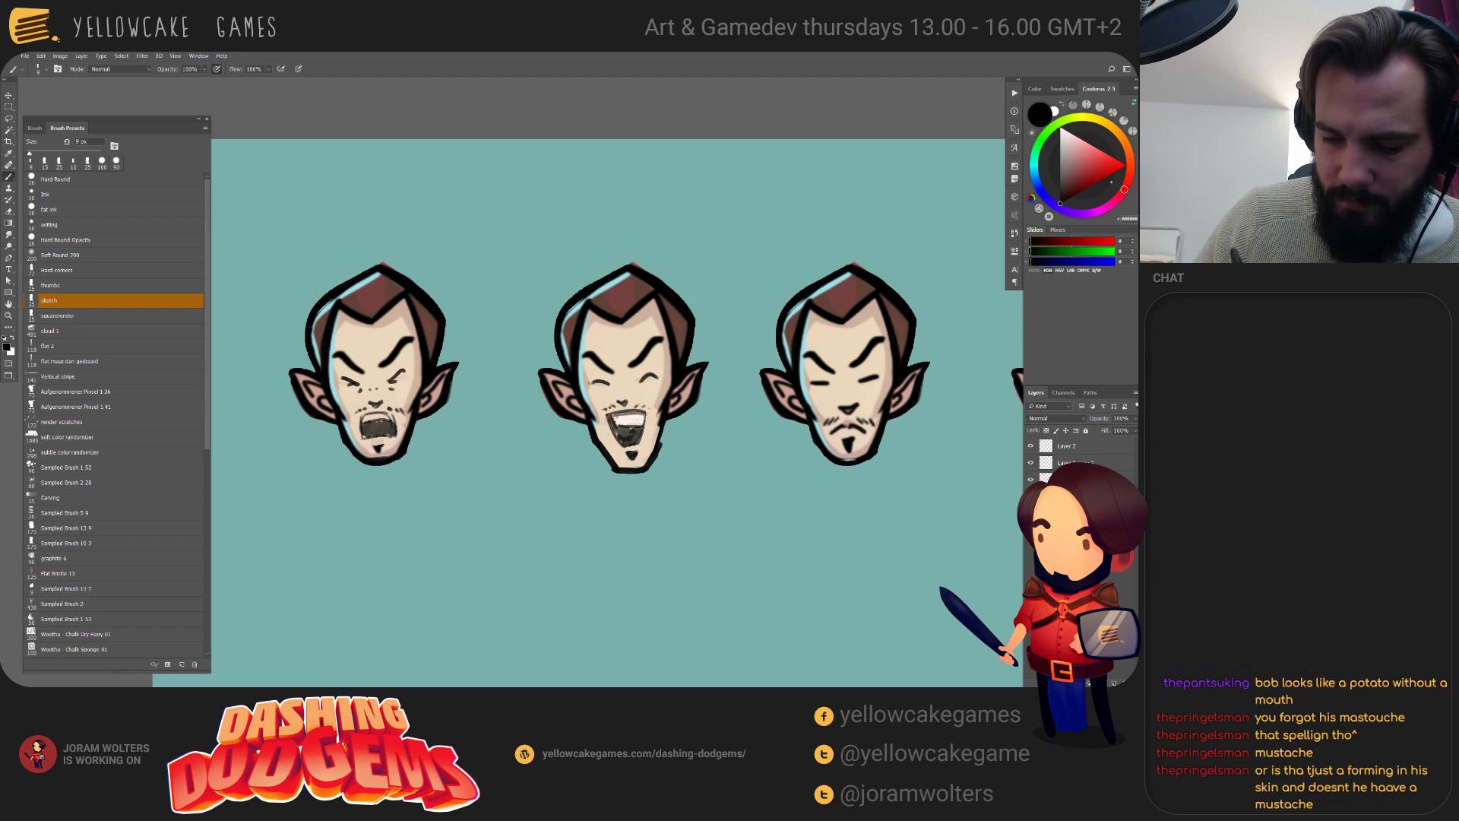
Paint over the second head's eyebrows with the skin tone sampled from its face.
{"action": "left_click_drag", "start_coordinate": [855, 600], "coordinate": [791, 563]}
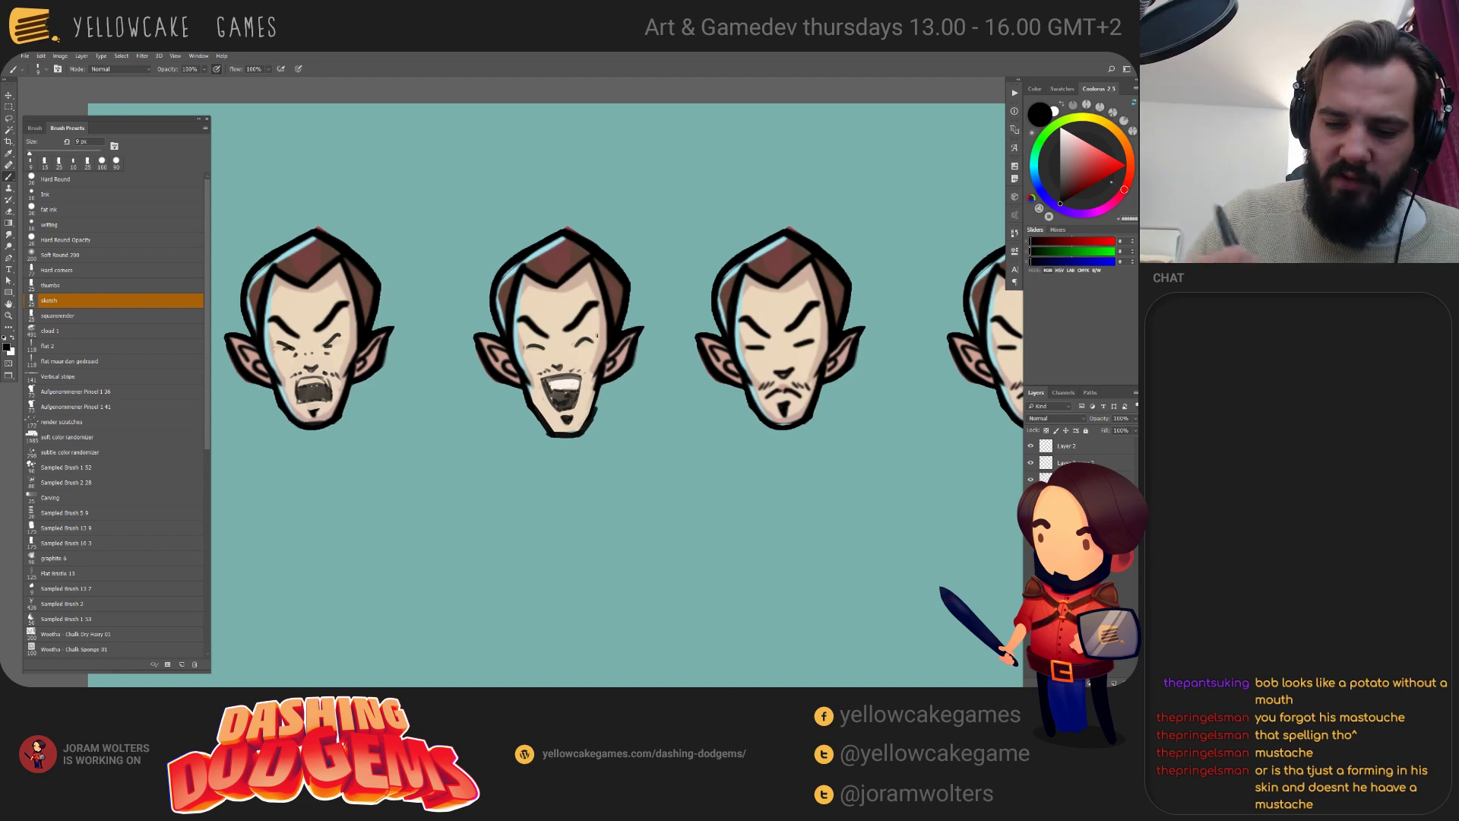
{"action": "left_click", "coordinate": [589, 328], "text": "alt"}
{"action": "left_click_drag", "start_coordinate": [570, 334], "coordinate": [571, 311]}
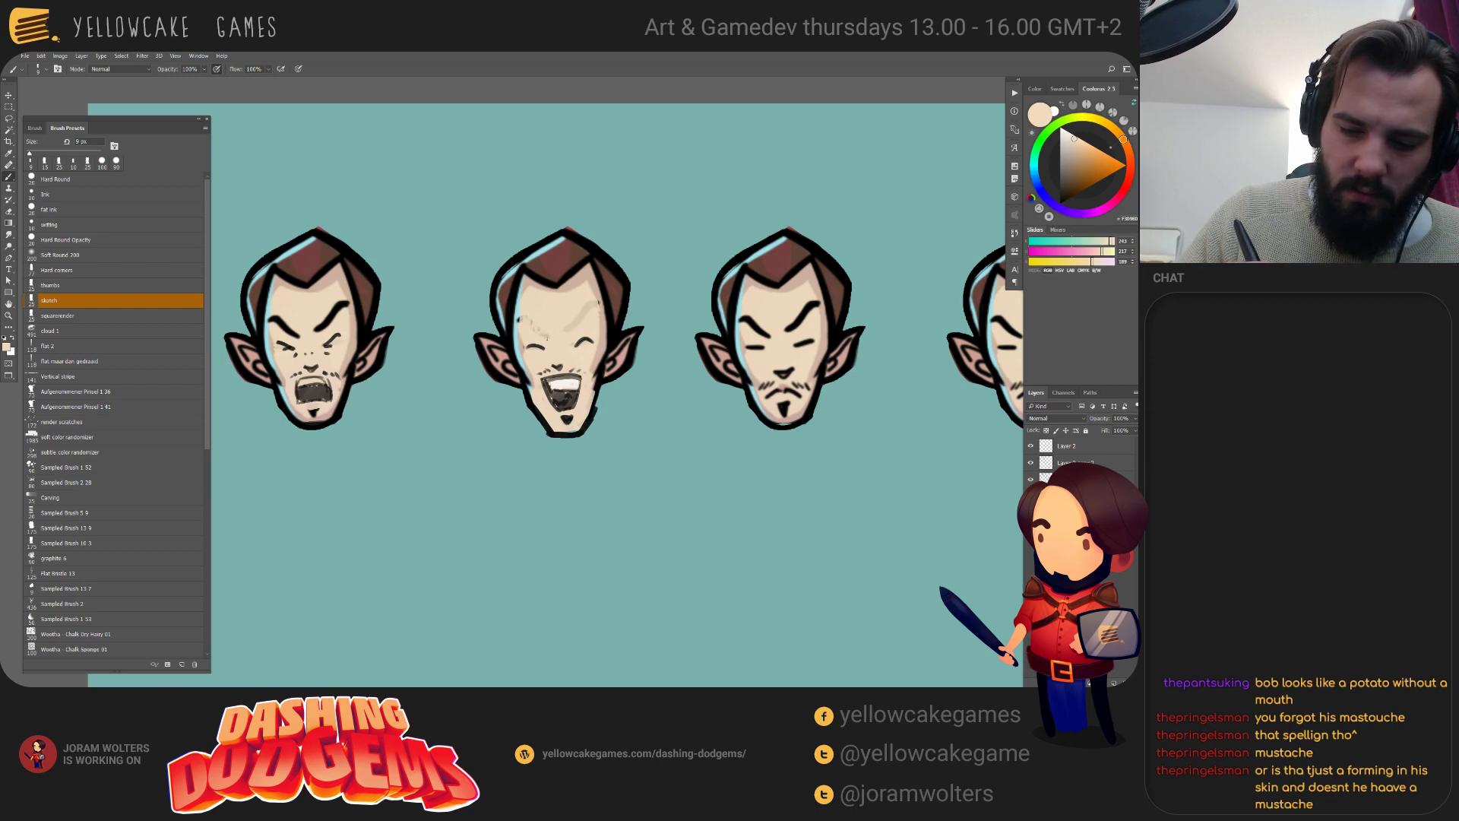
Redraw the second head's eyebrows in black with a 15 px brush as steep strokes sweeping up from the nose.
{"action": "key", "text": "d"}
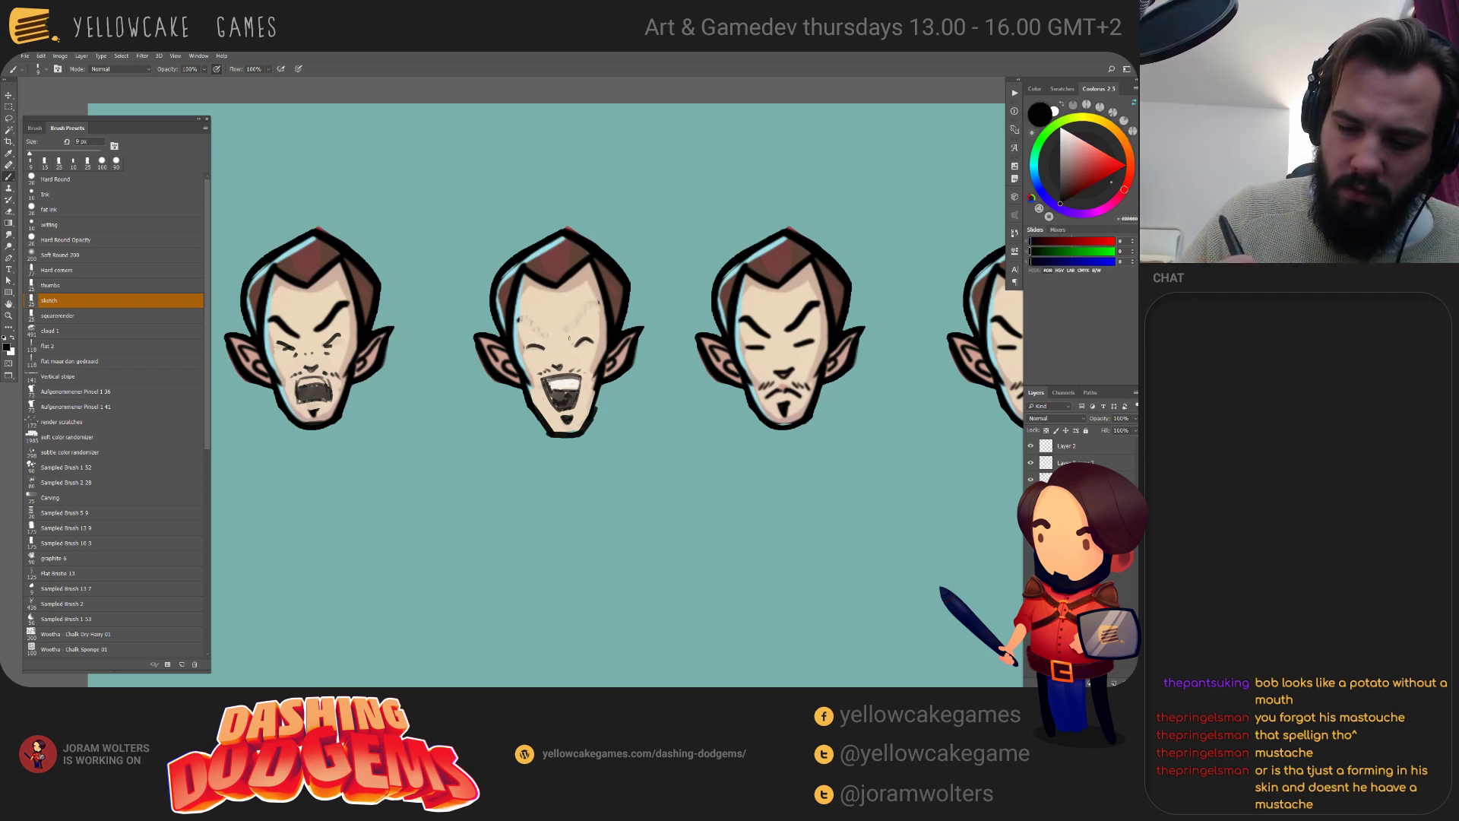
{"action": "key", "text": "ctrl+z"}
{"action": "key", "text": "bracketright"}
{"action": "key", "text": "bracketright"}
{"action": "left_click_drag", "start_coordinate": [567, 344], "coordinate": [596, 304]}
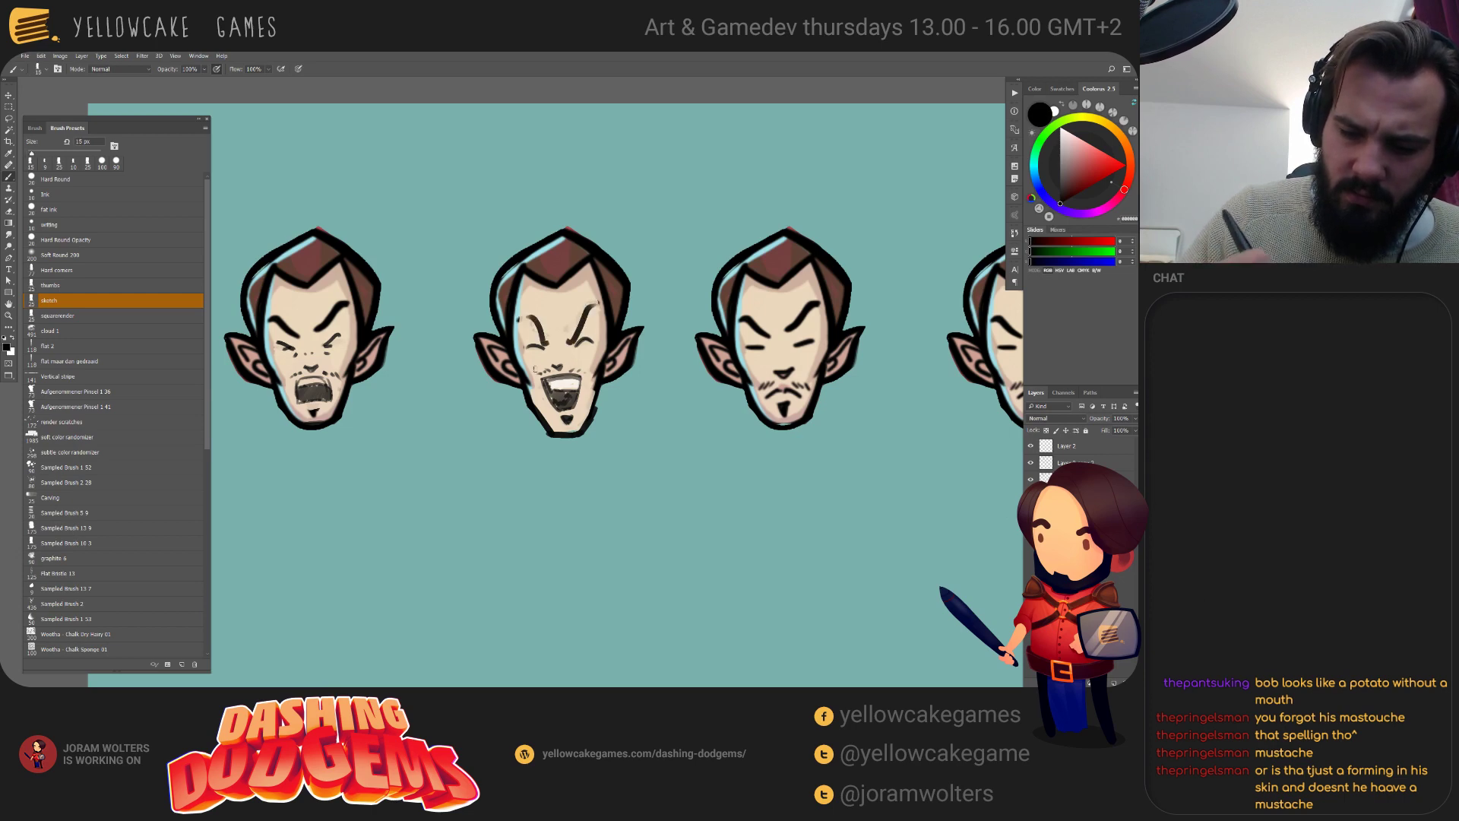
{"action": "left_click_drag", "start_coordinate": [541, 341], "coordinate": [524, 317]}
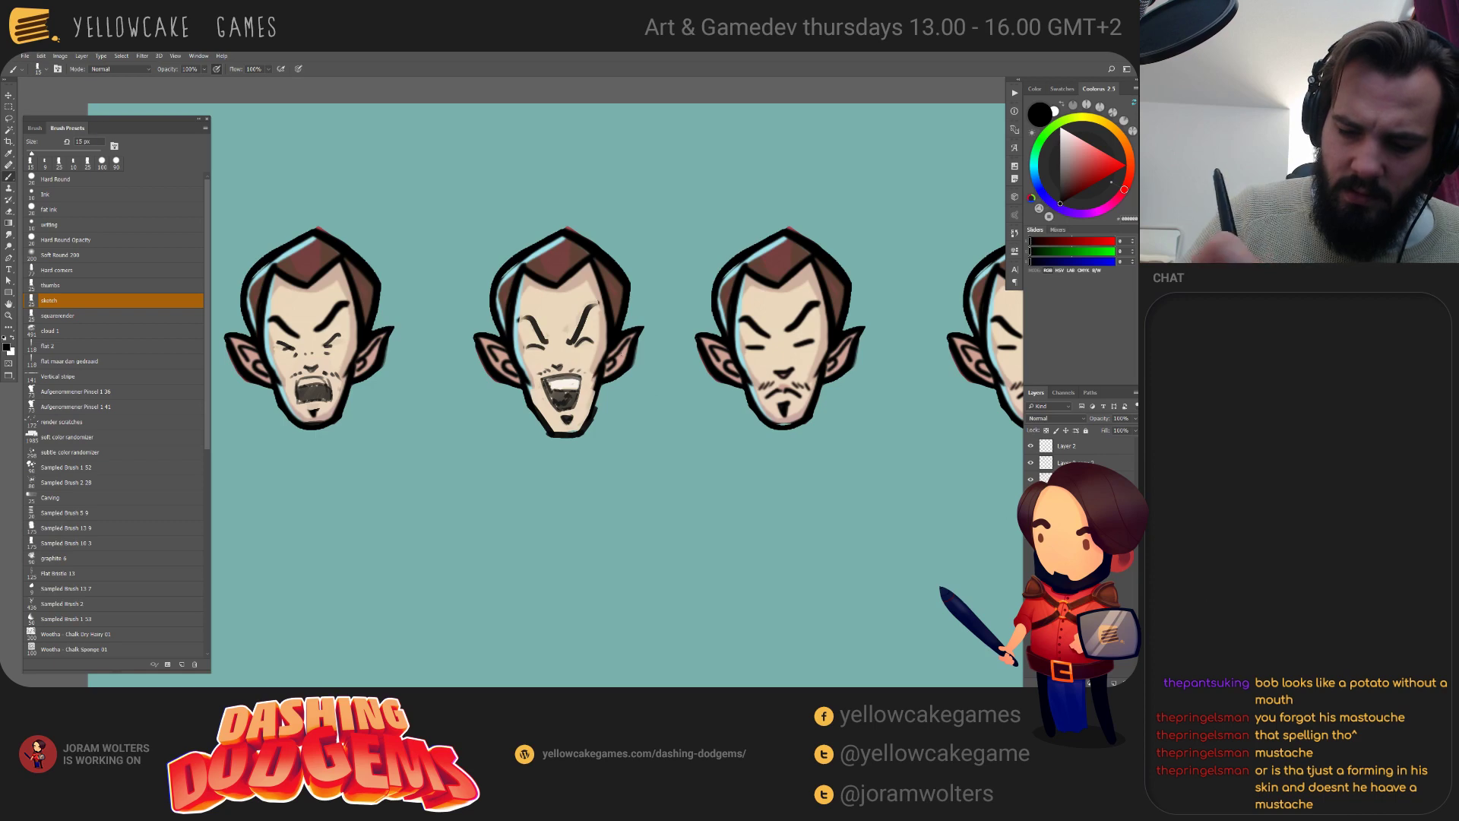
Touch up the skin around the second head's nose and mouth with sampled shadow and light skin tones, refining down to a 9 px brush.
{"action": "left_click_drag", "start_coordinate": [681, 467], "coordinate": [683, 470]}
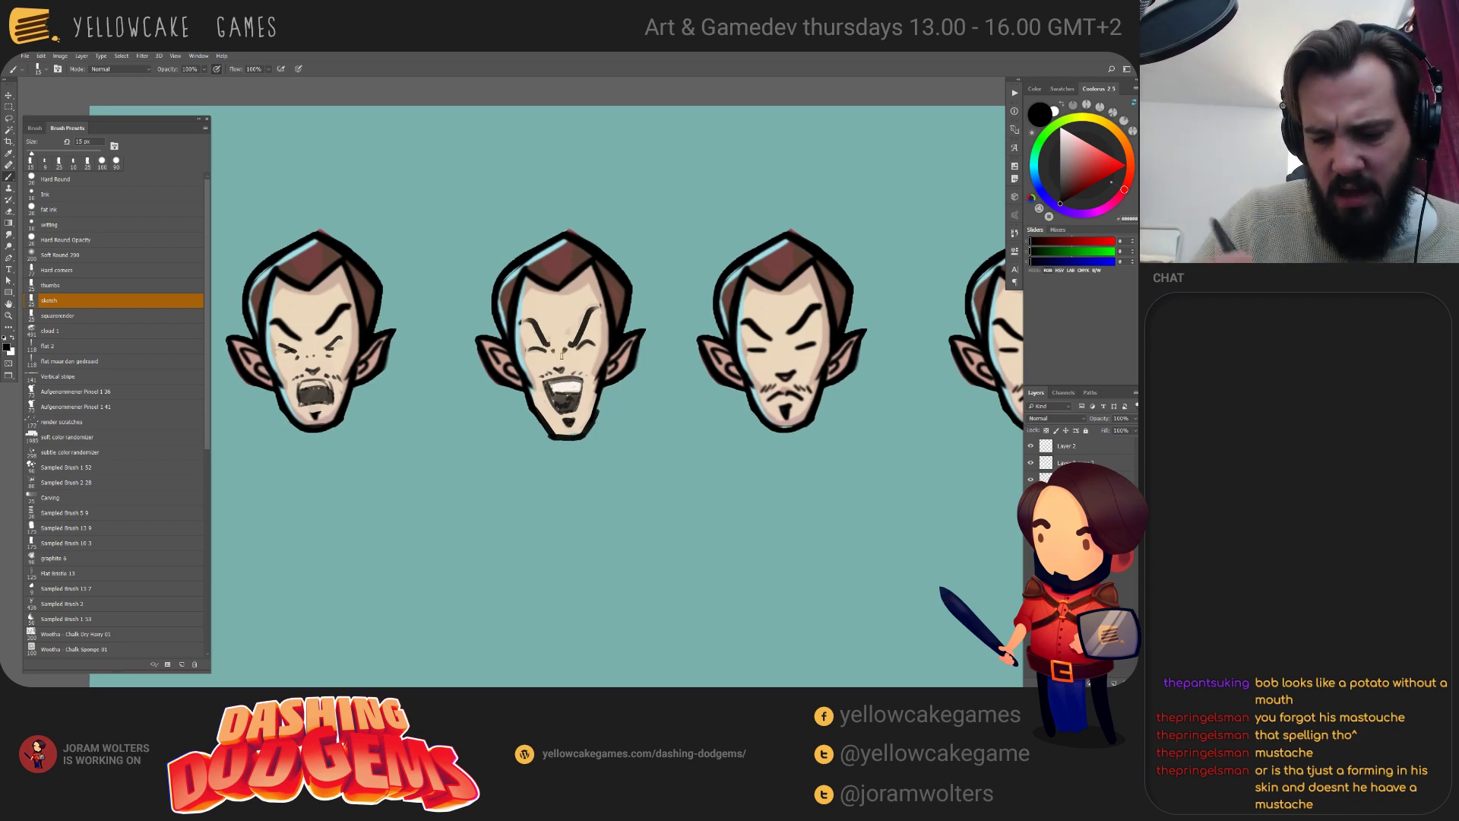
{"action": "left_click", "coordinate": [560, 368], "text": "alt"}
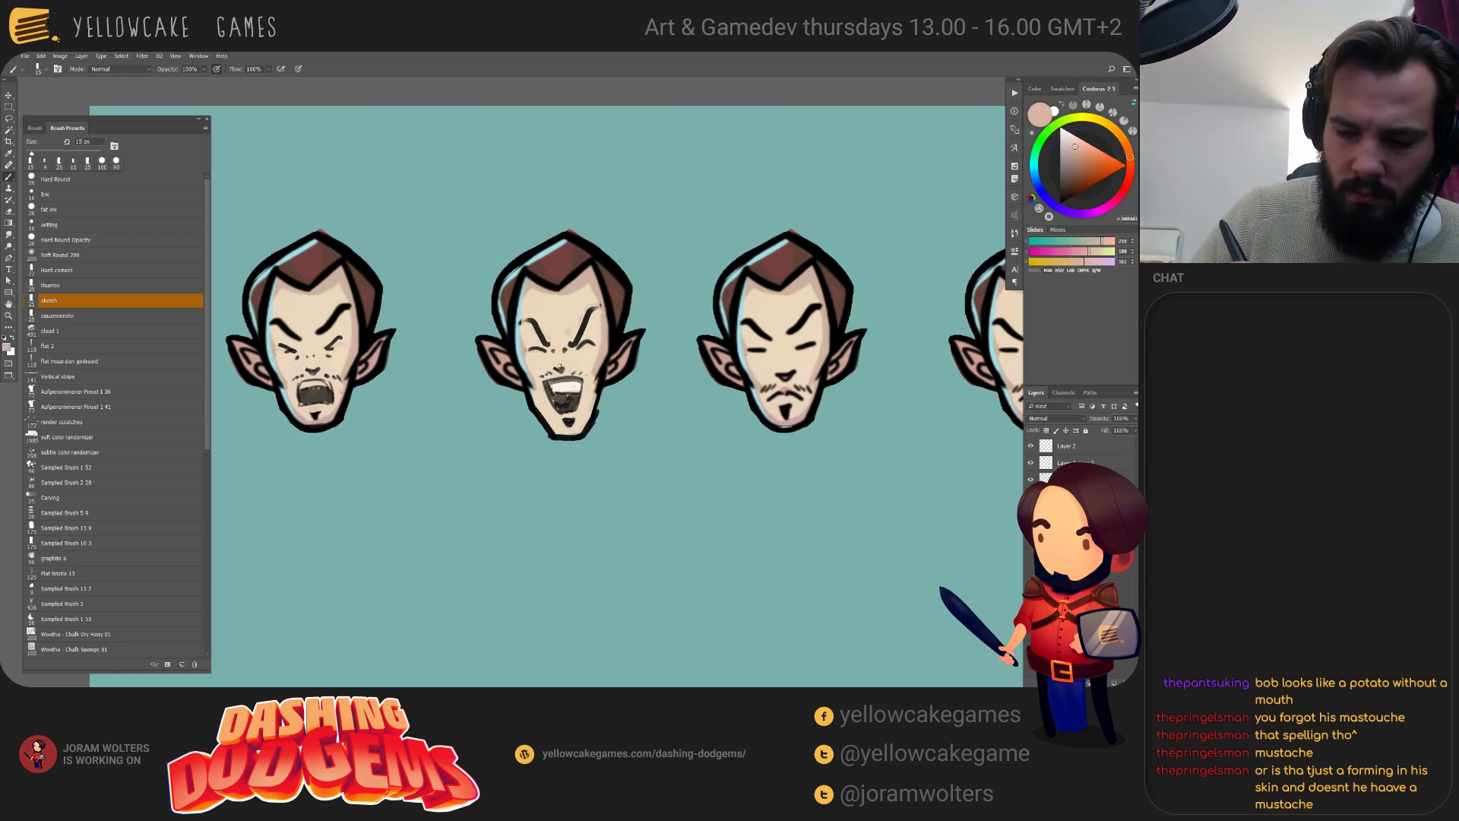
{"action": "key", "text": "bracketright"}
{"action": "key", "text": "bracketright"}
{"action": "key", "text": "bracketright"}
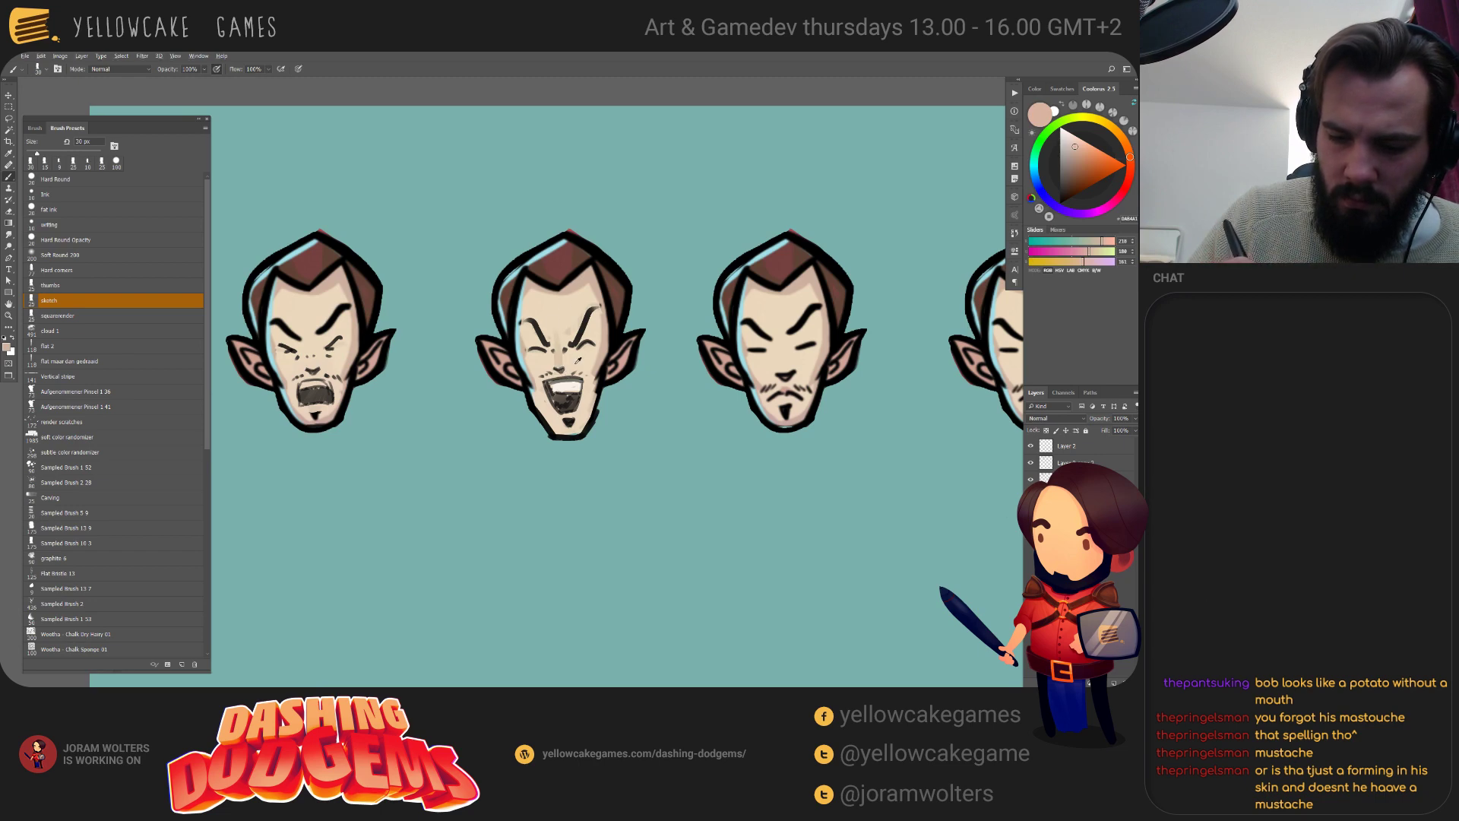
{"action": "key", "text": "bracketleft"}
{"action": "left_click", "coordinate": [559, 366], "text": "alt"}
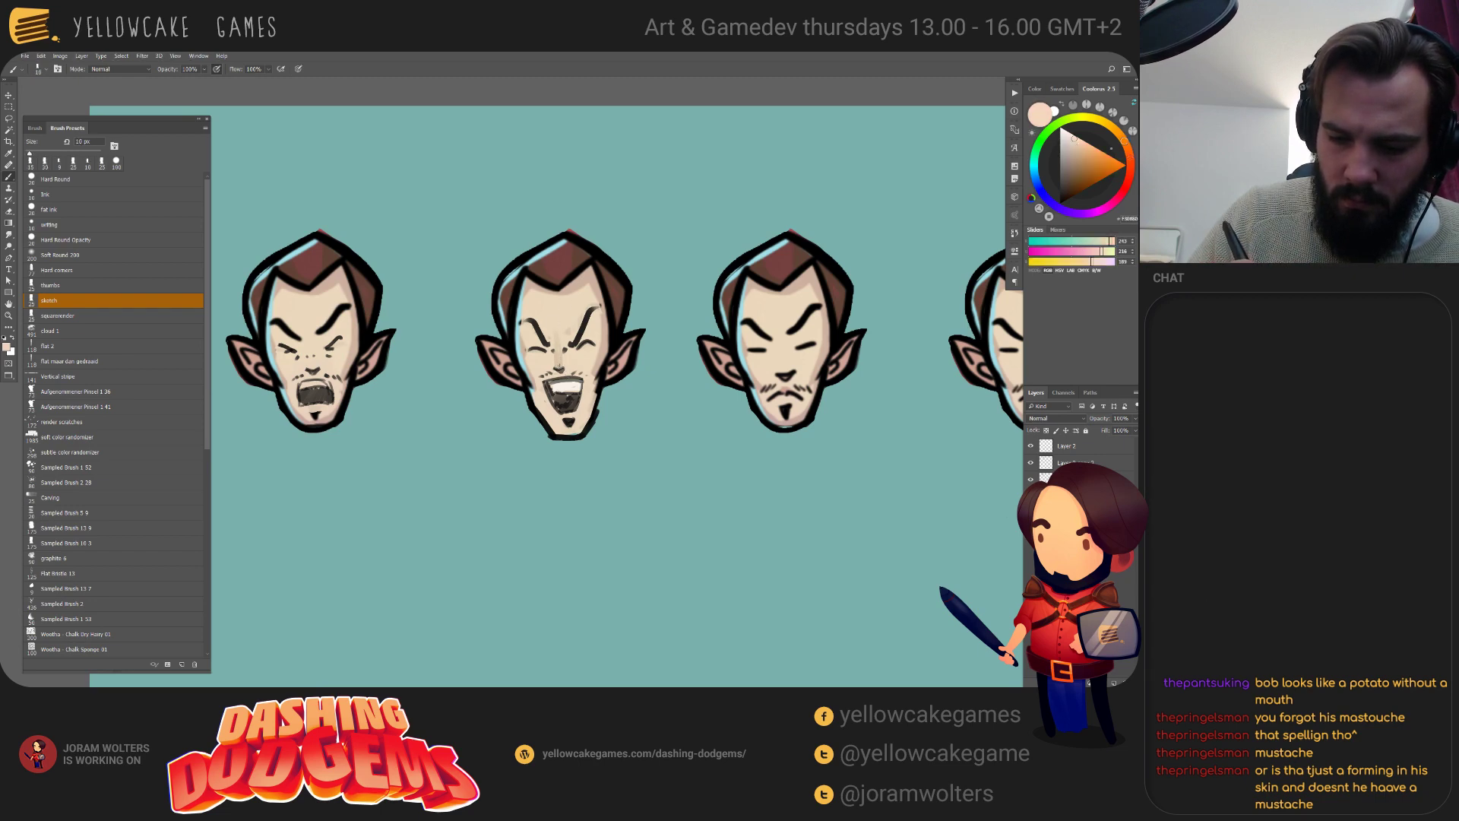
{"action": "key", "text": "bracketleft"}
{"action": "left_click_drag", "start_coordinate": [663, 445], "coordinate": [671, 441]}
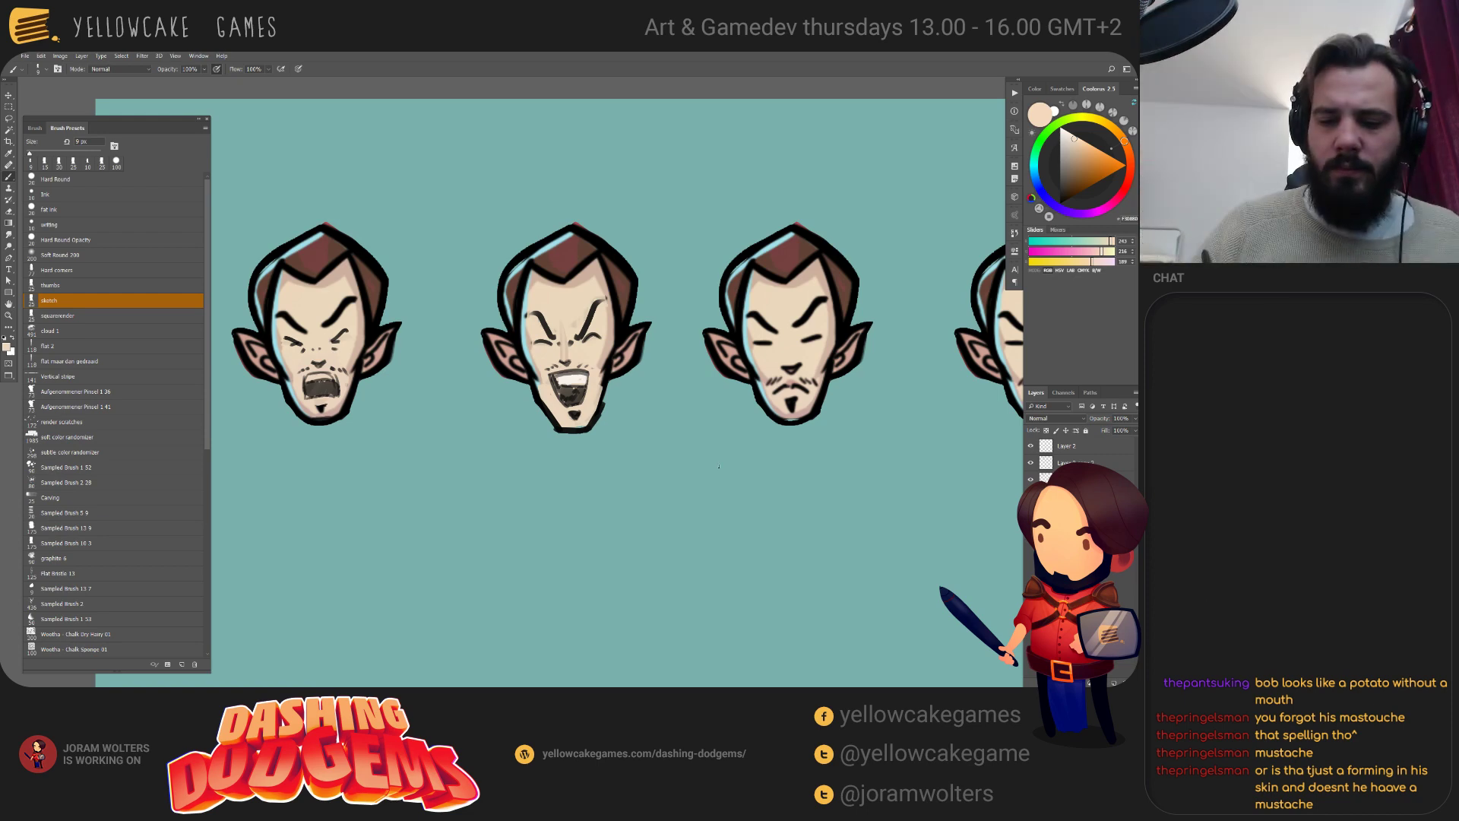
{"action": "scroll", "coordinate": [703, 521], "scroll_direction": "right", "scroll_amount": 2}
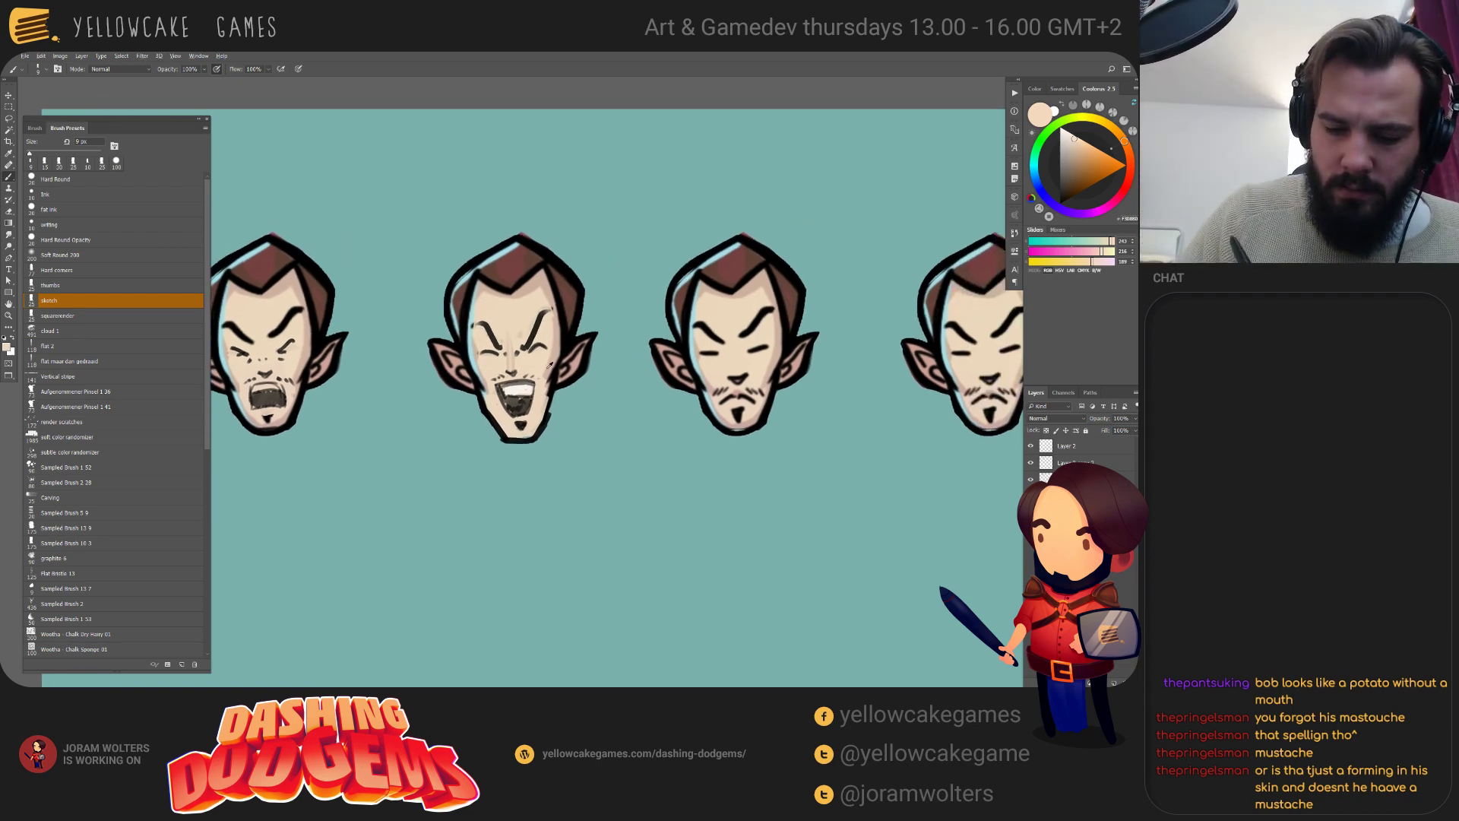
Shade along the second head's jaw and chin in the darker skin tone sampled from its face, using a 10 px brush.
{"action": "left_click", "coordinate": [547, 367], "text": "alt"}
{"action": "key", "text": "bracketright"}
{"action": "left_click_drag", "start_coordinate": [545, 380], "coordinate": [547, 422]}
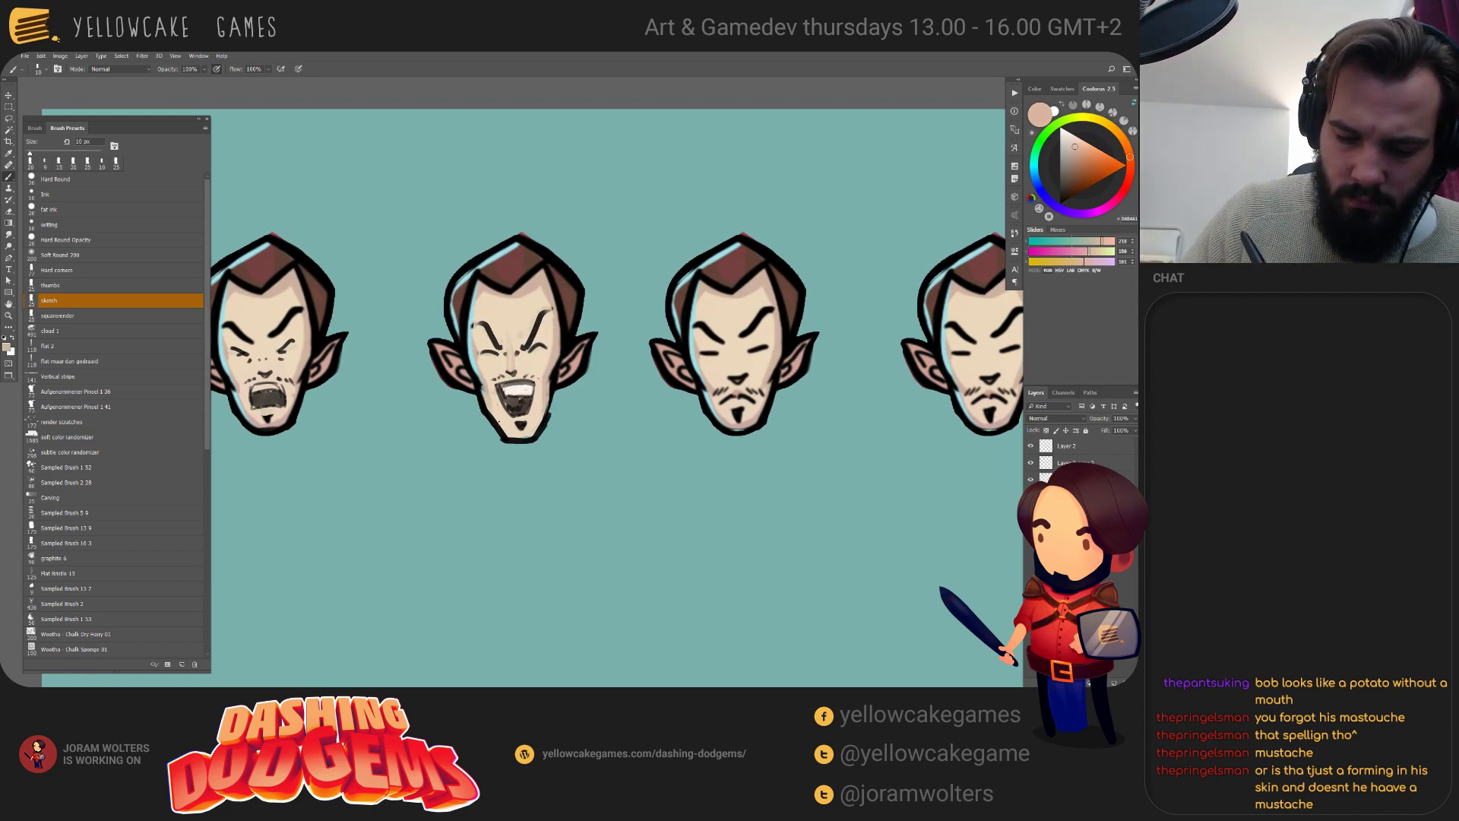
{"action": "left_click_drag", "start_coordinate": [499, 420], "coordinate": [525, 435]}
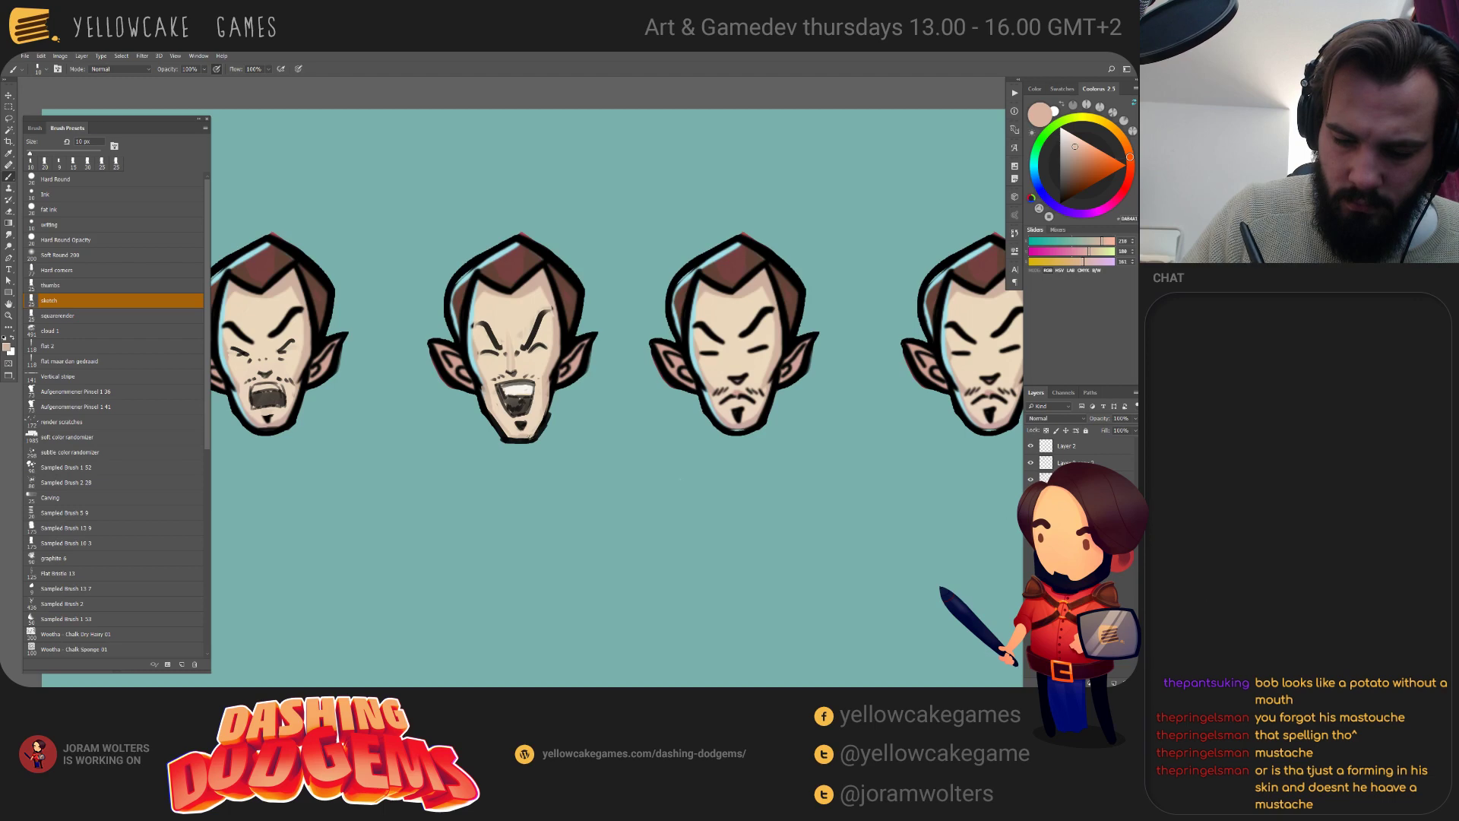
{"action": "left_click_drag", "start_coordinate": [714, 428], "coordinate": [839, 521]}
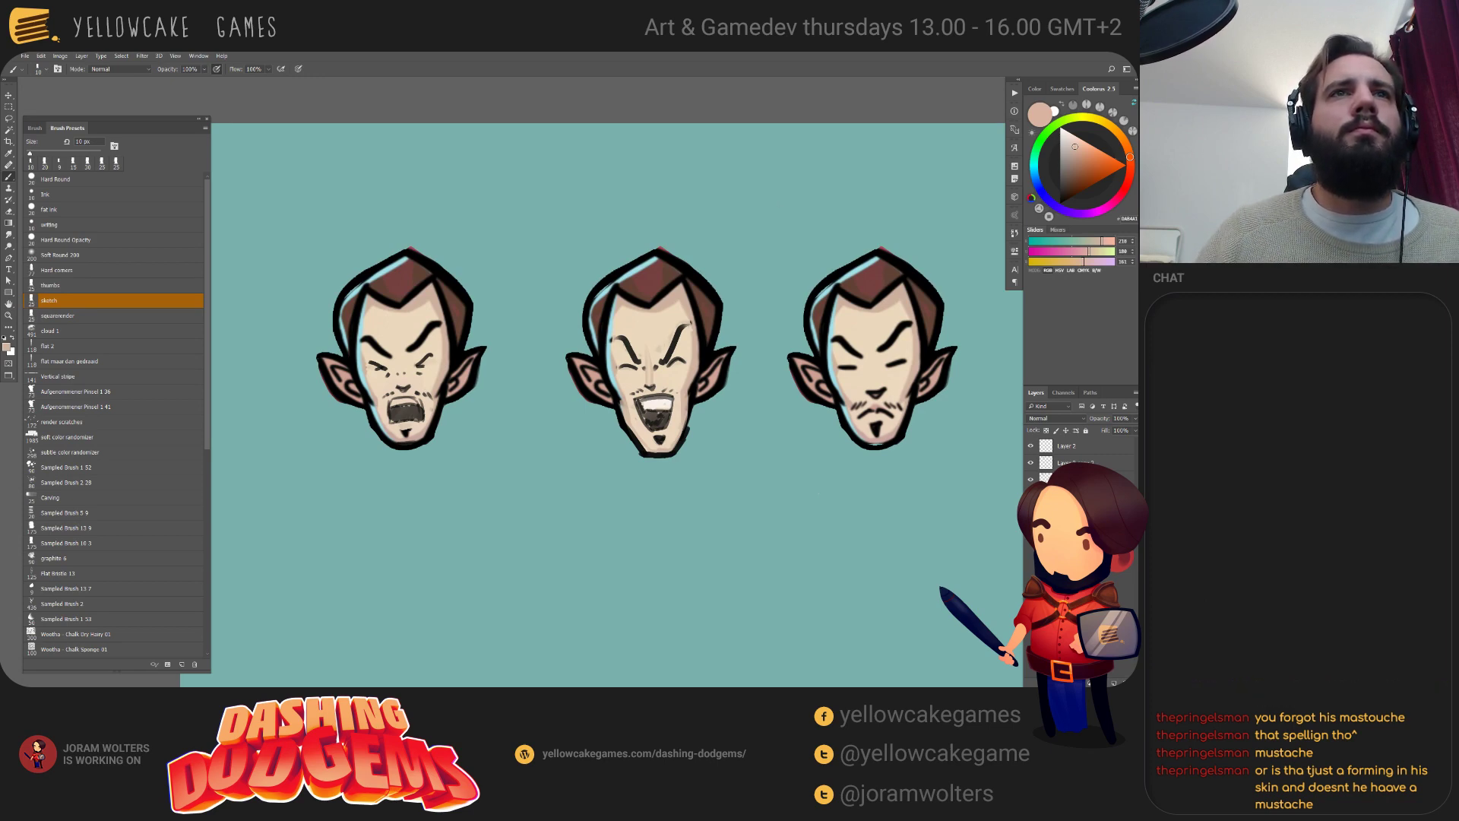
{"action": "left_click_drag", "start_coordinate": [819, 486], "coordinate": [857, 496]}
{"action": "left_click", "coordinate": [712, 414], "text": "alt"}
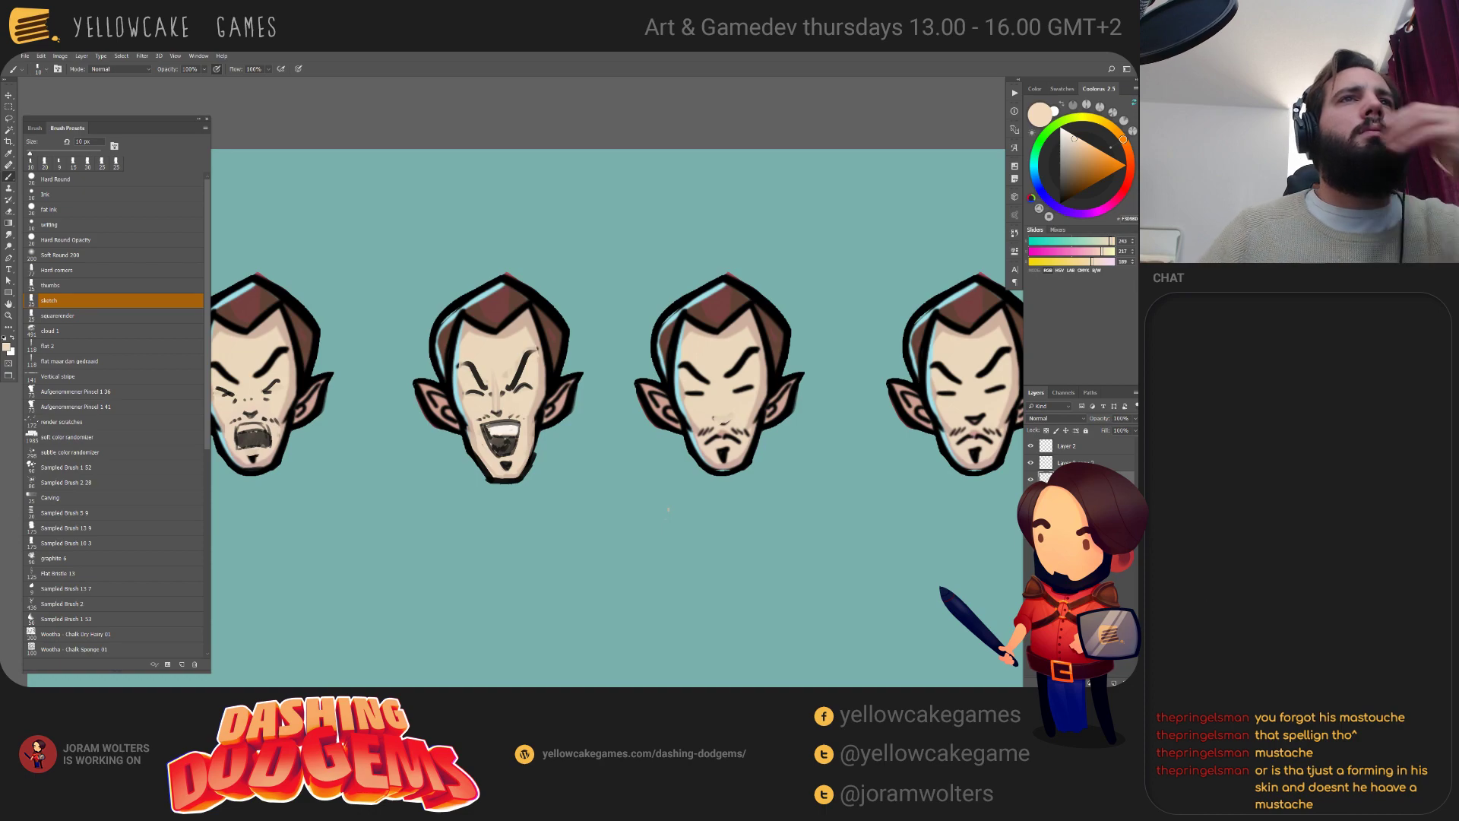
Switch to the browser's "whoops face" image results, open the wide-eyed baby photo and copy the image.
{"action": "key", "text": "alt+Tab"}
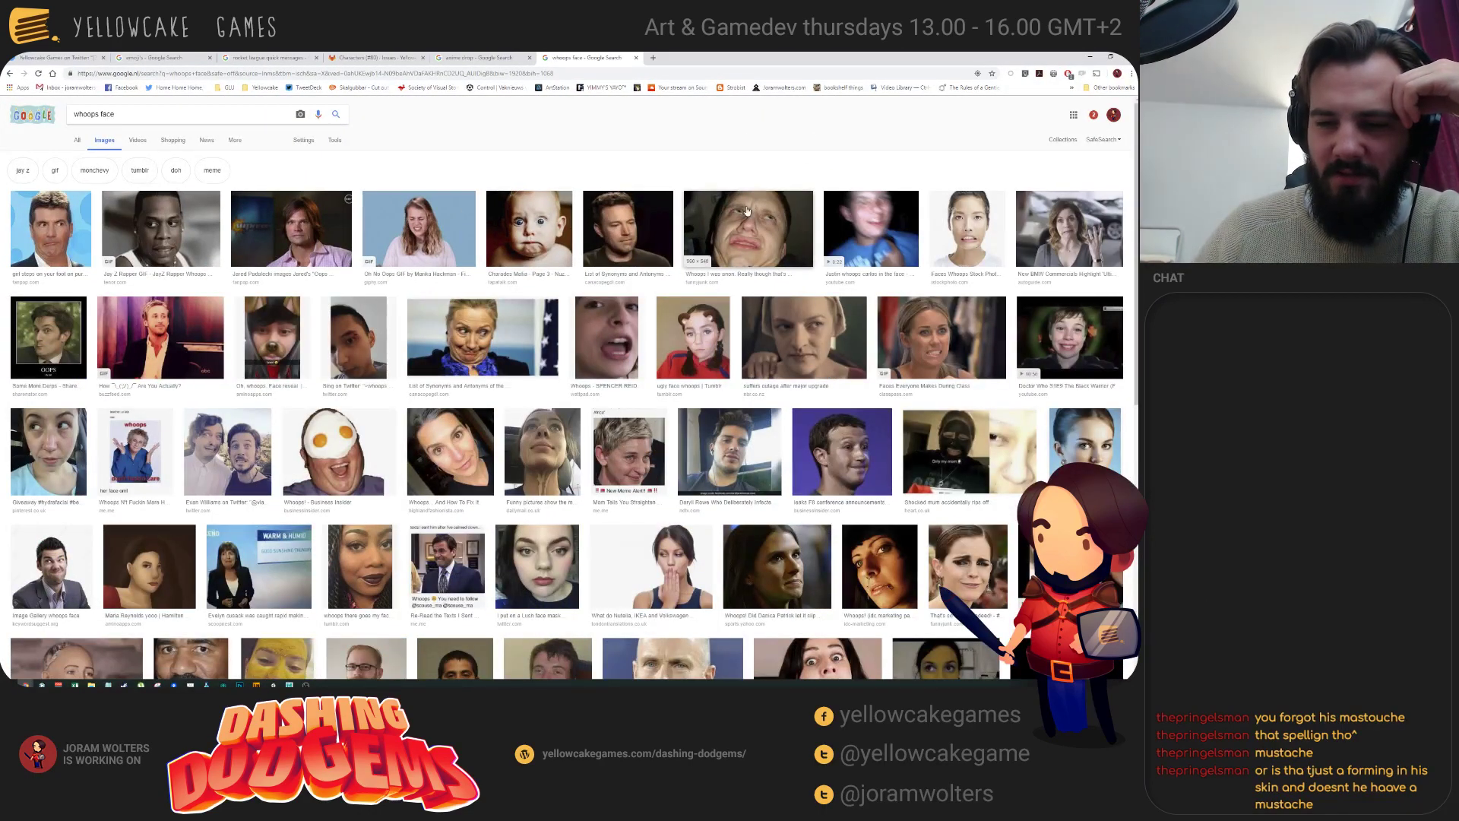
{"action": "left_click", "coordinate": [507, 236]}
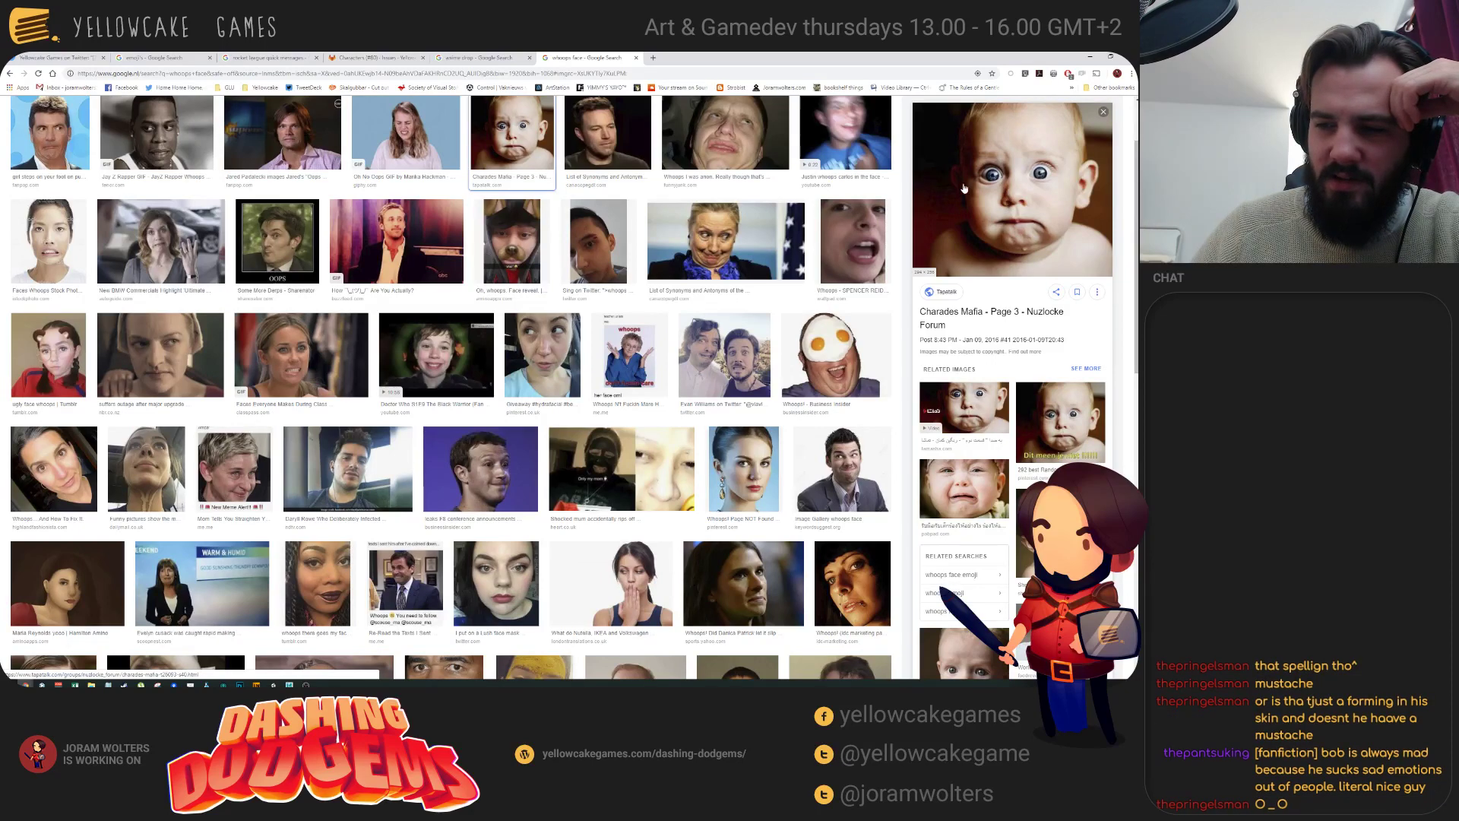
{"action": "right_click", "coordinate": [1007, 177]}
{"action": "left_click", "coordinate": [1027, 266]}
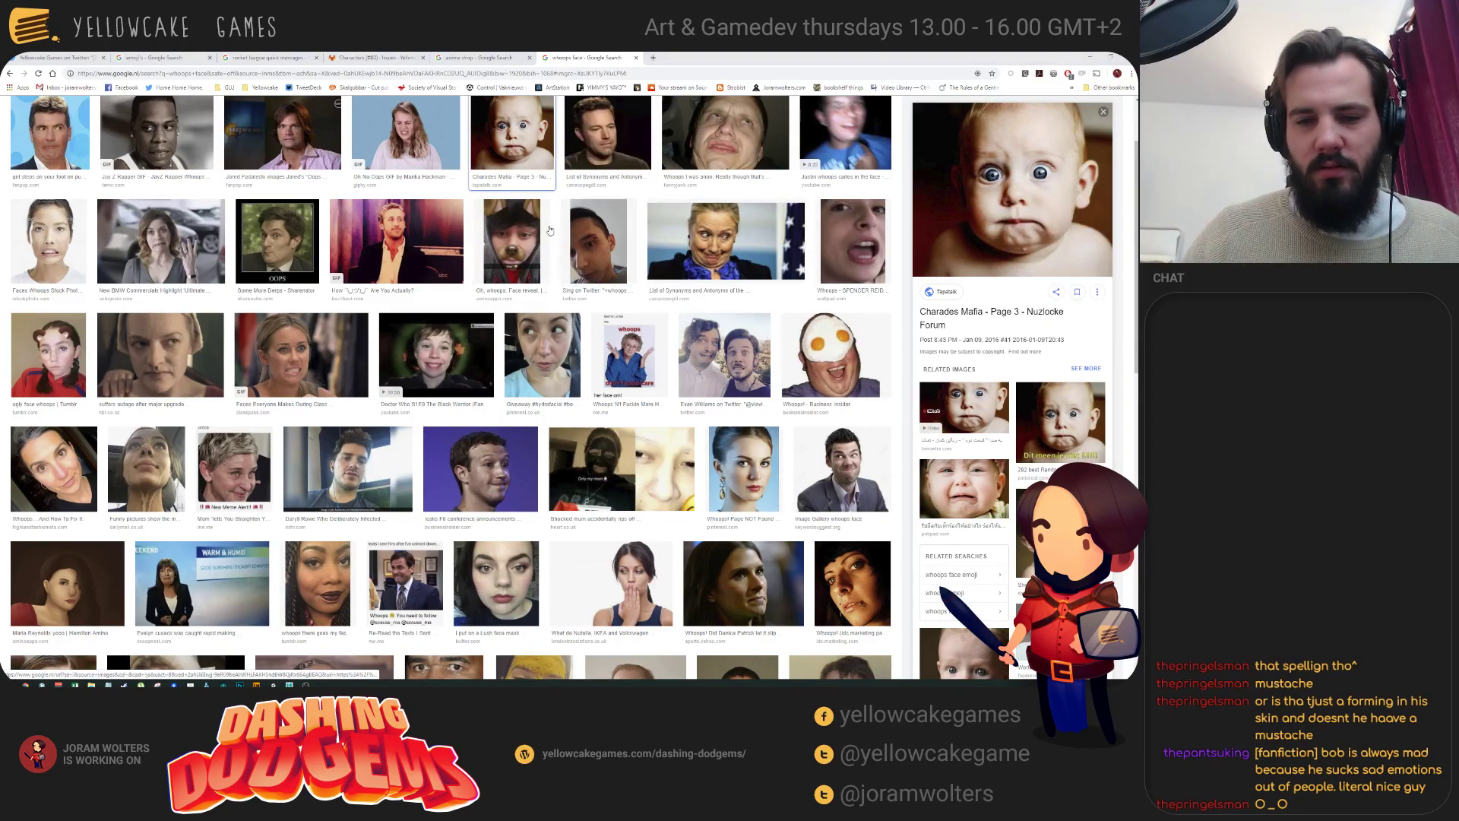
Switch back to Photoshop, paste the baby photo and place it below the heads, between the second and third.
{"action": "key", "text": "alt+Tab"}
{"action": "key", "text": "ctrl+v"}
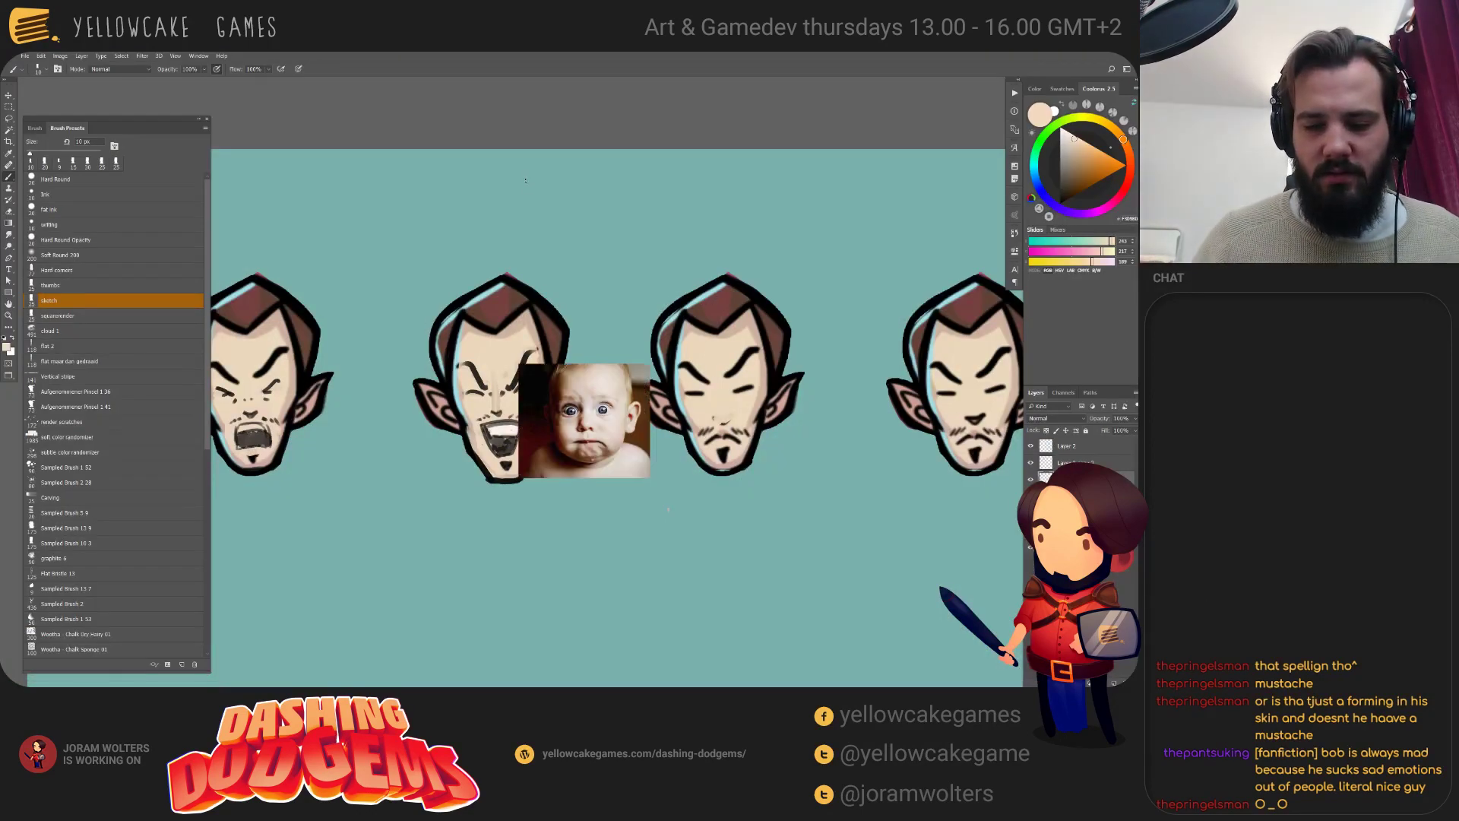
{"action": "key", "text": "v"}
{"action": "mouse_move", "coordinate": [623, 434]}
{"action": "left_mouse_down"}
{"action": "mouse_move", "coordinate": [428, 600]}
{"action": "mouse_move", "coordinate": [607, 594]}
{"action": "left_mouse_up"}
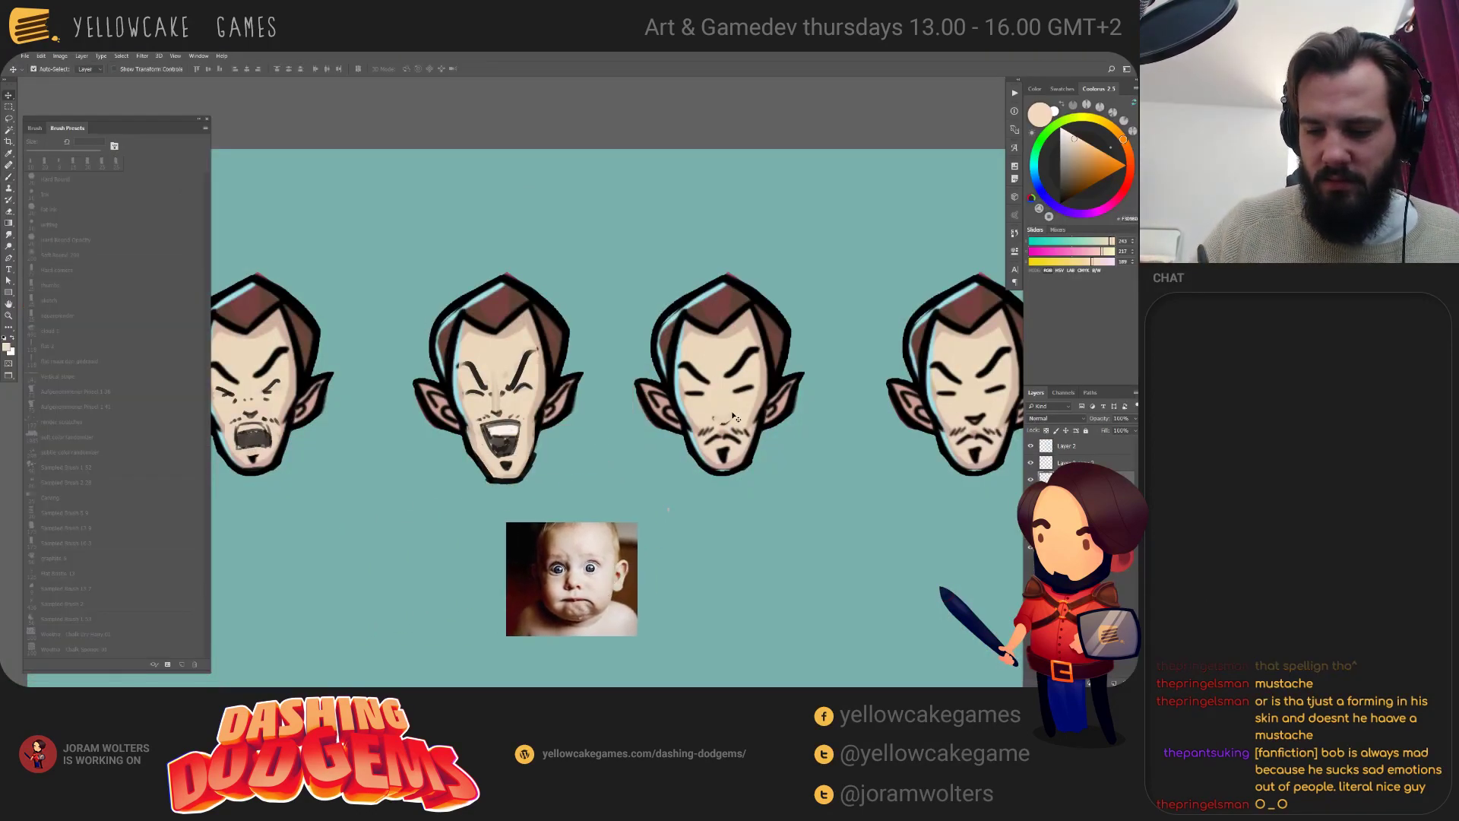
Paint over all of the third head's facial features with skin tone using a 25 px brush, and reset the paint colour to black.
{"action": "key", "text": "b"}
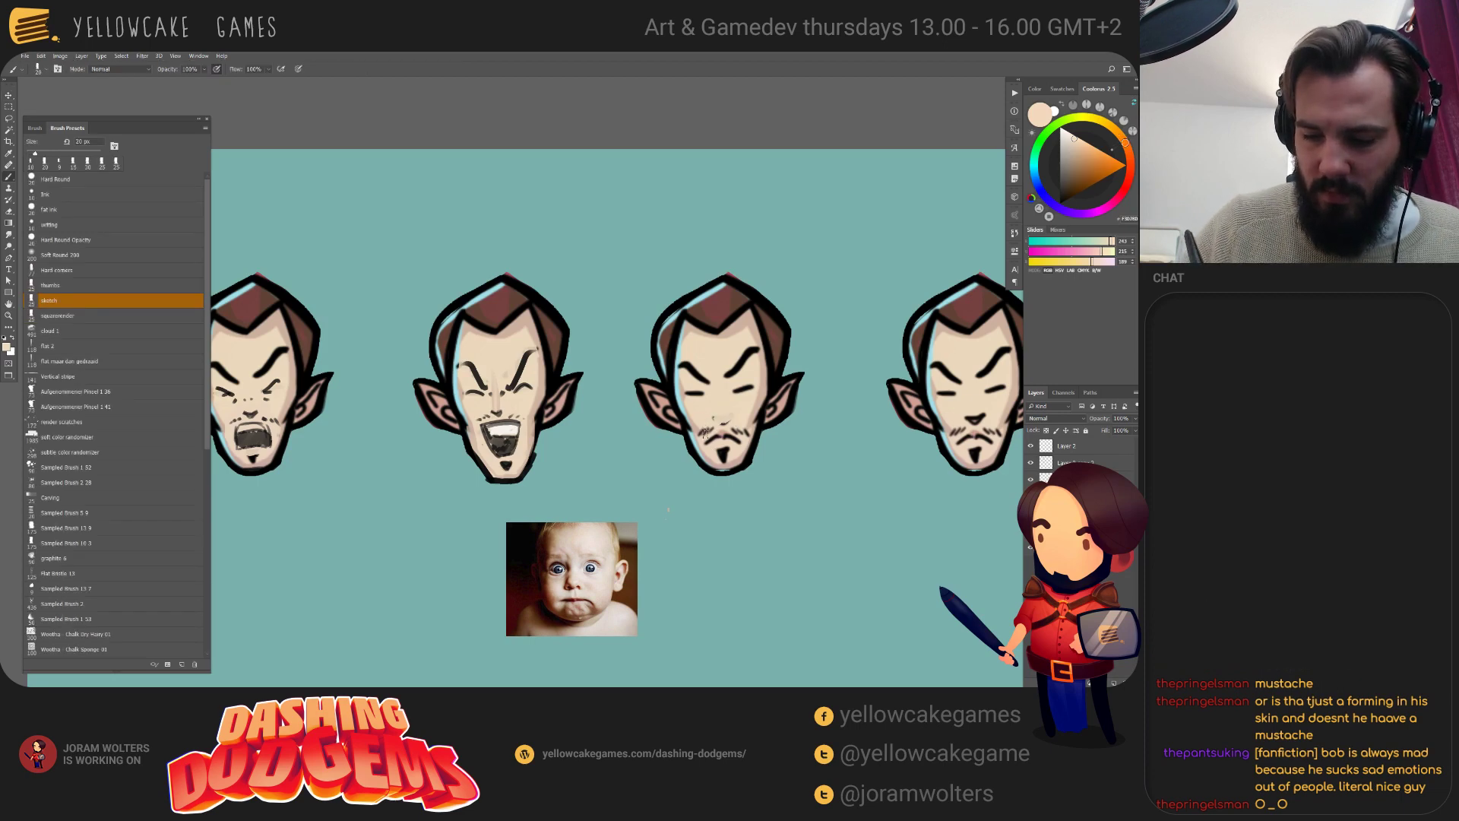
{"action": "key", "text": "bracketright"}
{"action": "mouse_move", "coordinate": [706, 433]}
{"action": "left_mouse_down"}
{"action": "mouse_move", "coordinate": [737, 442]}
{"action": "mouse_move", "coordinate": [700, 372]}
{"action": "mouse_move", "coordinate": [695, 403]}
{"action": "mouse_move", "coordinate": [693, 365]}
{"action": "mouse_move", "coordinate": [733, 384]}
{"action": "mouse_move", "coordinate": [753, 352]}
{"action": "mouse_move", "coordinate": [748, 389]}
{"action": "mouse_move", "coordinate": [742, 363]}
{"action": "mouse_move", "coordinate": [721, 386]}
{"action": "mouse_move", "coordinate": [745, 363]}
{"action": "mouse_move", "coordinate": [726, 420]}
{"action": "left_mouse_up"}
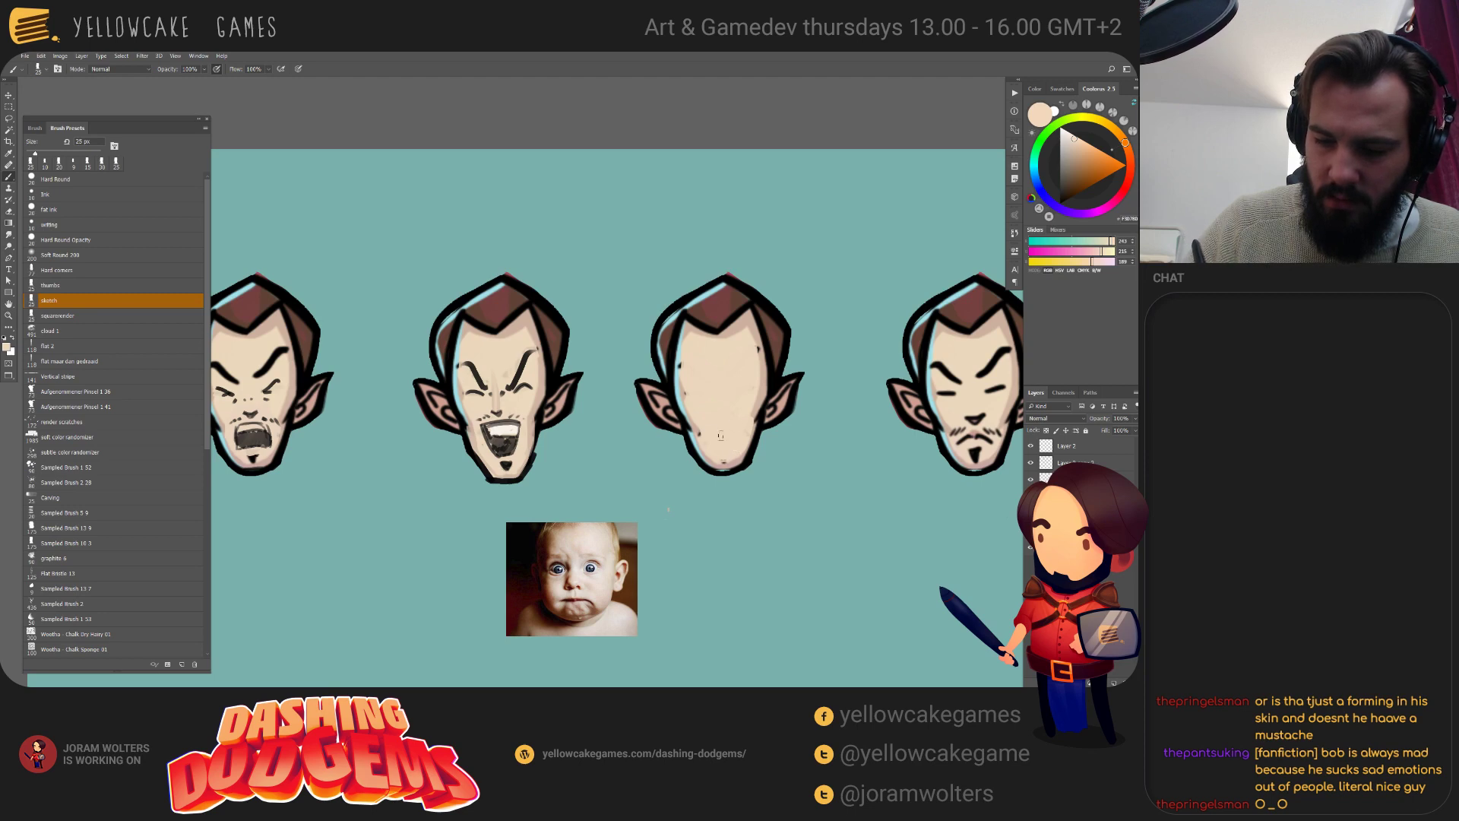
{"action": "key", "text": "d"}
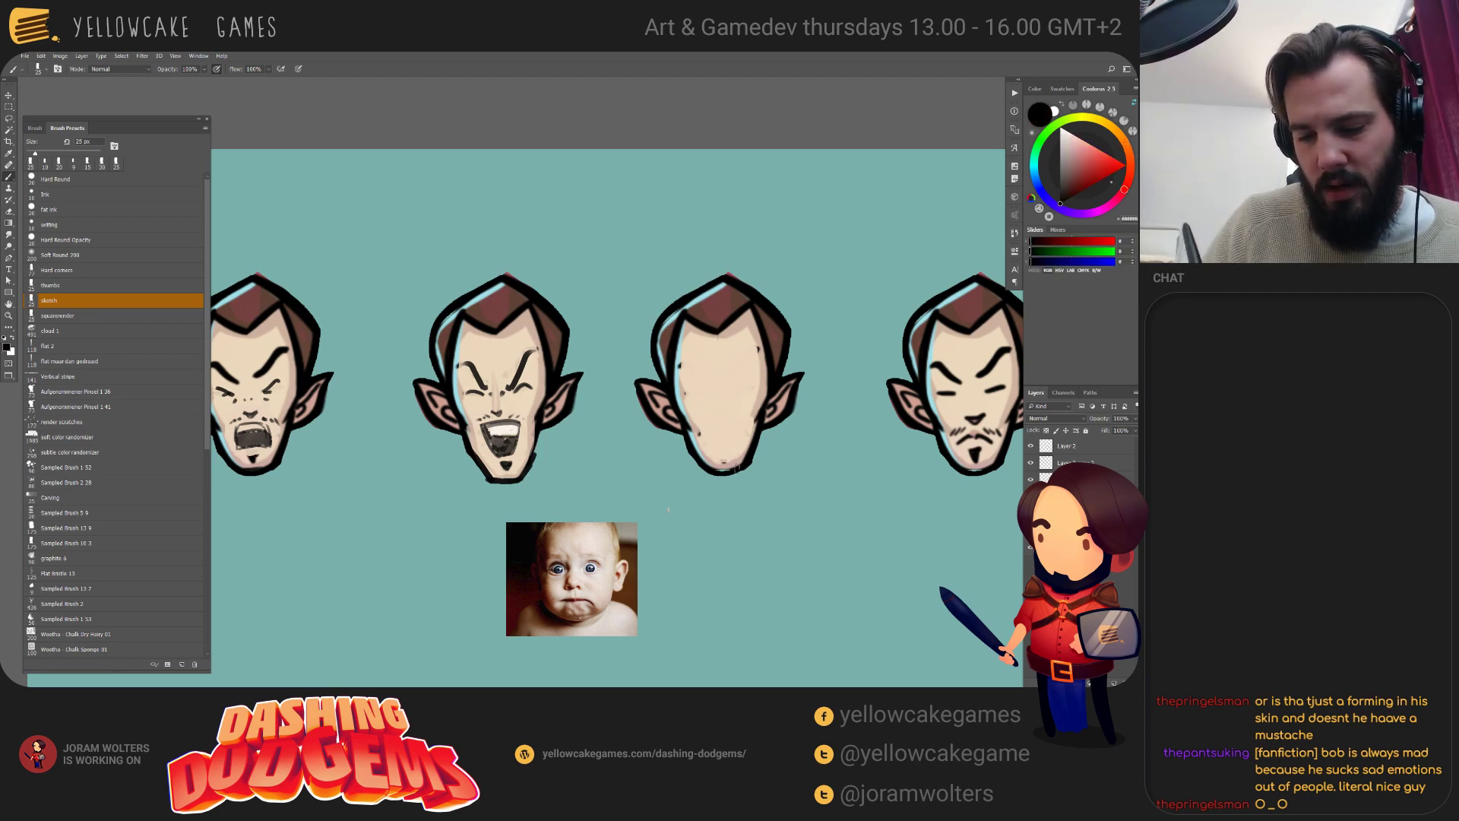
{"action": "left_click_drag", "start_coordinate": [740, 465], "coordinate": [921, 481]}
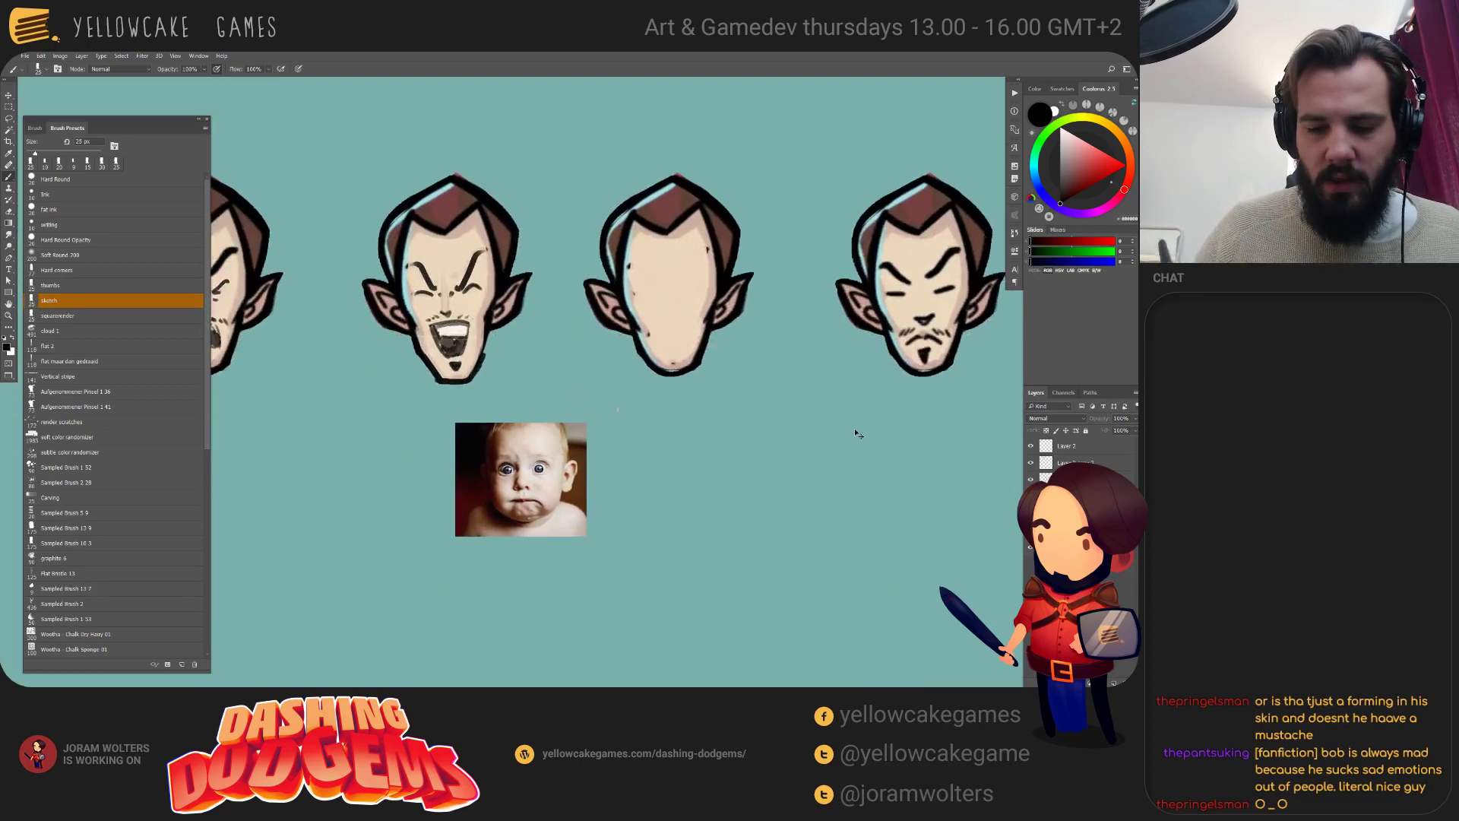
{"action": "key", "text": "ctrl+Tab"}
{"action": "key", "text": "ctrl+Tab"}
{"action": "key", "text": "ctrl+Tab"}
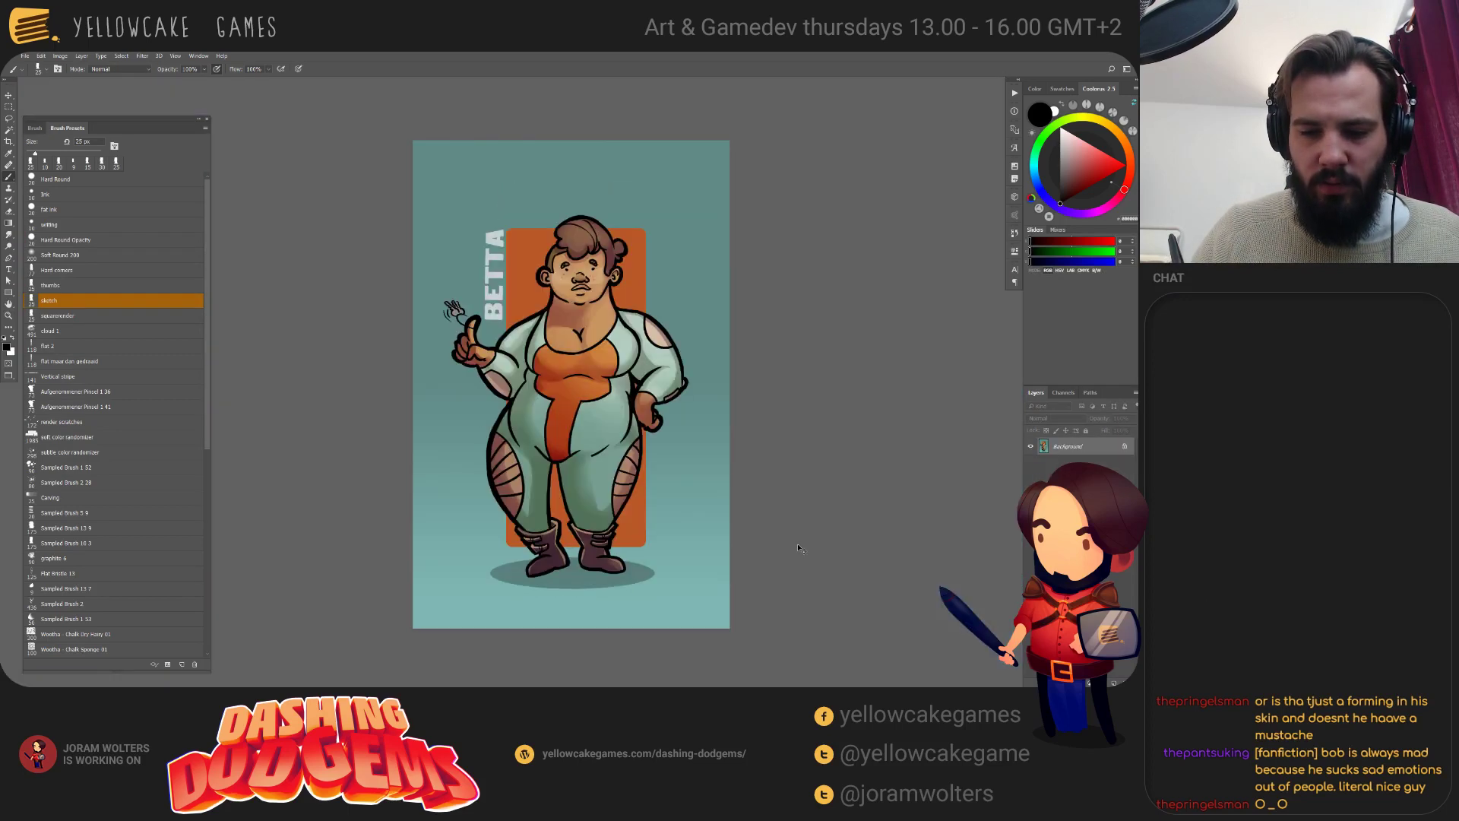
{"action": "key", "text": "ctrl+Tab"}
{"action": "scroll", "coordinate": [778, 464], "scroll_direction": "up", "scroll_amount": 1}
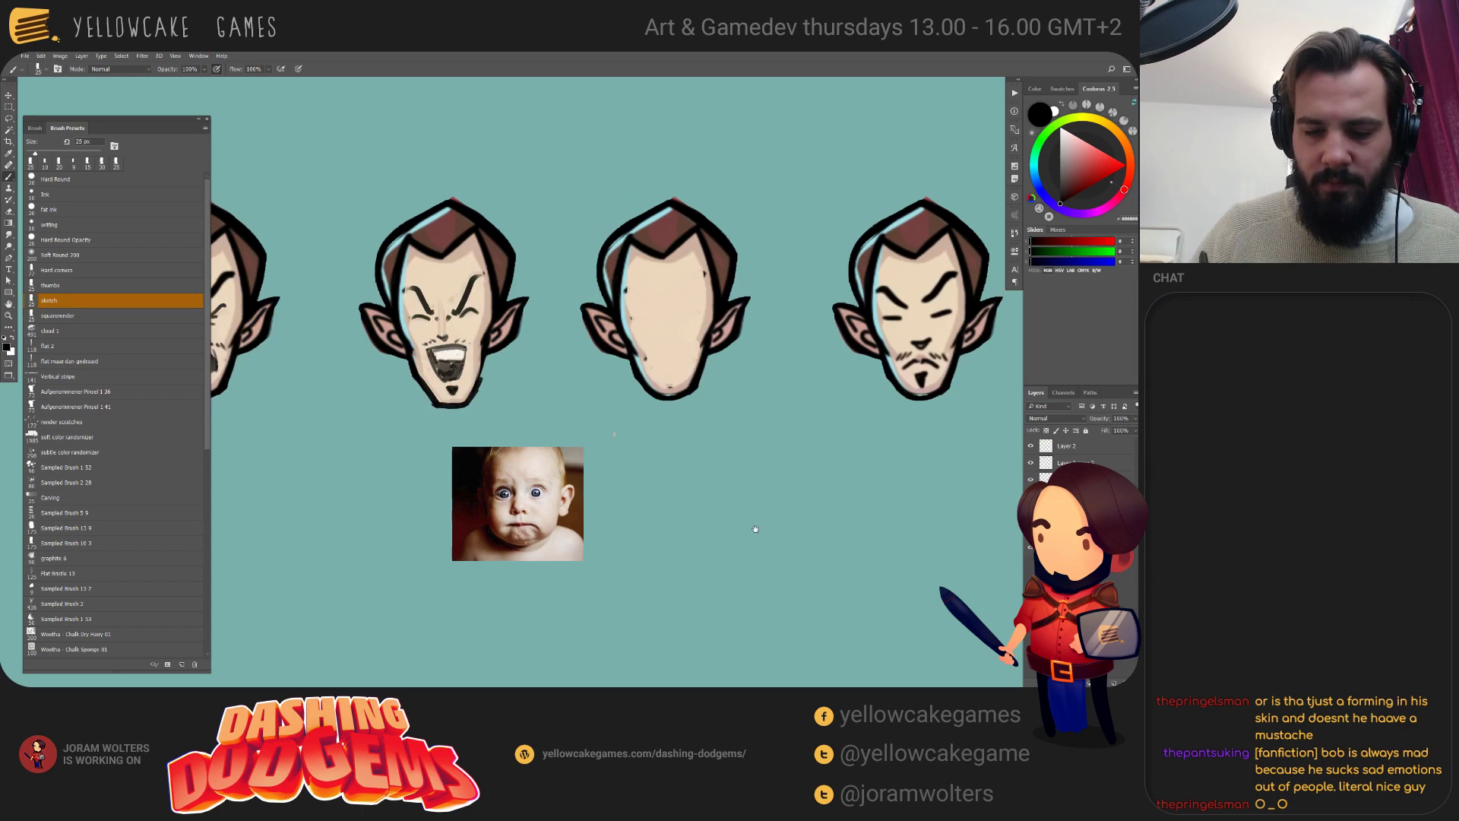
Draw wide round eyes with small pupils and thin raised eyebrows on the third head in black with a 10 px brush.
{"action": "key", "text": "bracketleft"}
{"action": "mouse_move", "coordinate": [685, 301]}
{"action": "left_mouse_down"}
{"action": "mouse_move", "coordinate": [688, 314]}
{"action": "mouse_move", "coordinate": [644, 305]}
{"action": "left_mouse_up"}
{"action": "key", "text": "bracketleft"}
{"action": "key", "text": "ctrl+z"}
{"action": "key", "text": "ctrl+z"}
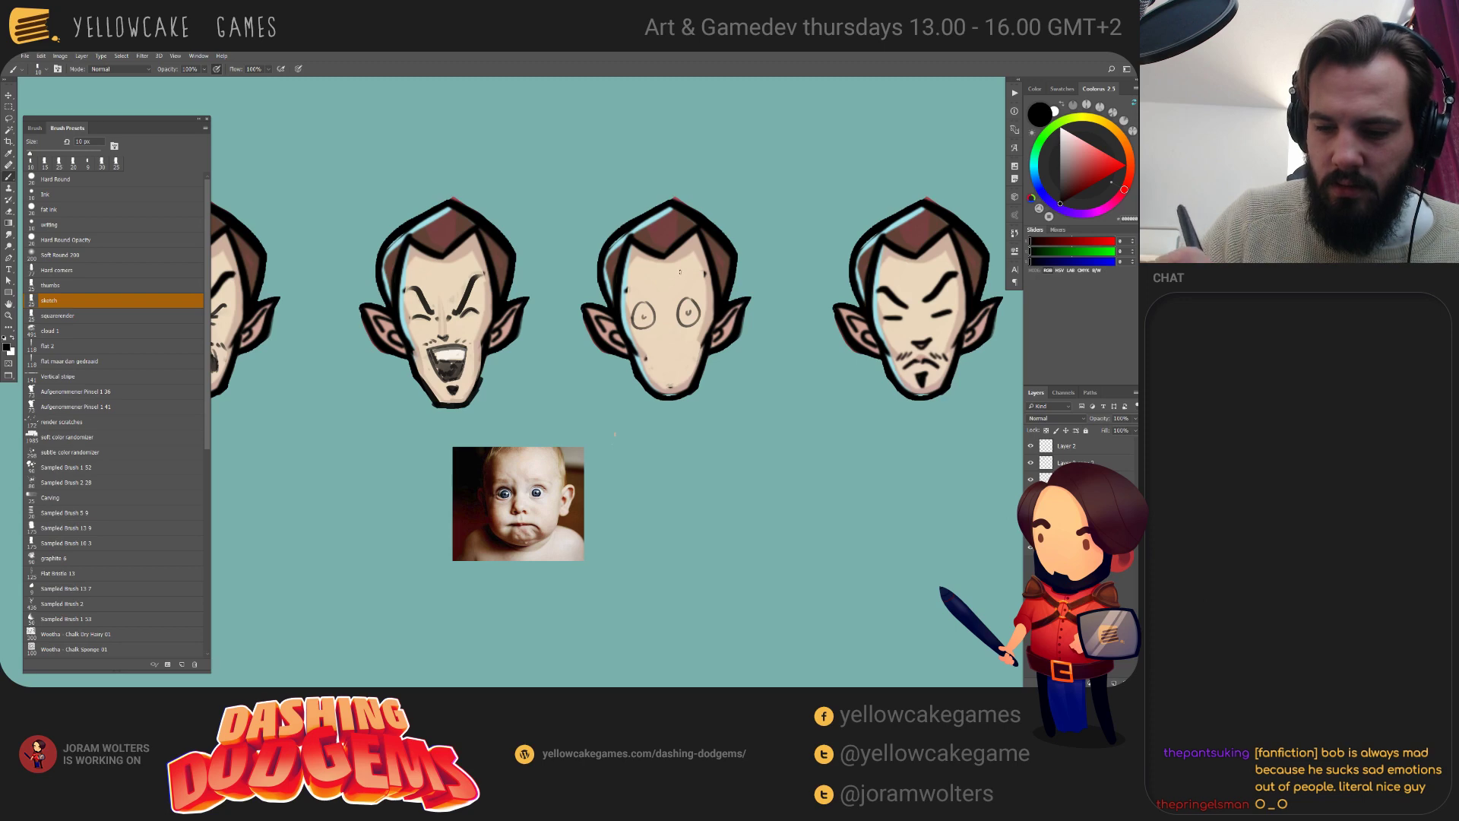
{"action": "mouse_move", "coordinate": [681, 293]}
{"action": "left_mouse_down"}
{"action": "mouse_move", "coordinate": [705, 295]}
{"action": "mouse_move", "coordinate": [655, 293]}
{"action": "left_mouse_up"}
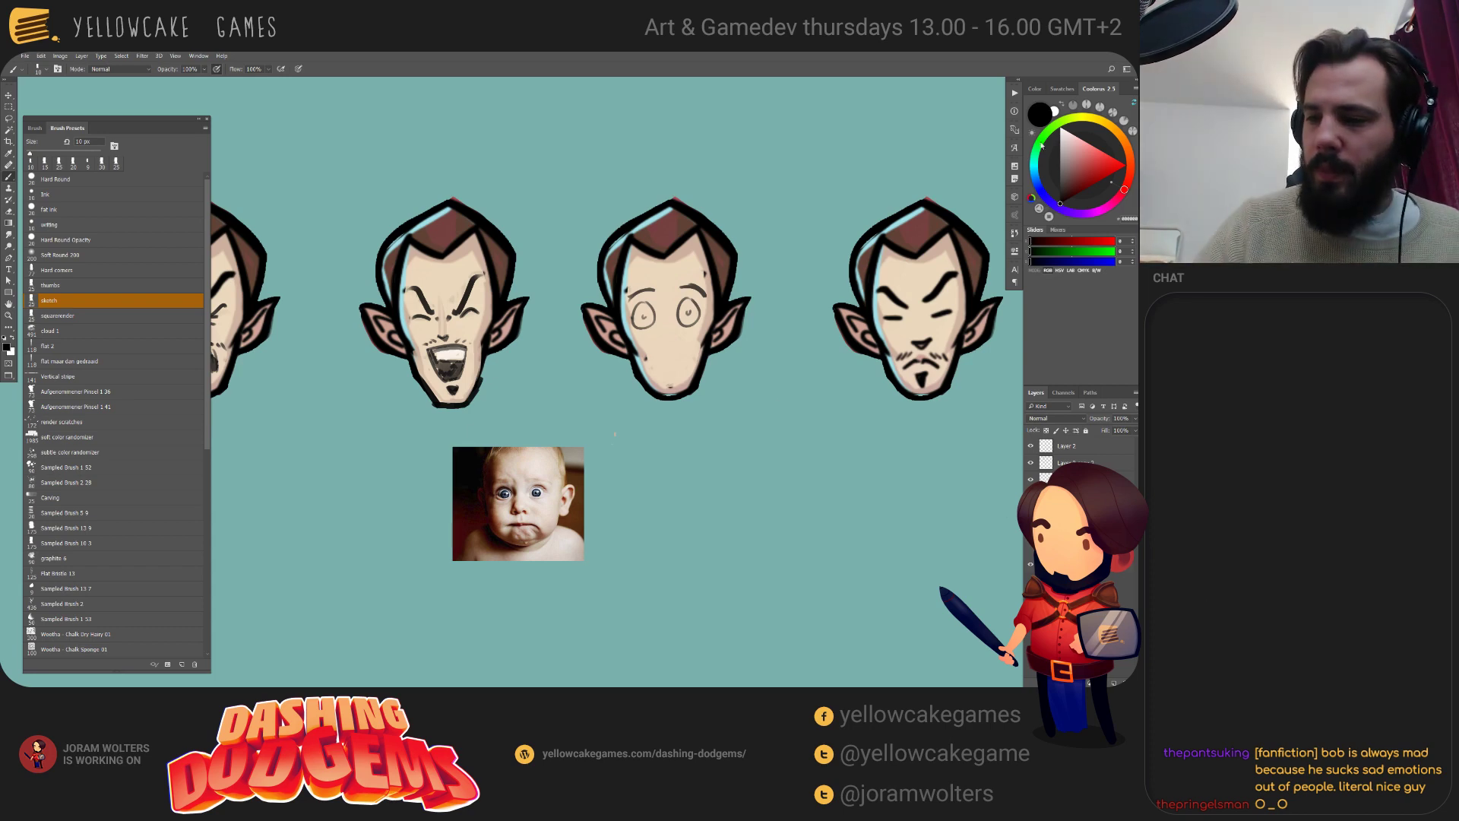
Mix a bright sky blue and paint a teardrop-shaped sweat drop beside the third head's jaw with a 20 px brush.
{"action": "left_click", "coordinate": [1034, 171]}
{"action": "left_click", "coordinate": [1088, 154]}
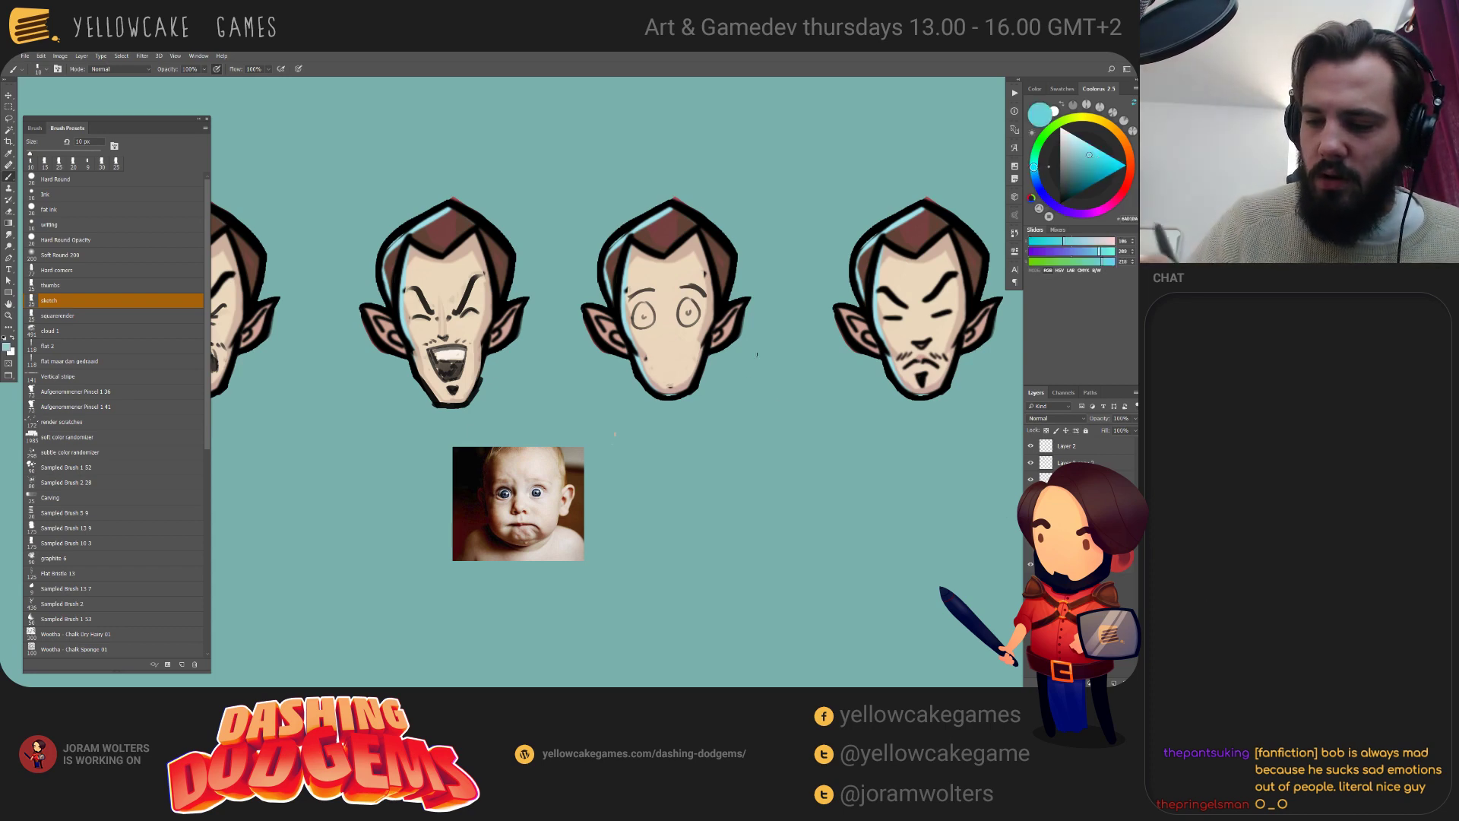
{"action": "left_click", "coordinate": [1104, 164]}
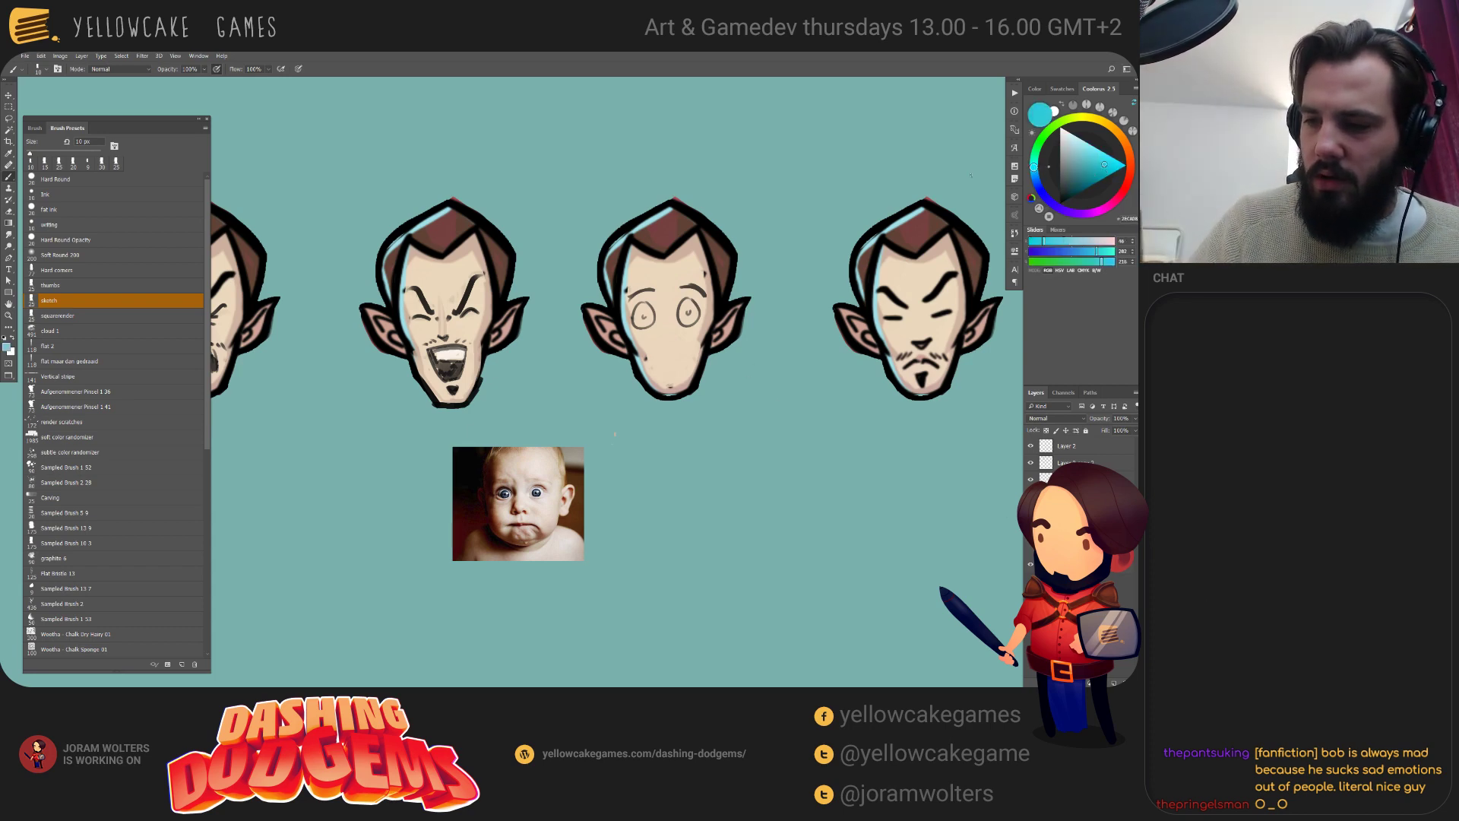
{"action": "left_click", "coordinate": [1035, 171]}
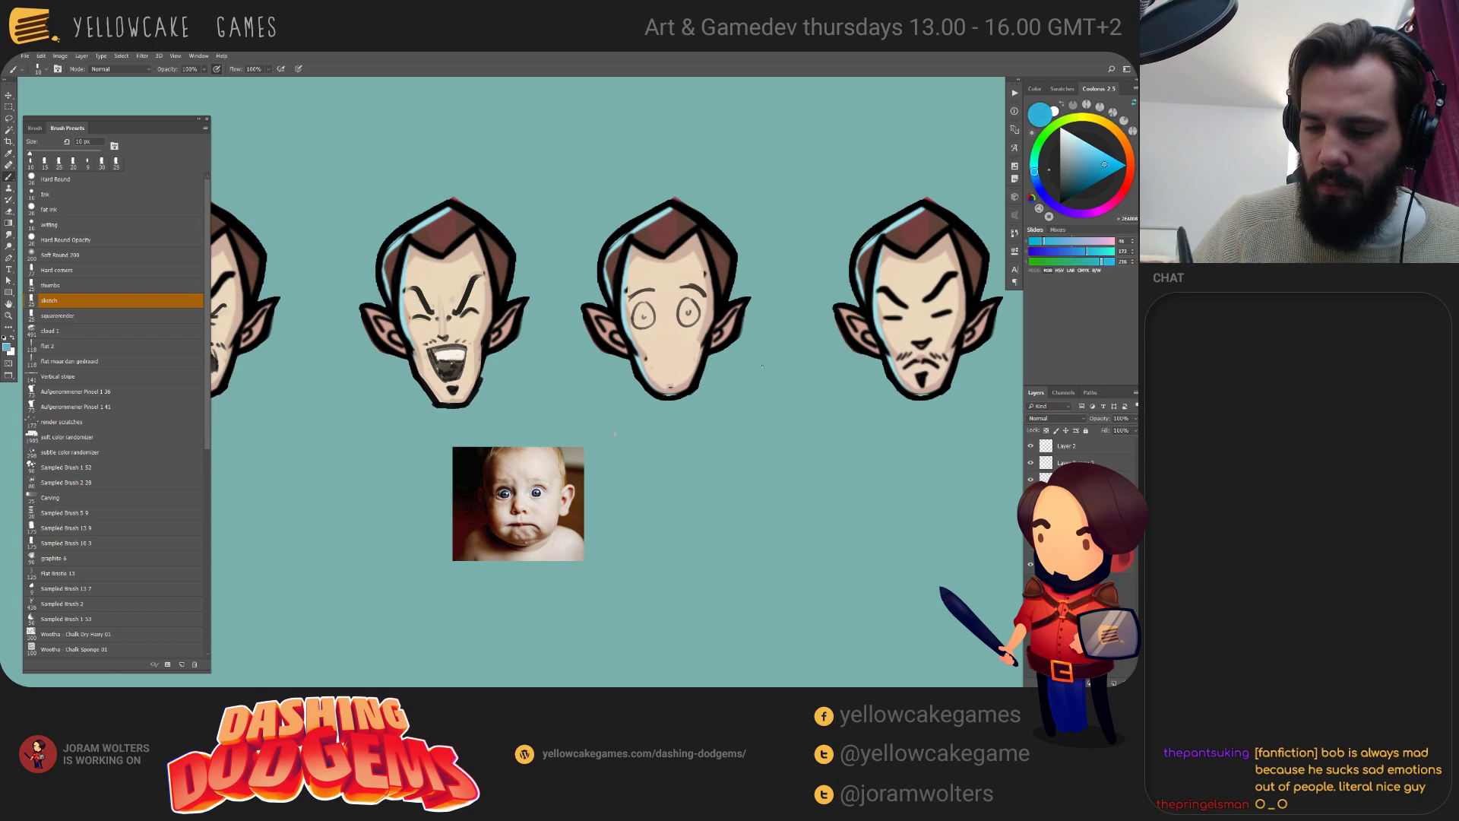
{"action": "key", "text": "ctrl+z"}
{"action": "key", "text": "bracketright"}
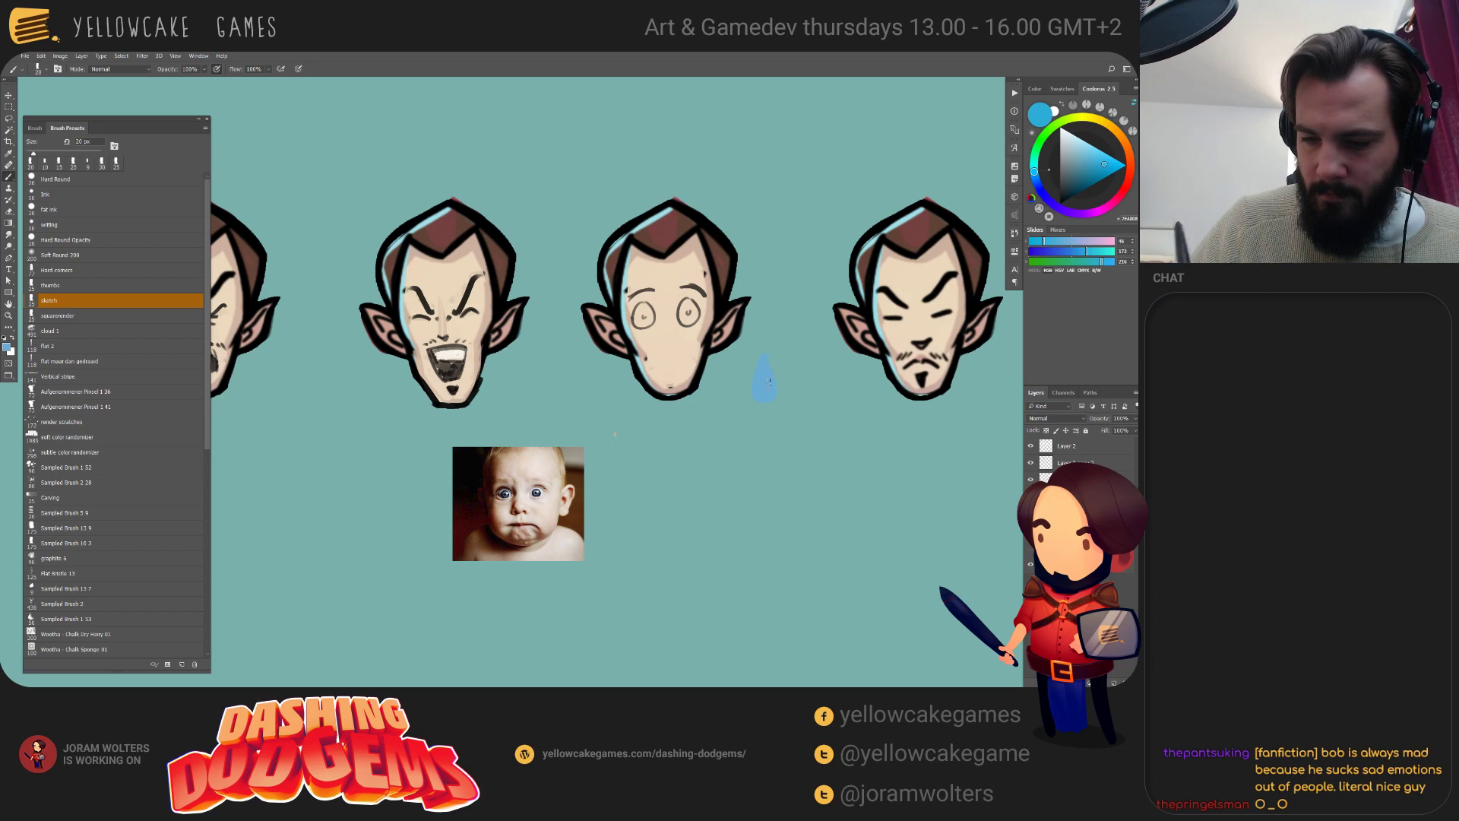
Outline both sides of the blue sweat drop in black with a 10 px brush, redoing strokes until the curves fit.
{"action": "key", "text": "d"}
{"action": "left_click_drag", "start_coordinate": [760, 350], "coordinate": [758, 399]}
{"action": "key", "text": "ctrl+z"}
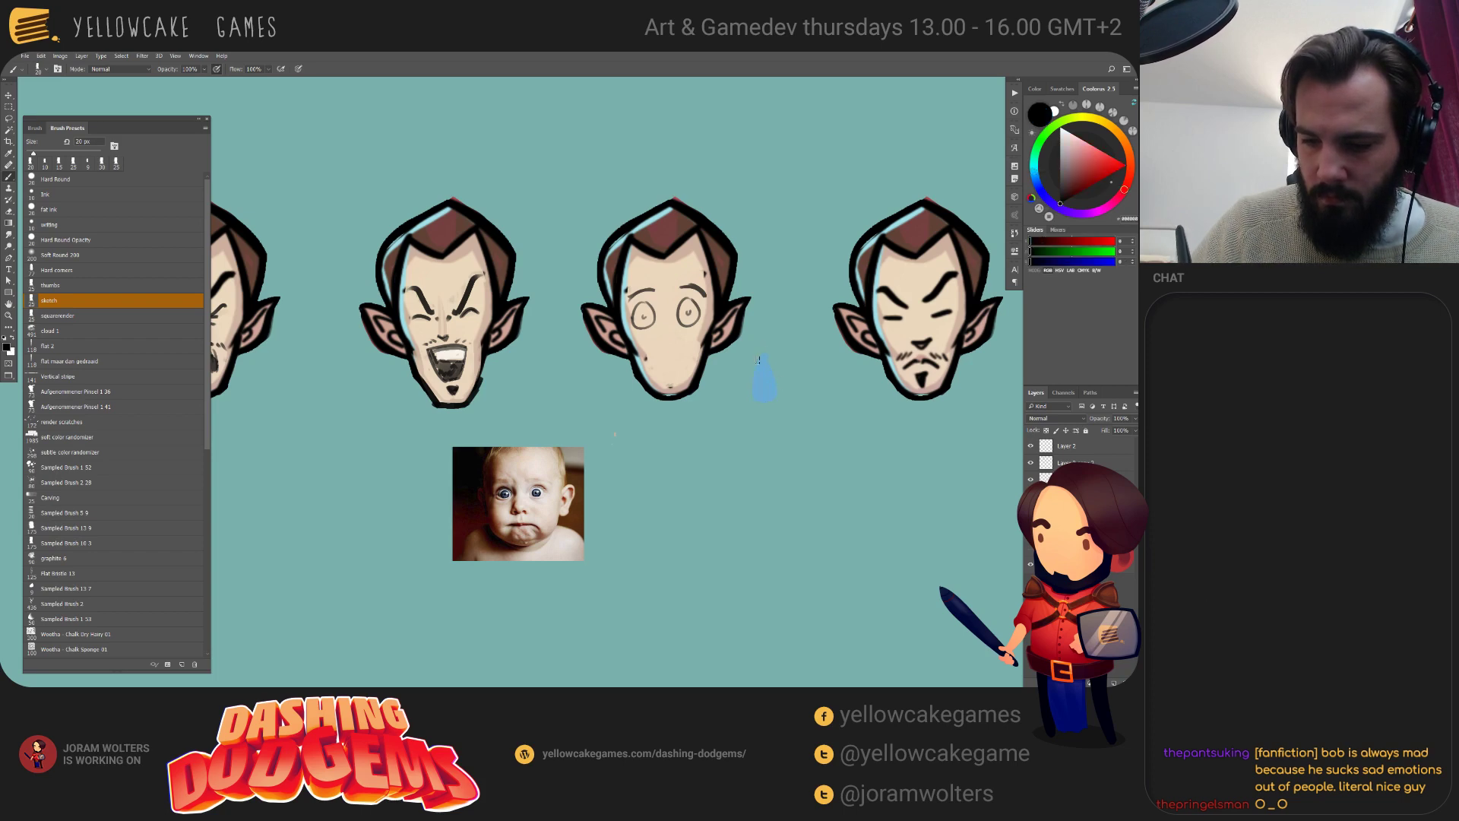
{"action": "left_click_drag", "start_coordinate": [759, 348], "coordinate": [763, 403]}
{"action": "key", "text": "ctrl+z"}
{"action": "key", "text": "bracketleft"}
{"action": "left_click_drag", "start_coordinate": [761, 350], "coordinate": [756, 398]}
{"action": "key", "text": "ctrl+z"}
{"action": "left_click_drag", "start_coordinate": [760, 346], "coordinate": [760, 406]}
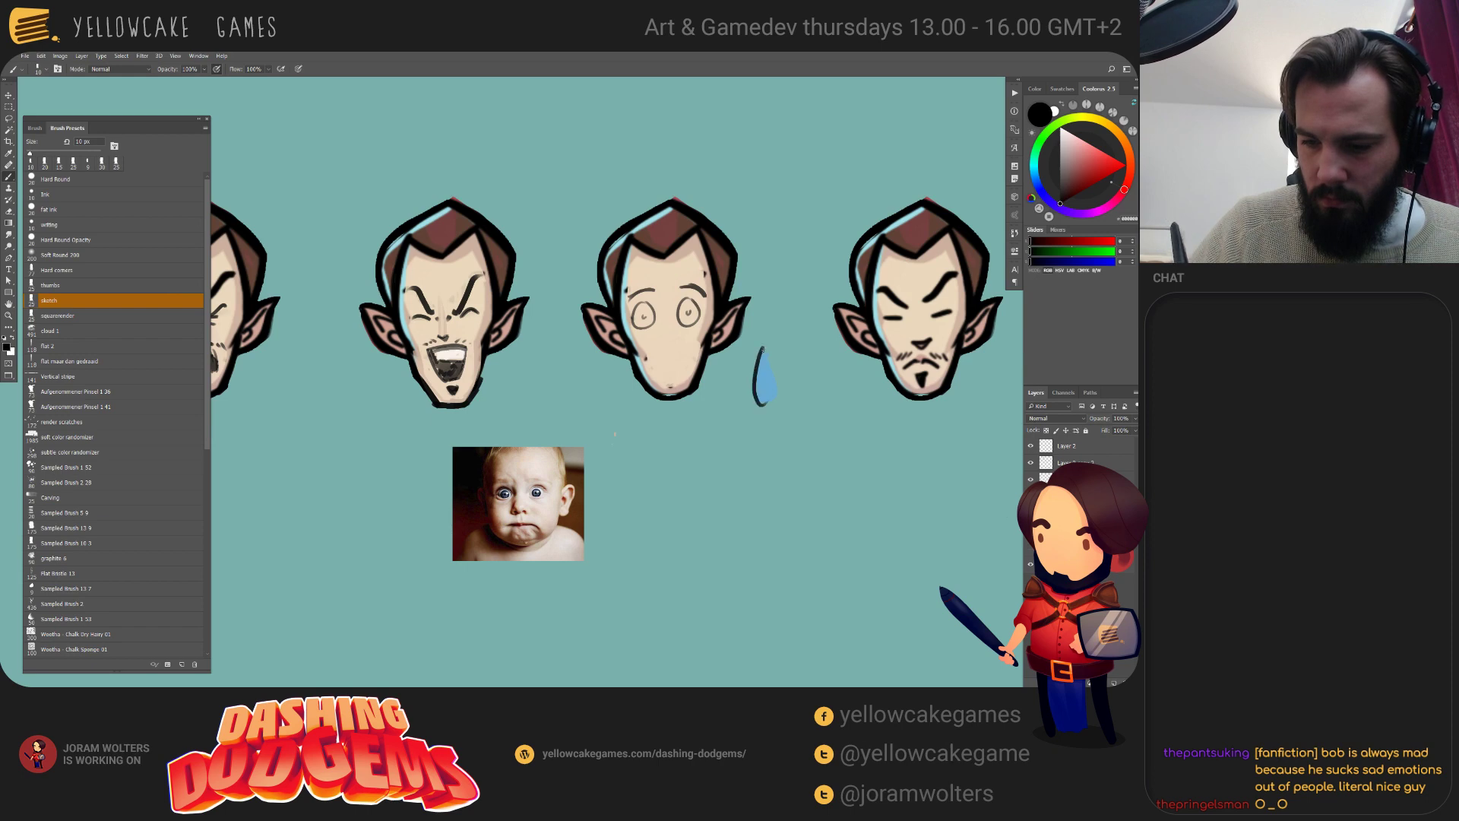
{"action": "left_click_drag", "start_coordinate": [762, 348], "coordinate": [766, 403]}
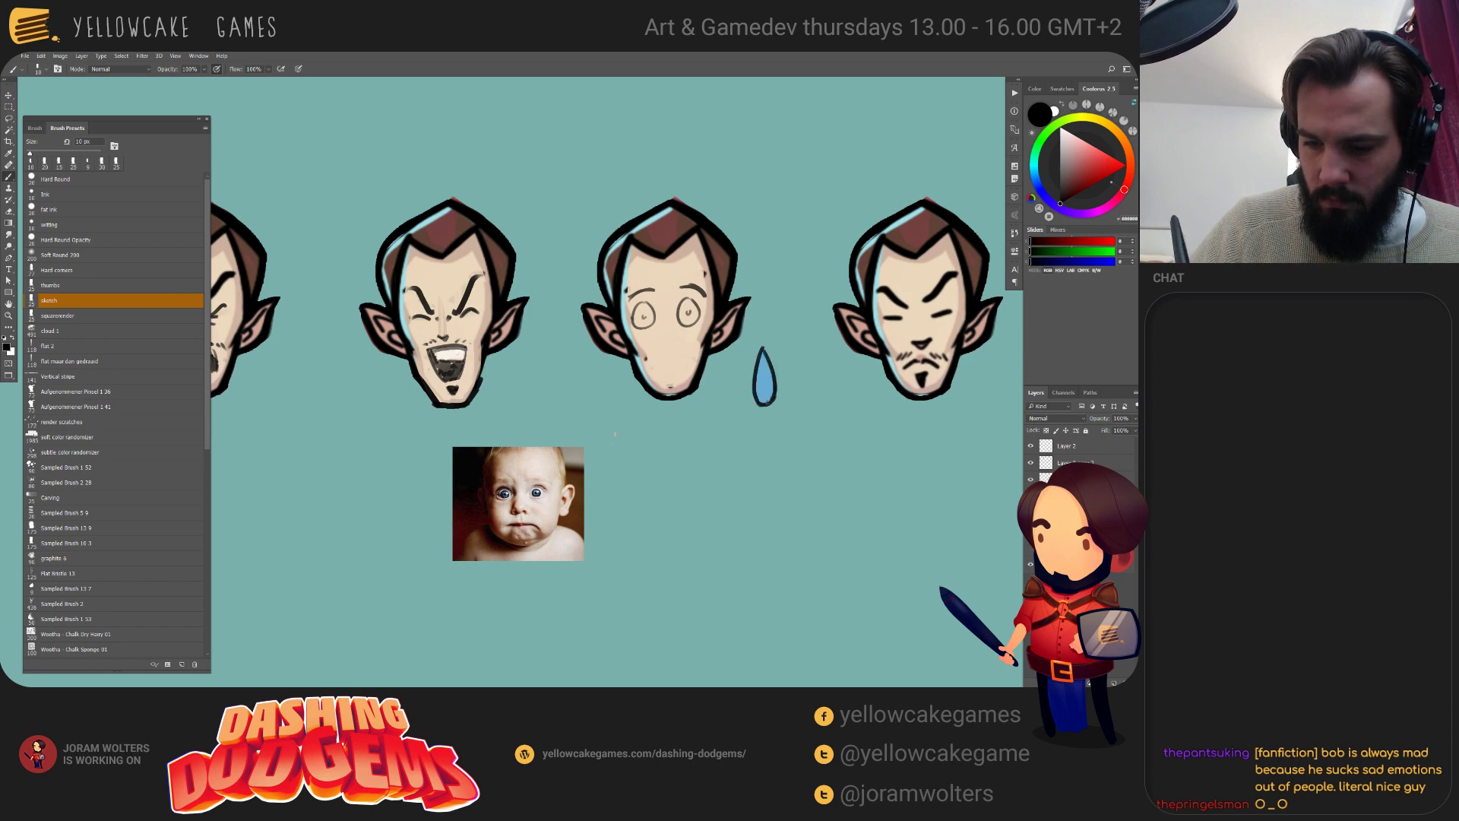
Move the sweat drop onto the third head's temple, just above the ear, and return to the Brush tool.
{"action": "key", "text": "x"}
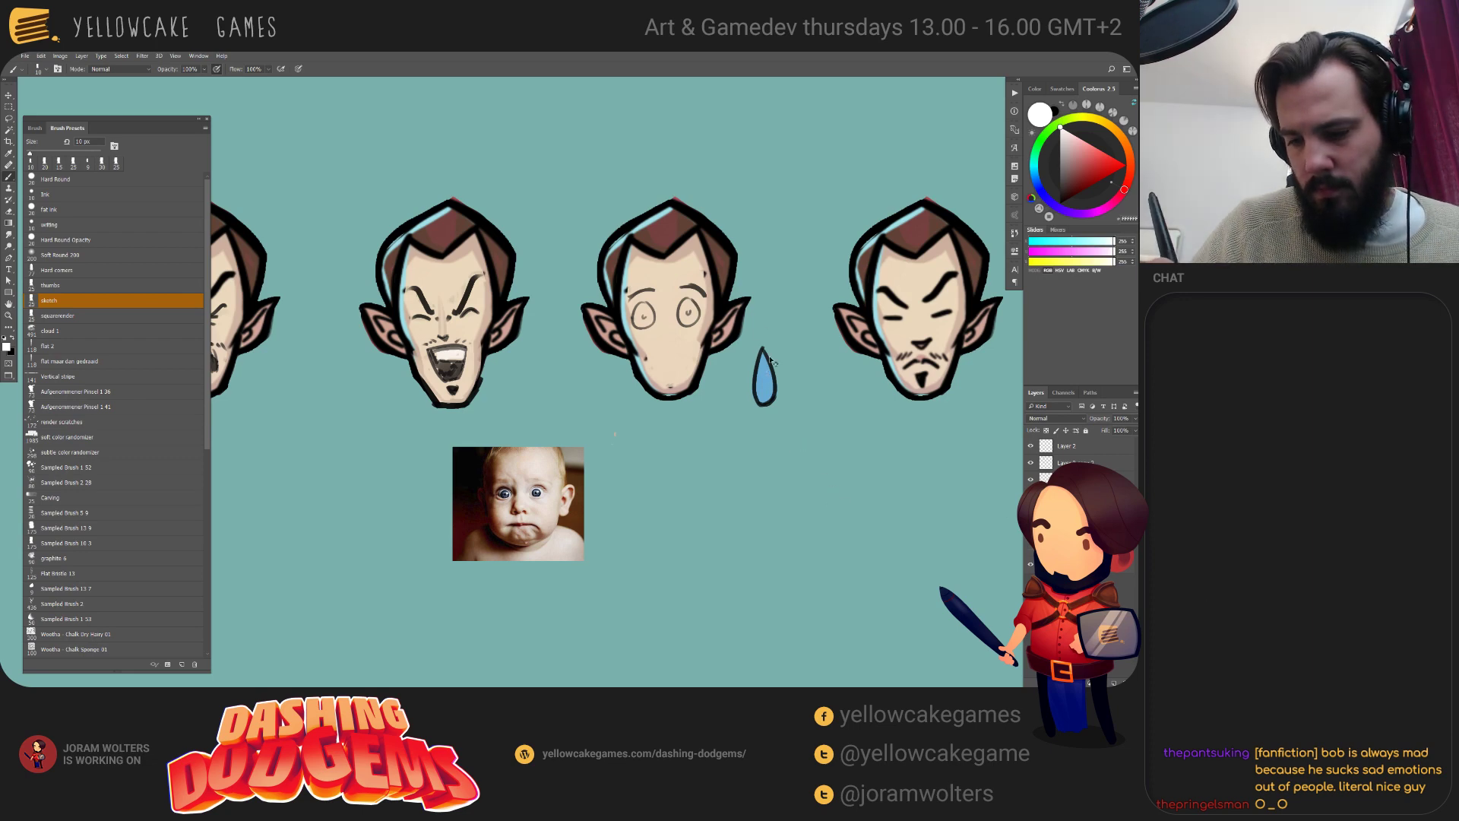
{"action": "key", "text": "v"}
{"action": "mouse_move", "coordinate": [769, 374]}
{"action": "left_mouse_down"}
{"action": "mouse_move", "coordinate": [702, 285]}
{"action": "mouse_move", "coordinate": [718, 300]}
{"action": "left_mouse_up"}
{"action": "key", "text": "b"}
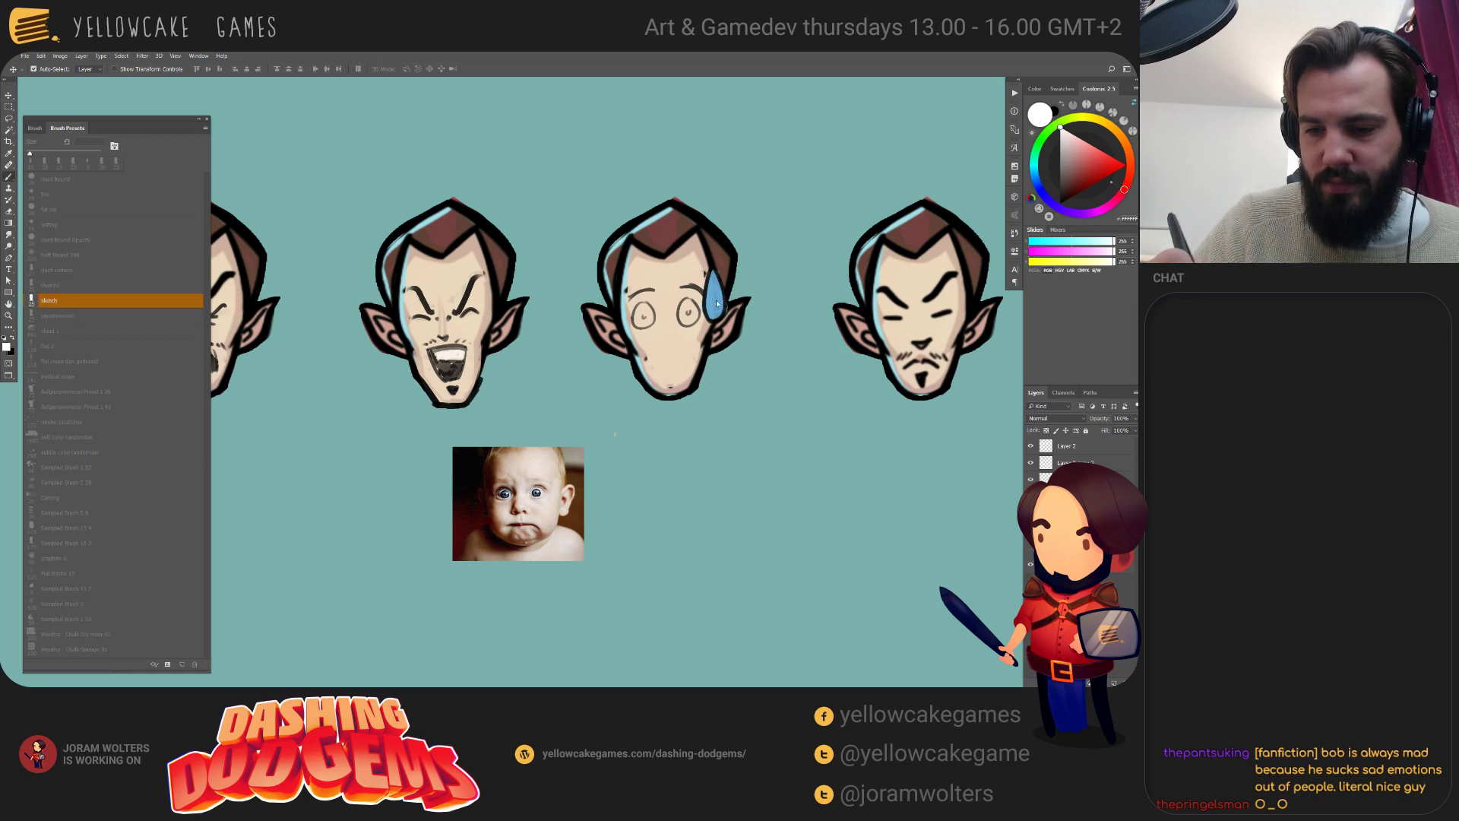
Fill both round eyes of the third head with white using a 25 px brush.
{"action": "left_click", "coordinate": [715, 295], "text": "alt"}
{"action": "key", "text": "bracketright"}
{"action": "key", "text": "bracketright"}
{"action": "key", "text": "bracketright"}
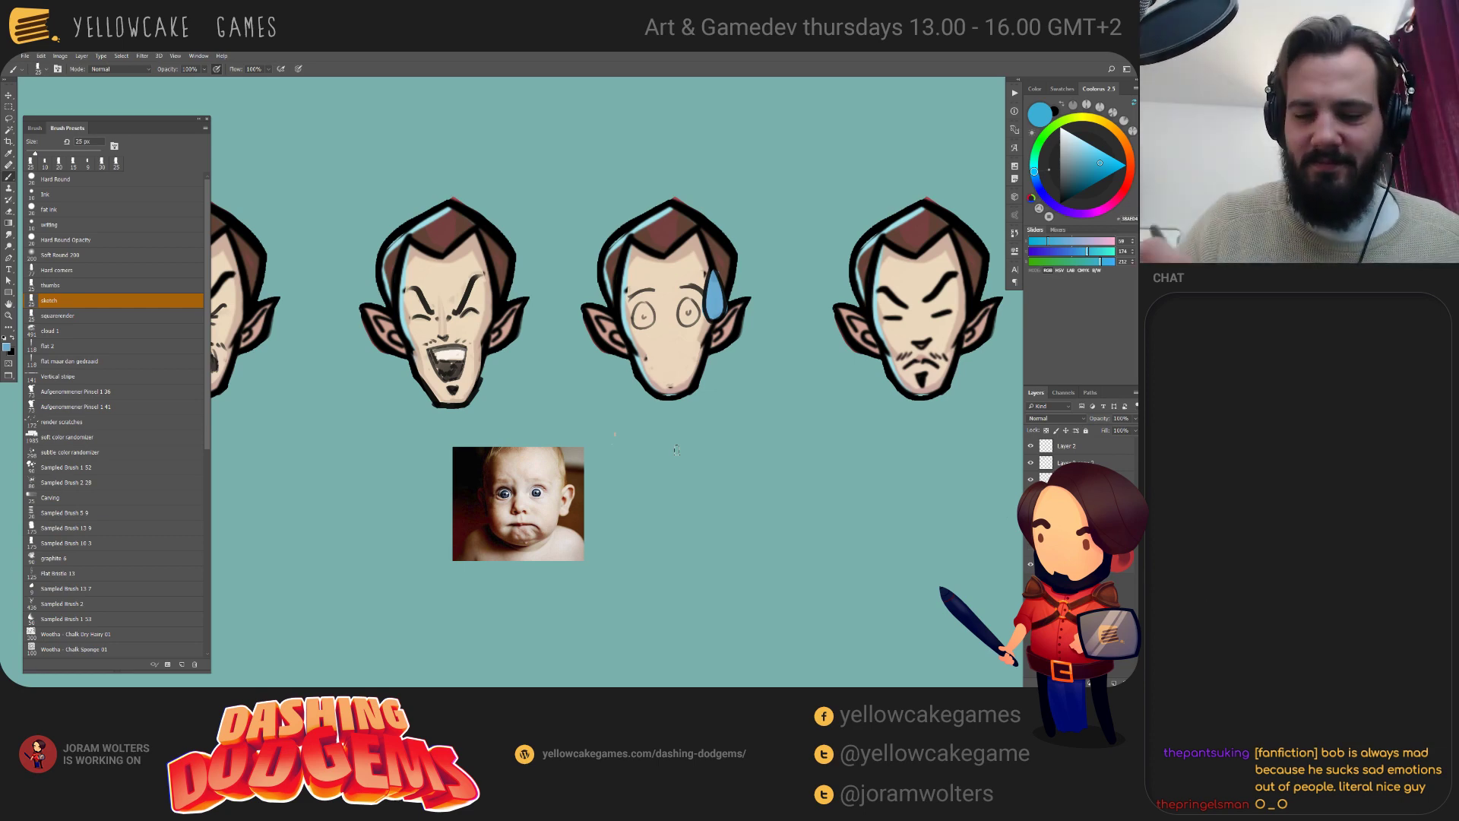
{"action": "left_click_drag", "start_coordinate": [738, 378], "coordinate": [720, 387]}
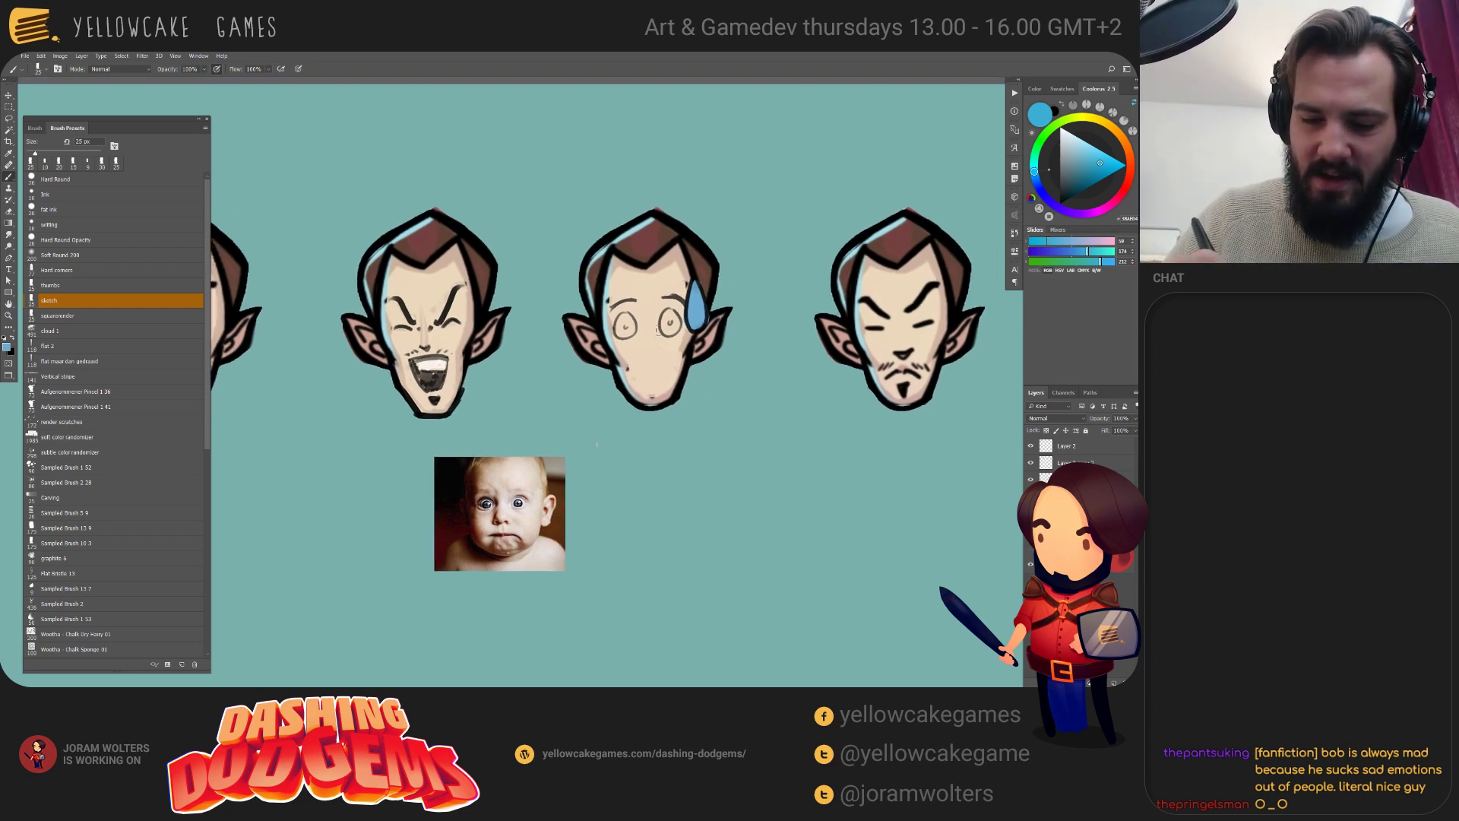
{"action": "key", "text": "d"}
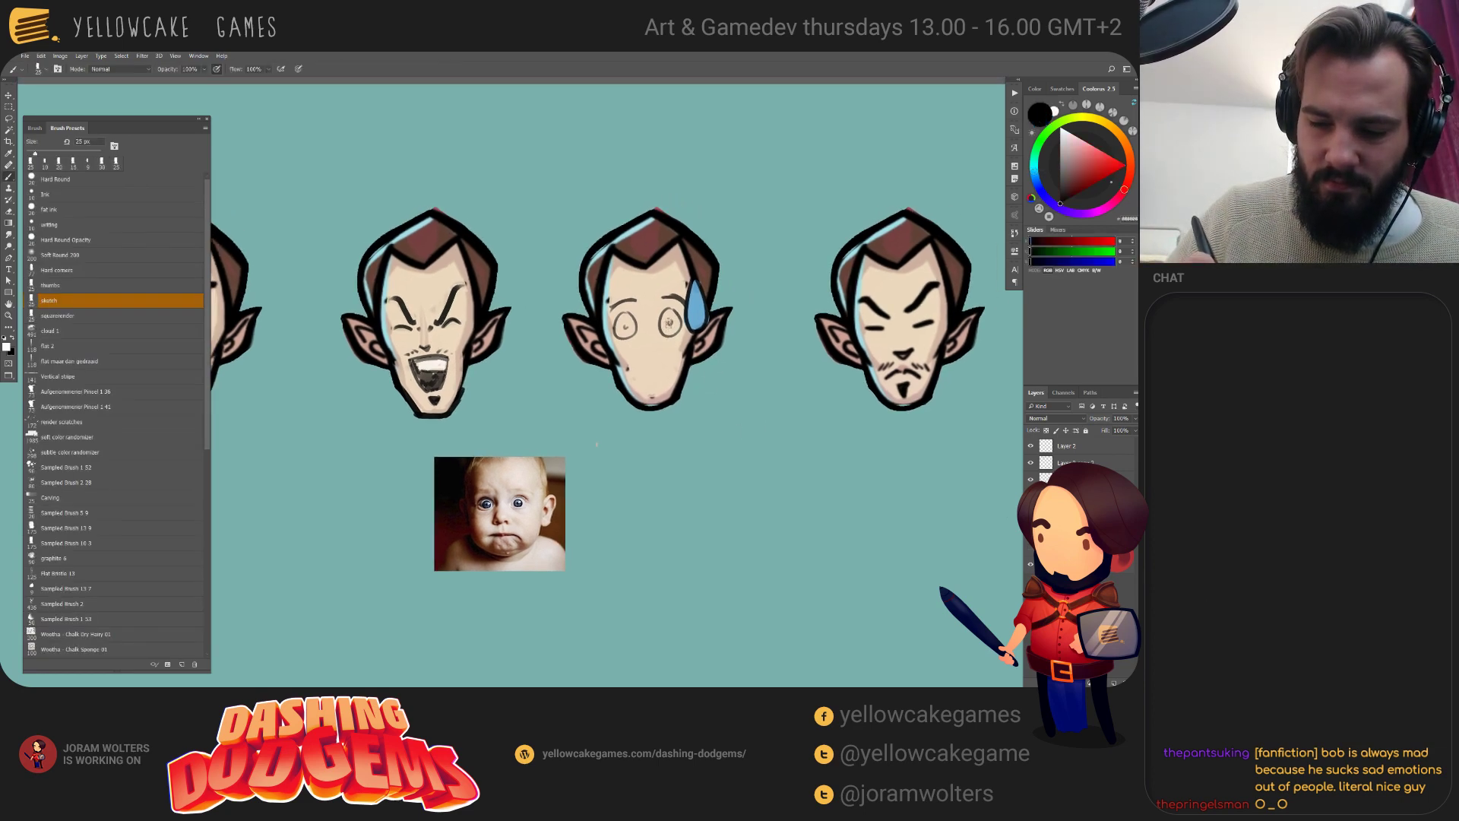
{"action": "key", "text": "x"}
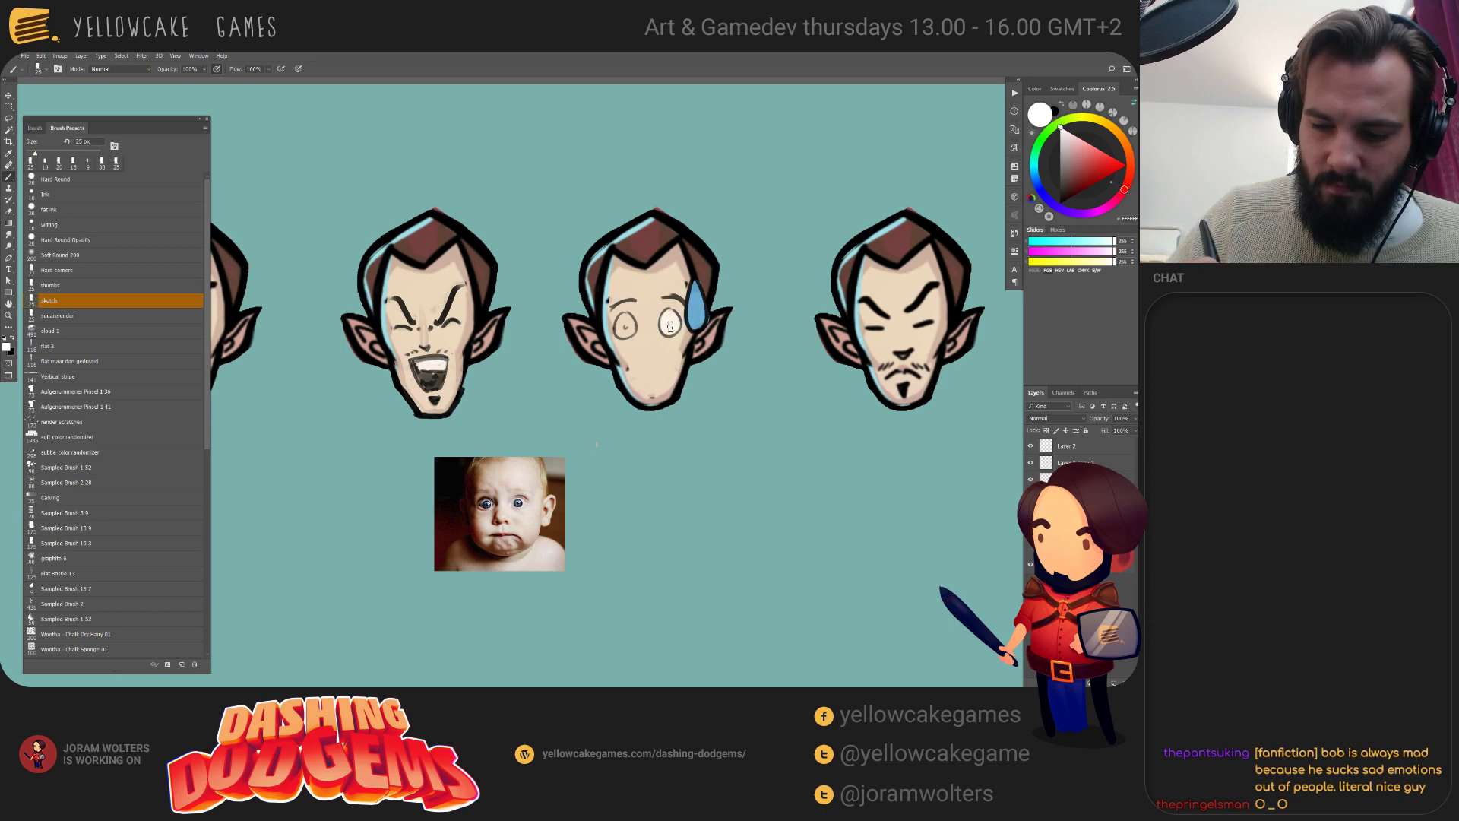
{"action": "left_click_drag", "start_coordinate": [625, 325], "coordinate": [624, 327]}
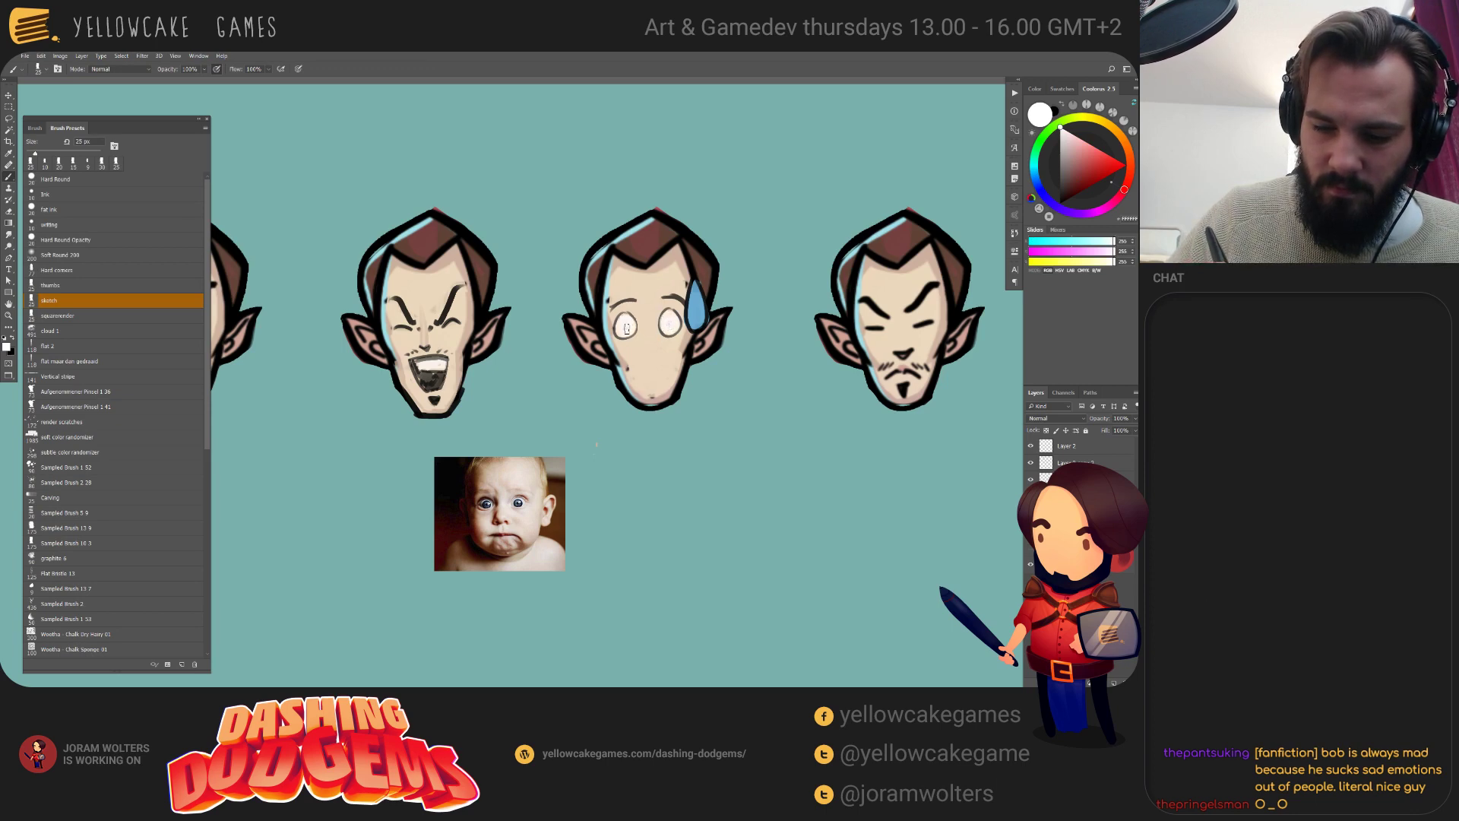
Paint black pupils inside both white eyes of the third head with a 10 px brush.
{"action": "key", "text": "x"}
{"action": "key", "text": "bracketleft"}
{"action": "key", "text": "bracketleft"}
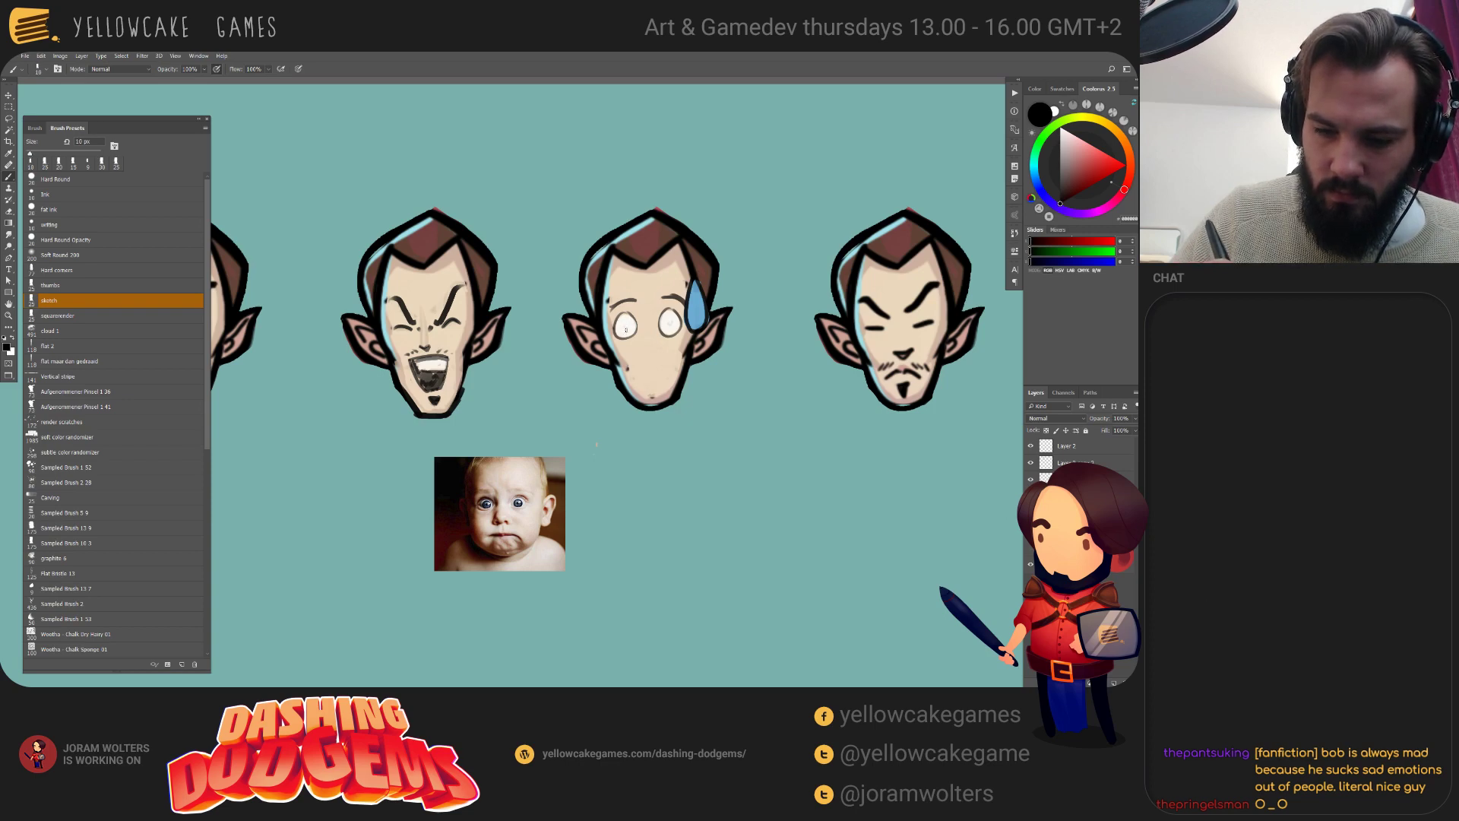
{"action": "left_click_drag", "start_coordinate": [625, 329], "coordinate": [671, 323]}
{"action": "key", "text": "ctrl+z"}
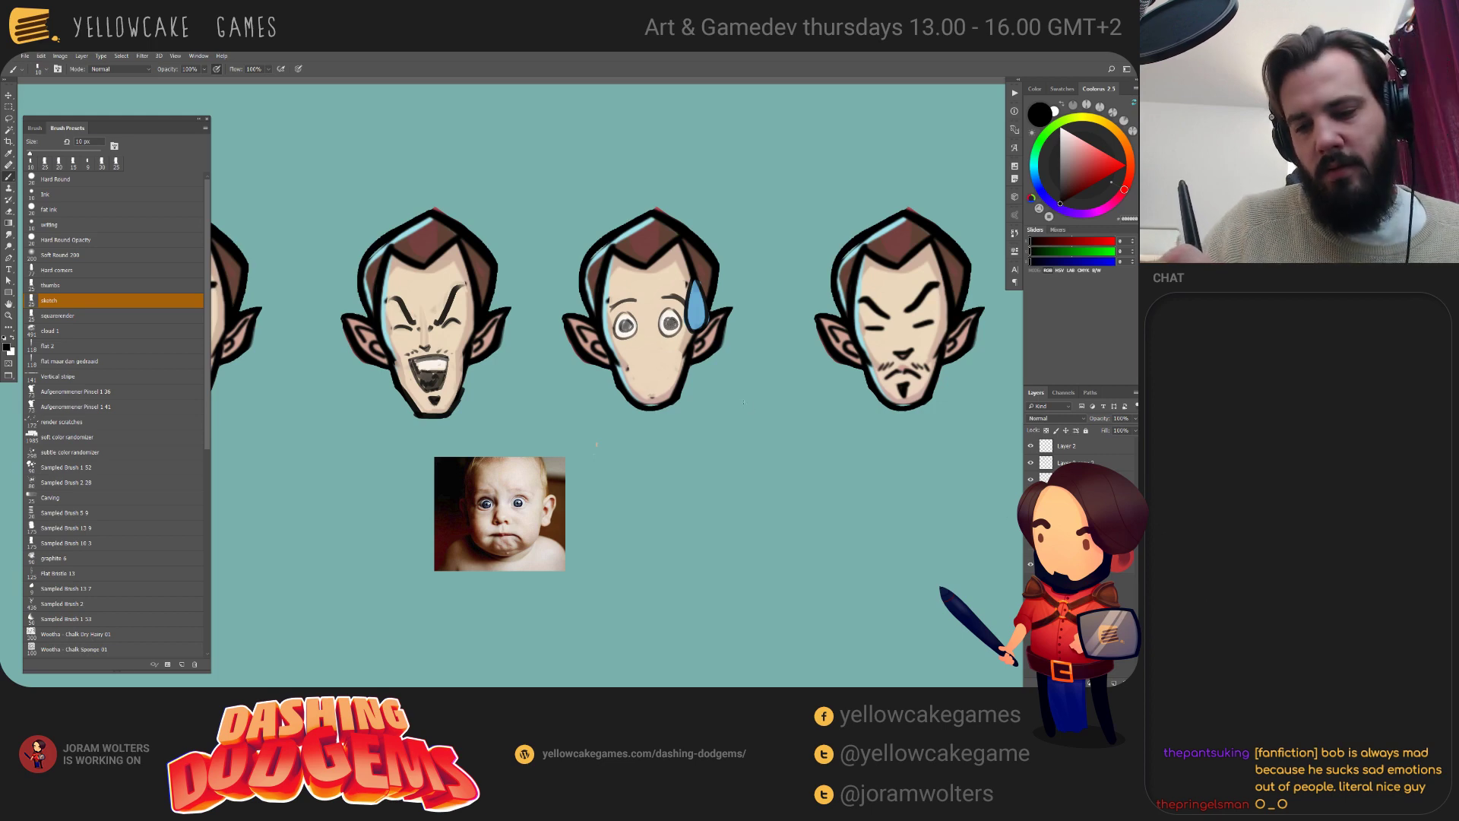
Paint out the third head's thin eyebrows with sampled skin colour and draw thicker black brows with a 15 px brush.
{"action": "left_click", "coordinate": [626, 300], "text": "alt"}
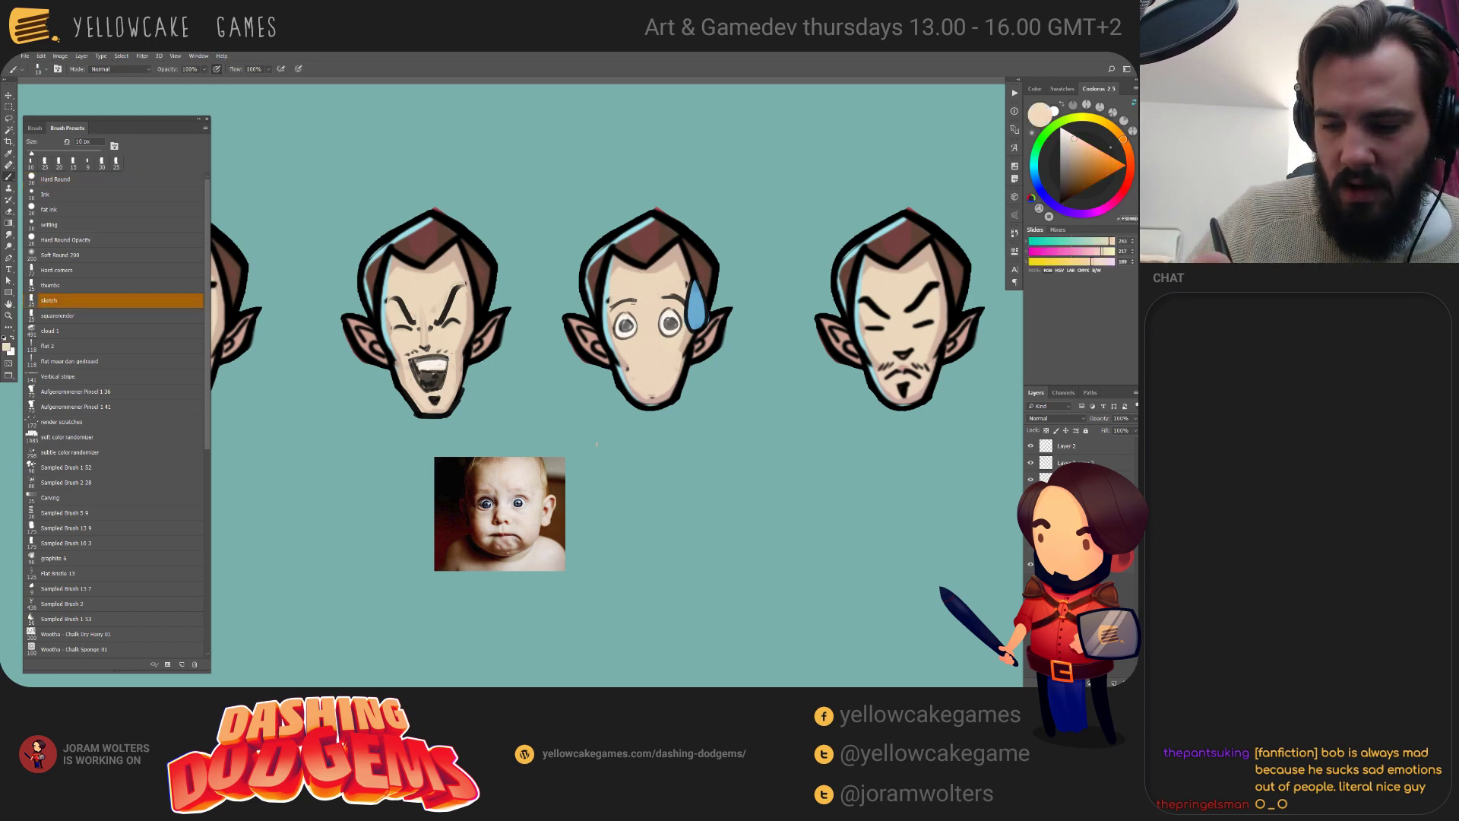
{"action": "key", "text": "bracketright"}
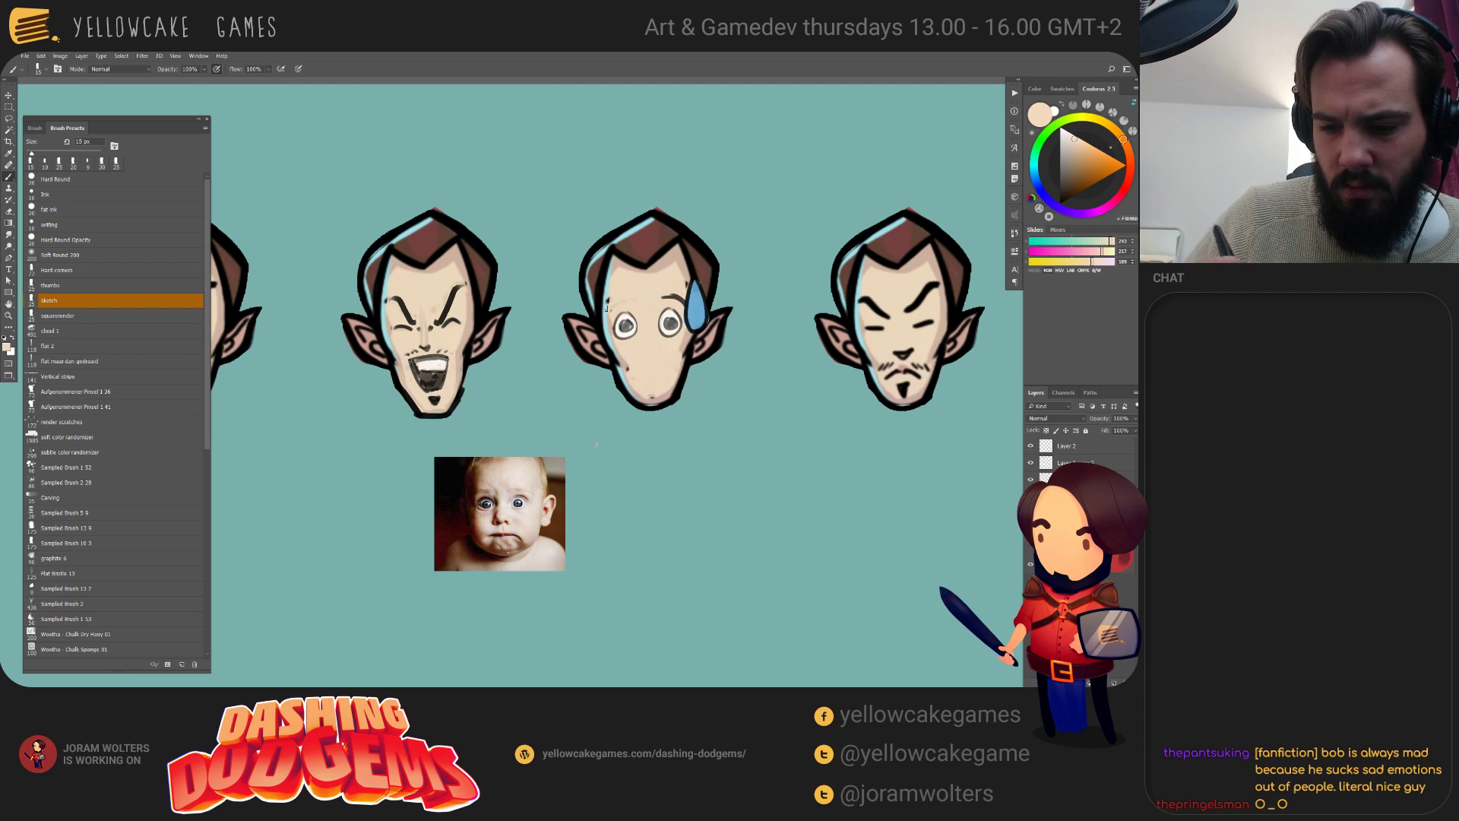
{"action": "left_click", "coordinate": [635, 299], "text": "alt"}
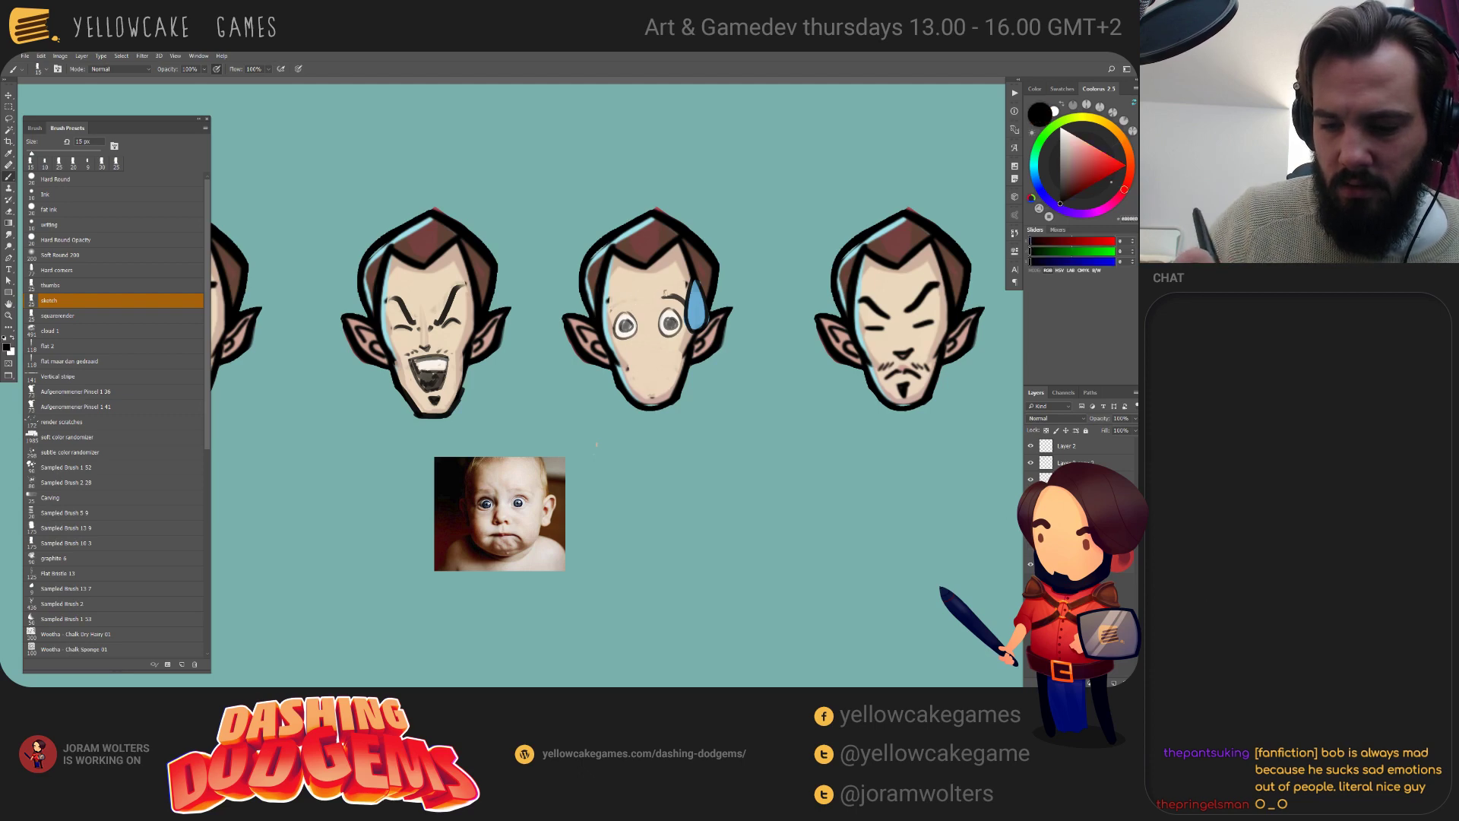
{"action": "left_click", "coordinate": [659, 296], "text": "alt"}
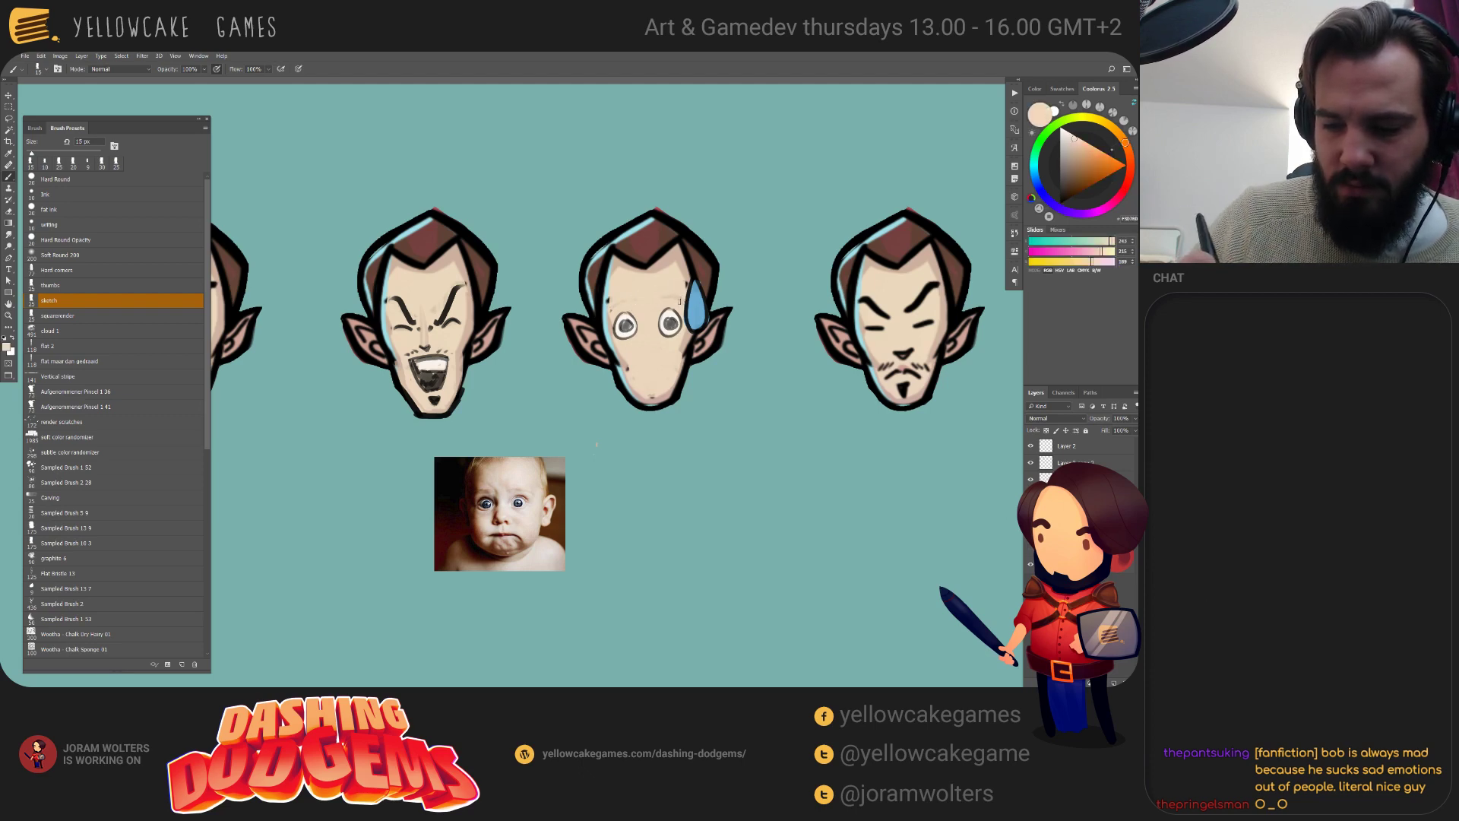
{"action": "key", "text": "d"}
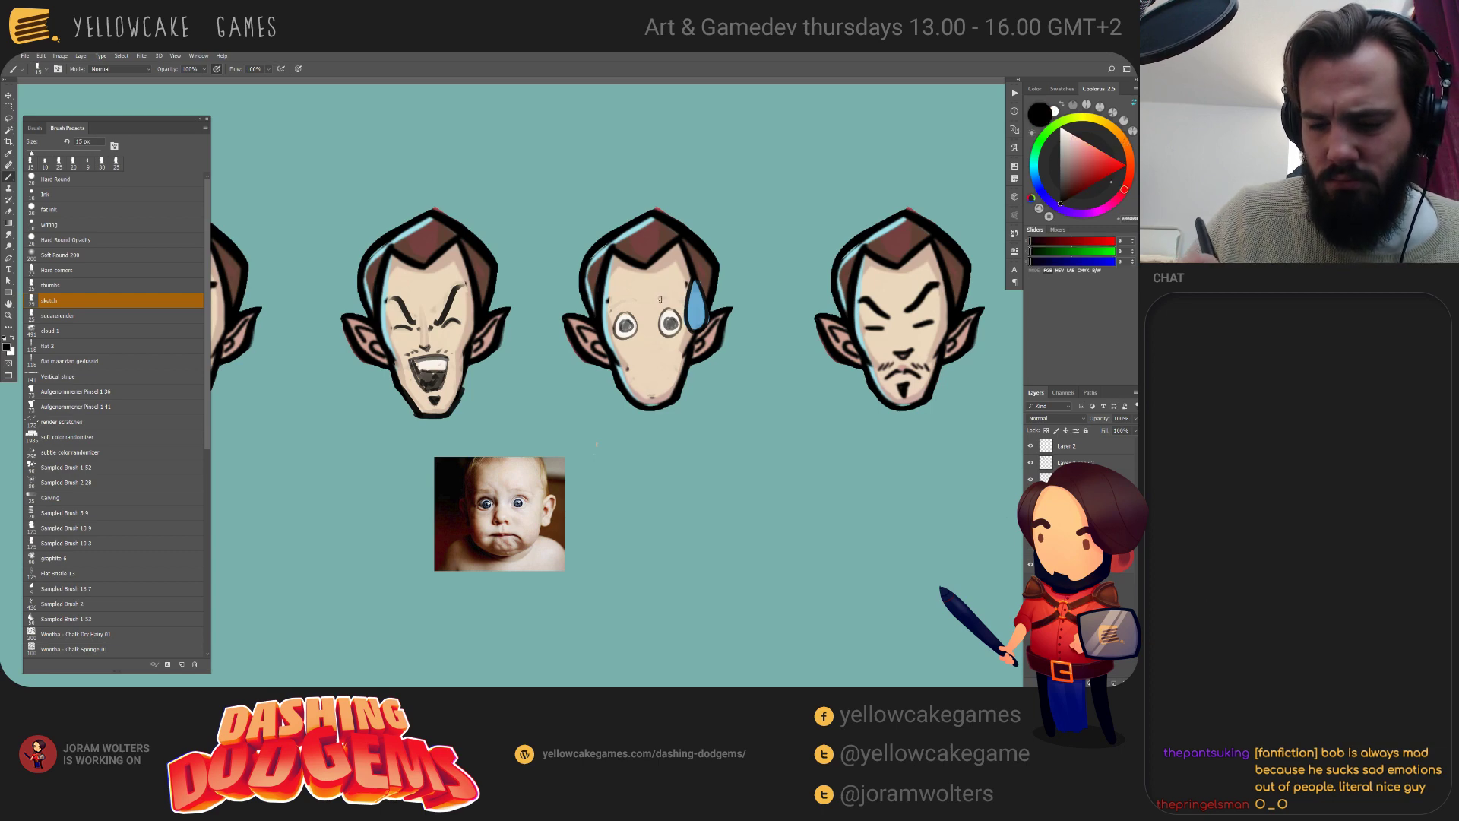
{"action": "mouse_move", "coordinate": [658, 298]}
{"action": "left_mouse_down"}
{"action": "mouse_move", "coordinate": [688, 295]}
{"action": "mouse_move", "coordinate": [612, 301]}
{"action": "left_mouse_up"}
Draw a small black nose tip below the third head's eyes with a 9 px brush.
{"action": "key", "text": "bracketleft"}
{"action": "key", "text": "bracketleft"}
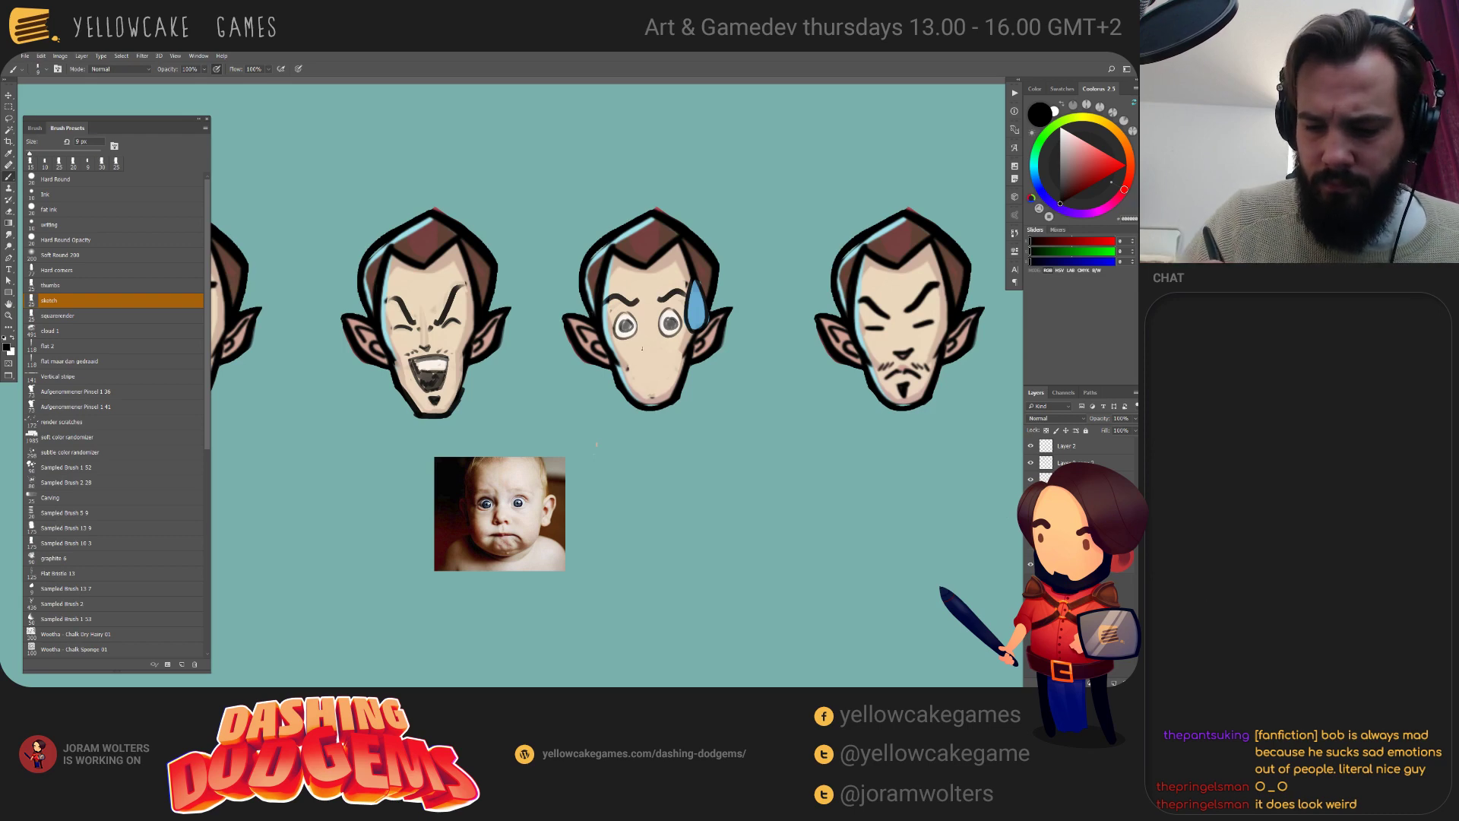
{"action": "left_click_drag", "start_coordinate": [652, 345], "coordinate": [640, 347]}
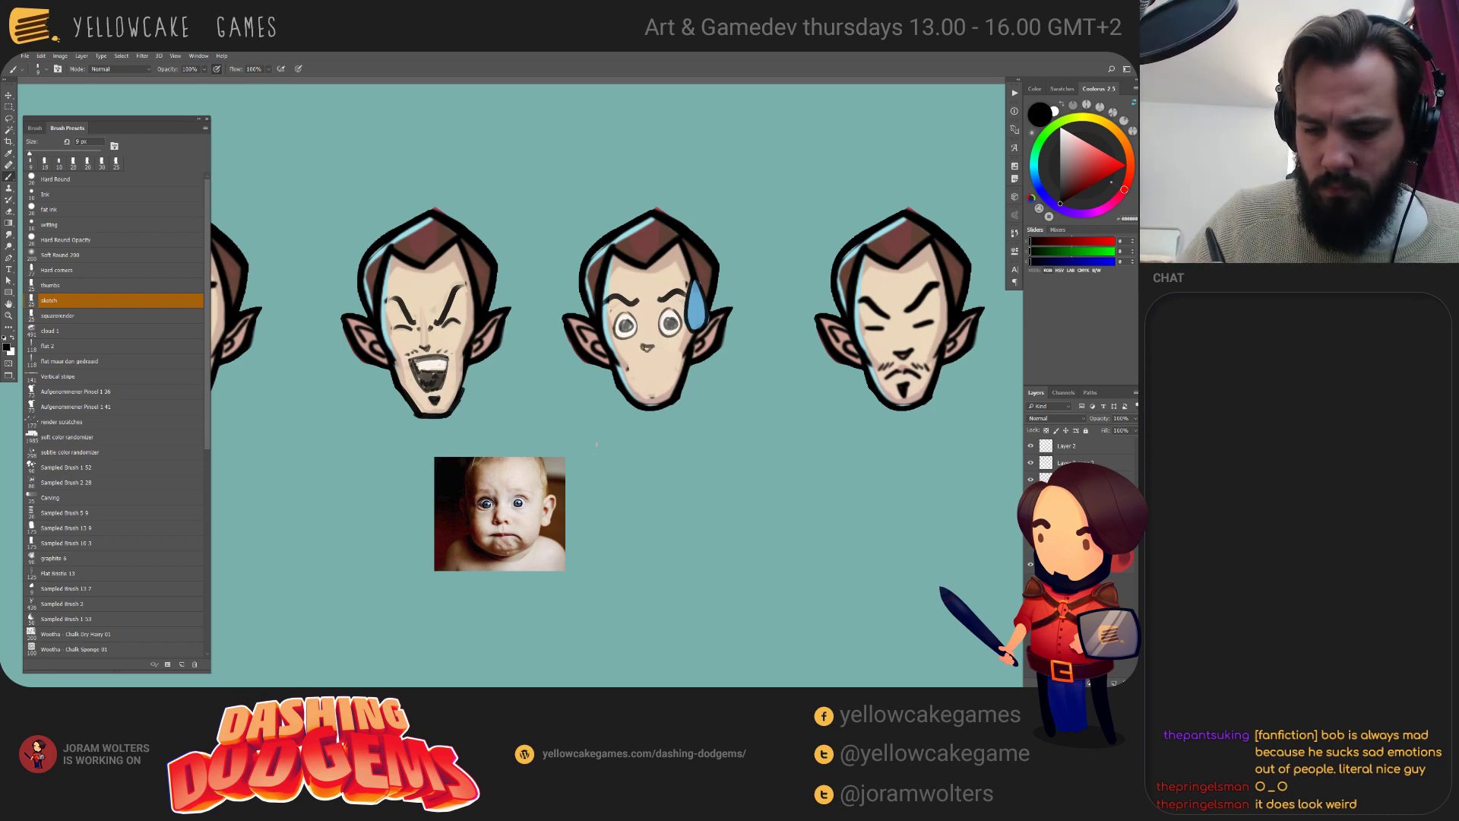
Sample the pink shadow tone from the third head's jaw and shade the bridge of the nose, enlarging the brush to 40 px.
{"action": "left_click", "coordinate": [669, 394], "text": "alt"}
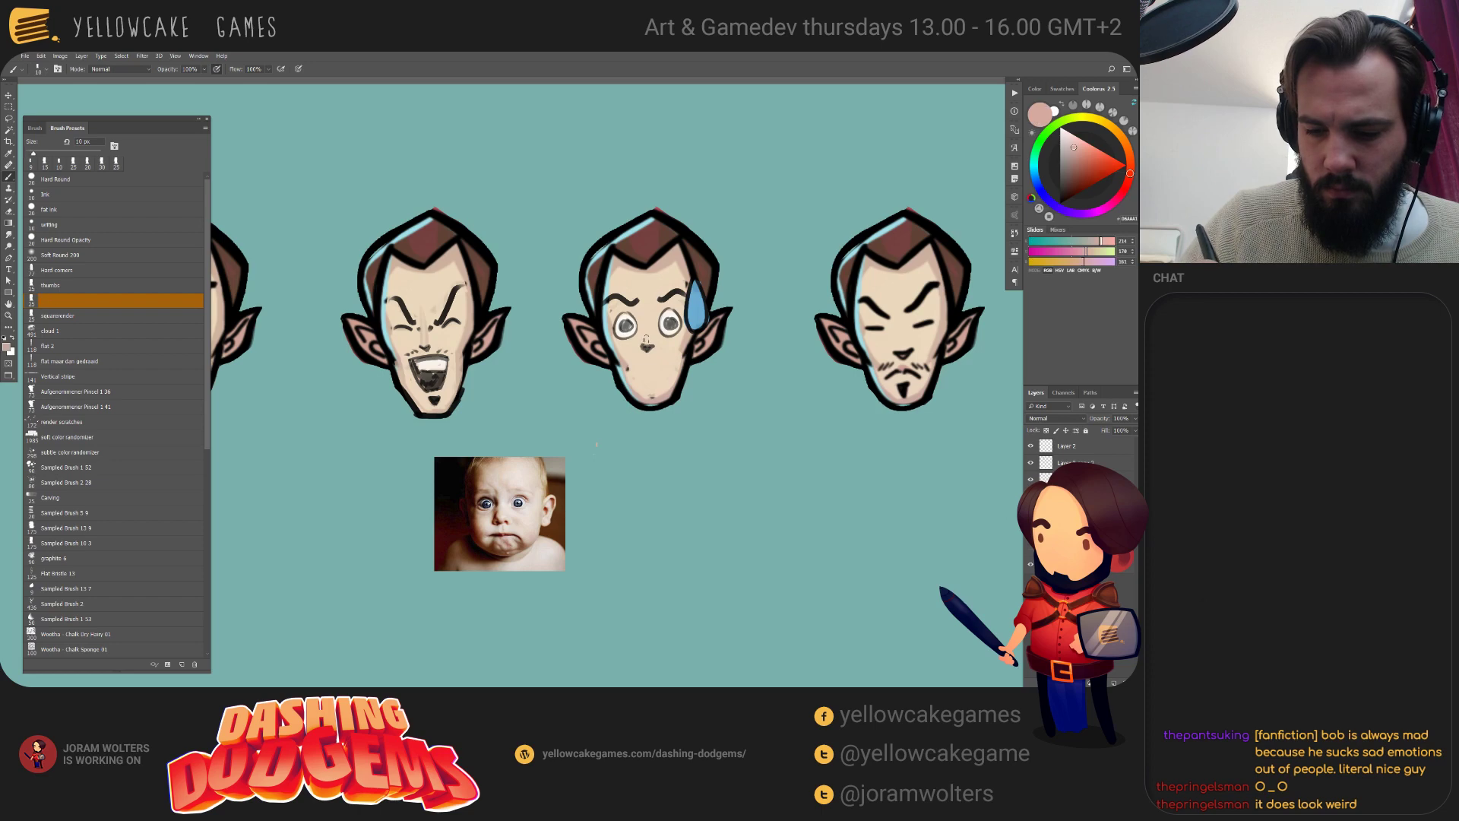
{"action": "key", "text": "bracketright"}
{"action": "key", "text": "bracketright"}
{"action": "key", "text": "bracketright"}
{"action": "key", "text": "bracketright"}
{"action": "key", "text": "bracketright"}
{"action": "key", "text": "bracketright"}
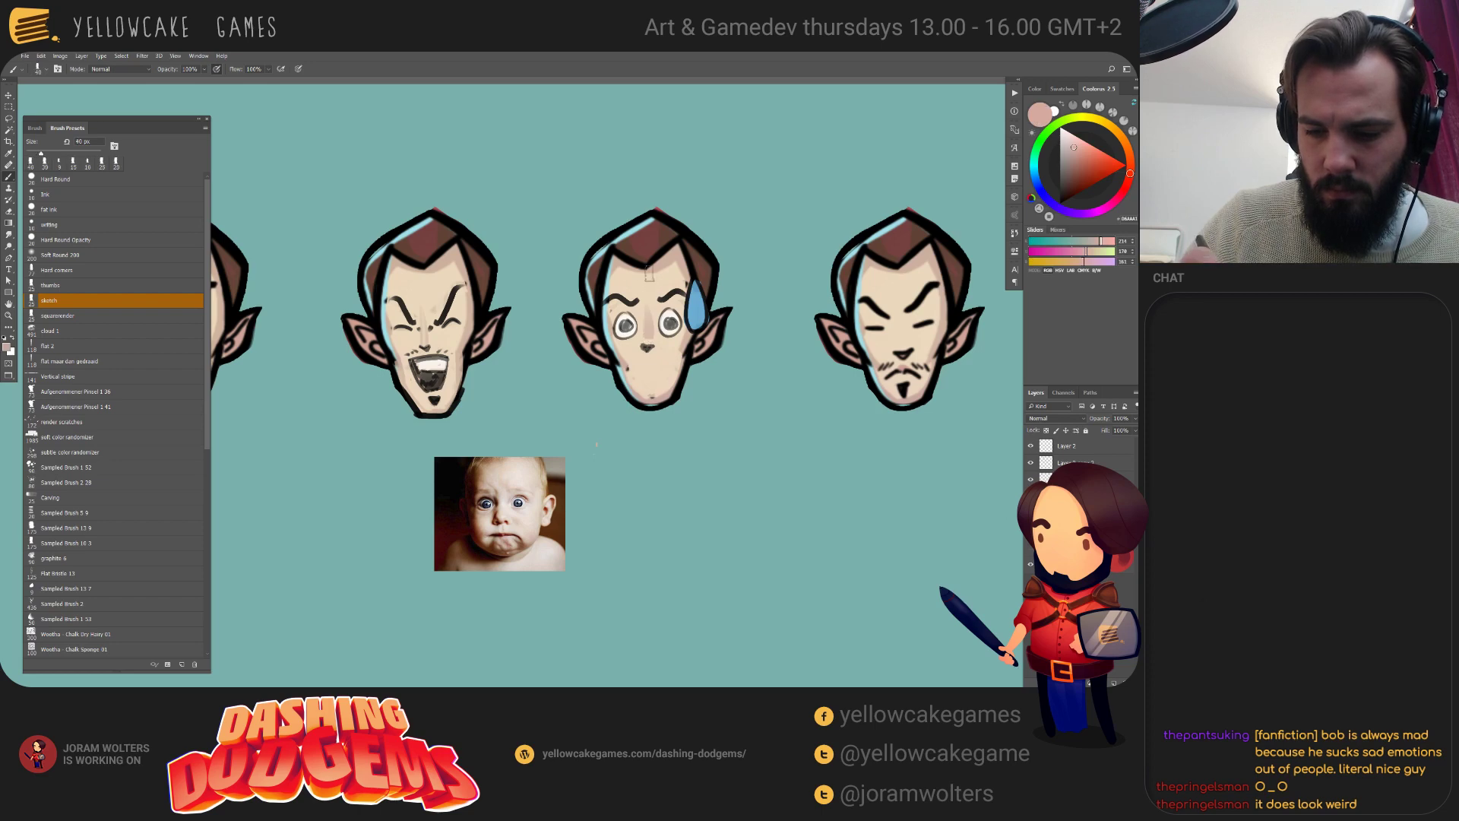
{"action": "mouse_move", "coordinate": [718, 406]}
{"action": "left_mouse_down"}
{"action": "mouse_move", "coordinate": [751, 413]}
{"action": "mouse_move", "coordinate": [693, 390]}
{"action": "left_mouse_up"}
Draw a downturned mouth on the third head in black with a small brush.
{"action": "key", "text": "bracketleft"}
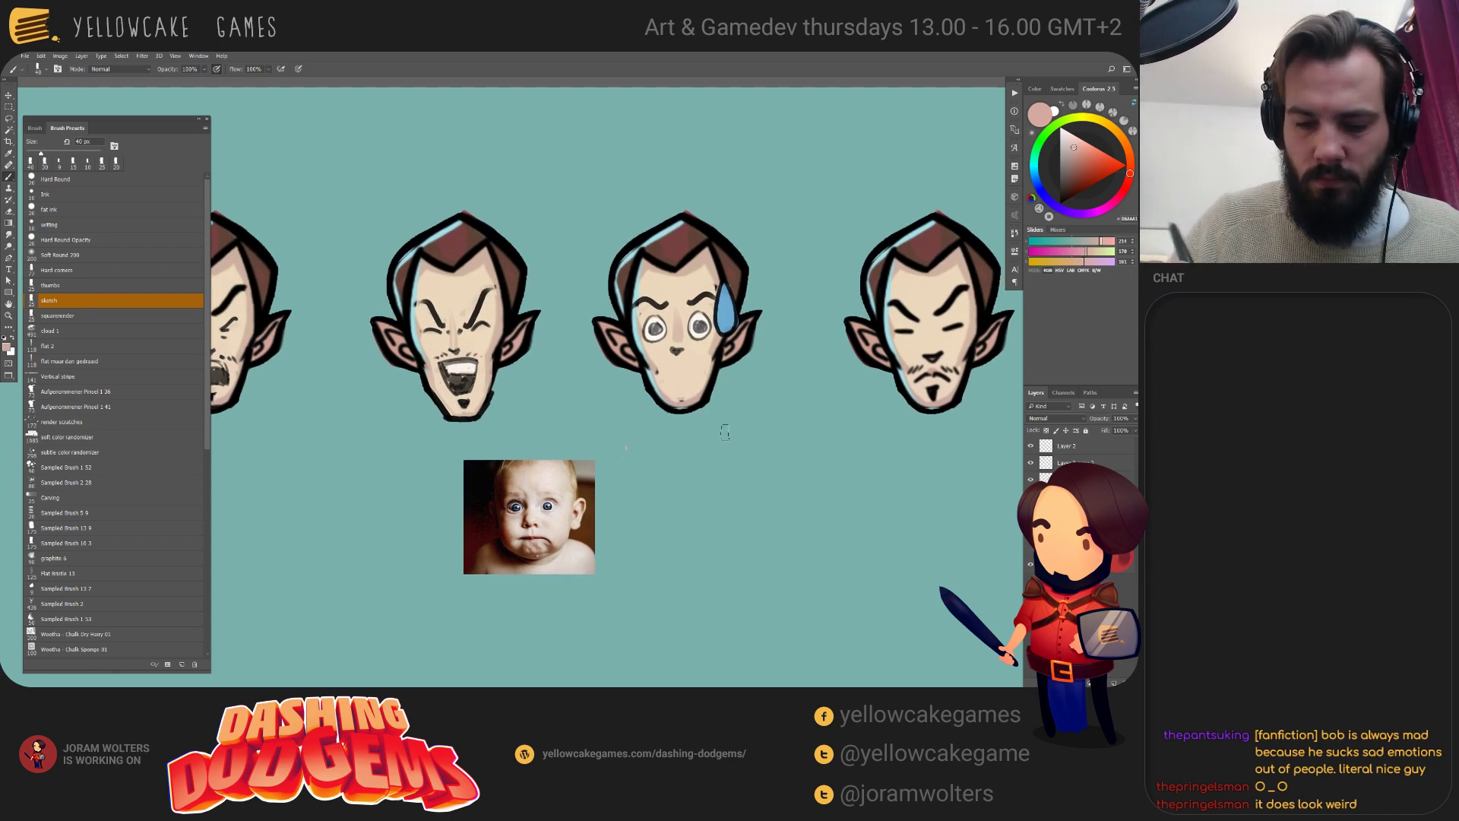
{"action": "key", "text": "bracketleft"}
{"action": "key", "text": "bracketleft"}
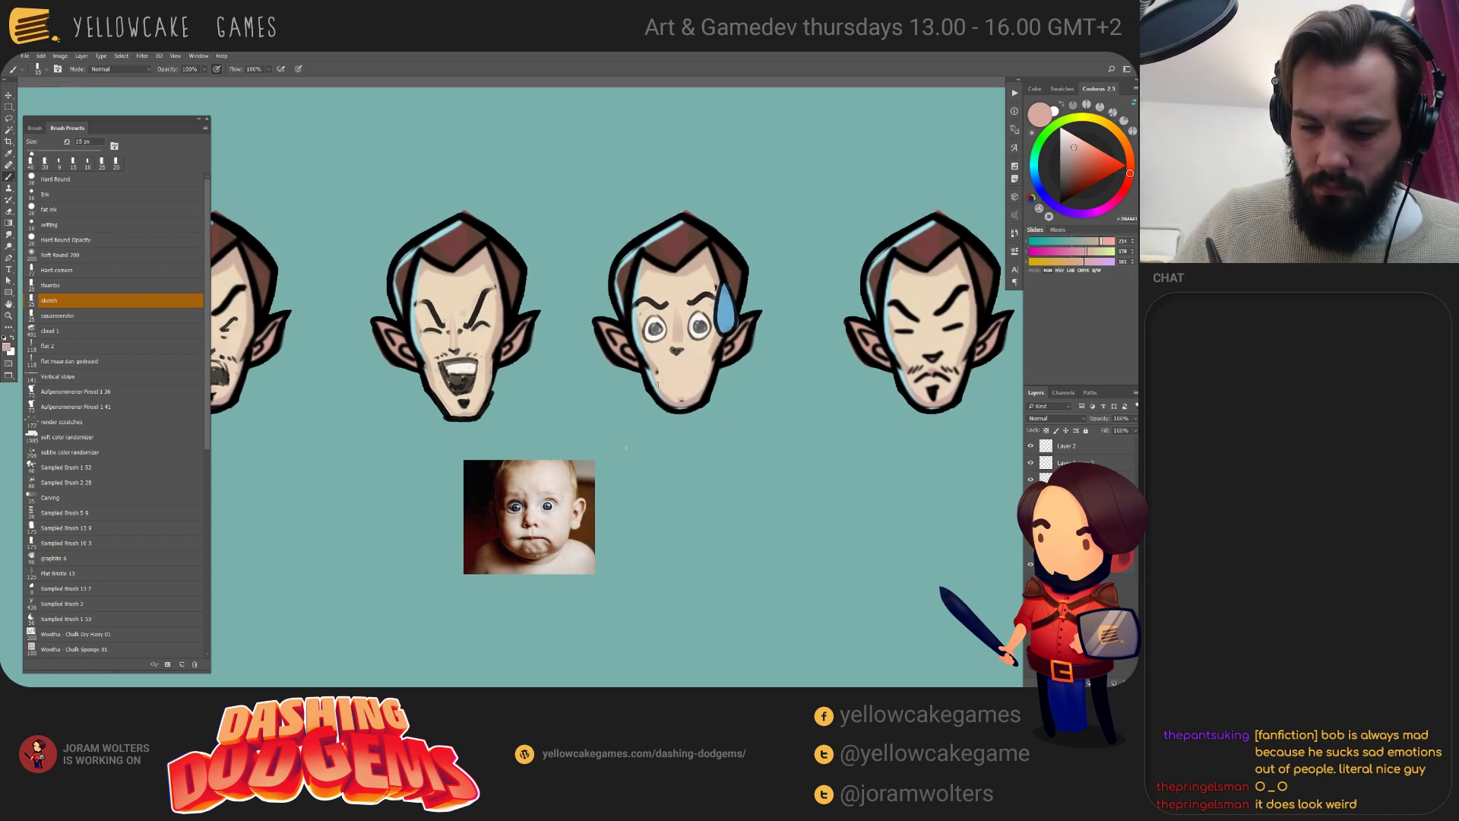
{"action": "key", "text": "d"}
{"action": "left_click_drag", "start_coordinate": [658, 380], "coordinate": [700, 378]}
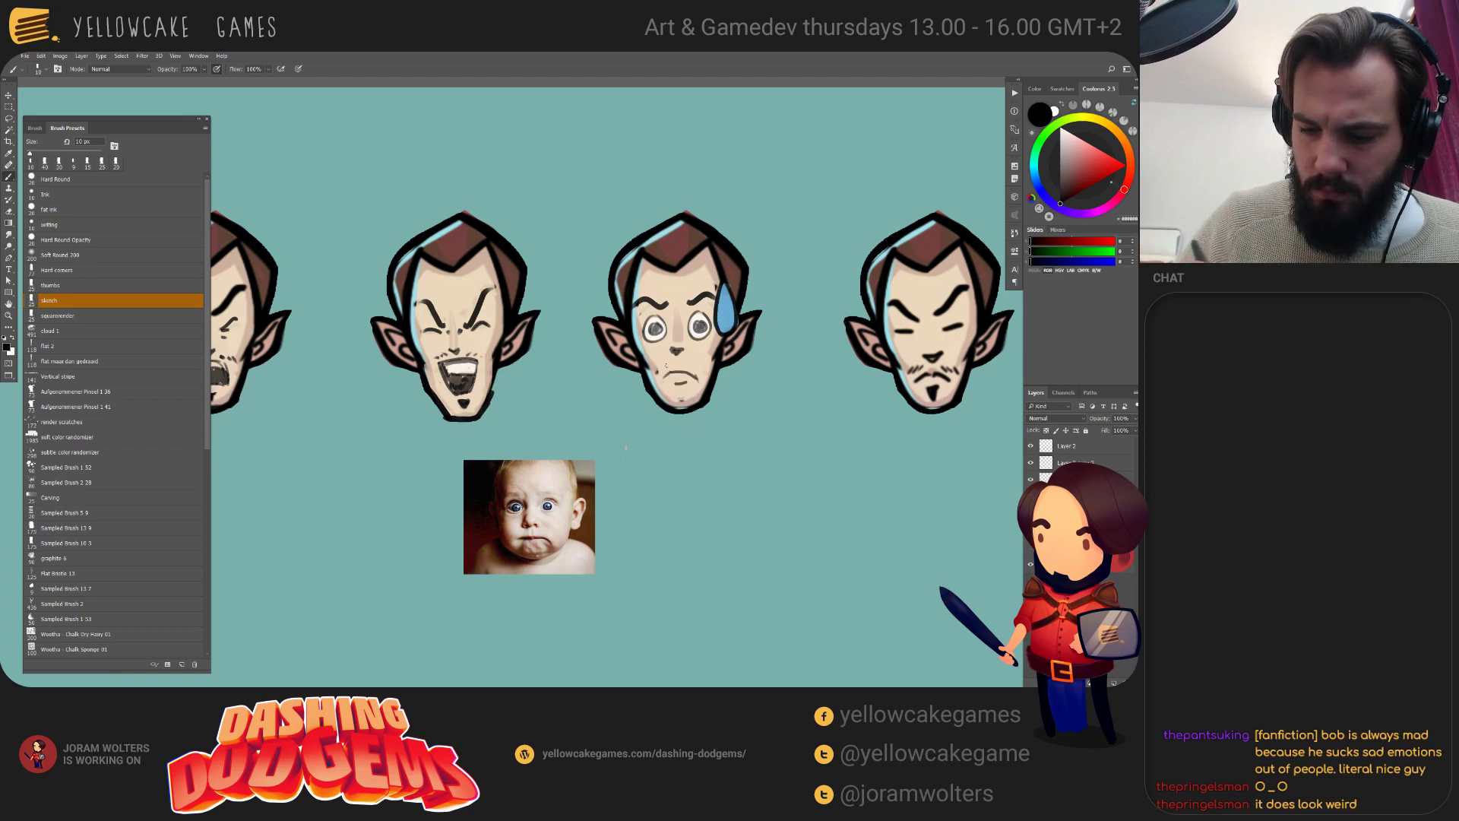
Retouch the mouth's corner with sampled skin colour, and paint a black goatee under the mouth with a 9 px brush.
{"action": "left_click", "coordinate": [678, 338], "text": "alt"}
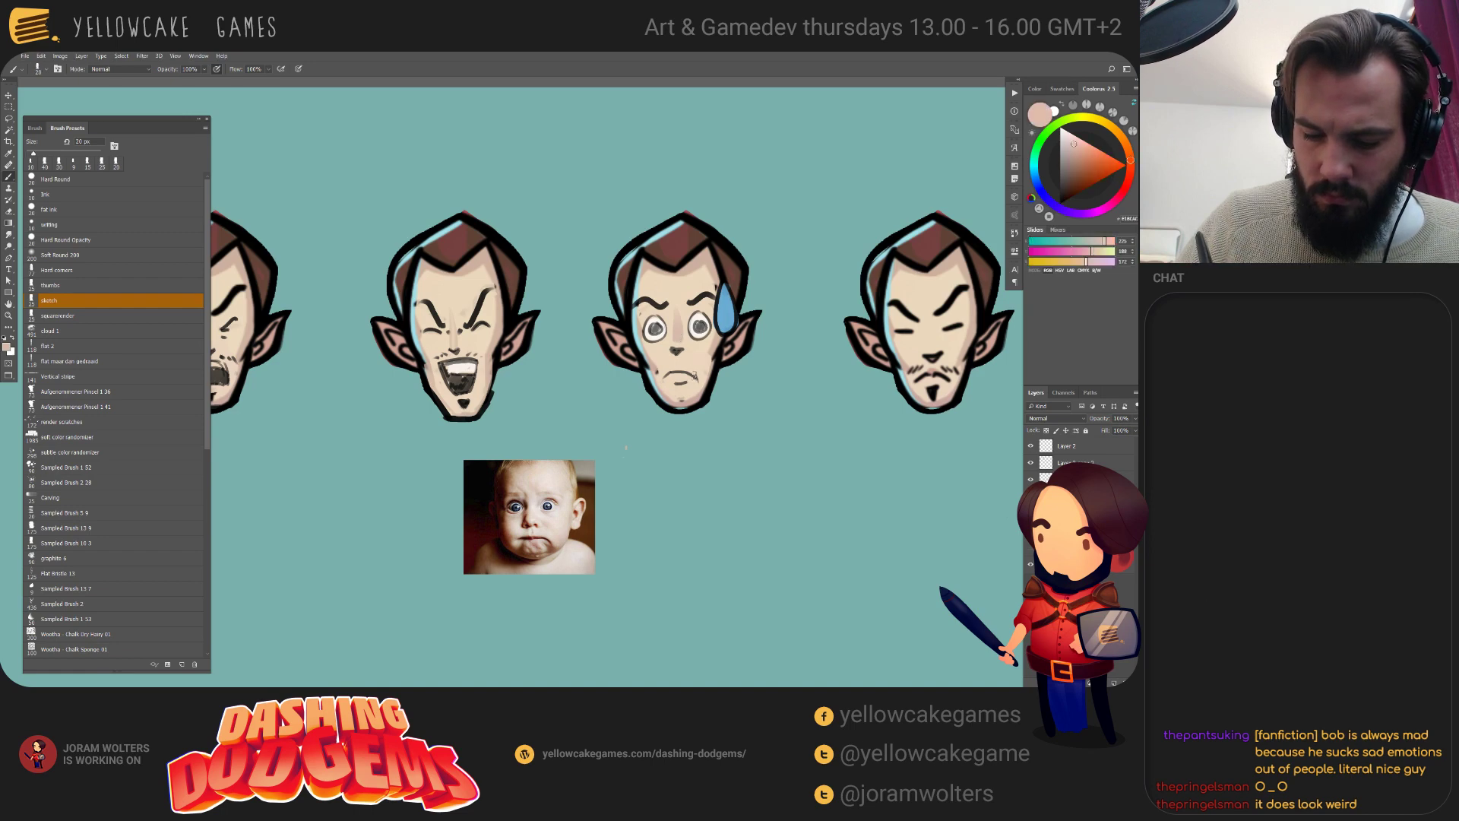
{"action": "left_click_drag", "start_coordinate": [659, 377], "coordinate": [668, 373]}
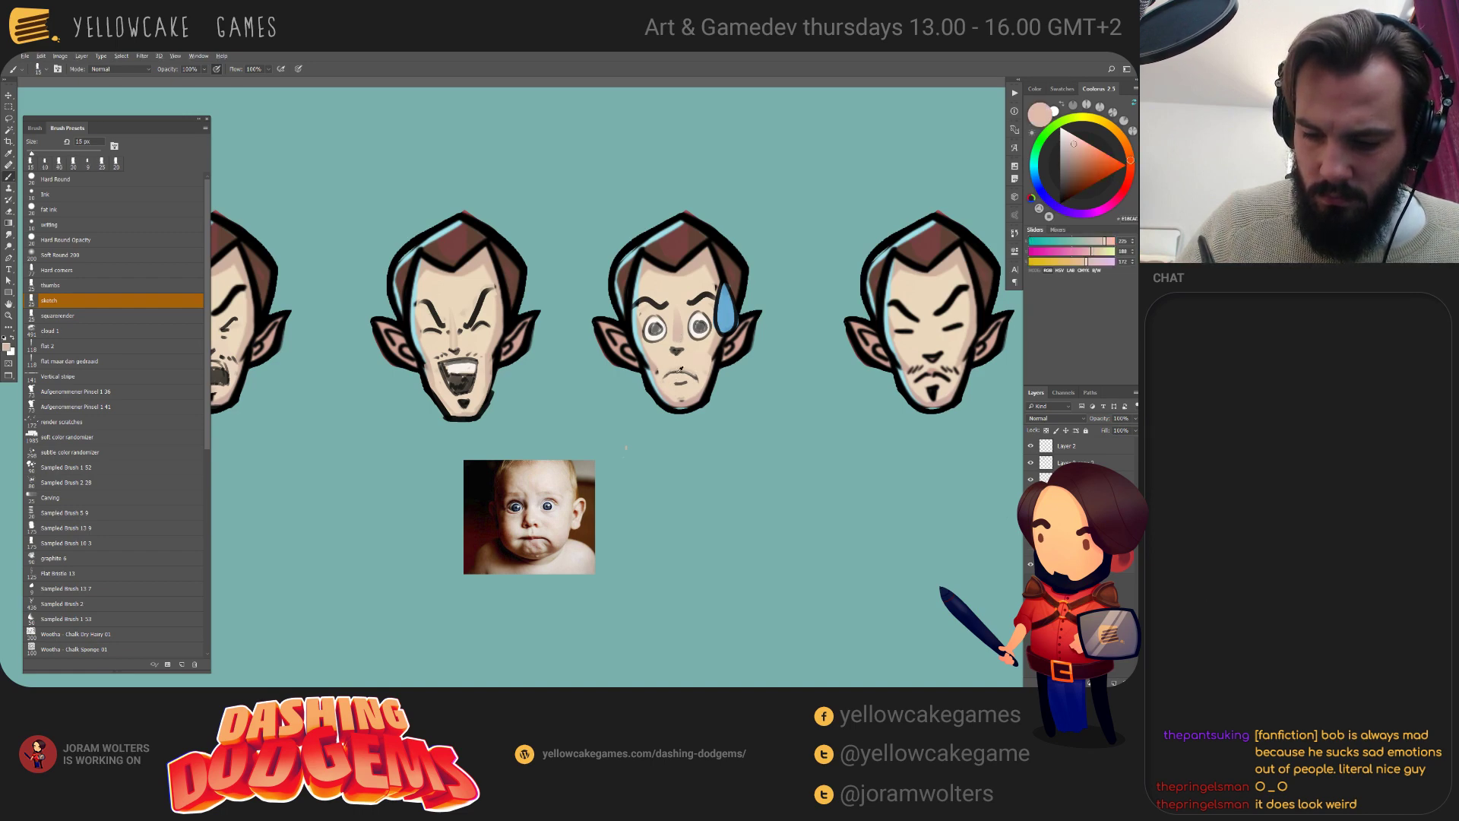
{"action": "key", "text": "d"}
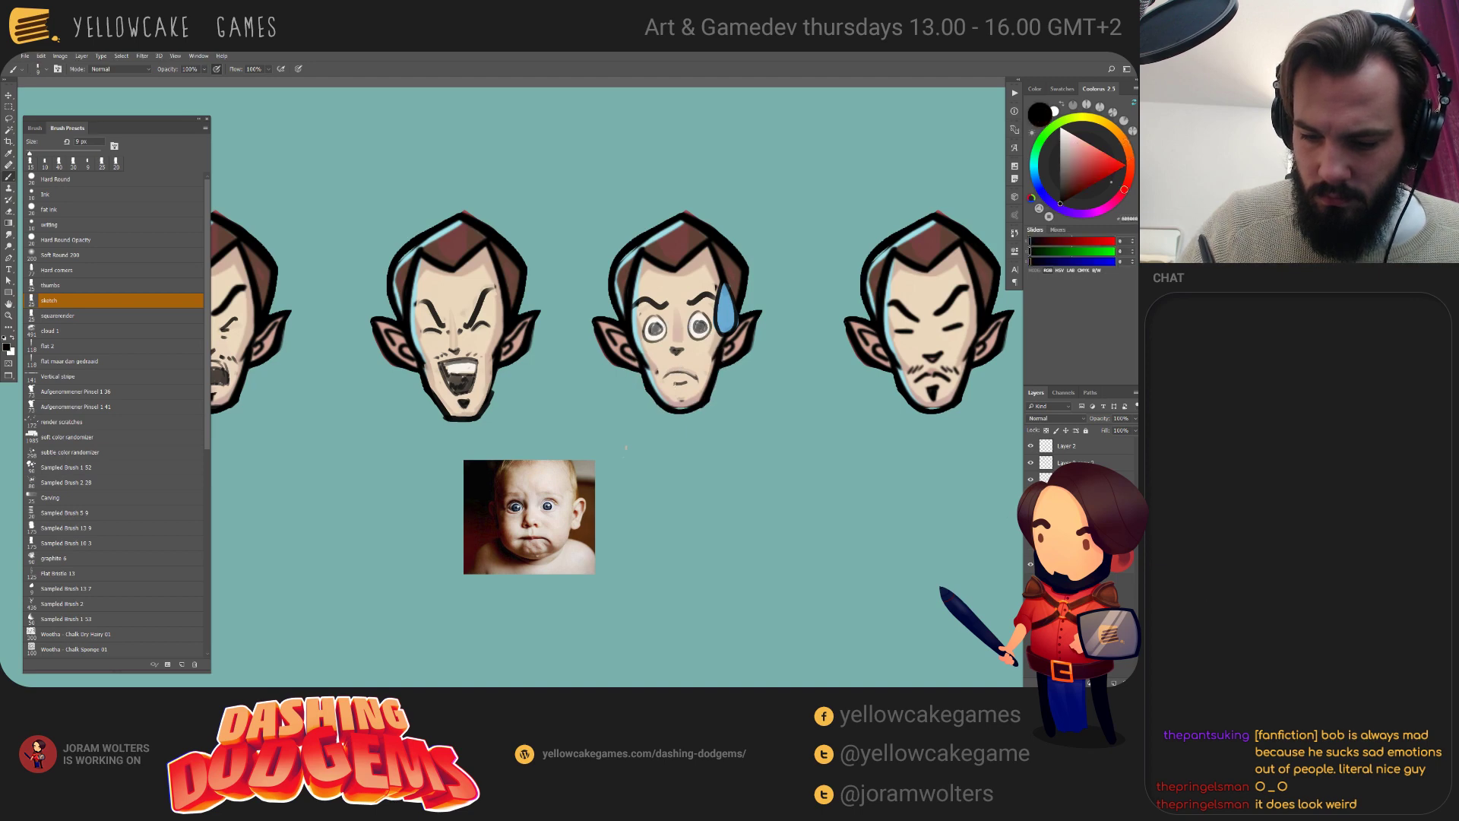
{"action": "left_click_drag", "start_coordinate": [687, 383], "coordinate": [682, 393]}
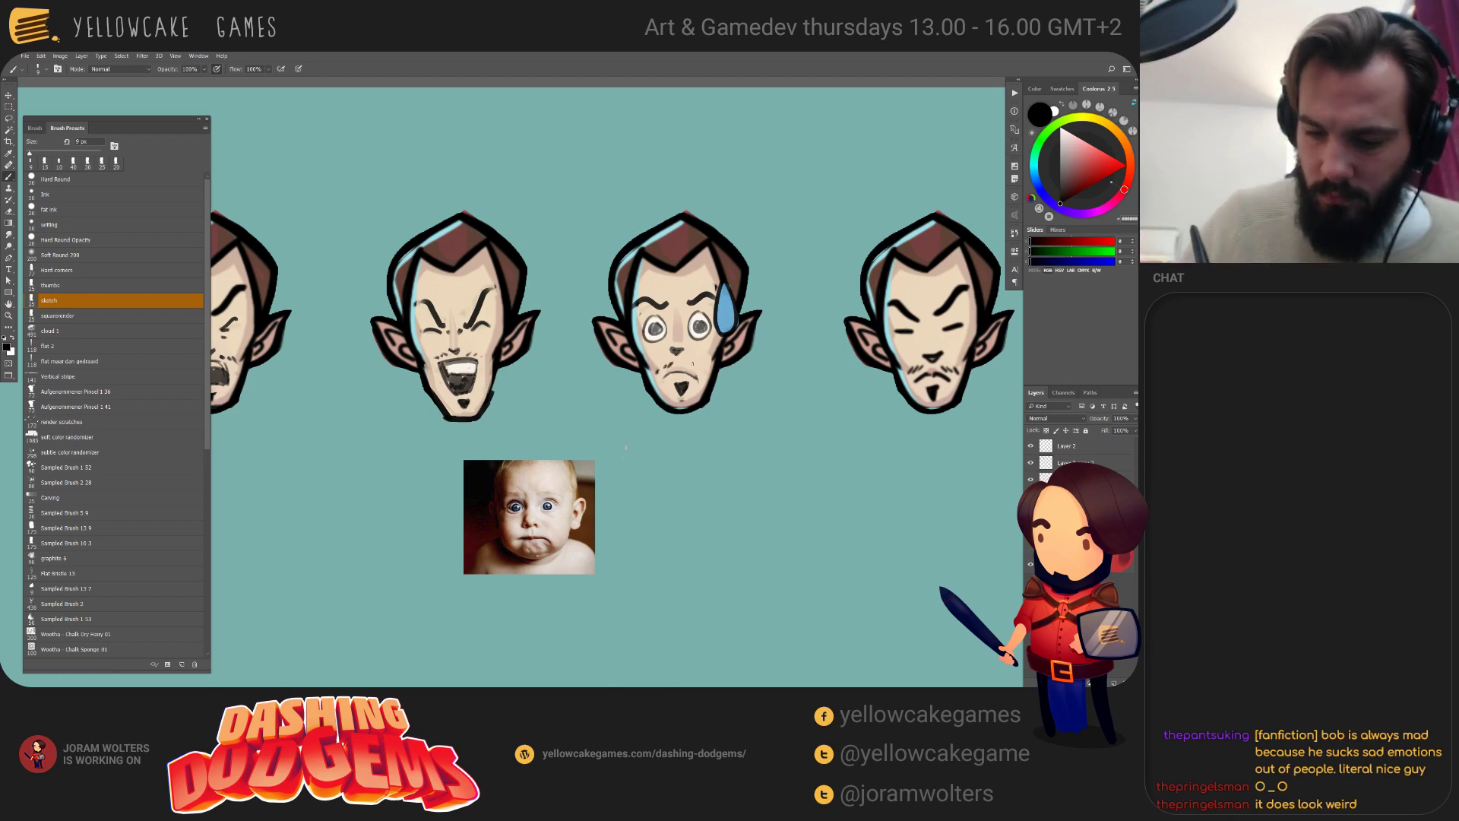
Paint over the mouth line above the third head's goatee with sampled skin colour and a 20 px brush.
{"action": "left_click_drag", "start_coordinate": [625, 447], "coordinate": [601, 441]}
{"action": "left_click", "coordinate": [642, 368], "text": "alt"}
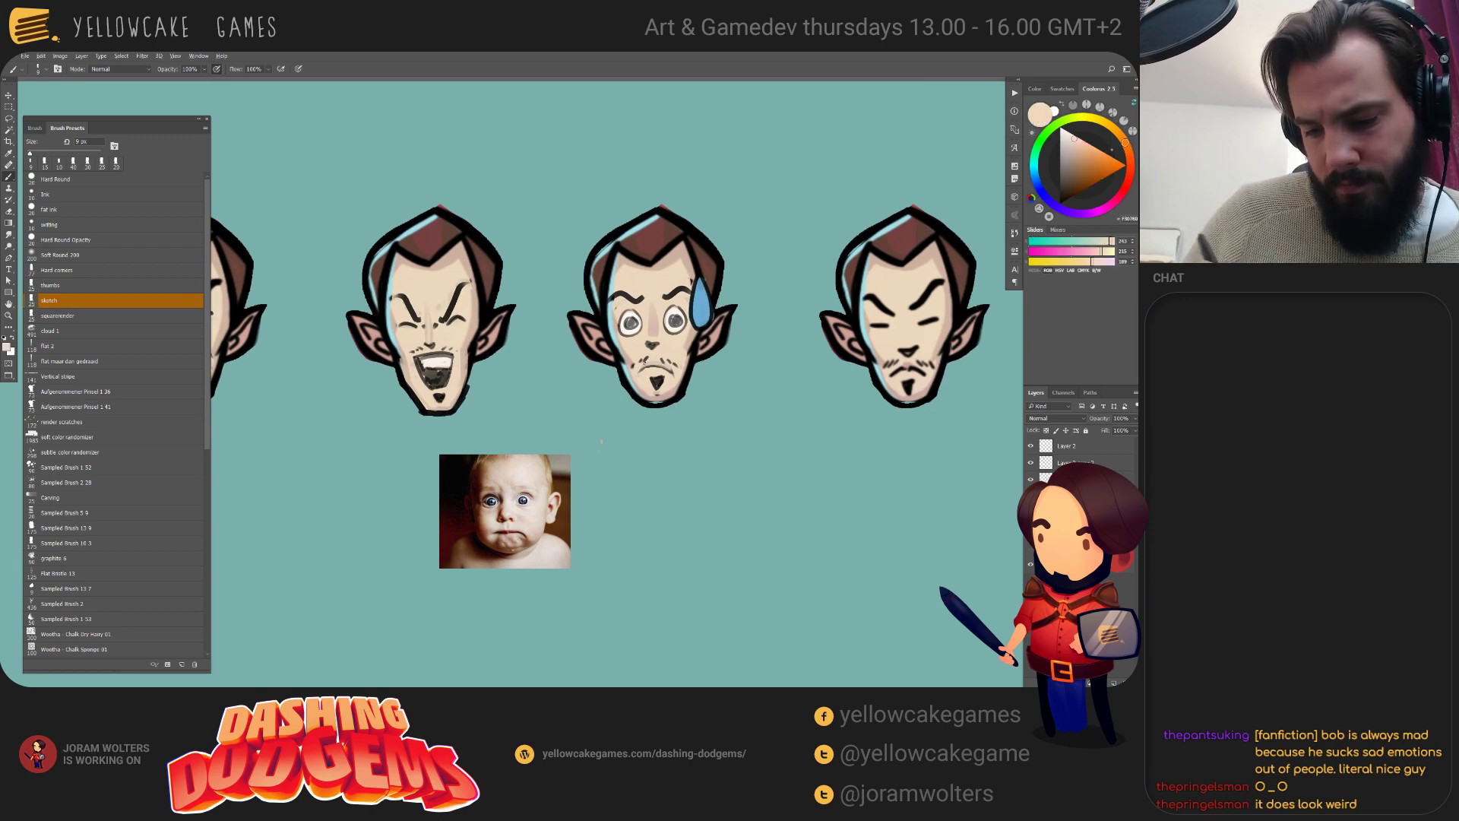
{"action": "key", "text": "bracketright"}
{"action": "key", "text": "bracketright"}
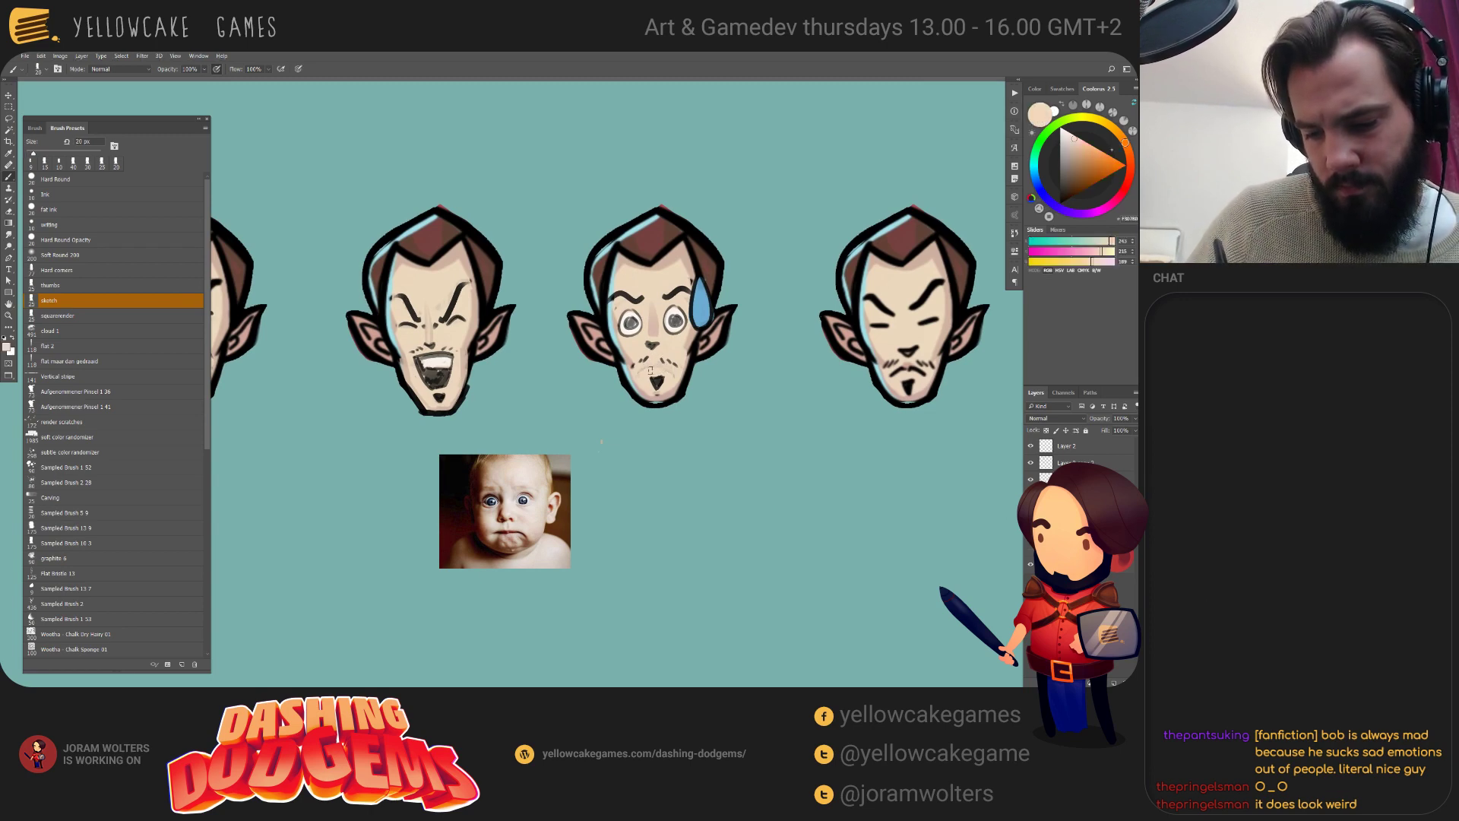
{"action": "left_click_drag", "start_coordinate": [642, 368], "coordinate": [652, 371]}
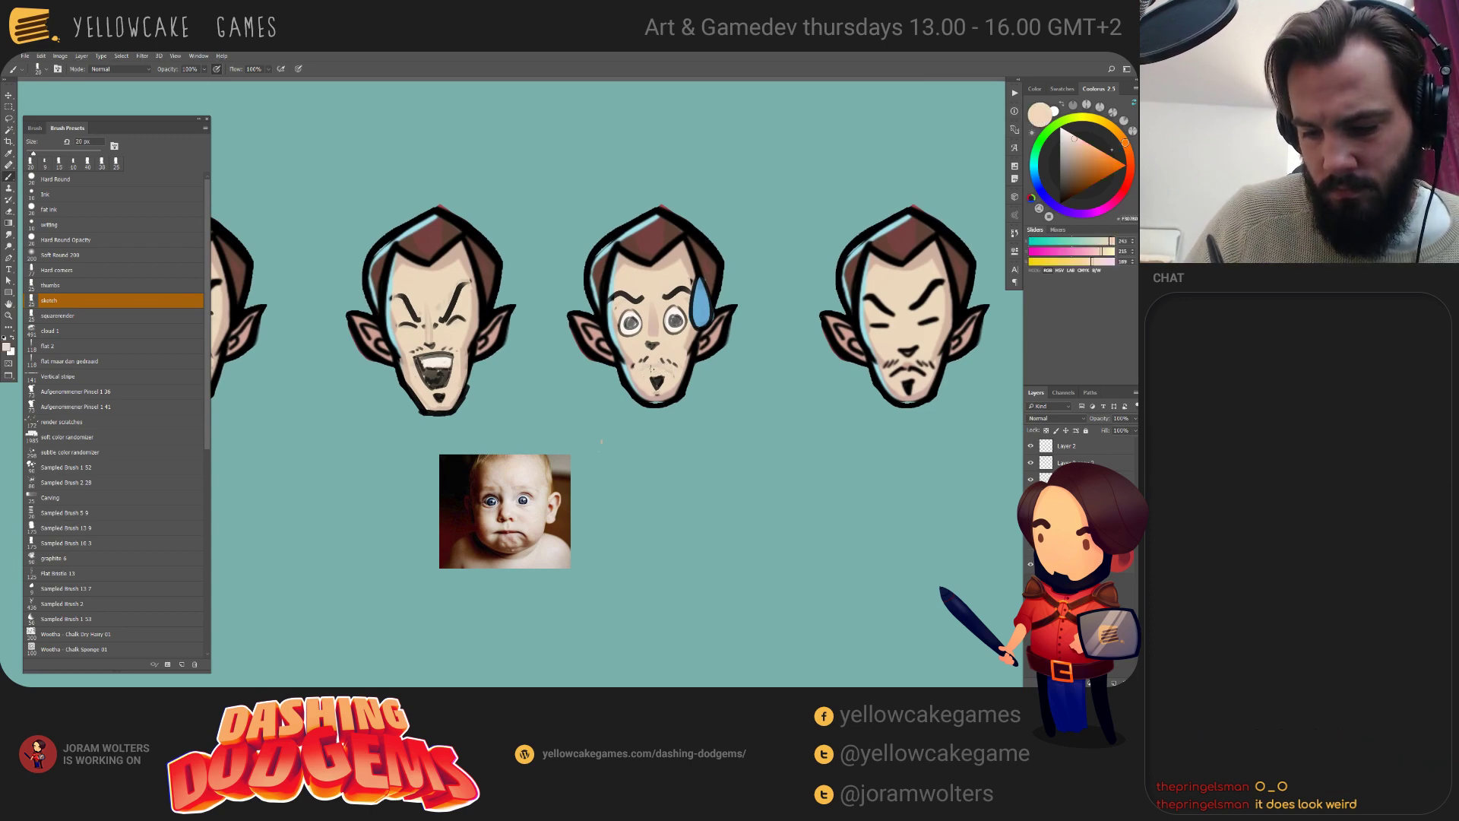
Try redrawing the third head's mouth line above the goatee in black with a 9 px brush.
{"action": "key", "text": "d"}
{"action": "key", "text": "bracketleft"}
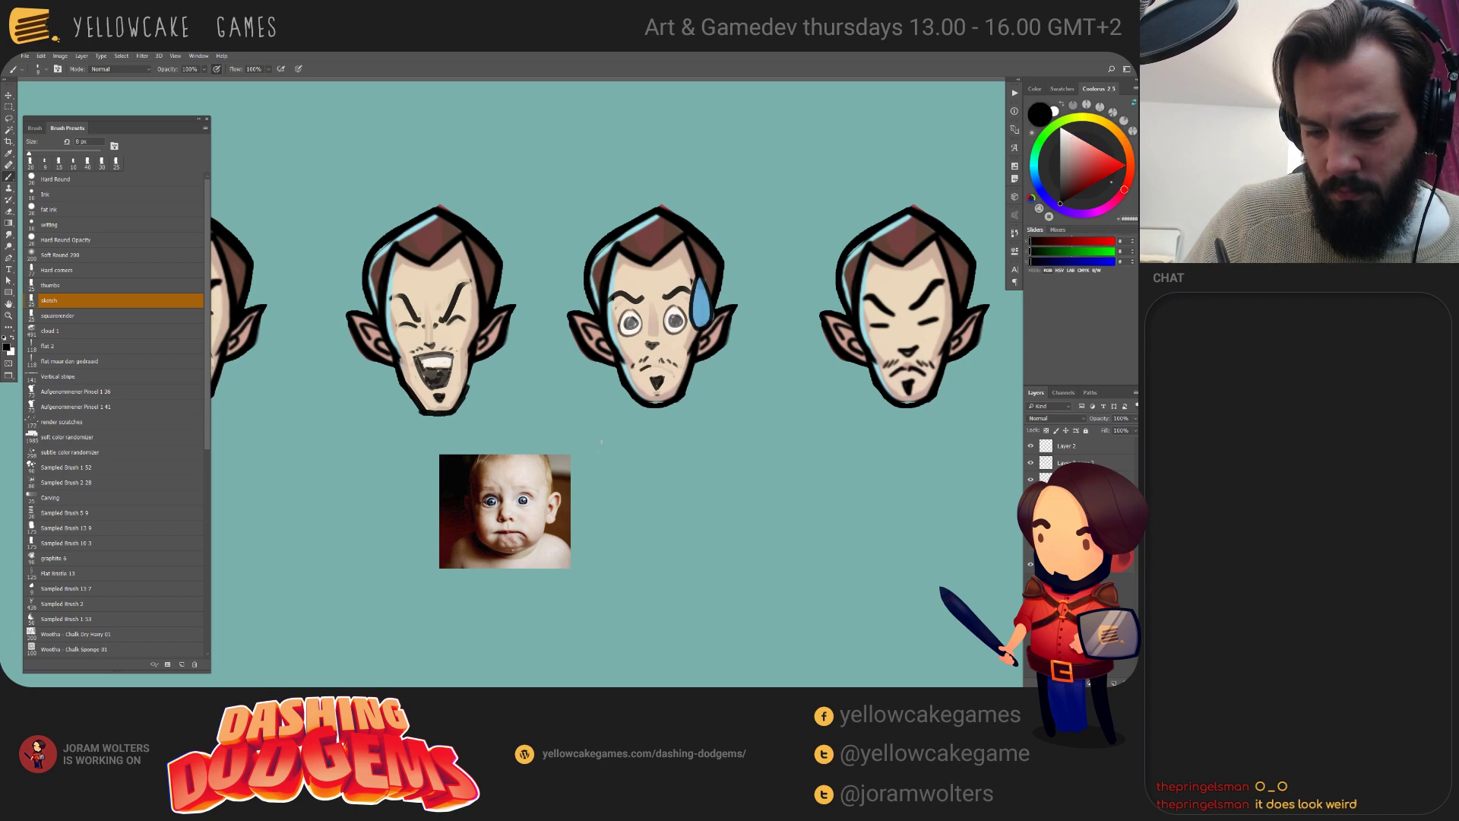
{"action": "left_click", "coordinate": [653, 368]}
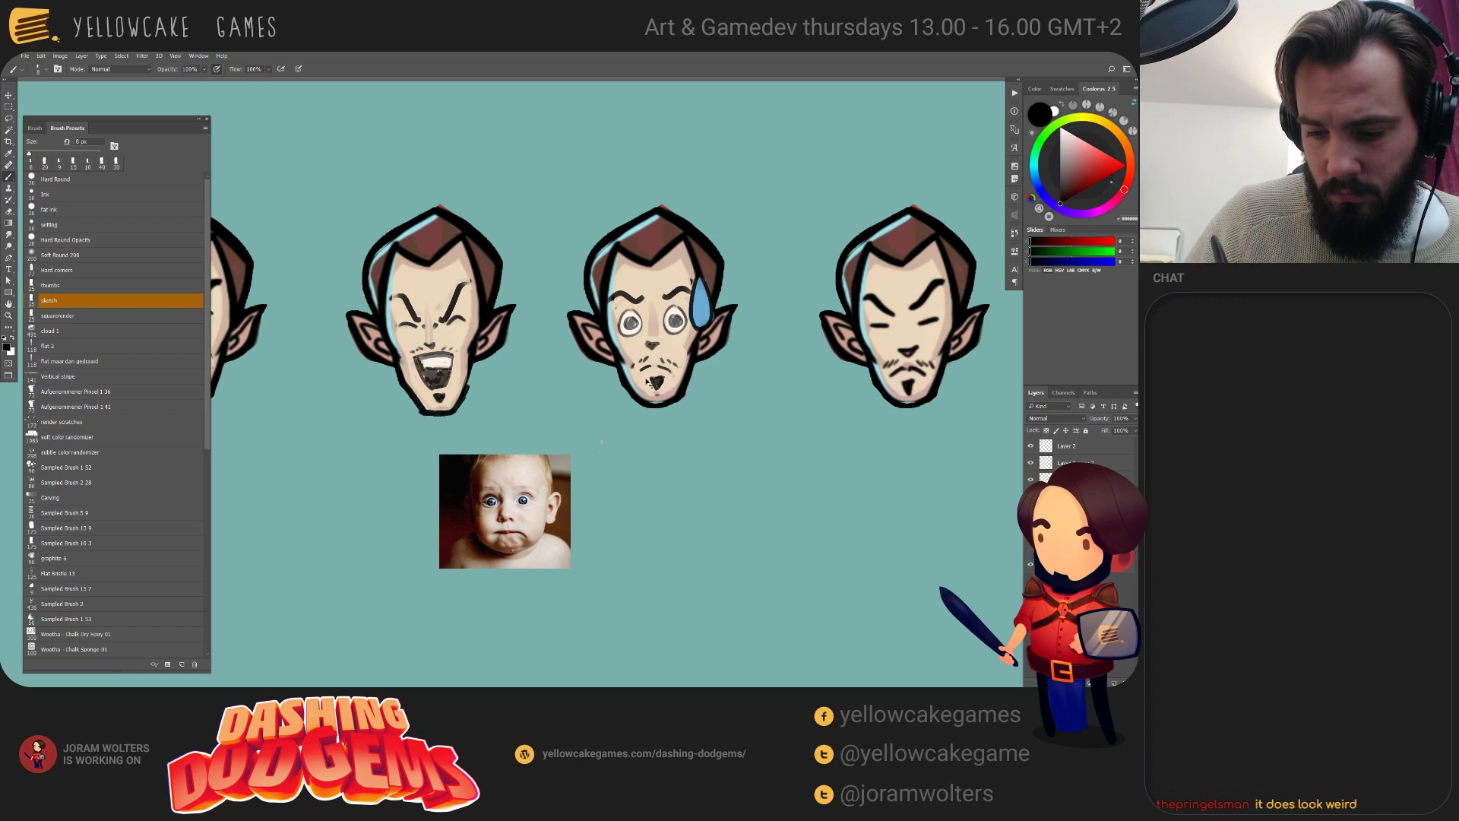
{"action": "left_click", "coordinate": [640, 370], "text": "alt"}
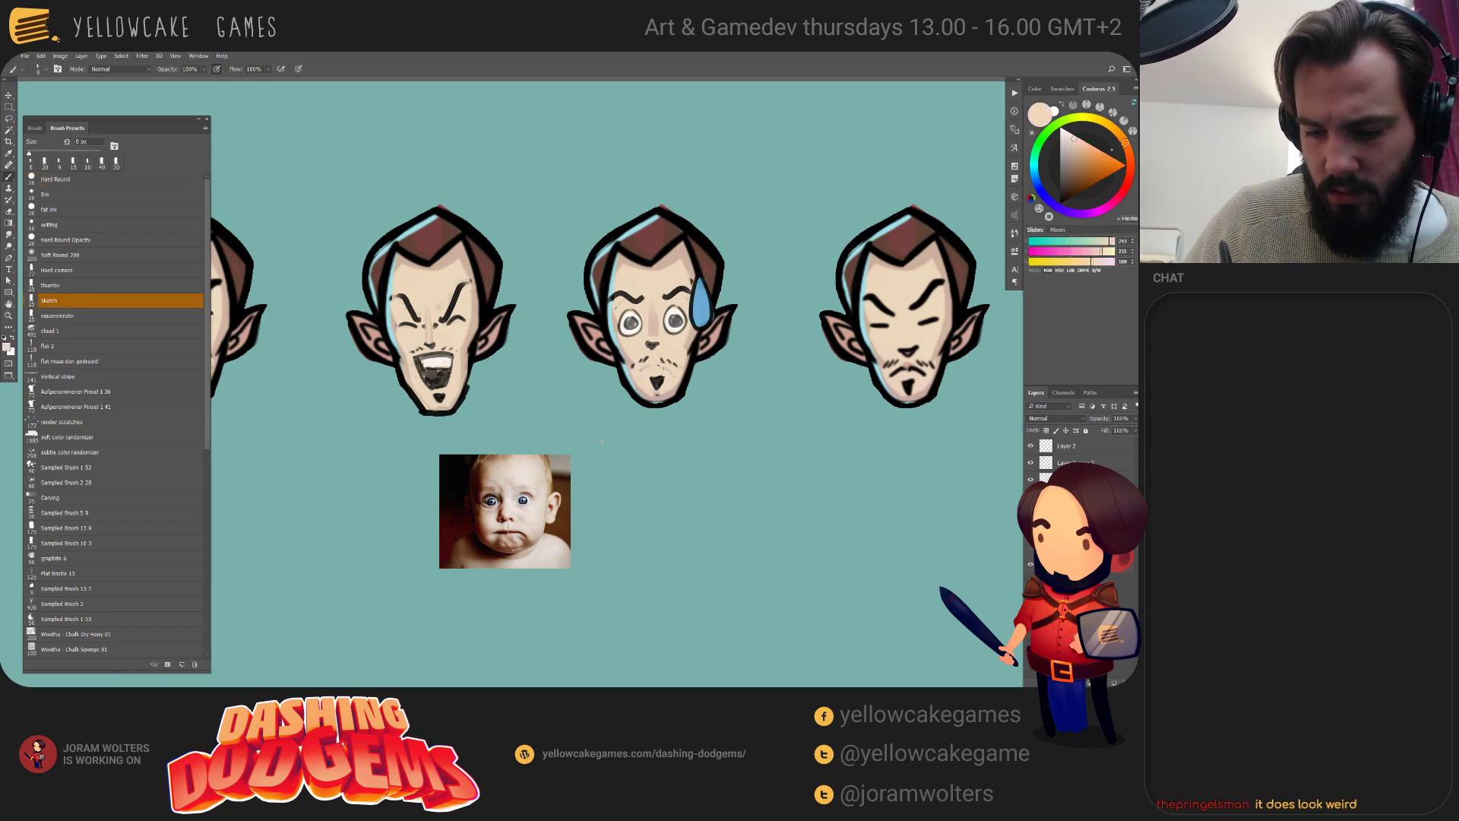
{"action": "key", "text": "d"}
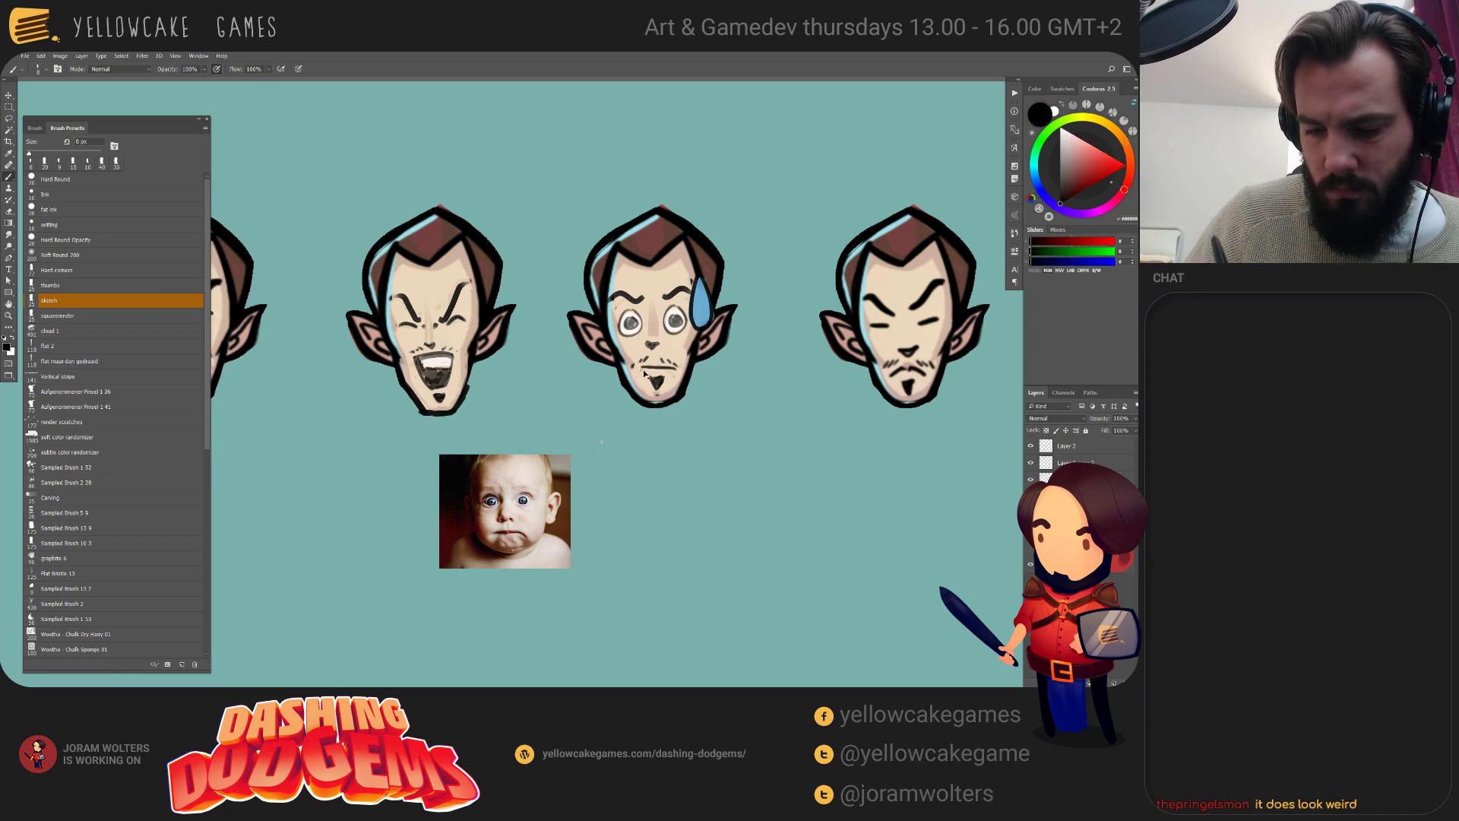
{"action": "left_click_drag", "start_coordinate": [638, 368], "coordinate": [657, 365]}
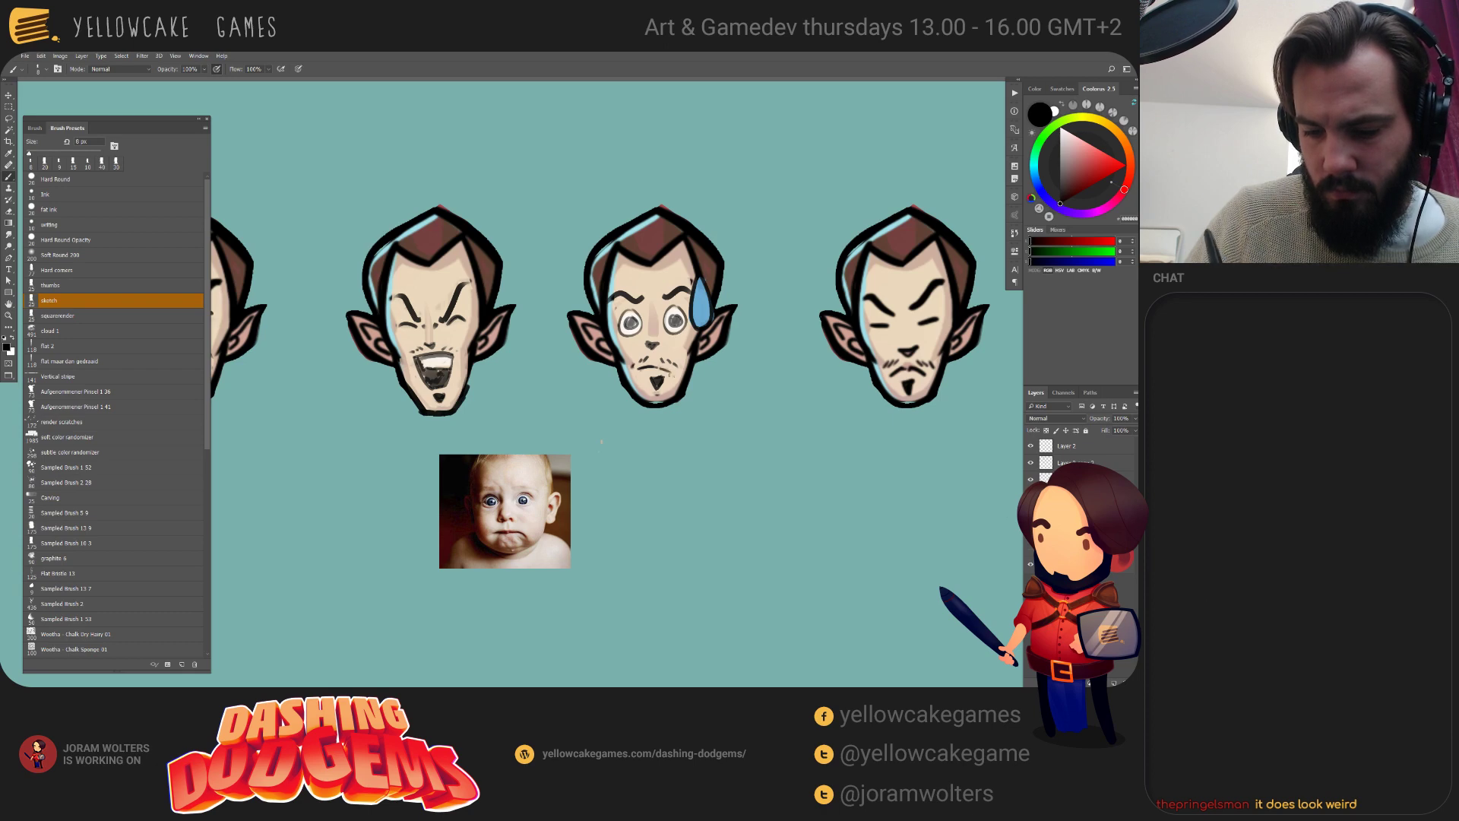
{"action": "key", "text": "ctrl+z"}
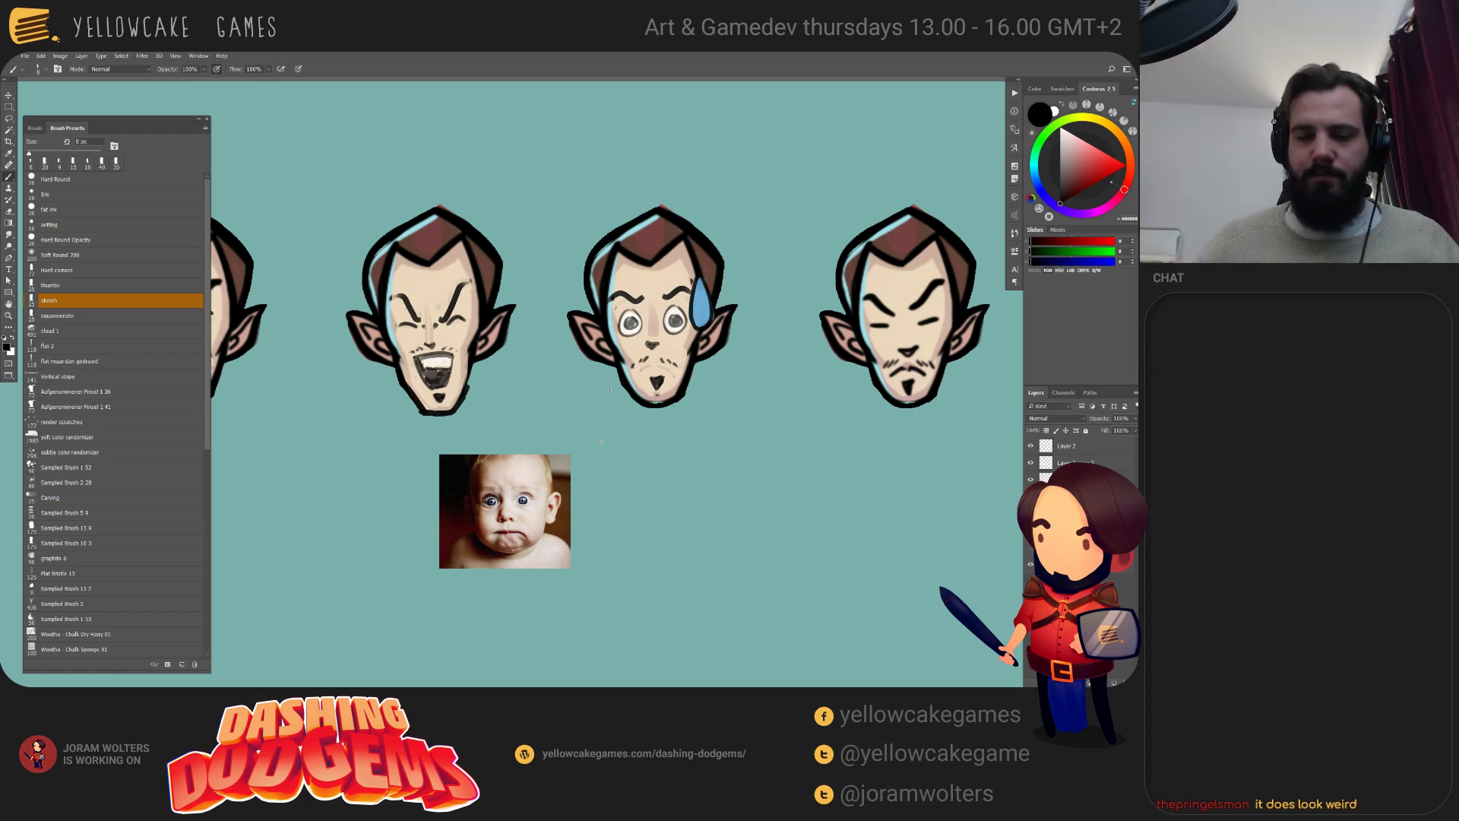
Paint out both eyes of the third head with sampled skin colour at 30 px, and switch to a black 25 px brush.
{"action": "left_click_drag", "start_coordinate": [652, 303], "coordinate": [654, 299]}
{"action": "left_click", "coordinate": [641, 314], "text": "alt"}
{"action": "right_click_drag", "start_coordinate": [640, 314], "coordinate": [648, 313], "text": "alt"}
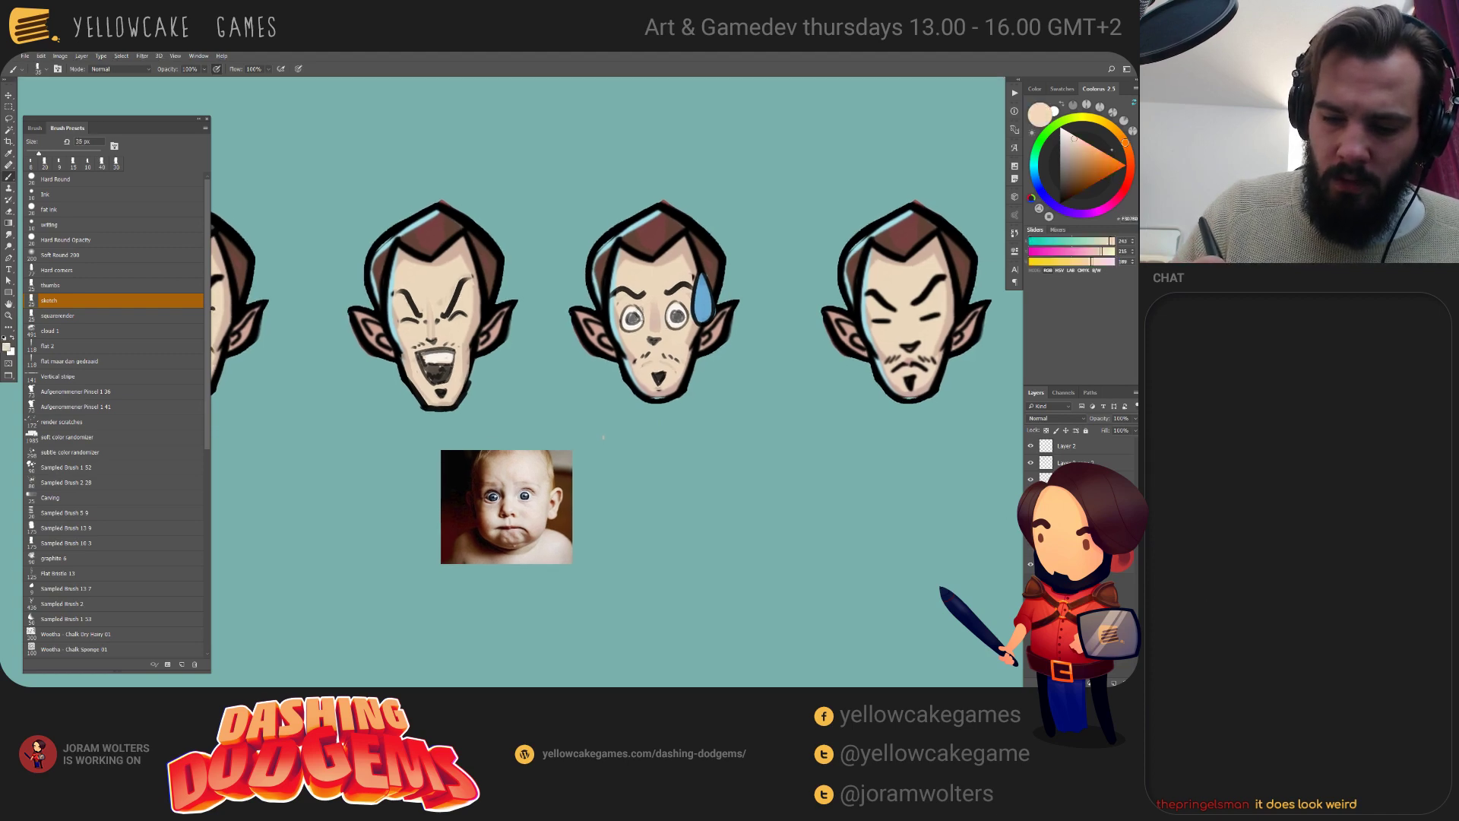
{"action": "mouse_move", "coordinate": [635, 313]}
{"action": "left_mouse_down"}
{"action": "mouse_move", "coordinate": [639, 325]}
{"action": "mouse_move", "coordinate": [625, 319]}
{"action": "mouse_move", "coordinate": [635, 313]}
{"action": "left_mouse_up"}
{"action": "right_click_drag", "start_coordinate": [635, 313], "coordinate": [630, 314], "text": "alt"}
{"action": "mouse_move", "coordinate": [627, 311]}
{"action": "left_mouse_down"}
{"action": "mouse_move", "coordinate": [624, 328]}
{"action": "mouse_move", "coordinate": [636, 312]}
{"action": "mouse_move", "coordinate": [678, 329]}
{"action": "mouse_move", "coordinate": [681, 312]}
{"action": "left_mouse_up"}
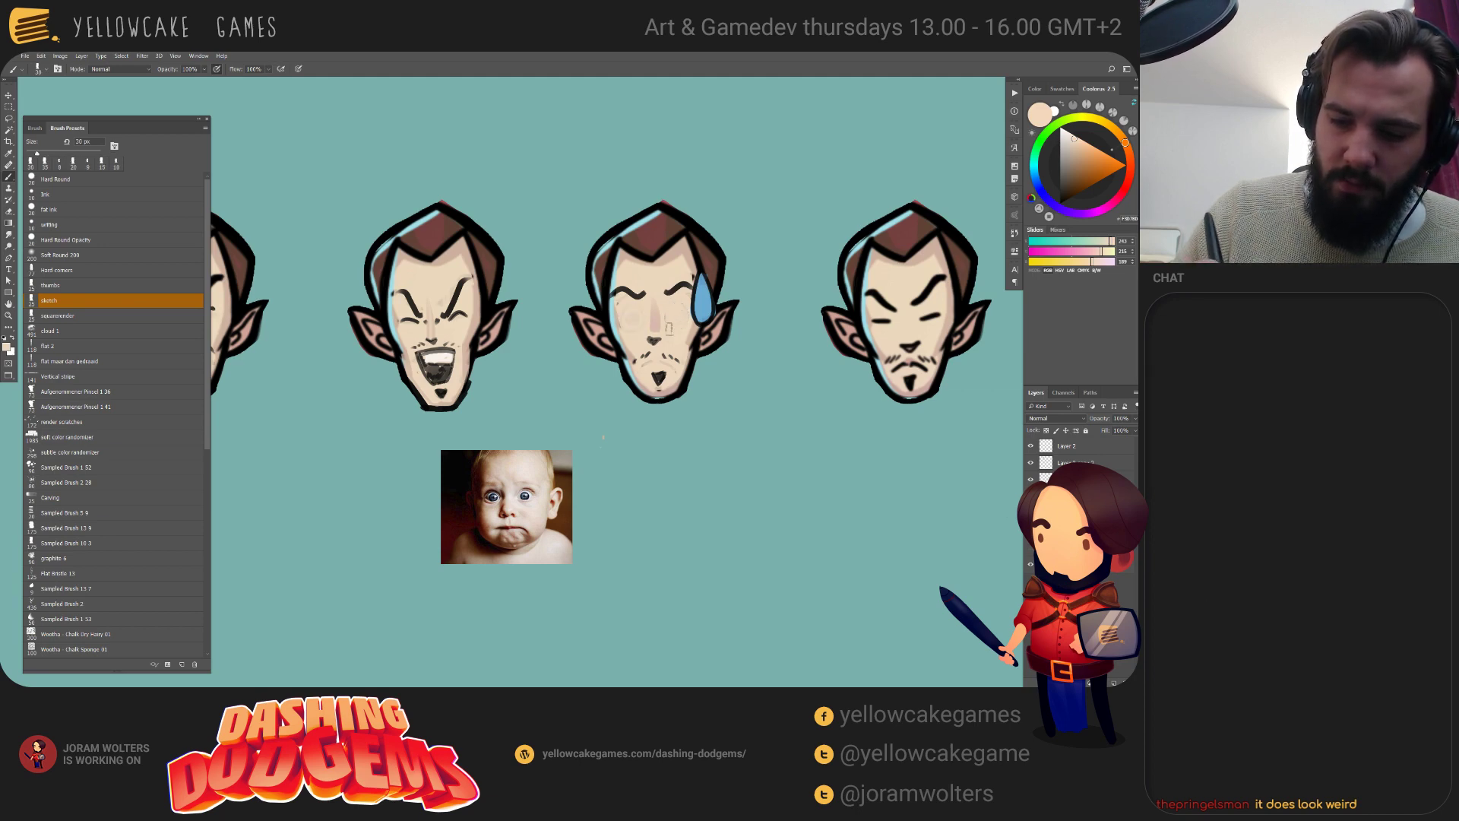
{"action": "key", "text": "d"}
{"action": "key", "text": "bracketleft"}
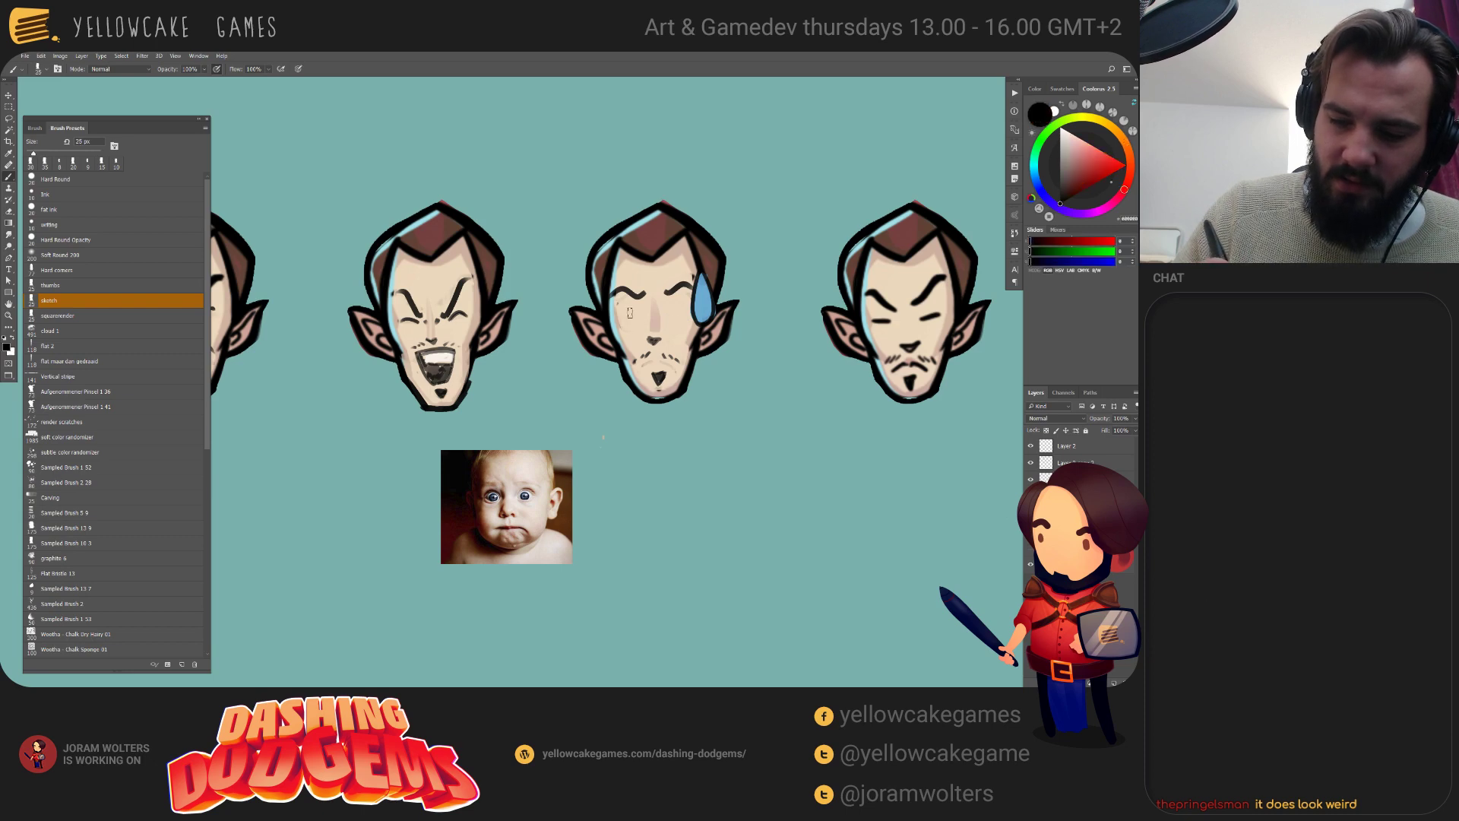
Try drawing small open eyes on the third head in black at 10 px, covering strokes with sampled skin colour.
{"action": "left_click", "coordinate": [629, 312]}
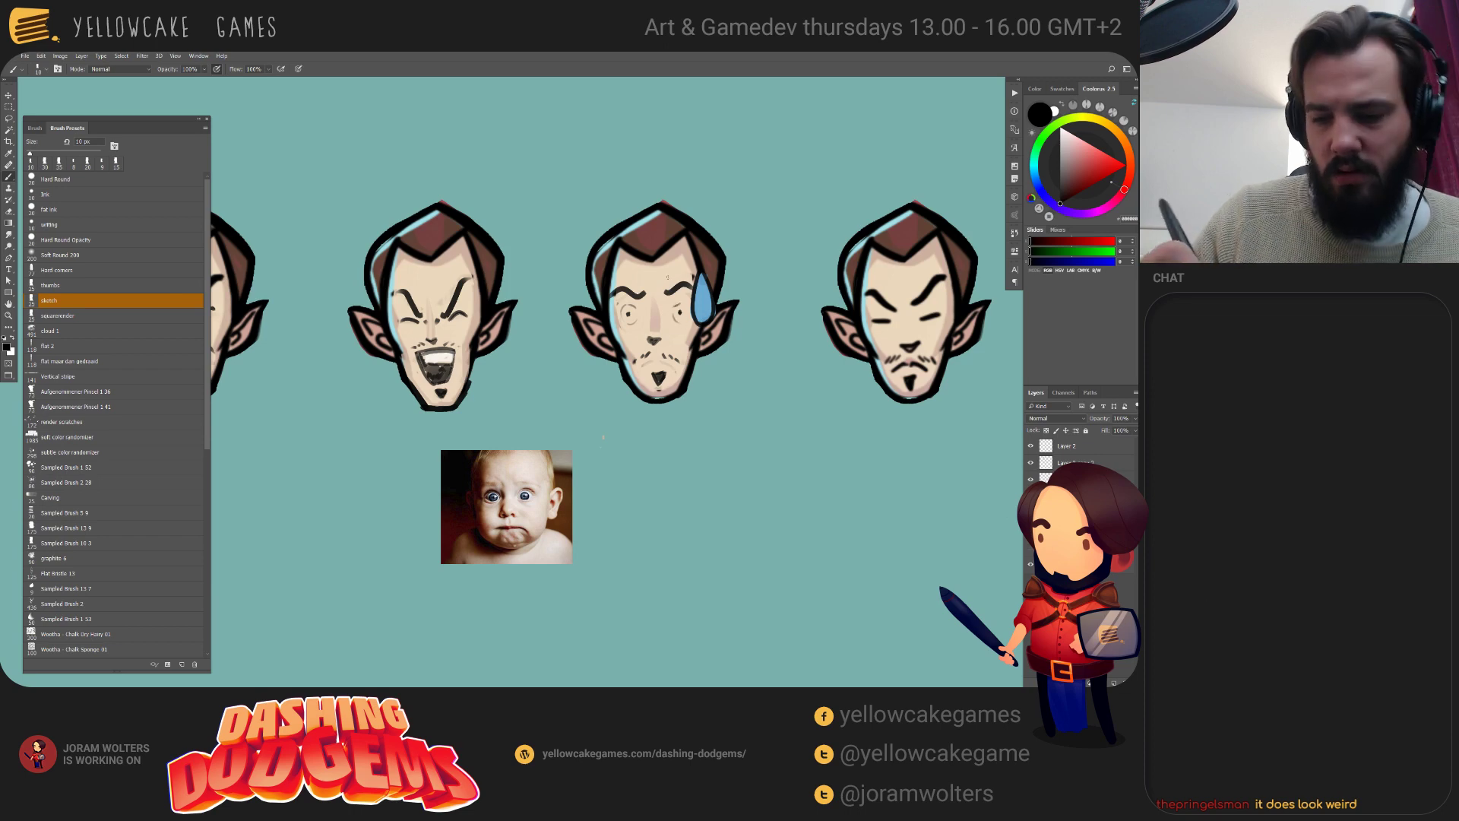
{"action": "left_click", "coordinate": [676, 326], "text": "alt"}
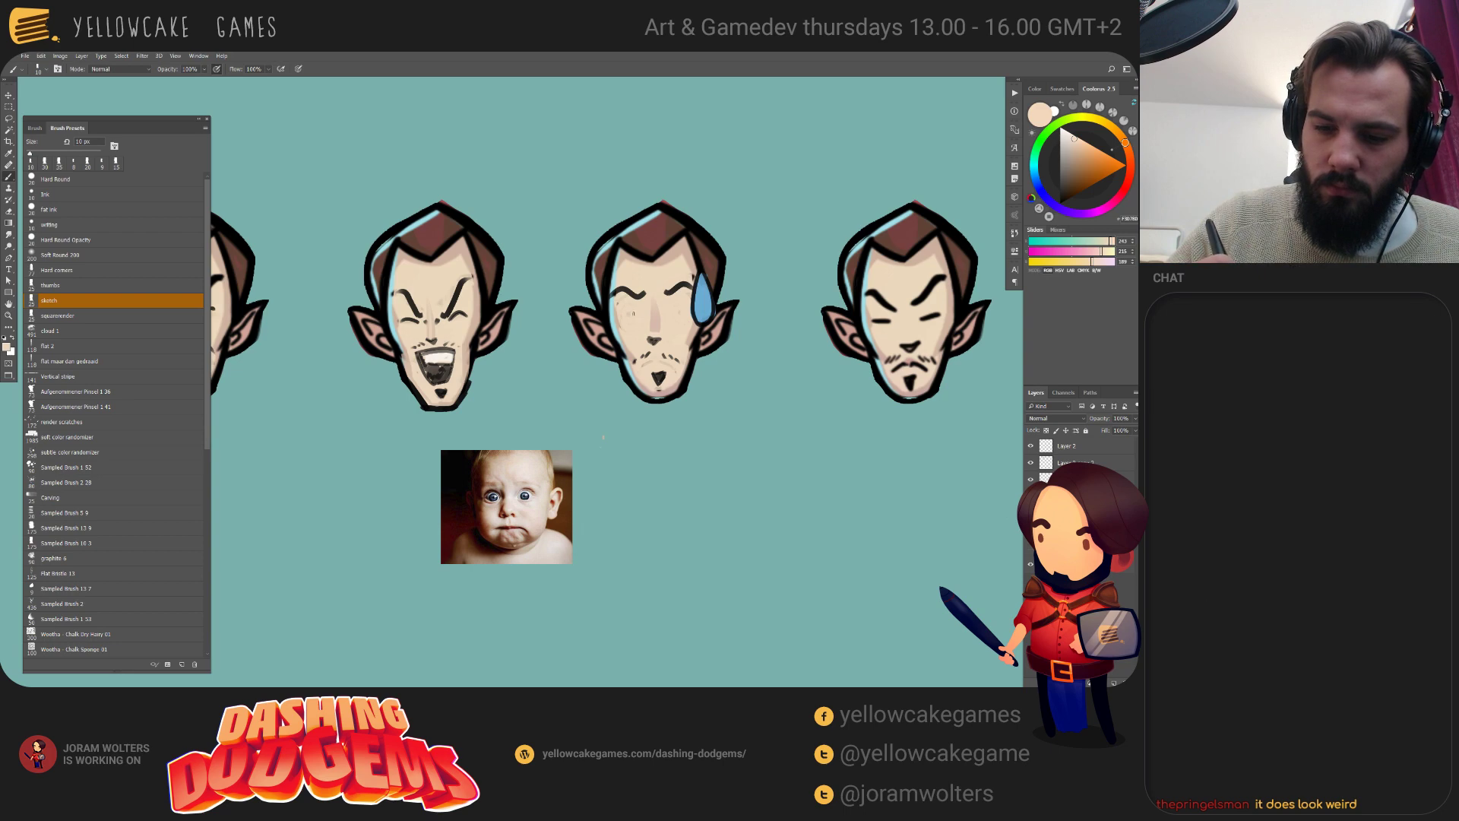
{"action": "key", "text": "d"}
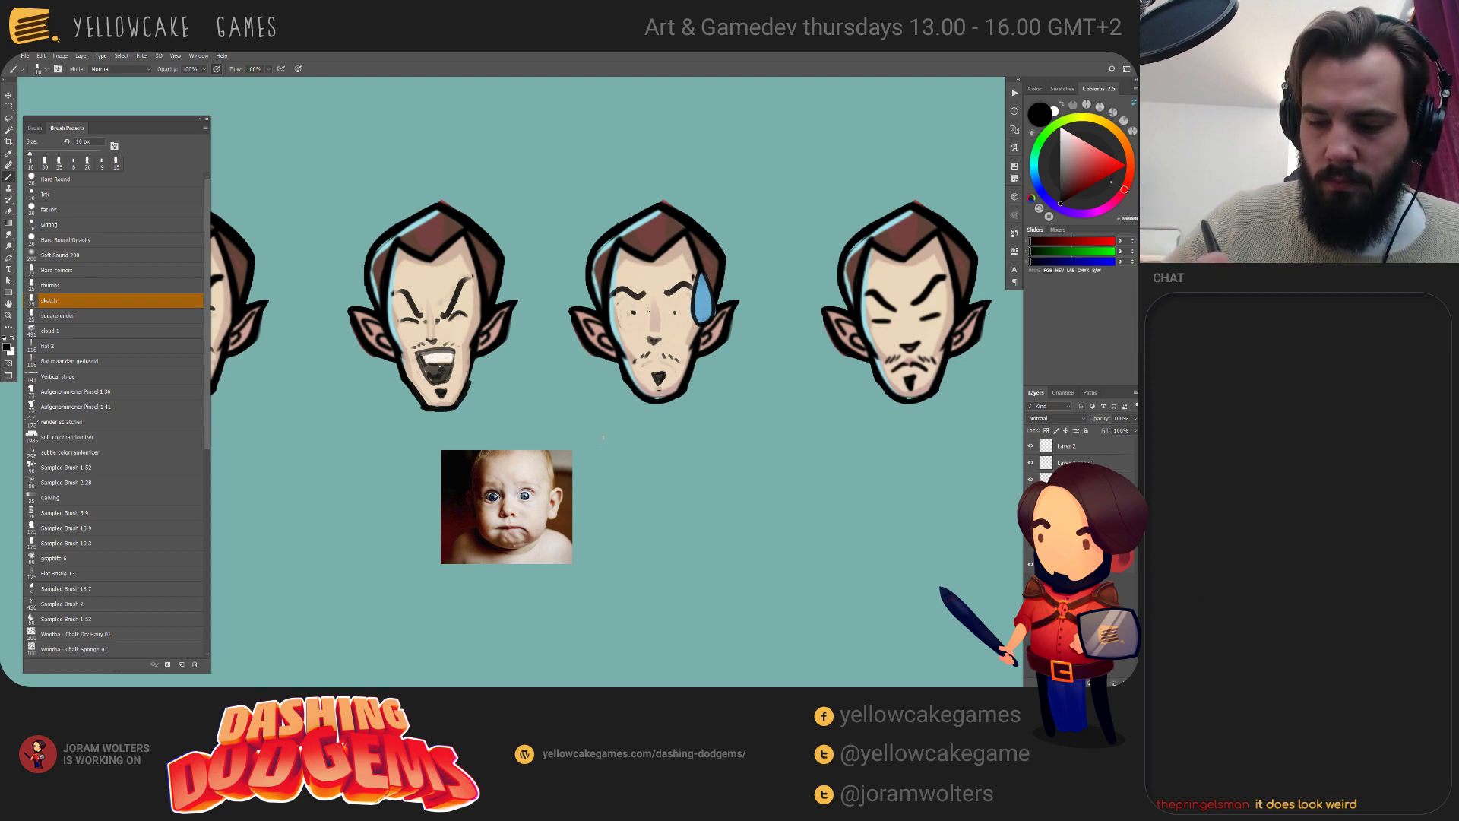
{"action": "left_click", "coordinate": [676, 313], "text": "alt"}
{"action": "key", "text": "d"}
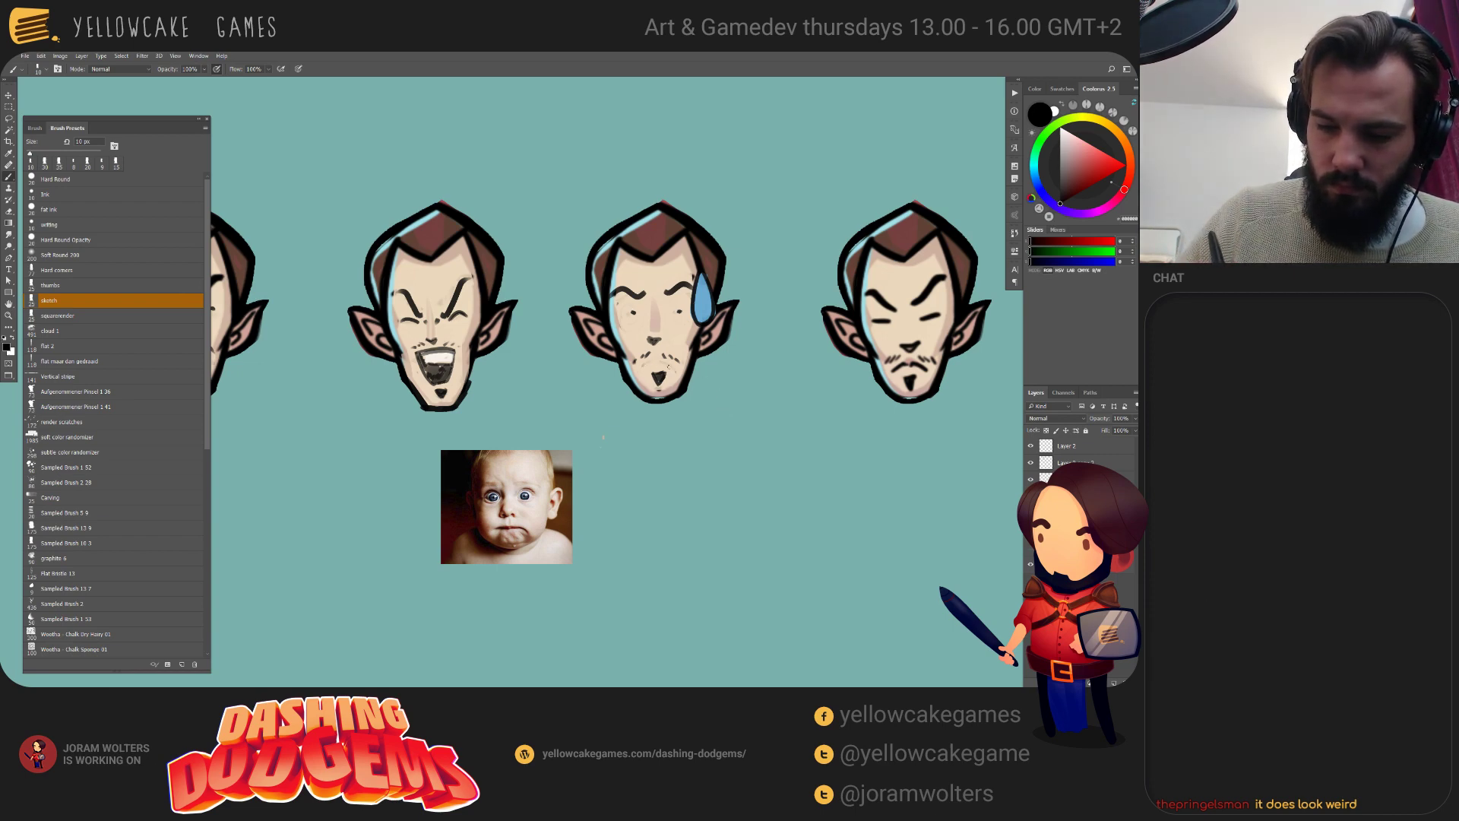
{"action": "left_click_drag", "start_coordinate": [669, 367], "coordinate": [654, 362]}
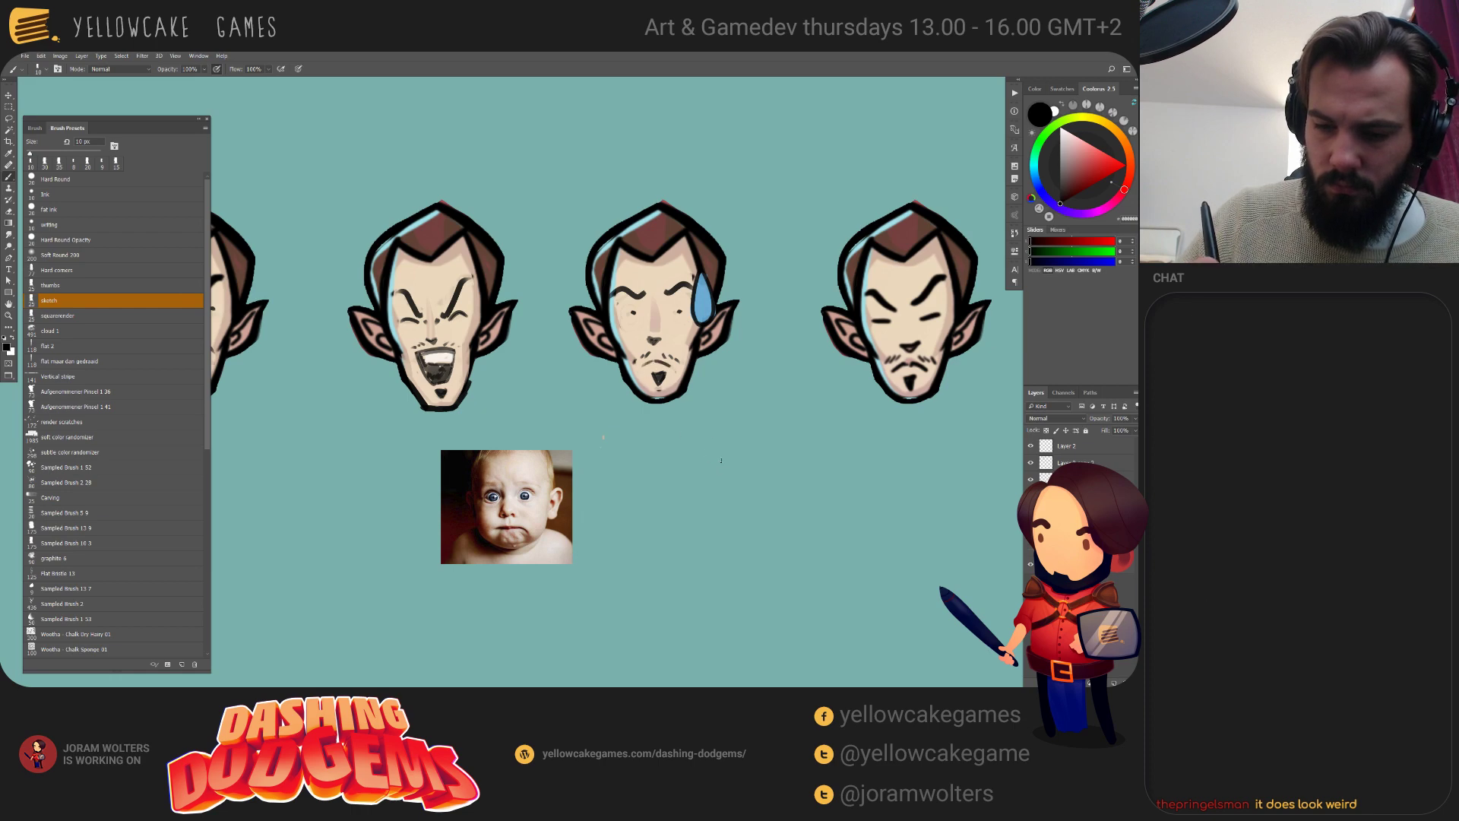
{"action": "key", "text": "ctrl+z"}
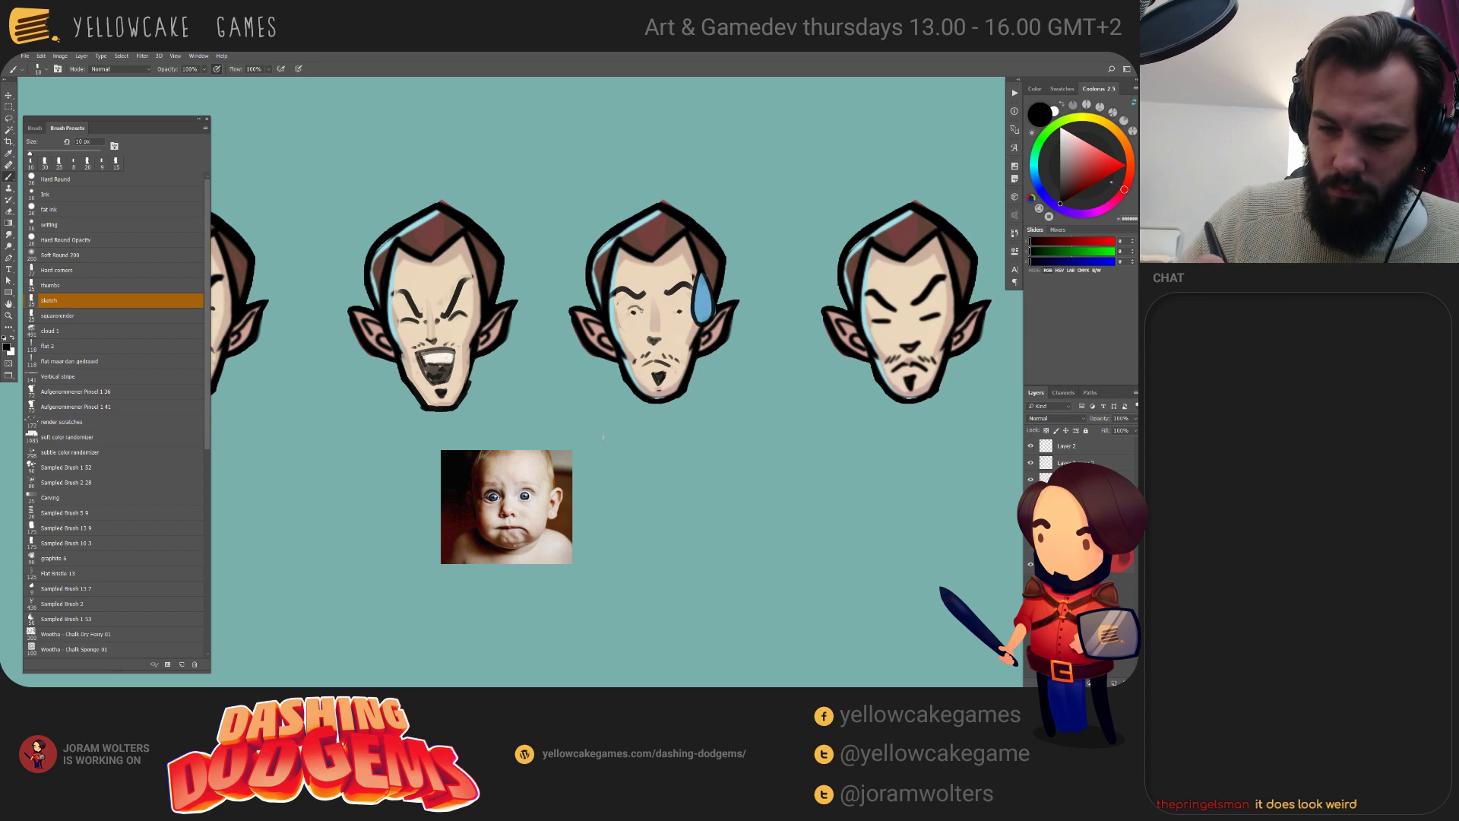
{"action": "key", "text": "ctrl+z"}
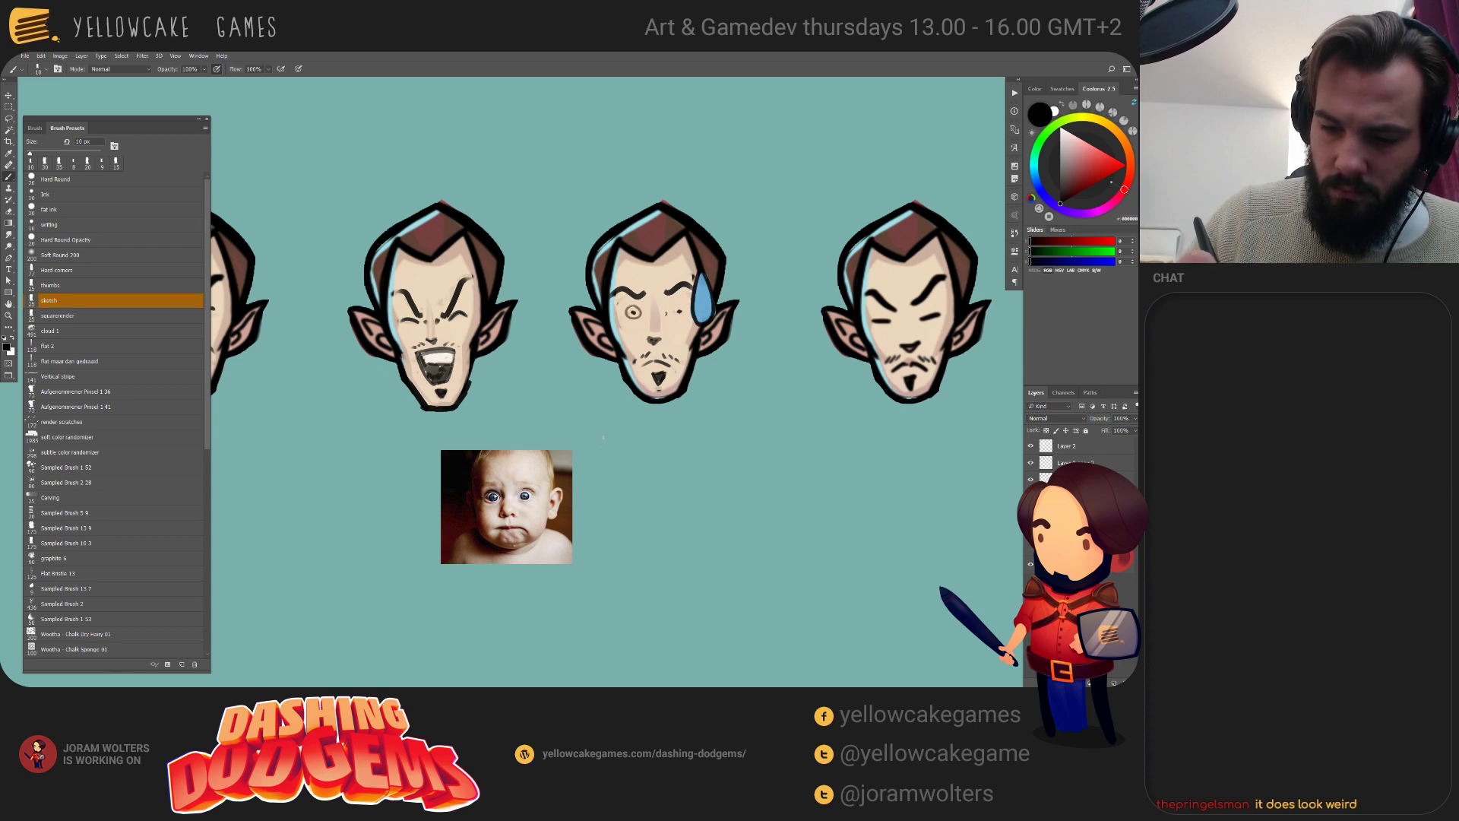
Clear the third head's eye area with sampled skin colour and draw two wide-open round eyes with pupils in black at 10 px.
{"action": "left_click", "coordinate": [648, 323], "text": "alt"}
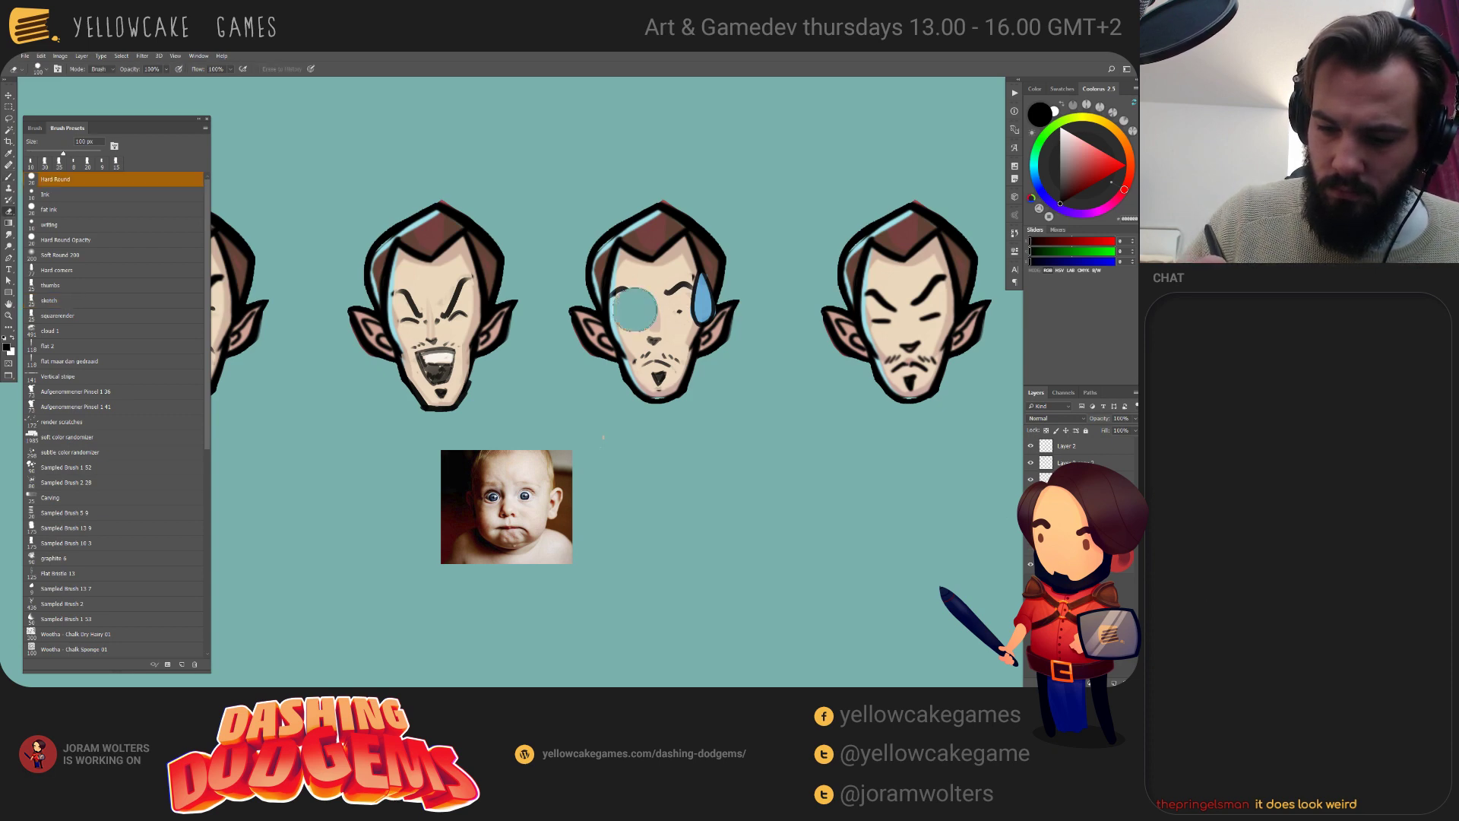
{"action": "left_click_drag", "start_coordinate": [629, 311], "coordinate": [638, 315]}
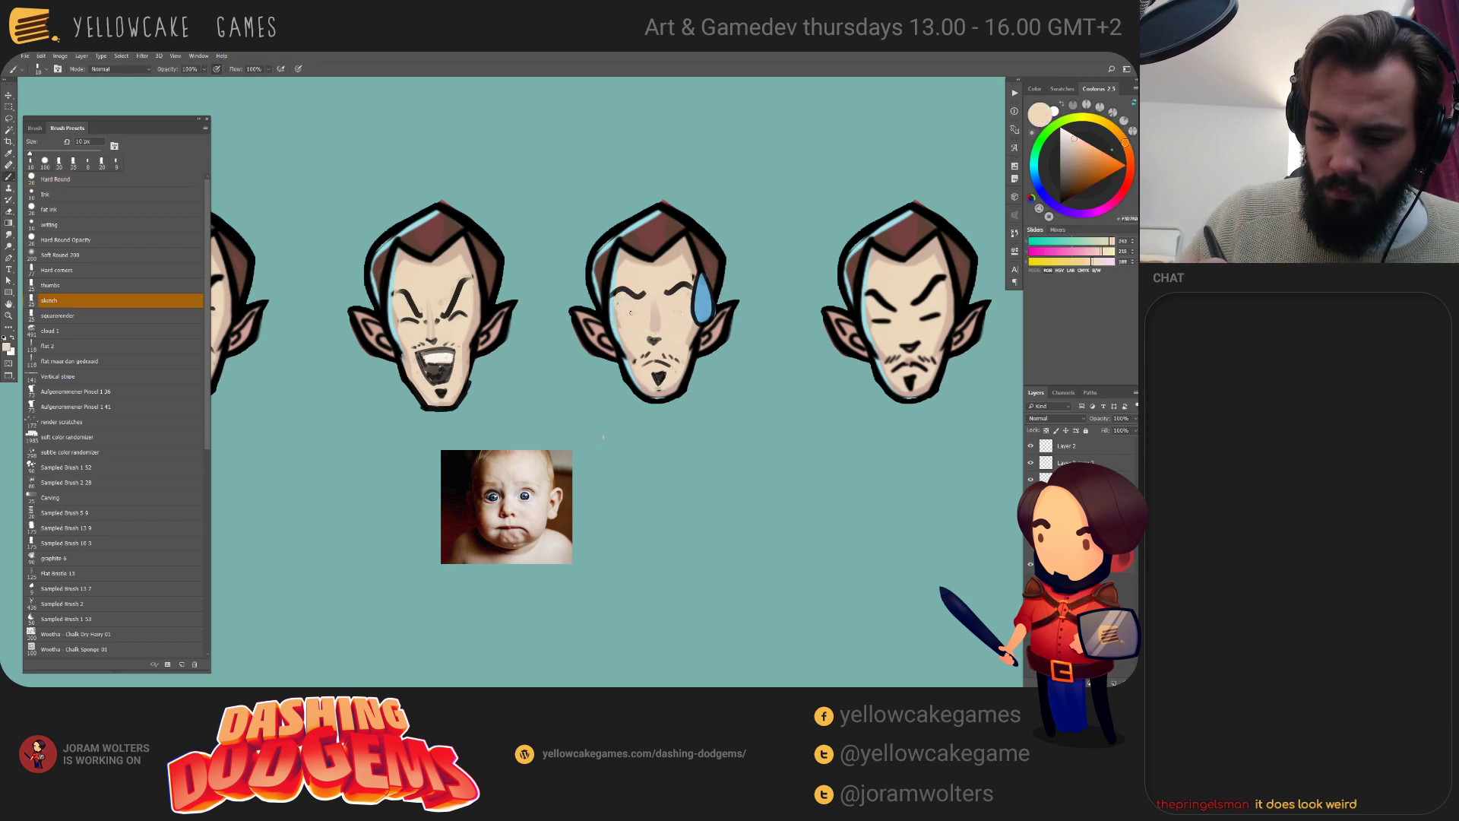
{"action": "key", "text": "d"}
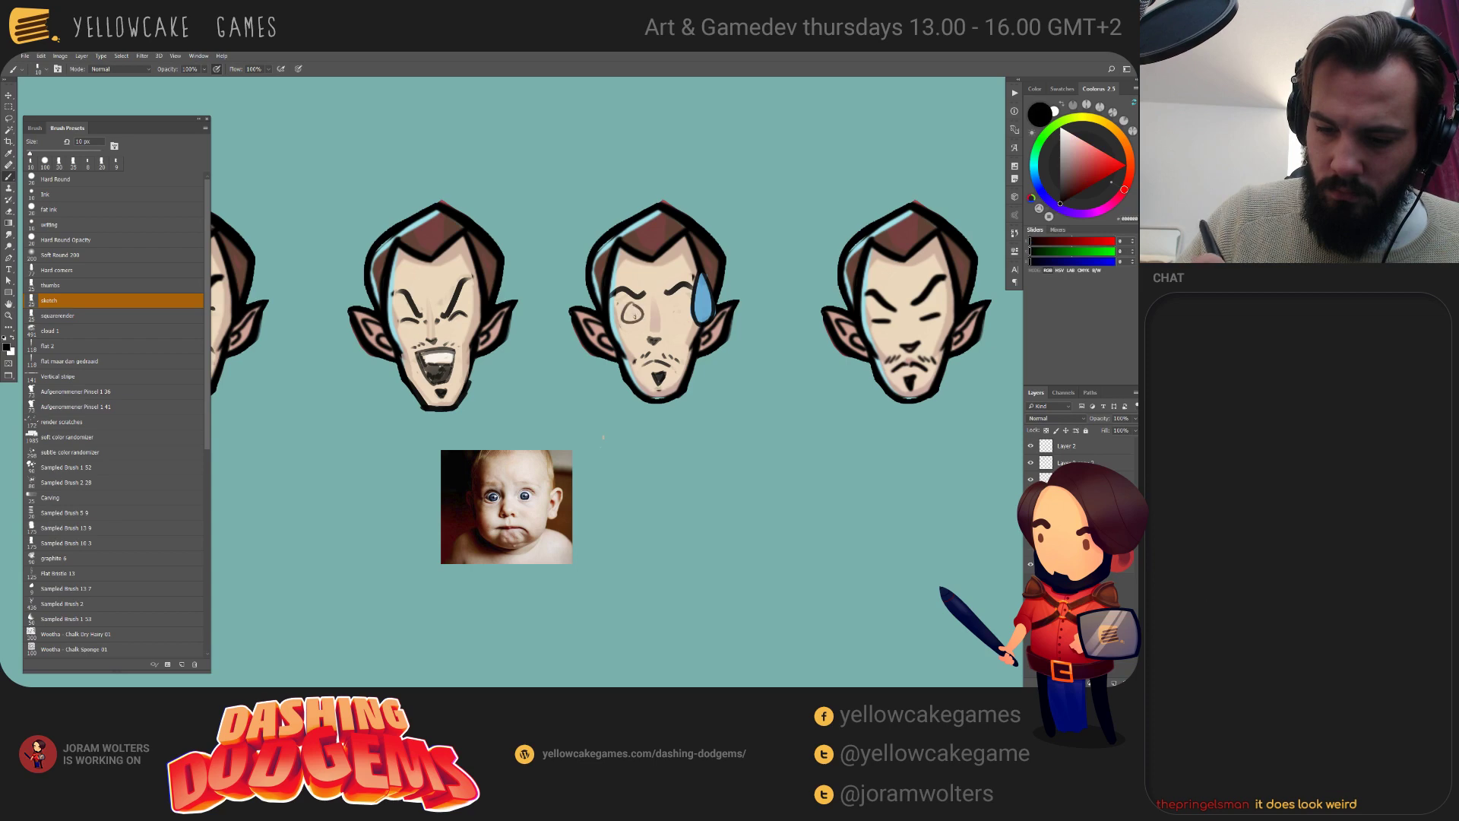
{"action": "key", "text": "ctrl+z"}
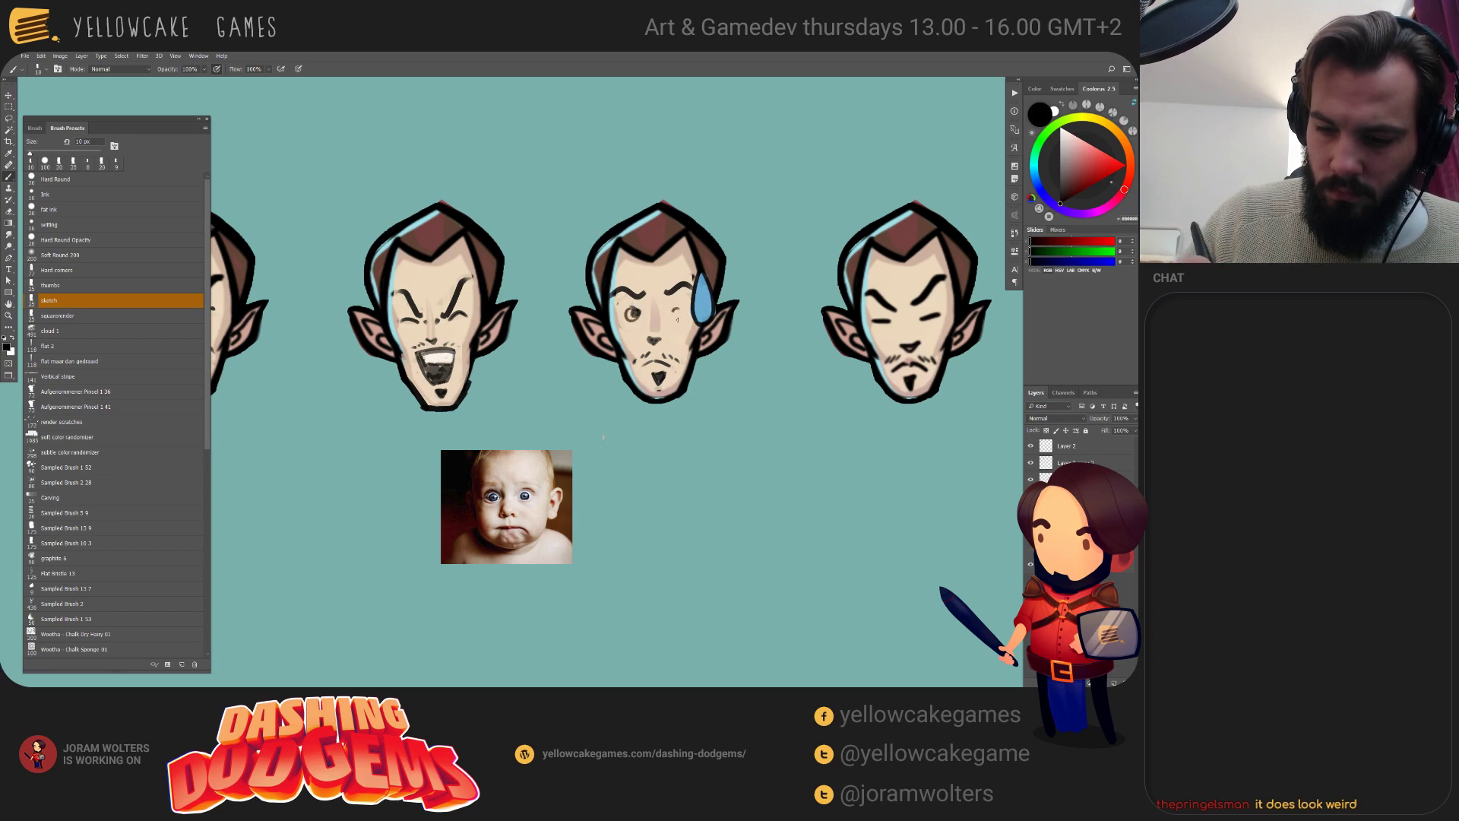
{"action": "left_click_drag", "start_coordinate": [671, 313], "coordinate": [680, 314]}
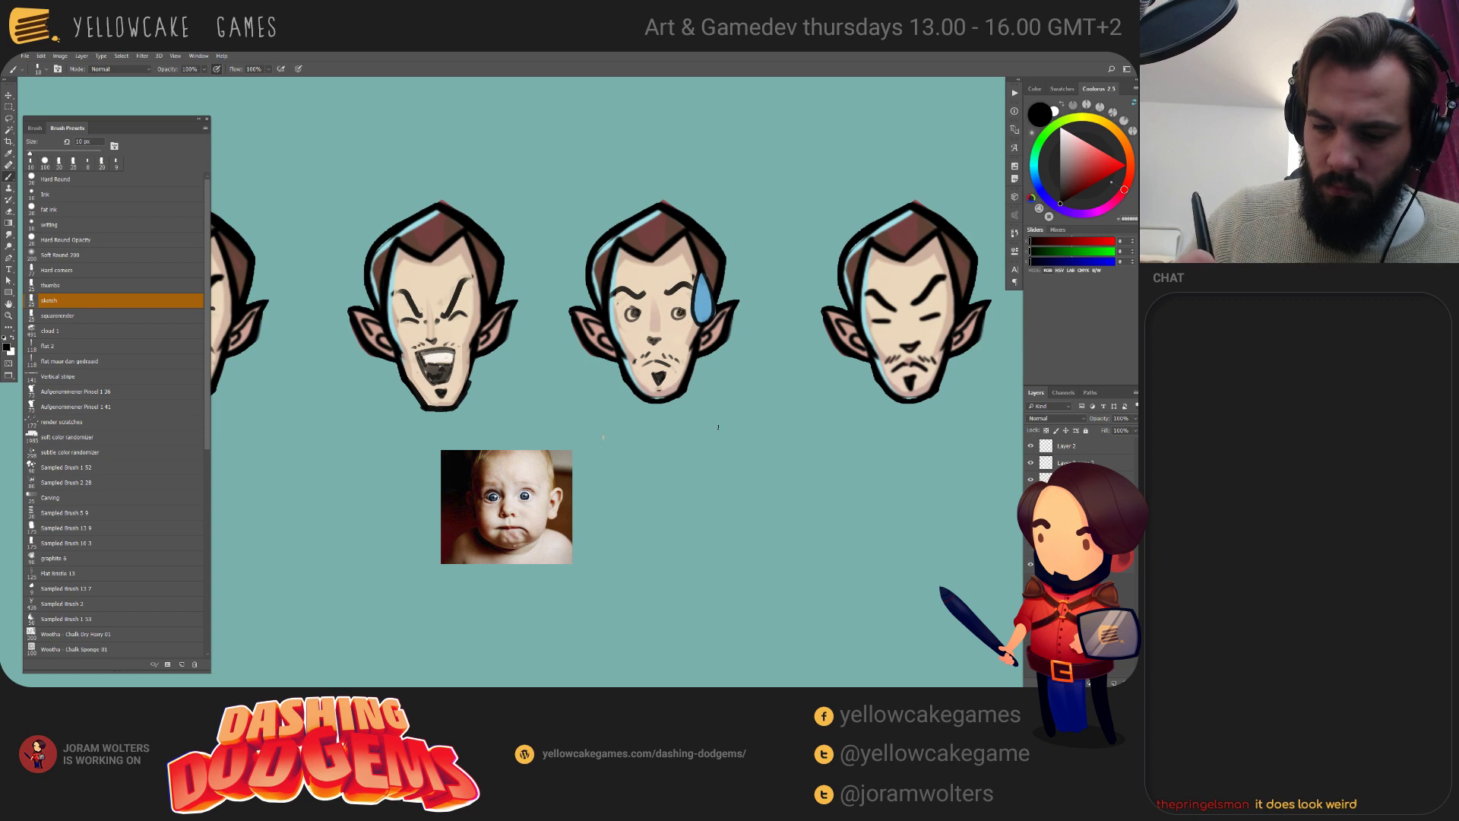
{"action": "key", "text": "ctrl+z"}
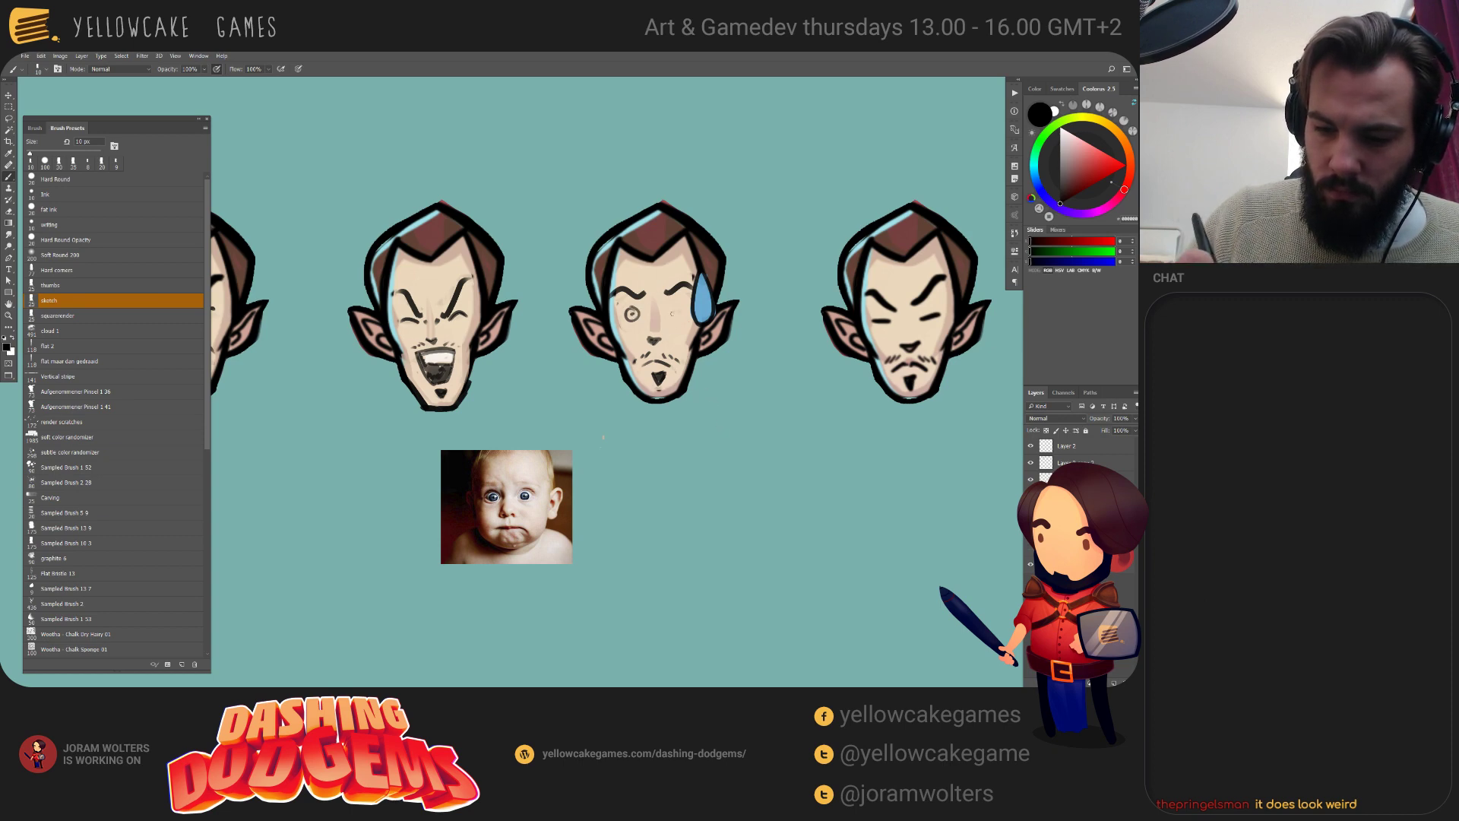
{"action": "left_click_drag", "start_coordinate": [677, 312], "coordinate": [676, 310]}
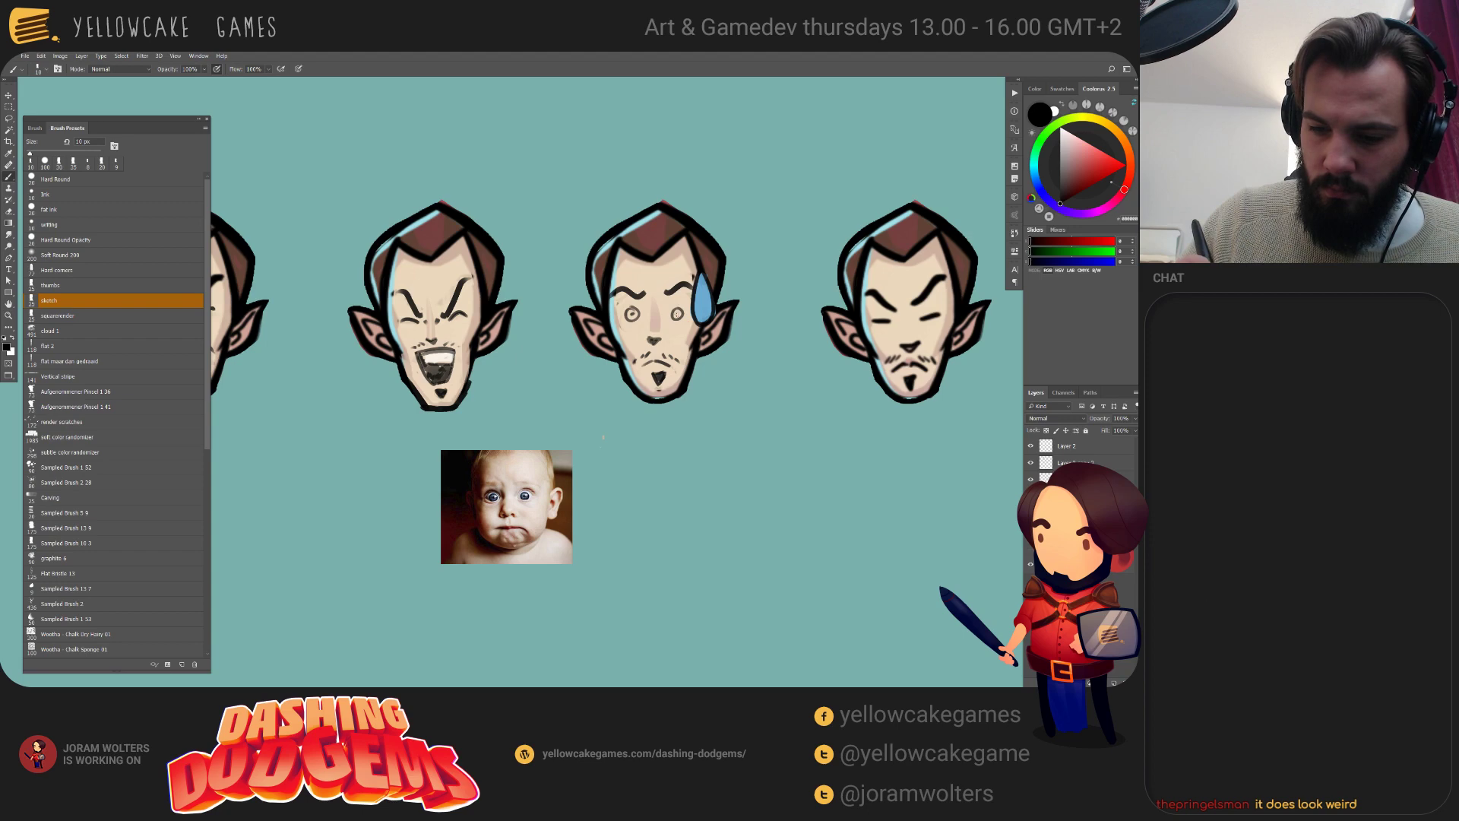
{"action": "left_click_drag", "start_coordinate": [836, 500], "coordinate": [831, 486]}
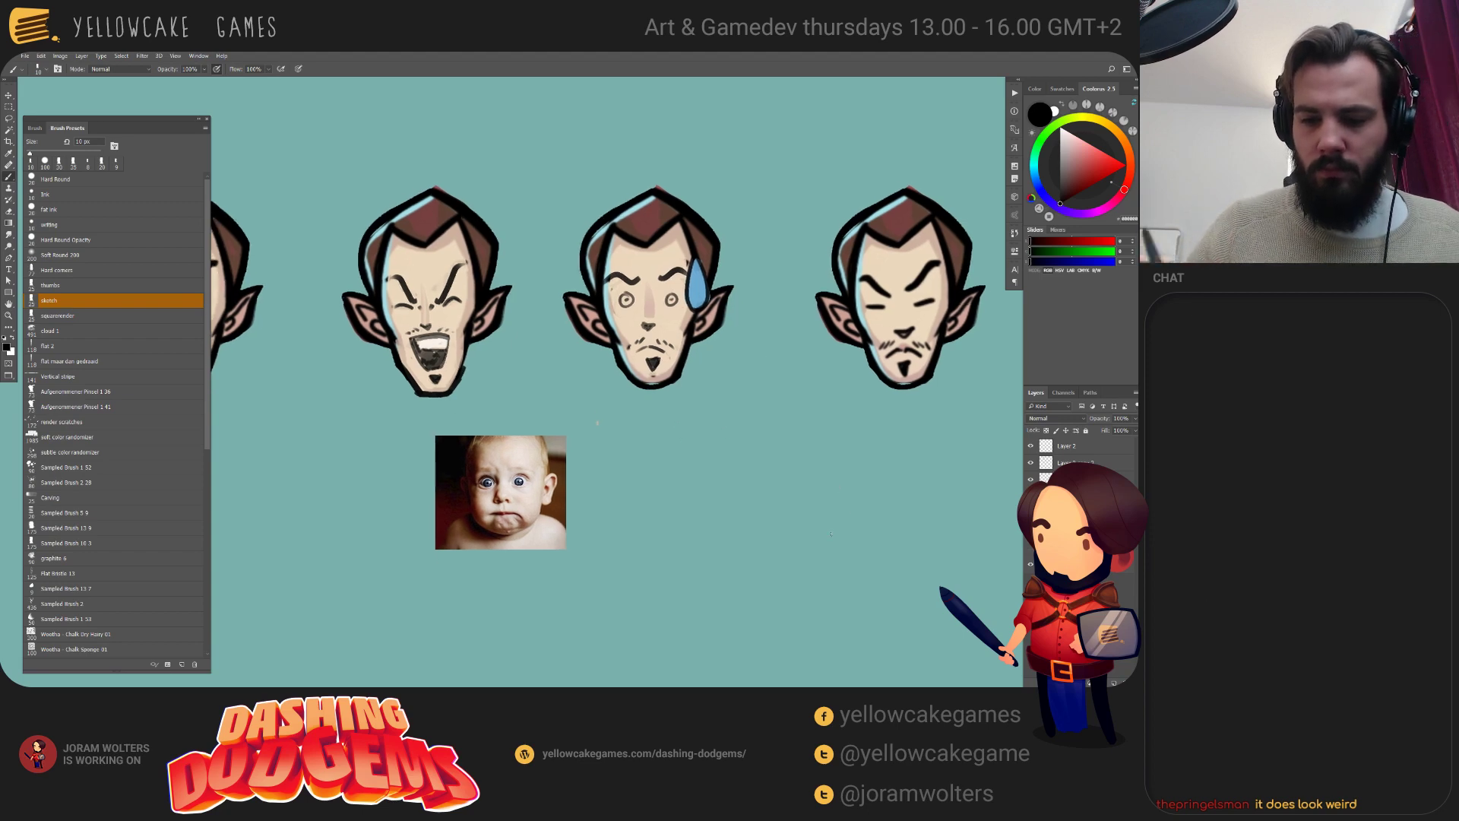
Paint out the third head's mouth with sampled skin colour and redraw a down-curved mouth and moustache in black at 10 px.
{"action": "left_click", "coordinate": [630, 347], "text": "alt"}
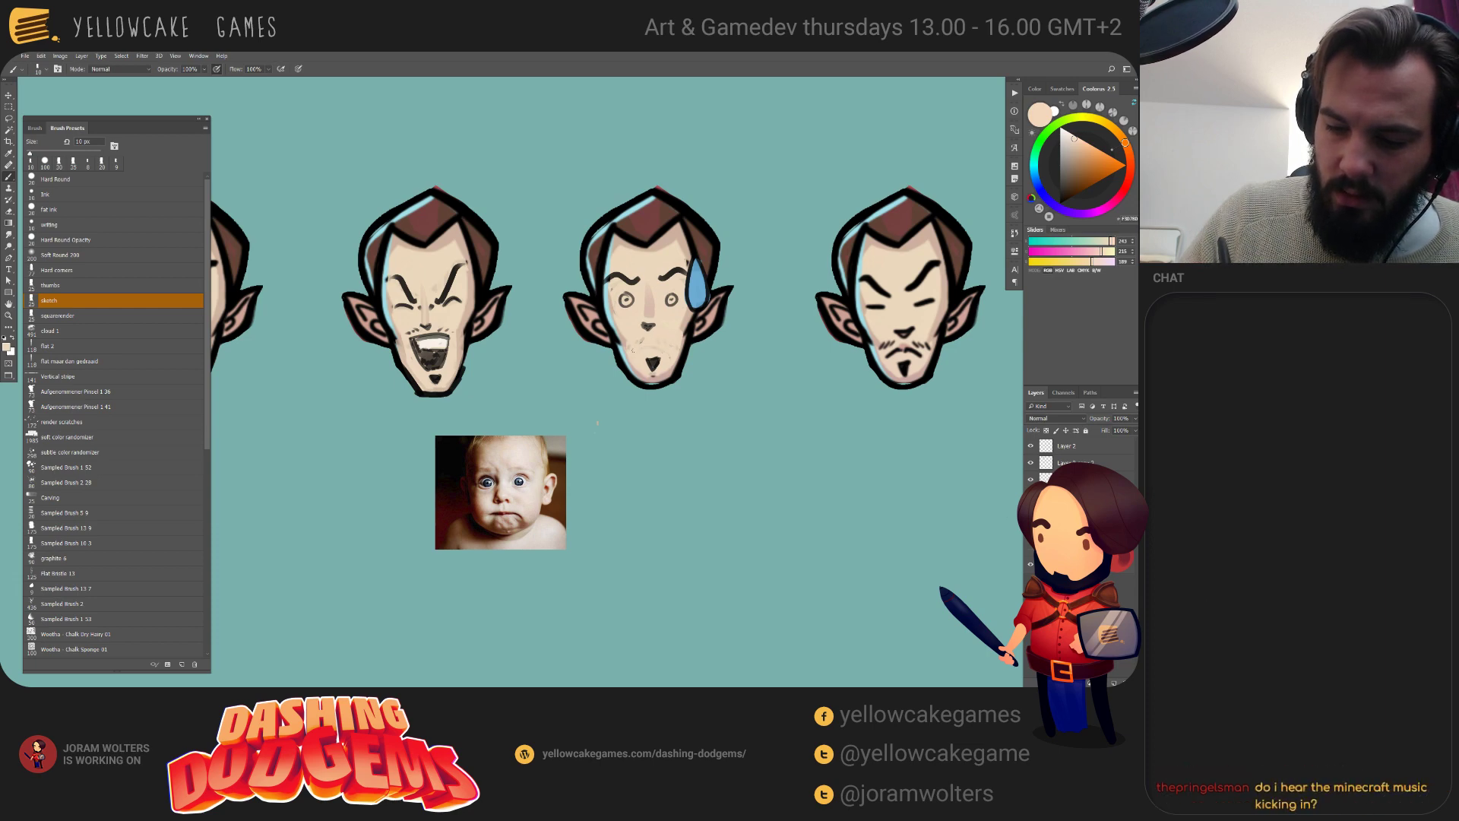
{"action": "key", "text": "d"}
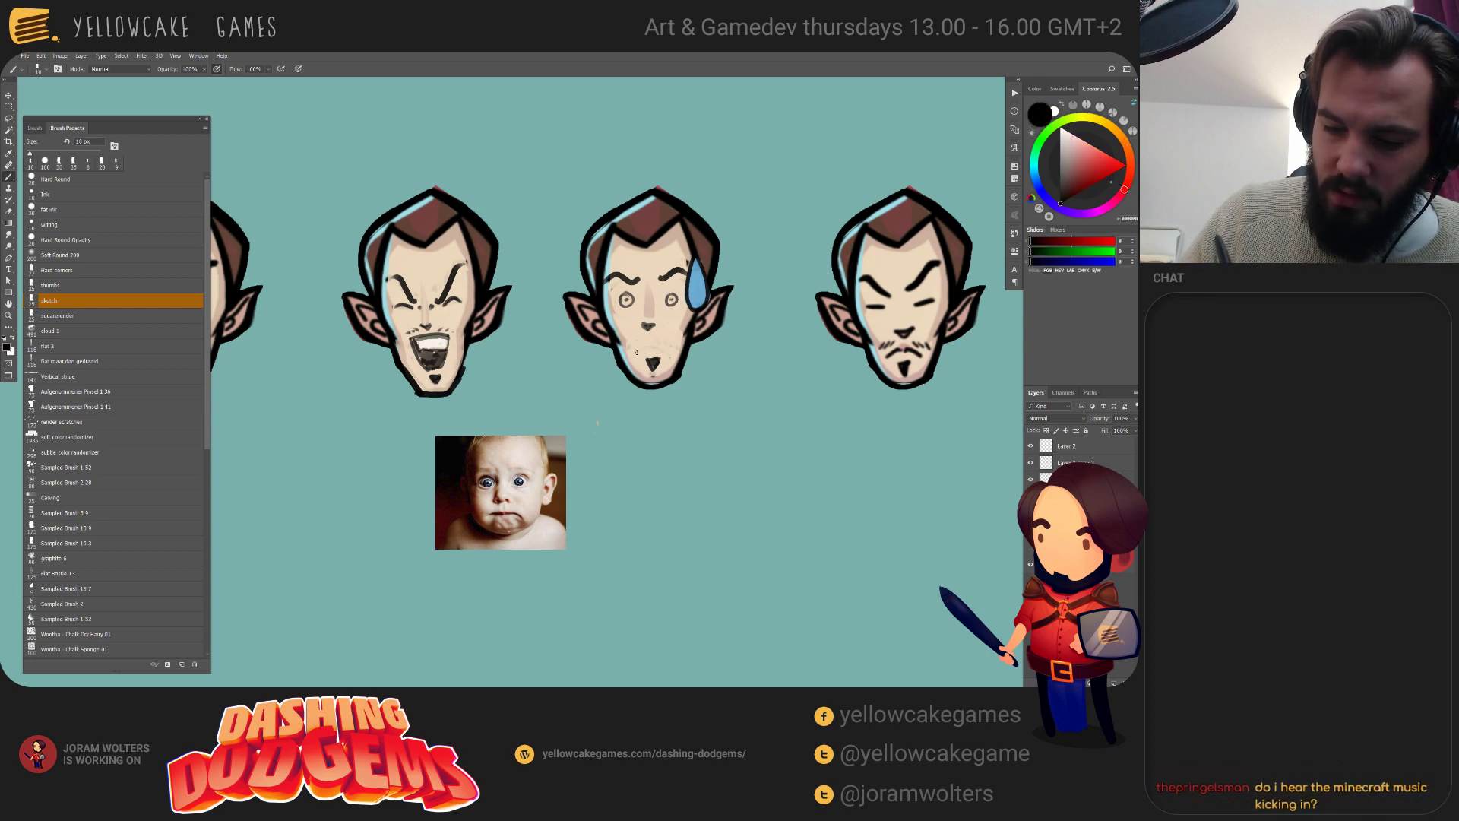
{"action": "left_click_drag", "start_coordinate": [636, 351], "coordinate": [666, 353]}
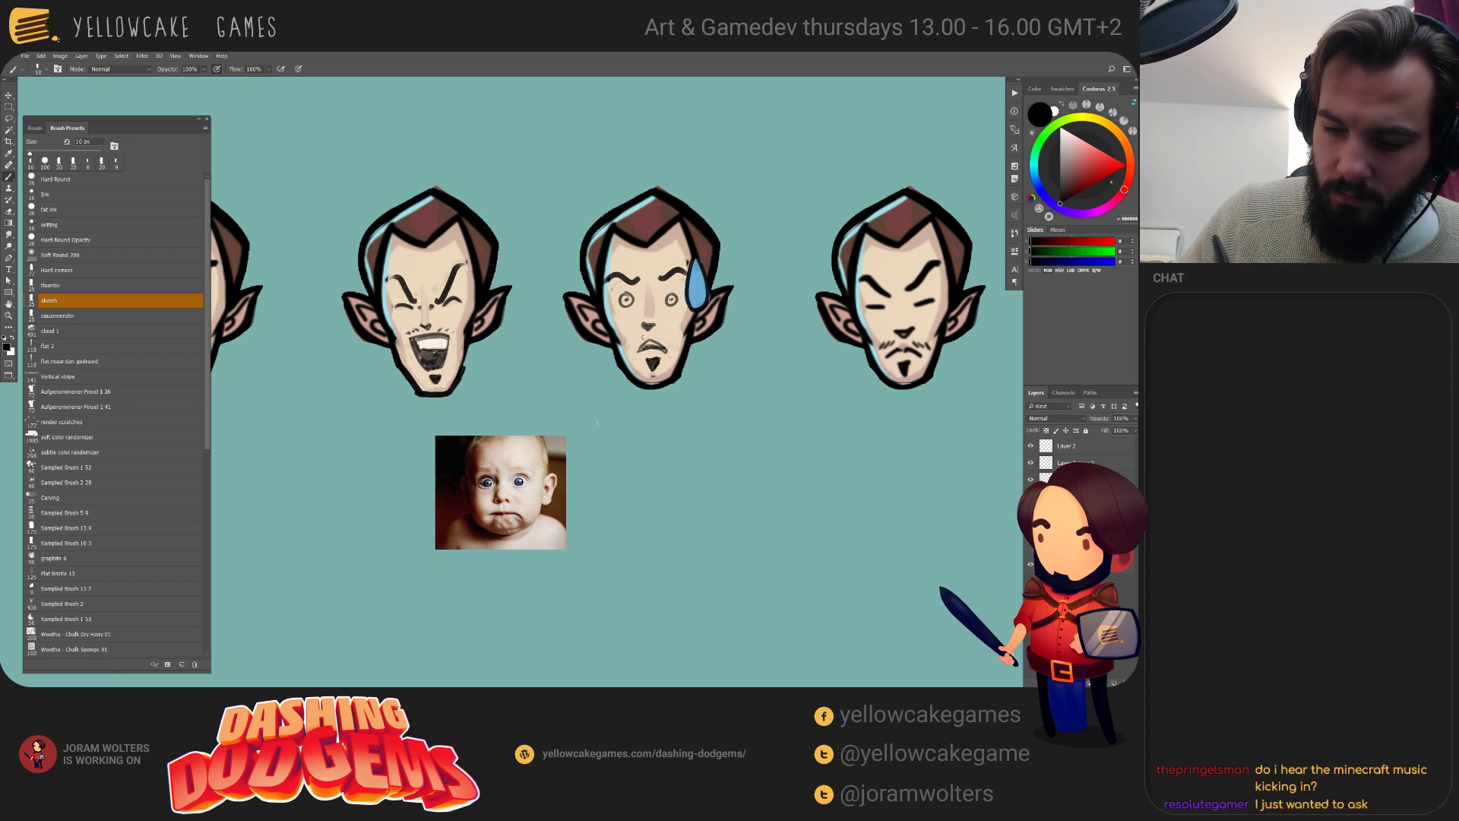
{"action": "left_click_drag", "start_coordinate": [658, 335], "coordinate": [644, 351]}
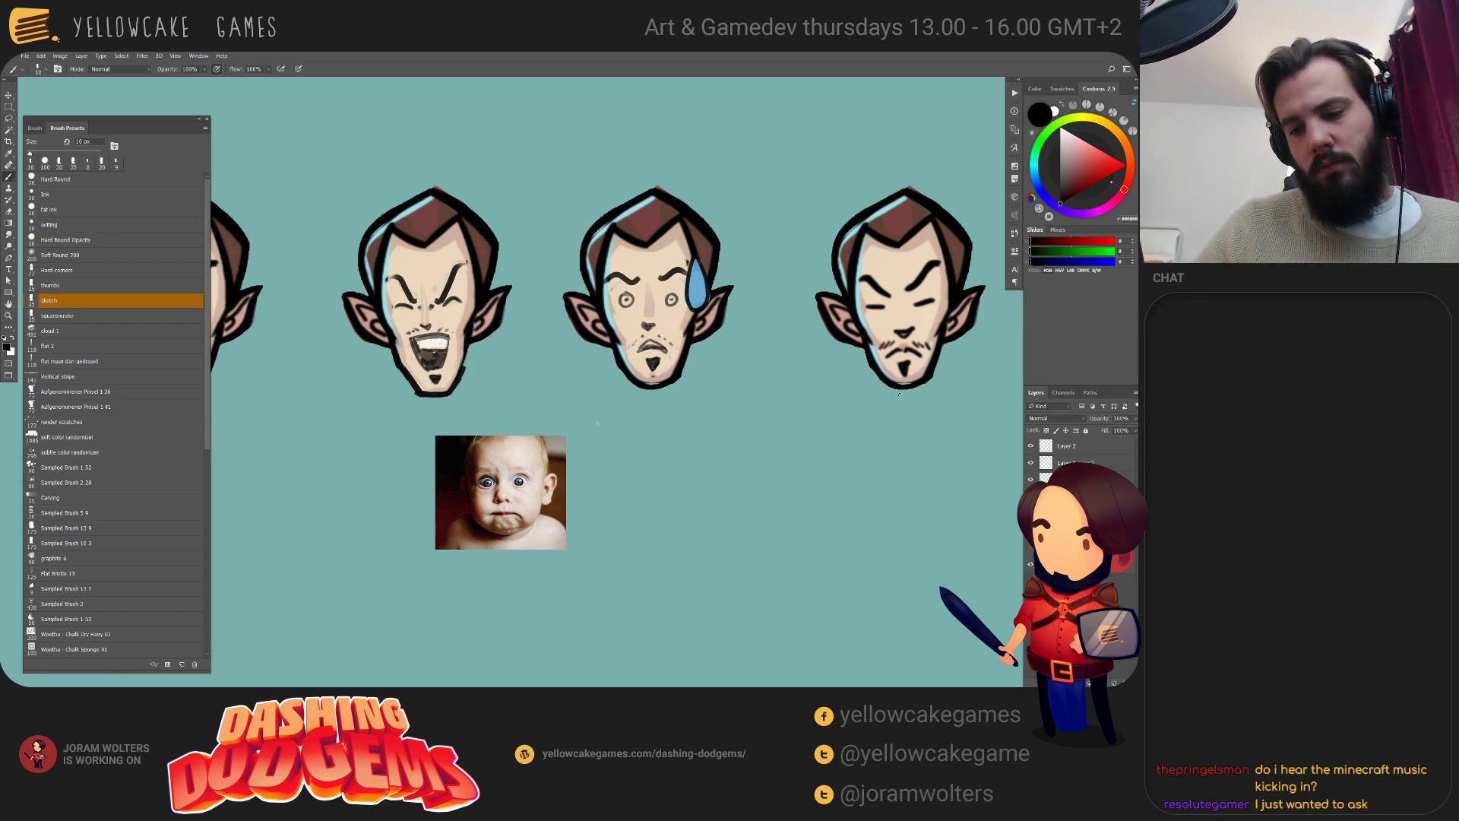
Handwrite the label "WHOOPS" in black under the third head.
{"action": "mouse_move", "coordinate": [582, 412]}
{"action": "left_mouse_down"}
{"action": "mouse_move", "coordinate": [605, 445]}
{"action": "mouse_move", "coordinate": [614, 414]}
{"action": "left_mouse_up"}
{"action": "mouse_move", "coordinate": [624, 415]}
{"action": "left_mouse_down"}
{"action": "mouse_move", "coordinate": [626, 448]}
{"action": "mouse_move", "coordinate": [638, 448]}
{"action": "left_mouse_up"}
{"action": "mouse_move", "coordinate": [625, 431]}
{"action": "left_mouse_down"}
{"action": "mouse_move", "coordinate": [648, 422]}
{"action": "mouse_move", "coordinate": [673, 464]}
{"action": "mouse_move", "coordinate": [692, 430]}
{"action": "left_mouse_up"}
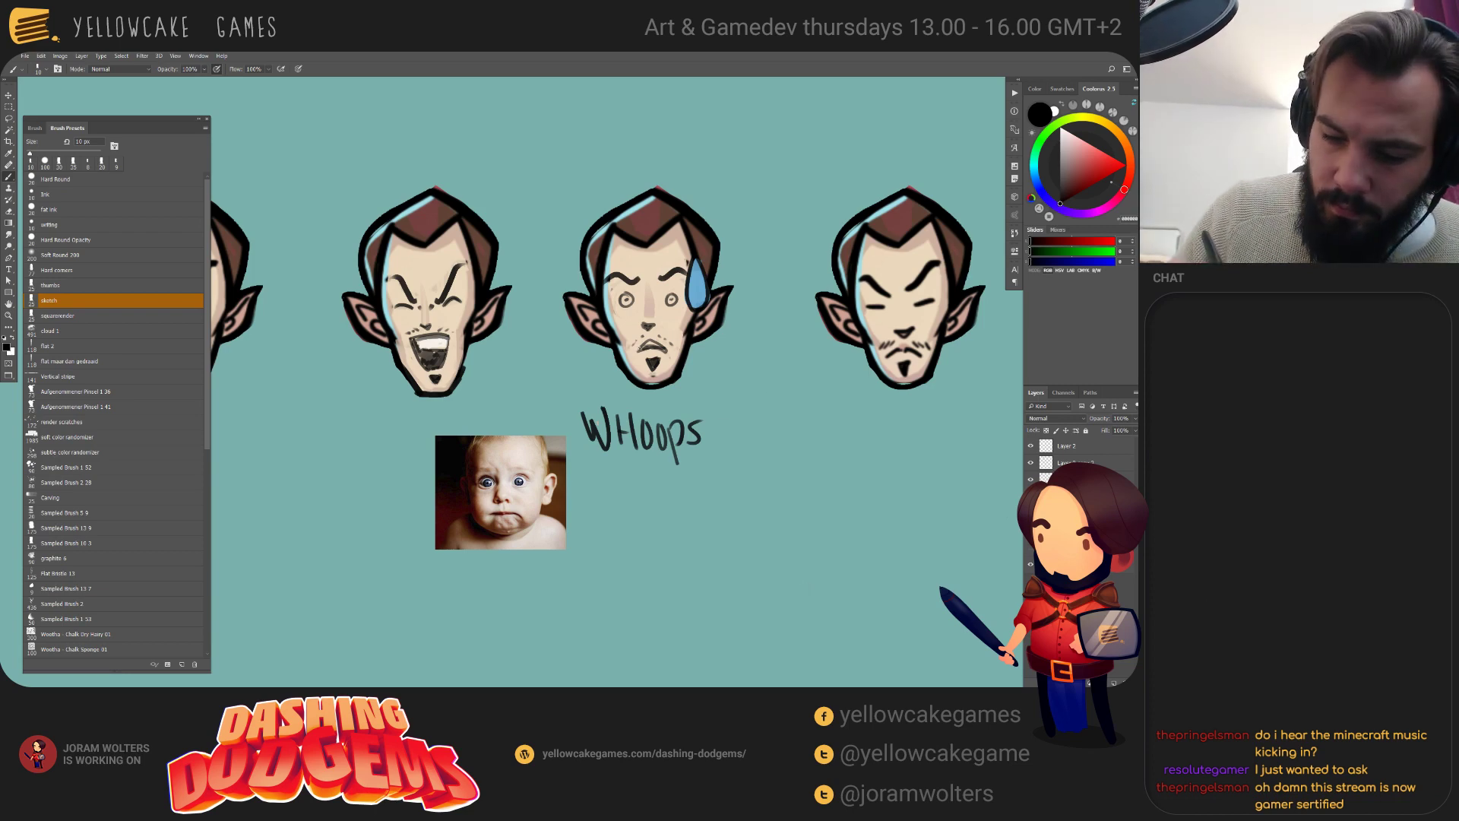
Paint the third head's eyeballs white around the pupils with the 10 px brush, and return to black.
{"action": "left_click", "coordinate": [650, 323], "text": "alt"}
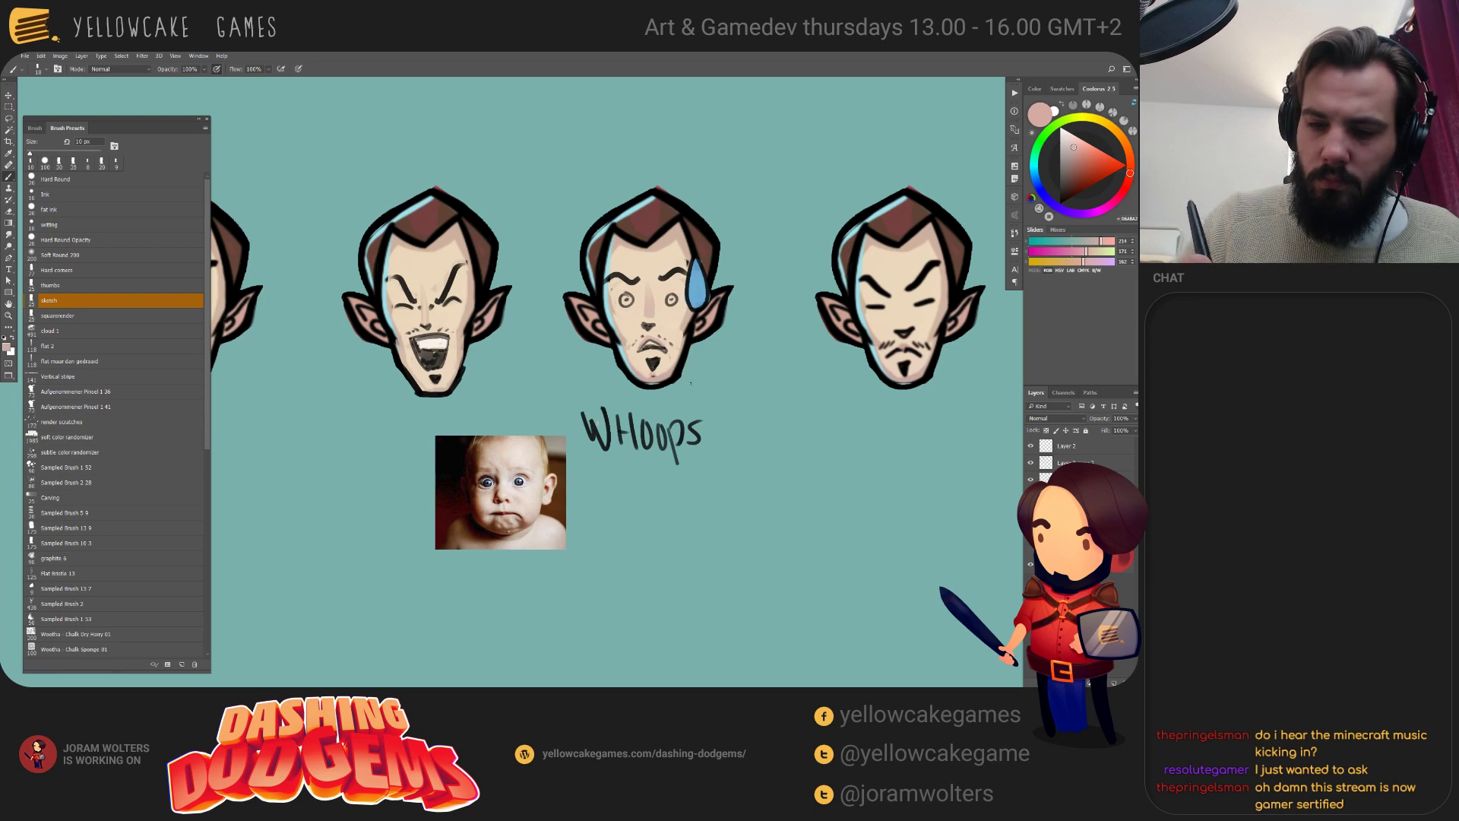
{"action": "key", "text": "d"}
{"action": "key", "text": "x"}
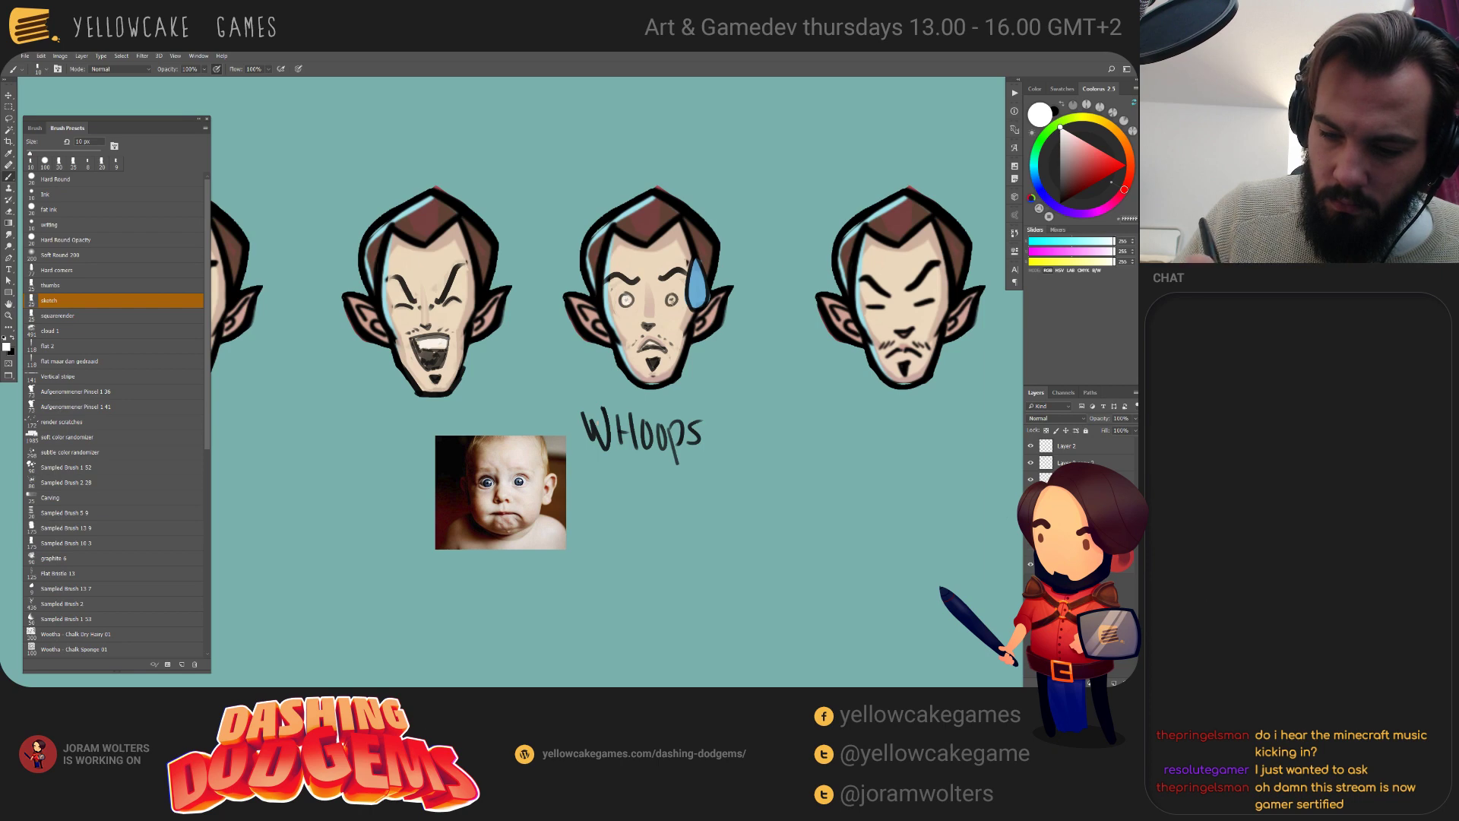
{"action": "key", "text": "x"}
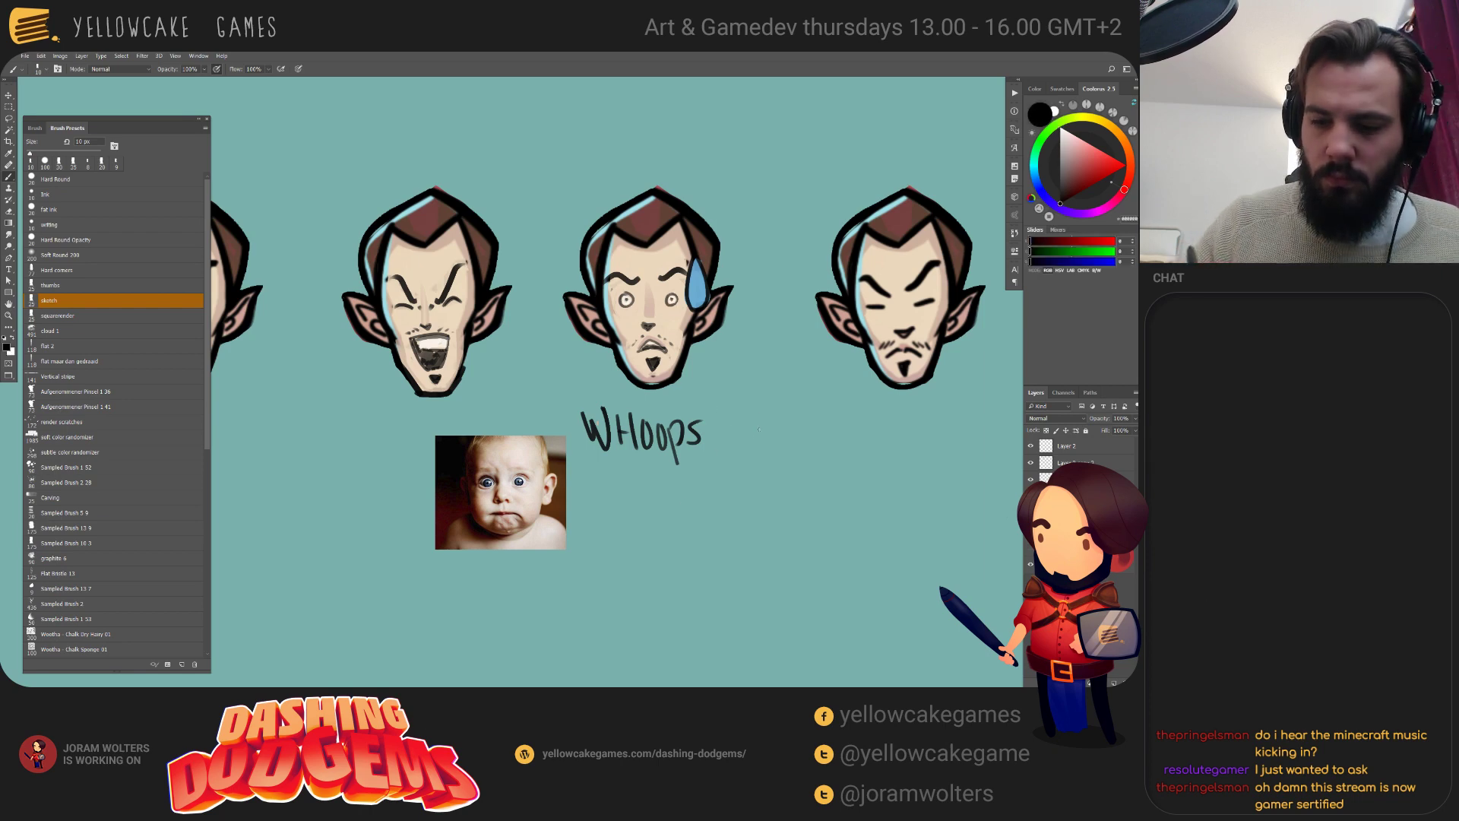
Move the baby reference photo down from under the heads and delete it.
{"action": "left_click_drag", "start_coordinate": [736, 559], "coordinate": [723, 565]}
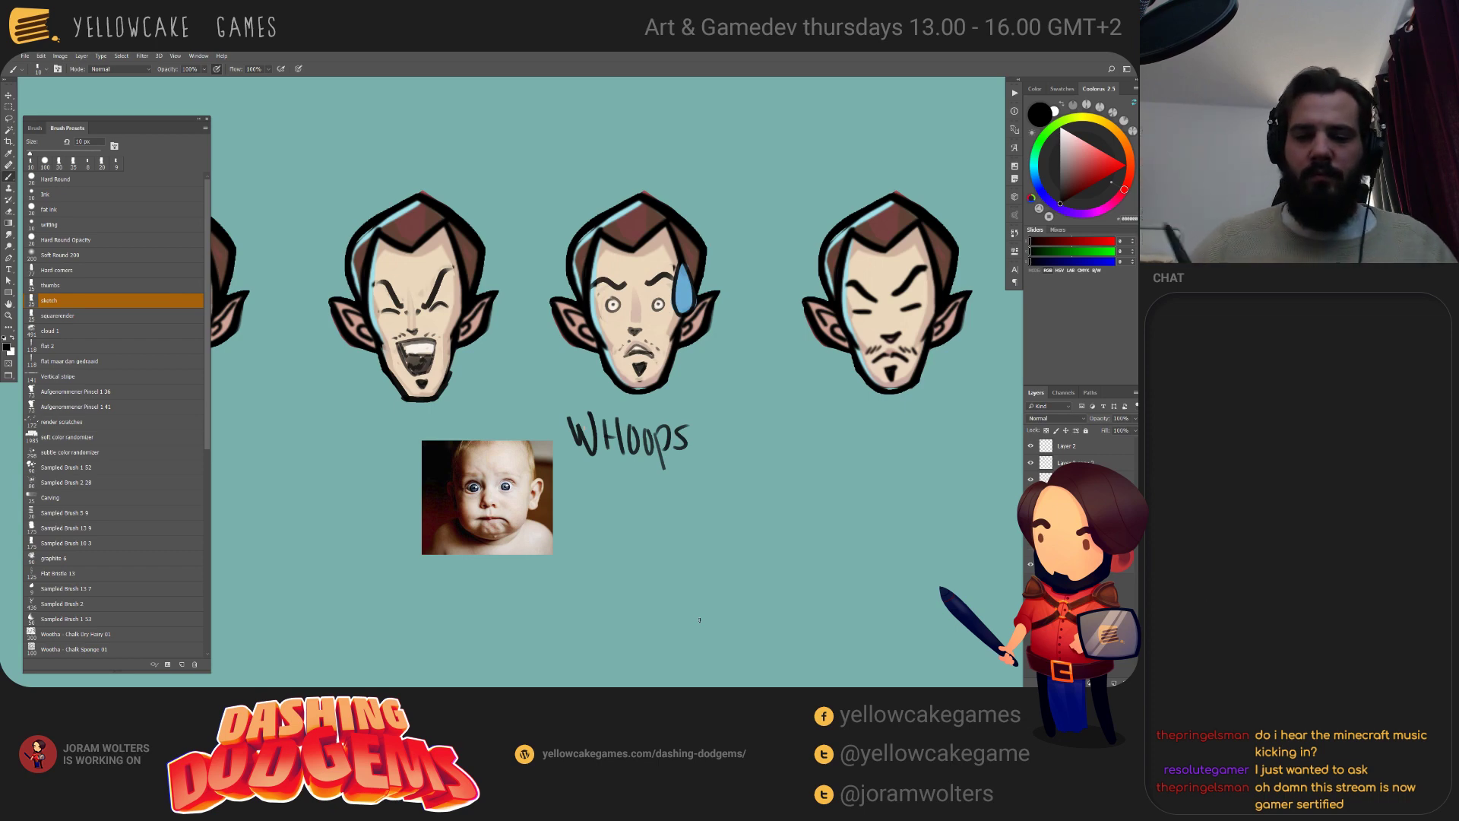
{"action": "scroll", "coordinate": [774, 452], "scroll_direction": "left", "scroll_amount": 5}
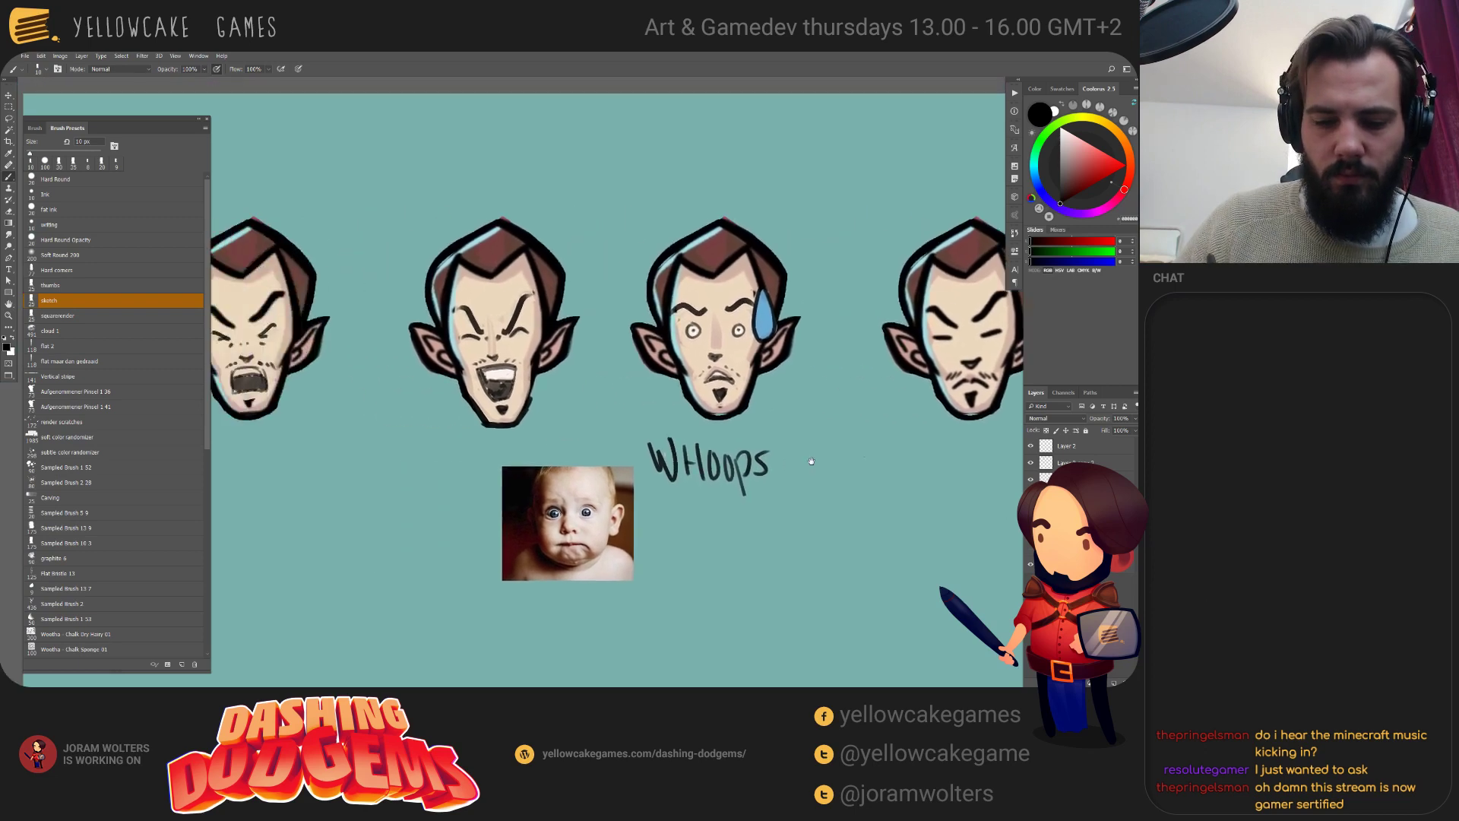
{"action": "scroll", "coordinate": [760, 456], "scroll_direction": "left", "scroll_amount": 2}
{"action": "key", "text": "v"}
{"action": "left_click_drag", "start_coordinate": [668, 490], "coordinate": [608, 566]}
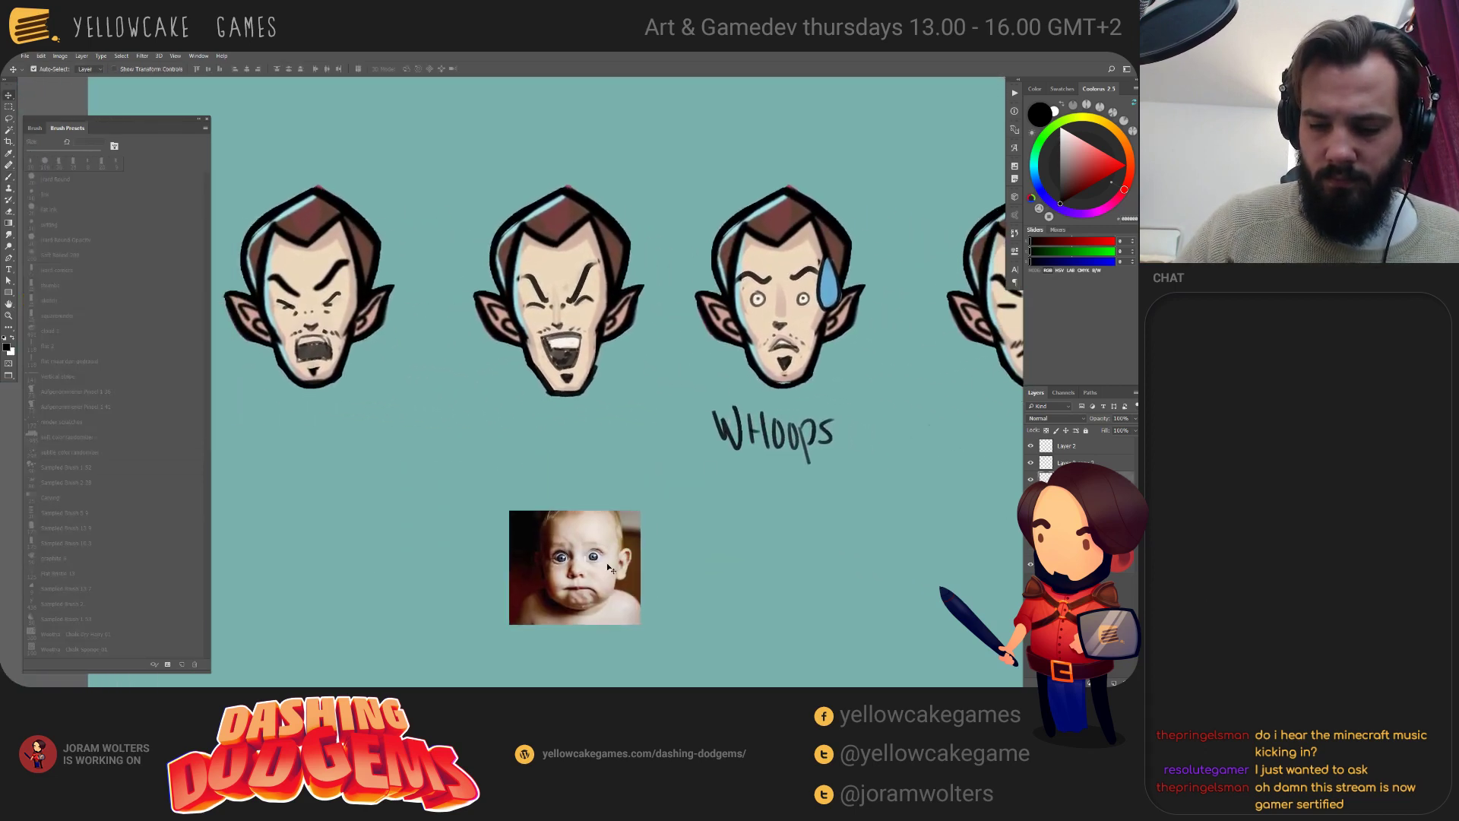
{"action": "key", "text": "Delete"}
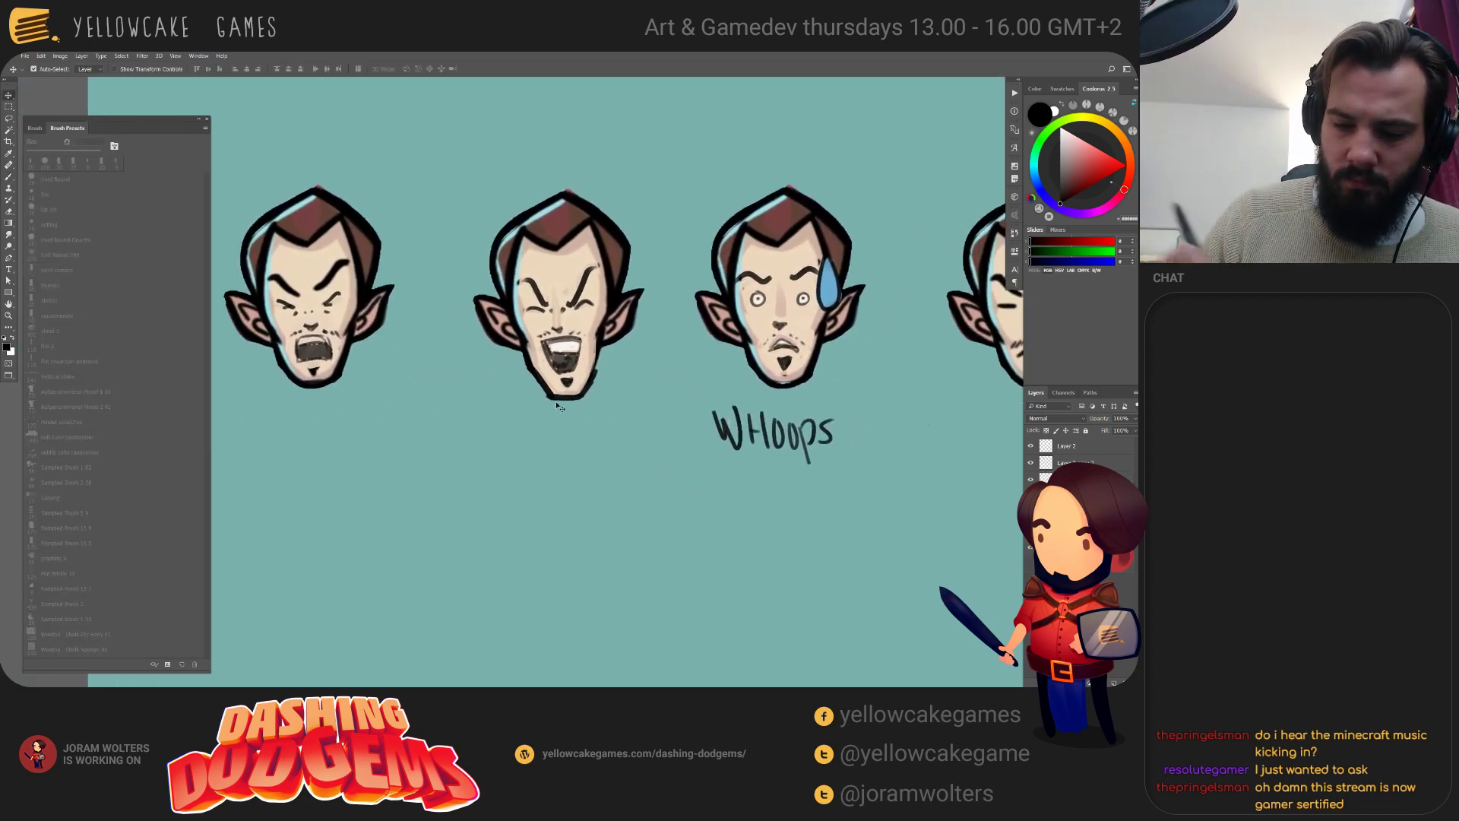
Handwrite "YEAH" under the laughing head and "NO" under the shouting head in black.
{"action": "key", "text": "b"}
{"action": "mouse_move", "coordinate": [502, 427]}
{"action": "left_mouse_down"}
{"action": "mouse_move", "coordinate": [507, 465]}
{"action": "mouse_move", "coordinate": [547, 444]}
{"action": "left_mouse_up"}
{"action": "left_click_drag", "start_coordinate": [553, 432], "coordinate": [565, 454]}
{"action": "left_click_drag", "start_coordinate": [554, 443], "coordinate": [565, 443]}
{"action": "key", "text": "v"}
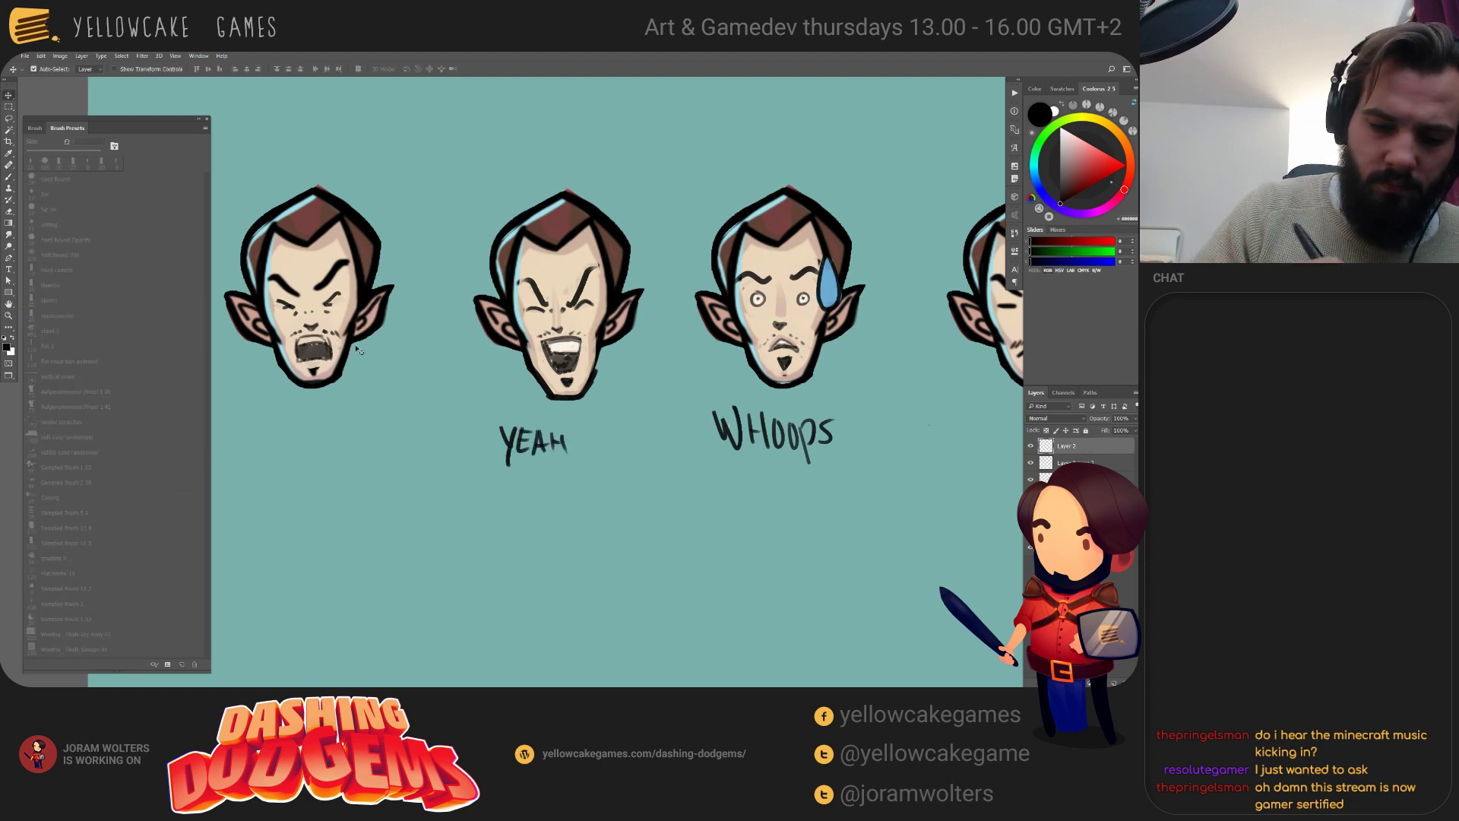
{"action": "key", "text": "b"}
{"action": "left_click_drag", "start_coordinate": [258, 451], "coordinate": [275, 415]}
{"action": "left_click_drag", "start_coordinate": [288, 426], "coordinate": [287, 452]}
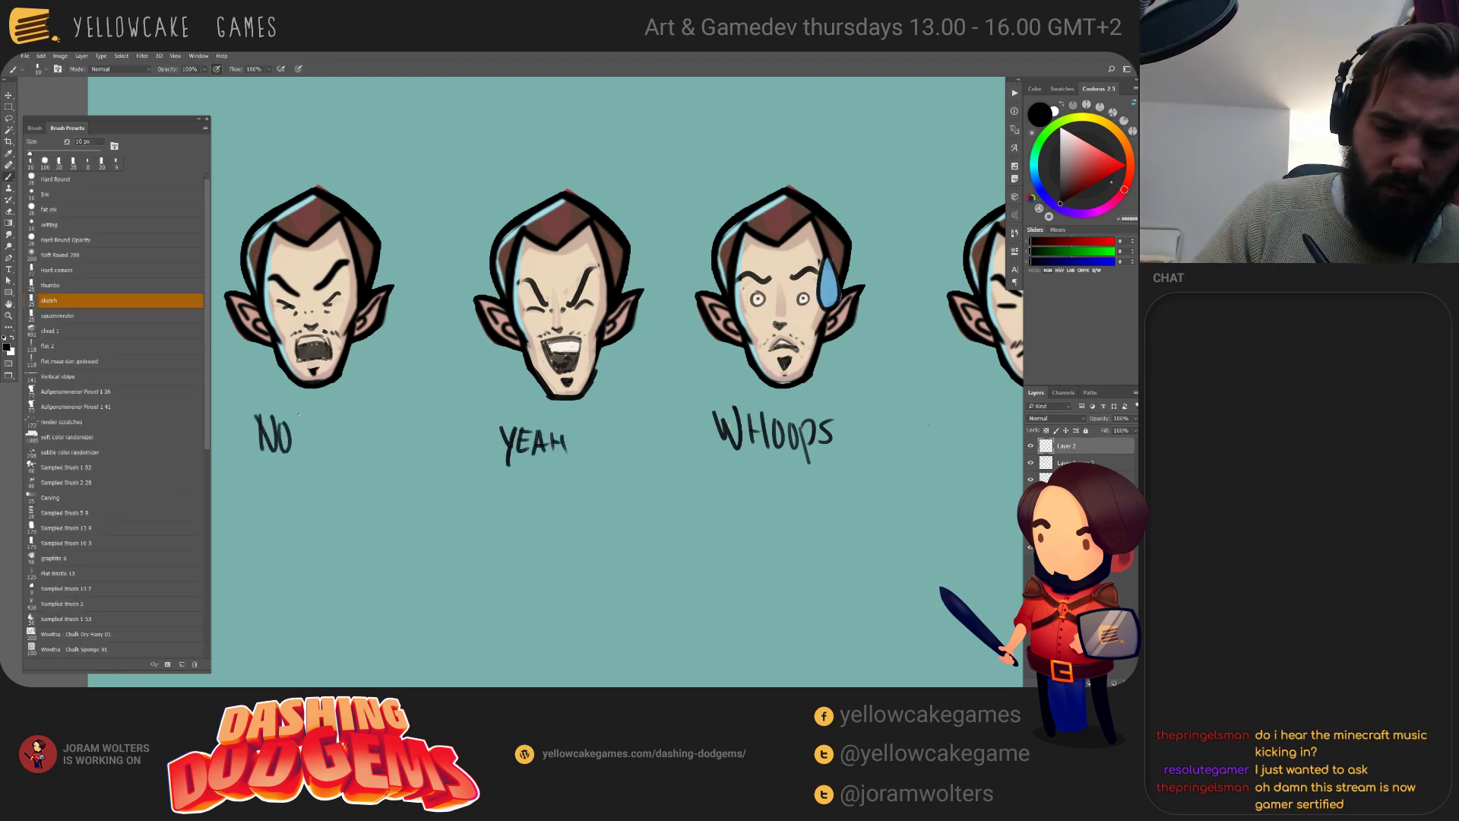
Duplicate the unedited frowning head twice, placing the copies beside it in the same row.
{"action": "left_click_drag", "start_coordinate": [950, 342], "coordinate": [507, 342]}
{"action": "key", "text": "v"}
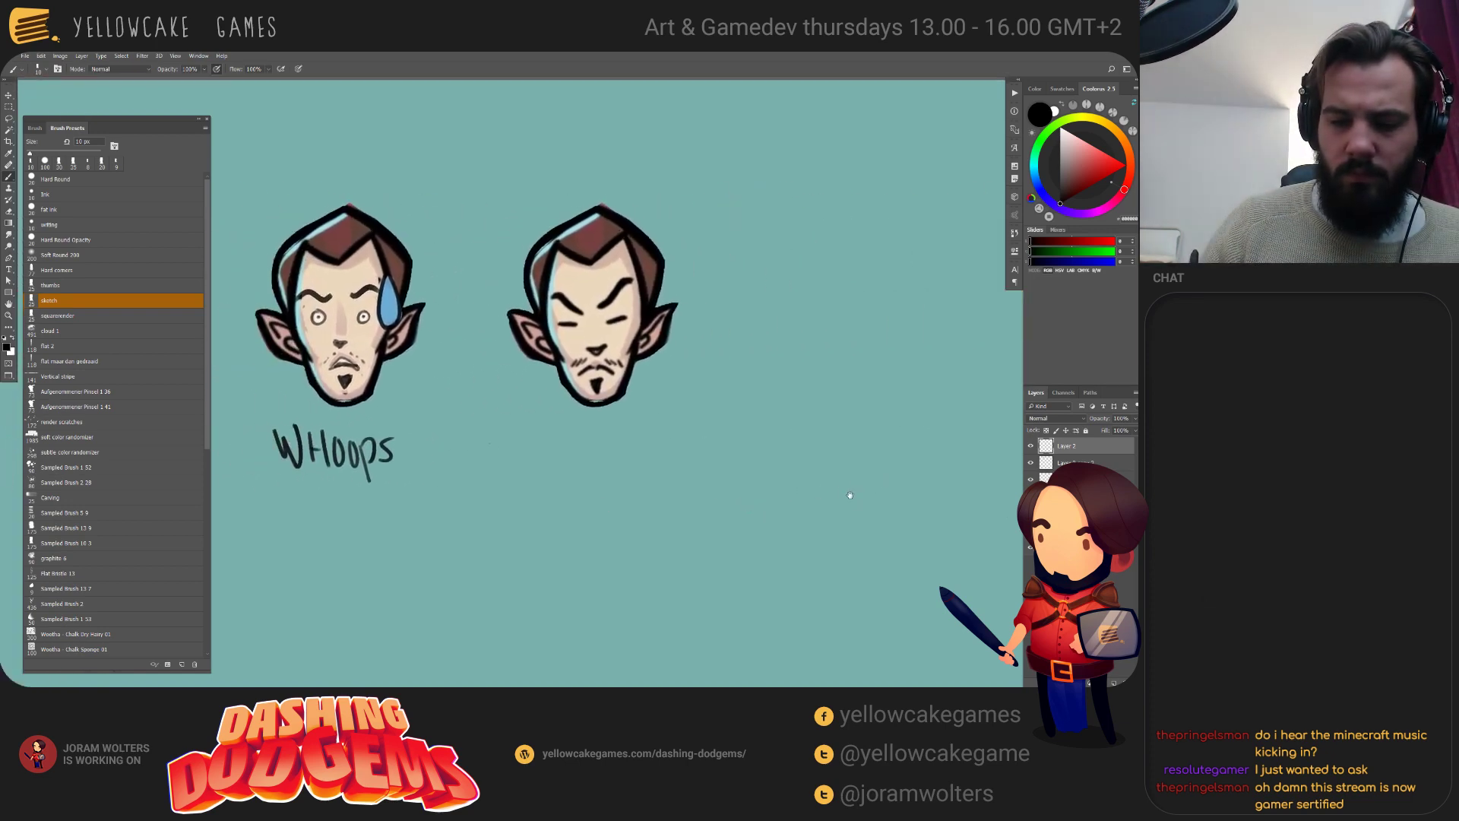
{"action": "left_click_drag", "start_coordinate": [641, 333], "coordinate": [830, 342], "text": "alt"}
{"action": "left_click_drag", "start_coordinate": [813, 395], "coordinate": [729, 494], "text": "alt"}
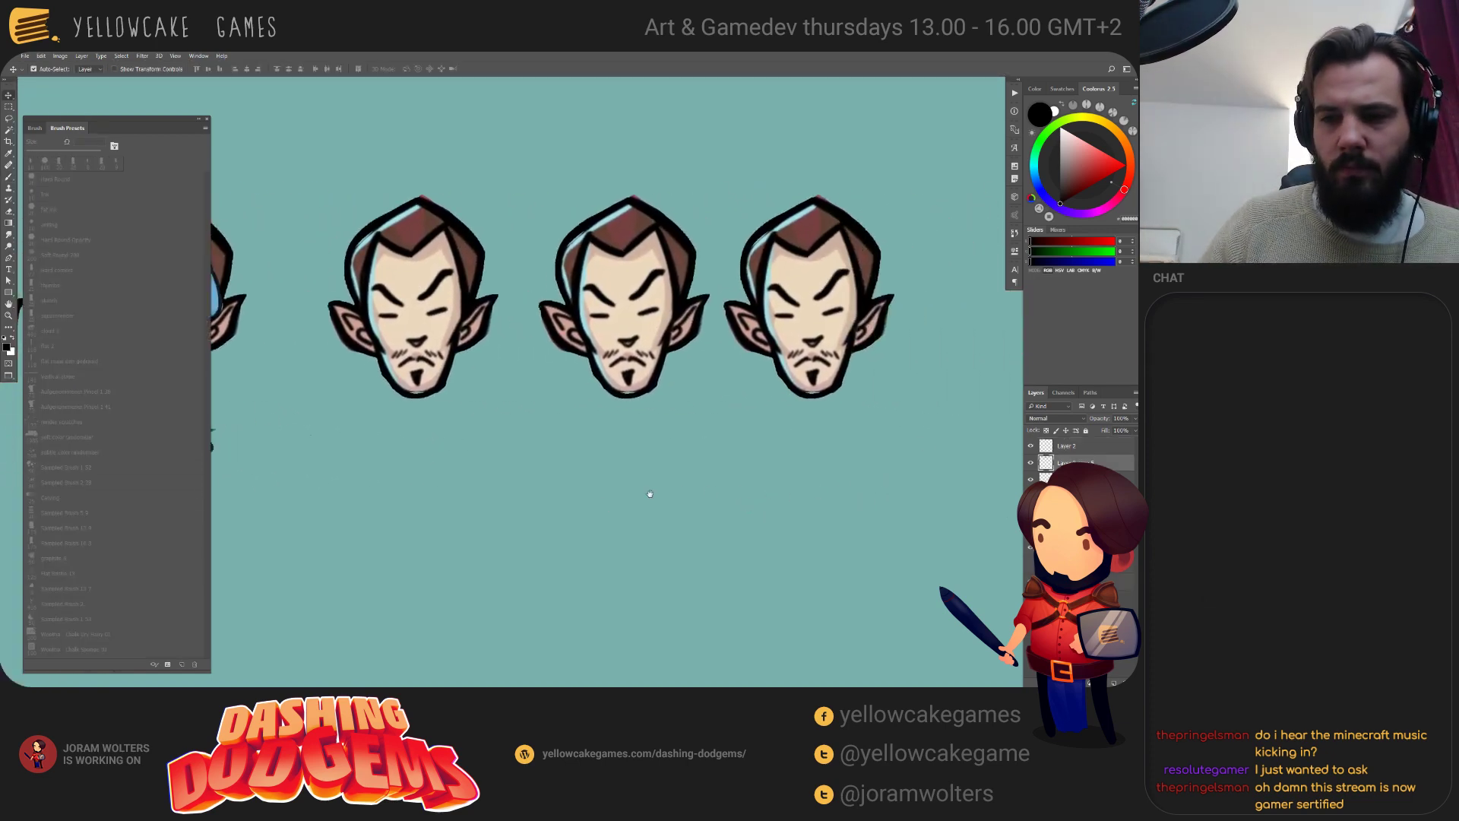
Switch to the browser, check the emote list in the Characters issue, search images for "thanks face" and preview a thank-you drawing.
{"action": "key", "text": "alt+Tab"}
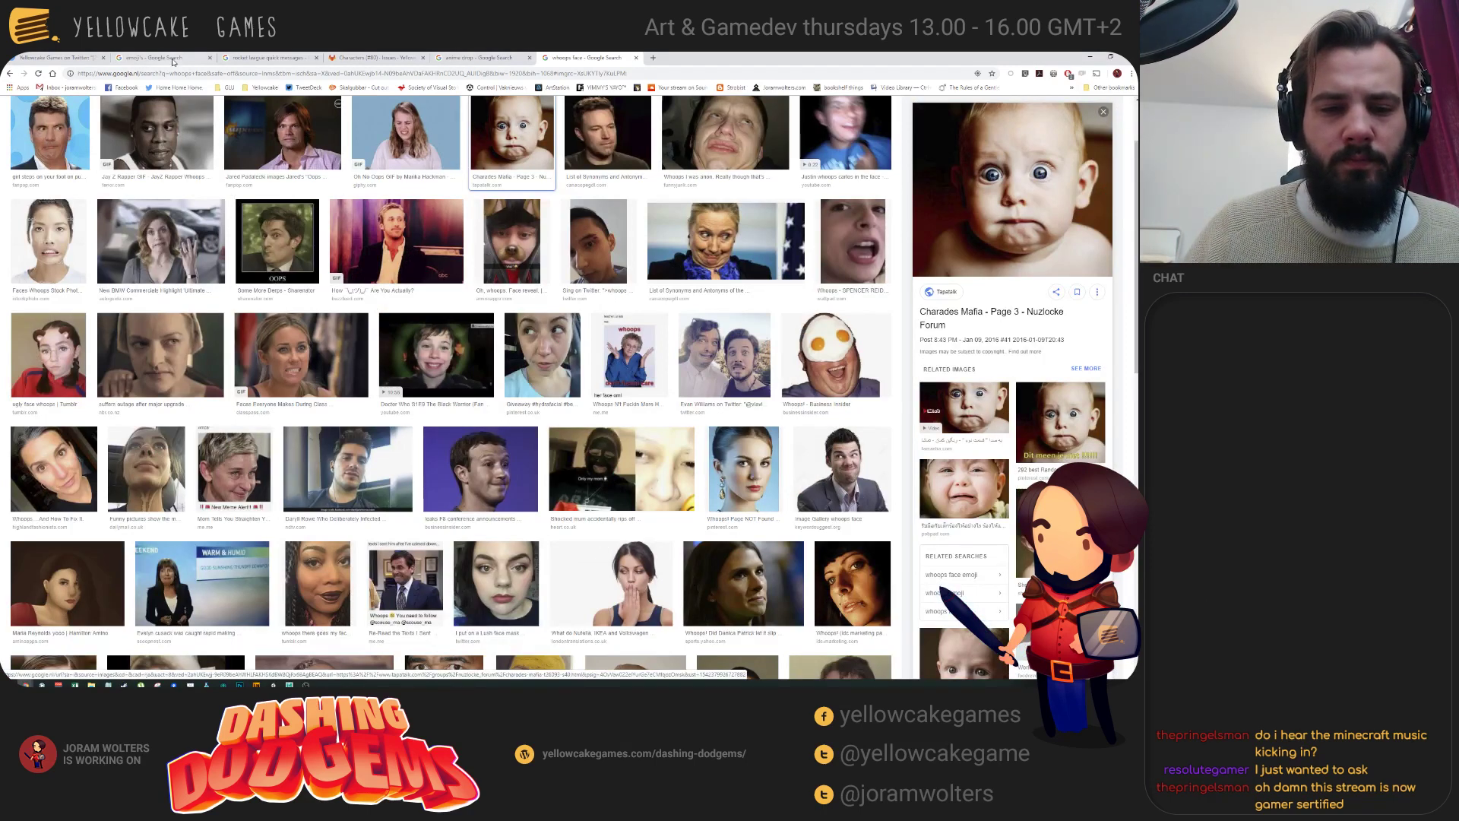
{"action": "left_click", "coordinate": [389, 58]}
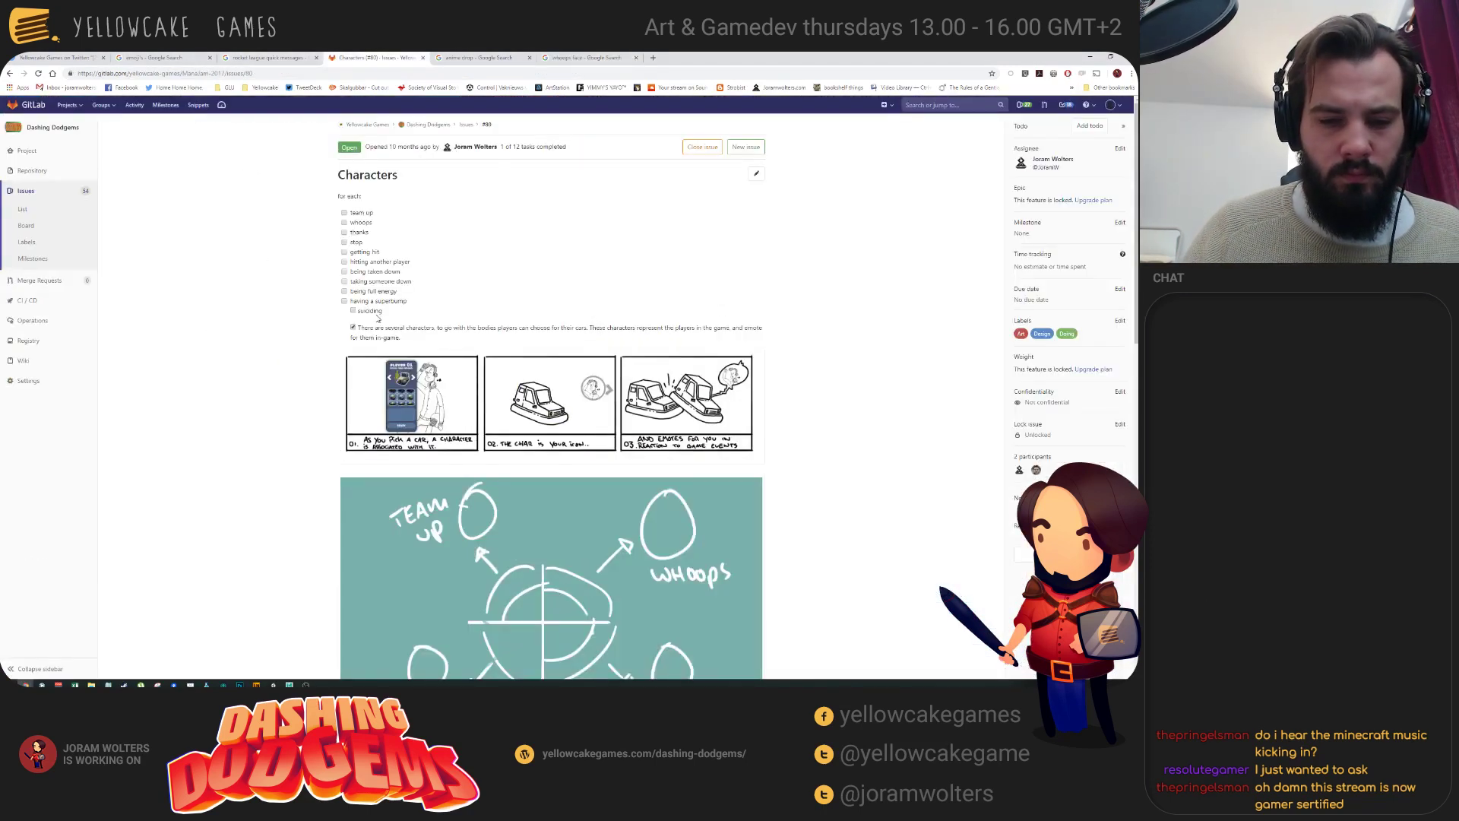
{"action": "left_click", "coordinate": [585, 58]}
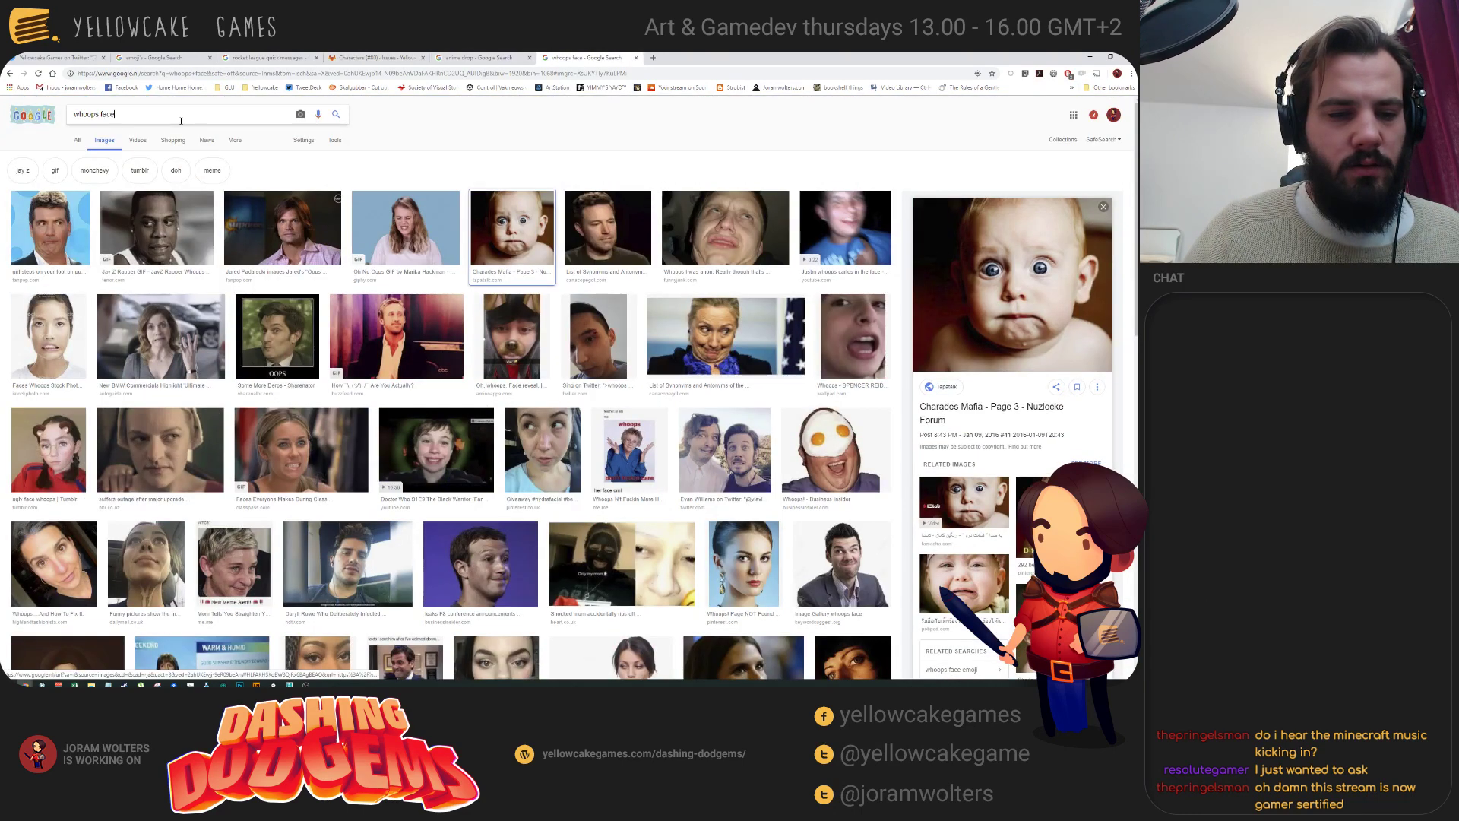
{"action": "triple_click", "coordinate": [181, 121]}
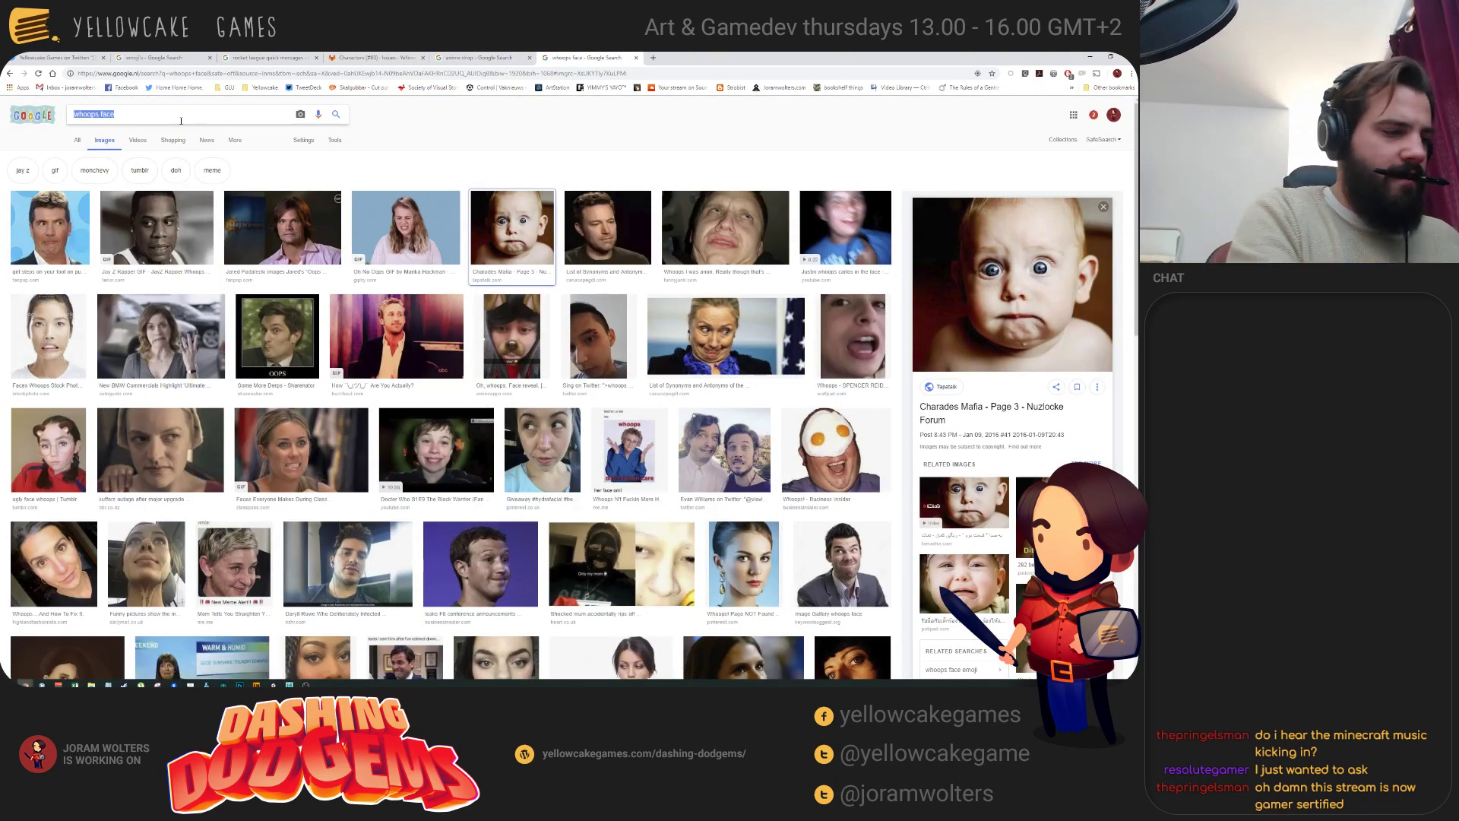
{"action": "type", "text": "thanks face"}
{"action": "key", "text": "Return"}
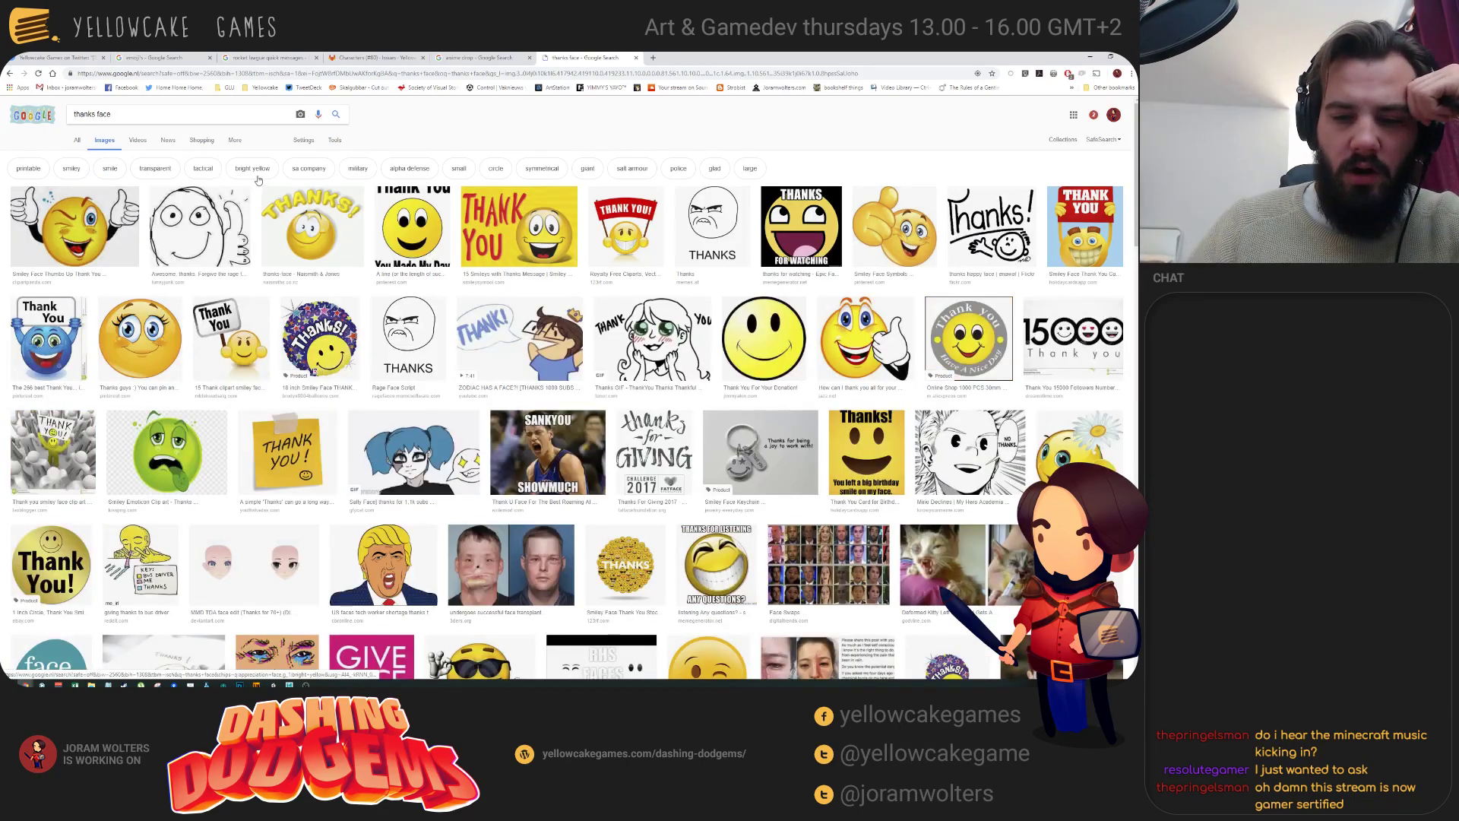
{"action": "left_click", "coordinate": [509, 340]}
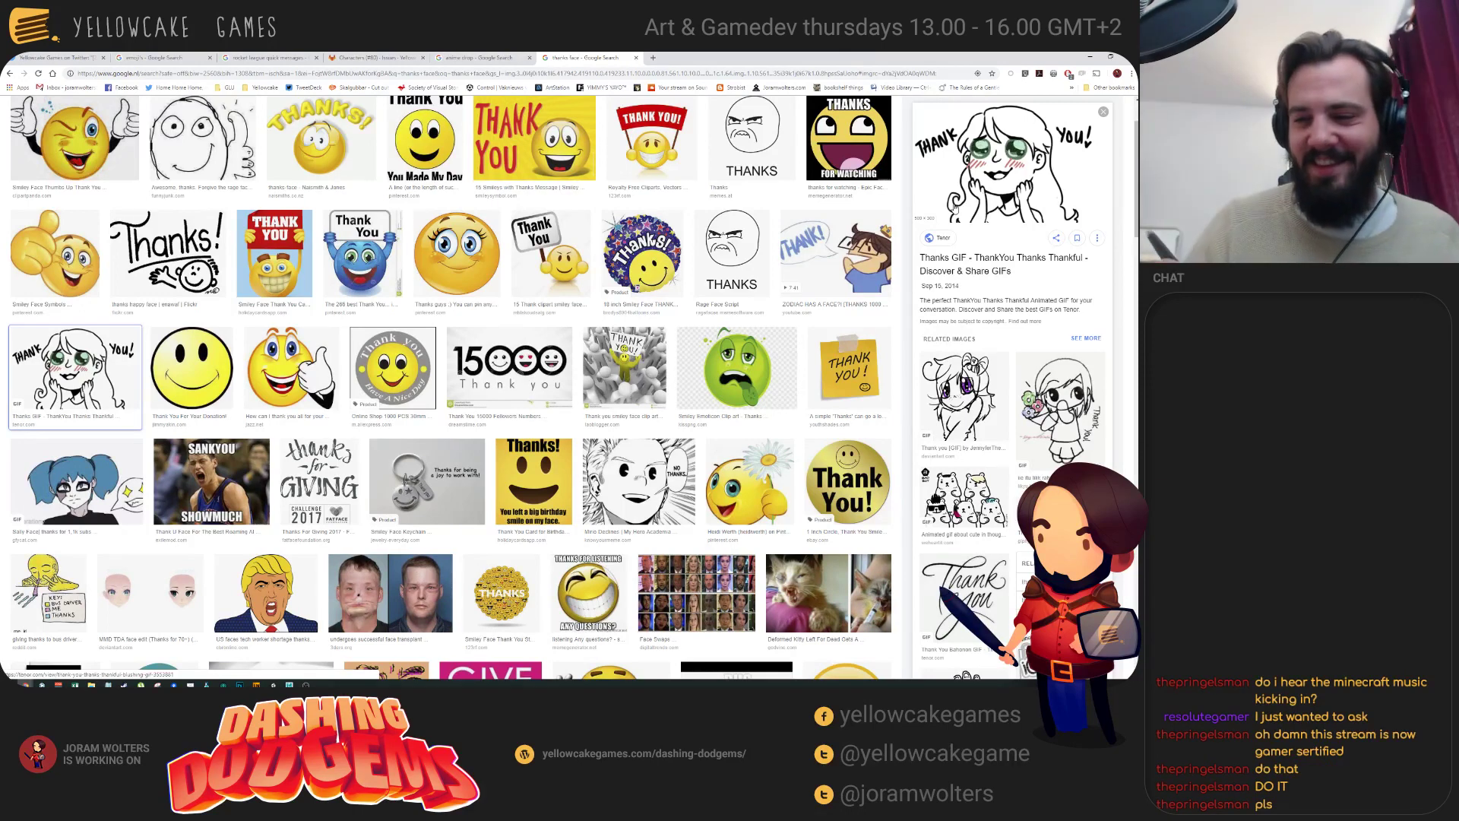
Return to Photoshop, paint over one eye of the first frowning head in sampled skin tone, and duplicate that head directly below.
{"action": "key", "text": "alt+Tab"}
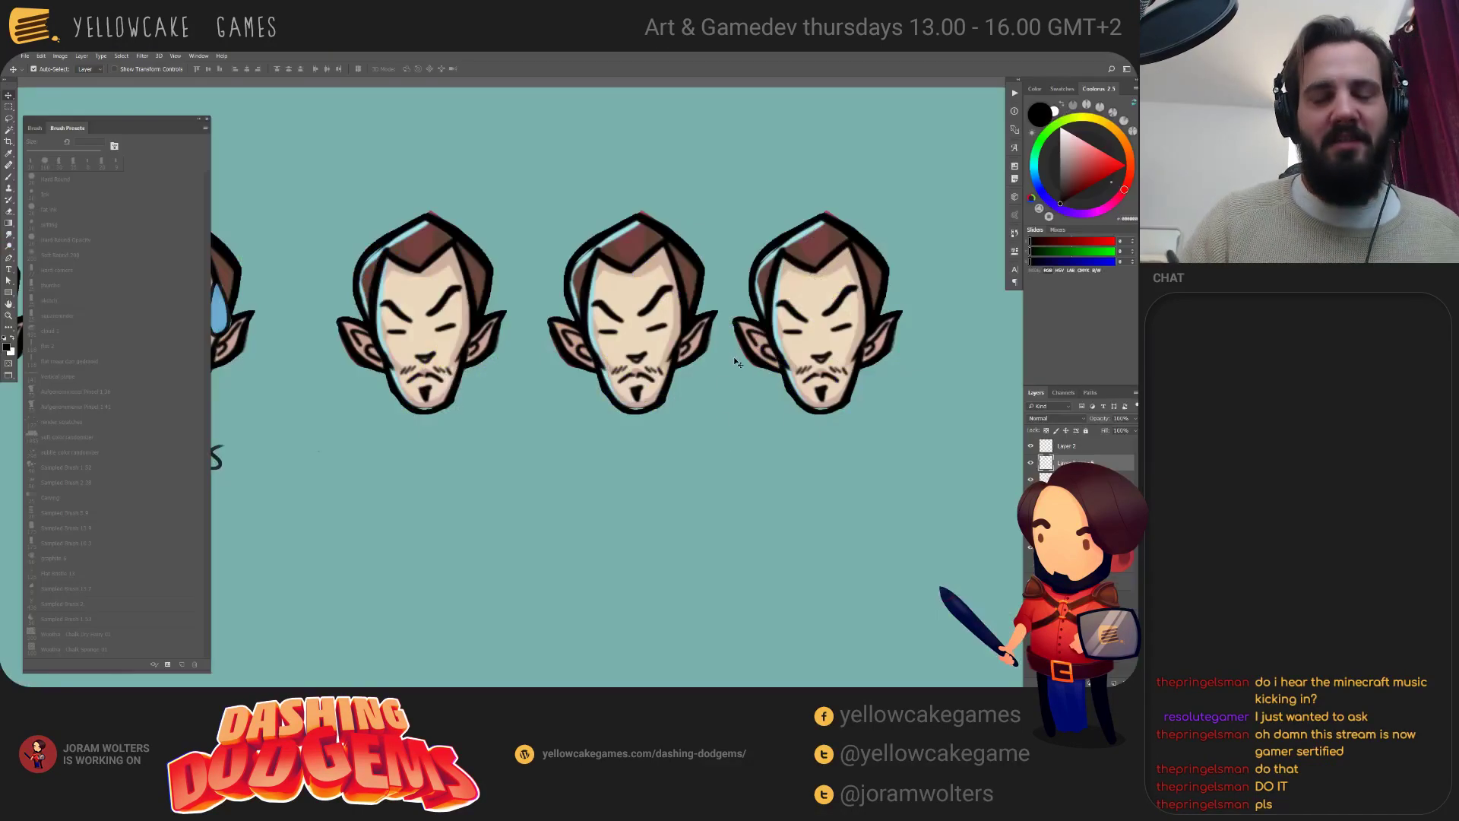
{"action": "key", "text": "b"}
{"action": "left_click", "coordinate": [441, 337], "text": "alt"}
{"action": "left_click_drag", "start_coordinate": [438, 329], "coordinate": [453, 325]}
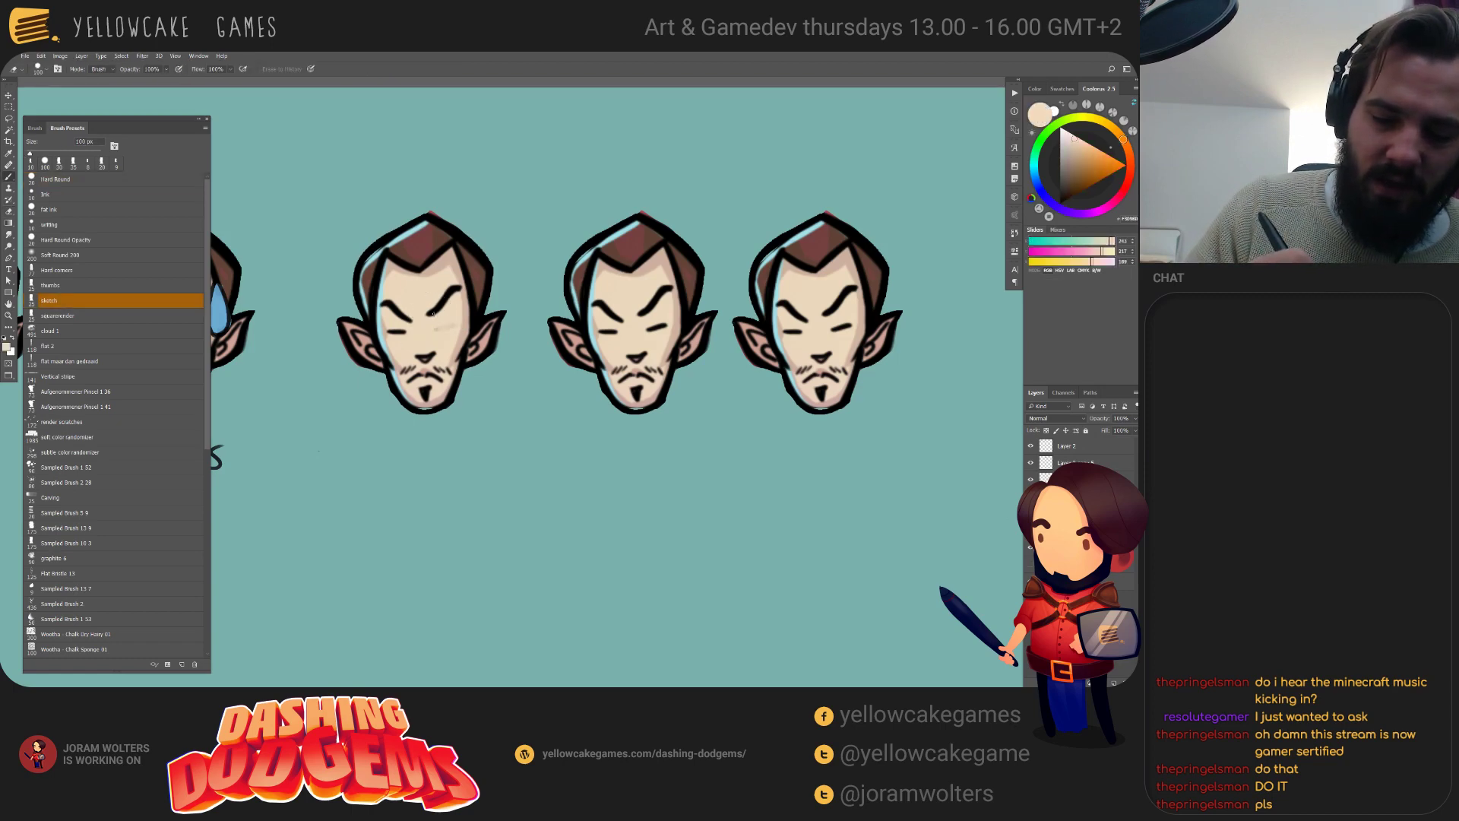
{"action": "key", "text": "v"}
{"action": "mouse_move", "coordinate": [439, 374]}
{"action": "left_mouse_down", "text": "alt"}
{"action": "mouse_move", "coordinate": [469, 524]}
{"action": "mouse_move", "coordinate": [437, 645]}
{"action": "left_mouse_up", "text": "alt"}
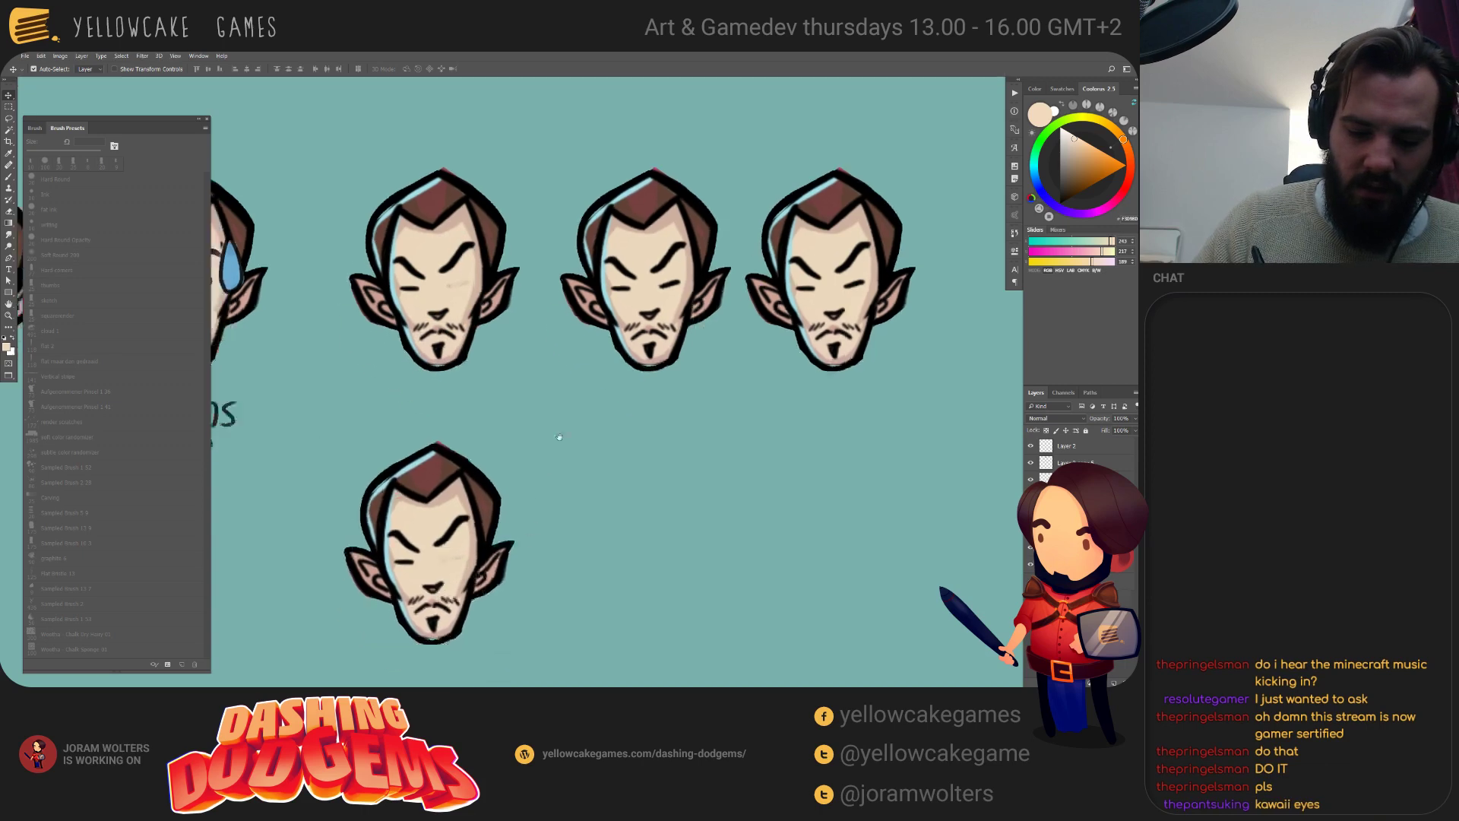
Paint over the lower copy's eyebrows, eyes, nose, moustache, mouth and beard with the skin tone, using a larger brush.
{"action": "key", "text": "b"}
{"action": "mouse_move", "coordinate": [405, 573]}
{"action": "left_mouse_down"}
{"action": "mouse_move", "coordinate": [448, 458]}
{"action": "mouse_move", "coordinate": [432, 480]}
{"action": "mouse_move", "coordinate": [492, 445]}
{"action": "left_mouse_up"}
{"action": "key", "text": "bracketright"}
{"action": "key", "text": "bracketright"}
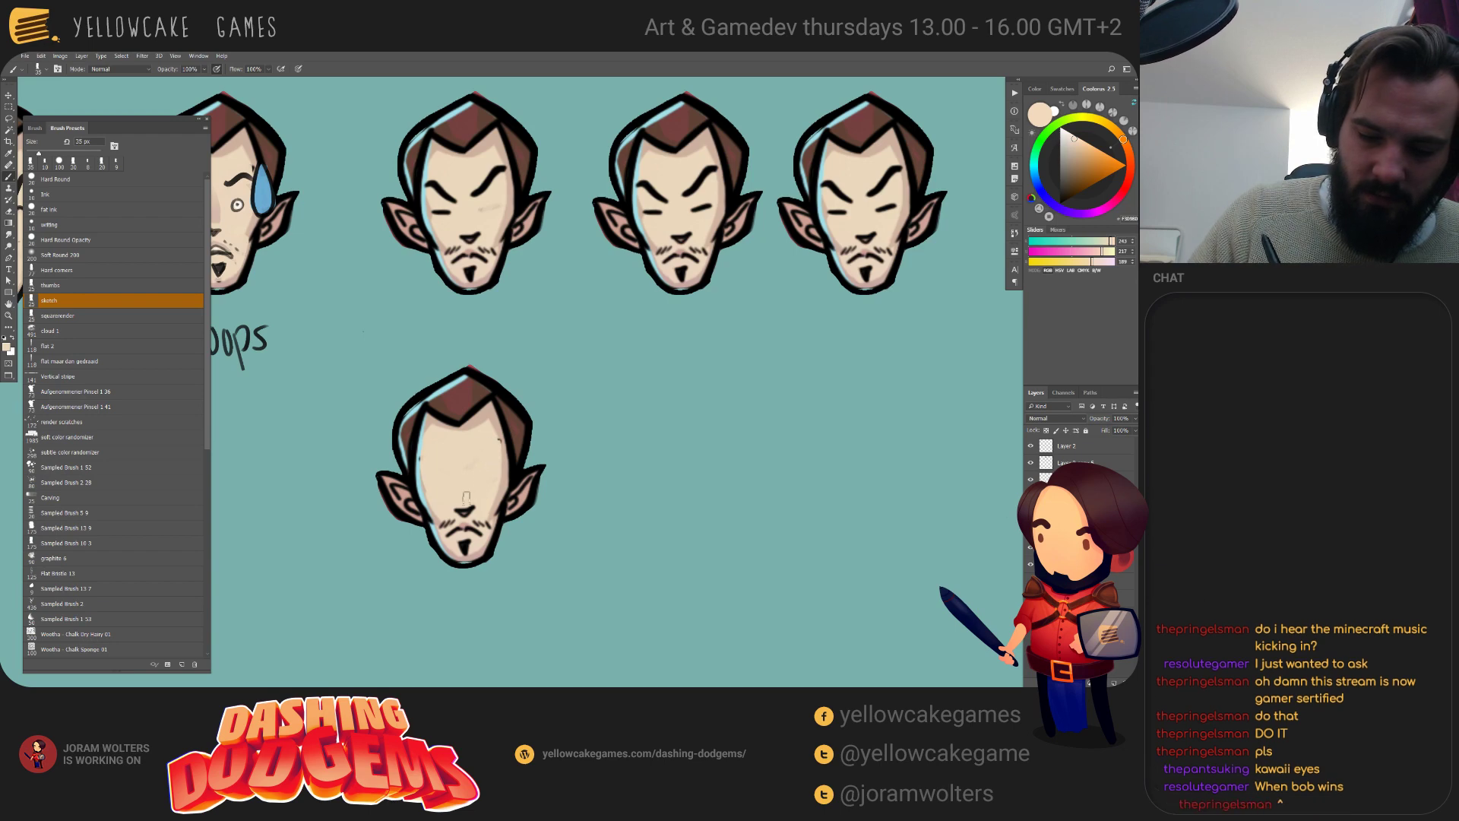
{"action": "mouse_move", "coordinate": [454, 509]}
{"action": "left_mouse_down"}
{"action": "mouse_move", "coordinate": [469, 524]}
{"action": "mouse_move", "coordinate": [441, 532]}
{"action": "mouse_move", "coordinate": [453, 533]}
{"action": "mouse_move", "coordinate": [451, 508]}
{"action": "mouse_move", "coordinate": [465, 541]}
{"action": "mouse_move", "coordinate": [486, 532]}
{"action": "mouse_move", "coordinate": [471, 536]}
{"action": "left_mouse_up"}
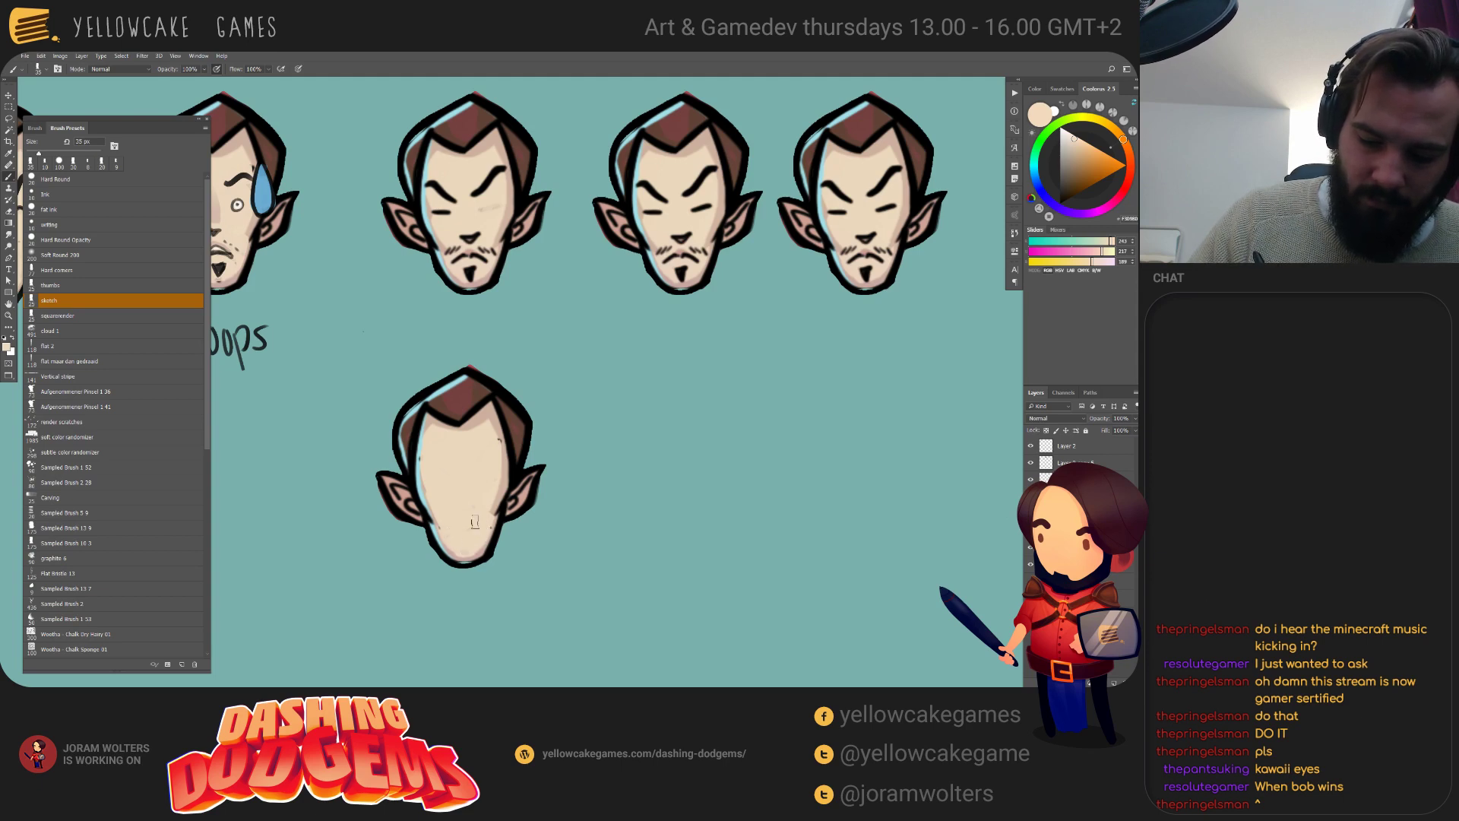
Touch up the edges of the blank face with light blue, pinkish, skin and black colours sampled from the head.
{"action": "left_click", "coordinate": [419, 460], "text": "alt"}
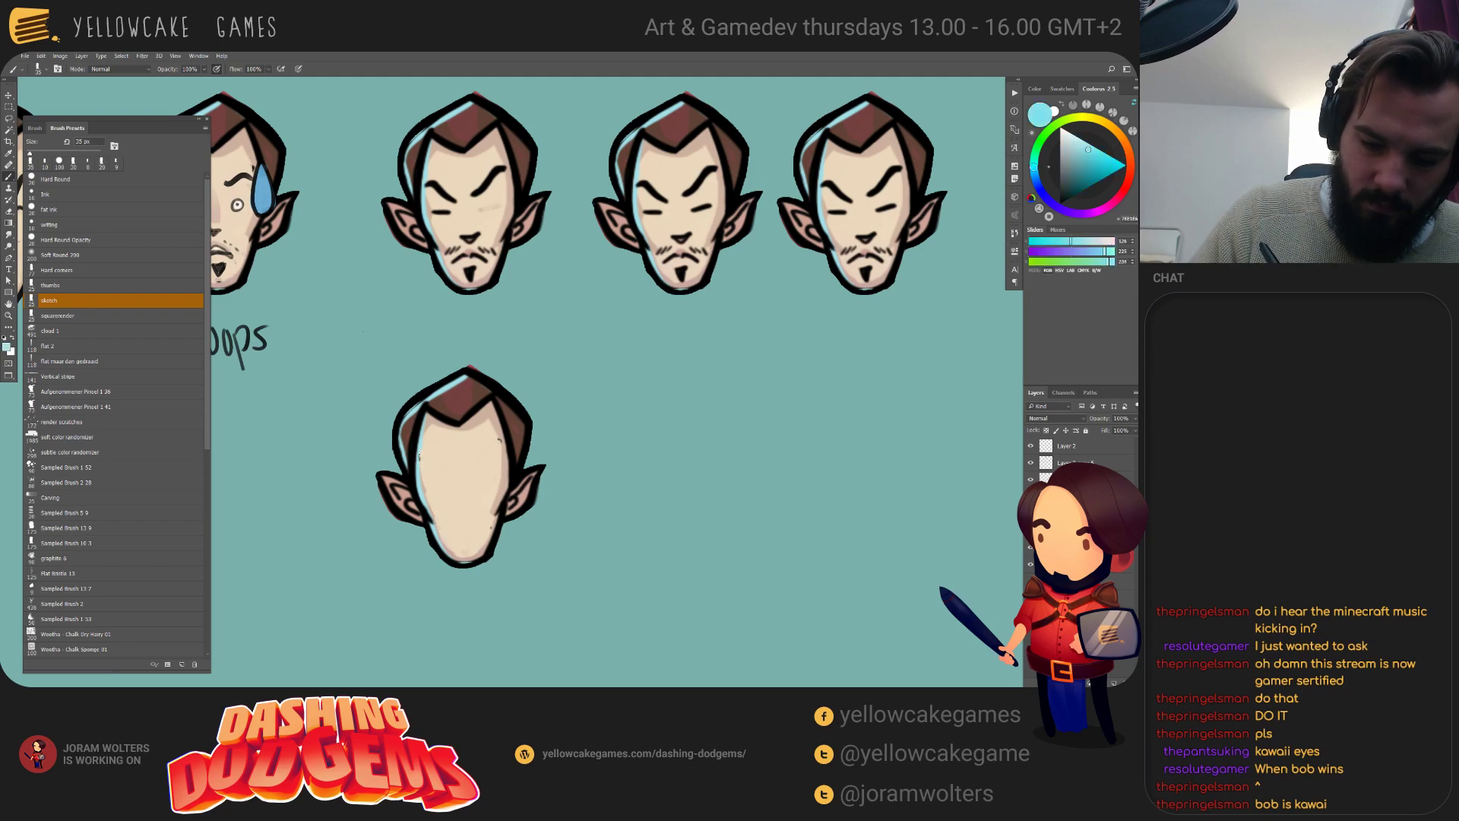
{"action": "left_click", "coordinate": [502, 432], "text": "alt"}
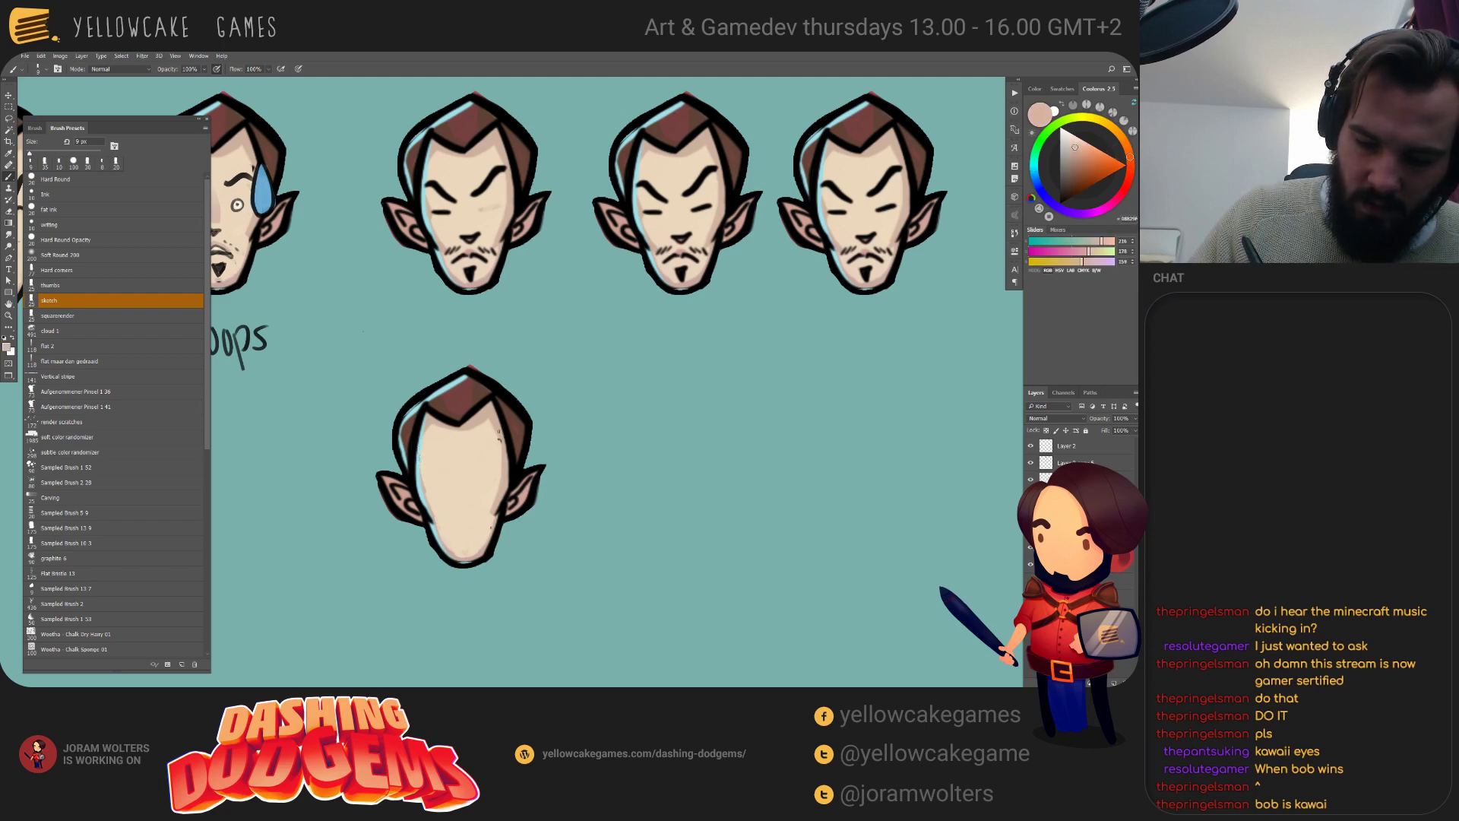
{"action": "left_click", "coordinate": [499, 440], "text": "alt"}
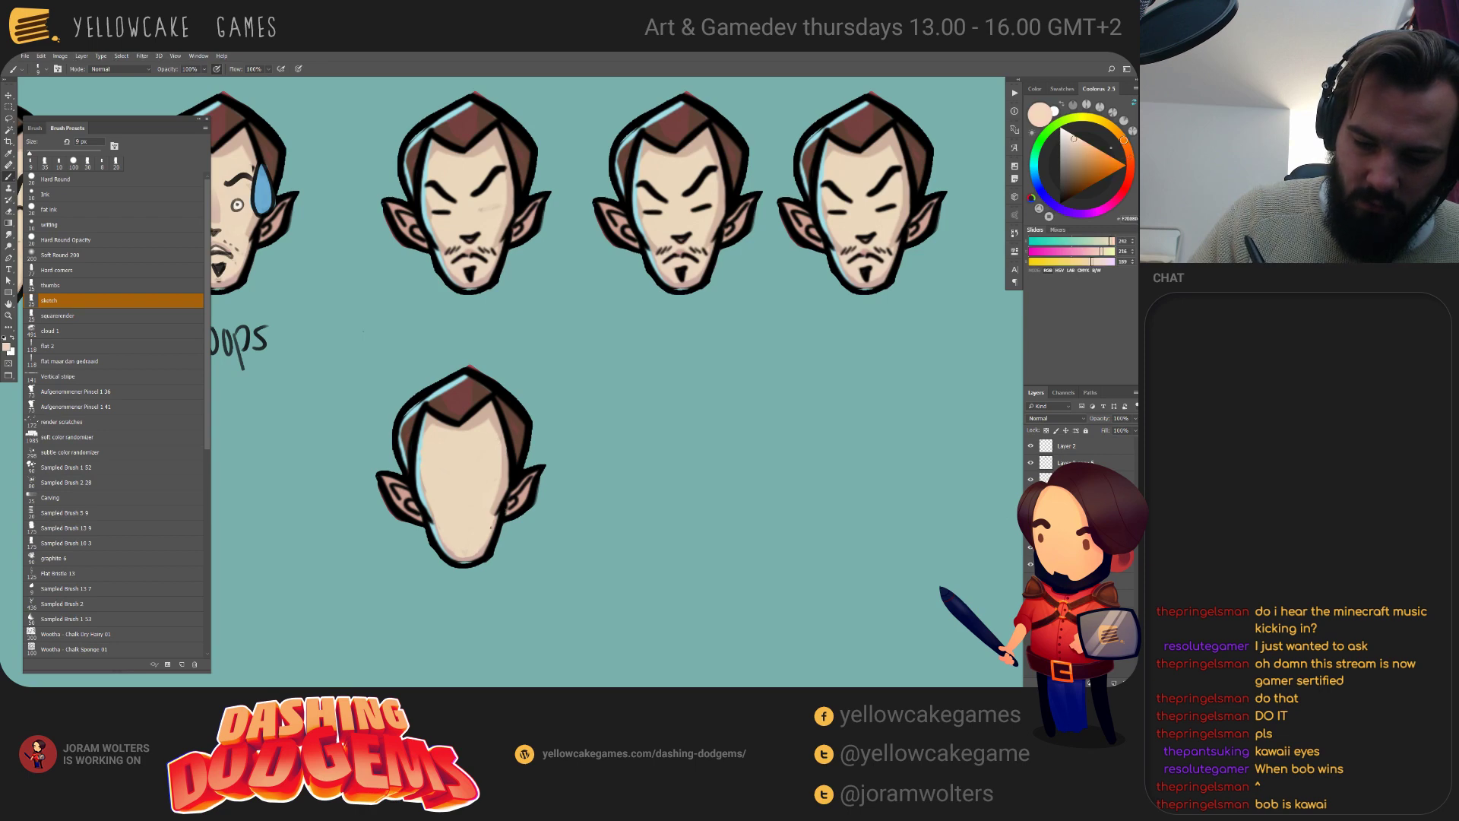
{"action": "left_click", "coordinate": [489, 530], "text": "alt"}
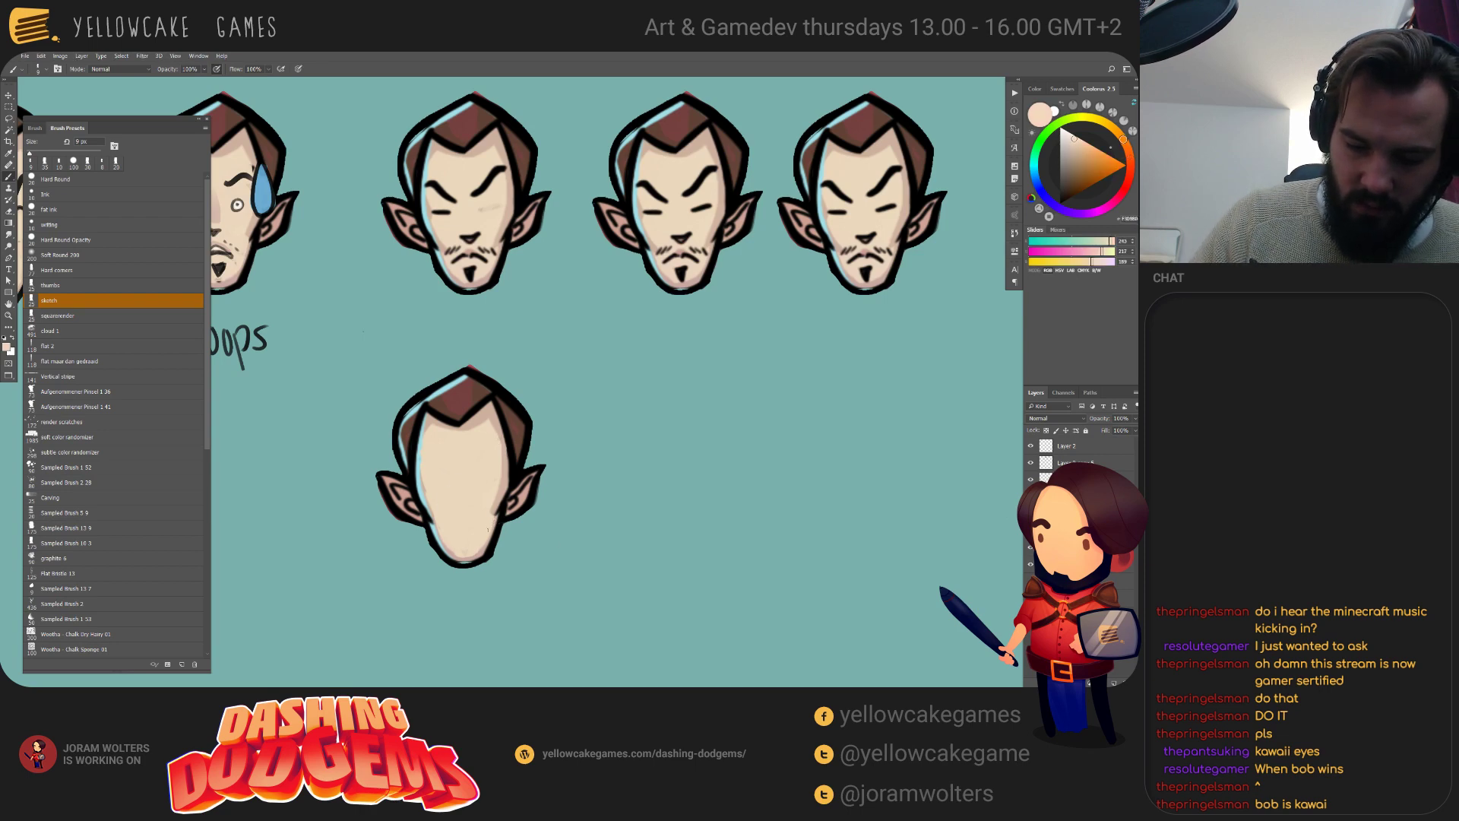
{"action": "left_click", "coordinate": [488, 529], "text": "alt"}
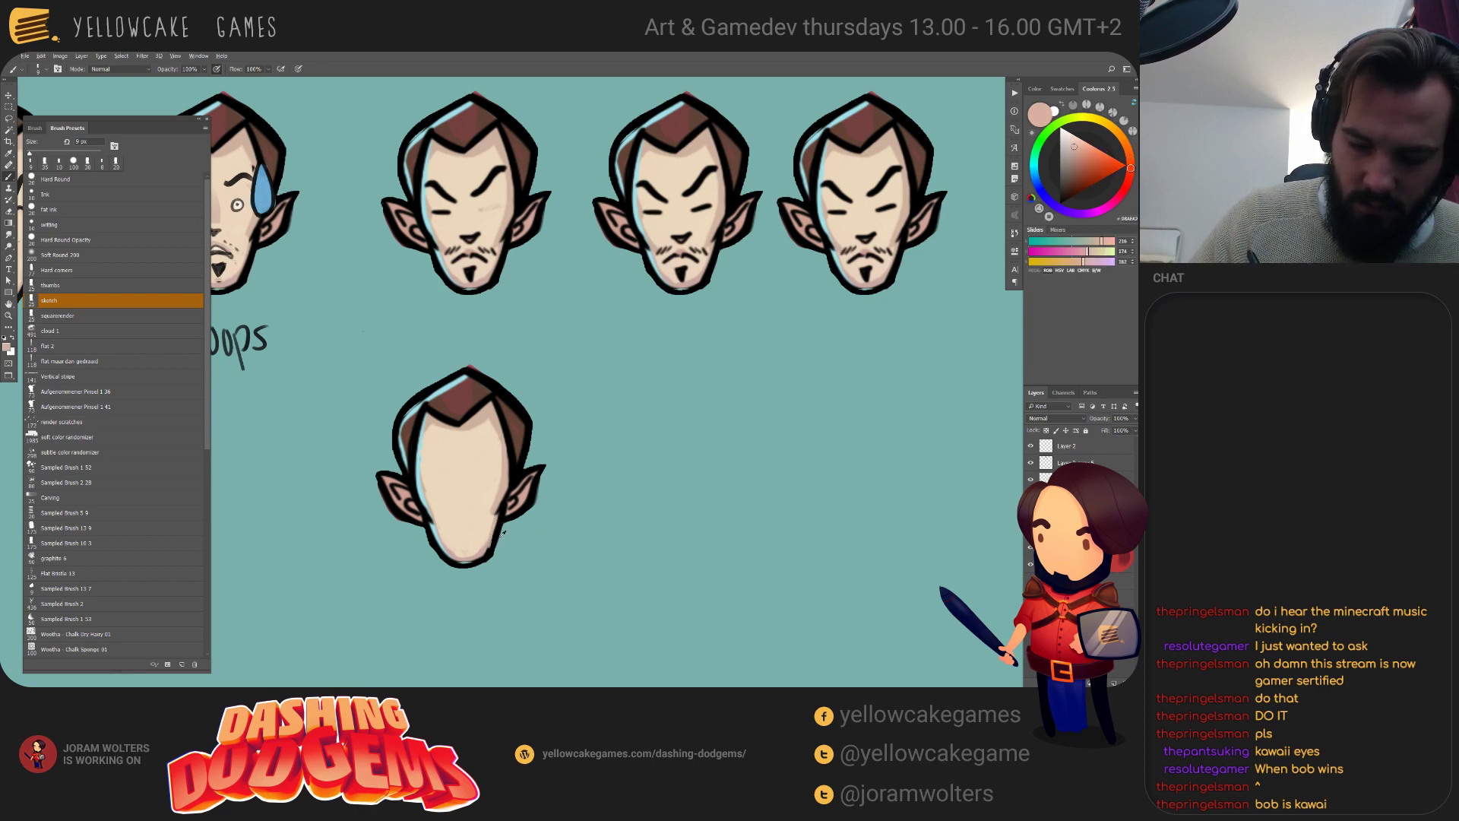
{"action": "left_click", "coordinate": [493, 532], "text": "alt"}
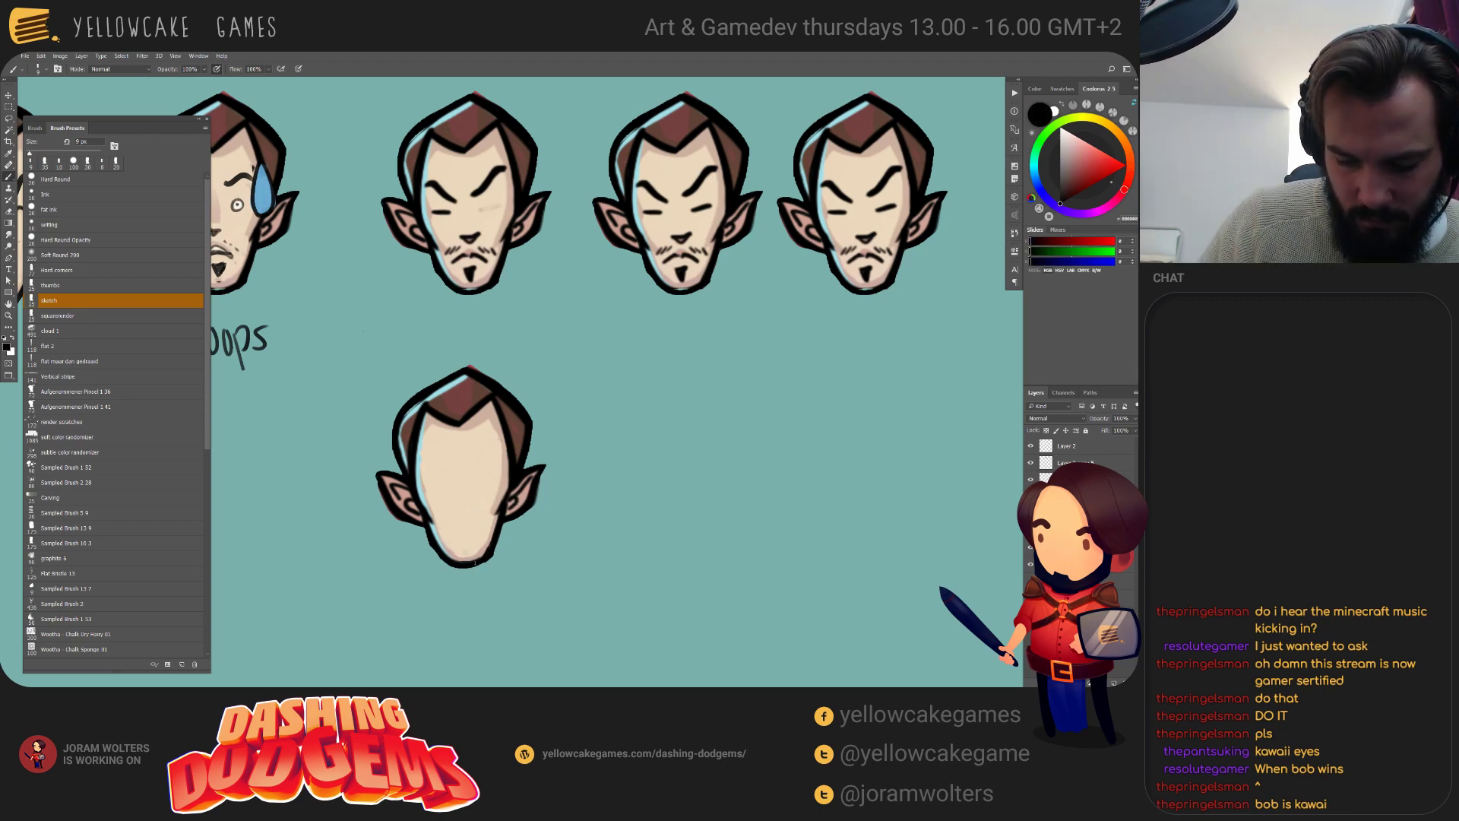
Duplicate the blank head twice and space the three blank heads evenly in the lower row.
{"action": "key", "text": "v"}
{"action": "left_click_drag", "start_coordinate": [479, 582], "coordinate": [656, 582], "text": "alt"}
{"action": "left_click_drag", "start_coordinate": [664, 534], "coordinate": [889, 534], "text": "alt"}
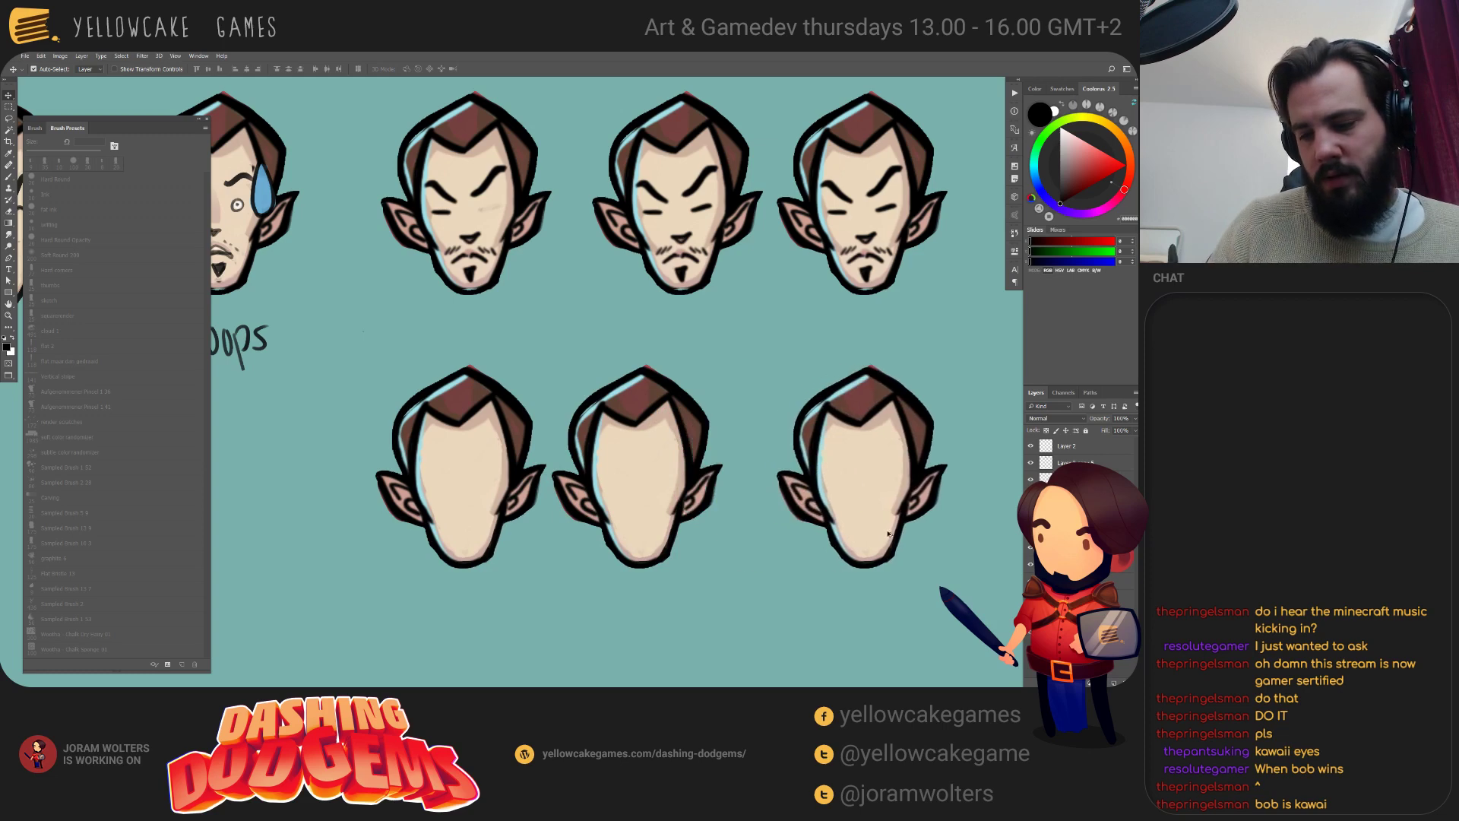
{"action": "left_click_drag", "start_coordinate": [639, 480], "coordinate": [666, 496]}
Remove the three unlabelled frowning heads from the upper row.
{"action": "left_click_drag", "start_coordinate": [697, 193], "coordinate": [767, 325]}
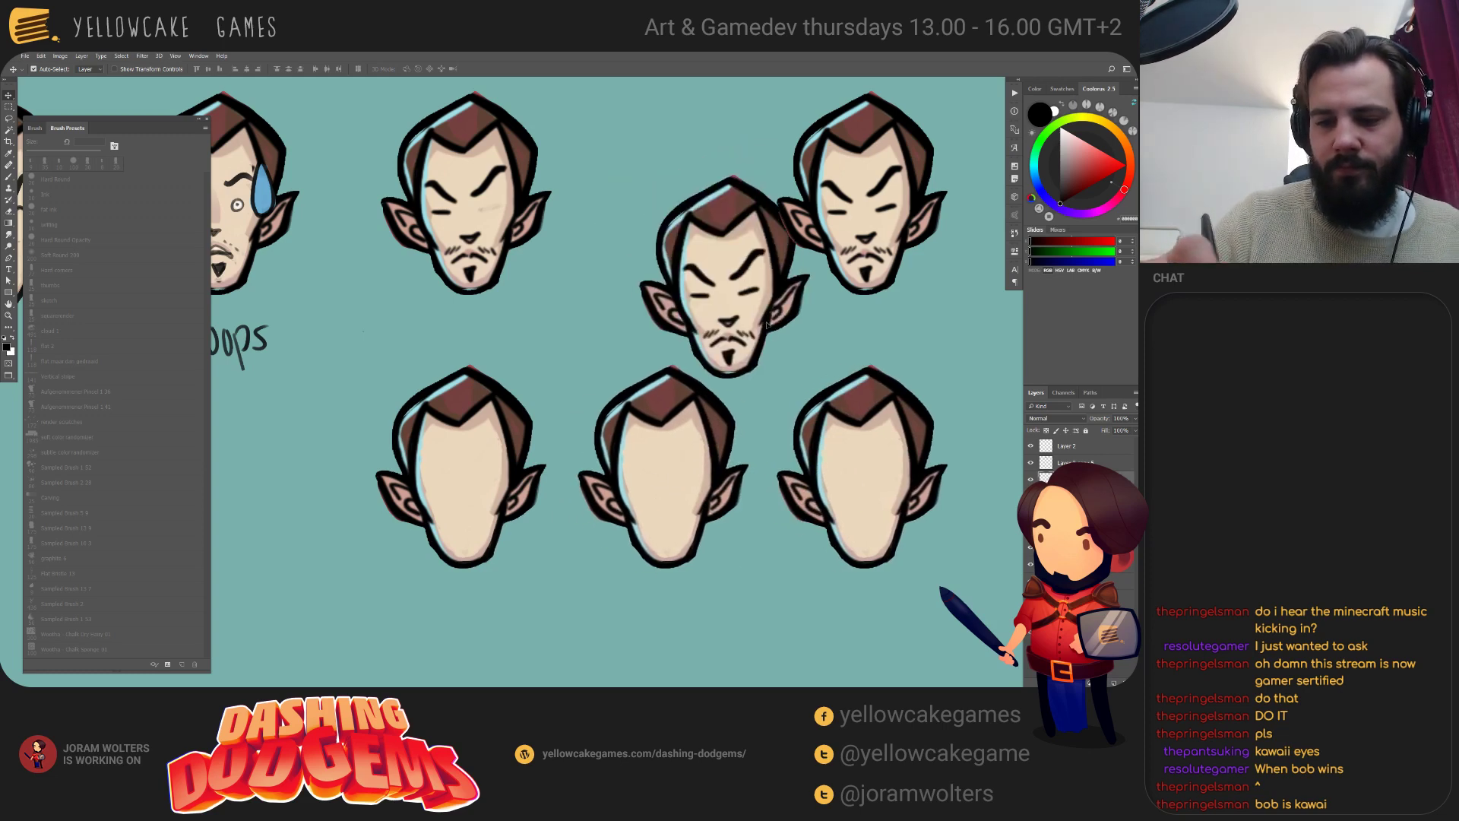
{"action": "key", "text": "ctrl+z"}
{"action": "key", "text": "ctrl+z"}
{"action": "key", "text": "ctrl+z"}
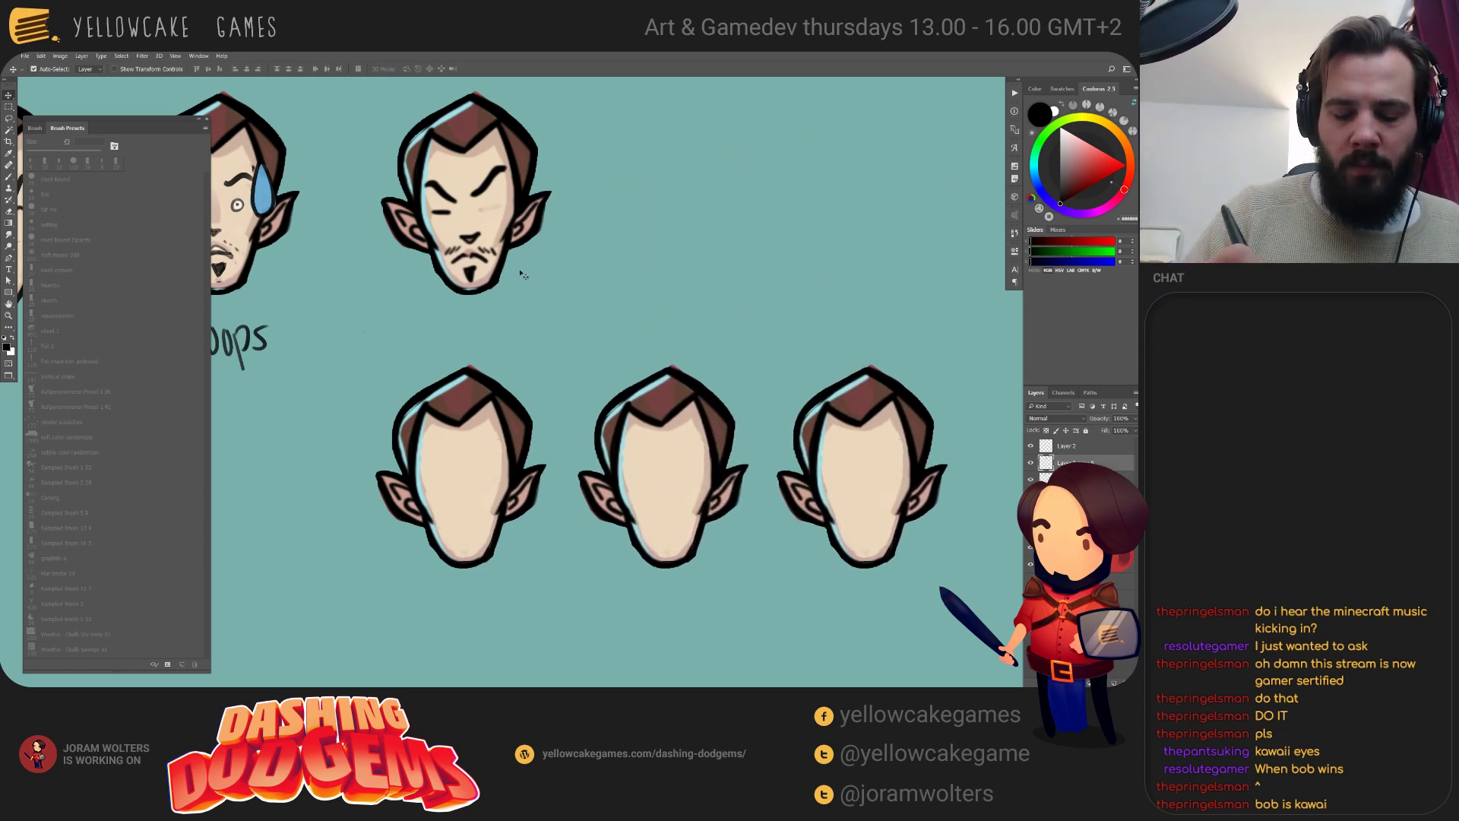
{"action": "key", "text": "ctrl+z"}
{"action": "key", "text": "ctrl+z"}
Move the three blank heads up into the row beside the WHOOPS head.
{"action": "left_click_drag", "start_coordinate": [453, 485], "coordinate": [448, 247]}
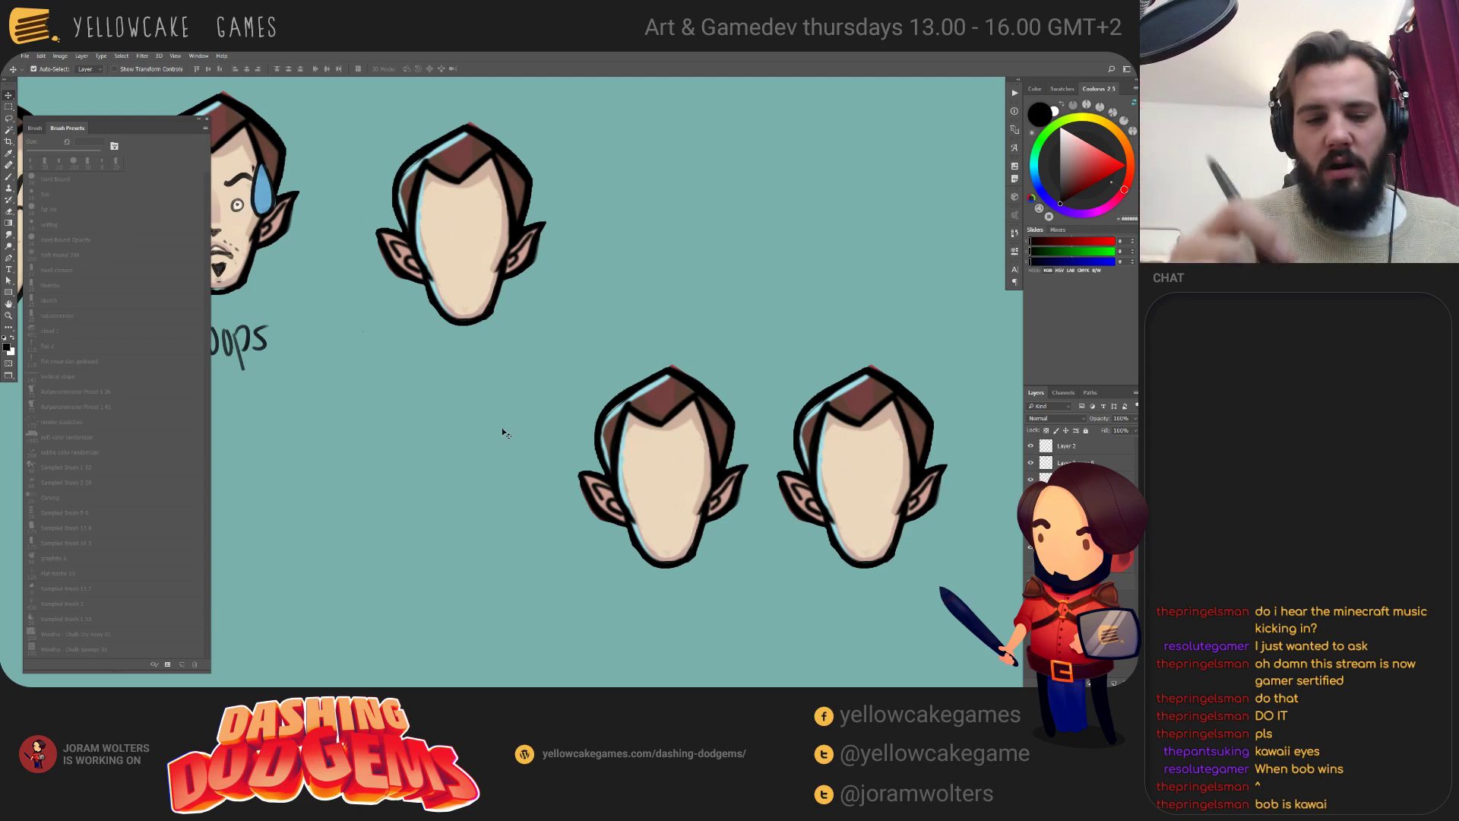
{"action": "left_click_drag", "start_coordinate": [614, 384], "coordinate": [768, 446]}
{"action": "left_click_drag", "start_coordinate": [820, 492], "coordinate": [790, 266]}
{"action": "left_click_drag", "start_coordinate": [790, 265], "coordinate": [631, 286]}
{"action": "left_click_drag", "start_coordinate": [868, 502], "coordinate": [854, 287]}
{"action": "left_click_drag", "start_coordinate": [737, 417], "coordinate": [804, 422]}
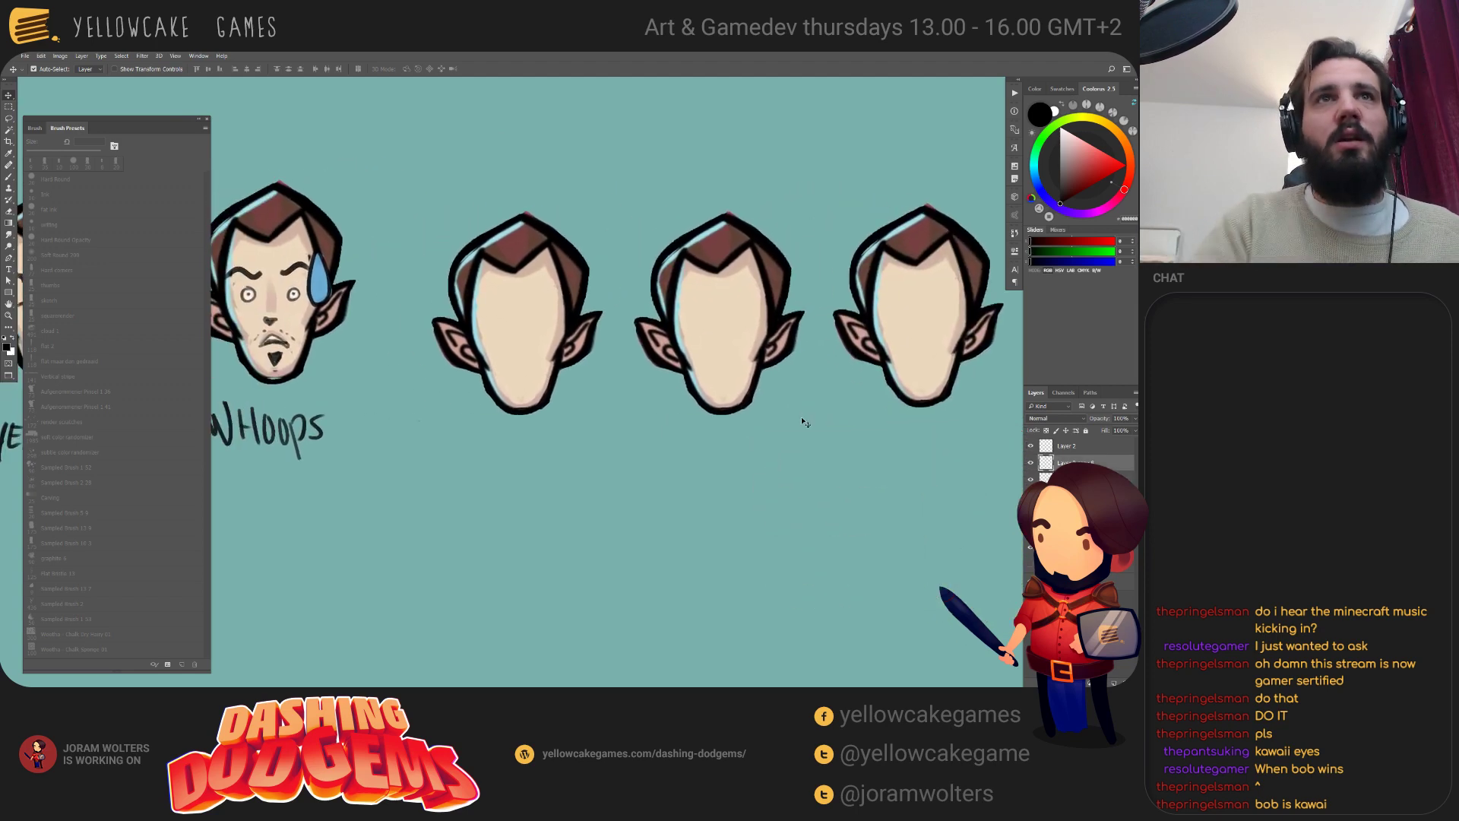
Switch to the browser and search images for "aghast face" in a new tab.
{"action": "key", "text": "alt+Tab"}
{"action": "key", "text": "ctrl+t"}
{"action": "type", "text": "aghast"}
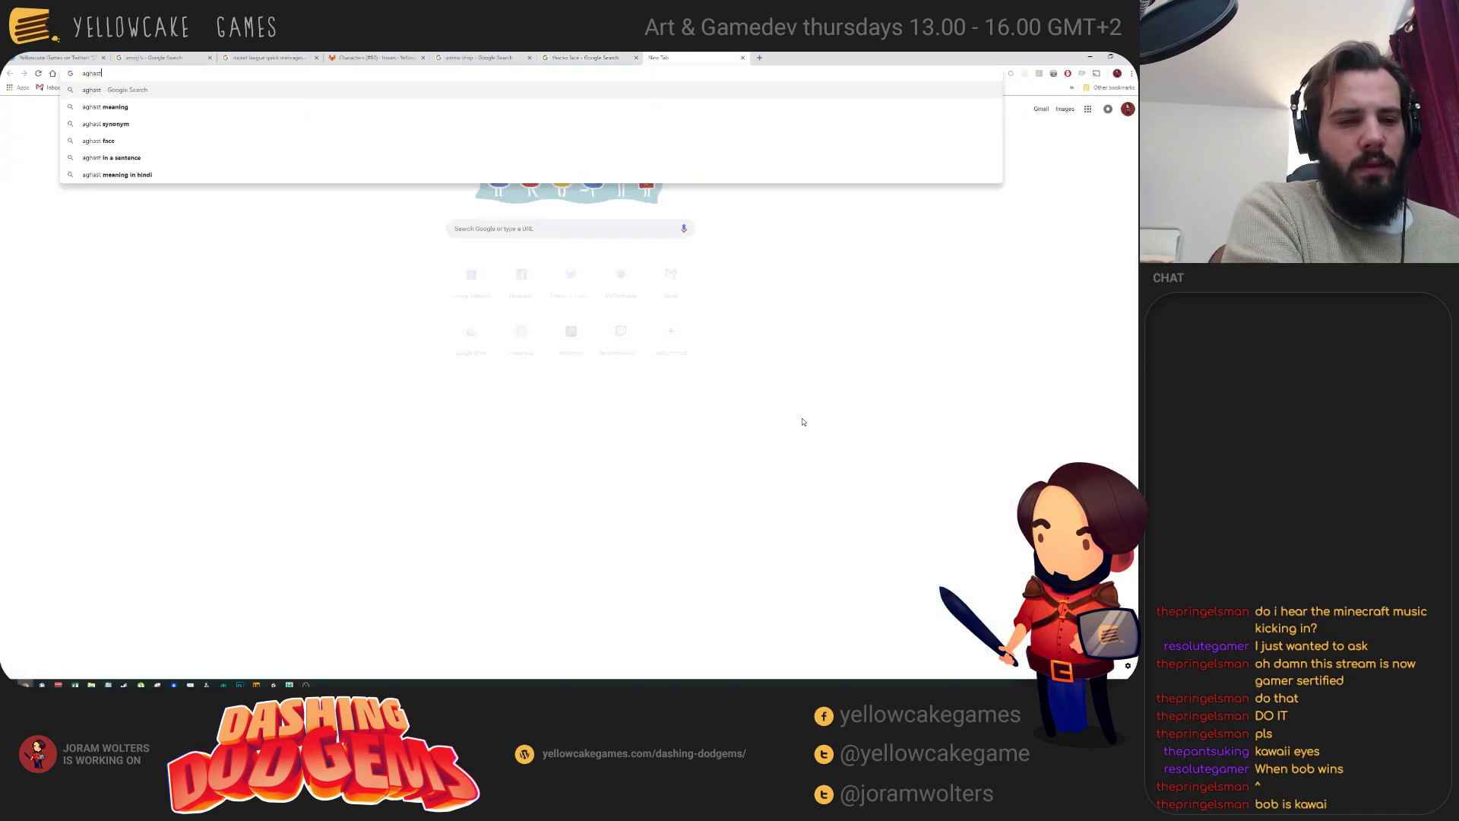
{"action": "type", "text": " face"}
{"action": "key", "text": "Return"}
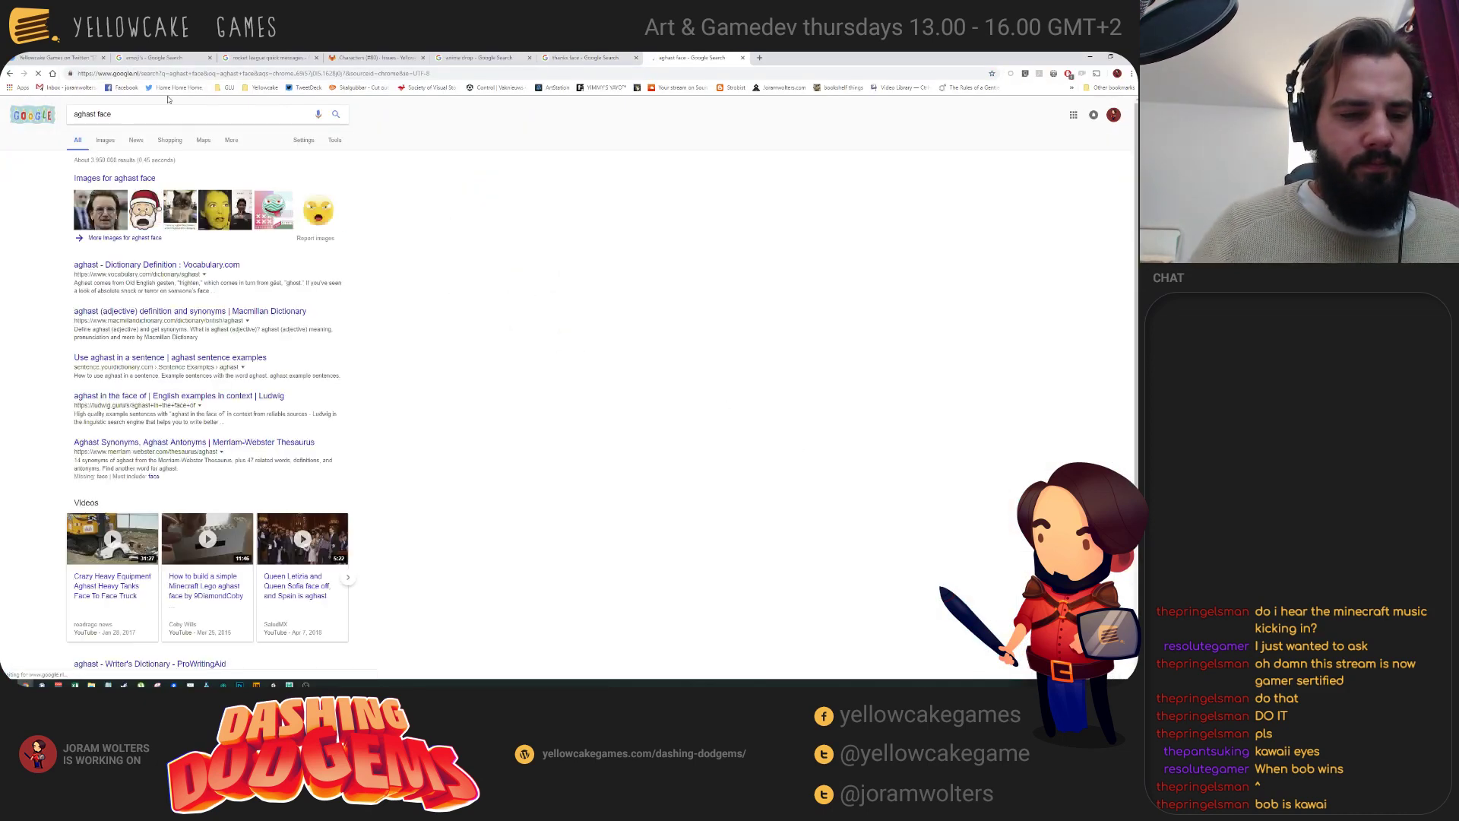
{"action": "left_click", "coordinate": [105, 140]}
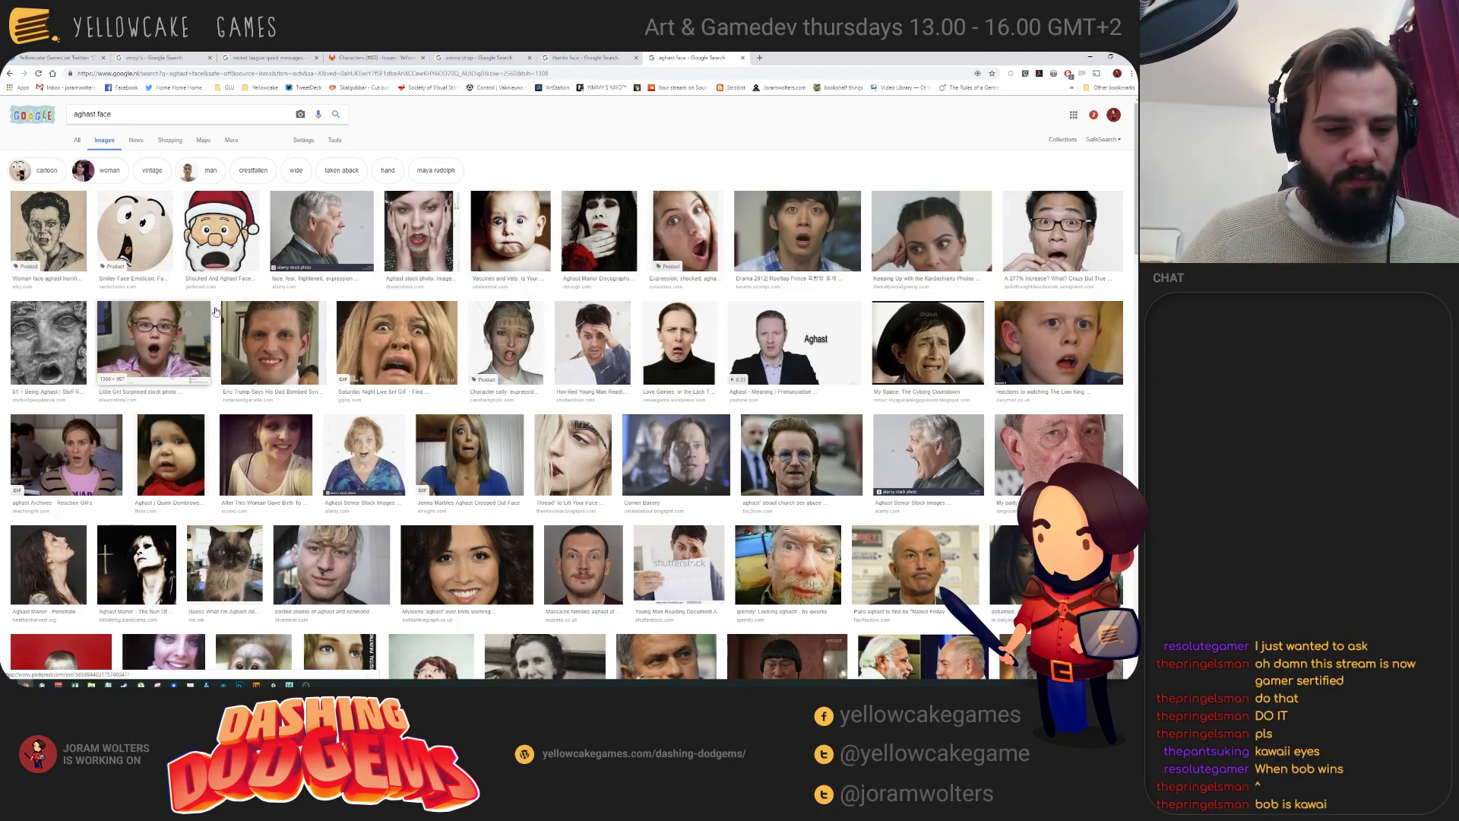
Browse the aghast face images for an expression reference and preview the photo of the bald man.
{"action": "scroll", "coordinate": [275, 297], "scroll_direction": "down", "scroll_amount": 2}
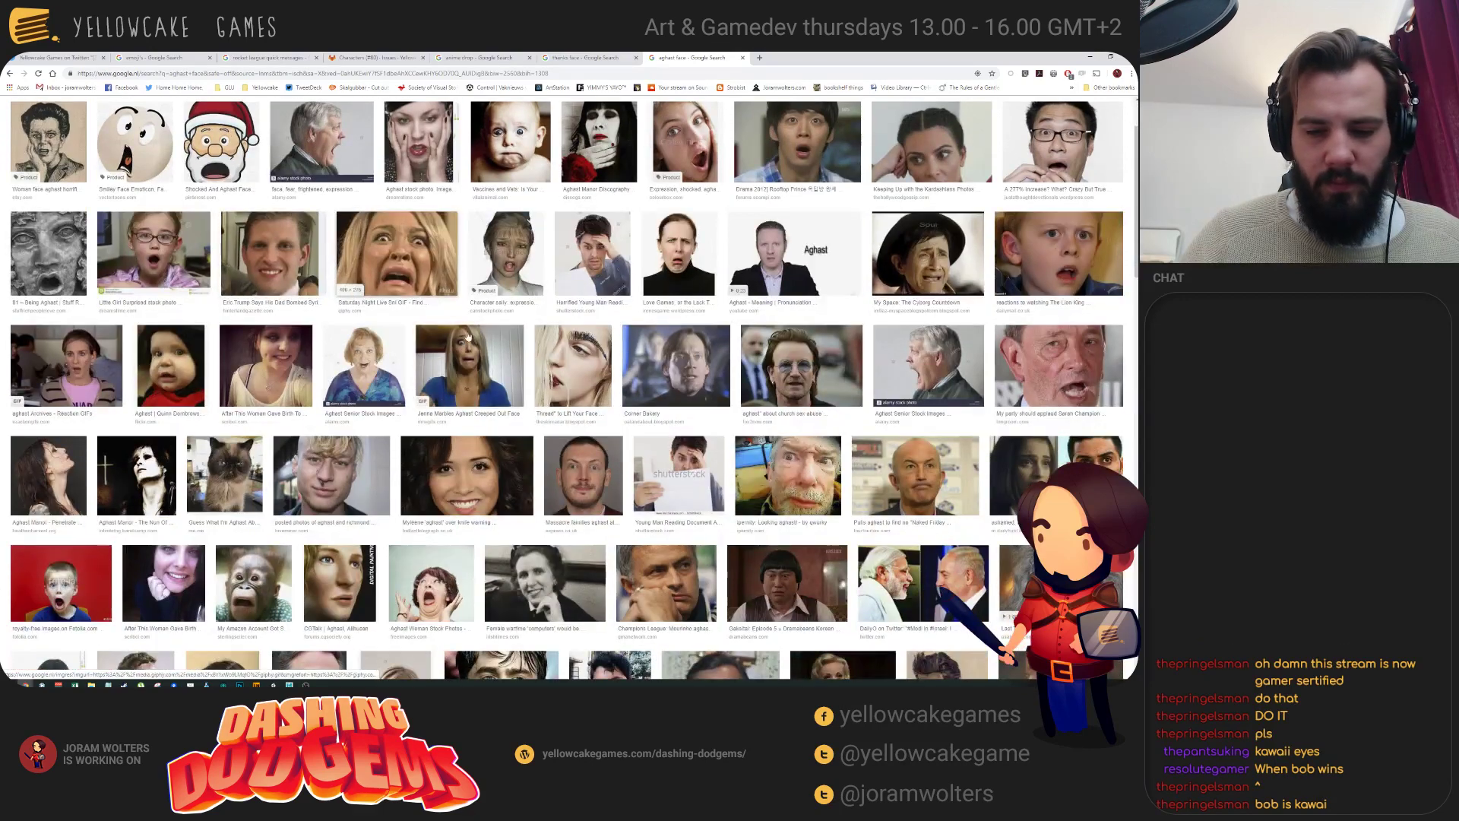
{"action": "scroll", "coordinate": [429, 193], "scroll_direction": "up", "scroll_amount": 2}
{"action": "key", "text": "alt+Tab"}
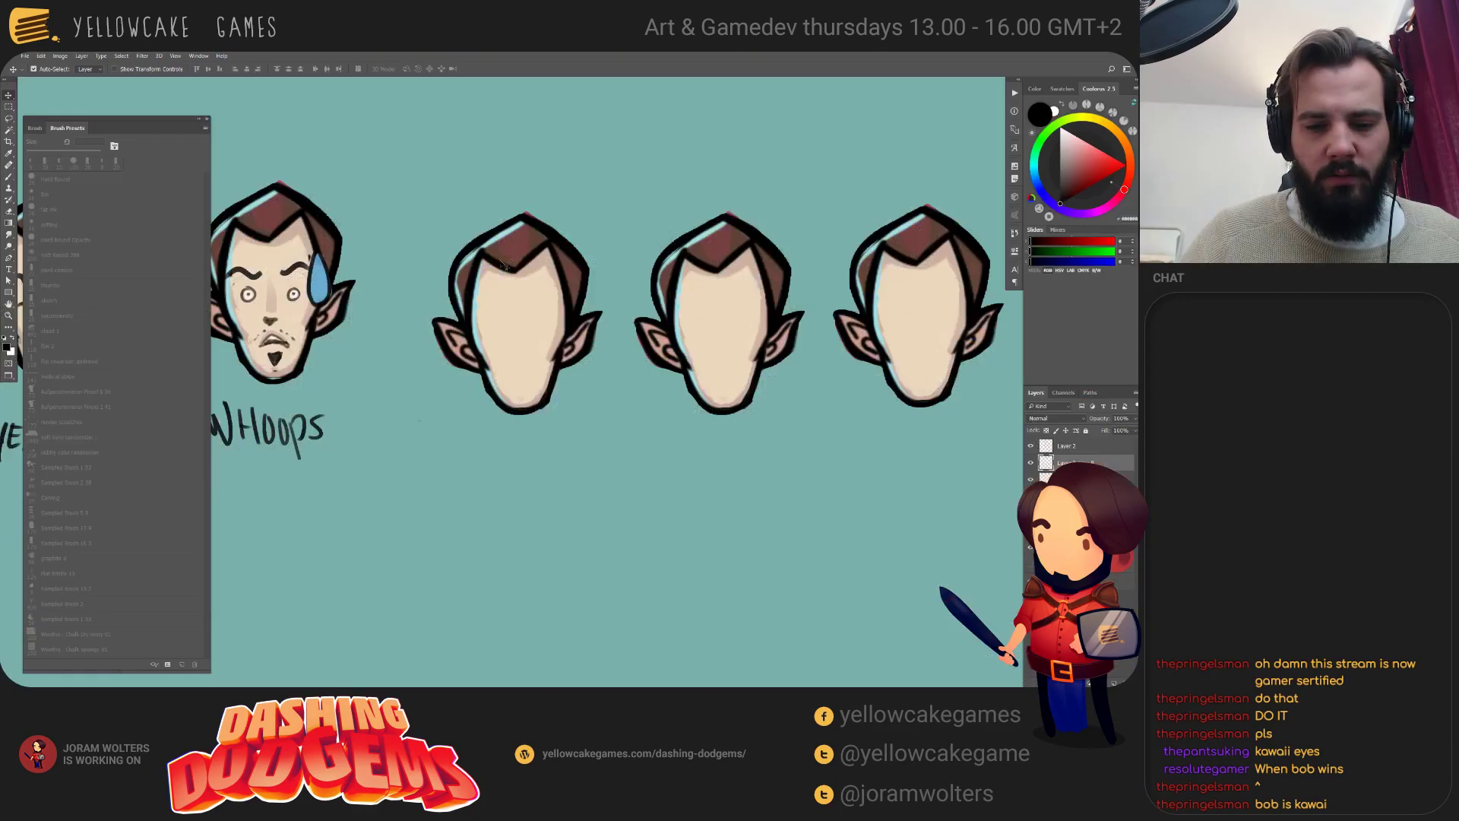
{"action": "key", "text": "alt+Tab"}
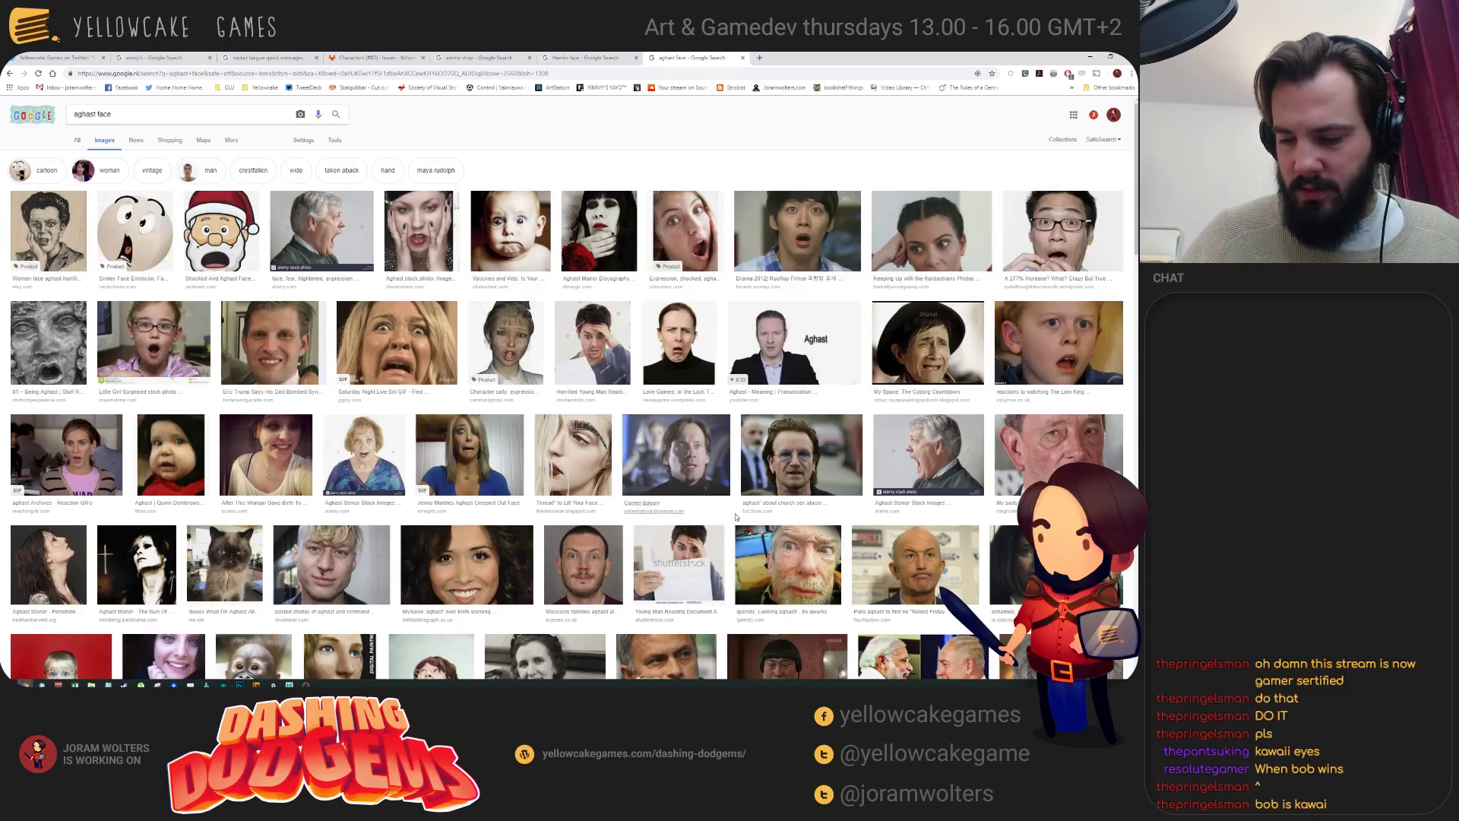
{"action": "scroll", "coordinate": [741, 517], "scroll_direction": "down", "scroll_amount": 1}
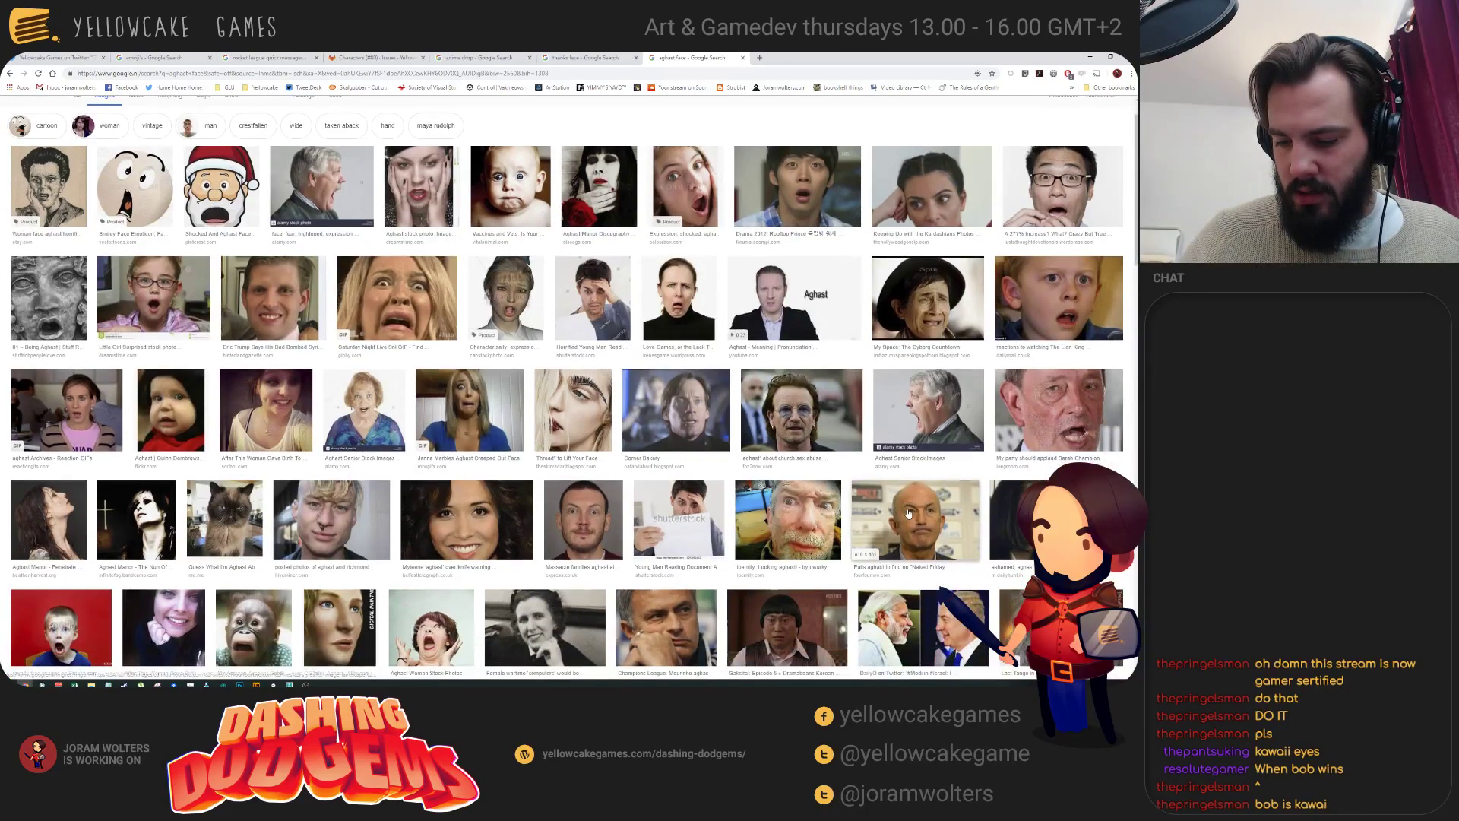
{"action": "left_click", "coordinate": [905, 514]}
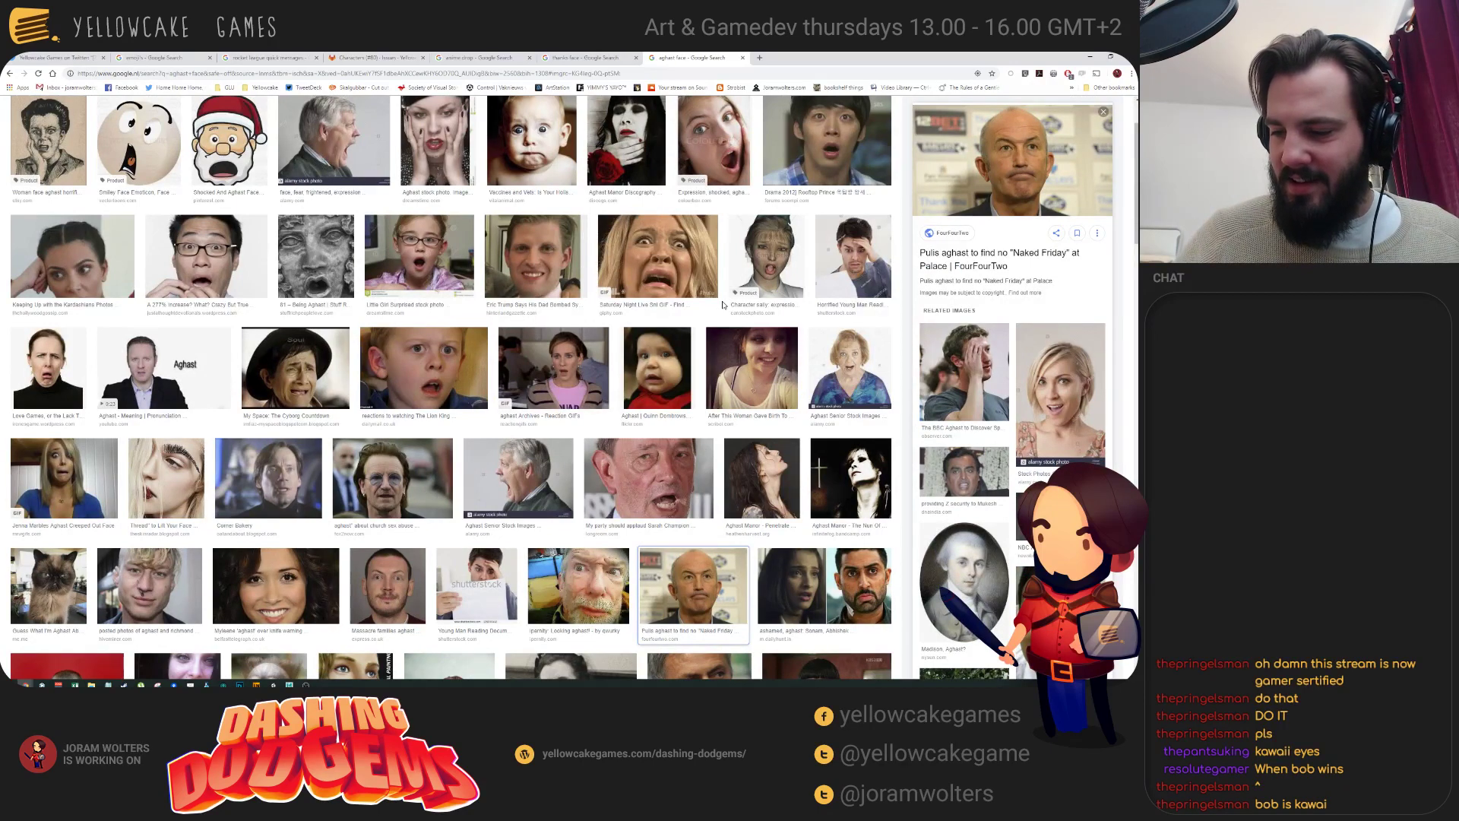
Return to Photoshop, review the labelled heads, and move the first blank head slightly up, closer to level with the WHOOPS head.
{"action": "key", "text": "alt+Tab"}
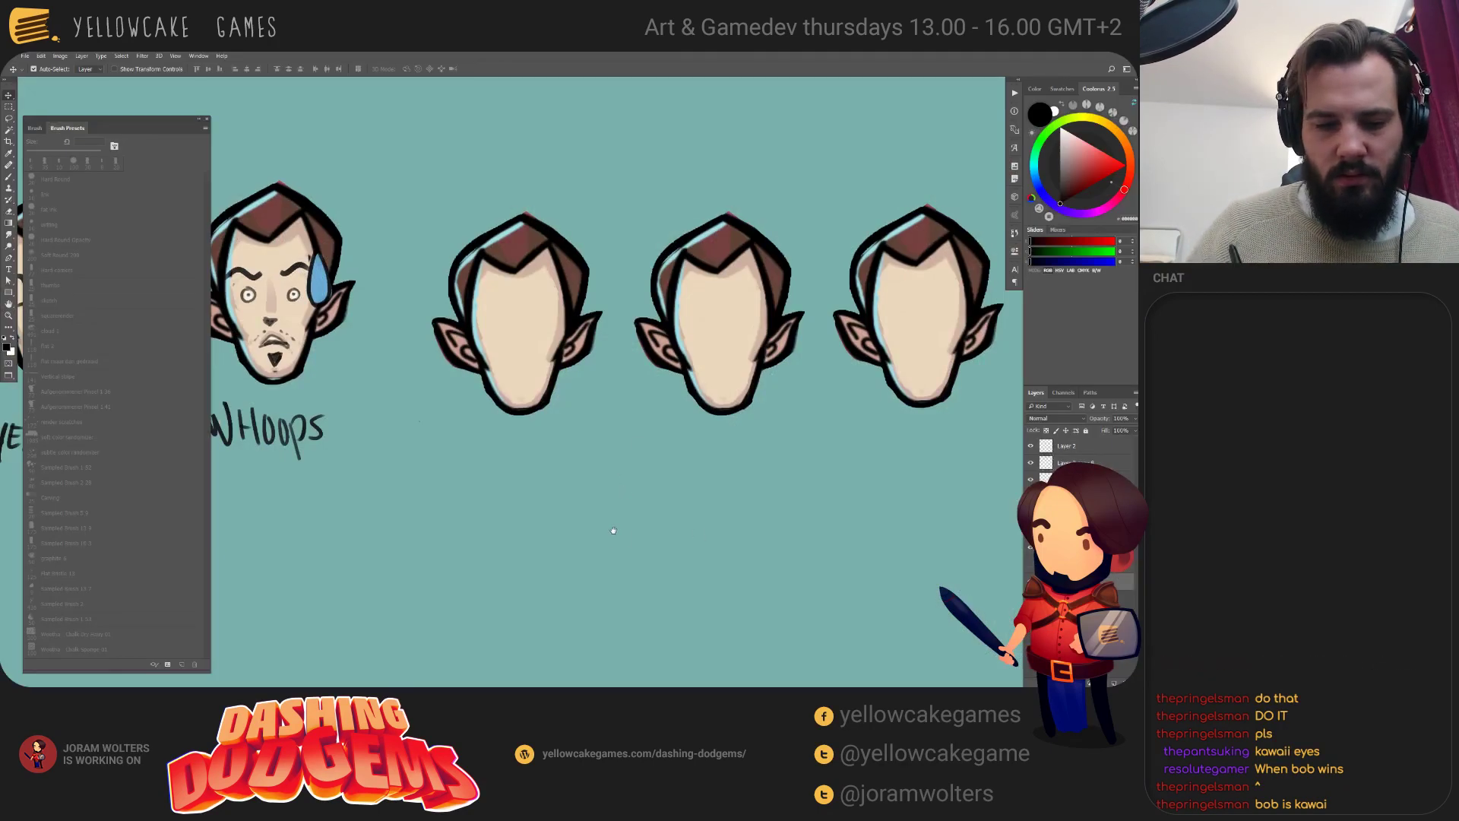
{"action": "left_click_drag", "start_coordinate": [609, 527], "coordinate": [863, 484]}
{"action": "scroll", "coordinate": [836, 494], "scroll_direction": "left", "scroll_amount": 6}
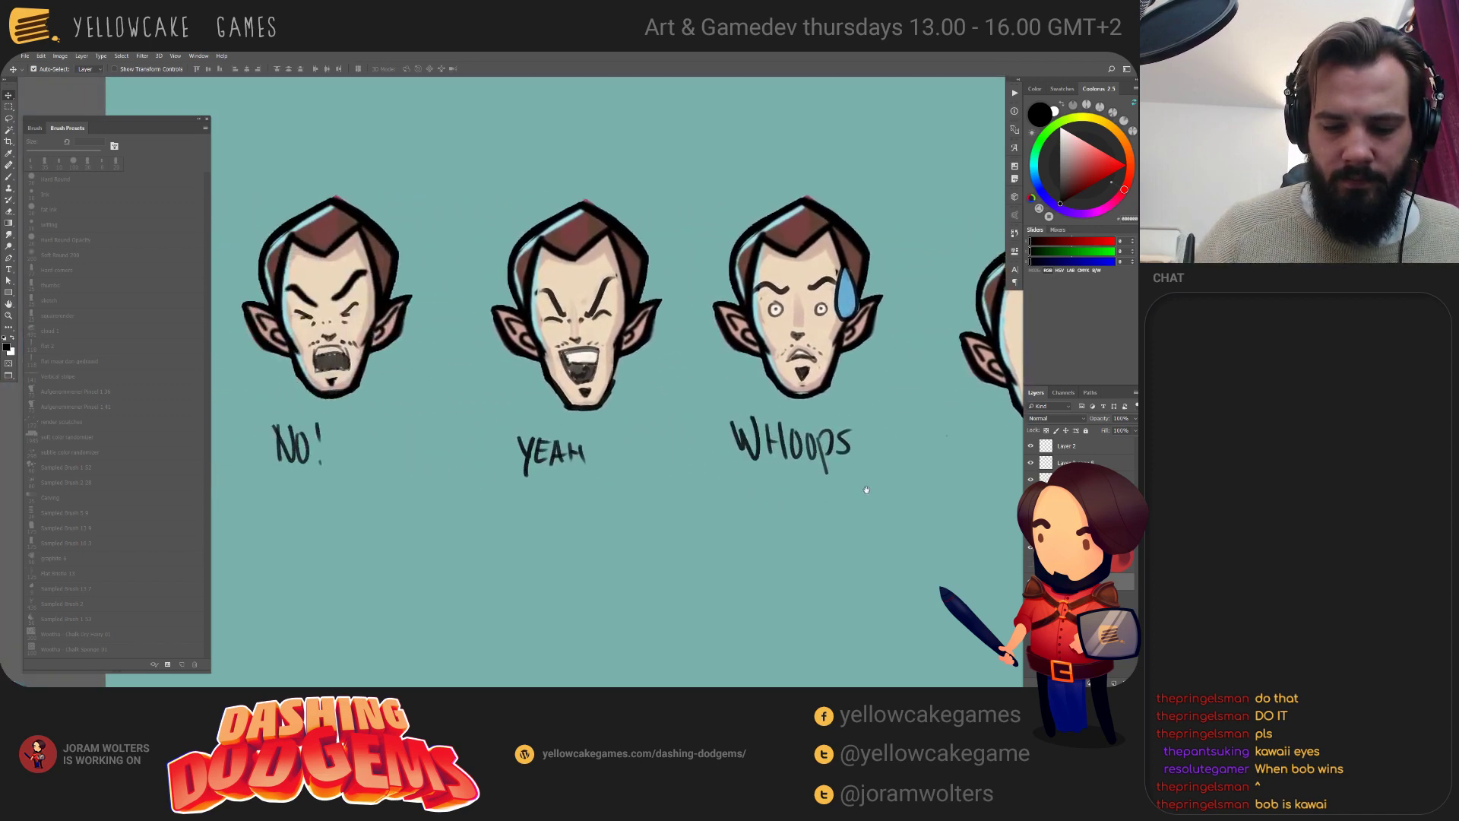
{"action": "scroll", "coordinate": [837, 495], "scroll_direction": "right", "scroll_amount": 10}
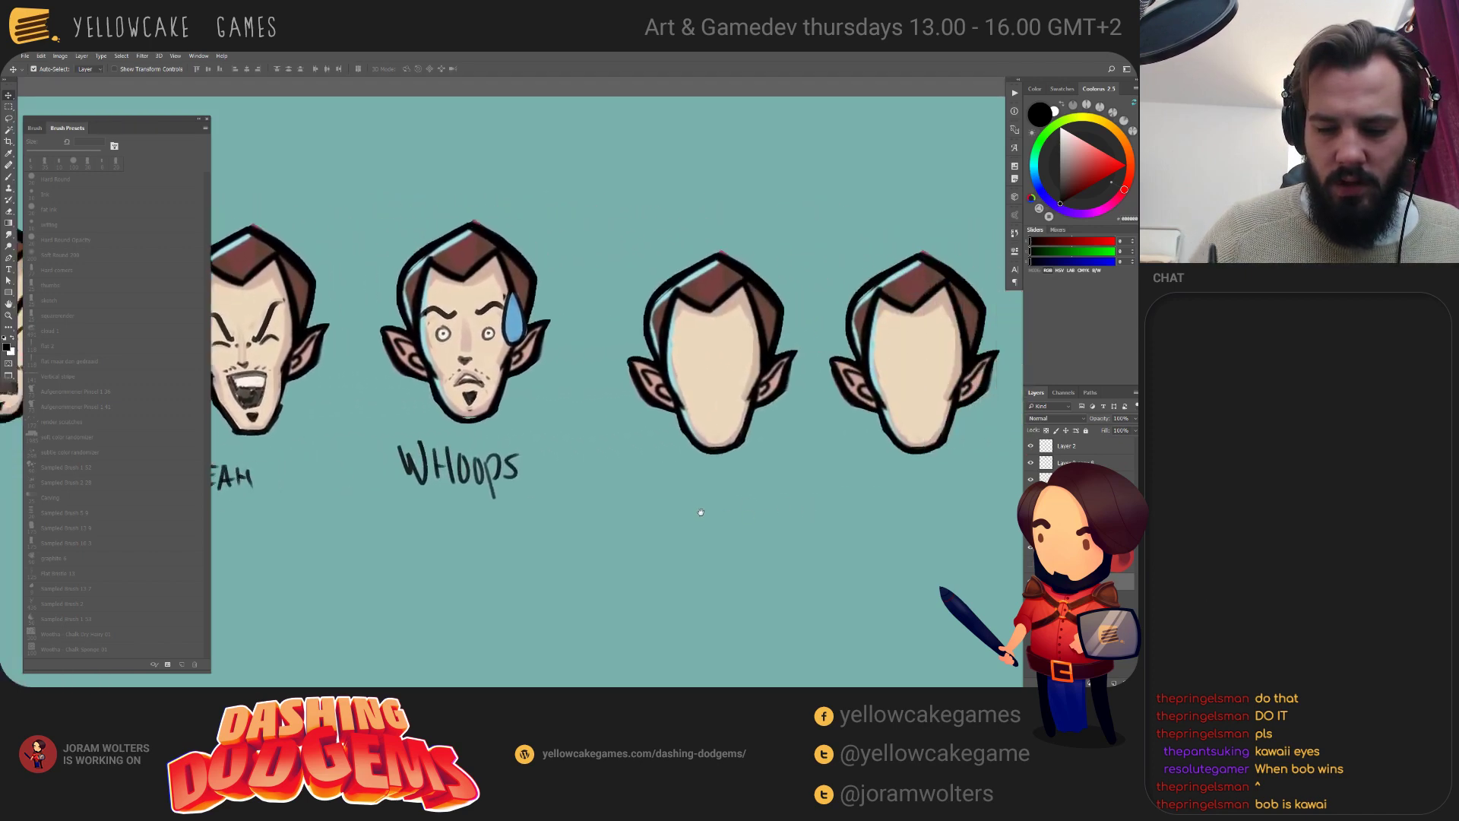
{"action": "mouse_move", "coordinate": [552, 380]}
{"action": "left_mouse_down"}
{"action": "mouse_move", "coordinate": [570, 338]}
{"action": "mouse_move", "coordinate": [550, 359]}
{"action": "left_mouse_up"}
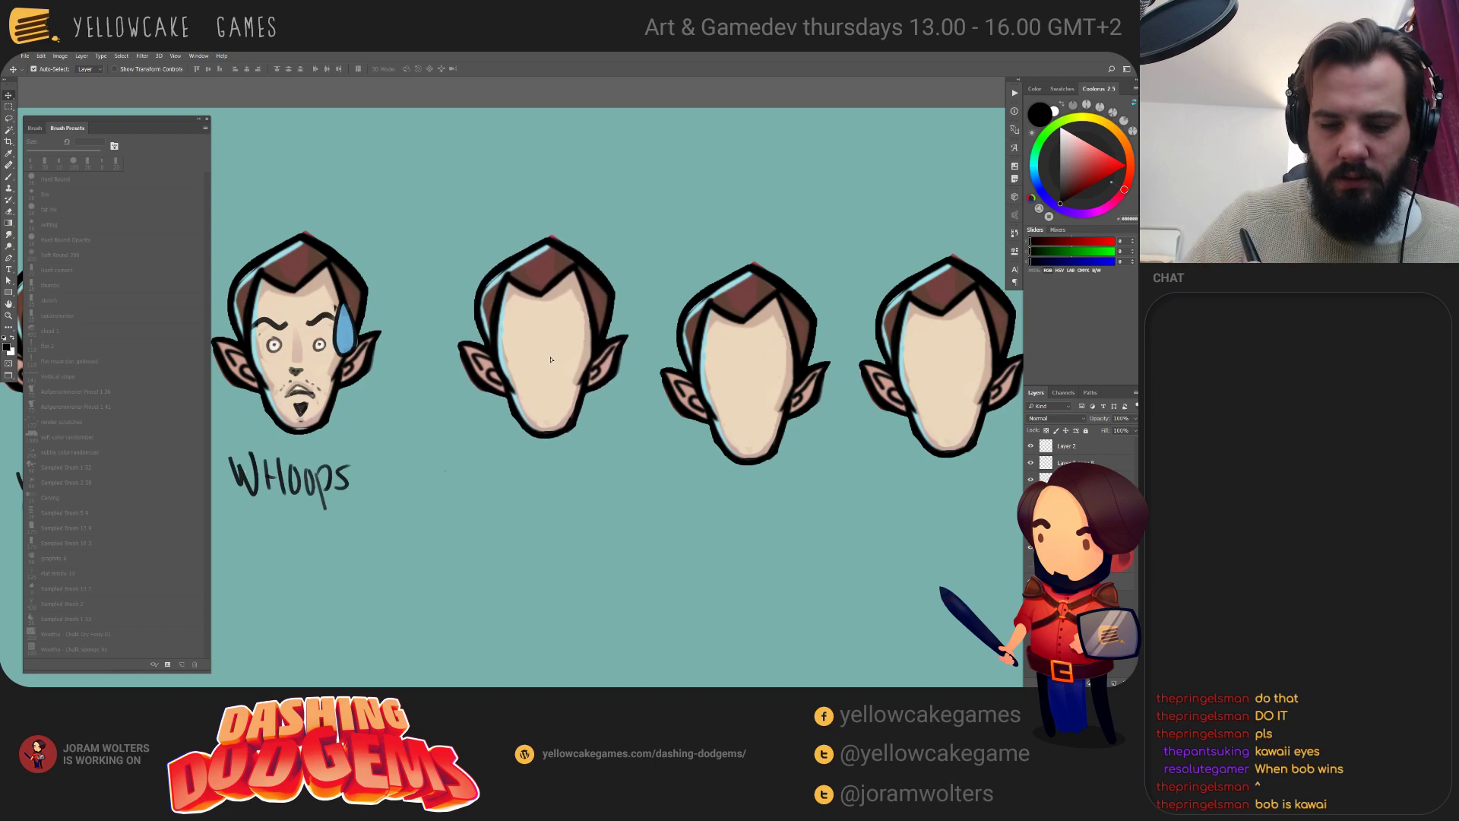
Switch to the browser and copy the previewed "Thank You!" drawing of the girl from the thanks face image results.
{"action": "key", "text": "alt+Tab"}
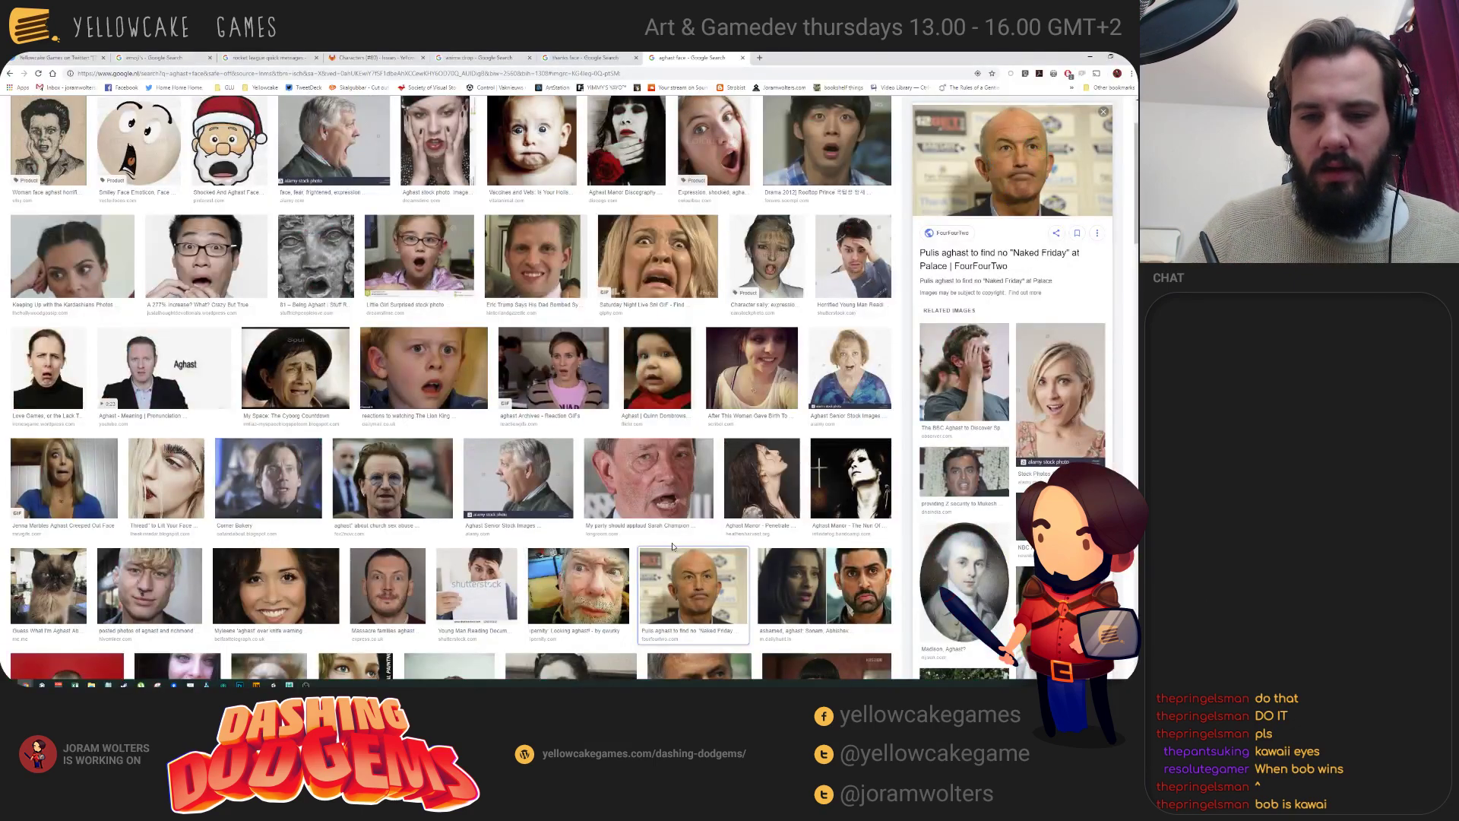
{"action": "key", "text": "ctrl+shift+Tab"}
{"action": "key", "text": "alt+Tab"}
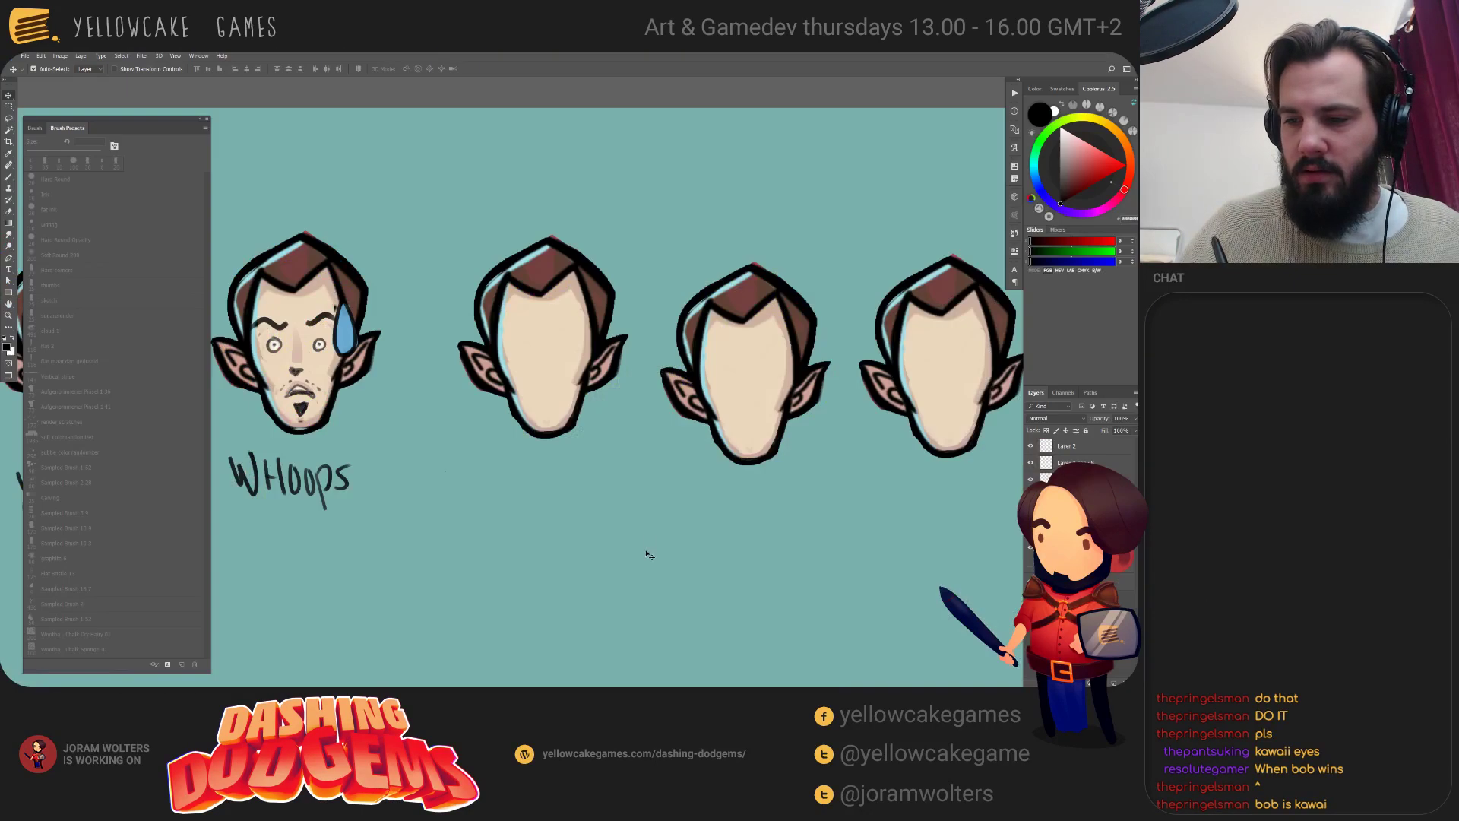
{"action": "key", "text": "b"}
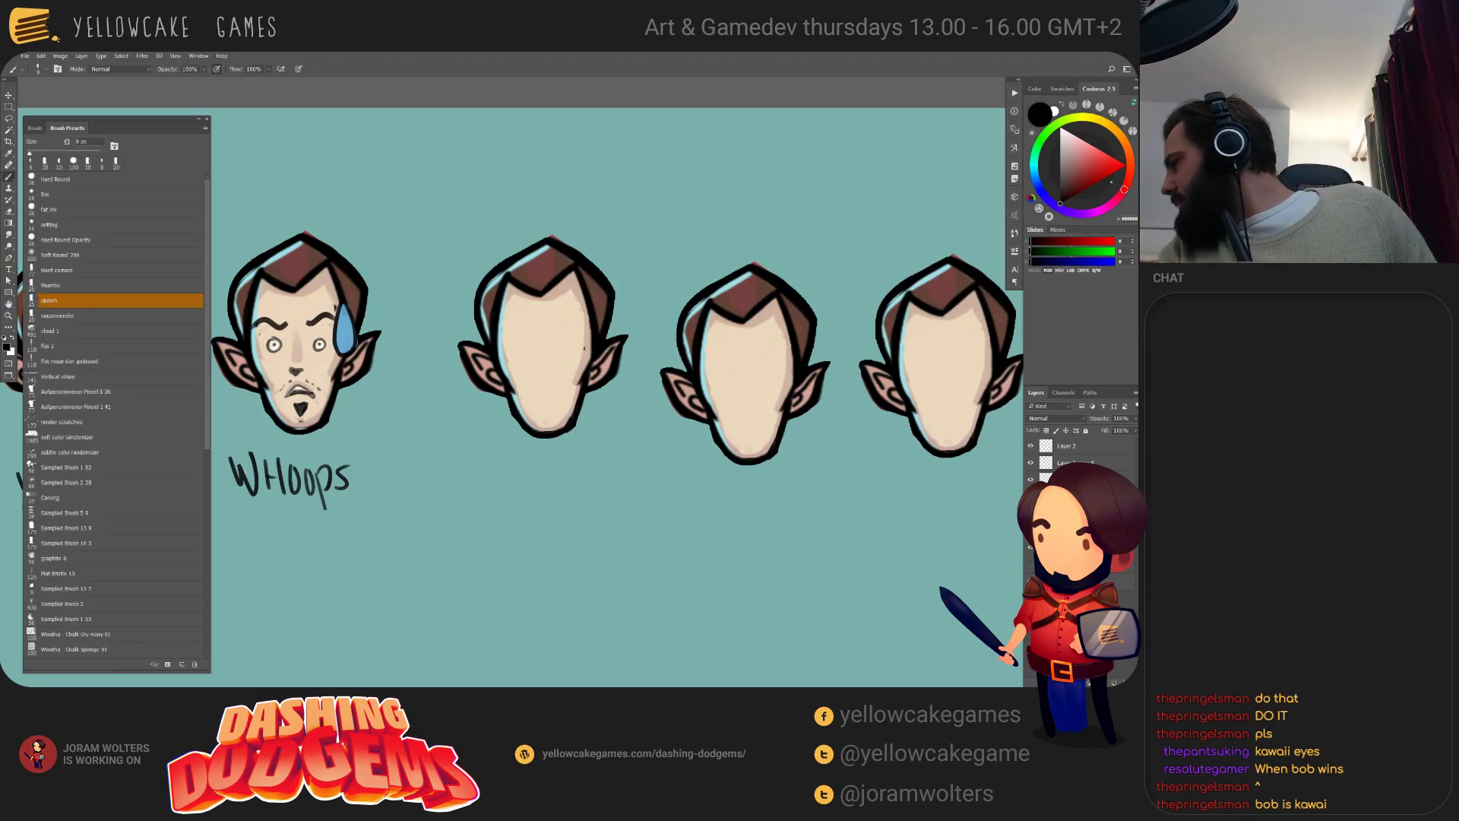
{"action": "key", "text": "alt+Tab"}
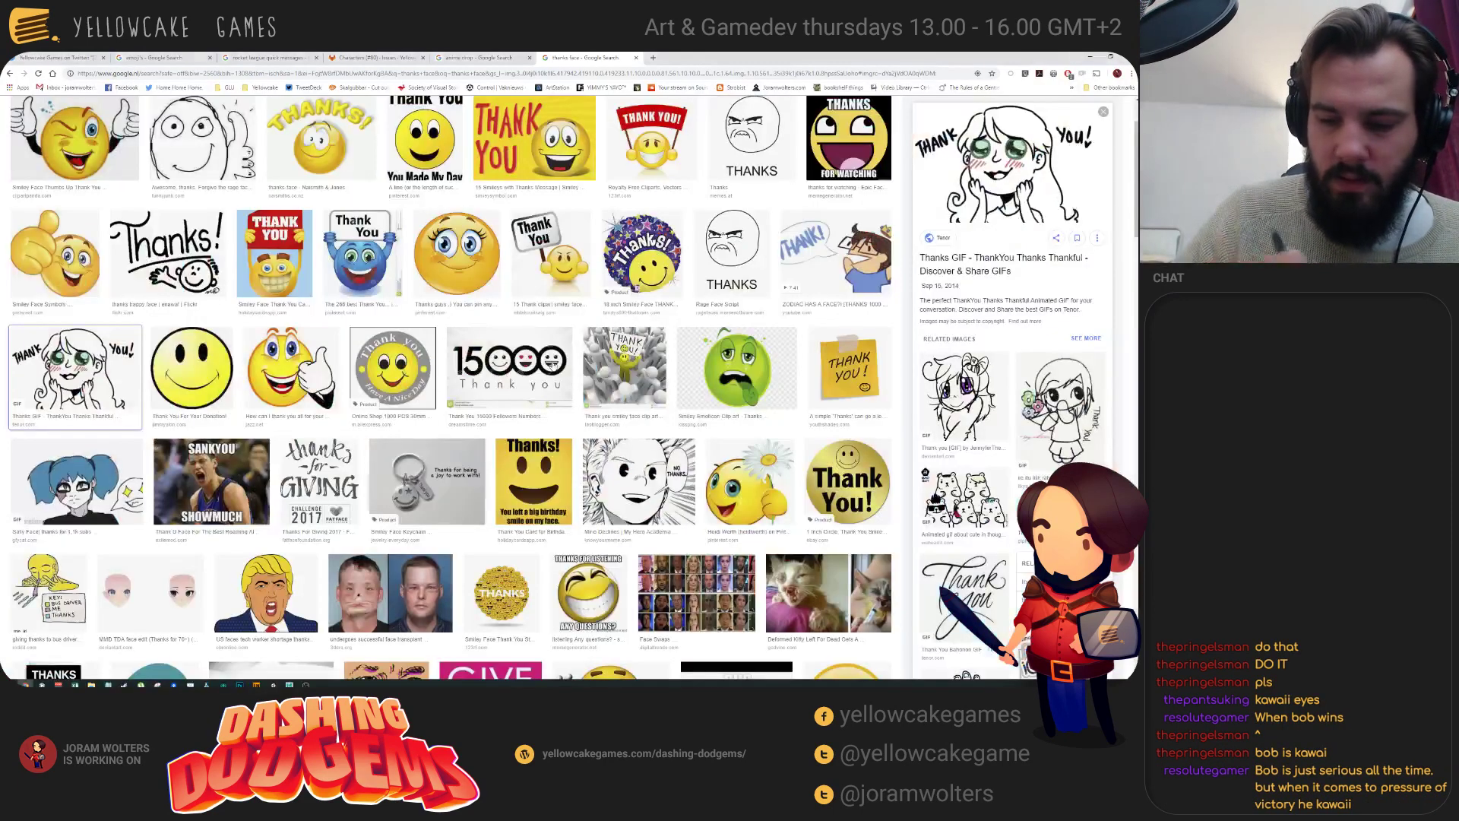
{"action": "right_click", "coordinate": [1007, 168]}
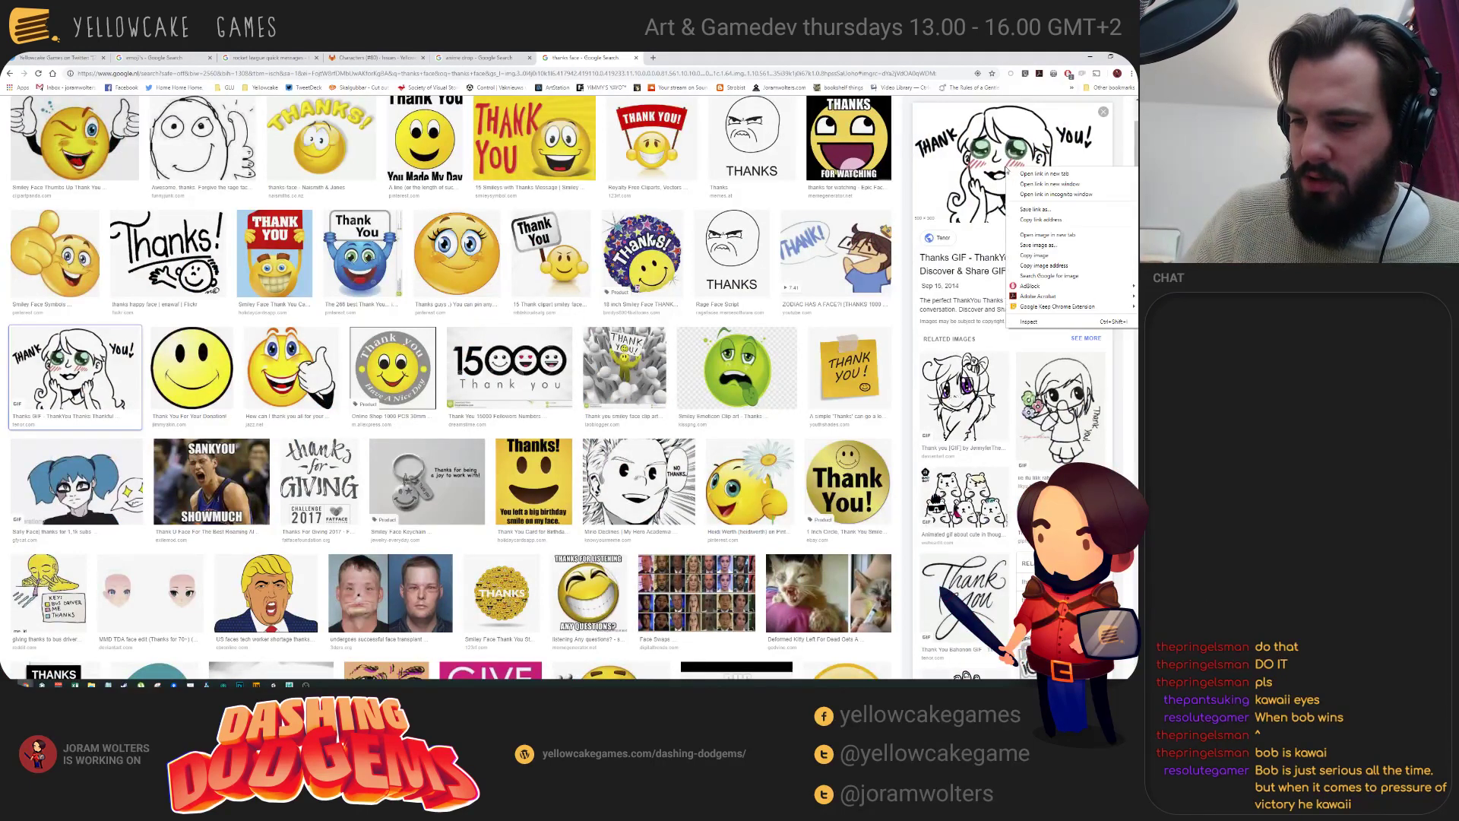
{"action": "left_click", "coordinate": [1035, 255]}
Return to Photoshop, paste the "Thank You!" drawing and place it below the WHOOPS head as a reference.
{"action": "key", "text": "alt+Tab"}
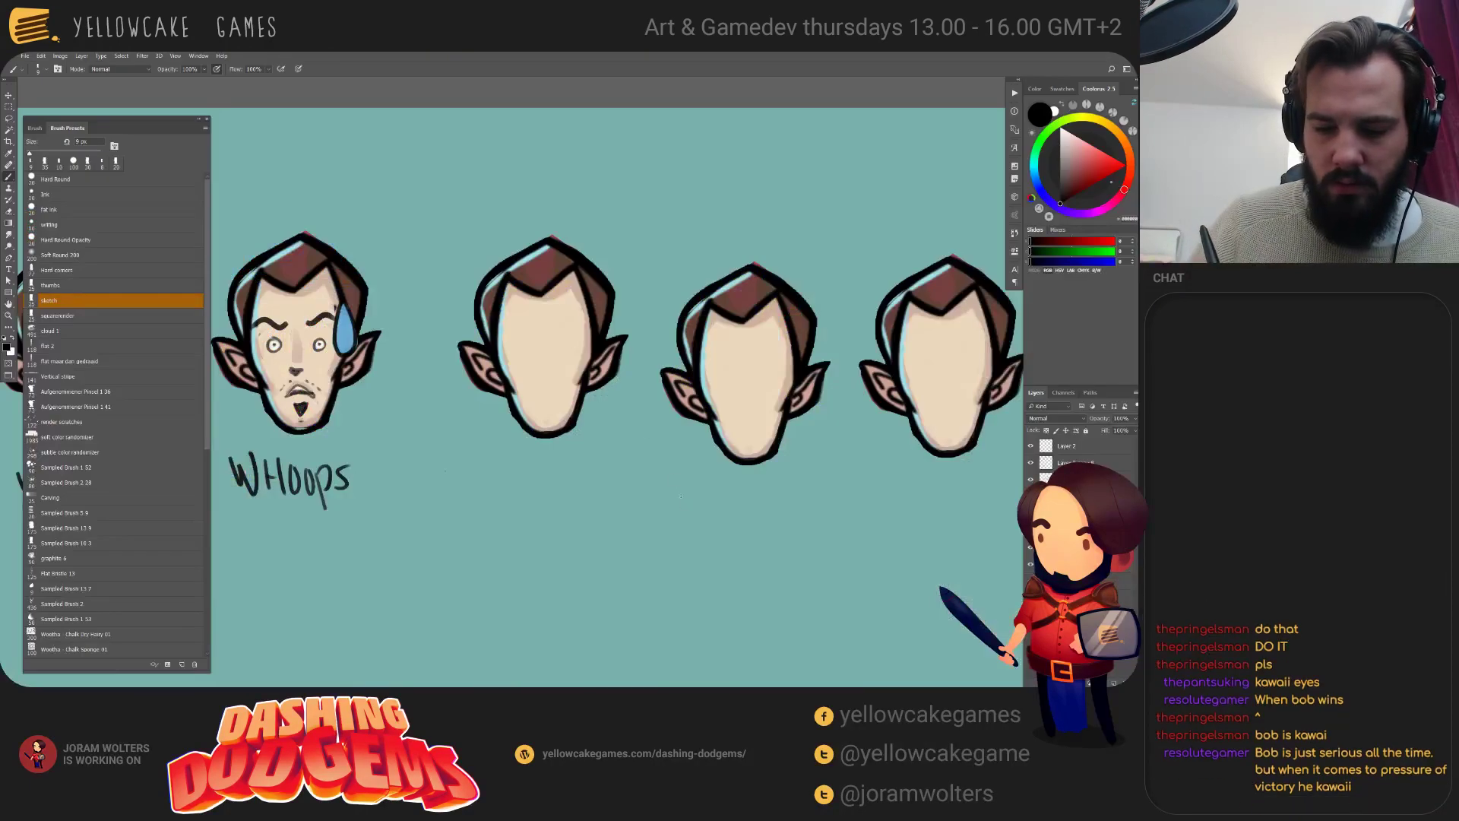
{"action": "key", "text": "ctrl+v"}
{"action": "key", "text": "v"}
{"action": "left_click_drag", "start_coordinate": [569, 407], "coordinate": [390, 541]}
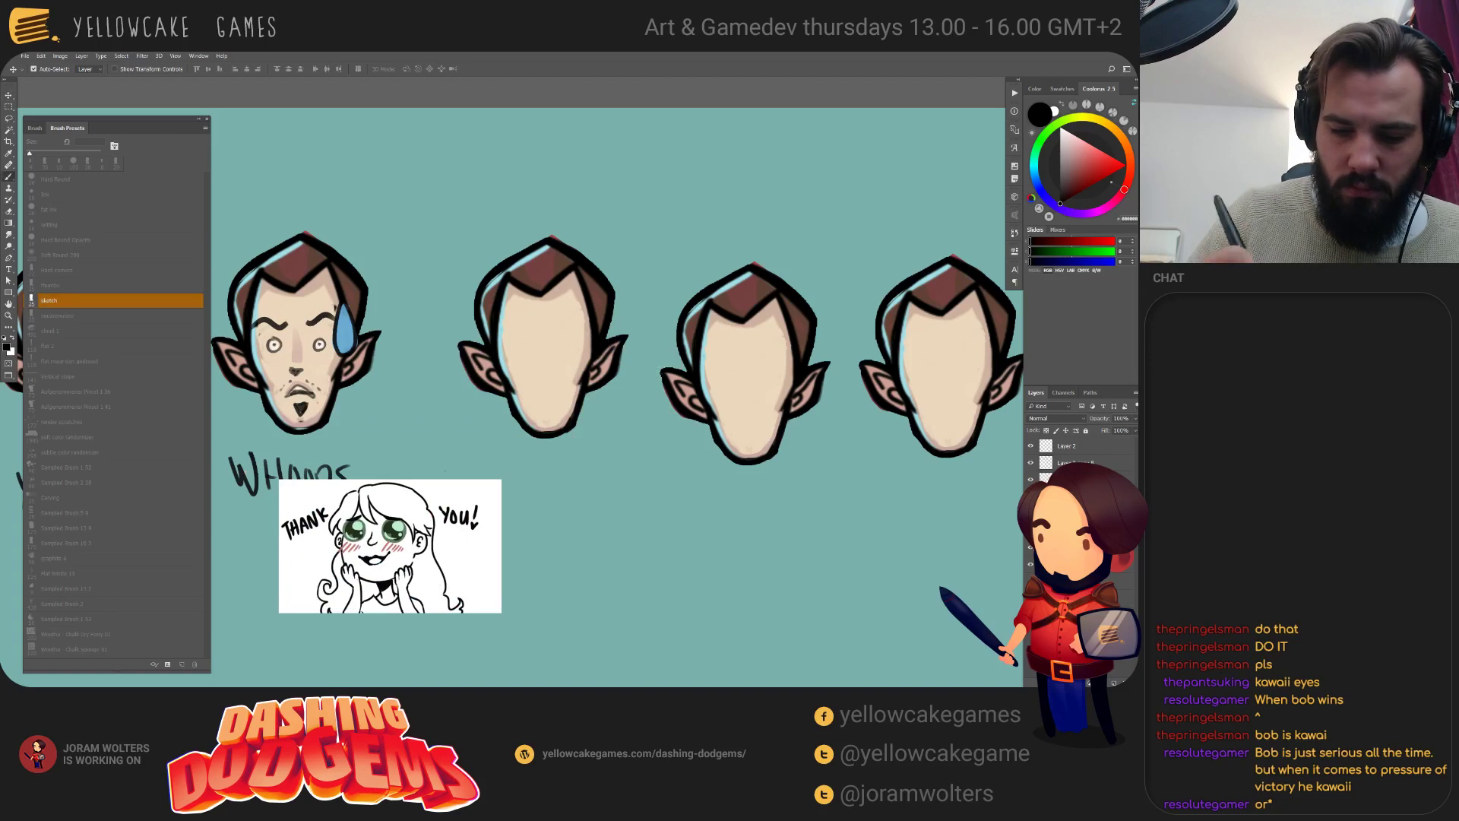
Sketch large round shaded eyes and raised, tilted eyebrows in black on the first blank head beside the WHOOPS head.
{"action": "key", "text": "b"}
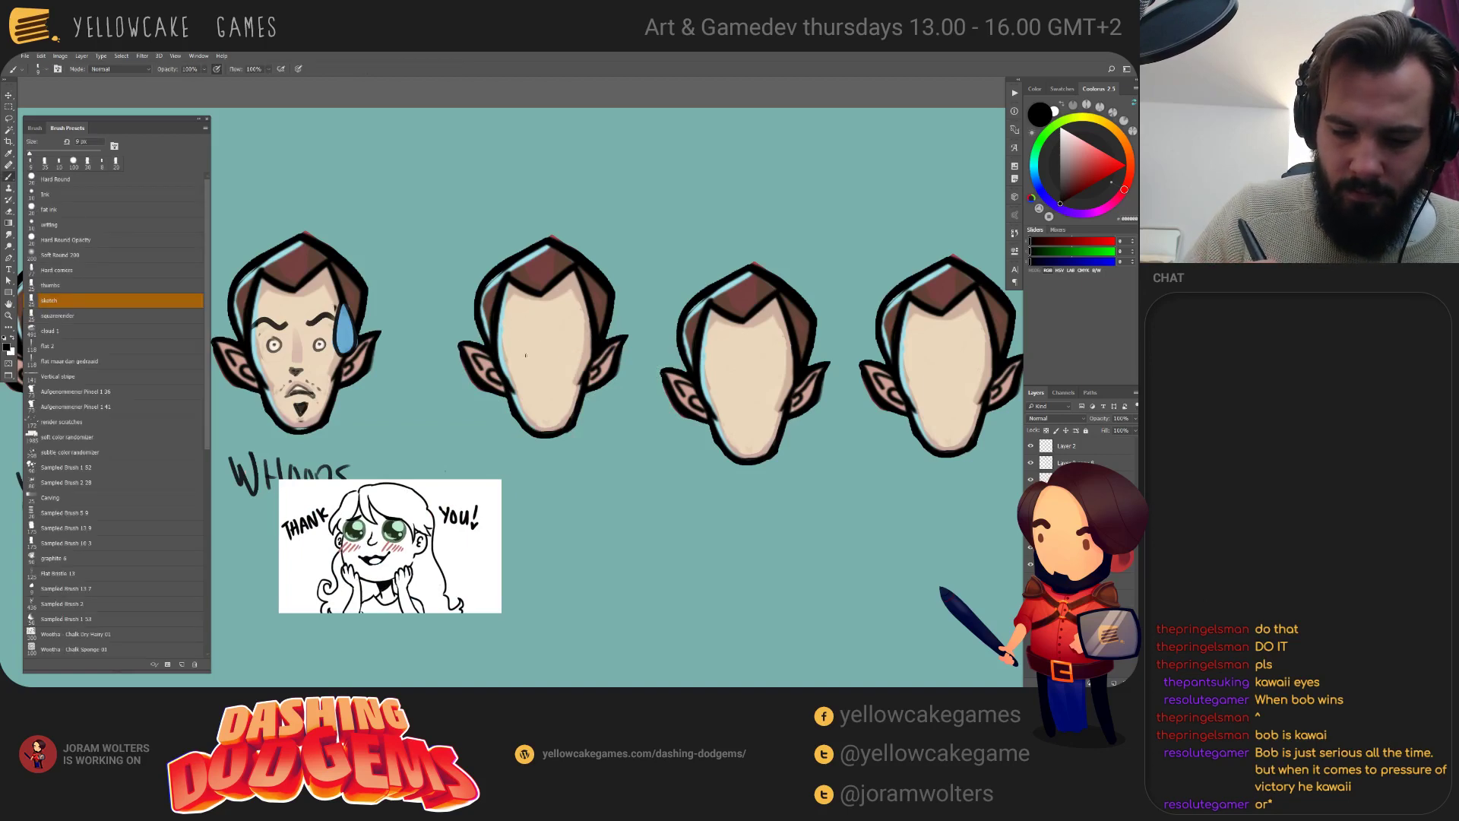
{"action": "mouse_move", "coordinate": [516, 363]}
{"action": "left_mouse_down"}
{"action": "mouse_move", "coordinate": [510, 345]}
{"action": "mouse_move", "coordinate": [518, 362]}
{"action": "mouse_move", "coordinate": [572, 364]}
{"action": "mouse_move", "coordinate": [567, 352]}
{"action": "left_mouse_up"}
{"action": "key", "text": "ctrl+z"}
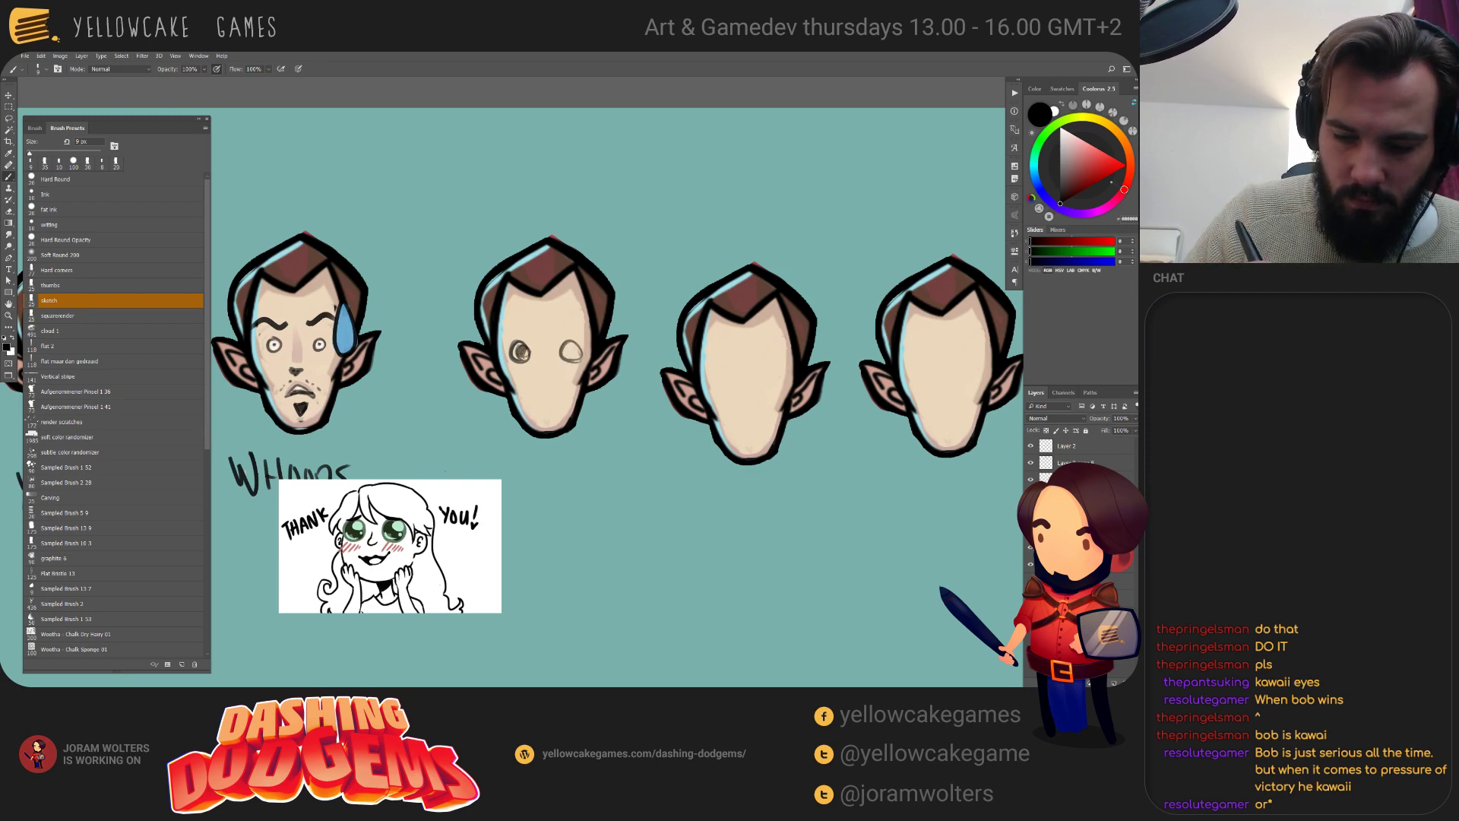
{"action": "mouse_move", "coordinate": [570, 350]}
{"action": "left_mouse_down"}
{"action": "mouse_move", "coordinate": [528, 325]}
{"action": "mouse_move", "coordinate": [584, 339]}
{"action": "left_mouse_up"}
{"action": "key", "text": "ctrl+z"}
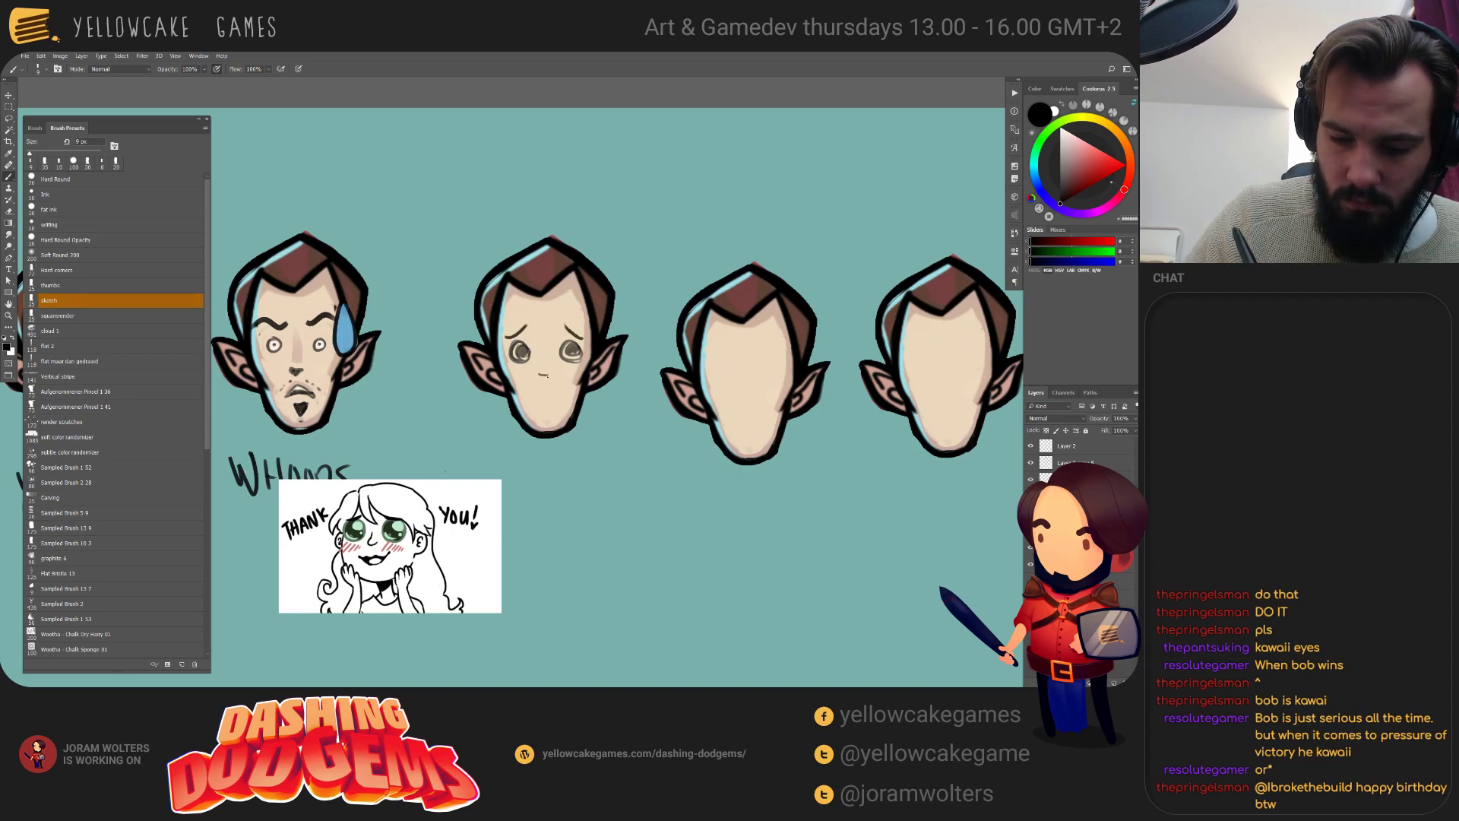
Sketch a small nose and a wide open mouth with a dark interior below the eyes of the same head.
{"action": "mouse_move", "coordinate": [539, 374]}
{"action": "left_mouse_down"}
{"action": "mouse_move", "coordinate": [552, 375]}
{"action": "mouse_move", "coordinate": [536, 400]}
{"action": "mouse_move", "coordinate": [562, 389]}
{"action": "left_mouse_up"}
{"action": "key", "text": "ctrl+z"}
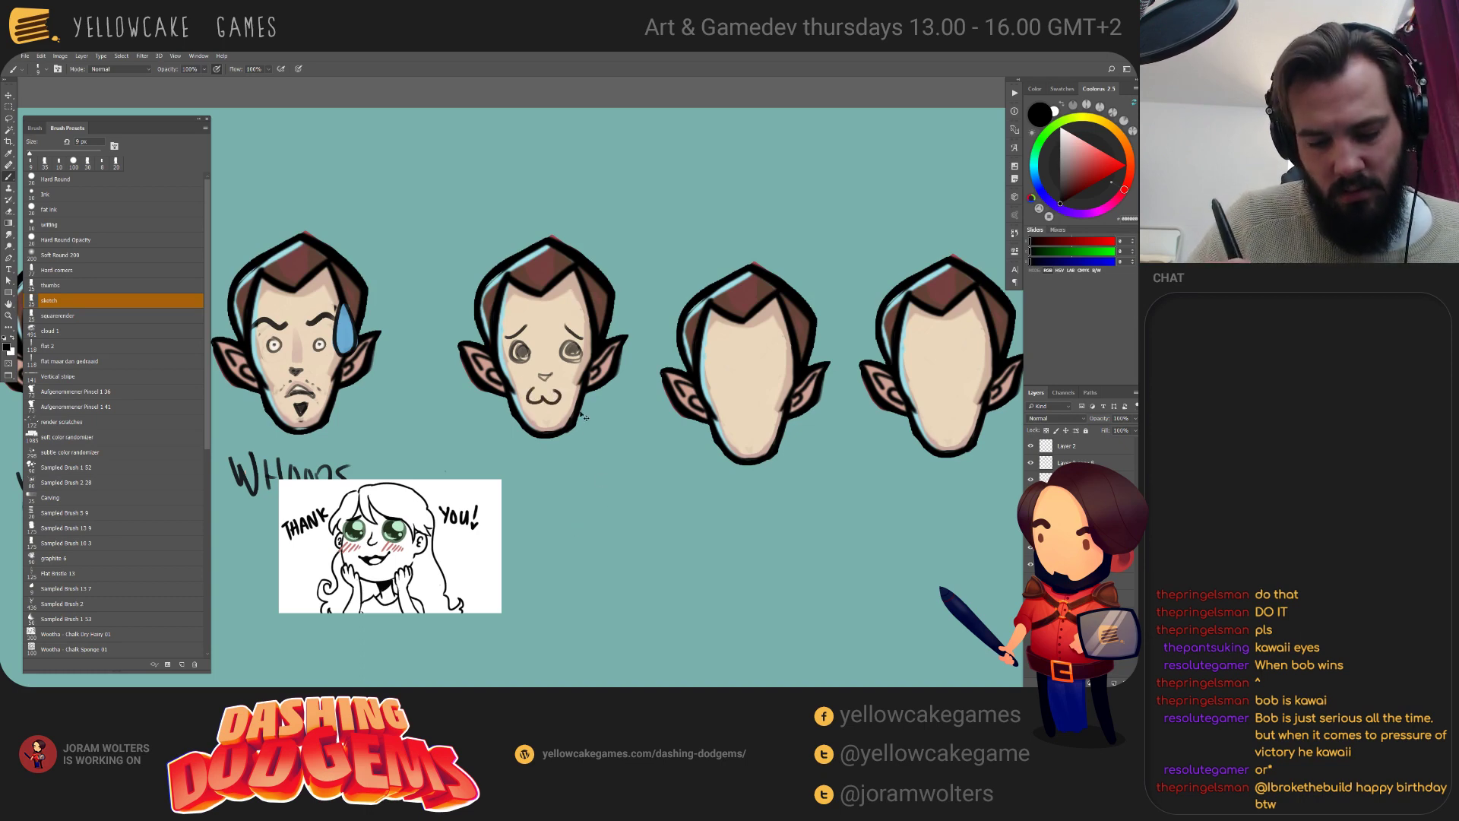
{"action": "key", "text": "ctrl+z"}
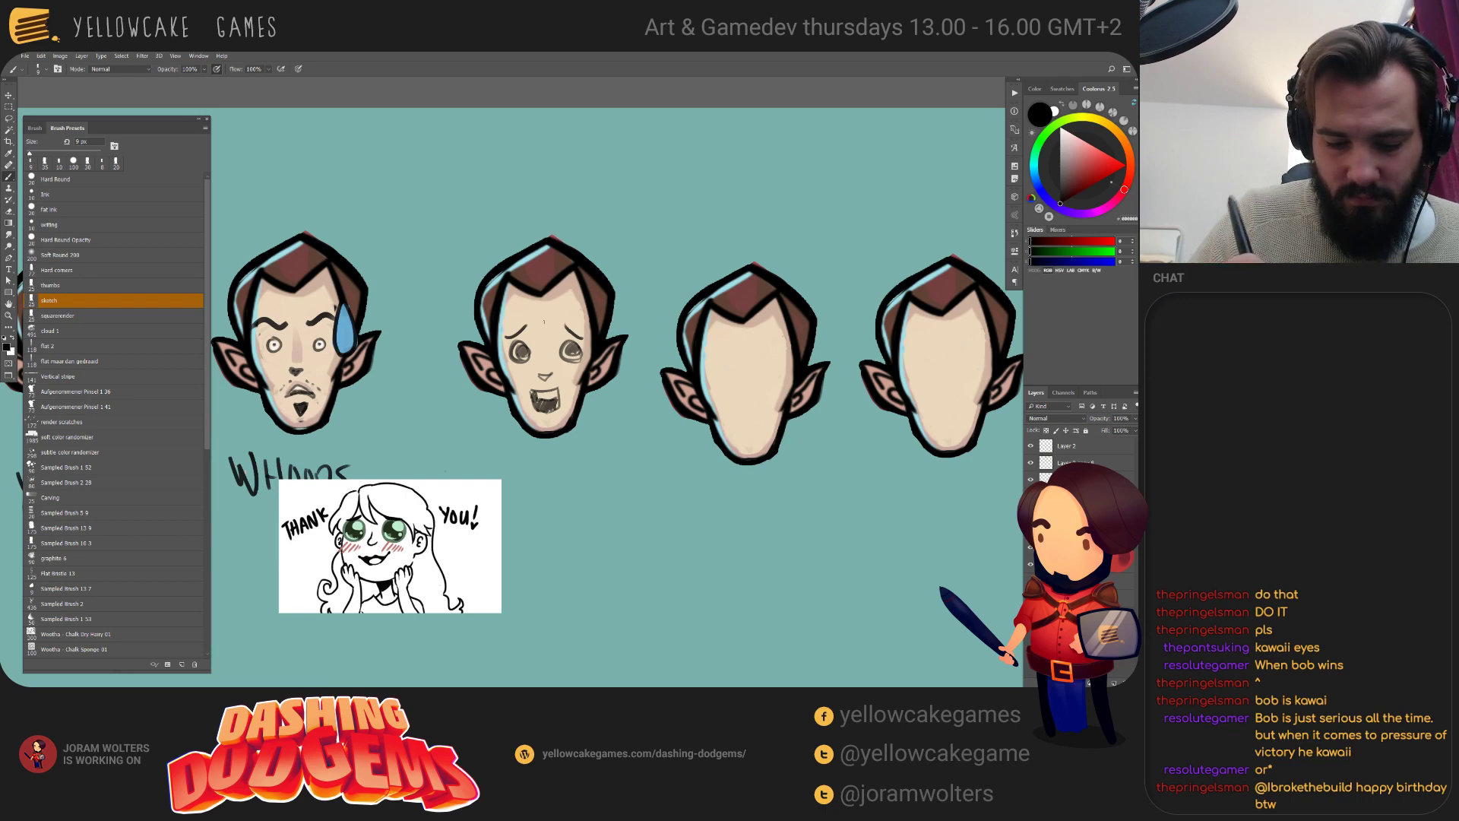
Try short bright red blush strokes on the cheek beneath the right-hand eye of the newly sketched face.
{"action": "key", "text": "x"}
{"action": "left_click", "coordinate": [1126, 165]}
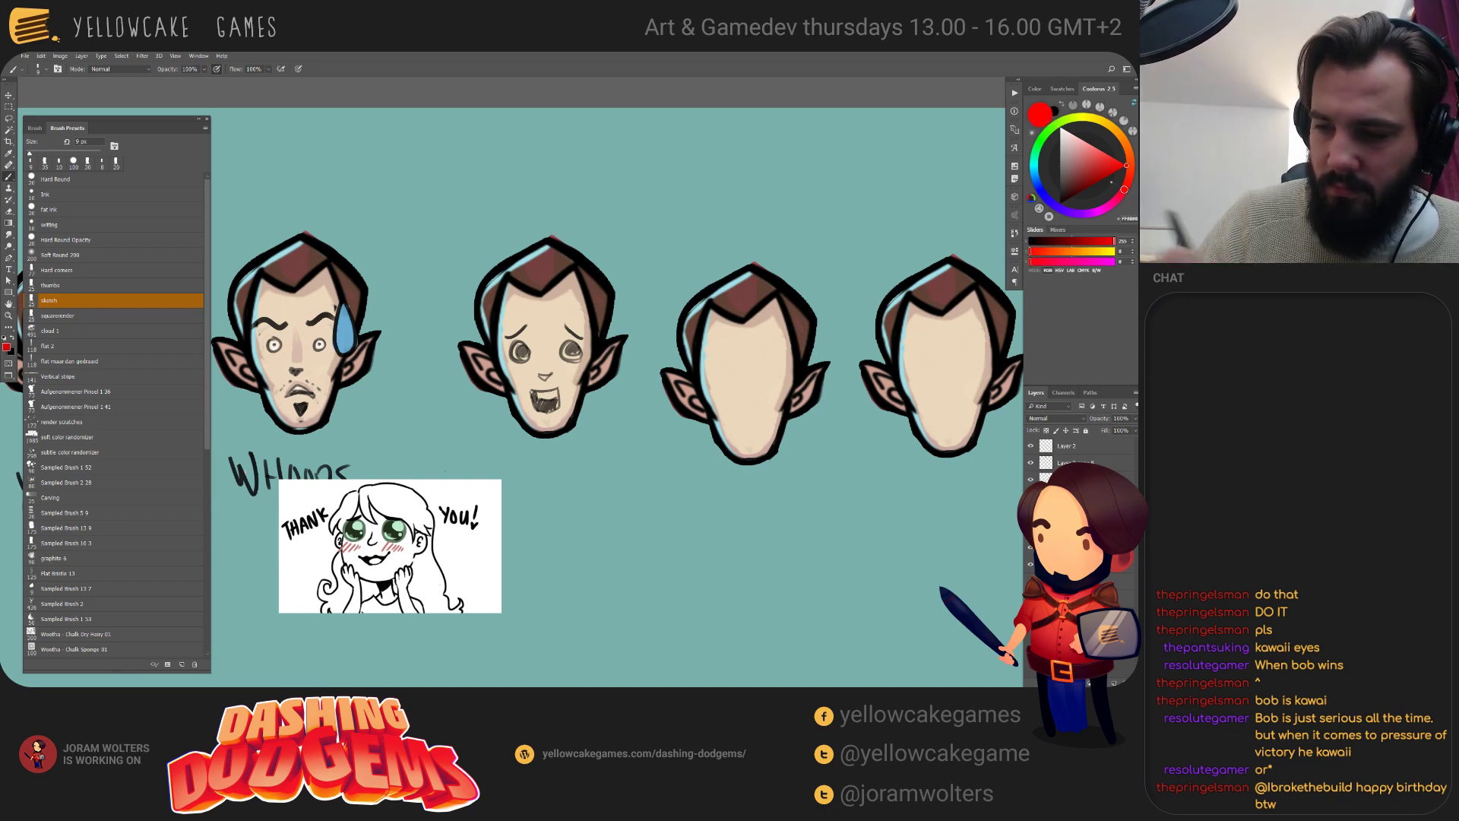
{"action": "left_click_drag", "start_coordinate": [566, 365], "coordinate": [565, 380]}
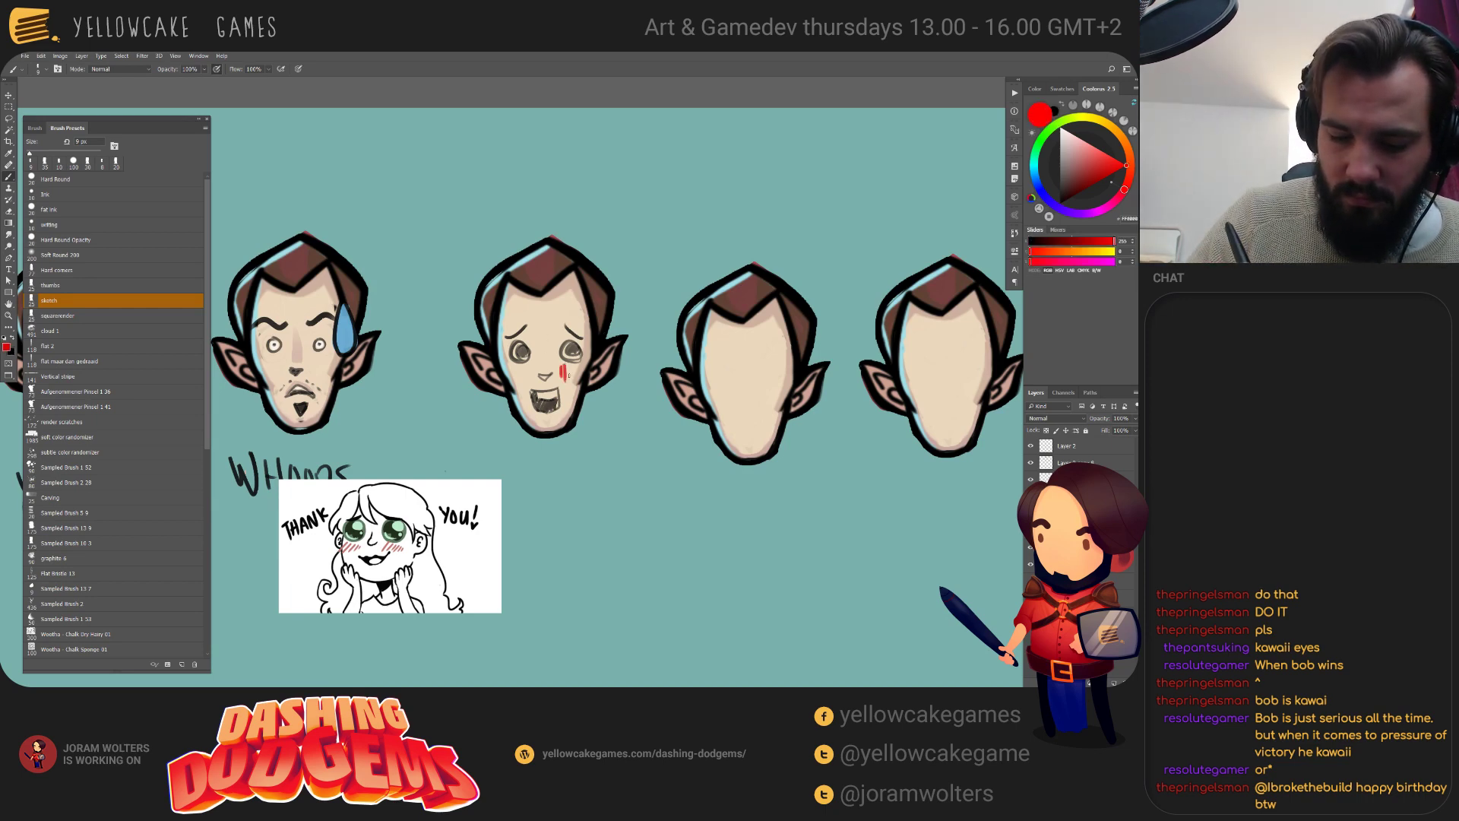
{"action": "key", "text": "ctrl+z"}
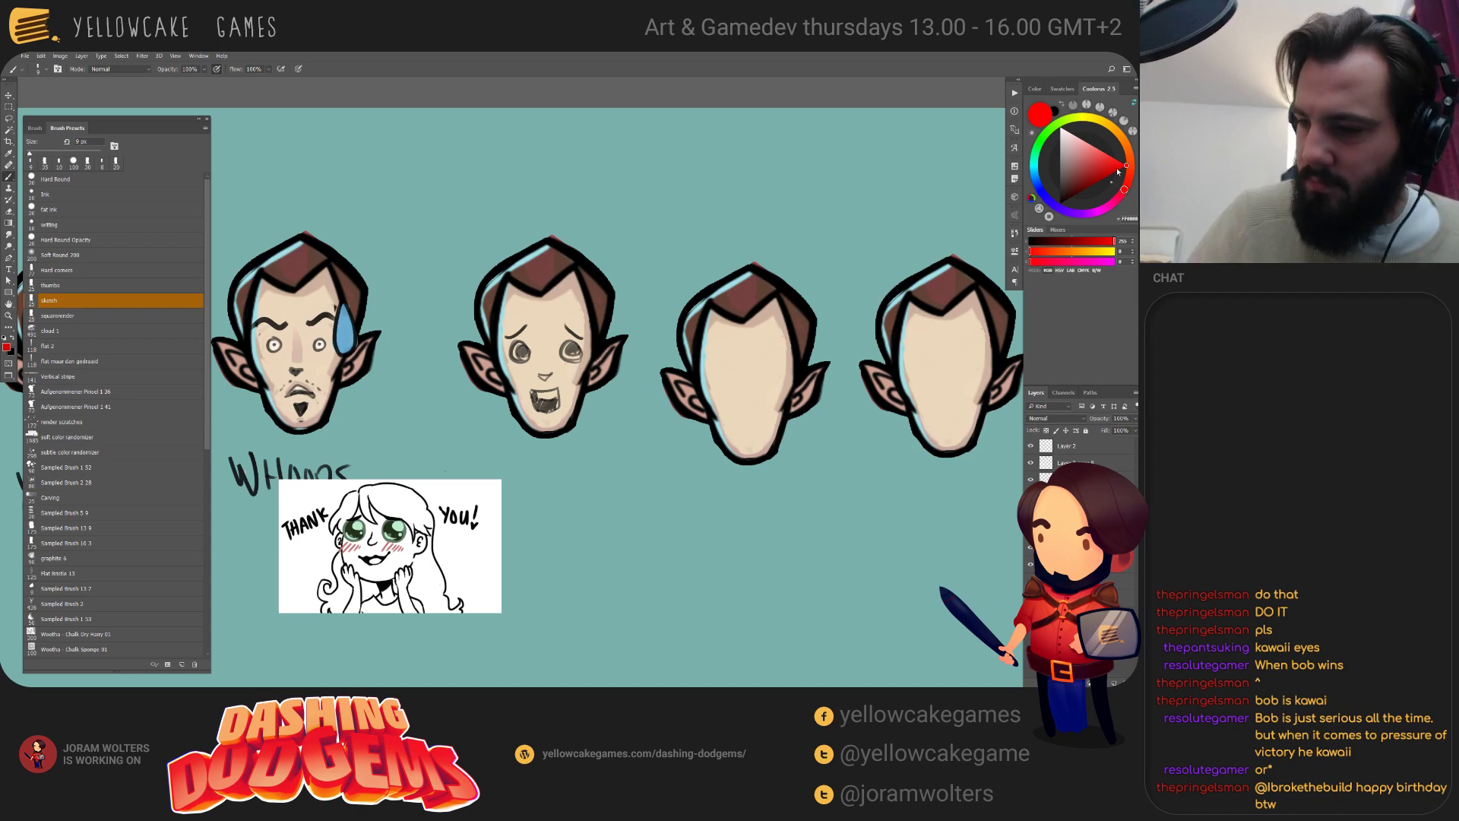
Paint over the open mouth of the second detailed face with the sampled skin colour.
{"action": "left_click", "coordinate": [1098, 160]}
{"action": "left_click_drag", "start_coordinate": [1097, 160], "coordinate": [1084, 154]}
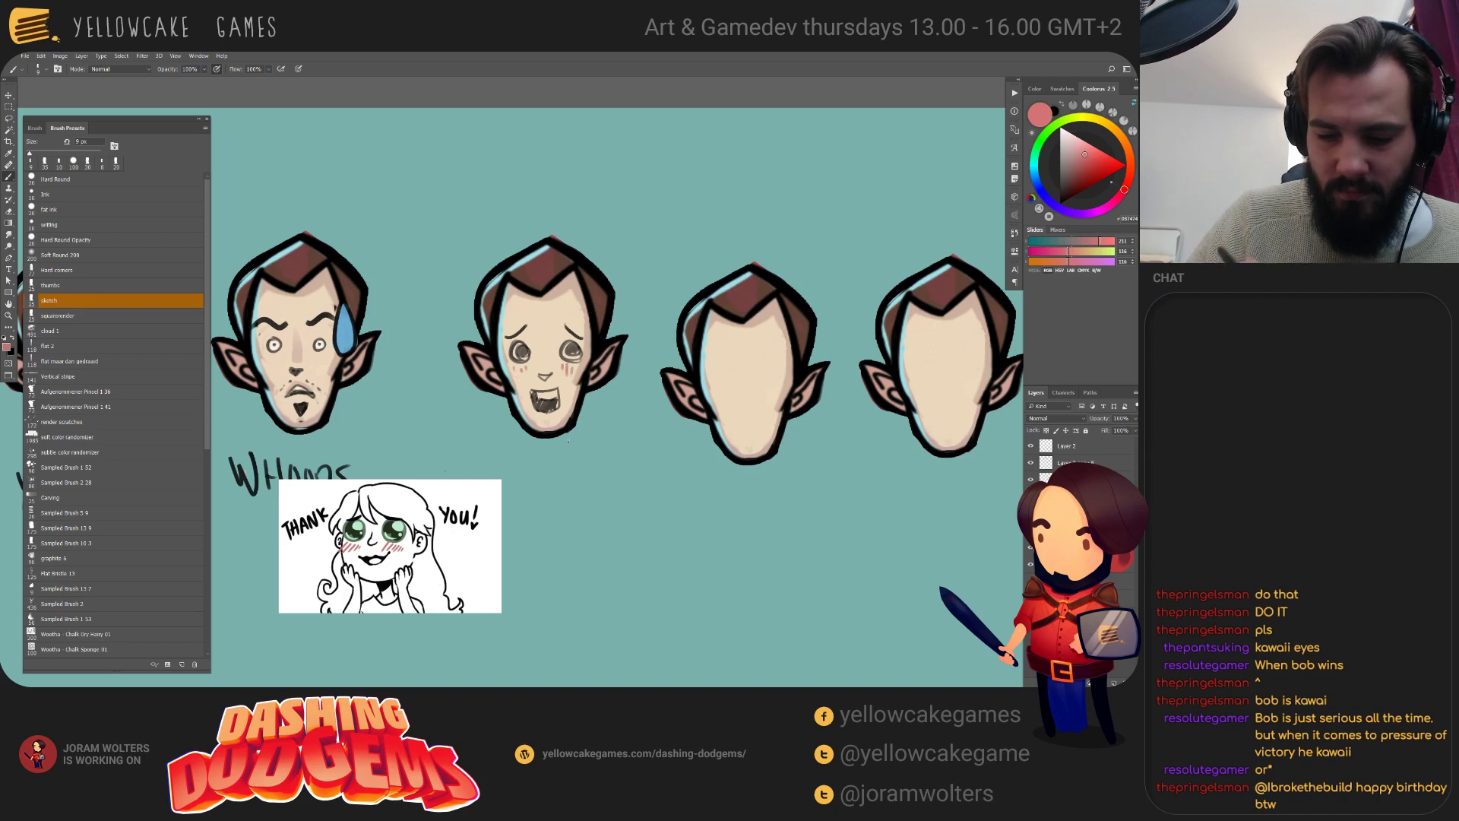
{"action": "left_click", "coordinate": [544, 380], "text": "alt"}
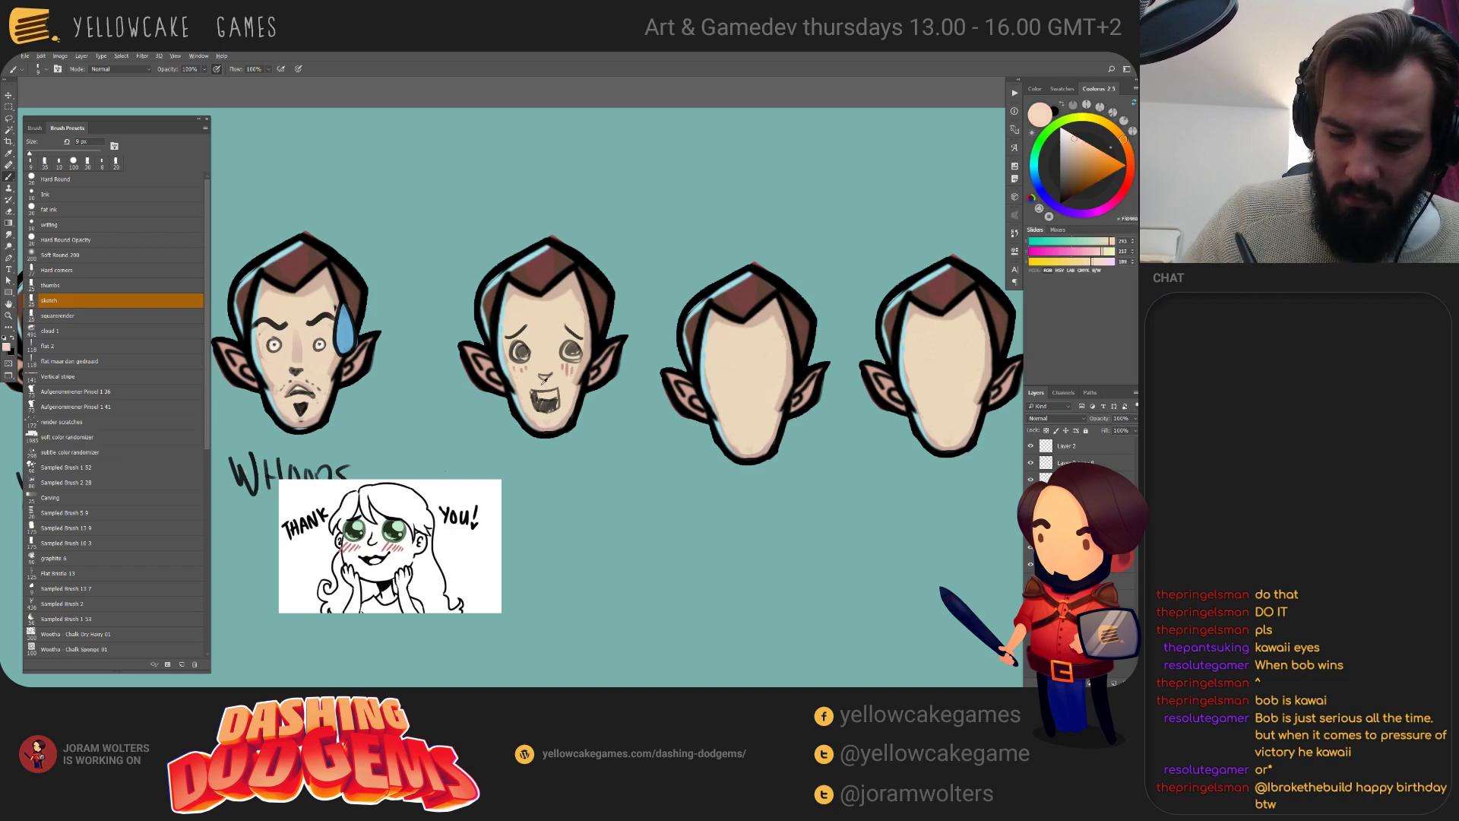
{"action": "left_click_drag", "start_coordinate": [532, 391], "coordinate": [551, 407]}
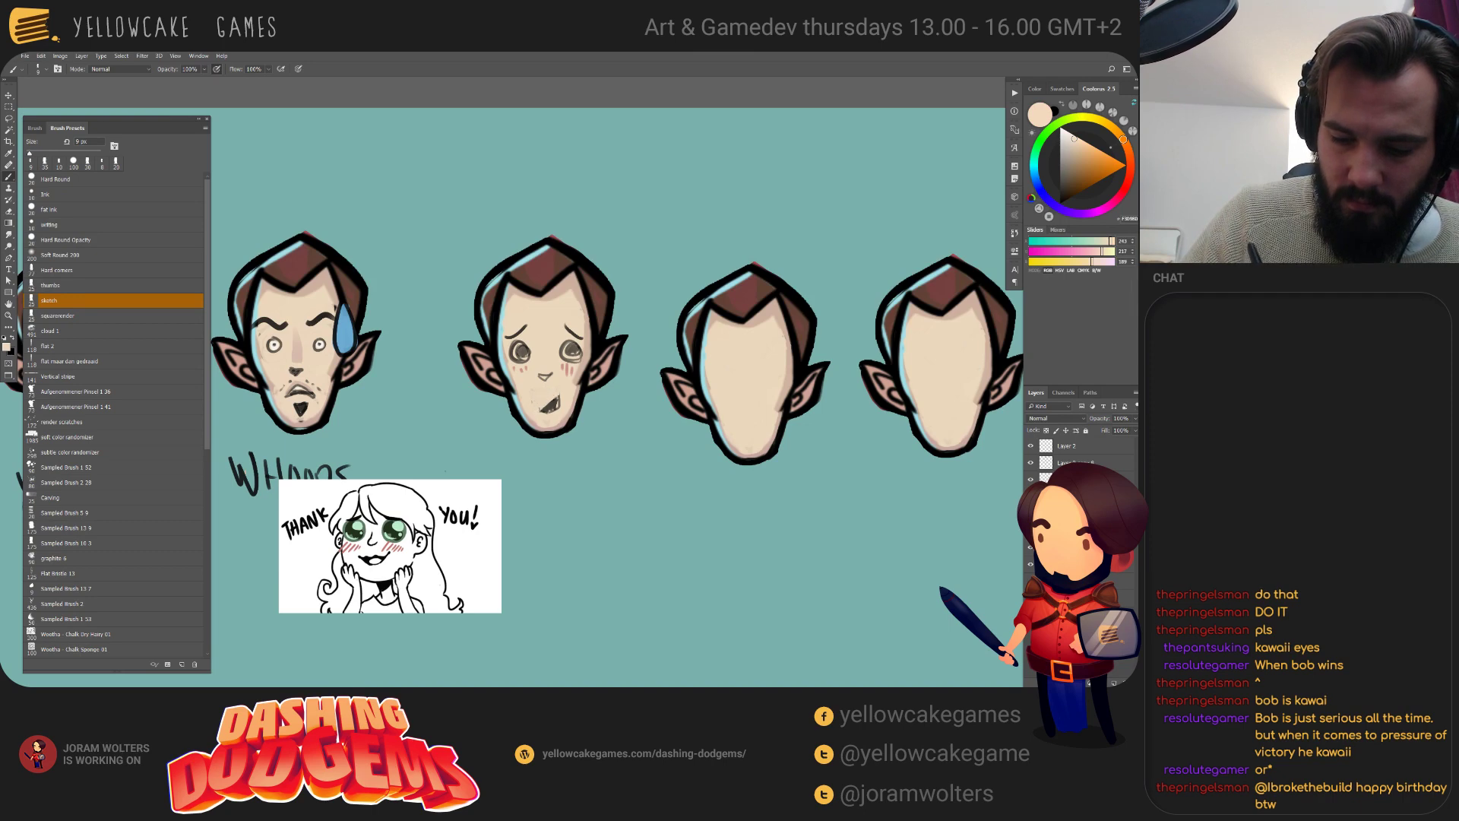
Try a thin closed smile in black in place of the open mouth and compare it with the previous version.
{"action": "key", "text": "d"}
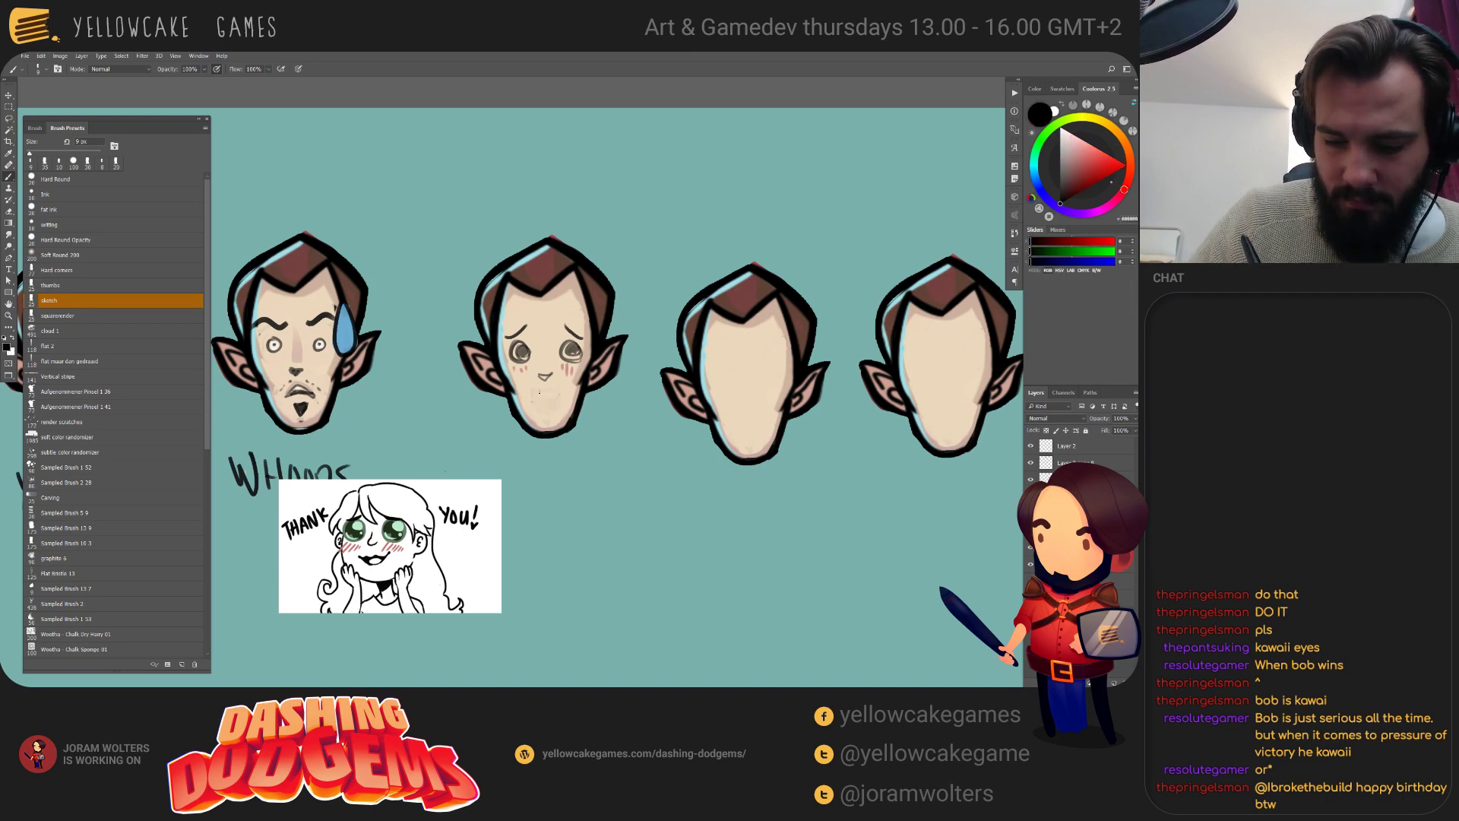
{"action": "left_click_drag", "start_coordinate": [530, 393], "coordinate": [559, 391]}
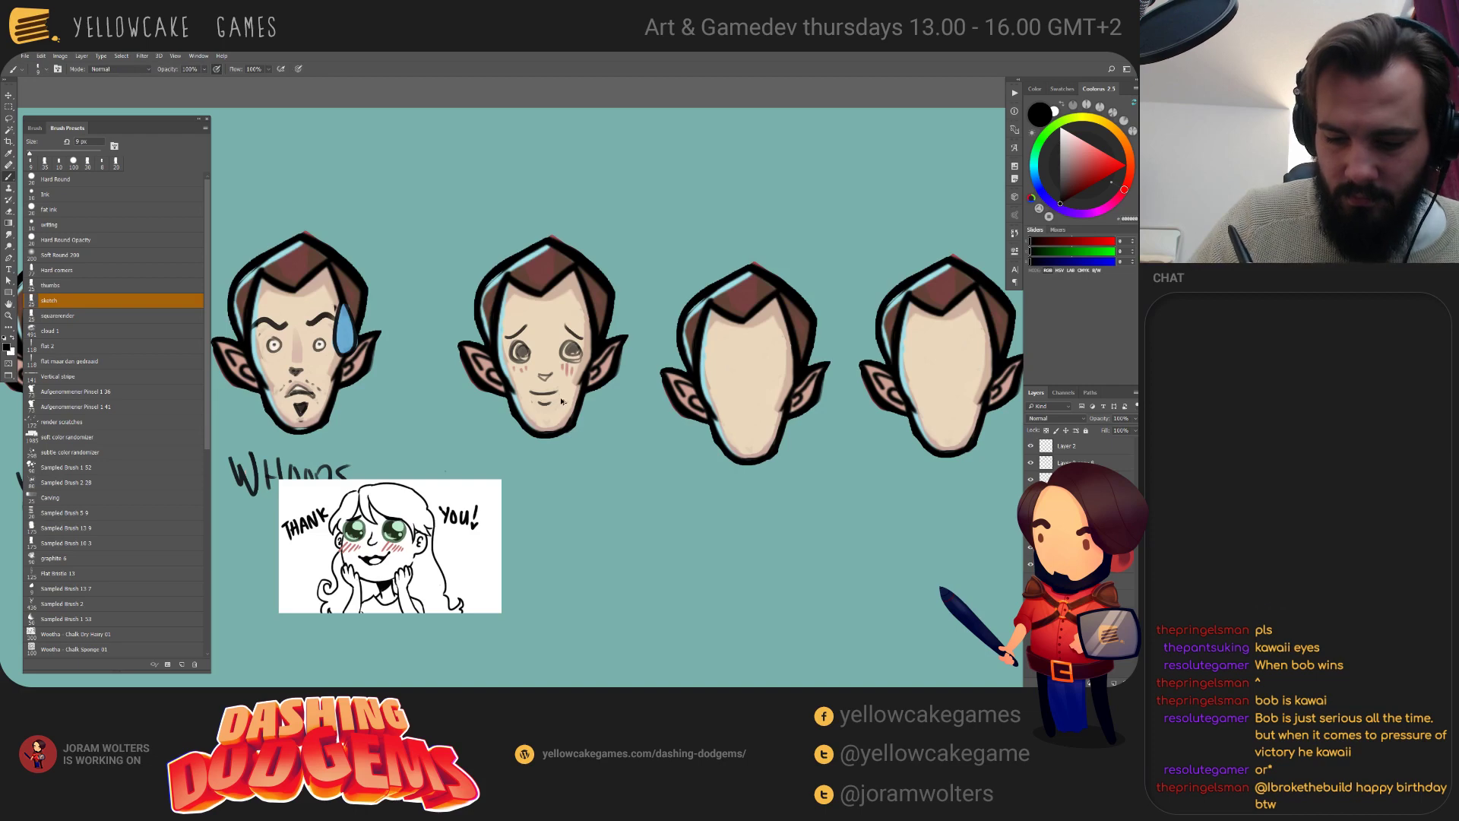
{"action": "left_click_drag", "start_coordinate": [532, 394], "coordinate": [562, 403]}
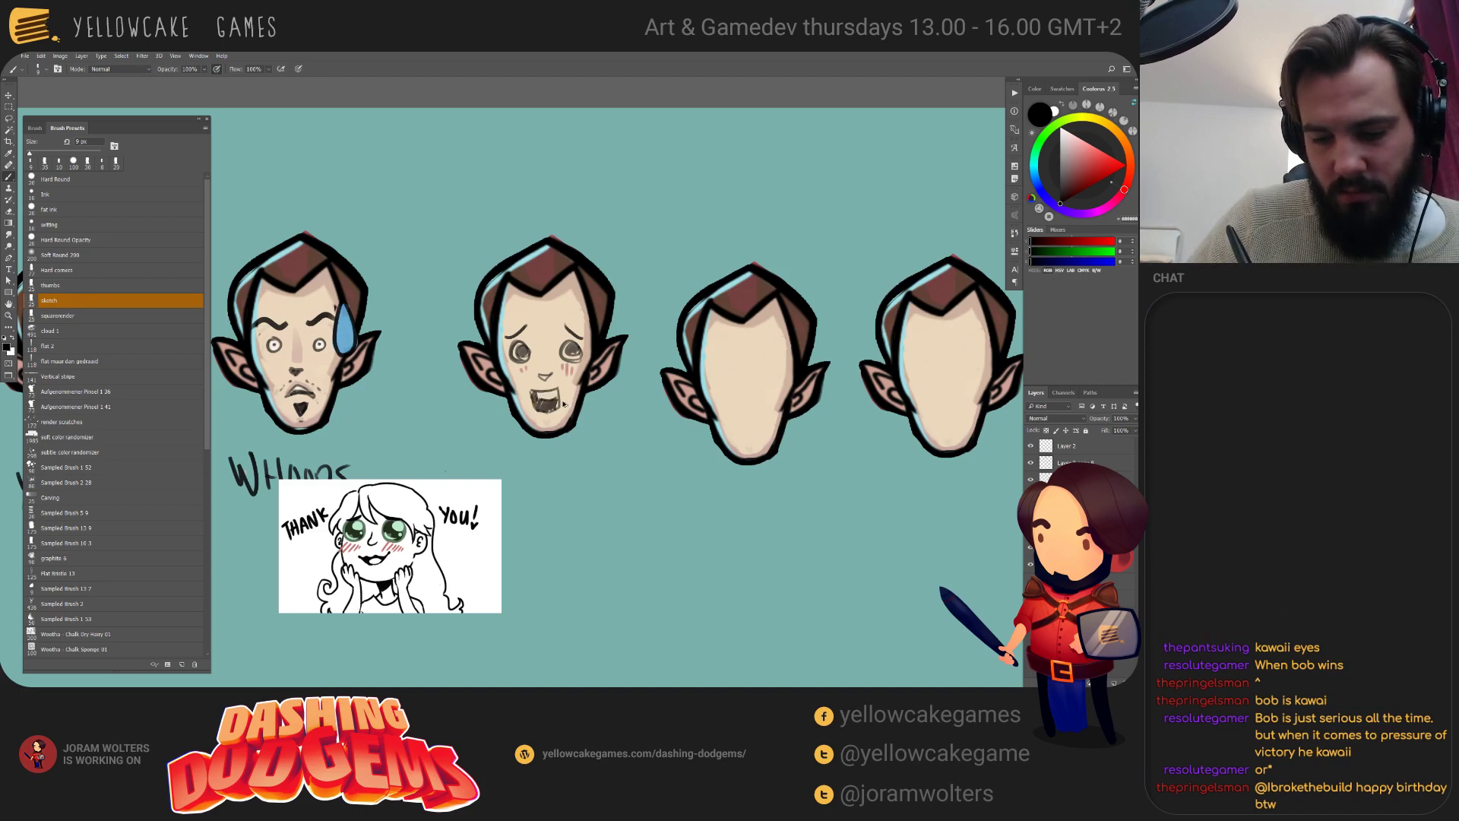
{"action": "key", "text": "ctrl+z"}
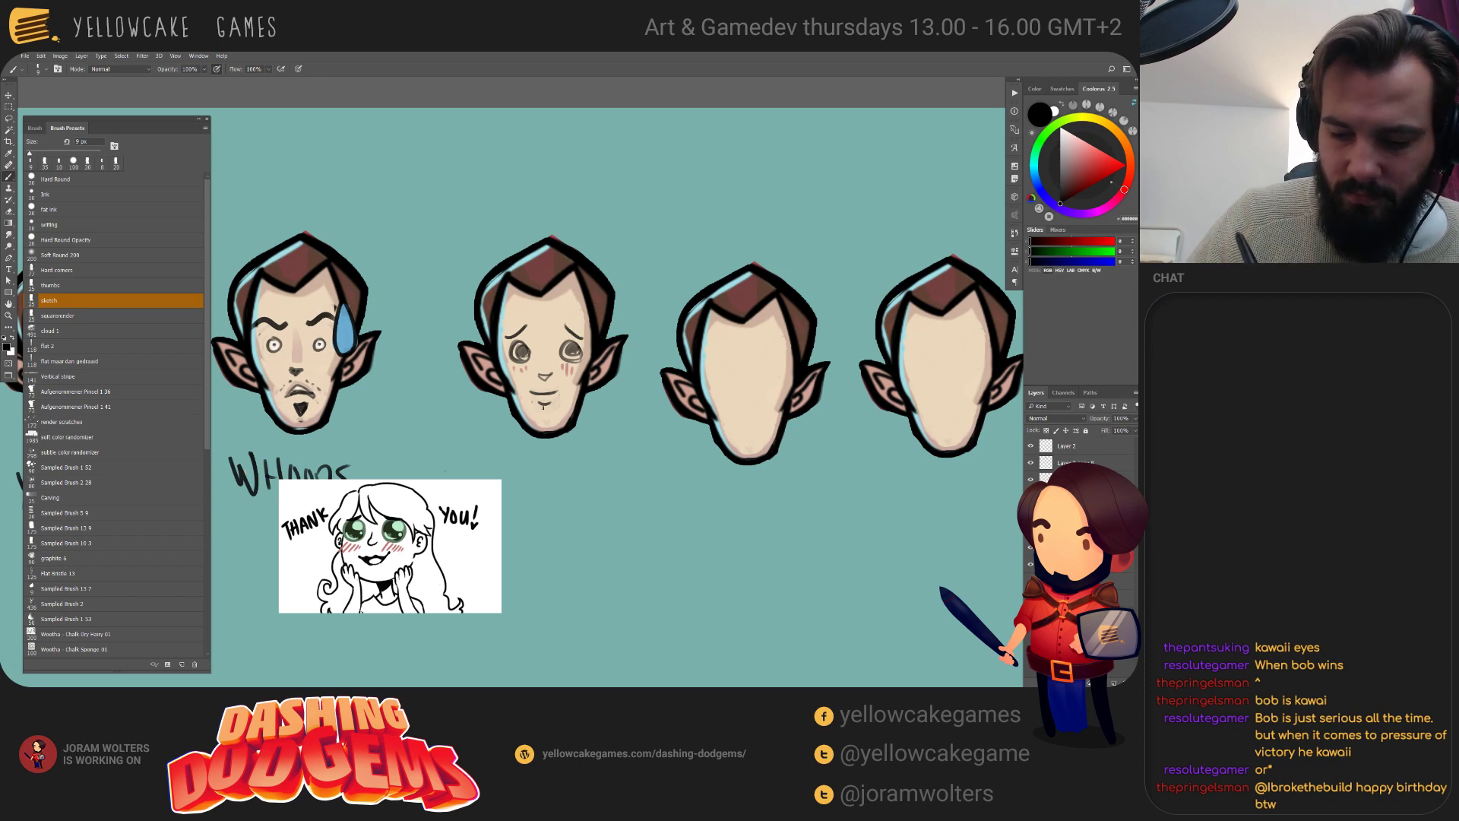
Paint out the thin mouth with skin colour and draw a curved black smile with a goatee below it.
{"action": "left_click", "coordinate": [542, 408], "text": "alt"}
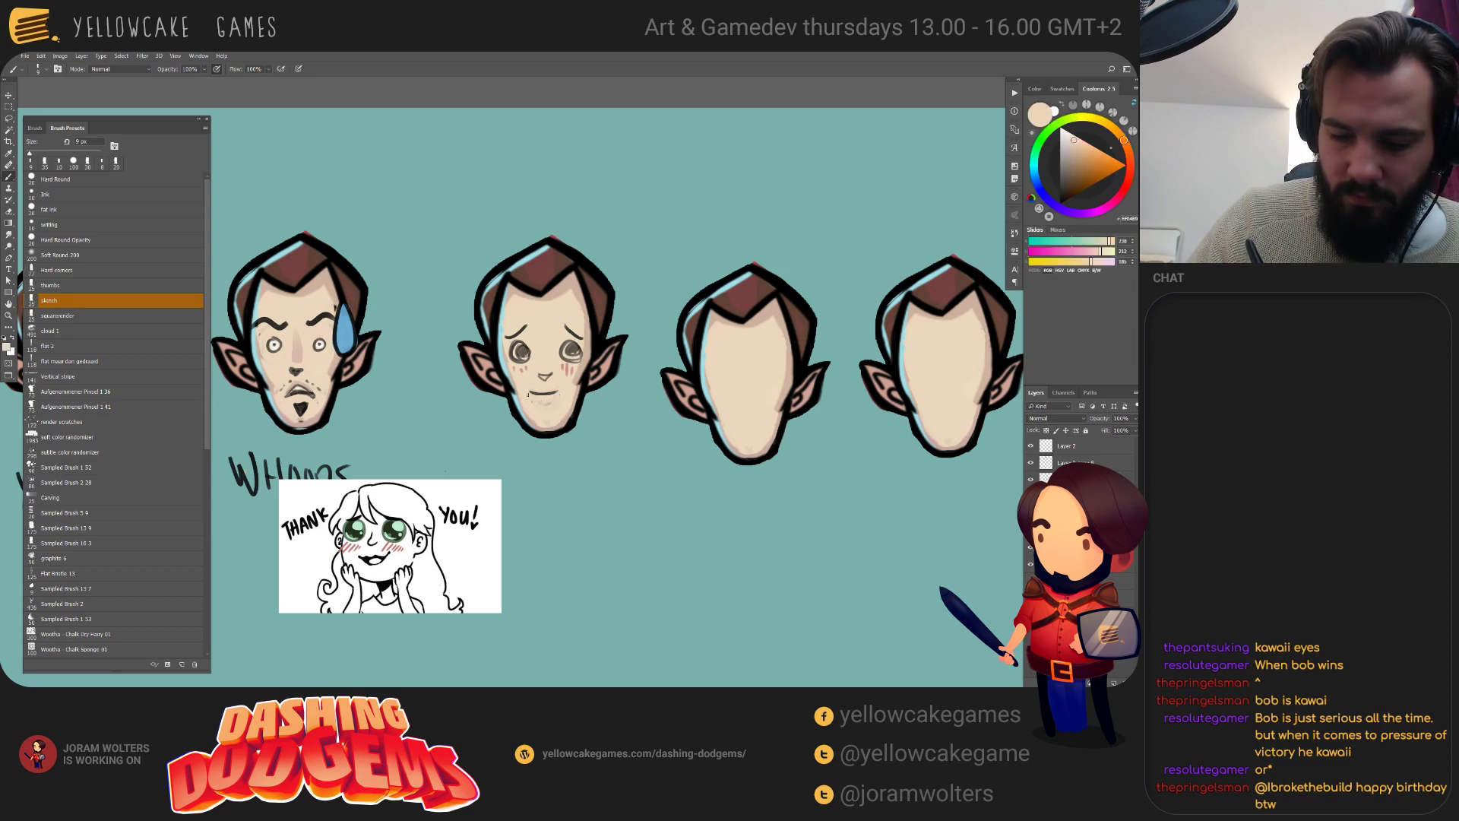
{"action": "left_click_drag", "start_coordinate": [530, 393], "coordinate": [557, 394]}
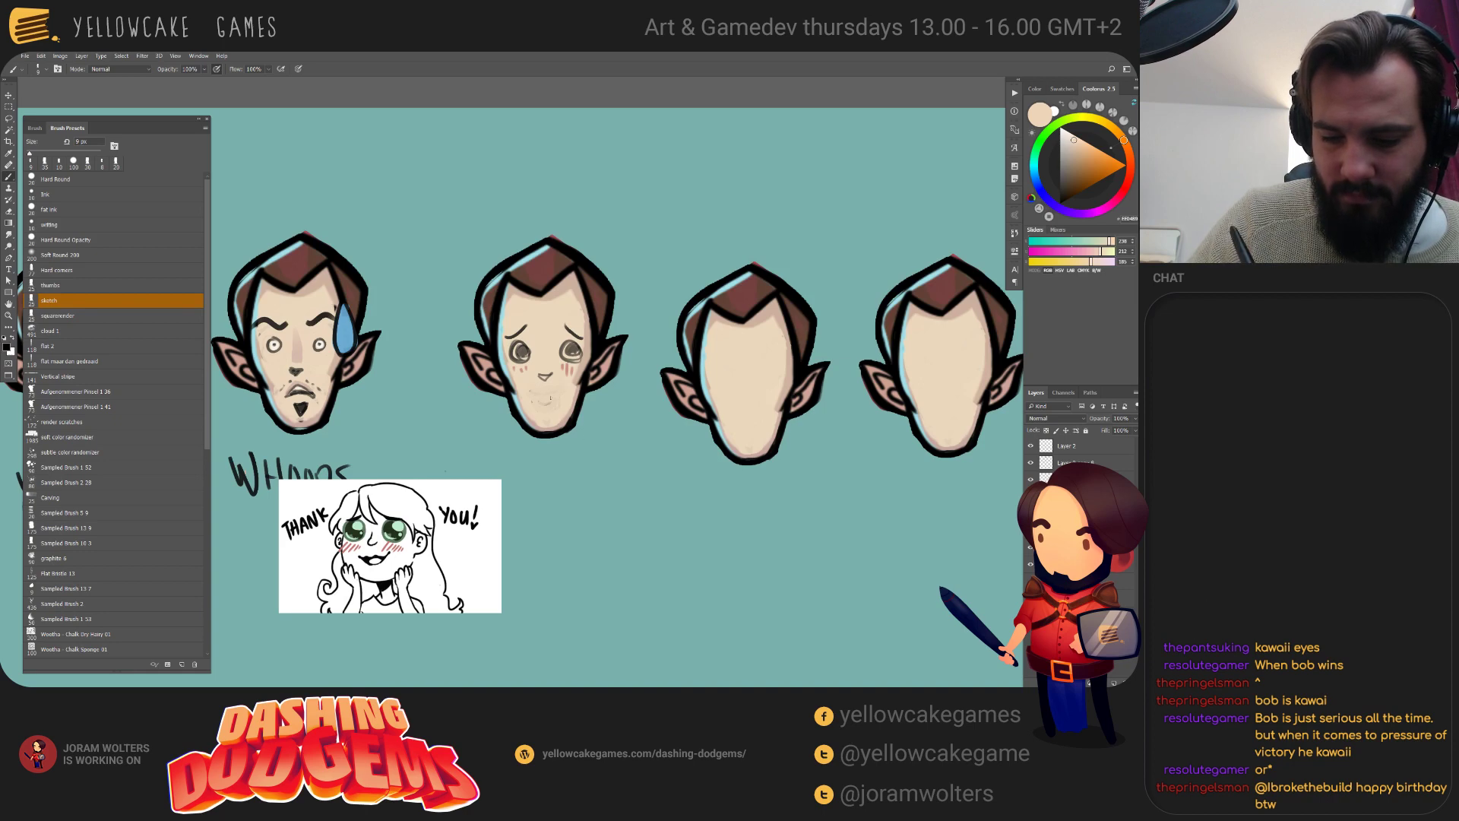
{"action": "key", "text": "d"}
{"action": "mouse_move", "coordinate": [530, 385]}
{"action": "left_mouse_down"}
{"action": "mouse_move", "coordinate": [557, 384]}
{"action": "mouse_move", "coordinate": [548, 407]}
{"action": "left_mouse_up"}
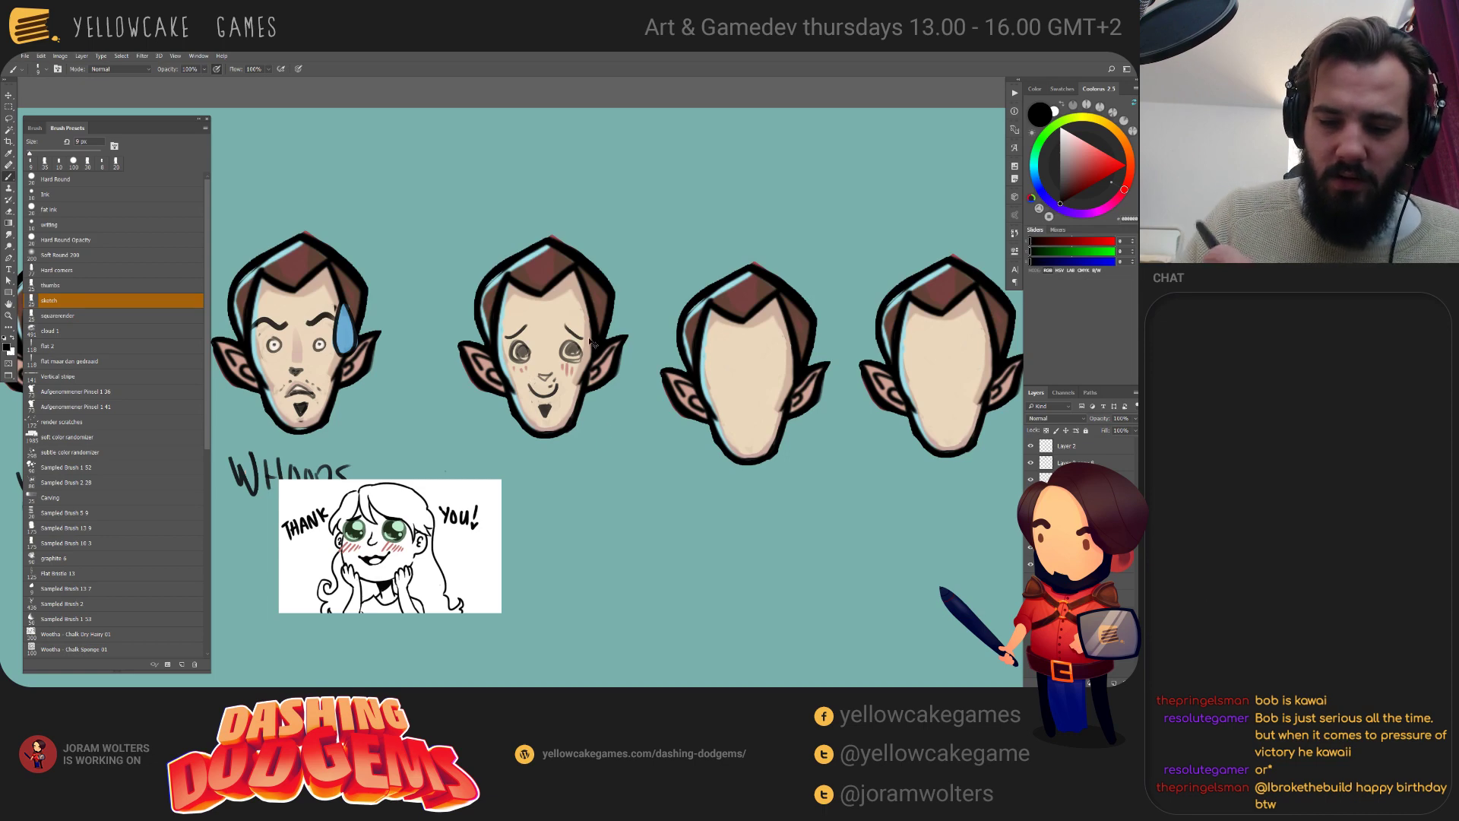
Cover both round eyes with skin colour and replace them with closed, upward-curving black arcs.
{"action": "left_click", "coordinate": [536, 352], "text": "alt"}
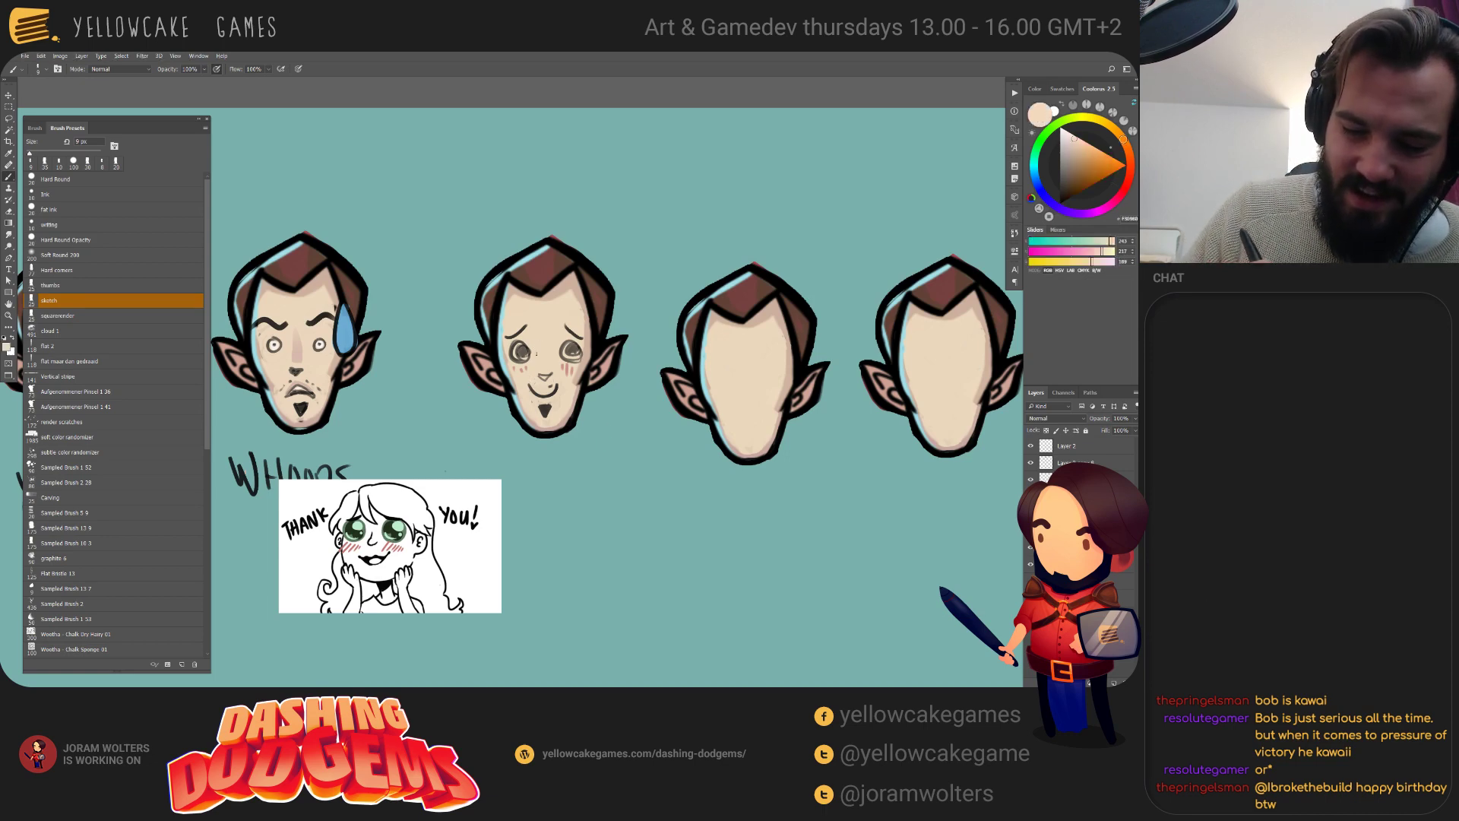
{"action": "mouse_move", "coordinate": [530, 350]}
{"action": "left_mouse_down"}
{"action": "mouse_move", "coordinate": [516, 358]}
{"action": "mouse_move", "coordinate": [511, 342]}
{"action": "mouse_move", "coordinate": [574, 361]}
{"action": "left_mouse_up"}
{"action": "key", "text": "d"}
{"action": "left_click", "coordinate": [558, 343], "text": "alt"}
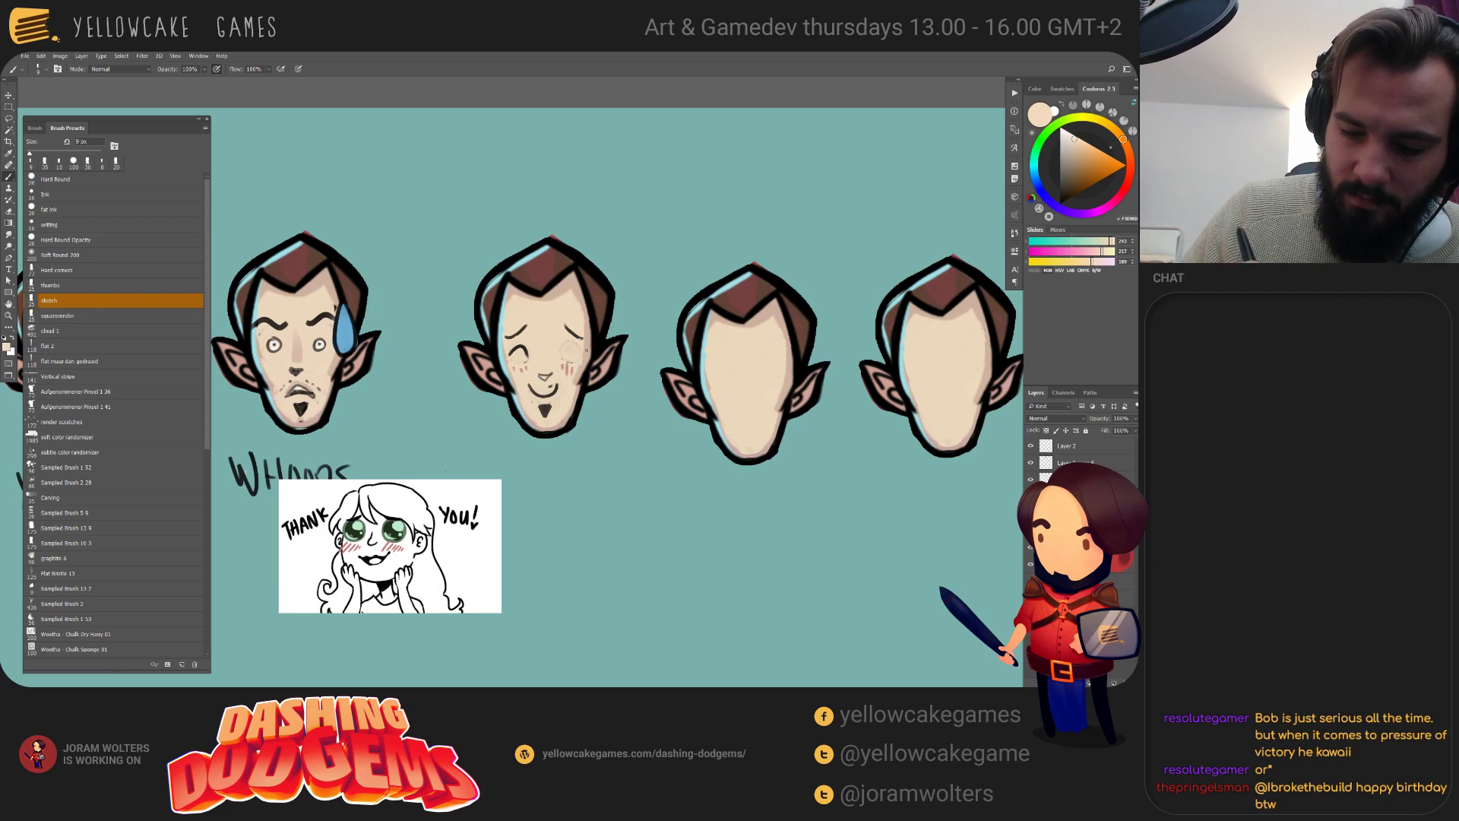
{"action": "key", "text": "d"}
{"action": "left_click_drag", "start_coordinate": [560, 354], "coordinate": [580, 354]}
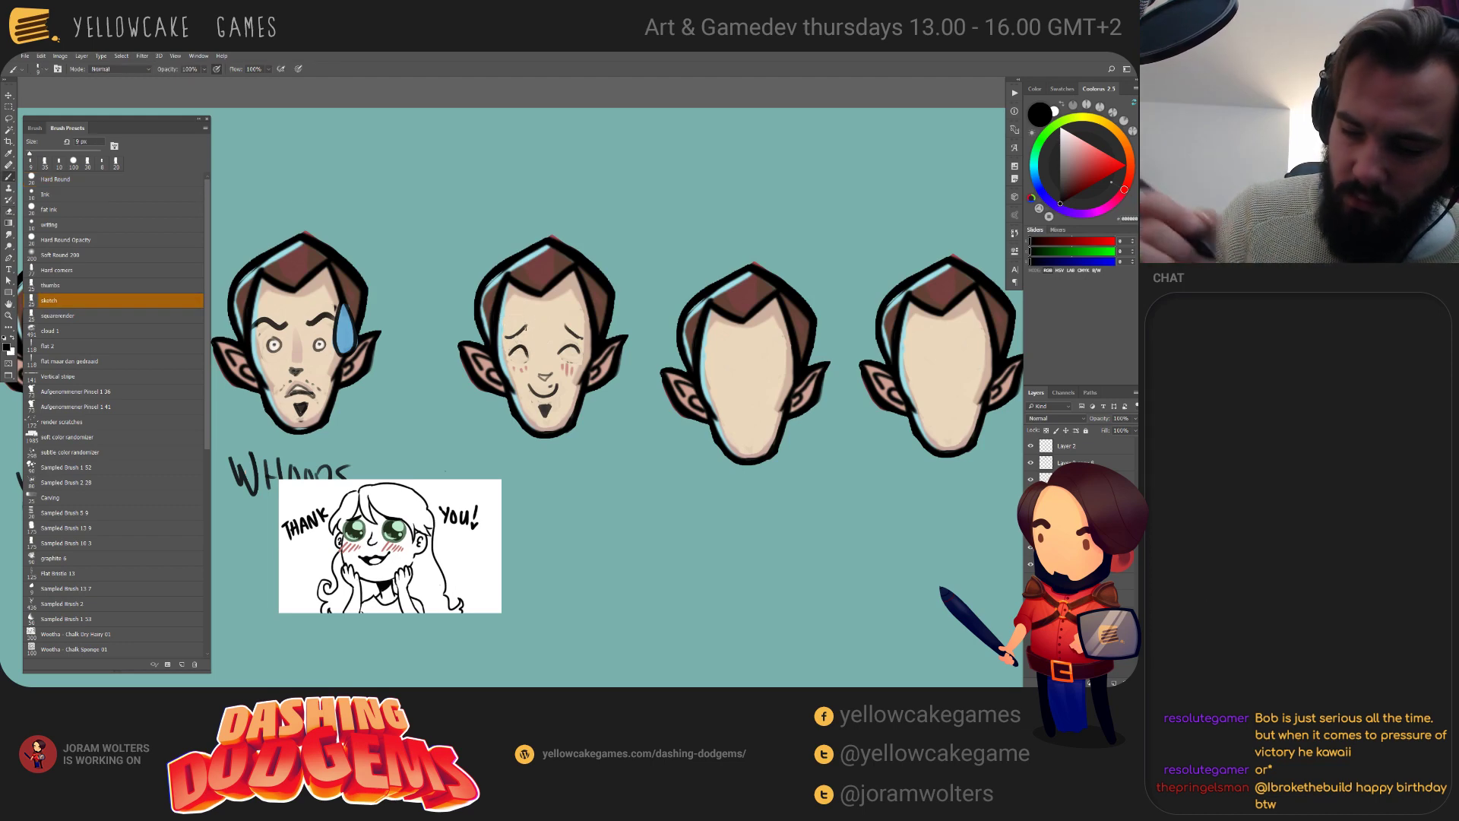
Undo the last stroke and redraw the raised eyebrow on the smiling face's left side.
{"action": "left_click_drag", "start_coordinate": [526, 342], "coordinate": [618, 323]}
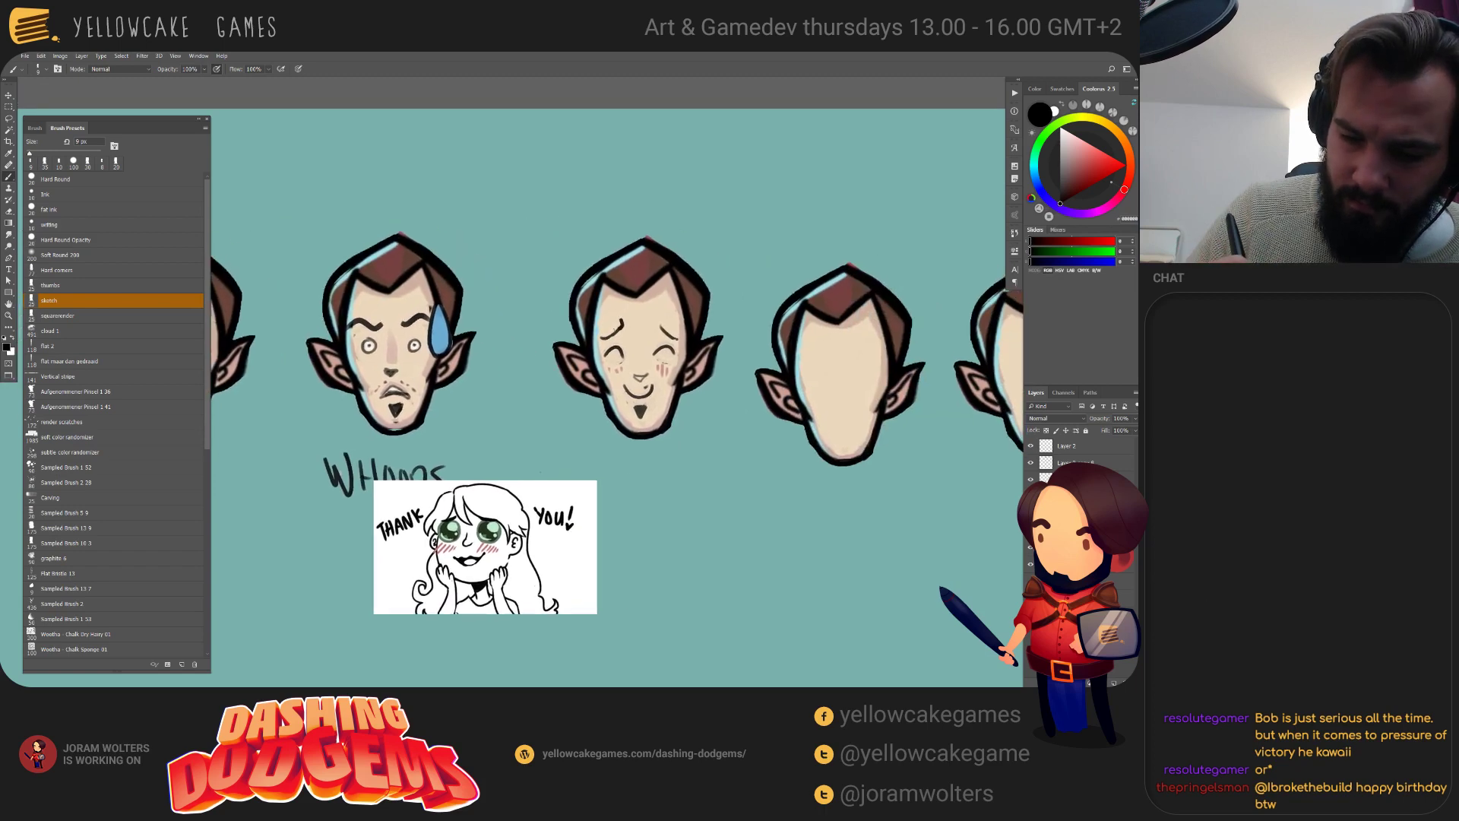
{"action": "key", "text": "ctrl+z"}
{"action": "left_click_drag", "start_coordinate": [600, 339], "coordinate": [625, 325]}
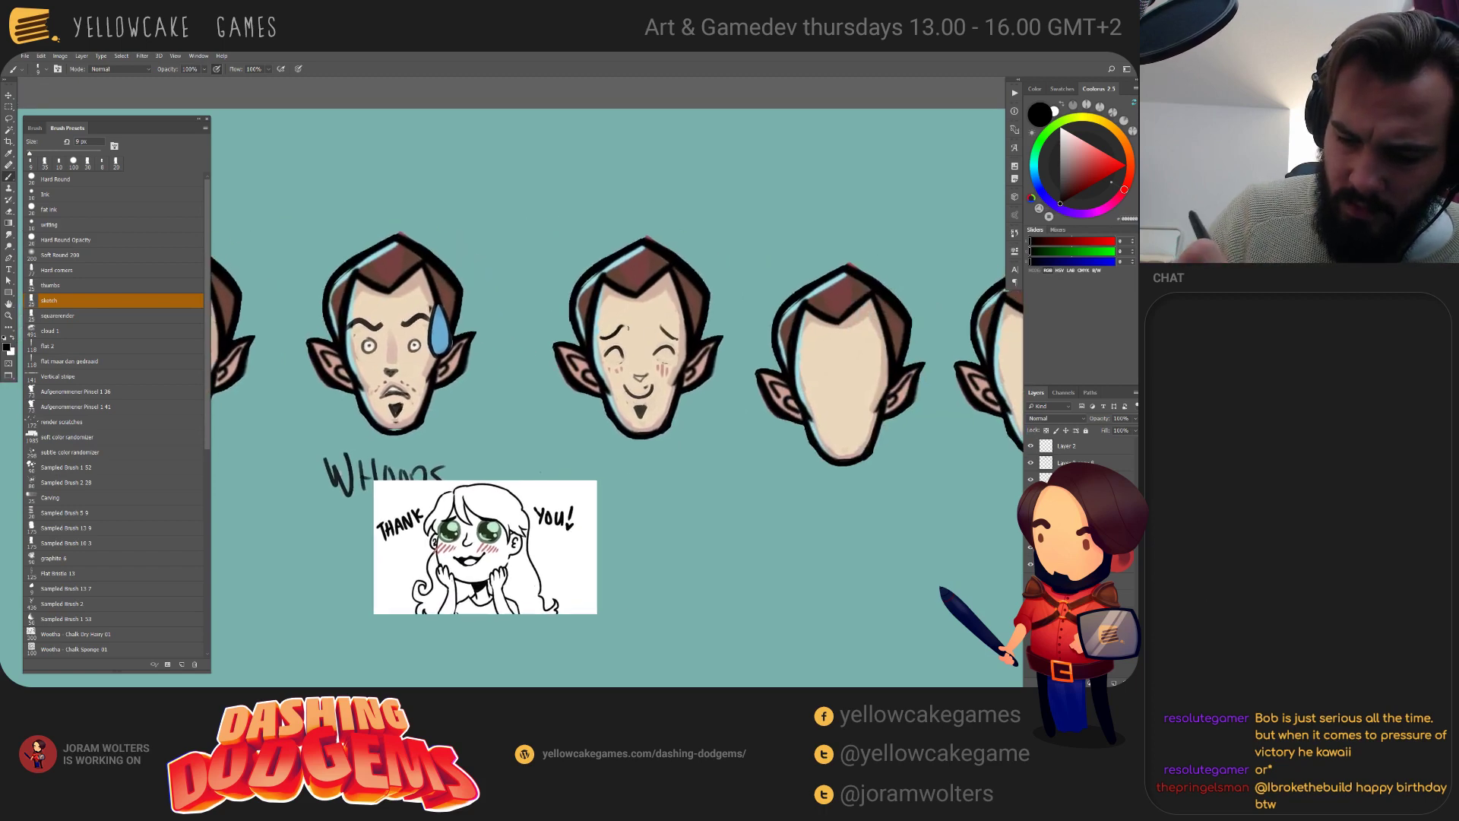
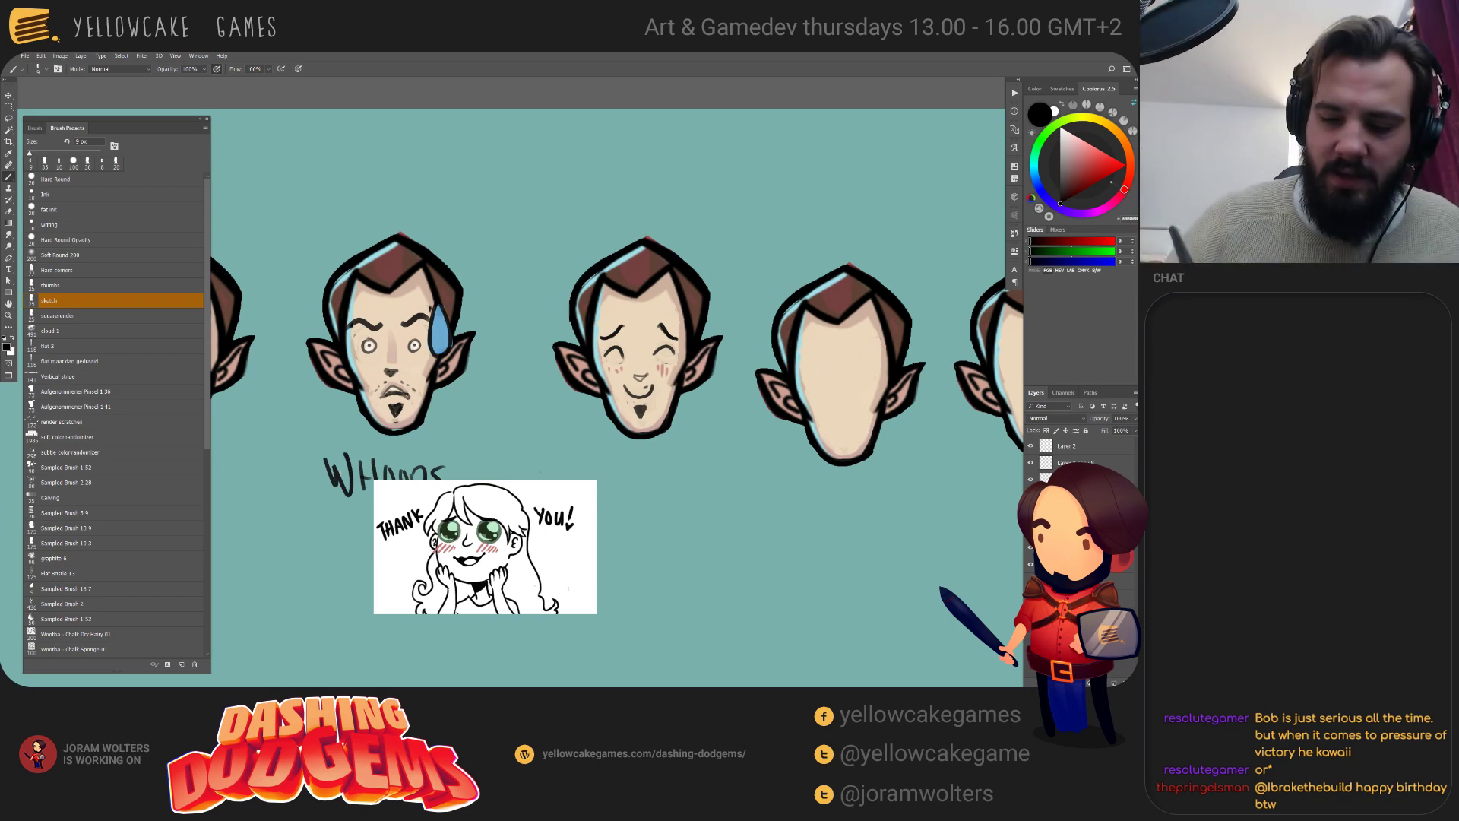
Strengthen the cheek blush with the sampled pink and remove the "Thank you!" reference image from the canvas.
{"action": "left_click", "coordinate": [624, 366], "text": "alt"}
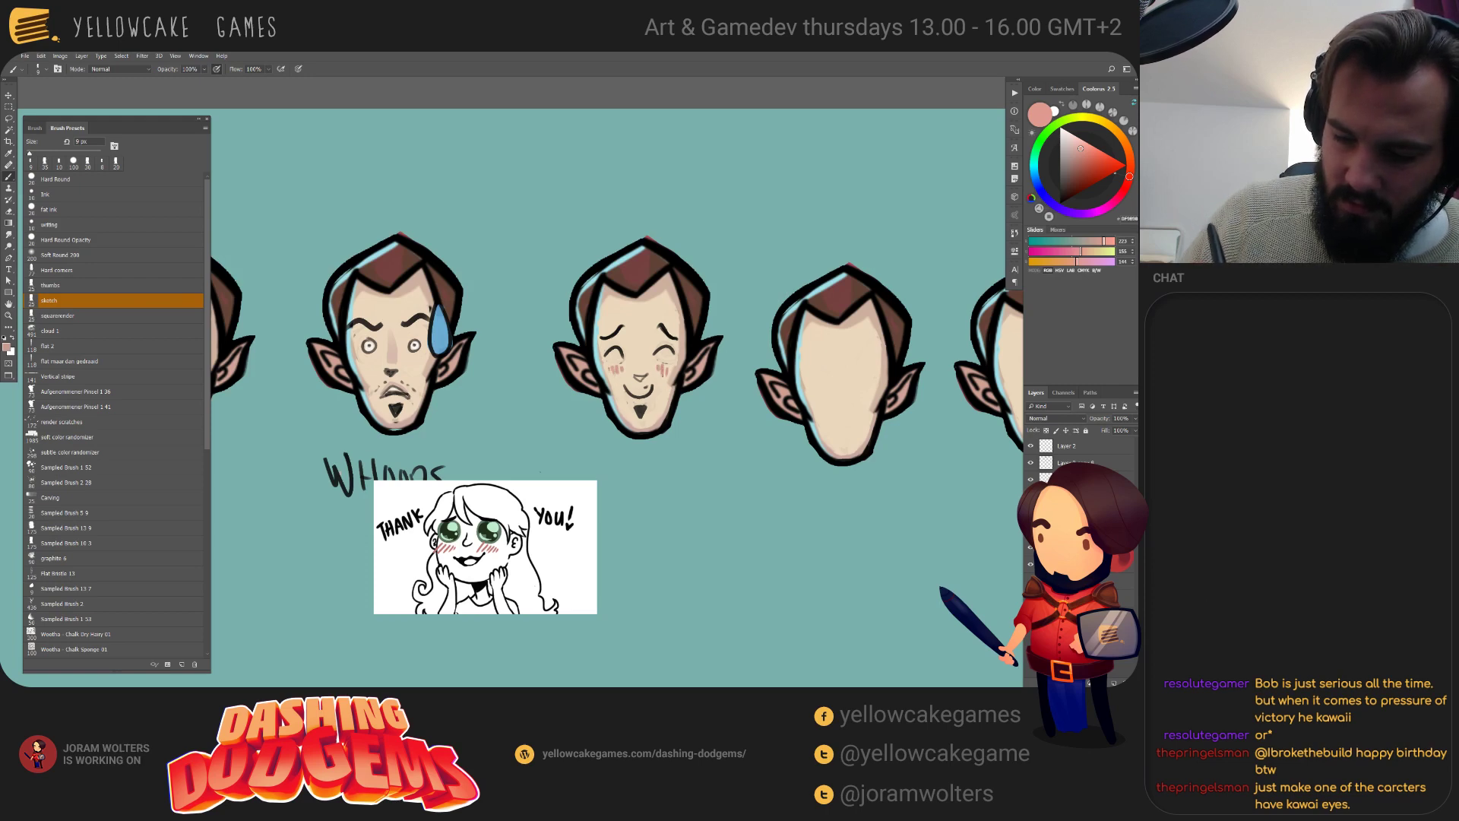
{"action": "left_click_drag", "start_coordinate": [722, 497], "coordinate": [680, 479]}
{"action": "key", "text": "v"}
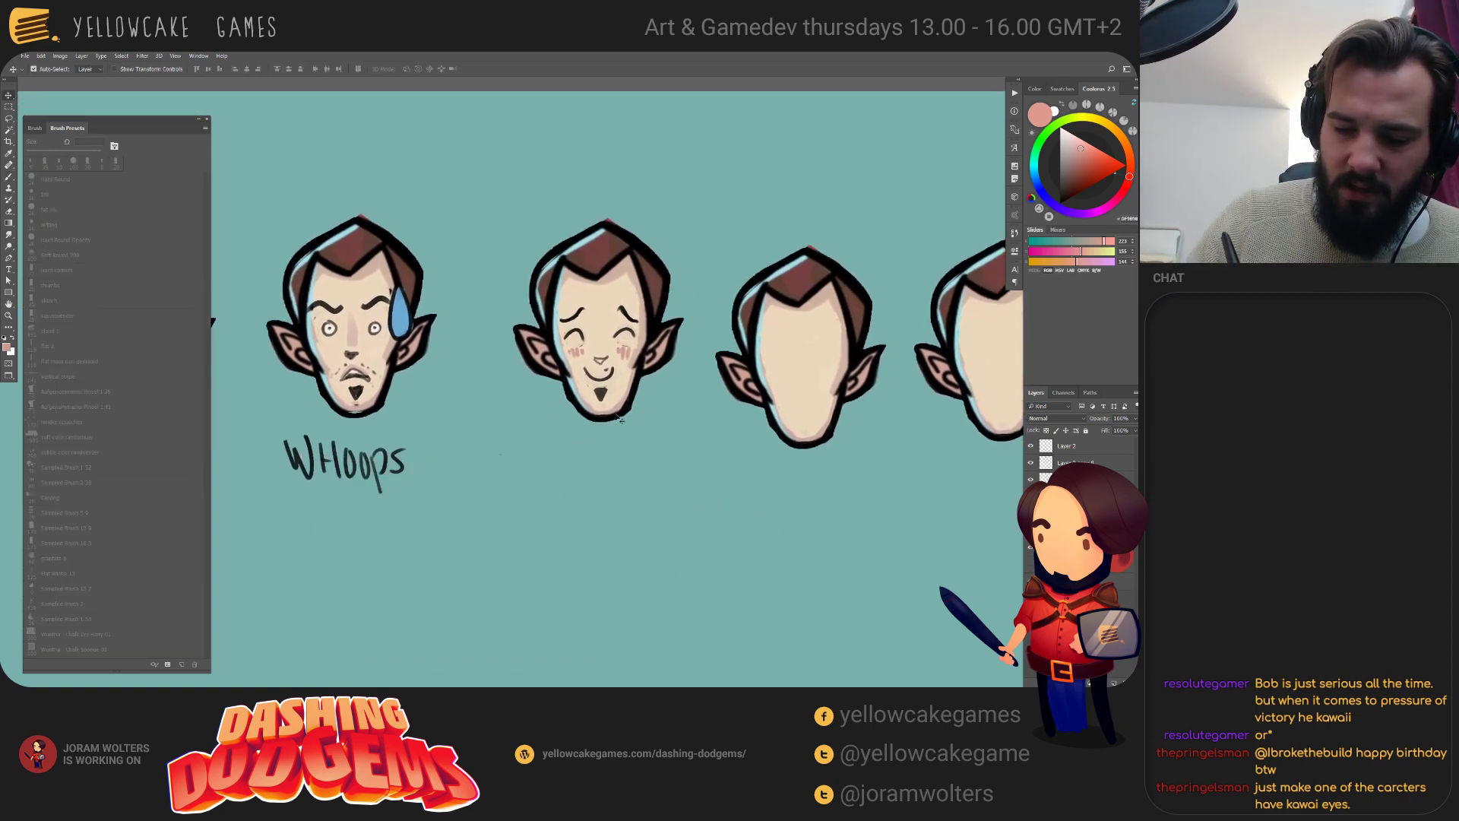
{"action": "key", "text": "b"}
{"action": "key", "text": "d"}
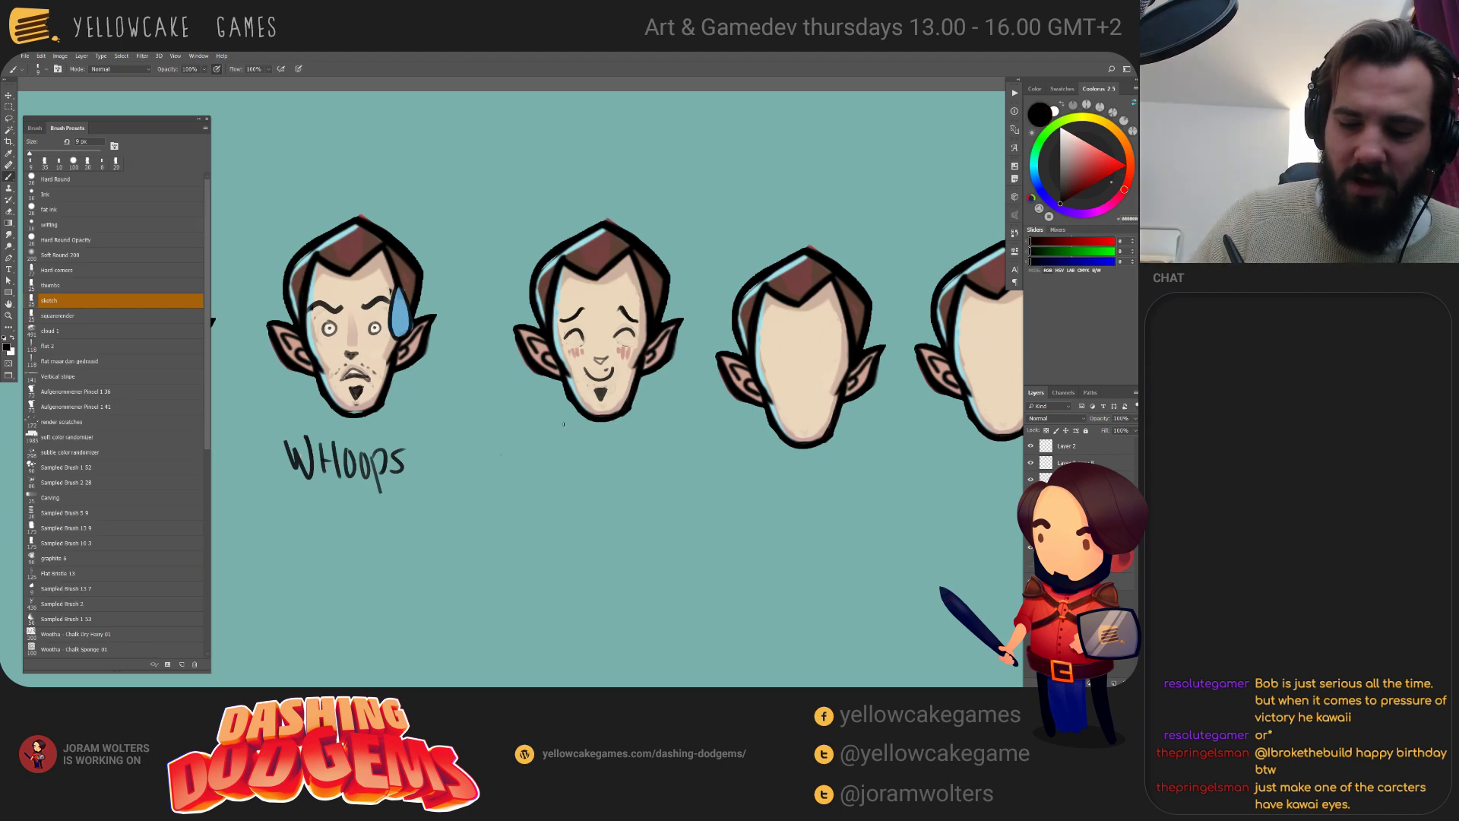
{"action": "left_click_drag", "start_coordinate": [564, 397], "coordinate": [557, 439]}
{"action": "left_click_drag", "start_coordinate": [574, 411], "coordinate": [581, 447]}
{"action": "key", "text": "ctrl+z"}
{"action": "key", "text": "ctrl+z"}
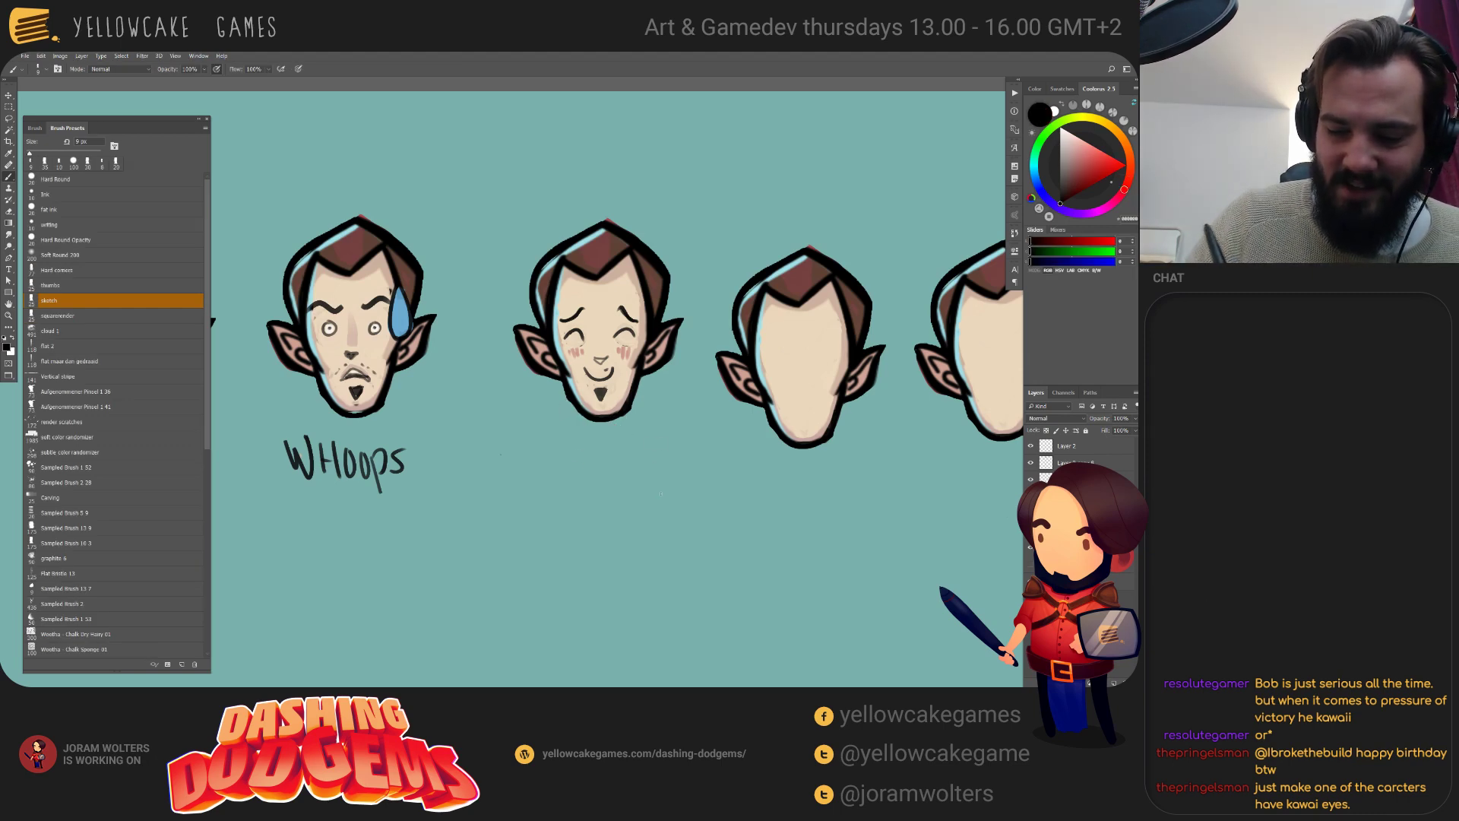
Clean up the area around the smile with skin colour and add black moustache stubble above the mouth.
{"action": "left_click_drag", "start_coordinate": [866, 454], "coordinate": [833, 493]}
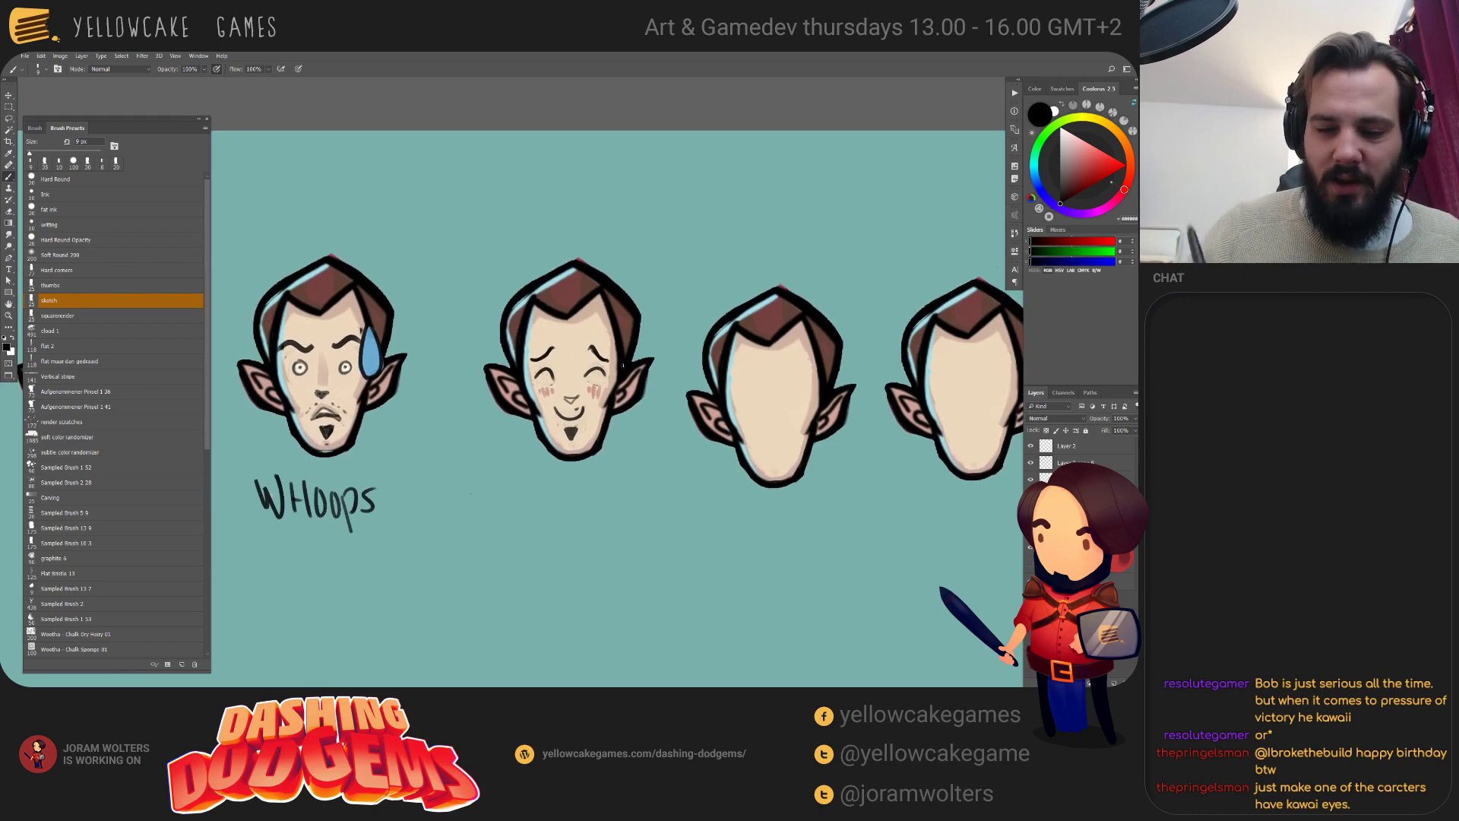
{"action": "left_click", "coordinate": [587, 367], "text": "alt"}
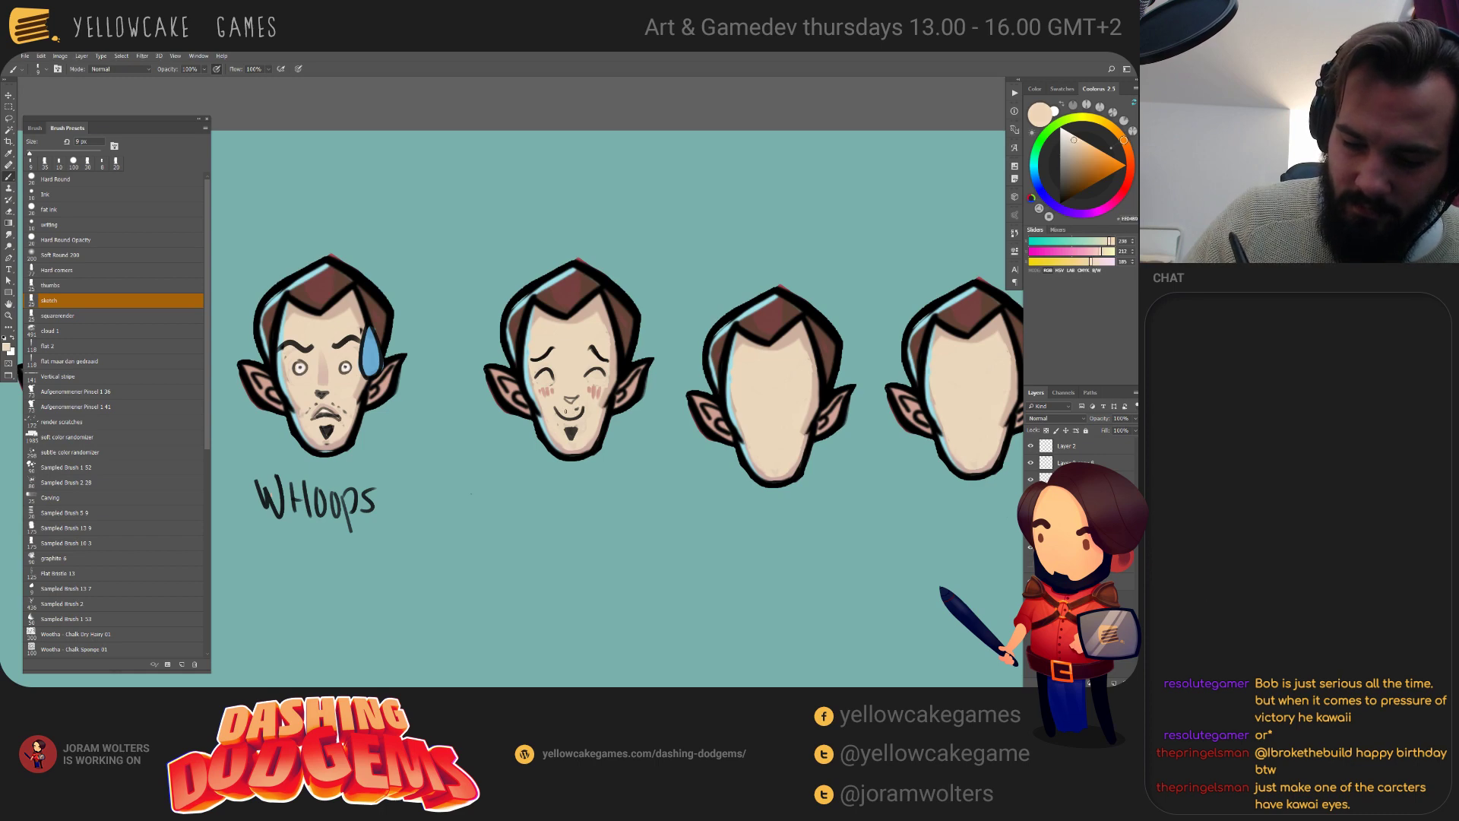
{"action": "key", "text": "d"}
{"action": "left_click_drag", "start_coordinate": [560, 407], "coordinate": [581, 407]}
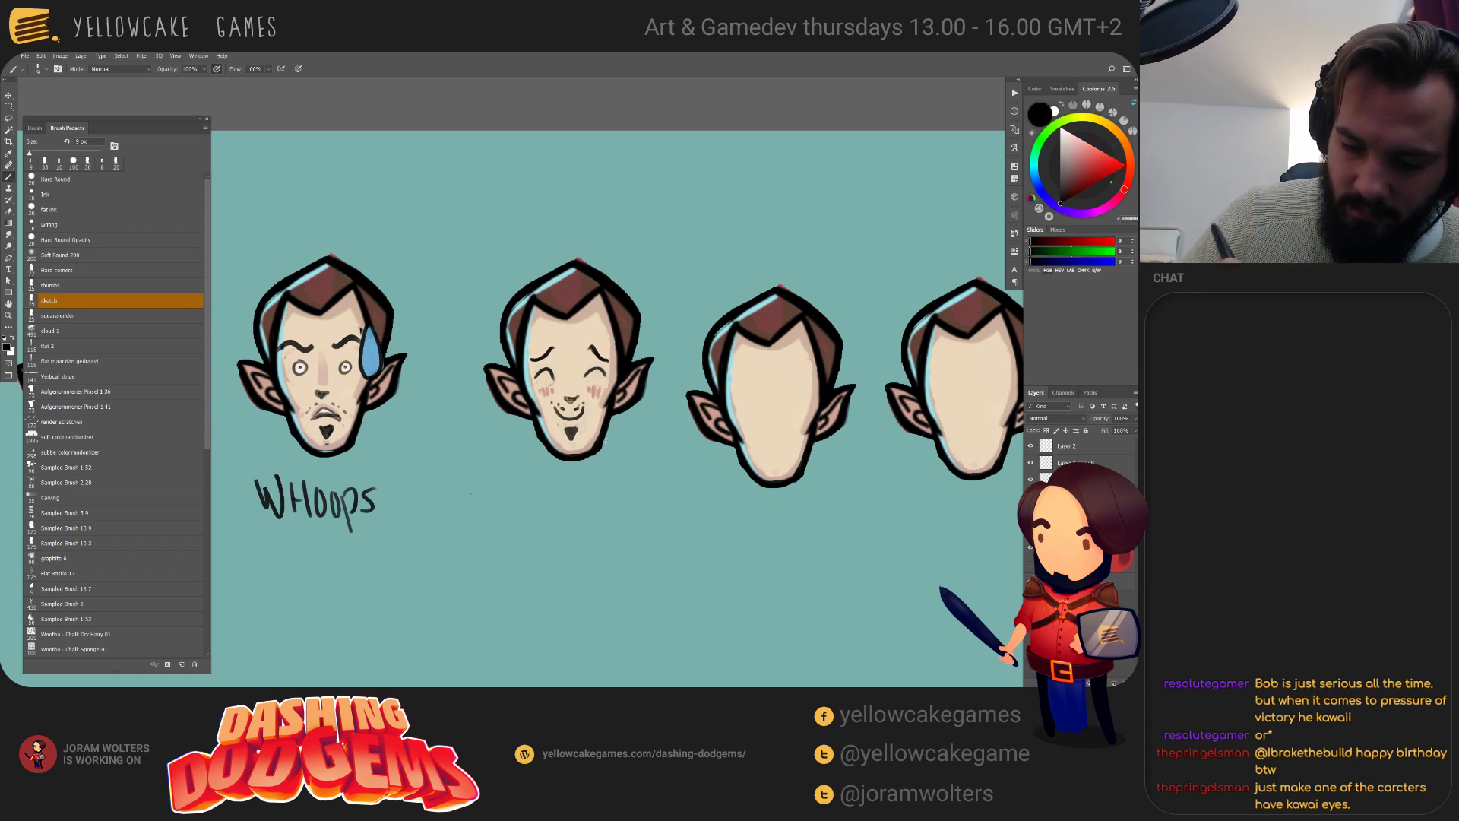
Shade the bridge of the smiling face's nose with a larger brush in the sampled darker skin tone.
{"action": "left_click", "coordinate": [573, 387], "text": "alt"}
{"action": "key", "text": "bracketright"}
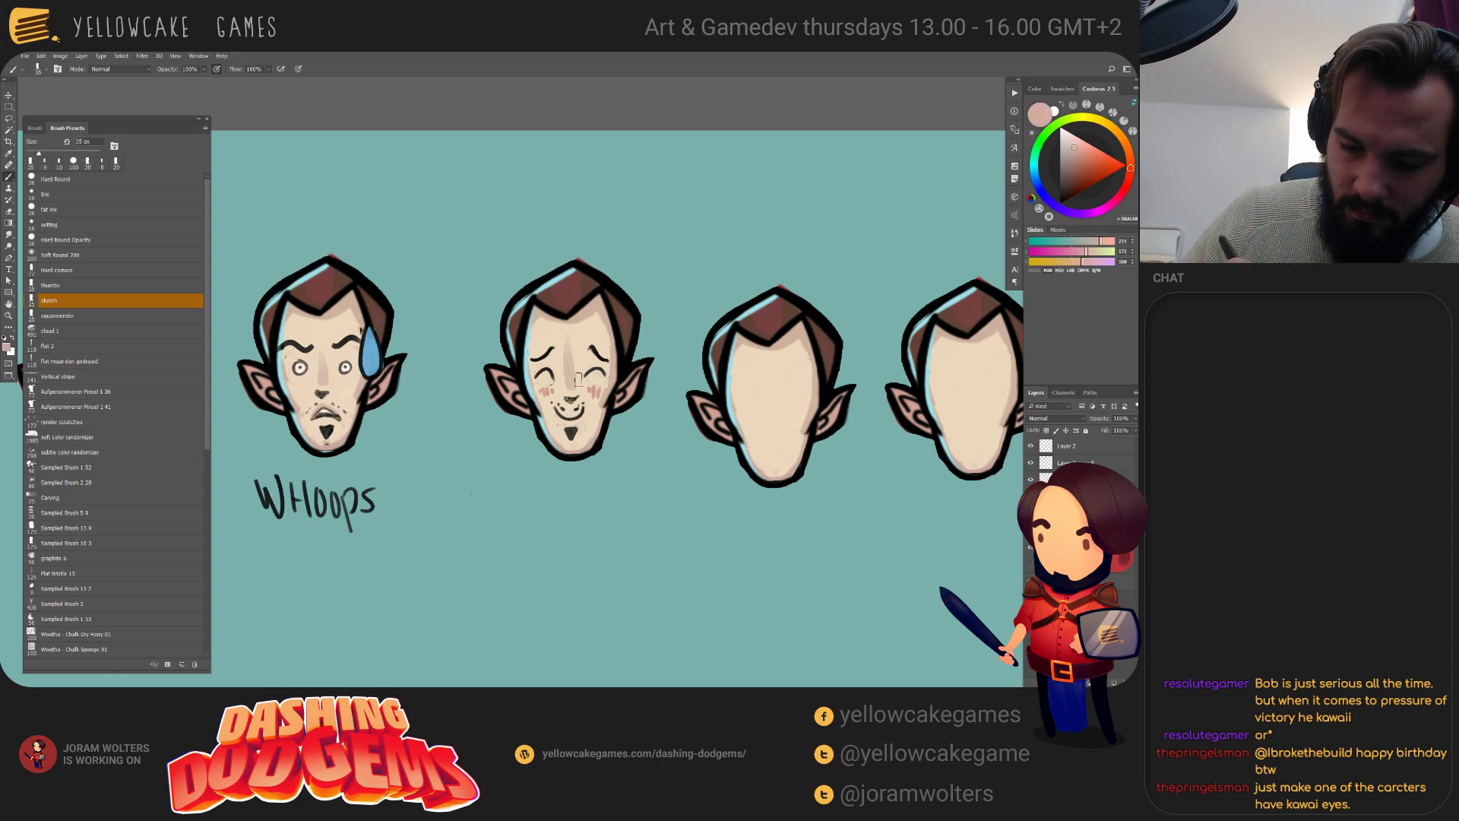
{"action": "left_click_drag", "start_coordinate": [571, 395], "coordinate": [573, 357]}
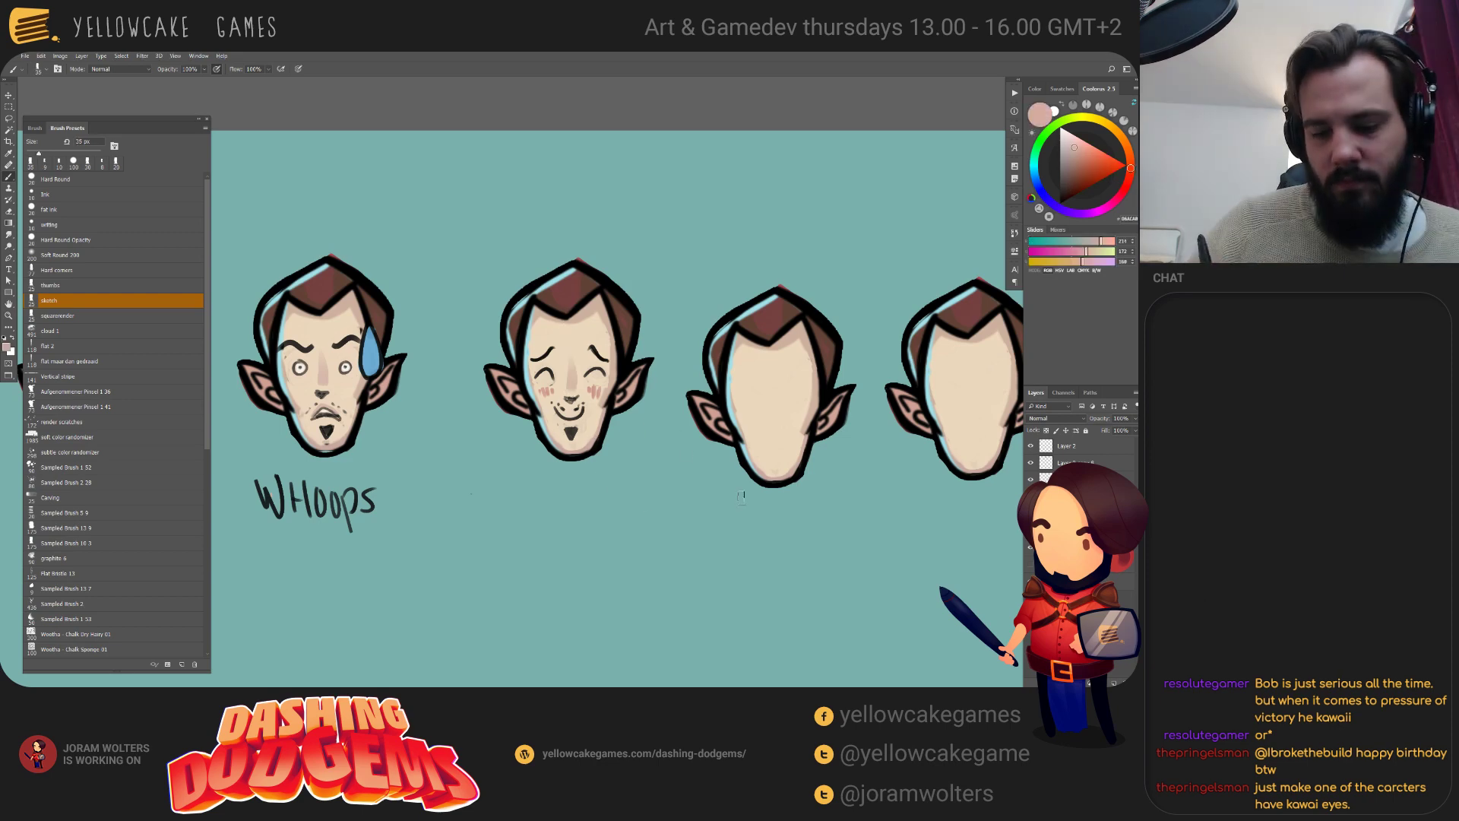
Move the first blank head upward to line up with the smiling head beside it.
{"action": "left_click_drag", "start_coordinate": [688, 451], "coordinate": [534, 501]}
{"action": "key", "text": "v"}
{"action": "left_click_drag", "start_coordinate": [658, 407], "coordinate": [658, 380]}
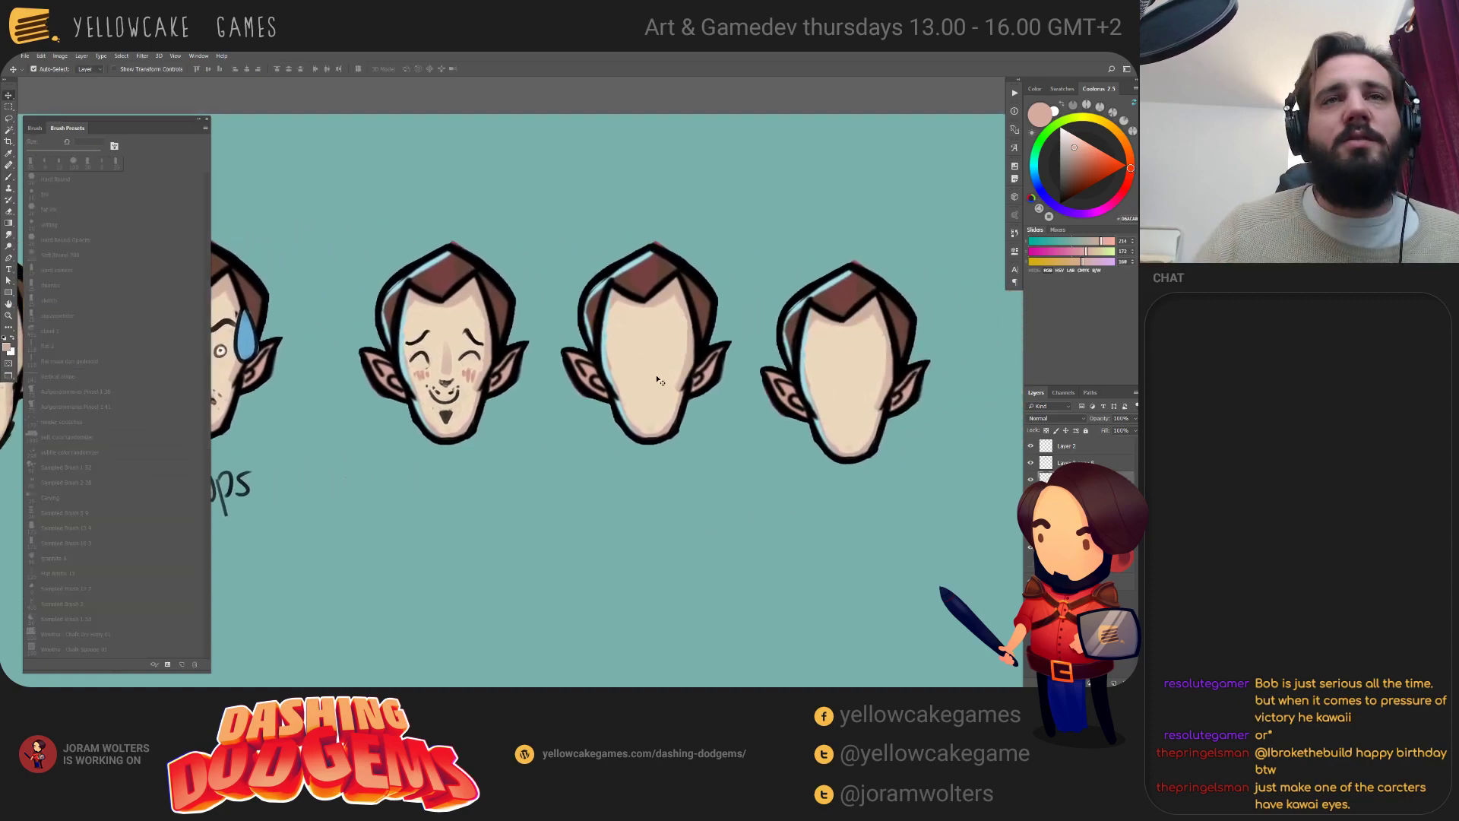
Switch to the browser, close the thank-you and "anime drop" image searches, and check the expression list in the Characters issue.
{"action": "key", "text": "alt+Tab"}
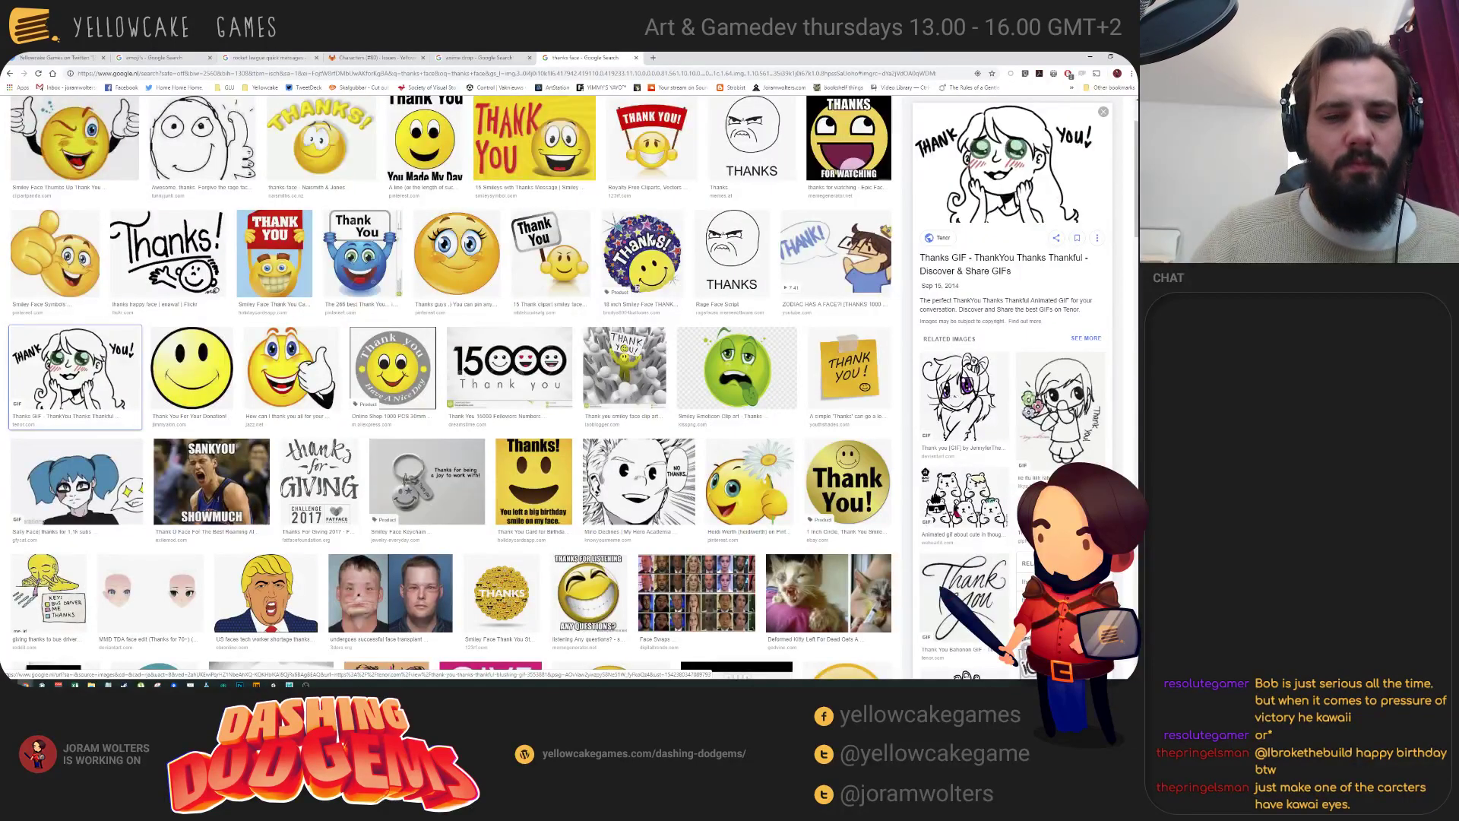
{"action": "key", "text": "ctrl+w"}
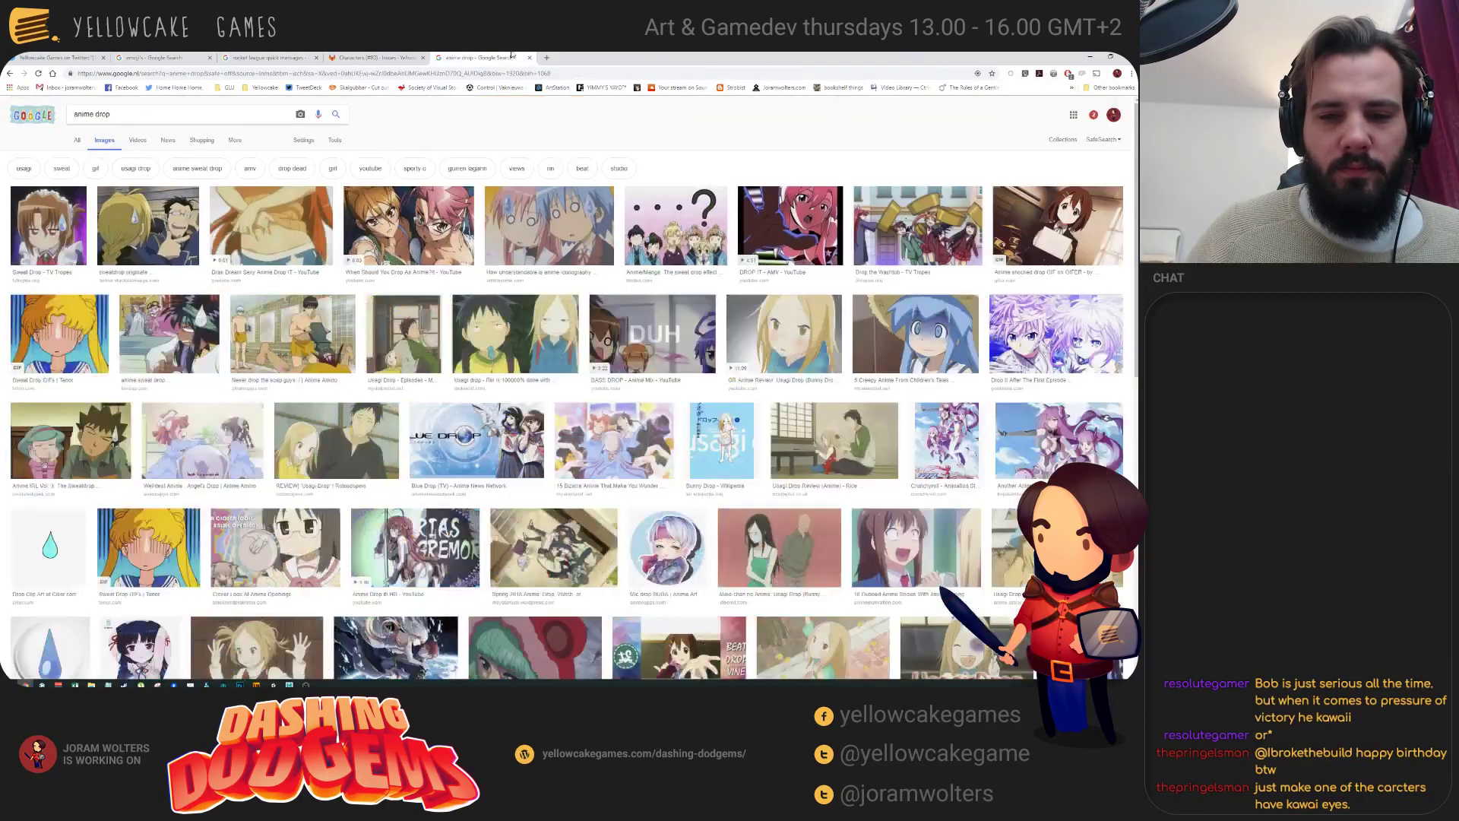
{"action": "key", "text": "ctrl+w"}
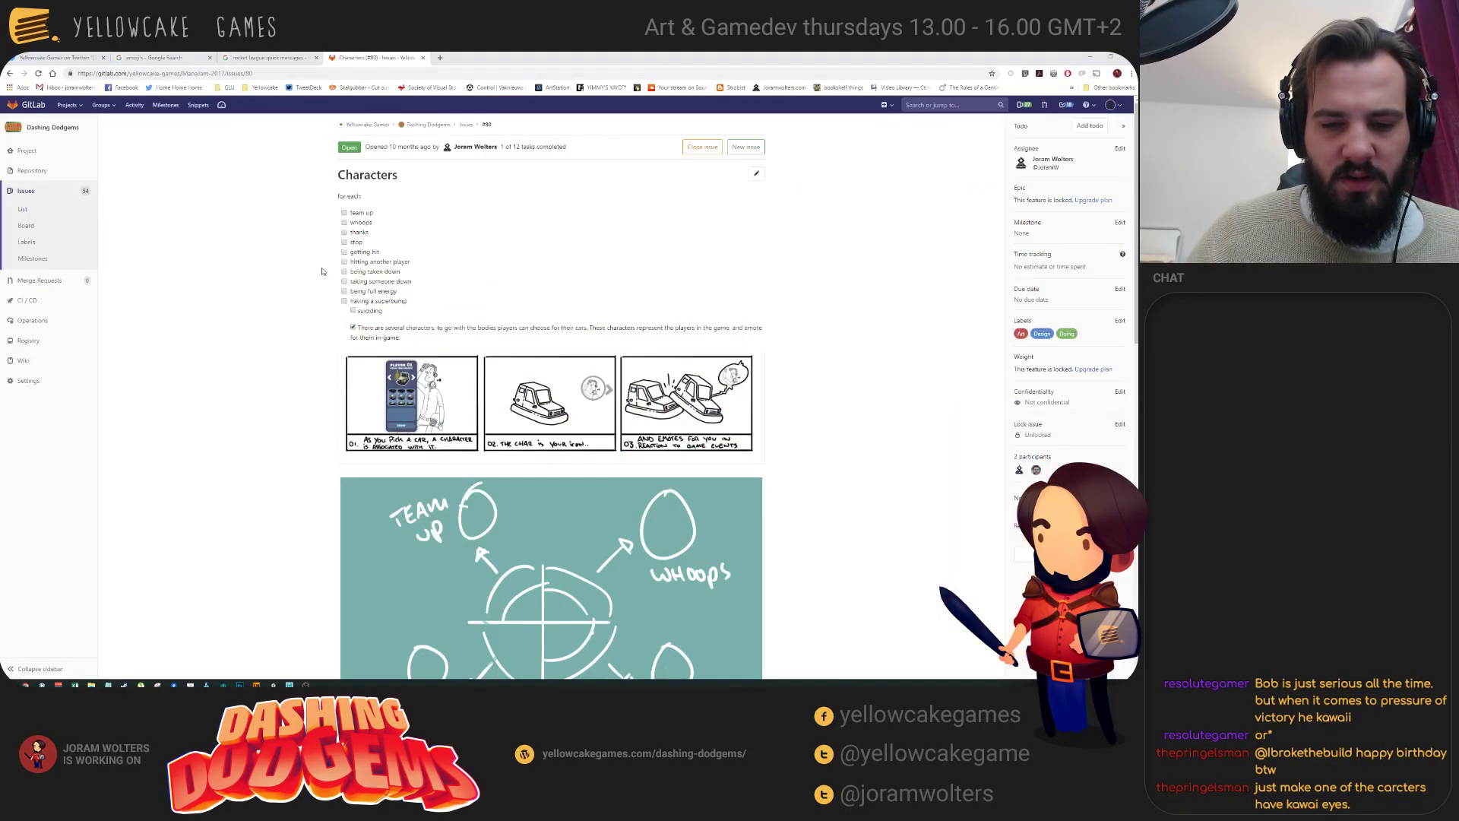
{"action": "key", "text": "alt+Tab"}
{"action": "key", "text": "alt+Tab"}
Search Google Images for "stop face" in a new browser tab.
{"action": "left_click", "coordinate": [441, 59]}
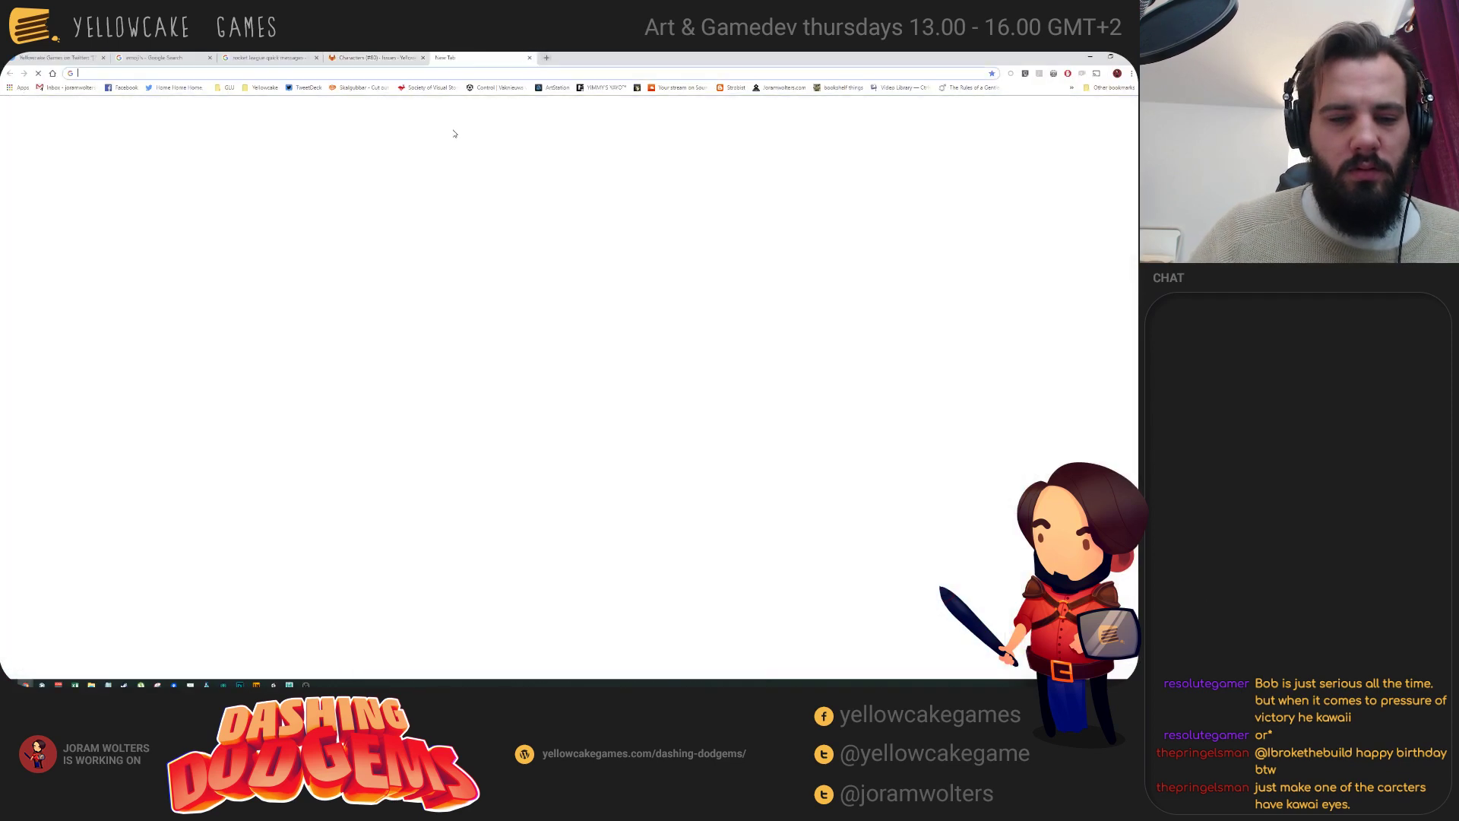
{"action": "type", "text": "stop face"}
{"action": "key", "text": "Return"}
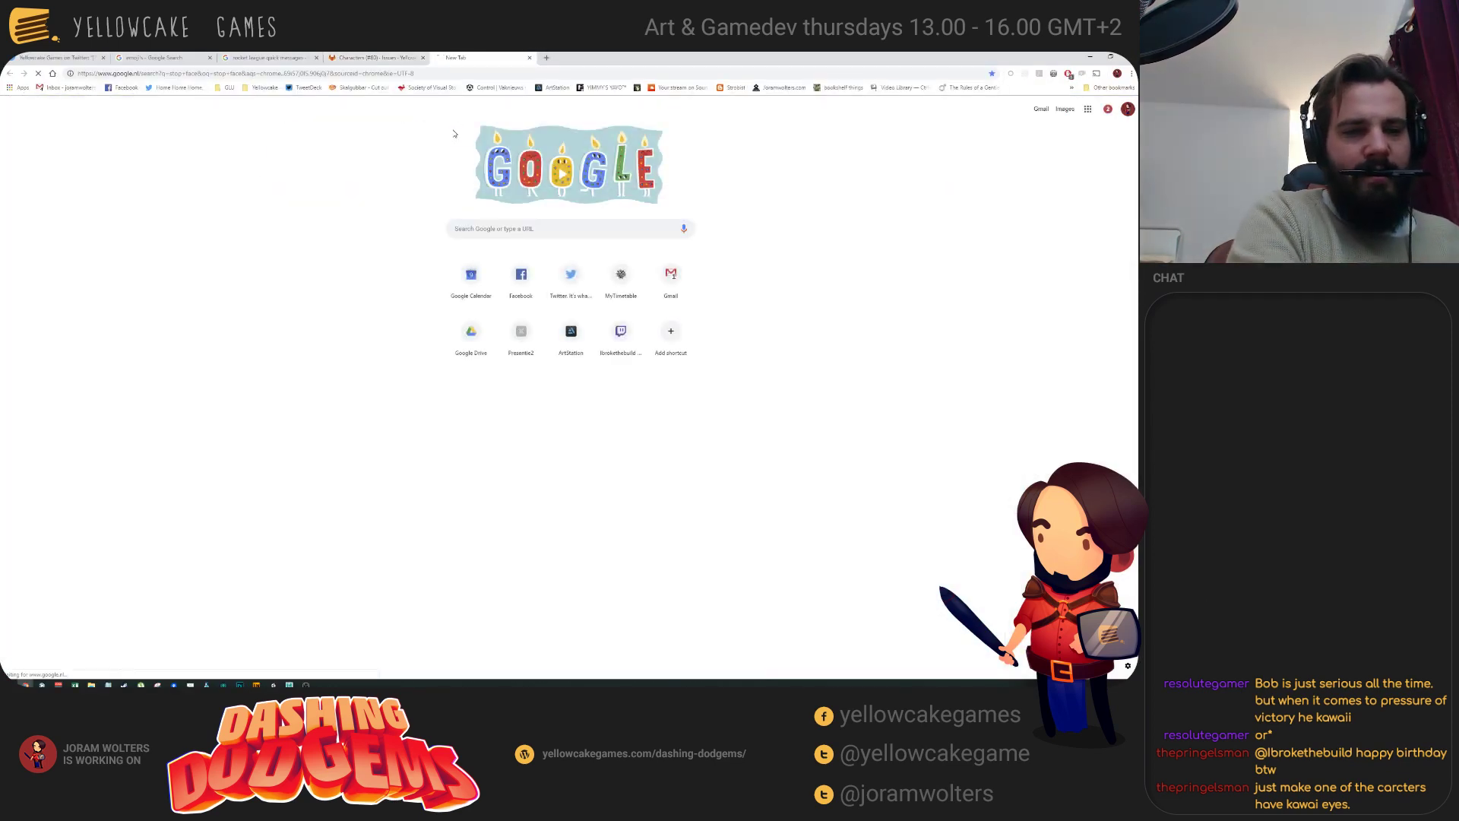
{"action": "left_click", "coordinate": [105, 145]}
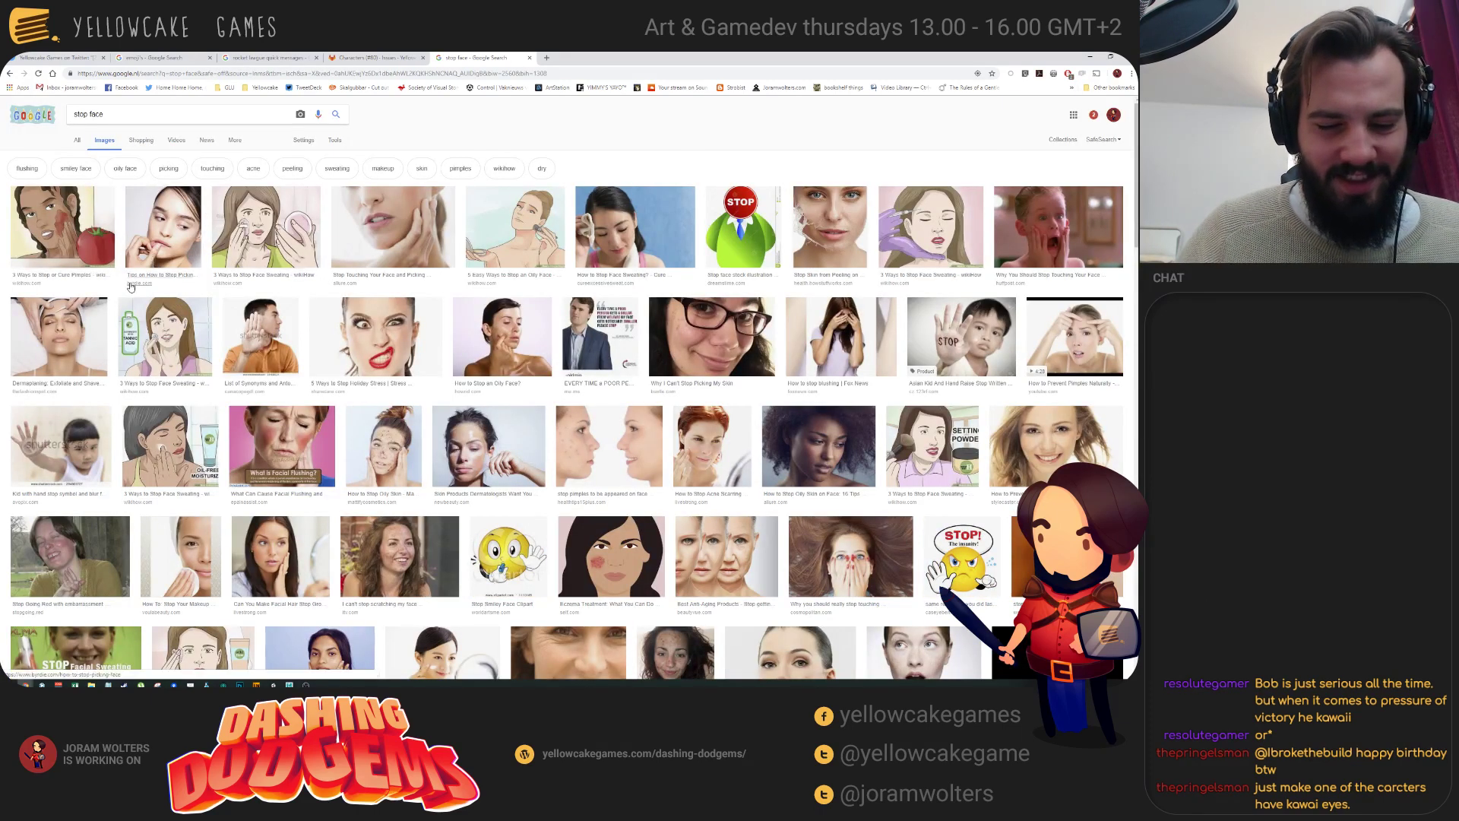
Change the image search query to "stahp face" and run it.
{"action": "double_click", "coordinate": [81, 114]}
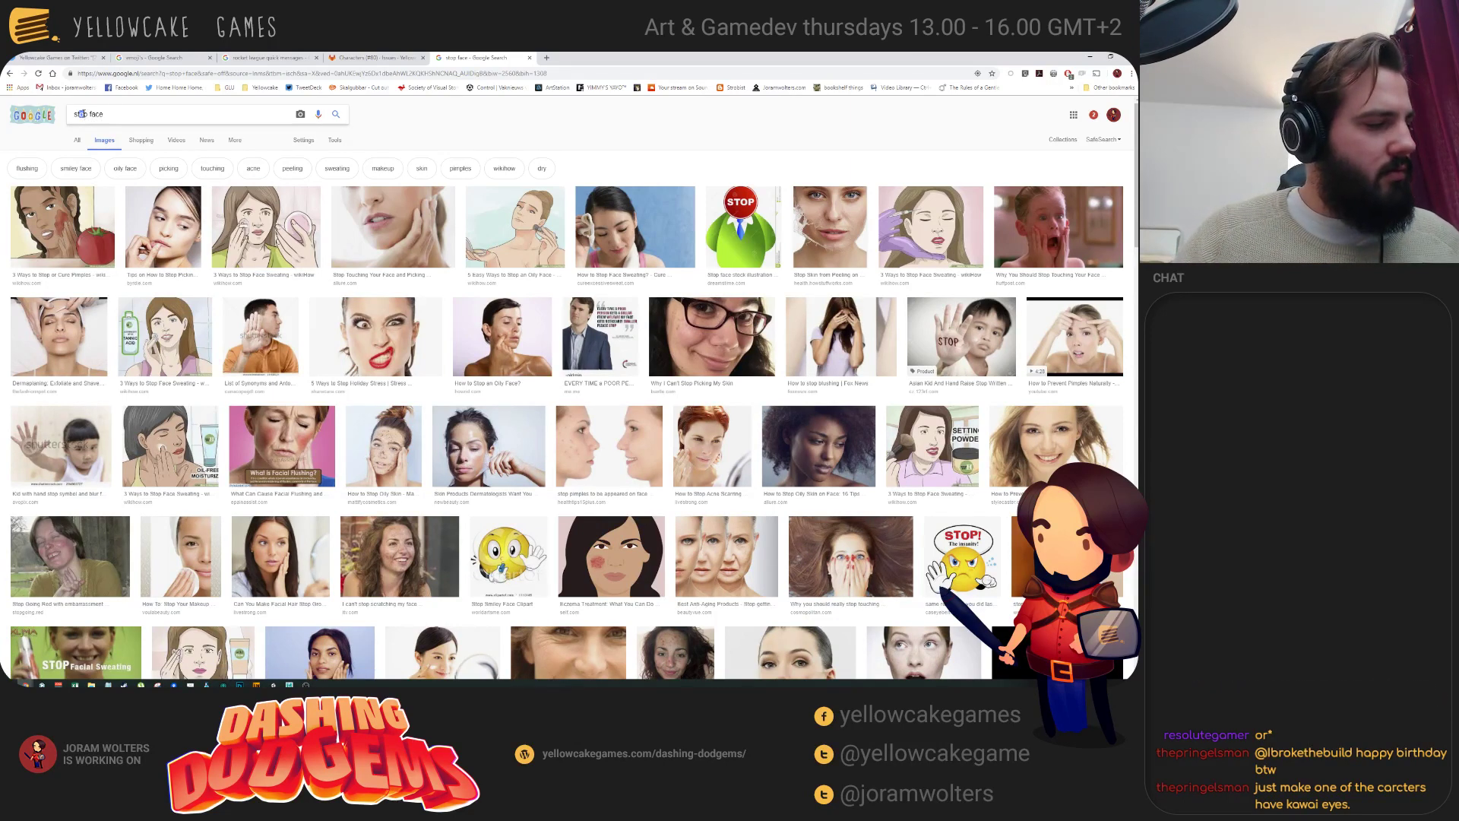
{"action": "type", "text": "stahp"}
{"action": "key", "text": "Return"}
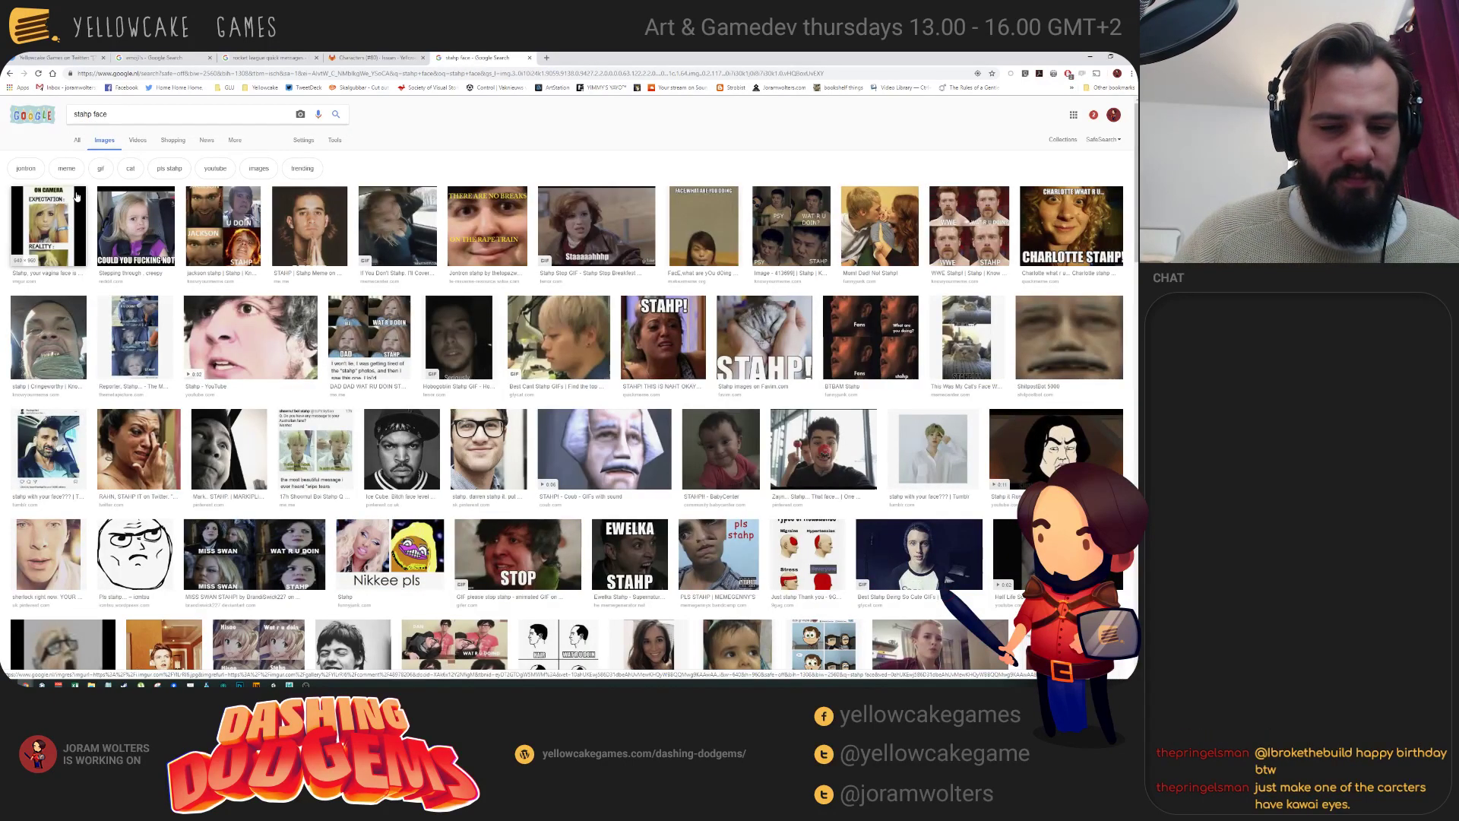
Change the image search query to "stahp pls face" and run it.
{"action": "left_click", "coordinate": [91, 114]}
{"action": "type", "text": "pols"}
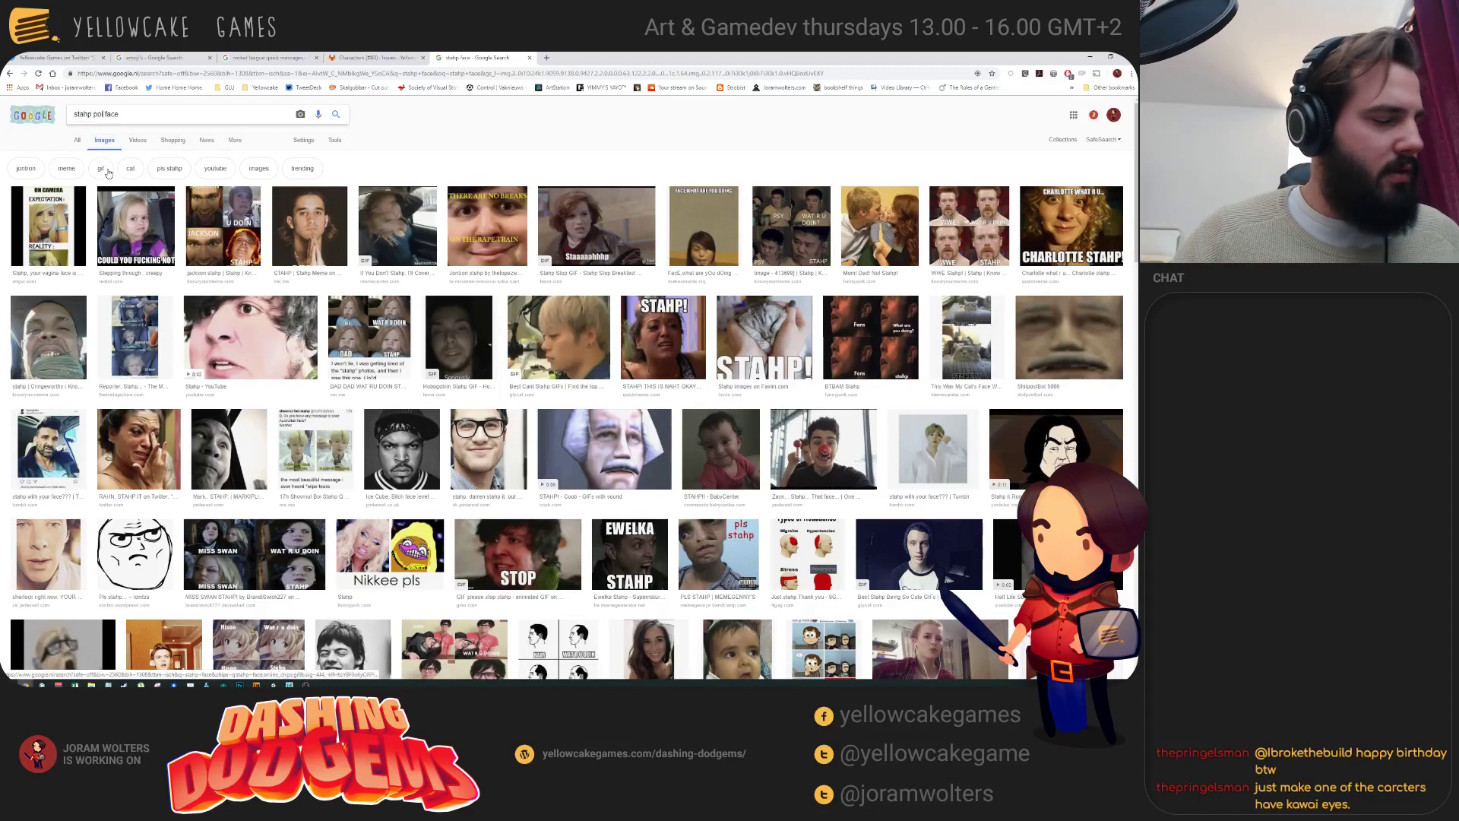
{"action": "key", "text": "BackSpace"}
{"action": "key", "text": "BackSpace"}
{"action": "type", "text": "s"}
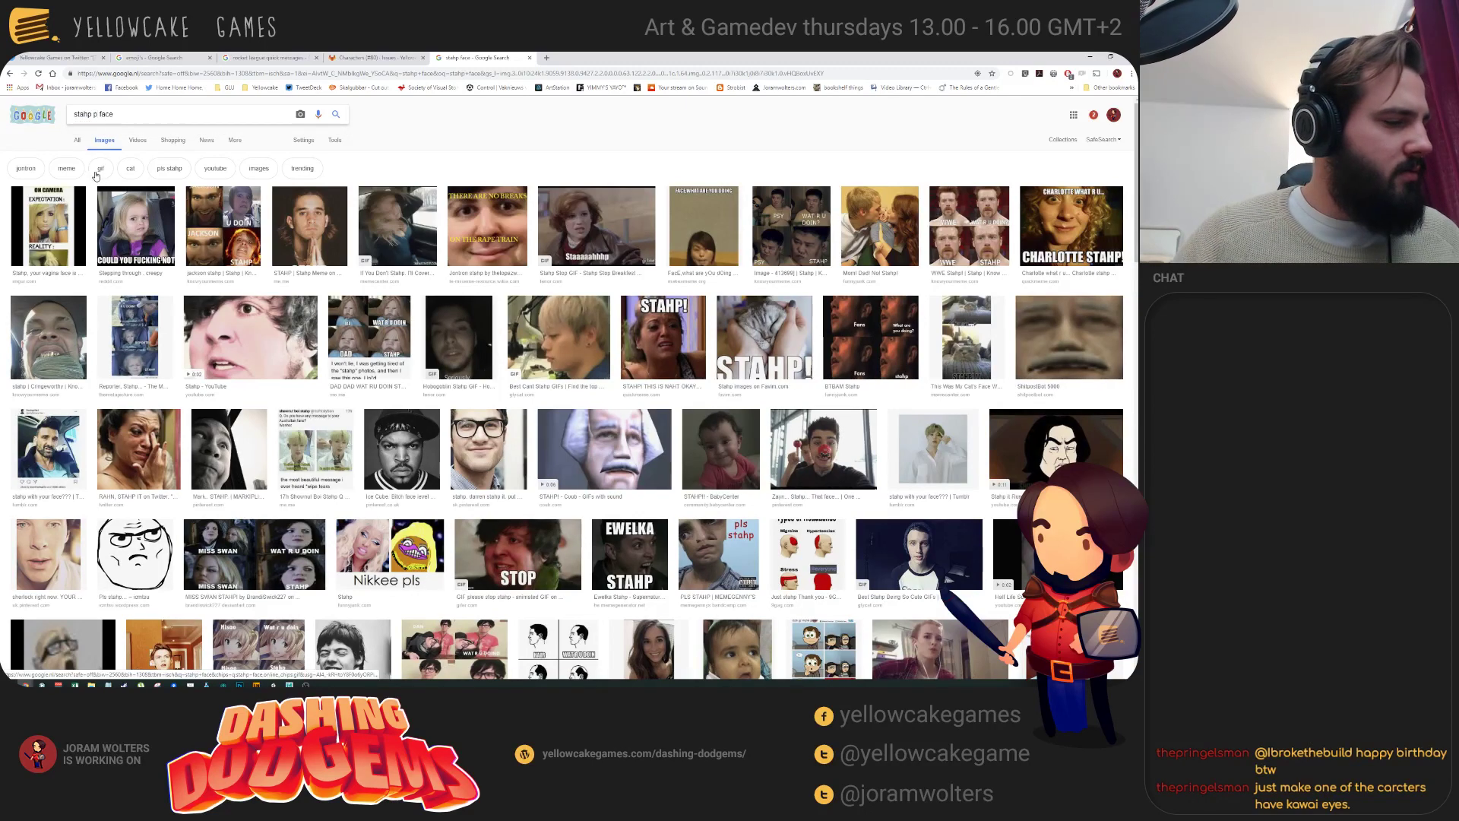
{"action": "key", "text": "Return"}
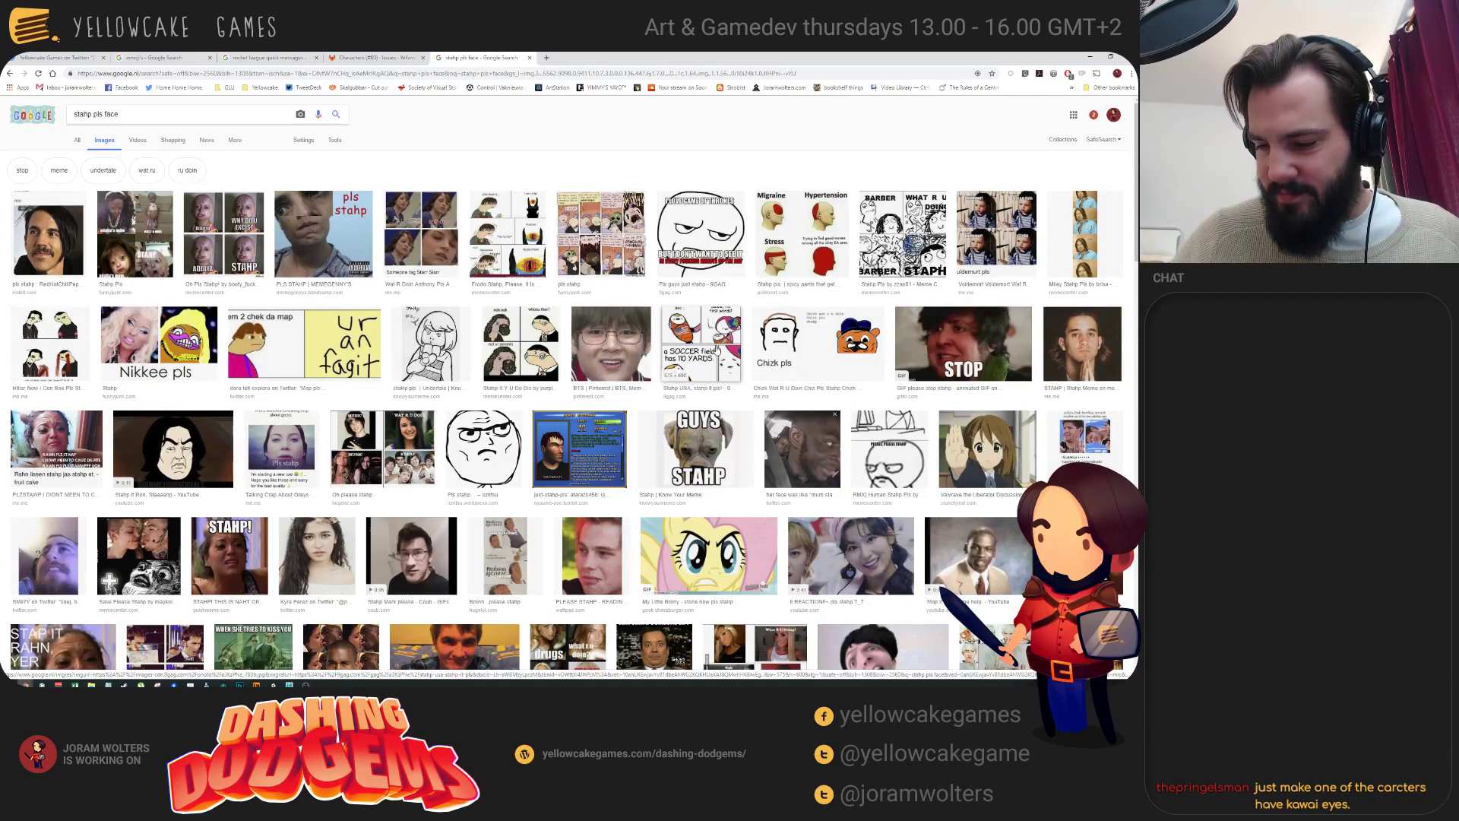
Go back to the "stahp face" image results and look through them for a stop expression reference.
{"action": "double_click", "coordinate": [88, 114]}
{"action": "key", "text": "BackSpace"}
{"action": "key", "text": "Return"}
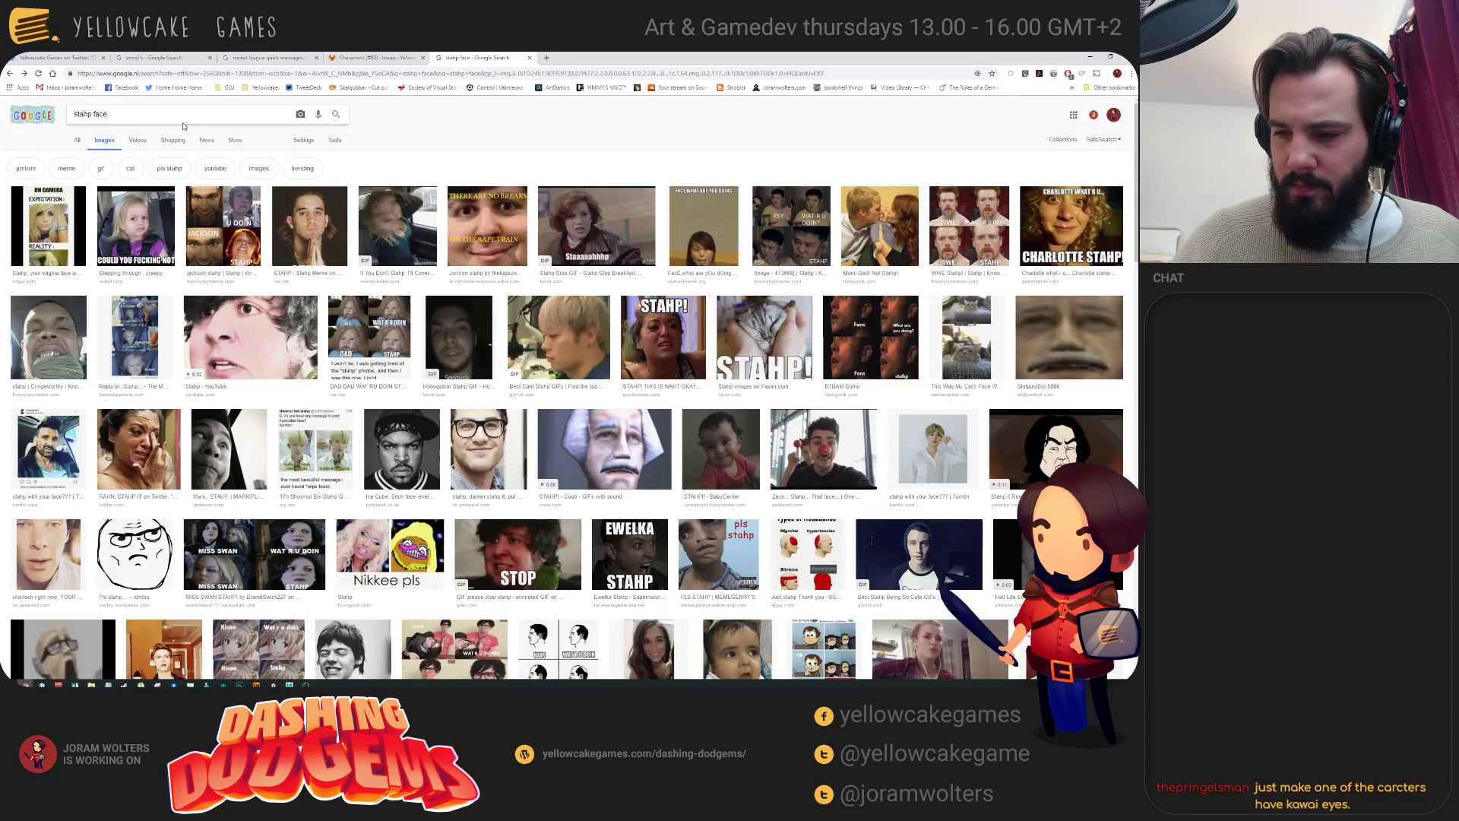
{"action": "scroll", "coordinate": [228, 273], "scroll_direction": "down", "scroll_amount": 2}
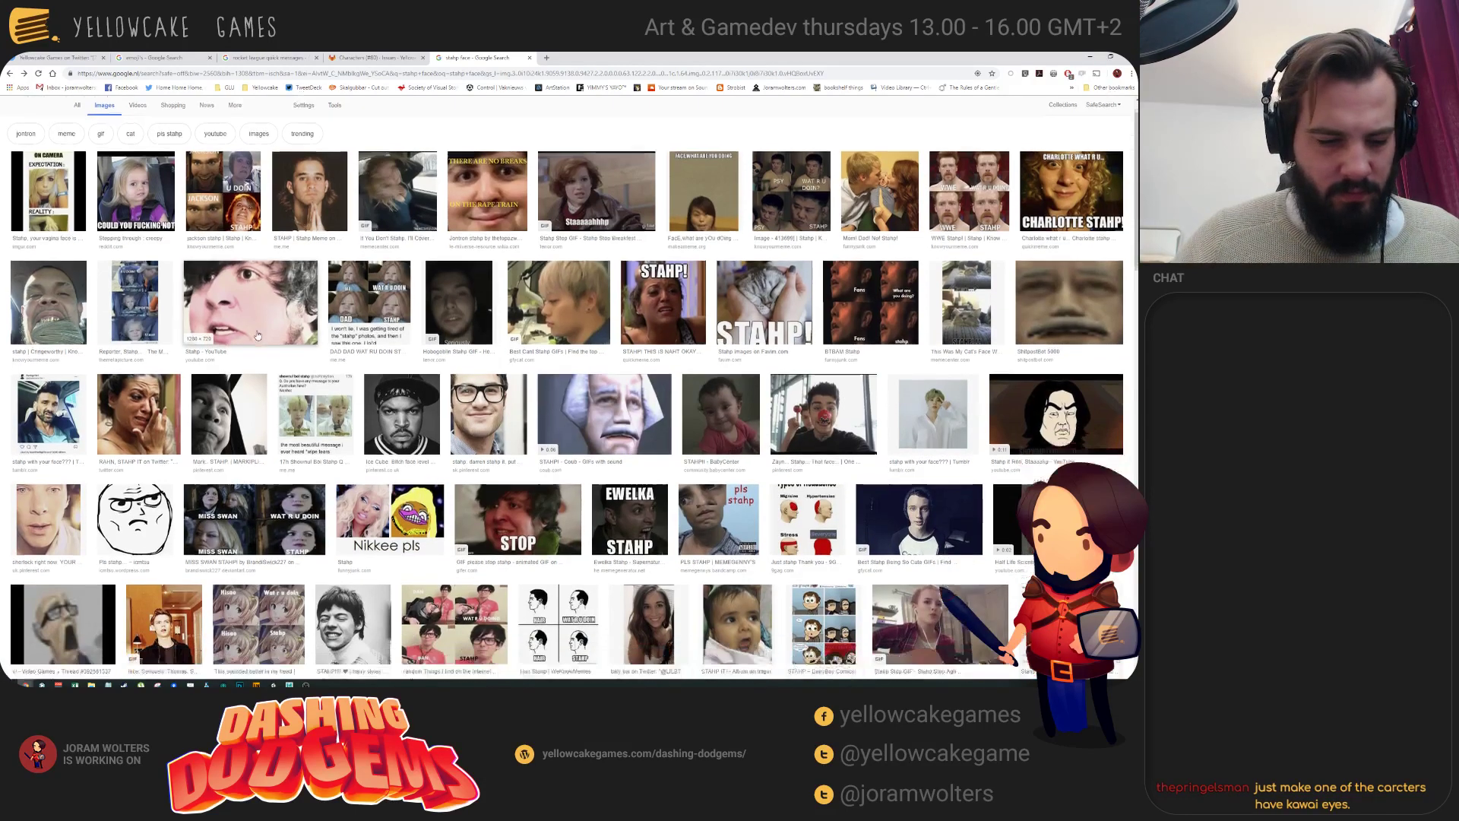
{"action": "scroll", "coordinate": [258, 334], "scroll_direction": "up", "scroll_amount": 2}
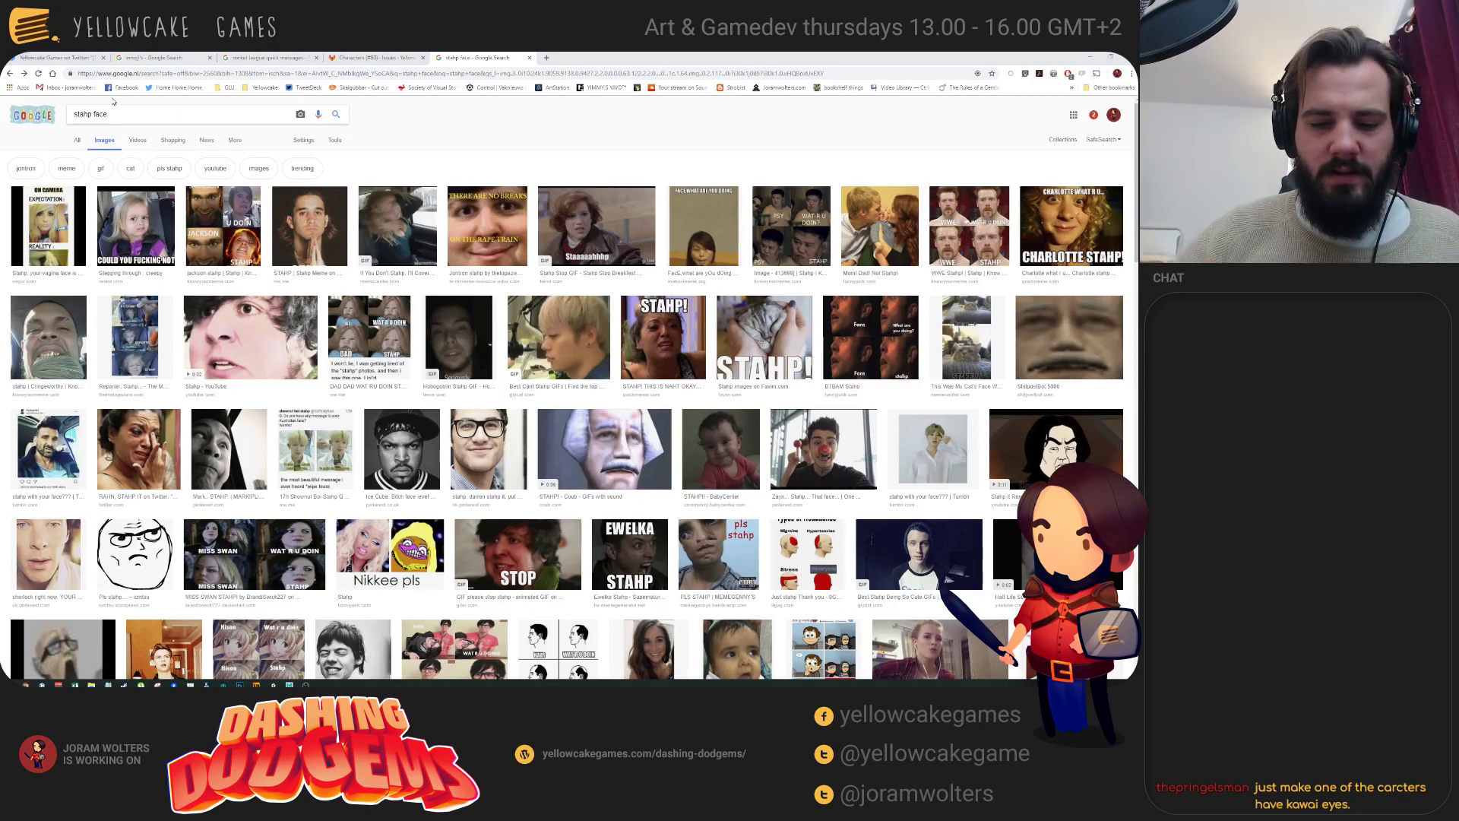
Switch to Photoshop, bring up the Ellie character artwork and add a new layer above it.
{"action": "key", "text": "alt+Tab"}
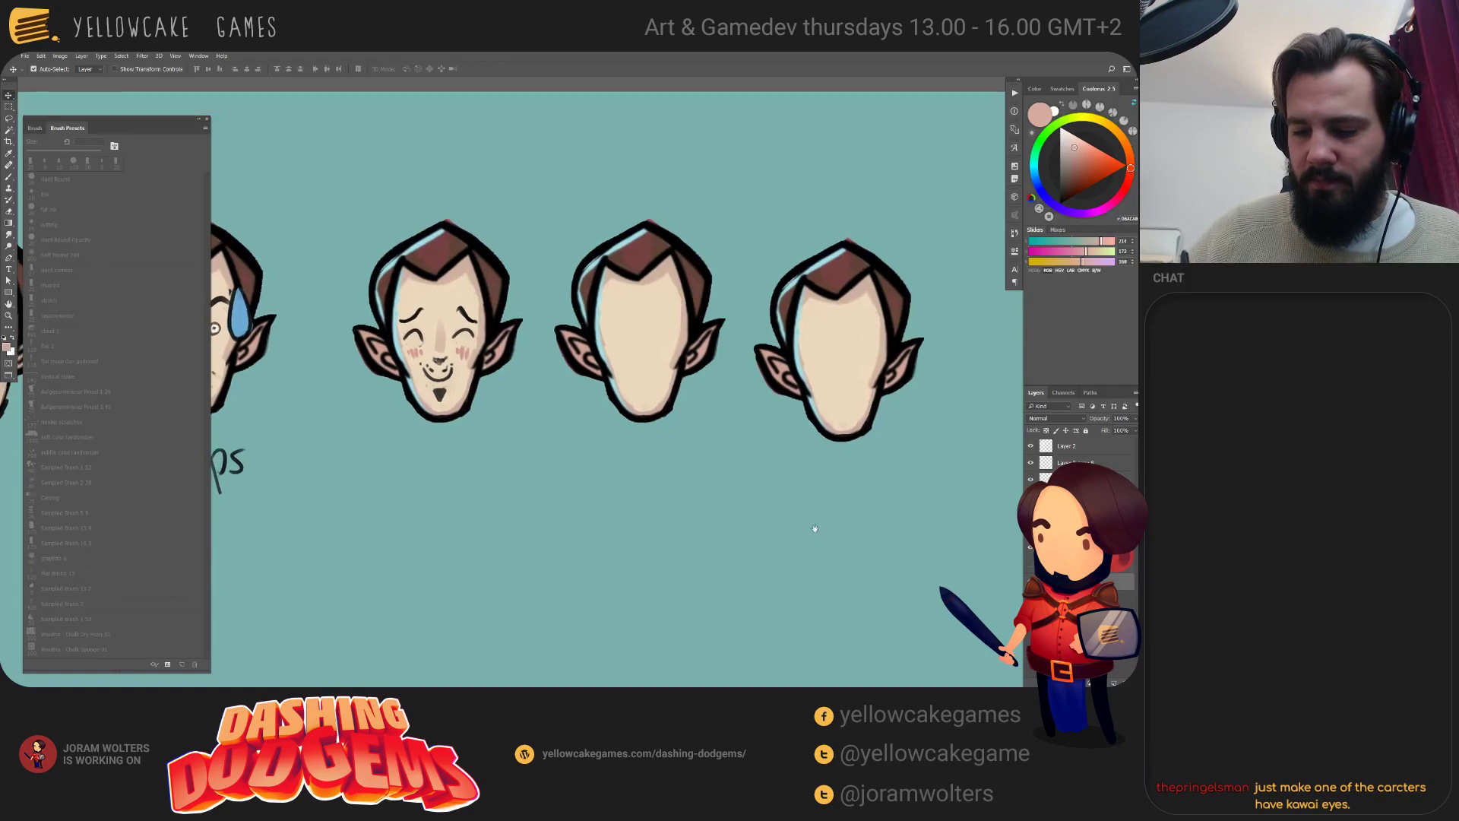
{"action": "key", "text": "ctrl+Tab"}
{"action": "key", "text": "ctrl+Tab"}
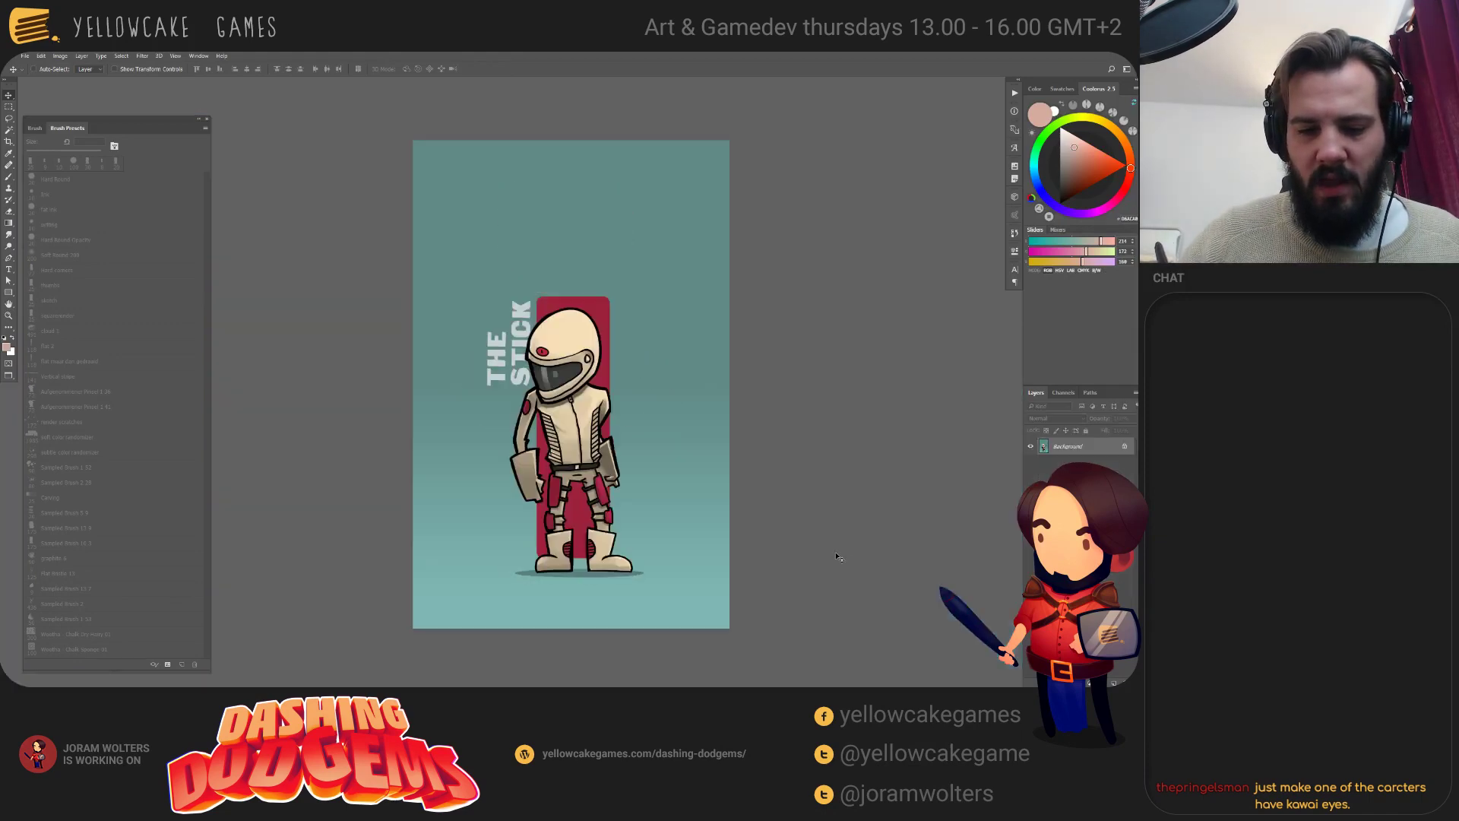
{"action": "key", "text": "ctrl+shift+Tab"}
{"action": "scroll", "coordinate": [821, 535], "scroll_direction": "up", "scroll_amount": 3, "text": "alt"}
{"action": "scroll", "coordinate": [821, 540], "scroll_direction": "up", "scroll_amount": 3}
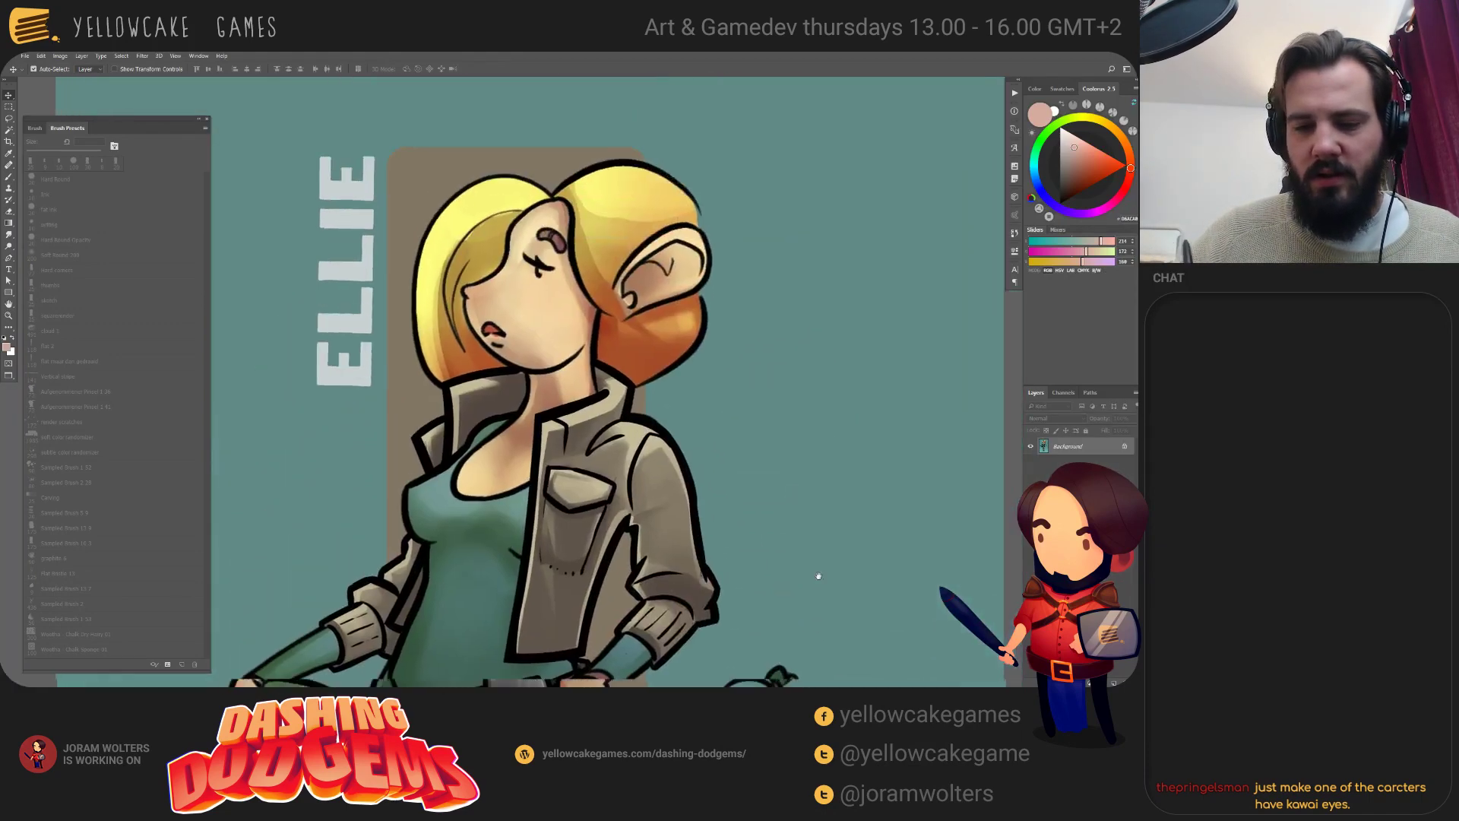
{"action": "scroll", "coordinate": [821, 547], "scroll_direction": "up", "scroll_amount": 2, "text": "alt"}
{"action": "key", "text": "ctrl+shift+alt+n"}
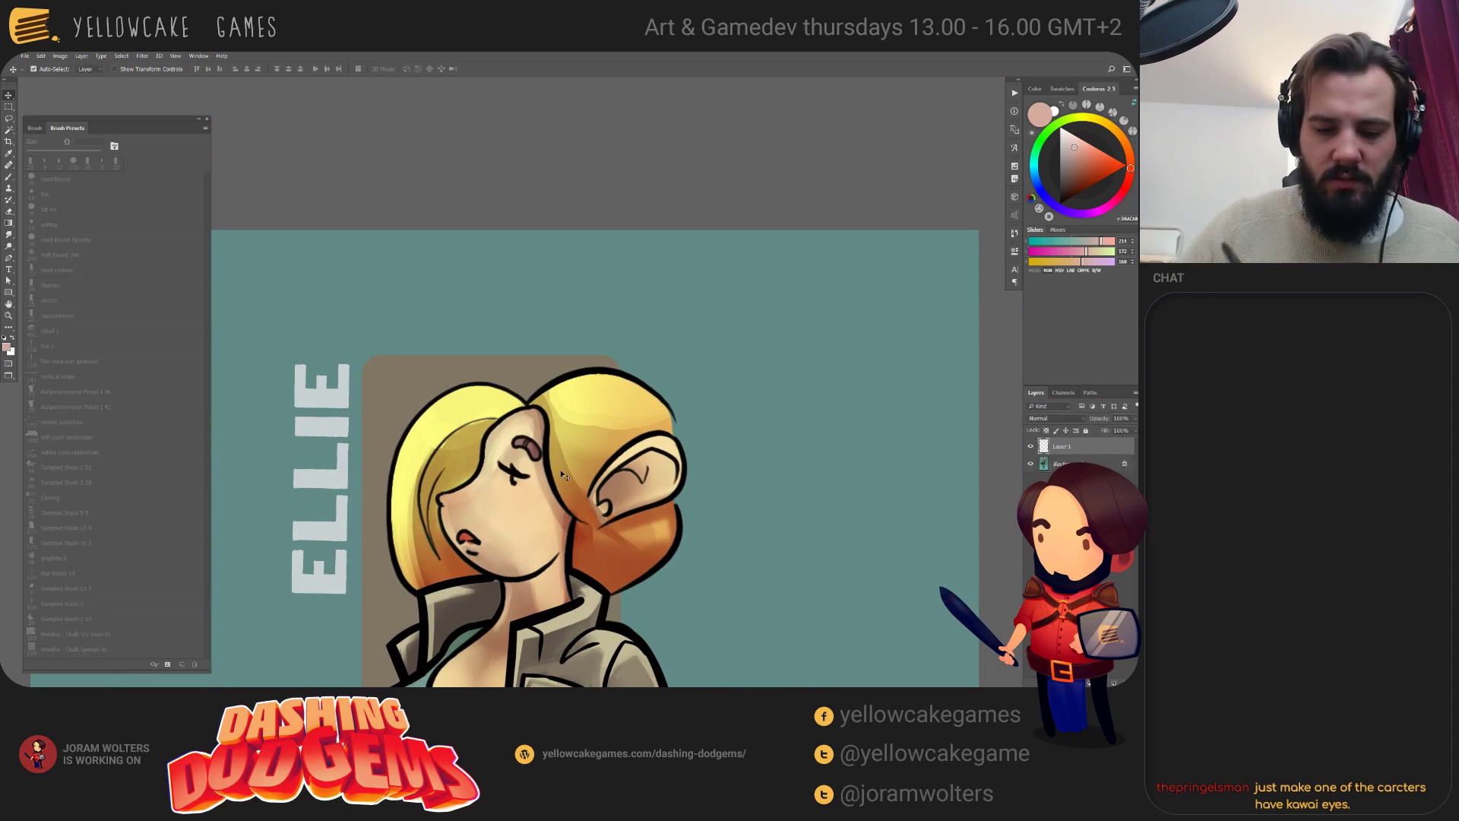
Paint a solid white oval eye over Ellie's closed eye with the sketch brush.
{"action": "key", "text": "b"}
{"action": "key", "text": "d"}
{"action": "key", "text": "x"}
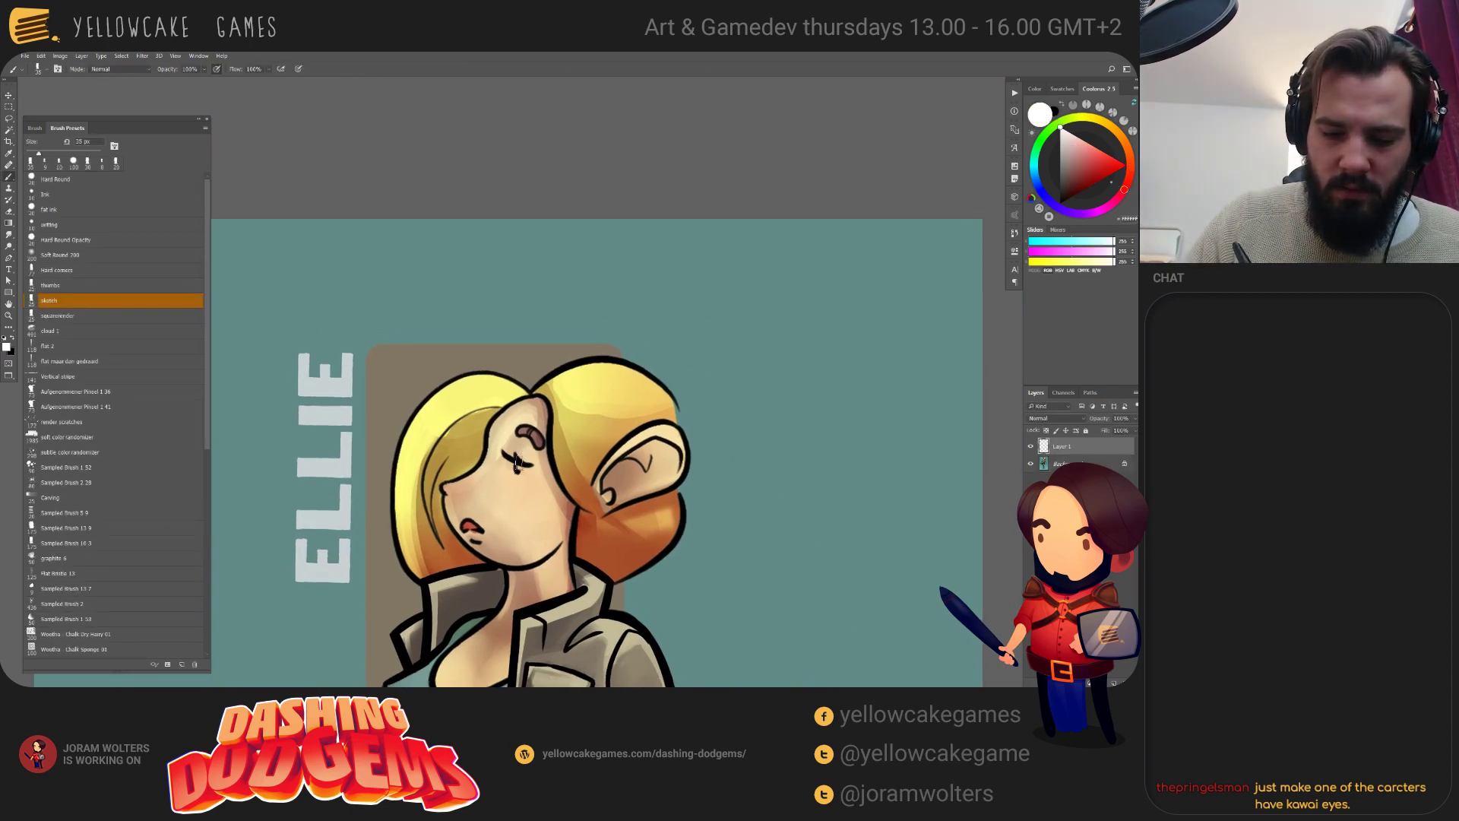
{"action": "mouse_move", "coordinate": [516, 460]}
{"action": "left_mouse_down"}
{"action": "mouse_move", "coordinate": [521, 490]}
{"action": "mouse_move", "coordinate": [523, 475]}
{"action": "left_mouse_up"}
{"action": "key", "text": "ctrl+z"}
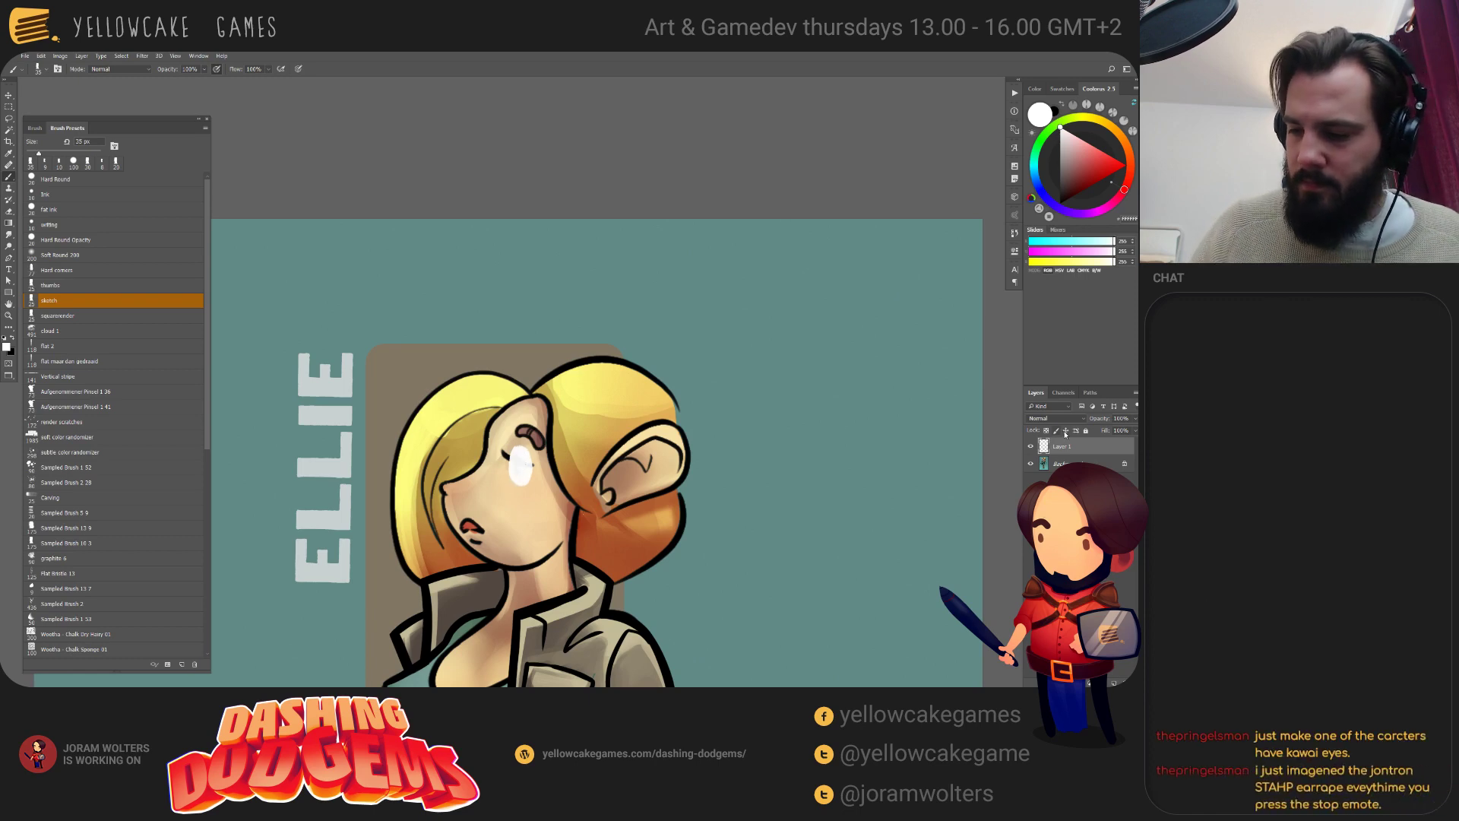
Paint a blue iris inside Ellie's white eye and add a small black pupil to it.
{"action": "left_click", "coordinate": [1035, 172]}
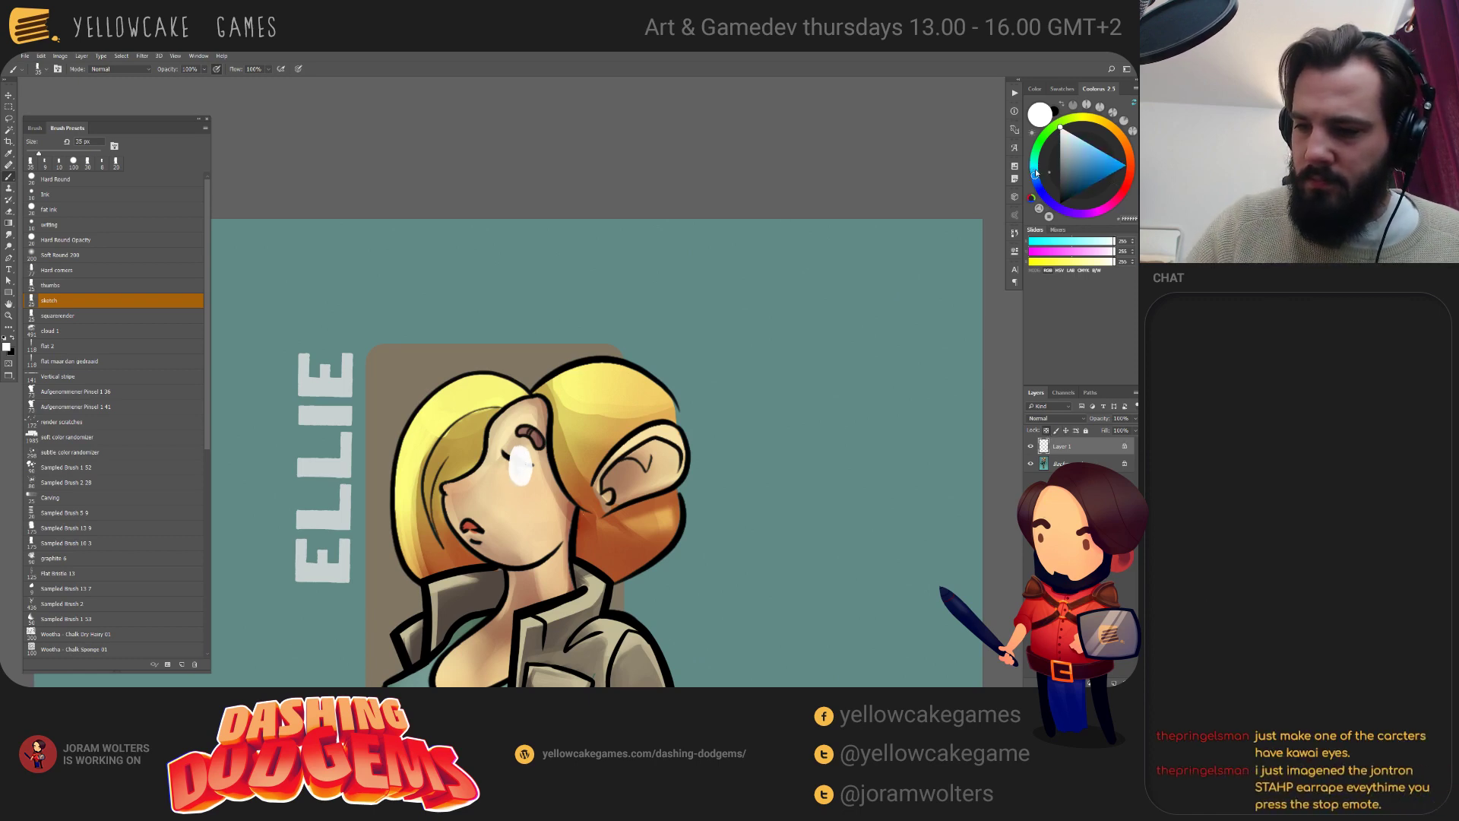
{"action": "left_click", "coordinate": [1108, 156]}
{"action": "left_click_drag", "start_coordinate": [520, 454], "coordinate": [517, 472]}
{"action": "key", "text": "x"}
{"action": "key", "text": "d"}
{"action": "key", "text": "["}
{"action": "key", "text": "["}
{"action": "key", "text": "["}
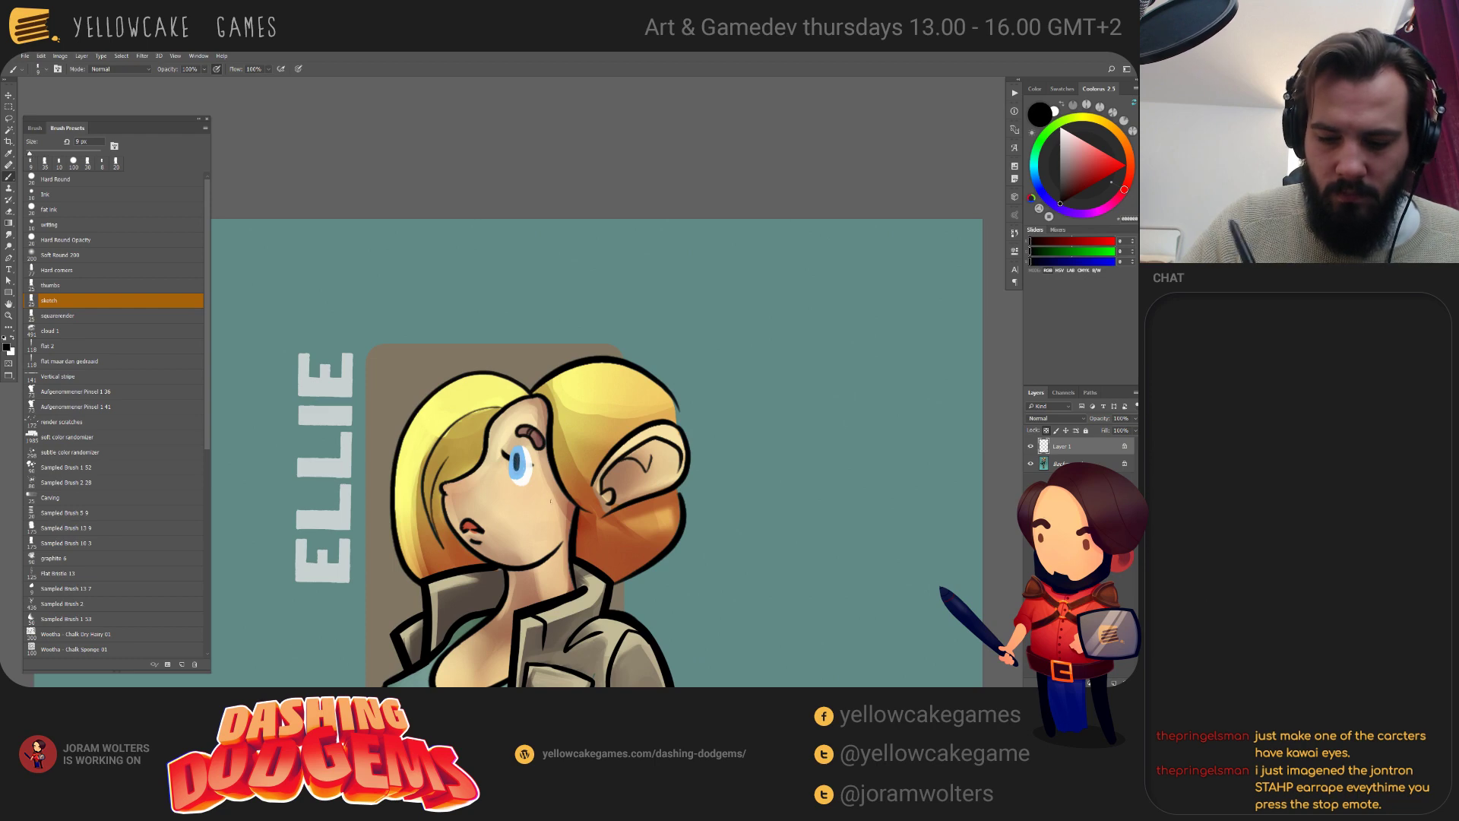
Add white highlight spots to Ellie's blue iris using a larger brush.
{"action": "key", "text": "x"}
{"action": "key", "text": "]"}
{"action": "key", "text": "]"}
{"action": "key", "text": "]"}
{"action": "left_click", "coordinate": [521, 448]}
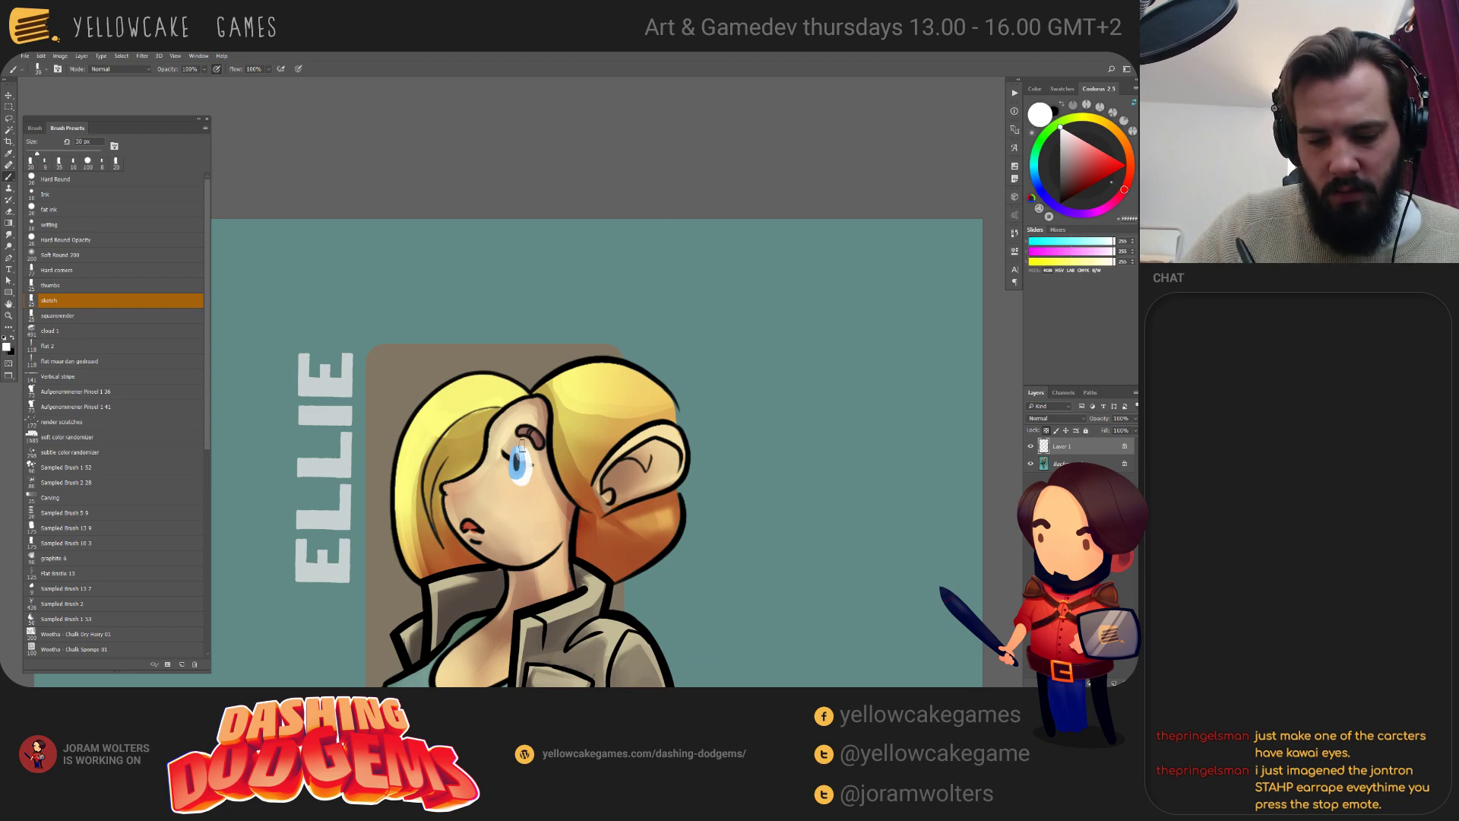
{"action": "left_click", "coordinate": [524, 469]}
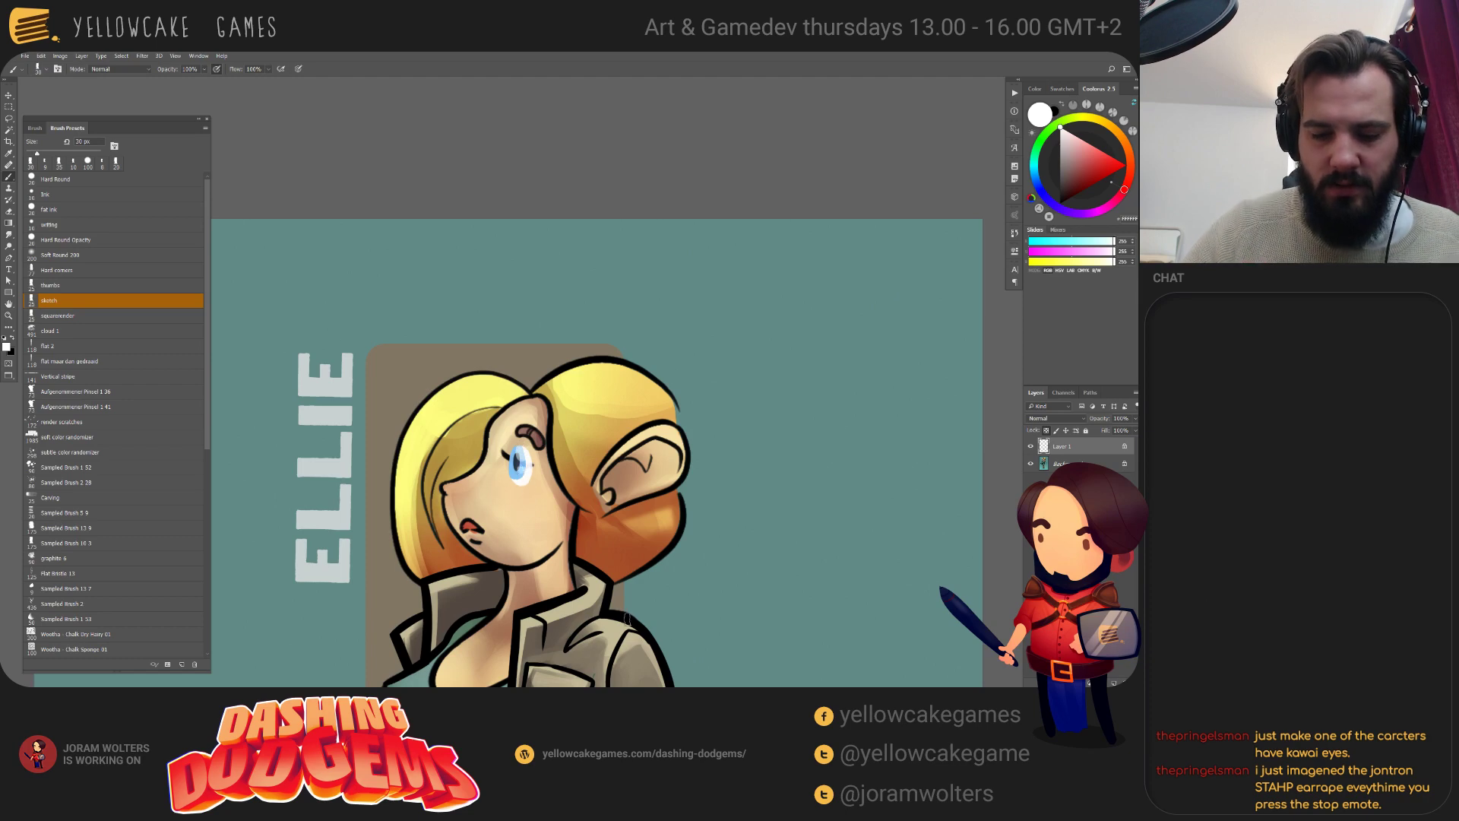
{"action": "key", "text": "ctrl+z"}
Return to the document with the expression heads and bring the two blank heads into view.
{"action": "key", "text": "ctrl+Tab"}
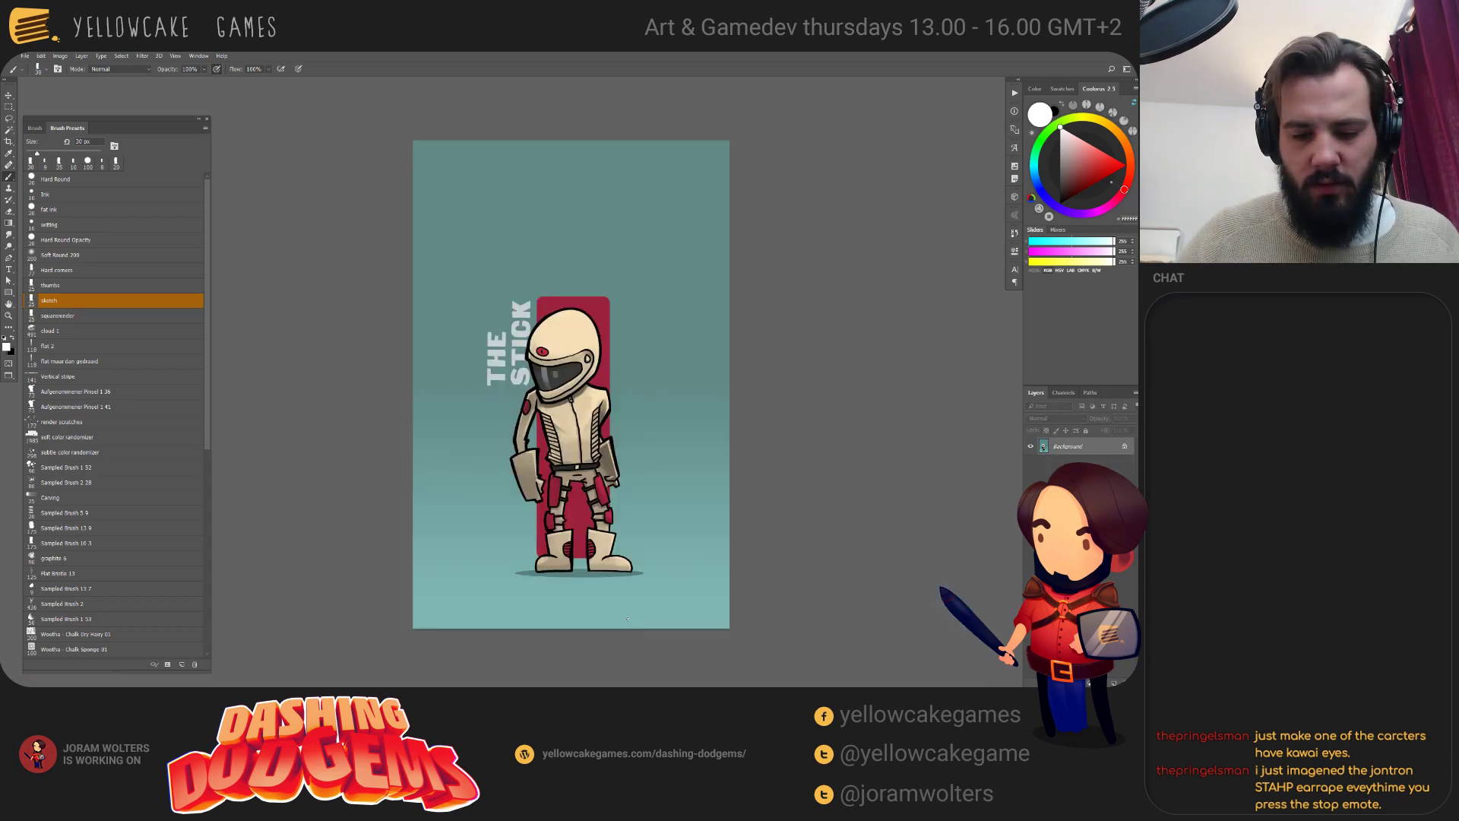
{"action": "key", "text": "ctrl+Tab"}
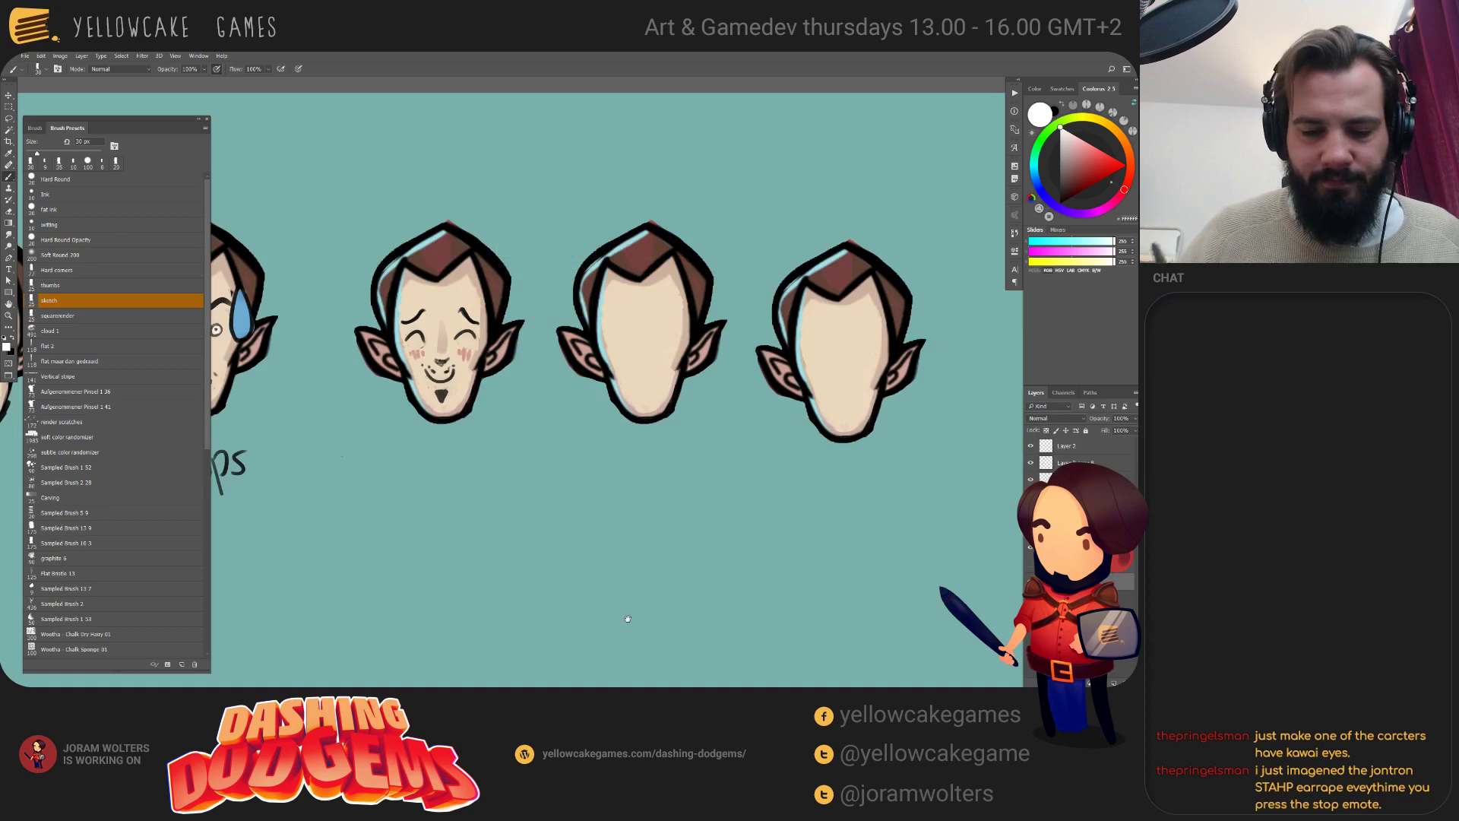
{"action": "key", "text": "ctrl+Tab"}
{"action": "key", "text": "ctrl+Tab"}
{"action": "key", "text": "ctrl+Tab"}
{"action": "key", "text": "ctrl+Tab"}
{"action": "key", "text": "ctrl+Tab"}
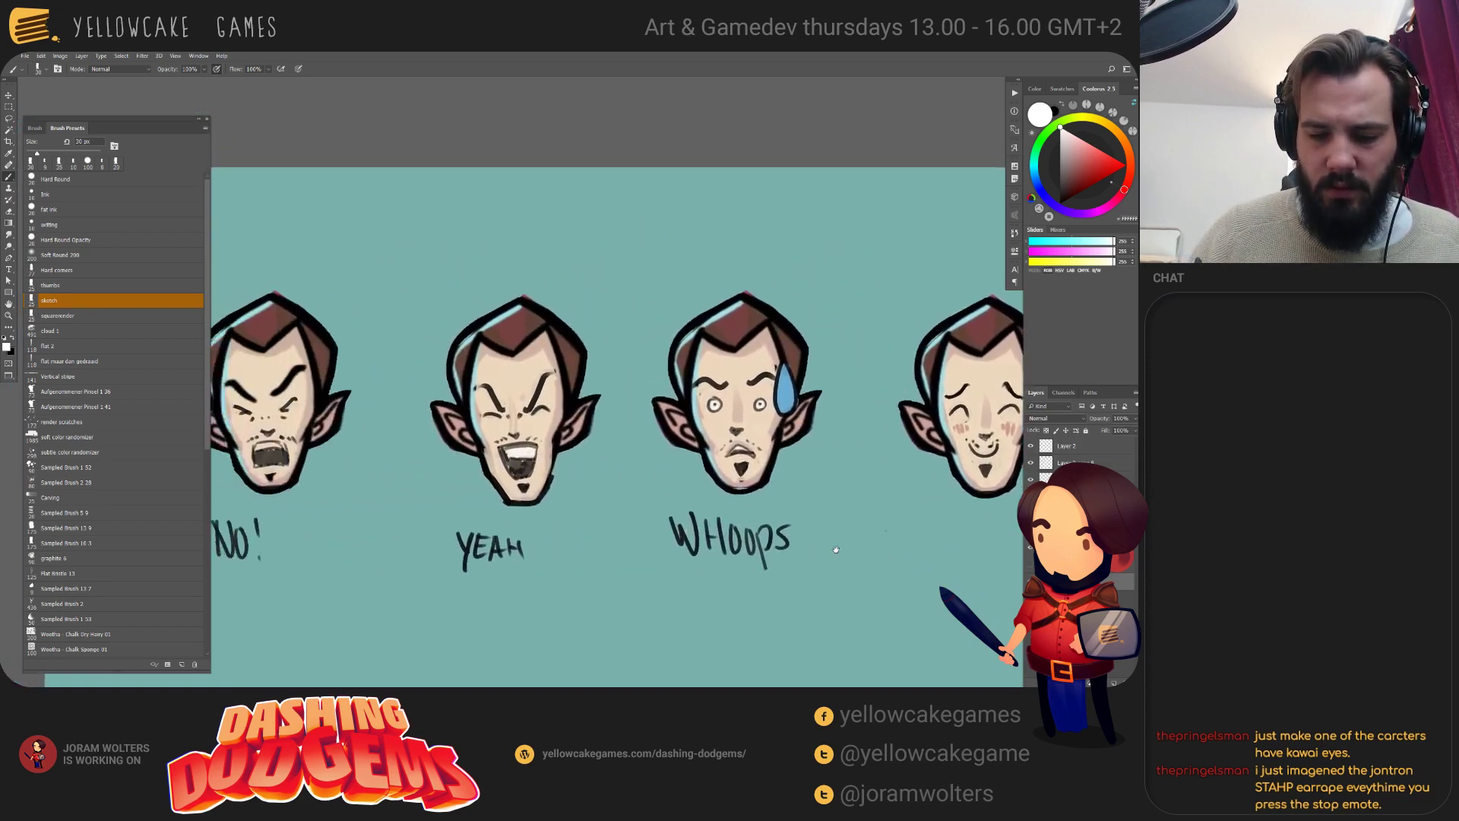
{"action": "left_click_drag", "start_coordinate": [862, 534], "coordinate": [600, 585]}
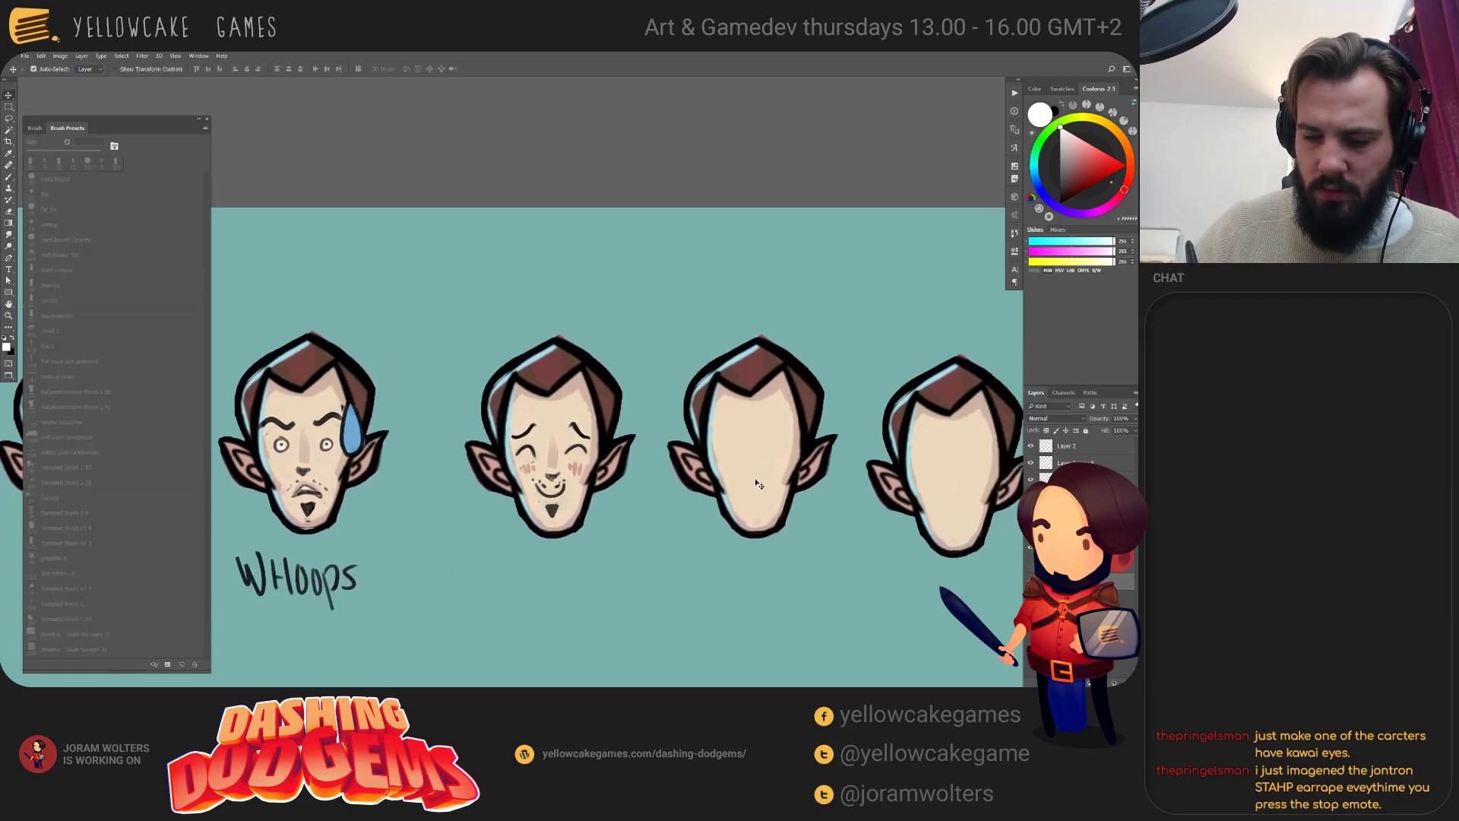
Draw a dark, open, downturned mouth on the first blank head with a 15 px black brush.
{"action": "key", "text": "x"}
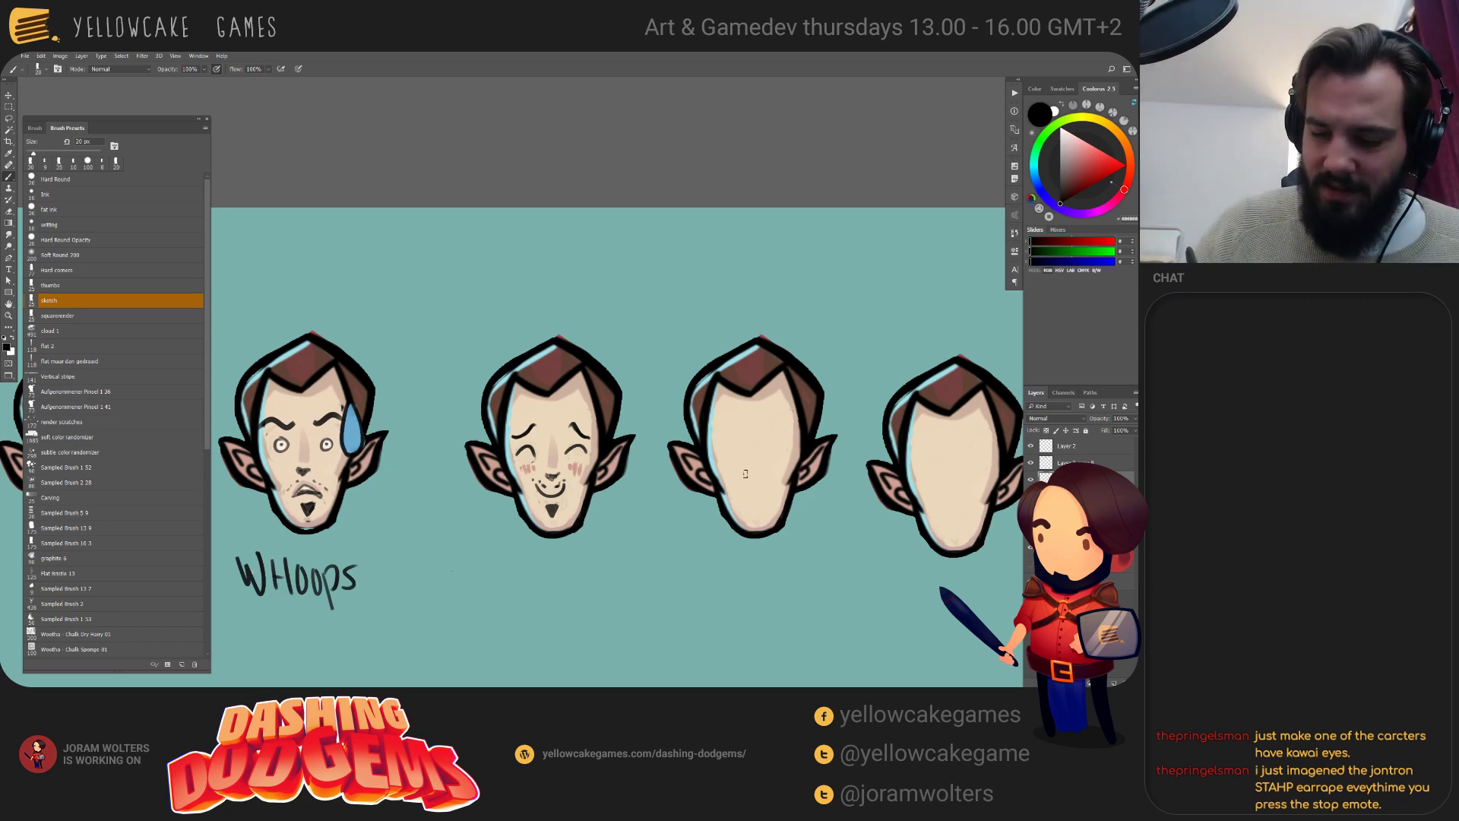
{"action": "key", "text": "bracketleft"}
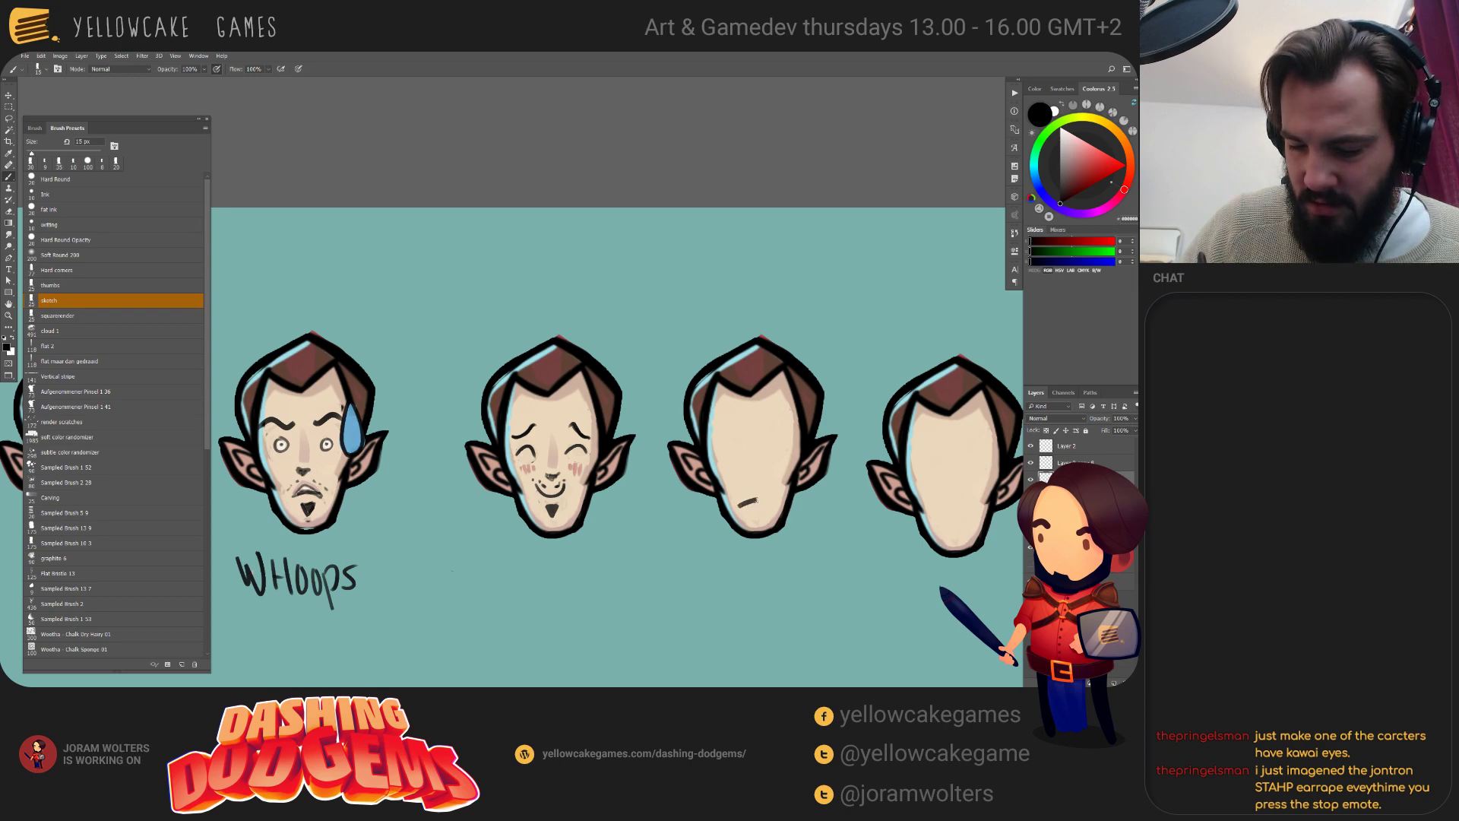
{"action": "left_click_drag", "start_coordinate": [756, 500], "coordinate": [773, 507]}
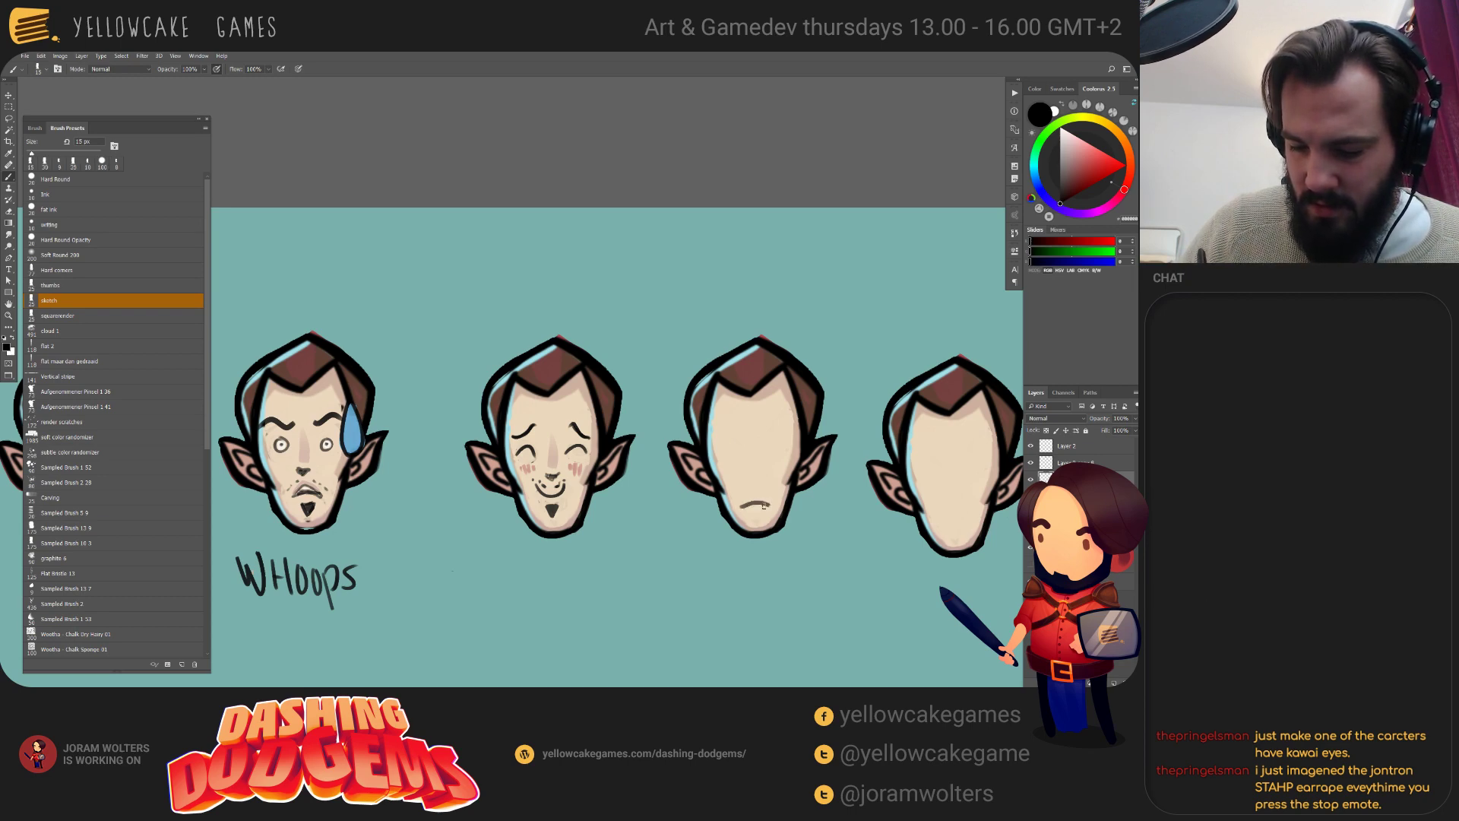
{"action": "key", "text": "ctrl+z"}
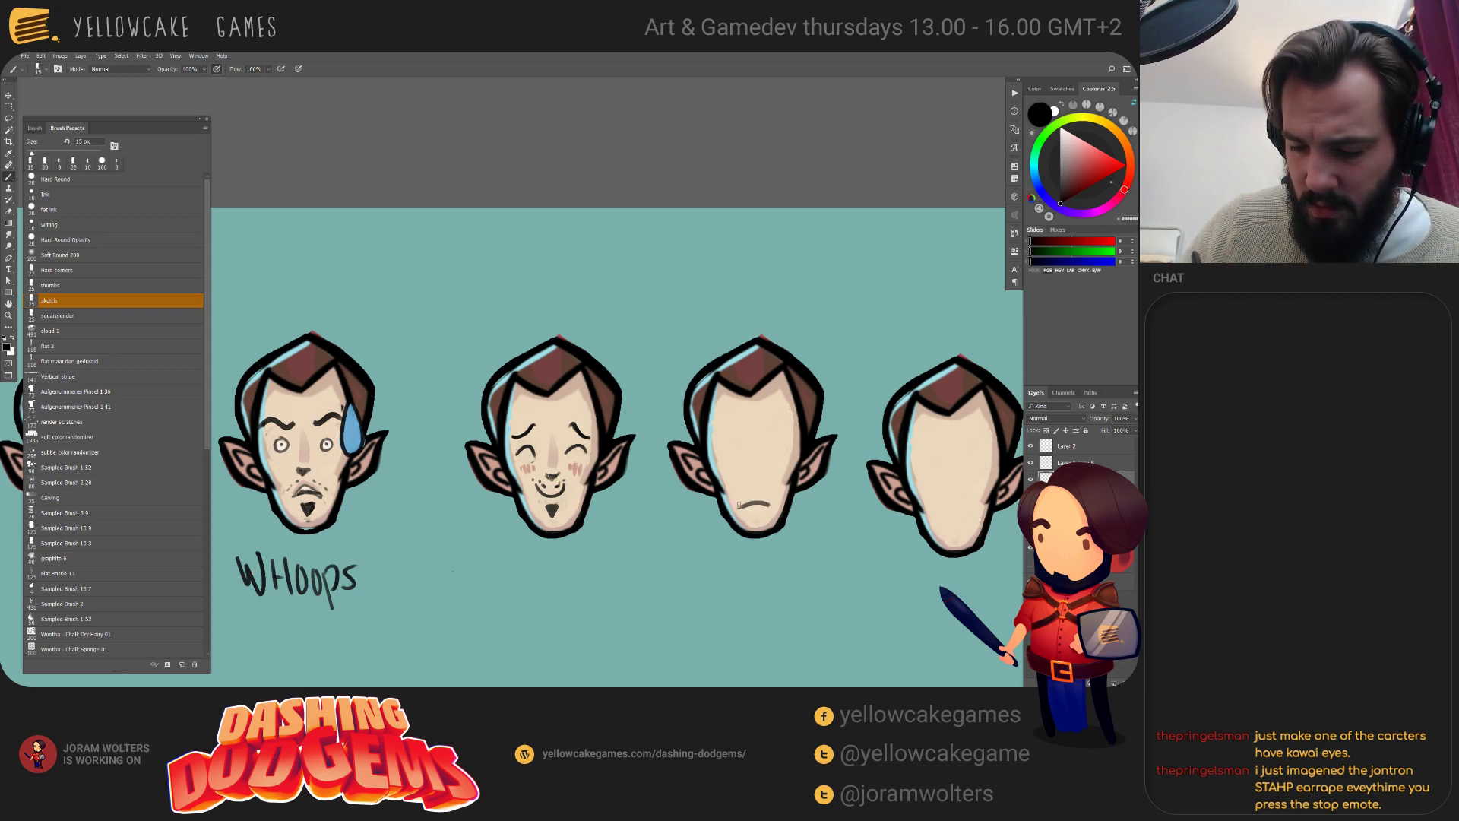
{"action": "left_click_drag", "start_coordinate": [741, 505], "coordinate": [771, 503]}
{"action": "key", "text": "ctrl+z"}
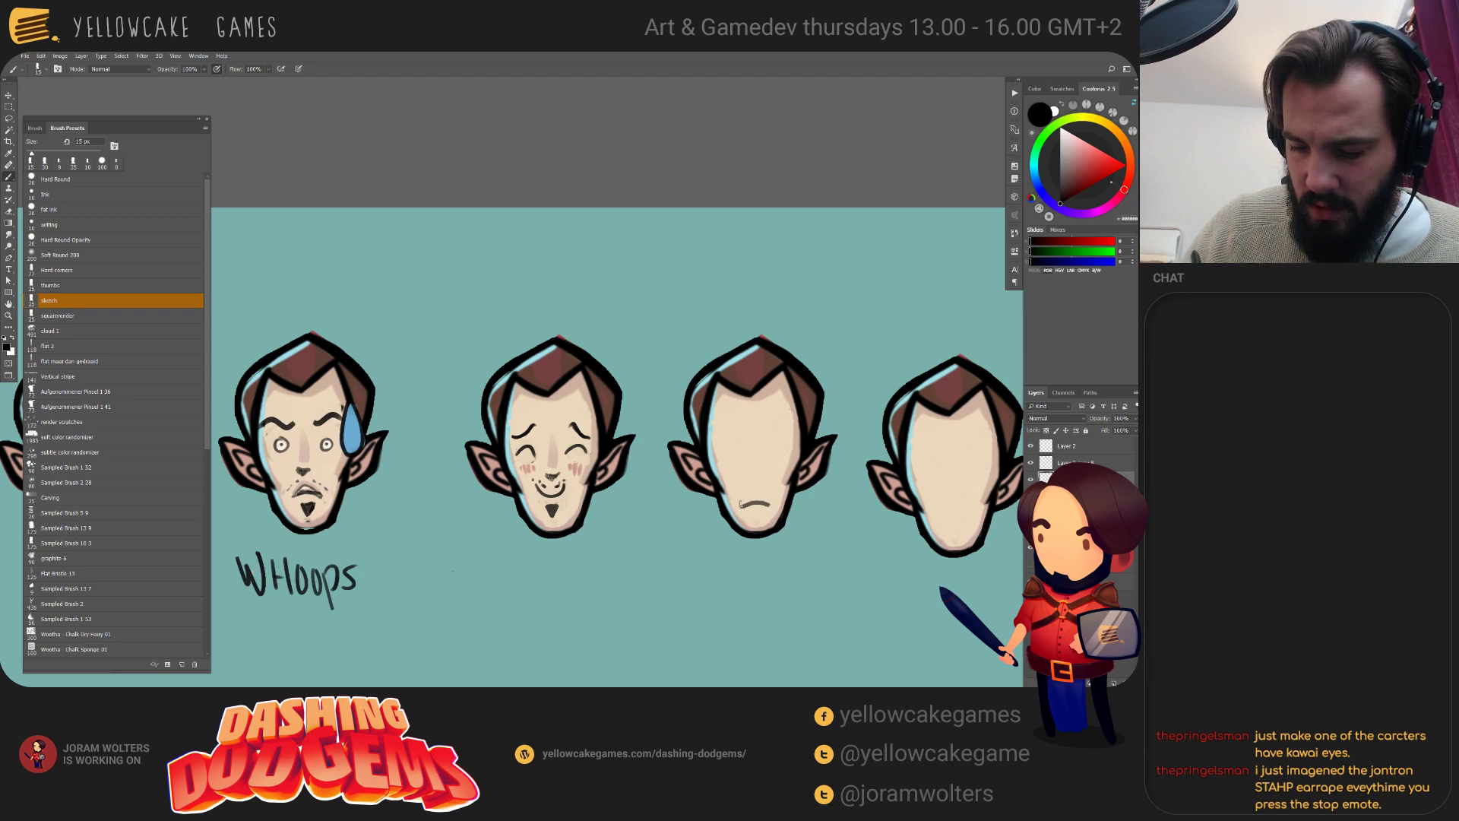
{"action": "key", "text": "ctrl+z"}
{"action": "left_click_drag", "start_coordinate": [737, 505], "coordinate": [737, 487]}
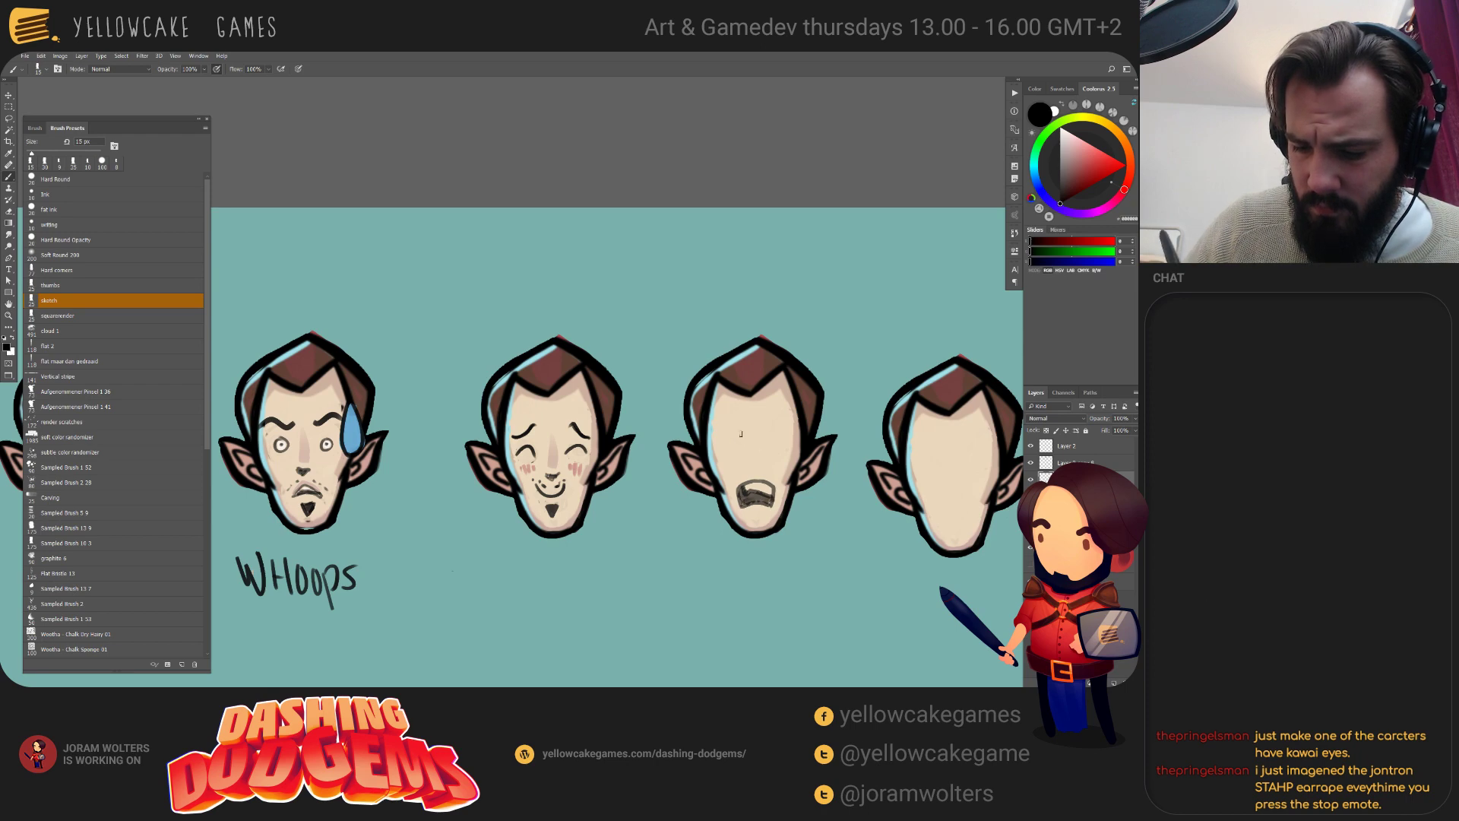
Draw small black nostrils above the open mouth and shade the nose bridge in a sampled pinkish skin tone.
{"action": "key", "text": "bracketleft"}
{"action": "key", "text": "bracketleft"}
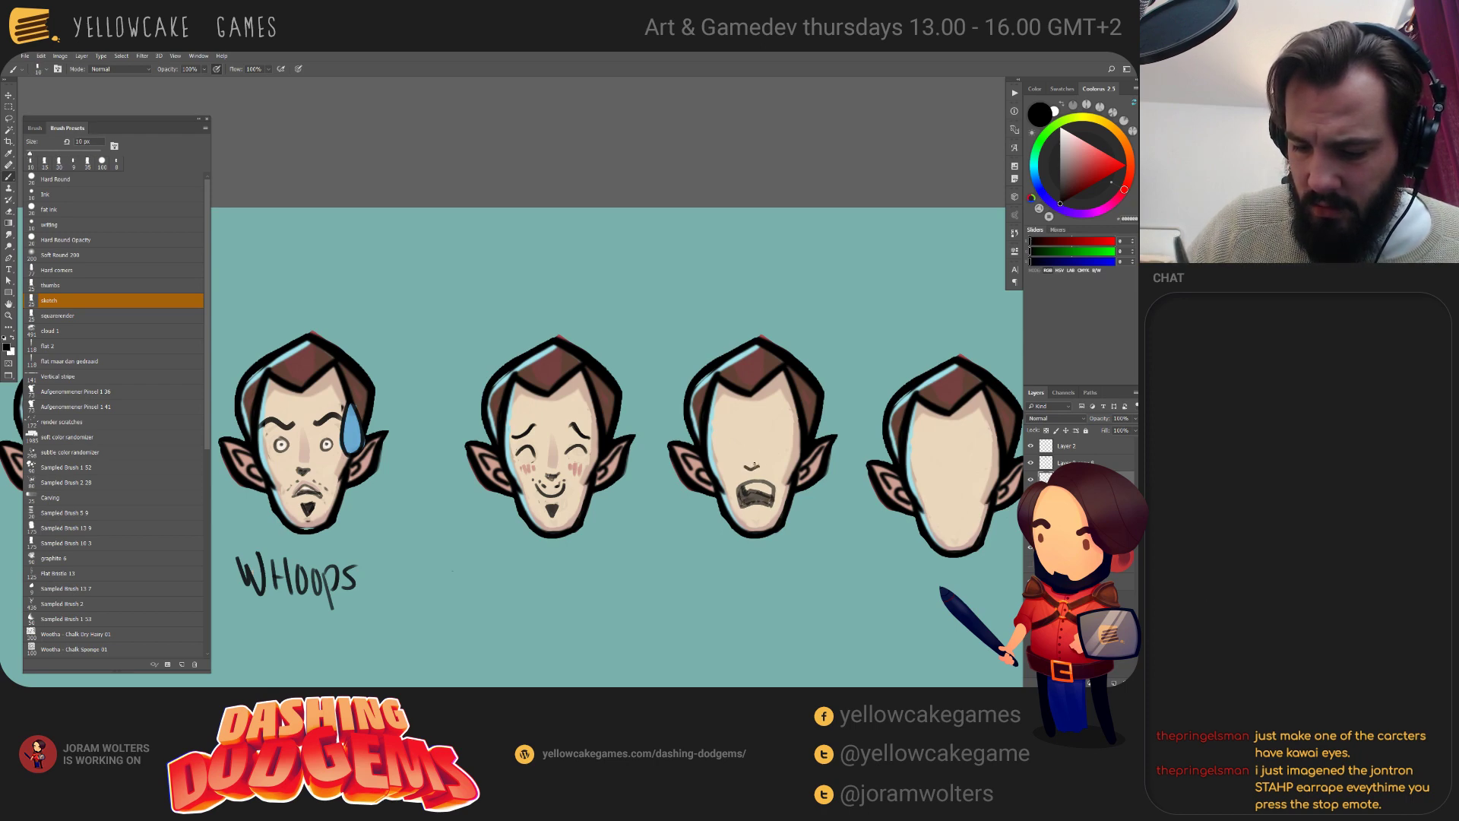
{"action": "left_click", "coordinate": [744, 467]}
{"action": "left_click", "coordinate": [776, 519], "text": "alt"}
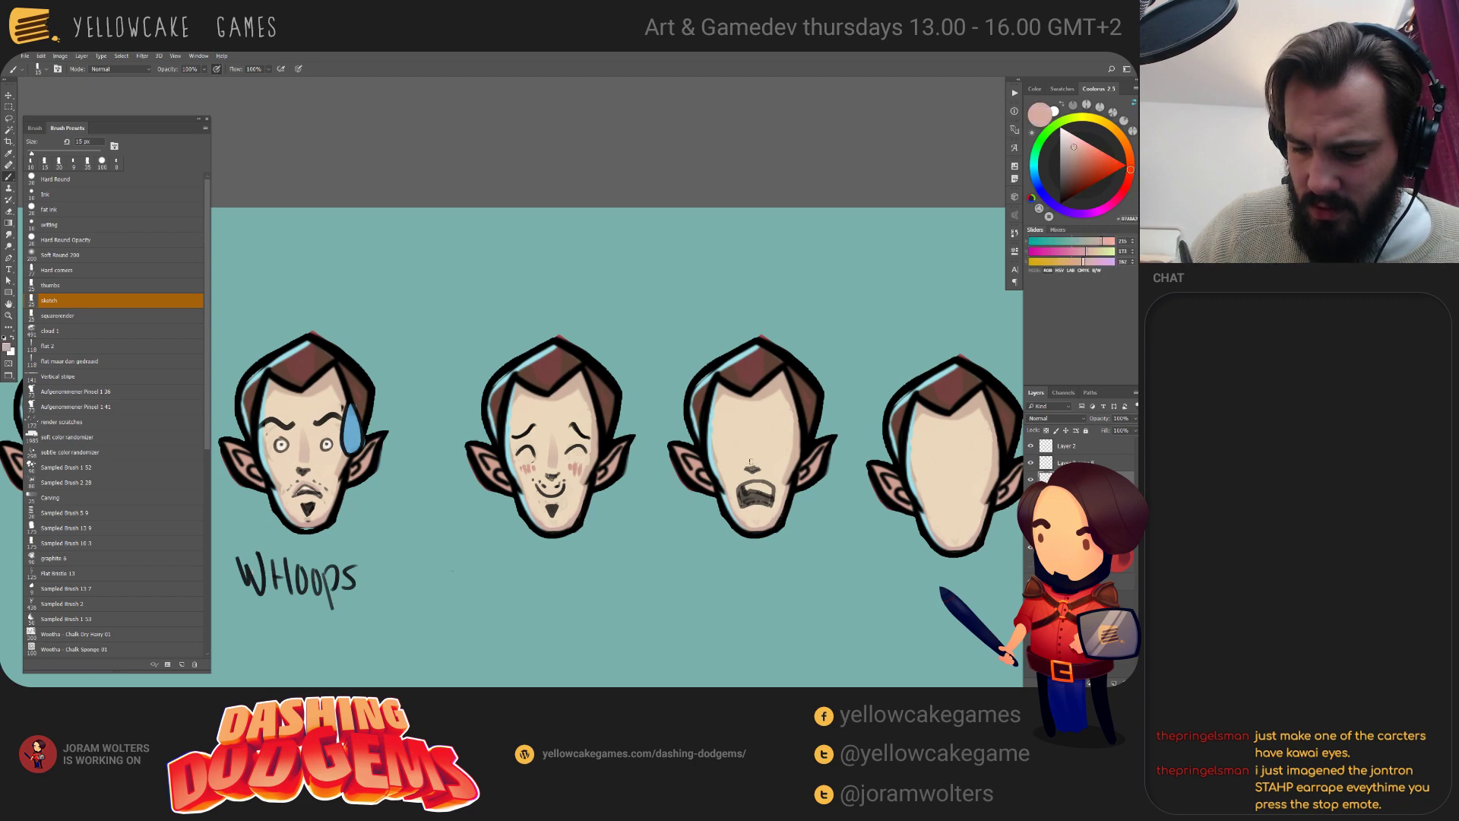
{"action": "key", "text": "bracketright"}
{"action": "key", "text": "bracketright"}
{"action": "left_click_drag", "start_coordinate": [752, 422], "coordinate": [754, 465]}
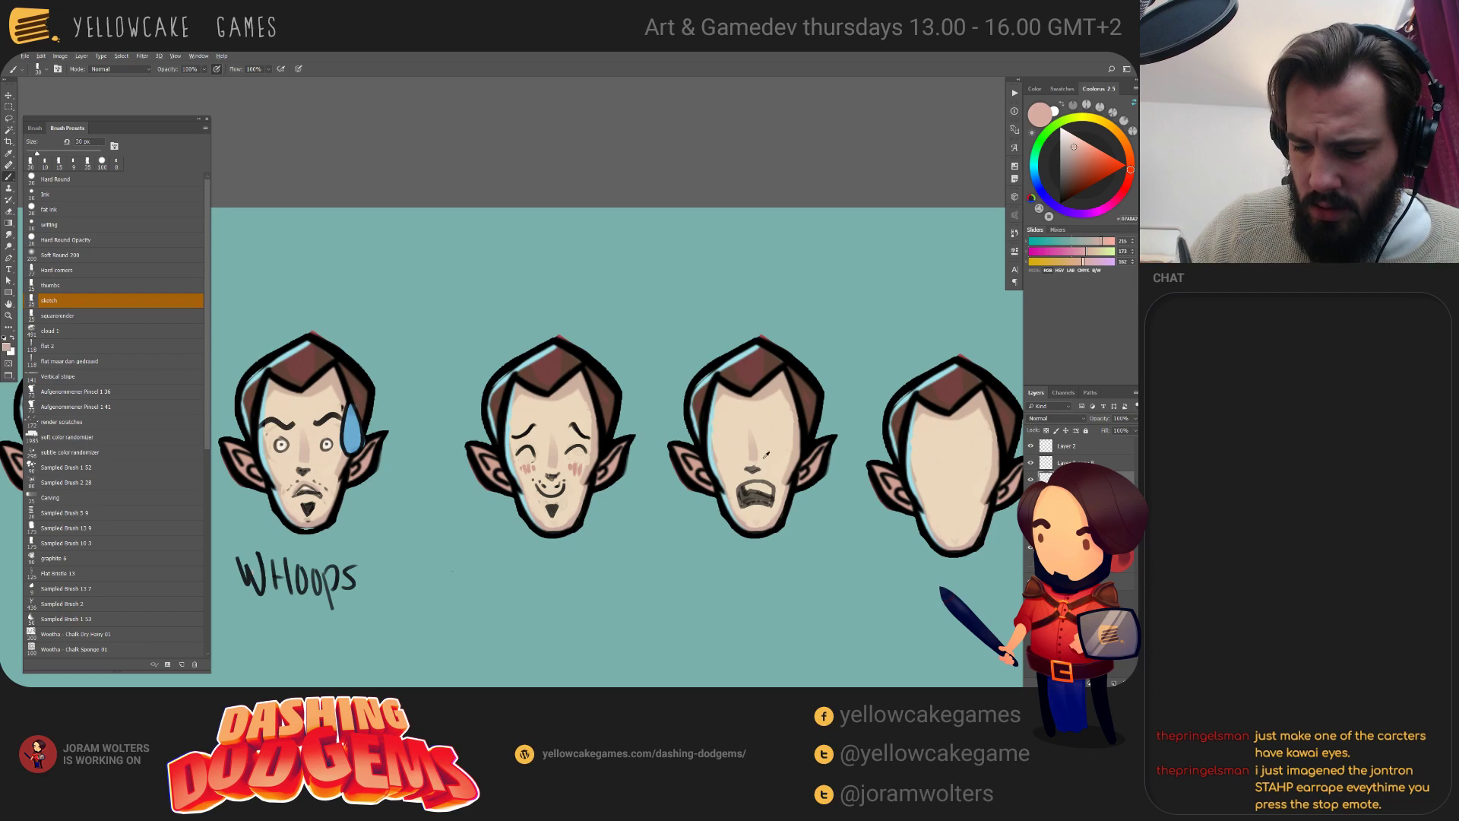
Refine the nose above the open mouth with a light sampled skin tone and dark strokes along its underside.
{"action": "left_click", "coordinate": [752, 462], "text": "alt"}
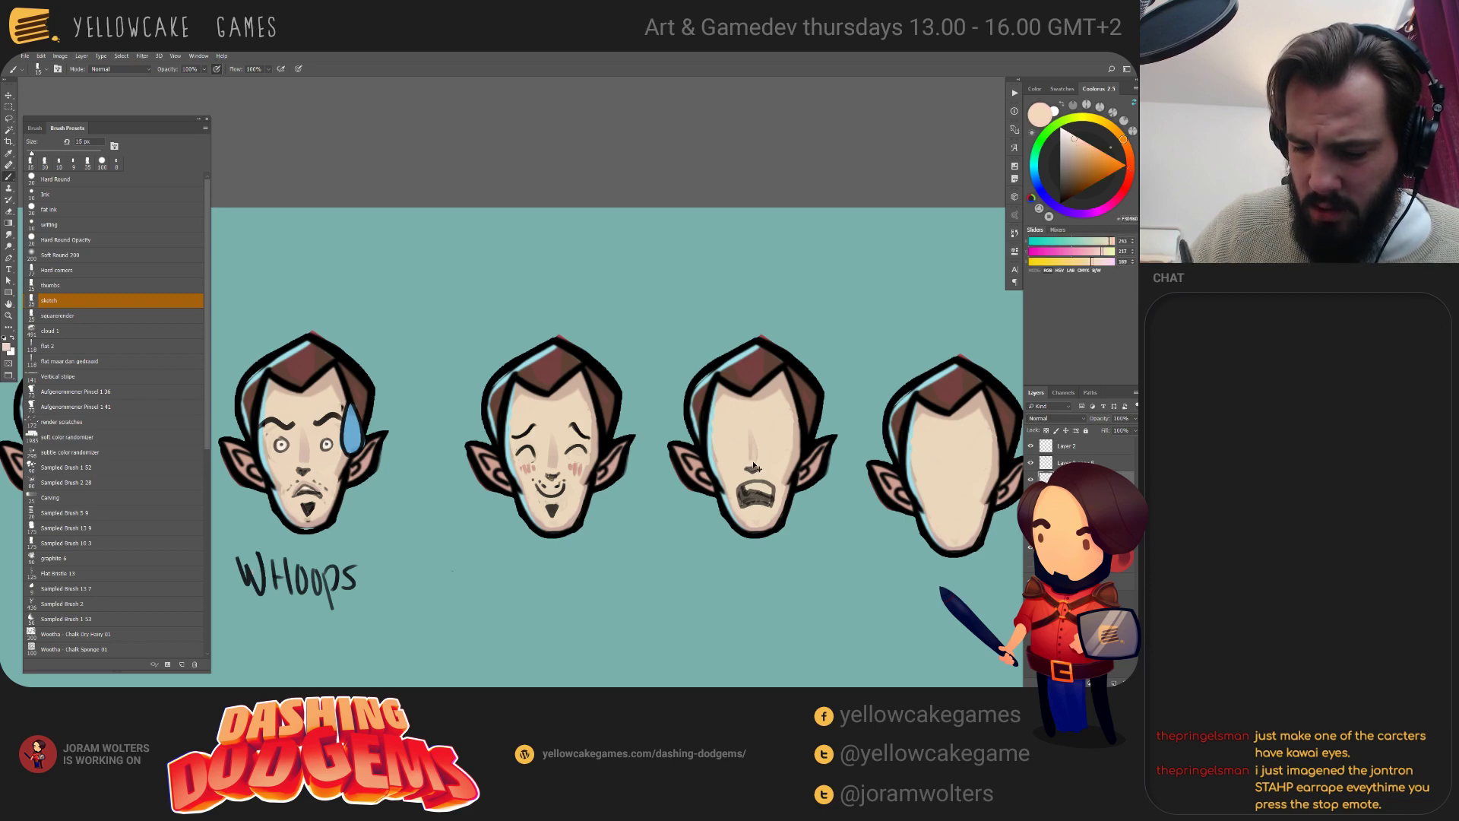
{"action": "left_click_drag", "start_coordinate": [754, 466], "coordinate": [755, 438]}
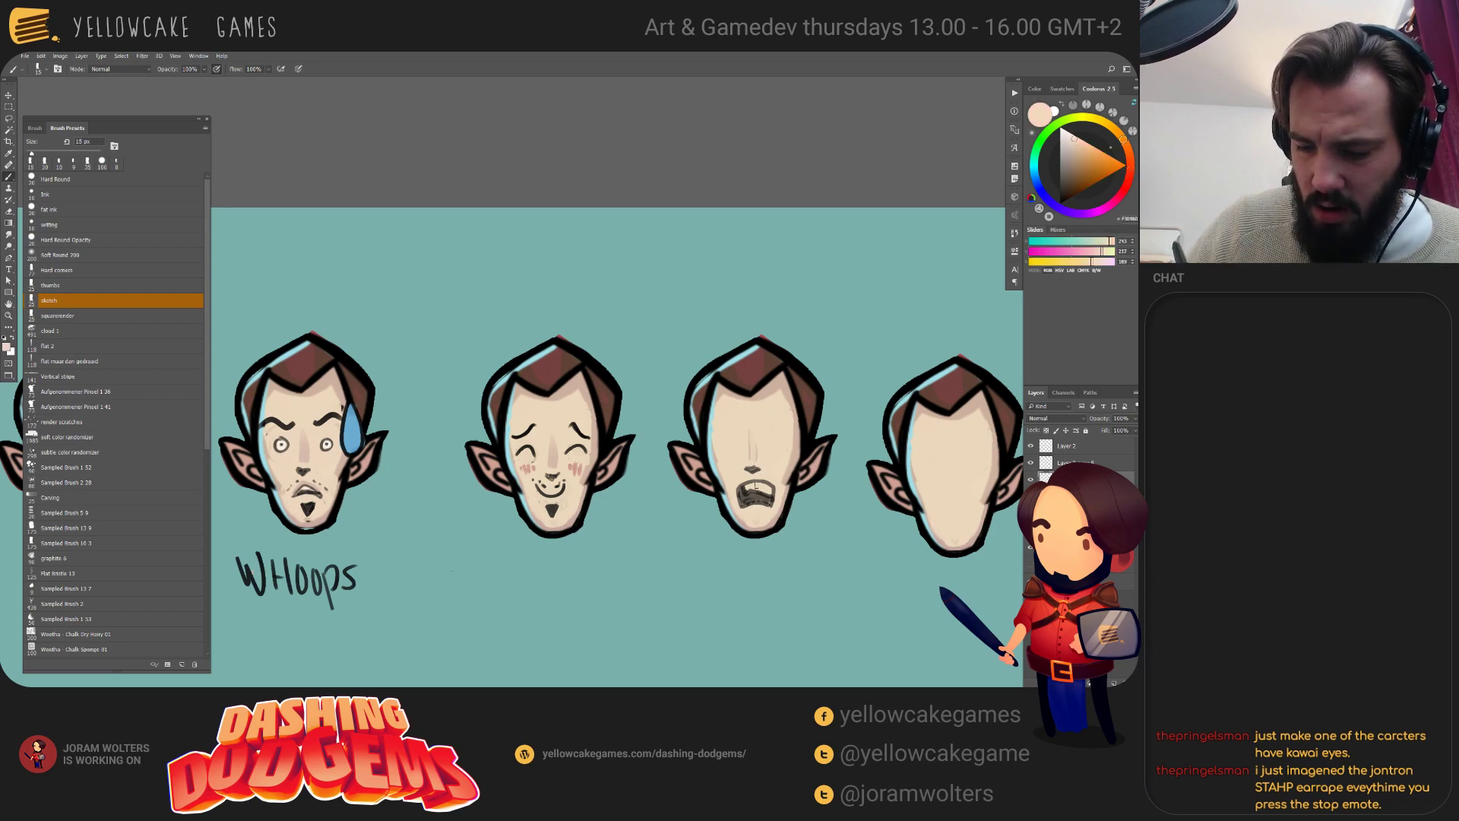
{"action": "left_click", "coordinate": [749, 492], "text": "alt"}
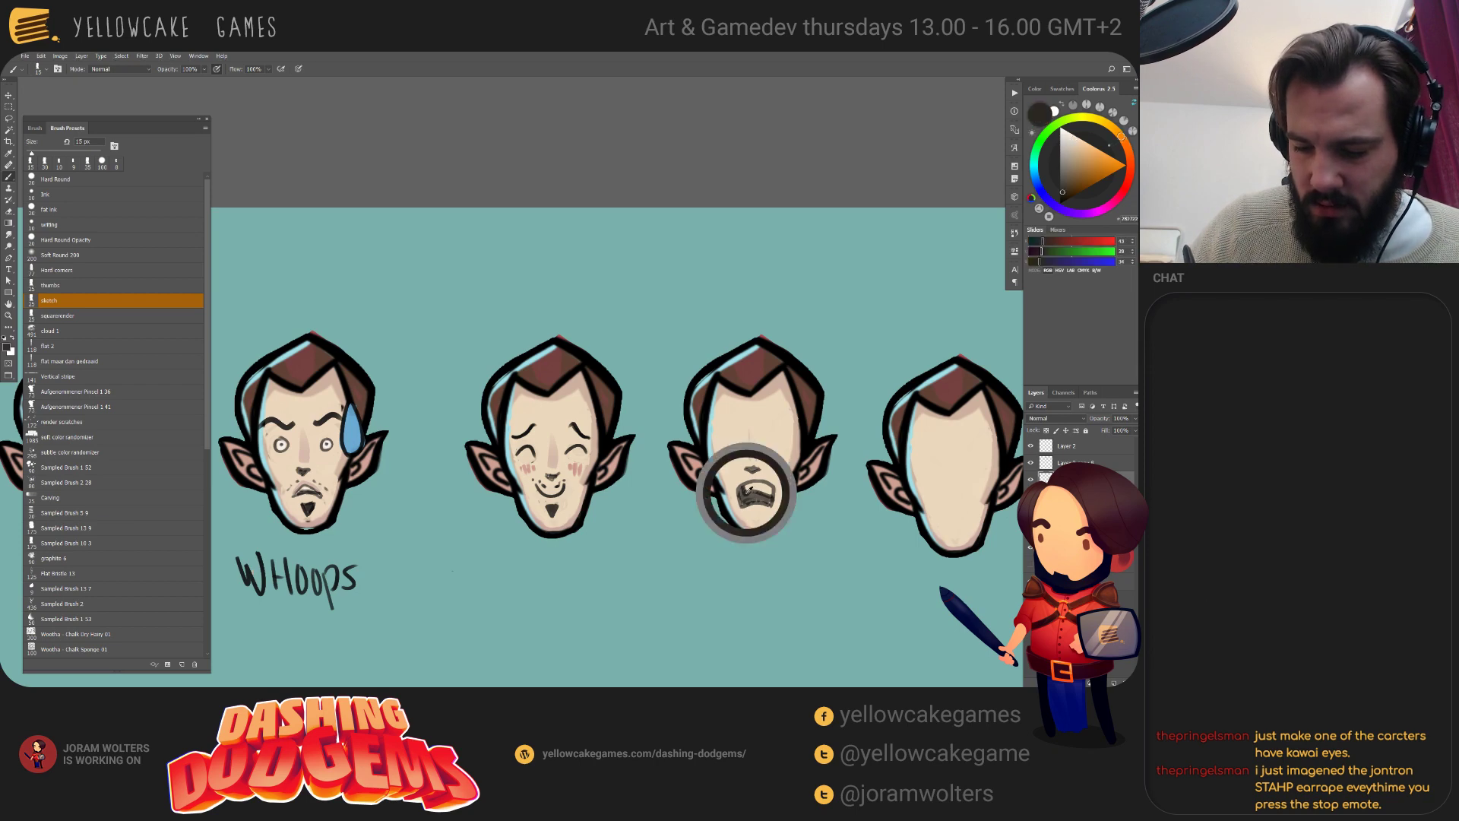
{"action": "key", "text": "]"}
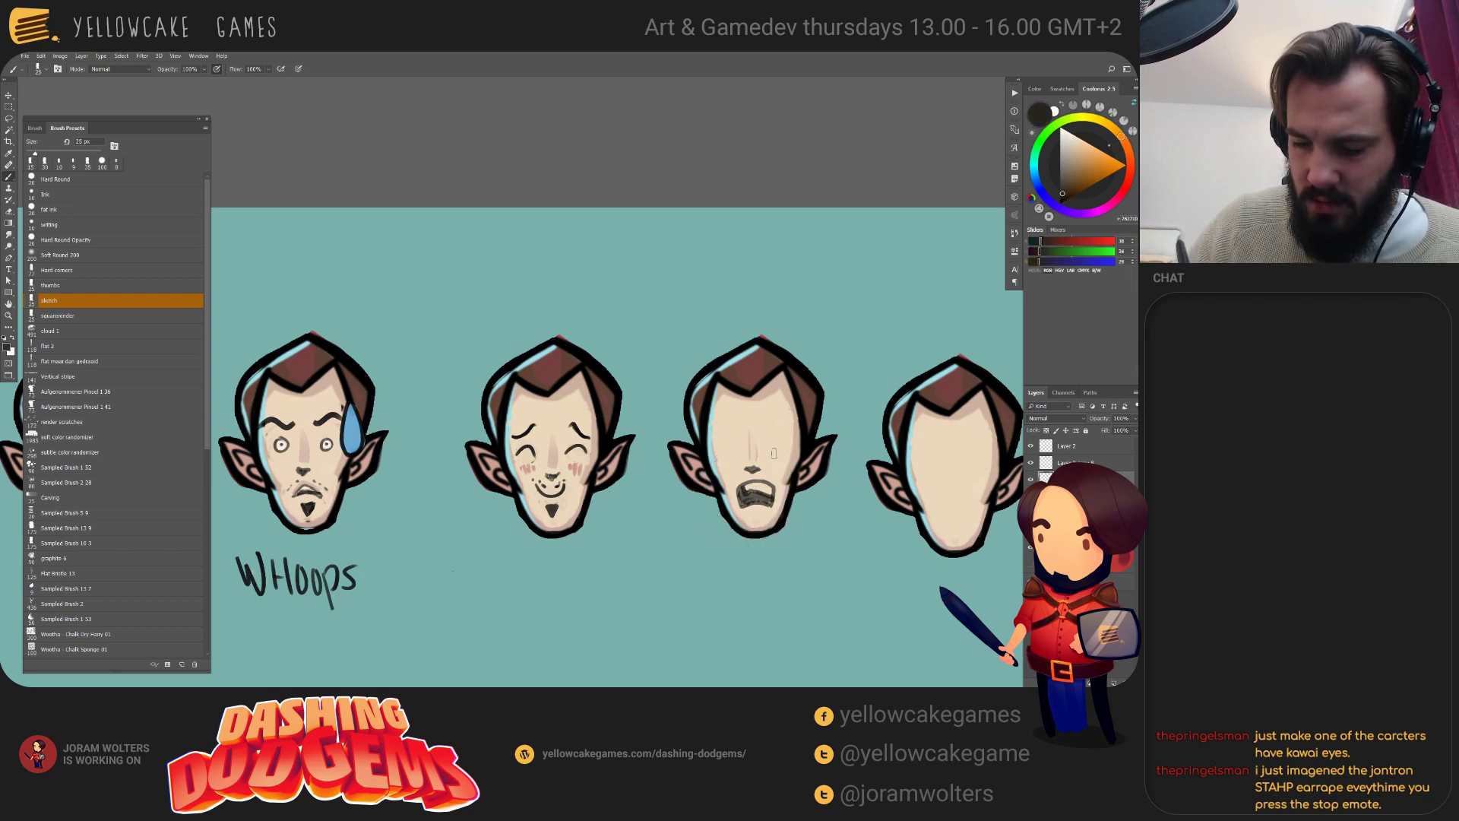
{"action": "left_click_drag", "start_coordinate": [747, 468], "coordinate": [758, 469]}
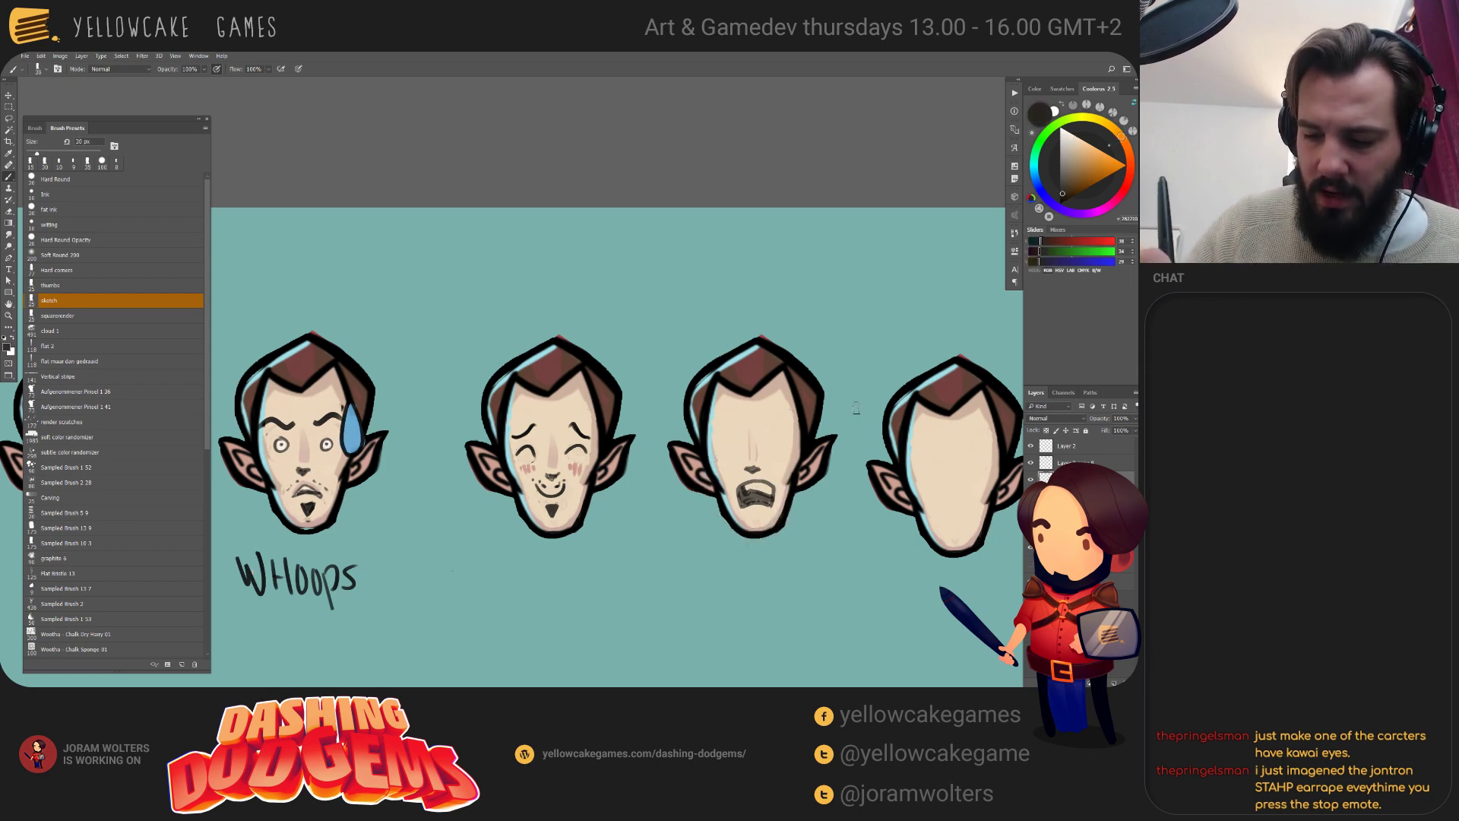
{"action": "scroll", "coordinate": [815, 465], "scroll_direction": "up", "scroll_amount": 2}
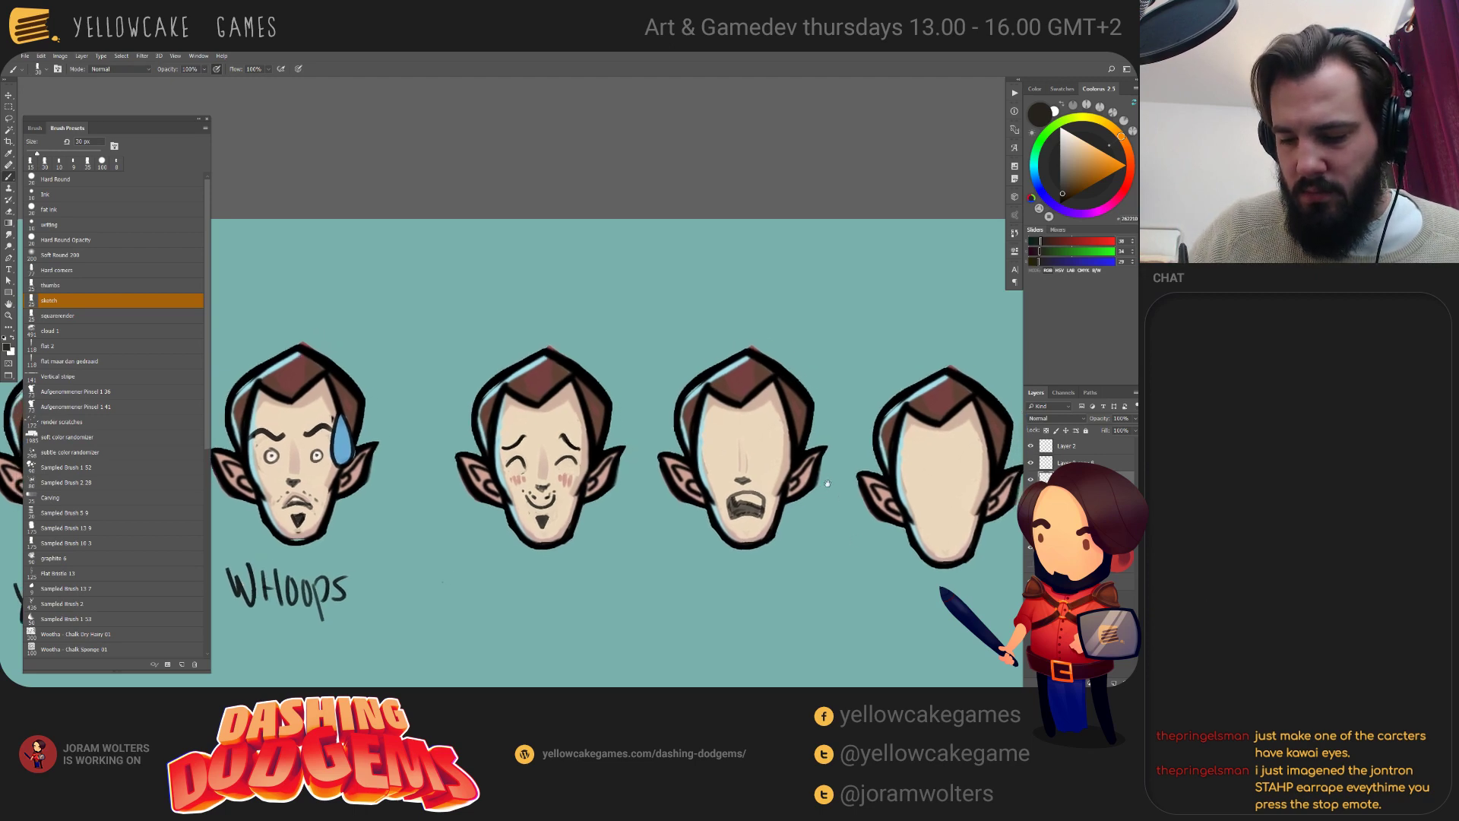
Draw angry slanted eyebrows, squinting eyes and a goatee on the open-mouthed head with a 15 px dark brush.
{"action": "scroll", "coordinate": [820, 452], "scroll_direction": "down", "scroll_amount": 1}
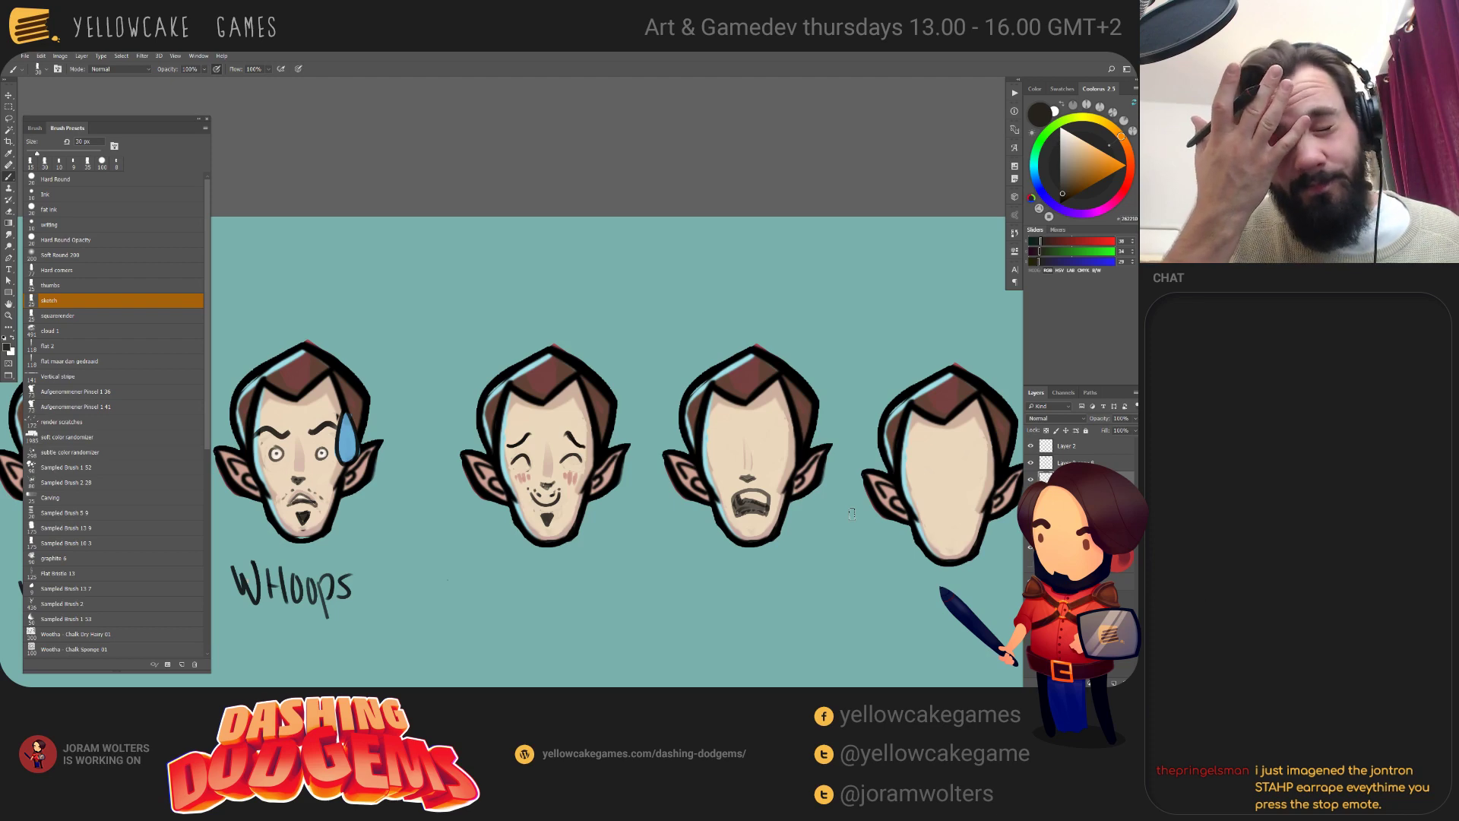
{"action": "mouse_move", "coordinate": [817, 474]}
{"action": "left_mouse_down"}
{"action": "mouse_move", "coordinate": [783, 498]}
{"action": "mouse_move", "coordinate": [743, 471]}
{"action": "left_mouse_up"}
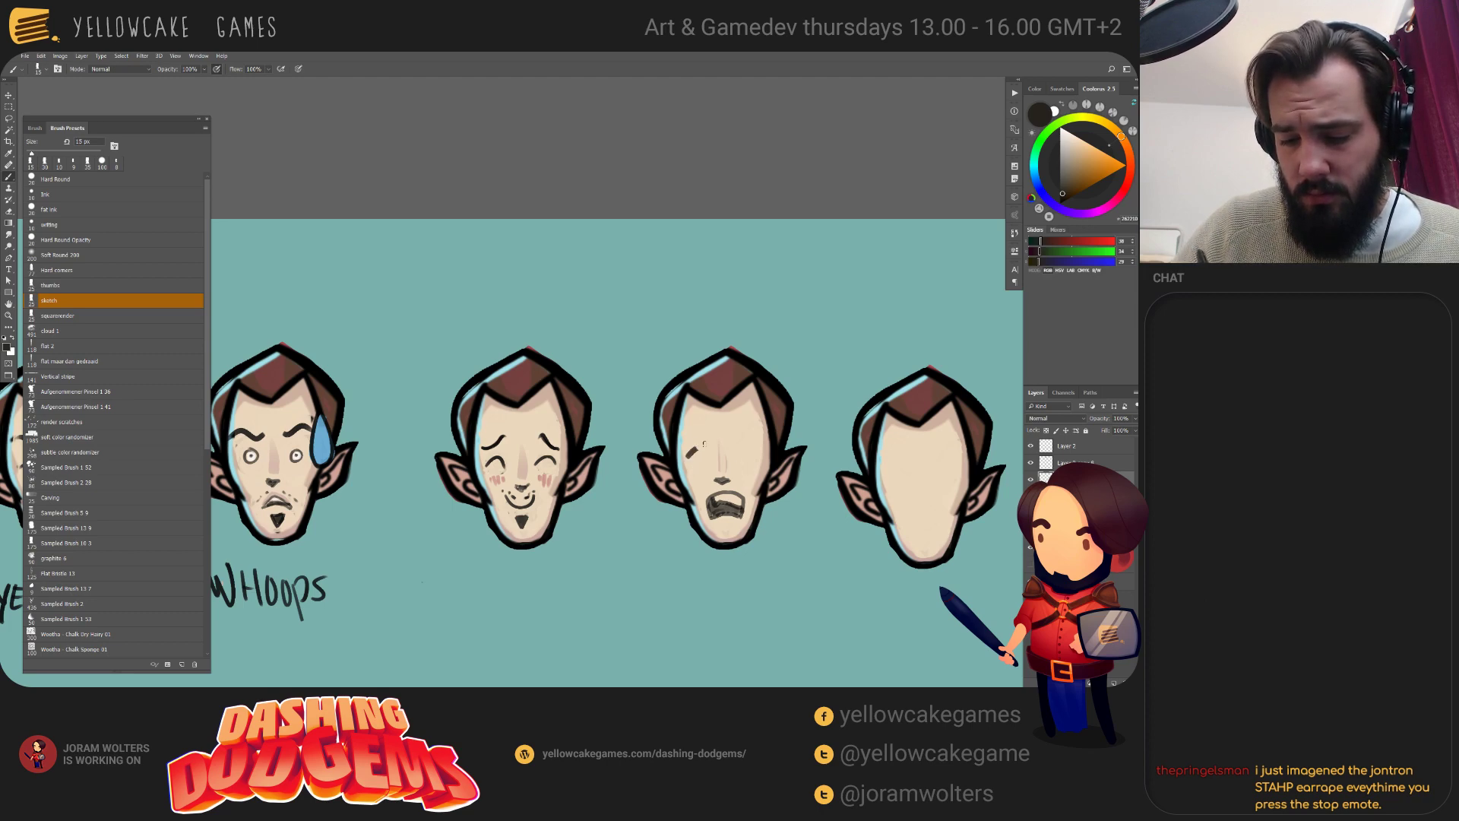
{"action": "key", "text": "ctrl+z"}
{"action": "mouse_move", "coordinate": [706, 450]}
{"action": "left_mouse_down"}
{"action": "mouse_move", "coordinate": [682, 459]}
{"action": "mouse_move", "coordinate": [757, 455]}
{"action": "mouse_move", "coordinate": [686, 458]}
{"action": "mouse_move", "coordinate": [707, 462]}
{"action": "left_mouse_up"}
{"action": "key", "text": "ctrl+z"}
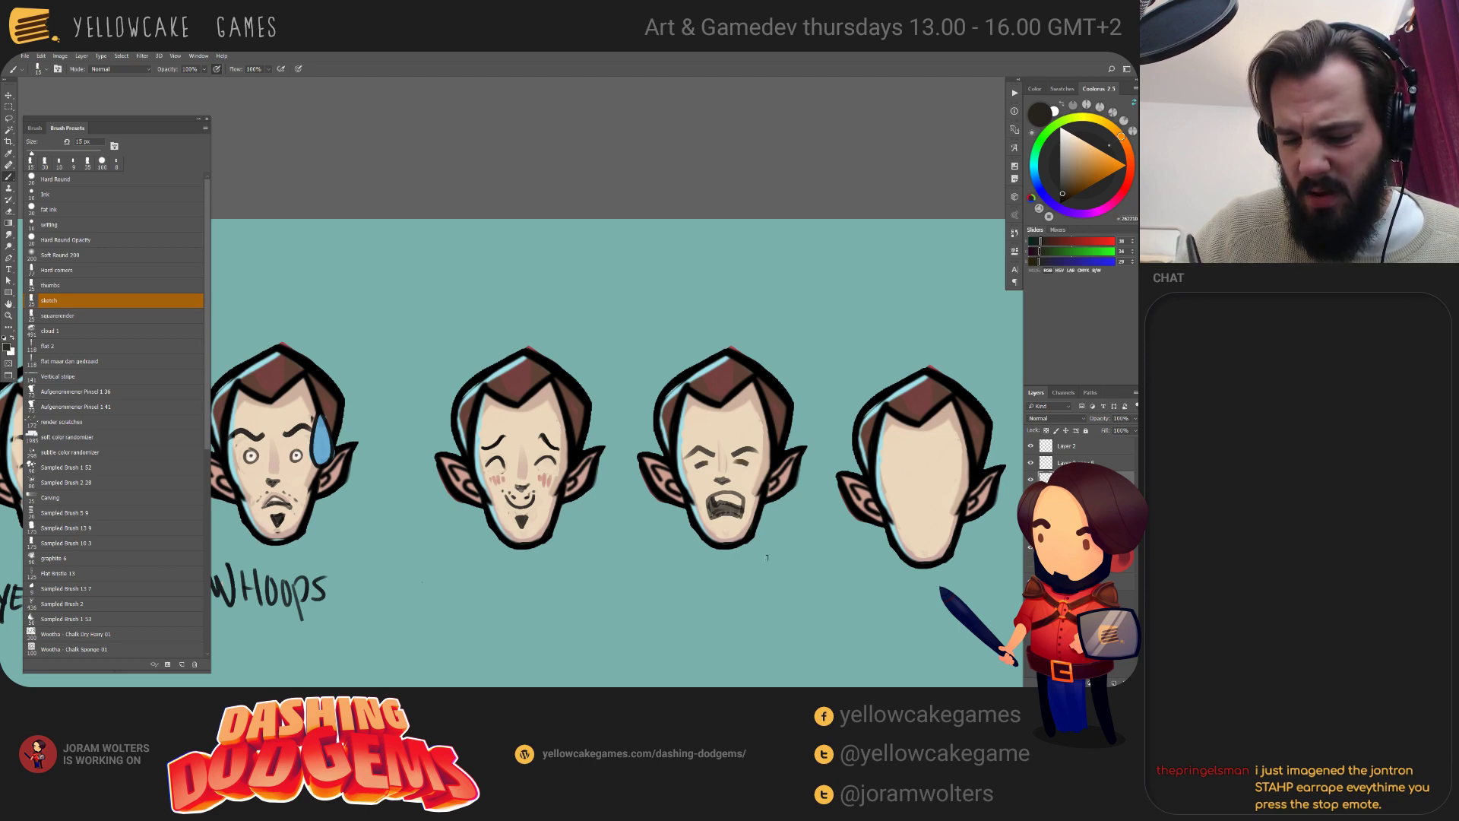
{"action": "left_click_drag", "start_coordinate": [754, 517], "coordinate": [758, 512]}
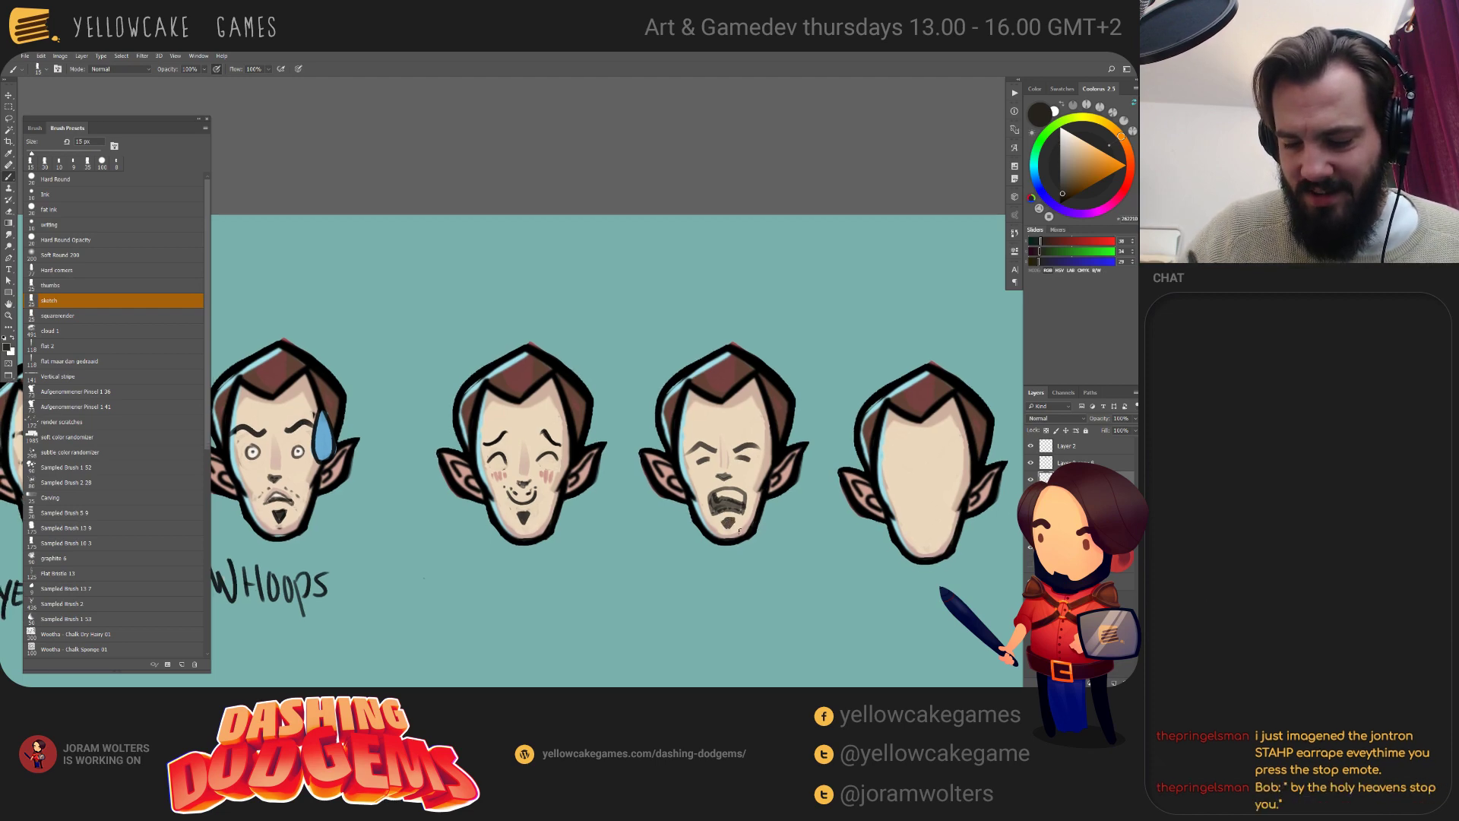
{"action": "left_click_drag", "start_coordinate": [715, 483], "coordinate": [699, 493]}
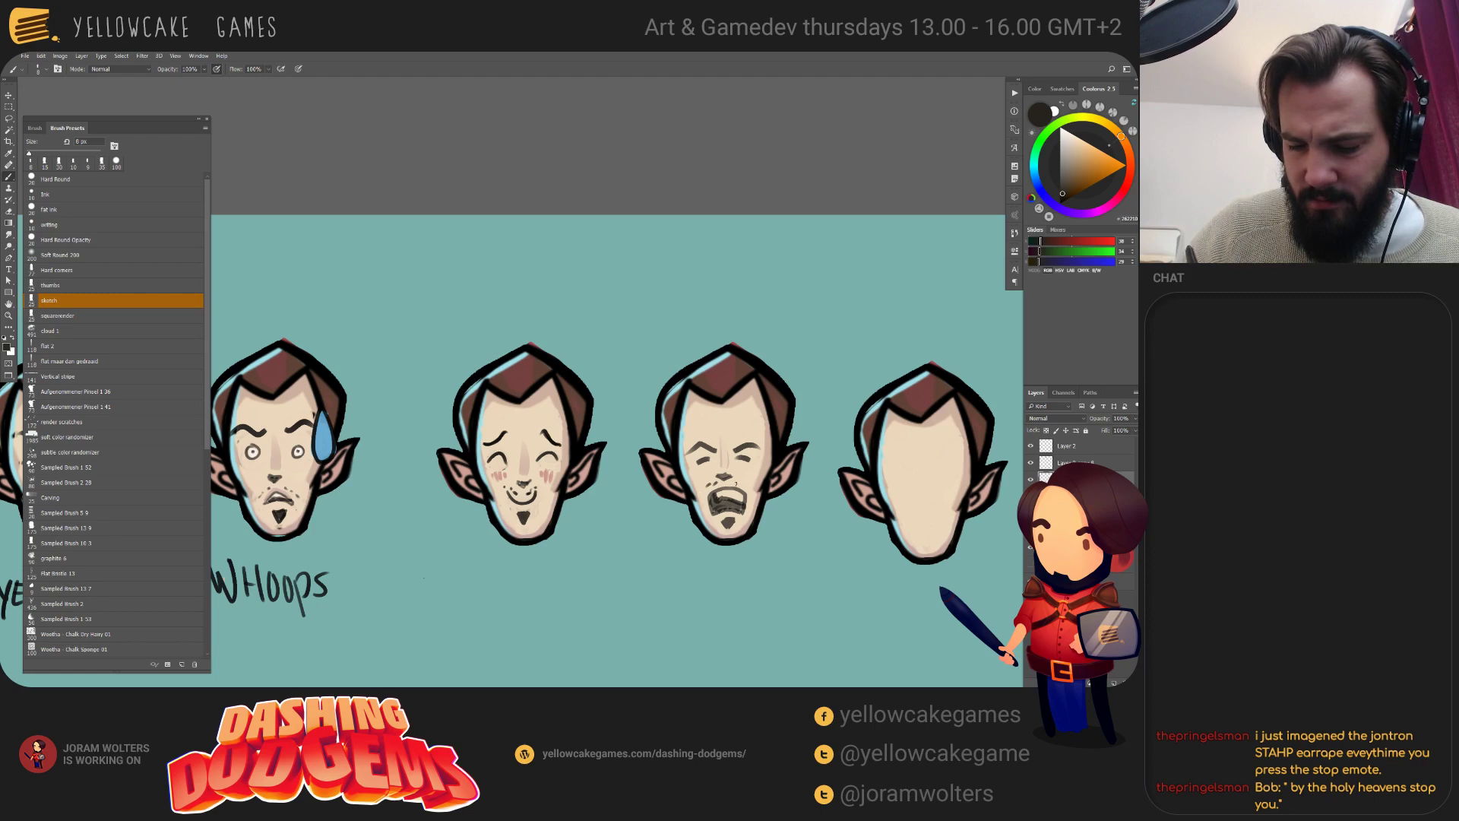
Hand-letter the dark label "T.HANKS" beneath the smiling, blushing head.
{"action": "mouse_move", "coordinate": [828, 543]}
{"action": "left_mouse_down"}
{"action": "mouse_move", "coordinate": [957, 555]}
{"action": "mouse_move", "coordinate": [900, 553]}
{"action": "mouse_move", "coordinate": [962, 532]}
{"action": "mouse_move", "coordinate": [906, 516]}
{"action": "left_mouse_up"}
{"action": "key", "text": "v"}
{"action": "key", "text": "b"}
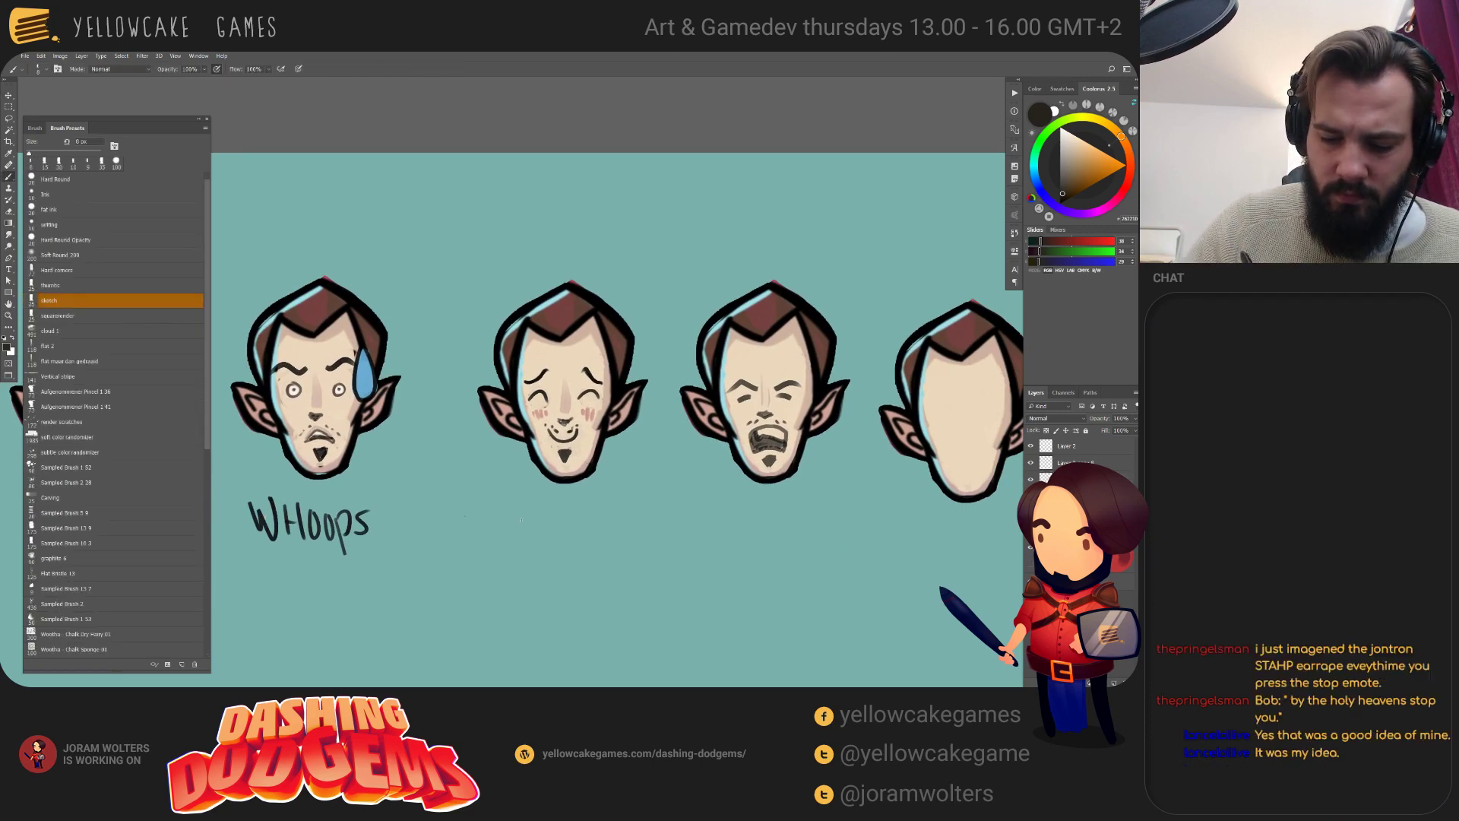
{"action": "mouse_move", "coordinate": [507, 521]}
{"action": "left_mouse_down"}
{"action": "mouse_move", "coordinate": [509, 541]}
{"action": "mouse_move", "coordinate": [517, 517]}
{"action": "mouse_move", "coordinate": [525, 540]}
{"action": "mouse_move", "coordinate": [535, 531]}
{"action": "left_mouse_up"}
{"action": "mouse_move", "coordinate": [535, 517]}
{"action": "left_mouse_down"}
{"action": "mouse_move", "coordinate": [537, 540]}
{"action": "mouse_move", "coordinate": [547, 517]}
{"action": "left_mouse_up"}
{"action": "mouse_move", "coordinate": [547, 517]}
{"action": "left_mouse_down"}
{"action": "mouse_move", "coordinate": [554, 545]}
{"action": "mouse_move", "coordinate": [555, 519]}
{"action": "mouse_move", "coordinate": [560, 544]}
{"action": "mouse_move", "coordinate": [563, 520]}
{"action": "mouse_move", "coordinate": [575, 544]}
{"action": "mouse_move", "coordinate": [596, 543]}
{"action": "left_mouse_up"}
Hand-letter the dark label "STAHP" beneath the open-mouthed head.
{"action": "mouse_move", "coordinate": [776, 526]}
{"action": "left_mouse_down"}
{"action": "mouse_move", "coordinate": [614, 554]}
{"action": "mouse_move", "coordinate": [639, 549]}
{"action": "left_mouse_up"}
{"action": "mouse_move", "coordinate": [628, 529]}
{"action": "left_mouse_down"}
{"action": "mouse_move", "coordinate": [652, 524]}
{"action": "mouse_move", "coordinate": [661, 553]}
{"action": "left_mouse_up"}
{"action": "left_click_drag", "start_coordinate": [648, 544], "coordinate": [666, 548]}
{"action": "mouse_move", "coordinate": [678, 527]}
{"action": "left_mouse_down"}
{"action": "mouse_move", "coordinate": [677, 550]}
{"action": "mouse_move", "coordinate": [678, 538]}
{"action": "left_mouse_up"}
{"action": "mouse_move", "coordinate": [684, 531]}
{"action": "left_mouse_down"}
{"action": "mouse_move", "coordinate": [685, 566]}
{"action": "mouse_move", "coordinate": [686, 545]}
{"action": "mouse_move", "coordinate": [867, 590]}
{"action": "left_mouse_up"}
{"action": "left_click_drag", "start_coordinate": [656, 585], "coordinate": [910, 579]}
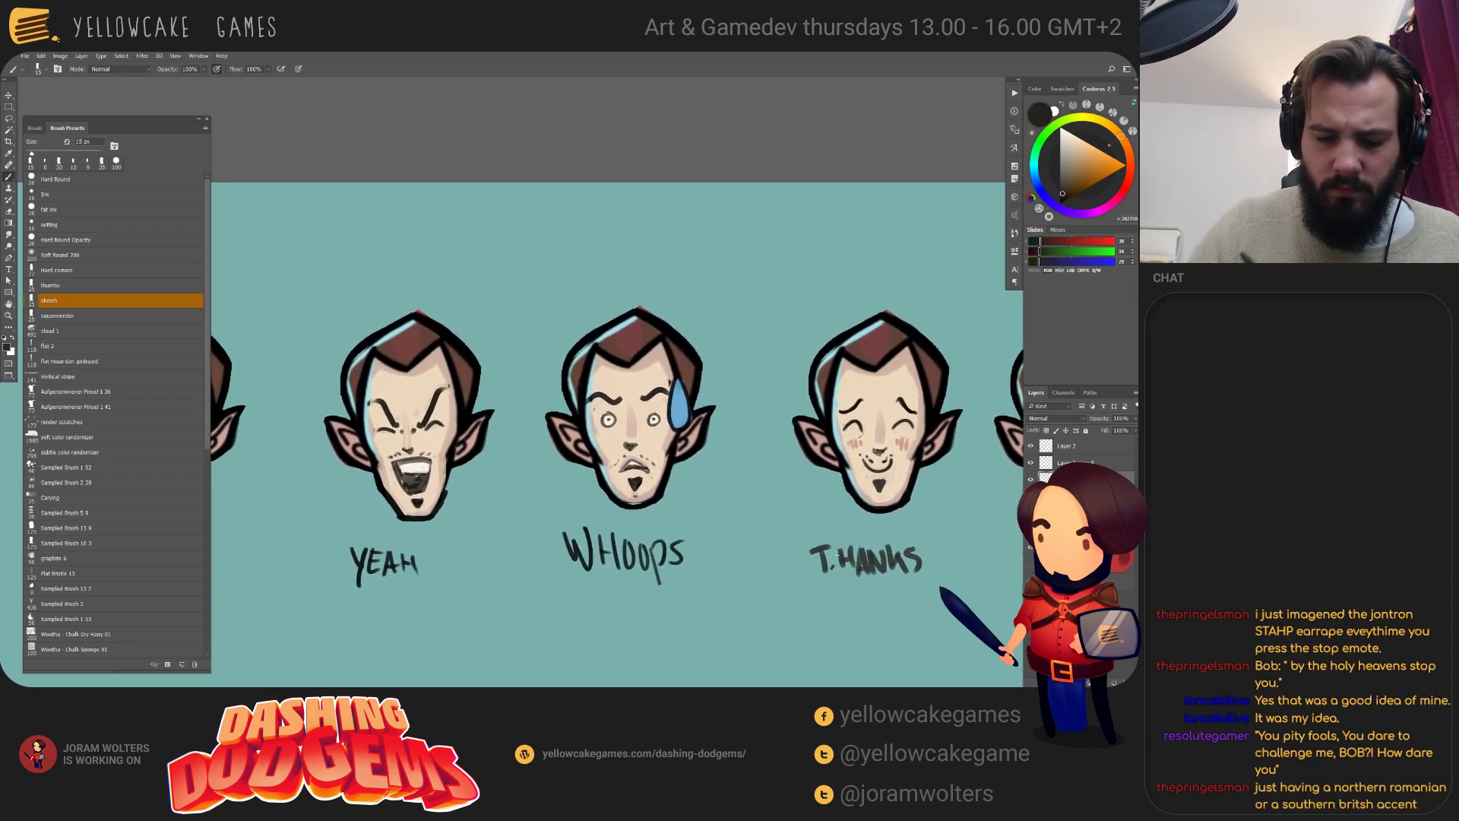
Thicken the shaded side of the jaw on the YEAH head with a dark brush stroke.
{"action": "left_click_drag", "start_coordinate": [448, 465], "coordinate": [446, 500]}
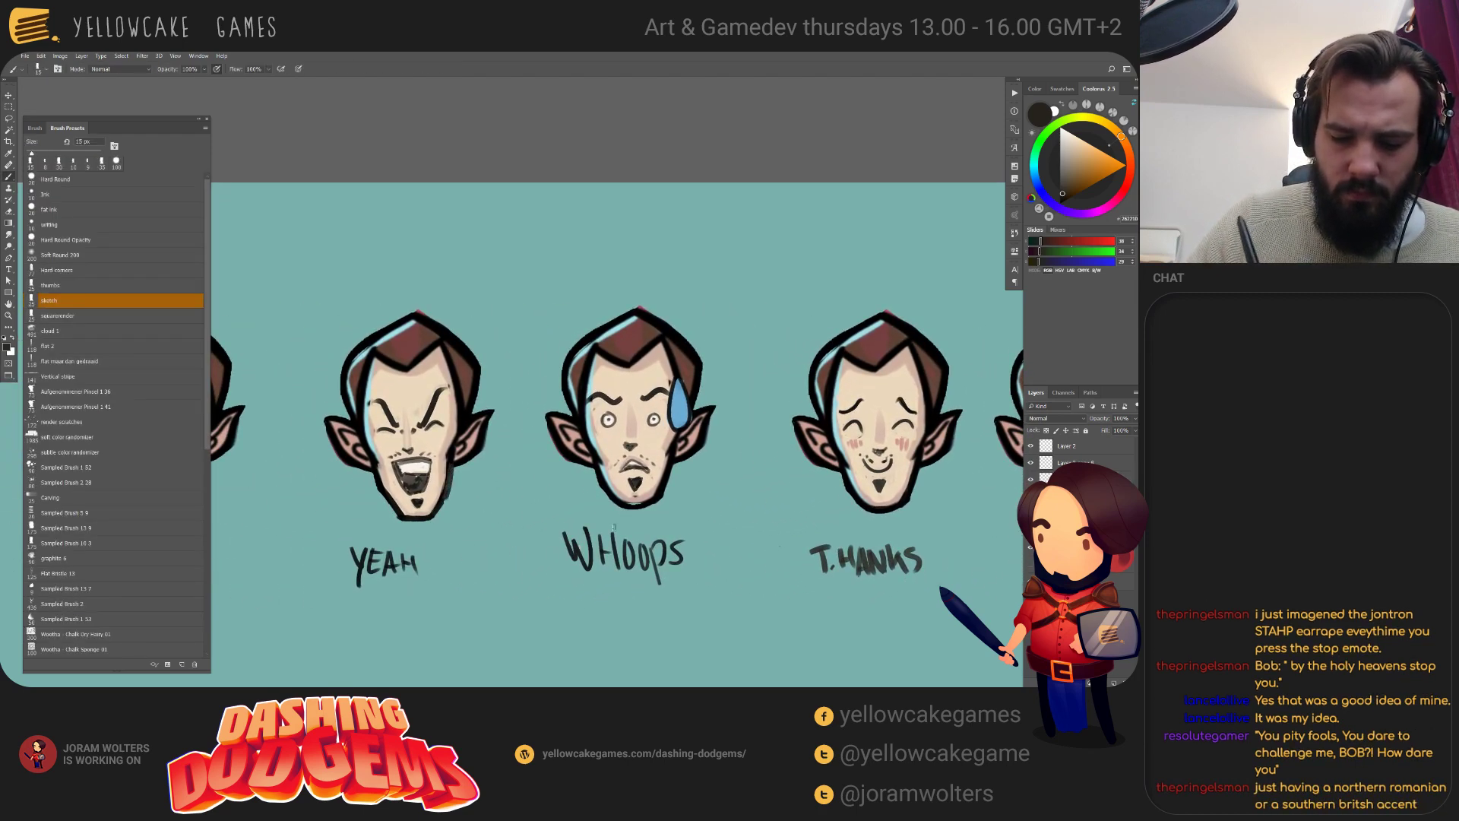
{"action": "left_click_drag", "start_coordinate": [690, 571], "coordinate": [740, 585]}
{"action": "left_click_drag", "start_coordinate": [696, 451], "coordinate": [698, 451]}
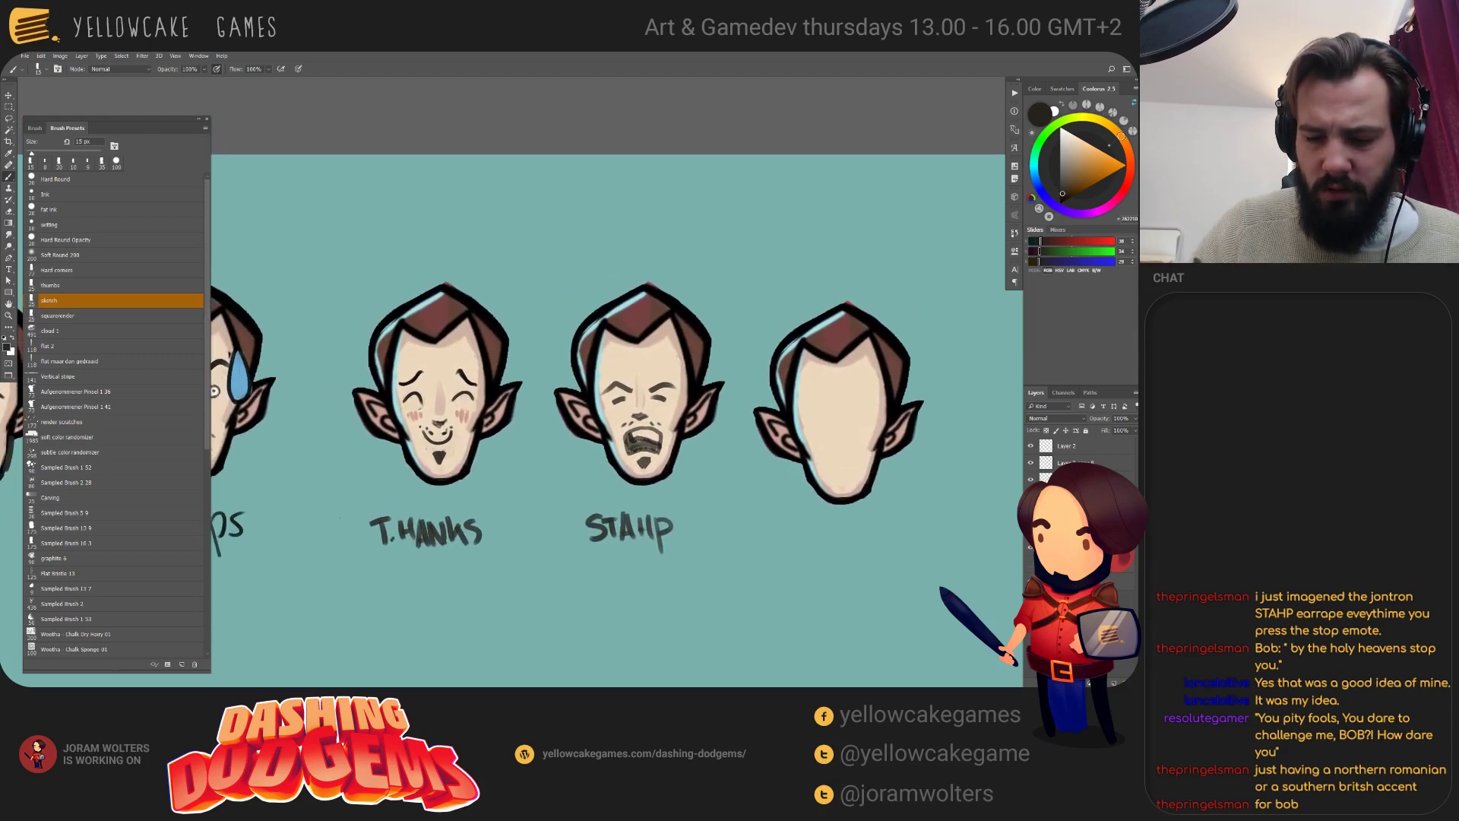
Paint over the STAHP face's eyebrows in the sampled skin tone and redraw them bolder and angrier in pure black.
{"action": "left_click", "coordinate": [662, 380], "text": "alt"}
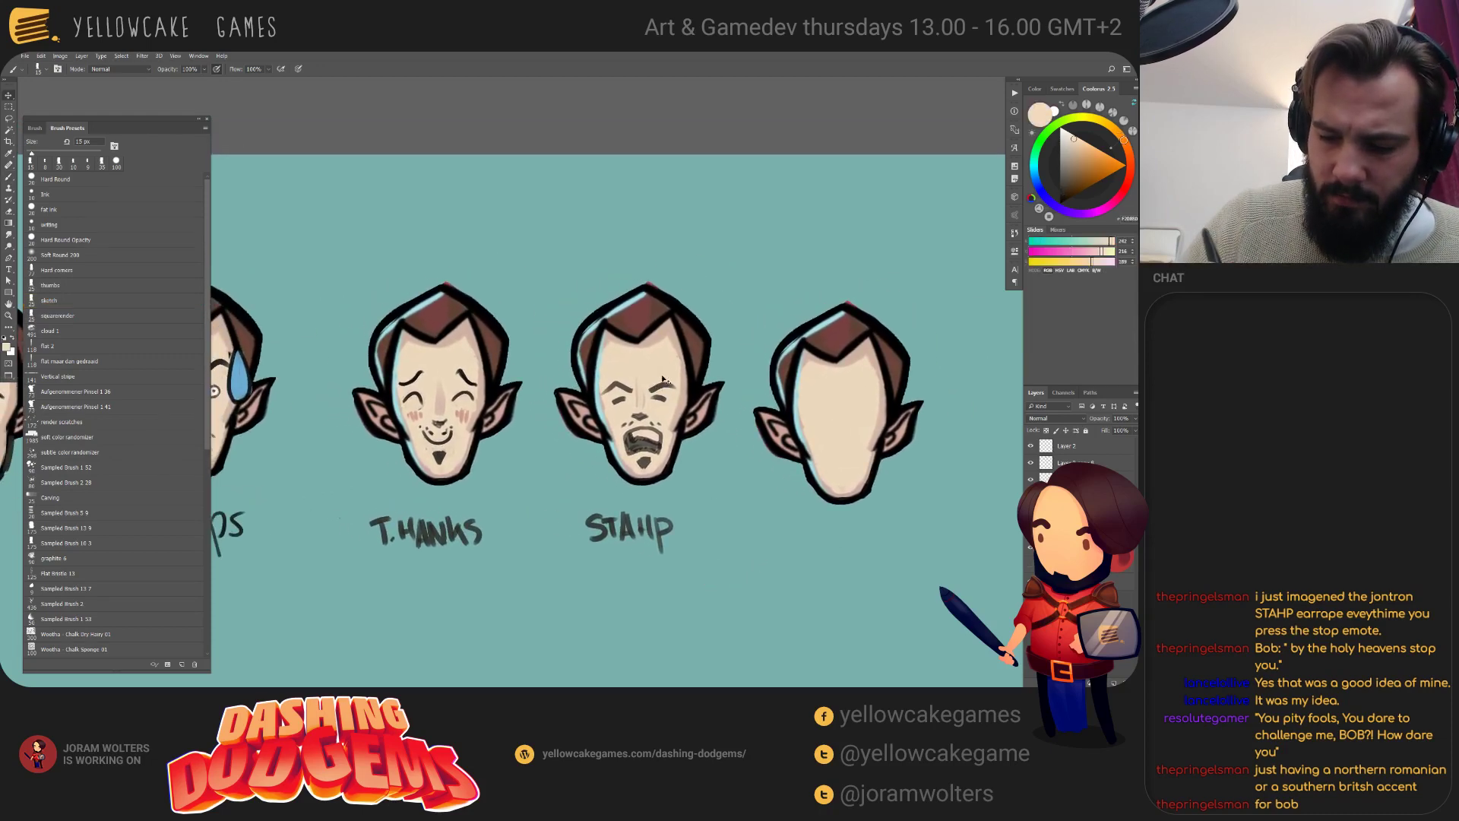
{"action": "left_click_drag", "start_coordinate": [658, 382], "coordinate": [673, 397]}
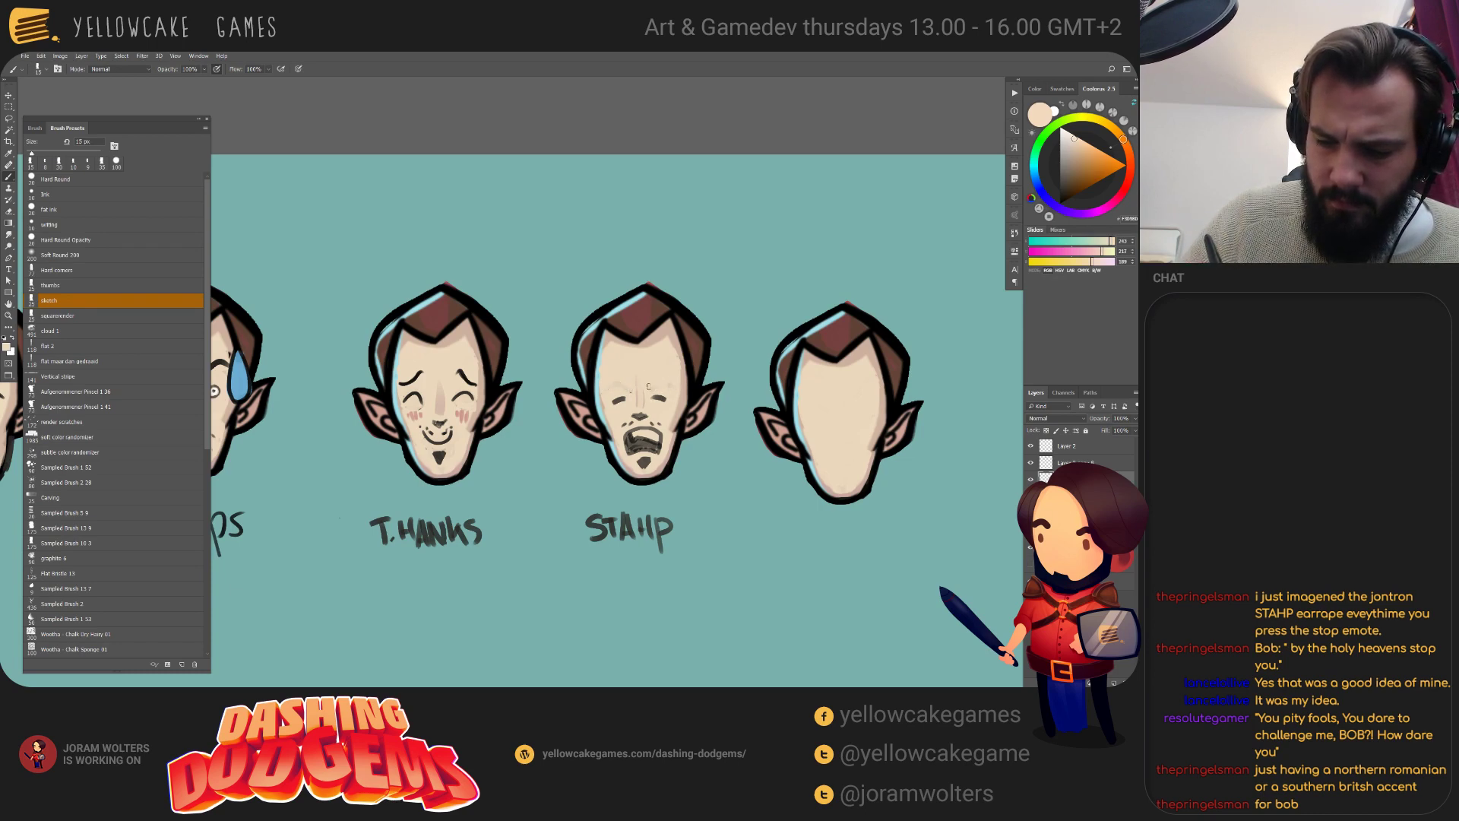
{"action": "key", "text": "d"}
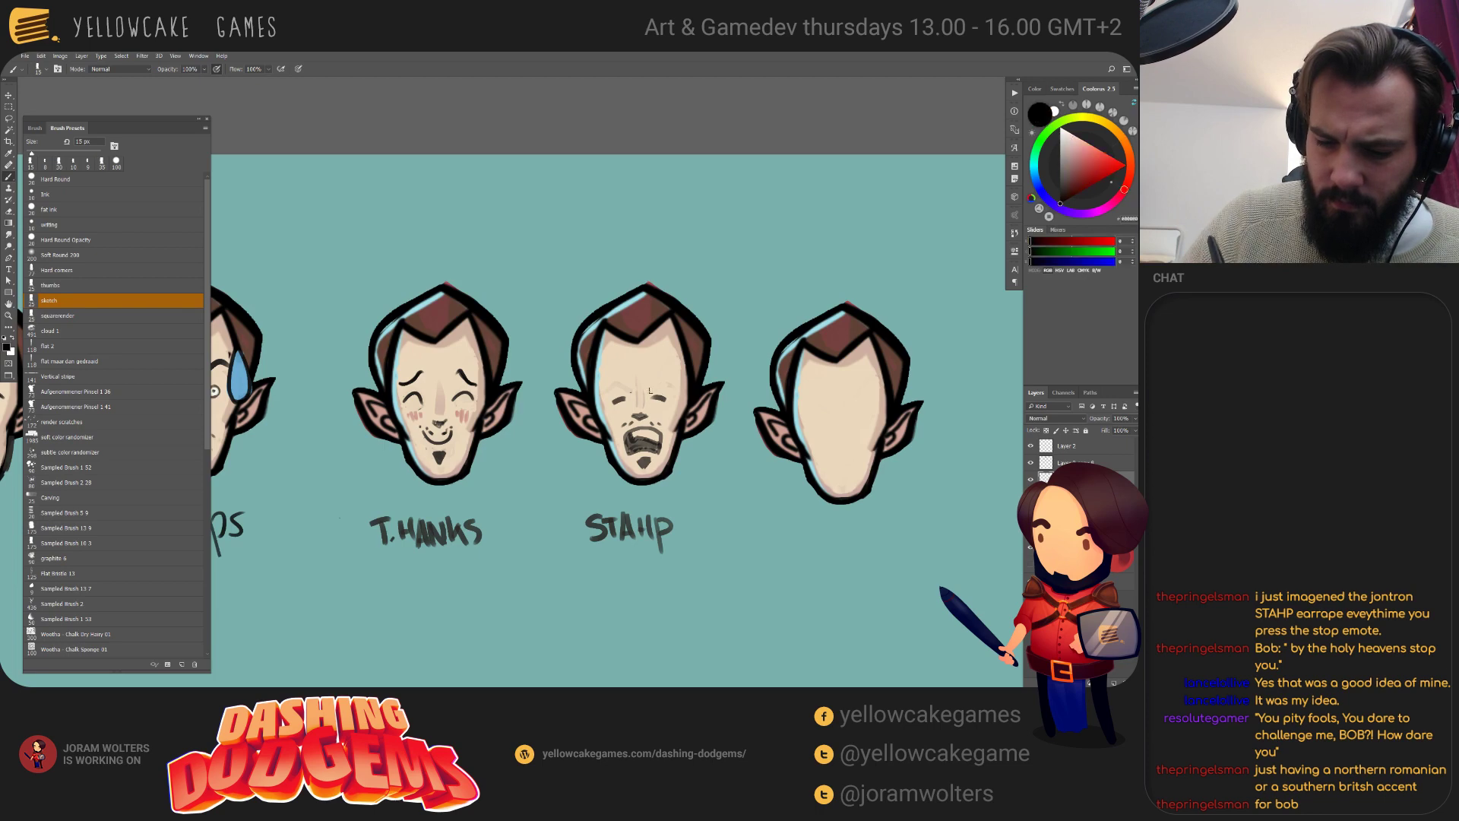
{"action": "mouse_move", "coordinate": [650, 389]}
{"action": "left_mouse_down"}
{"action": "mouse_move", "coordinate": [669, 396]}
{"action": "mouse_move", "coordinate": [676, 380]}
{"action": "mouse_move", "coordinate": [602, 389]}
{"action": "left_mouse_up"}
{"action": "key", "text": "ctrl+z"}
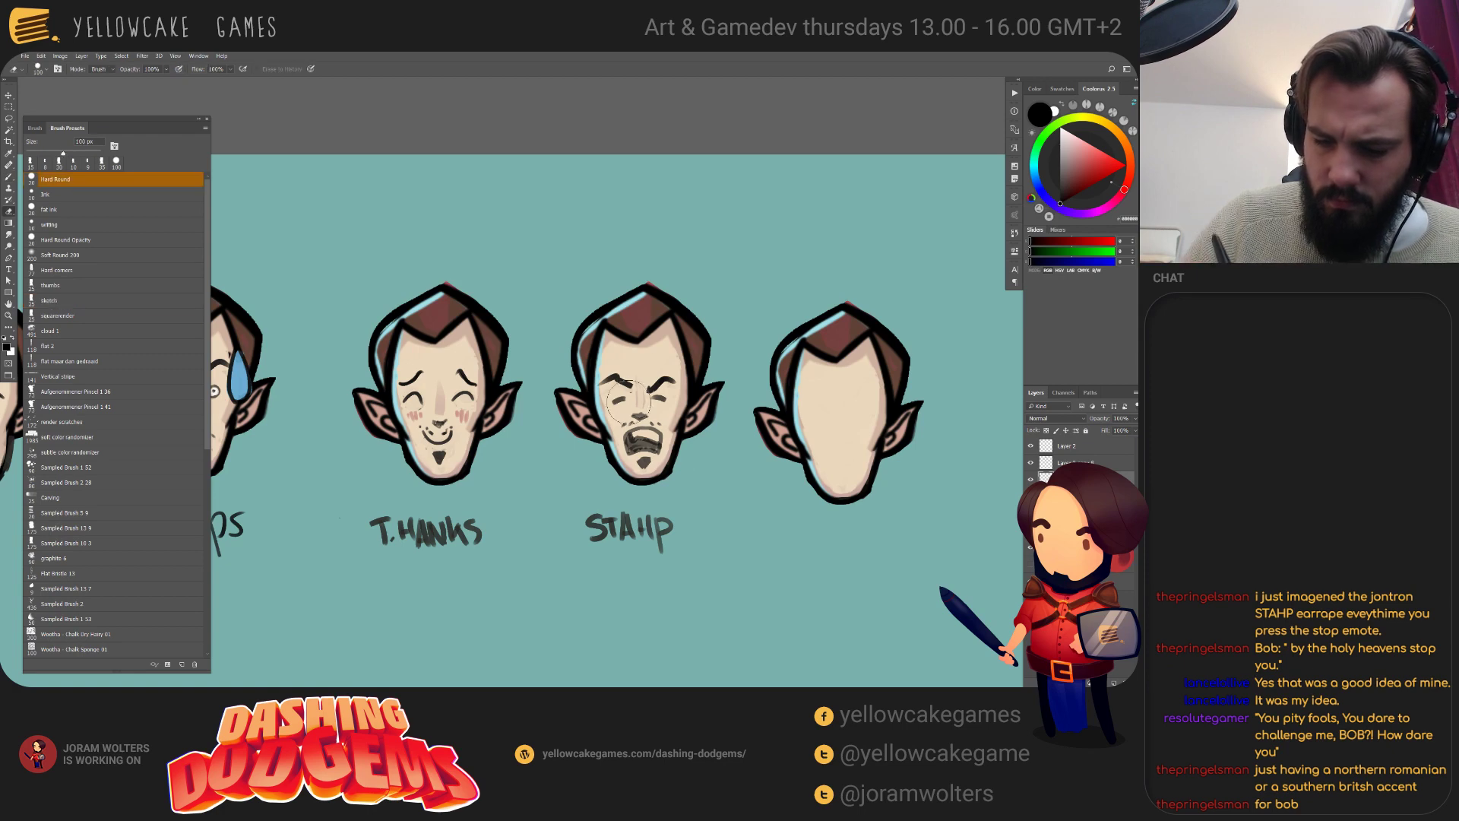
Cover the STAHP face's eyes with the sampled skin tone and redraw them as short black squinting strokes.
{"action": "left_click", "coordinate": [622, 397], "text": "alt"}
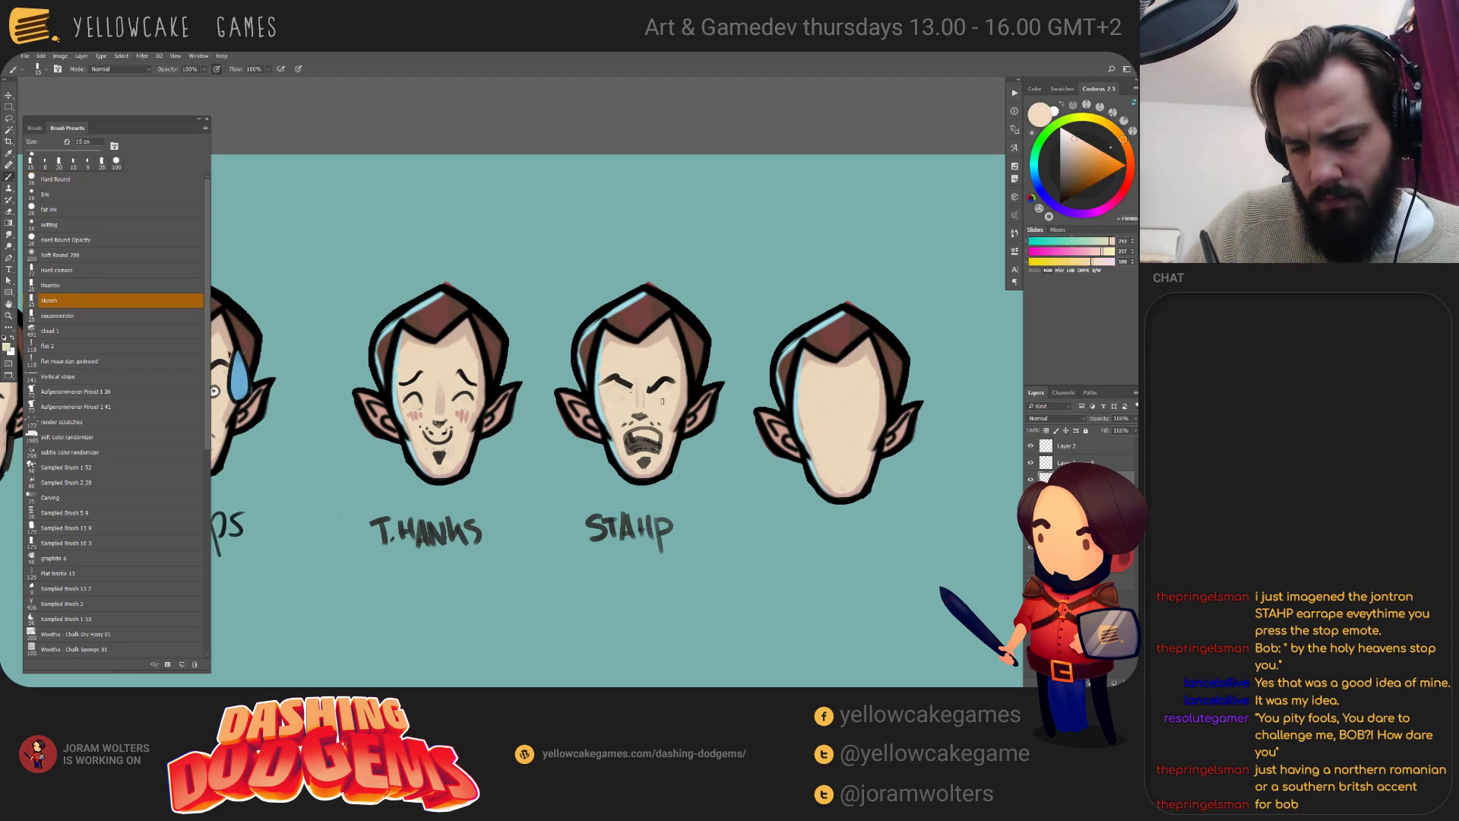
{"action": "key", "text": "d"}
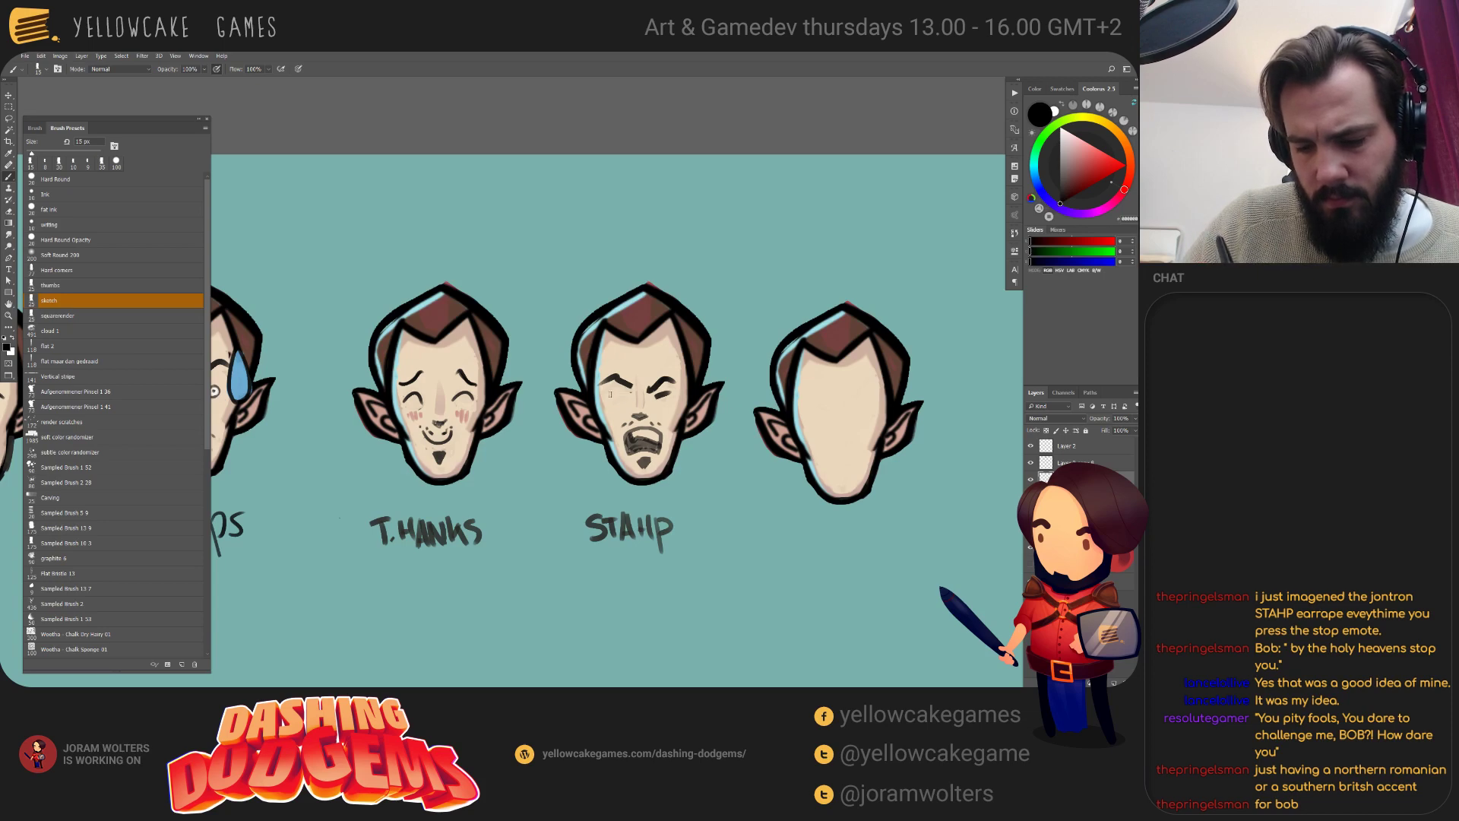
{"action": "left_click_drag", "start_coordinate": [609, 393], "coordinate": [604, 395]}
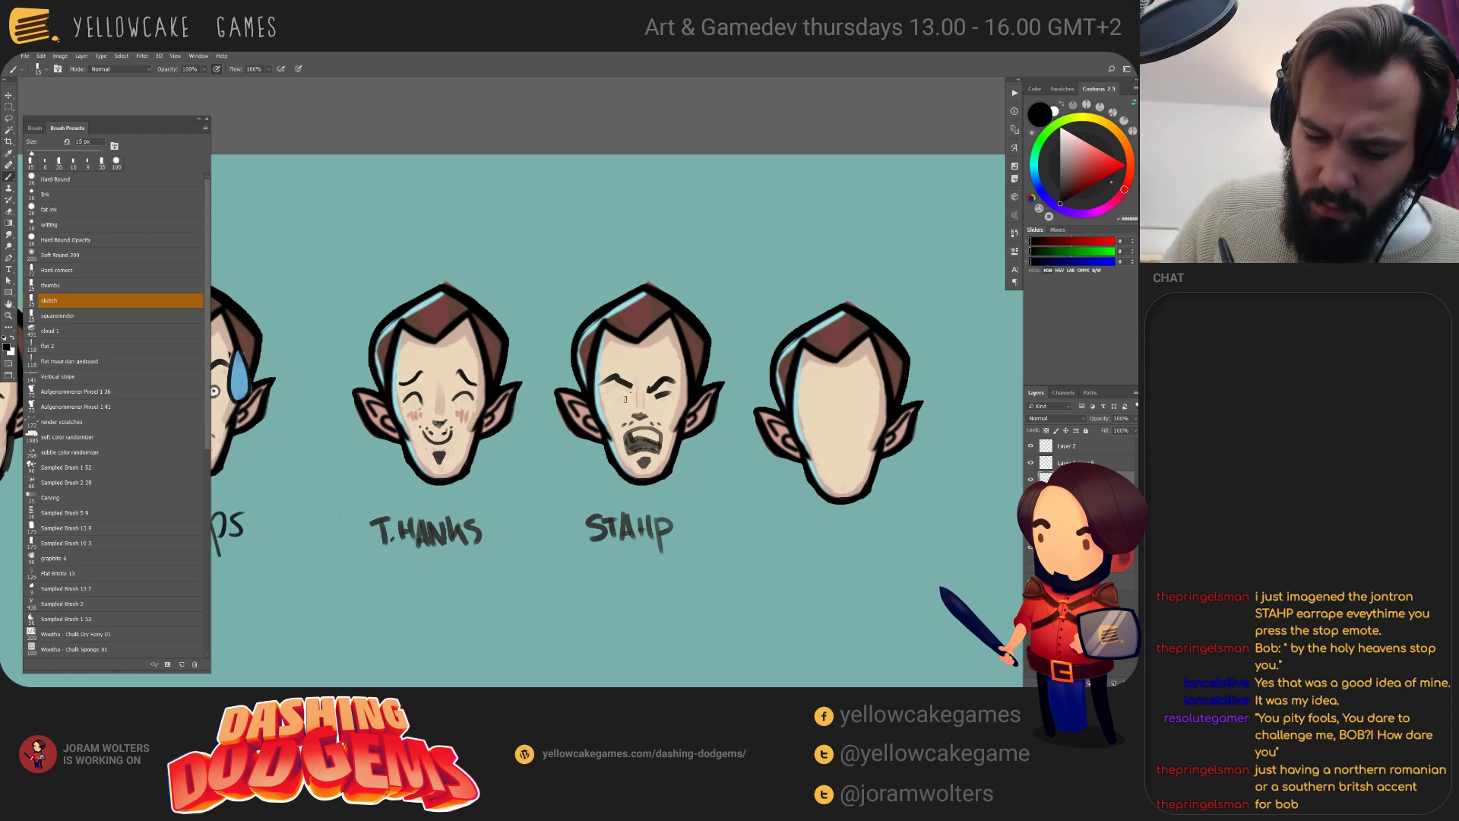
{"action": "left_click_drag", "start_coordinate": [622, 397], "coordinate": [600, 394]}
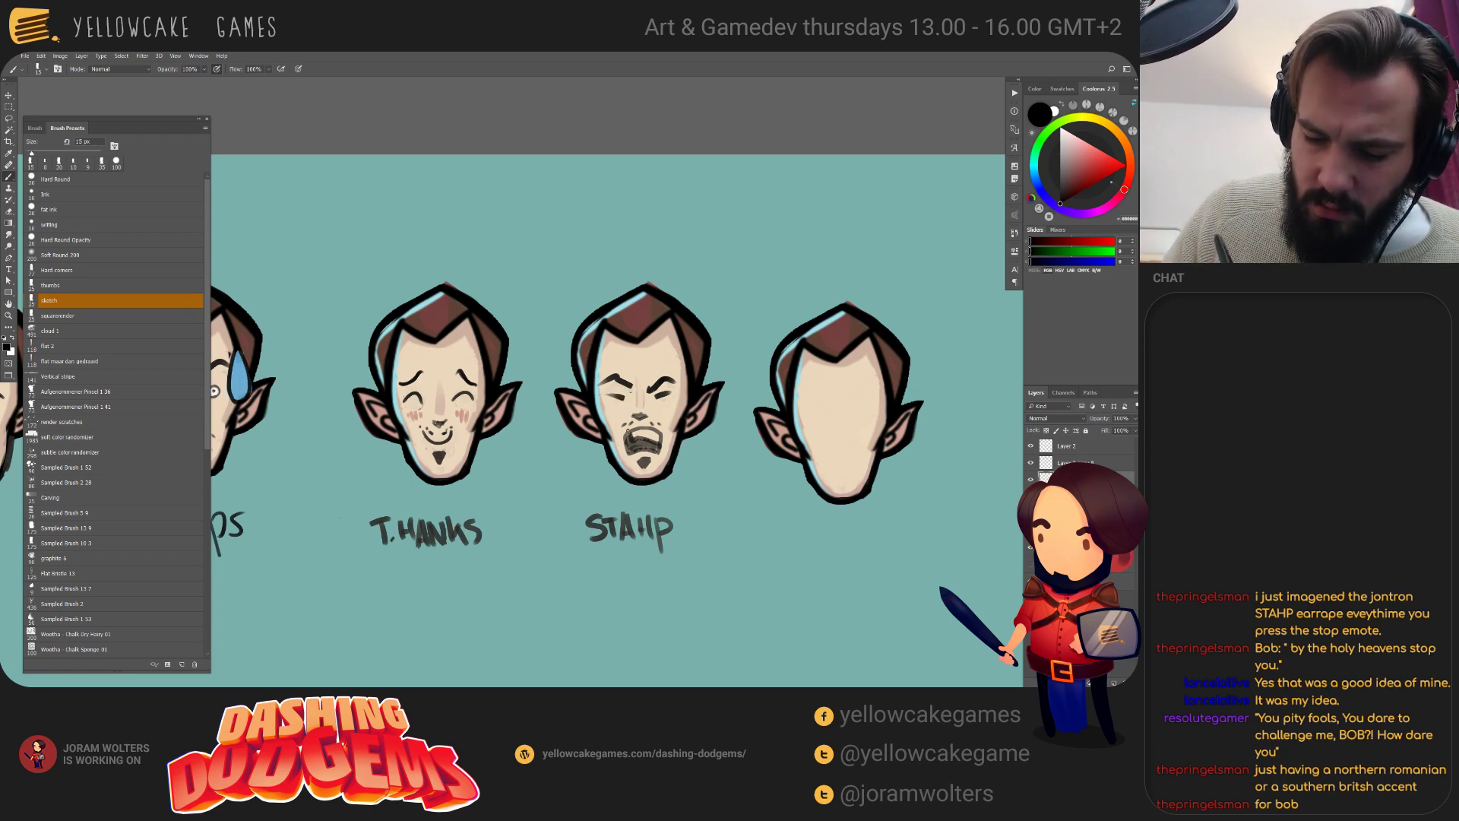
{"action": "left_click_drag", "start_coordinate": [765, 558], "coordinate": [868, 538]}
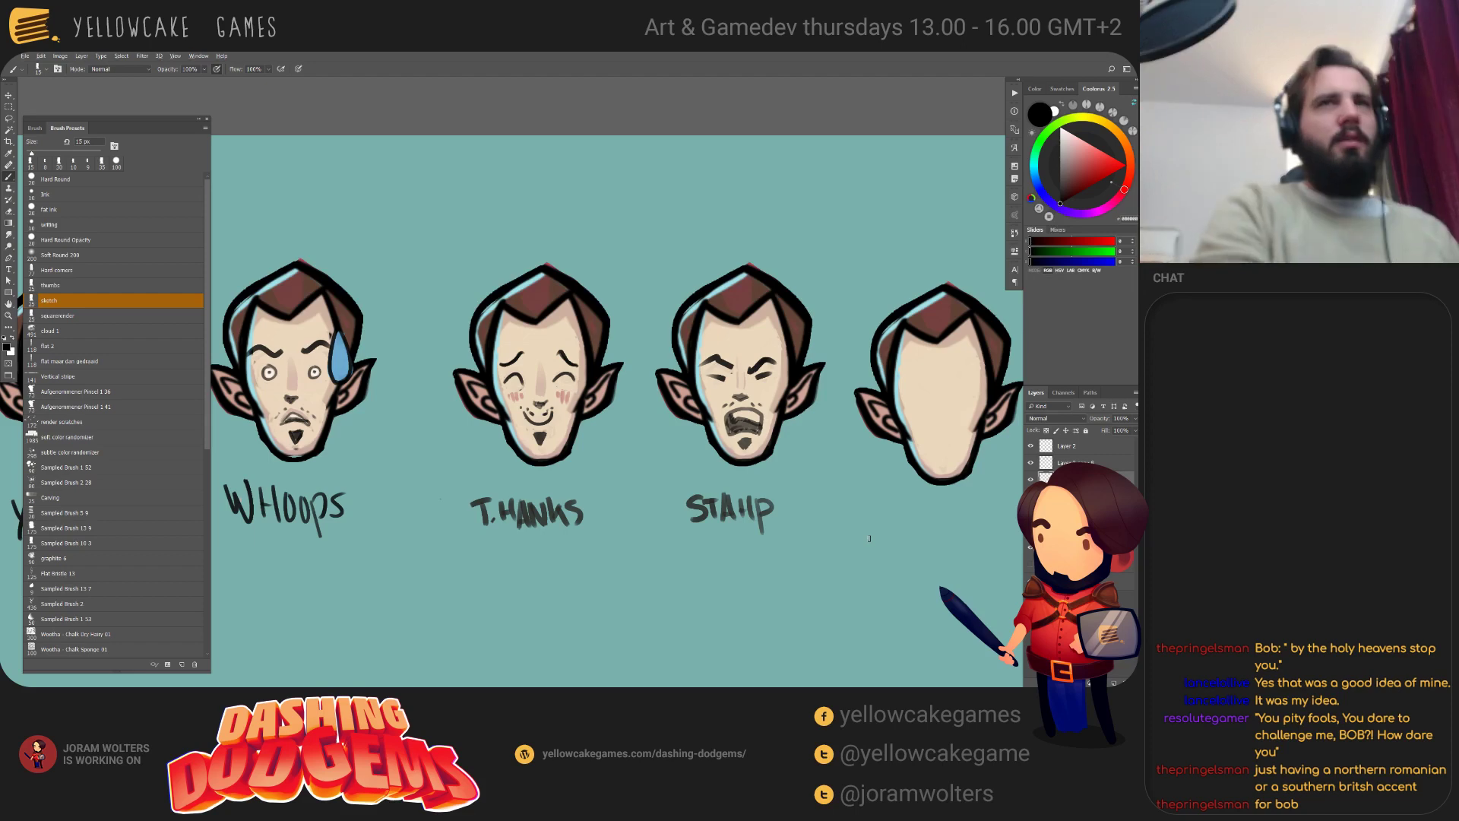
Switch to the browser and search Google Images in a new tab for "heroes of the storm starcraft heroes".
{"action": "key", "text": "alt+Tab"}
{"action": "key", "text": "ctrl+t"}
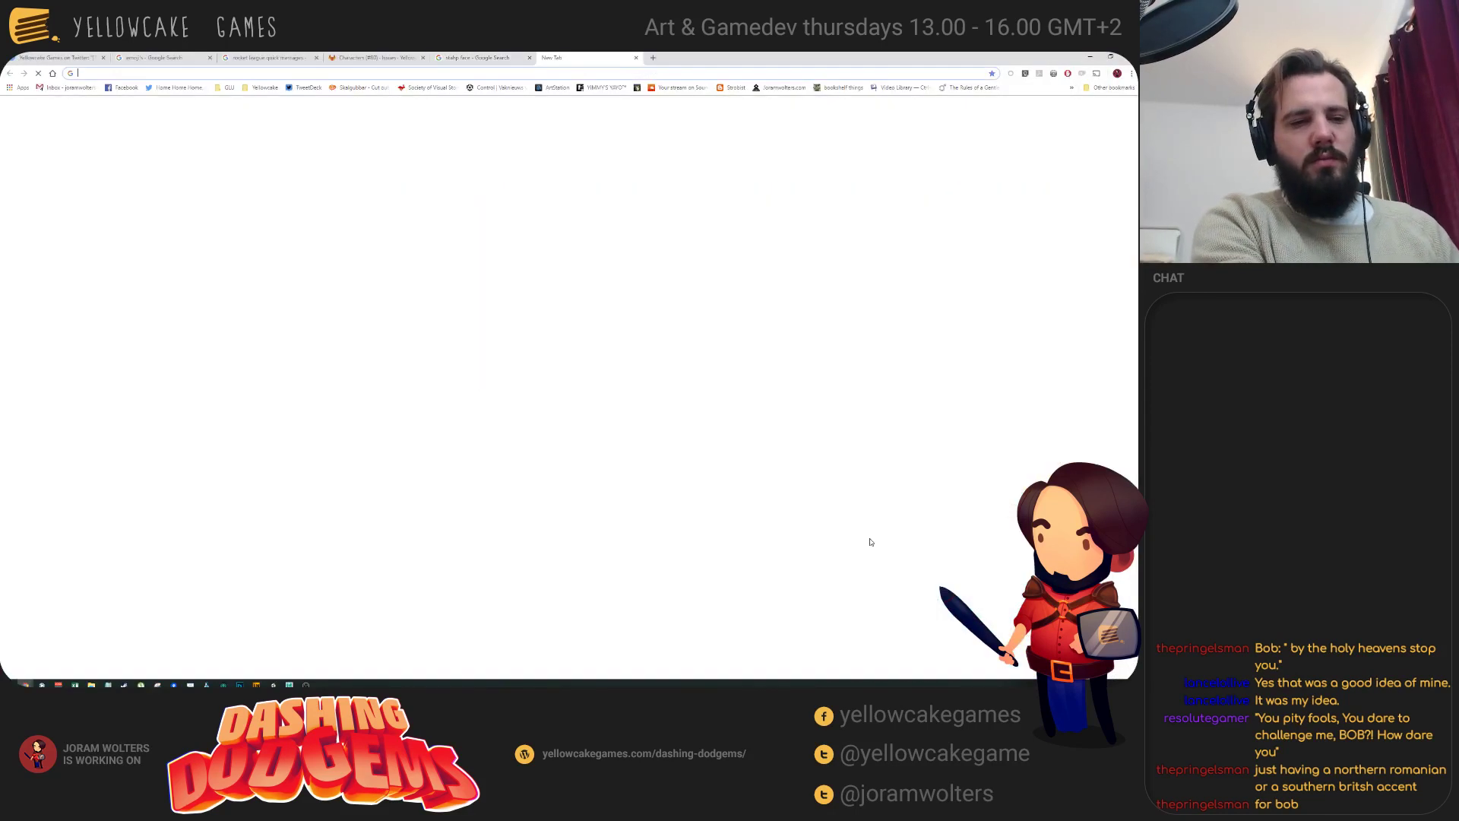
{"action": "type", "text": "heroes of thg"}
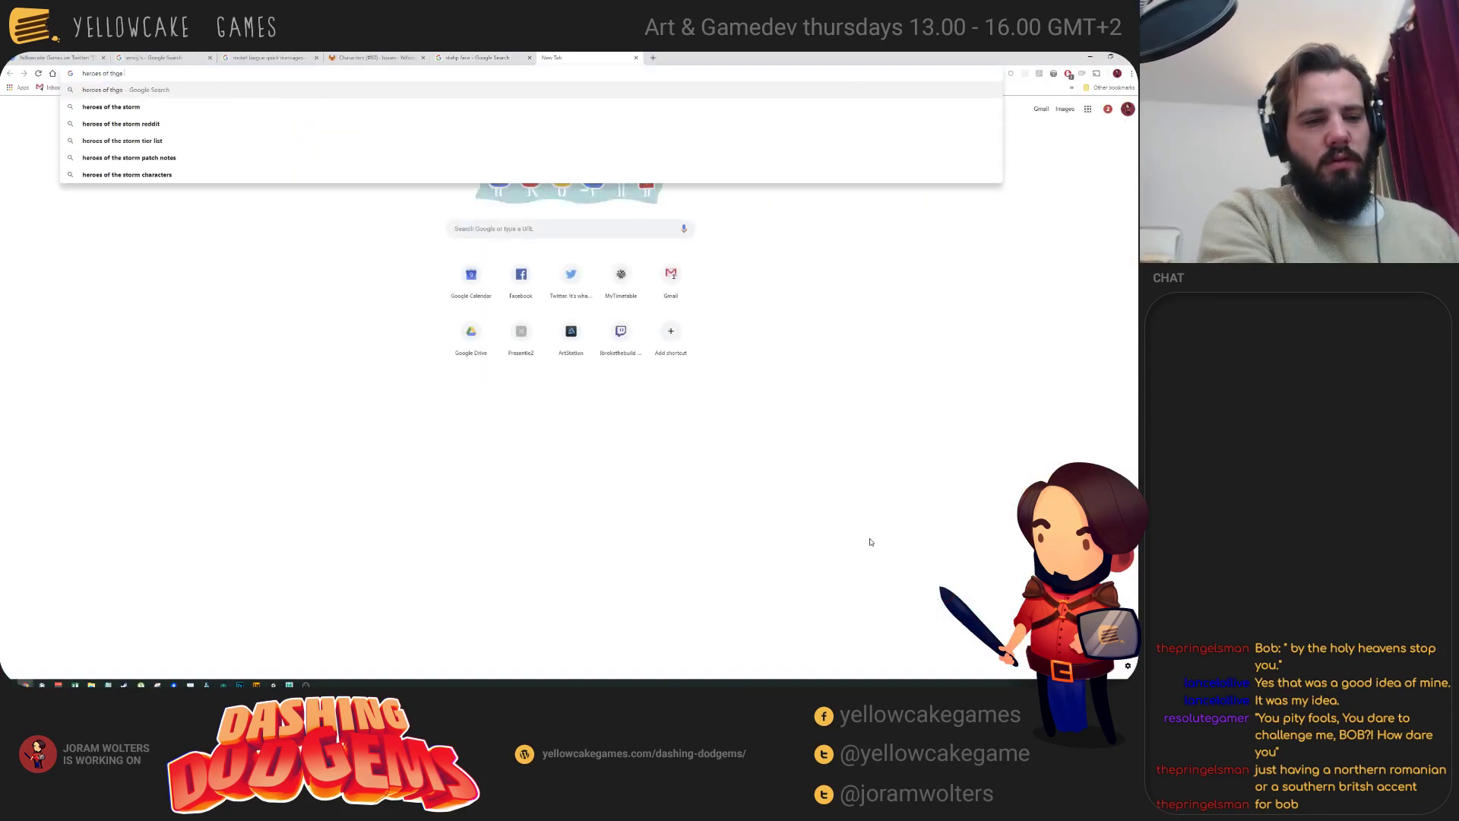
{"action": "key", "text": "BackSpace"}
{"action": "type", "text": "e storm "}
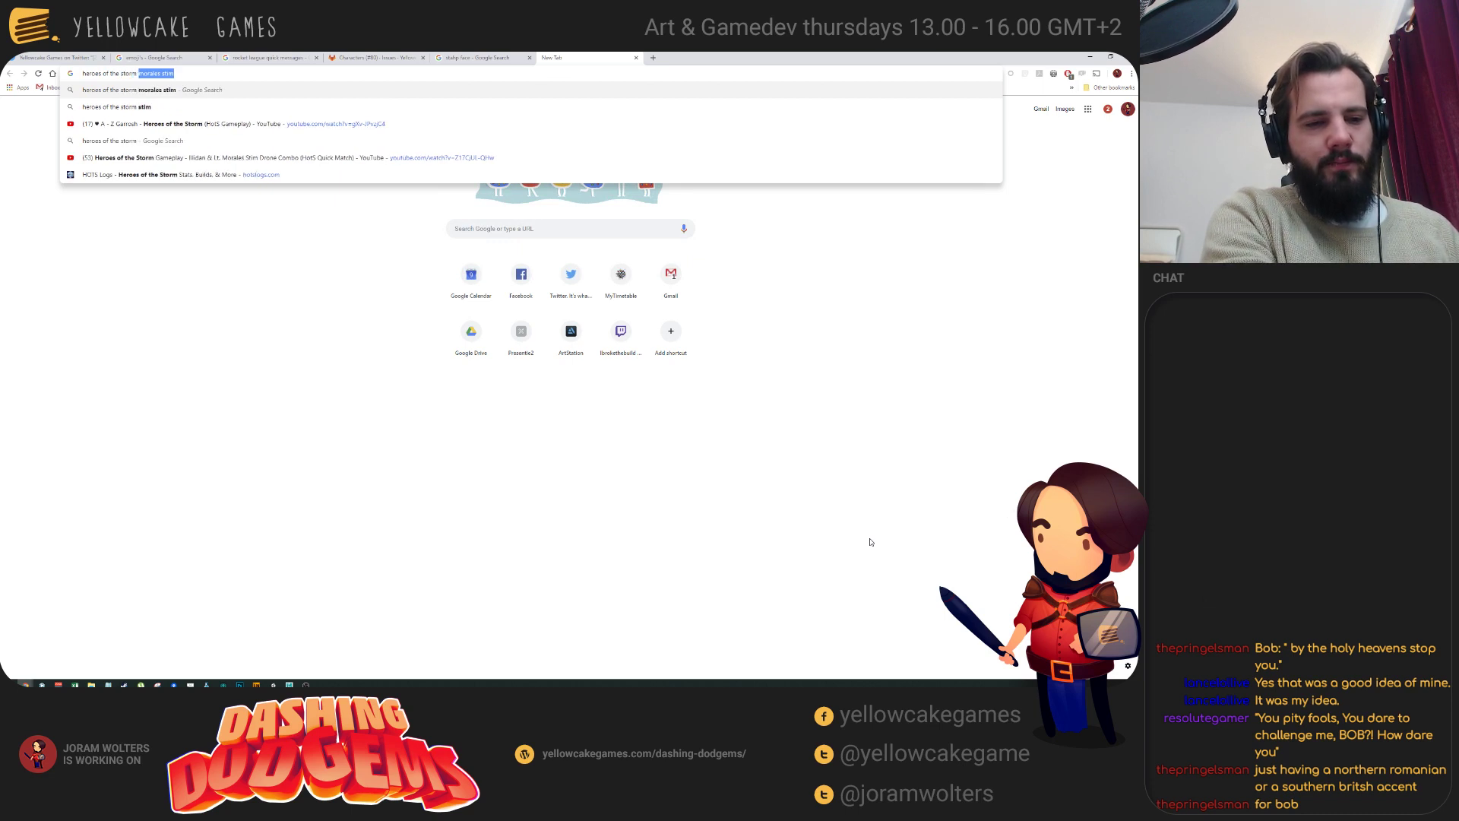
{"action": "type", "text": "starcraft "}
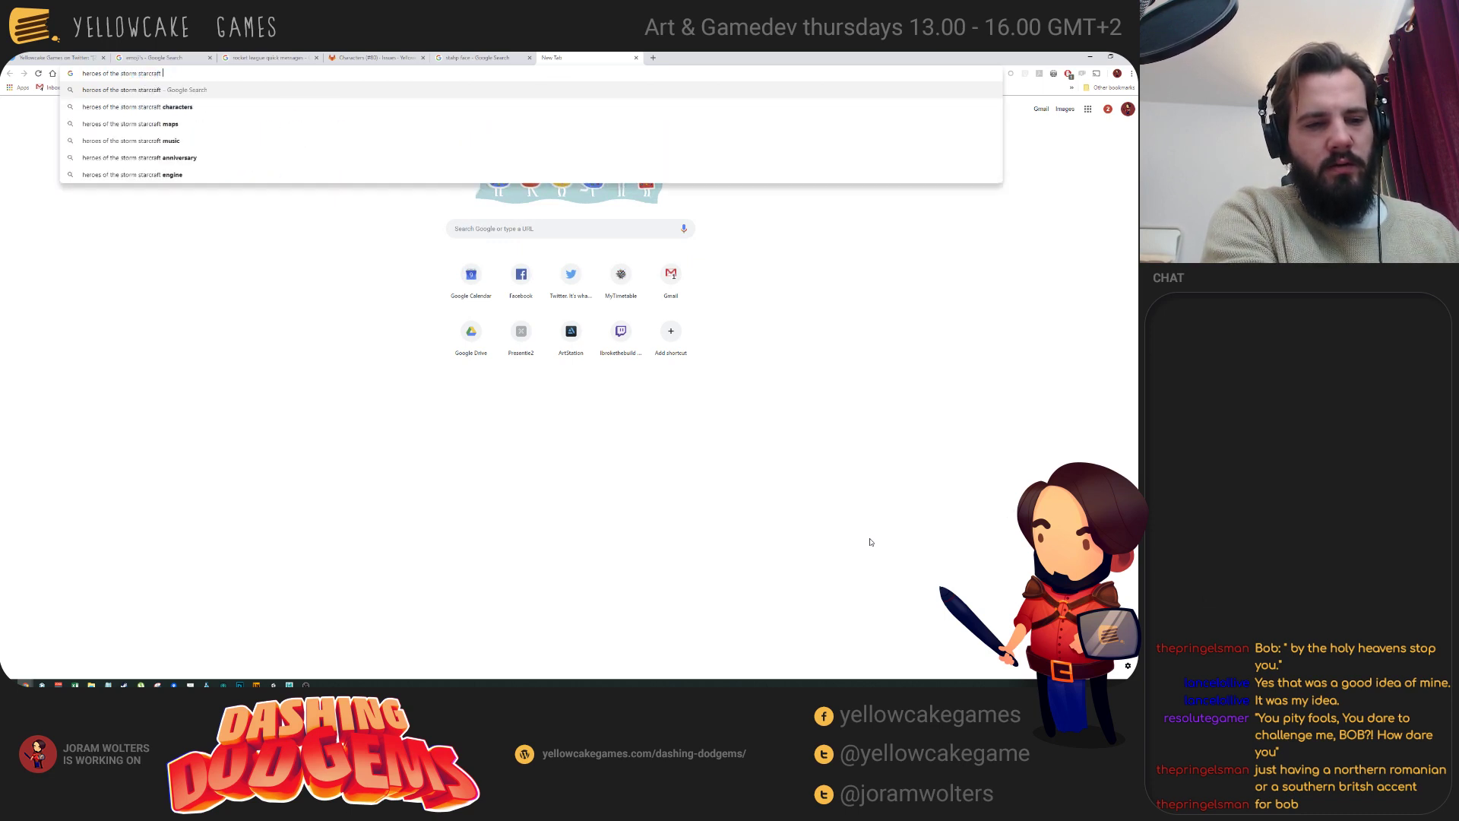
{"action": "type", "text": "heroes"}
{"action": "key", "text": "Return"}
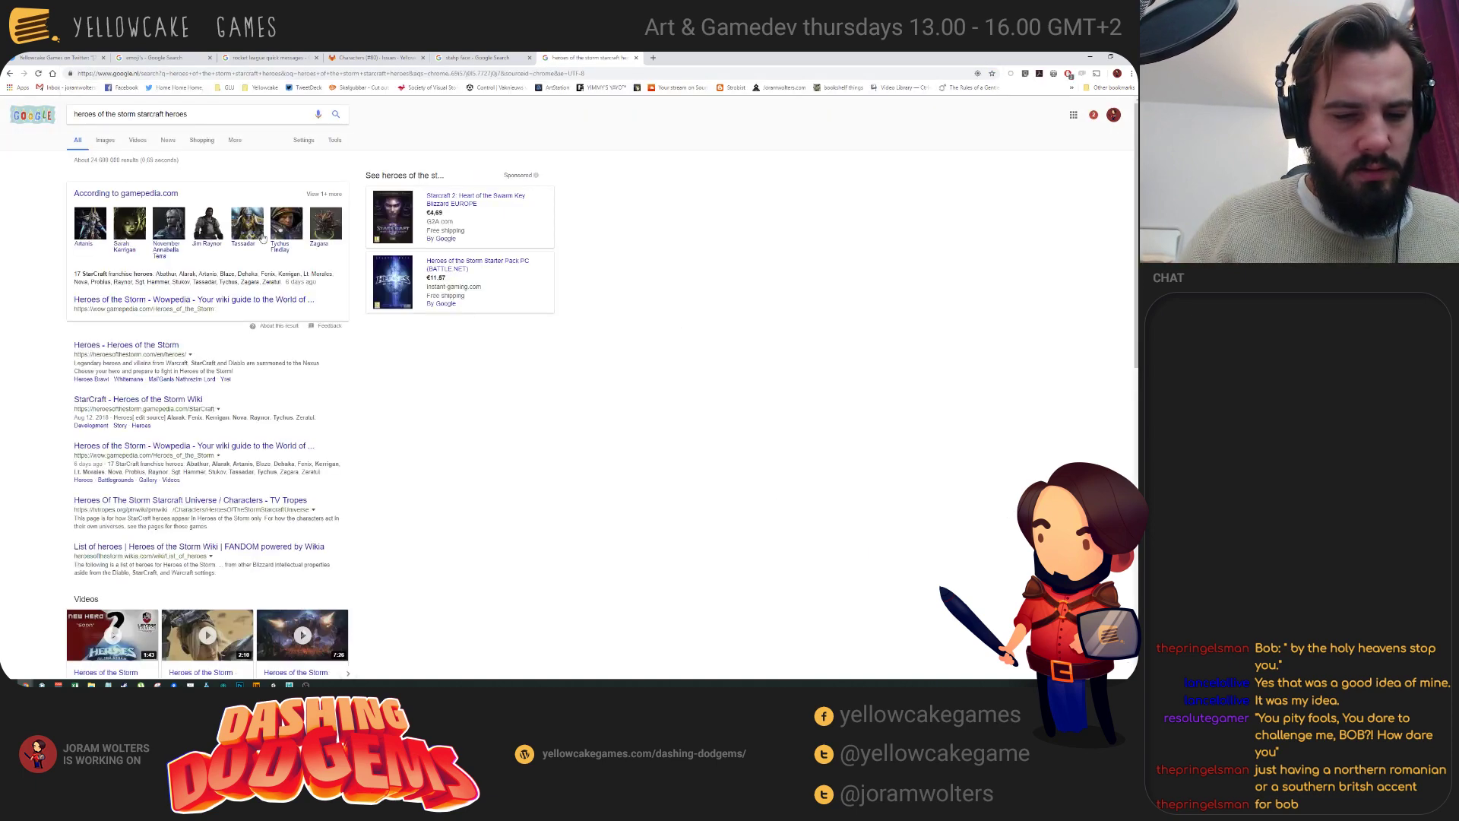
{"action": "left_click", "coordinate": [106, 141]}
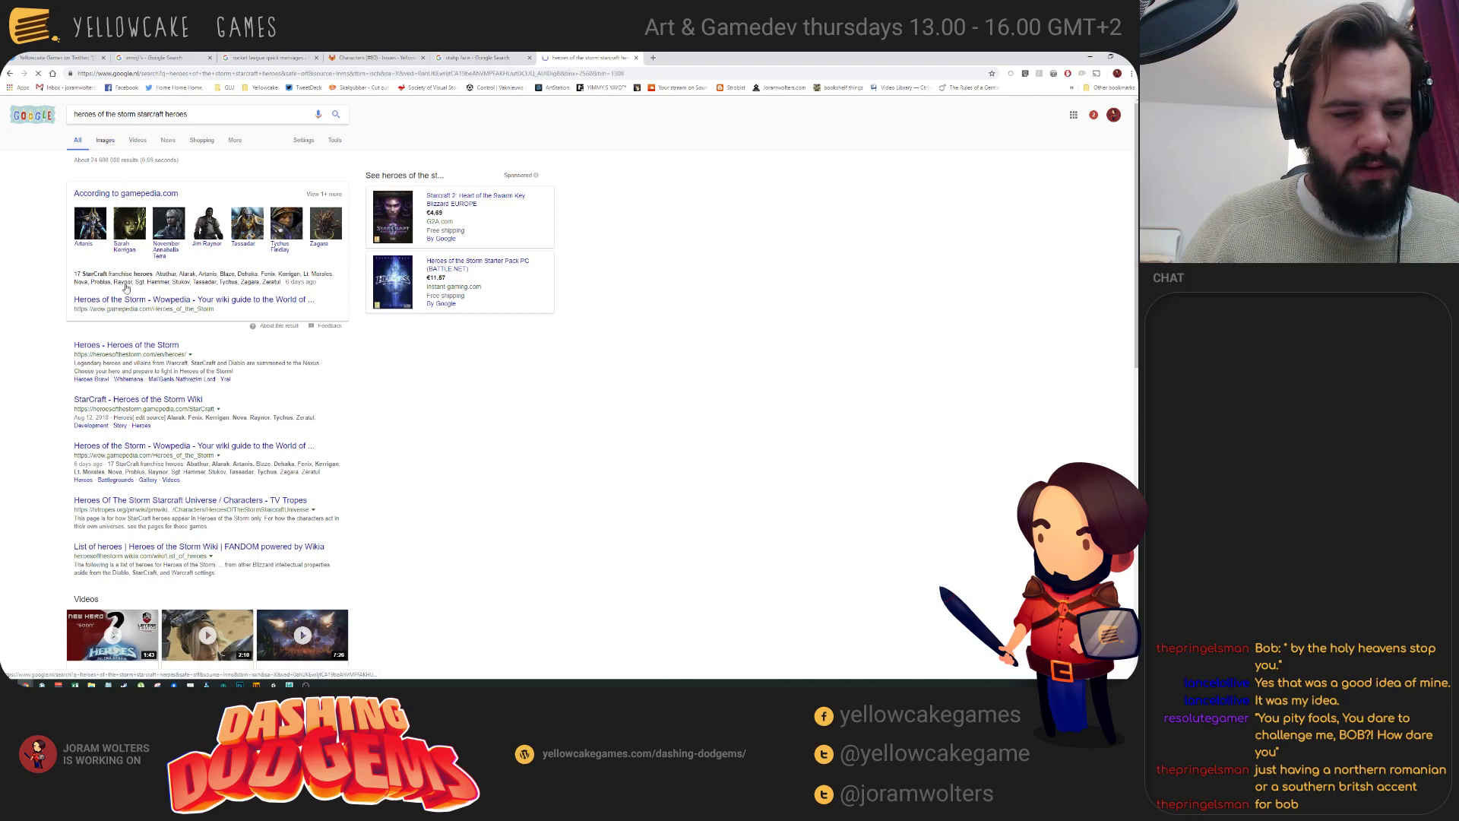
Examine the StarCraft hero image results, previewing the hero roster and the red-caped character, and close the search page.
{"action": "left_click", "coordinate": [121, 413]}
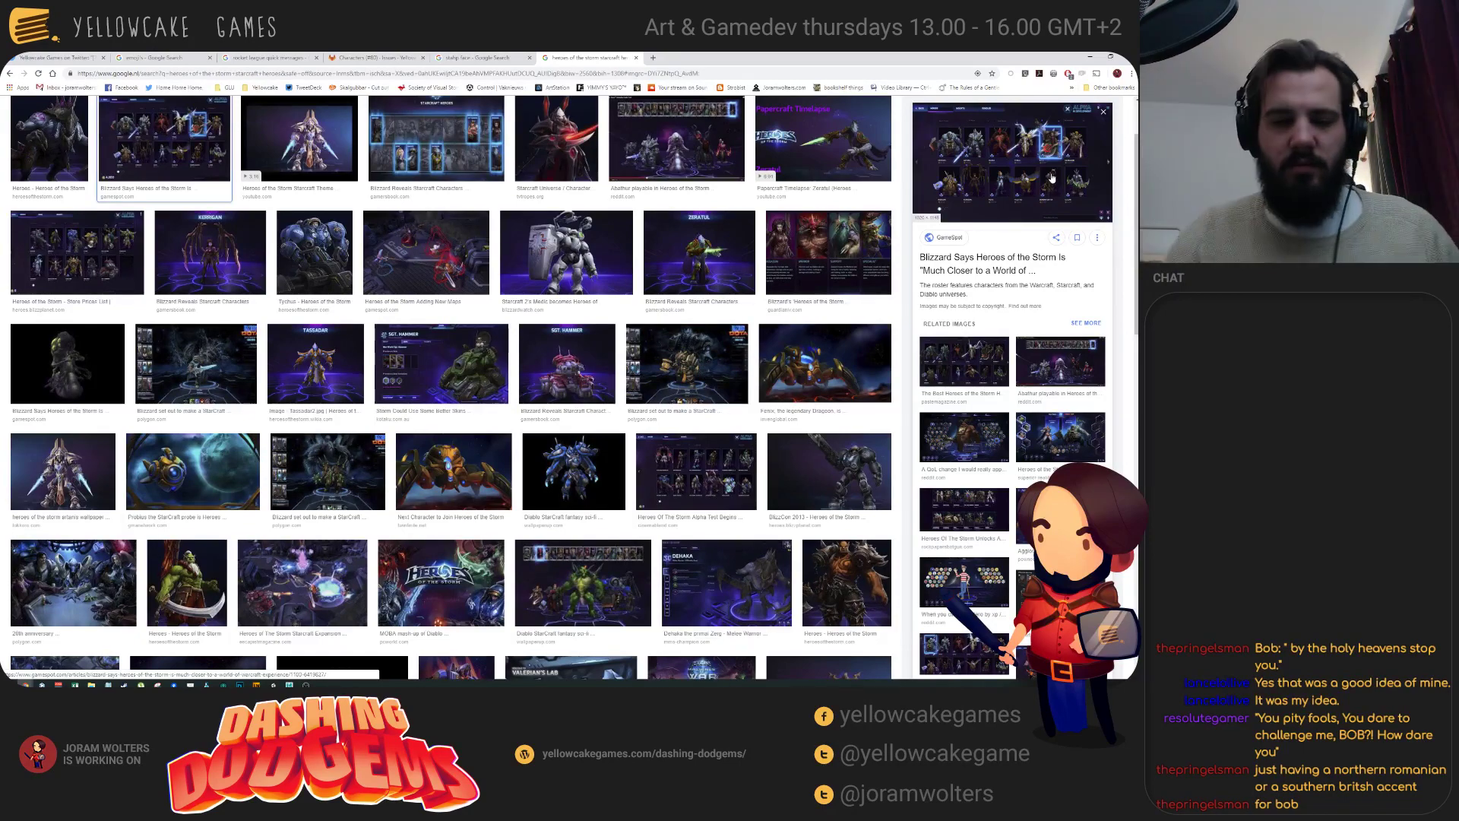
{"action": "scroll", "coordinate": [346, 393], "scroll_direction": "down", "scroll_amount": 2}
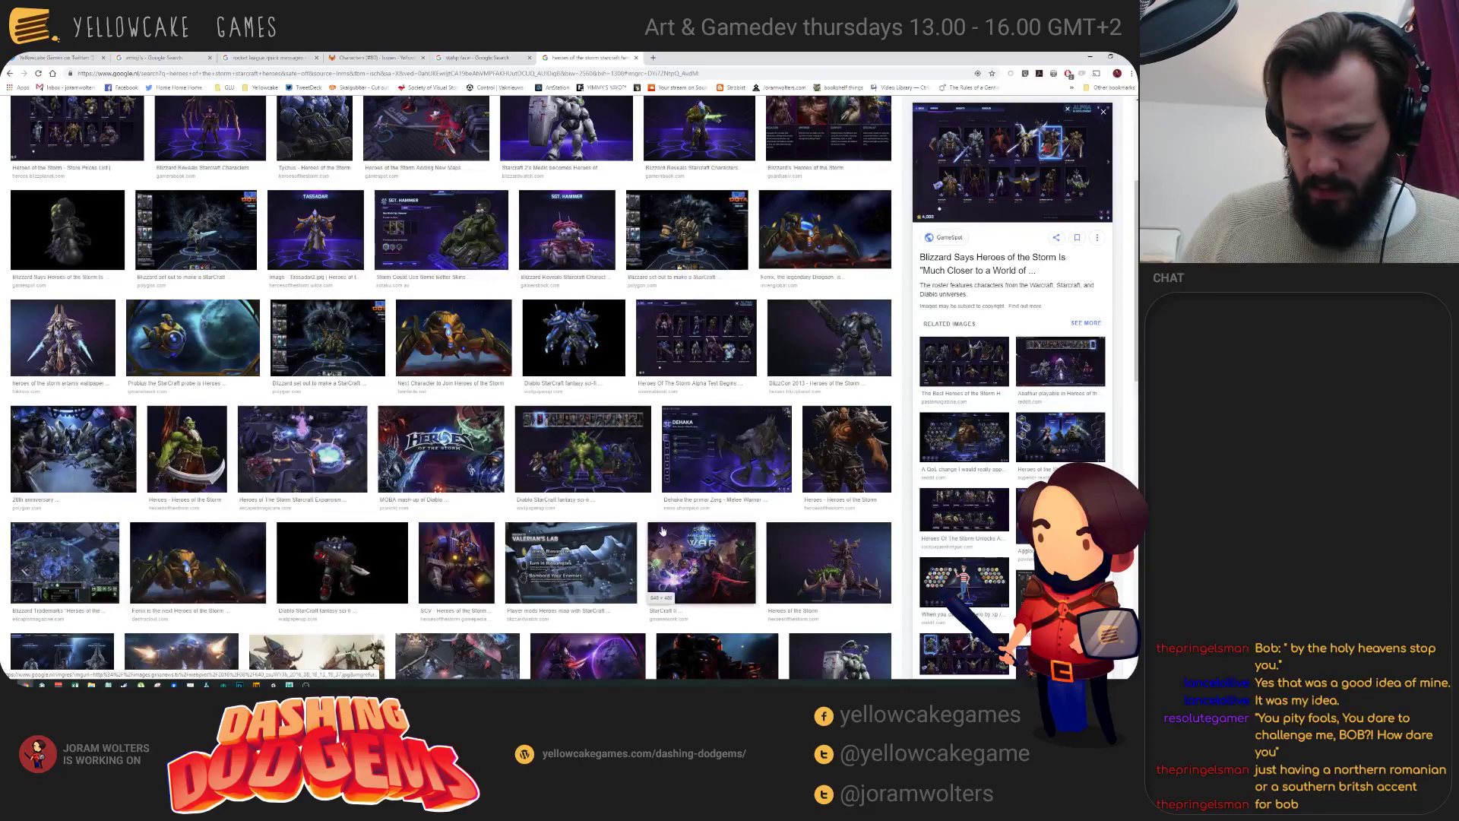
{"action": "scroll", "coordinate": [699, 562], "scroll_direction": "down", "scroll_amount": 2}
{"action": "scroll", "coordinate": [615, 499], "scroll_direction": "down", "scroll_amount": 1}
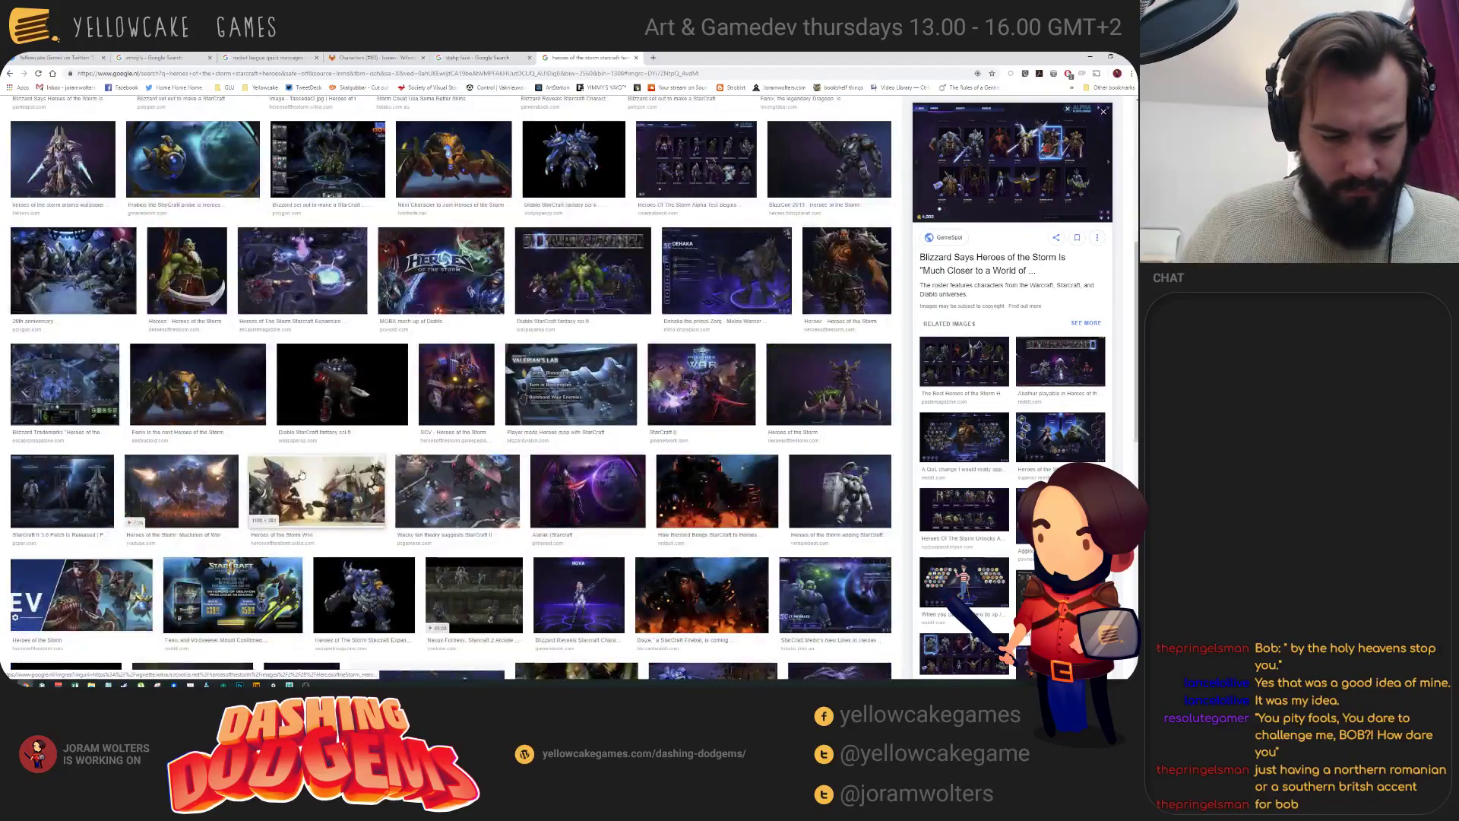
{"action": "scroll", "coordinate": [319, 494], "scroll_direction": "up", "scroll_amount": 5}
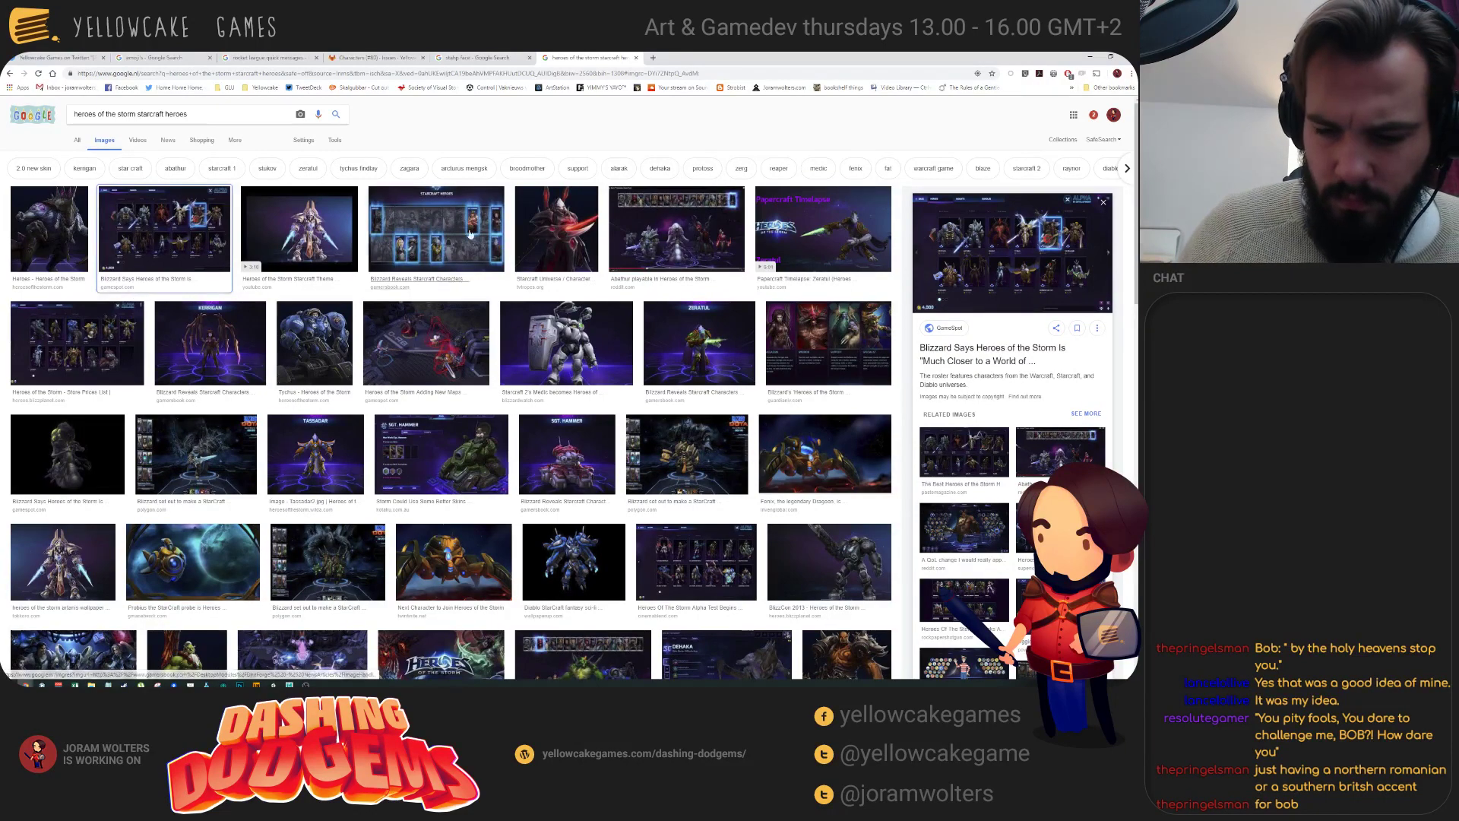
{"action": "left_click", "coordinate": [570, 226]}
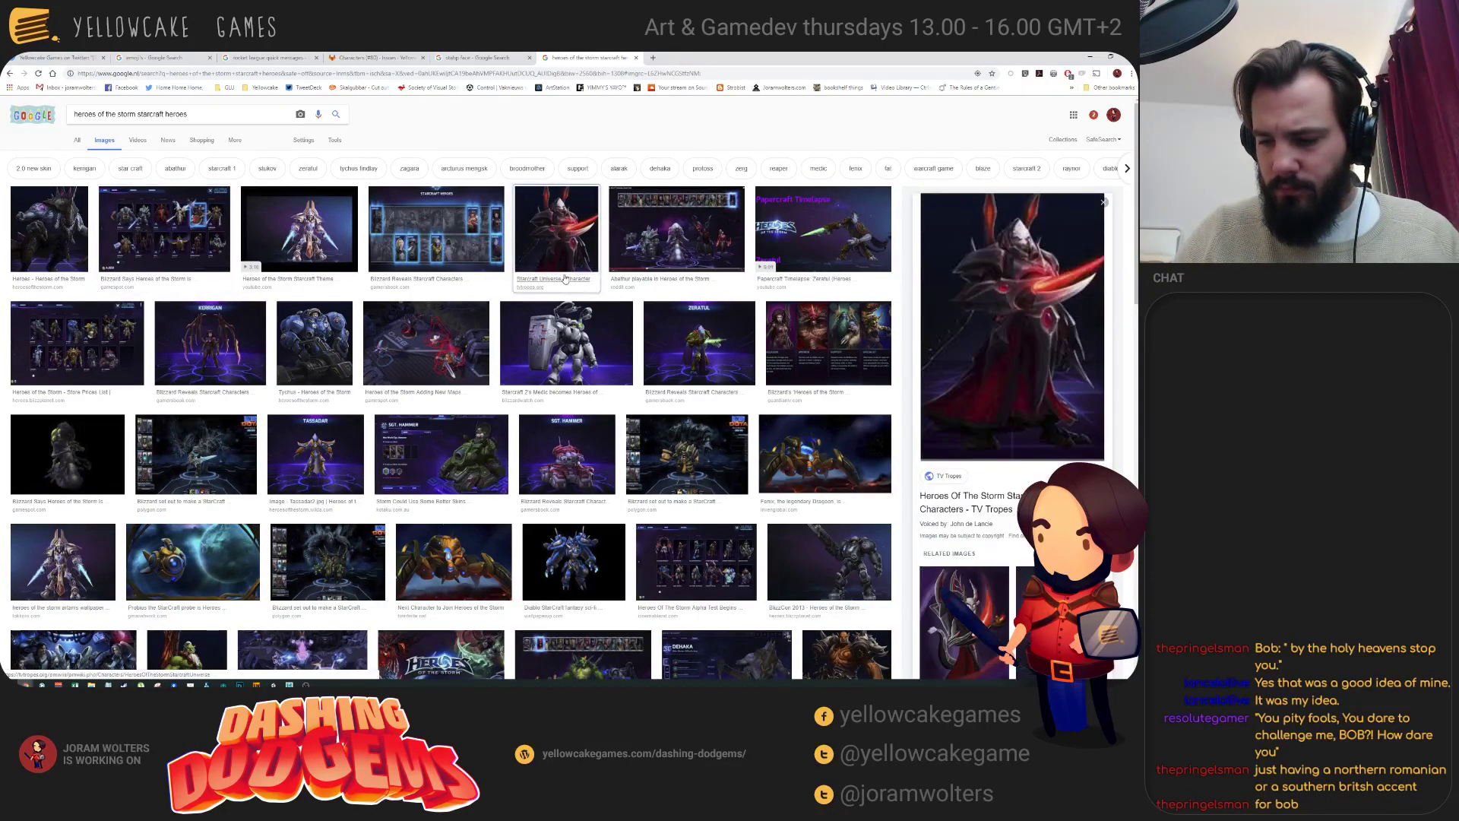
{"action": "left_click", "coordinate": [965, 498]}
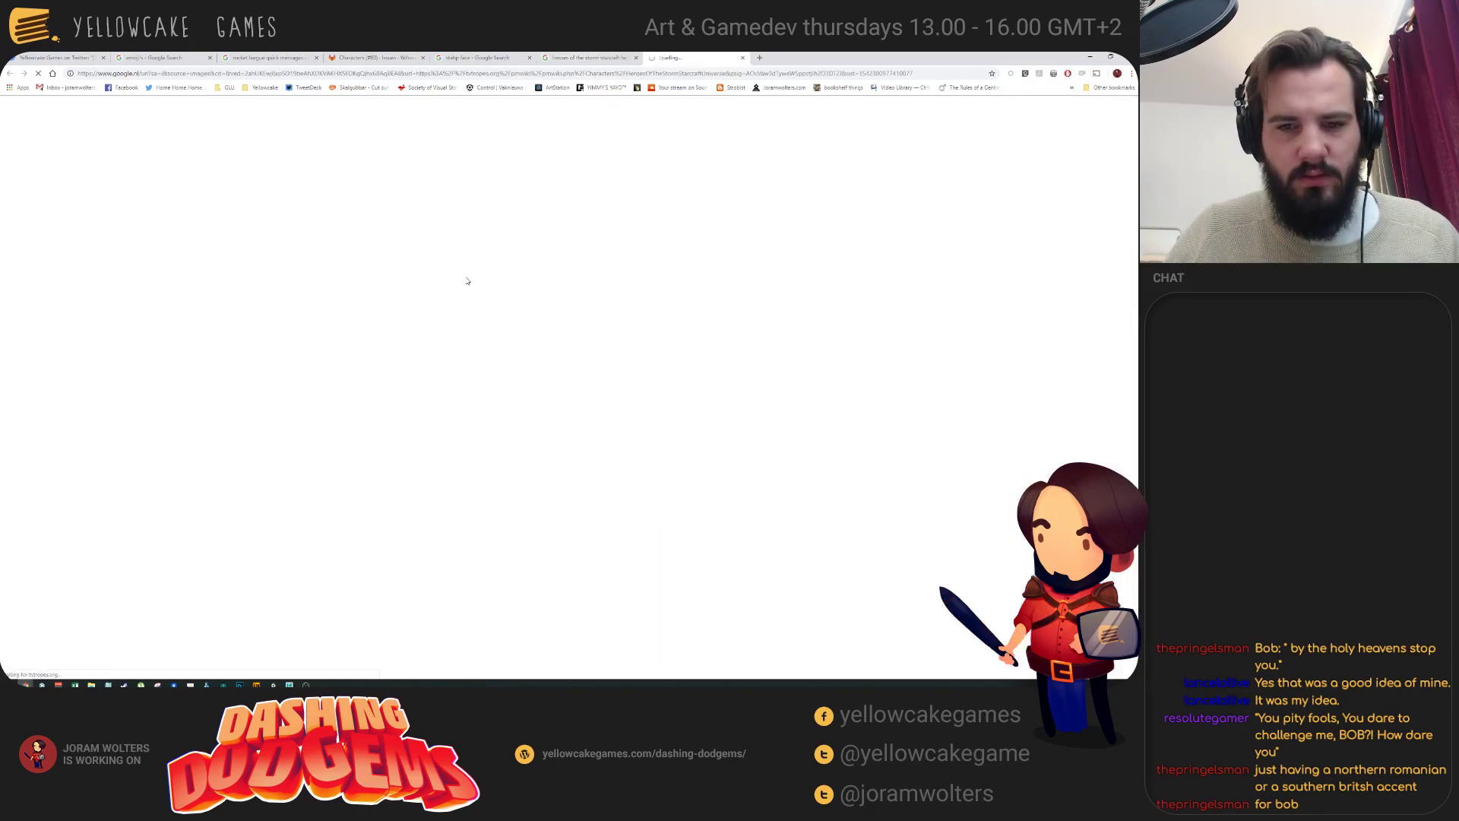
{"action": "key", "text": "ctrl+w"}
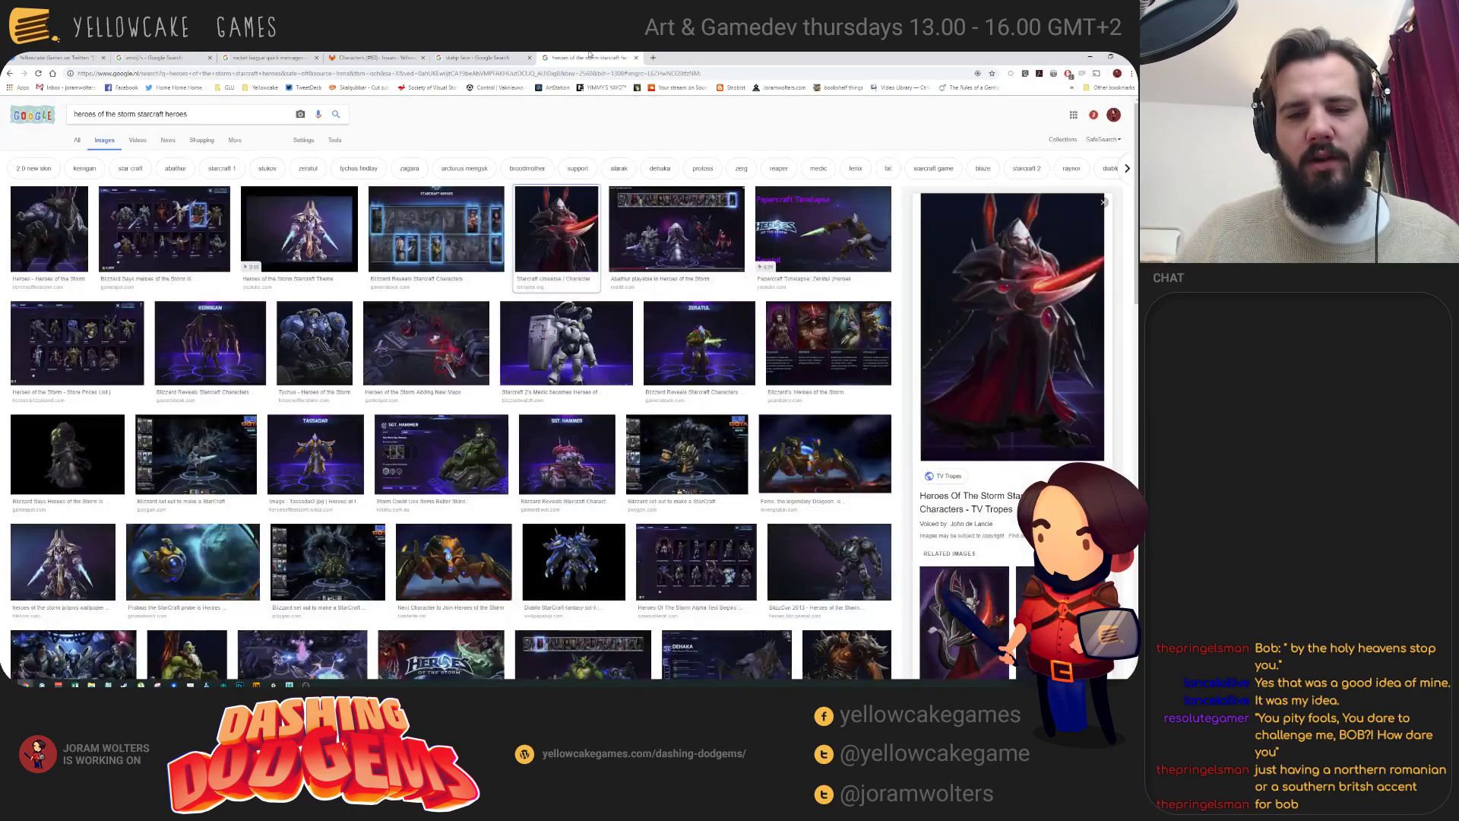
{"action": "middle_click", "coordinate": [591, 57]}
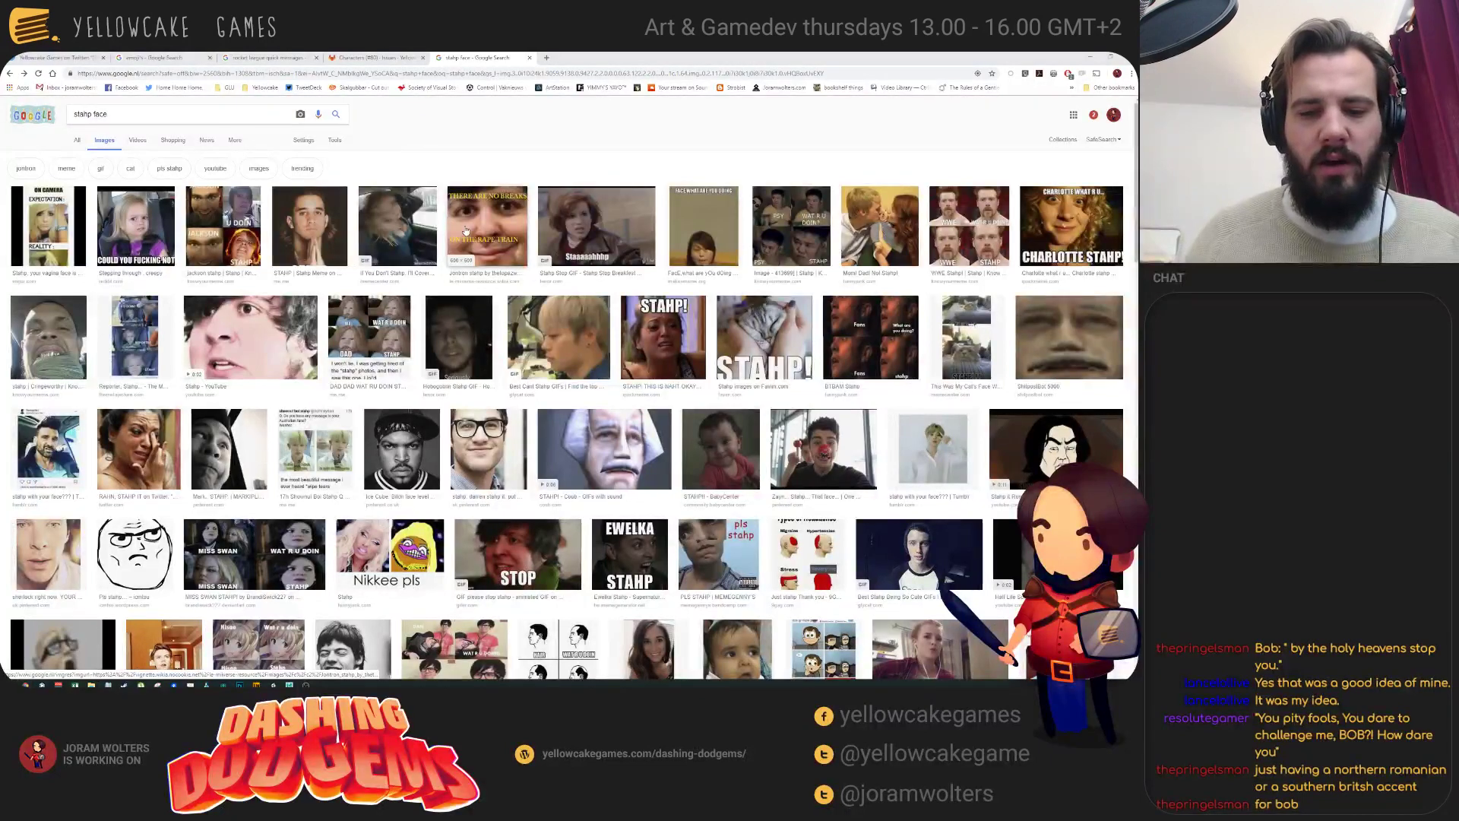
Switch back to Photoshop and move the remaining blank head up level with the STAHP head.
{"action": "key", "text": "alt+Tab"}
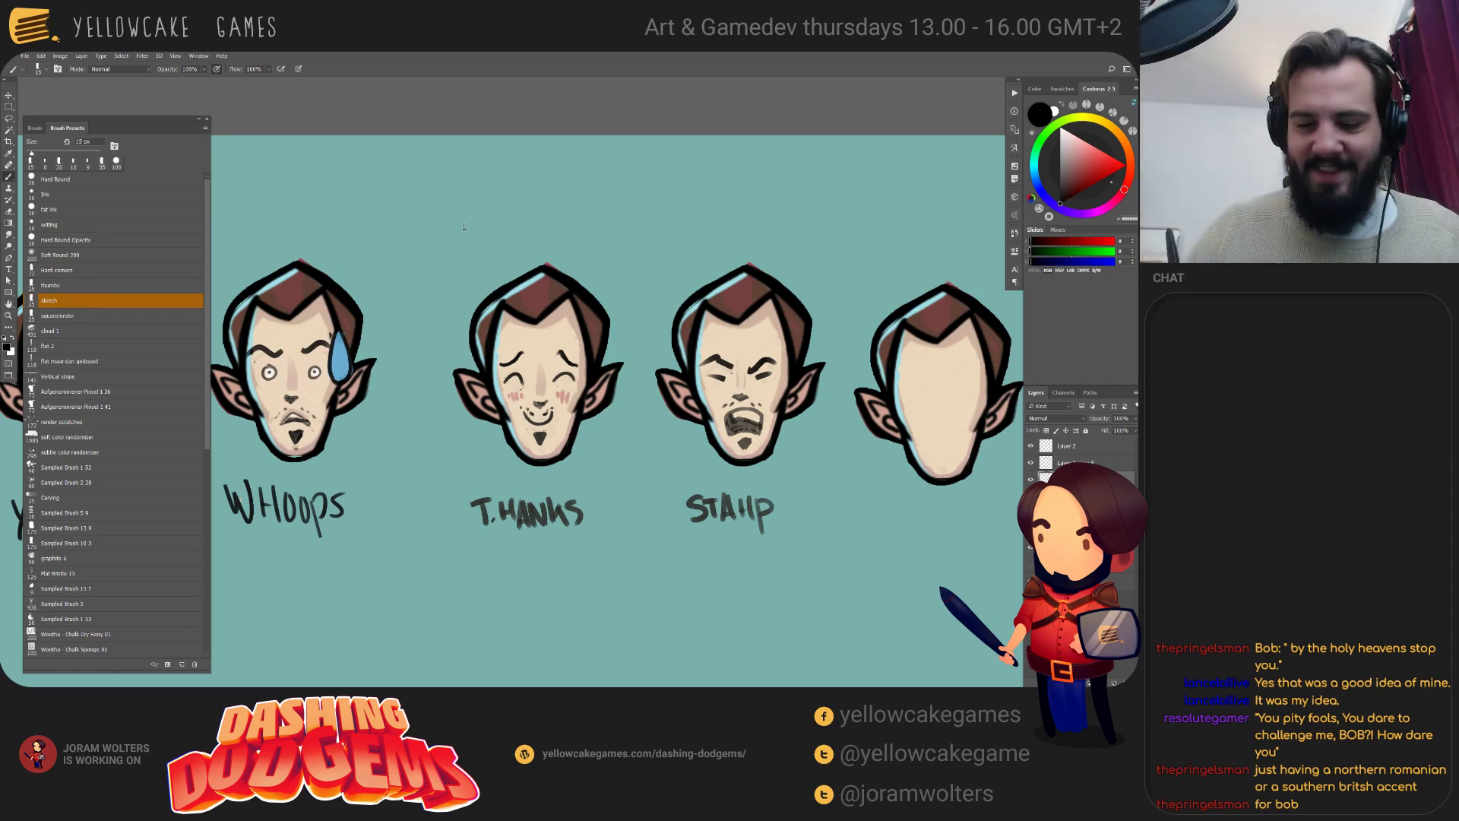
{"action": "left_click_drag", "start_coordinate": [831, 499], "coordinate": [577, 524]}
{"action": "key", "text": "v"}
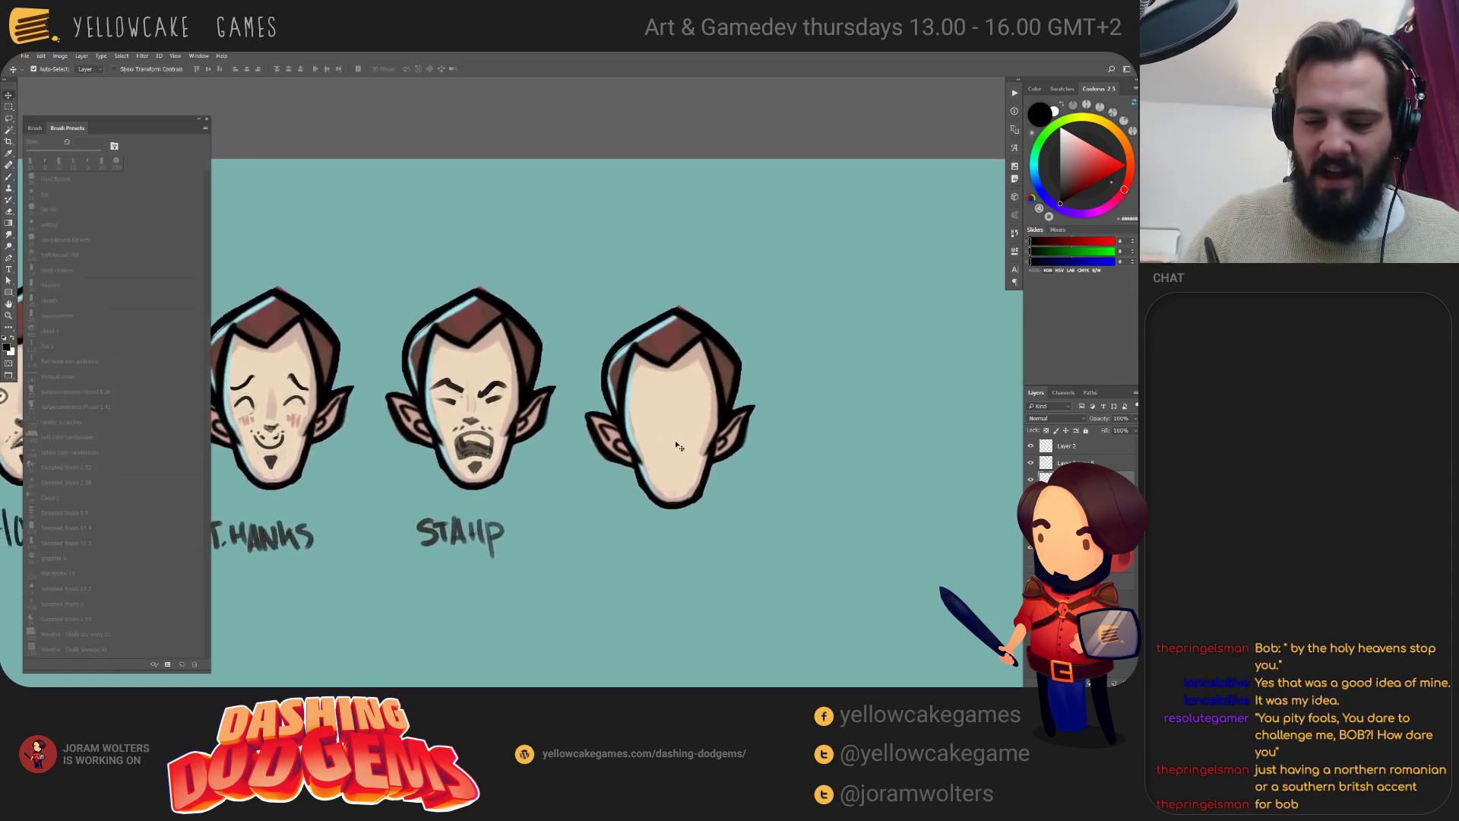
{"action": "left_click_drag", "start_coordinate": [669, 381], "coordinate": [682, 425]}
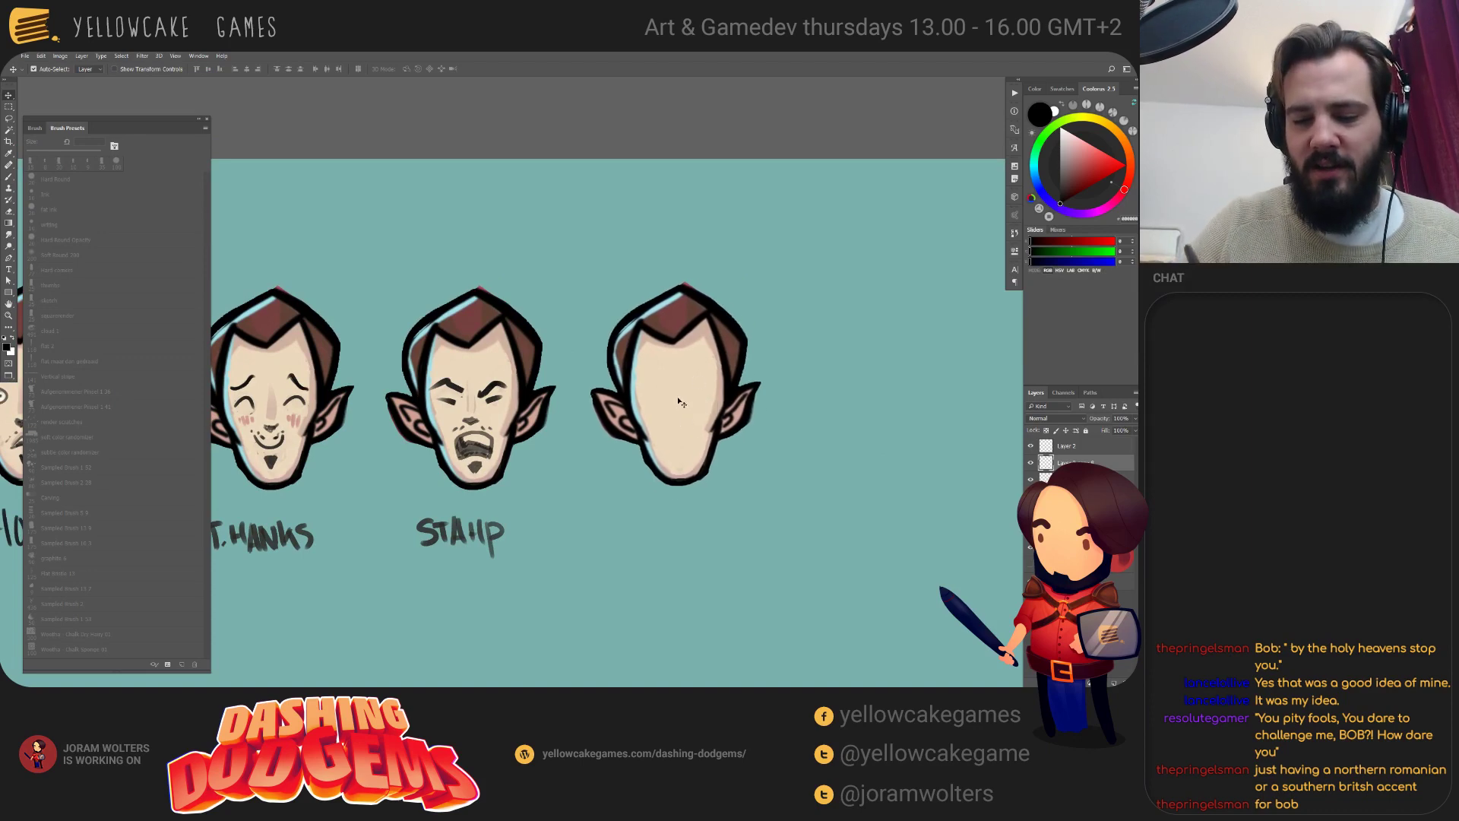
Duplicate the blank head and place the copy below the row of faces as a spare.
{"action": "left_click_drag", "start_coordinate": [598, 617], "coordinate": [818, 376]}
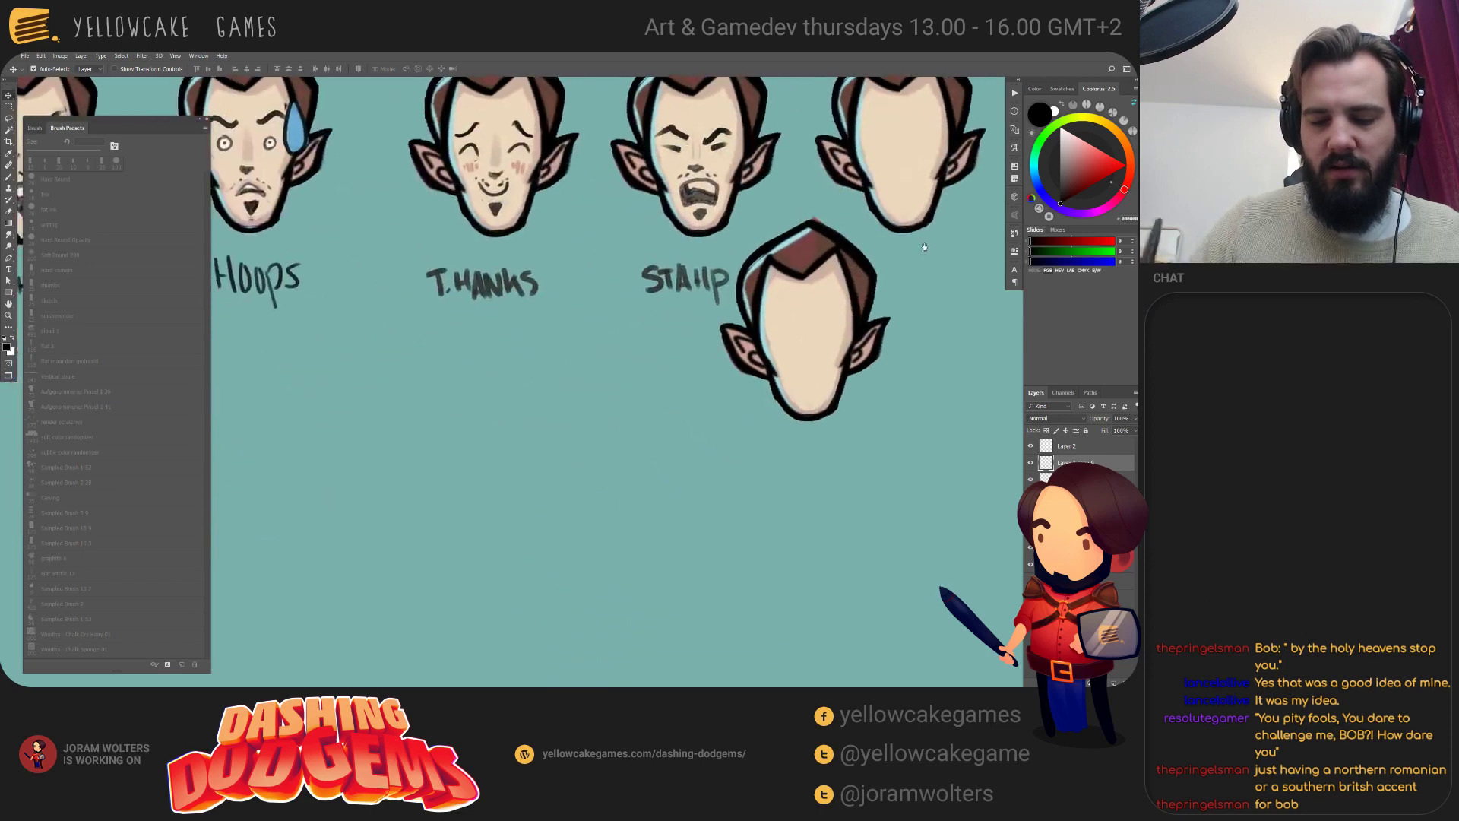
{"action": "left_click_drag", "start_coordinate": [790, 312], "coordinate": [553, 540]}
{"action": "left_click_drag", "start_coordinate": [1001, 294], "coordinate": [642, 485]}
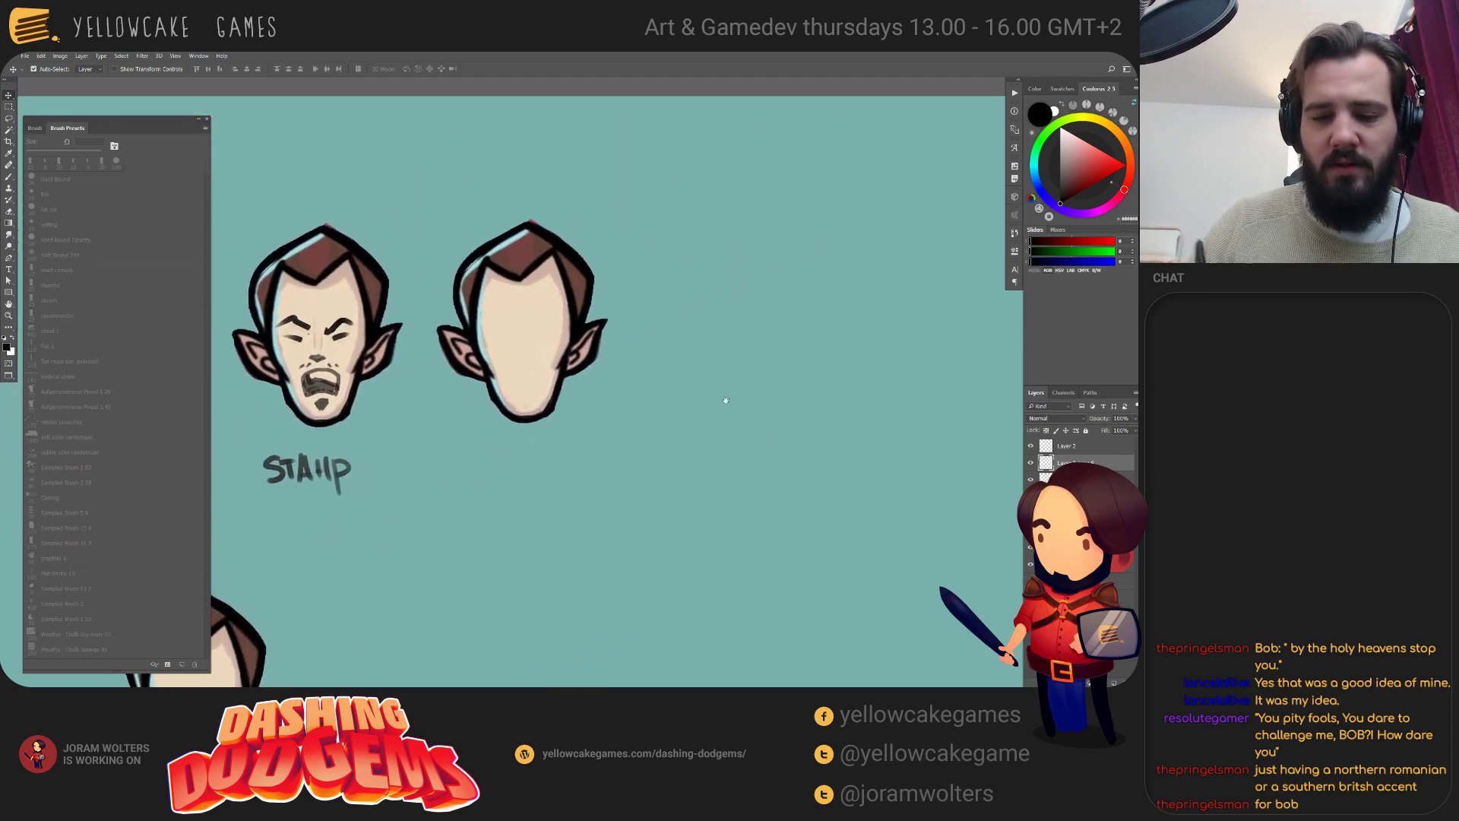
Switch to the browser, check the expression checklist in the GitLab Characters issue, and return to Photoshop.
{"action": "key", "text": "b"}
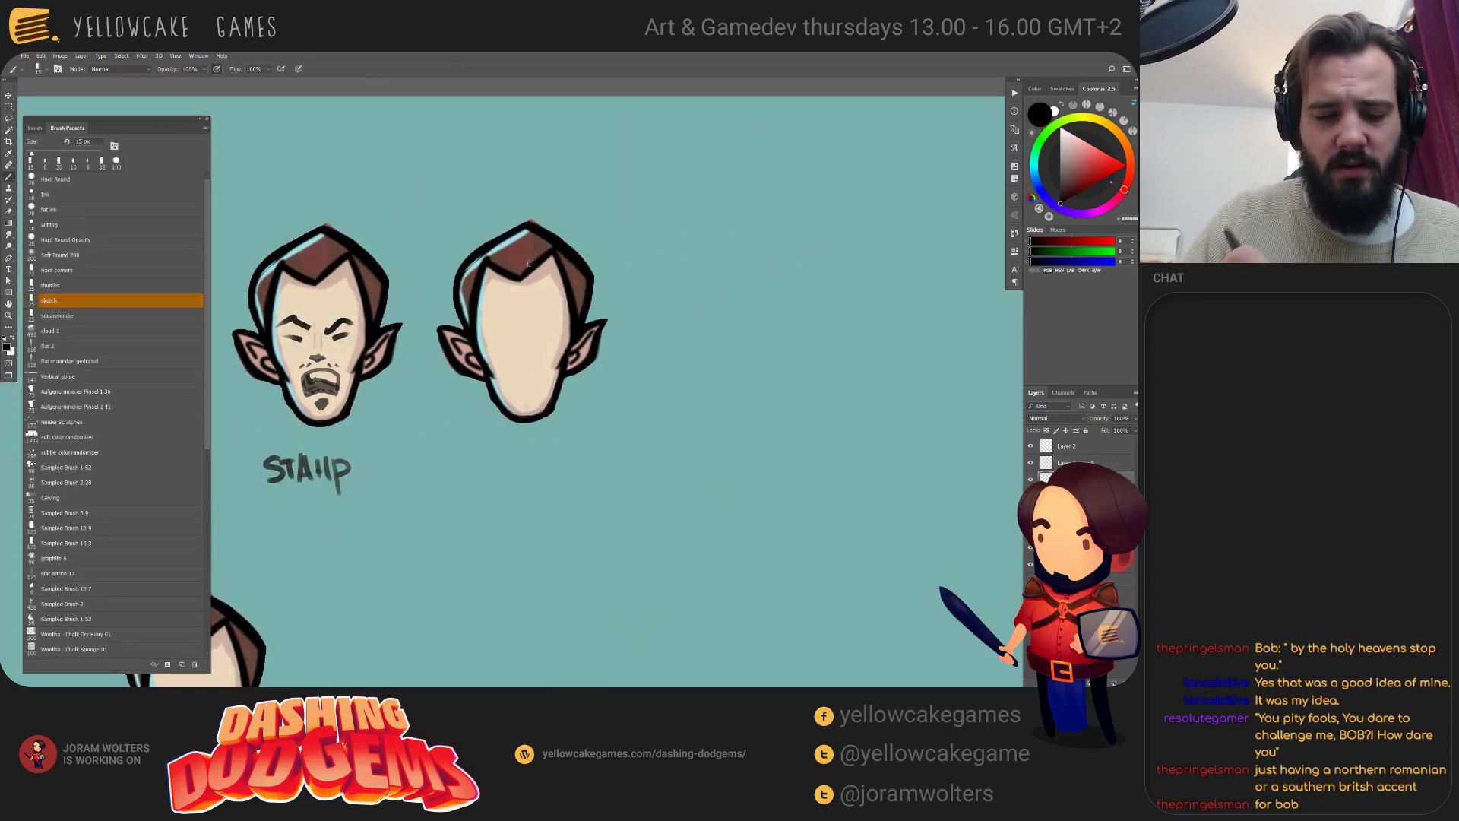
{"action": "left_click_drag", "start_coordinate": [734, 451], "coordinate": [825, 445]}
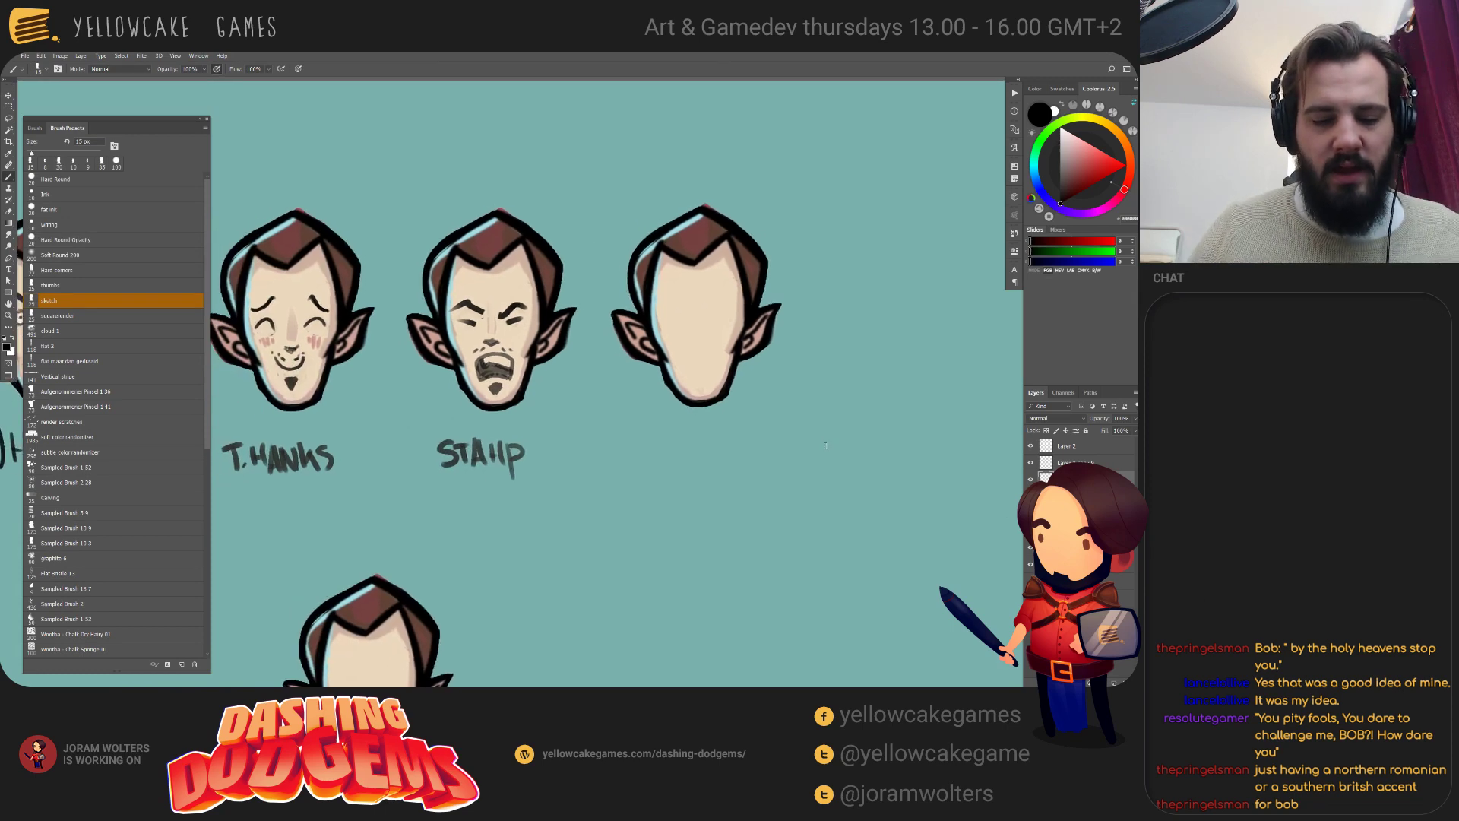
{"action": "key", "text": "alt+Tab"}
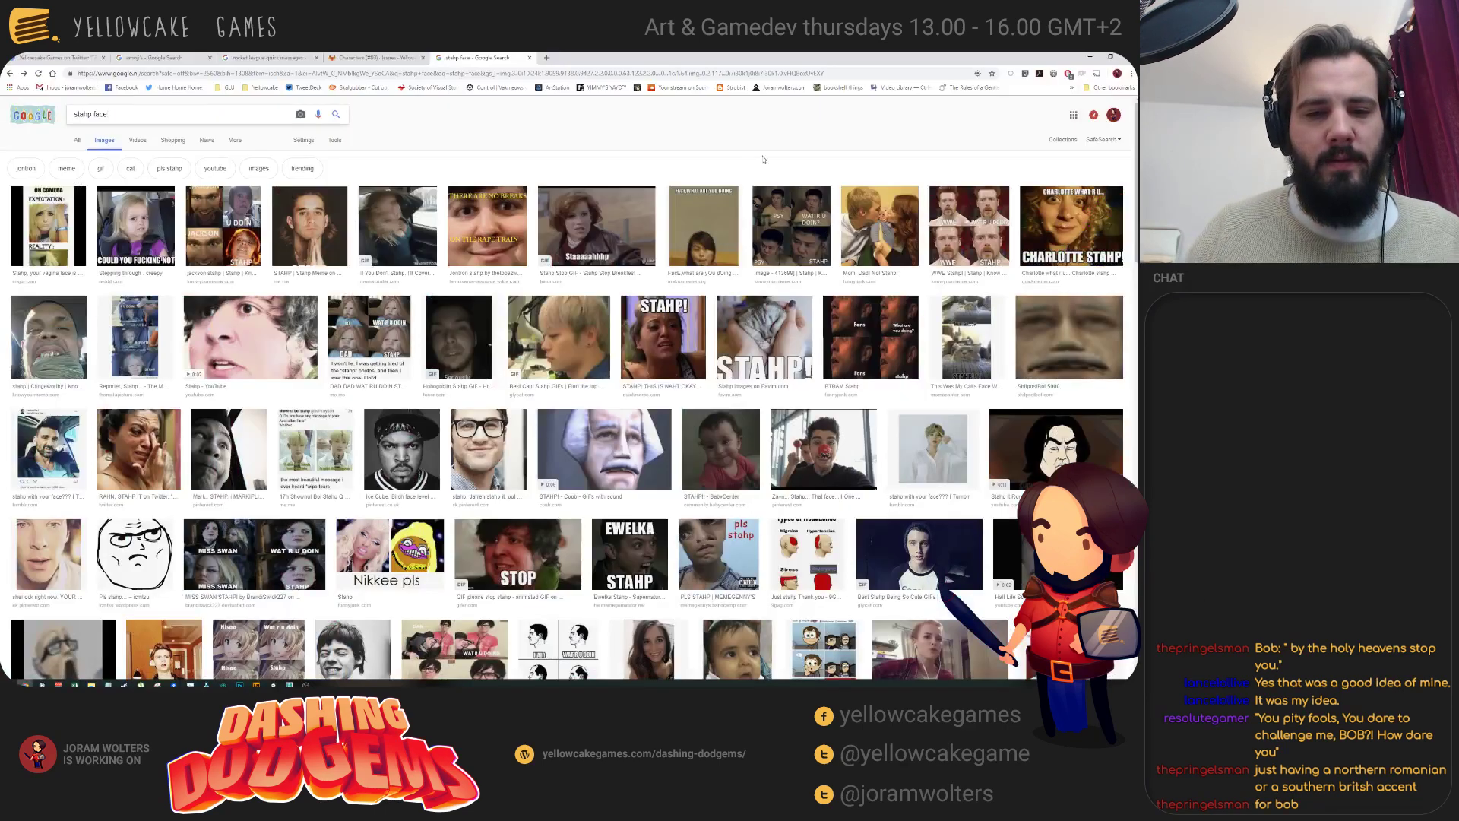
{"action": "left_click", "coordinate": [374, 58]}
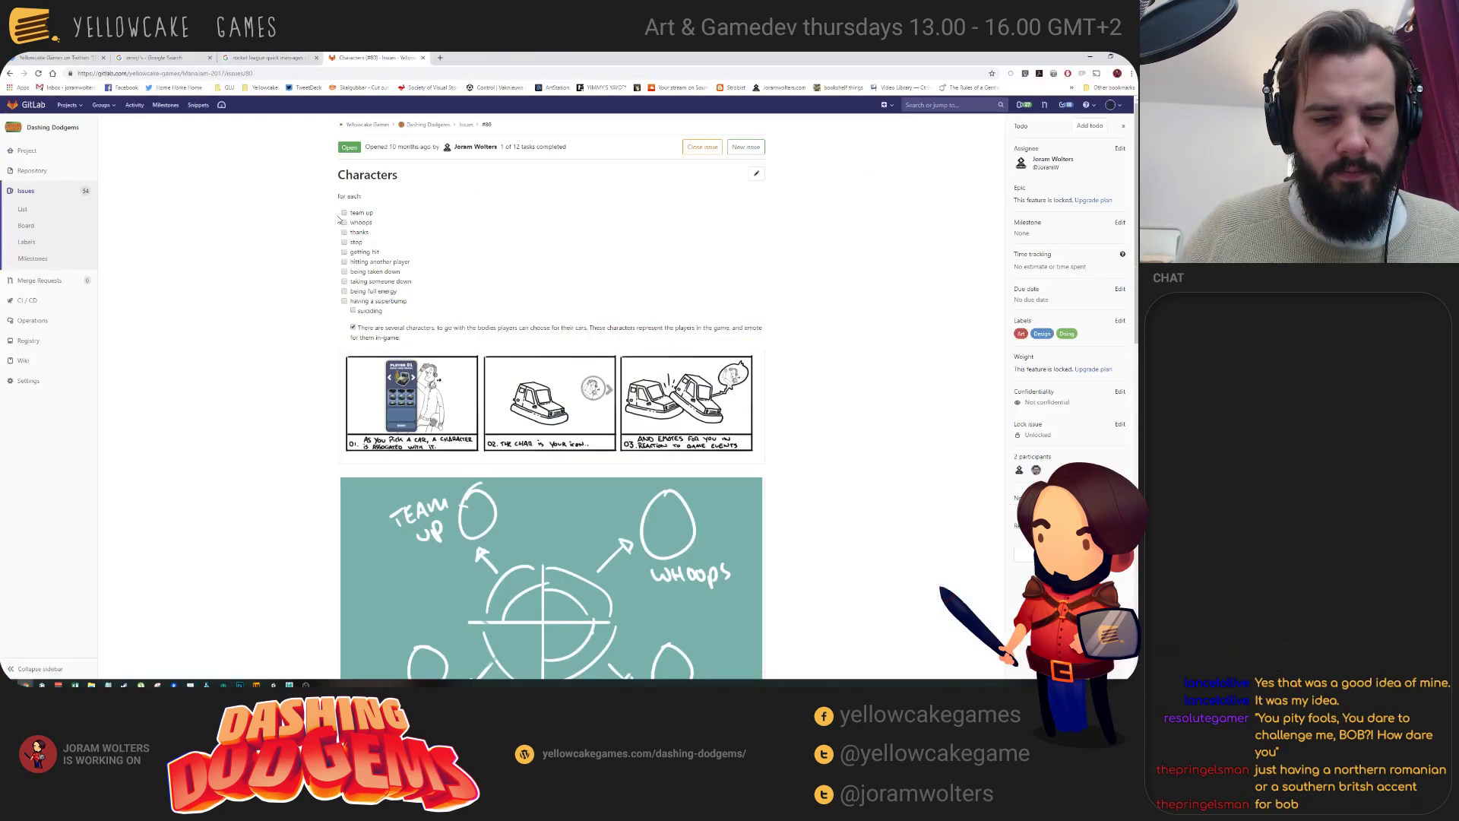
{"action": "key", "text": "alt+Tab"}
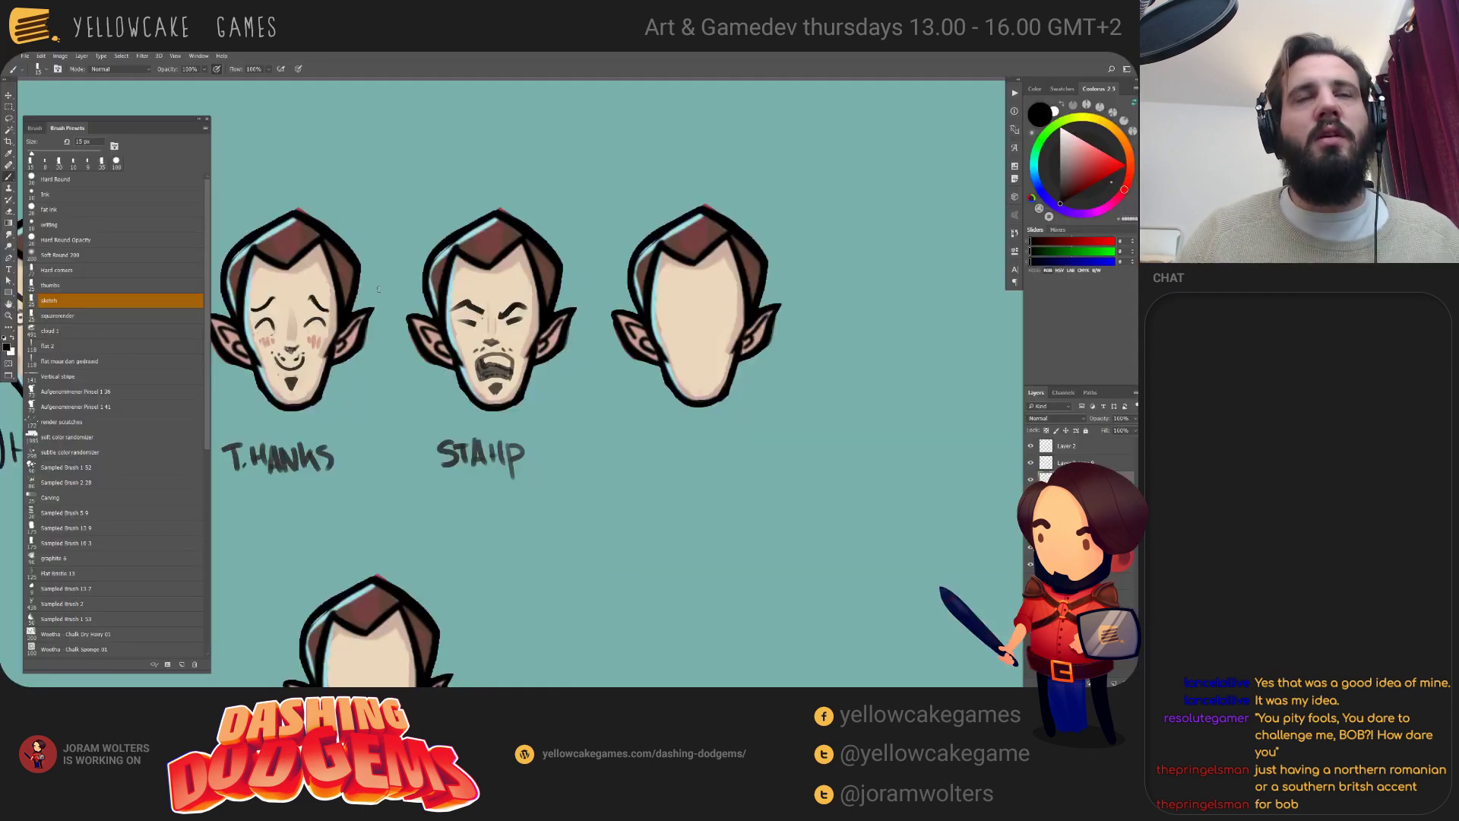
Handwrite the label "WORKING" in black below the blank head beside the STAHP face.
{"action": "mouse_move", "coordinate": [378, 288]}
{"action": "left_mouse_down"}
{"action": "mouse_move", "coordinate": [393, 293]}
{"action": "mouse_move", "coordinate": [465, 151]}
{"action": "mouse_move", "coordinate": [836, 114]}
{"action": "mouse_move", "coordinate": [897, 482]}
{"action": "mouse_move", "coordinate": [782, 593]}
{"action": "mouse_move", "coordinate": [760, 532]}
{"action": "mouse_move", "coordinate": [779, 509]}
{"action": "left_mouse_up"}
{"action": "scroll", "coordinate": [776, 506], "scroll_direction": "down", "scroll_amount": 5, "text": "alt"}
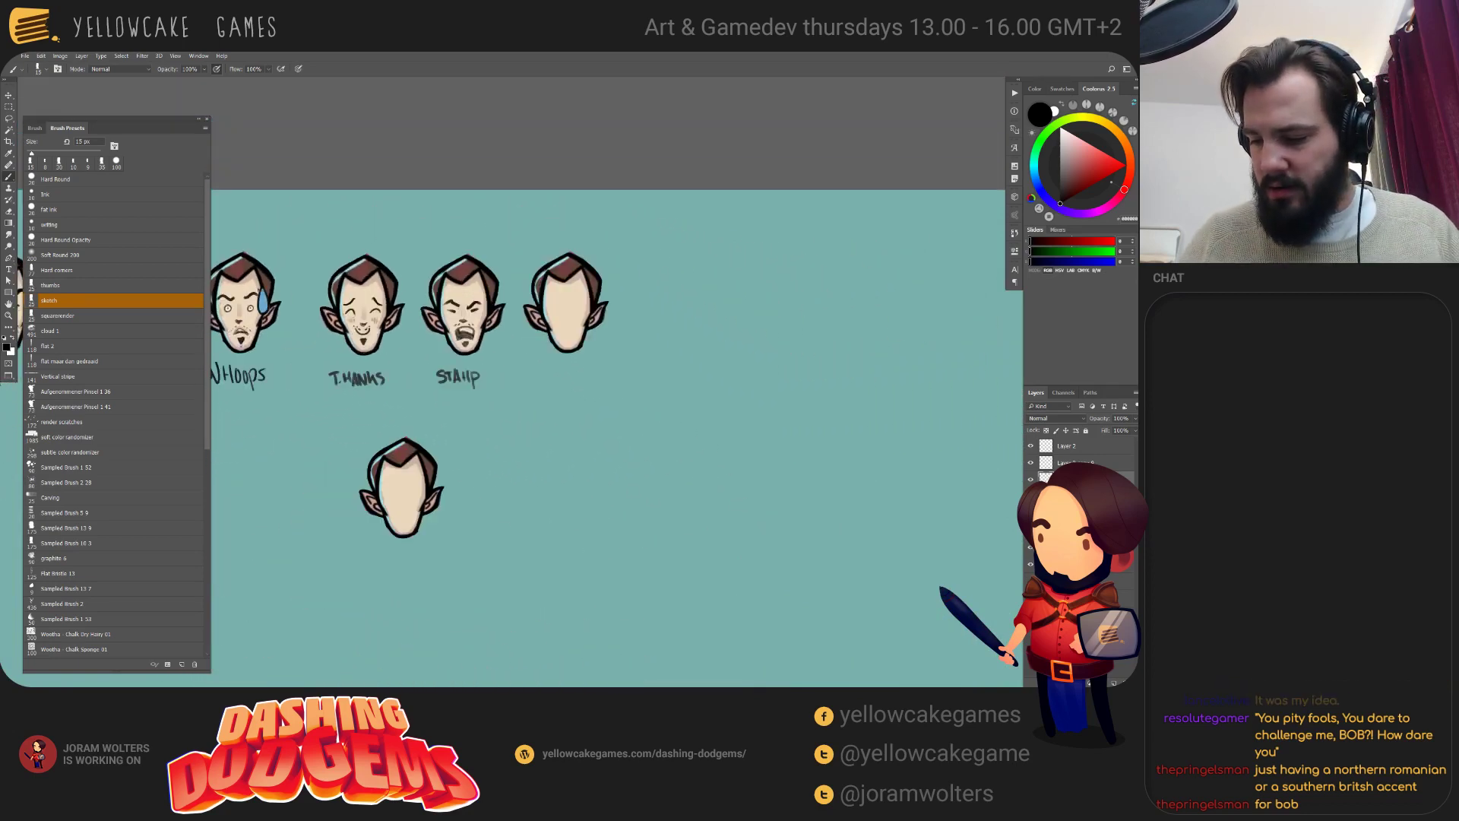
{"action": "scroll", "coordinate": [777, 506], "scroll_direction": "up", "scroll_amount": 2, "text": "alt"}
{"action": "left_click_drag", "start_coordinate": [611, 661], "coordinate": [720, 525]}
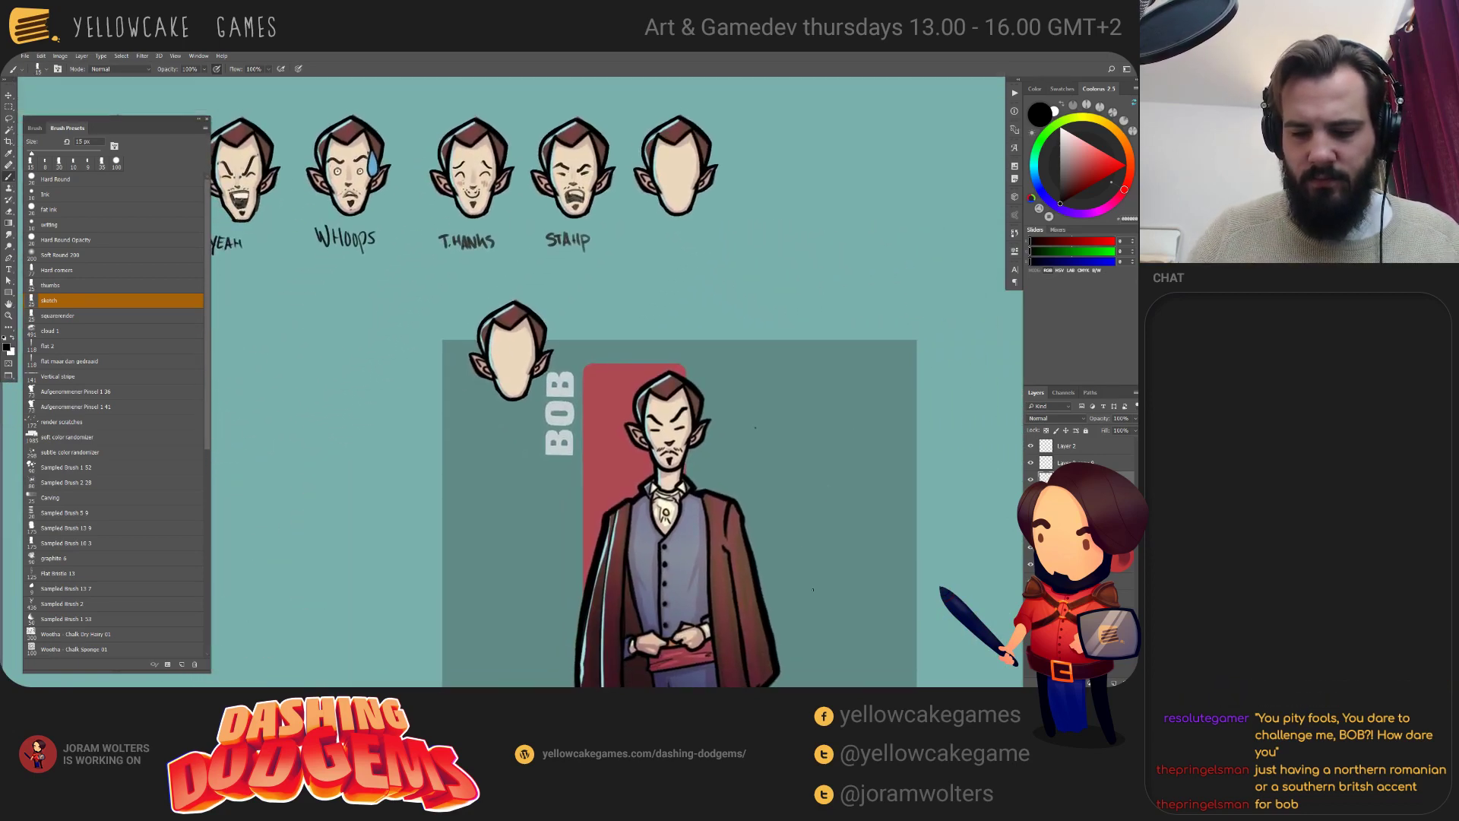
{"action": "left_click_drag", "start_coordinate": [823, 534], "coordinate": [811, 603]}
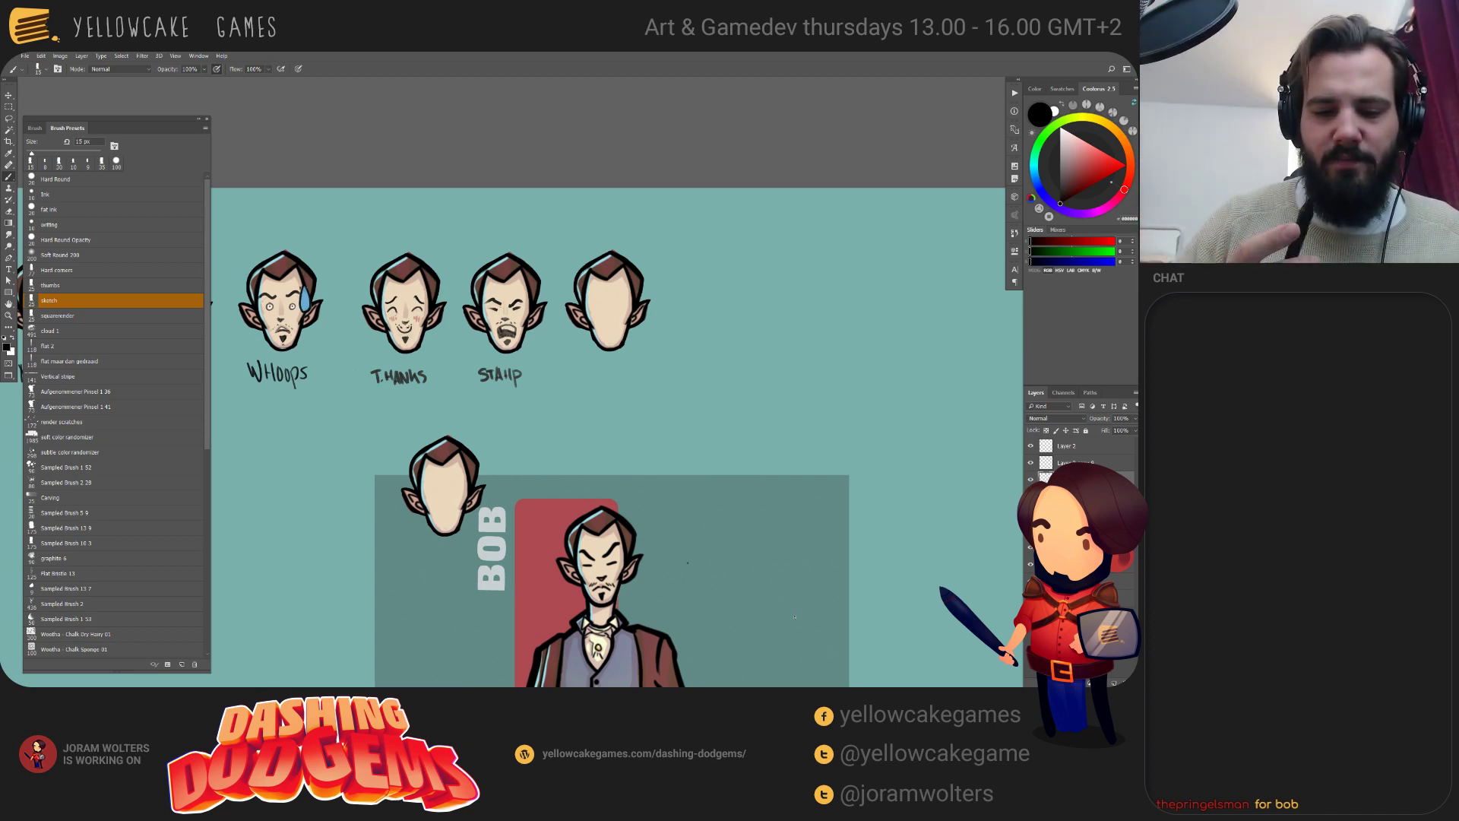
{"action": "scroll", "coordinate": [623, 311], "scroll_direction": "up", "scroll_amount": 4, "text": "alt"}
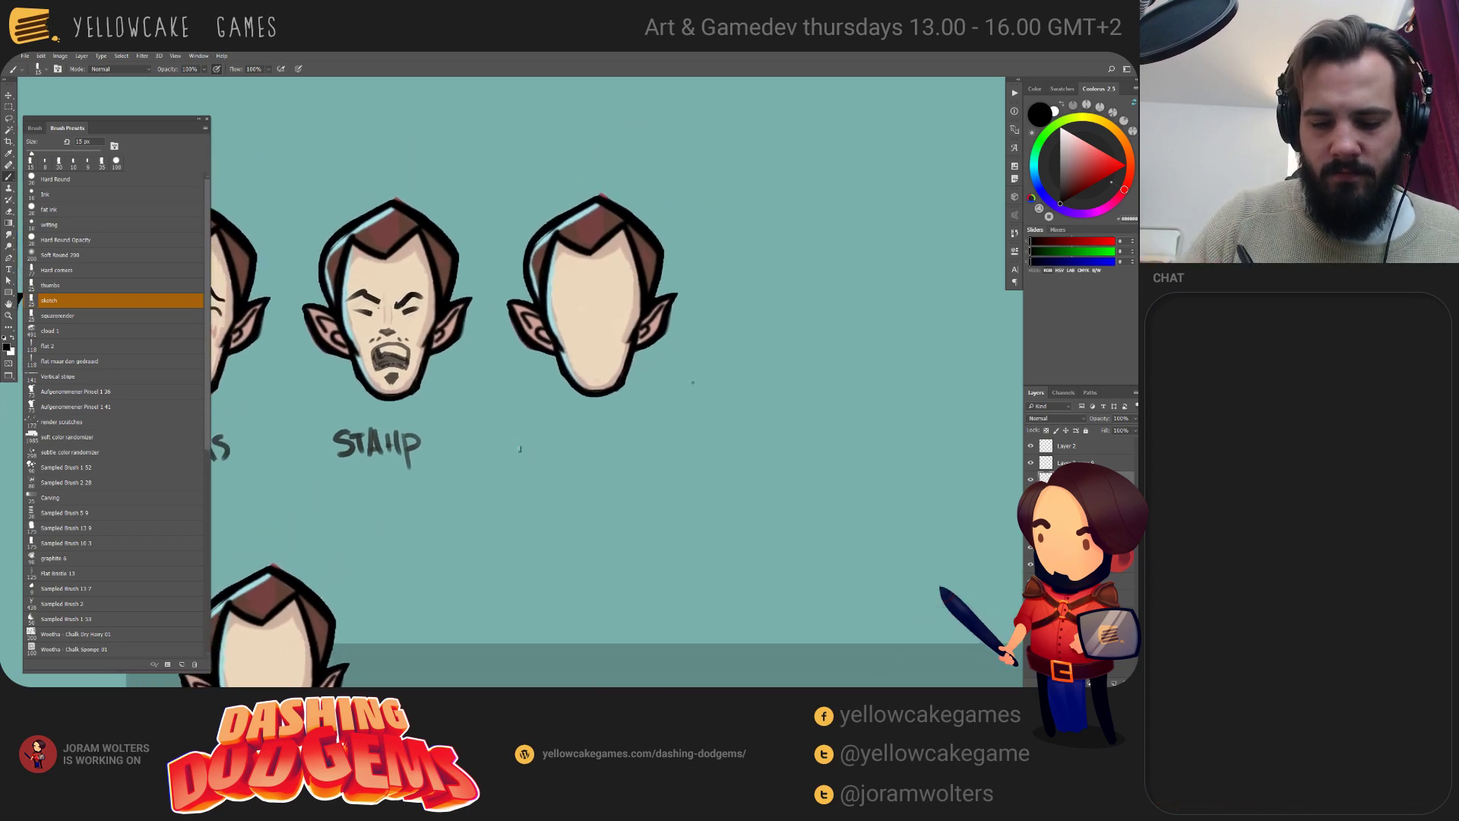
{"action": "left_click_drag", "start_coordinate": [517, 440], "coordinate": [597, 458]}
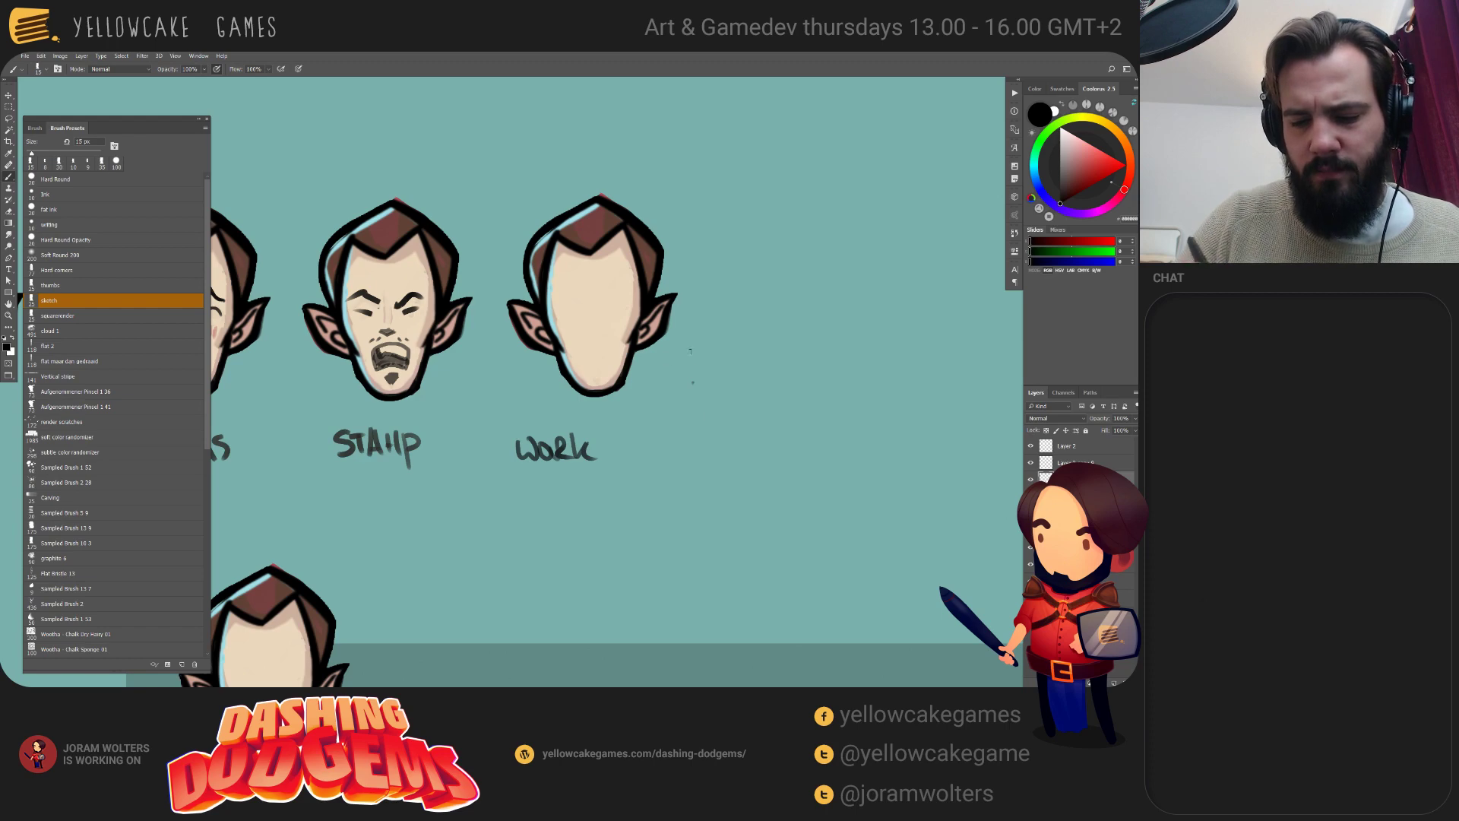
{"action": "key", "text": "e"}
{"action": "key", "text": "b"}
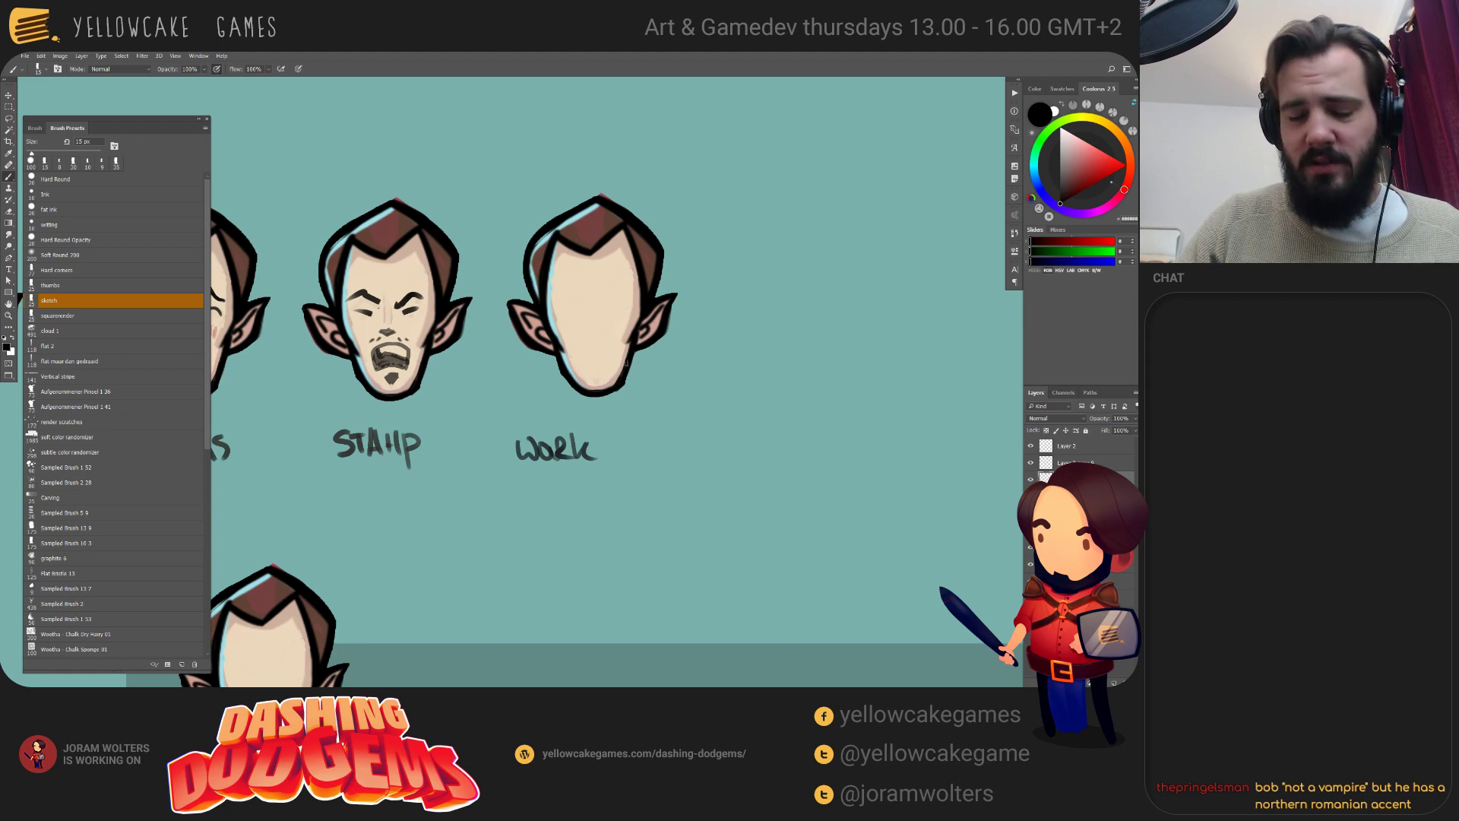
{"action": "mouse_move", "coordinate": [602, 444]}
{"action": "left_mouse_down"}
{"action": "mouse_move", "coordinate": [602, 457]}
{"action": "mouse_move", "coordinate": [624, 443]}
{"action": "mouse_move", "coordinate": [637, 454]}
{"action": "left_mouse_up"}
Handwrite "TOGETHER" as a second label line directly under "WORKING".
{"action": "left_click_drag", "start_coordinate": [519, 476], "coordinate": [521, 496]}
{"action": "mouse_move", "coordinate": [506, 479]}
{"action": "left_mouse_down"}
{"action": "mouse_move", "coordinate": [531, 467]}
{"action": "mouse_move", "coordinate": [548, 496]}
{"action": "mouse_move", "coordinate": [582, 499]}
{"action": "left_mouse_up"}
{"action": "left_click_drag", "start_coordinate": [562, 486], "coordinate": [591, 479]}
{"action": "mouse_move", "coordinate": [596, 477]}
{"action": "left_mouse_down"}
{"action": "mouse_move", "coordinate": [603, 500]}
{"action": "mouse_move", "coordinate": [613, 478]}
{"action": "left_mouse_up"}
{"action": "left_click_drag", "start_coordinate": [620, 476], "coordinate": [636, 505]}
Sketch one arched and one frowning brow, eyes and a nose on the WORKING TOGETHER head, and try a smiling mouth.
{"action": "left_click_drag", "start_coordinate": [661, 335], "coordinate": [760, 408]}
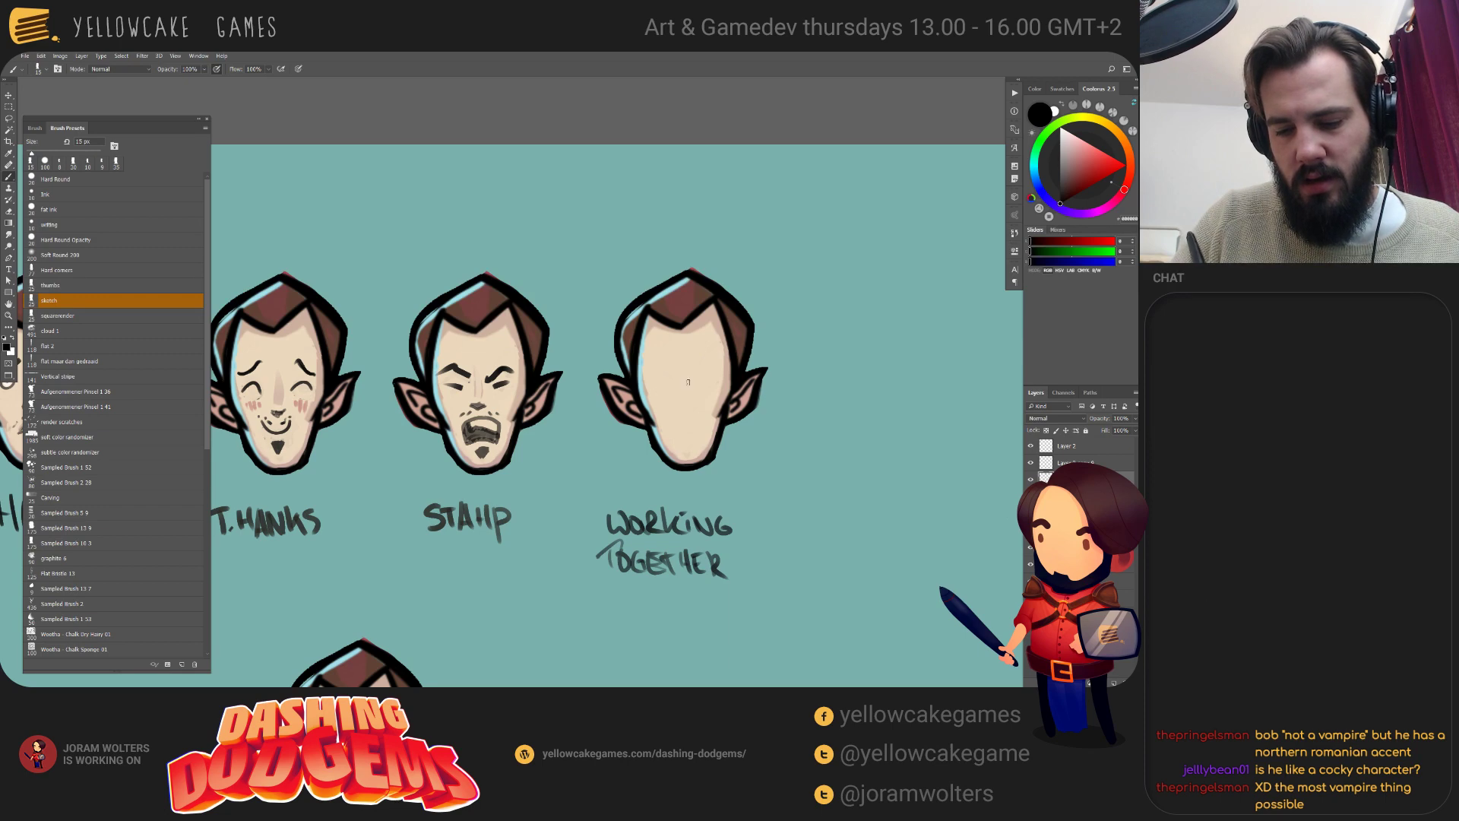
{"action": "mouse_move", "coordinate": [693, 392]}
{"action": "left_mouse_down"}
{"action": "mouse_move", "coordinate": [719, 375]}
{"action": "mouse_move", "coordinate": [708, 398]}
{"action": "mouse_move", "coordinate": [676, 380]}
{"action": "mouse_move", "coordinate": [667, 403]}
{"action": "mouse_move", "coordinate": [679, 436]}
{"action": "mouse_move", "coordinate": [700, 436]}
{"action": "left_mouse_up"}
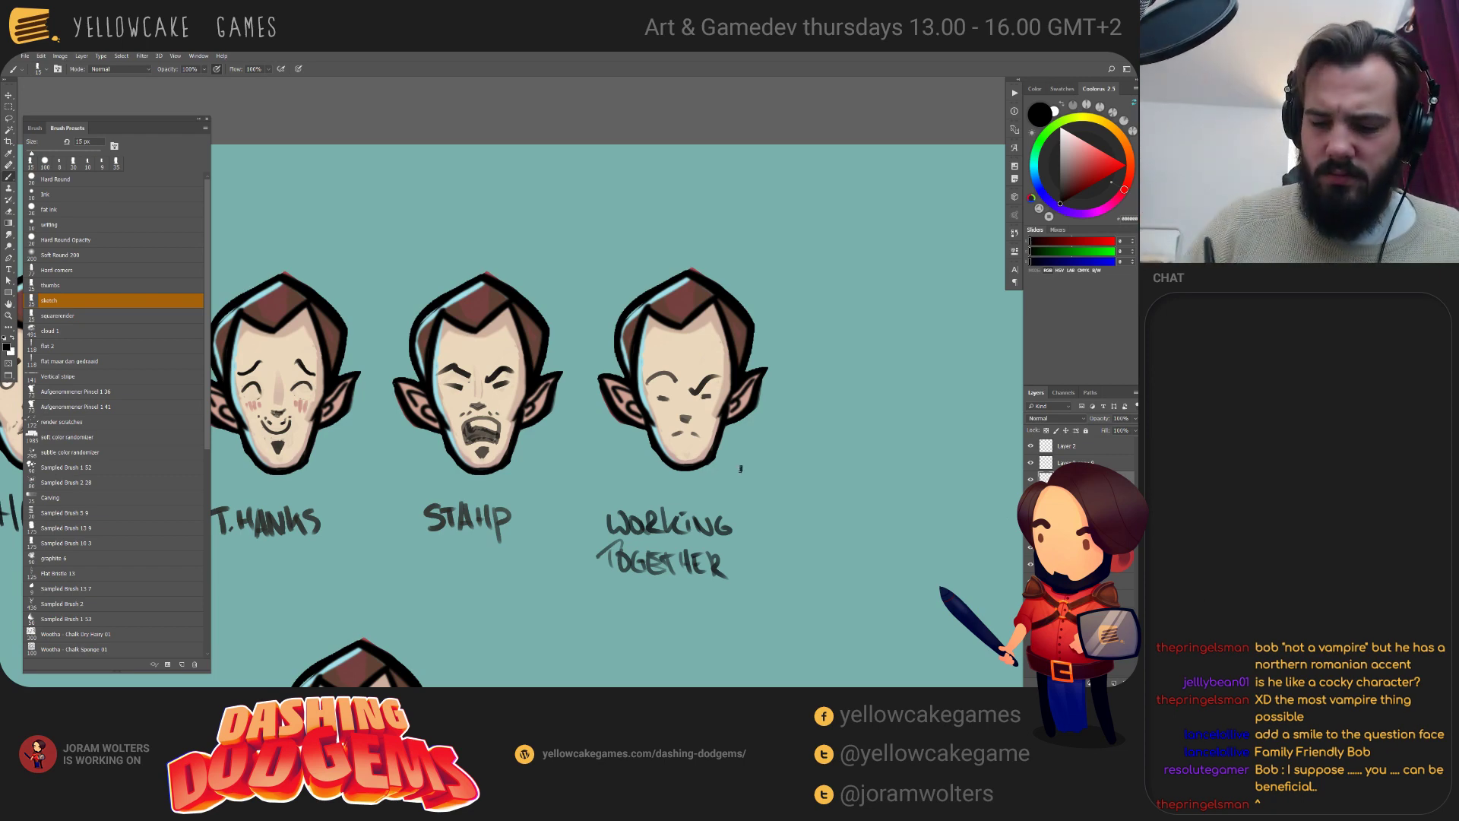
{"action": "key", "text": "e"}
{"action": "key", "text": "b"}
{"action": "left_click", "coordinate": [675, 437], "text": "alt"}
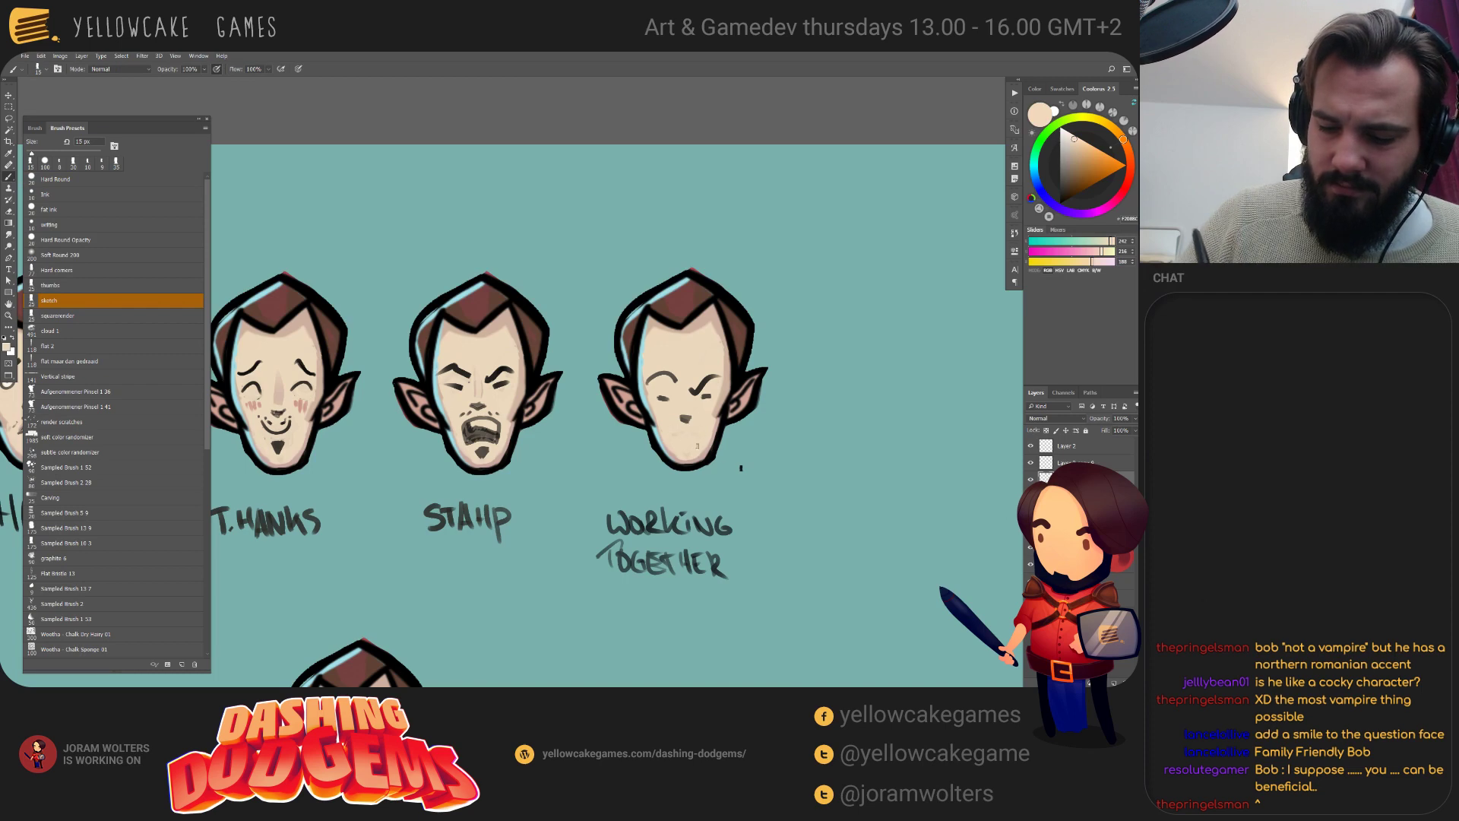
{"action": "key", "text": "d"}
{"action": "left_click_drag", "start_coordinate": [668, 430], "coordinate": [703, 423]}
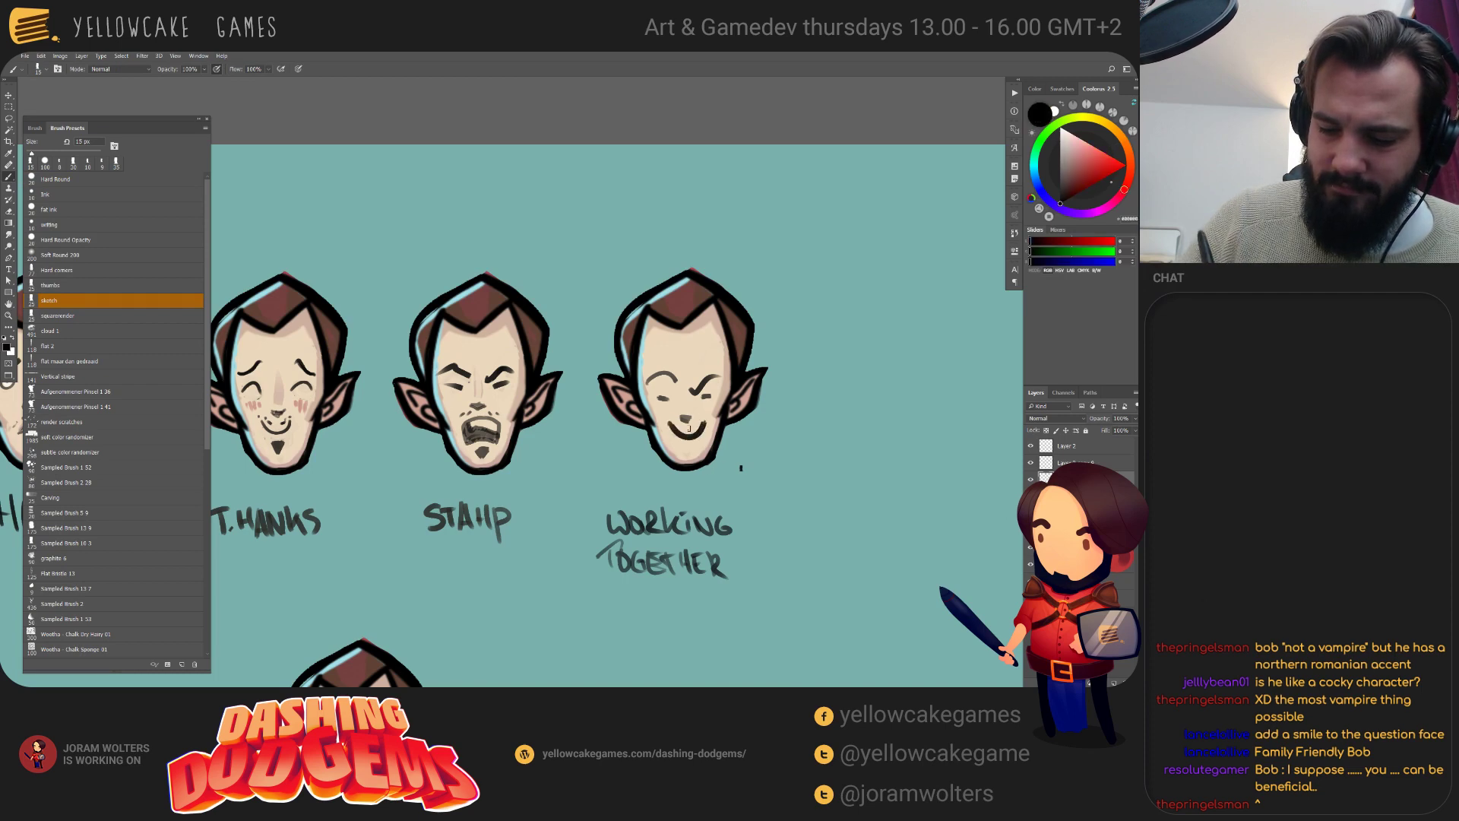
{"action": "key", "text": "ctrl+z"}
{"action": "key", "text": "e"}
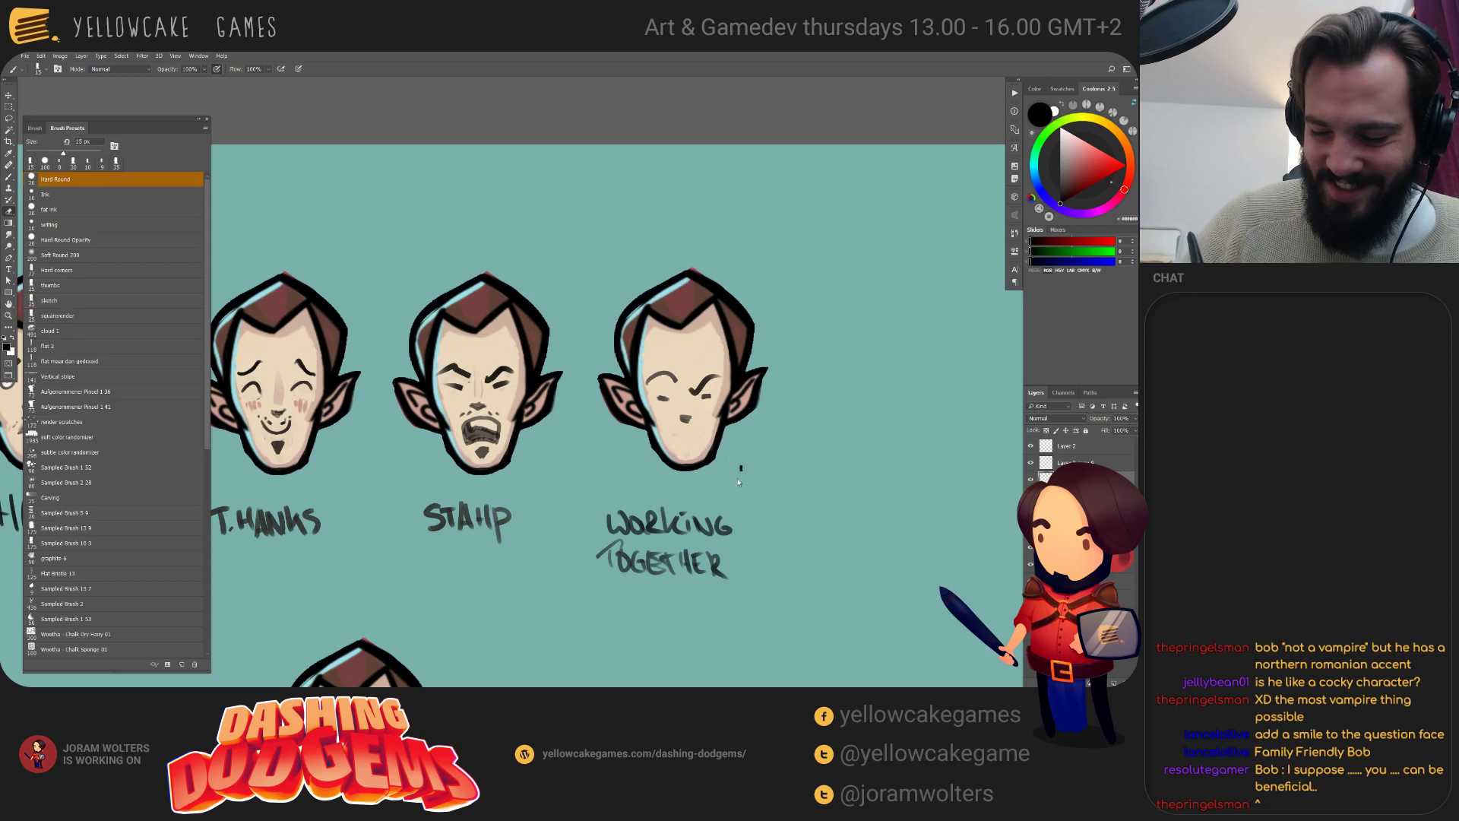
Clear all the sketched features from the WORKING TOGETHER head, leaving only the plain skin tone.
{"action": "key", "text": "b"}
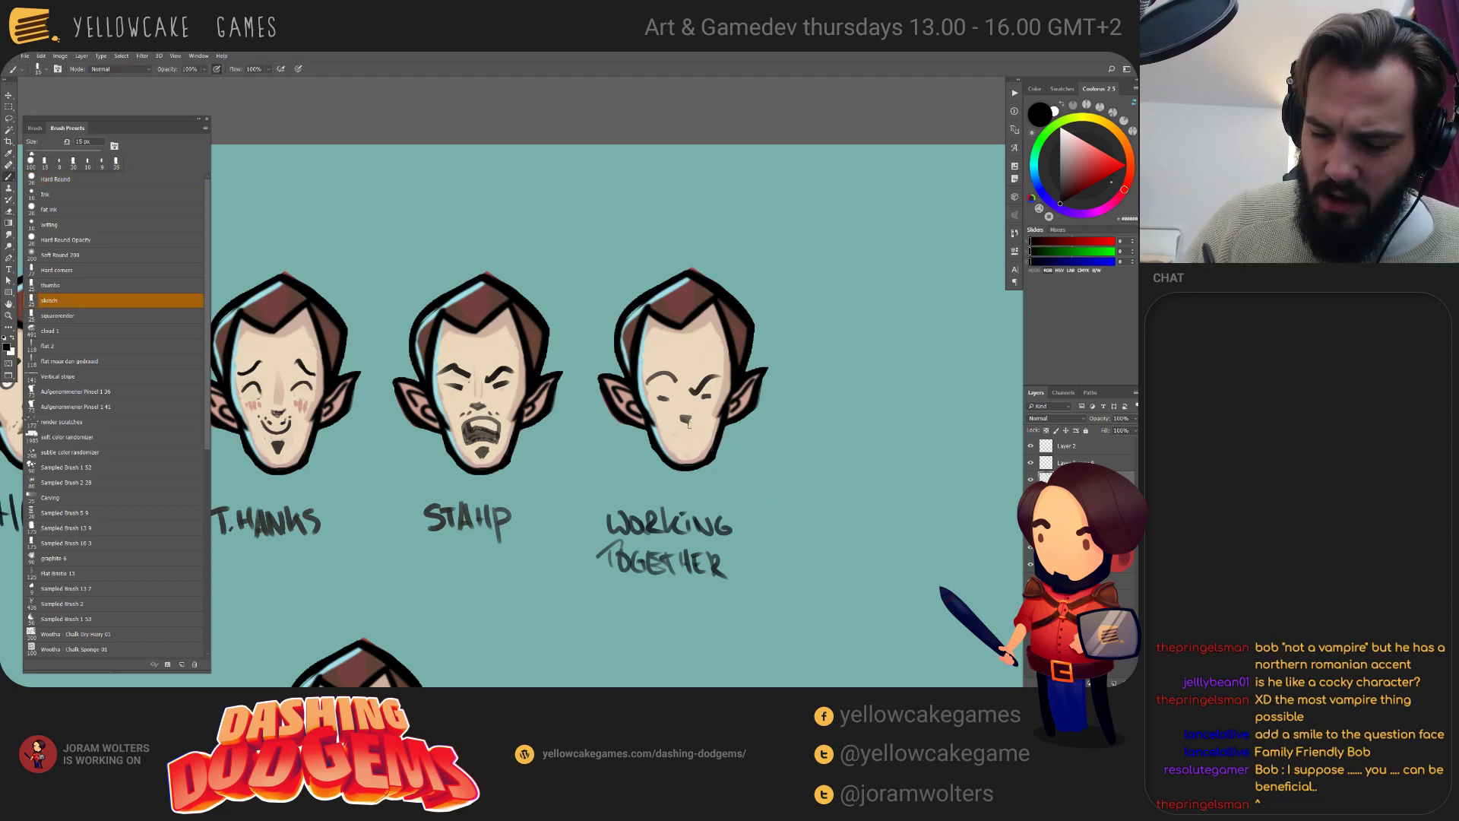
{"action": "left_click", "coordinate": [693, 388], "text": "alt"}
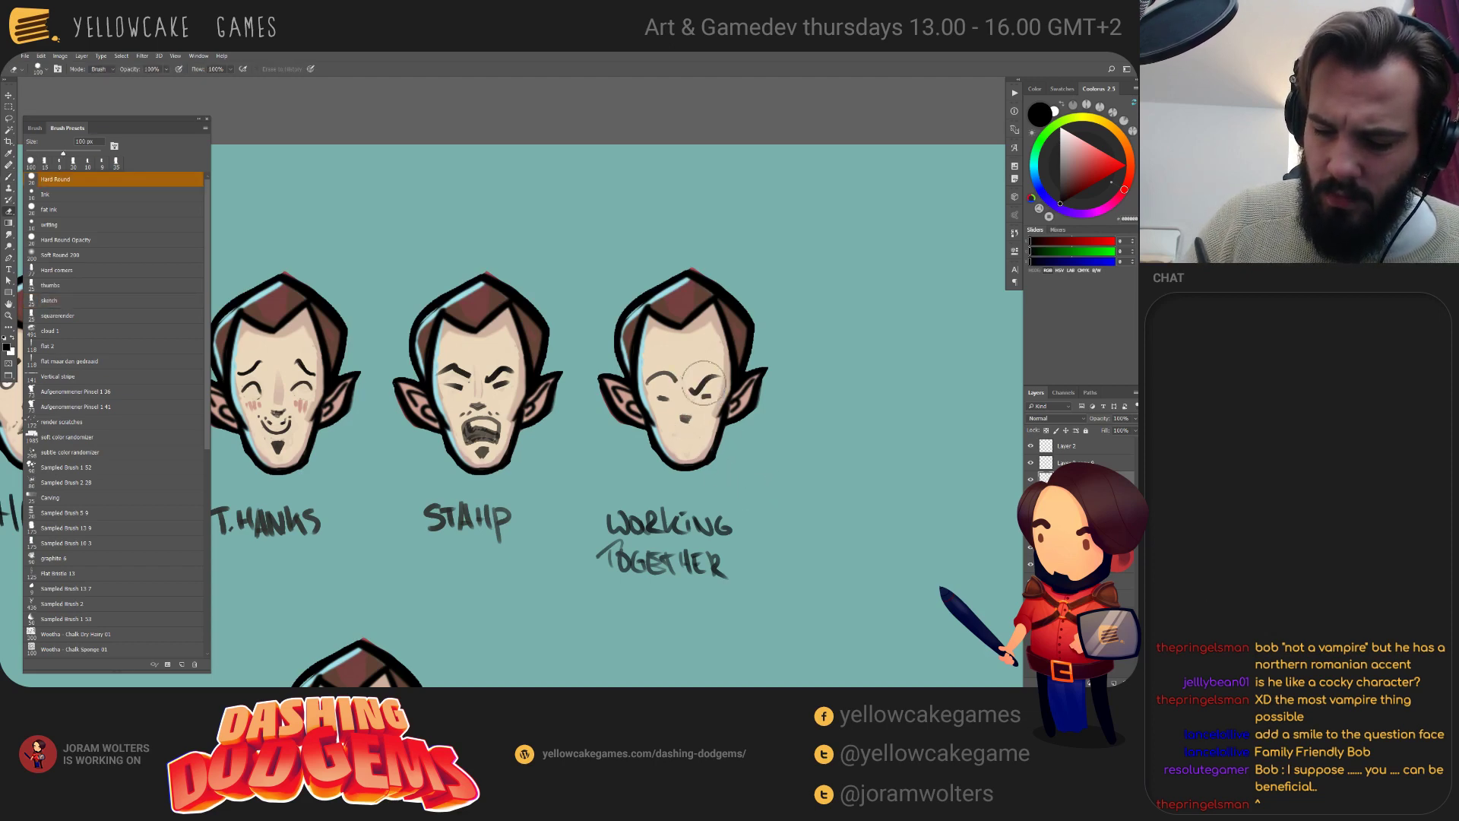
{"action": "key", "text": "bracketright"}
{"action": "mouse_move", "coordinate": [716, 384]}
{"action": "left_mouse_down"}
{"action": "mouse_move", "coordinate": [687, 376]}
{"action": "mouse_move", "coordinate": [669, 396]}
{"action": "mouse_move", "coordinate": [655, 377]}
{"action": "mouse_move", "coordinate": [656, 395]}
{"action": "left_mouse_up"}
{"action": "key", "text": "bracketright"}
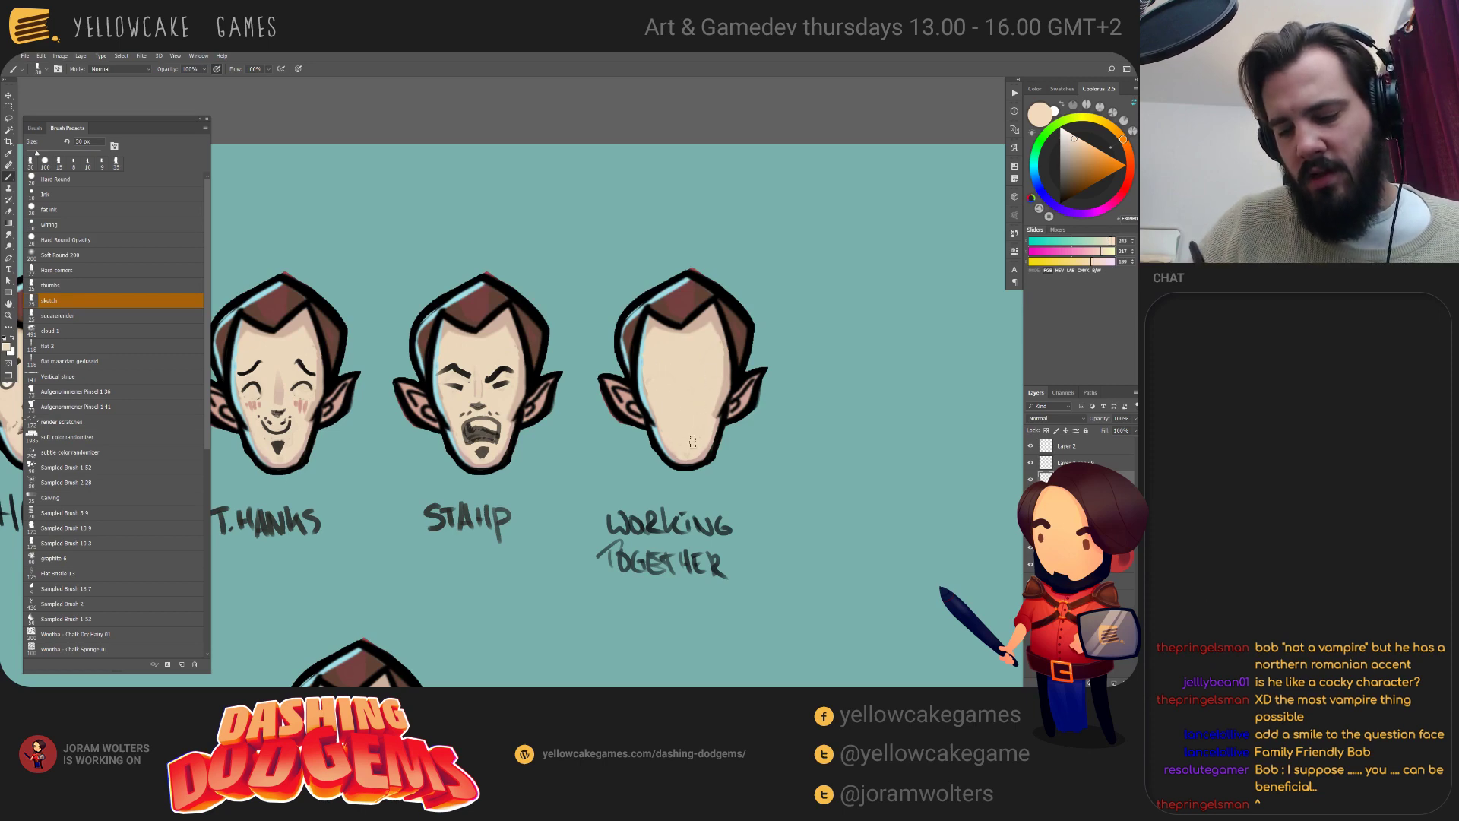
{"action": "key", "text": "bracketleft"}
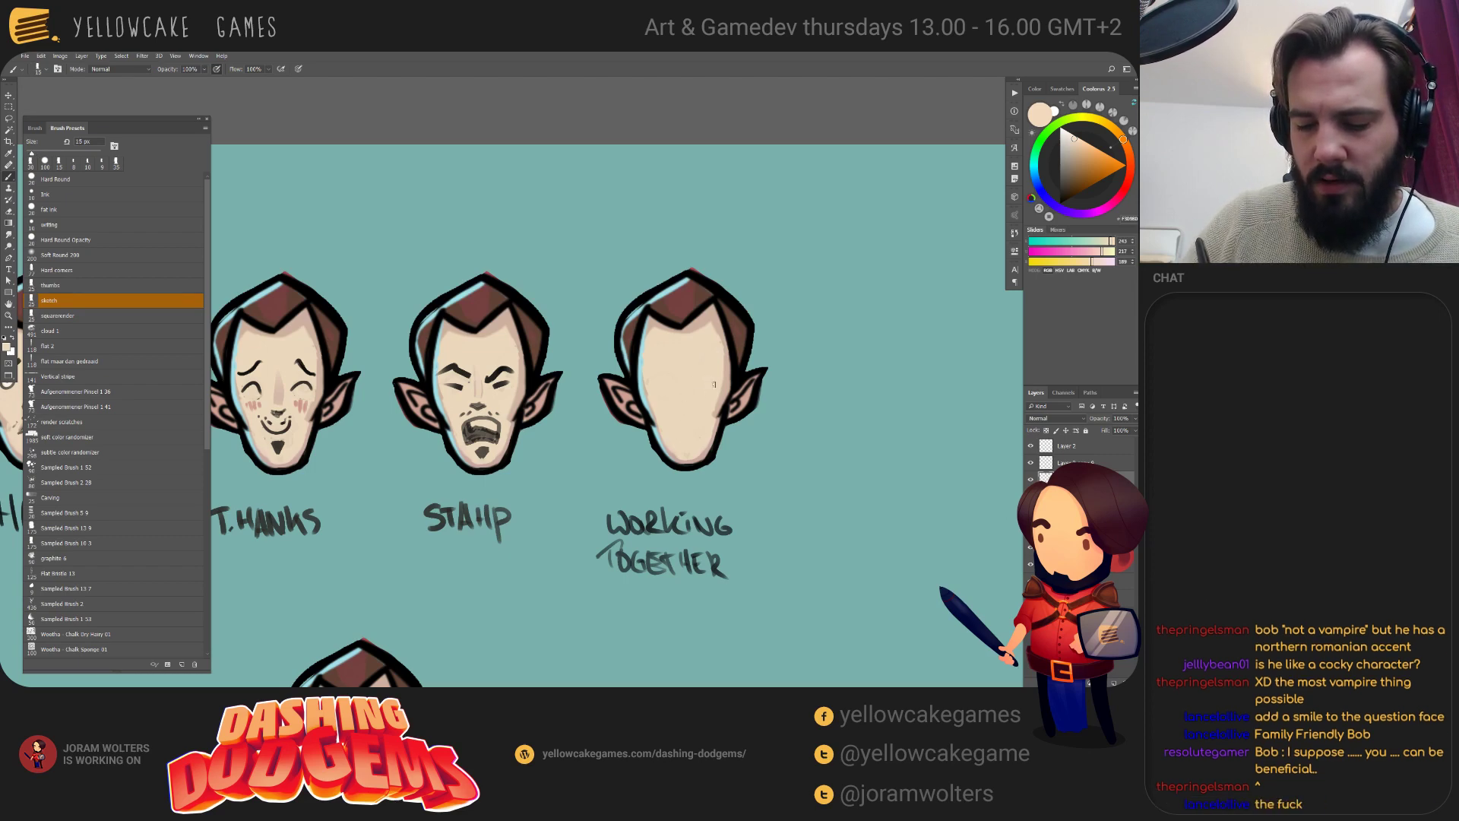
Sketch new brows, narrowed eyes and a small triangular nose in black on the WORKING TOGETHER head with the 15 px sketch brush.
{"action": "key", "text": "d"}
{"action": "key", "text": "bracketleft"}
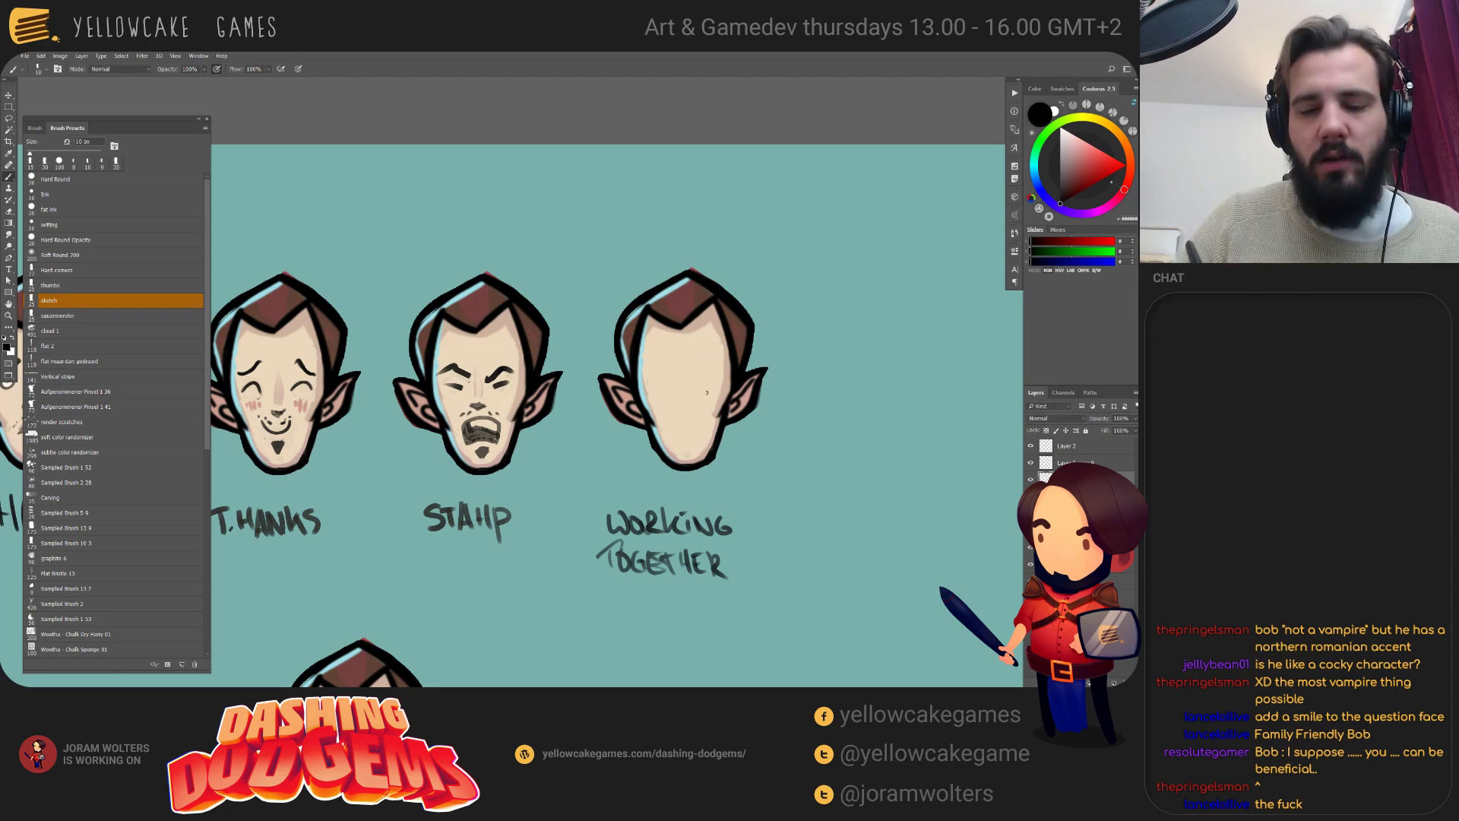
{"action": "scroll", "coordinate": [695, 400], "scroll_direction": "down", "scroll_amount": 1}
{"action": "key", "text": "e"}
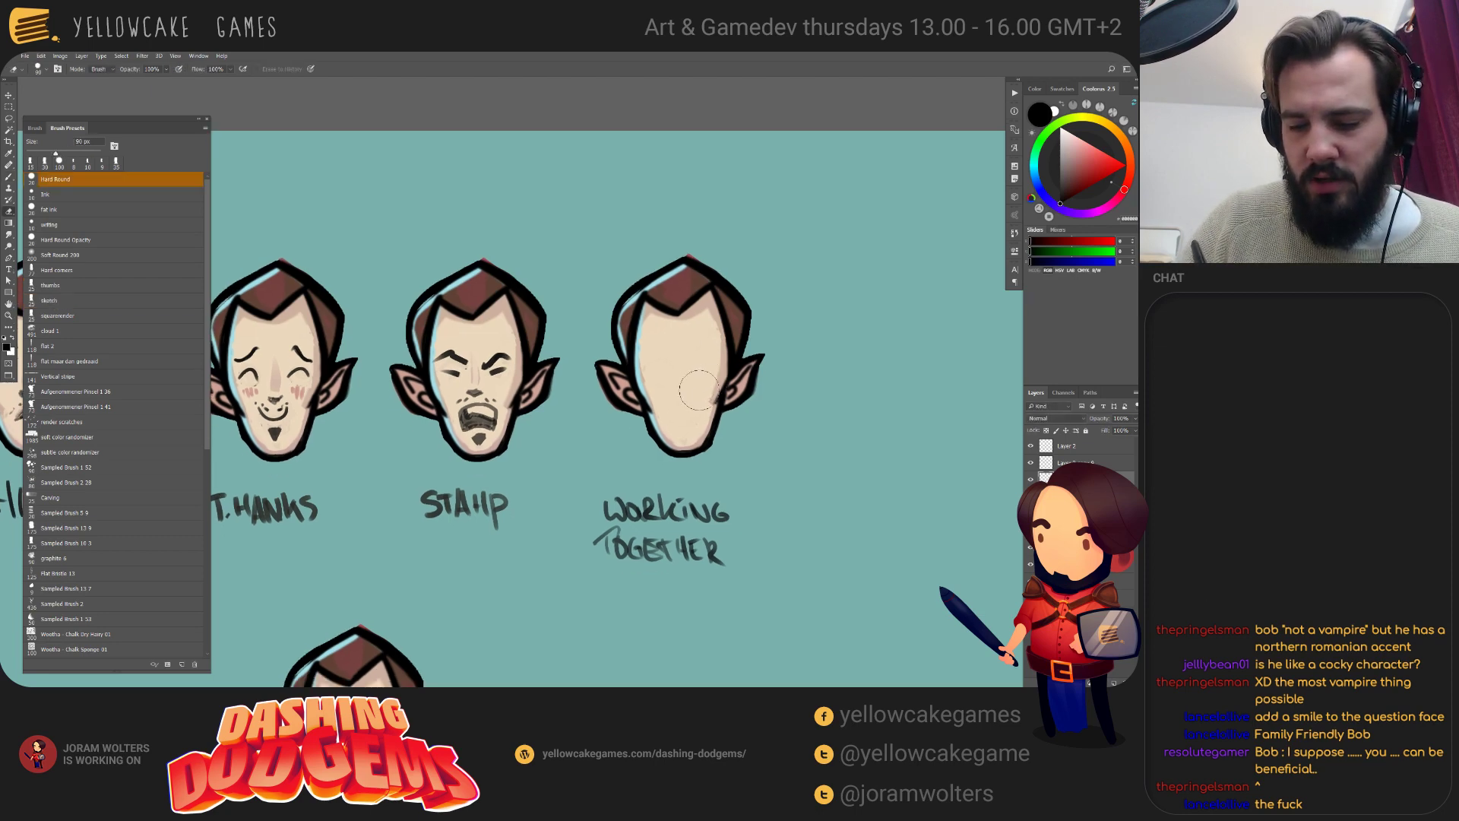
{"action": "key", "text": "b"}
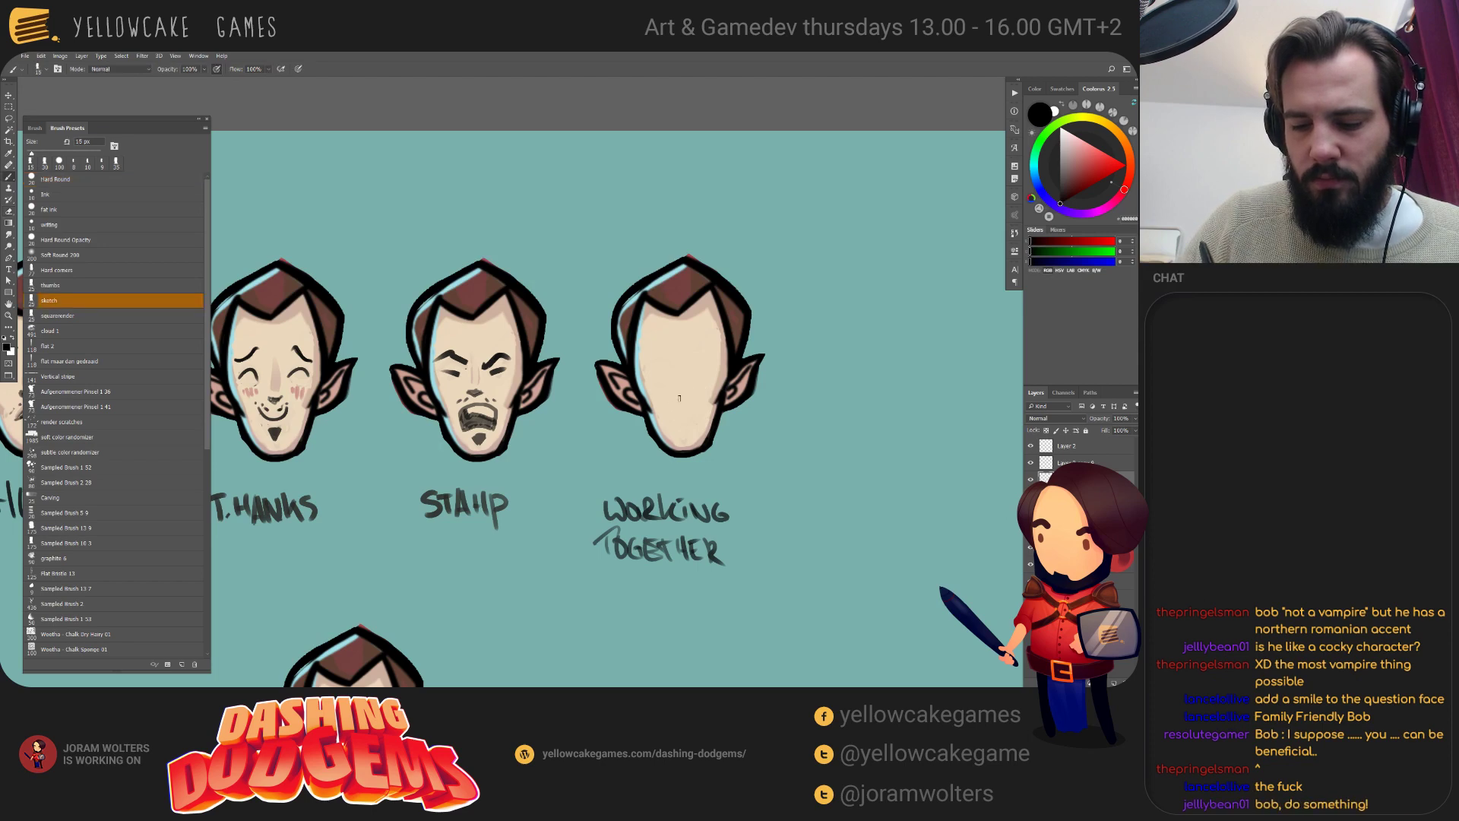
{"action": "mouse_move", "coordinate": [673, 405]}
{"action": "left_mouse_down"}
{"action": "mouse_move", "coordinate": [700, 380]}
{"action": "mouse_move", "coordinate": [667, 383]}
{"action": "left_mouse_up"}
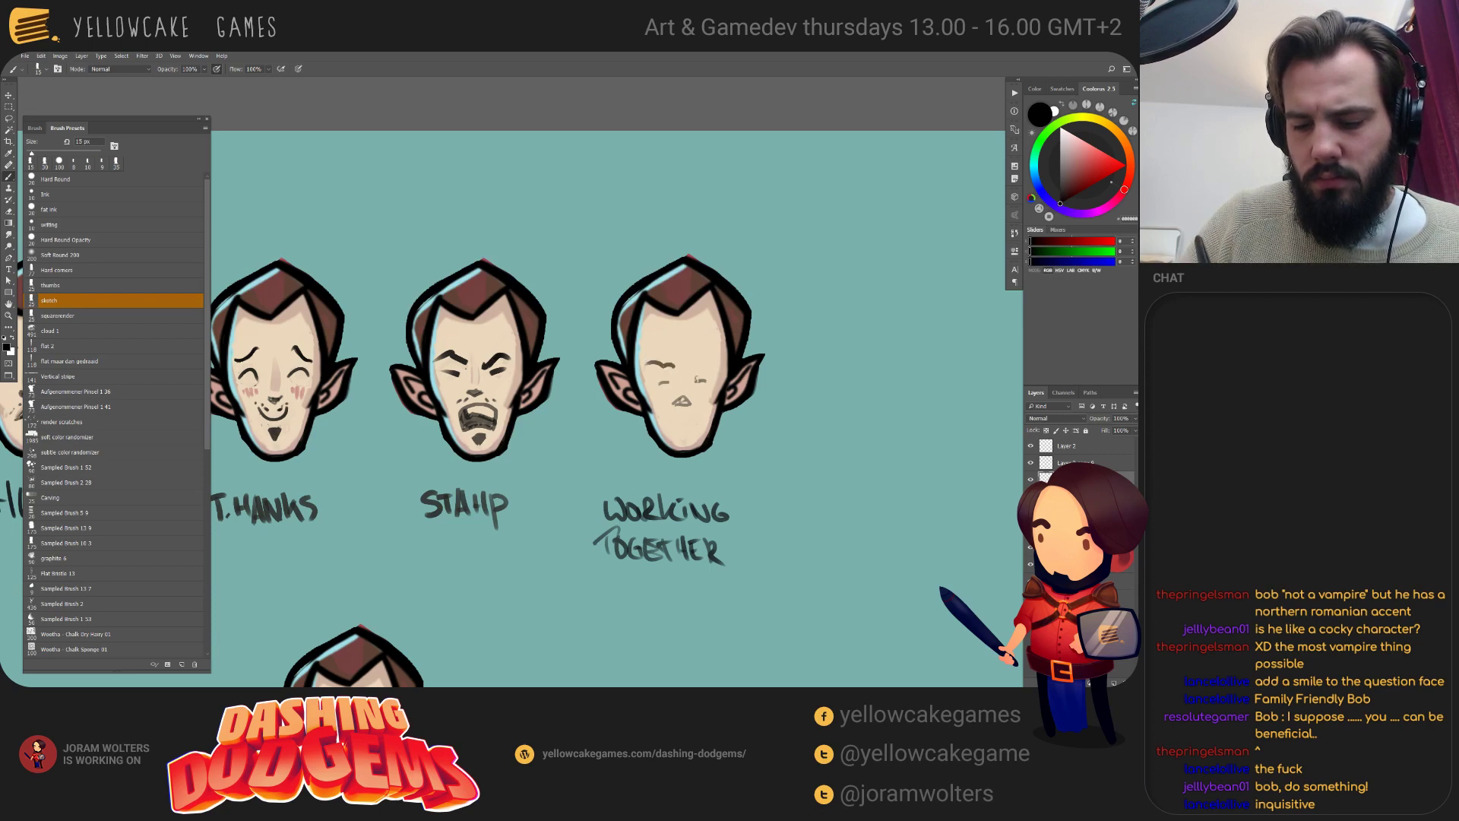
{"action": "left_click_drag", "start_coordinate": [674, 365], "coordinate": [652, 371]}
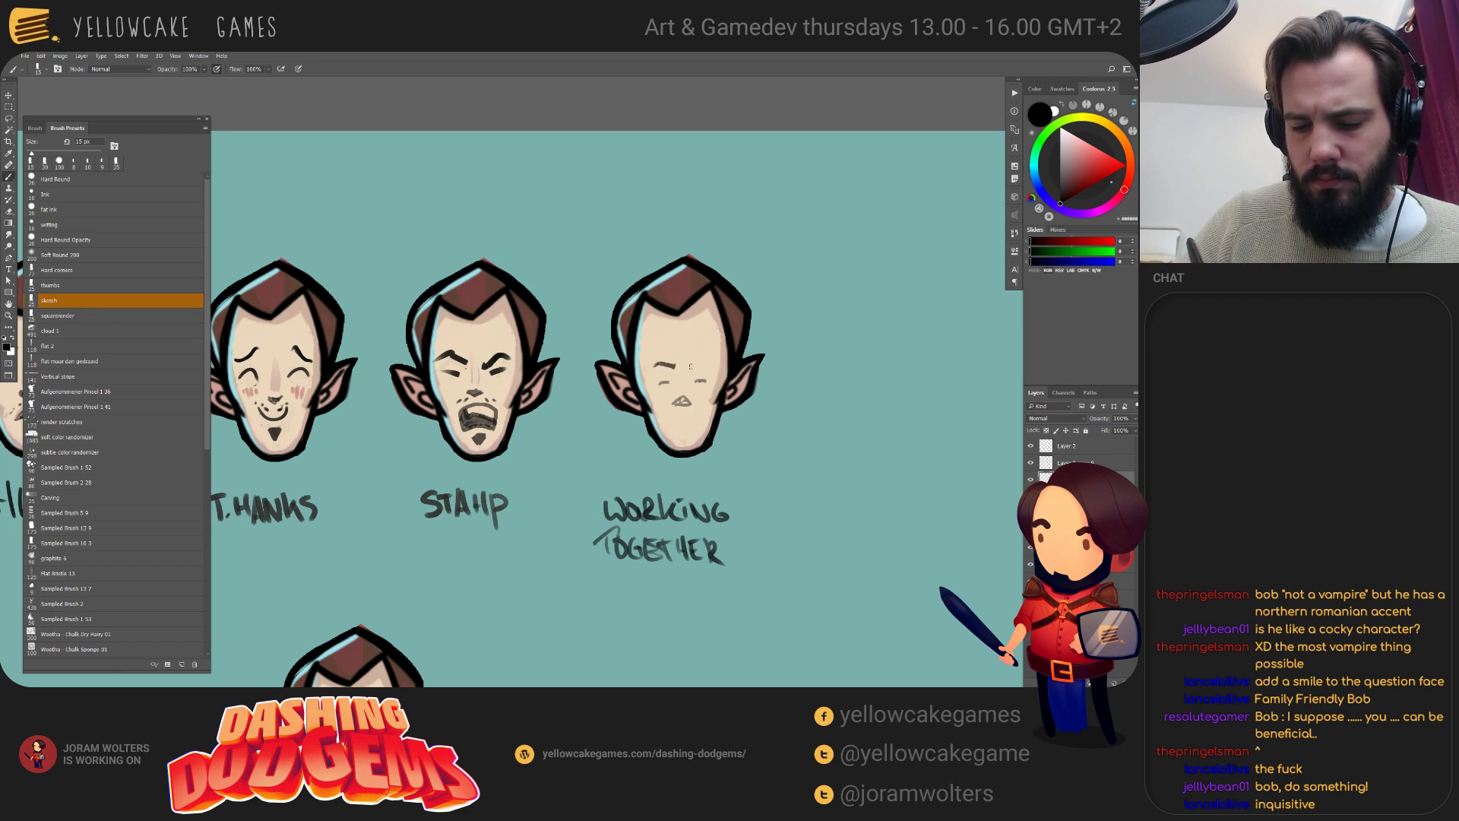
{"action": "left_click_drag", "start_coordinate": [690, 366], "coordinate": [717, 365]}
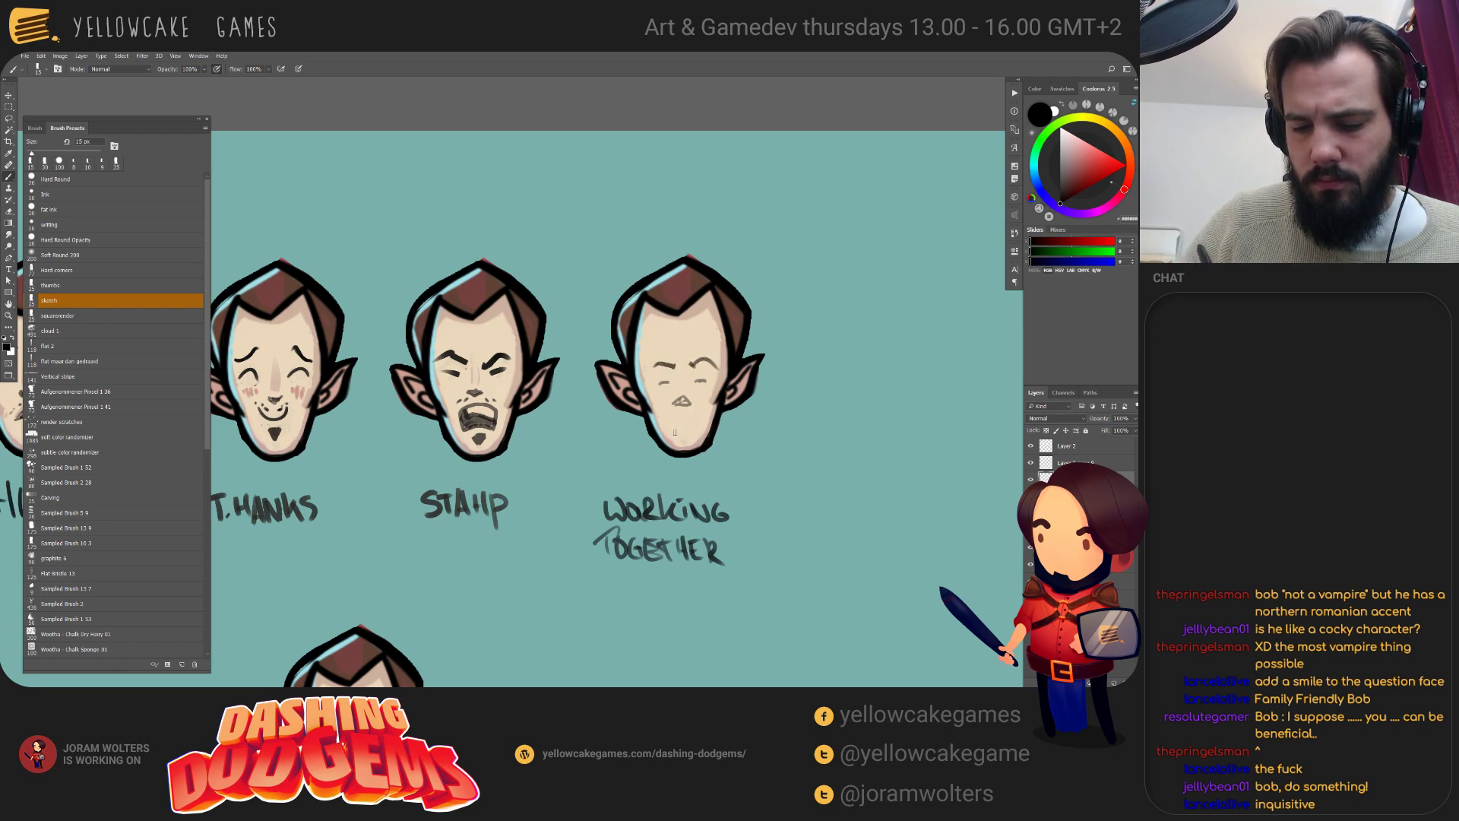
Add the moustache, mouth and goatee to the WORKING TOGETHER face and enlarge the drawn features slightly with Free Transform.
{"action": "key", "text": "e"}
{"action": "mouse_move", "coordinate": [678, 404]}
{"action": "left_mouse_down"}
{"action": "mouse_move", "coordinate": [696, 401]}
{"action": "mouse_move", "coordinate": [675, 403]}
{"action": "mouse_move", "coordinate": [688, 427]}
{"action": "mouse_move", "coordinate": [699, 386]}
{"action": "left_mouse_up"}
{"action": "key", "text": "b"}
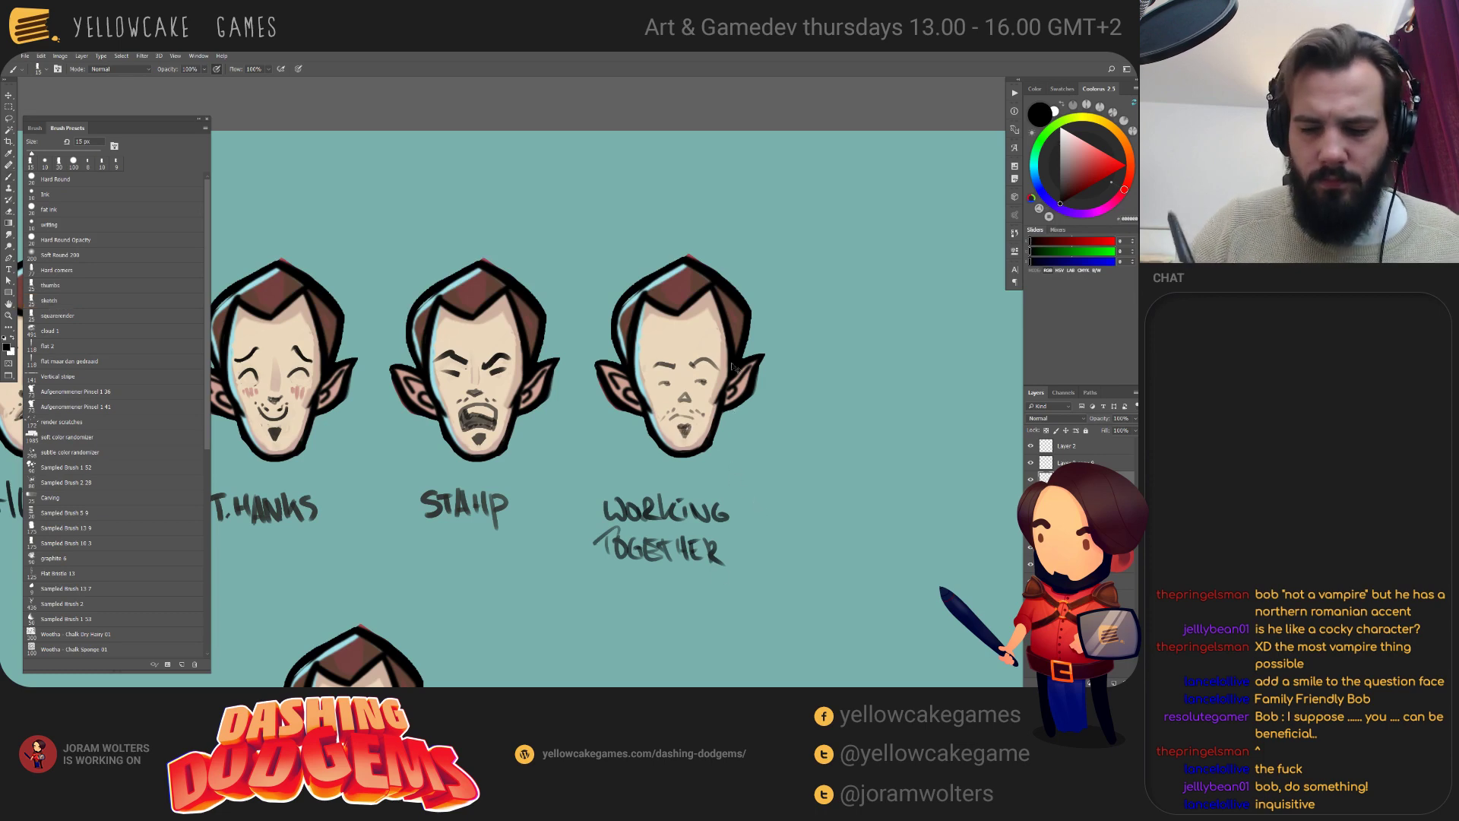
{"action": "key", "text": "ctrl+t"}
{"action": "left_click_drag", "start_coordinate": [723, 359], "coordinate": [726, 352]}
{"action": "key", "text": "Return"}
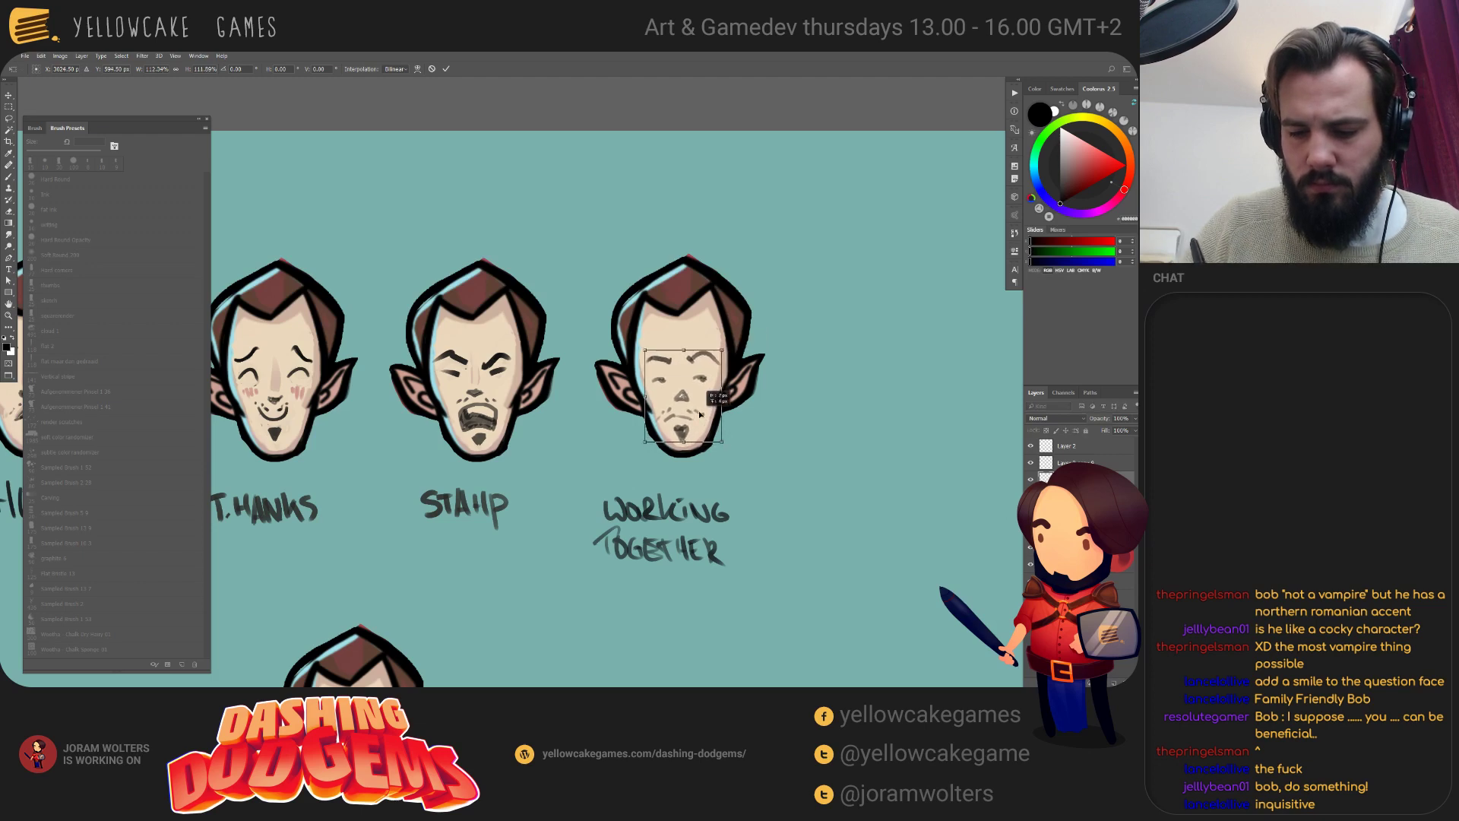
Redraw the arched brow on the right of the WORKING TOGETHER face as a lower, angled frown.
{"action": "key", "text": "b"}
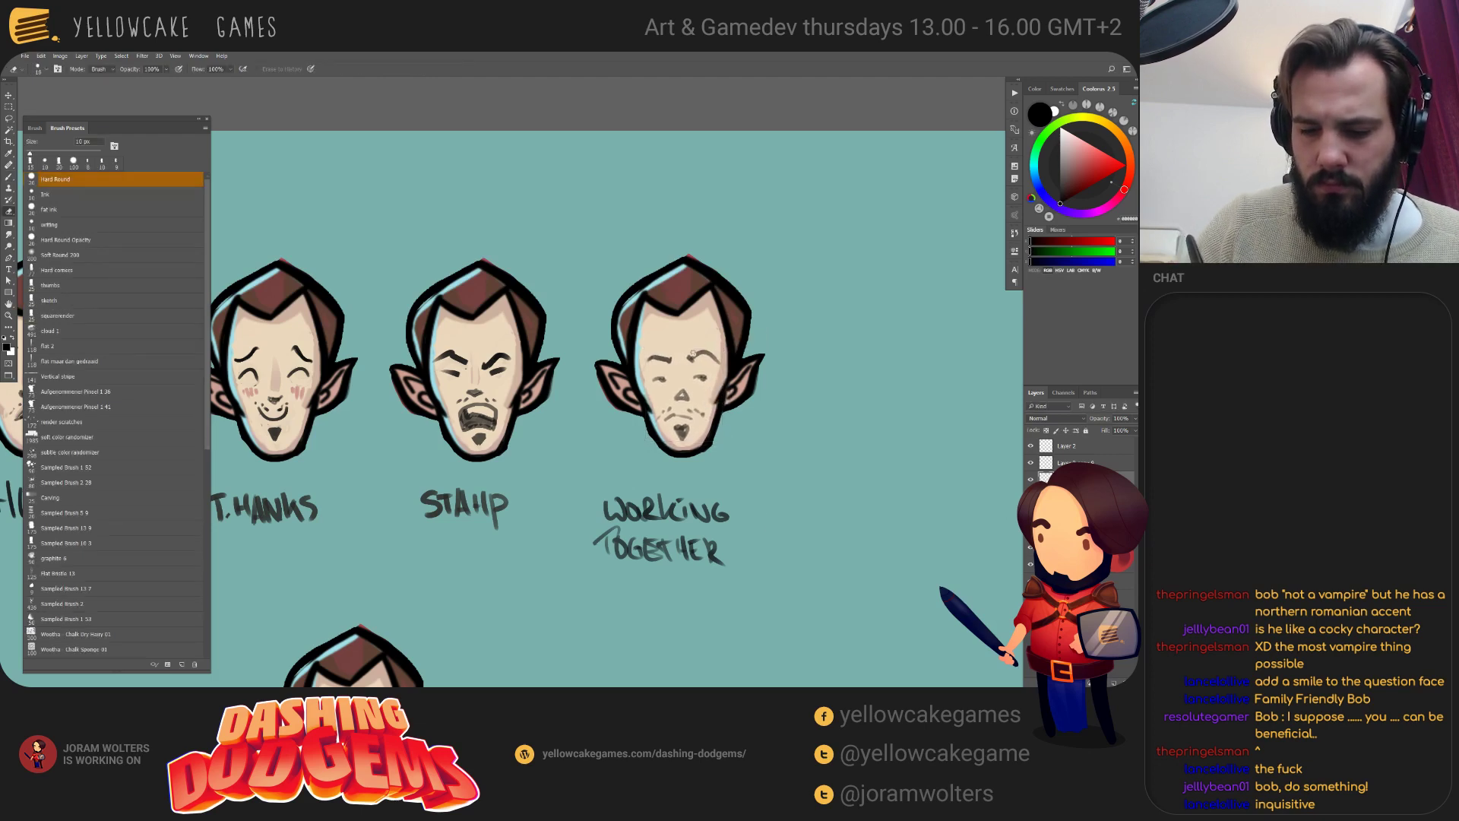
{"action": "left_click_drag", "start_coordinate": [690, 371], "coordinate": [718, 362]}
{"action": "key", "text": "ctrl+z"}
{"action": "key", "text": "ctrl+z"}
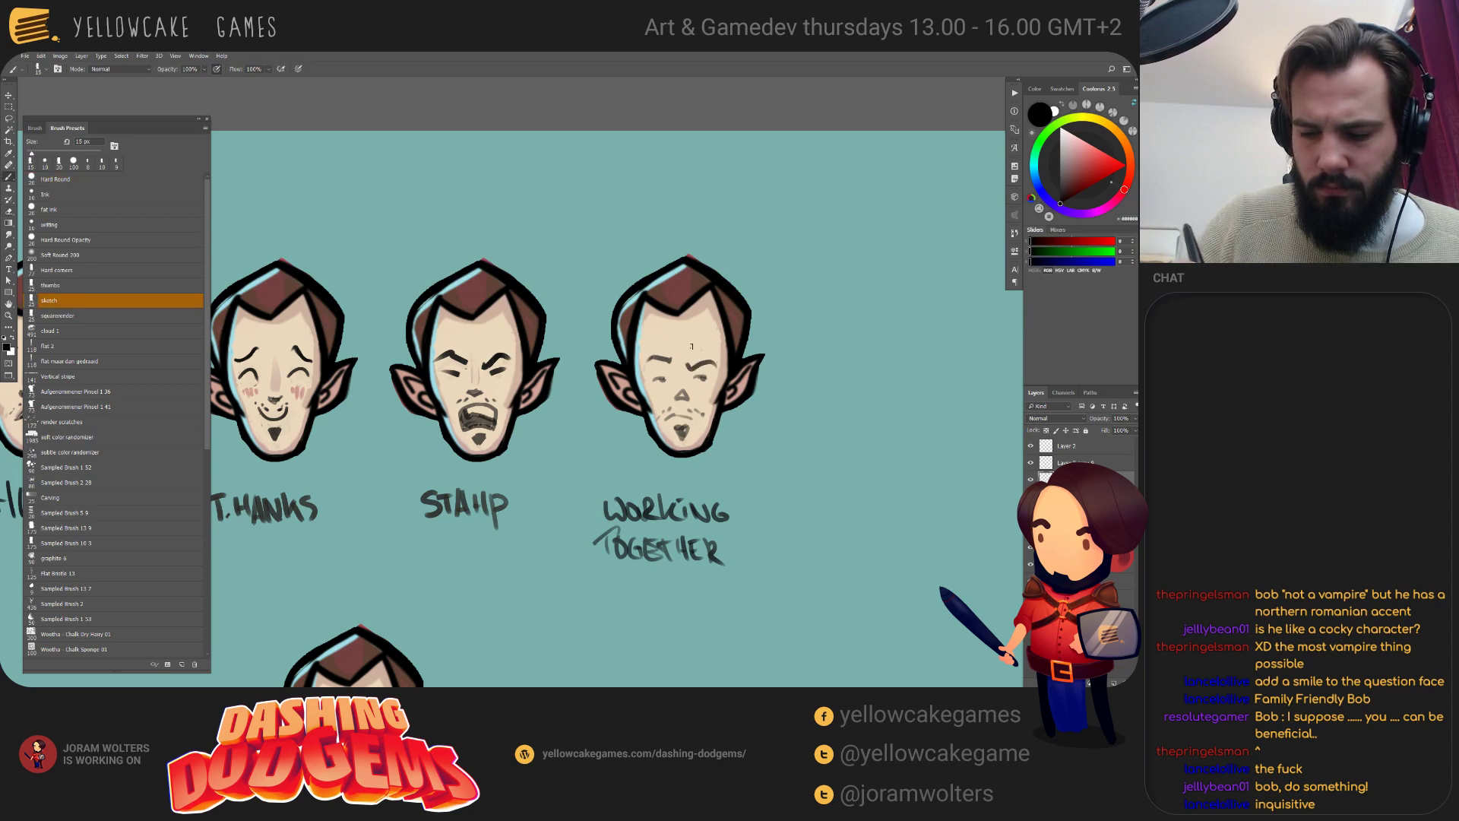
Erase both brows on the WORKING TOGETHER face and redraw them as raised, arched brows in black with the sketch brush.
{"action": "key", "text": "e"}
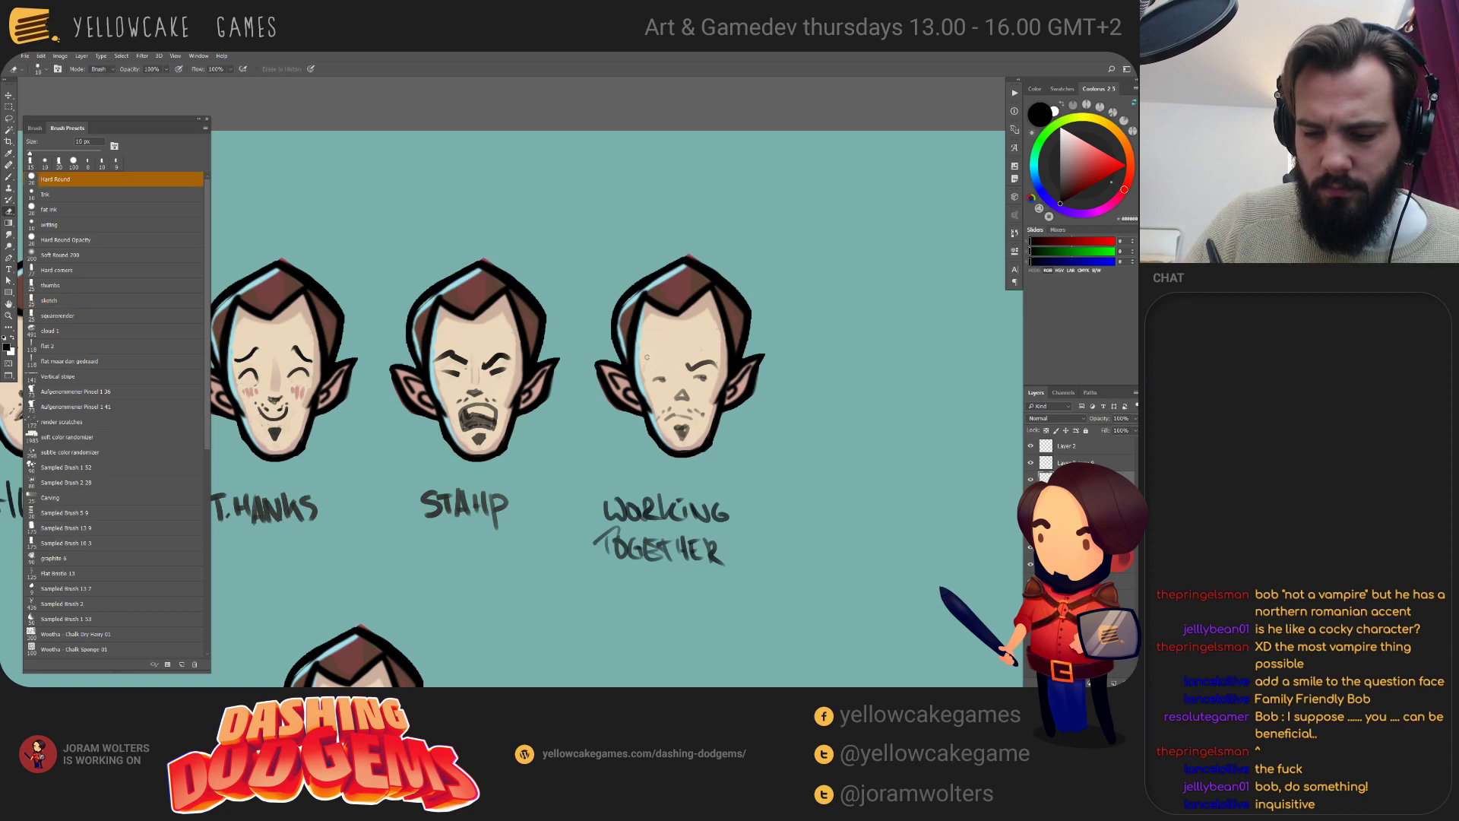
{"action": "key", "text": "b"}
{"action": "left_click_drag", "start_coordinate": [669, 370], "coordinate": [642, 371]}
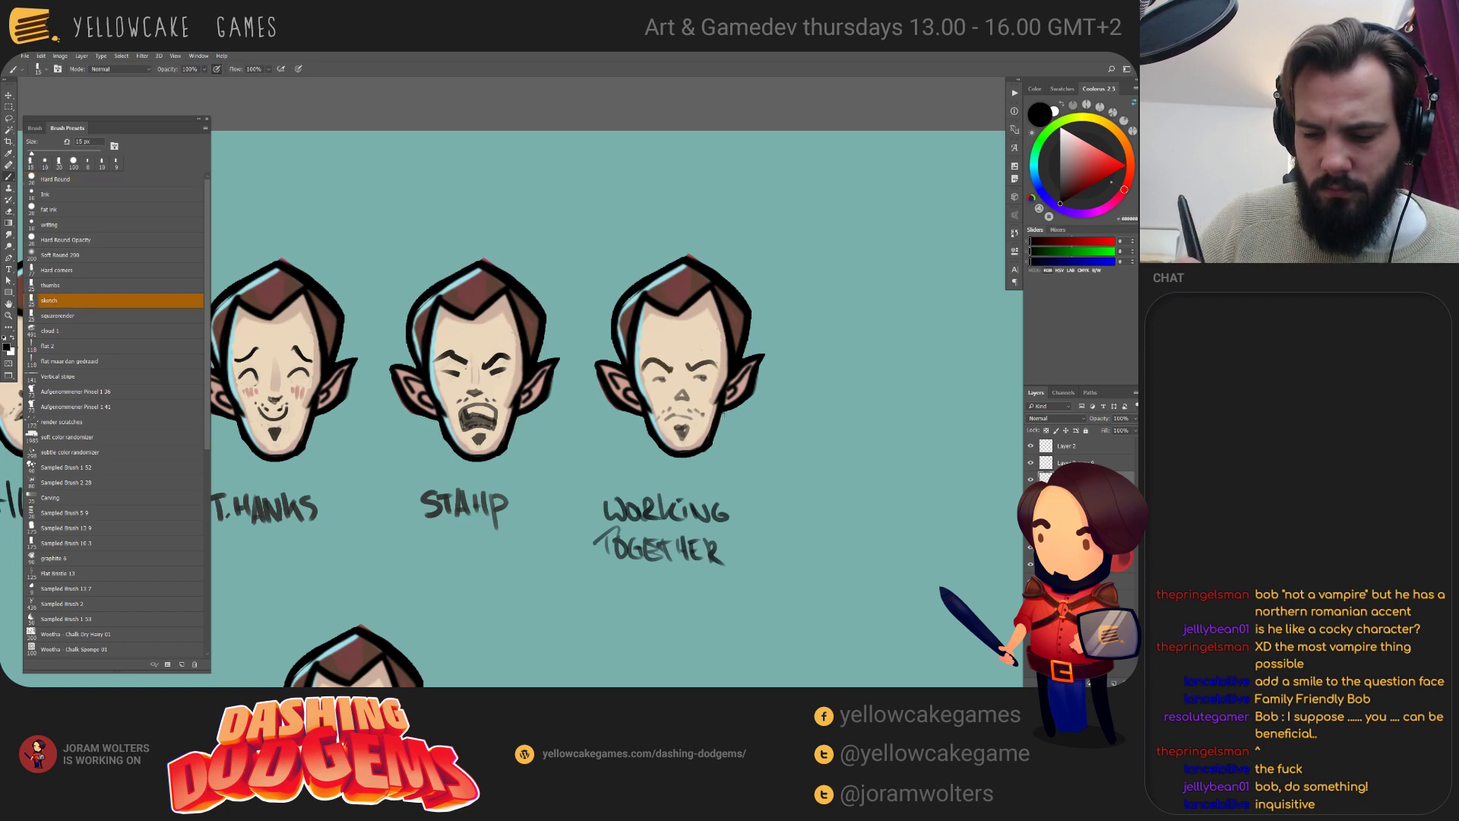
{"action": "key", "text": "ctrl+z"}
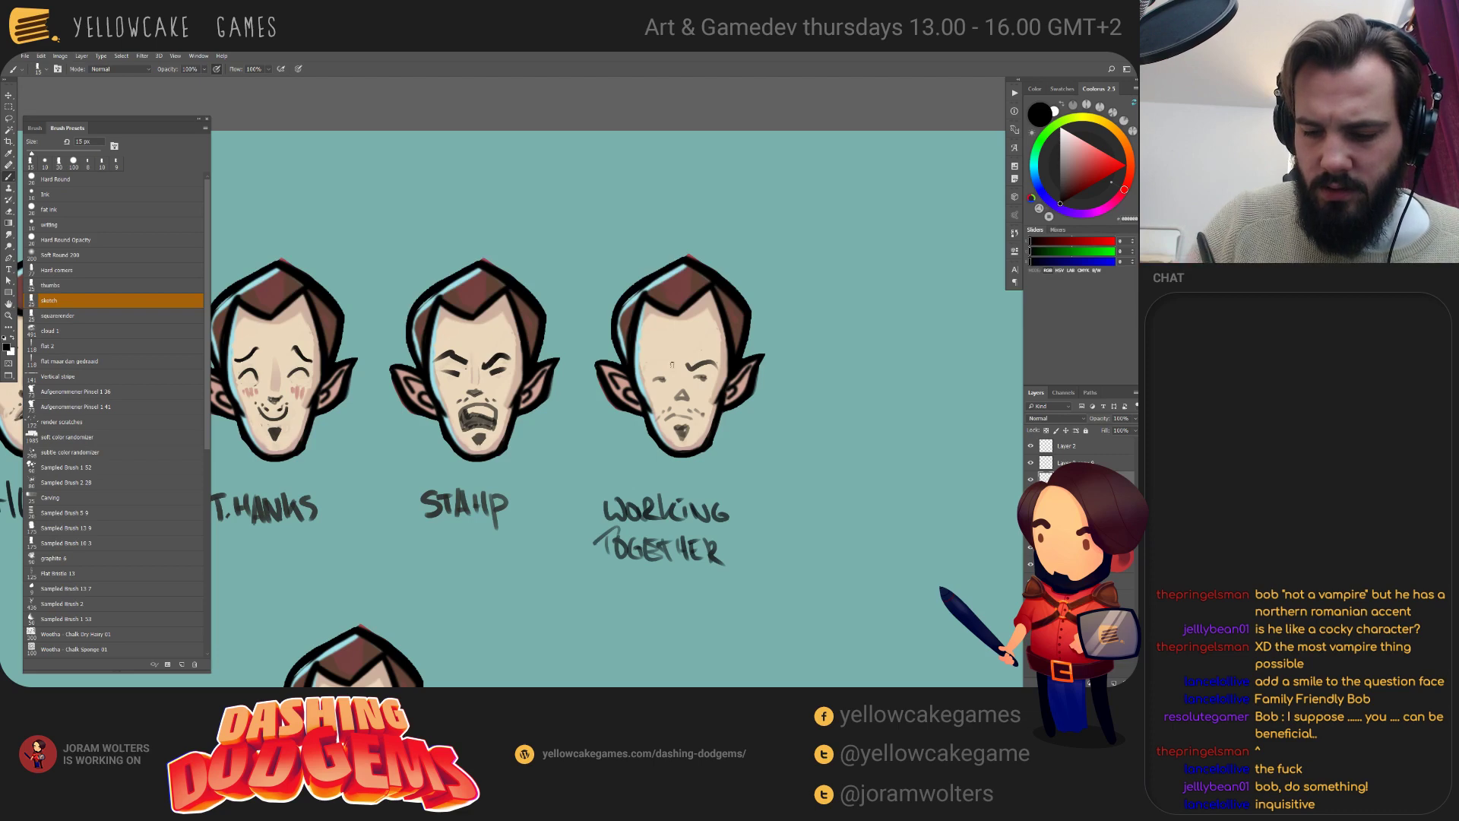
{"action": "mouse_move", "coordinate": [669, 365]}
{"action": "left_mouse_down"}
{"action": "mouse_move", "coordinate": [640, 370]}
{"action": "mouse_move", "coordinate": [677, 359]}
{"action": "left_mouse_up"}
{"action": "key", "text": "ctrl+z"}
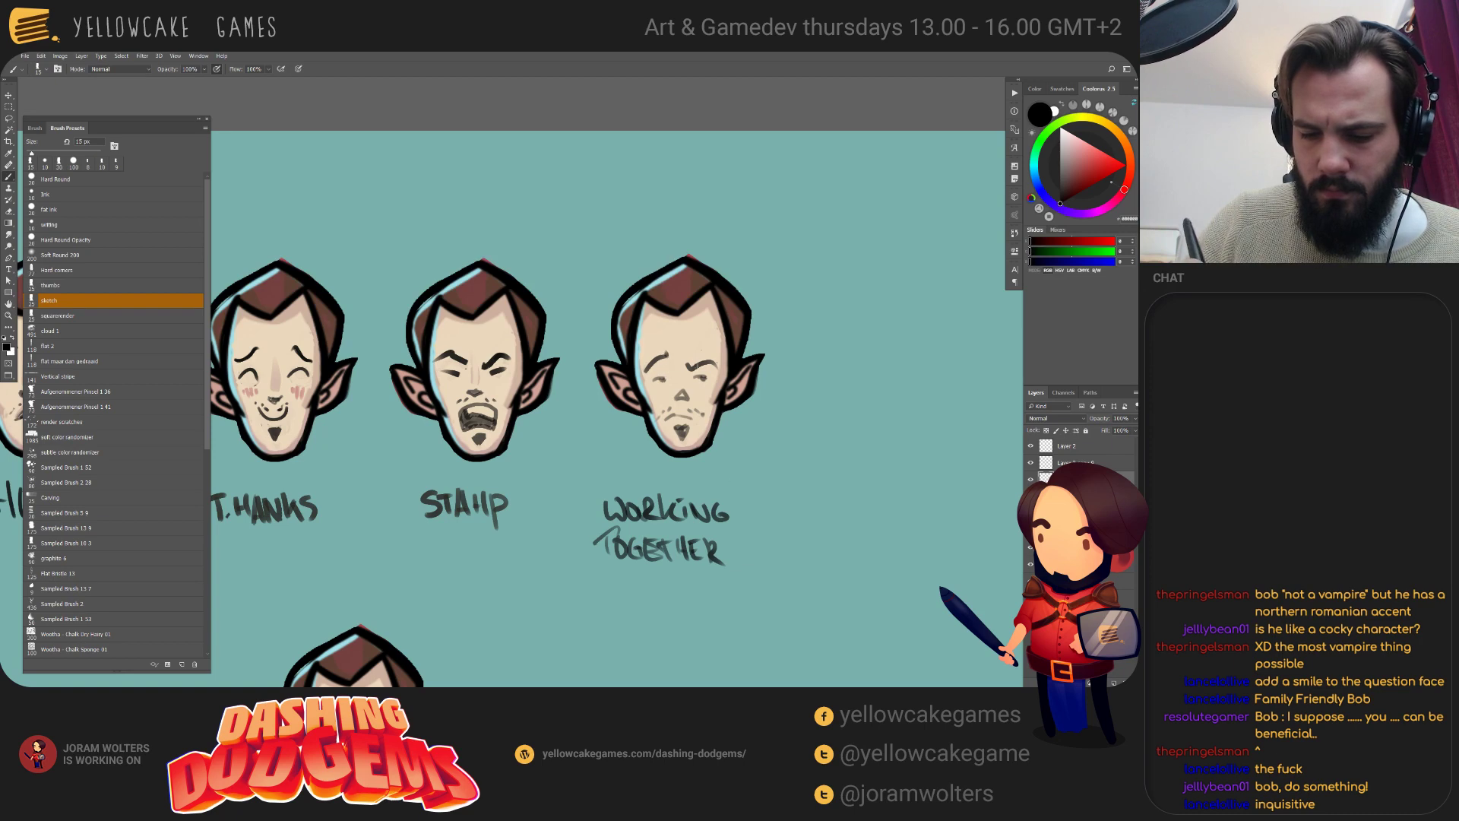
{"action": "key", "text": "e"}
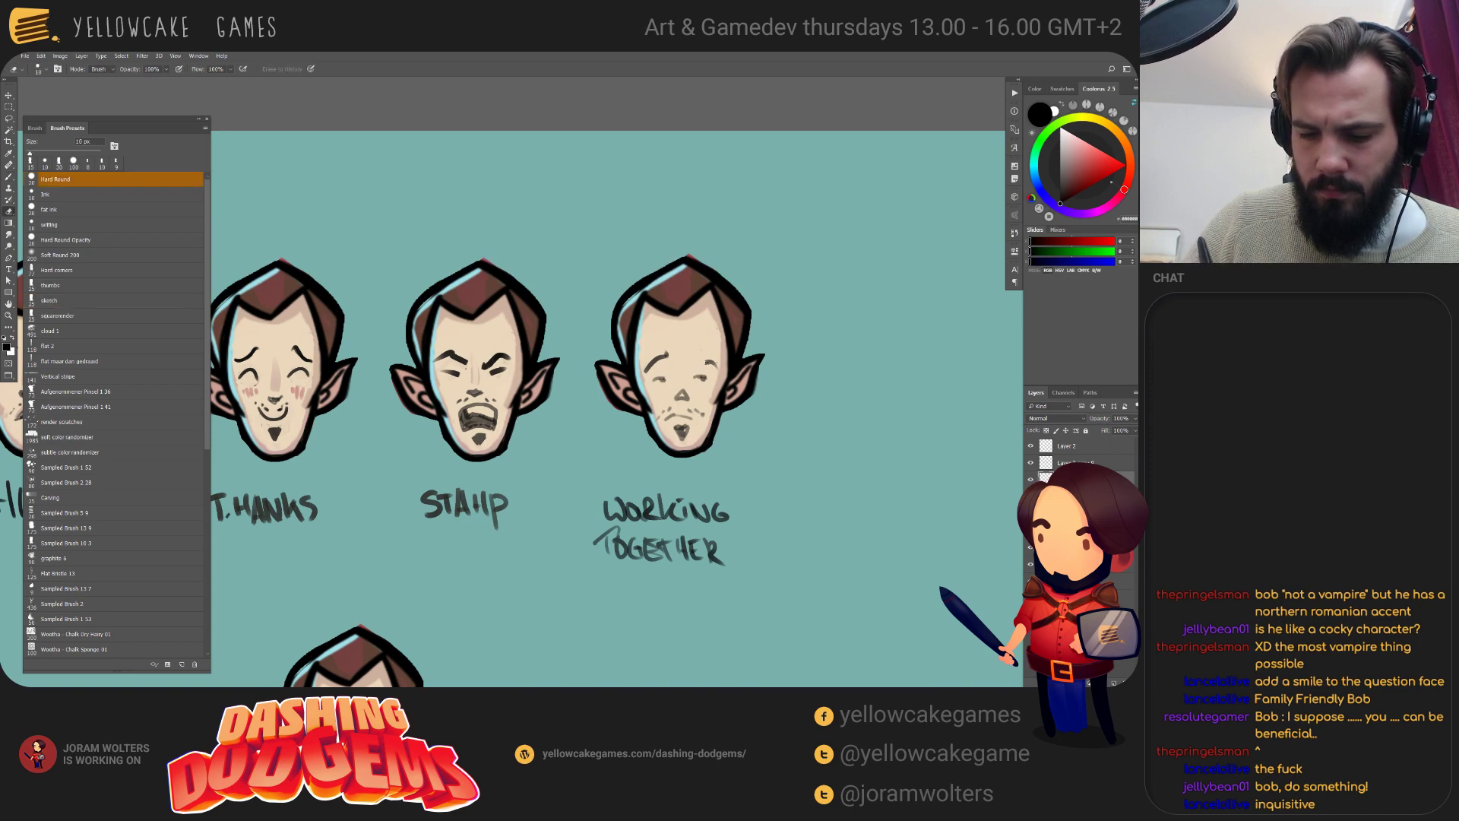
{"action": "key", "text": "b"}
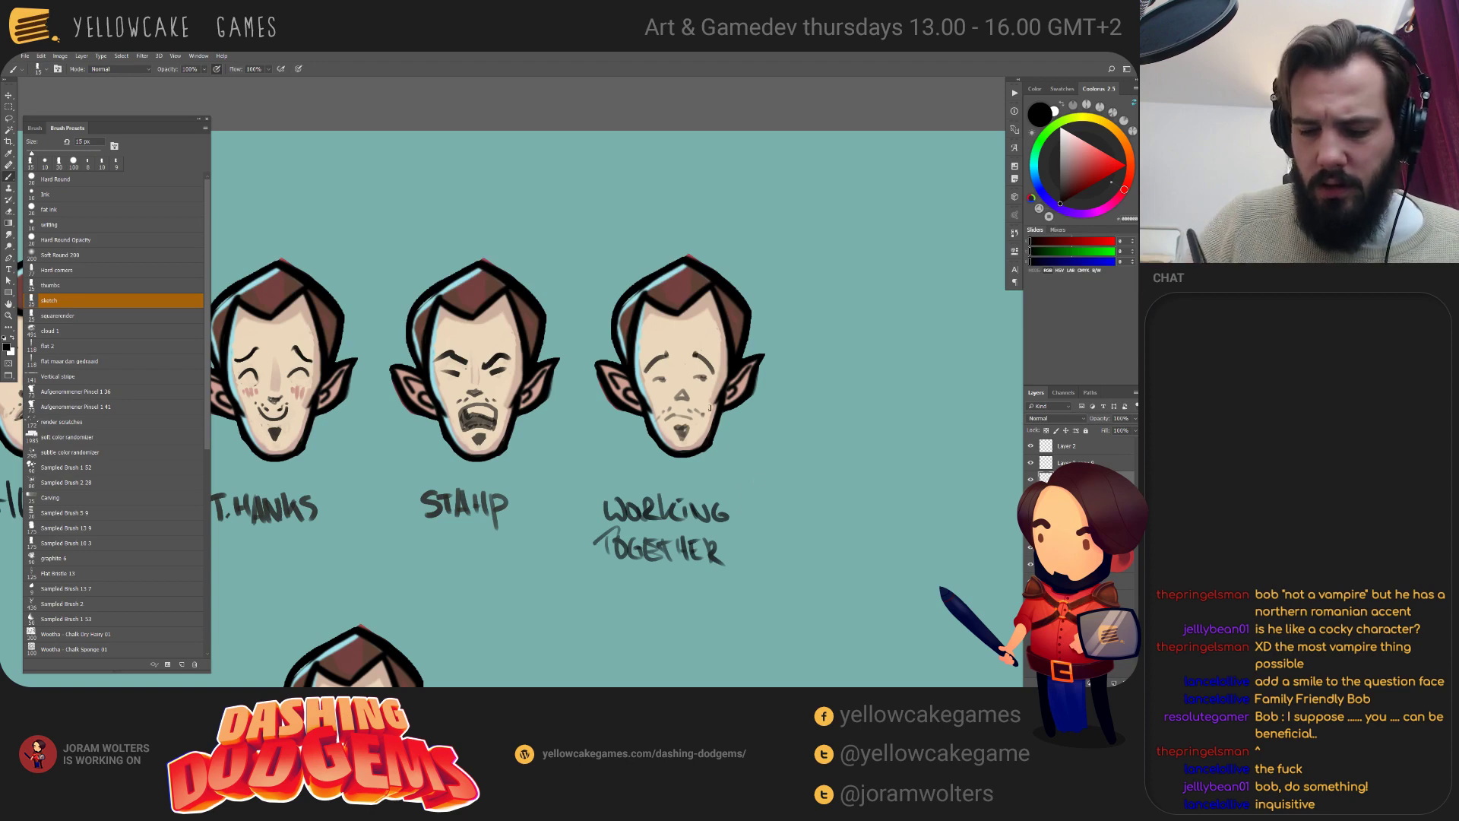
Rework the eyes on the WORKING TOGETHER face into drooping, half-closed lids with small dark pupils glancing sideways.
{"action": "key", "text": "e"}
{"action": "key", "text": "b"}
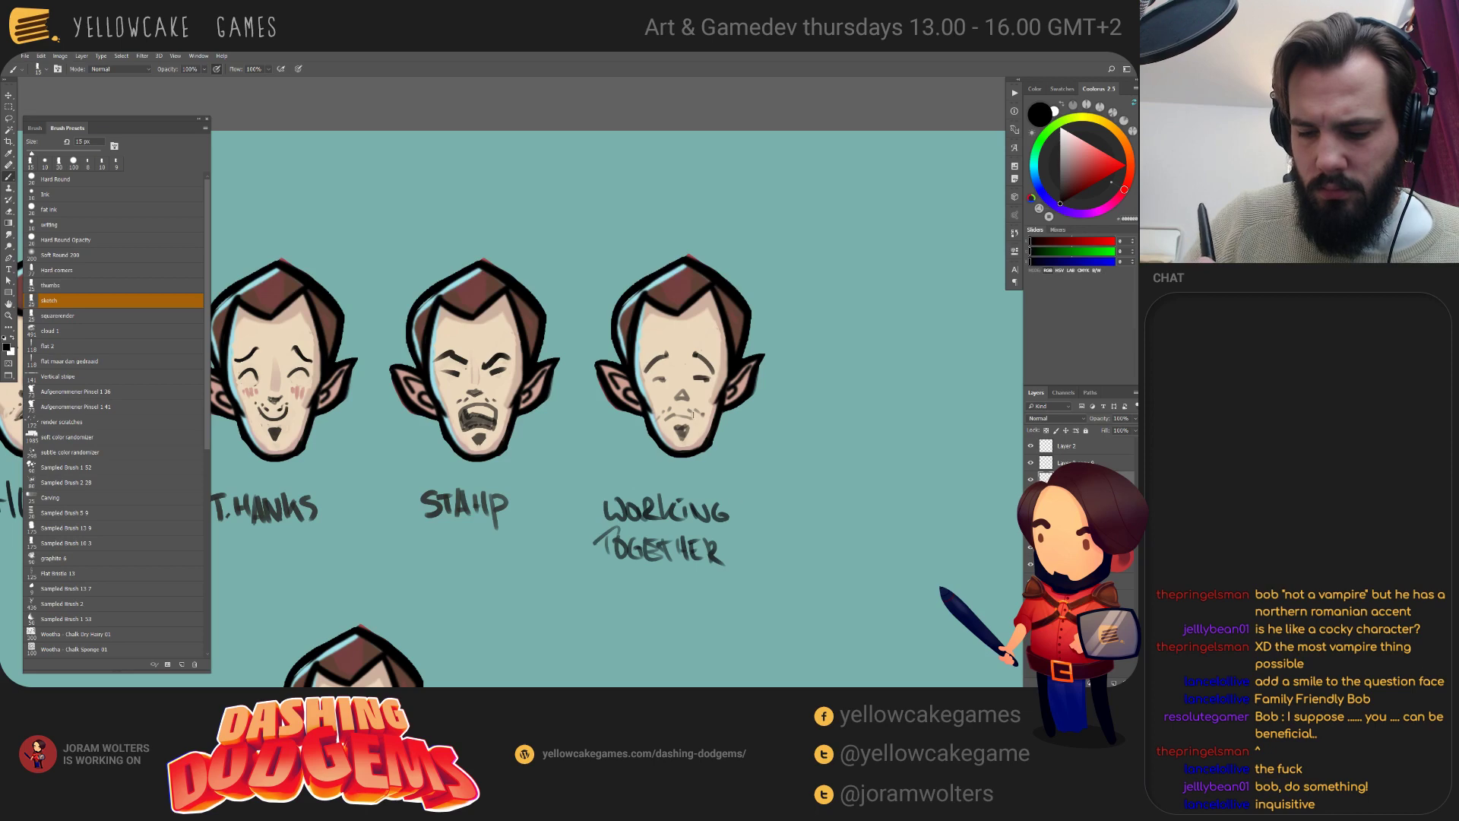
{"action": "key", "text": "e"}
{"action": "key", "text": "b"}
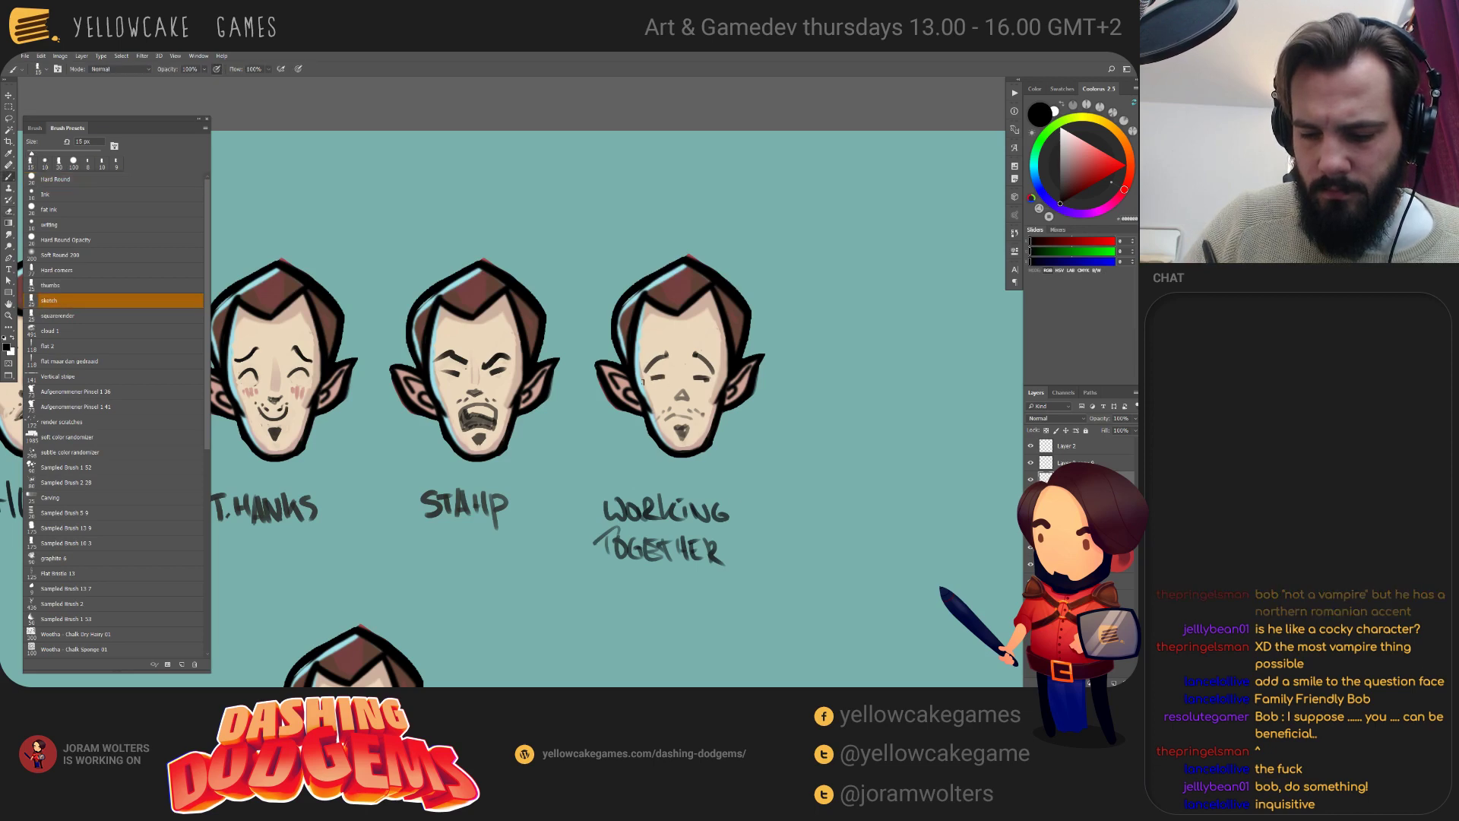
{"action": "key", "text": "ctrl+z"}
{"action": "left_click_drag", "start_coordinate": [669, 375], "coordinate": [671, 384]}
{"action": "key", "text": "ctrl+z"}
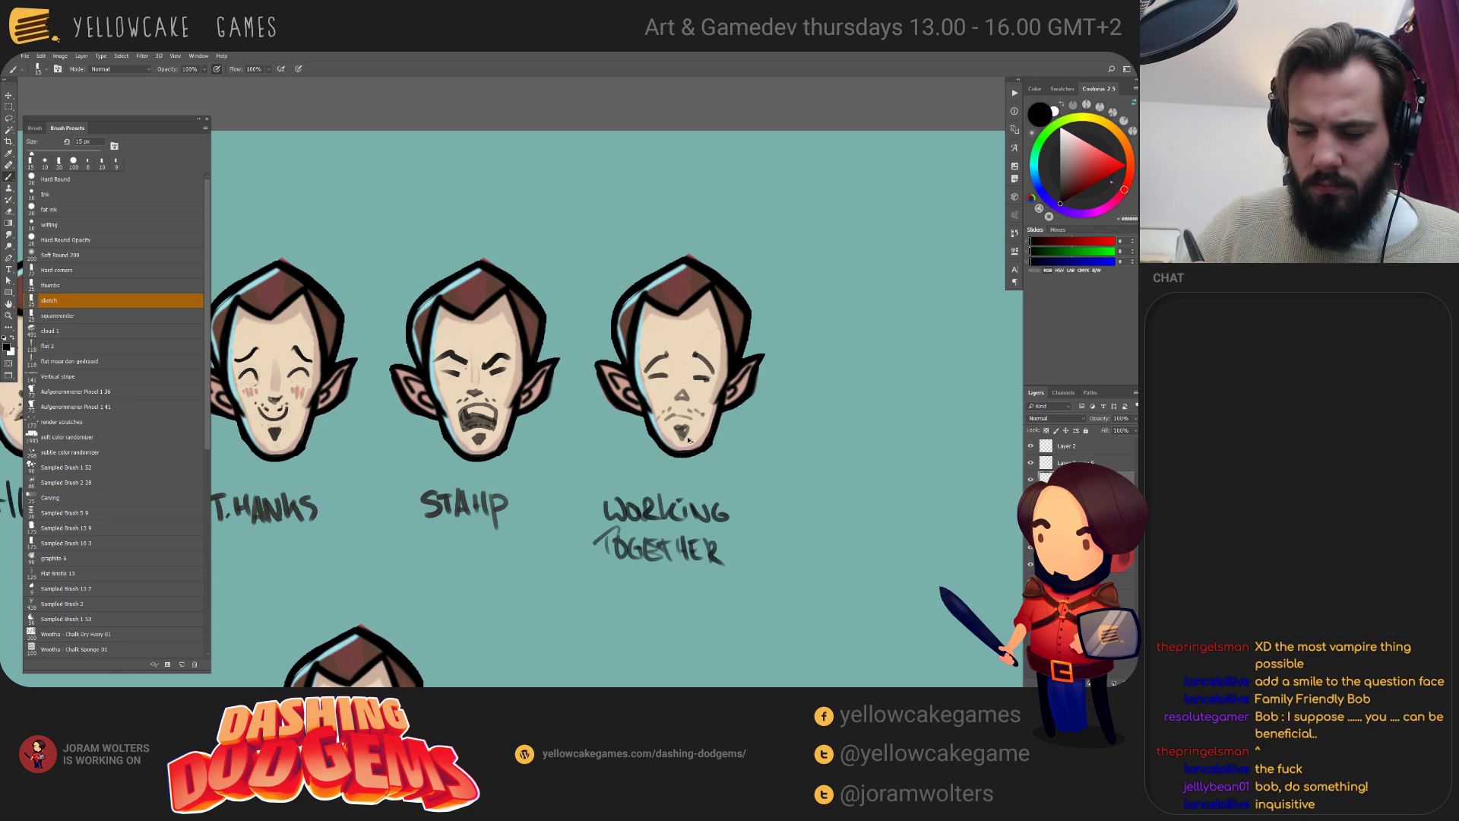
{"action": "key", "text": "ctrl+z"}
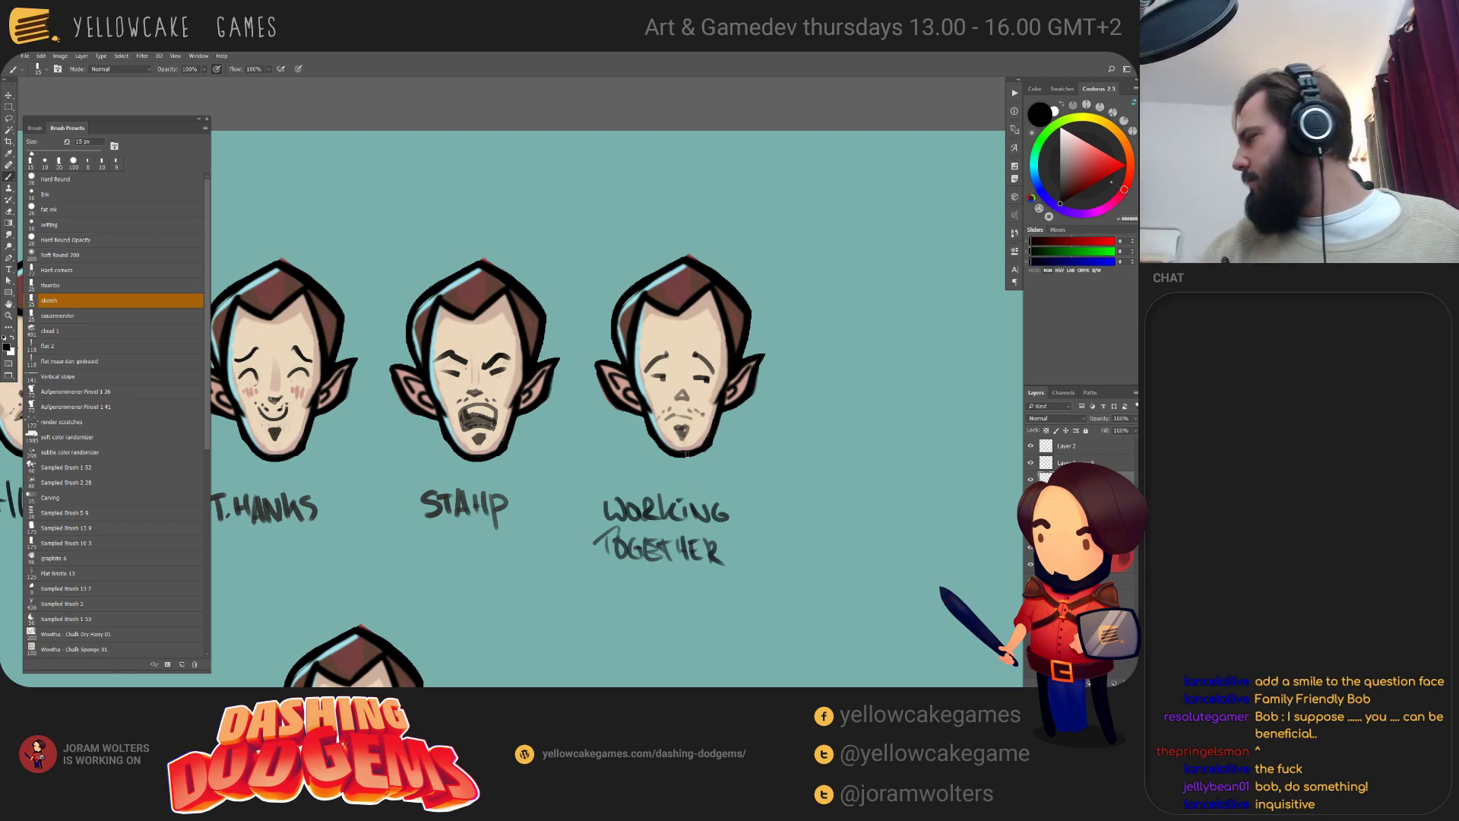
Partly erase the mouth and moustache on the WORKING TOGETHER face and redraw them as a small mouth with stubble-like strokes.
{"action": "key", "text": "e"}
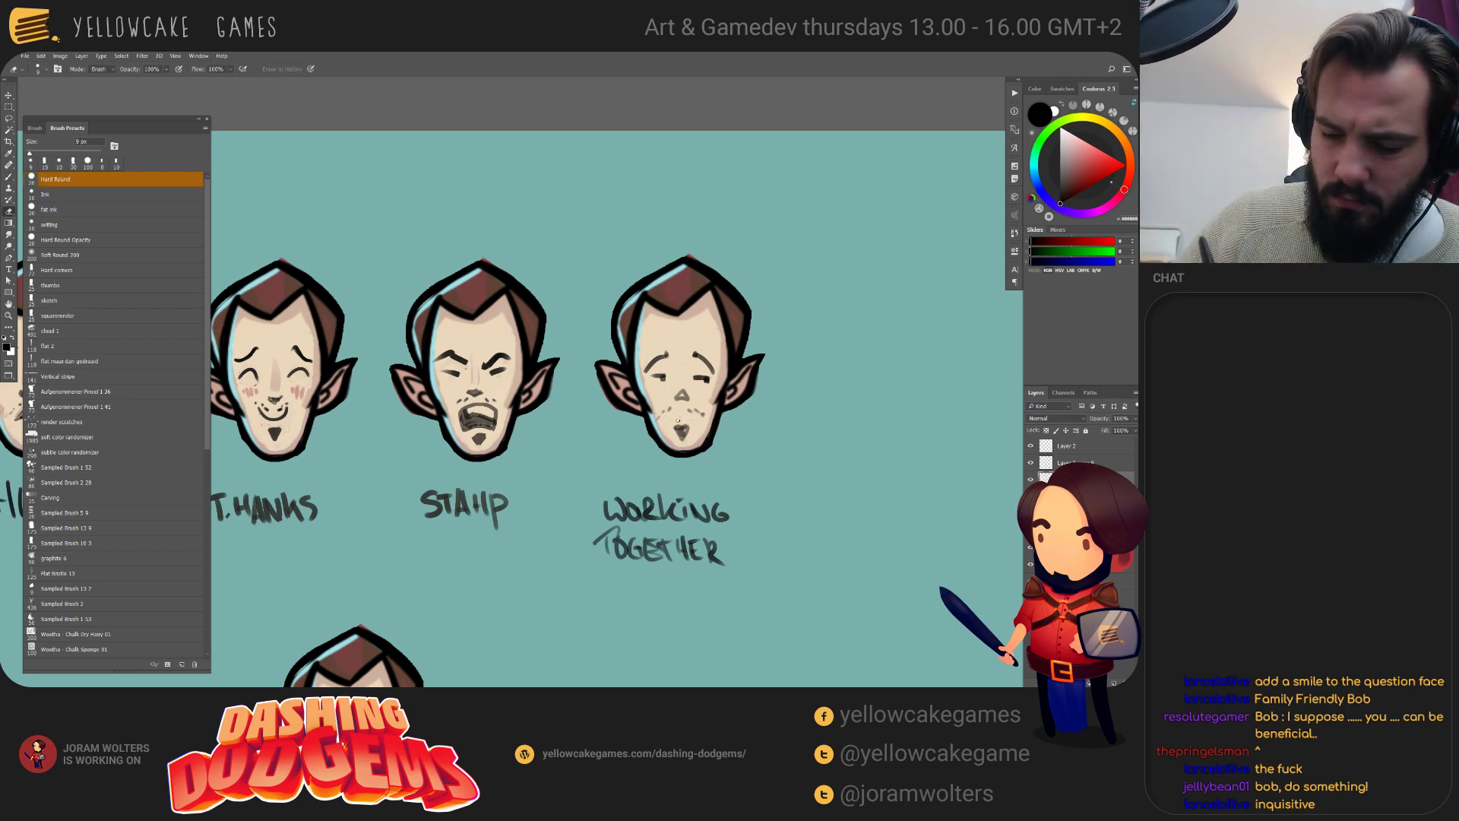
{"action": "key", "text": "b"}
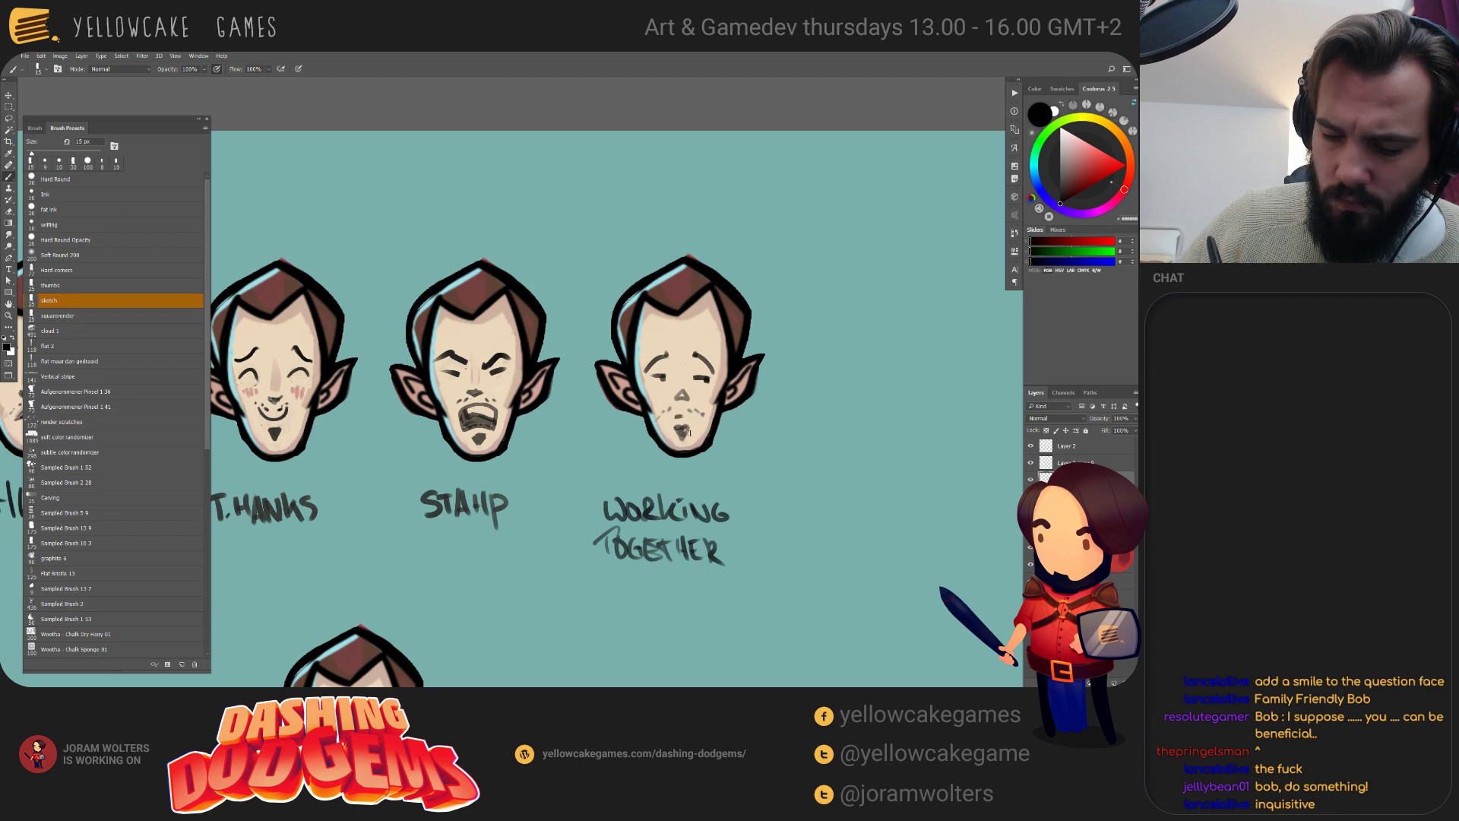
{"action": "key", "text": "e"}
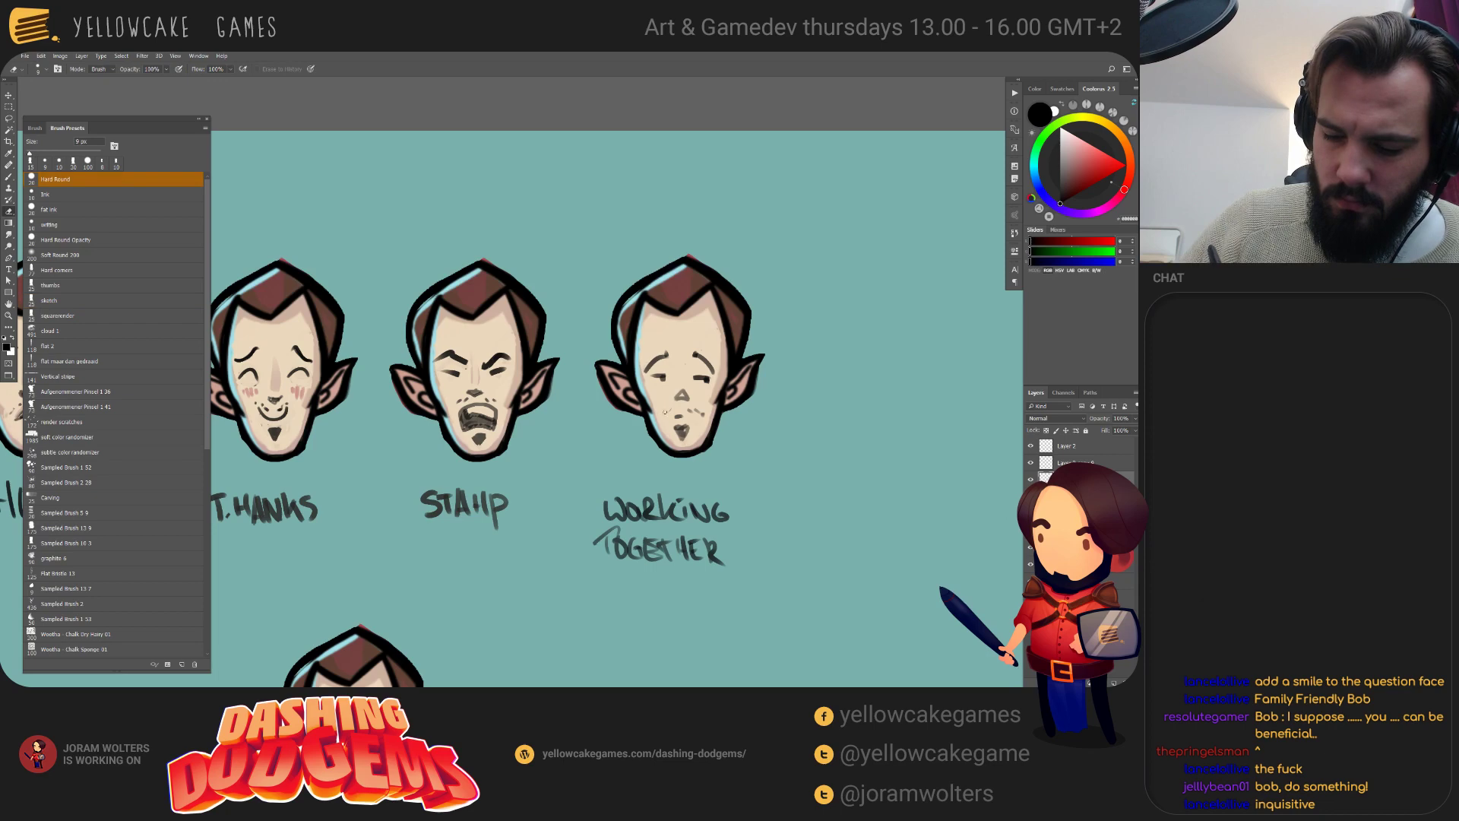
{"action": "key", "text": "b"}
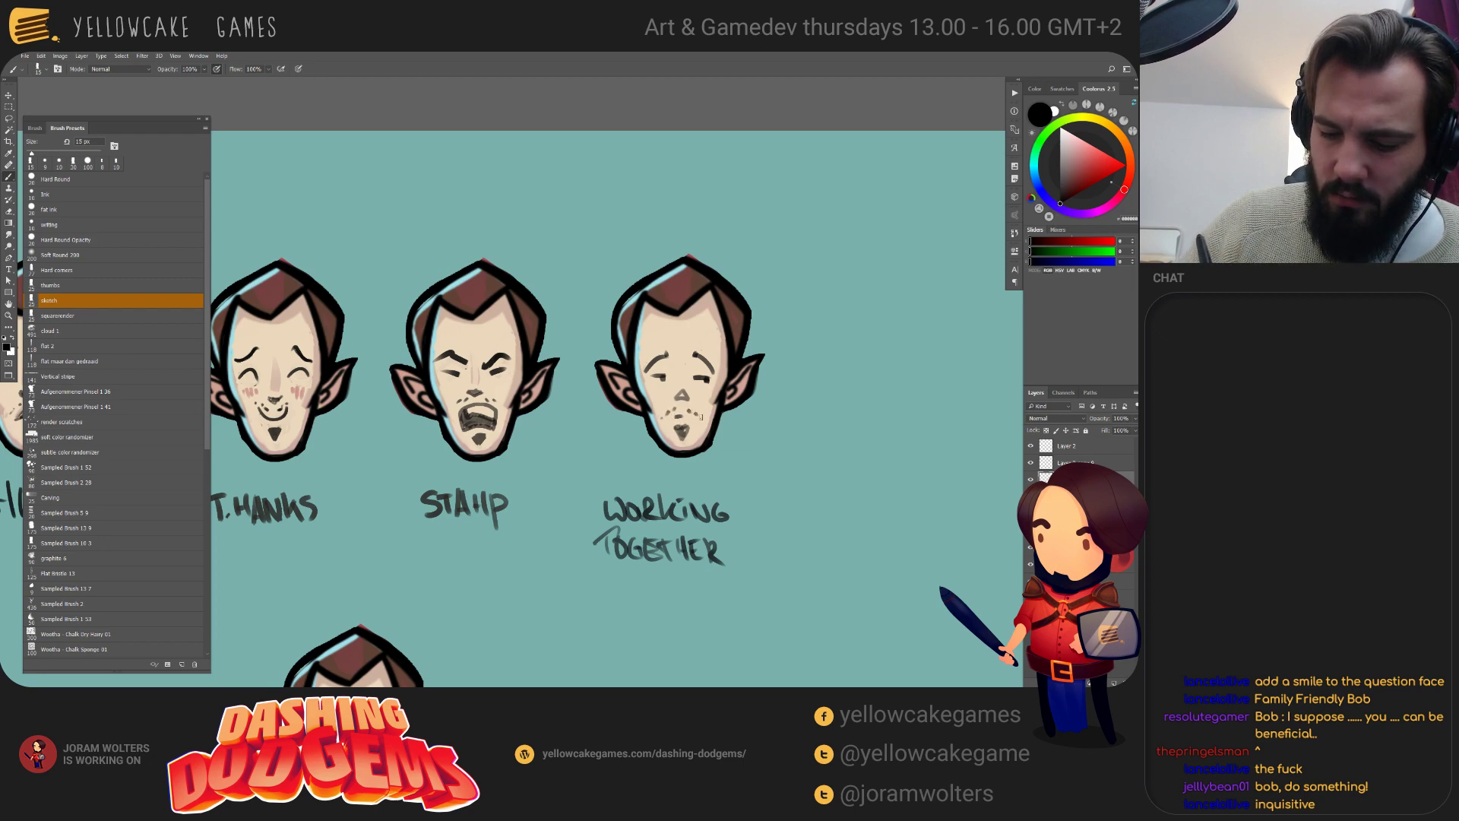
Erase the dark nose on the WORKING TOGETHER face and paint a soft pinkish nose bridge, touching it up with skin tone.
{"action": "key", "text": "e"}
{"action": "left_click_drag", "start_coordinate": [674, 392], "coordinate": [686, 397]}
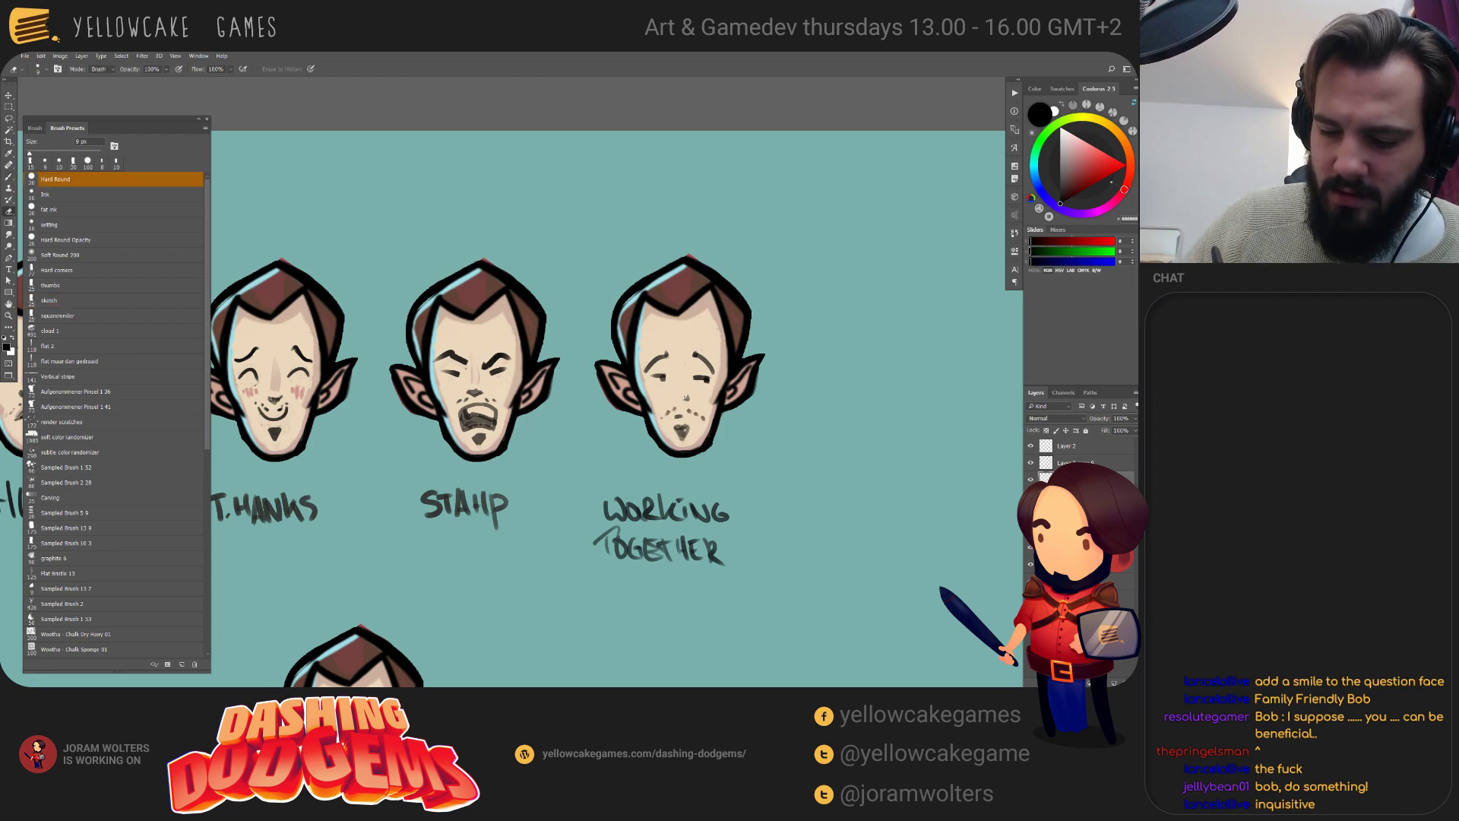
{"action": "key", "text": "b"}
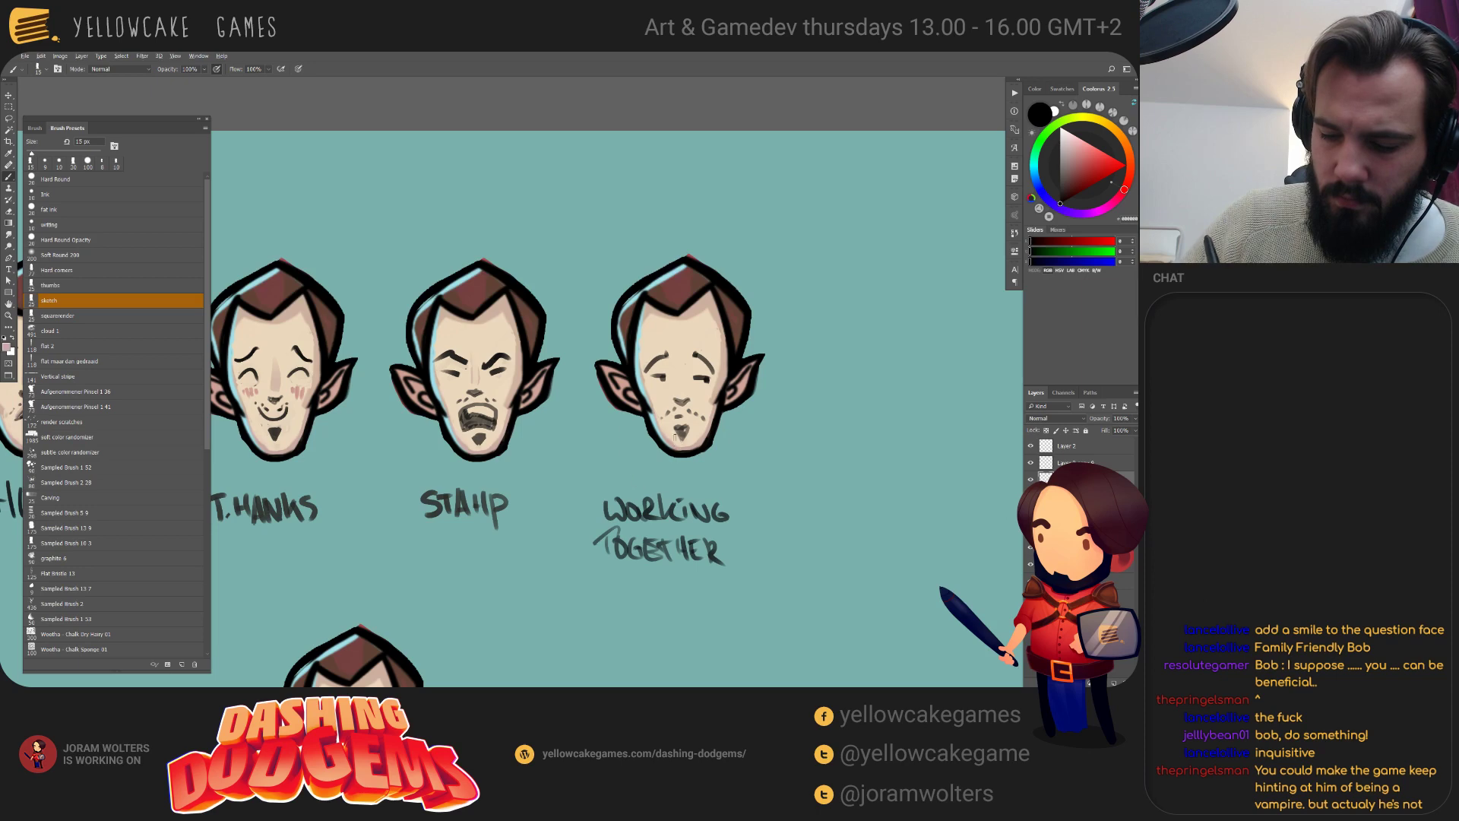
{"action": "left_click", "coordinate": [682, 392], "text": "alt"}
{"action": "key", "text": "bracketright"}
{"action": "left_click_drag", "start_coordinate": [678, 354], "coordinate": [680, 394]}
{"action": "left_click", "coordinate": [682, 395], "text": "alt"}
{"action": "key", "text": "bracketleft"}
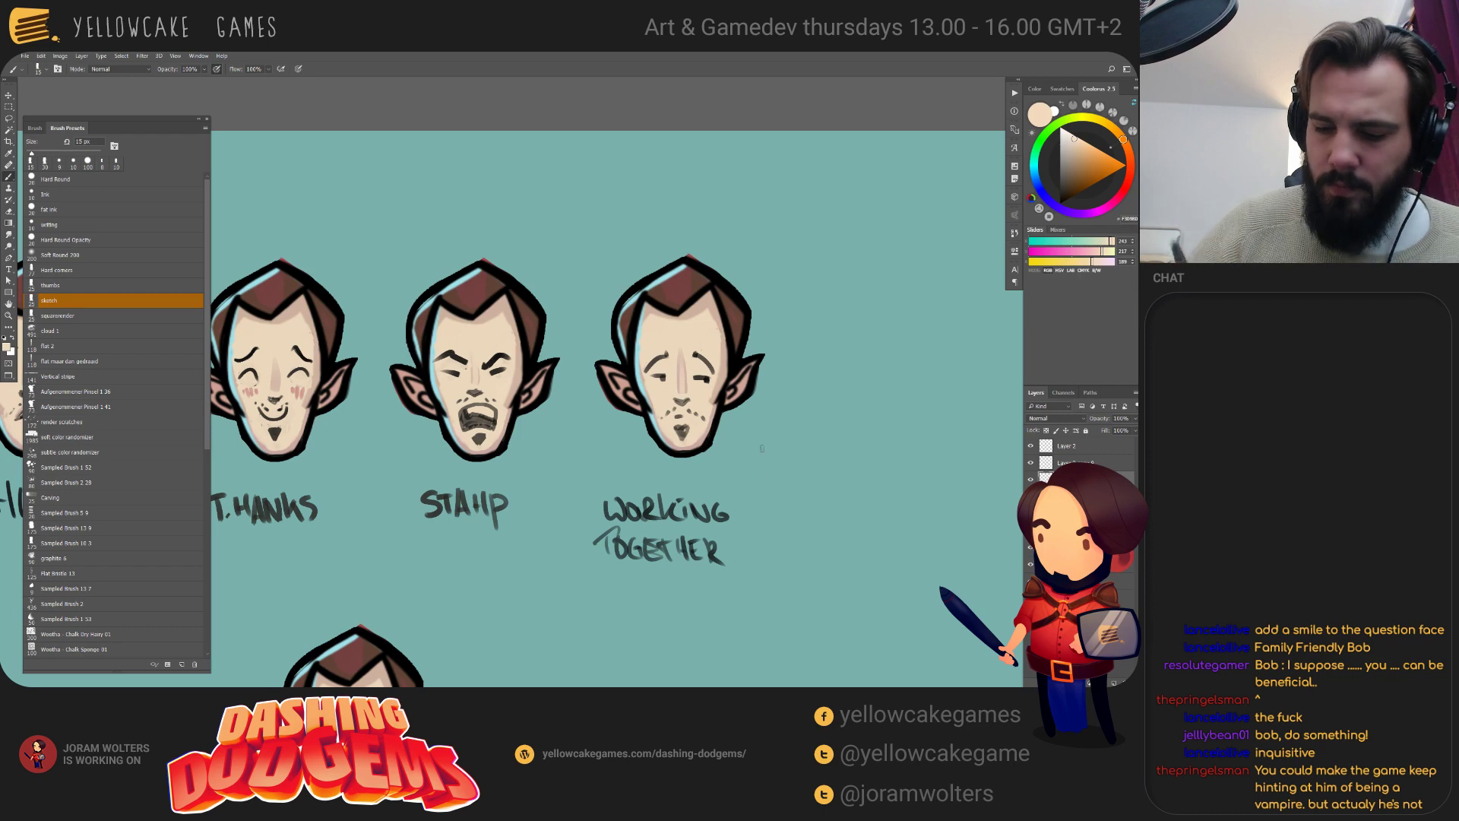
{"action": "left_click_drag", "start_coordinate": [809, 511], "coordinate": [801, 502]}
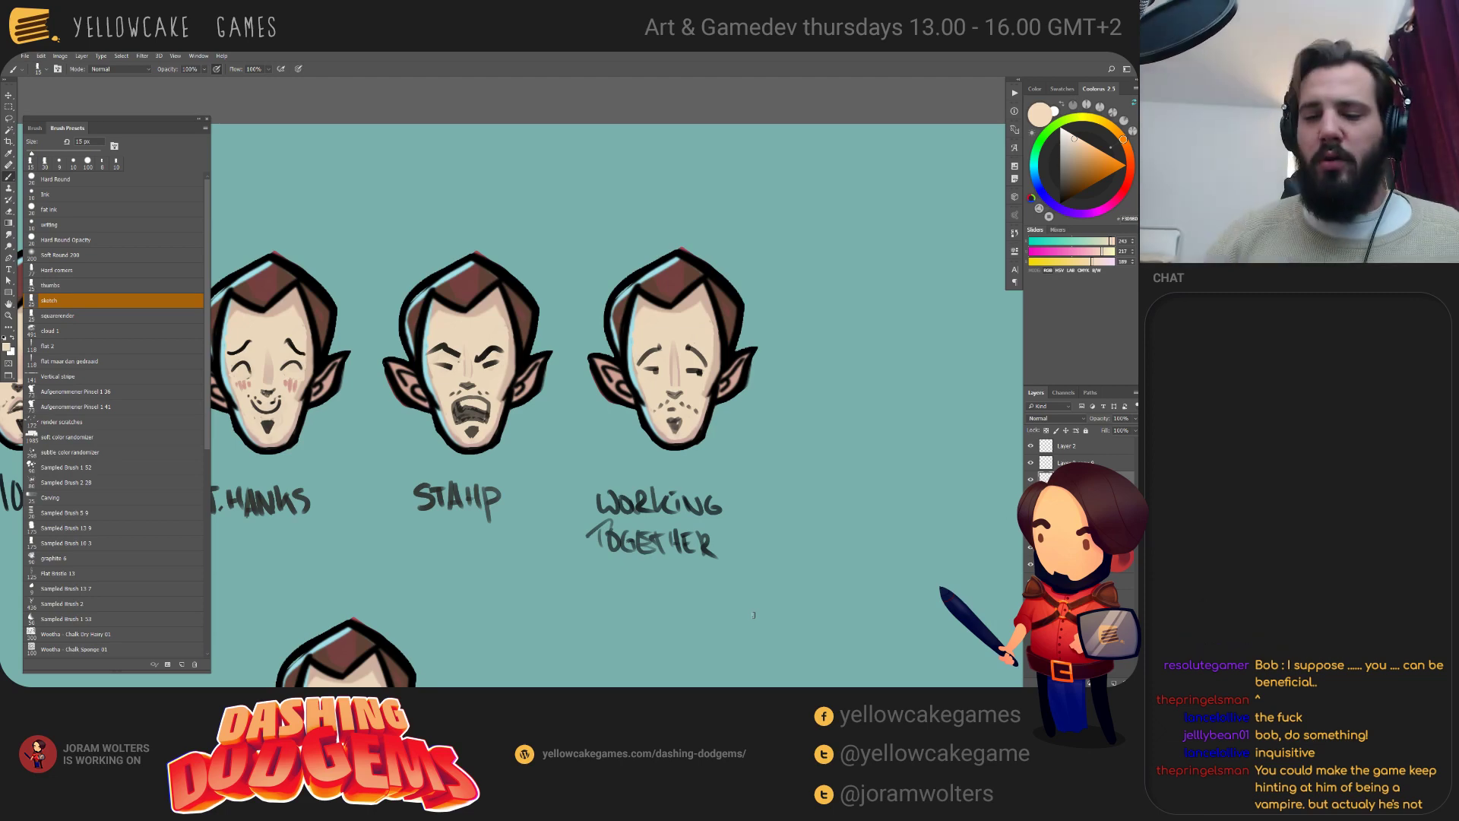
{"action": "left_click_drag", "start_coordinate": [775, 371], "coordinate": [741, 389]}
{"action": "key", "text": "v"}
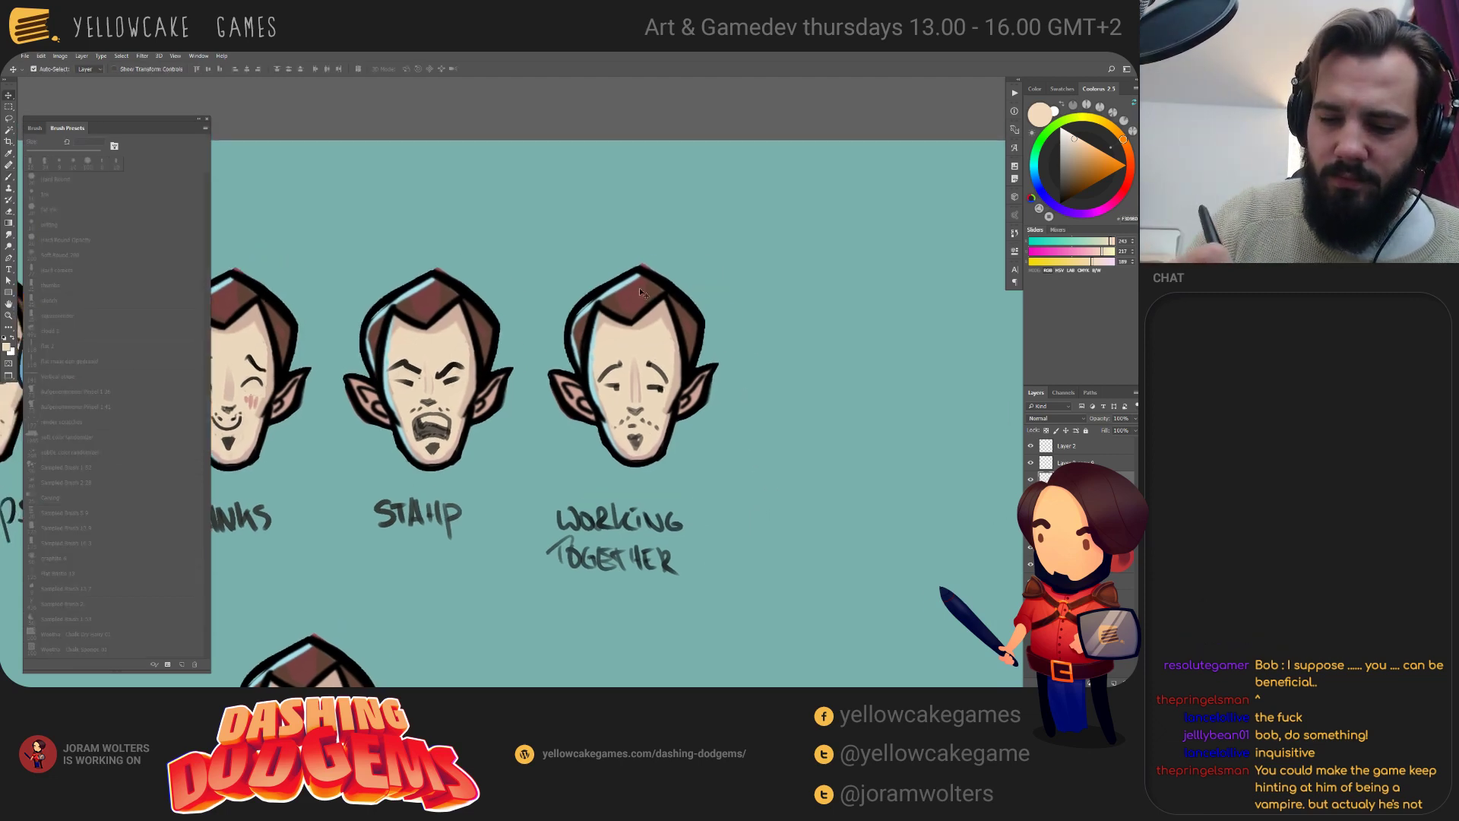
{"action": "key", "text": "e"}
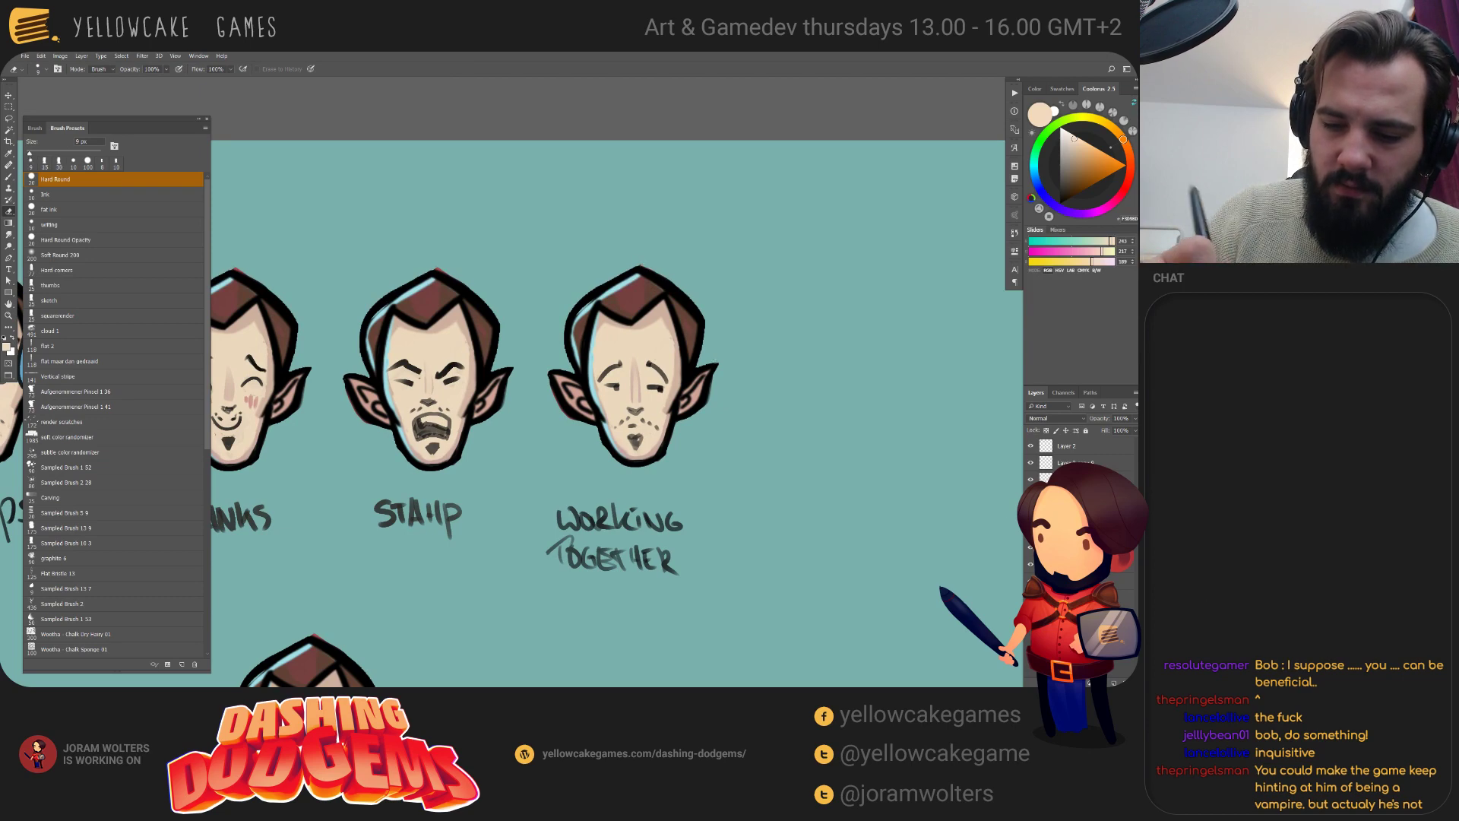
{"action": "key", "text": "v"}
{"action": "left_click_drag", "start_coordinate": [639, 443], "coordinate": [658, 430]}
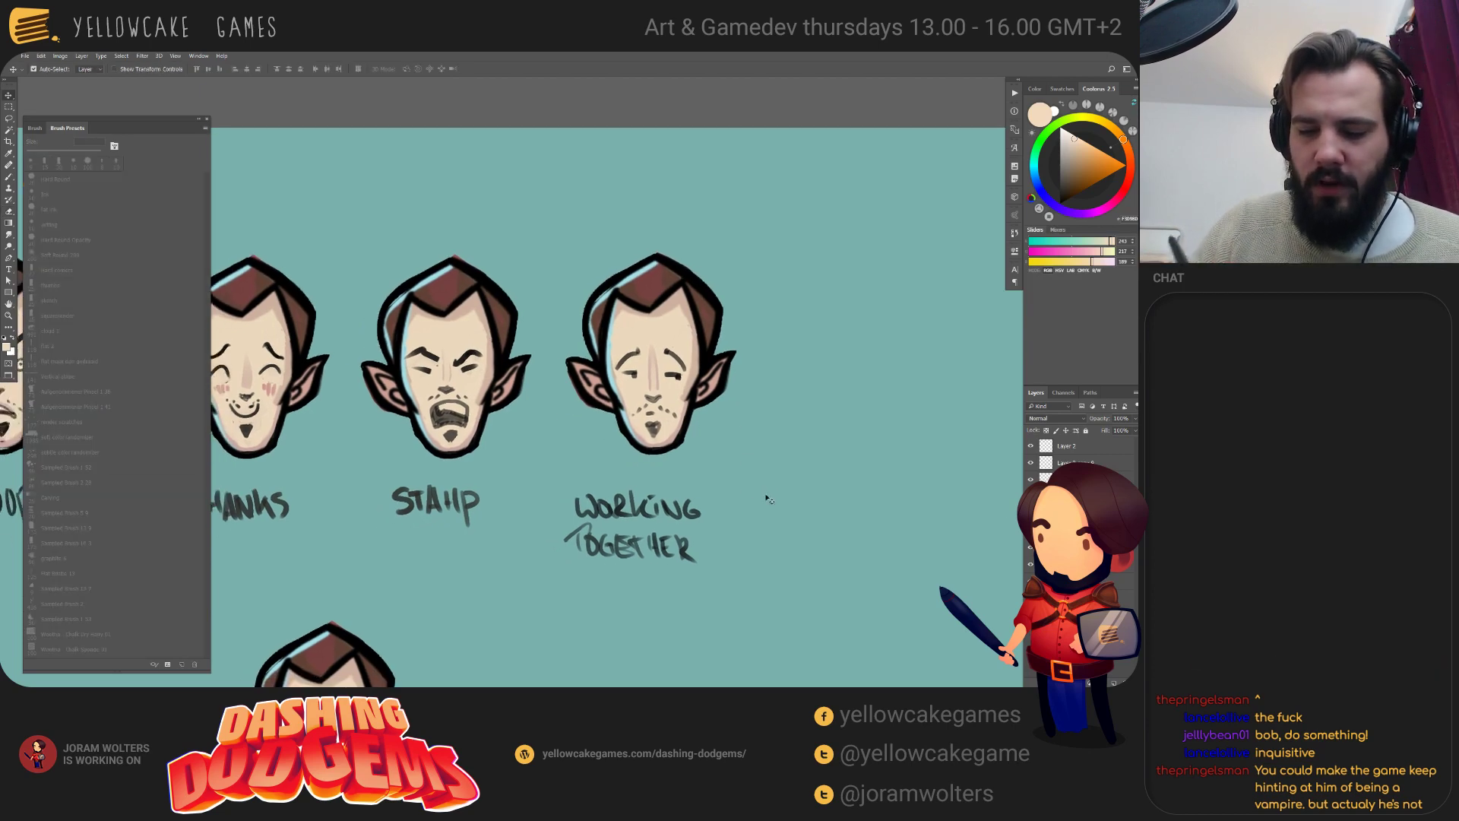
Repaint the goatee on the WORKING TOGETHER face in solid black and trim it with the eraser into a pointed shape.
{"action": "key", "text": "b"}
{"action": "left_click", "coordinate": [655, 426], "text": "alt"}
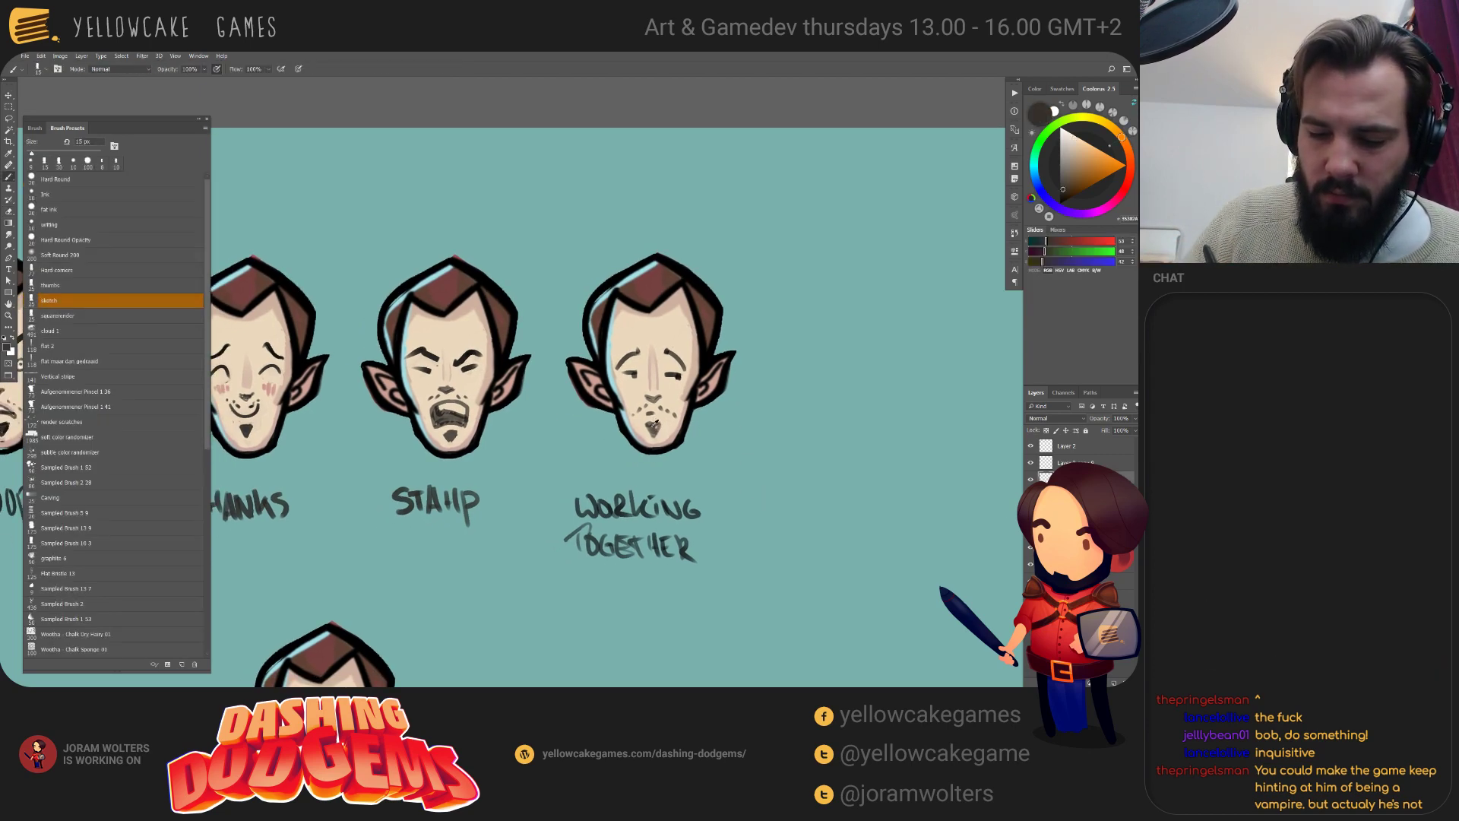
{"action": "key", "text": "d"}
{"action": "key", "text": "e"}
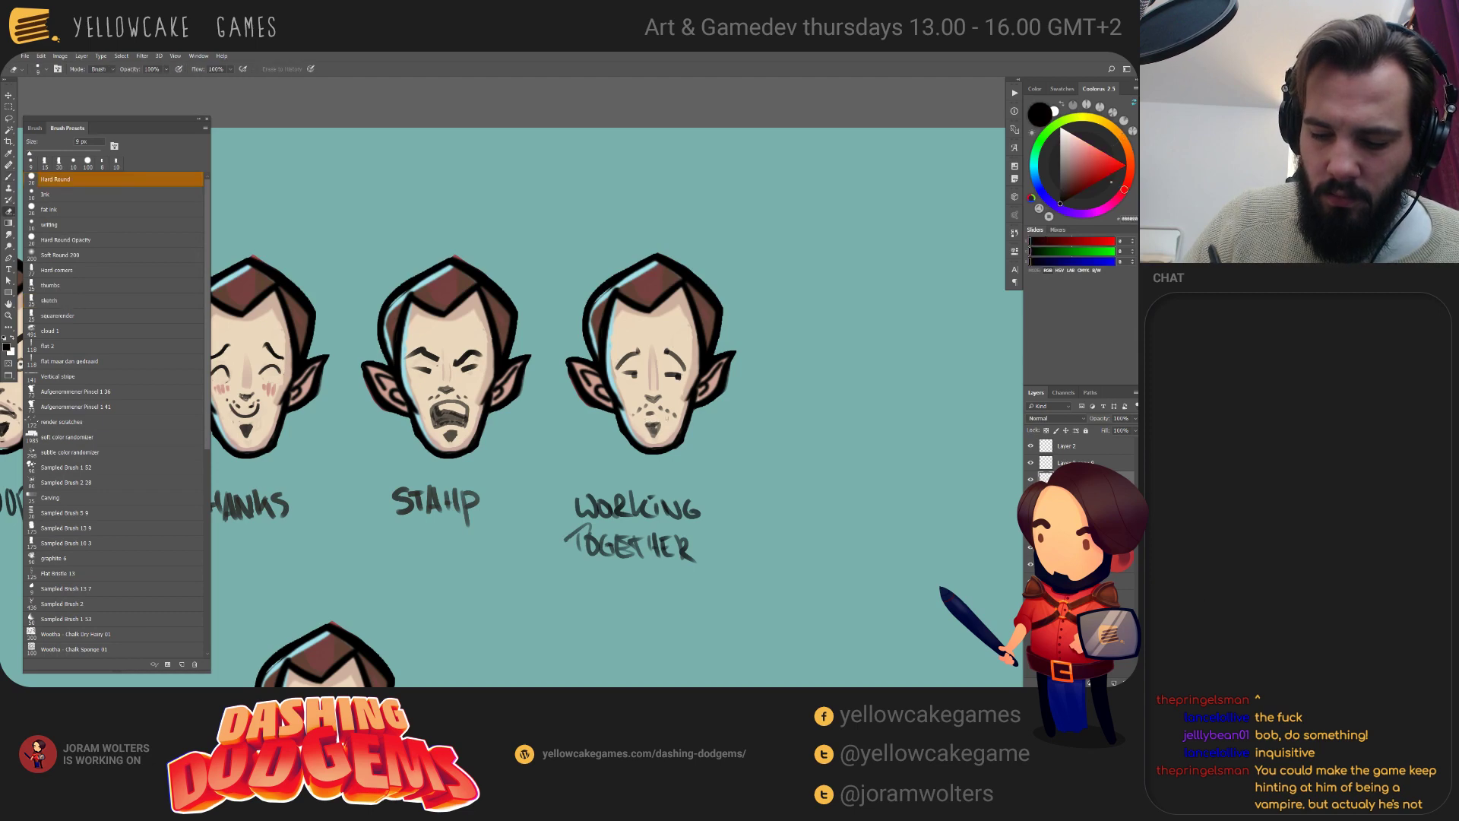
{"action": "key", "text": "b"}
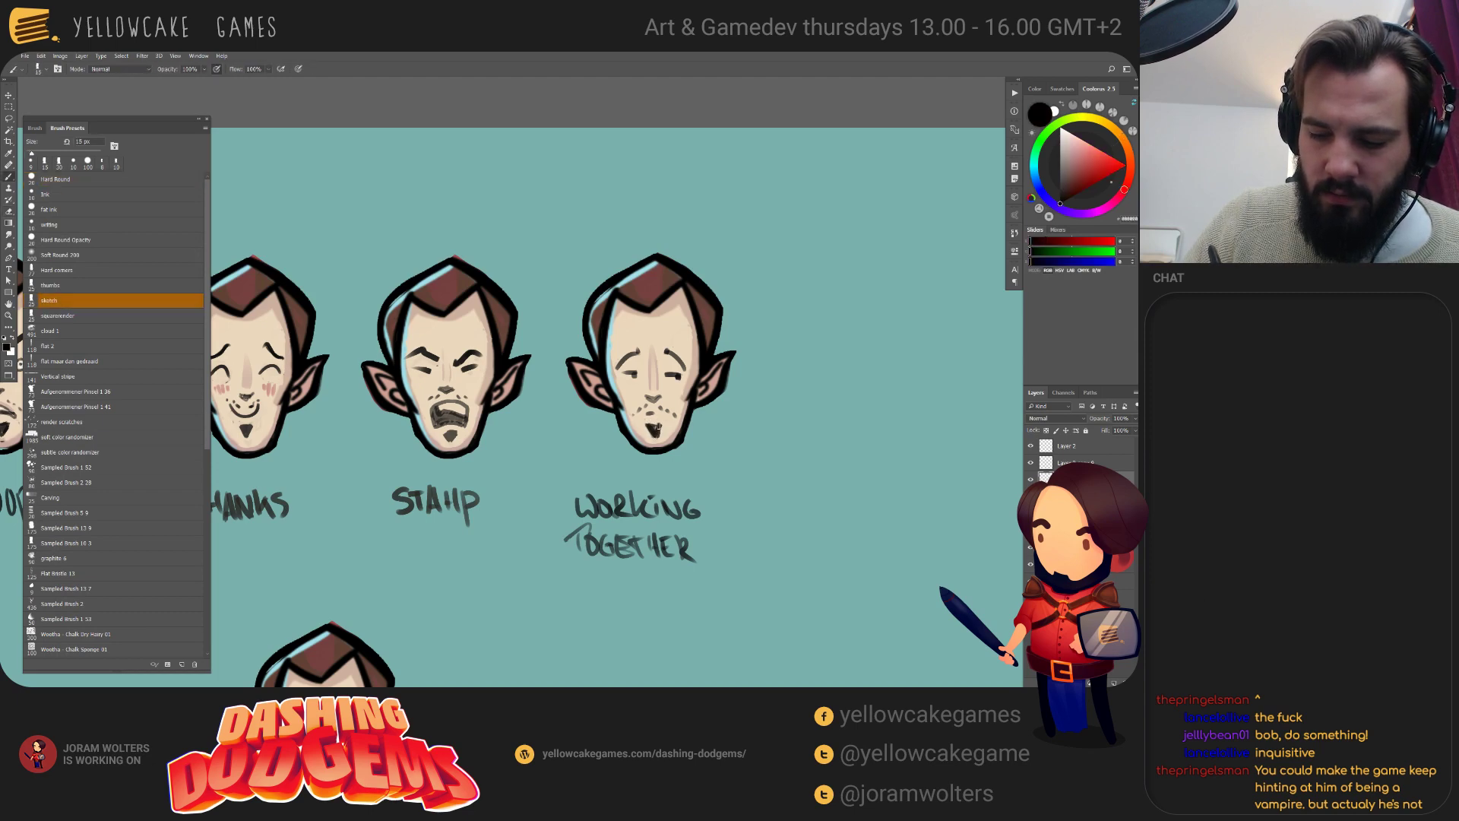
{"action": "key", "text": "e"}
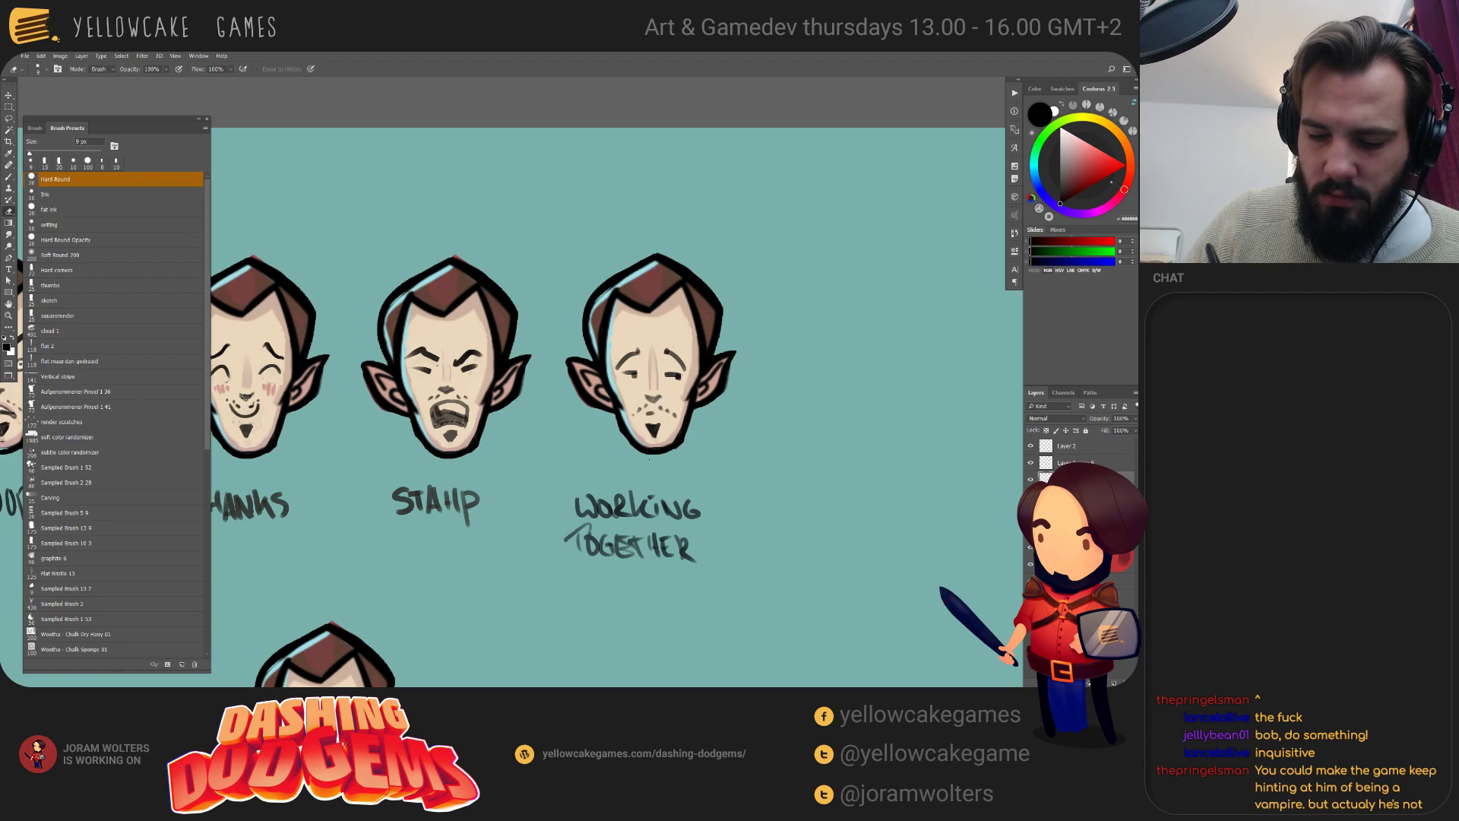
Erase the arched brow on the left of the WORKING TOGETHER face and redraw it as a lower, thicker angled brow.
{"action": "left_click_drag", "start_coordinate": [714, 392], "coordinate": [778, 408]}
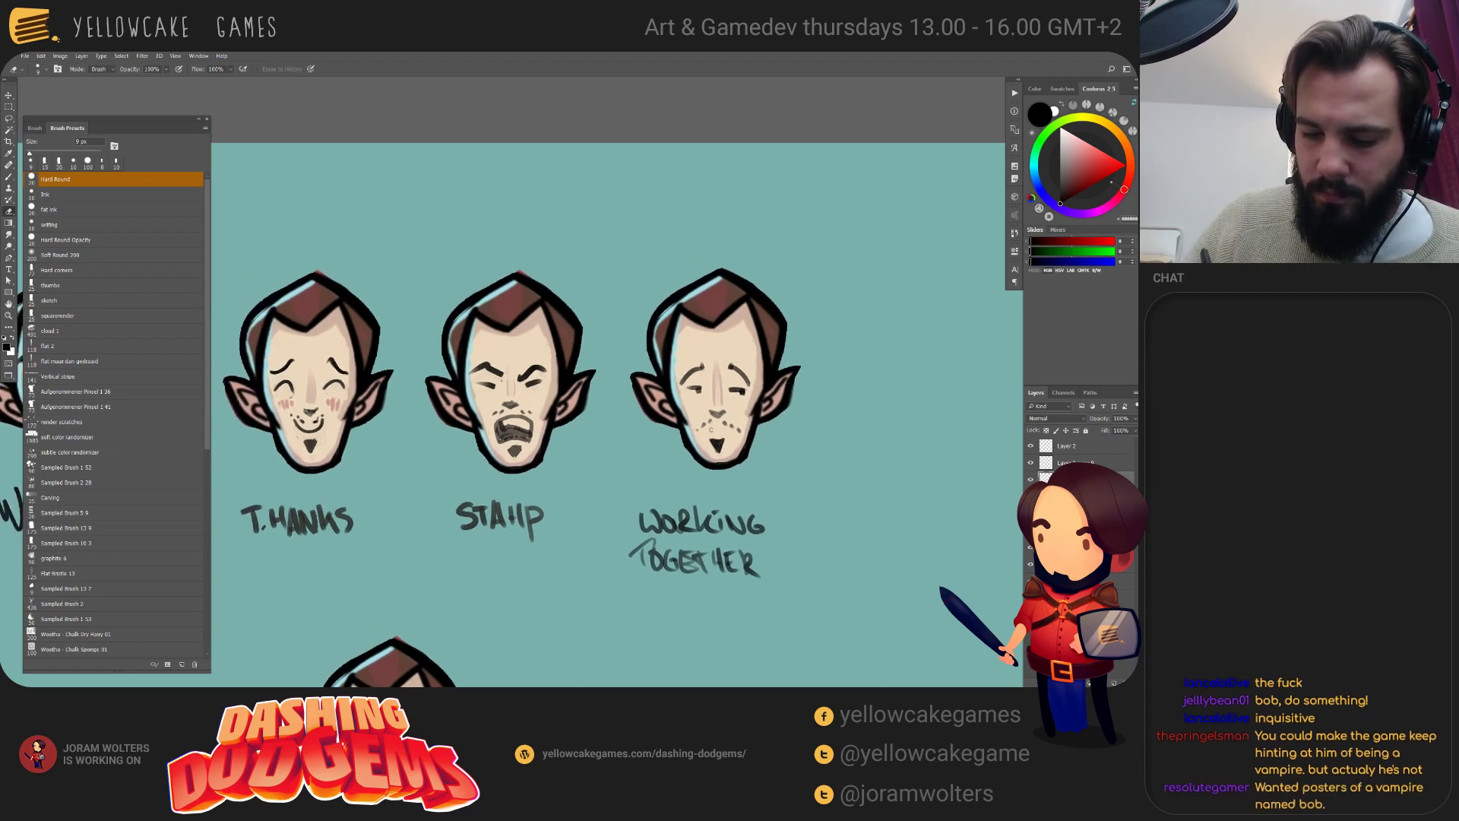
{"action": "key", "text": "b"}
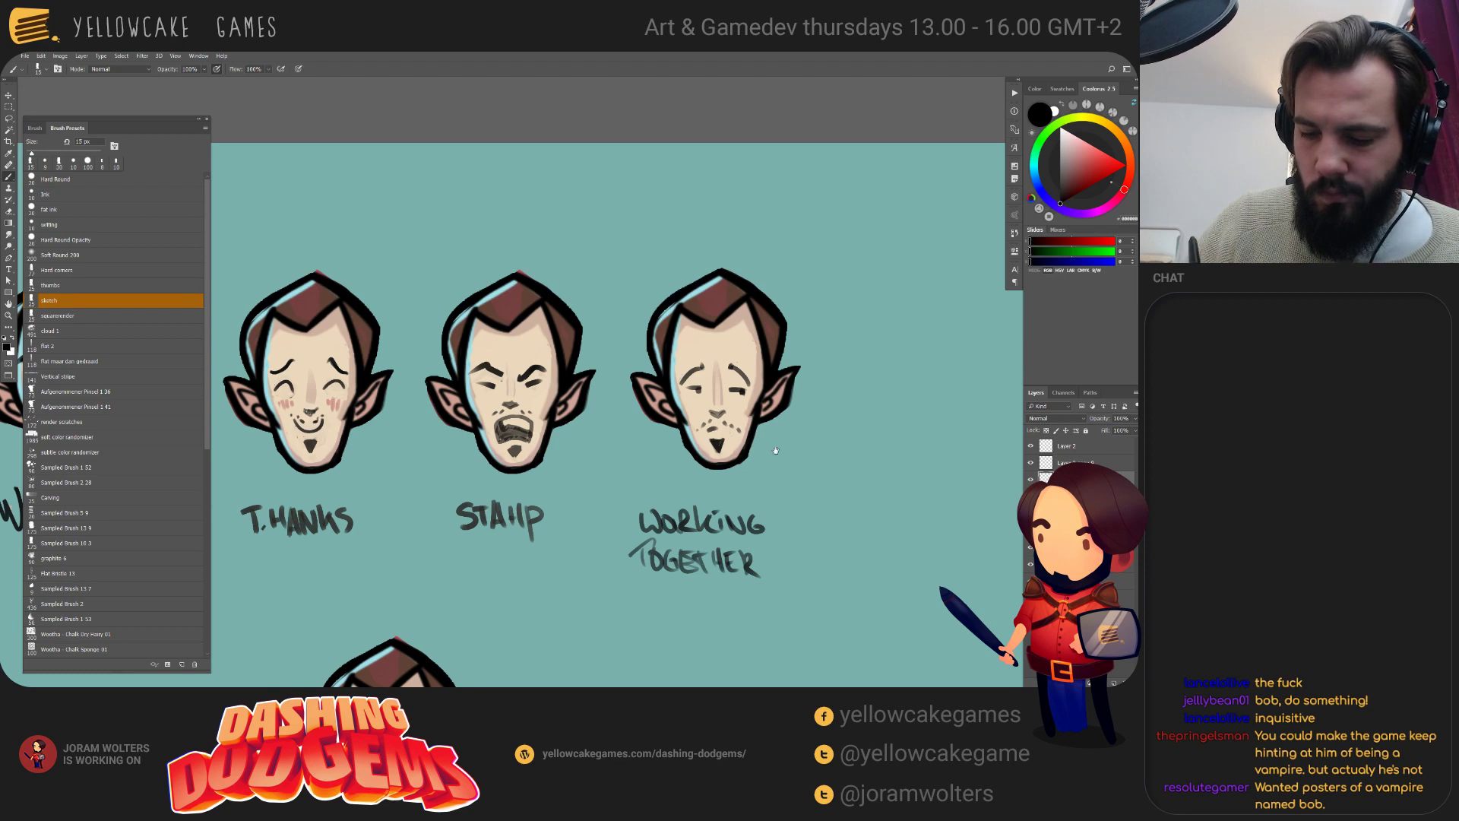
{"action": "left_click_drag", "start_coordinate": [775, 451], "coordinate": [772, 444]}
{"action": "key", "text": "e"}
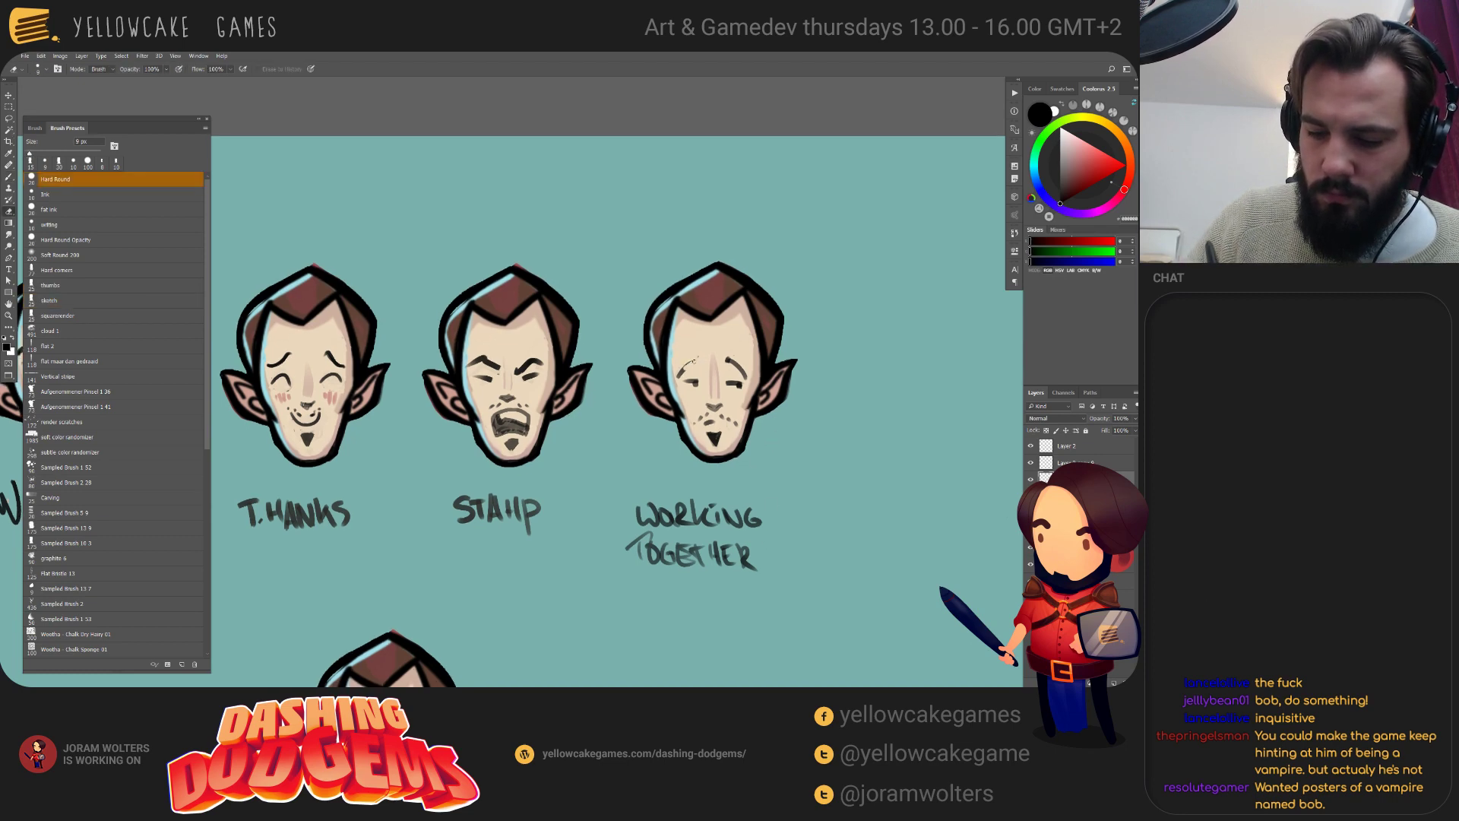
{"action": "key", "text": "b"}
{"action": "mouse_move", "coordinate": [676, 358]}
{"action": "left_mouse_down"}
{"action": "mouse_move", "coordinate": [700, 378]}
{"action": "mouse_move", "coordinate": [703, 365]}
{"action": "left_mouse_up"}
{"action": "key", "text": "ctrl+z"}
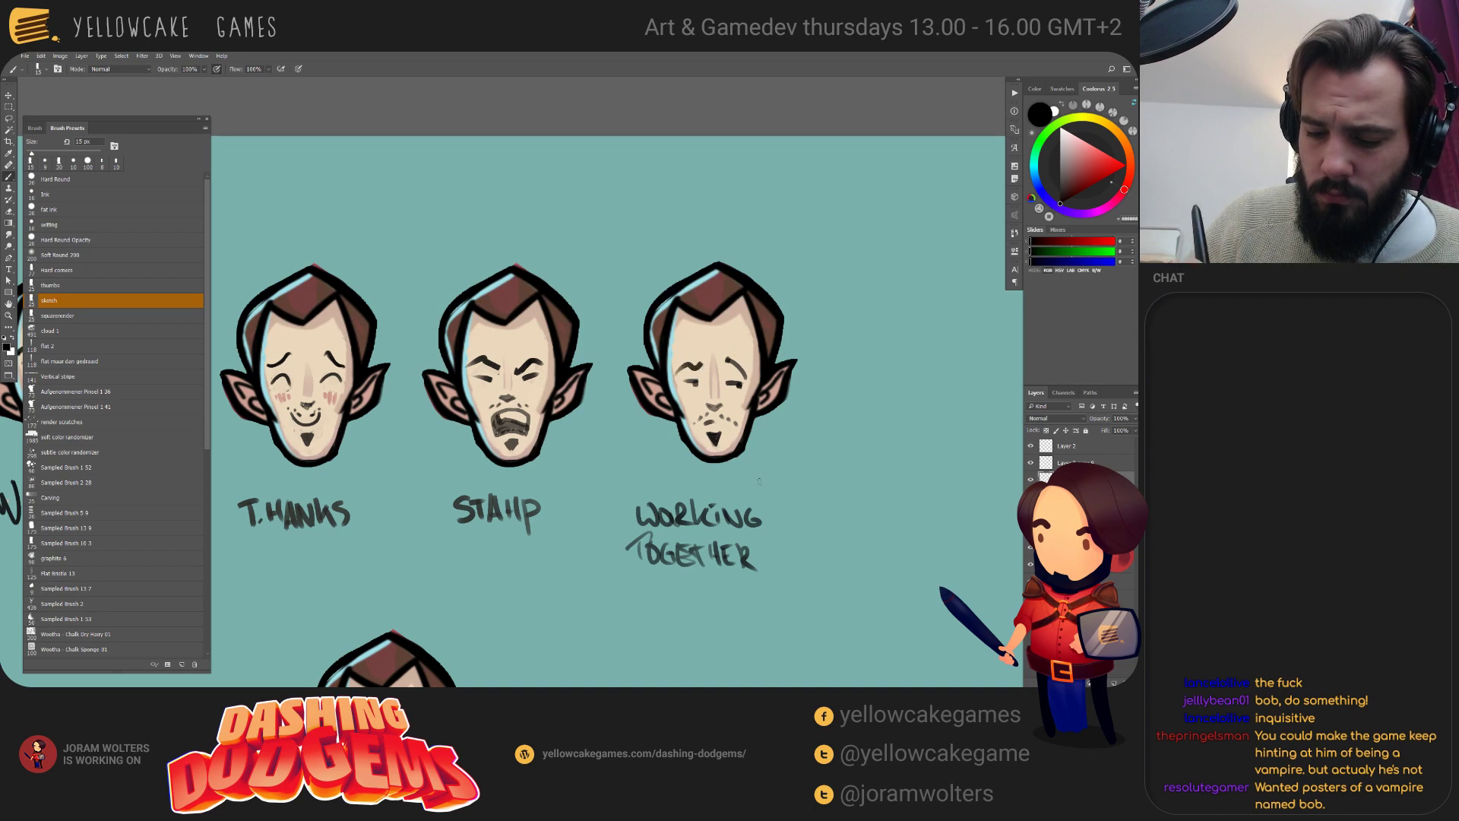
Erase the brow on the right of the WORKING TOGETHER face and redraw it as an angled, raised brow with cleaned-up edges.
{"action": "key", "text": "e"}
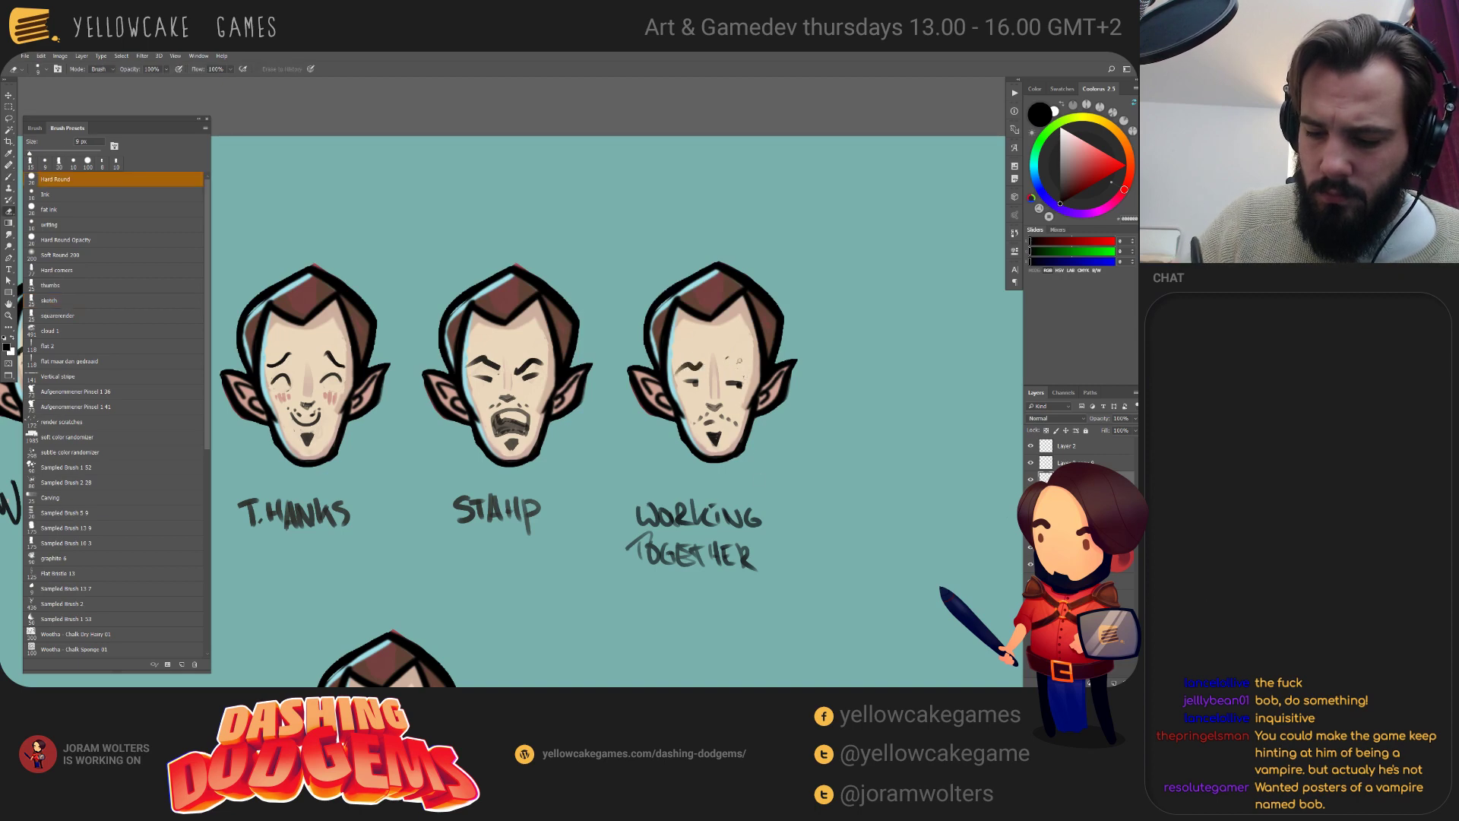
{"action": "key", "text": "b"}
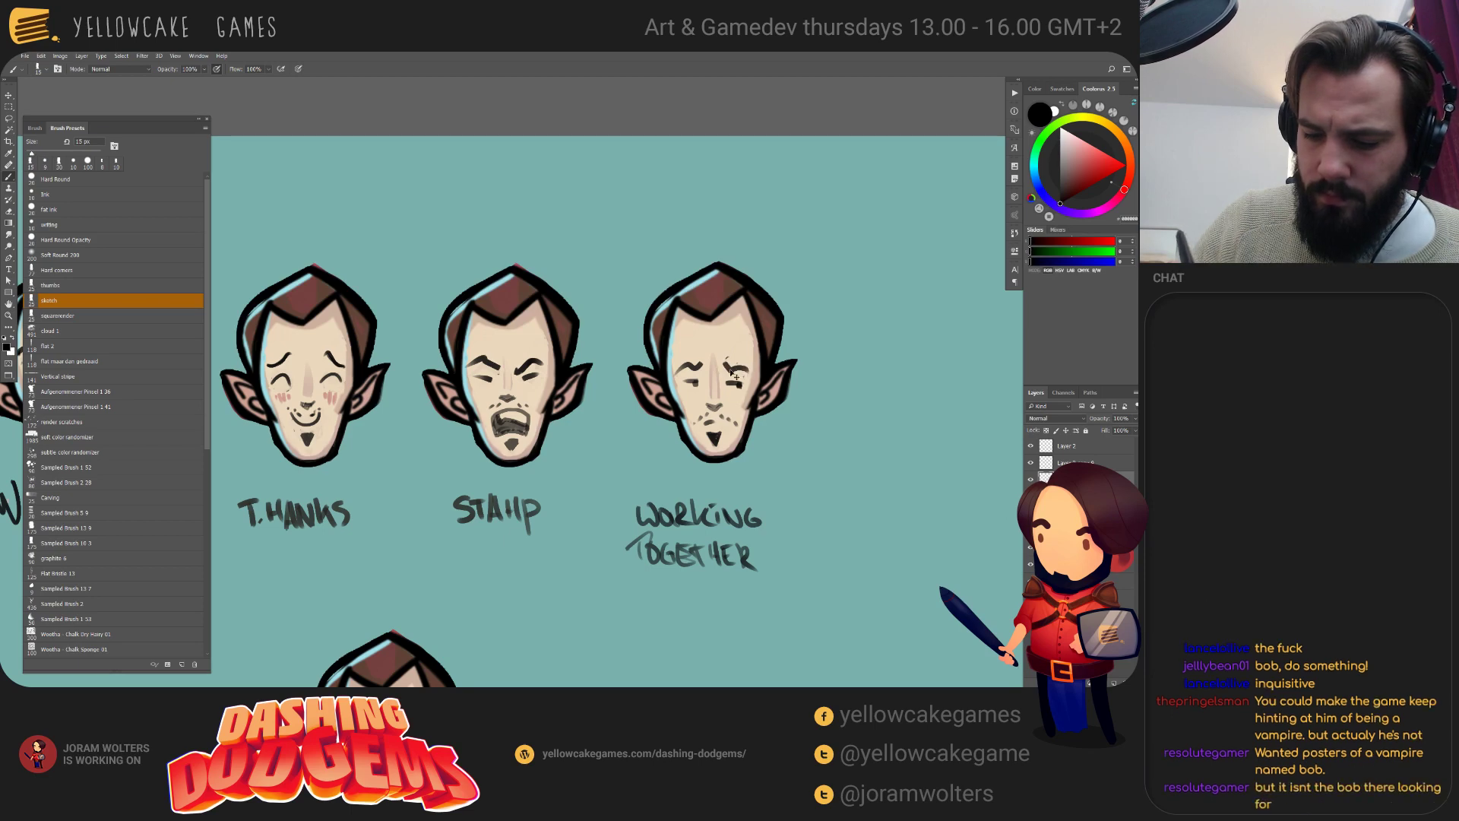
{"action": "left_click_drag", "start_coordinate": [724, 365], "coordinate": [748, 364]}
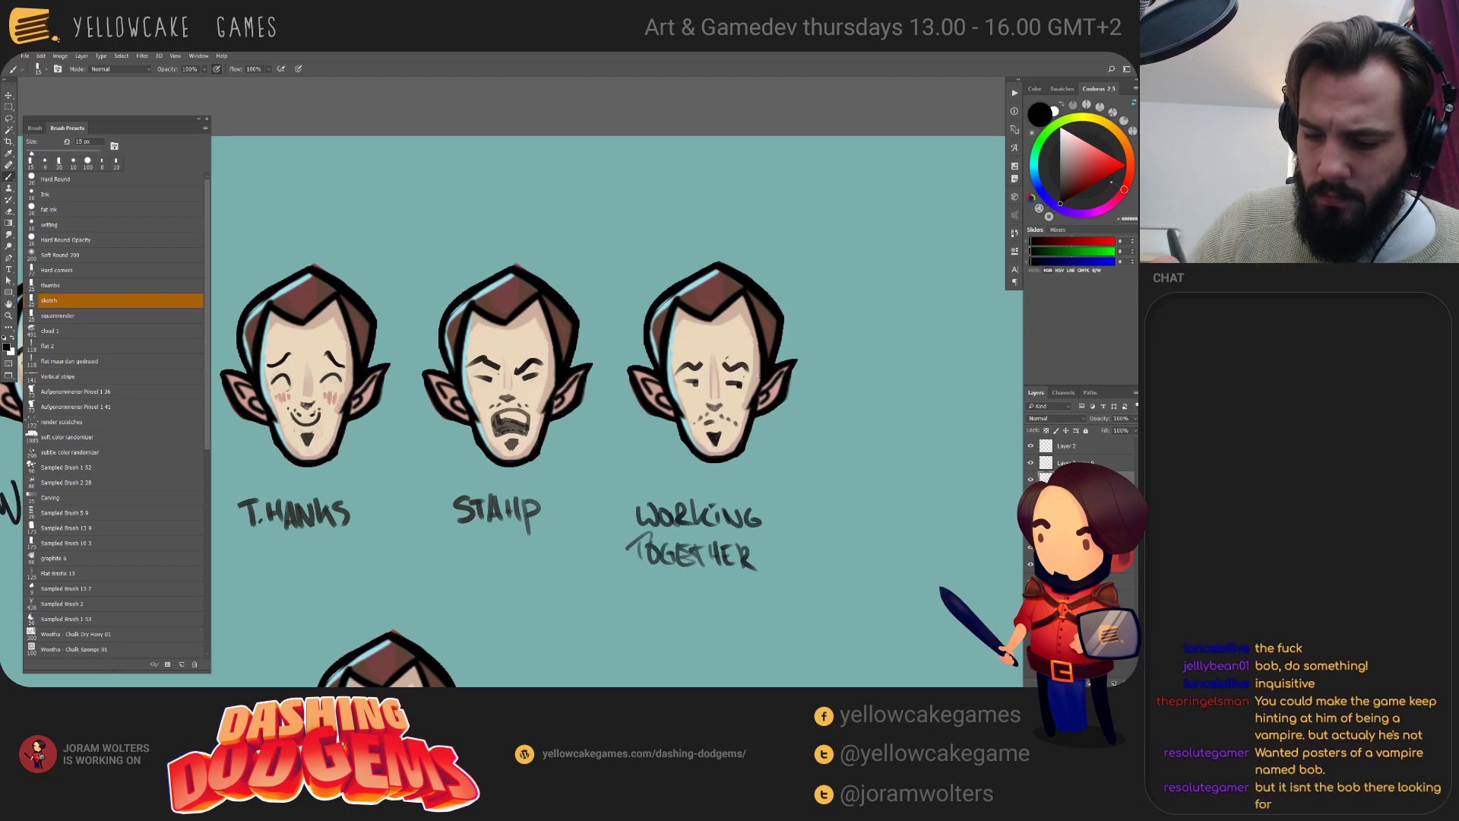
{"action": "left_click_drag", "start_coordinate": [763, 501], "coordinate": [773, 499]}
{"action": "key", "text": "e"}
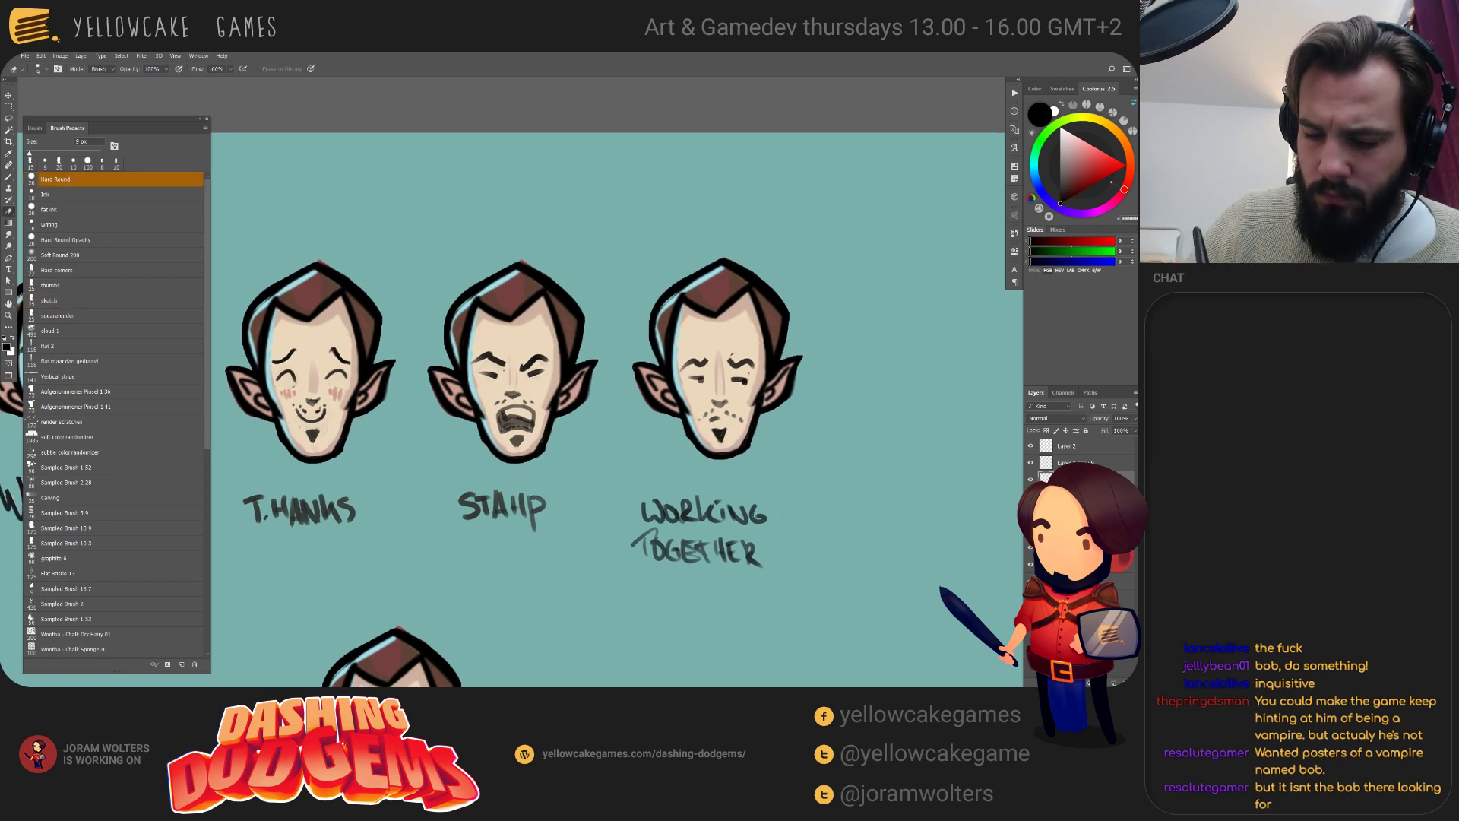
Move the blank head from the lower row so that it sits directly beneath the STAHP face.
{"action": "left_click_drag", "start_coordinate": [805, 544], "coordinate": [730, 473]}
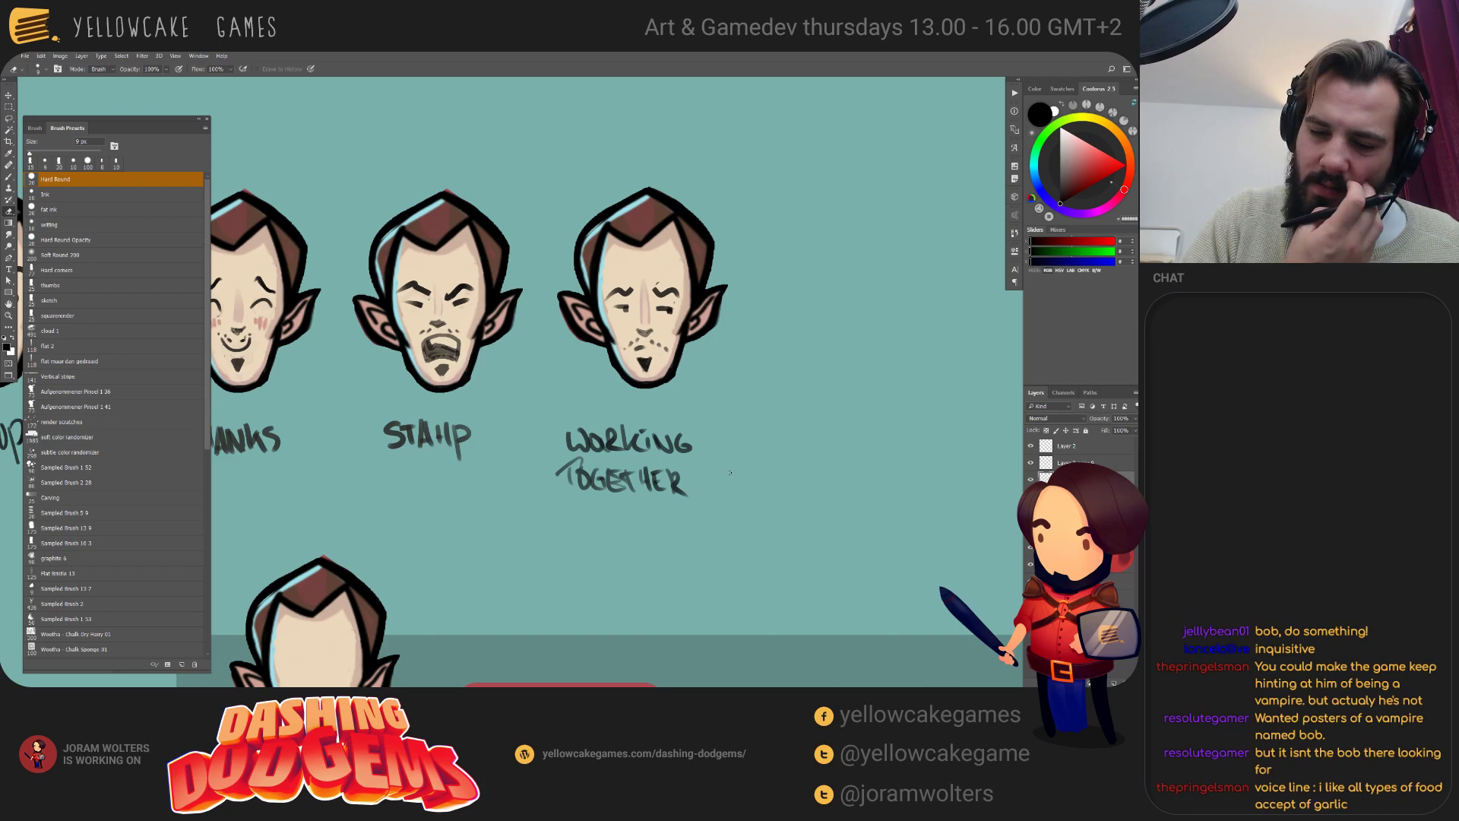
{"action": "mouse_move", "coordinate": [753, 556]}
{"action": "left_mouse_down"}
{"action": "mouse_move", "coordinate": [861, 353]}
{"action": "mouse_move", "coordinate": [882, 362]}
{"action": "left_mouse_up"}
{"action": "key", "text": "v"}
{"action": "mouse_move", "coordinate": [677, 442]}
{"action": "left_mouse_down"}
{"action": "mouse_move", "coordinate": [795, 318]}
{"action": "mouse_move", "coordinate": [654, 490]}
{"action": "left_mouse_up"}
{"action": "left_click_drag", "start_coordinate": [330, 489], "coordinate": [805, 499]}
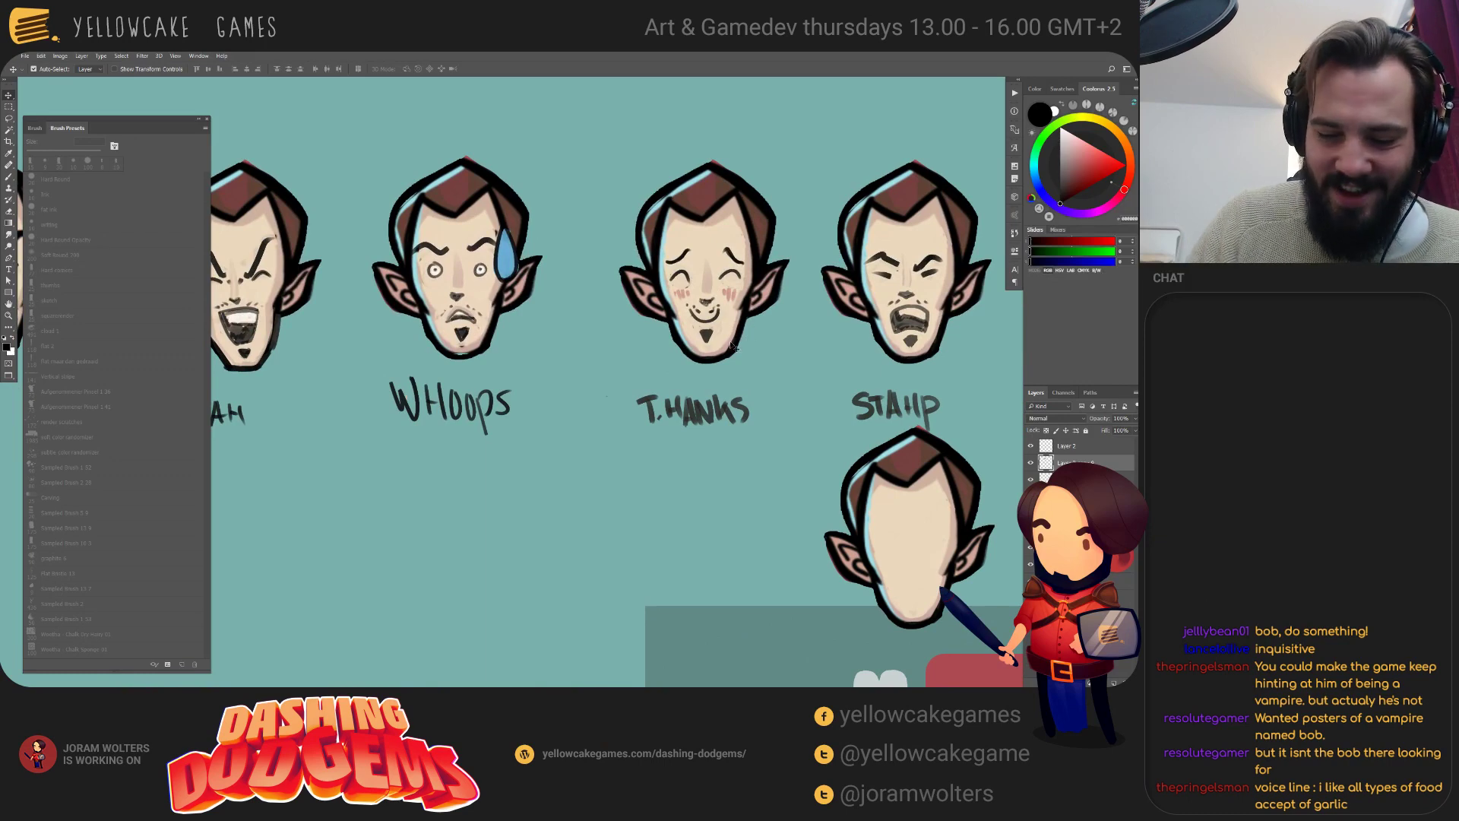
Paint over the round ringed eyes of the WHOOPS face in skin colour and replace them with small black dots.
{"action": "left_click_drag", "start_coordinate": [592, 448], "coordinate": [785, 461]}
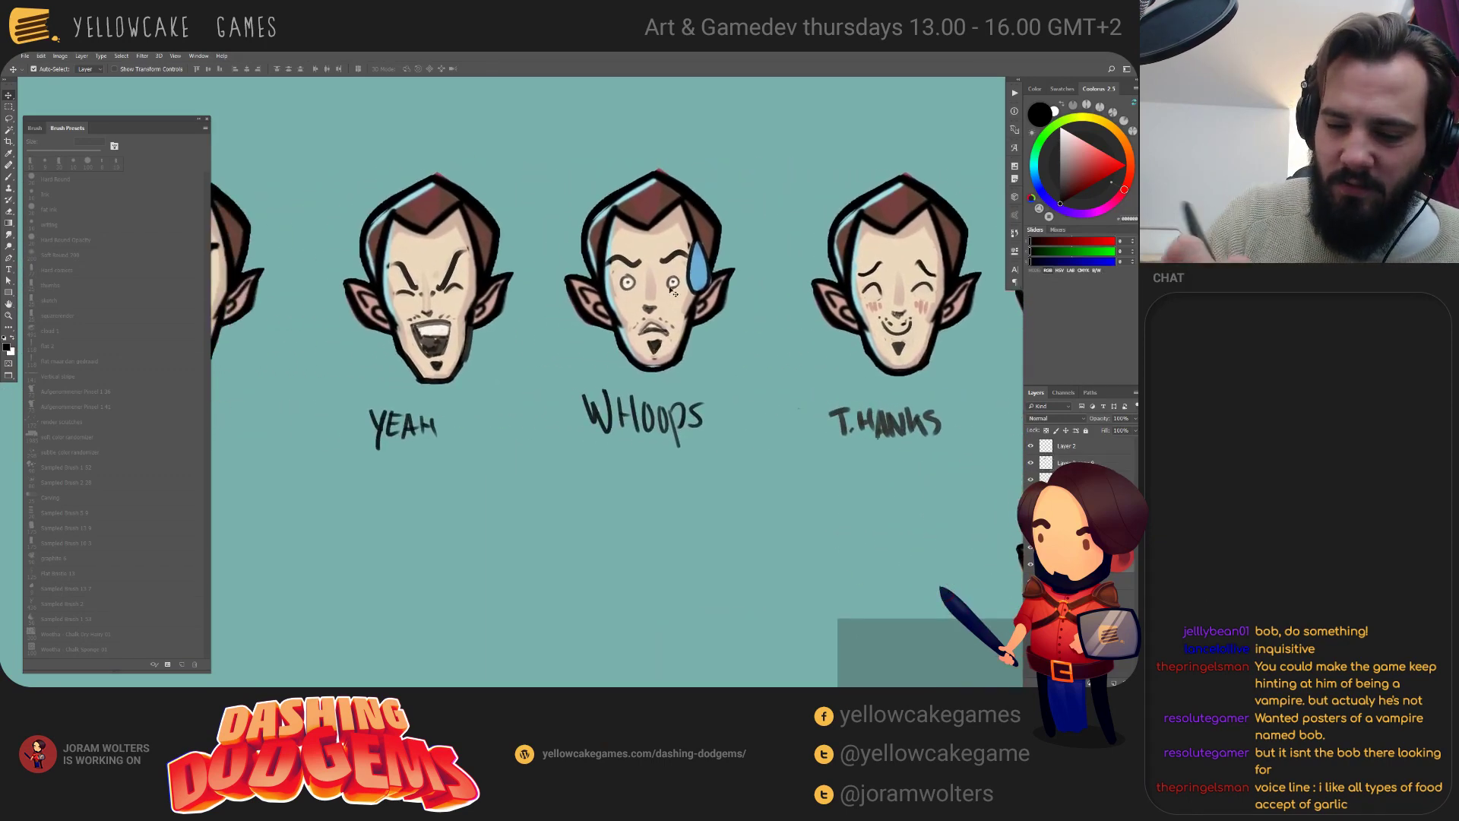
{"action": "key", "text": "e"}
{"action": "key", "text": "b"}
{"action": "key", "text": "e"}
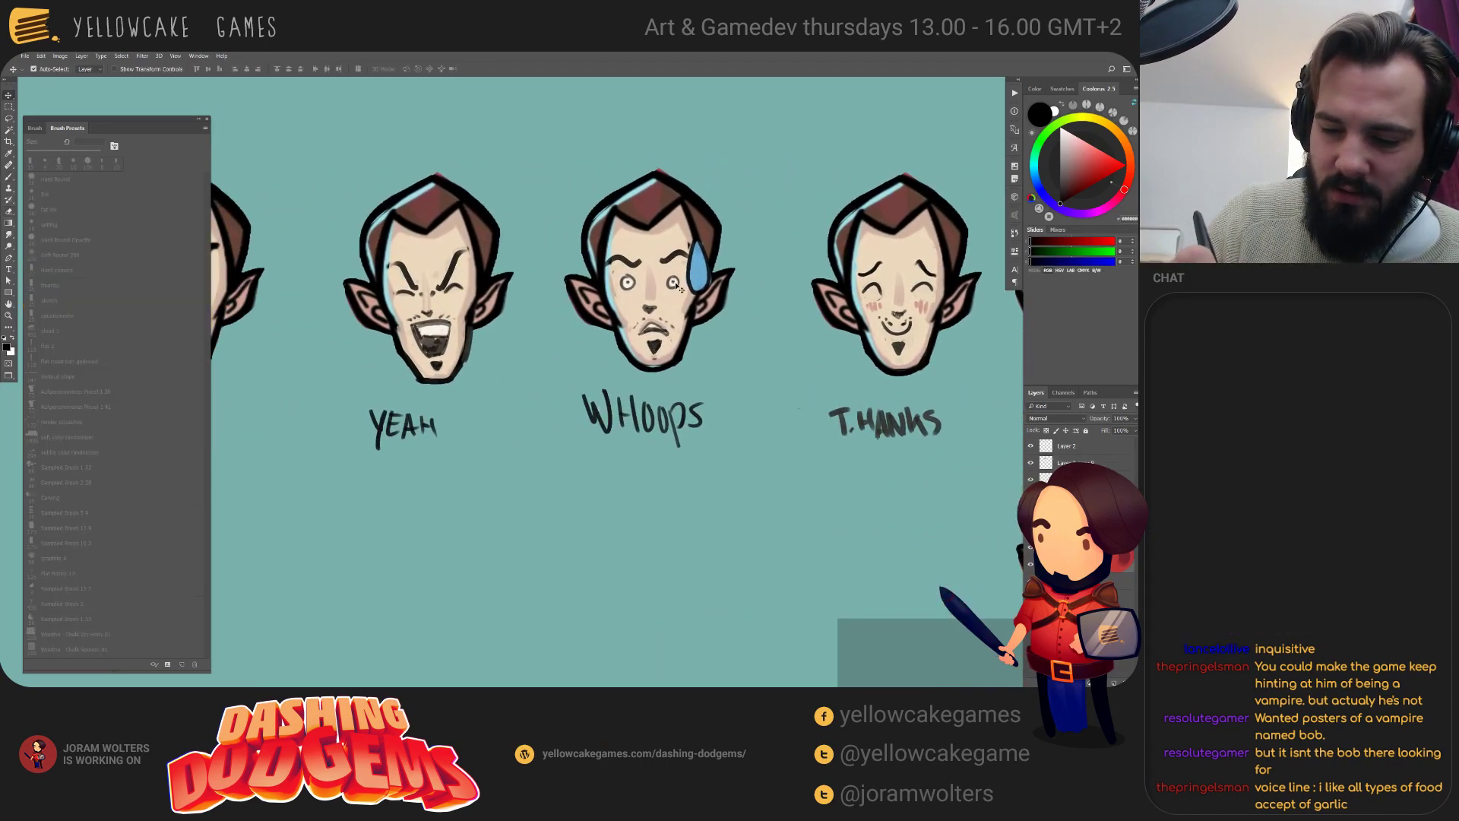
{"action": "key", "text": "b"}
{"action": "left_click_drag", "start_coordinate": [680, 275], "coordinate": [624, 280], "text": "alt"}
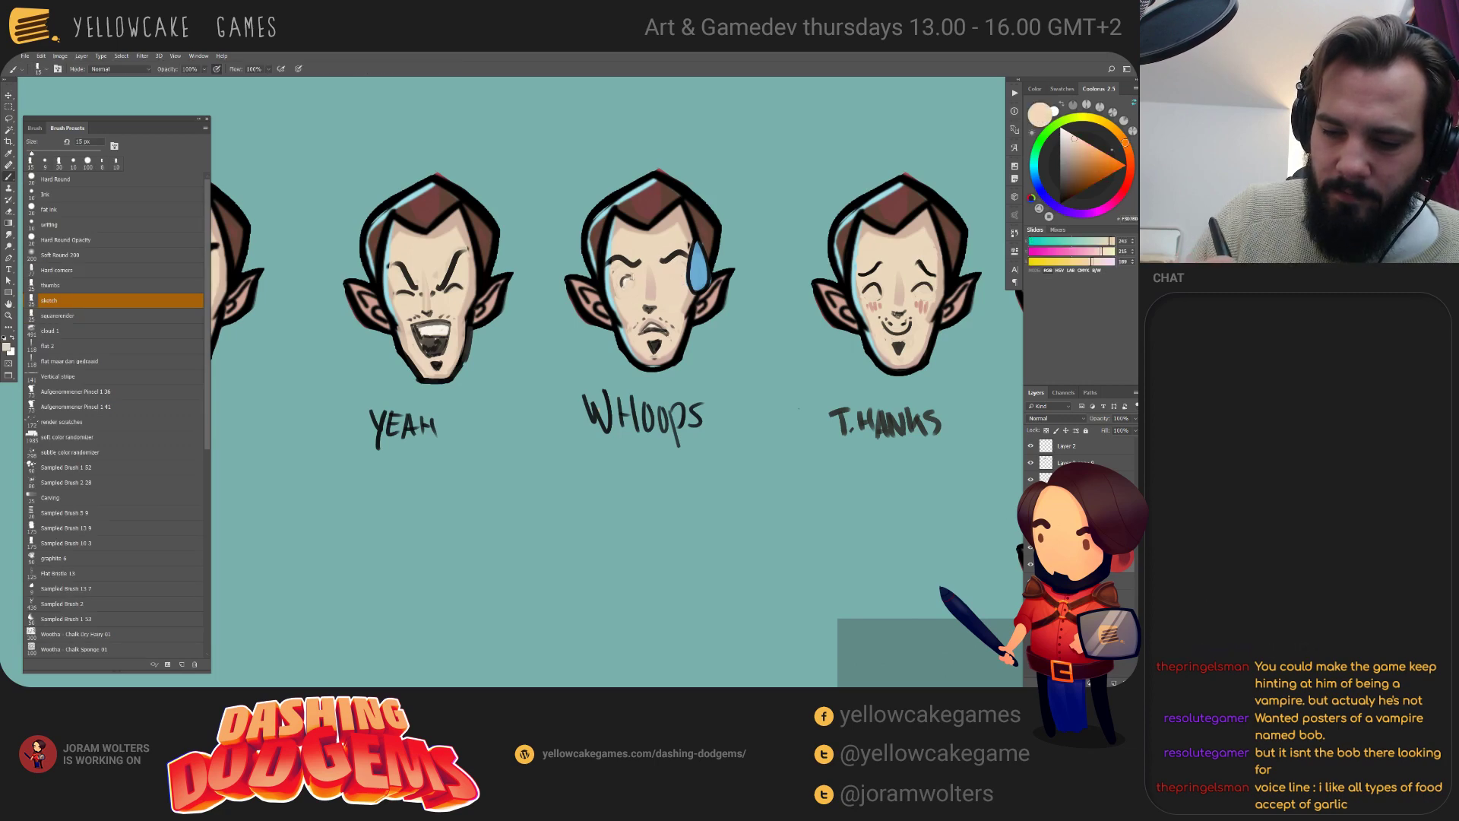
{"action": "key", "text": "d"}
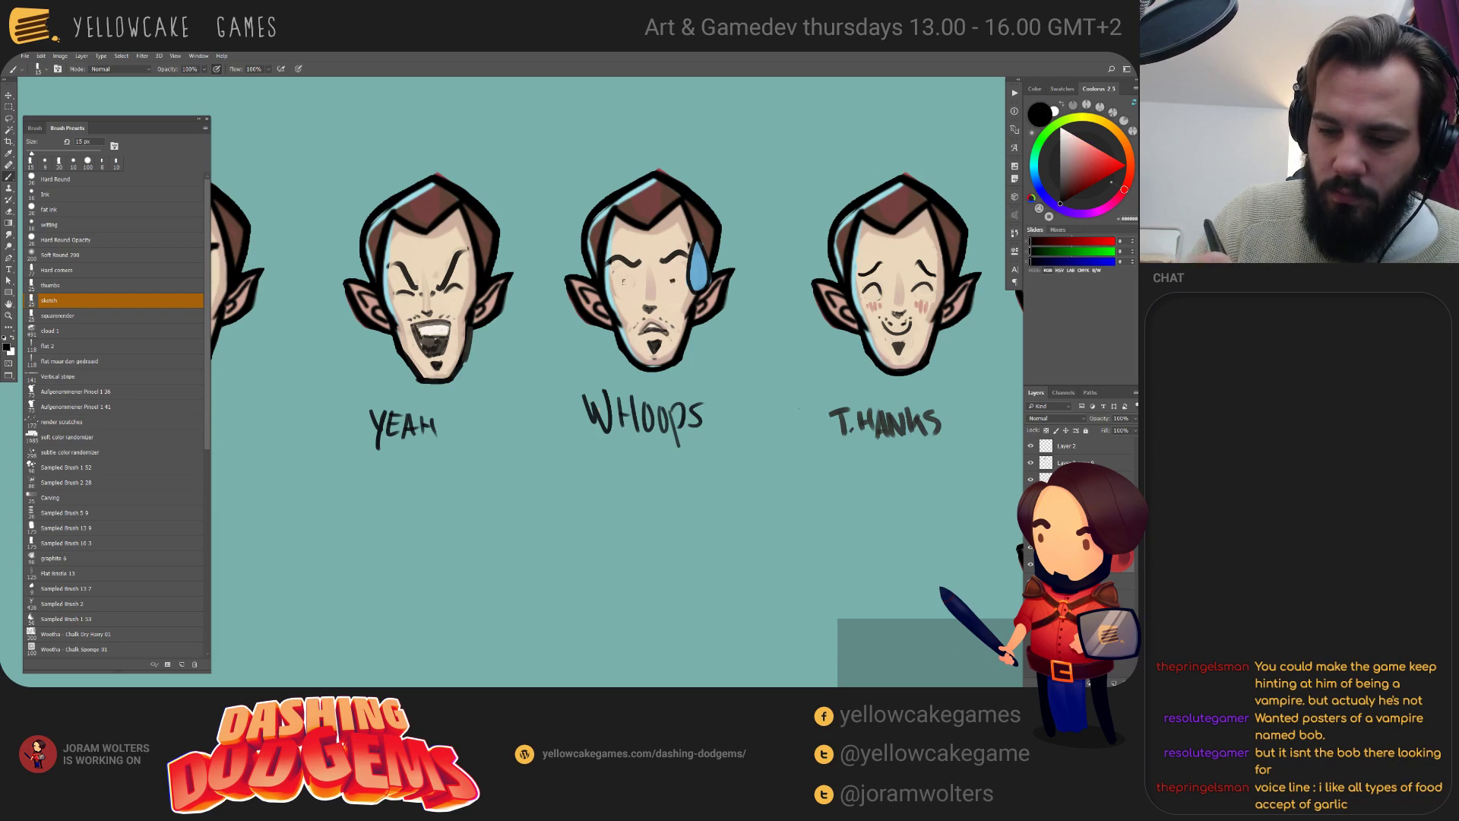
{"action": "left_click", "coordinate": [624, 283]}
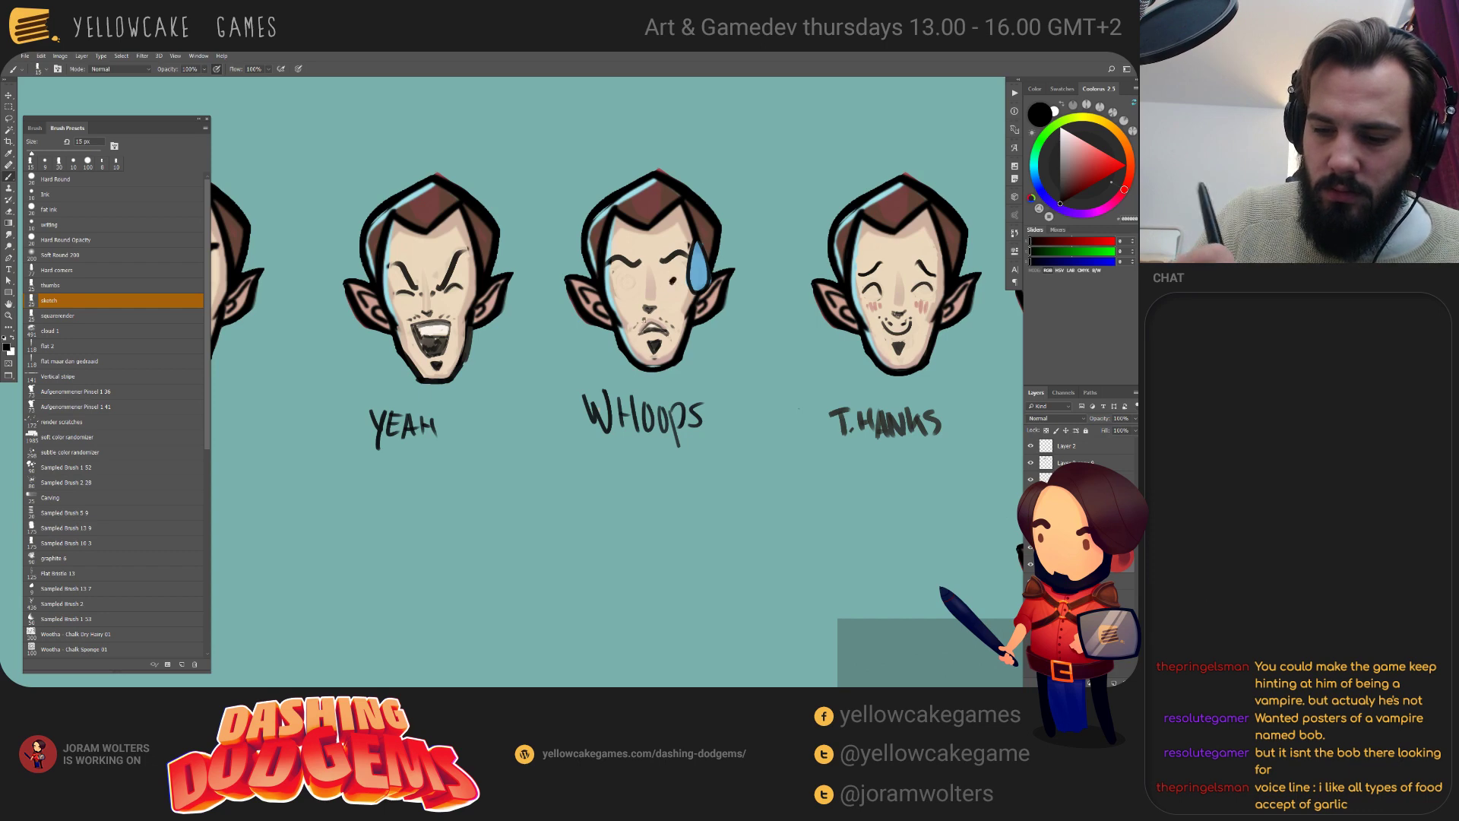
{"action": "left_click", "coordinate": [672, 282]}
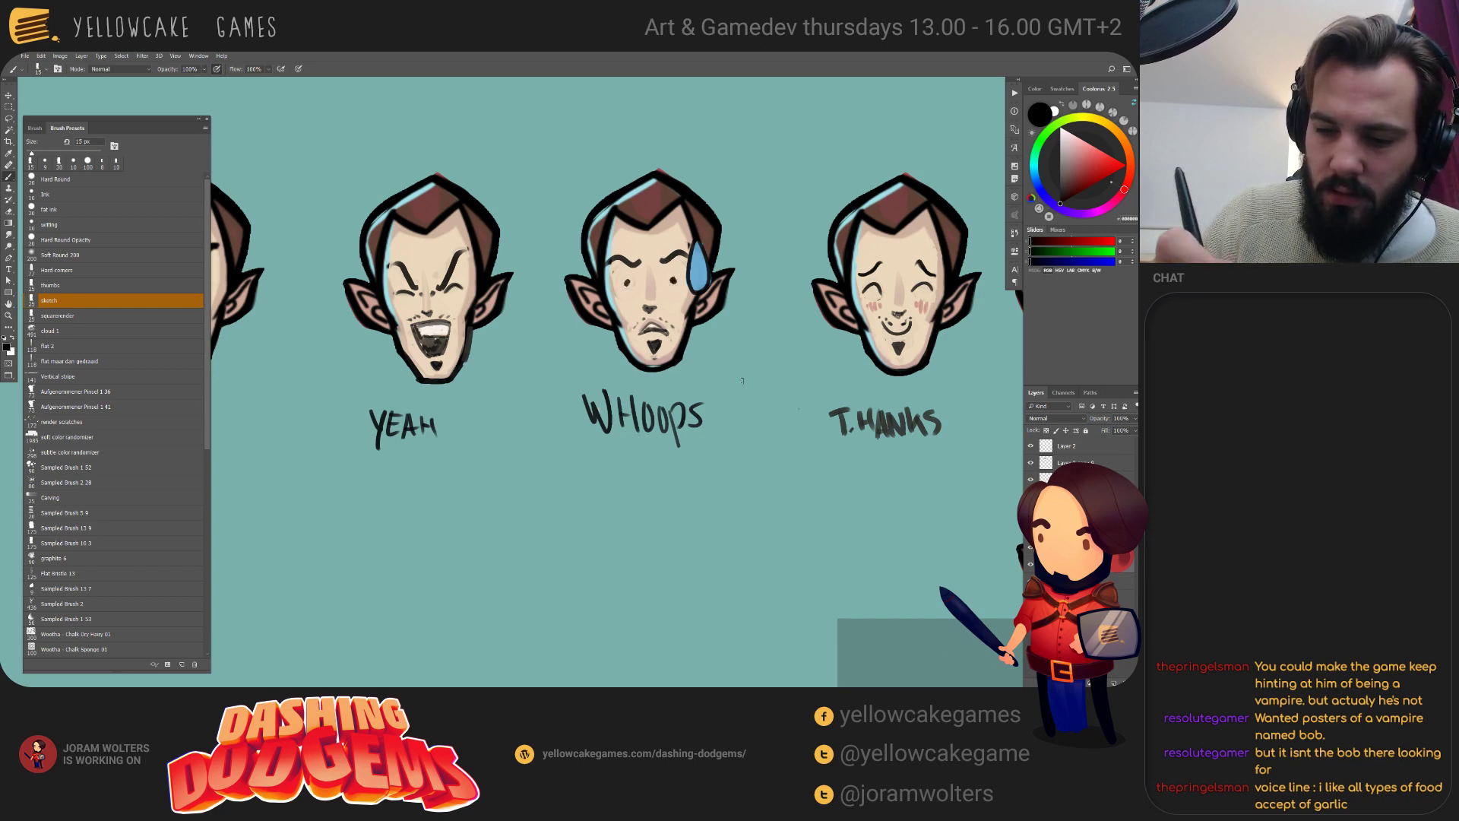
Switch to the browser and check the list of required expressions in the GitLab Characters issue.
{"action": "left_click_drag", "start_coordinate": [883, 546], "coordinate": [877, 547]}
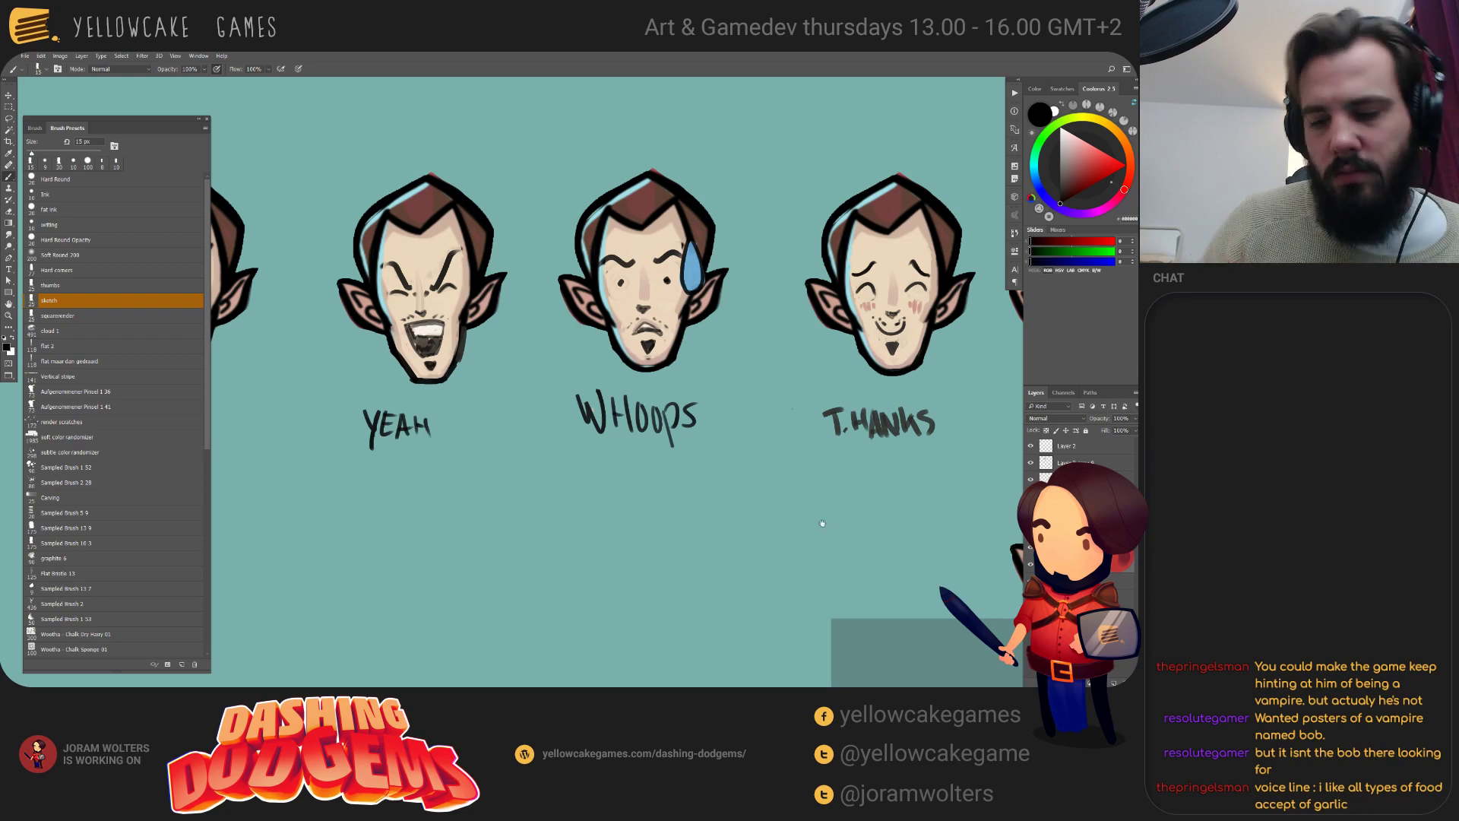
{"action": "left_click_drag", "start_coordinate": [822, 523], "coordinate": [697, 534]}
{"action": "left_click_drag", "start_coordinate": [875, 546], "coordinate": [735, 539]}
{"action": "left_click_drag", "start_coordinate": [946, 556], "coordinate": [827, 554]}
{"action": "left_click_drag", "start_coordinate": [995, 559], "coordinate": [854, 555]}
{"action": "left_click_drag", "start_coordinate": [766, 556], "coordinate": [803, 532]}
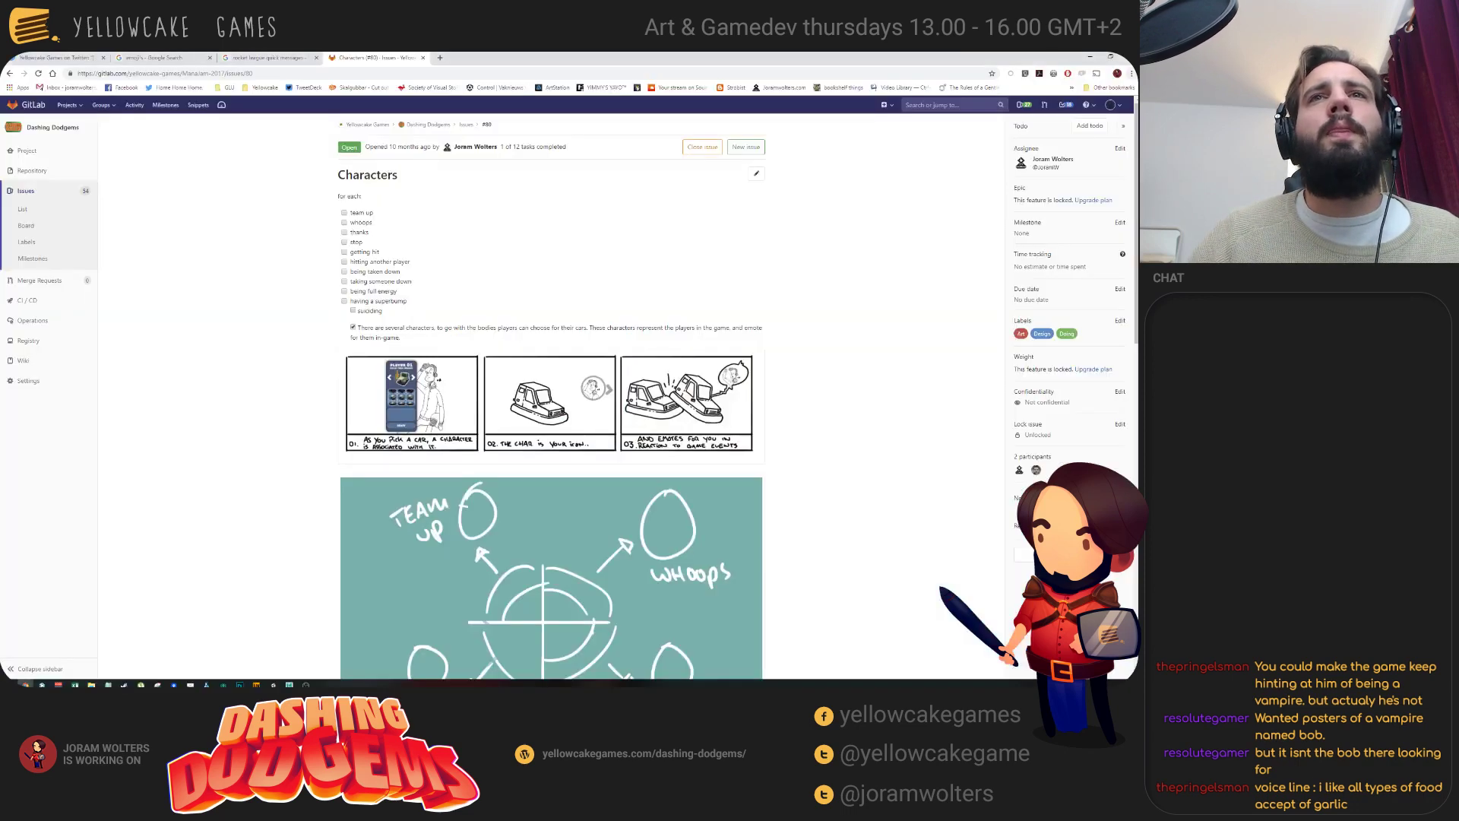
{"action": "key", "text": "alt+Tab"}
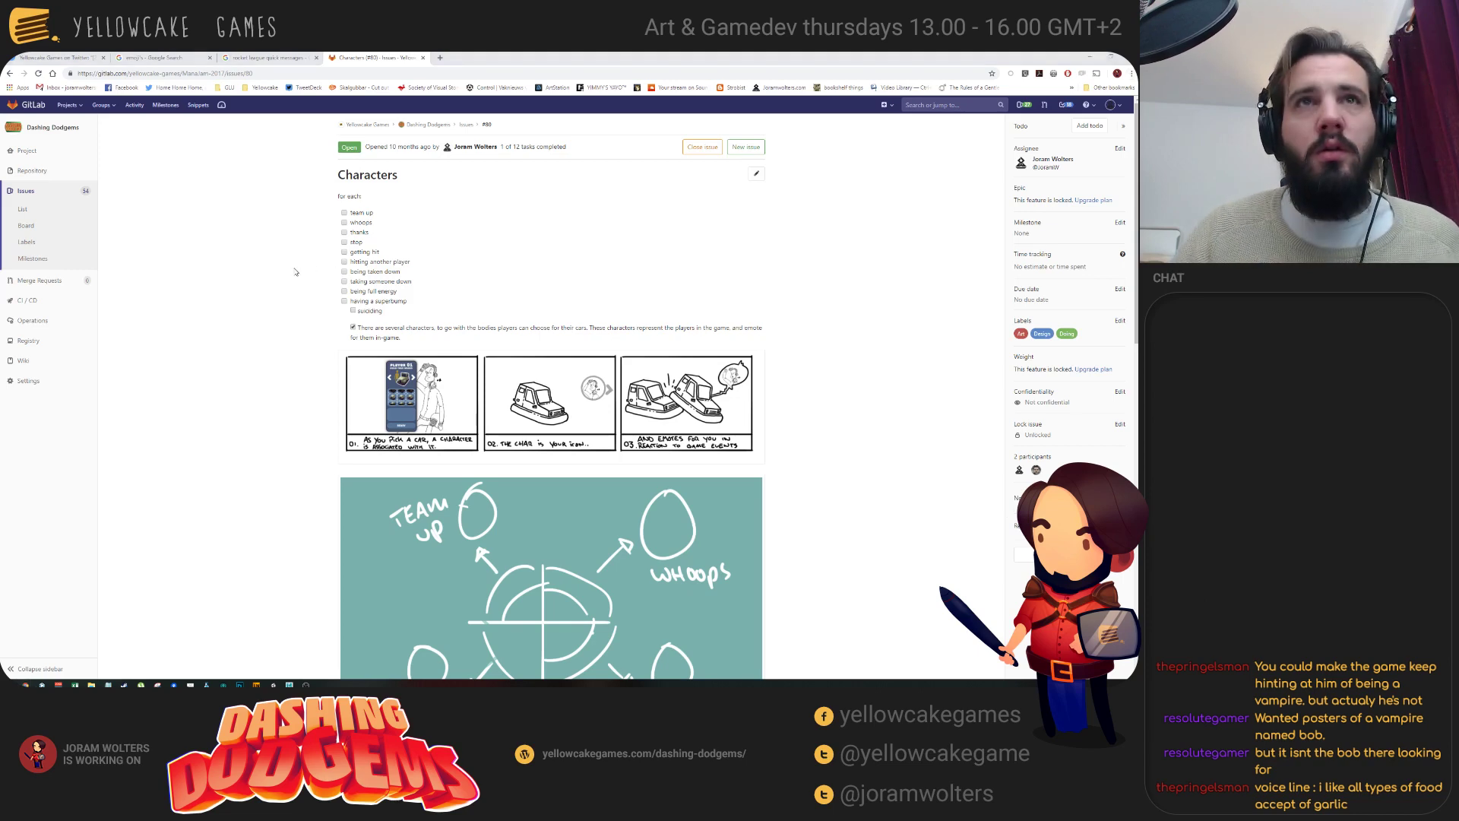
Return to Photoshop and place a copy of the blank head beside the WORKING TOGETHER face.
{"action": "key", "text": "alt+Tab"}
{"action": "mouse_move", "coordinate": [413, 510]}
{"action": "left_mouse_down", "text": "alt"}
{"action": "mouse_move", "coordinate": [825, 309]}
{"action": "mouse_move", "coordinate": [871, 244]}
{"action": "mouse_move", "coordinate": [851, 244]}
{"action": "left_mouse_up", "text": "alt"}
{"action": "mouse_move", "coordinate": [832, 174]}
{"action": "left_mouse_down"}
{"action": "mouse_move", "coordinate": [756, 189]}
{"action": "mouse_move", "coordinate": [563, 326]}
{"action": "left_mouse_up"}
Paint a loose brown hair strand with a black outline over the left side of the copied head's forehead.
{"action": "key", "text": "b"}
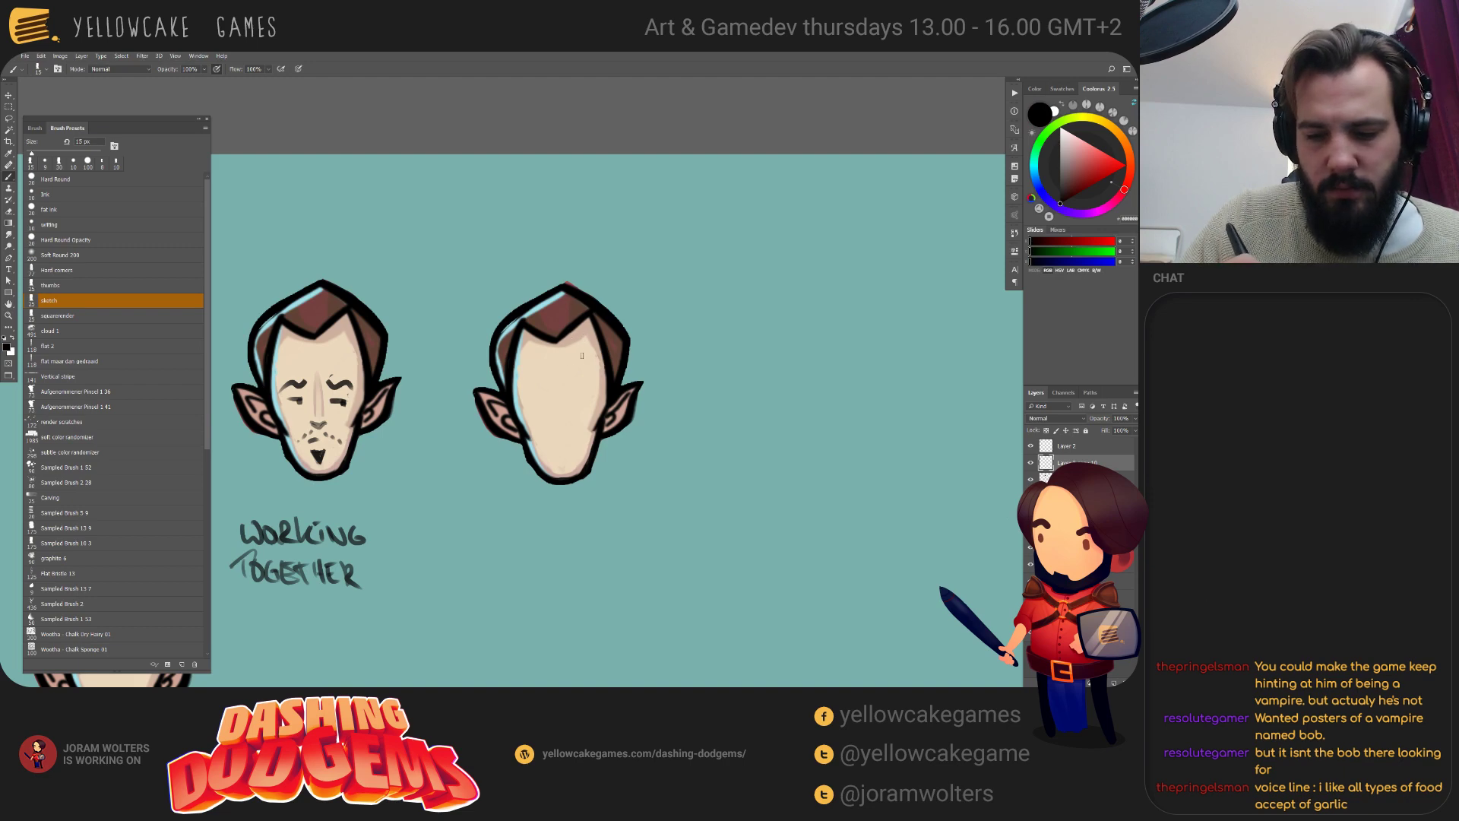
{"action": "key", "text": "e"}
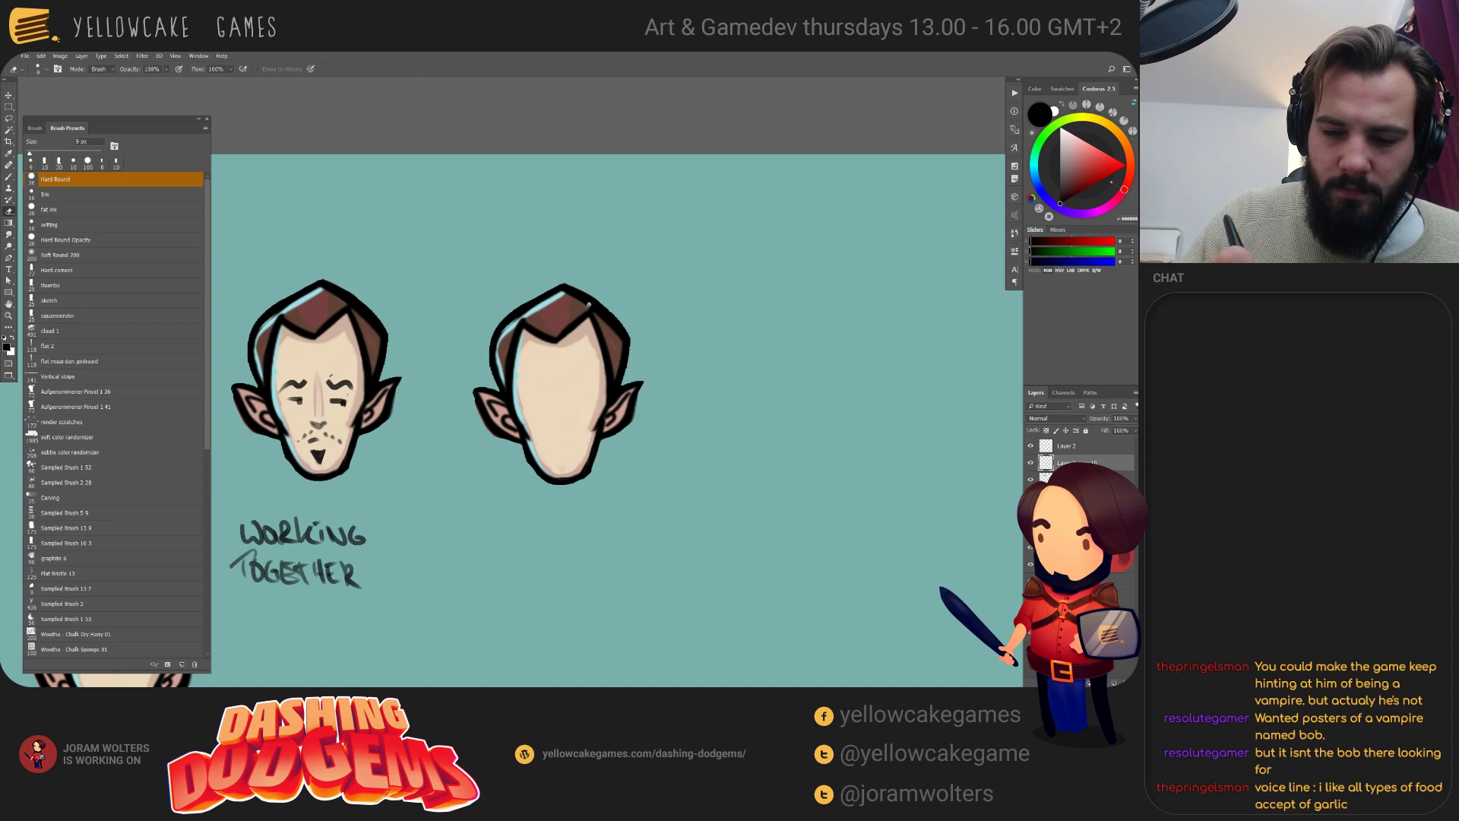
{"action": "key", "text": "b"}
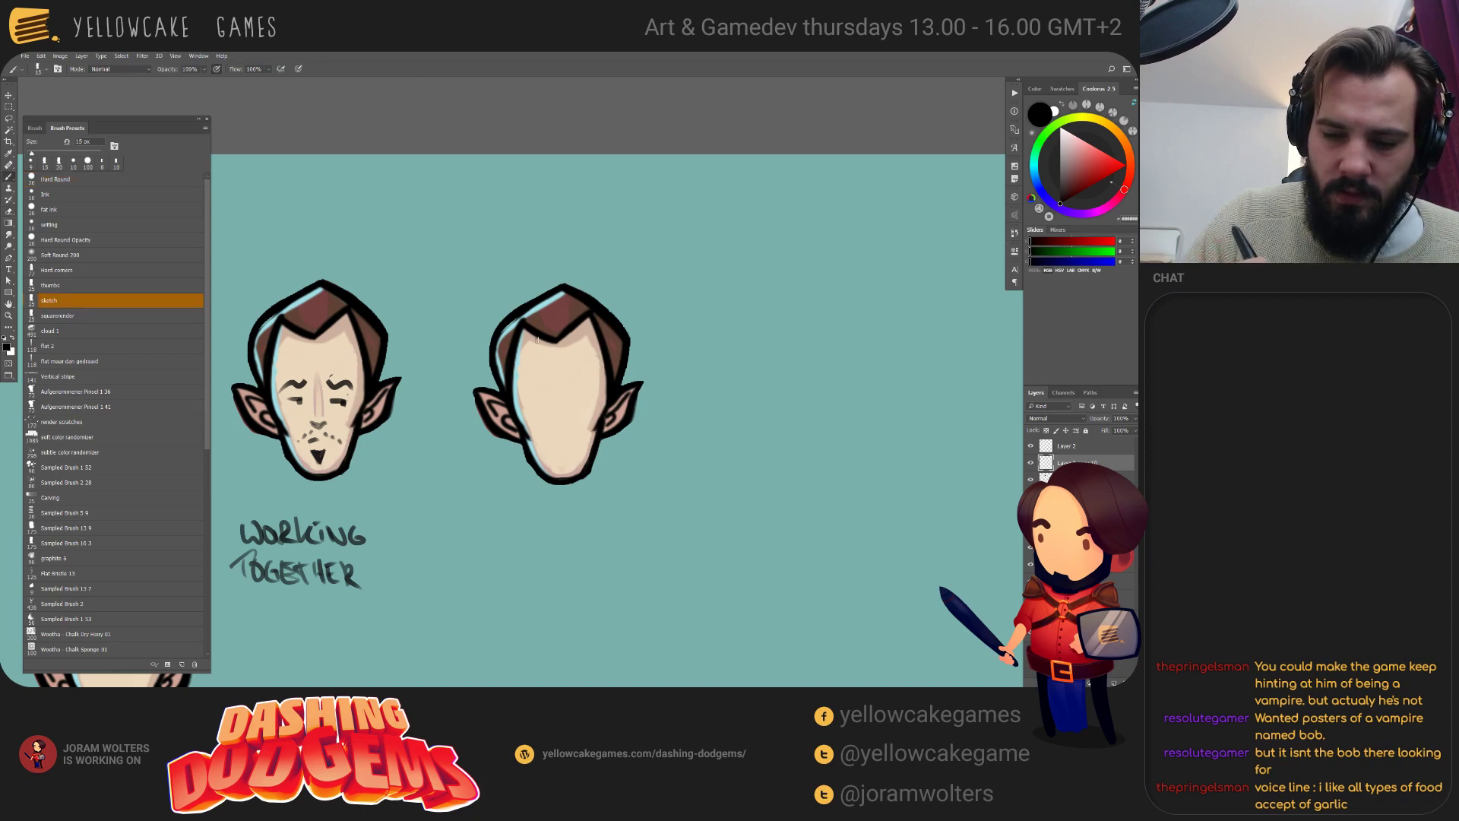
{"action": "left_click", "coordinate": [549, 330], "text": "alt"}
{"action": "left_click_drag", "start_coordinate": [538, 347], "coordinate": [519, 356]}
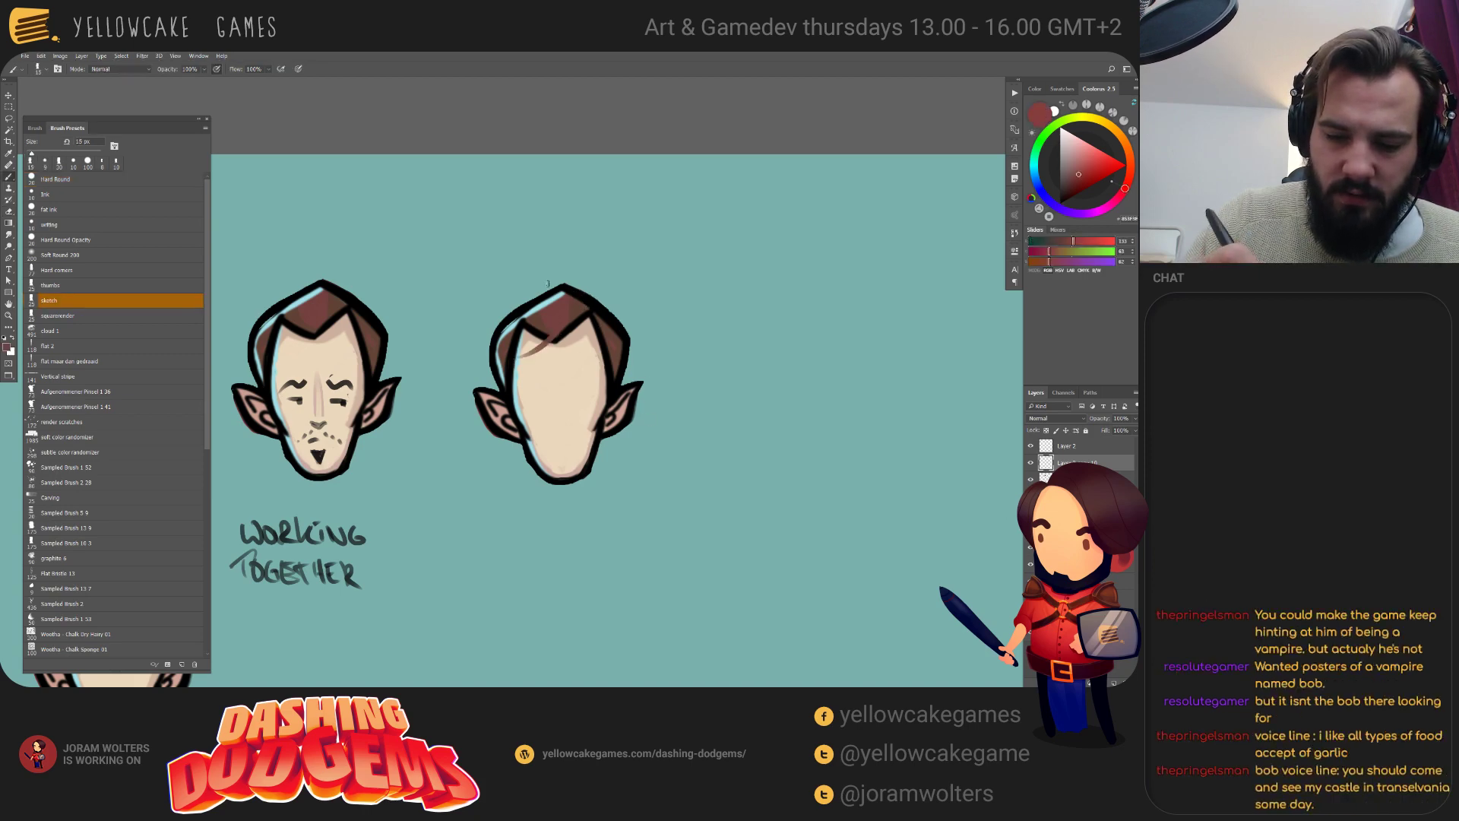
{"action": "left_click", "coordinate": [562, 331], "text": "alt"}
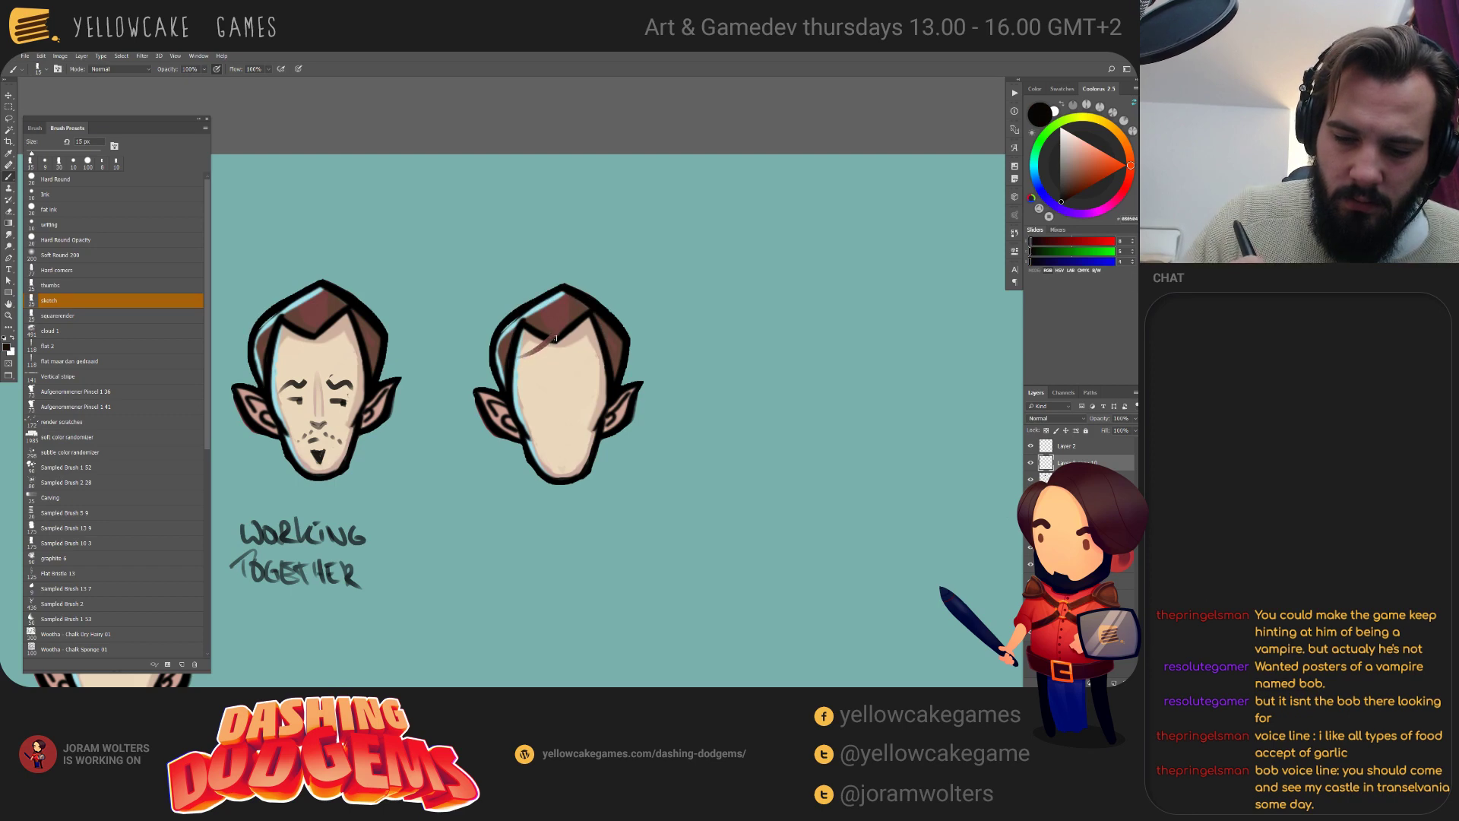
{"action": "left_click_drag", "start_coordinate": [552, 335], "coordinate": [509, 357]}
{"action": "key", "text": "ctrl+z"}
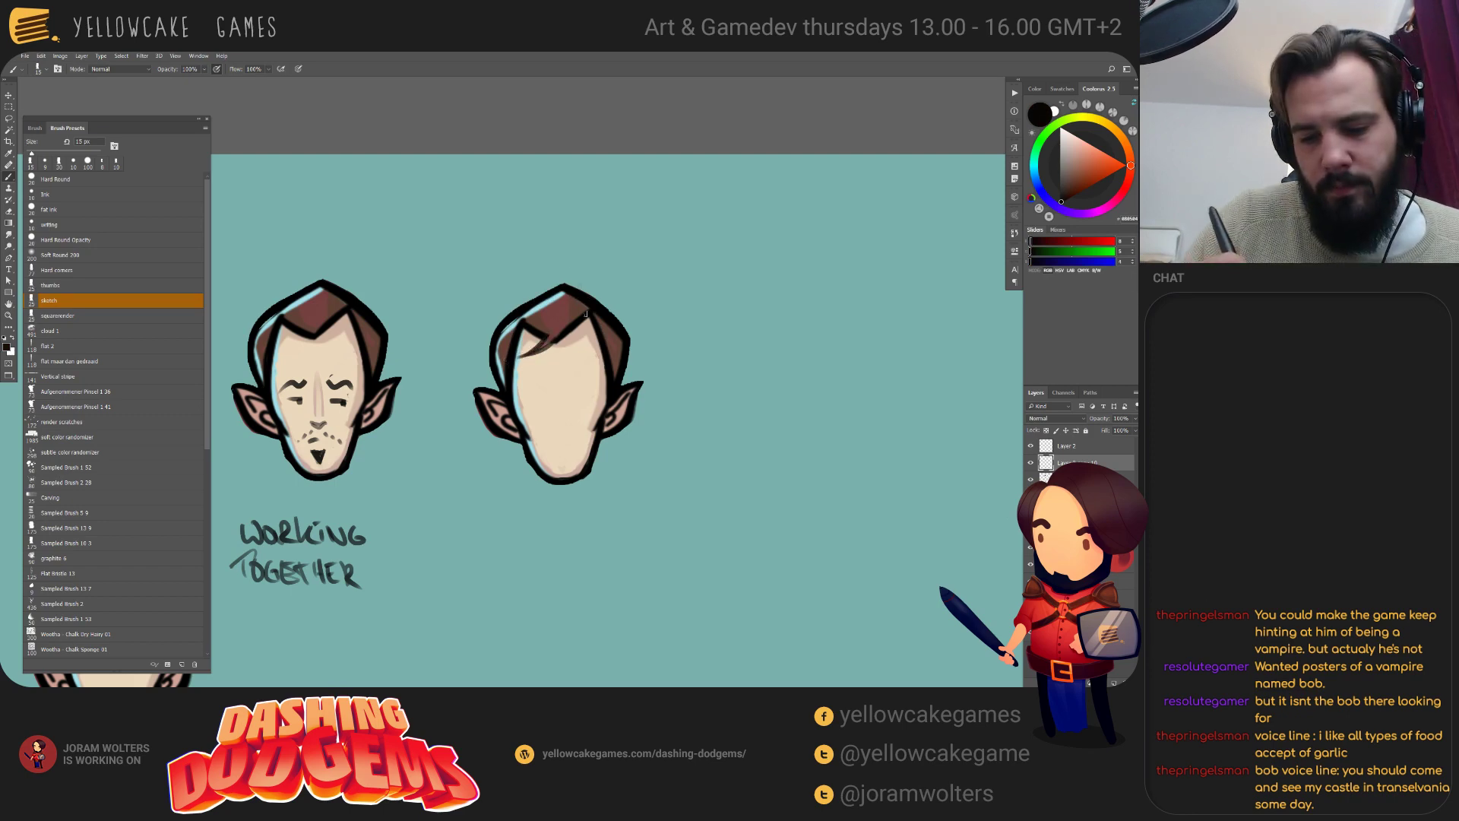
Add a pointed, dark-outlined brown hair strand falling over the right side of the same forehead.
{"action": "left_click", "coordinate": [610, 350], "text": "alt"}
{"action": "mouse_move", "coordinate": [608, 349]}
{"action": "left_mouse_down"}
{"action": "mouse_move", "coordinate": [575, 379]}
{"action": "mouse_move", "coordinate": [613, 351]}
{"action": "left_mouse_up"}
{"action": "left_click", "coordinate": [604, 348], "text": "alt"}
{"action": "key", "text": "ctrl+z"}
{"action": "key", "text": "ctrl+z"}
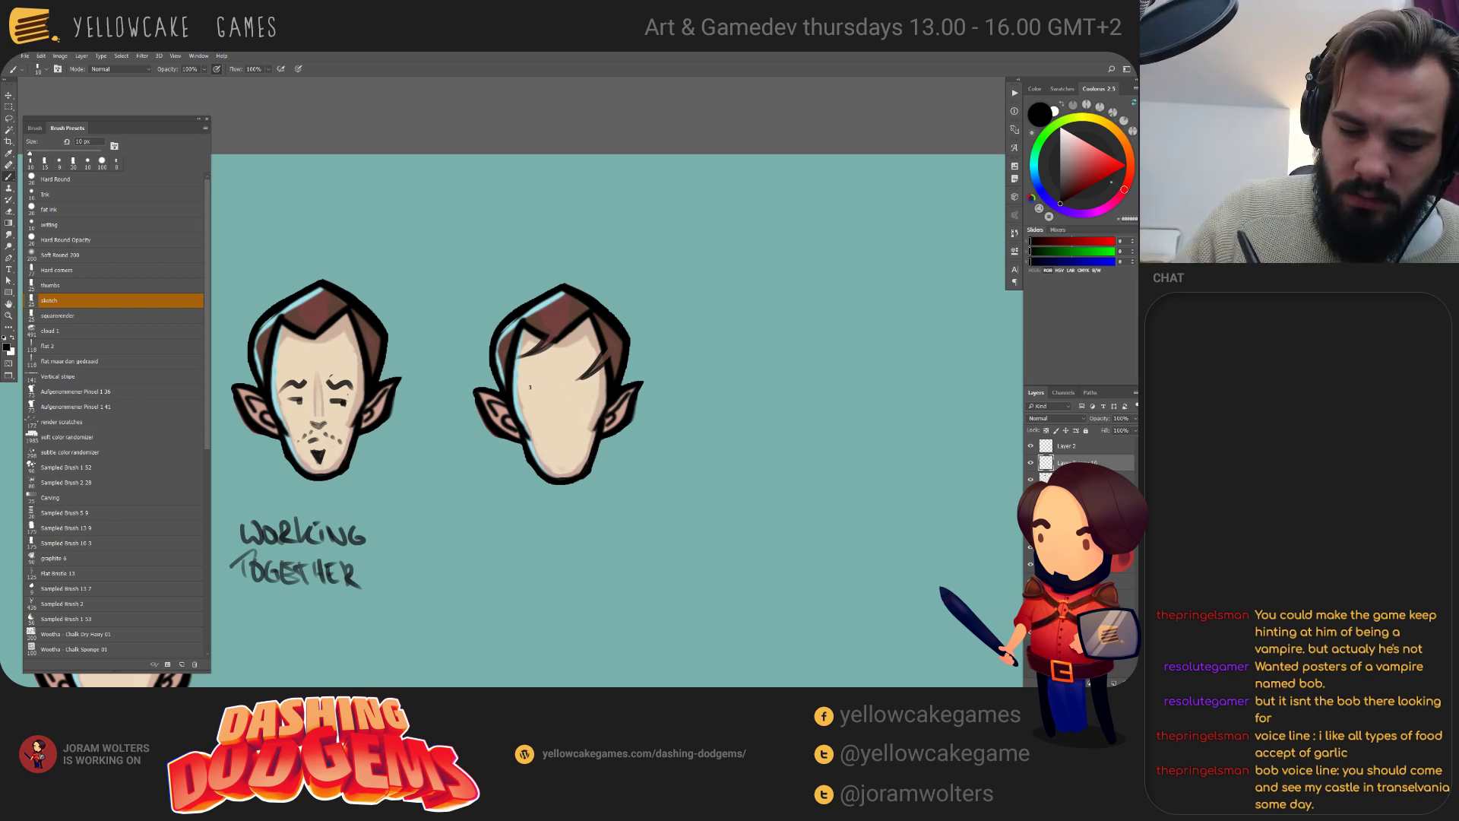
Write the label YARGH by hand in black beneath the new head.
{"action": "mouse_move", "coordinate": [528, 540]}
{"action": "left_mouse_down"}
{"action": "mouse_move", "coordinate": [521, 566]}
{"action": "mouse_move", "coordinate": [541, 563]}
{"action": "left_mouse_up"}
{"action": "mouse_move", "coordinate": [542, 542]}
{"action": "left_mouse_down"}
{"action": "mouse_move", "coordinate": [553, 563]}
{"action": "mouse_move", "coordinate": [519, 561]}
{"action": "mouse_move", "coordinate": [517, 575]}
{"action": "mouse_move", "coordinate": [574, 561]}
{"action": "left_mouse_up"}
{"action": "mouse_move", "coordinate": [569, 552]}
{"action": "left_mouse_down"}
{"action": "mouse_move", "coordinate": [585, 548]}
{"action": "mouse_move", "coordinate": [587, 566]}
{"action": "left_mouse_up"}
{"action": "left_click_drag", "start_coordinate": [571, 377], "coordinate": [568, 379]}
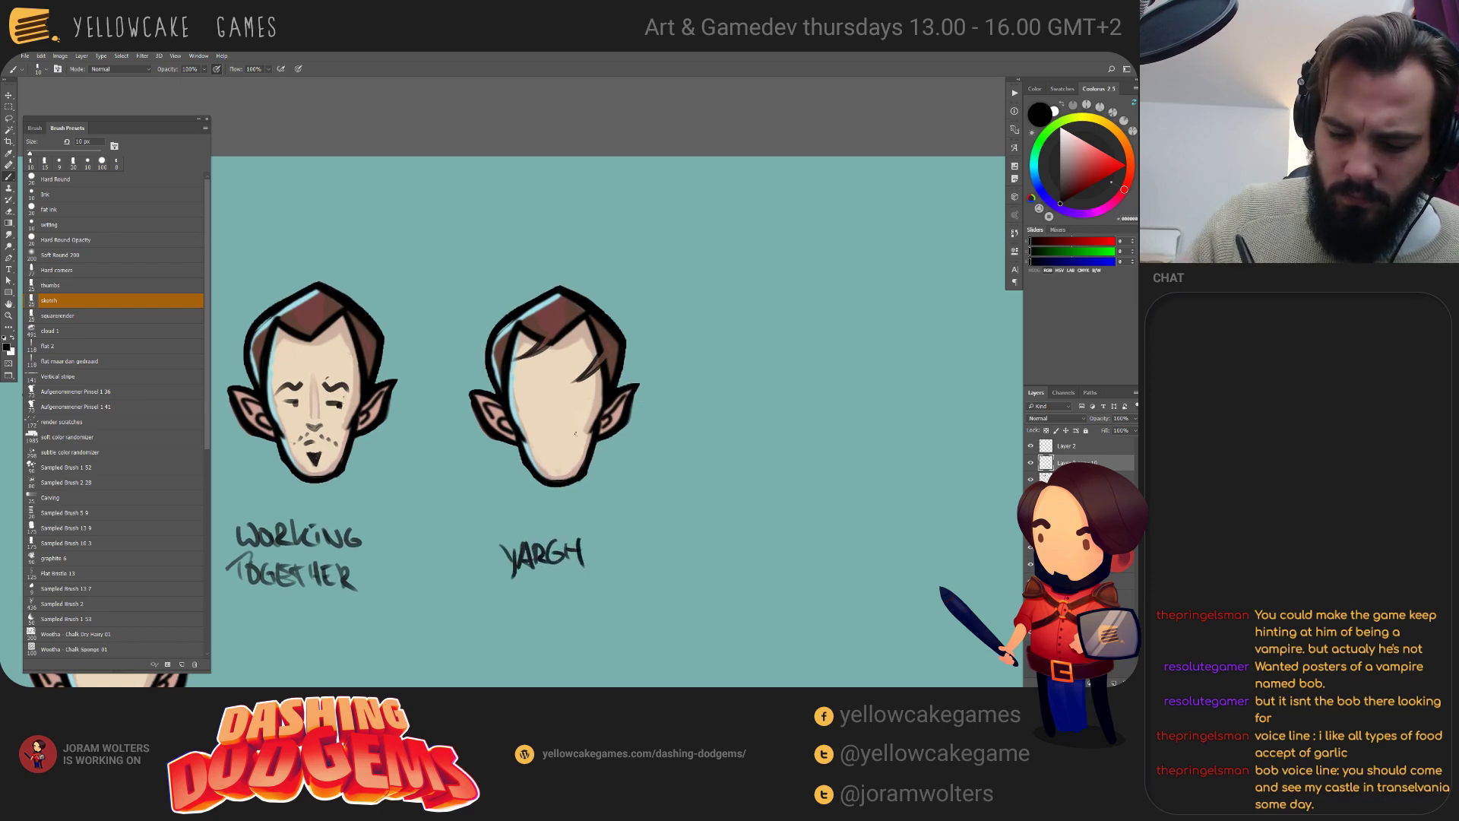
Draw a small nose, a downturned mouth, narrowed eyes and a brow on the YARGH face.
{"action": "mouse_move", "coordinate": [543, 437]}
{"action": "left_mouse_down"}
{"action": "mouse_move", "coordinate": [572, 448]}
{"action": "mouse_move", "coordinate": [559, 417]}
{"action": "left_mouse_up"}
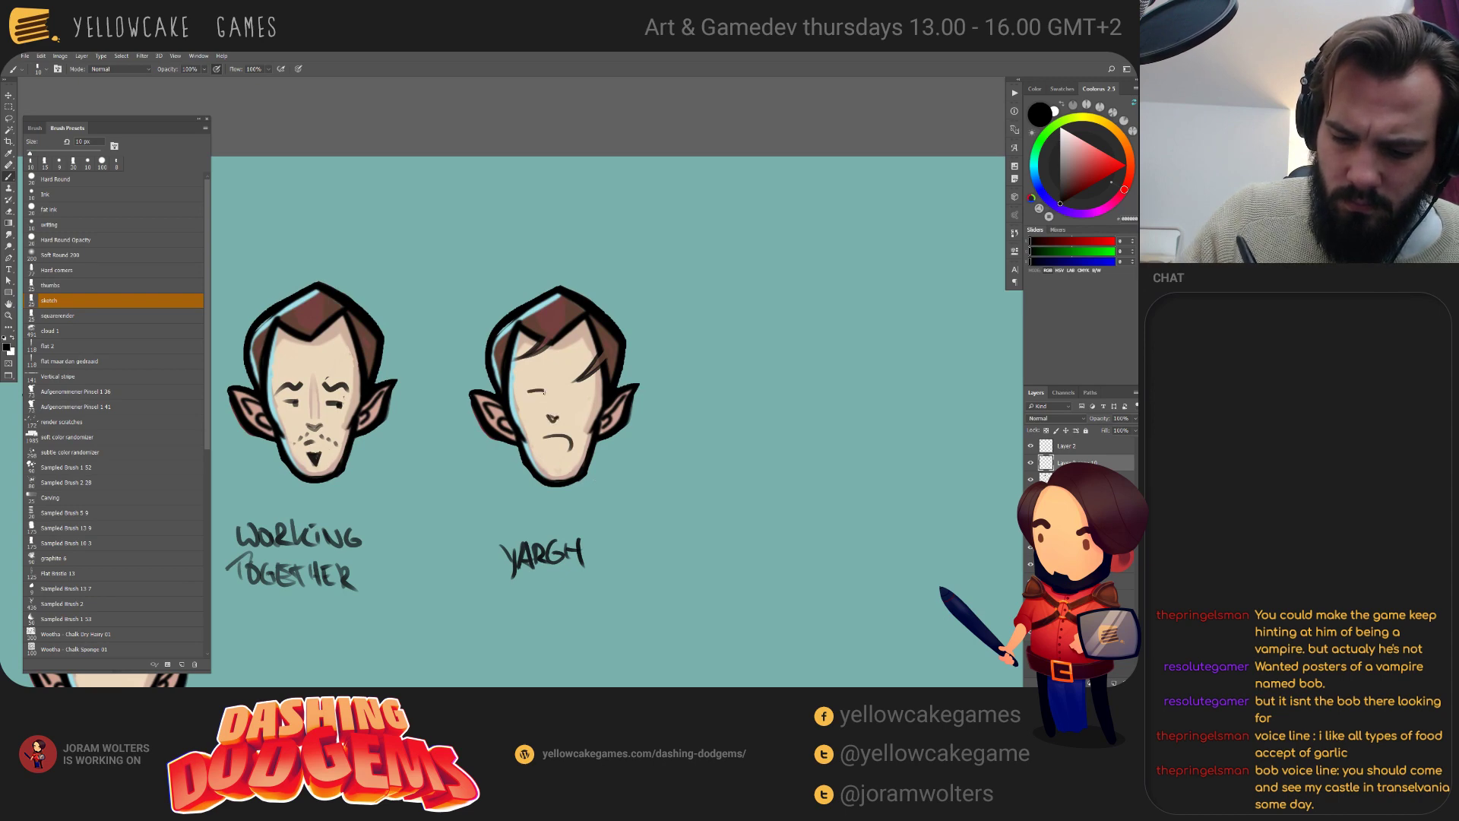
{"action": "left_click_drag", "start_coordinate": [524, 397], "coordinate": [543, 396]}
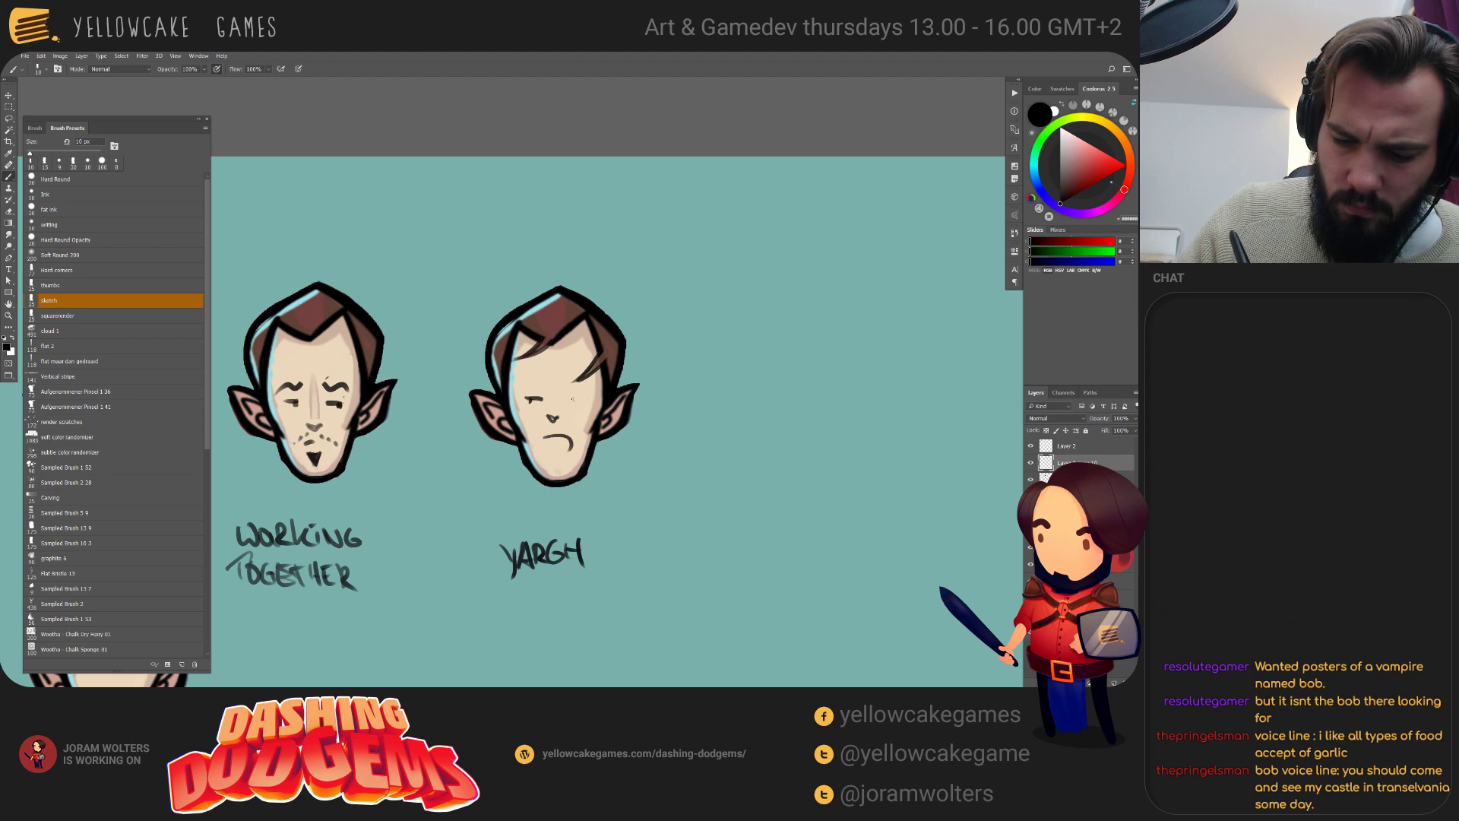
{"action": "mouse_move", "coordinate": [571, 397]}
{"action": "left_mouse_down"}
{"action": "mouse_move", "coordinate": [605, 378]}
{"action": "mouse_move", "coordinate": [544, 380]}
{"action": "left_mouse_up"}
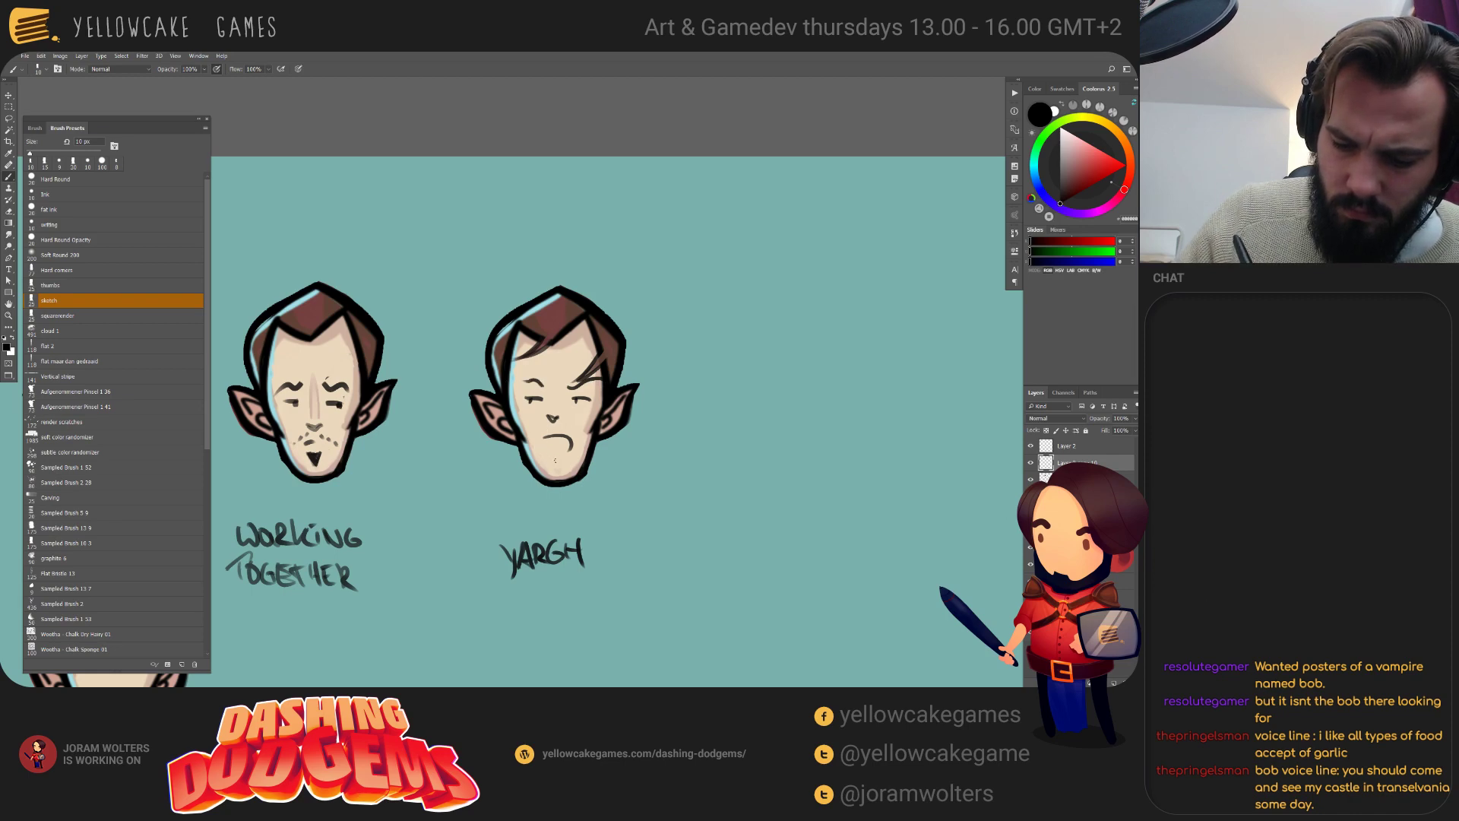
Add a pointed goatee to the YARGH face, rework the mouth into an open grimace, and touch up the eyes in skin colour.
{"action": "left_click_drag", "start_coordinate": [552, 457], "coordinate": [557, 469]}
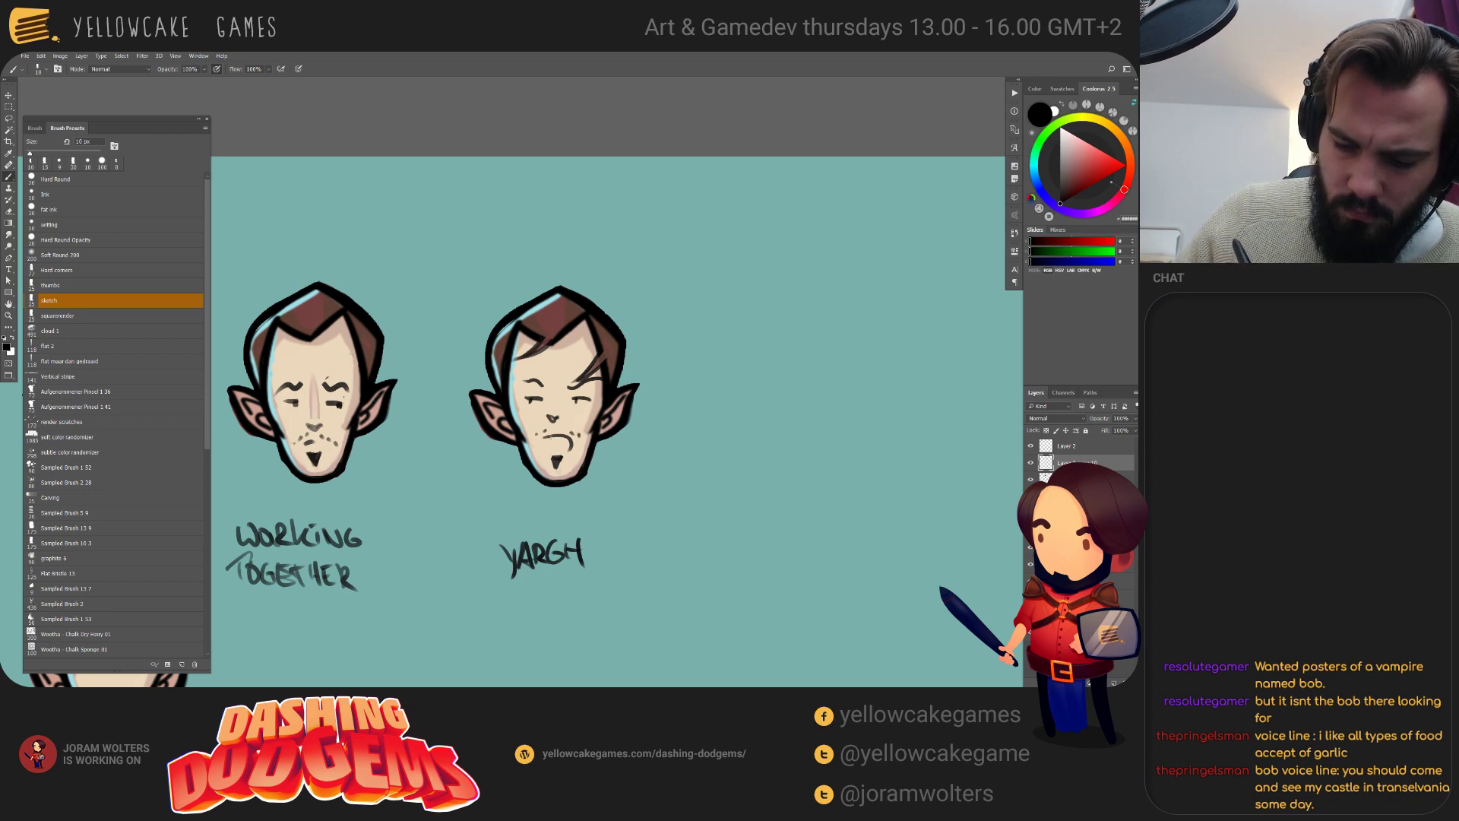
{"action": "mouse_move", "coordinate": [547, 434]}
{"action": "left_mouse_down"}
{"action": "mouse_move", "coordinate": [541, 450]}
{"action": "mouse_move", "coordinate": [570, 443]}
{"action": "left_mouse_up"}
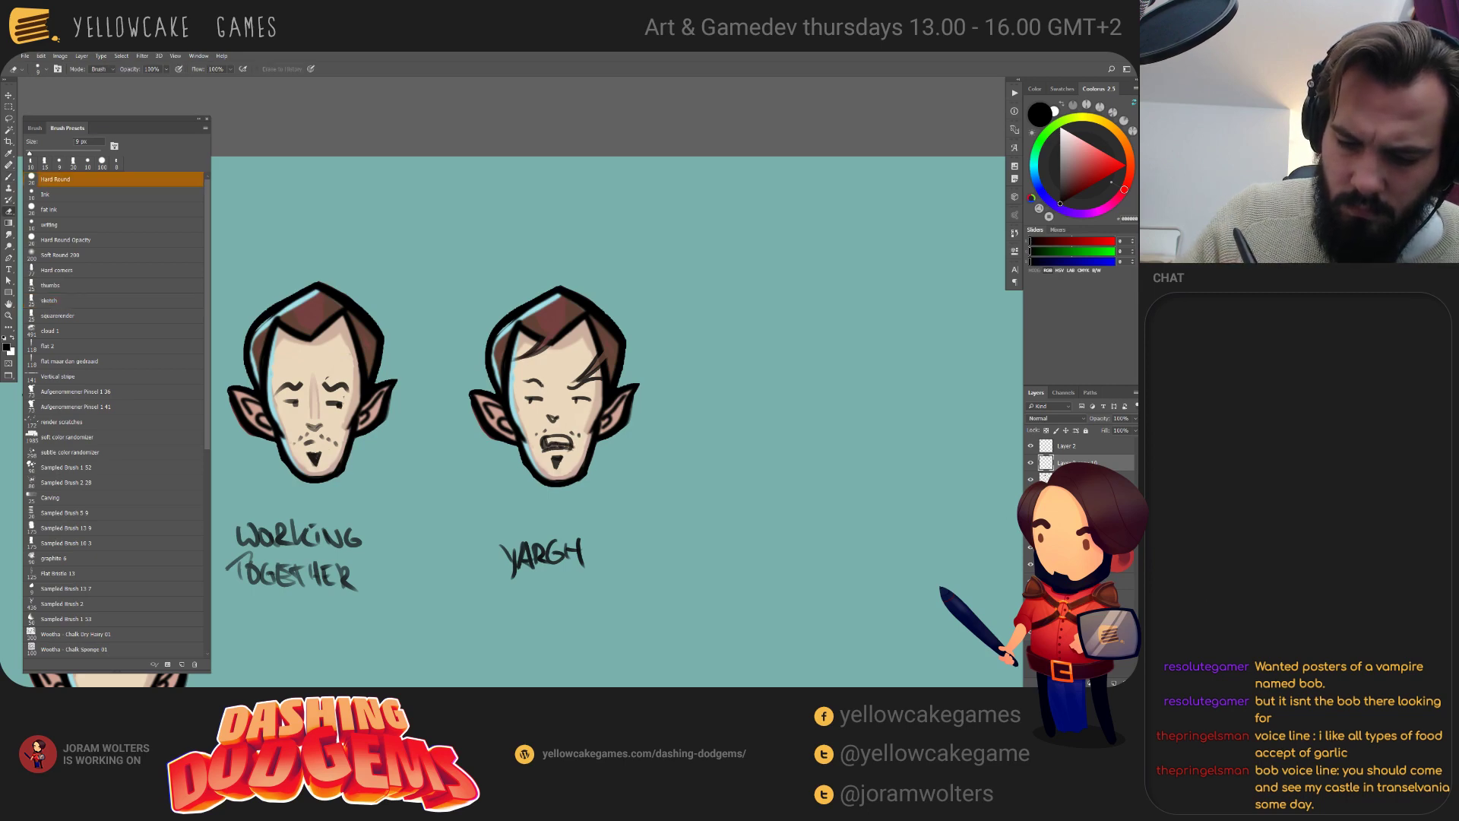
{"action": "left_click", "coordinate": [549, 380], "text": "alt"}
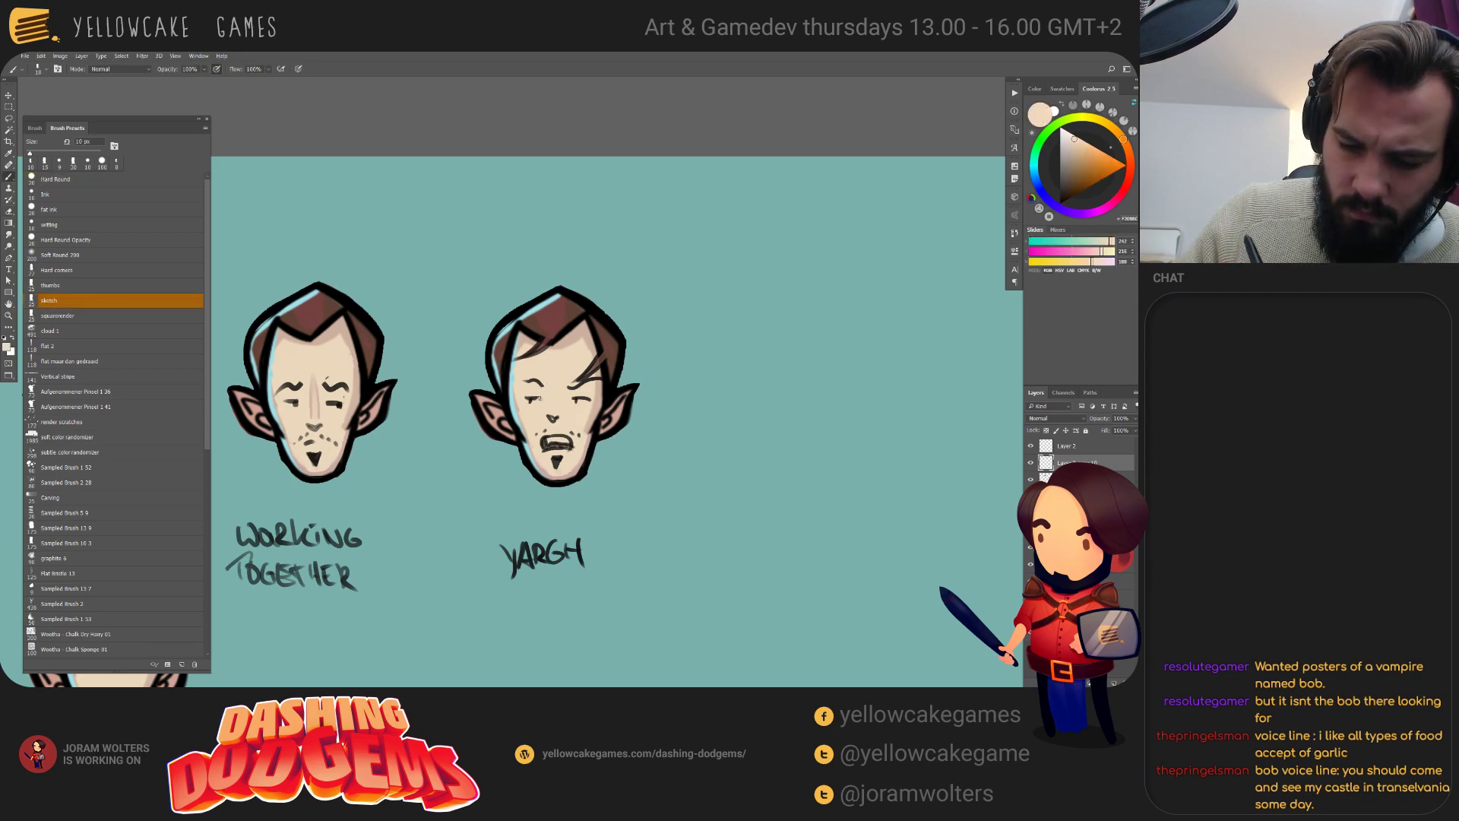
{"action": "mouse_move", "coordinate": [538, 397]}
{"action": "left_mouse_down"}
{"action": "mouse_move", "coordinate": [566, 396]}
{"action": "mouse_move", "coordinate": [415, 327]}
{"action": "left_mouse_up"}
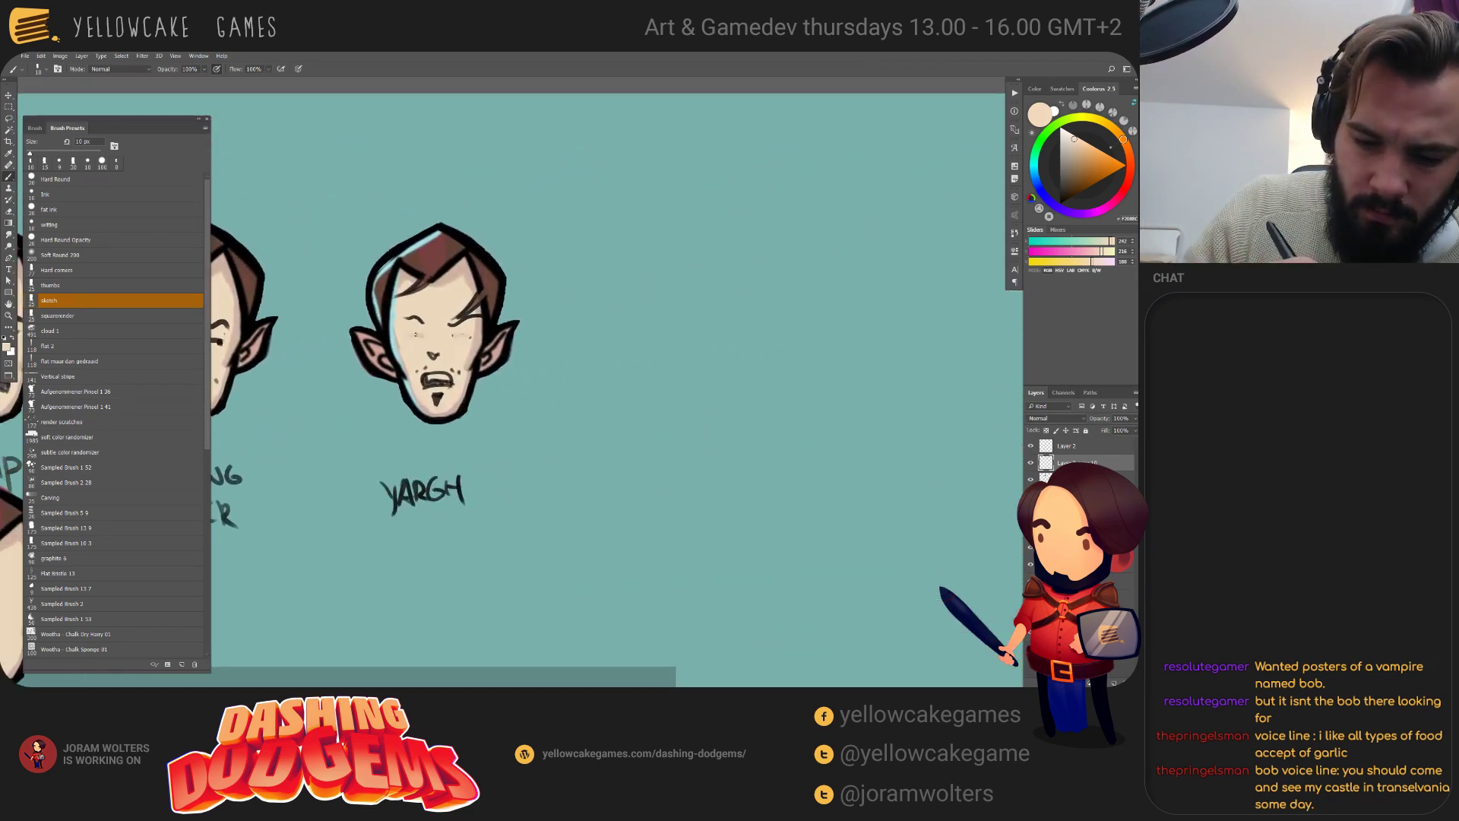
Draw thin, curved black impact lines radiating all around the YARGH head.
{"action": "key", "text": "d"}
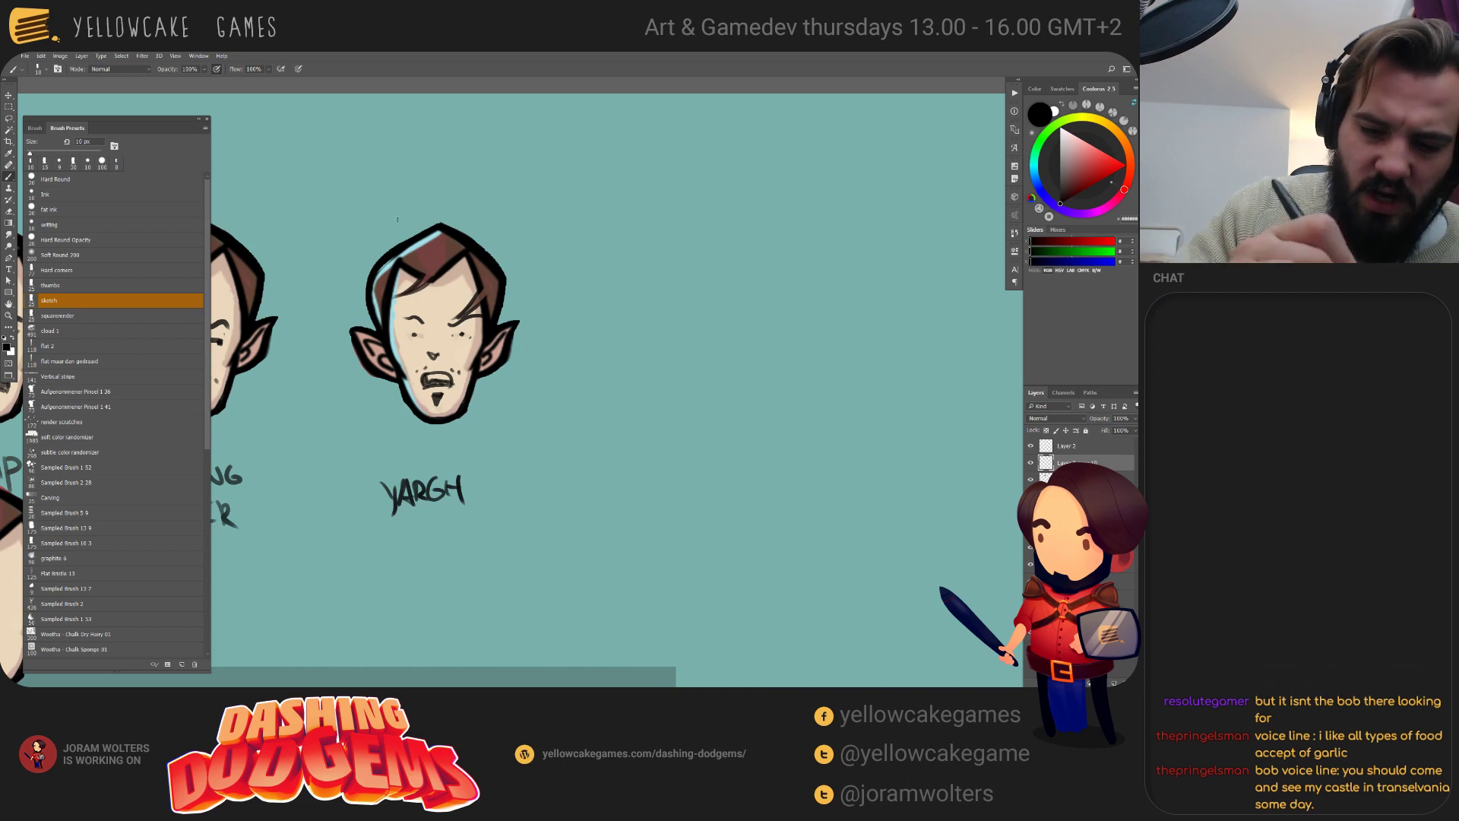
{"action": "mouse_move", "coordinate": [371, 167]}
{"action": "left_mouse_down"}
{"action": "mouse_move", "coordinate": [343, 203]}
{"action": "mouse_move", "coordinate": [324, 304]}
{"action": "left_mouse_up"}
{"action": "left_click_drag", "start_coordinate": [339, 423], "coordinate": [385, 435]}
{"action": "mouse_move", "coordinate": [518, 432]}
{"action": "left_mouse_down"}
{"action": "mouse_move", "coordinate": [524, 452]}
{"action": "mouse_move", "coordinate": [553, 410]}
{"action": "left_mouse_up"}
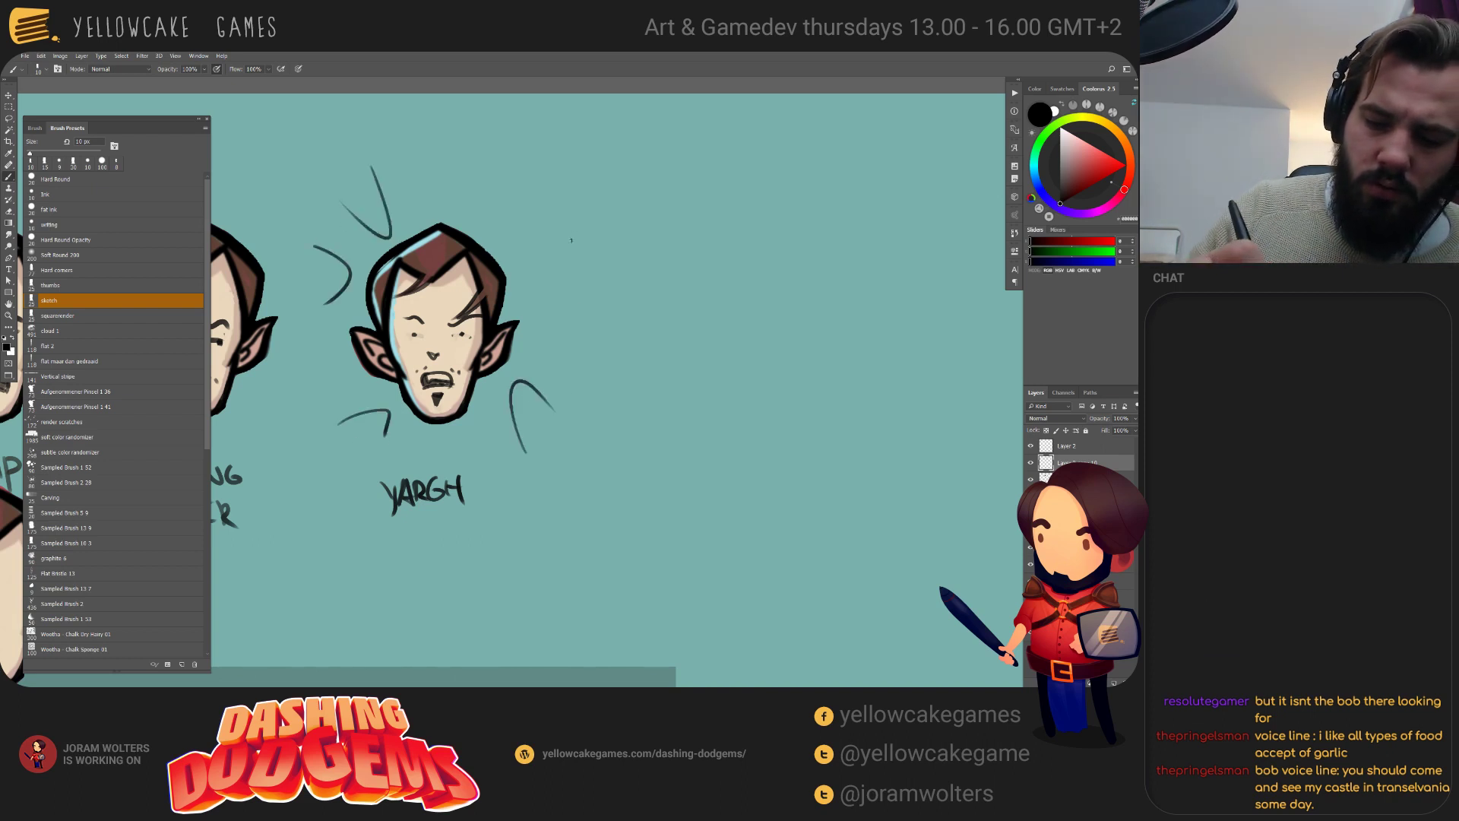
{"action": "left_click_drag", "start_coordinate": [595, 207], "coordinate": [563, 286]}
{"action": "mouse_move", "coordinate": [454, 123]}
{"action": "left_mouse_down"}
{"action": "mouse_move", "coordinate": [499, 190]}
{"action": "mouse_move", "coordinate": [505, 151]}
{"action": "left_mouse_up"}
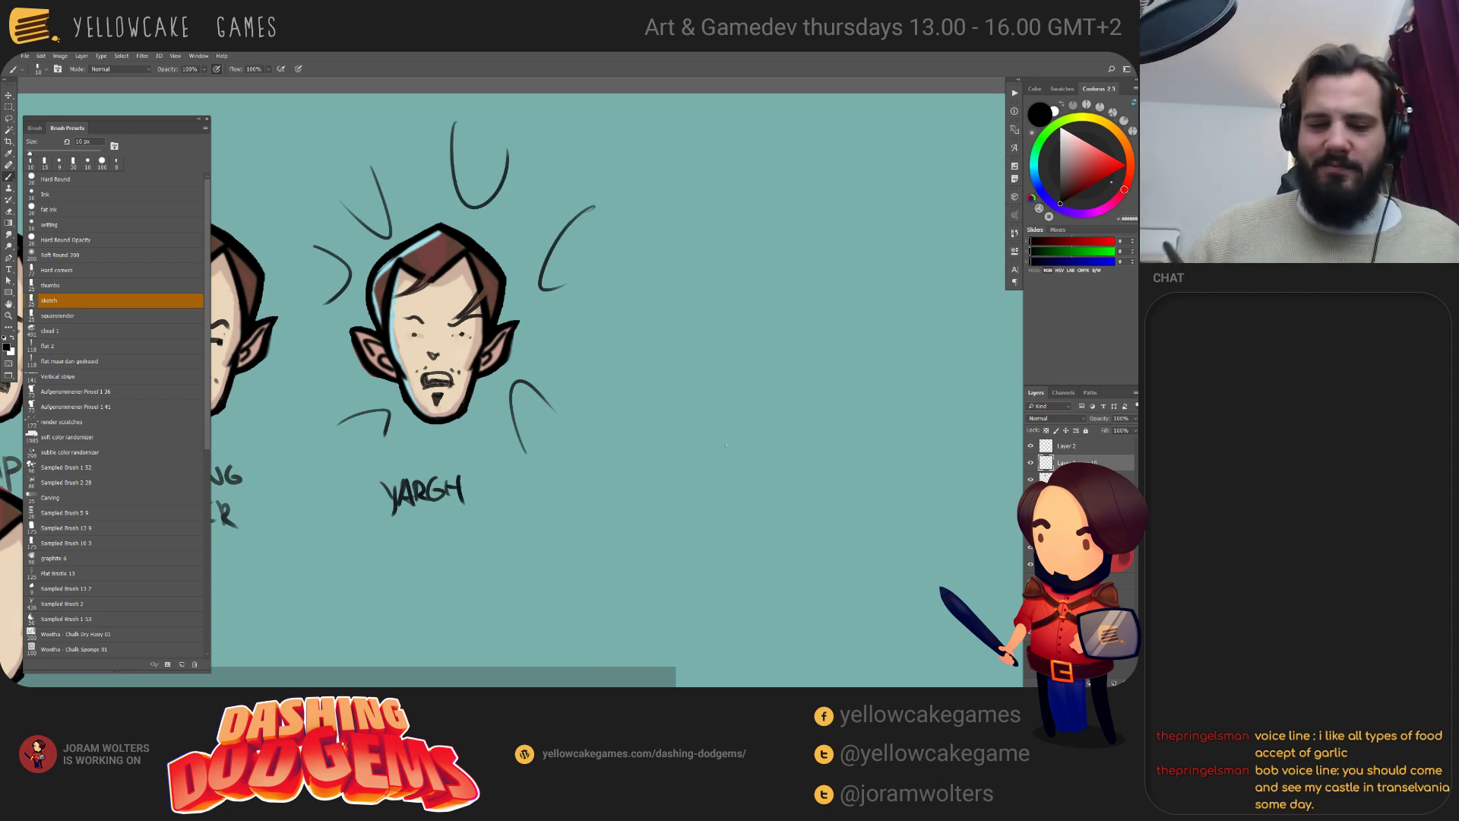
Paint a brown hair tuft with a black outline sticking out from the left side of the YARGH head.
{"action": "mouse_move", "coordinate": [725, 446]}
{"action": "left_mouse_down"}
{"action": "mouse_move", "coordinate": [916, 445]}
{"action": "mouse_move", "coordinate": [790, 458]}
{"action": "mouse_move", "coordinate": [823, 482]}
{"action": "mouse_move", "coordinate": [800, 469]}
{"action": "left_mouse_up"}
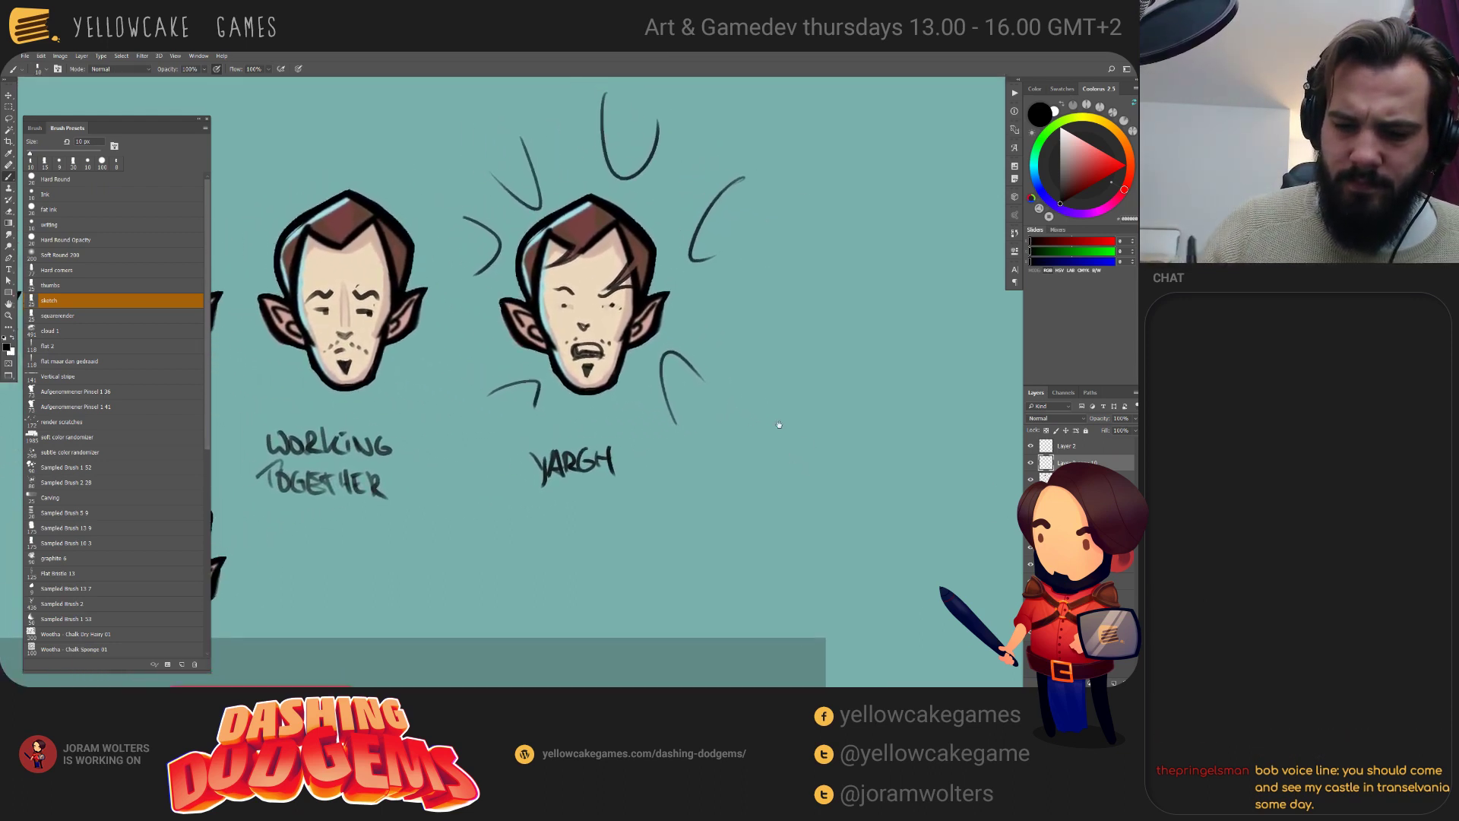
{"action": "left_click", "coordinate": [531, 257], "text": "alt"}
{"action": "key", "text": "bracketright"}
{"action": "key", "text": "bracketright"}
{"action": "key", "text": "bracketright"}
{"action": "key", "text": "bracketright"}
{"action": "key", "text": "bracketright"}
{"action": "mouse_move", "coordinate": [500, 281]}
{"action": "left_mouse_down"}
{"action": "mouse_move", "coordinate": [522, 264]}
{"action": "mouse_move", "coordinate": [501, 287]}
{"action": "left_mouse_up"}
{"action": "left_click", "coordinate": [535, 260], "text": "alt"}
{"action": "key", "text": "bracketleft"}
{"action": "key", "text": "bracketleft"}
{"action": "key", "text": "bracketleft"}
{"action": "key", "text": "ctrl+z"}
{"action": "left_click", "coordinate": [517, 262], "text": "alt"}
{"action": "key", "text": "bracketleft"}
{"action": "key", "text": "ctrl+z"}
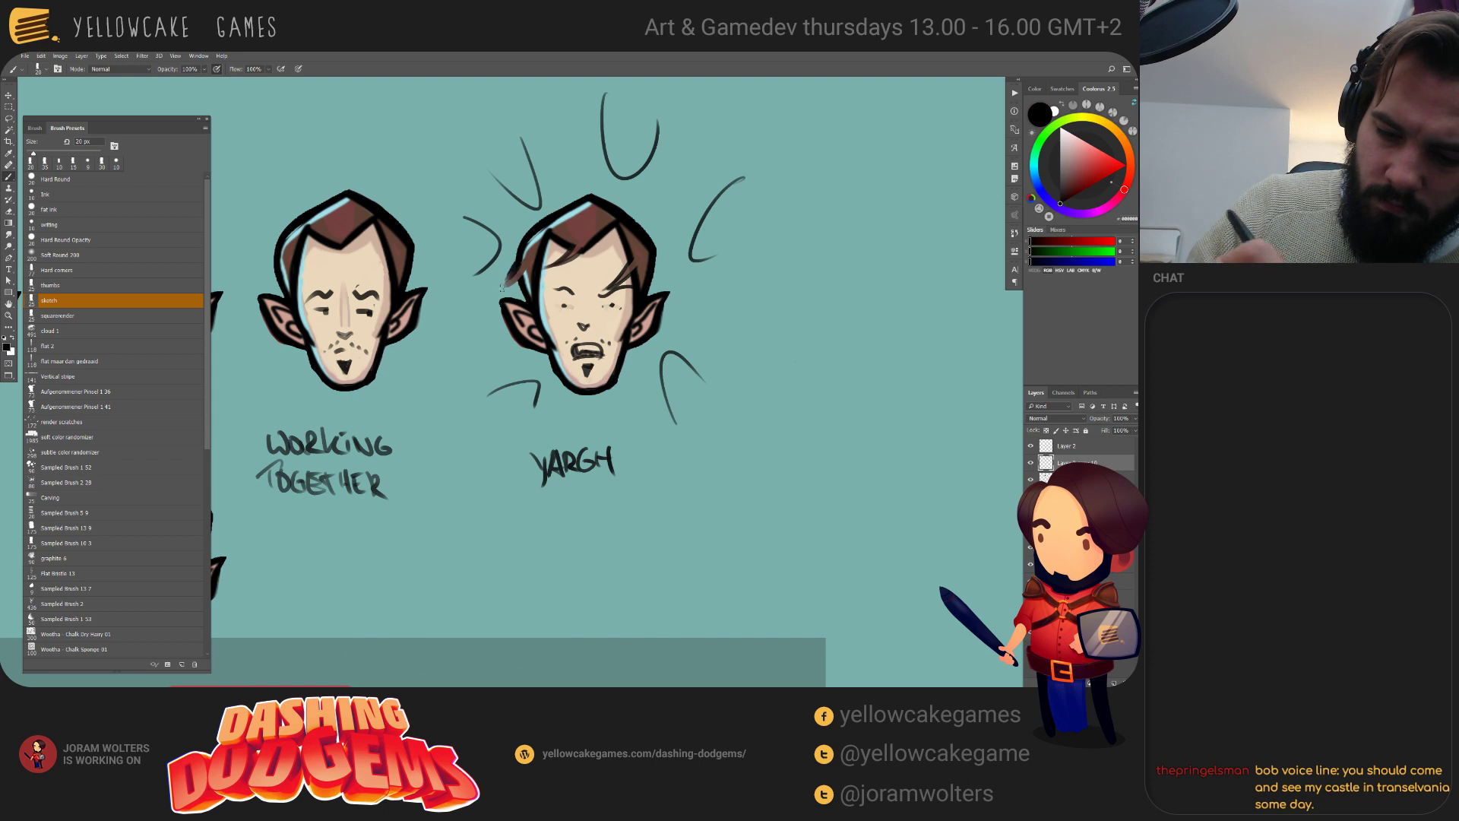
{"action": "key", "text": "bracketleft"}
{"action": "key", "text": "bracketleft"}
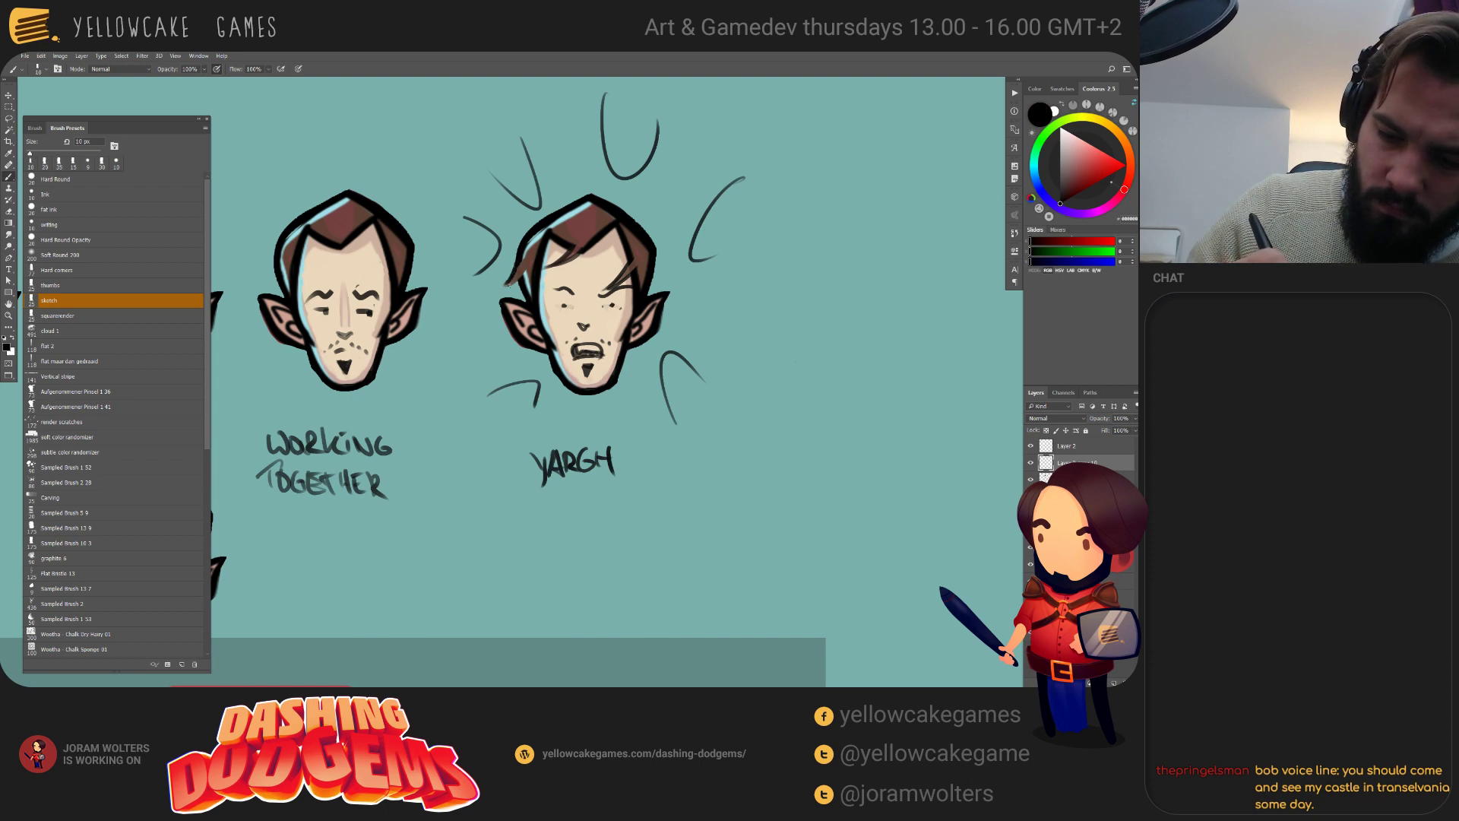
Switch to the GitLab Characters issue and tick off team up, whoops, thanks, stop and getting hit.
{"action": "left_click_drag", "start_coordinate": [745, 501], "coordinate": [887, 464]}
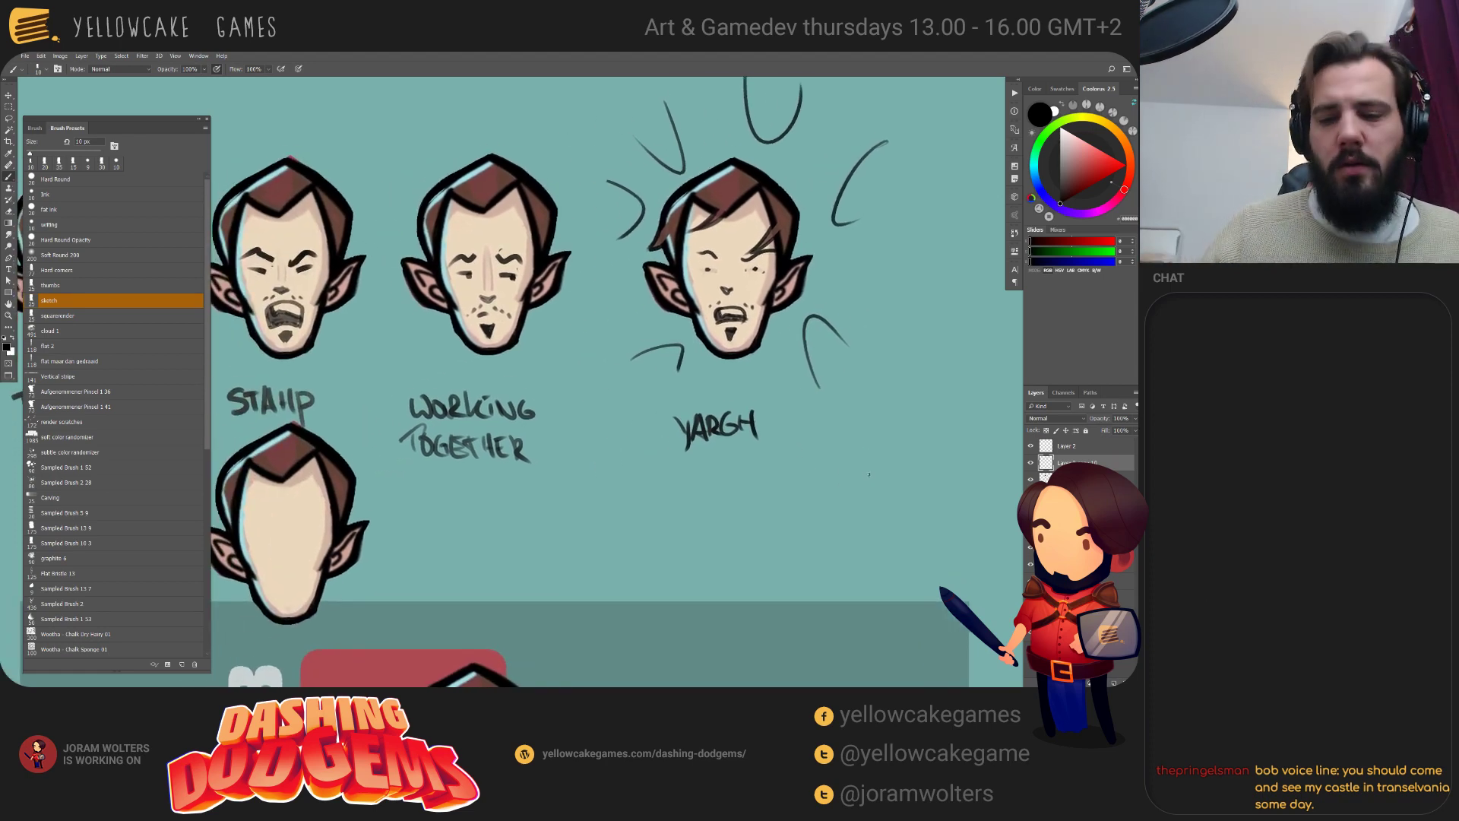
{"action": "key", "text": "alt+Tab"}
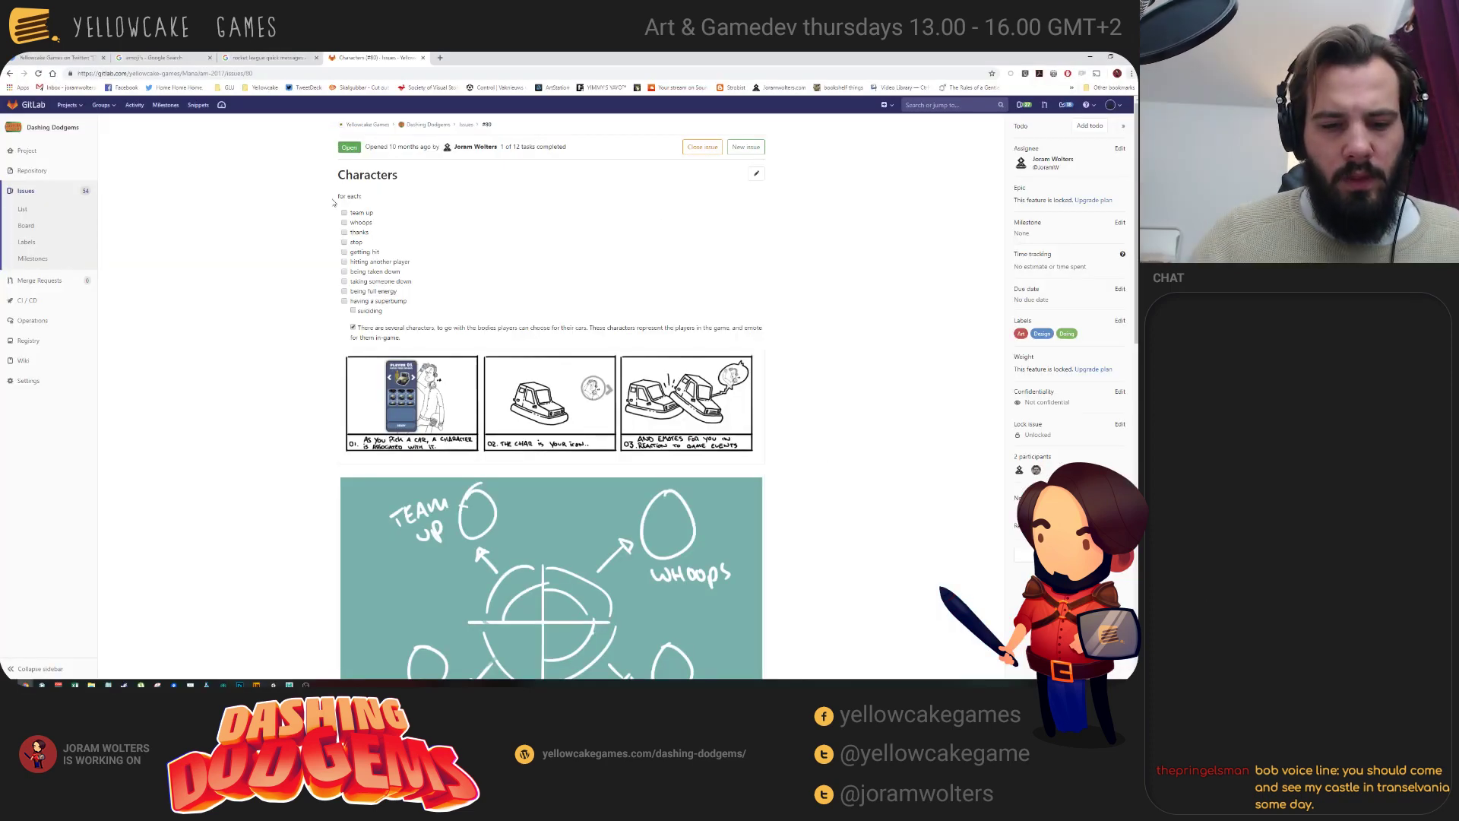
{"action": "left_click", "coordinate": [344, 213]}
{"action": "left_click", "coordinate": [344, 223]}
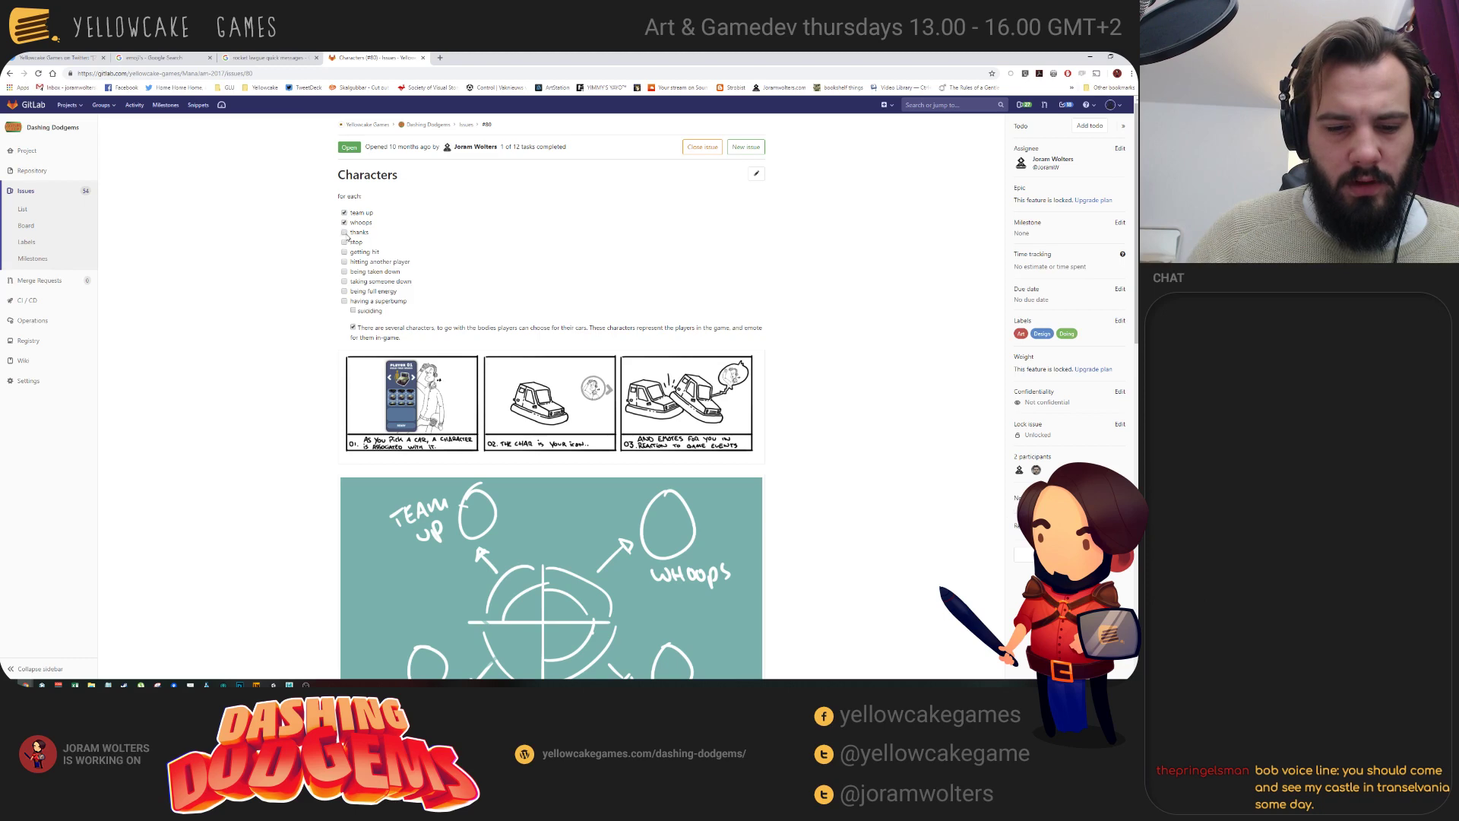
{"action": "left_click", "coordinate": [344, 232]}
{"action": "left_click", "coordinate": [344, 243]}
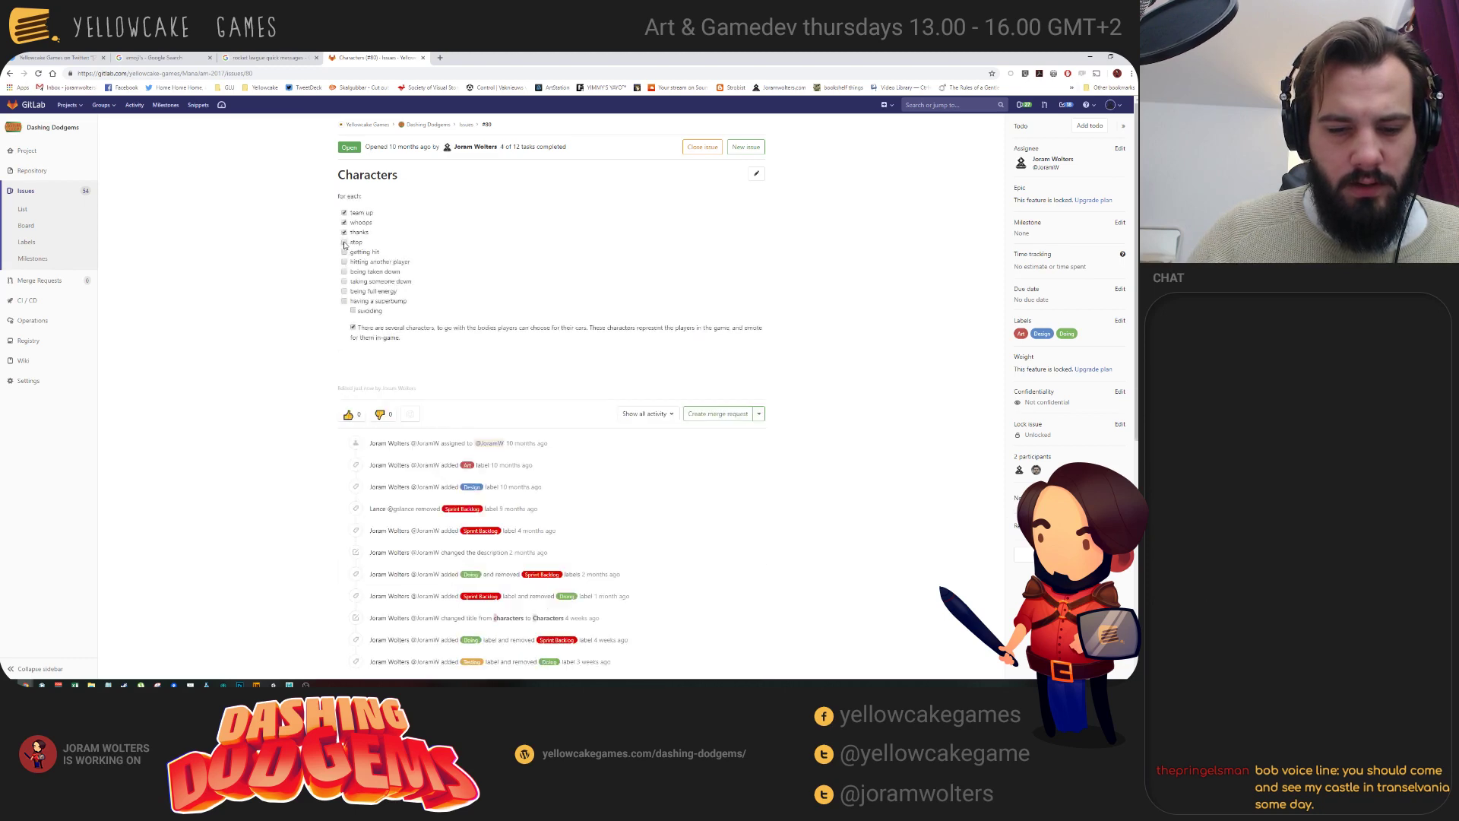
{"action": "left_click", "coordinate": [345, 252]}
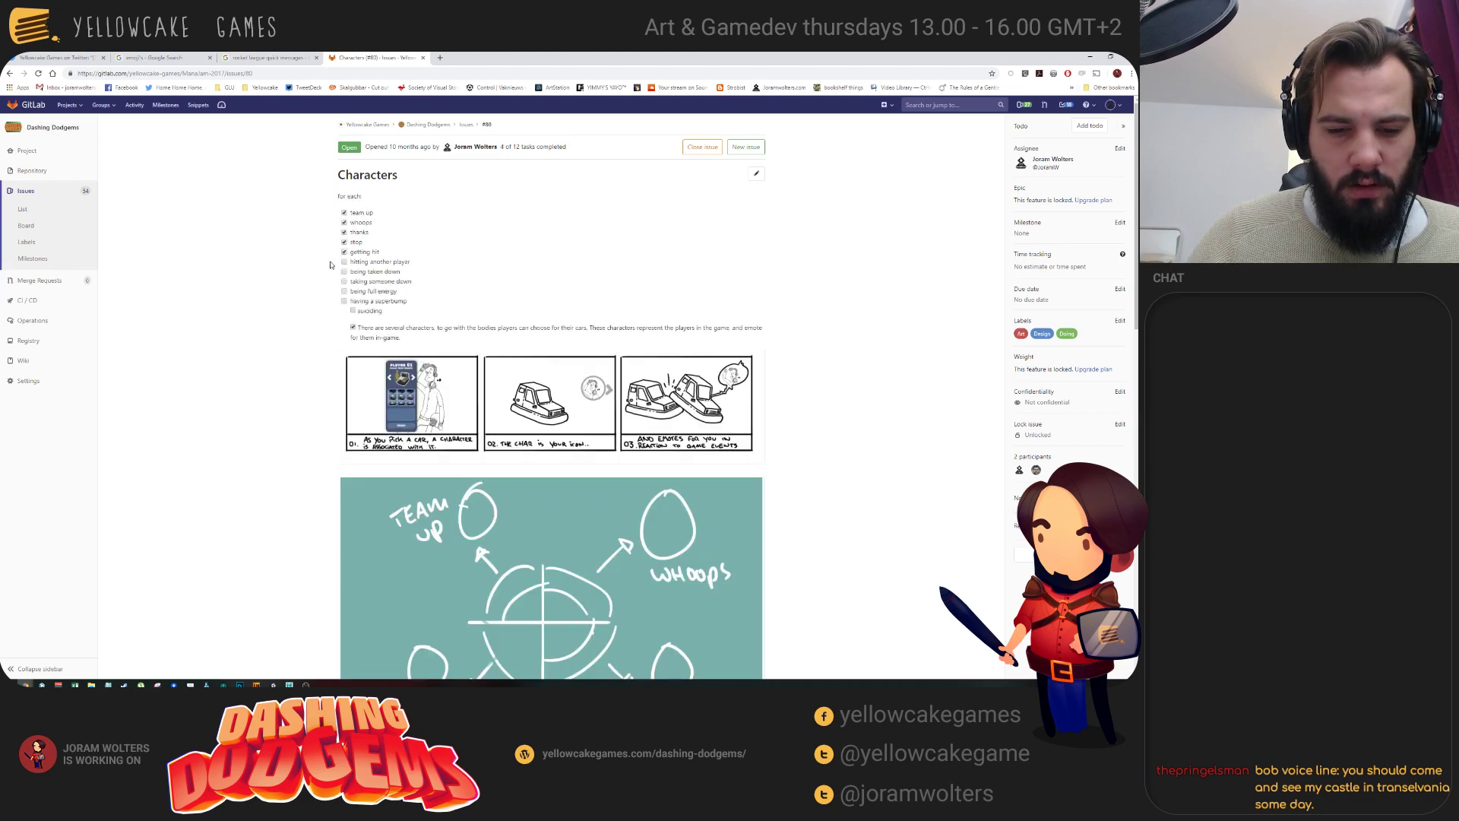
Look over Bob's labelled faces in the drawing, and tick off hitting another player in the GitLab Characters issue.
{"action": "key", "text": "alt+Tab"}
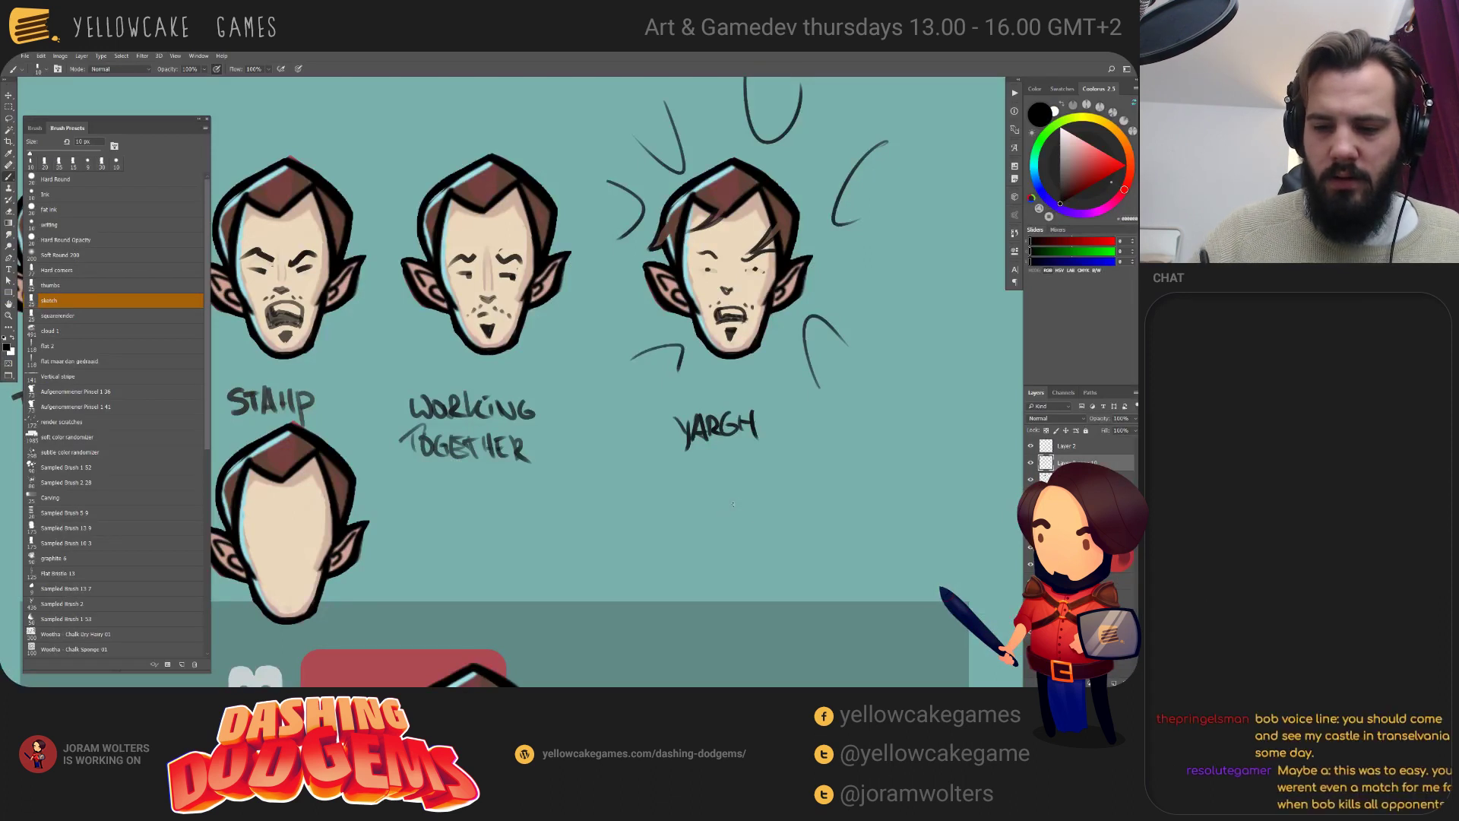
{"action": "left_click_drag", "start_coordinate": [609, 544], "coordinate": [760, 511]}
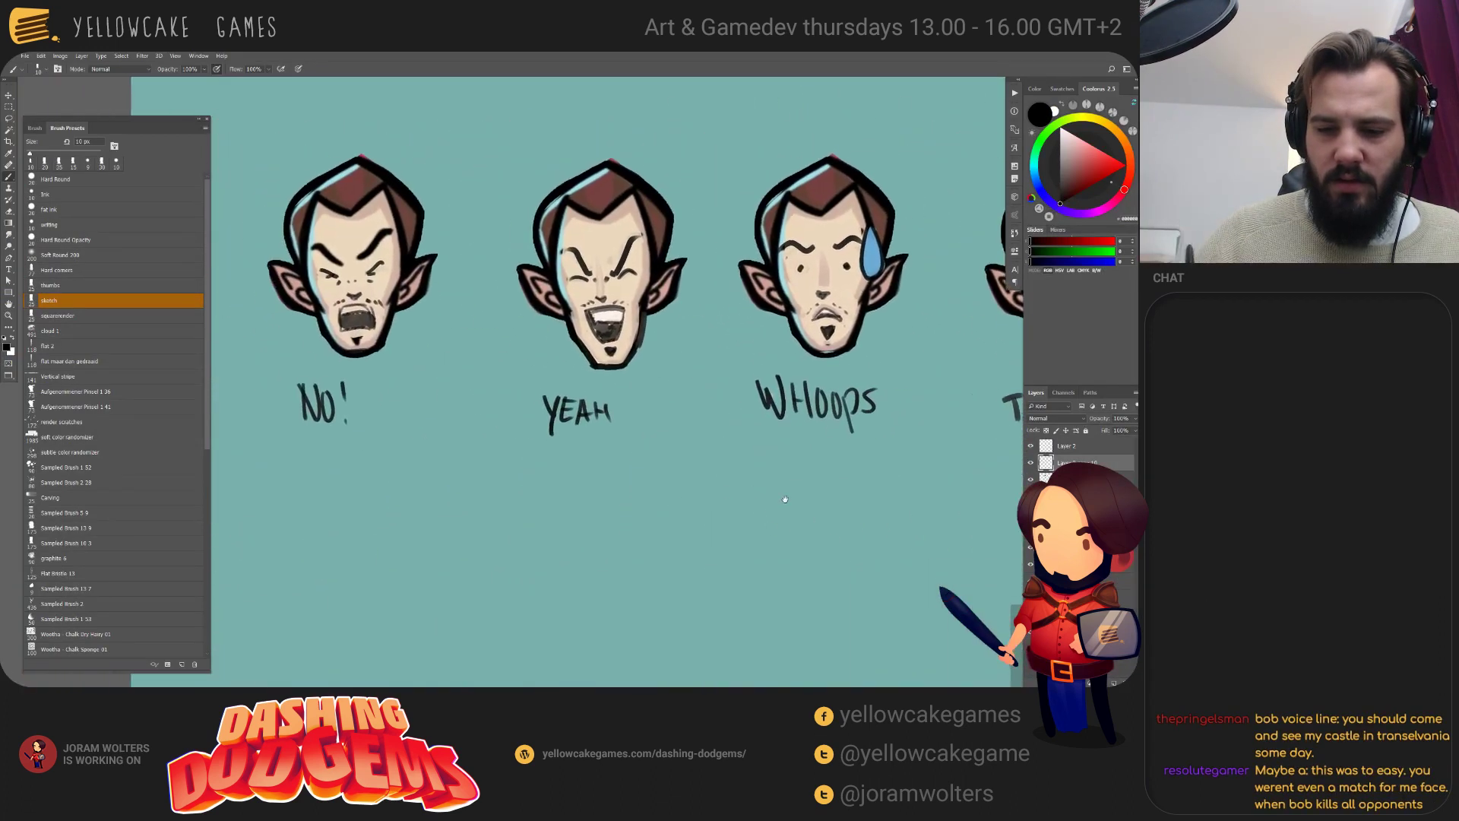
{"action": "left_click", "coordinate": [645, 351], "text": "alt"}
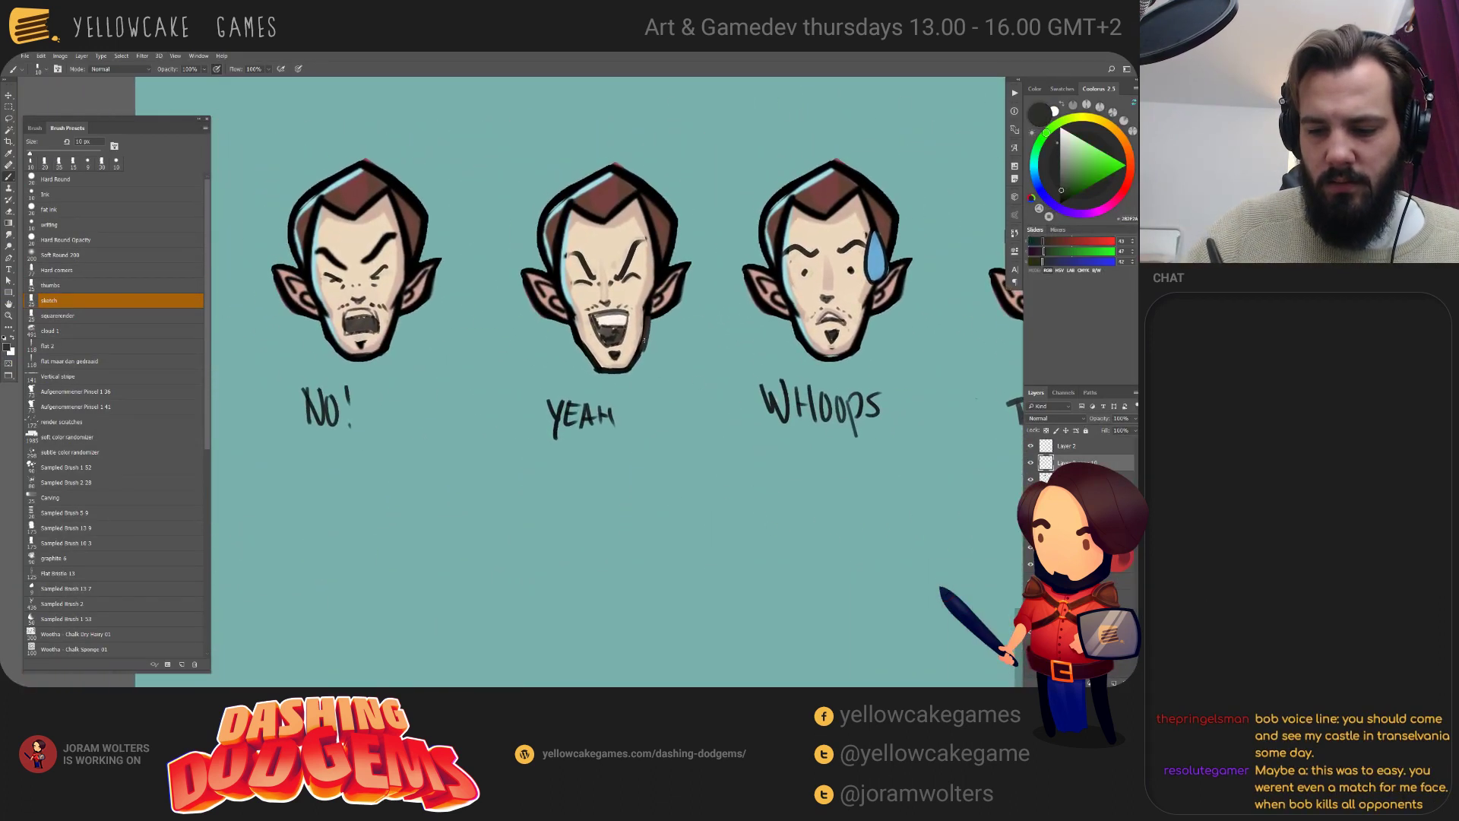
{"action": "key", "text": "e"}
{"action": "key", "text": "e"}
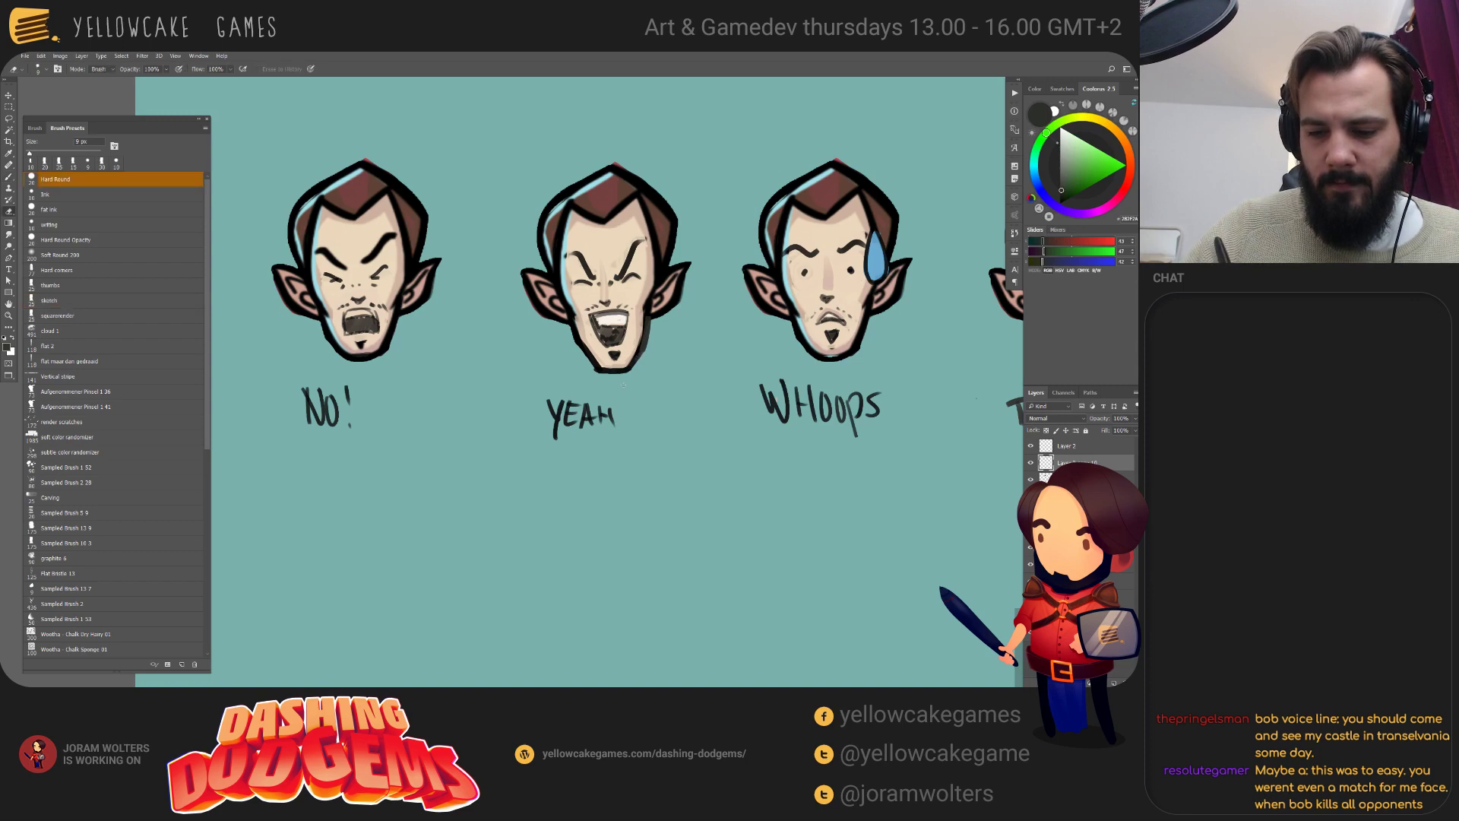
{"action": "key", "text": "alt+Tab"}
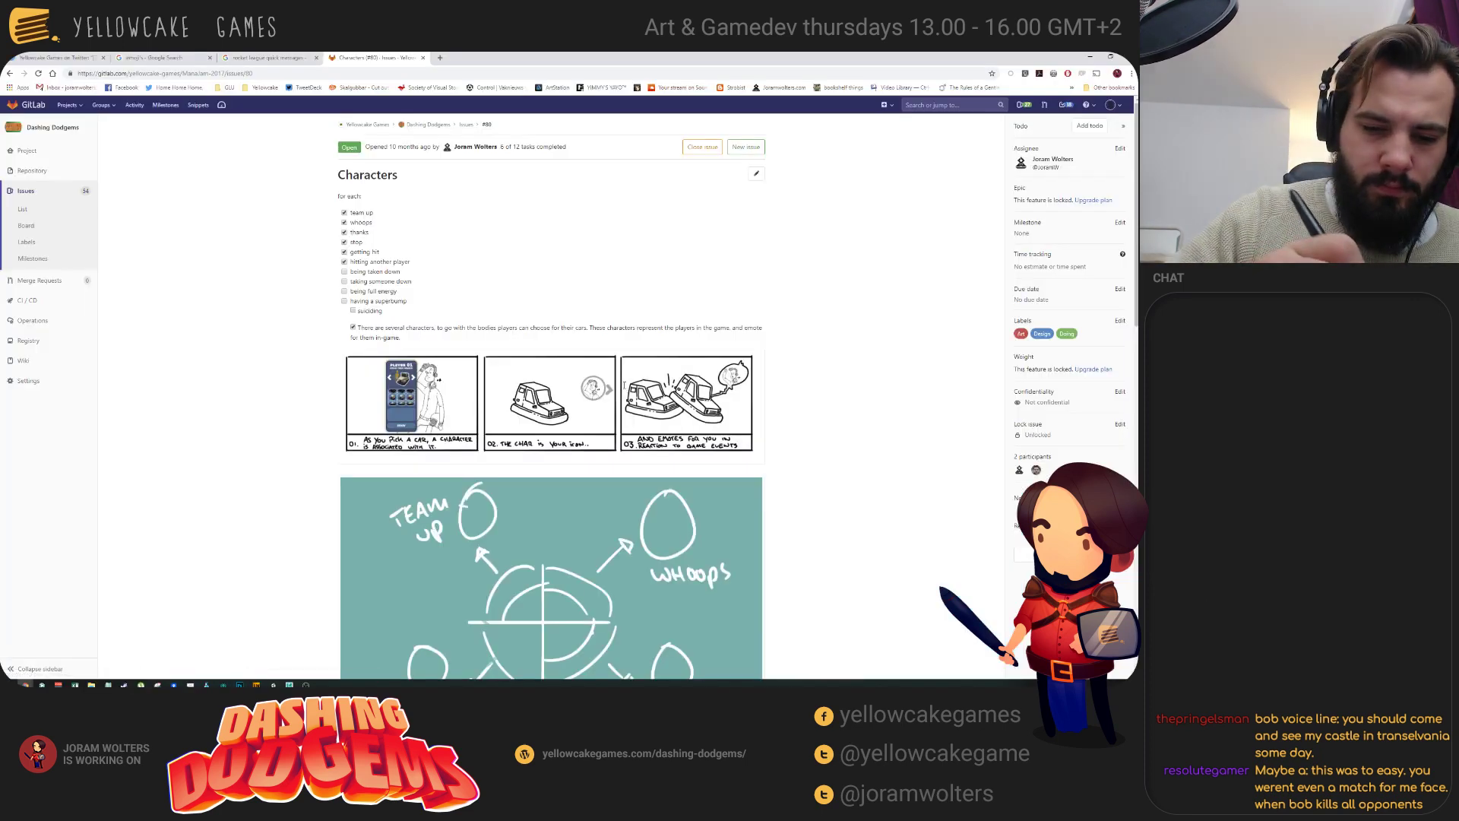
Tick off being taken down in the GitLab Characters issue and return to the drawing in Photoshop.
{"action": "key", "text": "alt+Tab"}
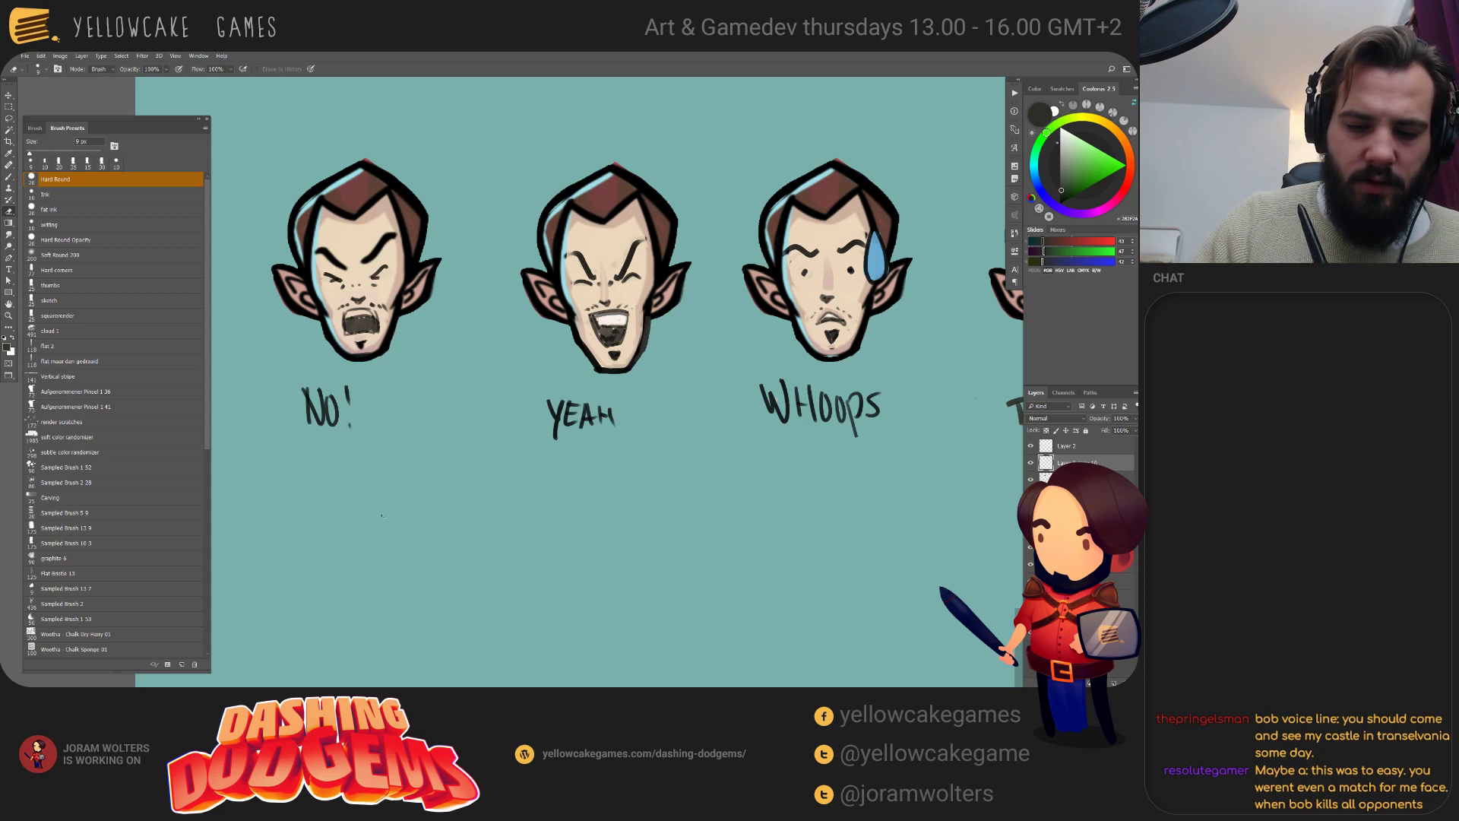
{"action": "key", "text": "b"}
{"action": "key", "text": "alt+bracketright"}
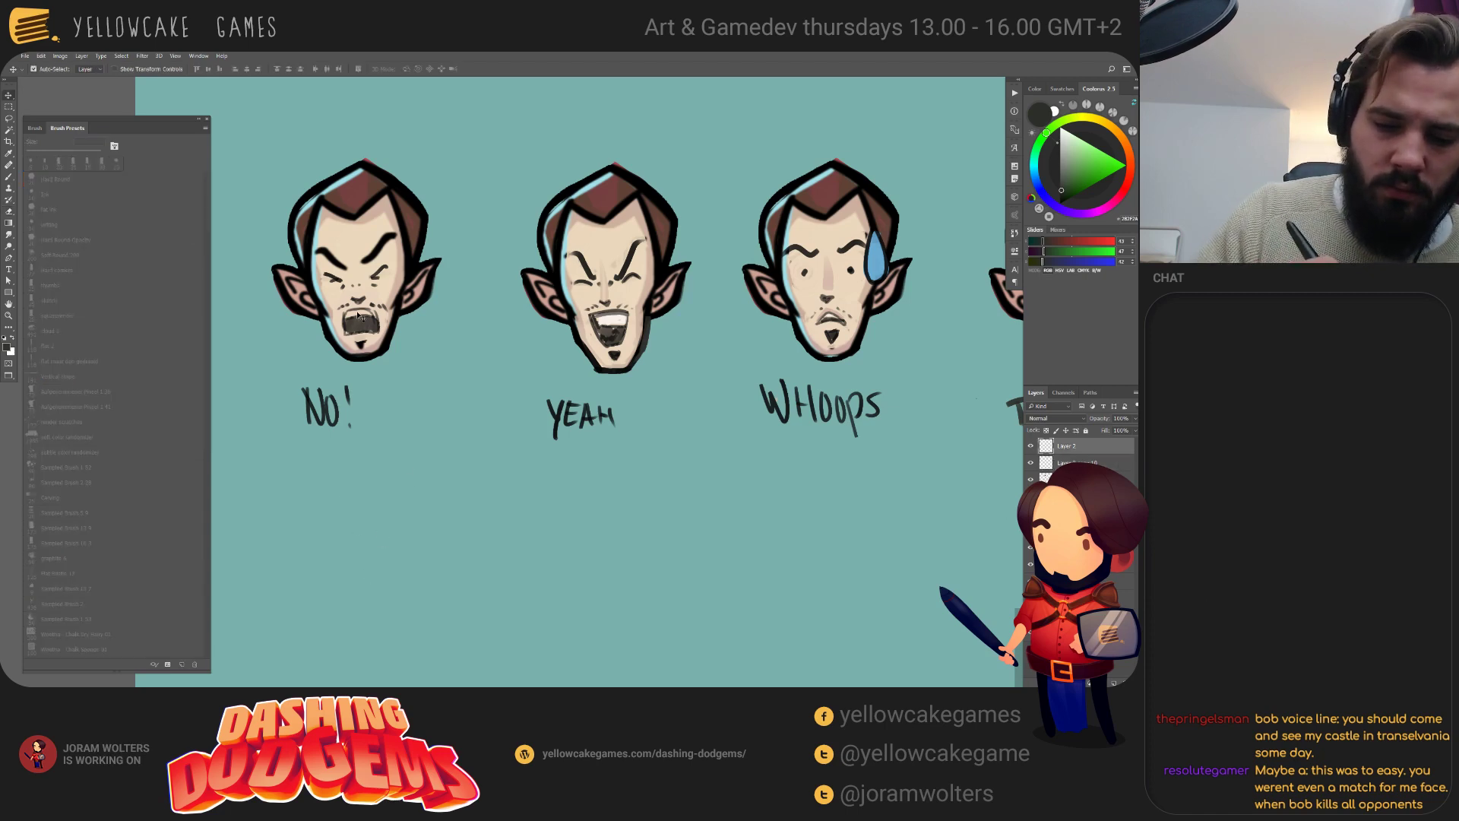
{"action": "key", "text": "x"}
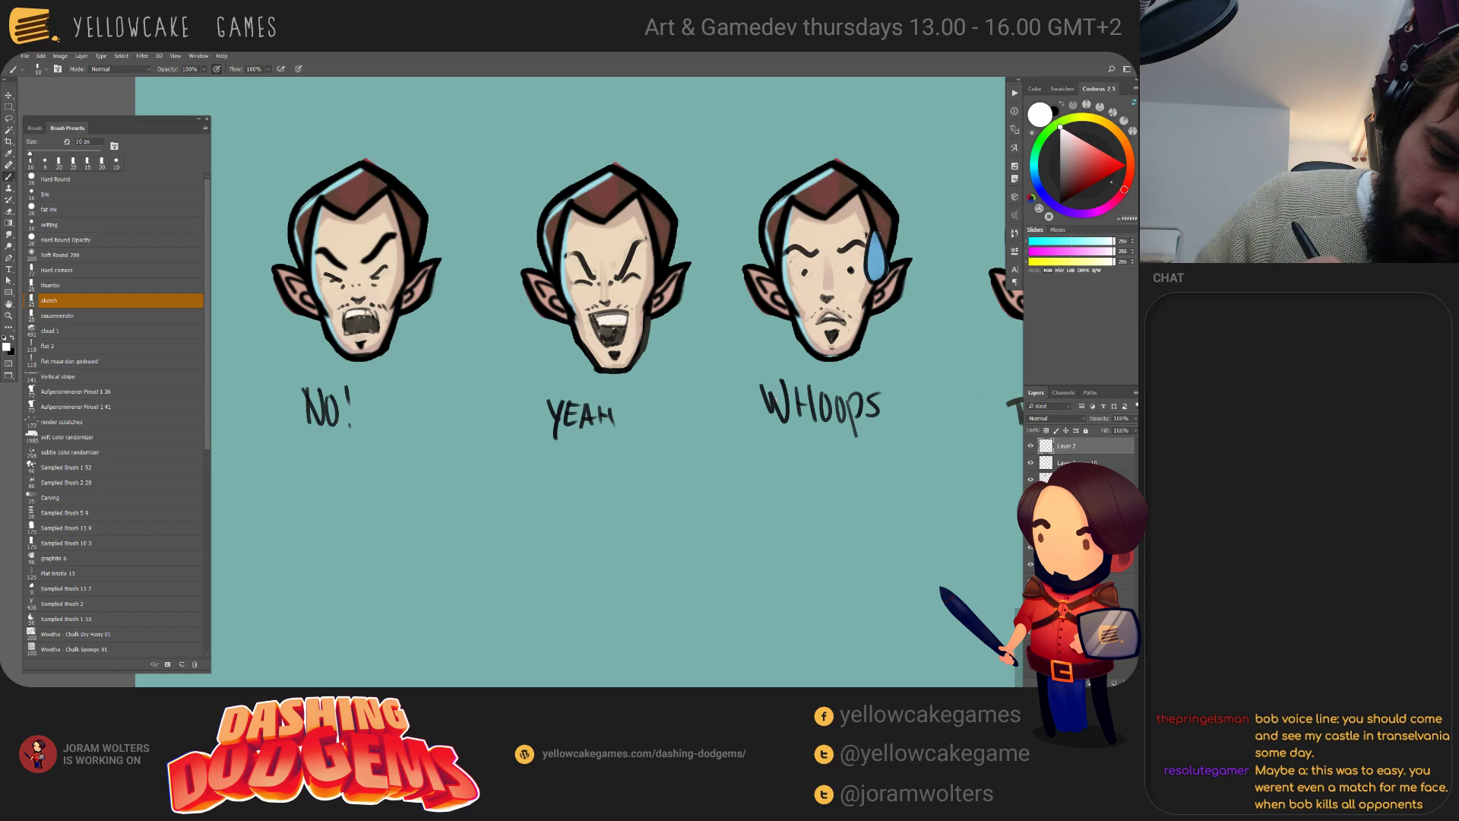
{"action": "key", "text": "bracketleft"}
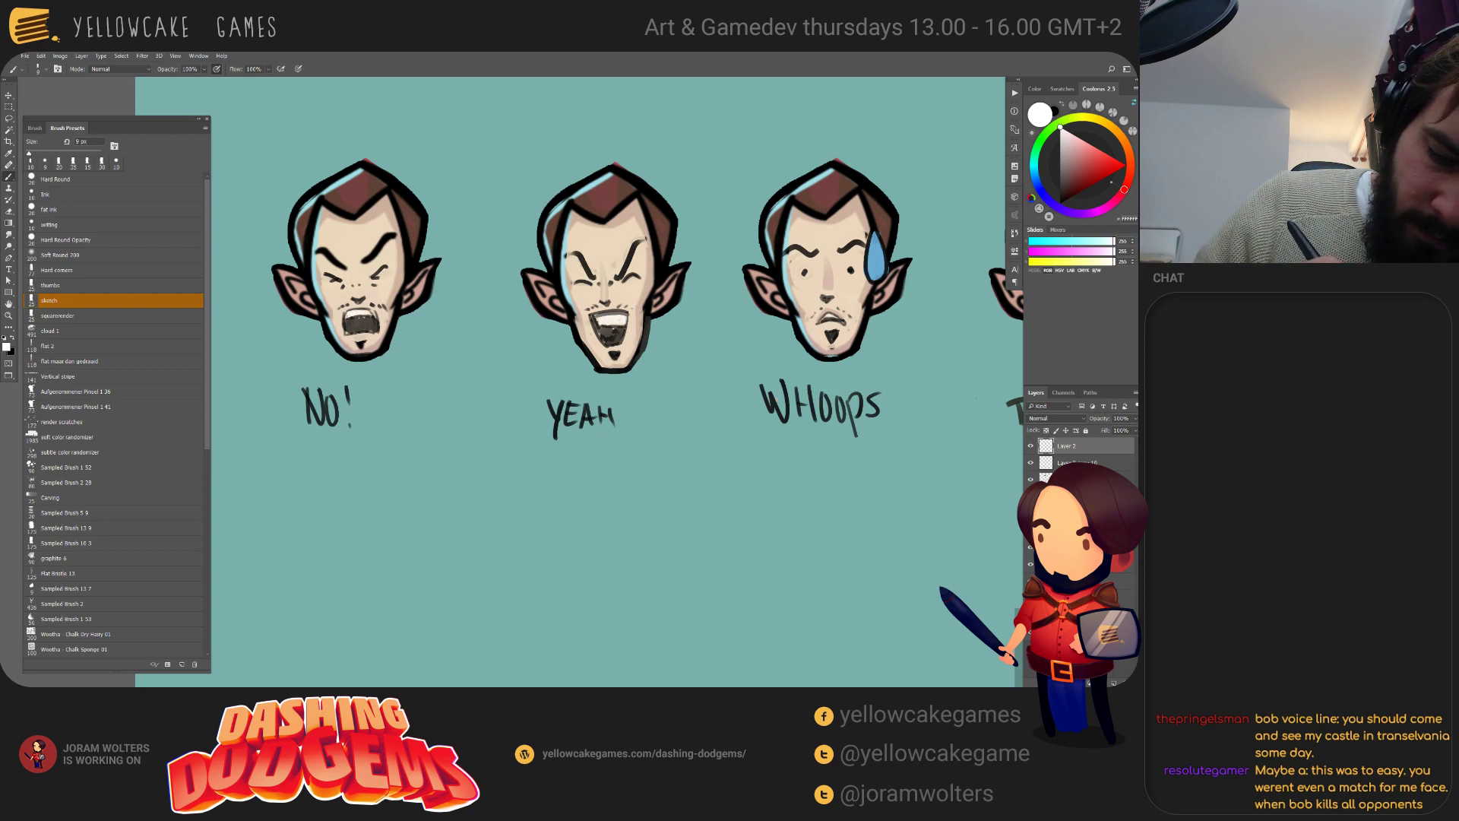
{"action": "key", "text": "x"}
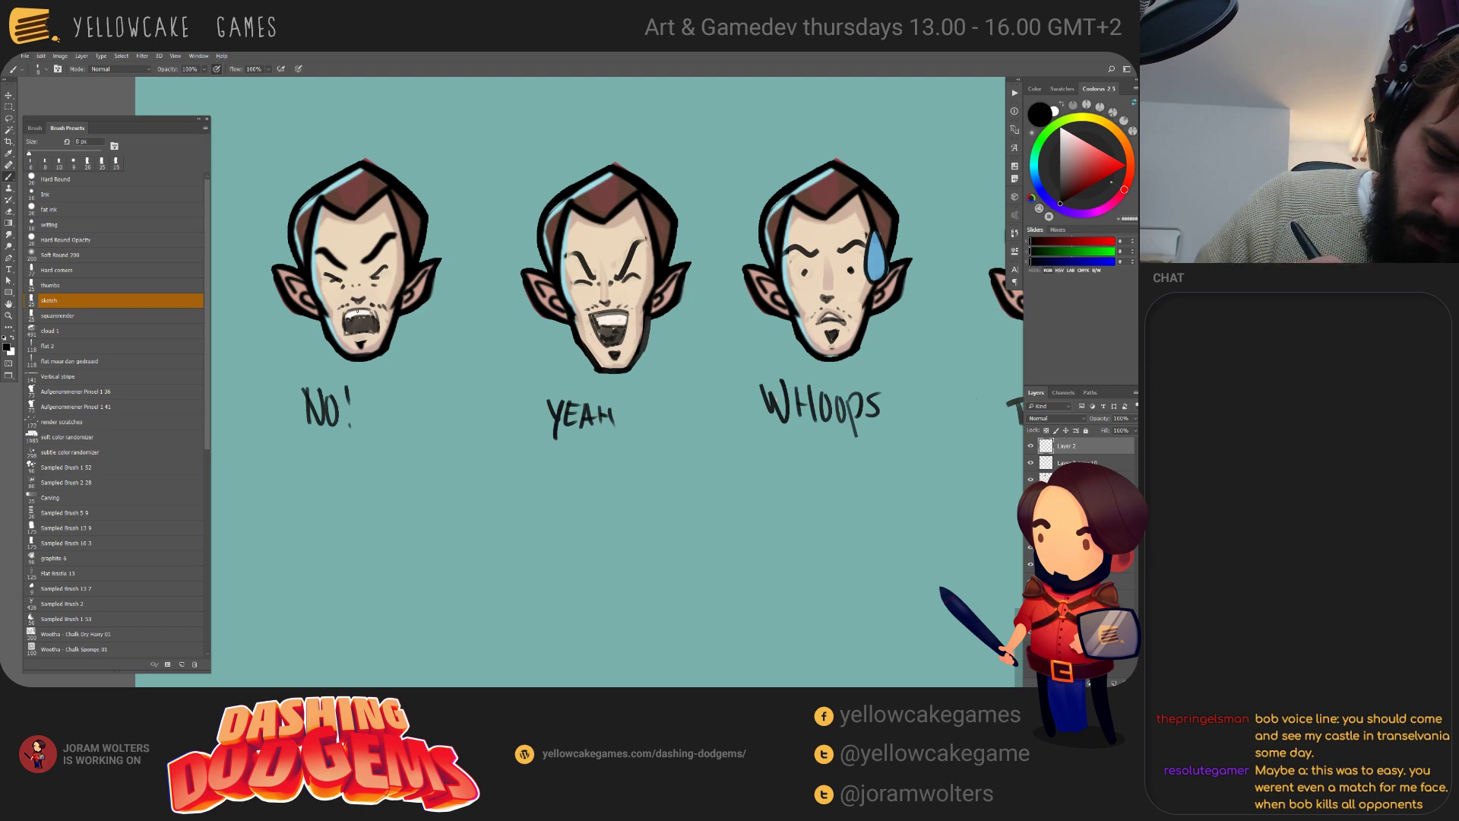
{"action": "key", "text": "alt+Tab"}
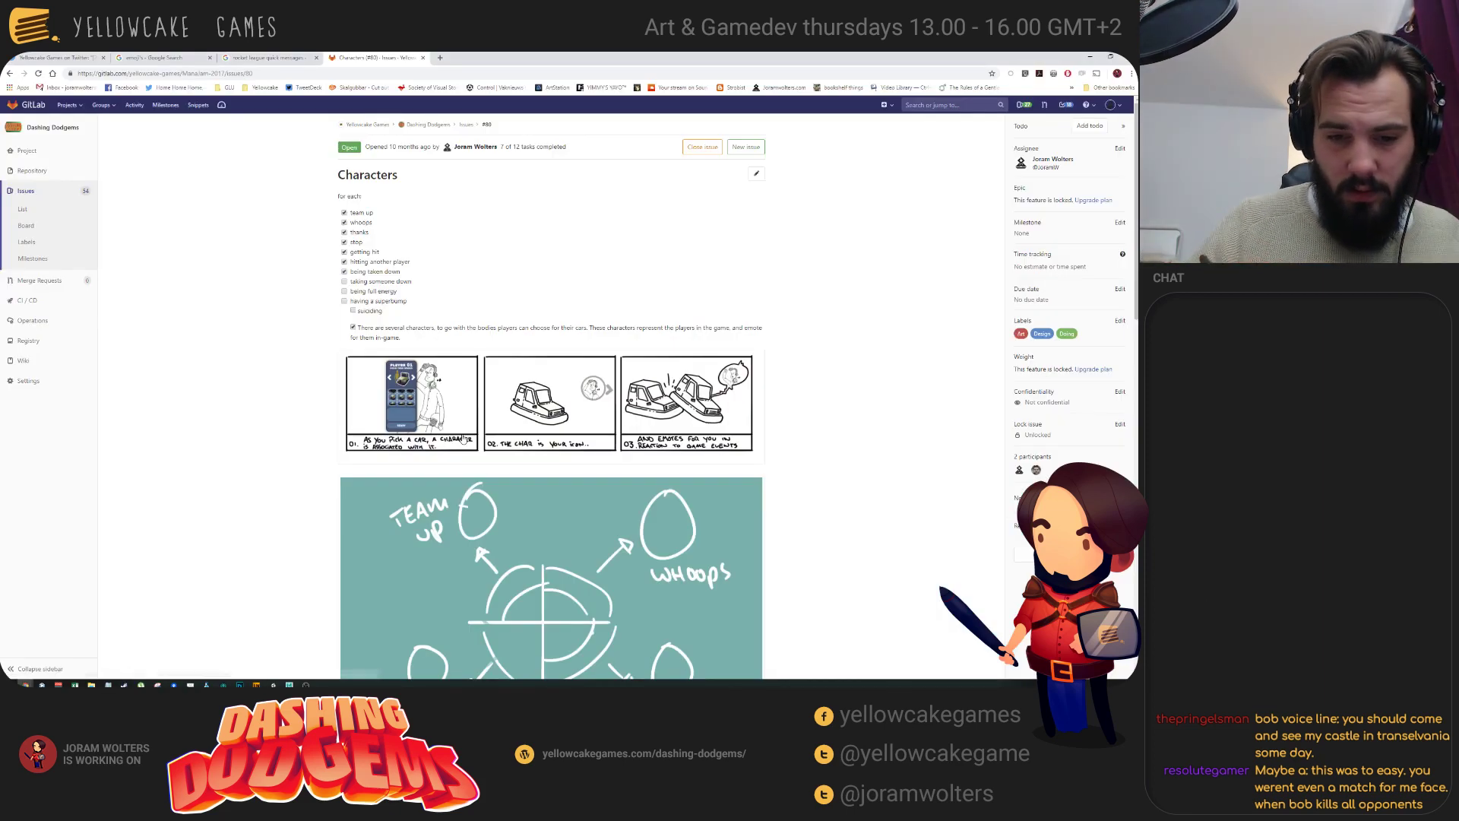
{"action": "key", "text": "alt+Tab"}
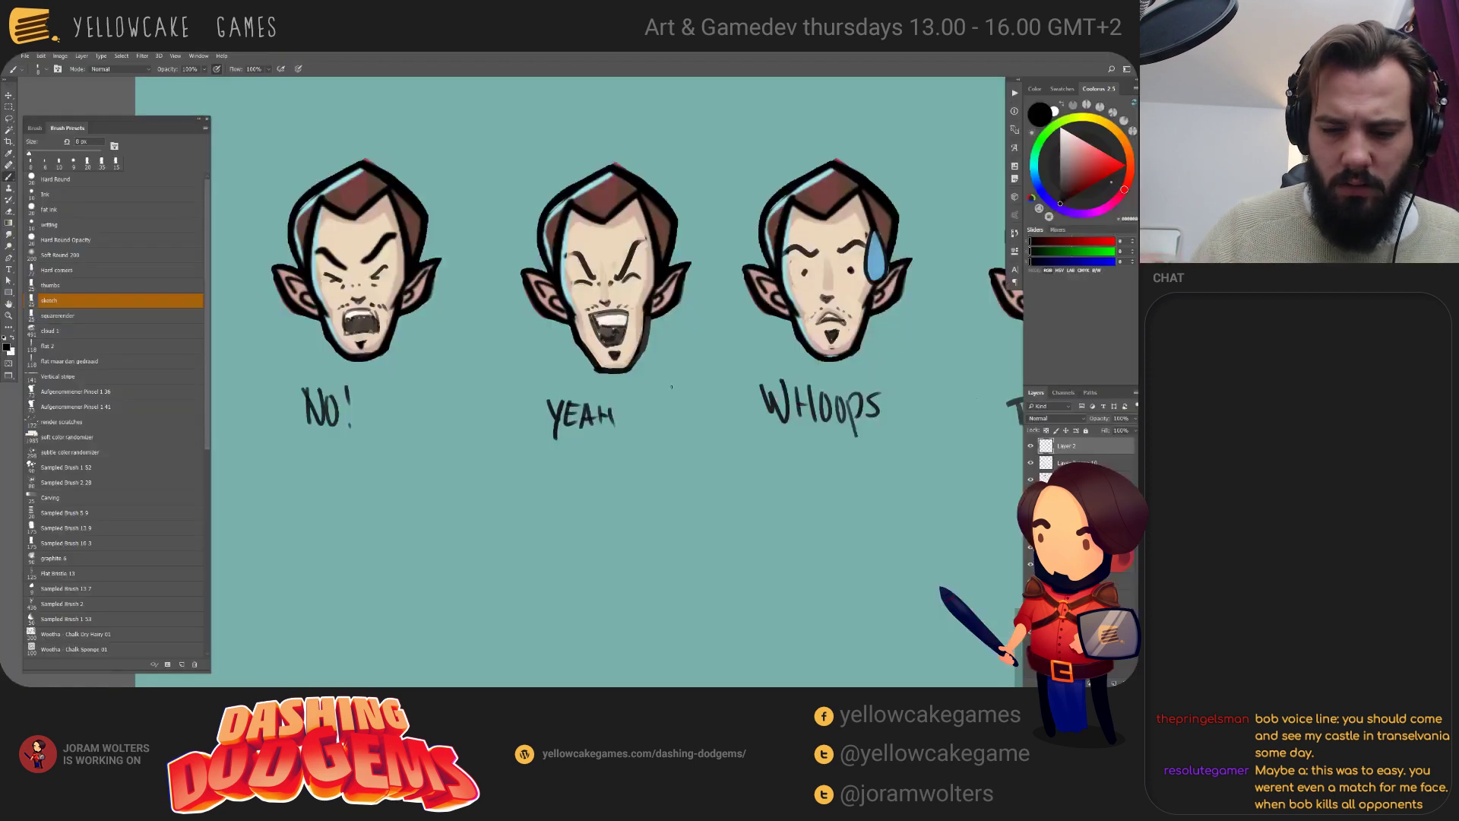
{"action": "key", "text": "alt+Tab"}
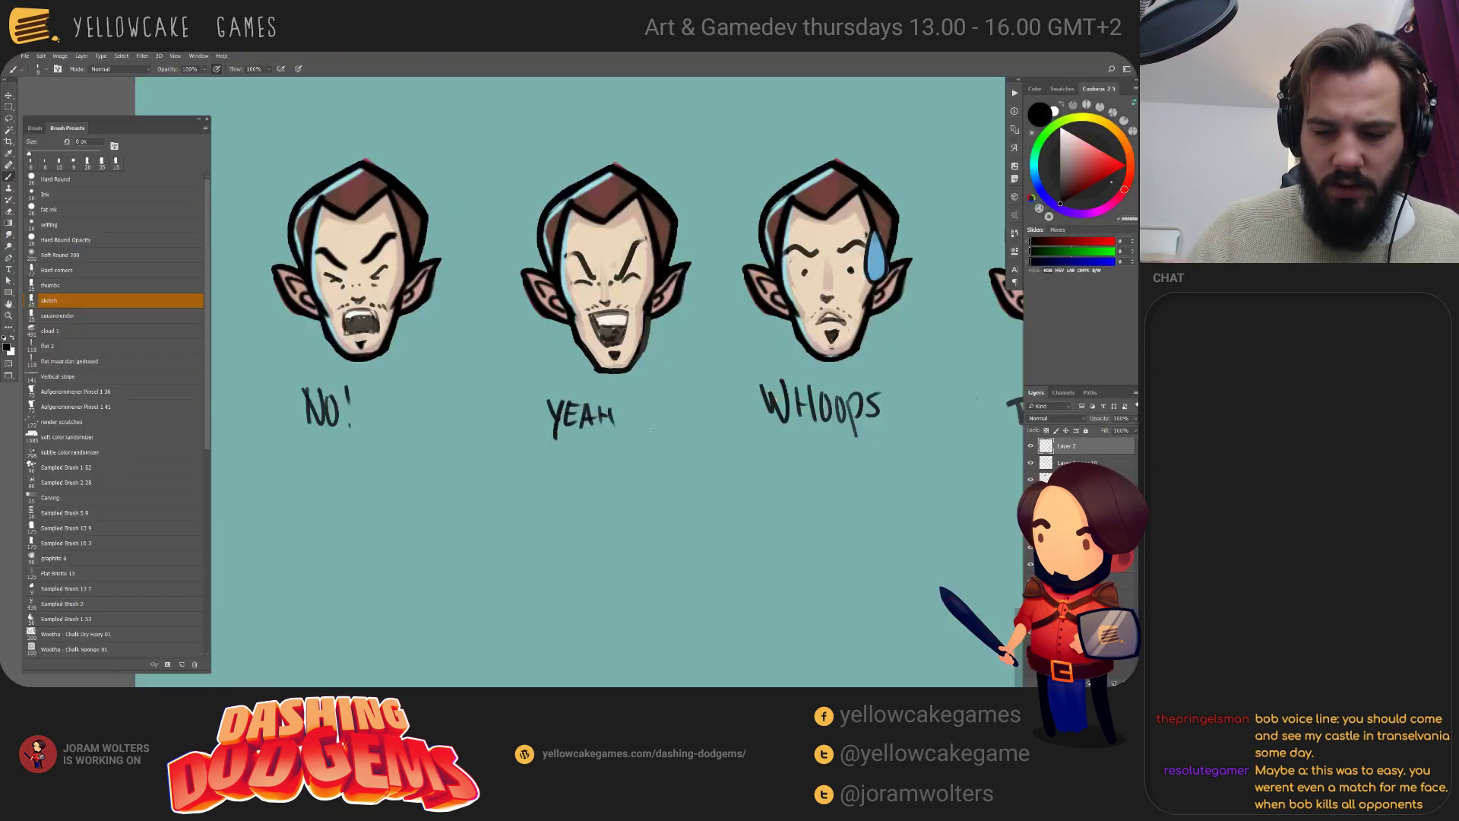
Move the blank head out to the canvas's lower left and the NO! face with its label beside Bob's head.
{"action": "left_click_drag", "start_coordinate": [905, 479], "coordinate": [750, 503]}
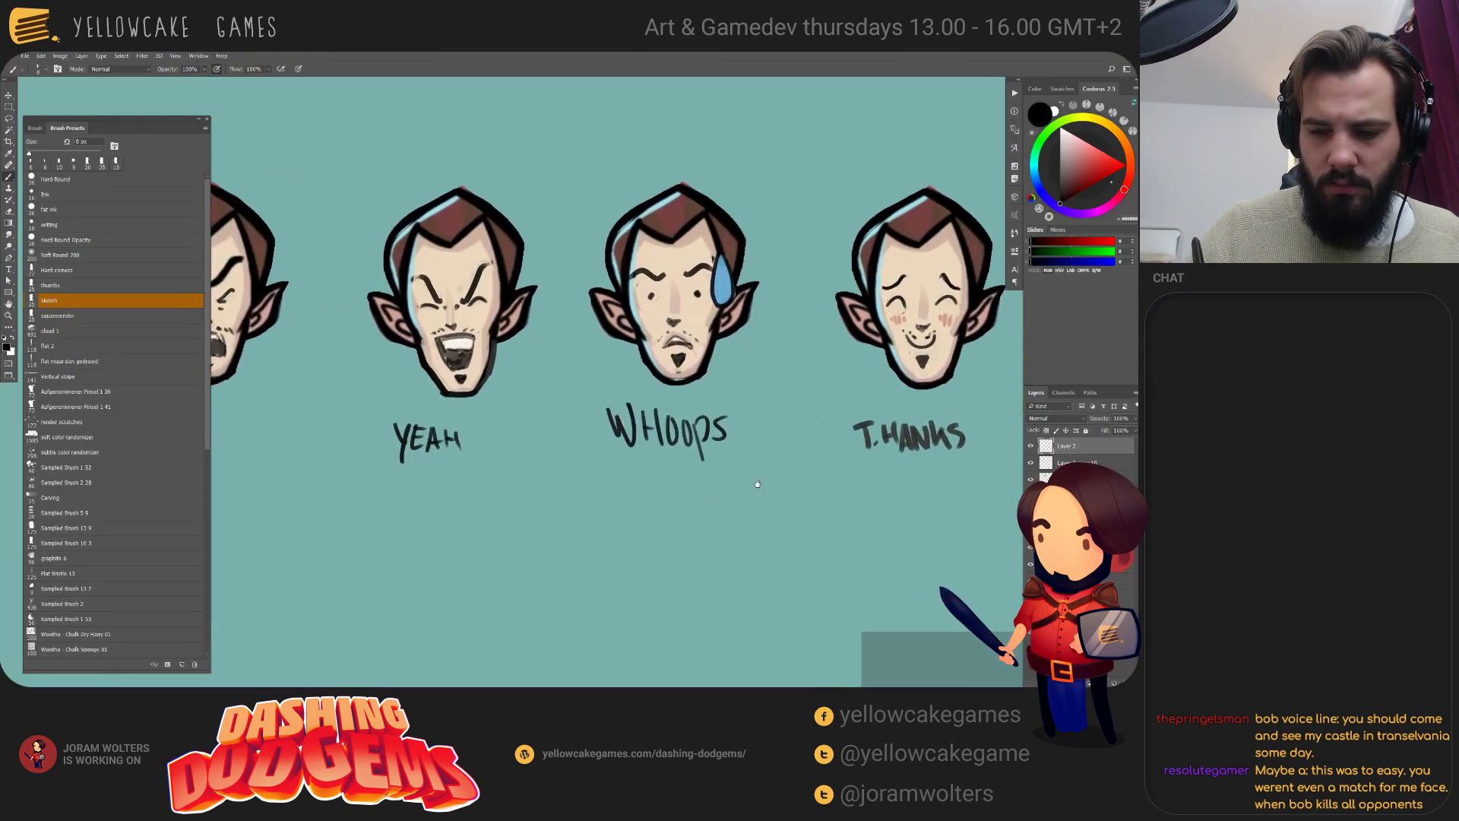
{"action": "left_click_drag", "start_coordinate": [749, 449], "coordinate": [374, 514]}
{"action": "scroll", "coordinate": [685, 498], "scroll_direction": "down", "scroll_amount": 5, "text": "alt"}
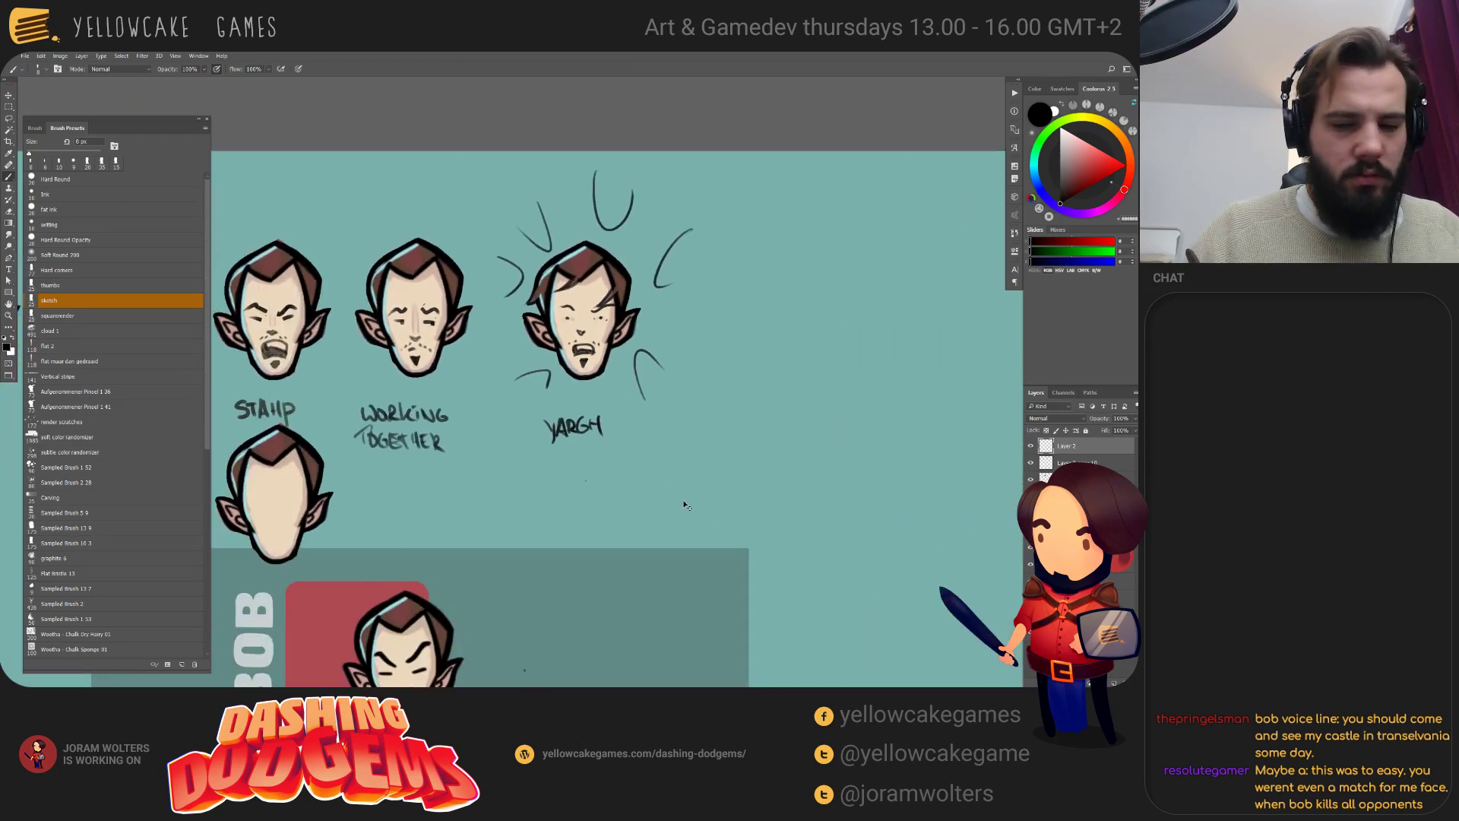
{"action": "left_click_drag", "start_coordinate": [671, 494], "coordinate": [834, 406]}
{"action": "key", "text": "v"}
{"action": "left_click_drag", "start_coordinate": [642, 342], "coordinate": [418, 567]}
{"action": "left_click_drag", "start_coordinate": [414, 288], "coordinate": [628, 451]}
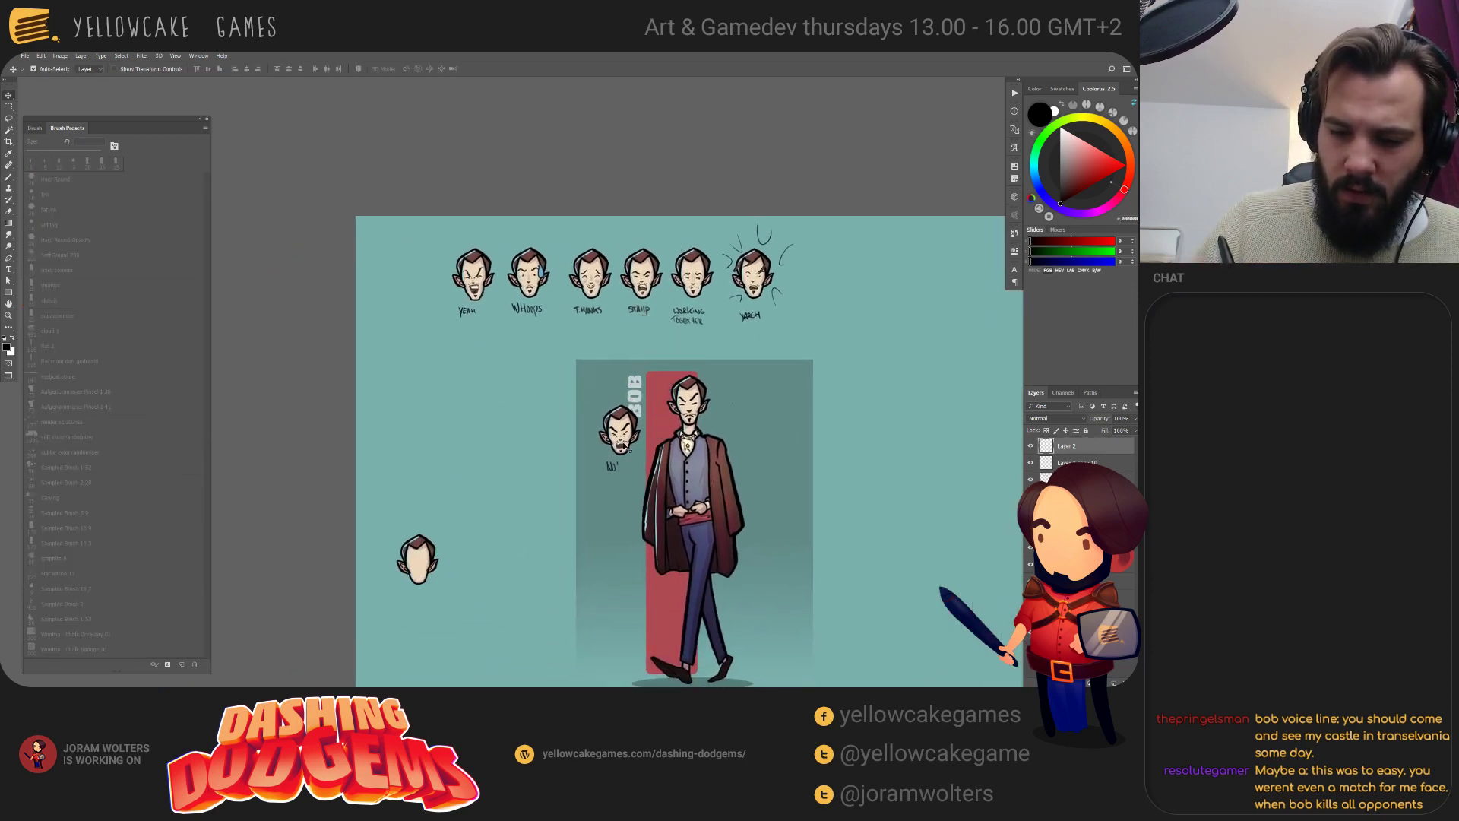
Arrange the YEAH, WHOOPS, THANKS, STAHP and YARGH faces with their labels in an arc around Bob's head.
{"action": "left_click_drag", "start_coordinate": [475, 283], "coordinate": [633, 342]}
{"action": "left_click_drag", "start_coordinate": [530, 257], "coordinate": [684, 308]}
{"action": "left_click_drag", "start_coordinate": [594, 252], "coordinate": [738, 336]}
{"action": "left_click_drag", "start_coordinate": [640, 255], "coordinate": [758, 411]}
{"action": "mouse_move", "coordinate": [756, 255]}
{"action": "left_mouse_down"}
{"action": "mouse_move", "coordinate": [786, 479]}
{"action": "mouse_move", "coordinate": [797, 349]}
{"action": "left_mouse_up"}
Place the WORKING TOGETHER face below NO! and YARGH below STAHP, and put the sweat drop back on the WHOOPS forehead.
{"action": "key", "text": "e"}
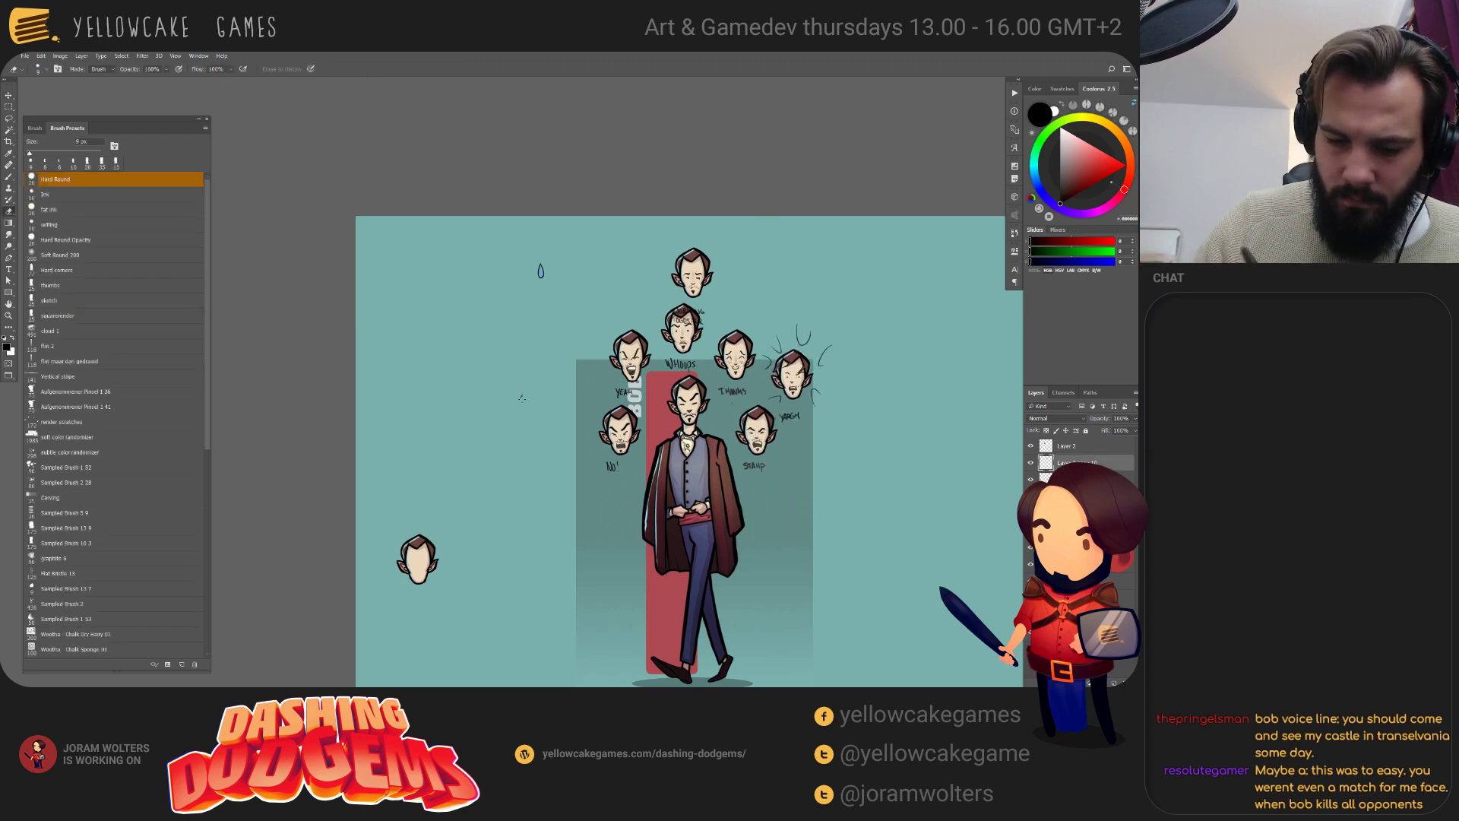
{"action": "key", "text": "bracketright"}
{"action": "key", "text": "v"}
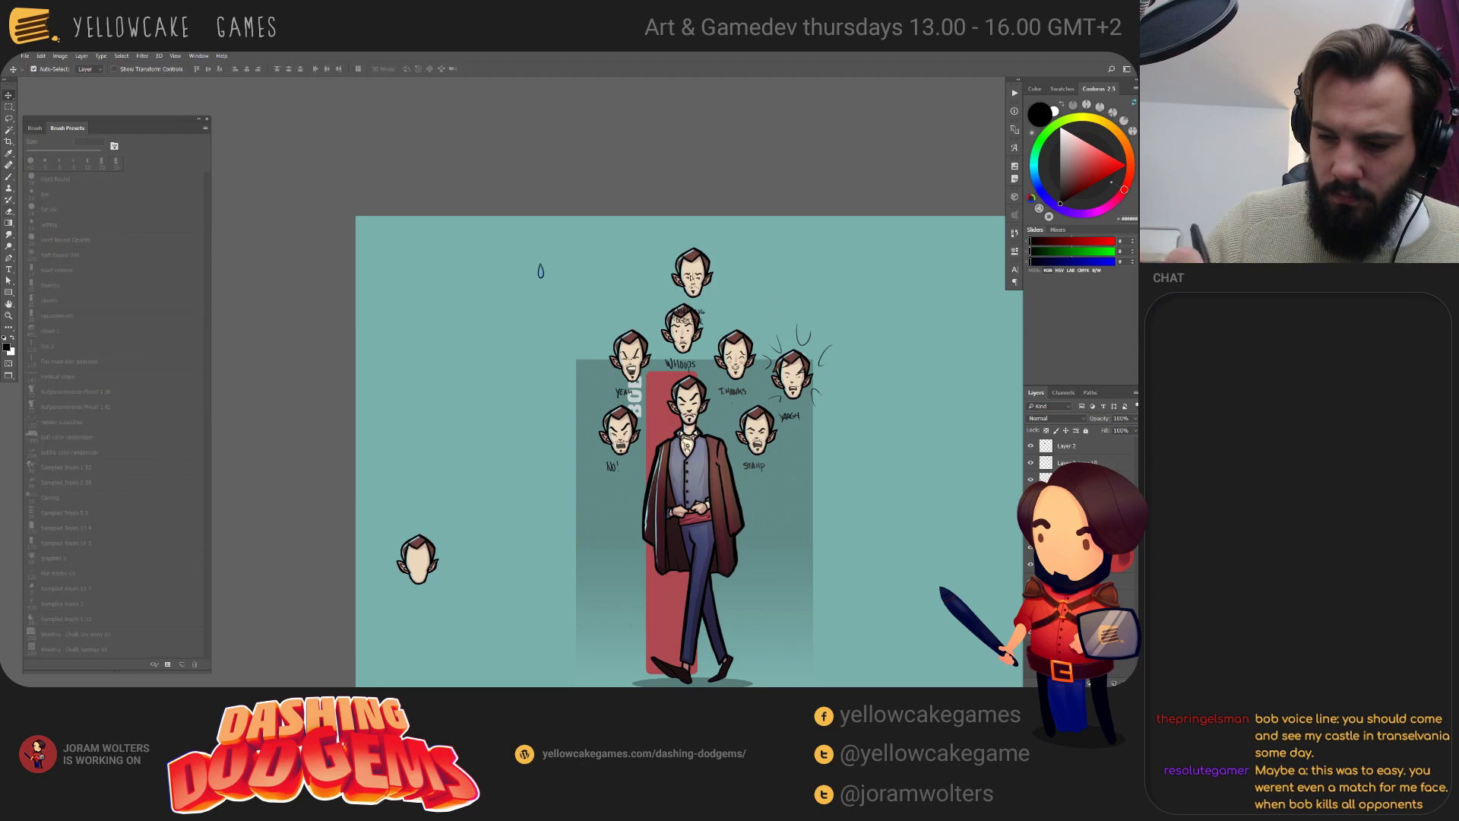
{"action": "left_click_drag", "start_coordinate": [619, 449], "coordinate": [600, 509]}
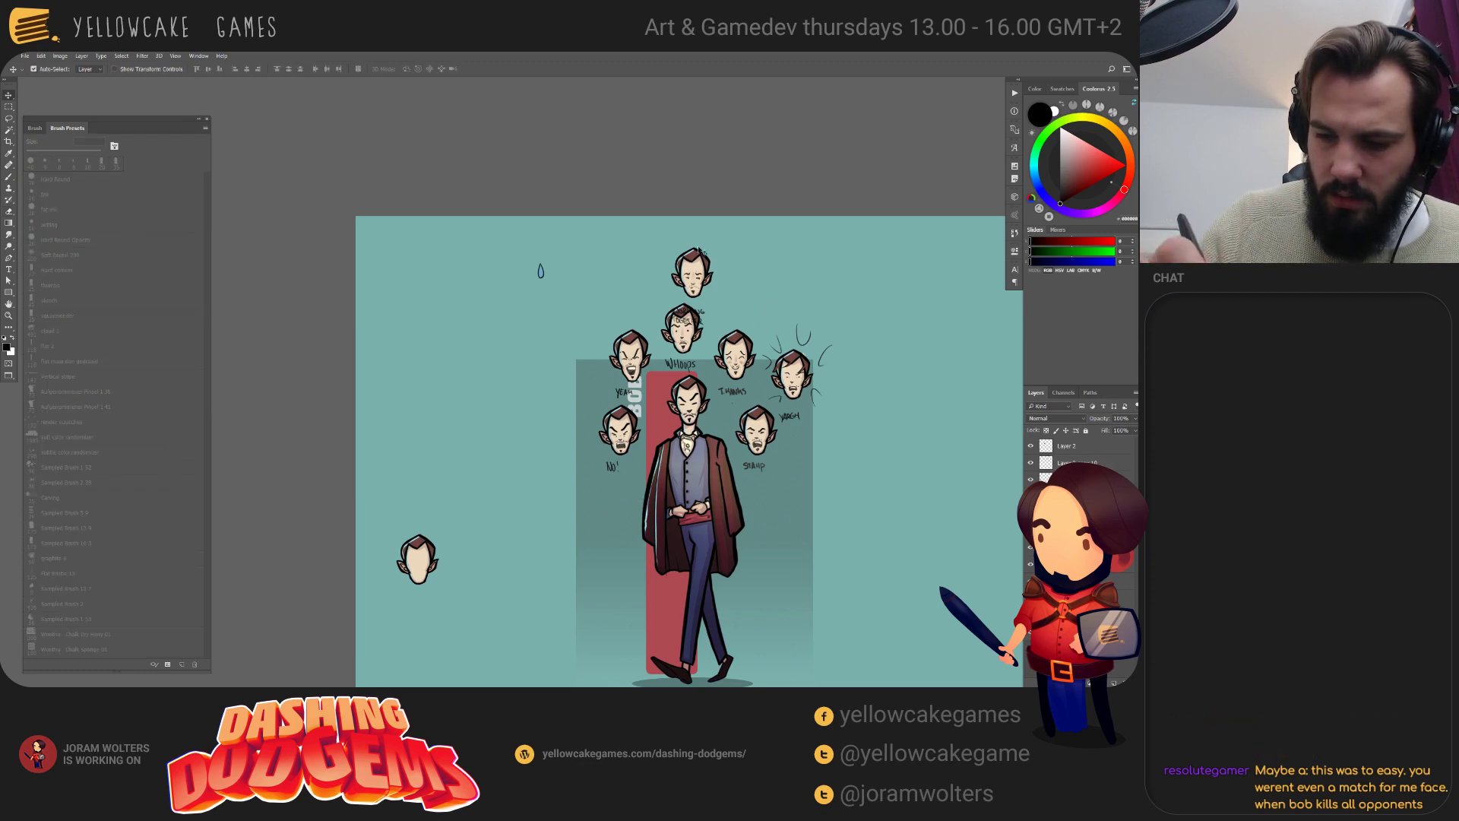
{"action": "left_click_drag", "start_coordinate": [714, 289], "coordinate": [629, 494]}
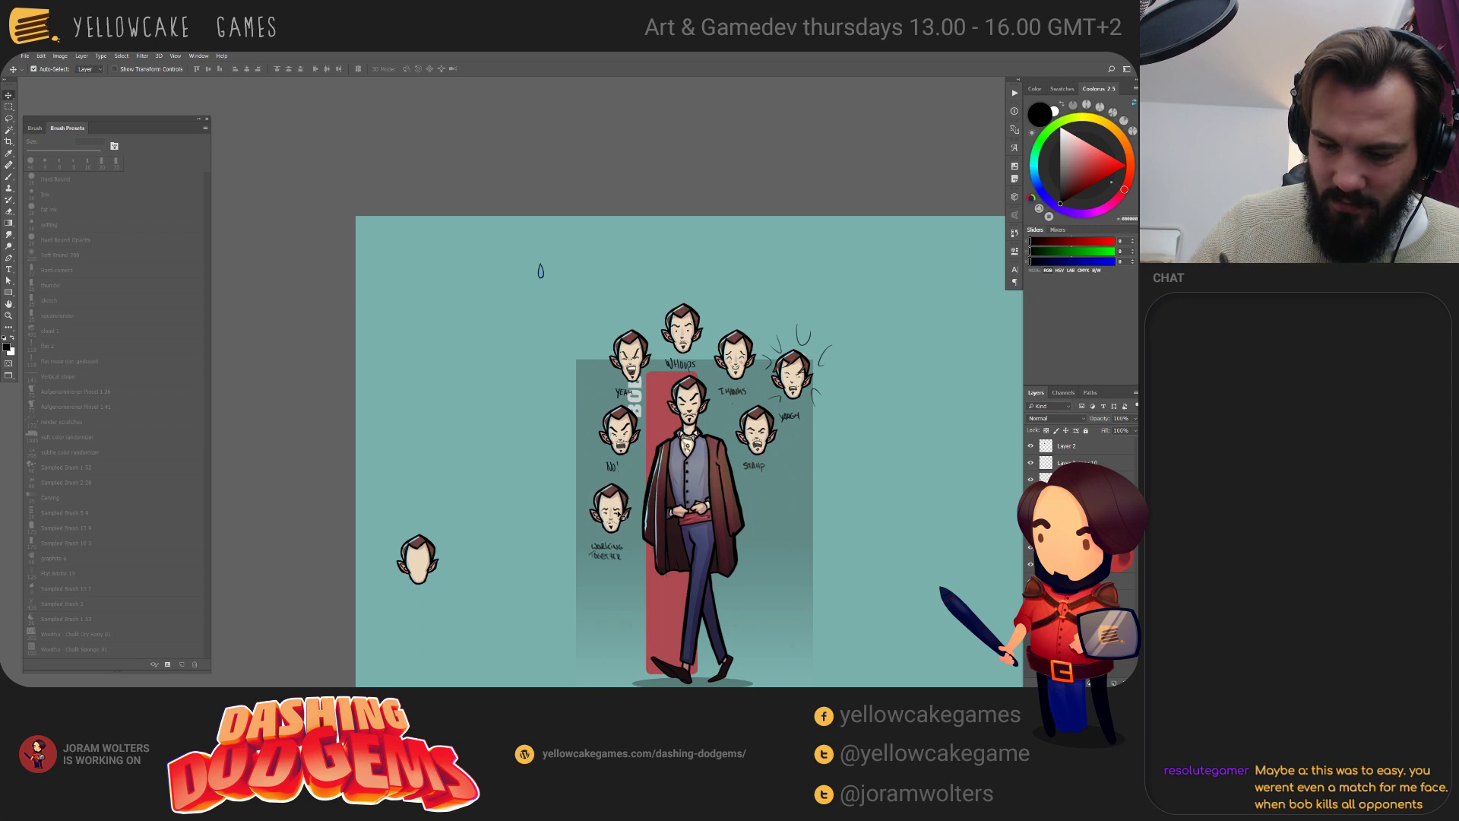
{"action": "left_click_drag", "start_coordinate": [801, 374], "coordinate": [786, 501]}
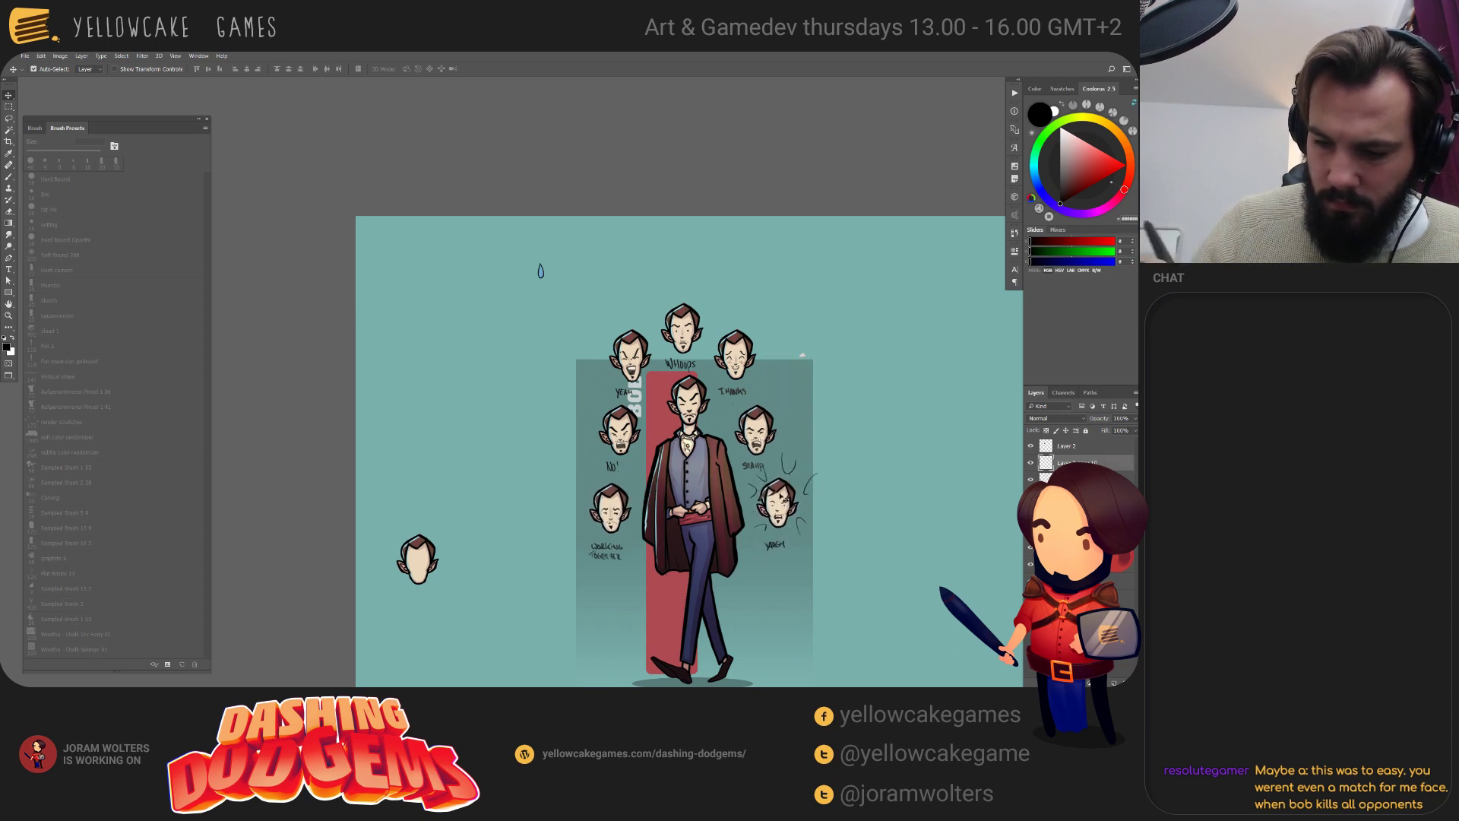
{"action": "left_click_drag", "start_coordinate": [551, 274], "coordinate": [692, 326]}
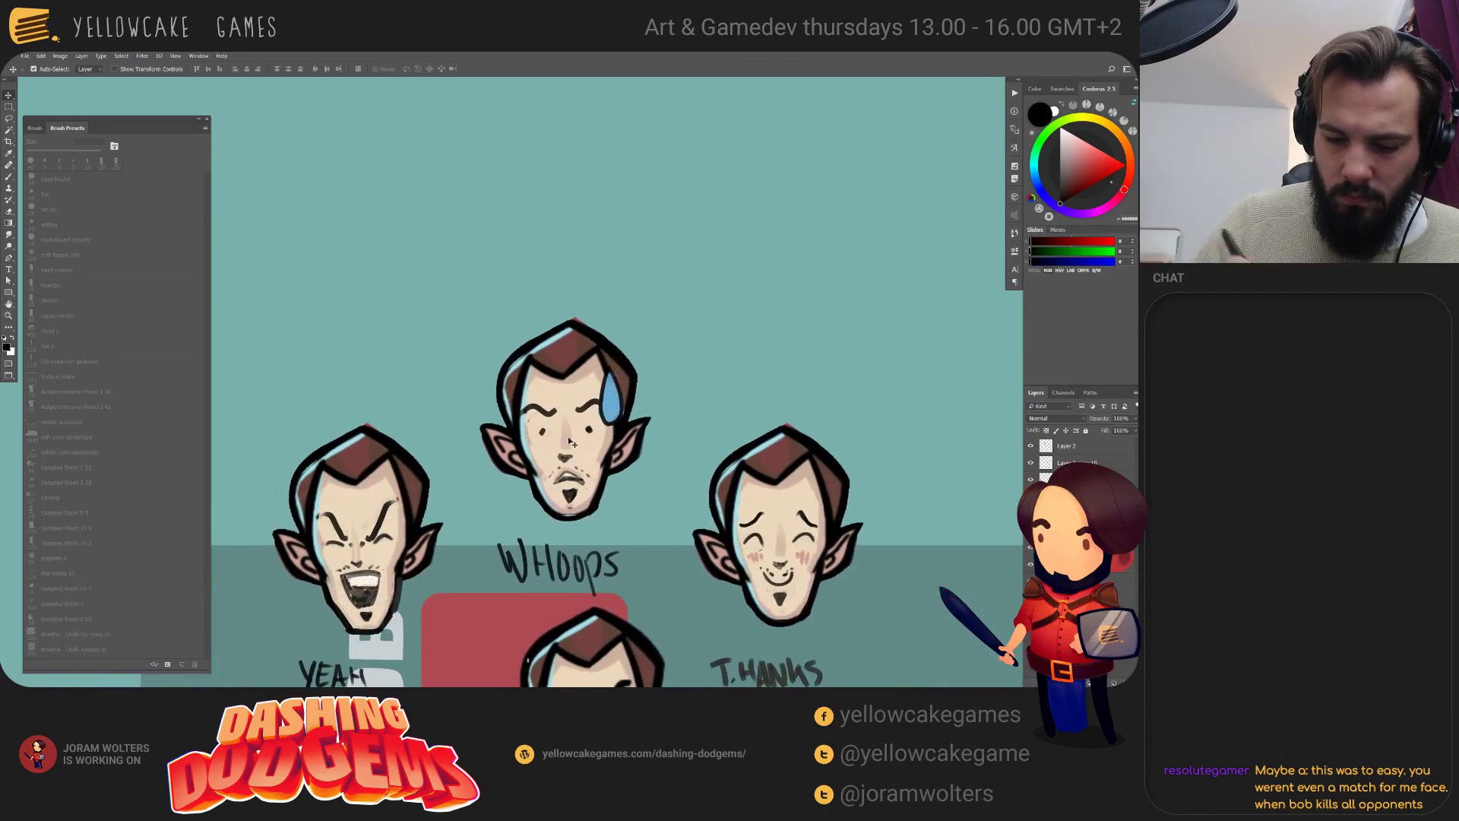
{"action": "key", "text": "b"}
{"action": "key", "text": "x"}
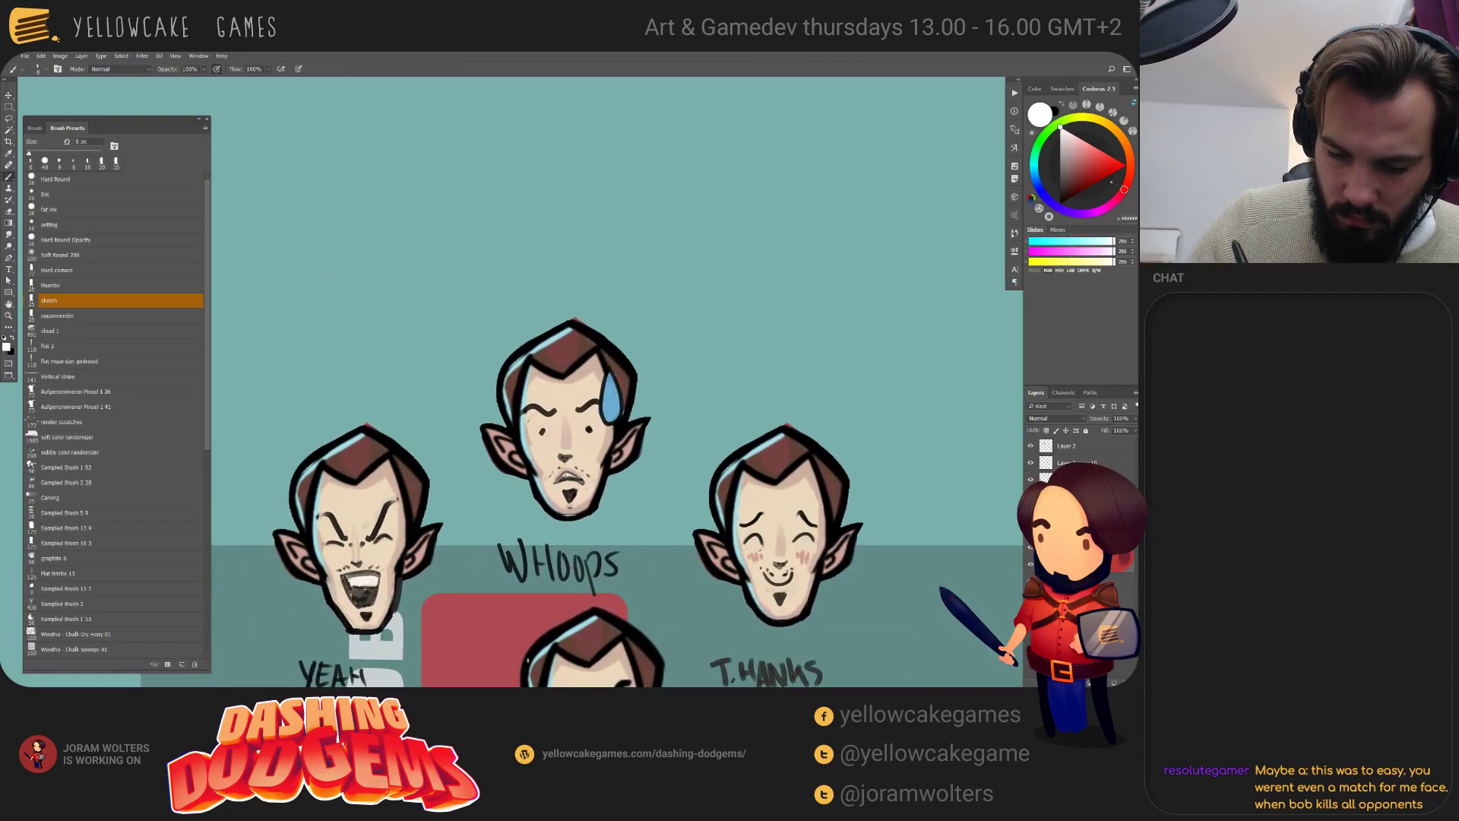
{"action": "left_click", "coordinate": [578, 485]}
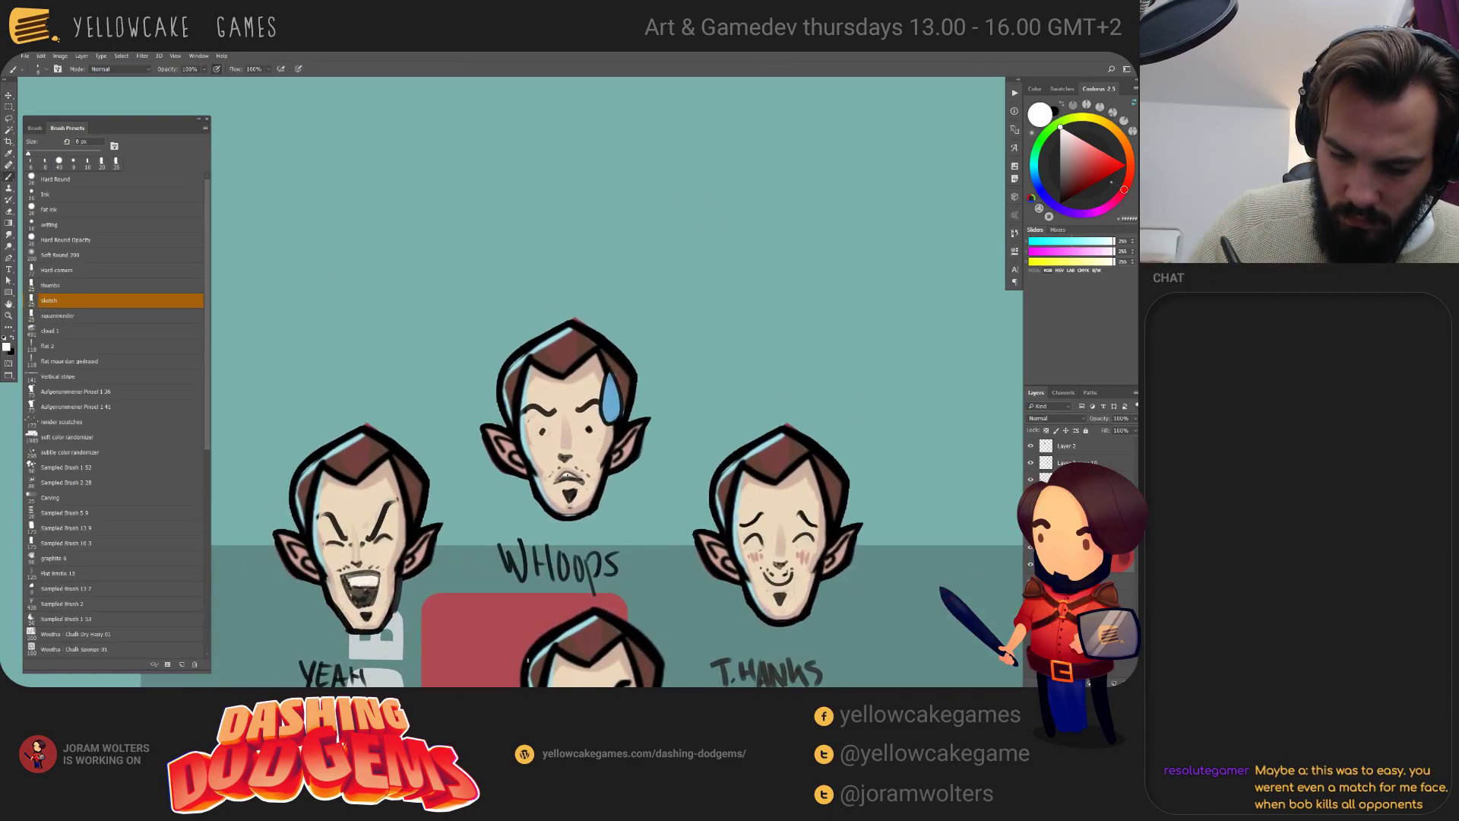
{"action": "key", "text": "bracketleft"}
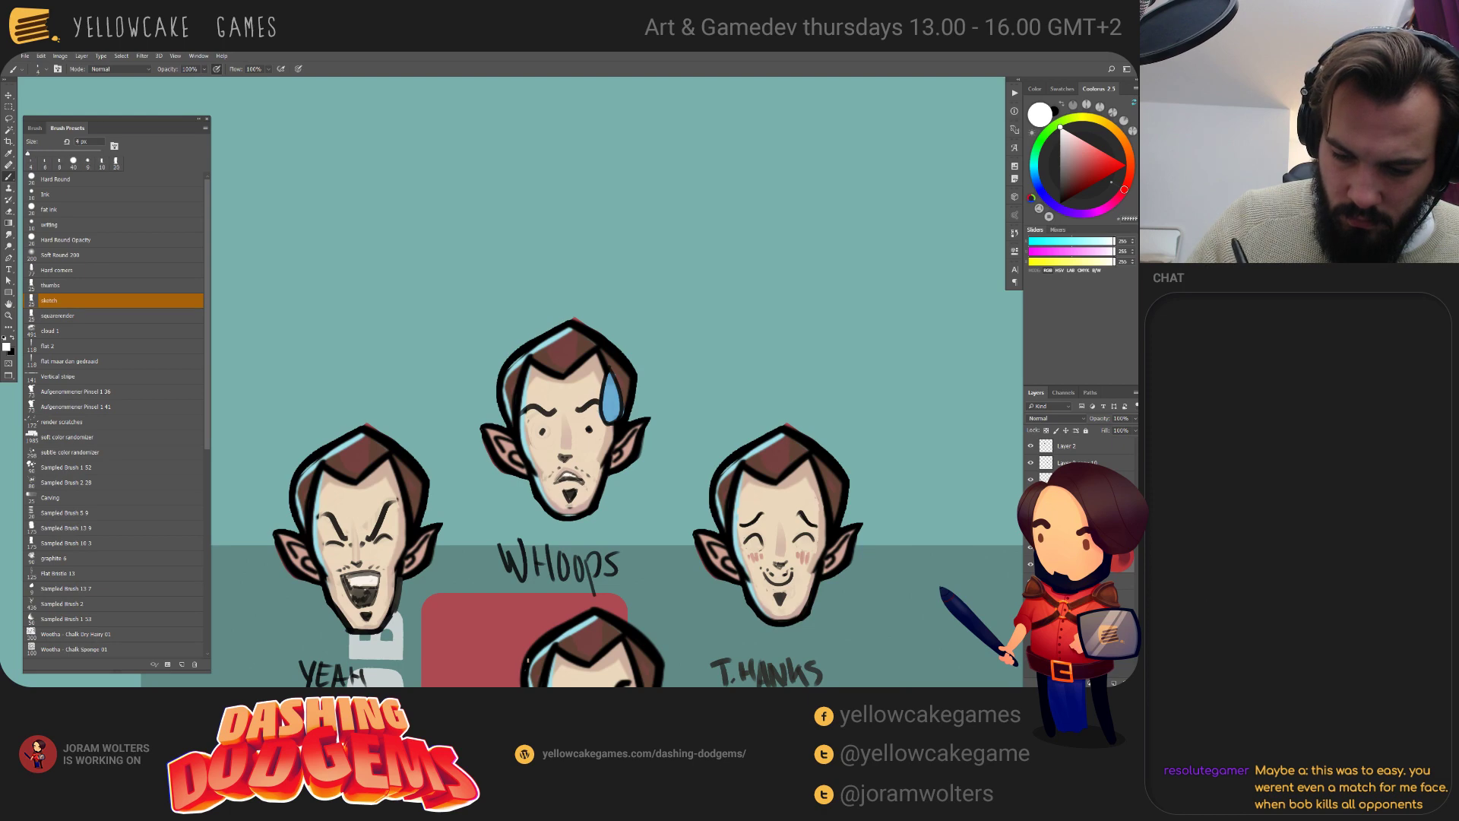
{"action": "key", "text": "x"}
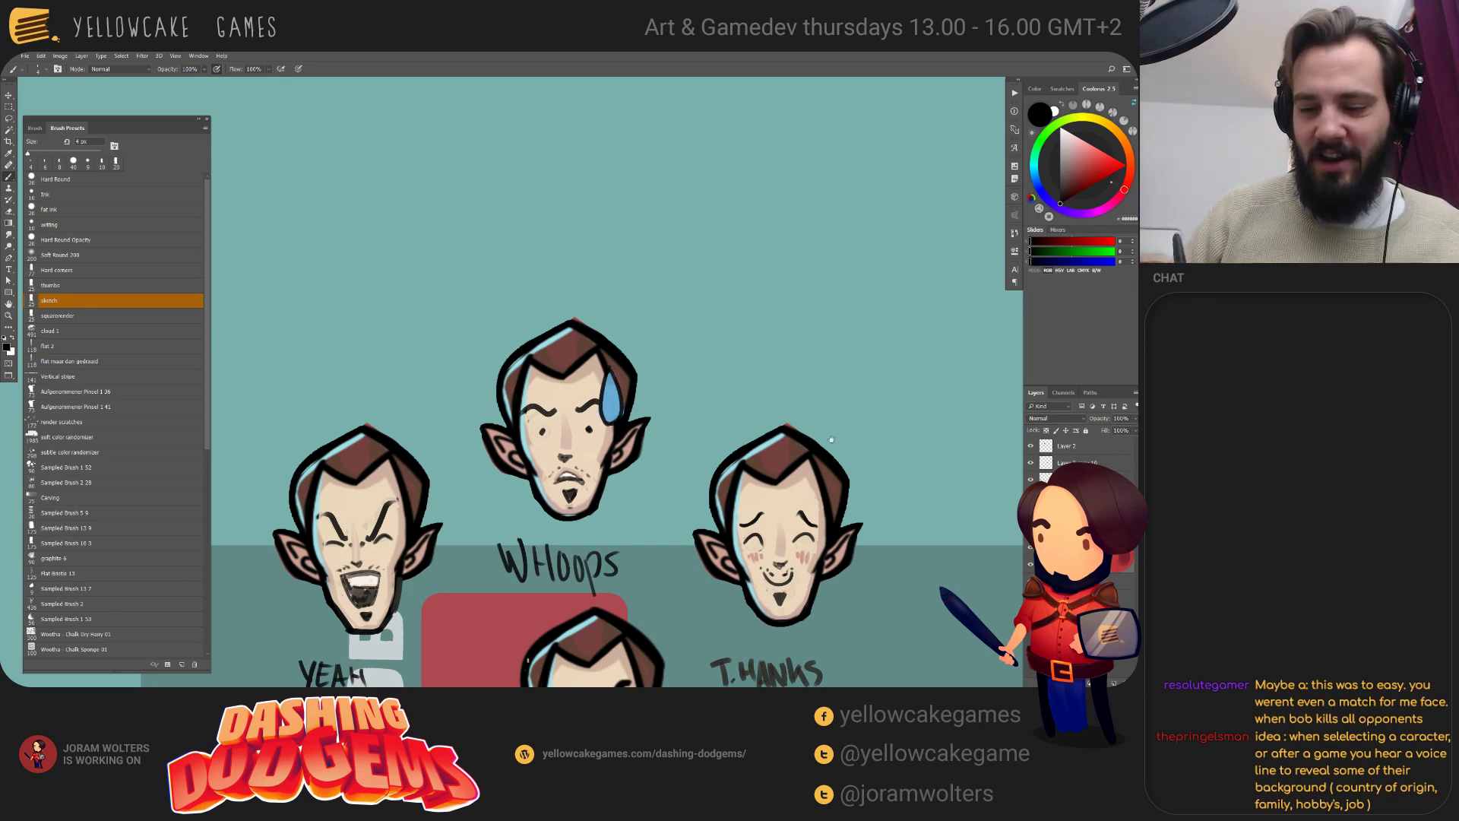
{"action": "left_click_drag", "start_coordinate": [830, 439], "coordinate": [838, 405]}
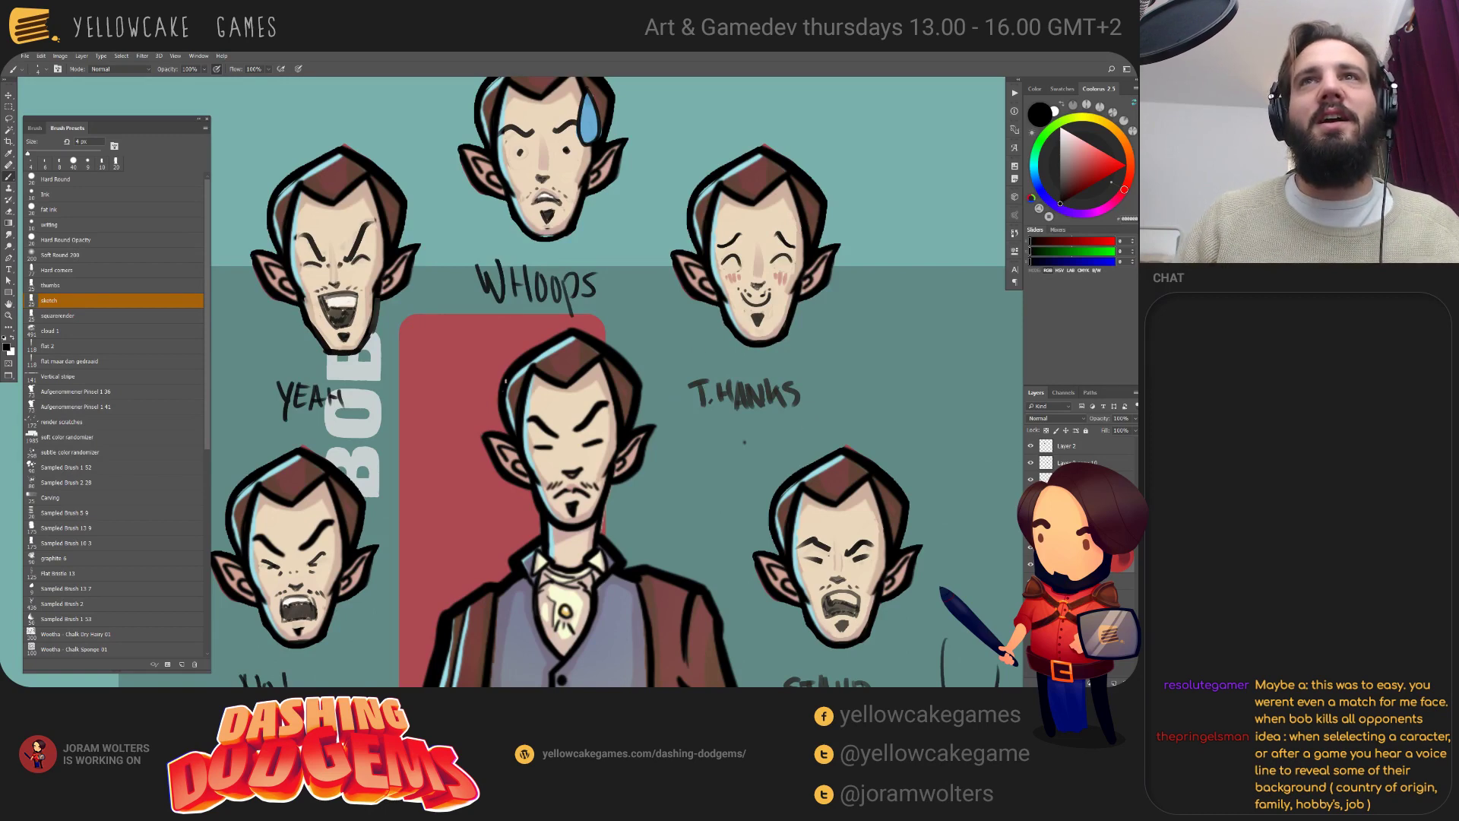
Save a copy of the drawing as the Photoshop file bobemotions in the Dashing Dodgems Art folder.
{"action": "key", "text": "ctrl+shift+s"}
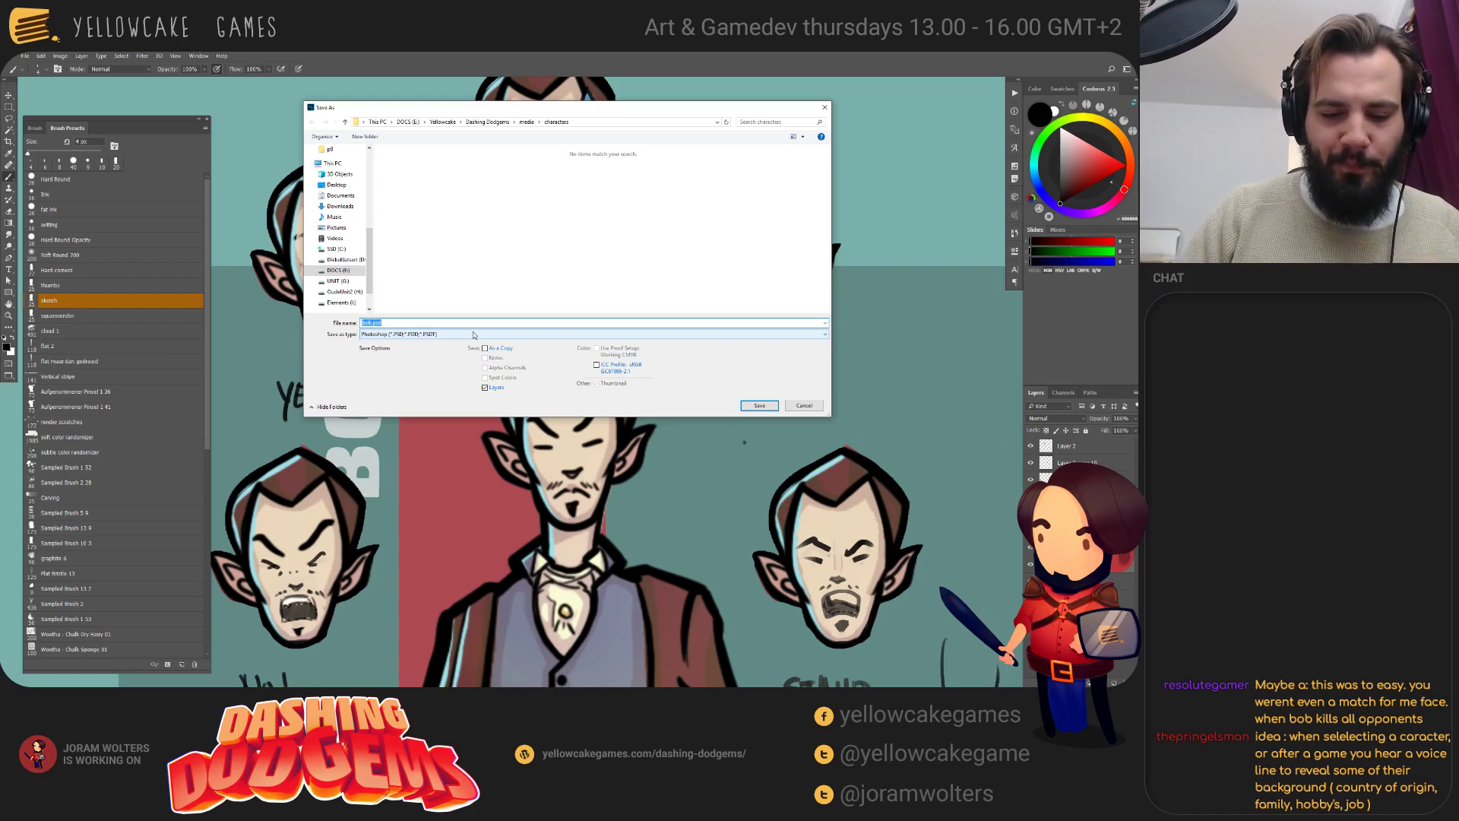
{"action": "type", "text": "bobemo"}
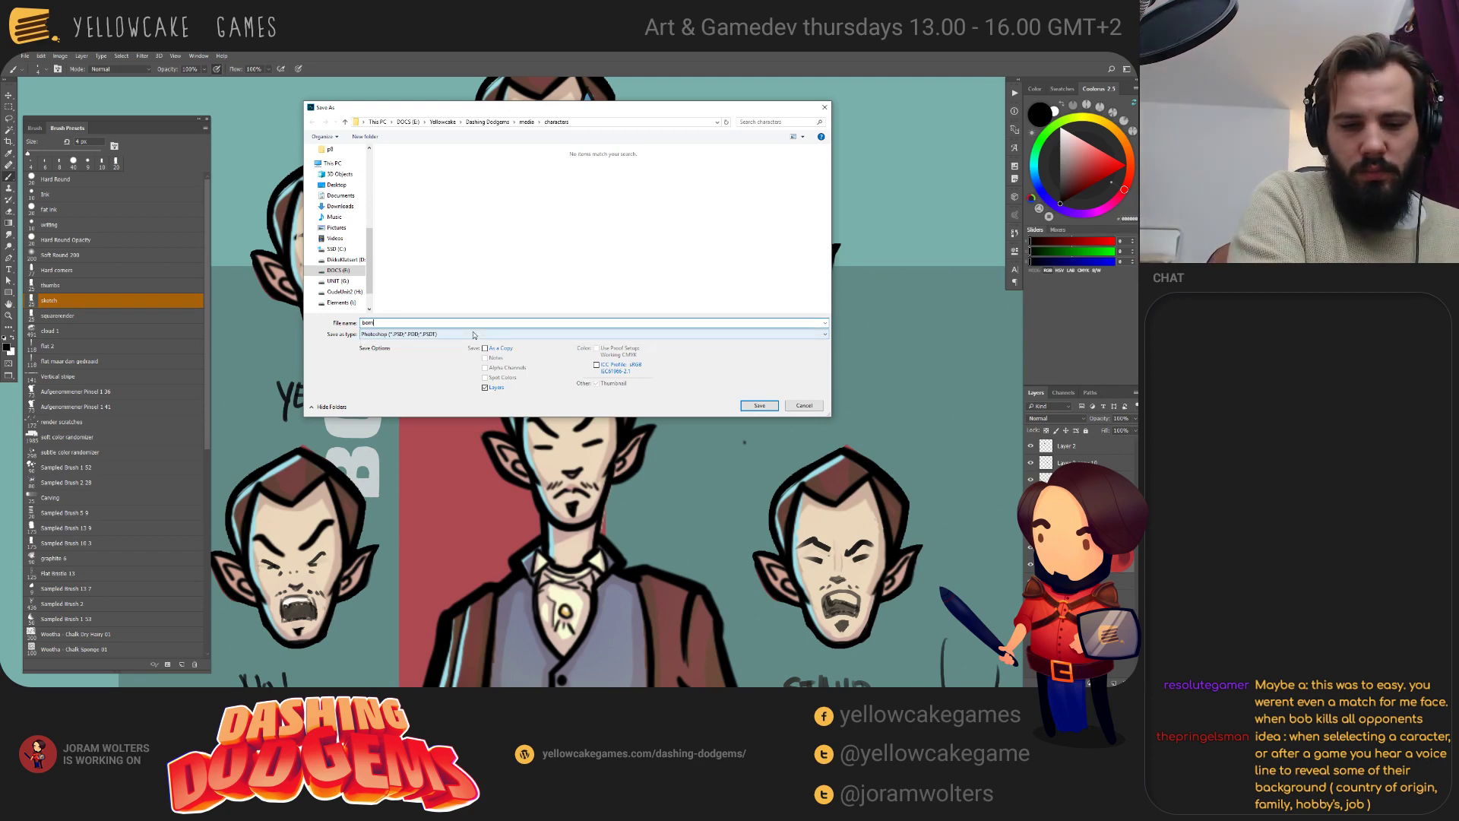
{"action": "type", "text": "tions"}
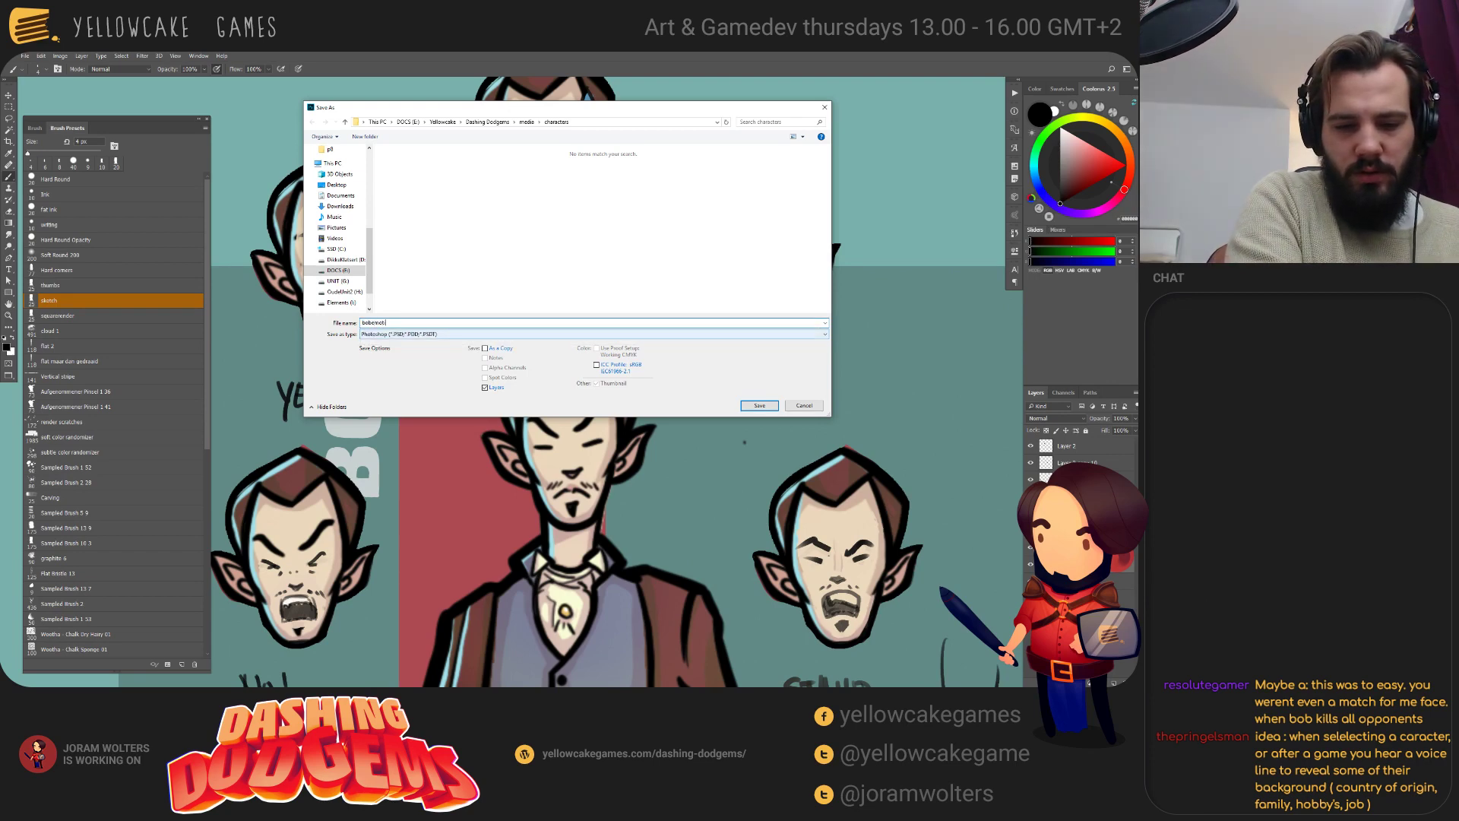
{"action": "left_click", "coordinate": [490, 124]}
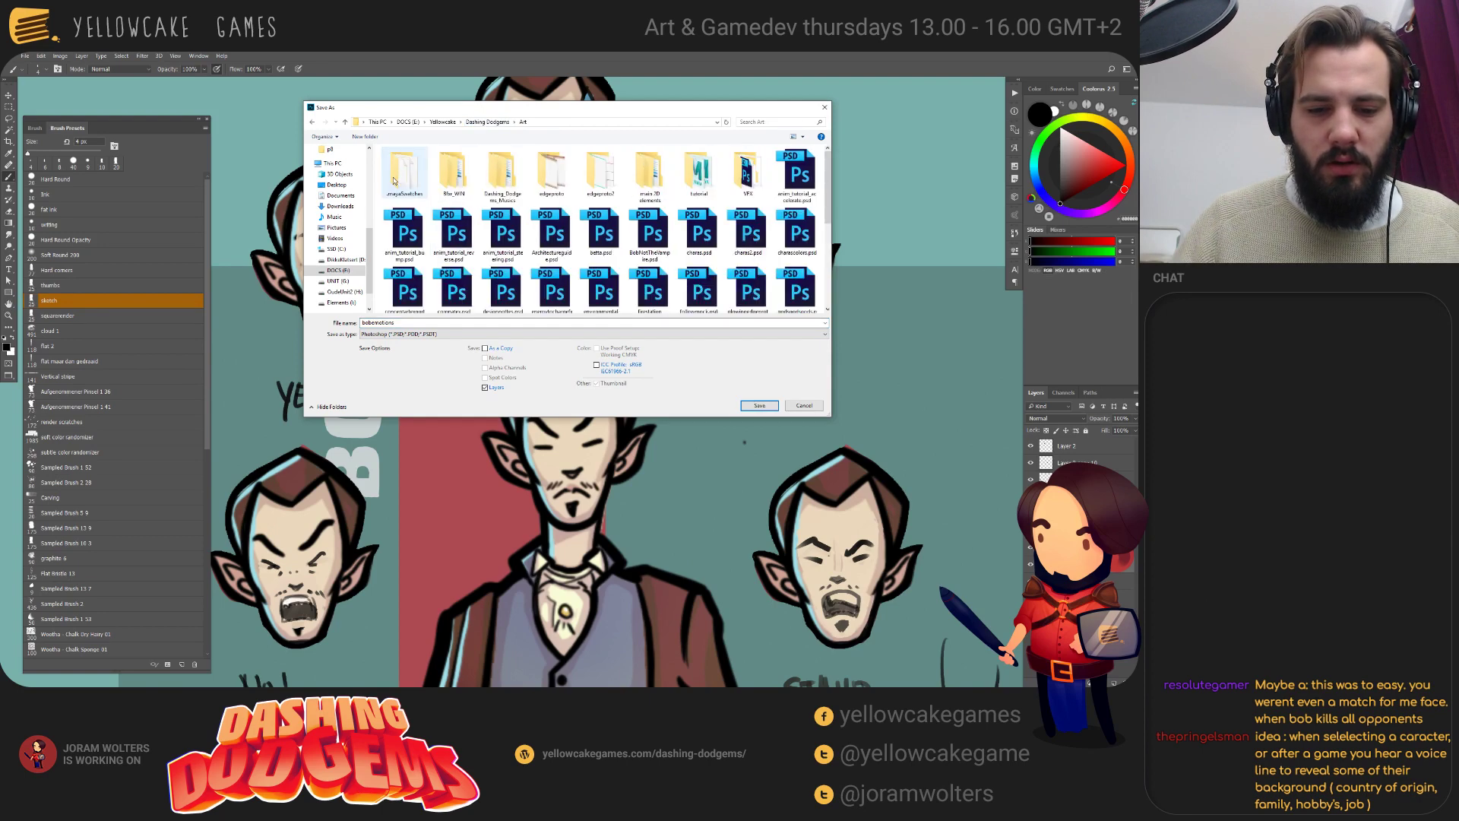
{"action": "double_click", "coordinate": [502, 173]}
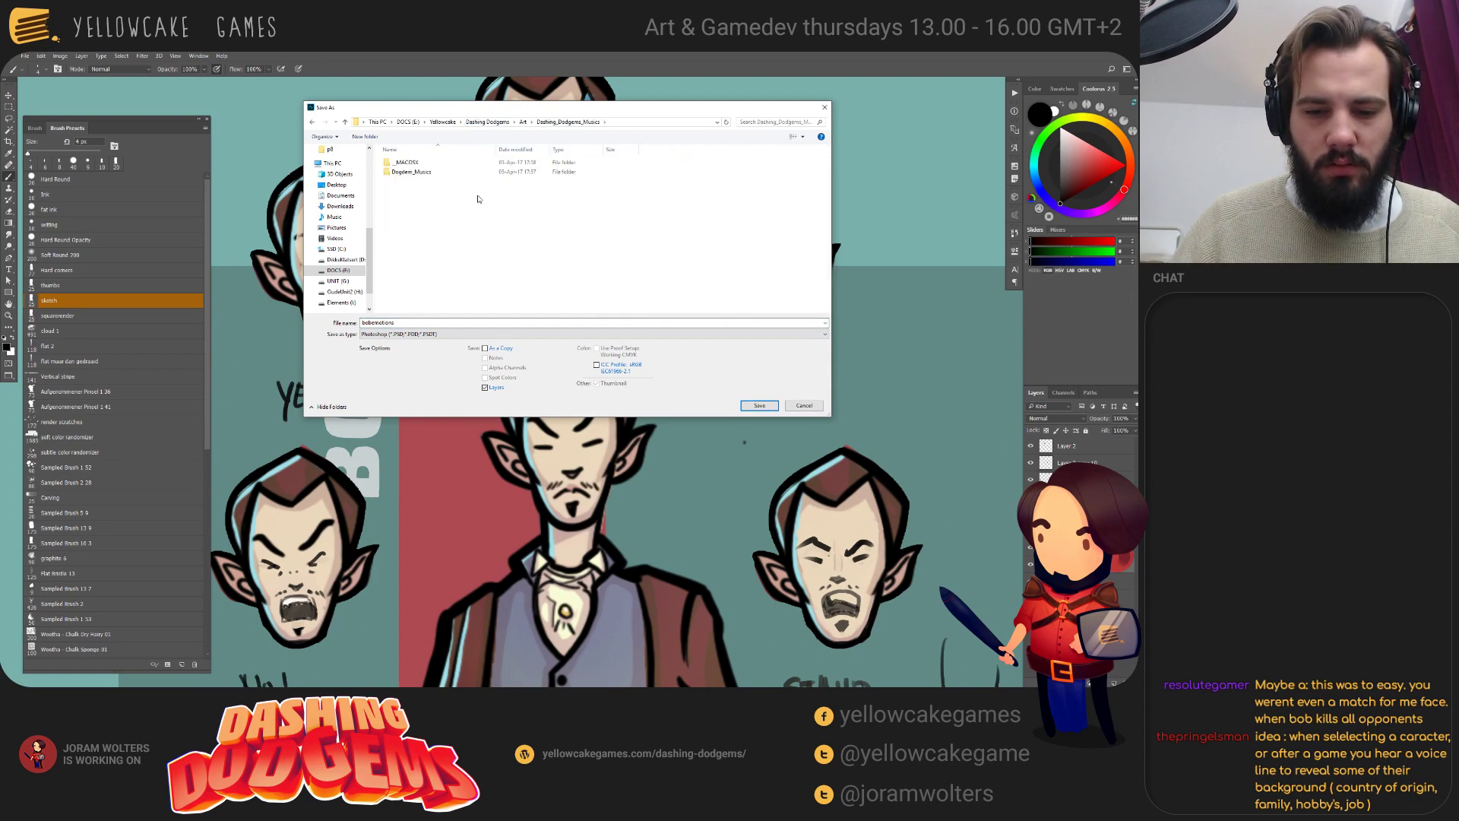
{"action": "left_click", "coordinate": [523, 122]}
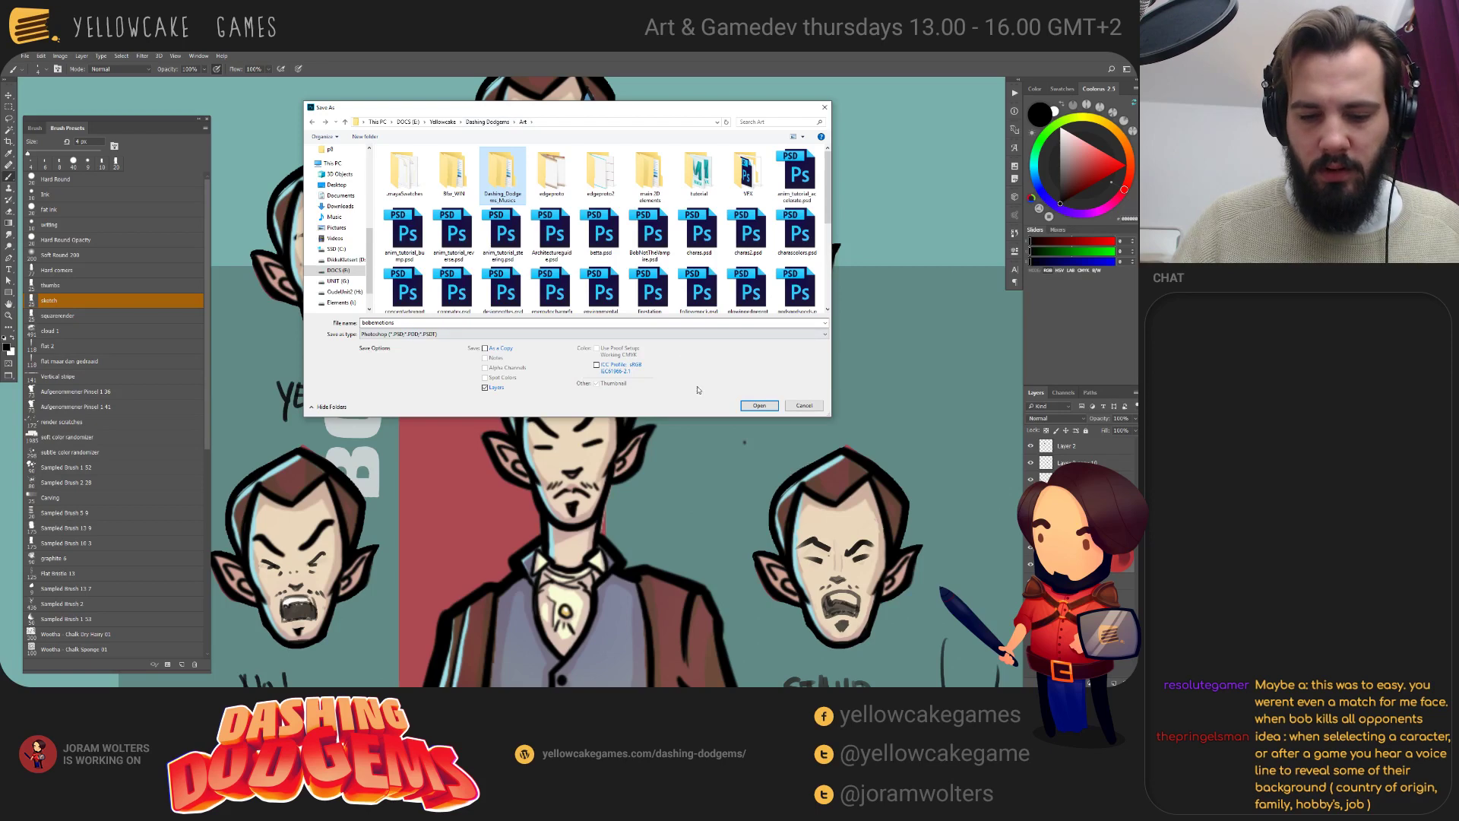
{"action": "left_click", "coordinate": [759, 406]}
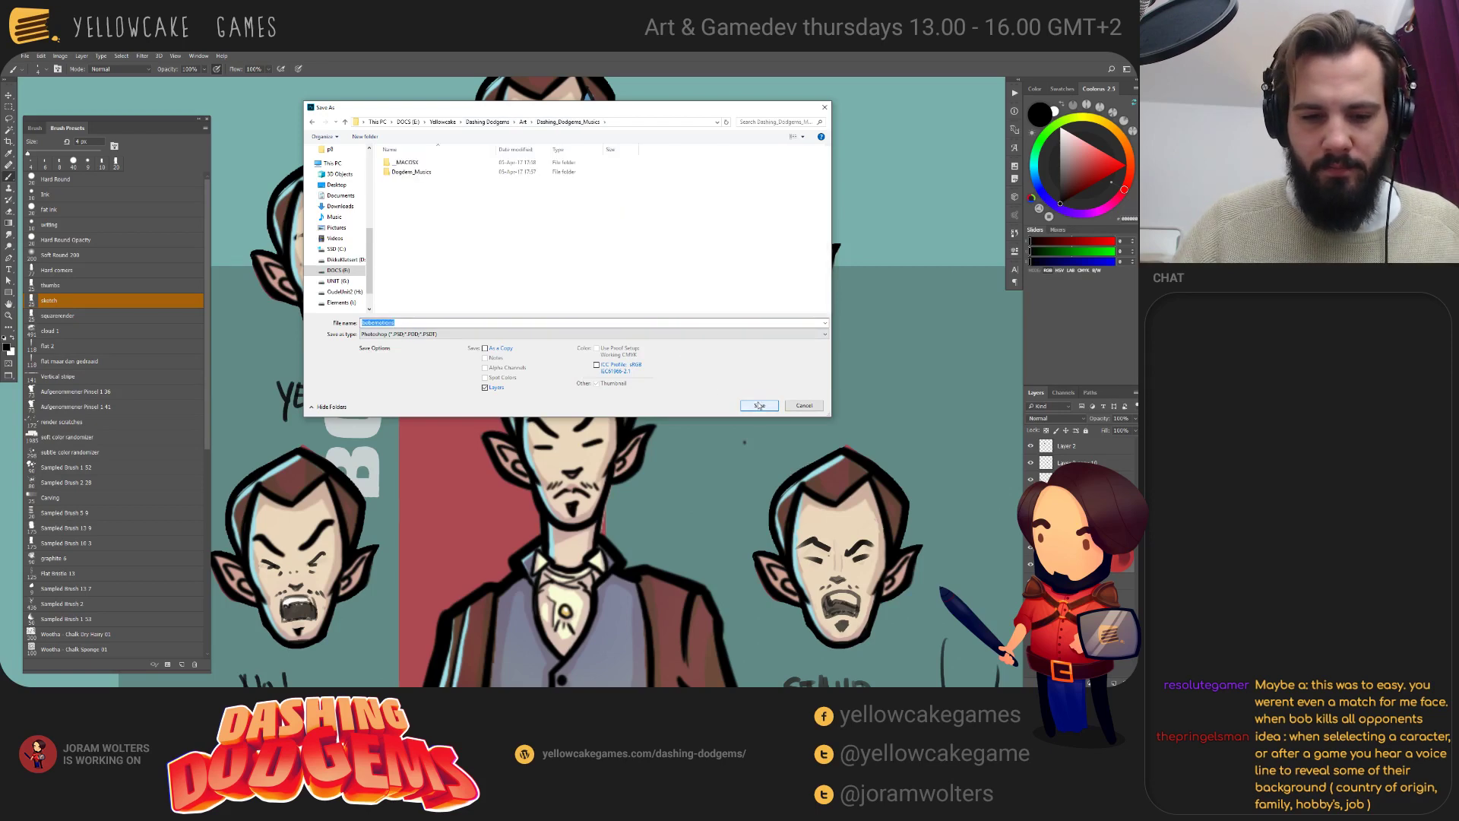
{"action": "left_click", "coordinate": [522, 122]}
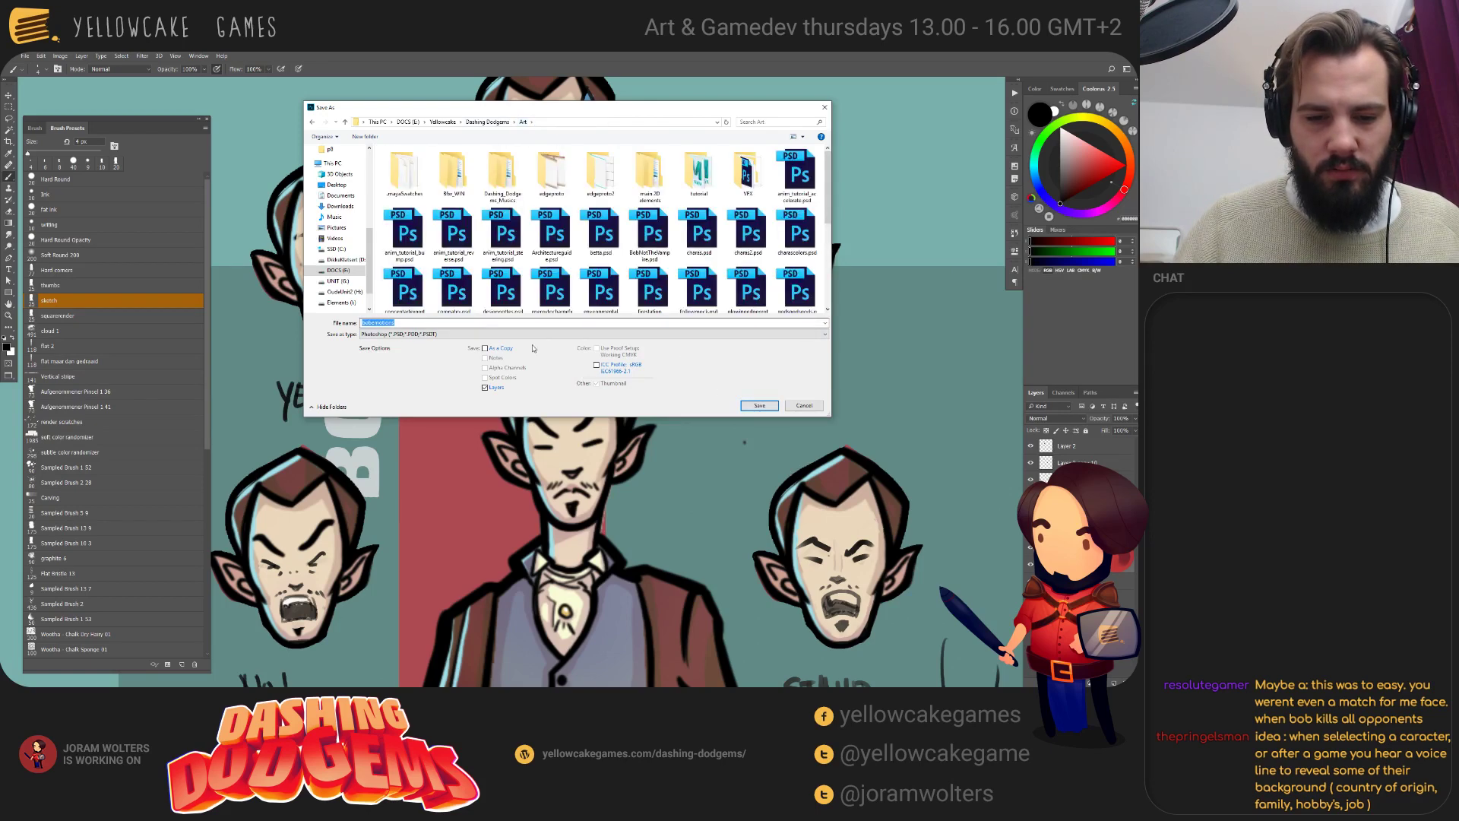
{"action": "left_click", "coordinate": [760, 405]}
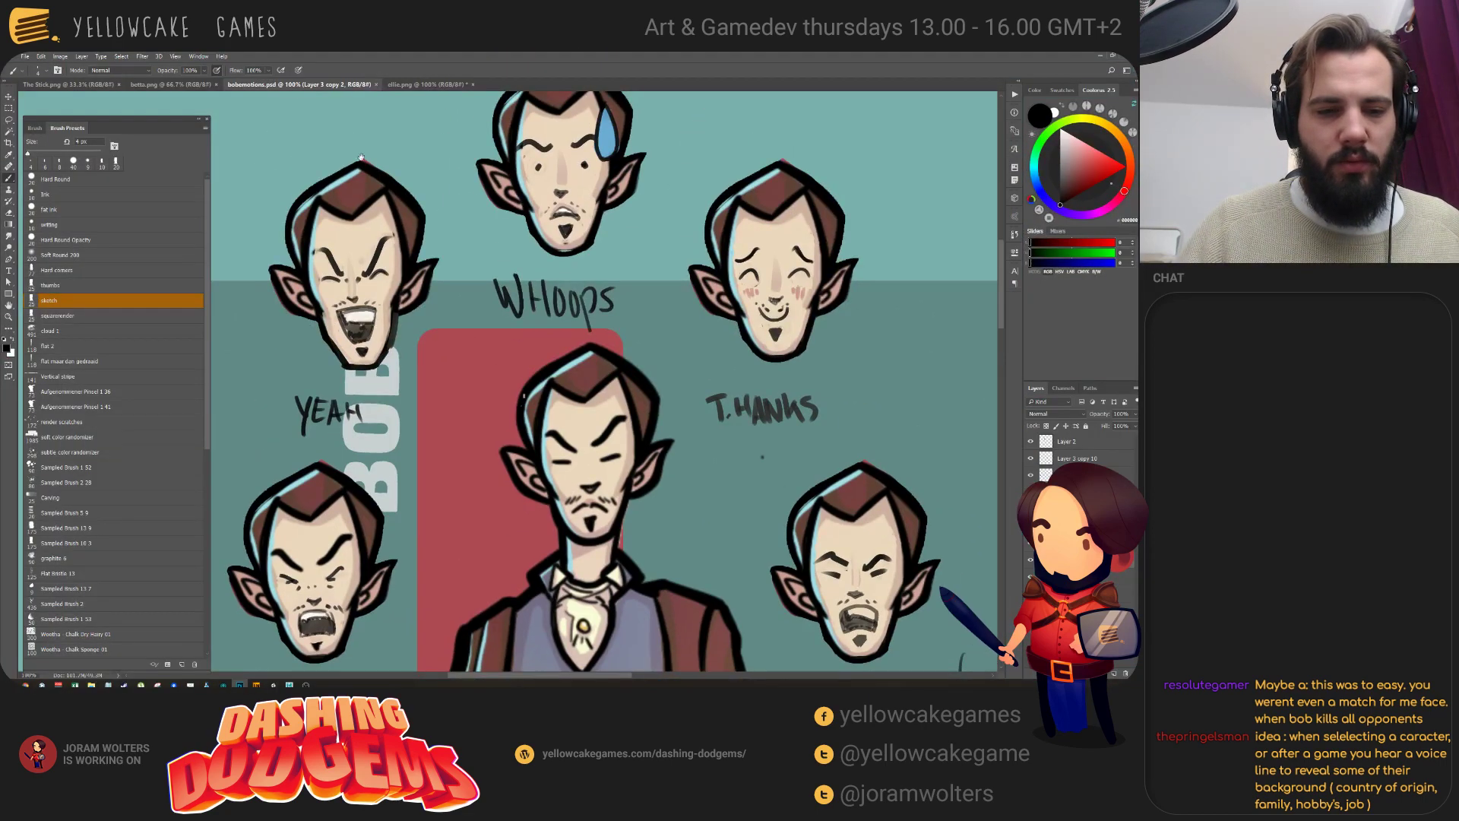
Close all open documents, discarding the unsaved changes to the Ellie image.
{"action": "left_click_drag", "start_coordinate": [362, 157], "coordinate": [392, 243]}
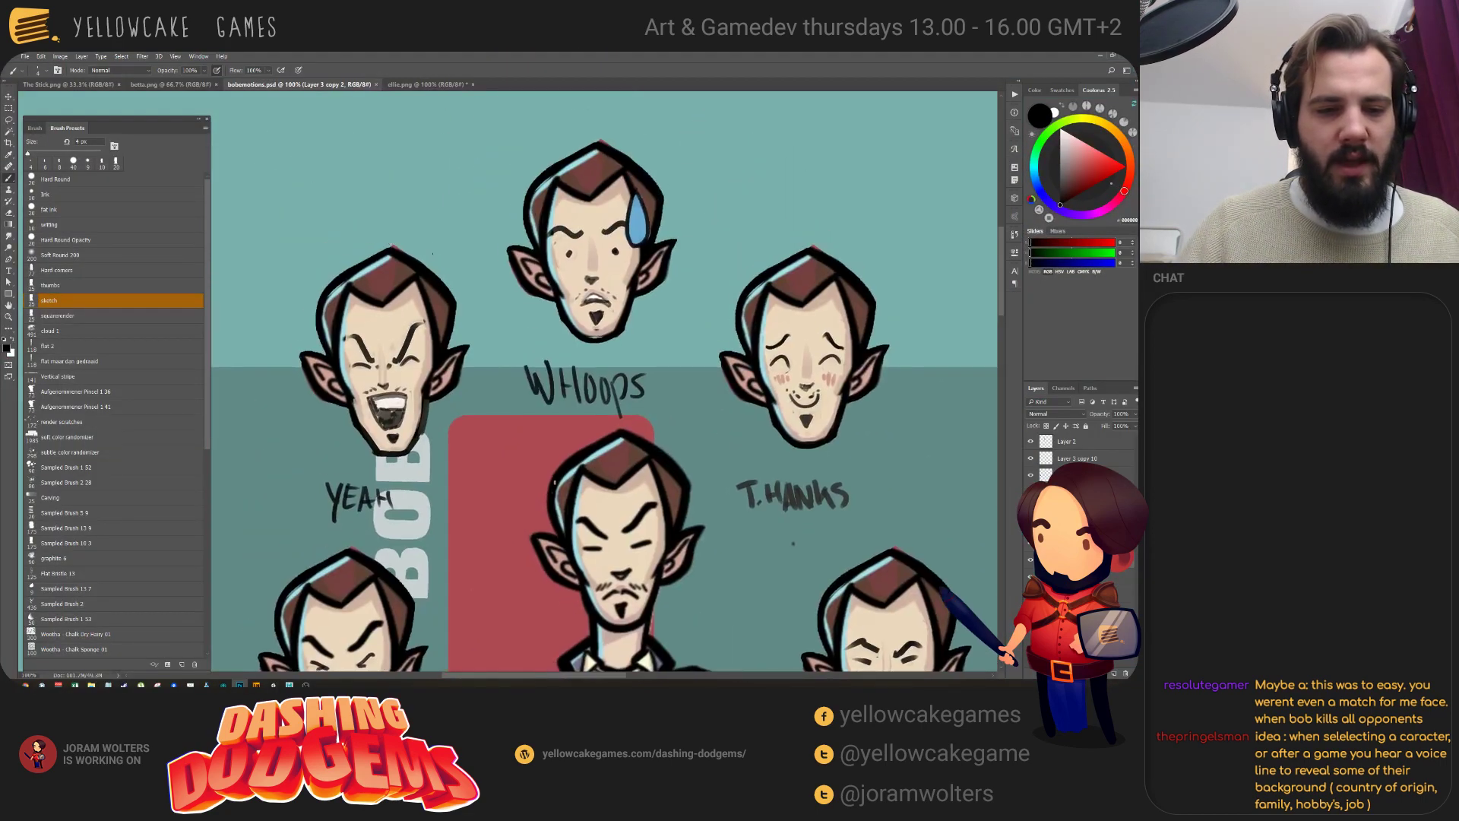
{"action": "key", "text": "ctrl+w"}
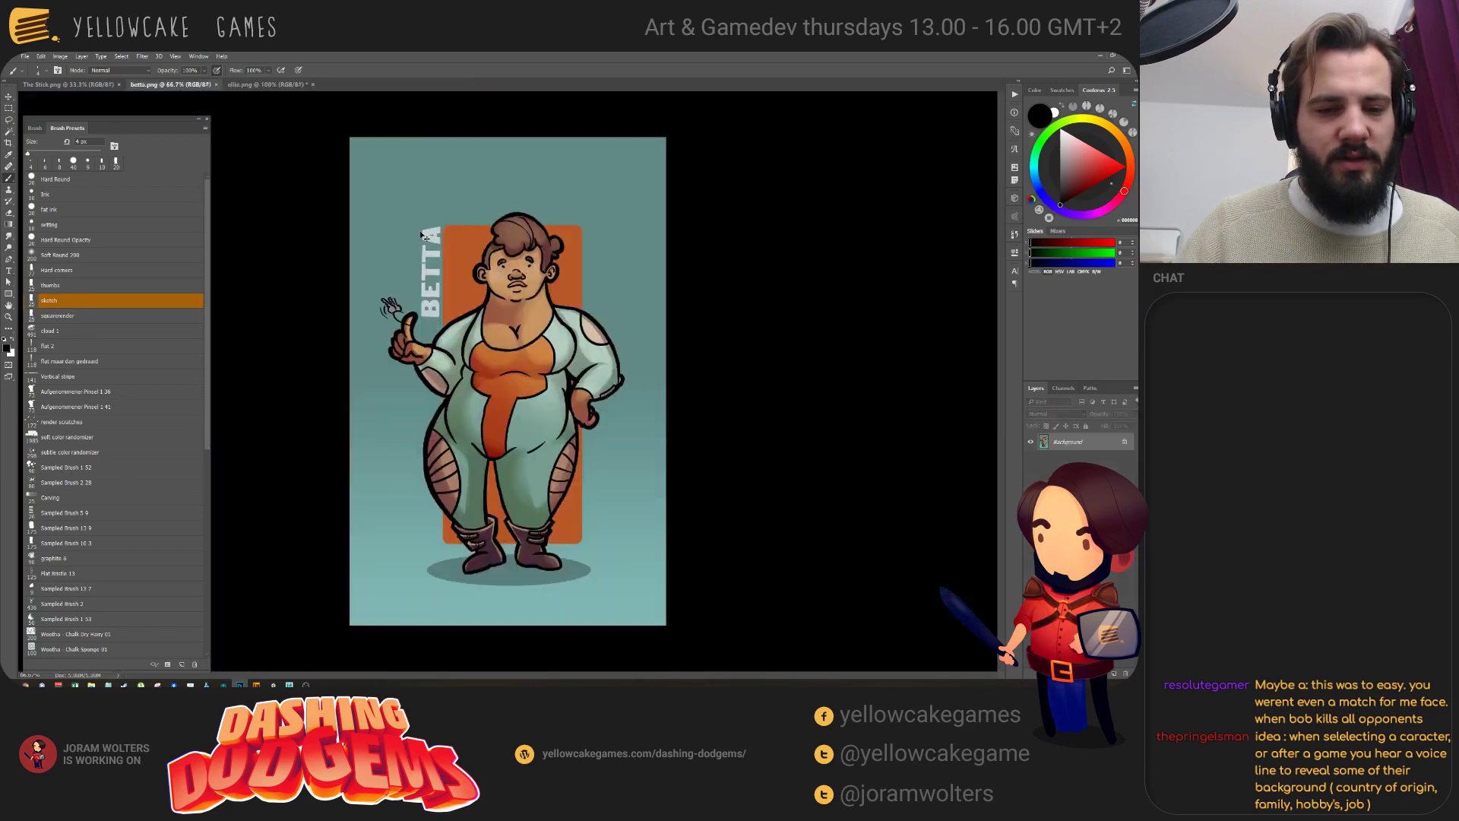
{"action": "key", "text": "ctrl+w"}
{"action": "key", "text": "ctrl+w"}
{"action": "key", "text": "ctrl+w"}
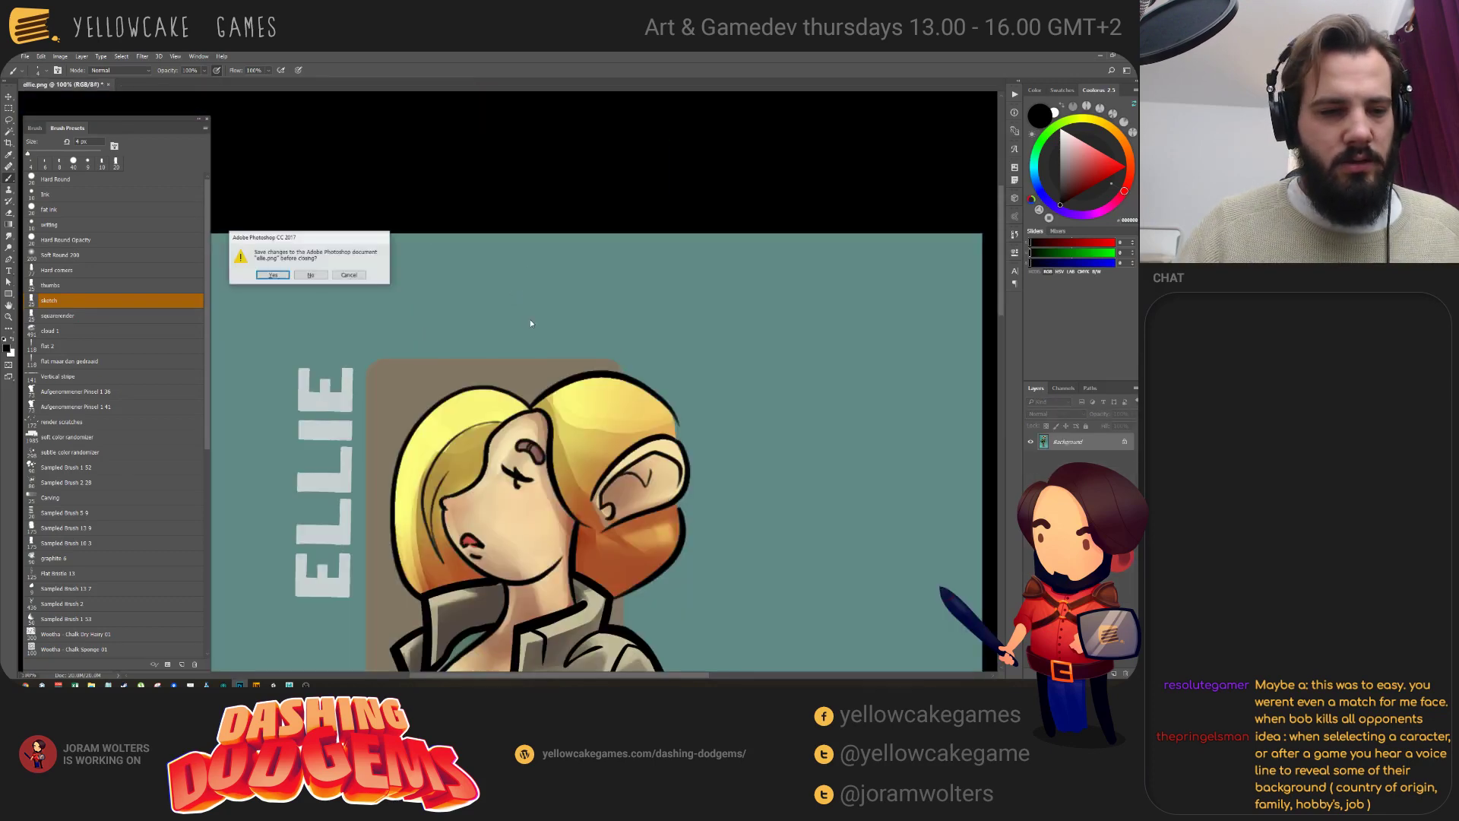
{"action": "key", "text": "n"}
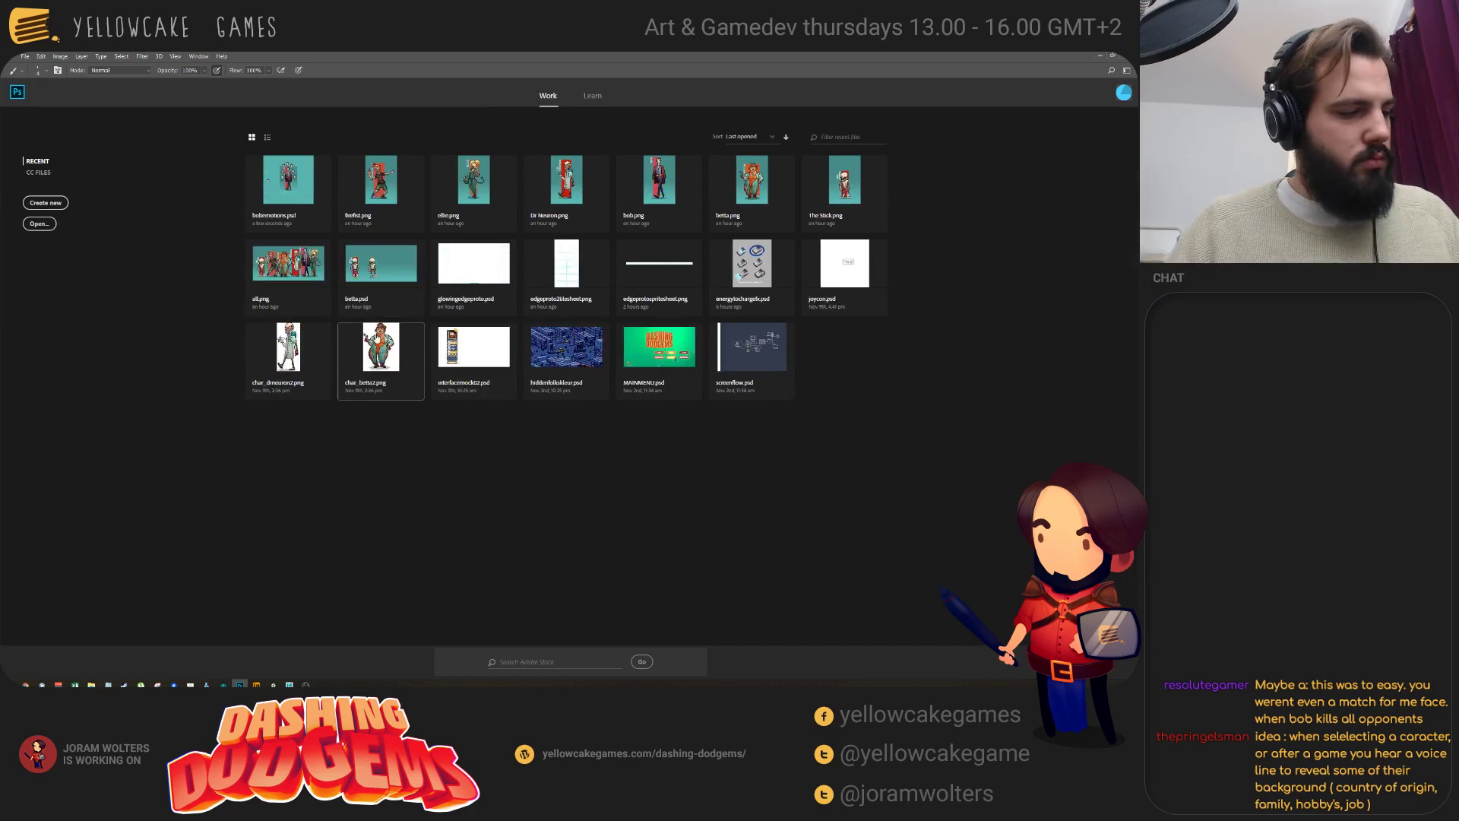
Create a new document 256 pixels wide and 256 pixels high with a white background.
{"action": "key", "text": "ctrl+n"}
{"action": "key", "text": "Tab"}
{"action": "key", "text": "Tab"}
{"action": "key", "text": "Tab"}
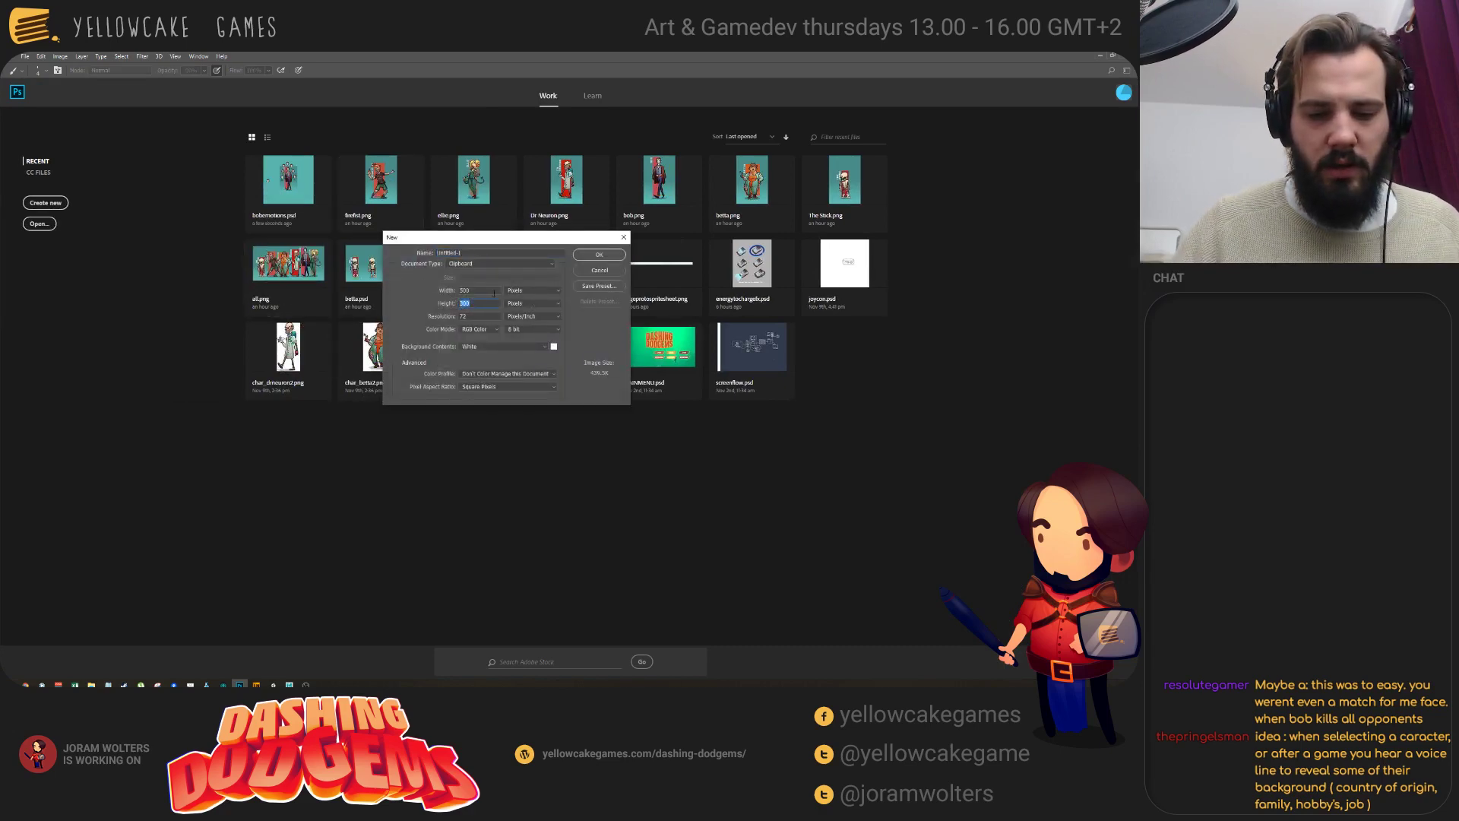
{"action": "key", "text": "shift+Tab"}
{"action": "type", "text": "25"}
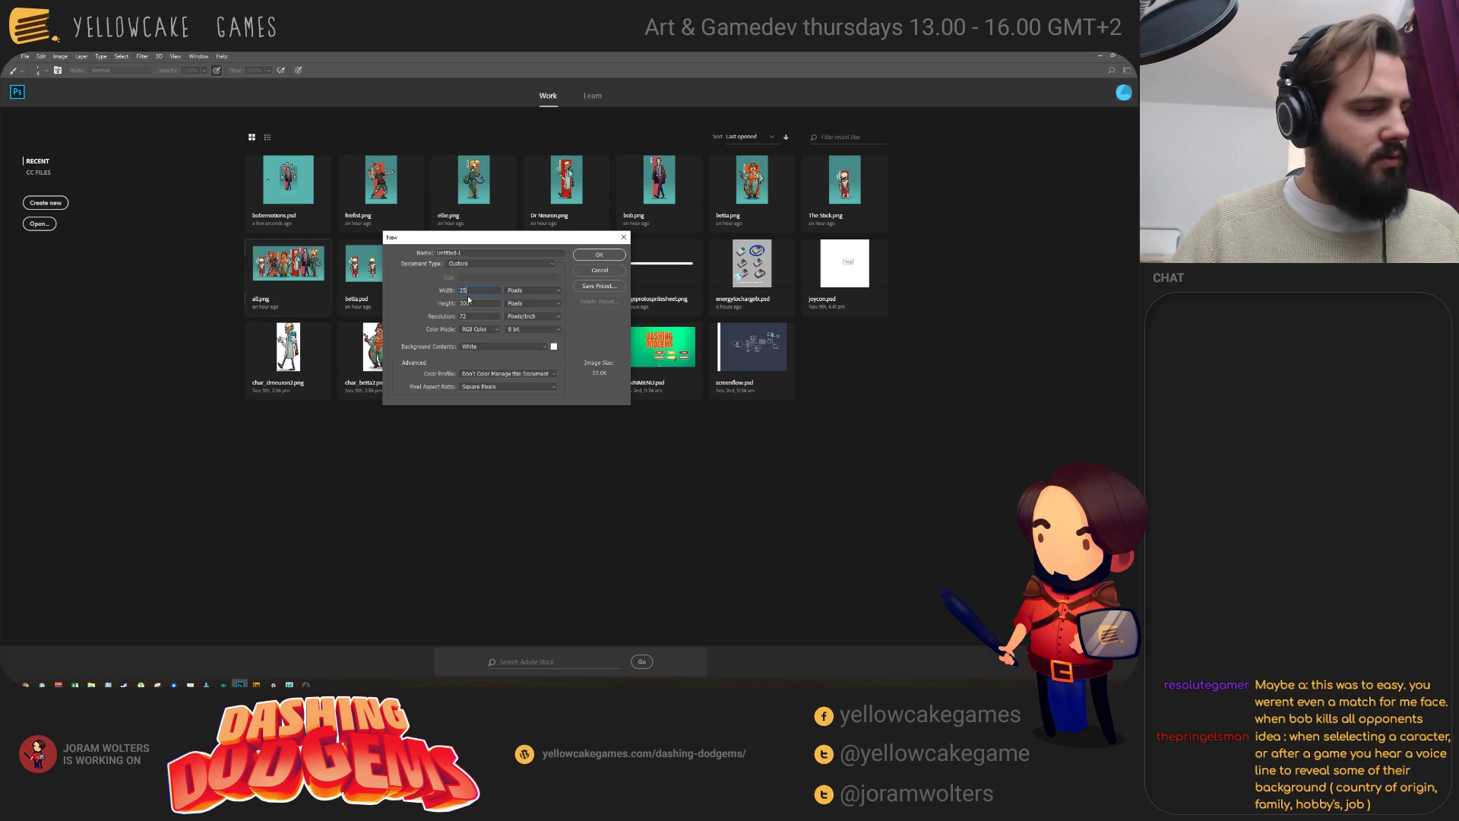
{"action": "type", "text": "6"}
{"action": "key", "text": "Tab"}
{"action": "type", "text": "26"}
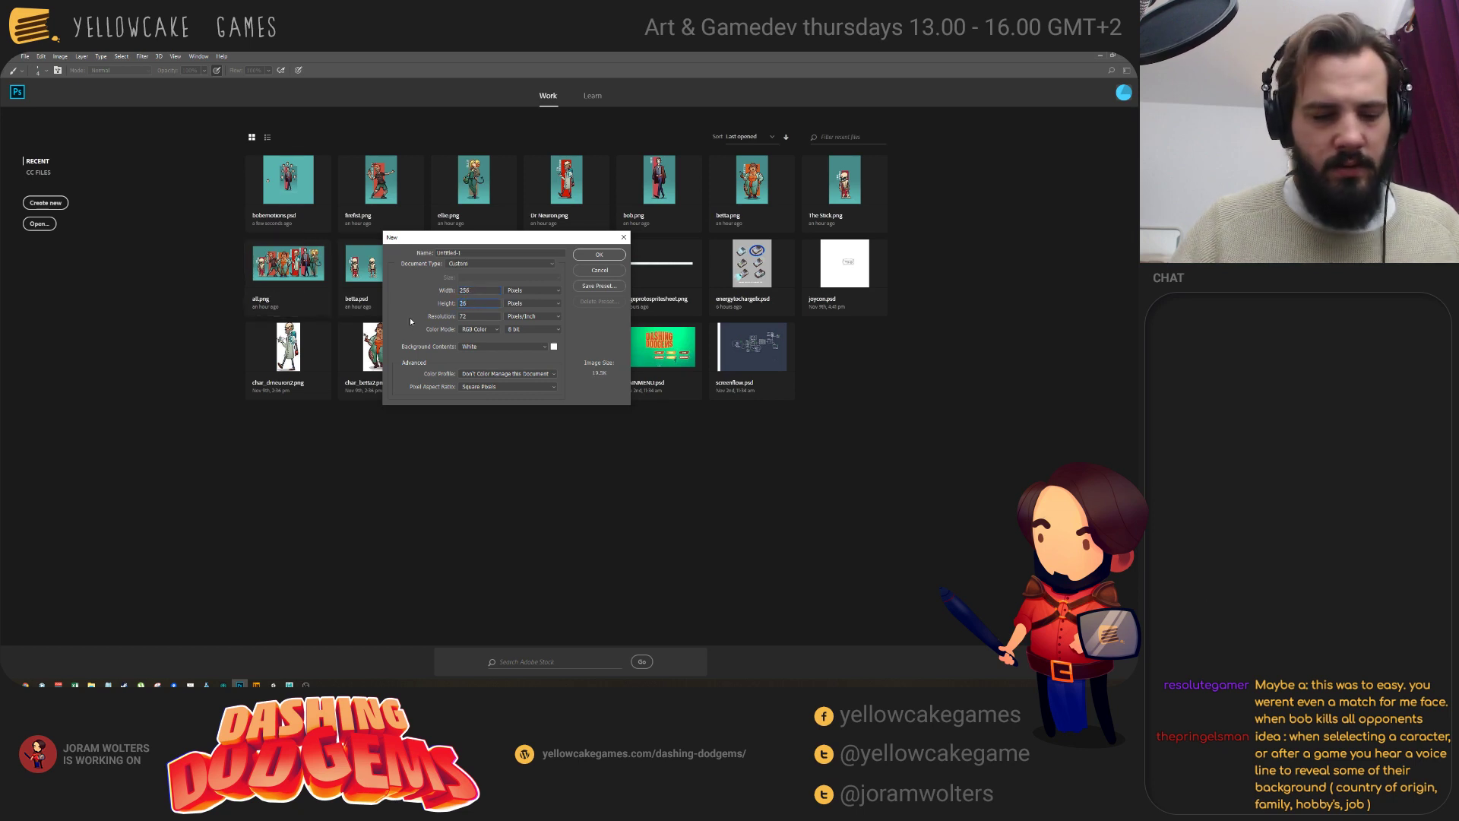
{"action": "type", "text": "65"}
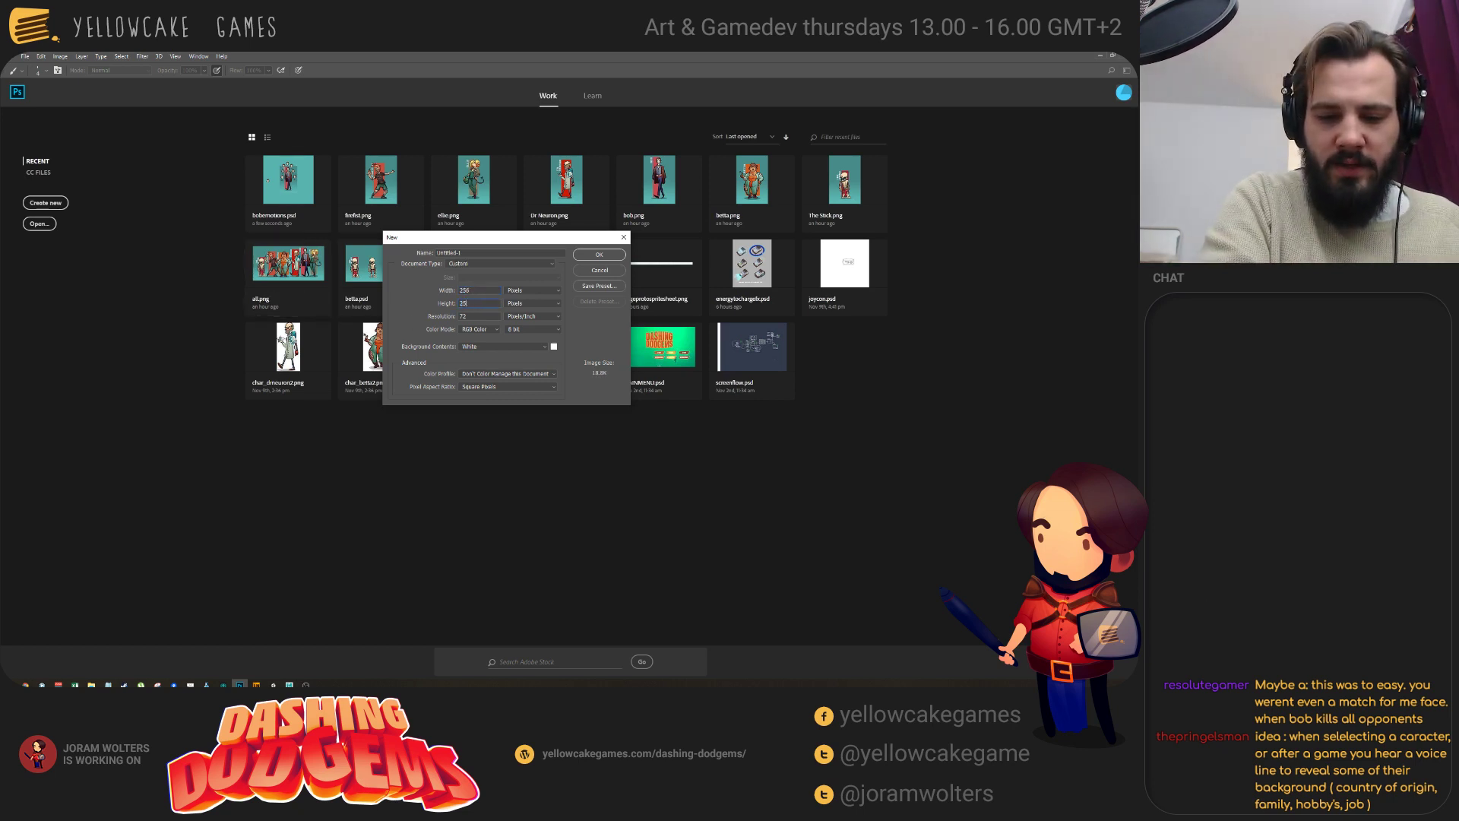
{"action": "type", "text": "6"}
{"action": "key", "text": "Return"}
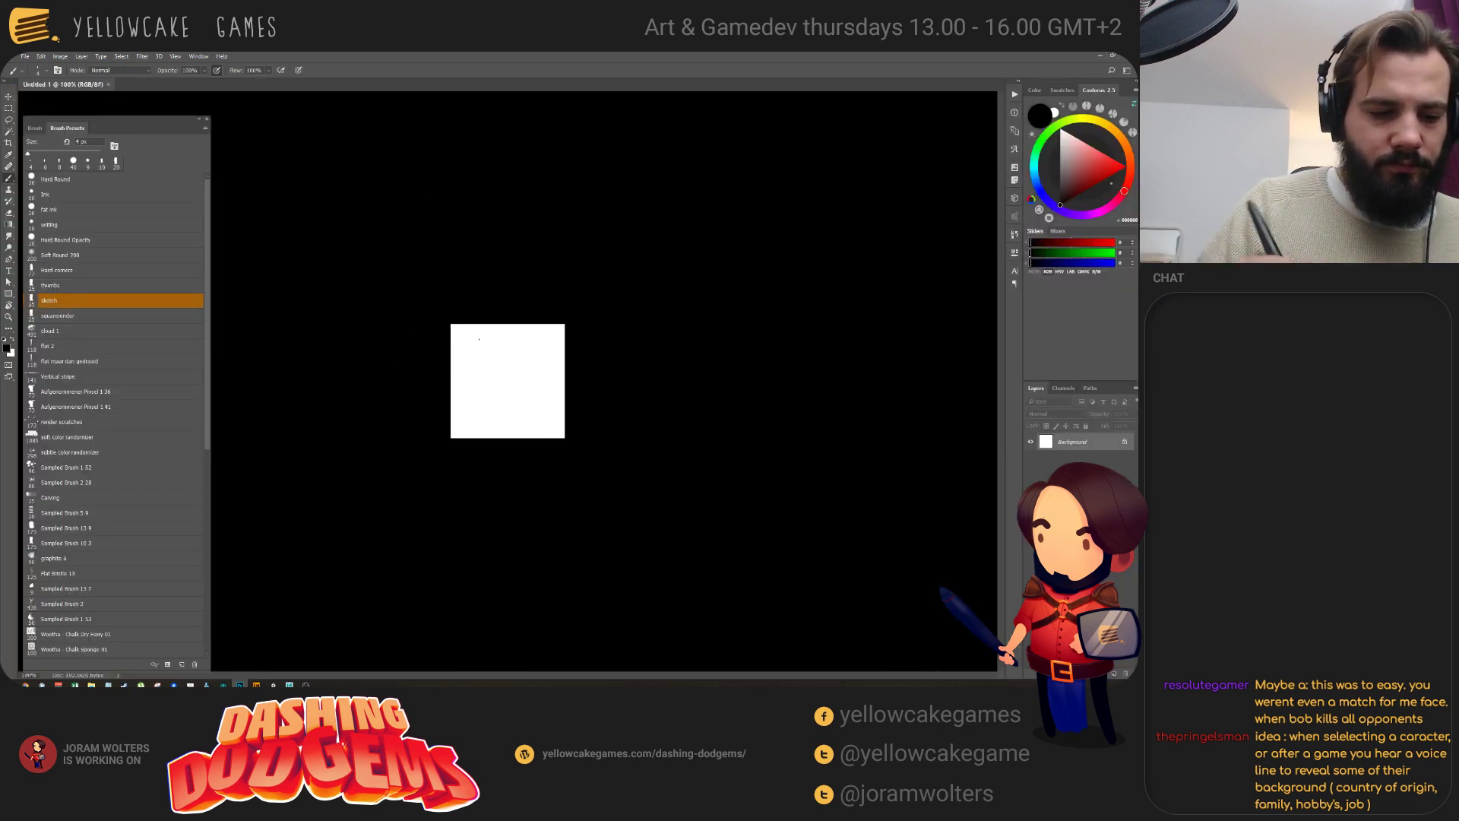
Set up the Polygon tool to draw five-pointed stars by enabling its Star option.
{"action": "left_click", "coordinate": [8, 293]}
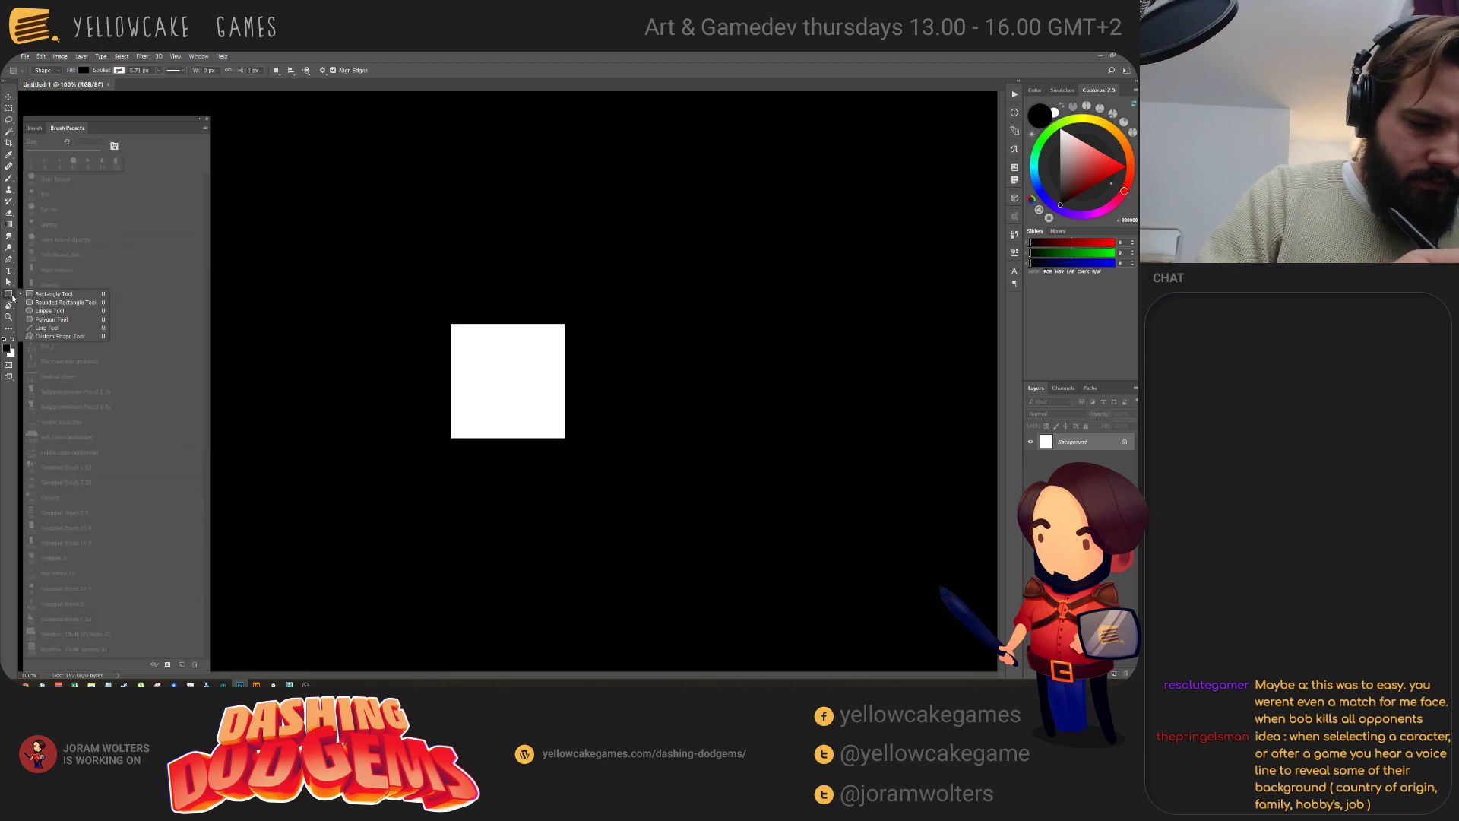
{"action": "left_click", "coordinate": [69, 317]}
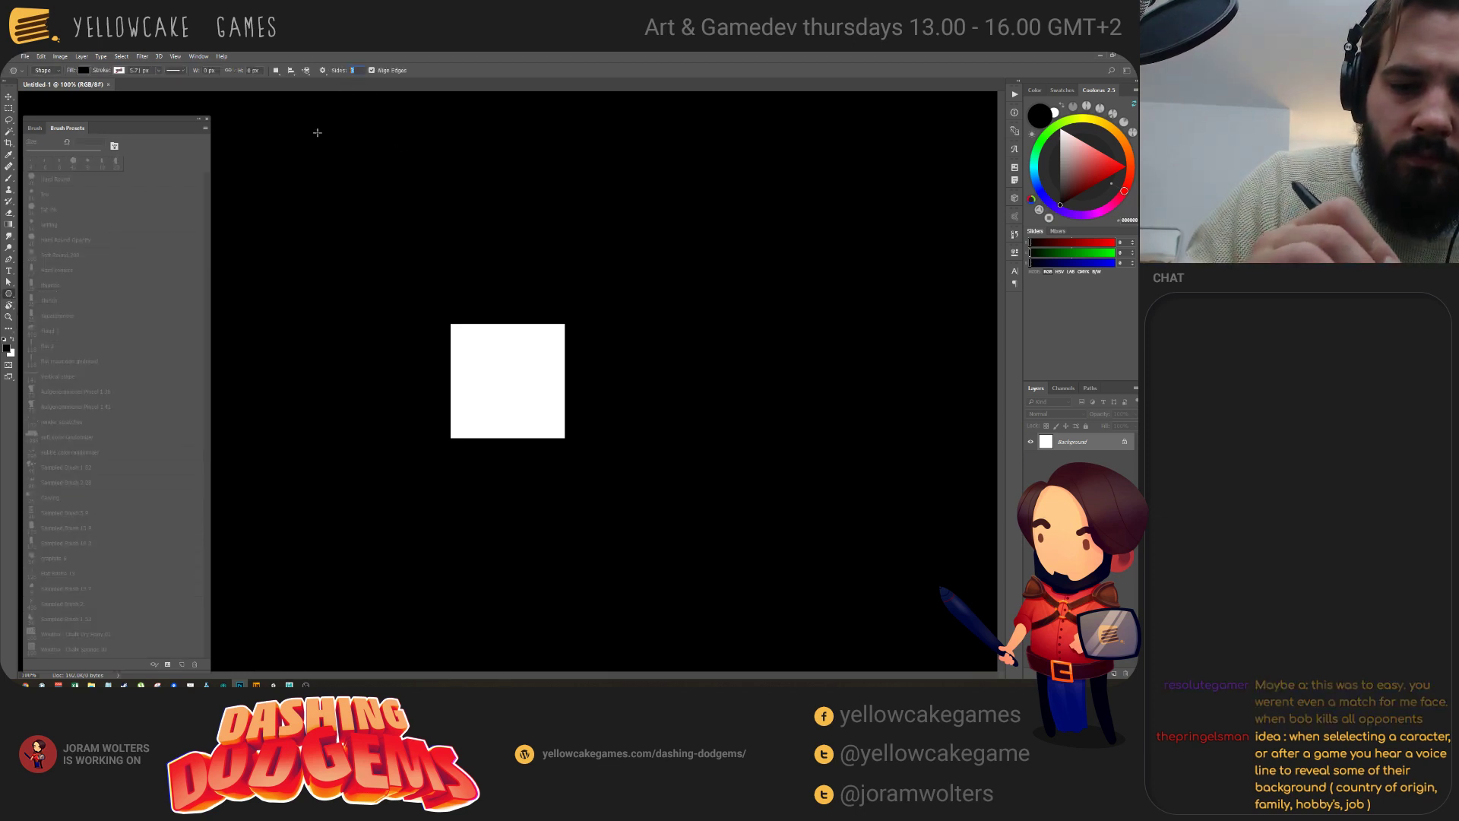
{"action": "key", "text": "Return"}
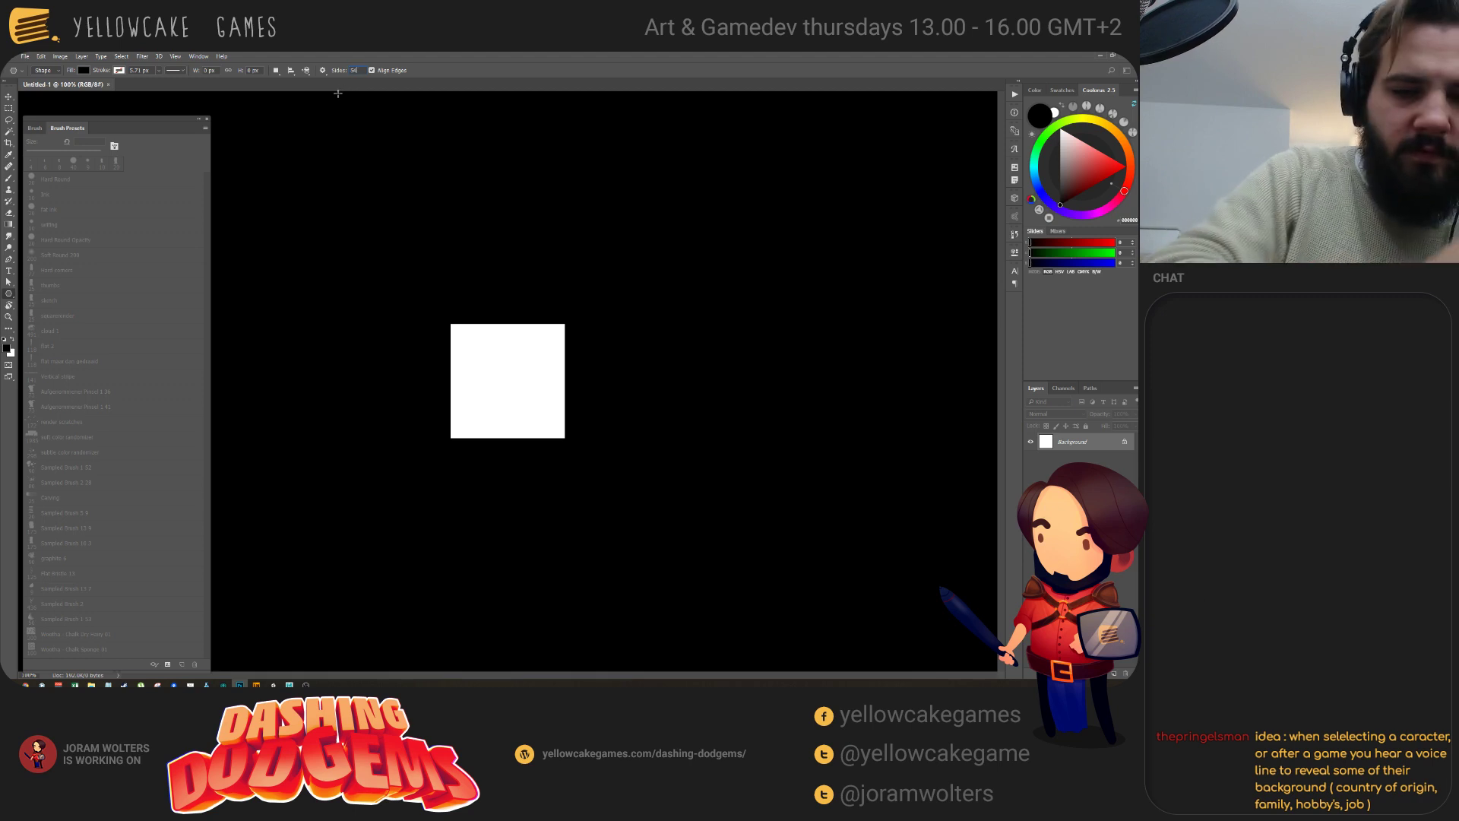
{"action": "left_click", "coordinate": [322, 70]}
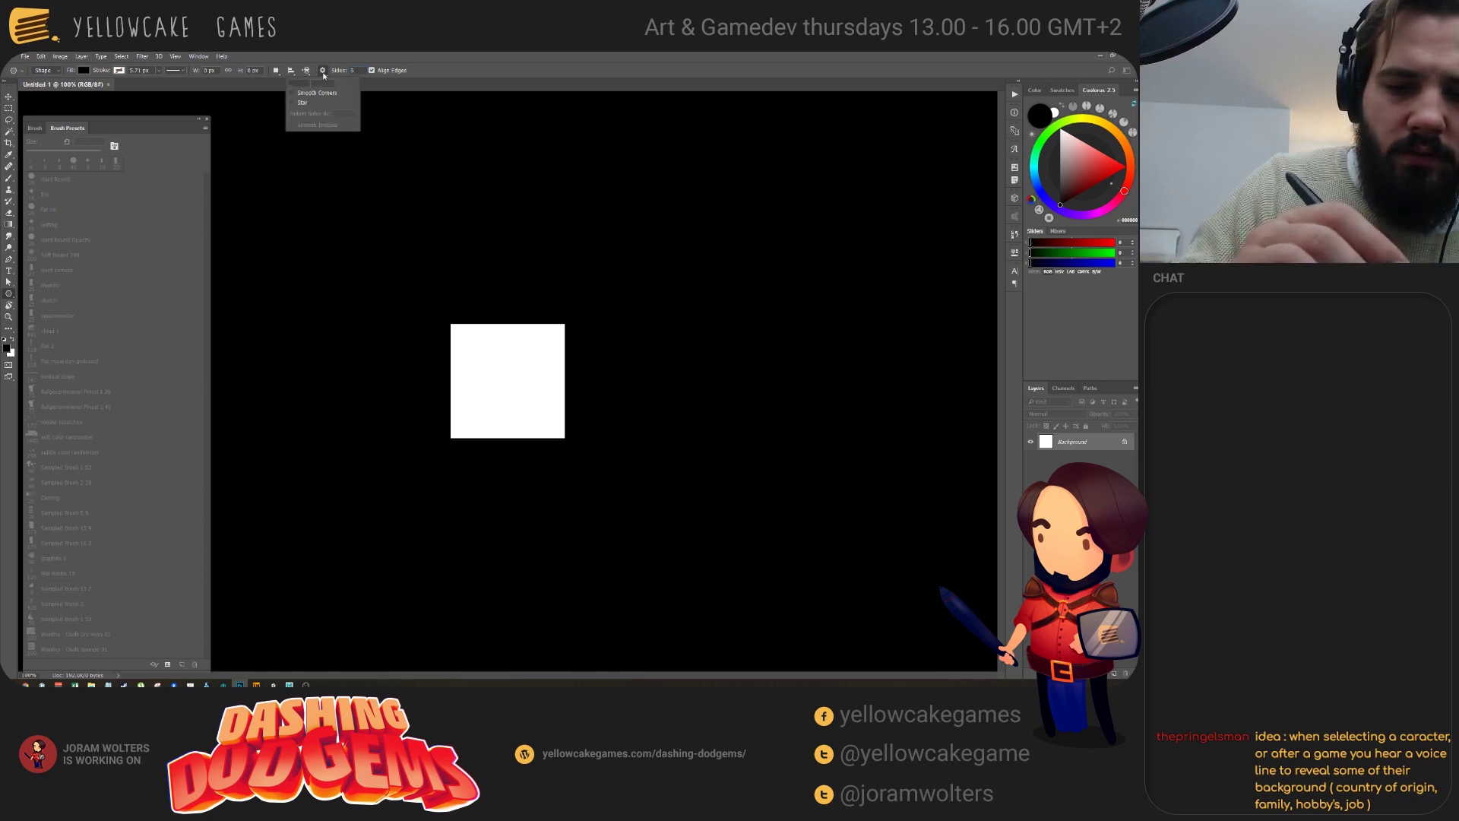
{"action": "left_click", "coordinate": [293, 102]}
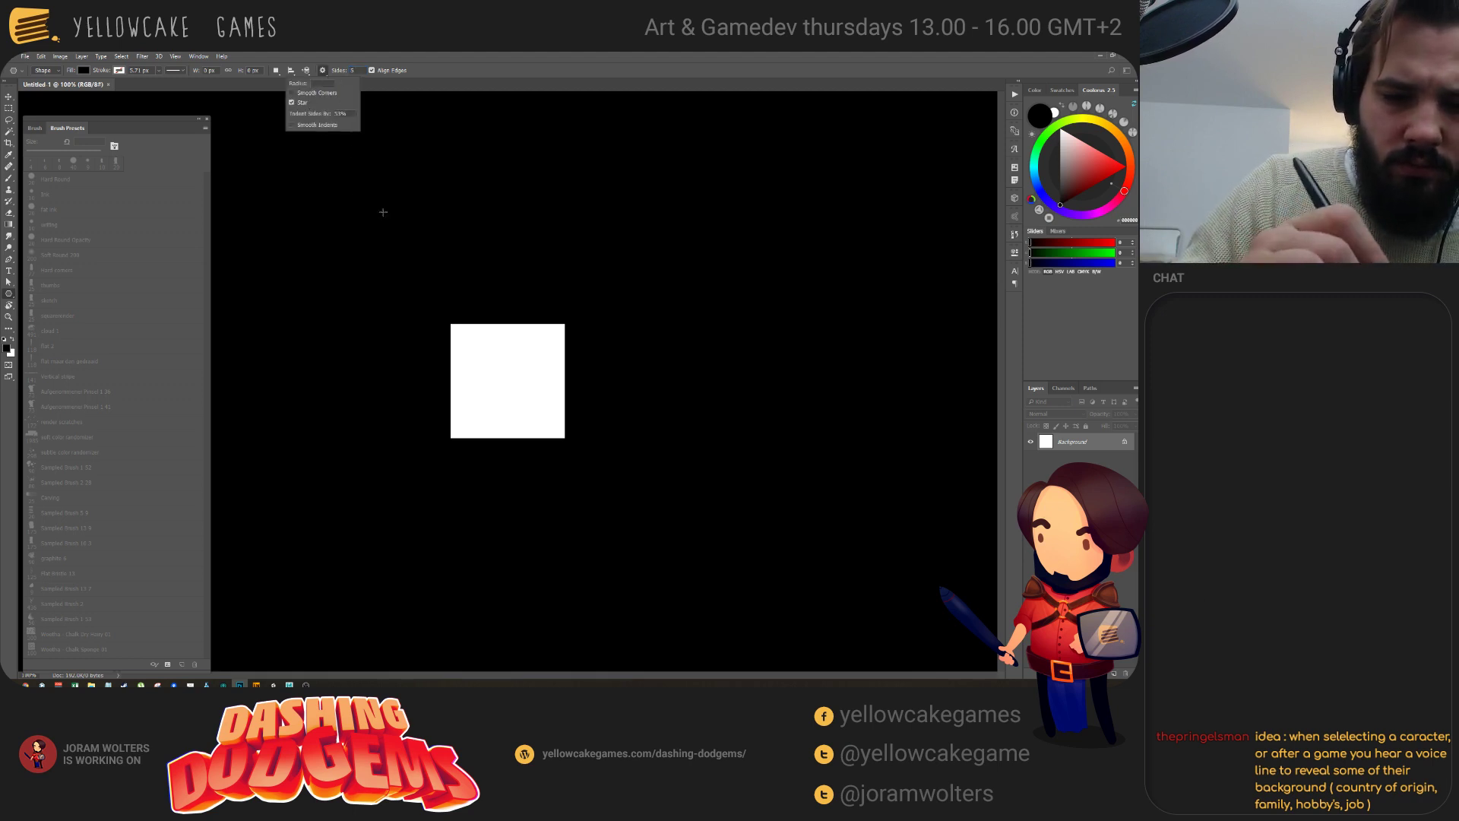
Sample white as the foreground colour, then add an empty layer and fill the background layer with black.
{"action": "left_click", "coordinate": [527, 361], "text": "alt"}
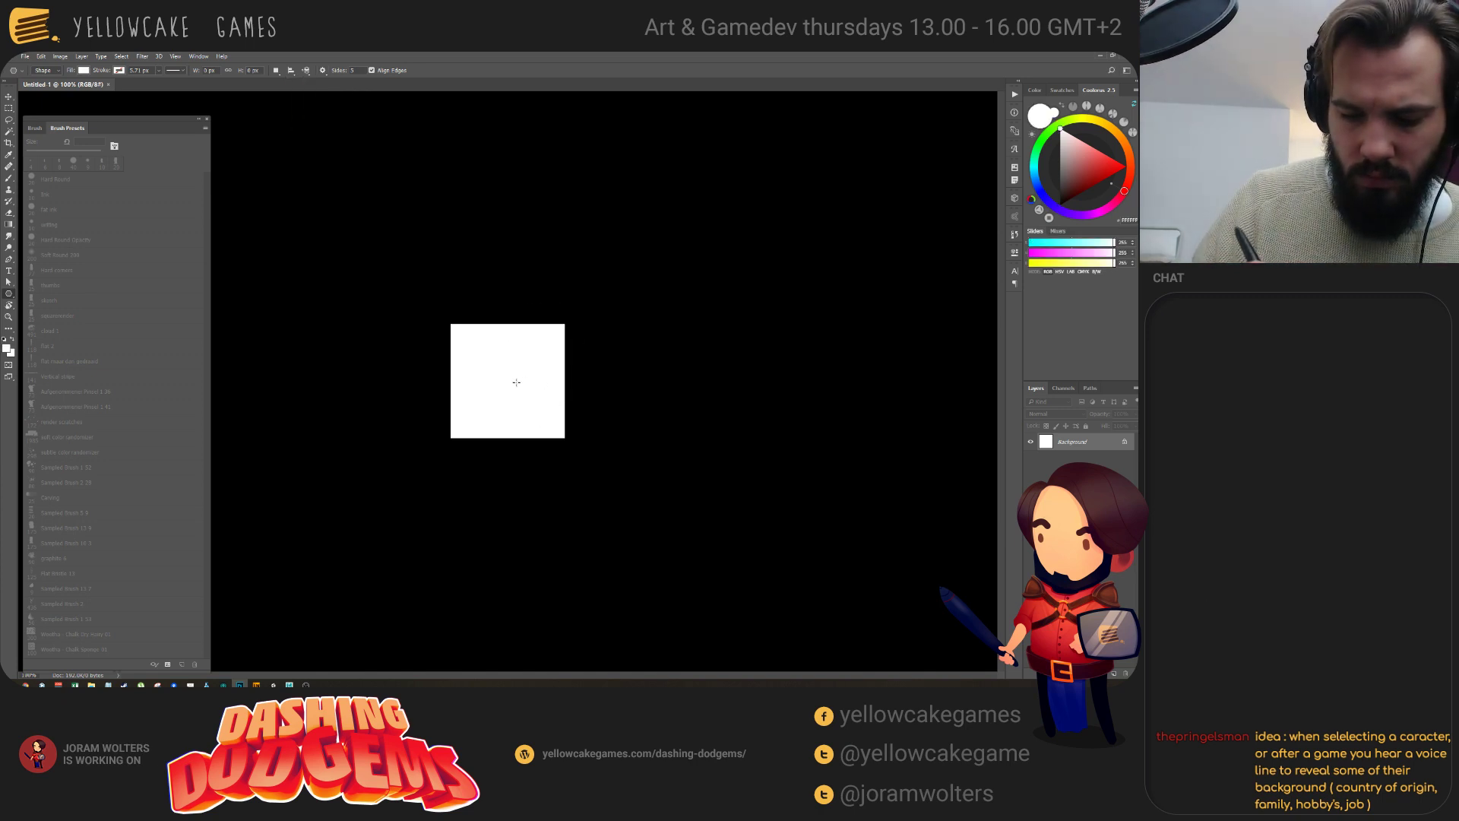
{"action": "left_click", "coordinate": [1086, 128]}
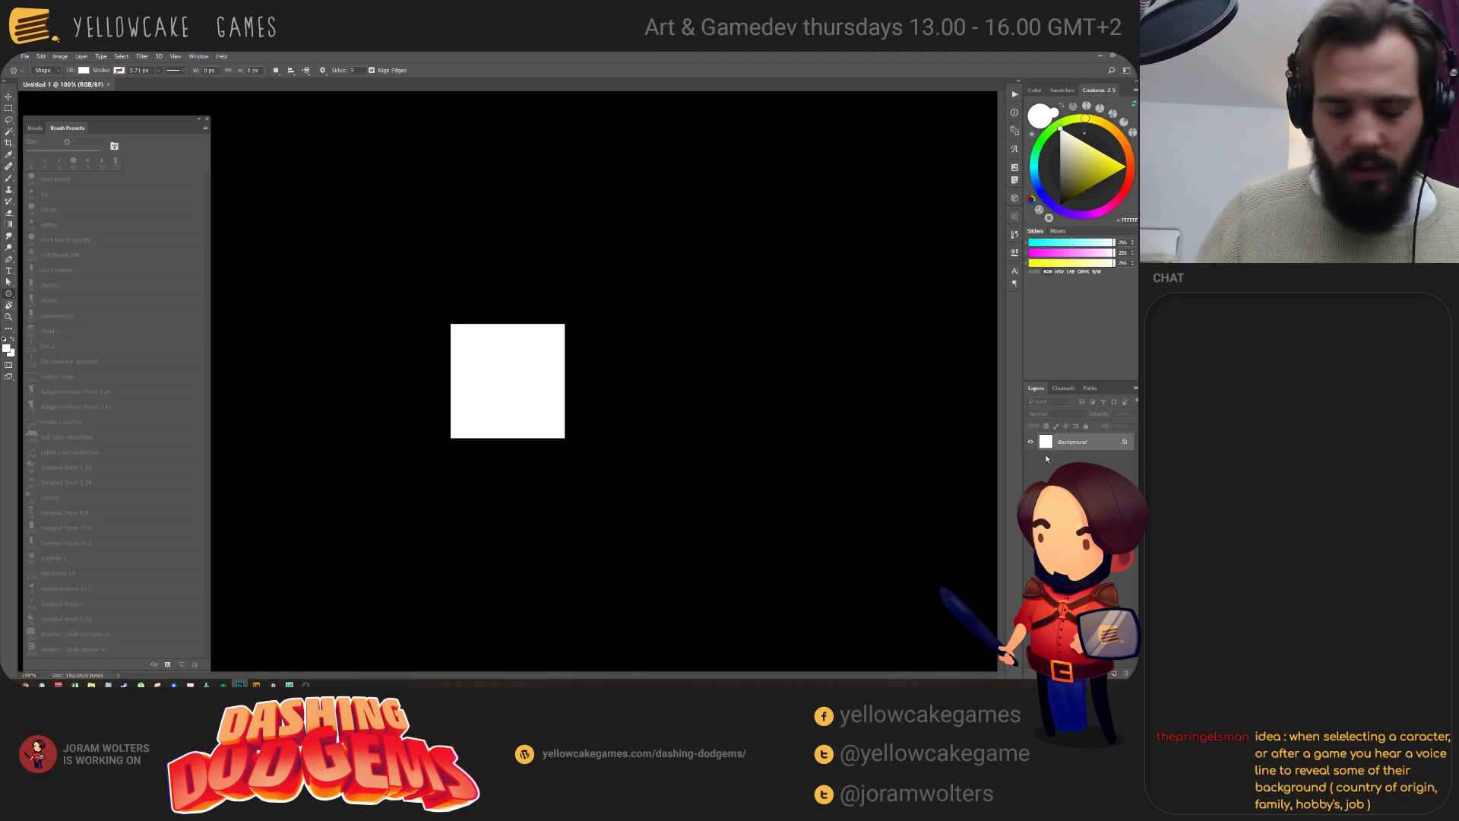
{"action": "key", "text": "ctrl+shift+alt+n"}
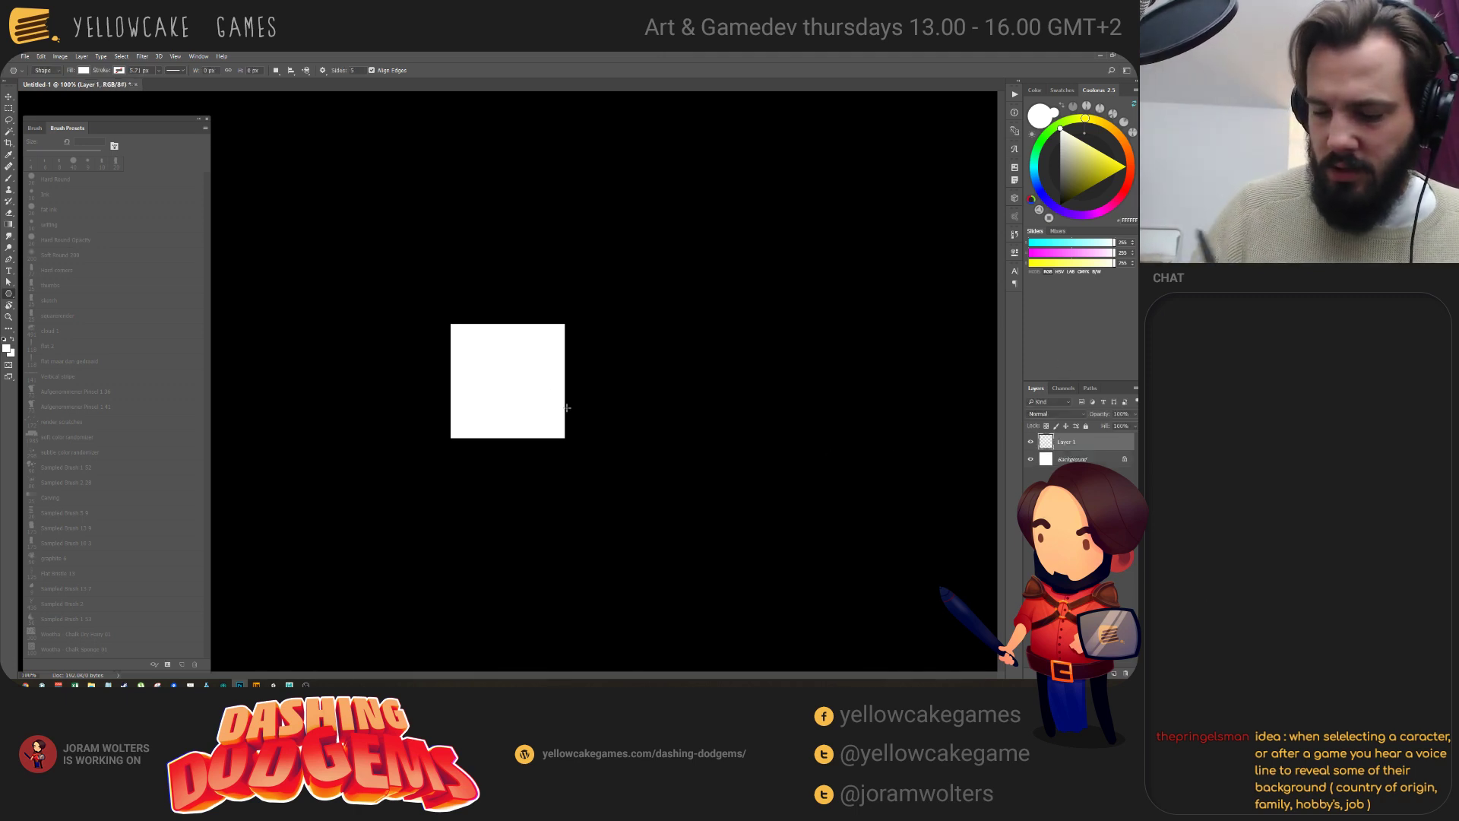
{"action": "left_click", "coordinate": [1082, 459]}
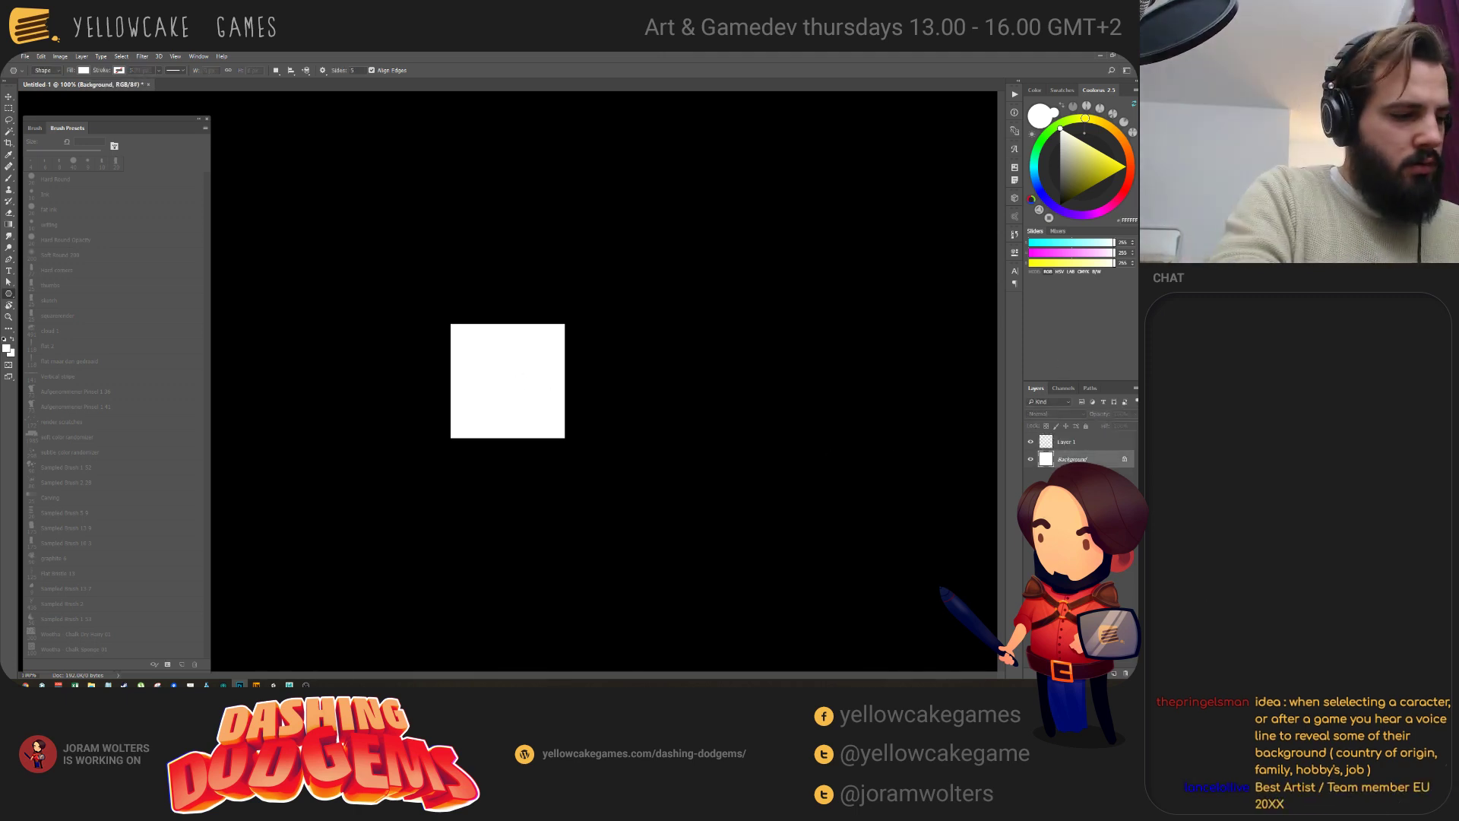
{"action": "key", "text": "ctrl+BackSpace"}
Undo the trial star and set the area surrounding the canvas to its default colour.
{"action": "left_click_drag", "start_coordinate": [544, 433], "coordinate": [599, 297]}
{"action": "key", "text": "ctrl+z"}
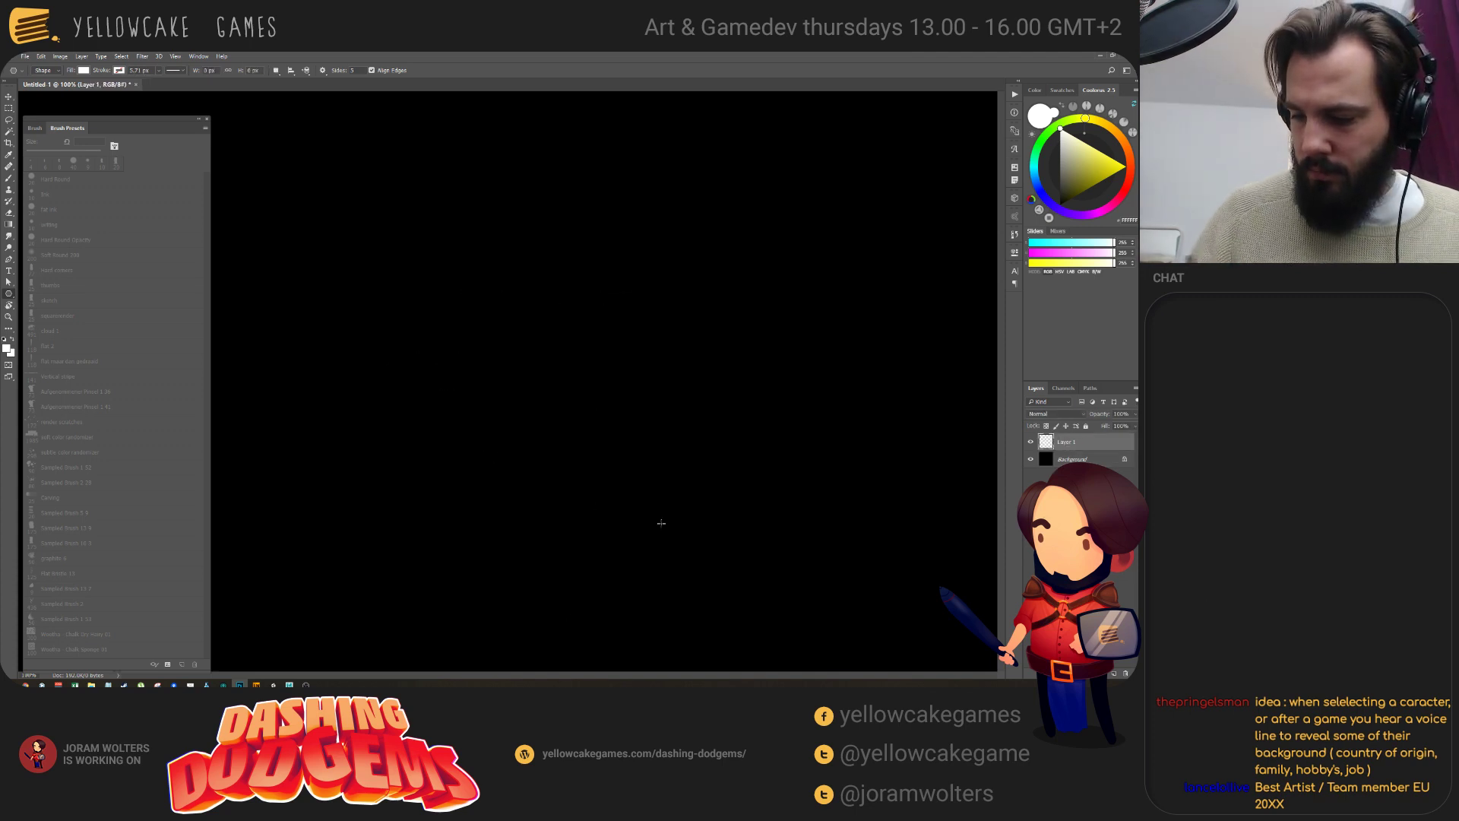
{"action": "right_click", "coordinate": [935, 419]}
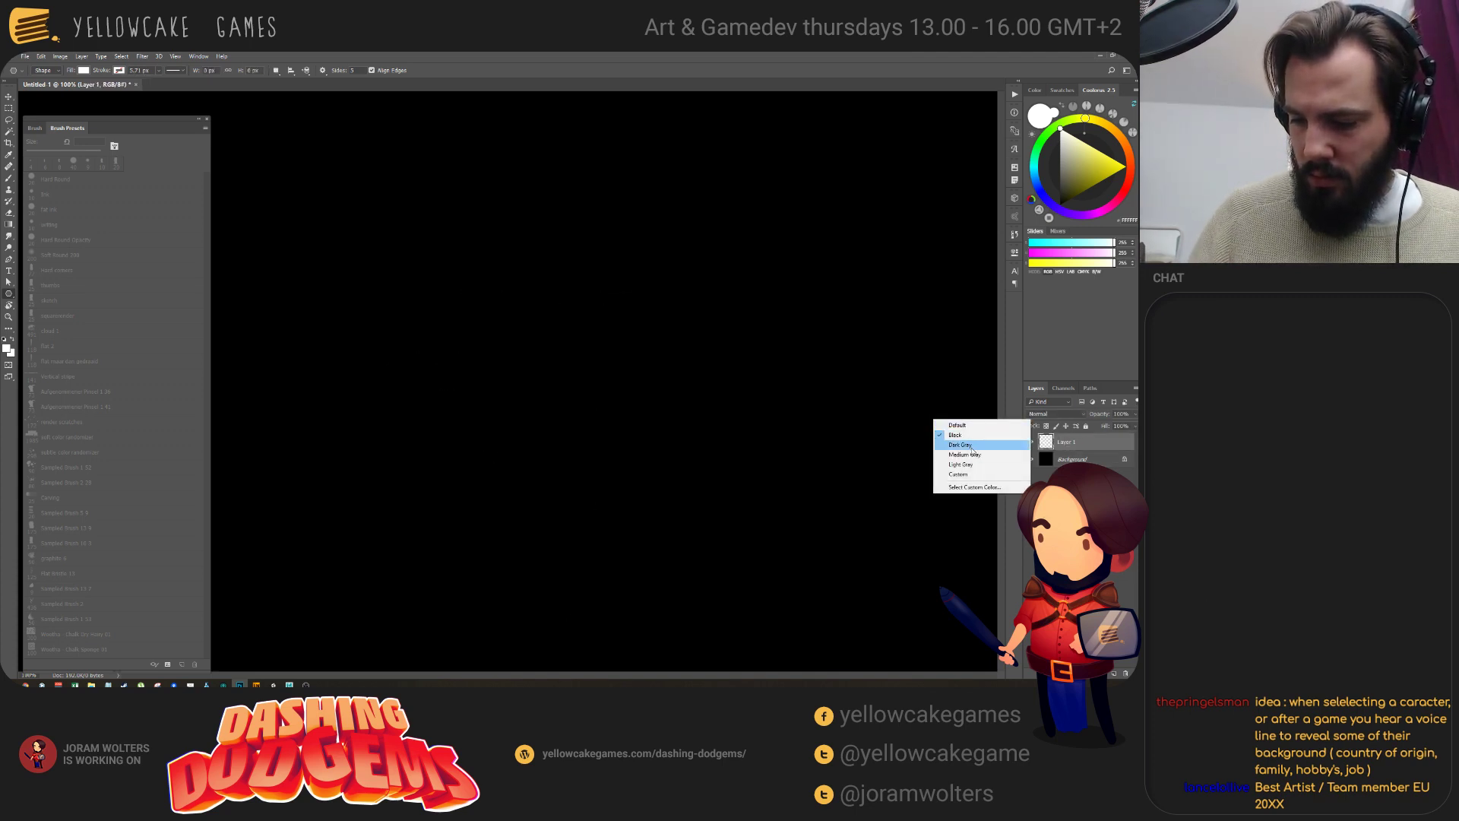
{"action": "left_click", "coordinate": [957, 425]}
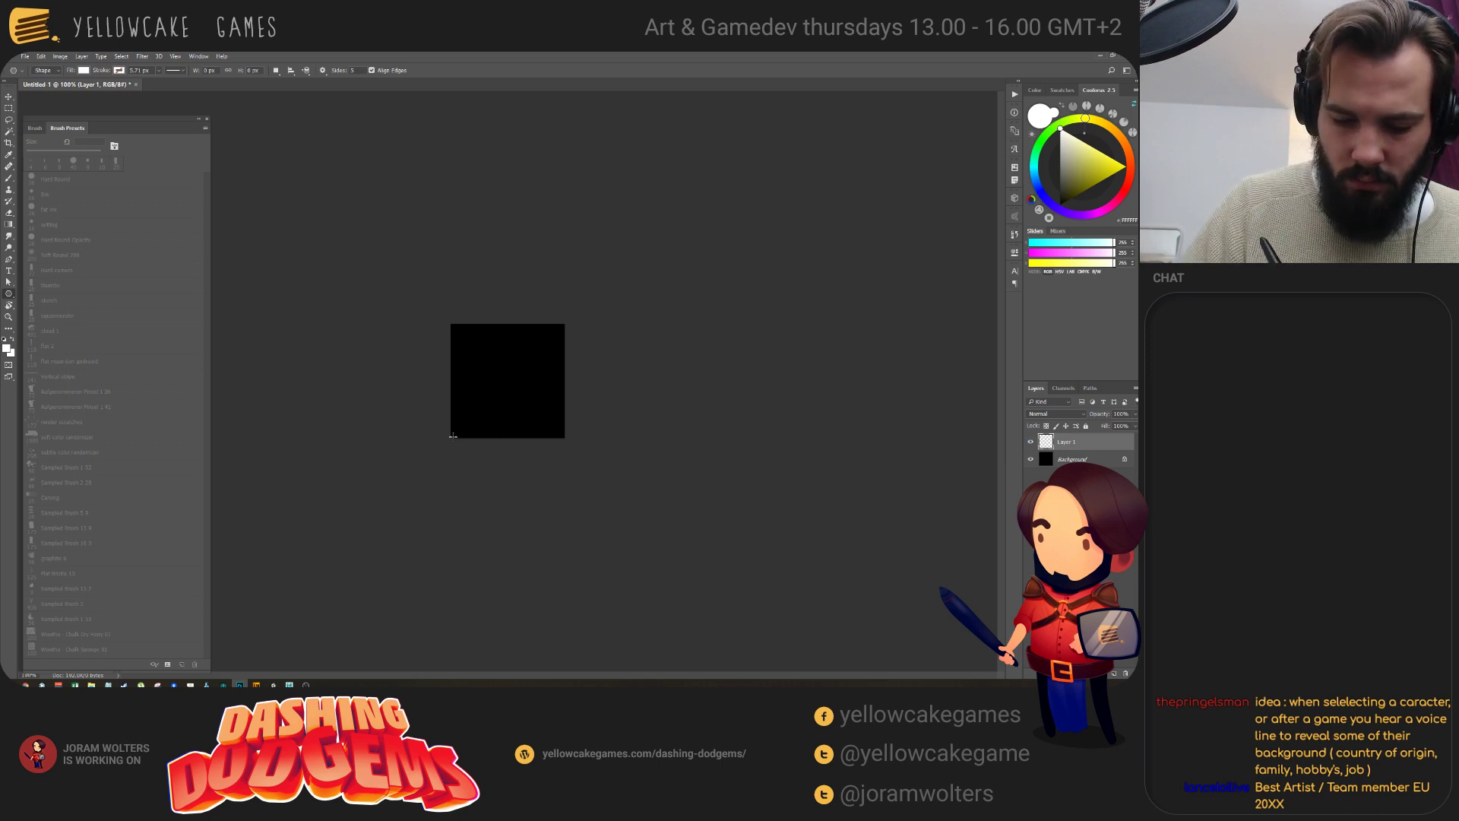
Draw a white five-pointed star that nearly fills the black canvas, replacing the first attempt.
{"action": "left_click_drag", "start_coordinate": [453, 435], "coordinate": [506, 382]}
{"action": "key", "text": "ctrl+z"}
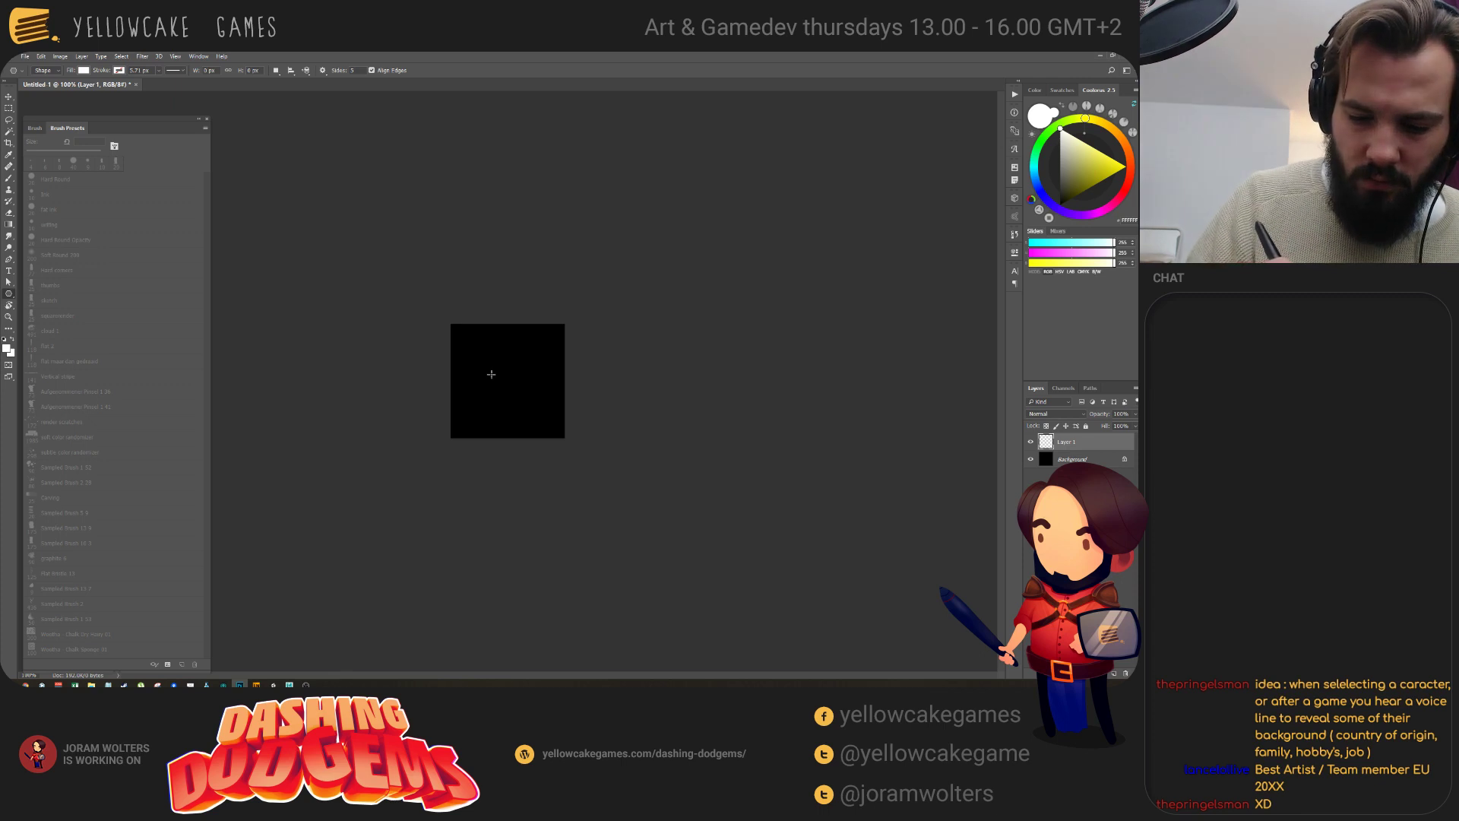
{"action": "left_click_drag", "start_coordinate": [460, 432], "coordinate": [520, 381]}
{"action": "key", "text": "Escape"}
{"action": "key", "text": "v"}
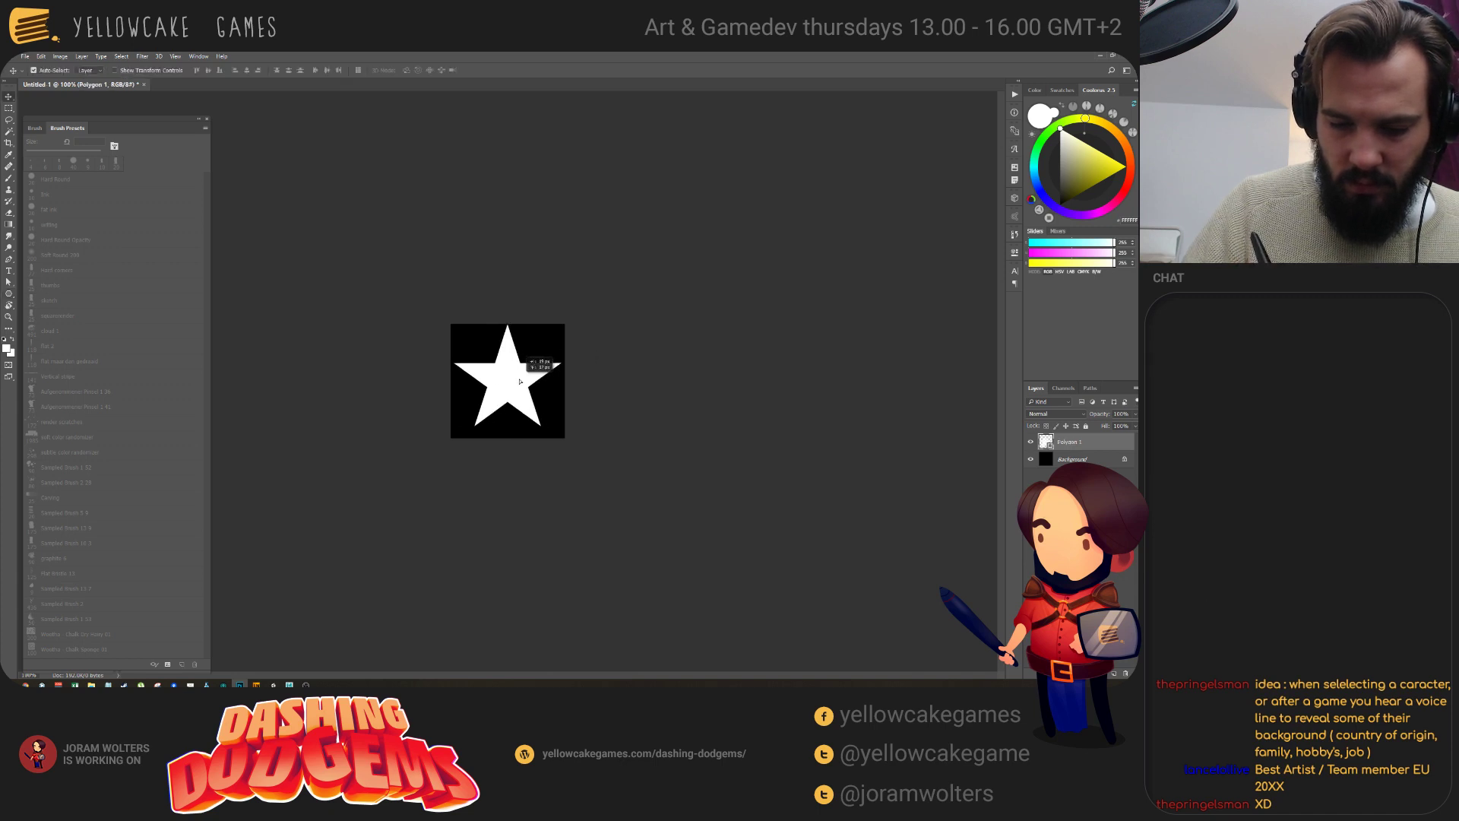
Align the star with the canvas's lower left corner and scale it up to span the full canvas width.
{"action": "left_click_drag", "start_coordinate": [515, 388], "coordinate": [514, 390]}
{"action": "key", "text": "ctrl+t"}
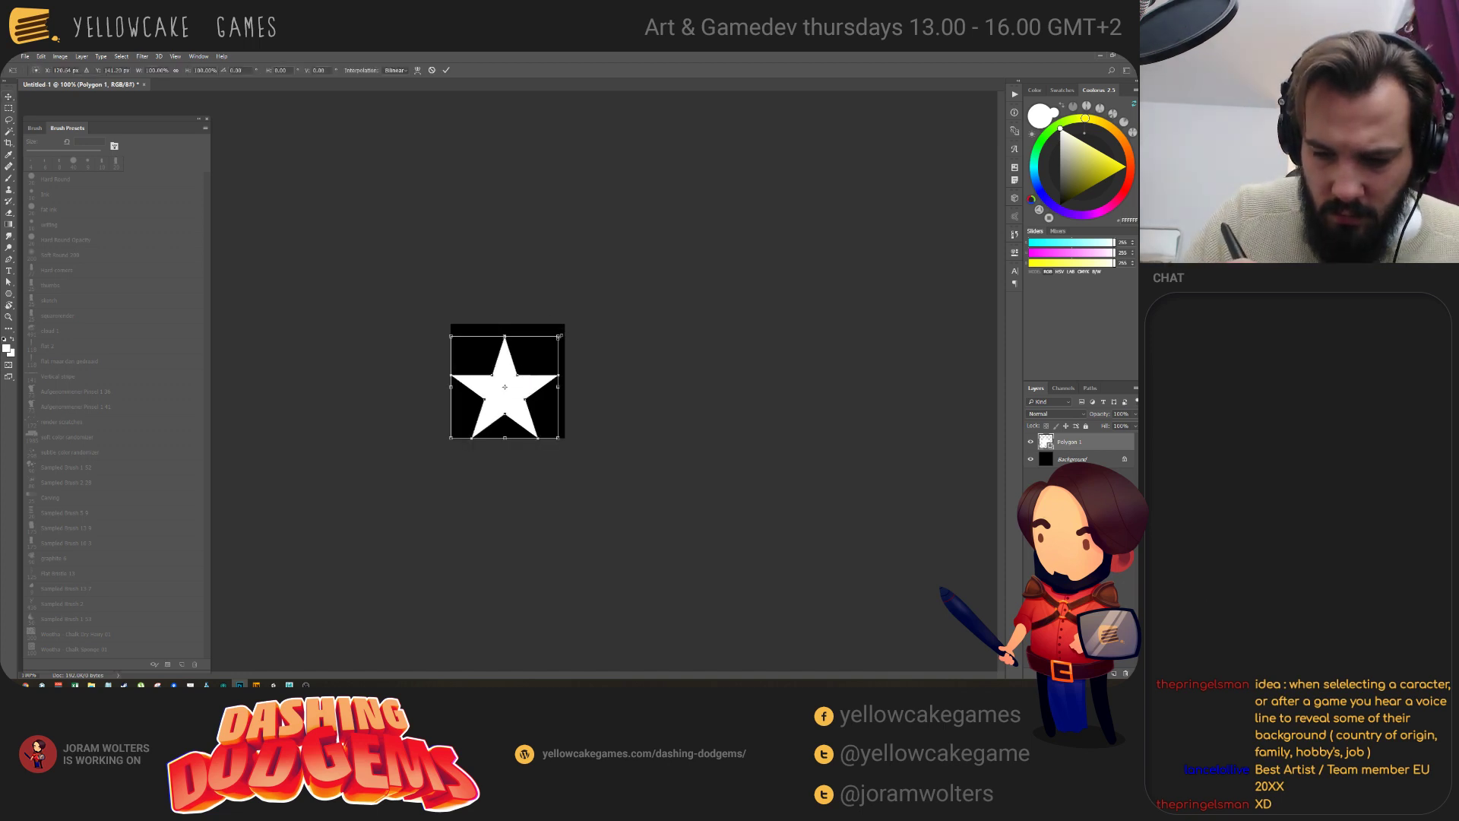
{"action": "left_click_drag", "start_coordinate": [562, 335], "coordinate": [567, 331]}
{"action": "key", "text": "Return"}
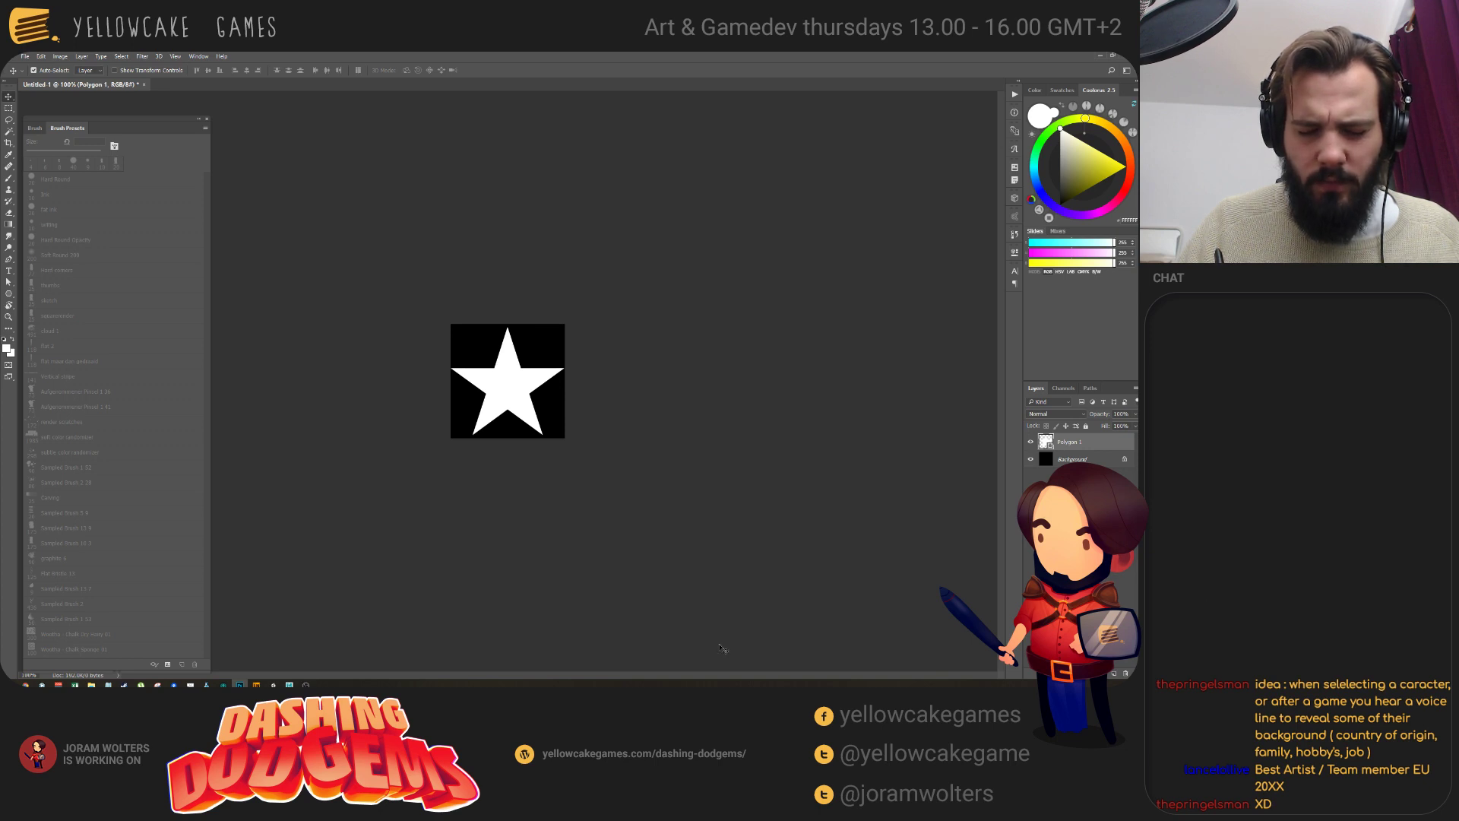
{"action": "double_click", "coordinate": [1098, 443]}
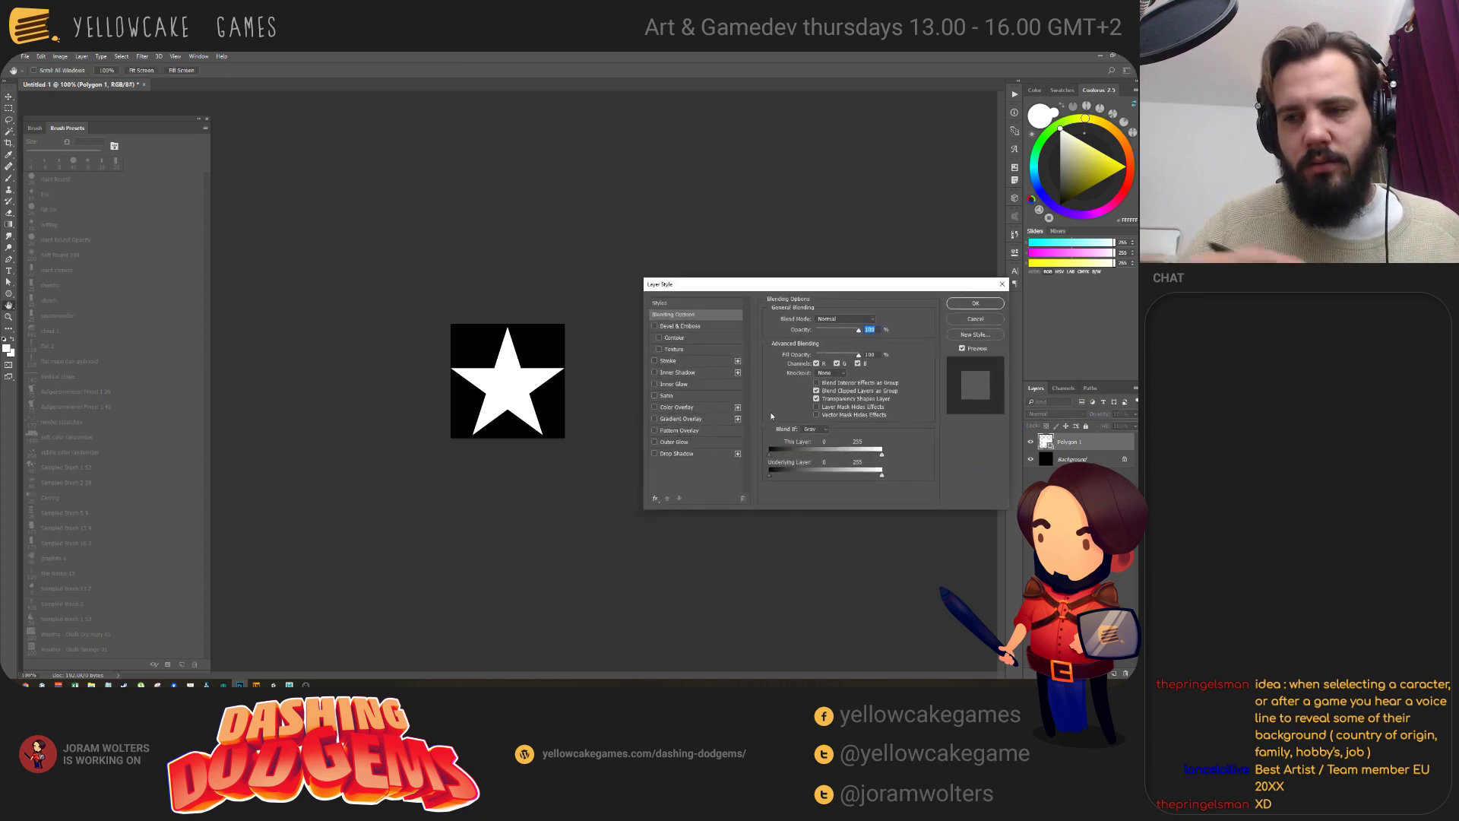
{"action": "left_click", "coordinate": [654, 361]}
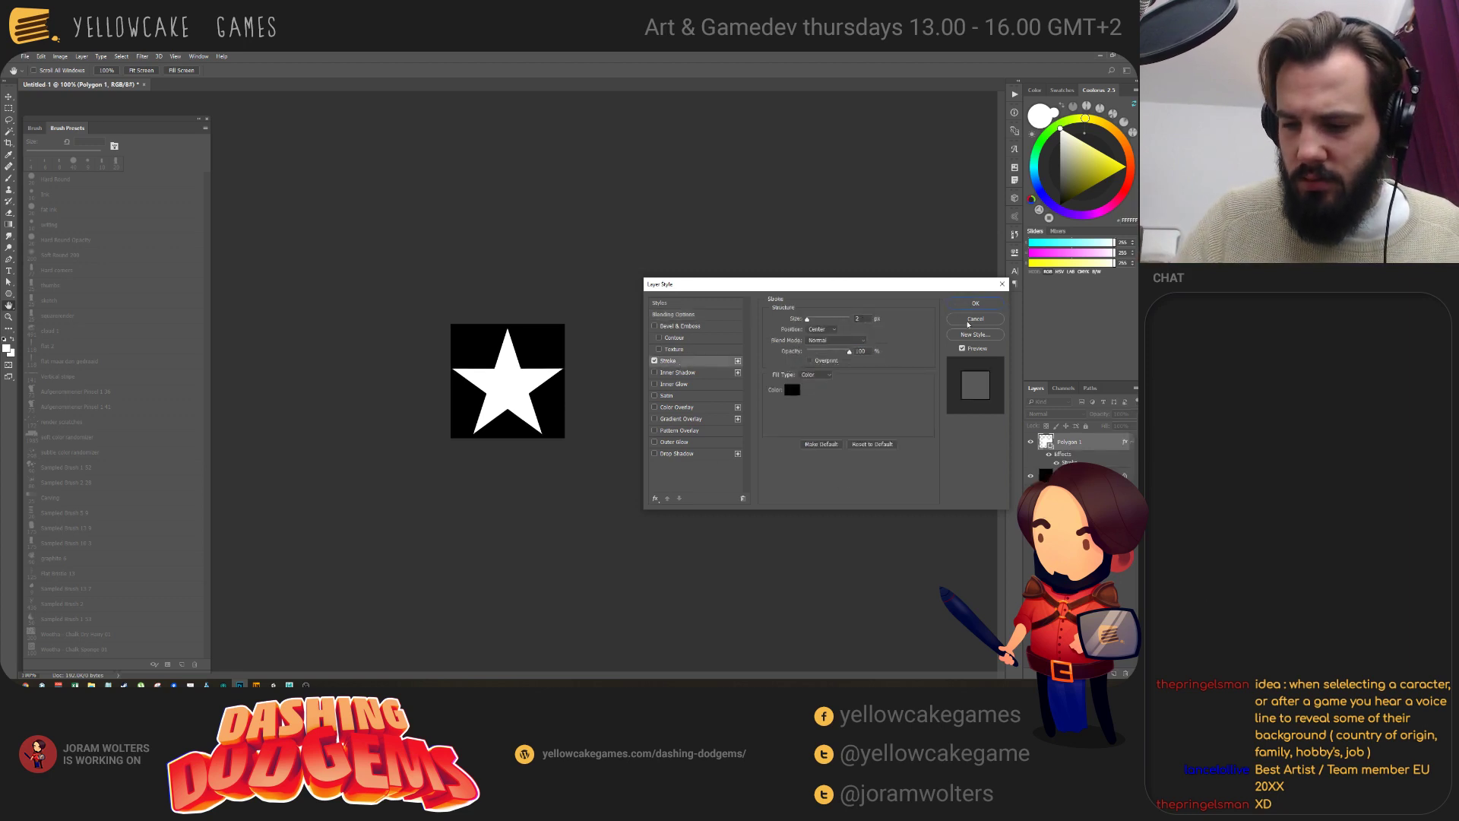
{"action": "key", "text": "Escape"}
Fill the background layer with dark grey in place of black.
{"action": "left_click", "coordinate": [1071, 459]}
{"action": "left_click_drag", "start_coordinate": [1060, 129], "coordinate": [1036, 182]}
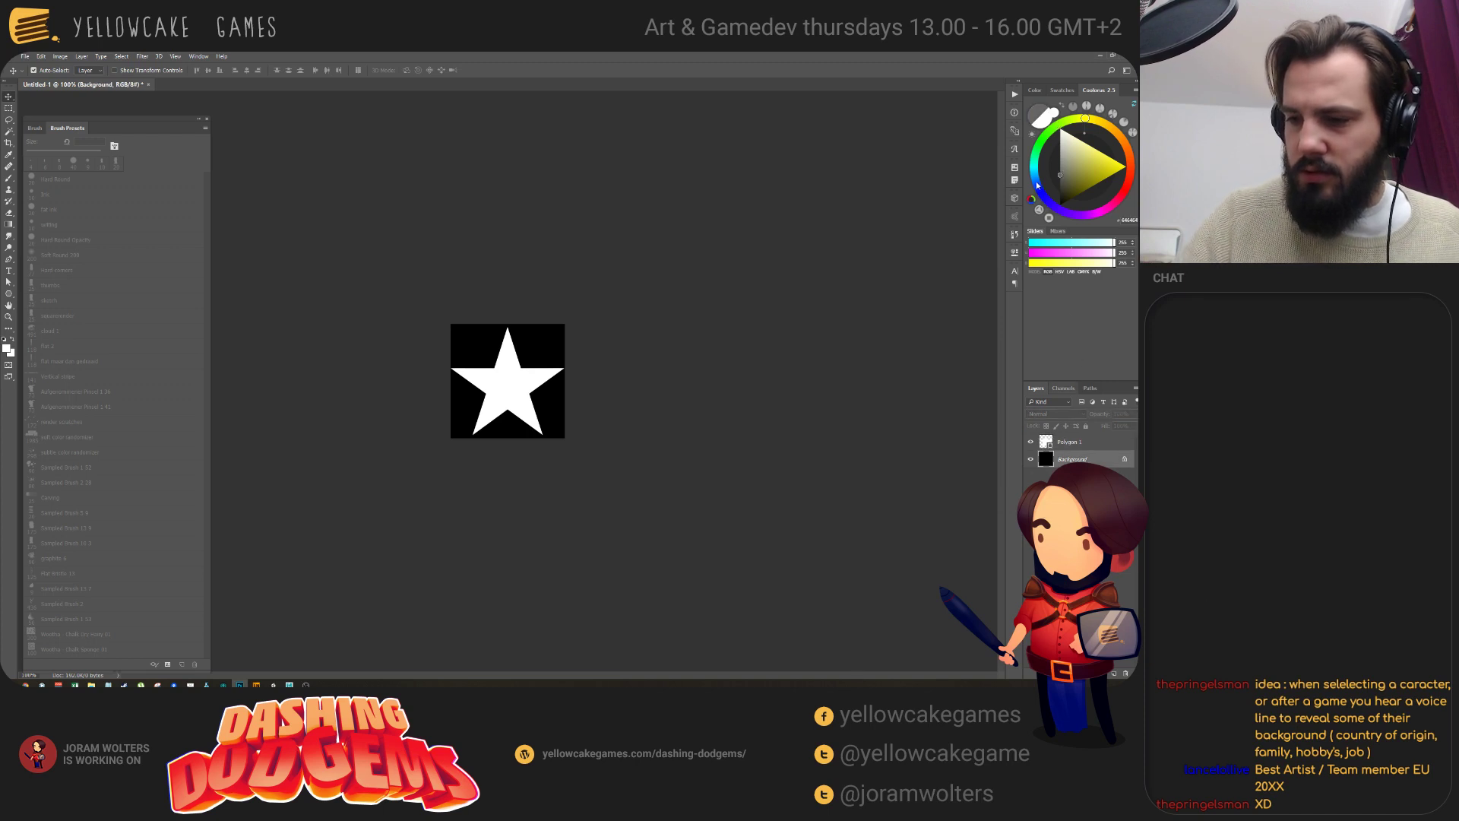
{"action": "key", "text": "alt+BackSpace"}
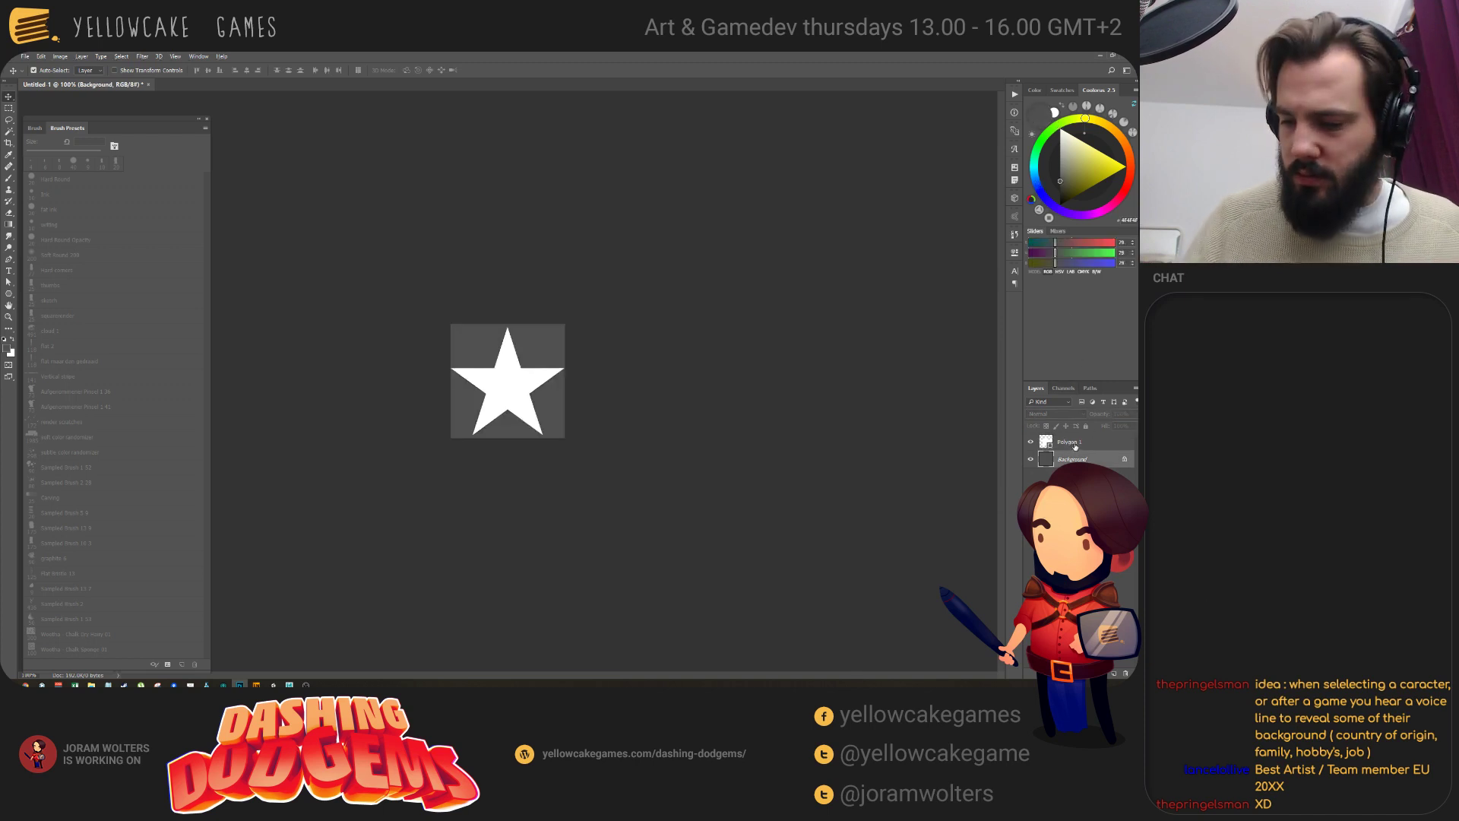
Add a black, centred Stroke effect to the star layer and thicken it to a bold outline.
{"action": "double_click", "coordinate": [1104, 443]}
{"action": "key", "text": "h"}
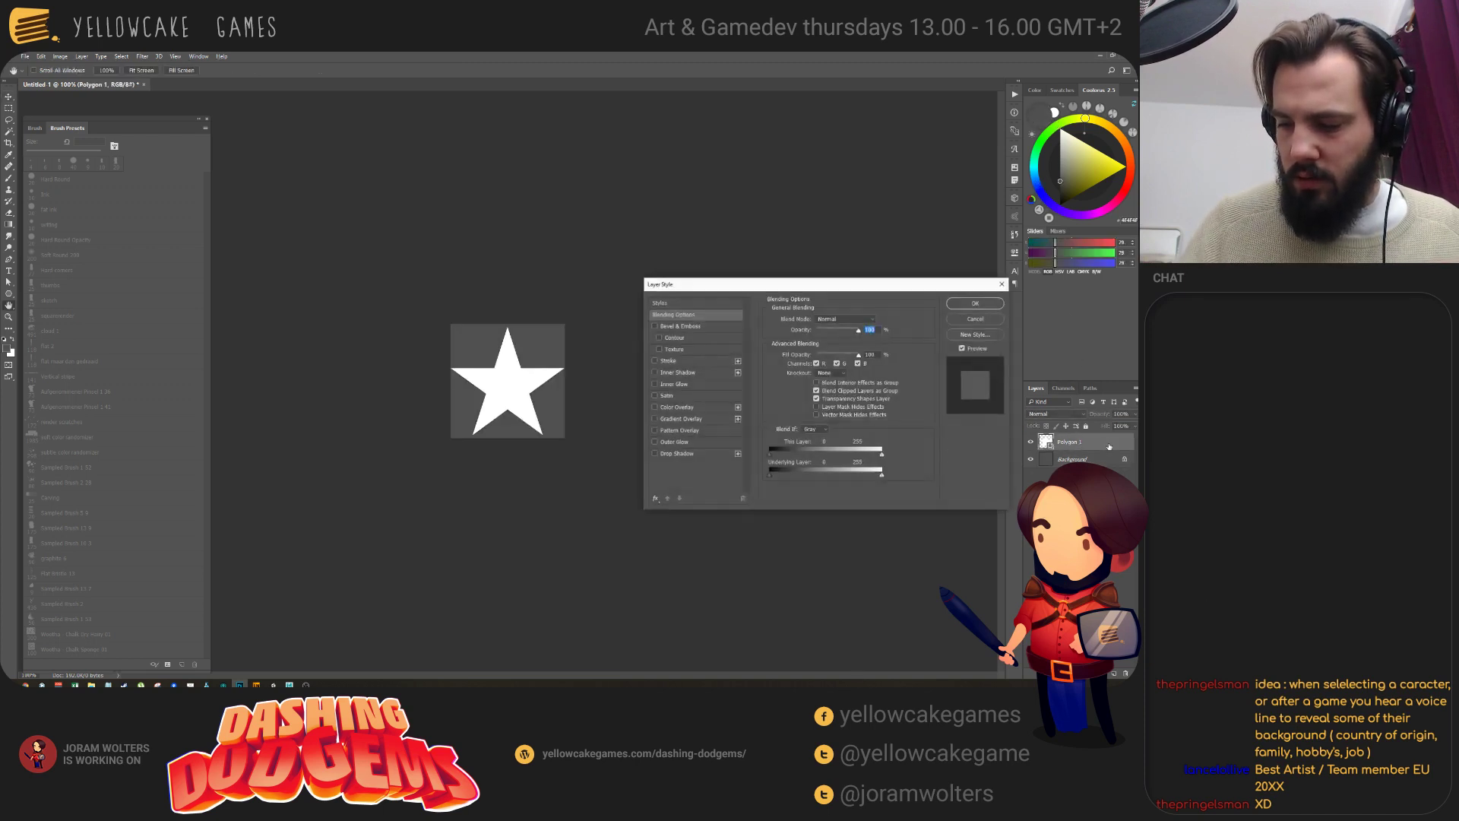
{"action": "left_click", "coordinate": [655, 361]}
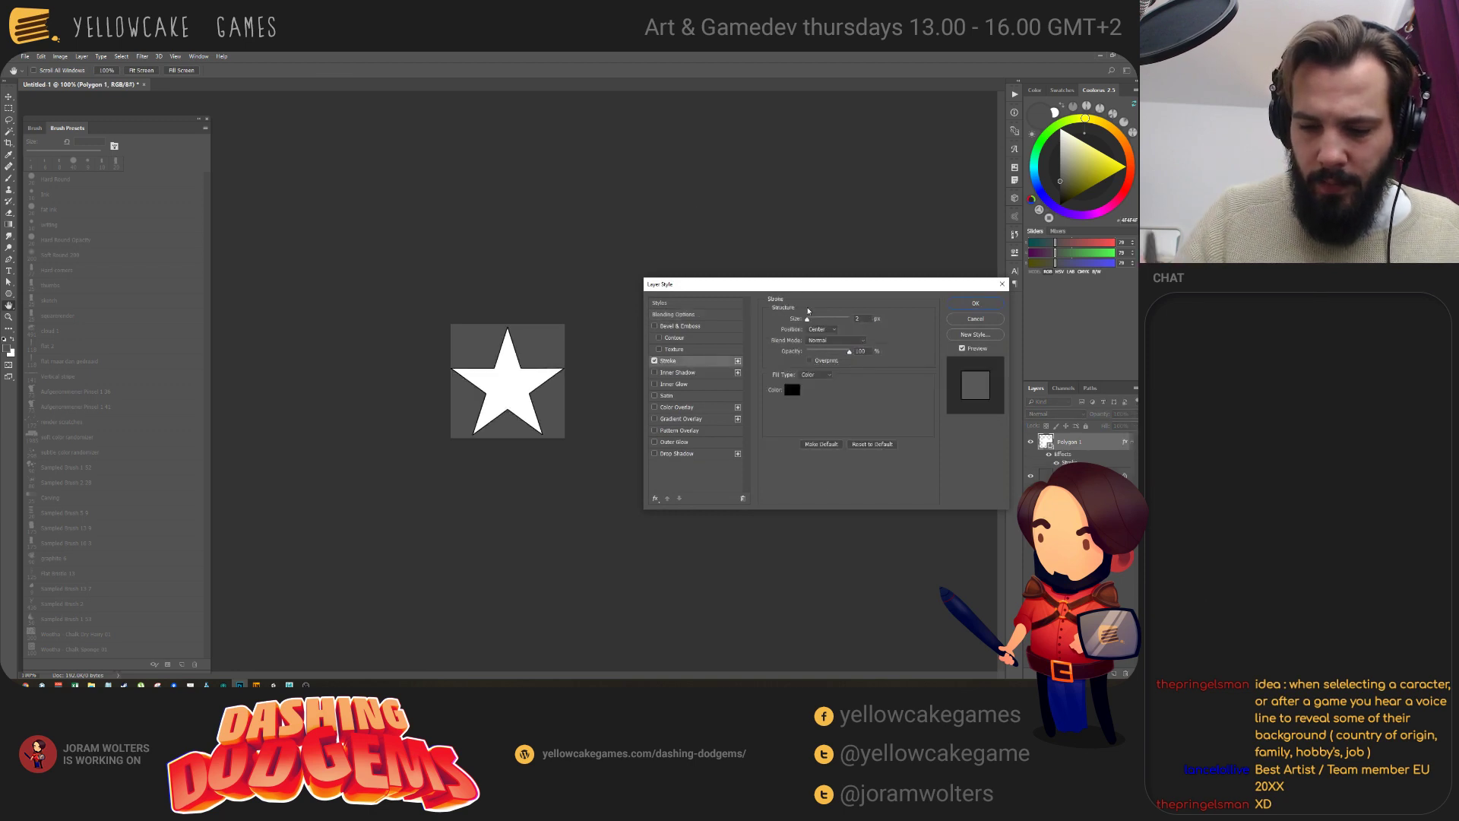
{"action": "left_click", "coordinate": [793, 391]}
{"action": "key", "text": "Escape"}
{"action": "left_click_drag", "start_coordinate": [807, 319], "coordinate": [809, 322]}
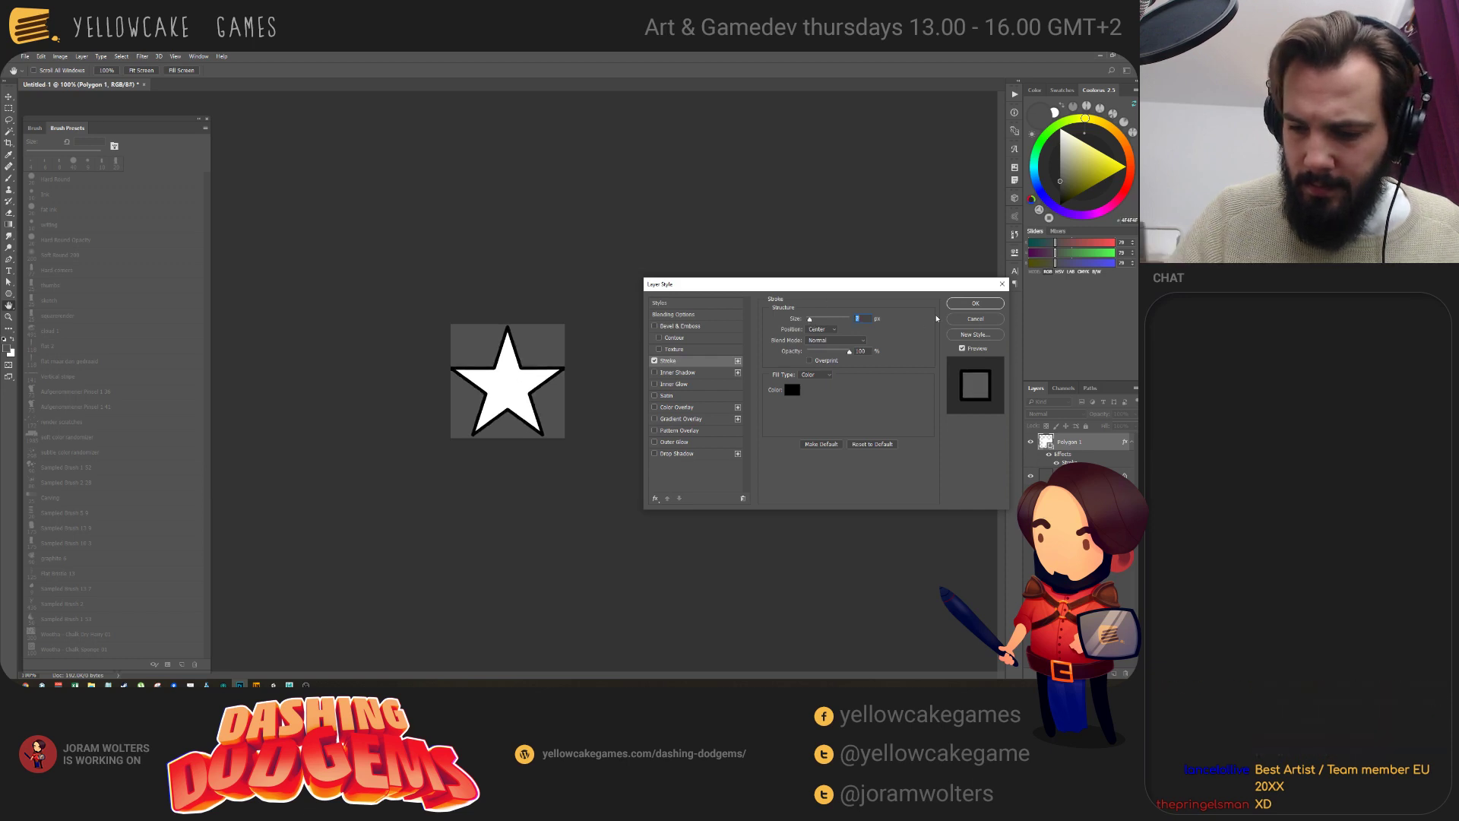
{"action": "left_click", "coordinate": [965, 304]}
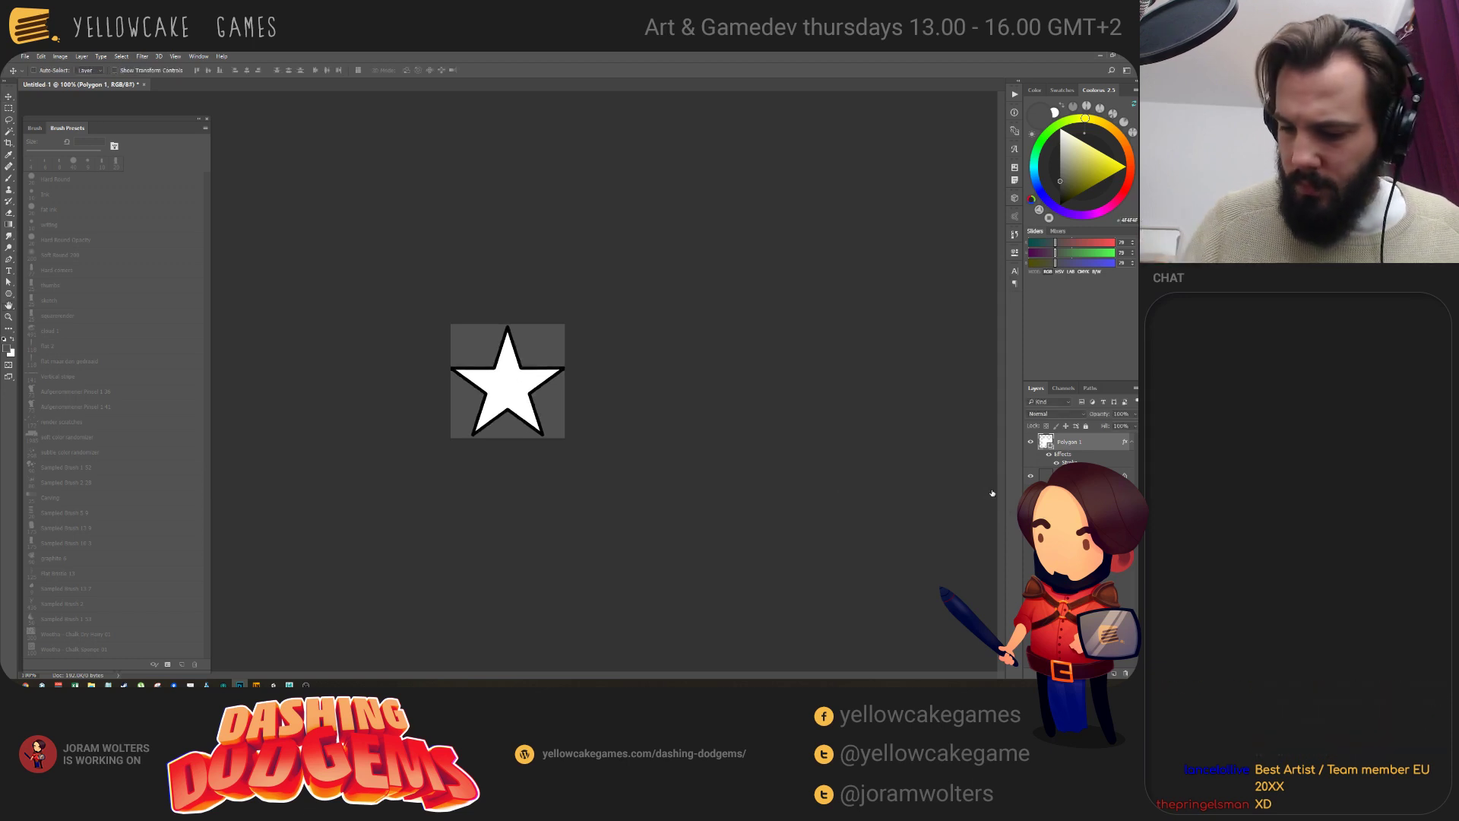
Scale the star down slightly around its centre so its outline stays inside the canvas.
{"action": "key", "text": "ctrl+t"}
{"action": "left_click_drag", "start_coordinate": [564, 326], "coordinate": [561, 328], "text": "alt"}
{"action": "key", "text": "Return"}
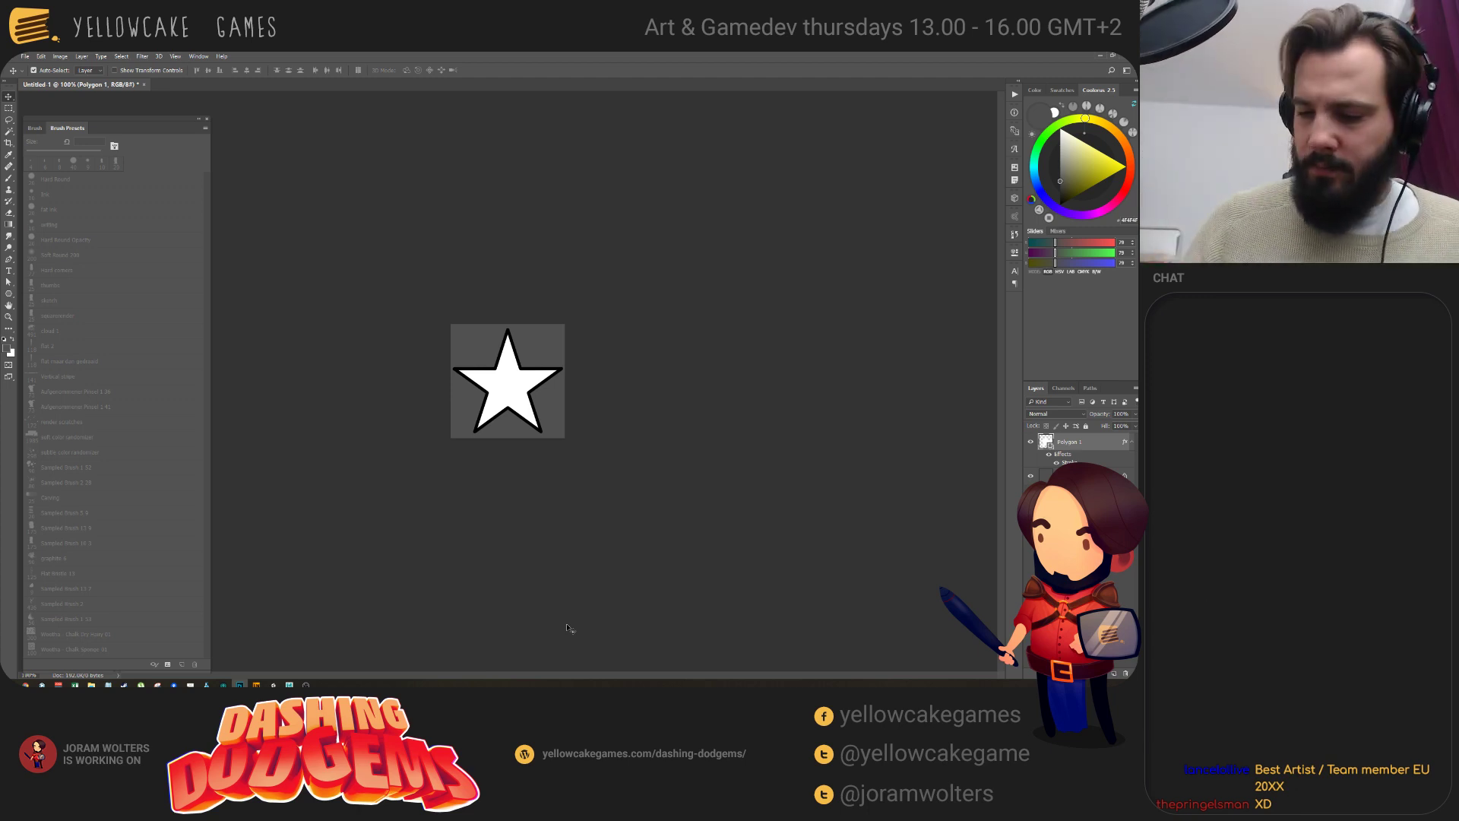
Hide the star layer and draw a white circle about 204 px wide in the upper middle of the canvas.
{"action": "left_click", "coordinate": [1030, 442]}
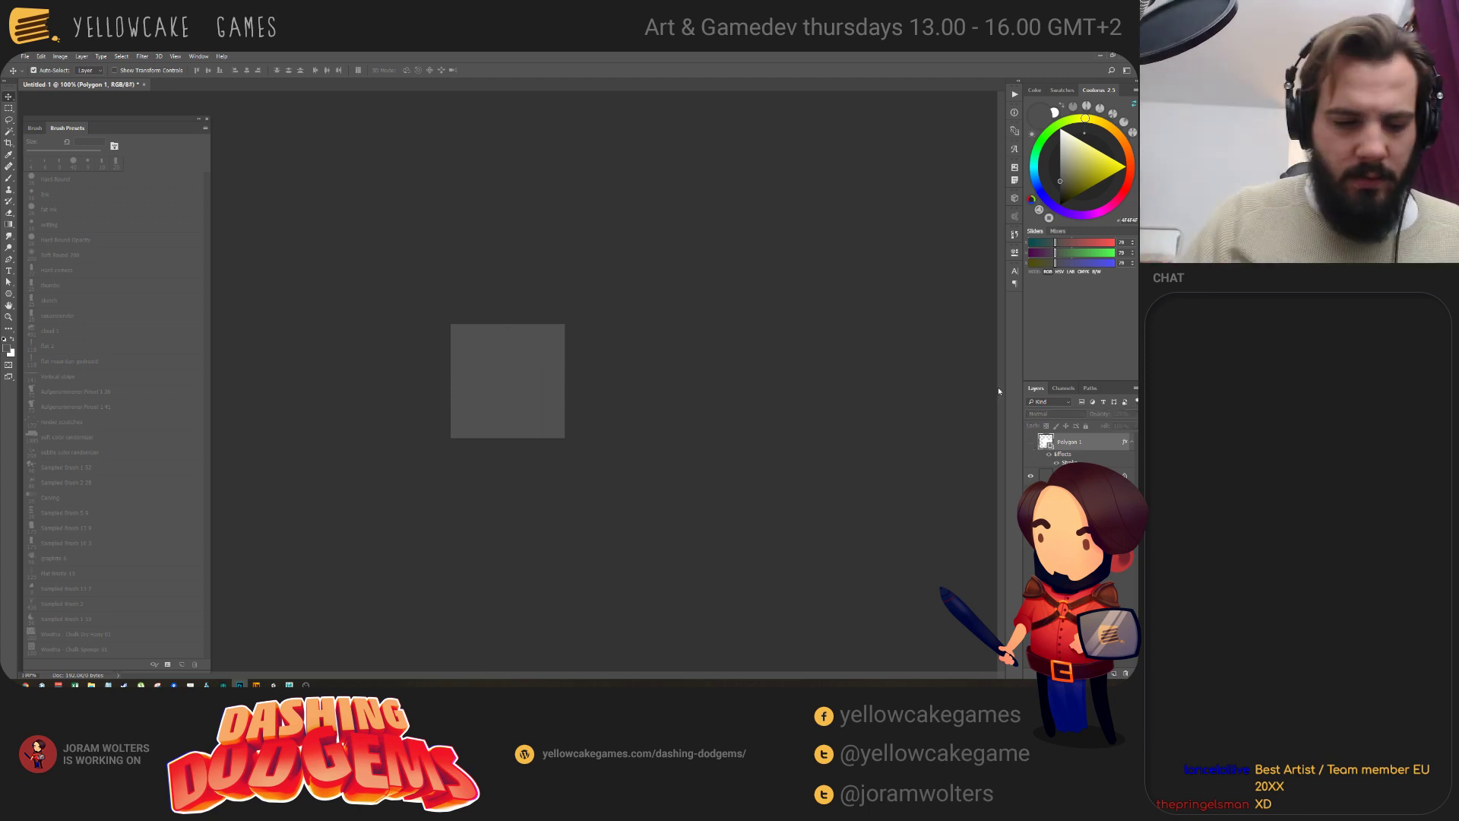
{"action": "left_click", "coordinate": [9, 294]}
{"action": "right_click", "coordinate": [9, 294]}
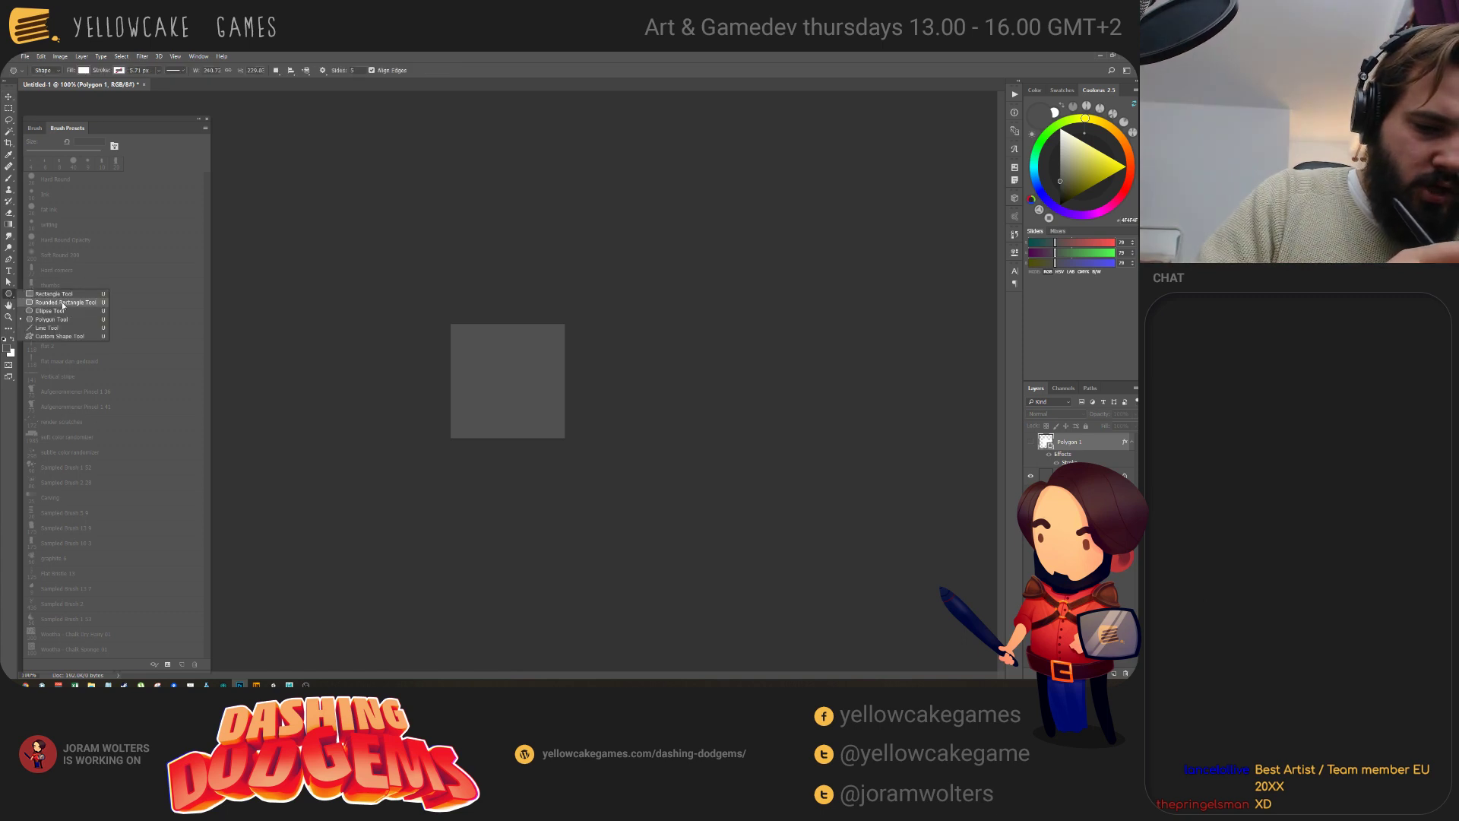
{"action": "left_click", "coordinate": [62, 314]}
{"action": "left_click_drag", "start_coordinate": [500, 378], "coordinate": [534, 379], "text": "alt+shift"}
{"action": "key", "text": "v"}
Copy the star's layer style onto the circle to give it the same black outline.
{"action": "right_click", "coordinate": [1091, 459]}
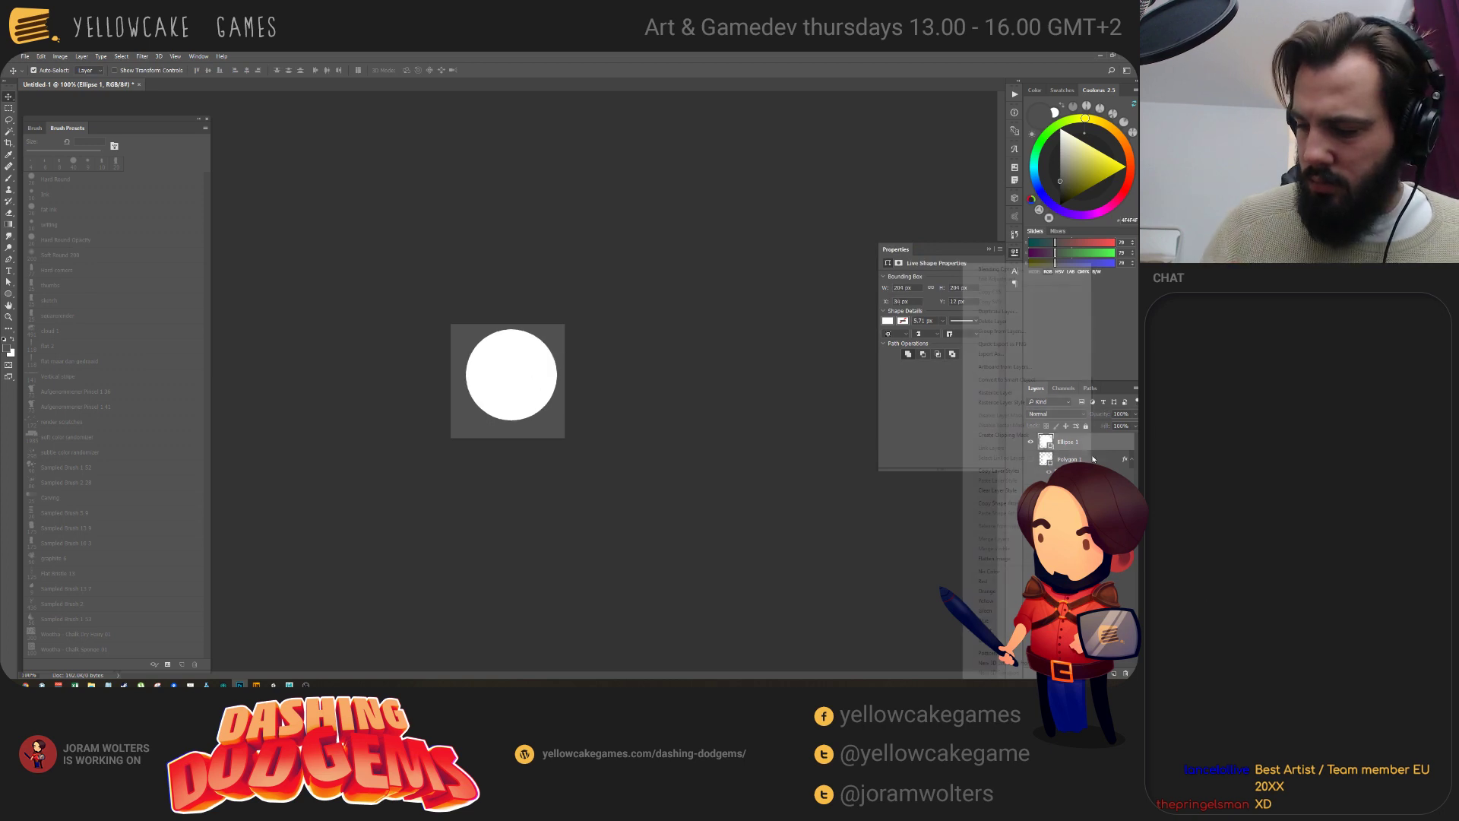
{"action": "left_click", "coordinate": [1094, 440]}
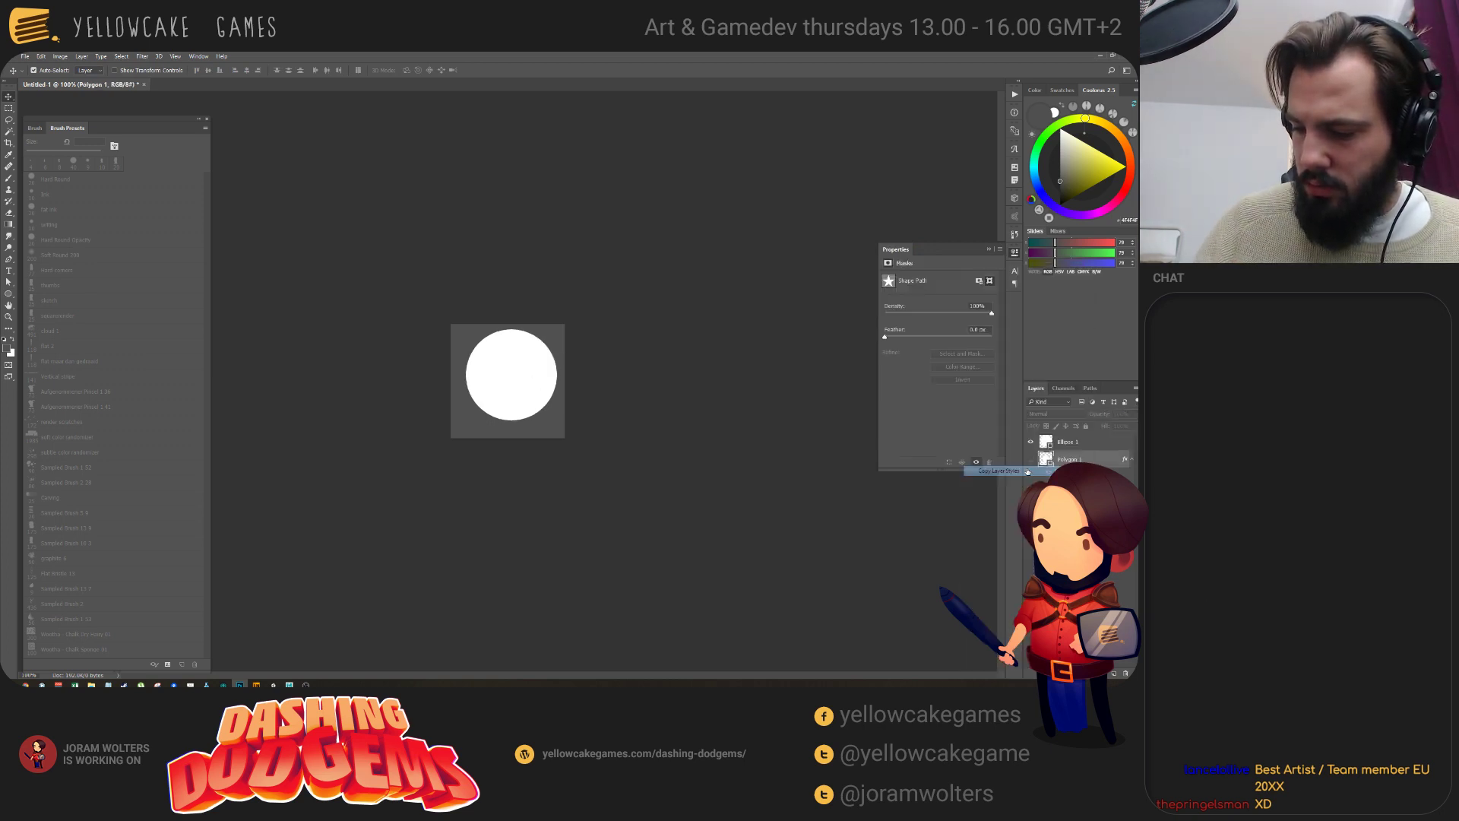
{"action": "right_click", "coordinate": [1085, 441]}
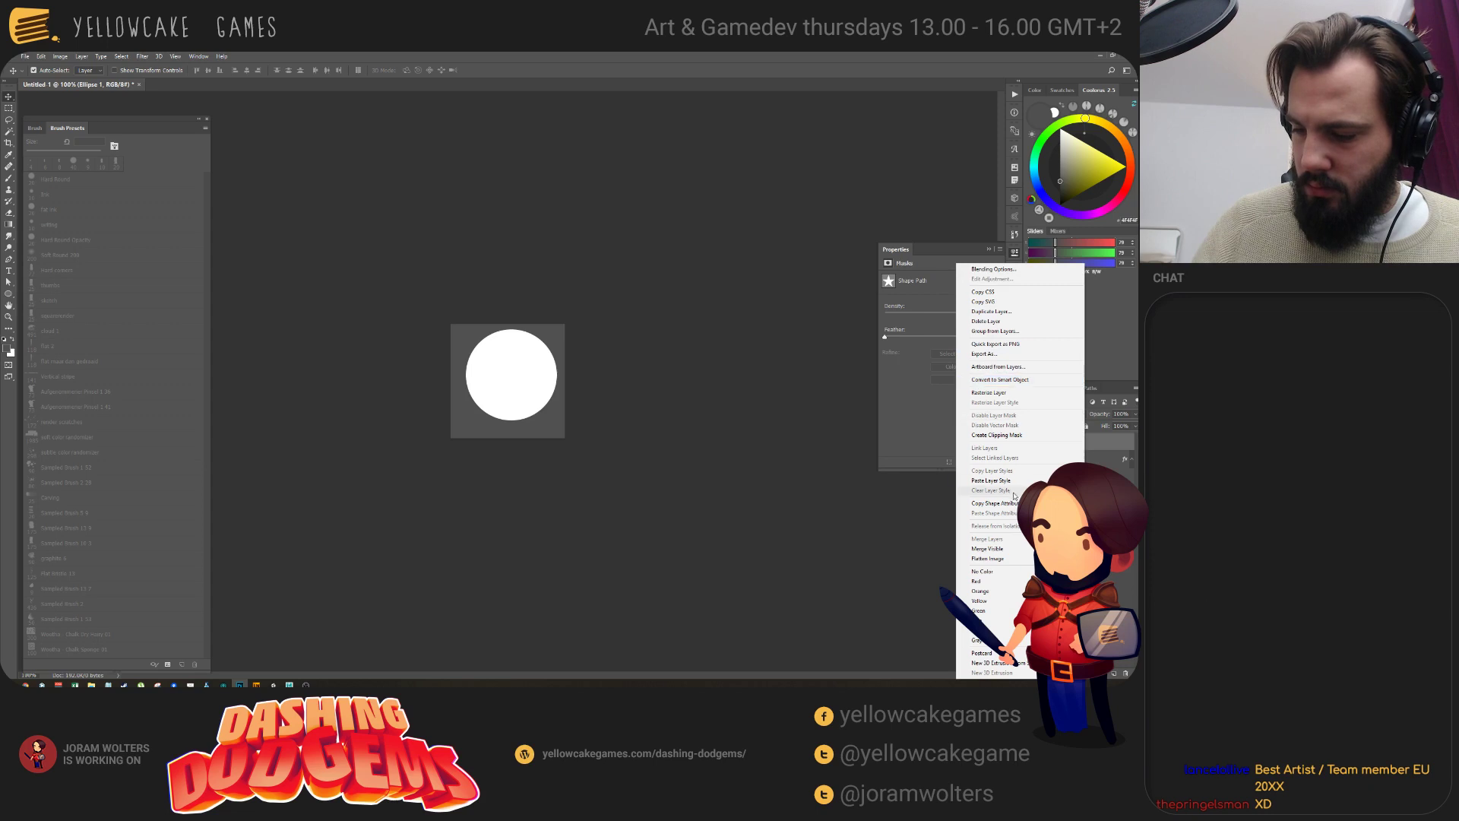
{"action": "left_click", "coordinate": [991, 481]}
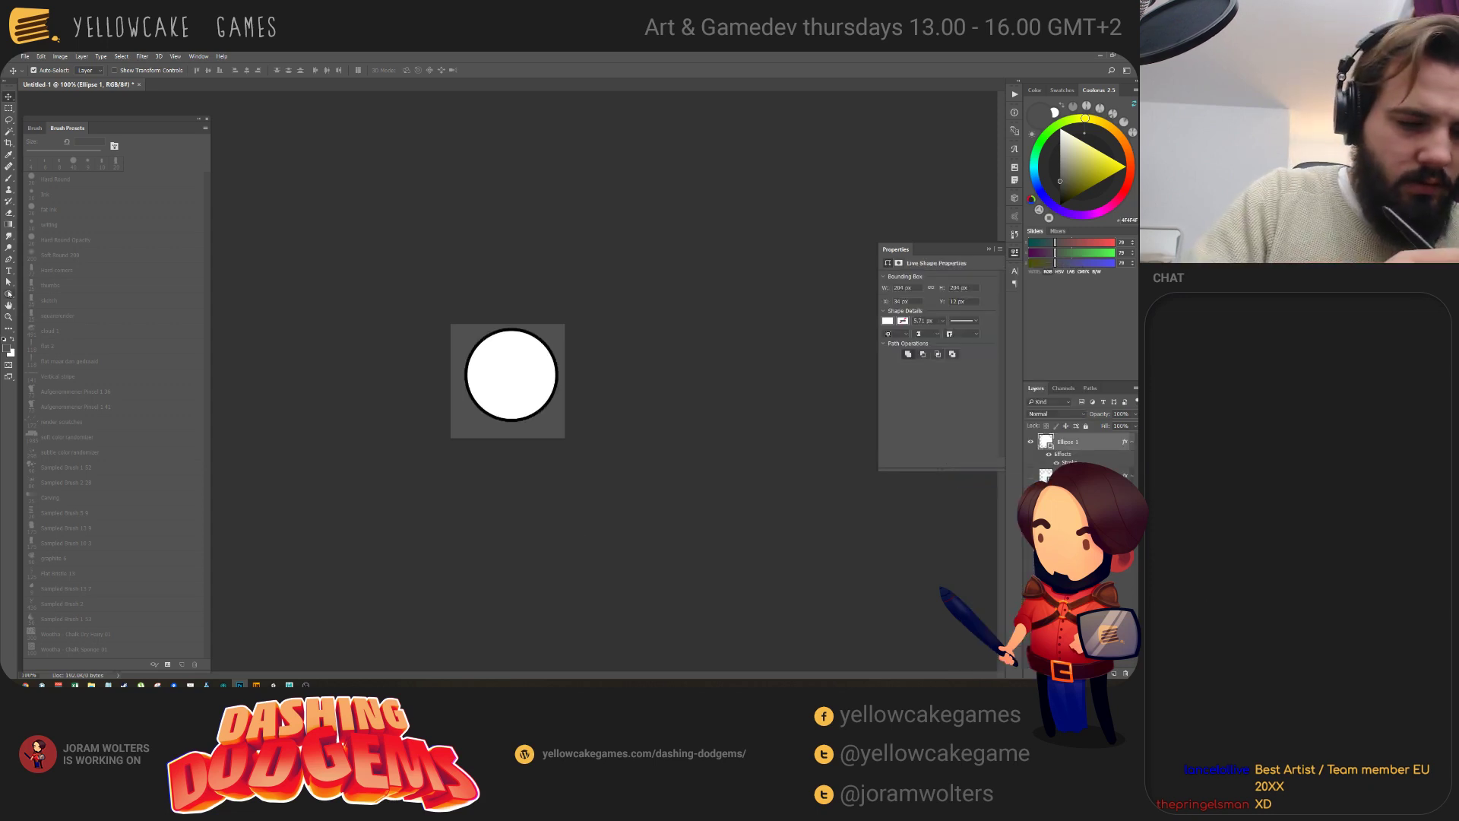
Draw a white triangle with the Polygon tool, star option off, and position it as a speech-bubble tail at the circle's lower left.
{"action": "key", "text": "u"}
{"action": "left_click_drag", "start_coordinate": [9, 297], "coordinate": [61, 320]}
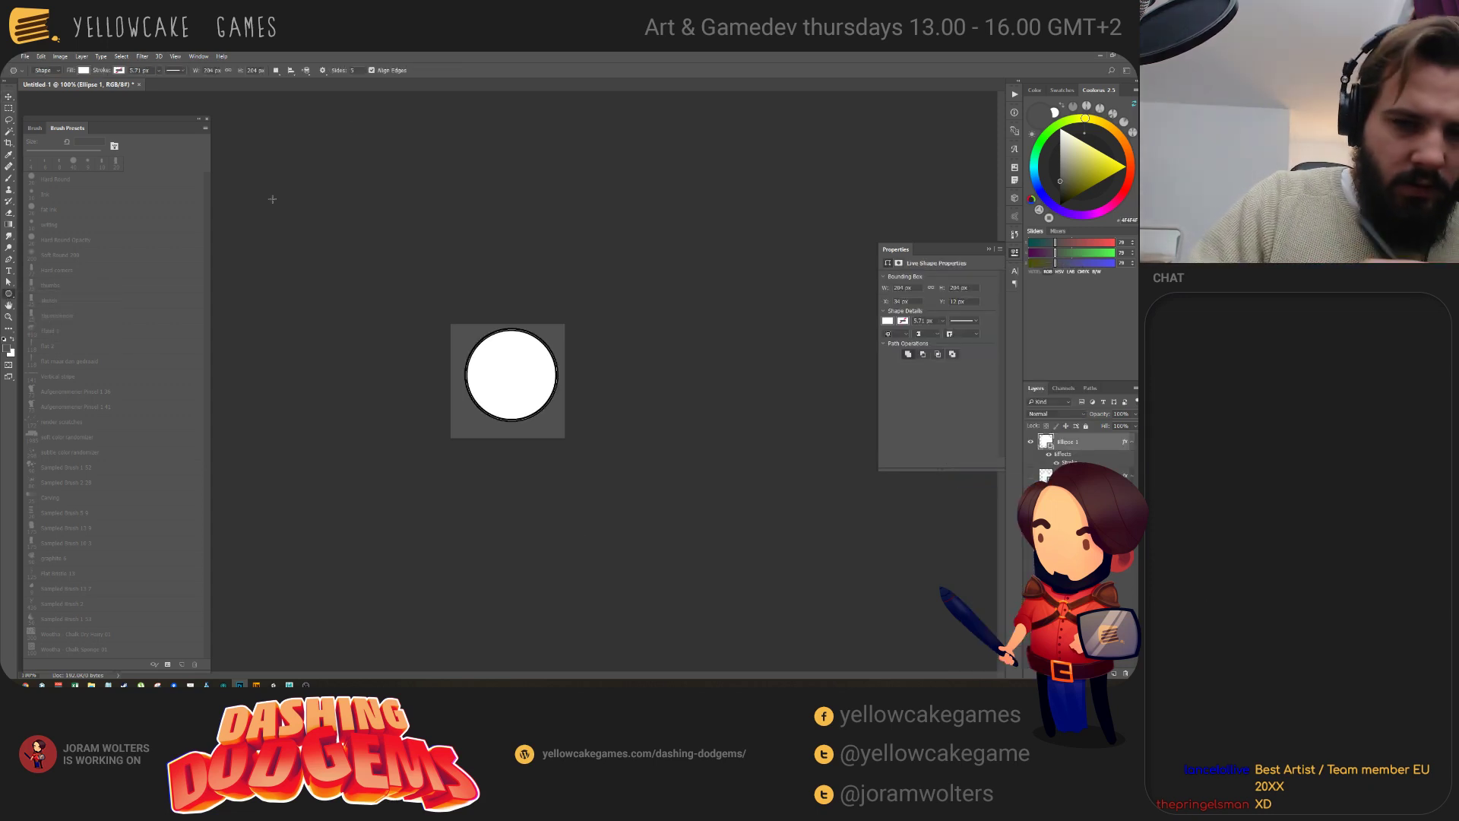
{"action": "left_click", "coordinate": [324, 71]}
{"action": "left_click", "coordinate": [313, 101]}
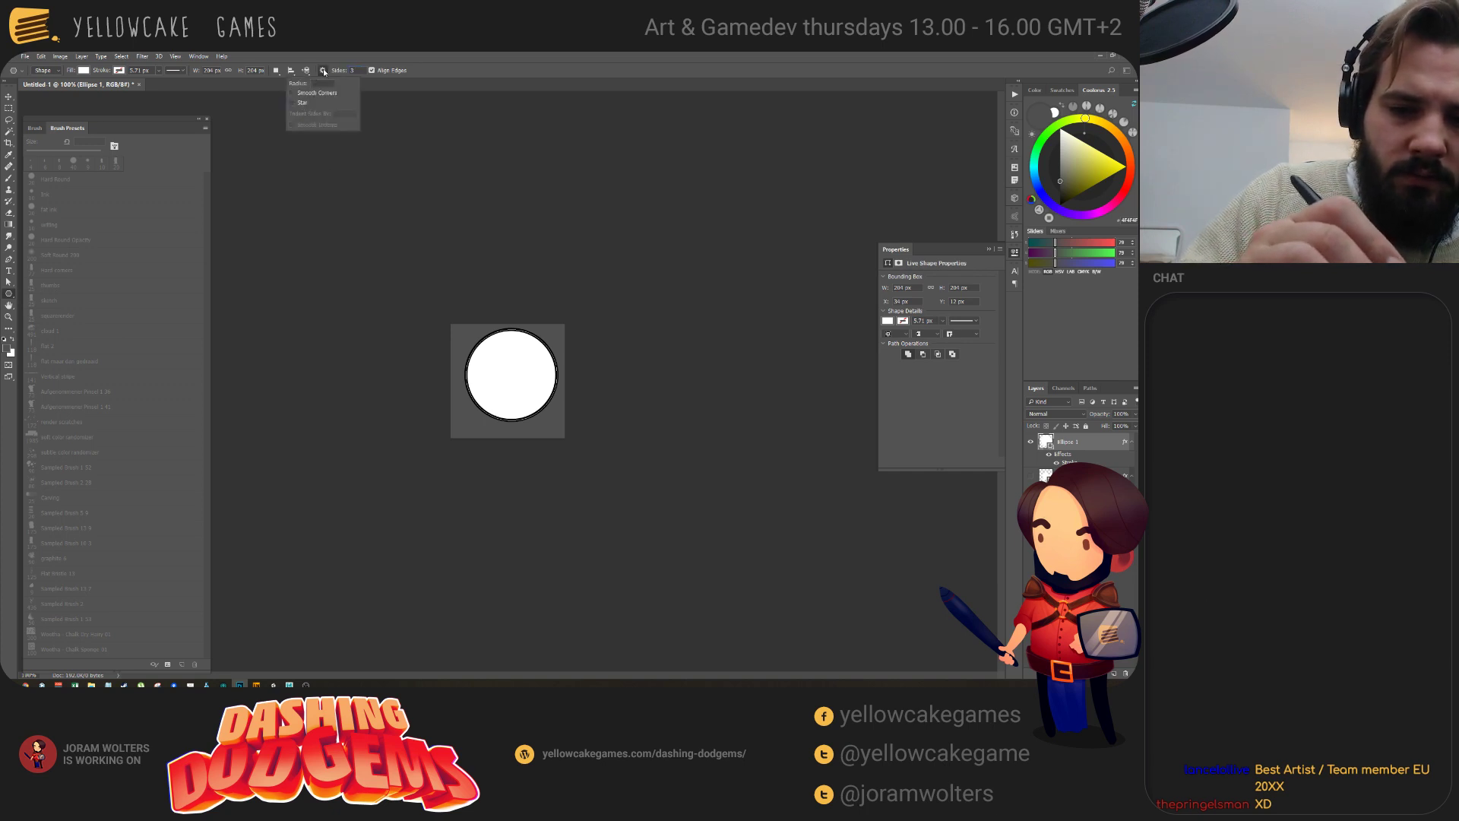
{"action": "left_click", "coordinate": [324, 70]}
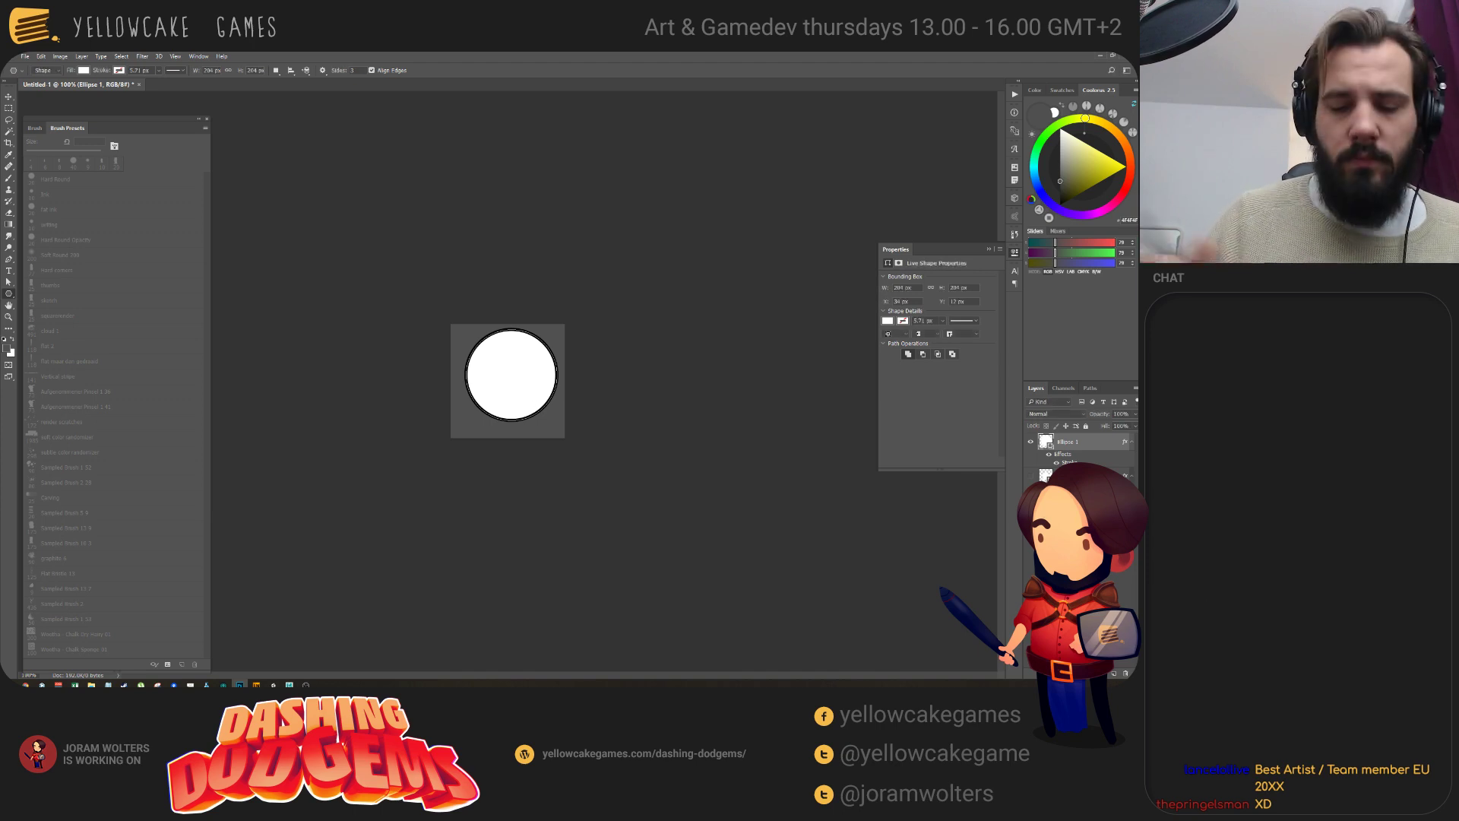
{"action": "left_click_drag", "start_coordinate": [497, 374], "coordinate": [493, 411]}
{"action": "key", "text": "v"}
{"action": "key", "text": "ctrl+t"}
{"action": "key", "text": "Return"}
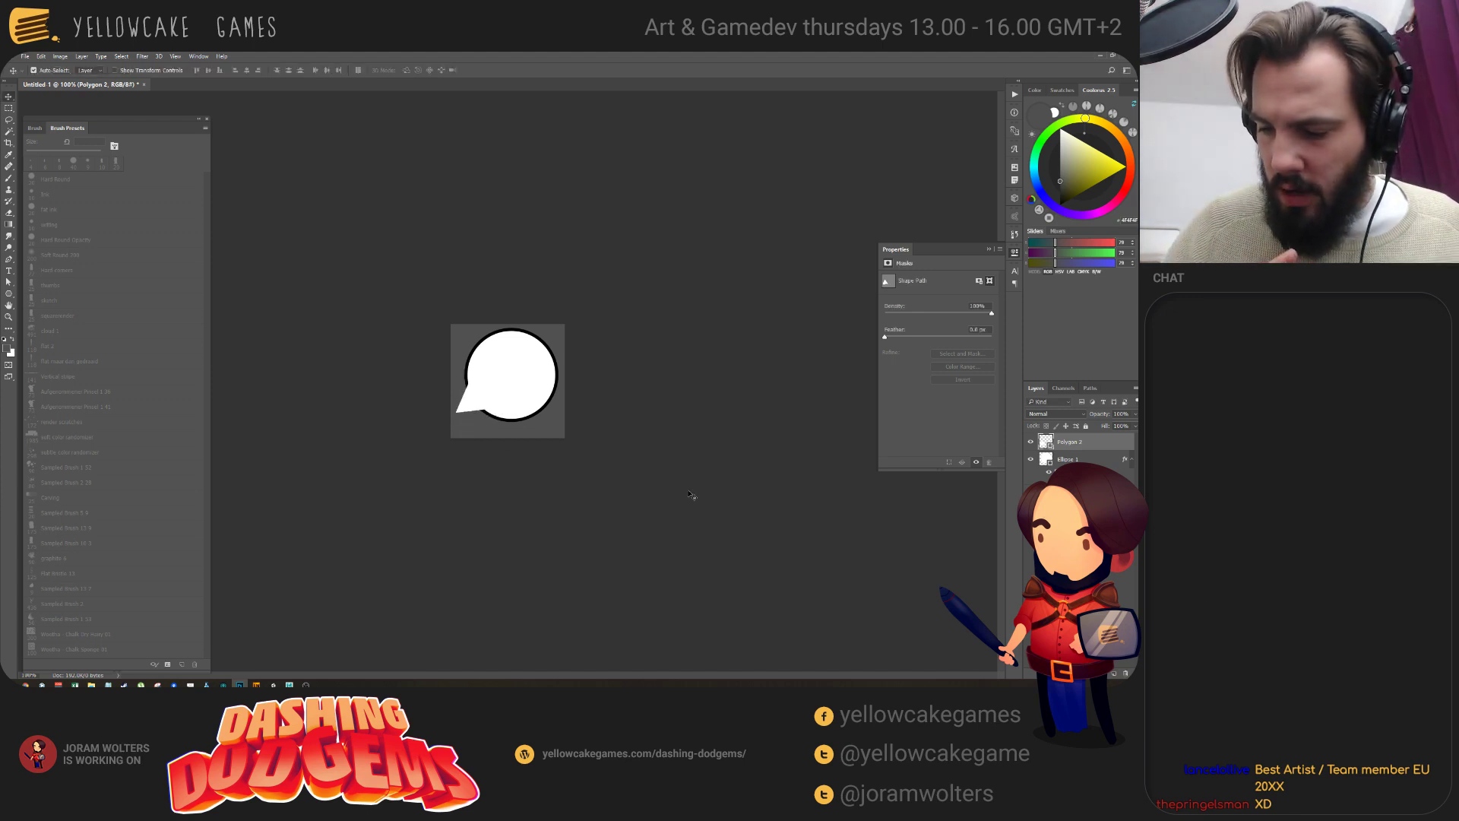
{"action": "left_click_drag", "start_coordinate": [487, 410], "coordinate": [483, 406]}
Merge the triangle with the circle, paste the outline layer style onto the merged shape and nudge it slightly right.
{"action": "key", "text": "ctrl+e"}
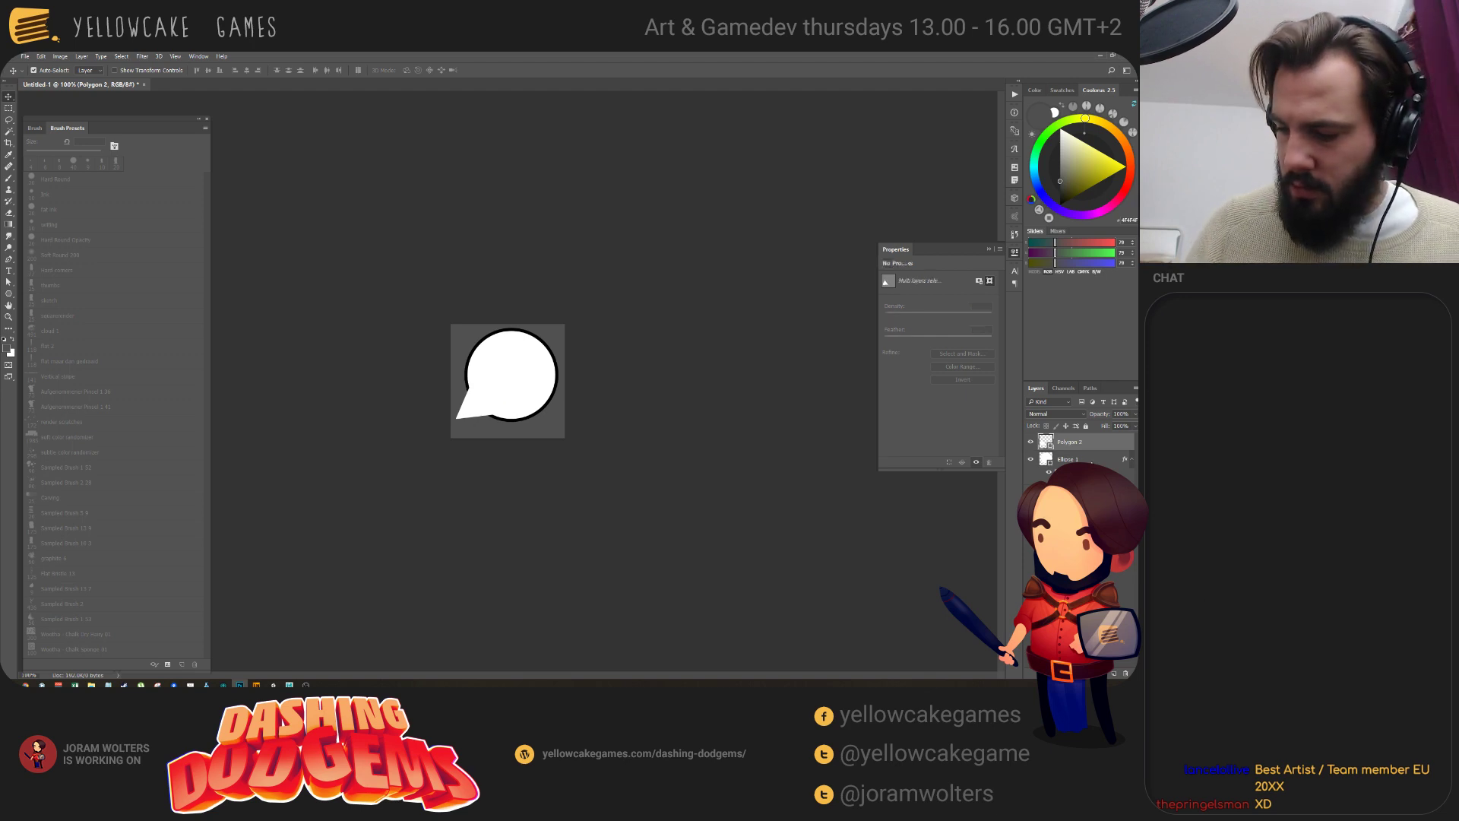
{"action": "right_click", "coordinate": [1098, 440]}
{"action": "left_click", "coordinate": [1003, 480]}
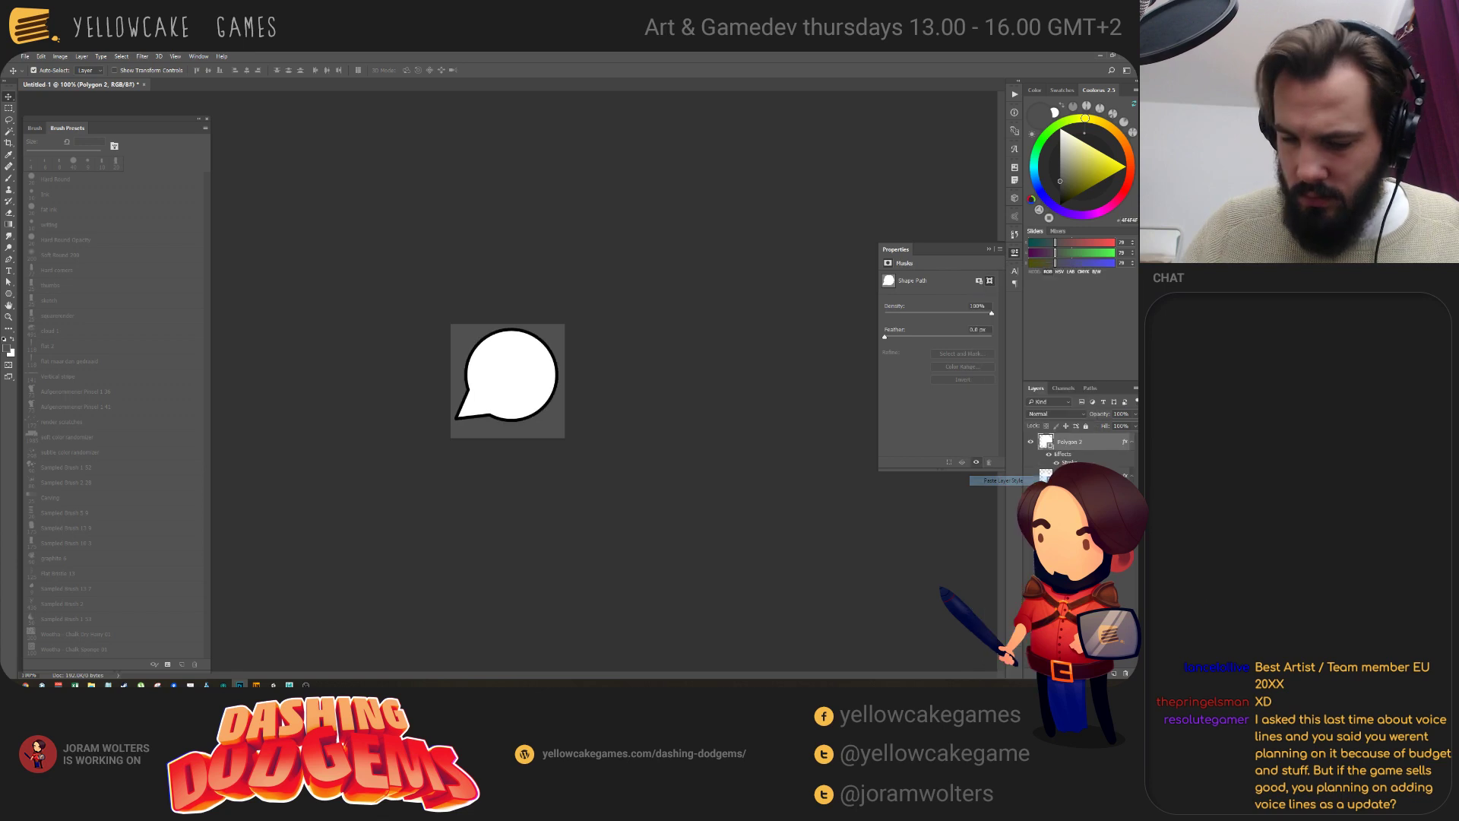
{"action": "left_click_drag", "start_coordinate": [526, 379], "coordinate": [528, 379]}
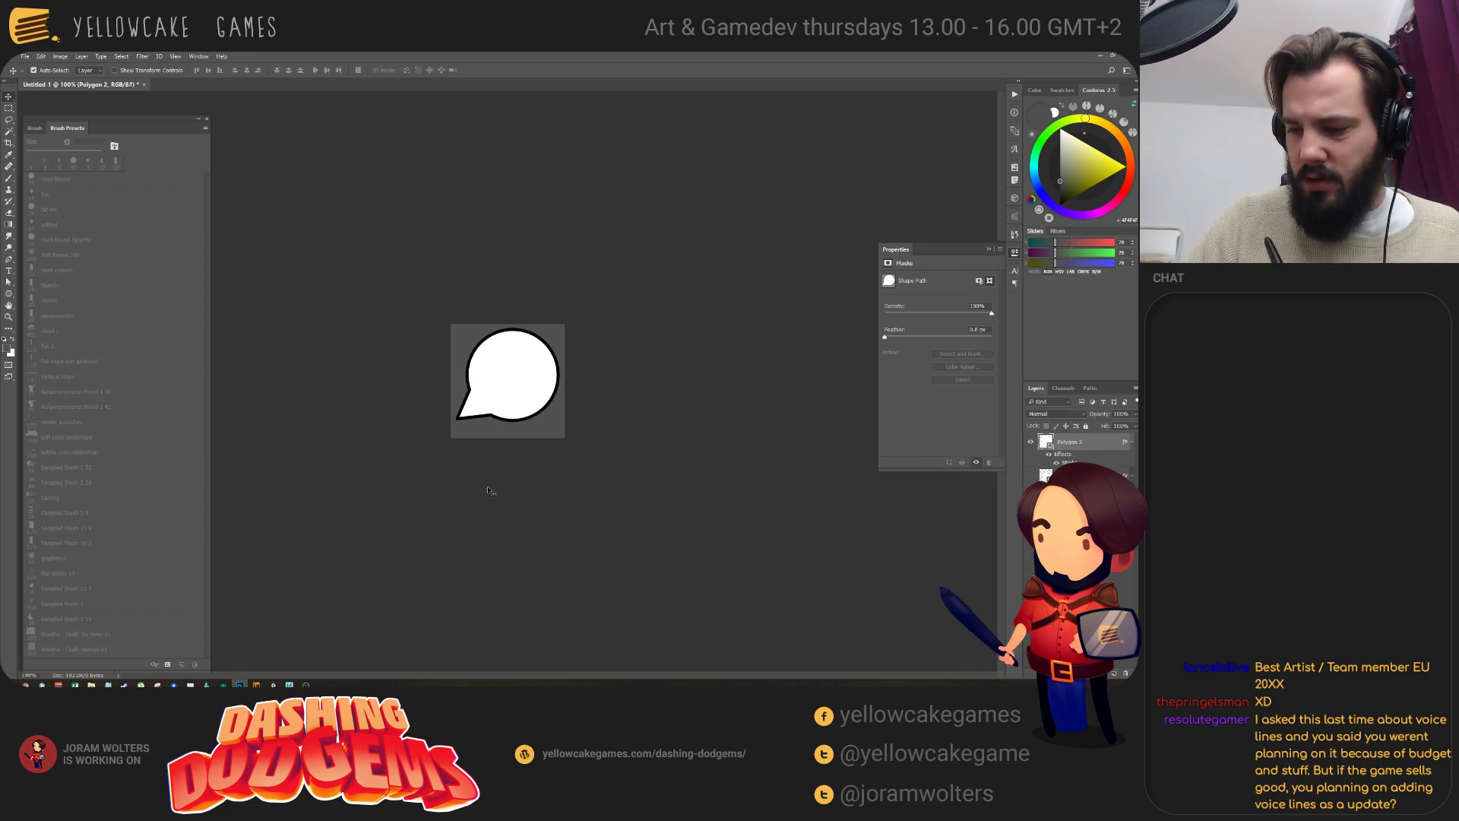
Add a layer mask to the speech bubble and choose an enlarged Hard Round brush.
{"action": "left_click", "coordinate": [1079, 673]}
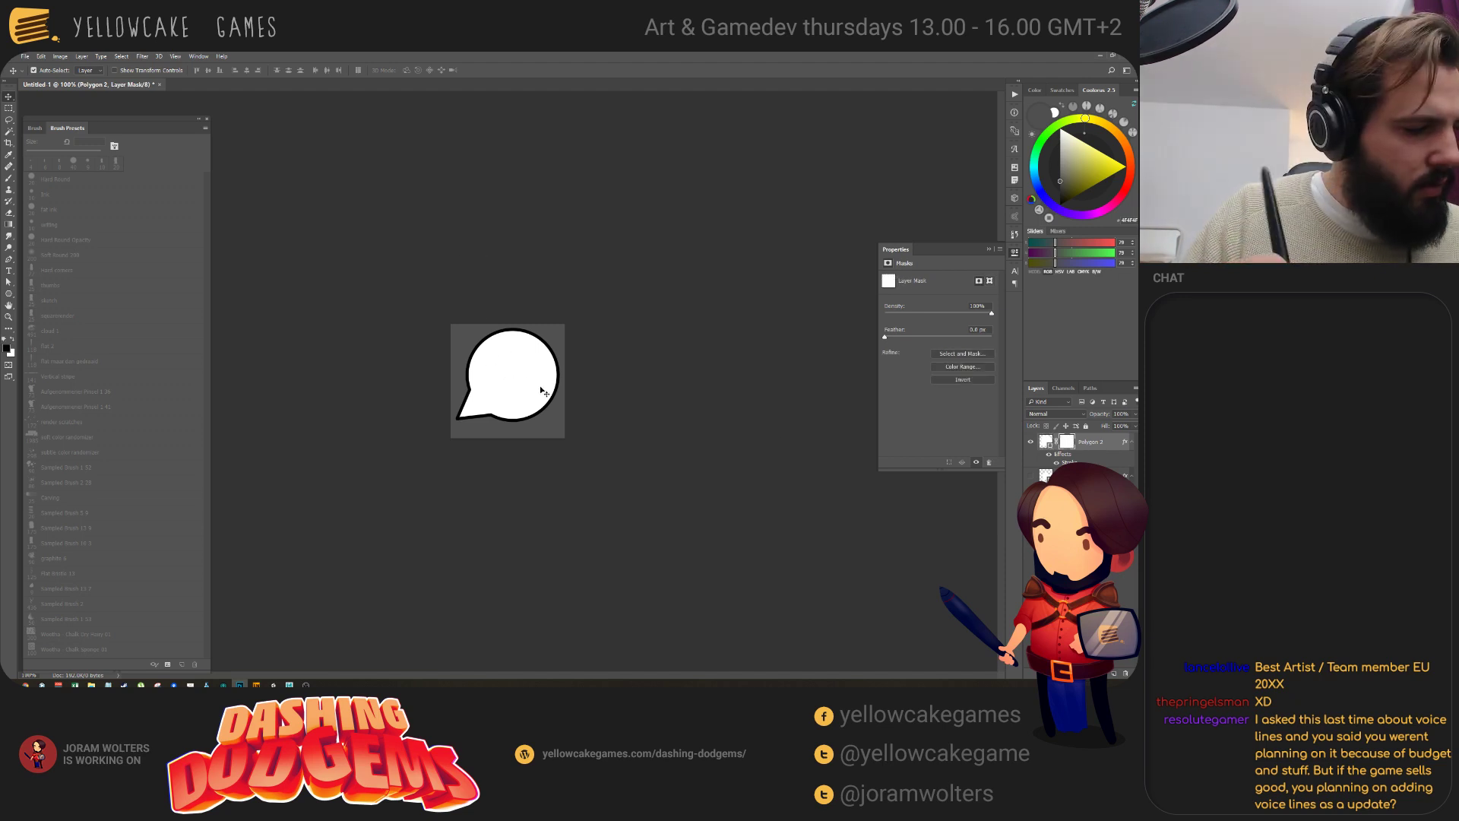
{"action": "key", "text": "b"}
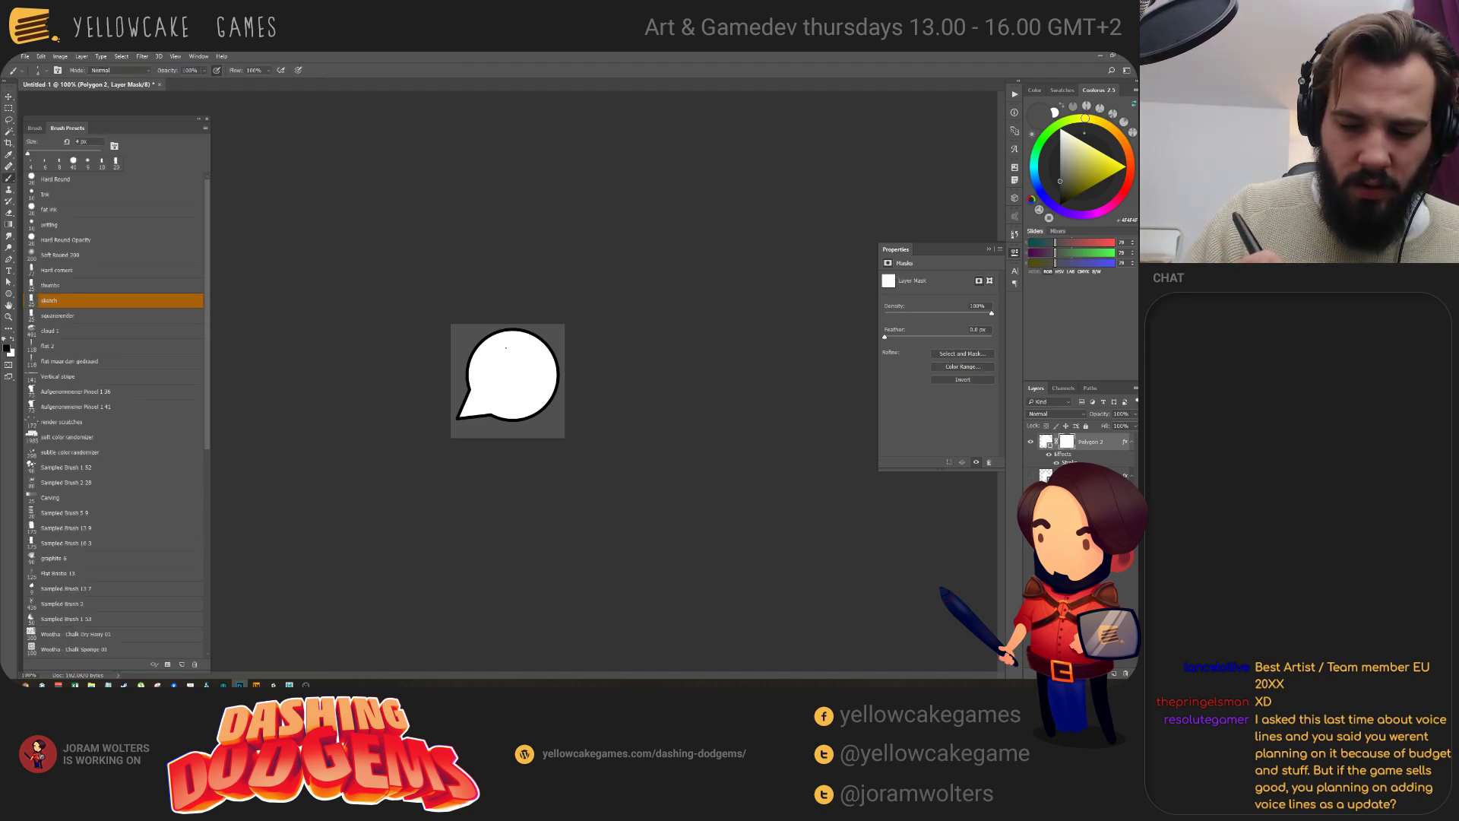
{"action": "left_click", "coordinate": [57, 179]}
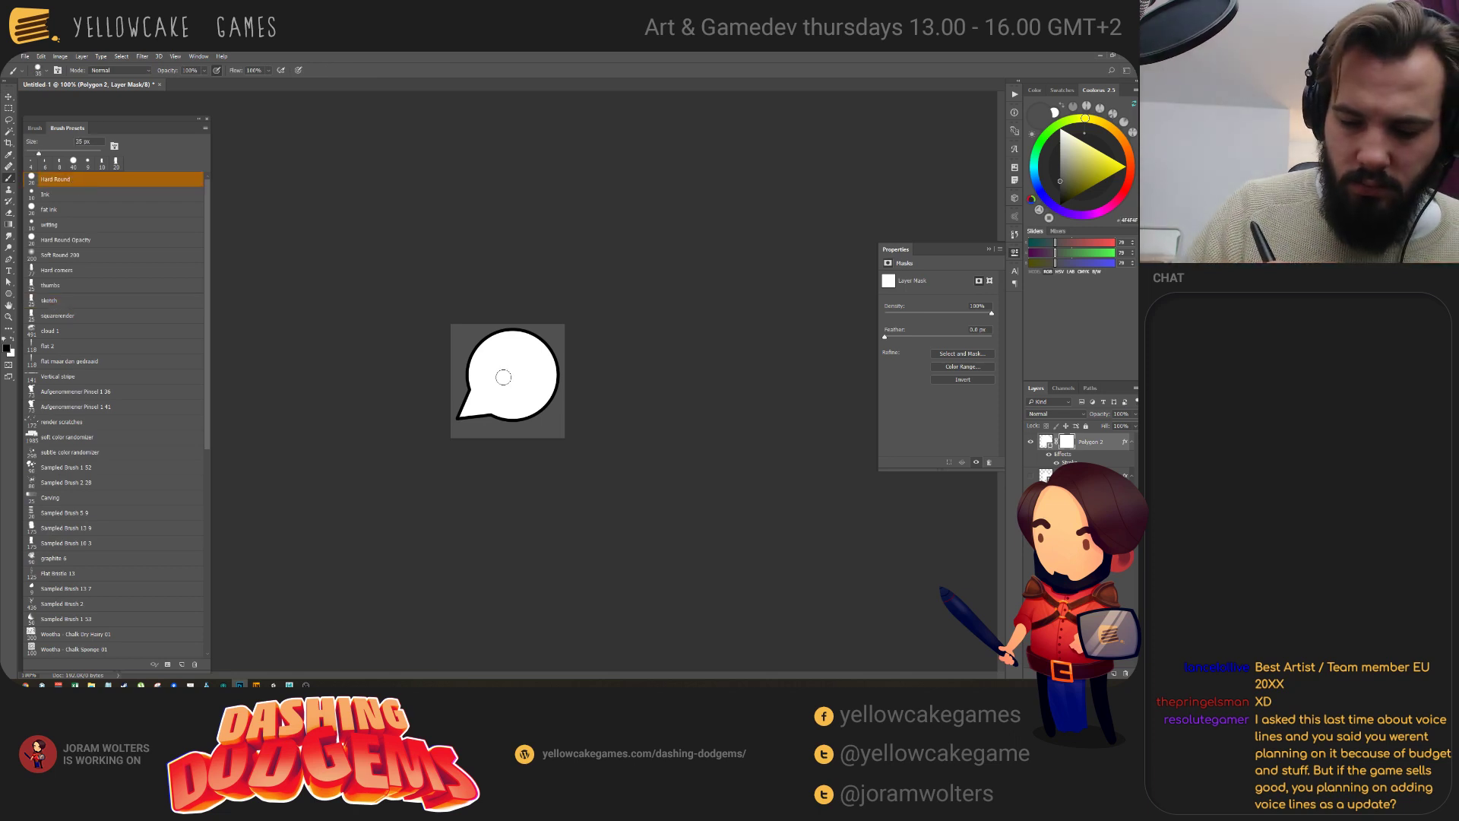
{"action": "key", "text": "bracketright"}
{"action": "key", "text": "bracketright"}
{"action": "key", "text": "bracketright"}
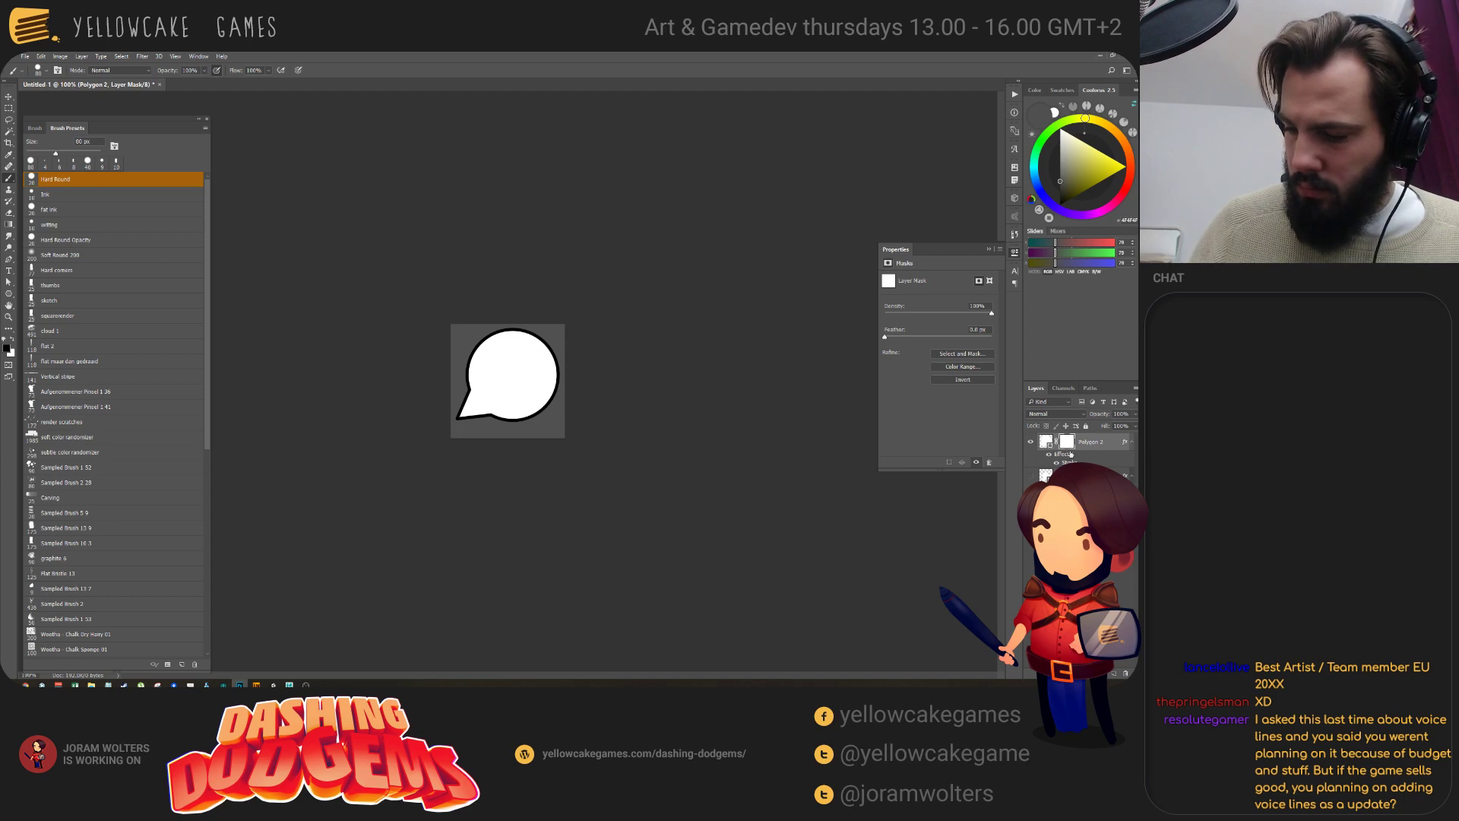
Mask out a round hole in the middle of the speech bubble with pure black, replacing the first trial dab.
{"action": "left_click", "coordinate": [507, 380]}
{"action": "key", "text": "ctrl+z"}
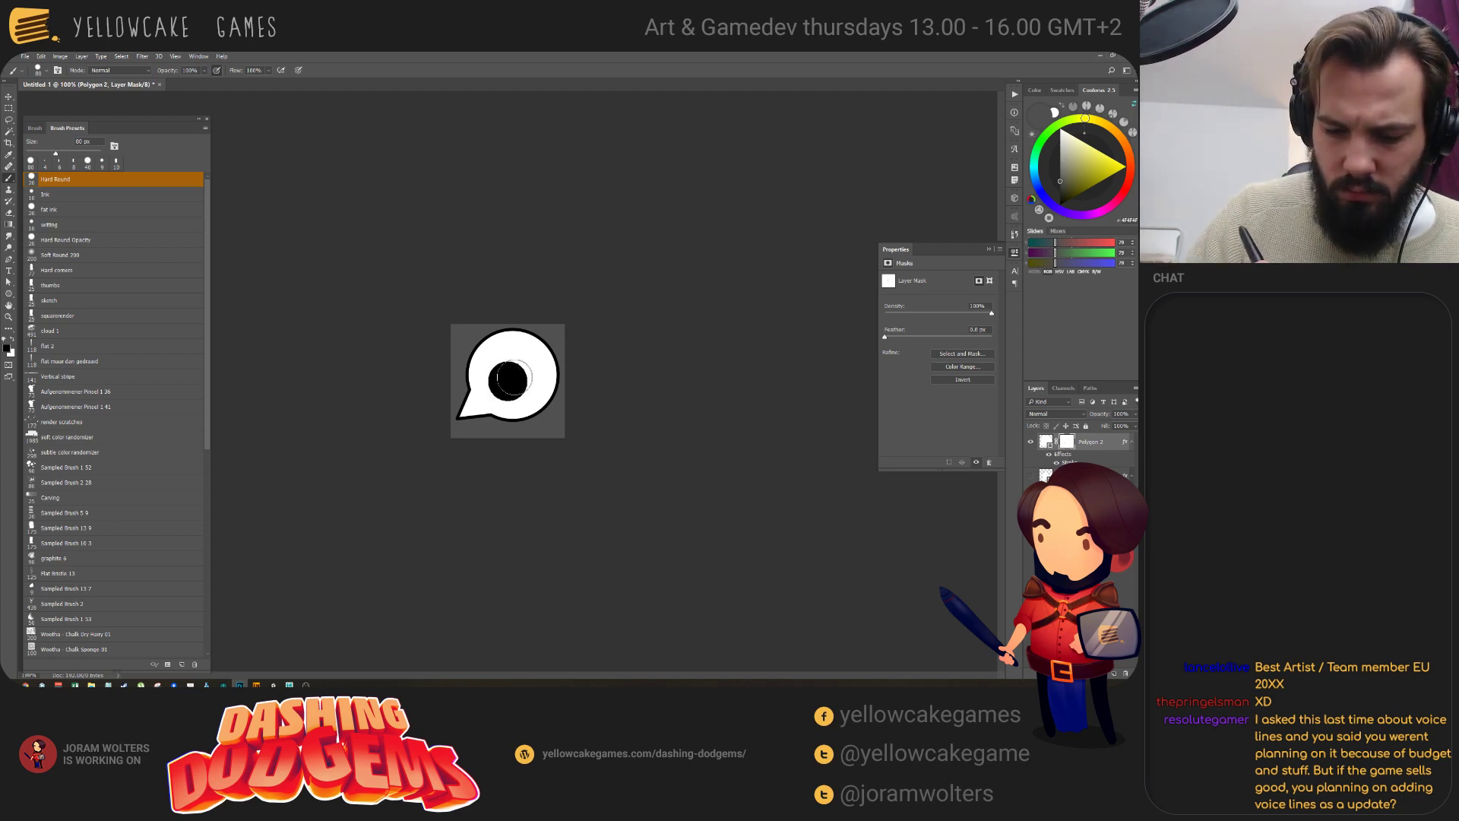
{"action": "key", "text": "d"}
{"action": "key", "text": "x"}
{"action": "left_click", "coordinate": [506, 379]}
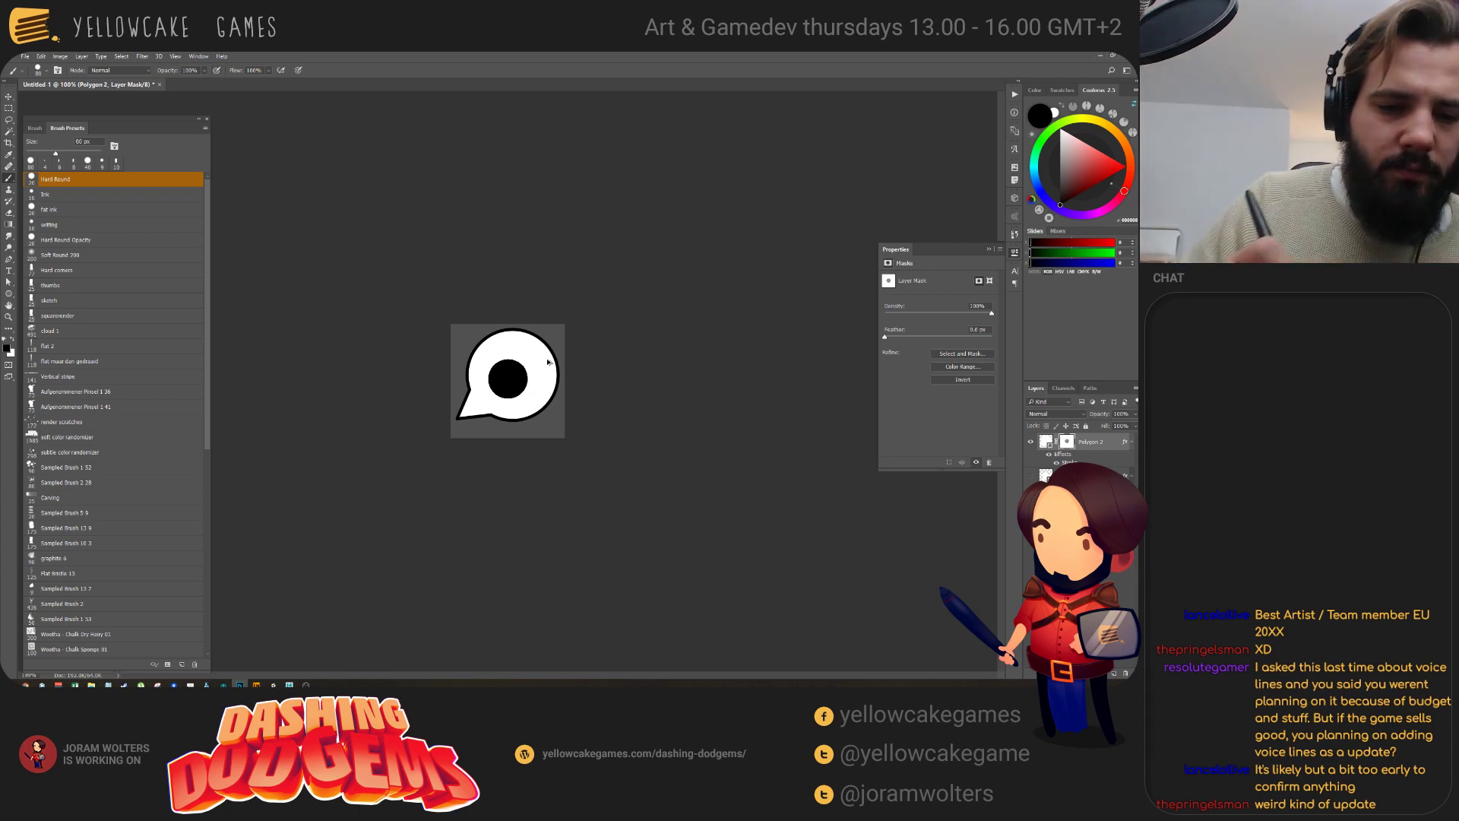
{"action": "left_click", "coordinate": [507, 378]}
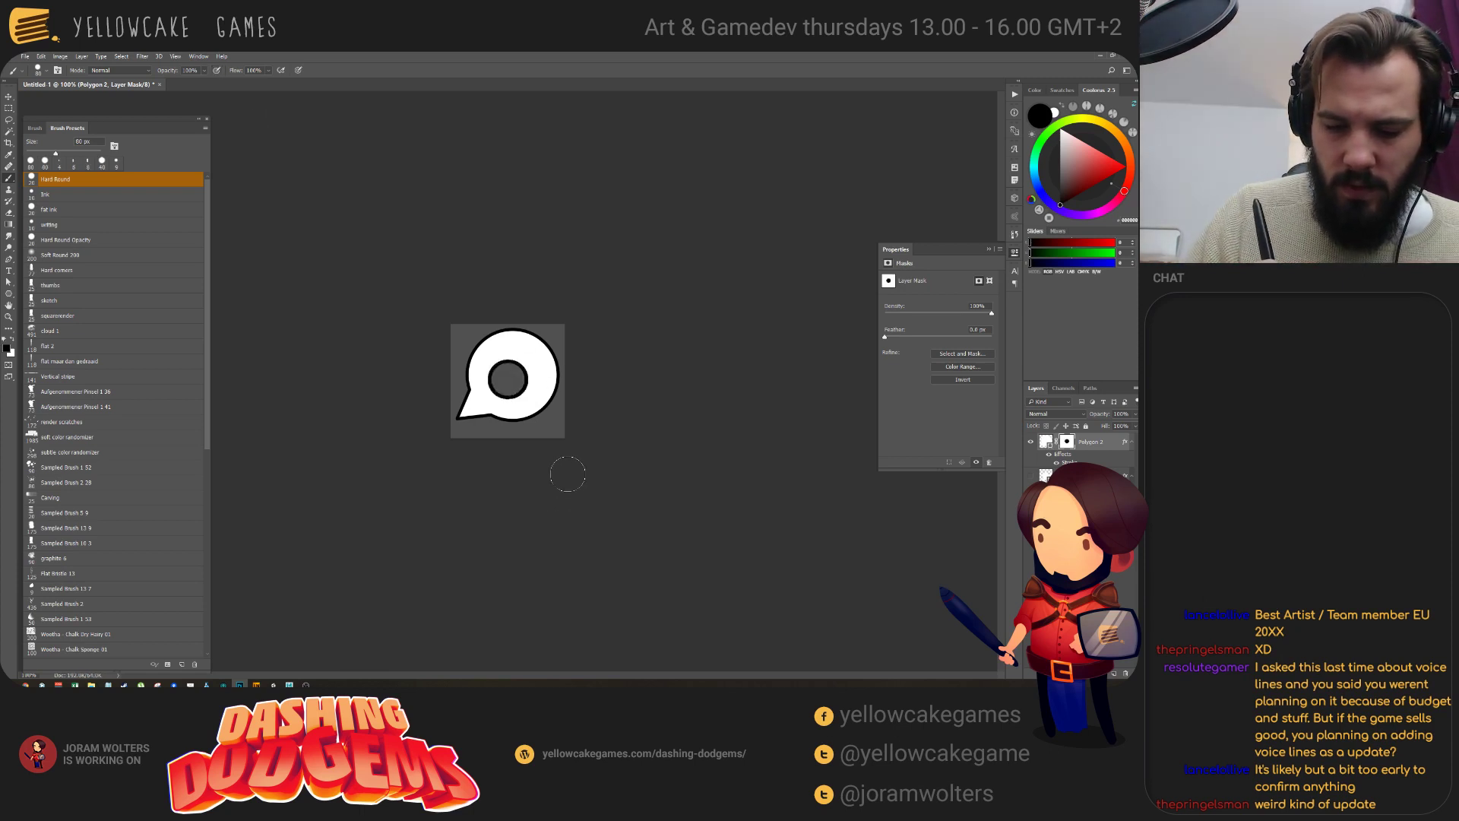
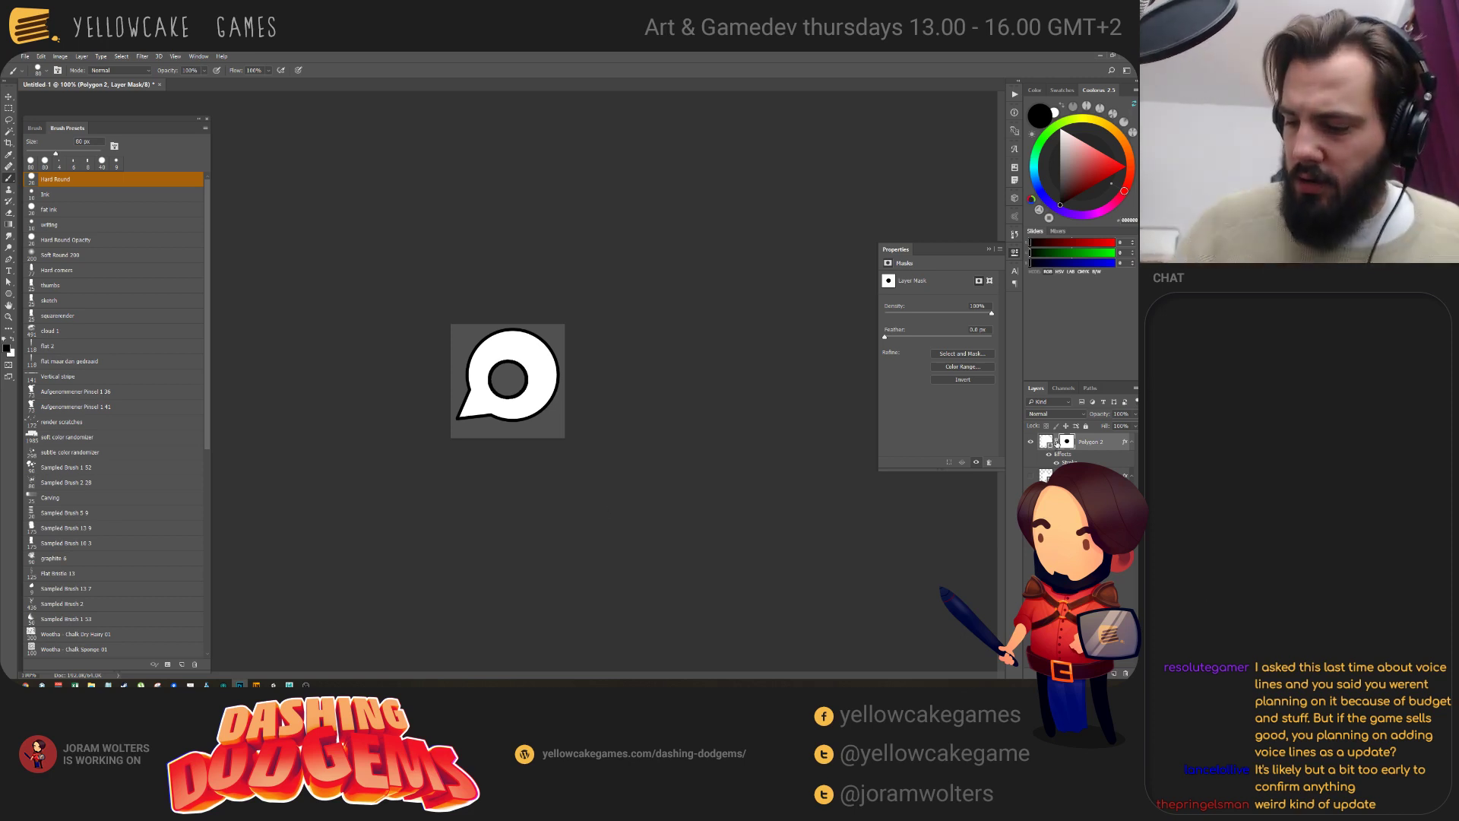
Move the speech bubble's round hole slightly up and scale it down a little around its centre.
{"action": "key", "text": "v"}
{"action": "left_click_drag", "start_coordinate": [518, 389], "coordinate": [507, 374]}
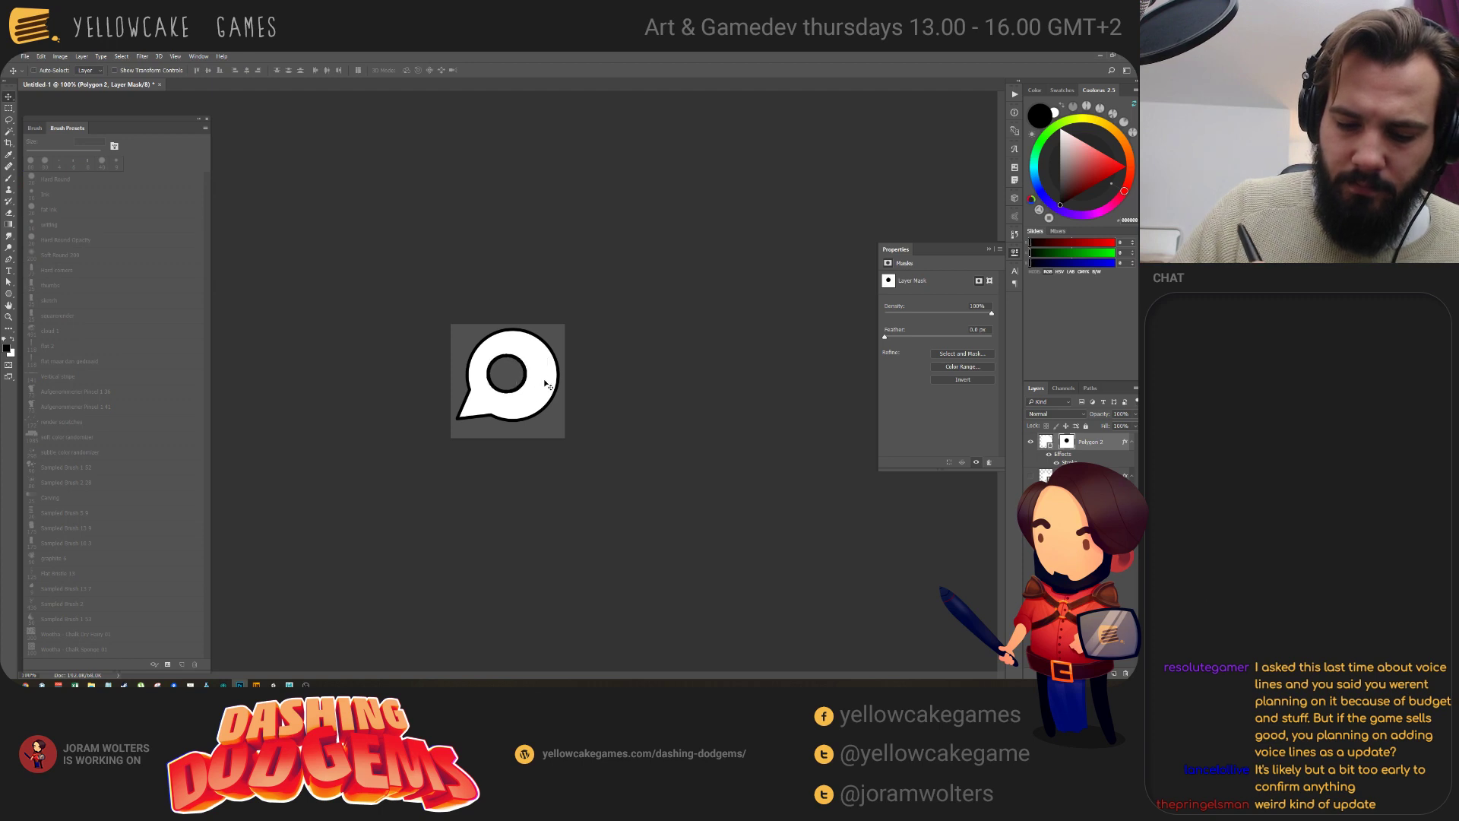
{"action": "key", "text": "ctrl+t"}
{"action": "key", "text": "Return"}
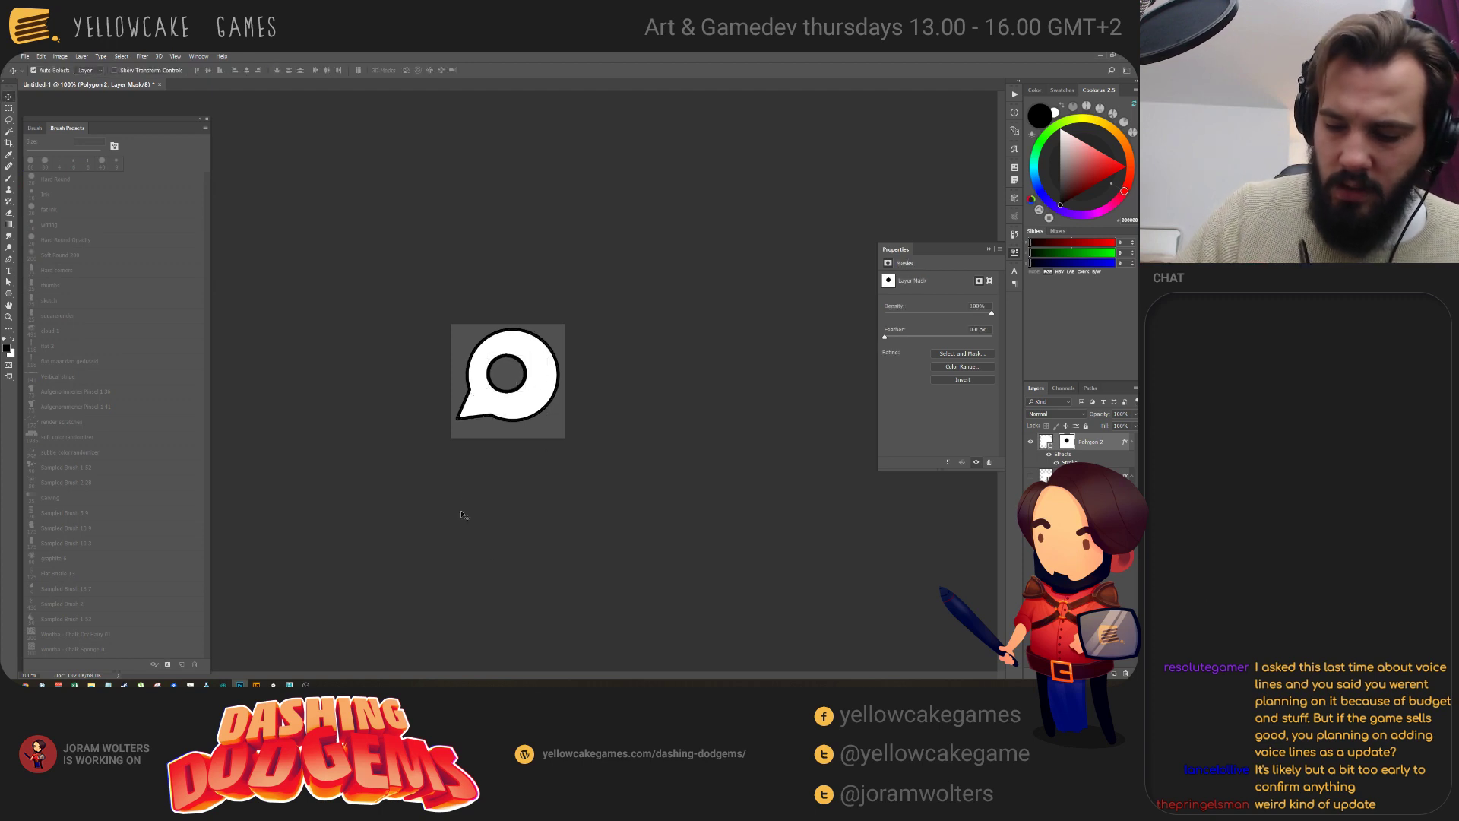
{"action": "key", "text": "ctrl+t"}
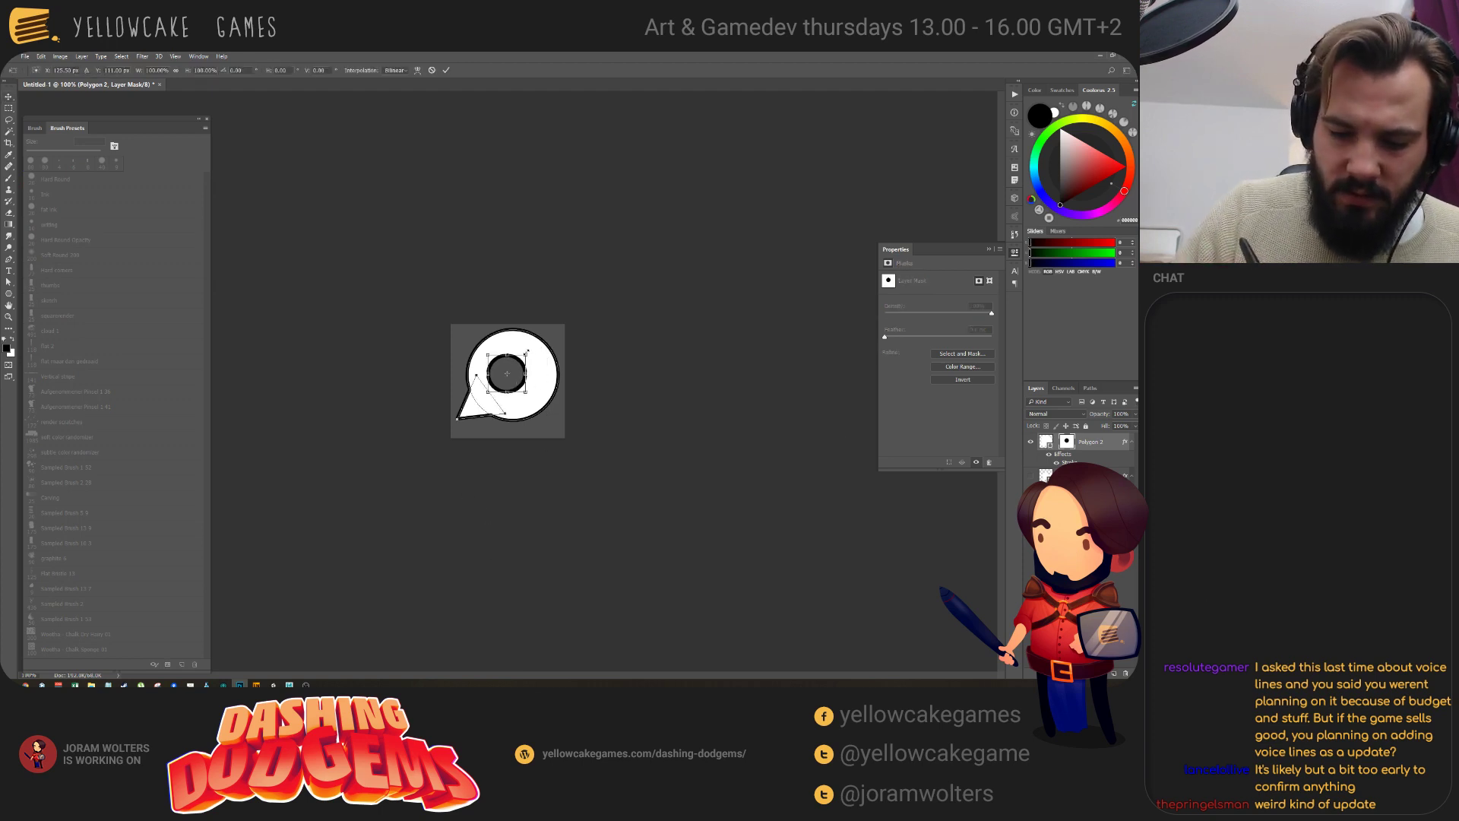
{"action": "left_click_drag", "start_coordinate": [527, 352], "coordinate": [525, 355], "text": "alt+shift"}
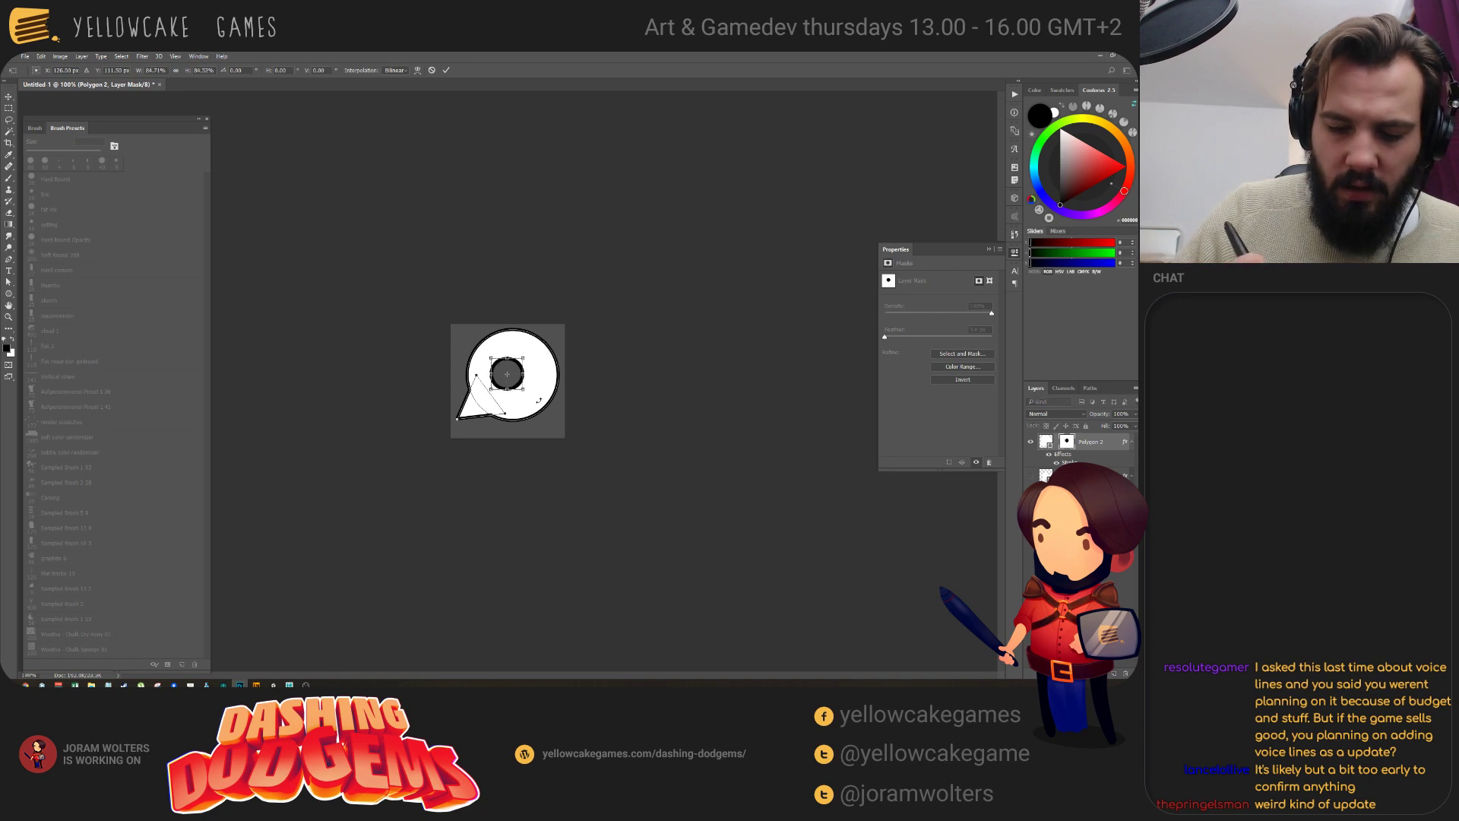
{"action": "key", "text": "Return"}
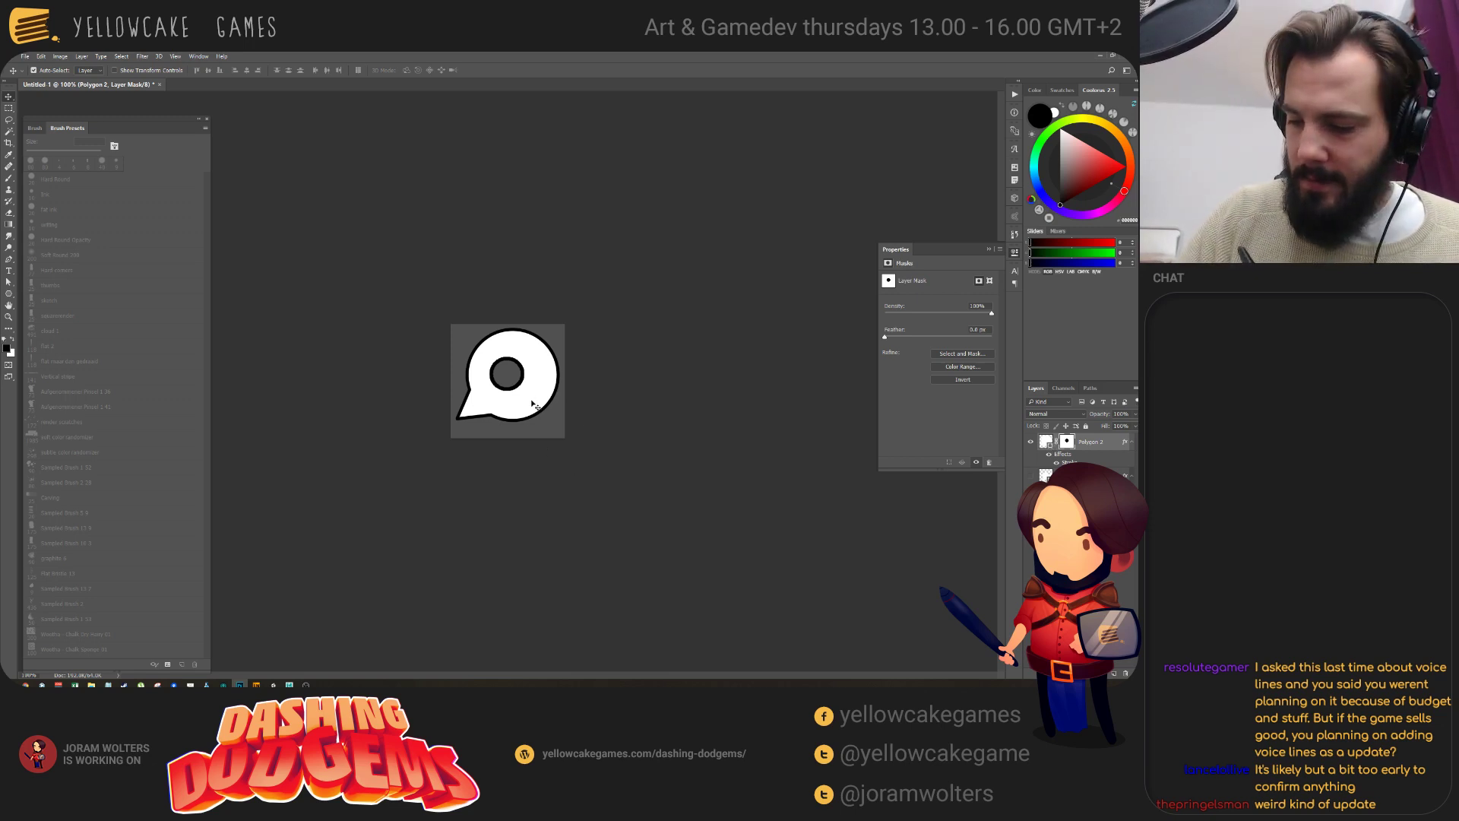
Move the speech bubble down and slightly left, then enlarge it proportionally to nearly fill the canvas.
{"action": "left_click_drag", "start_coordinate": [534, 405], "coordinate": [528, 412]}
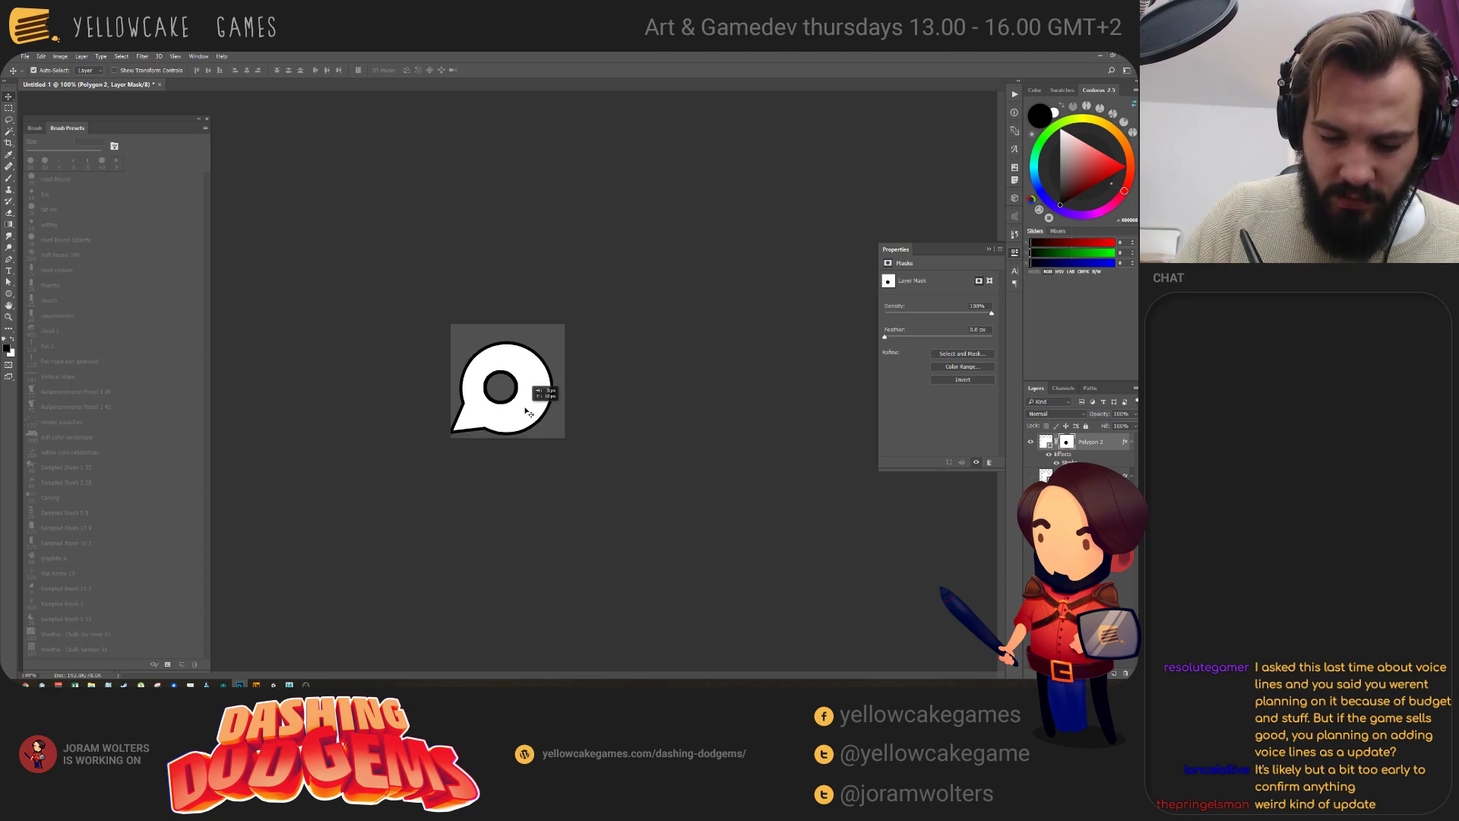
{"action": "key", "text": "ctrl+t"}
{"action": "left_click_drag", "start_coordinate": [552, 344], "coordinate": [563, 332]}
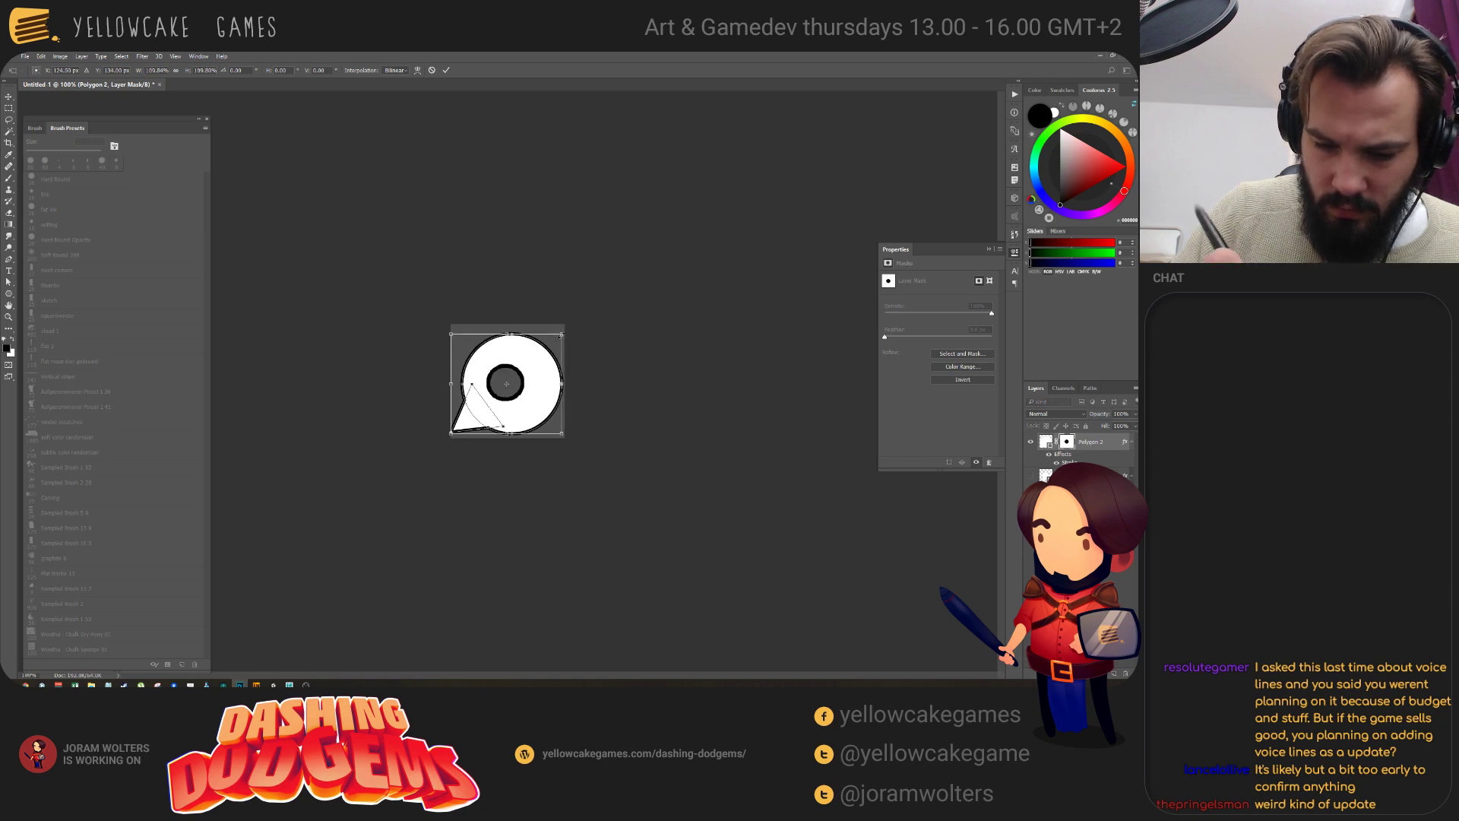
{"action": "key", "text": "Return"}
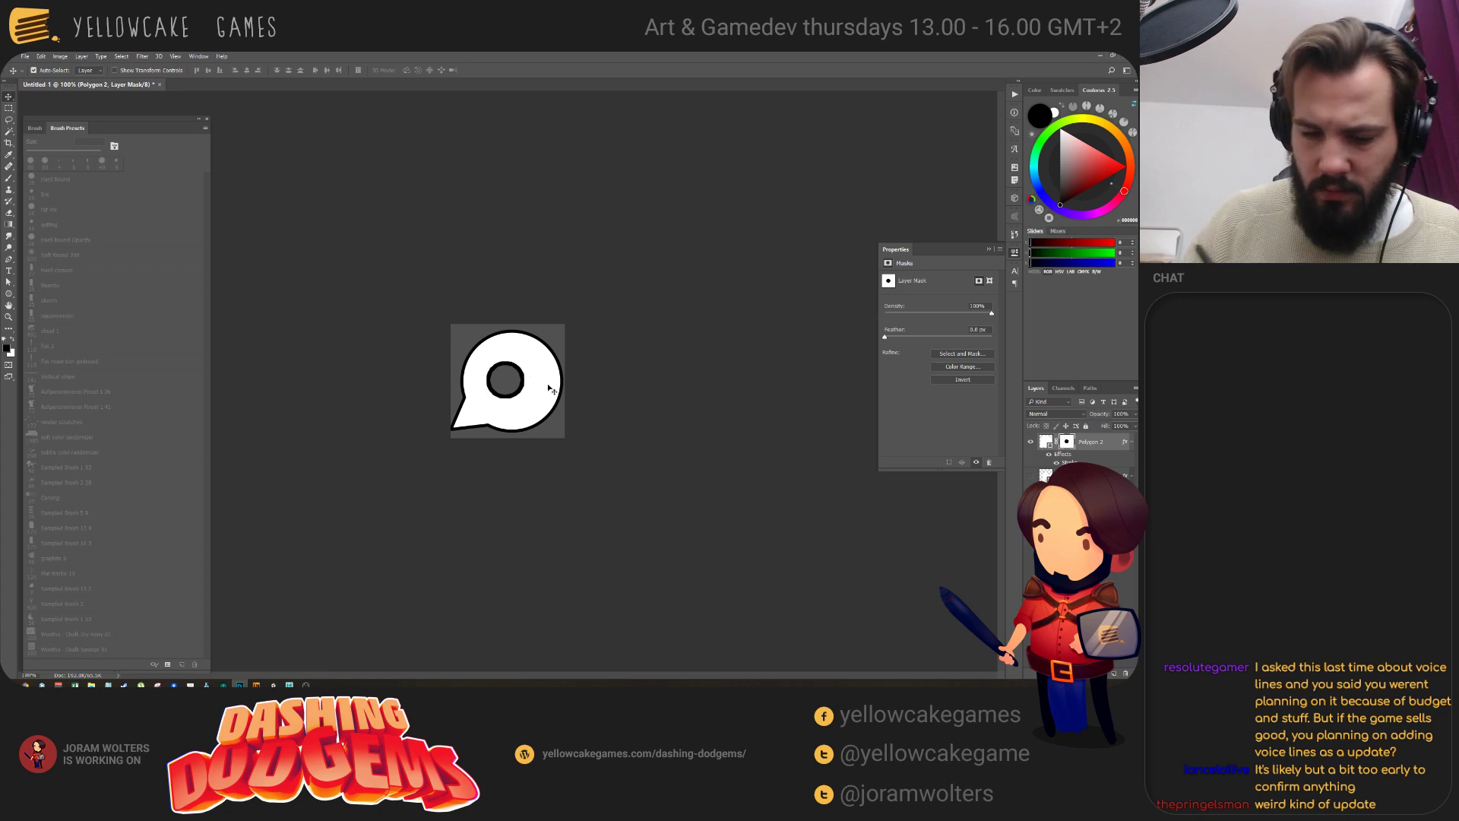
Try to flatten the upper edge of the speech bubble's hole by painting white on its mask, and undo the stroke.
{"action": "key", "text": "b"}
{"action": "mouse_move", "coordinate": [505, 380]}
{"action": "left_mouse_down"}
{"action": "mouse_move", "coordinate": [493, 365]}
{"action": "mouse_move", "coordinate": [511, 355]}
{"action": "mouse_move", "coordinate": [519, 368]}
{"action": "mouse_move", "coordinate": [492, 393]}
{"action": "mouse_move", "coordinate": [498, 357]}
{"action": "mouse_move", "coordinate": [483, 357]}
{"action": "mouse_move", "coordinate": [521, 366]}
{"action": "left_mouse_up"}
{"action": "key", "text": "x"}
{"action": "key", "text": "x"}
{"action": "key", "text": "x"}
{"action": "key", "text": "bracketleft"}
{"action": "key", "text": "bracketleft"}
{"action": "key", "text": "bracketleft"}
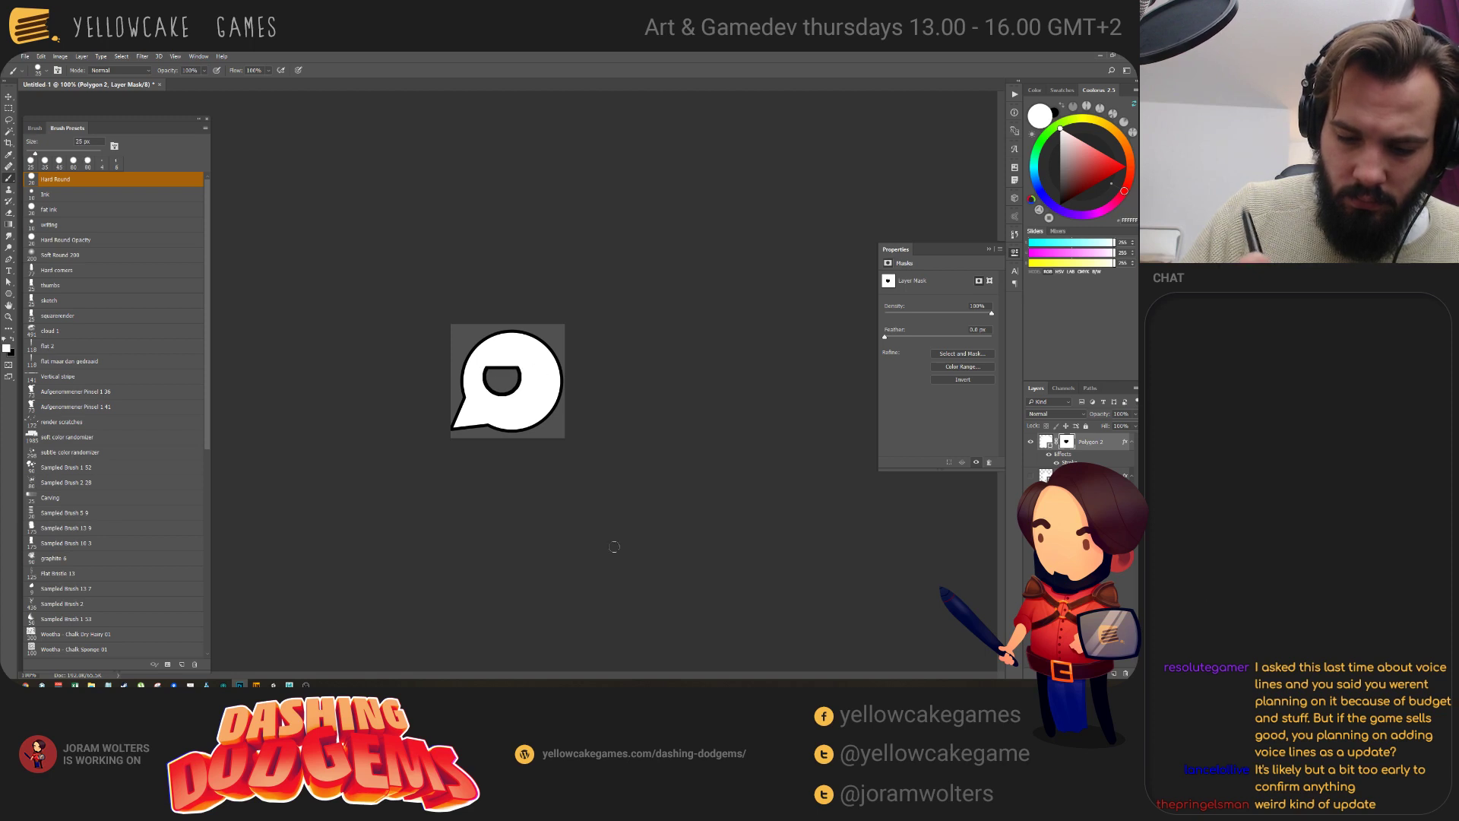
{"action": "key", "text": "ctrl+z"}
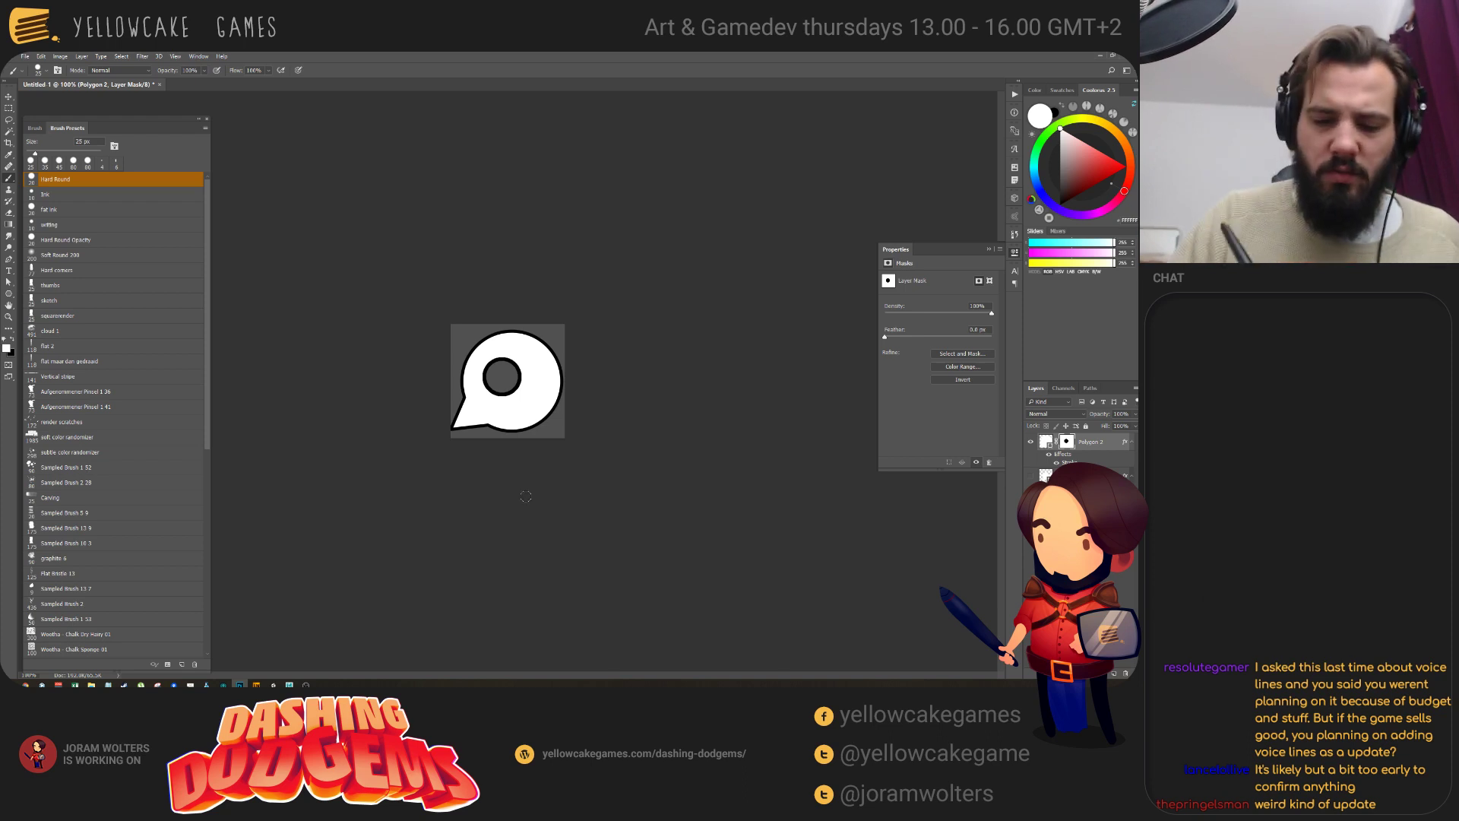
Scale the whole speech bubble down towards its tail and move it slightly right and down on the canvas.
{"action": "left_click", "coordinate": [1046, 441]}
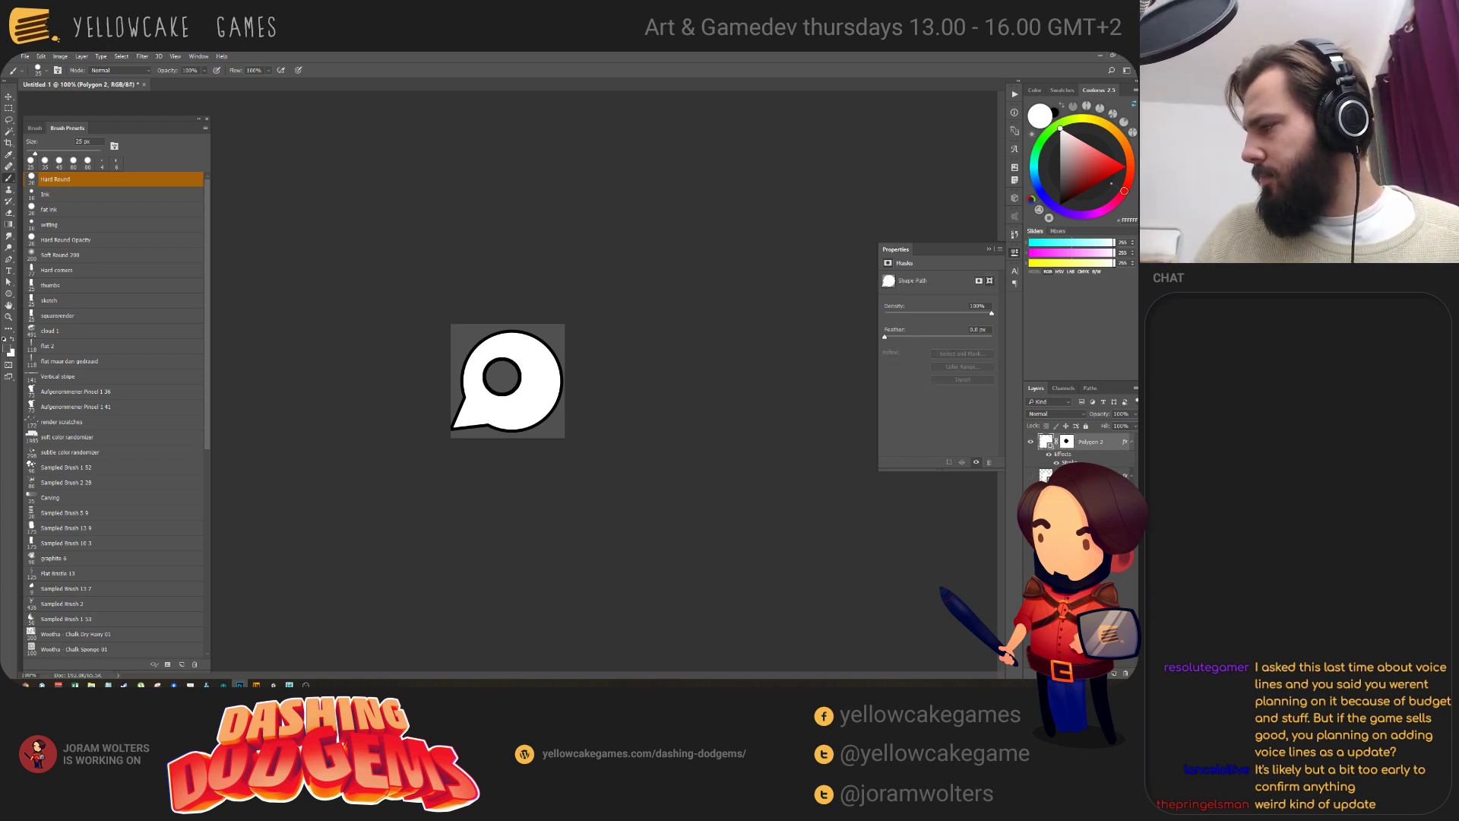
{"action": "key", "text": "ctrl+t"}
{"action": "left_click_drag", "start_coordinate": [562, 329], "coordinate": [549, 350]}
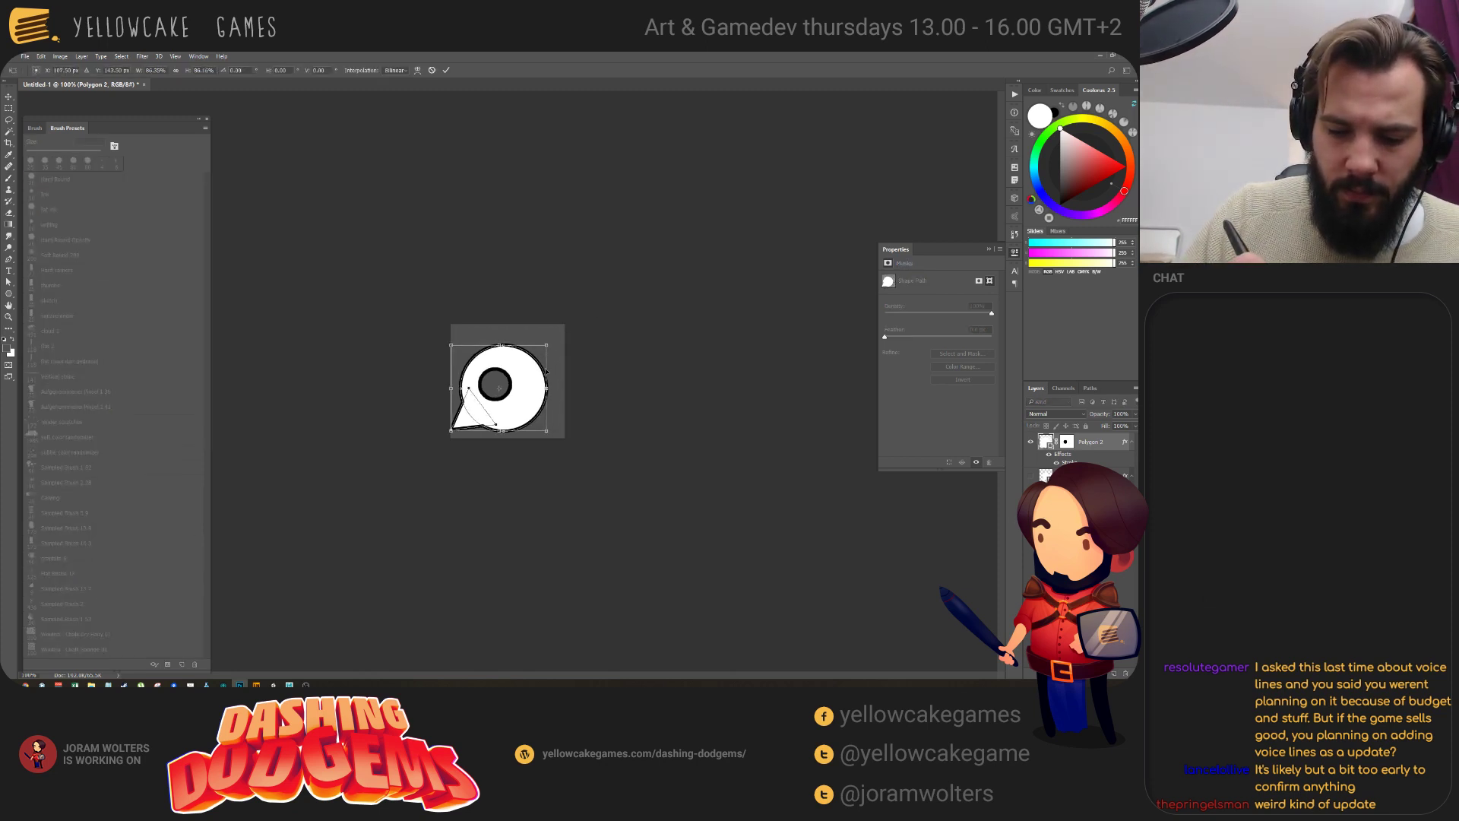
{"action": "key", "text": "Return"}
{"action": "key", "text": "b"}
{"action": "key", "text": "v"}
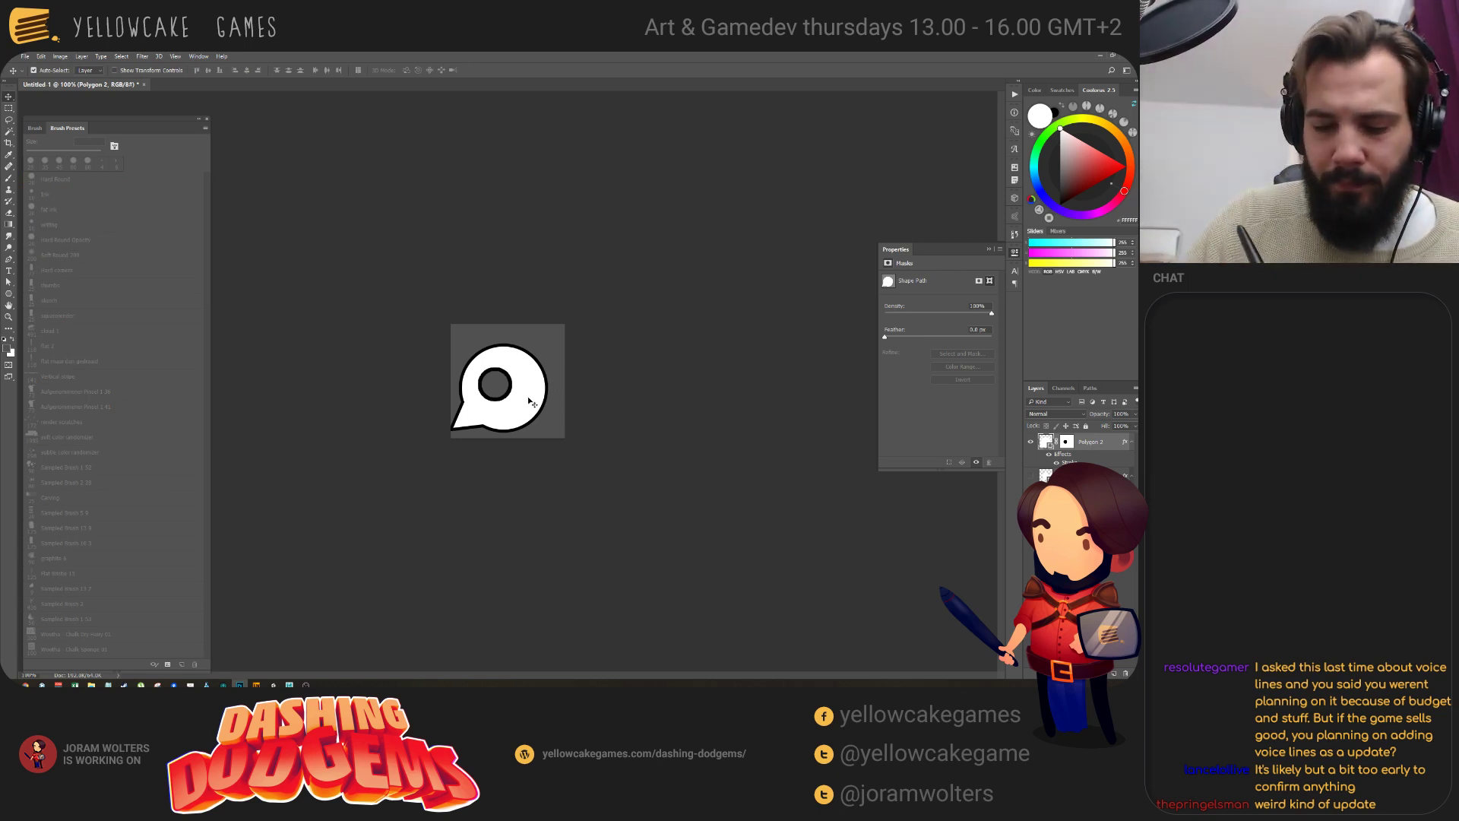
{"action": "left_click_drag", "start_coordinate": [527, 404], "coordinate": [537, 408]}
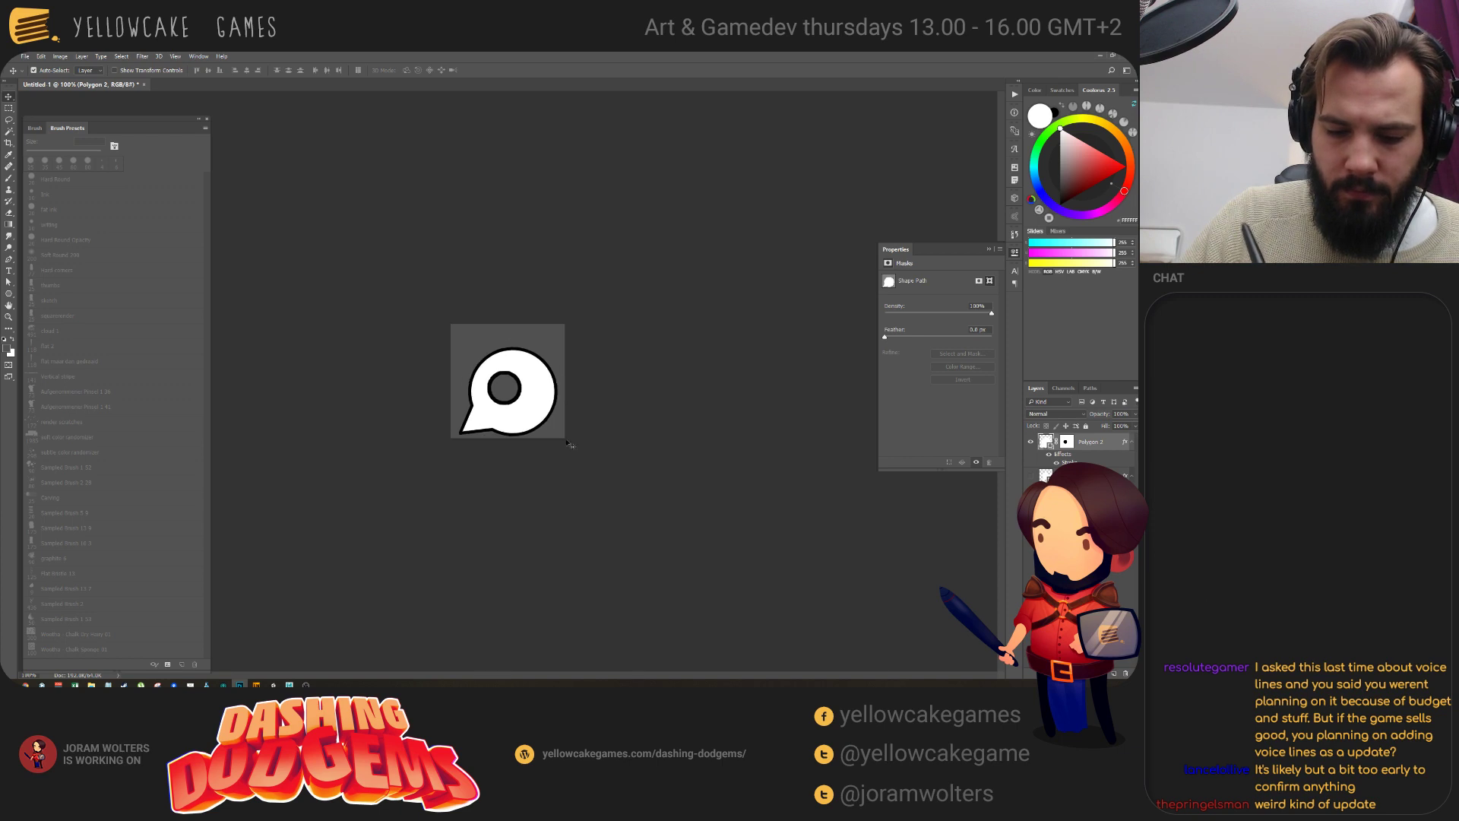
{"action": "key", "text": "p"}
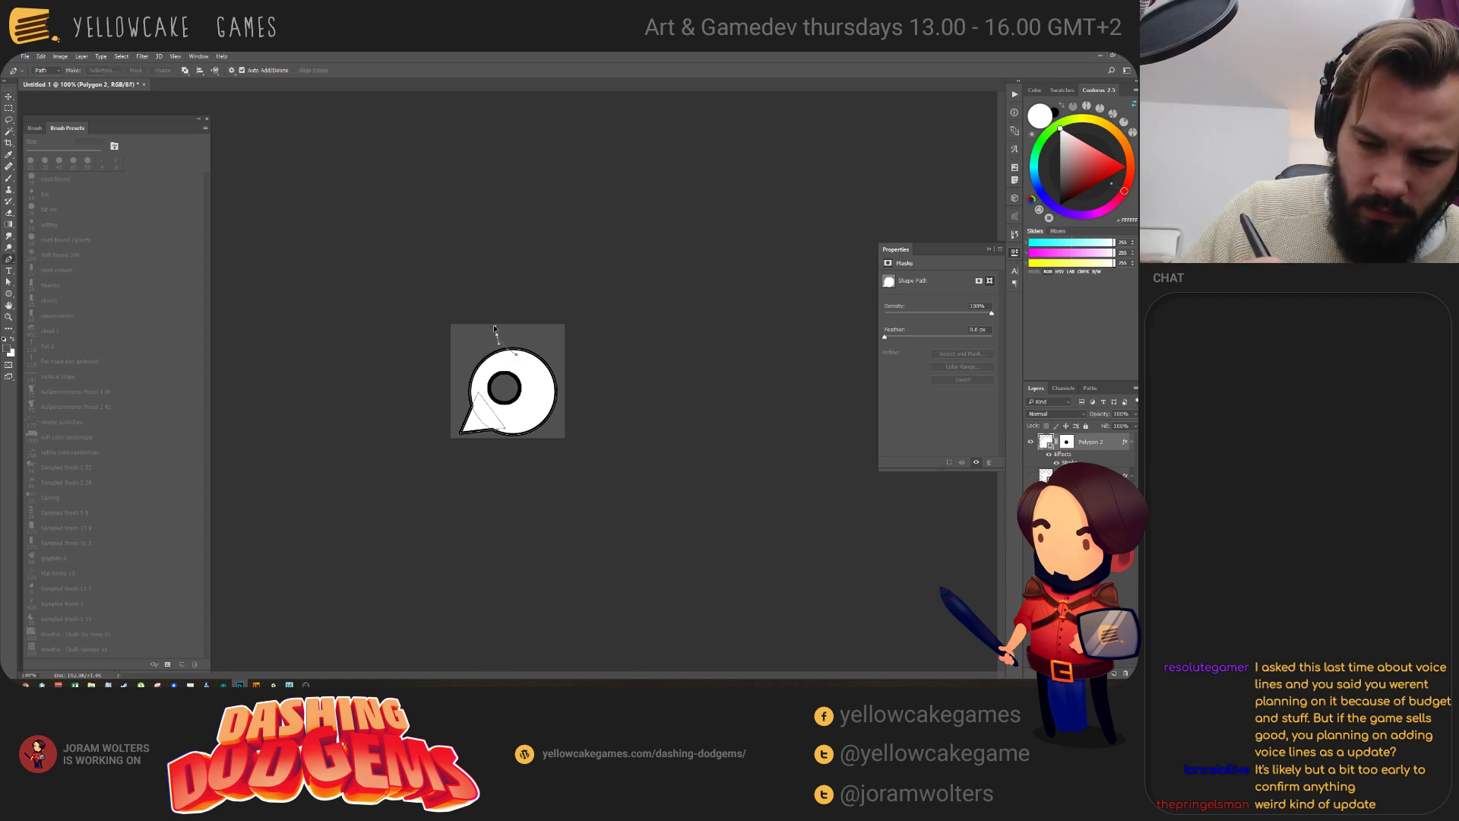
{"action": "left_click", "coordinate": [497, 332]}
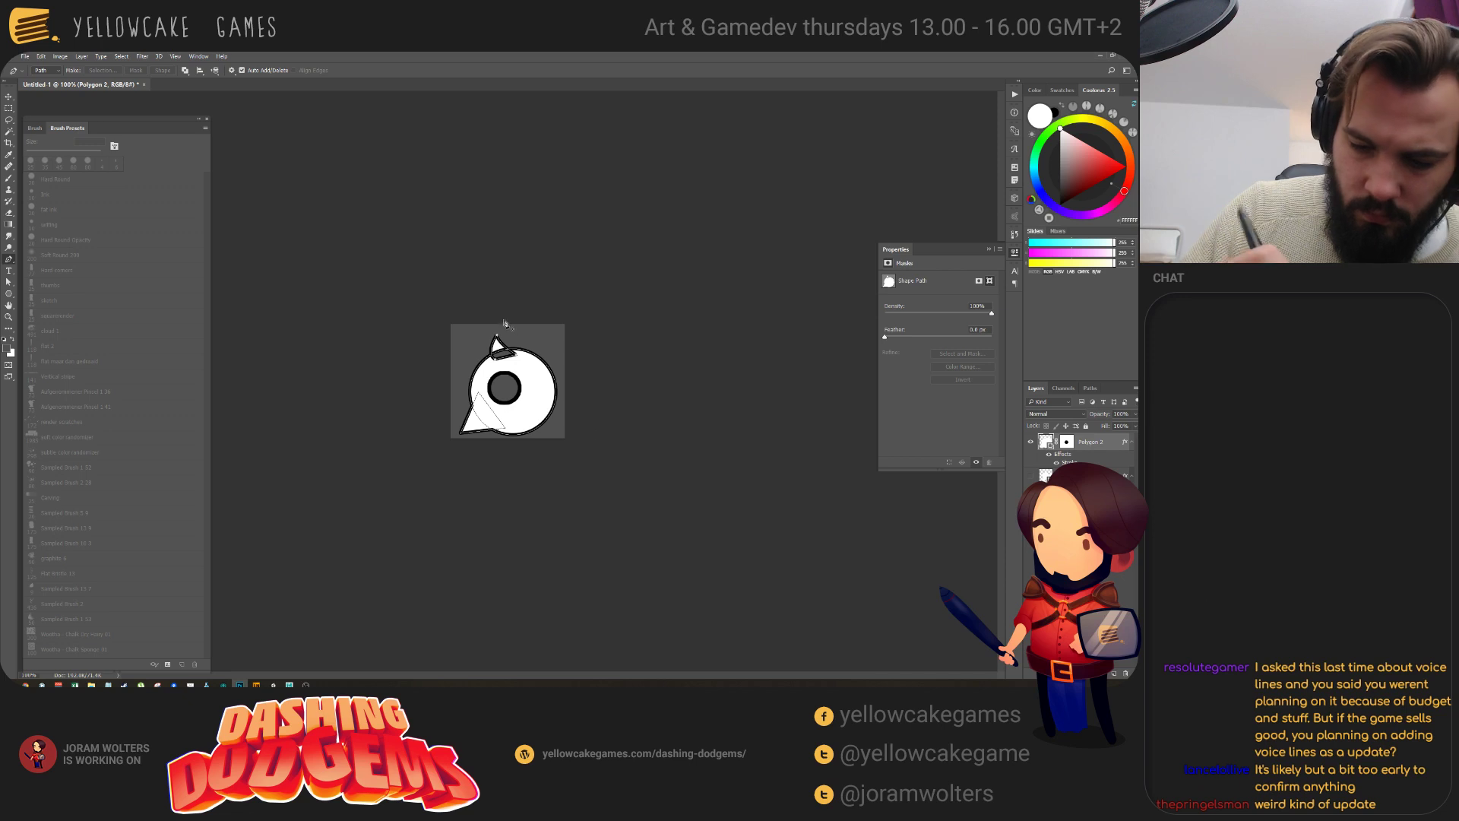
{"action": "key", "text": "ctrl+z"}
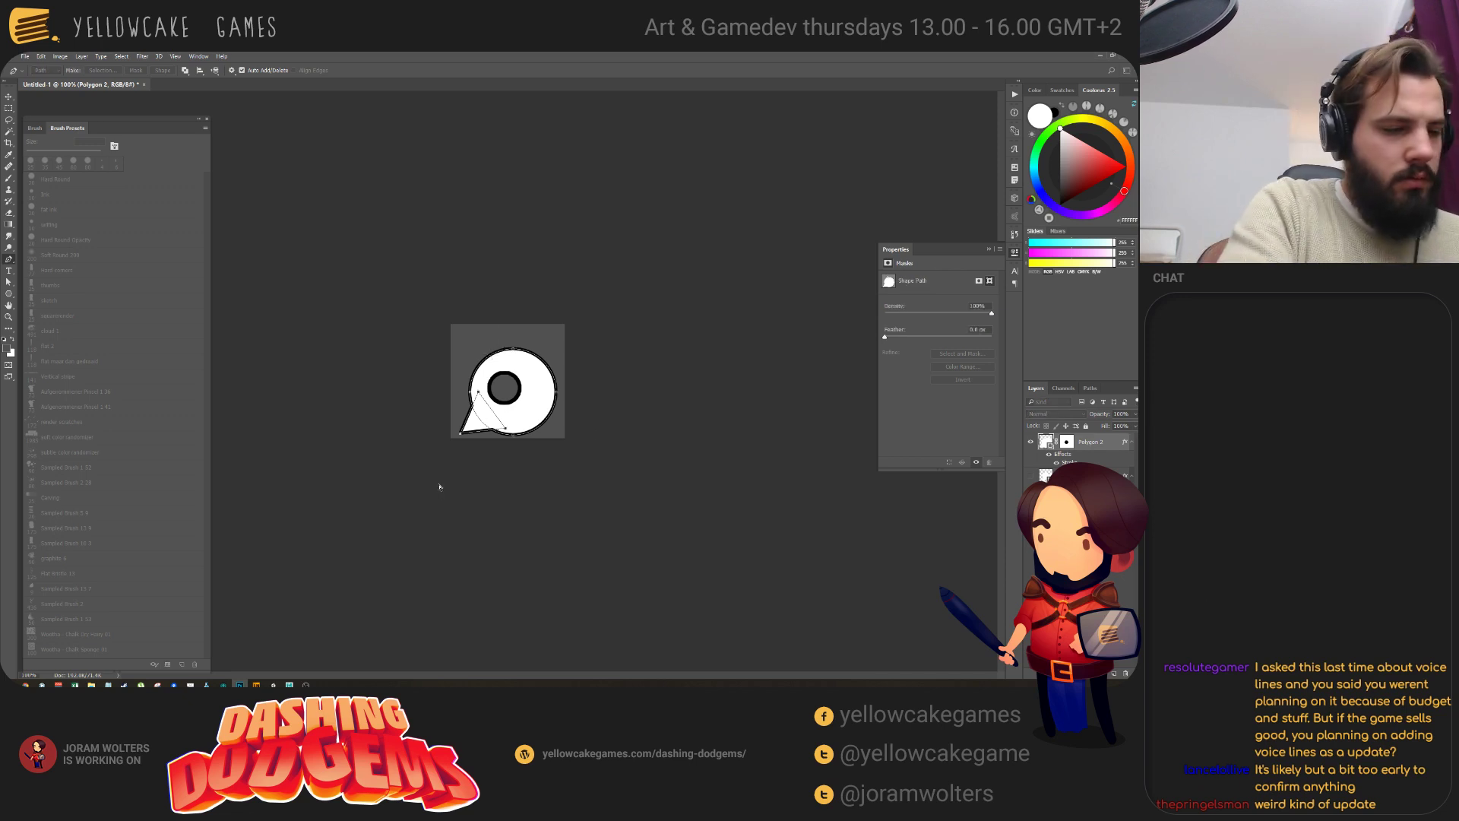
On a new layer, draw a Pen tool path with two pointed spikes on the upper-left edge of the speech bubble.
{"action": "key", "text": "ctrl+shift+alt+n"}
{"action": "left_click", "coordinate": [512, 354]}
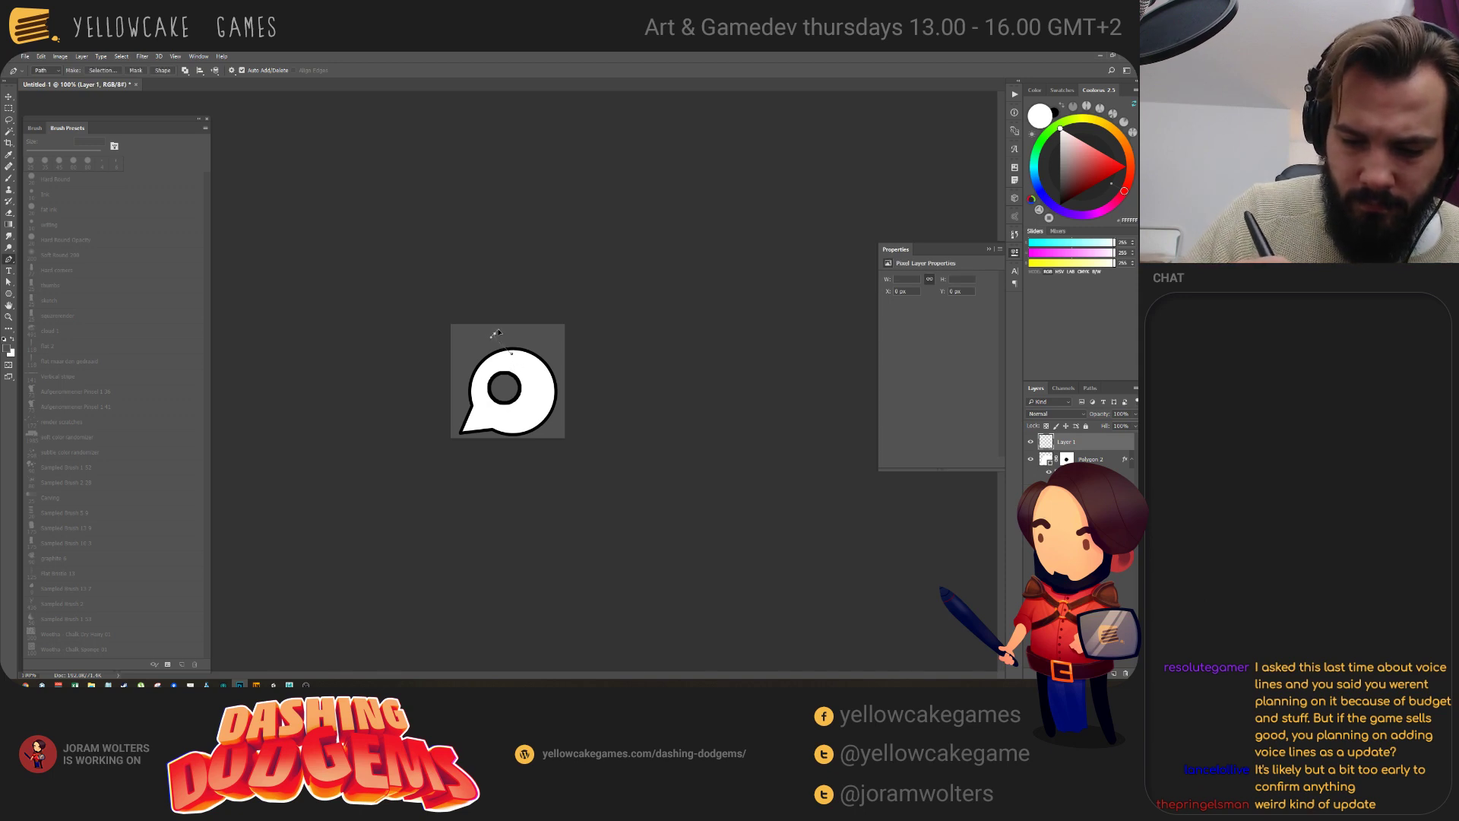
{"action": "left_click", "coordinate": [495, 333]}
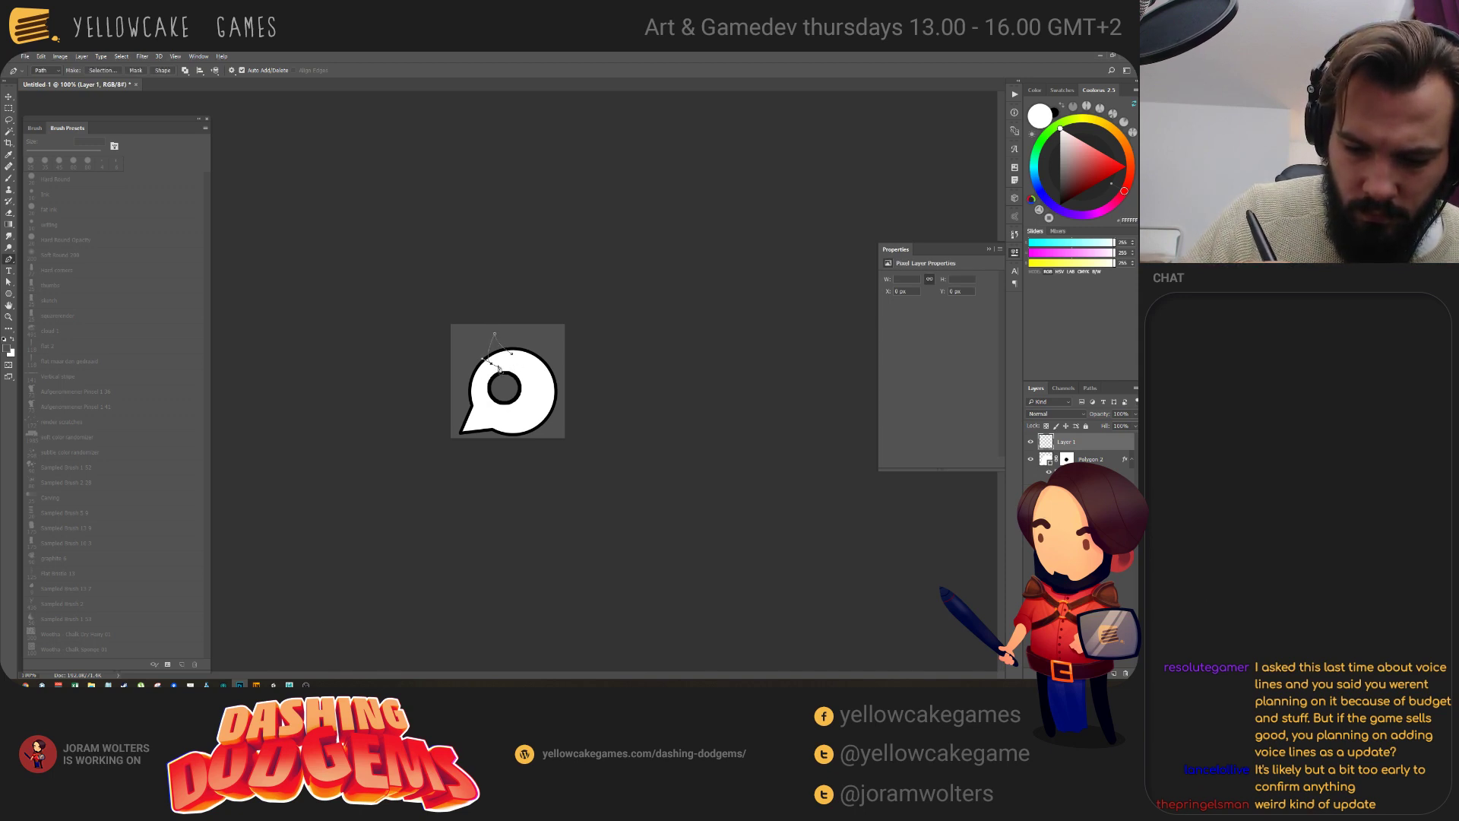
{"action": "left_click", "coordinate": [490, 364]}
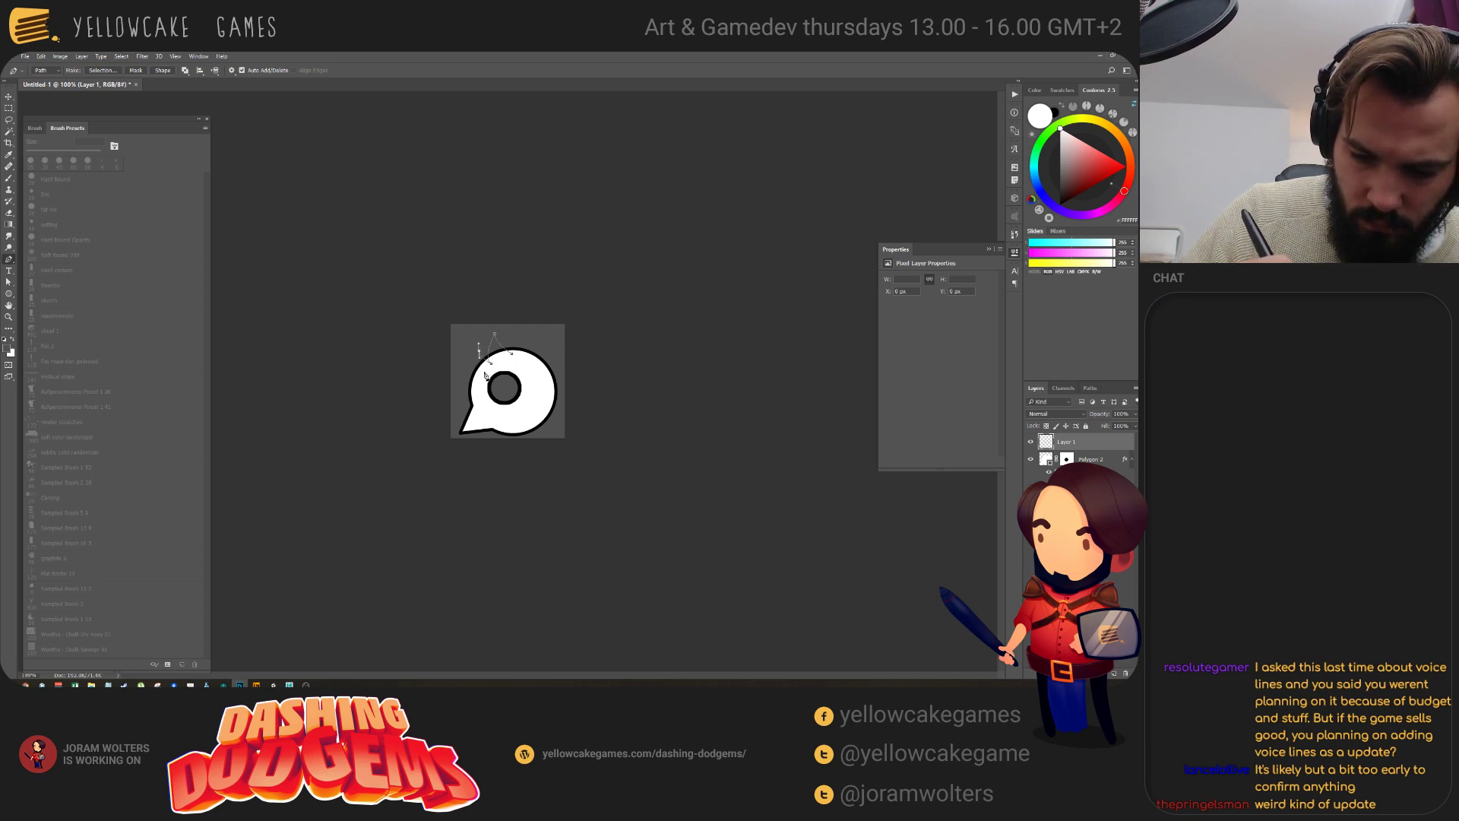
{"action": "left_click_drag", "start_coordinate": [481, 370], "coordinate": [488, 374]}
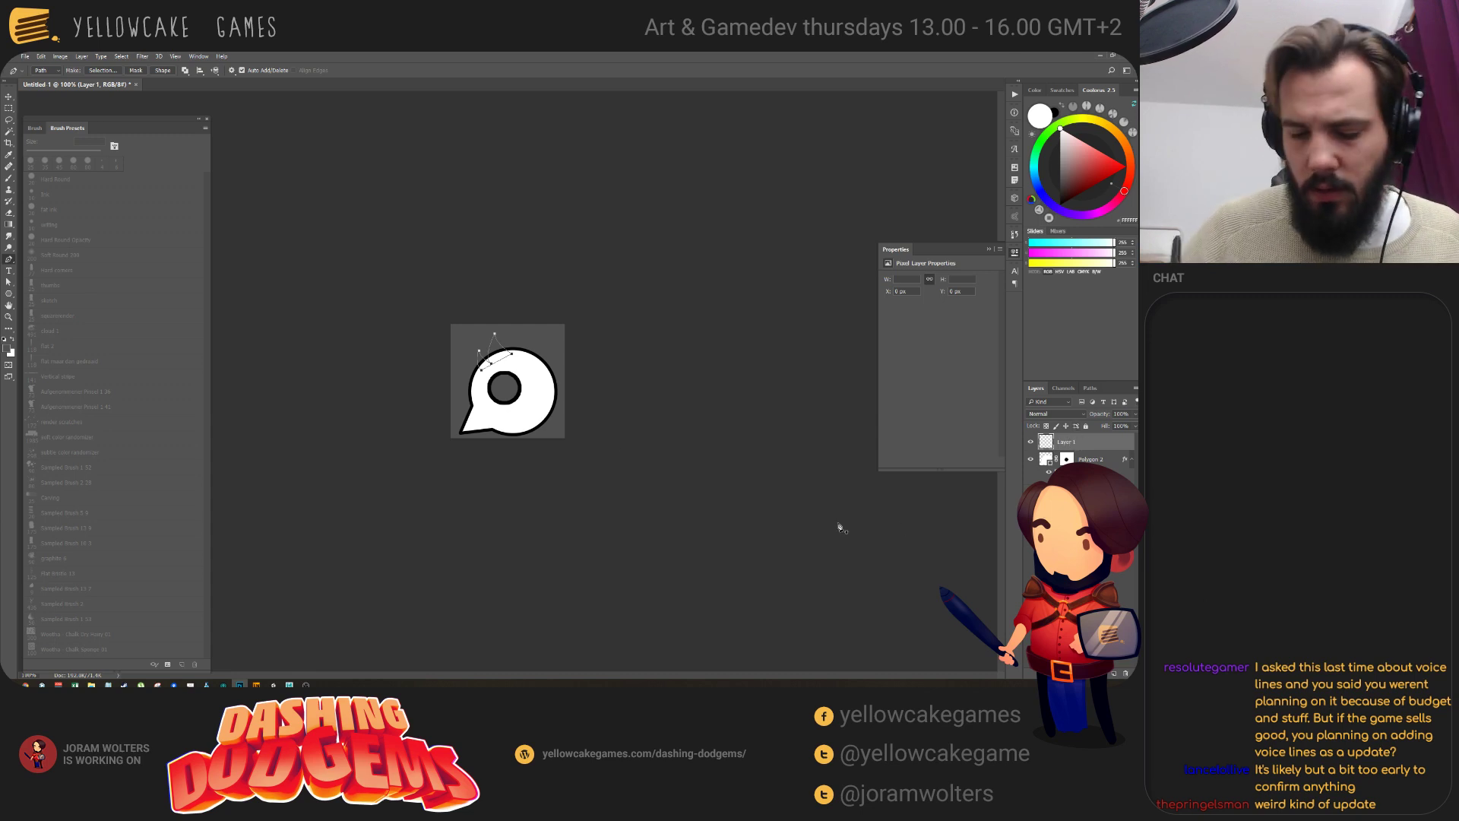
{"action": "right_click", "coordinate": [501, 349]}
{"action": "key", "text": "Escape"}
{"action": "key", "text": "i"}
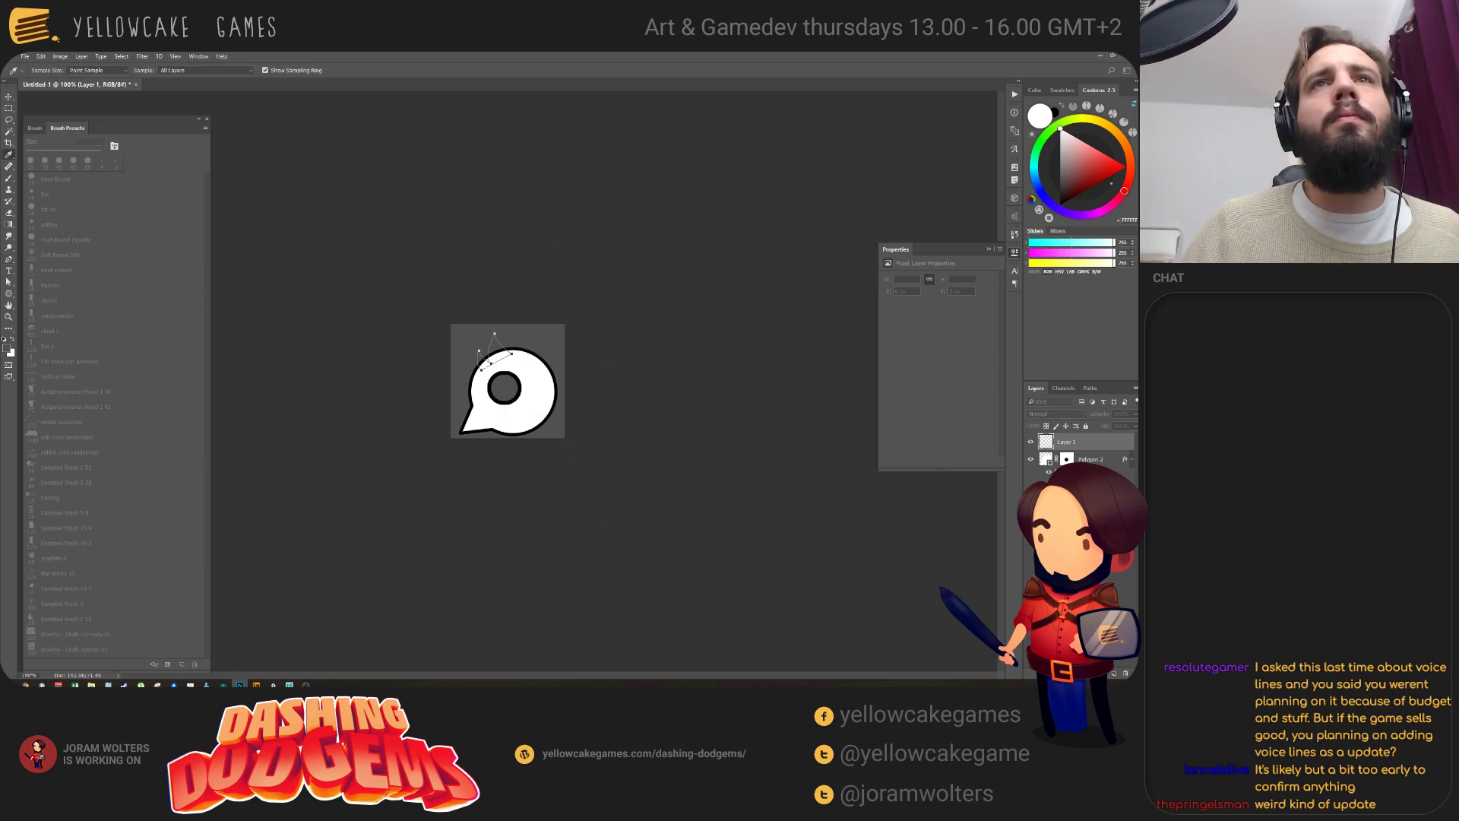
Fill the two-spike path with white and paste the black outline layer style onto its layer.
{"action": "key", "text": "p"}
{"action": "key", "text": "ctrl+Return"}
{"action": "key", "text": "alt+BackSpace"}
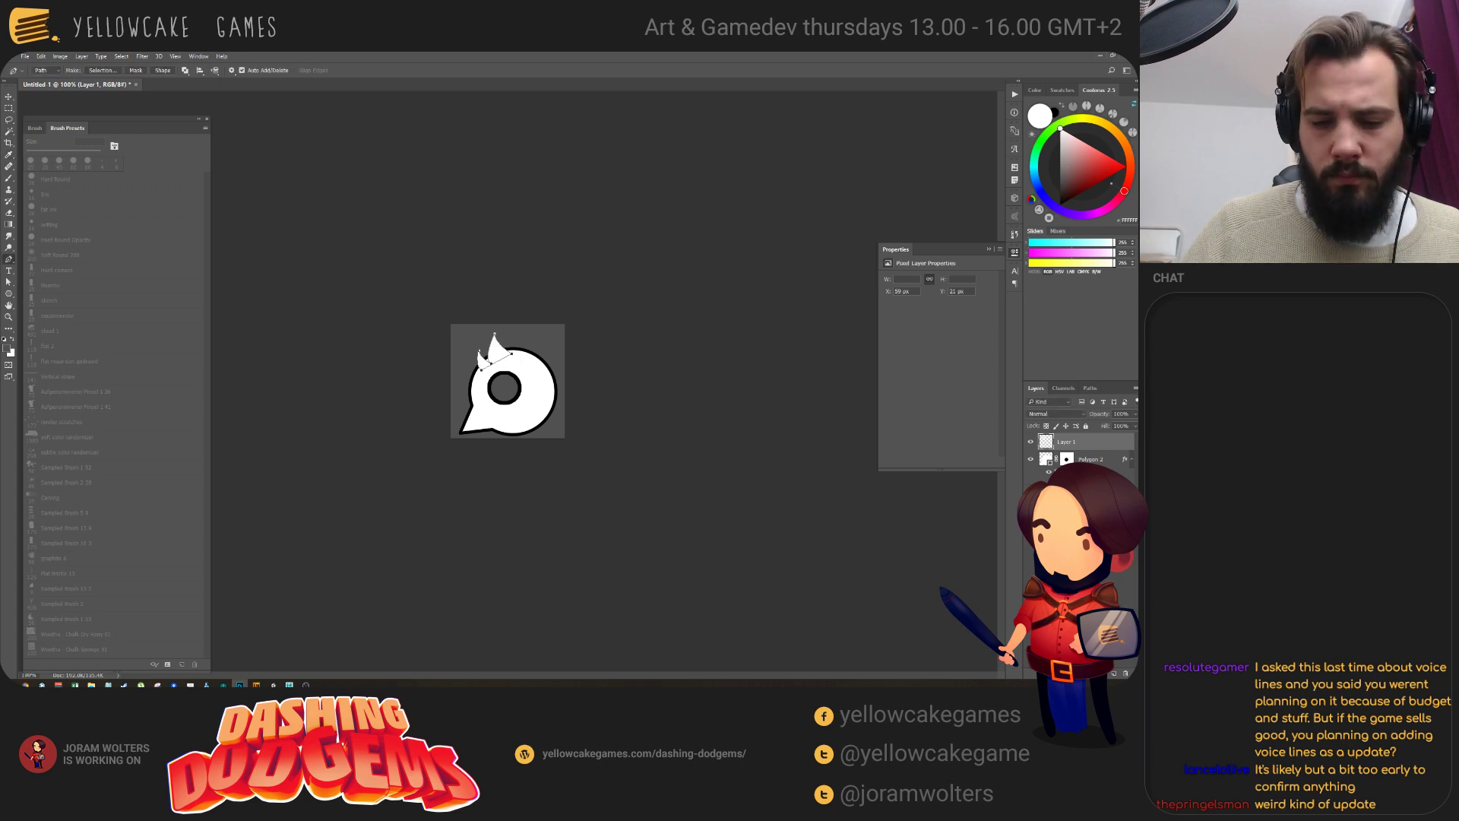
{"action": "right_click", "coordinate": [1080, 434]}
{"action": "left_click", "coordinate": [1010, 475]}
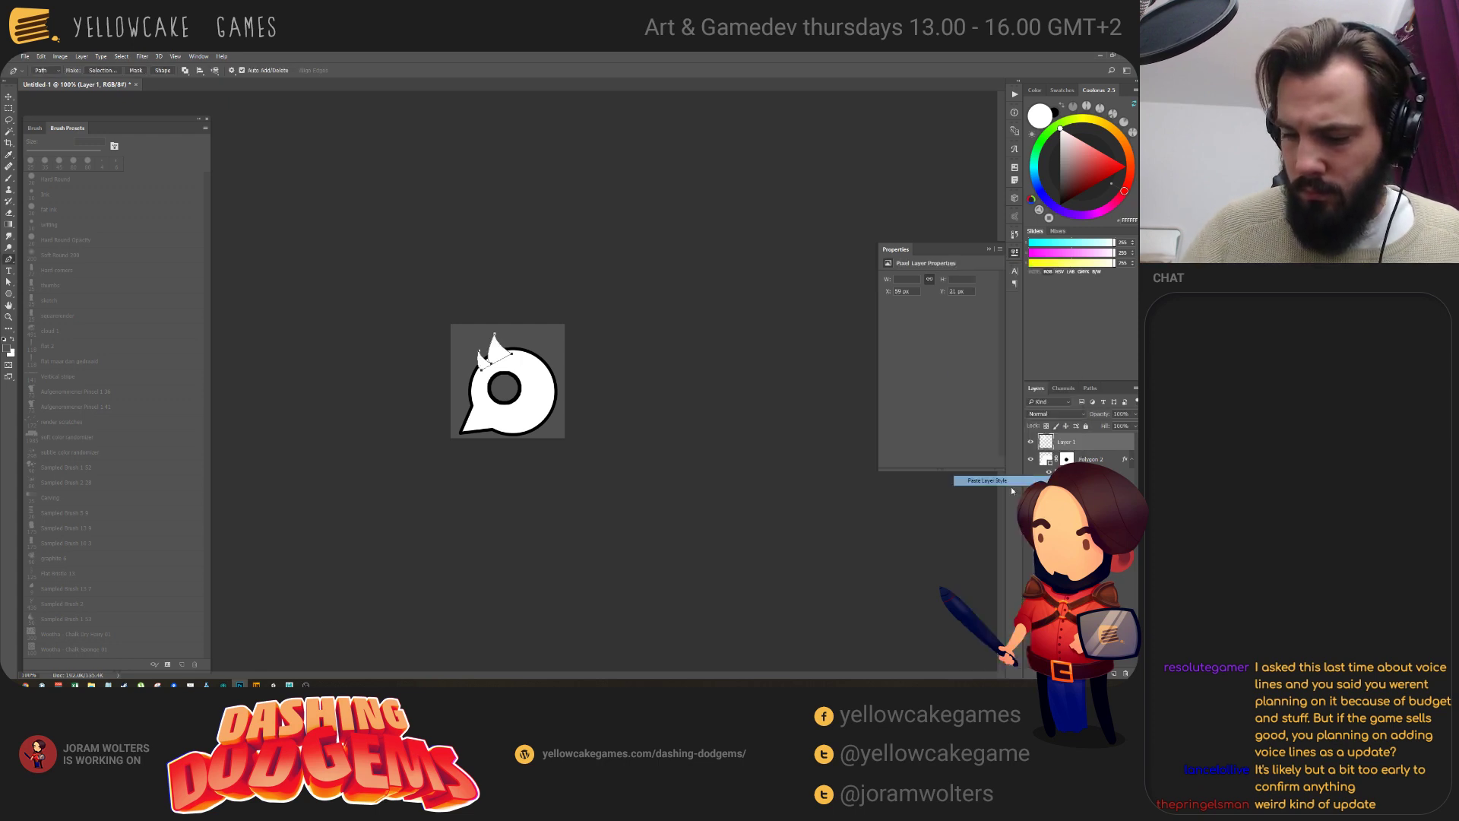
{"action": "key", "text": "v"}
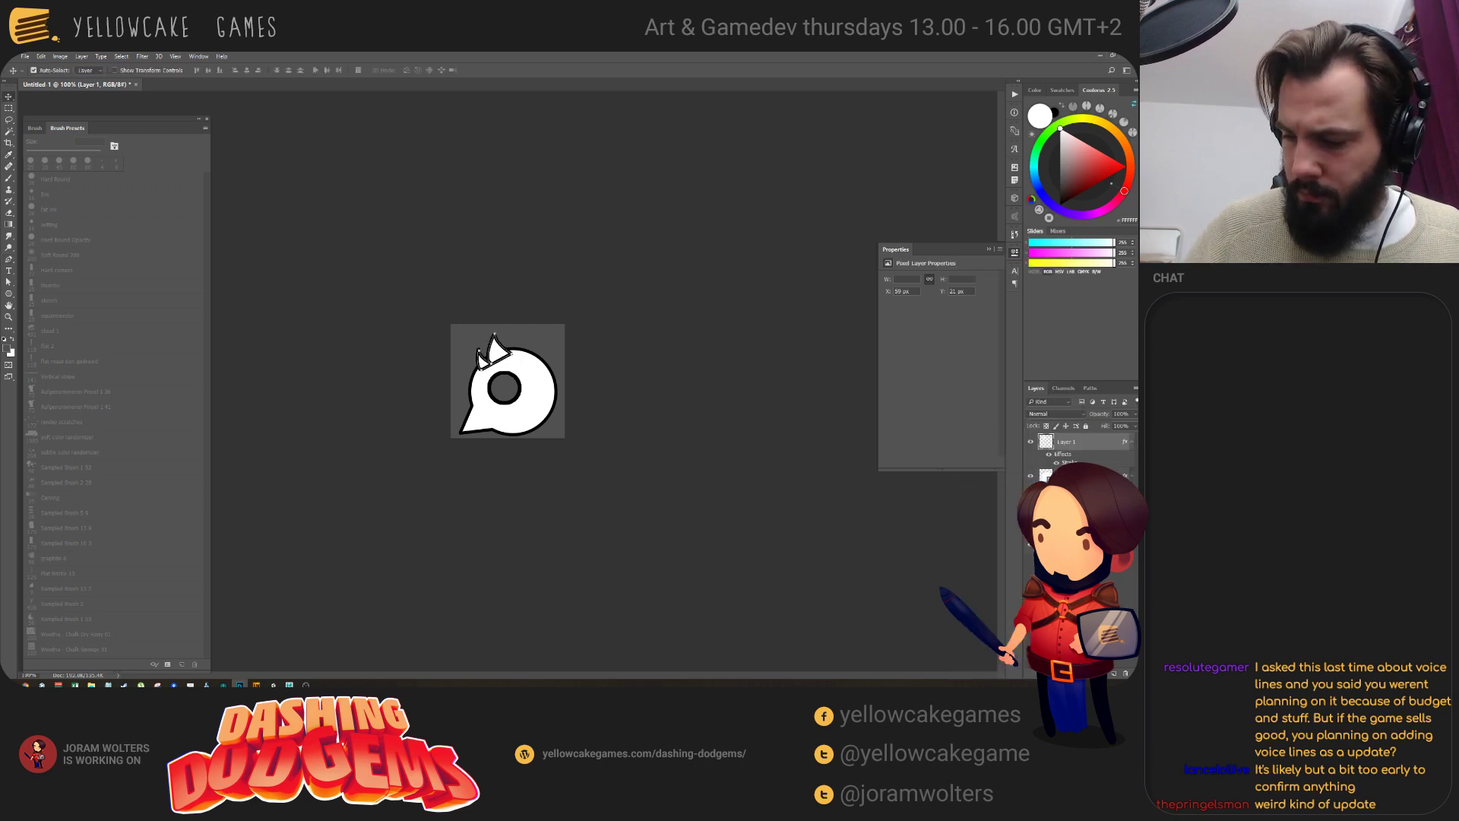
Place the spikes layer behind the speech bubble and shift the spikes slightly up and left.
{"action": "left_click", "coordinate": [492, 351]}
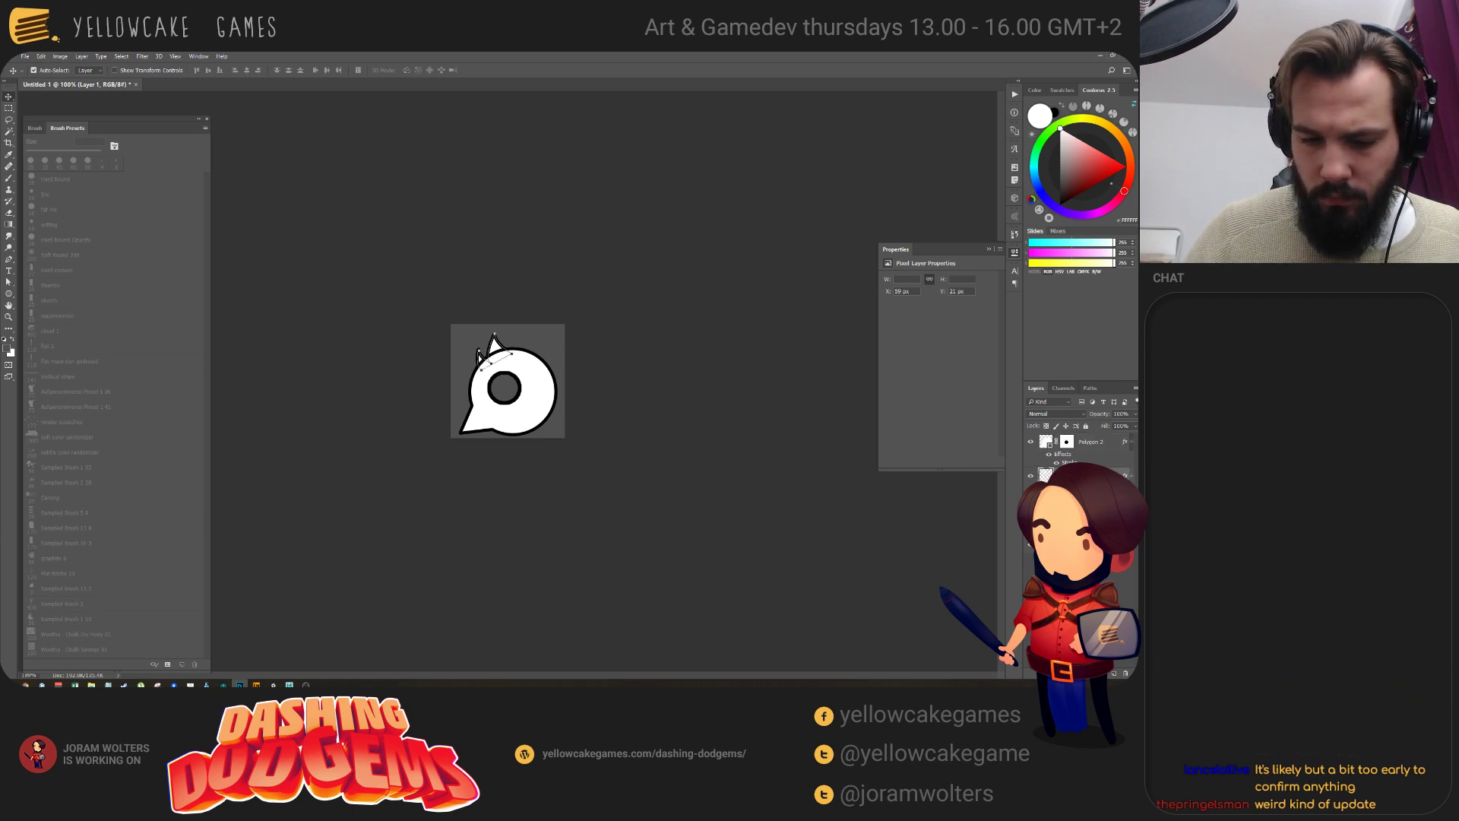
{"action": "left_click", "coordinate": [627, 408]}
{"action": "left_click_drag", "start_coordinate": [500, 352], "coordinate": [499, 343]}
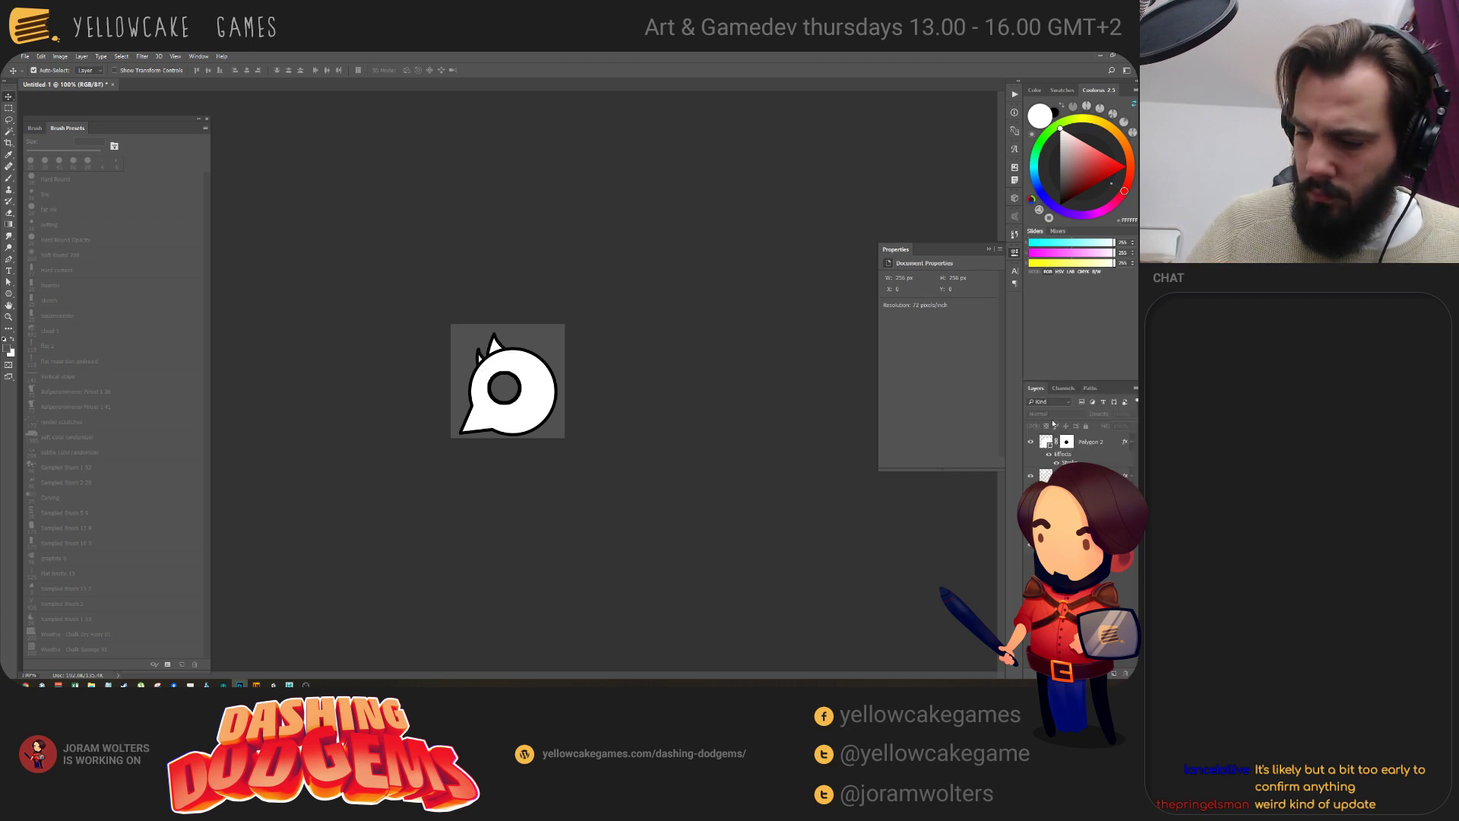
{"action": "left_click_drag", "start_coordinate": [500, 350], "coordinate": [494, 345]}
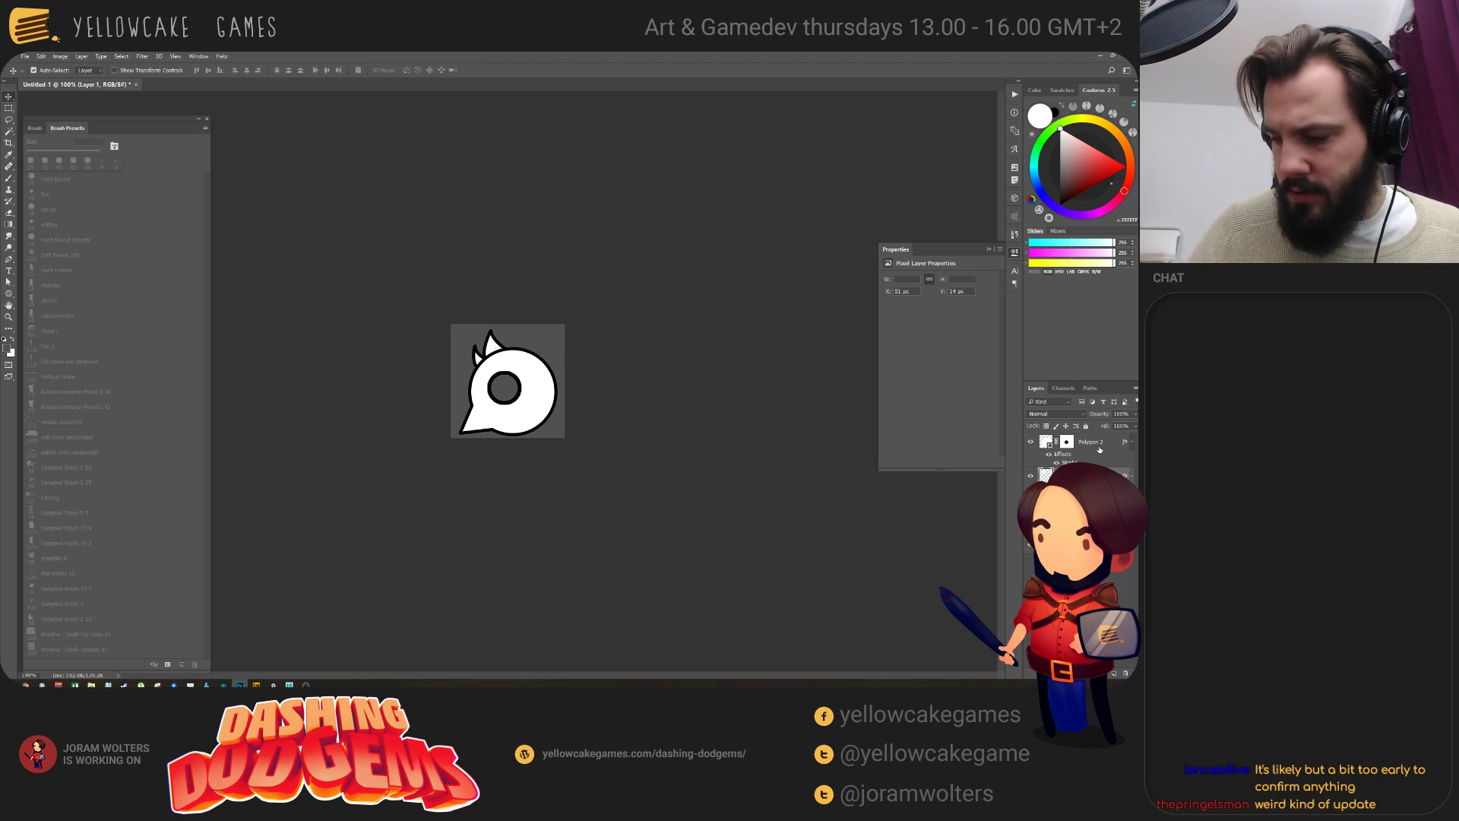
Select the speech bubble and spikes layers together and clear the outline style from both.
{"action": "left_click", "coordinate": [525, 372]}
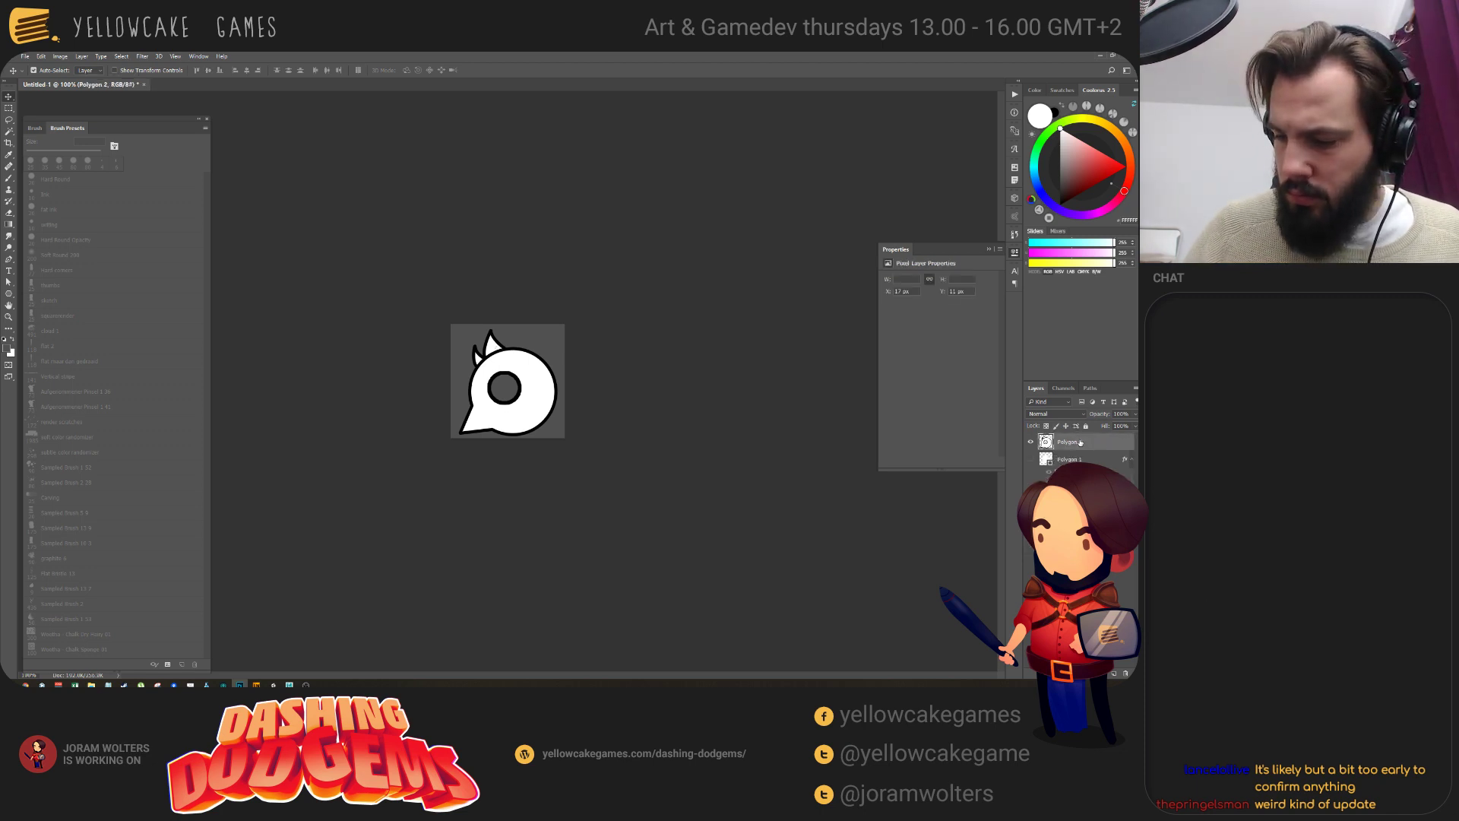
{"action": "left_click", "coordinate": [1083, 459]}
{"action": "left_click", "coordinate": [1088, 444], "text": "ctrl"}
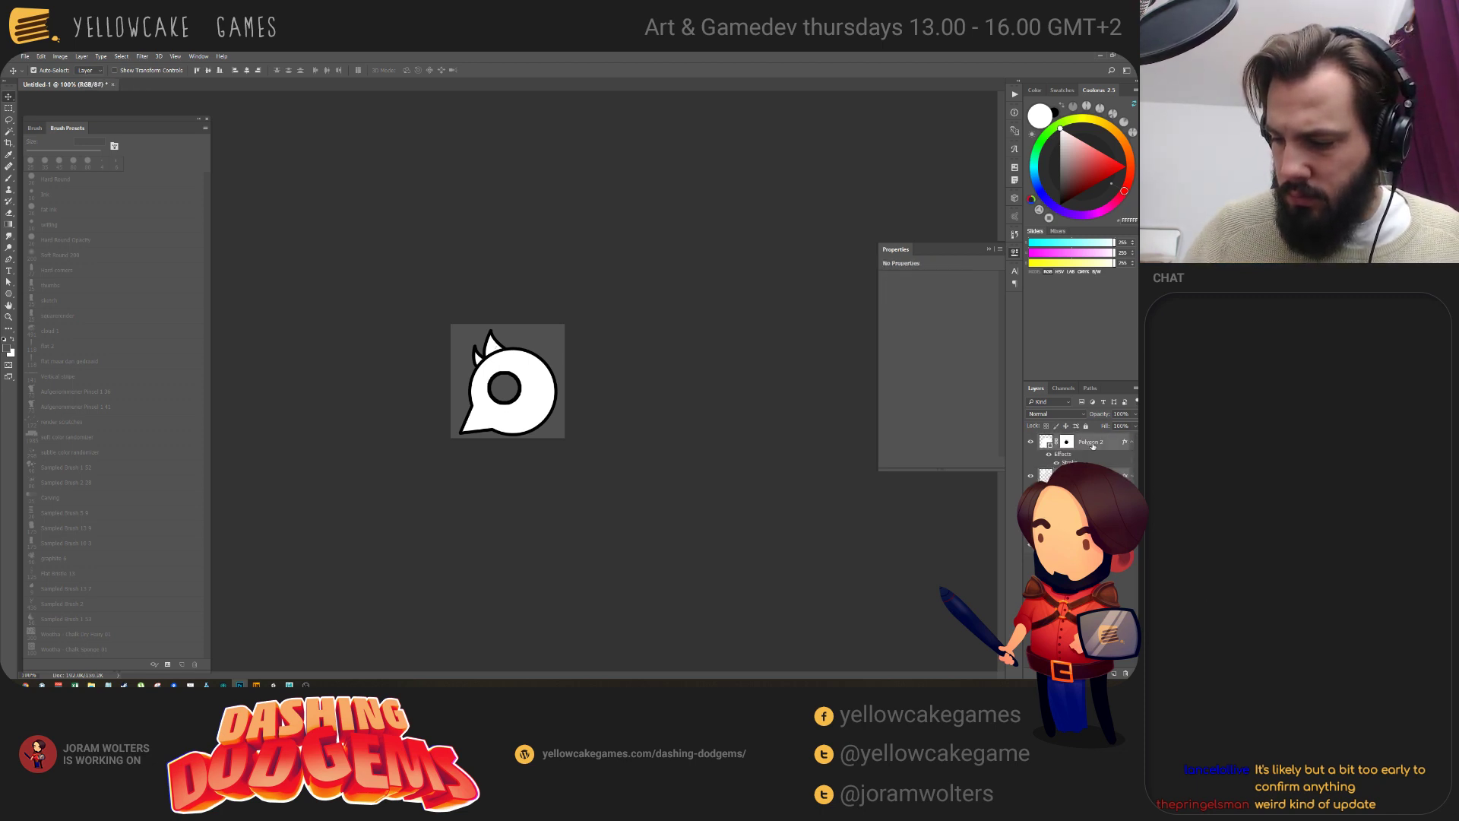
{"action": "right_click", "coordinate": [1089, 444]}
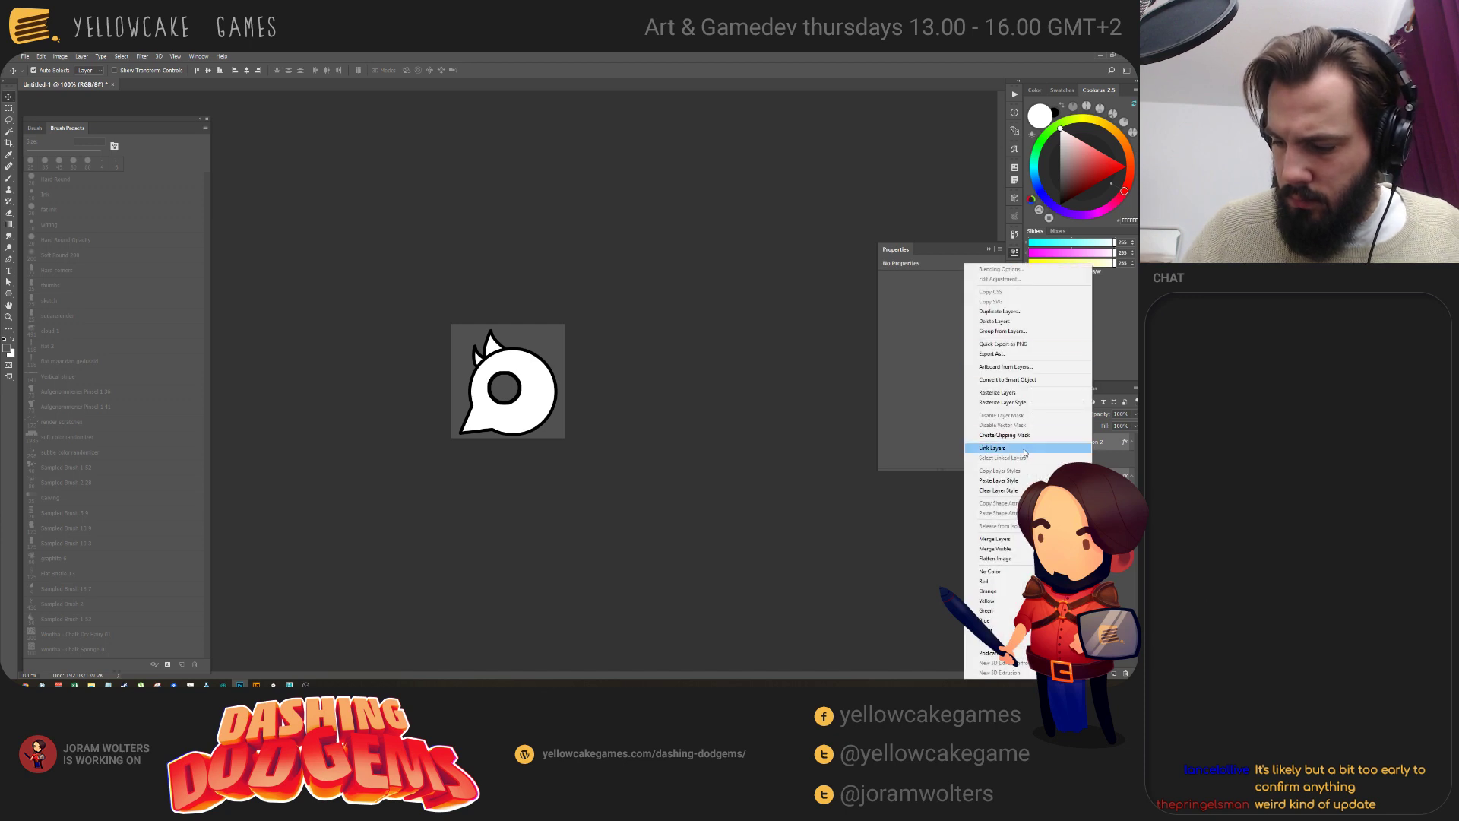
{"action": "left_click", "coordinate": [1017, 491]}
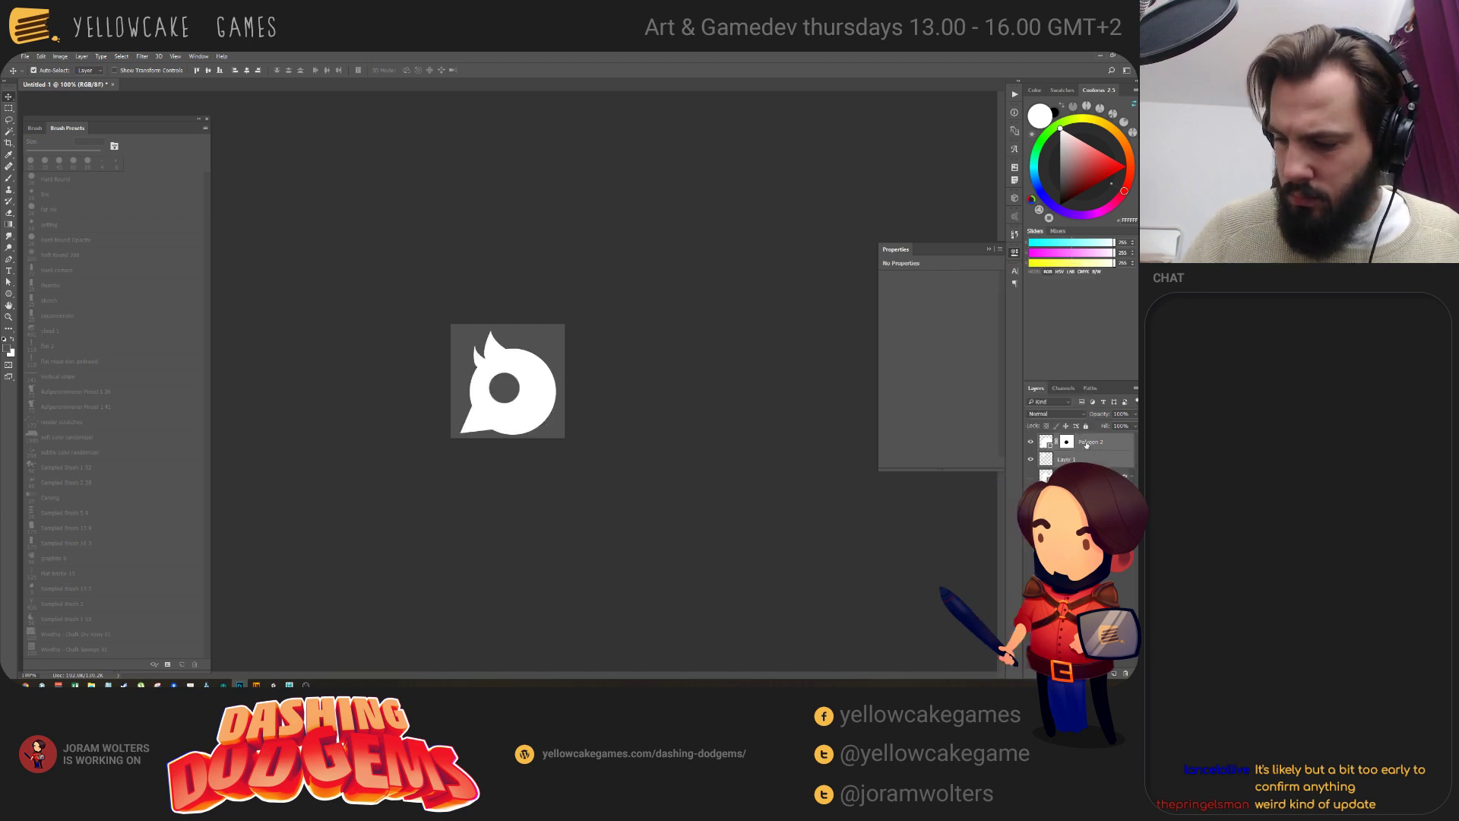
Merge the speech bubble and spikes into one layer and paste the outline layer style onto it.
{"action": "left_click", "coordinate": [1089, 443]}
{"action": "right_click", "coordinate": [1089, 443]}
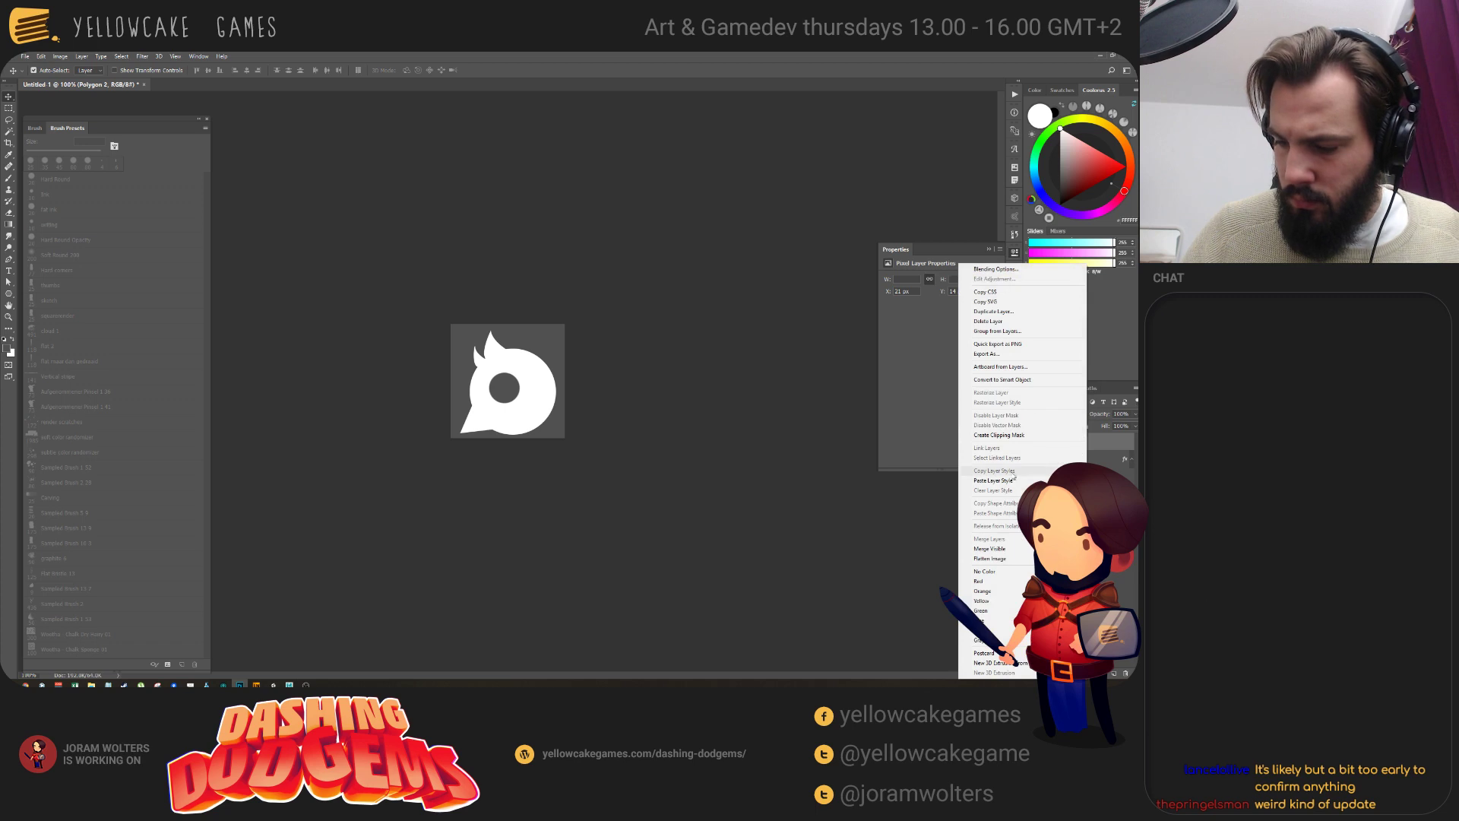
{"action": "left_click", "coordinate": [992, 480]}
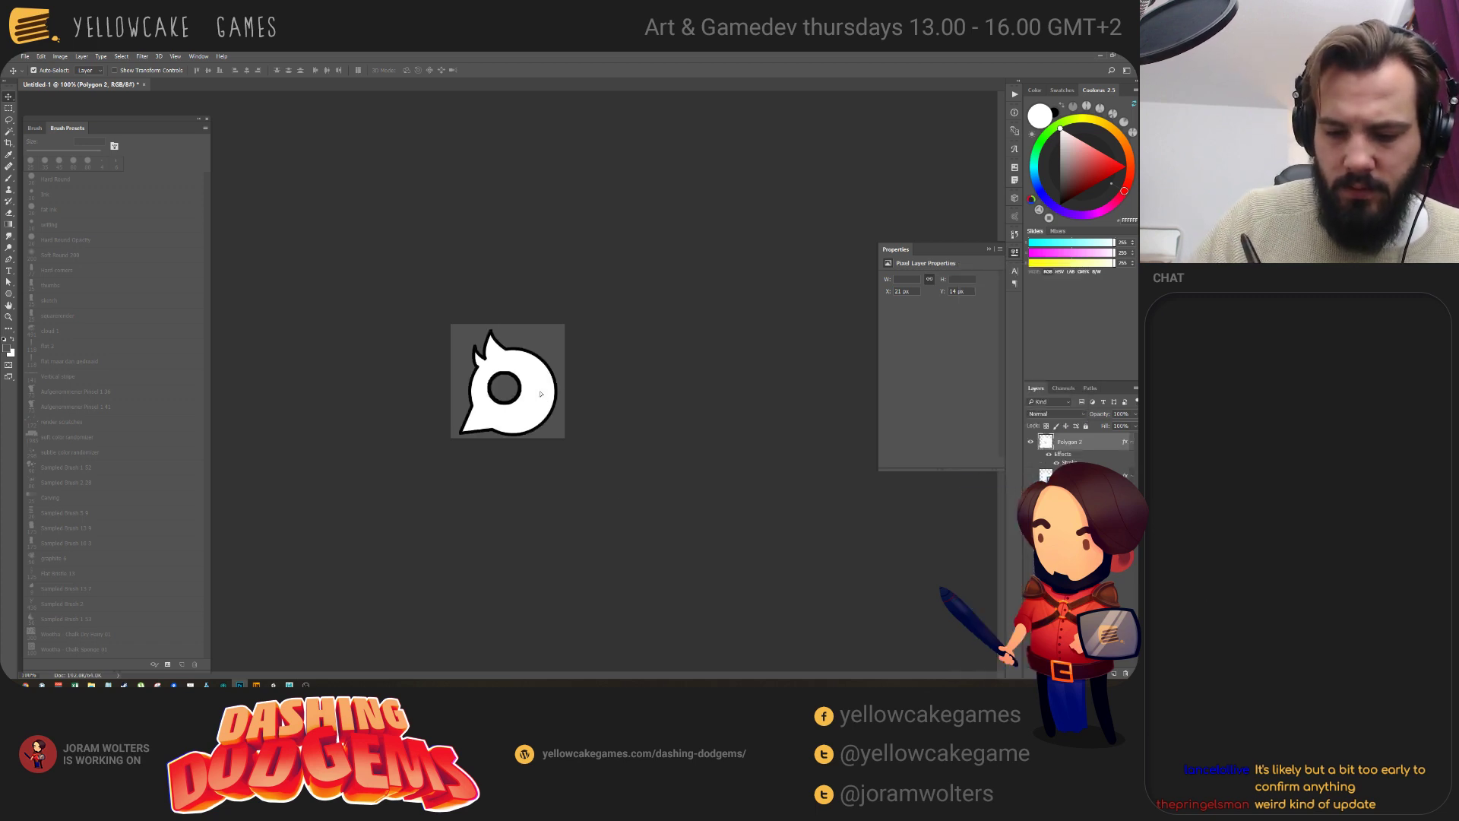
Nudge the merged speech bubble slightly up and left, and show the star in place of the gray background.
{"action": "left_click_drag", "start_coordinate": [548, 367], "coordinate": [540, 399]}
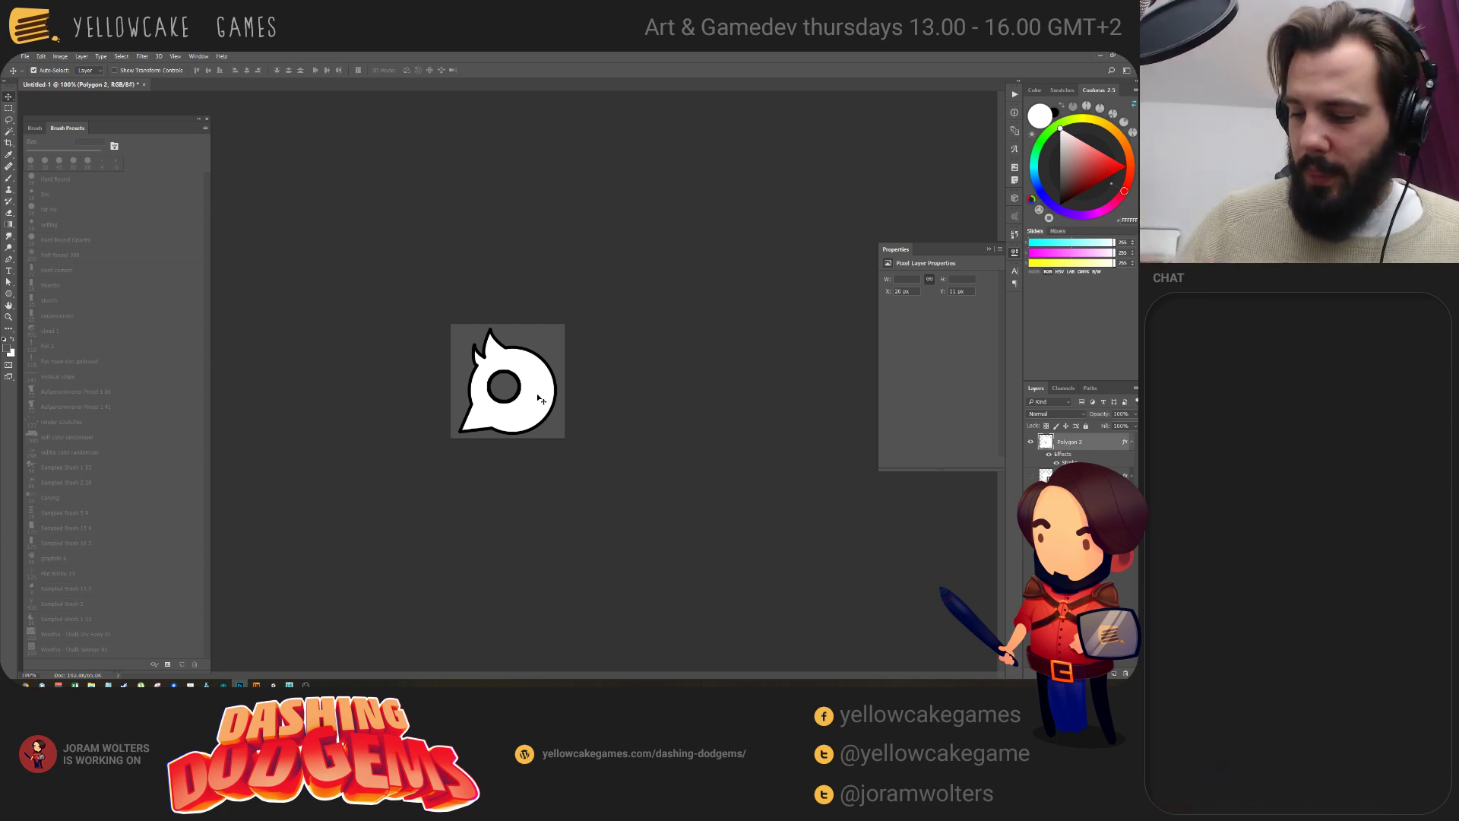
{"action": "left_click", "coordinate": [1031, 477]}
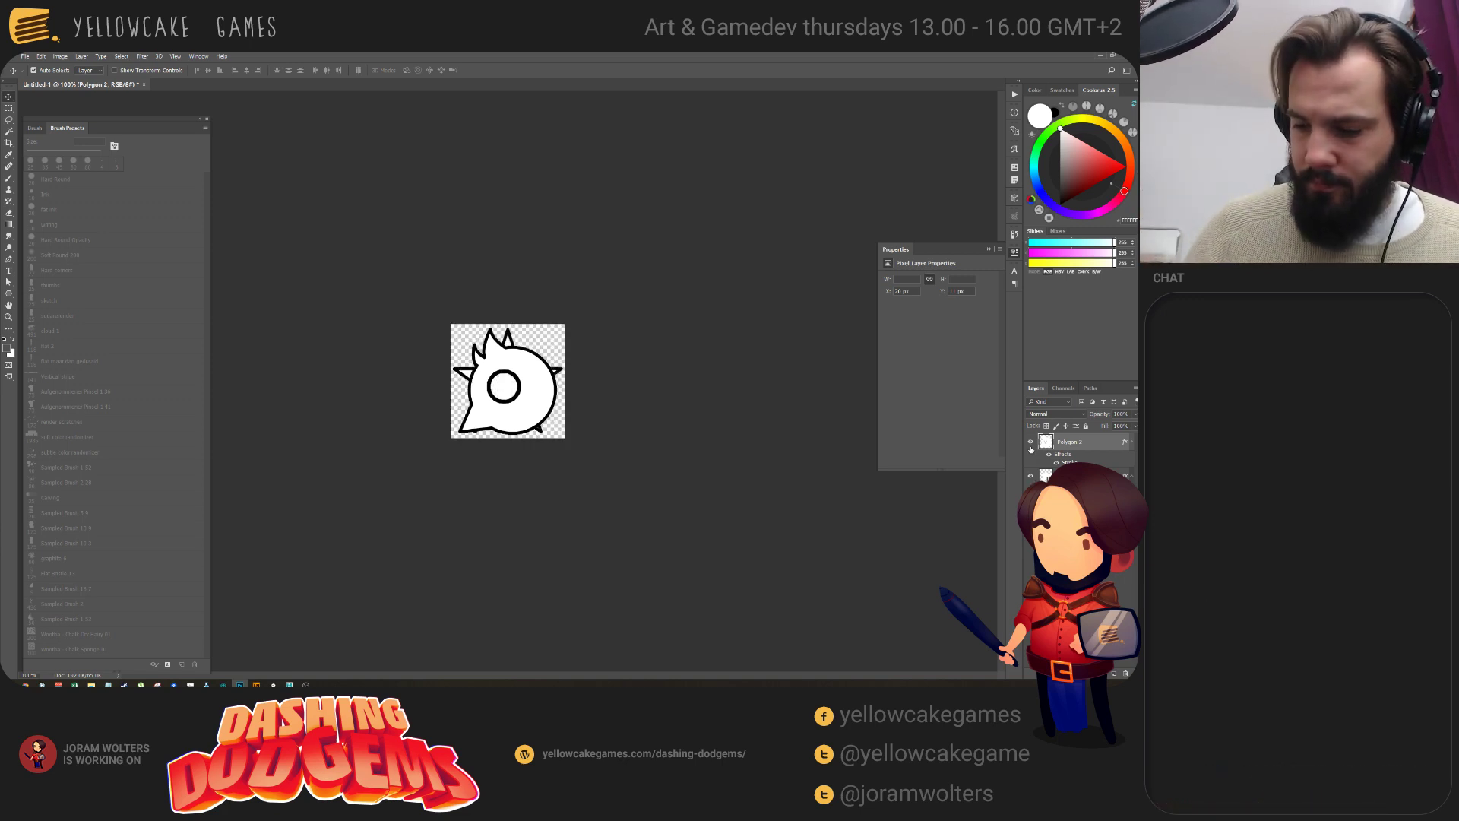
{"action": "left_click", "coordinate": [1031, 442]}
{"action": "left_click", "coordinate": [1031, 443]}
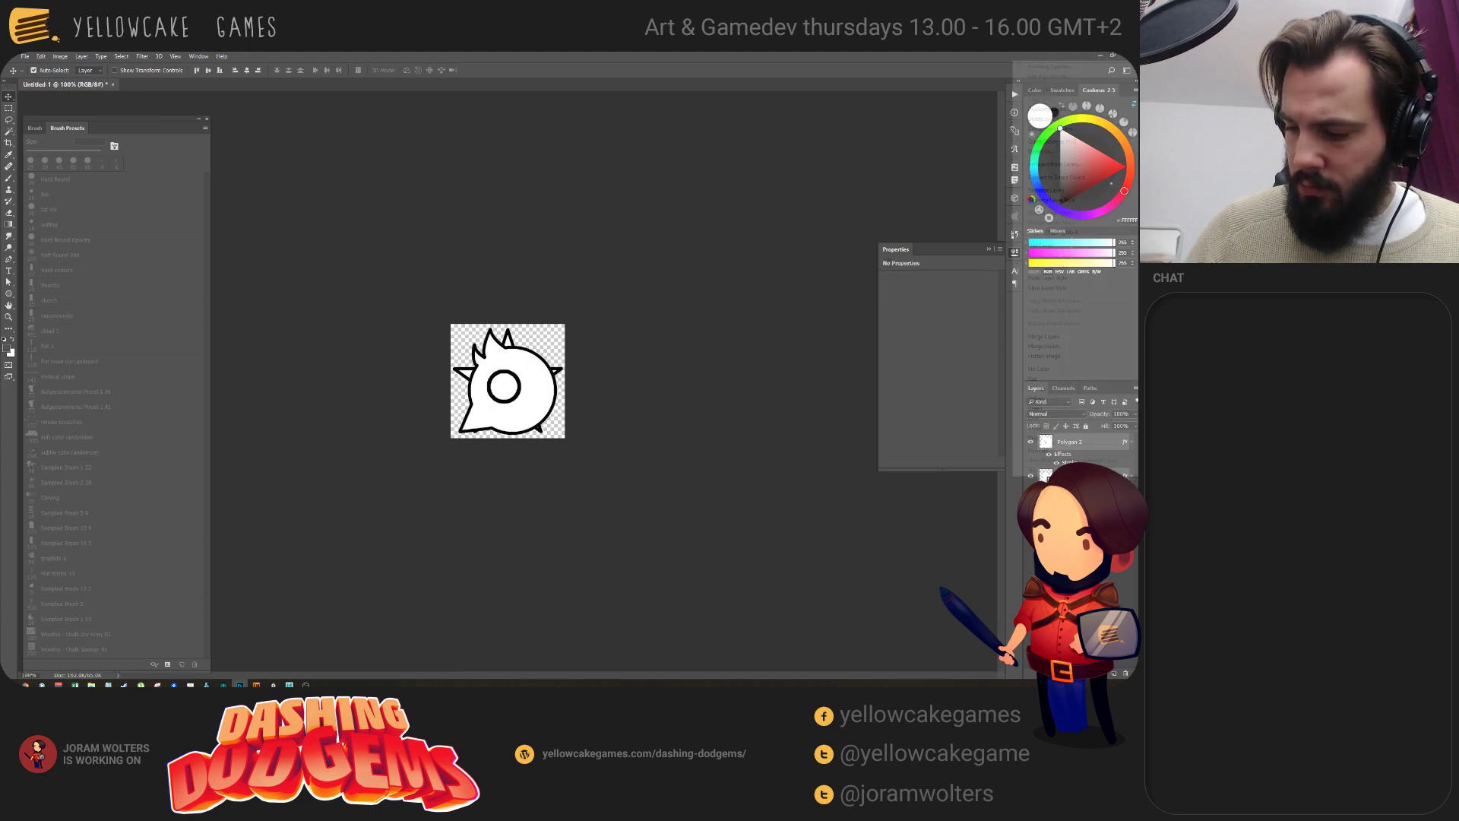
Quick-export the selected speech bubble and star layers as PNG files to the Textures folder.
{"action": "right_click", "coordinate": [1064, 476]}
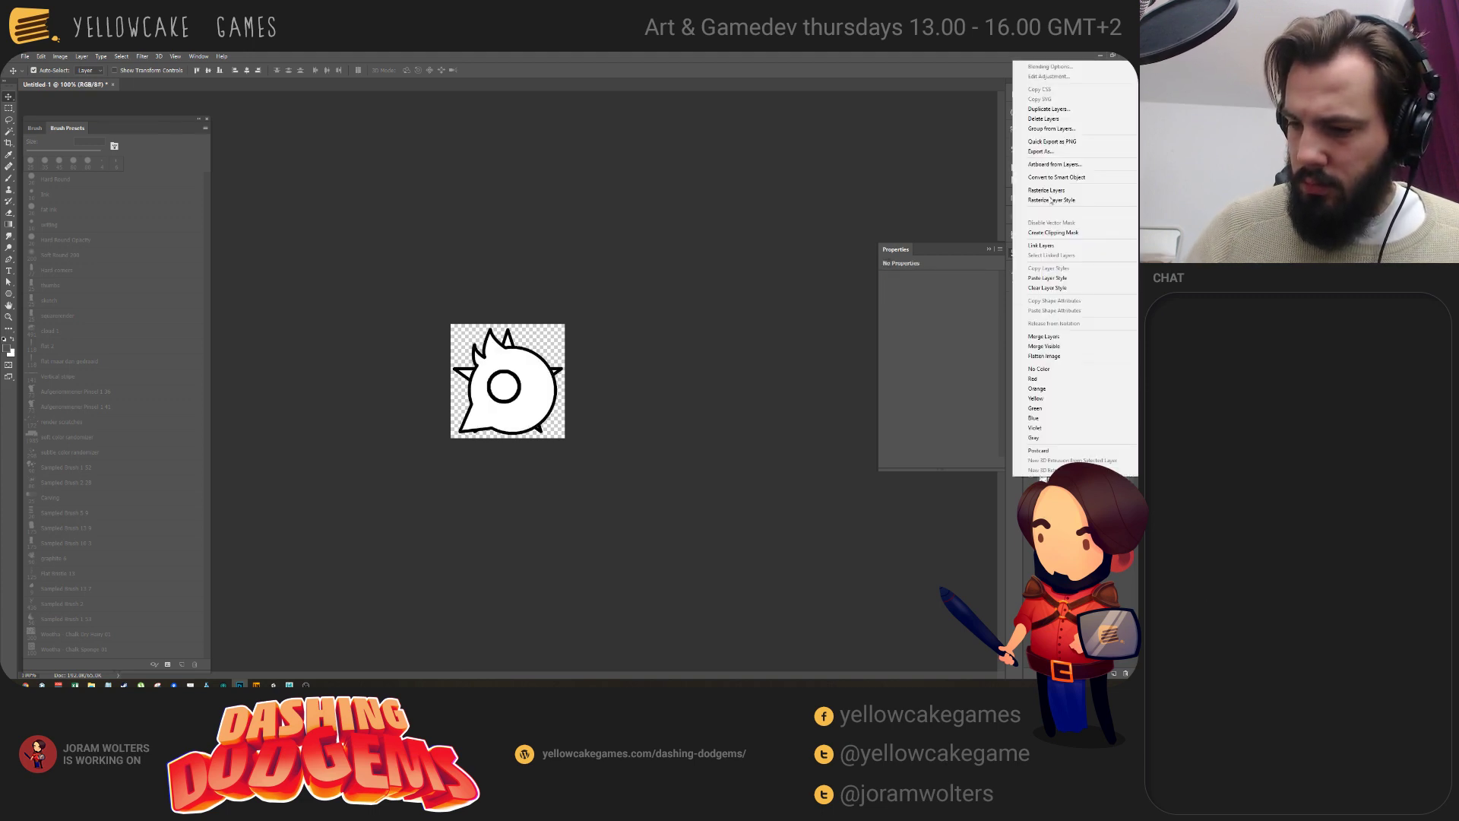
{"action": "left_click", "coordinate": [1051, 142]}
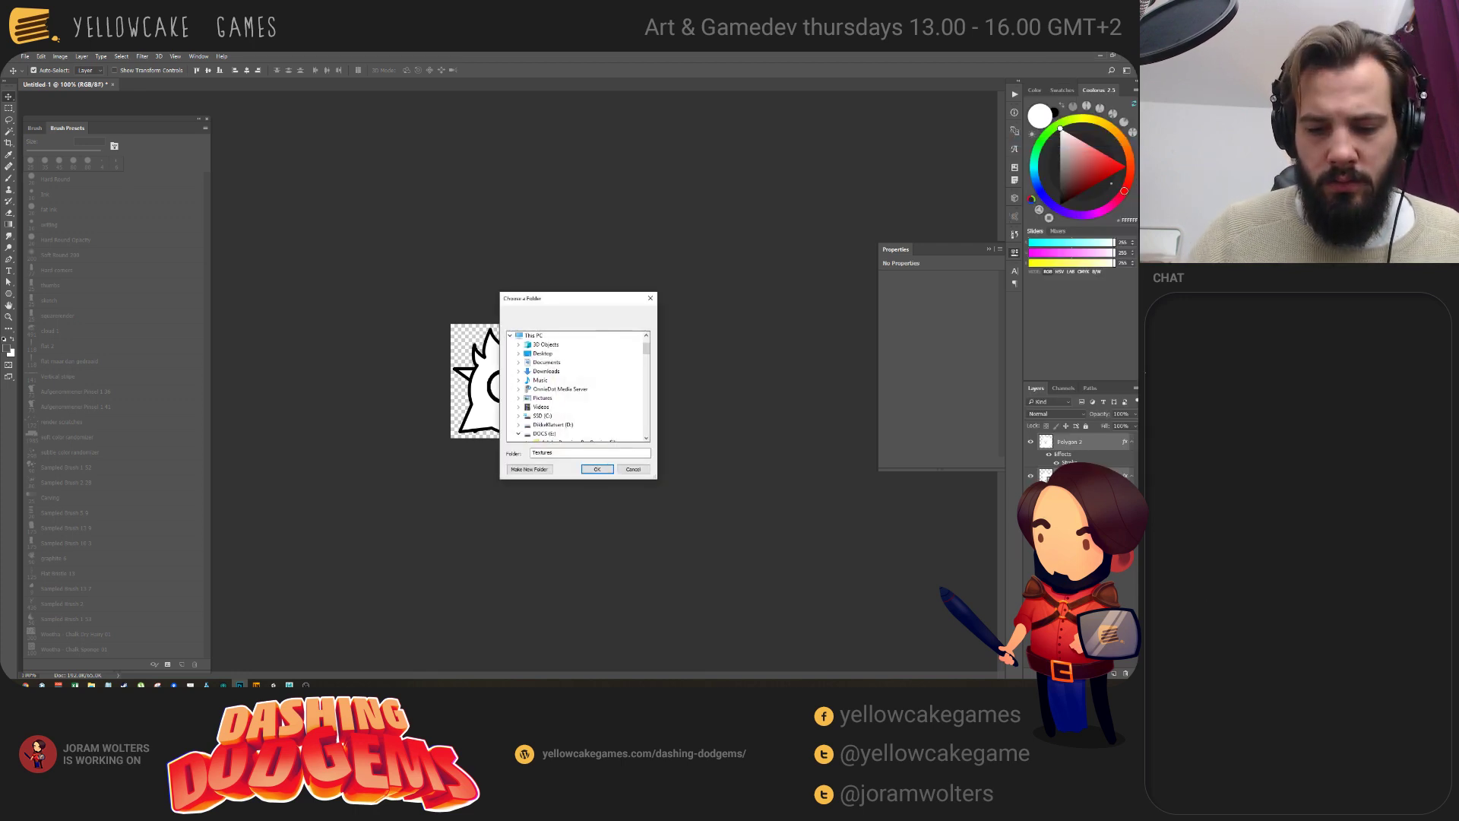
{"action": "left_click", "coordinate": [597, 469]}
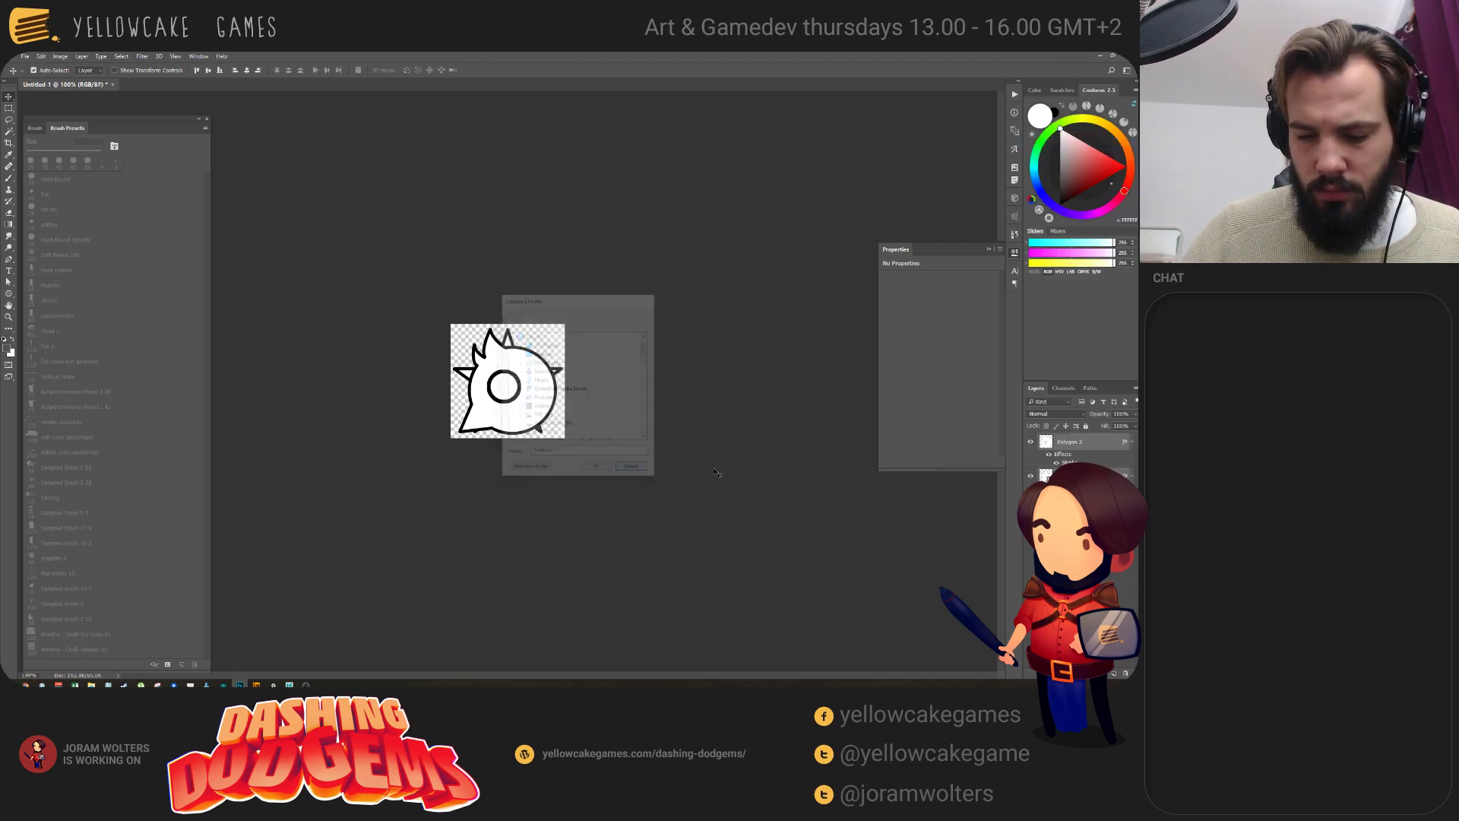
Export the selected speech bubble and star layers as PNG files through Export As, enabling transparency for the speech bubble.
{"action": "right_click", "coordinate": [1079, 443]}
{"action": "left_click", "coordinate": [1010, 354]}
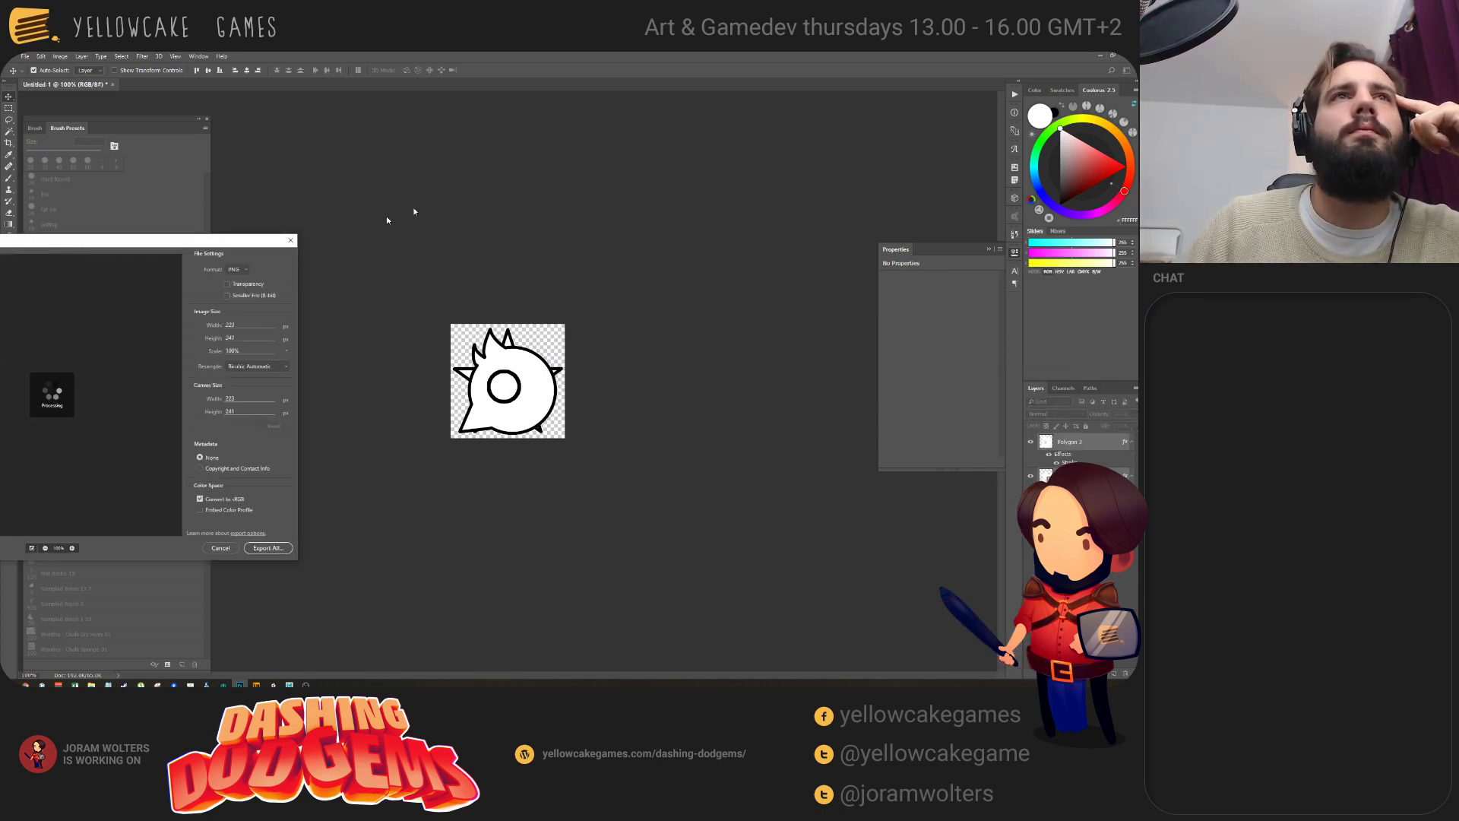
{"action": "left_click_drag", "start_coordinate": [305, 104], "coordinate": [475, 270]}
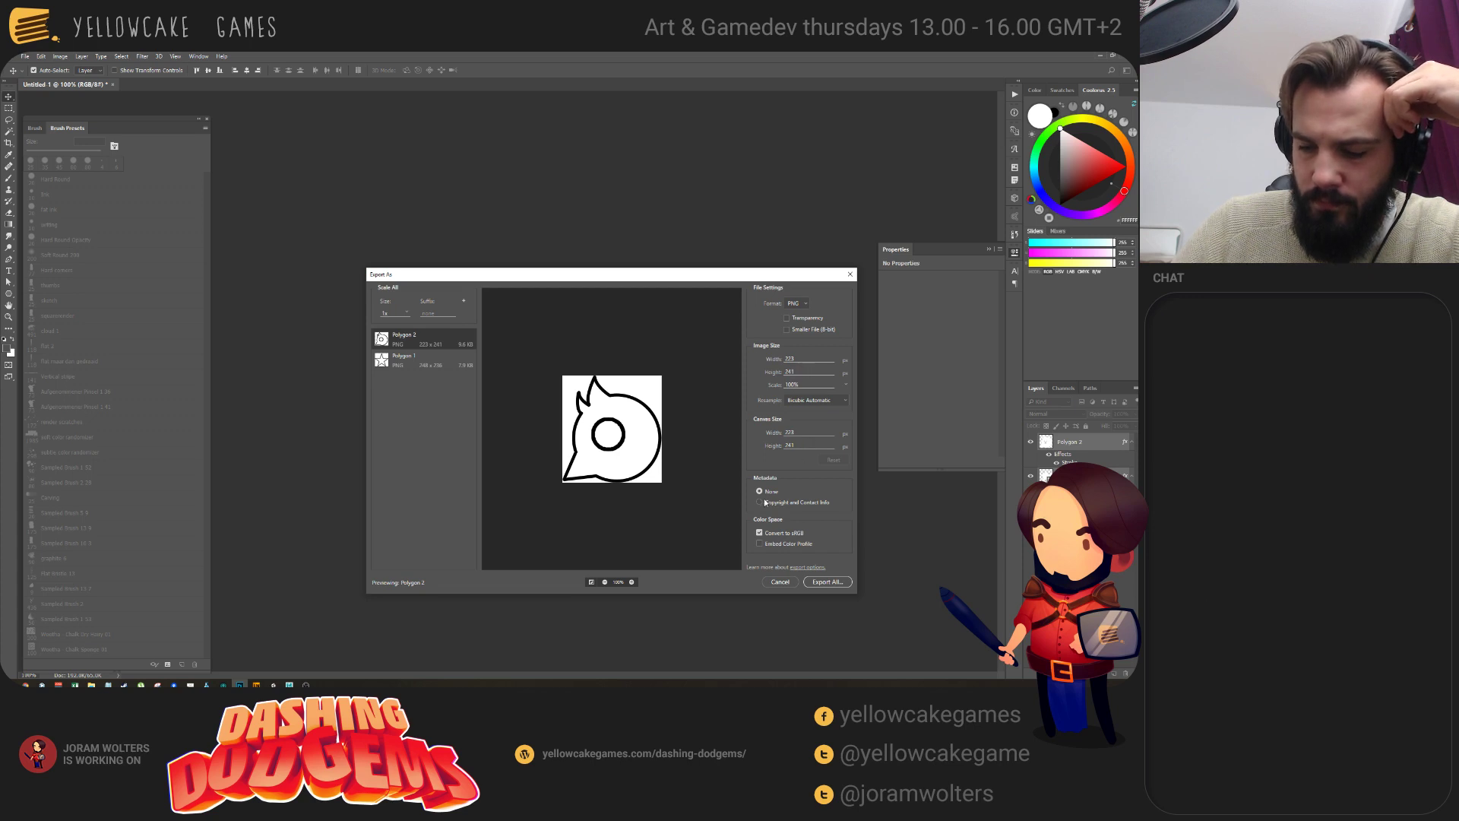
{"action": "left_click", "coordinate": [788, 318]}
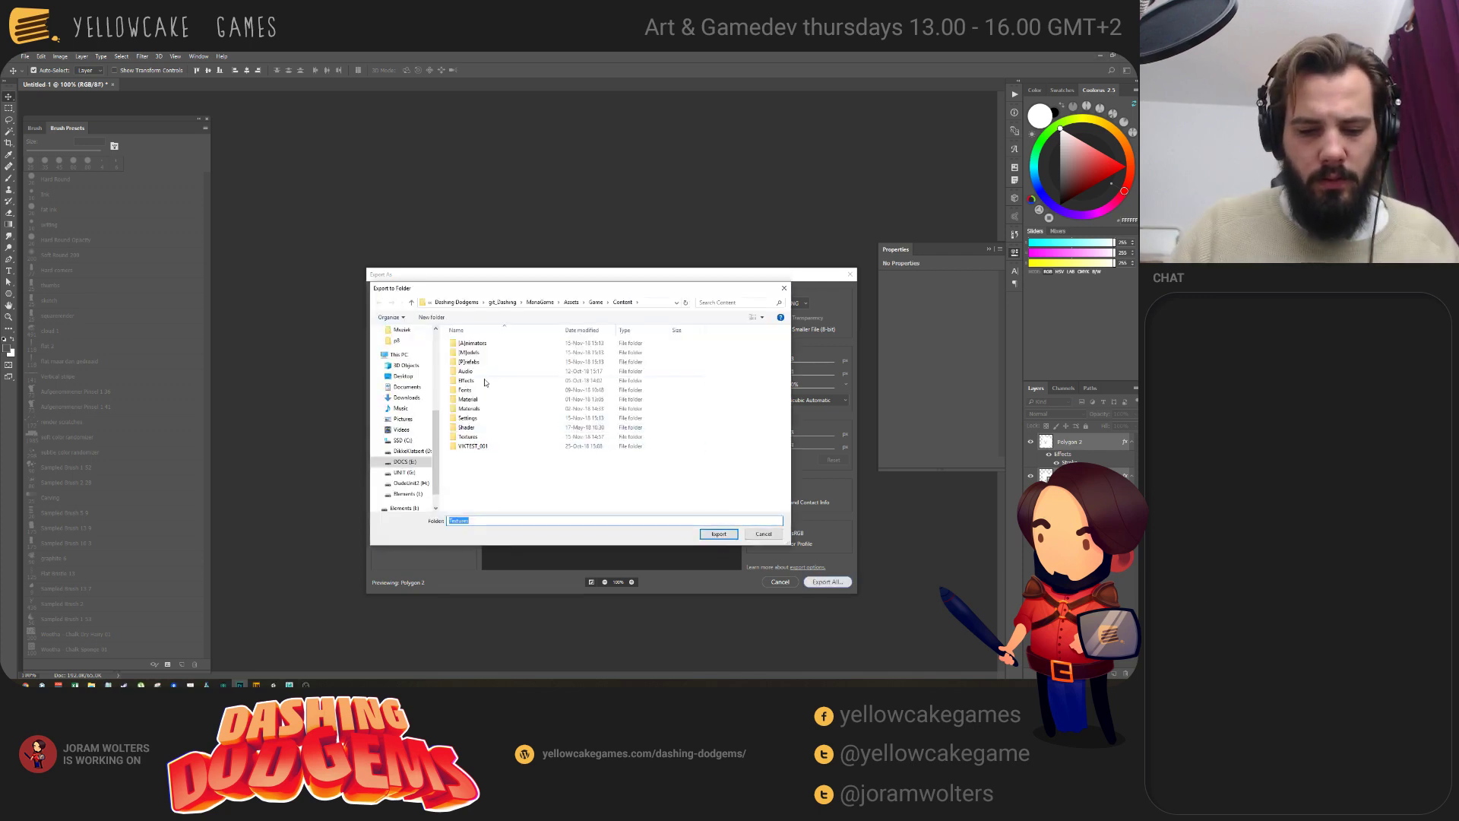
Switch to the Unity editor, widen the Hierarchy slightly, and clear the error messages from the Console.
{"action": "key", "text": "alt+Tab"}
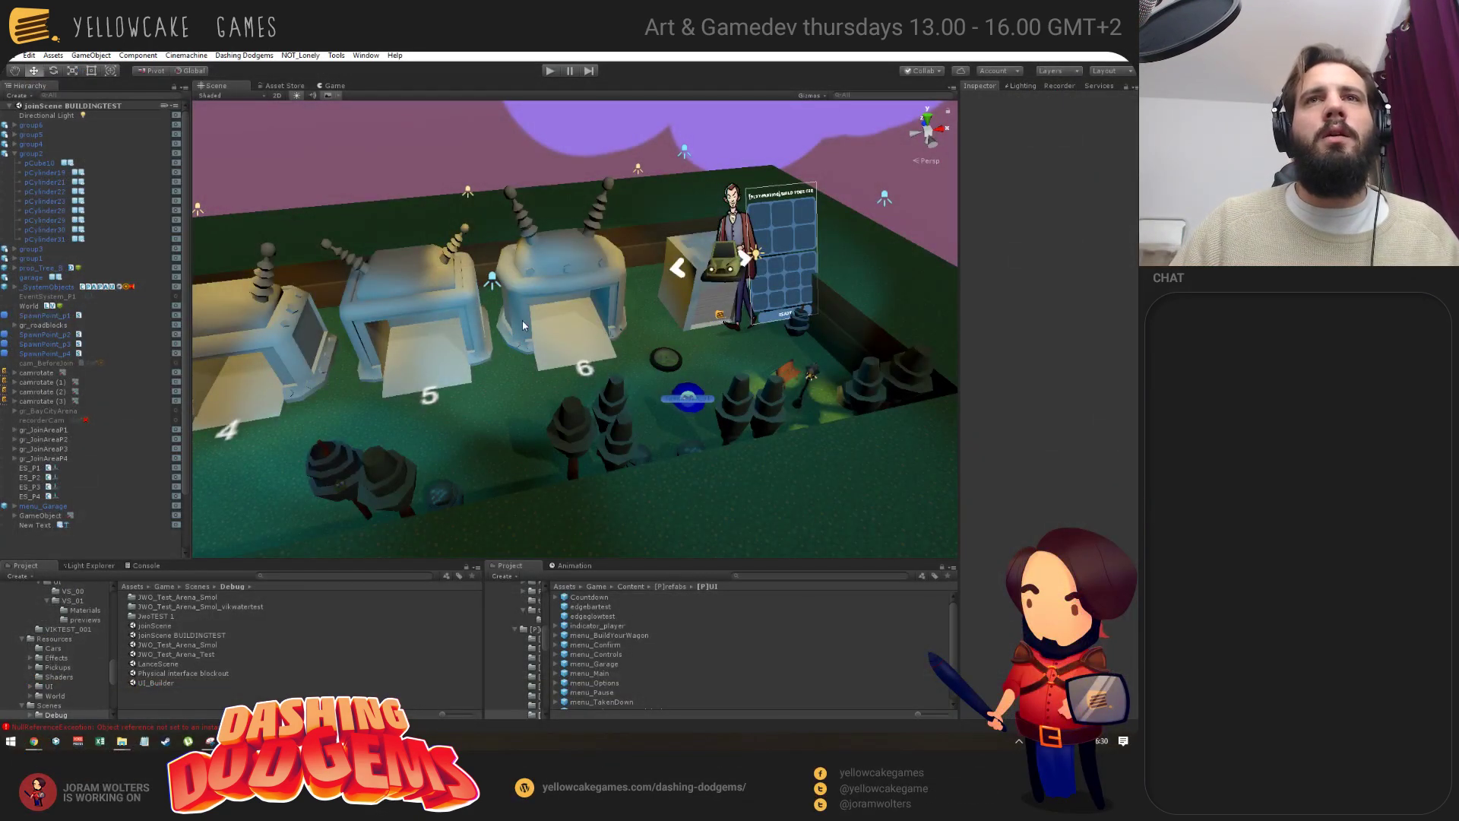
{"action": "left_click_drag", "start_coordinate": [522, 321], "coordinate": [518, 384], "text": "alt"}
{"action": "scroll", "coordinate": [553, 418], "scroll_direction": "down", "scroll_amount": 4}
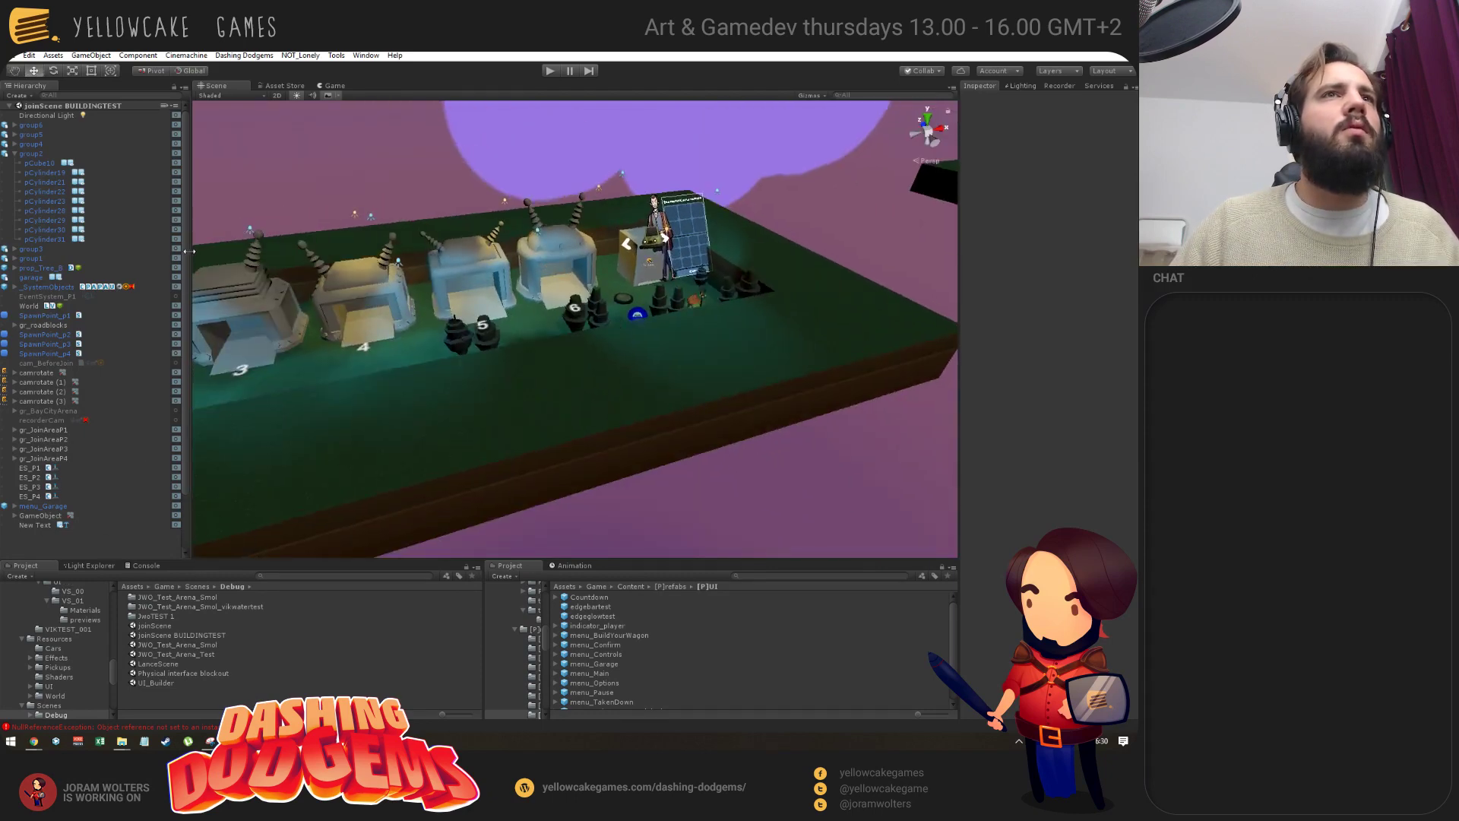
{"action": "left_click_drag", "start_coordinate": [189, 251], "coordinate": [203, 190]}
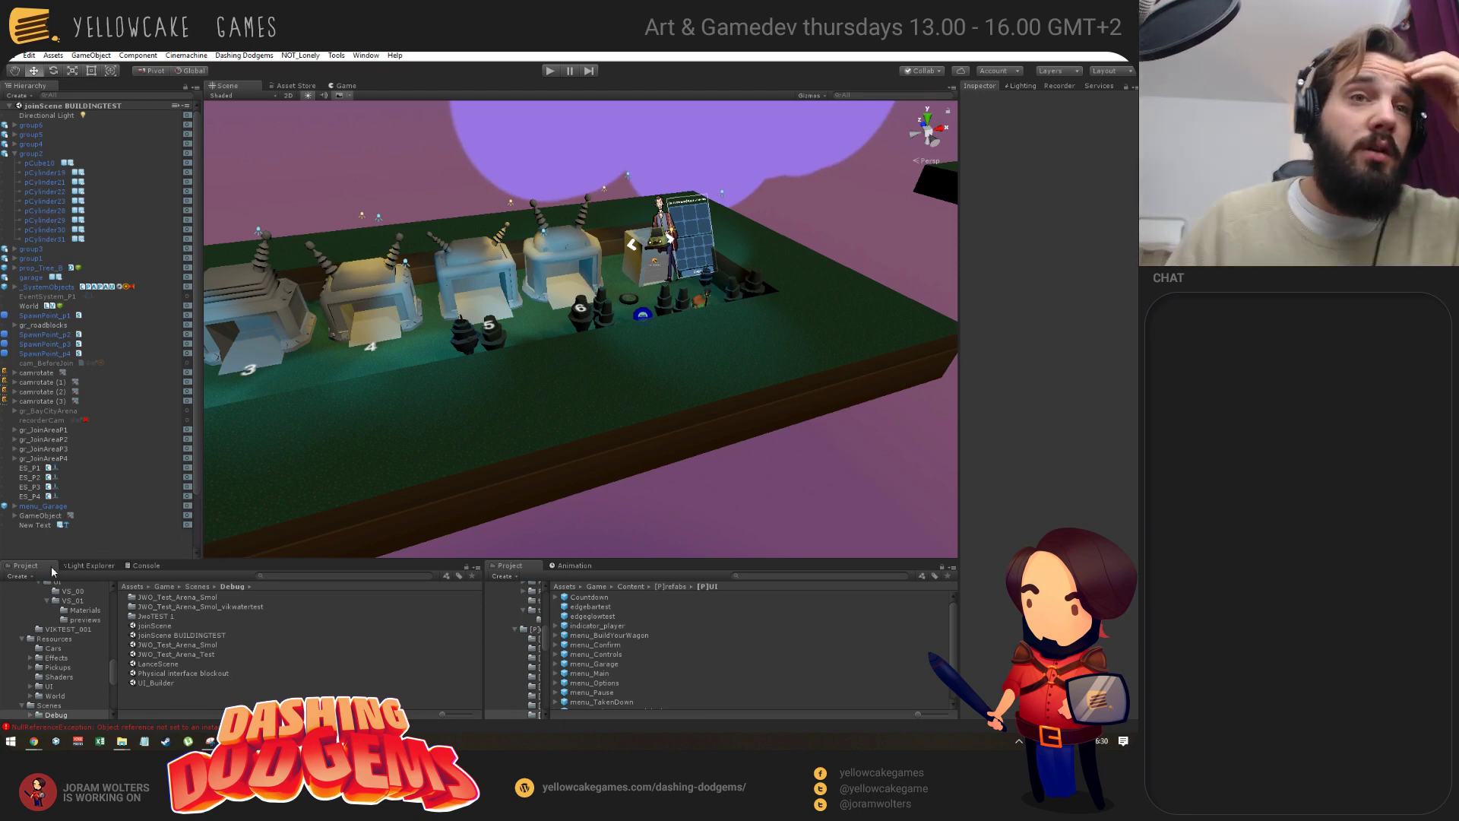
{"action": "left_click", "coordinate": [146, 566]}
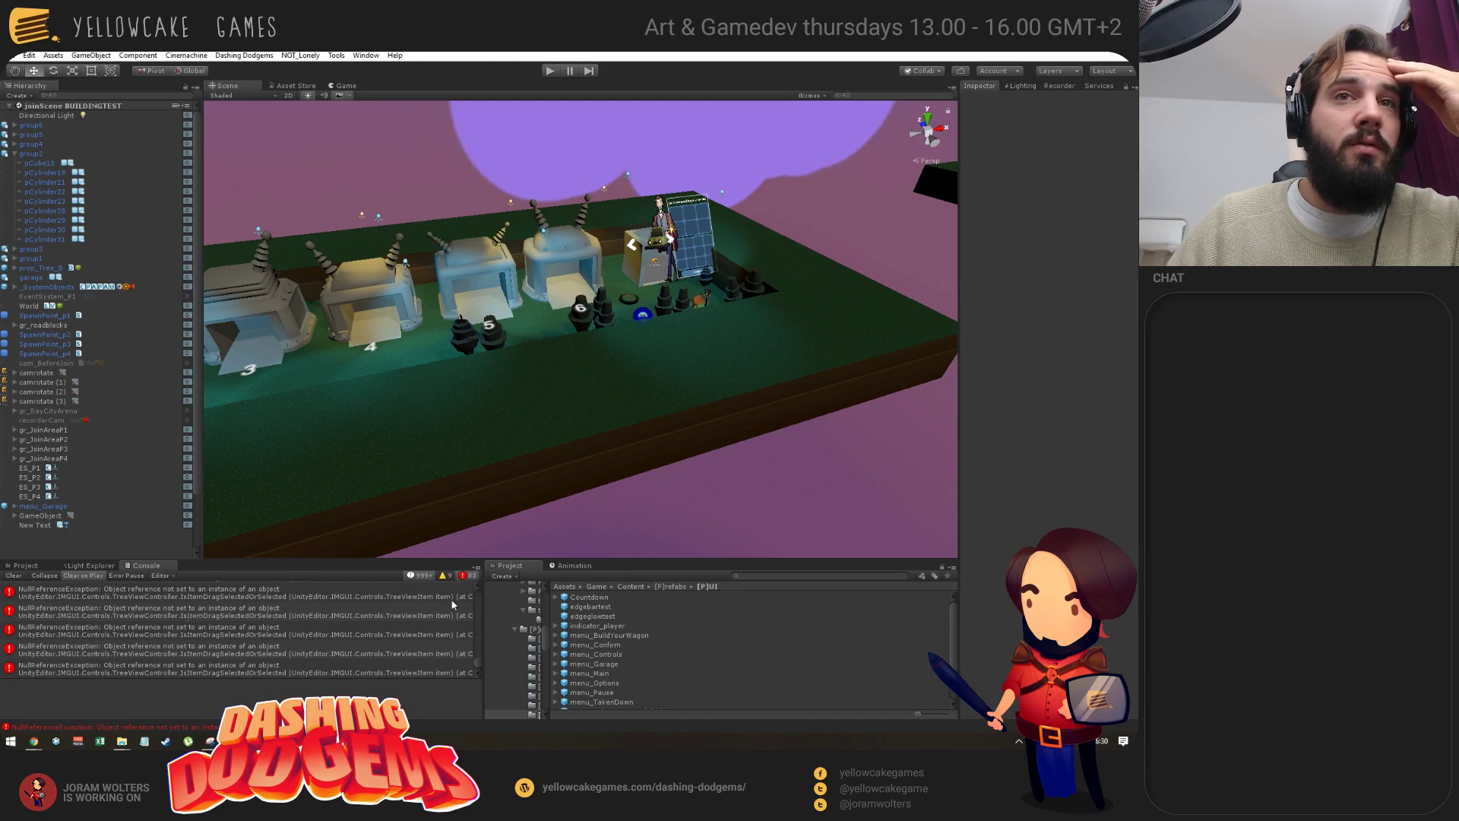
{"action": "left_click", "coordinate": [14, 575]}
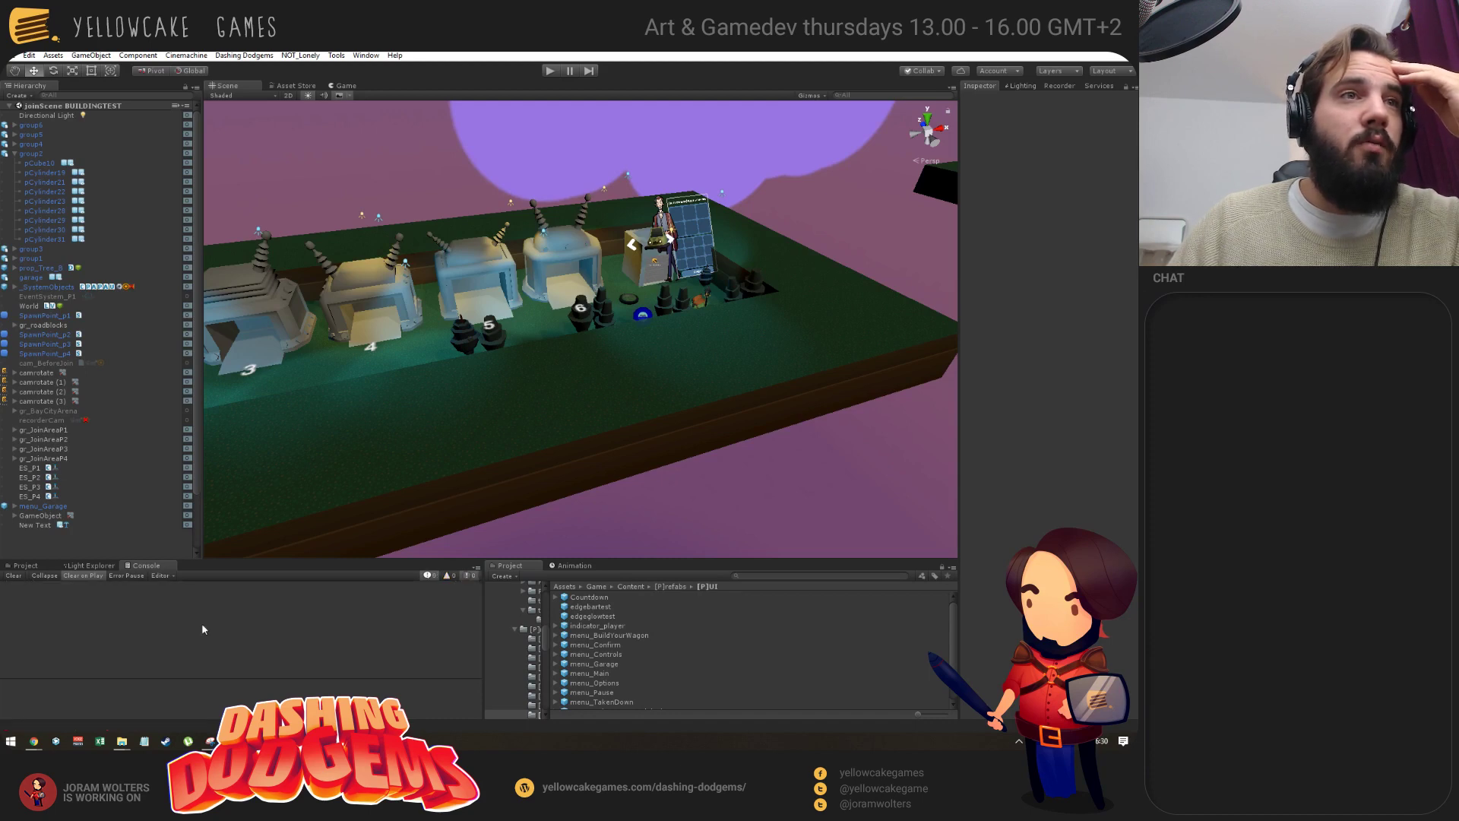
Open the JWO_Test_Arena_Test scene from the Debug scenes folder and frame the spawn point in the scene view.
{"action": "left_click", "coordinate": [25, 565]}
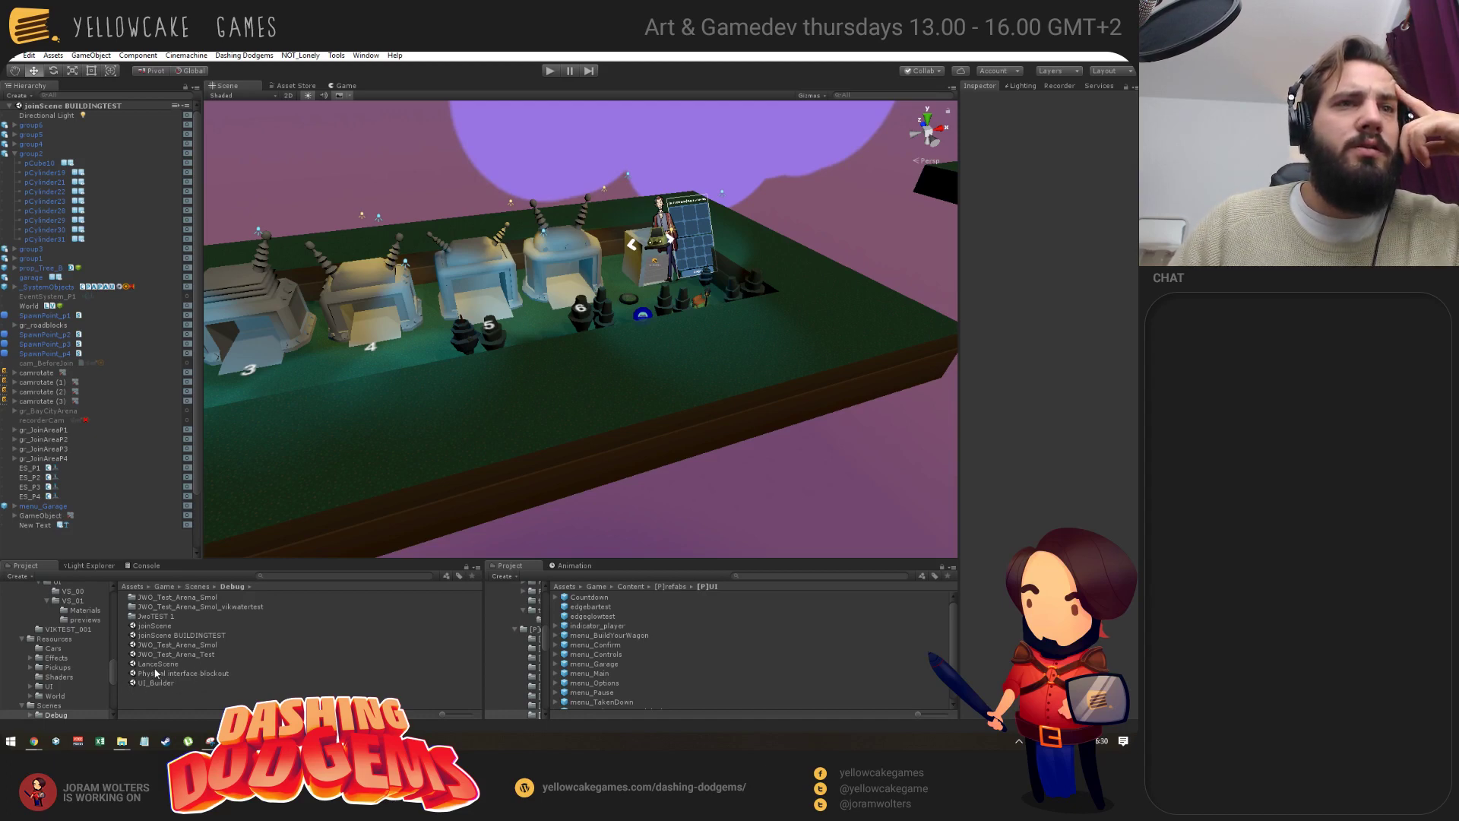
{"action": "double_click", "coordinate": [183, 654]}
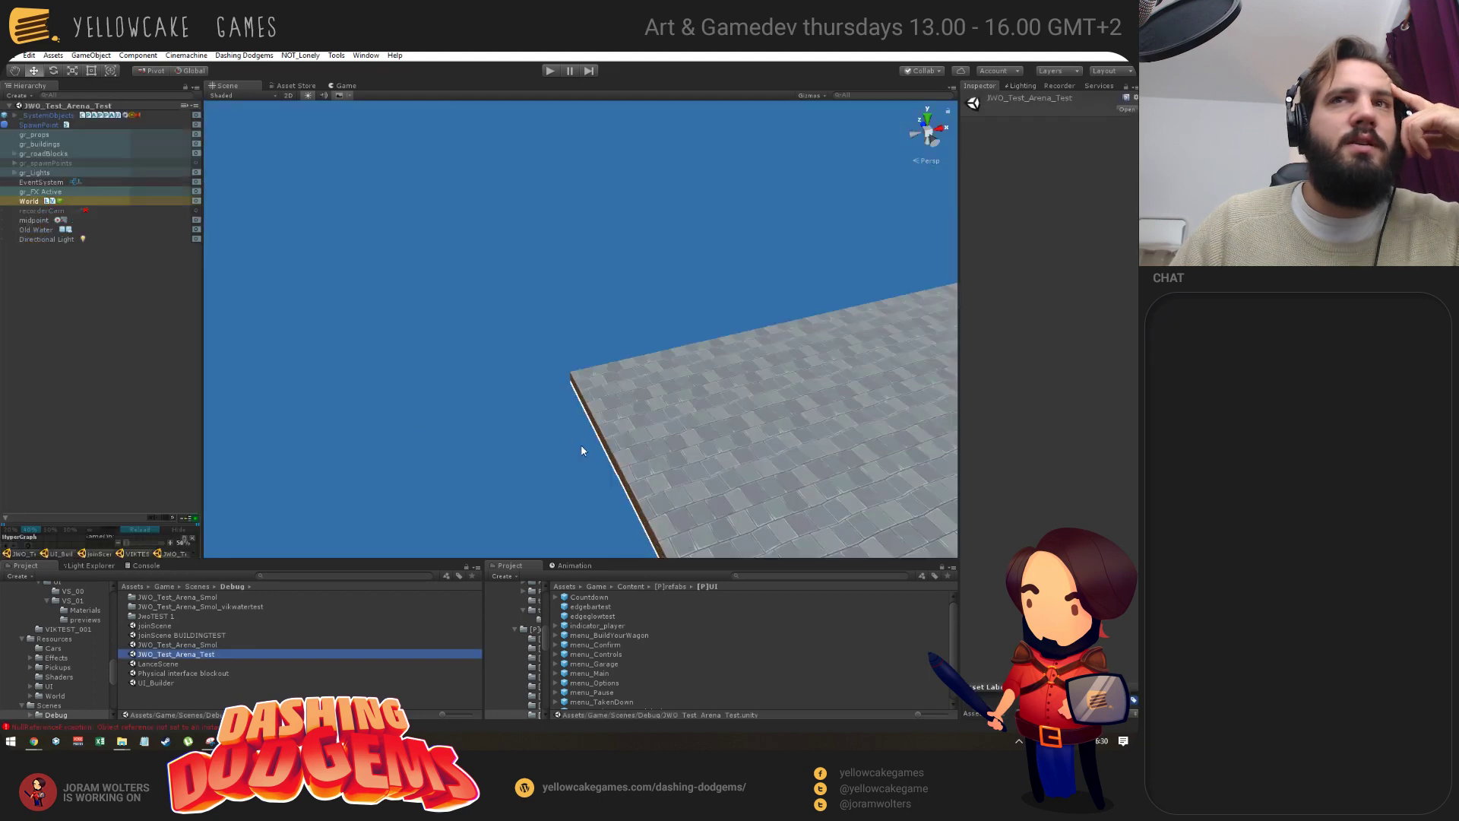
{"action": "right_click_drag", "start_coordinate": [537, 357], "coordinate": [425, 502]}
{"action": "left_click", "coordinate": [766, 221]}
{"action": "key", "text": "f"}
Add a new Particle System to the test arena scene, on the paved floor near the spawn point.
{"action": "left_click", "coordinate": [79, 57]}
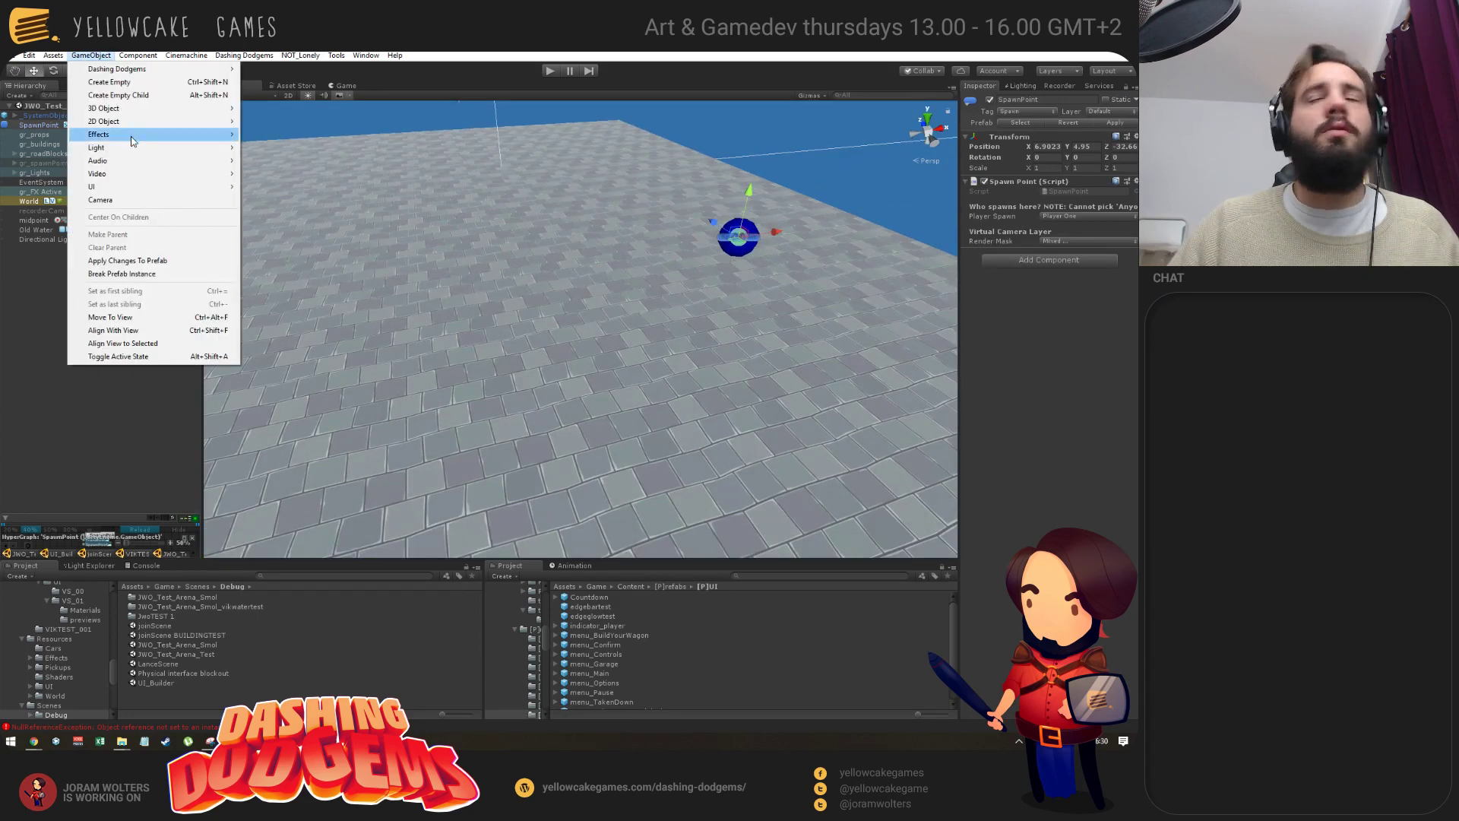
{"action": "mouse_move", "coordinate": [130, 136]}
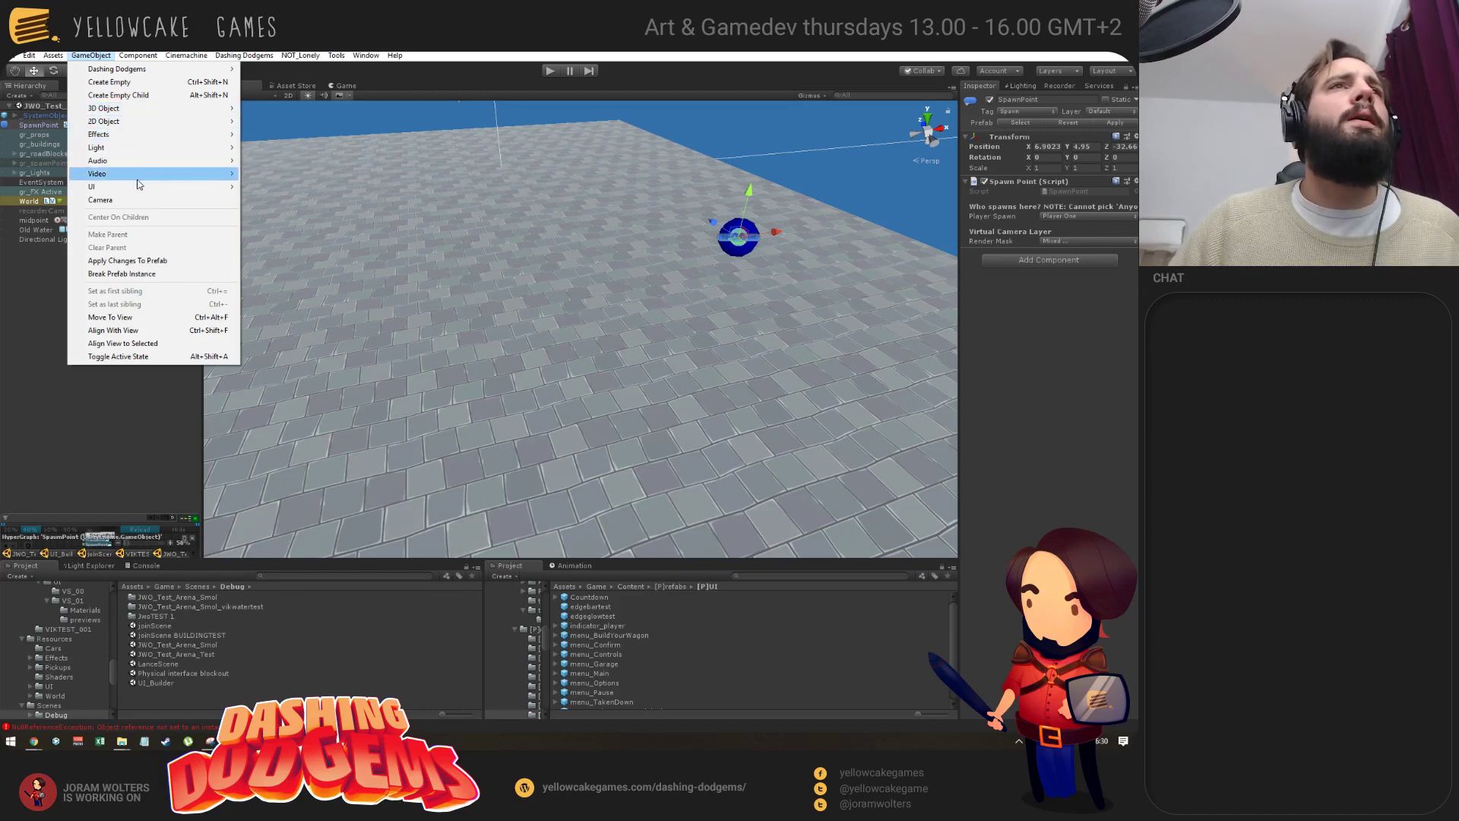
{"action": "left_click", "coordinate": [275, 134]}
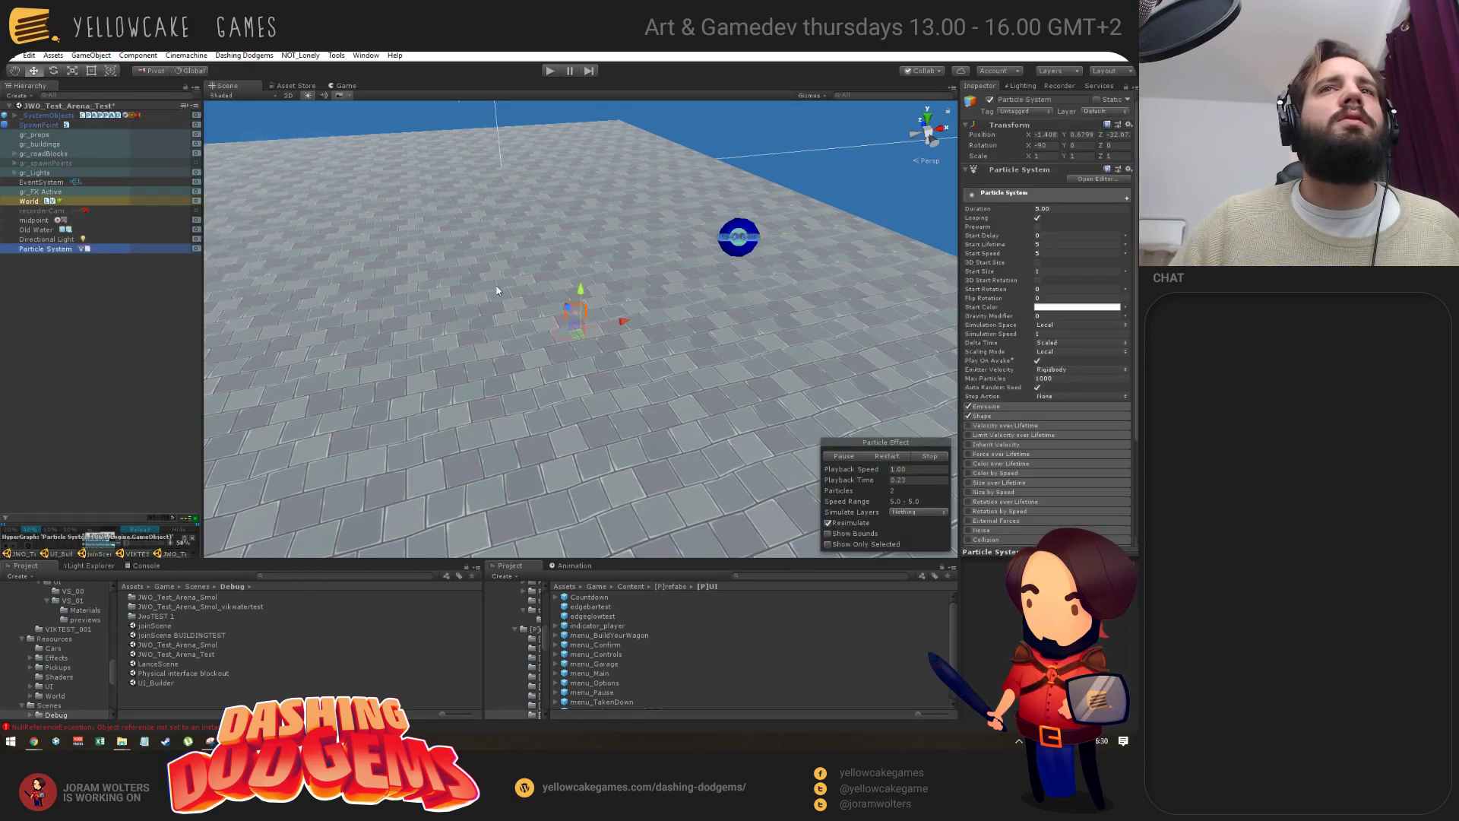
{"action": "left_click_drag", "start_coordinate": [447, 315], "coordinate": [618, 358], "text": "alt"}
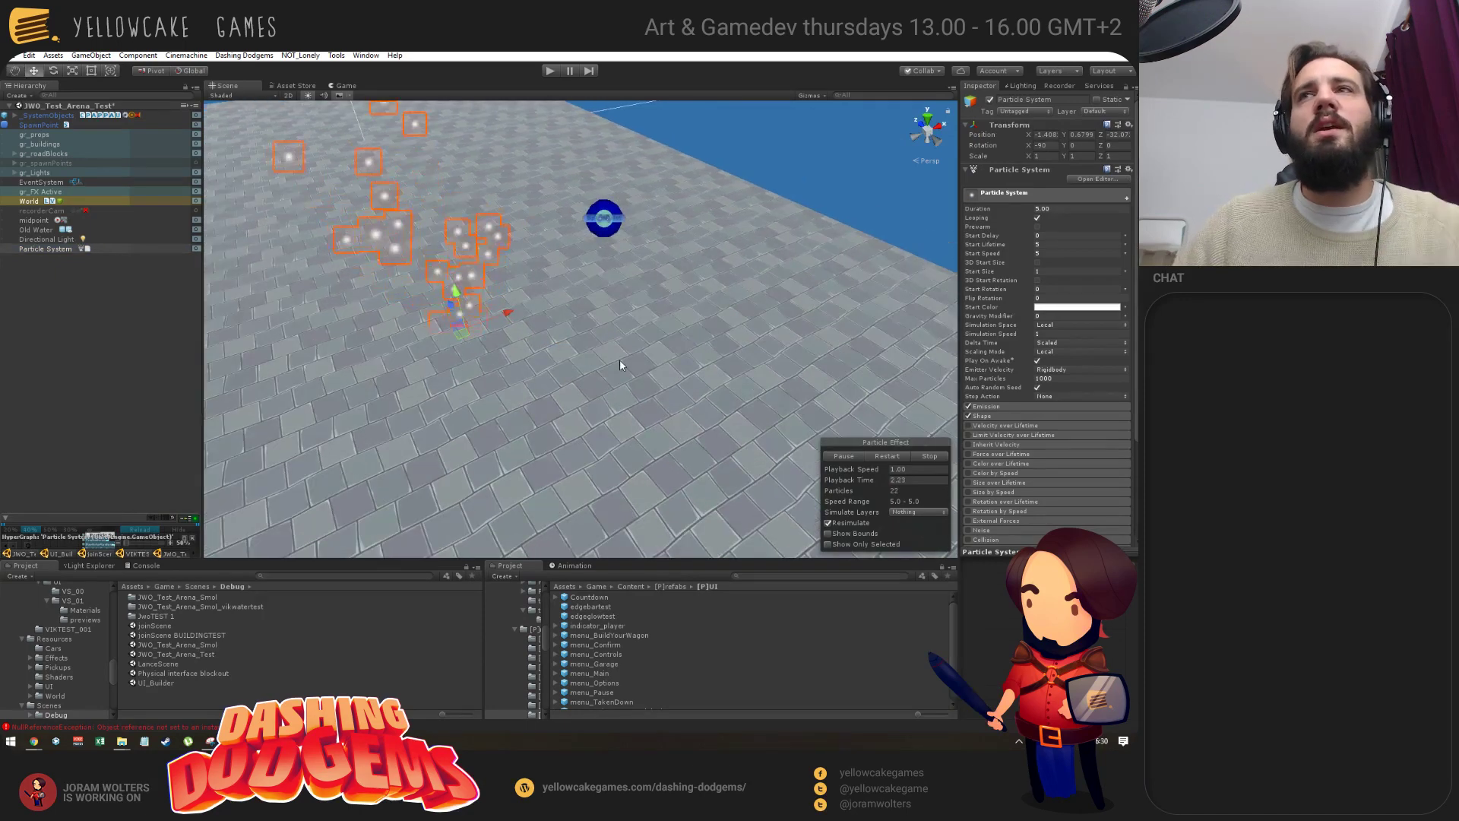
Set the particle system's emission shape to Circle and enlarge its radius to about 1.74.
{"action": "left_click_drag", "start_coordinate": [958, 362], "coordinate": [889, 366]}
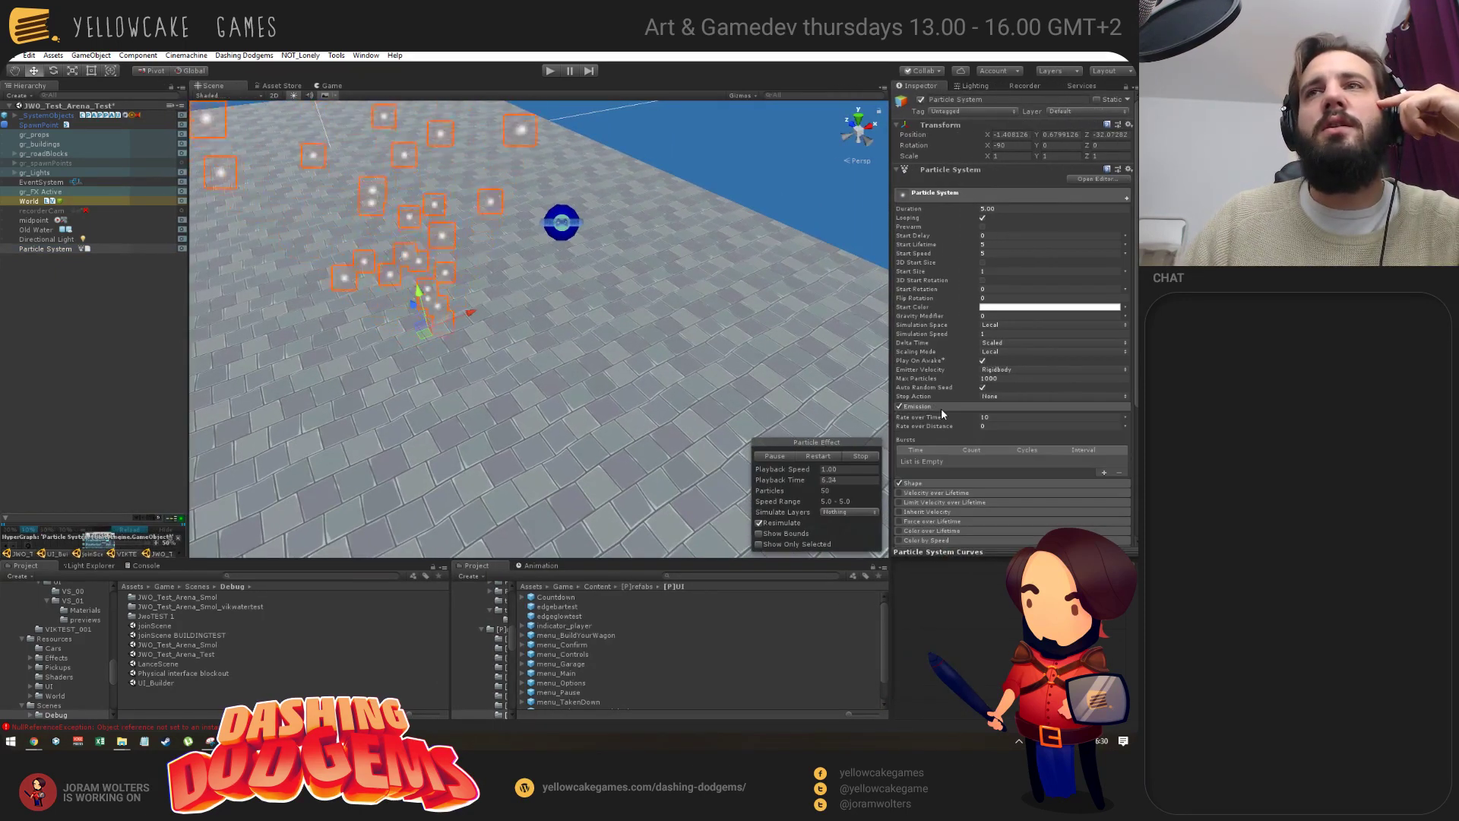
{"action": "left_click", "coordinate": [939, 414]}
{"action": "left_click", "coordinate": [1006, 427]}
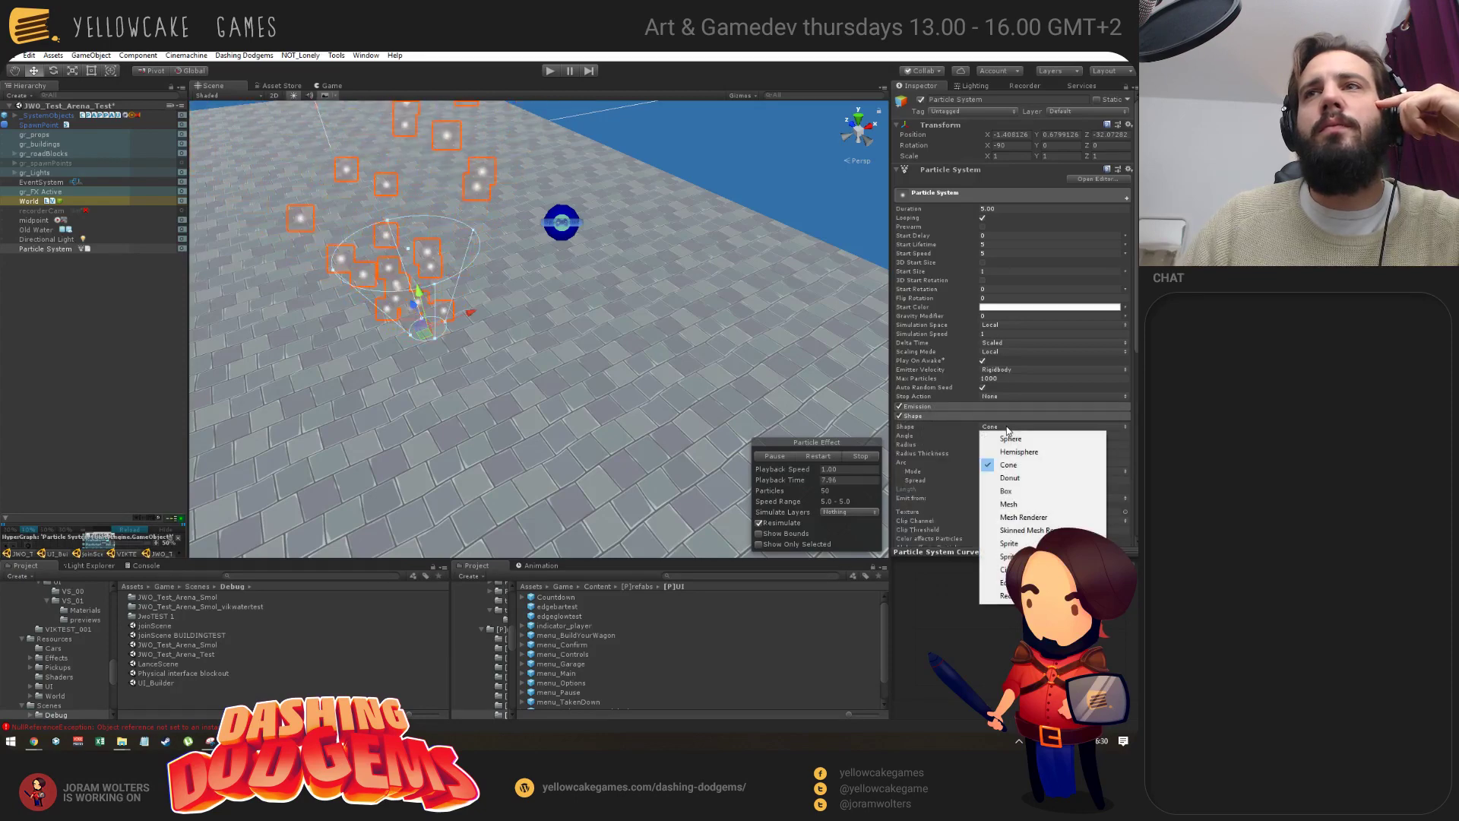
{"action": "left_click", "coordinate": [1004, 569]}
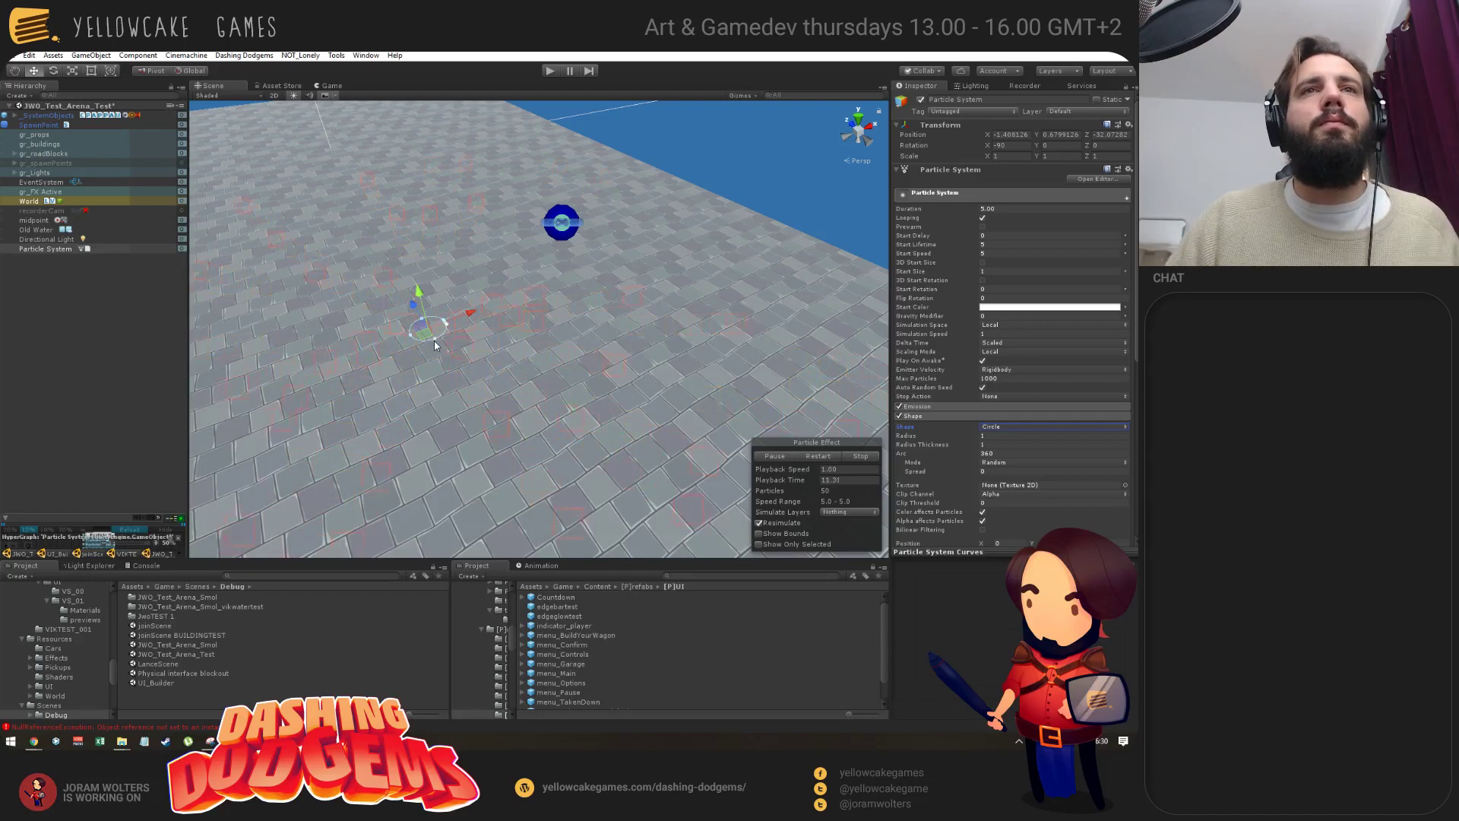
{"action": "left_click_drag", "start_coordinate": [435, 338], "coordinate": [442, 350]}
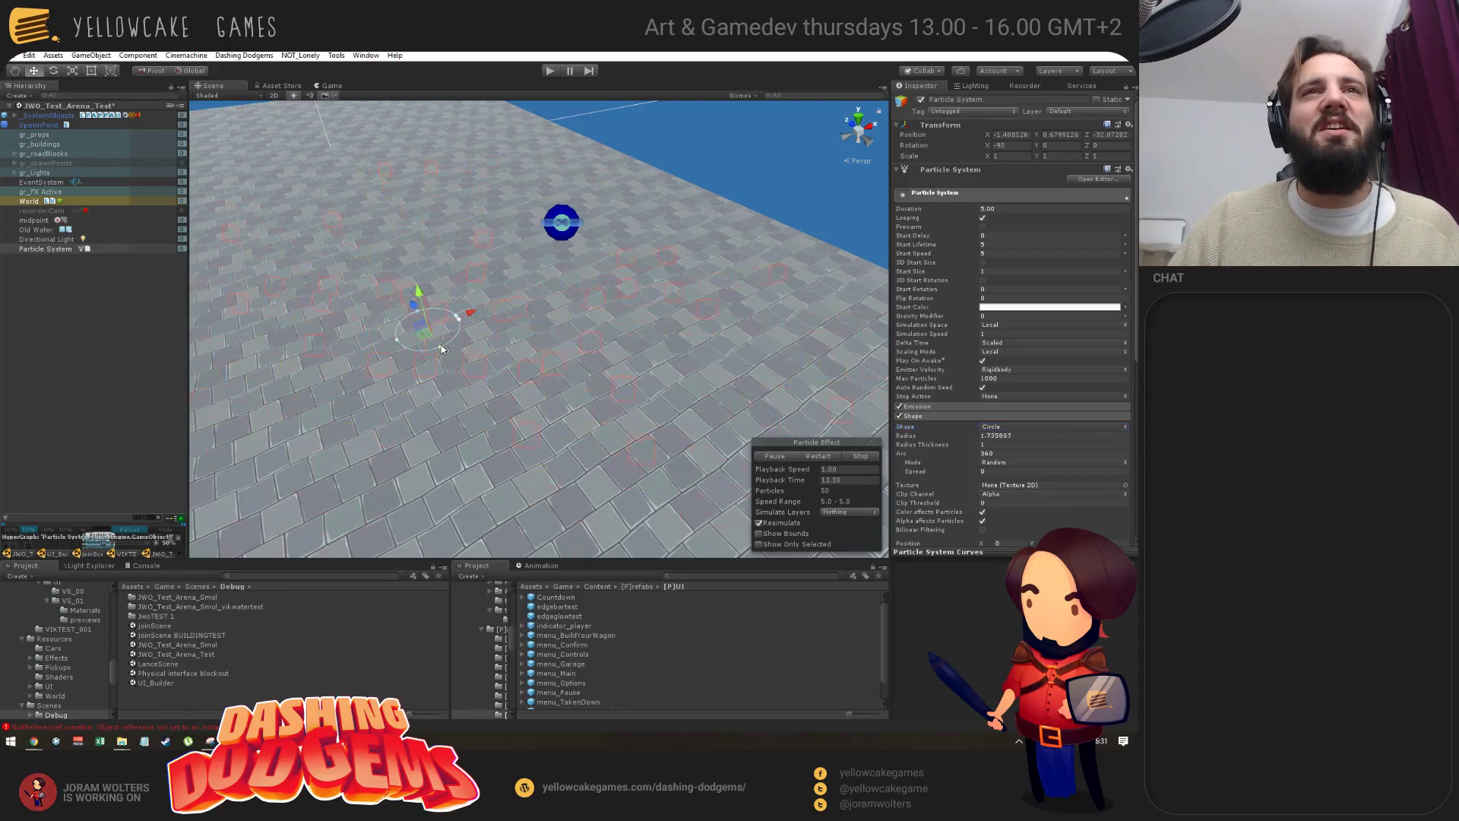
Open the project's Game > Content > Textures folder and select its UI subfolder.
{"action": "left_click", "coordinate": [163, 587]}
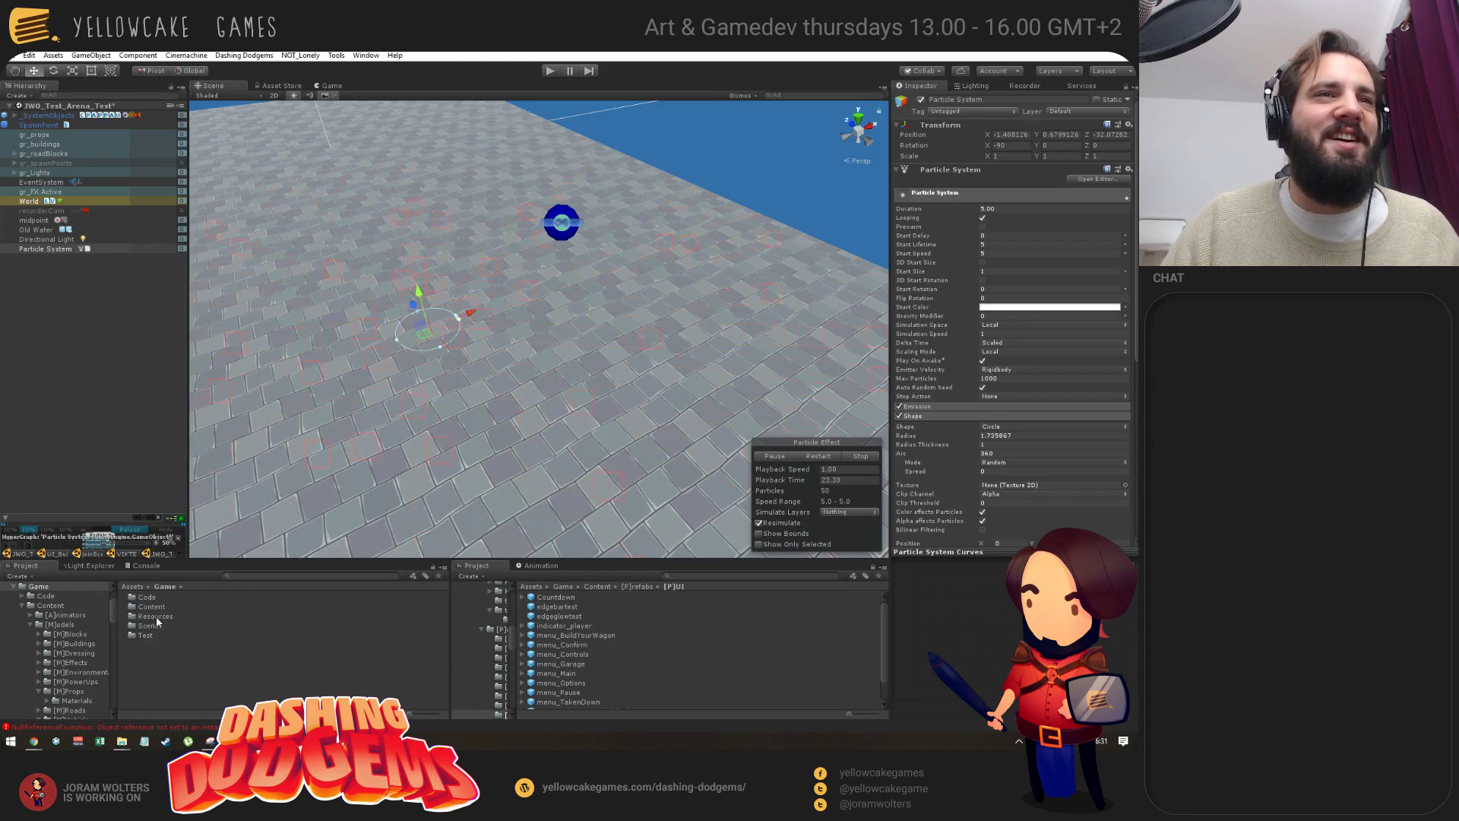
{"action": "double_click", "coordinate": [150, 607]}
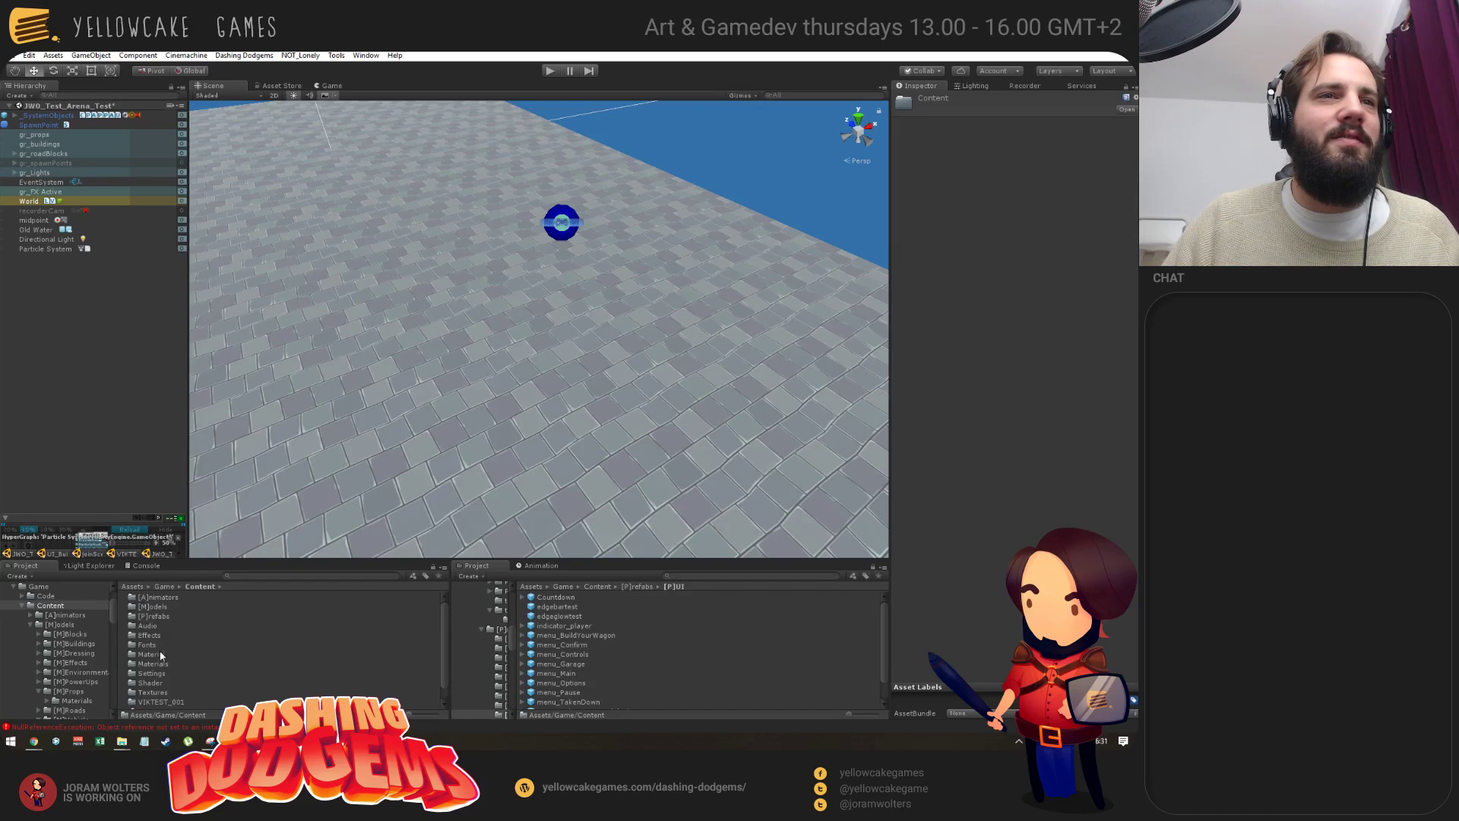
{"action": "double_click", "coordinate": [150, 692]}
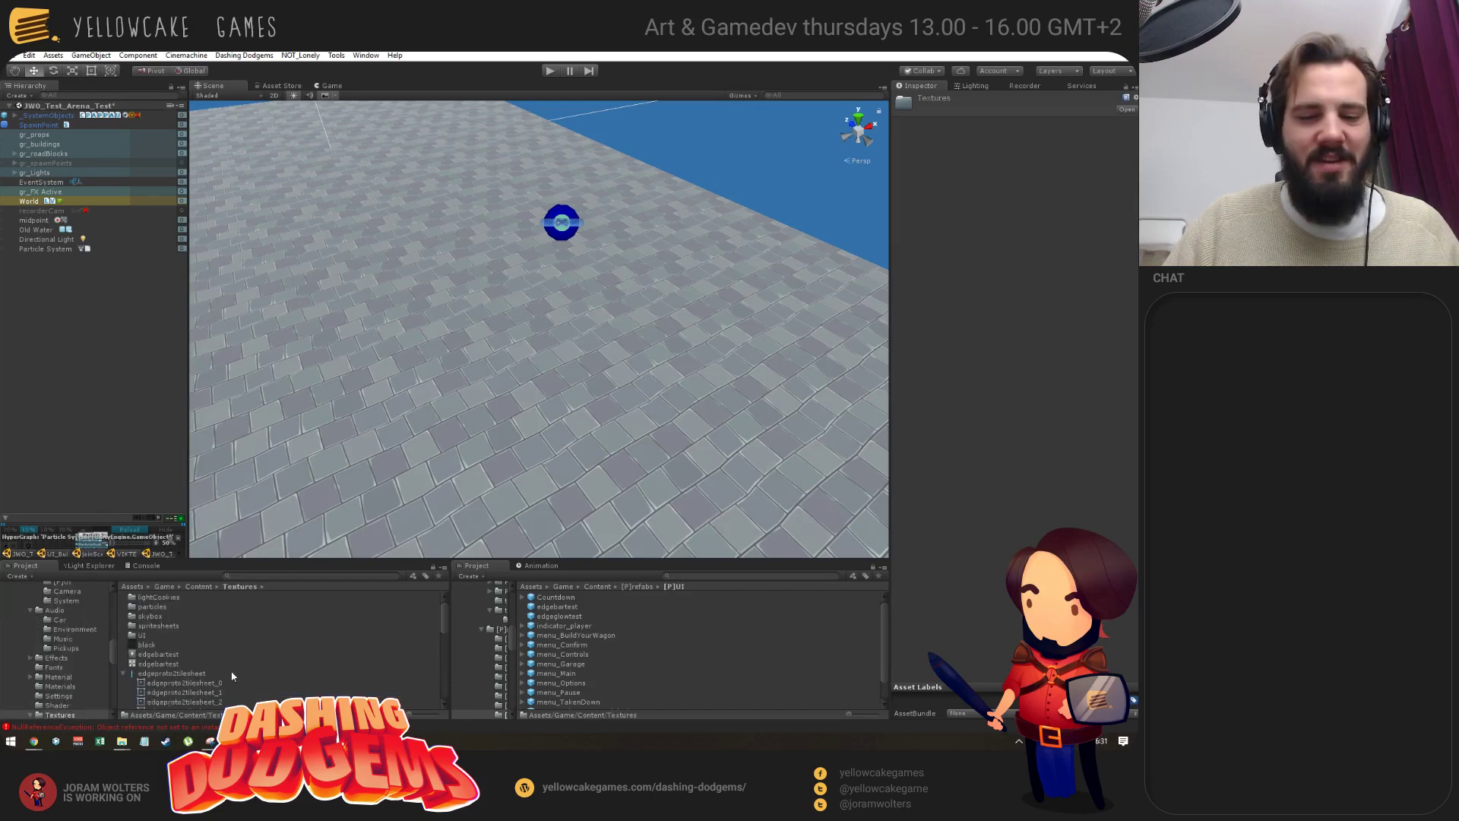
{"action": "right_click", "coordinate": [141, 637]}
{"action": "left_click", "coordinate": [381, 441]}
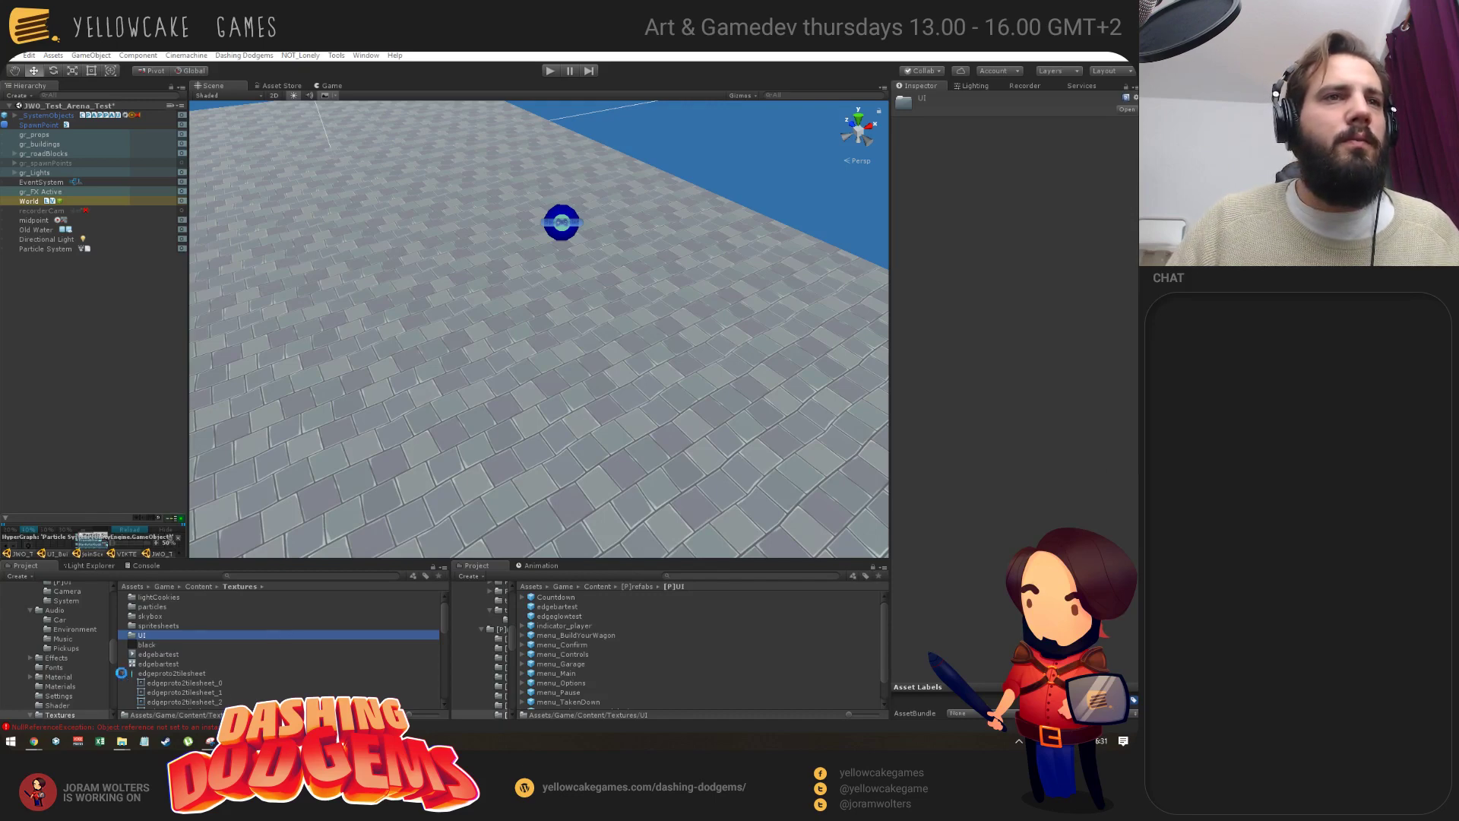
Collapse the edgeproto2tilesheet entry and rename the Polygon 1 texture as star.
{"action": "key", "text": "F2"}
{"action": "left_click", "coordinate": [123, 676]}
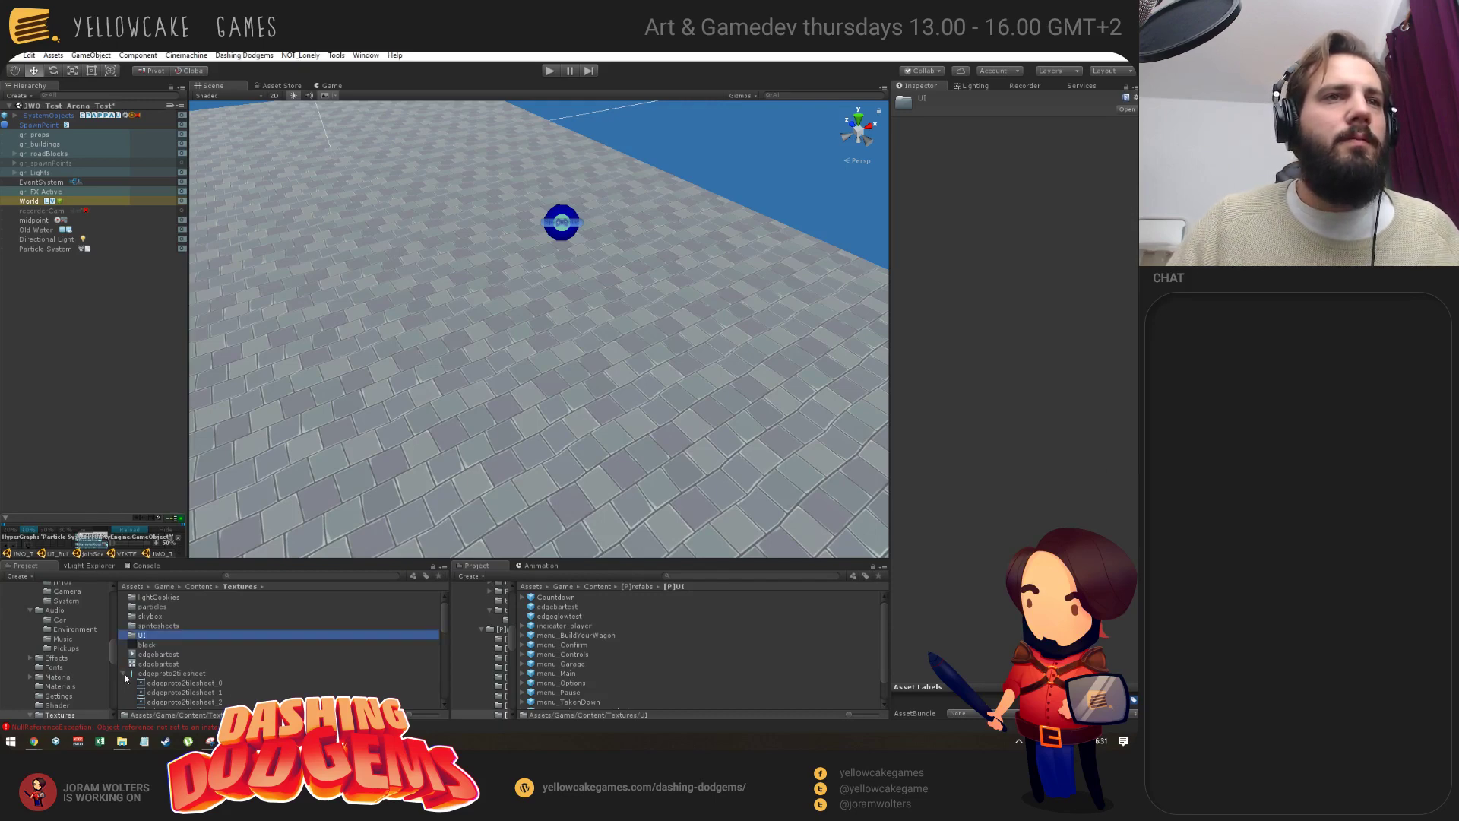
{"action": "scroll", "coordinate": [123, 677], "scroll_direction": "down", "scroll_amount": 3}
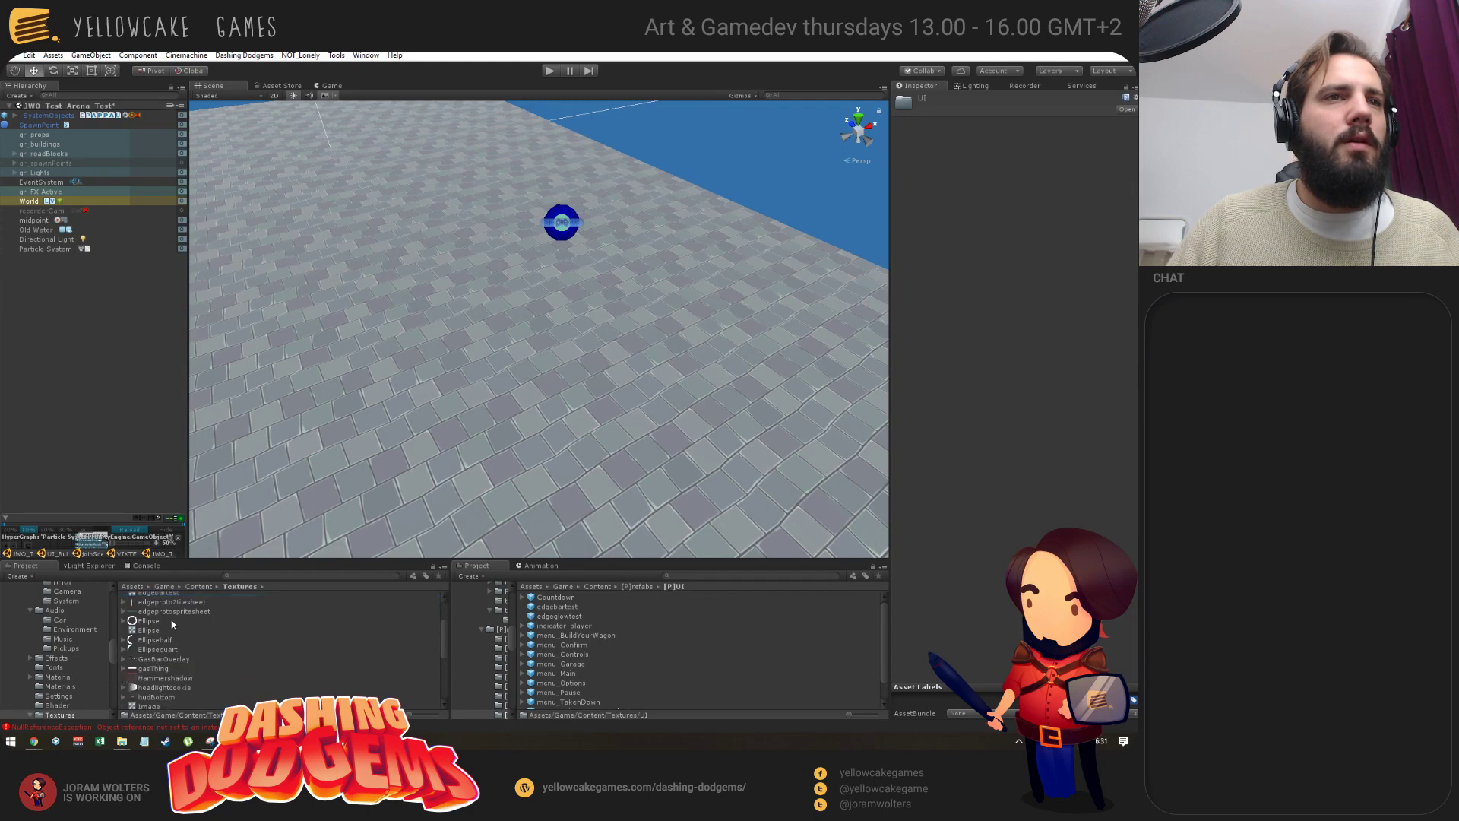
{"action": "scroll", "coordinate": [182, 638], "scroll_direction": "down", "scroll_amount": 4}
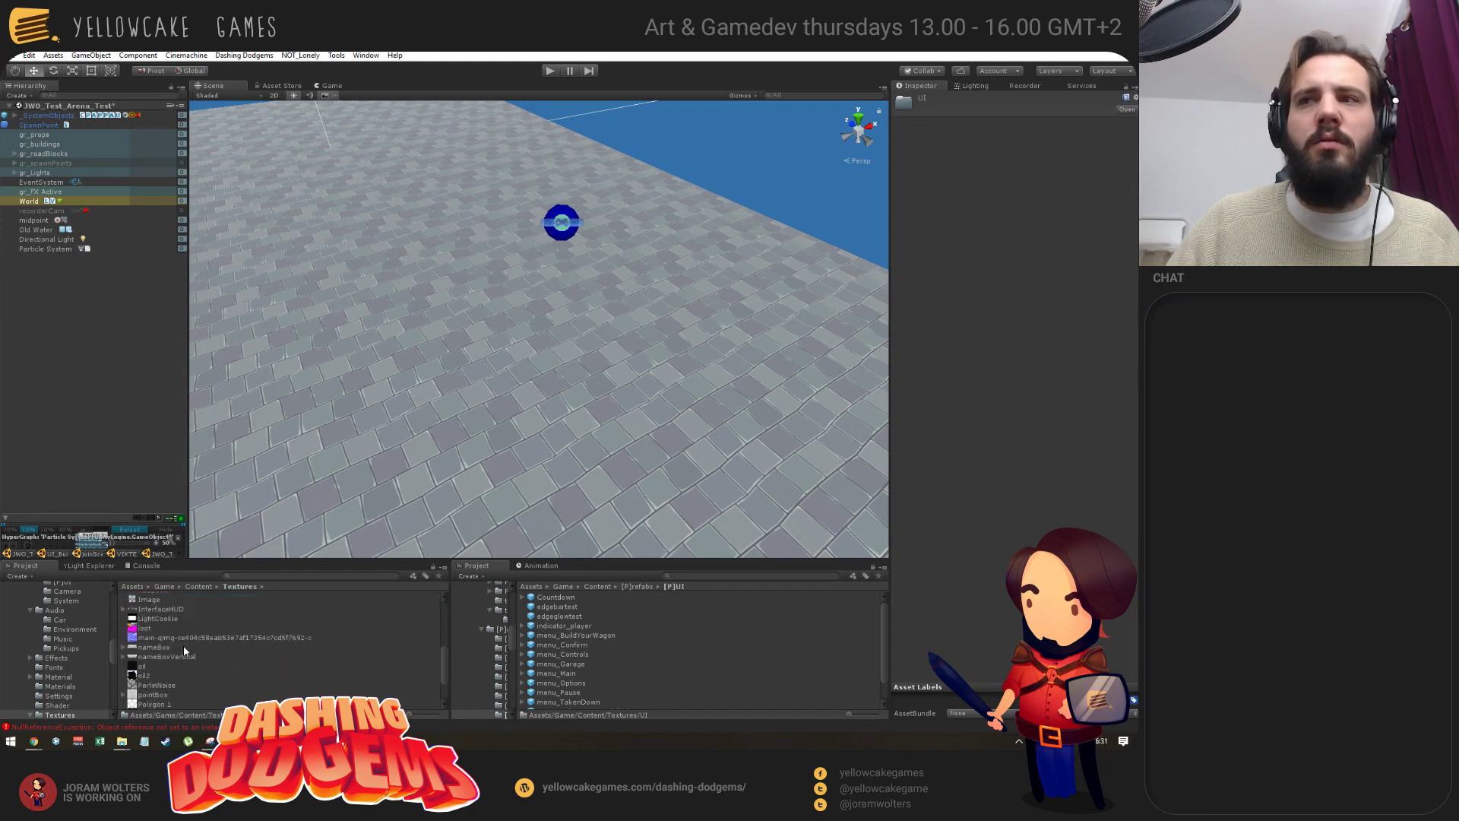
{"action": "scroll", "coordinate": [184, 645], "scroll_direction": "down", "scroll_amount": 2}
{"action": "left_click", "coordinate": [184, 647]}
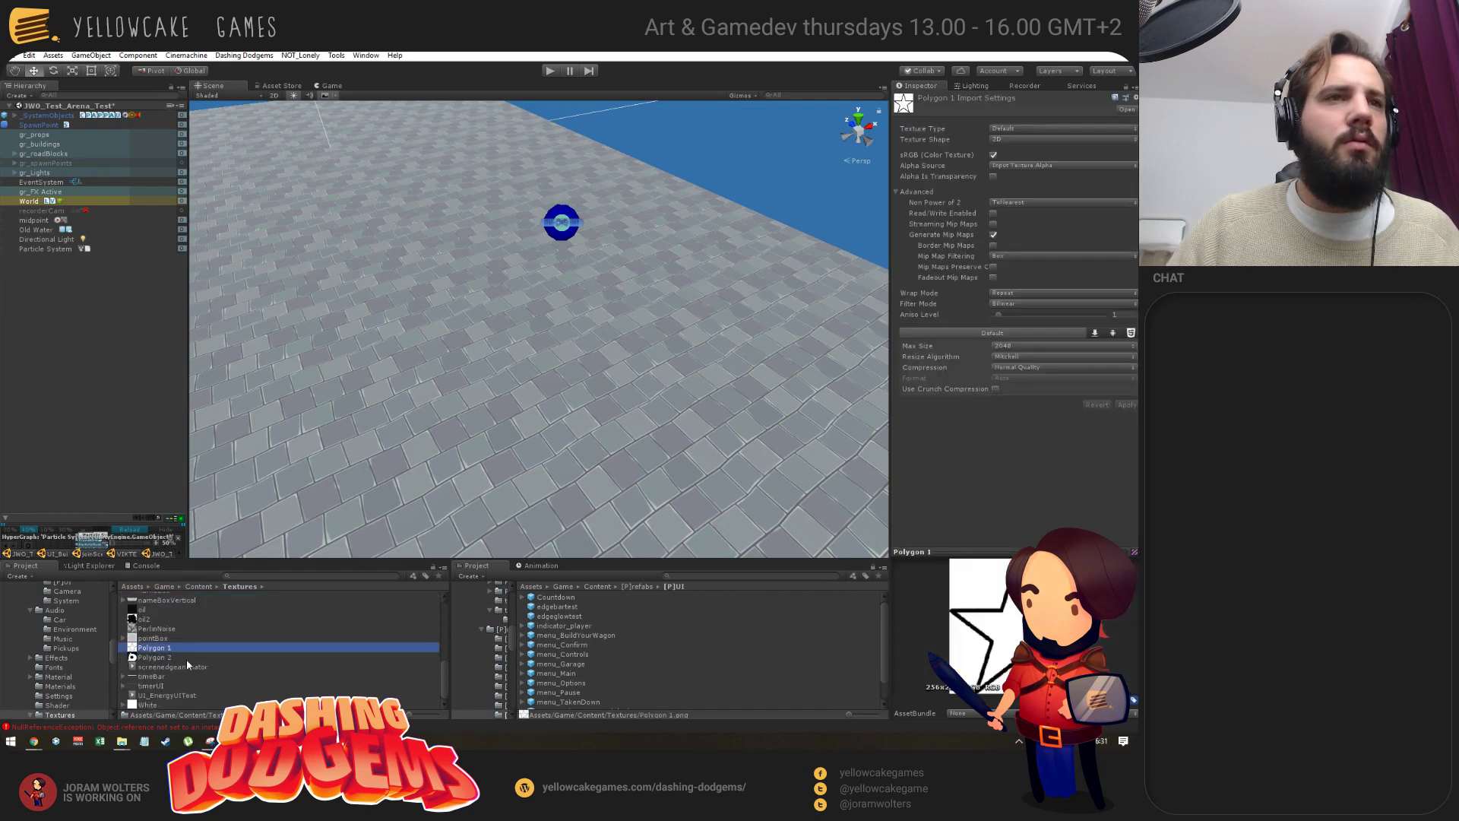
{"action": "key", "text": "F2"}
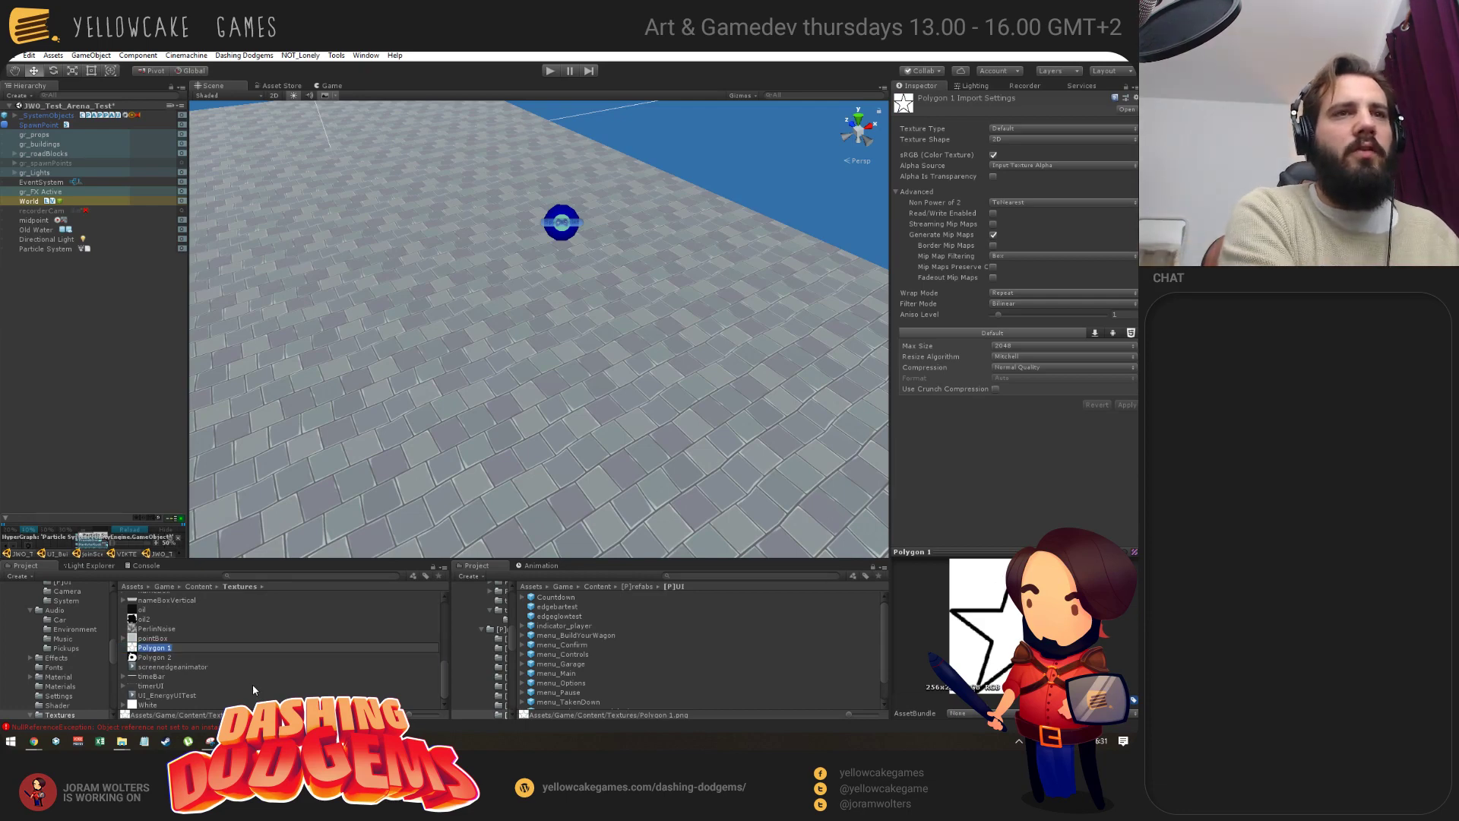
{"action": "type", "text": "star"}
{"action": "key", "text": "Return"}
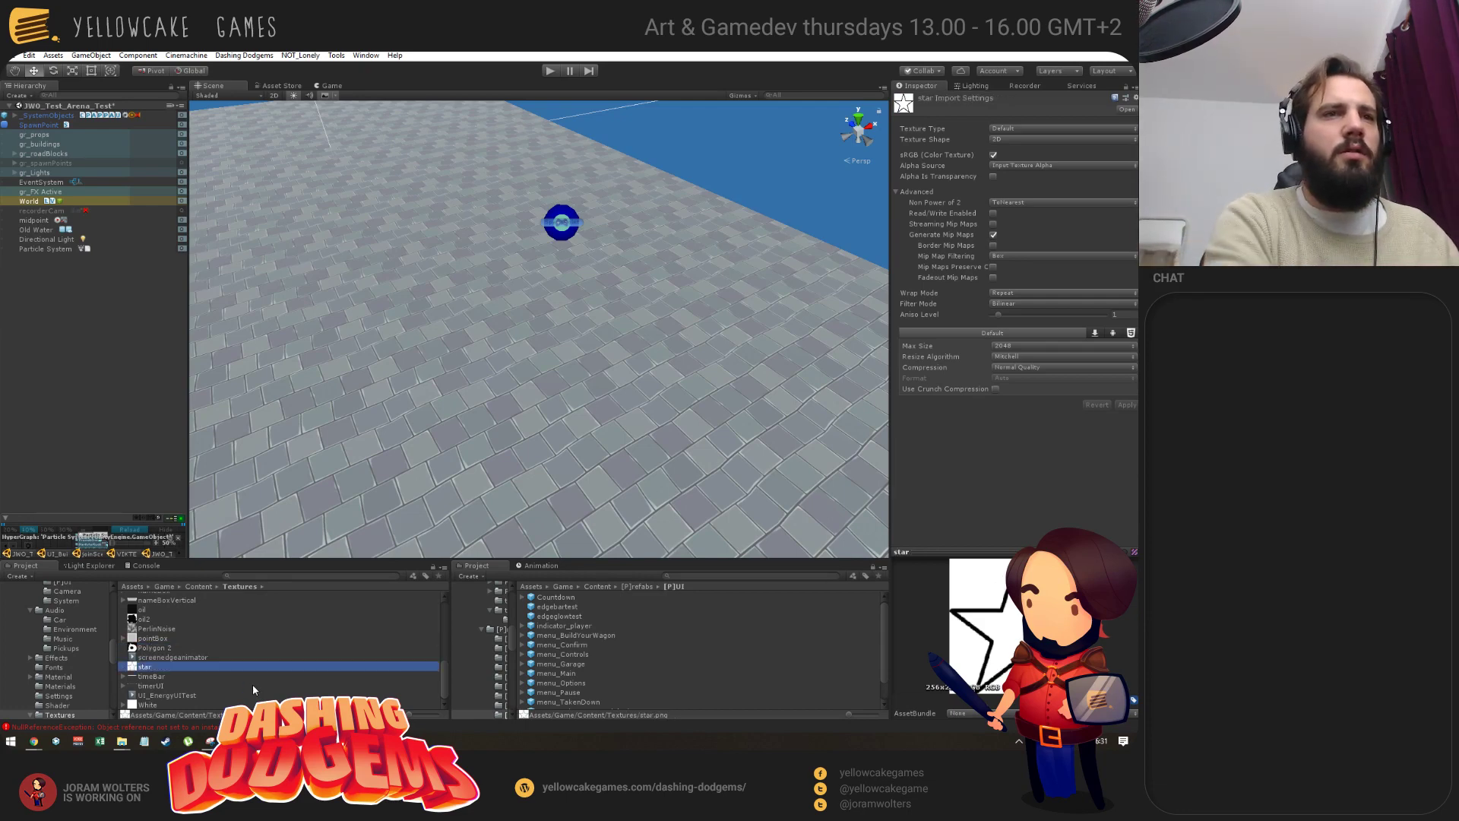
Rename the Polygon 2 texture as chick.
{"action": "key", "text": "Up"}
{"action": "key", "text": "Up"}
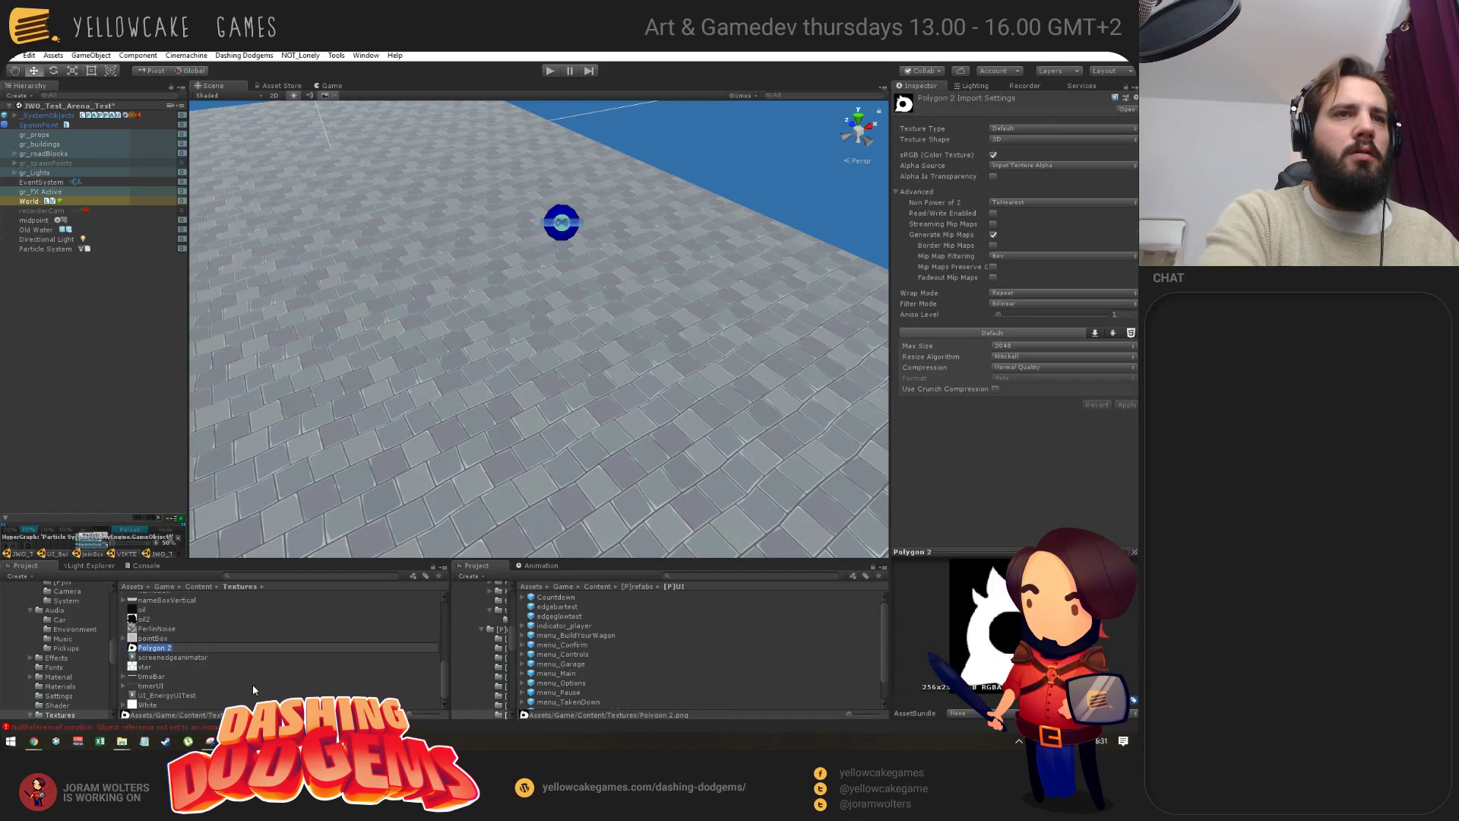
{"action": "key", "text": "F2"}
{"action": "type", "text": "chikl"}
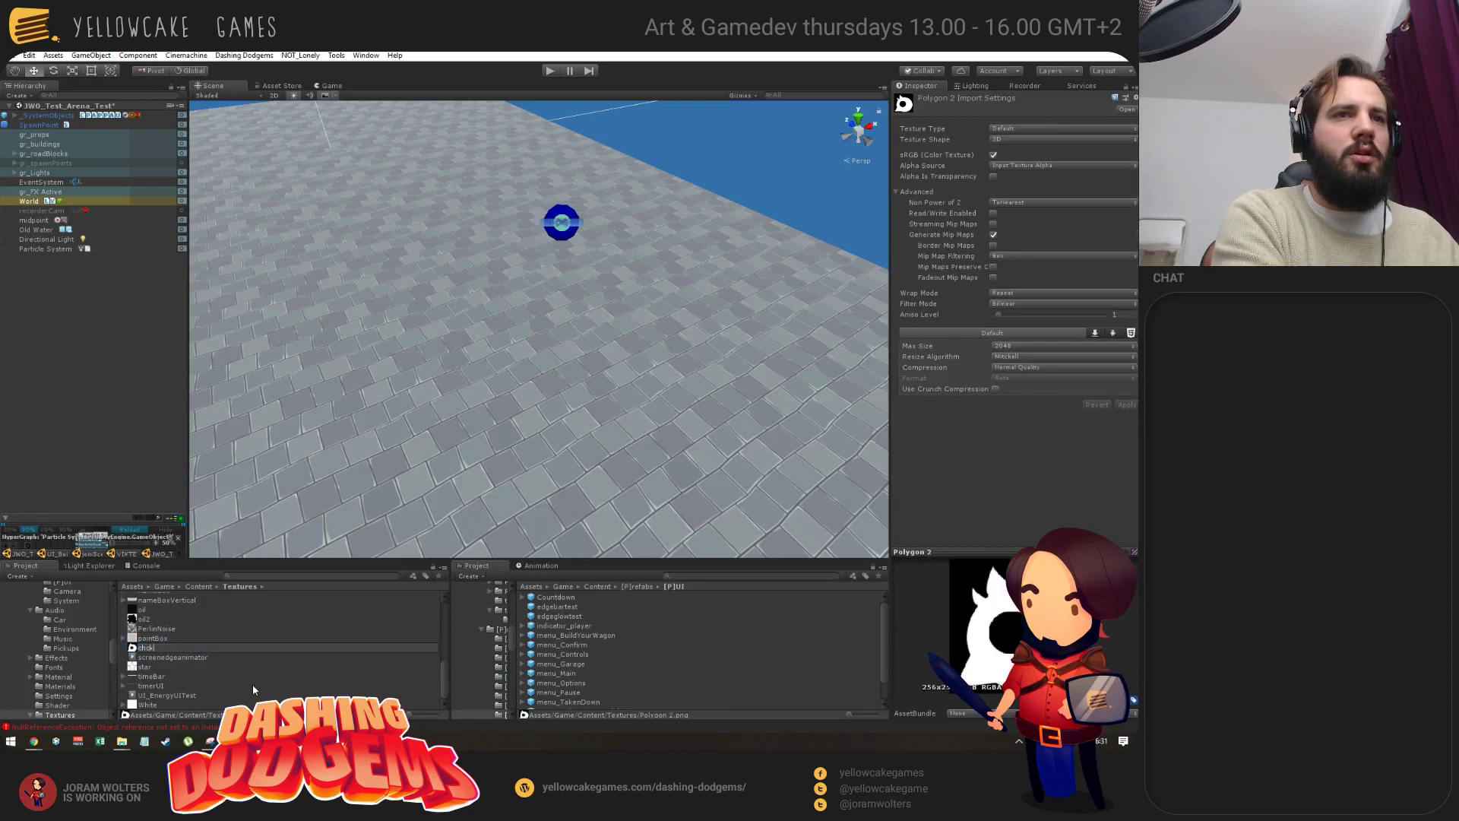
{"action": "key", "text": "BackSpace"}
{"action": "type", "text": "ck"}
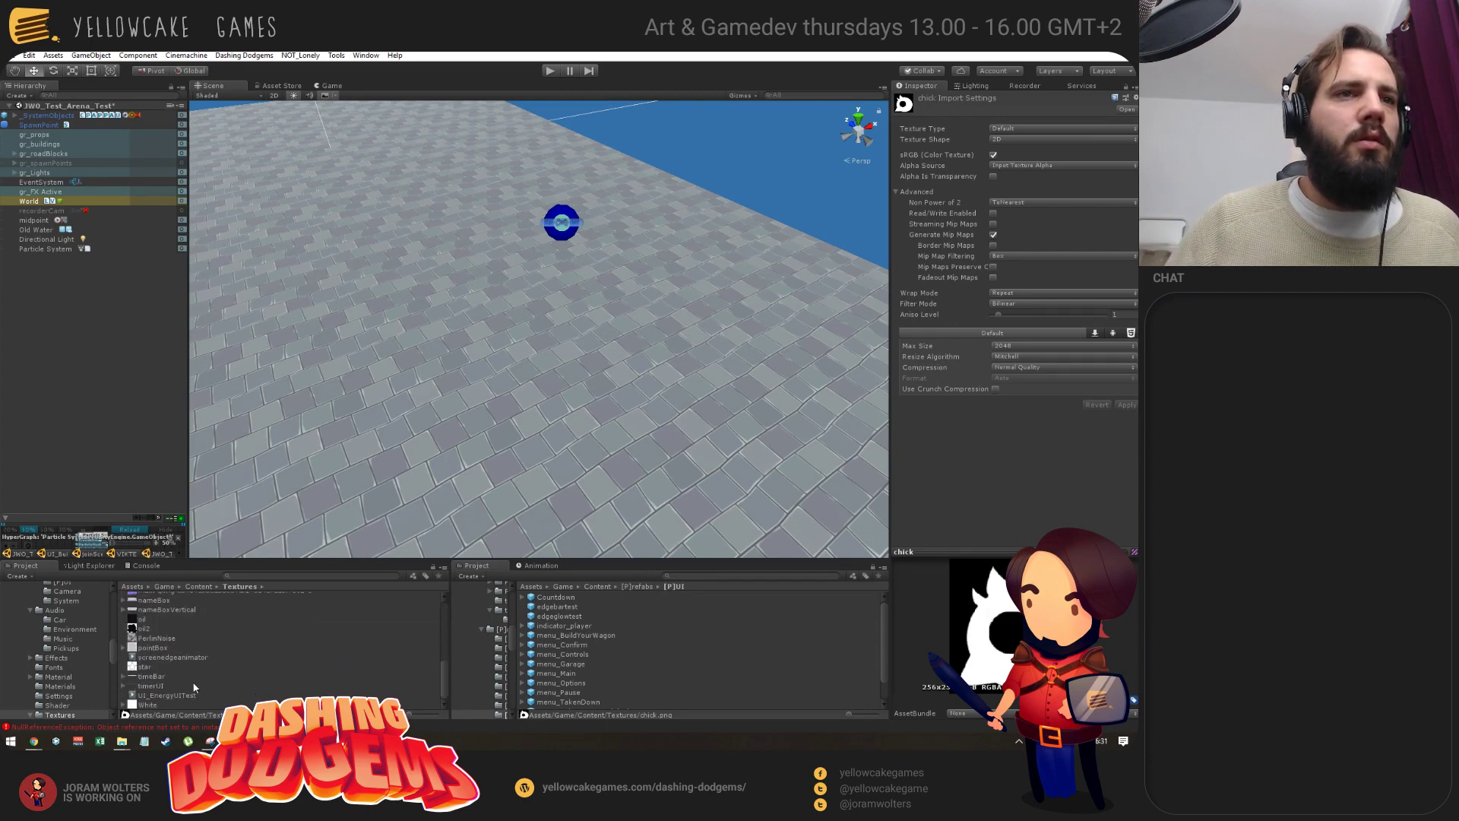
Set the texture type of both the chick and star textures to Sprite (2D and UI) and apply it.
{"action": "scroll", "coordinate": [181, 649], "scroll_direction": "up", "scroll_amount": 5}
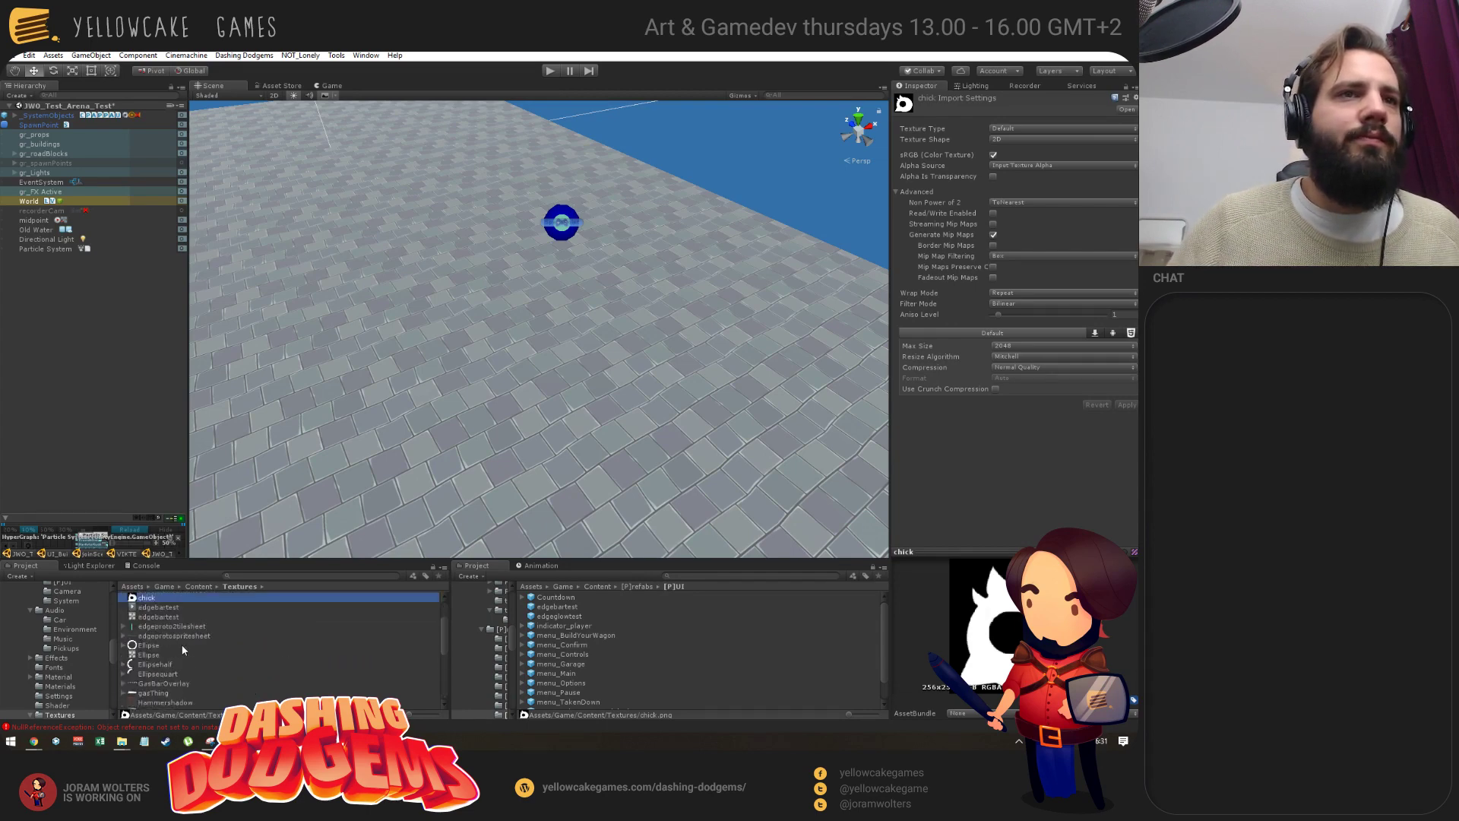
{"action": "scroll", "coordinate": [189, 644], "scroll_direction": "down", "scroll_amount": 5}
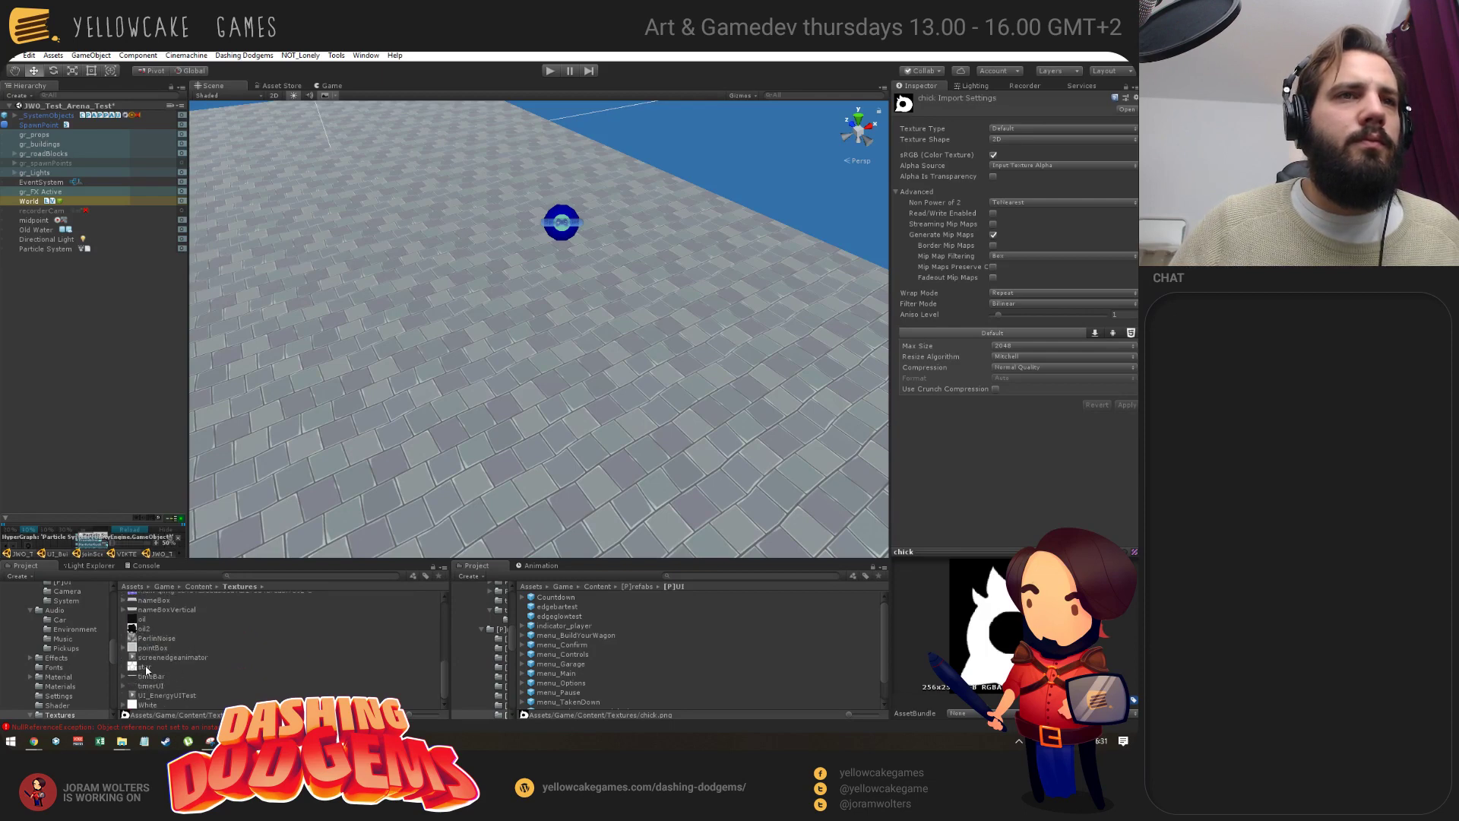
{"action": "left_click", "coordinate": [145, 667], "text": "ctrl"}
{"action": "left_click", "coordinate": [1014, 129]}
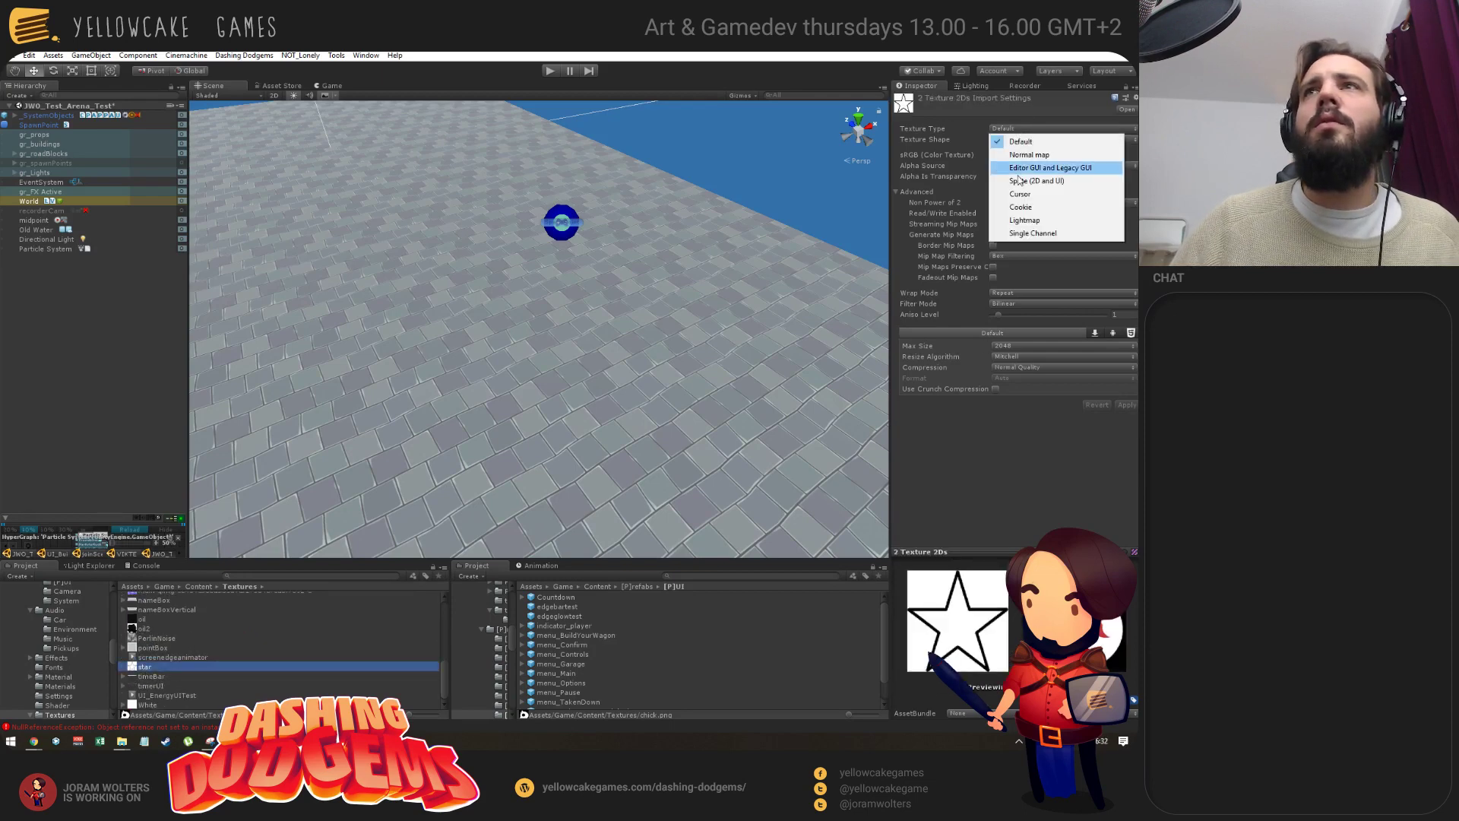
{"action": "left_click", "coordinate": [1020, 181]}
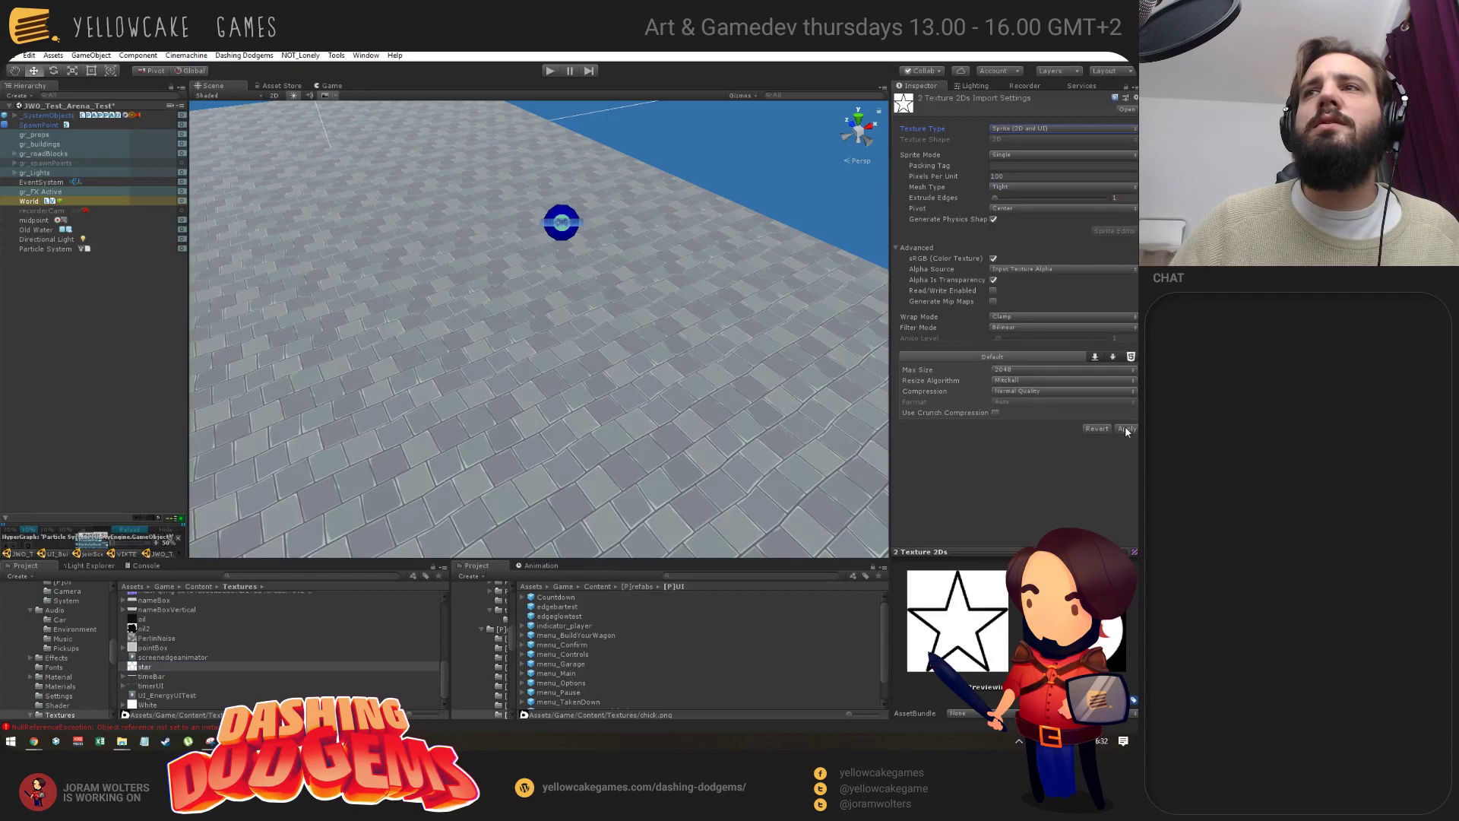
{"action": "left_click", "coordinate": [1126, 429]}
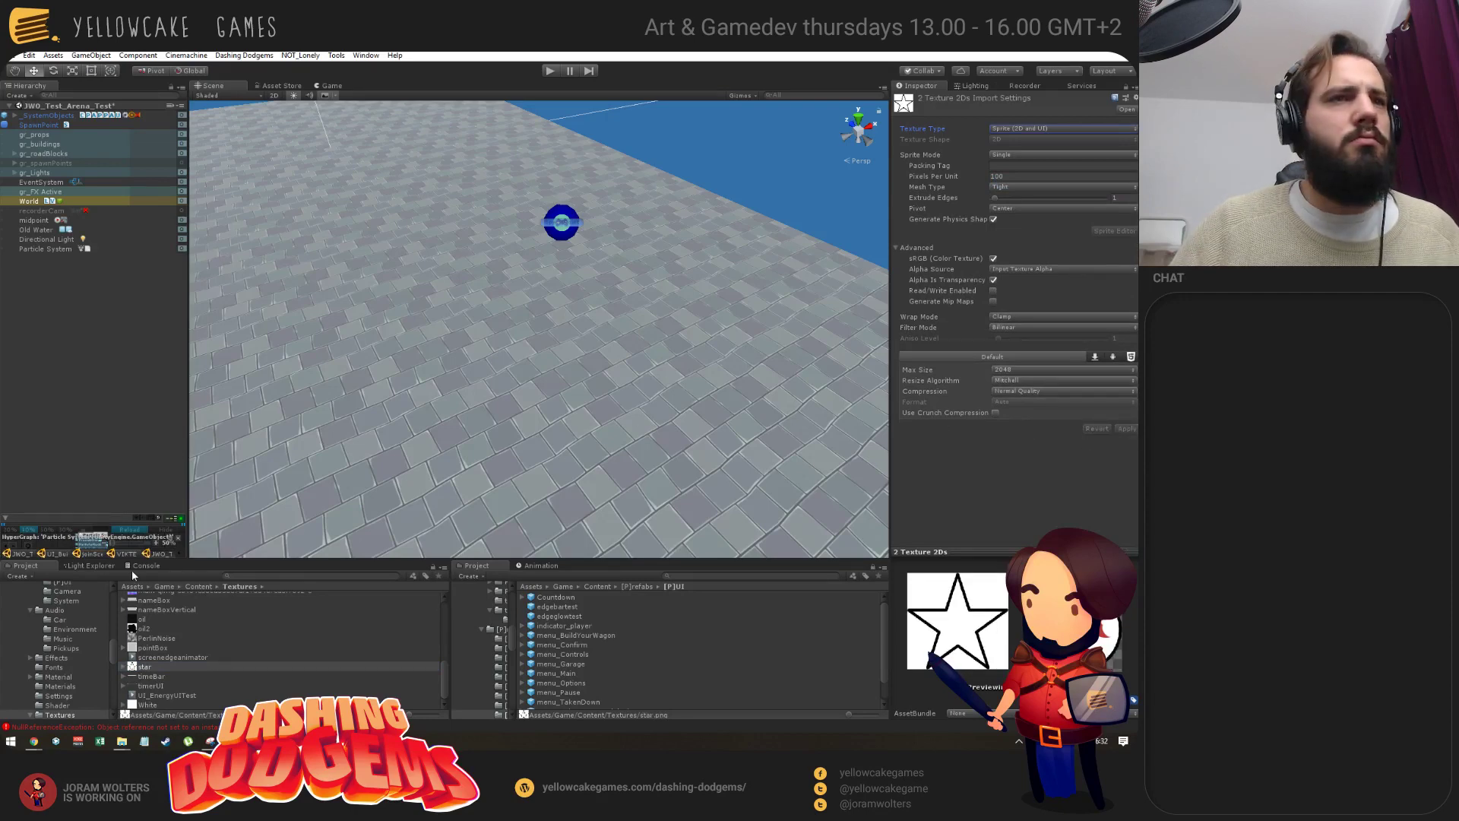
Examine the star texture's sub-sprite and its outline in the Sprite Editor.
{"action": "left_click", "coordinate": [165, 667]}
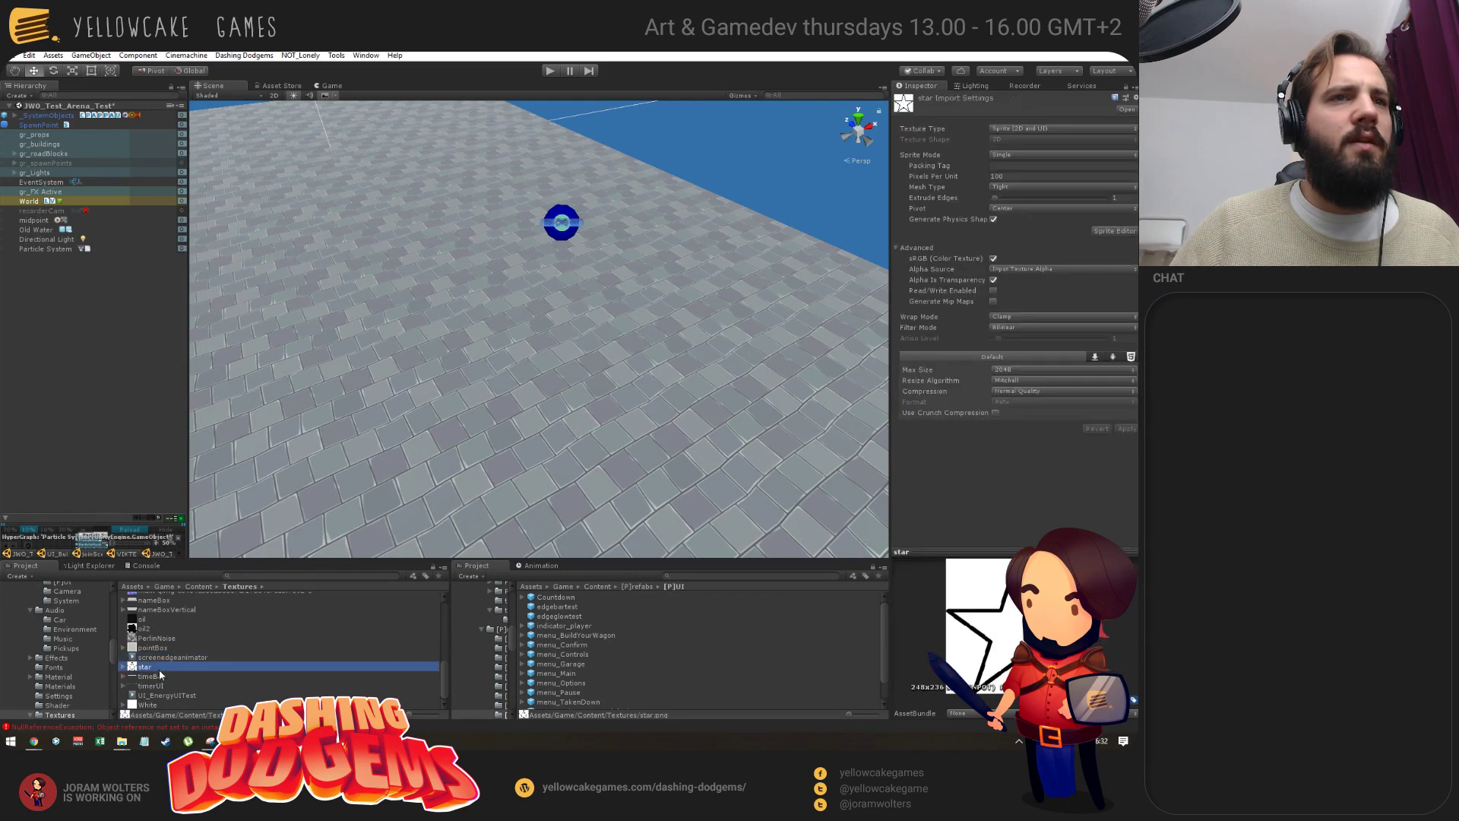
{"action": "left_click", "coordinate": [123, 667]}
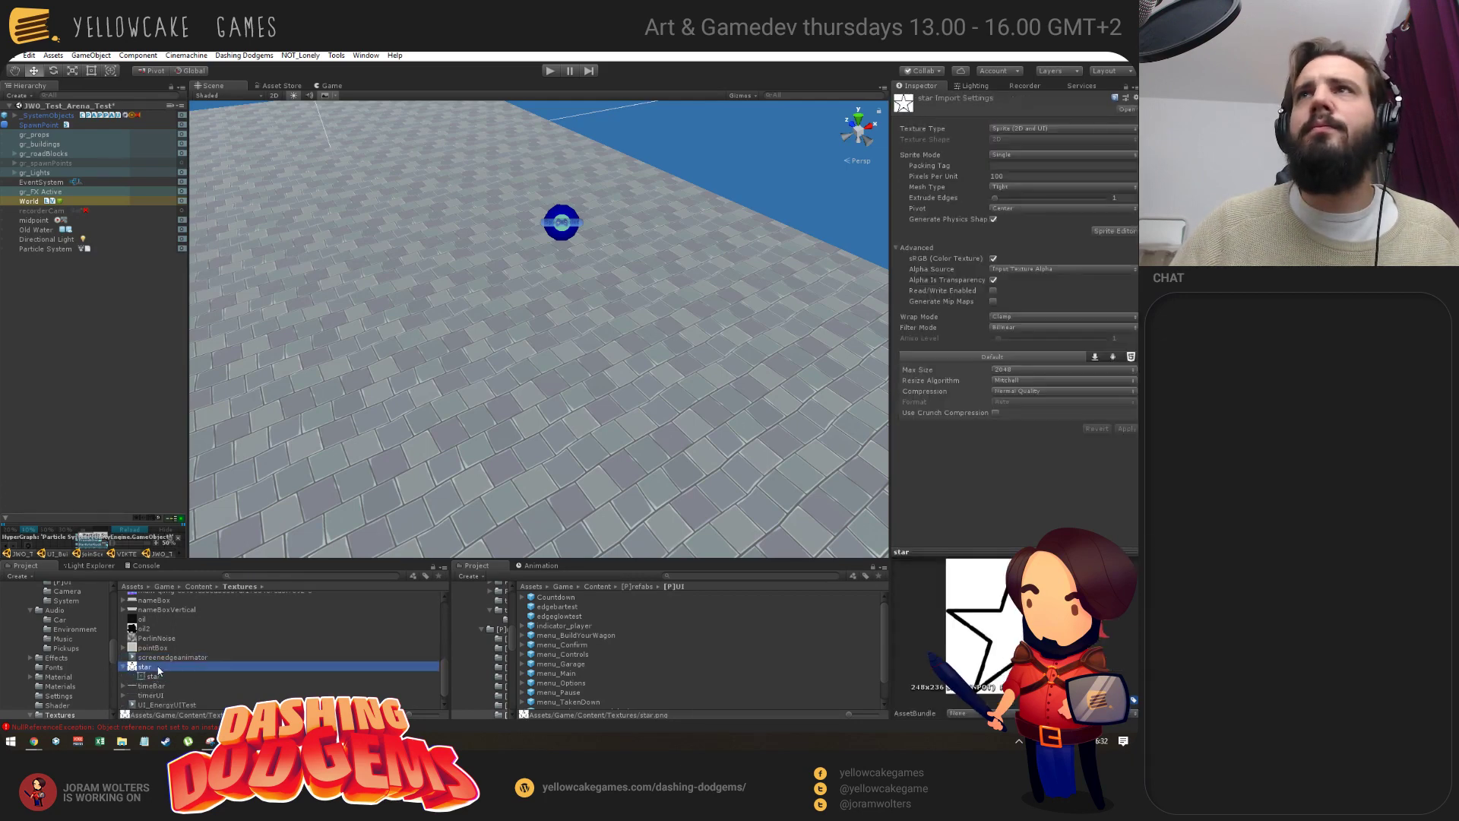
{"action": "left_click", "coordinate": [1114, 231]}
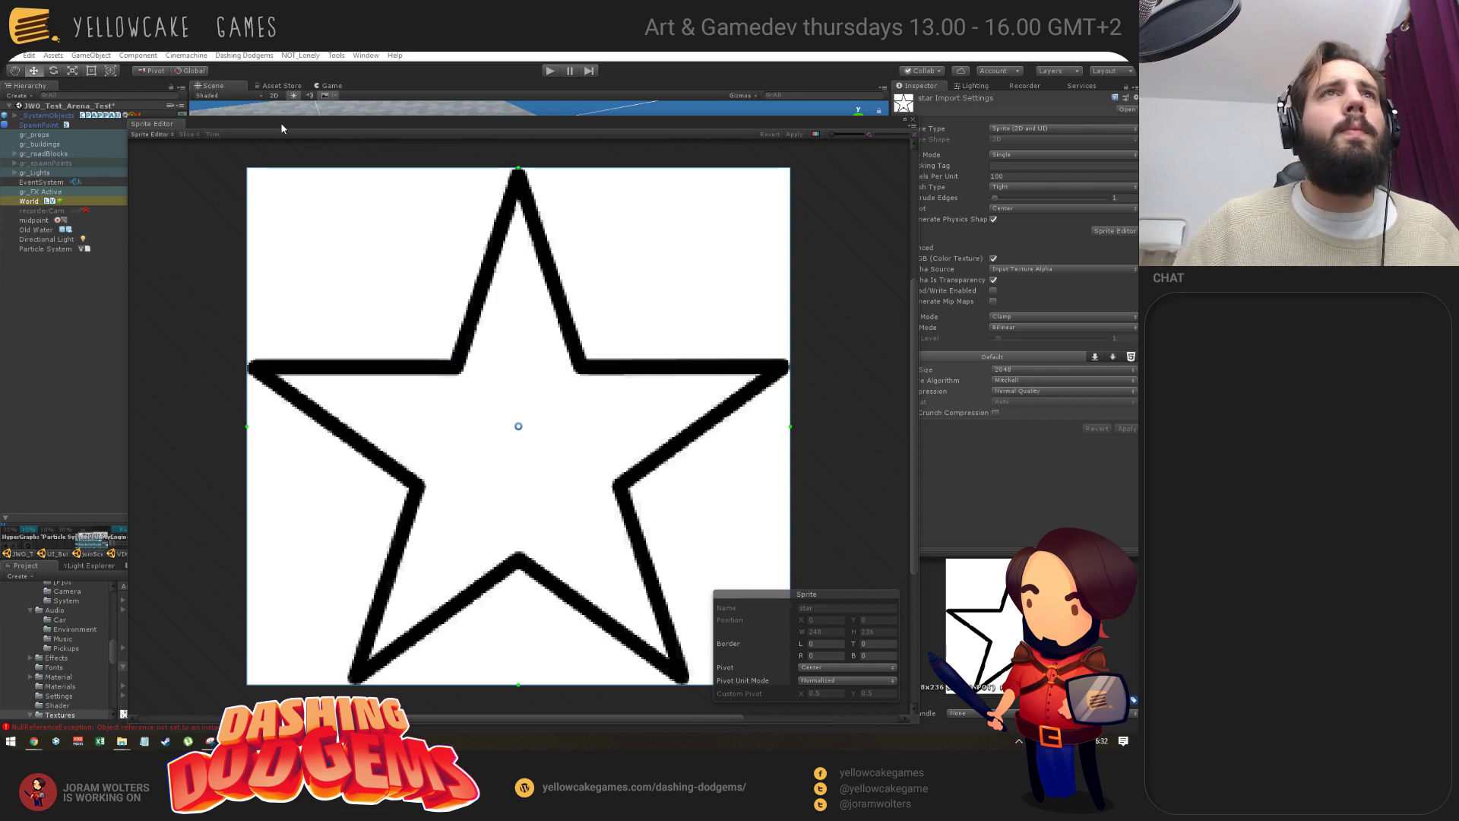
{"action": "left_click", "coordinate": [912, 120]}
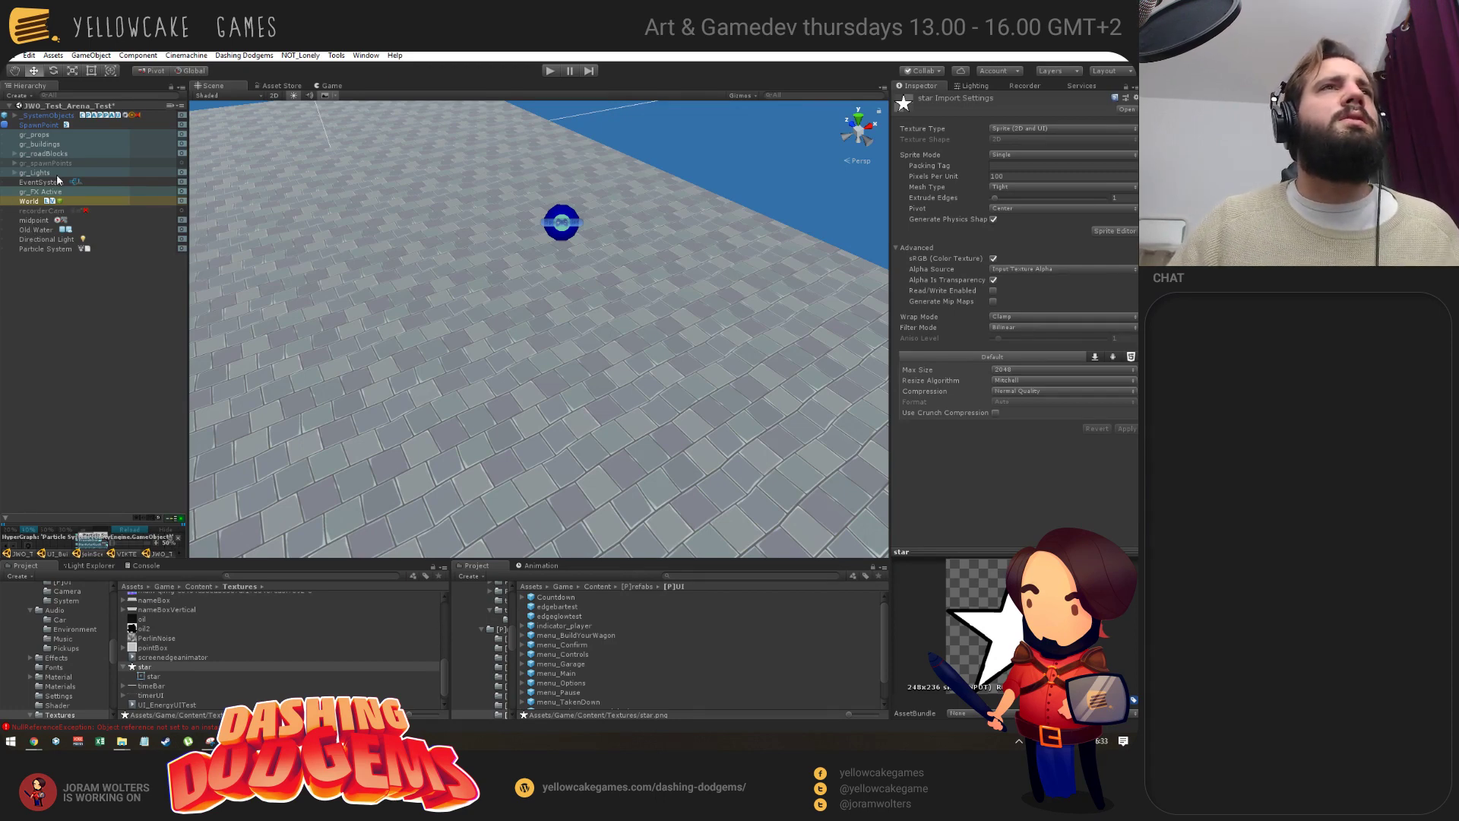
Rename the Particle System object as mommasaidknockyouout.
{"action": "left_click", "coordinate": [39, 248]}
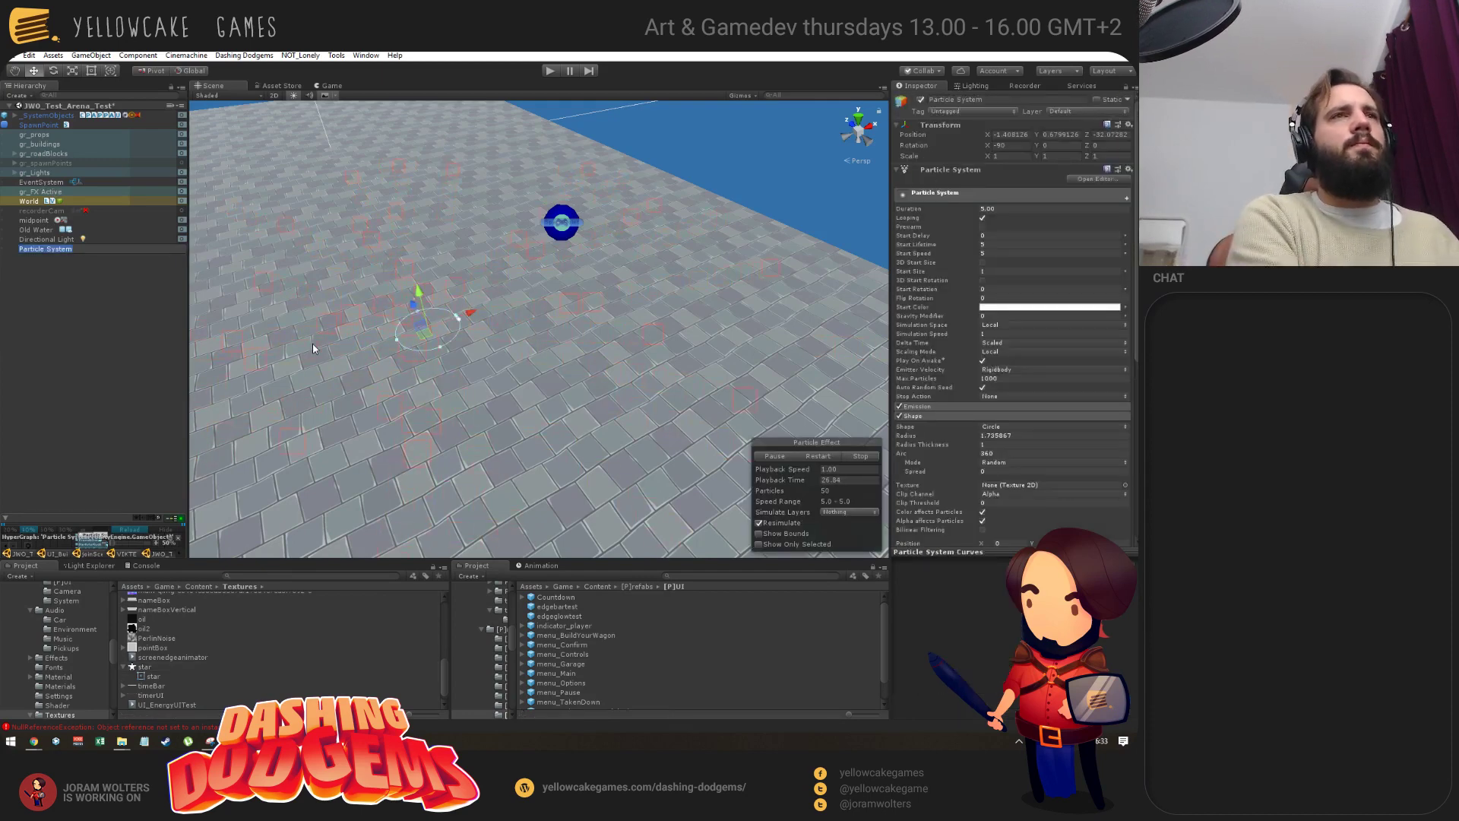
{"action": "key", "text": "F2"}
{"action": "type", "text": "mommasai"}
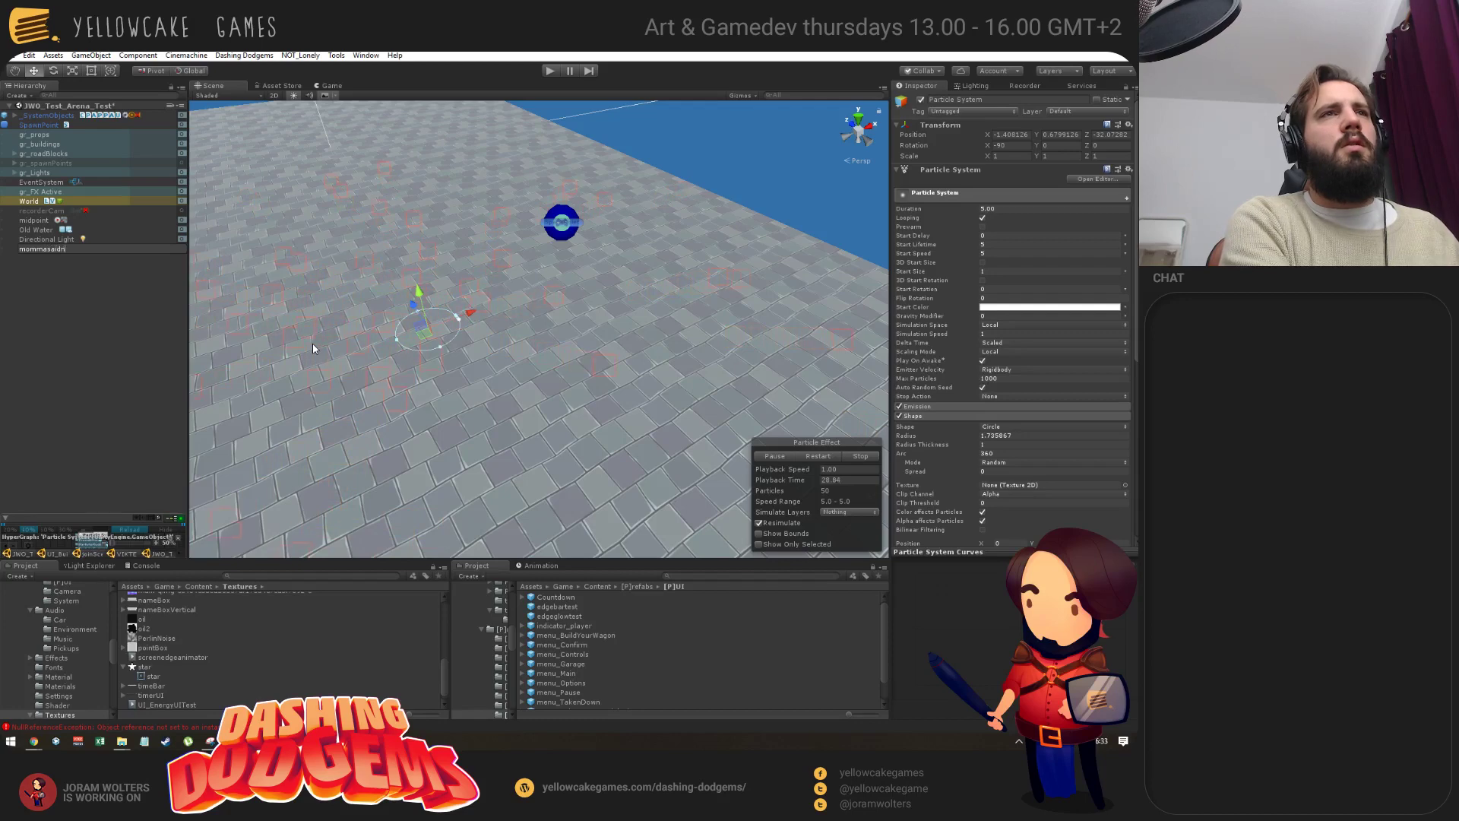
{"action": "type", "text": "dknockyou"}
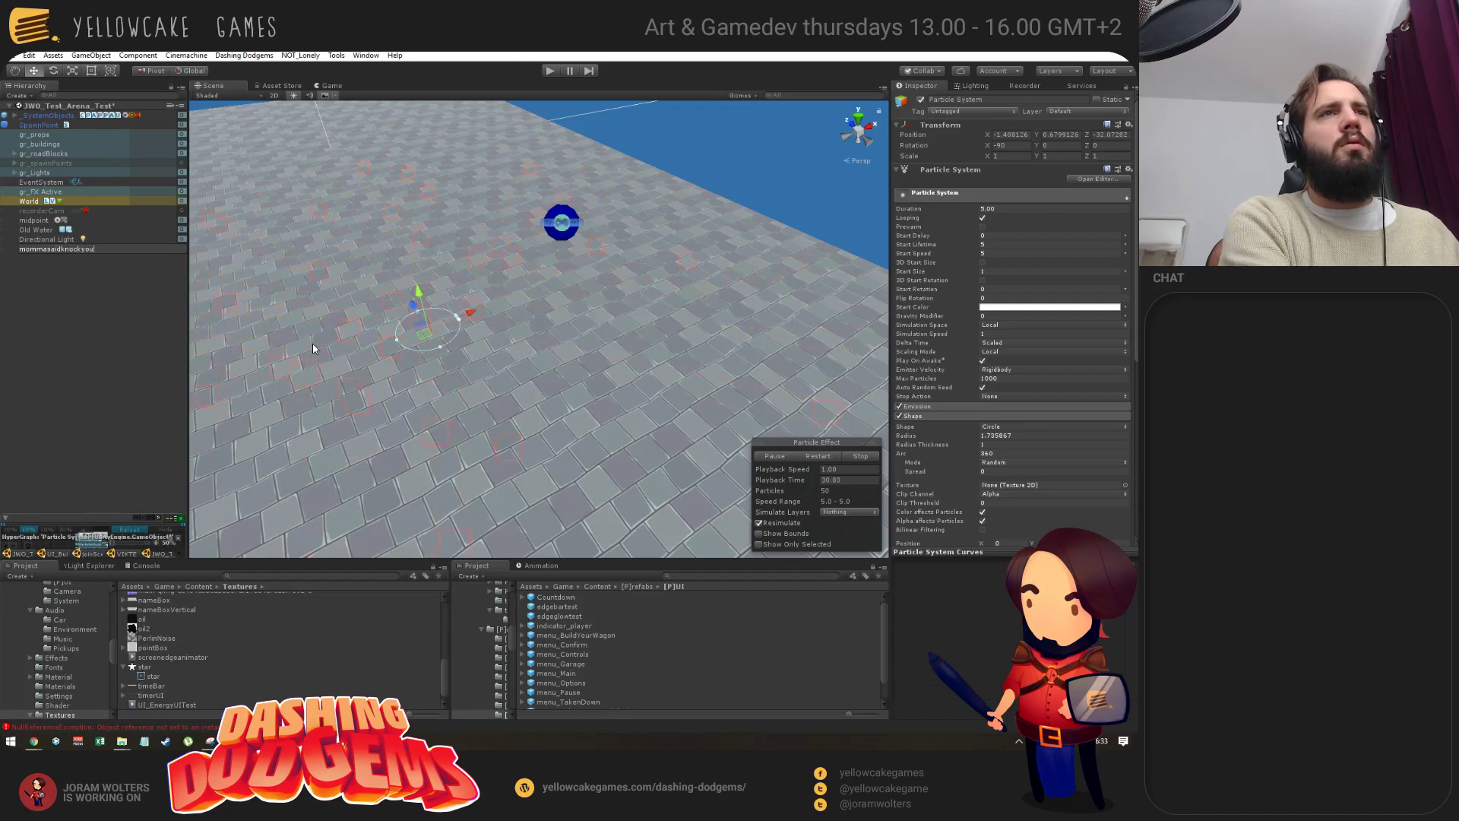
{"action": "key", "text": "BackSpace"}
{"action": "key", "text": "BackSpace"}
{"action": "type", "text": "k"}
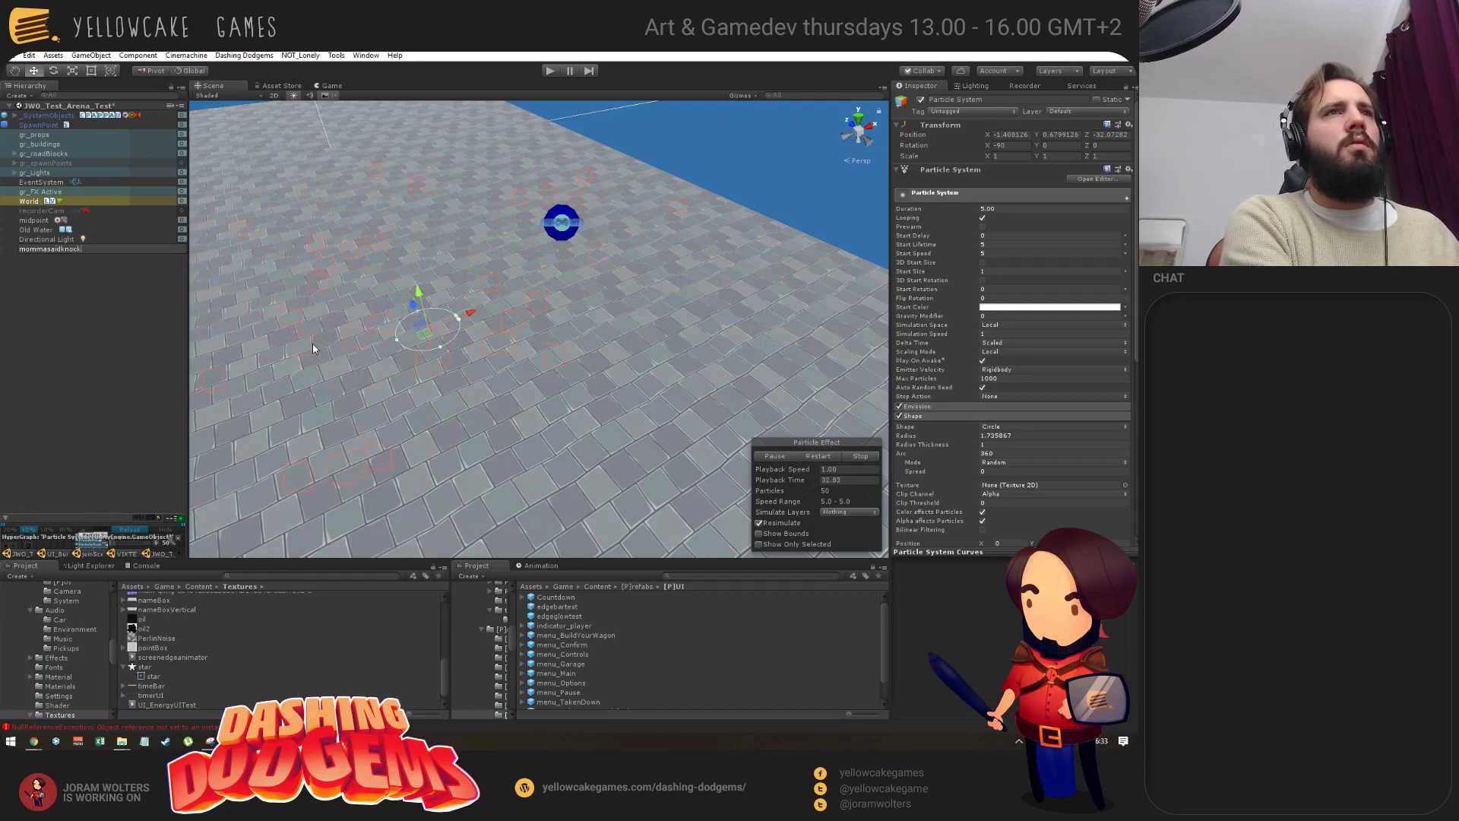
{"action": "type", "text": "youout"}
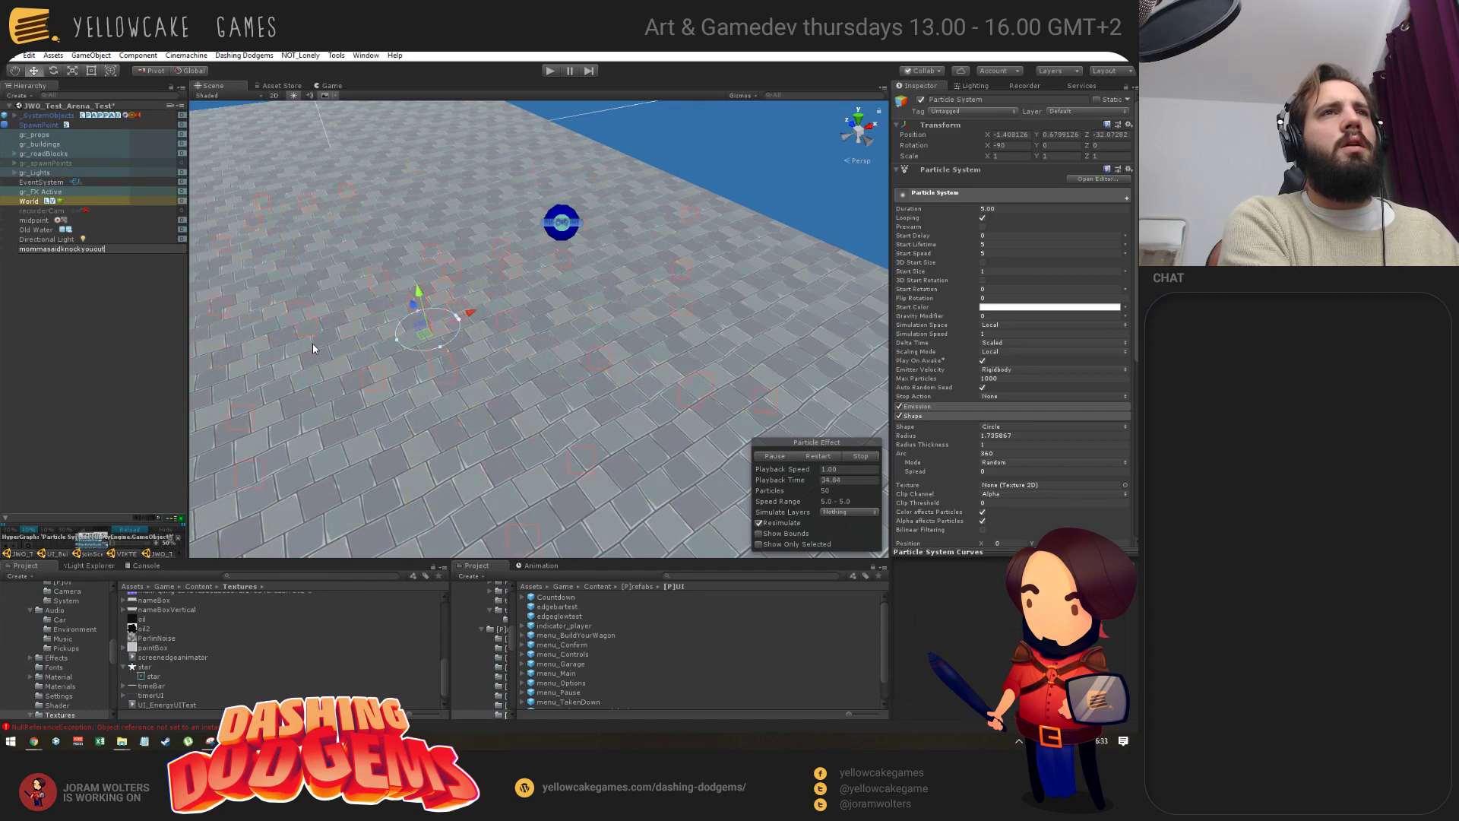
{"action": "key", "text": "Return"}
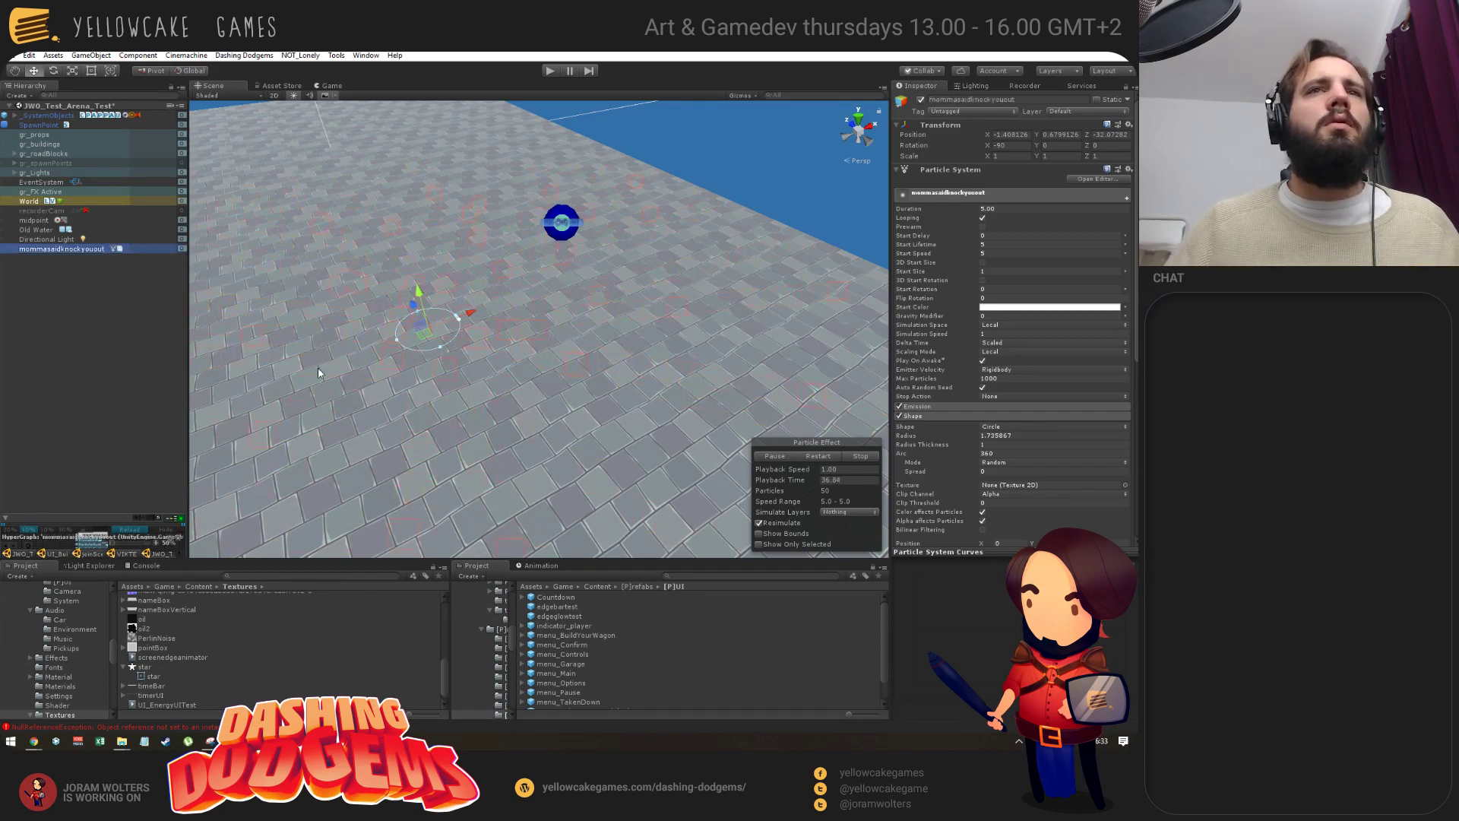
Raise the particle emitter above the paved ground and locate the Renderer module among its settings.
{"action": "left_click_drag", "start_coordinate": [422, 287], "coordinate": [414, 254]}
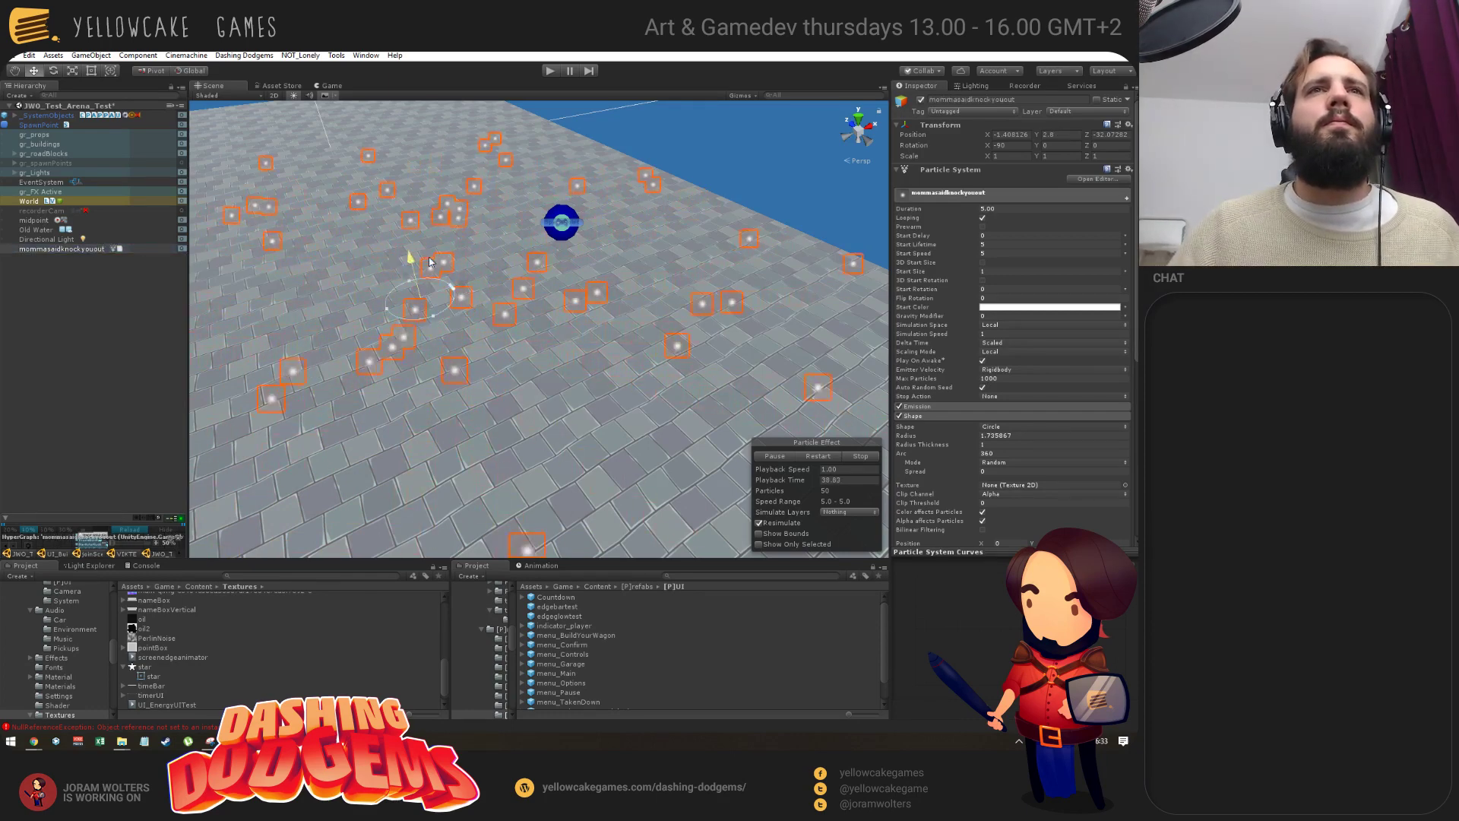
{"action": "left_click_drag", "start_coordinate": [463, 359], "coordinate": [436, 338], "text": "alt"}
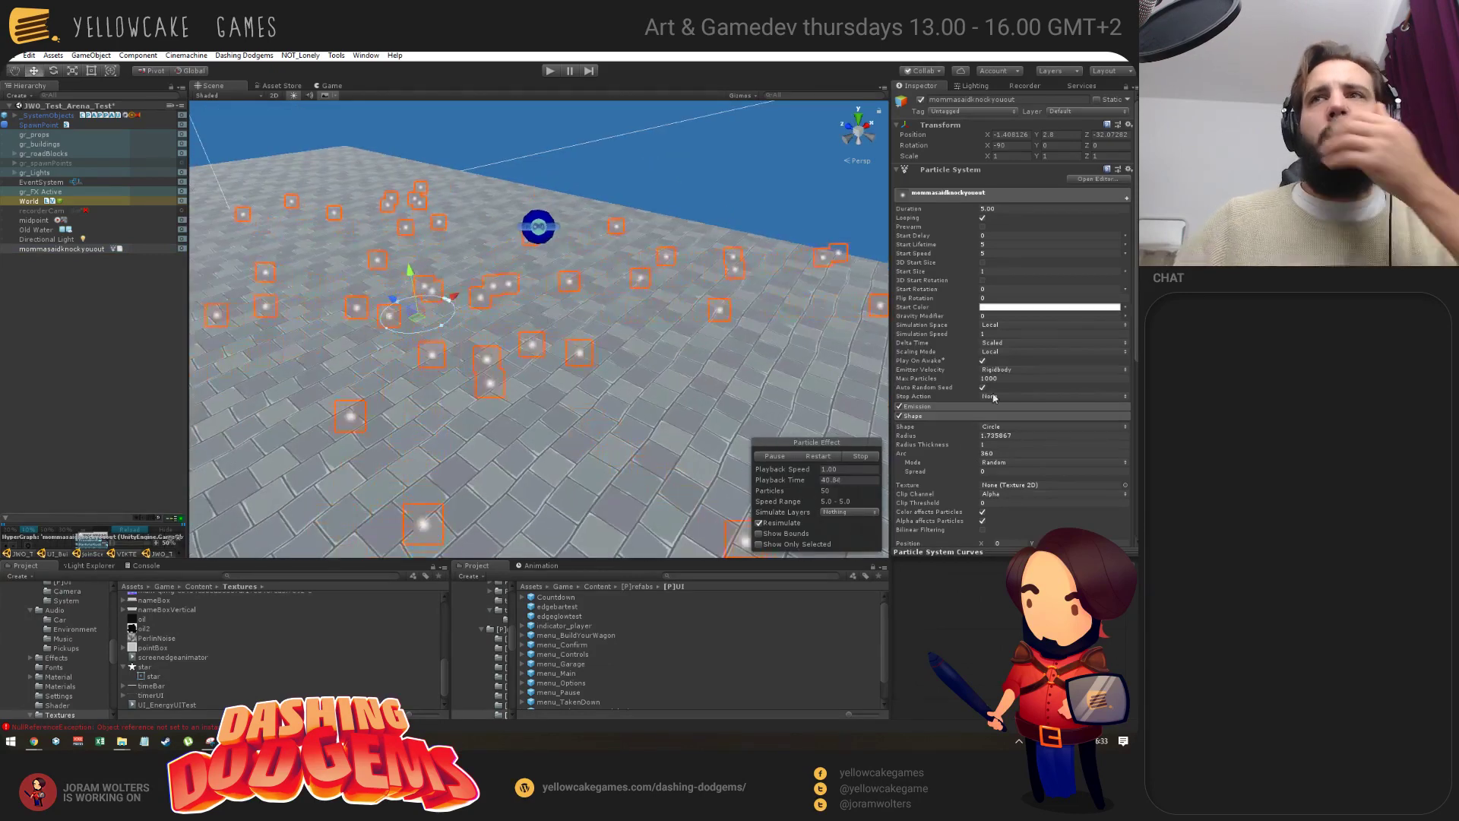
{"action": "scroll", "coordinate": [983, 400], "scroll_direction": "down", "scroll_amount": 5}
{"action": "scroll", "coordinate": [983, 394], "scroll_direction": "down", "scroll_amount": 3}
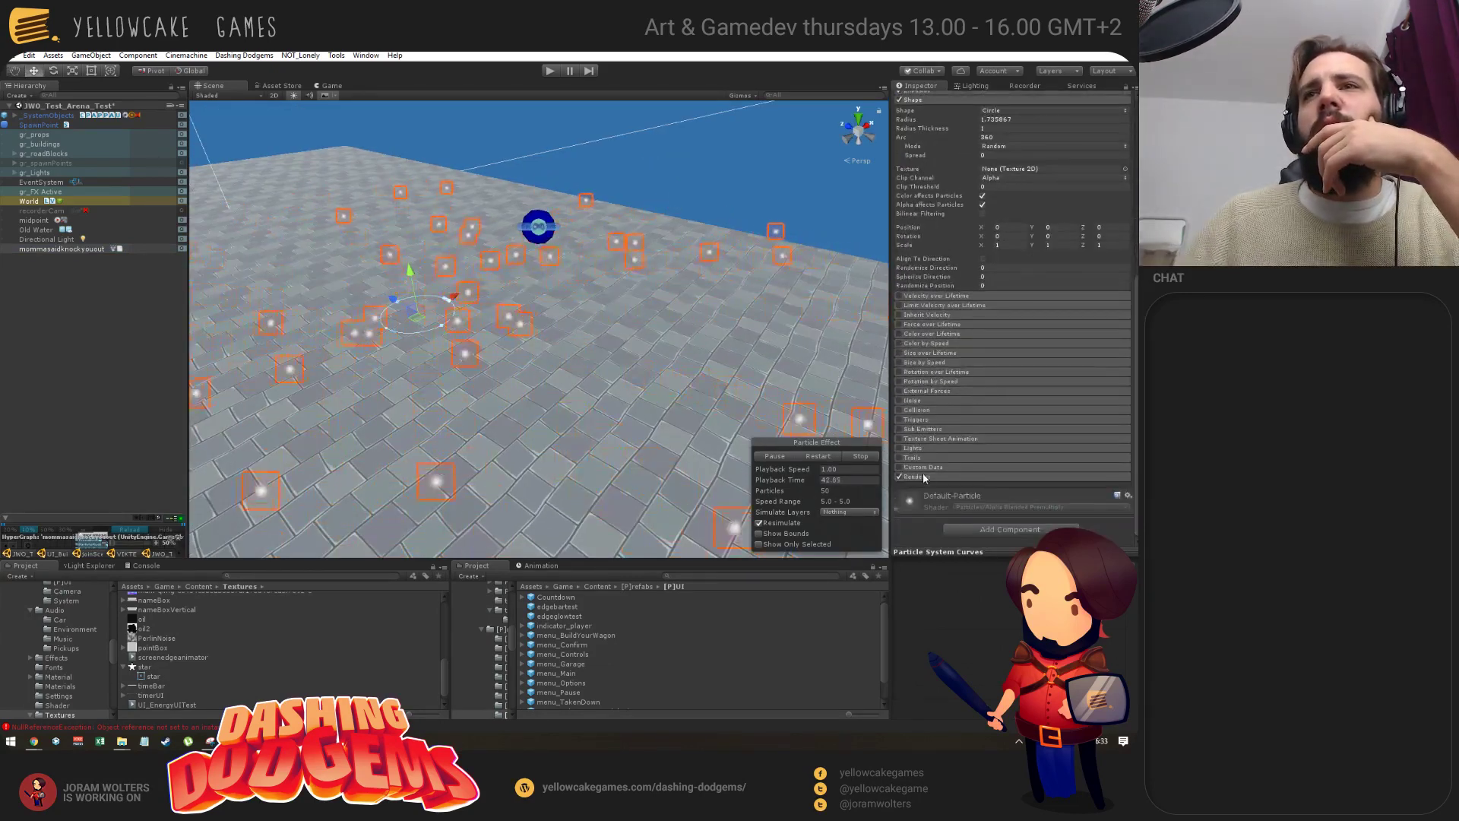
Create a new material named mat_star in the particles folder inside Textures.
{"action": "scroll", "coordinate": [963, 462], "scroll_direction": "down", "scroll_amount": 8}
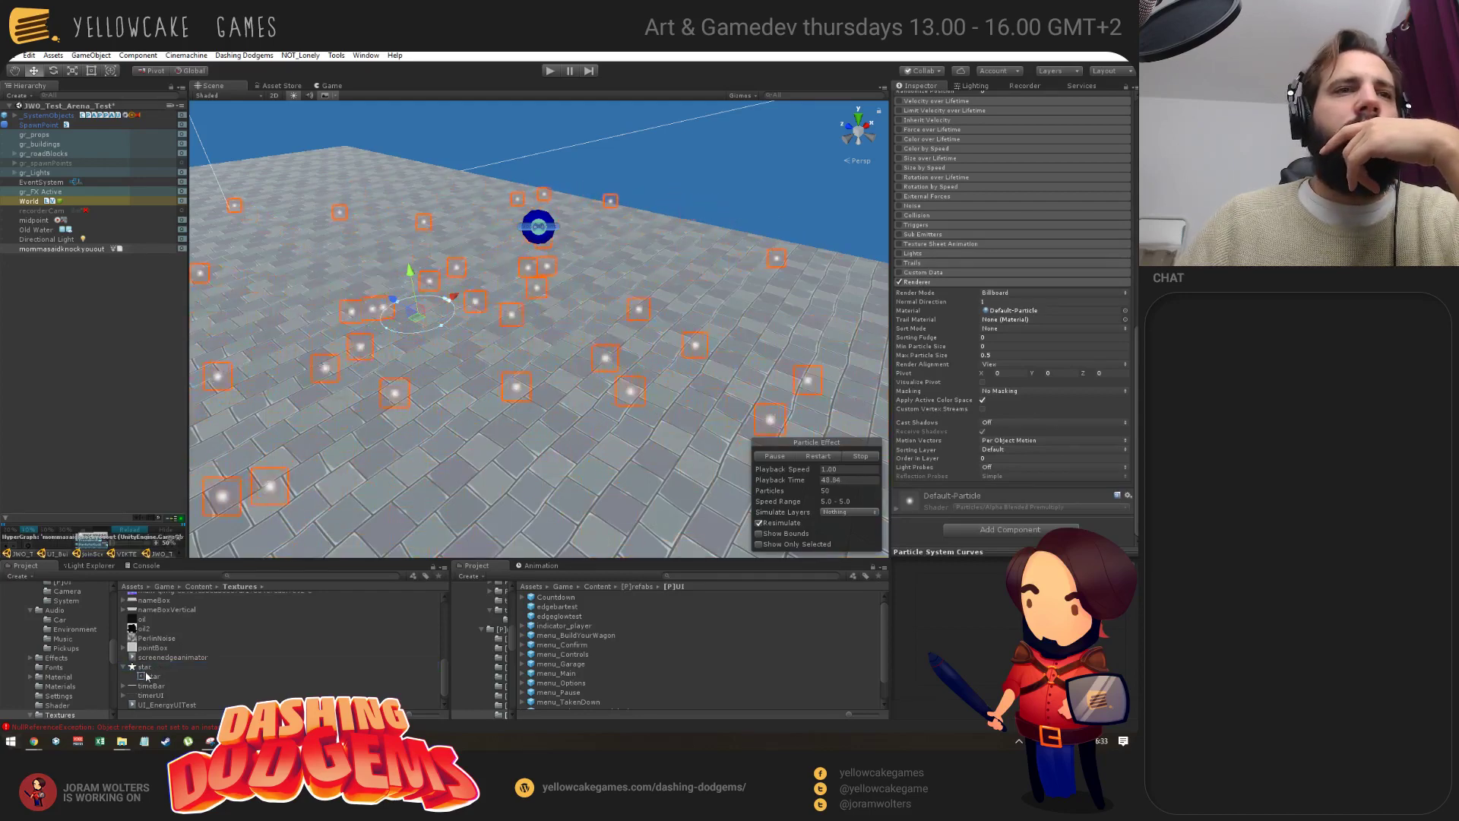
{"action": "left_click", "coordinate": [144, 666]}
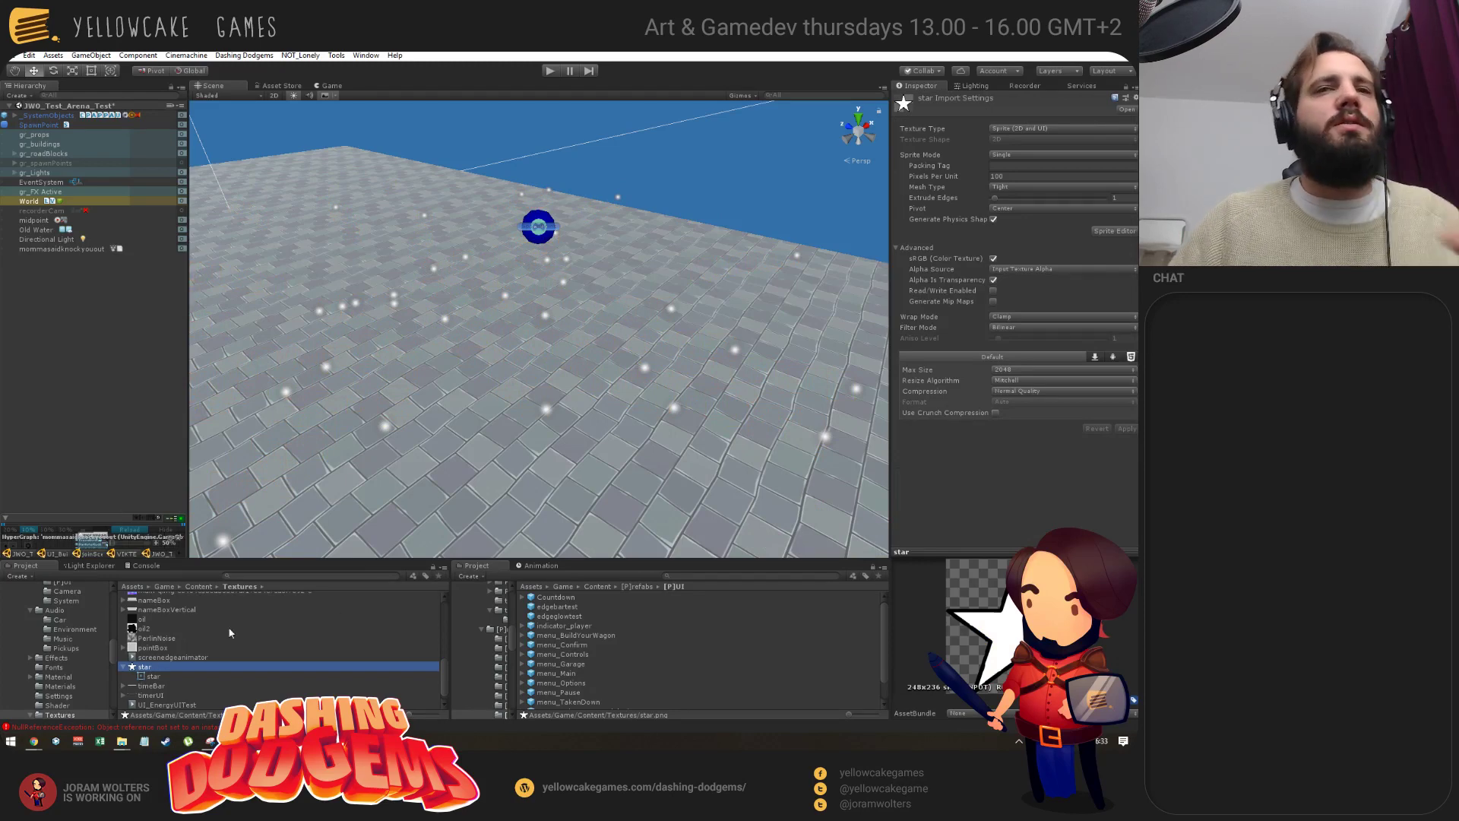
{"action": "scroll", "coordinate": [226, 650], "scroll_direction": "up", "scroll_amount": 5}
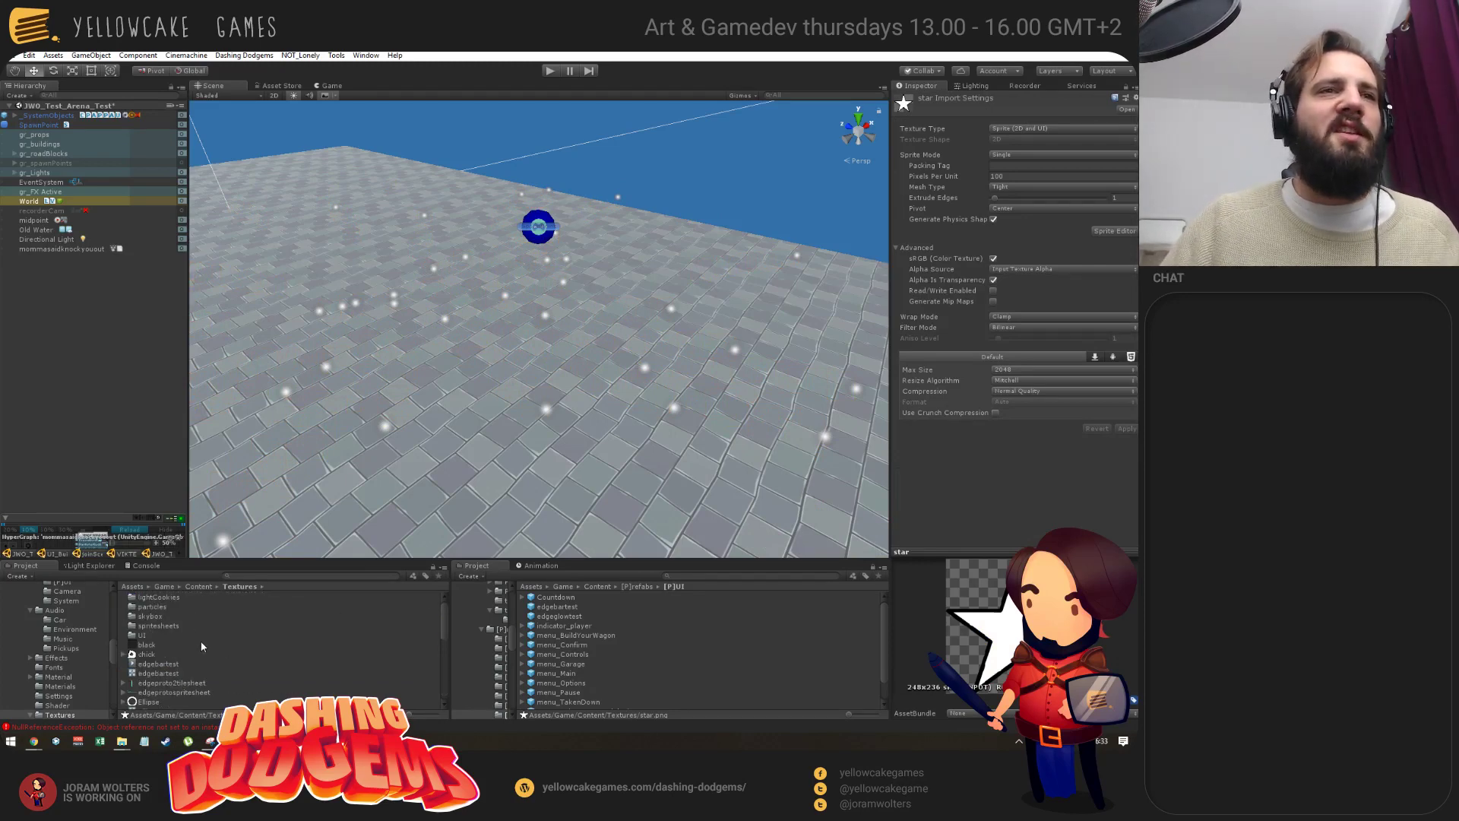
{"action": "double_click", "coordinate": [169, 607]}
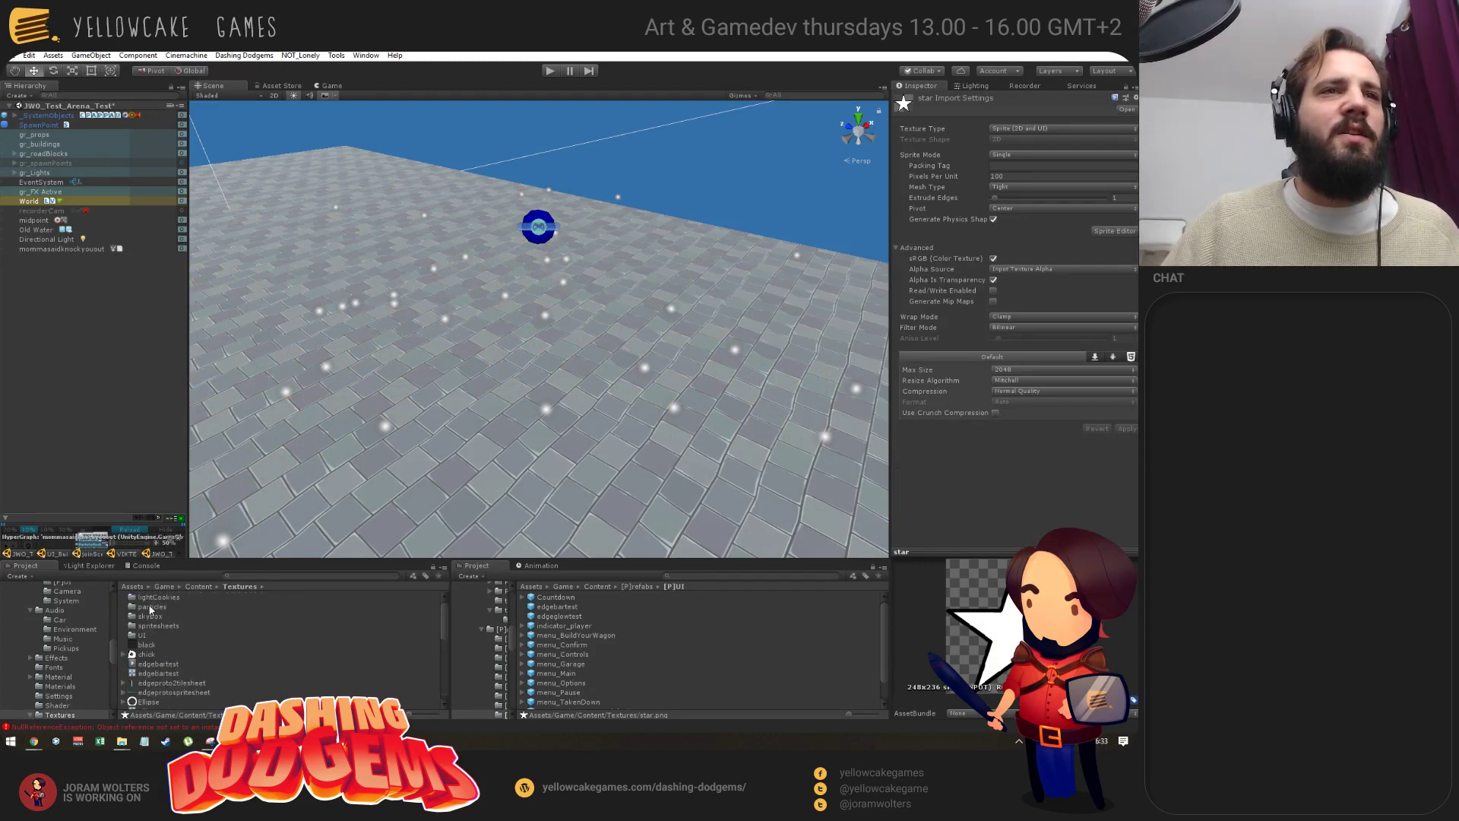
{"action": "right_click", "coordinate": [244, 634]}
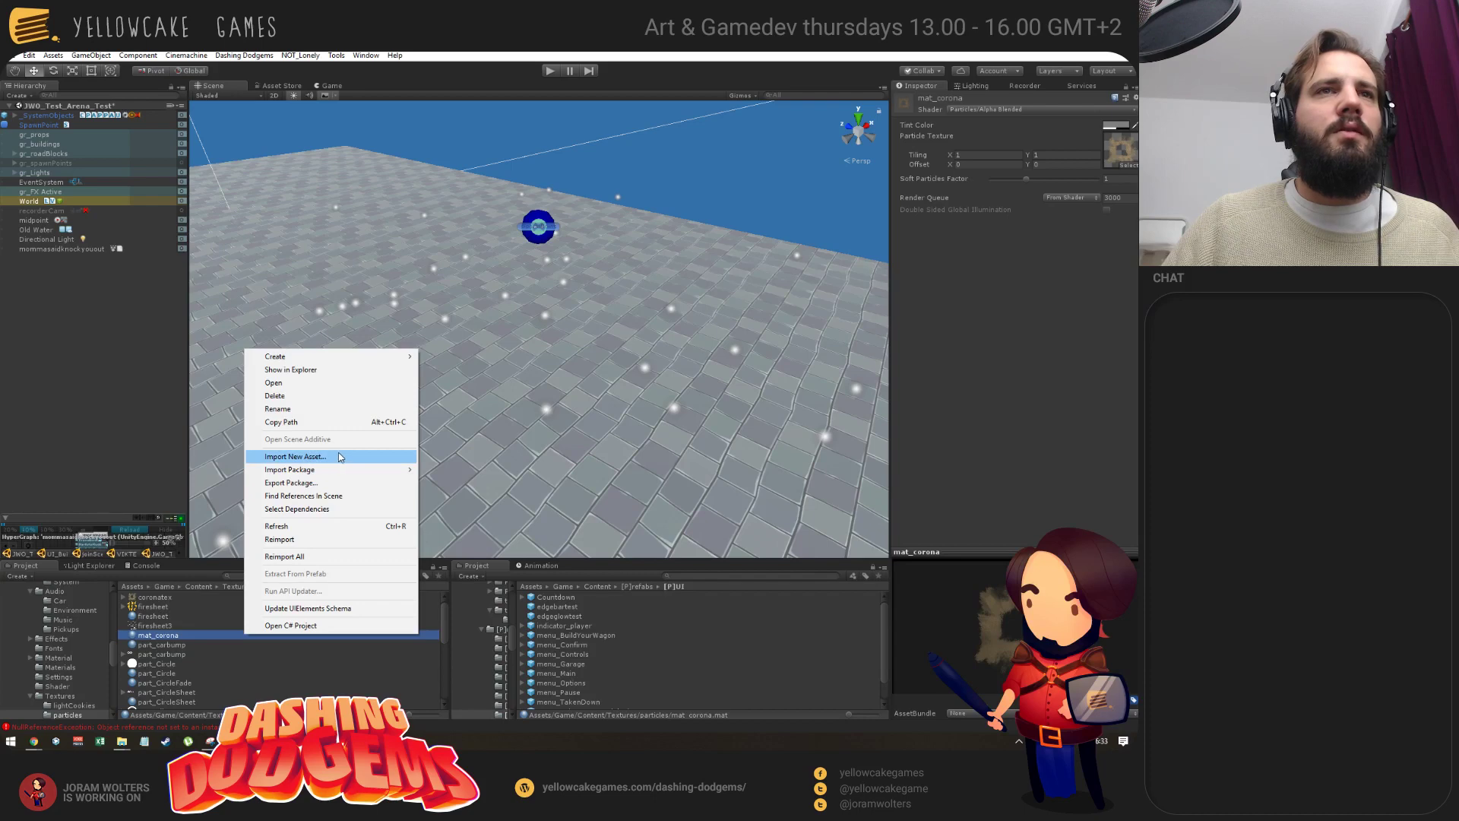
{"action": "mouse_move", "coordinate": [319, 367]}
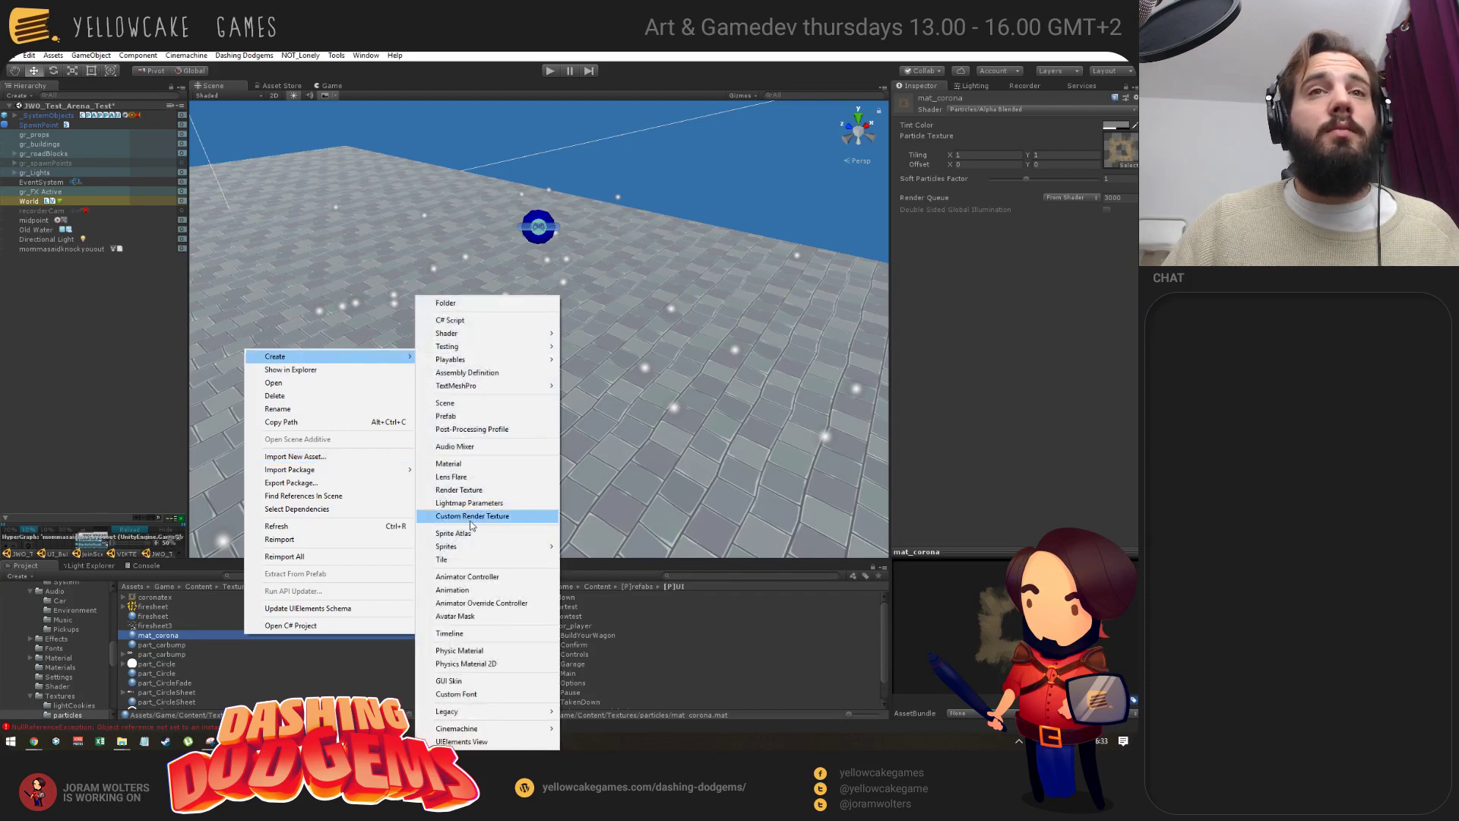
{"action": "left_click", "coordinate": [484, 465]}
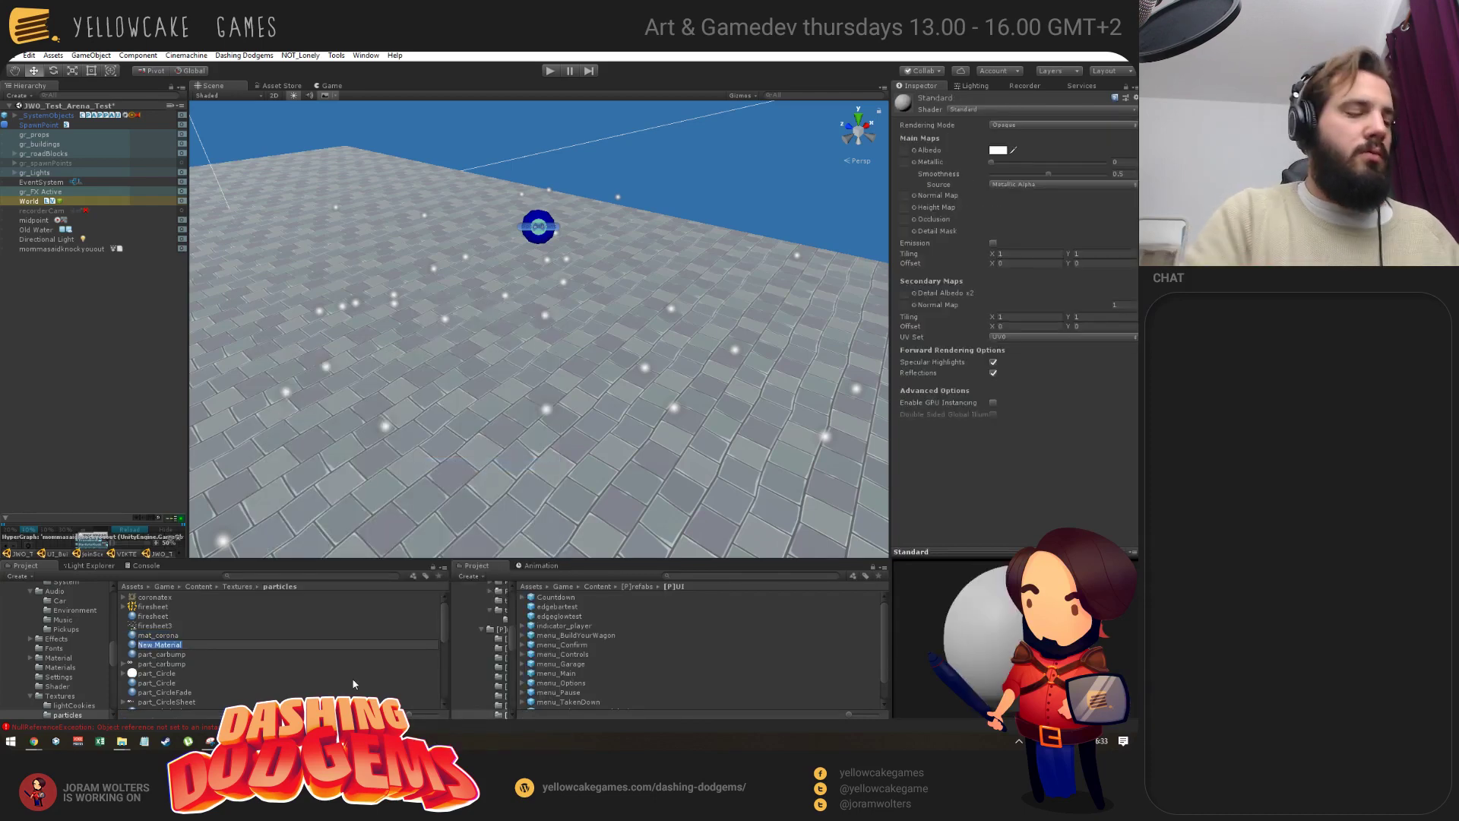
{"action": "type", "text": "mat_s"}
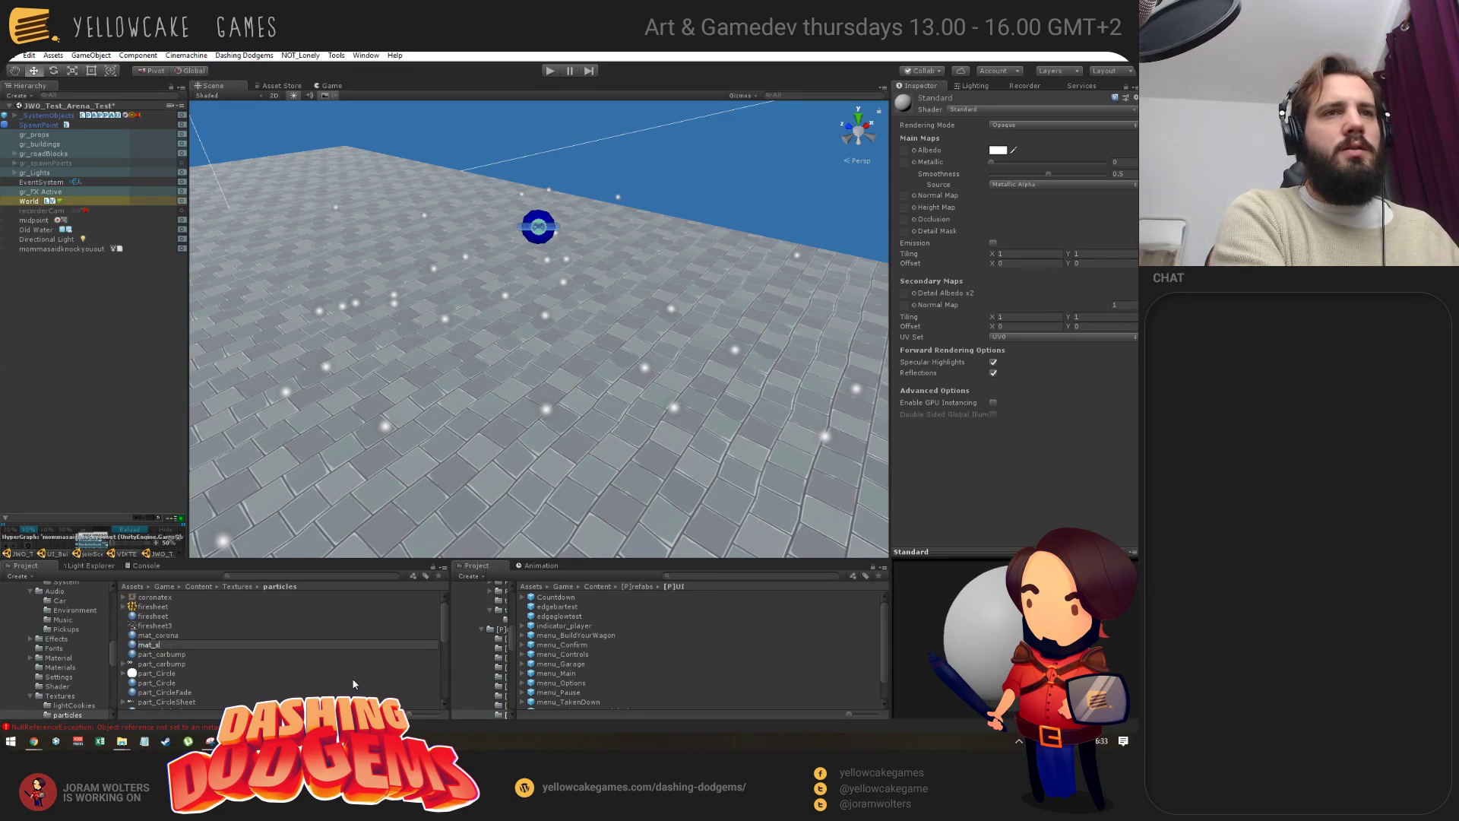
{"action": "type", "text": "tar"}
{"action": "key", "text": "Return"}
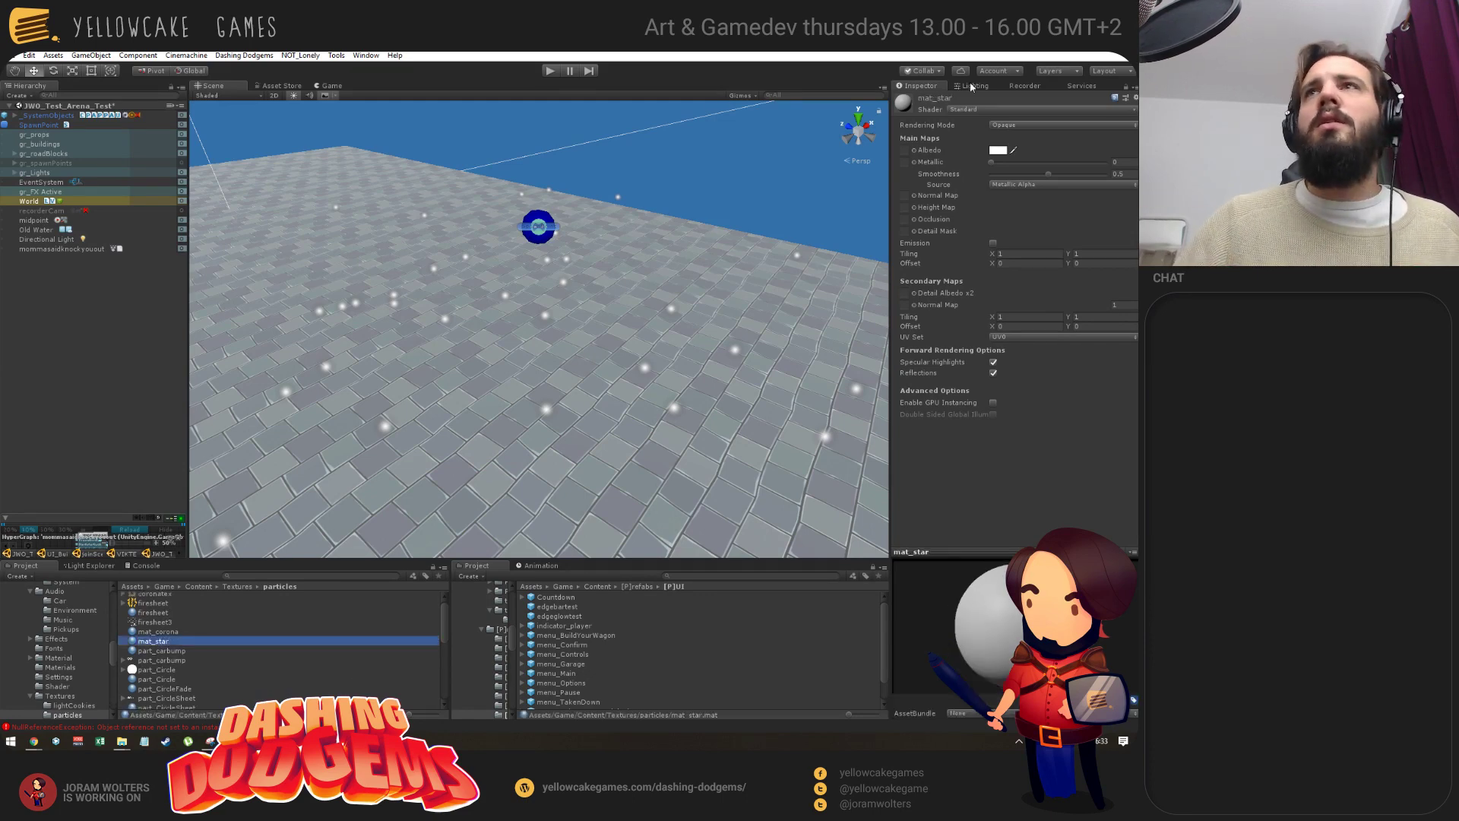
Assign the star texture from the Textures folder to the Albedo map of mat_star.
{"action": "left_click", "coordinate": [240, 588]}
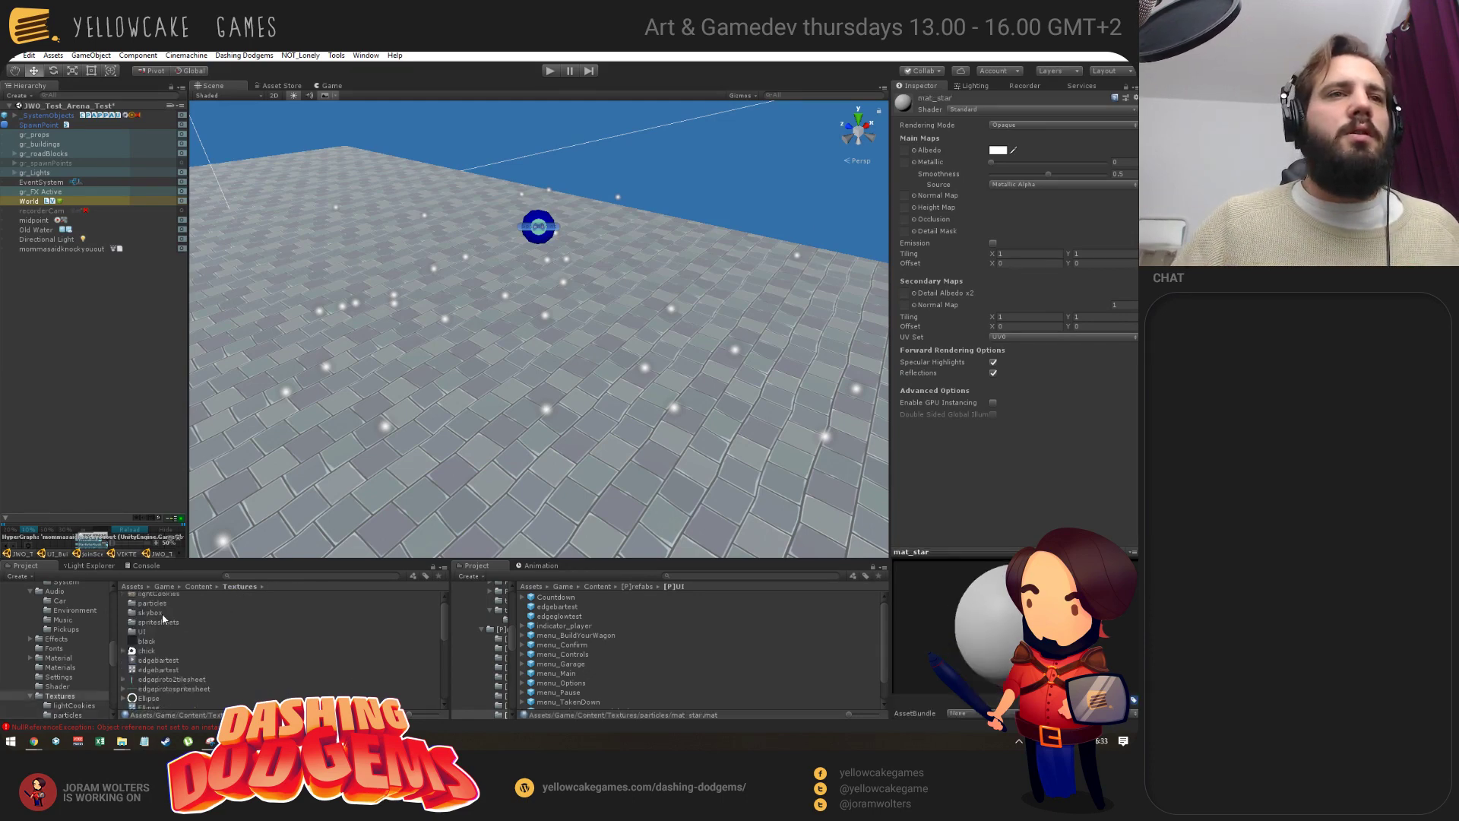
{"action": "scroll", "coordinate": [172, 660], "scroll_direction": "down", "scroll_amount": 5}
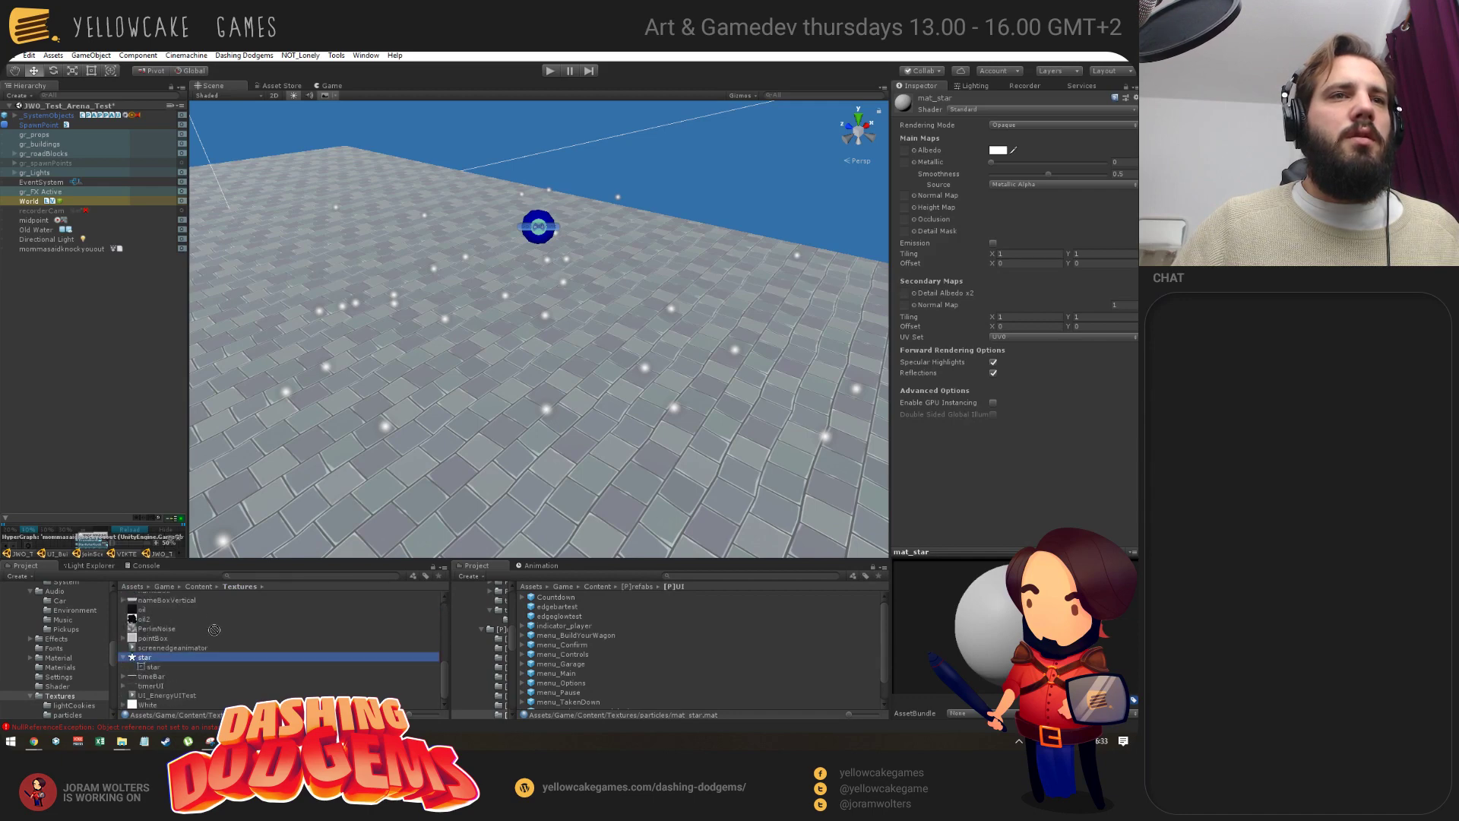
{"action": "left_click", "coordinate": [1033, 142]}
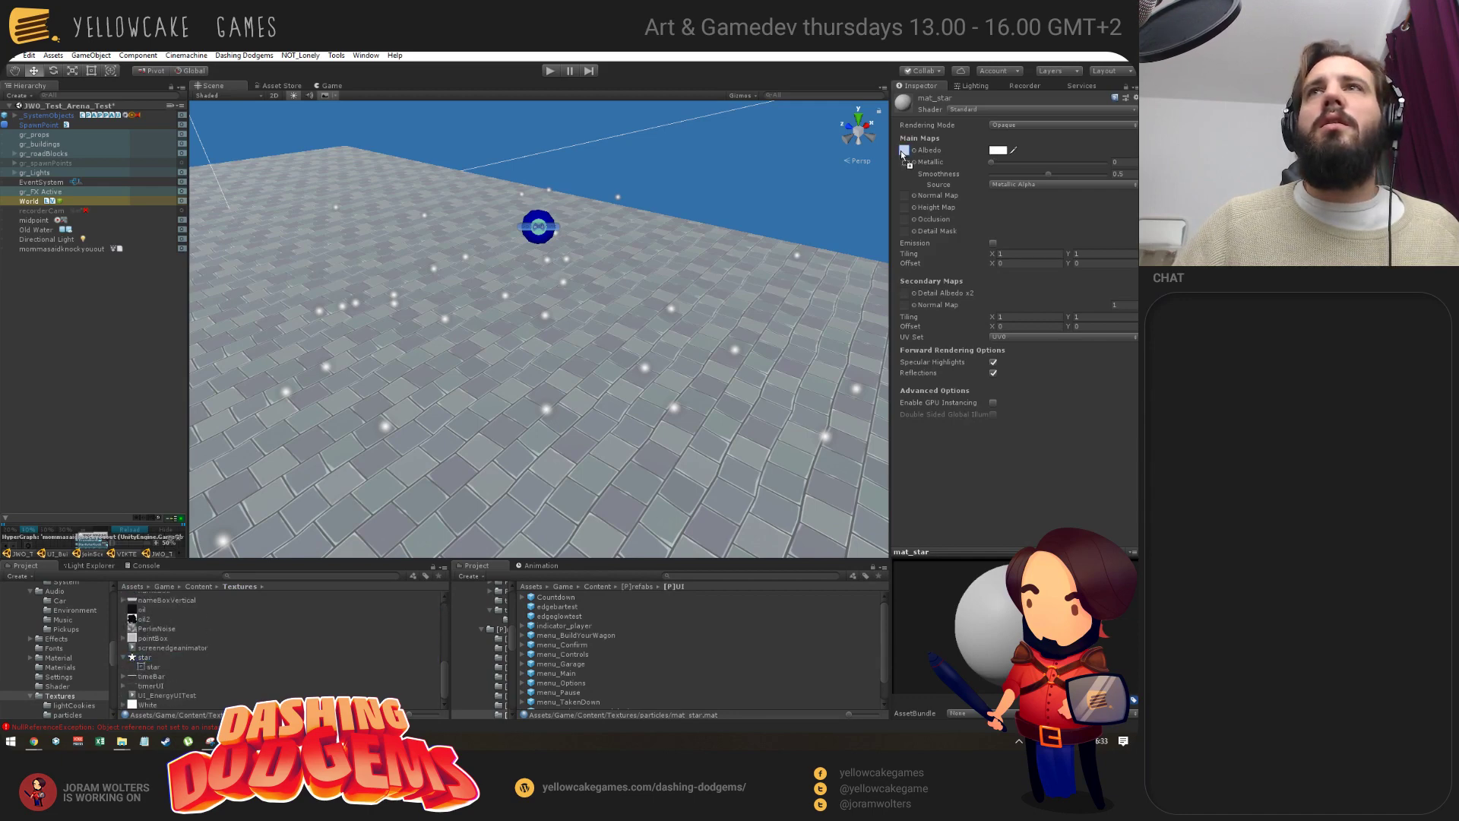
{"action": "left_click_drag", "start_coordinate": [904, 151], "coordinate": [905, 153]}
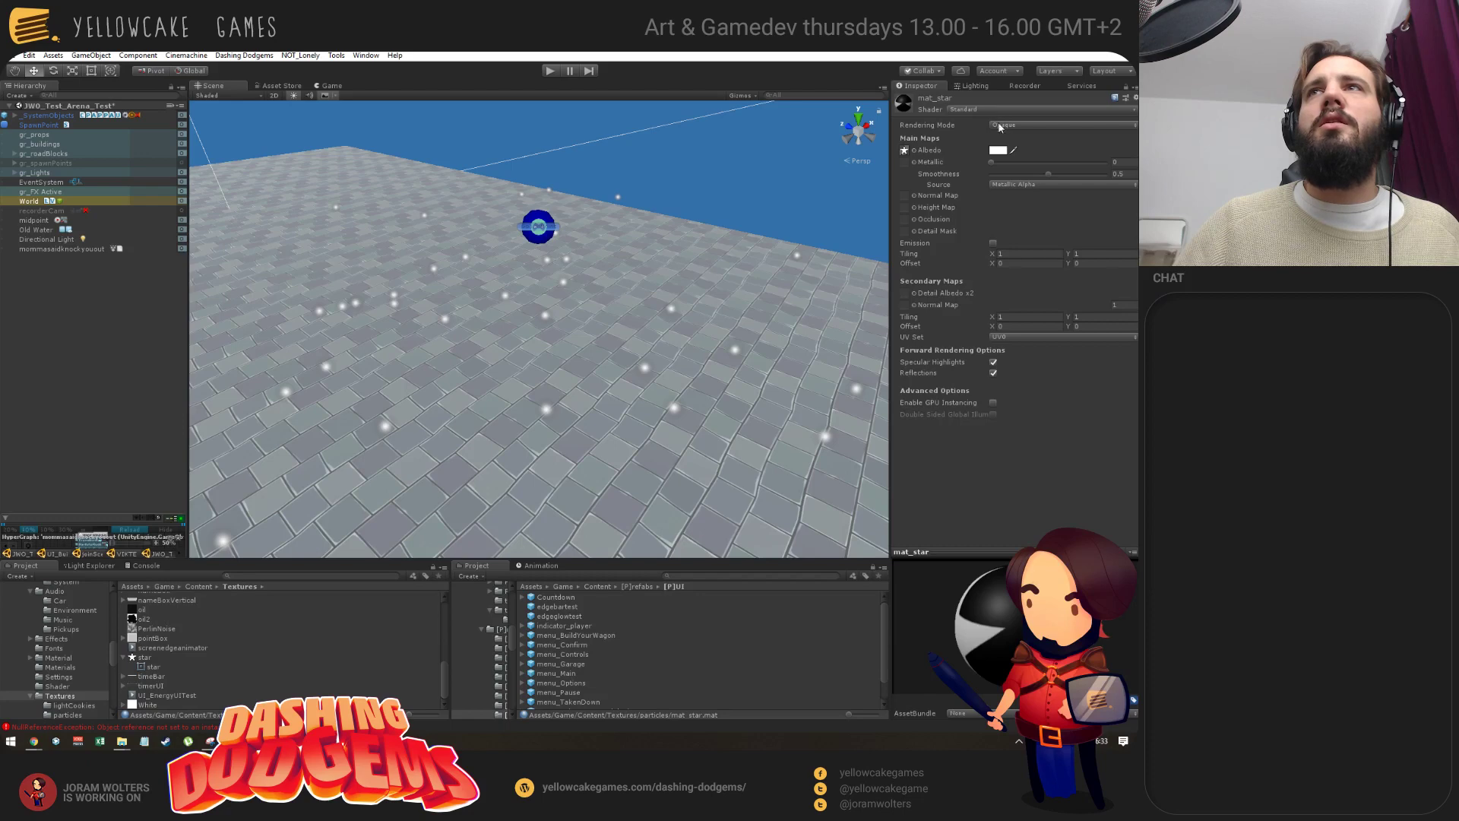
Change the shader of mat_star to Particles/Additive.
{"action": "left_click", "coordinate": [988, 109]}
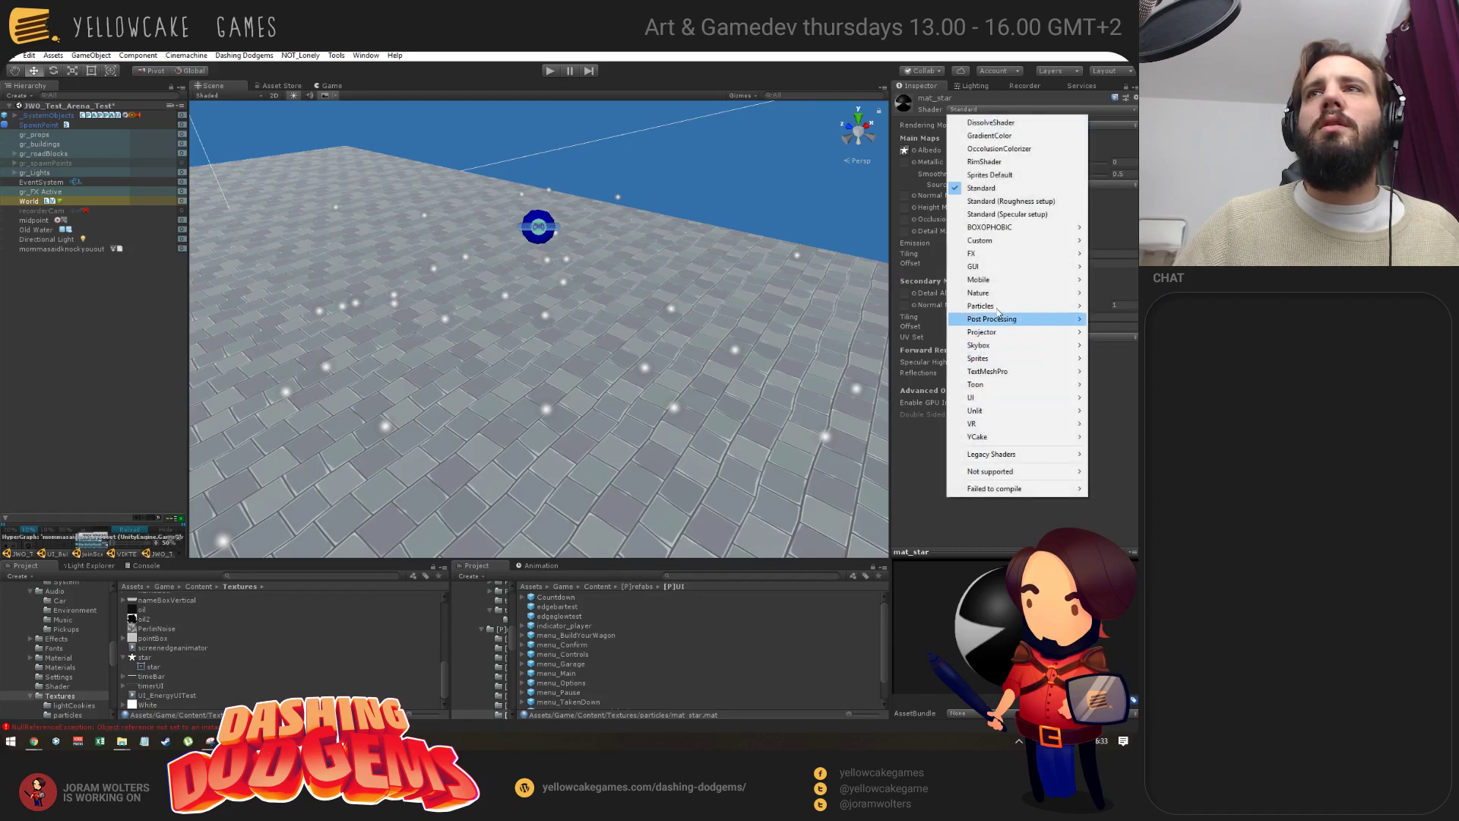
{"action": "mouse_move", "coordinate": [992, 312]}
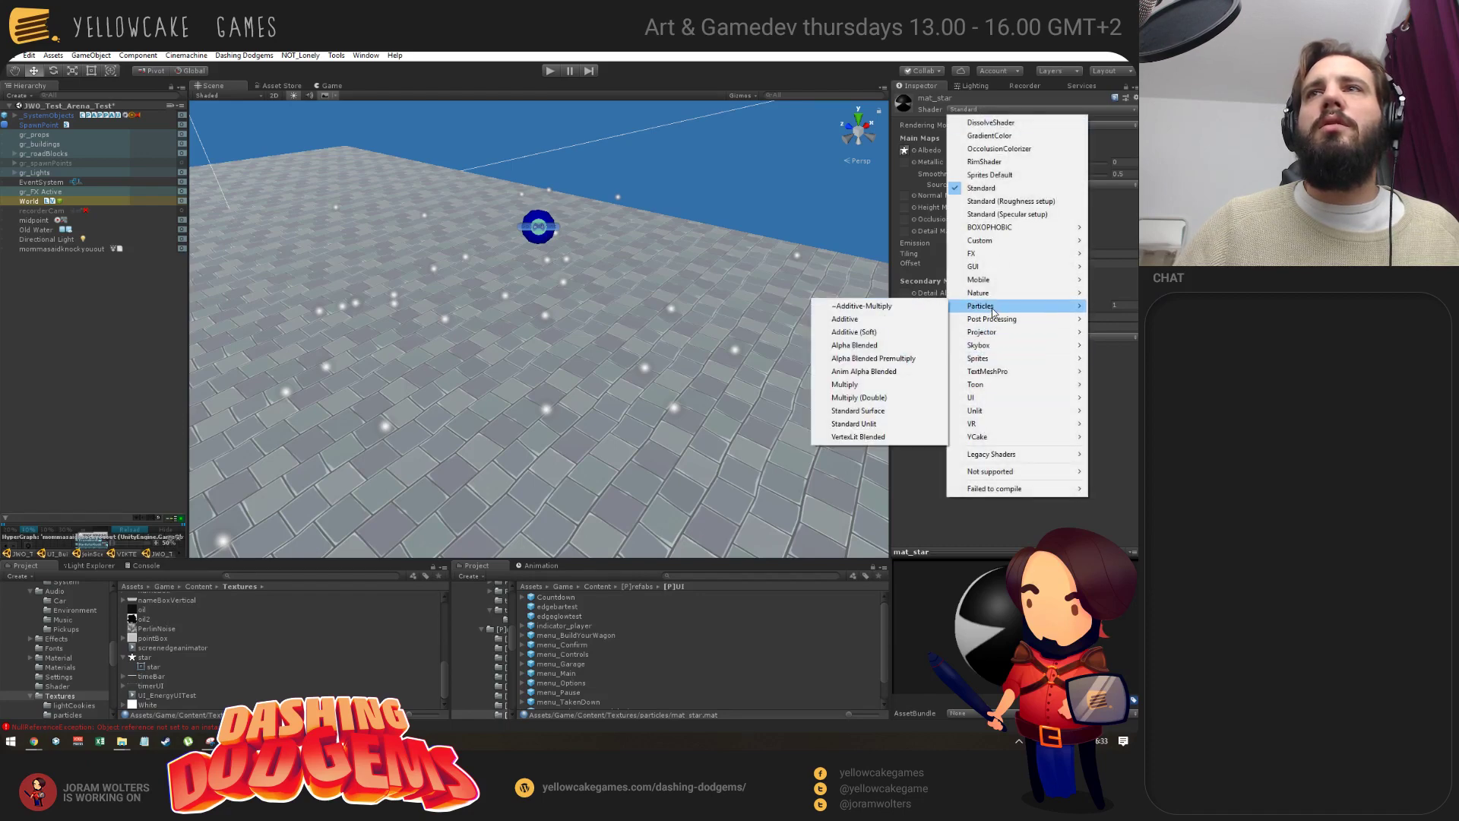
{"action": "left_click", "coordinate": [855, 333]}
{"action": "left_click", "coordinate": [978, 111]}
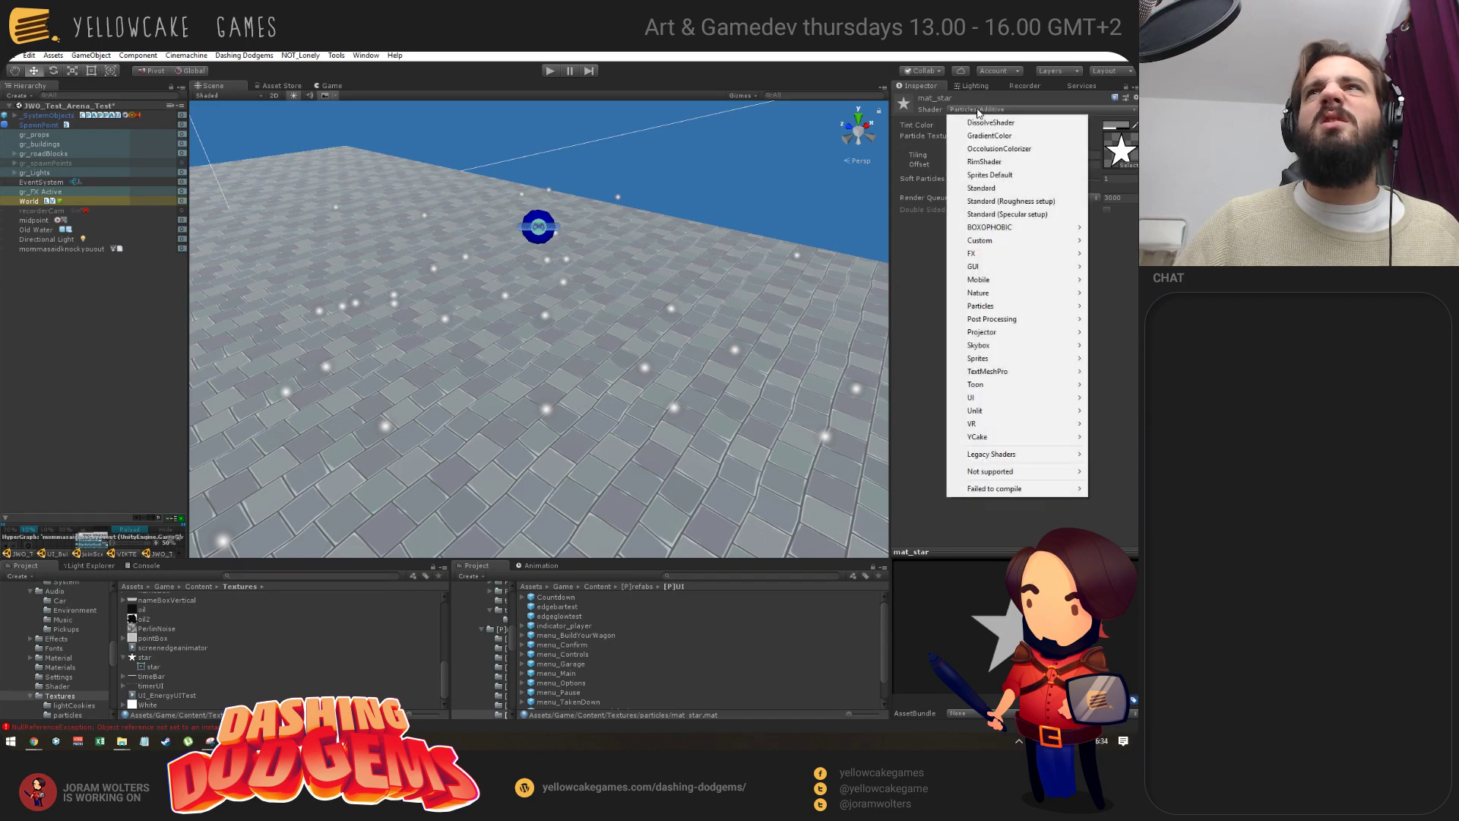
{"action": "mouse_move", "coordinate": [995, 308]}
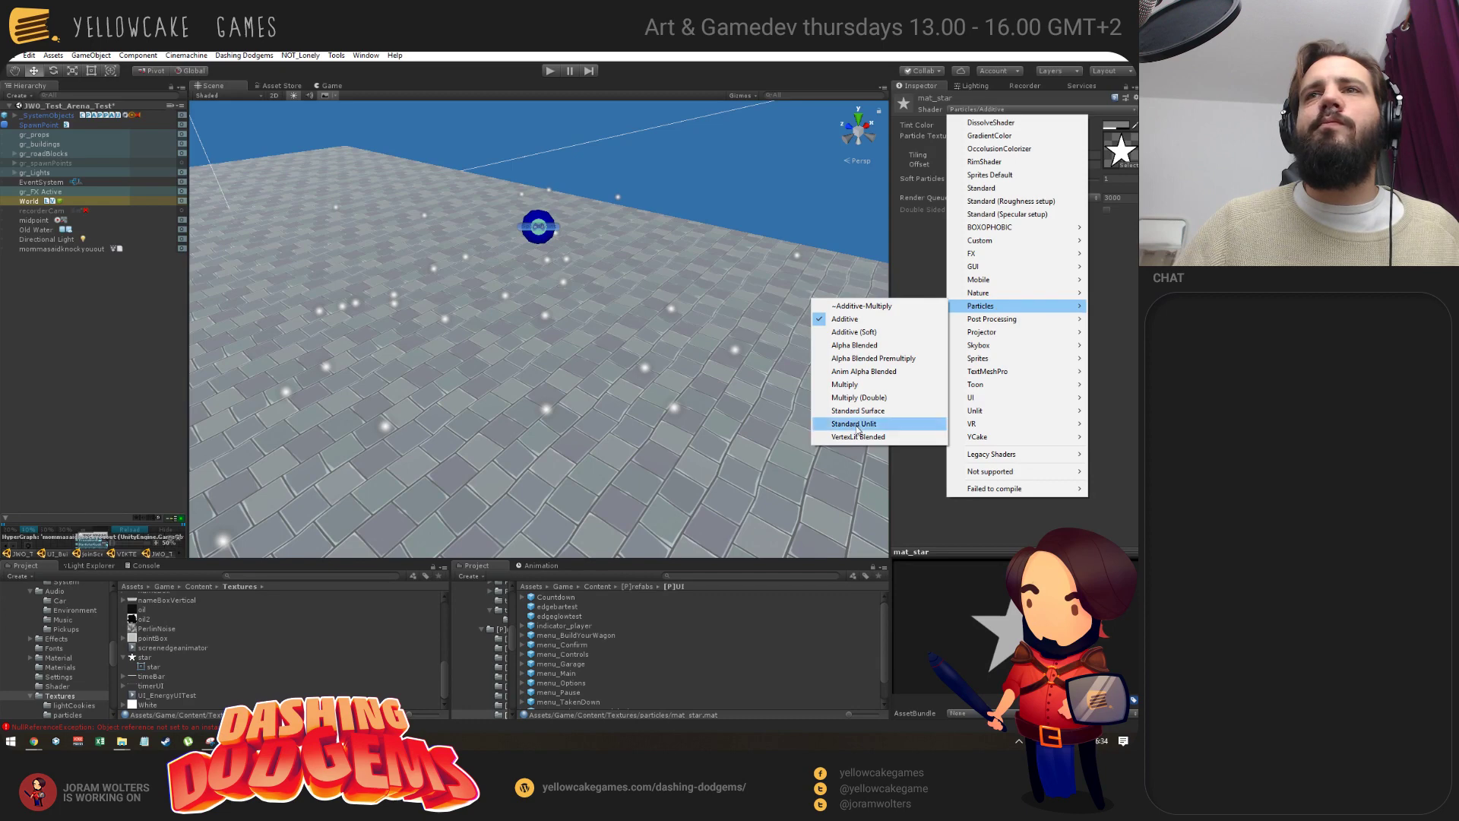
{"action": "left_click", "coordinate": [925, 513]}
Assign mat_star as the Renderer material of the mommasaidknockyouout particle system.
{"action": "right_click_drag", "start_coordinate": [595, 405], "coordinate": [555, 243]}
{"action": "left_click", "coordinate": [544, 221]}
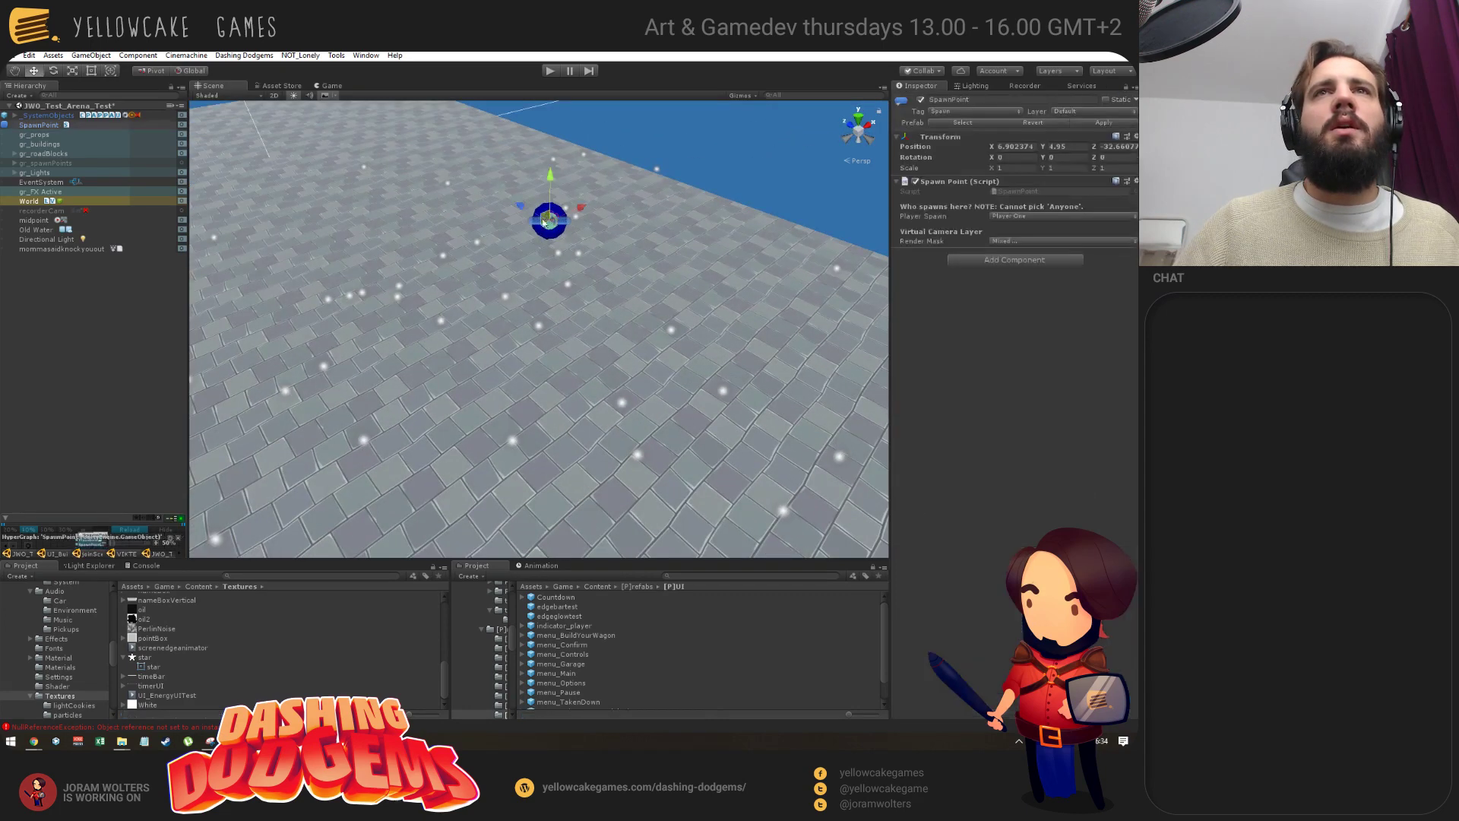
{"action": "left_click", "coordinate": [46, 249]}
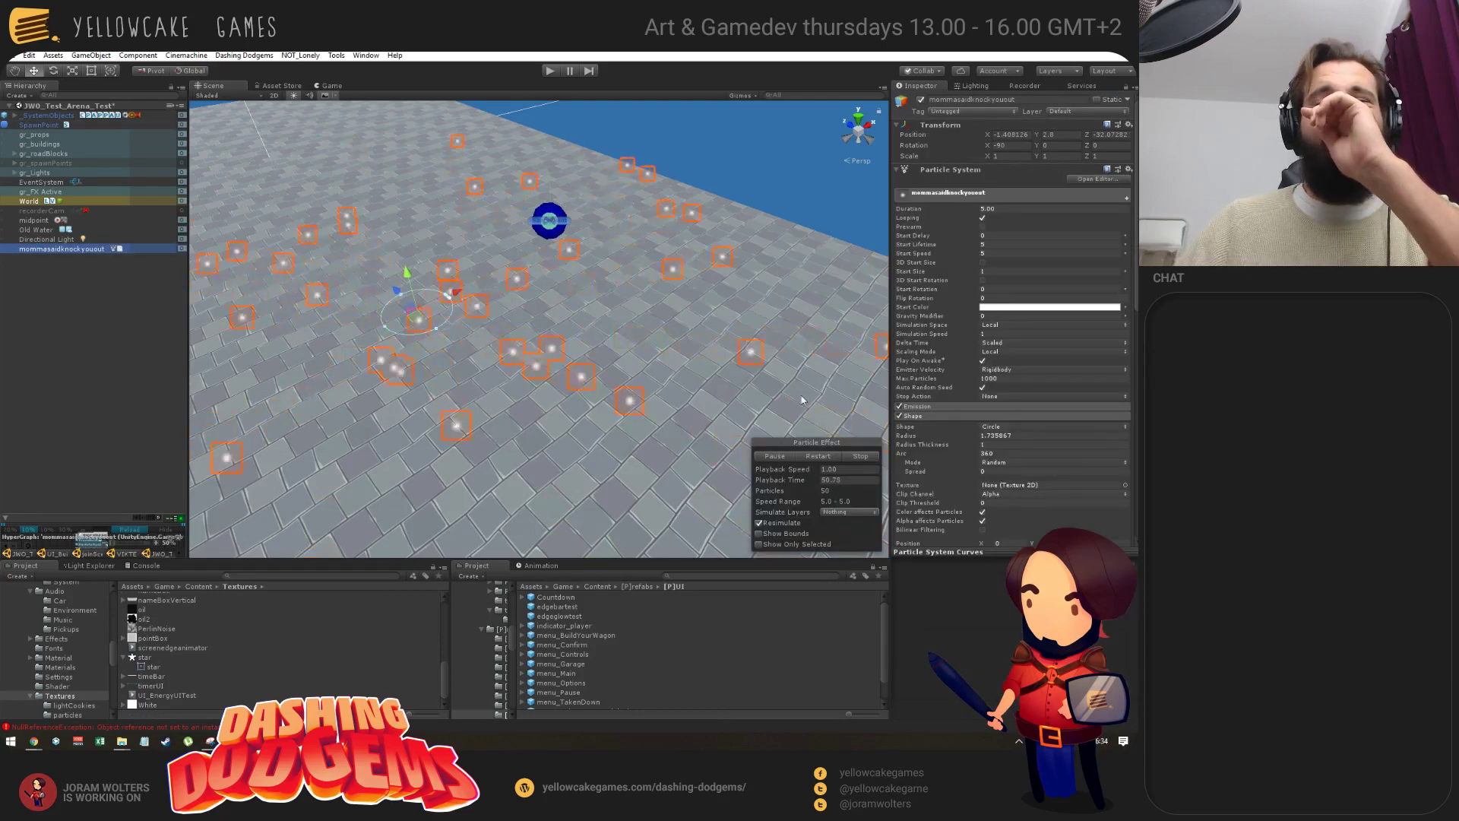
{"action": "scroll", "coordinate": [1055, 411], "scroll_direction": "down", "scroll_amount": 10}
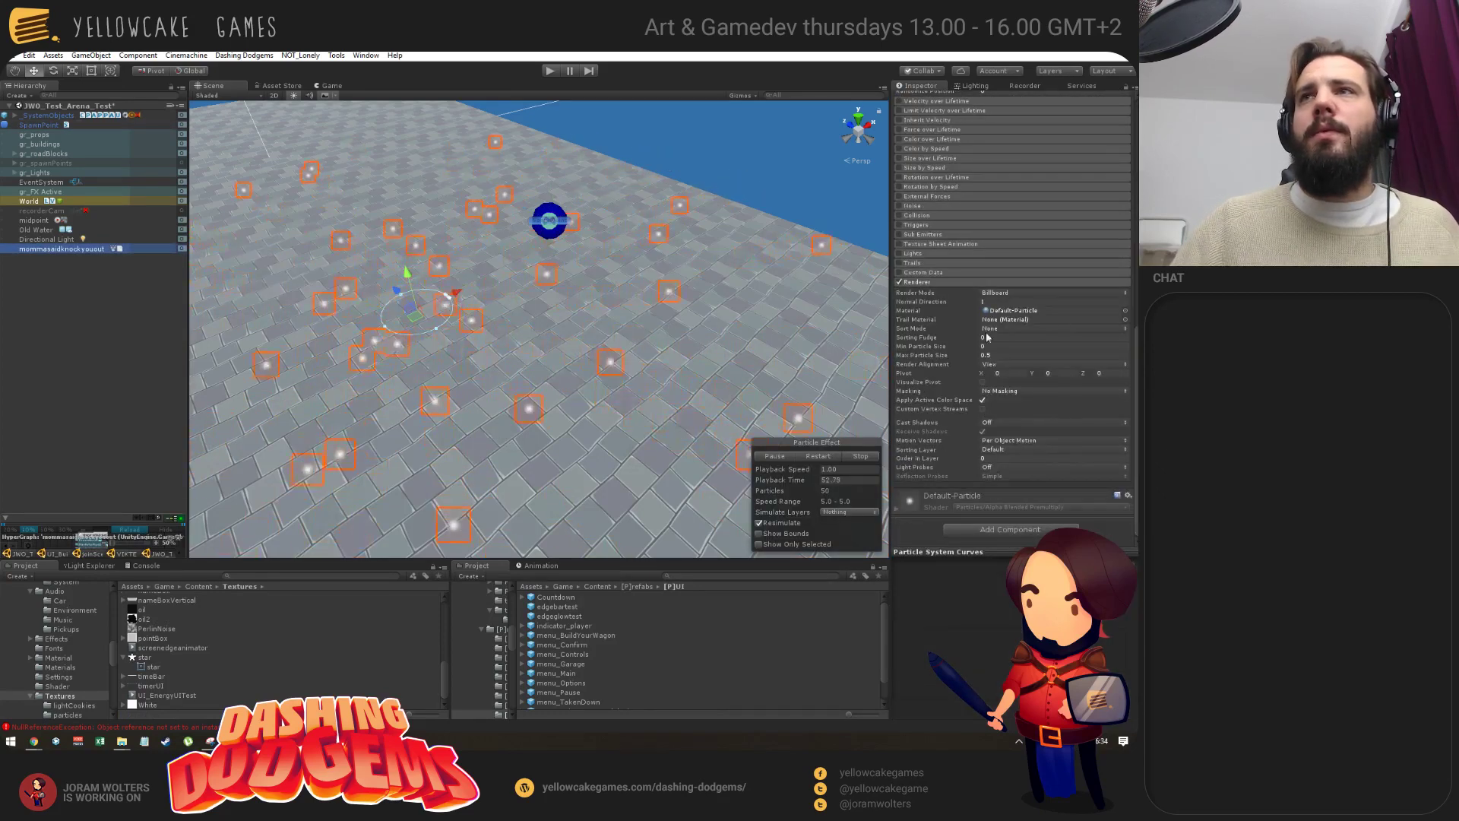
{"action": "scroll", "coordinate": [165, 647], "scroll_direction": "up", "scroll_amount": 10}
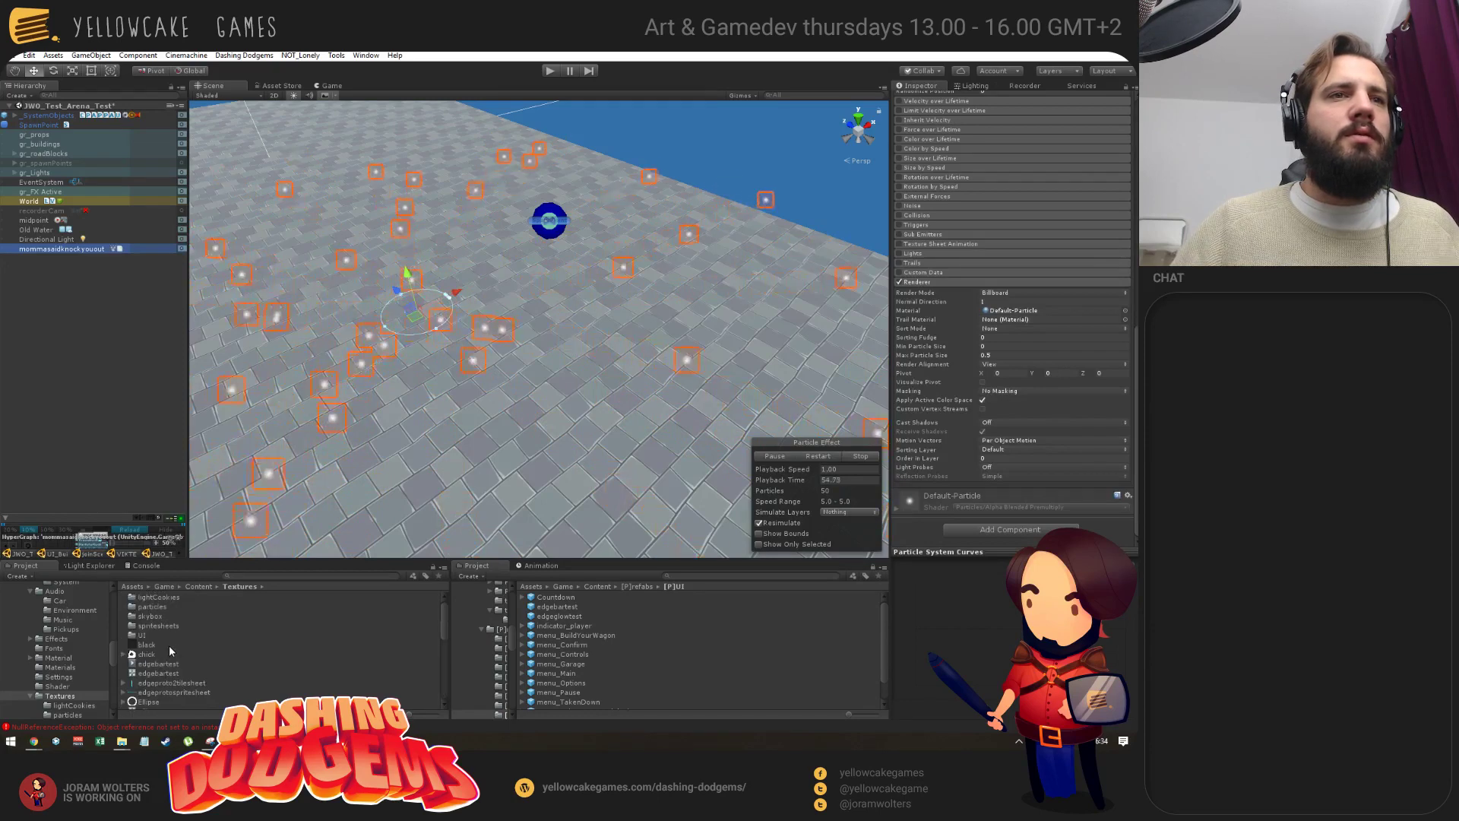
{"action": "double_click", "coordinate": [154, 606]}
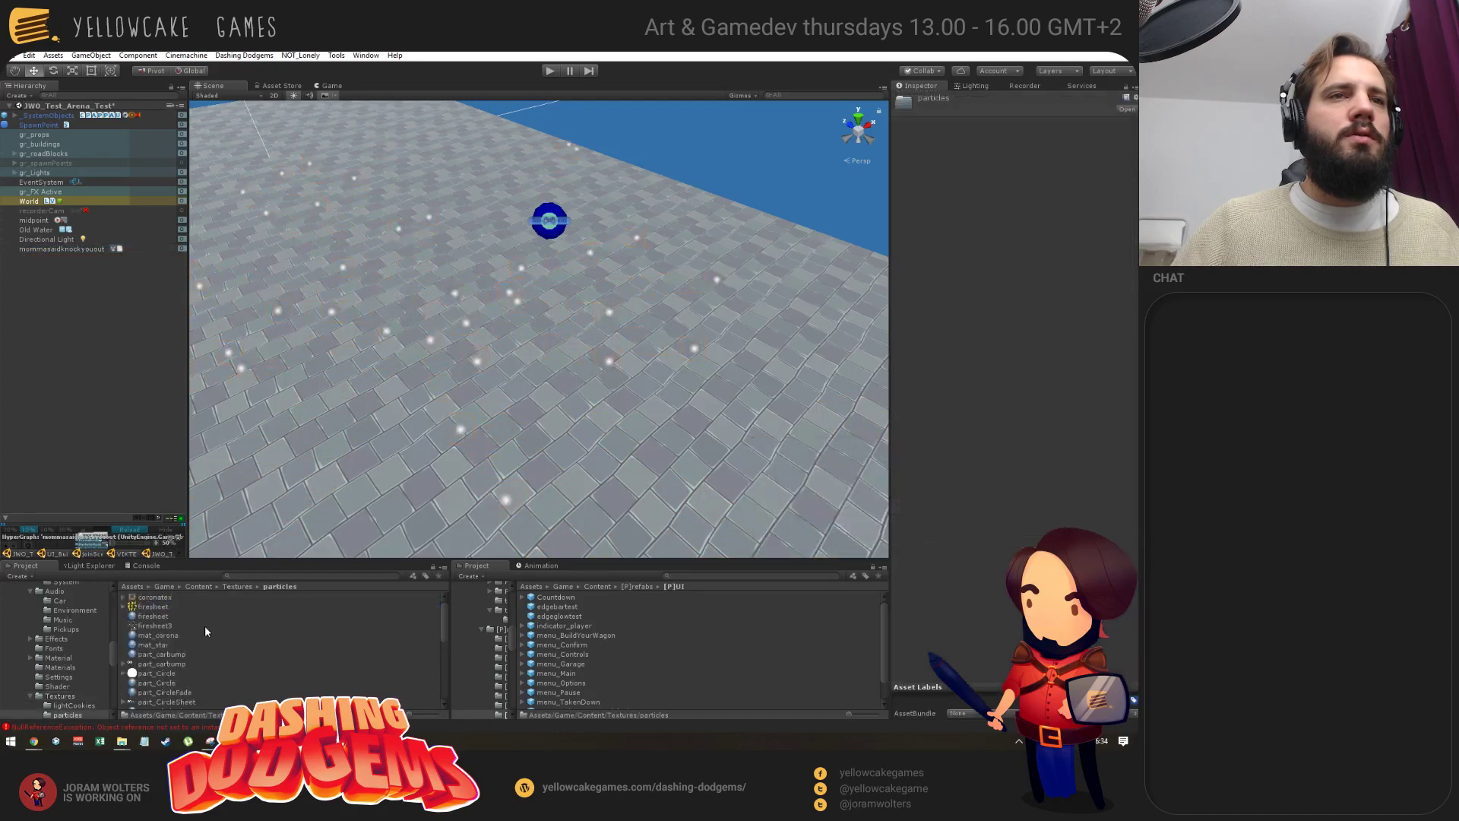
{"action": "left_click", "coordinate": [152, 645]}
{"action": "left_click", "coordinate": [42, 249]}
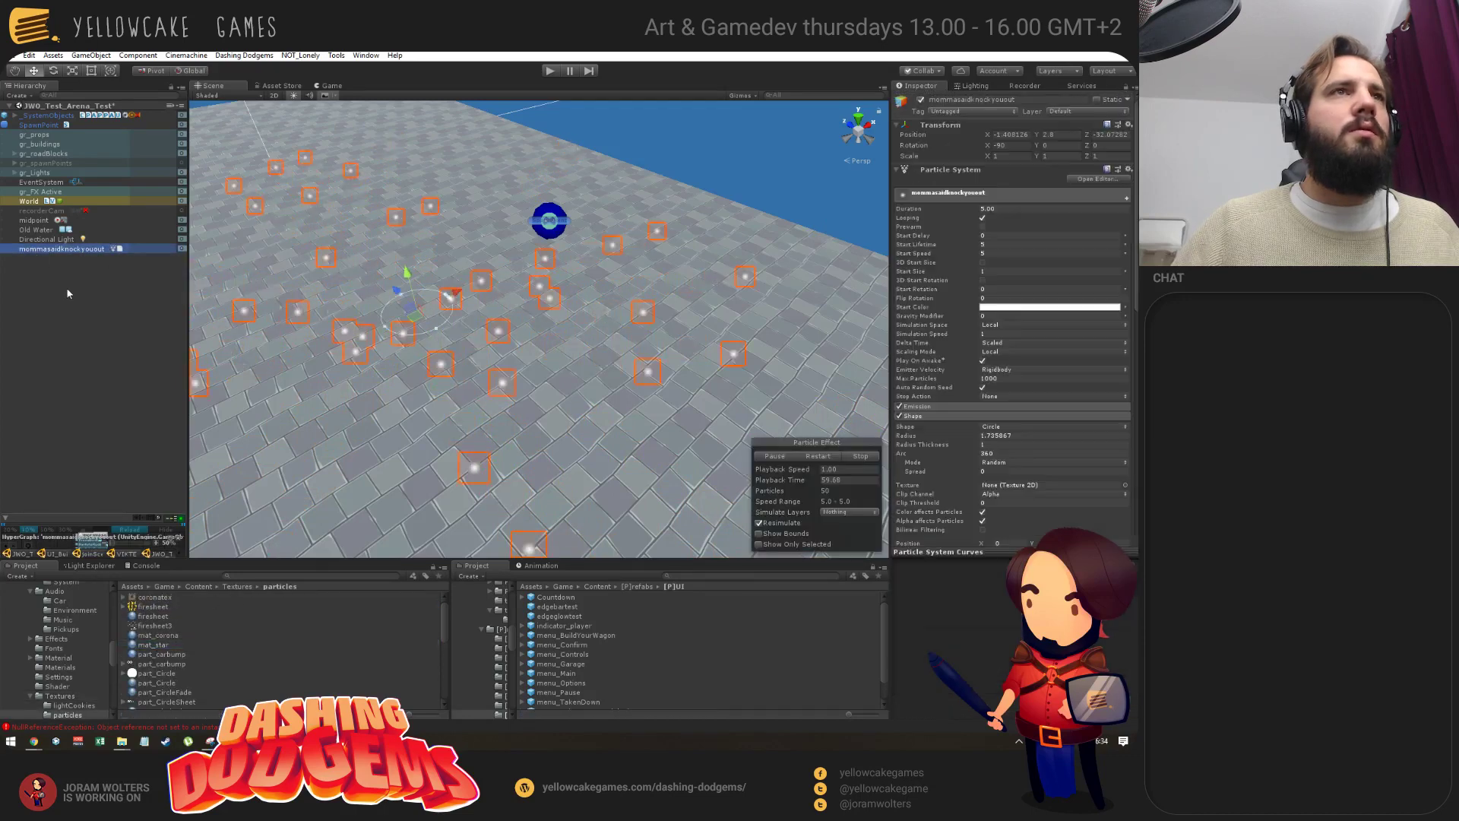
{"action": "left_click_drag", "start_coordinate": [152, 650], "coordinate": [984, 280]}
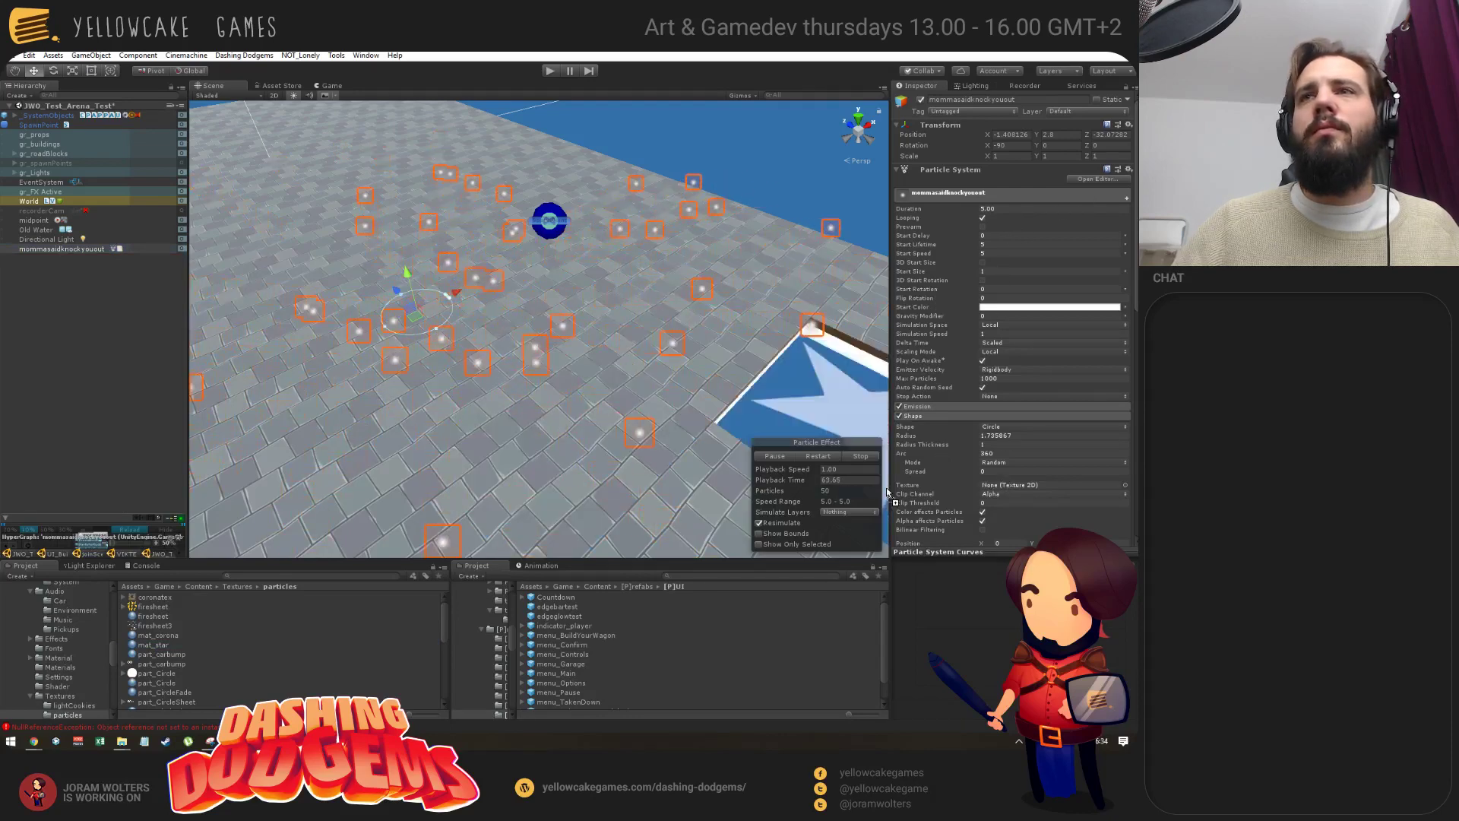
{"action": "scroll", "coordinate": [995, 486], "scroll_direction": "down", "scroll_amount": 10}
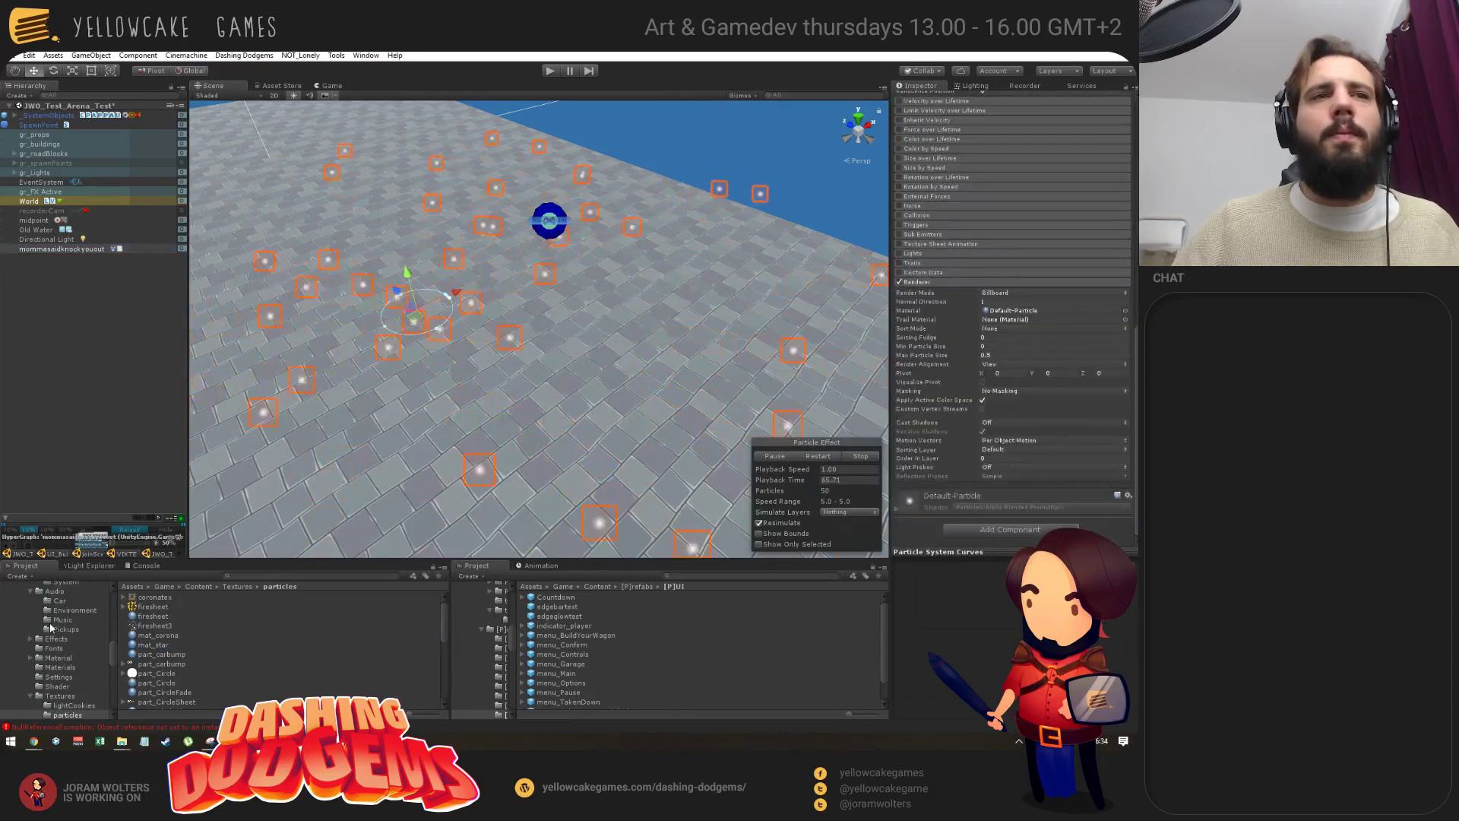
{"action": "left_click_drag", "start_coordinate": [157, 661], "coordinate": [1064, 369]}
{"action": "left_click_drag", "start_coordinate": [1012, 319], "coordinate": [1010, 310]}
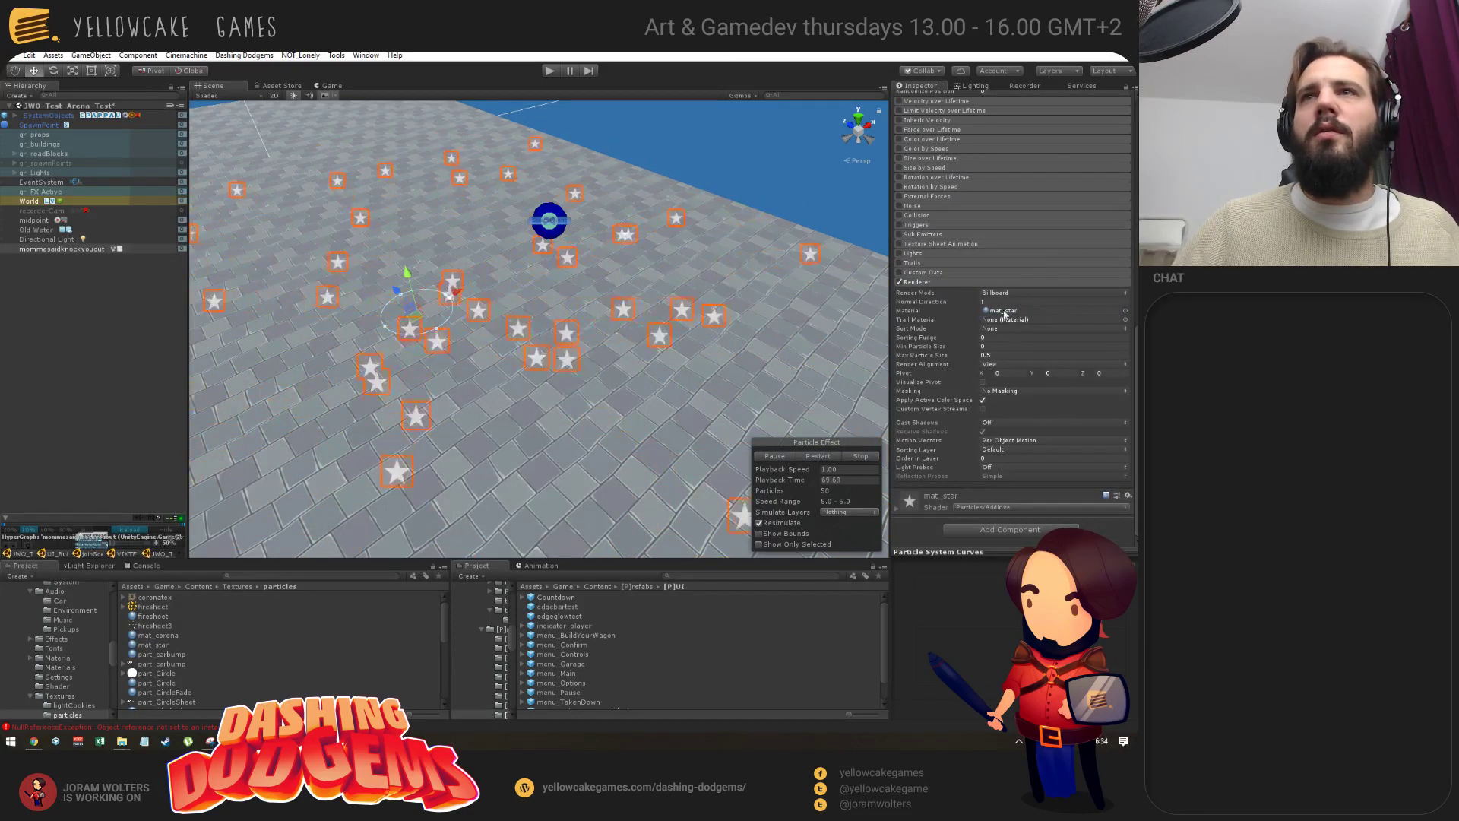
Set the tint color of the mat_star material to bright yellow, FEFF00.
{"action": "left_click_drag", "start_coordinate": [427, 327], "coordinate": [429, 292], "text": "alt"}
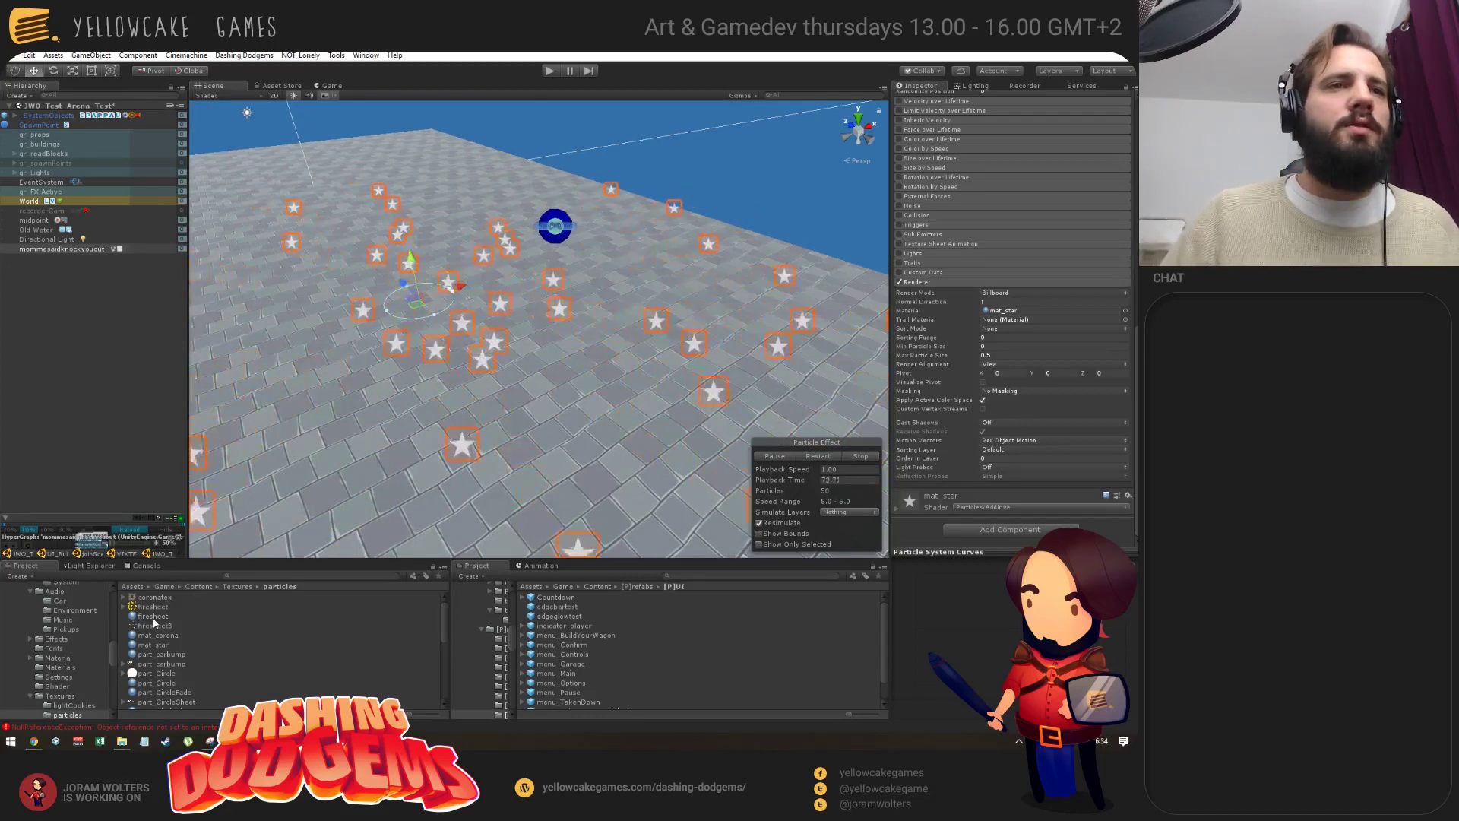
{"action": "scroll", "coordinate": [158, 658], "scroll_direction": "down", "scroll_amount": 8}
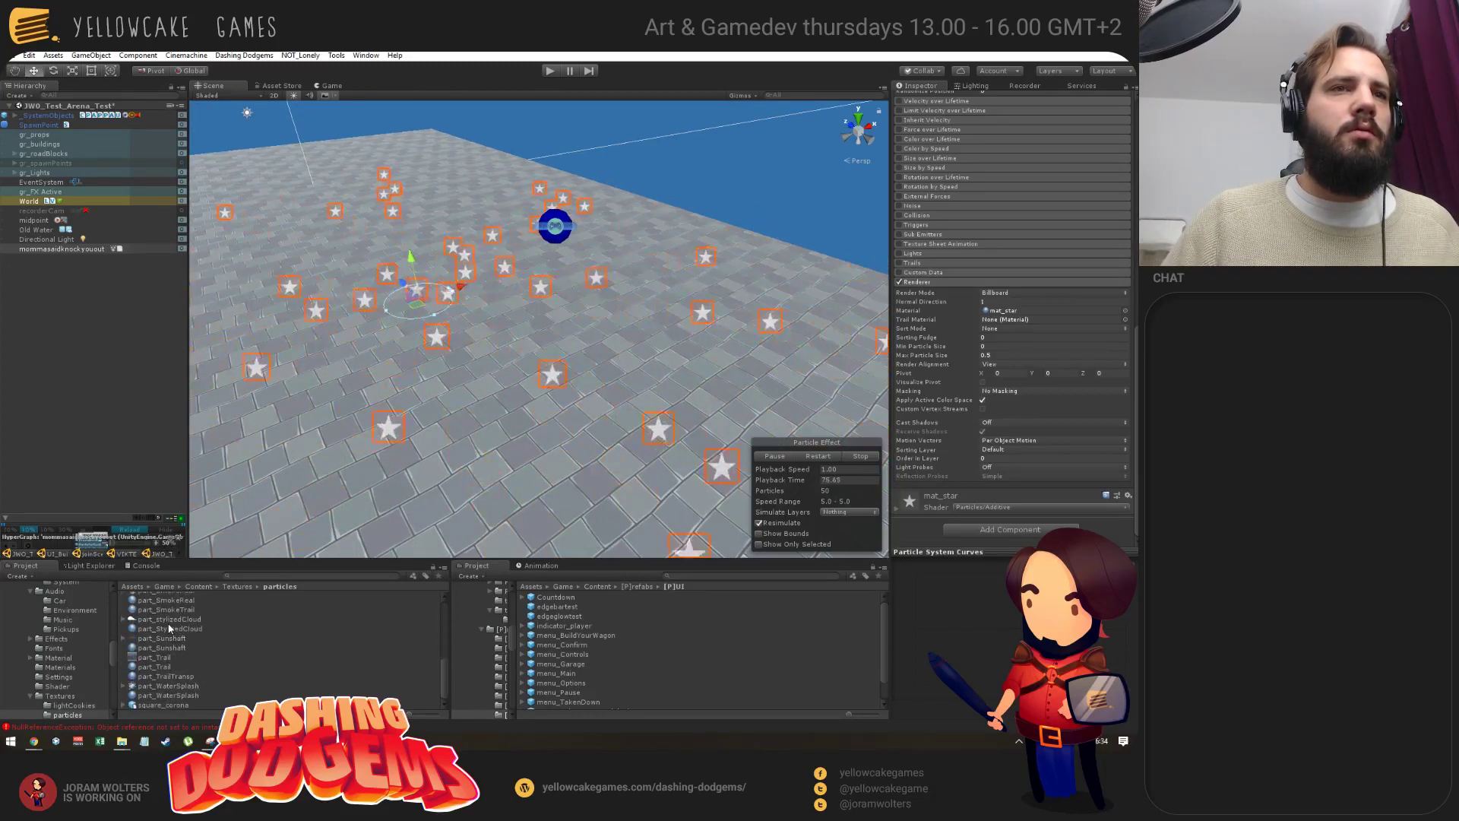
{"action": "scroll", "coordinate": [174, 642], "scroll_direction": "up", "scroll_amount": 8}
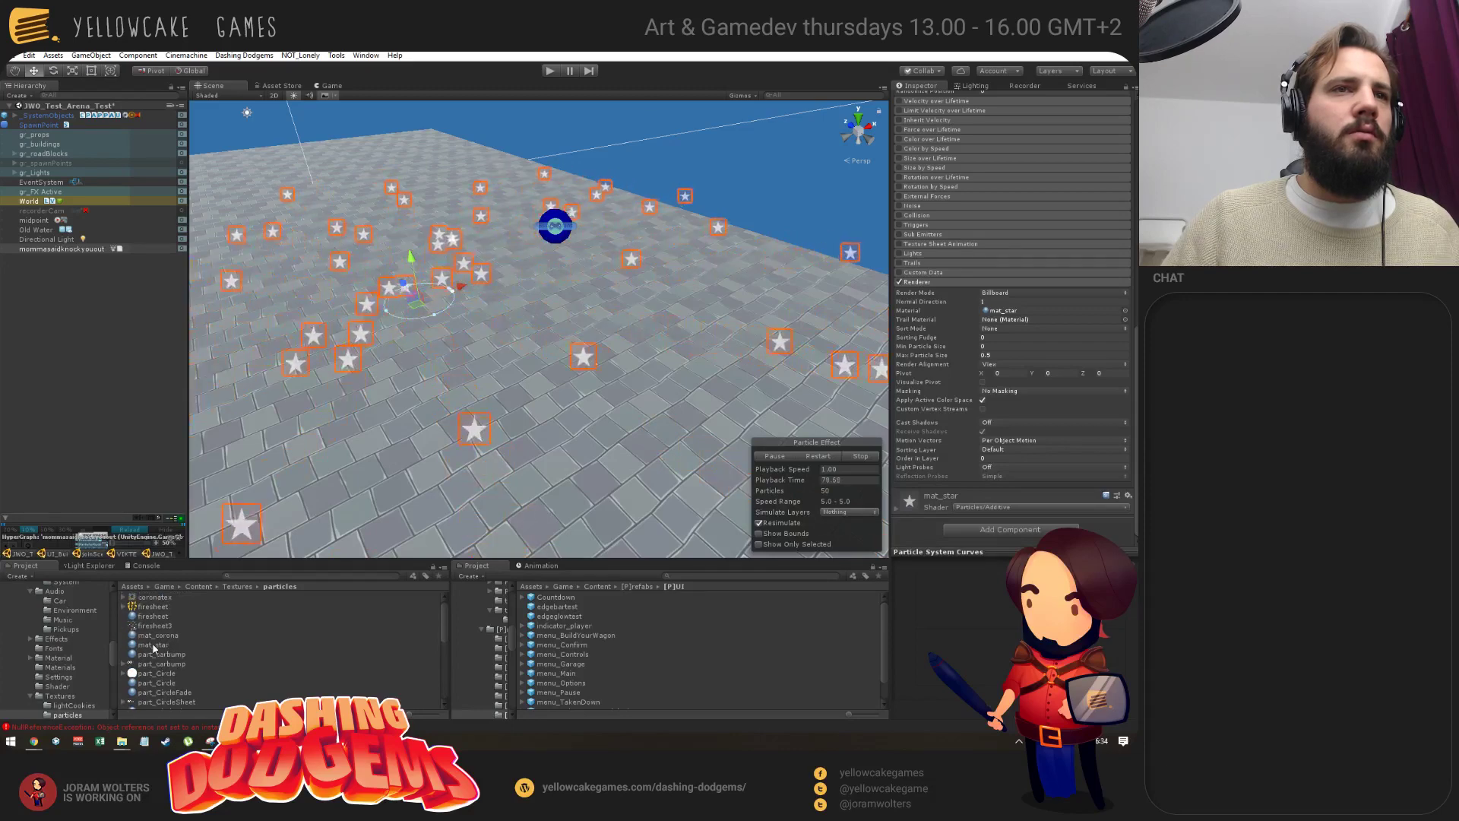
{"action": "left_click", "coordinate": [165, 645]}
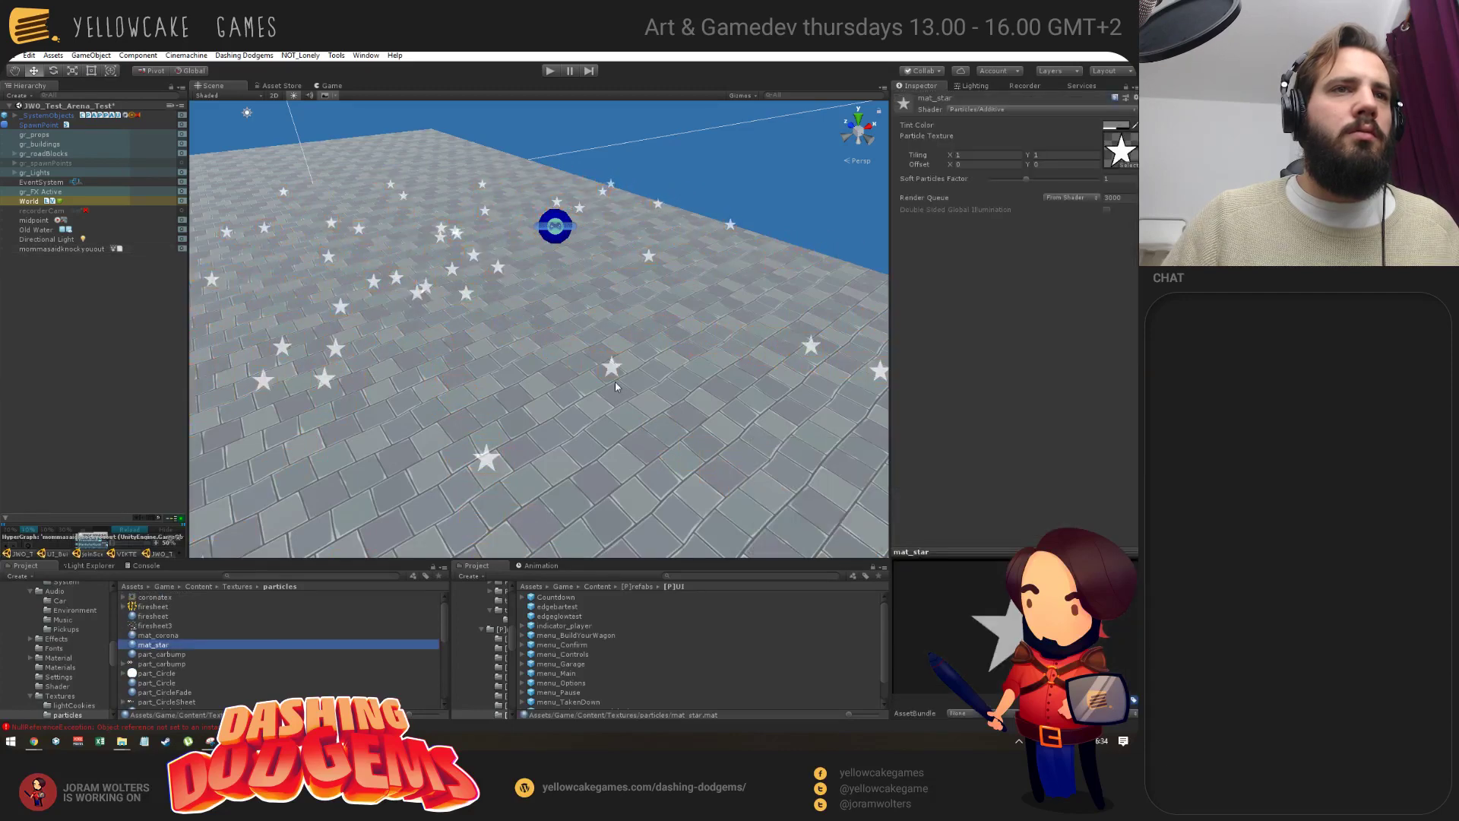
{"action": "left_click", "coordinate": [1111, 128]}
{"action": "left_click", "coordinate": [348, 374]}
{"action": "left_click", "coordinate": [350, 390]}
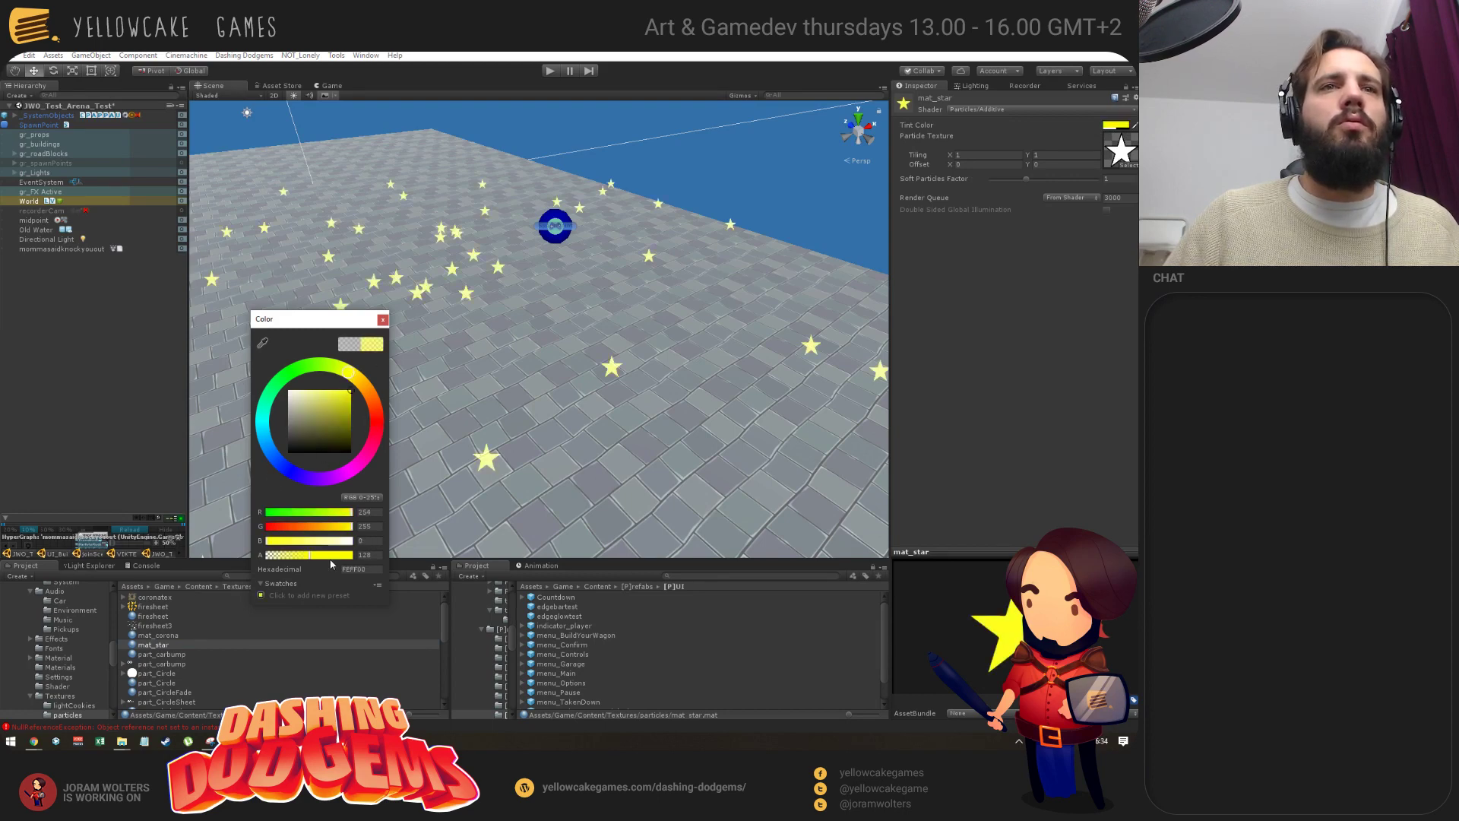
{"action": "left_click", "coordinate": [383, 320]}
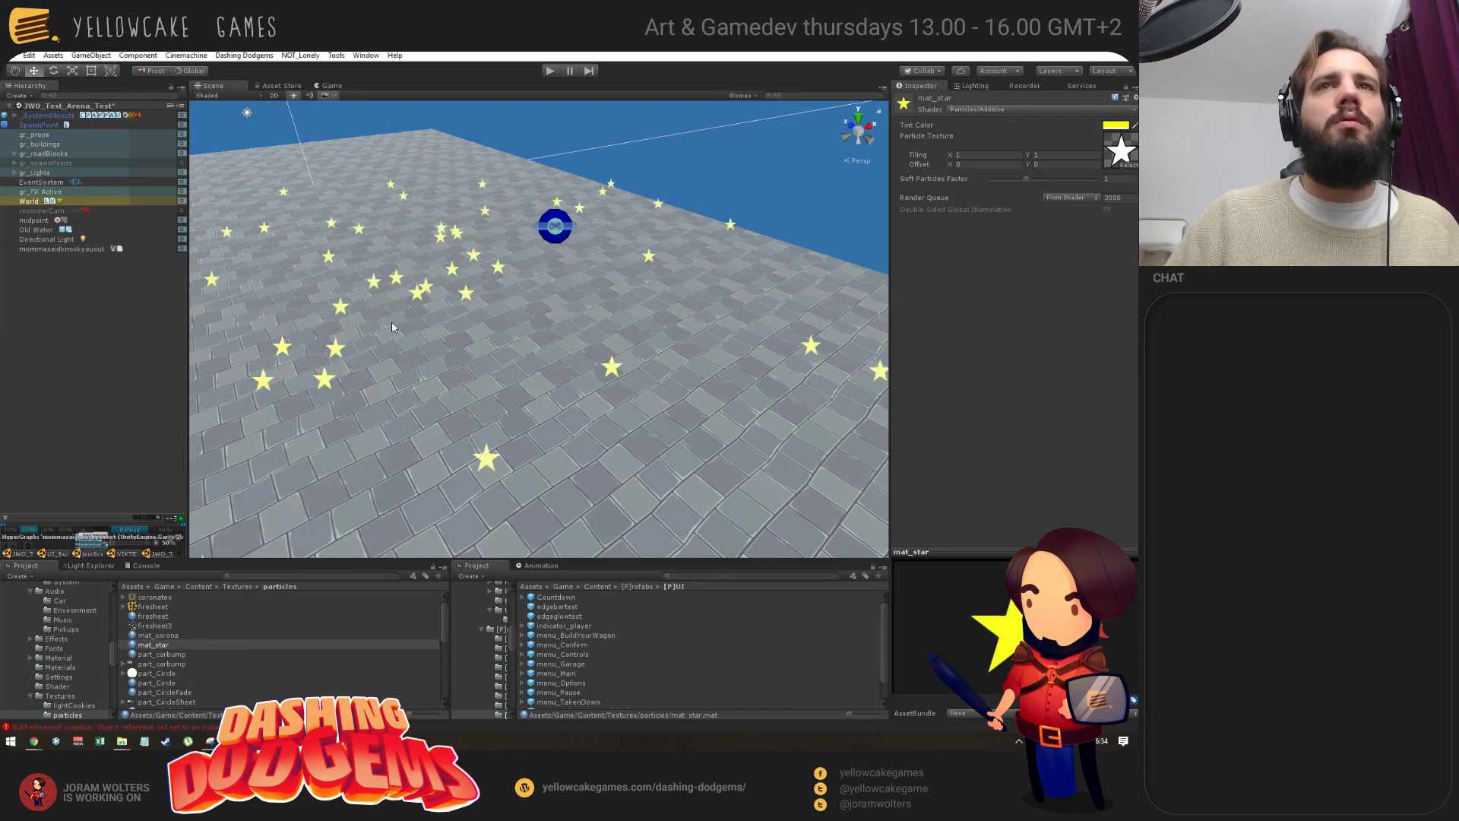
Set the tint color of the mat_star material to white, FFFFFF.
{"action": "left_click_drag", "start_coordinate": [572, 373], "coordinate": [534, 294], "text": "alt"}
{"action": "left_click", "coordinate": [76, 248]}
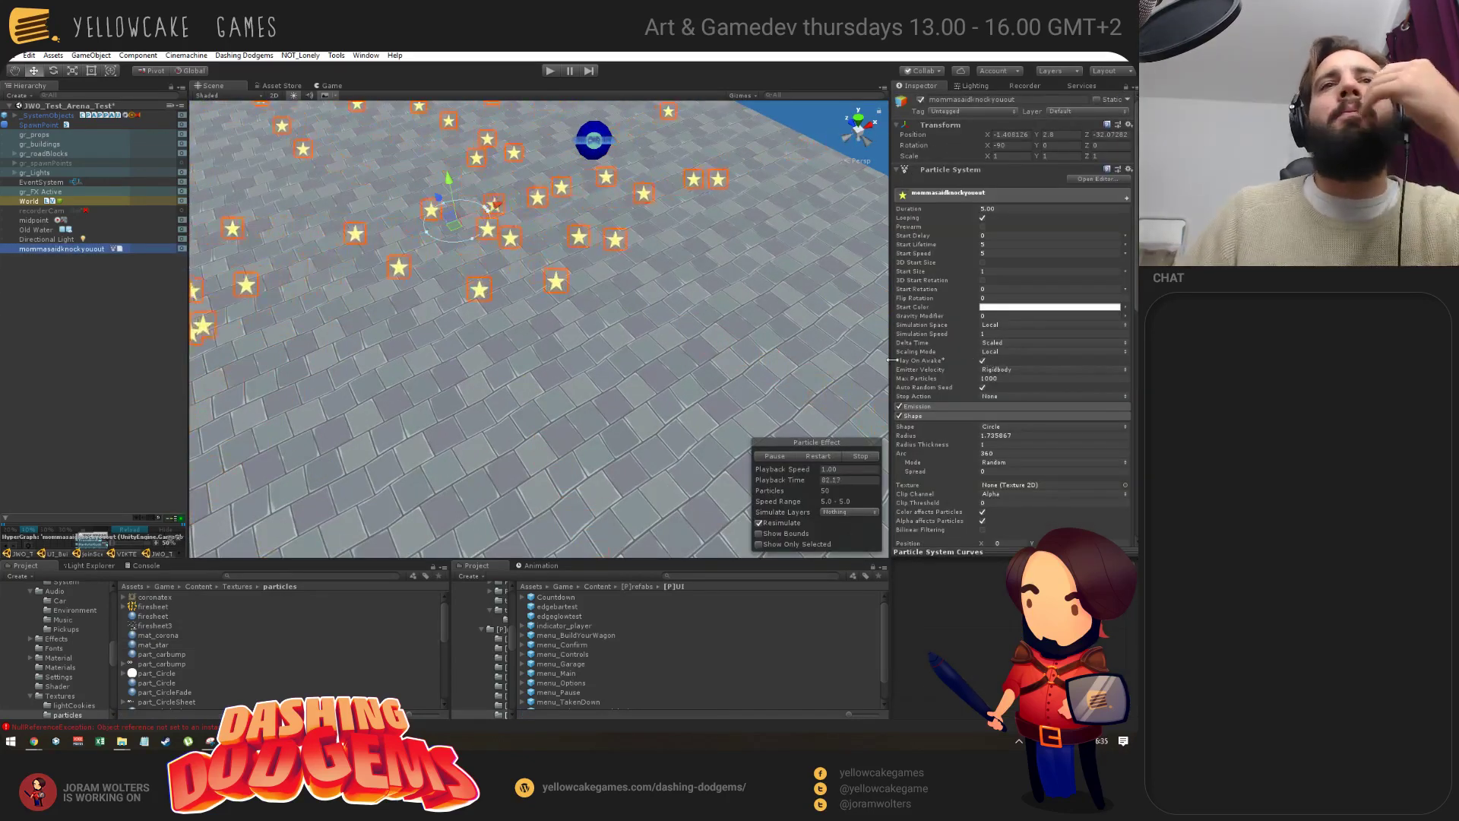
{"action": "mouse_move", "coordinate": [911, 368]}
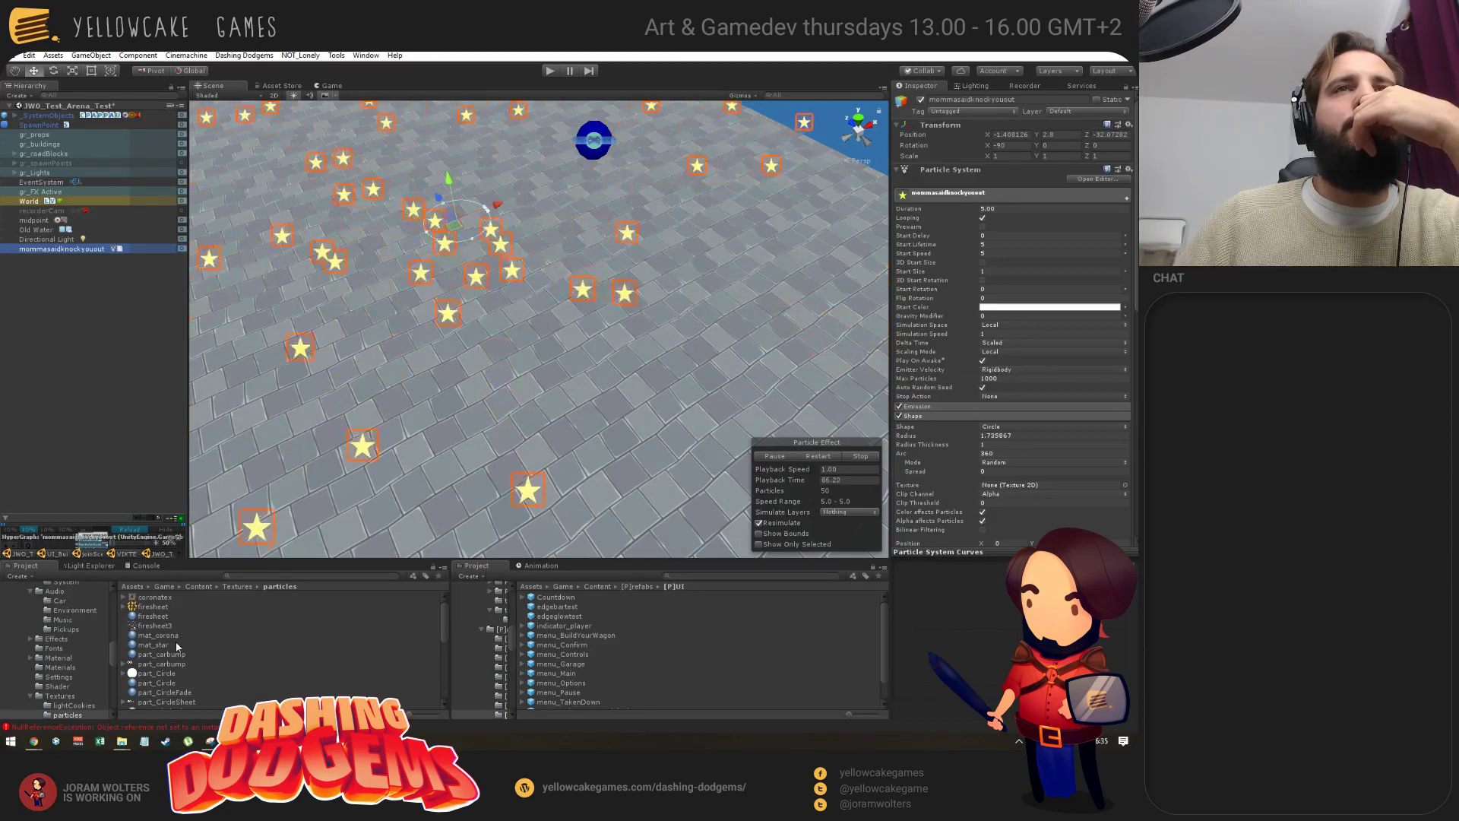
{"action": "left_click", "coordinate": [157, 644]}
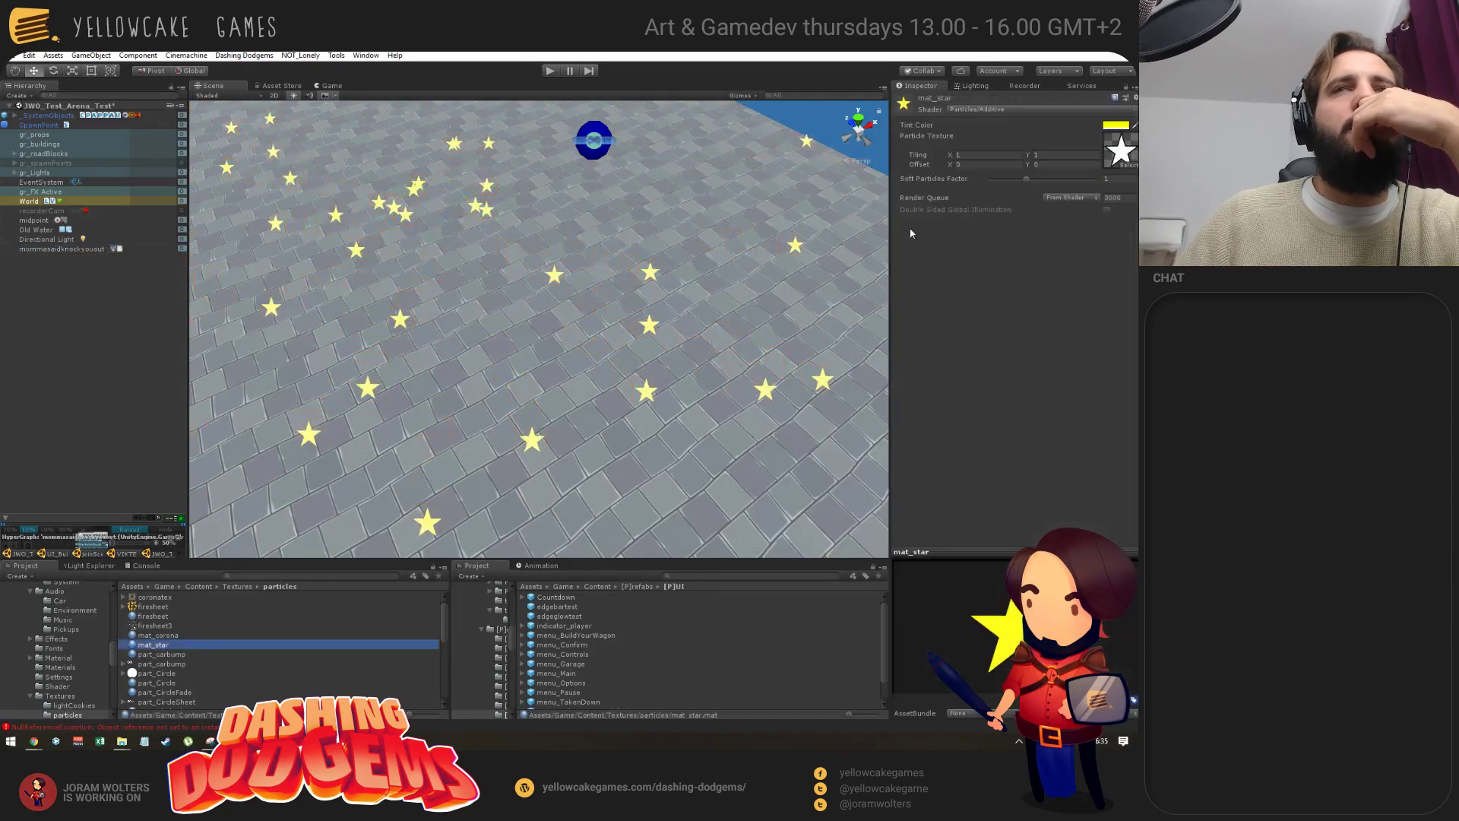
{"action": "left_click", "coordinate": [1110, 127]}
{"action": "left_click_drag", "start_coordinate": [294, 411], "coordinate": [253, 334]}
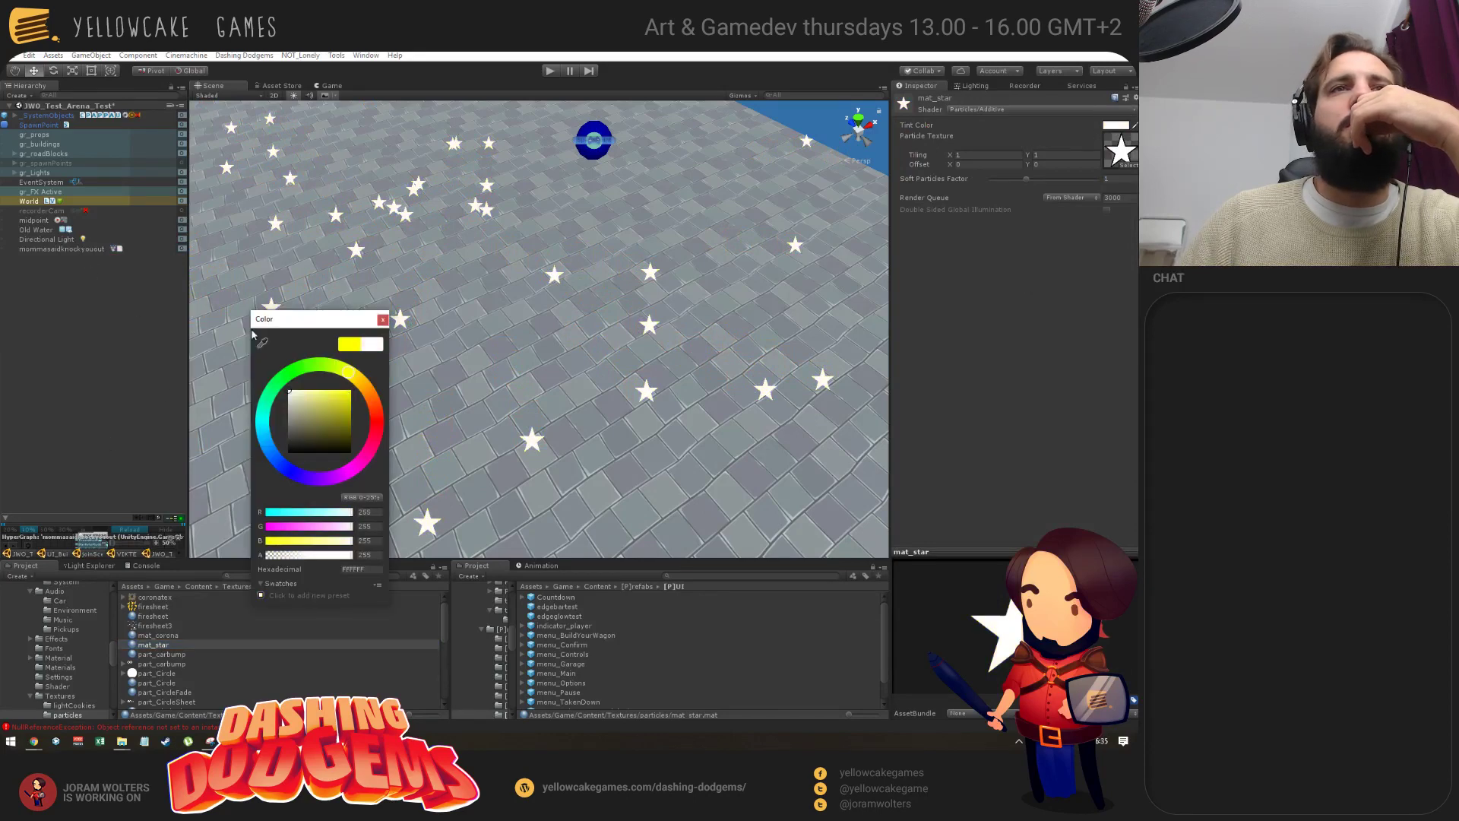
{"action": "left_click", "coordinate": [383, 320]}
Change the shader of mat_star to Particles/Standard Unlit and set its rendering mode to Cutout.
{"action": "left_click", "coordinate": [990, 111]}
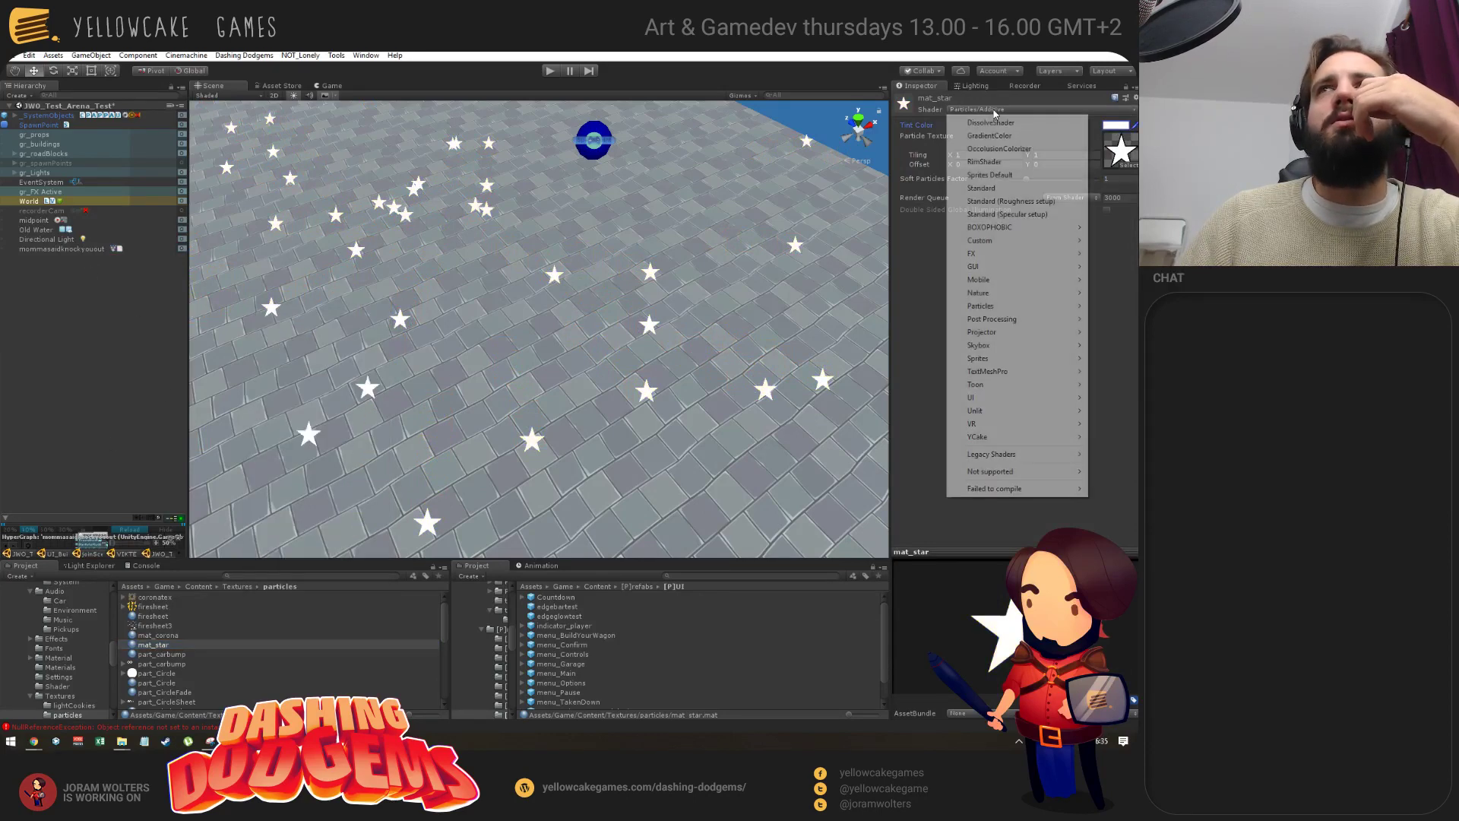
{"action": "mouse_move", "coordinate": [990, 308]}
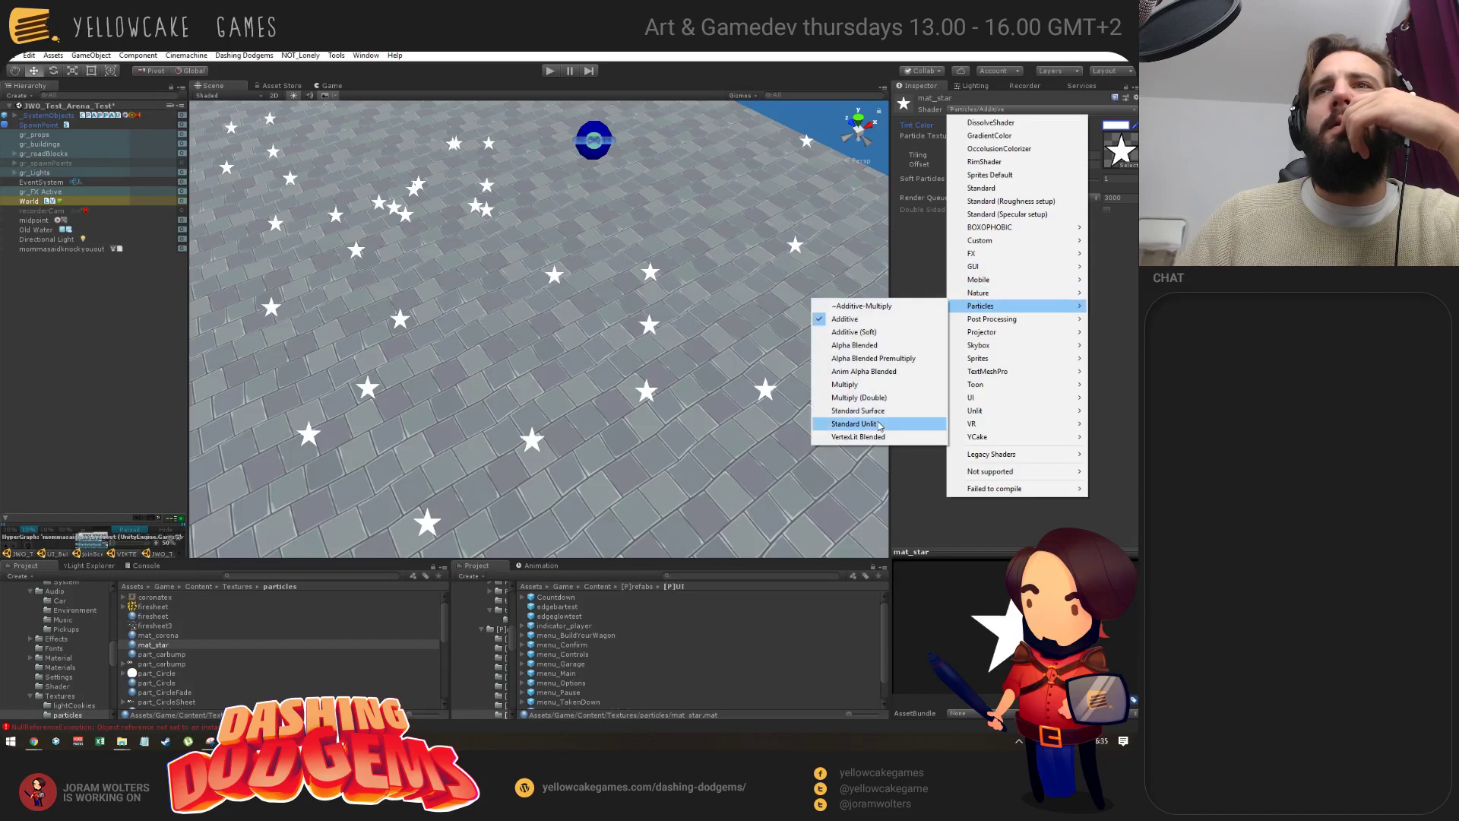
{"action": "left_click", "coordinate": [853, 423]}
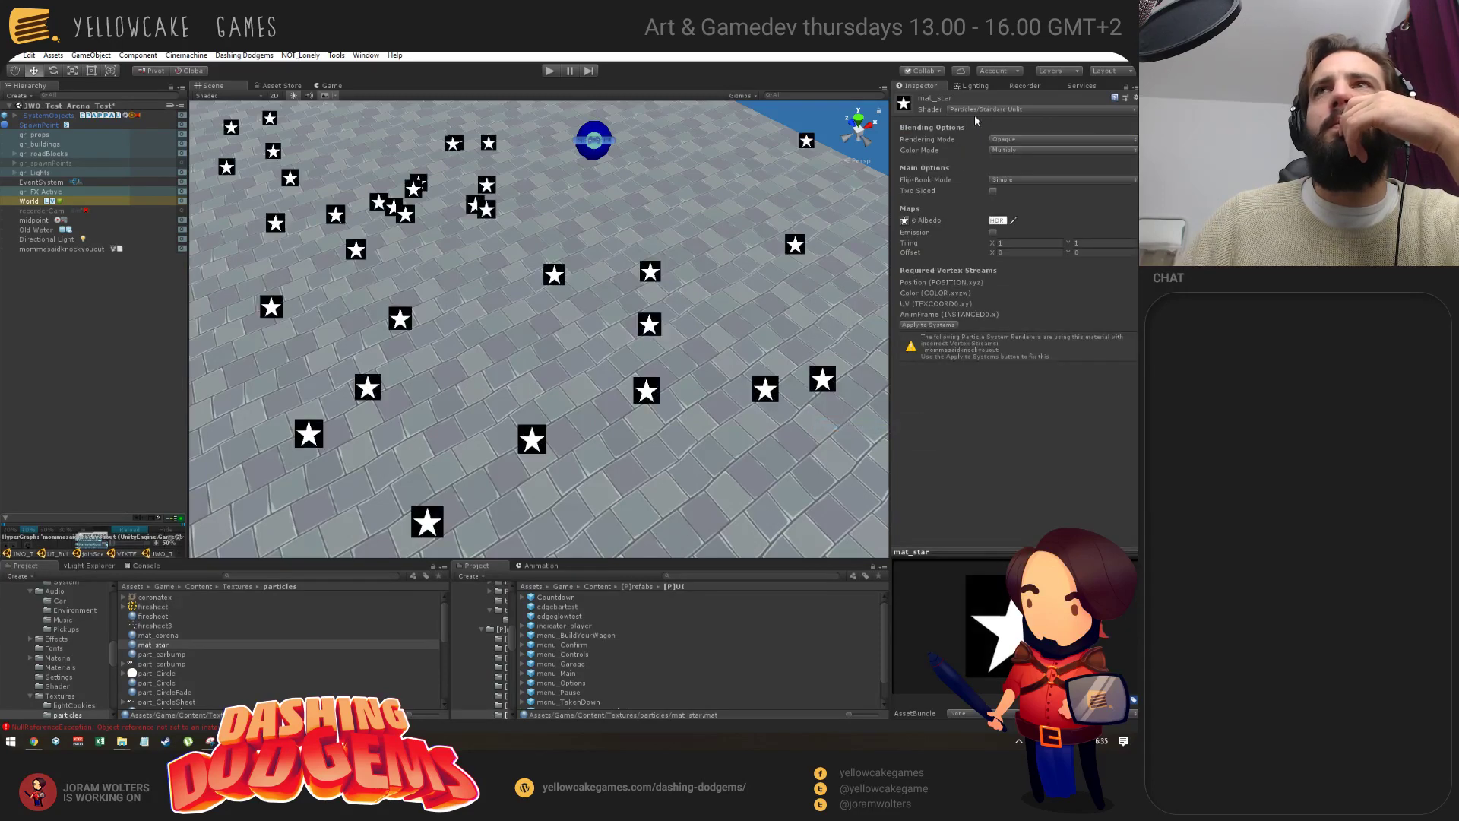
{"action": "left_click", "coordinate": [1008, 140]}
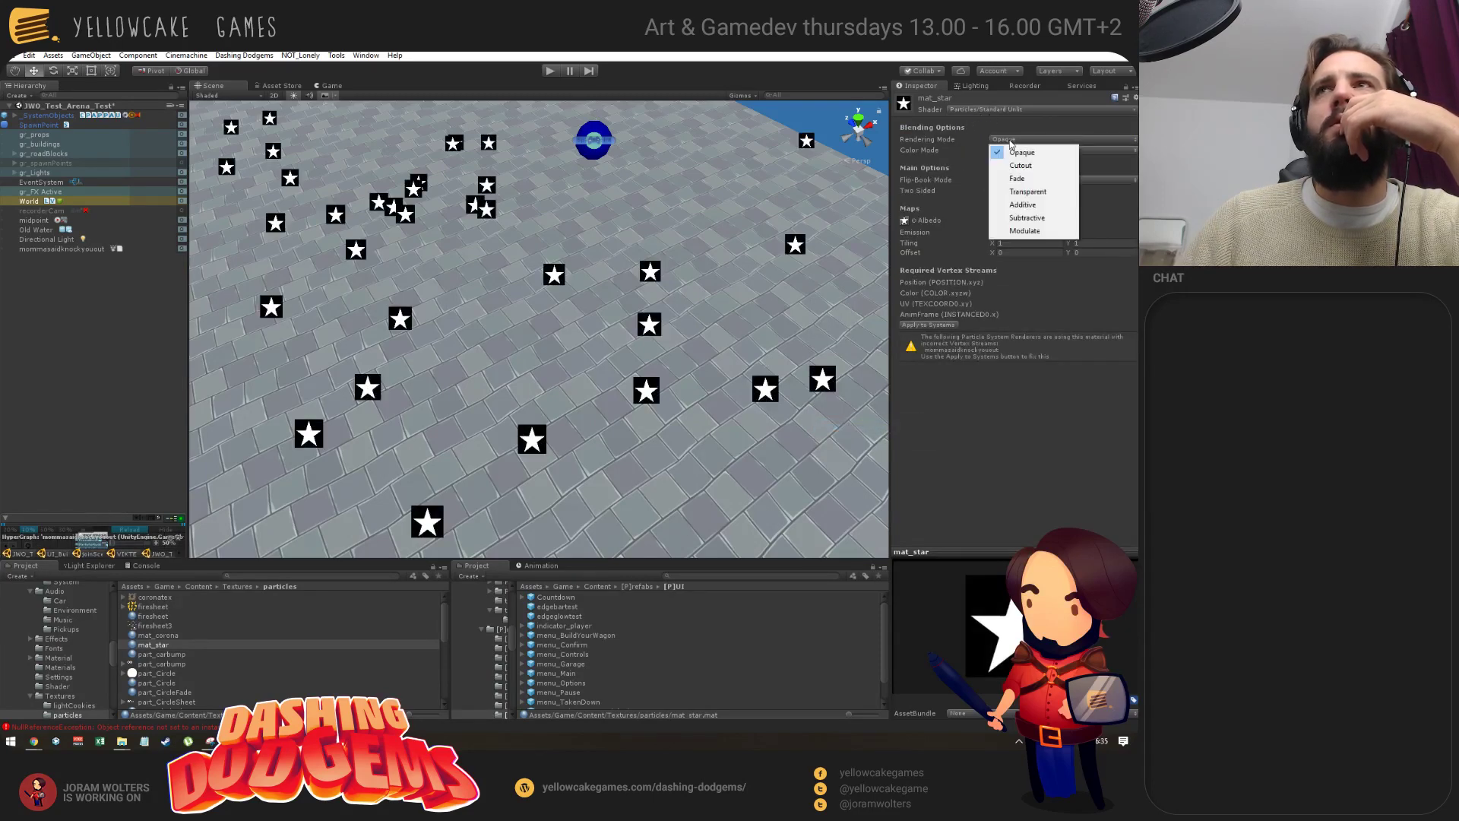
{"action": "left_click", "coordinate": [1019, 165]}
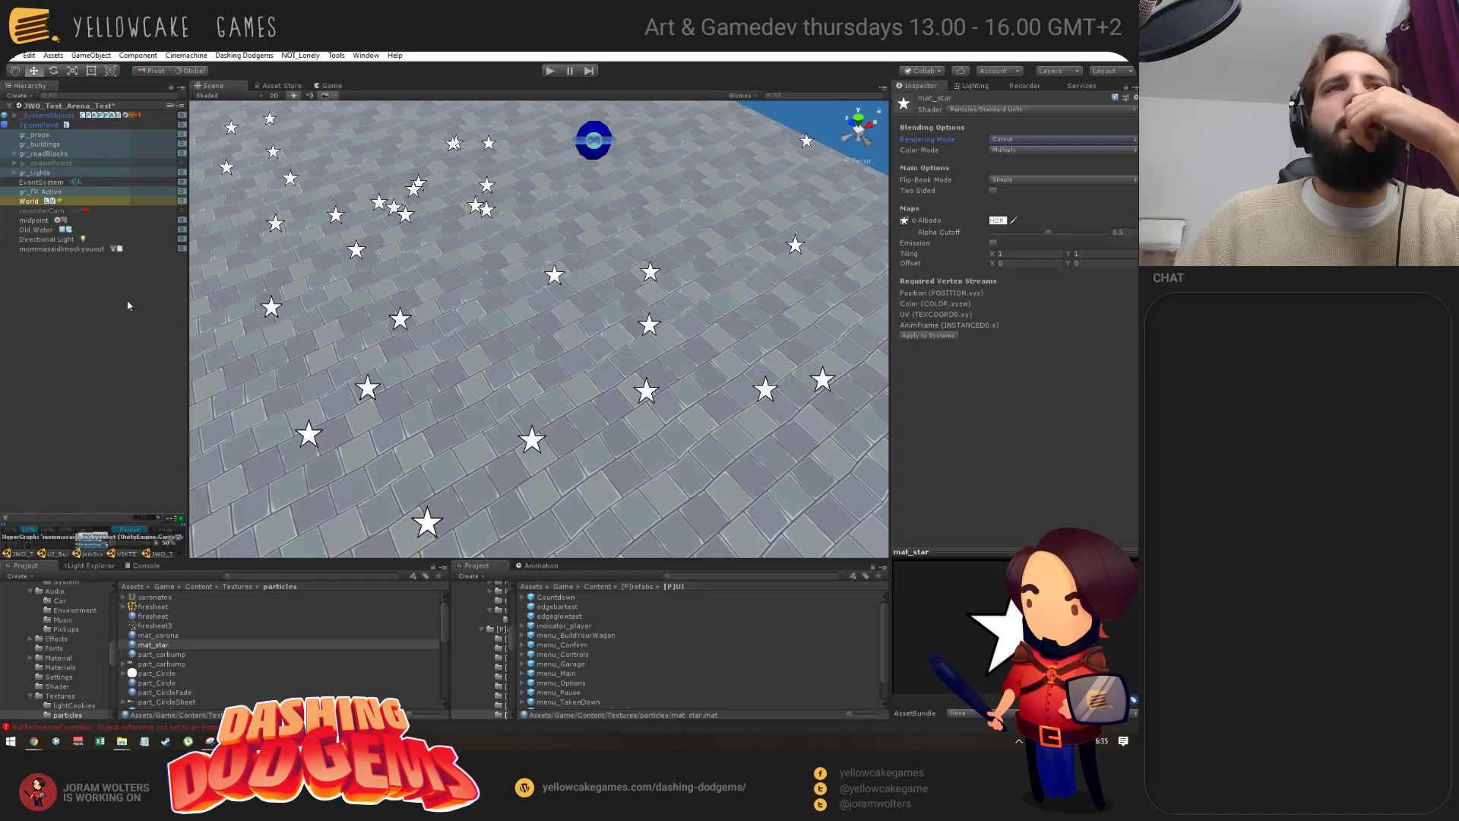
Set the Start Color of the mommasaidknockyouout particle system to bright yellow.
{"action": "left_click", "coordinate": [38, 248]}
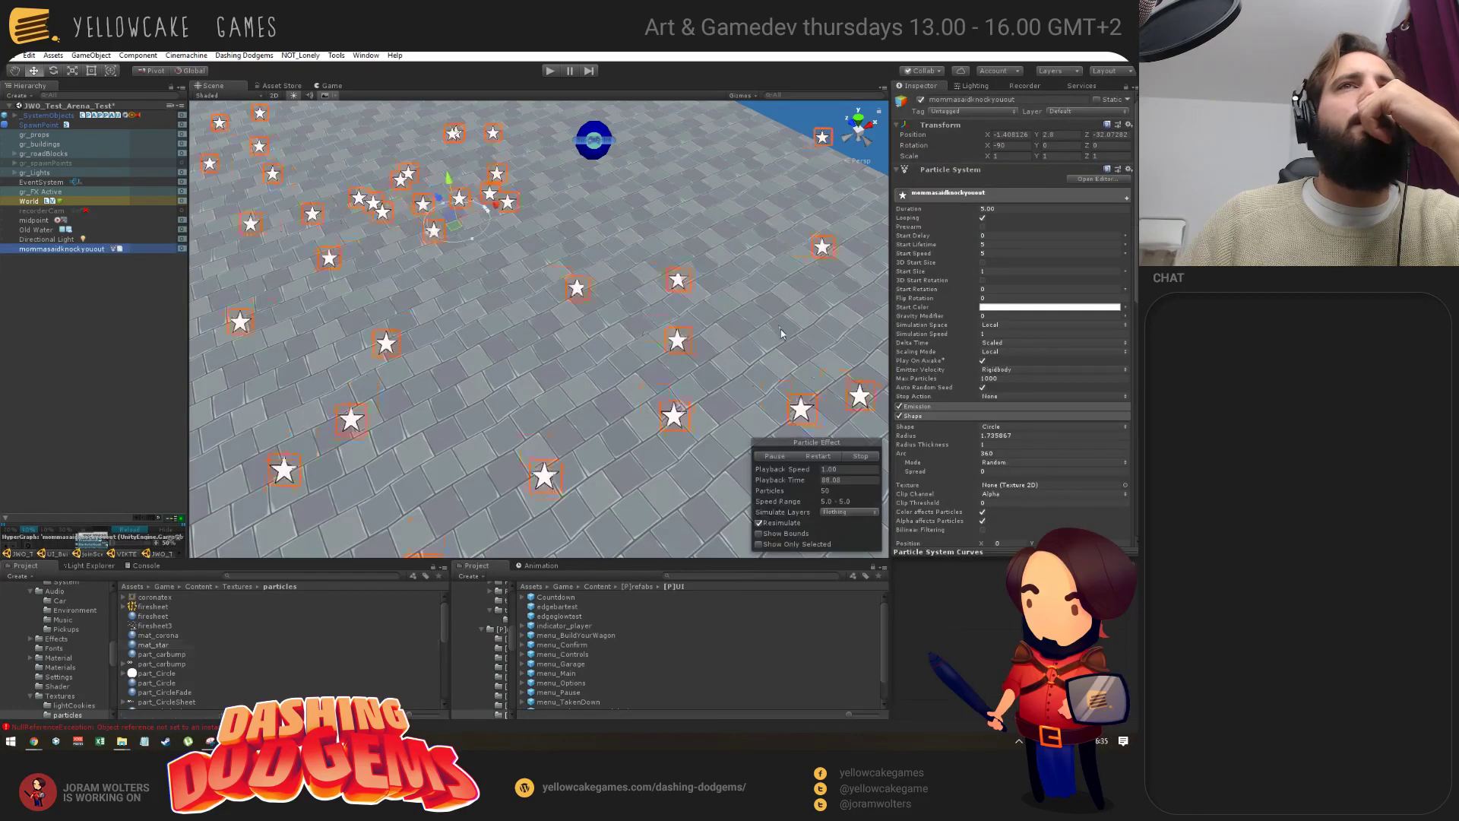
{"action": "left_click", "coordinate": [1023, 311]}
{"action": "left_click_drag", "start_coordinate": [377, 421], "coordinate": [352, 372]}
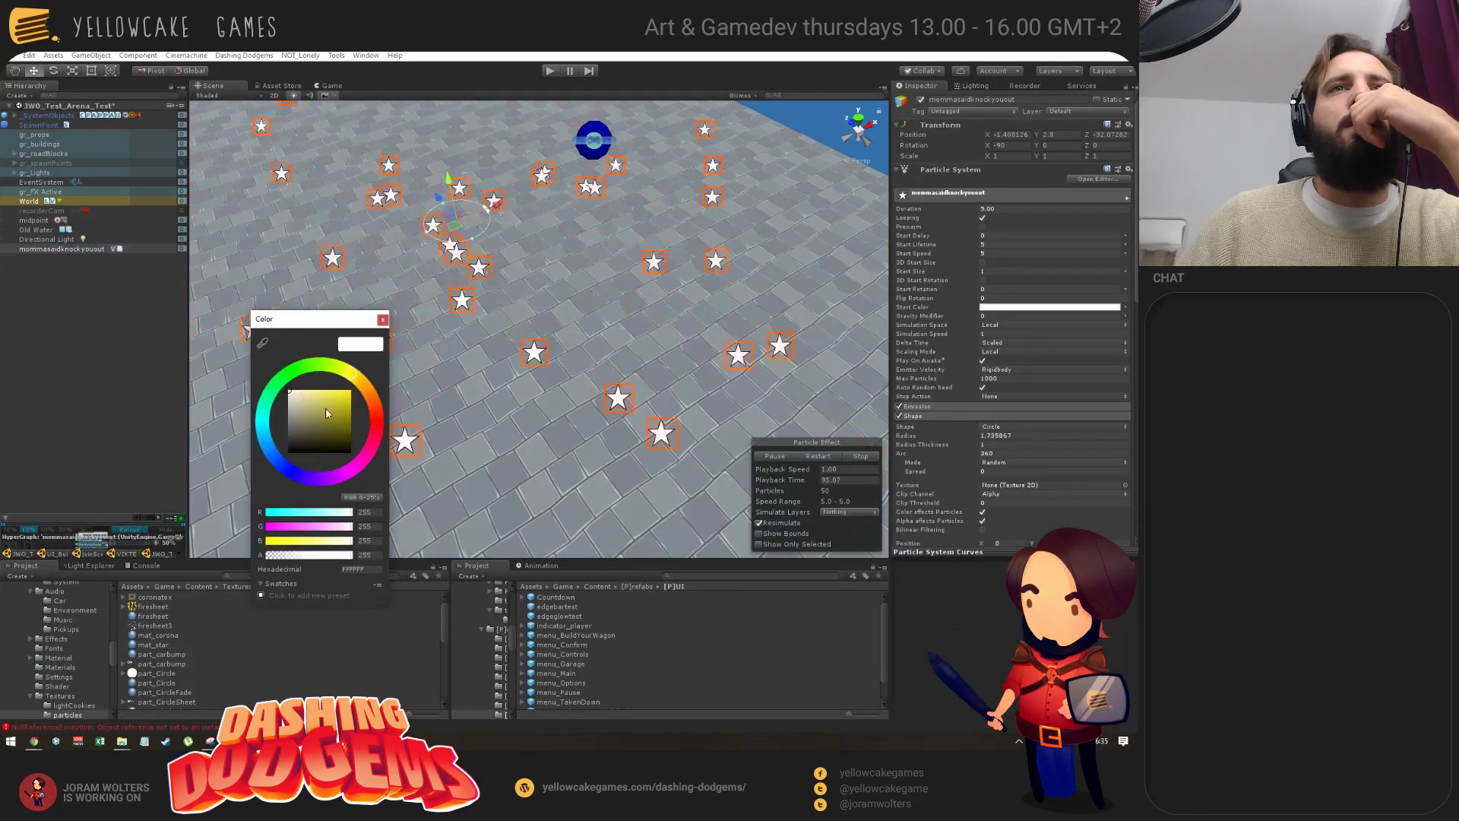
{"action": "left_click", "coordinate": [349, 391]}
{"action": "left_click", "coordinate": [383, 319]}
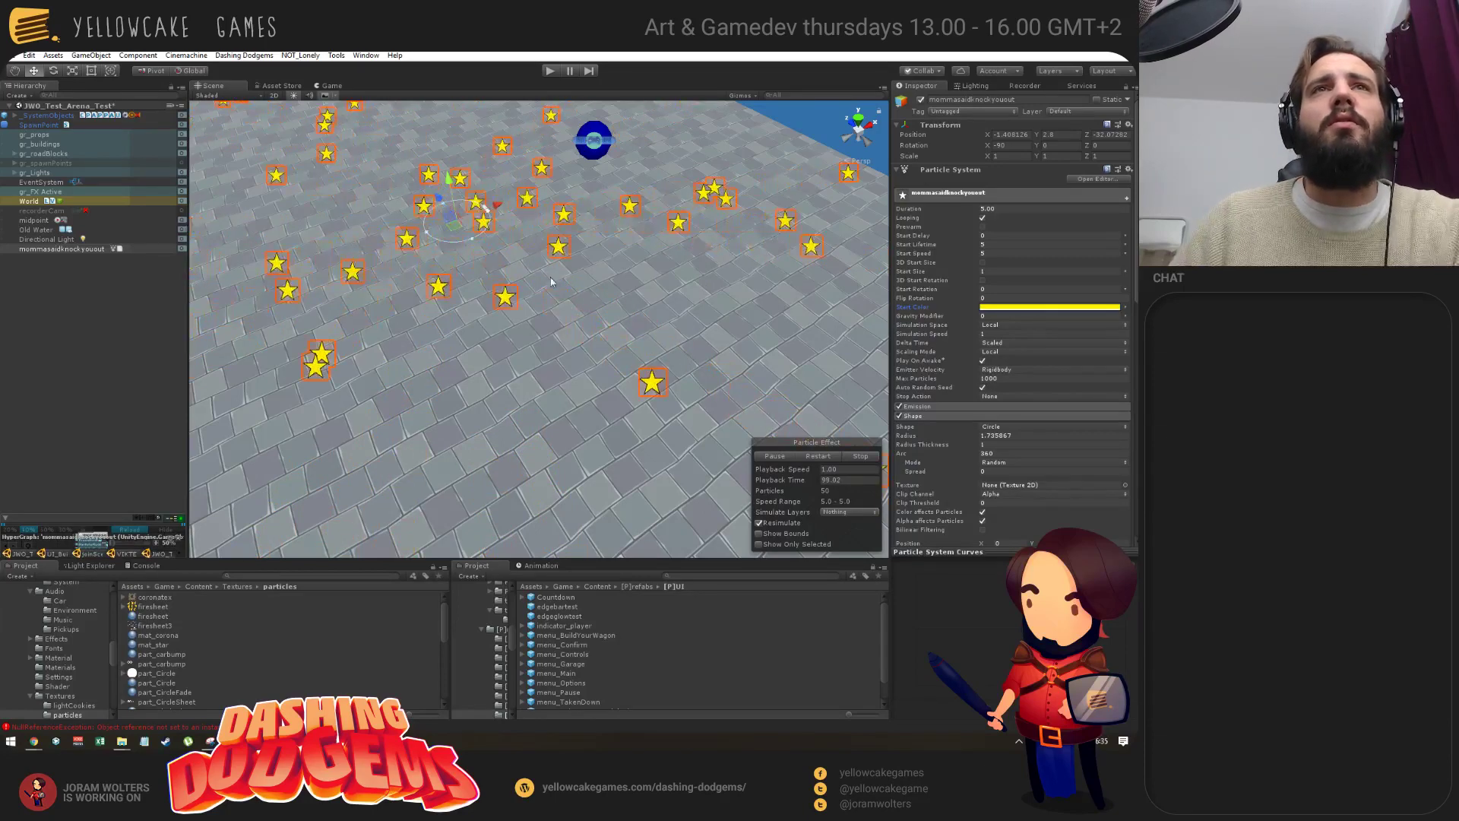
Enable Velocity over Lifetime on the particle system and try an orbital X velocity before resetting it to 0.
{"action": "scroll", "coordinate": [957, 395], "scroll_direction": "down", "scroll_amount": 3}
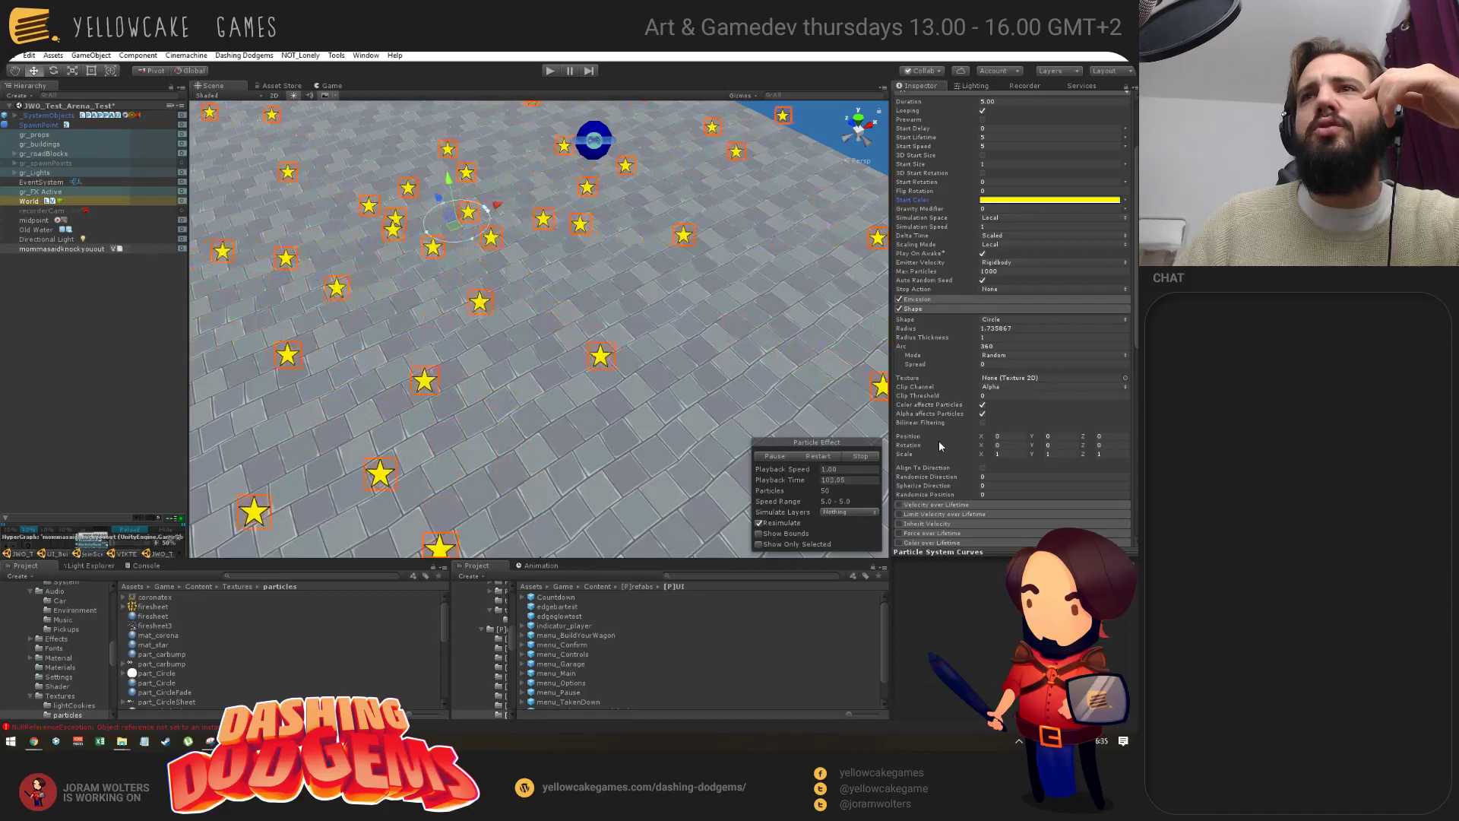
{"action": "scroll", "coordinate": [946, 377], "scroll_direction": "down", "scroll_amount": 3}
{"action": "left_click", "coordinate": [900, 398]}
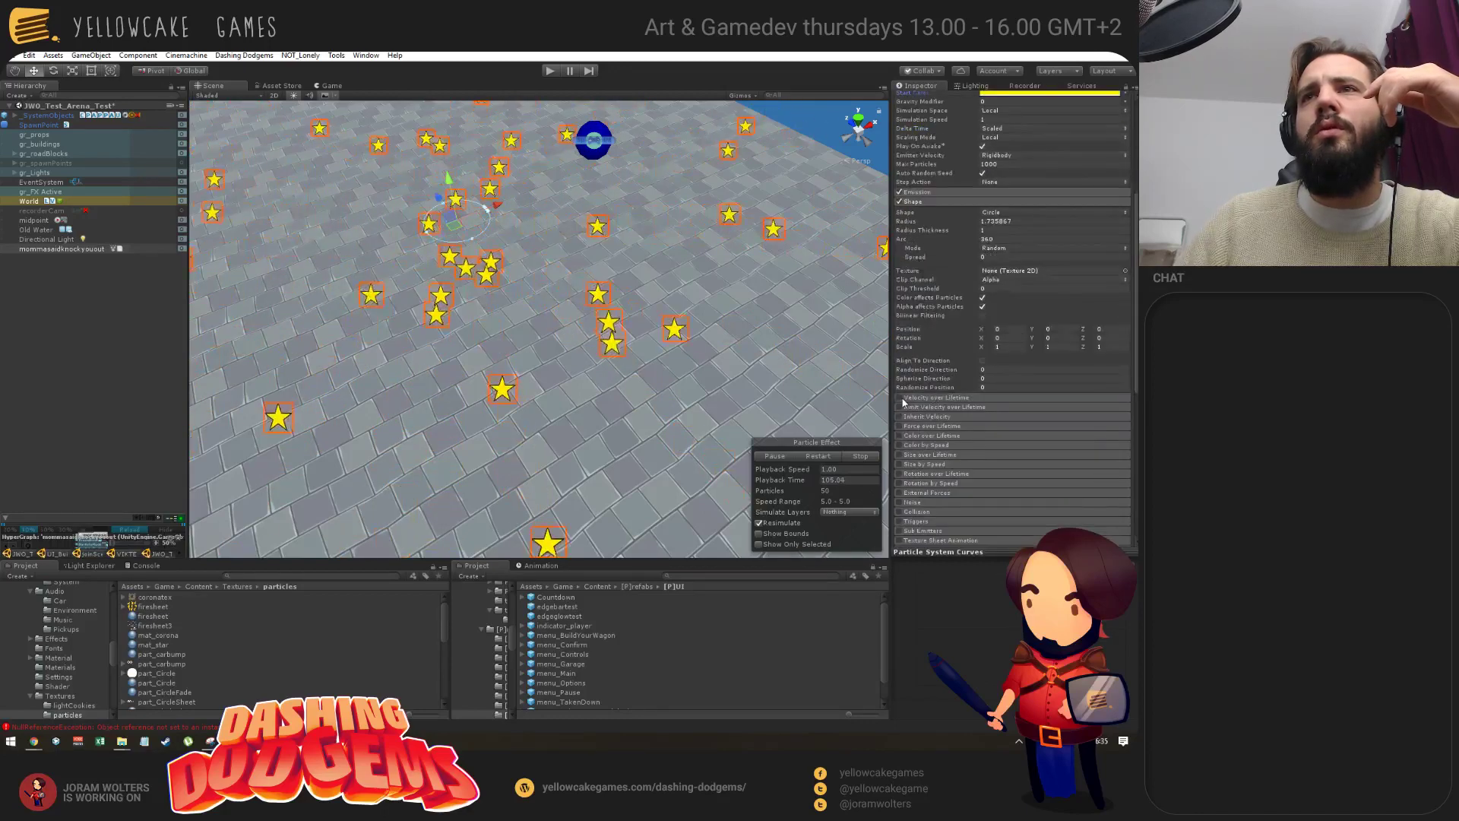
{"action": "left_click", "coordinate": [905, 399]}
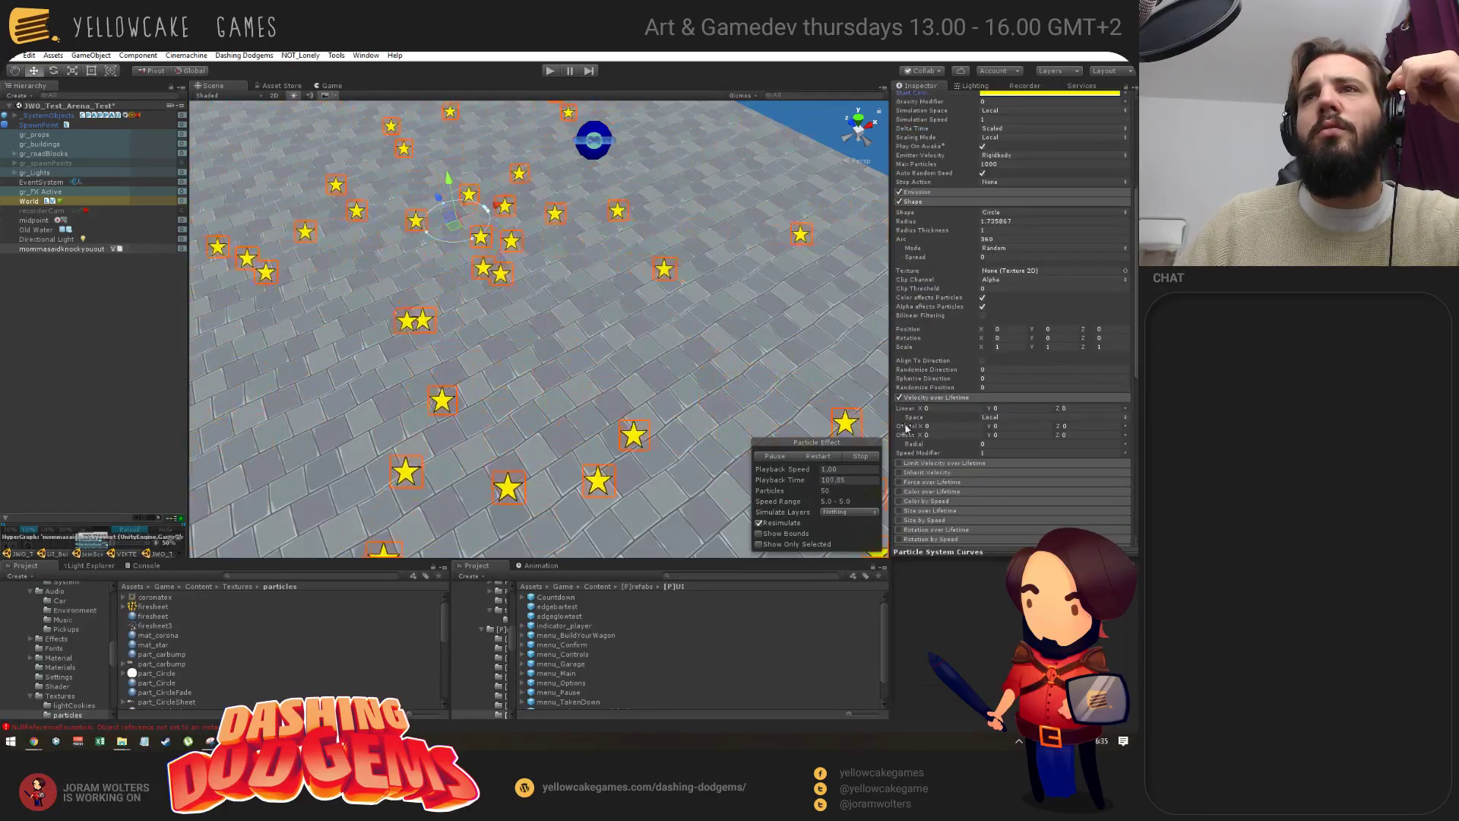
{"action": "left_click_drag", "start_coordinate": [914, 430], "coordinate": [936, 428]}
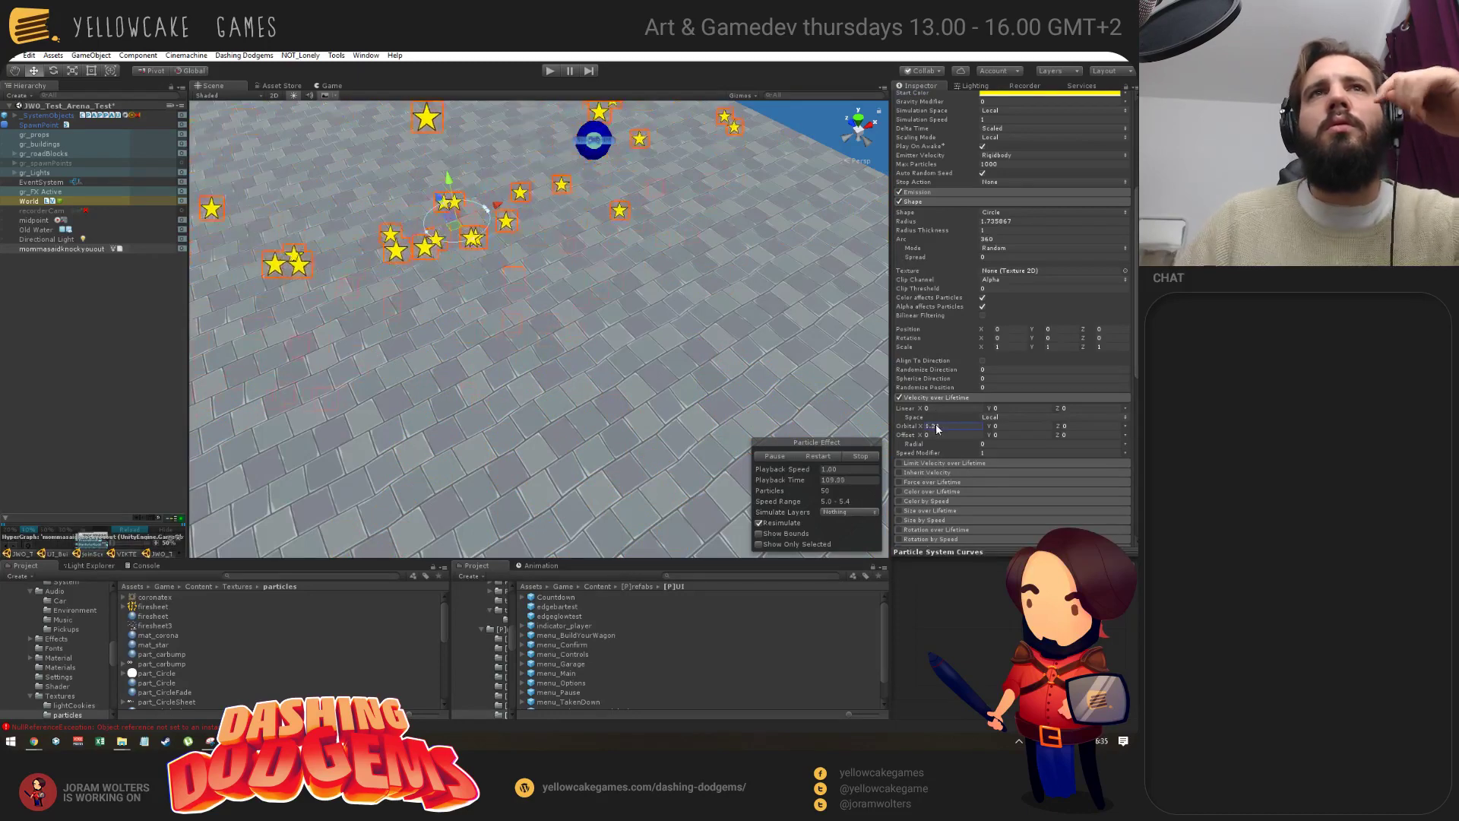
{"action": "type", "text": "0"}
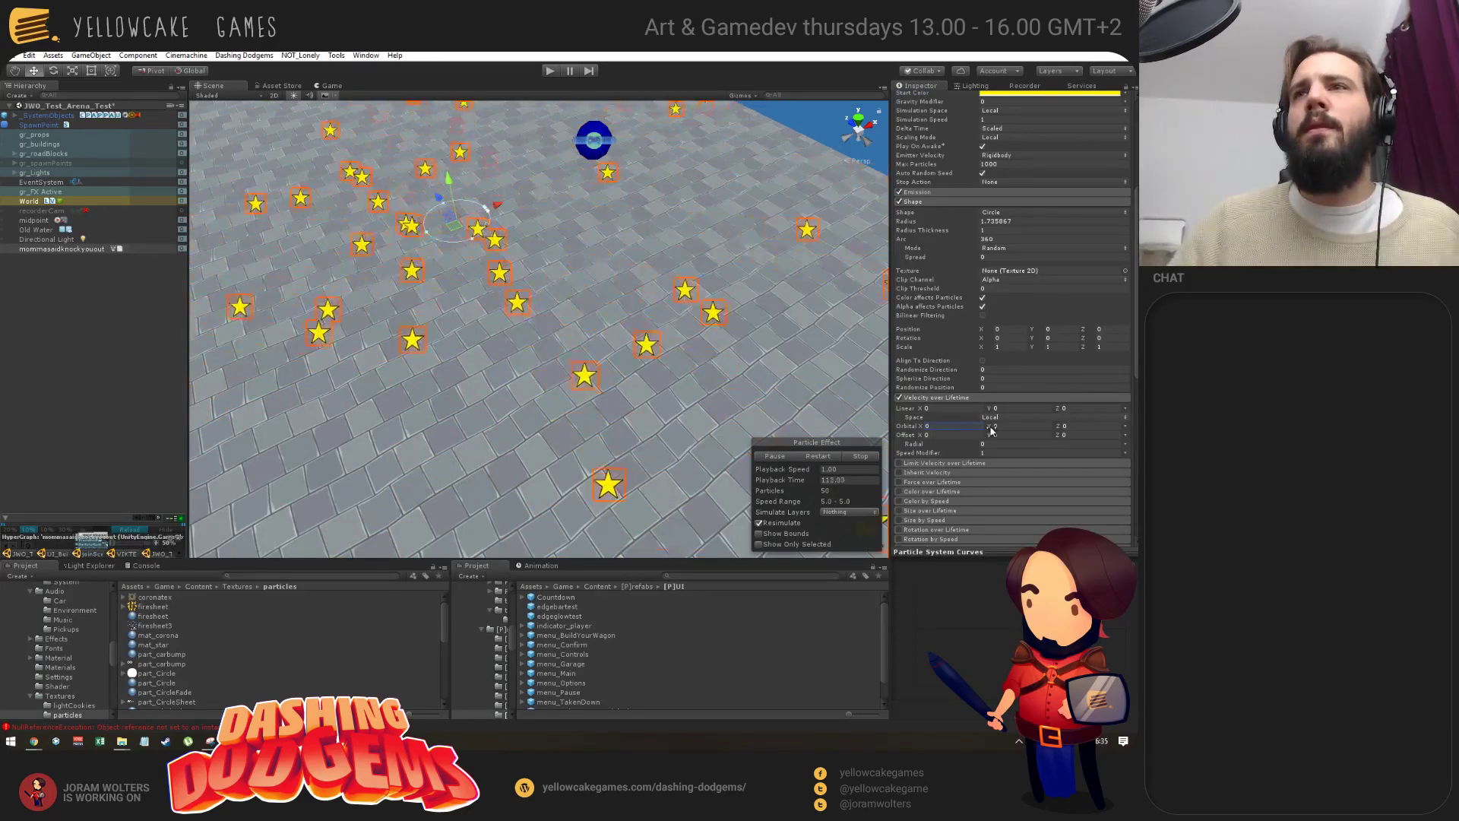
Switch the velocity space to World and set orbital Z to 1.49, after trying orbital Y and resetting it to 0.
{"action": "left_click", "coordinate": [990, 417]}
{"action": "left_click", "coordinate": [990, 431]}
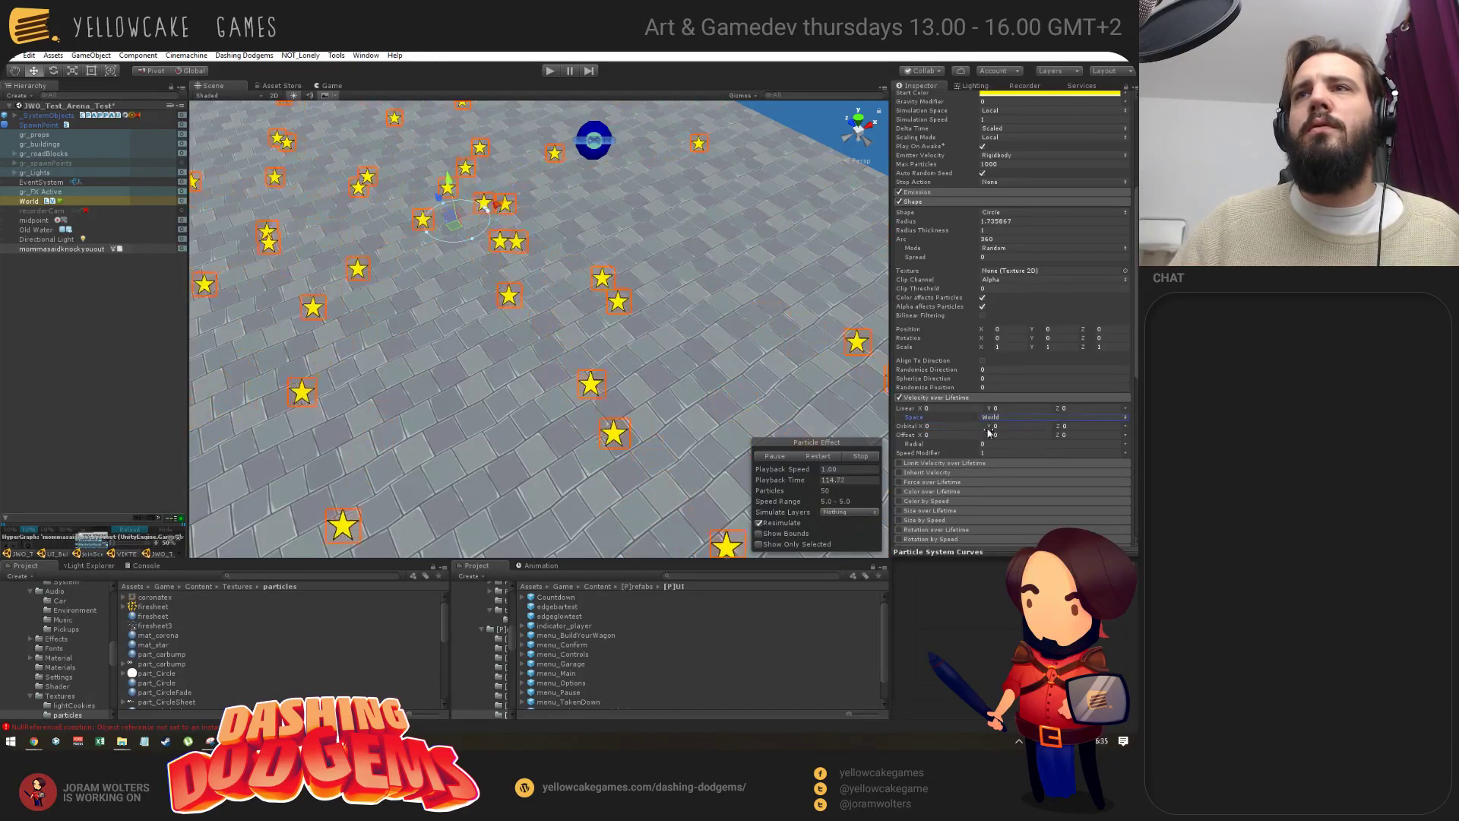
{"action": "left_click_drag", "start_coordinate": [987, 432], "coordinate": [1019, 426]}
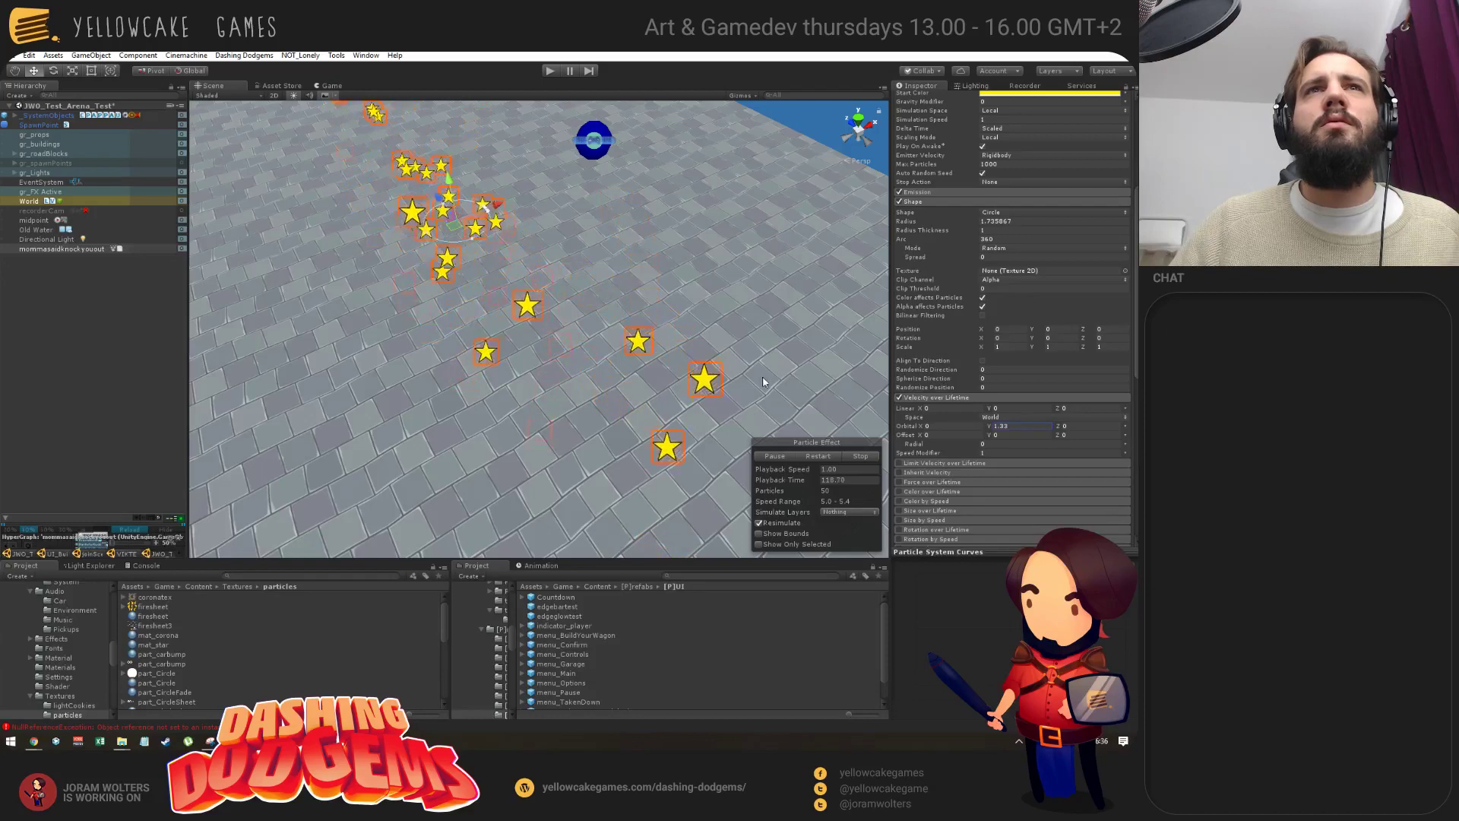
{"action": "type", "text": "0"}
{"action": "left_click", "coordinate": [1063, 427]}
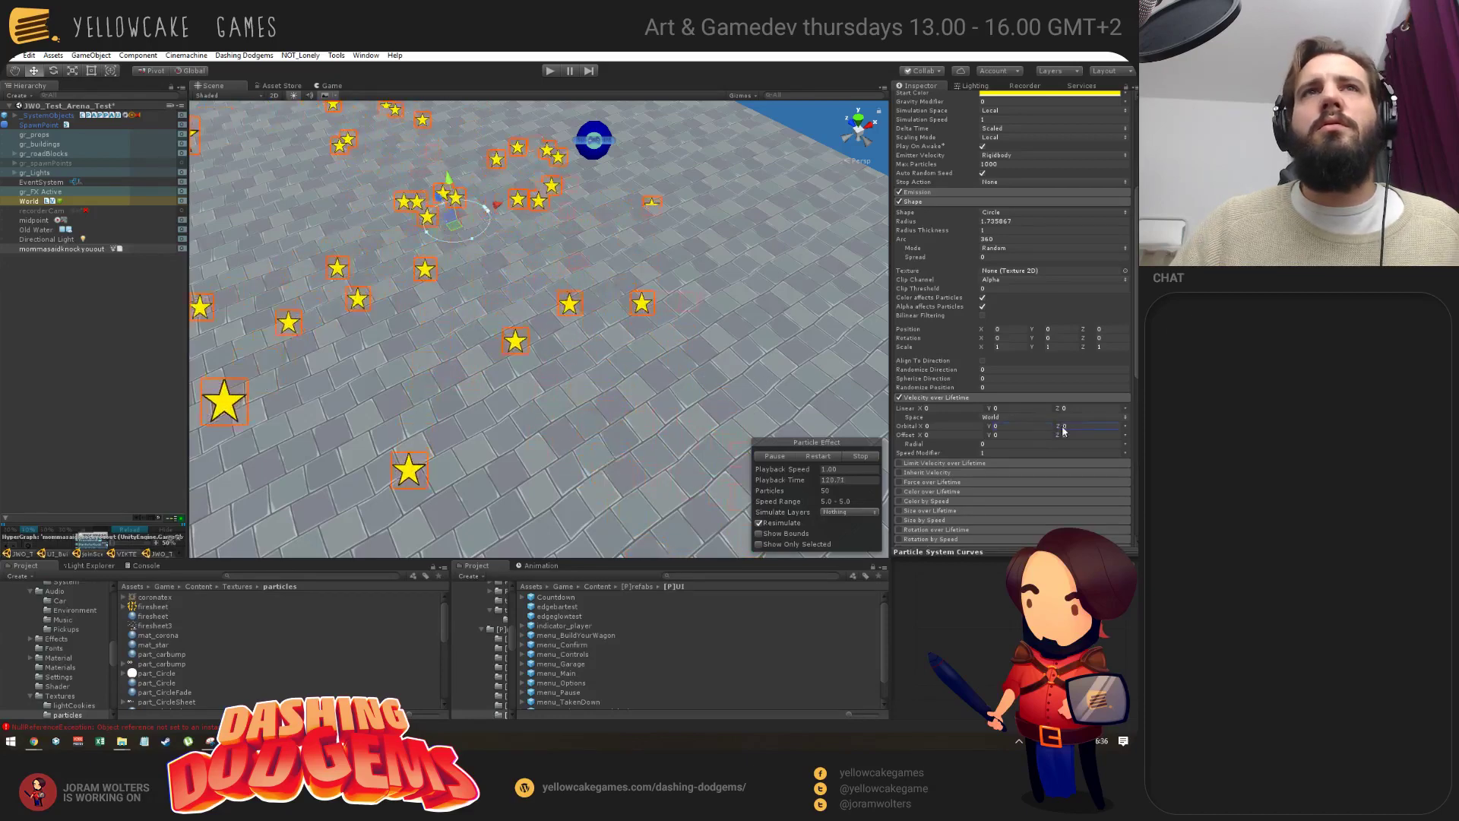
{"action": "left_click_drag", "start_coordinate": [1063, 430], "coordinate": [1091, 426]}
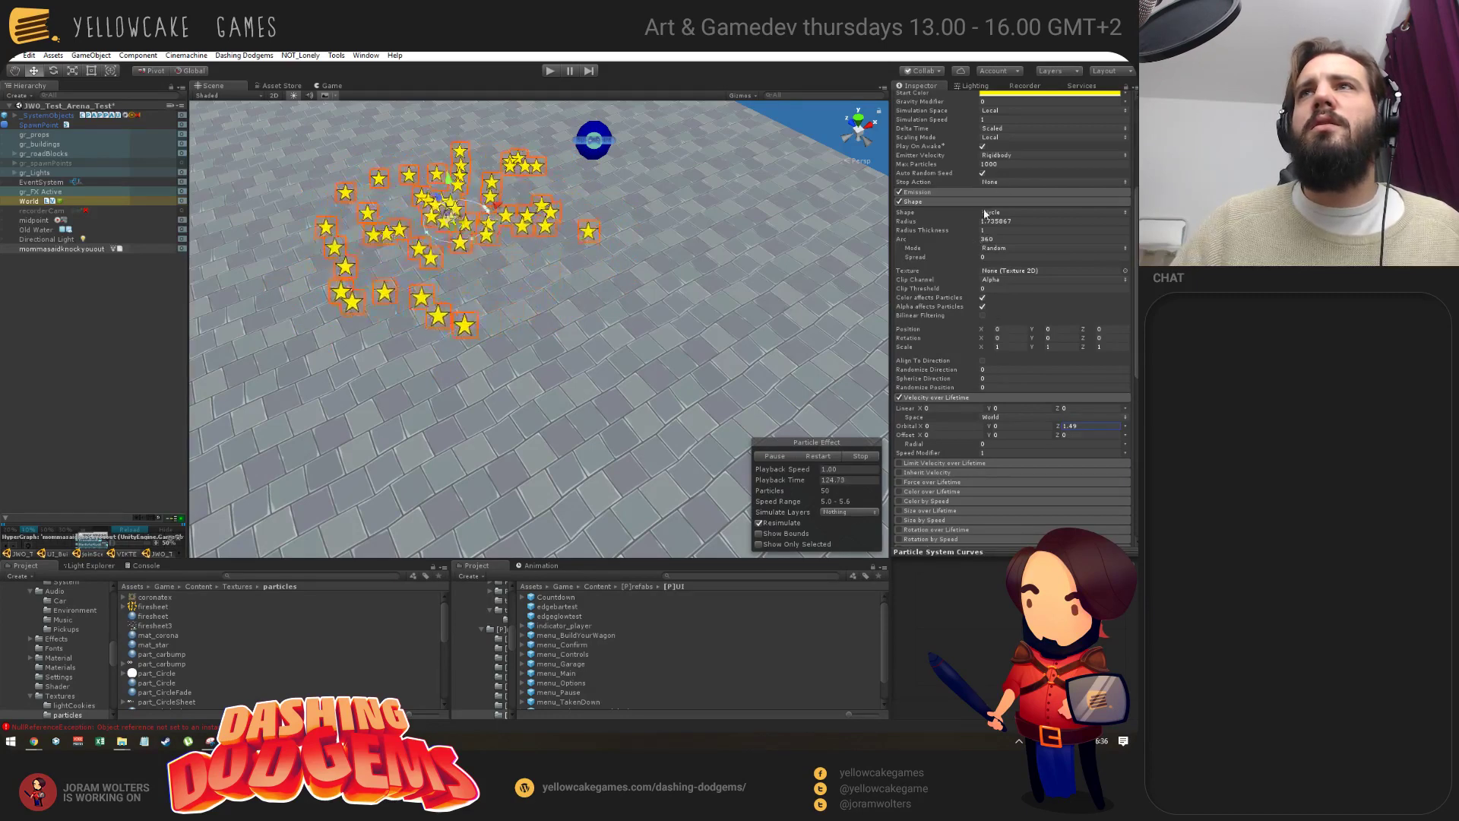
Set the emission Rate over Time to 4 and the particles' Start Speed to 0.
{"action": "left_click", "coordinate": [943, 192]}
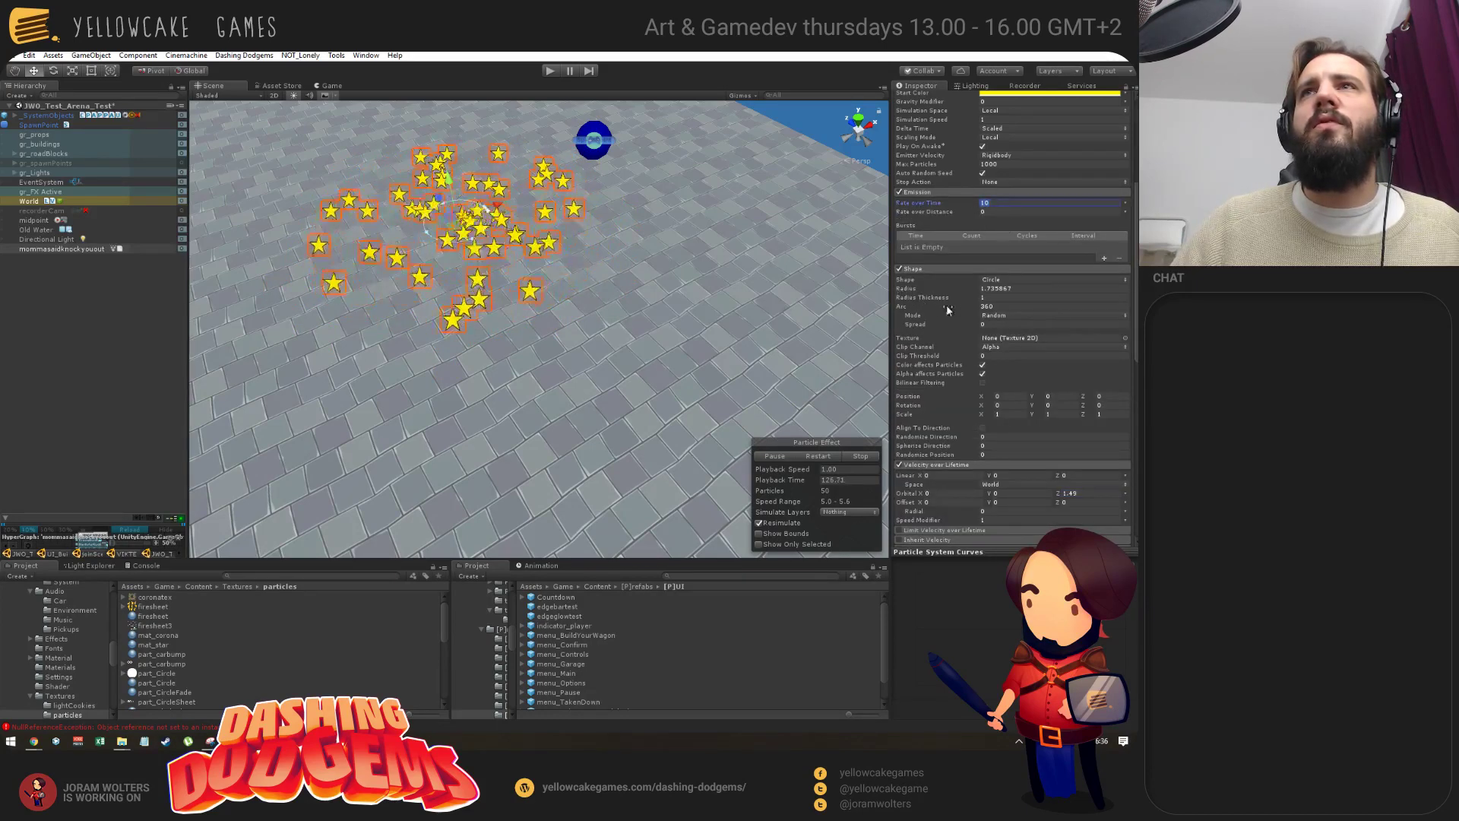
{"action": "type", "text": "4"}
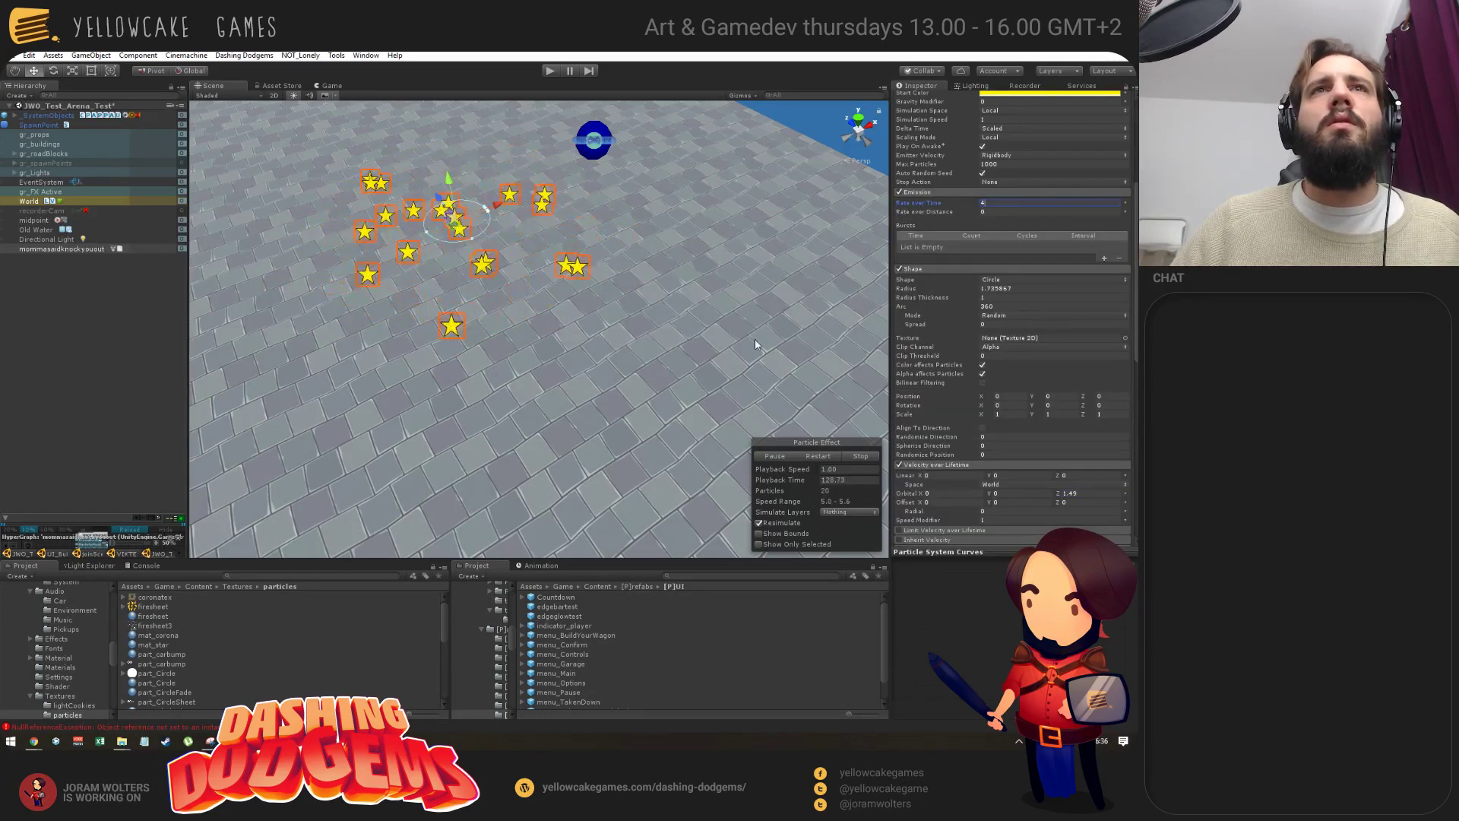
{"action": "scroll", "coordinate": [924, 382], "scroll_direction": "up", "scroll_amount": 5}
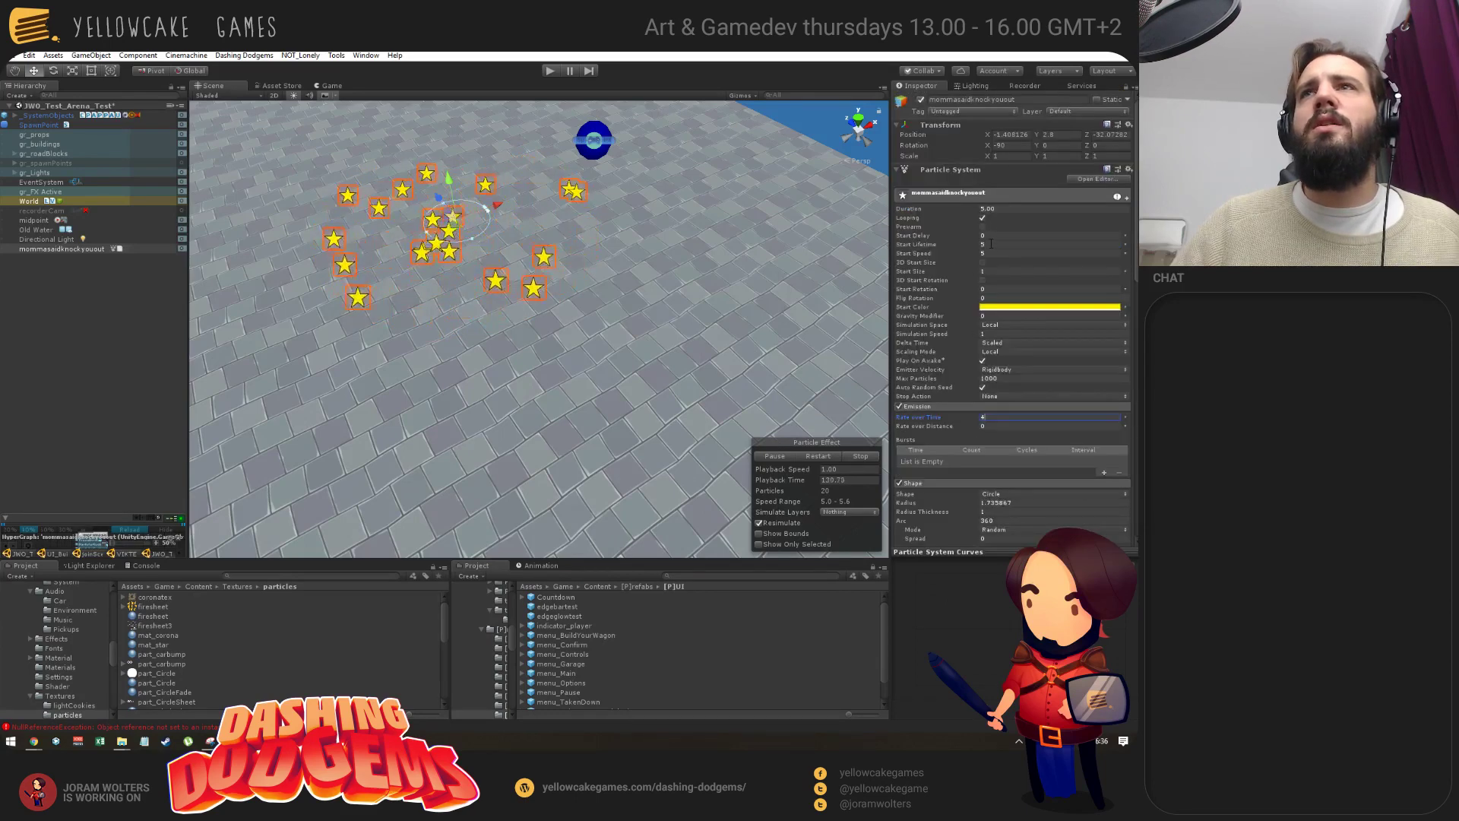
{"action": "left_click", "coordinate": [987, 253]}
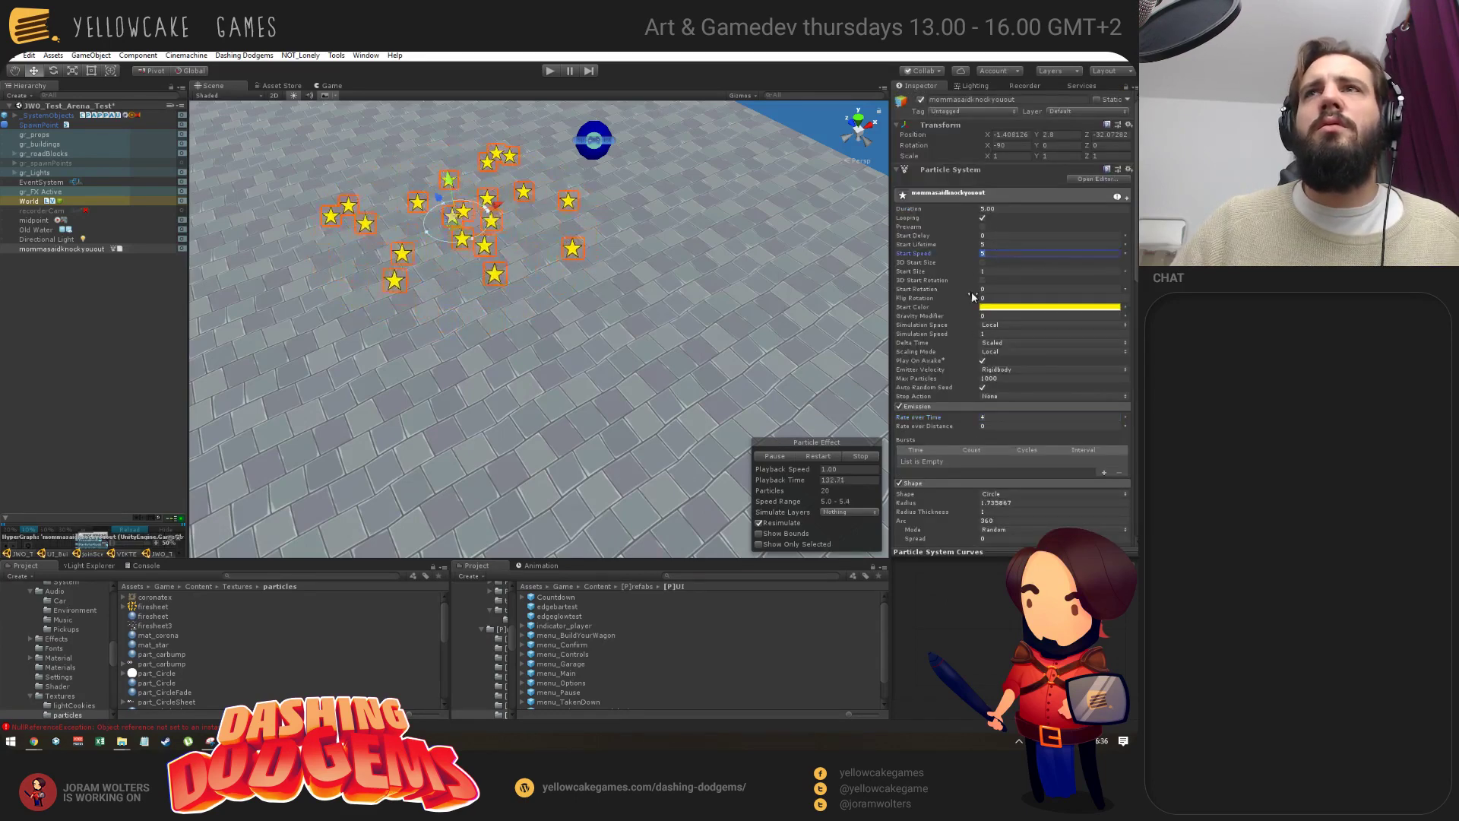
{"action": "type", "text": "0"}
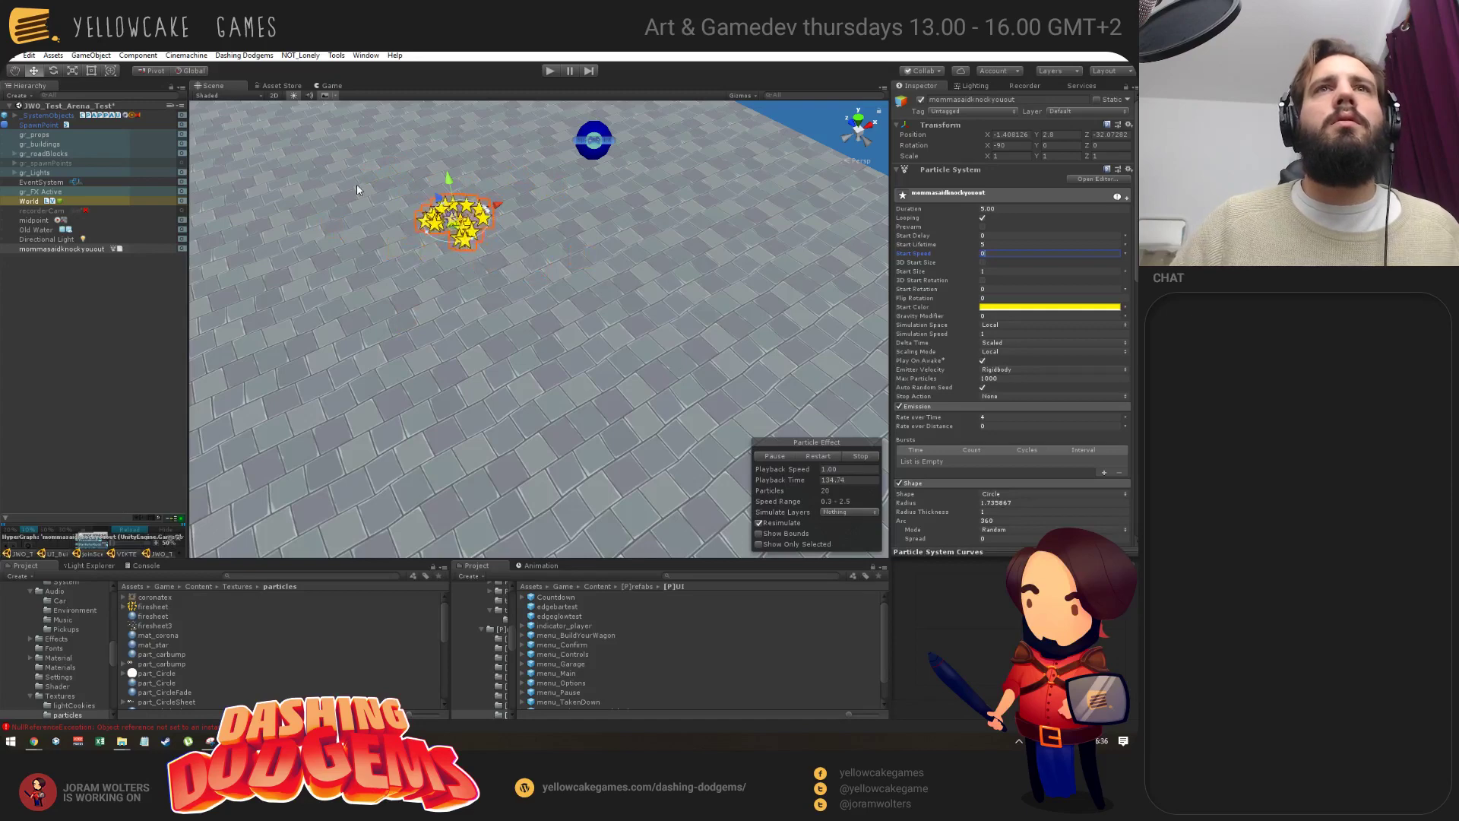
Lower the emission Rate over Time to 3, after trying a rate of 1.
{"action": "type", "text": "f"}
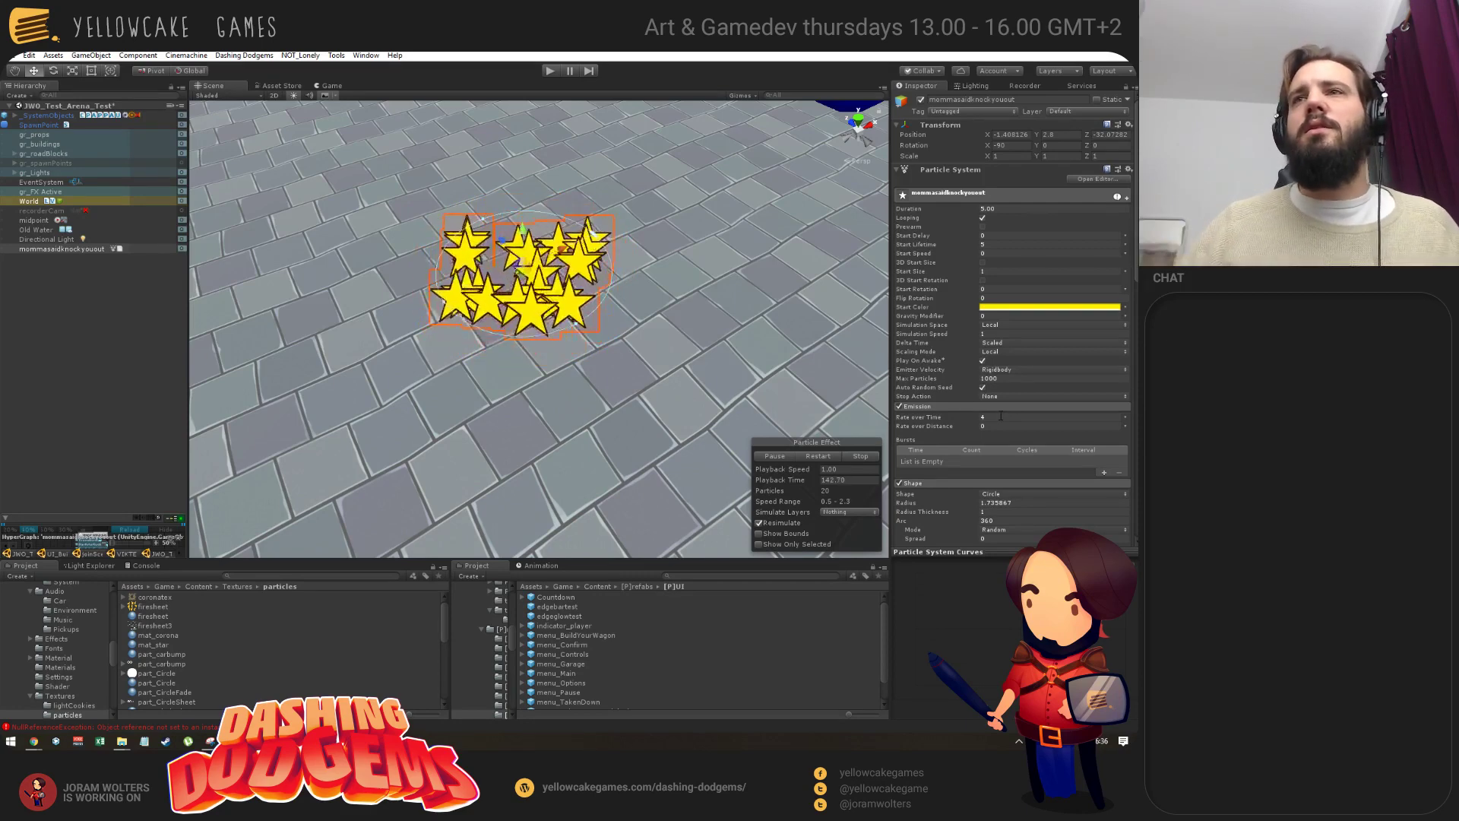
{"action": "left_click", "coordinate": [1000, 415]}
{"action": "type", "text": "1"}
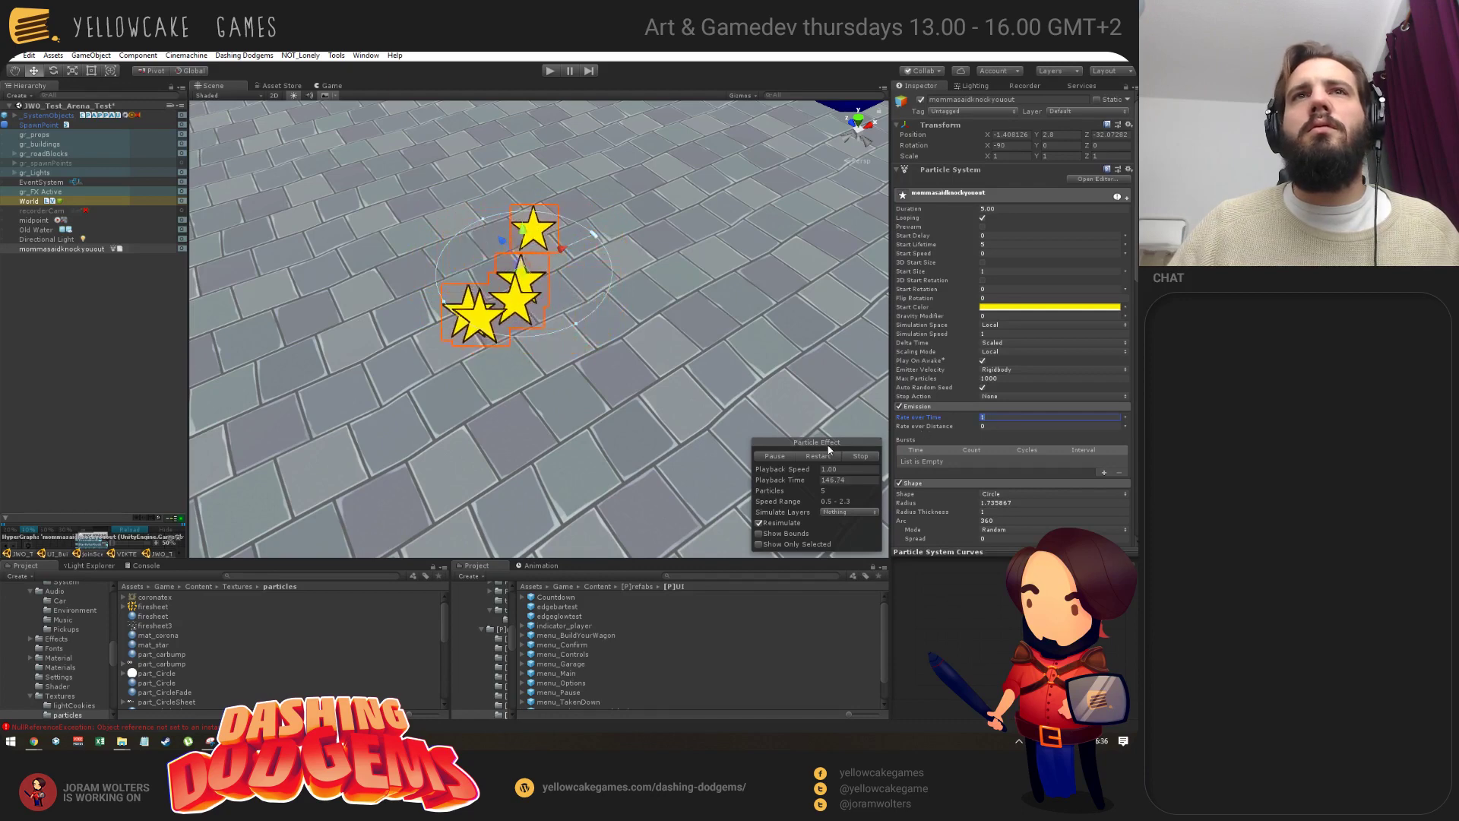
{"action": "key", "text": "BackSpace"}
{"action": "type", "text": "3"}
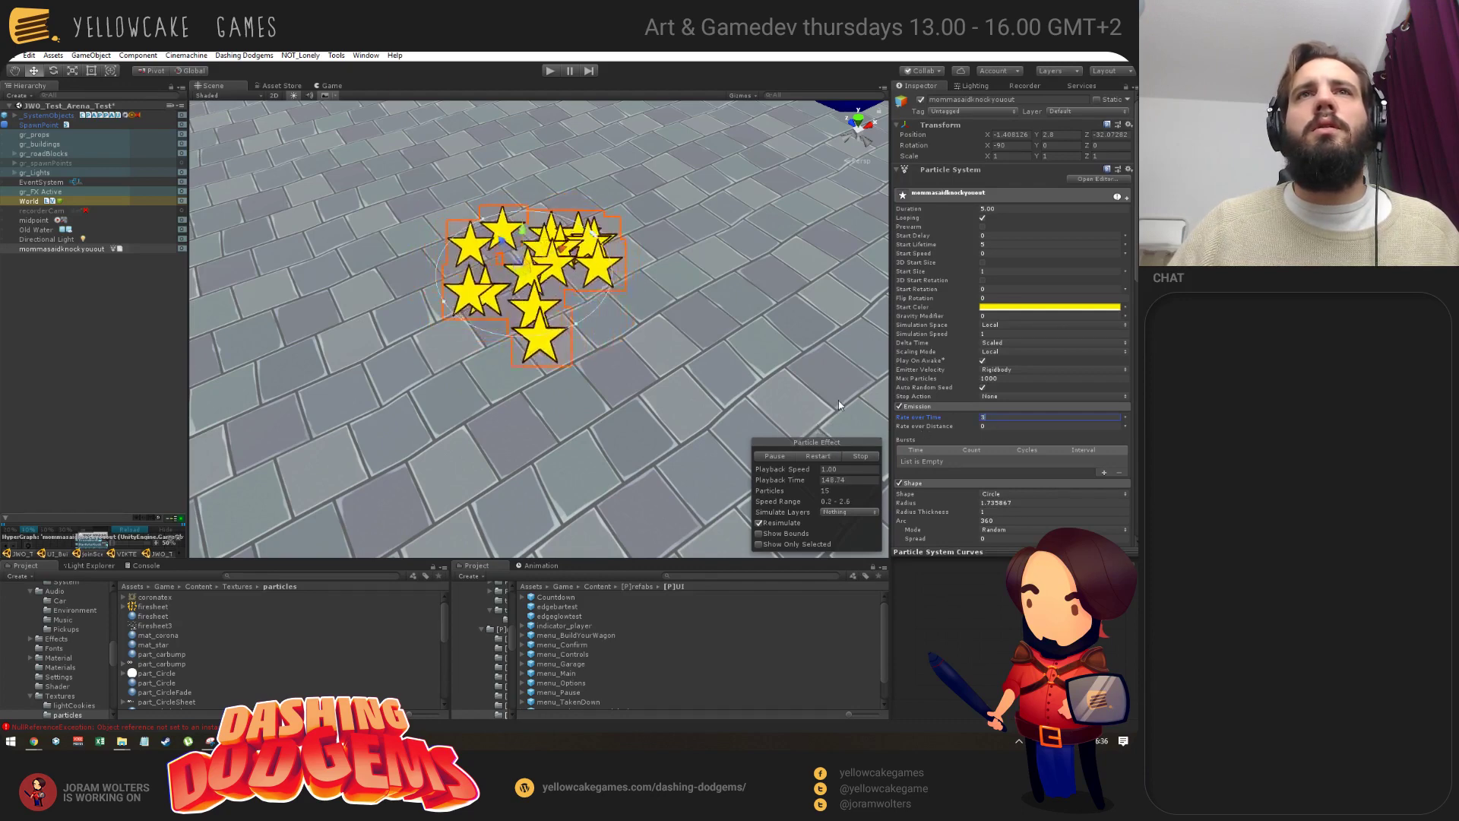
Set the radius of the circular emitter shape to 2.75.
{"action": "scroll", "coordinate": [958, 461], "scroll_direction": "down", "scroll_amount": 2}
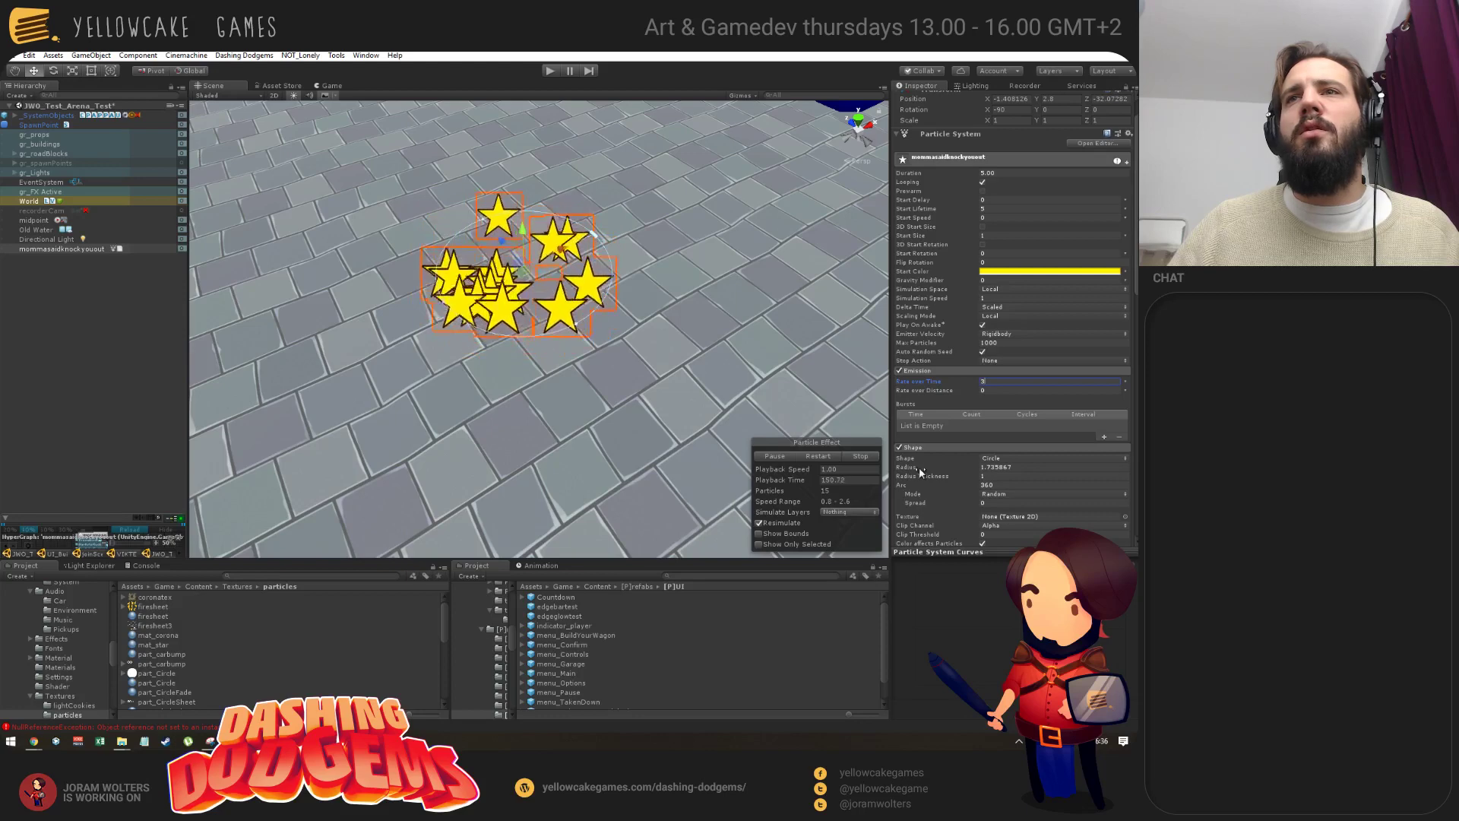
{"action": "left_click_drag", "start_coordinate": [958, 468], "coordinate": [942, 470]}
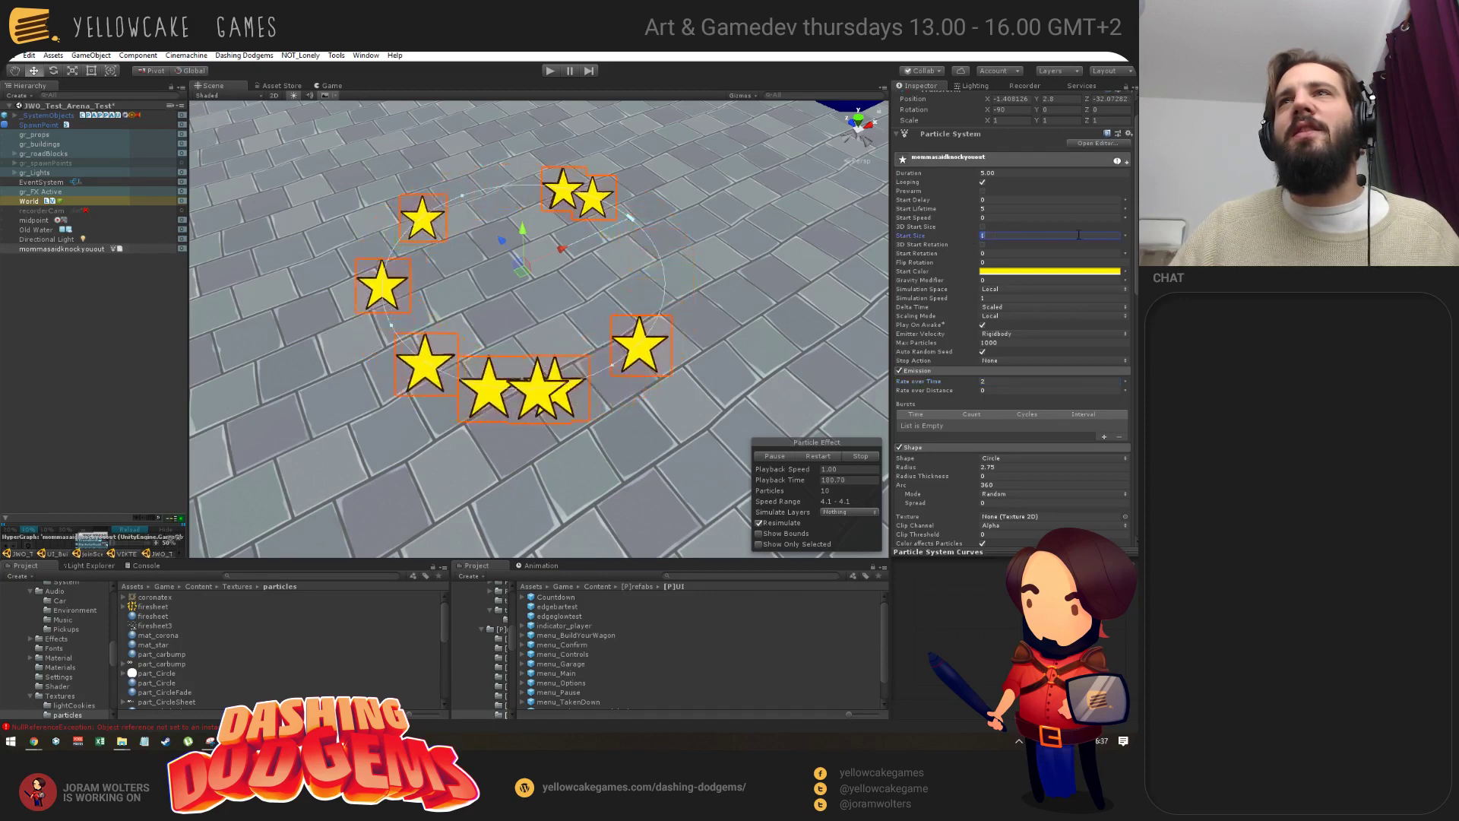
Make the particles' Start Size random between the two constants 0.5 and 1.
{"action": "left_click", "coordinate": [1126, 237]}
{"action": "left_click", "coordinate": [1073, 274]}
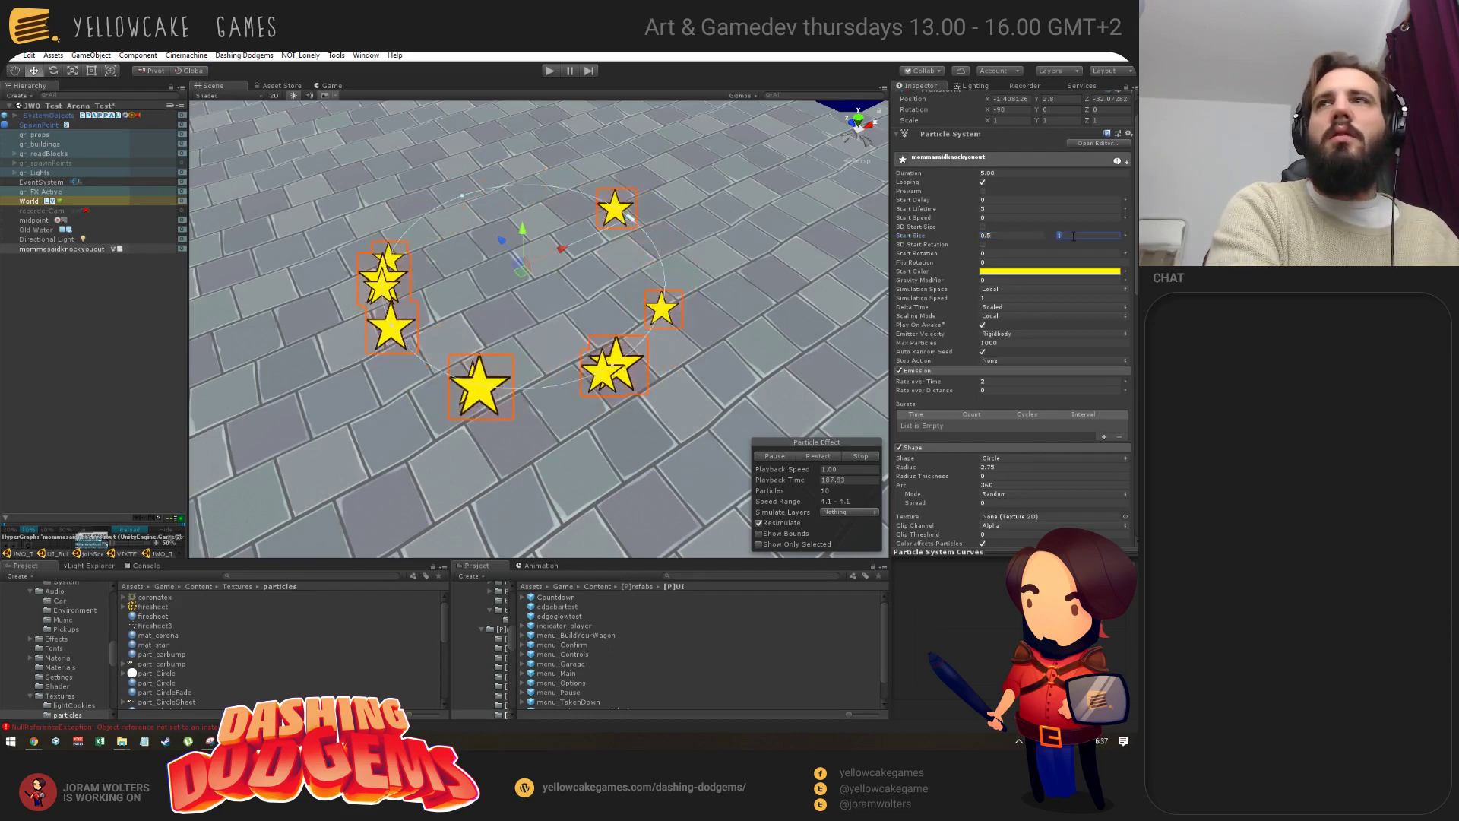
{"action": "type", "text": "0"}
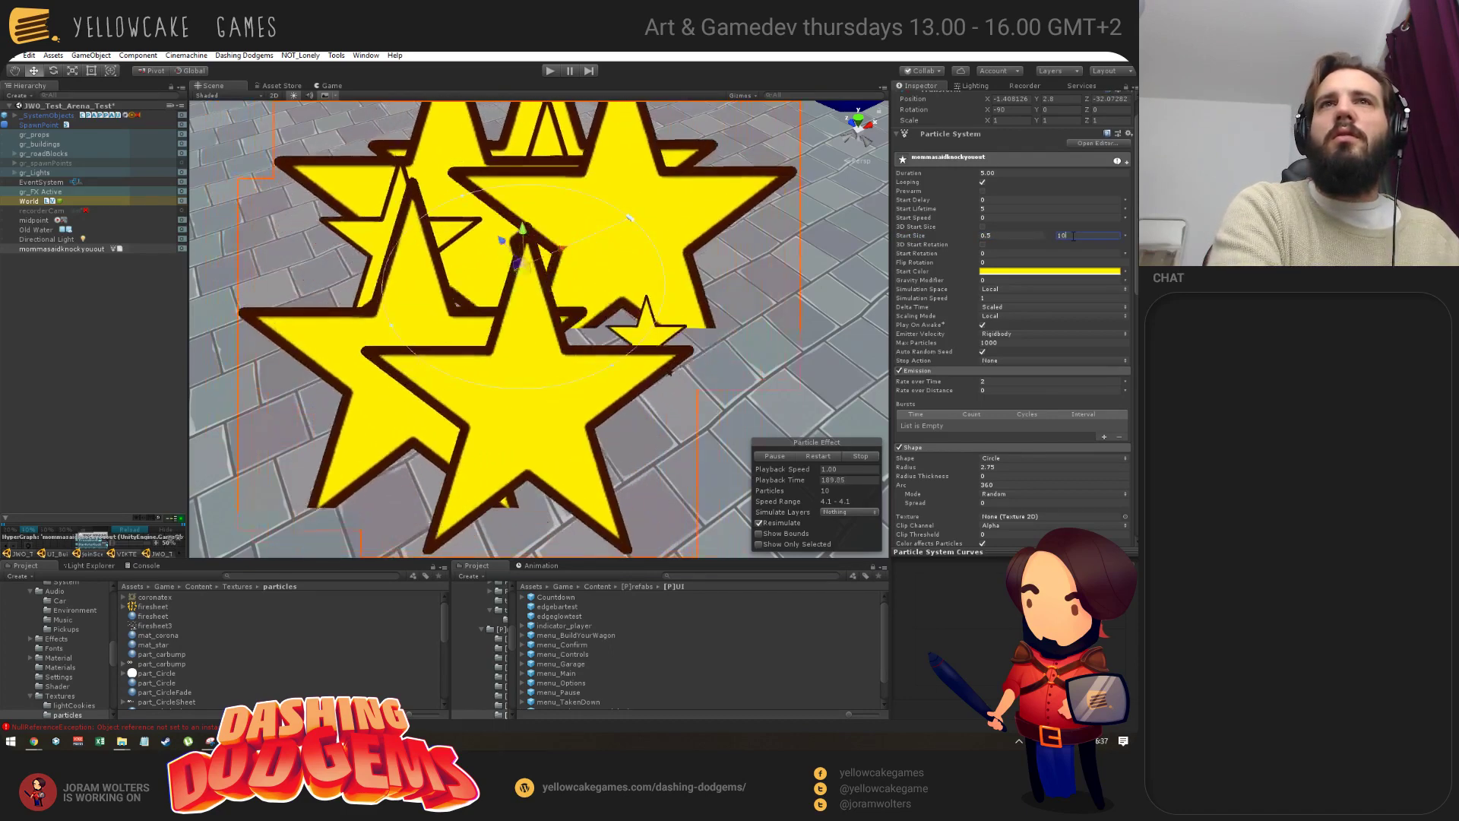
{"action": "key", "text": "BackSpace"}
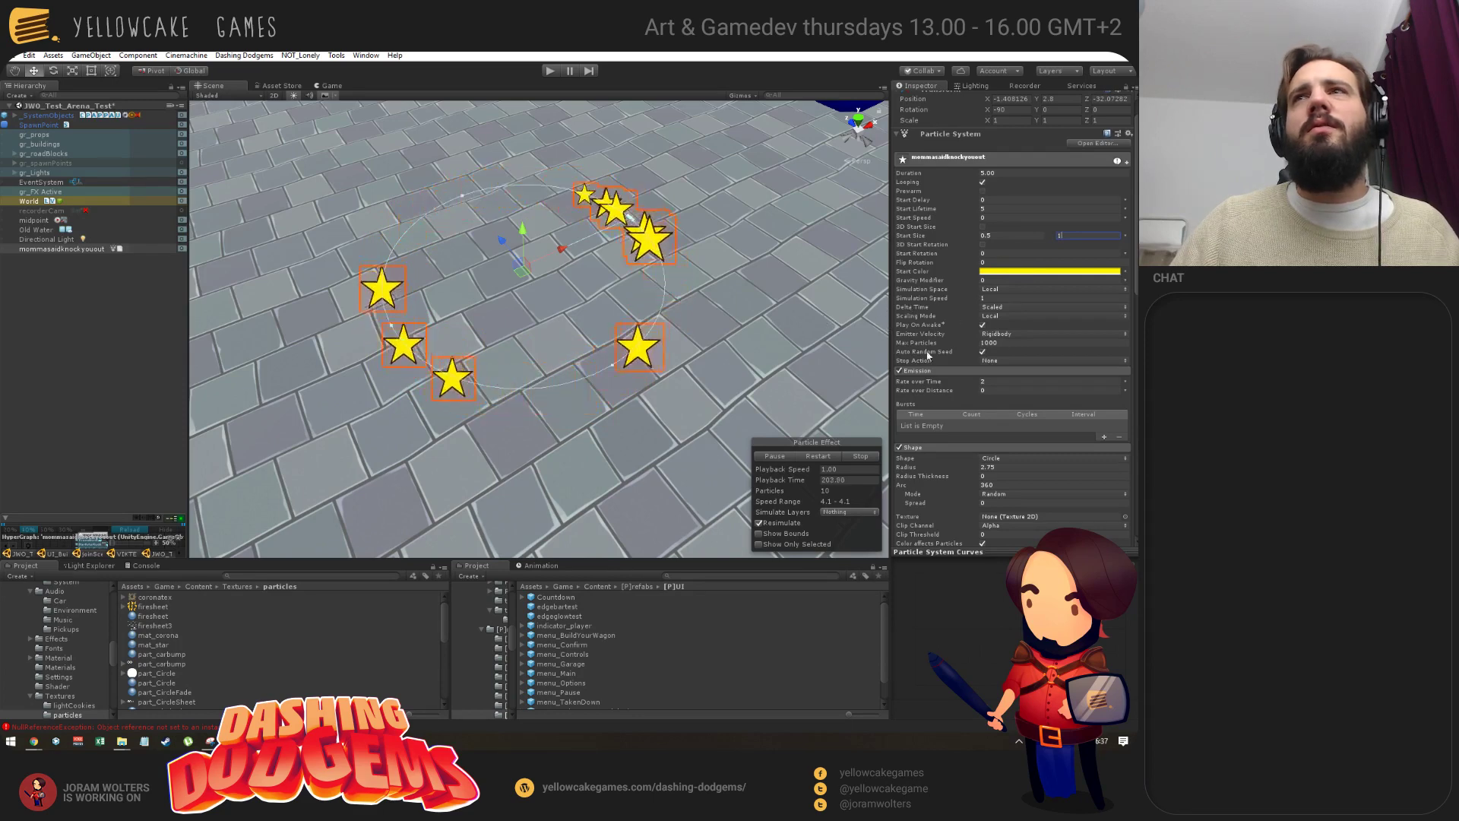
{"action": "scroll", "coordinate": [946, 308], "scroll_direction": "down", "scroll_amount": 3}
{"action": "scroll", "coordinate": [932, 318], "scroll_direction": "down", "scroll_amount": 4}
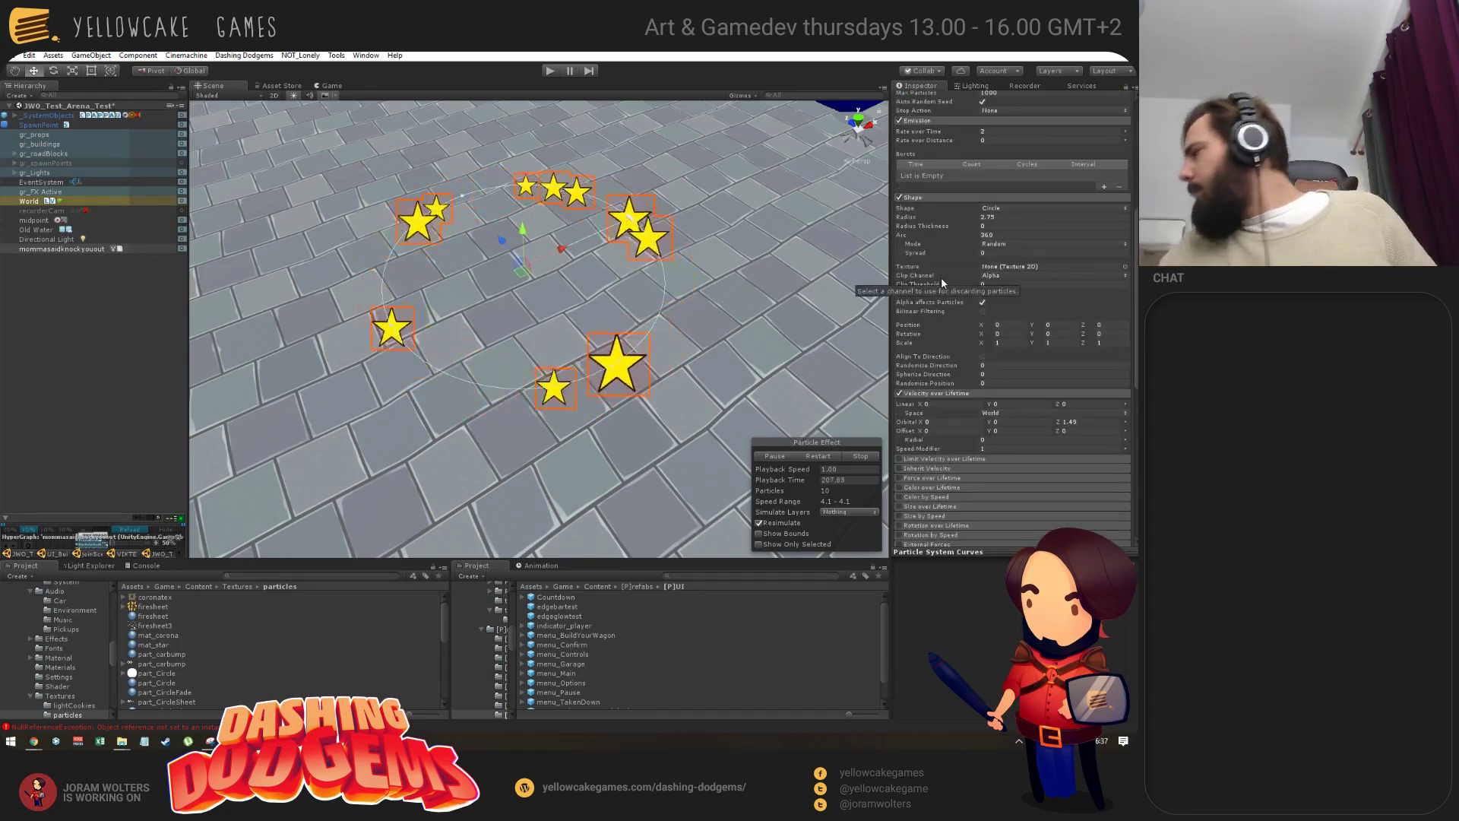
Set the particles' Start Lifetime to 1 and the emission Rate over Time to 5.
{"action": "scroll", "coordinate": [999, 370], "scroll_direction": "down", "scroll_amount": 3}
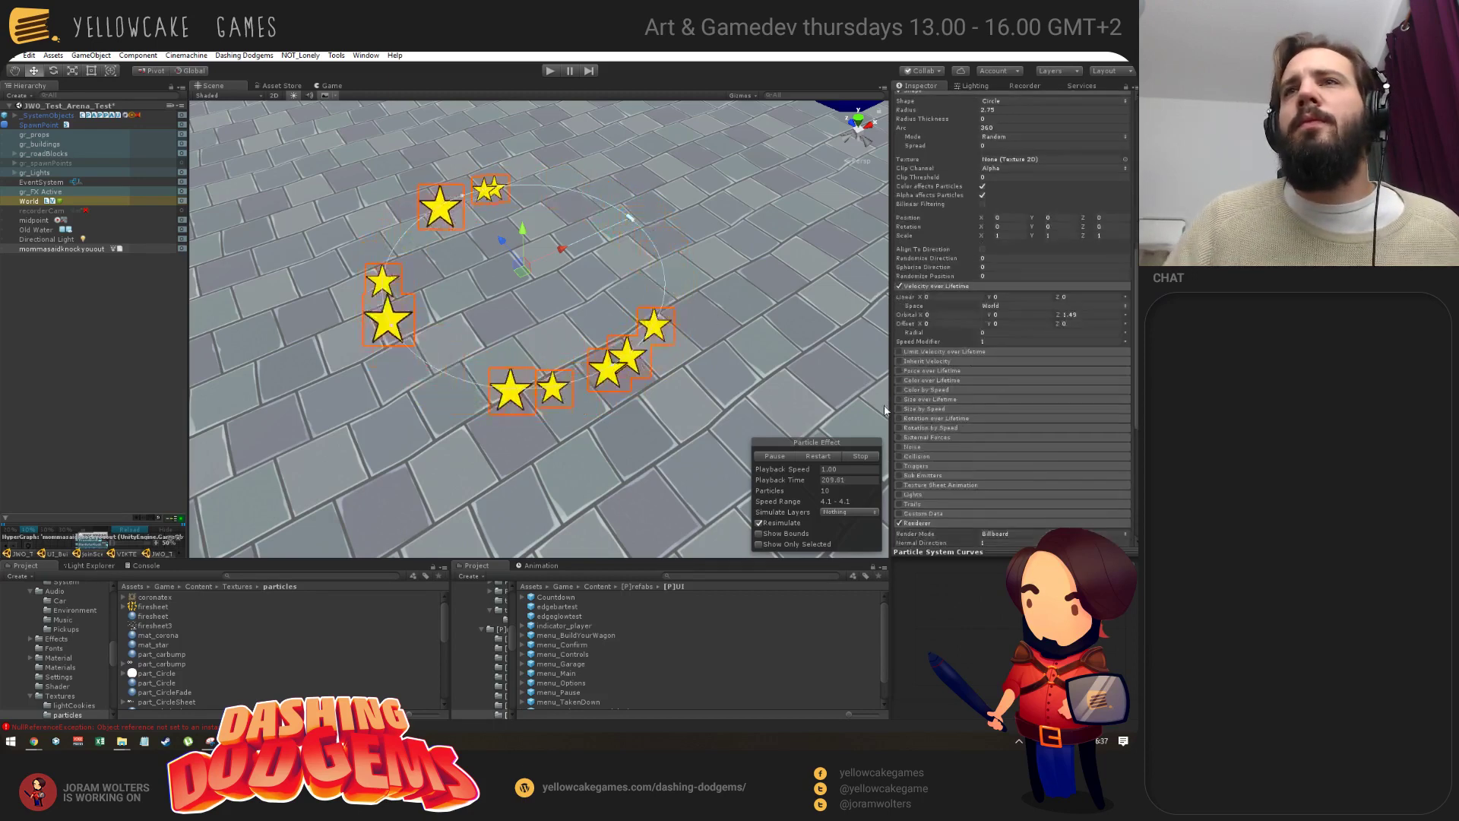
{"action": "scroll", "coordinate": [928, 475], "scroll_direction": "down", "scroll_amount": 1}
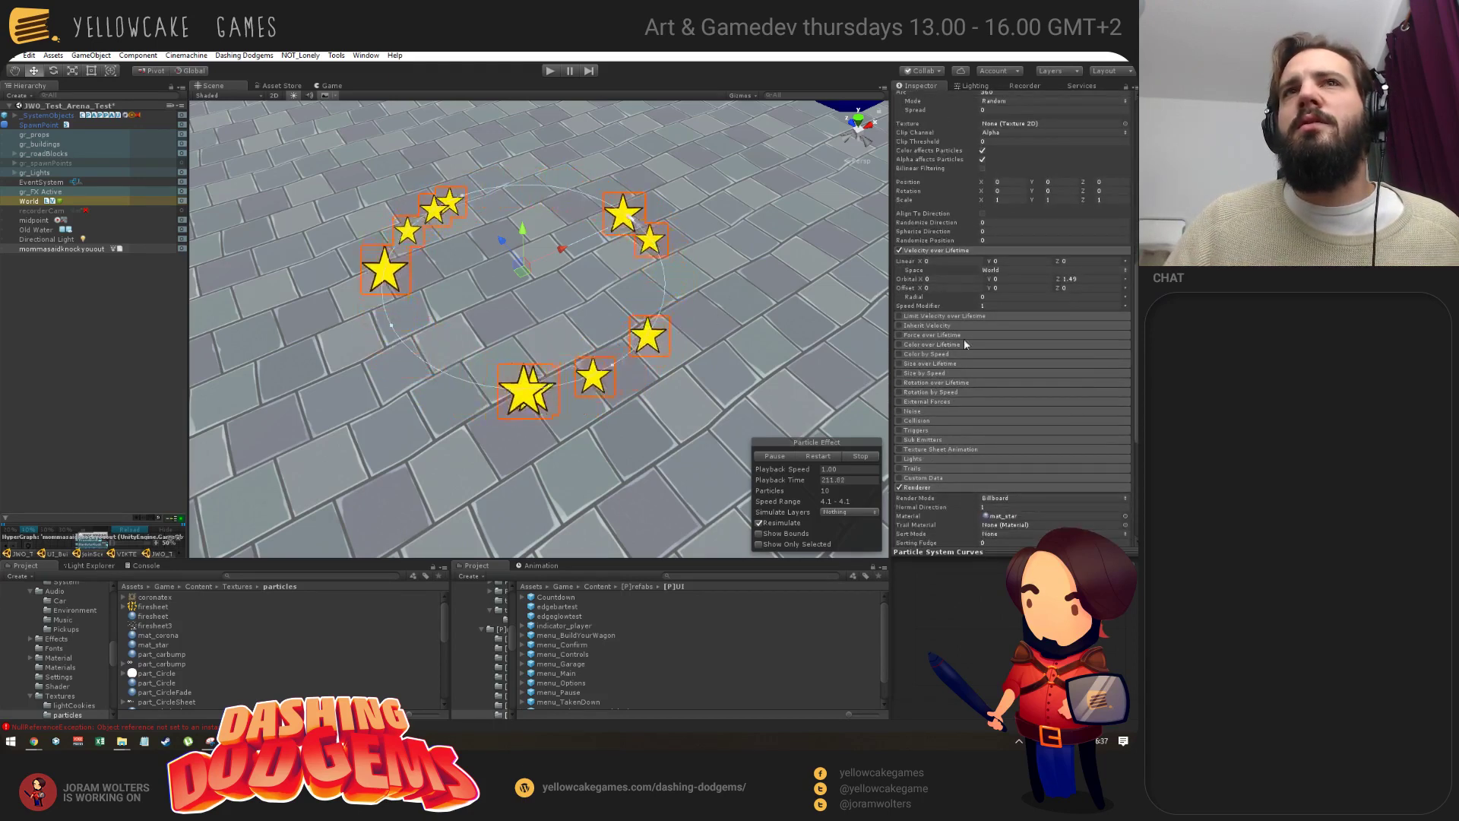
{"action": "scroll", "coordinate": [964, 339], "scroll_direction": "up", "scroll_amount": 12}
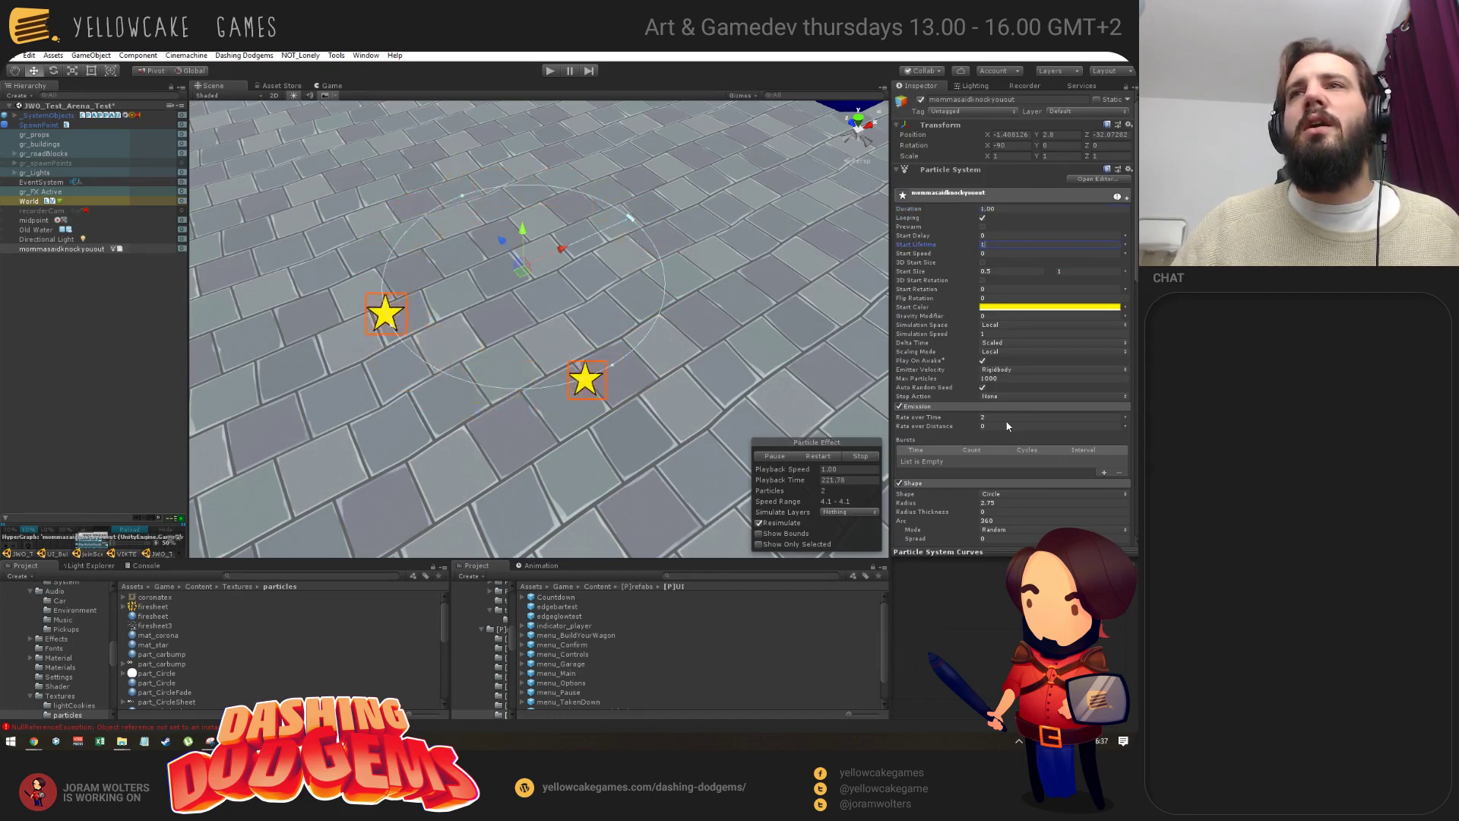
{"action": "type", "text": "5"}
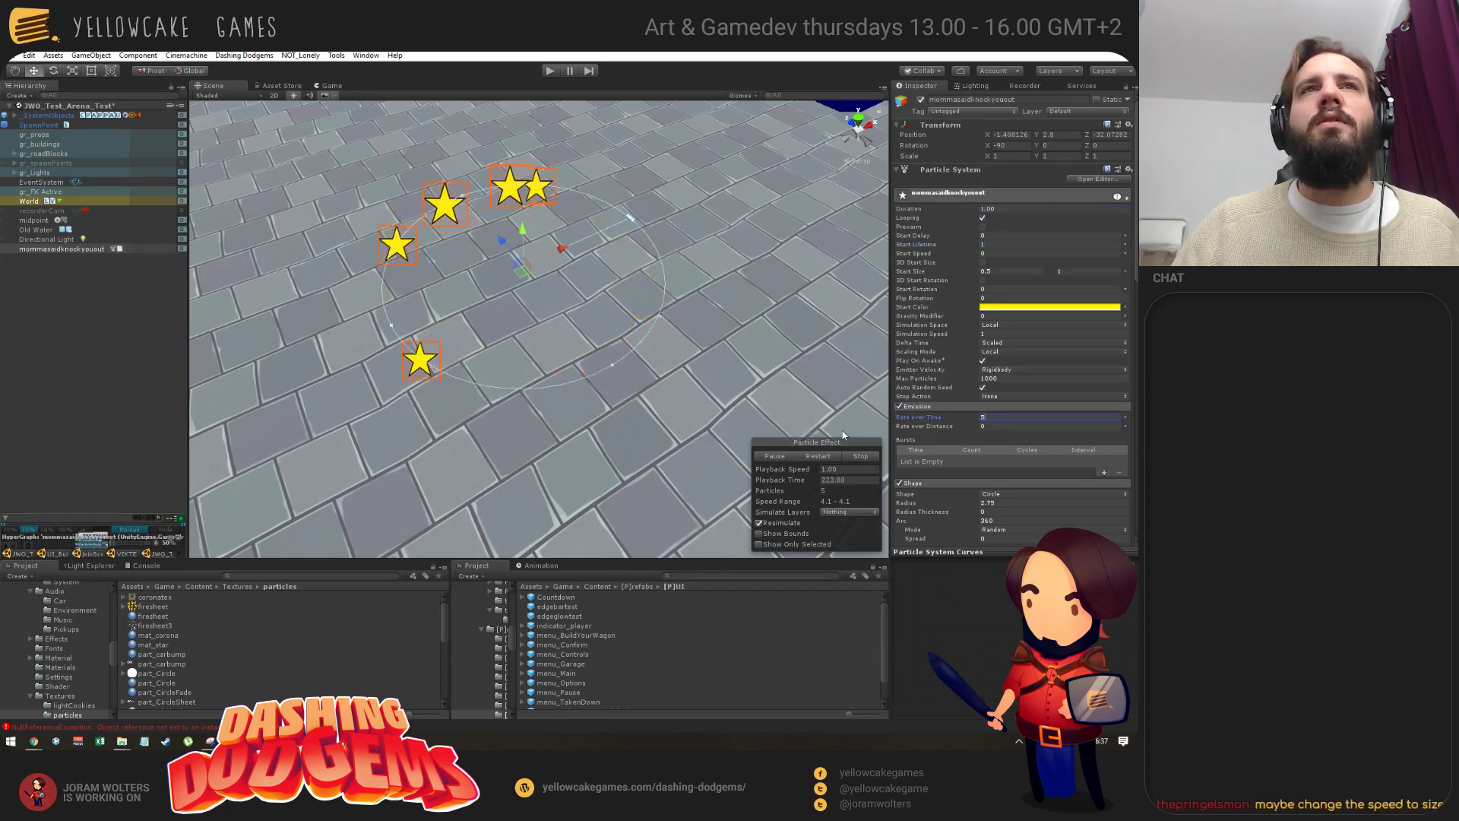
Set the Orbital Z velocity in Velocity over Lifetime to 2.
{"action": "scroll", "coordinate": [1009, 459], "scroll_direction": "down", "scroll_amount": 3}
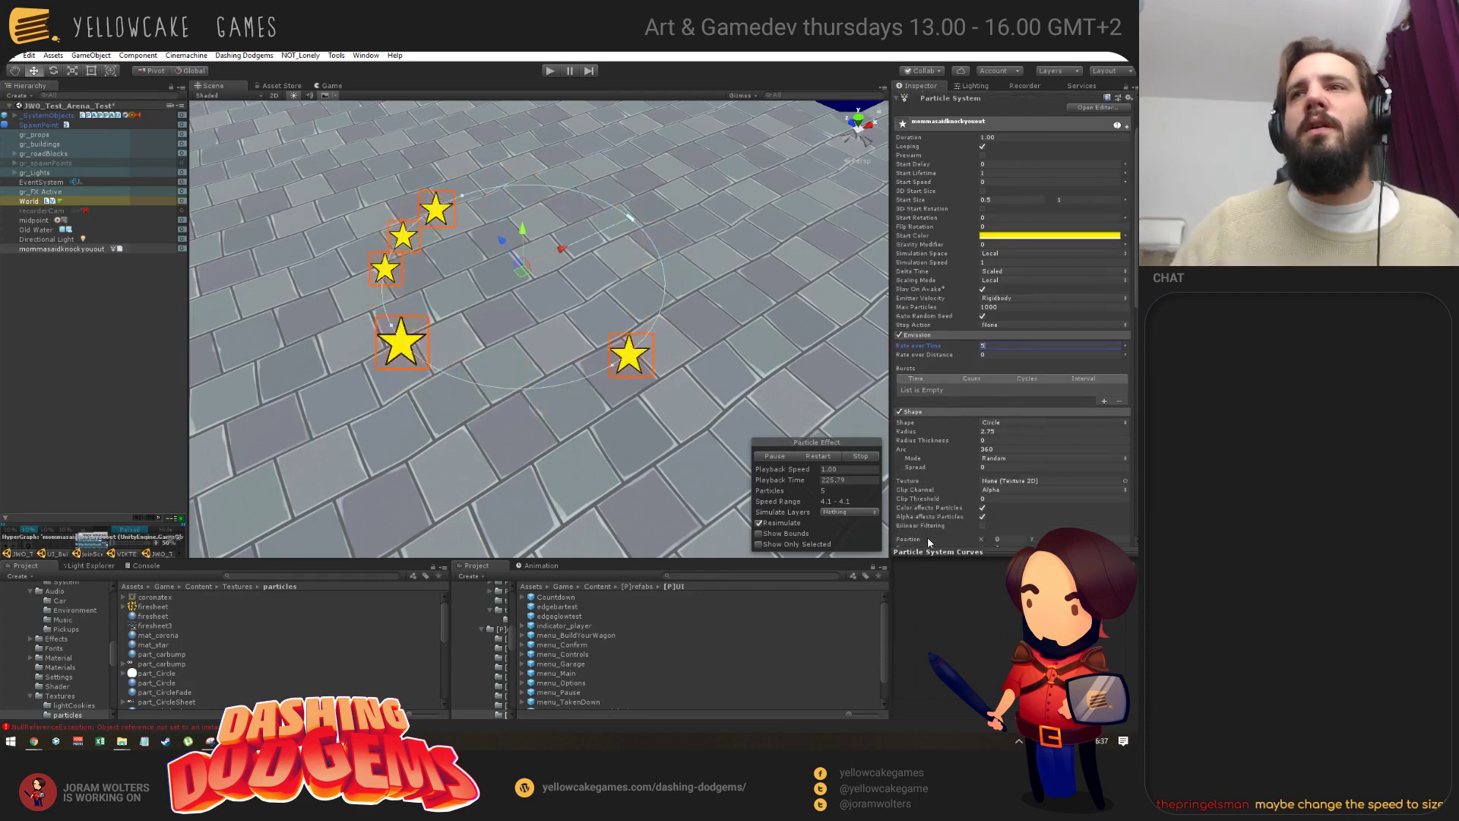
{"action": "scroll", "coordinate": [957, 472], "scroll_direction": "down", "scroll_amount": 10}
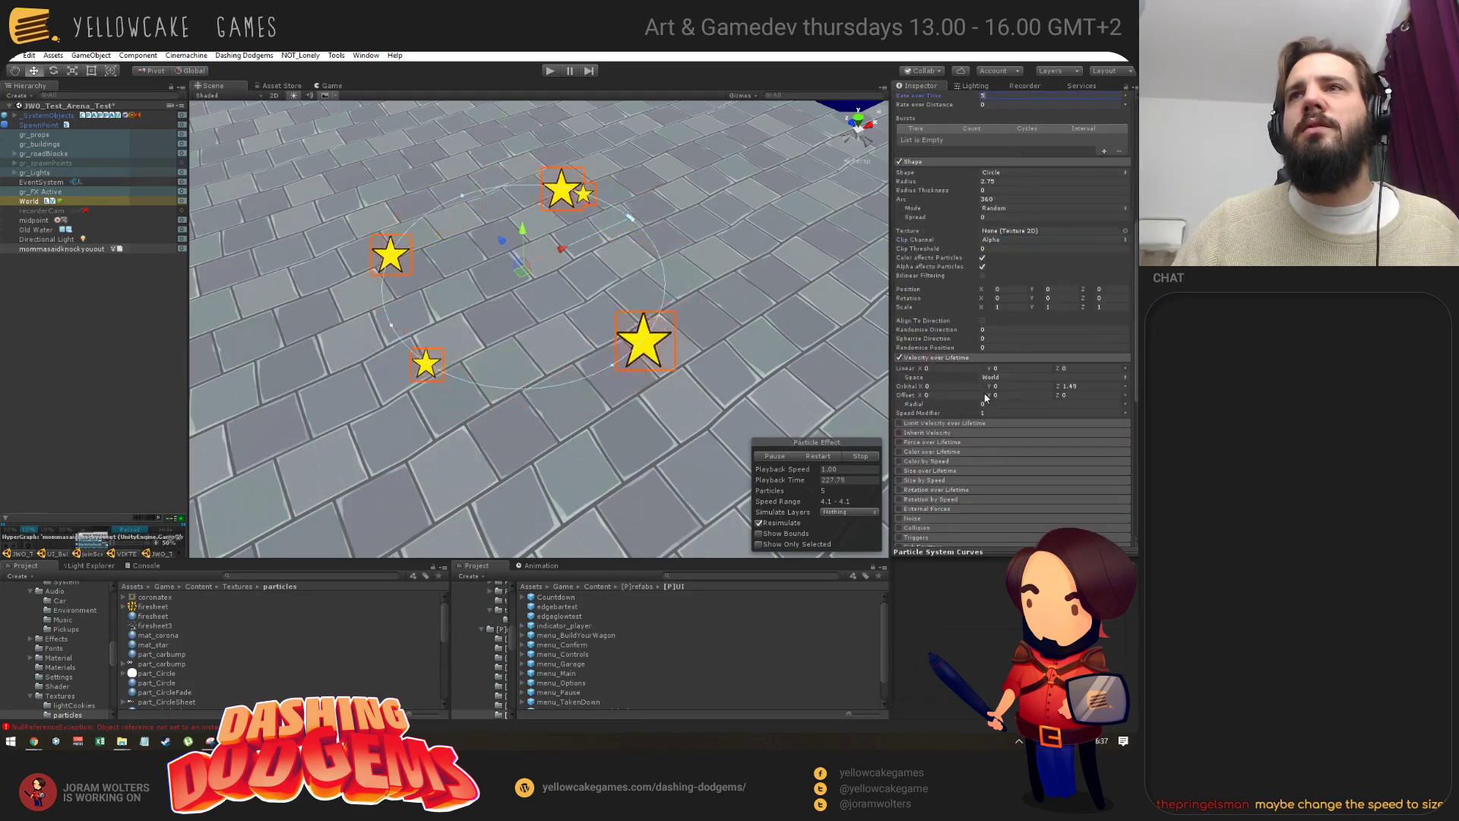
{"action": "left_click", "coordinate": [1087, 386]}
{"action": "type", "text": "2"}
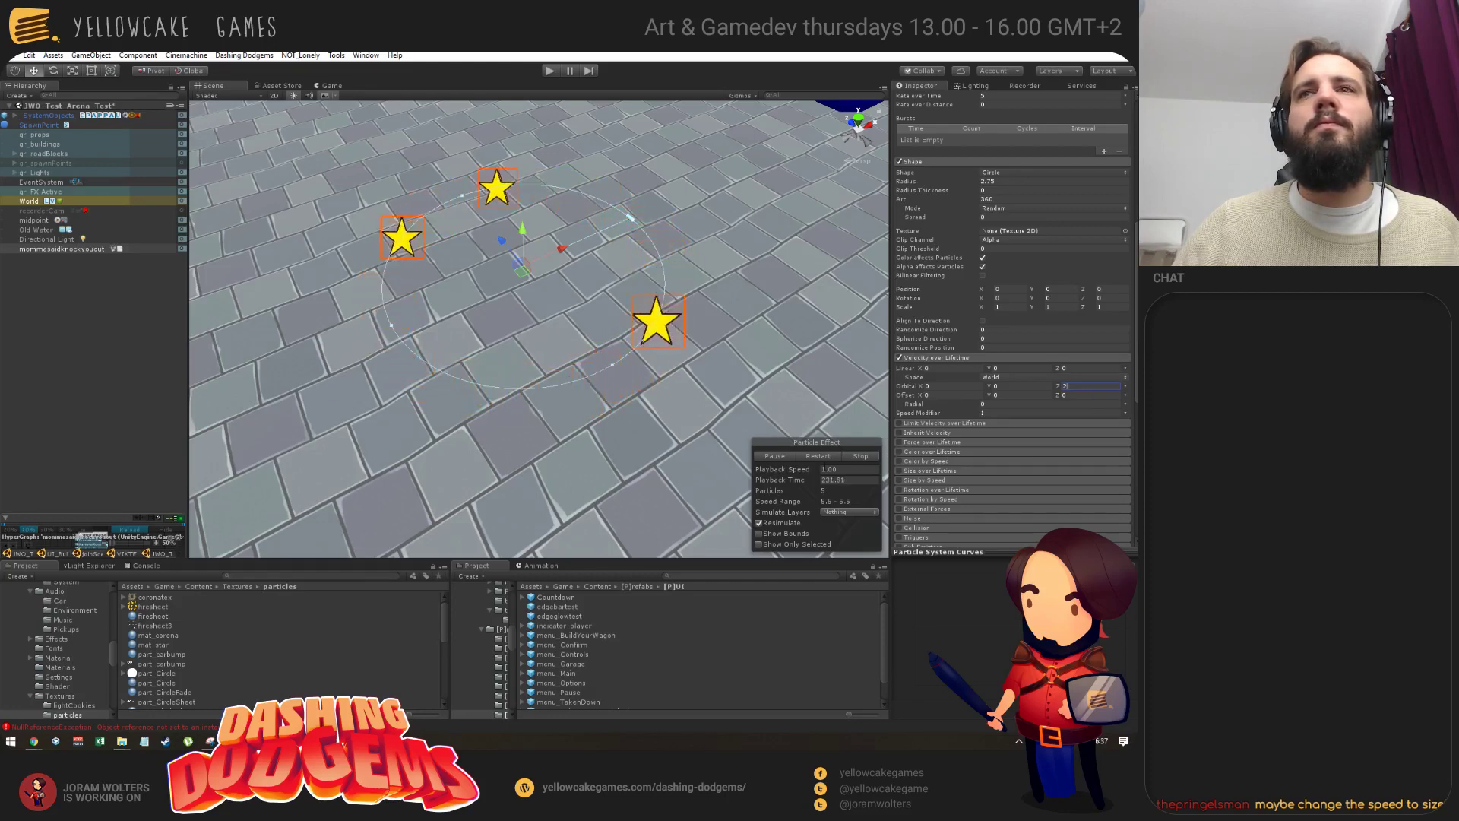
Set the effect's Duration and Start Lifetime to 2 with Looping off, and preview the playback.
{"action": "scroll", "coordinate": [957, 180], "scroll_direction": "up", "scroll_amount": 10}
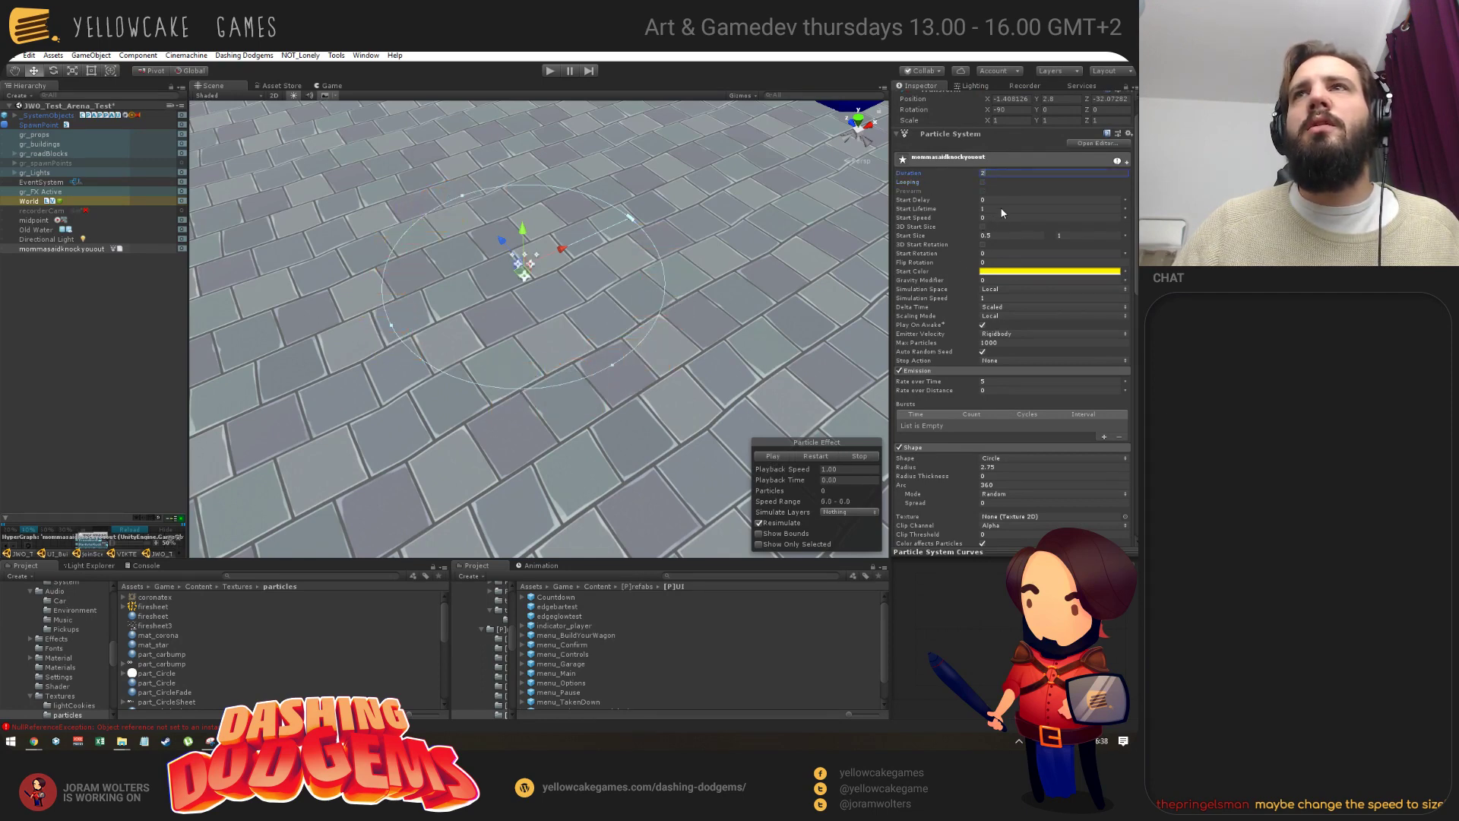
{"action": "left_click", "coordinate": [771, 456]}
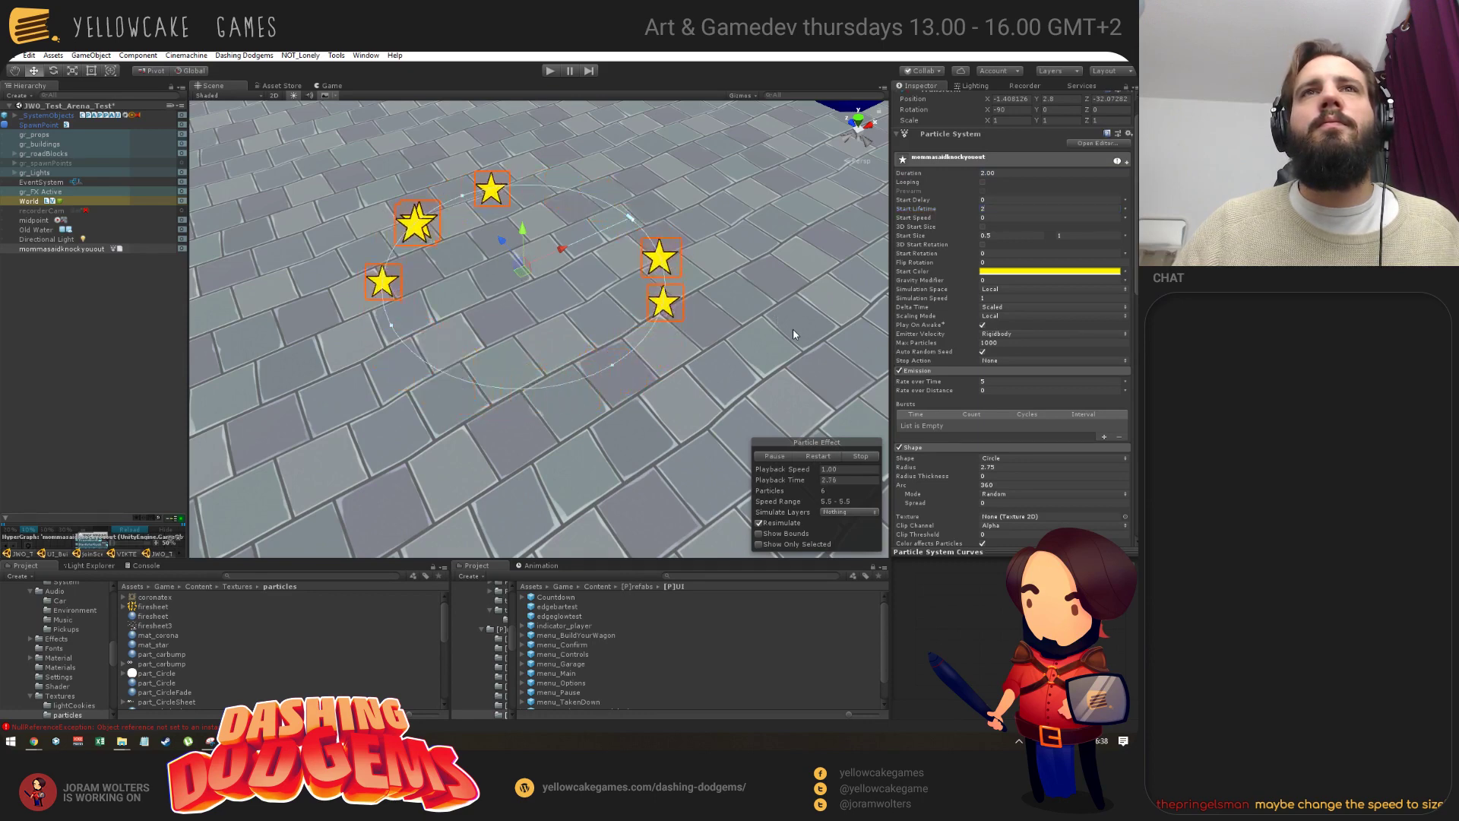
{"action": "left_click", "coordinate": [773, 456]}
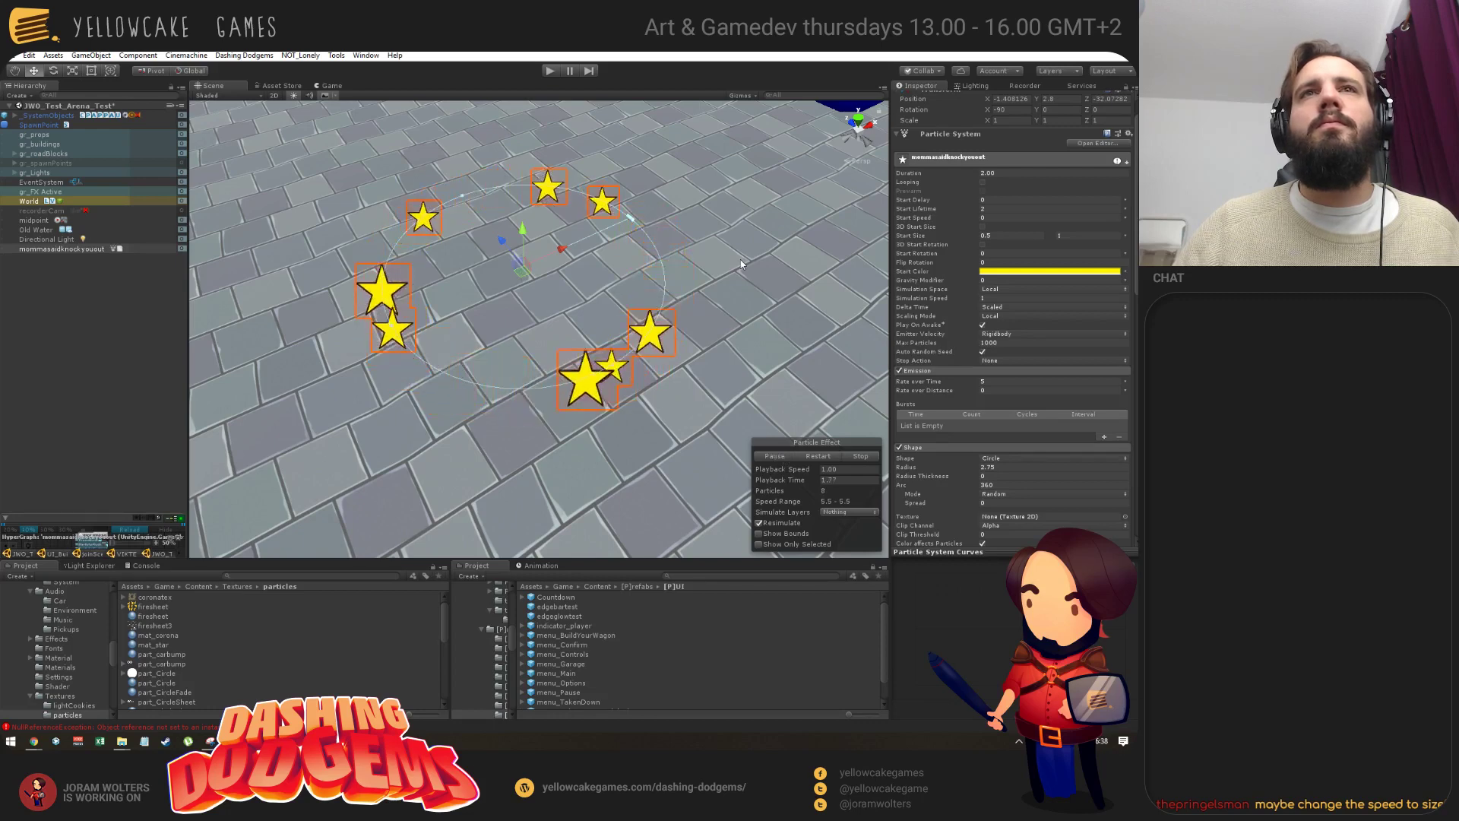
Enable the Noise module on the particle system and preview the effect.
{"action": "scroll", "coordinate": [1018, 349], "scroll_direction": "down", "scroll_amount": 10}
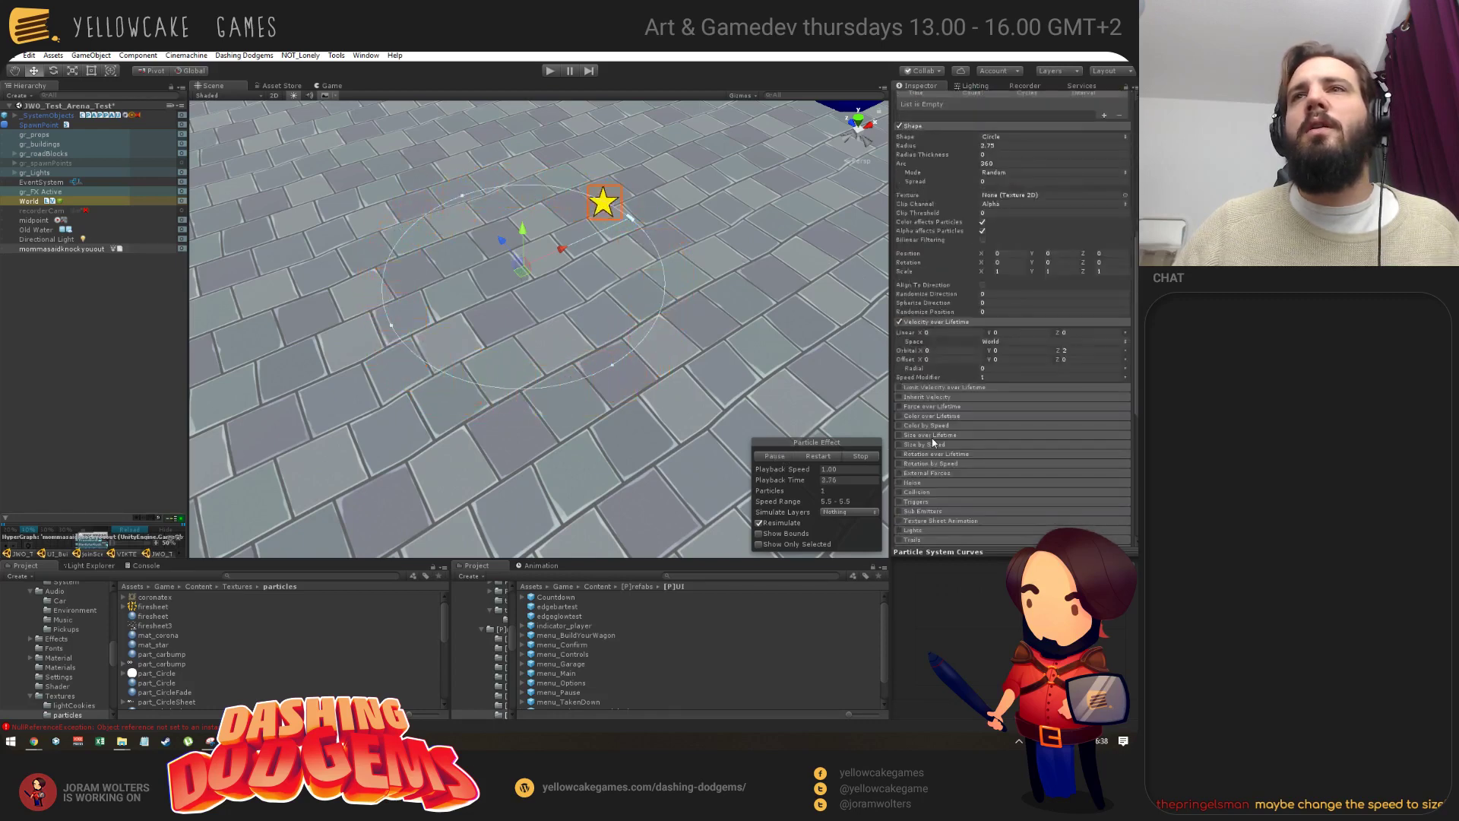
{"action": "scroll", "coordinate": [933, 443], "scroll_direction": "down", "scroll_amount": 4}
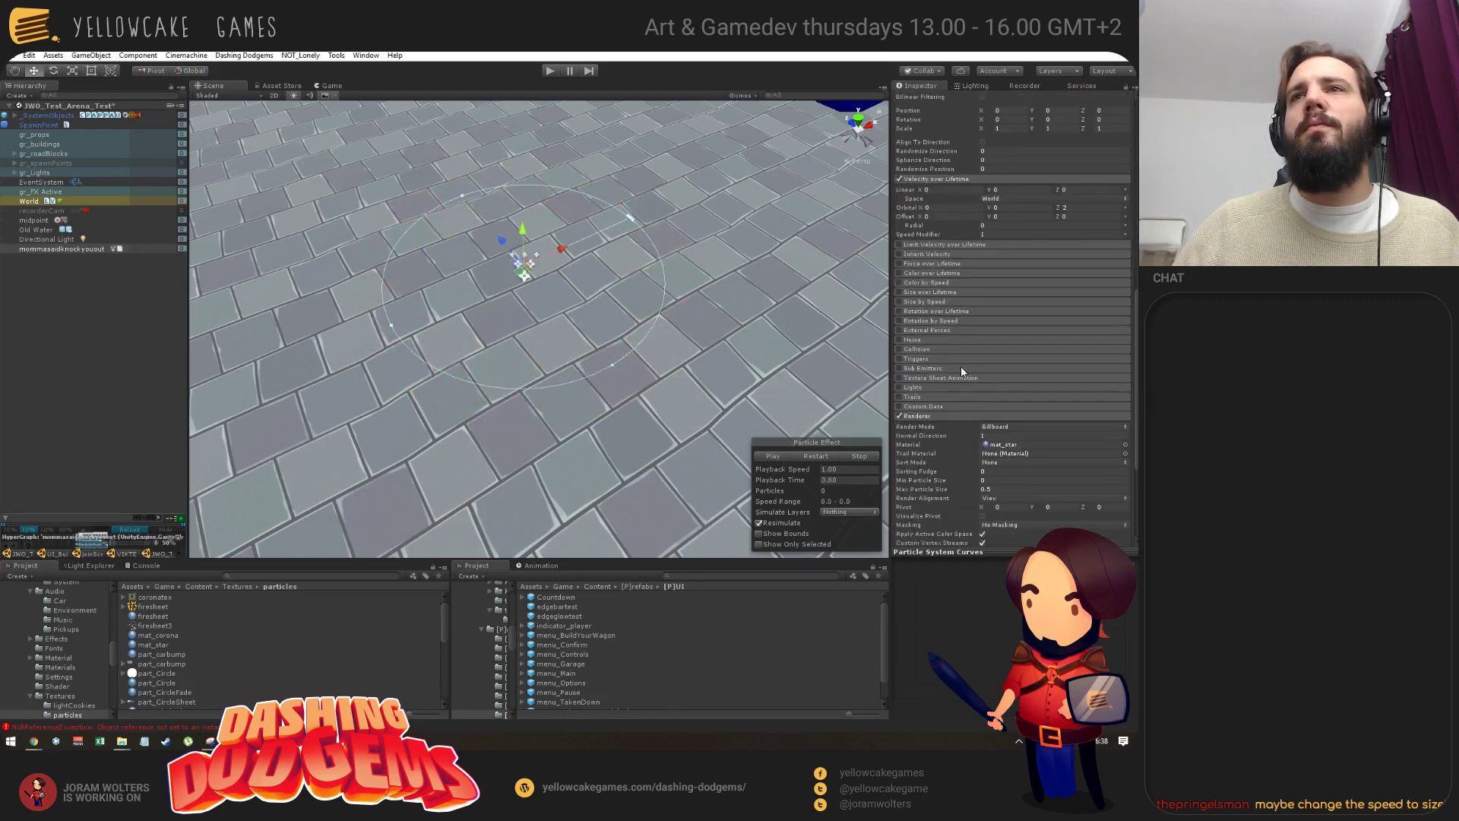
{"action": "left_click", "coordinate": [915, 340]}
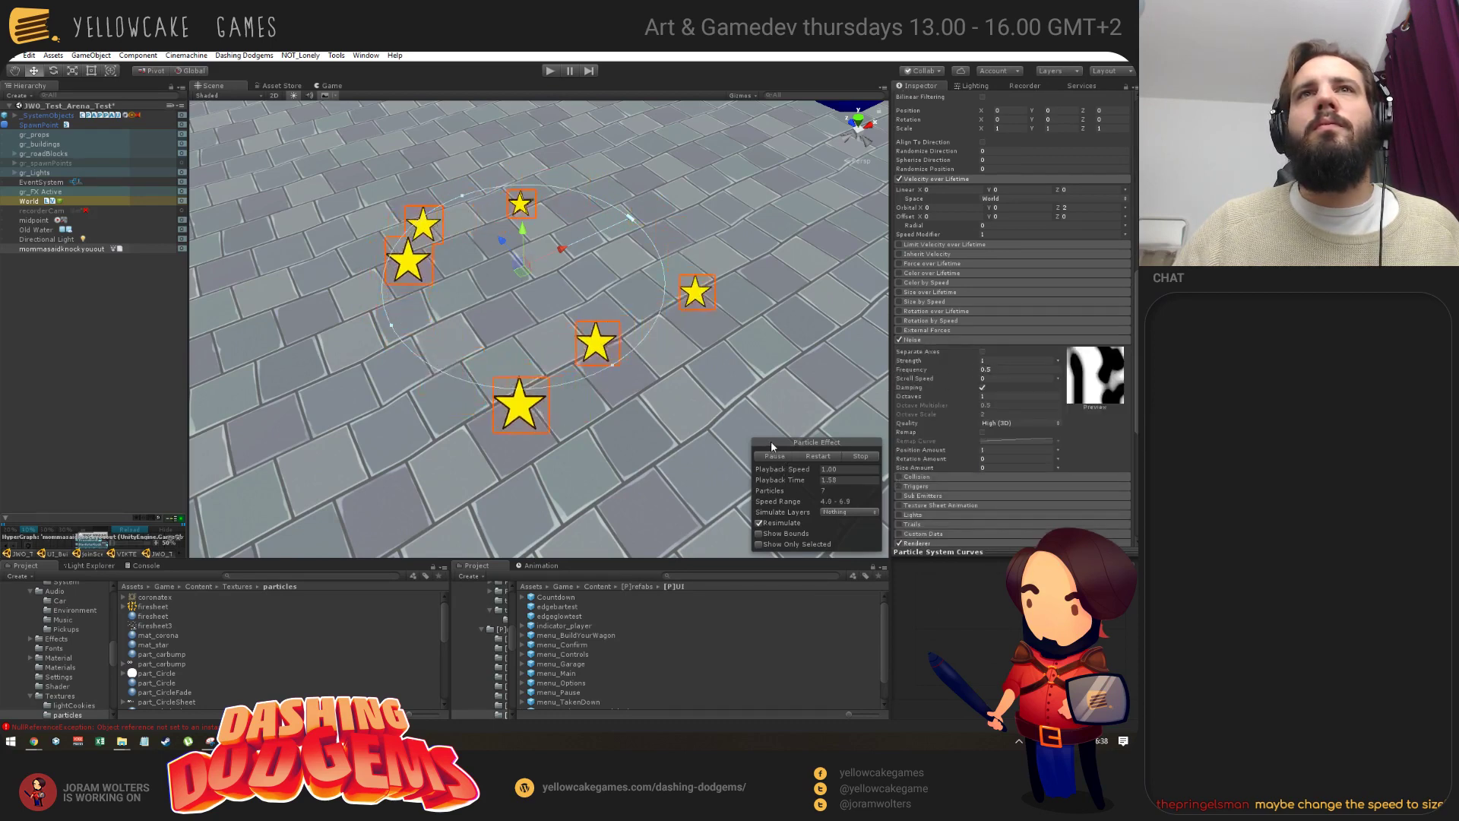
{"action": "left_click", "coordinate": [873, 456]}
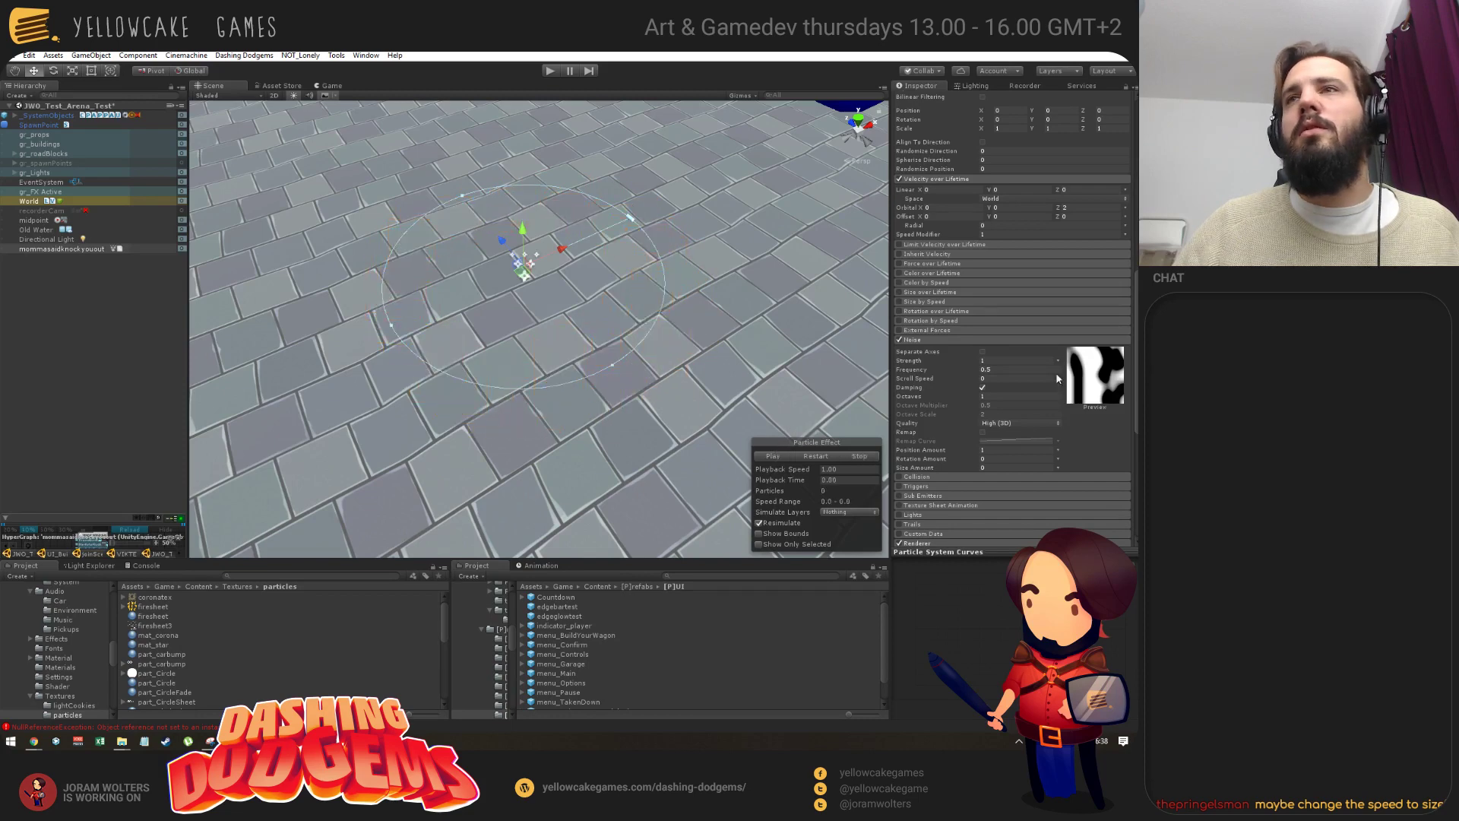
Set the noise Quality to Low (1D) and its Strength to 0.1.
{"action": "left_click", "coordinate": [1010, 424]}
{"action": "left_click", "coordinate": [999, 432]}
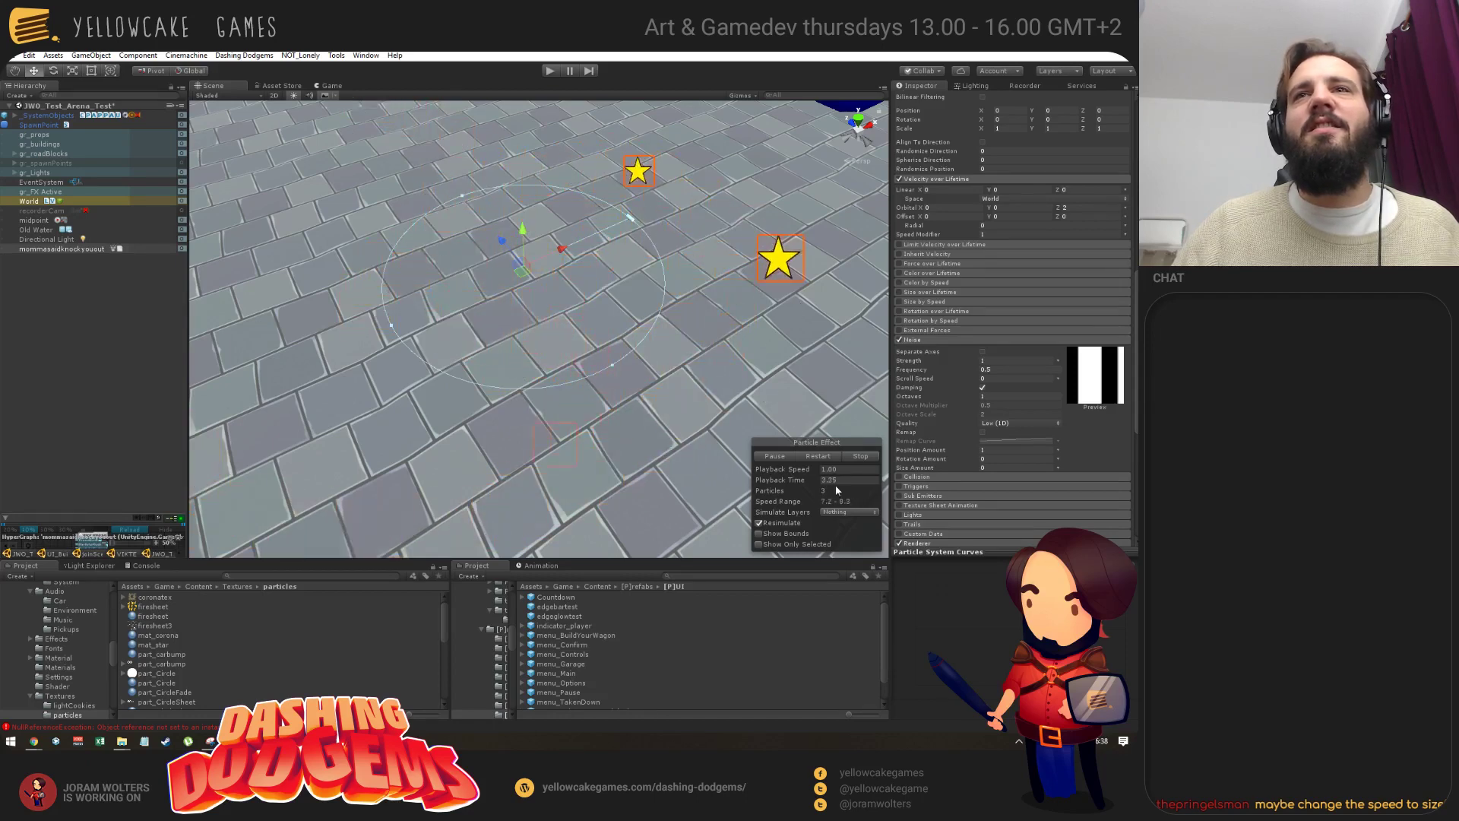
{"action": "left_click", "coordinate": [866, 457]}
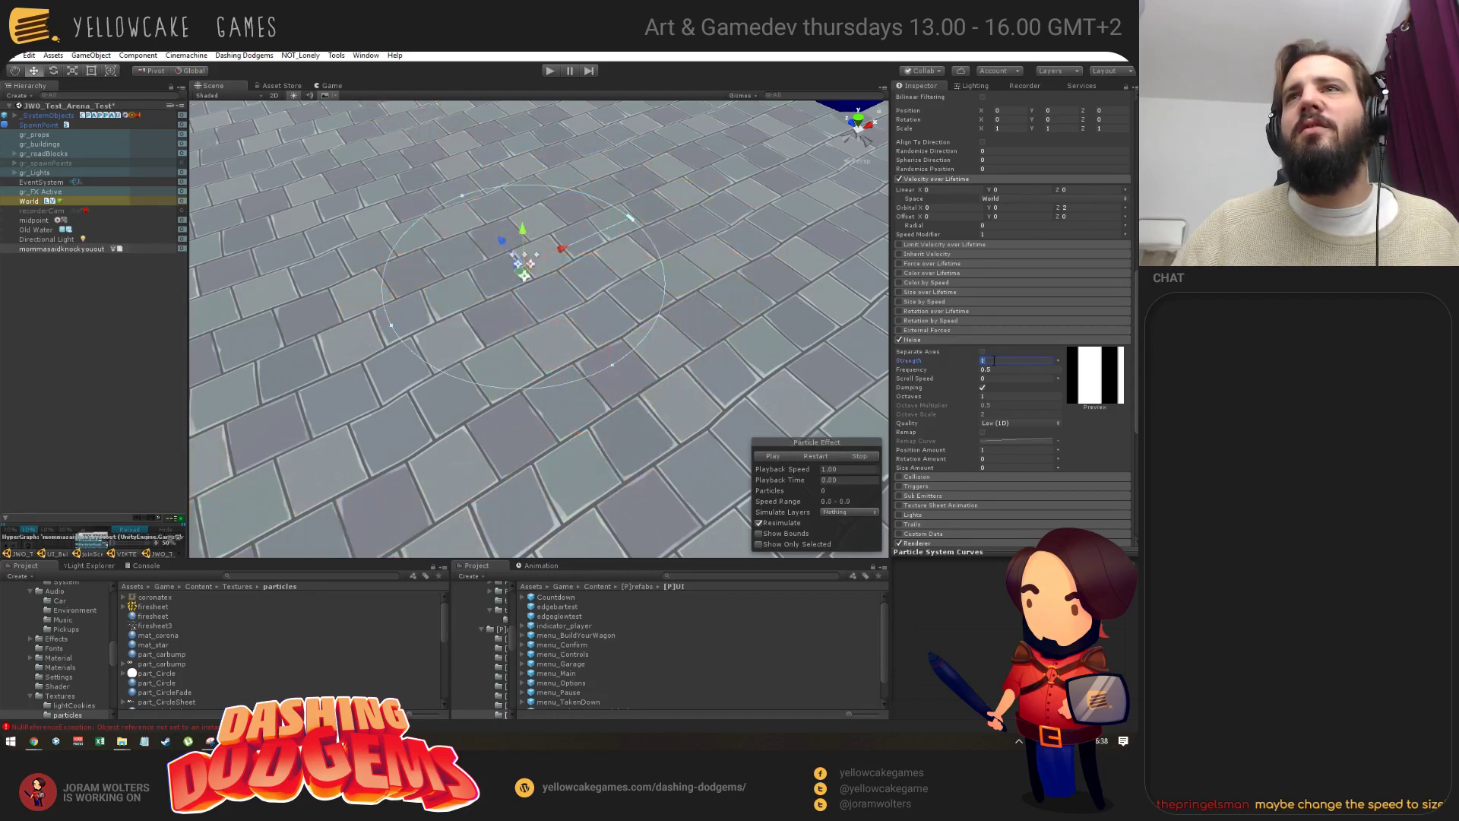
{"action": "type", "text": "0.1"}
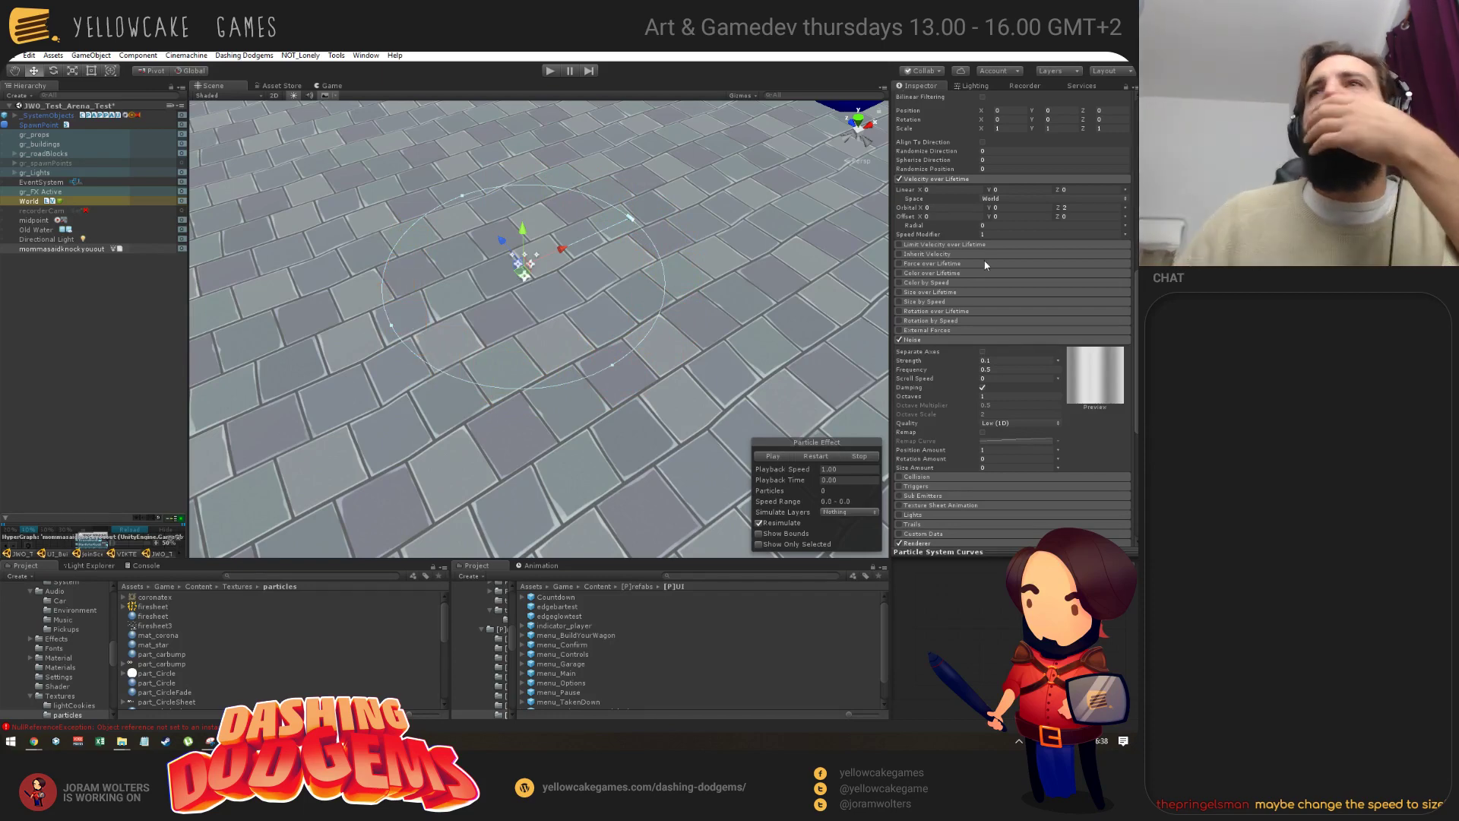
Try the emitter arc's Ping-Pong and Loop modes with a Spread of 0.7, and preview the effect.
{"action": "scroll", "coordinate": [975, 334], "scroll_direction": "up", "scroll_amount": 5}
{"action": "scroll", "coordinate": [997, 286], "scroll_direction": "up", "scroll_amount": 5}
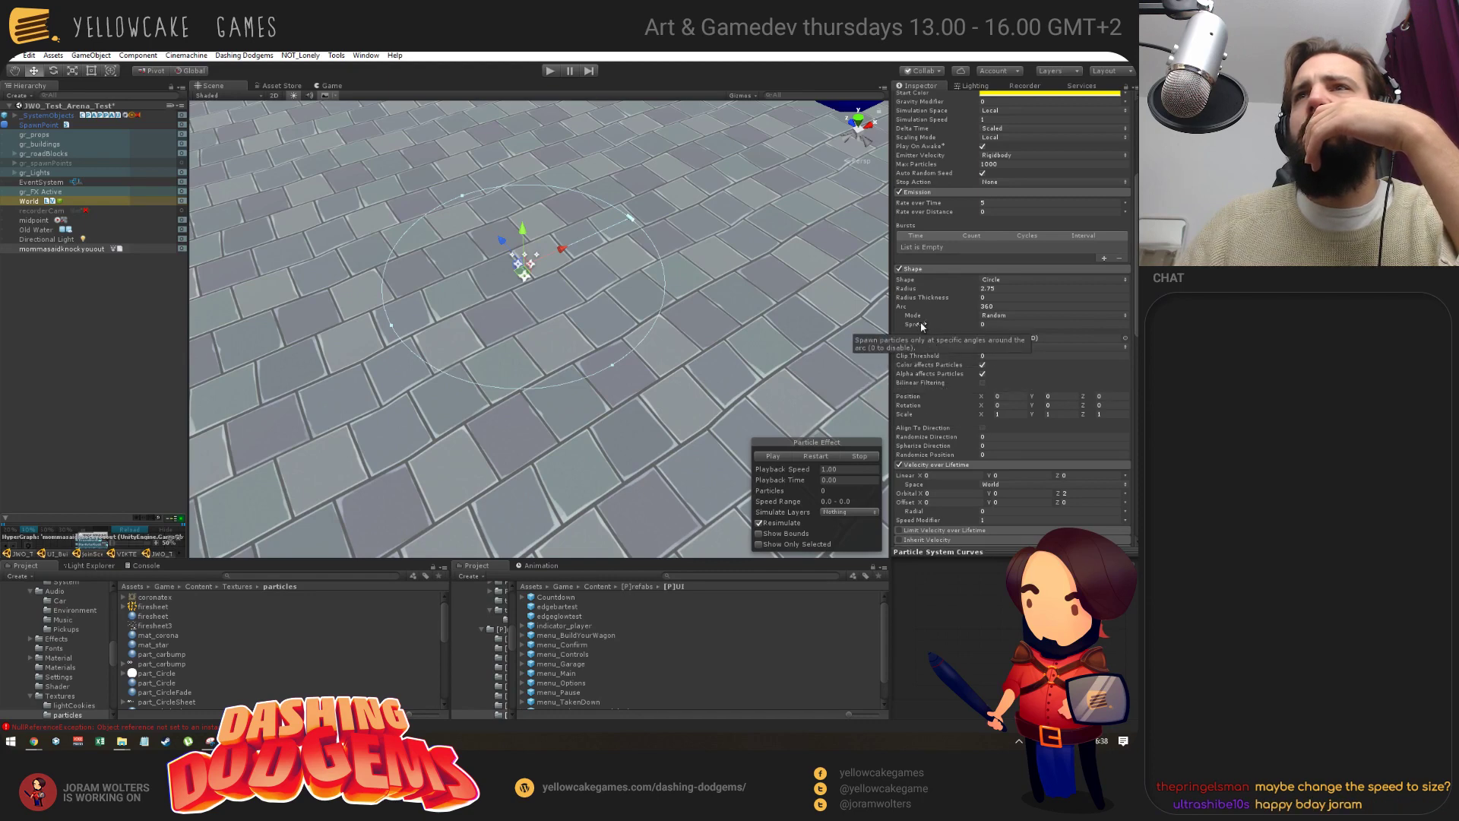
{"action": "left_click_drag", "start_coordinate": [916, 325], "coordinate": [939, 328]}
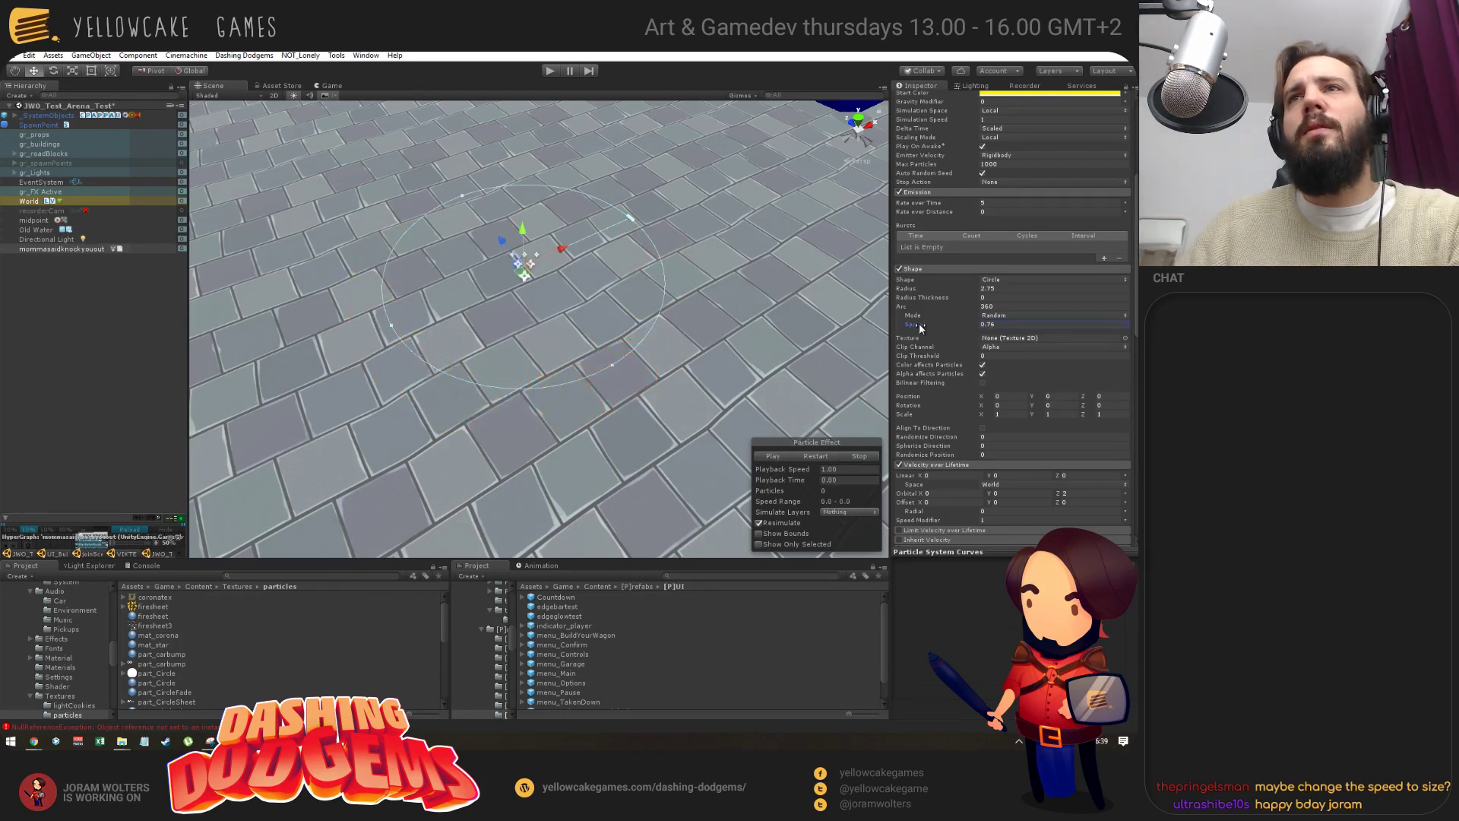
{"action": "left_click", "coordinate": [998, 316]}
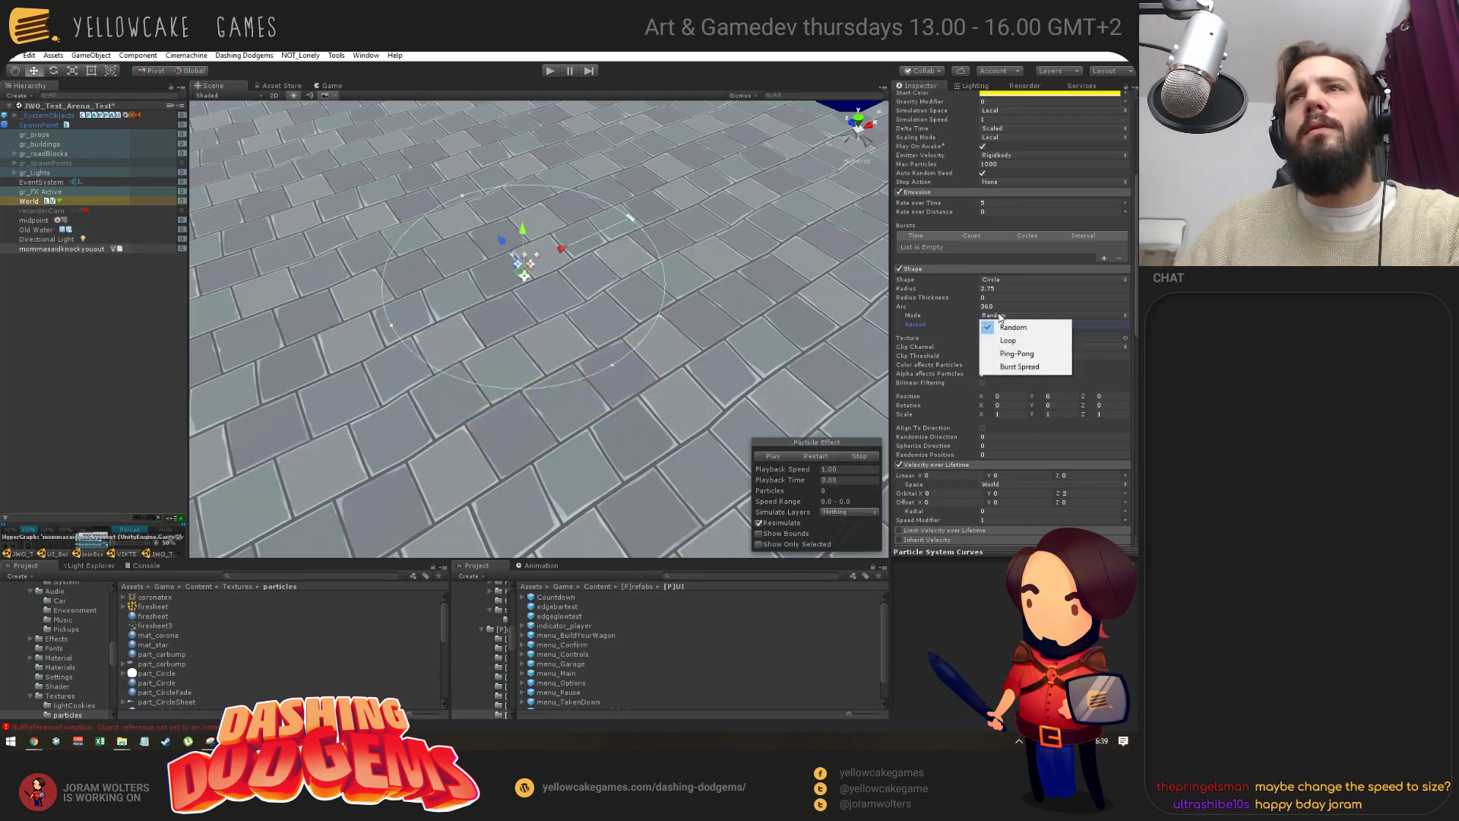
{"action": "left_click", "coordinate": [1017, 353]}
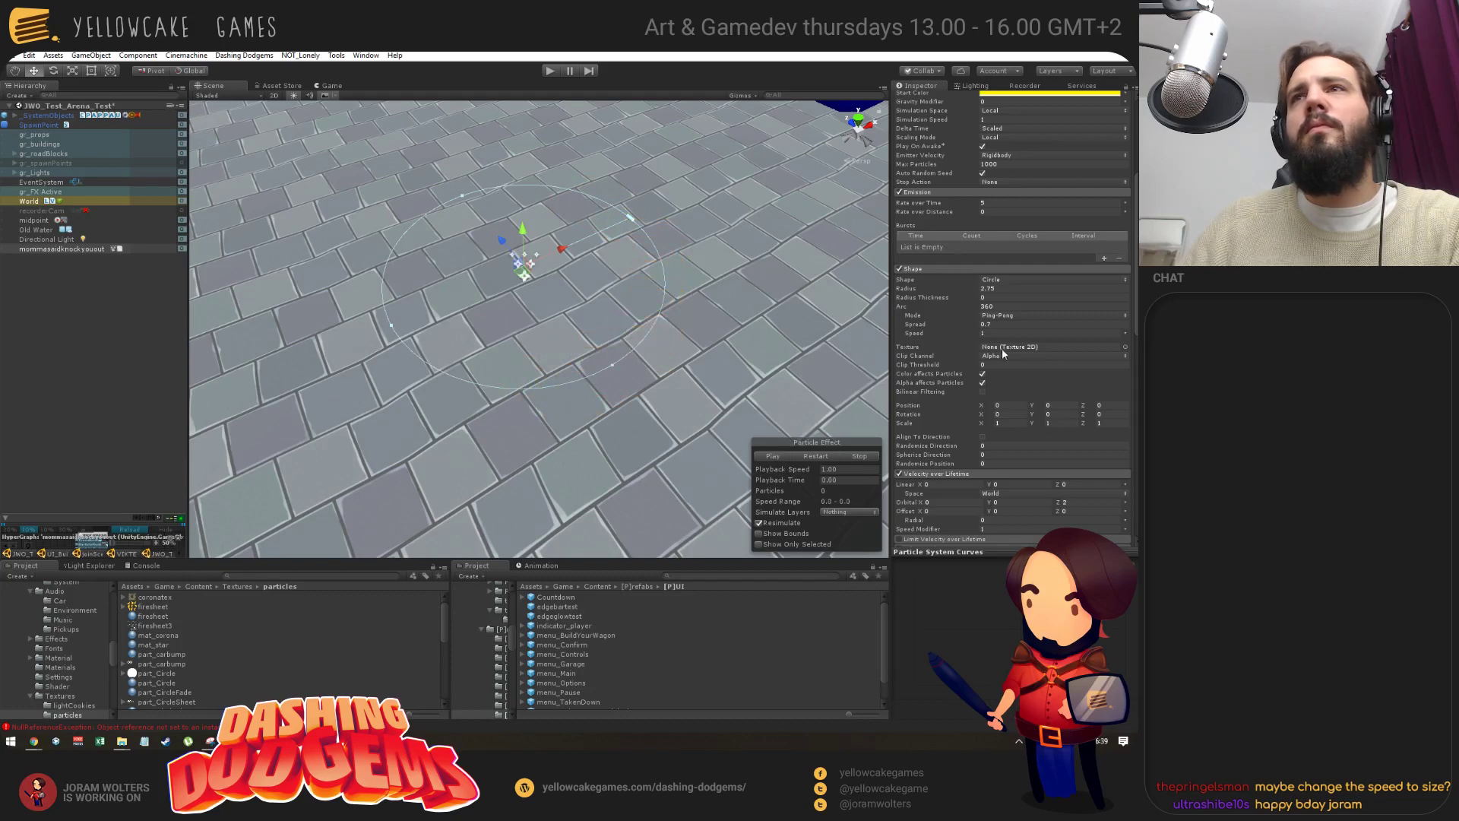
{"action": "left_click", "coordinate": [996, 316]}
{"action": "left_click", "coordinate": [1003, 334]}
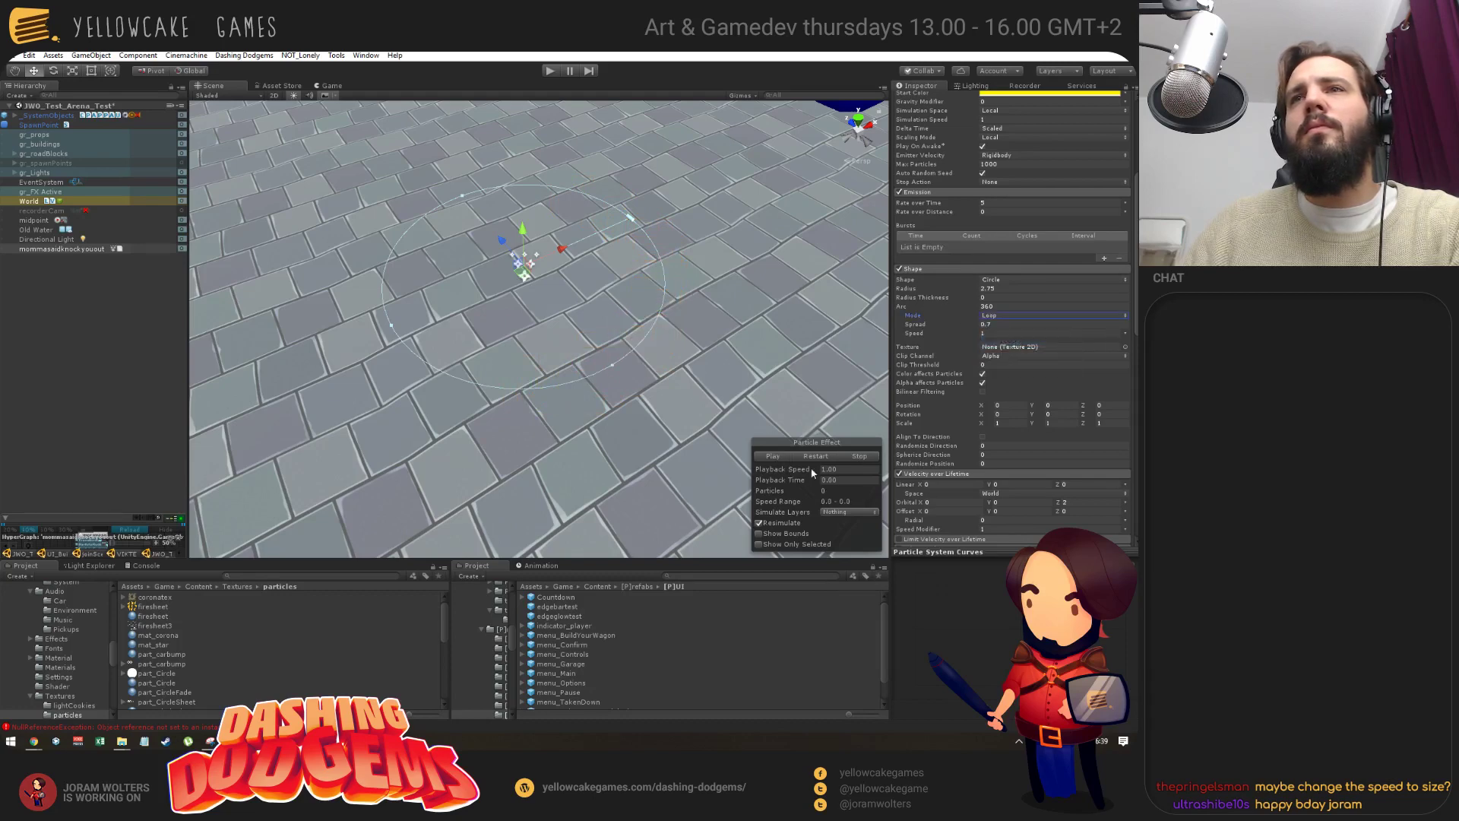
{"action": "left_click", "coordinate": [774, 456]}
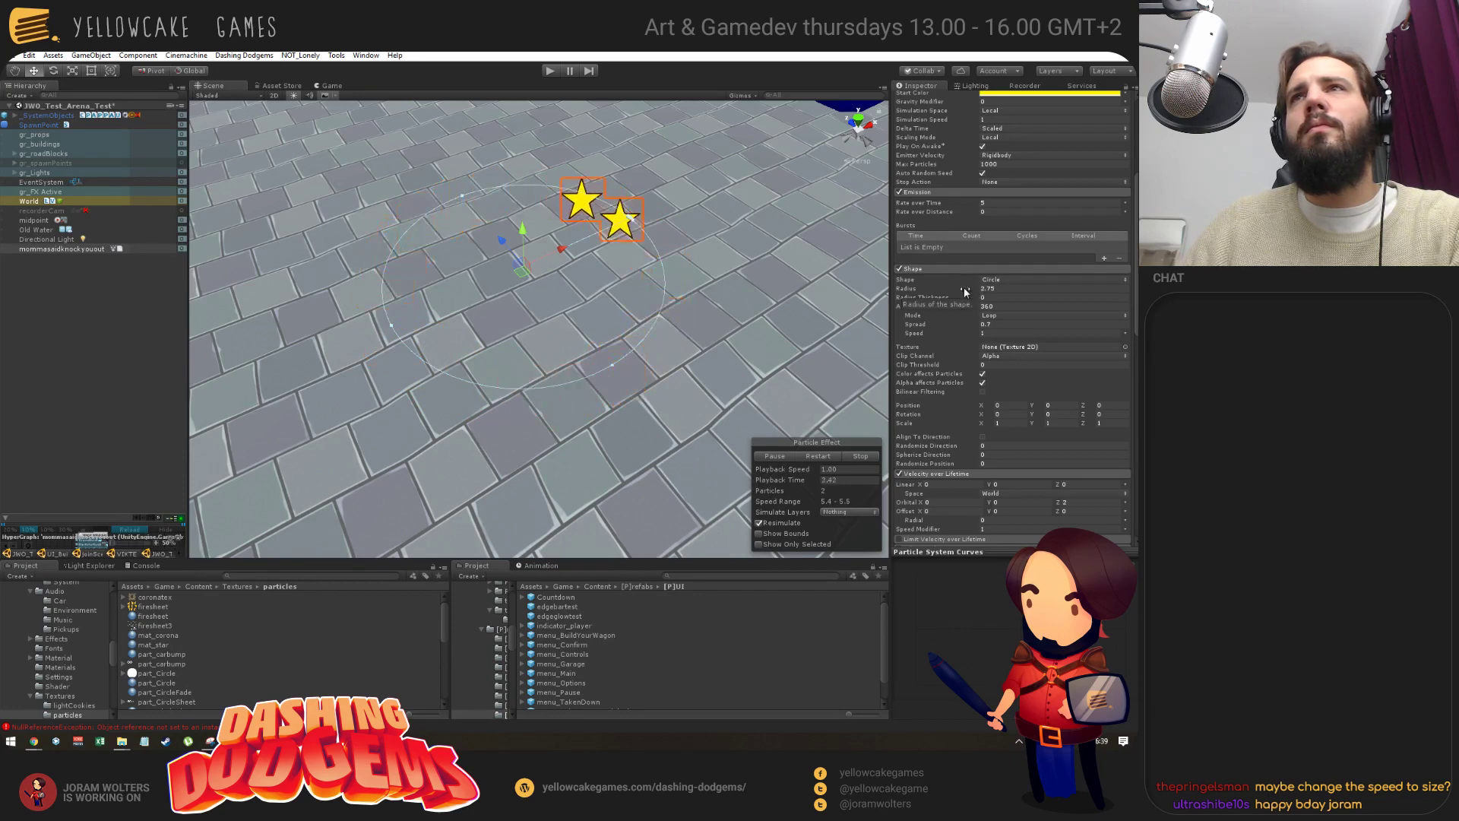
Switch the emitter arc's Mode to Burst Spread and raise the emission Rate over Time to 7.
{"action": "left_click", "coordinate": [1008, 314]}
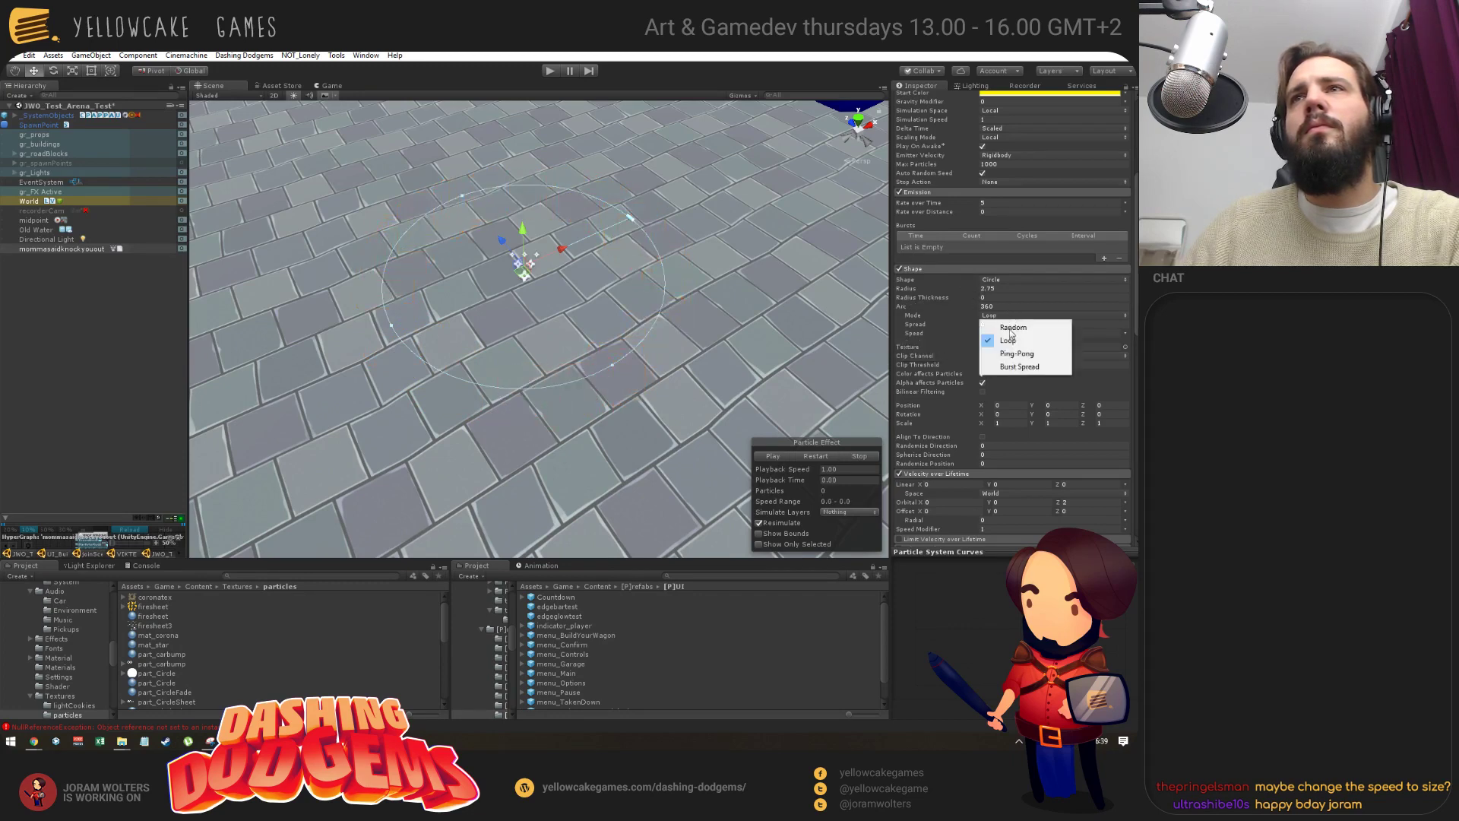
{"action": "left_click", "coordinate": [1010, 370]}
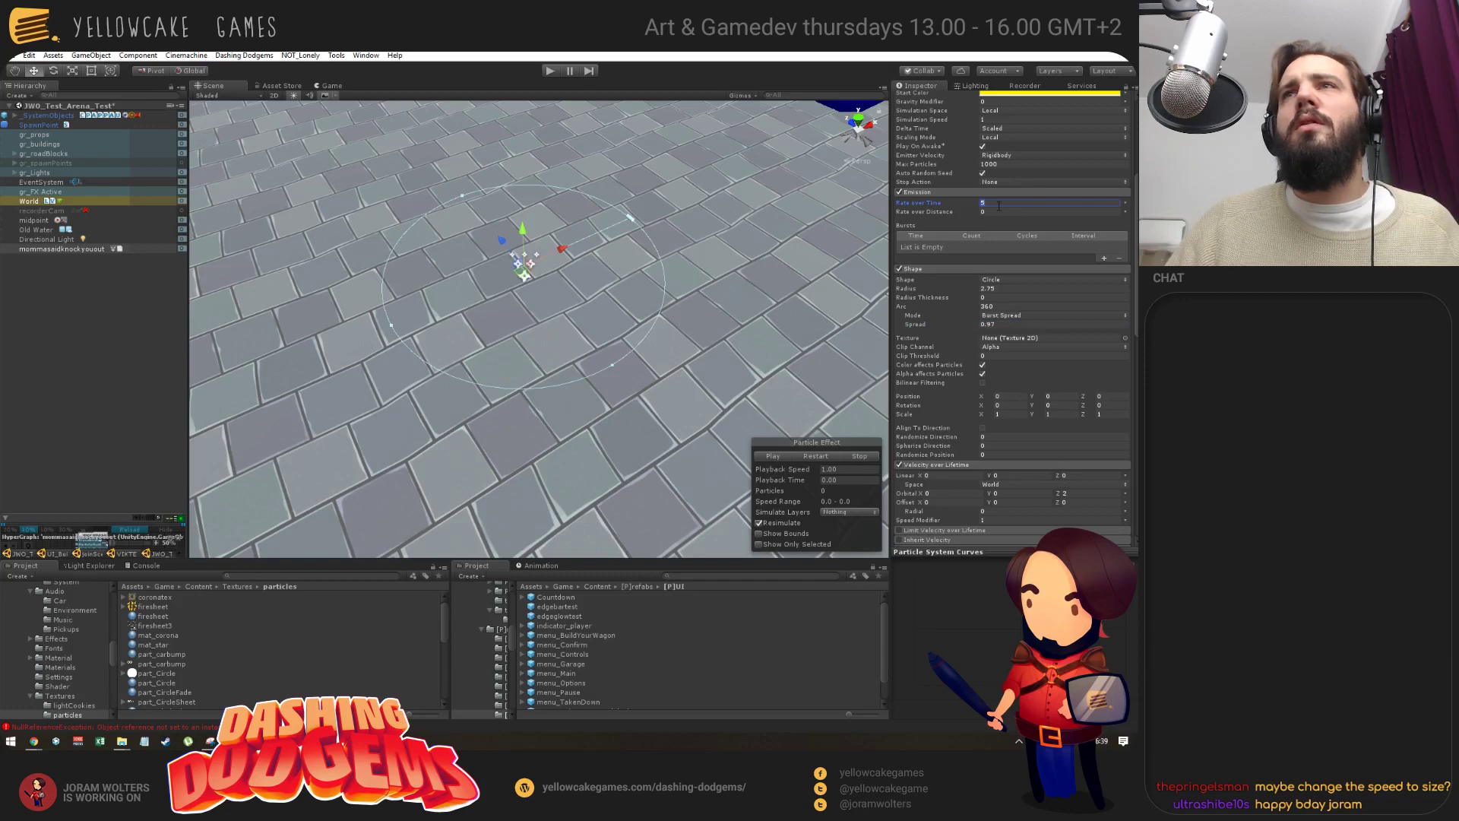
{"action": "left_click", "coordinate": [773, 456]}
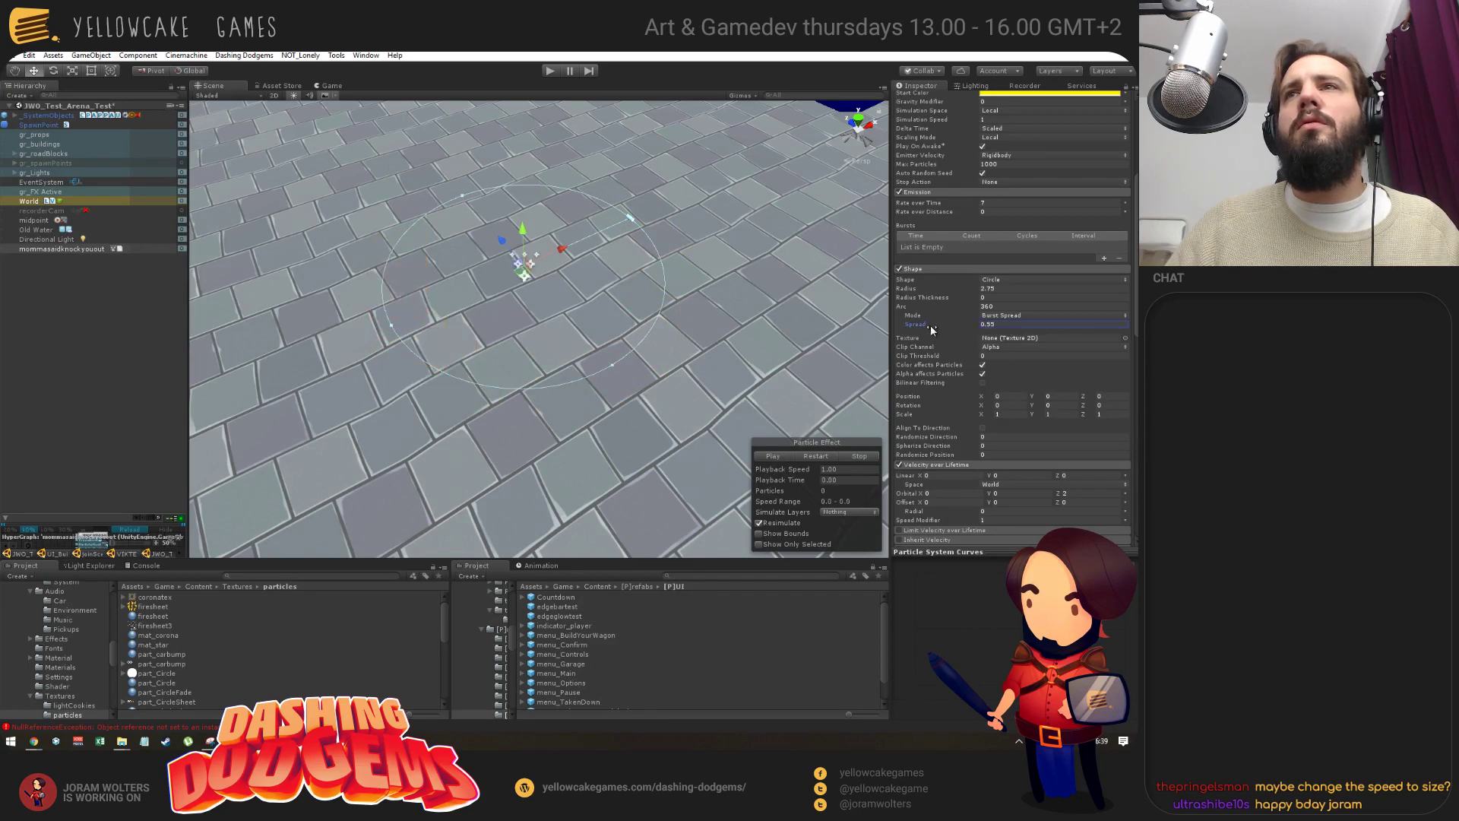
Set the emitter arc's Spread to 0.33, preview the effect and turn Looping back on.
{"action": "type", "text": "0.33"}
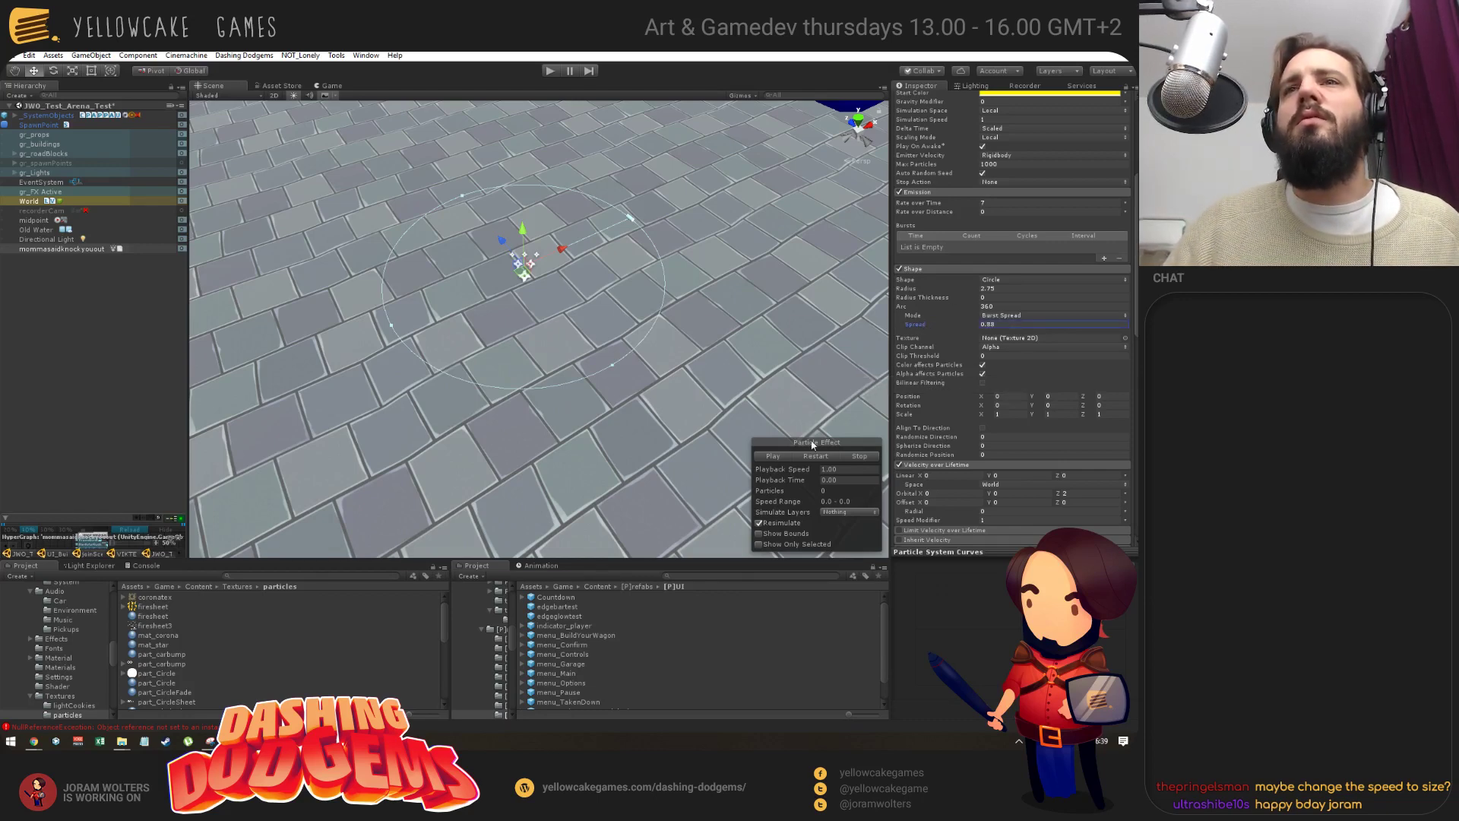
{"action": "left_click", "coordinate": [772, 456]}
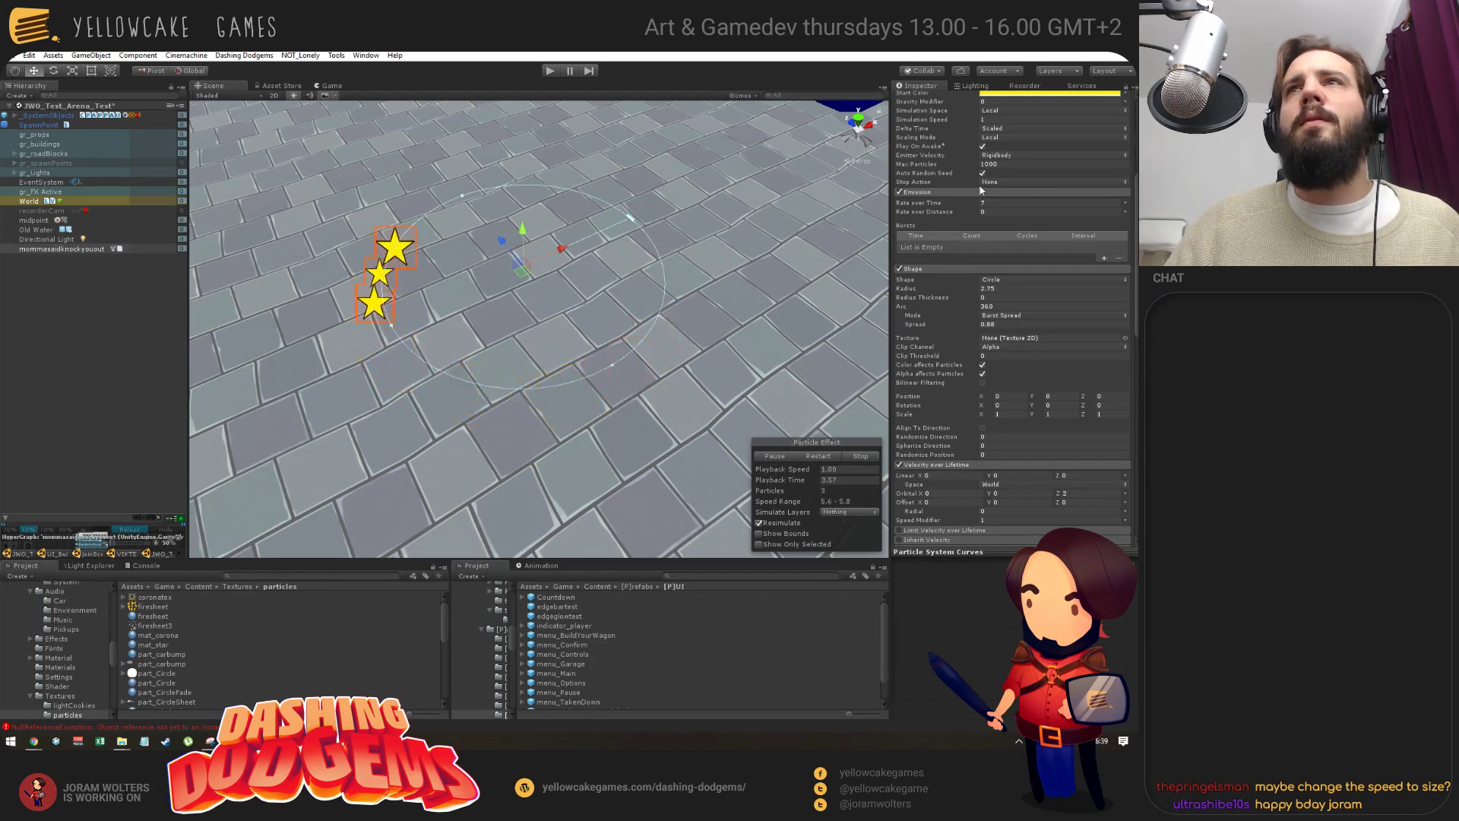
{"action": "scroll", "coordinate": [985, 167], "scroll_direction": "up", "scroll_amount": 5}
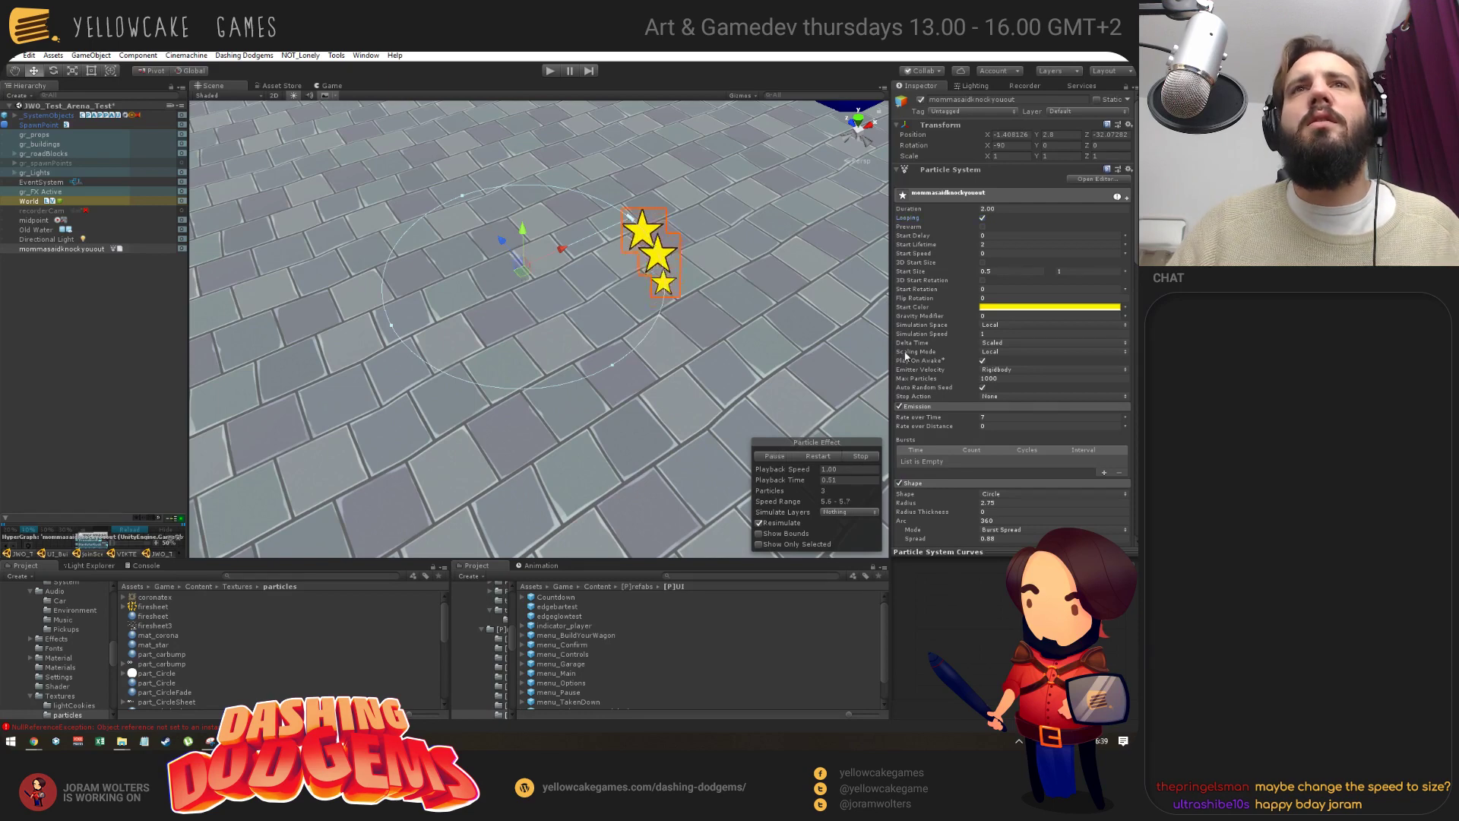
Raise the emitter arc's Spread to 1 and reduce the Arc angle to about 306.
{"action": "scroll", "coordinate": [906, 356], "scroll_direction": "down", "scroll_amount": 5}
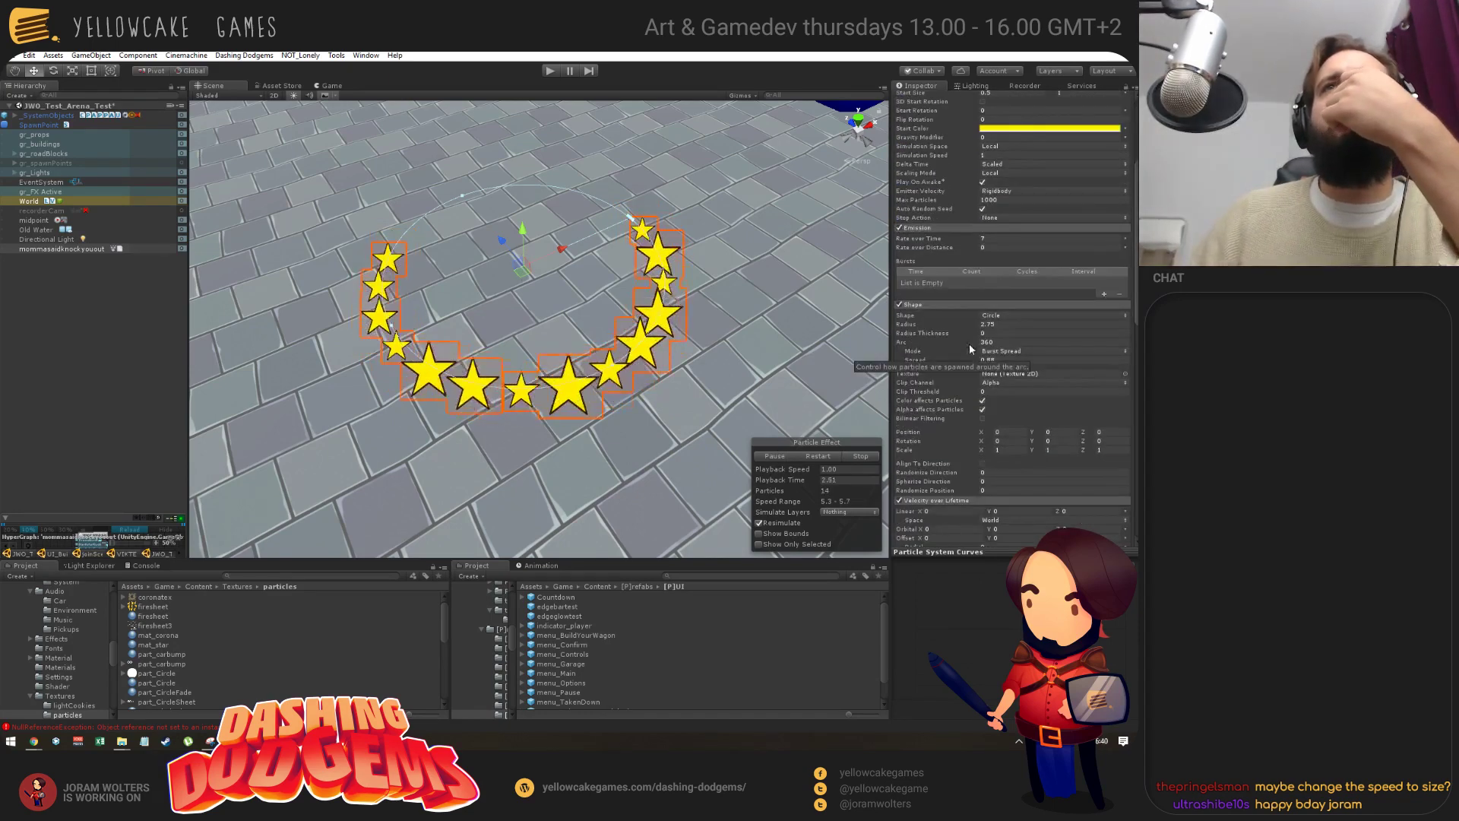
{"action": "scroll", "coordinate": [957, 357], "scroll_direction": "down", "scroll_amount": 1}
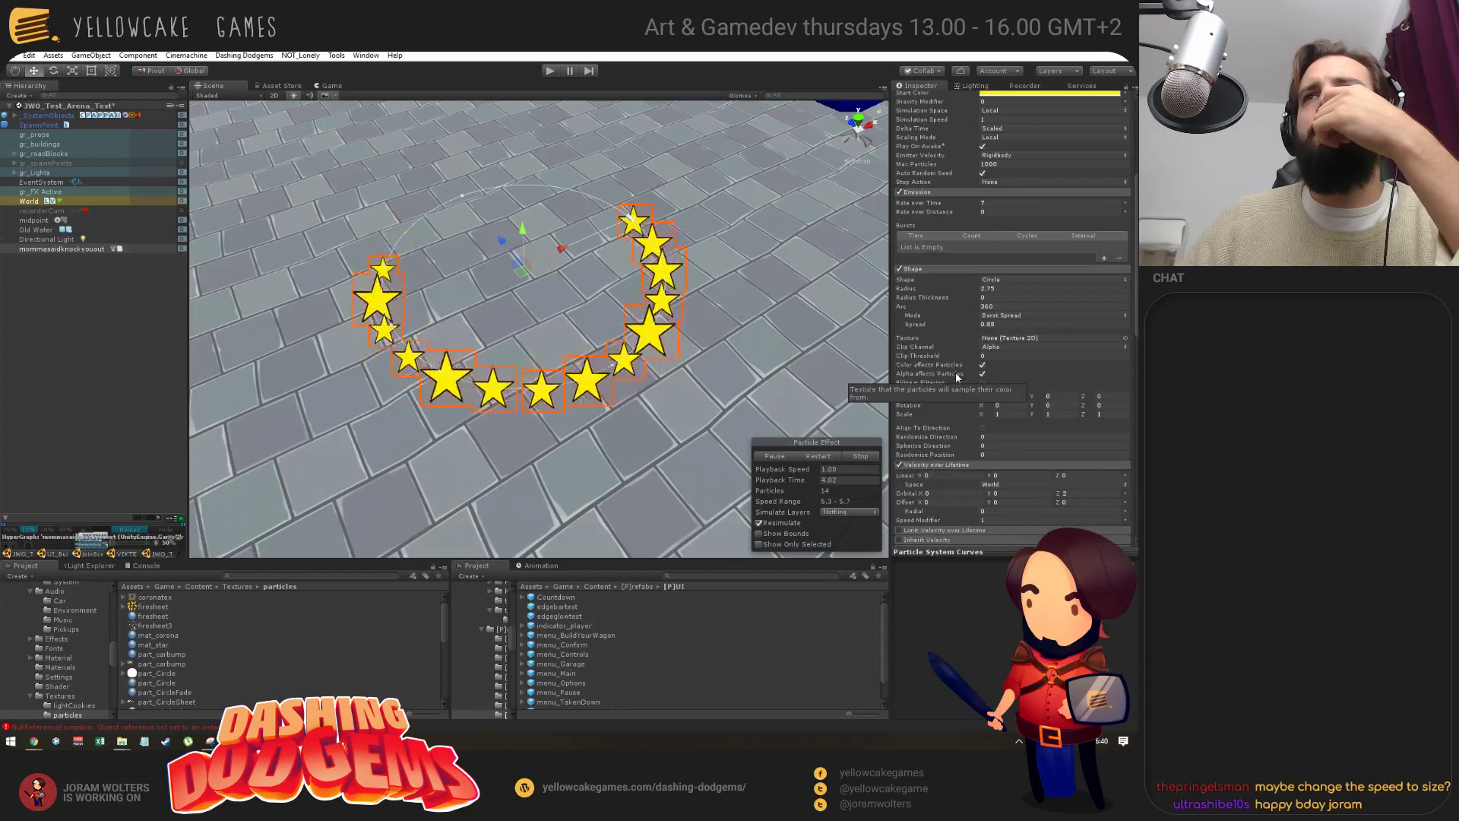
{"action": "left_click", "coordinate": [926, 327]}
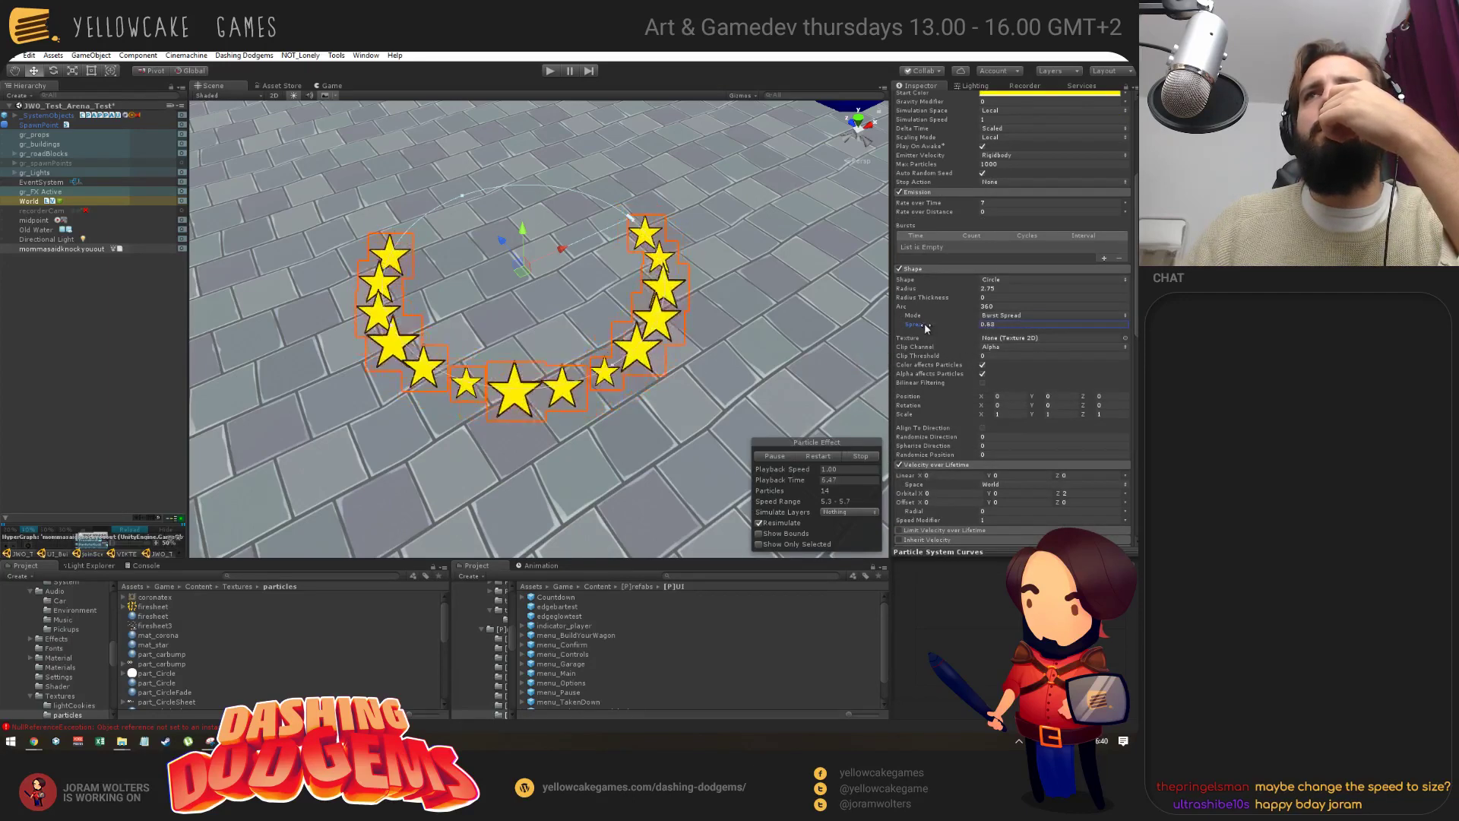
{"action": "left_click_drag", "start_coordinate": [925, 328], "coordinate": [918, 322]}
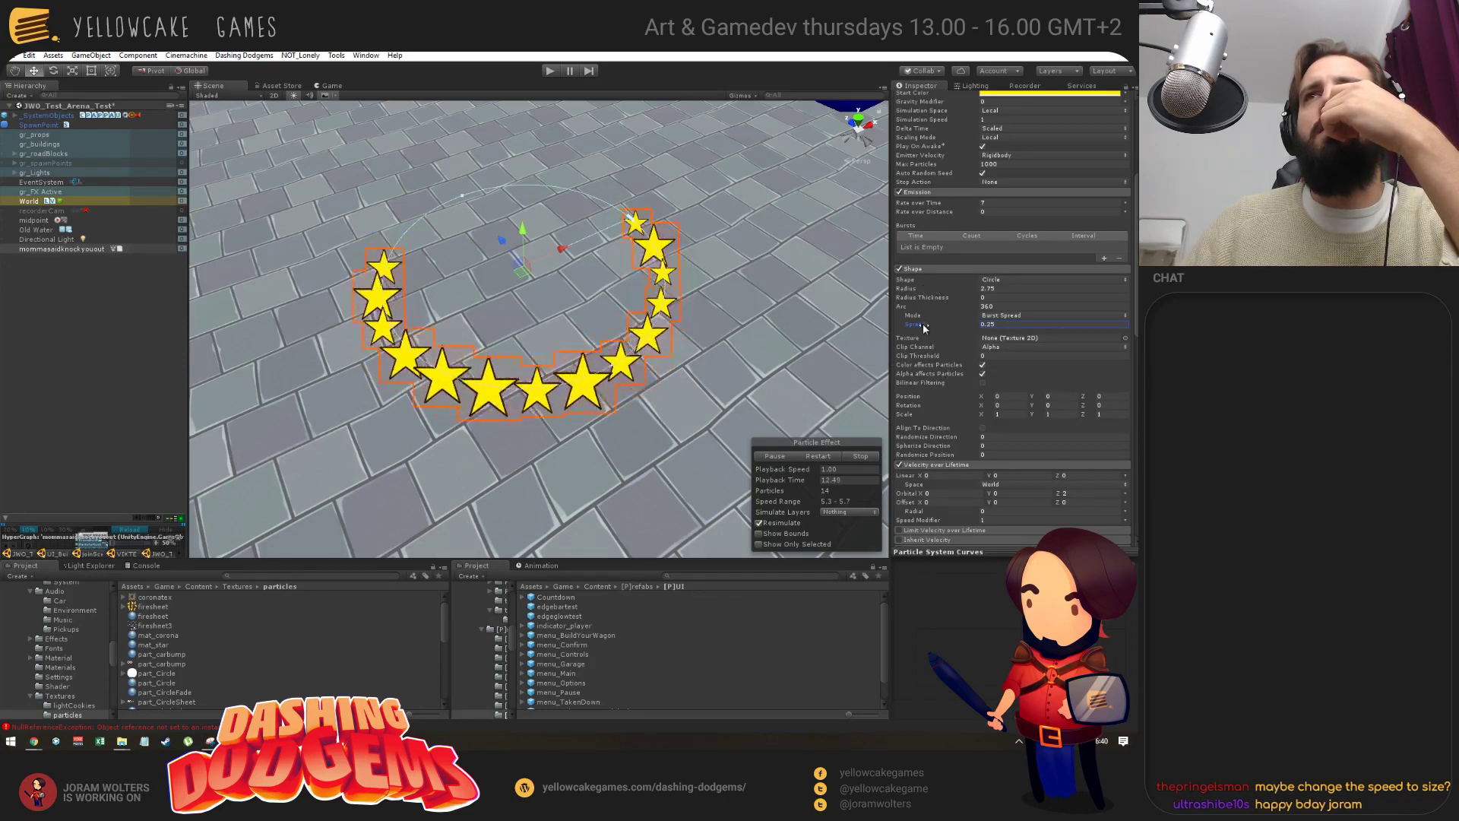
{"action": "left_click_drag", "start_coordinate": [924, 327], "coordinate": [950, 322]}
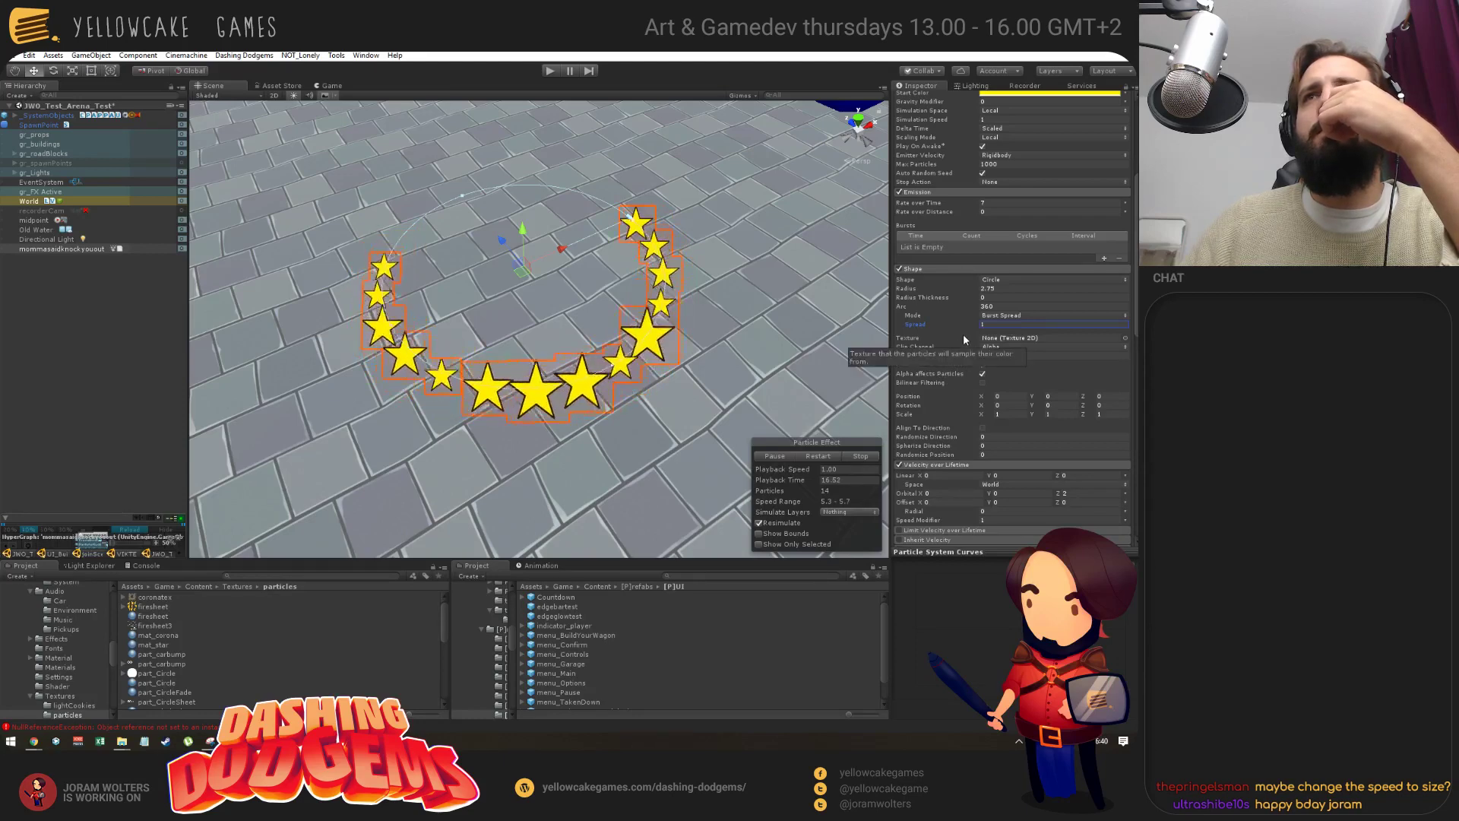
{"action": "left_click_drag", "start_coordinate": [917, 309], "coordinate": [1044, 324]}
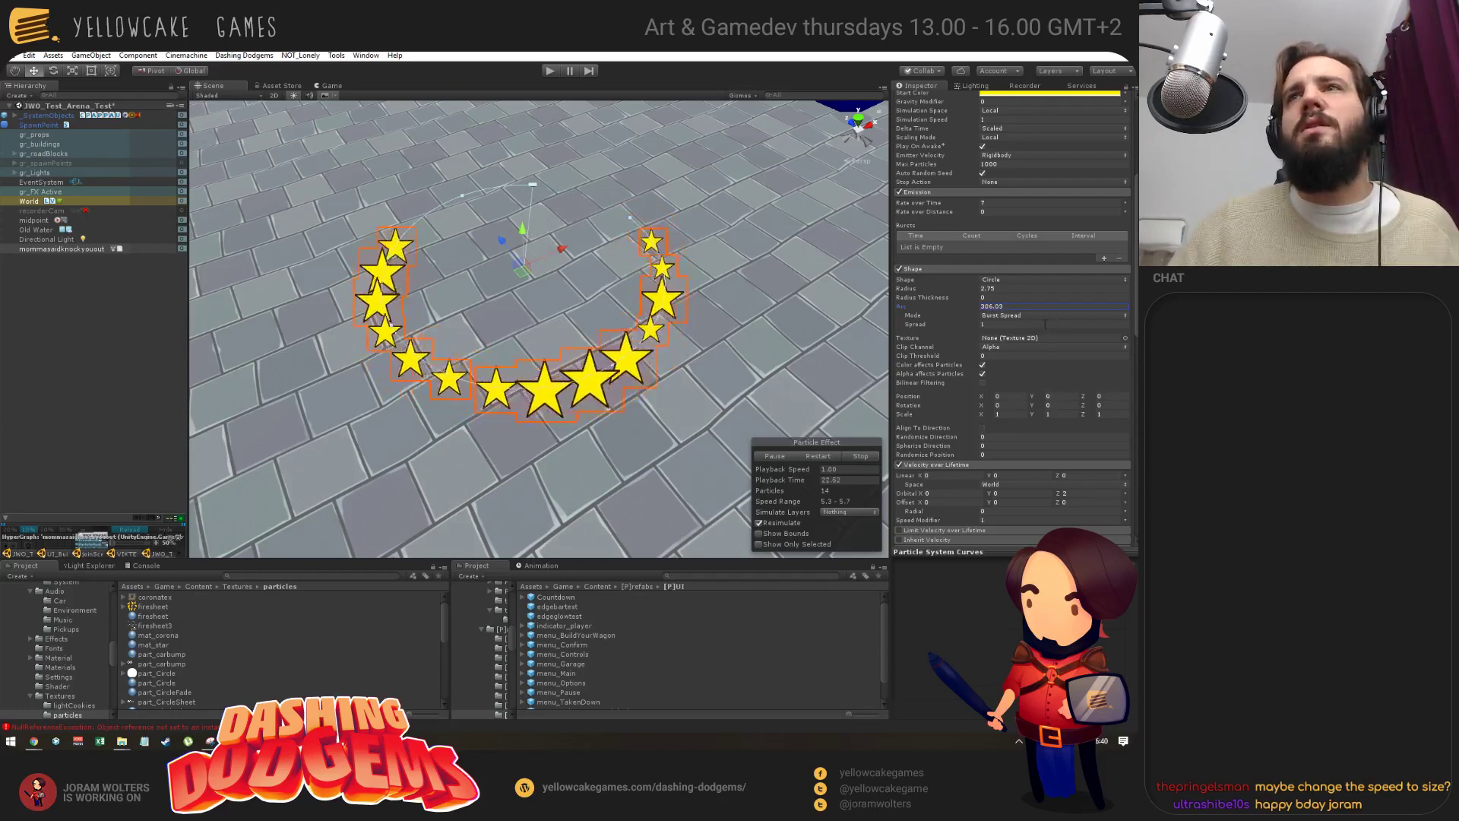
Set the emitter's Arc to 360 with Random Mode and a Spread of 0.28.
{"action": "left_click_drag", "start_coordinate": [891, 310], "coordinate": [242, 304]}
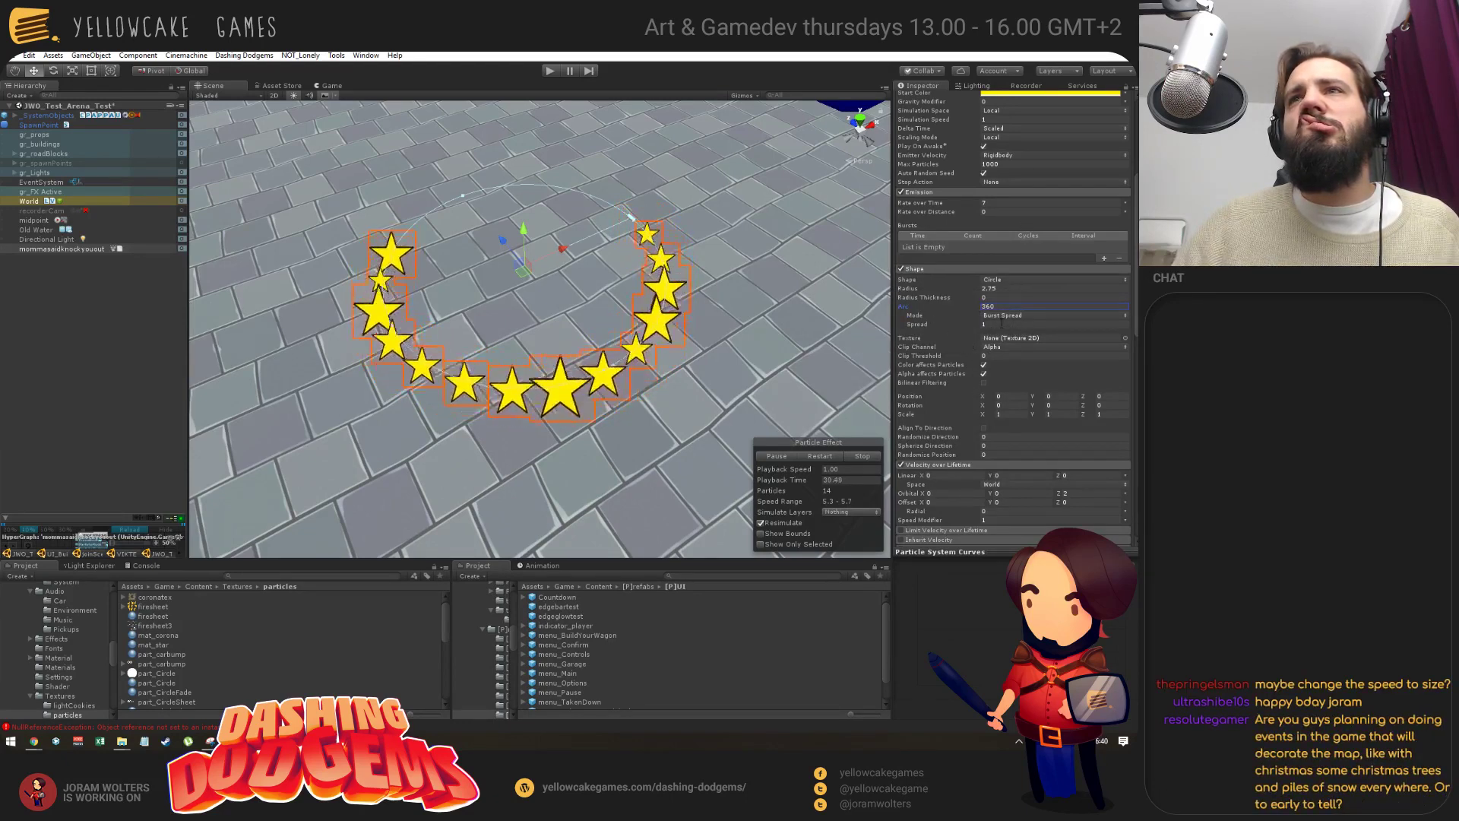
{"action": "left_click_drag", "start_coordinate": [933, 326], "coordinate": [927, 328]}
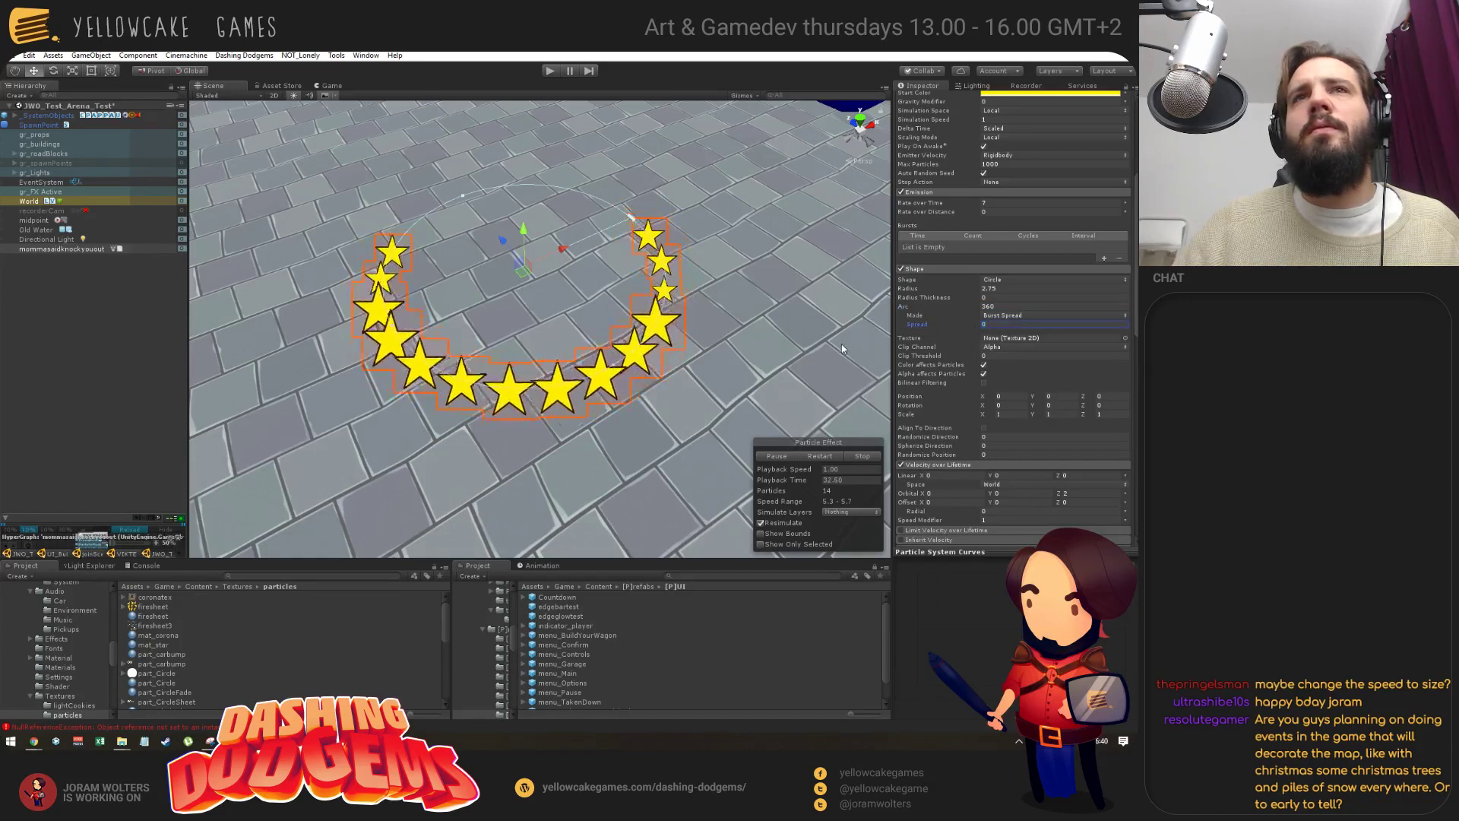
{"action": "left_click", "coordinate": [1003, 315]}
{"action": "left_click", "coordinate": [1012, 327]}
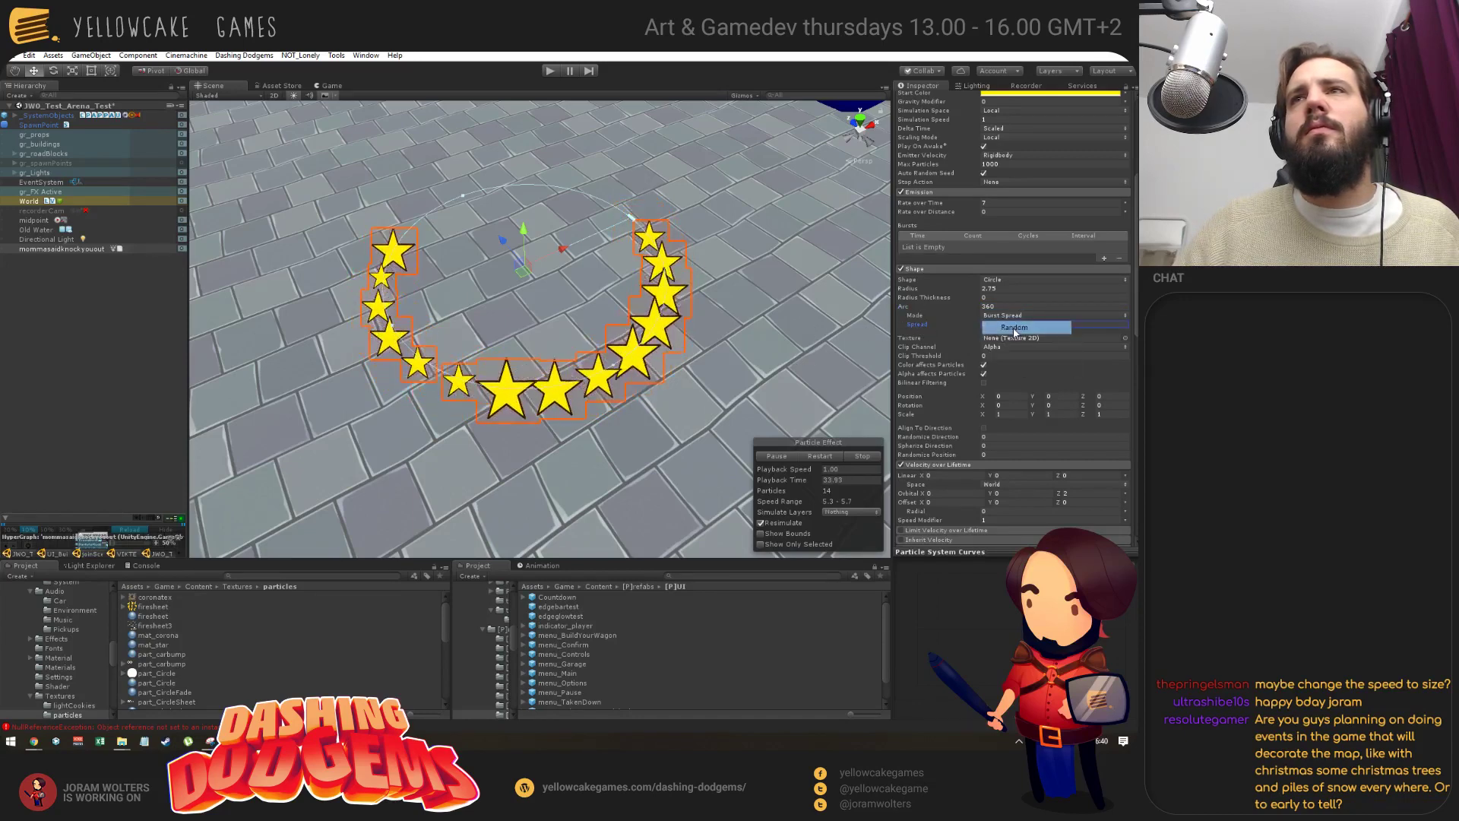
{"action": "left_click_drag", "start_coordinate": [959, 326], "coordinate": [950, 324]}
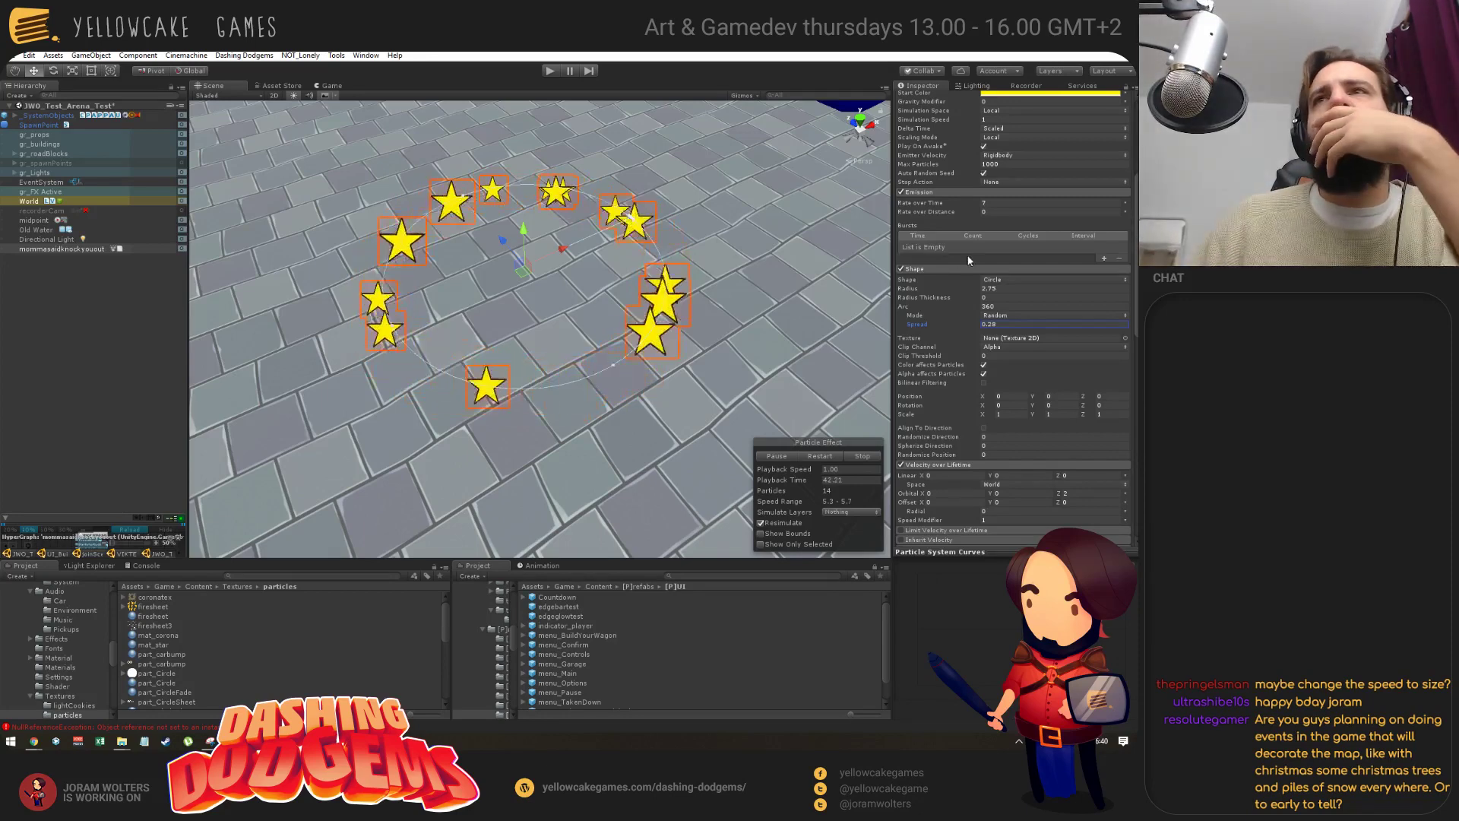
Reduce the emission Rate over Time to 6.57 and raise the Noise Strength to 0.24.
{"action": "left_click", "coordinate": [949, 205]}
{"action": "left_click_drag", "start_coordinate": [949, 205], "coordinate": [926, 218]}
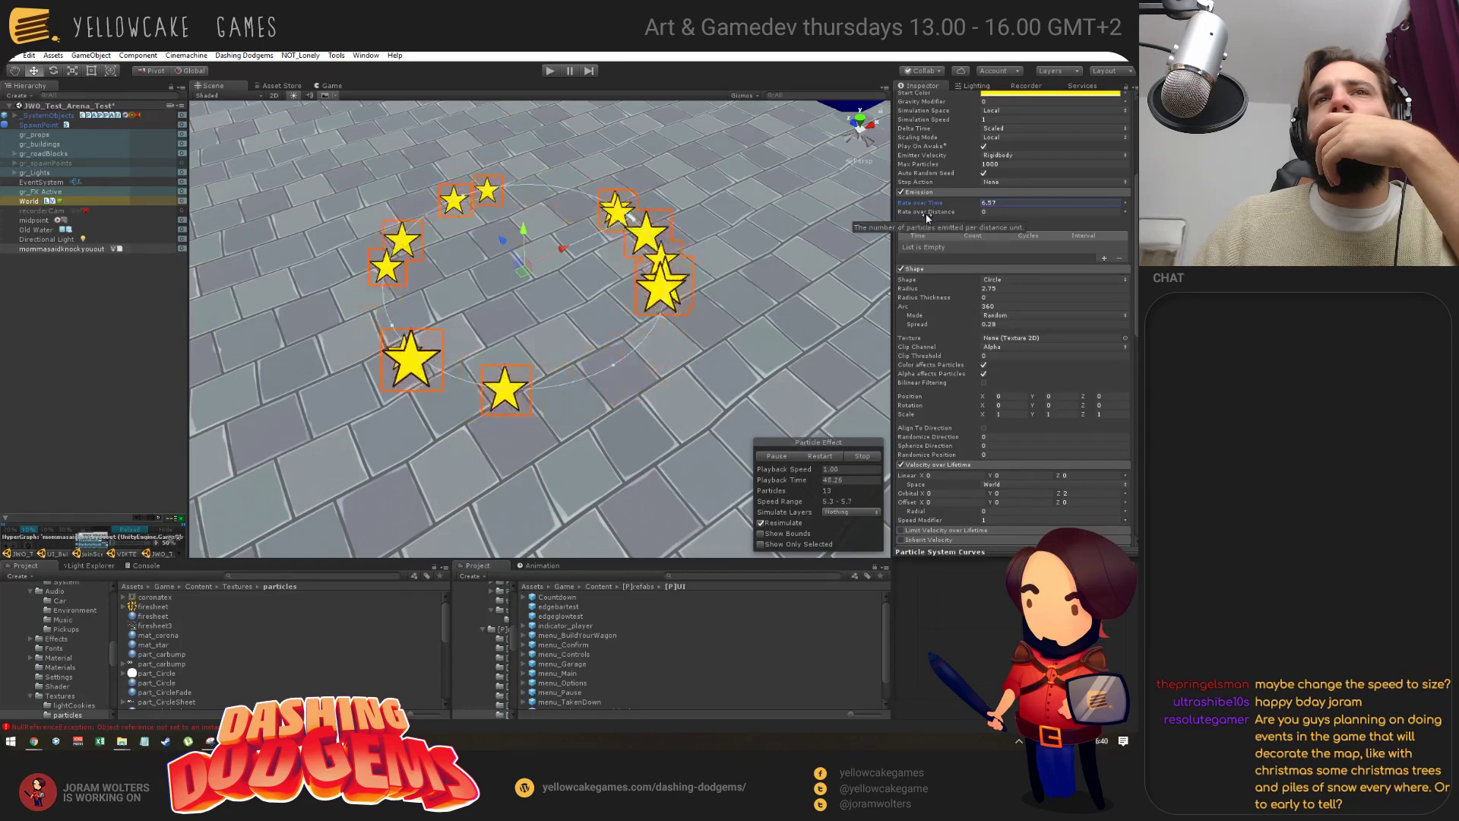
{"action": "scroll", "coordinate": [958, 372], "scroll_direction": "down", "scroll_amount": 3}
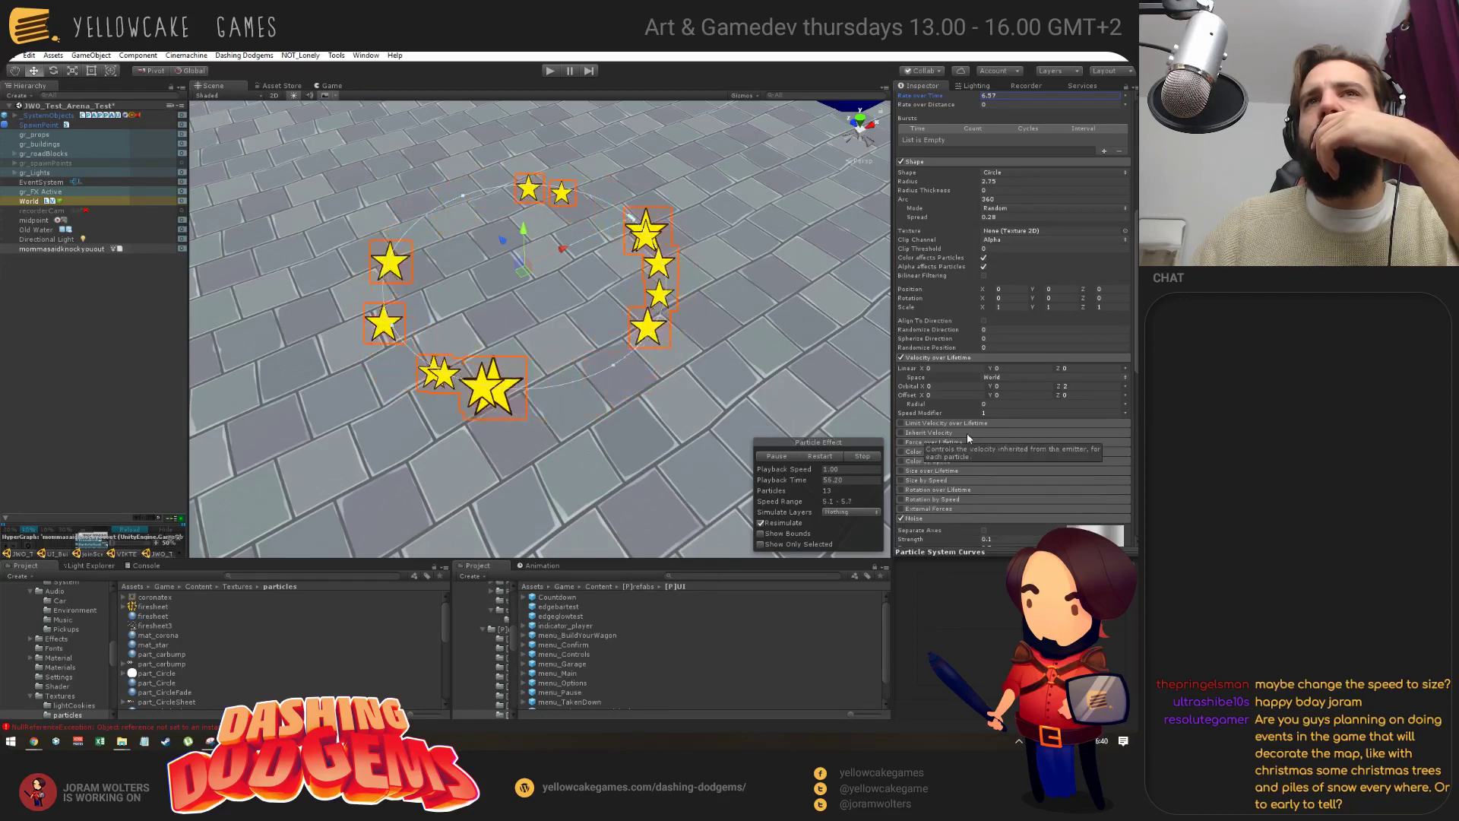
{"action": "scroll", "coordinate": [966, 431], "scroll_direction": "down", "scroll_amount": 5}
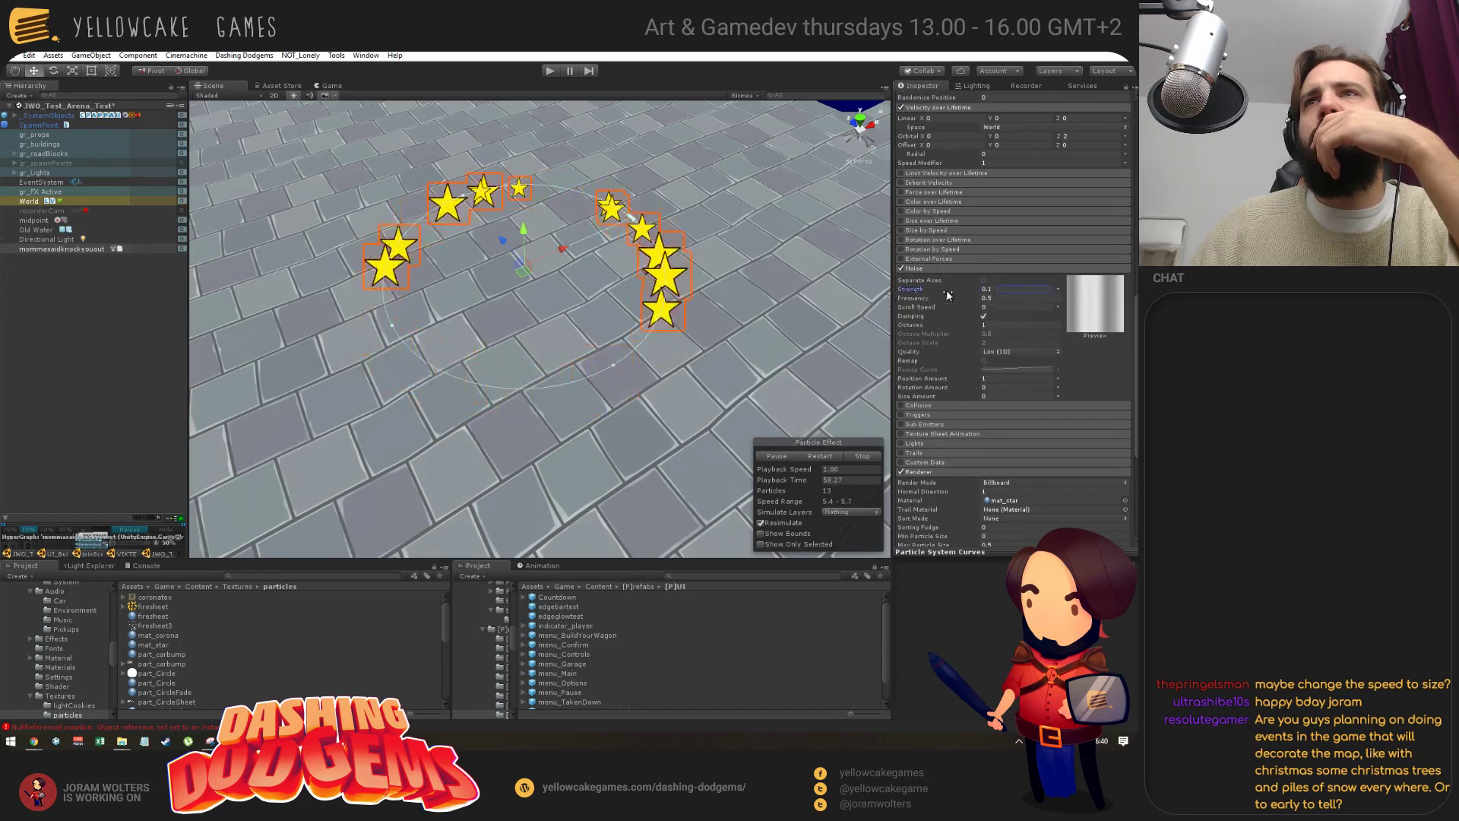
{"action": "left_click_drag", "start_coordinate": [950, 295], "coordinate": [953, 295]}
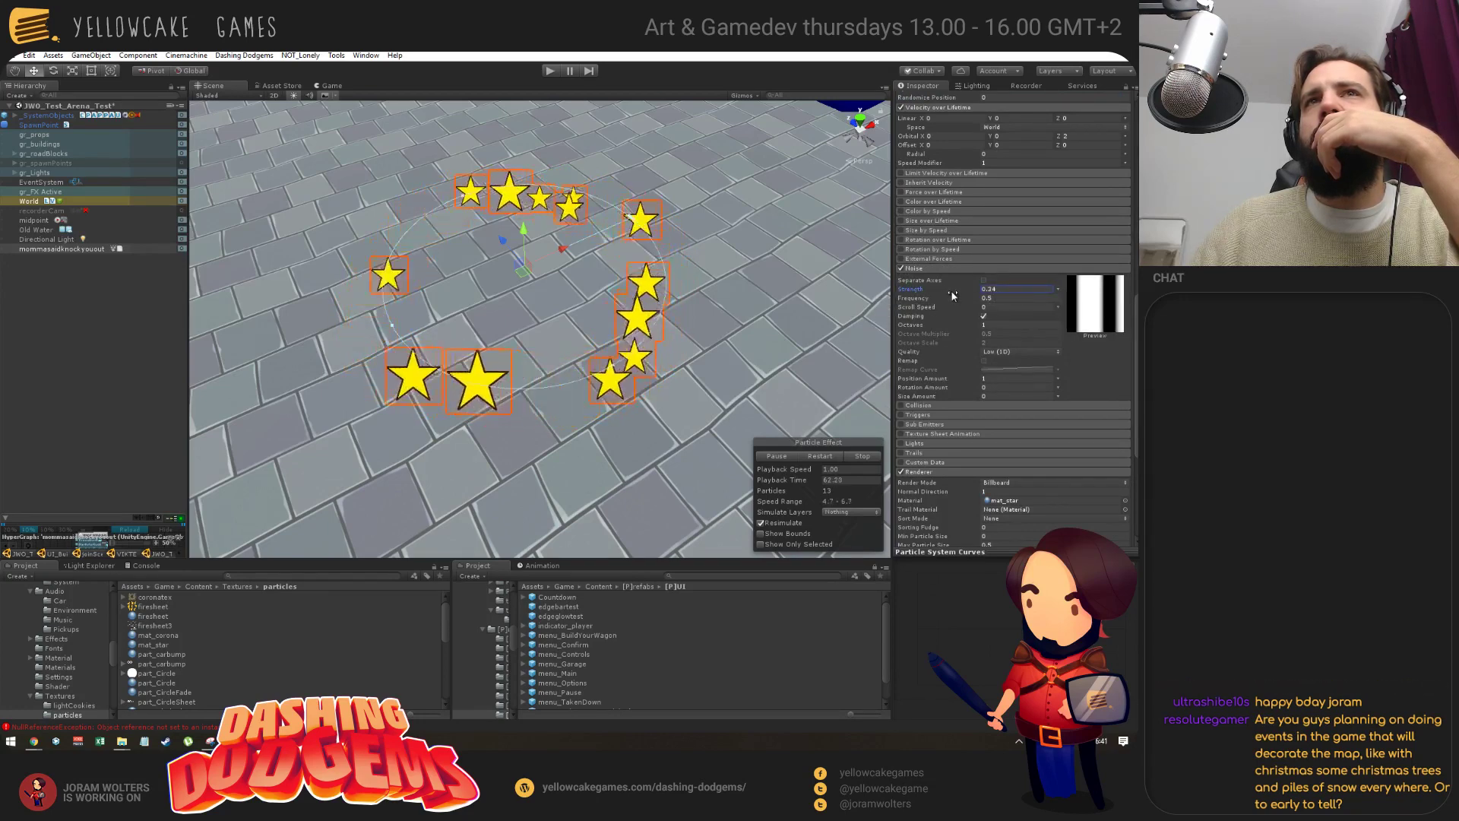
Turn off Looping for the star particle system and set its emission Rate over Time to 4.
{"action": "scroll", "coordinate": [950, 251], "scroll_direction": "up", "scroll_amount": 5}
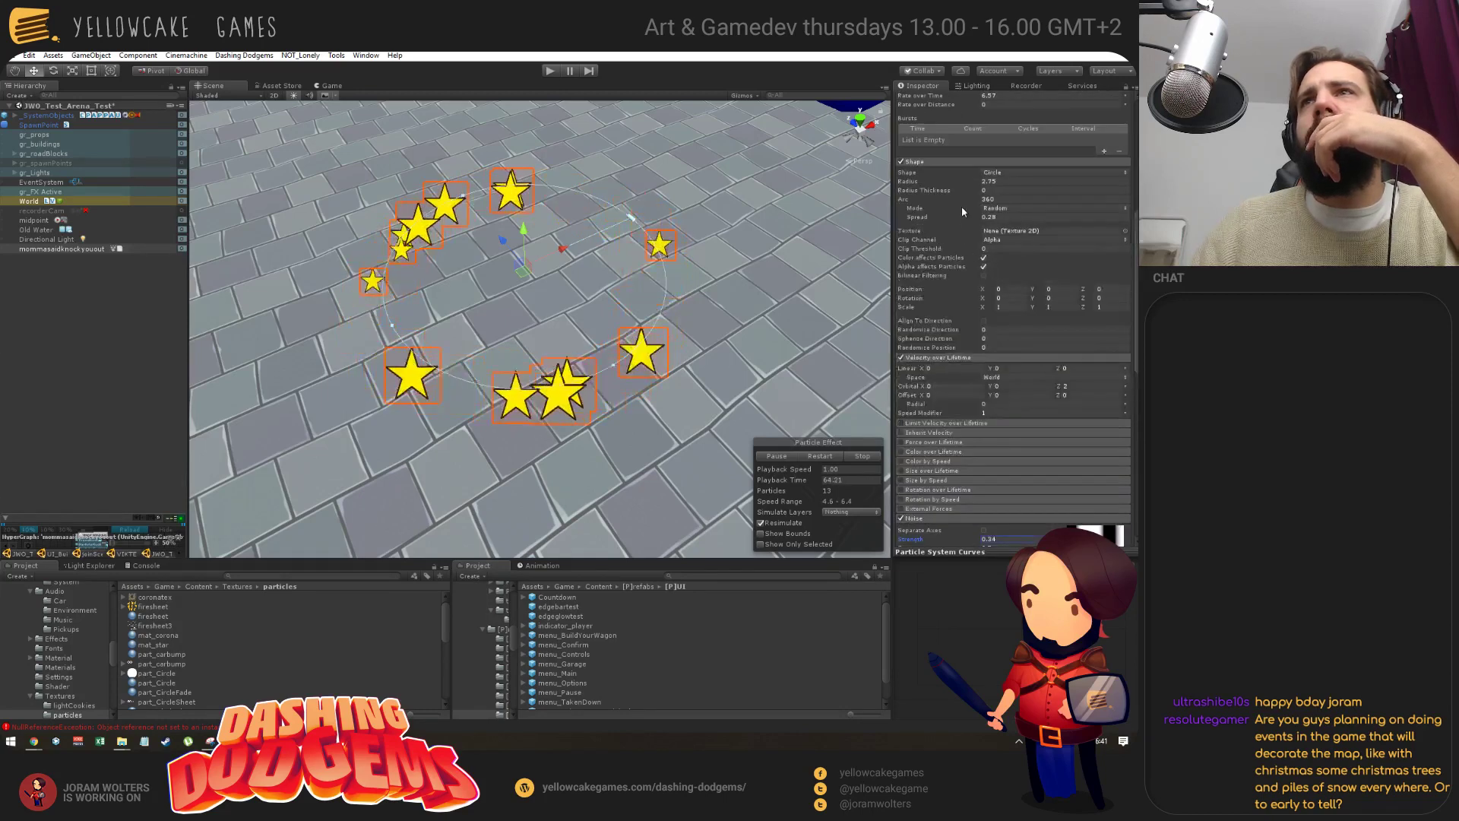
{"action": "scroll", "coordinate": [947, 371], "scroll_direction": "up", "scroll_amount": 5}
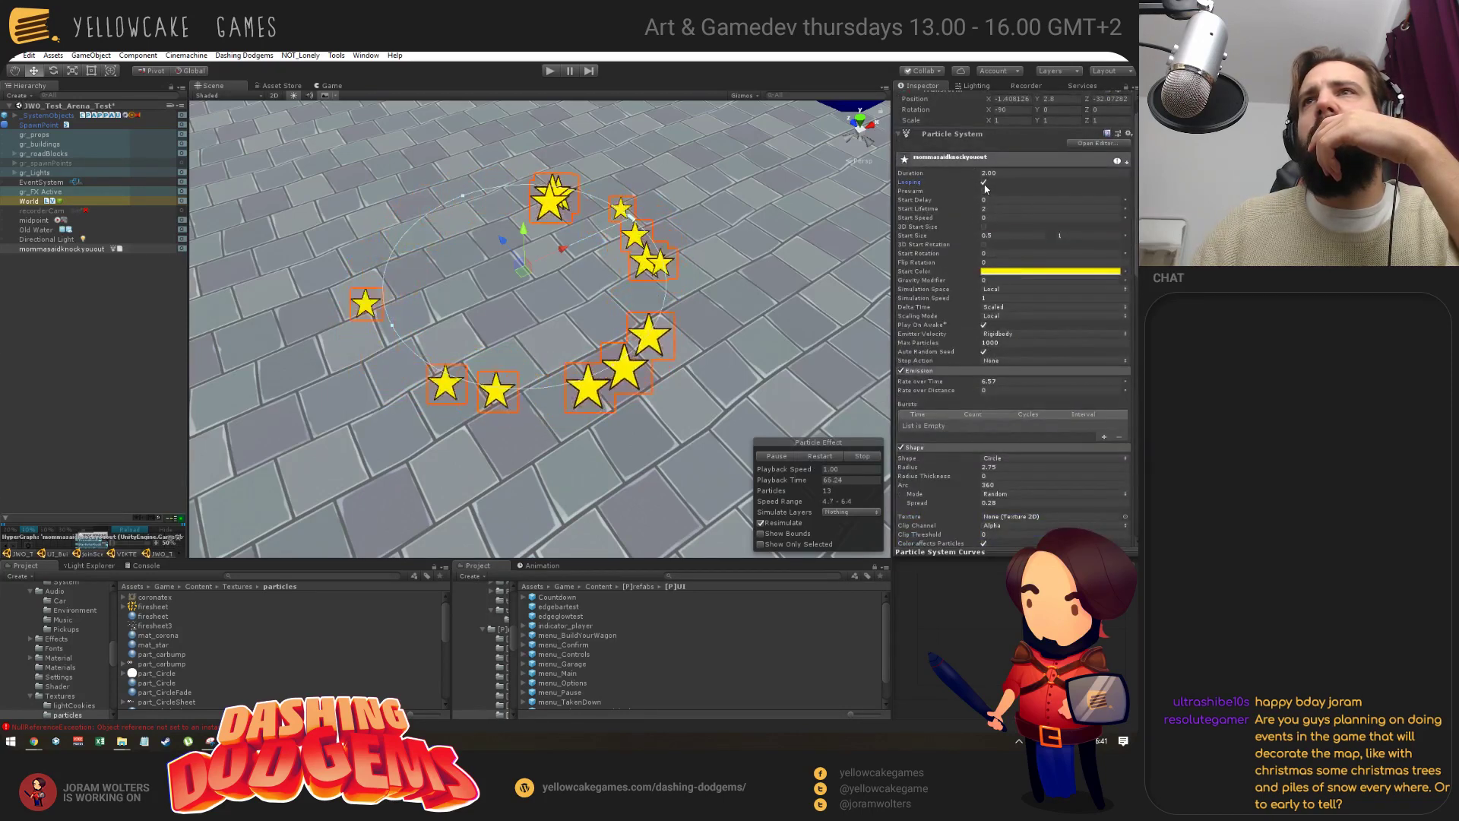
{"action": "double_click", "coordinate": [1012, 382]}
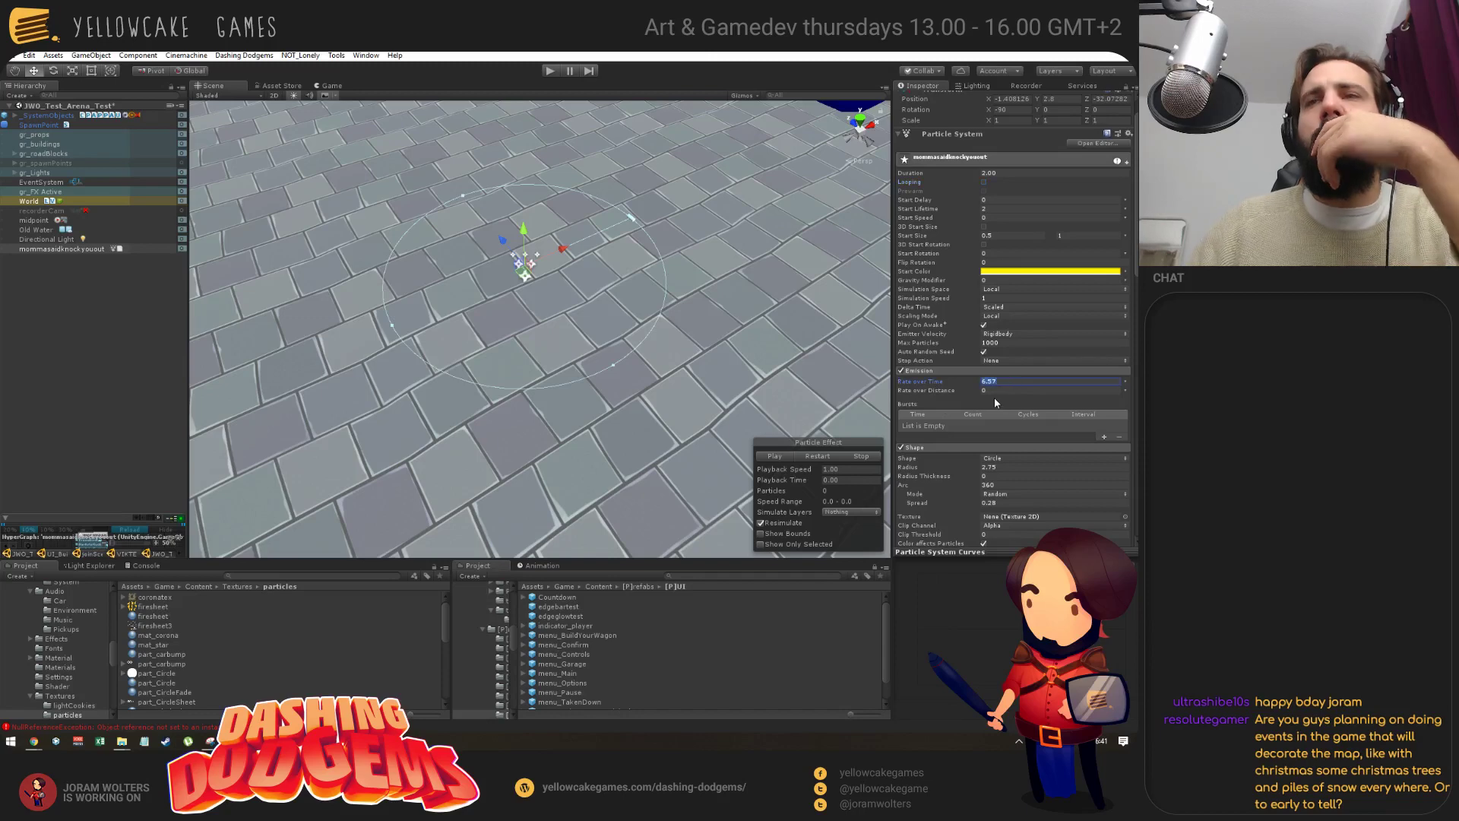
{"action": "type", "text": "4"}
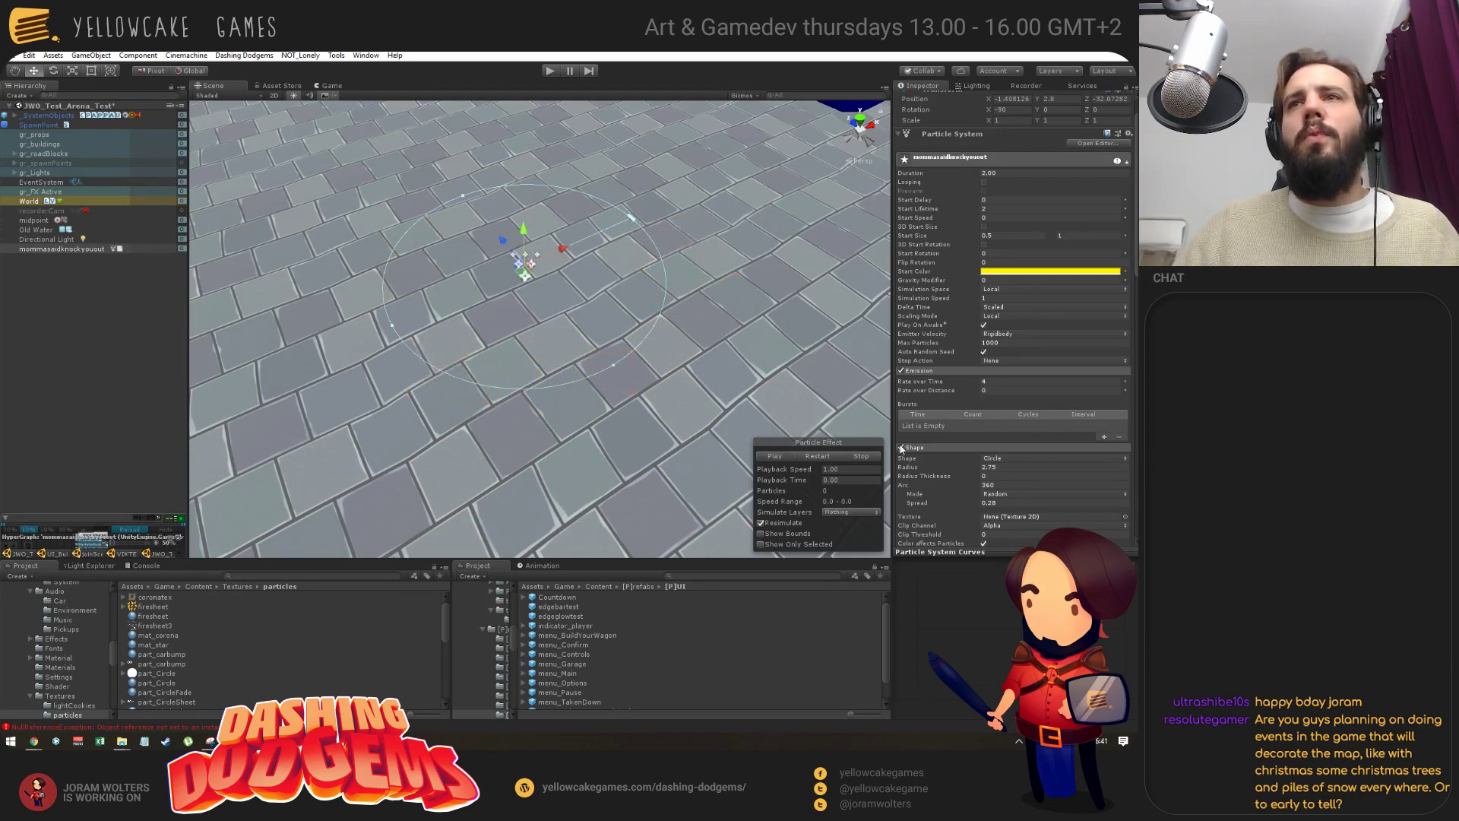
Duplicate the mommasaidknockyouout particle system in the scene.
{"action": "scroll", "coordinate": [901, 448], "scroll_direction": "down", "scroll_amount": 8}
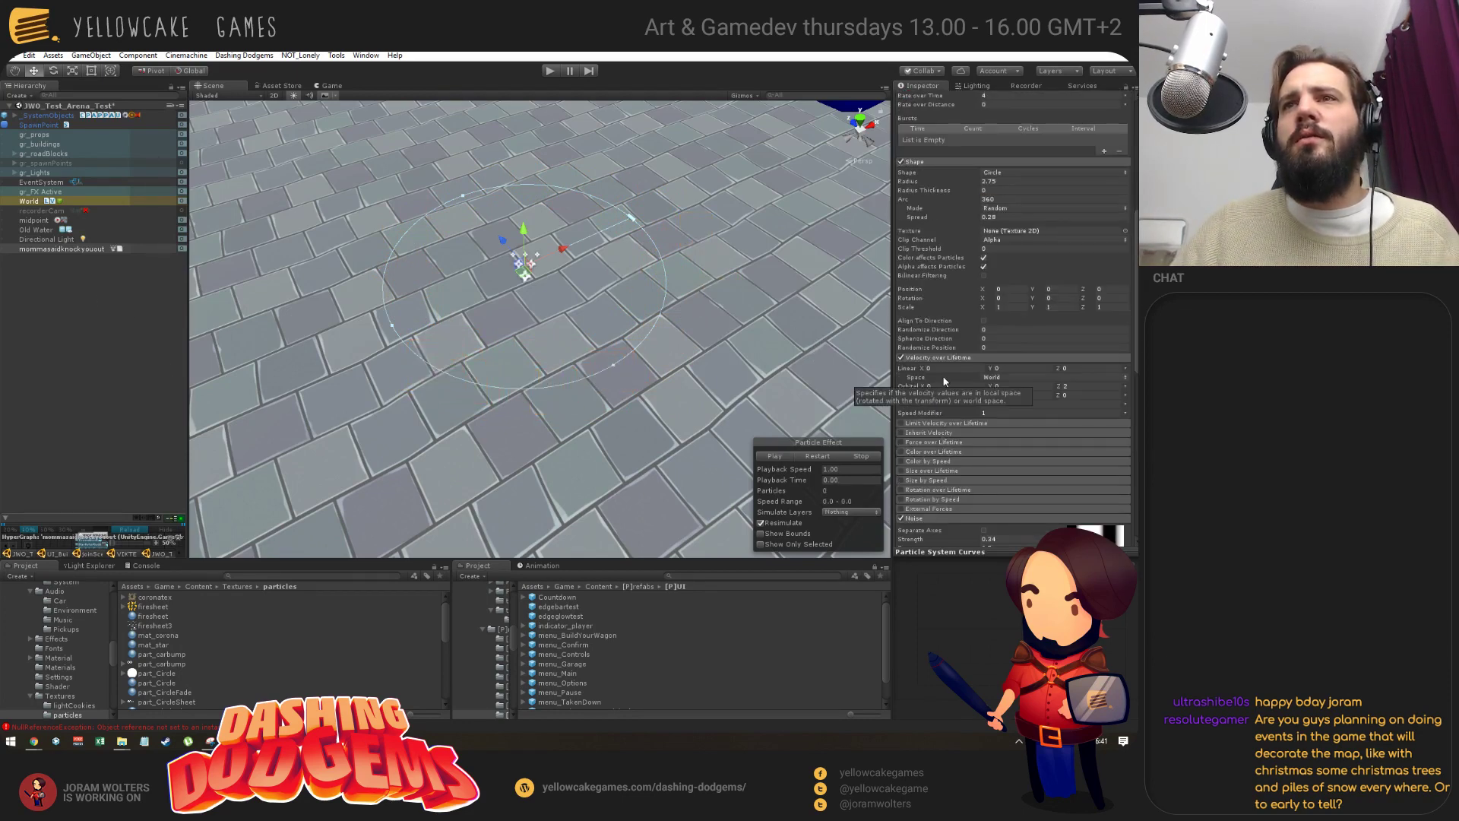
{"action": "left_click", "coordinate": [34, 269]}
{"action": "left_click", "coordinate": [136, 249]}
{"action": "key", "text": "ctrl+d"}
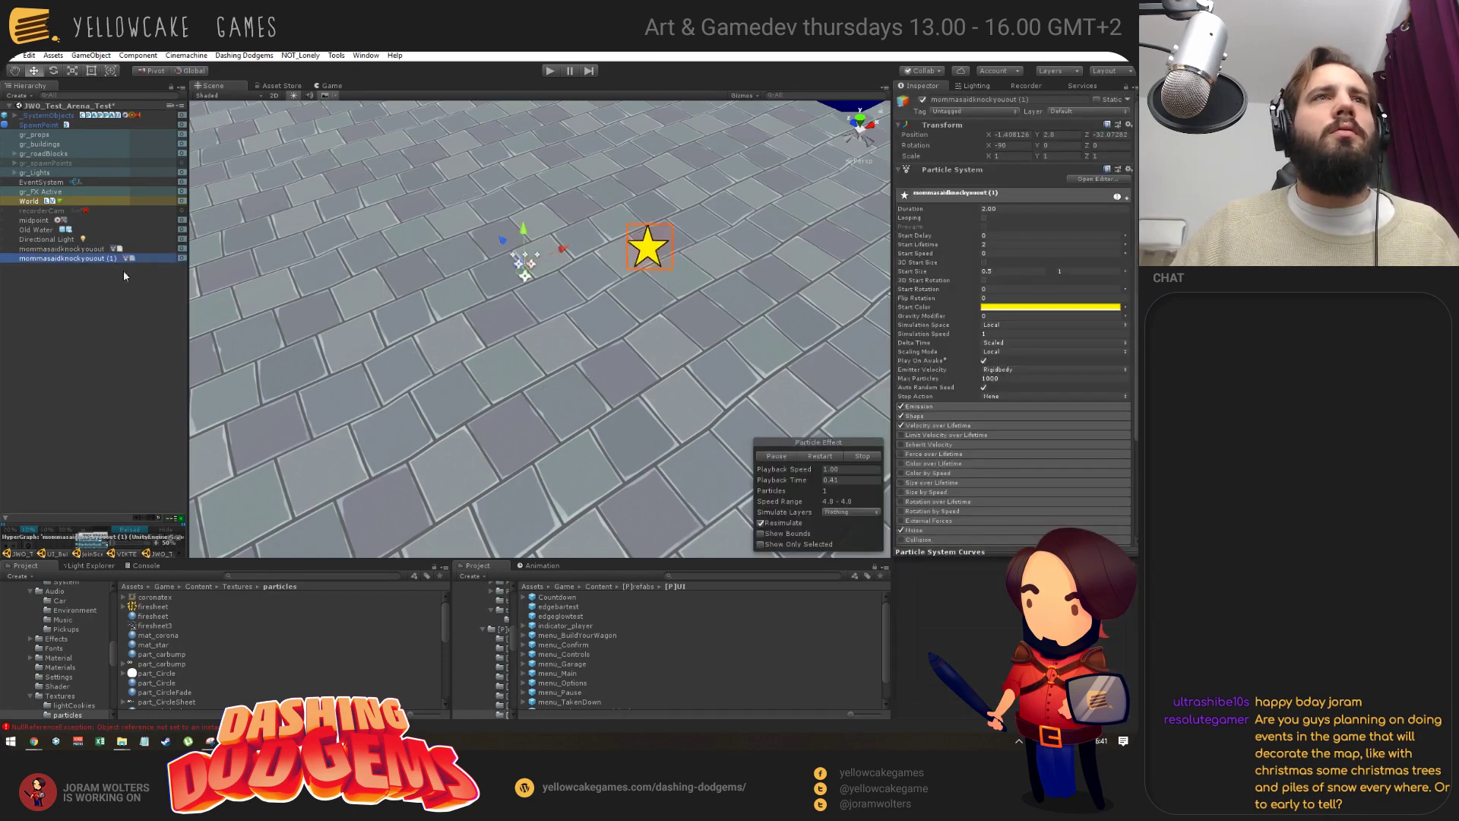
Create a new material named mat_chick in the particles textures folder.
{"action": "scroll", "coordinate": [1011, 380], "scroll_direction": "down", "scroll_amount": 4}
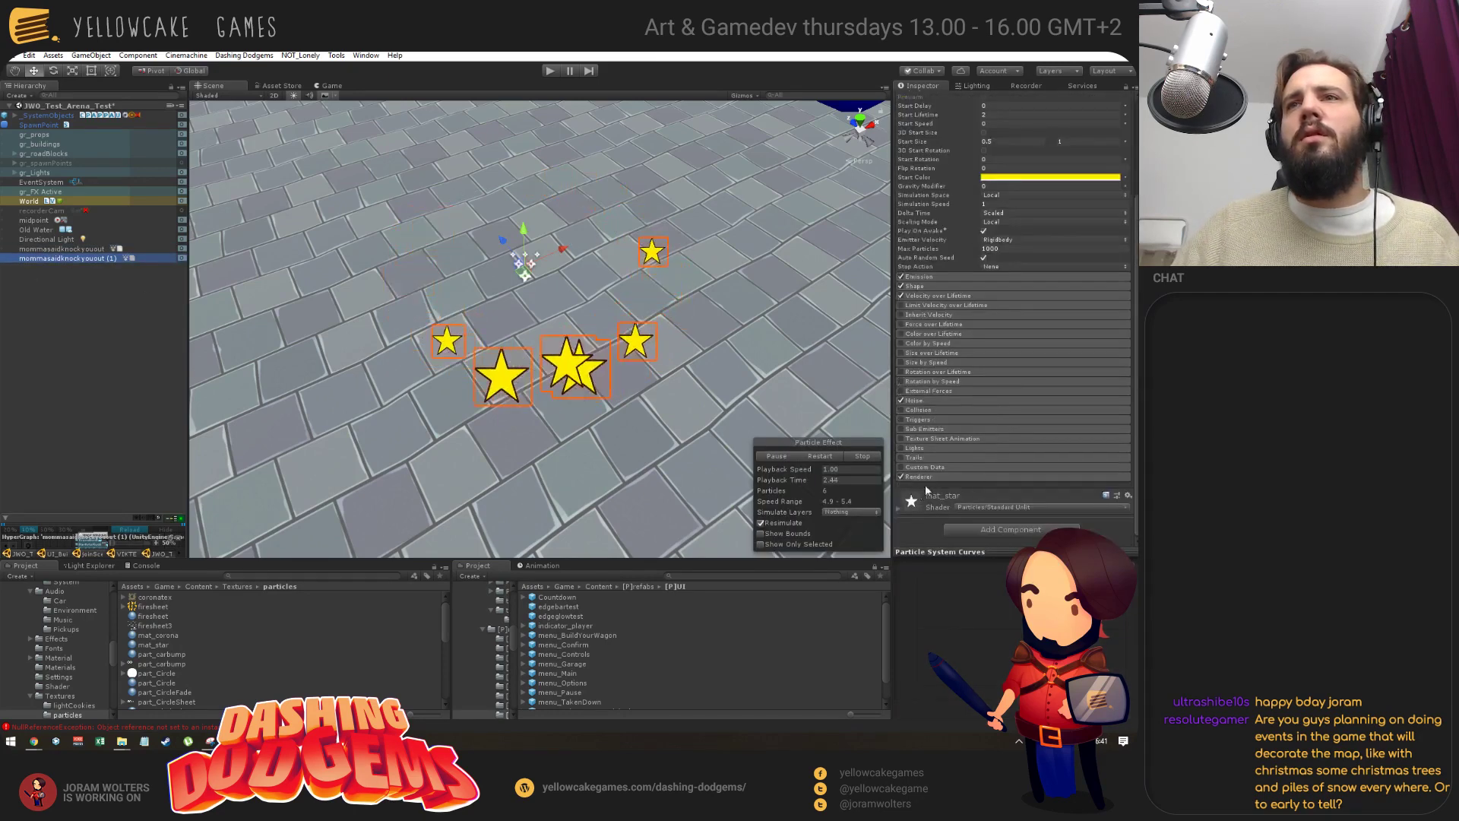
{"action": "scroll", "coordinate": [977, 421], "scroll_direction": "down", "scroll_amount": 6}
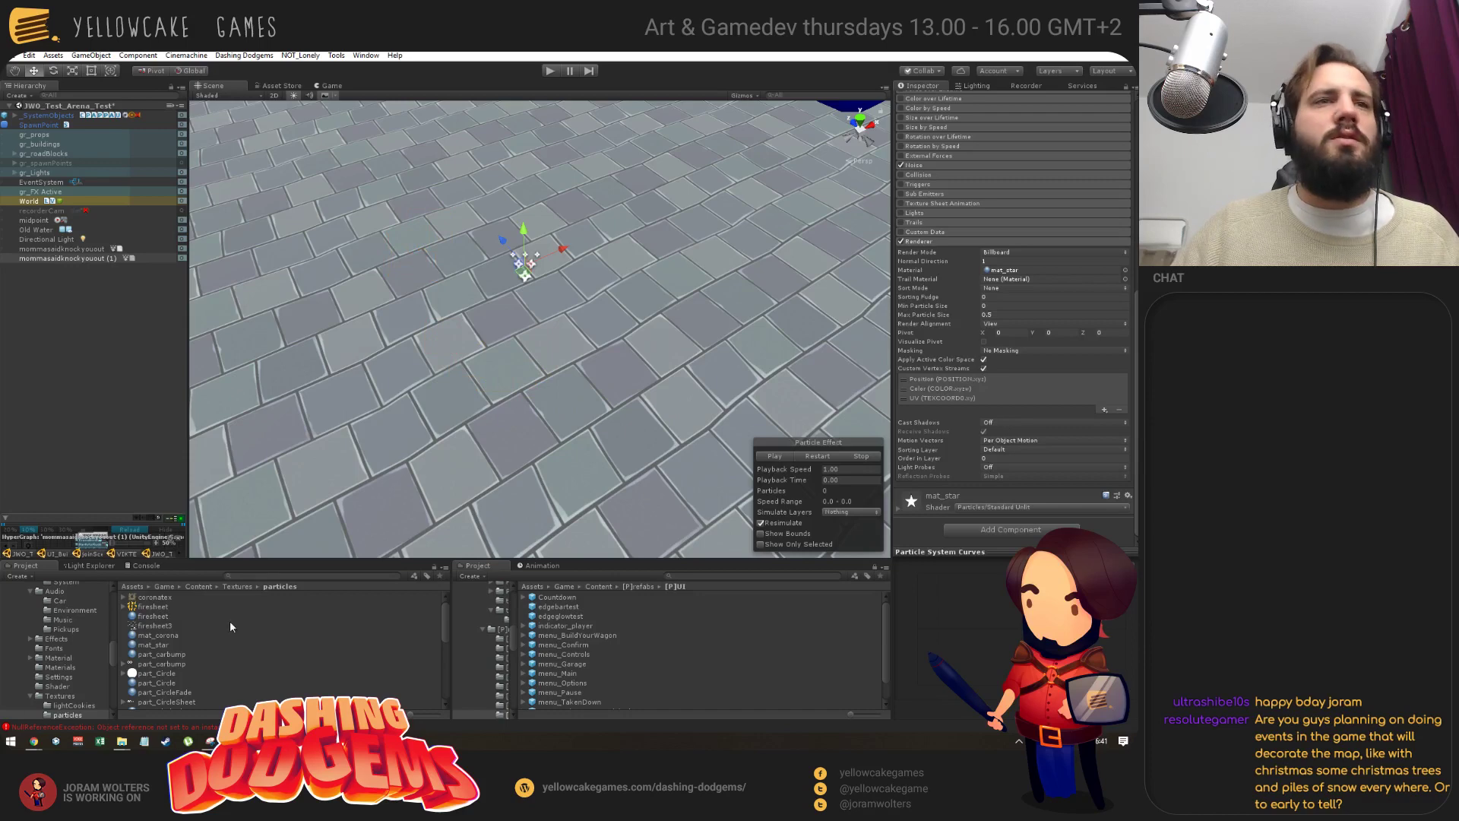
{"action": "right_click", "coordinate": [260, 634]}
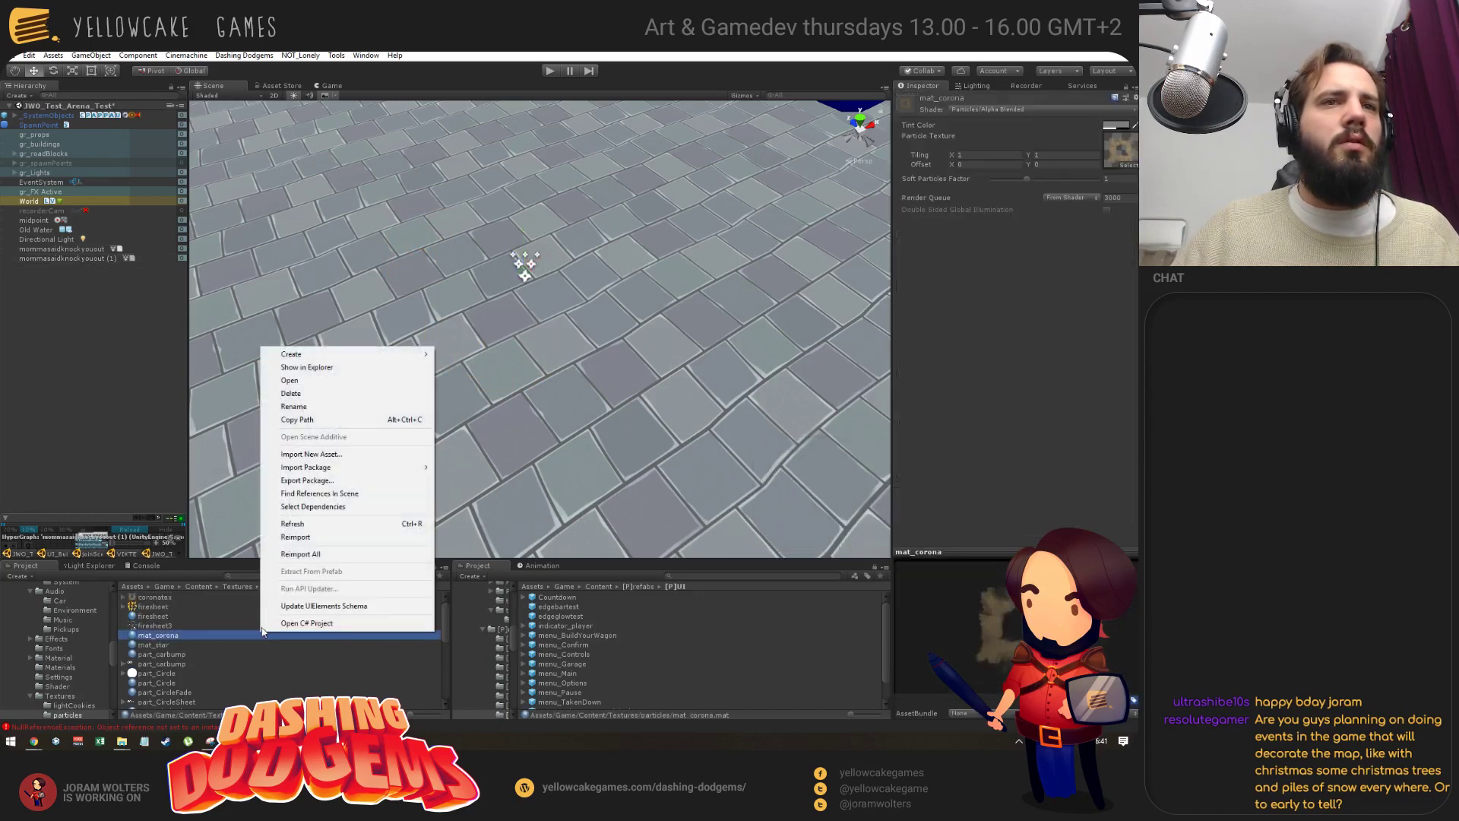
{"action": "mouse_move", "coordinate": [304, 354]}
{"action": "left_click", "coordinate": [486, 465]}
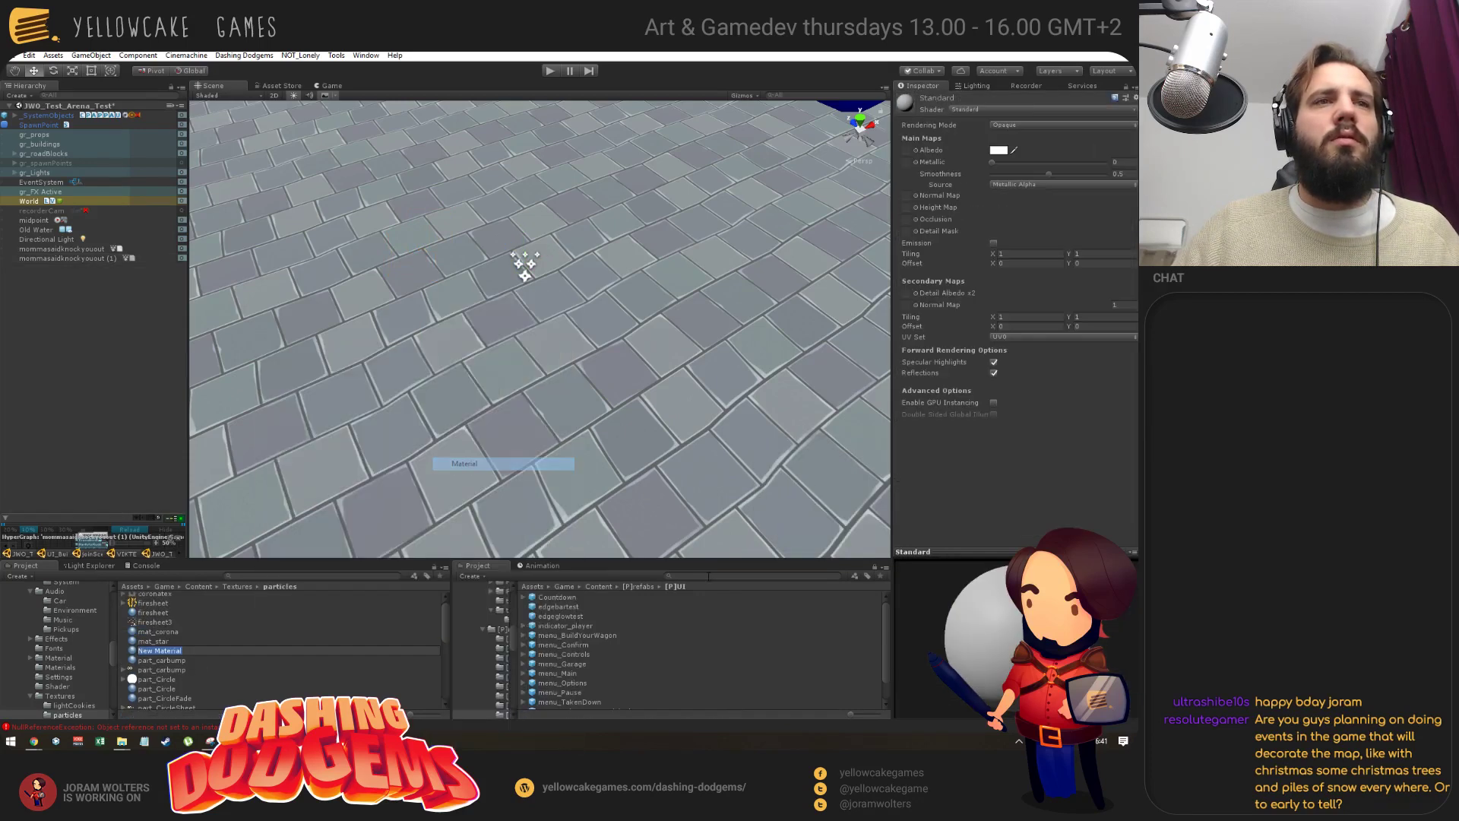
{"action": "type", "text": "mat_"}
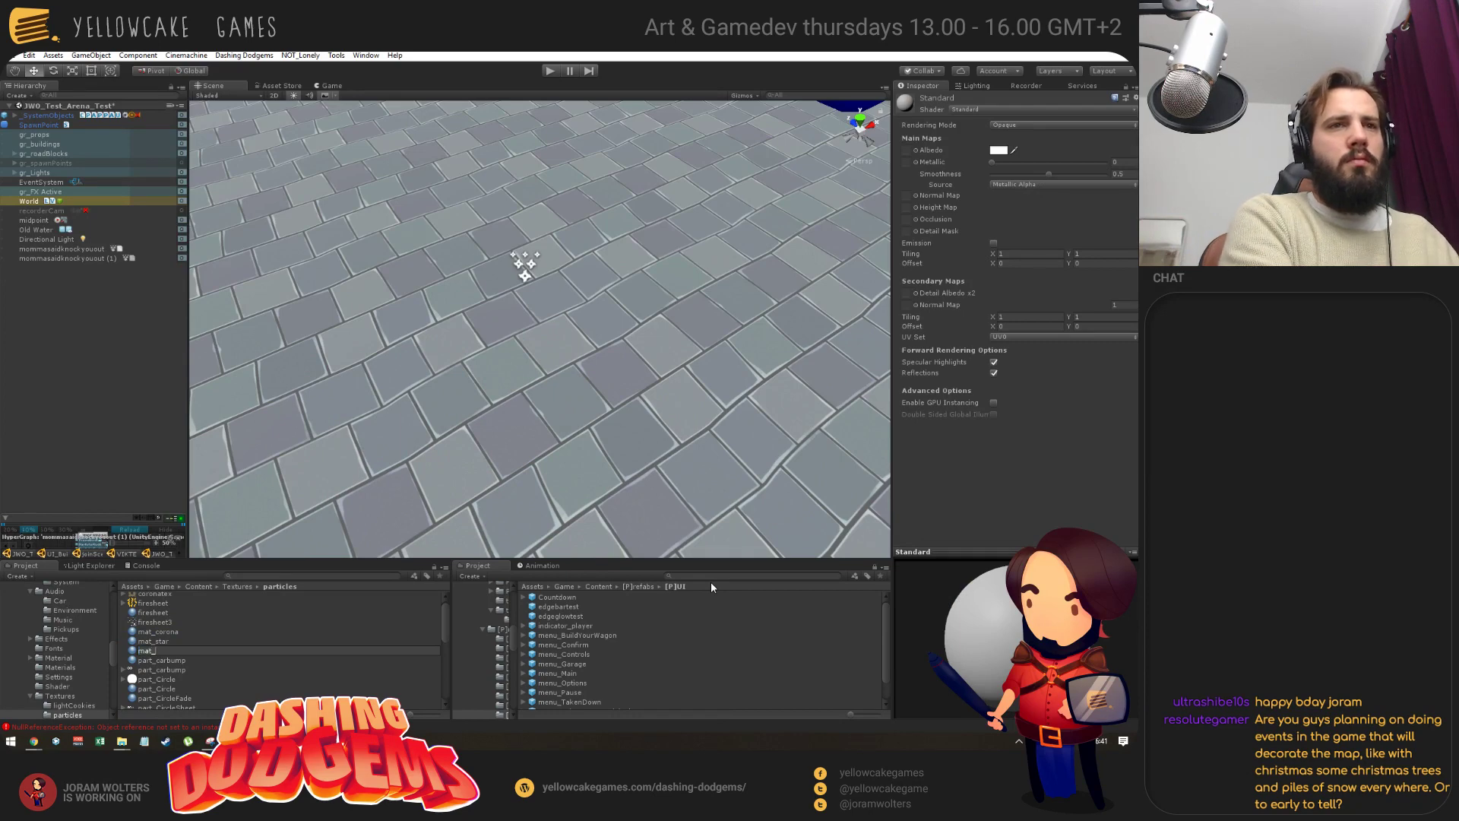
{"action": "type", "text": "chick"}
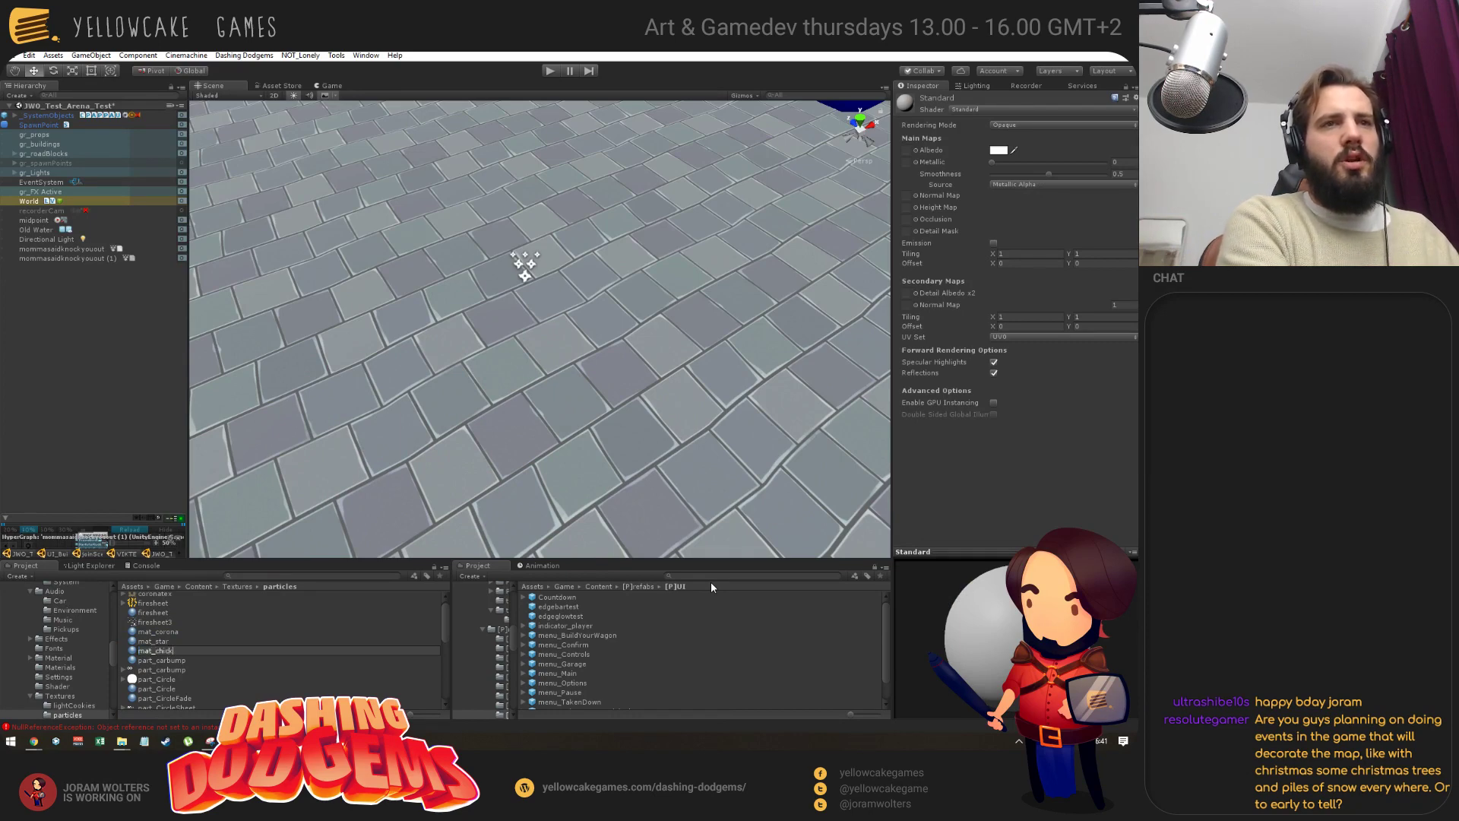
{"action": "key", "text": "Return"}
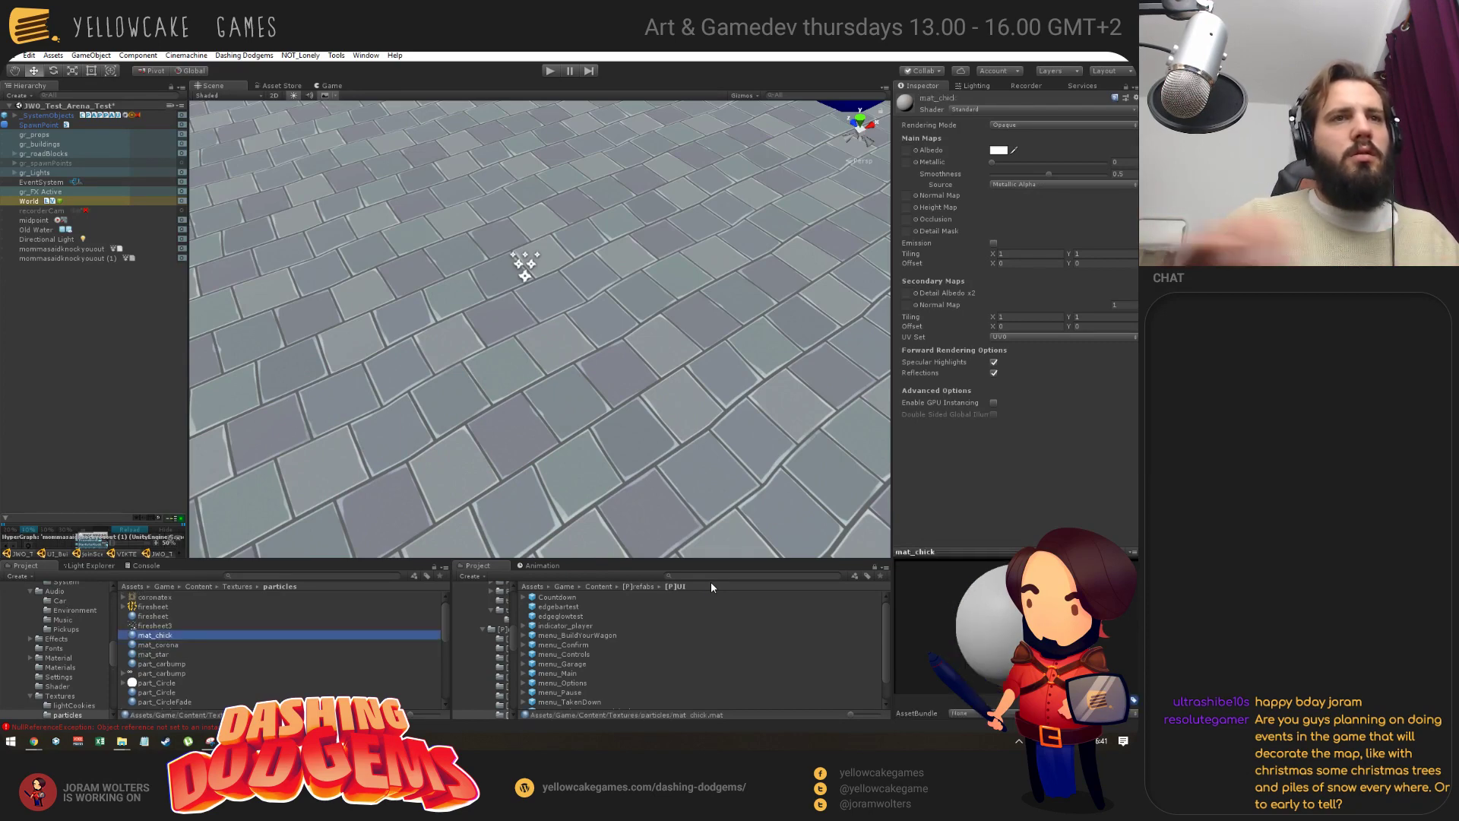
Assign the chick texture from the Textures folder as the Albedo map of mat_chick.
{"action": "left_click", "coordinate": [237, 586]}
{"action": "left_click_drag", "start_coordinate": [146, 658], "coordinate": [1109, 216]}
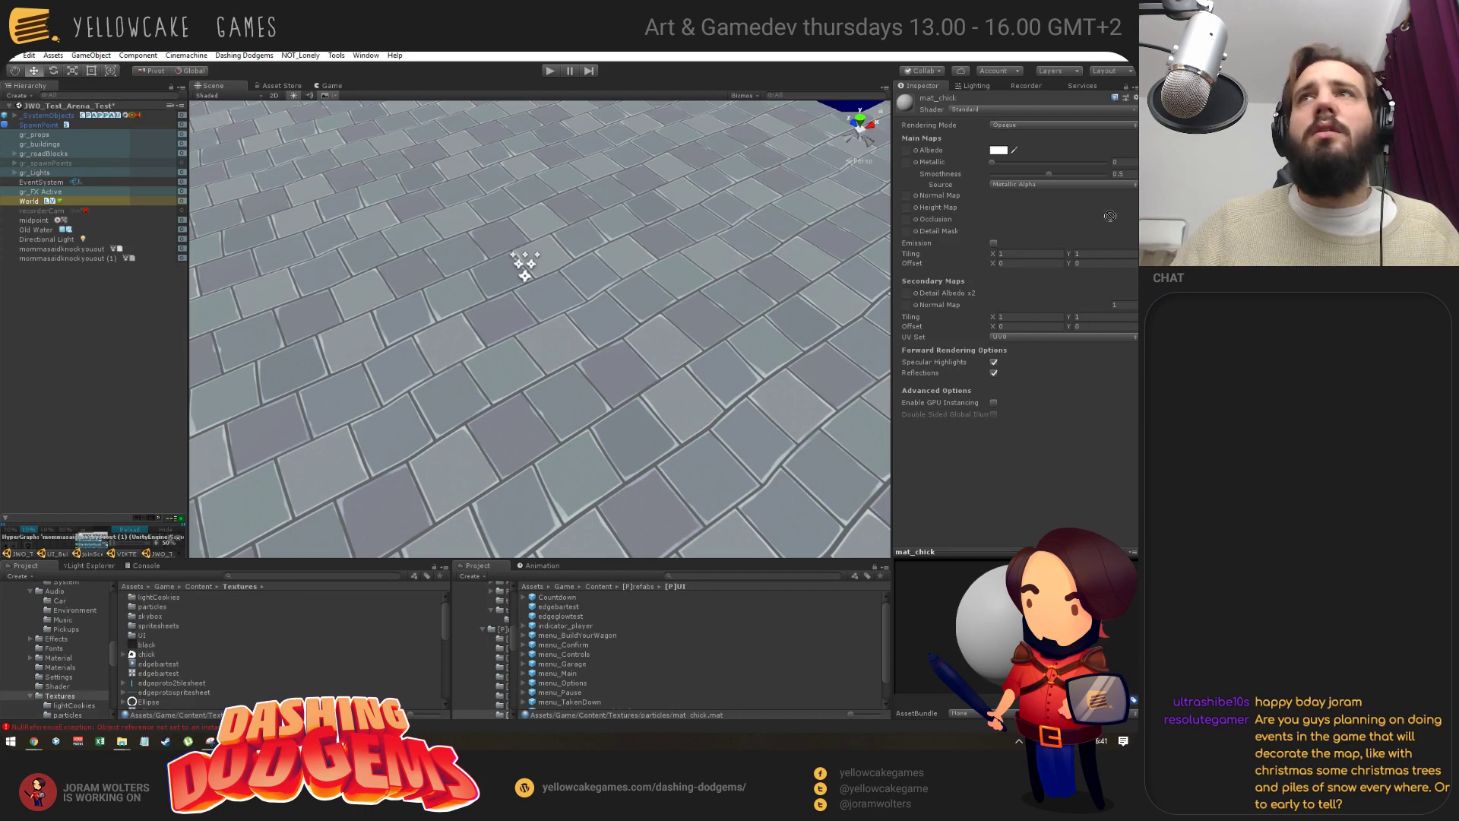
{"action": "left_click_drag", "start_coordinate": [905, 150], "coordinate": [906, 150]}
Switch mat_chick to the Particles/Standard Unlit shader and set its Rendering Mode to Cutout.
{"action": "left_click", "coordinate": [977, 111]}
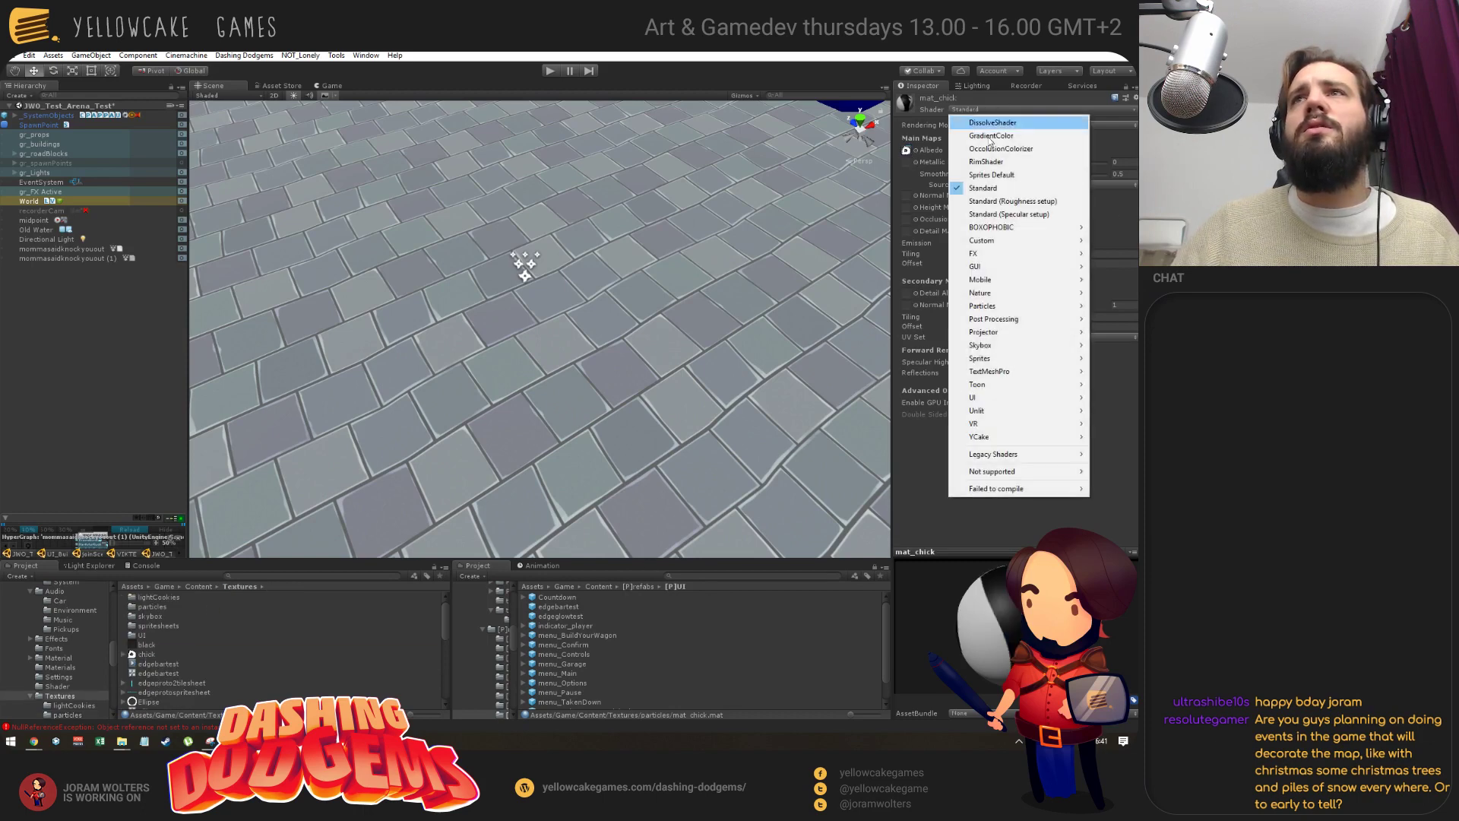
{"action": "mouse_move", "coordinate": [1003, 358]}
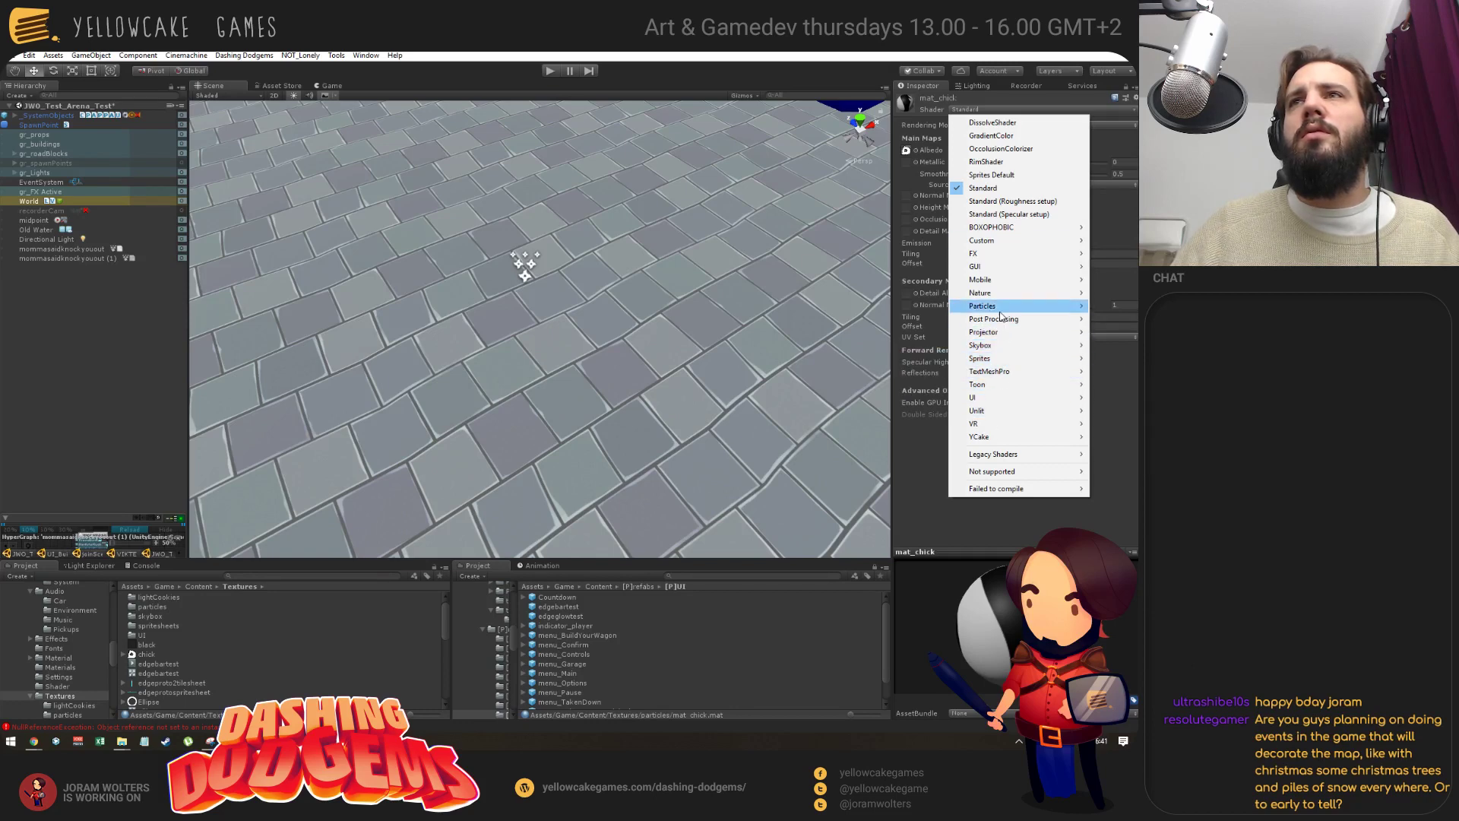
{"action": "mouse_move", "coordinate": [1002, 310]}
{"action": "left_click", "coordinate": [864, 318]}
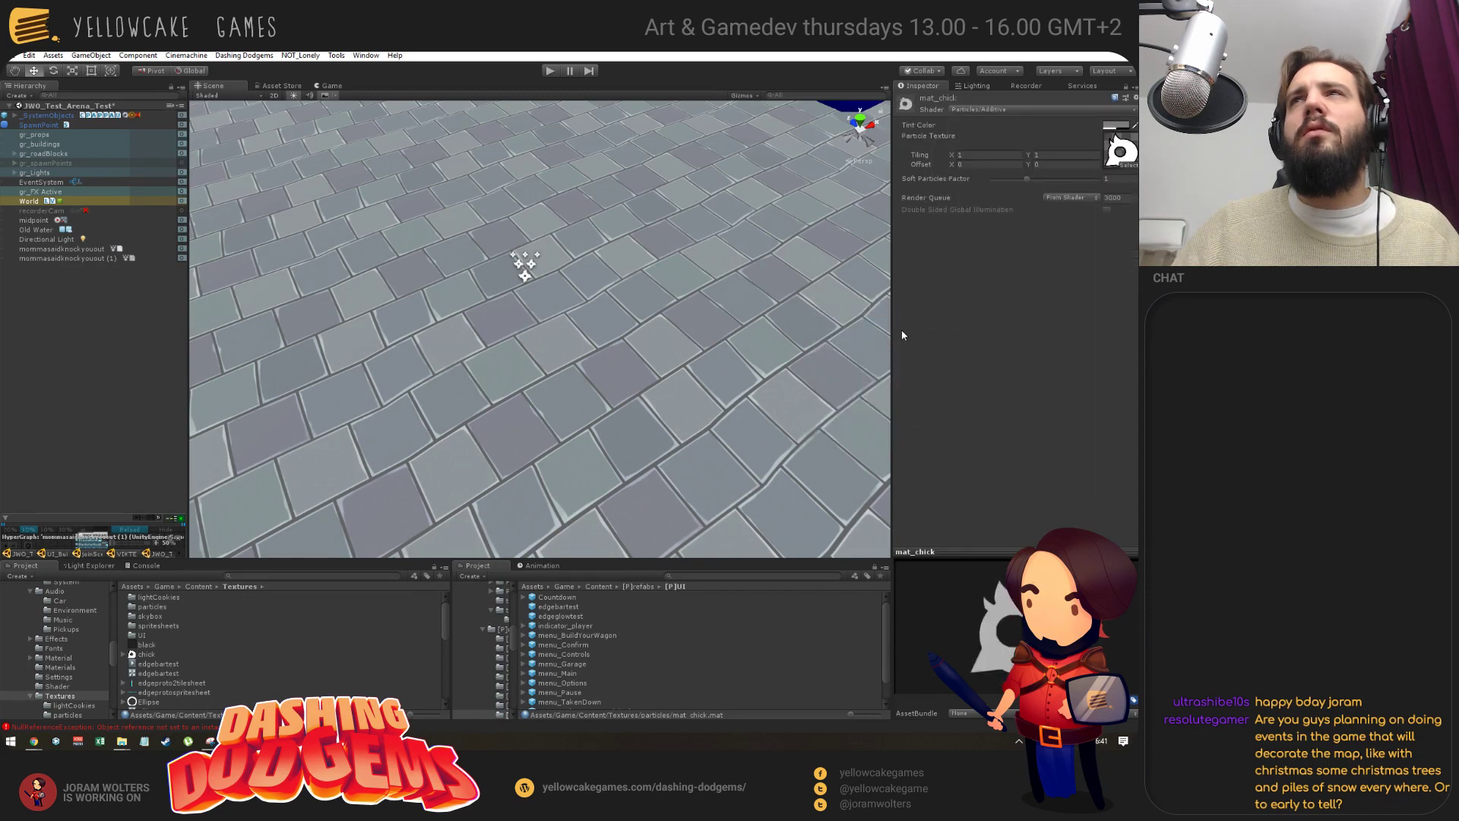
{"action": "left_click", "coordinate": [1003, 109]}
{"action": "mouse_move", "coordinate": [1007, 306]}
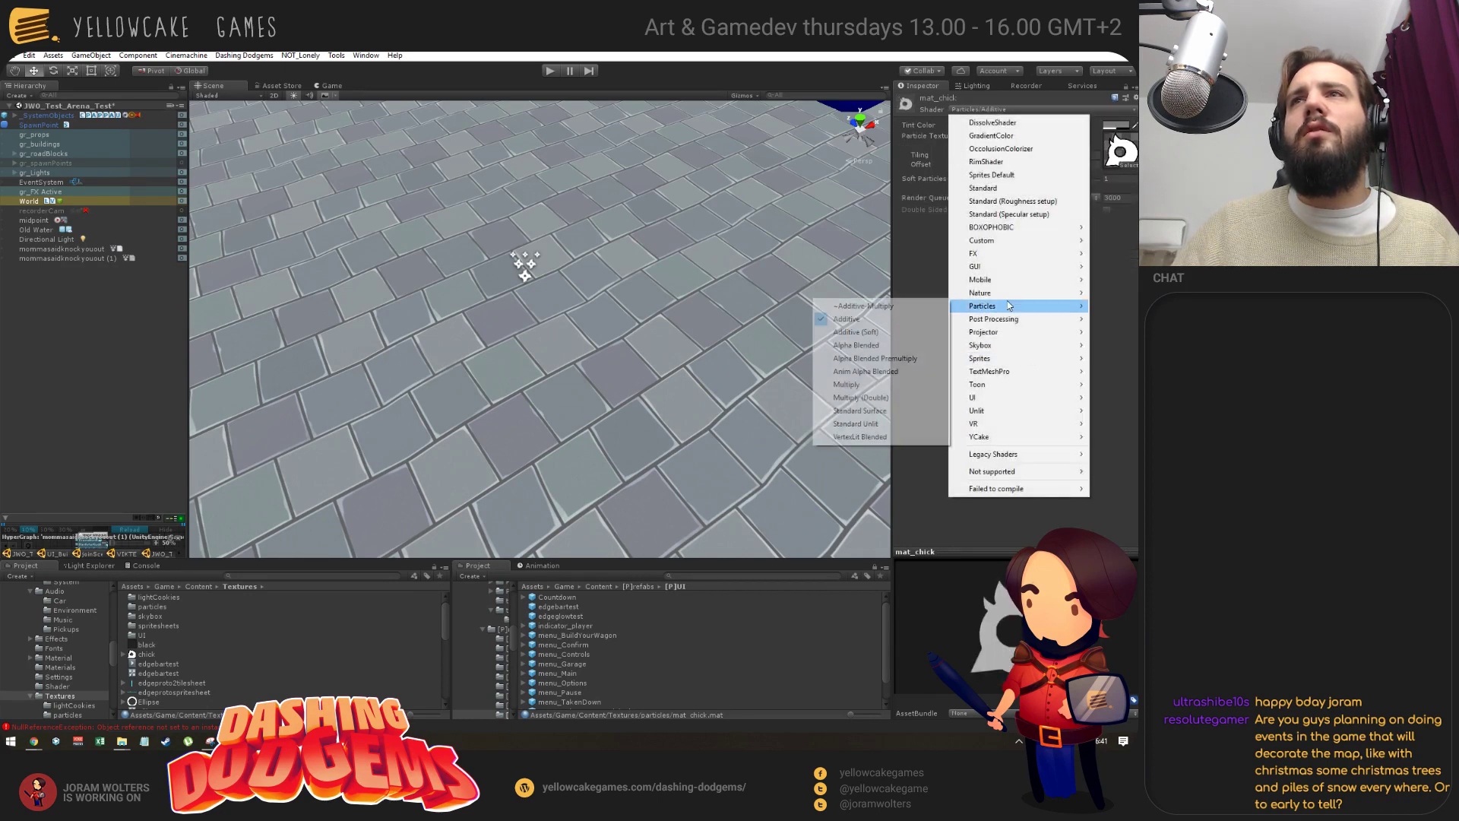
{"action": "left_click", "coordinate": [874, 424]}
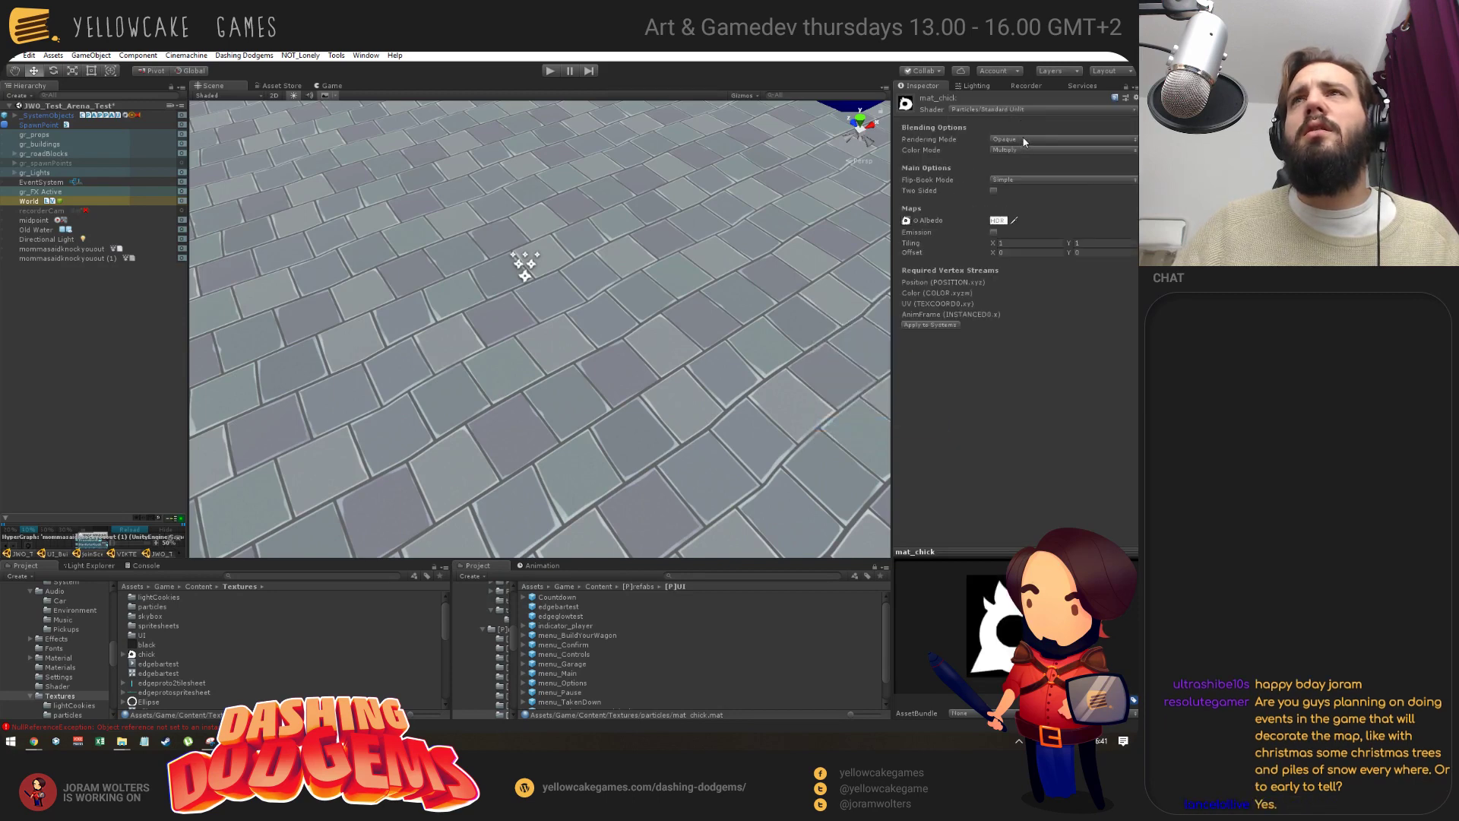
{"action": "left_click", "coordinate": [1024, 140]}
{"action": "left_click", "coordinate": [1033, 165]}
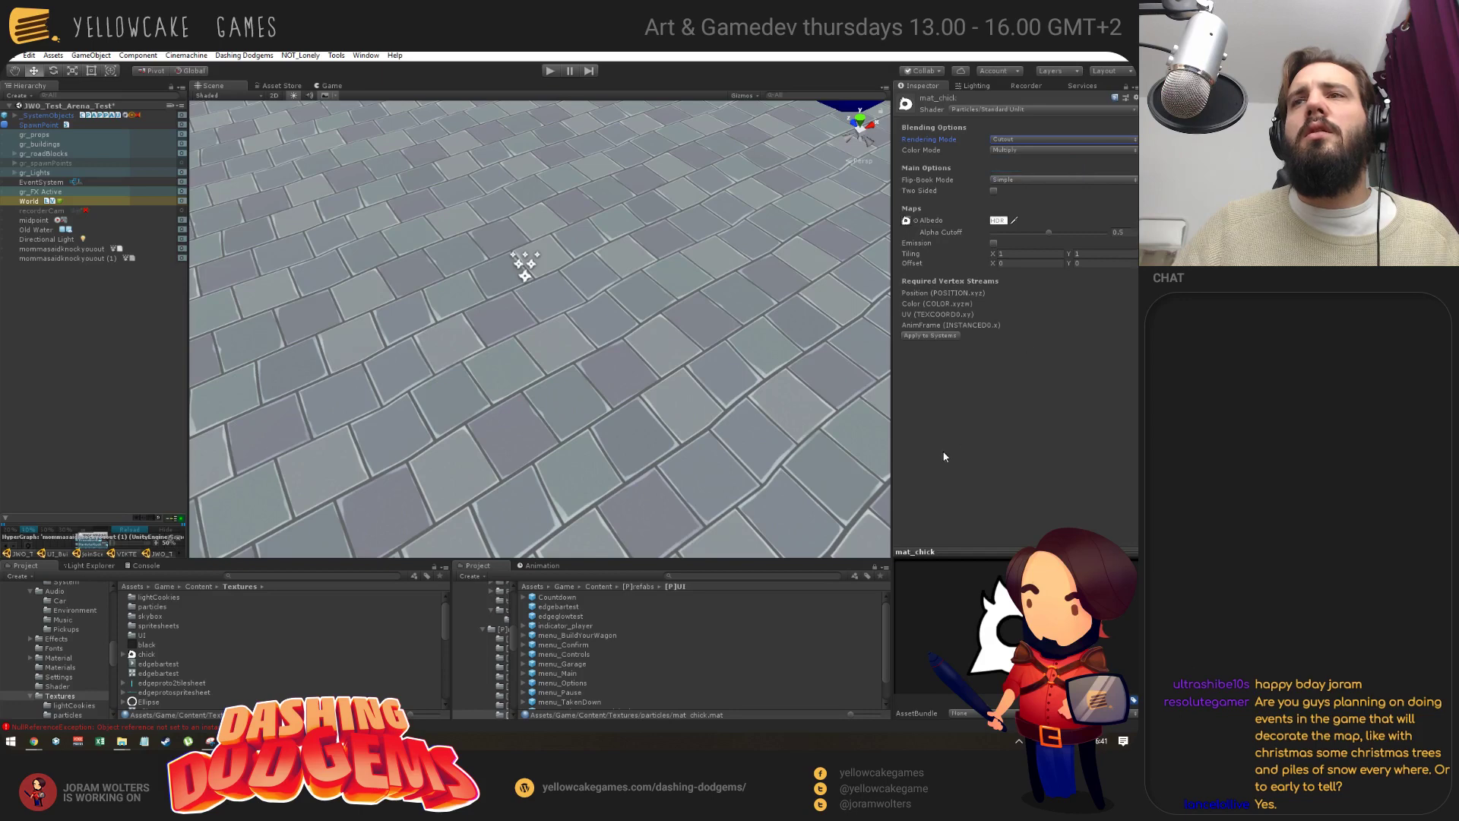
Assign mat_chick as the Renderer material of the duplicated particle system and select that duplicate in the scene.
{"action": "left_click", "coordinate": [76, 256]}
{"action": "scroll", "coordinate": [1054, 491], "scroll_direction": "down", "scroll_amount": 10}
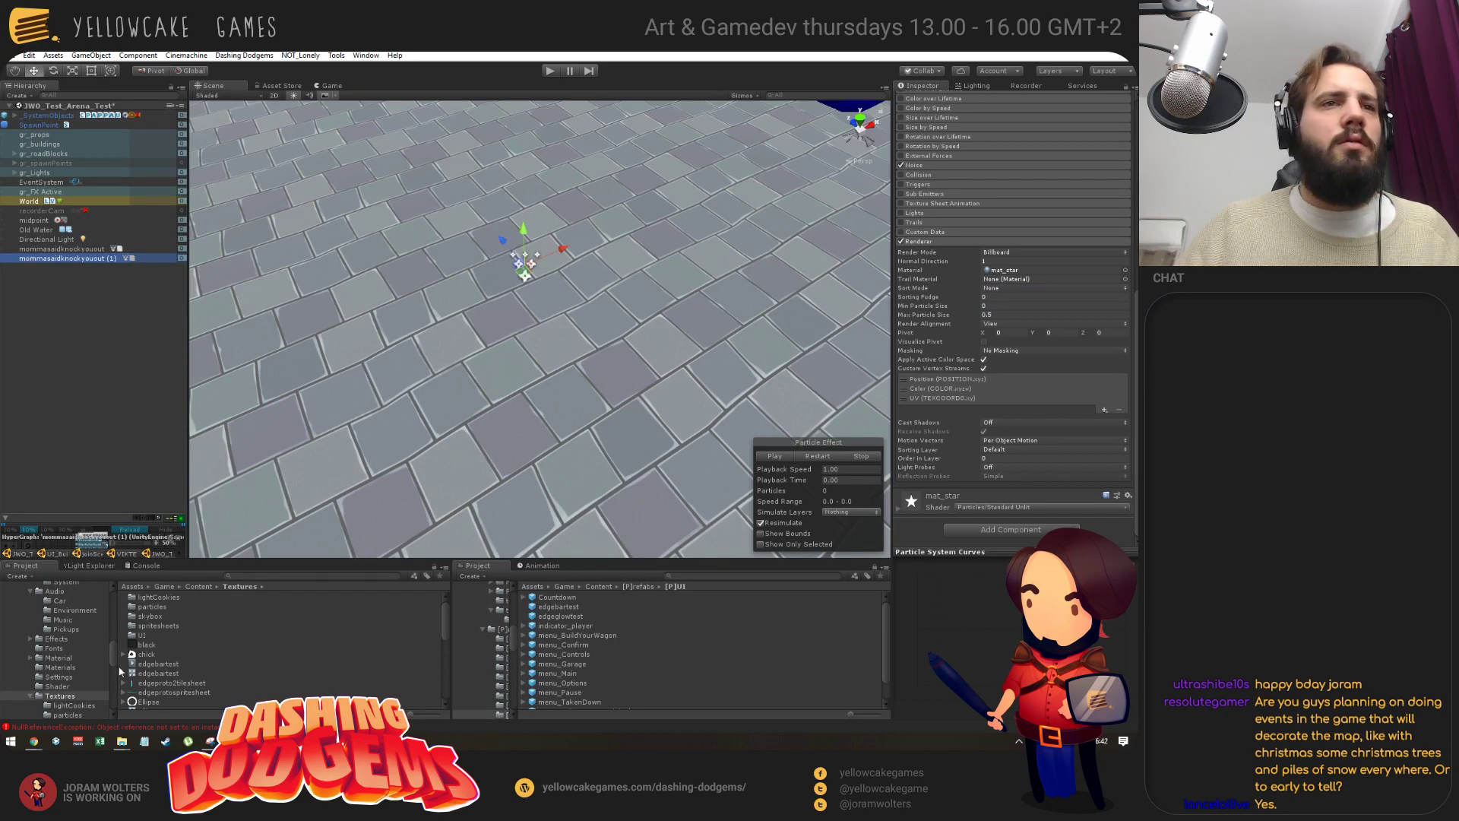
{"action": "double_click", "coordinate": [183, 606]}
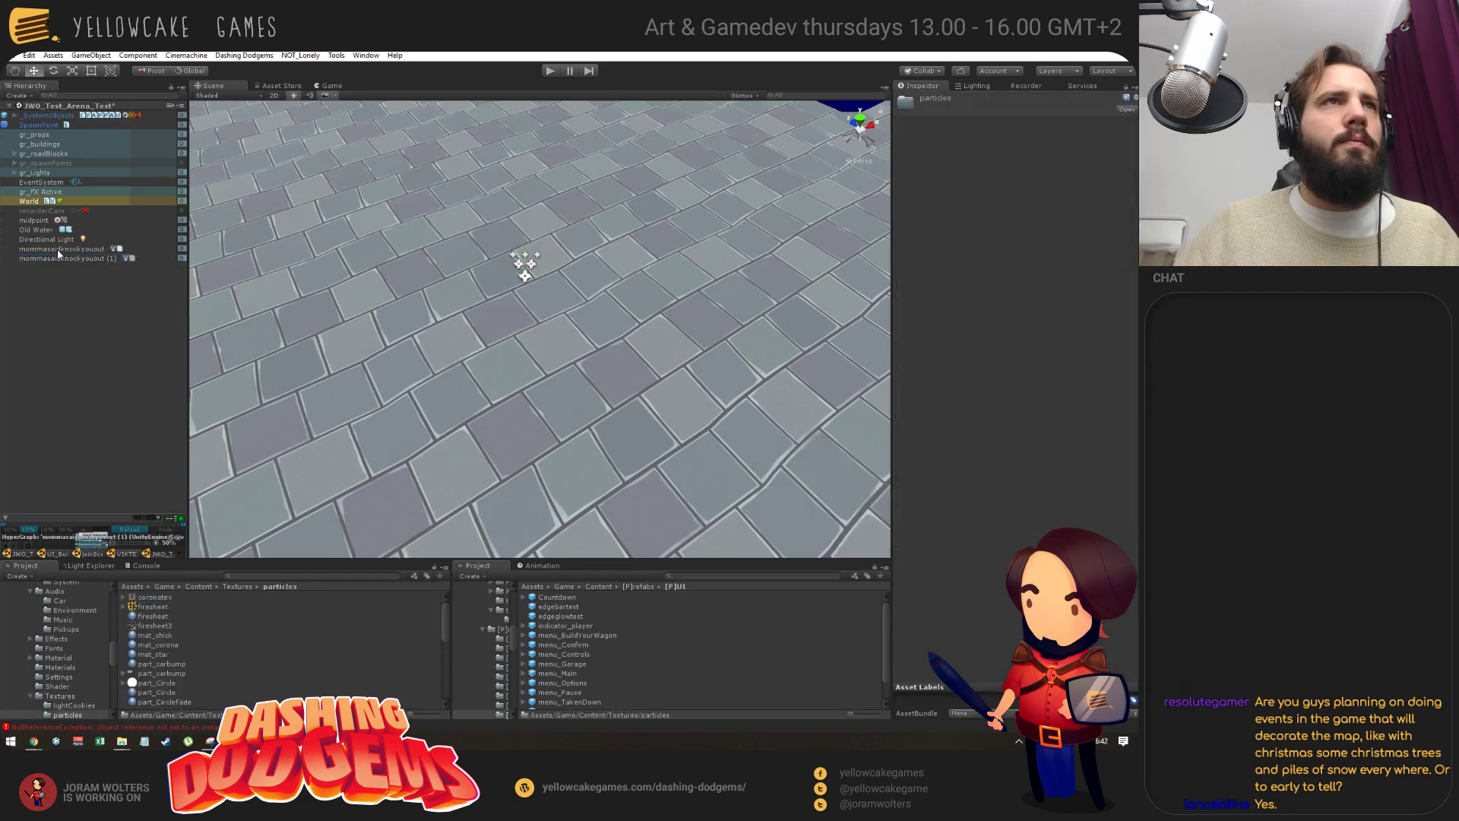
{"action": "left_click", "coordinate": [68, 258]}
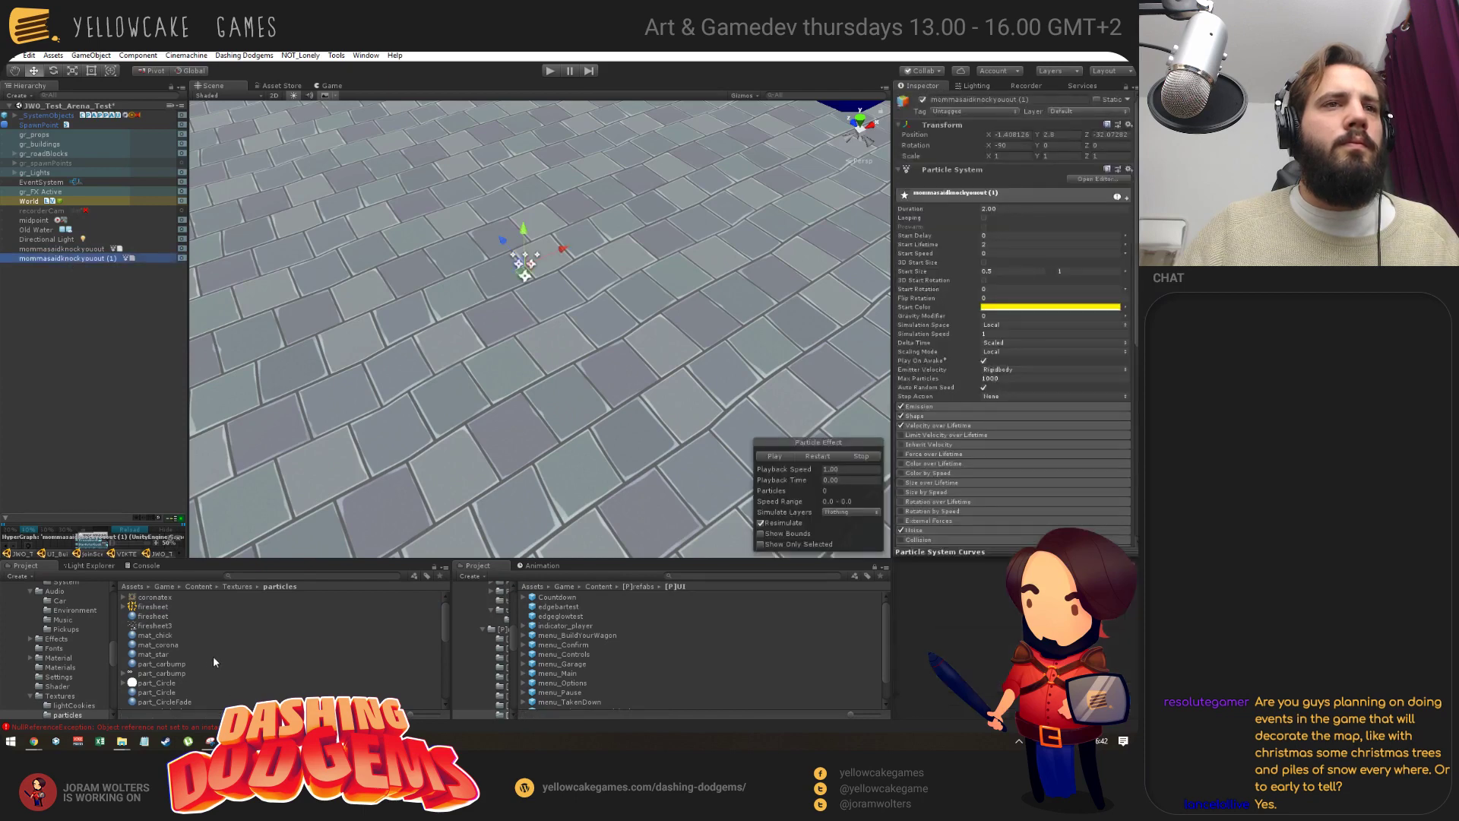
{"action": "left_click_drag", "start_coordinate": [164, 637], "coordinate": [983, 285]}
{"action": "left_click_drag", "start_coordinate": [958, 358], "coordinate": [946, 365]}
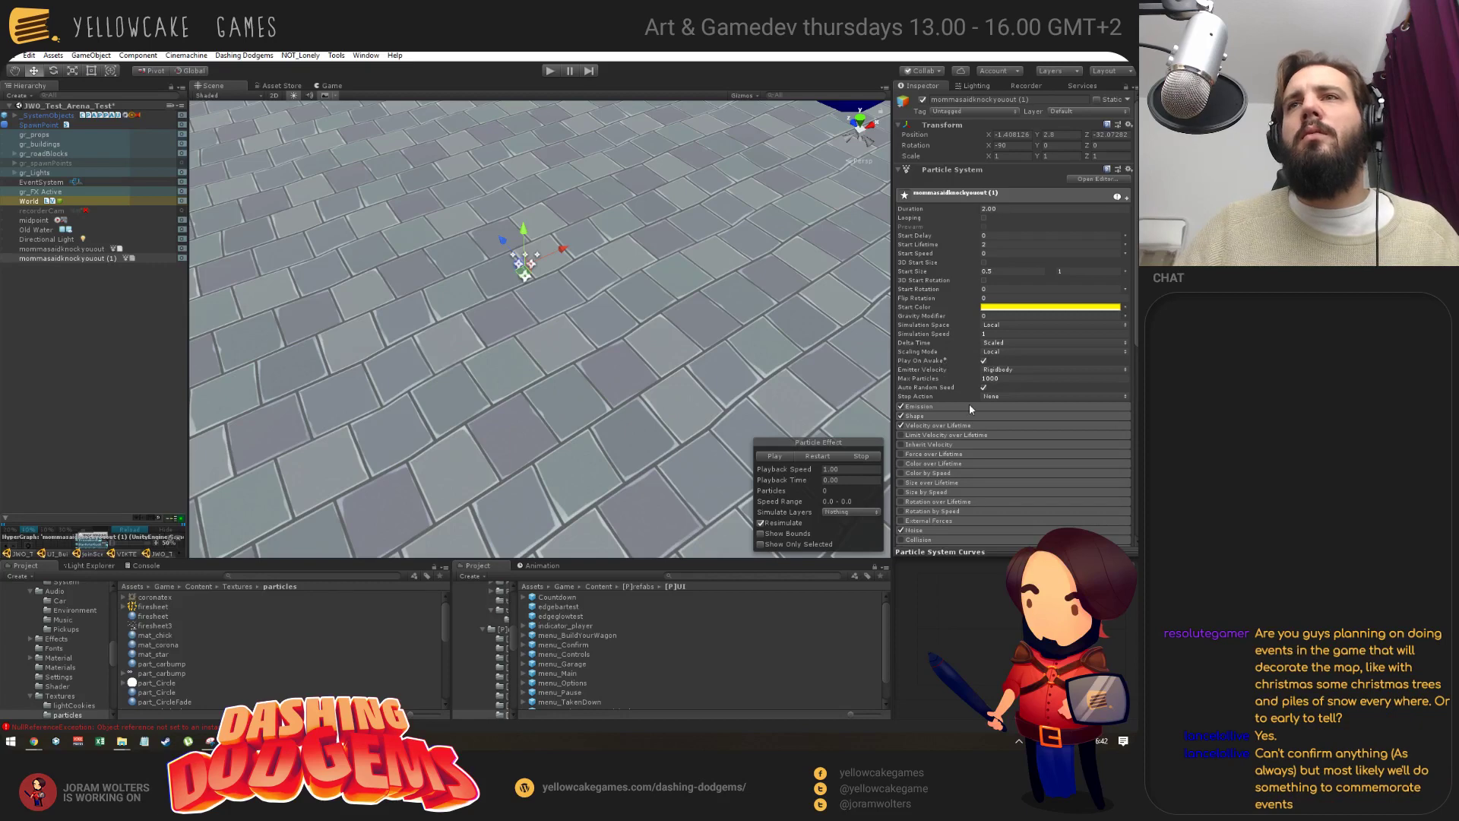
{"action": "scroll", "coordinate": [970, 408], "scroll_direction": "down", "scroll_amount": 10}
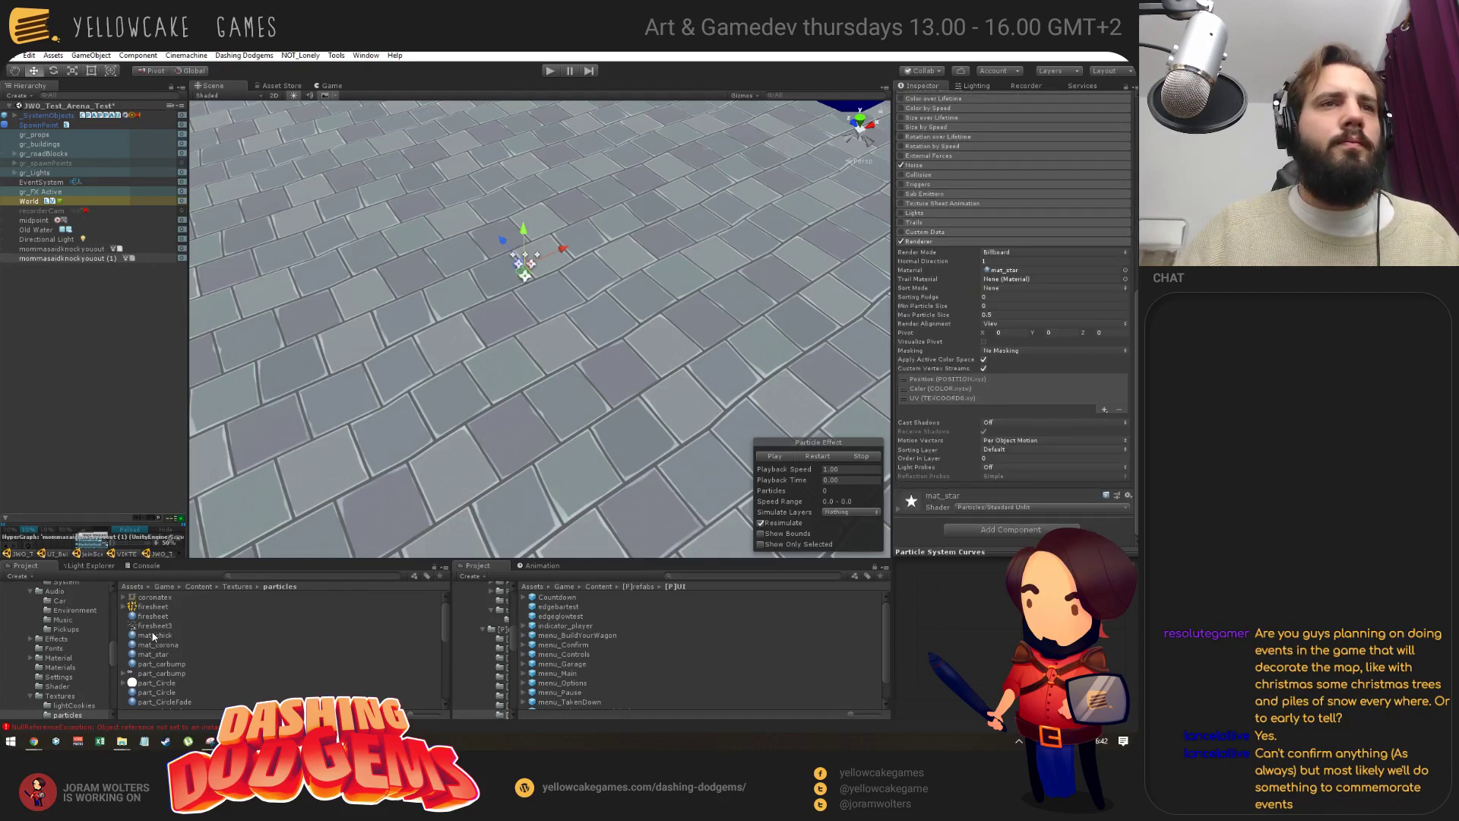
{"action": "left_click_drag", "start_coordinate": [152, 637], "coordinate": [1145, 337]}
{"action": "left_click_drag", "start_coordinate": [1005, 266], "coordinate": [1004, 270]}
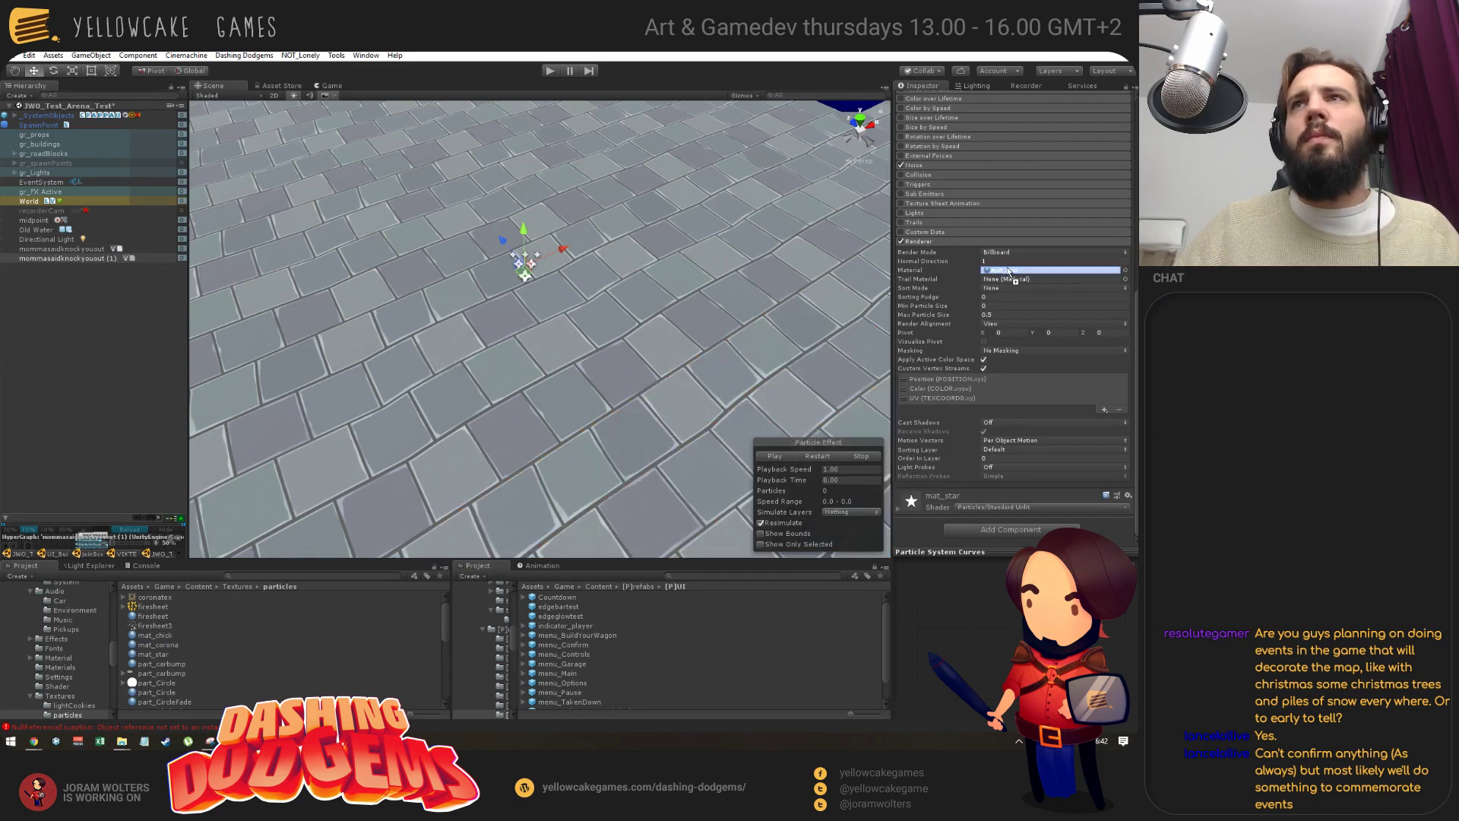
{"action": "left_click", "coordinate": [62, 260]}
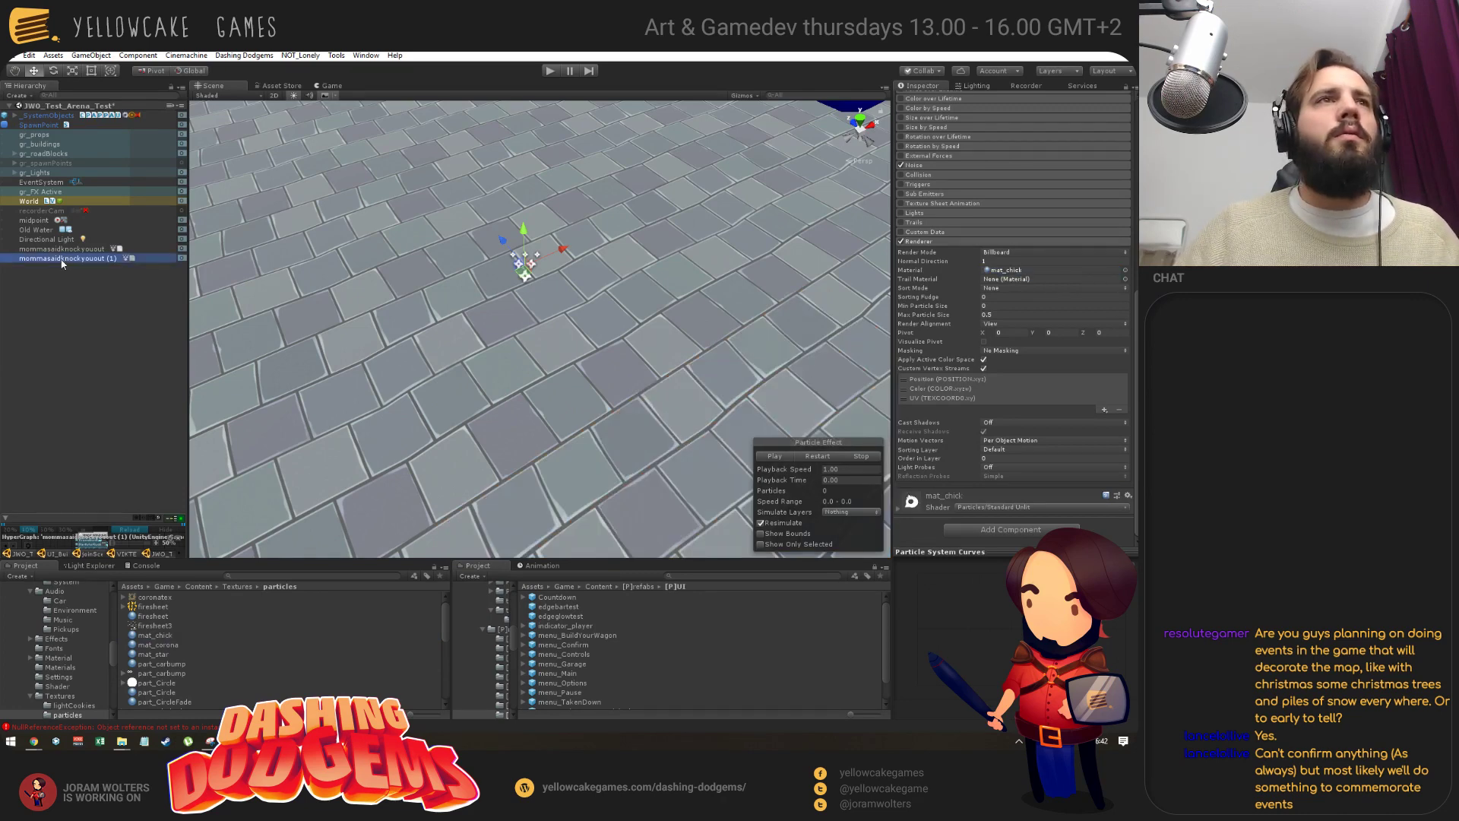
Turn off the selection highlighting in the Scene view gizmos and preview the star and chick particle systems together.
{"action": "left_click", "coordinate": [775, 456]}
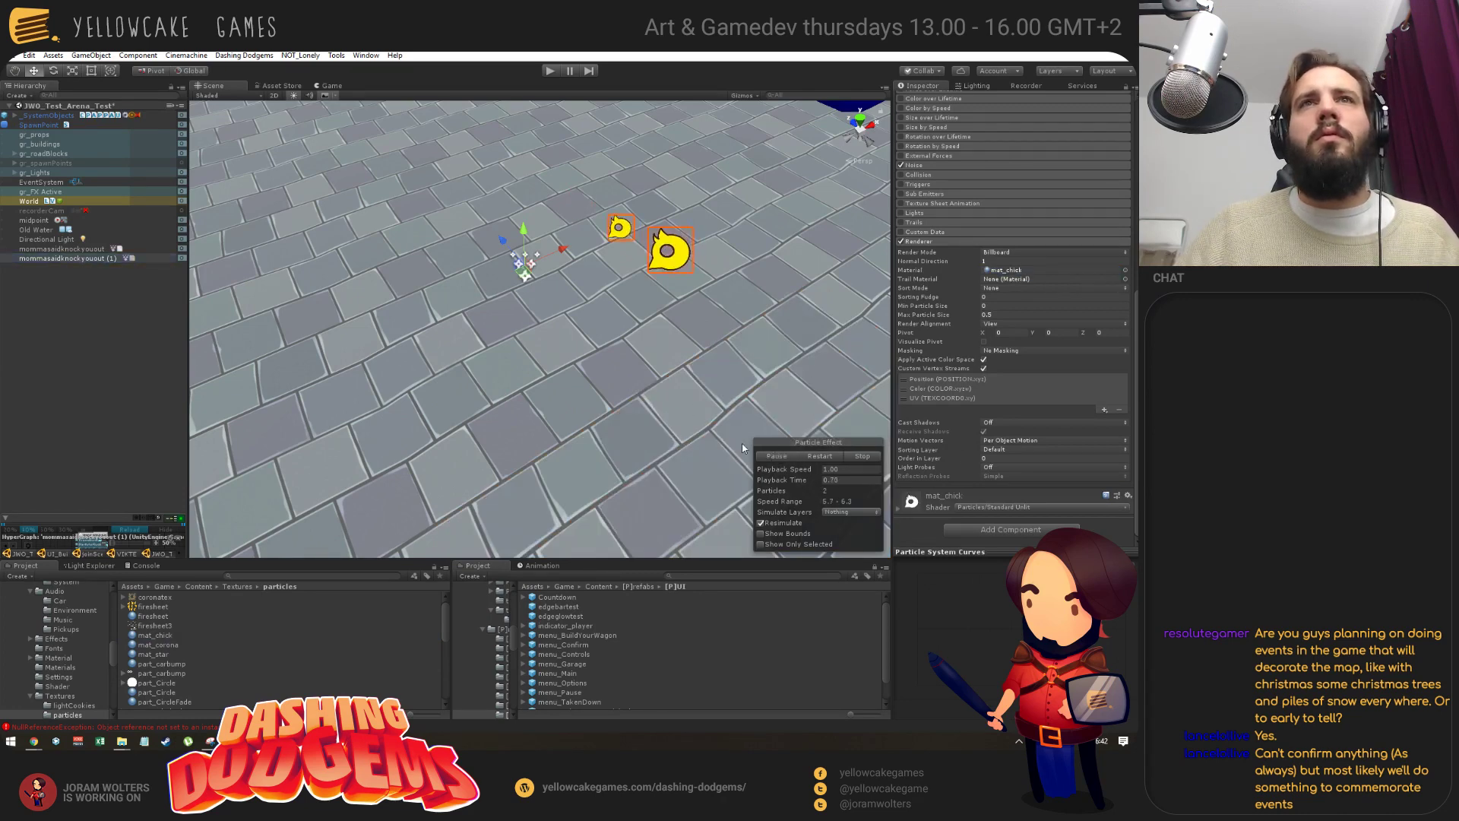
{"action": "left_click", "coordinate": [62, 248], "text": "shift"}
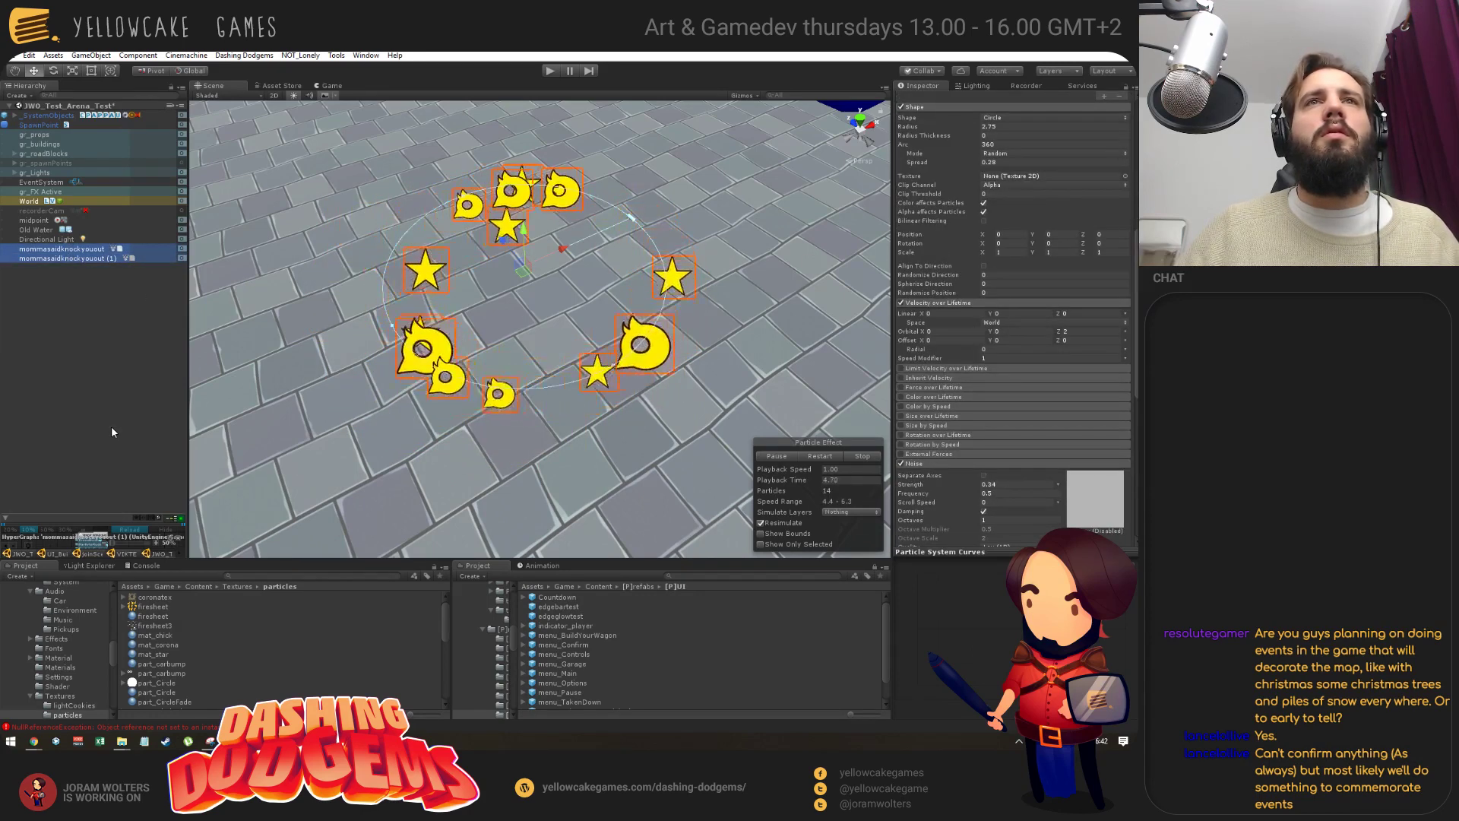
{"action": "left_click", "coordinate": [741, 96]}
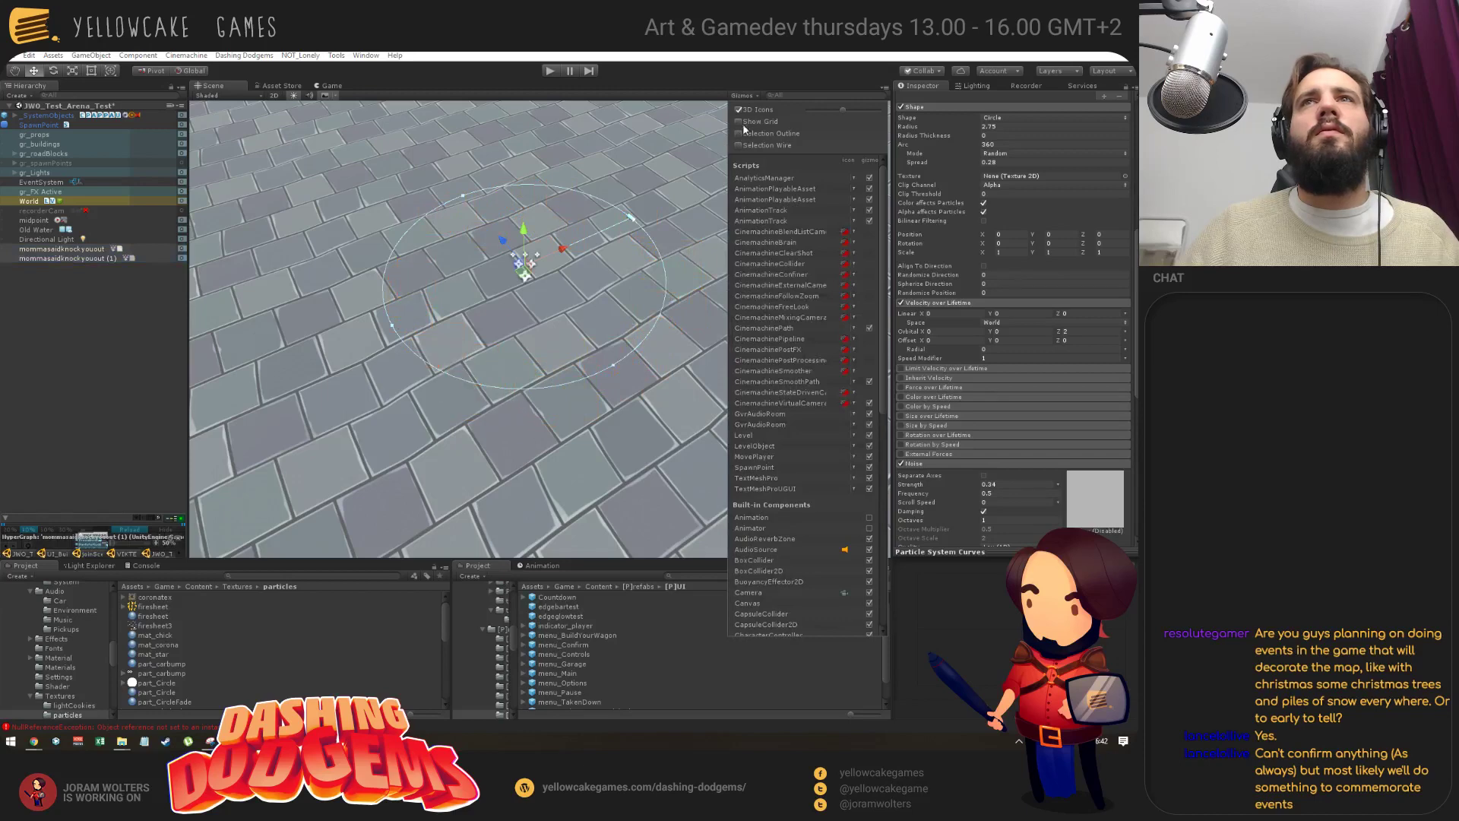
{"action": "left_click", "coordinate": [742, 98]}
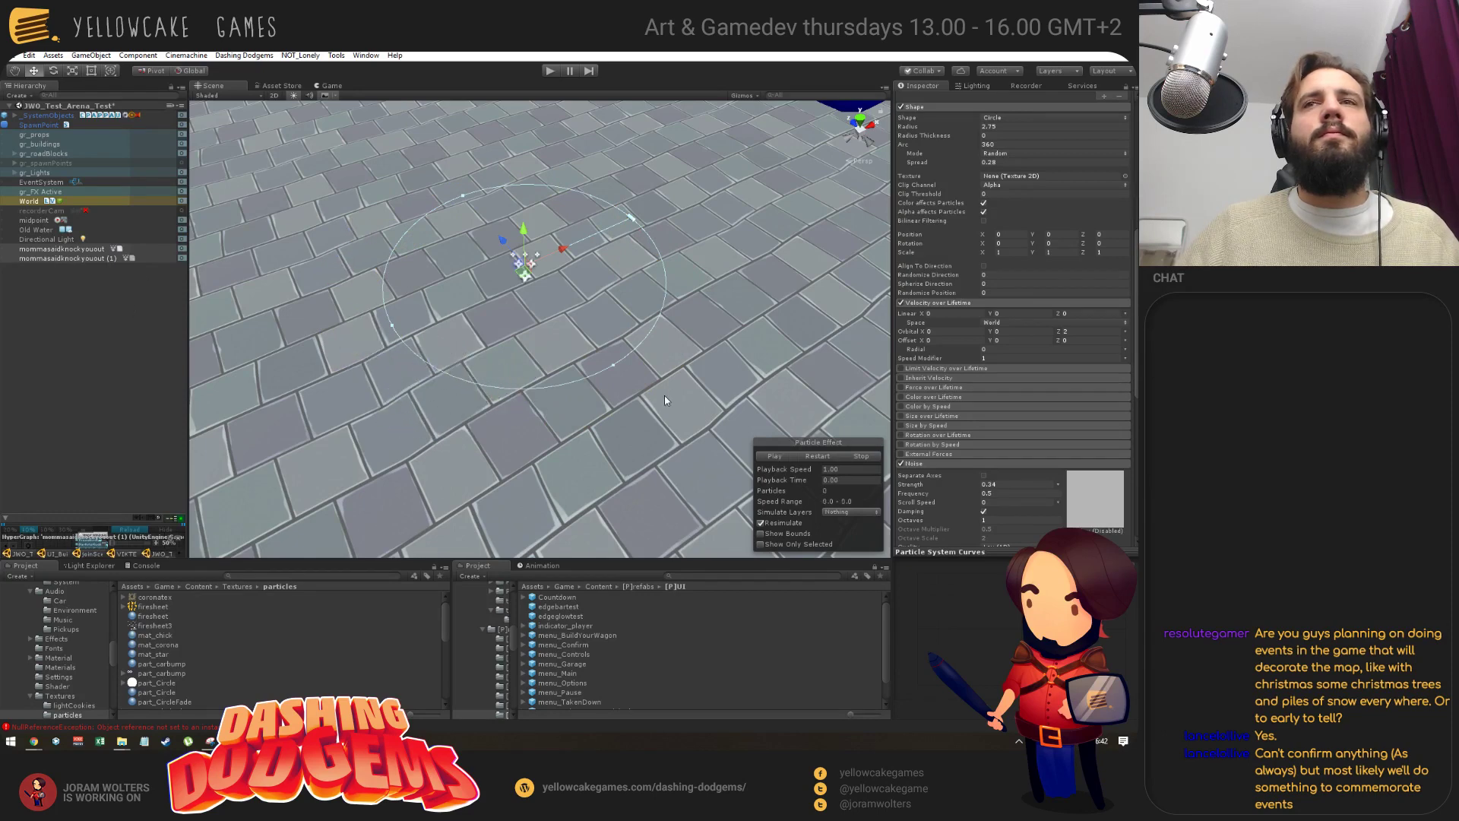
{"action": "left_click", "coordinate": [780, 458]}
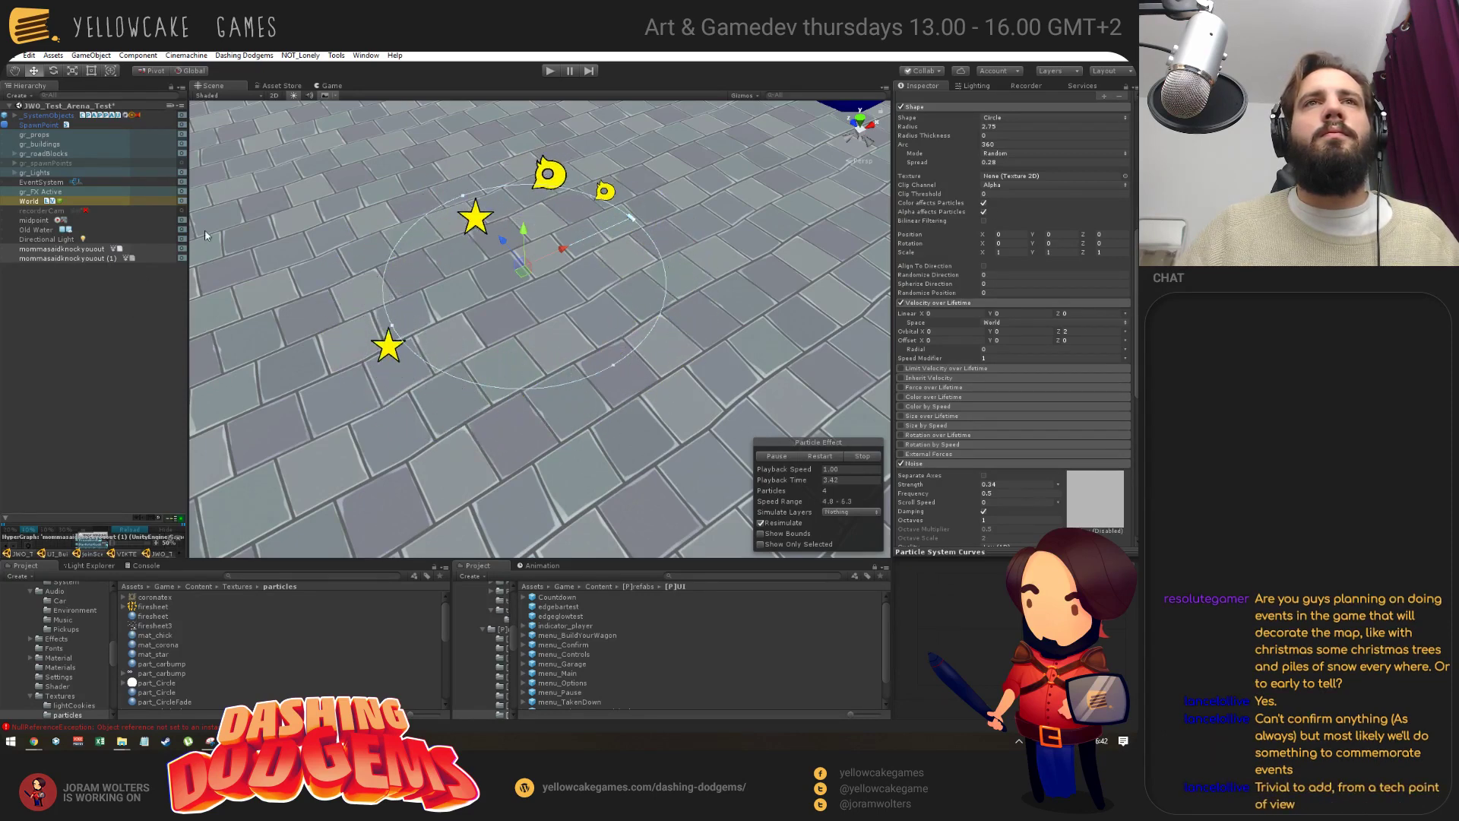
Parent the duplicated chick particle system under the original star particle system and preview the combined effect from the parent.
{"action": "left_click", "coordinate": [64, 282]}
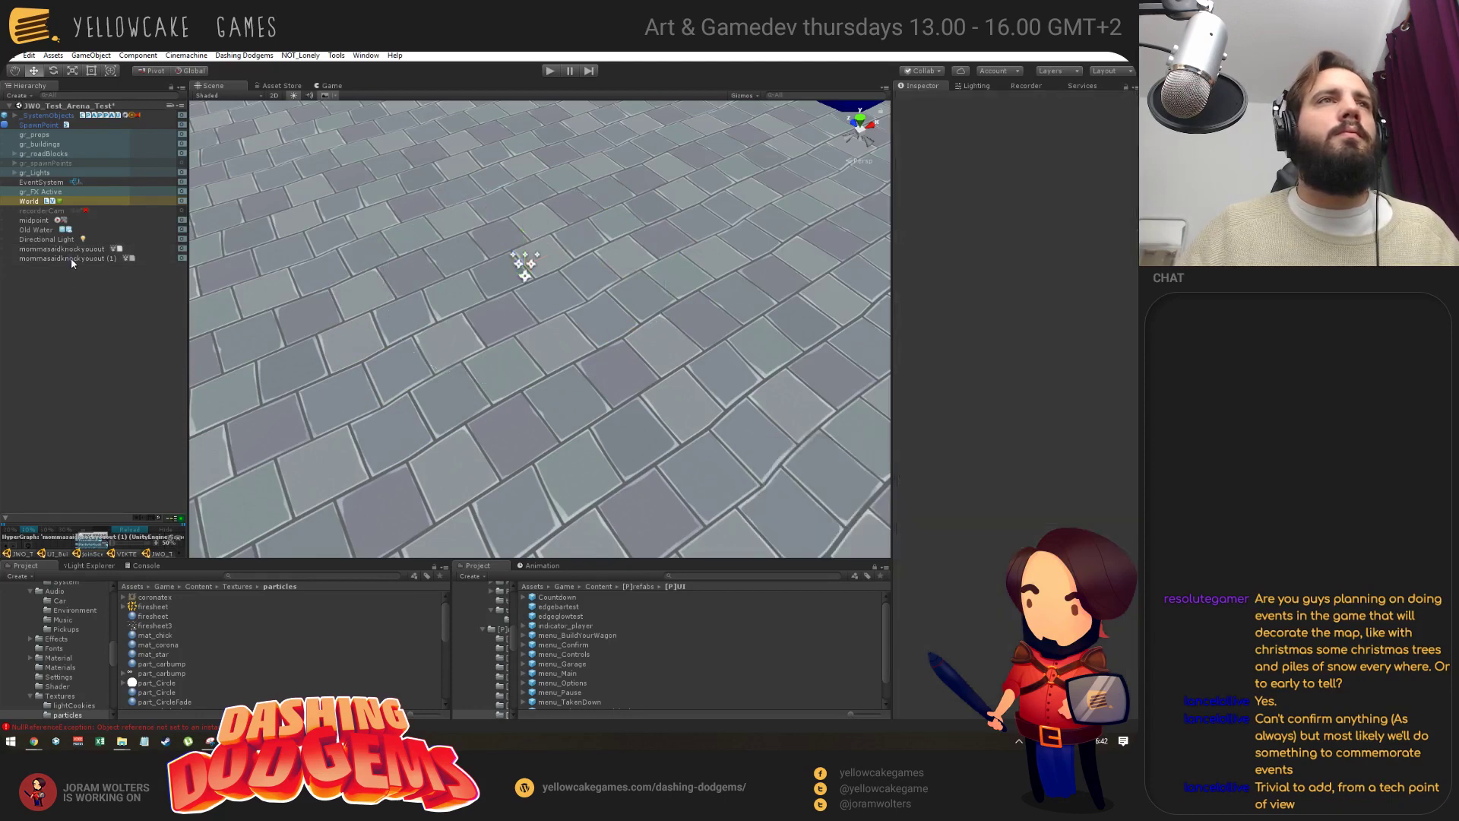
{"action": "left_click_drag", "start_coordinate": [71, 258], "coordinate": [68, 249]}
{"action": "left_click", "coordinate": [61, 249]}
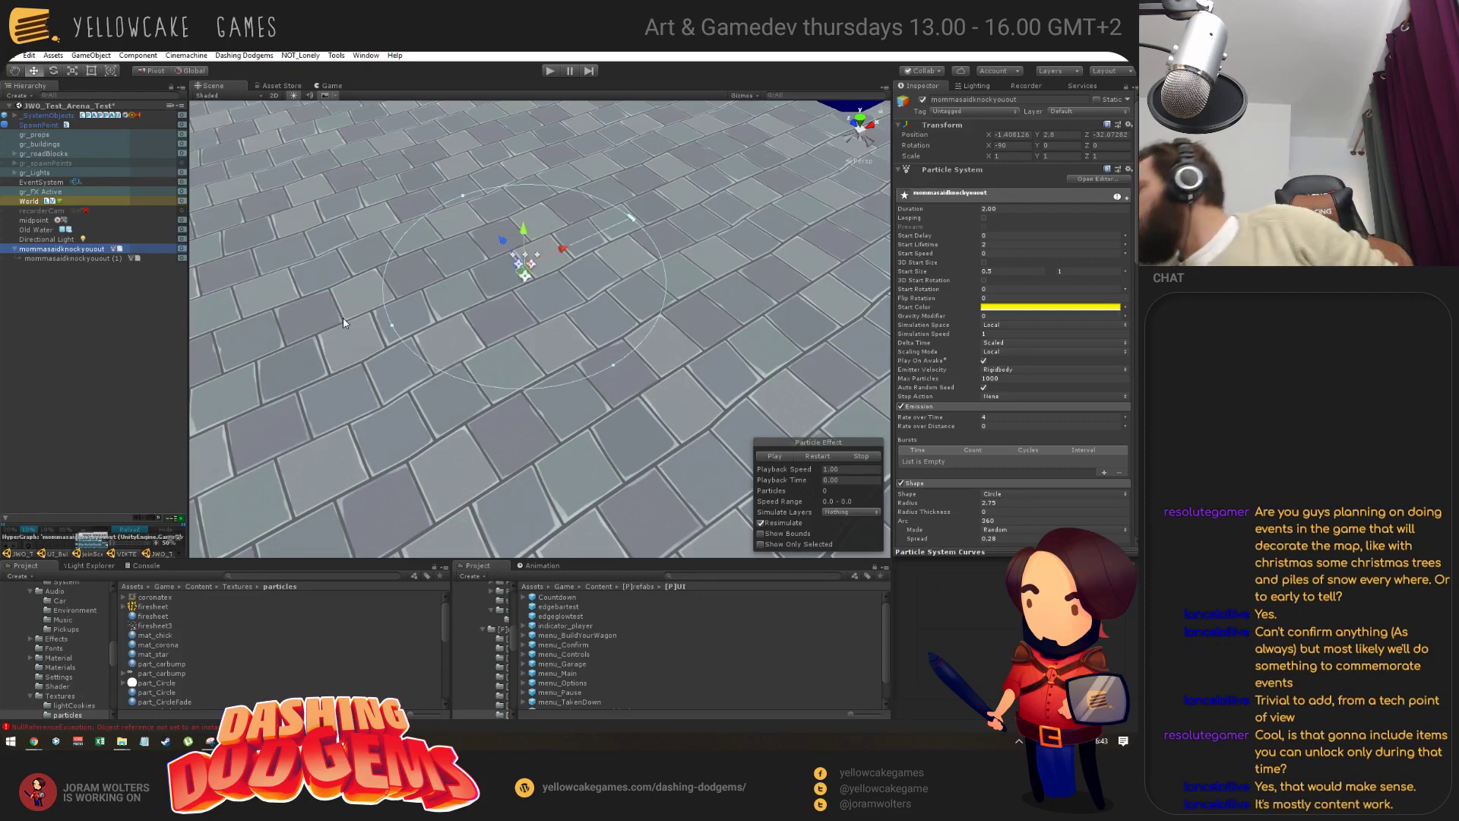
{"action": "left_click", "coordinate": [790, 455]}
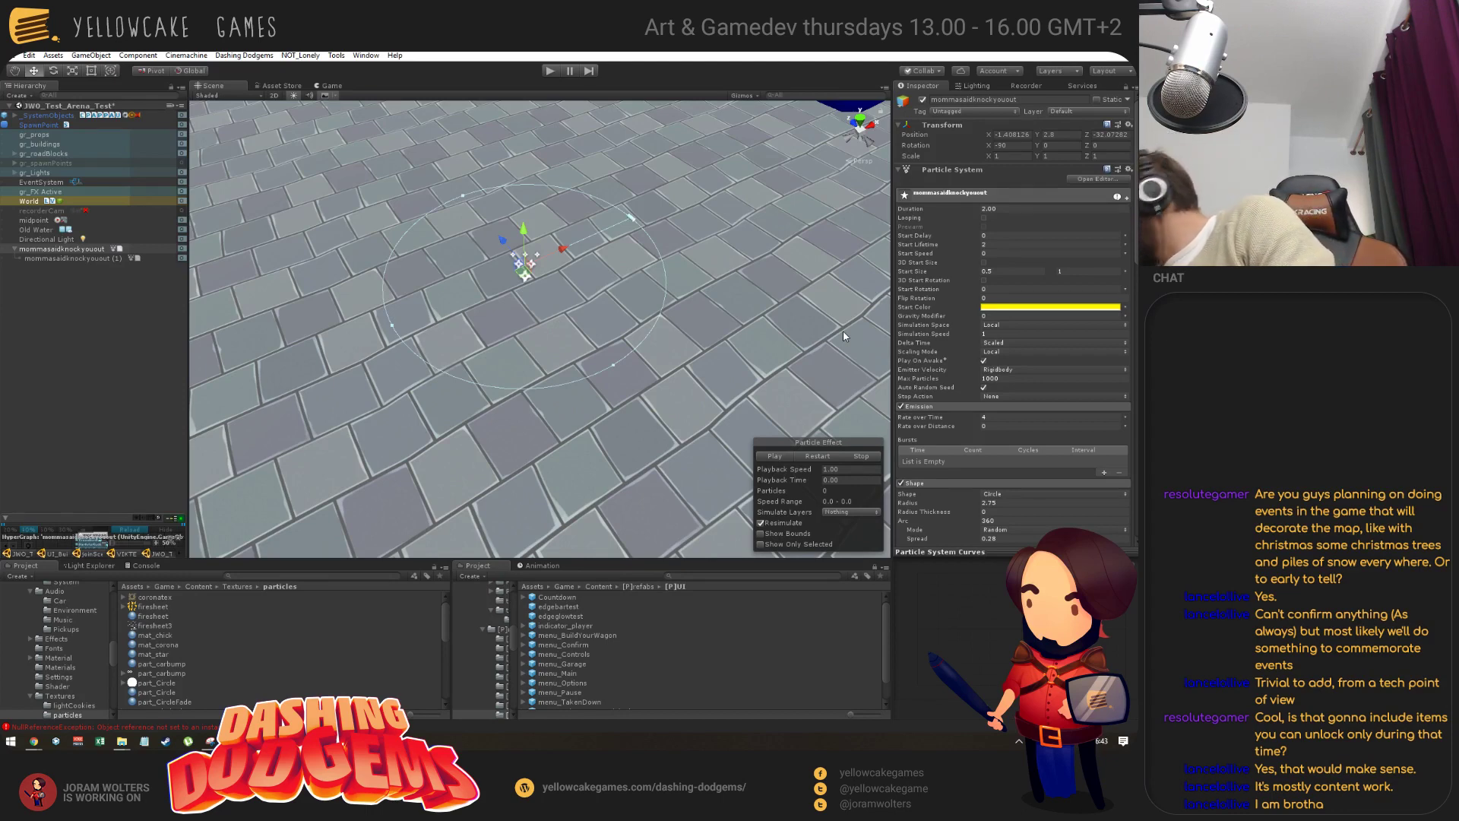
{"action": "left_click", "coordinate": [774, 456]}
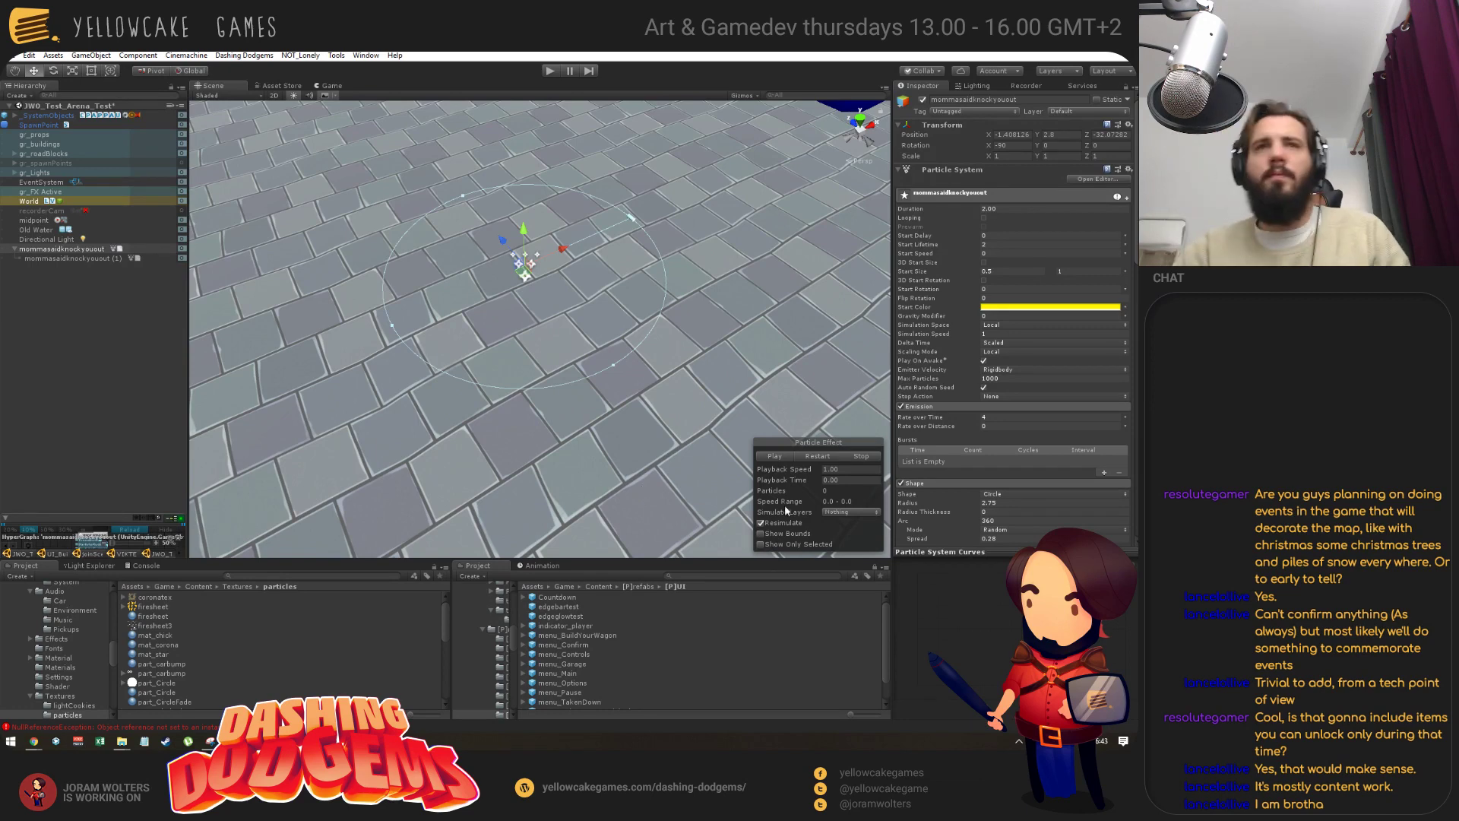
Set the Velocity over Lifetime Orbital Z to 2.5 on both the star and chick particle systems, and preview the effect.
{"action": "scroll", "coordinate": [959, 400], "scroll_direction": "down", "scroll_amount": 5}
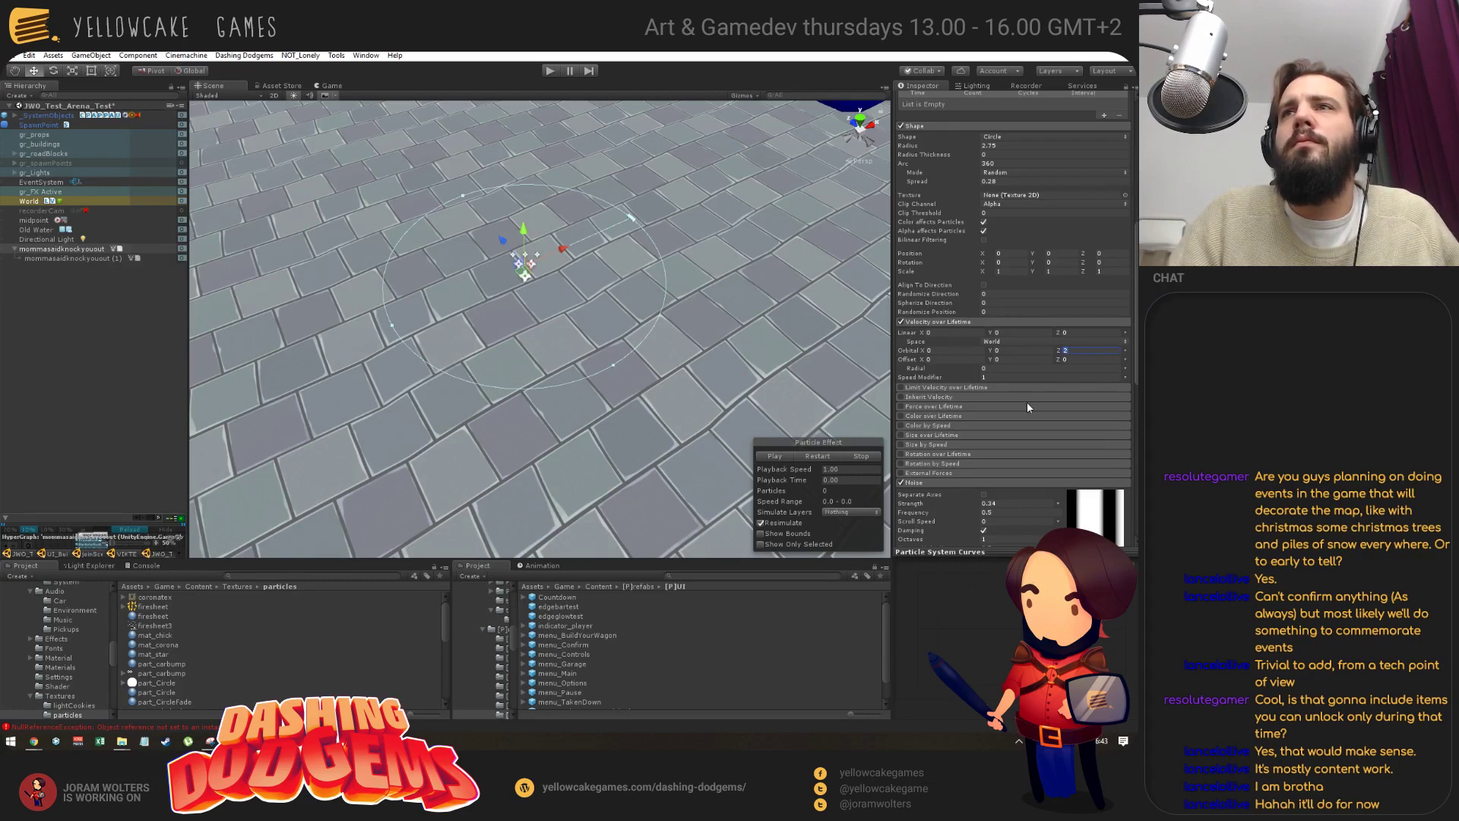
{"action": "type", "text": "2.5"}
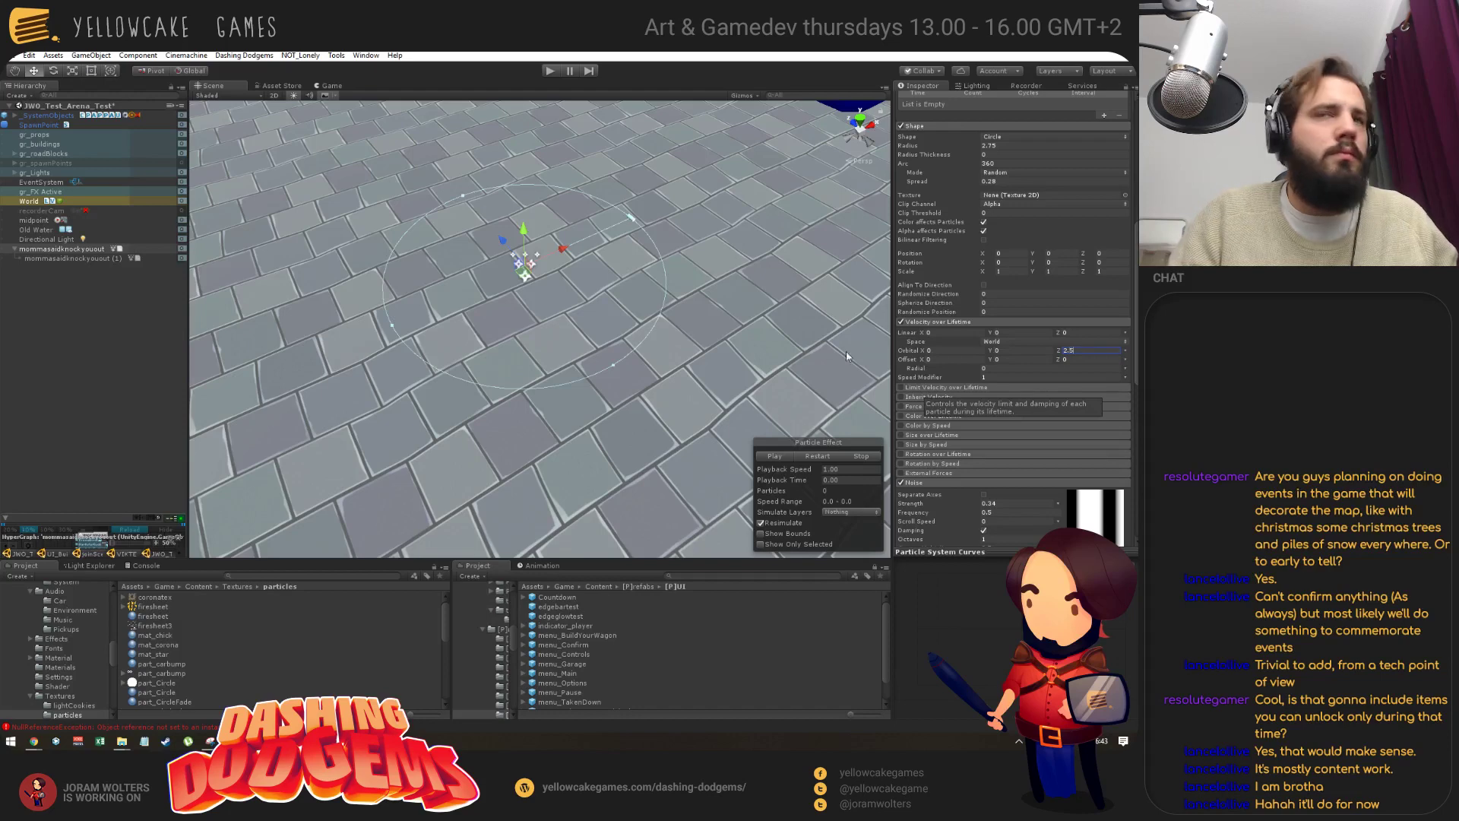
{"action": "left_click", "coordinate": [60, 259]}
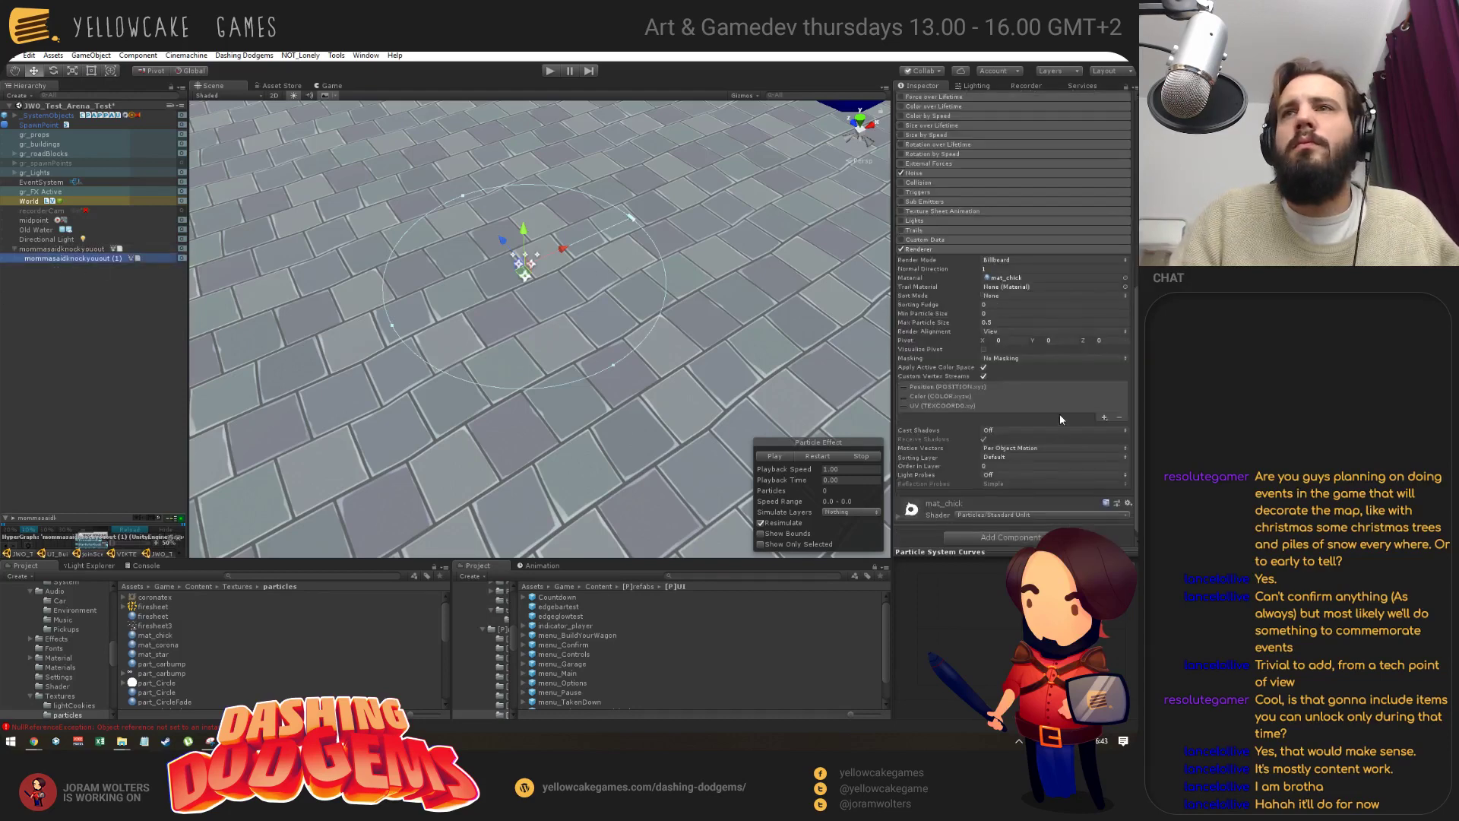
{"action": "scroll", "coordinate": [1061, 419], "scroll_direction": "up", "scroll_amount": 5}
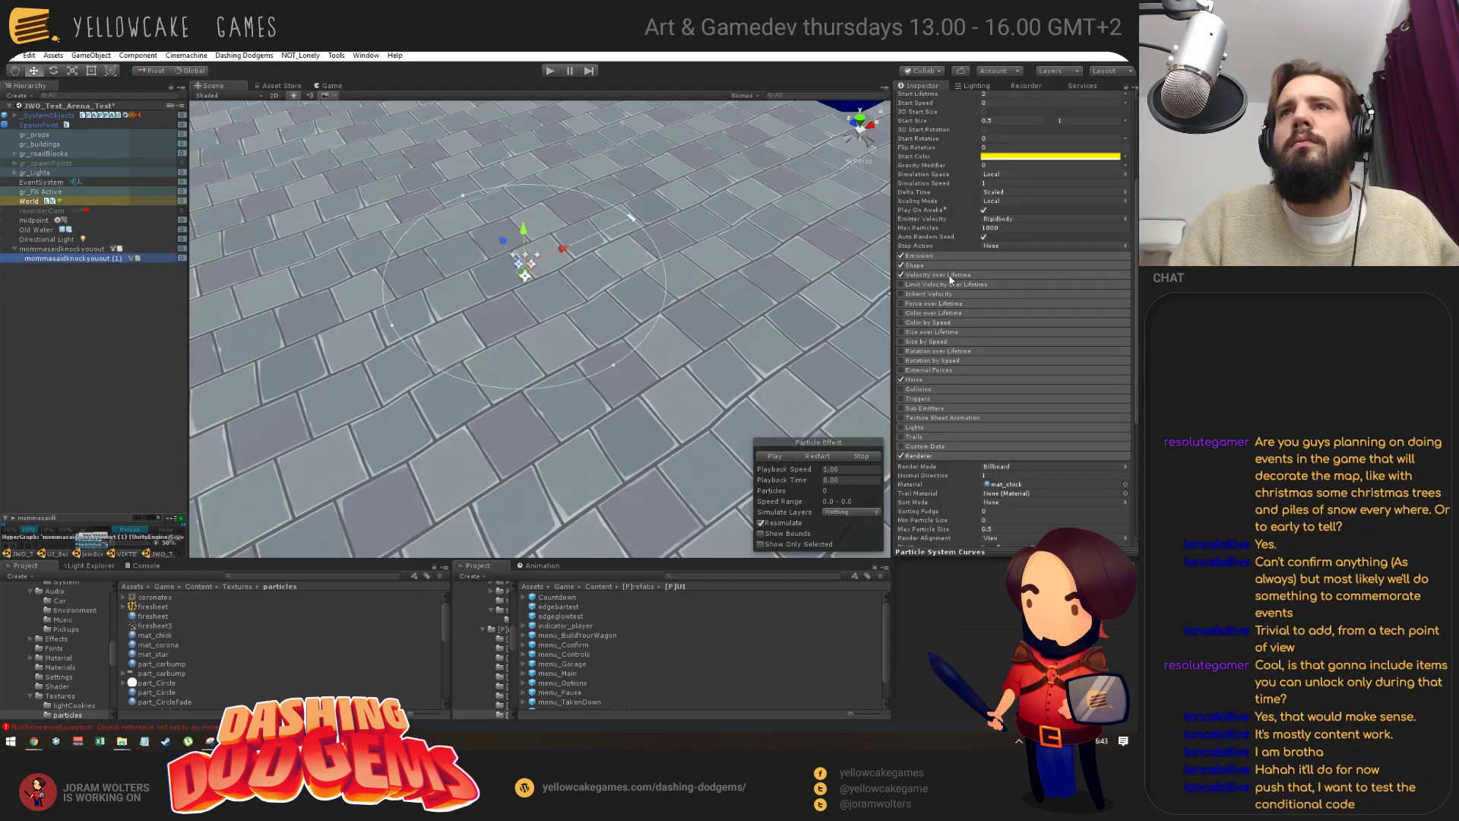
{"action": "left_click", "coordinate": [948, 276]}
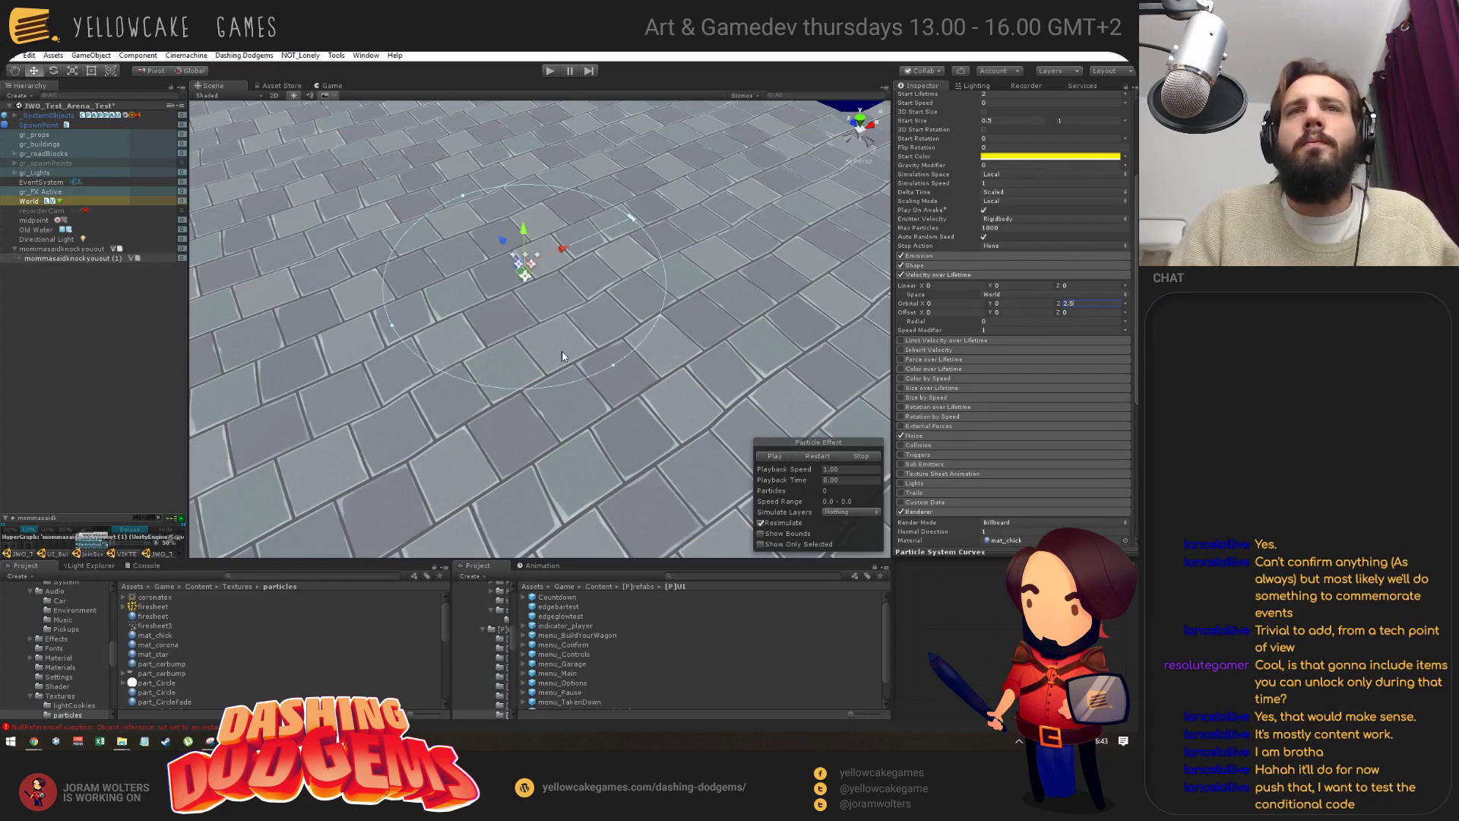
{"action": "left_click", "coordinate": [52, 249]}
{"action": "left_click", "coordinate": [774, 456]}
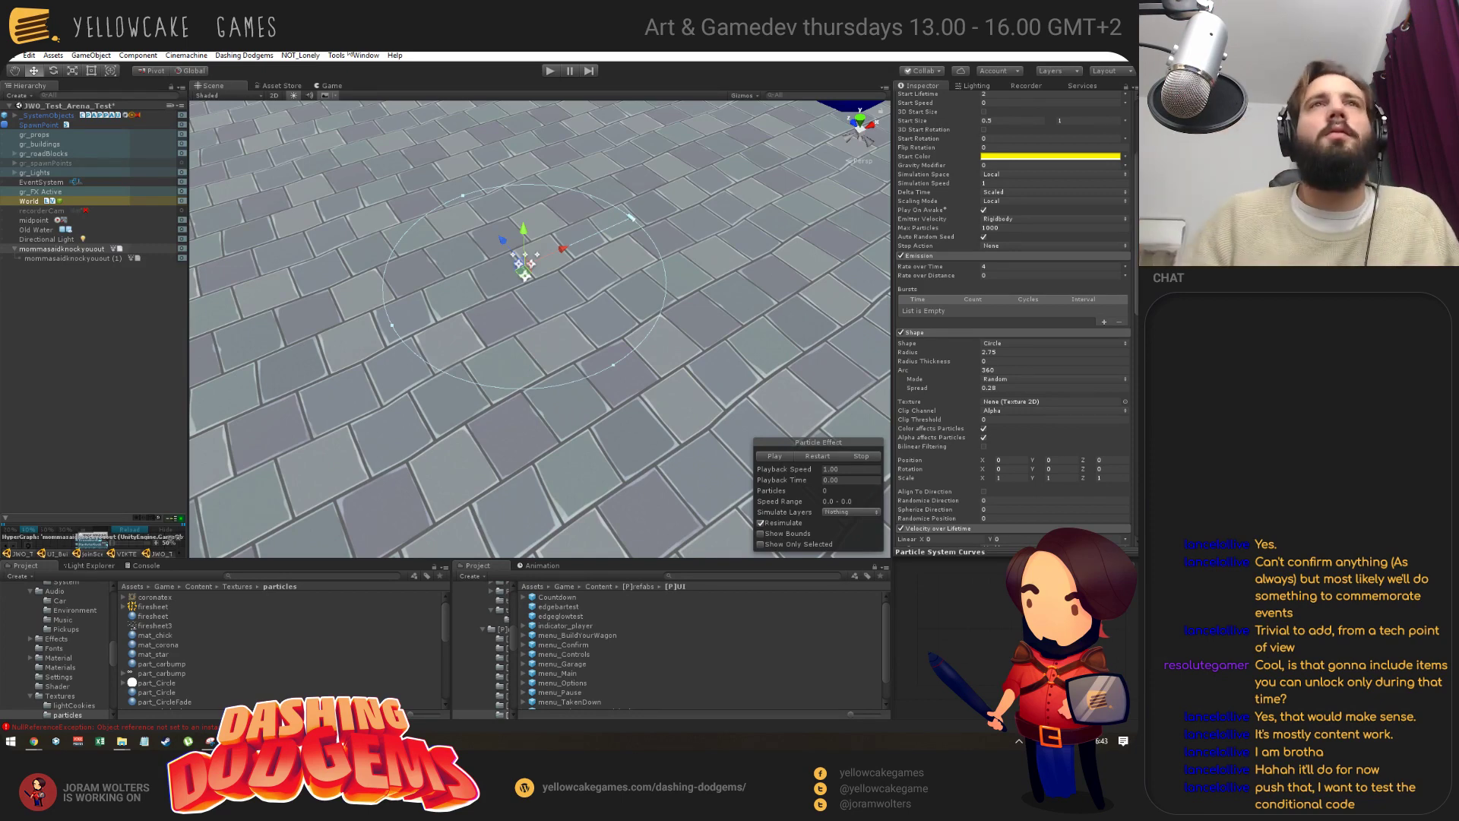
Open the Assets > Game > Resources > Effects folder in the second project browser.
{"action": "left_click", "coordinate": [644, 586]}
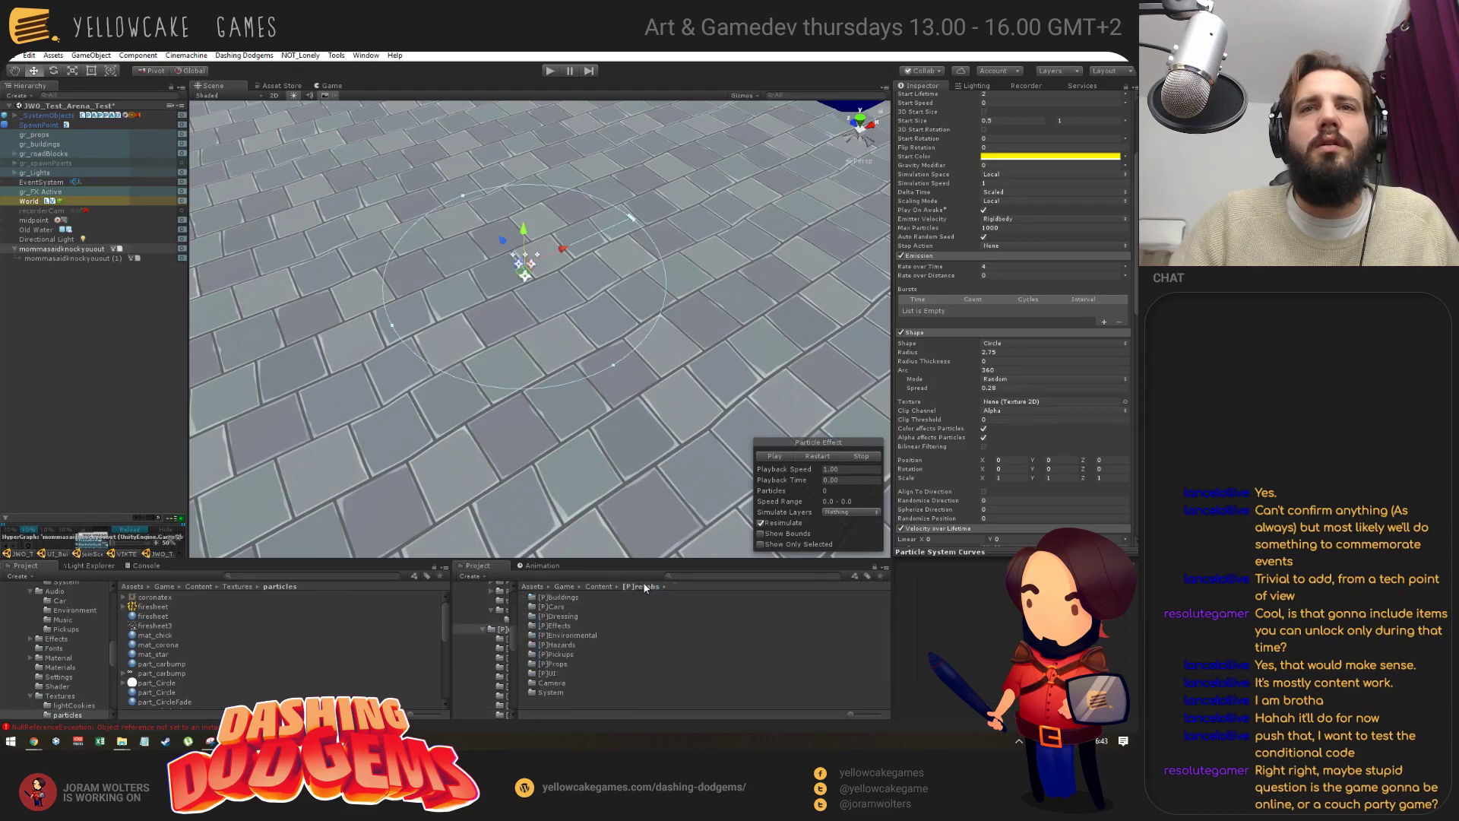
{"action": "double_click", "coordinate": [571, 626]}
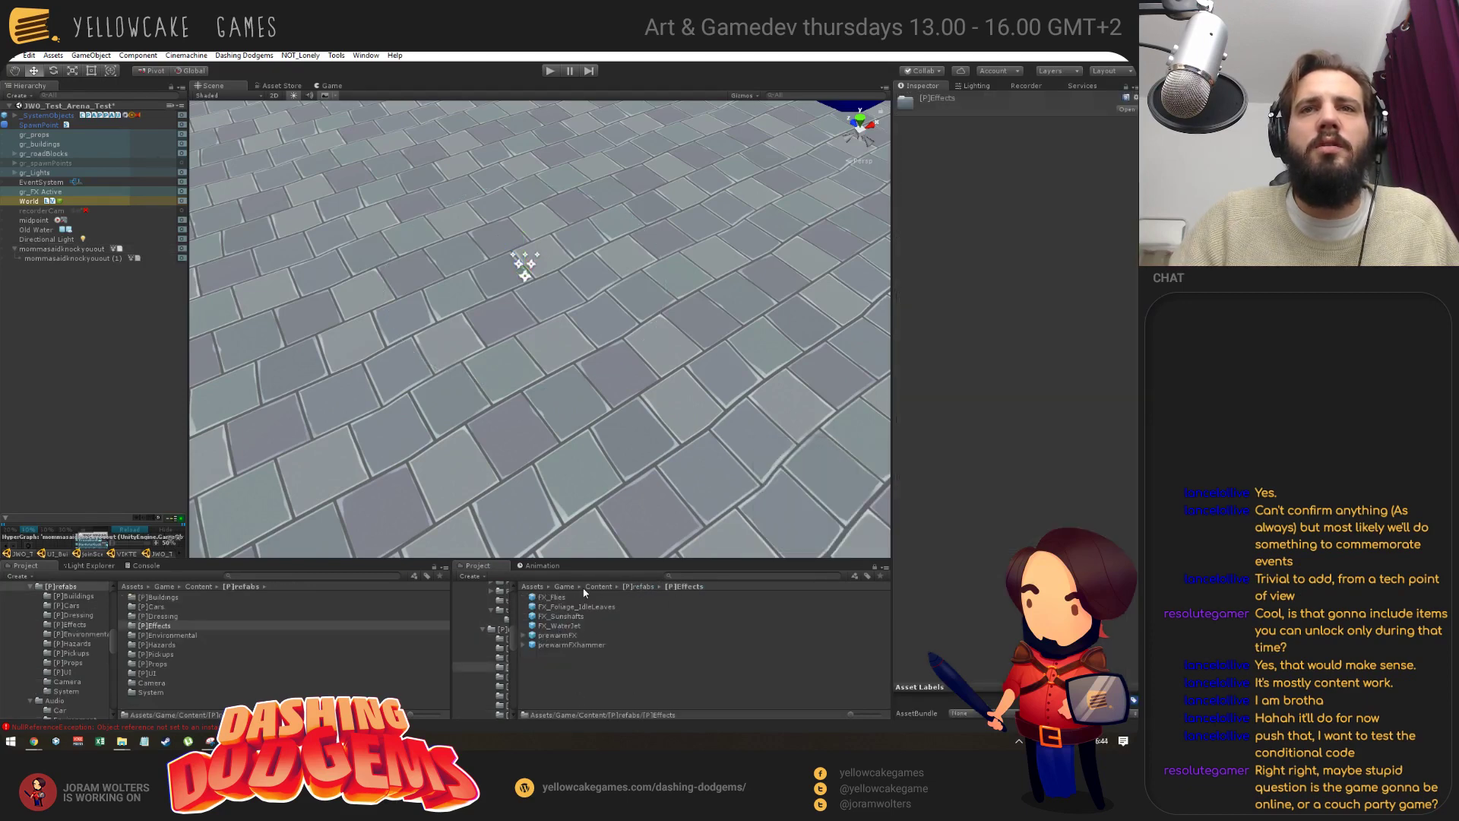
{"action": "left_click", "coordinate": [570, 586]}
{"action": "double_click", "coordinate": [563, 616]}
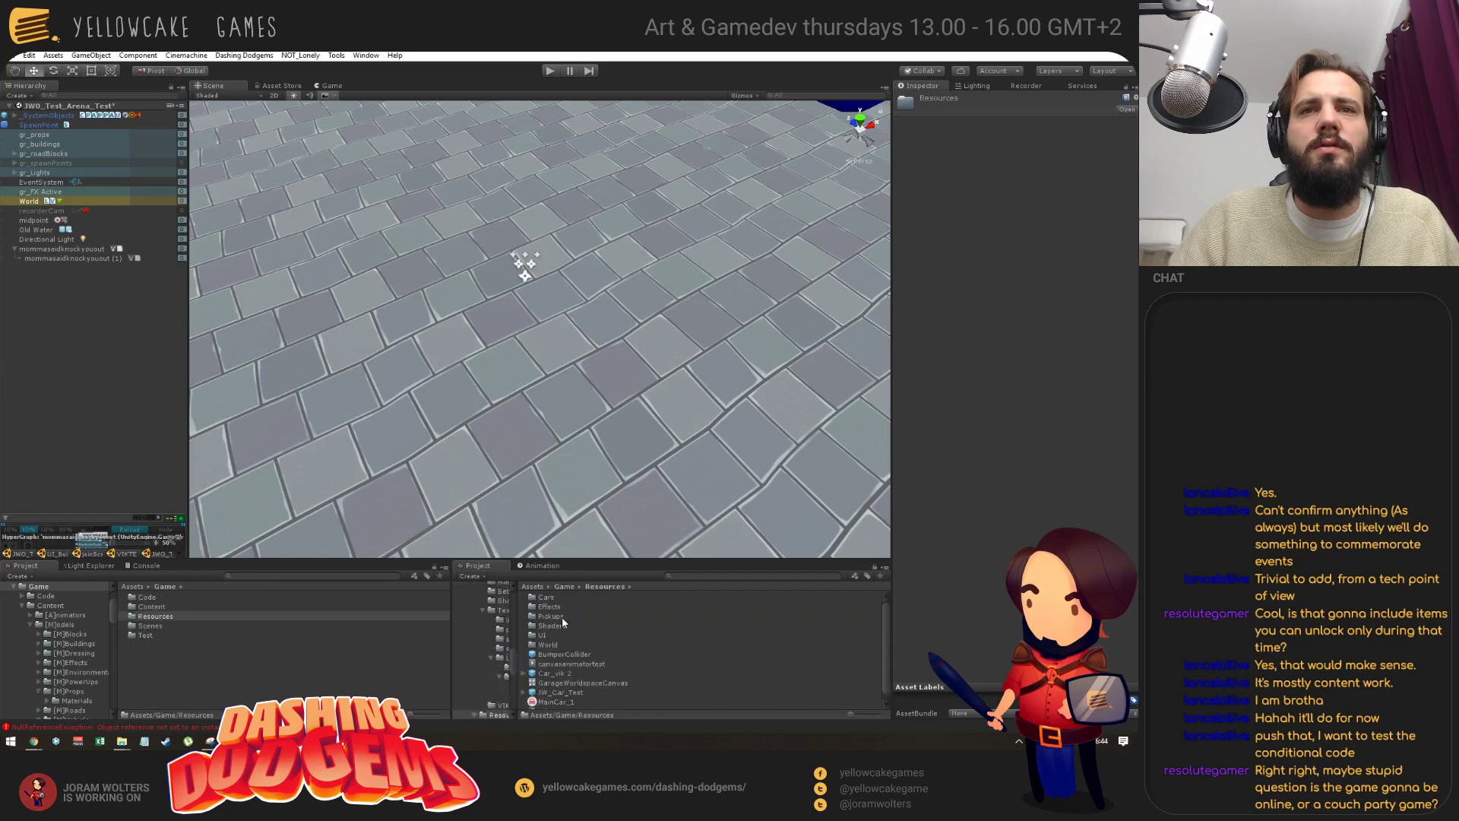
{"action": "double_click", "coordinate": [549, 606]}
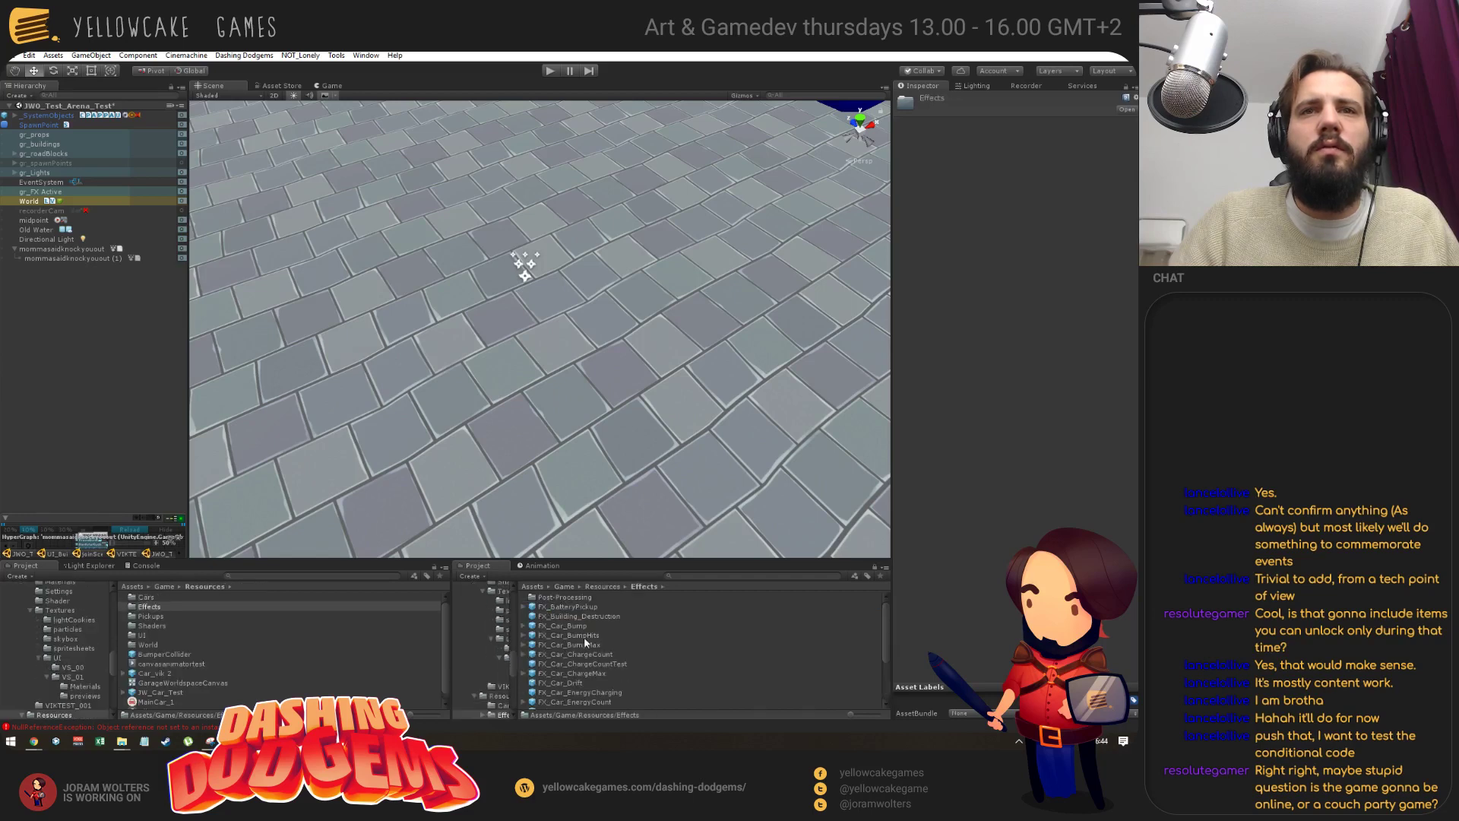
Rename the parent star particle system to FX_StunIndicator.
{"action": "left_click", "coordinate": [45, 250]}
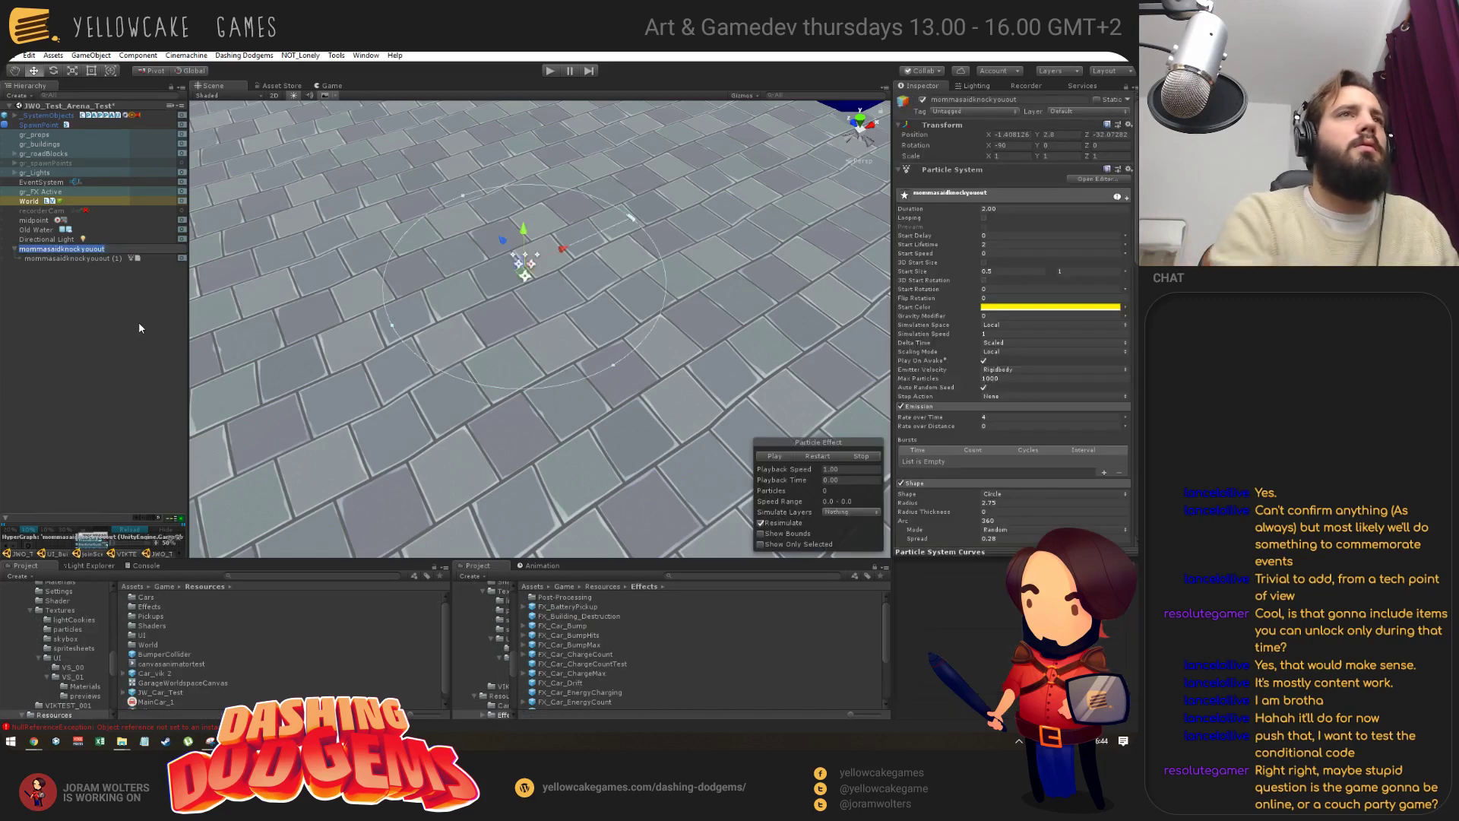
{"action": "key", "text": "F2"}
{"action": "key", "text": "BackSpace"}
{"action": "type", "text": "FX"}
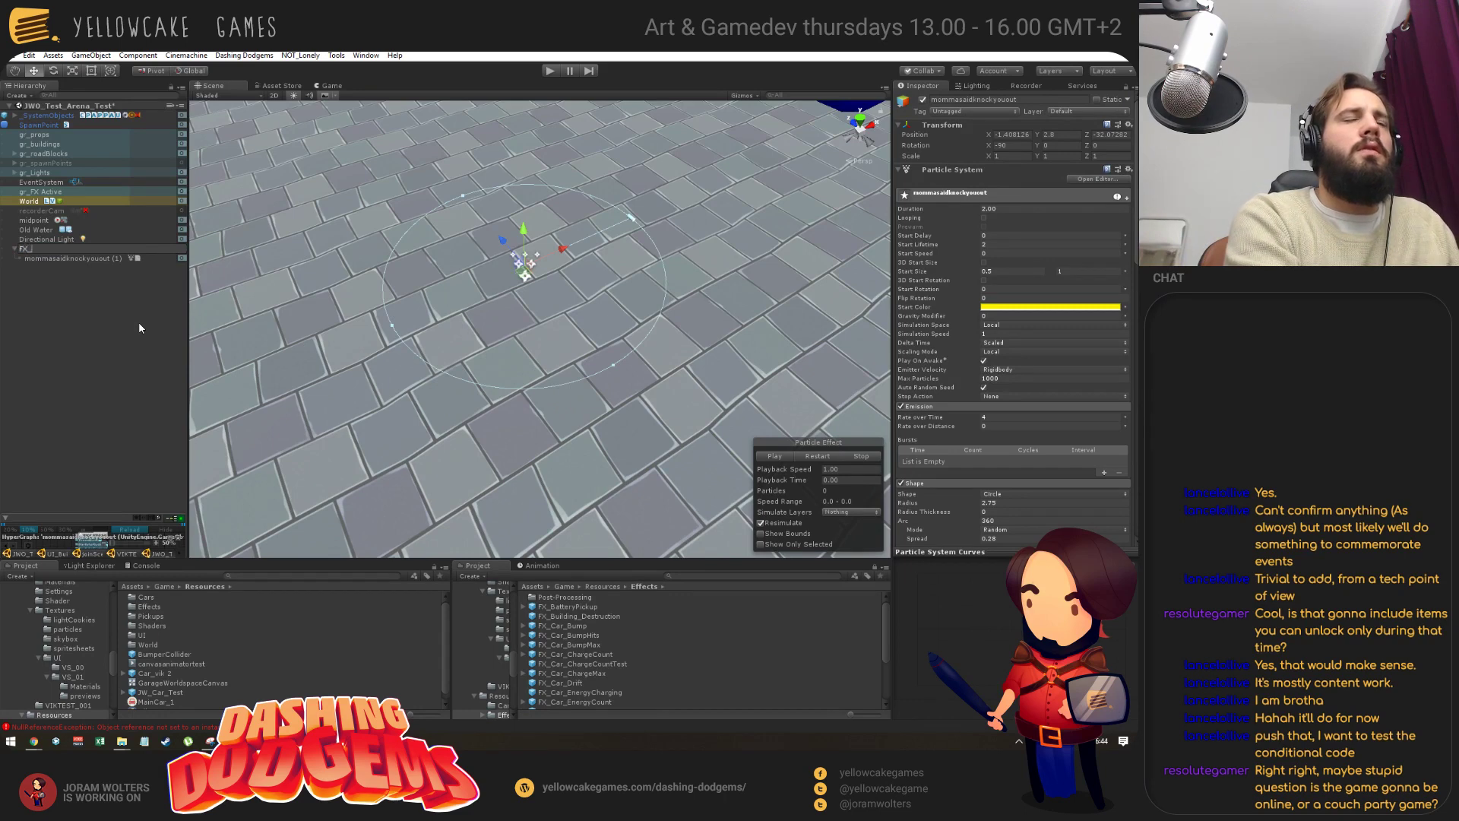
{"action": "type", "text": "_Stun"}
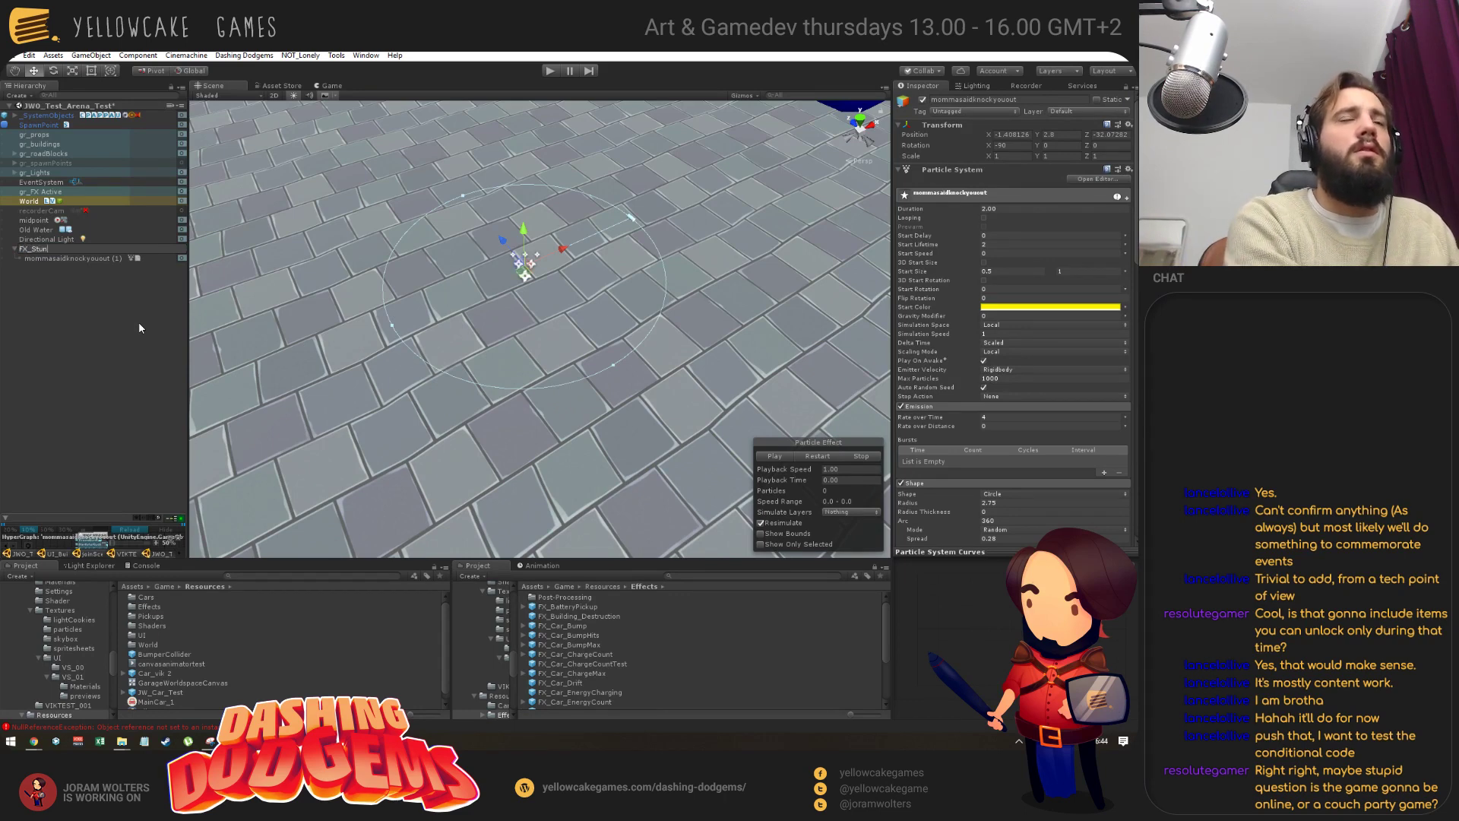
{"action": "type", "text": "Ind"}
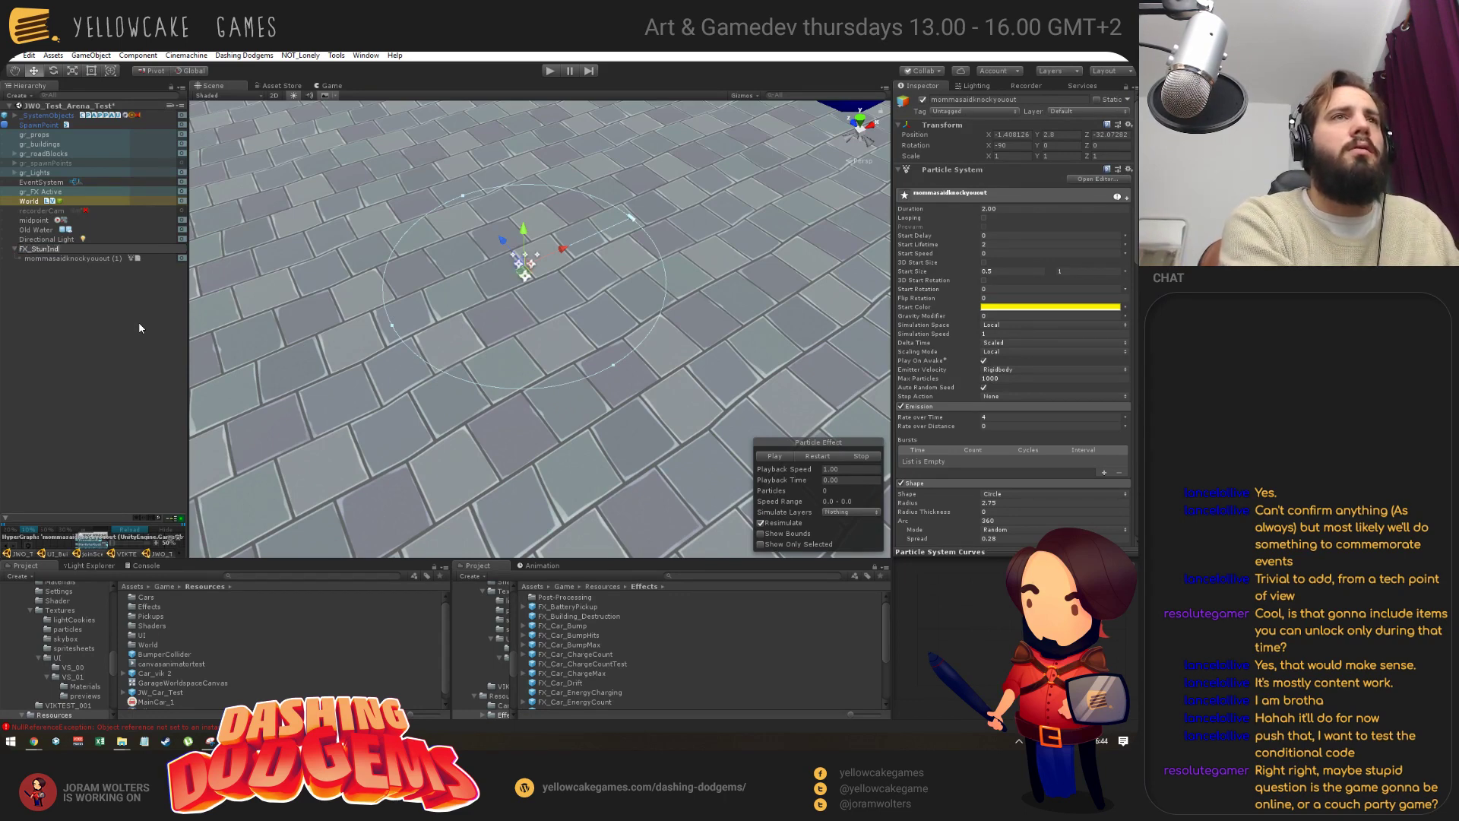
{"action": "type", "text": "icator"}
{"action": "key", "text": "Return"}
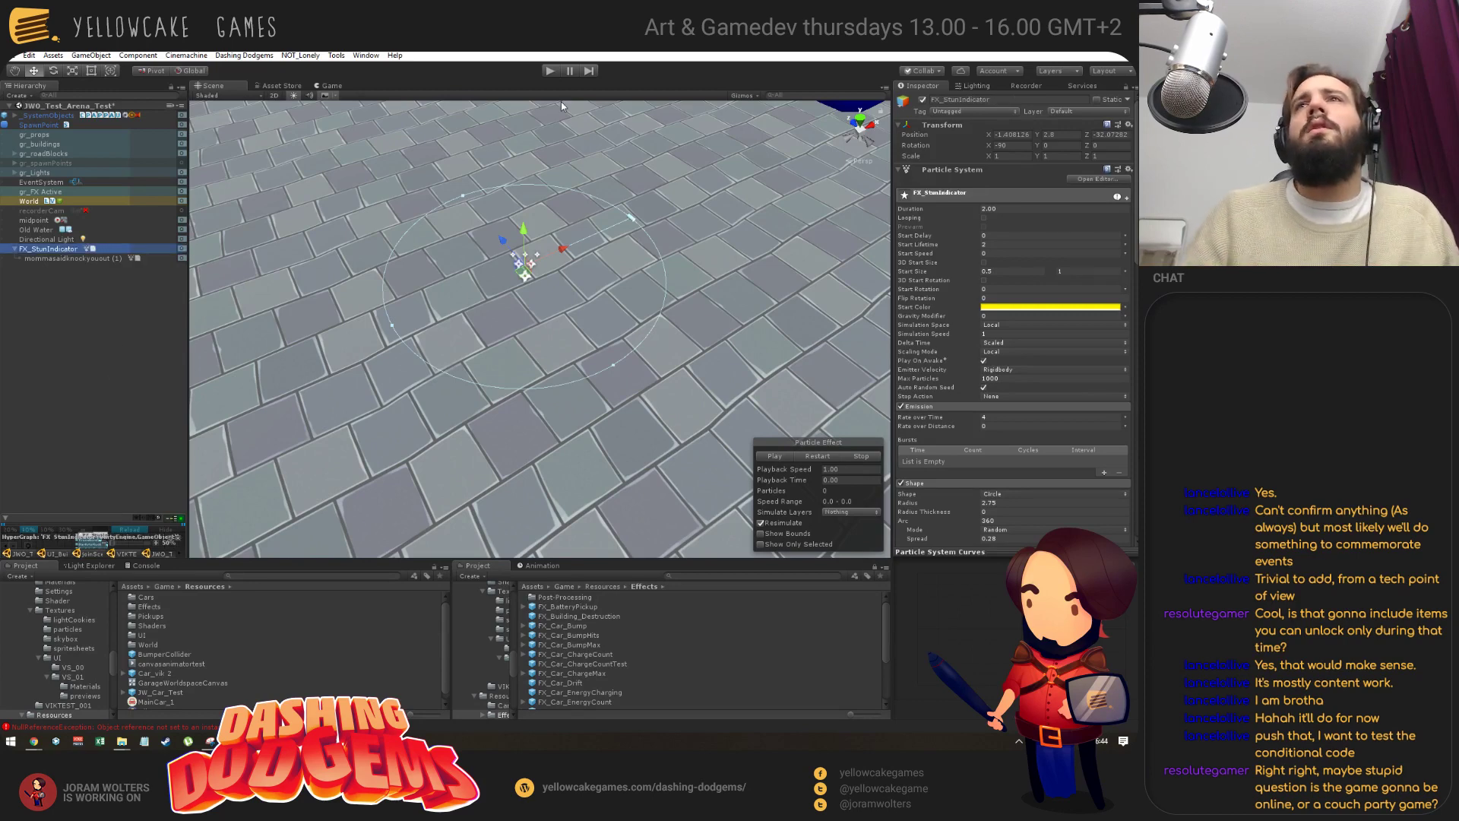
Rename the child chick particle system to birds.
{"action": "left_click", "coordinate": [72, 259]}
{"action": "left_click", "coordinate": [69, 259]}
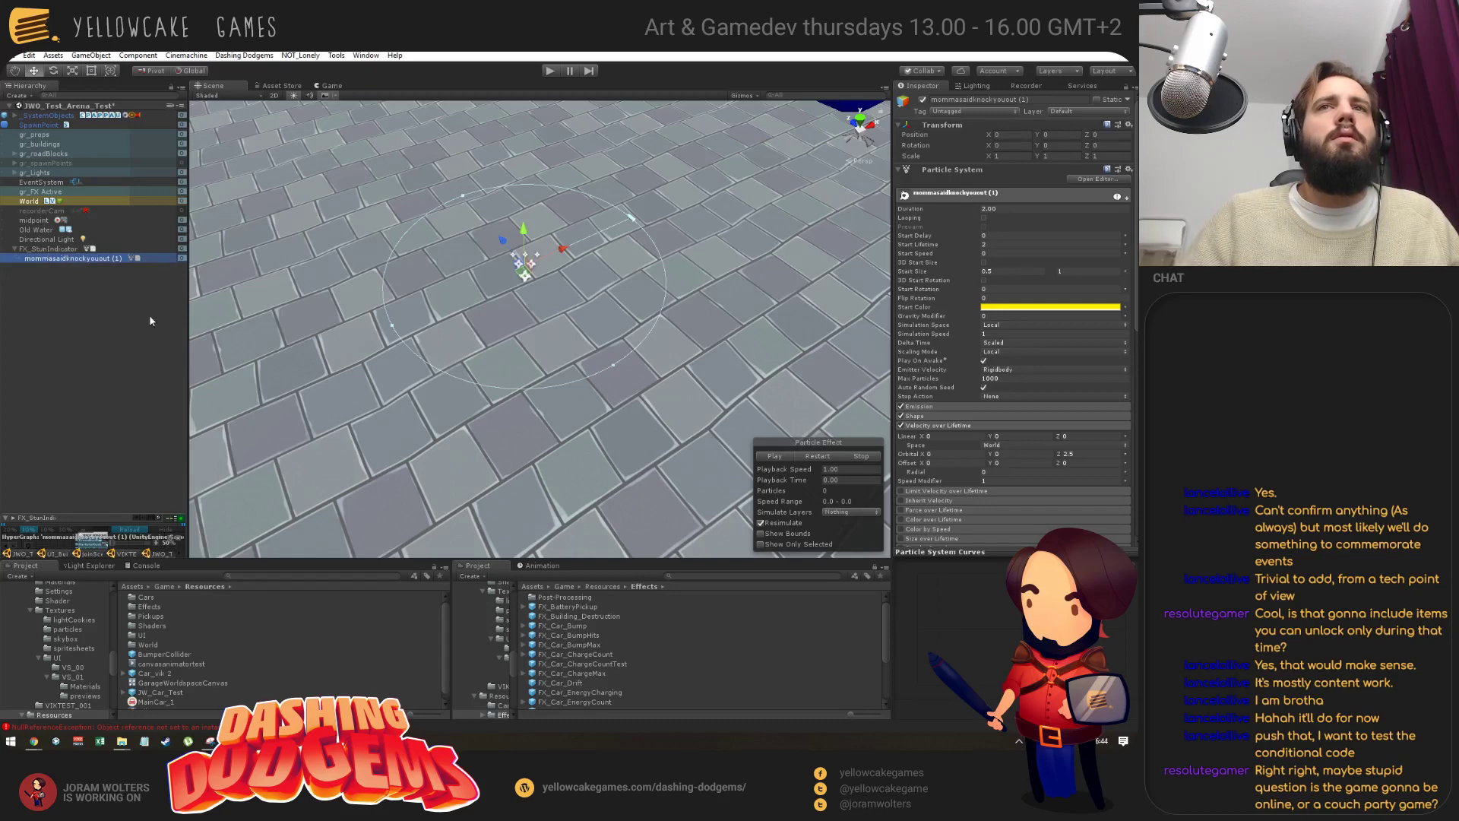
{"action": "type", "text": "bir"}
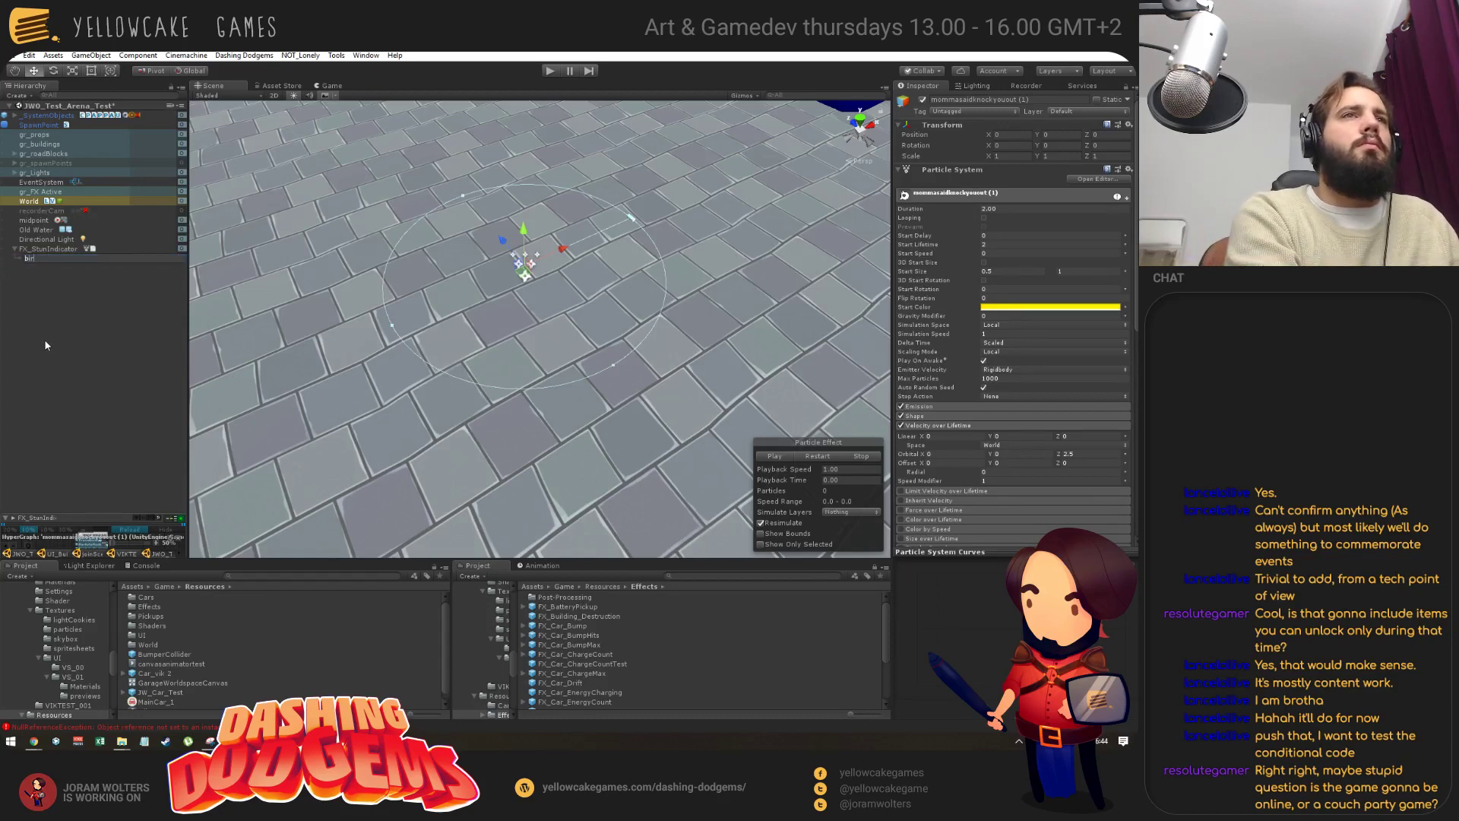
{"action": "type", "text": "ds"}
{"action": "key", "text": "Return"}
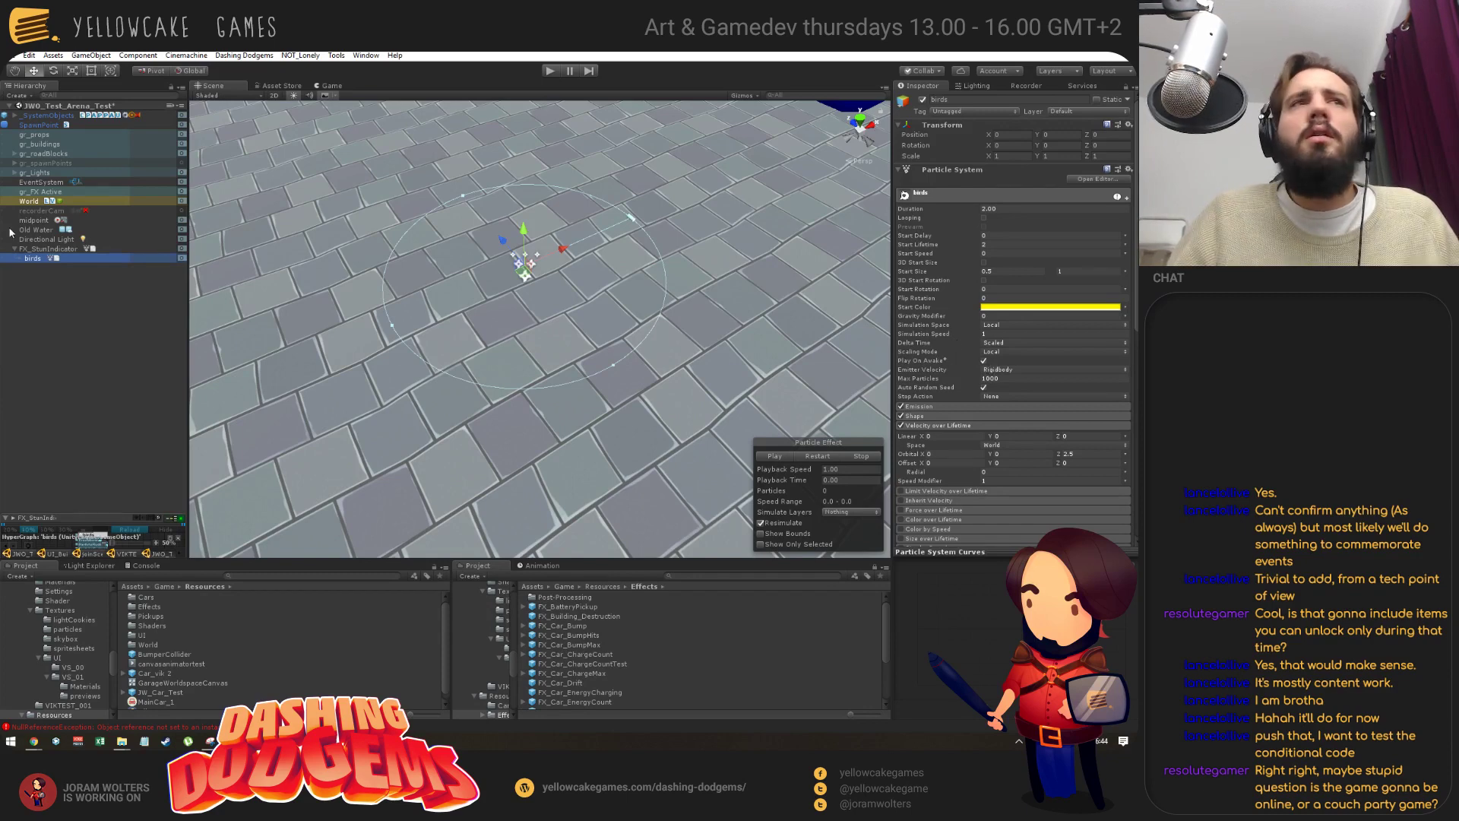
Set the Velocity over Lifetime Space of FX_StunIndicator to Local.
{"action": "key", "text": "Up"}
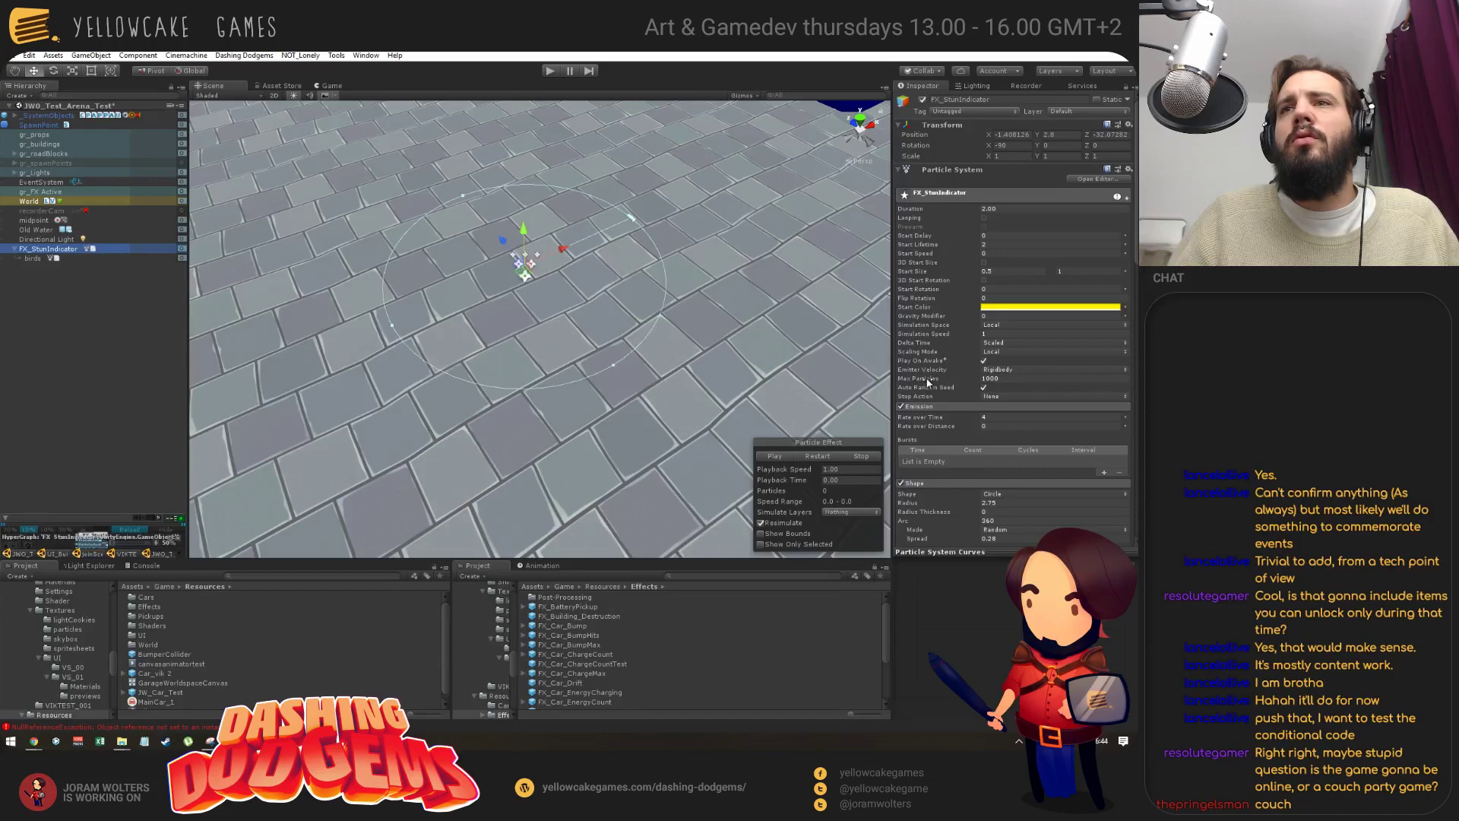
{"action": "scroll", "coordinate": [933, 425], "scroll_direction": "down", "scroll_amount": 3}
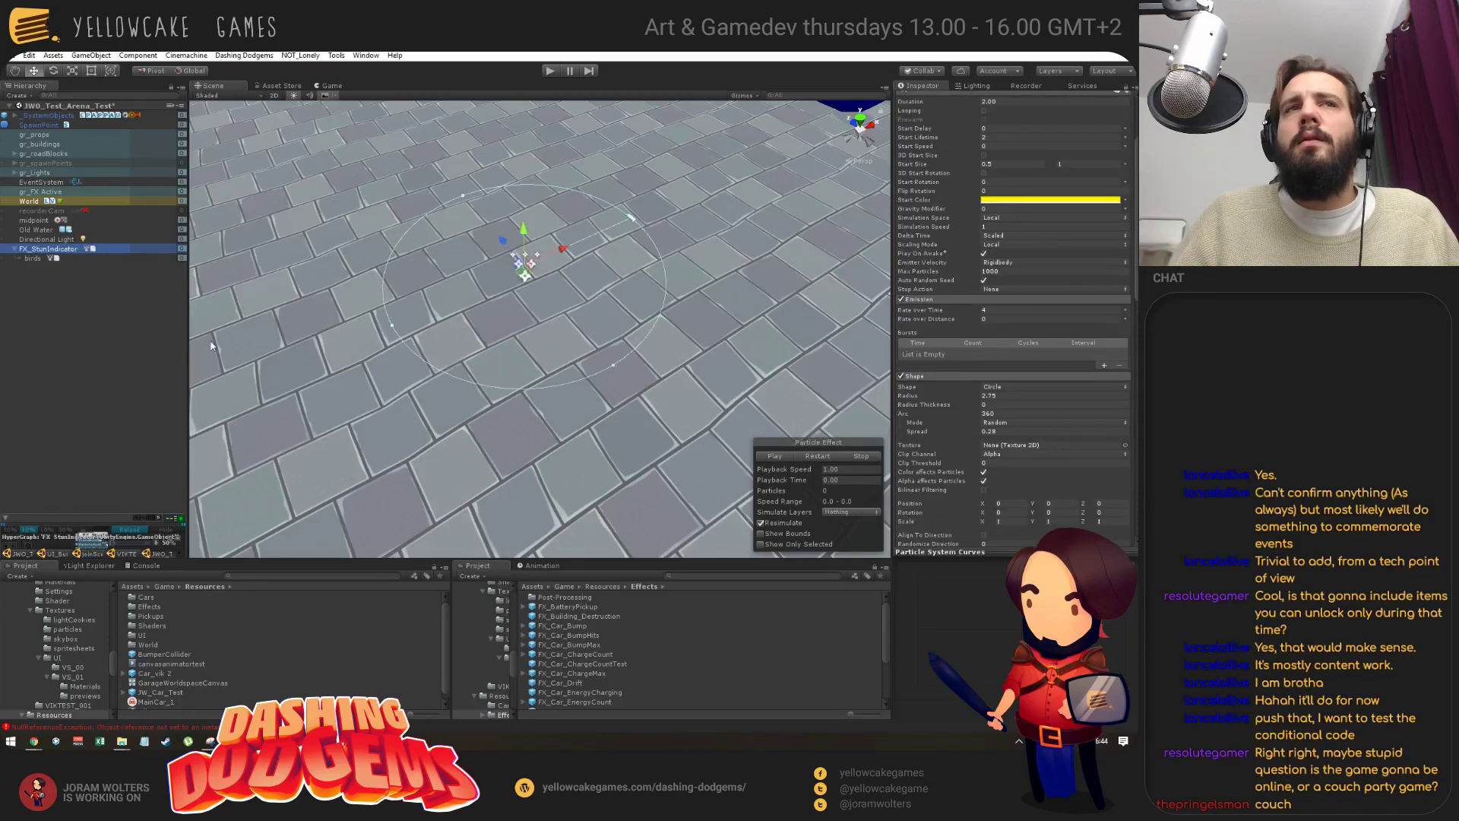
{"action": "scroll", "coordinate": [942, 422], "scroll_direction": "down", "scroll_amount": 4}
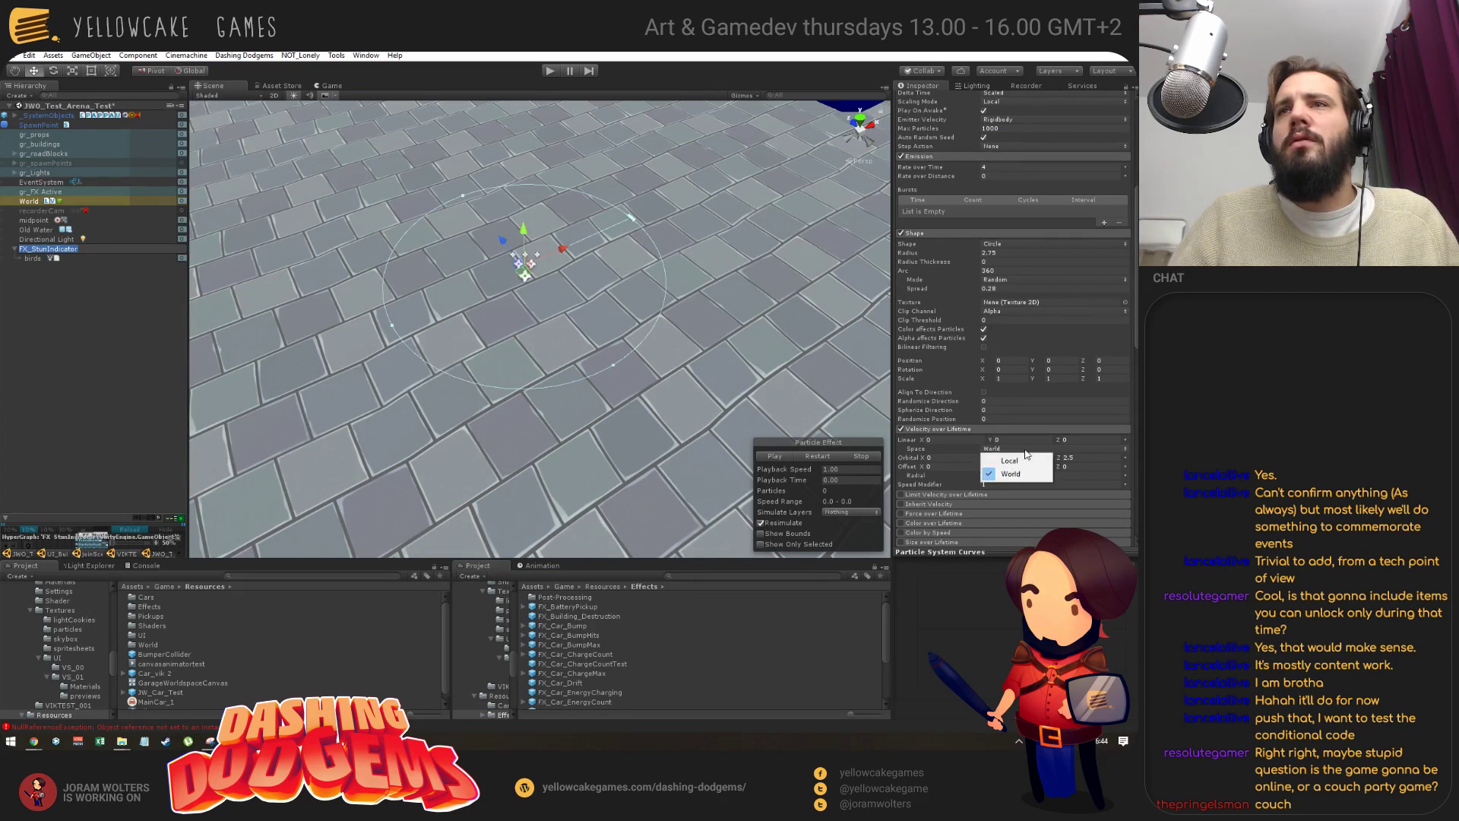
{"action": "key", "text": "Escape"}
Set the Velocity over Lifetime Space of birds to Local and preview the whole effect from FX_StunIndicator.
{"action": "key", "text": "Down"}
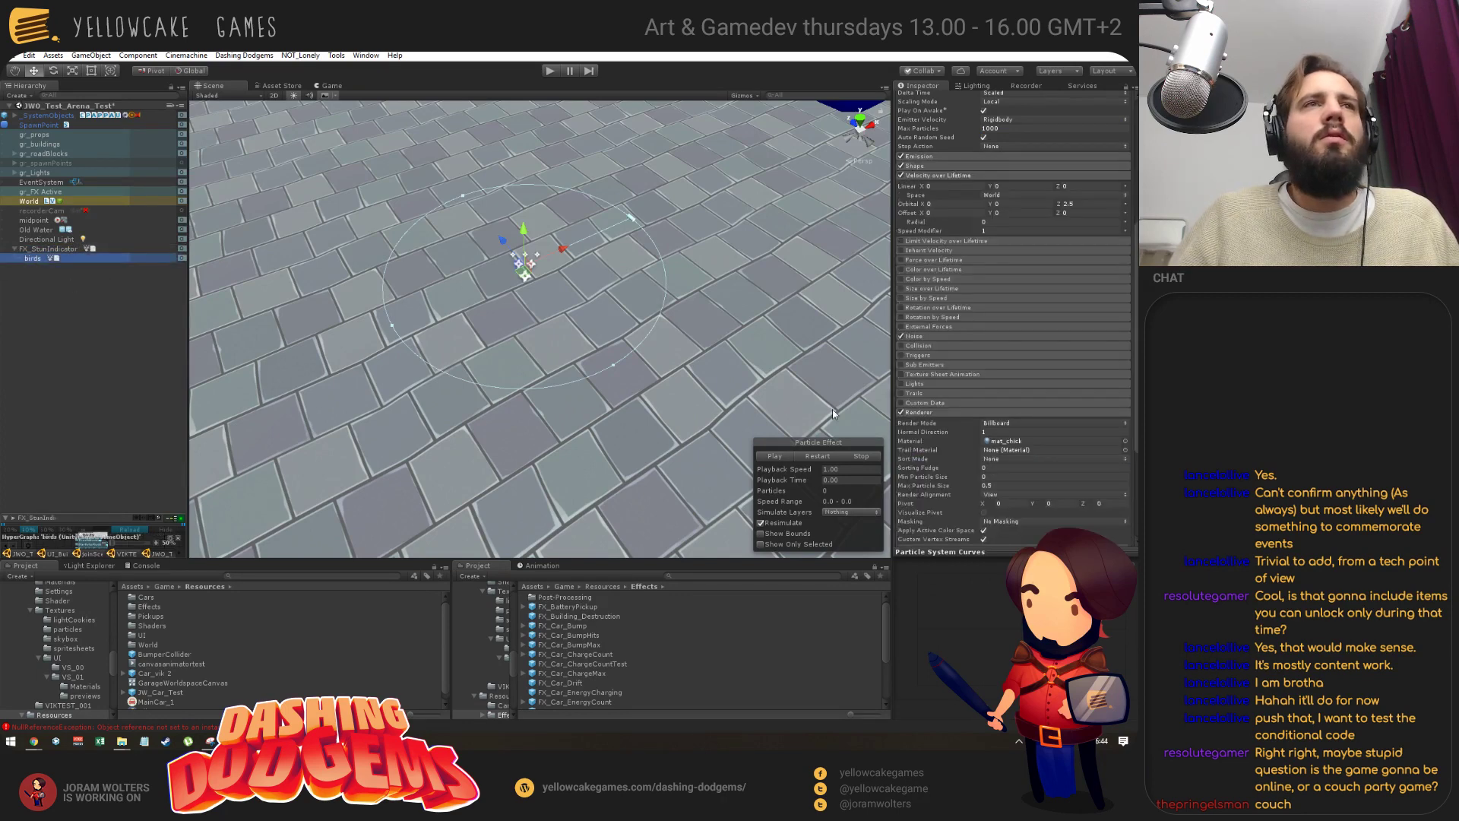
{"action": "scroll", "coordinate": [1007, 471], "scroll_direction": "down", "scroll_amount": 2}
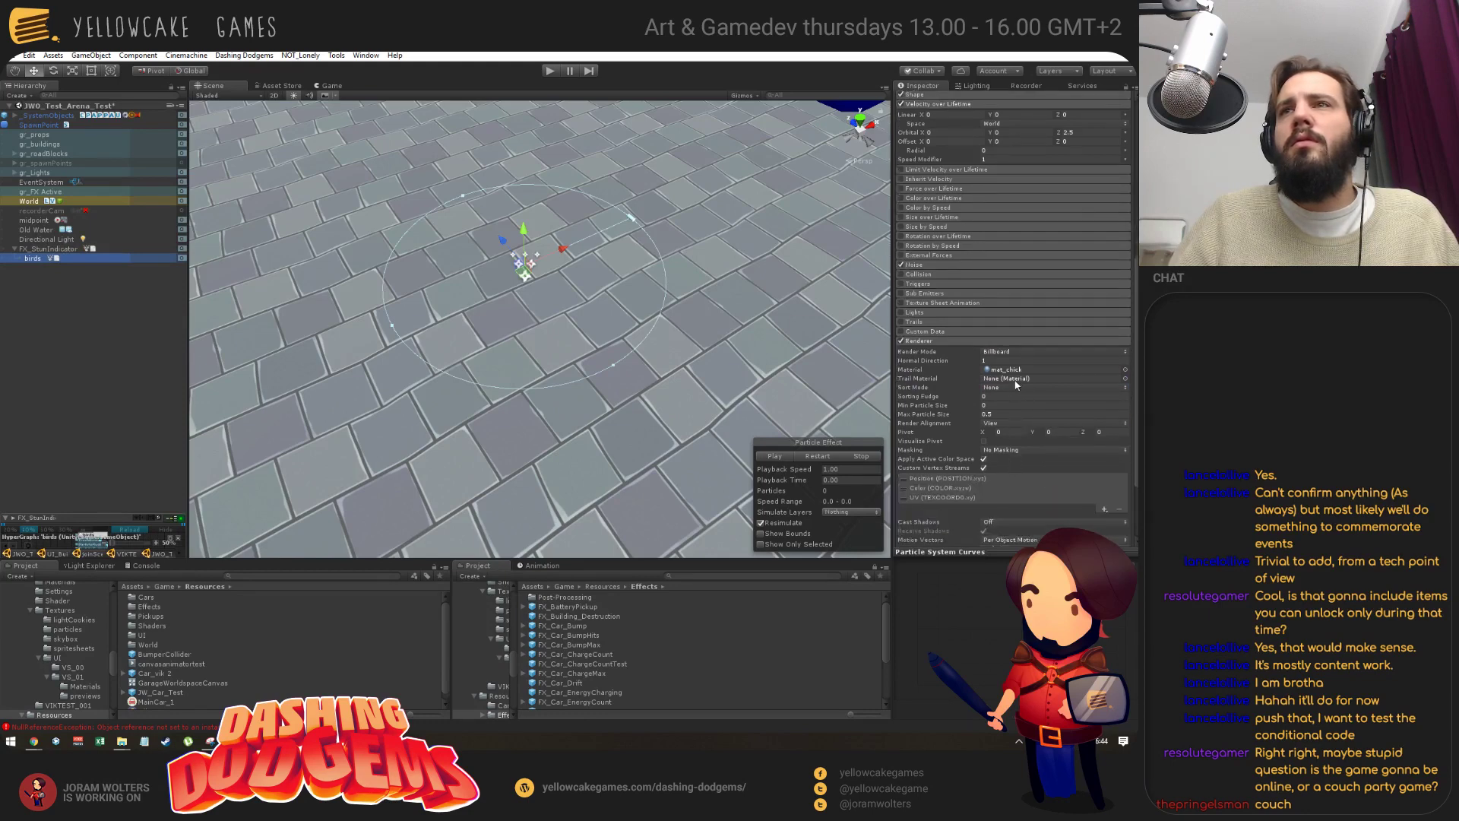
{"action": "scroll", "coordinate": [968, 161], "scroll_direction": "up", "scroll_amount": 2}
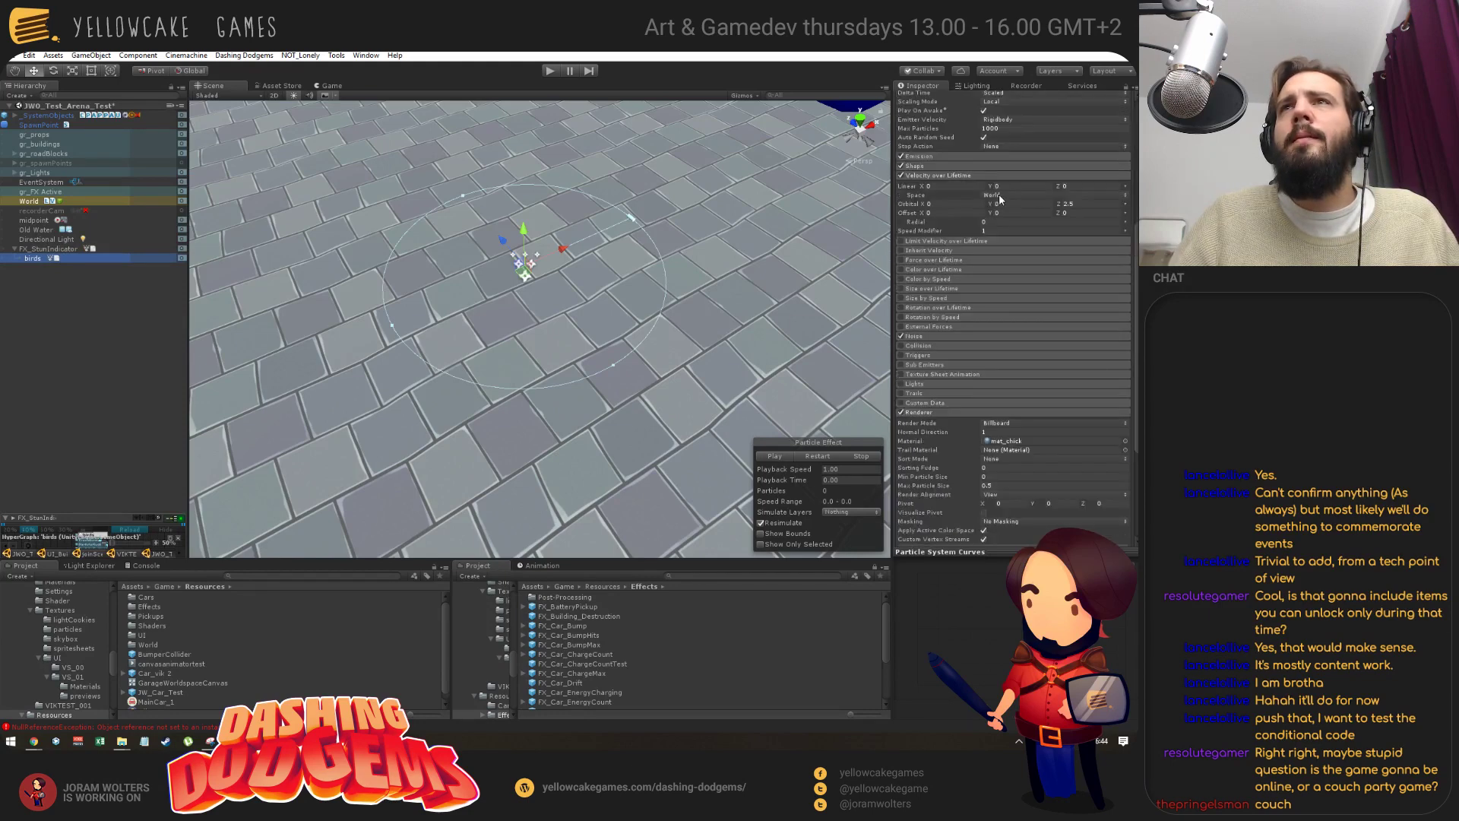
{"action": "left_click", "coordinate": [1003, 196]}
{"action": "left_click", "coordinate": [1003, 205]}
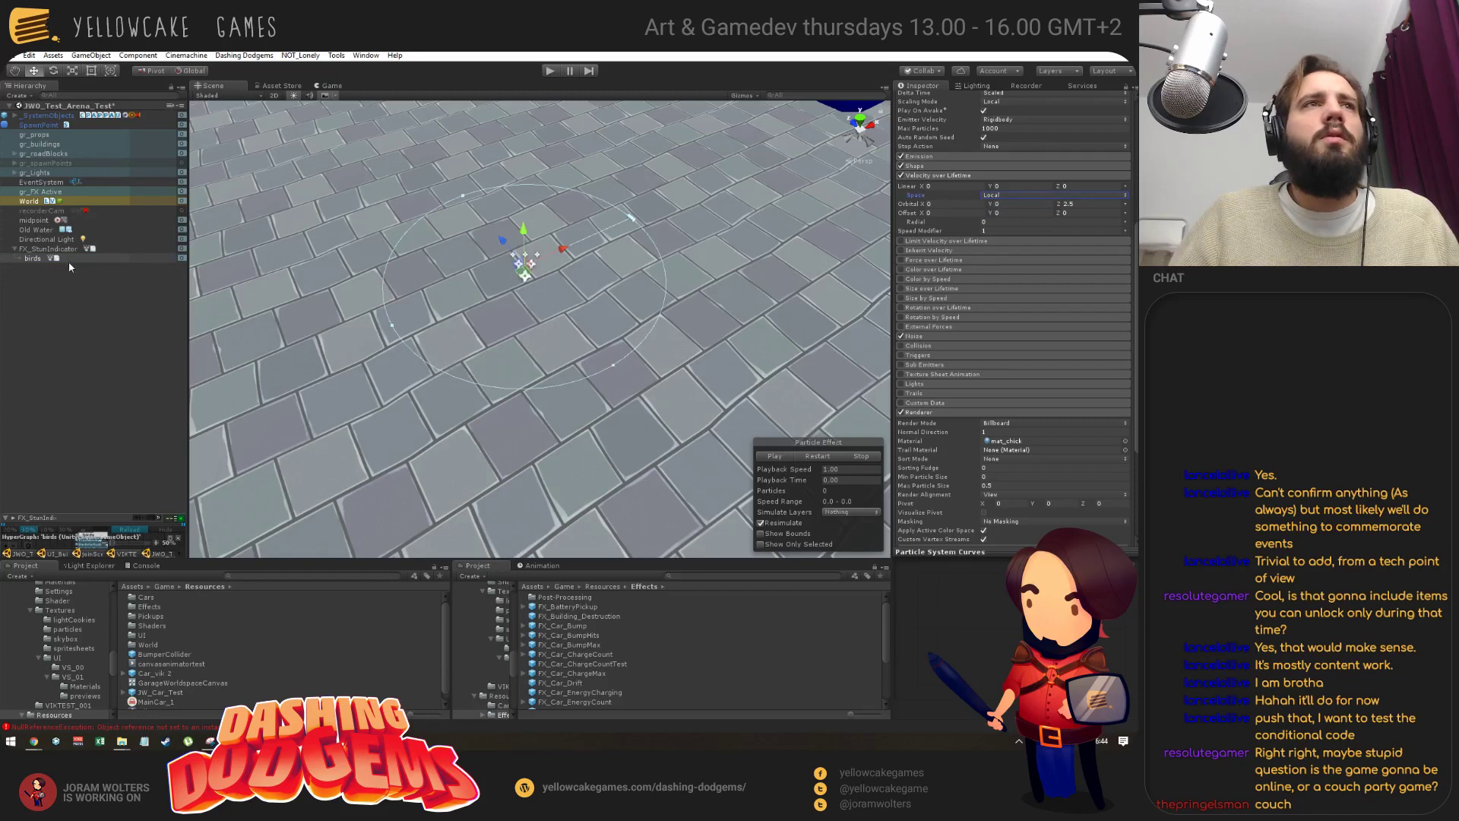
{"action": "left_click", "coordinate": [48, 248]}
{"action": "left_click", "coordinate": [775, 455]}
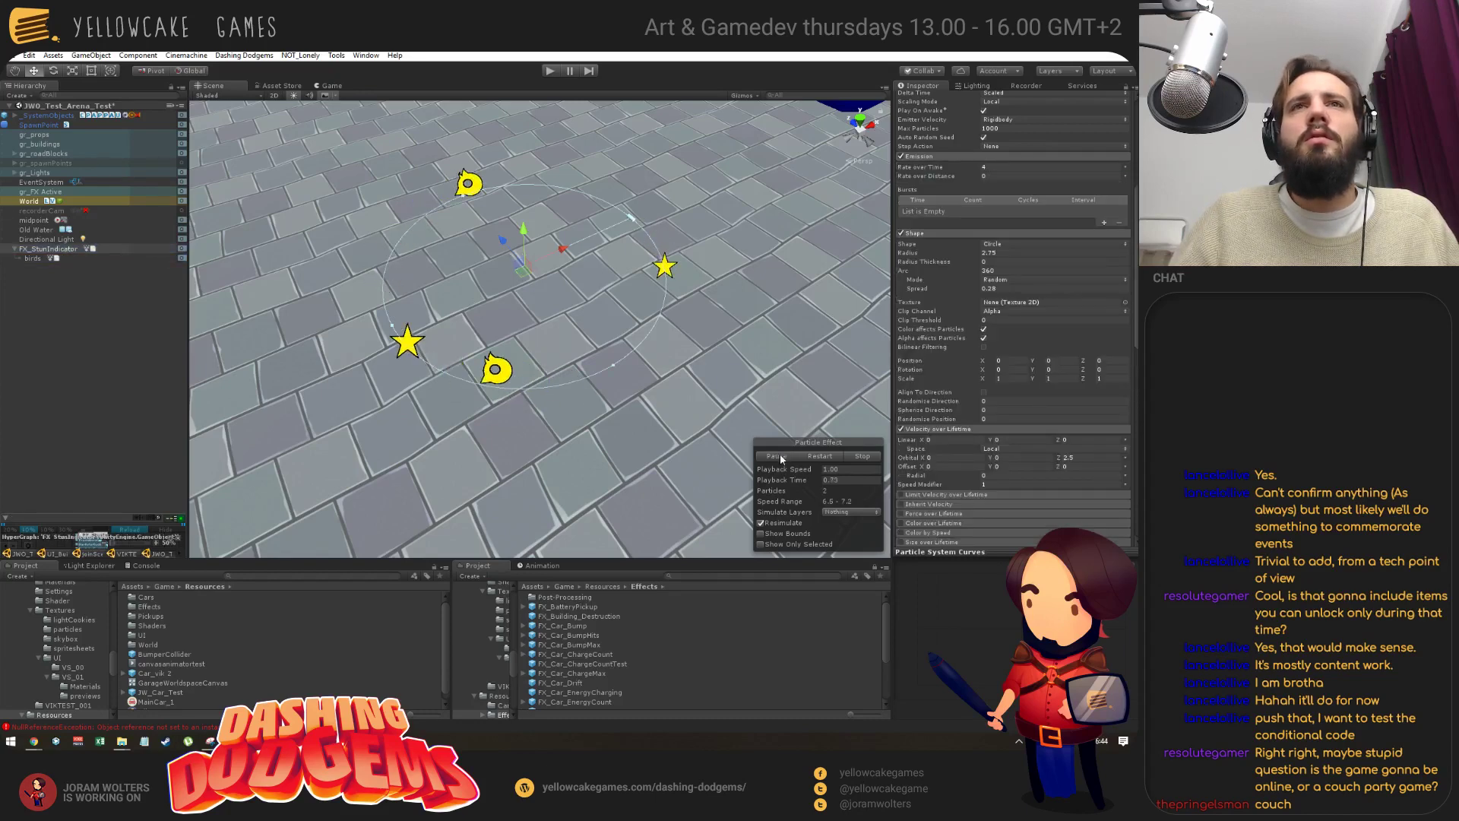
Stop the particle preview and save FX_StunIndicator with its birds child as a prefab in the Resources/Effects folder.
{"action": "left_click", "coordinate": [861, 456]}
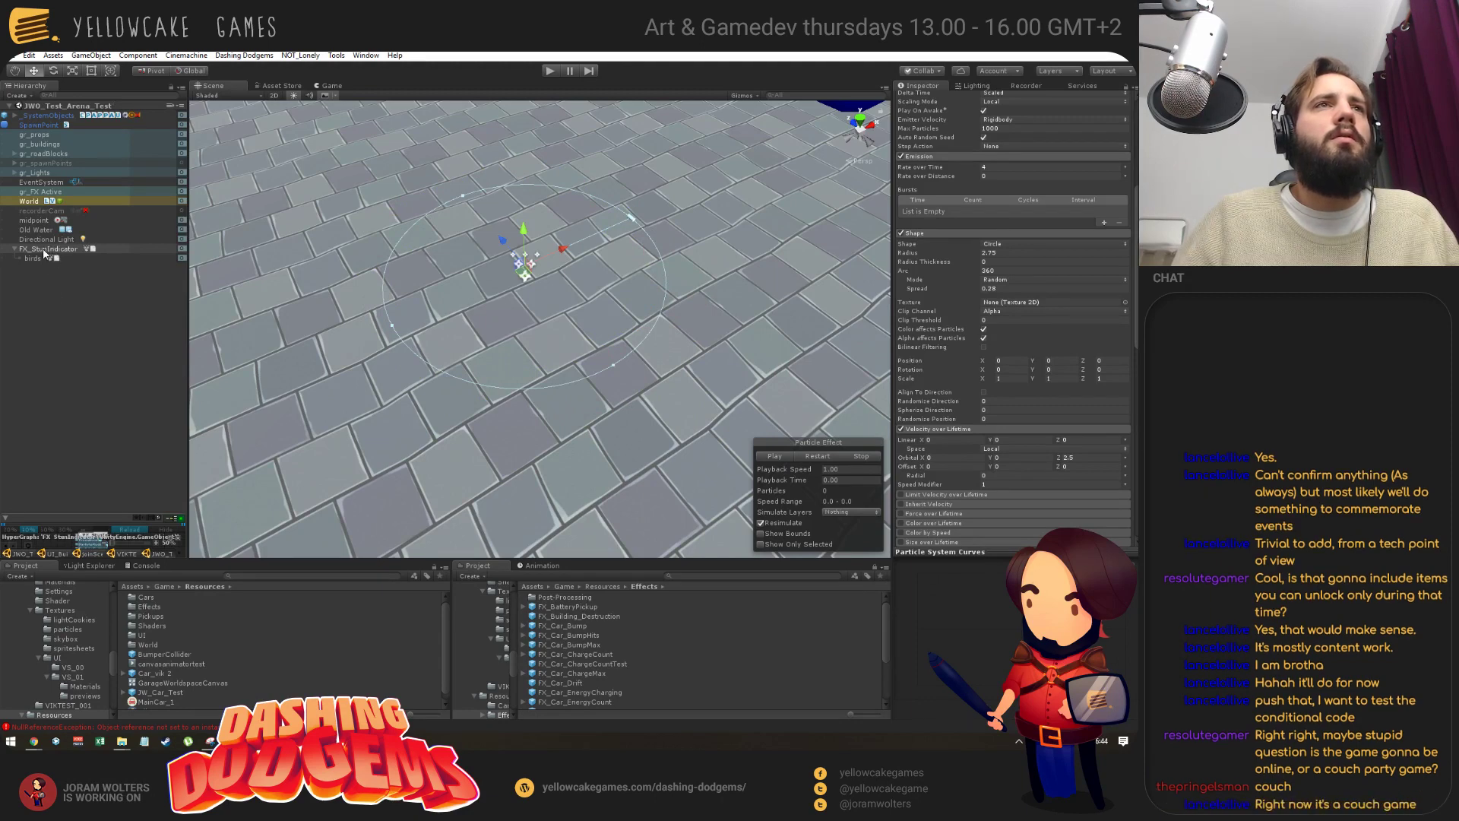
{"action": "left_click_drag", "start_coordinate": [45, 252], "coordinate": [610, 585]}
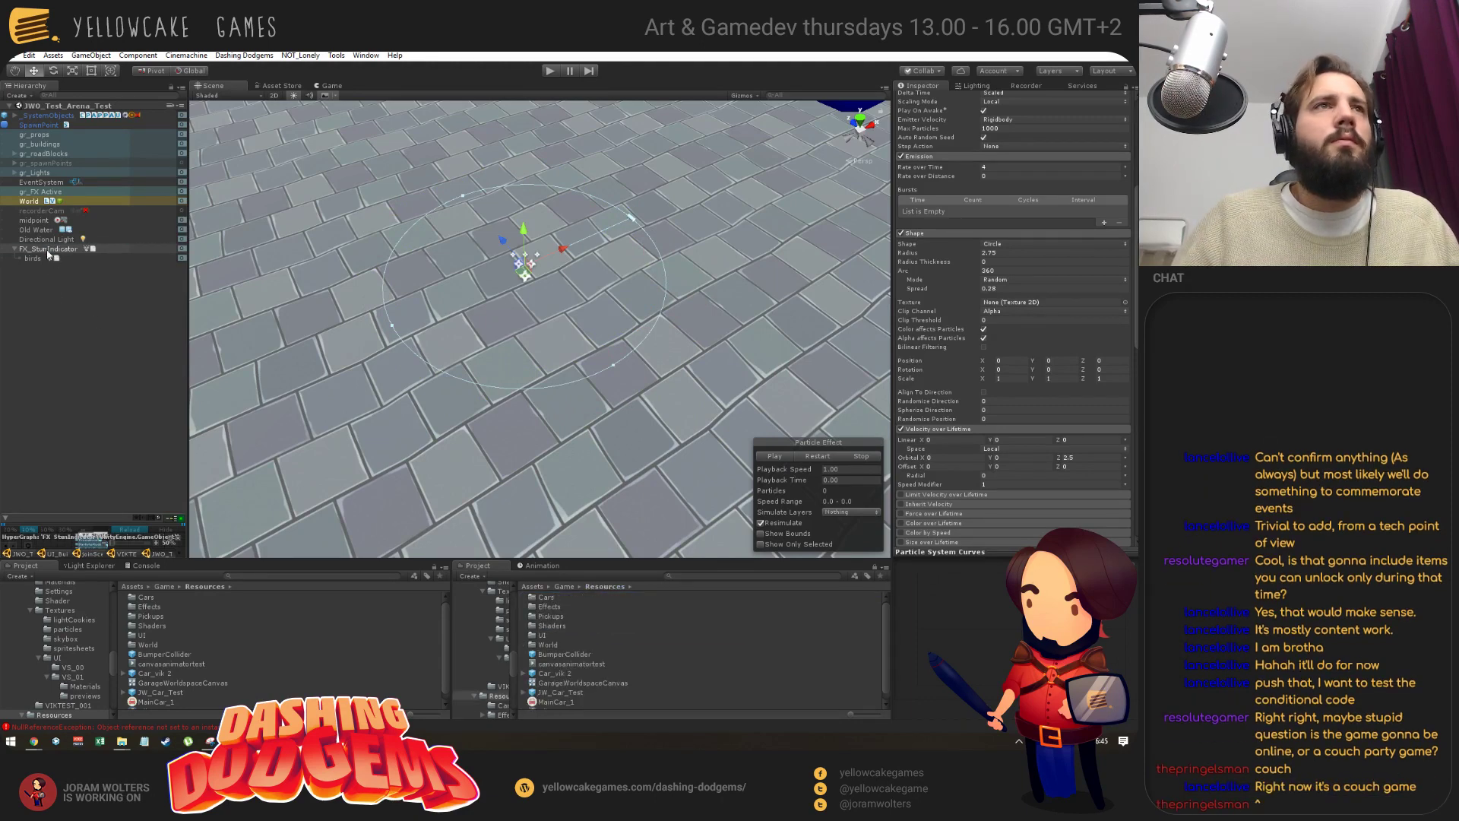
{"action": "left_click_drag", "start_coordinate": [49, 254], "coordinate": [551, 608]}
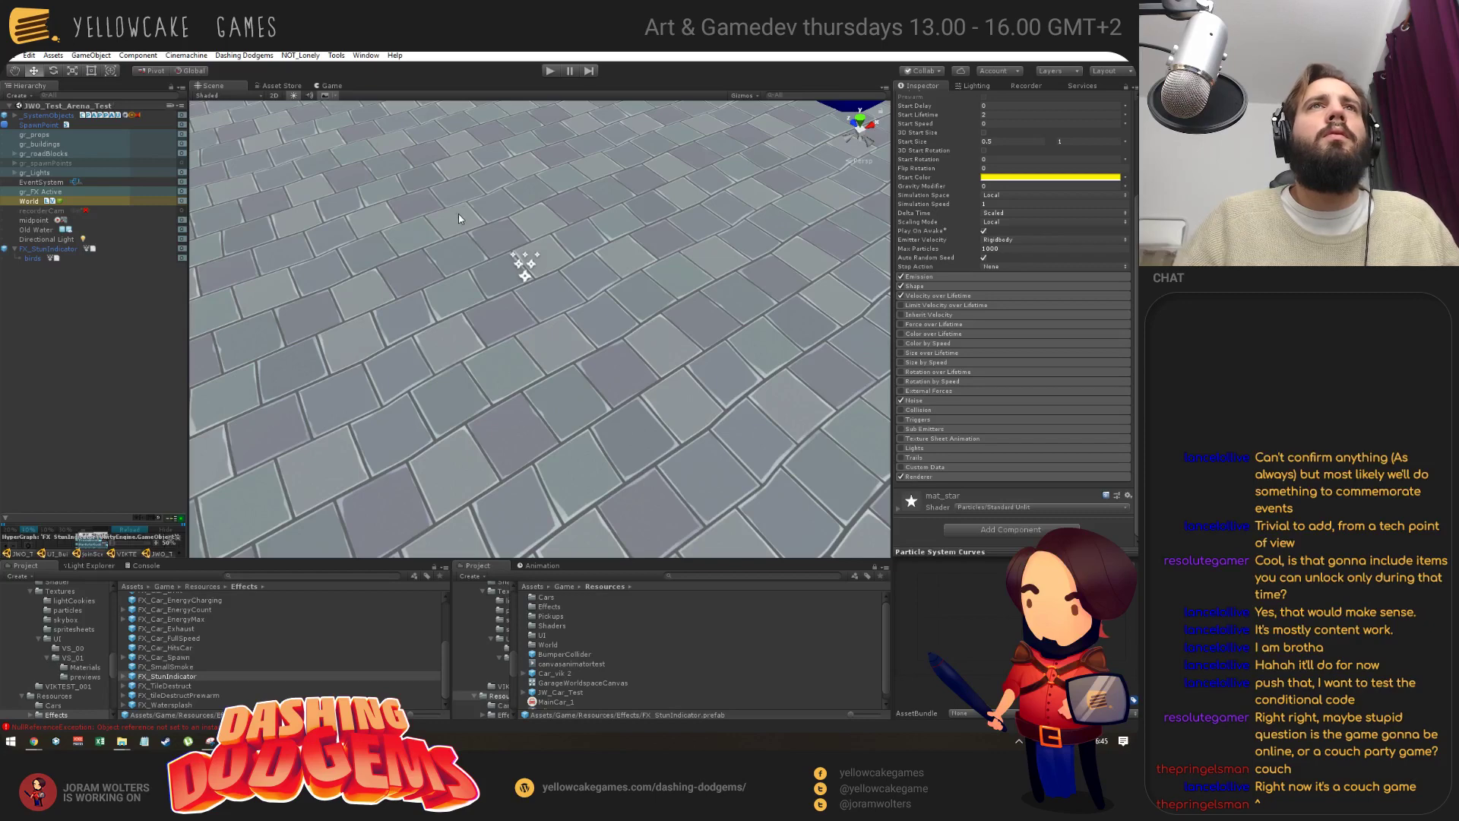
Switch to Sourcetree, check the unstaged files of the git_Dashing repository and stage all of them.
{"action": "key", "text": "alt+Tab"}
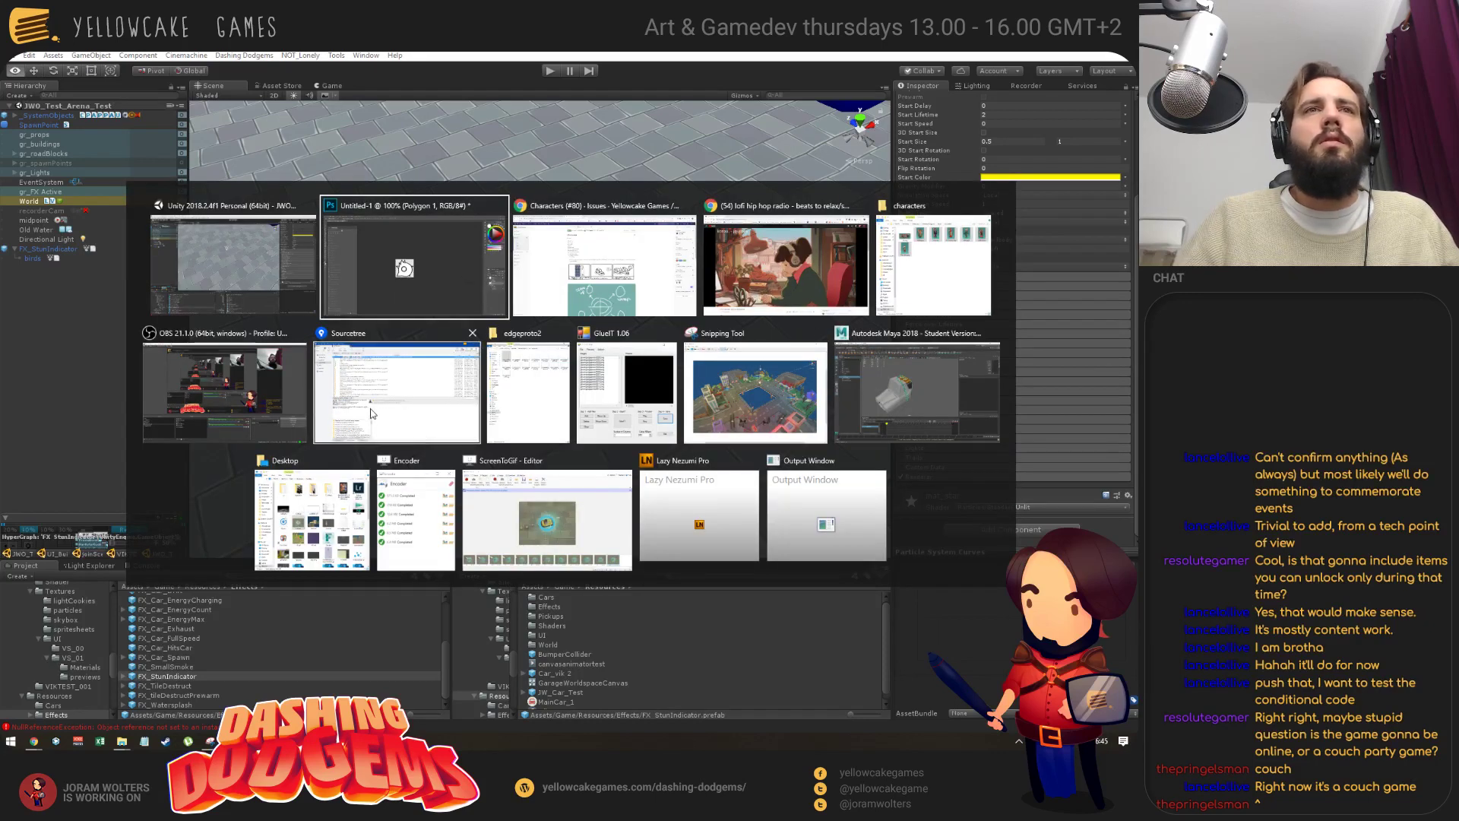
{"action": "left_click", "coordinate": [396, 391]}
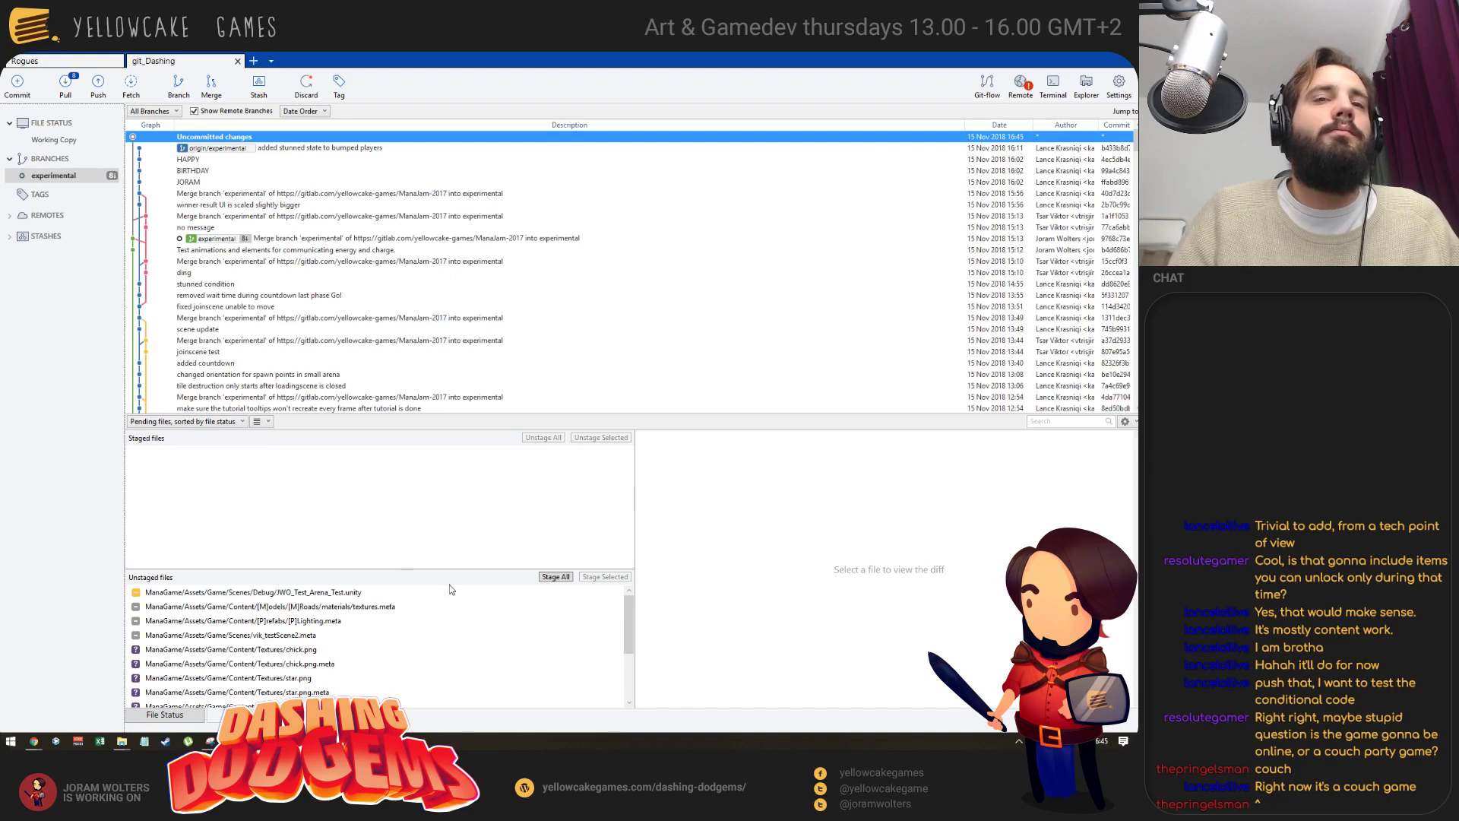
{"action": "left_click", "coordinate": [343, 607]}
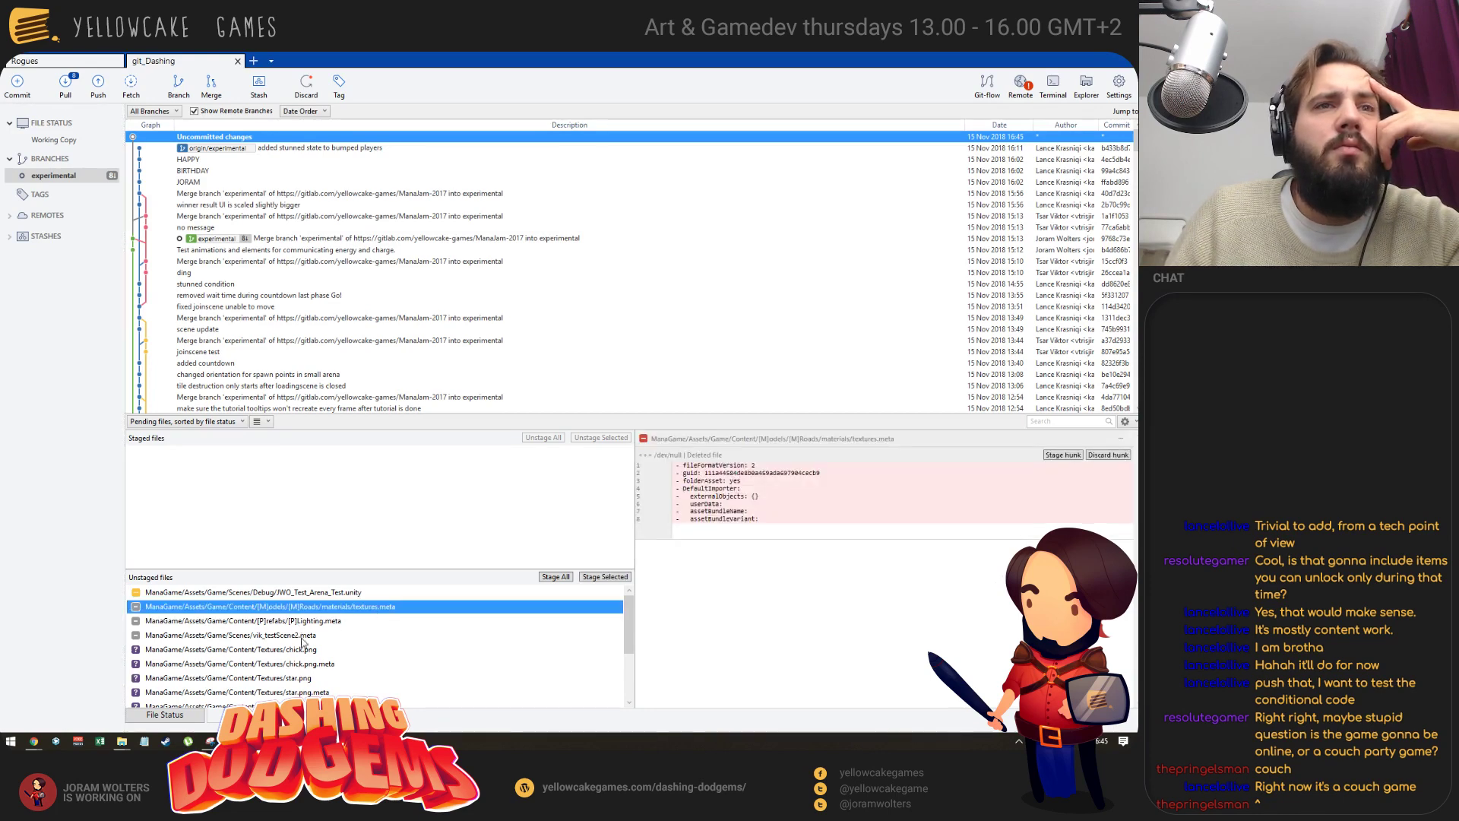
{"action": "scroll", "coordinate": [435, 644], "scroll_direction": "down", "scroll_amount": 1}
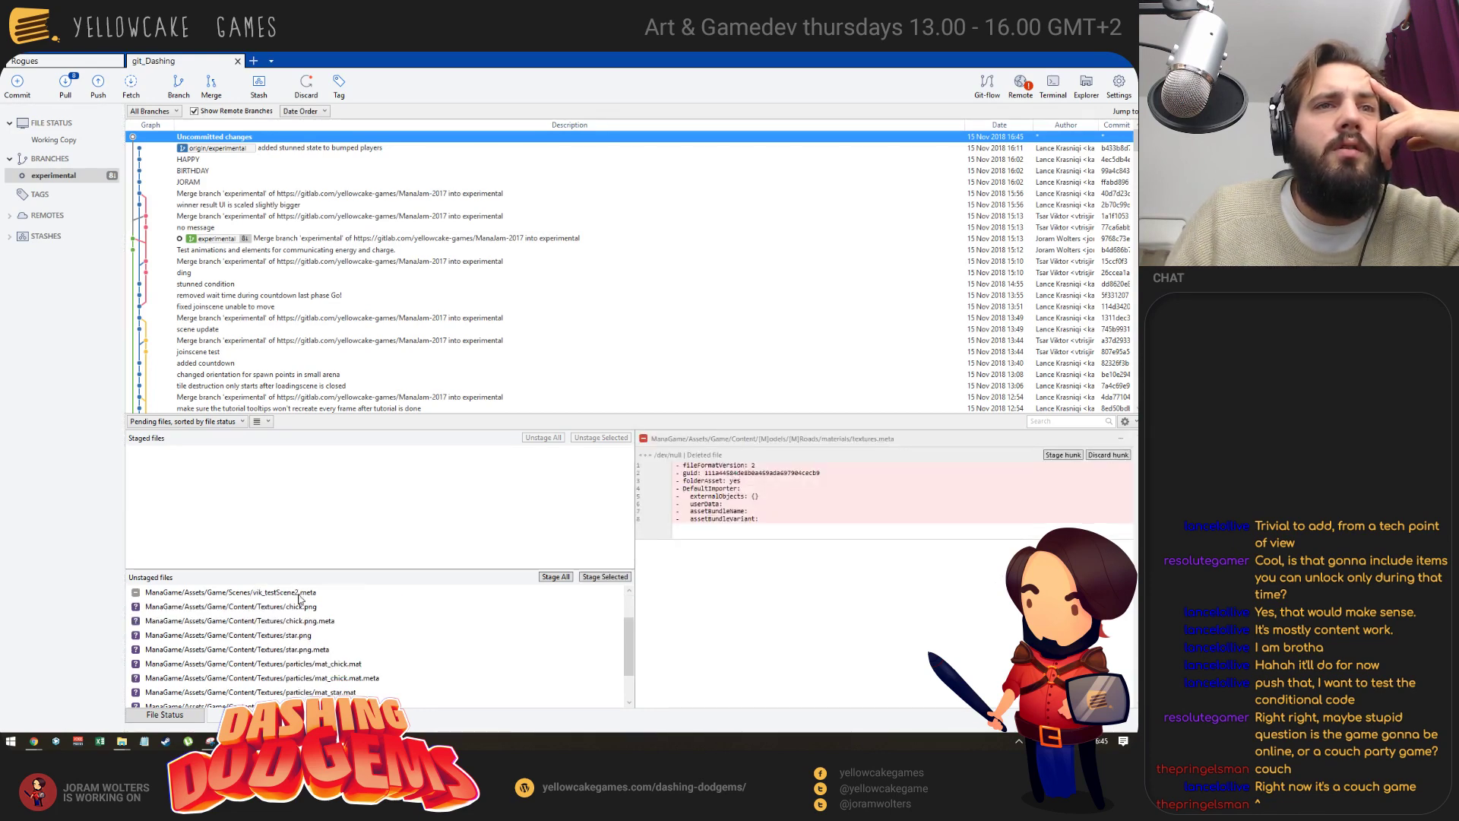
{"action": "scroll", "coordinate": [321, 666], "scroll_direction": "down", "scroll_amount": 1}
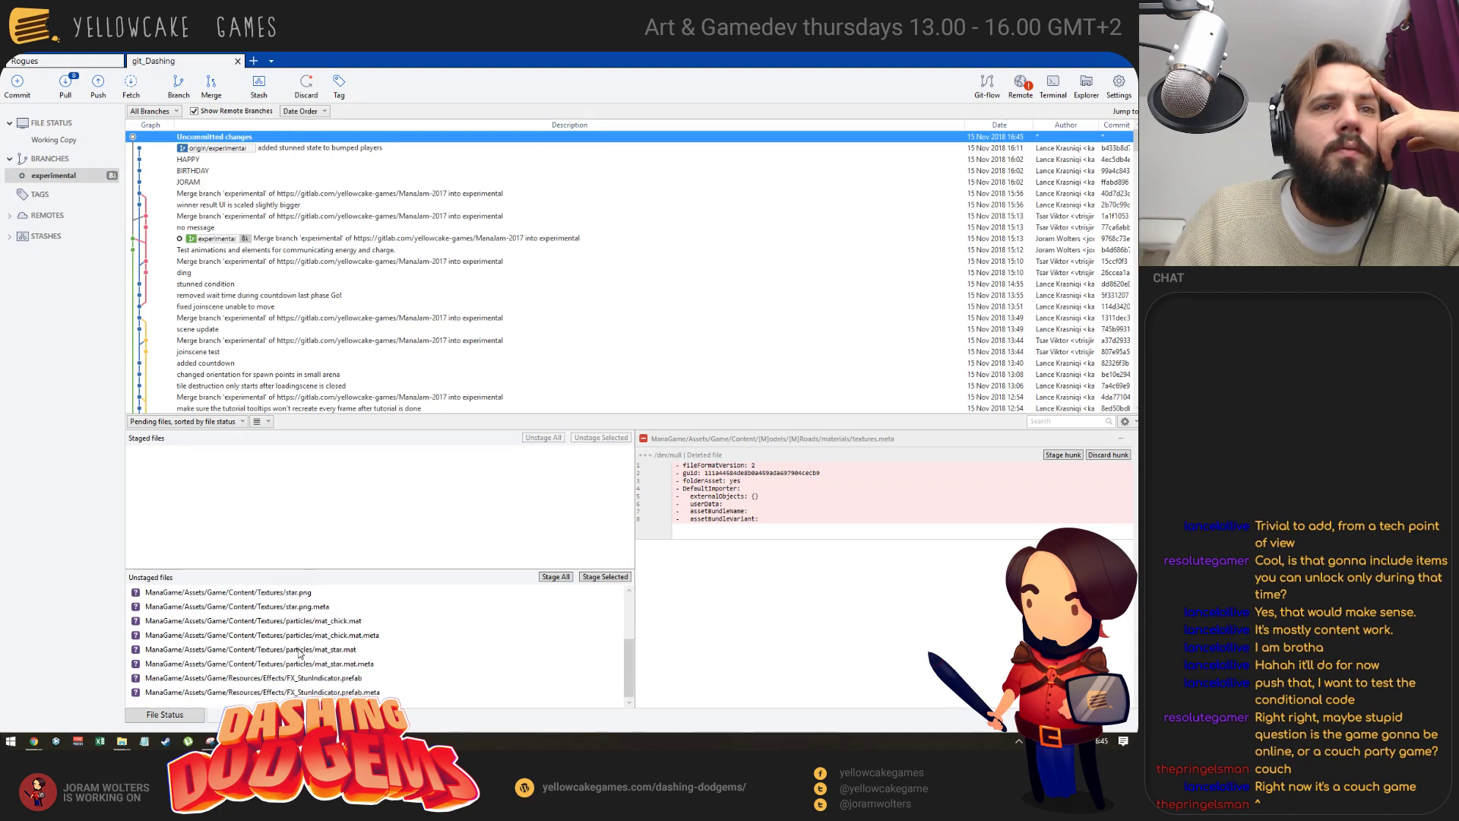
{"action": "left_click", "coordinate": [557, 577]}
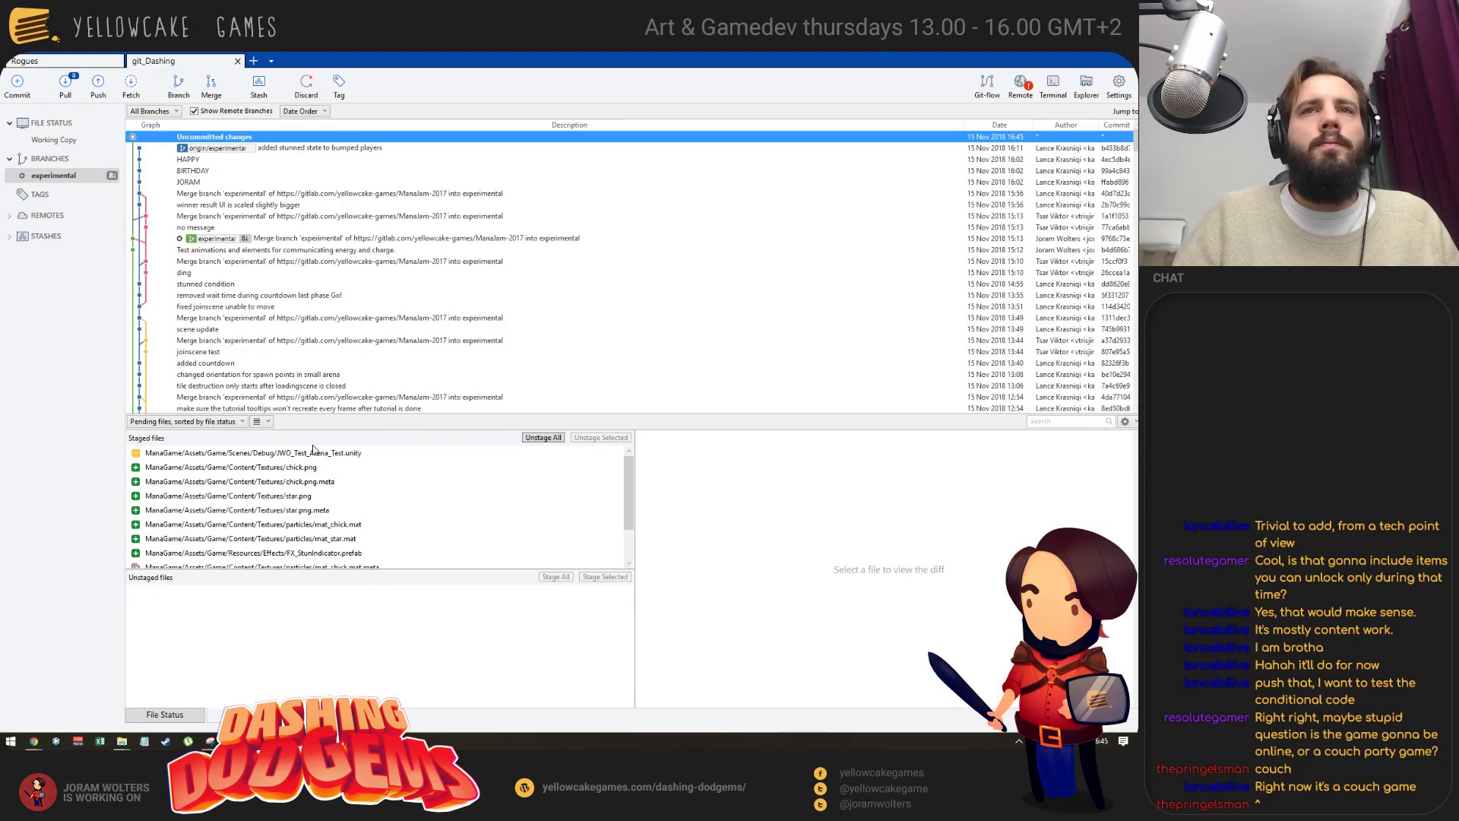
Commit the staged files with the message "Knockoutparticles".
{"action": "left_click", "coordinate": [17, 85]}
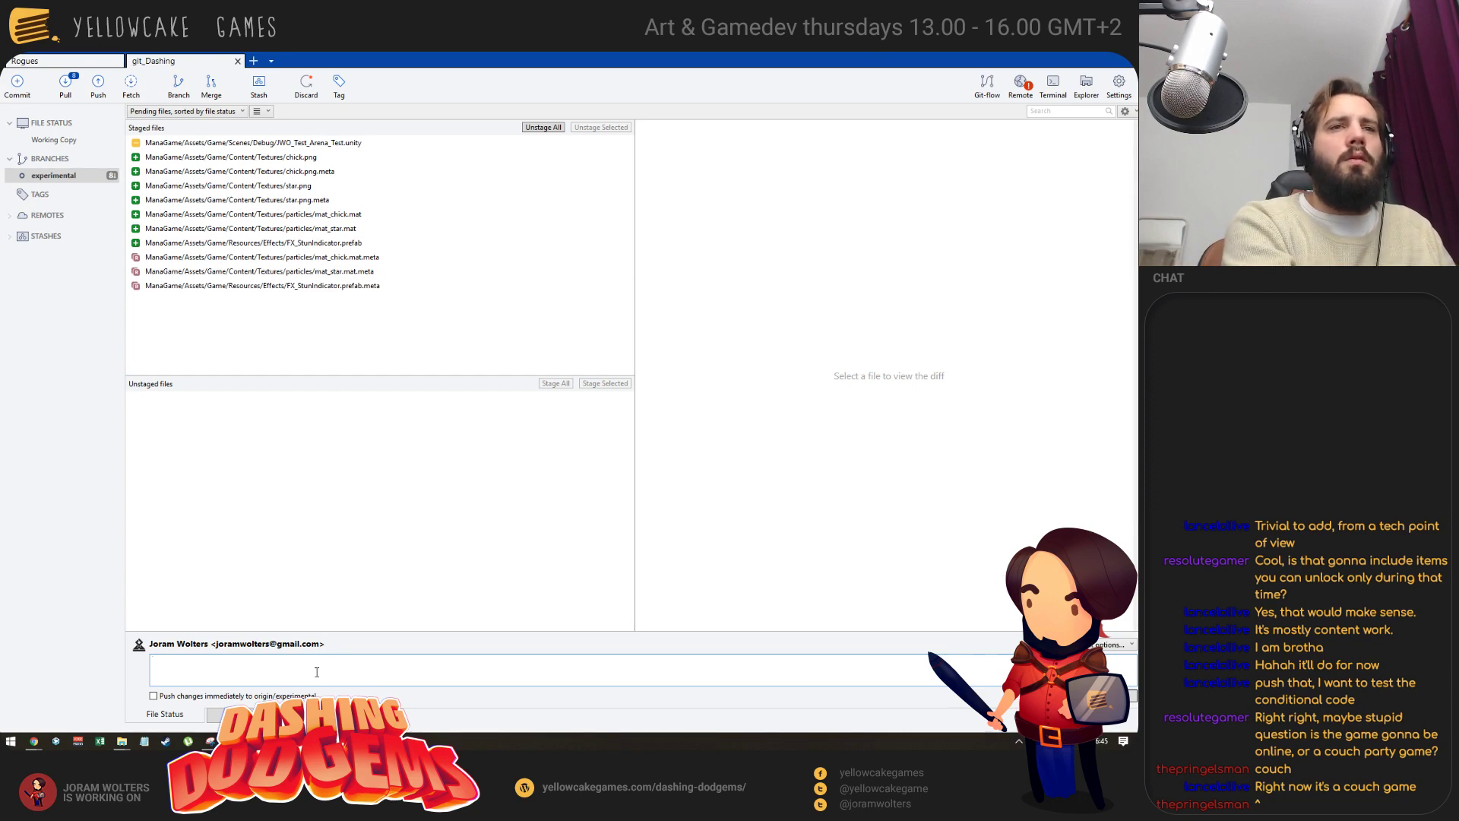
{"action": "type", "text": "S"}
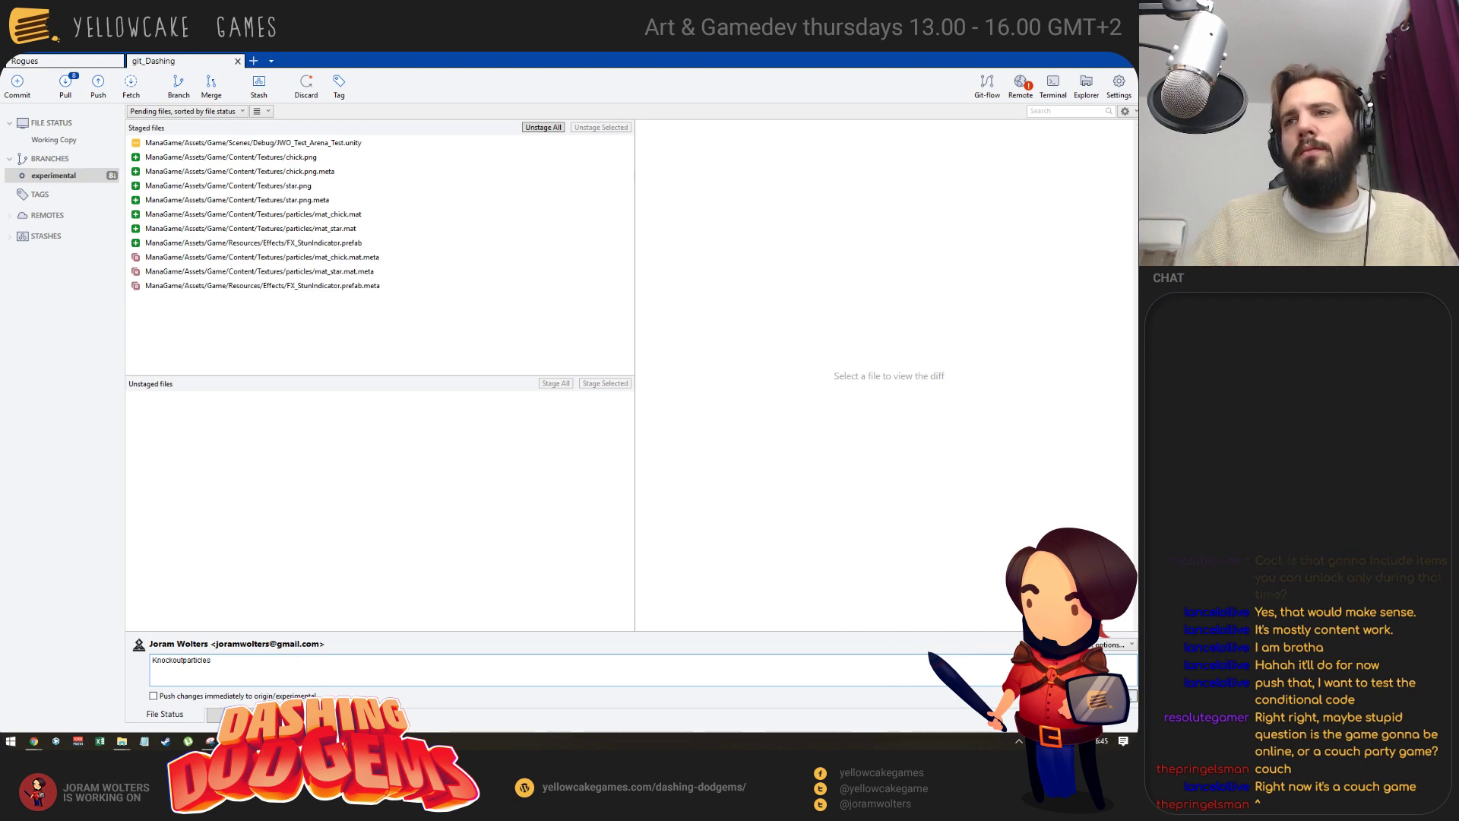
{"action": "key", "text": "ctrl+Return"}
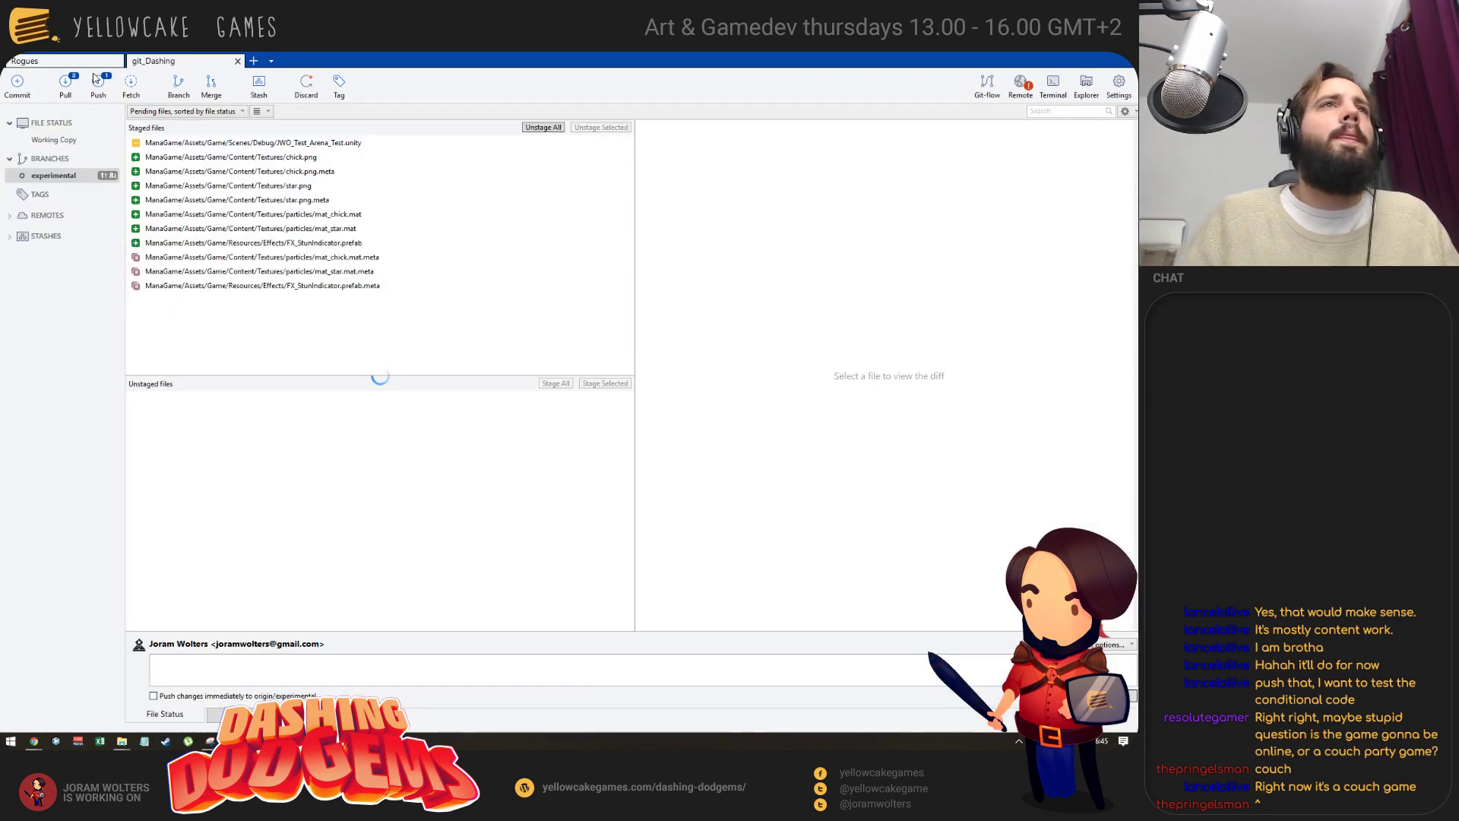
Pull the remote changes into the experimental branch and dismiss the merge conflict notice.
{"action": "left_click", "coordinate": [65, 85]}
{"action": "left_click", "coordinate": [706, 255]}
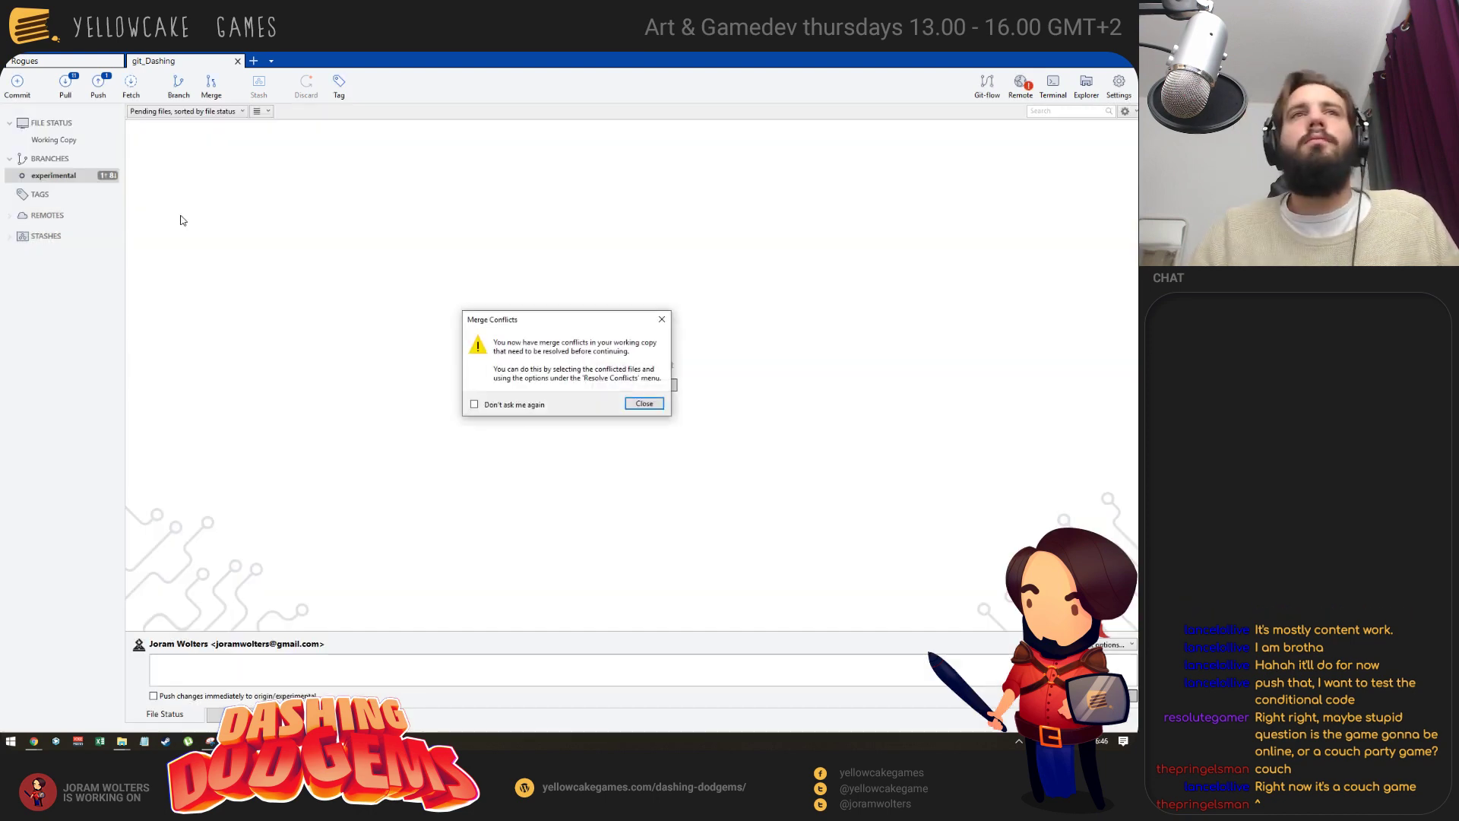
{"action": "left_click_drag", "start_coordinate": [571, 324], "coordinate": [561, 273]}
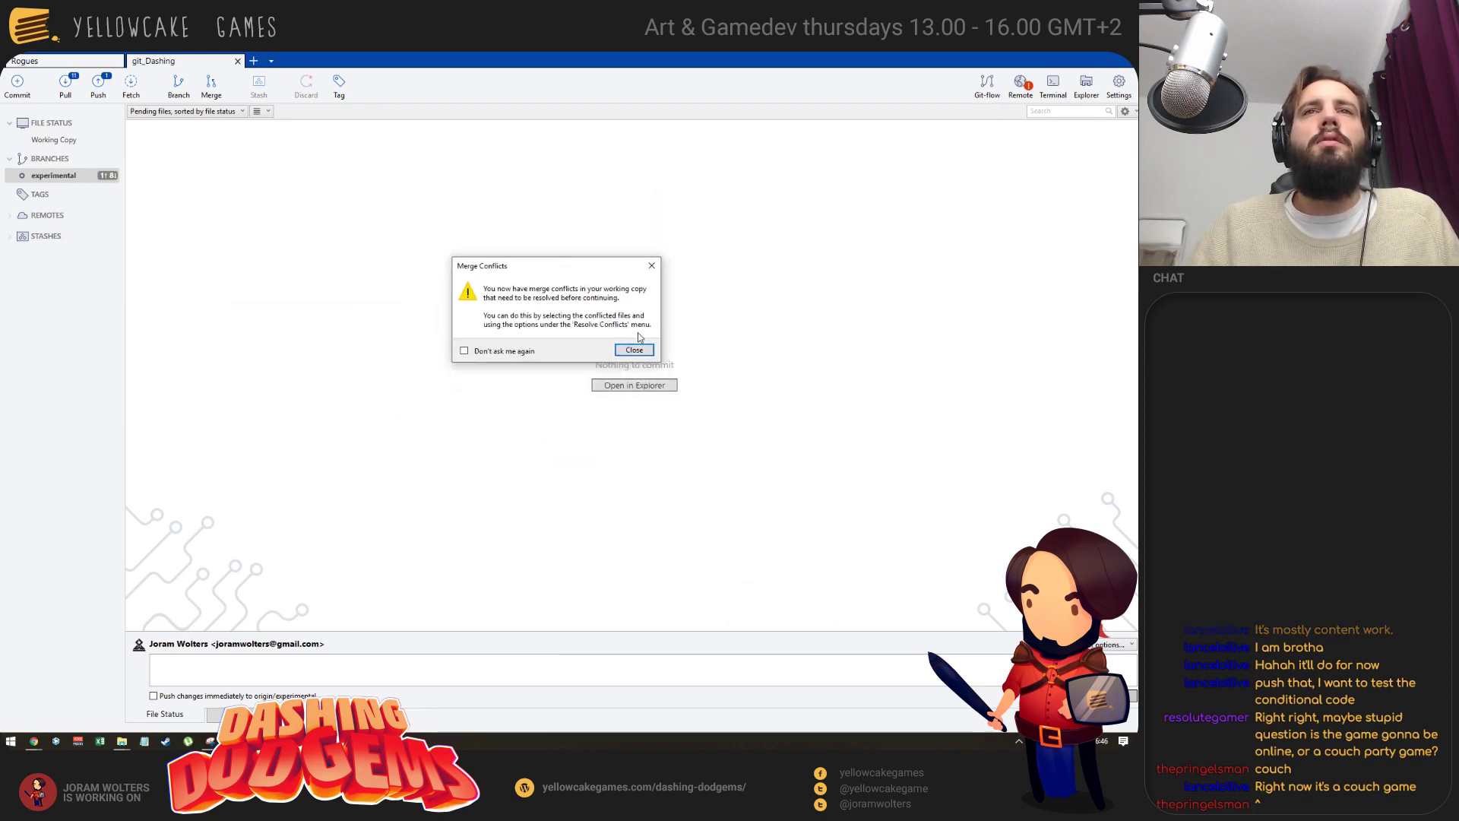
{"action": "left_click", "coordinate": [633, 350]}
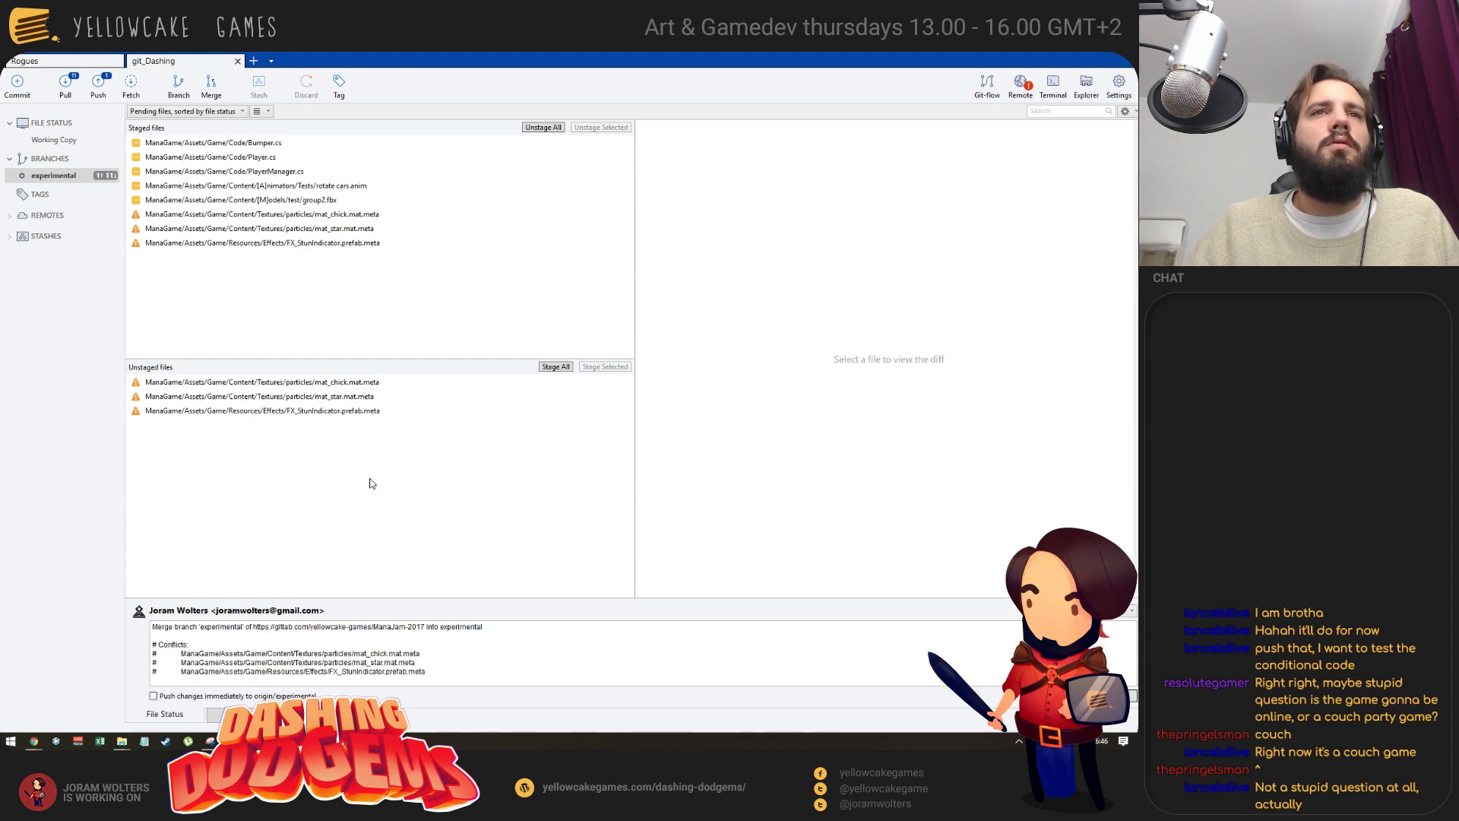
Check the conflicted meta files of mat_chick, mat_star and FX_StunIndicator and stage them all to resolve the merge.
{"action": "left_click", "coordinate": [354, 382]}
{"action": "left_click", "coordinate": [353, 395], "text": "shift"}
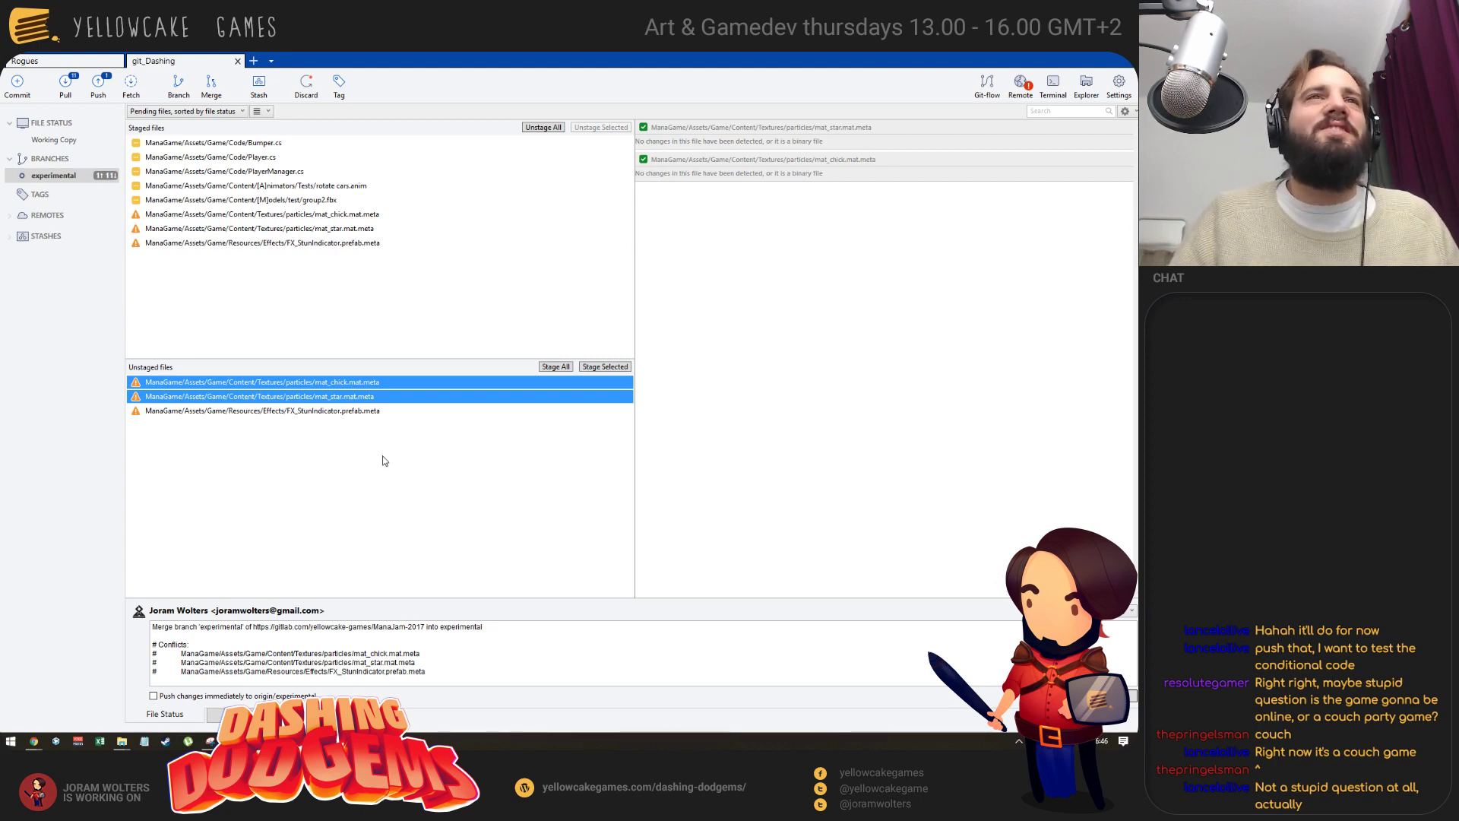
{"action": "left_click", "coordinate": [334, 410]}
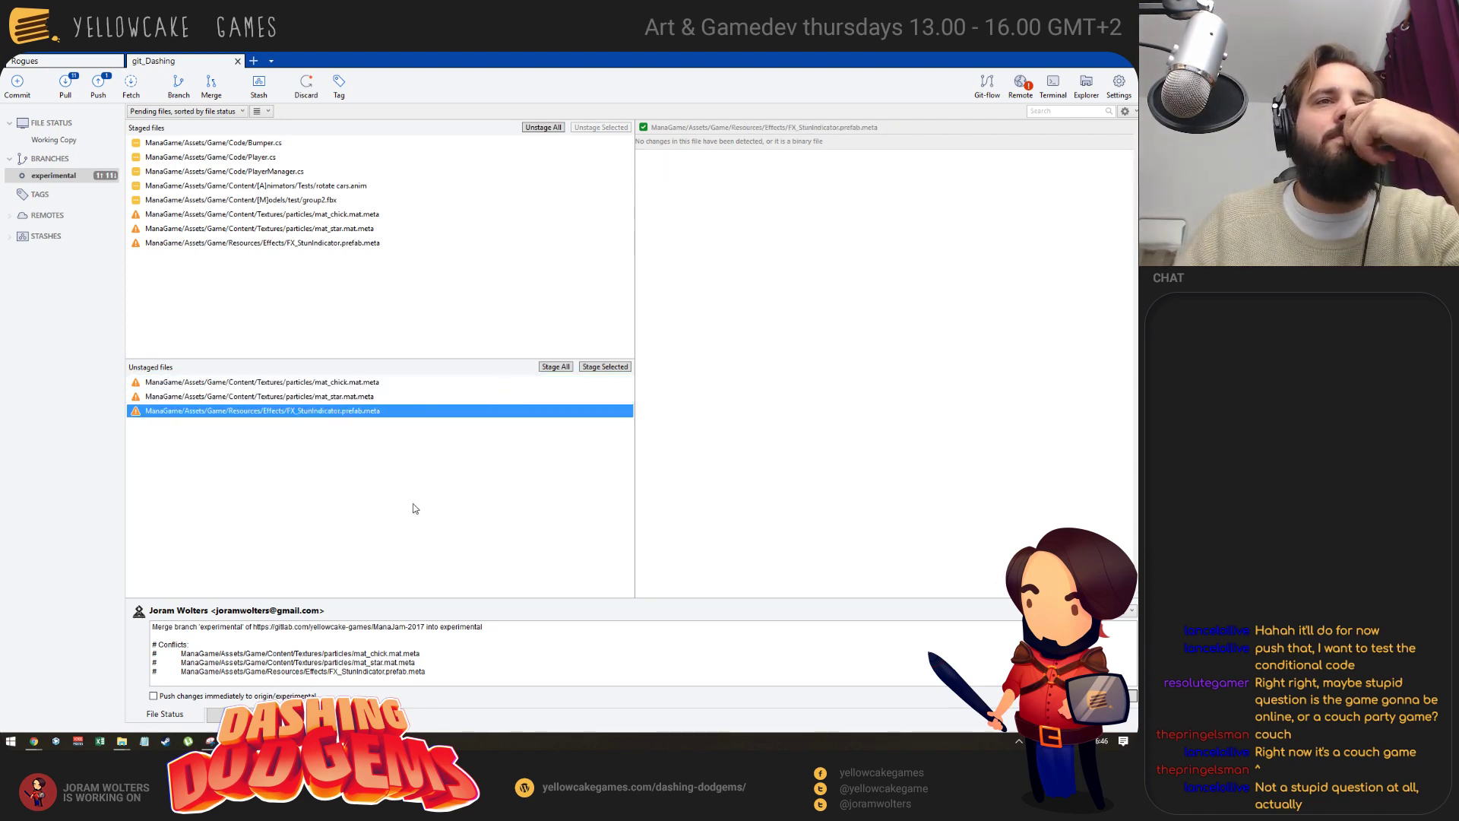
{"action": "left_click", "coordinate": [556, 366]}
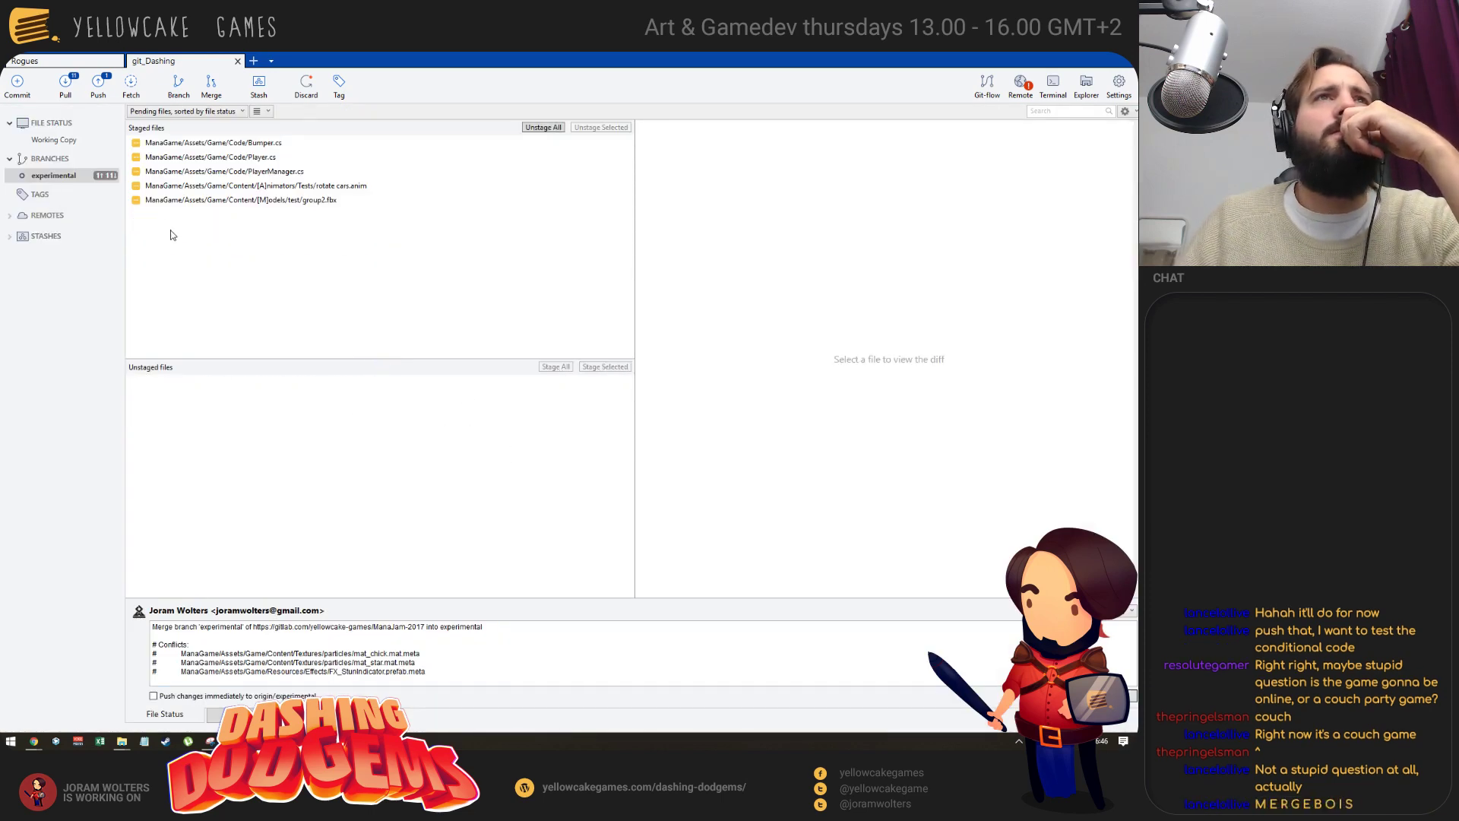
Review the staged files' diffs, commit the merge with its prefilled message and push the experimental branch.
{"action": "left_click", "coordinate": [228, 143]}
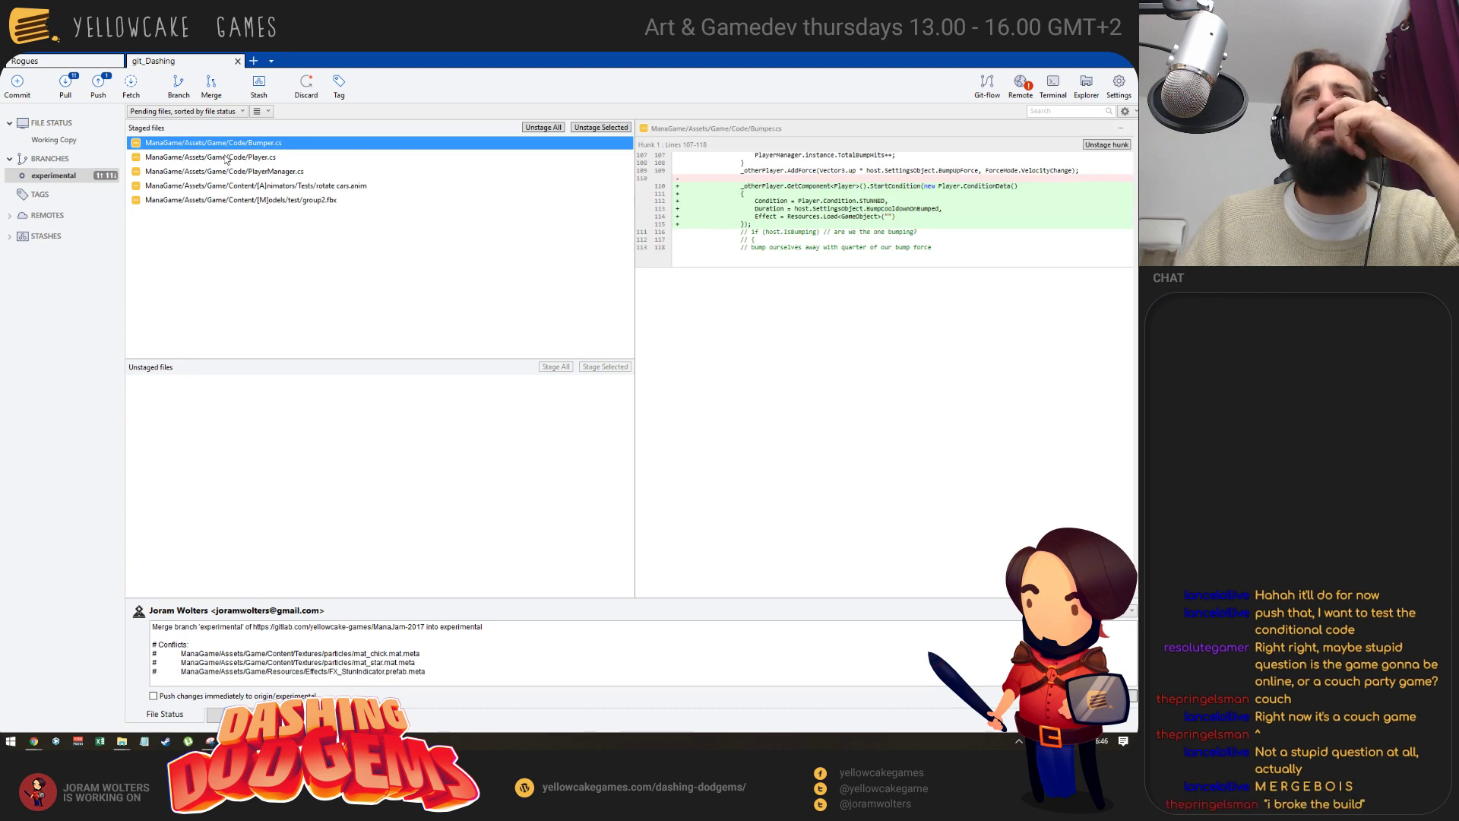
{"action": "left_click", "coordinate": [228, 157]}
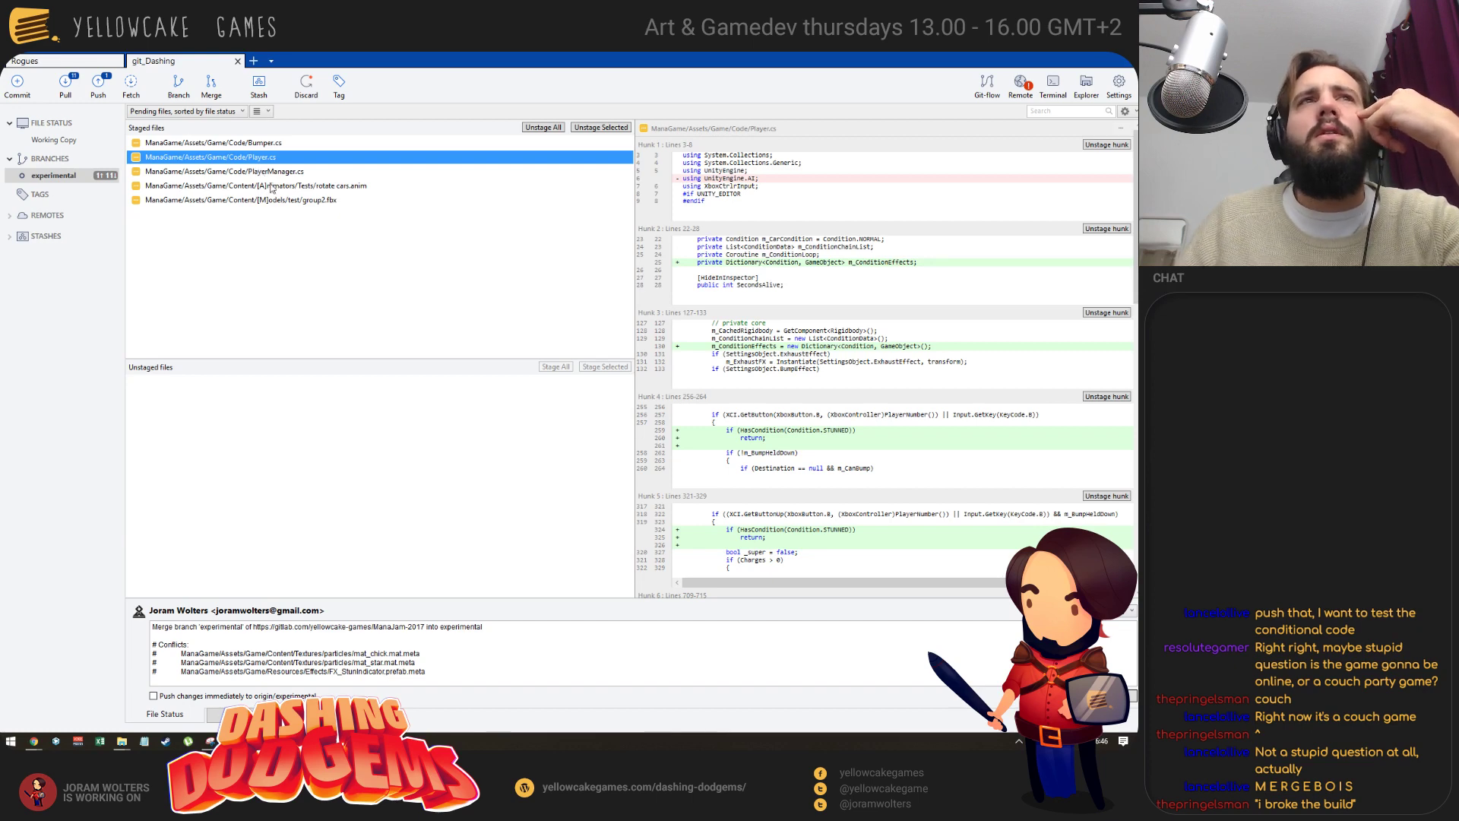
{"action": "left_click", "coordinate": [258, 173]}
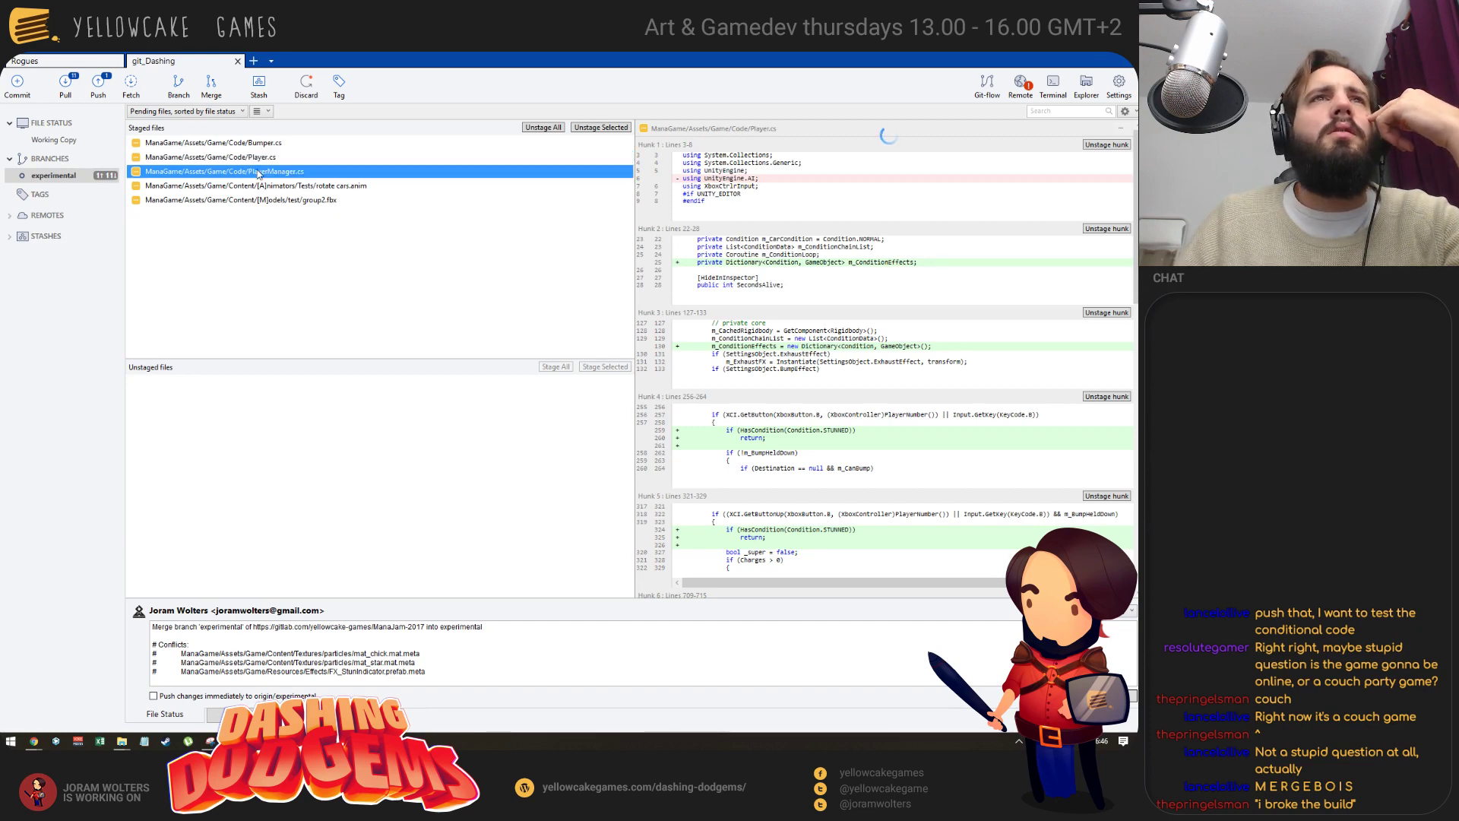
{"action": "left_click", "coordinate": [303, 186]}
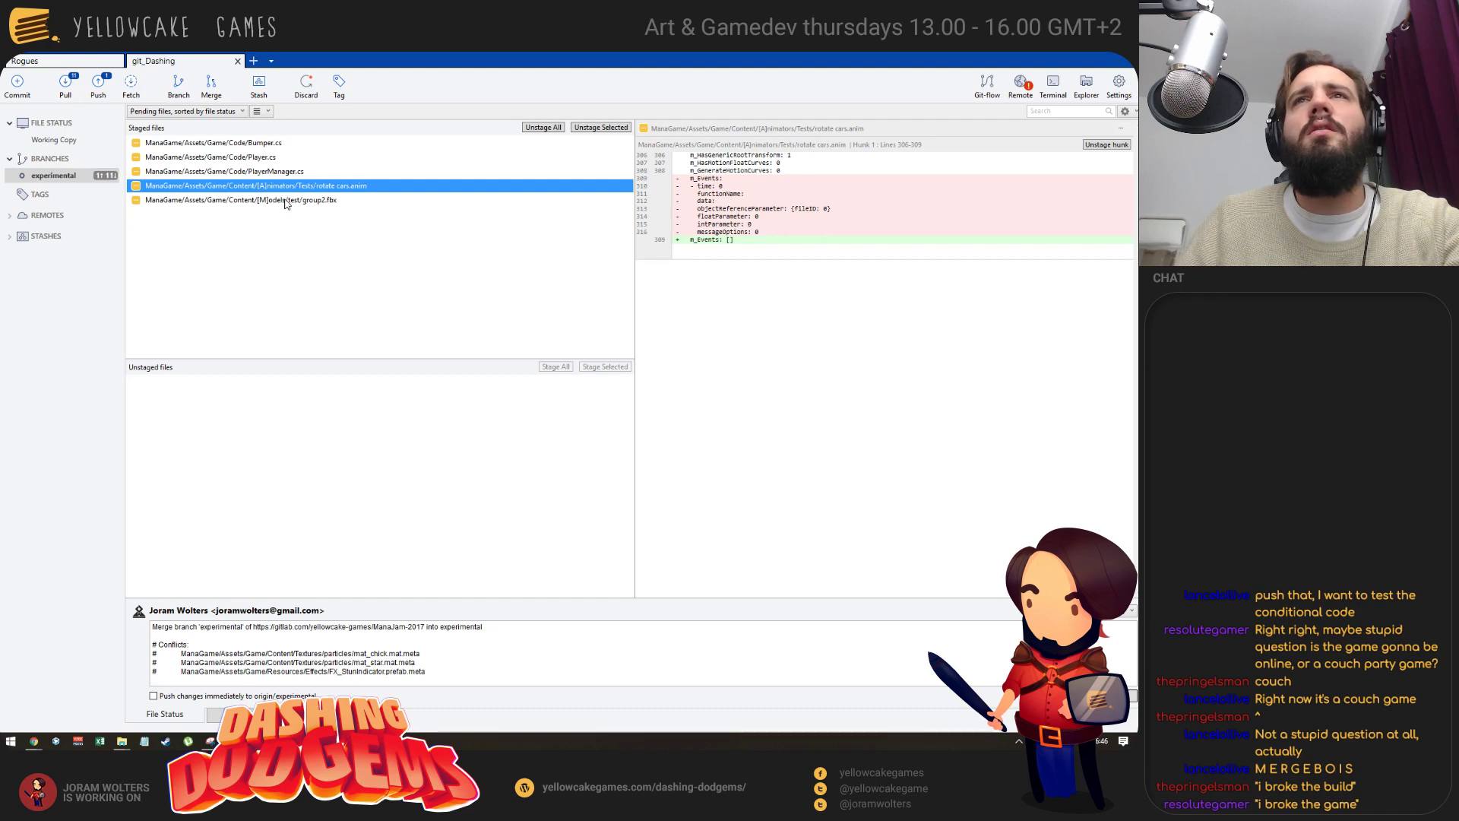
{"action": "left_click", "coordinate": [285, 200]}
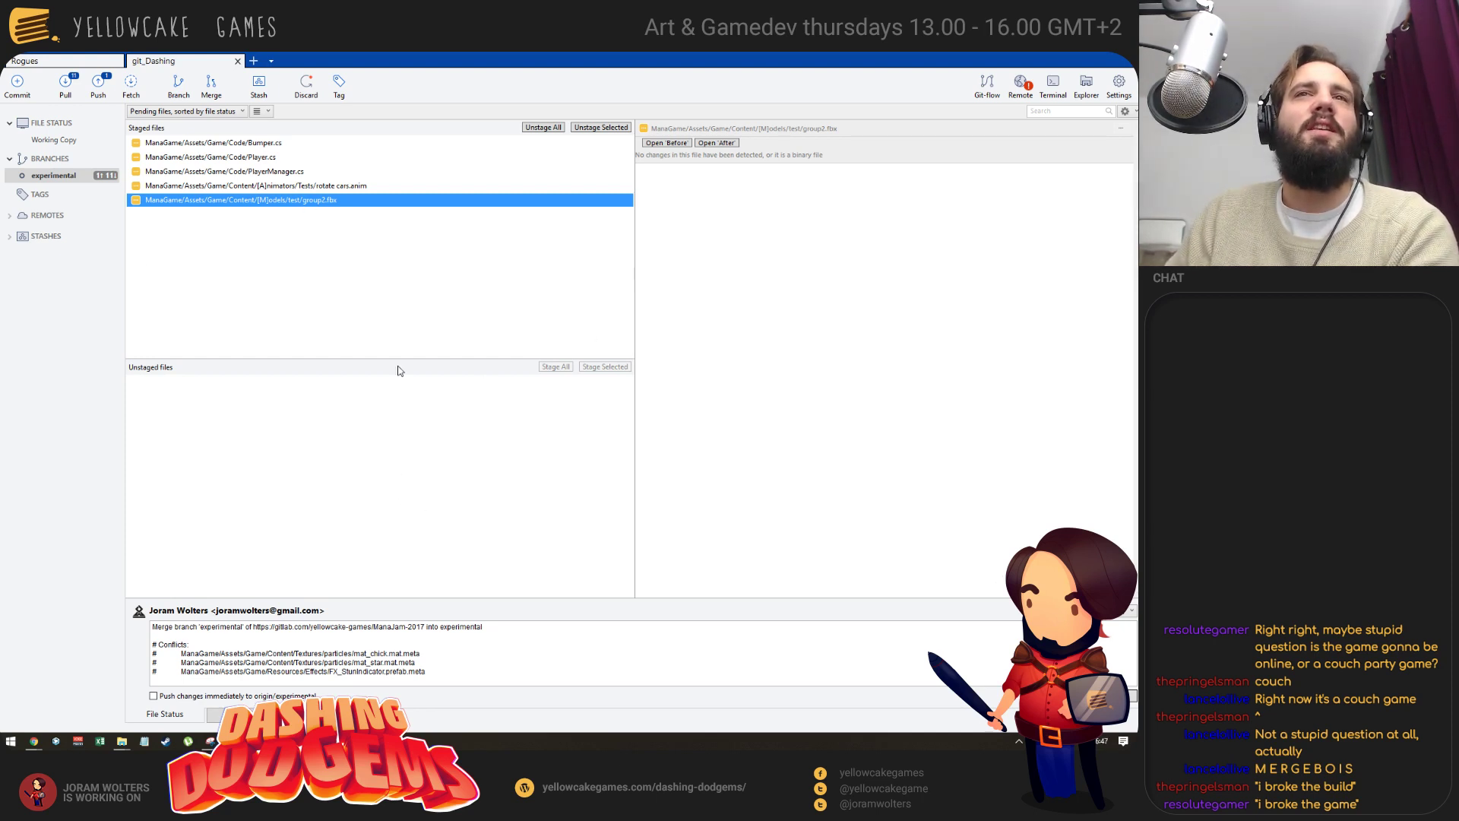
{"action": "key", "text": "ctrl+Return"}
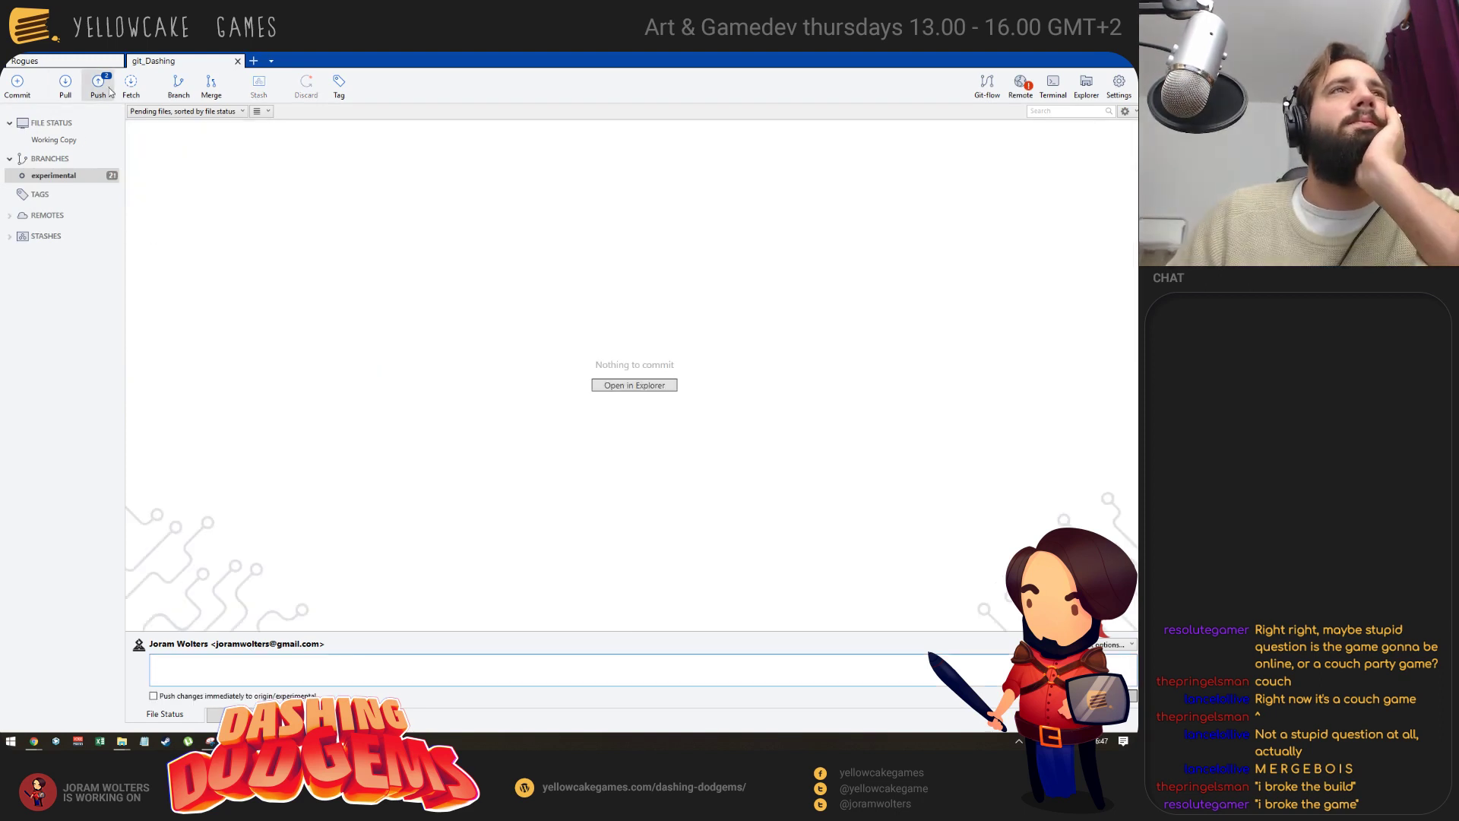
{"action": "left_click", "coordinate": [98, 85]}
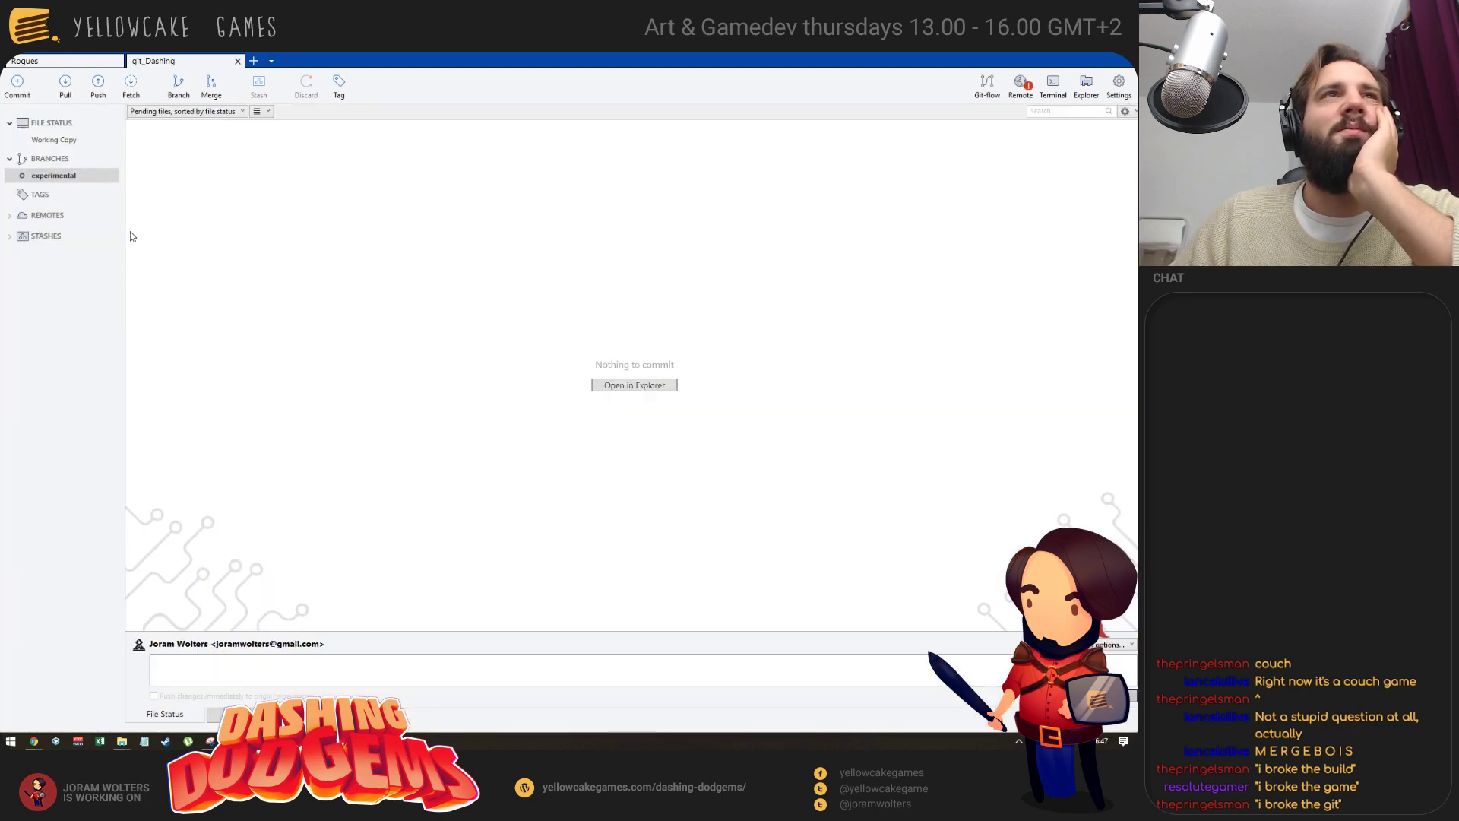
Examine the recent commits in the experimental branch's history, including the HAPPY and BIRTHDAY commits and their code changes.
{"action": "left_click", "coordinate": [80, 176]}
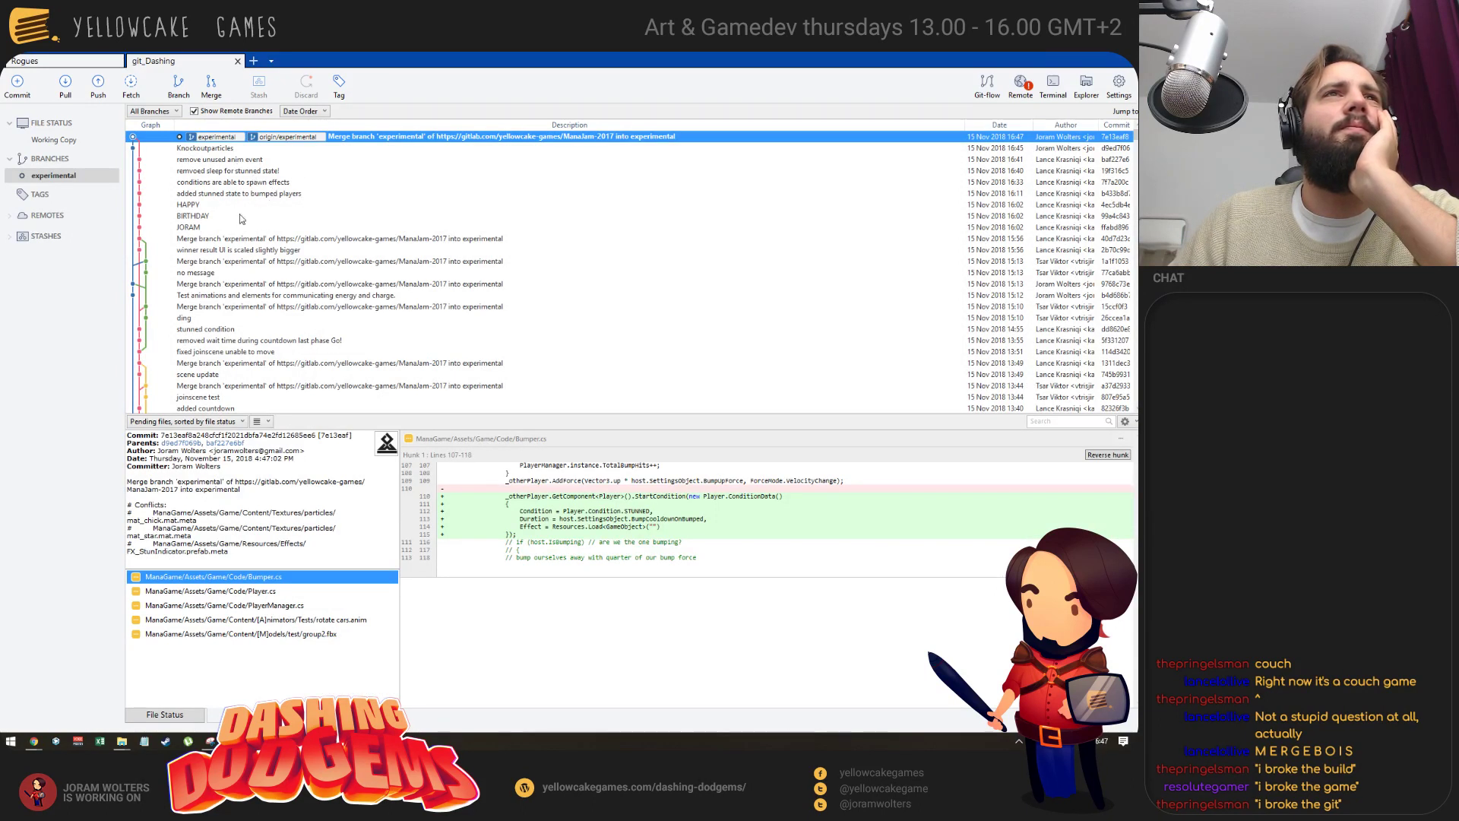
{"action": "left_click", "coordinate": [195, 204]}
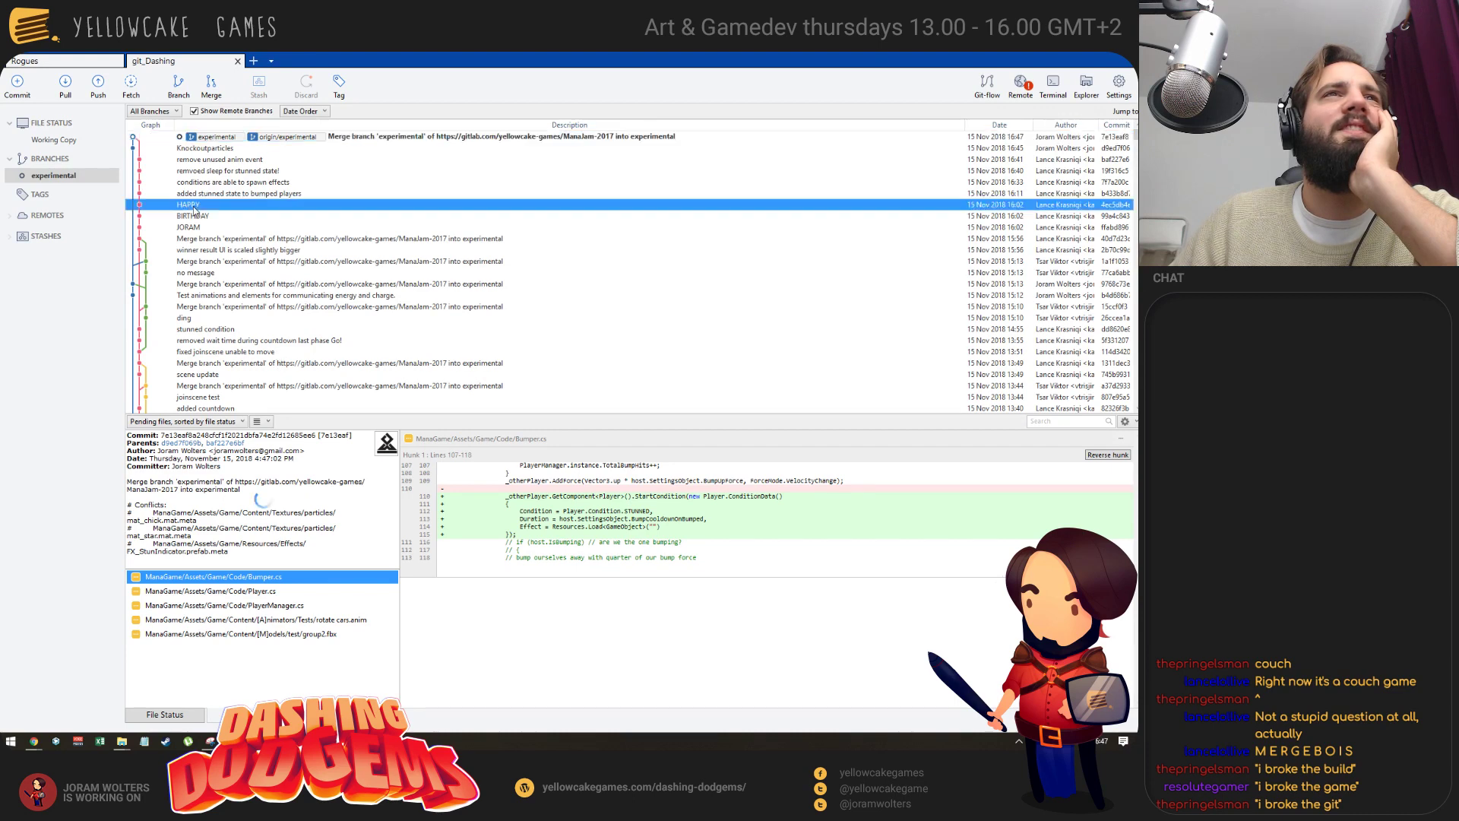
{"action": "key", "text": "Down"}
{"action": "key", "text": "Down"}
{"action": "key", "text": "Up"}
{"action": "key", "text": "Up"}
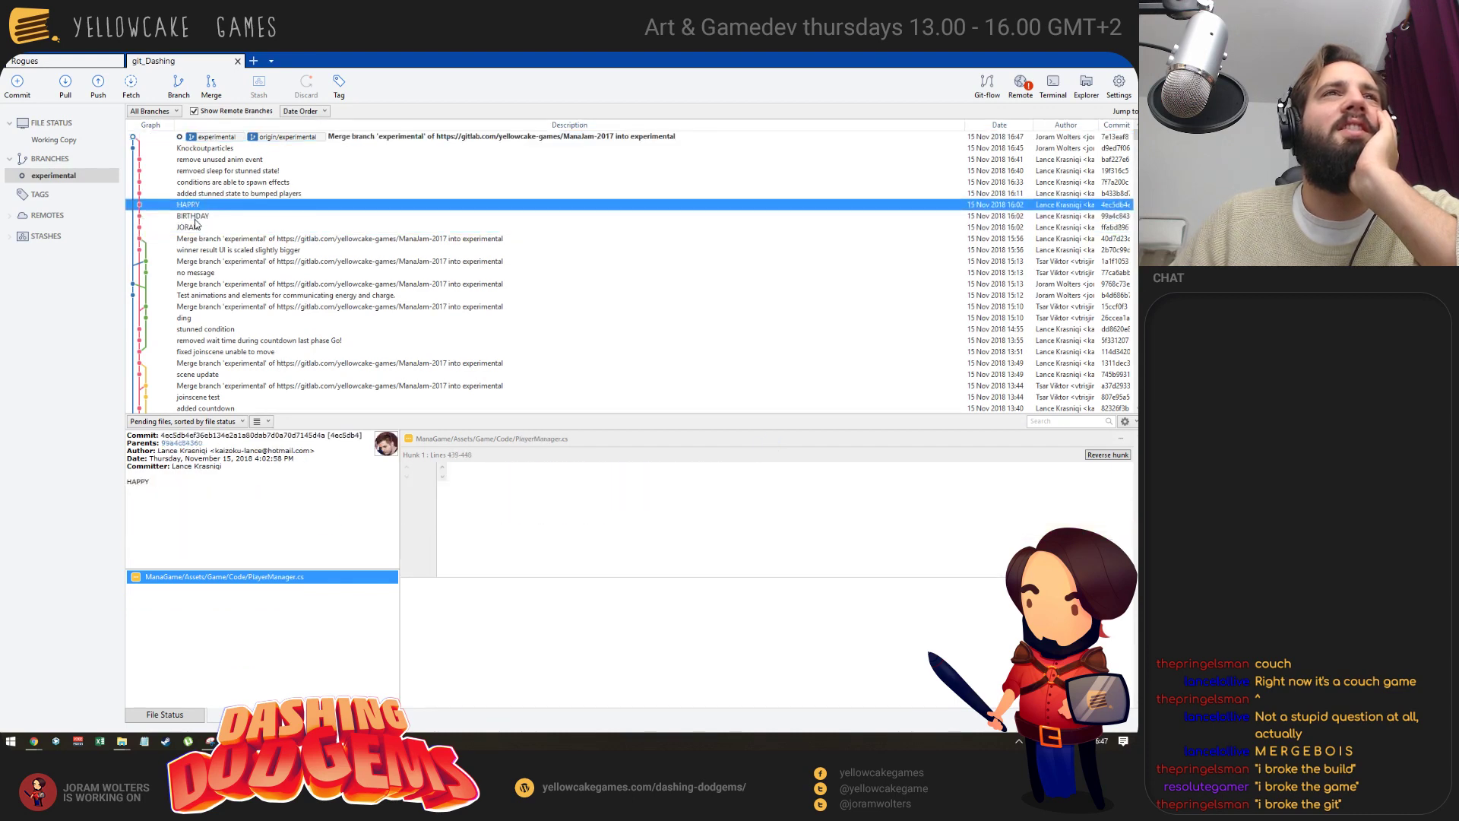
{"action": "key", "text": "Down"}
{"action": "key", "text": "Down"}
{"action": "key", "text": "Up"}
{"action": "key", "text": "Down"}
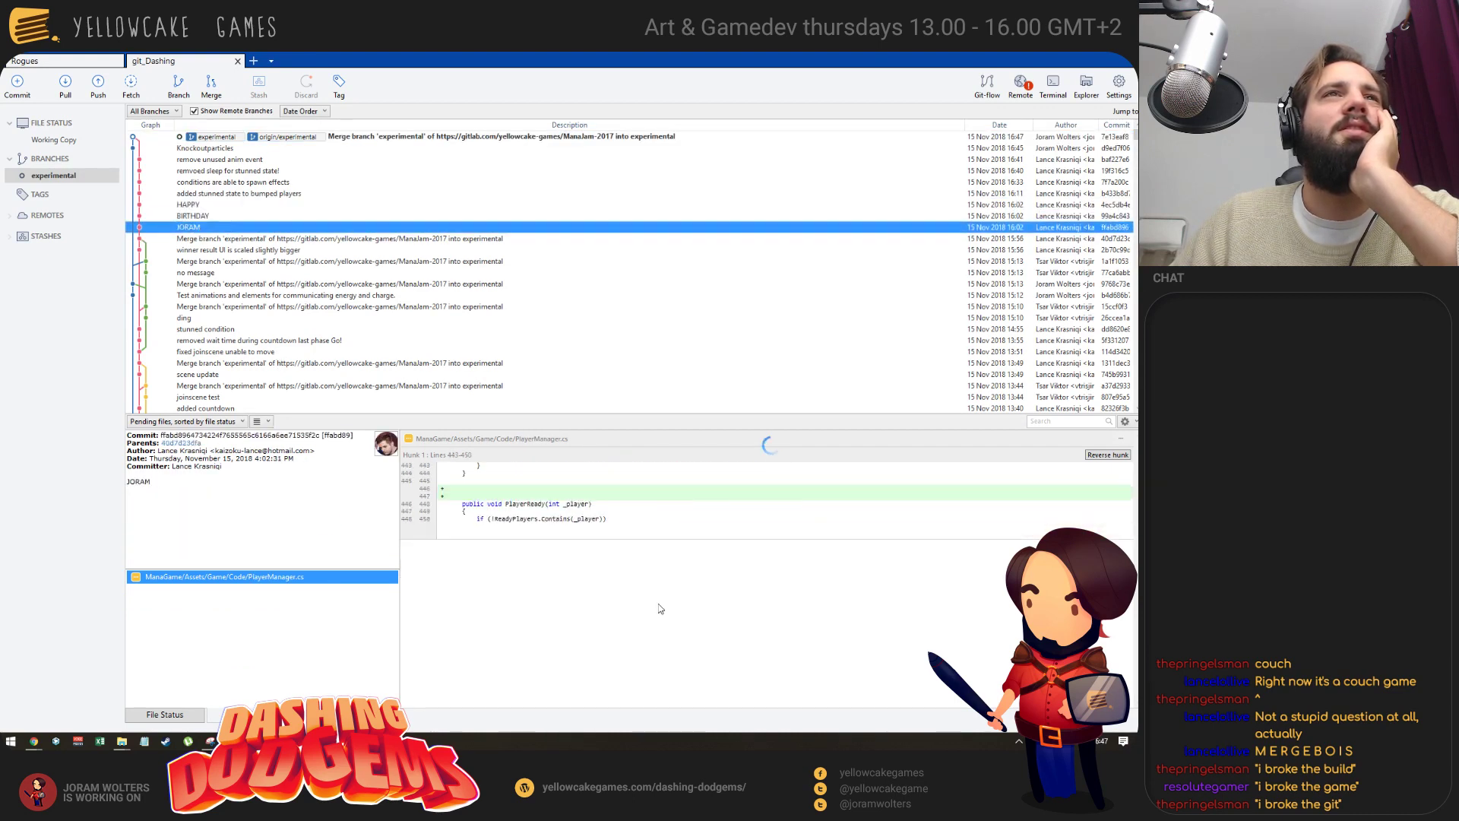
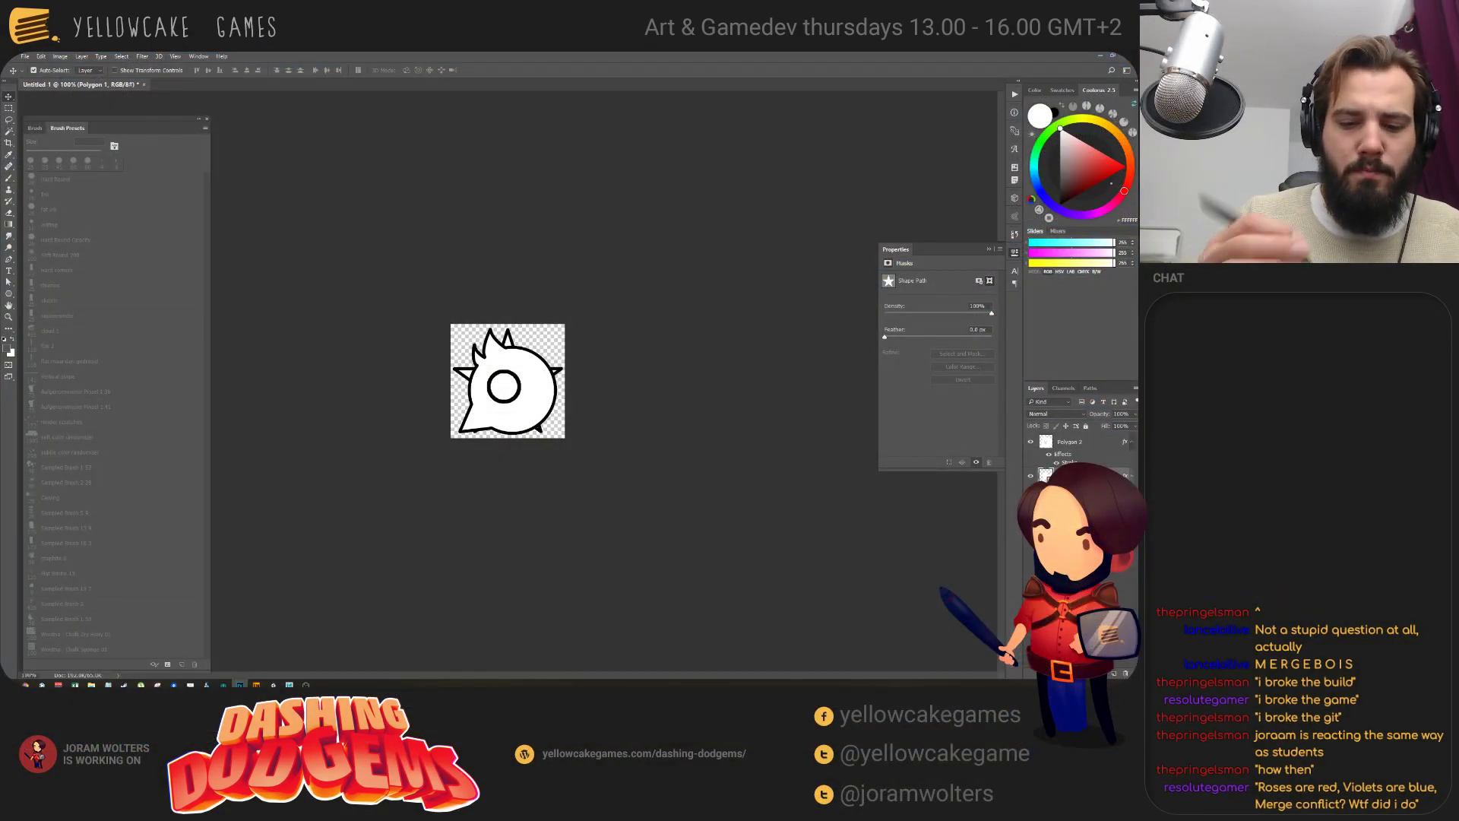
Open the recent document bobemotions.psd in Photoshop and examine the expression heads around the caped character.
{"action": "left_click", "coordinate": [26, 56]}
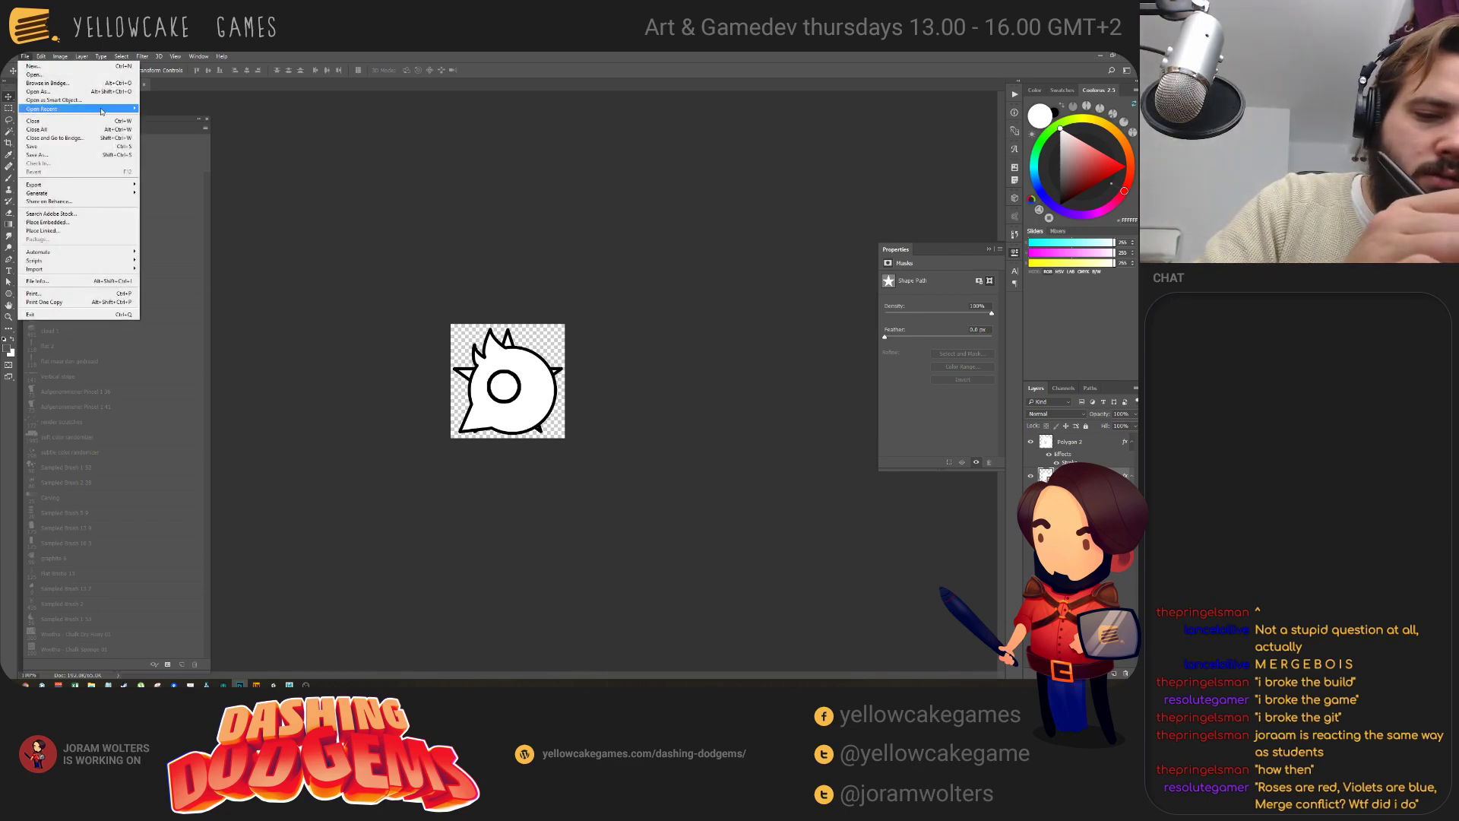
{"action": "mouse_move", "coordinate": [83, 108]}
{"action": "left_click", "coordinate": [196, 111]}
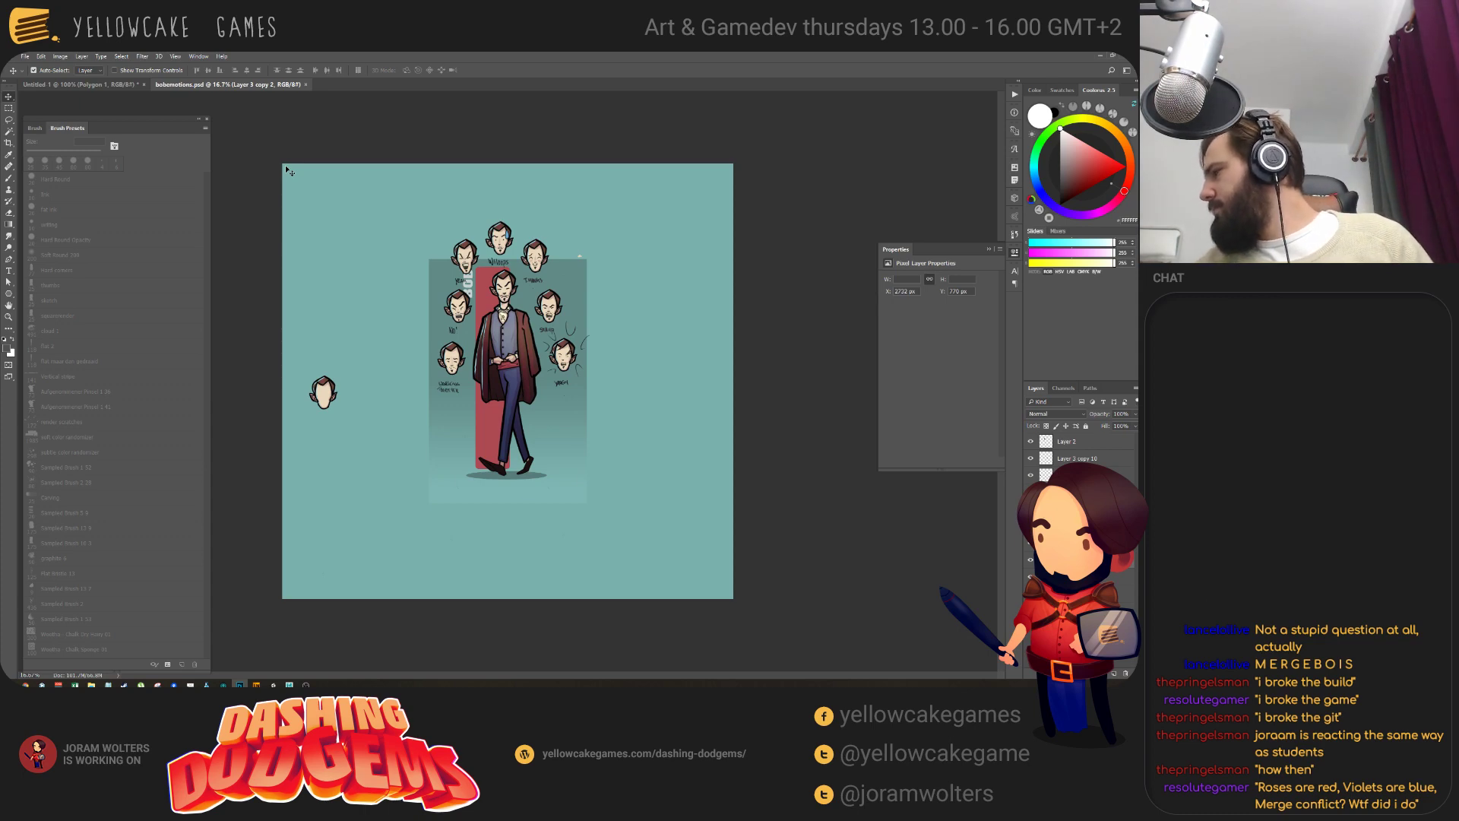
{"action": "key", "text": "ctrl+1"}
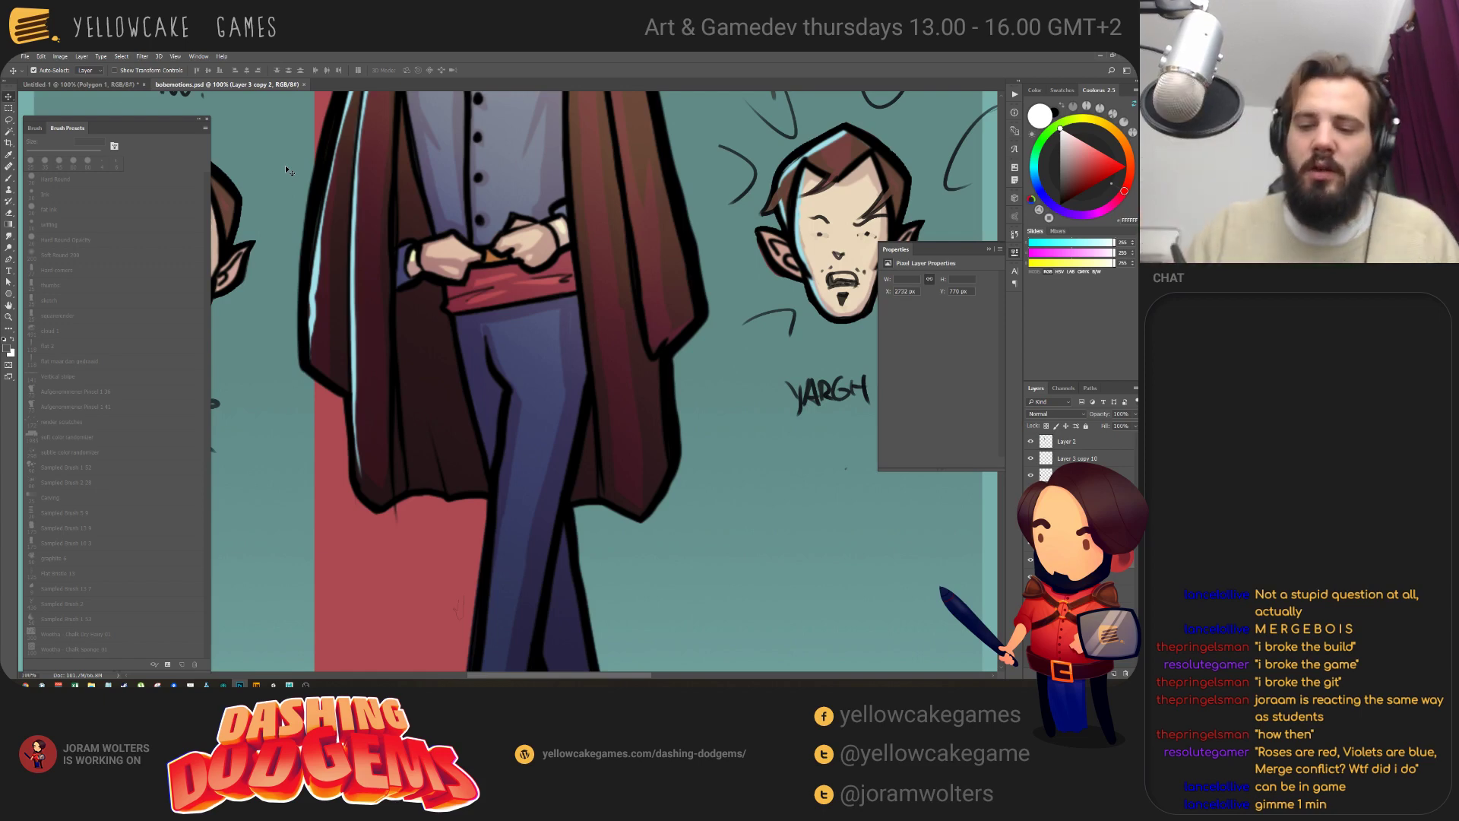
{"action": "left_click_drag", "start_coordinate": [775, 457], "coordinate": [665, 555]}
{"action": "key", "text": "ctrl+minus"}
{"action": "key", "text": "ctrl+minus"}
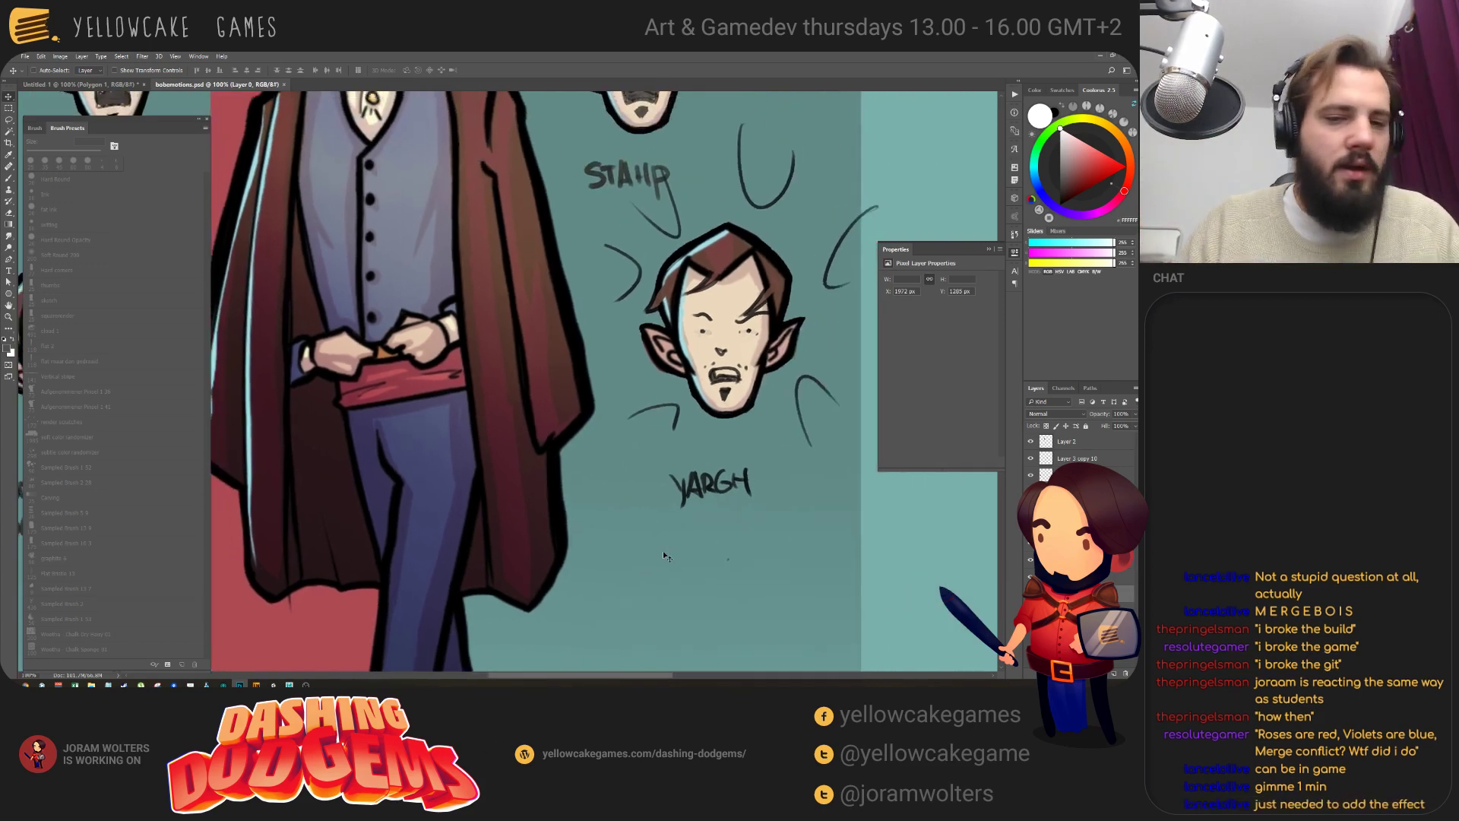
{"action": "left_click_drag", "start_coordinate": [623, 398], "coordinate": [601, 536]}
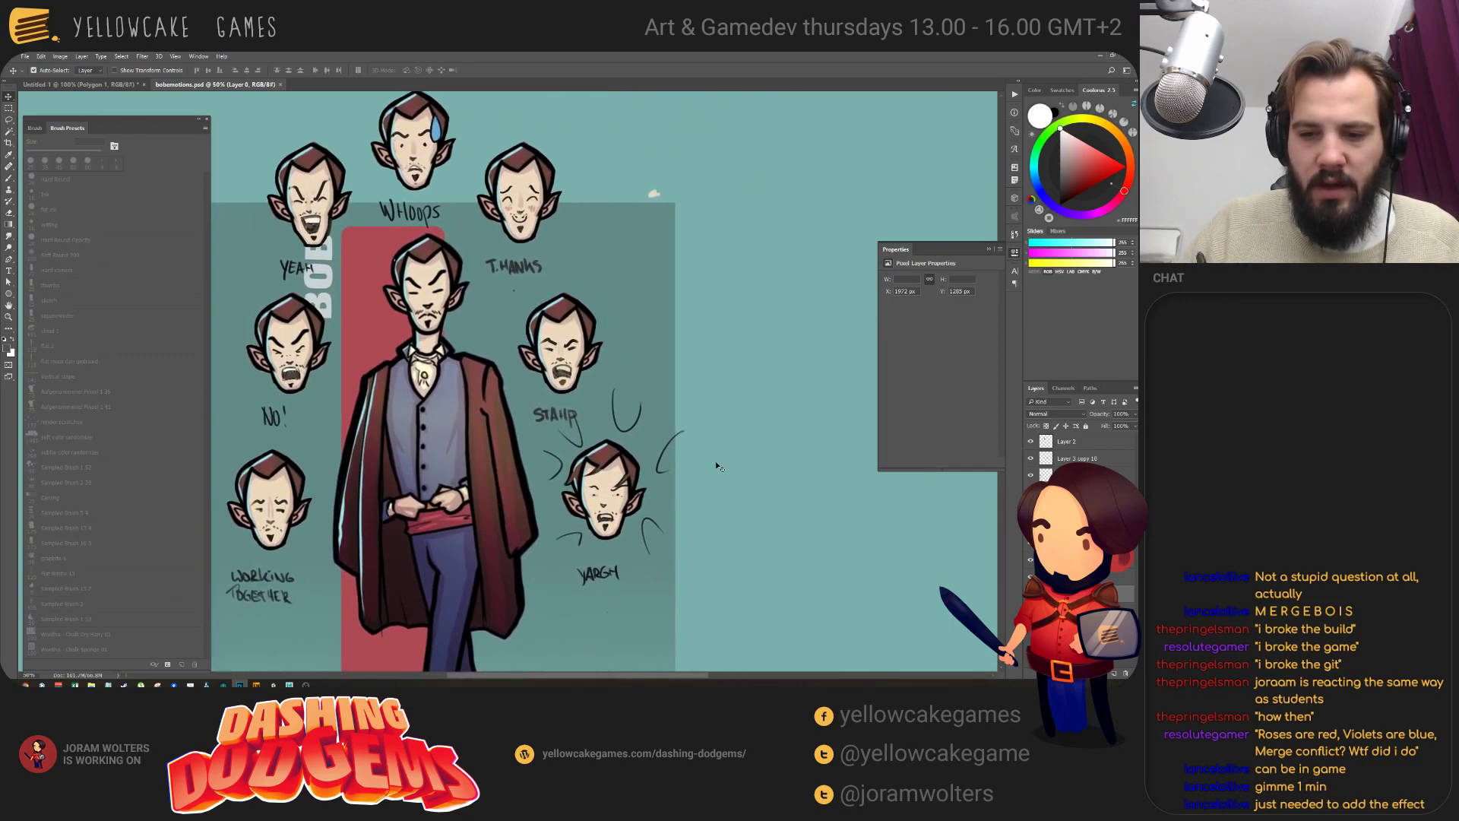
Select the stray white mark beside the THANKS head and remove it.
{"action": "left_click_drag", "start_coordinate": [714, 460], "coordinate": [709, 481]}
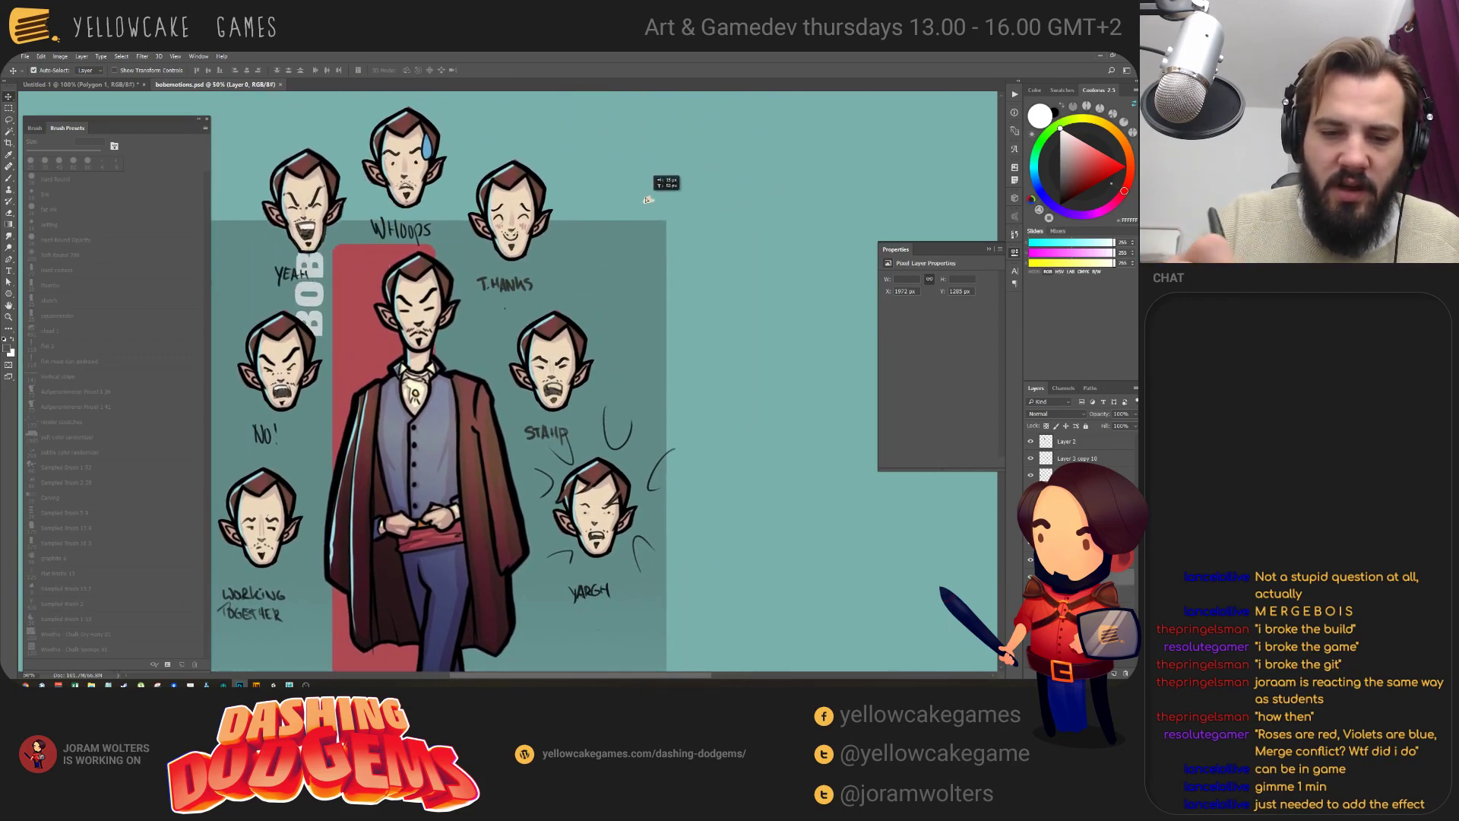
{"action": "left_click", "coordinate": [644, 211]}
{"action": "key", "text": "b"}
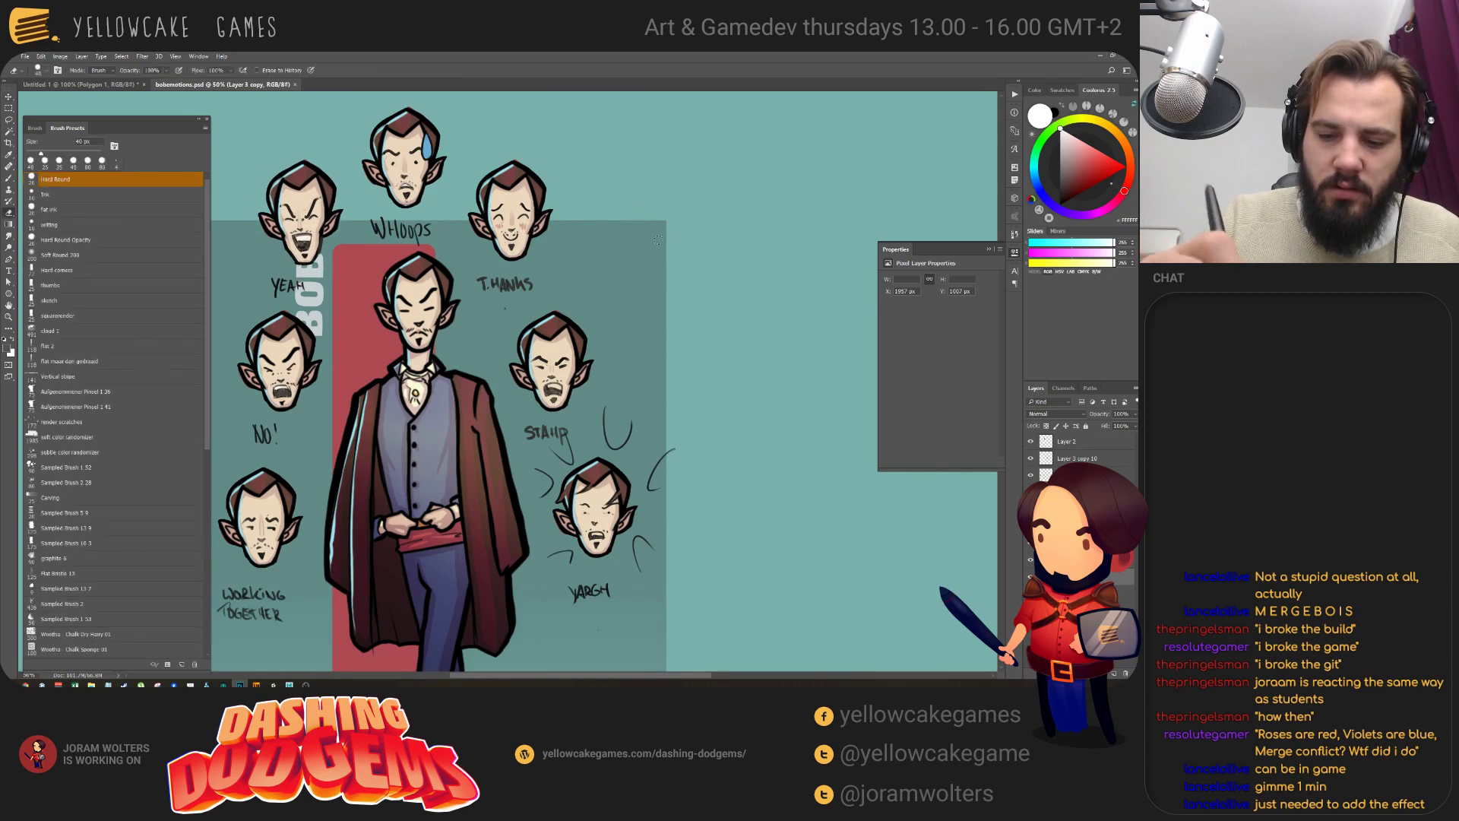
Paint white teeth into the mouths of the YARGH and STAHP heads on their own layers with the squaremarker brush.
{"action": "left_click_drag", "start_coordinate": [678, 511], "coordinate": [729, 474]}
{"action": "key", "text": "v"}
{"action": "left_click", "coordinate": [662, 485]}
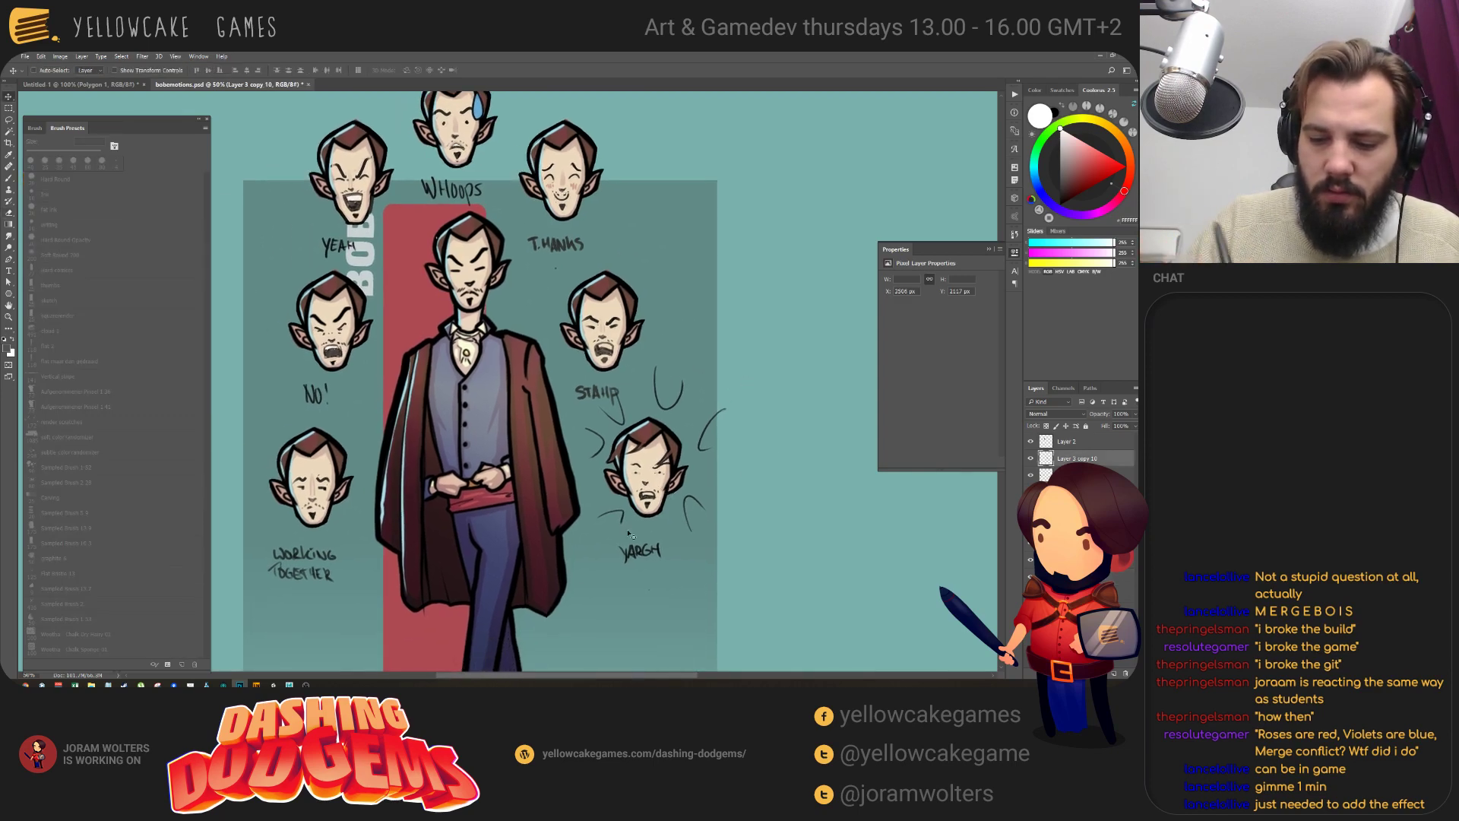
{"action": "key", "text": "ctrl+plus"}
{"action": "key", "text": "ctrl+plus"}
{"action": "left_click_drag", "start_coordinate": [980, 644], "coordinate": [679, 435]}
{"action": "key", "text": "b"}
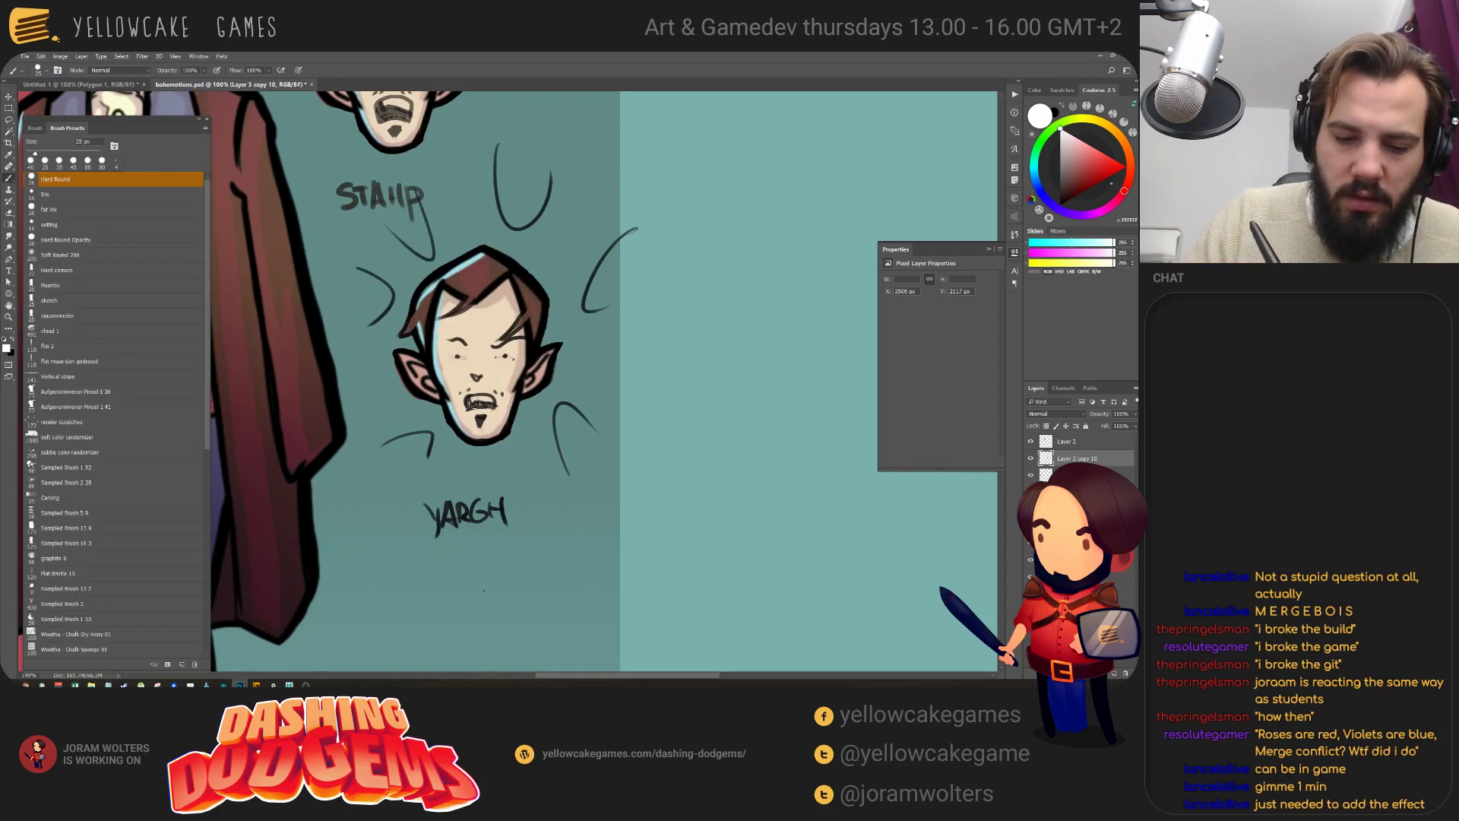
{"action": "left_click", "coordinate": [71, 271]}
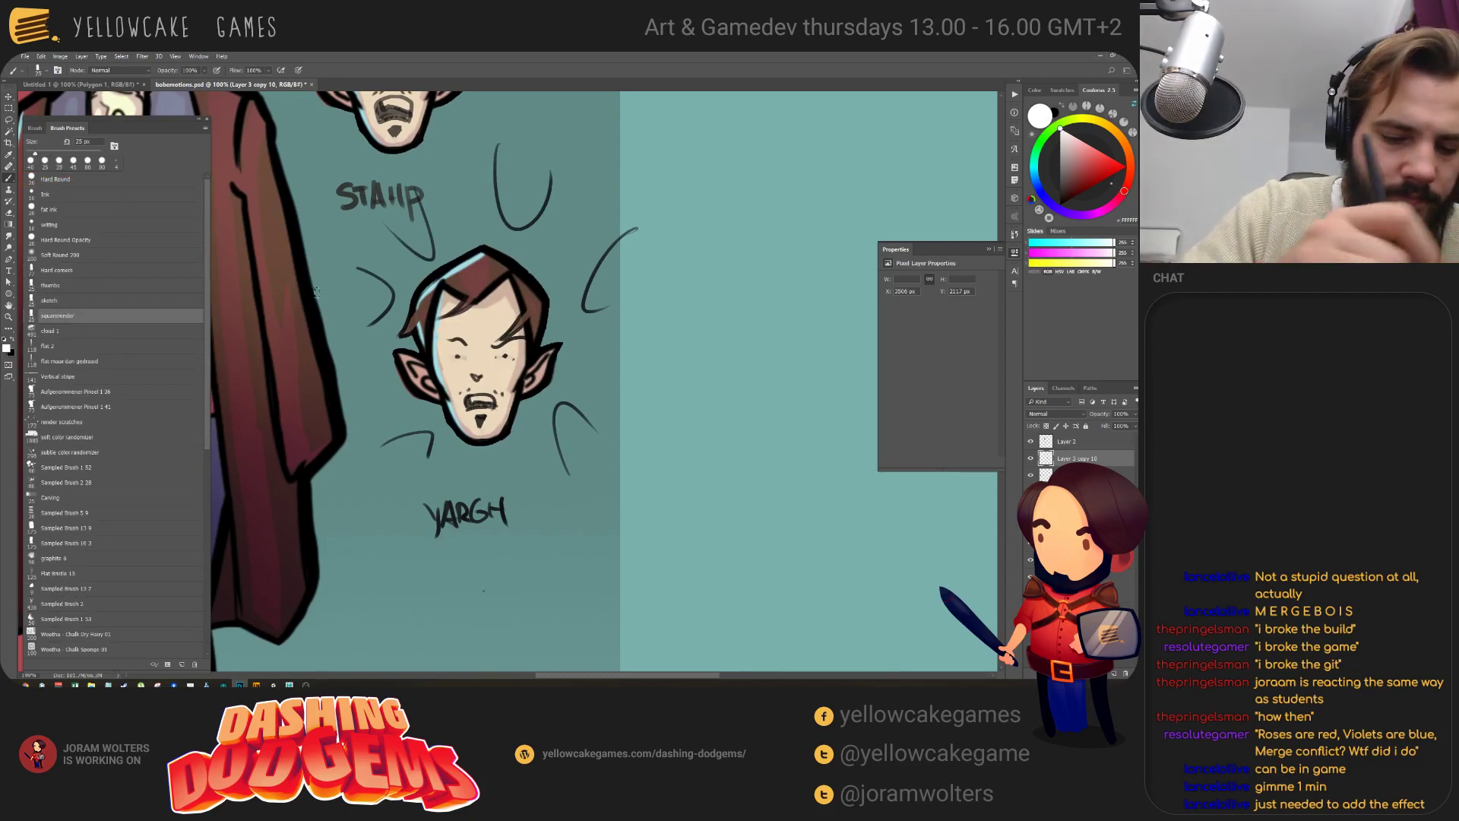
{"action": "left_click", "coordinate": [58, 315]}
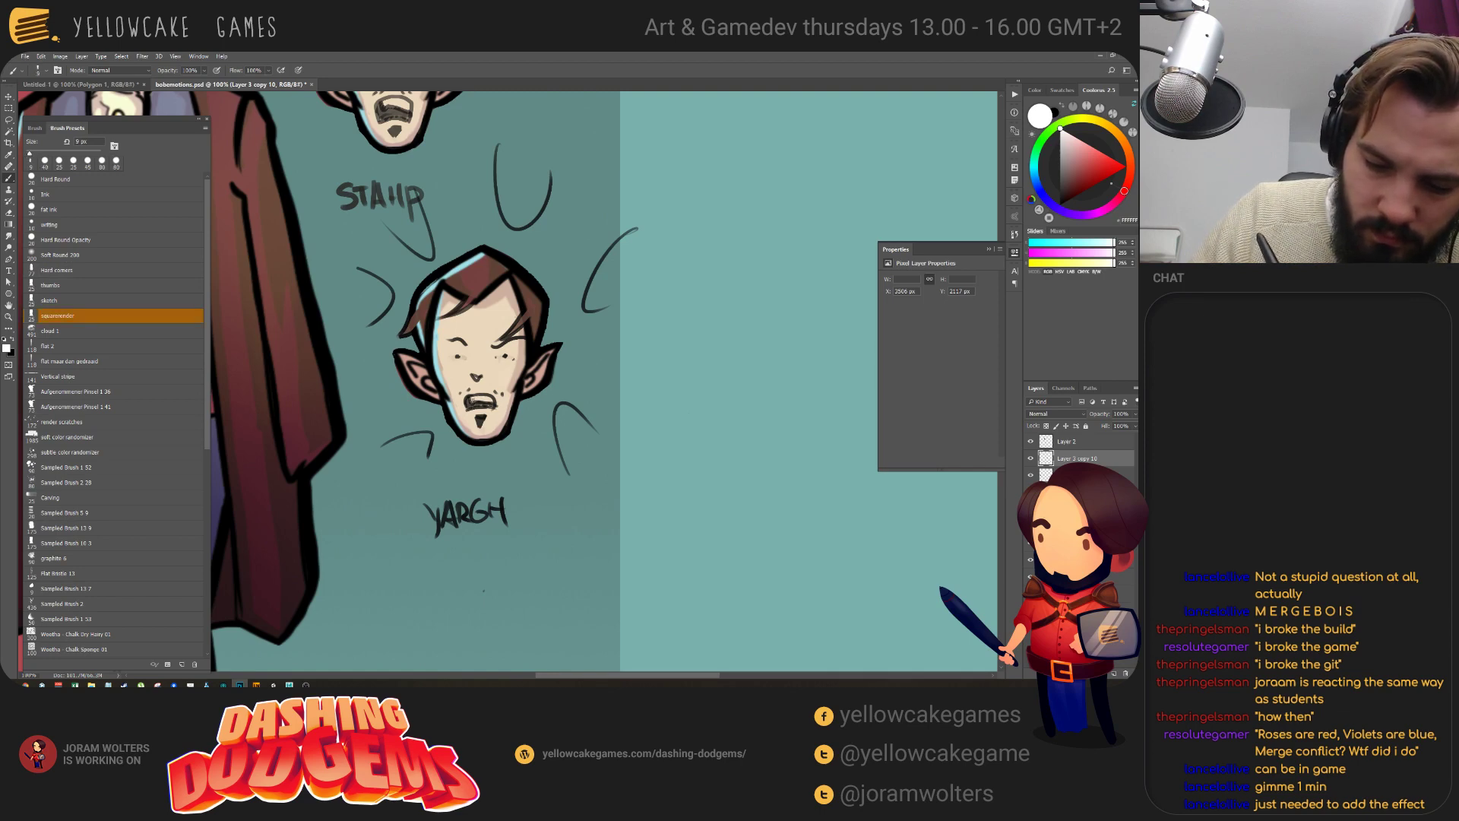
{"action": "left_click_drag", "start_coordinate": [472, 398], "coordinate": [483, 397]}
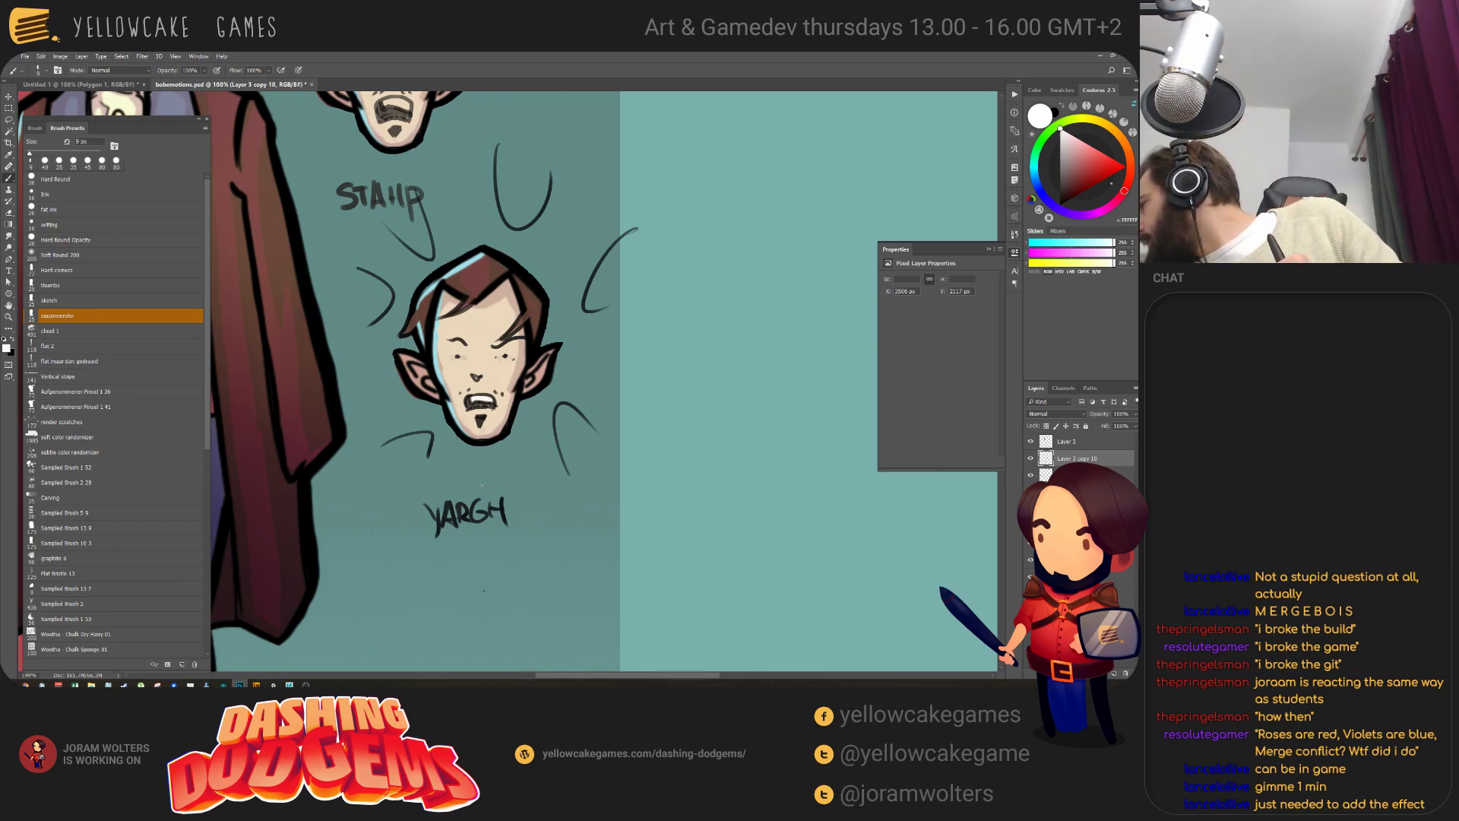
{"action": "left_click_drag", "start_coordinate": [536, 163], "coordinate": [639, 476]}
{"action": "left_click", "coordinate": [638, 476], "text": "ctrl"}
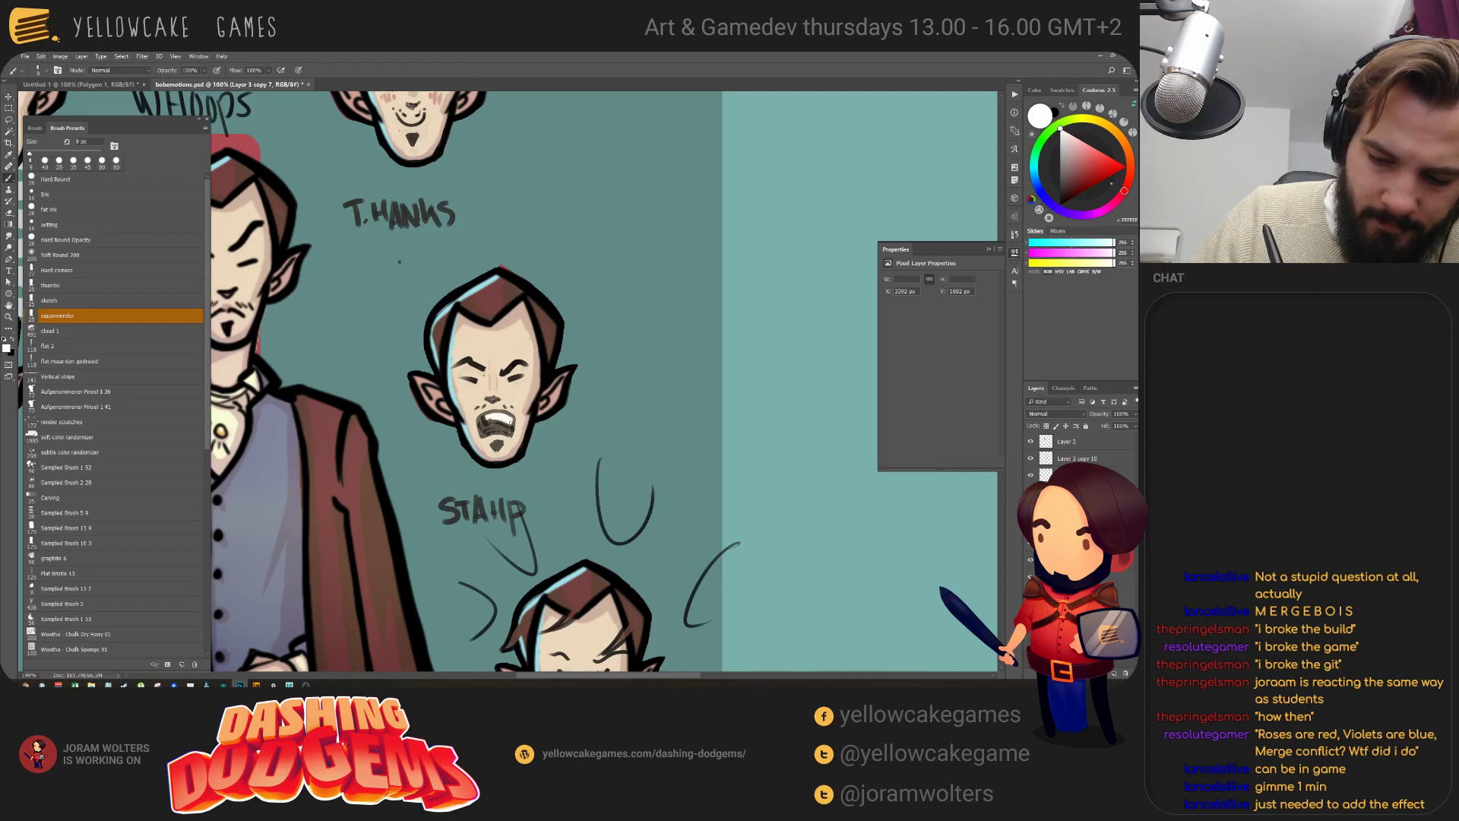
Paint over the eyes of the WORKING TOGETHER head with skin colour sampled from its face, leaving the eyebrows.
{"action": "left_click_drag", "start_coordinate": [520, 292], "coordinate": [674, 606]}
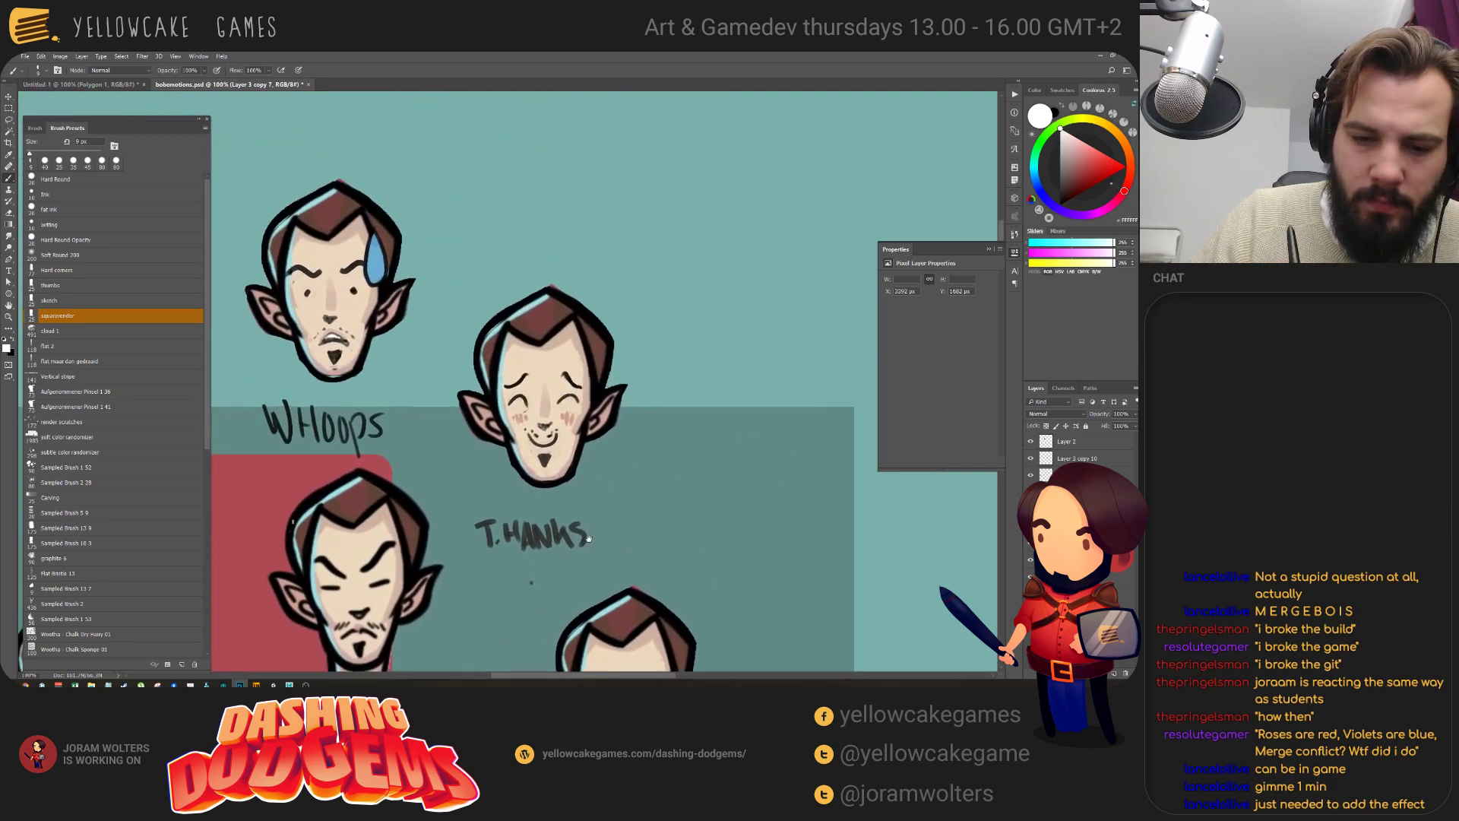
{"action": "left_click_drag", "start_coordinate": [440, 512], "coordinate": [636, 450]}
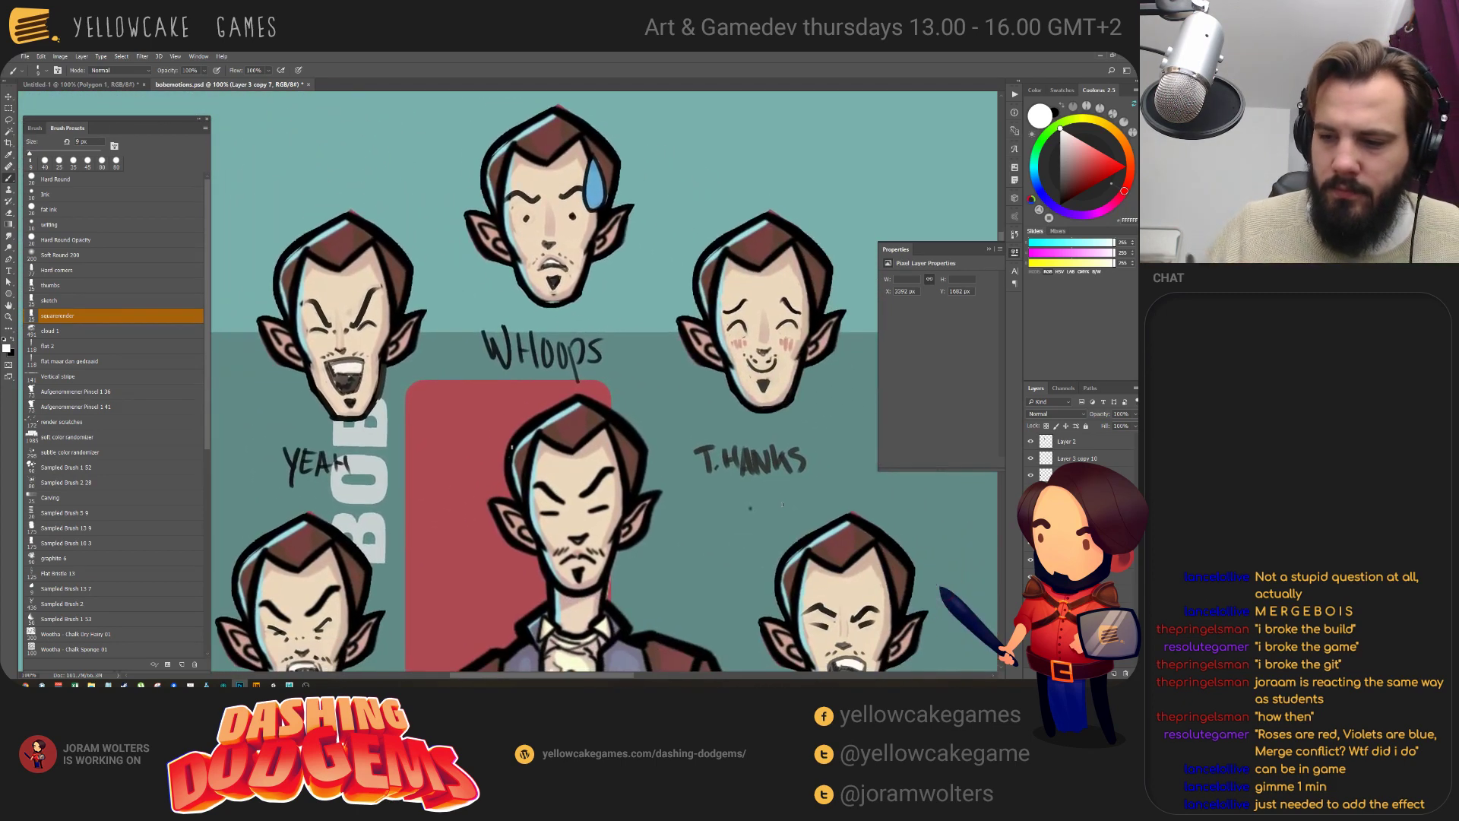
{"action": "mouse_move", "coordinate": [839, 437]}
{"action": "left_mouse_down"}
{"action": "mouse_move", "coordinate": [858, 365]}
{"action": "mouse_move", "coordinate": [880, 433]}
{"action": "mouse_move", "coordinate": [839, 508]}
{"action": "mouse_move", "coordinate": [941, 401]}
{"action": "left_mouse_up"}
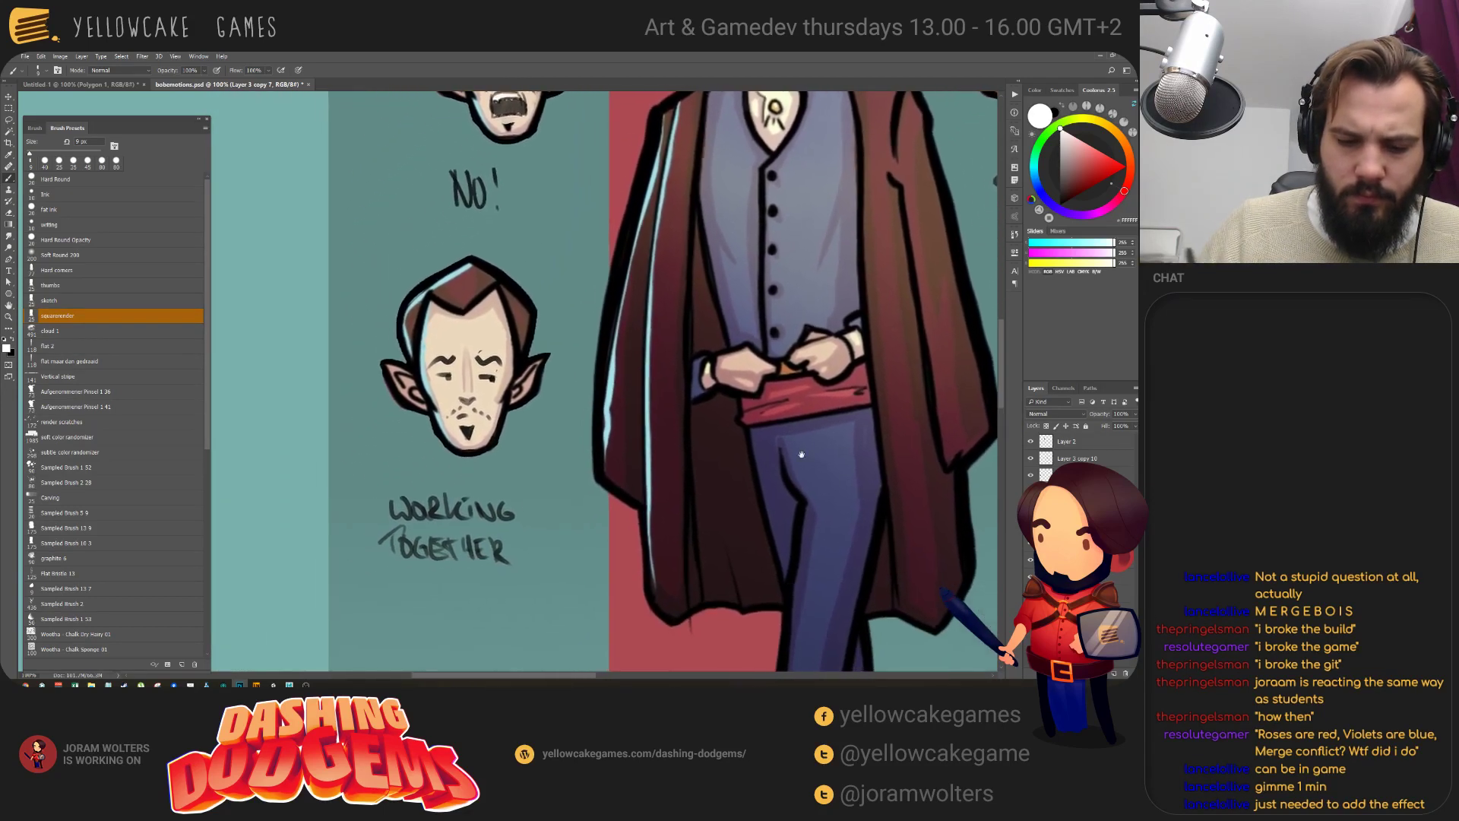
{"action": "key", "text": "v"}
{"action": "left_click", "coordinate": [521, 427]}
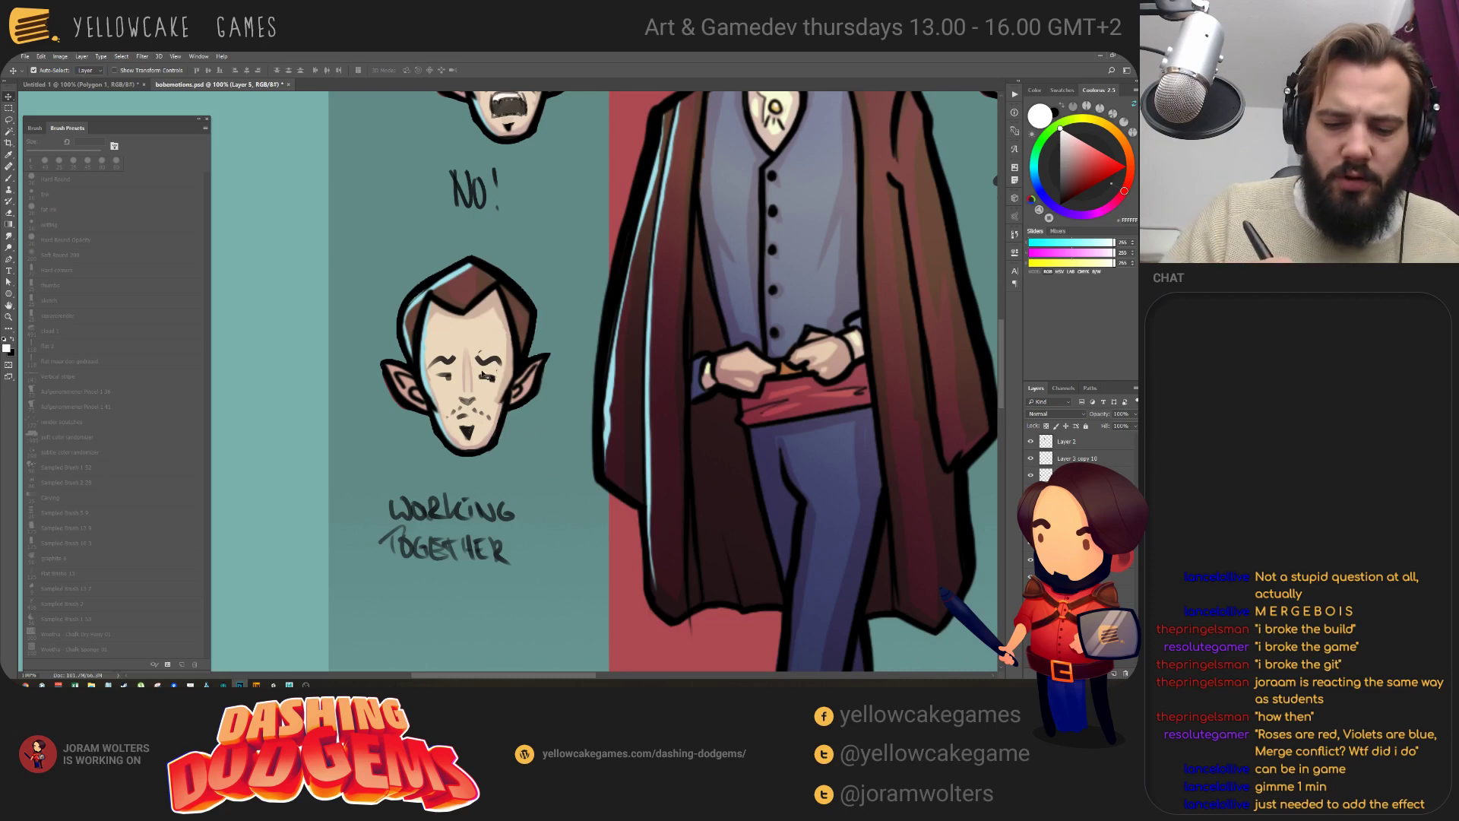
{"action": "key", "text": "b"}
{"action": "left_click", "coordinate": [485, 328], "text": "alt"}
{"action": "mouse_move", "coordinate": [483, 369]}
{"action": "left_mouse_down"}
{"action": "mouse_move", "coordinate": [496, 384]}
{"action": "mouse_move", "coordinate": [446, 379]}
{"action": "left_mouse_up"}
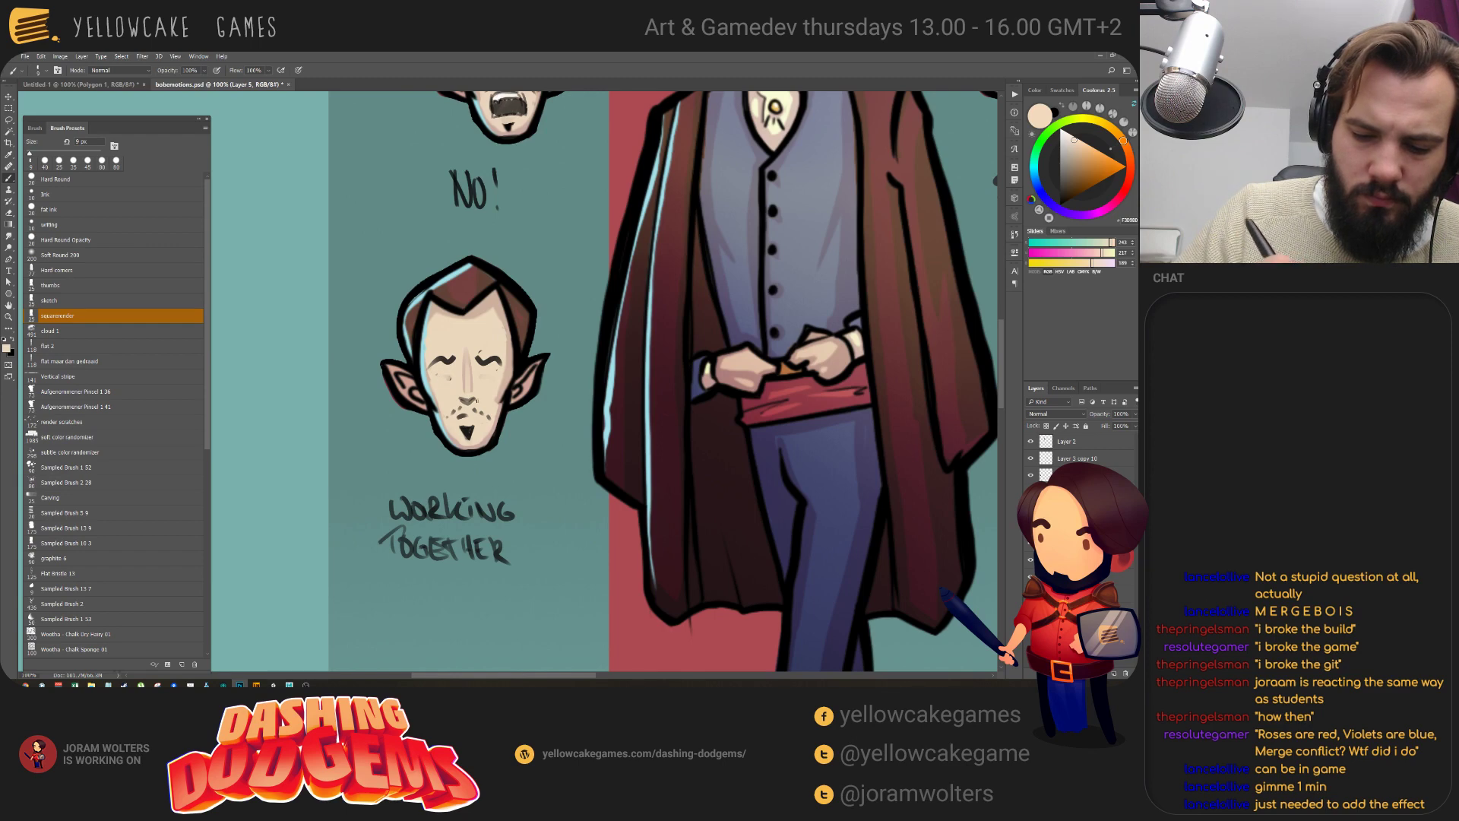
Try to draw new black eyes on the WORKING TOGETHER head, and undo the strokes.
{"action": "key", "text": "d"}
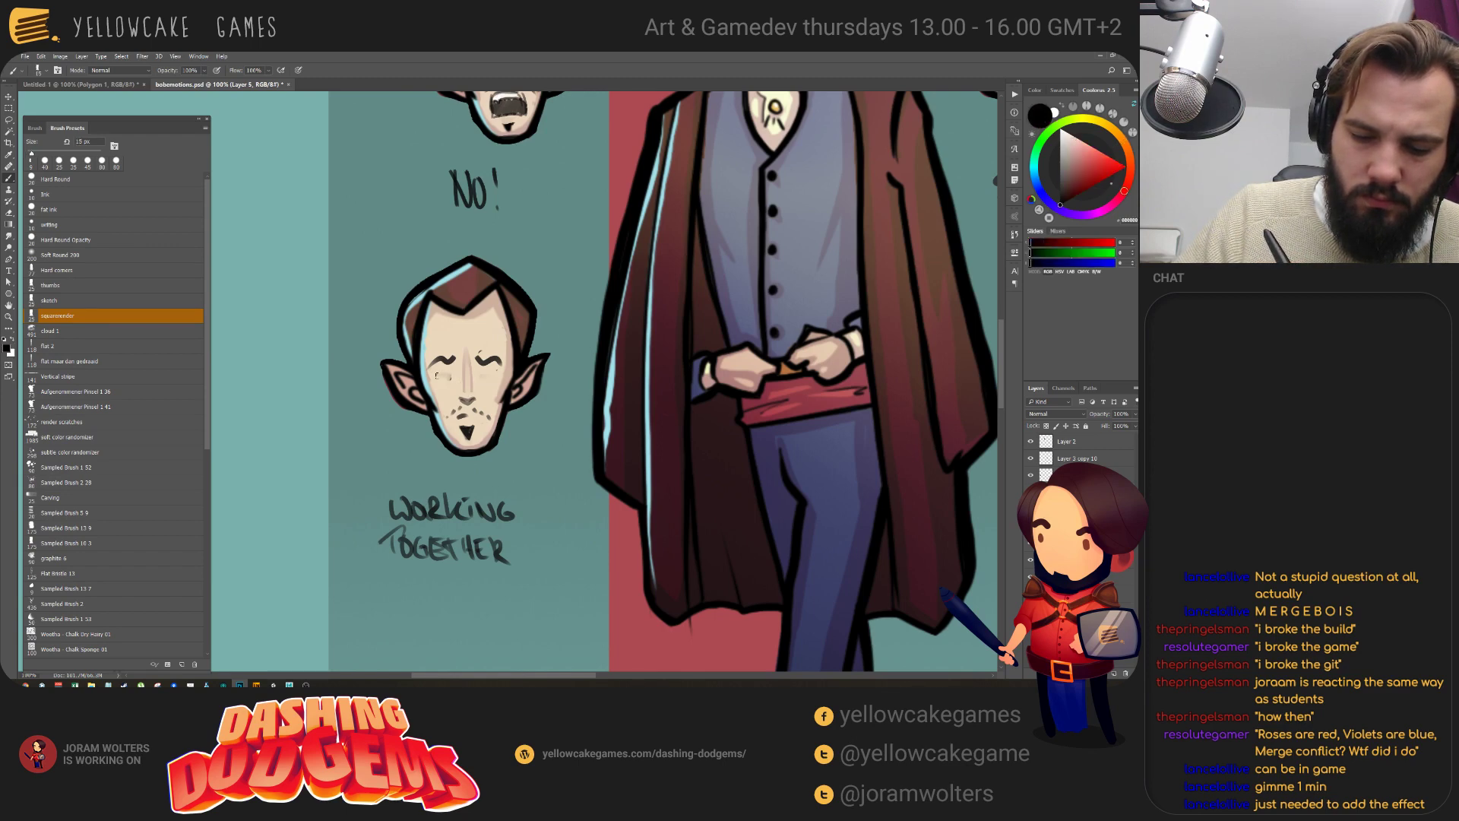
{"action": "key", "text": "["}
{"action": "key", "text": "["}
{"action": "left_click_drag", "start_coordinate": [440, 372], "coordinate": [498, 377]}
{"action": "key", "text": "ctrl+alt+z"}
{"action": "key", "text": "ctrl+alt+z"}
{"action": "key", "text": "ctrl+alt+z"}
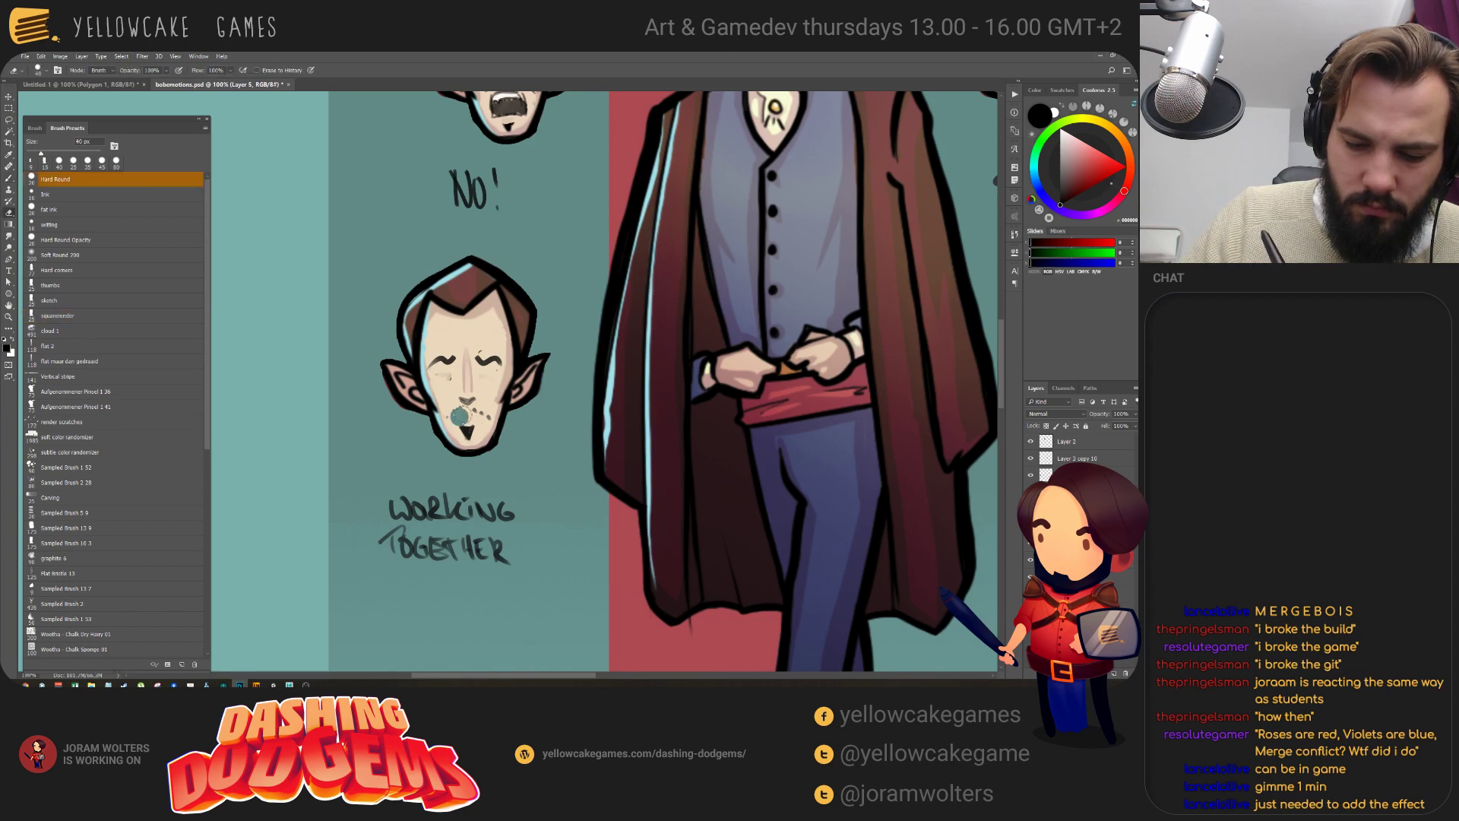
Clean up the WORKING TOGETHER head's mouth area with sampled skin colour and draw black closed eyes and a mouth line.
{"action": "left_click", "coordinate": [465, 416], "text": "alt"}
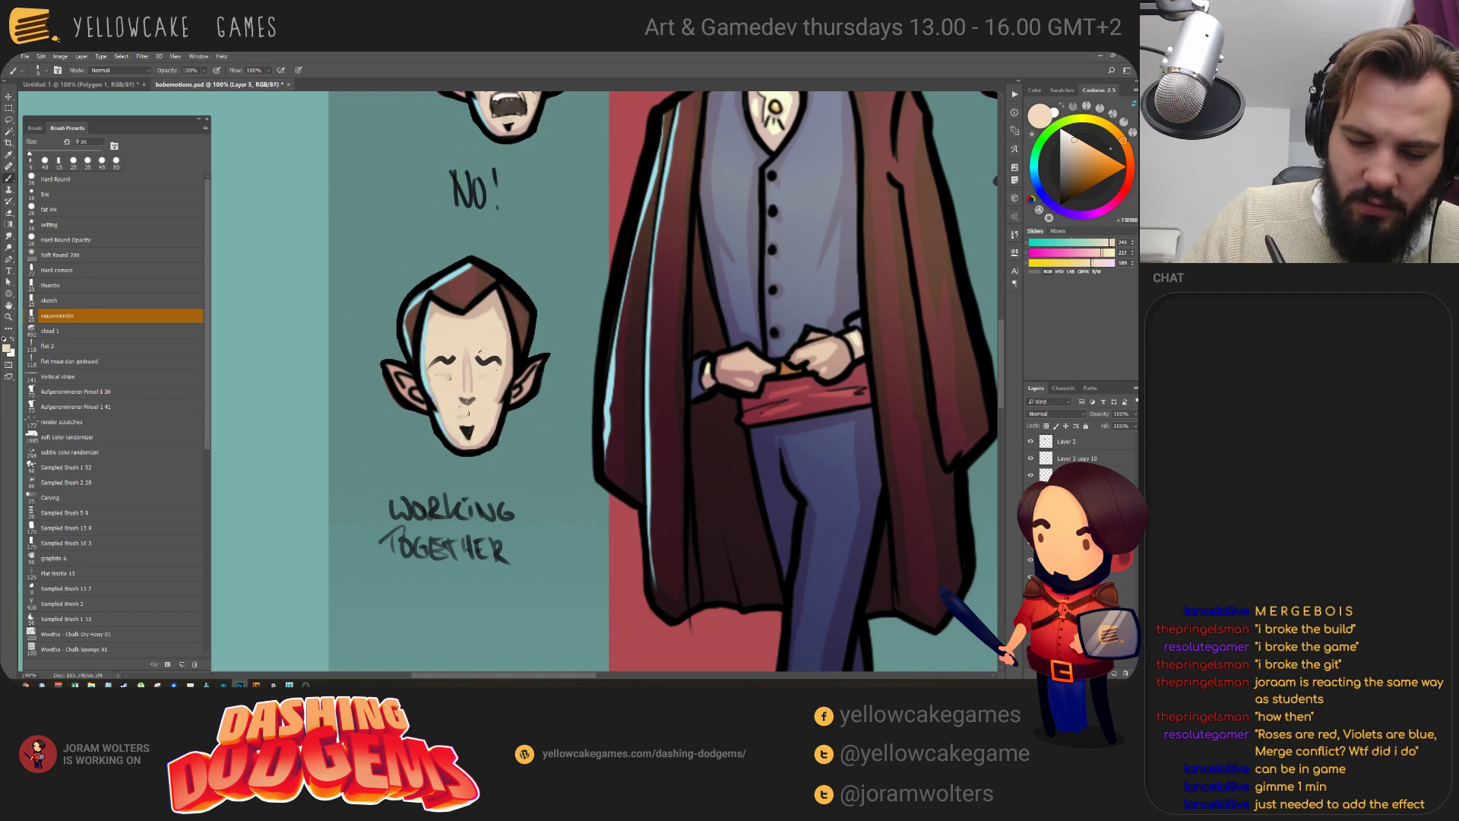
{"action": "key", "text": "d"}
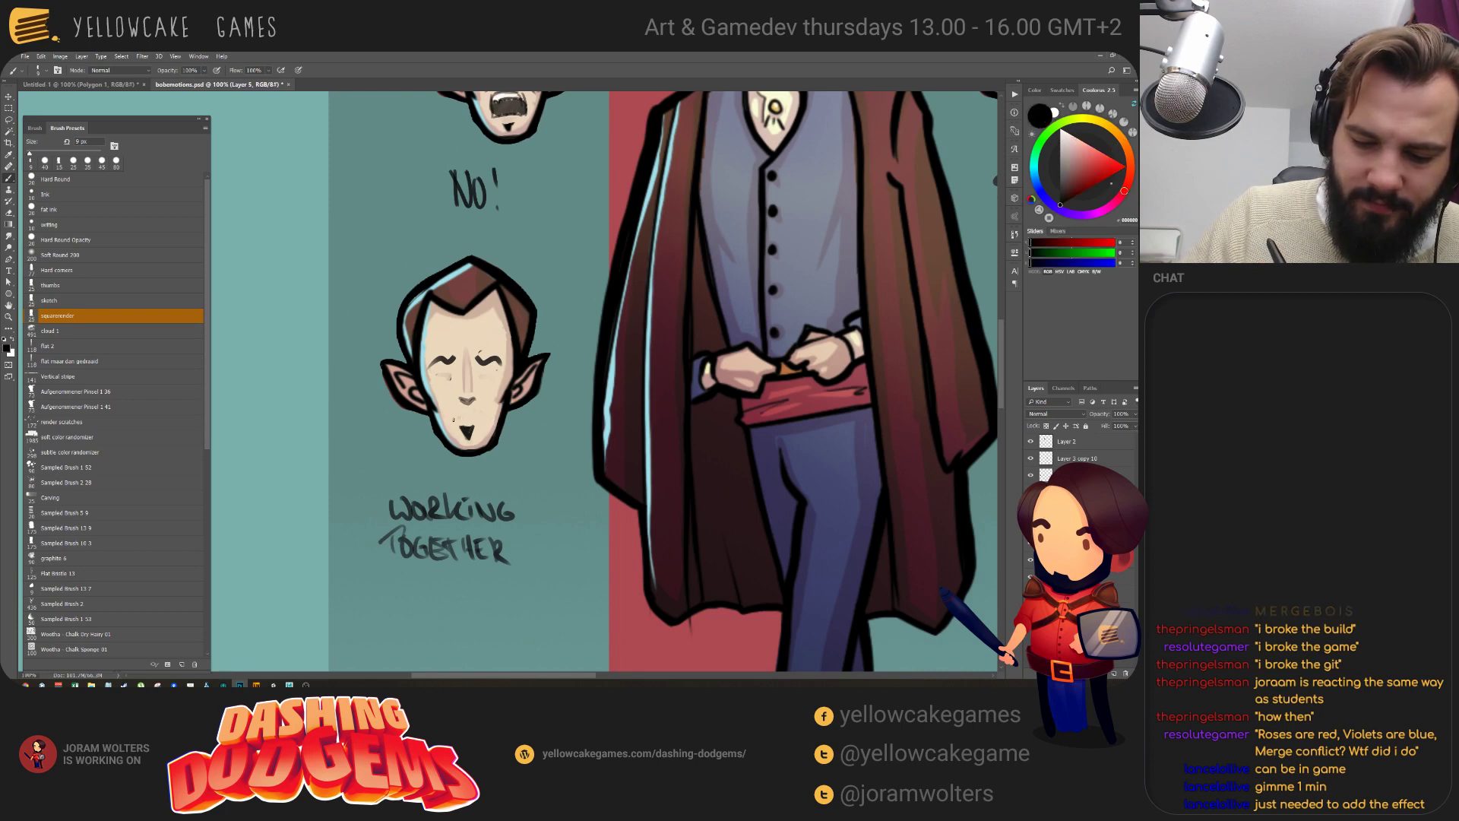
{"action": "mouse_move", "coordinate": [454, 416]}
{"action": "left_mouse_down"}
{"action": "mouse_move", "coordinate": [482, 414]}
{"action": "mouse_move", "coordinate": [496, 373]}
{"action": "left_mouse_up"}
{"action": "key", "text": "ctrl+z"}
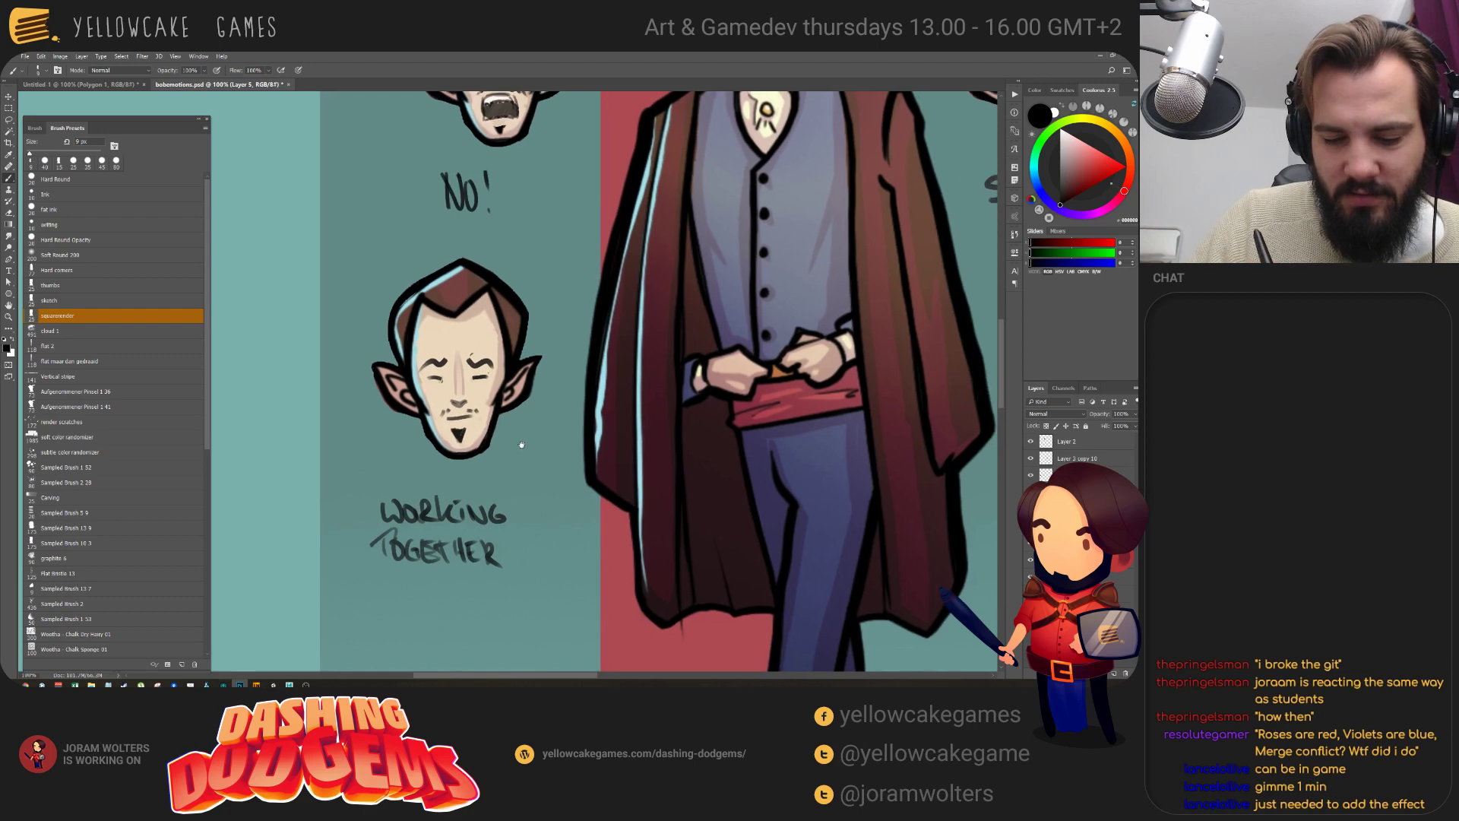
Paint out the WORKING TOGETHER head's mouth in sampled skin colour and redraw it as a slight black smile.
{"action": "left_click_drag", "start_coordinate": [530, 435], "coordinate": [521, 437]}
{"action": "left_click", "coordinate": [457, 421], "text": "alt"}
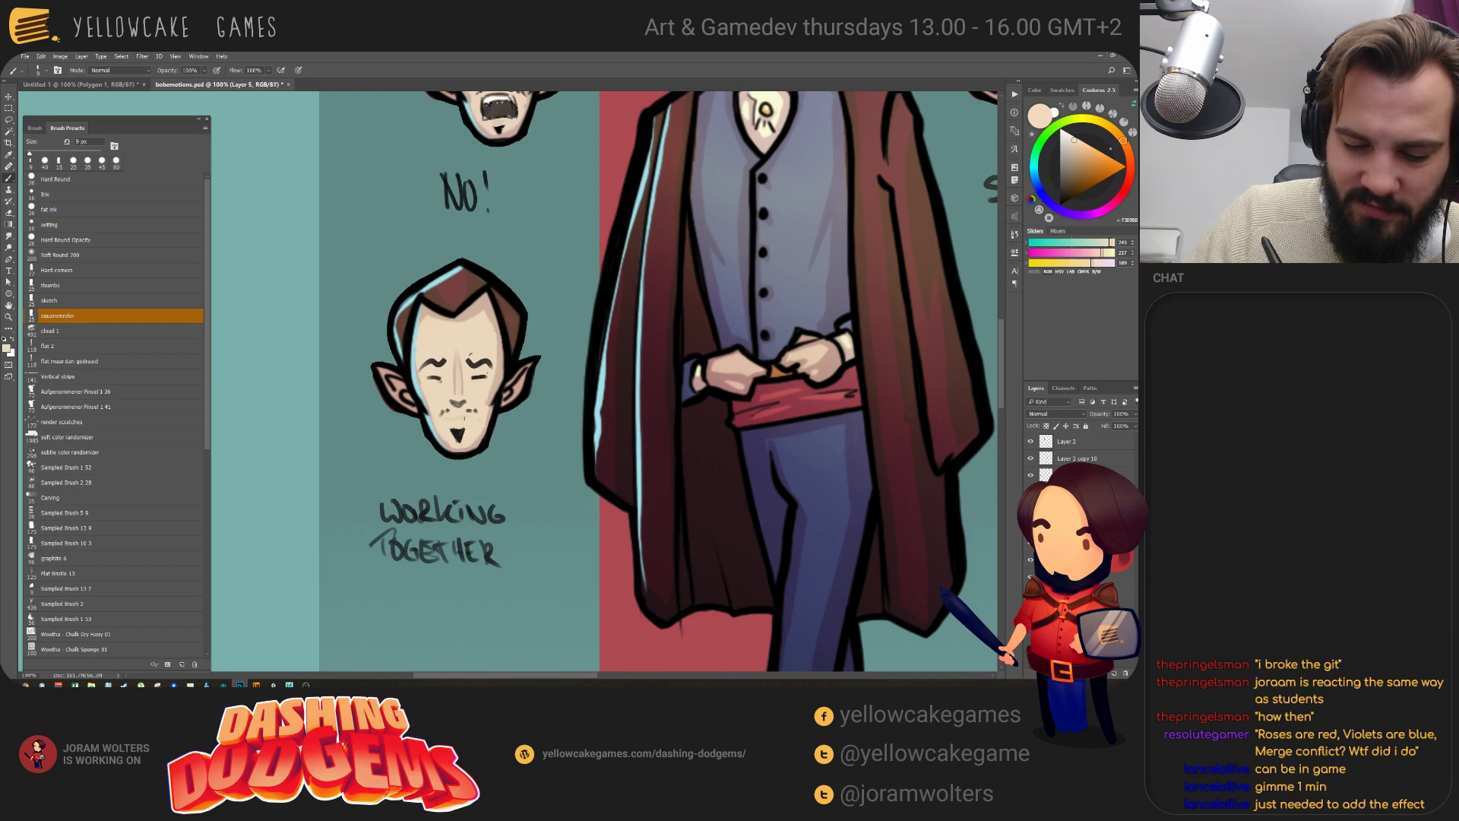
{"action": "key", "text": "d"}
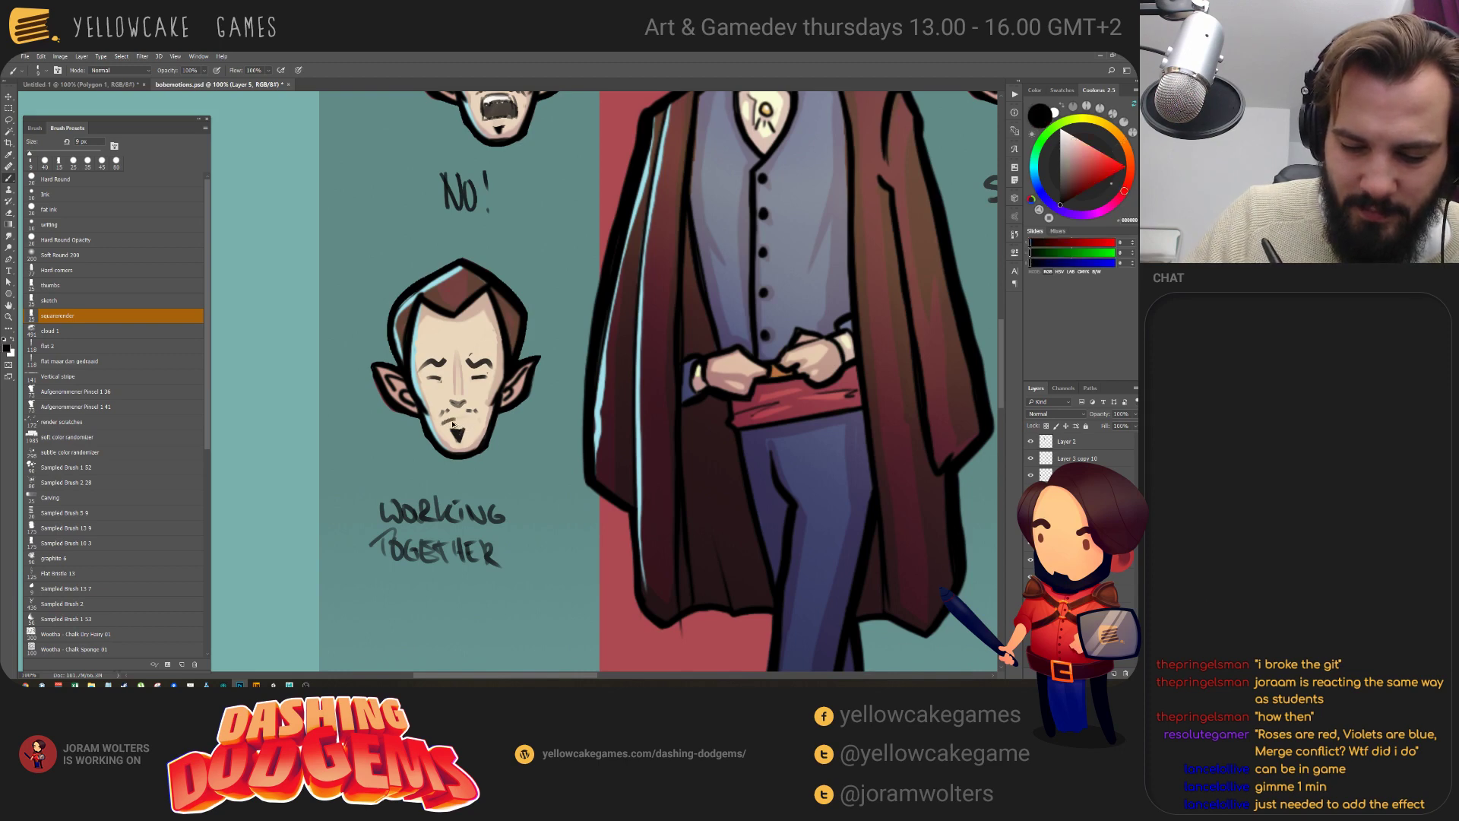
{"action": "left_click_drag", "start_coordinate": [444, 420], "coordinate": [471, 417]}
{"action": "key", "text": "ctrl+z"}
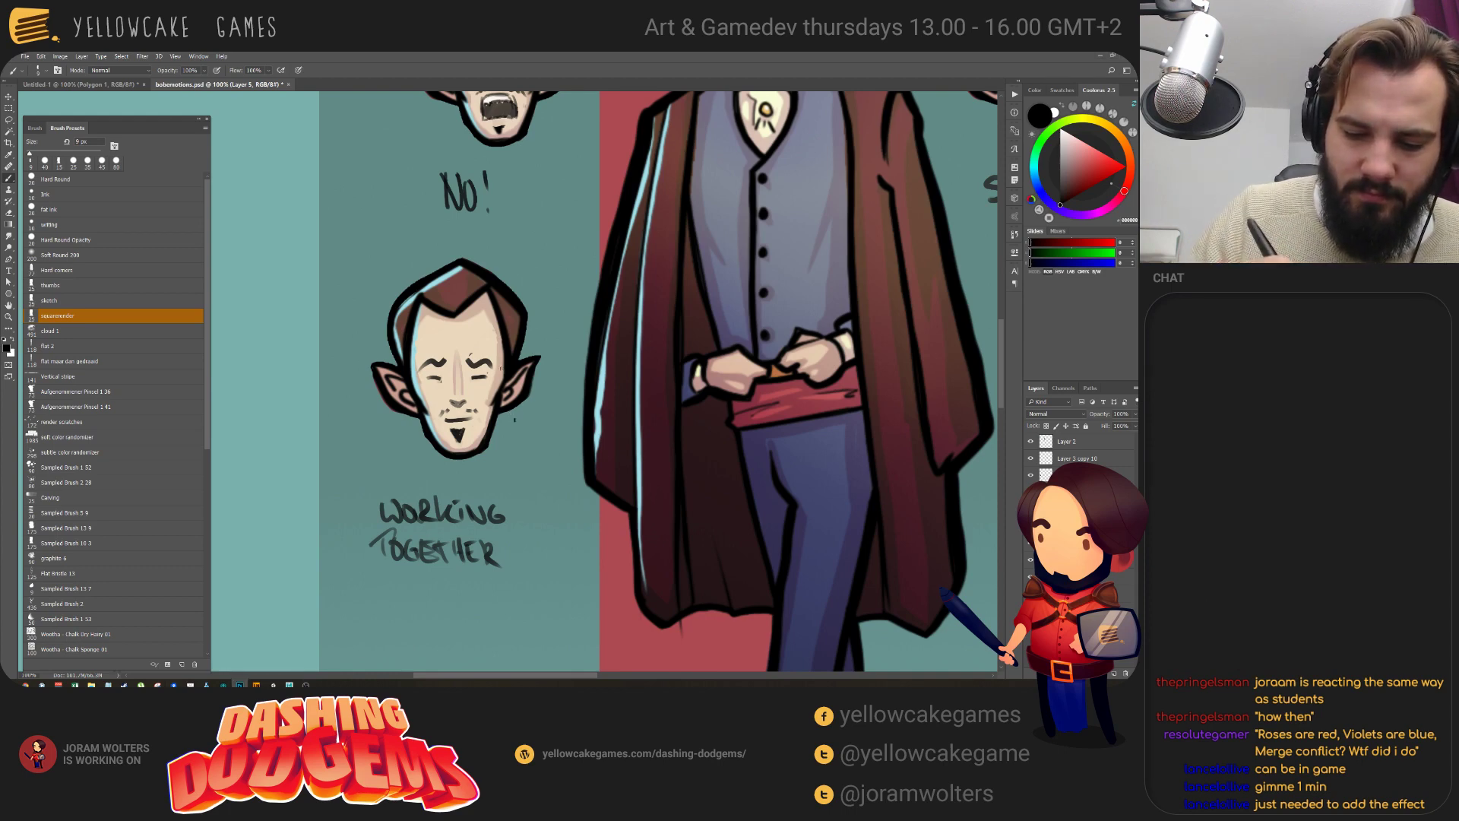
Paint white teeth into the NO! head's mouth on its layer and refine their edges with alternating black and white strokes.
{"action": "left_click_drag", "start_coordinate": [608, 250], "coordinate": [550, 579]}
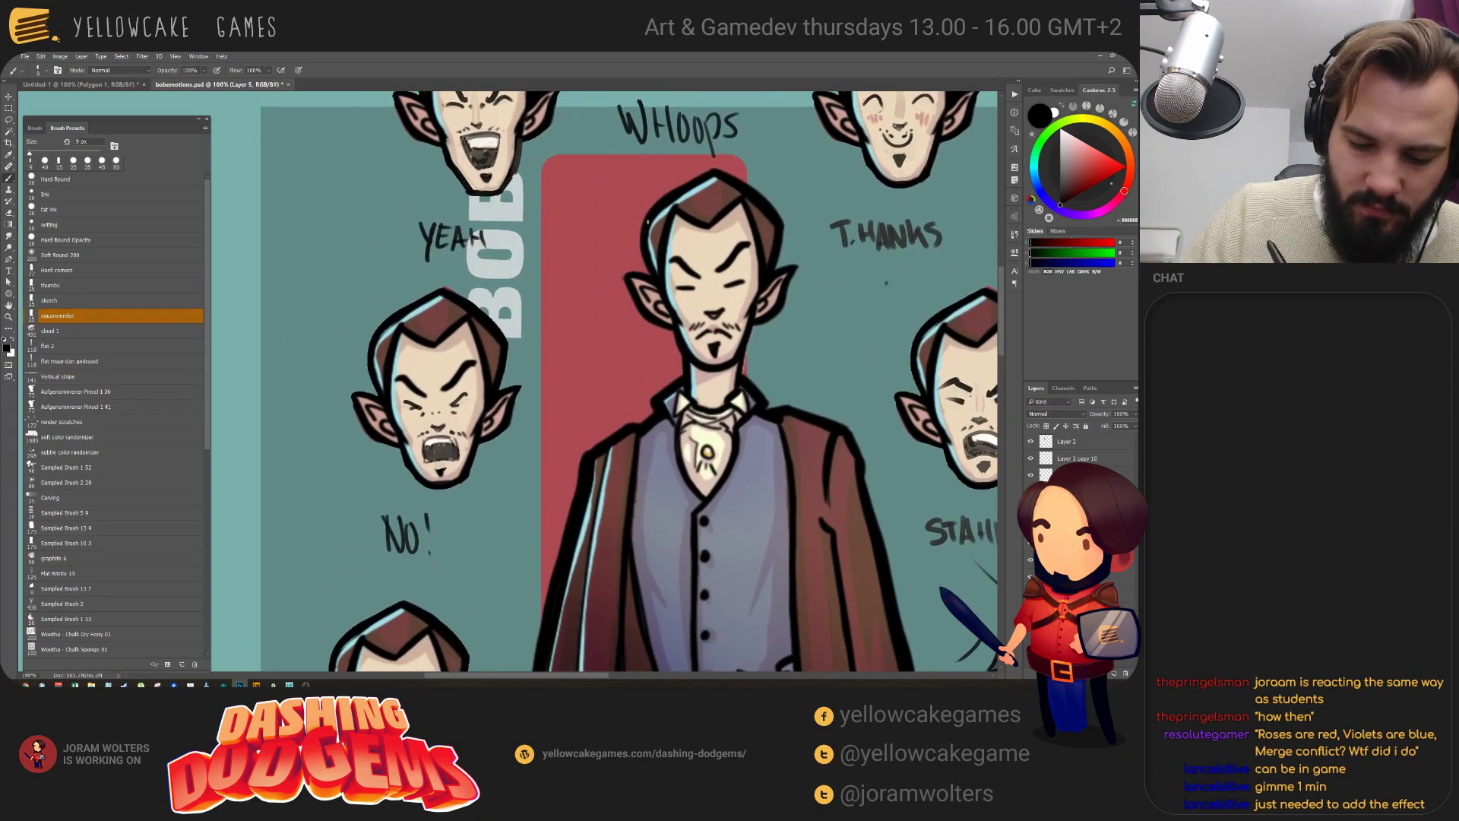
{"action": "key", "text": "x"}
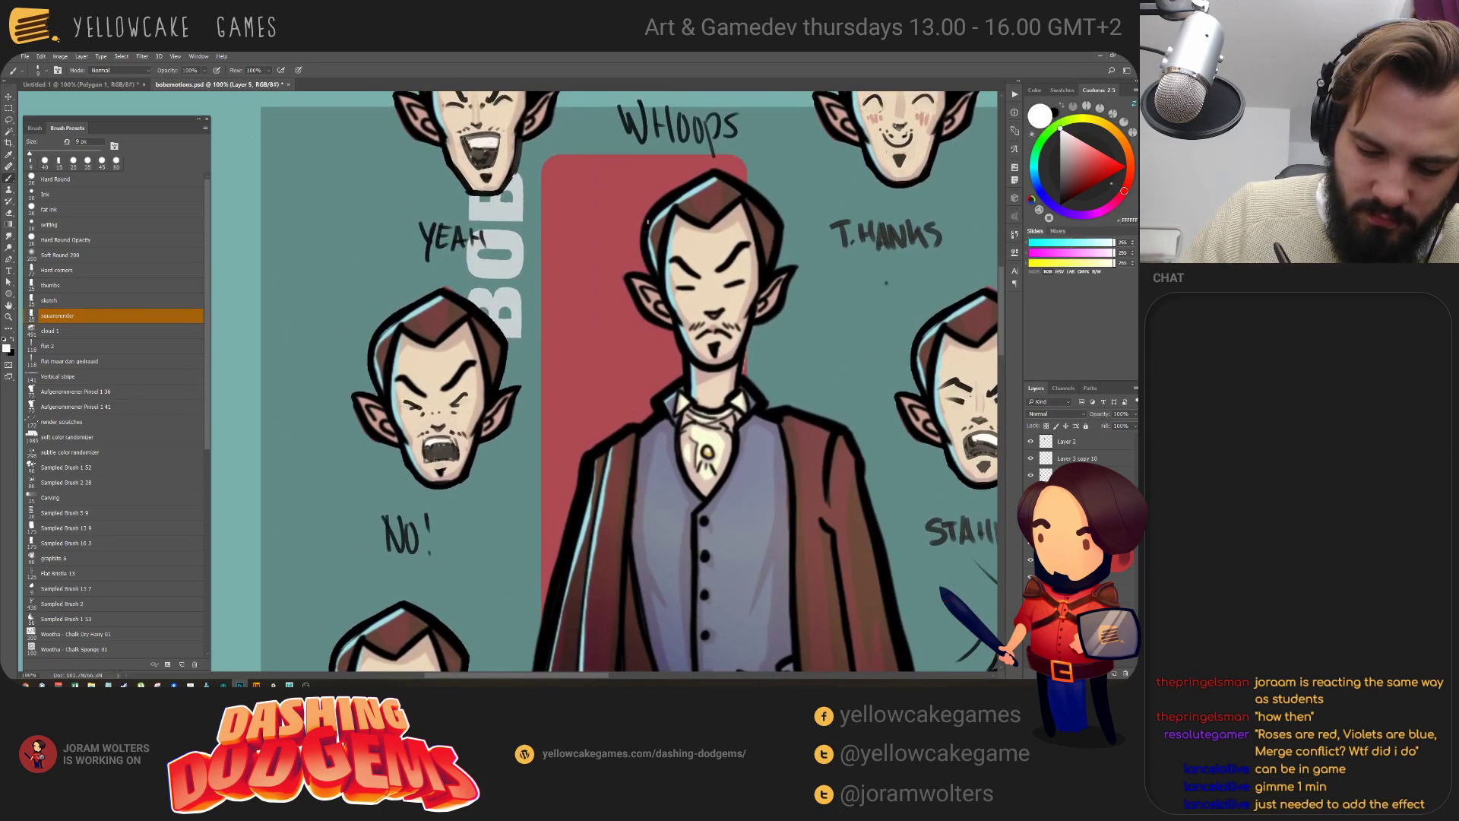
{"action": "key", "text": "v"}
{"action": "key", "text": "x"}
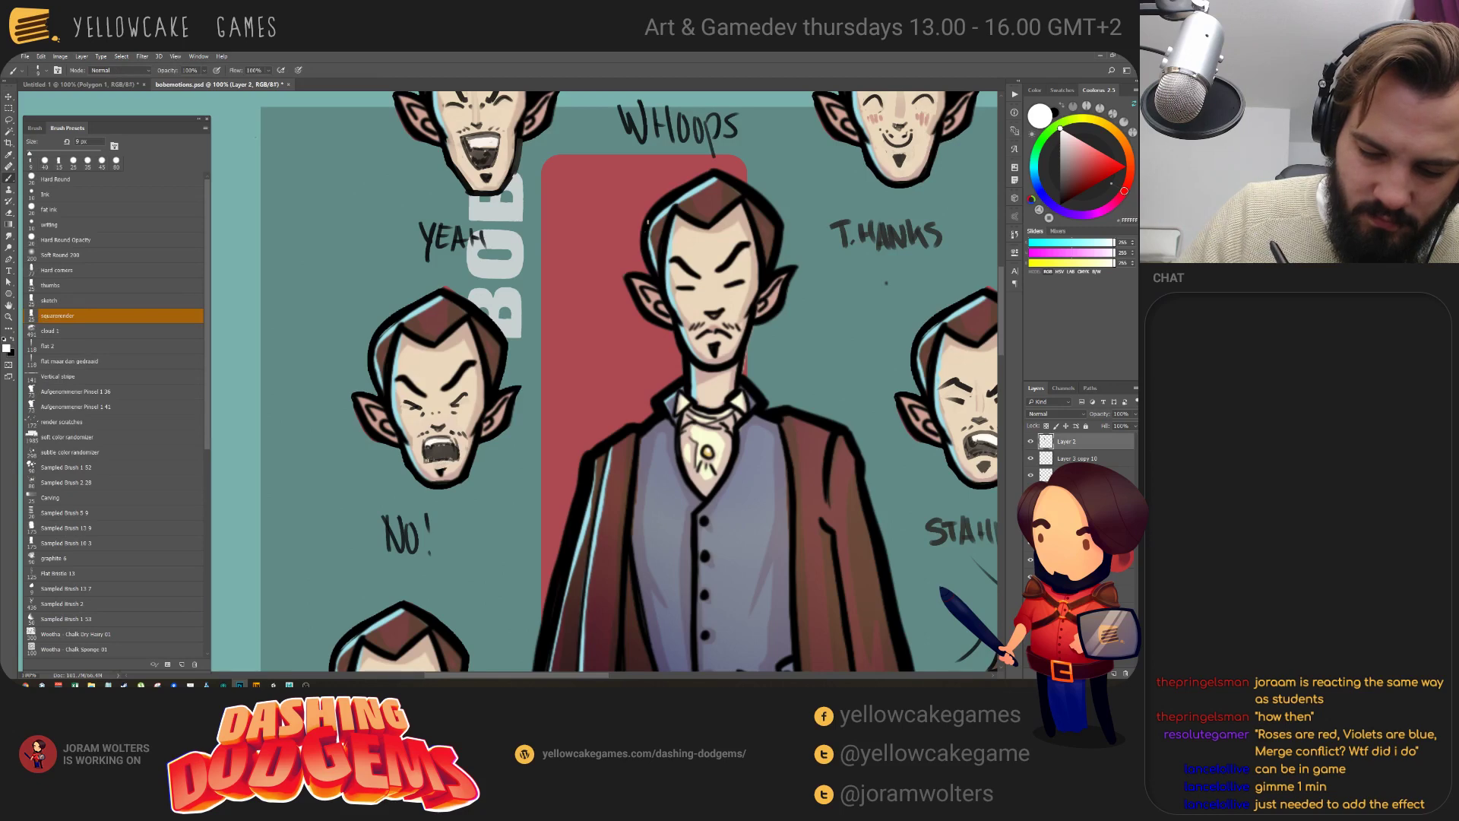
{"action": "left_click_drag", "start_coordinate": [427, 456], "coordinate": [436, 460]}
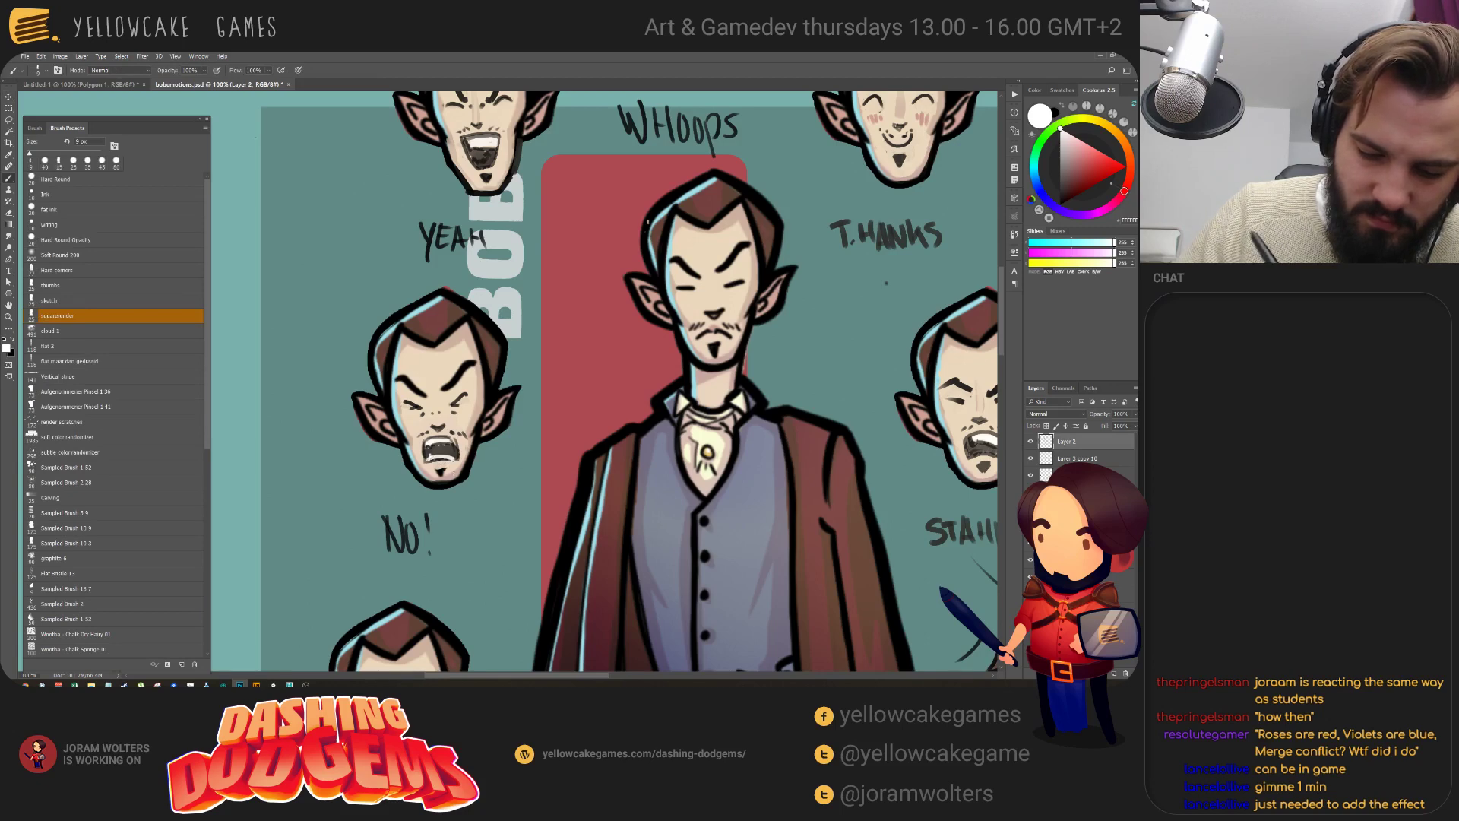
{"action": "key", "text": "x"}
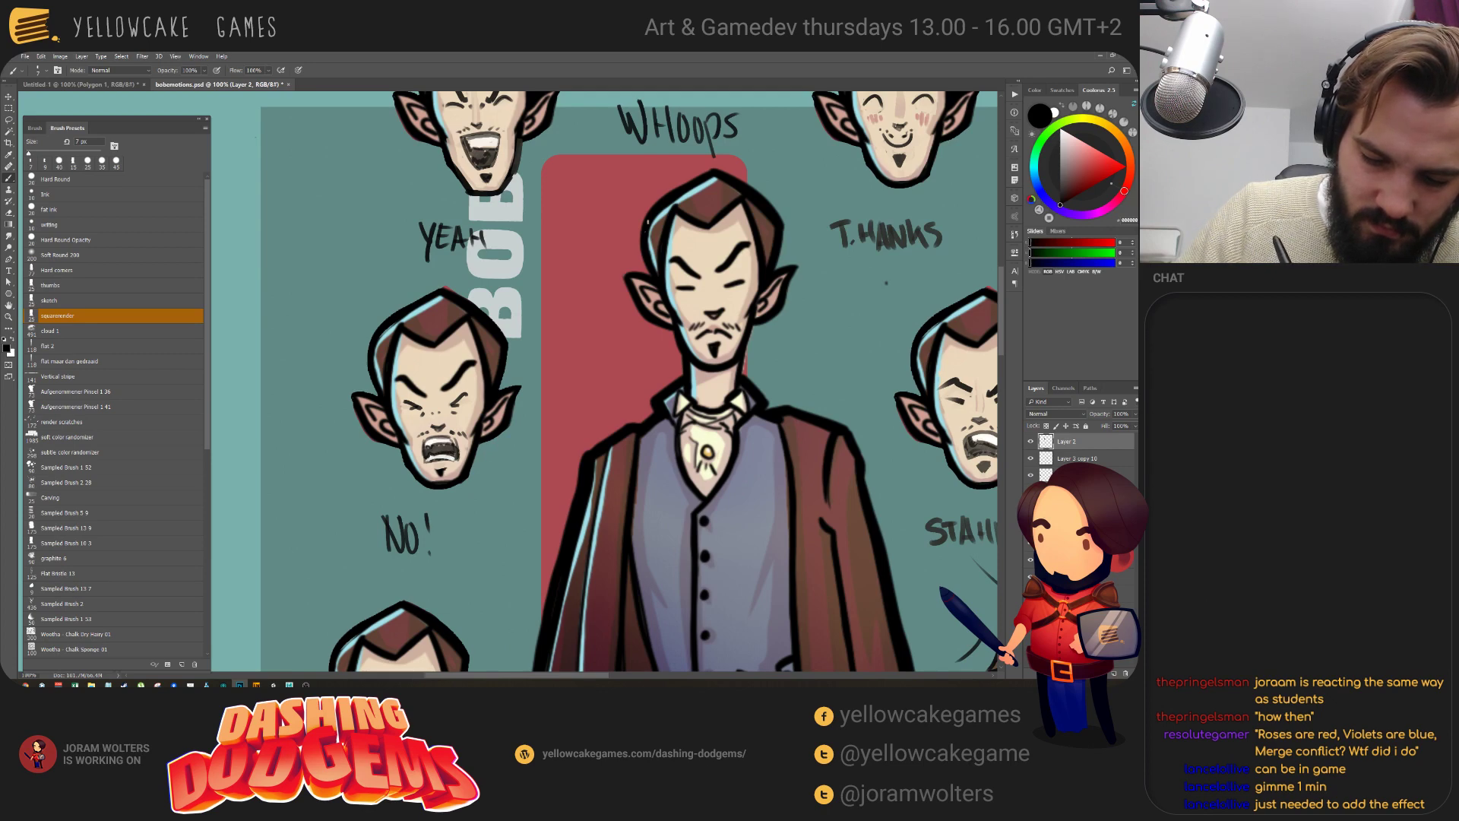
{"action": "key", "text": "x"}
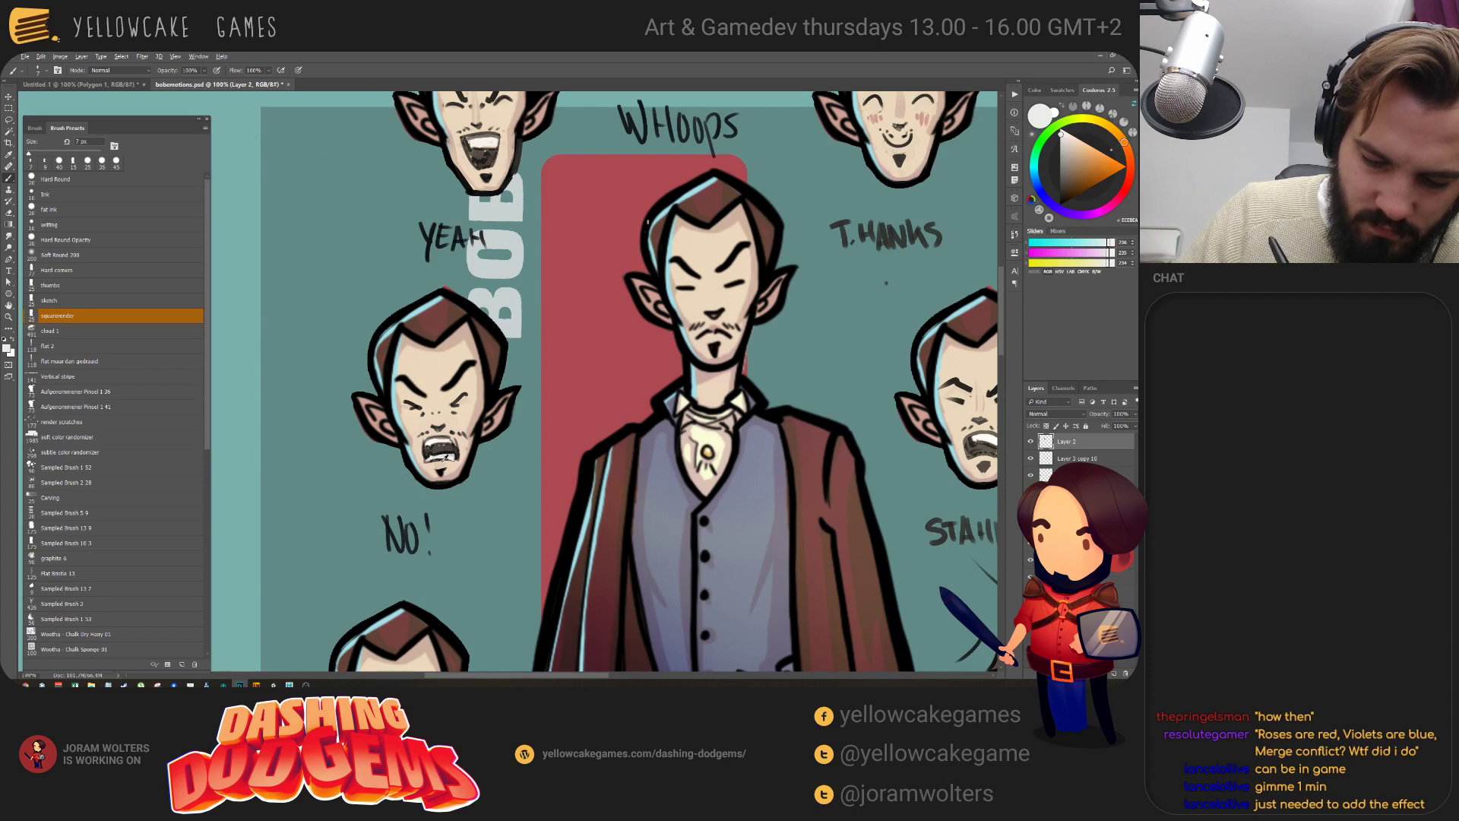
{"action": "key", "text": "x"}
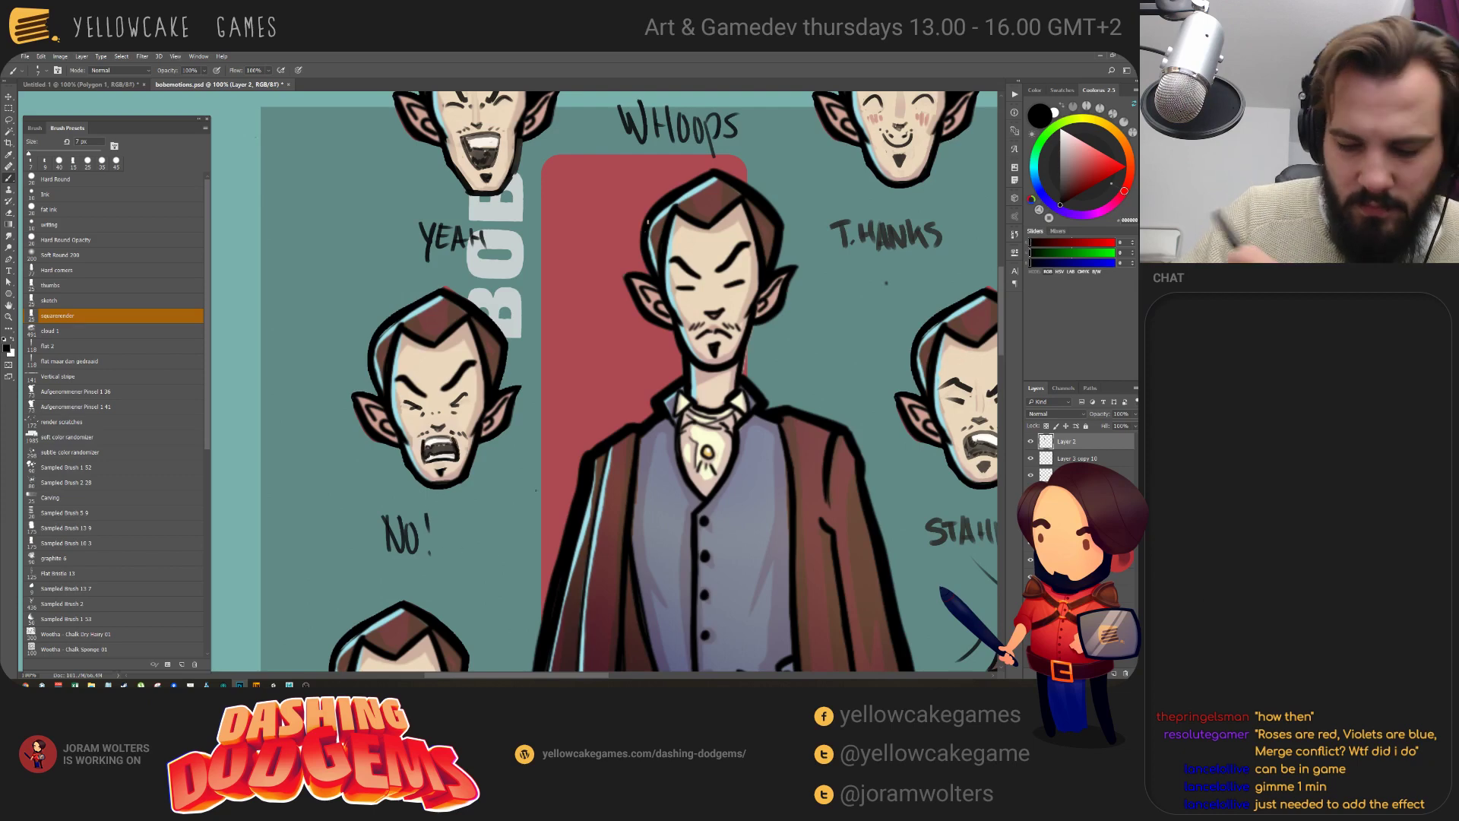
Examine the expression heads around the character, from YEAH and WHOOPS to STAHP and YARGH.
{"action": "scroll", "coordinate": [536, 491], "scroll_direction": "down", "scroll_amount": 5, "text": "alt"}
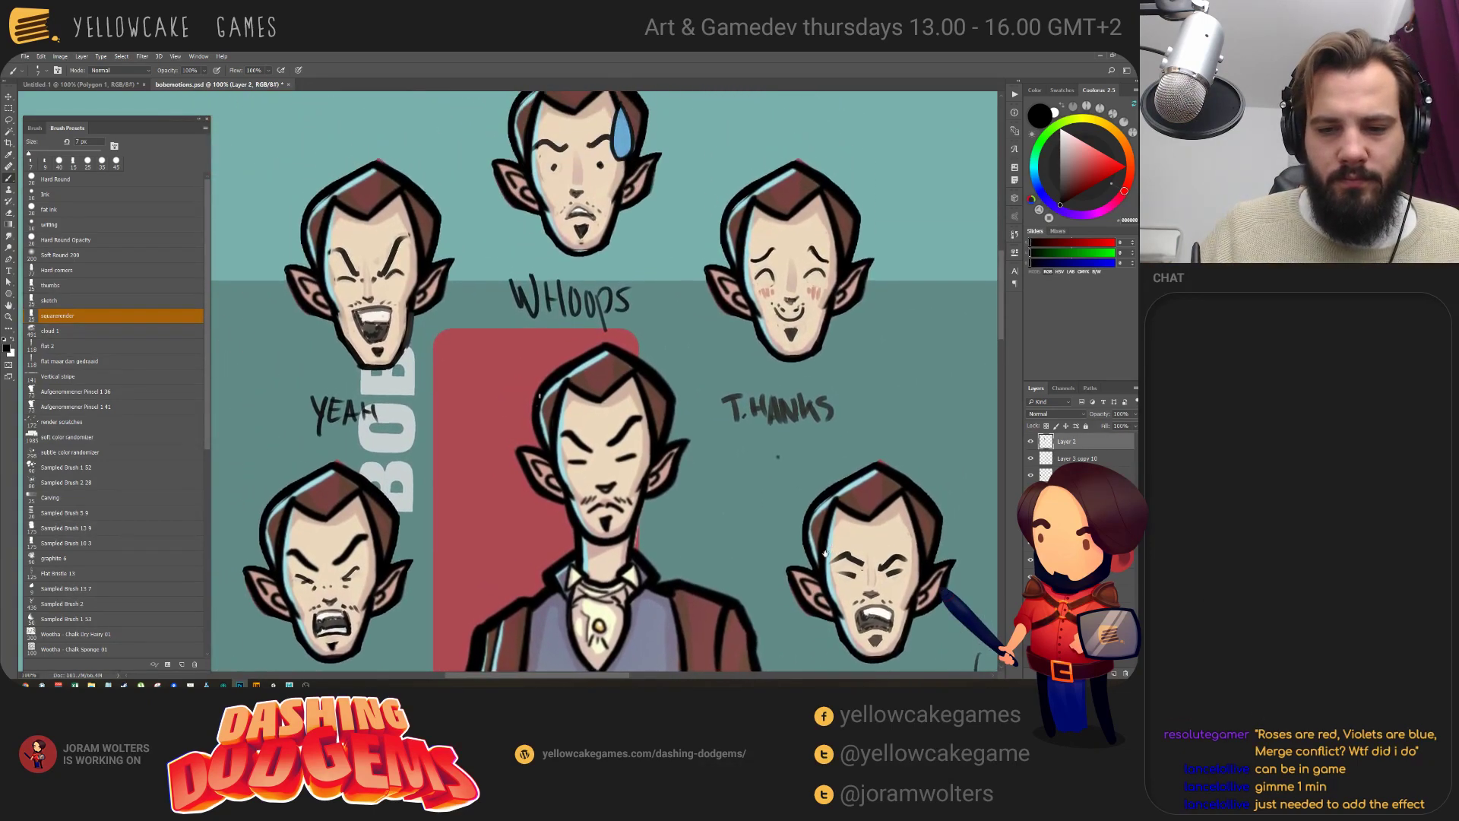
{"action": "scroll", "coordinate": [826, 553], "scroll_direction": "right", "scroll_amount": 5, "text": "ctrl"}
{"action": "scroll", "coordinate": [781, 514], "scroll_direction": "down", "scroll_amount": 5}
{"action": "scroll", "coordinate": [755, 440], "scroll_direction": "right", "scroll_amount": 5, "text": "ctrl"}
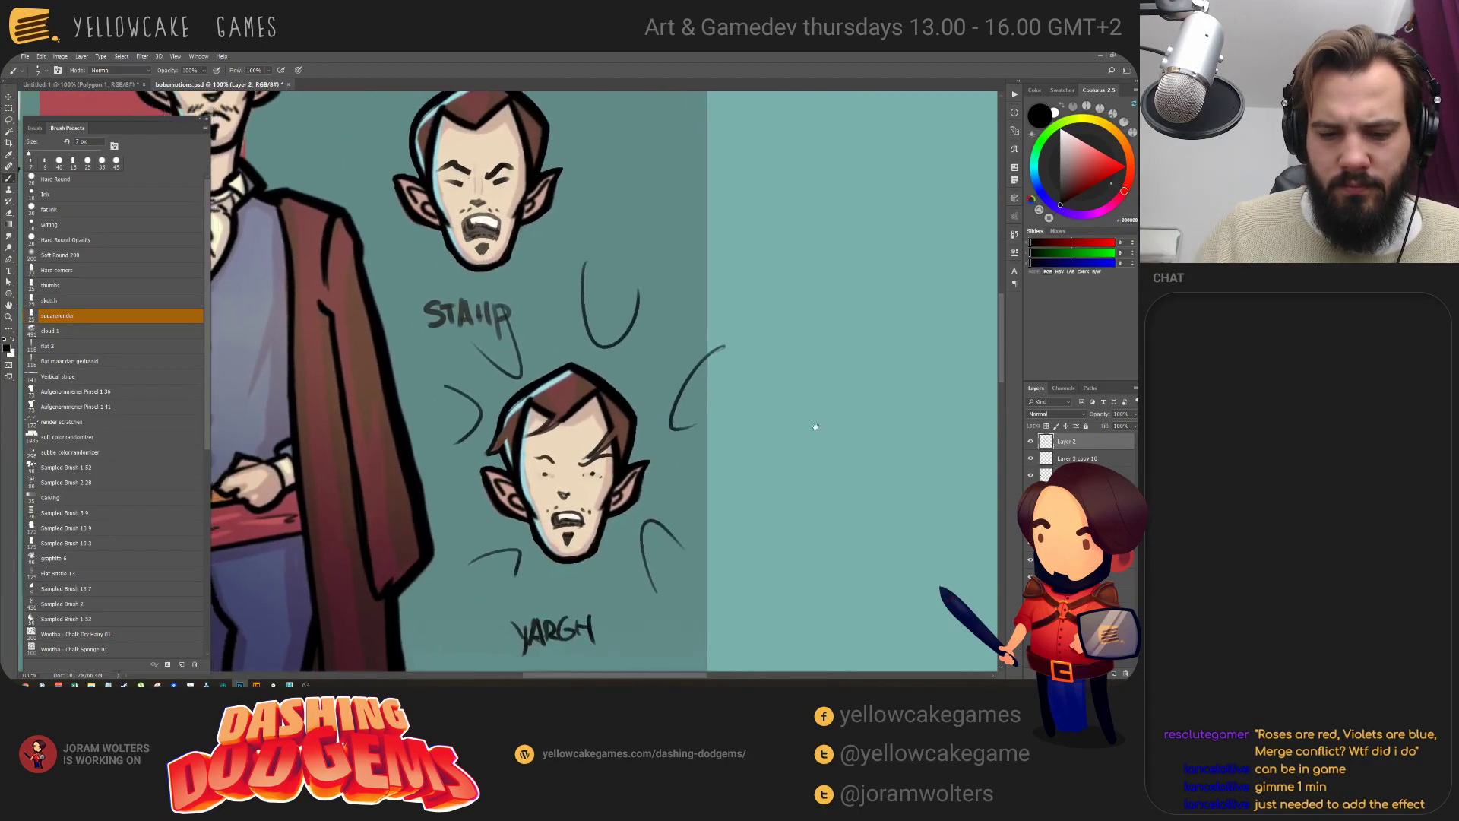
{"action": "scroll", "coordinate": [805, 456], "scroll_direction": "down", "scroll_amount": 3}
{"action": "scroll", "coordinate": [790, 486], "scroll_direction": "left", "scroll_amount": 2, "text": "ctrl"}
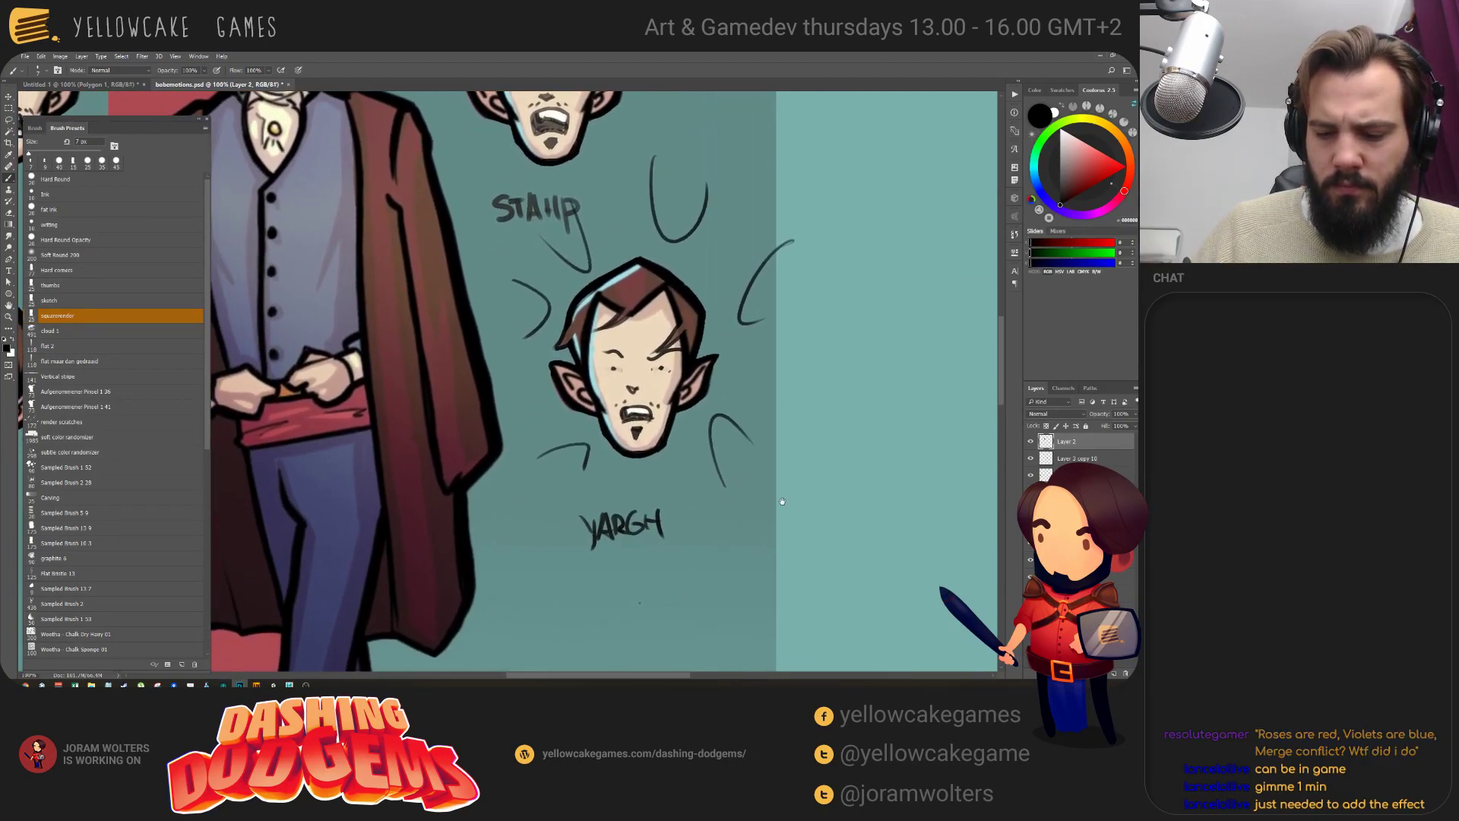
{"action": "scroll", "coordinate": [778, 510], "scroll_direction": "right", "scroll_amount": 2, "text": "ctrl"}
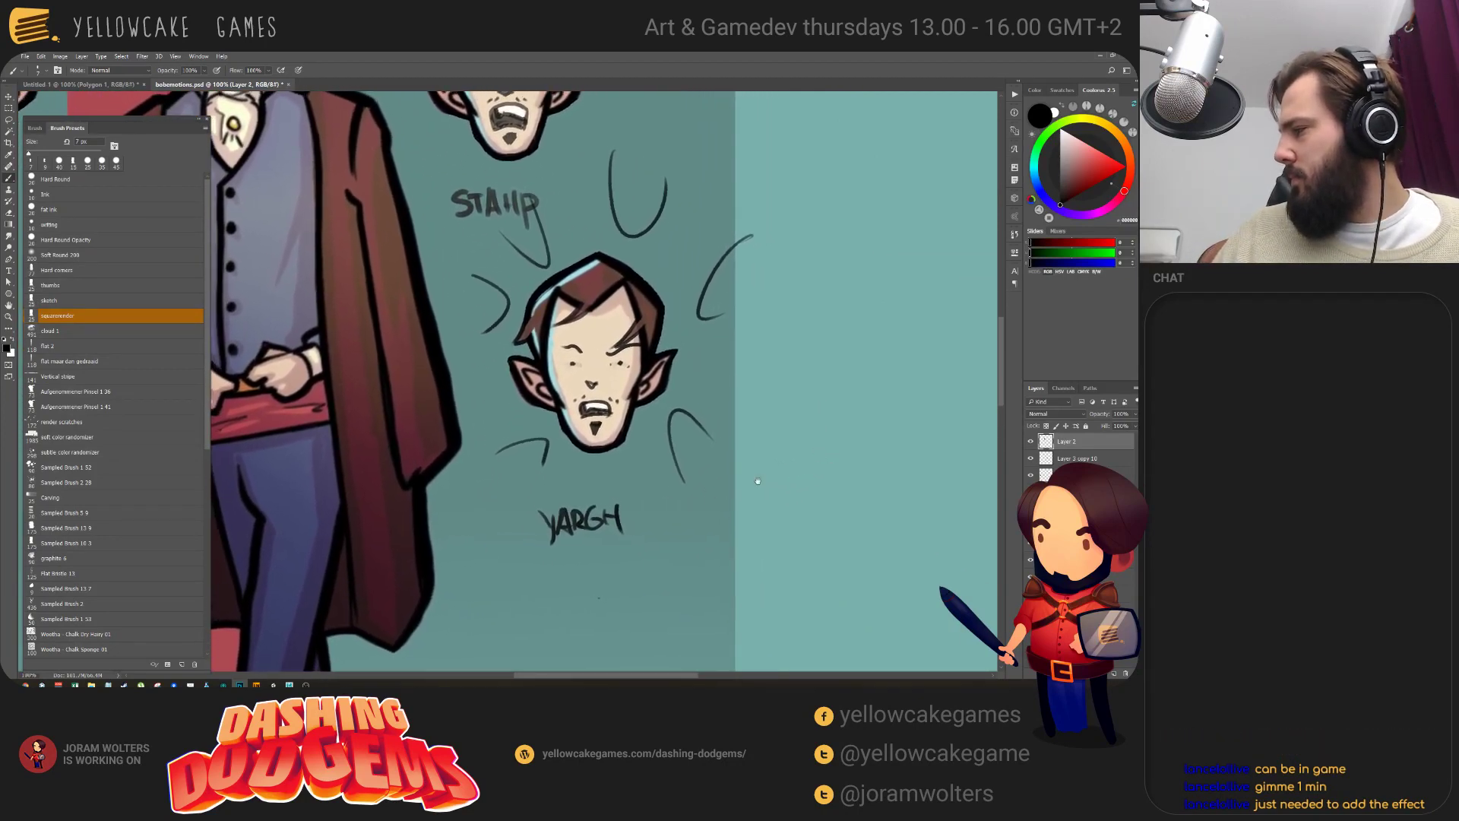
{"action": "scroll", "coordinate": [494, 380], "scroll_direction": "right", "scroll_amount": 2, "text": "ctrl"}
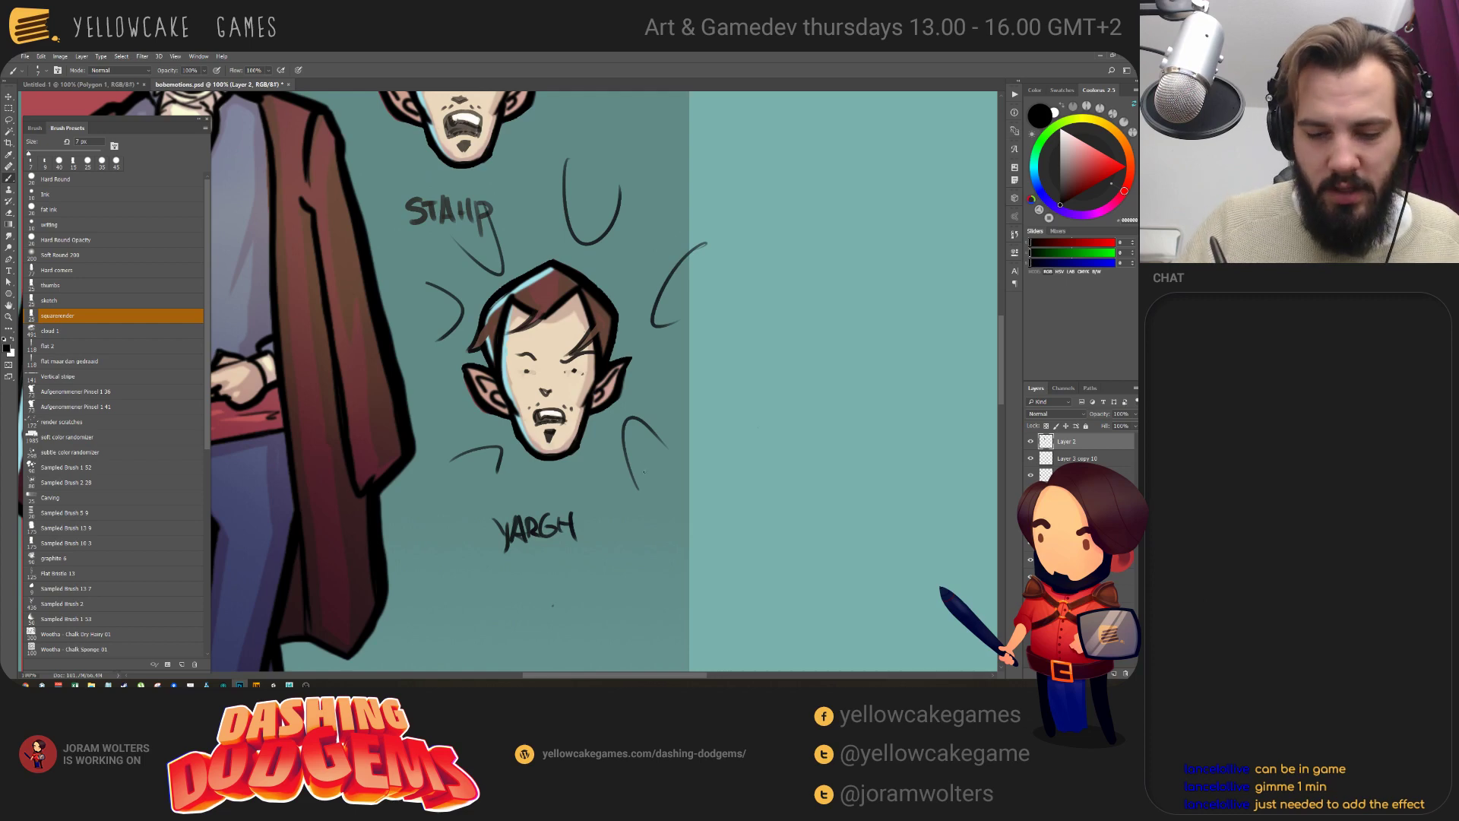
Duplicate the blank head lying outside the artwork and place the copy below the YARGH head.
{"action": "scroll", "coordinate": [652, 474], "scroll_direction": "down", "scroll_amount": 3, "text": "alt"}
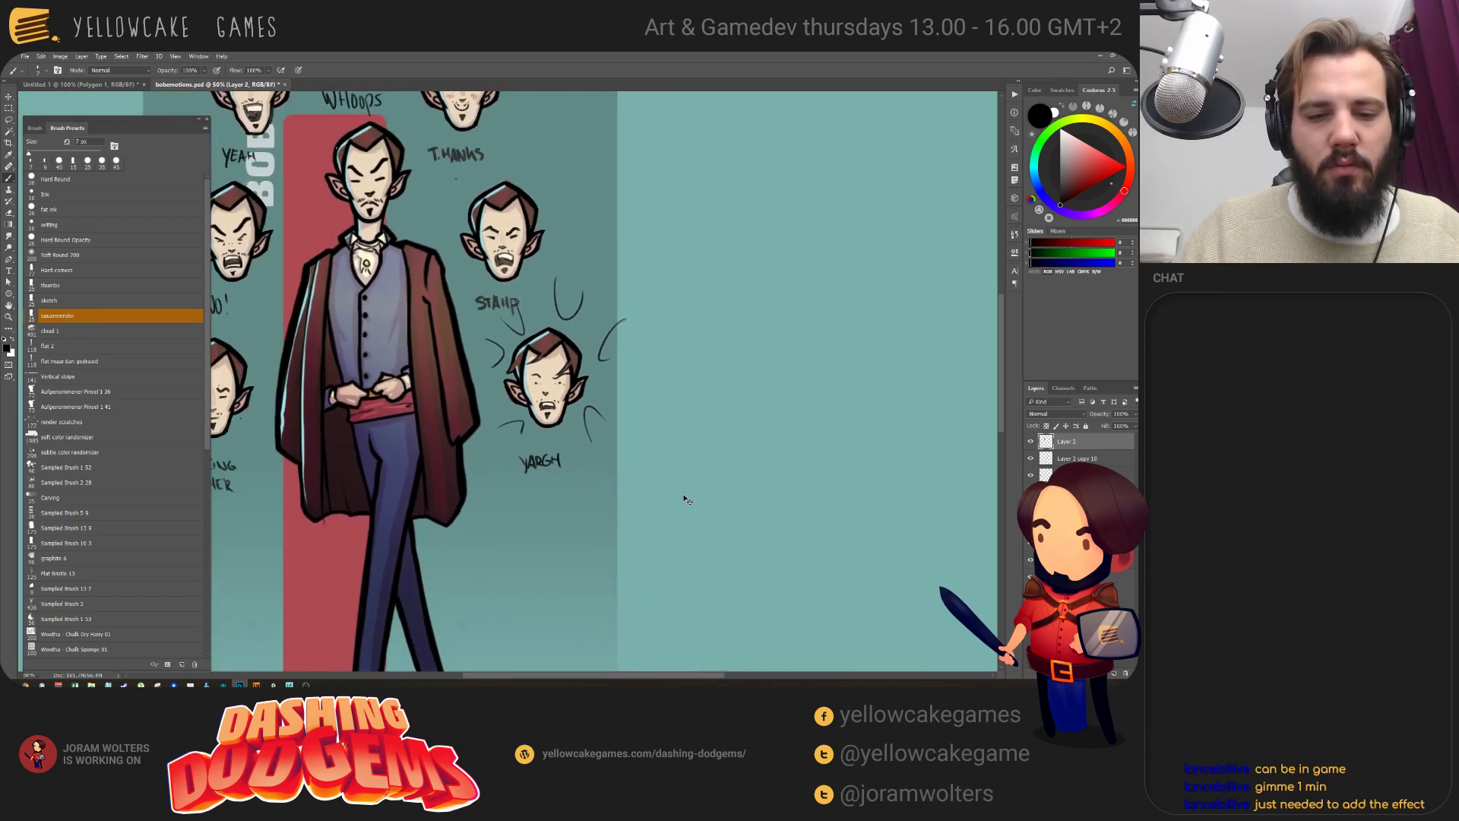
{"action": "left_click_drag", "start_coordinate": [651, 427], "coordinate": [640, 377]}
{"action": "key", "text": "v"}
{"action": "mouse_move", "coordinate": [254, 416]}
{"action": "left_mouse_down", "text": "alt"}
{"action": "mouse_move", "coordinate": [764, 422]}
{"action": "mouse_move", "coordinate": [723, 462]}
{"action": "left_mouse_up", "text": "alt"}
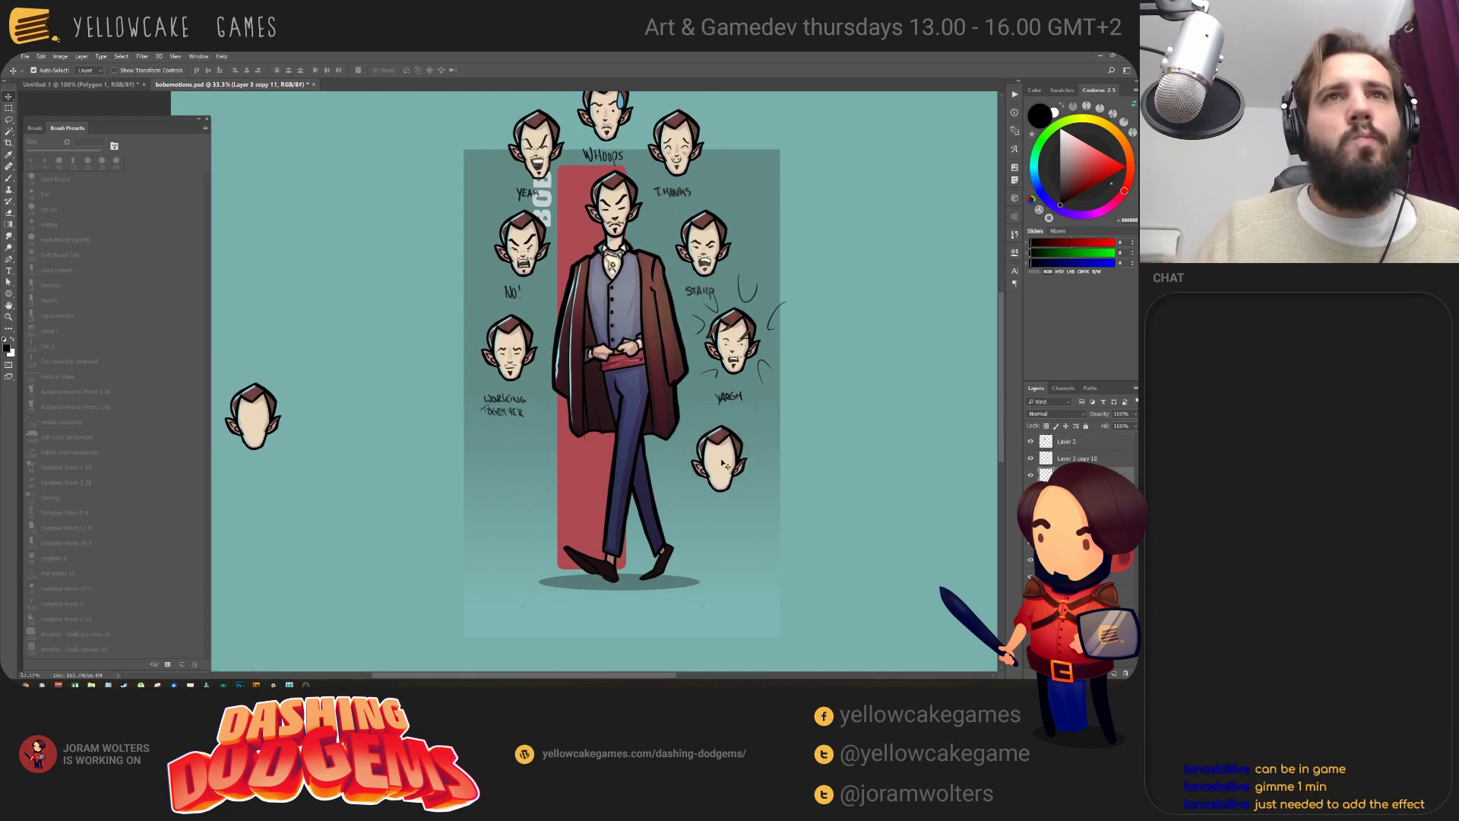
Compare the emotion checklist in the GitLab Characters issue with the expression heads already placed around the character.
{"action": "key", "text": "alt+Tab"}
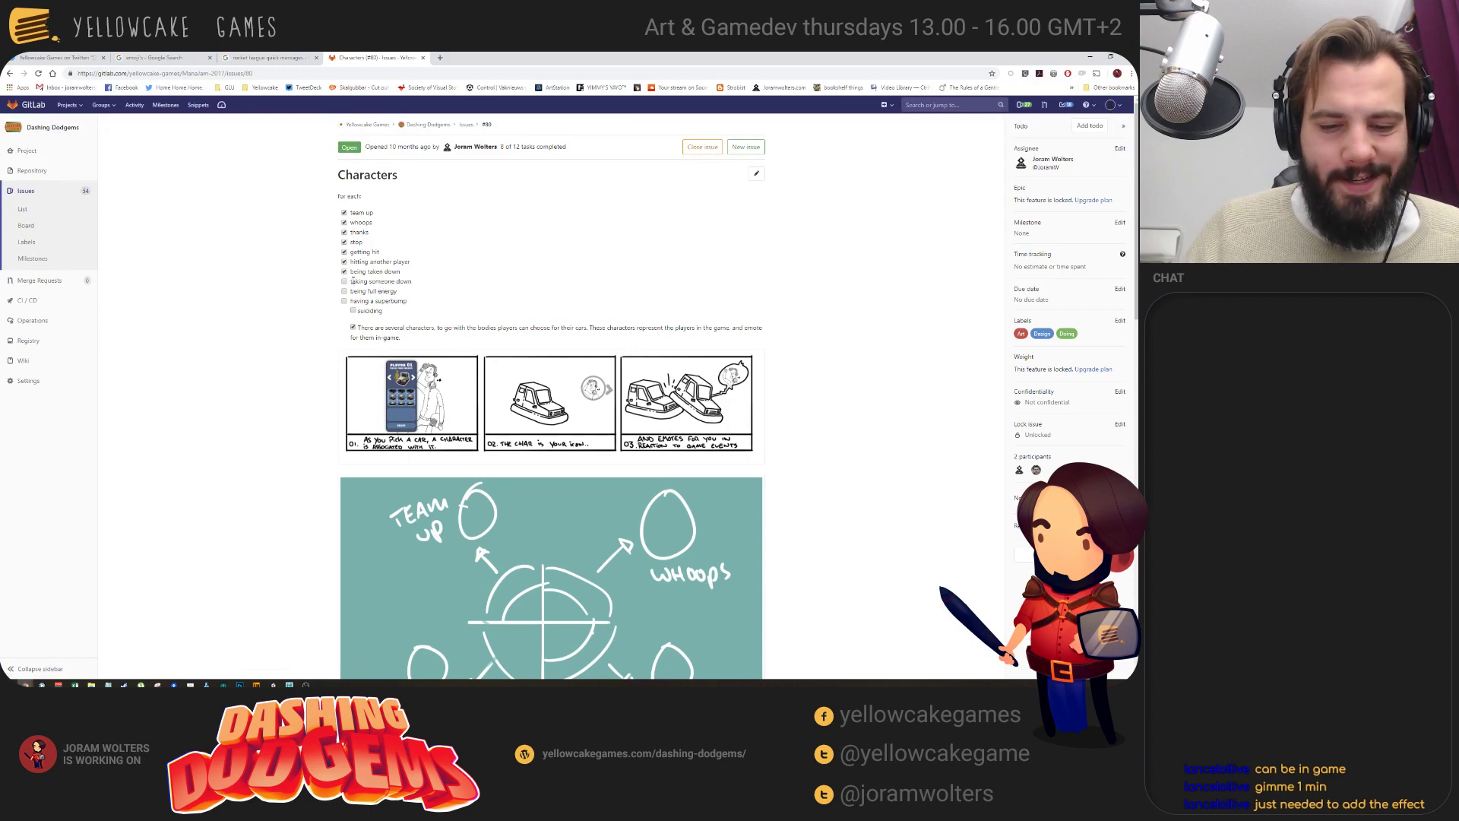
{"action": "key", "text": "alt+Tab"}
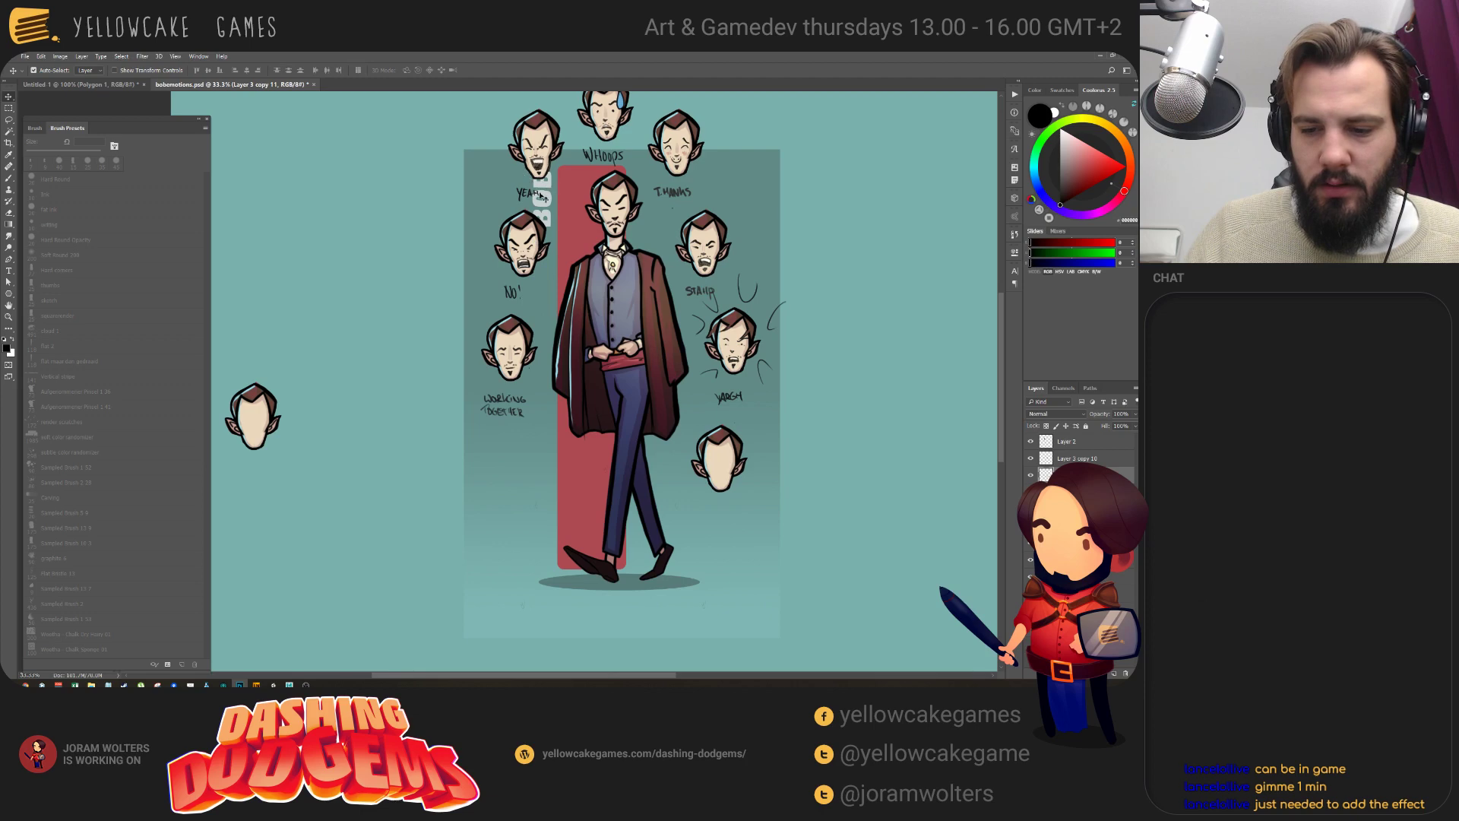
{"action": "left_click_drag", "start_coordinate": [541, 196], "coordinate": [509, 229]}
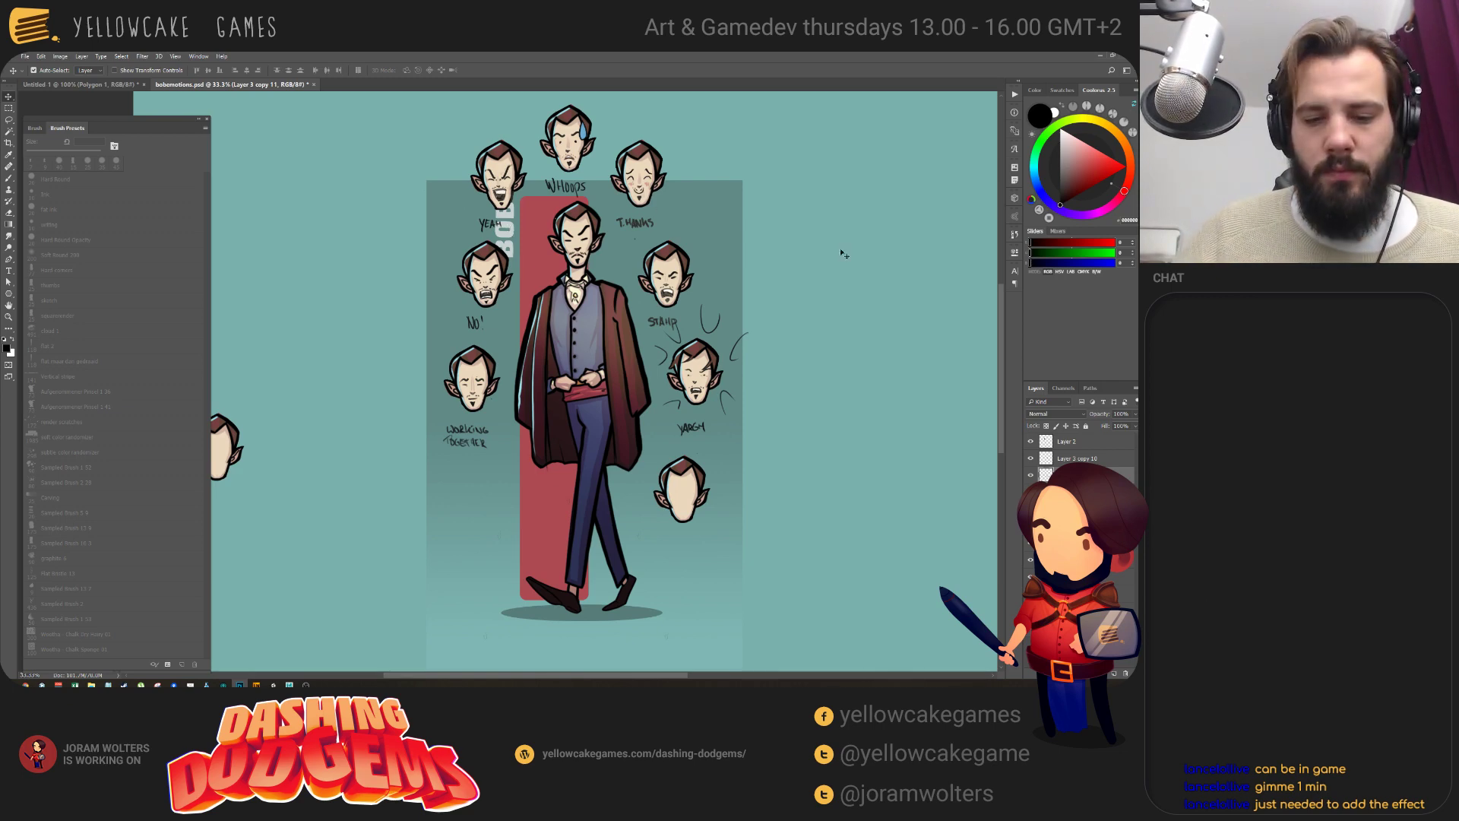
{"action": "key", "text": "alt+Tab"}
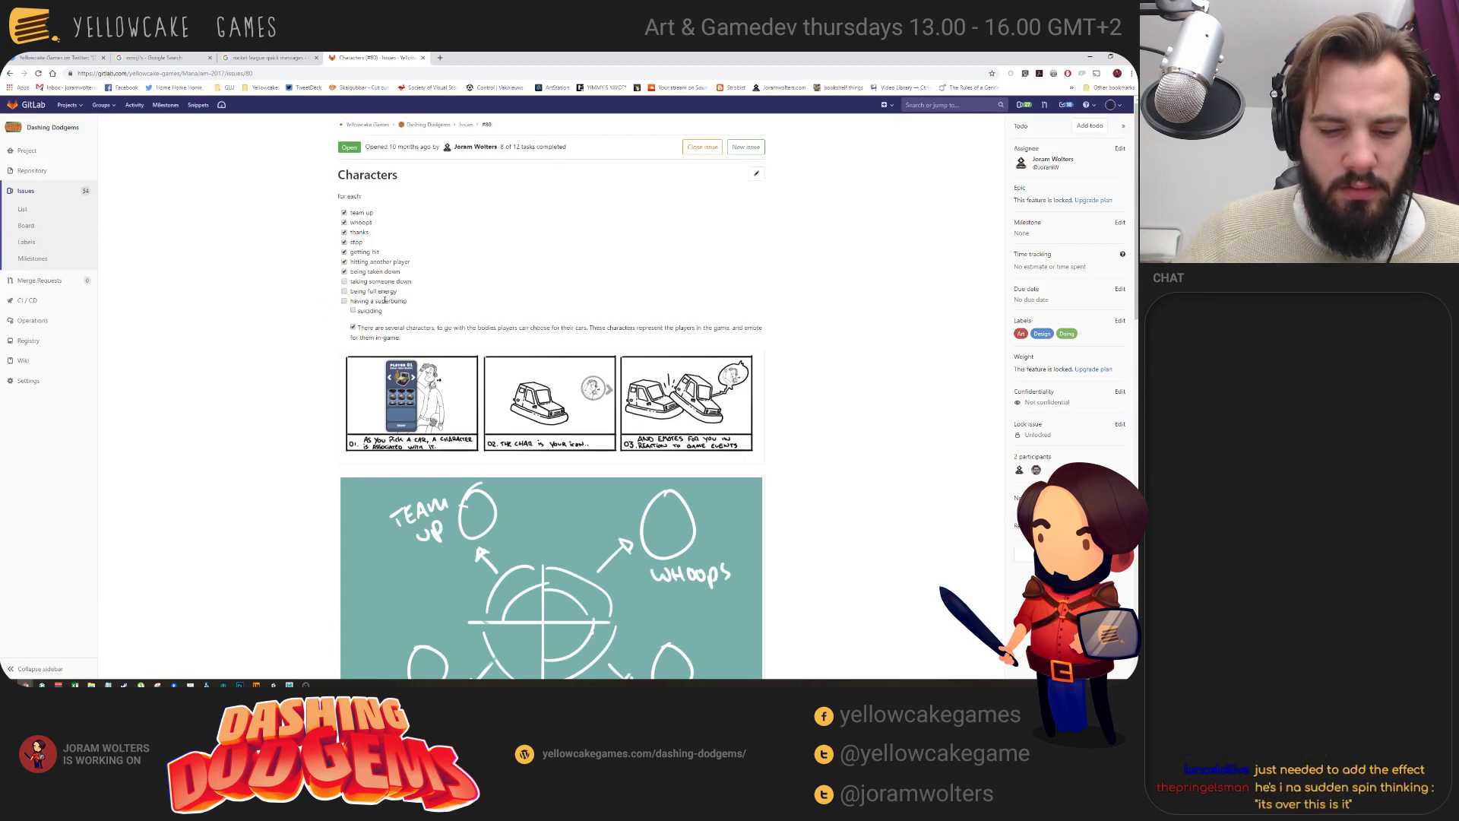
{"action": "key", "text": "alt+Tab"}
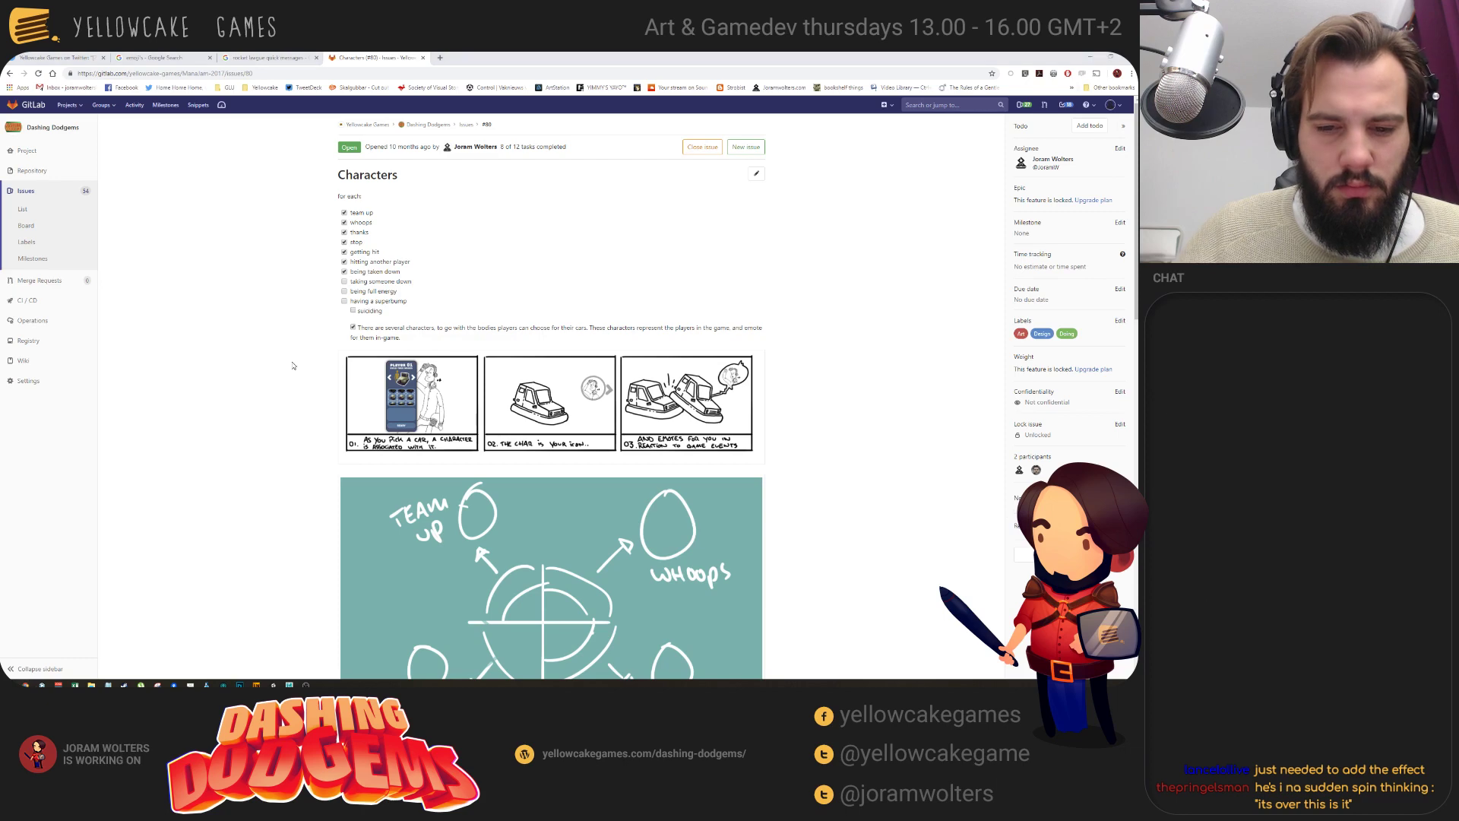
On a new layer, draw a circular selection around the blank head below YARGH and fill it with medium blue.
{"action": "left_click_drag", "start_coordinate": [803, 539], "coordinate": [735, 505]}
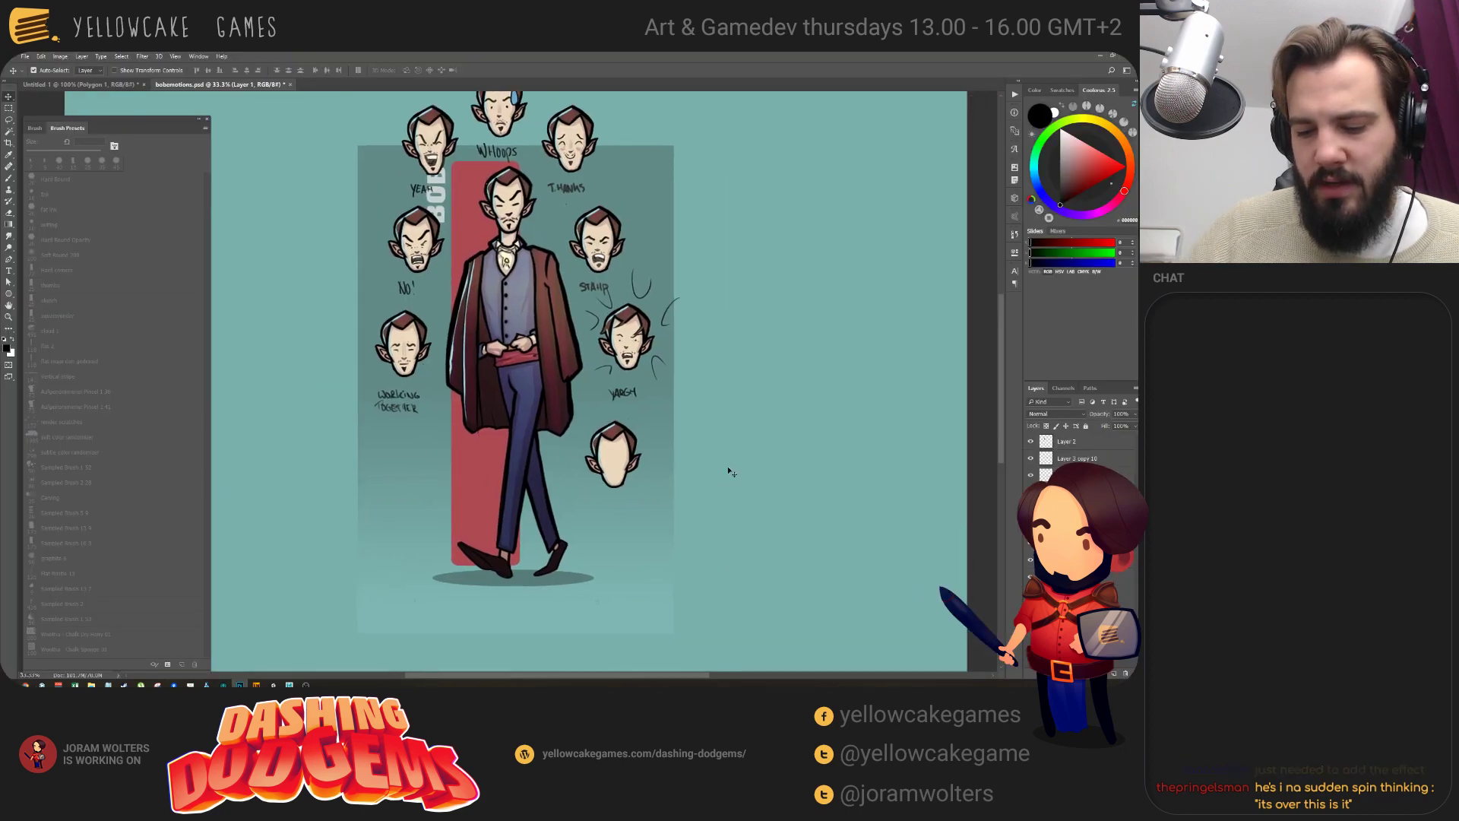
{"action": "left_click", "coordinate": [622, 462]}
{"action": "scroll", "coordinate": [621, 462], "scroll_direction": "up", "scroll_amount": 4, "text": "alt"}
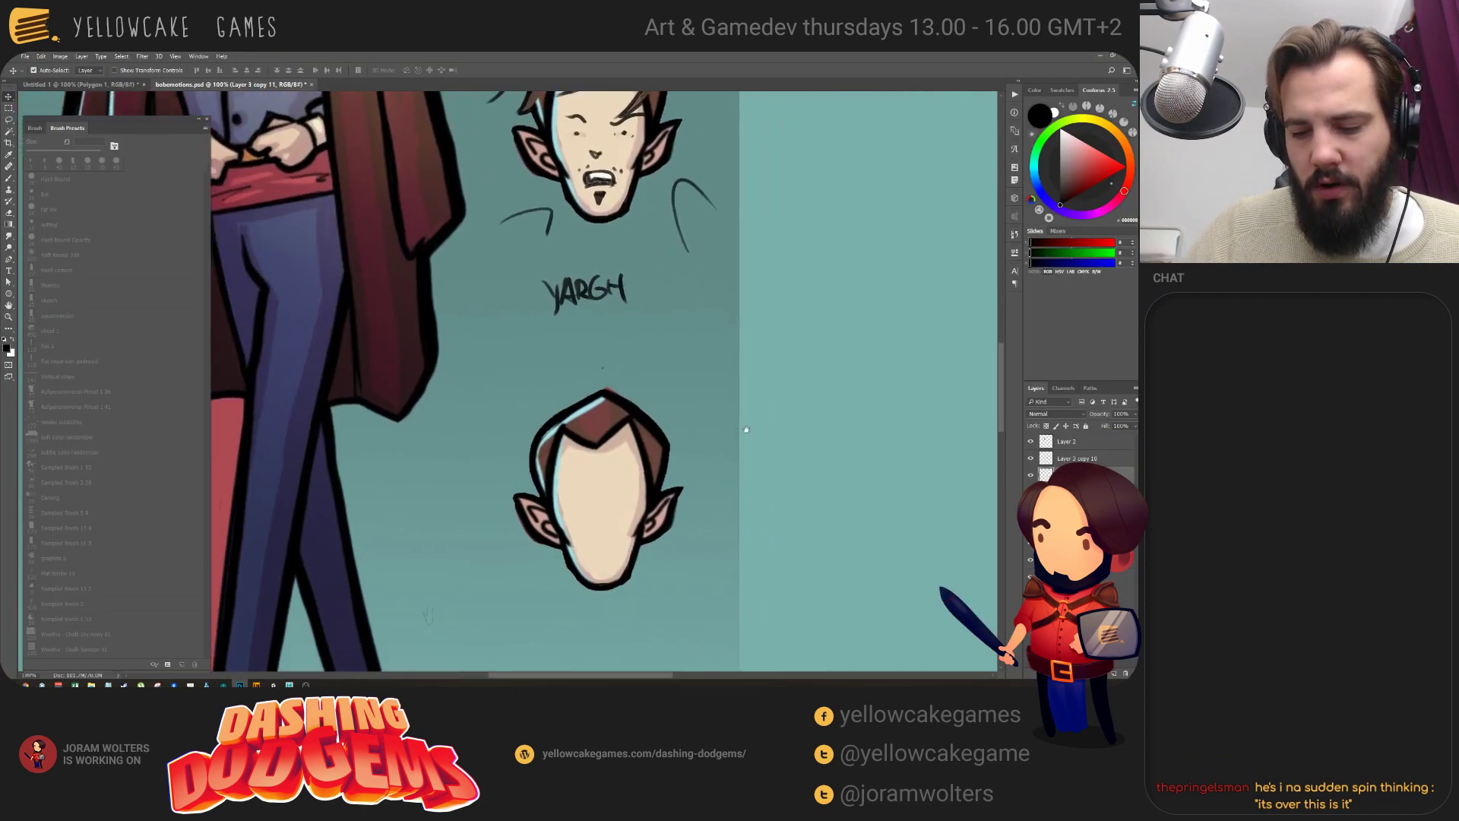
{"action": "left_click_drag", "start_coordinate": [899, 535], "coordinate": [838, 490]}
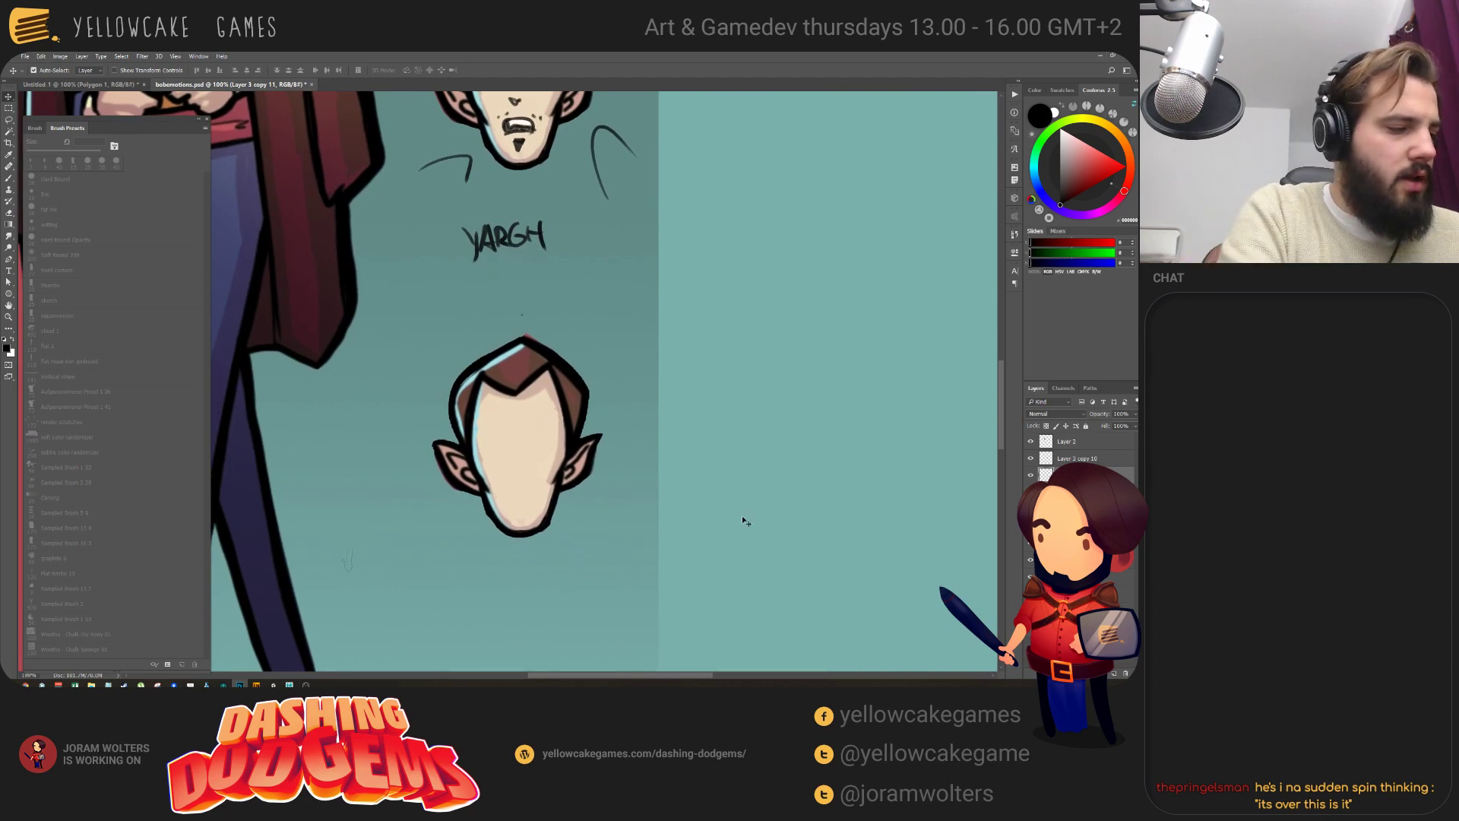
{"action": "key", "text": "ctrl+shift+alt+n"}
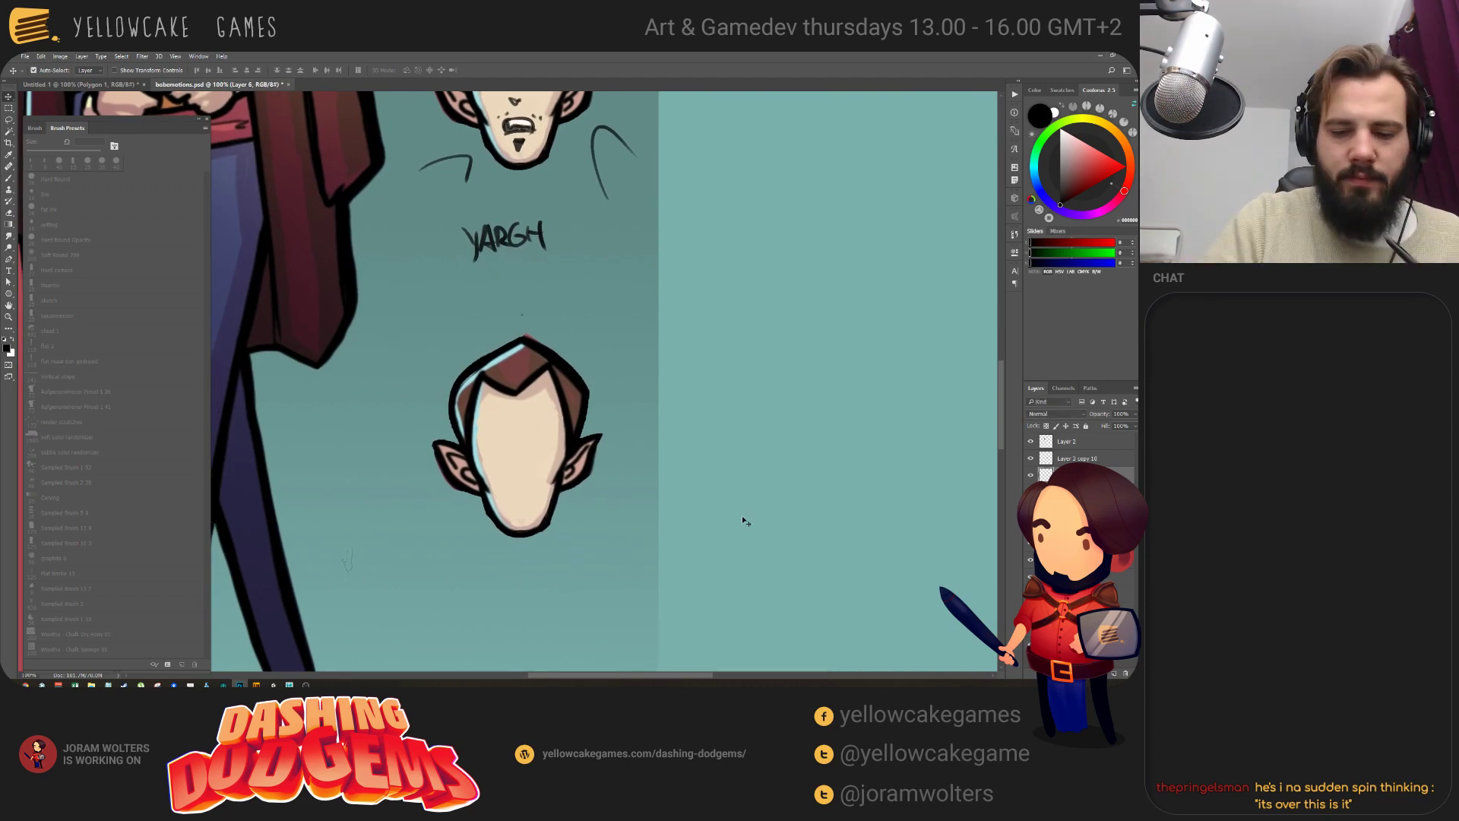
{"action": "key", "text": "m"}
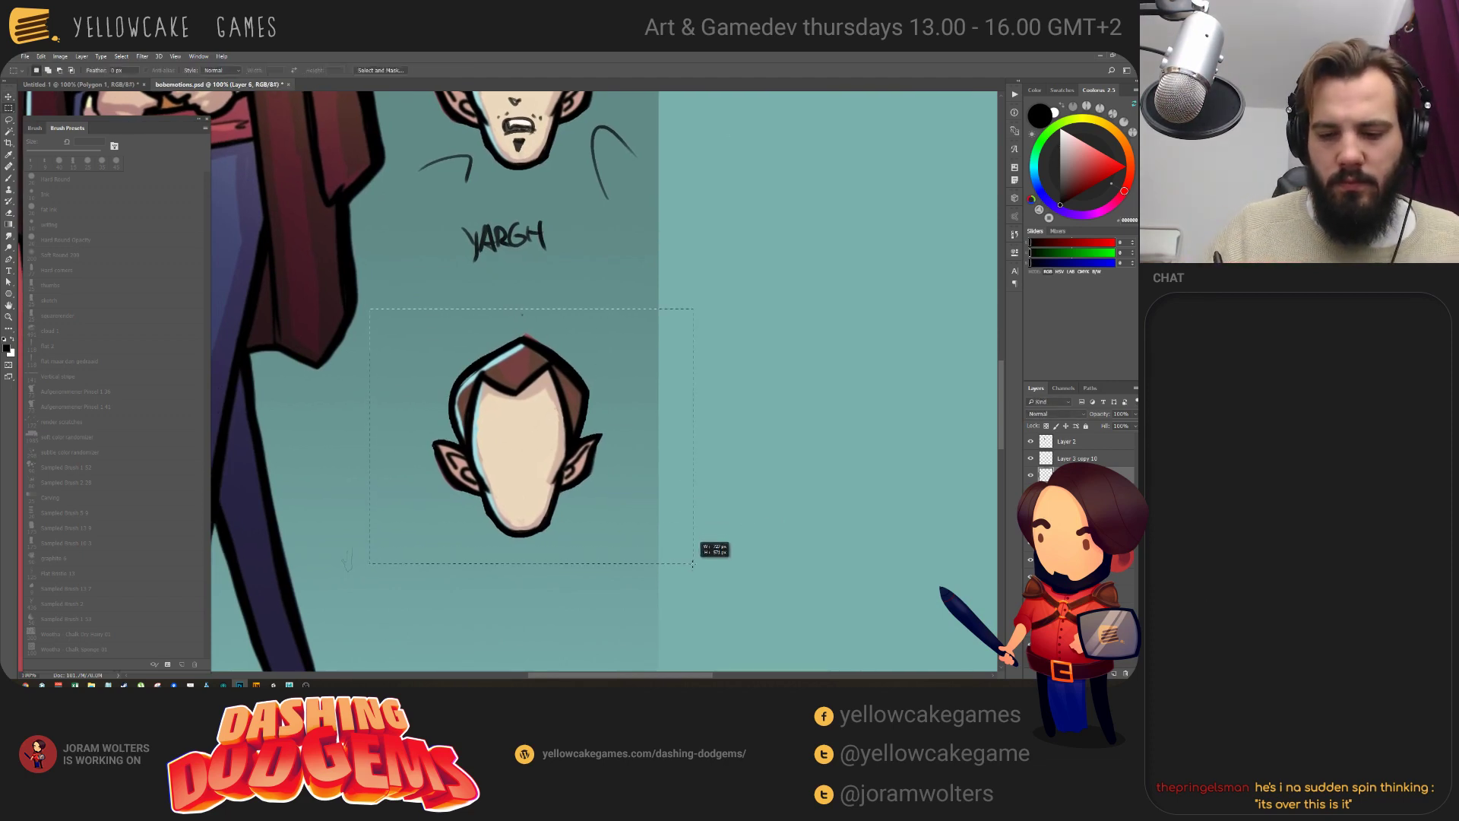
{"action": "key", "text": "shift+m"}
{"action": "left_click_drag", "start_coordinate": [384, 307], "coordinate": [697, 601]}
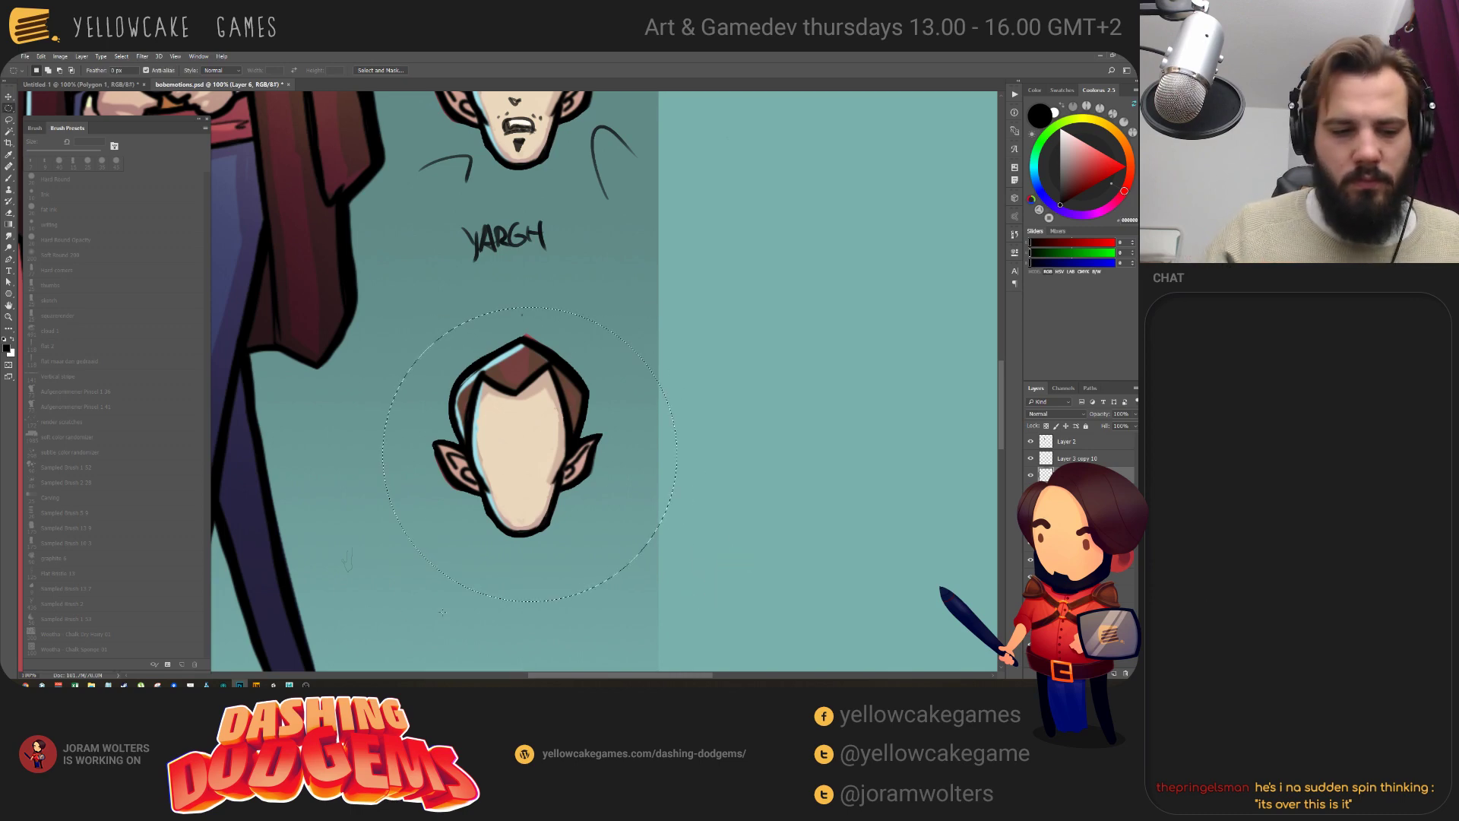
{"action": "left_click", "coordinate": [1035, 181]}
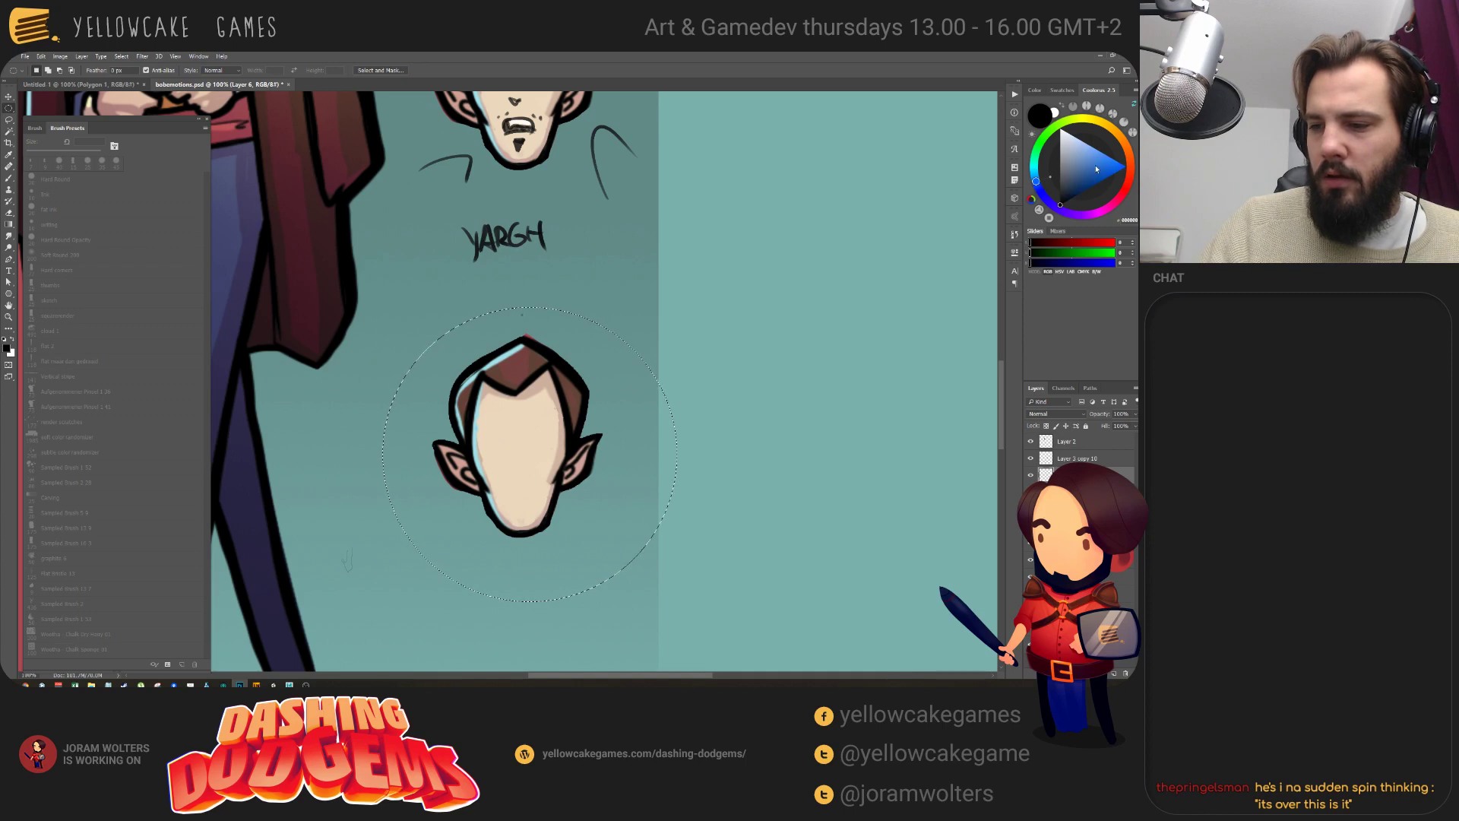
{"action": "left_click", "coordinate": [1092, 165]}
{"action": "key", "text": "alt+BackSpace"}
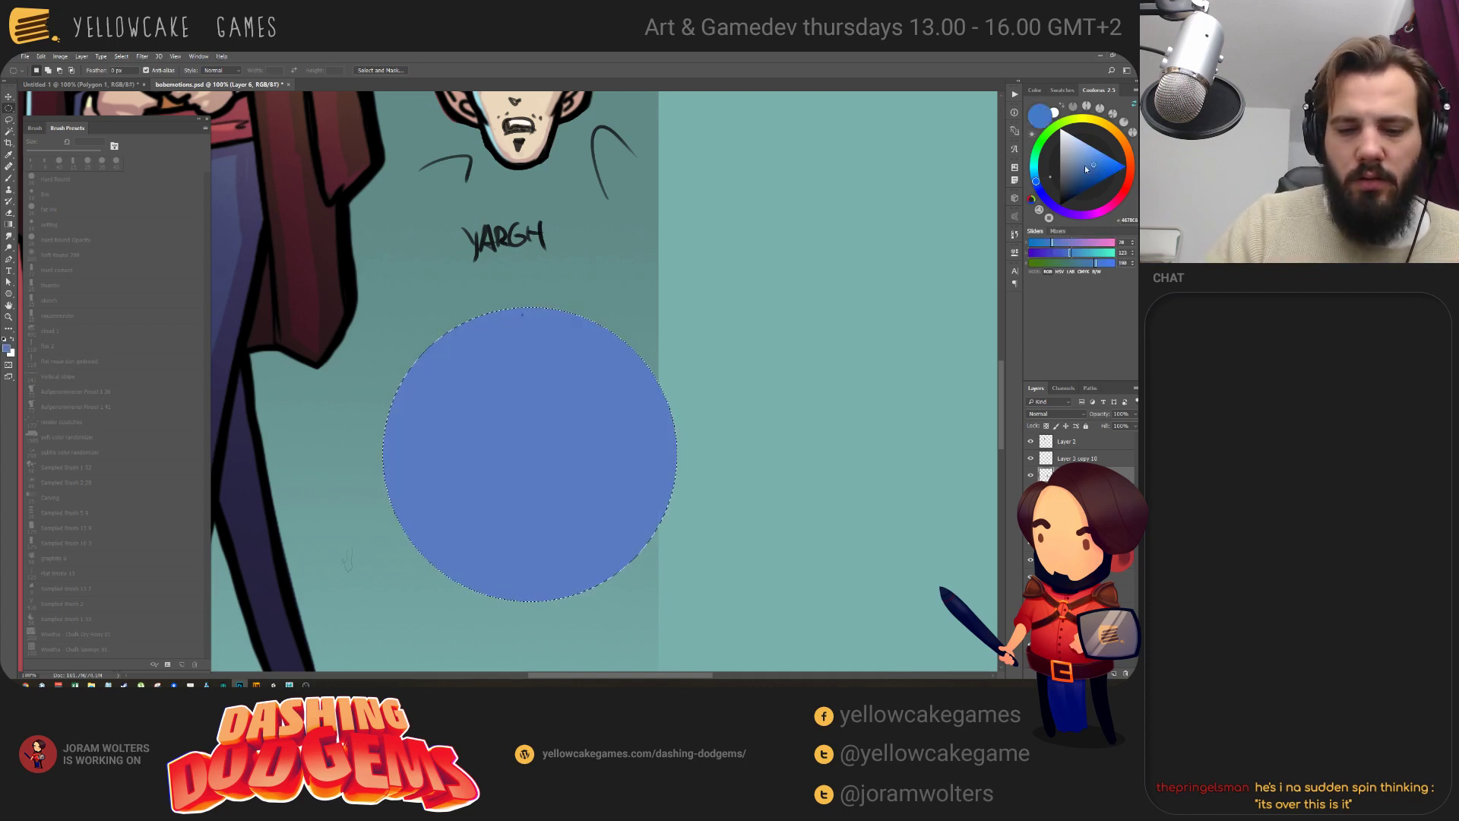
Deselect the blue circle and set its layer opacity to 50%.
{"action": "key", "text": "v"}
{"action": "key", "text": "ctrl+d"}
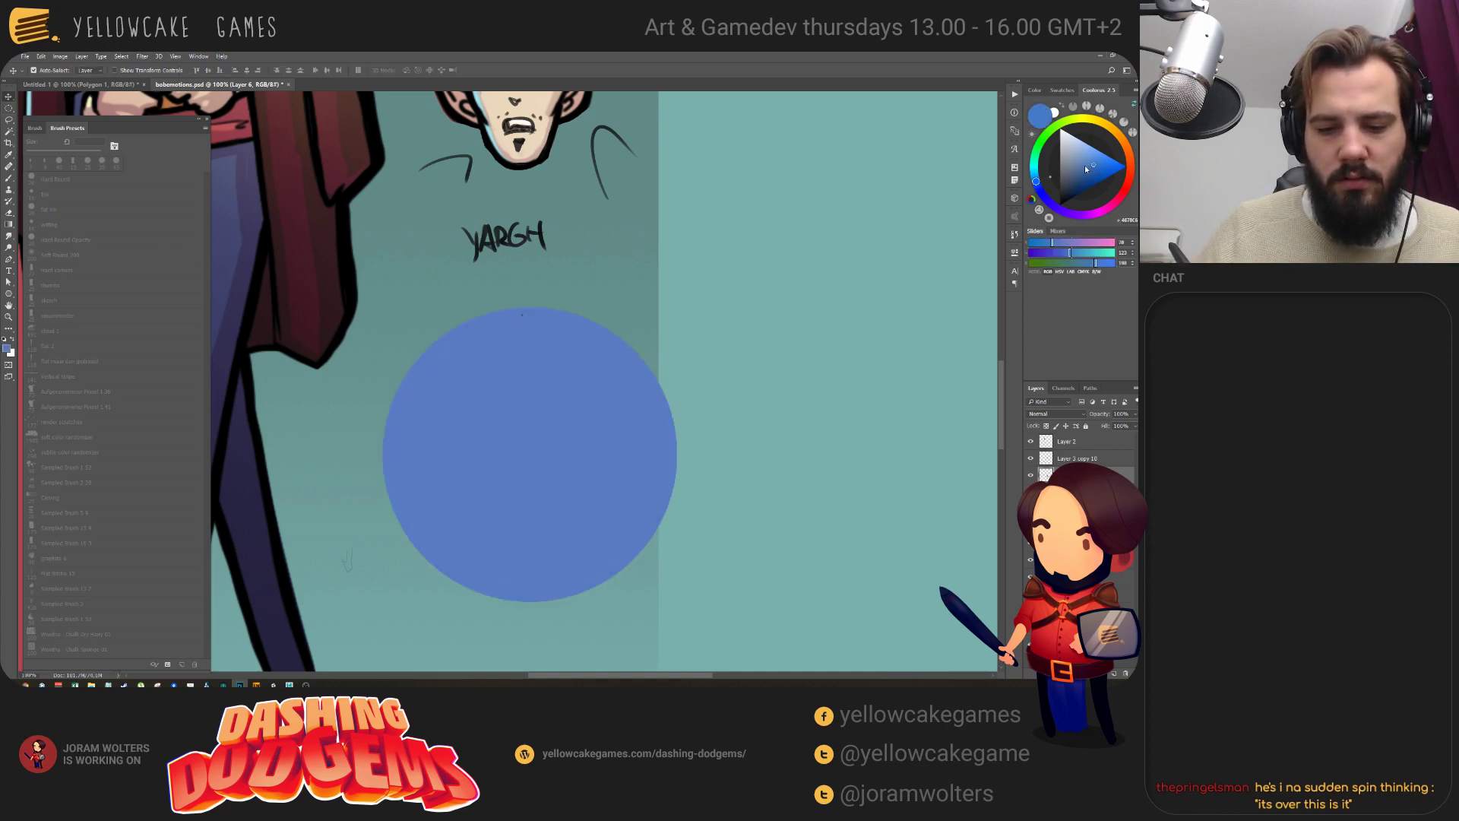
{"action": "key", "text": "3"}
{"action": "key", "text": "3"}
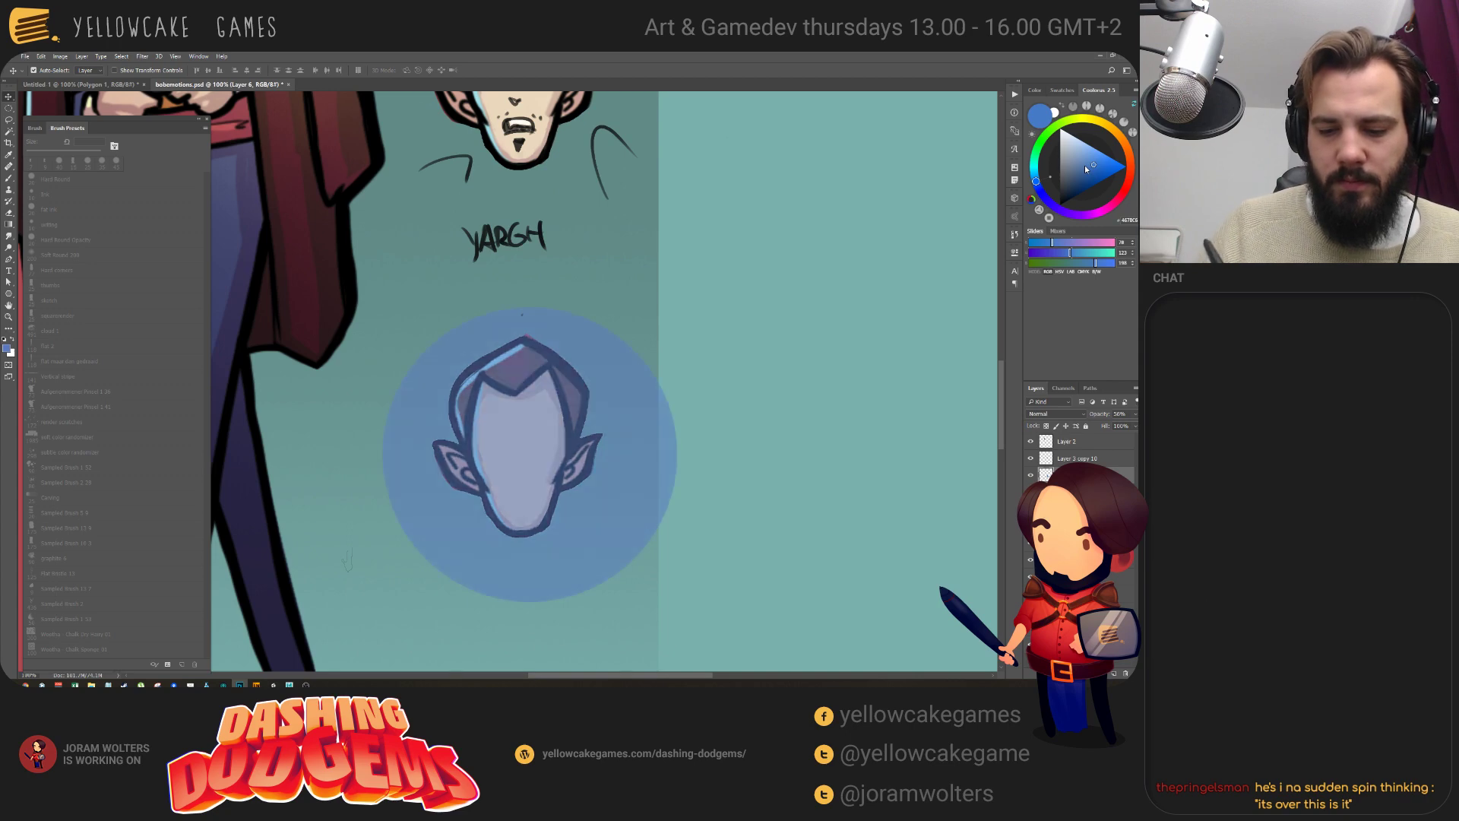
{"action": "key", "text": "5"}
Duplicate the blue circle above the blank head and scale the copy down to a medium bubble.
{"action": "left_click_drag", "start_coordinate": [632, 494], "coordinate": [673, 379]}
{"action": "key", "text": "ctrl+t"}
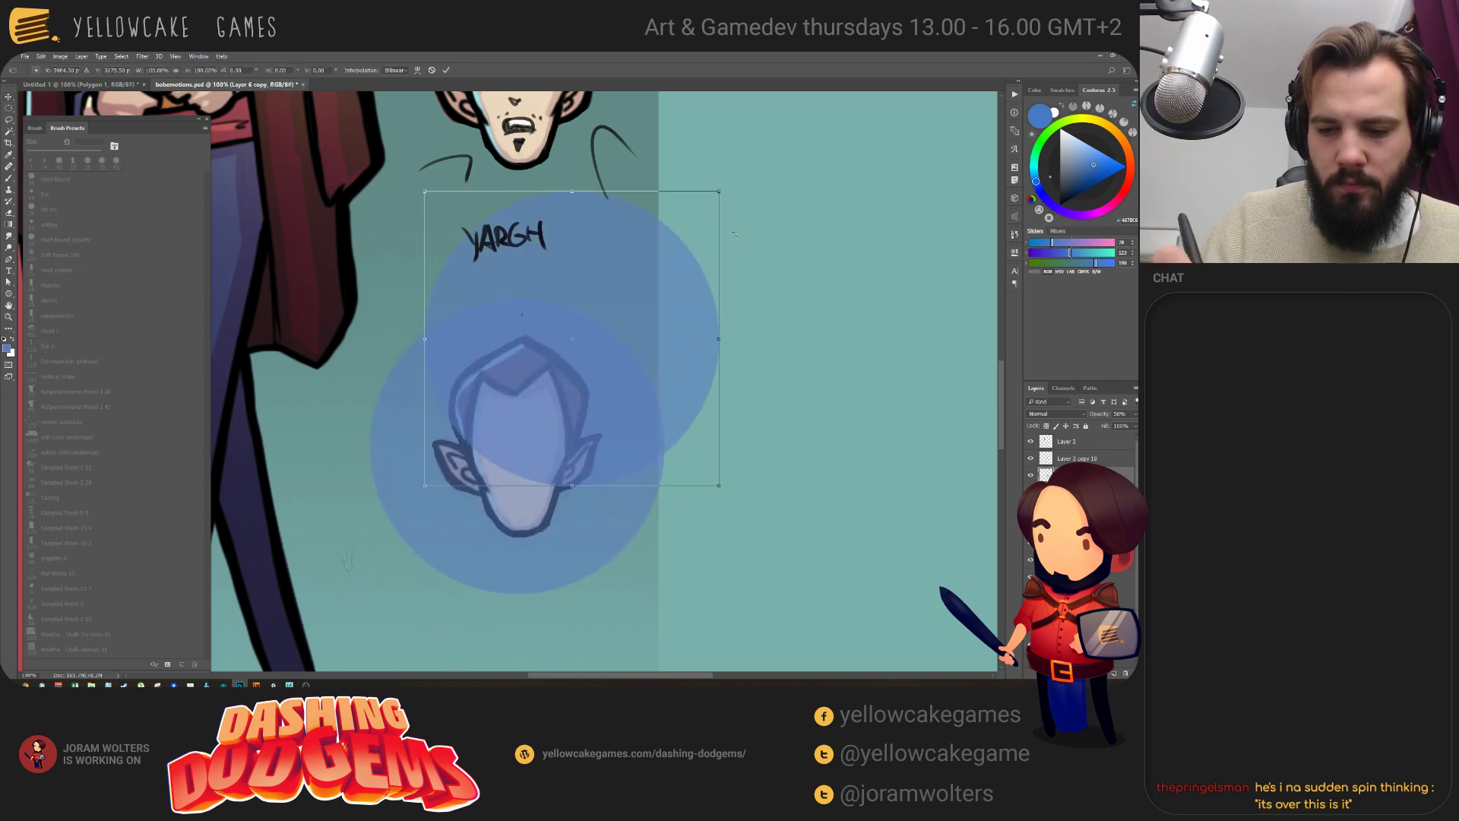
{"action": "left_click_drag", "start_coordinate": [722, 196], "coordinate": [678, 248], "text": "alt"}
{"action": "left_click_drag", "start_coordinate": [687, 170], "coordinate": [665, 191]}
{"action": "key", "text": "Return"}
Duplicate the medium bubble, shrink the copy into a tiny bubble near the YARGH head, and nudge the medium one closer.
{"action": "left_click_drag", "start_coordinate": [655, 278], "coordinate": [470, 257], "text": "alt"}
{"action": "key", "text": "ctrl+t"}
{"action": "left_click_drag", "start_coordinate": [366, 170], "coordinate": [505, 184], "text": "alt"}
{"action": "key", "text": "Return"}
{"action": "left_click_drag", "start_coordinate": [612, 252], "coordinate": [584, 244]}
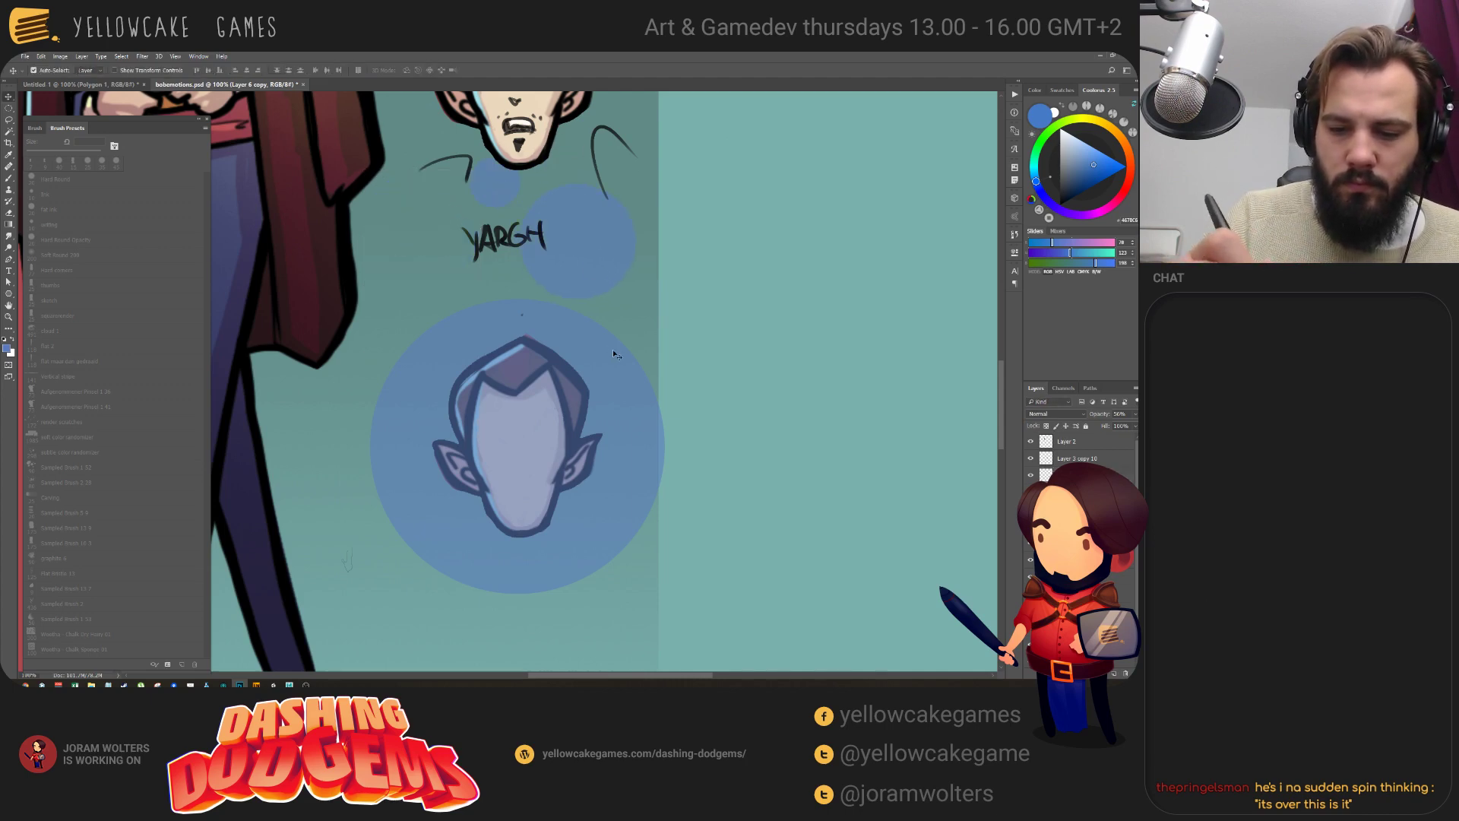
Shrink the large circle to fit more tightly around the blank head and shift both smaller bubbles into a thought-bubble trail.
{"action": "left_click", "coordinate": [642, 372]}
{"action": "key", "text": "ctrl+t"}
{"action": "left_click_drag", "start_coordinate": [663, 300], "coordinate": [640, 318], "text": "alt"}
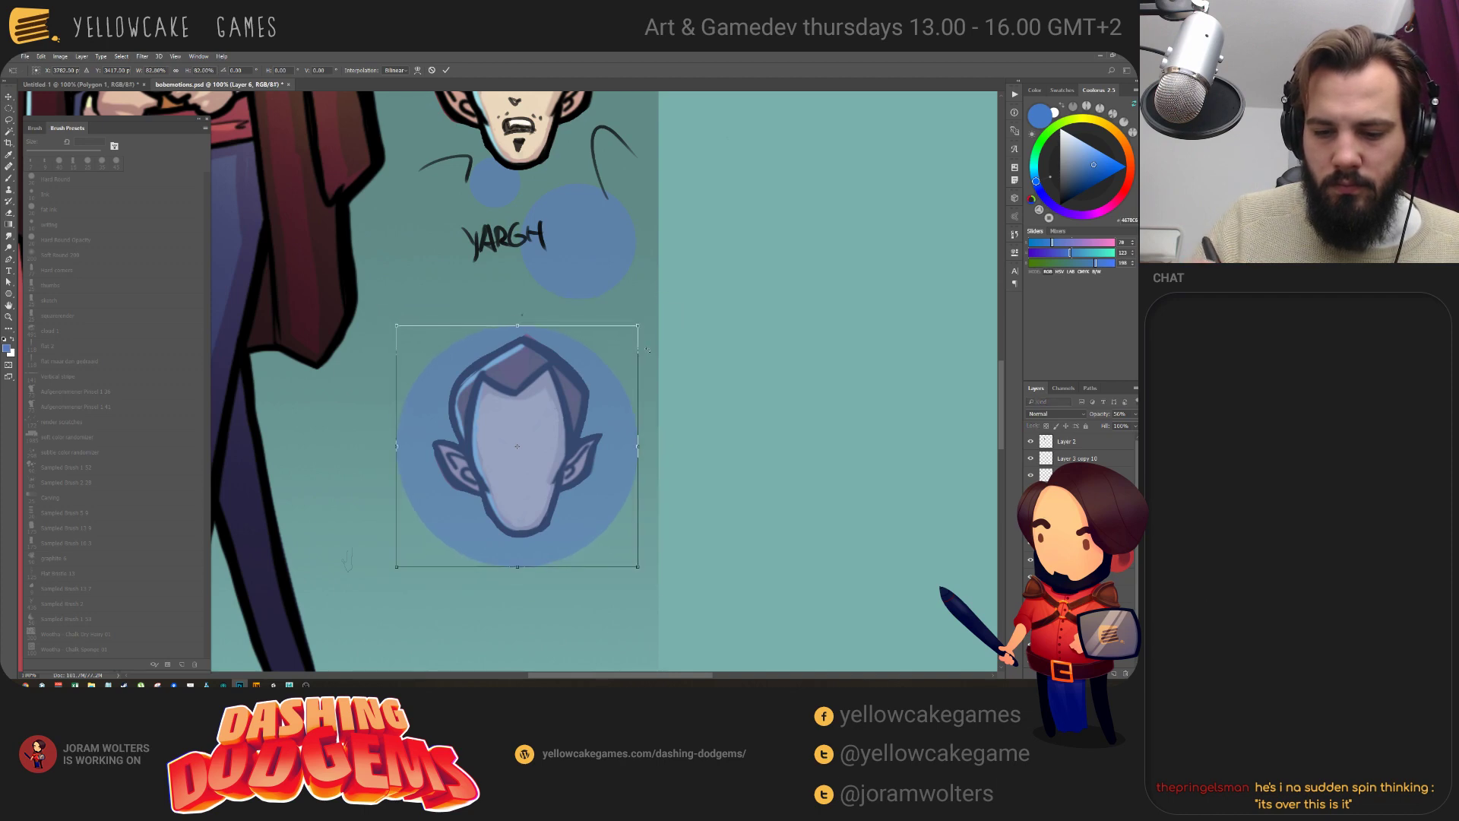
{"action": "key", "text": "Return"}
{"action": "left_click_drag", "start_coordinate": [600, 251], "coordinate": [583, 277]}
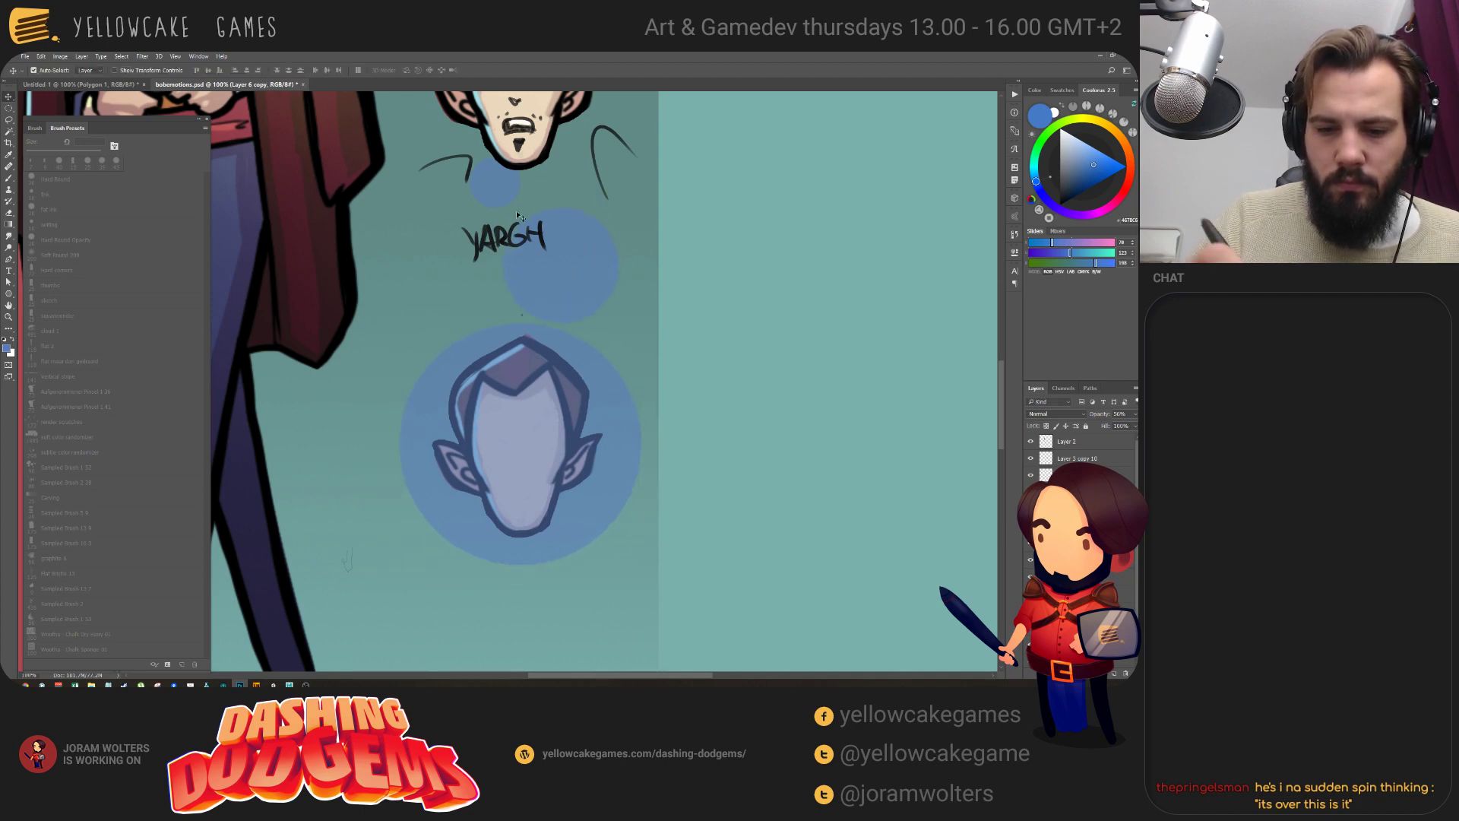
{"action": "left_click_drag", "start_coordinate": [507, 201], "coordinate": [481, 220]}
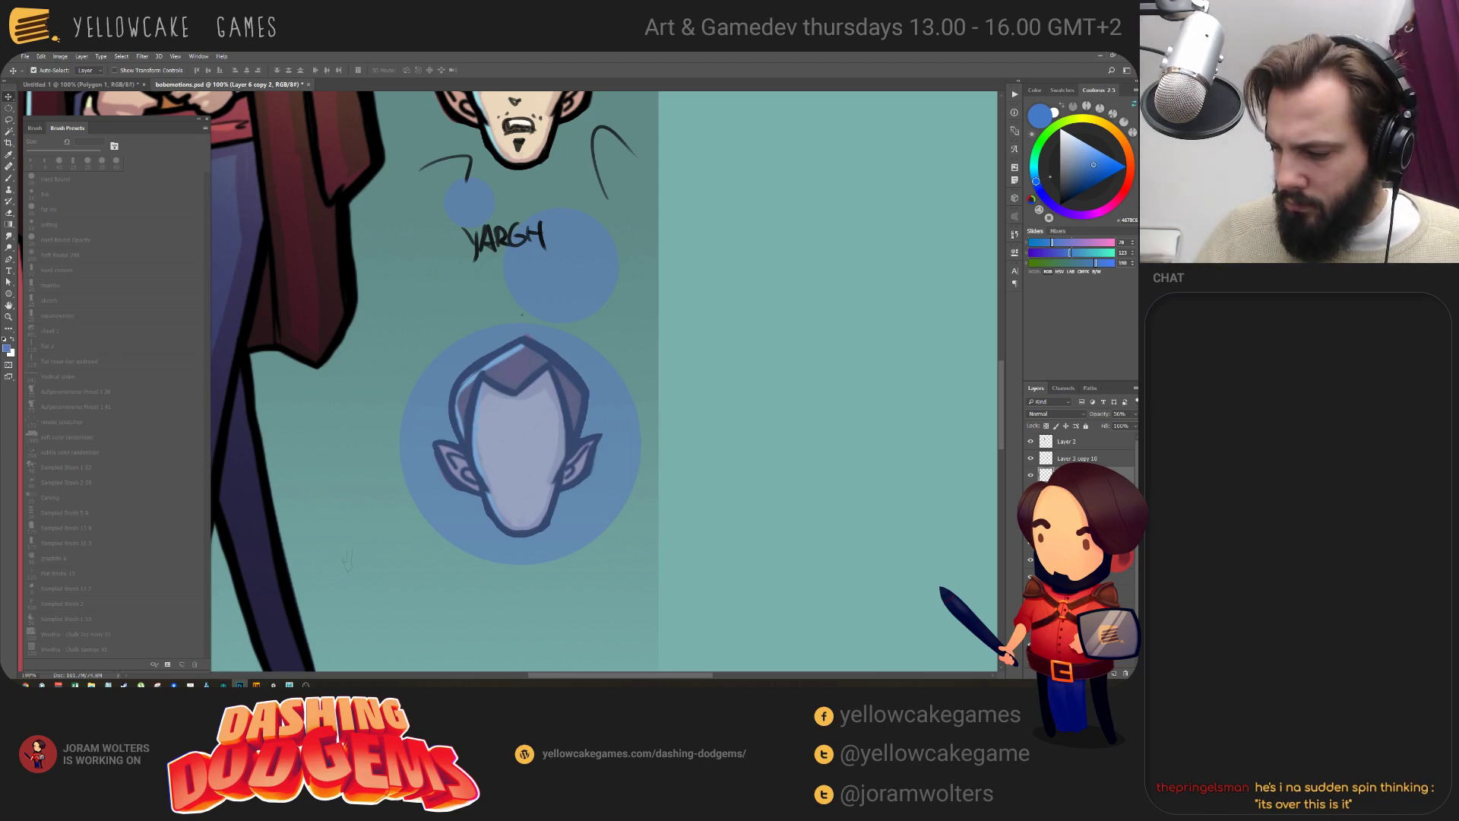
Load the three bubbles as a selection and shade them softly in darker blue with the Soft Round brush.
{"action": "left_click", "coordinate": [1046, 474], "text": "ctrl"}
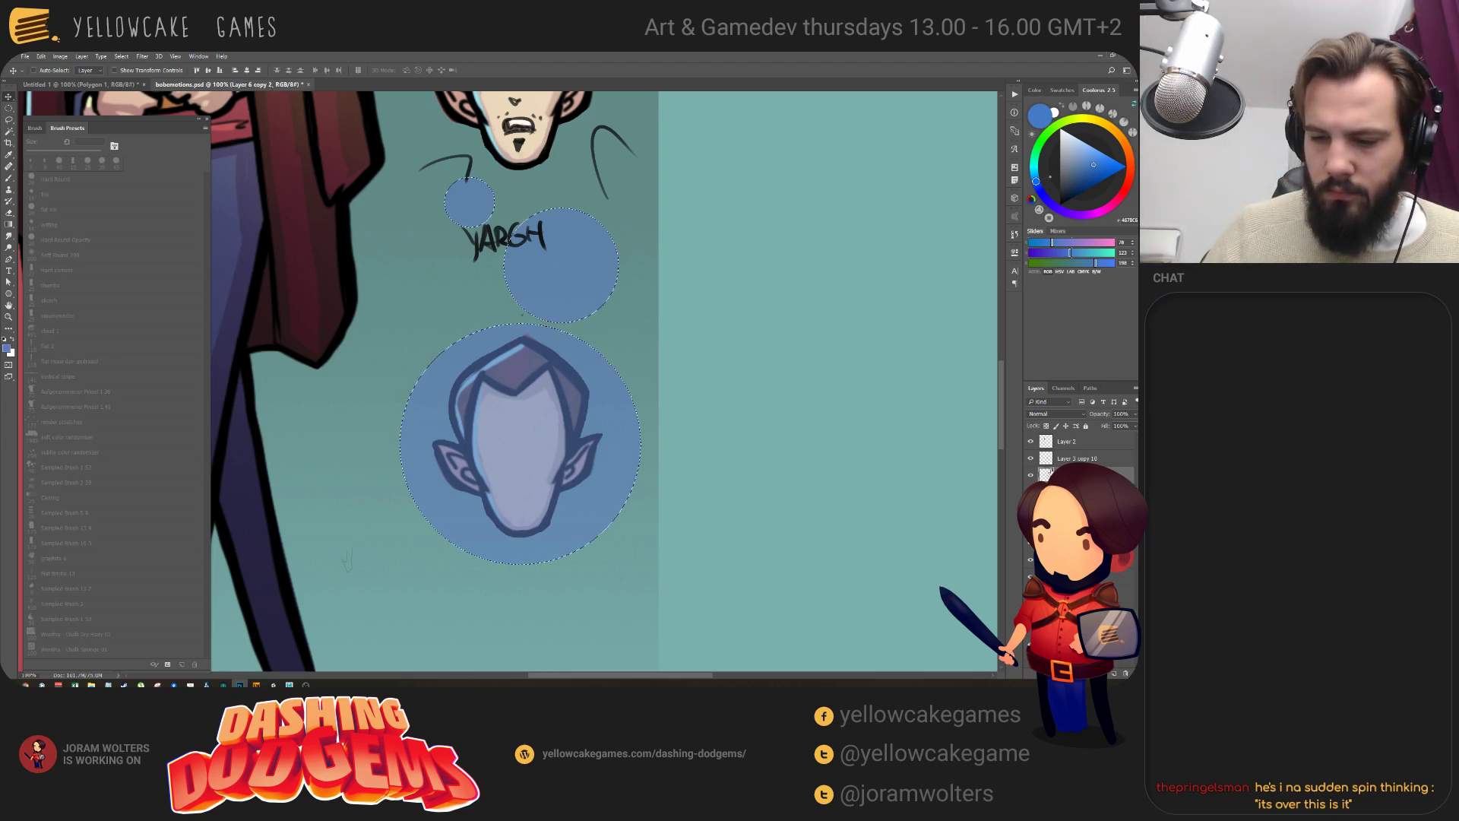
{"action": "key", "text": "b"}
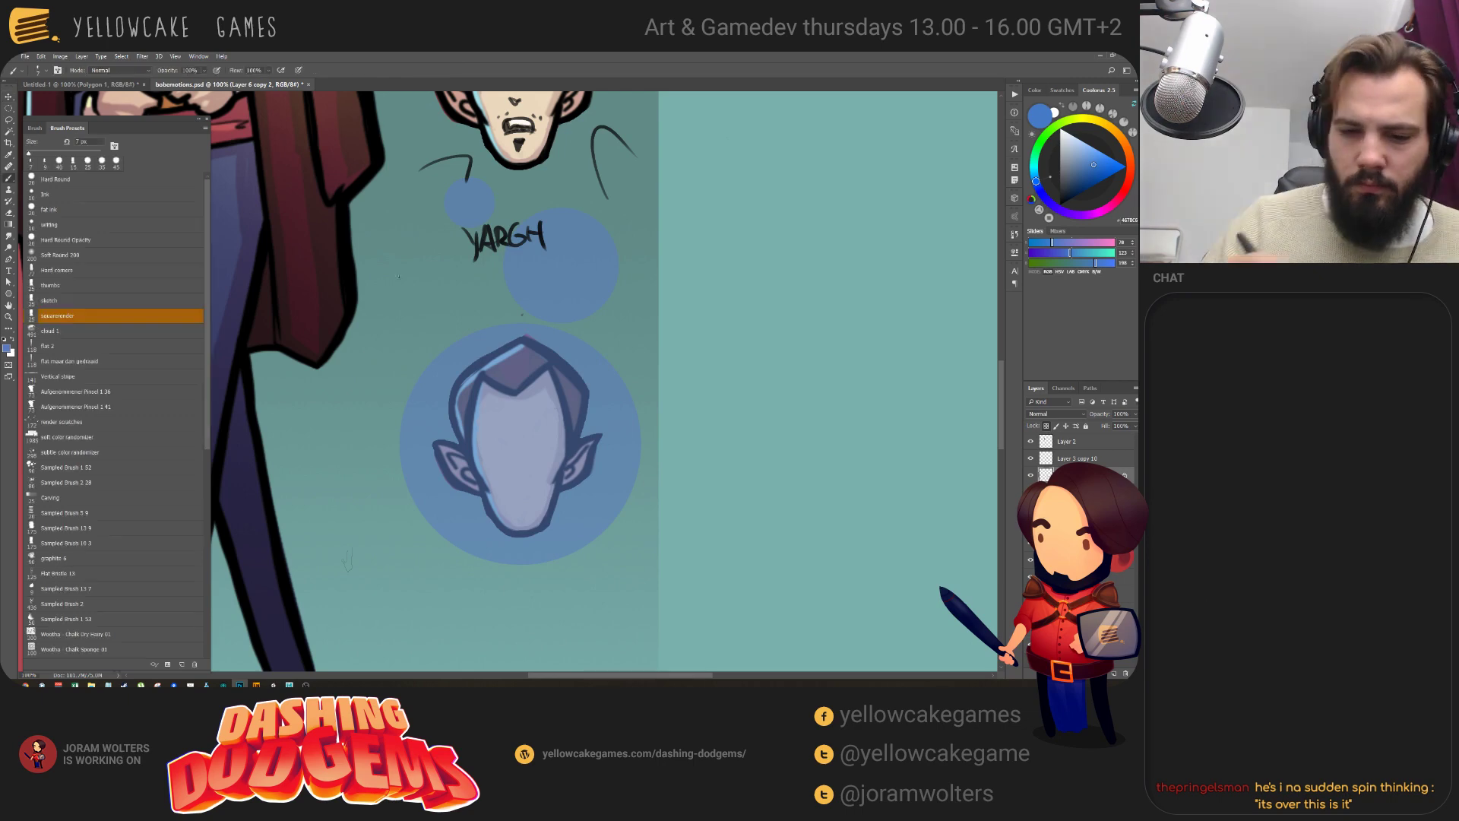
{"action": "left_click", "coordinate": [82, 261]}
{"action": "left_click", "coordinate": [561, 341], "text": "alt"}
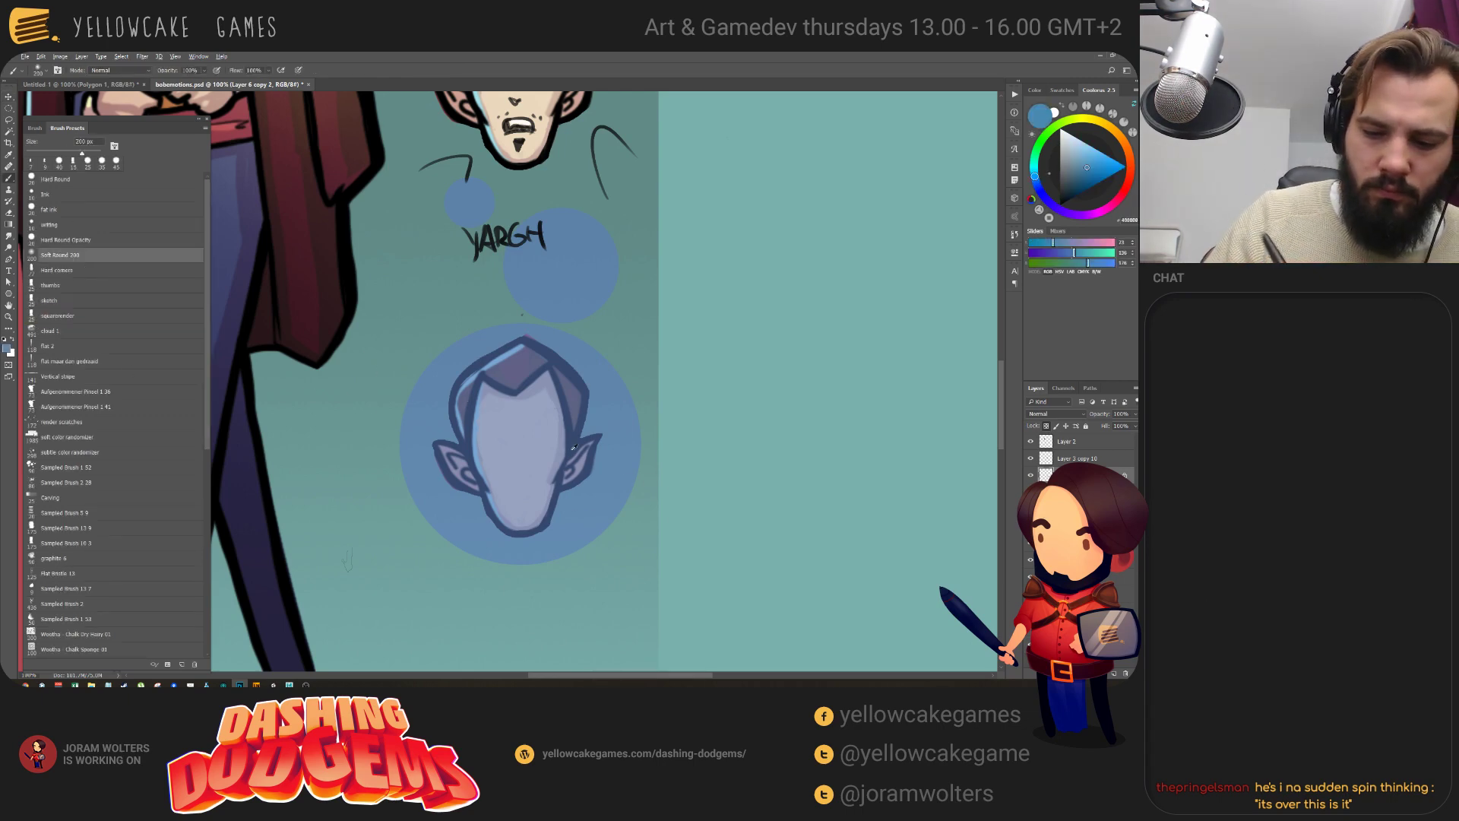
{"action": "left_click", "coordinate": [559, 355], "text": "alt"}
{"action": "key", "text": "bracketright"}
{"action": "key", "text": "bracketright"}
{"action": "key", "text": "bracketright"}
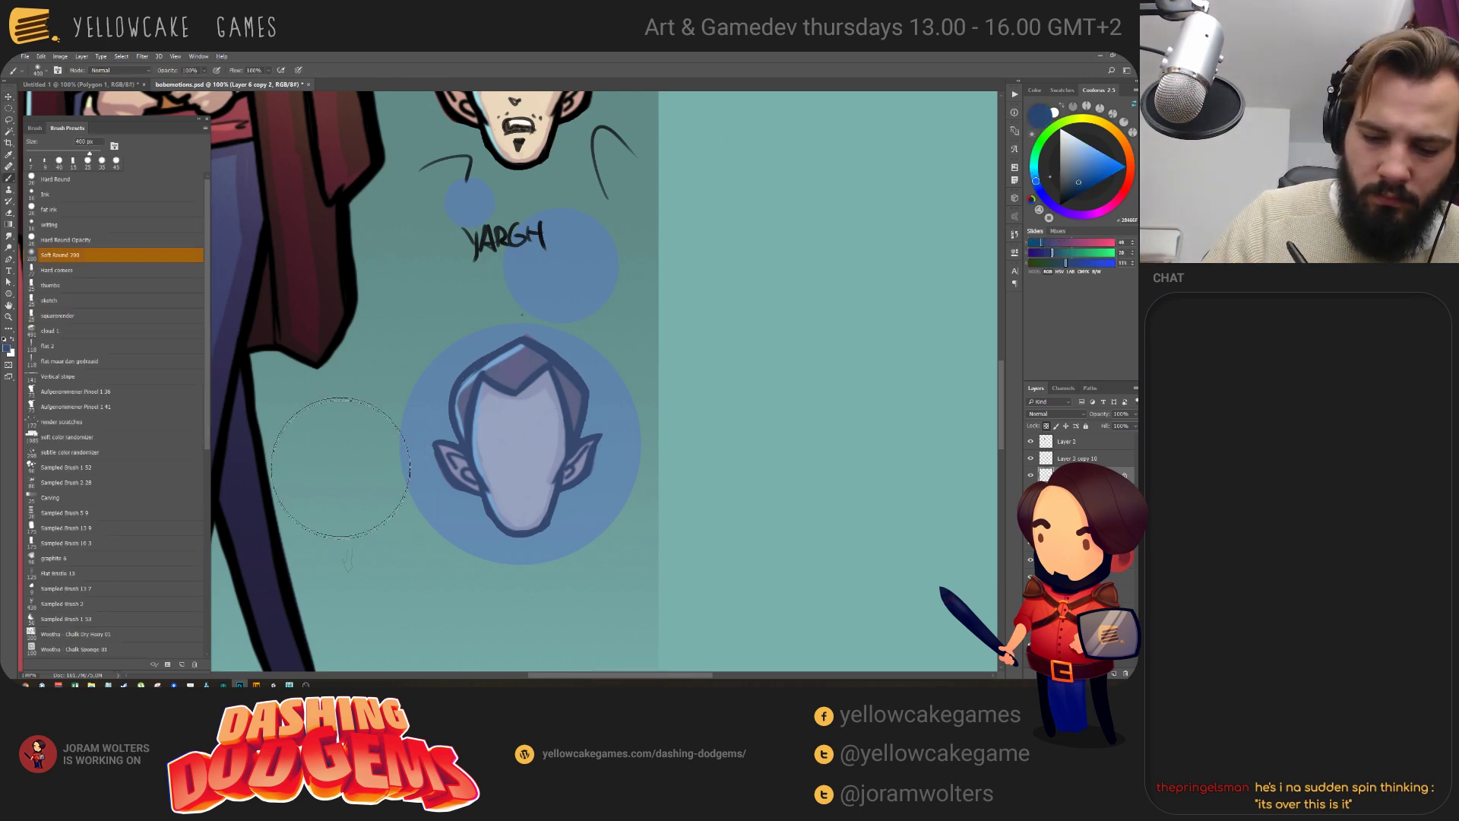
{"action": "key", "text": "bracketleft"}
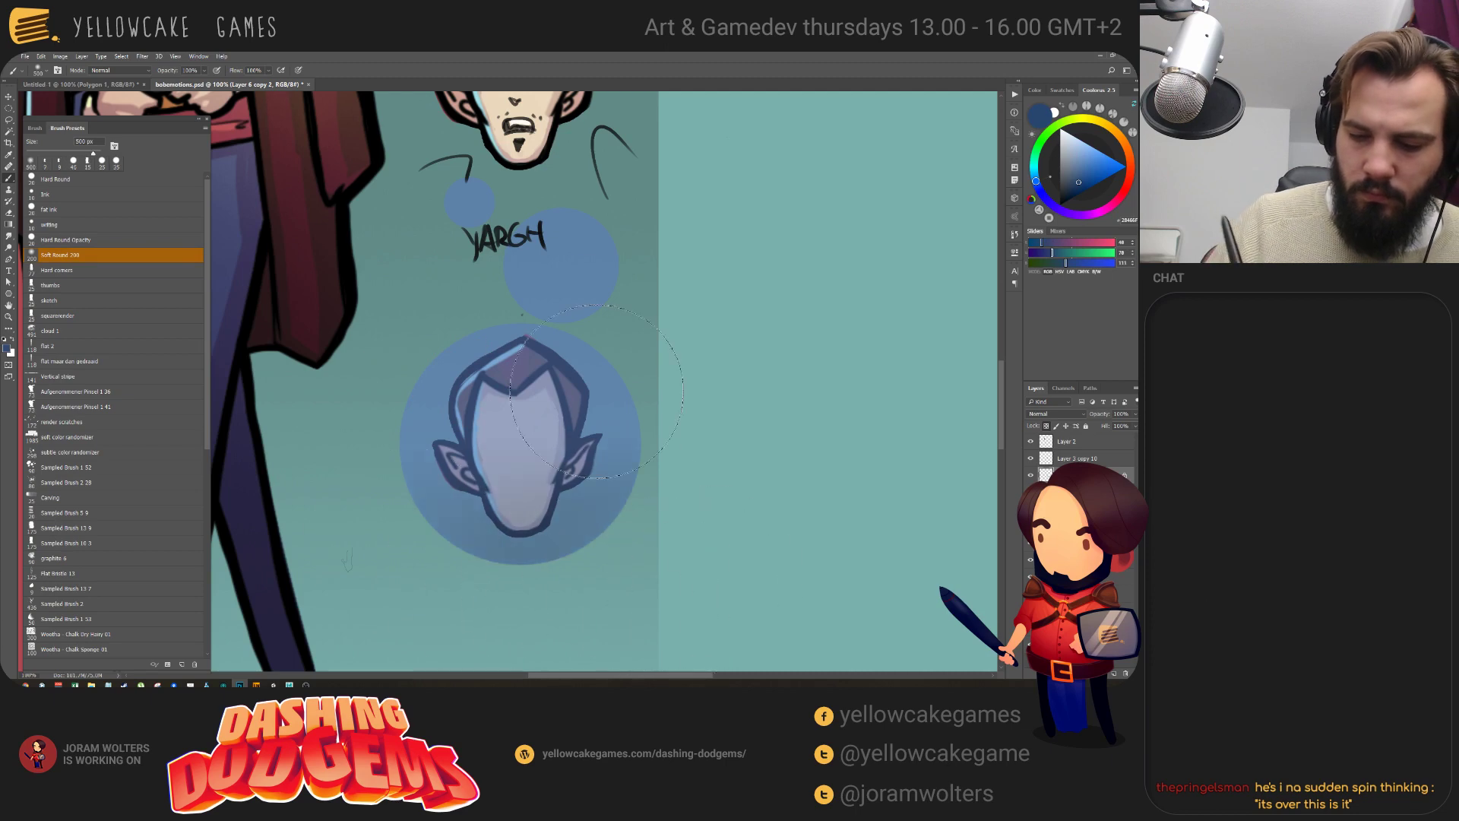
{"action": "key", "text": "bracketleft"}
{"action": "key", "text": "bracketleft"}
{"action": "key", "text": "bracketleft"}
{"action": "key", "text": "bracketleft"}
{"action": "key", "text": "bracketleft"}
{"action": "key", "text": "bracketright"}
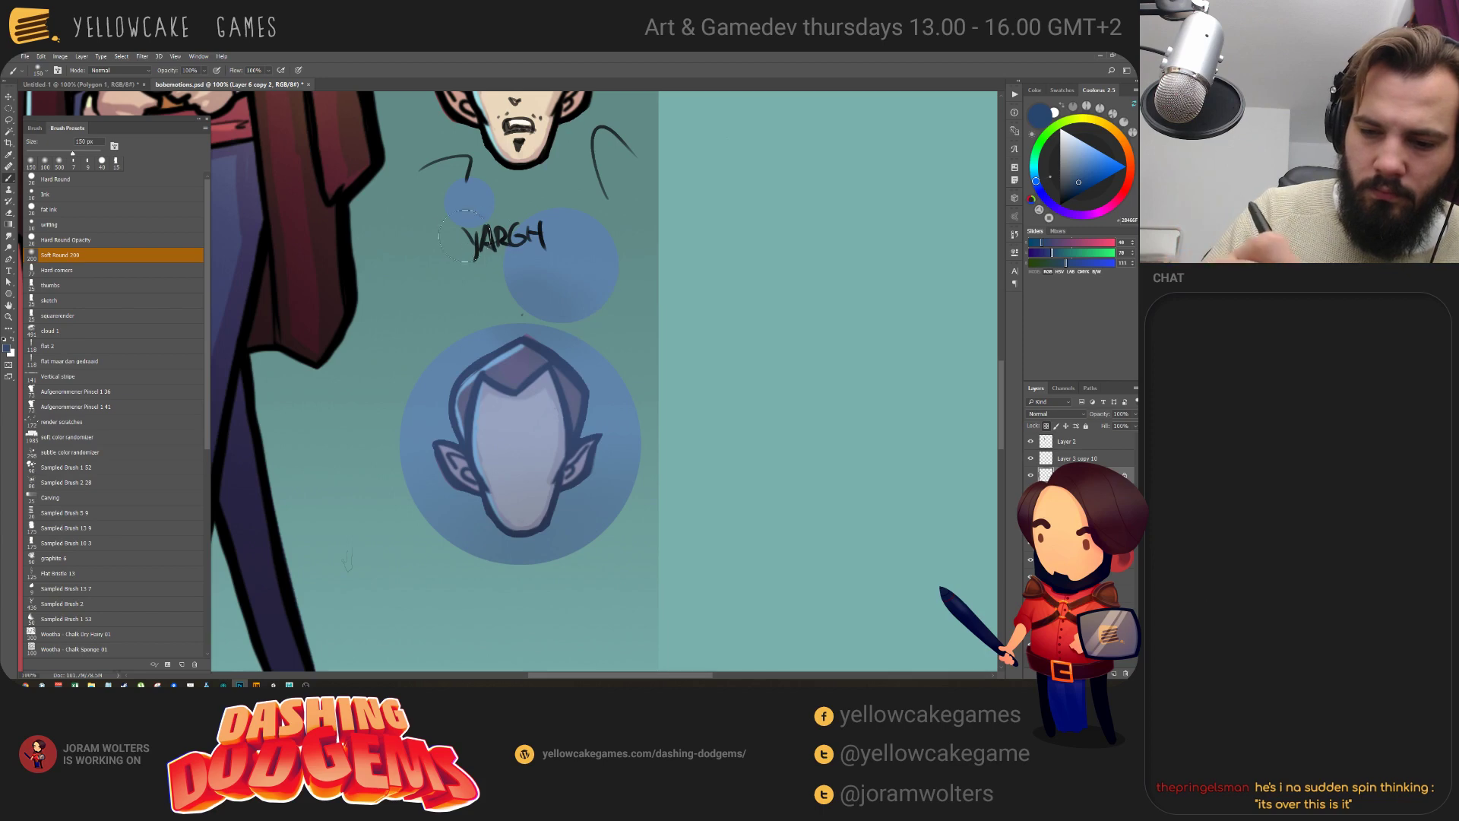
Select the blank head's layer below the bubbles and draw a black mouth and goatee on the lower face.
{"action": "key", "text": "x"}
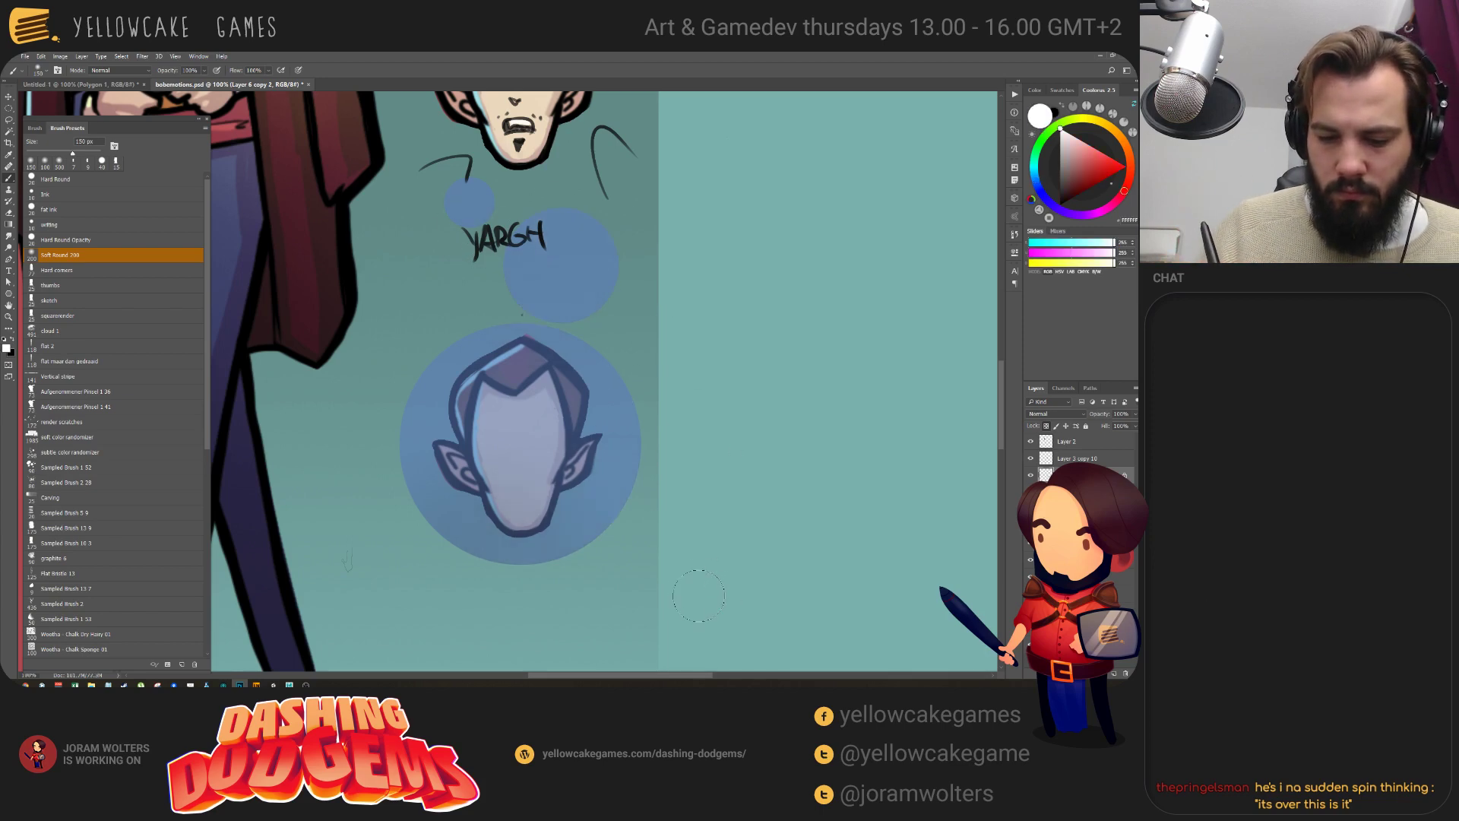
{"action": "key", "text": "ctrl+comma"}
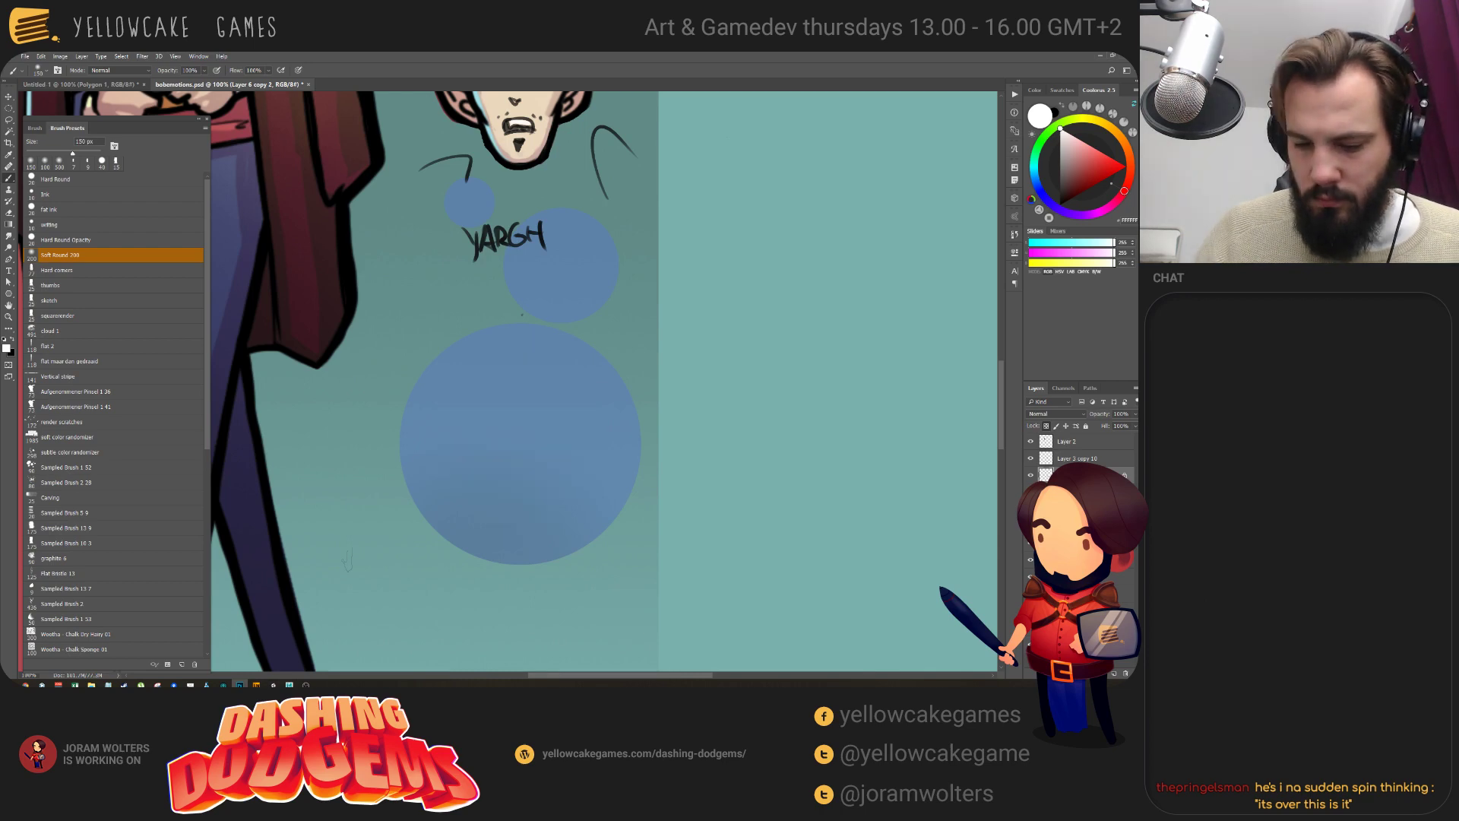
{"action": "key", "text": "ctrl+comma"}
{"action": "key", "text": "alt+bracketright"}
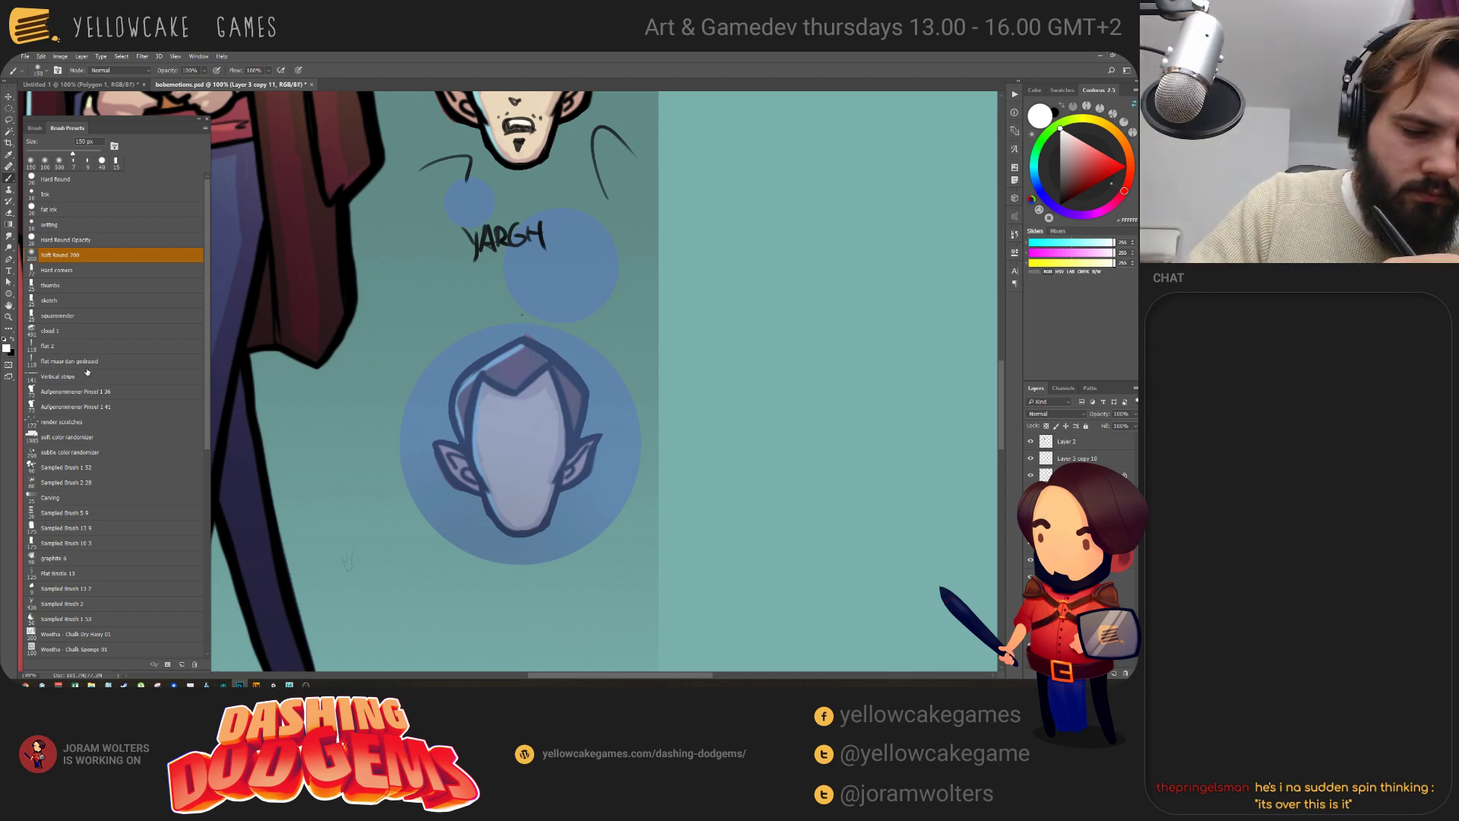
{"action": "left_click", "coordinate": [67, 315]}
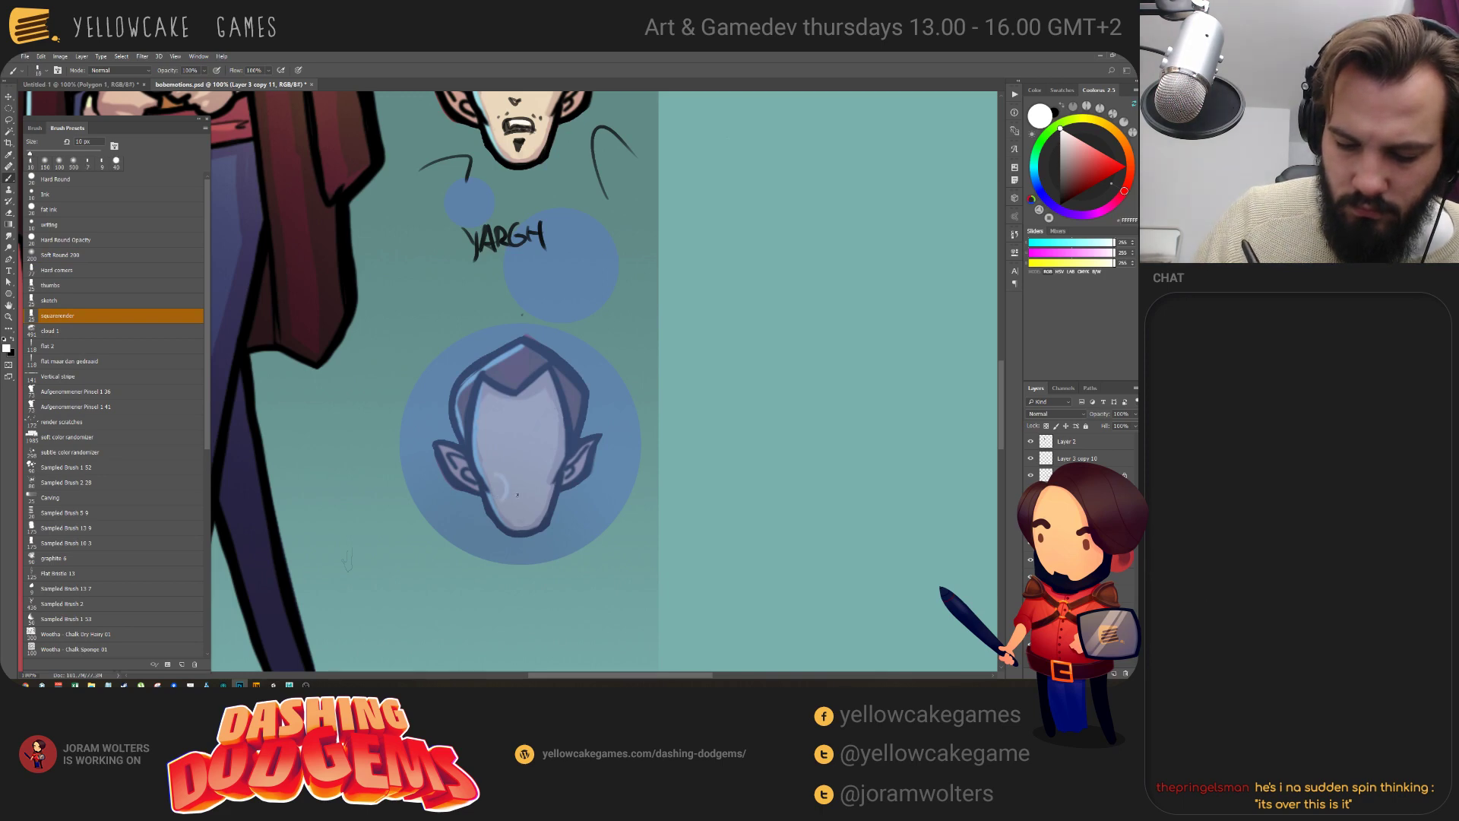
{"action": "key", "text": "x"}
{"action": "left_click_drag", "start_coordinate": [497, 477], "coordinate": [522, 499]}
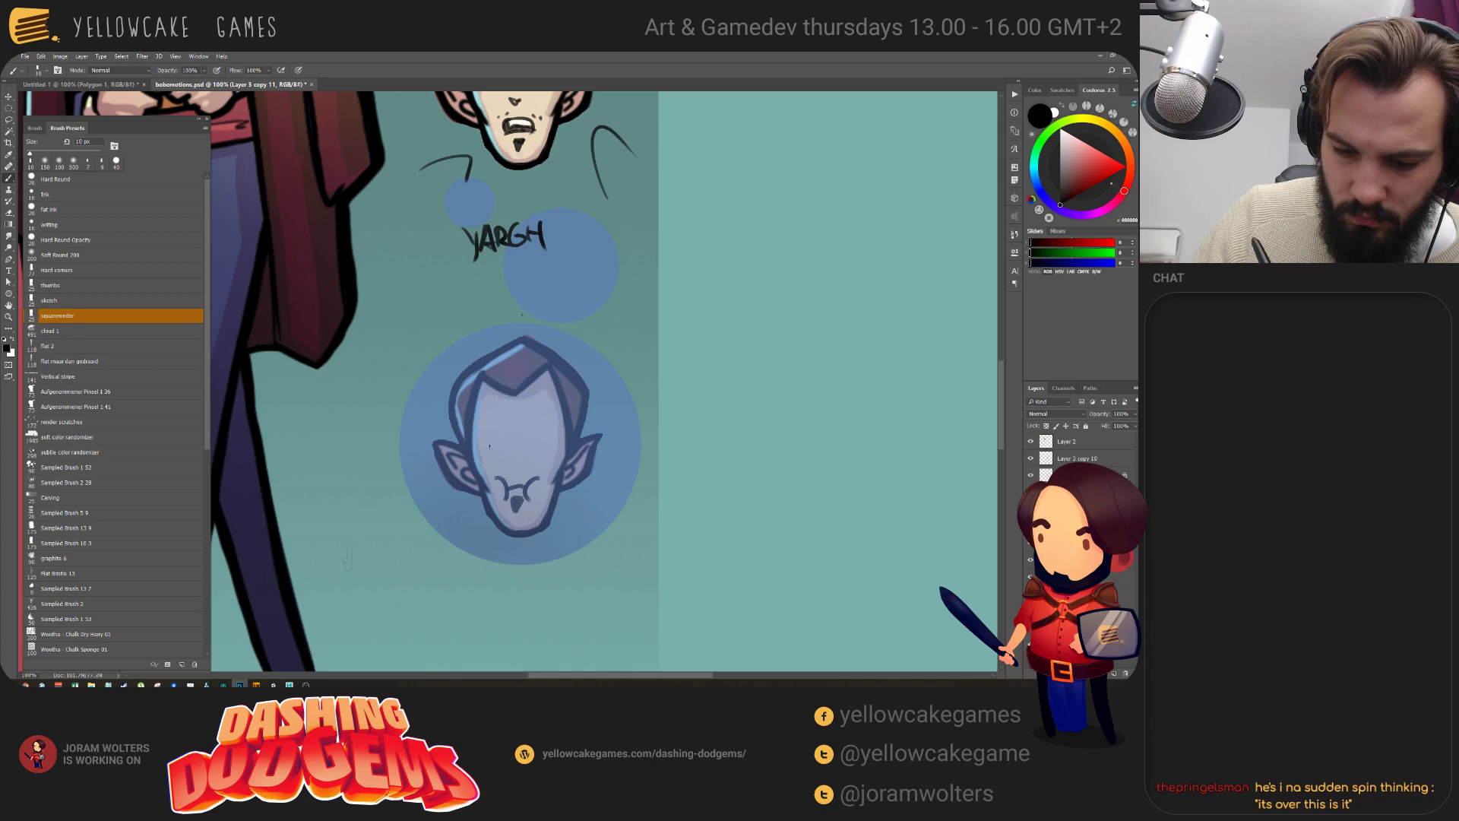
Draw angry slanted eyebrows and small eyes on the head, undoing and redrawing misplaced strokes.
{"action": "left_click_drag", "start_coordinate": [488, 446], "coordinate": [497, 443]}
{"action": "key", "text": "ctrl+z"}
{"action": "mouse_move", "coordinate": [511, 432]}
{"action": "left_mouse_down"}
{"action": "mouse_move", "coordinate": [497, 443]}
{"action": "mouse_move", "coordinate": [554, 435]}
{"action": "mouse_move", "coordinate": [523, 457]}
{"action": "left_mouse_up"}
{"action": "key", "text": "ctrl+z"}
{"action": "key", "text": "ctrl+z"}
{"action": "key", "text": "ctrl+z"}
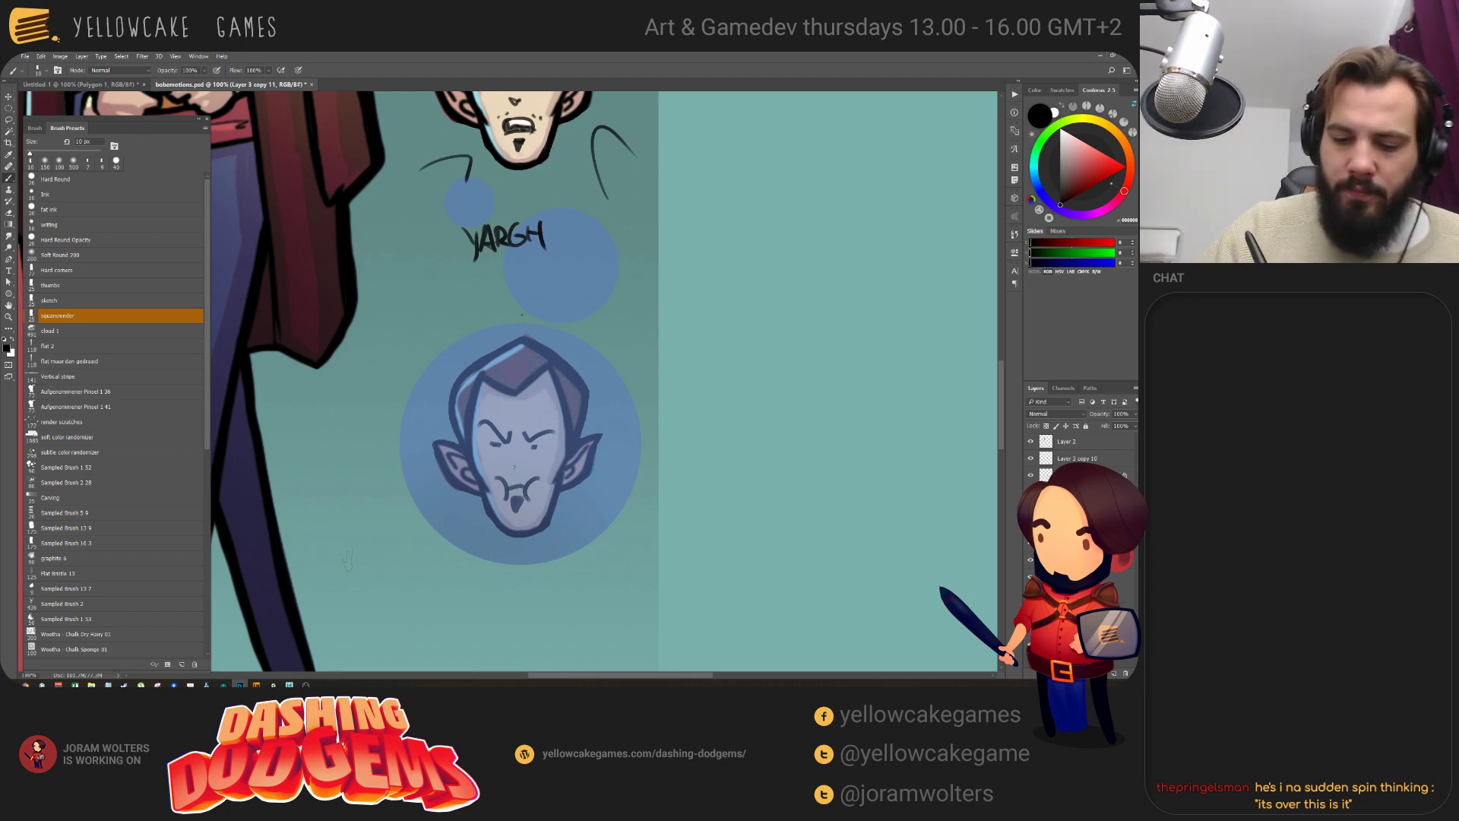
Draw a small nose between the eyes and mouth, replacing the first attempt with a thinner brush stroke.
{"action": "left_click_drag", "start_coordinate": [510, 471], "coordinate": [527, 468]}
{"action": "key", "text": "ctrl+z"}
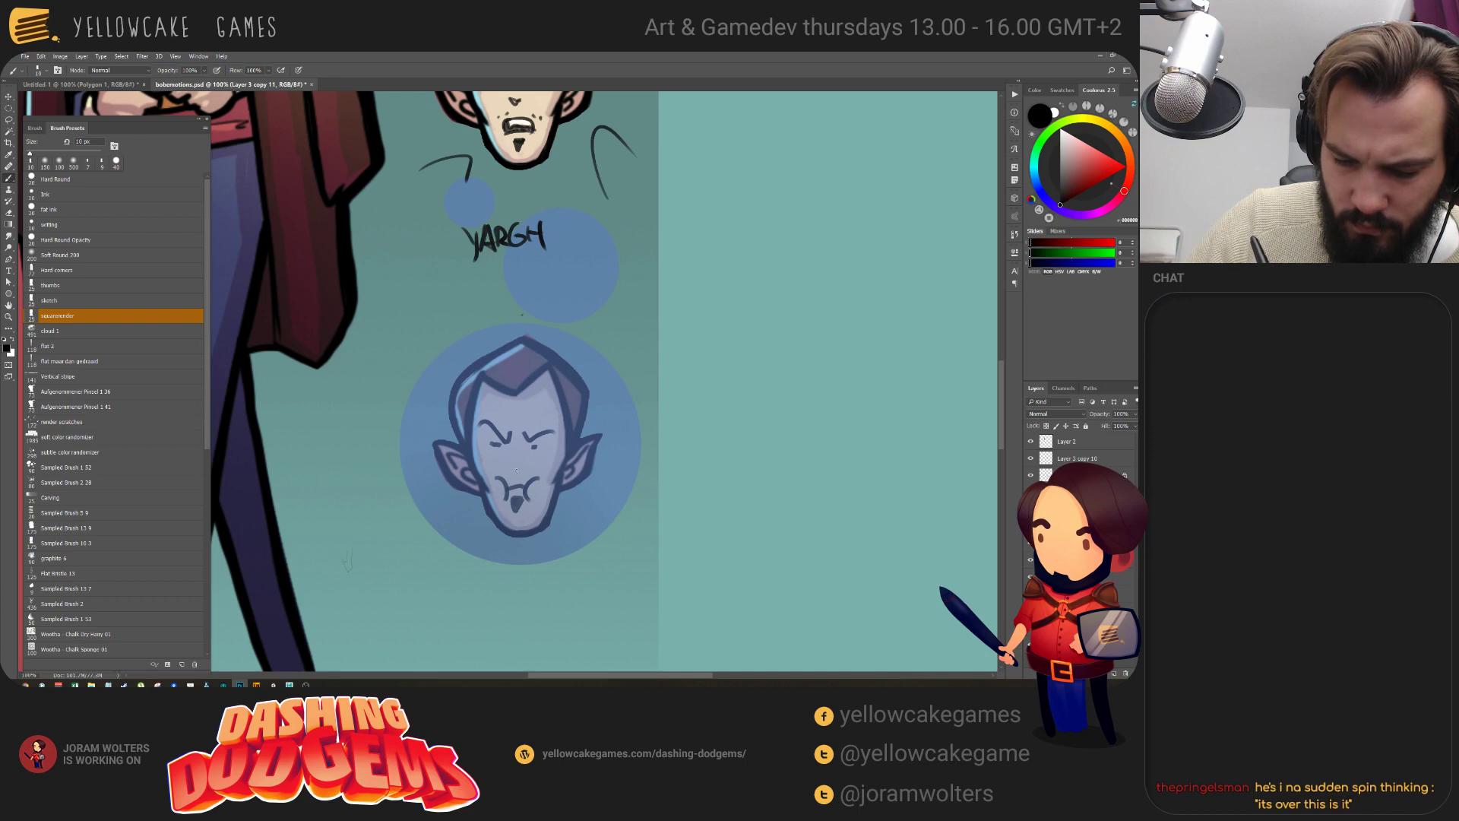
{"action": "key", "text": "bracketleft"}
{"action": "left_click_drag", "start_coordinate": [511, 466], "coordinate": [525, 468]}
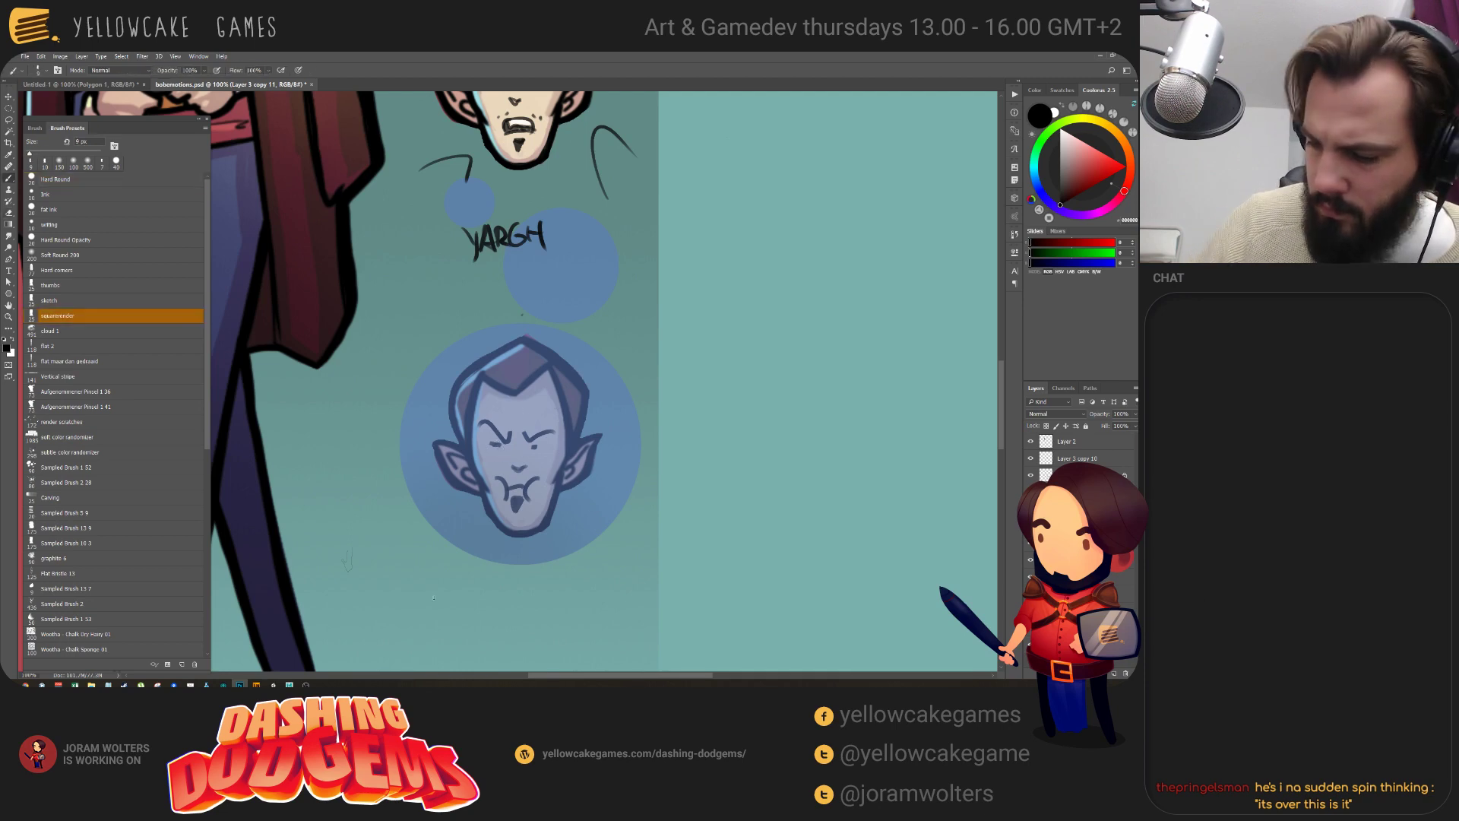
Hide the thought bubble layer and redraw the angry head's small eyes in black beneath the eyebrows.
{"action": "left_click", "coordinate": [1030, 476]}
{"action": "left_click", "coordinate": [502, 456], "text": "alt"}
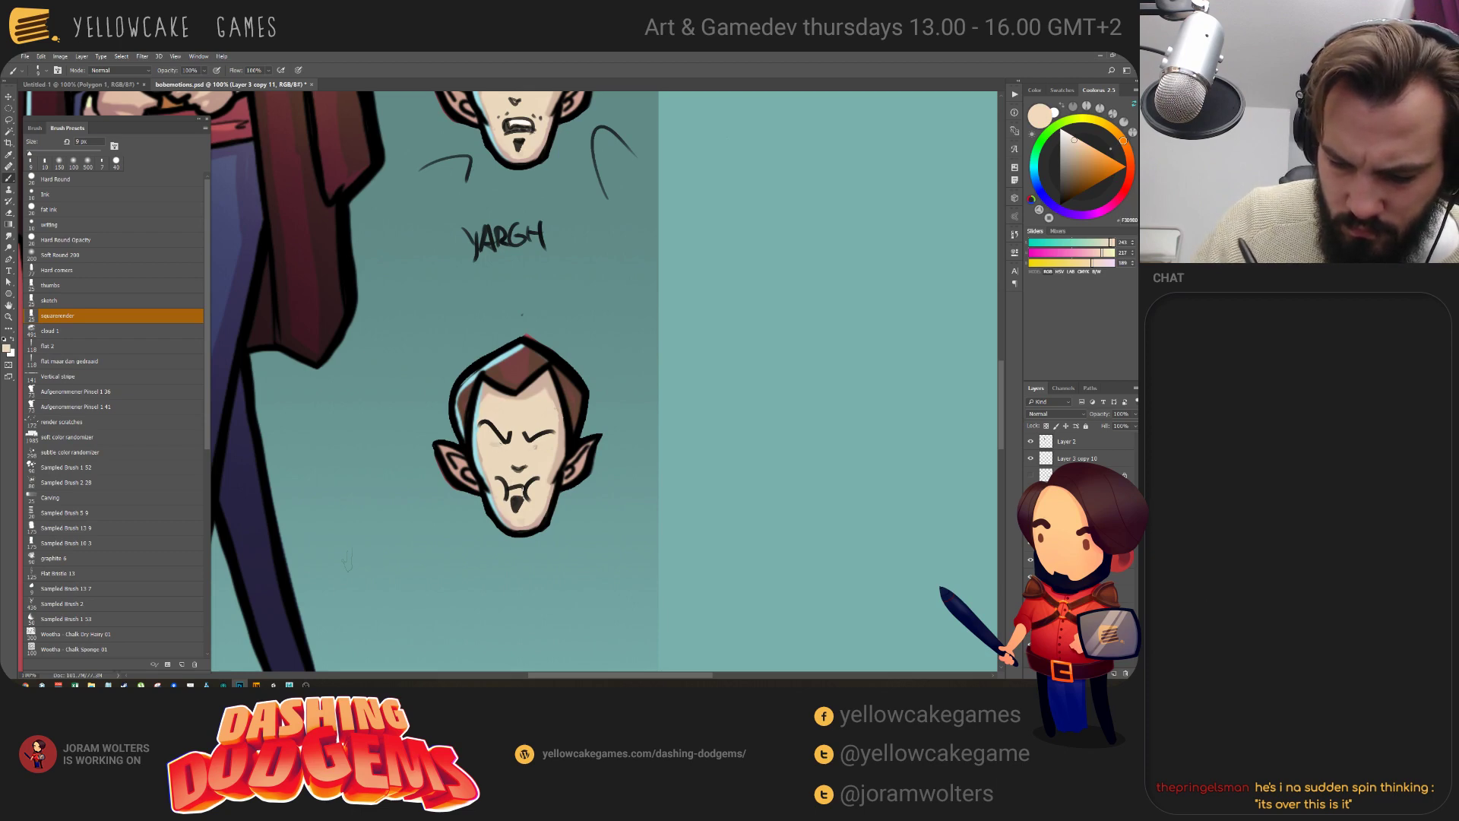
{"action": "key", "text": "d"}
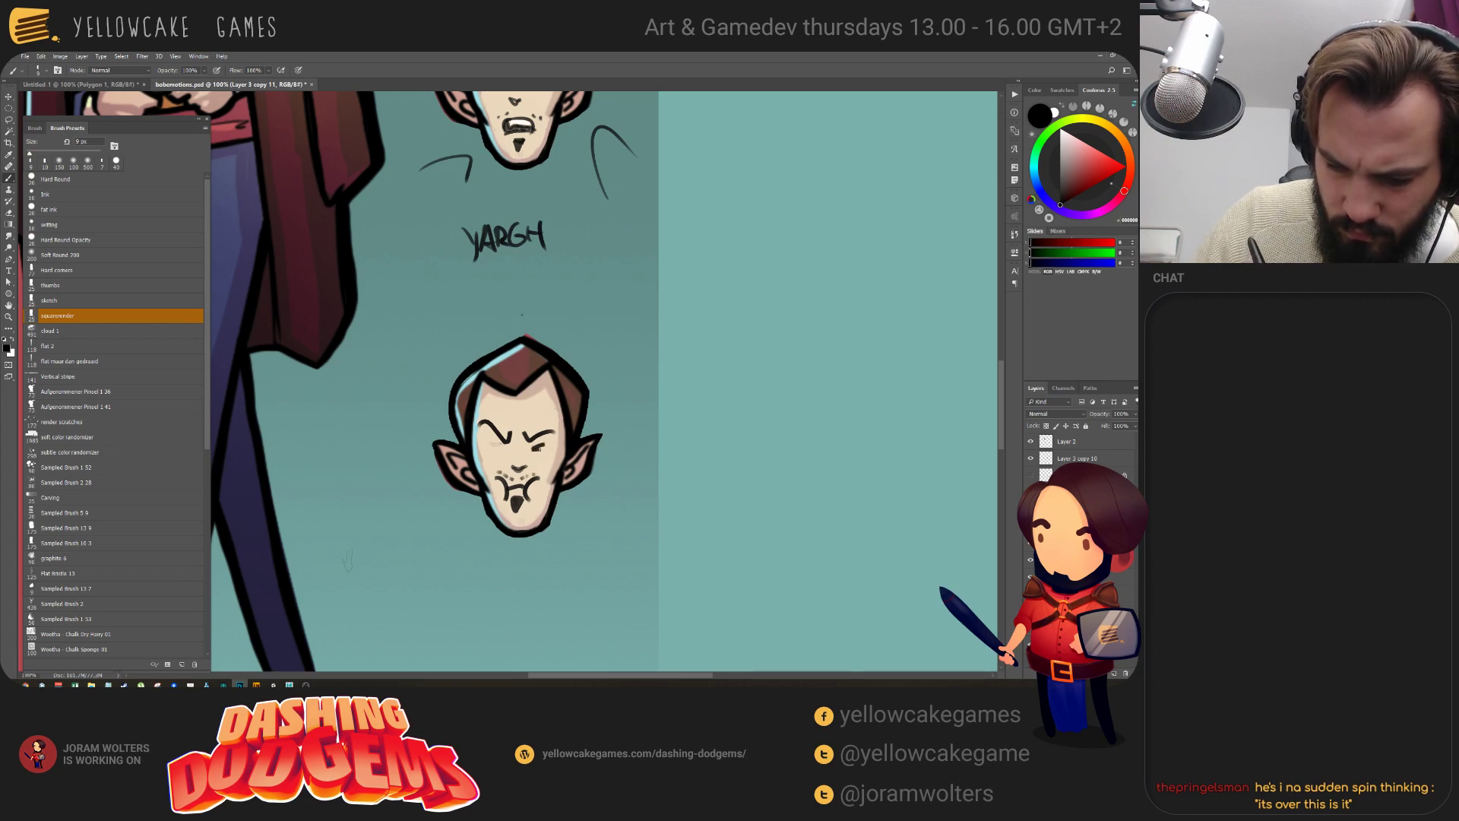
{"action": "left_click_drag", "start_coordinate": [489, 441], "coordinate": [504, 447]}
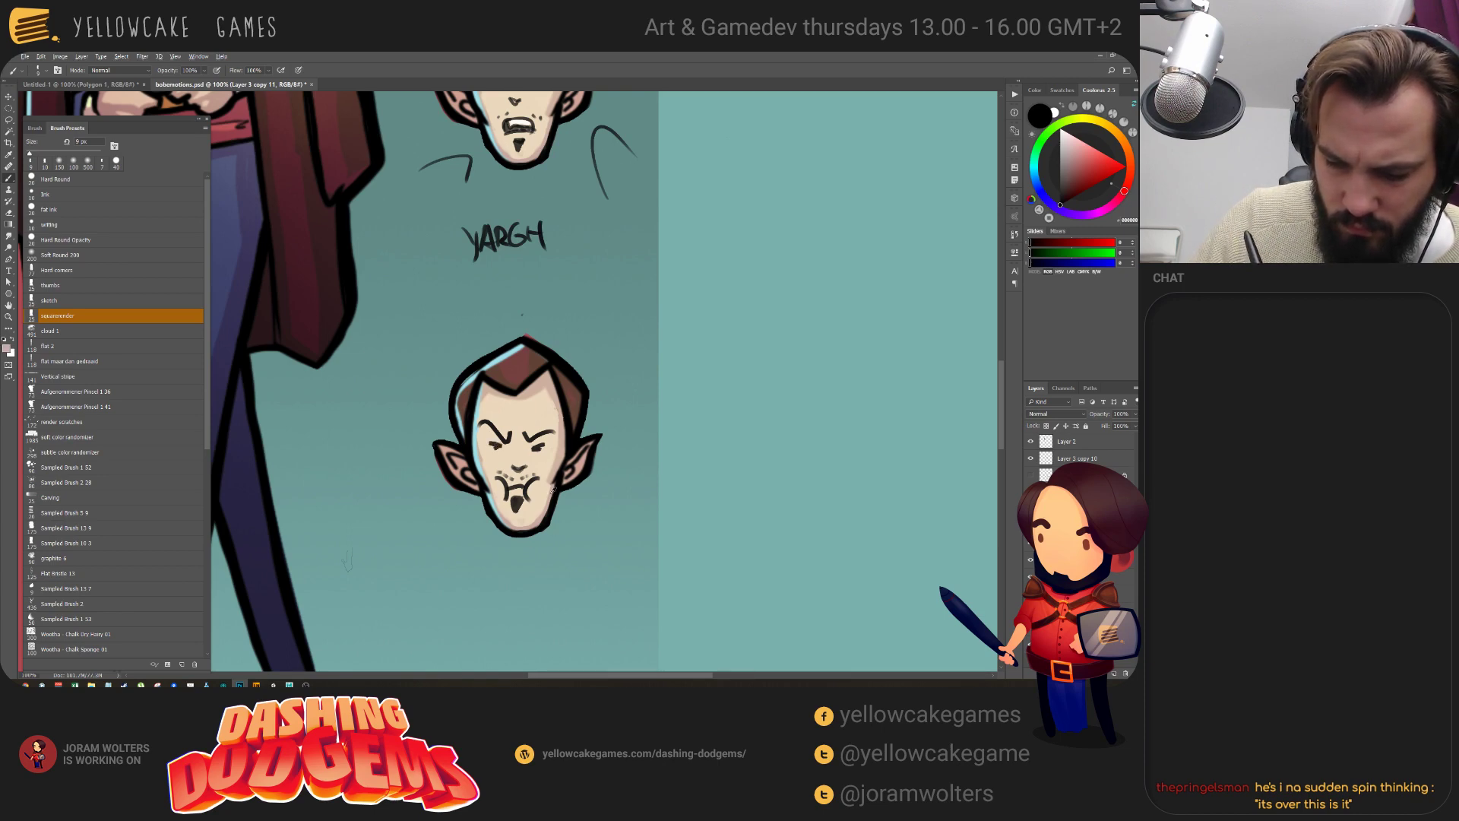
Shade the nose bridge between the eyebrows with a sampled pinkish skin tone and trim it with the lighter skin colour.
{"action": "left_click", "coordinate": [532, 471], "text": "alt"}
{"action": "left_click_drag", "start_coordinate": [517, 452], "coordinate": [523, 417]}
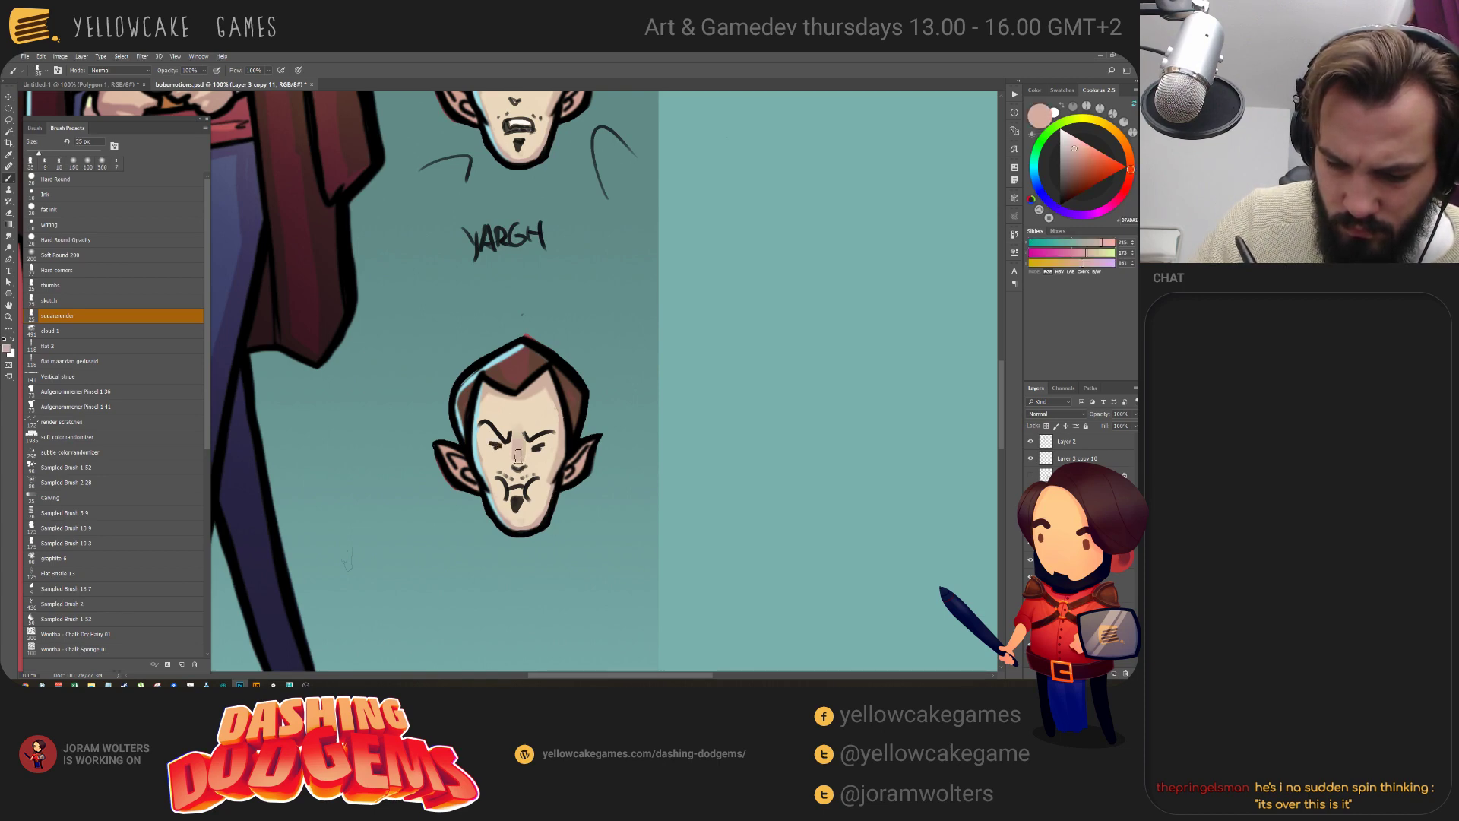
{"action": "key", "text": "bracketleft"}
{"action": "left_click", "coordinate": [521, 461], "text": "alt"}
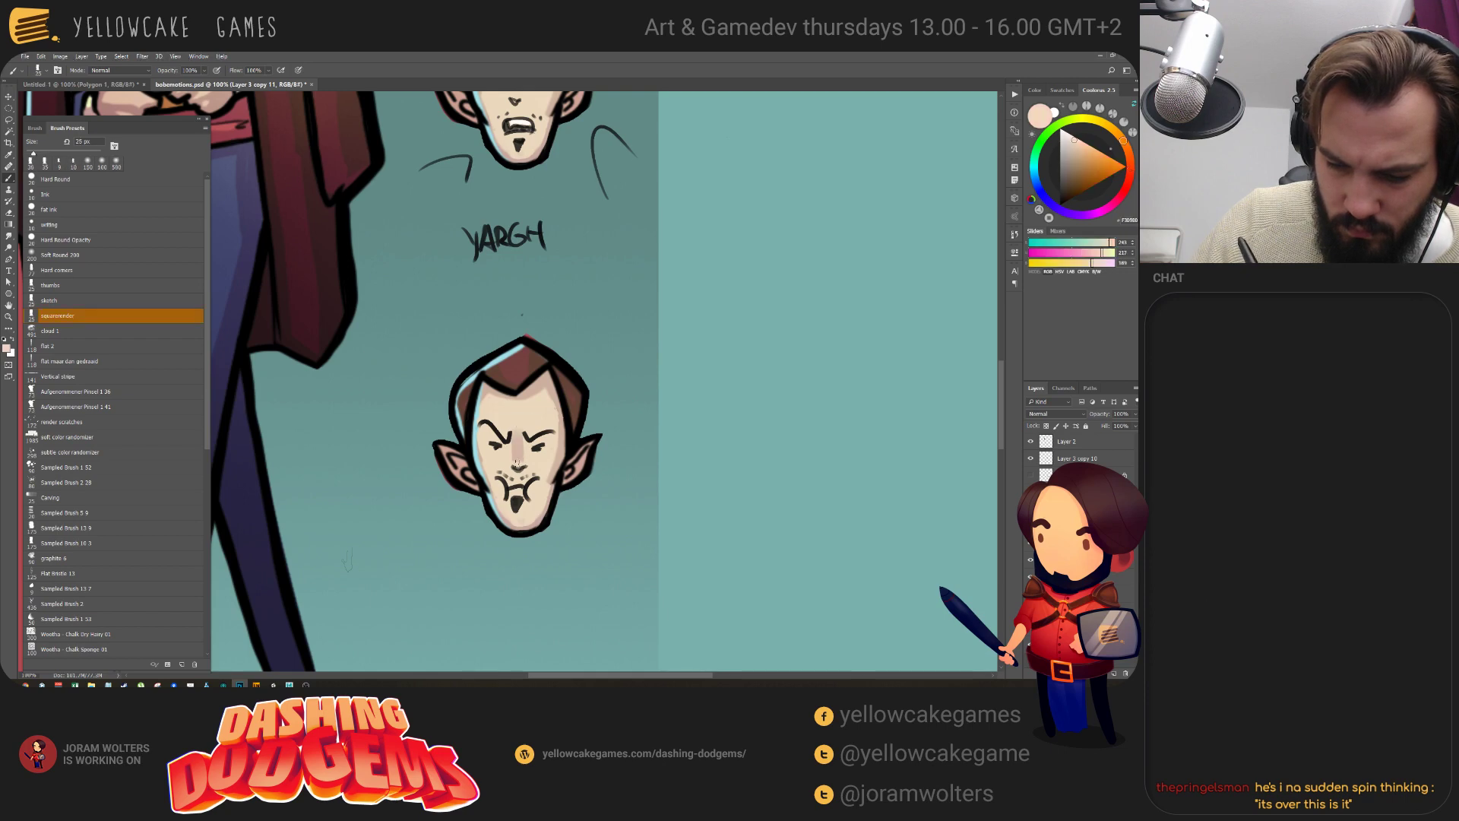
{"action": "key", "text": "bracketleft"}
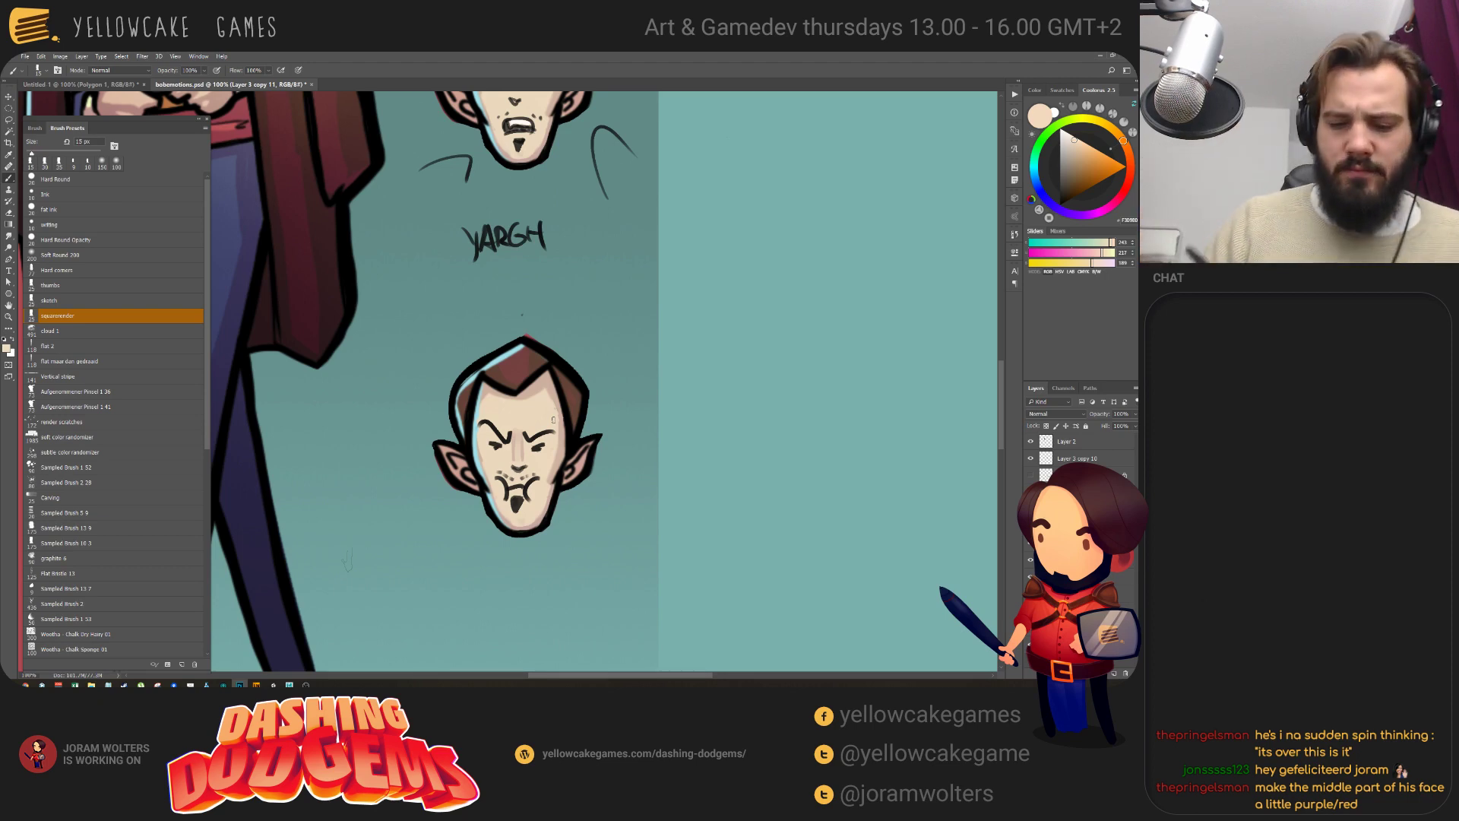
Adjust the placement of the small eyes beneath the slanted eyebrows.
{"action": "left_click_drag", "start_coordinate": [590, 502], "coordinate": [558, 491]}
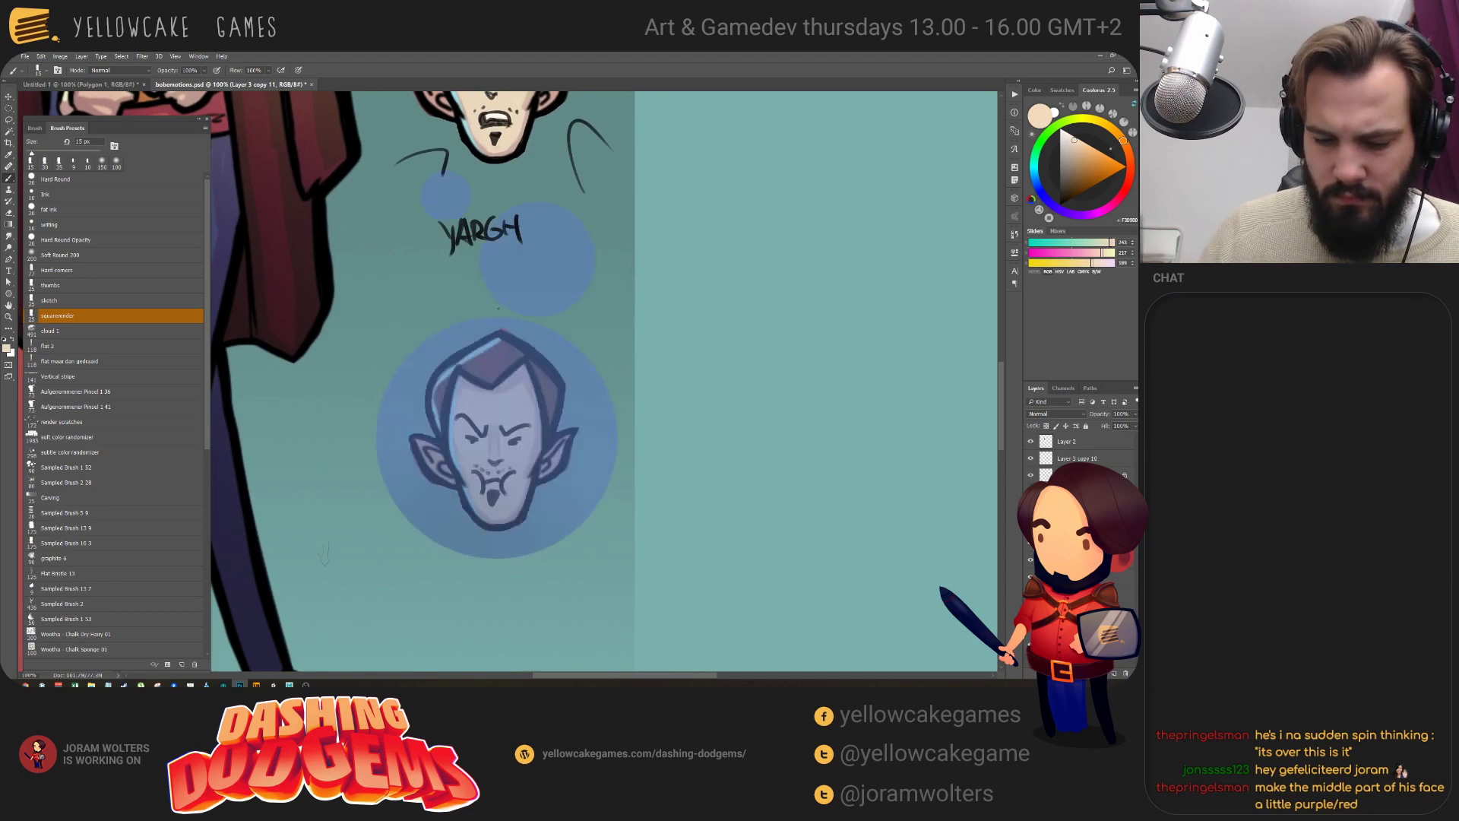
{"action": "left_click_drag", "start_coordinate": [568, 525], "coordinate": [544, 528]}
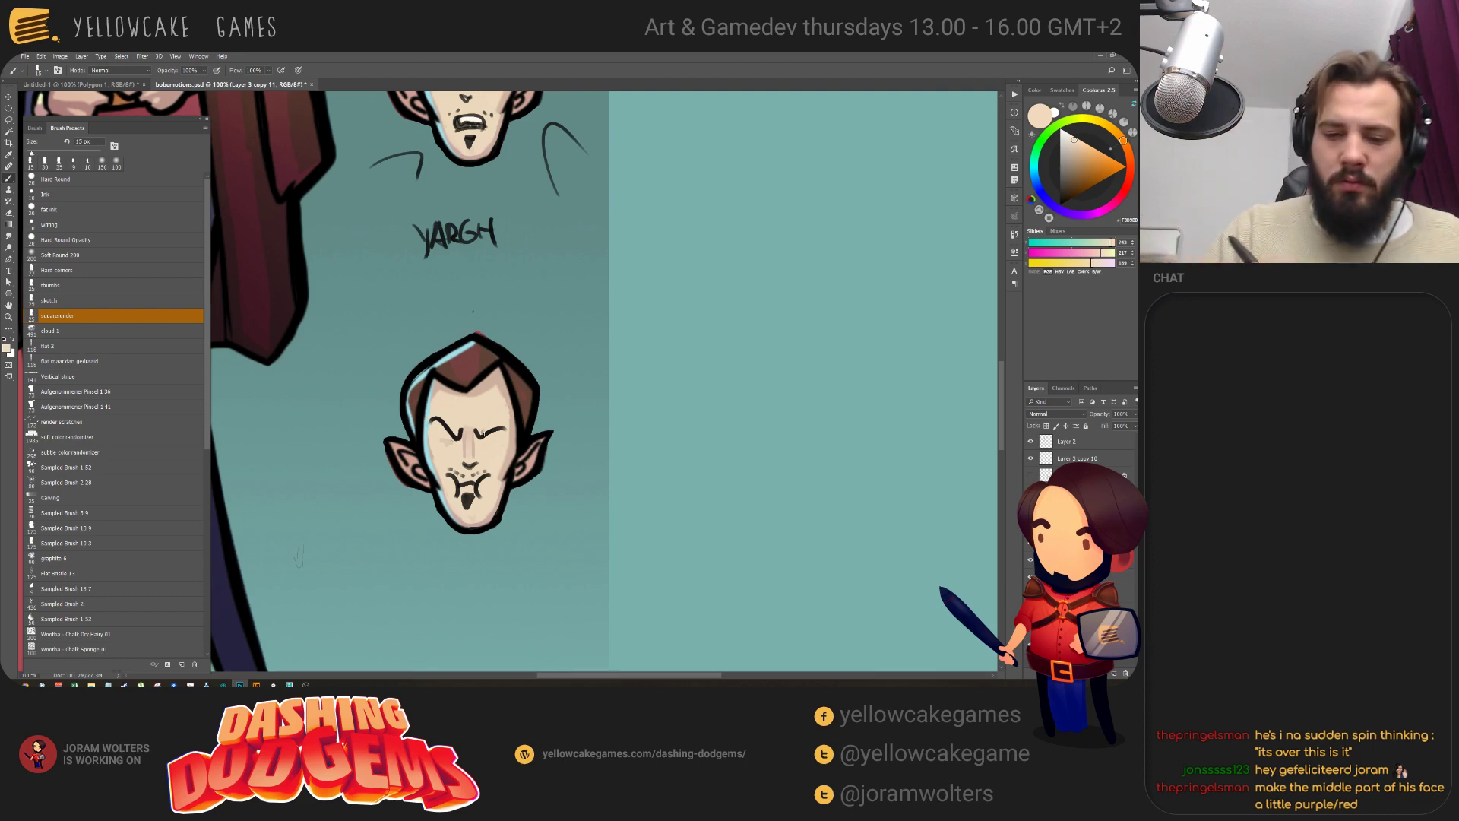
{"action": "left_click_drag", "start_coordinate": [480, 422], "coordinate": [501, 432]}
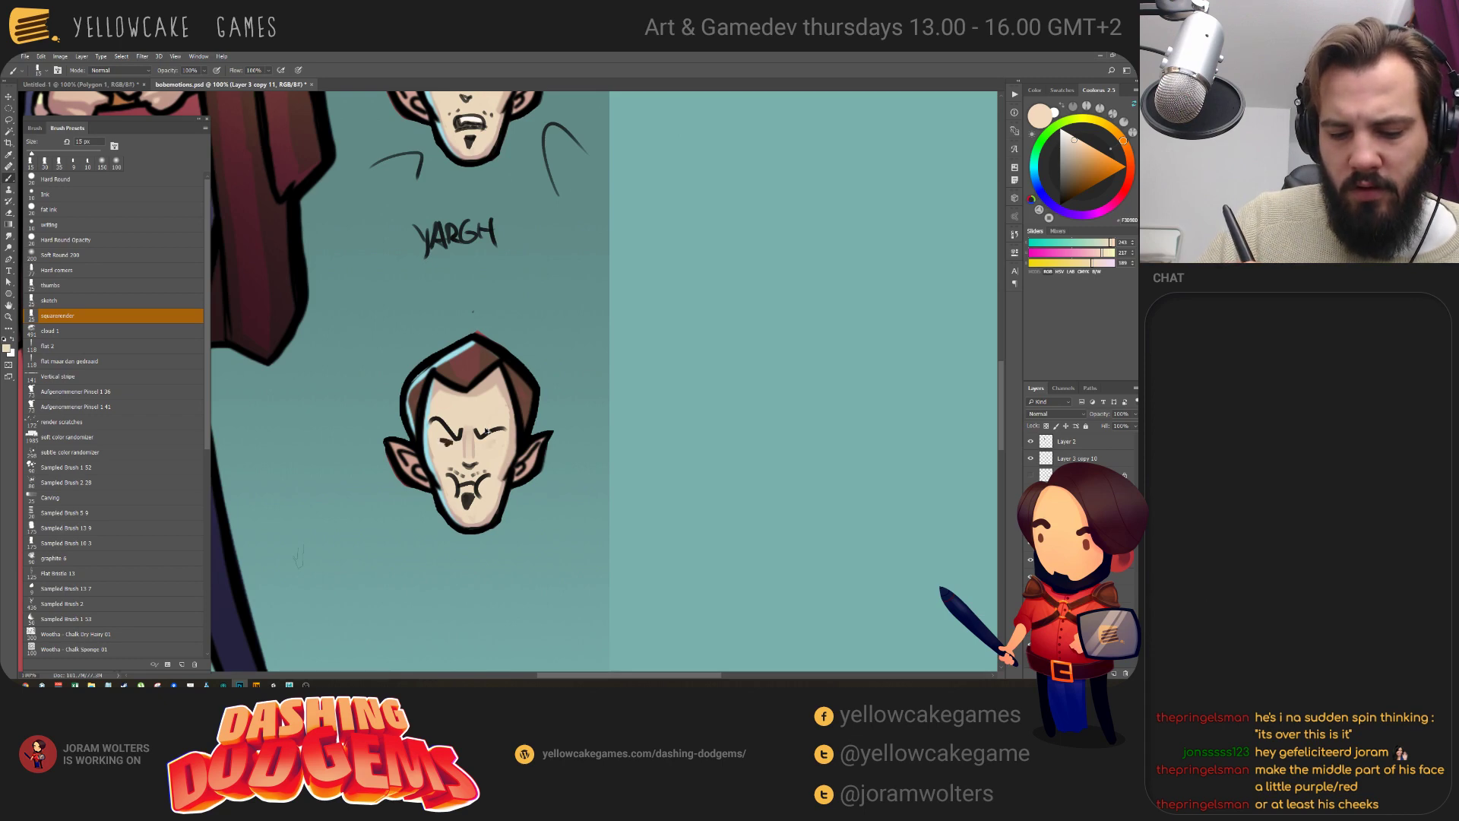
{"action": "left_click_drag", "start_coordinate": [519, 438], "coordinate": [517, 435]}
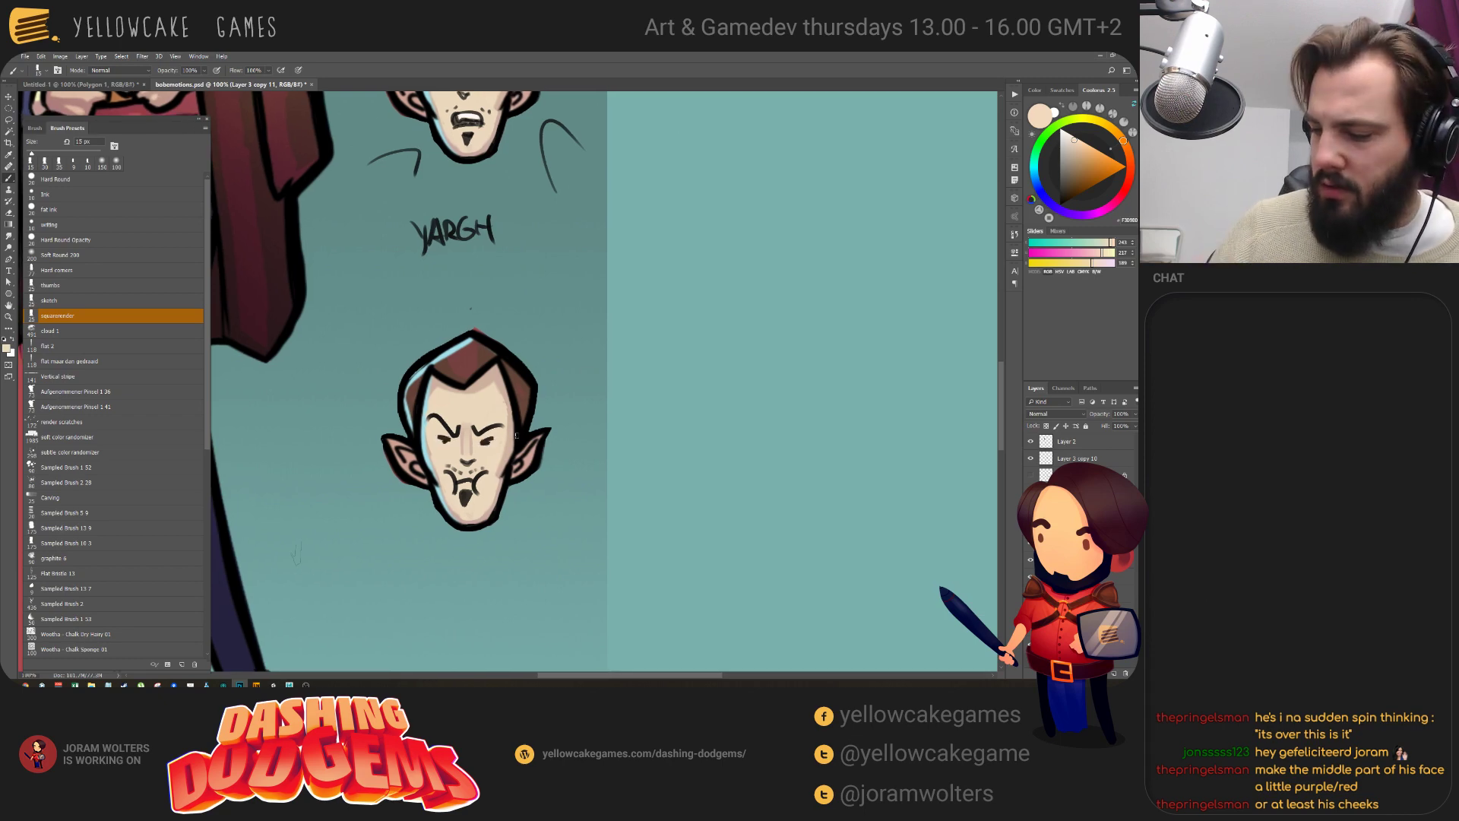
Show the thought bubble layer and erase its two smaller bubbles around YARGH with a Hard Round eraser.
{"action": "left_click", "coordinate": [1031, 476]}
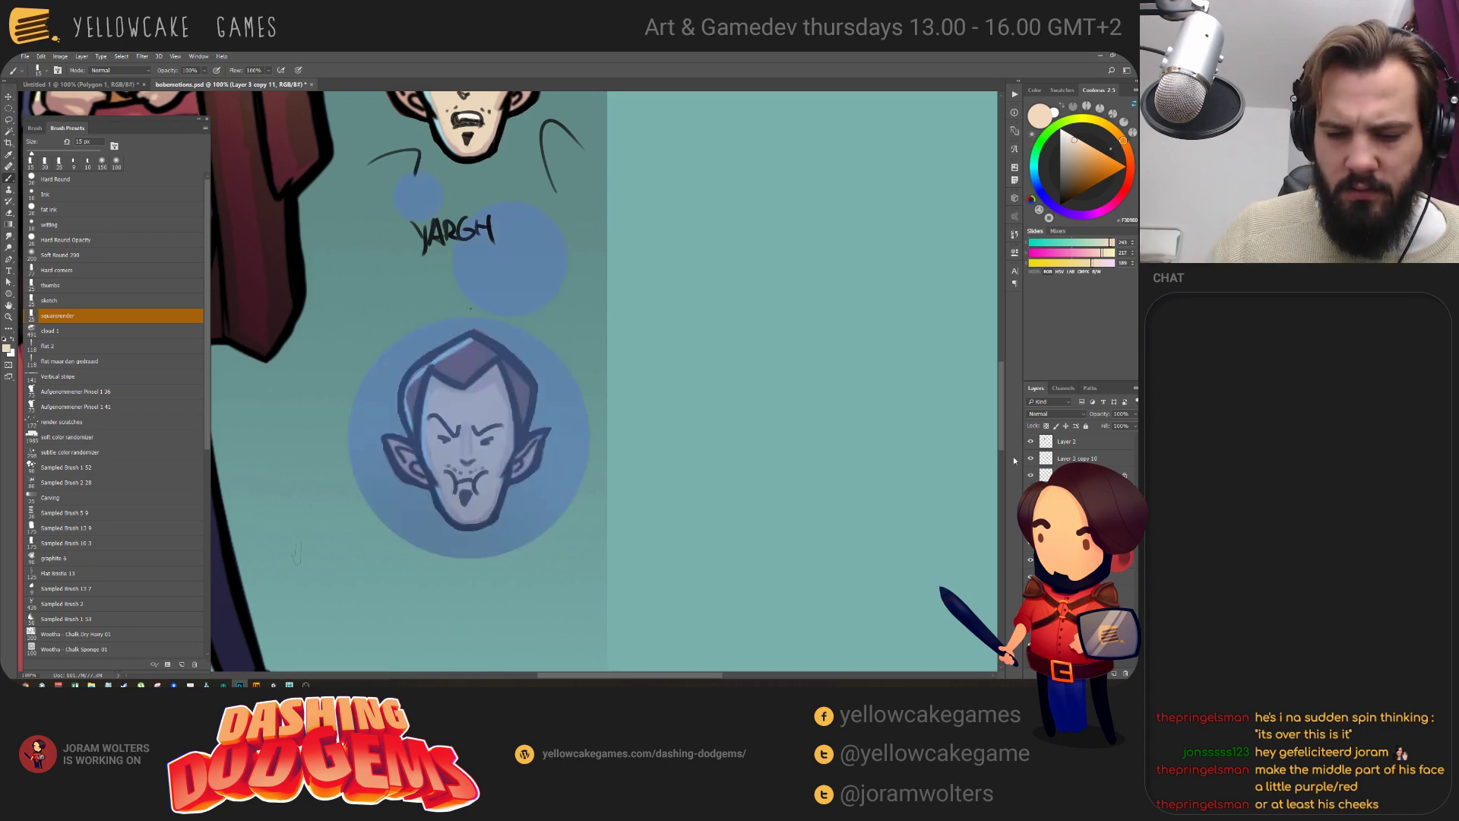
{"action": "key", "text": "e"}
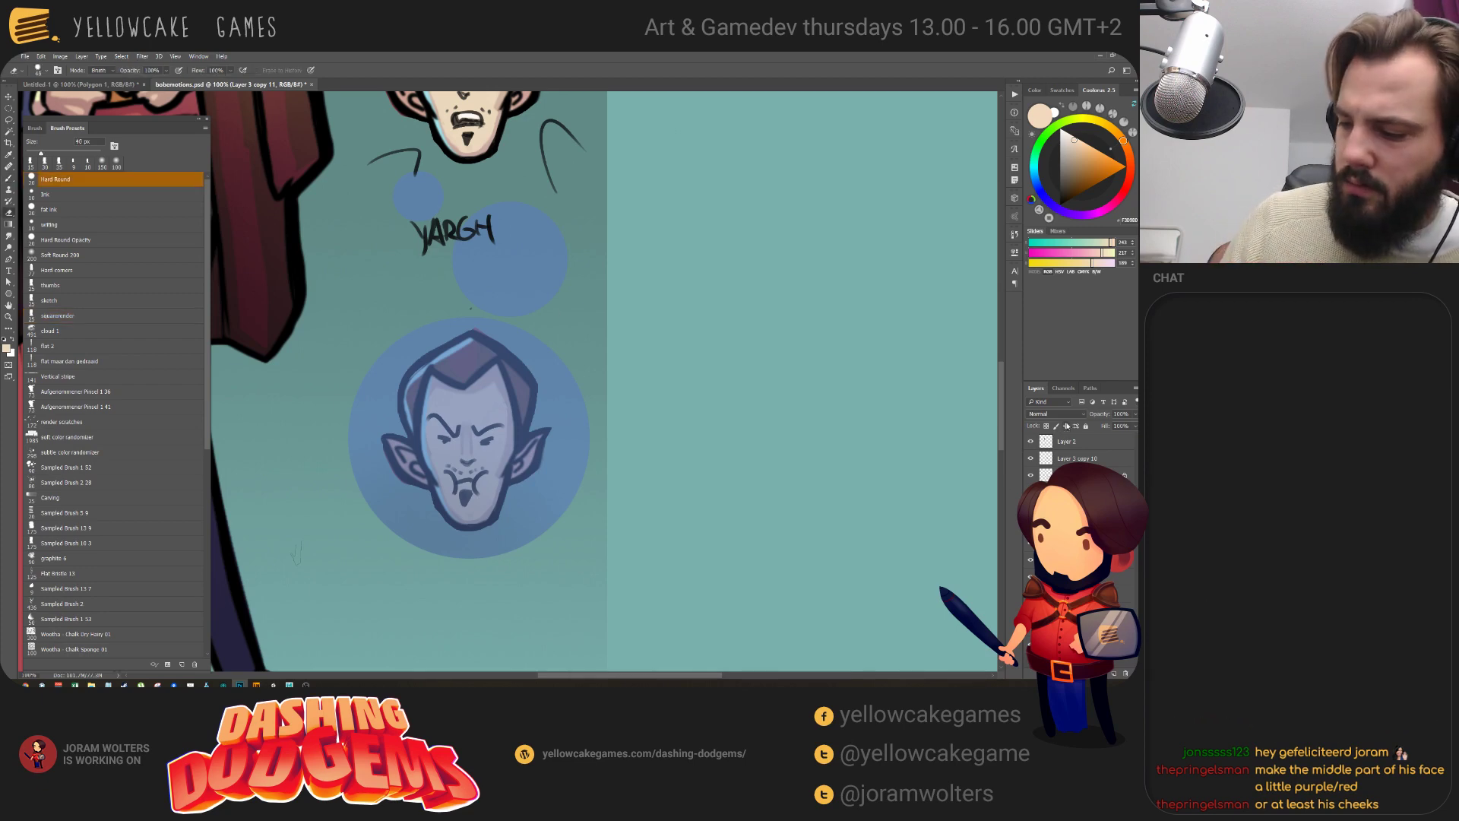
{"action": "left_click", "coordinate": [1064, 474]}
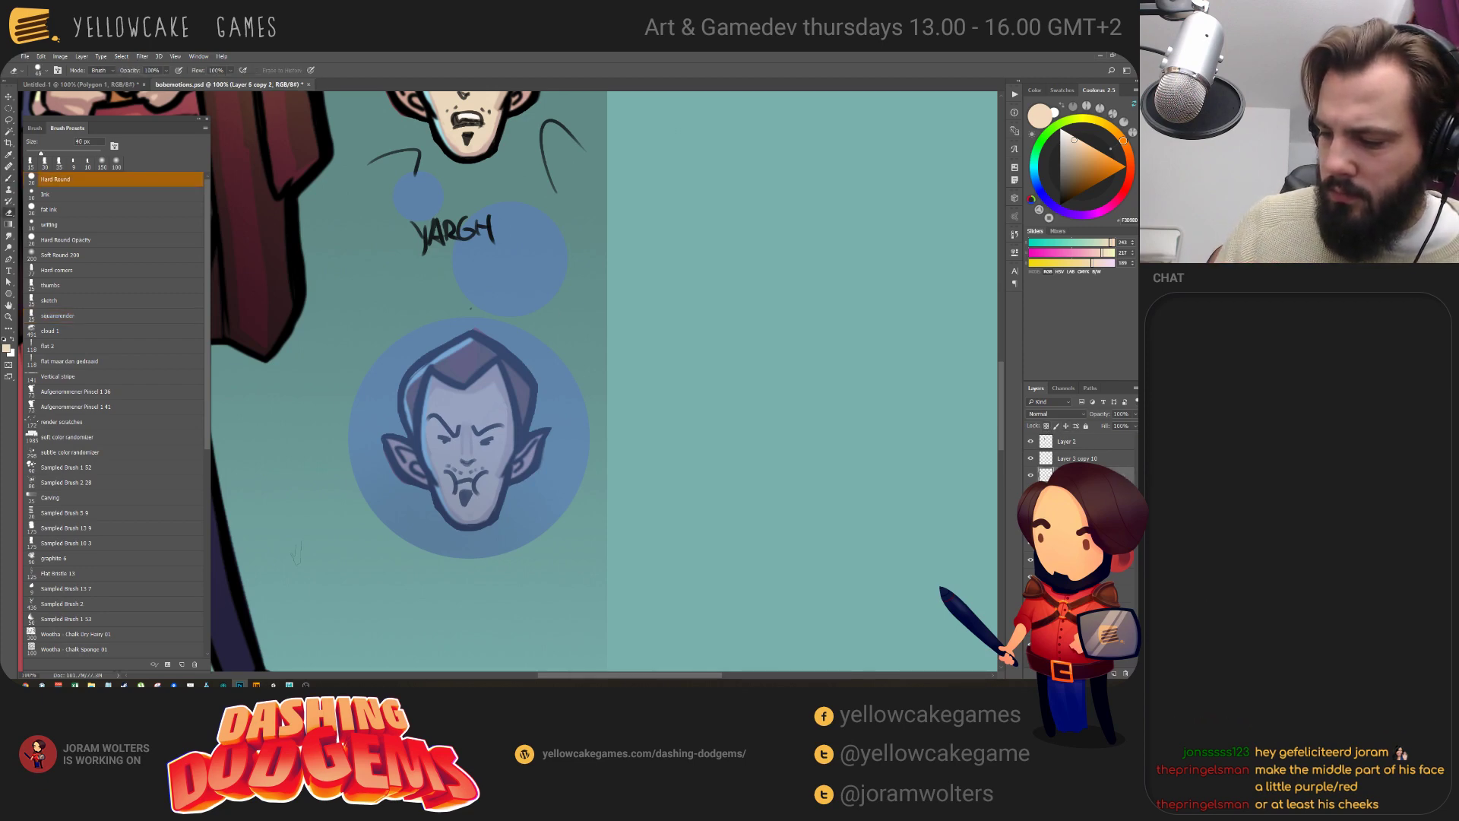
{"action": "mouse_move", "coordinate": [340, 213]}
{"action": "left_mouse_down"}
{"action": "mouse_move", "coordinate": [494, 221]}
{"action": "mouse_move", "coordinate": [378, 247]}
{"action": "left_mouse_up"}
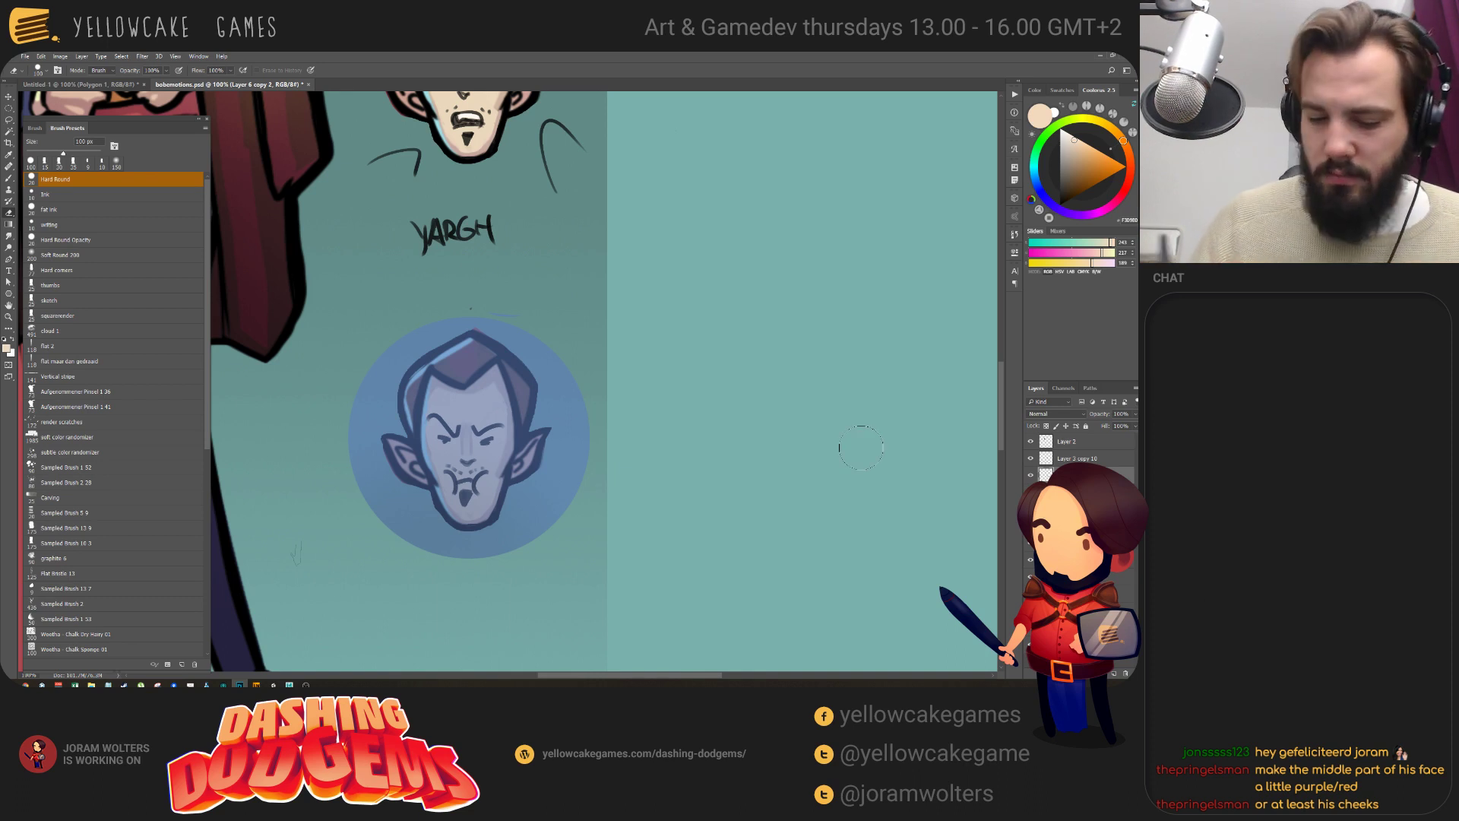
Hide the remaining bubble and make a small round selection on the cheek beside the mouth, on the side away from the blue rim light.
{"action": "key", "text": "v"}
{"action": "left_click", "coordinate": [1031, 476]}
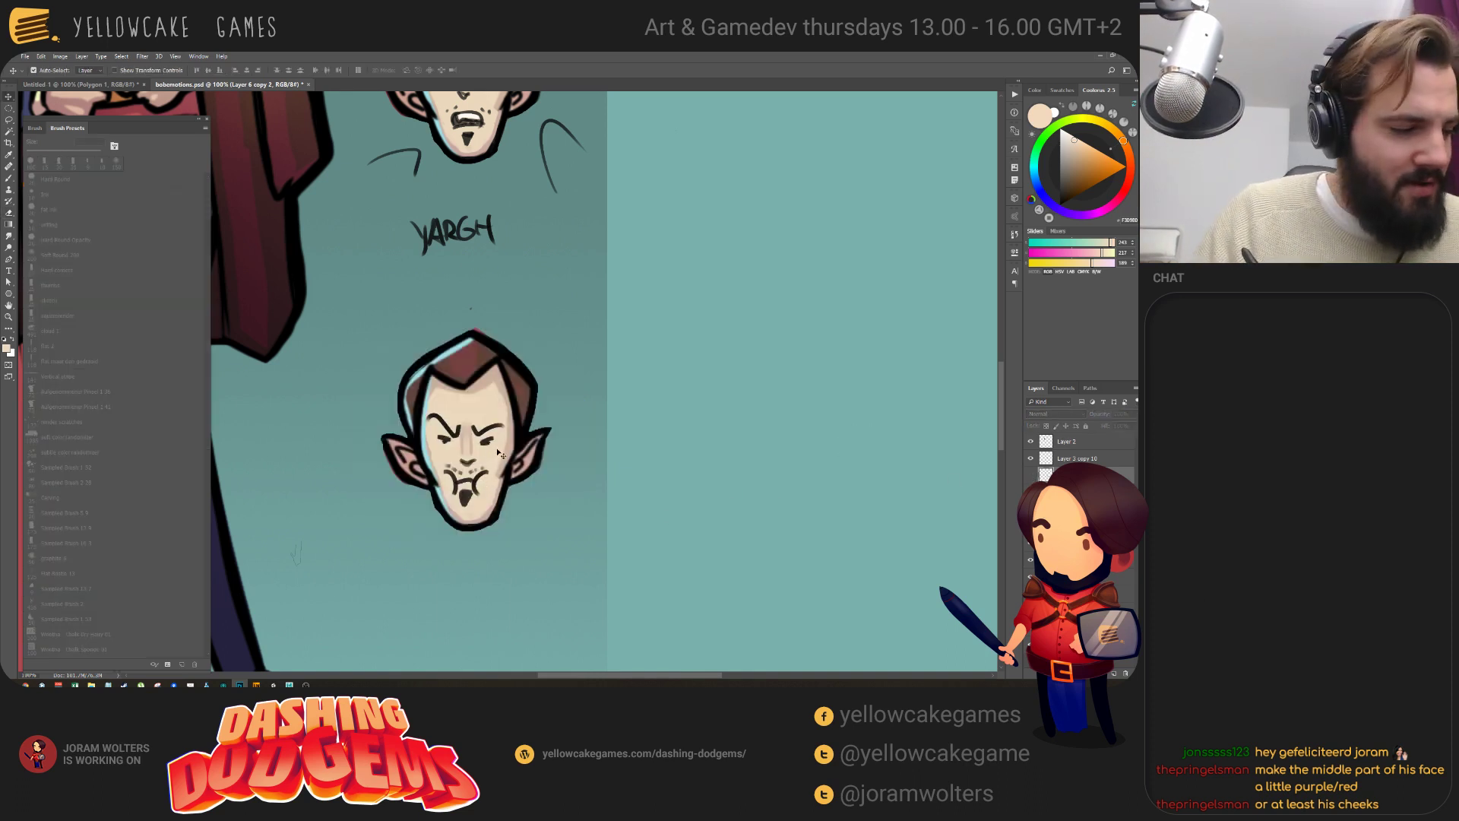
{"action": "key", "text": "m"}
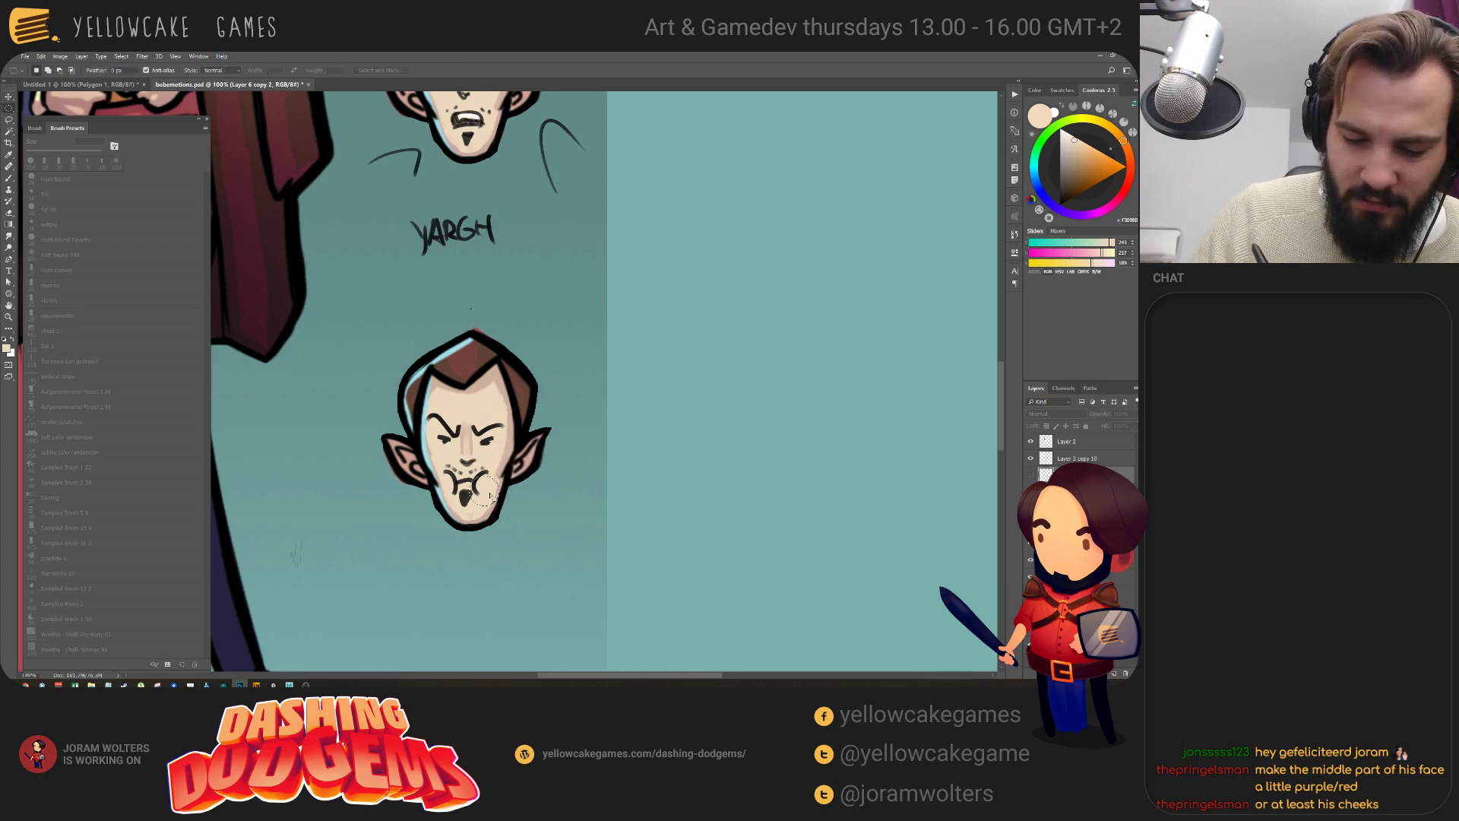
{"action": "left_click_drag", "start_coordinate": [484, 477], "coordinate": [497, 493]}
{"action": "key", "text": "b"}
{"action": "key", "text": "d"}
{"action": "key", "text": "x"}
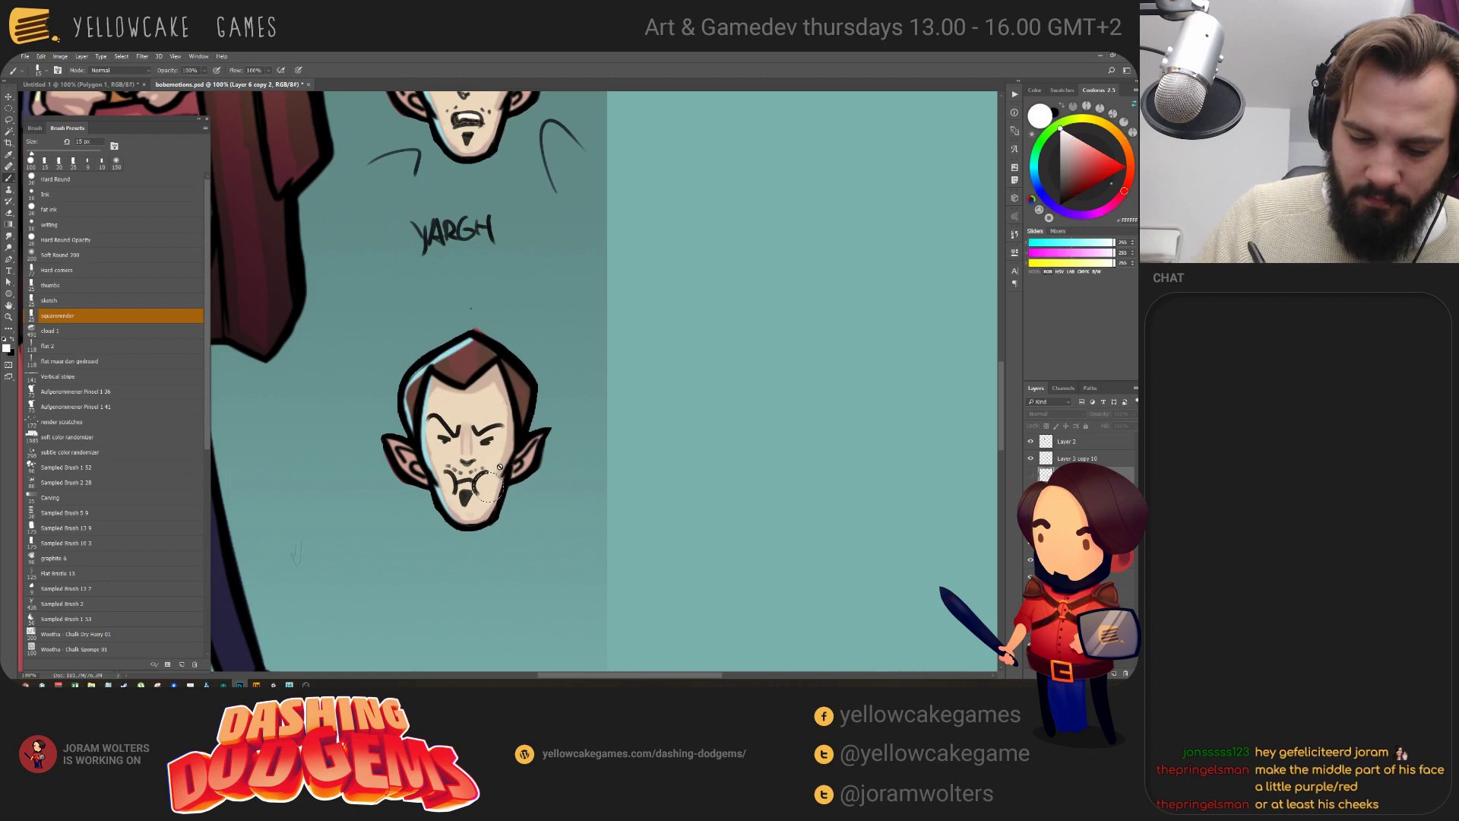
Blush the selected cheek softly in red with the Soft Round 200 brush.
{"action": "left_click", "coordinate": [61, 255]}
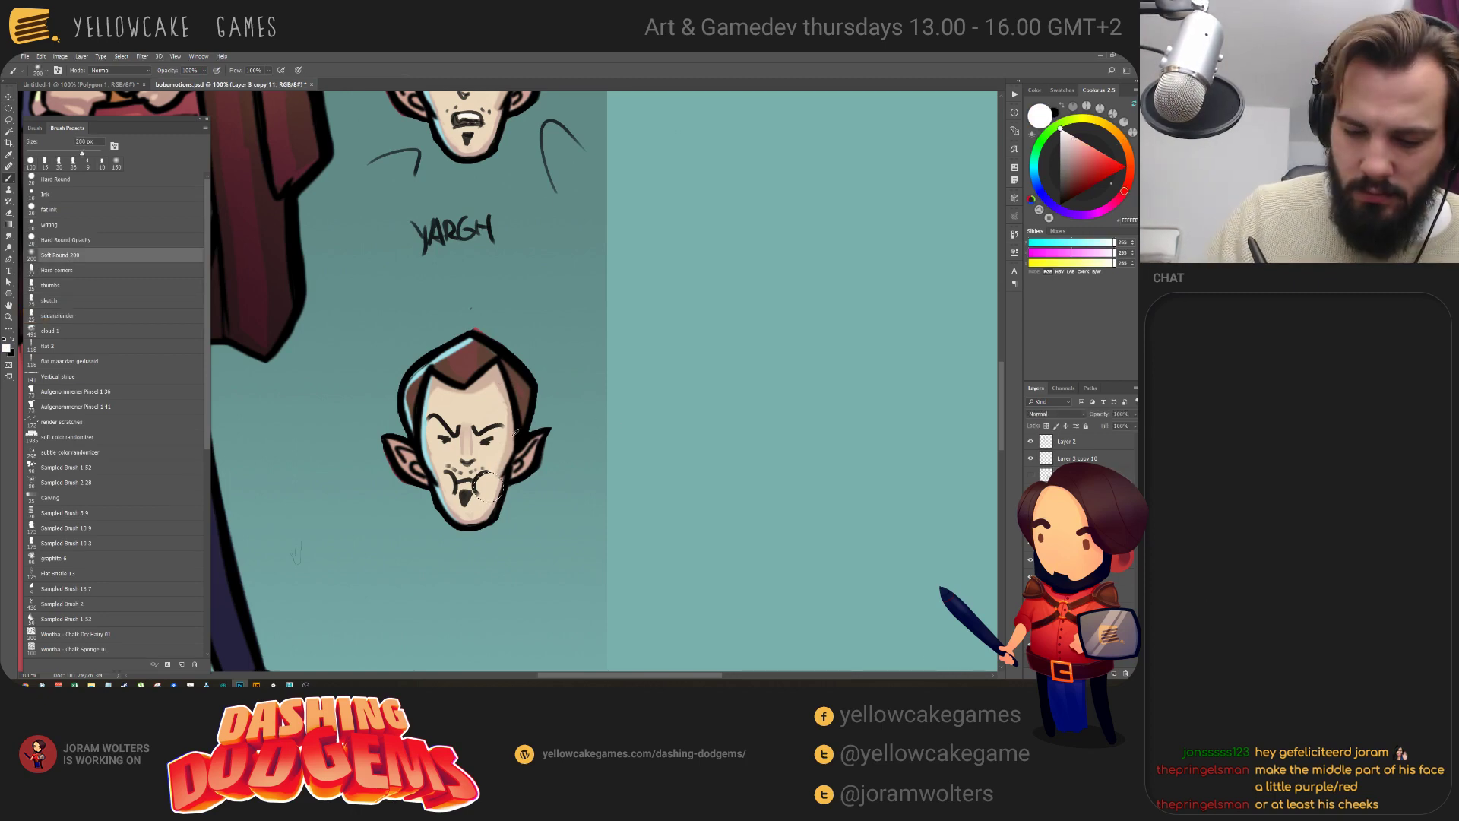
{"action": "left_click", "coordinate": [471, 450], "text": "alt"}
{"action": "key", "text": "x"}
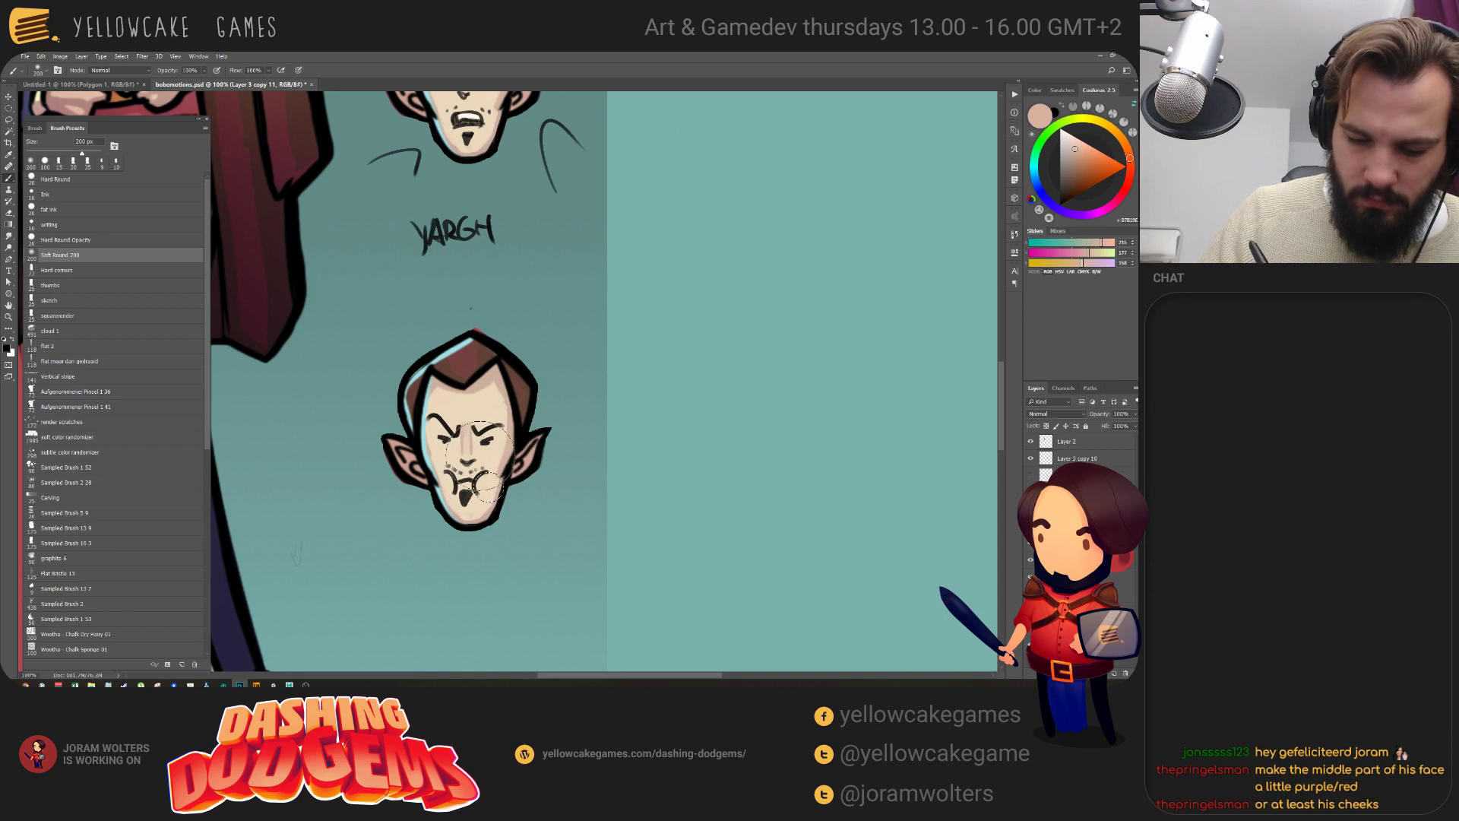
{"action": "left_click", "coordinate": [1106, 168]}
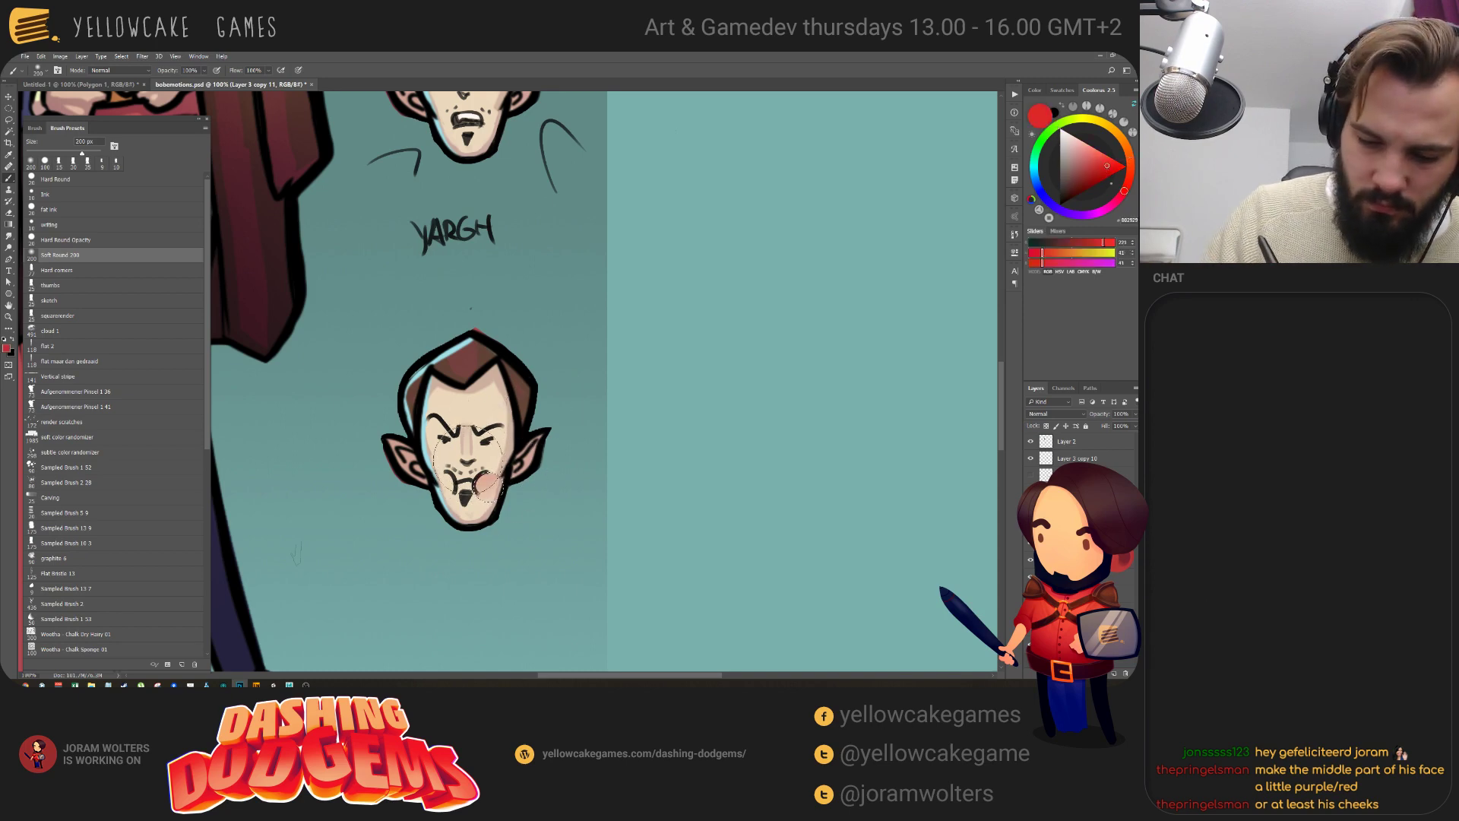
{"action": "left_click", "coordinate": [487, 486]}
{"action": "key", "text": "bracketleft"}
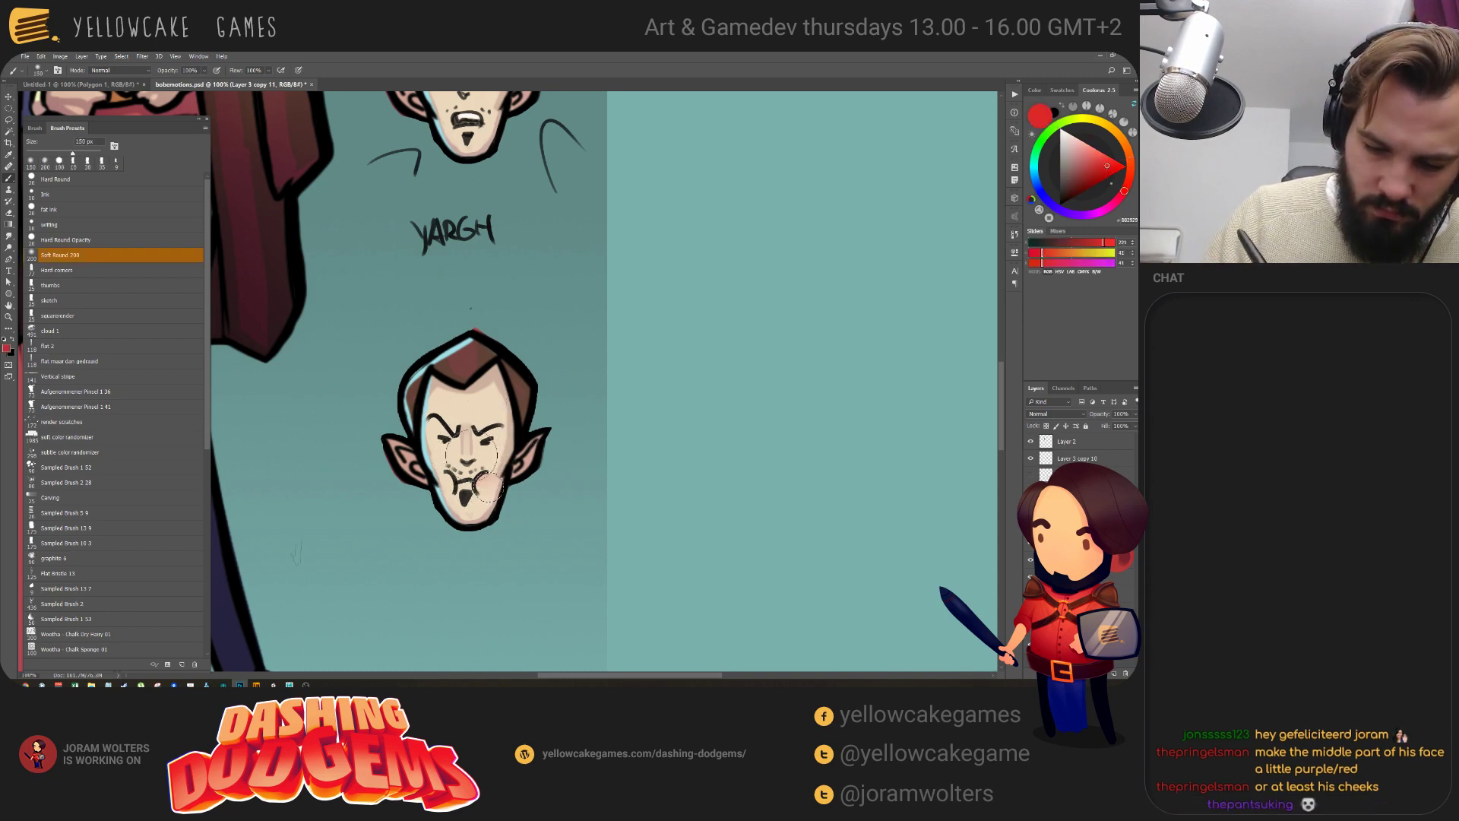
Move the round selection to the opposite cheek and blush it softly in red.
{"action": "key", "text": "m"}
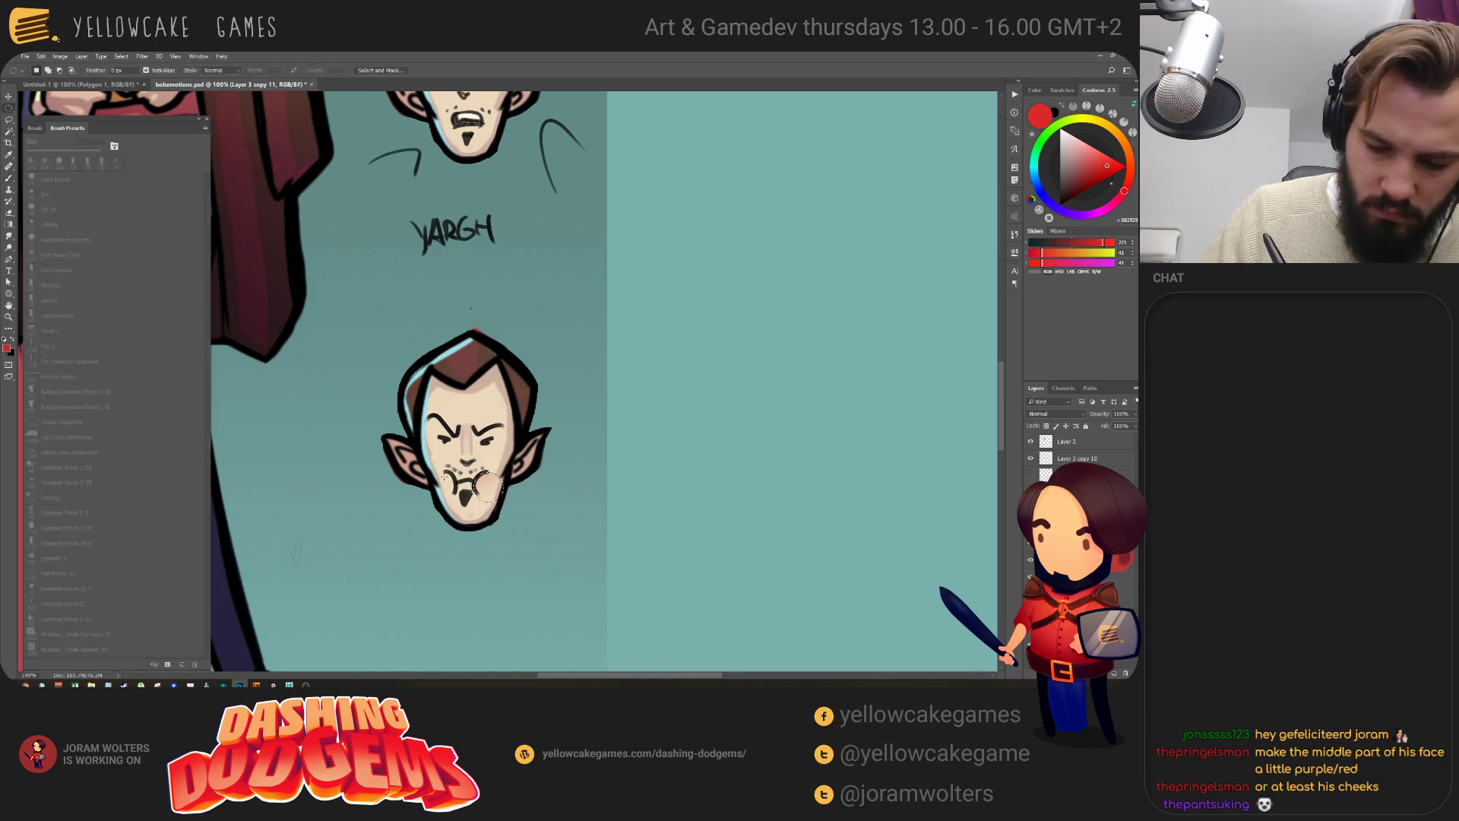
{"action": "mouse_move", "coordinate": [465, 465]}
{"action": "left_mouse_down"}
{"action": "mouse_move", "coordinate": [460, 454]}
{"action": "mouse_move", "coordinate": [448, 485]}
{"action": "mouse_move", "coordinate": [486, 480]}
{"action": "left_mouse_up"}
{"action": "key", "text": "b"}
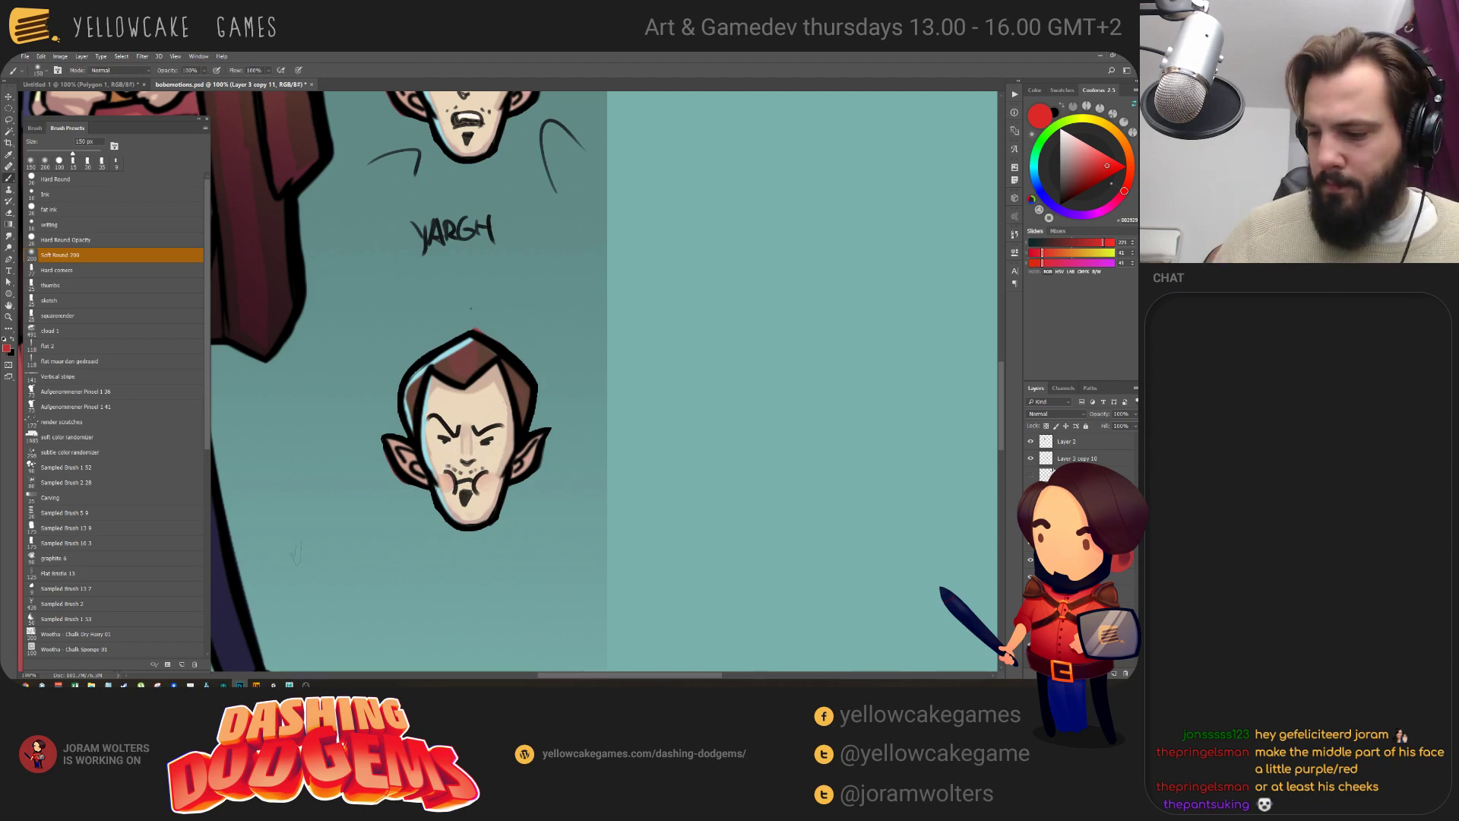
Show the blue bubble over the head again and save bobemotions.psd.
{"action": "left_click", "coordinate": [1031, 475]}
{"action": "left_click_drag", "start_coordinate": [595, 547], "coordinate": [553, 559]}
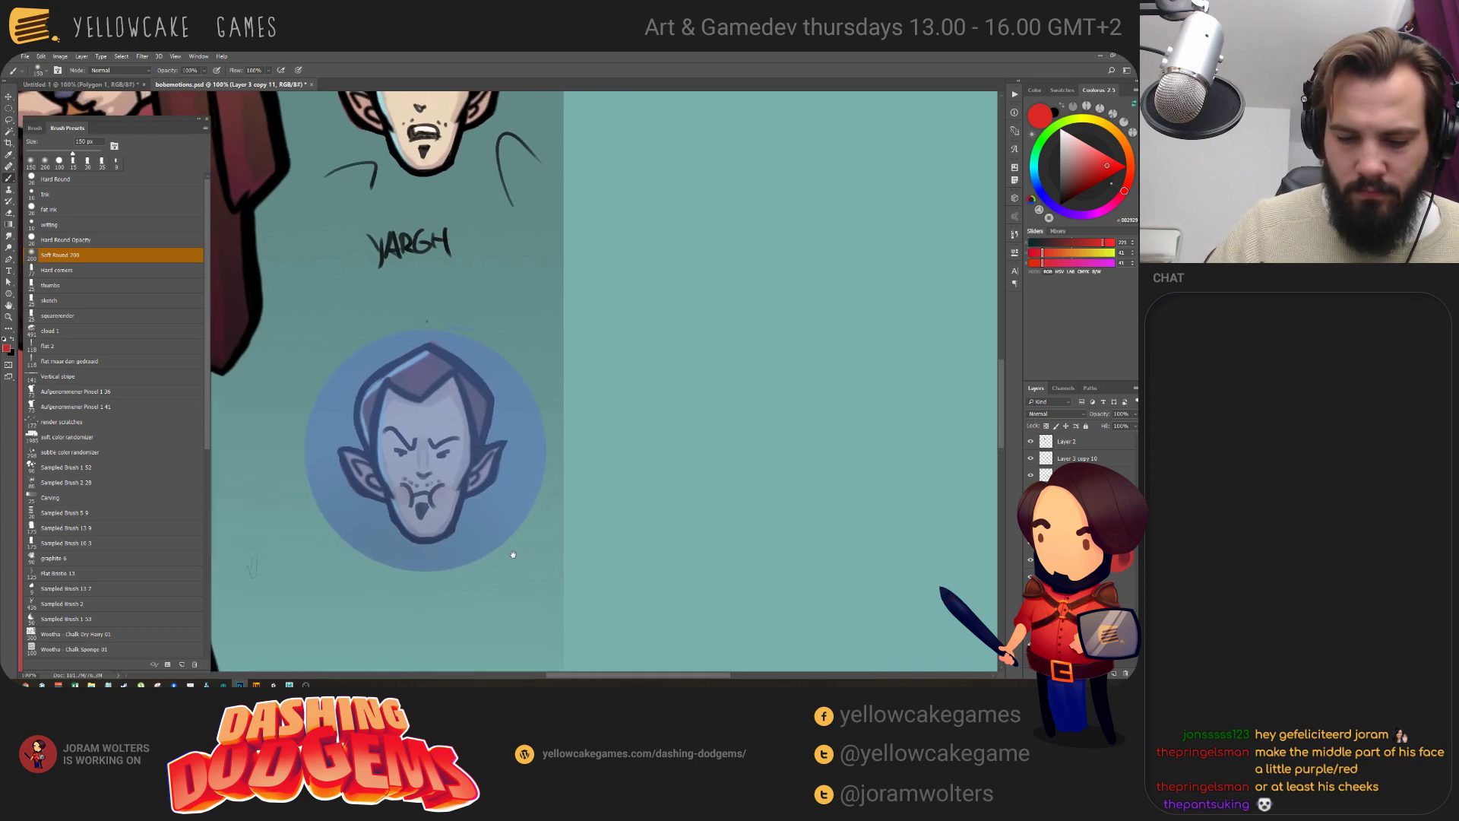
{"action": "key", "text": "ctrl+s"}
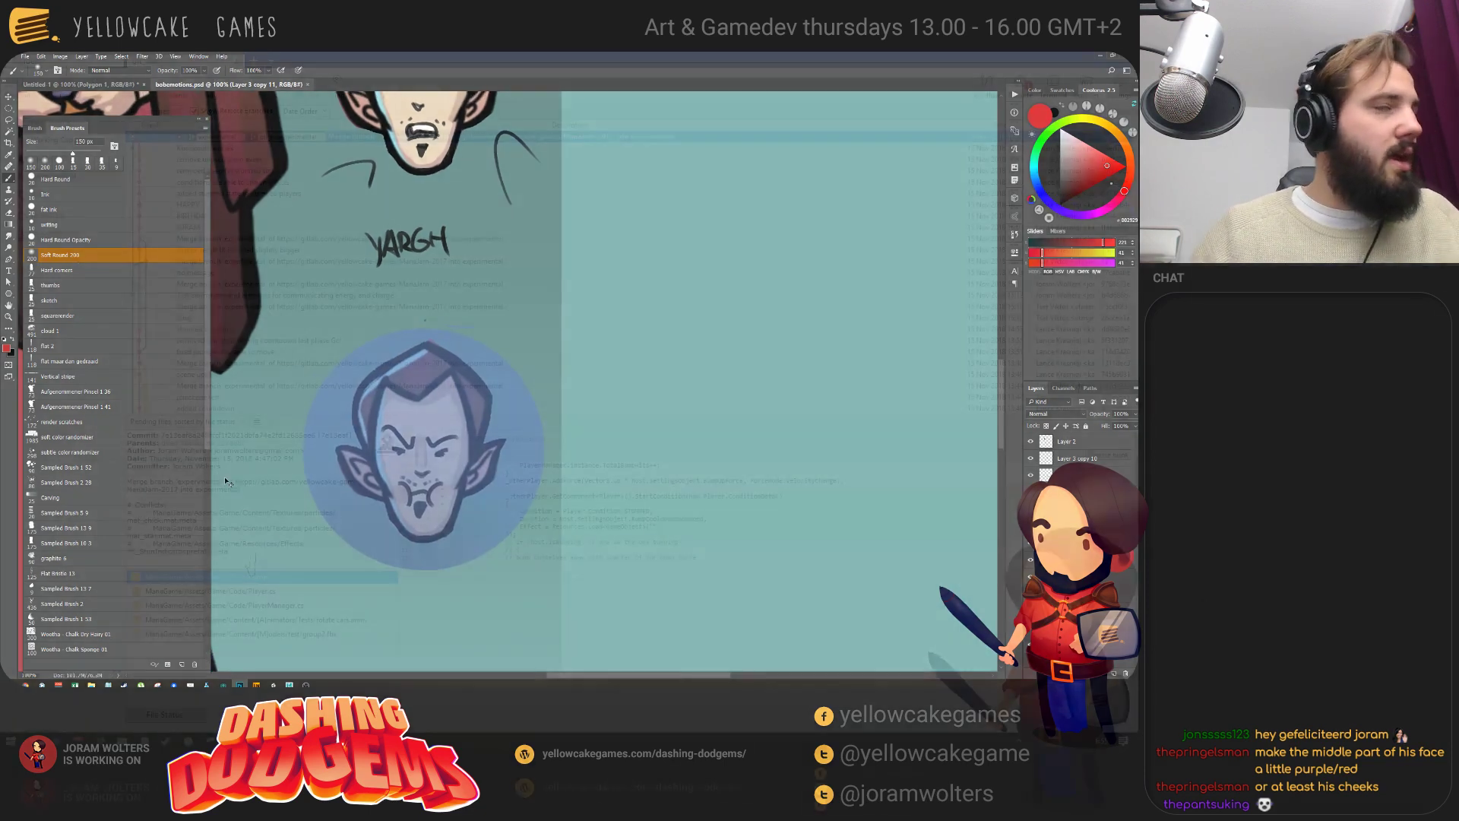
Switch to Sourcetree and pull the experimental branch from origin into the git_Dashing repository.
{"action": "key", "text": "alt+Tab"}
{"action": "left_click", "coordinate": [15, 90]}
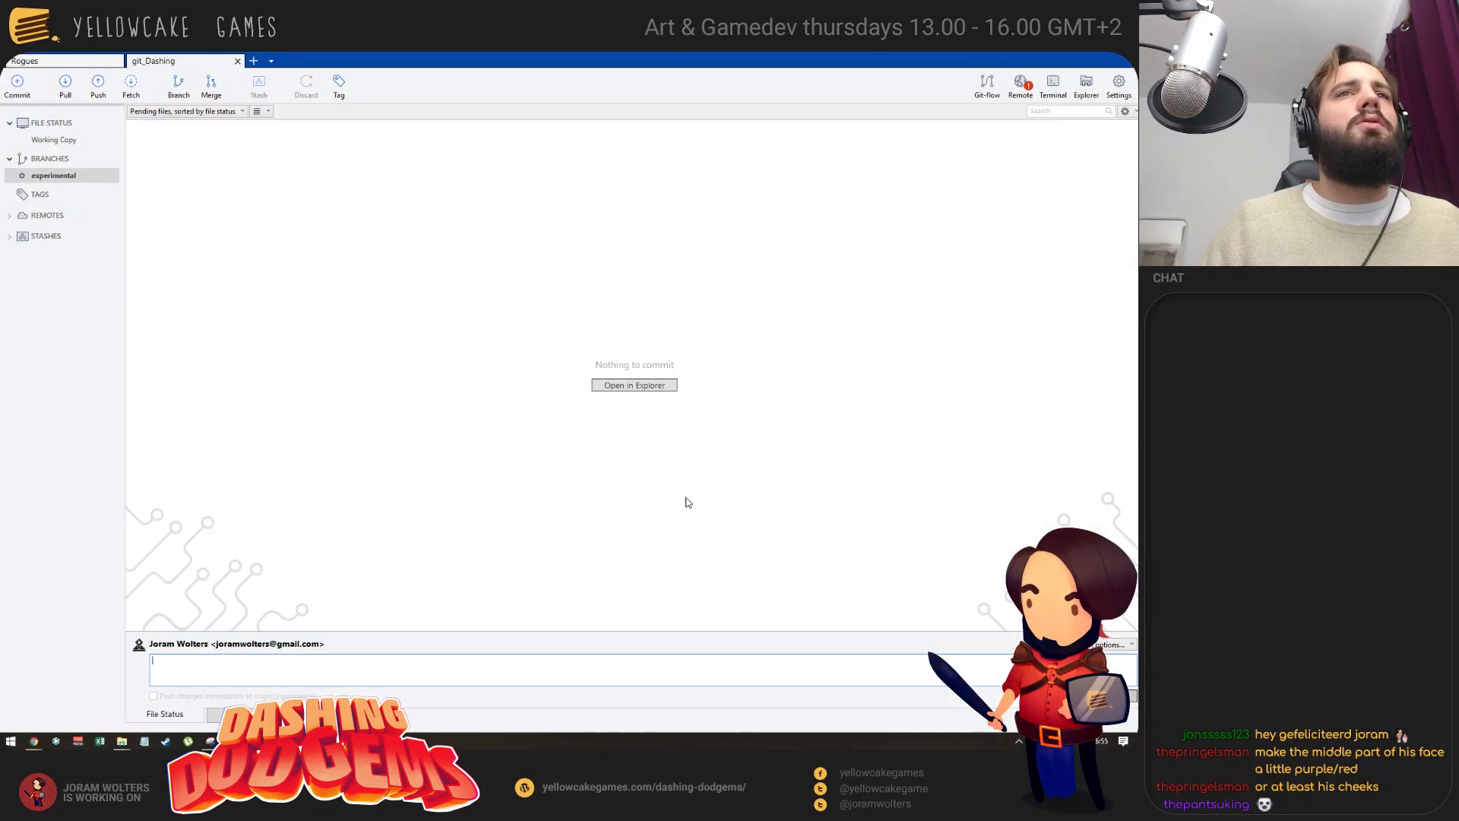
{"action": "left_click", "coordinate": [65, 85]}
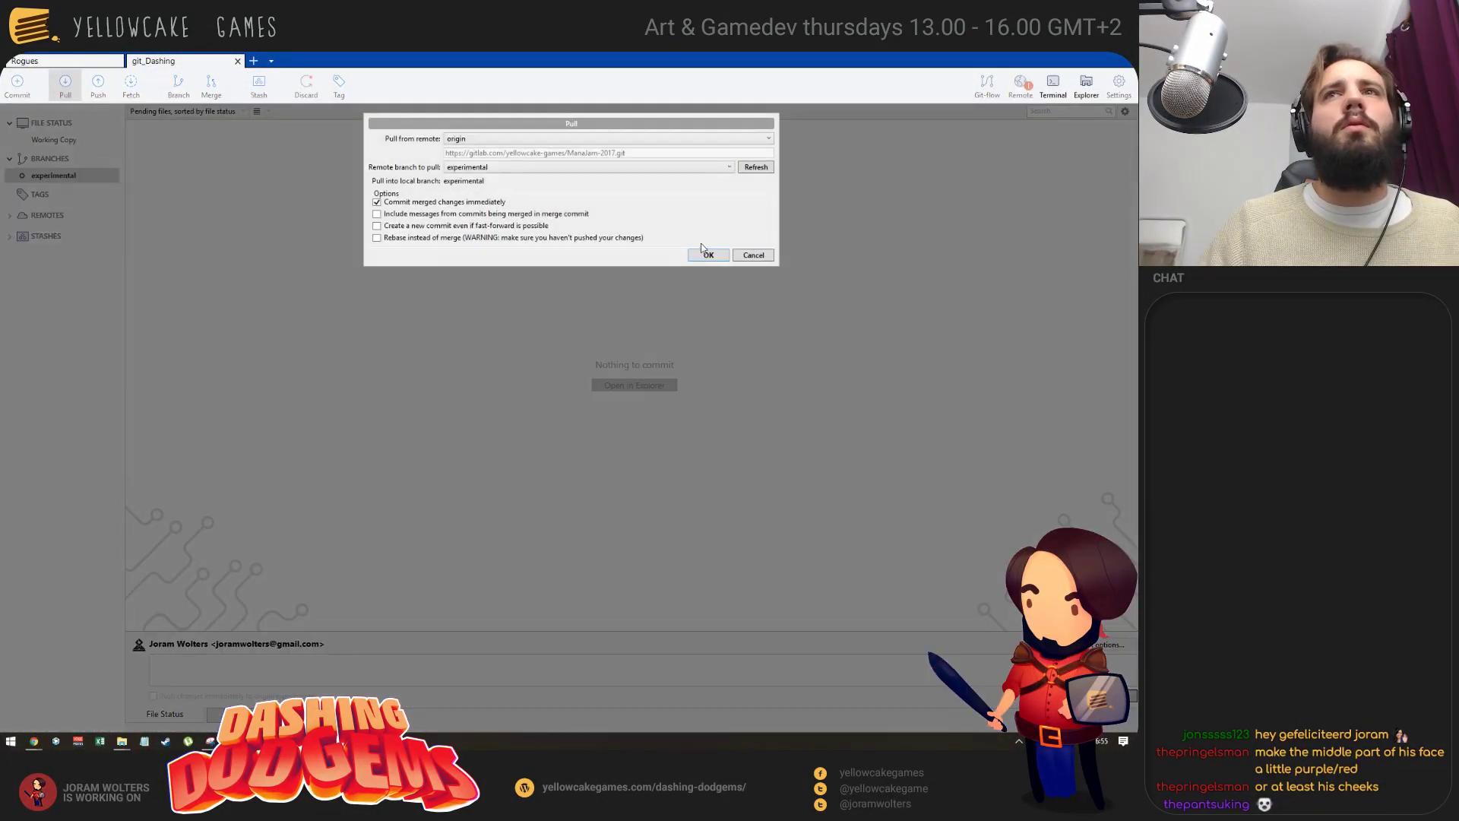
{"action": "left_click", "coordinate": [707, 257]}
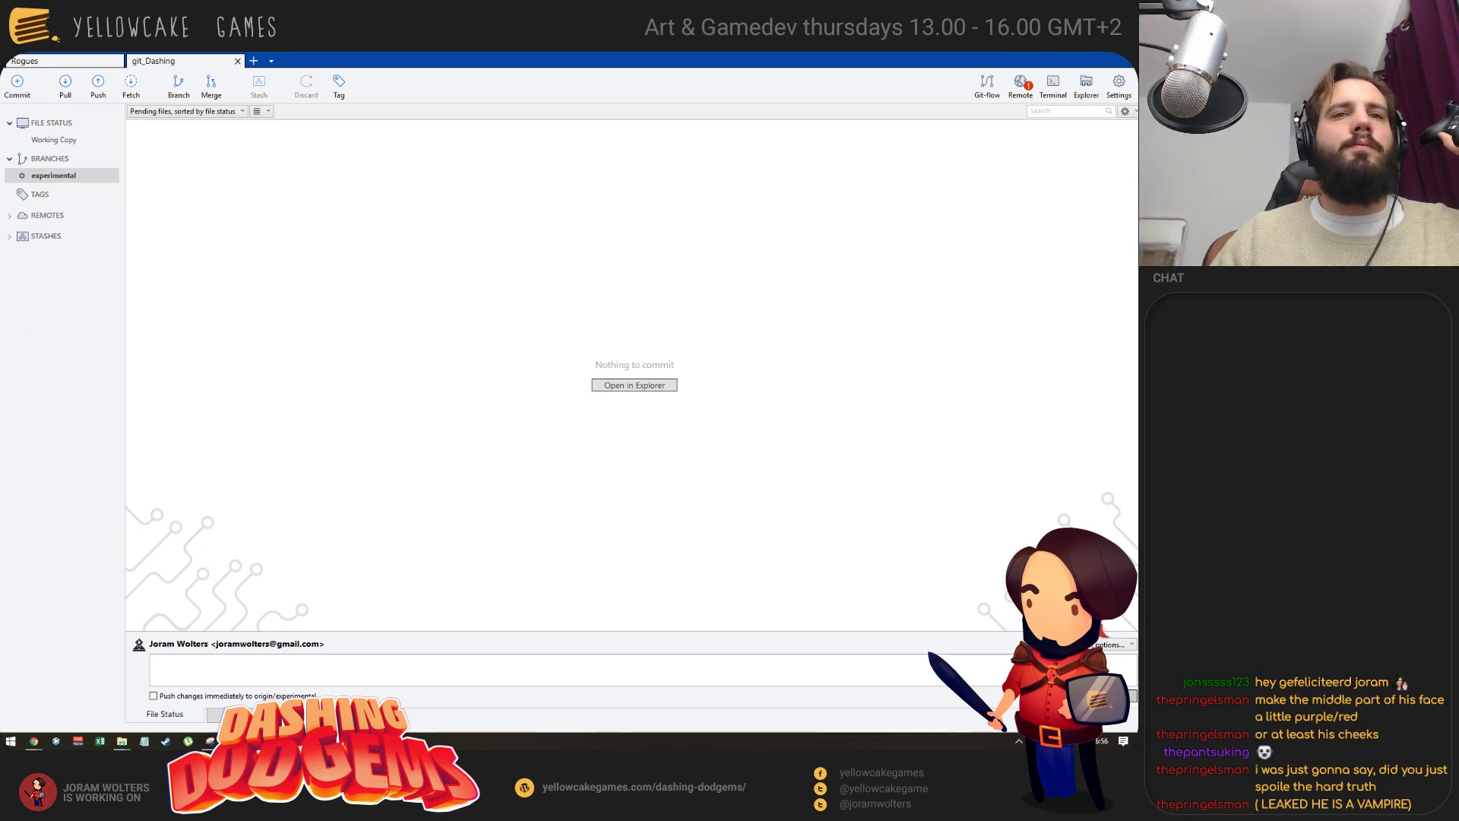
Switch to Unity and open the JWO_Test_Arena_Smol scene.
{"action": "key", "text": "alt+Tab"}
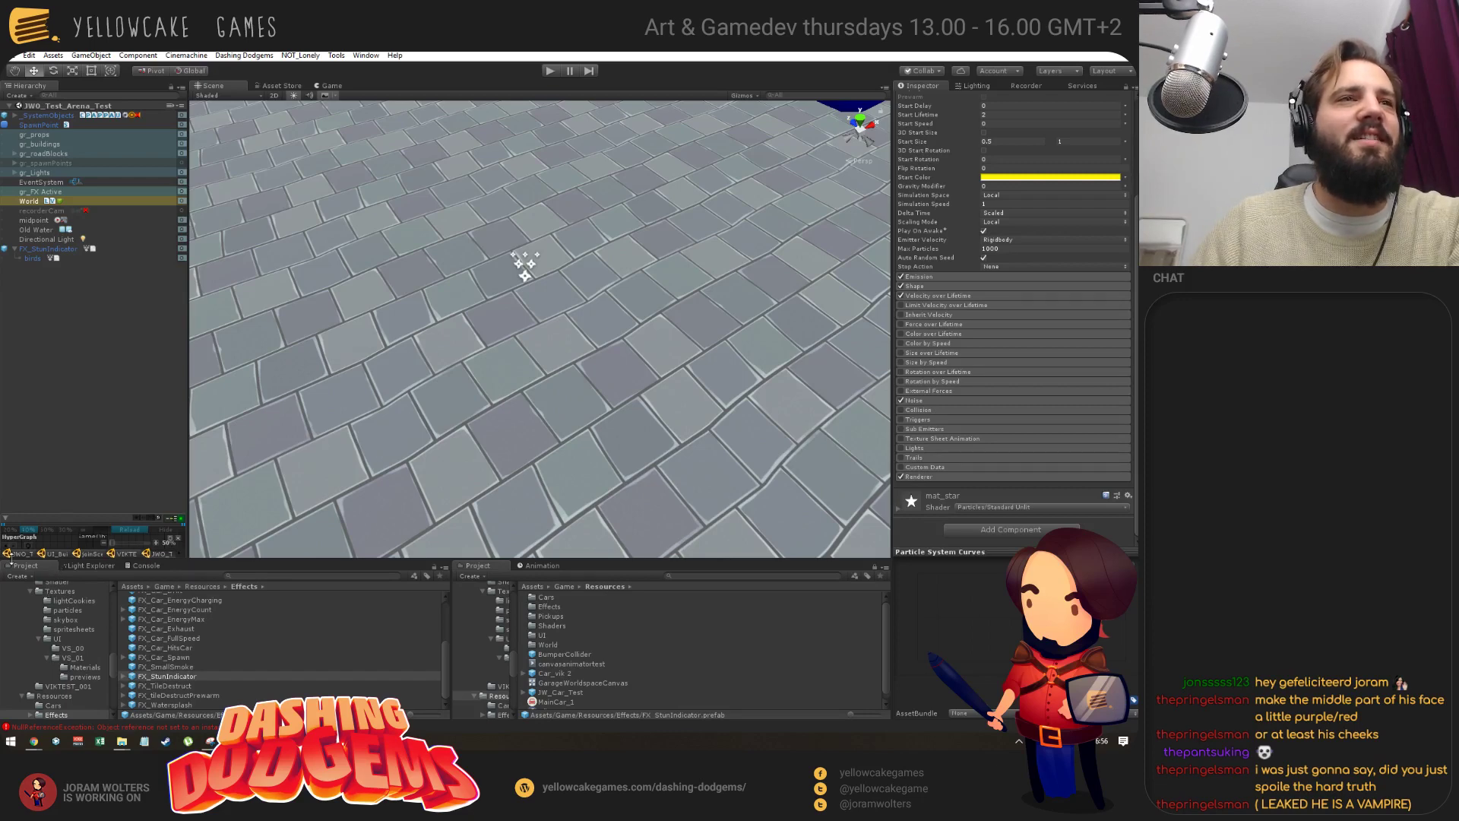
{"action": "left_click", "coordinate": [21, 553]}
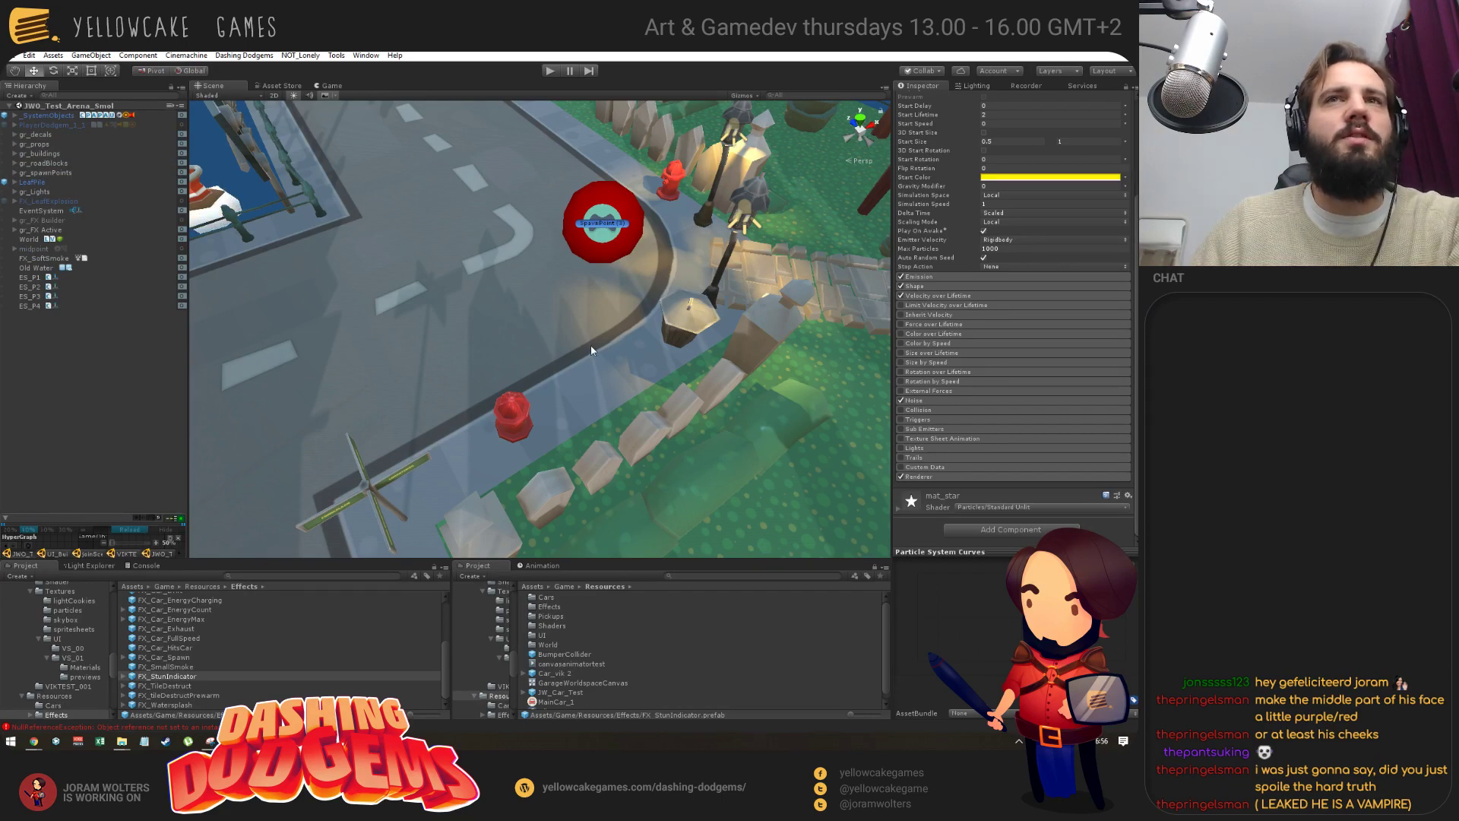
{"action": "scroll", "coordinate": [591, 345], "scroll_direction": "down", "scroll_amount": 10}
{"action": "scroll", "coordinate": [520, 327], "scroll_direction": "down", "scroll_amount": 5}
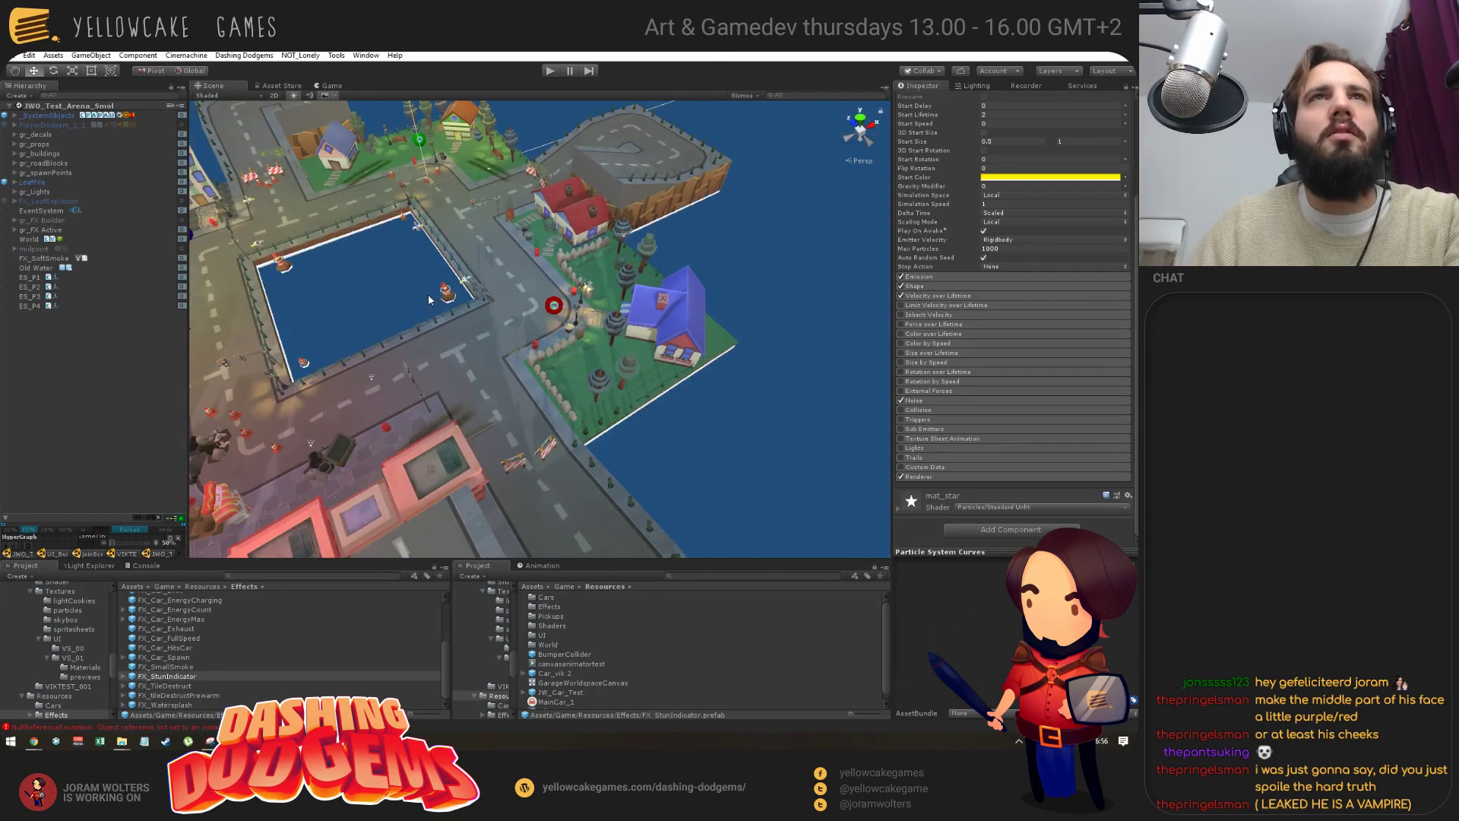
Run the arena scene briefly in play mode and stop it.
{"action": "left_click", "coordinate": [548, 72]}
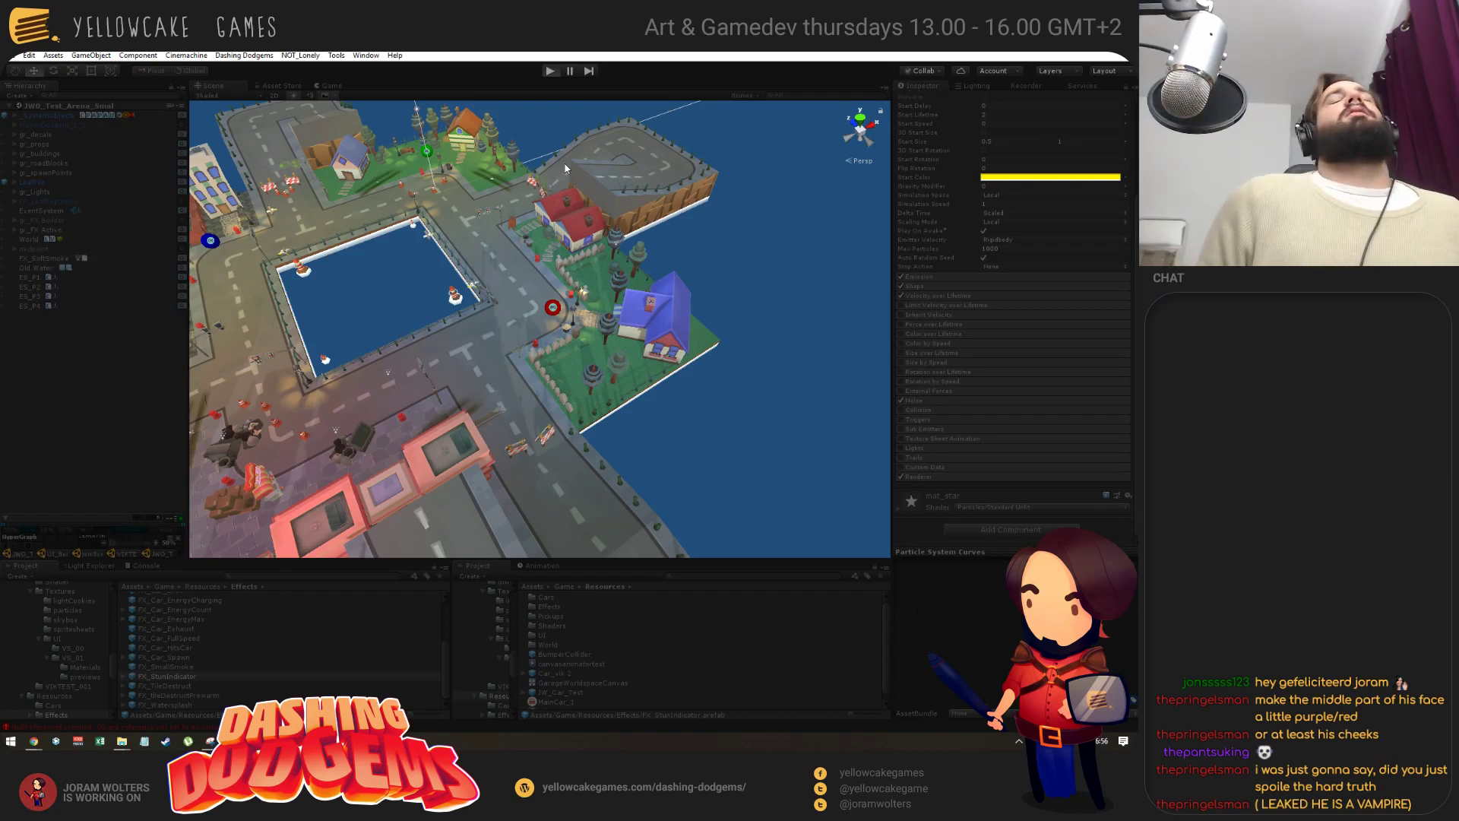
{"action": "key", "text": "ctrl+p"}
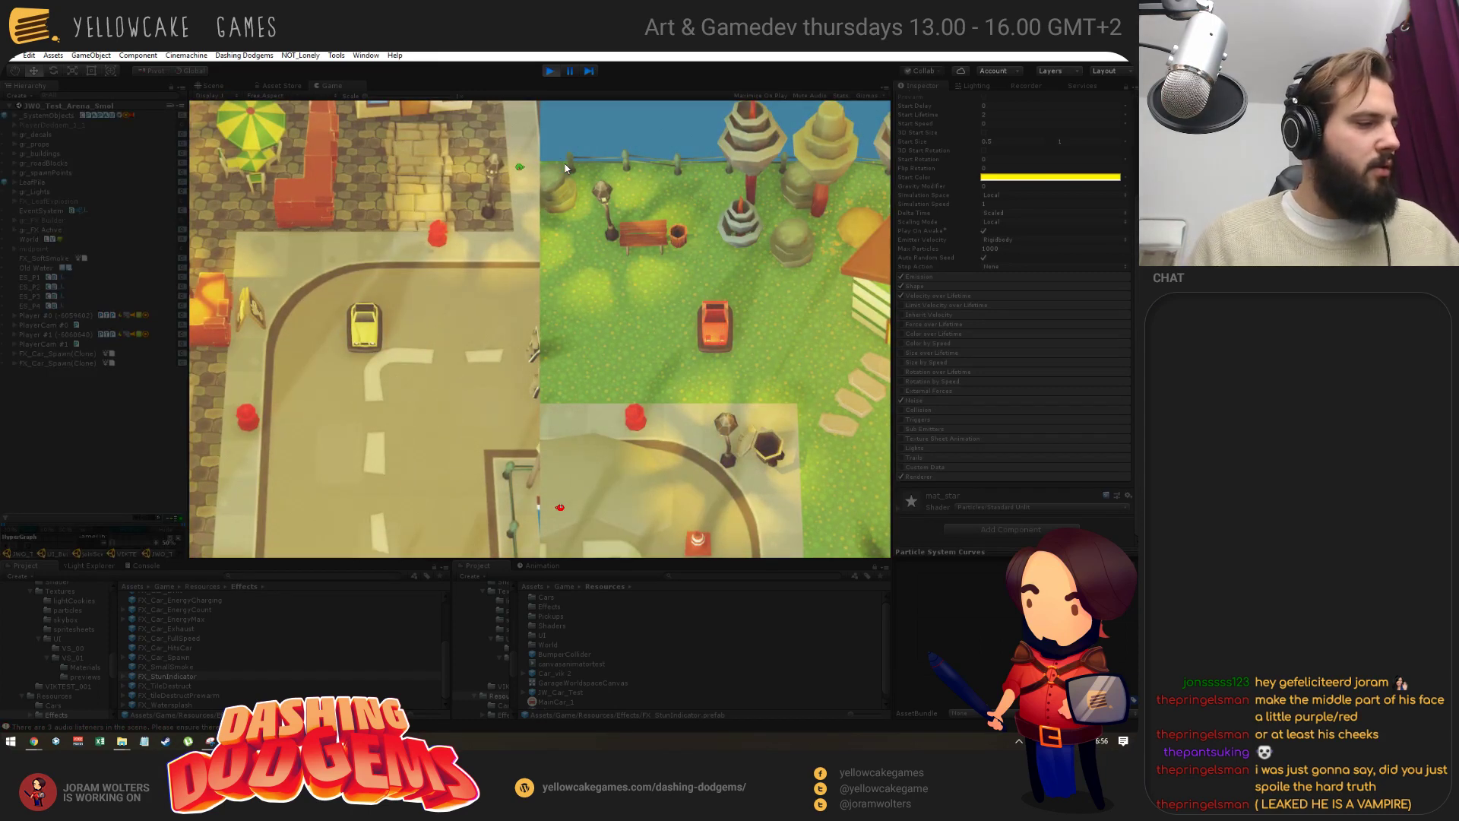
{"action": "key", "text": "ctrl+p"}
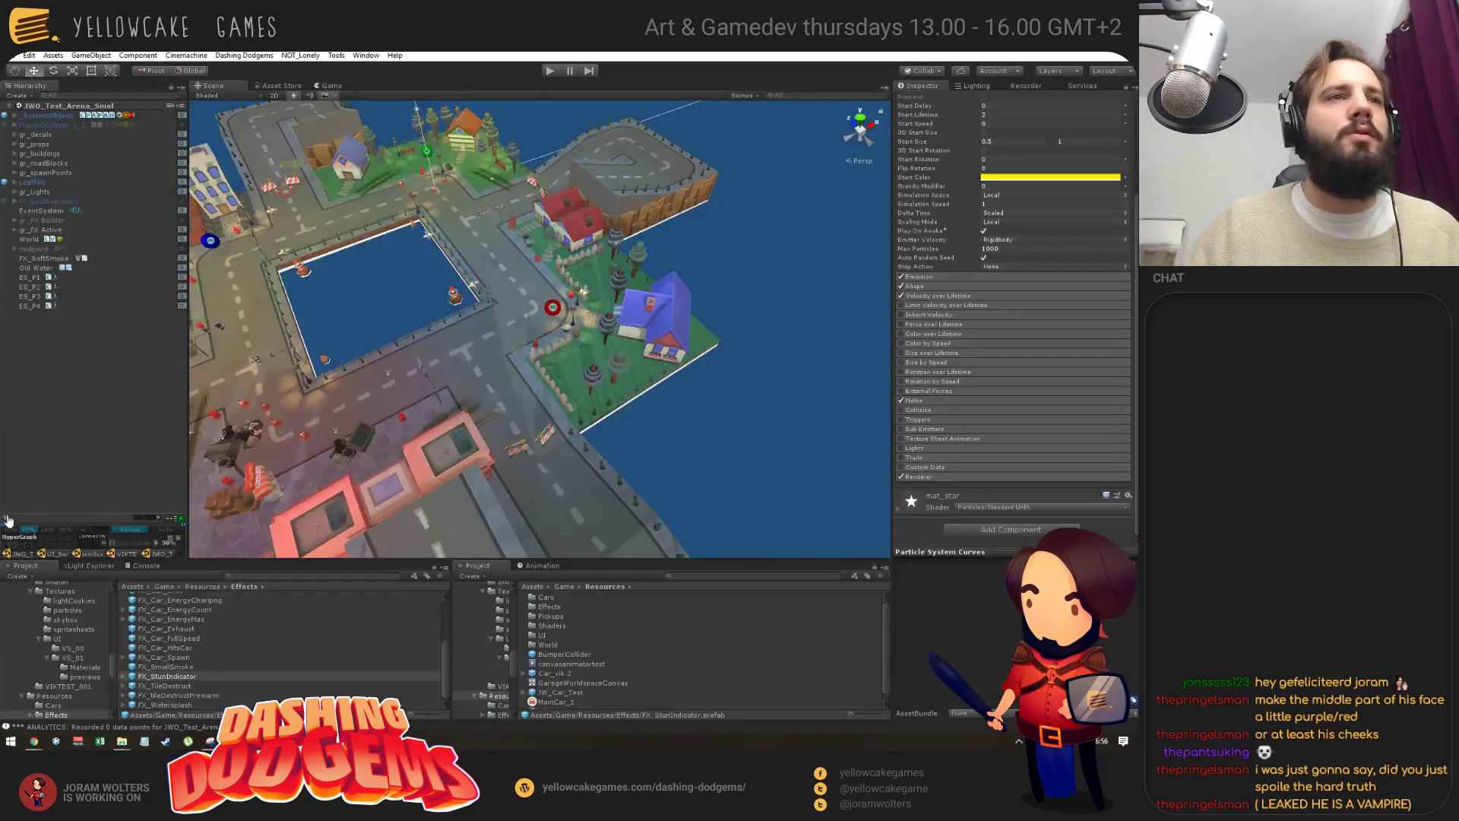
Open joinScene, play-test a Last Dodgem Driving match from the join screen, and stop play mode.
{"action": "left_click", "coordinate": [93, 555]}
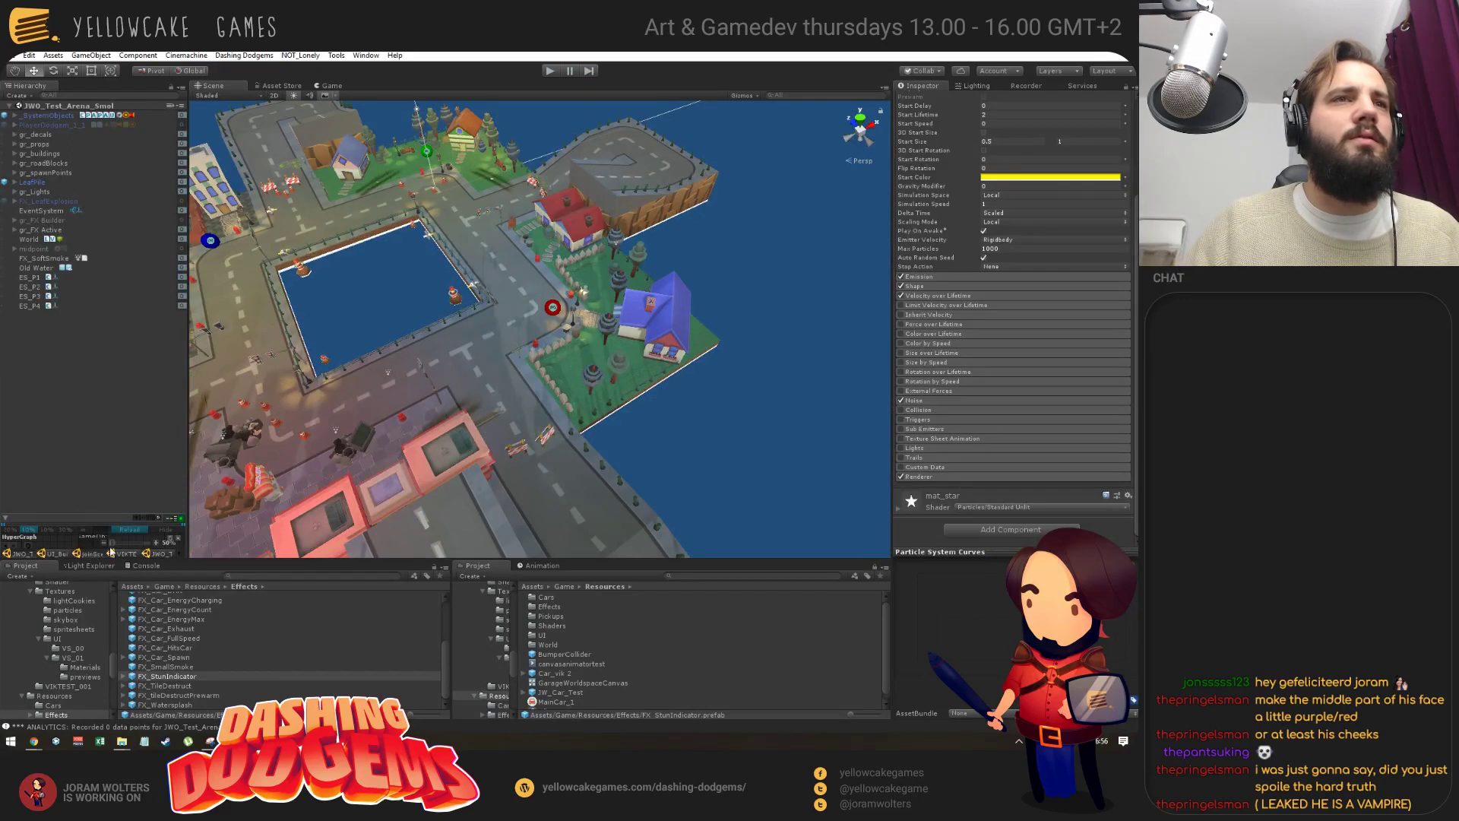
{"action": "left_click", "coordinate": [548, 70]}
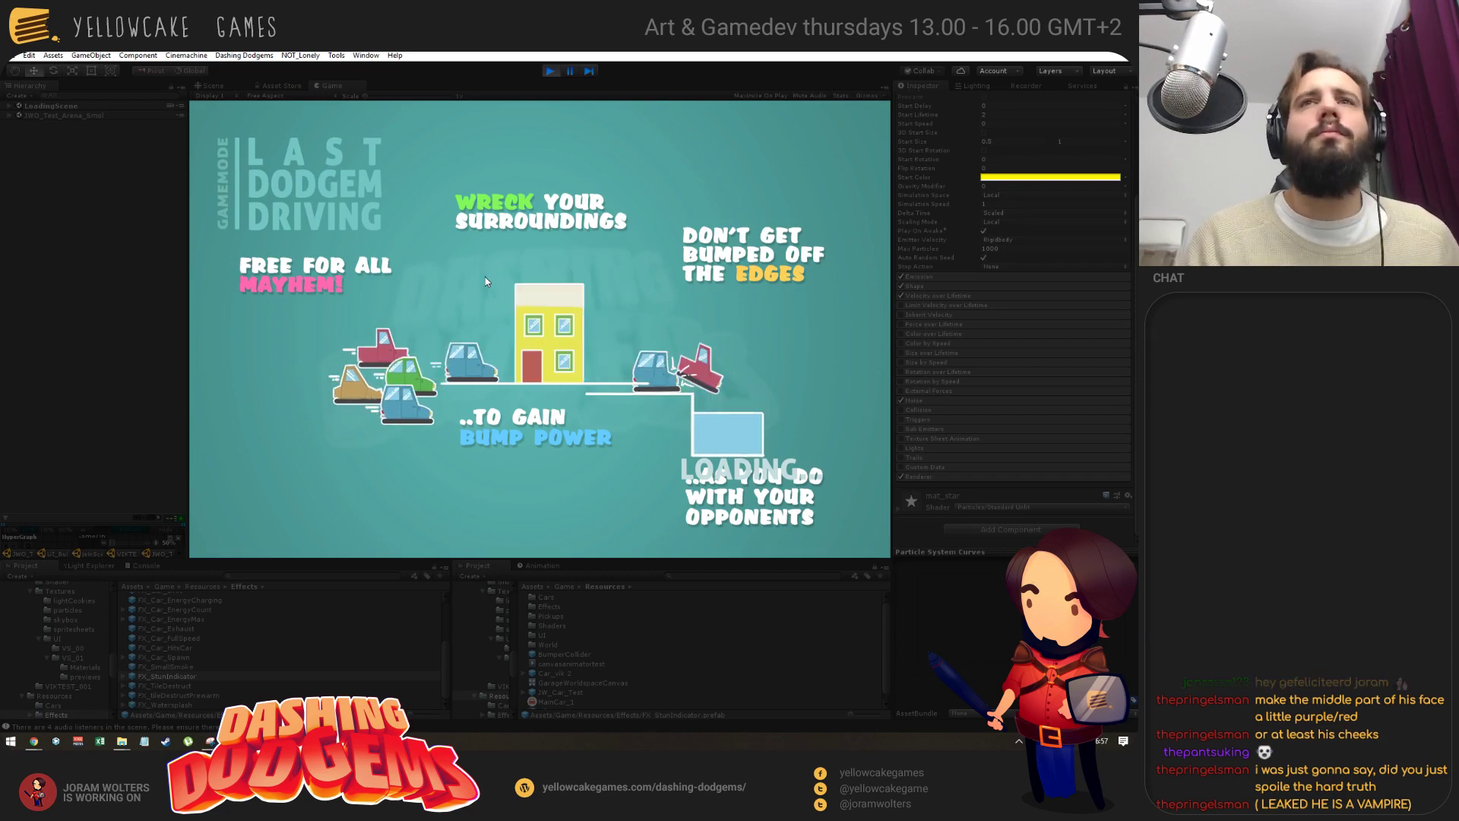
{"action": "key", "text": "a"}
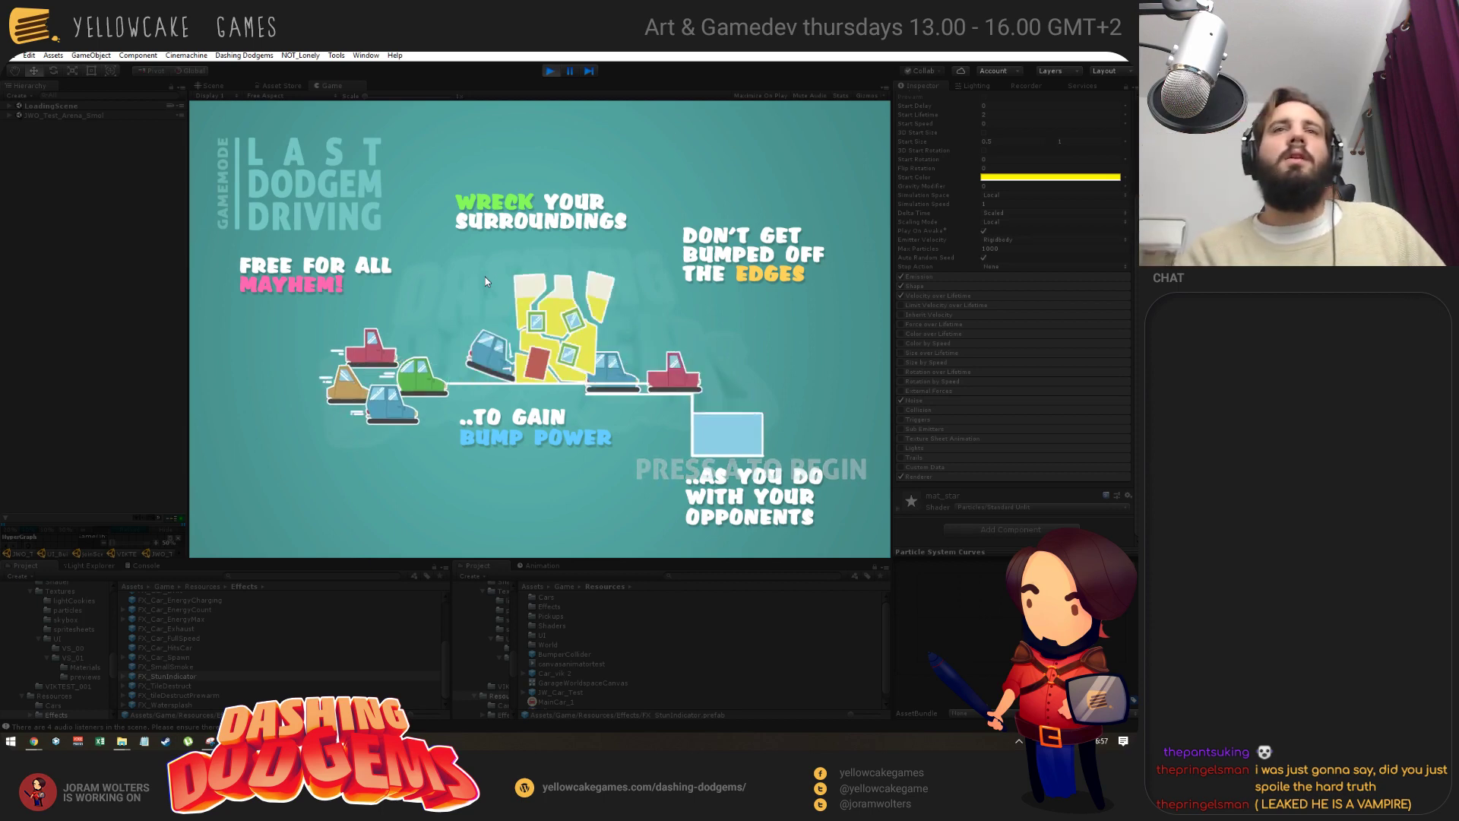
{"action": "key", "text": "a"}
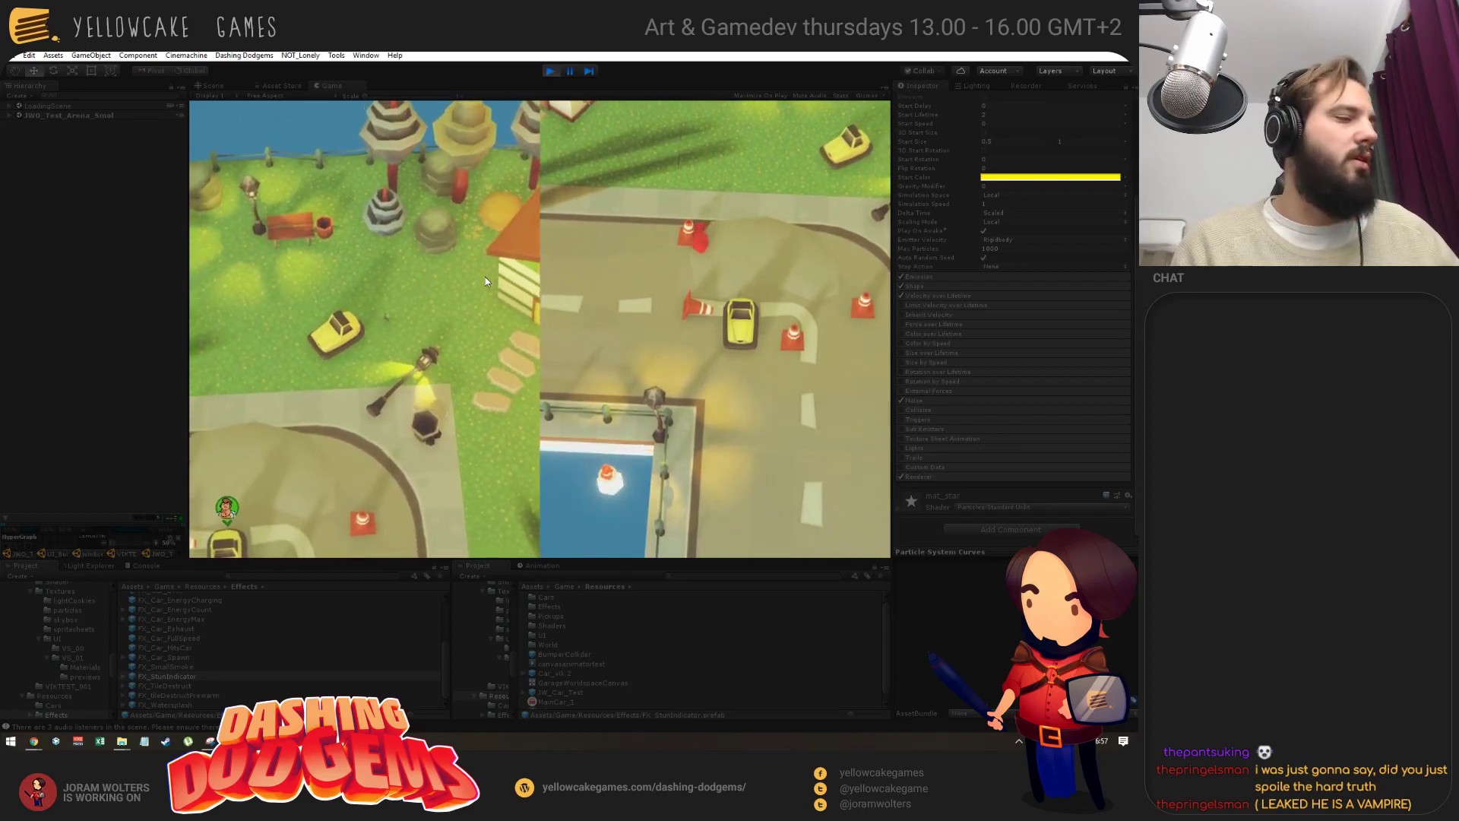
{"action": "key", "text": "ctrl+p"}
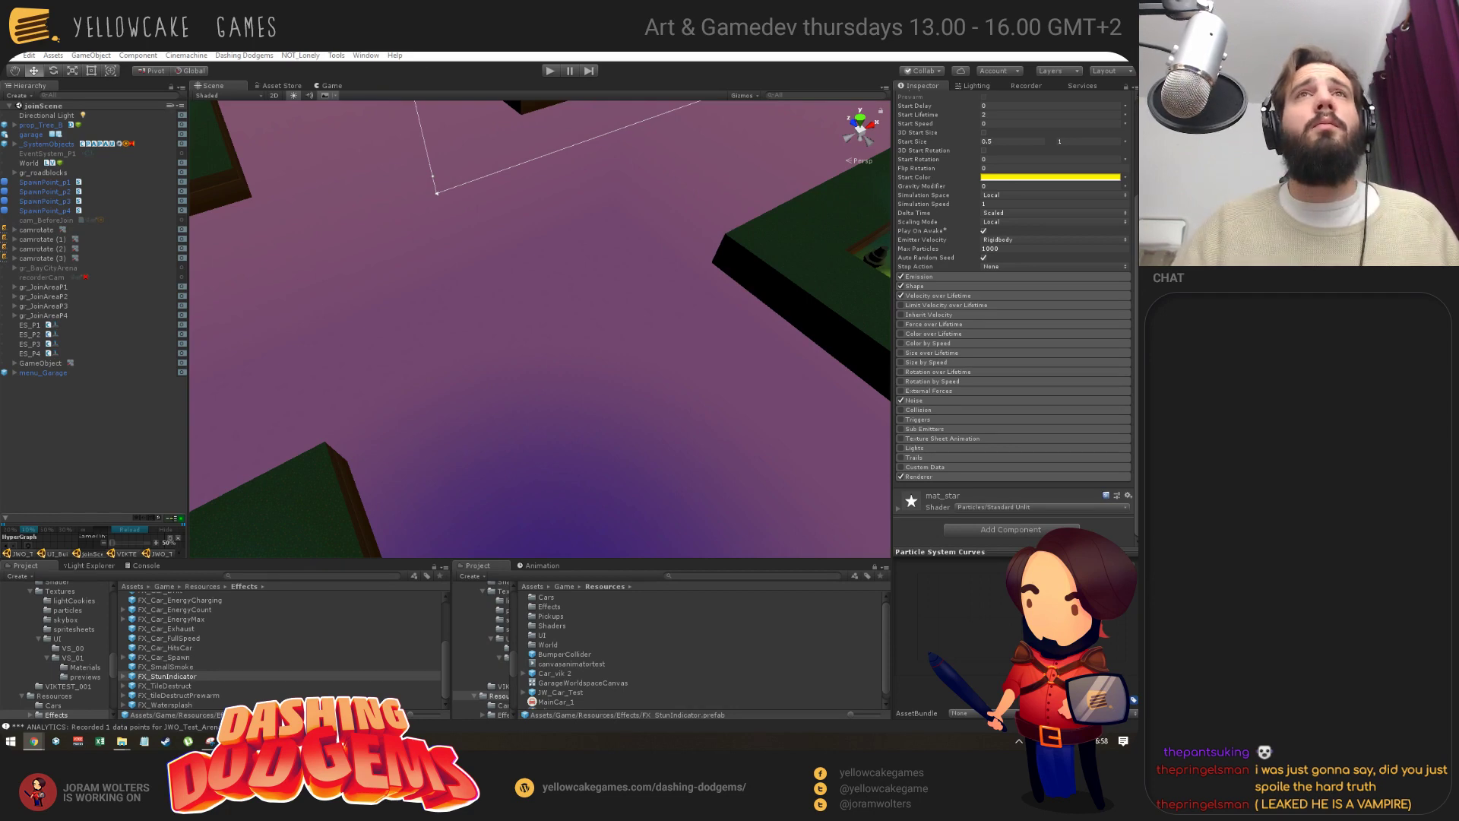
{"action": "right_click_drag", "start_coordinate": [714, 410], "coordinate": [699, 361]}
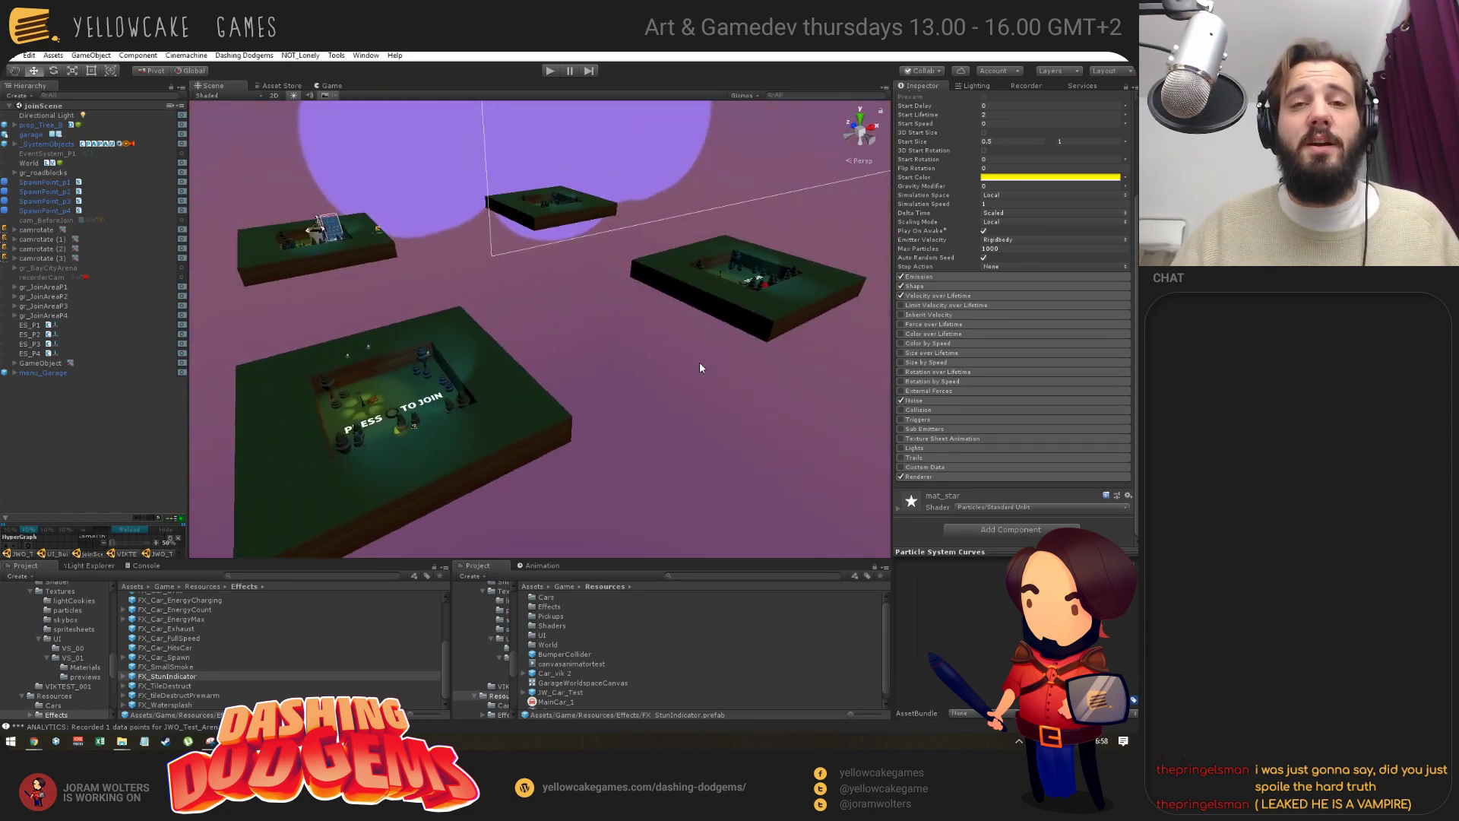